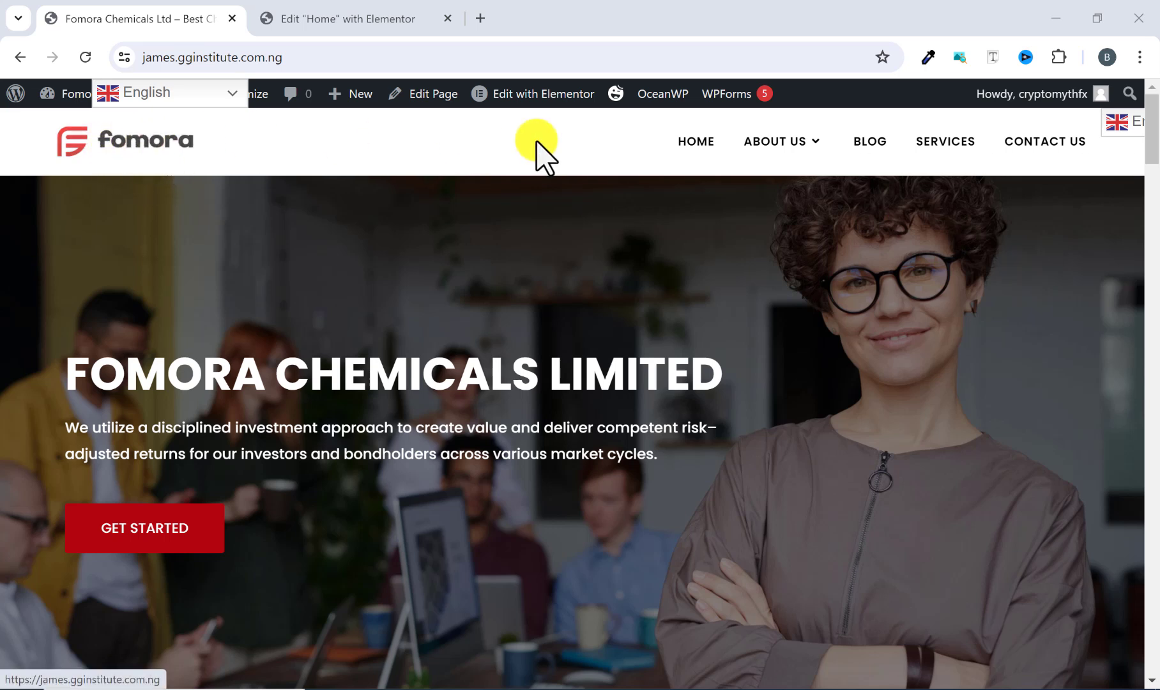
# Step: Scroll through the whole home page to review its sections down to the footer
pyautogui.moveTo(829, 148)
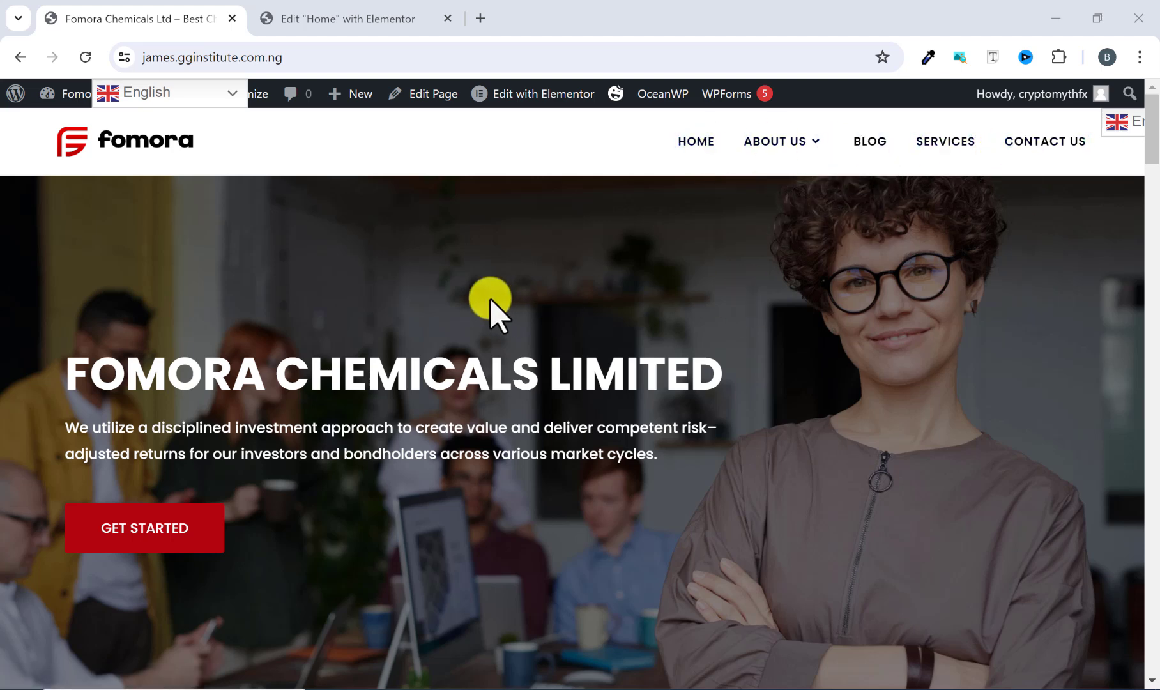
pyautogui.scroll(-2, 202, 444)
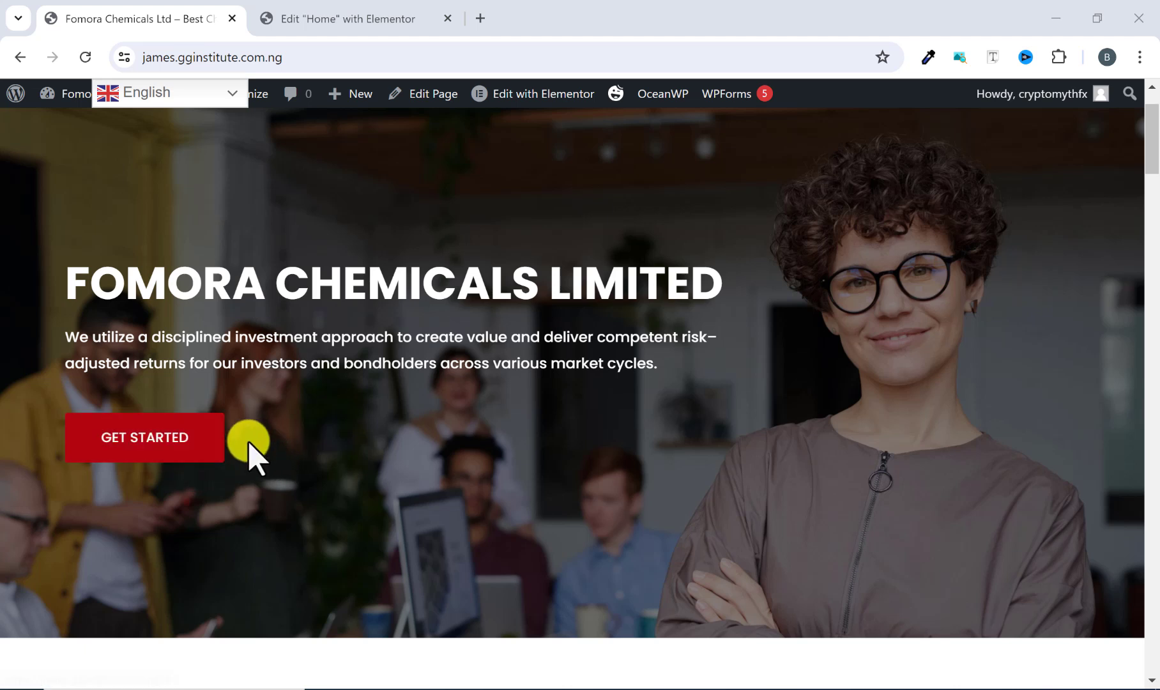
pyautogui.scroll(-3, 278, 440)
pyautogui.scroll(-4, 279, 444)
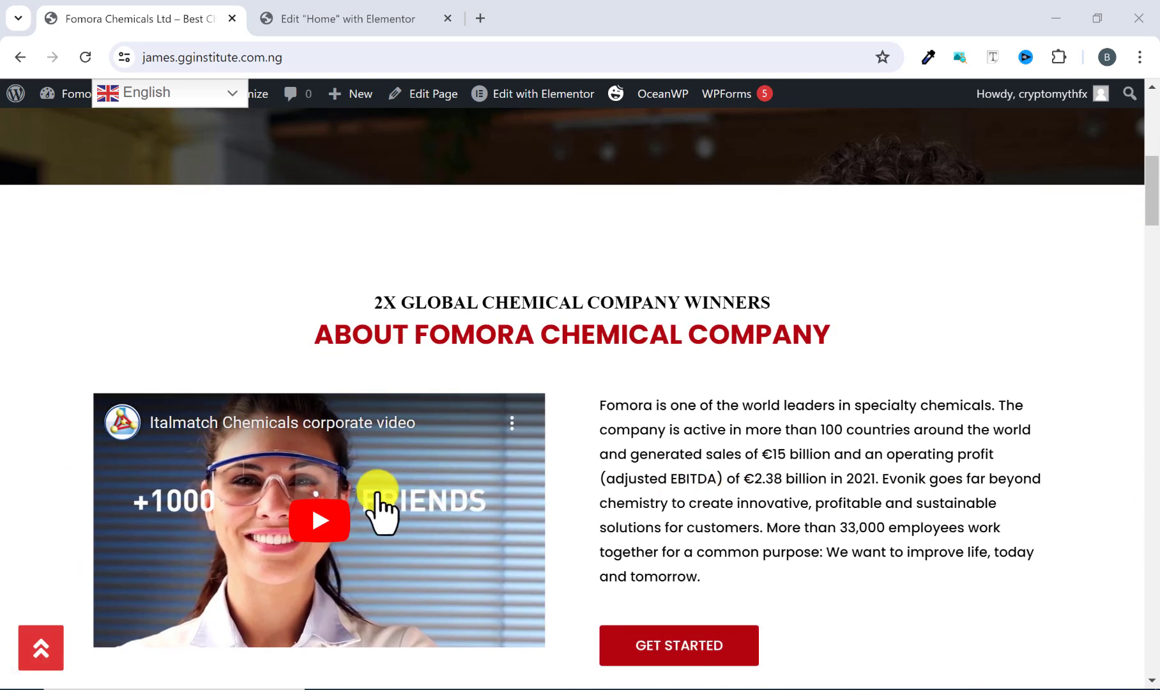
pyautogui.scroll(-1, 676, 319)
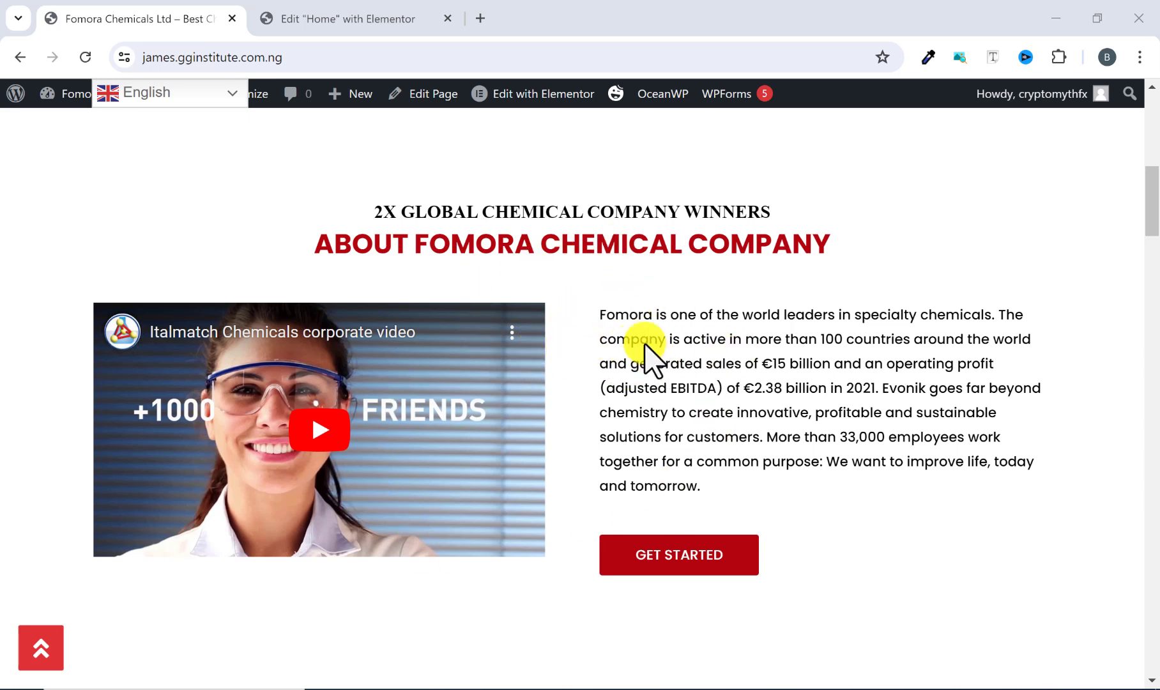
pyautogui.scroll(-6, 627, 394)
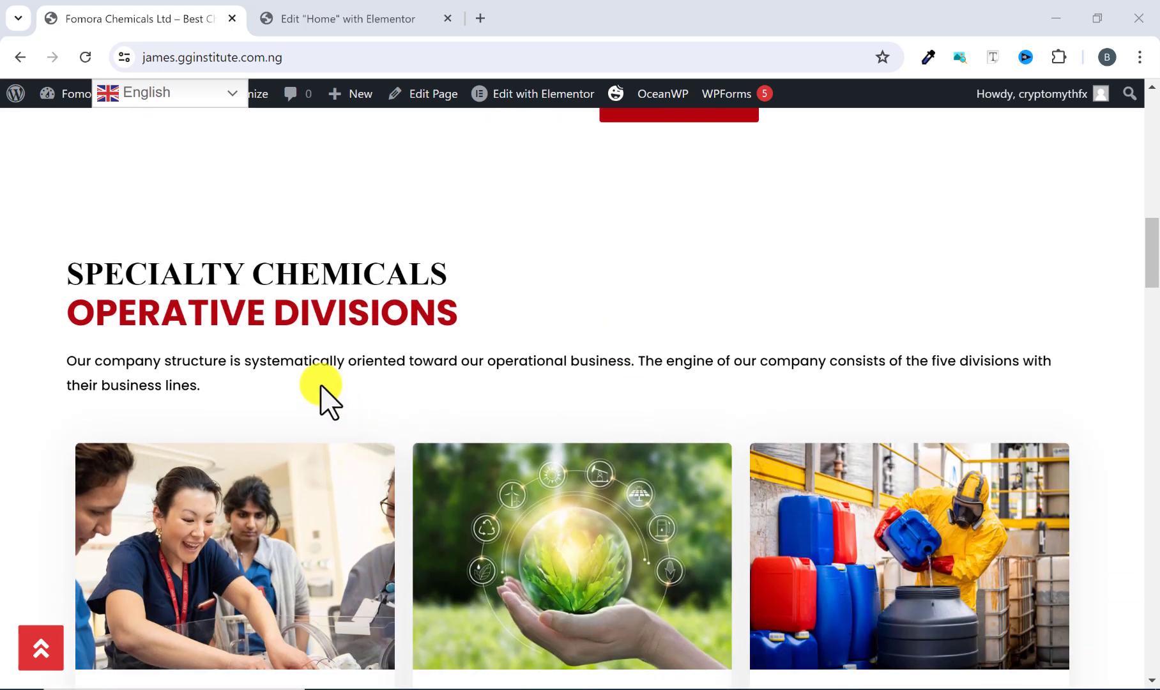
pyautogui.scroll(-1, 354, 310)
pyautogui.scroll(-1, 384, 313)
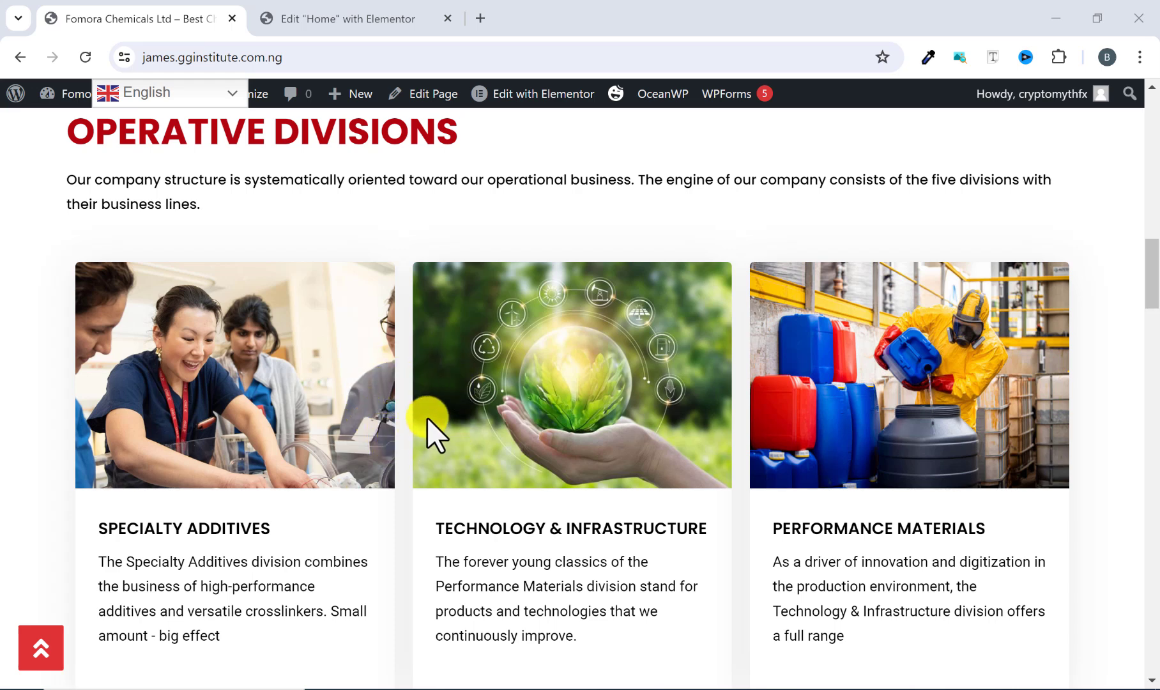
pyautogui.scroll(-5, 415, 417)
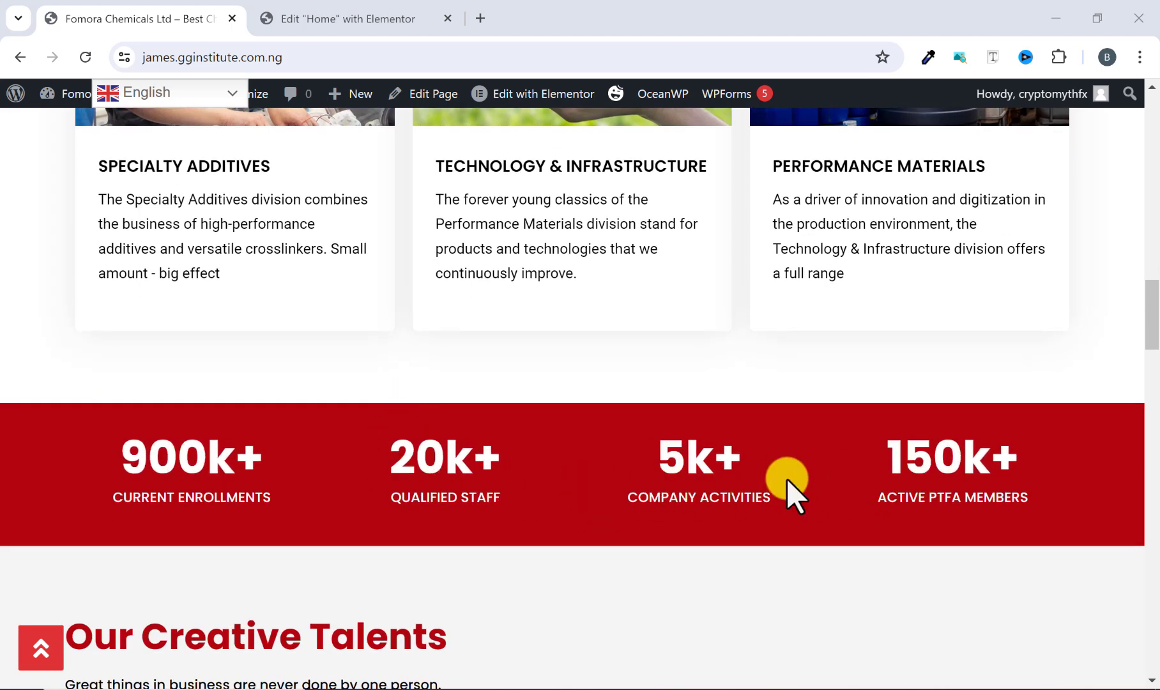
pyautogui.scroll(-1, 555, 477)
pyautogui.scroll(-4, 554, 475)
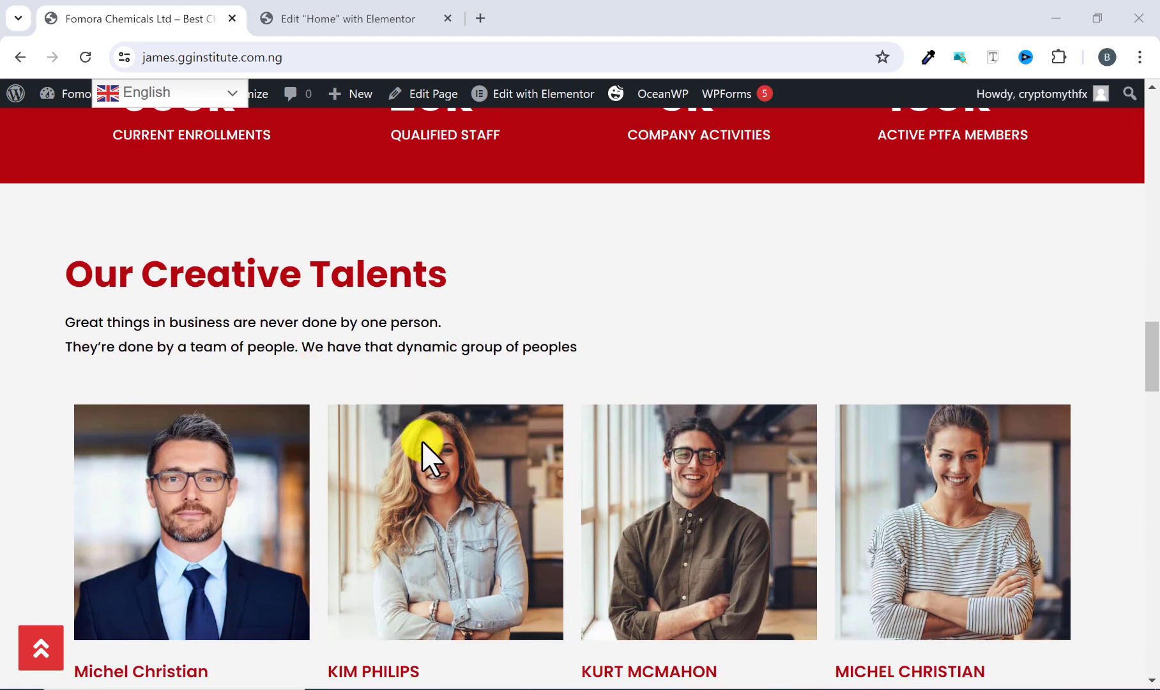
pyautogui.scroll(-7, 608, 552)
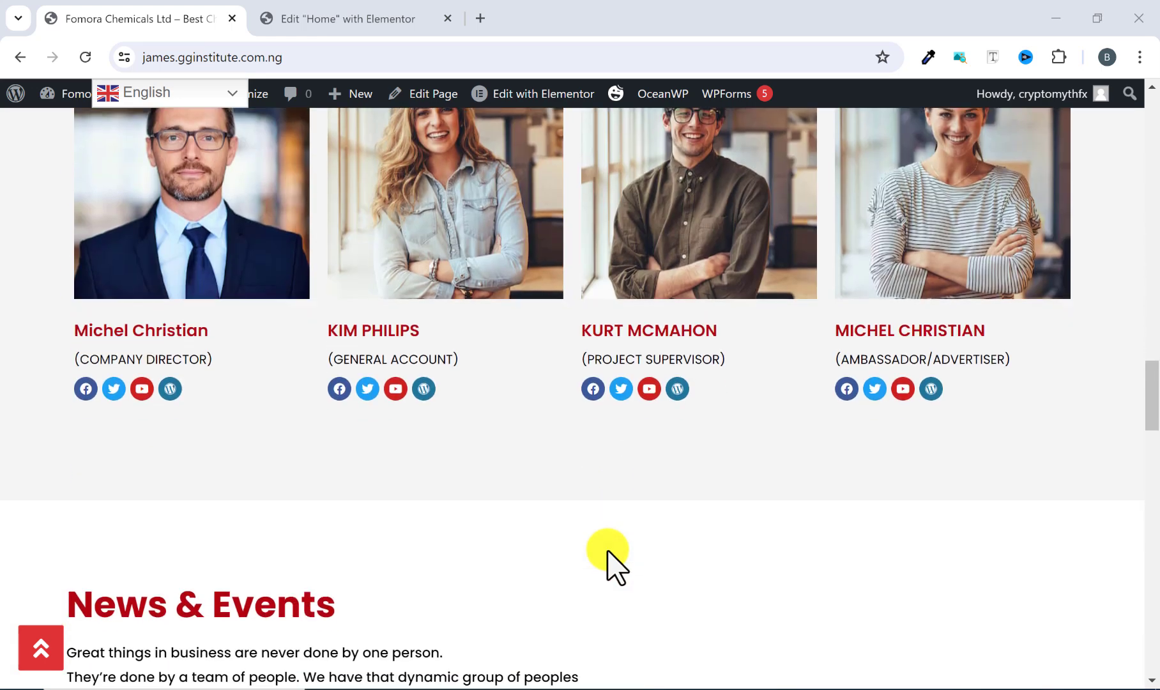
pyautogui.scroll(-2, 608, 550)
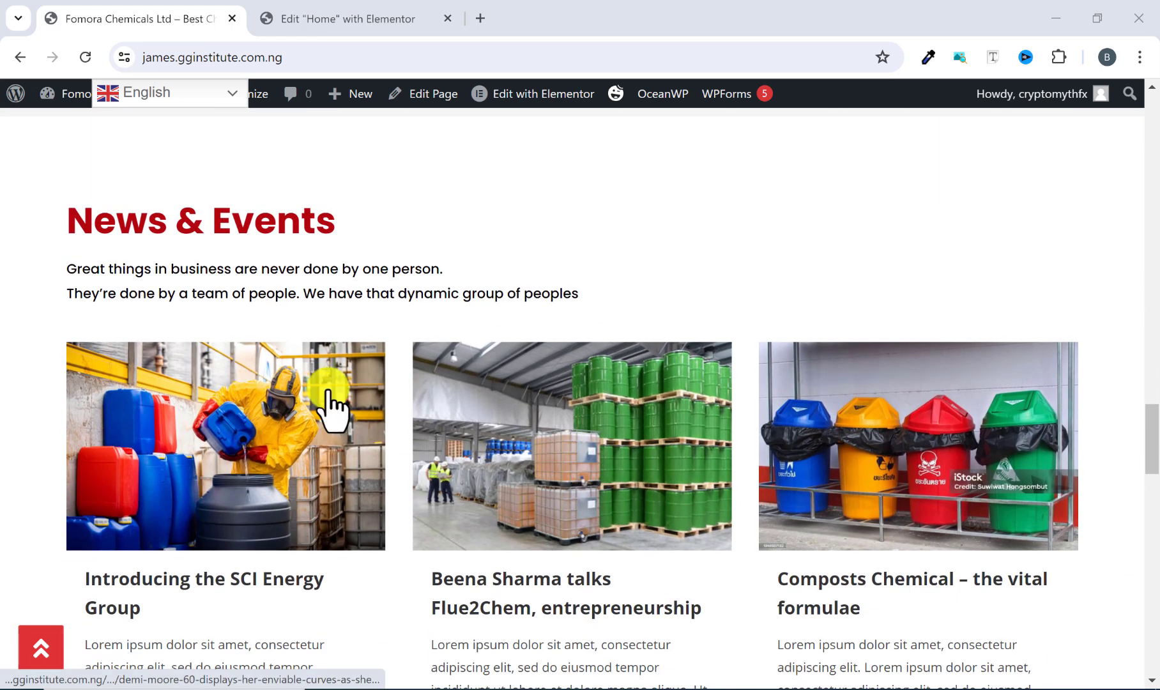
pyautogui.scroll(-1, 292, 238)
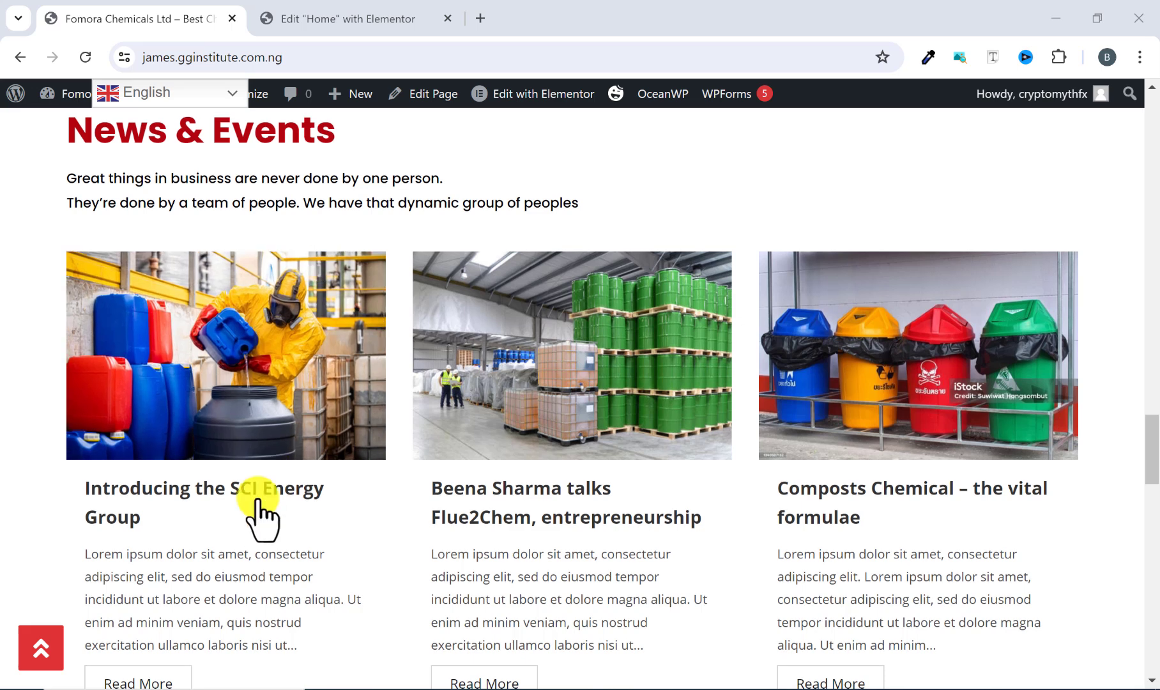
pyautogui.scroll(-1, 368, 460)
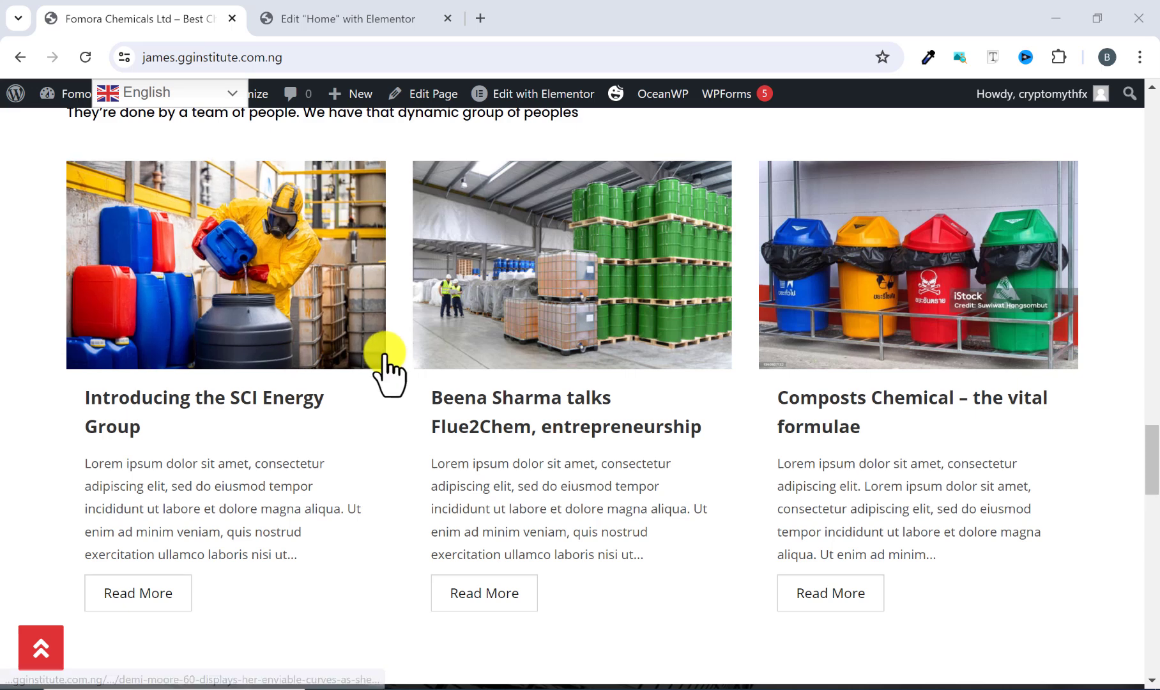
pyautogui.scroll(-1, 386, 370)
pyautogui.scroll(-3, 664, 357)
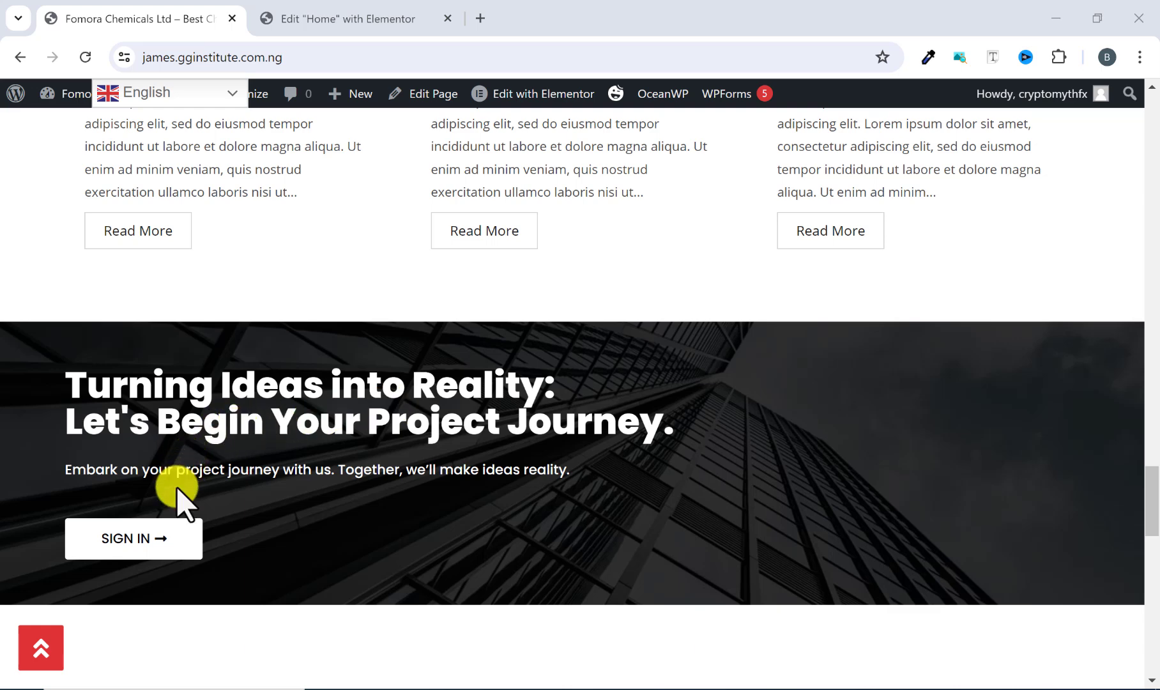
pyautogui.scroll(-2, 370, 426)
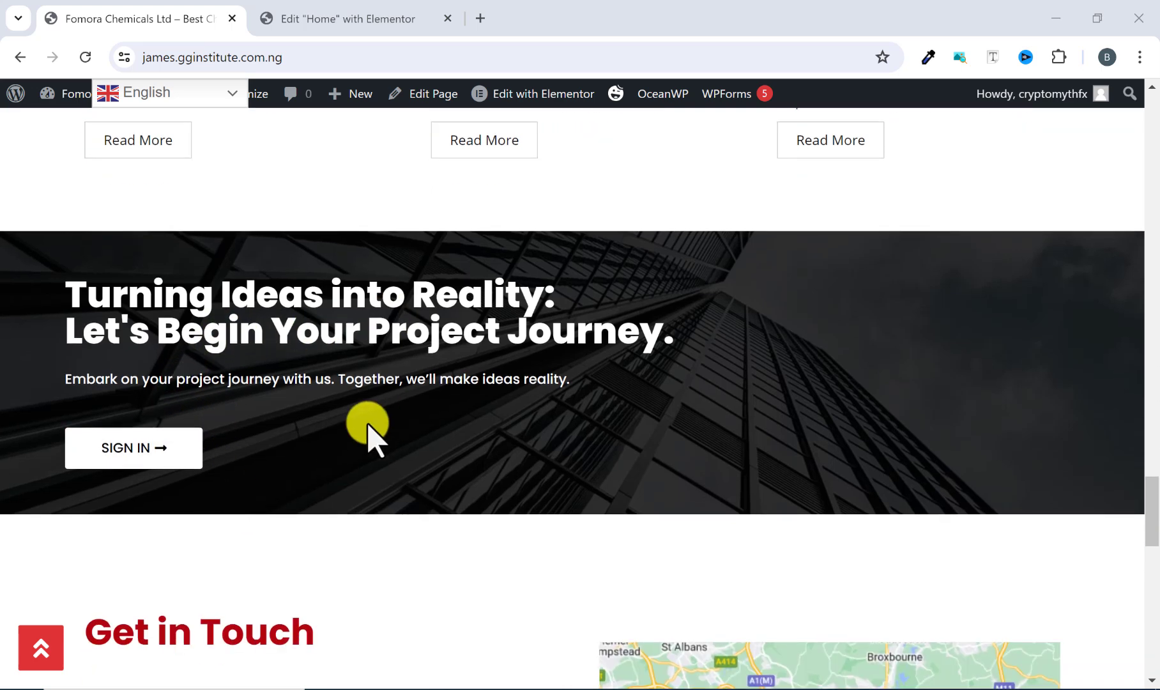
pyautogui.scroll(-3, 376, 421)
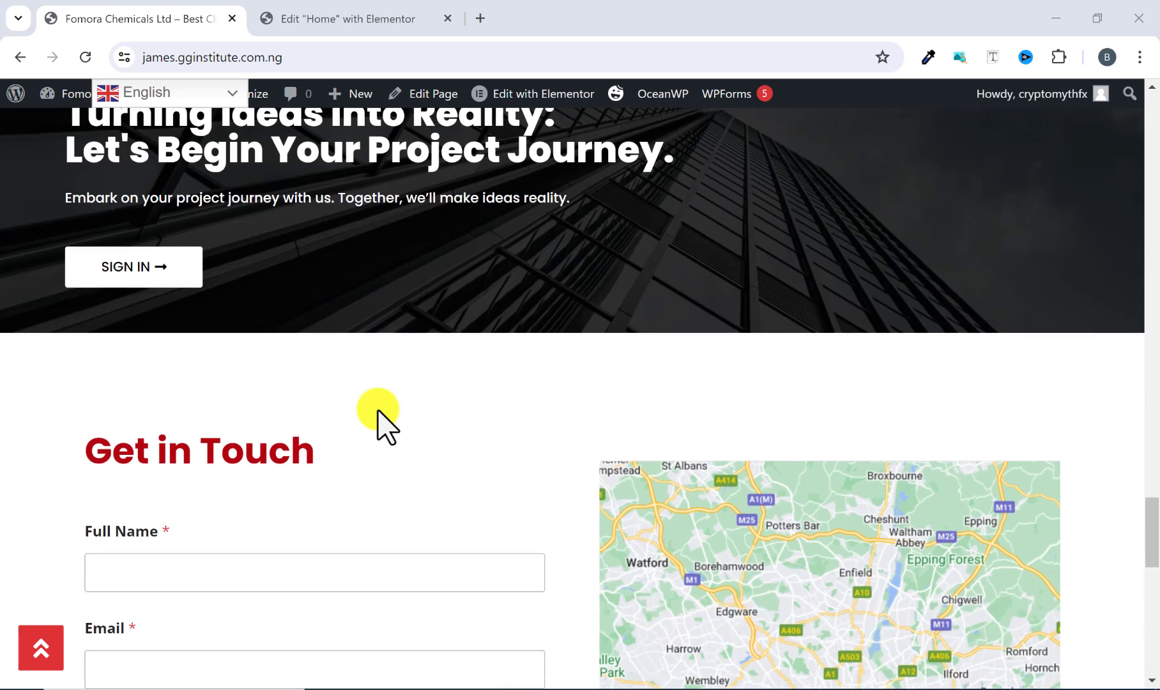
pyautogui.scroll(-1, 239, 347)
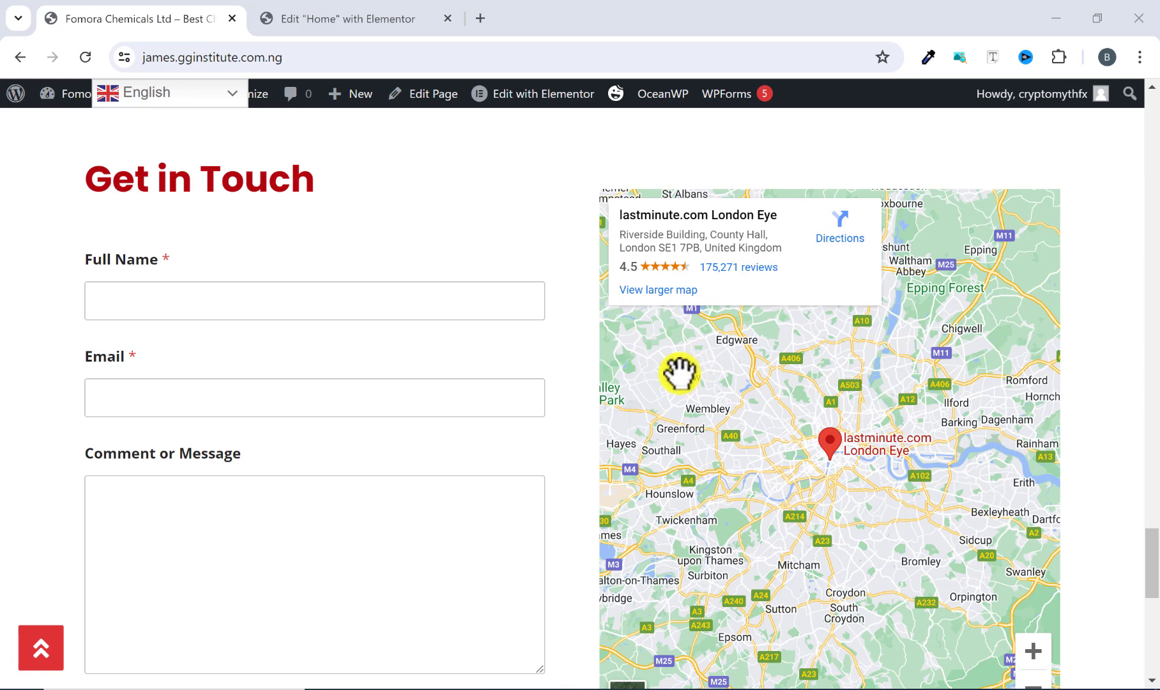
pyautogui.scroll(-1, 647, 385)
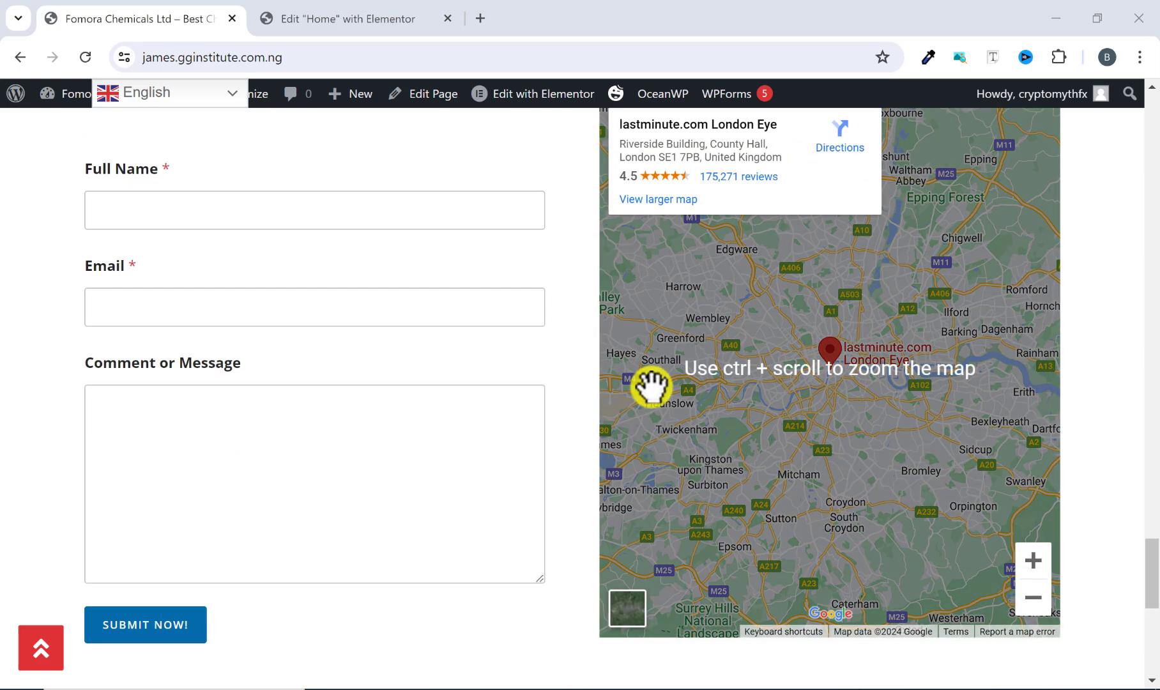
pyautogui.scroll(-1, 648, 390)
pyautogui.scroll(-5, 648, 390)
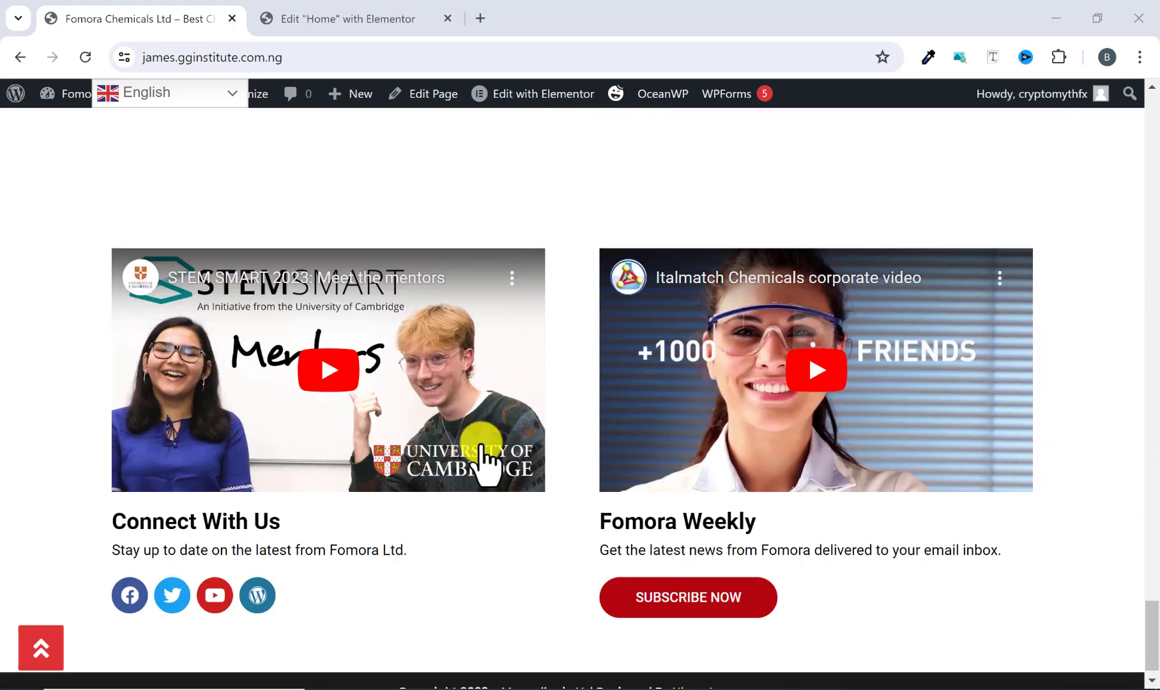
pyautogui.scroll(-1, 634, 466)
# Step: Return to the top, switch the site language to Arabic, and scroll through the translated home page
pyautogui.scroll(8, 526, 474)
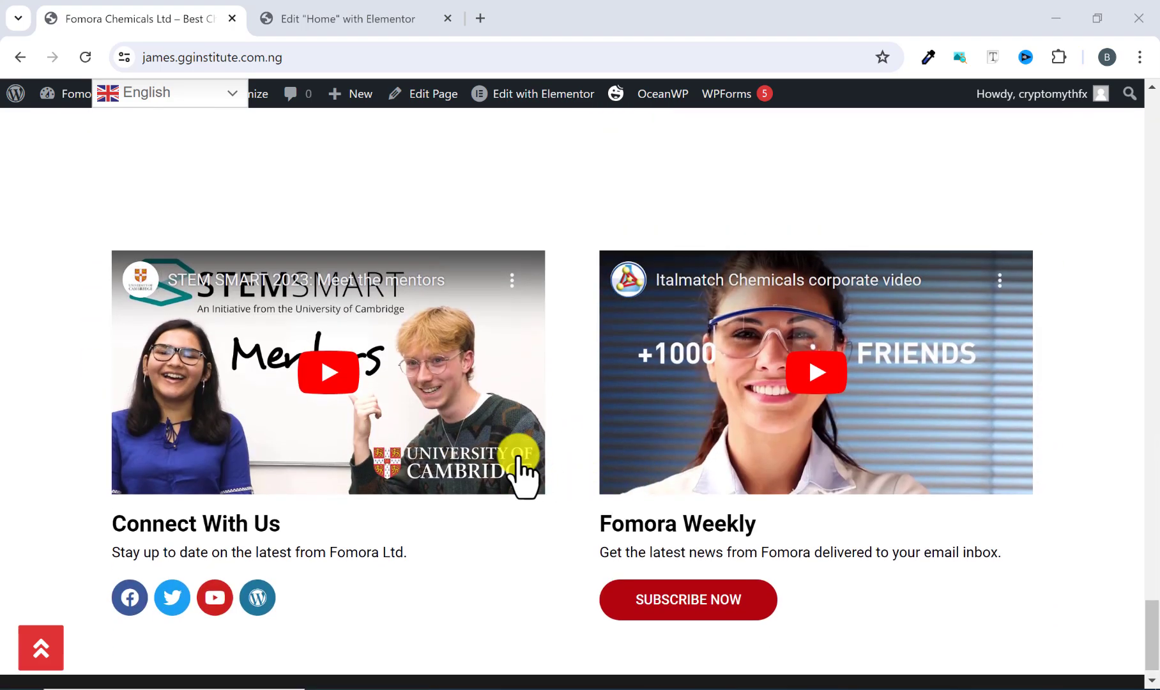
pyautogui.scroll(5, 519, 458)
pyautogui.scroll(15, 517, 456)
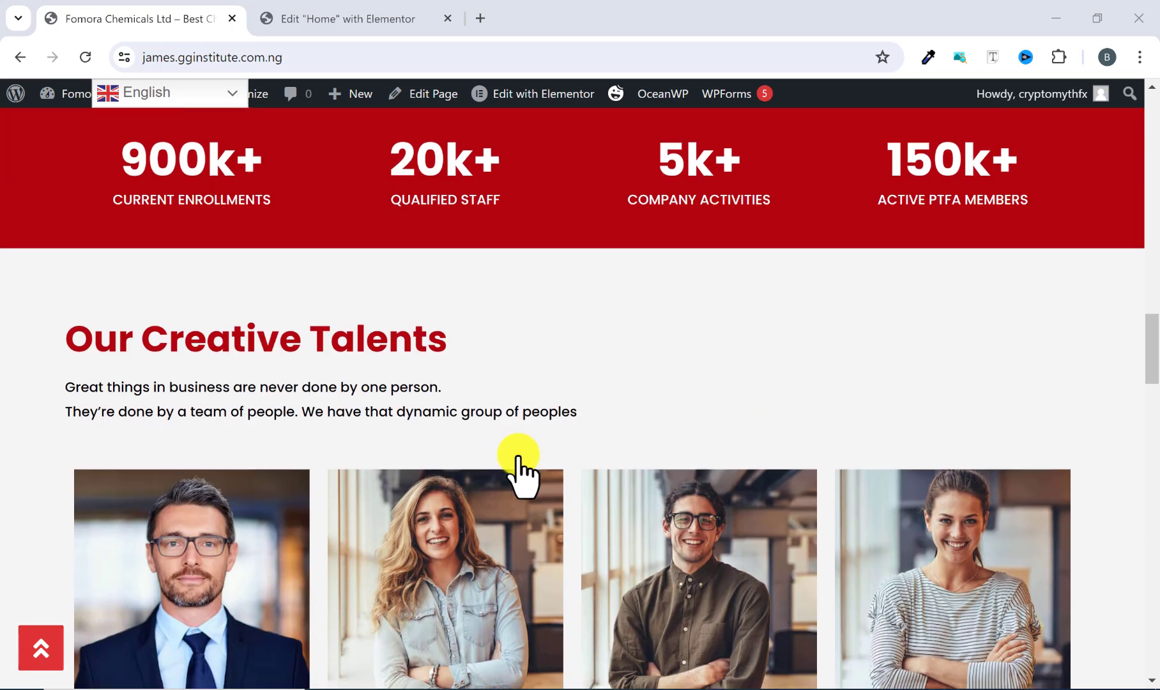
pyautogui.scroll(2, 515, 455)
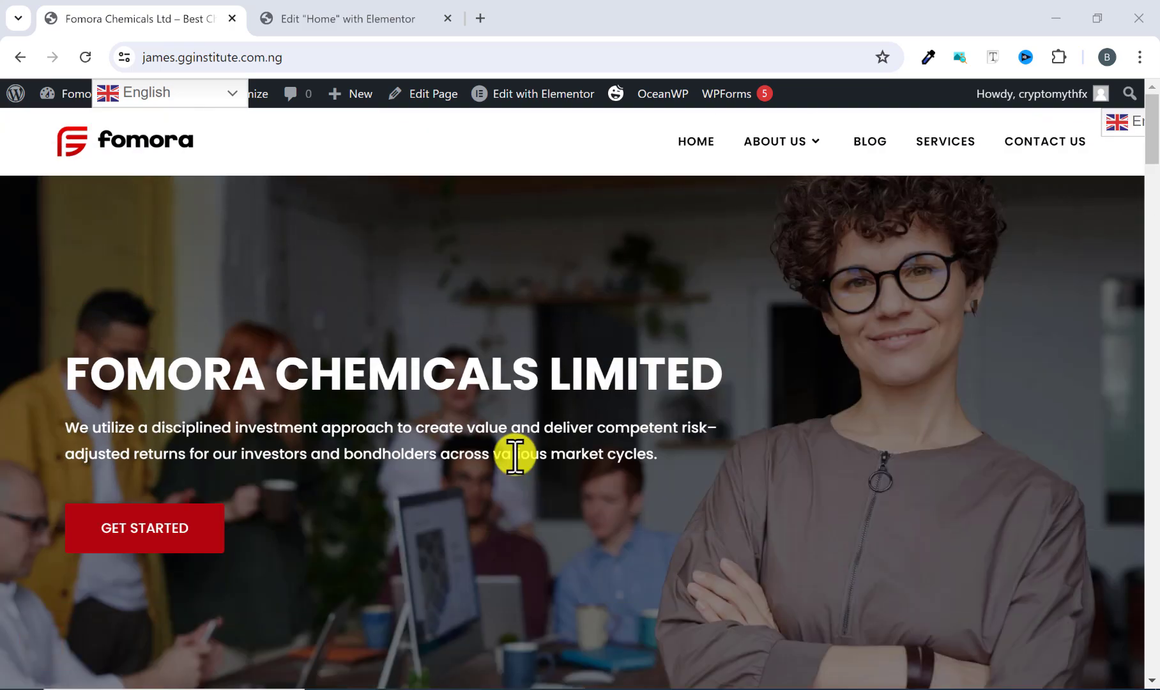
pyautogui.click(225, 96)
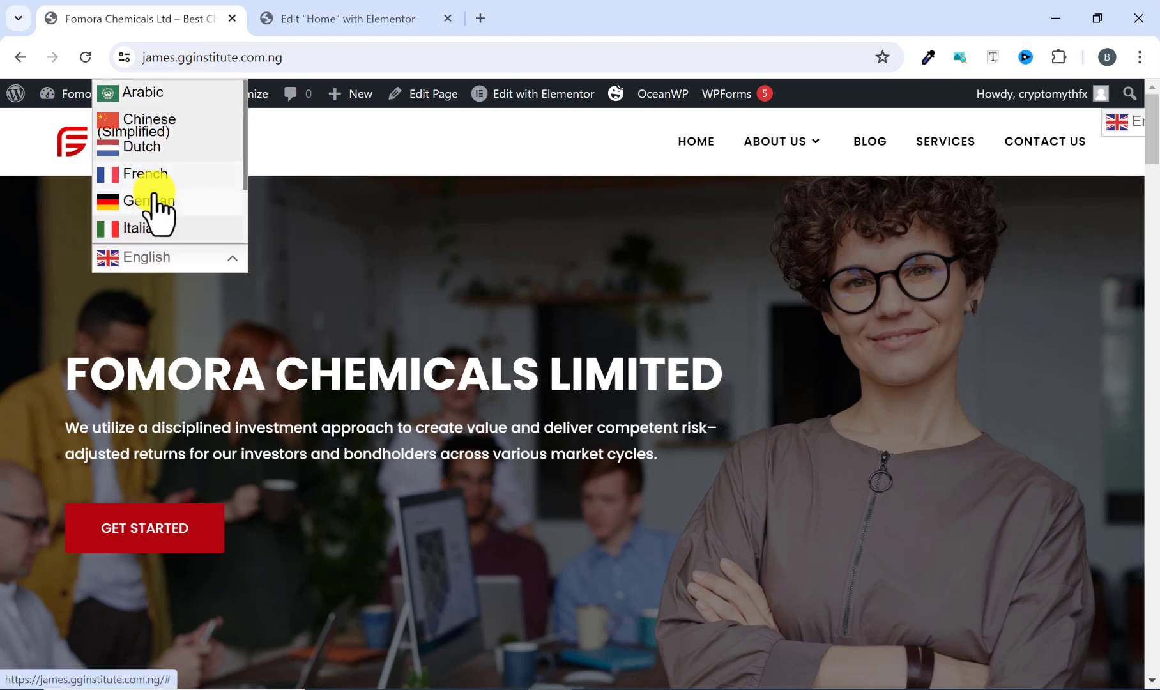
pyautogui.click(154, 93)
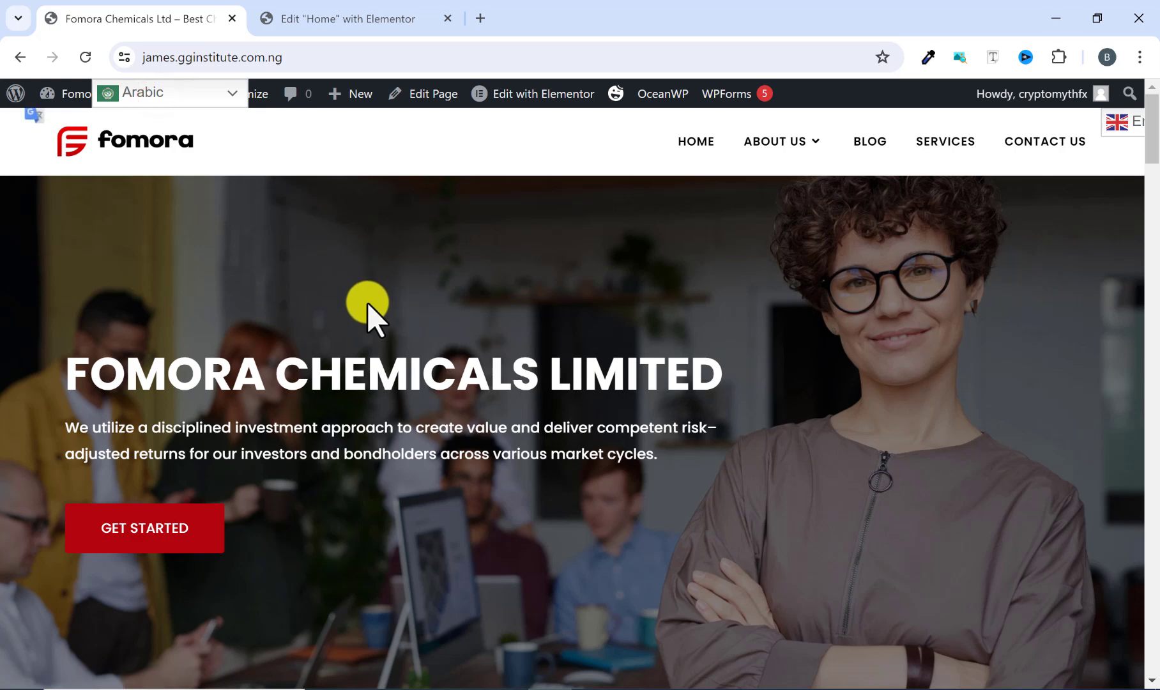
pyautogui.scroll(-4, 405, 376)
pyautogui.scroll(-15, 405, 375)
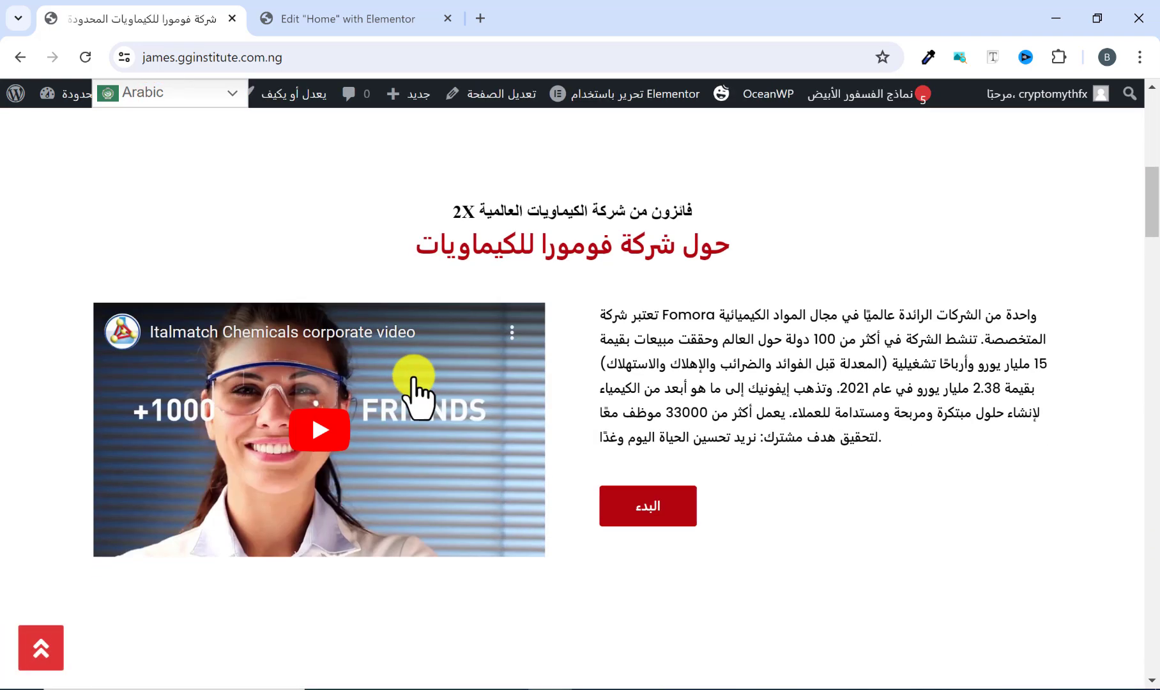
pyautogui.scroll(5, 642, 406)
pyautogui.scroll(10, 629, 403)
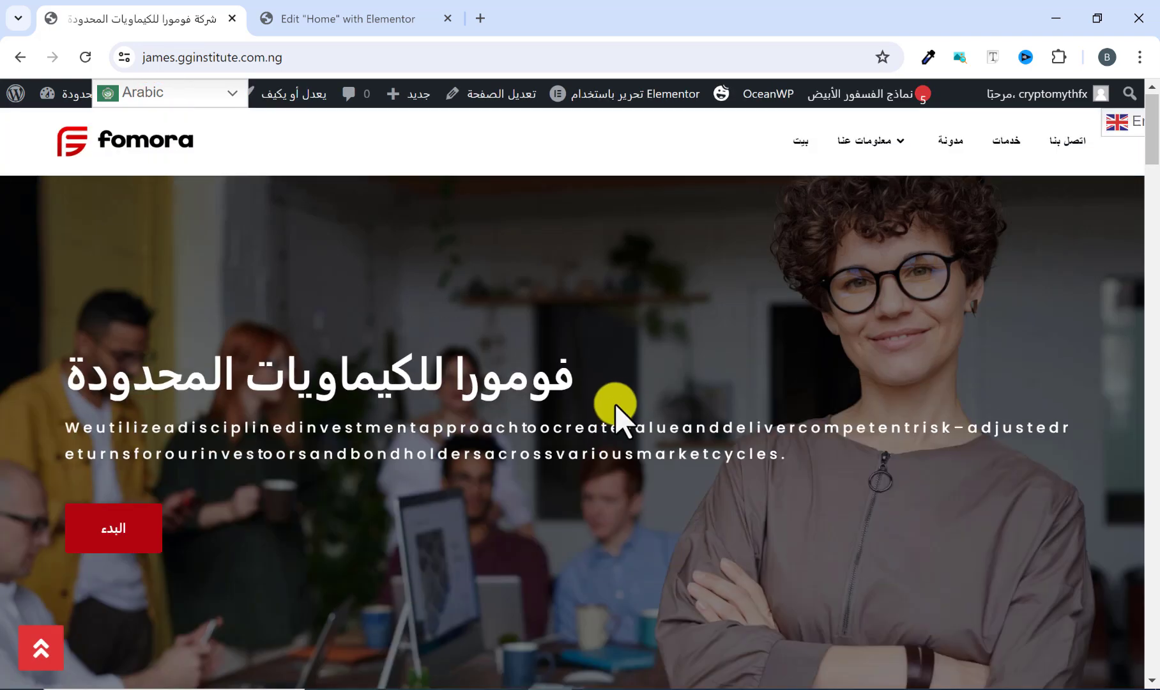
# Step: Switch the site language to French, then back to English
pyautogui.click(182, 96)
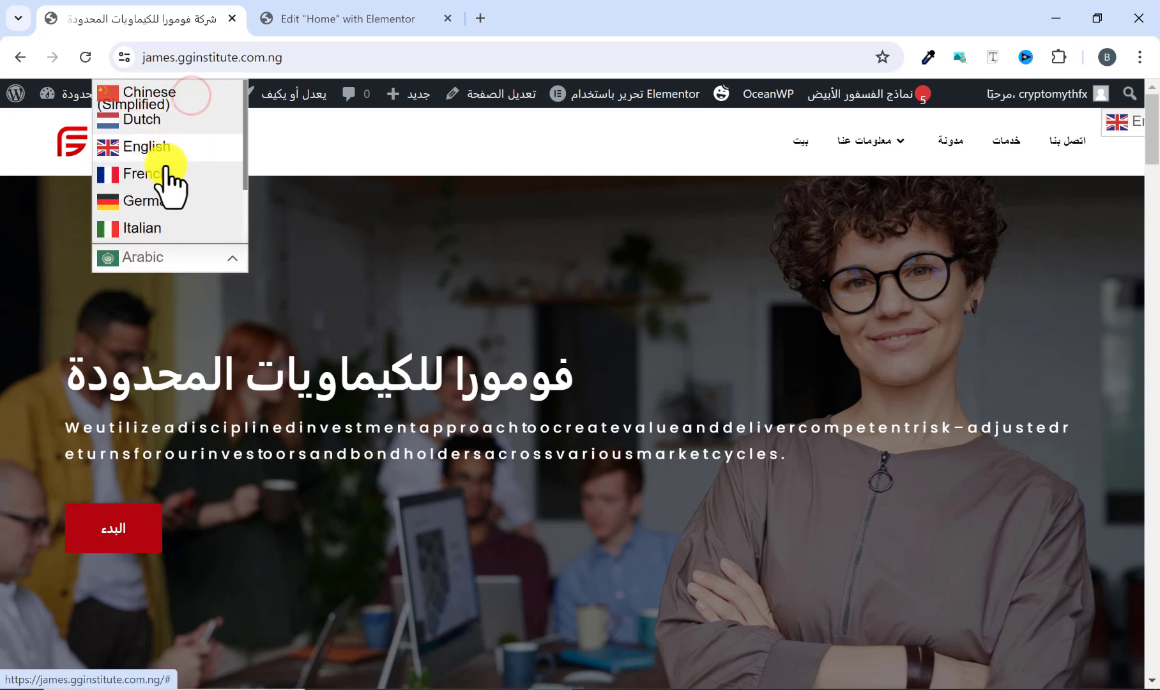
pyautogui.click(159, 174)
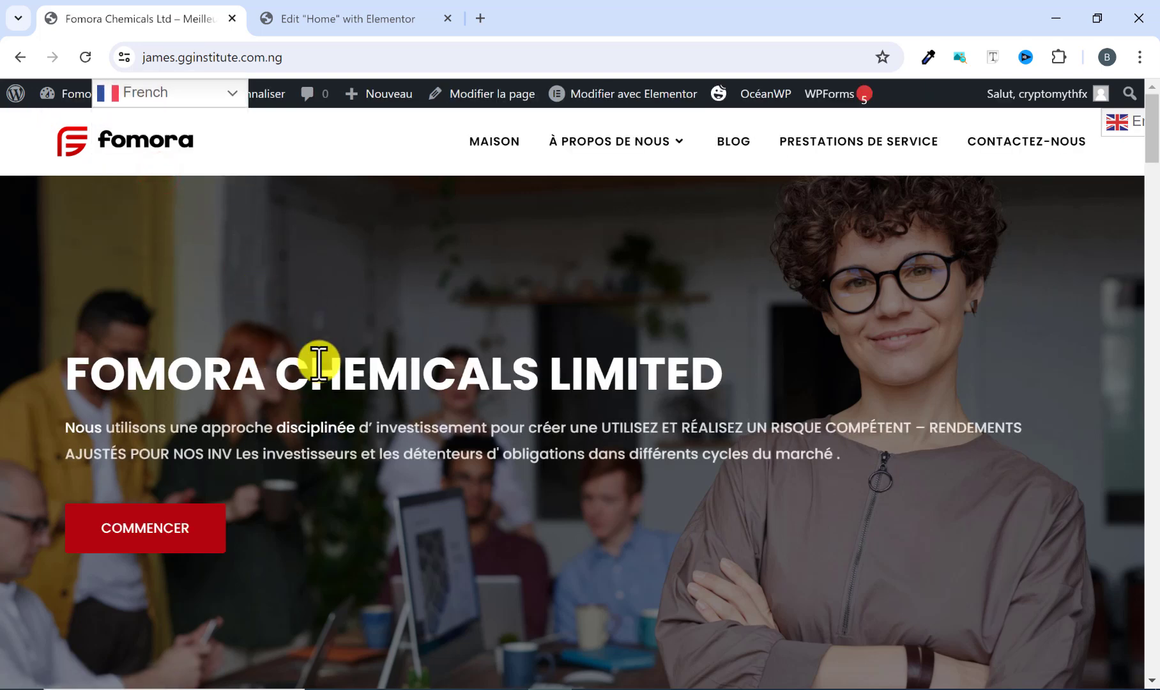
pyautogui.click(196, 100)
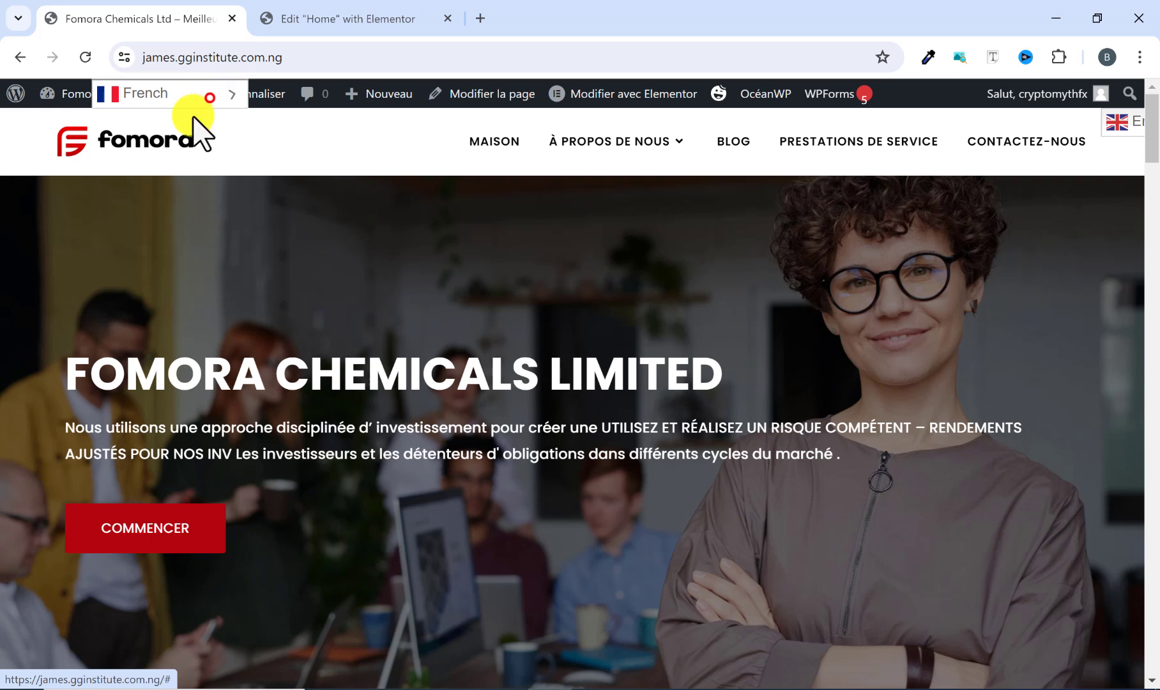
pyautogui.click(145, 176)
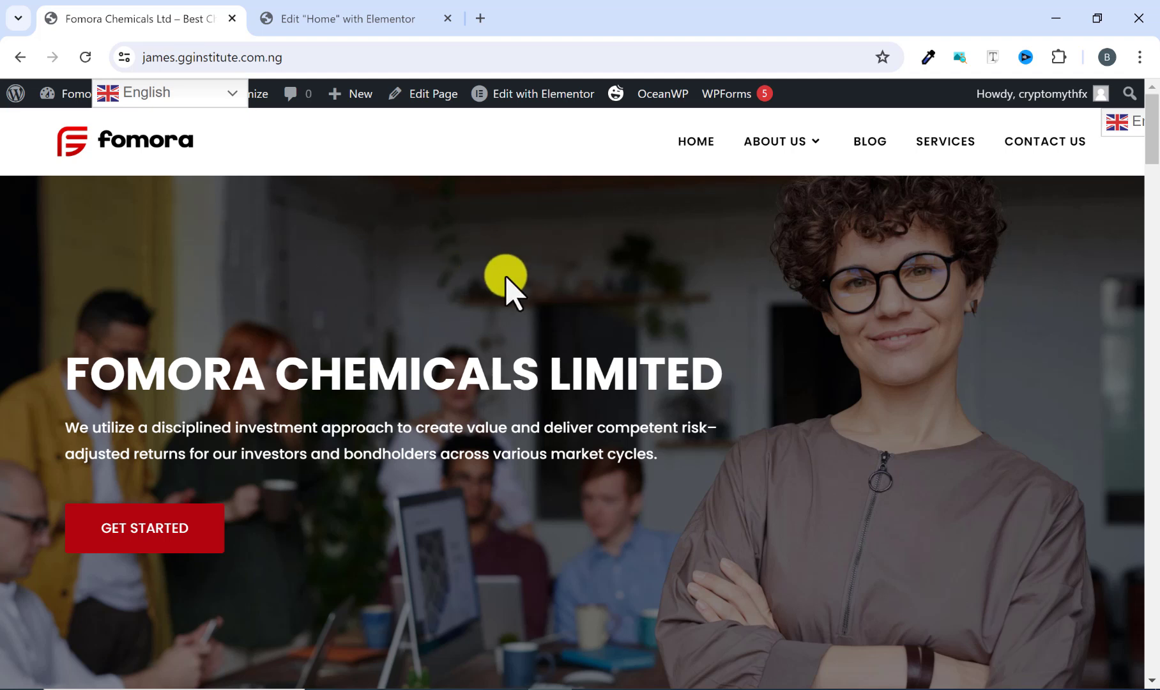
# Step: Open the Who We Are page from the About Us menu and scroll through it
pyautogui.moveTo(769, 148)
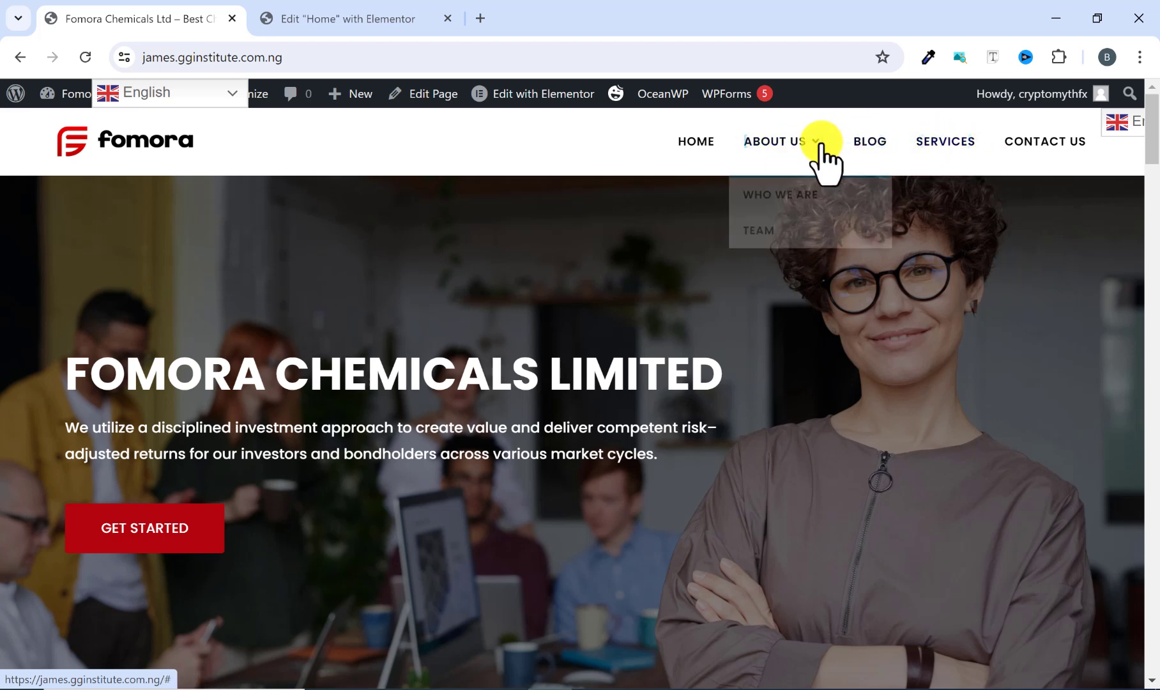
pyautogui.click(768, 194)
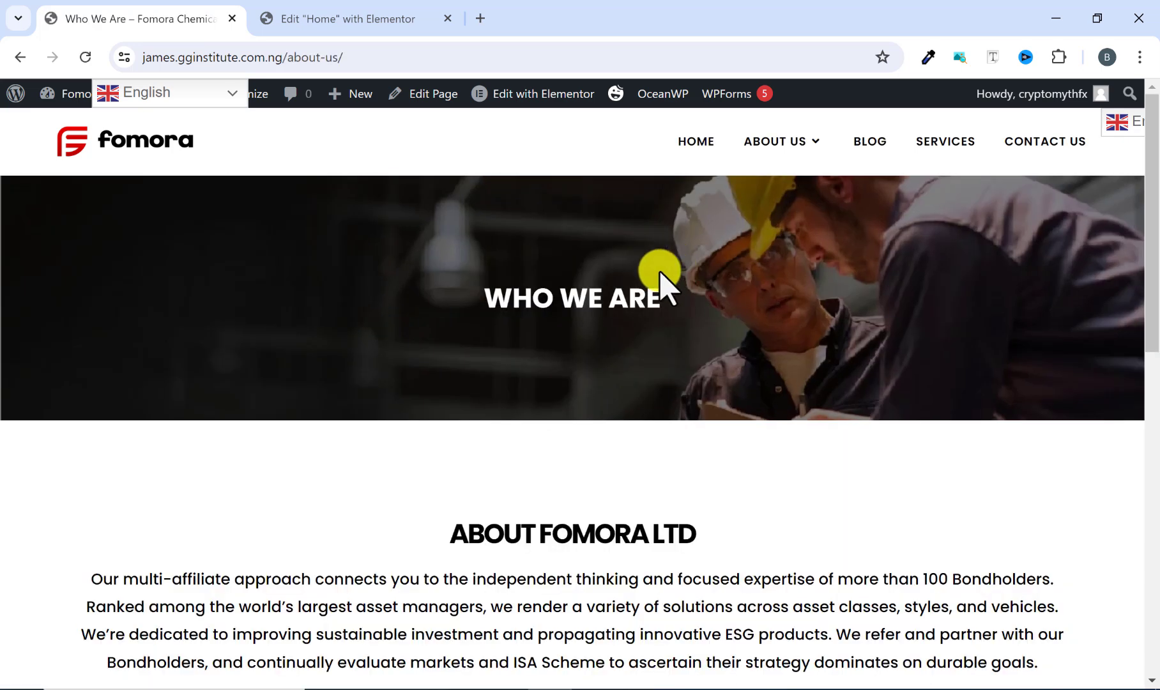
pyautogui.scroll(-8, 661, 281)
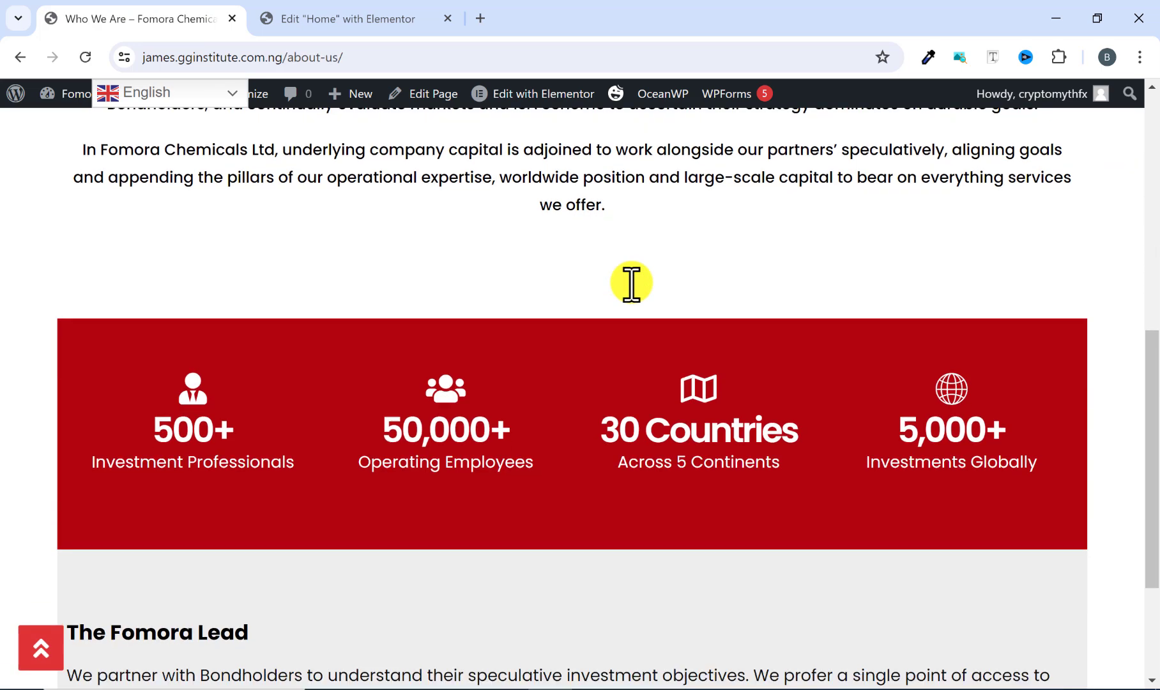
pyautogui.scroll(-3, 631, 283)
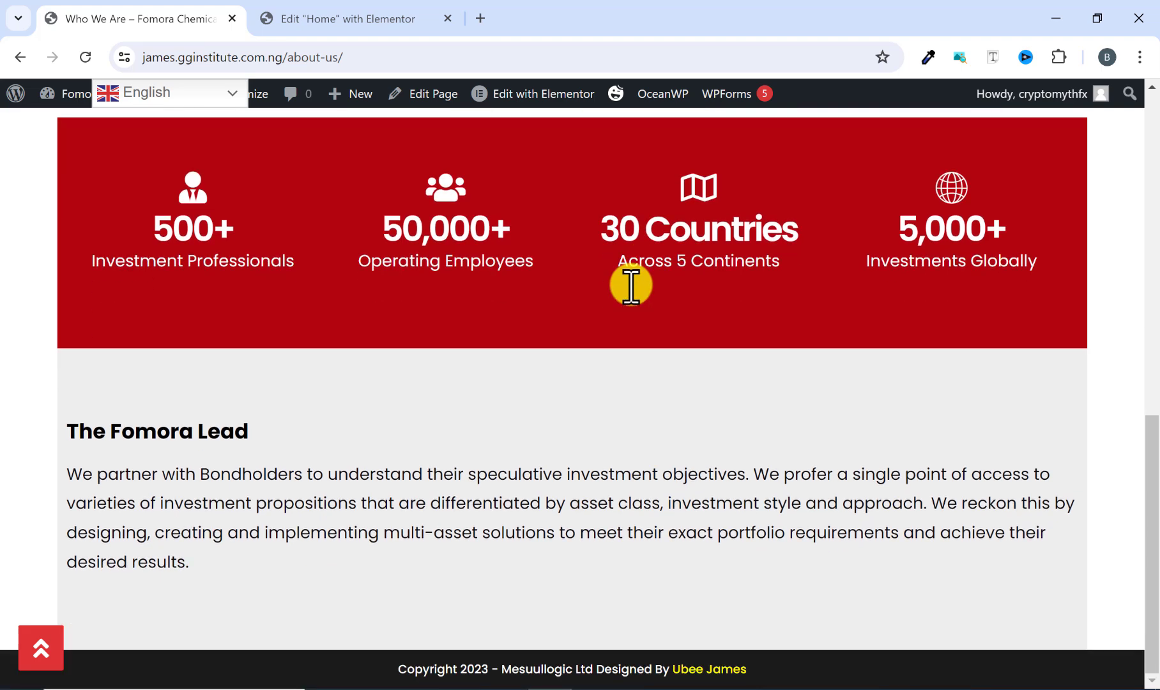
# Step: Scroll back to the top and open the Blog page from the site menu
pyautogui.scroll(12, 631, 284)
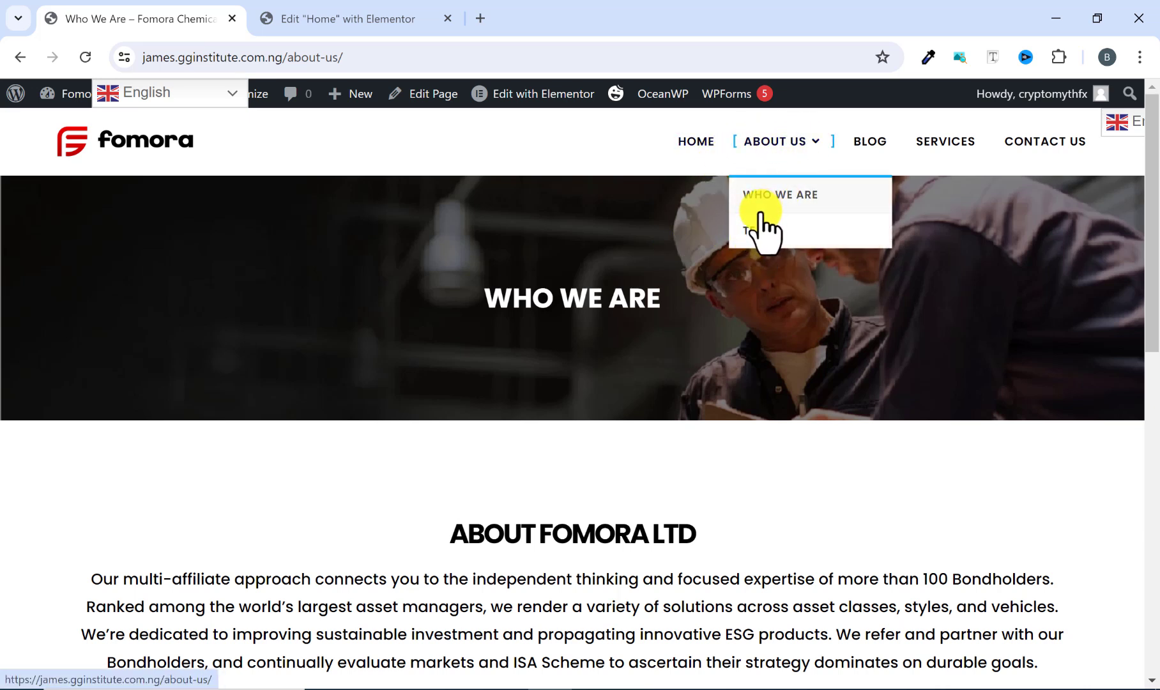
pyautogui.click(870, 143)
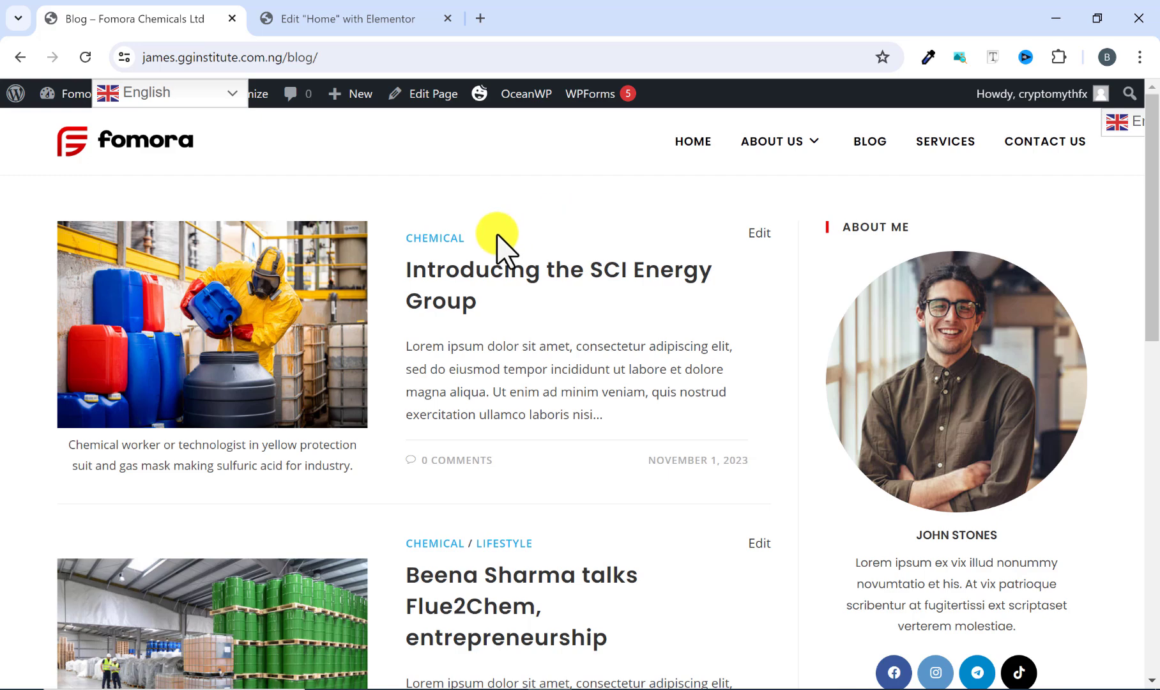
# Step: Scroll through the blog posts and return to the Home page from the site menu
pyautogui.scroll(-3, 479, 271)
pyautogui.scroll(3, 478, 279)
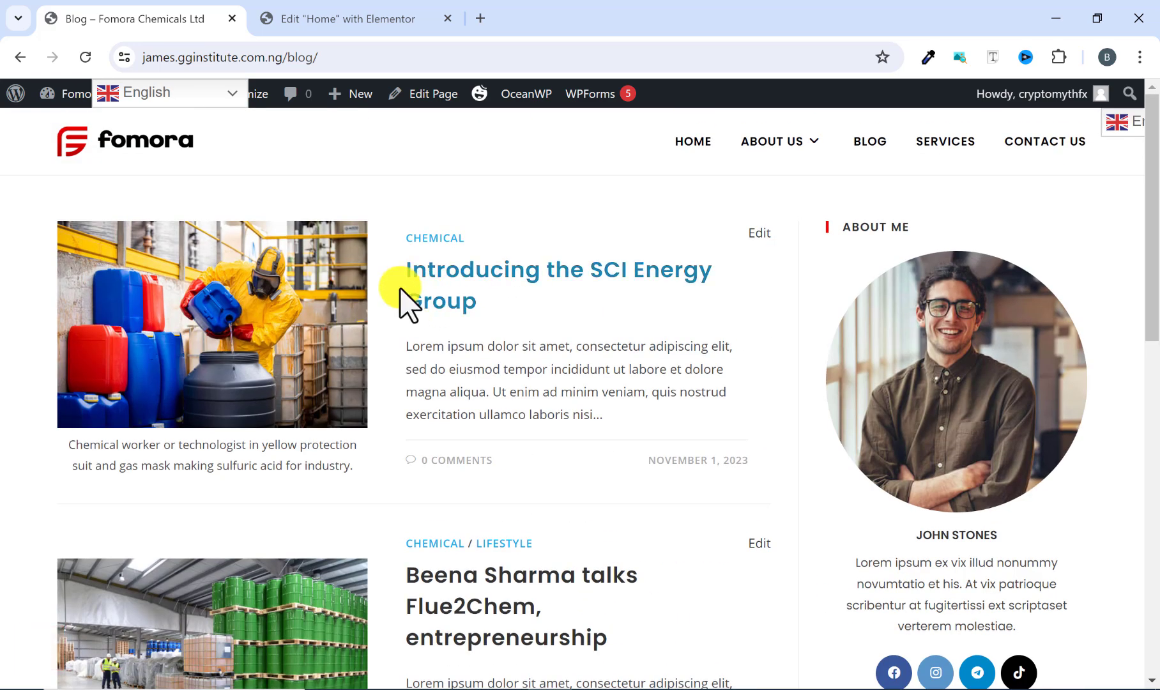
pyautogui.scroll(-6, 511, 303)
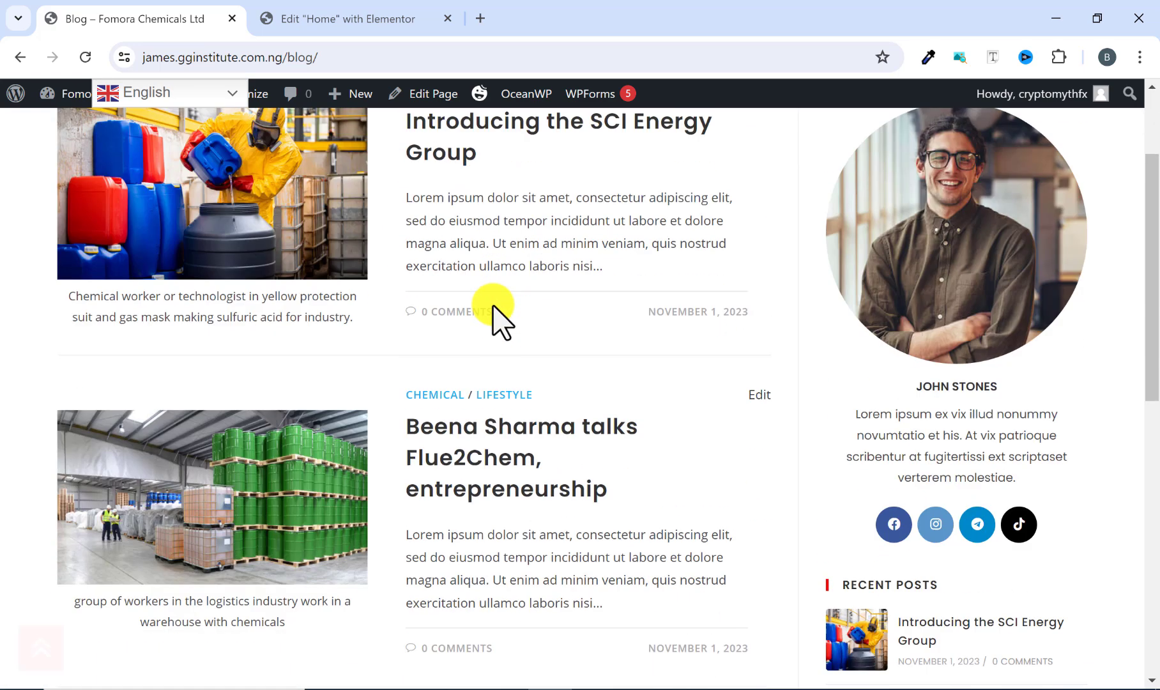
pyautogui.scroll(-7, 501, 321)
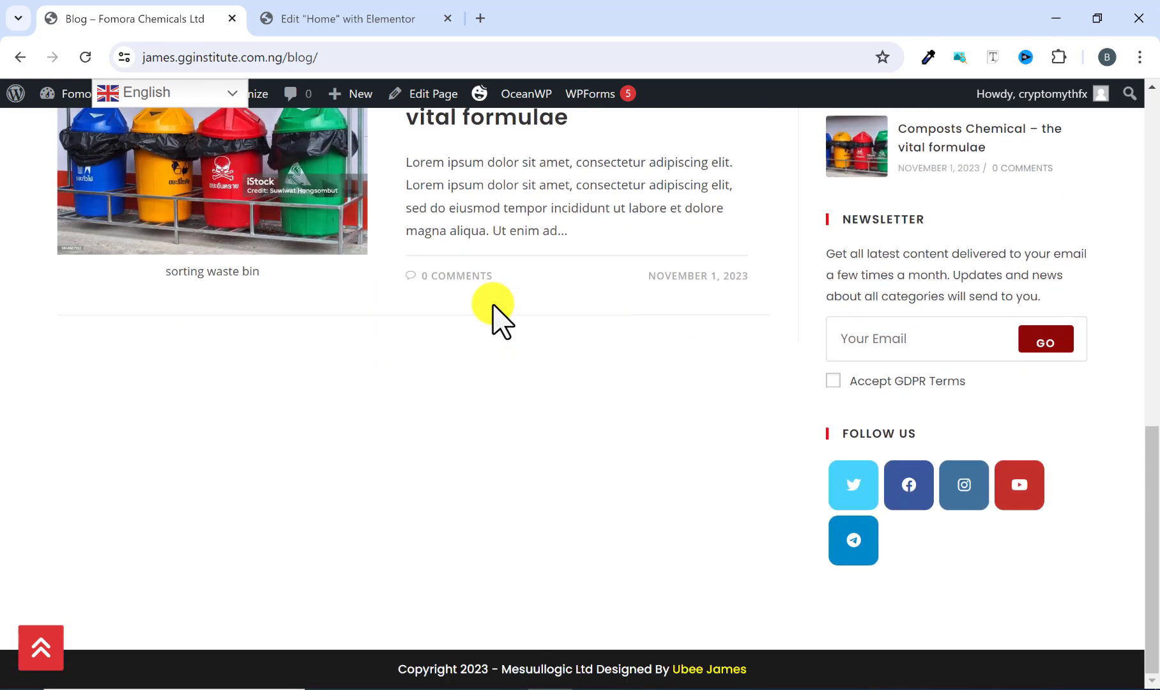
pyautogui.scroll(7, 501, 321)
pyautogui.scroll(6, 502, 320)
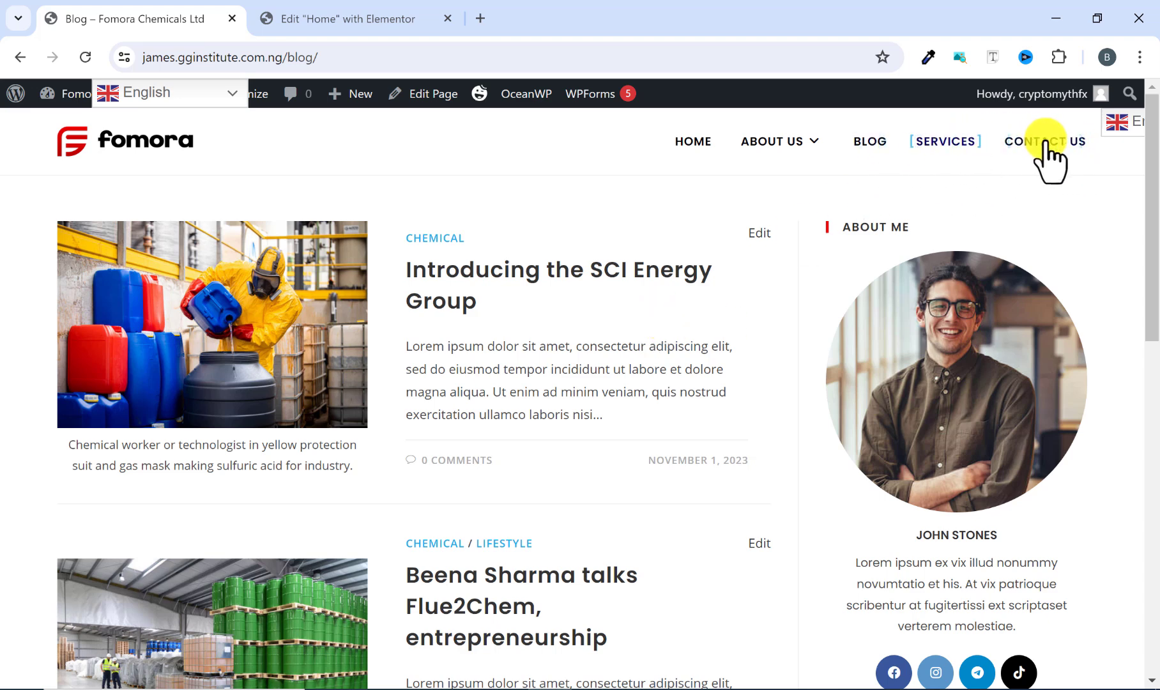
pyautogui.click(697, 135)
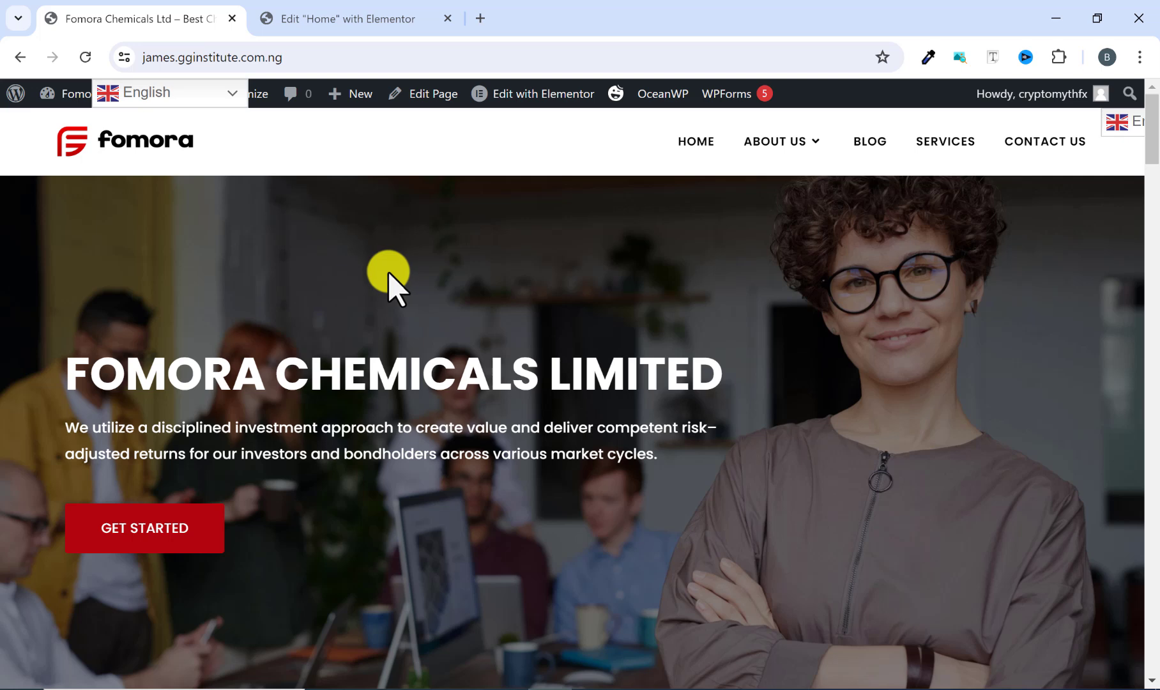
# Step: Switch to the Elementor editor tab, collapse the settings panel, and scroll through the home page in mobile preview
pyautogui.click(345, 20)
pyautogui.scroll(-4, 663, 228)
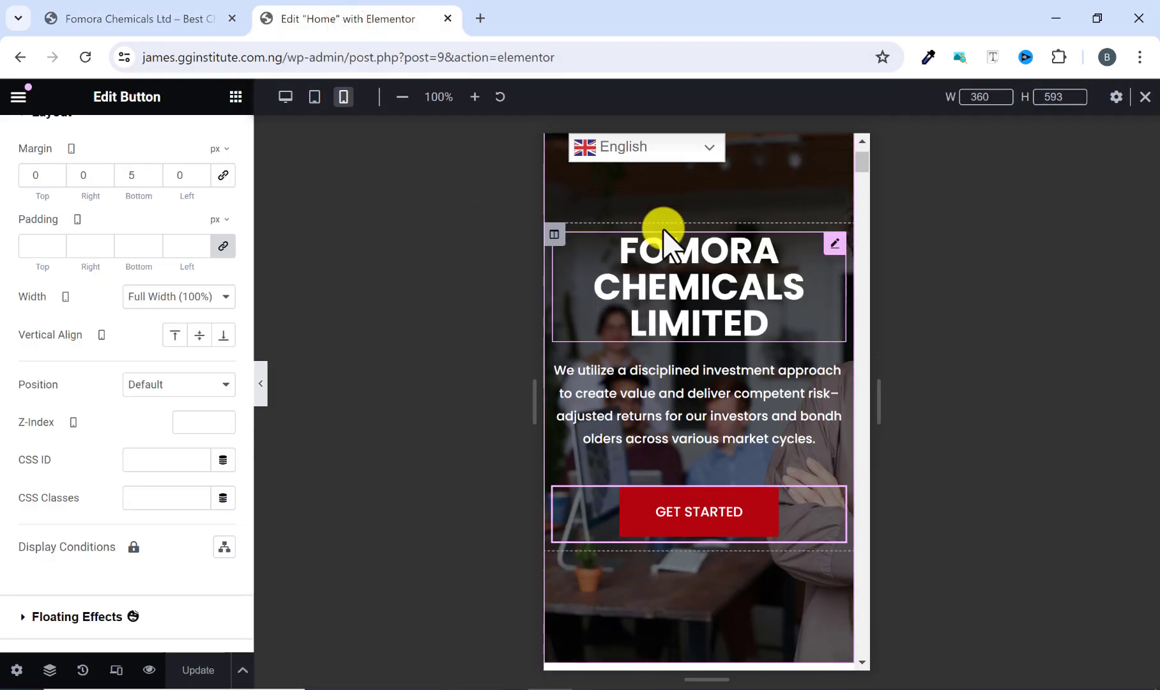
pyautogui.scroll(4, 664, 230)
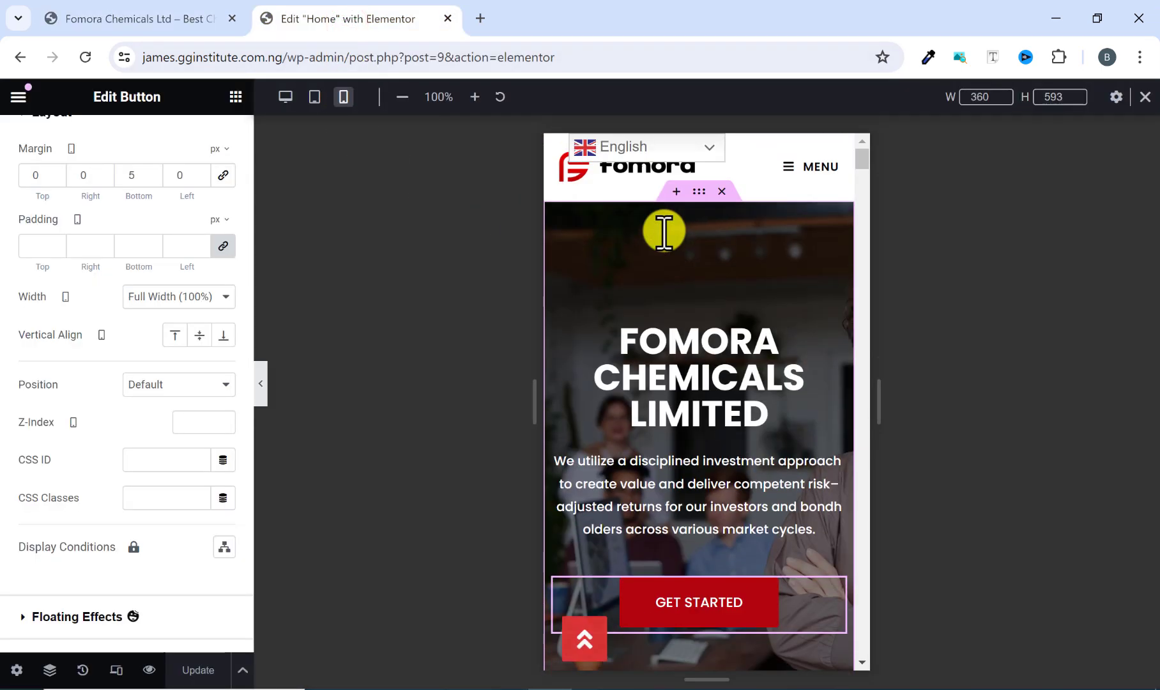
pyautogui.click(260, 387)
pyautogui.scroll(-8, 596, 318)
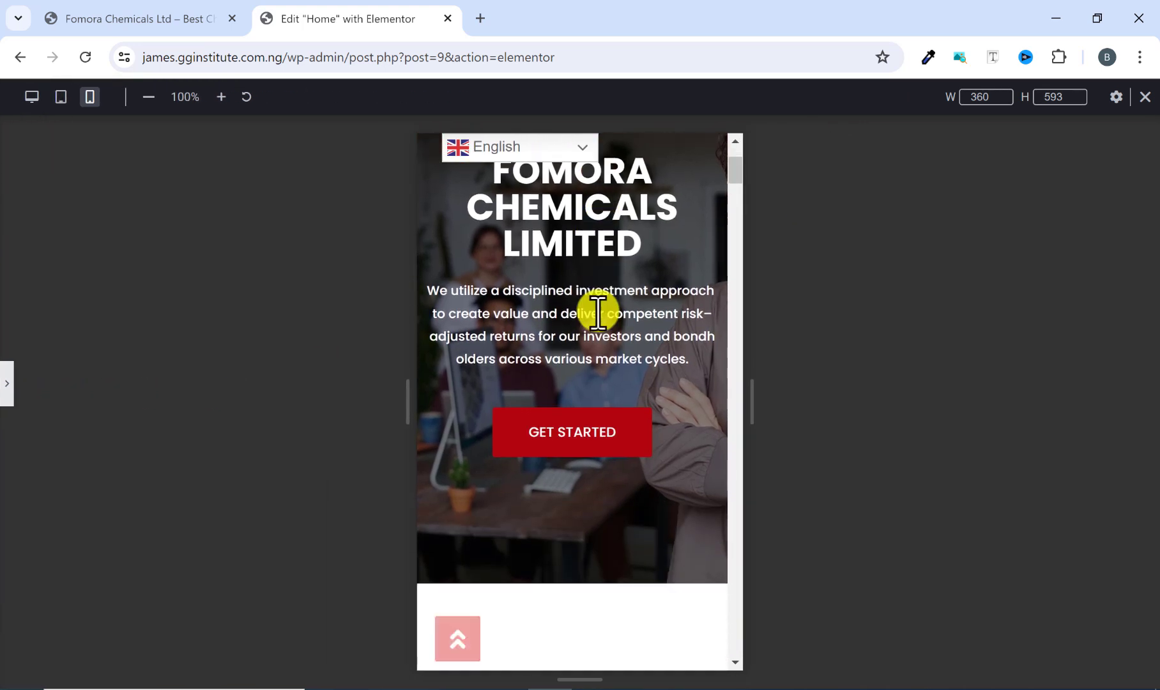
pyautogui.scroll(-15, 595, 316)
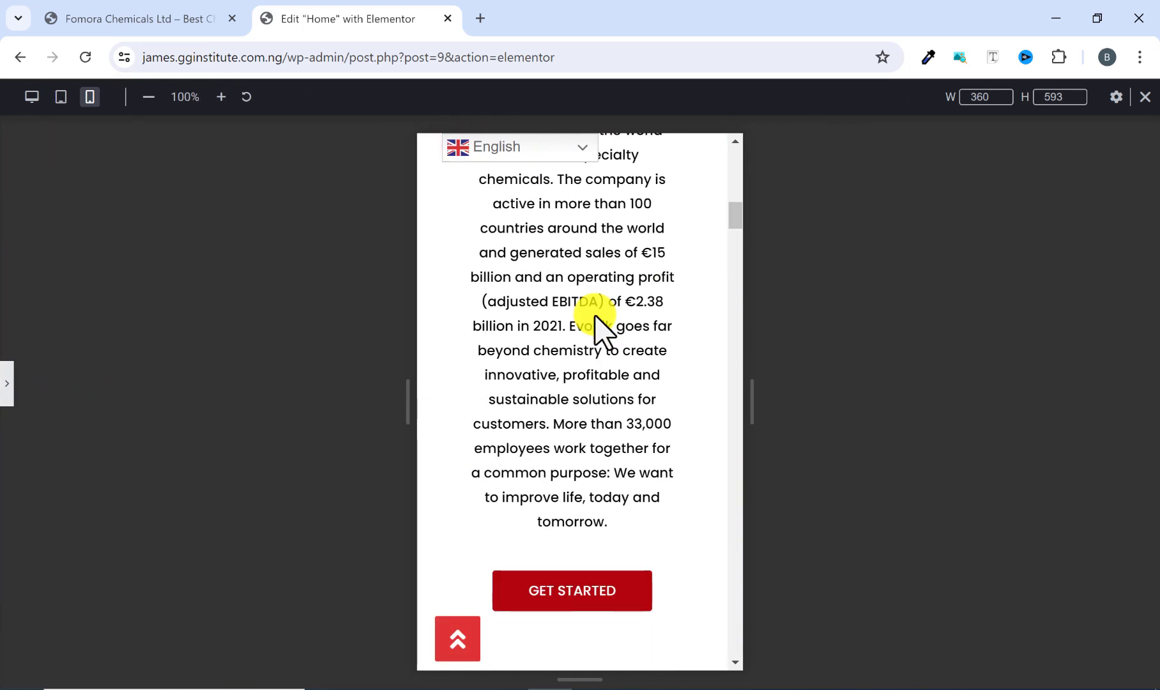
pyautogui.scroll(-15, 594, 318)
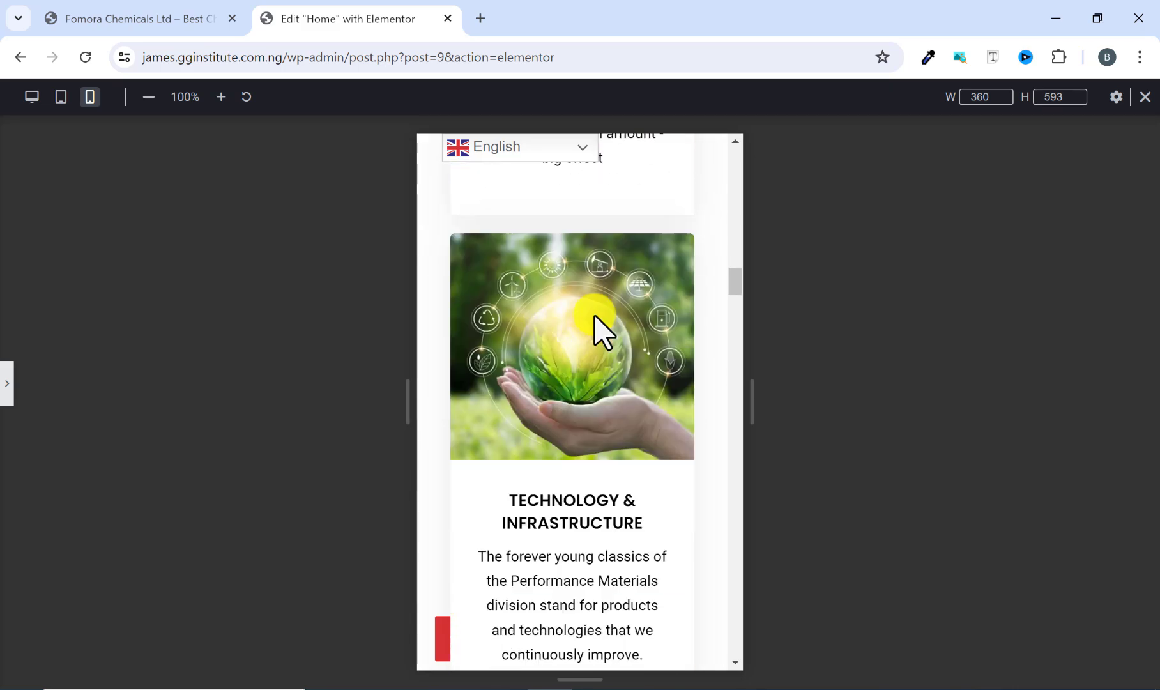
pyautogui.scroll(-5, 595, 317)
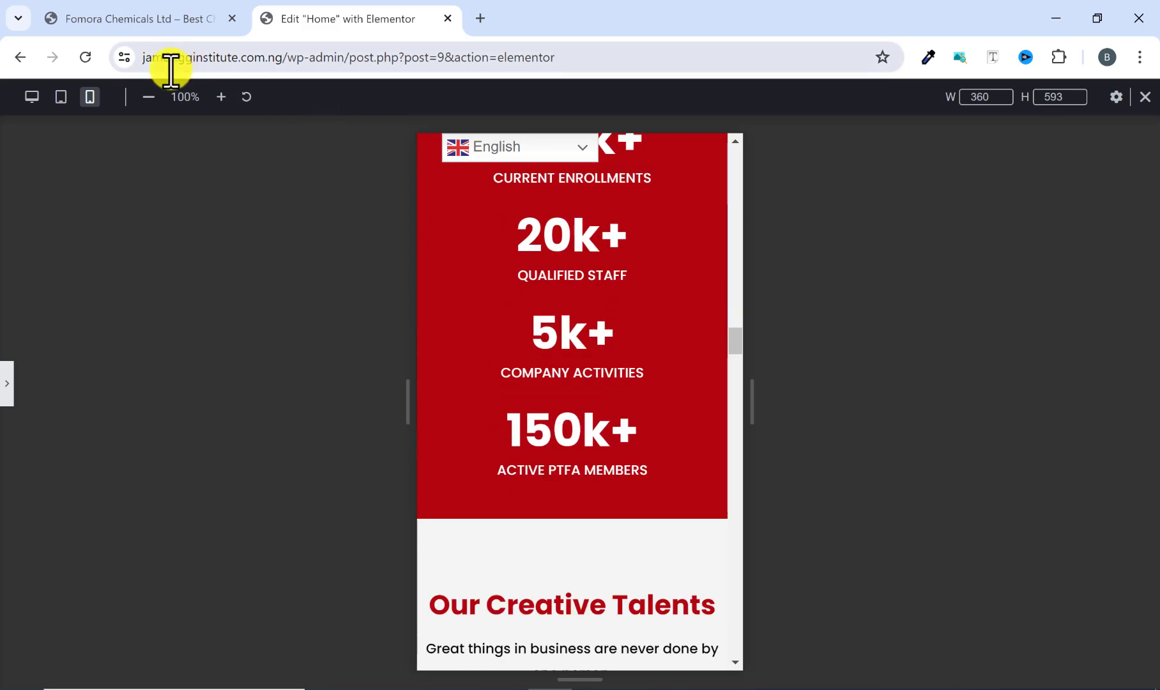
# Step: Switch the Elementor preview to tablet view and scroll through the home page
pyautogui.click(61, 97)
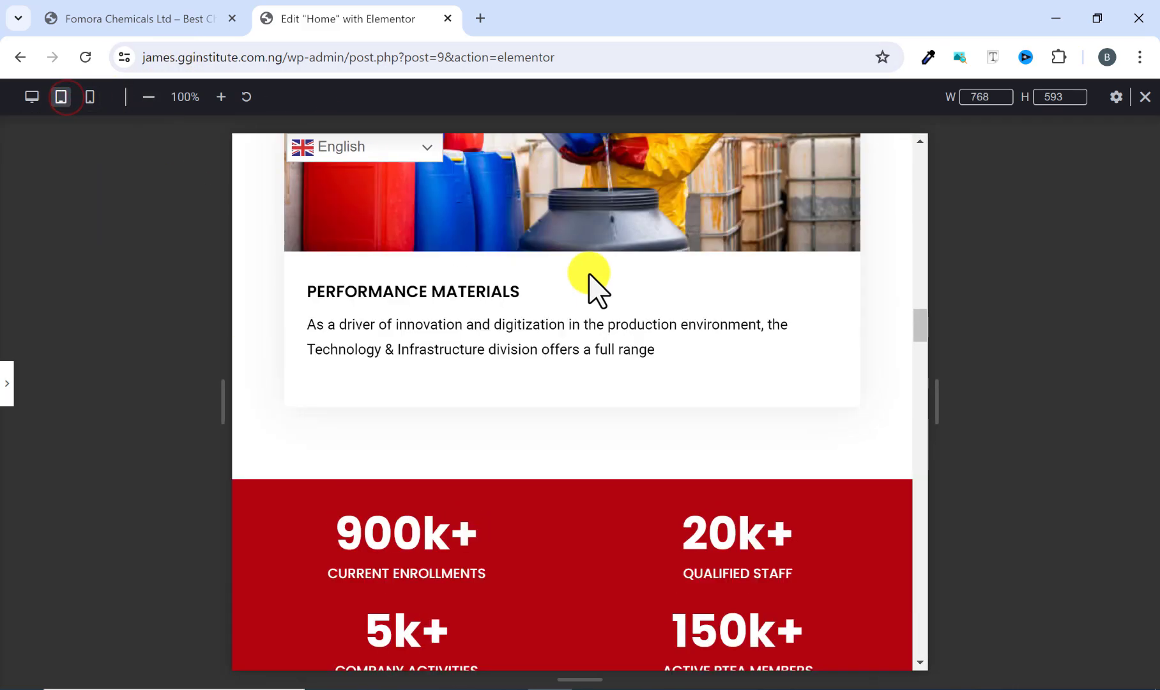
pyautogui.scroll(20, 595, 285)
pyautogui.scroll(-15, 681, 379)
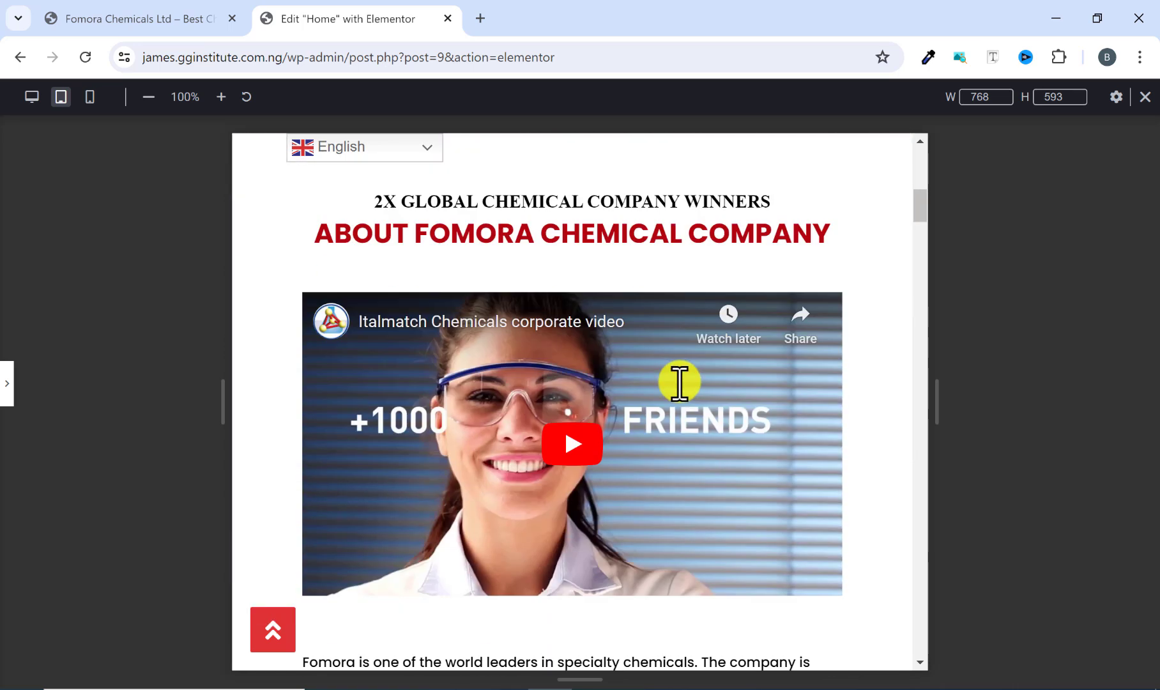
pyautogui.scroll(-12, 679, 383)
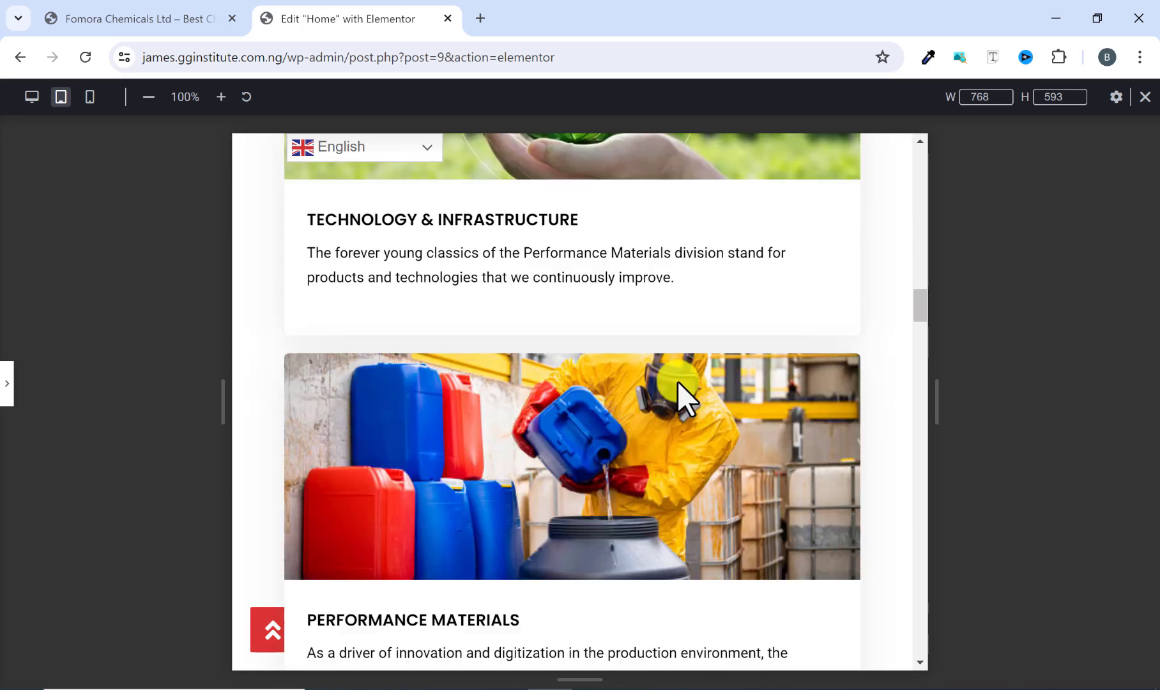
pyautogui.scroll(-15, 675, 384)
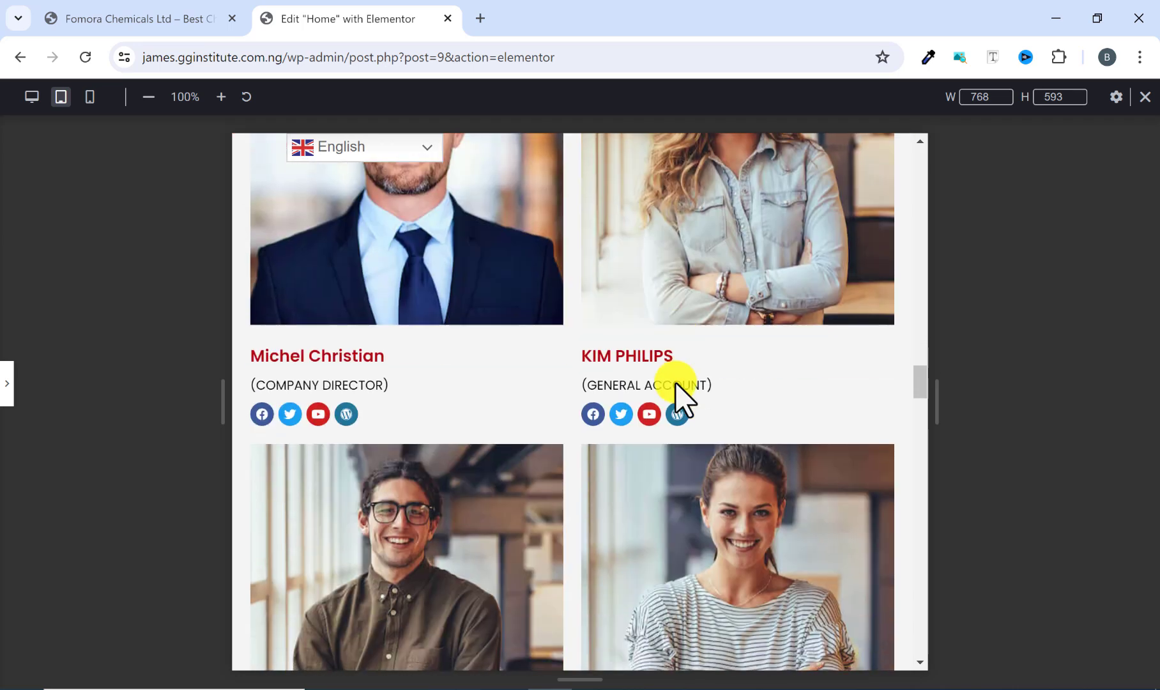
pyautogui.scroll(-10, 675, 382)
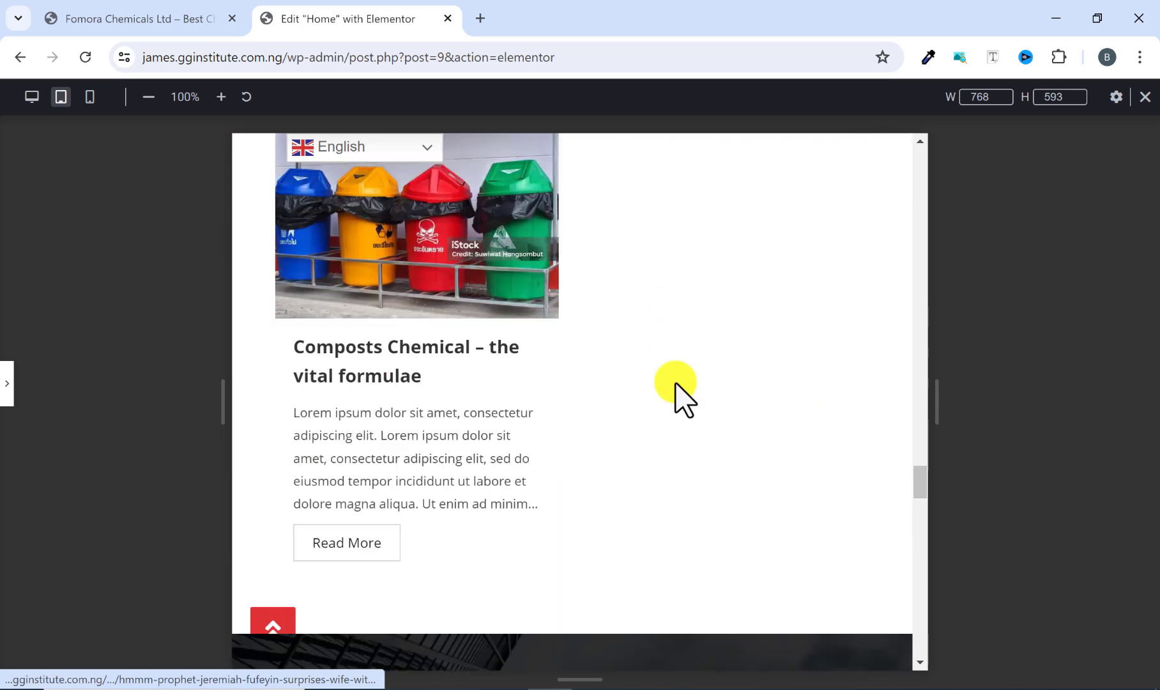
pyautogui.scroll(6, 675, 383)
pyautogui.scroll(10, 676, 386)
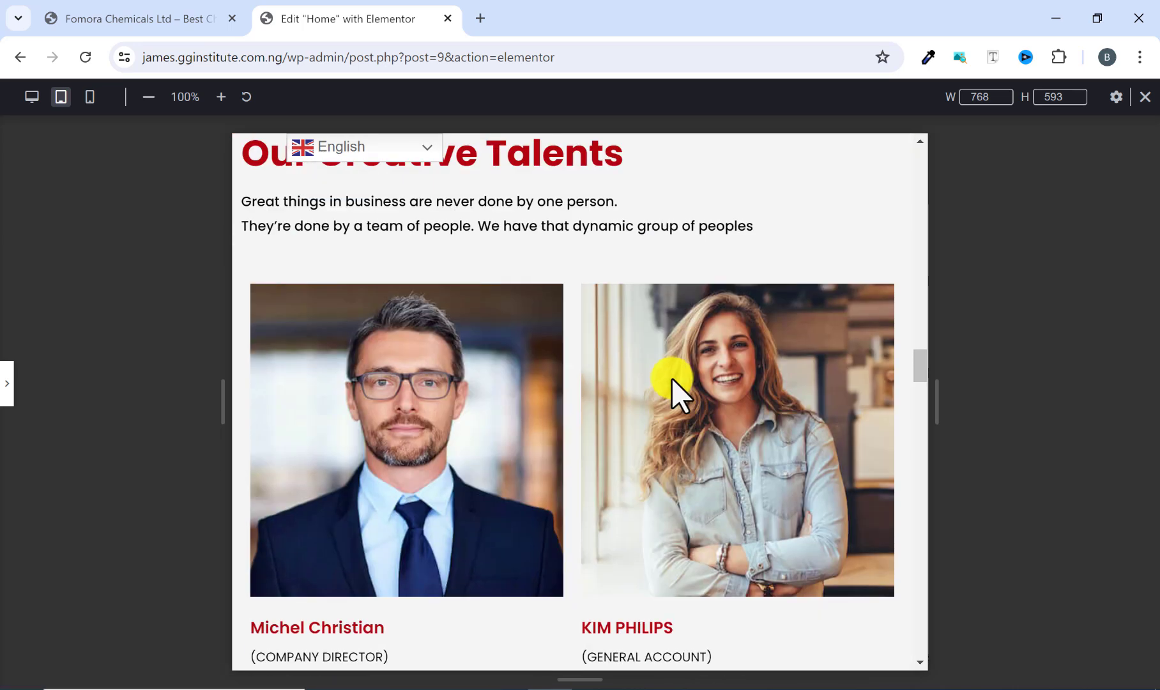
# Step: Open a new browser tab and go to webhosting22.com
pyautogui.click(115, 14)
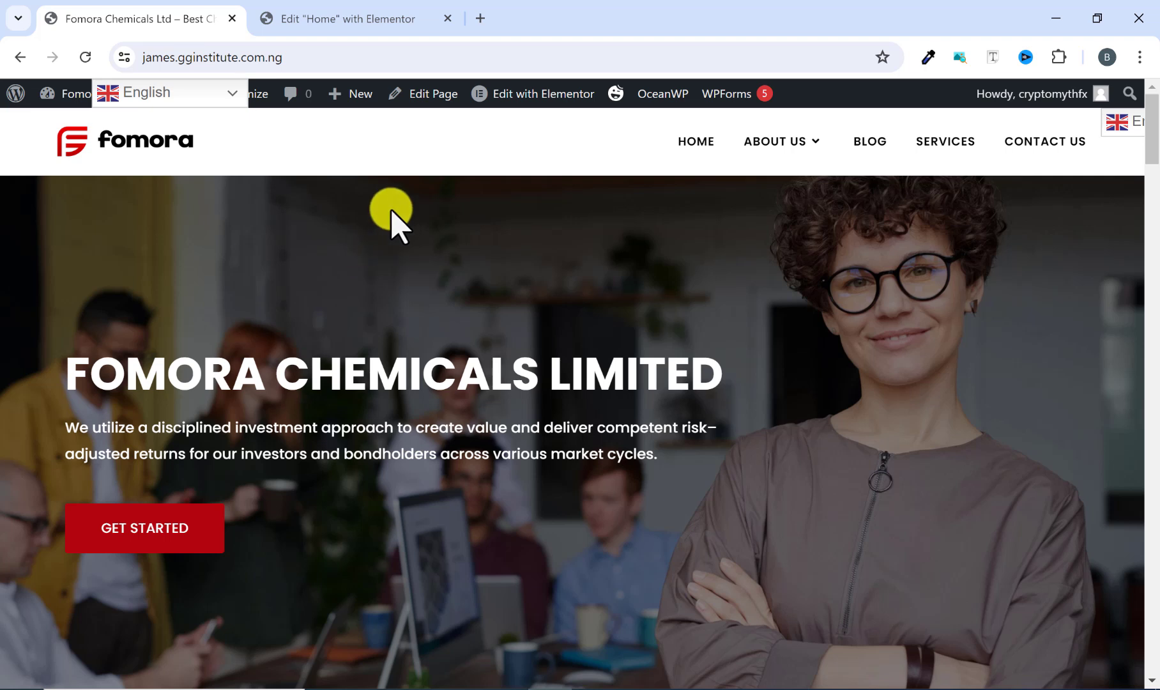
pyautogui.click(480, 20)
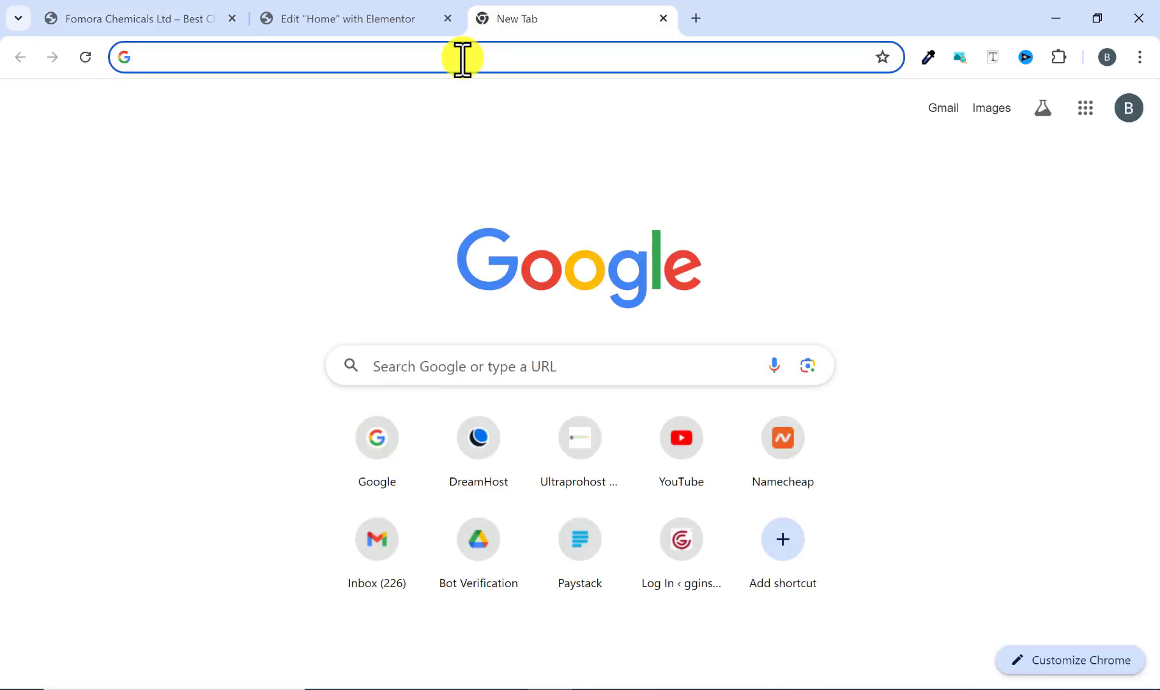
pyautogui.write('webho')
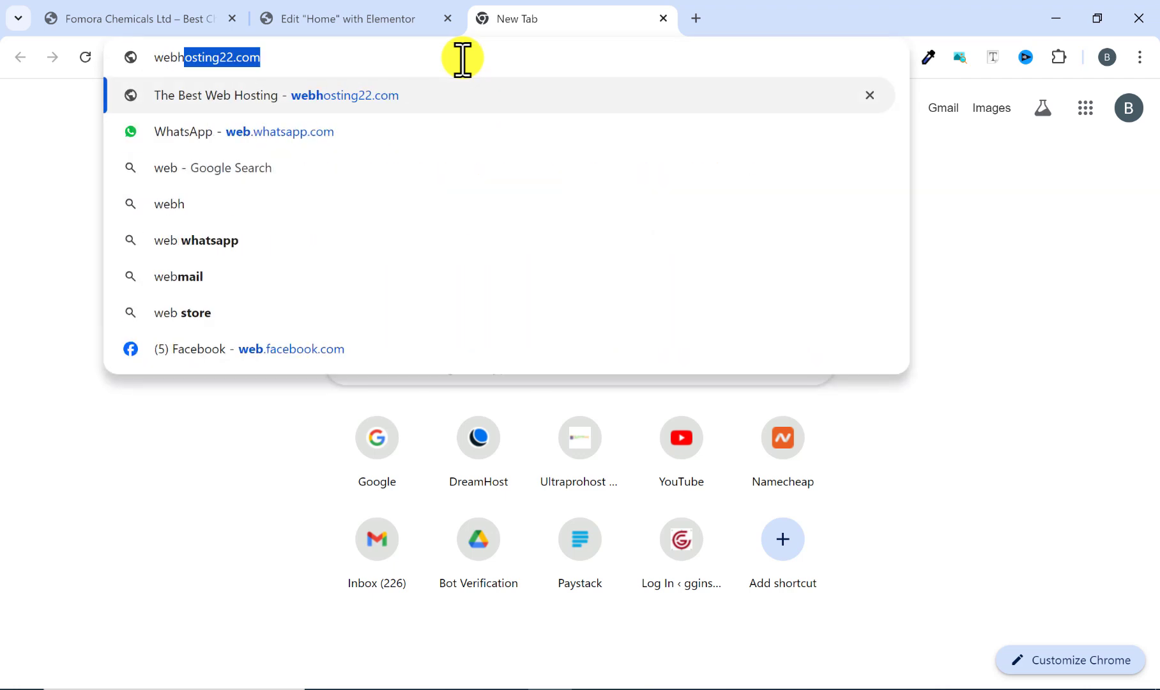
pyautogui.write('stin')
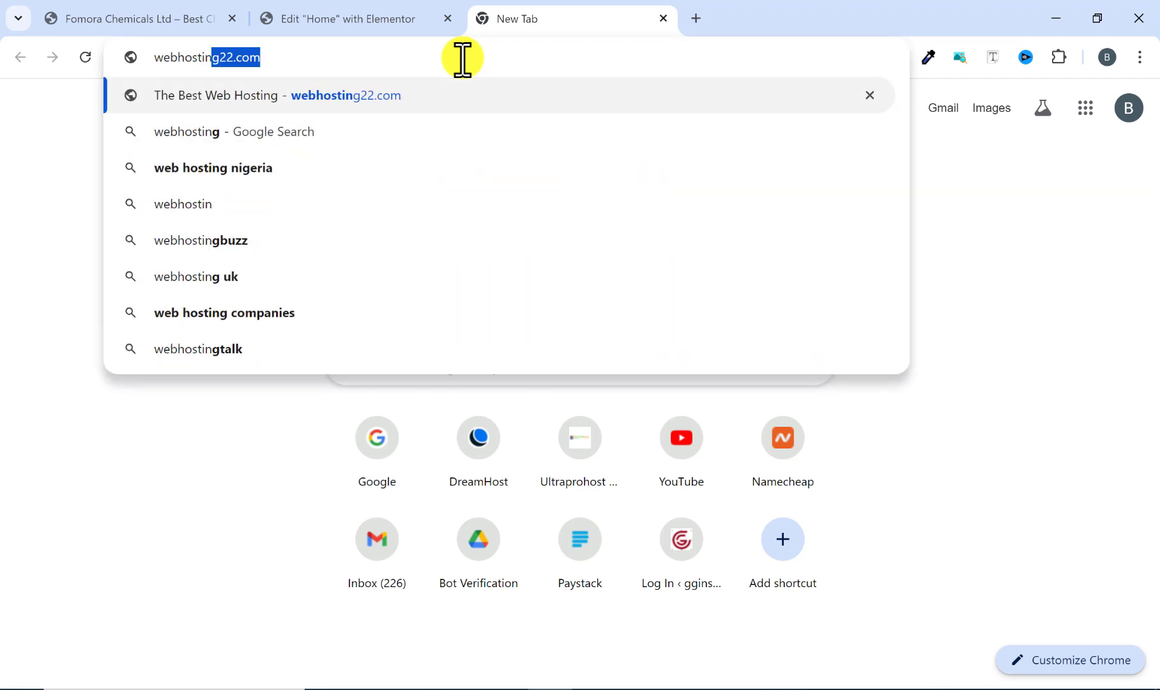
pyautogui.write('g22')
pyautogui.write('.com')
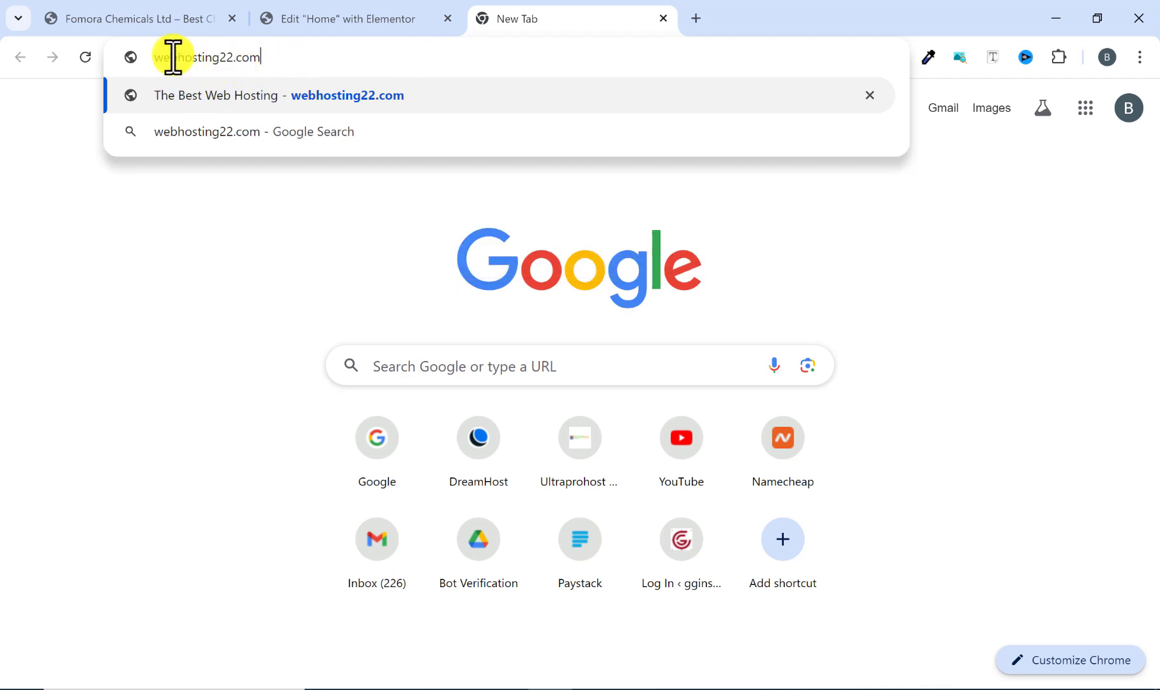
pyautogui.press('Return')
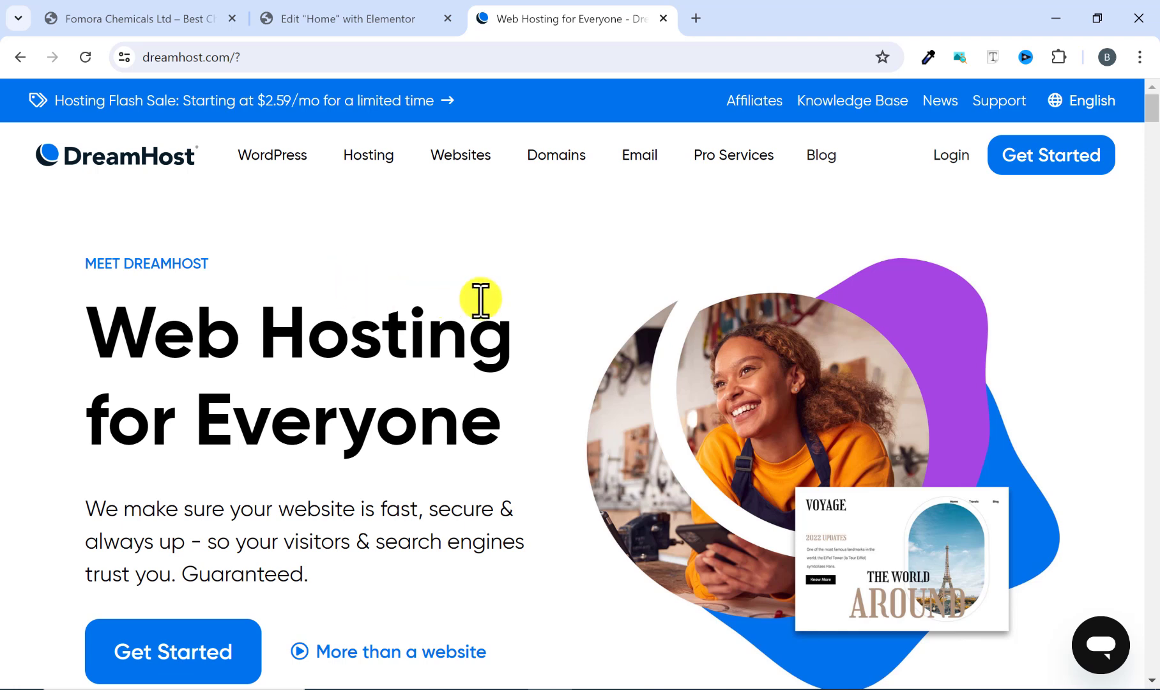
# Step: Open the hosting plans page and scroll down to the plan cards
pyautogui.scroll(-3, 419, 289)
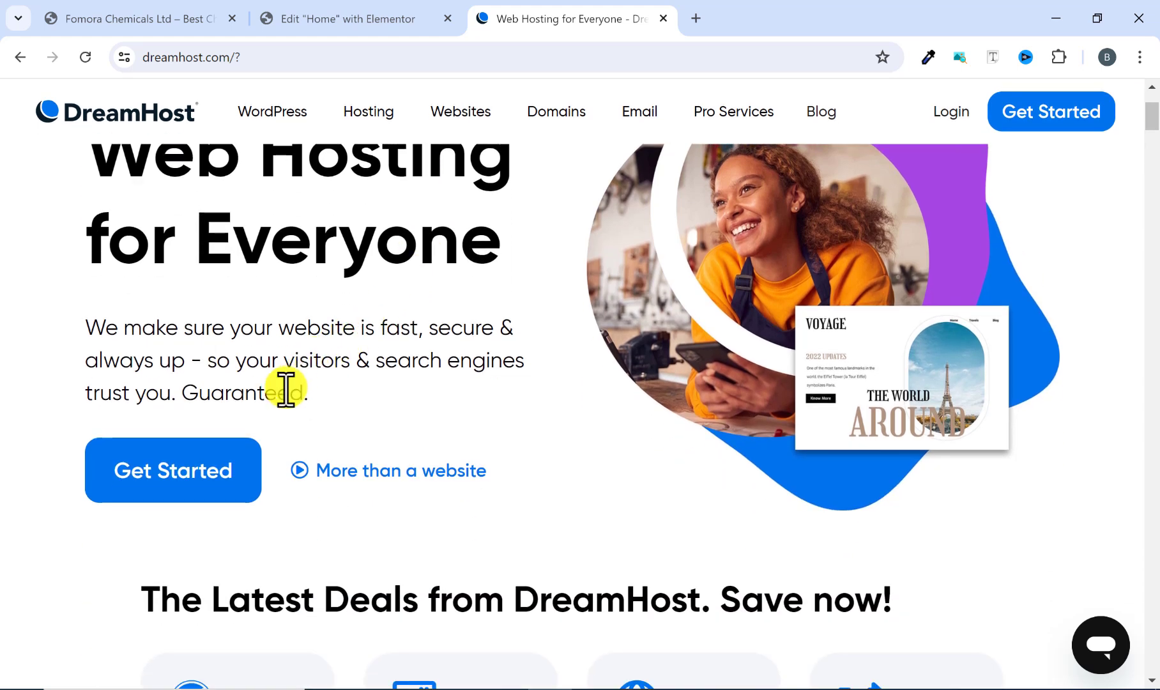
pyautogui.click(185, 478)
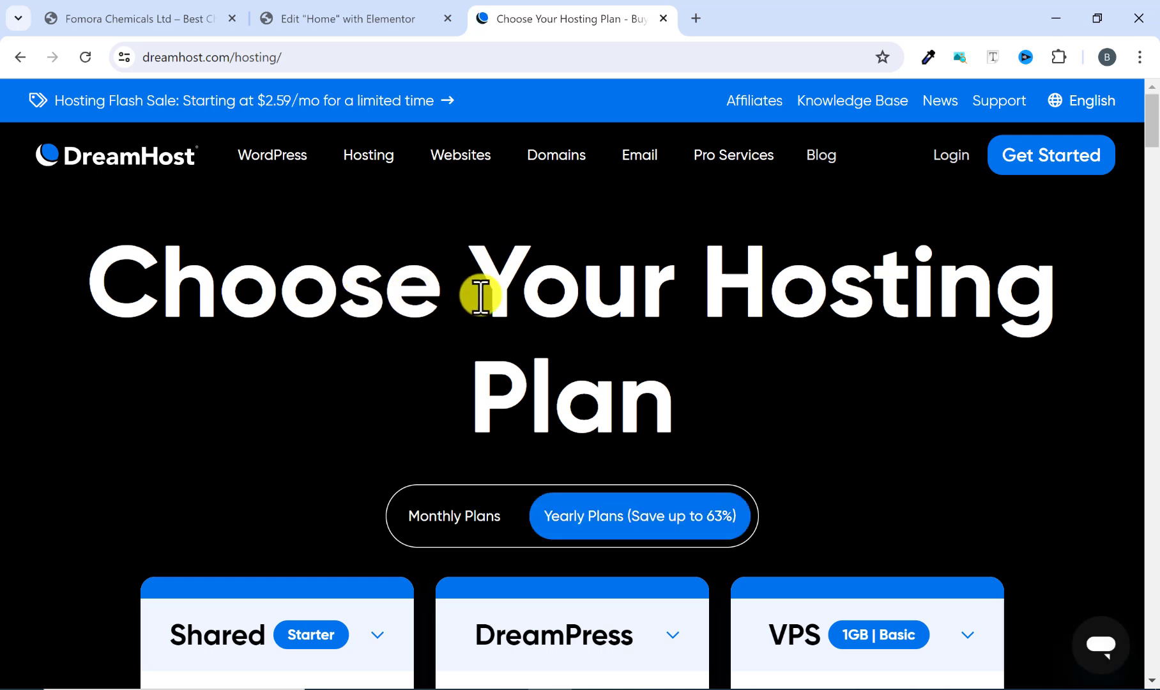
pyautogui.scroll(-4, 498, 300)
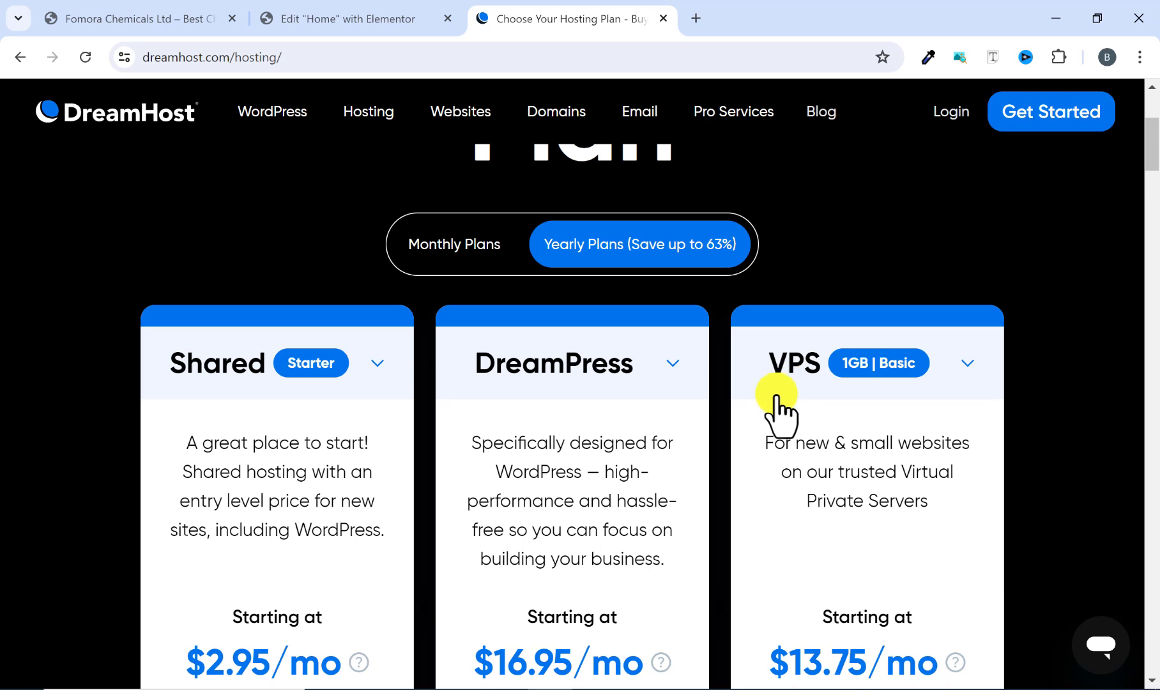
pyautogui.scroll(-1, 775, 403)
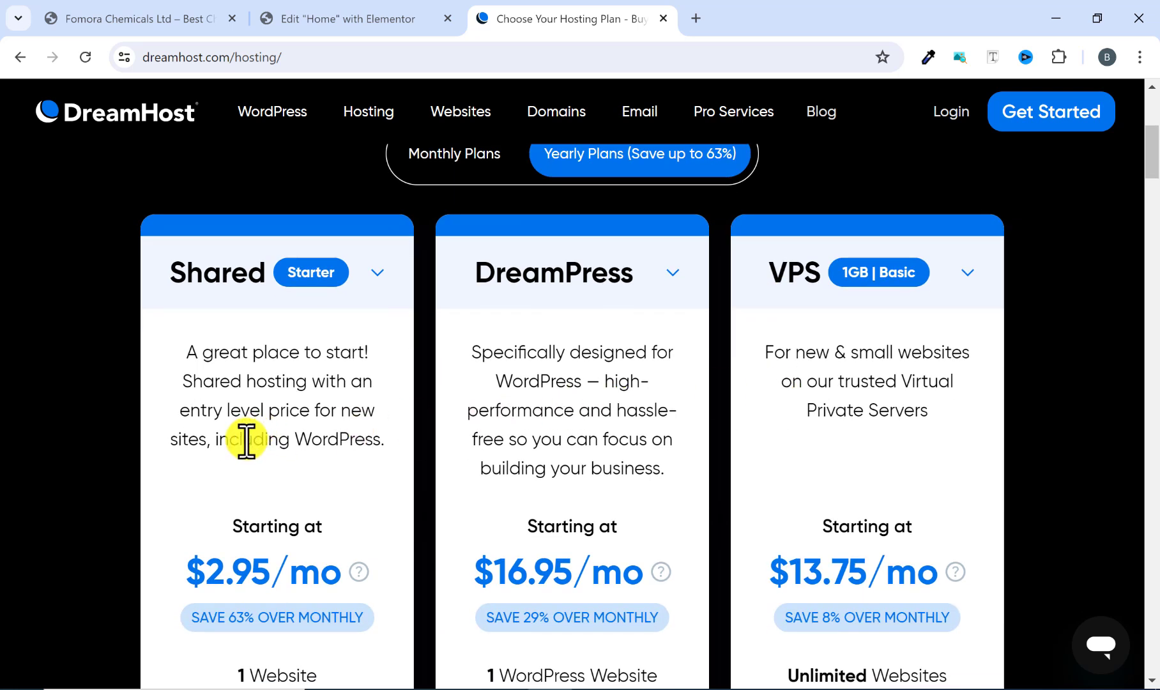
pyautogui.scroll(-1, 243, 447)
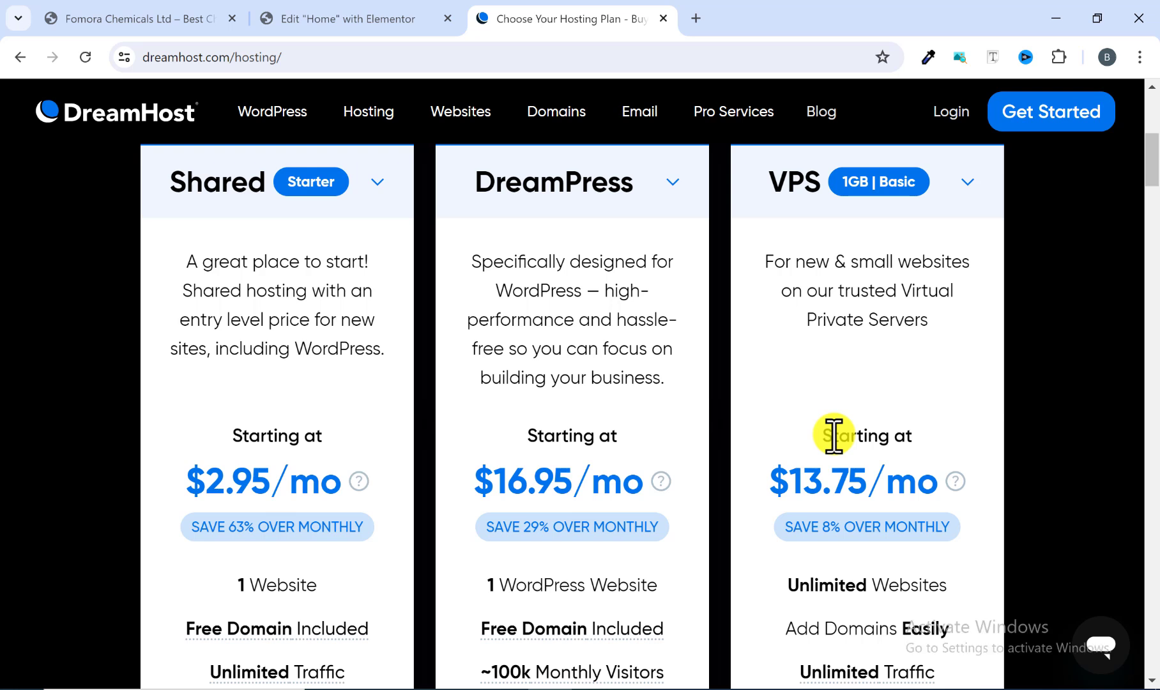
pyautogui.scroll(-1, 736, 479)
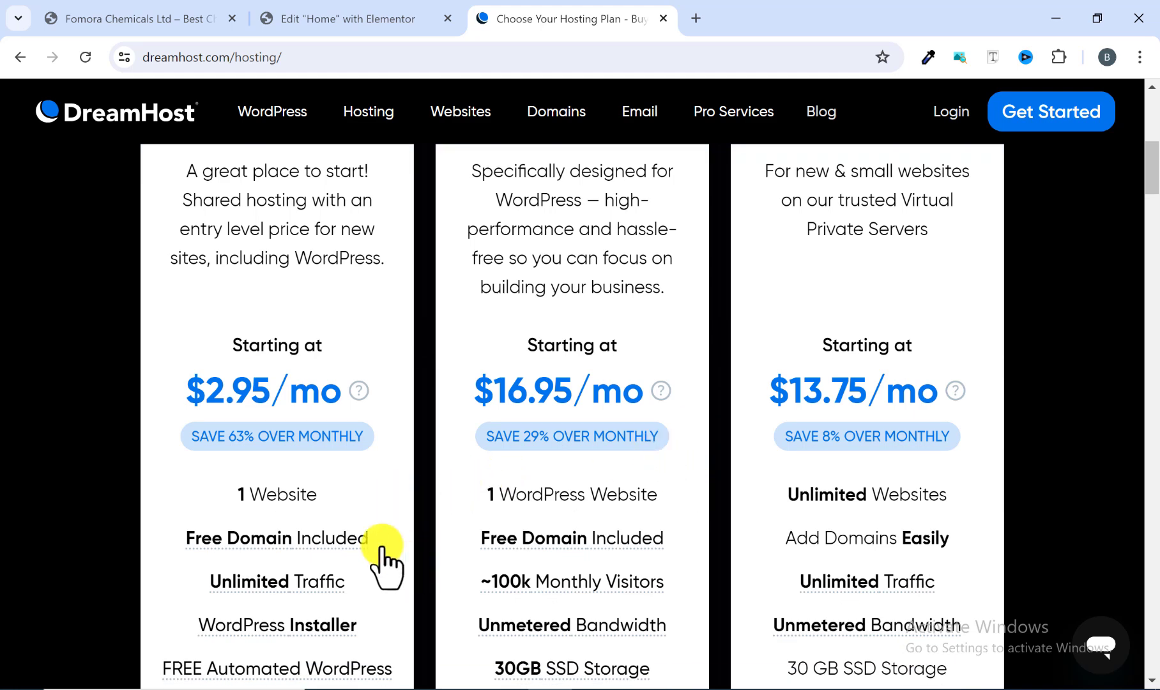
# Step: Examine the features listed for the Shared, DreamPress and VPS hosting plans
pyautogui.scroll(1, 380, 470)
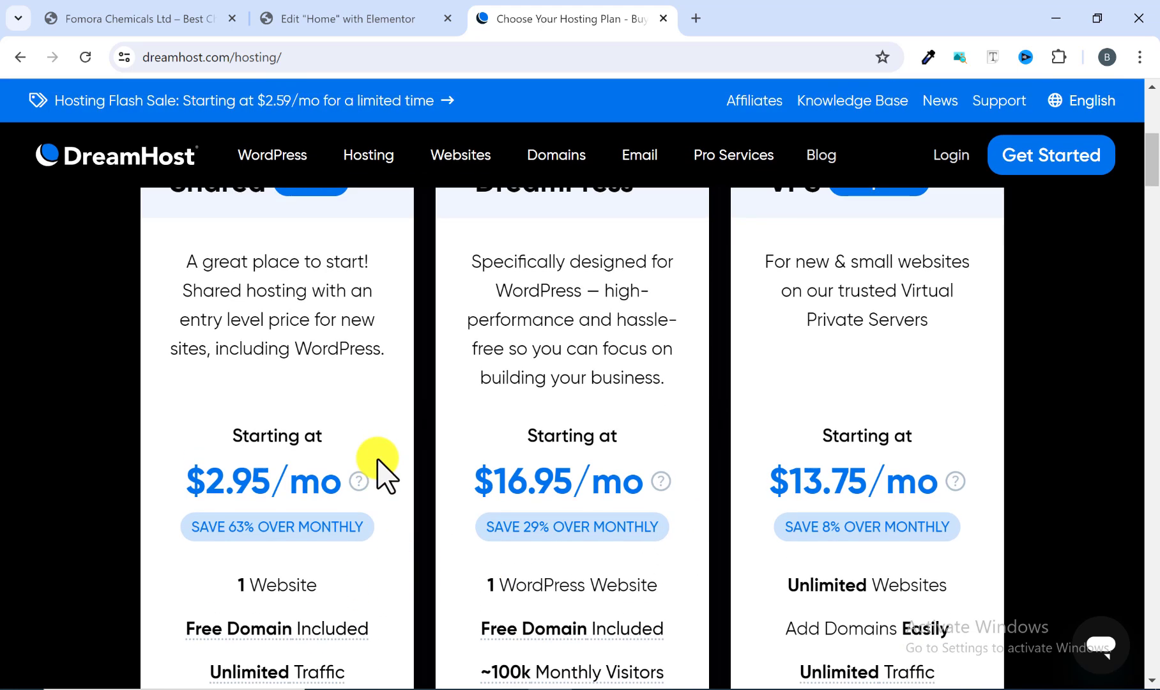
pyautogui.scroll(2, 384, 476)
pyautogui.scroll(-5, 310, 396)
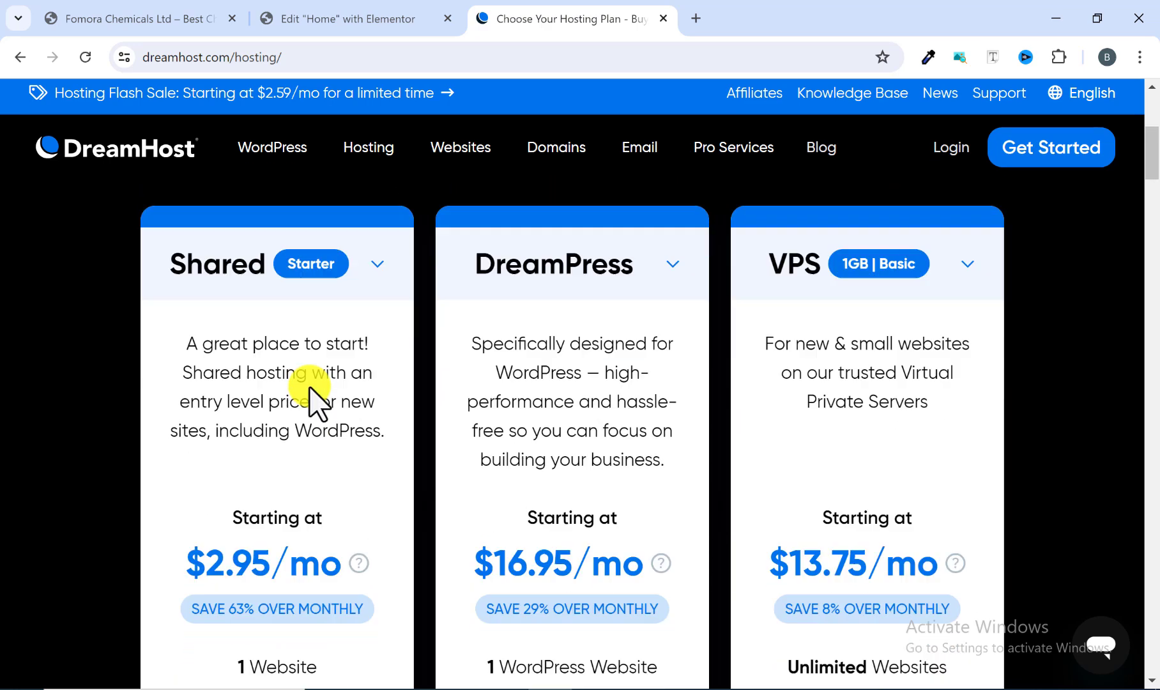
pyautogui.moveTo(271, 338)
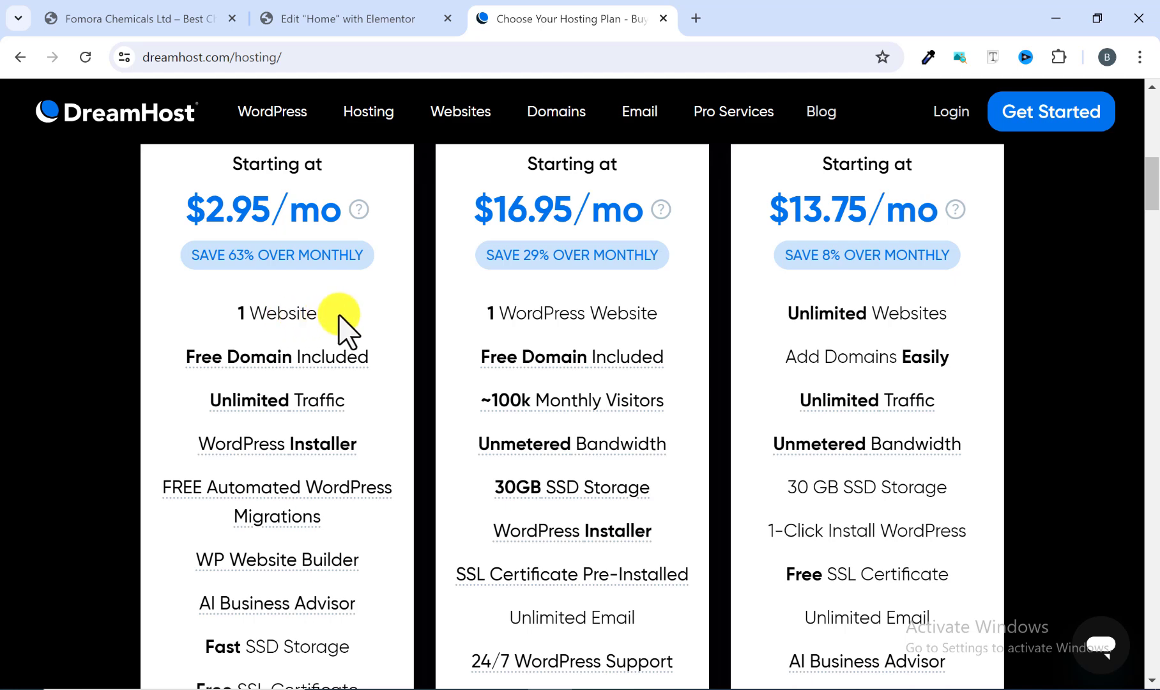
pyautogui.moveTo(204, 362)
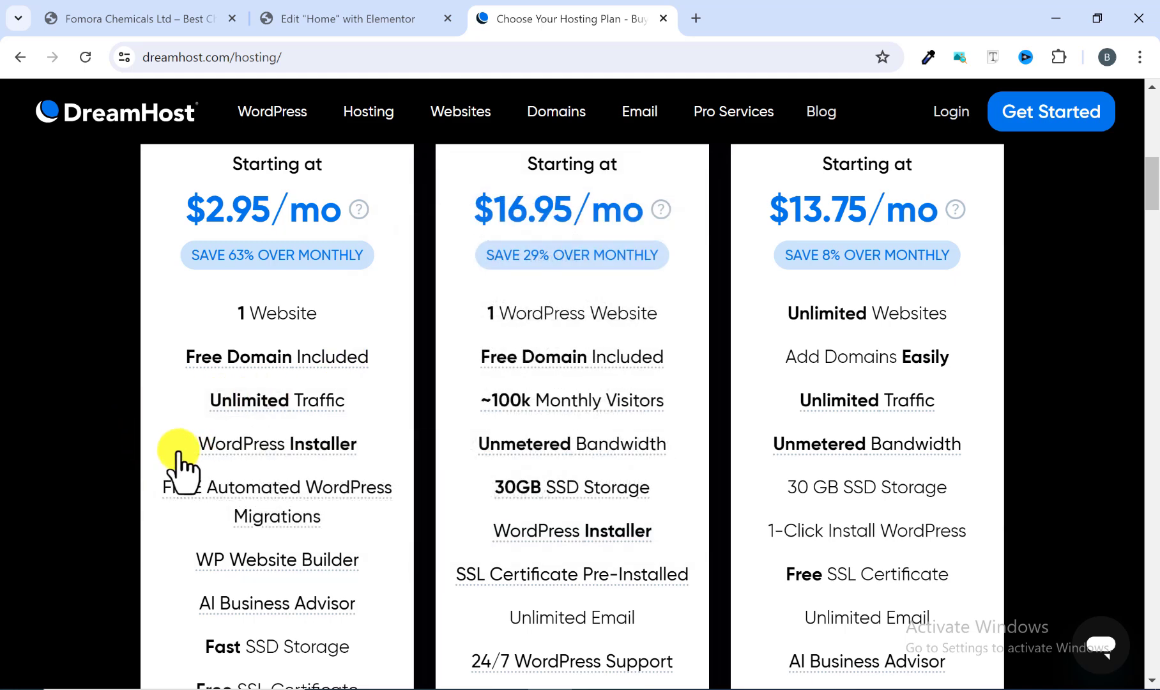
pyautogui.scroll(-1, 159, 443)
pyautogui.moveTo(179, 416)
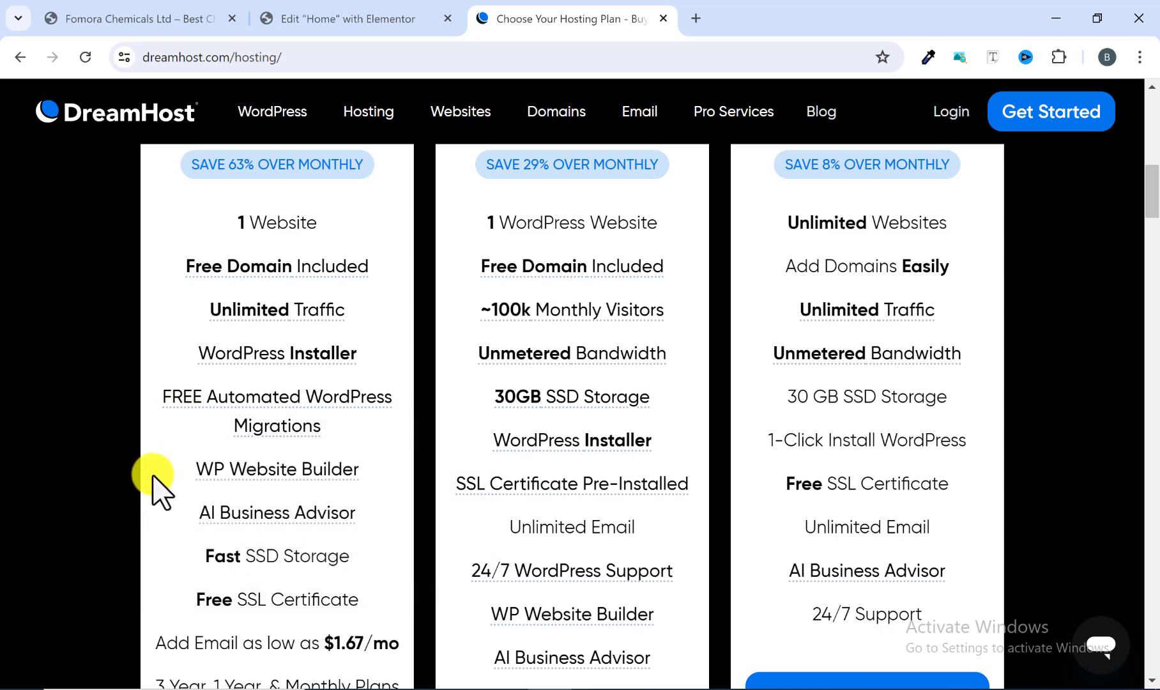
pyautogui.scroll(-1, 154, 519)
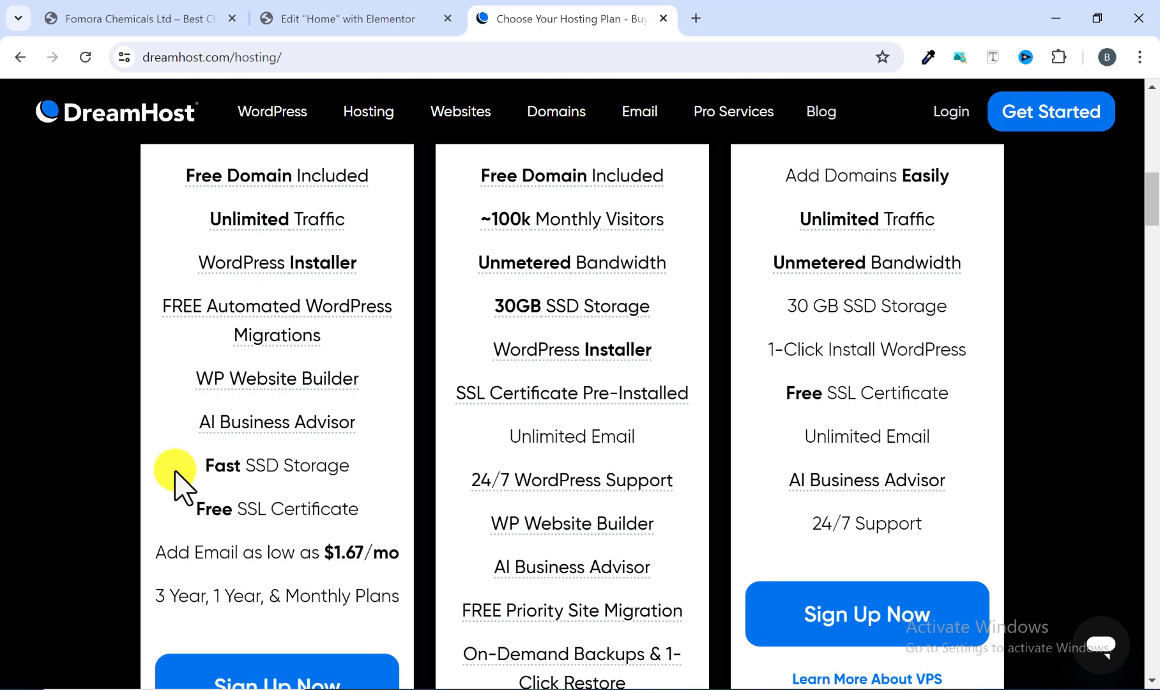
# Step: Scroll through the plan cards' feature lists and back up to the Shared, DreamPress and VPS plan headers
pyautogui.scroll(-2, 150, 448)
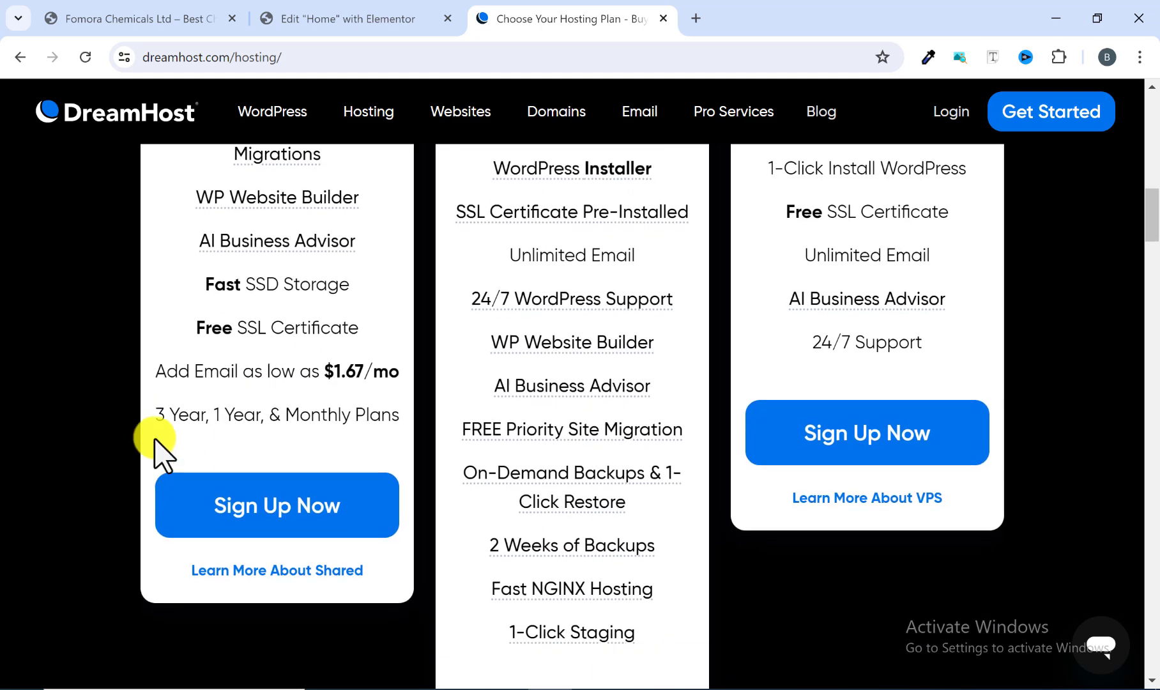
pyautogui.scroll(1, 164, 357)
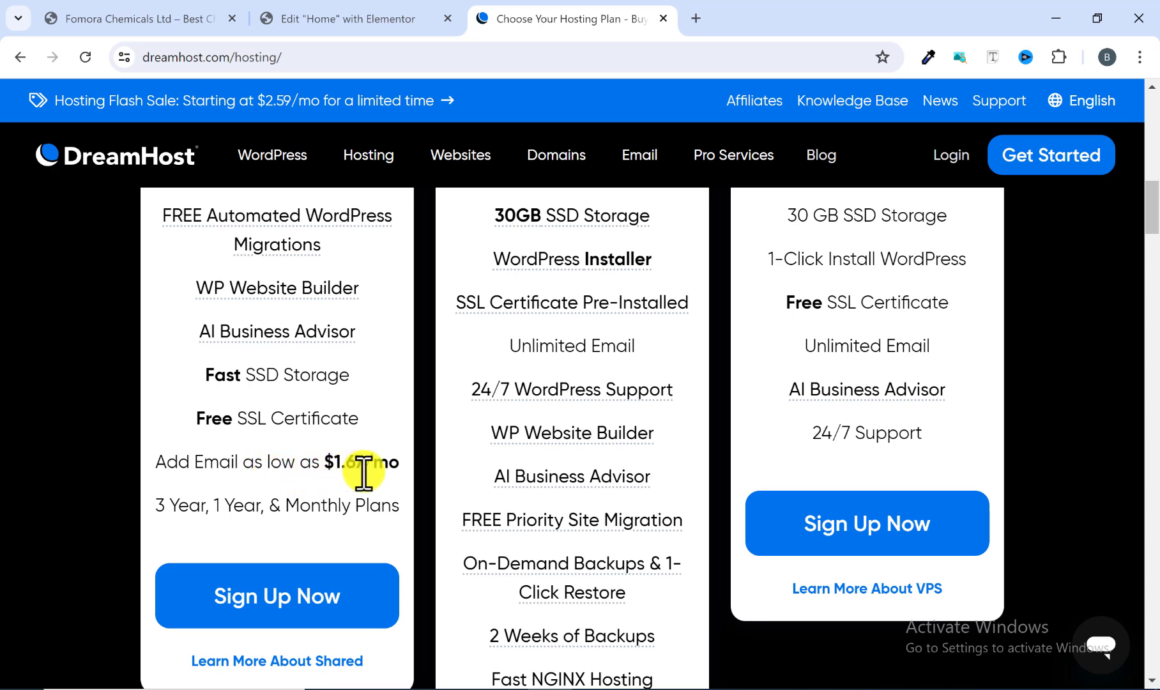
pyautogui.scroll(10, 358, 489)
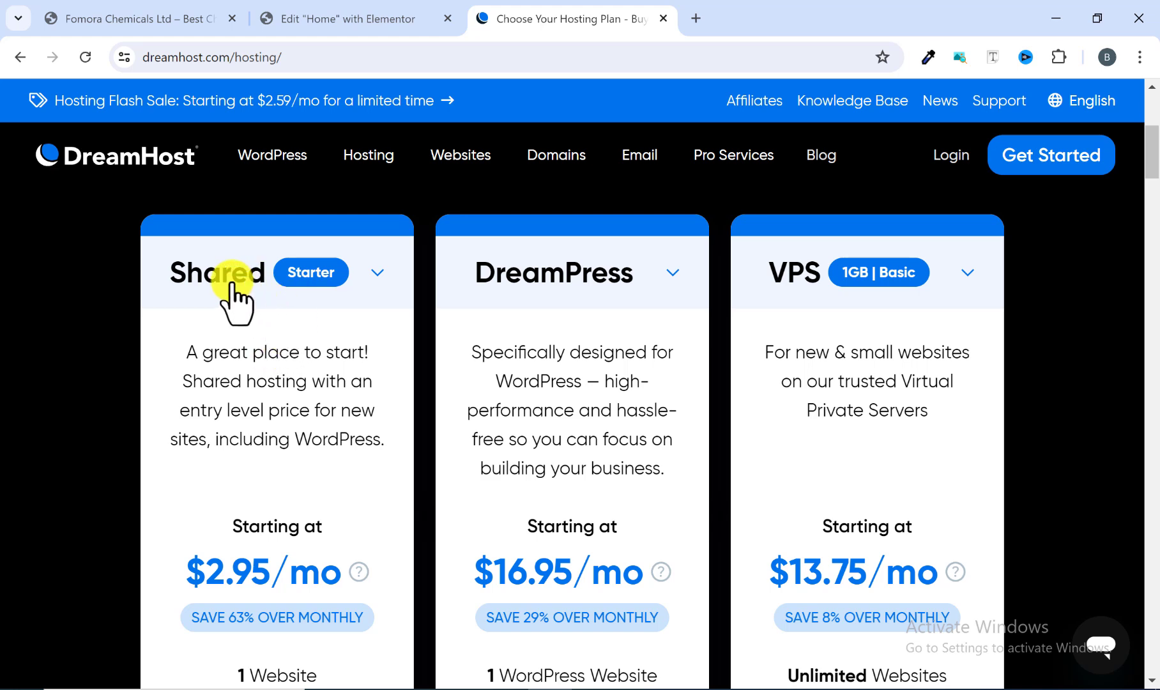
pyautogui.scroll(-2, 241, 350)
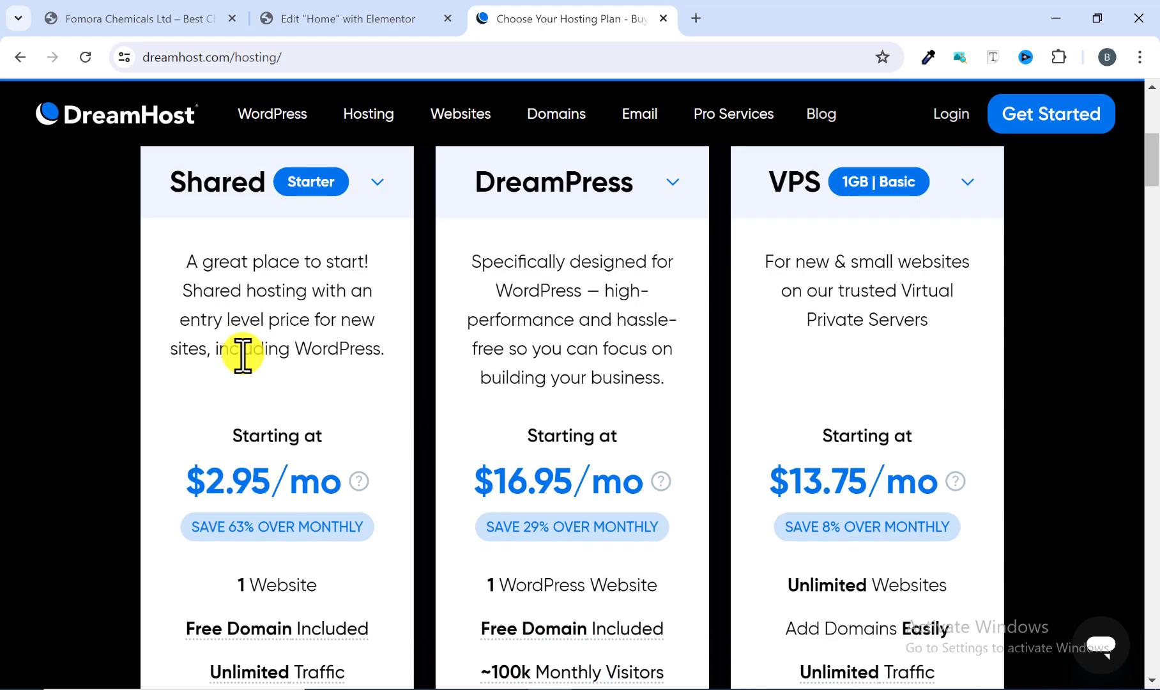
pyautogui.scroll(2, 241, 352)
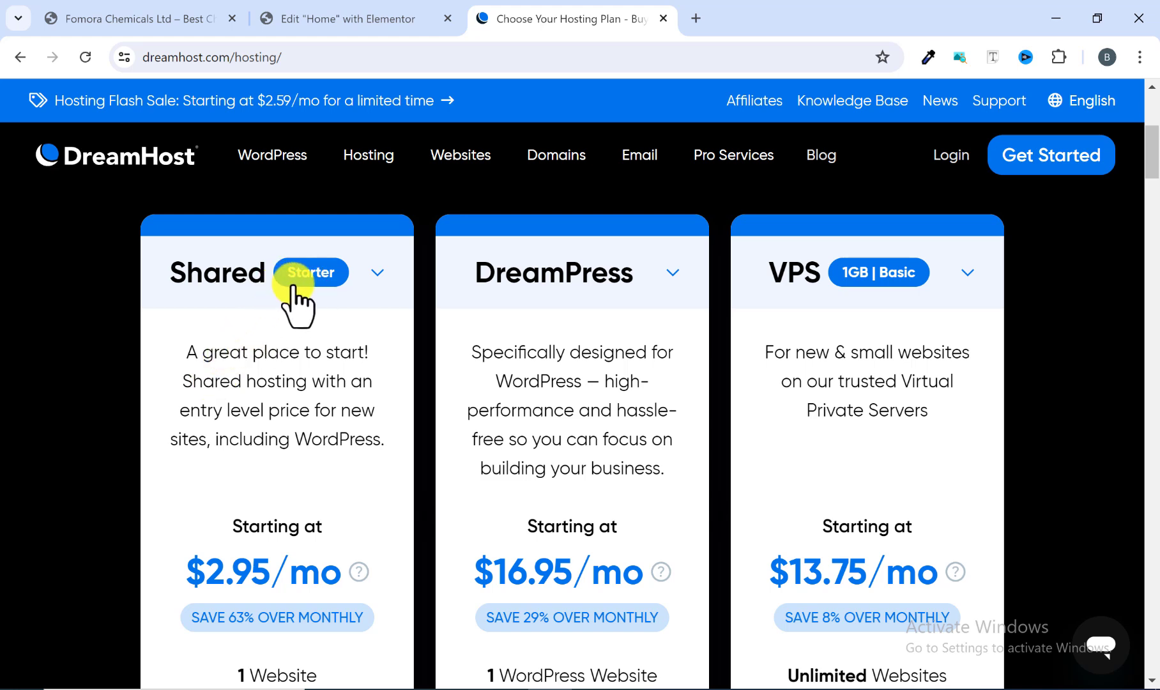
pyautogui.scroll(1, 254, 338)
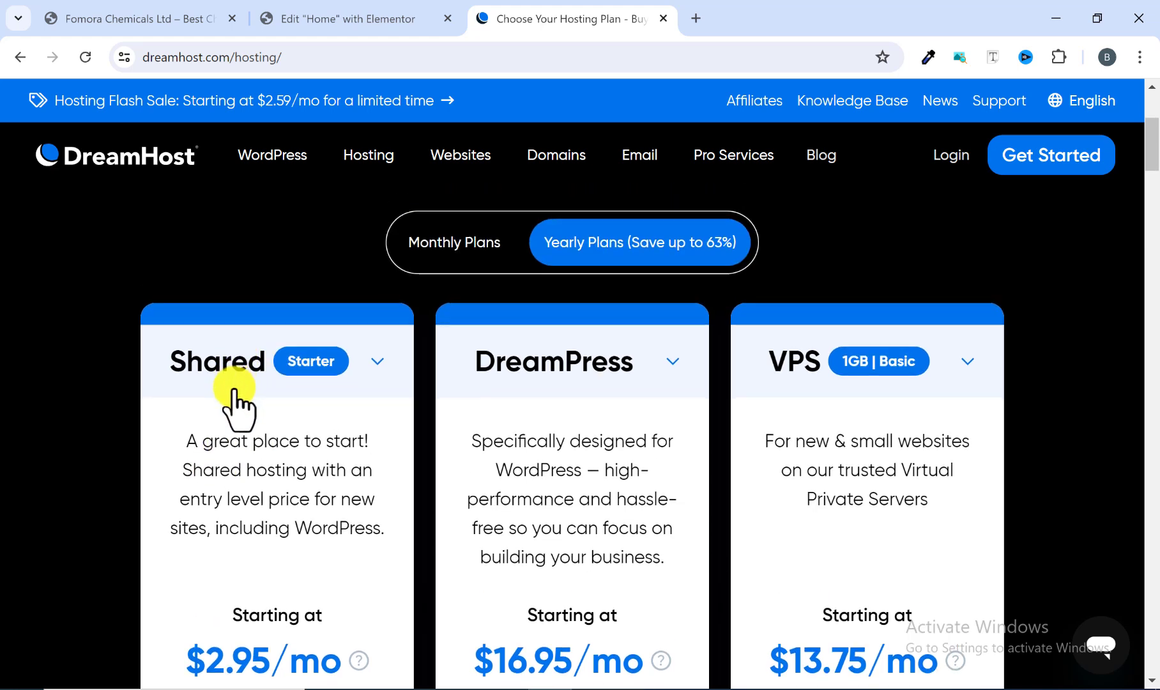
pyautogui.scroll(-1, 234, 391)
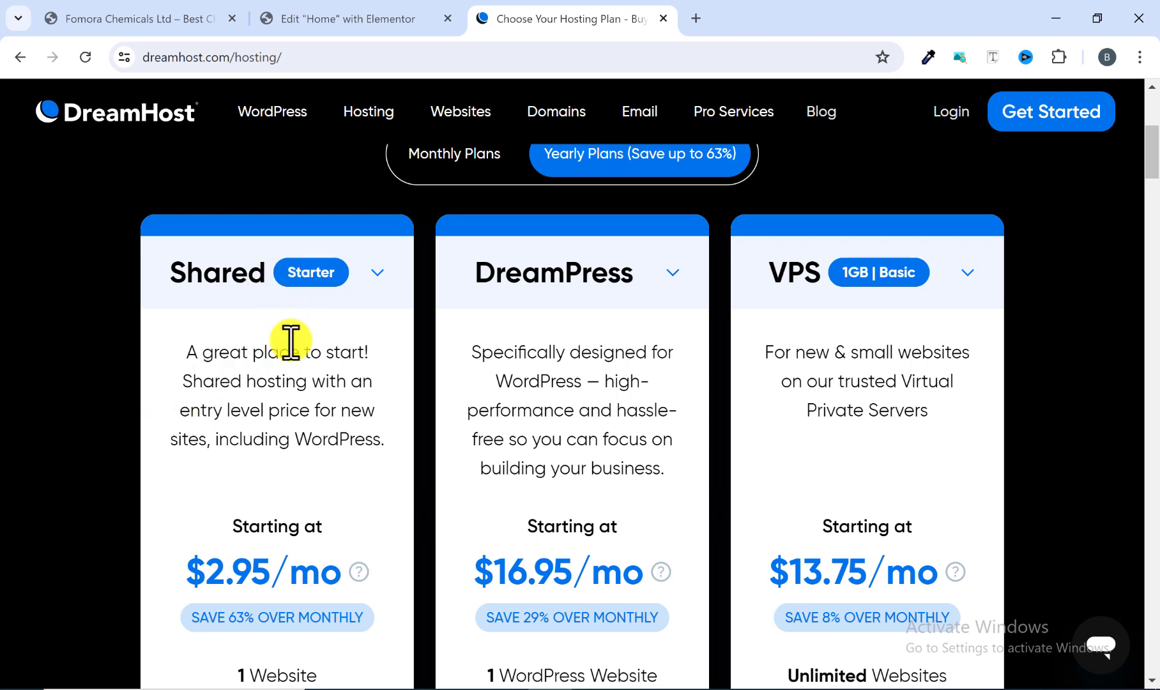
# Step: Toggle the Shared plan between its Starter and Unlimited tiers and view the Unlimited tier's pricing disclaimer
pyautogui.click(377, 272)
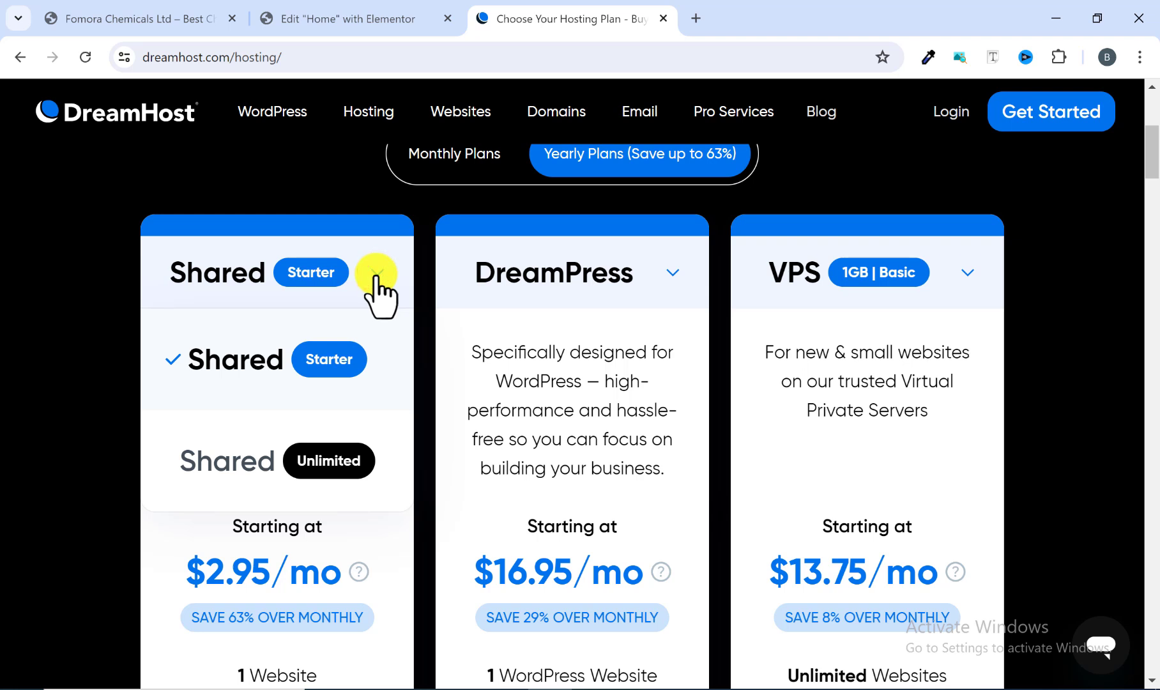
pyautogui.click(257, 463)
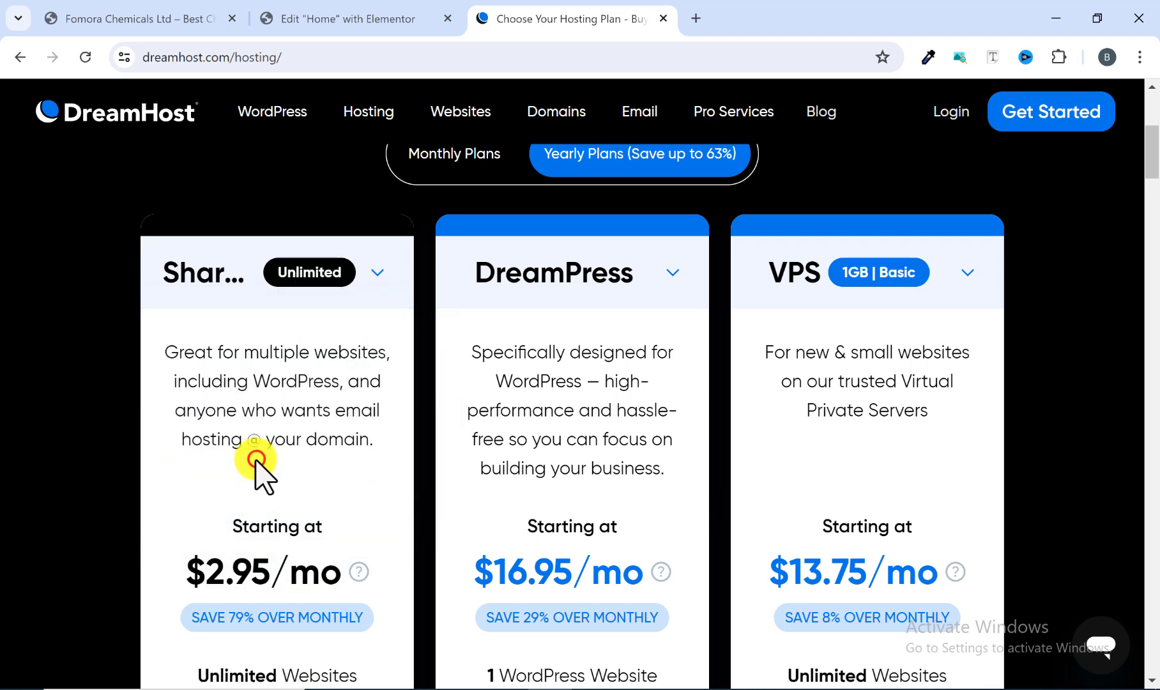
pyautogui.click(369, 281)
pyautogui.click(324, 367)
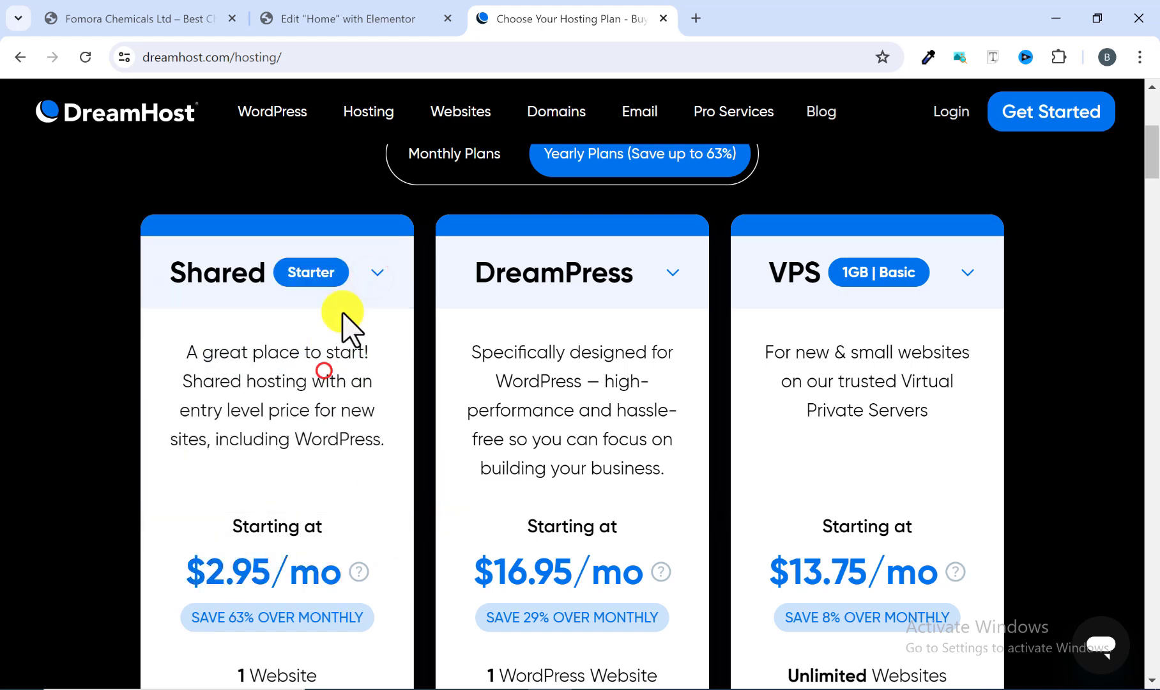
pyautogui.click(371, 273)
pyautogui.click(326, 457)
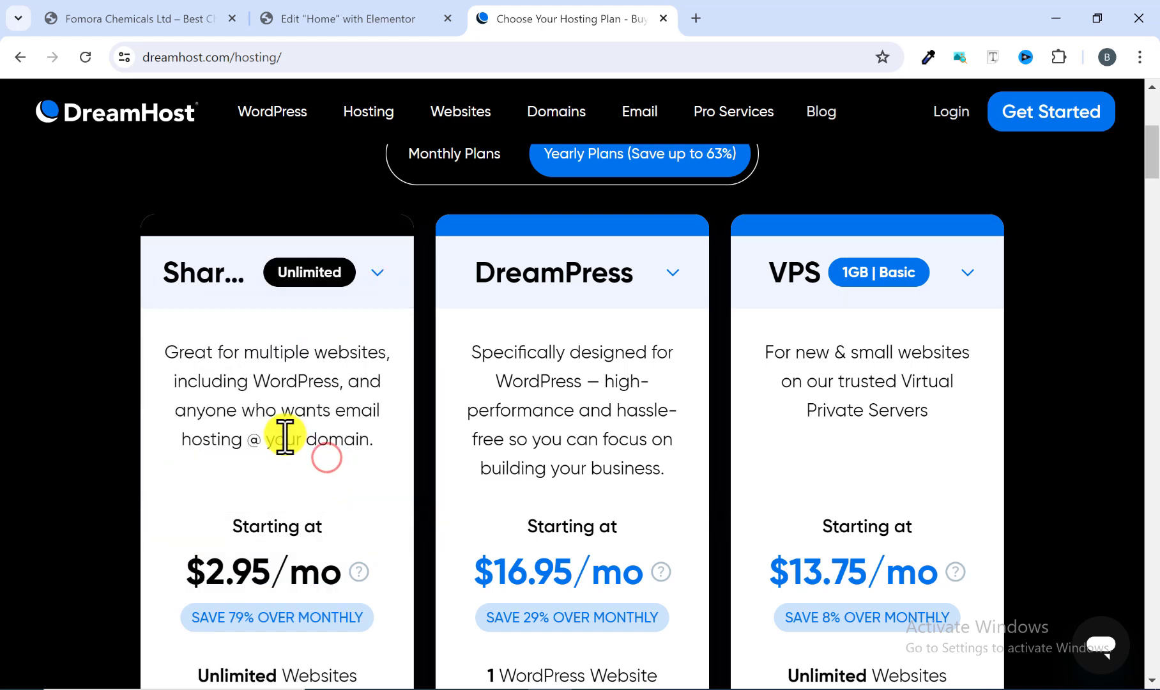
pyautogui.scroll(-3, 285, 437)
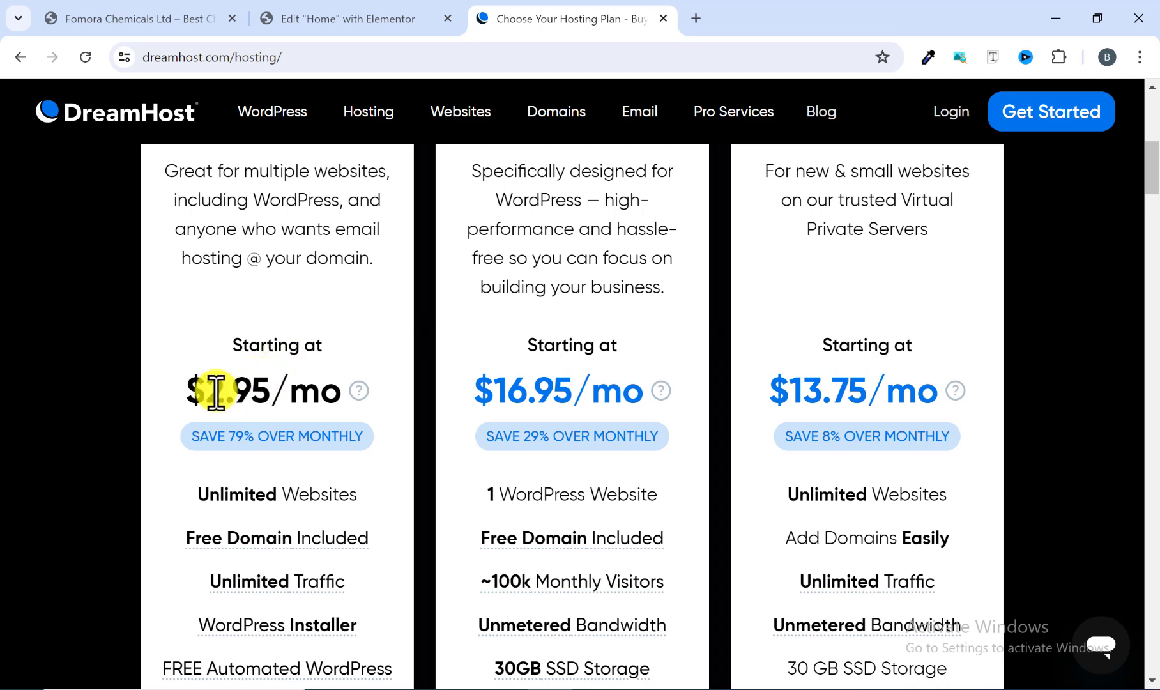
pyautogui.scroll(2, 218, 403)
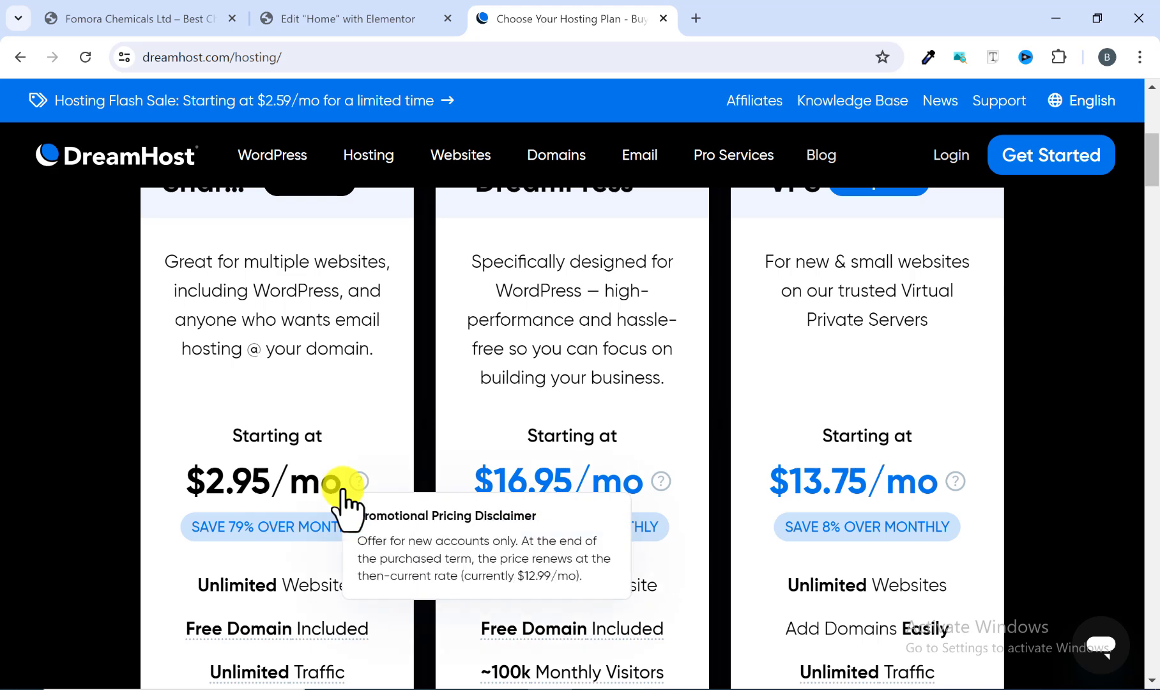
pyautogui.scroll(3, 337, 483)
# Step: Switch the Shared plan to Starter and back to Unlimited, scrolling through each tier's price and features
pyautogui.click(375, 363)
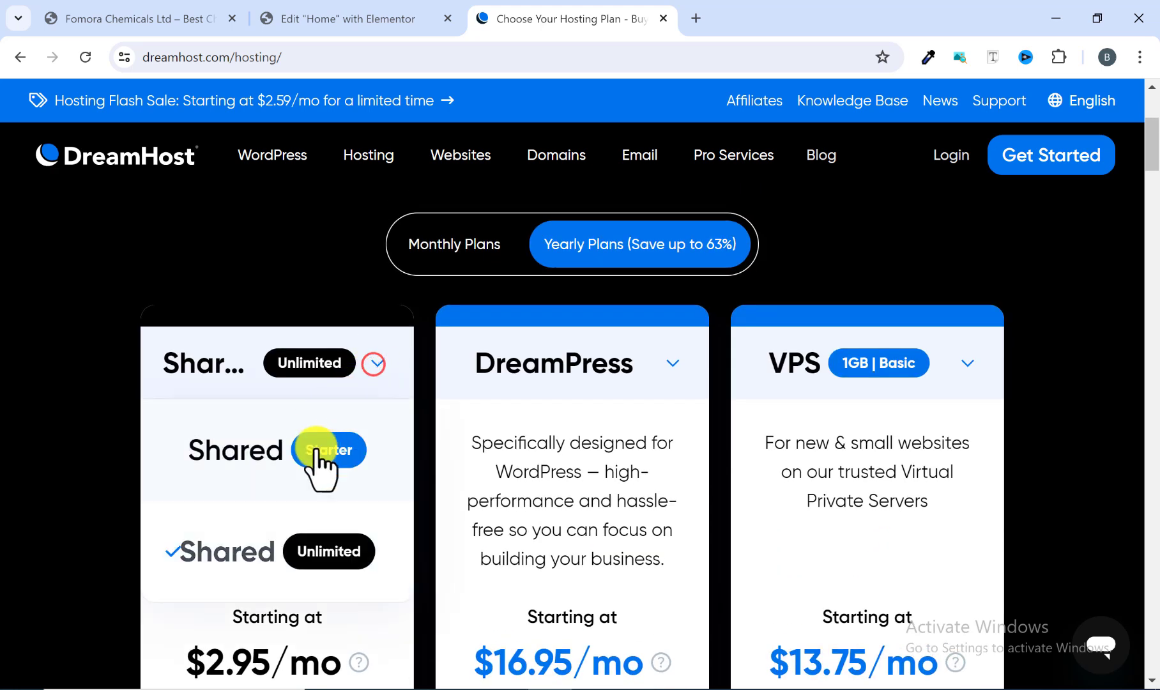
pyautogui.click(309, 449)
pyautogui.scroll(-2, 305, 449)
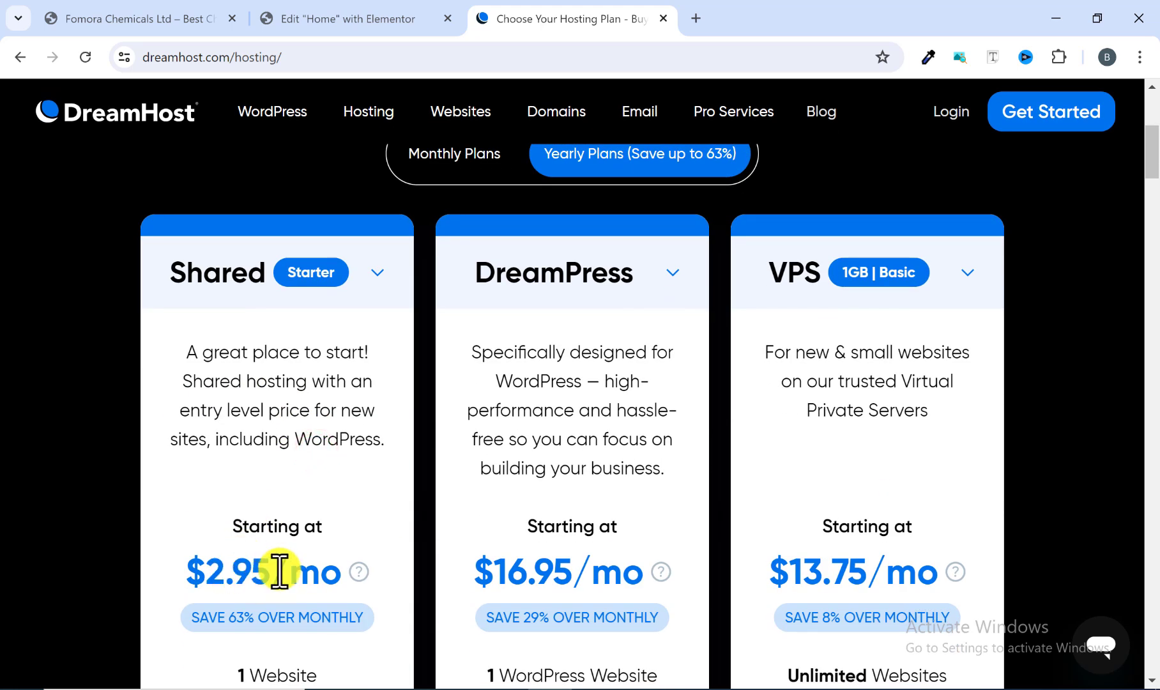
pyautogui.click(378, 272)
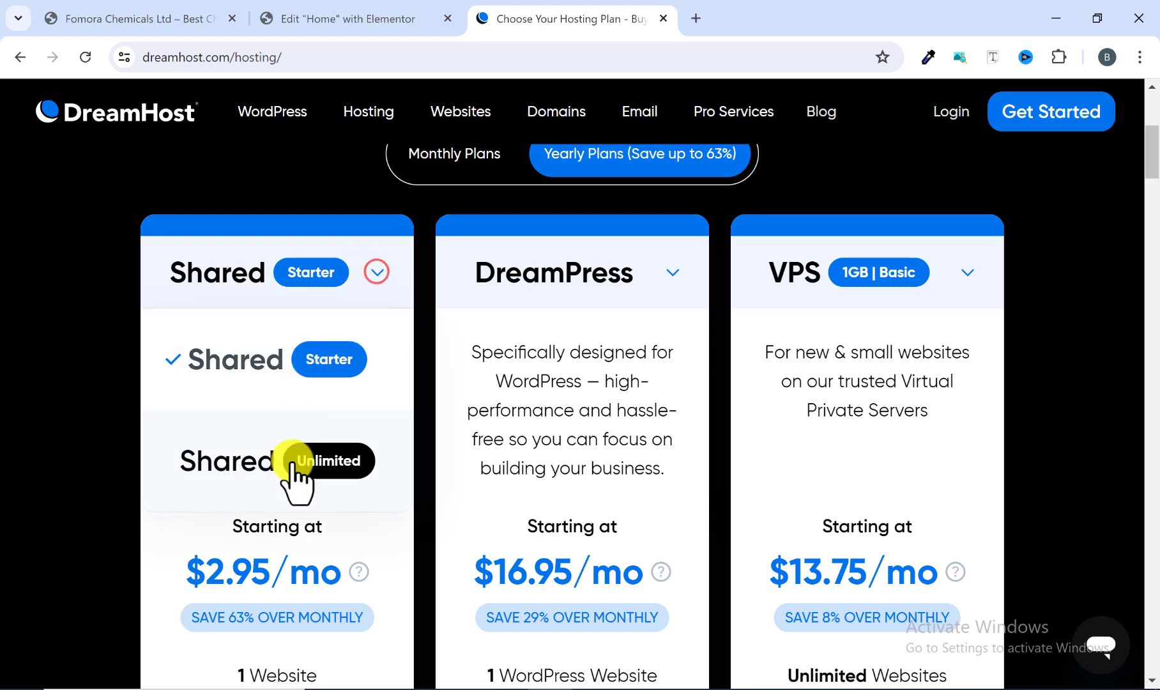
pyautogui.click(292, 461)
pyautogui.scroll(-3, 285, 466)
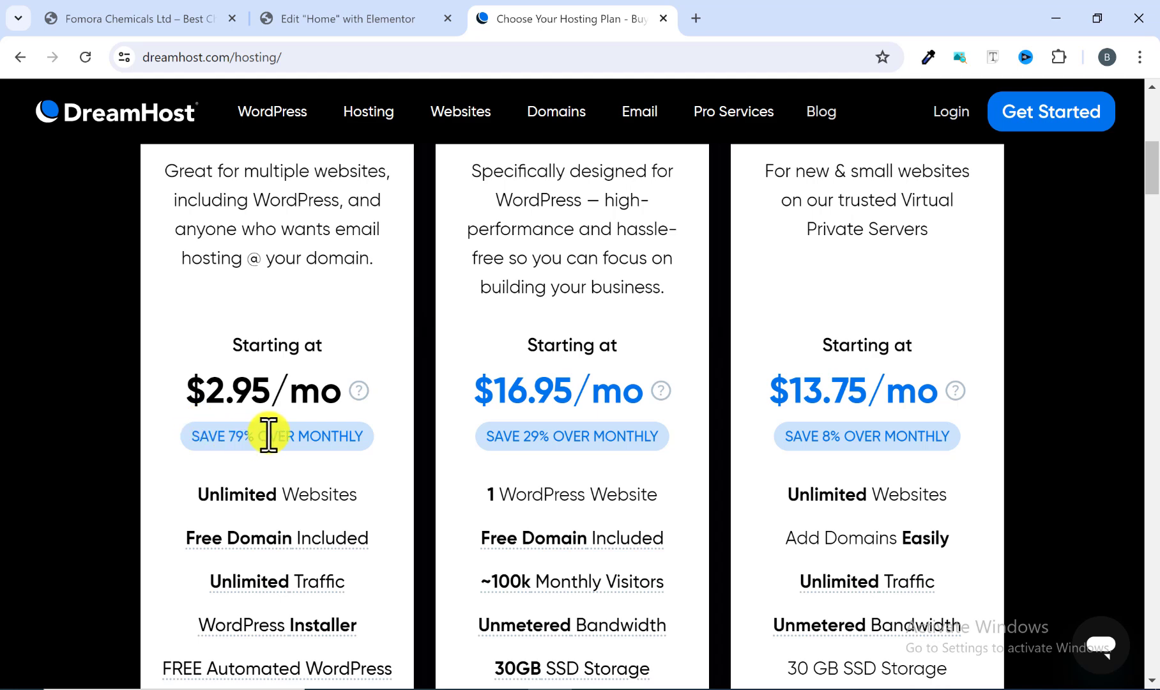
pyautogui.scroll(-3, 268, 434)
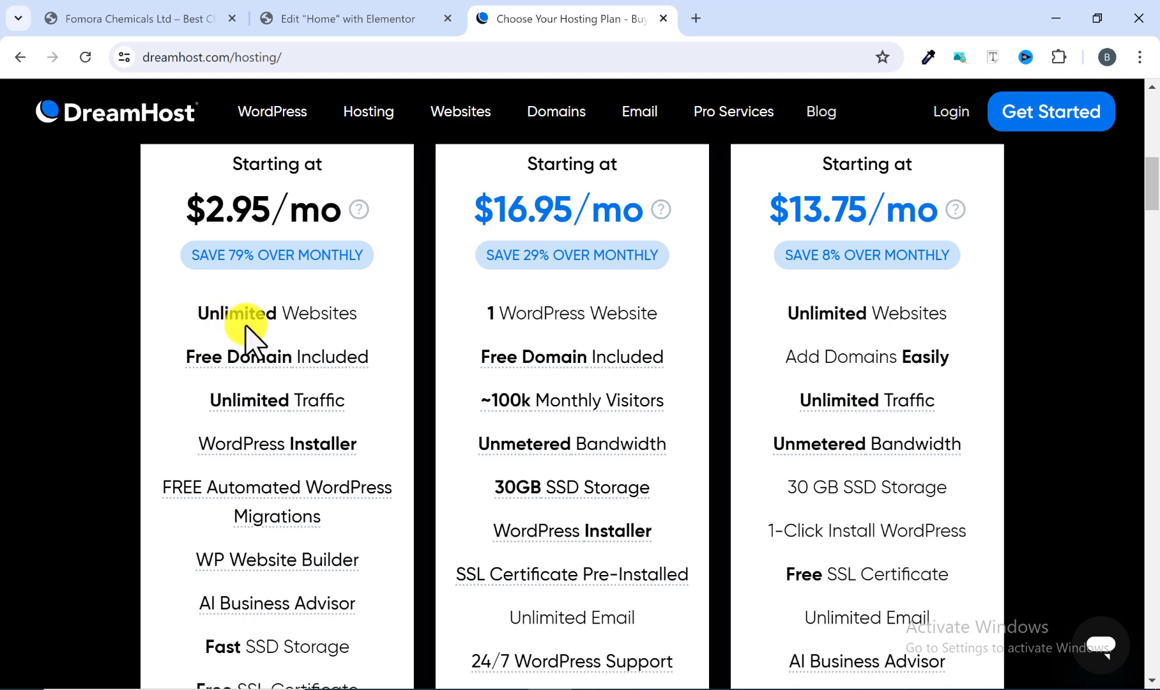
pyautogui.scroll(2, 251, 331)
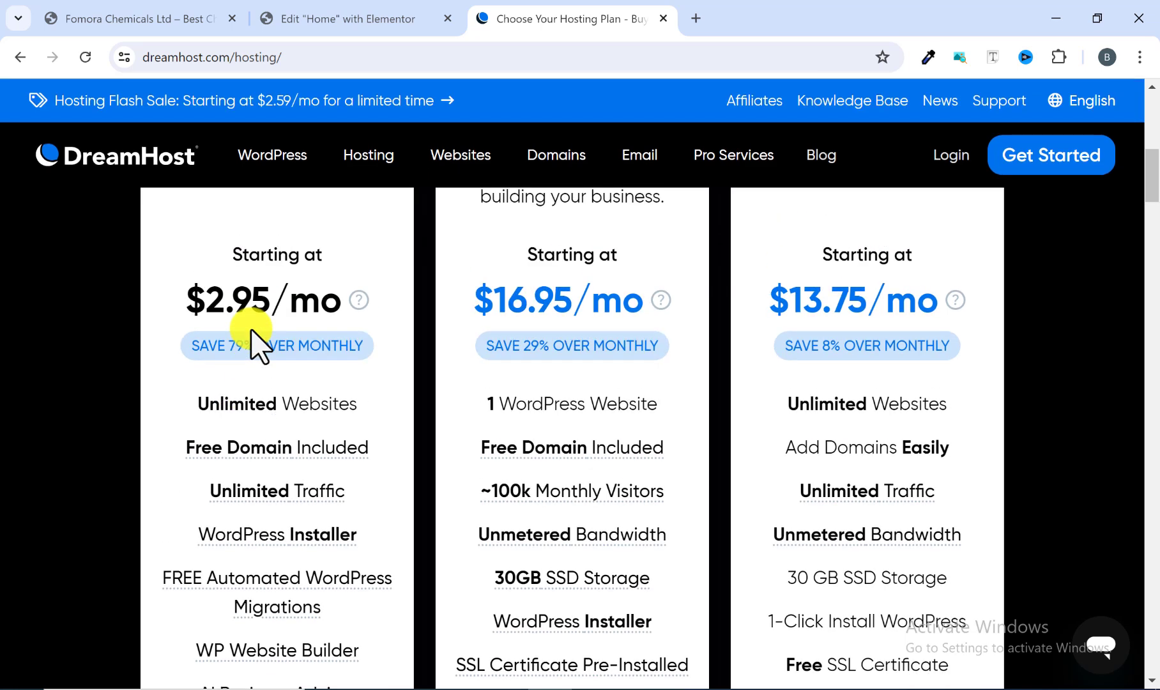
pyautogui.scroll(1, 246, 401)
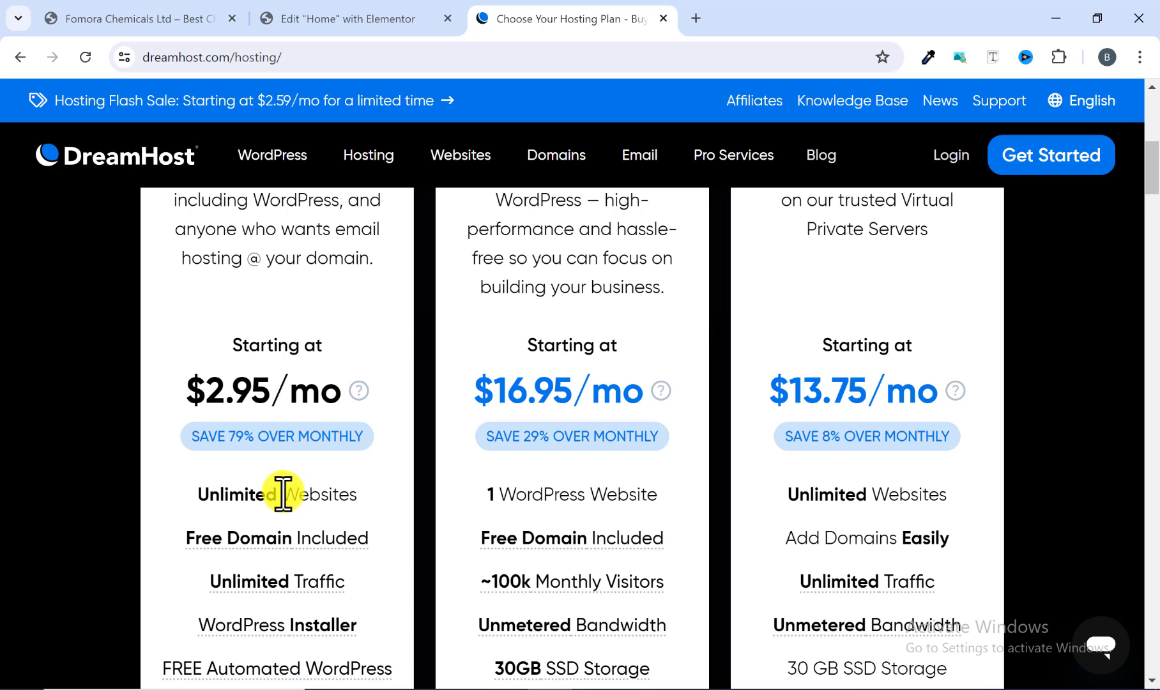
pyautogui.scroll(4, 321, 407)
# Step: Switch the Shared plan to Starter, then to Unlimited, and scroll through the Unlimited tier's full feature list
pyautogui.click(341, 373)
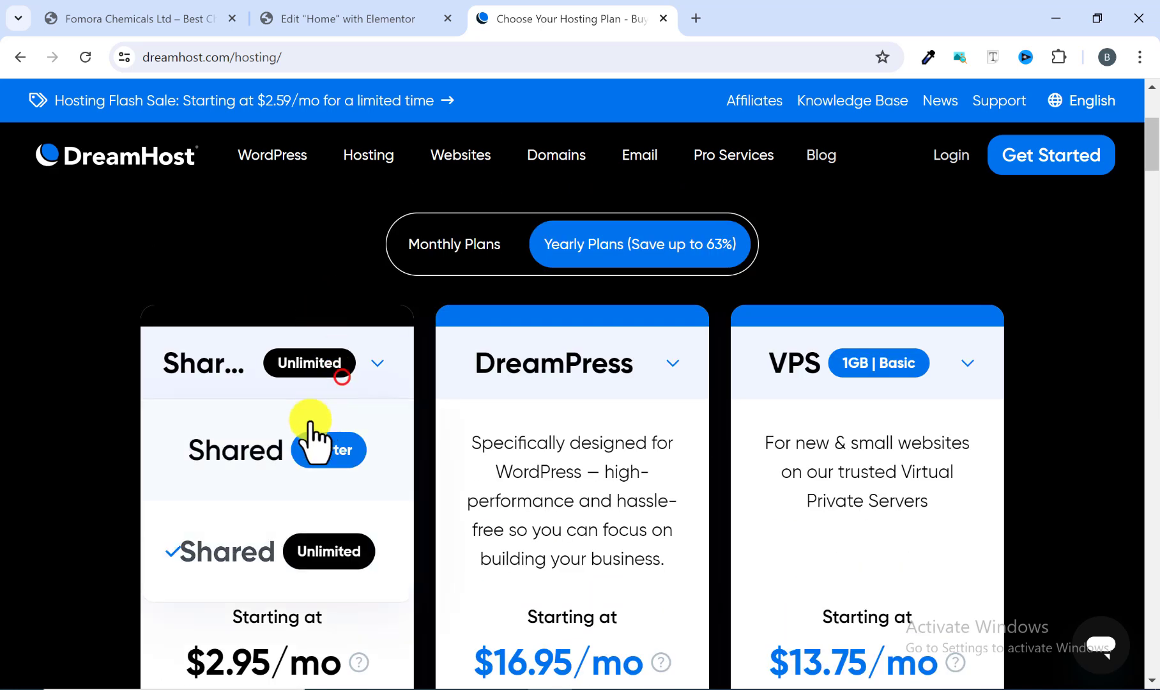
pyautogui.click(310, 442)
pyautogui.scroll(-5, 292, 447)
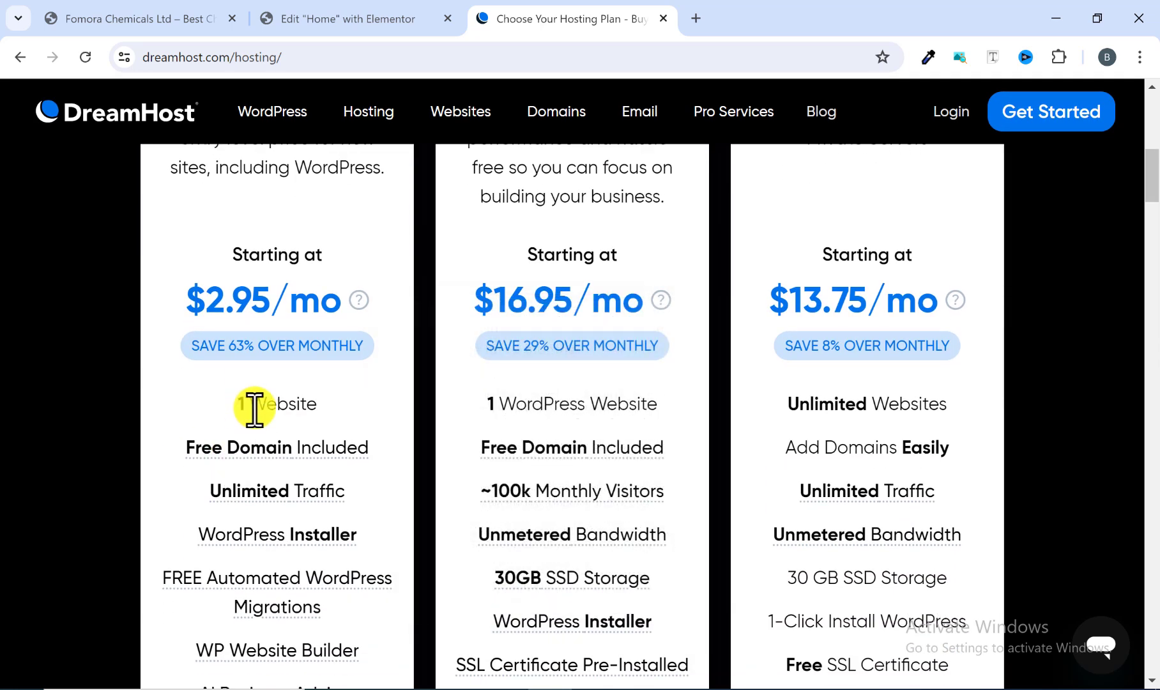
pyautogui.scroll(5, 271, 412)
pyautogui.click(349, 362)
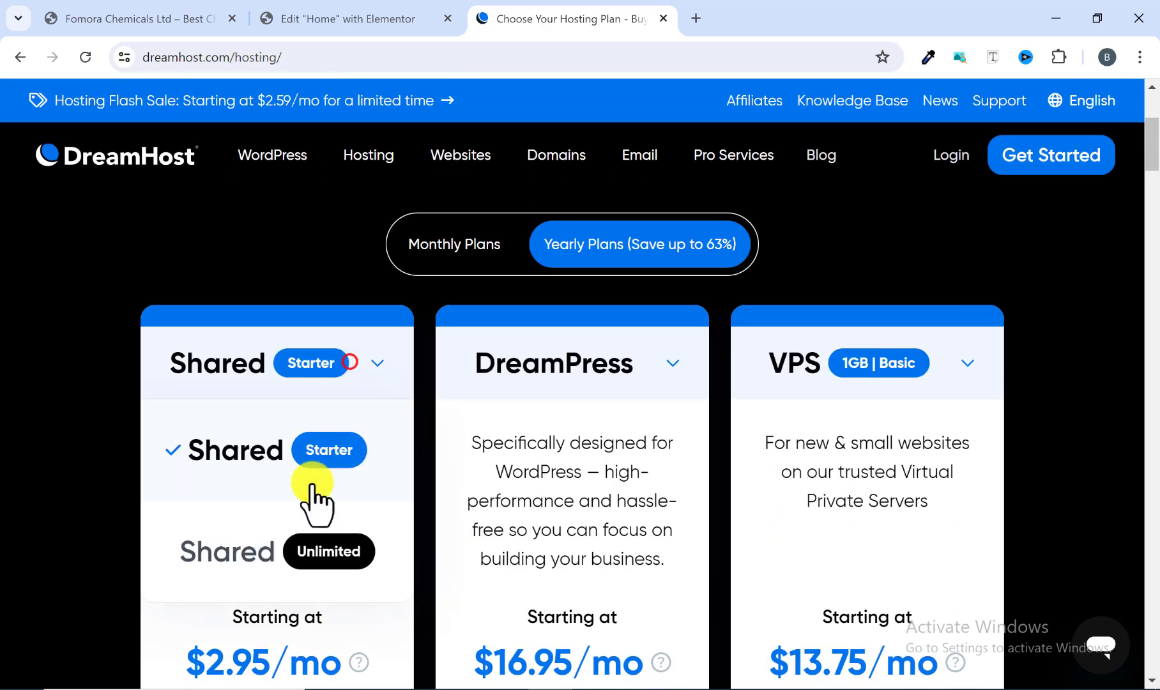
pyautogui.click(307, 546)
pyautogui.scroll(-4, 305, 539)
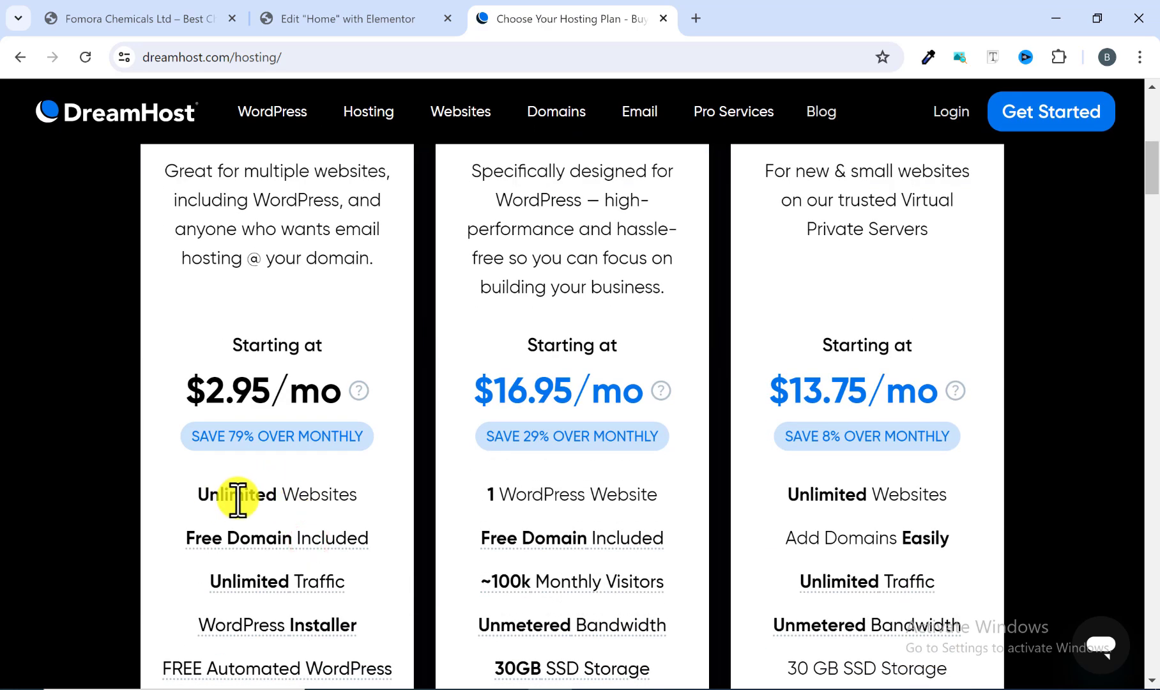
pyautogui.scroll(-1, 243, 479)
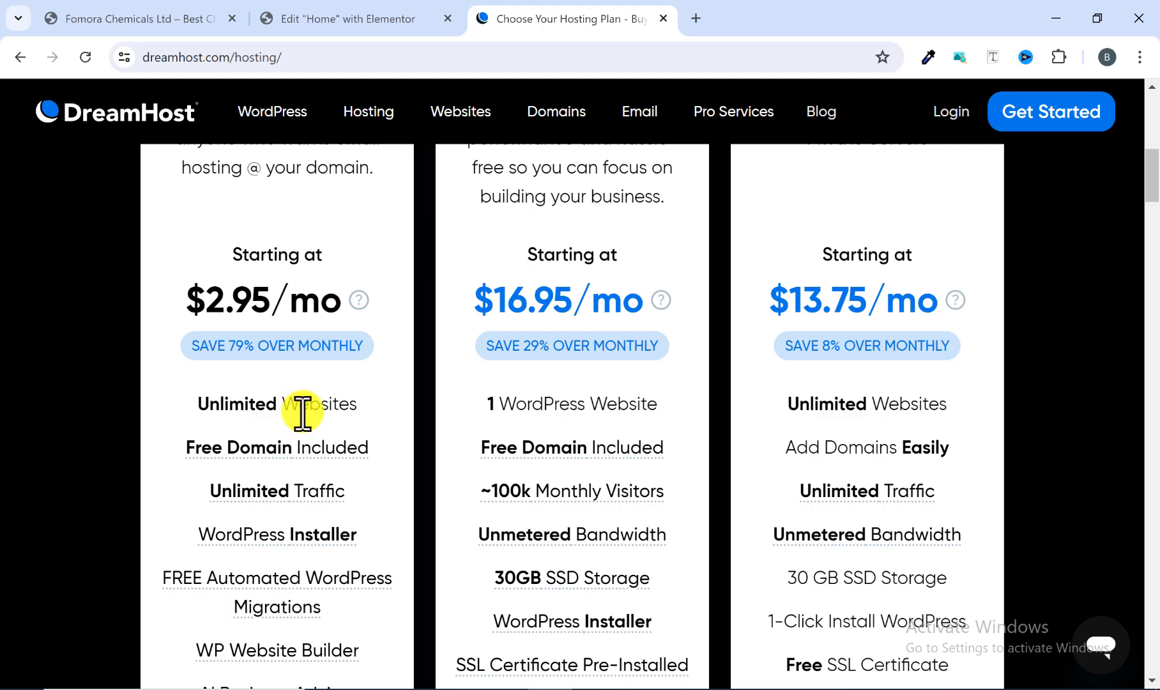
pyautogui.scroll(-1, 269, 383)
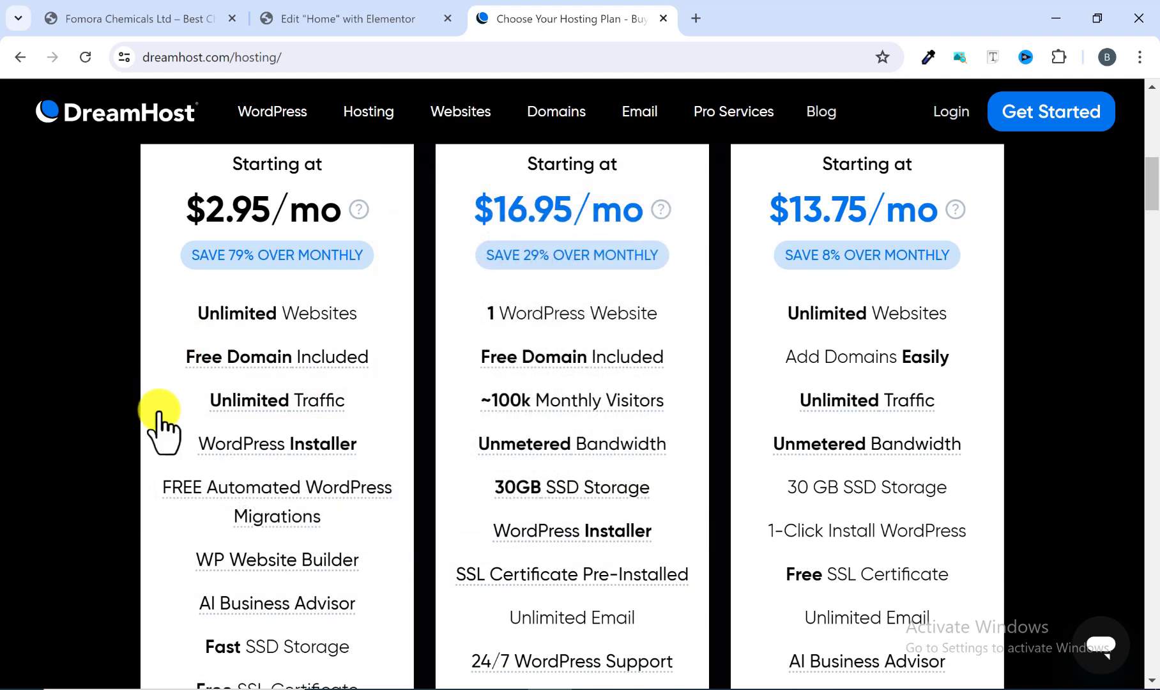
pyautogui.scroll(-2, 168, 347)
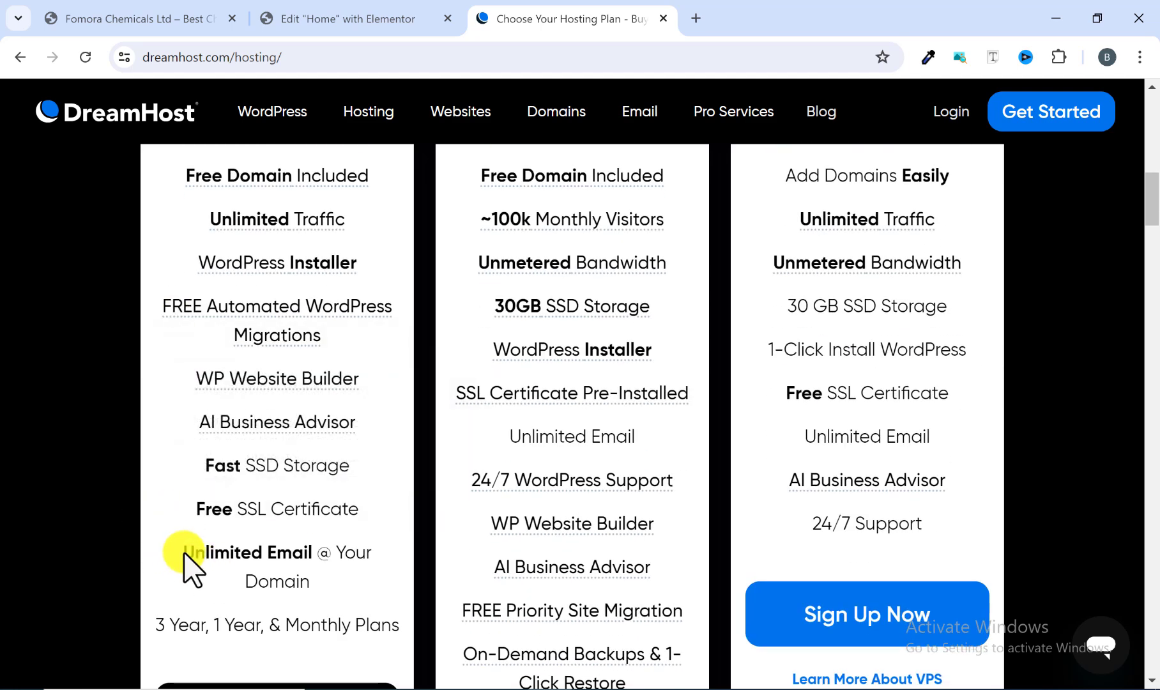
pyautogui.scroll(-1, 182, 549)
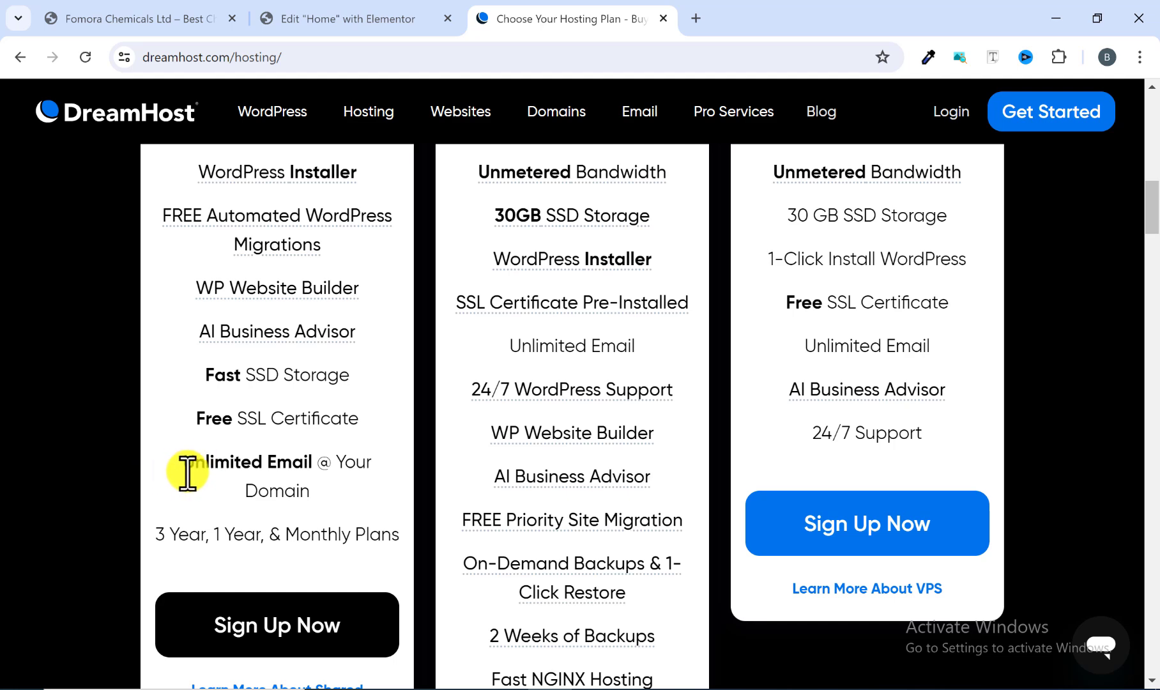
pyautogui.scroll(10, 190, 479)
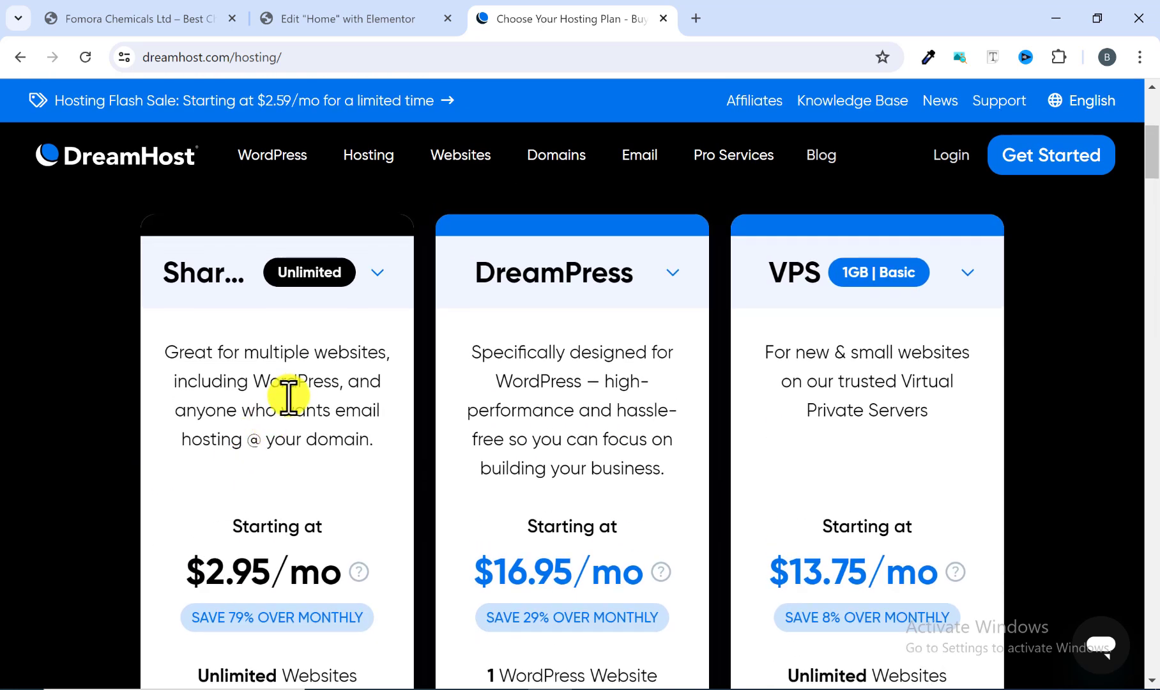
# Step: Compare the Shared Starter features once more, then select the Shared Unlimited tier and scroll through its features
pyautogui.click(342, 364)
pyautogui.click(319, 447)
pyautogui.scroll(-8, 135, 531)
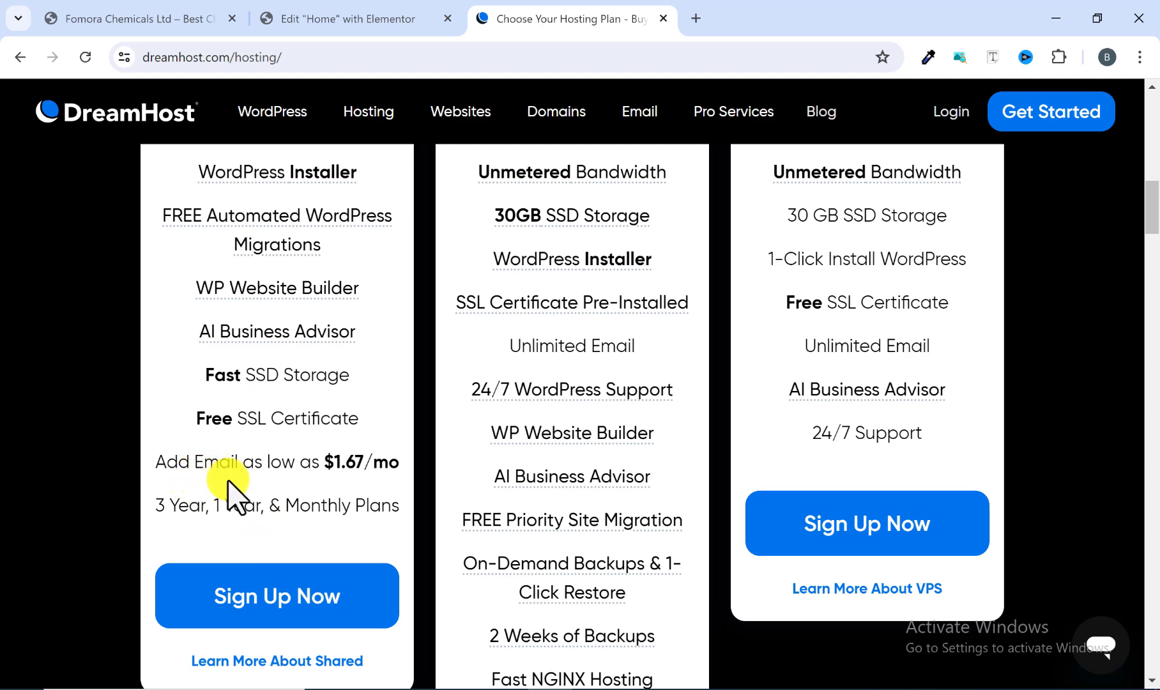
pyautogui.scroll(10, 229, 482)
pyautogui.click(365, 271)
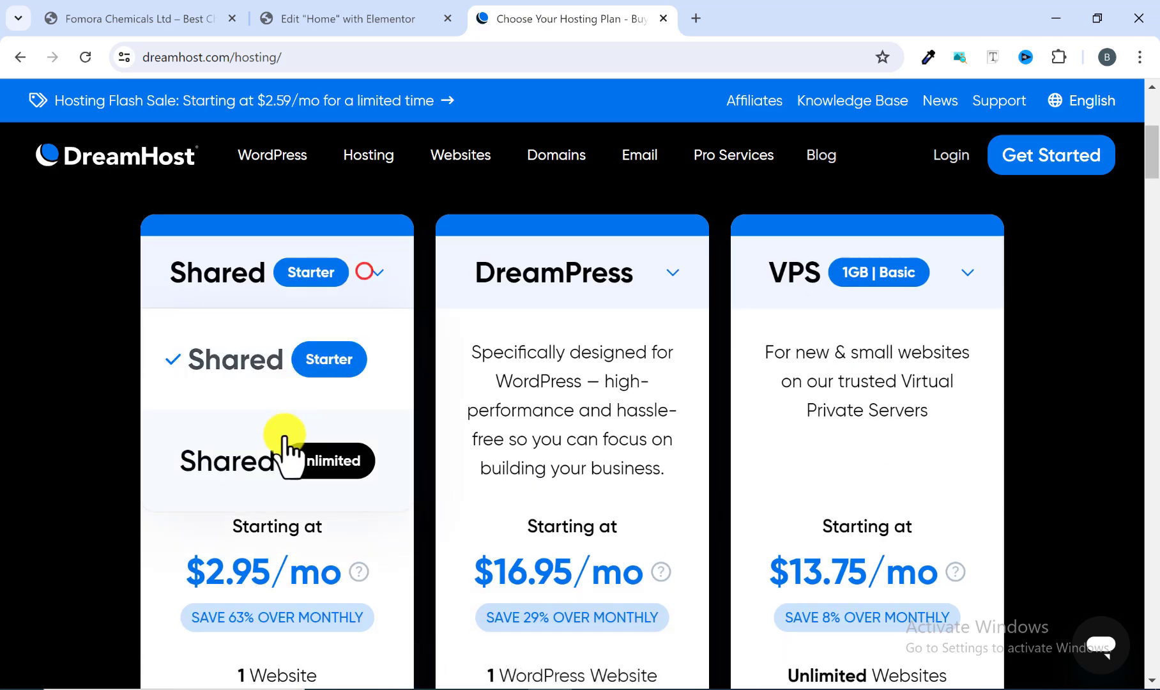
pyautogui.click(284, 450)
pyautogui.scroll(-10, 282, 466)
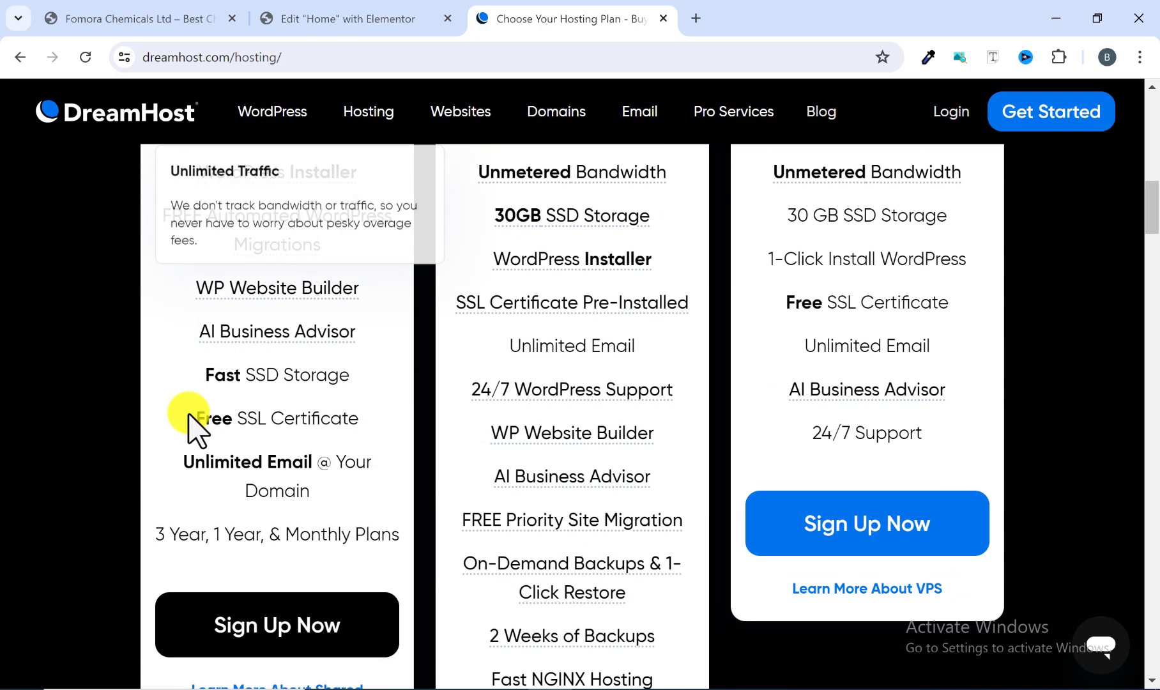
pyautogui.scroll(-1, 185, 425)
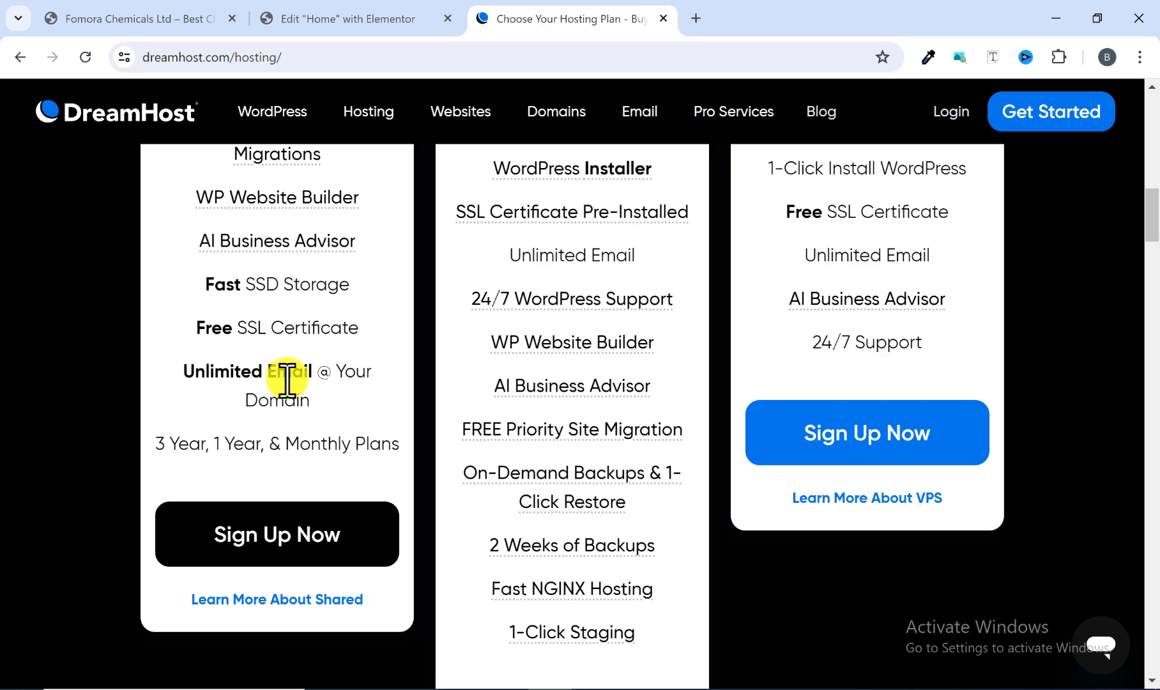
pyautogui.scroll(10, 251, 416)
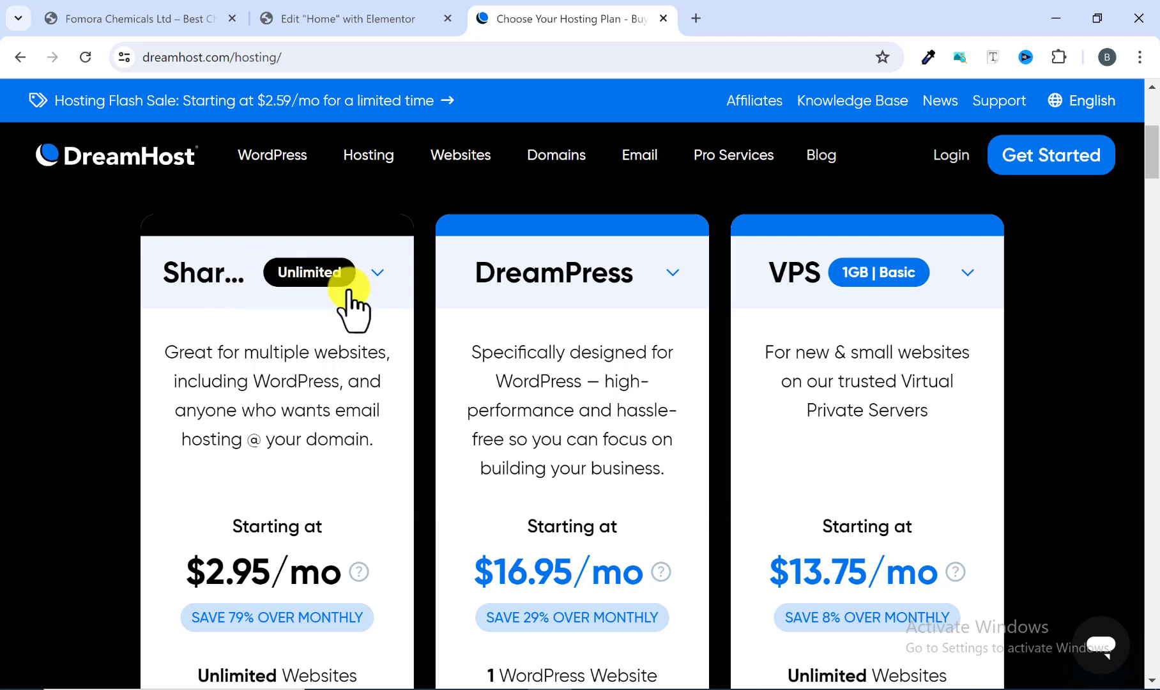
pyautogui.scroll(-2, 315, 332)
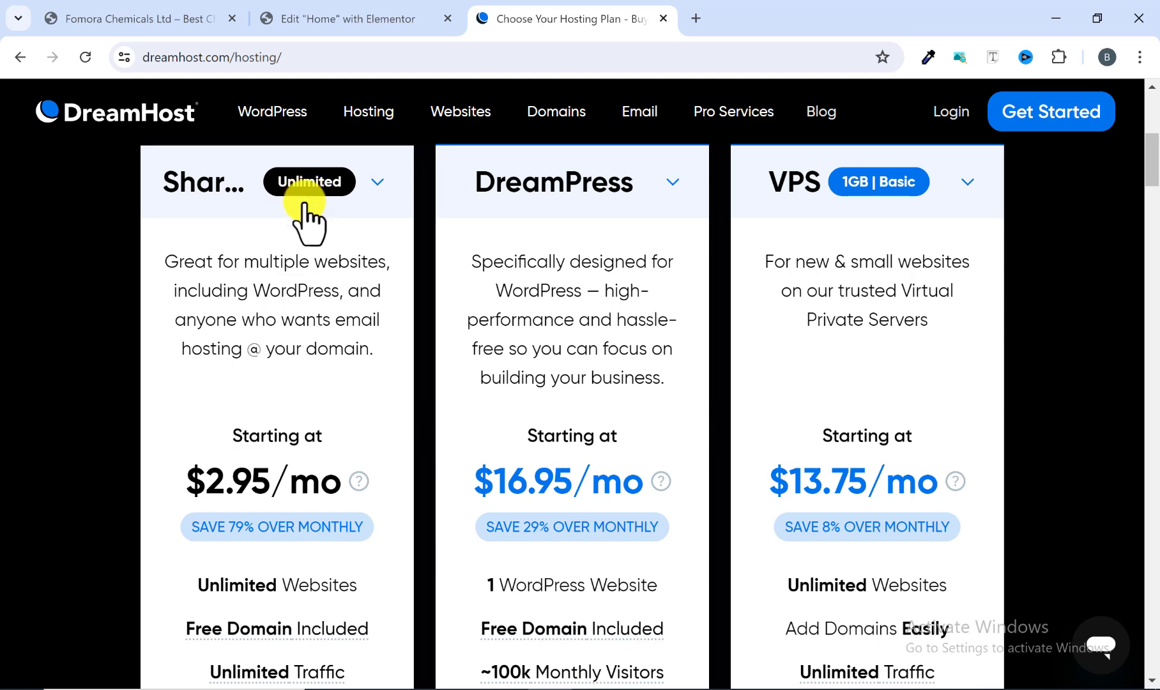
# Step: Compare the Shared Unlimited, DreamPress and VPS plans' yearly prices and feature lists
pyautogui.scroll(2, 408, 301)
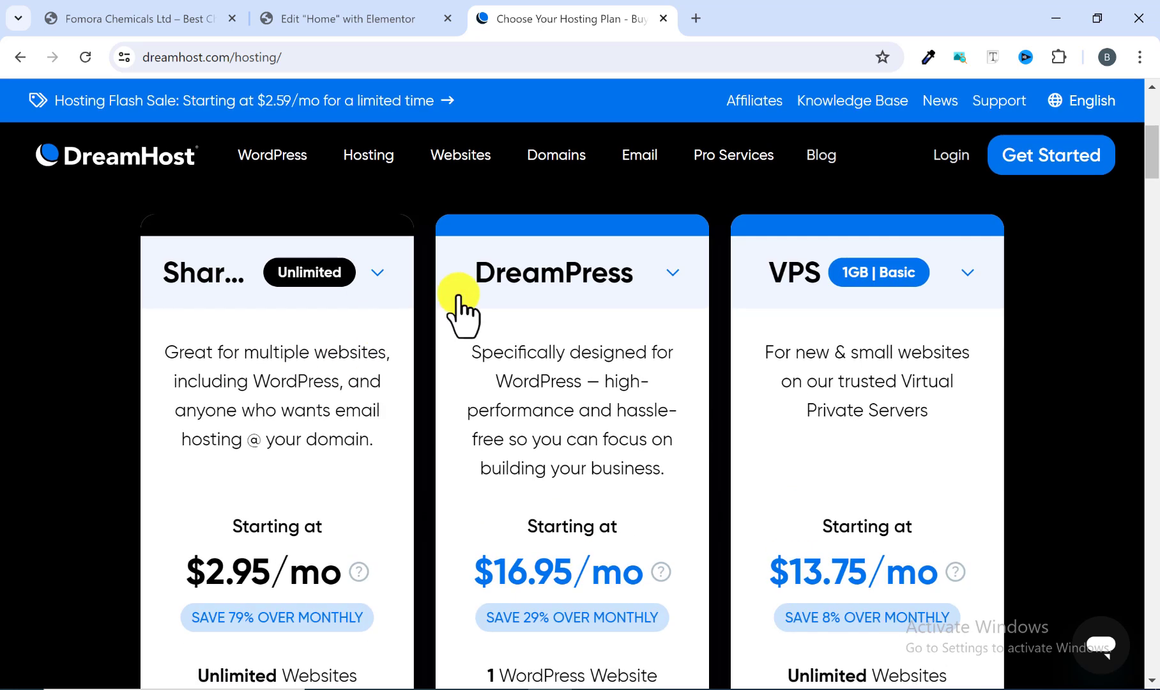
pyautogui.scroll(-3, 568, 292)
pyautogui.scroll(3, 530, 274)
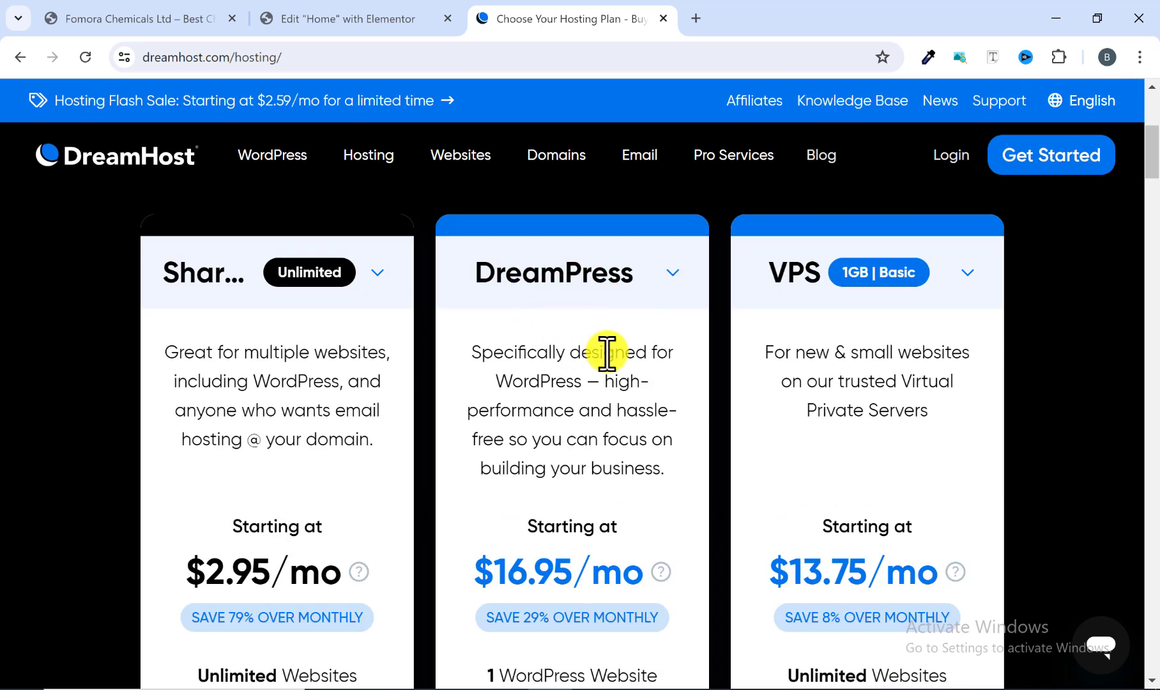
pyautogui.scroll(-2, 575, 376)
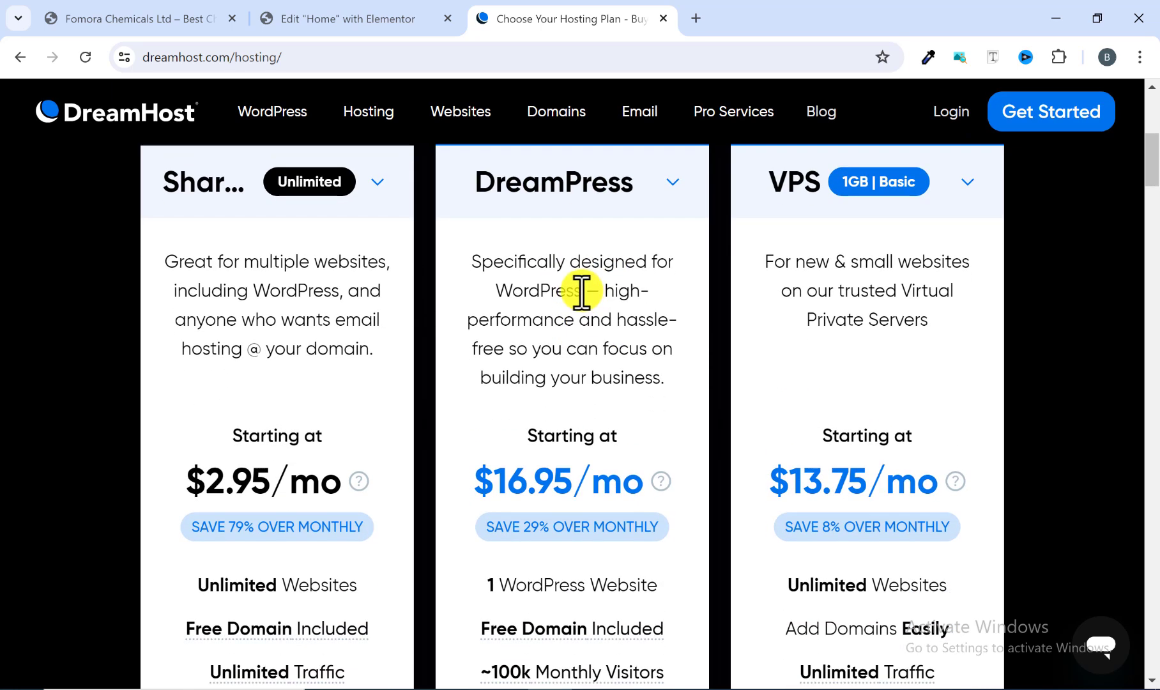
pyautogui.scroll(2, 779, 297)
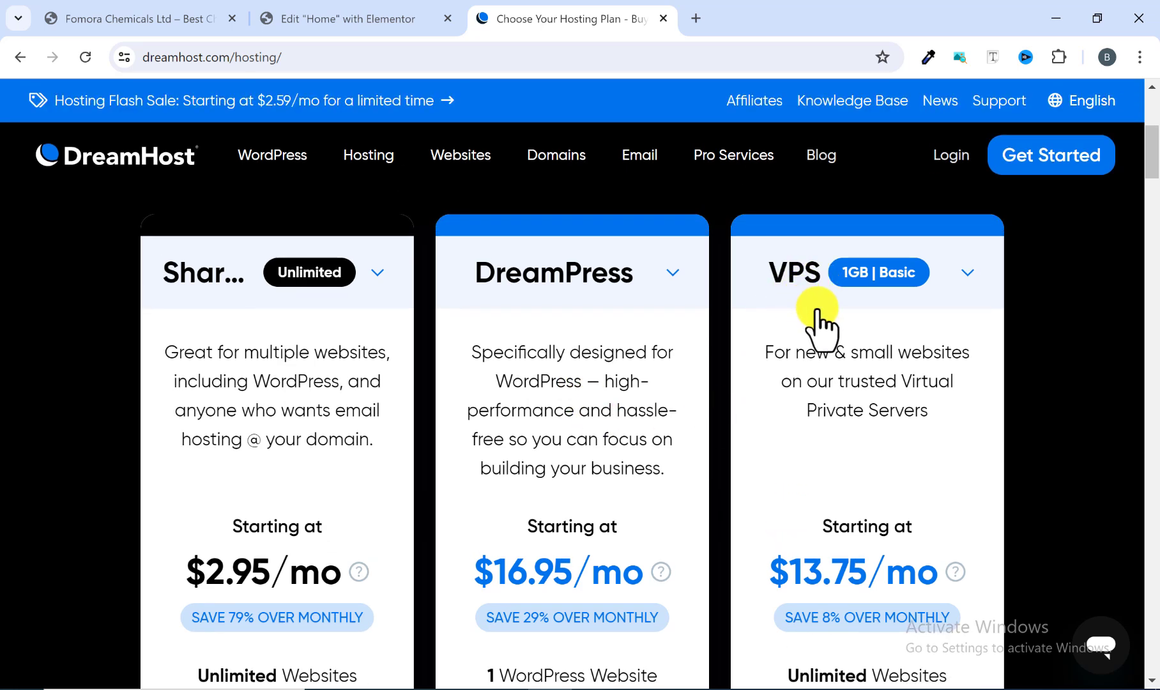
pyautogui.scroll(-2, 818, 329)
pyautogui.scroll(-6, 829, 320)
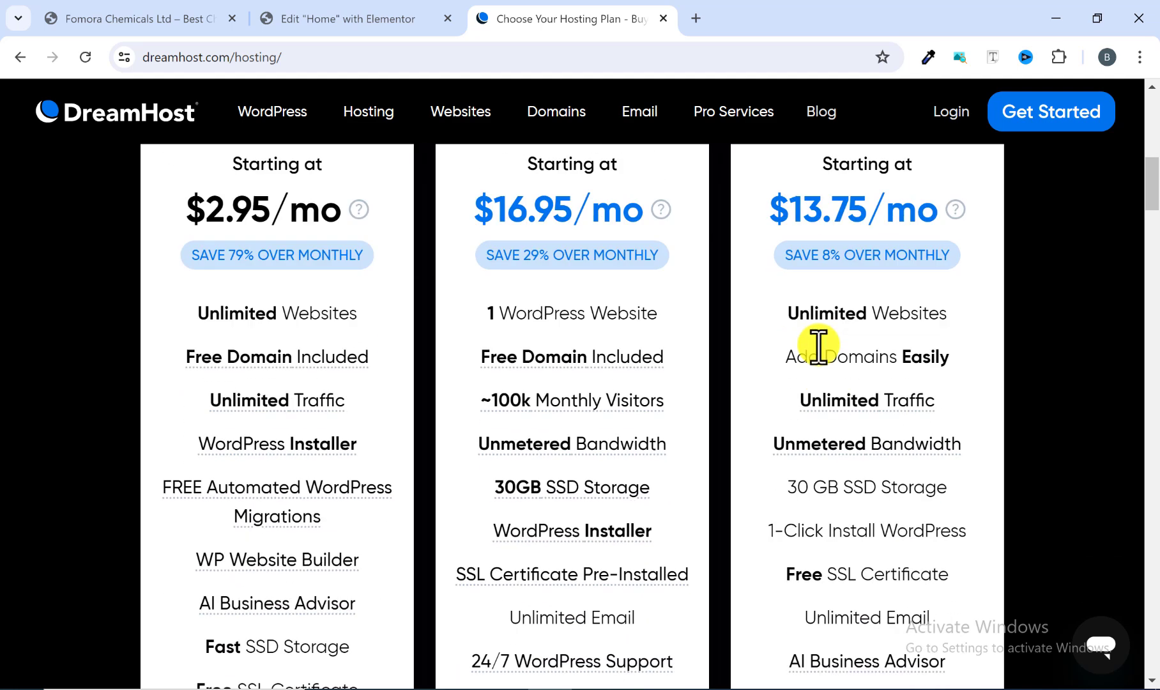
pyautogui.scroll(-2, 816, 414)
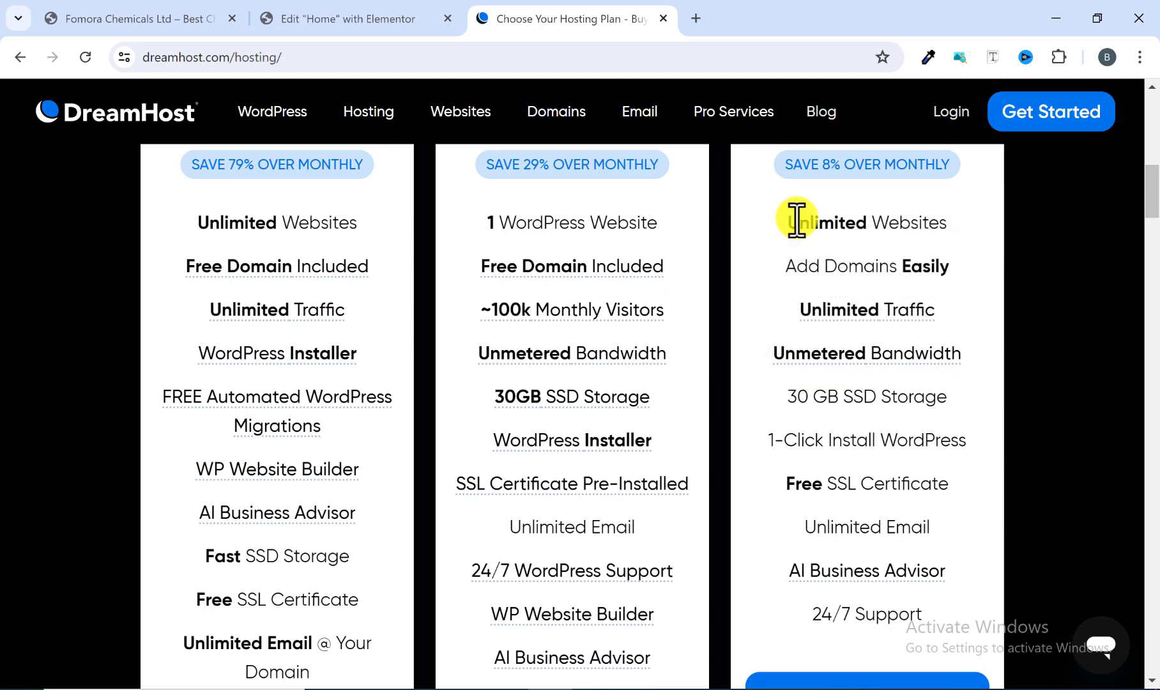
pyautogui.scroll(-2, 795, 231)
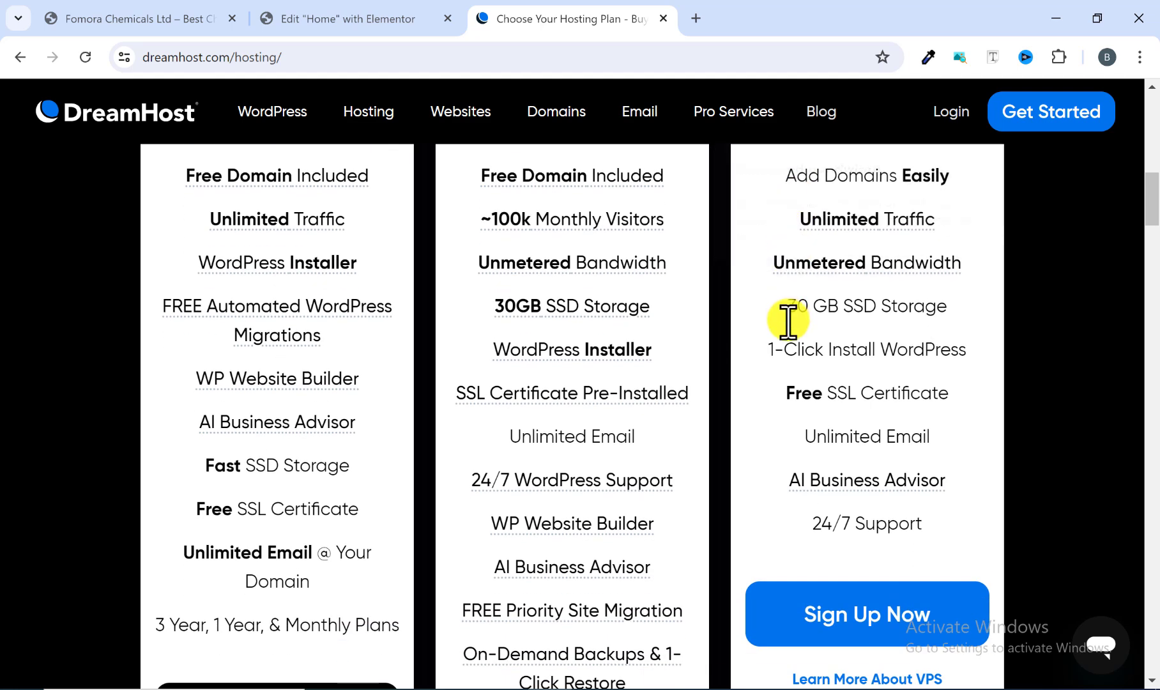
pyautogui.scroll(-2, 798, 405)
pyautogui.scroll(5, 840, 339)
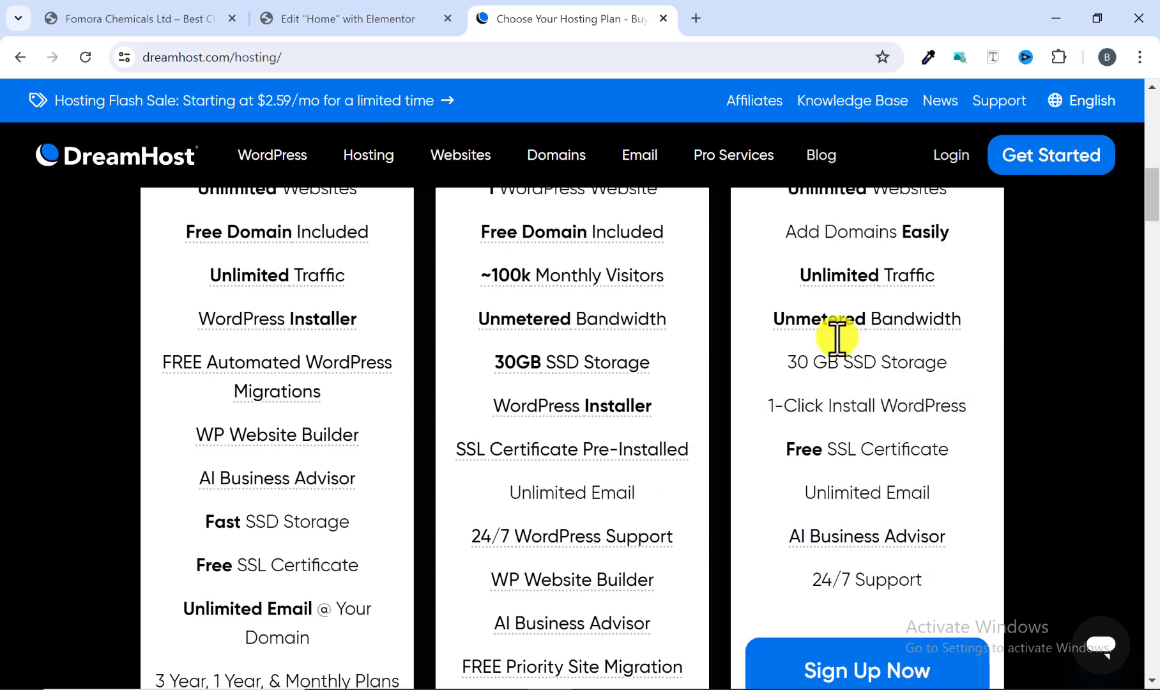
pyautogui.scroll(1, 798, 351)
pyautogui.scroll(2, 771, 374)
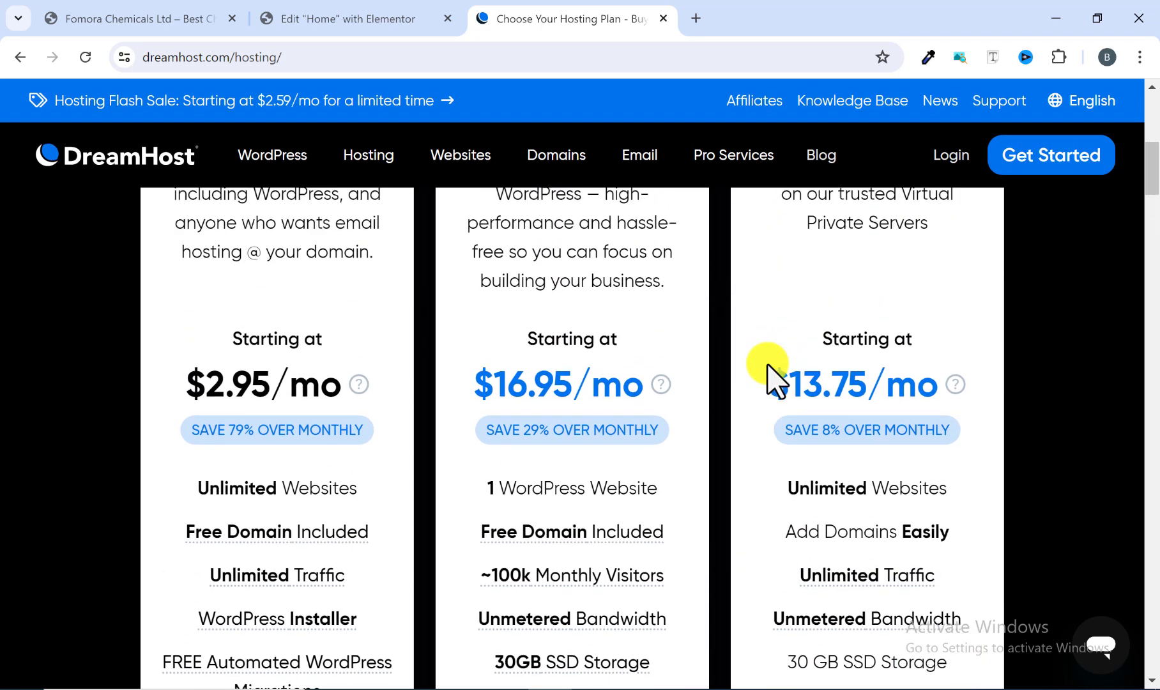
pyautogui.scroll(3, 781, 393)
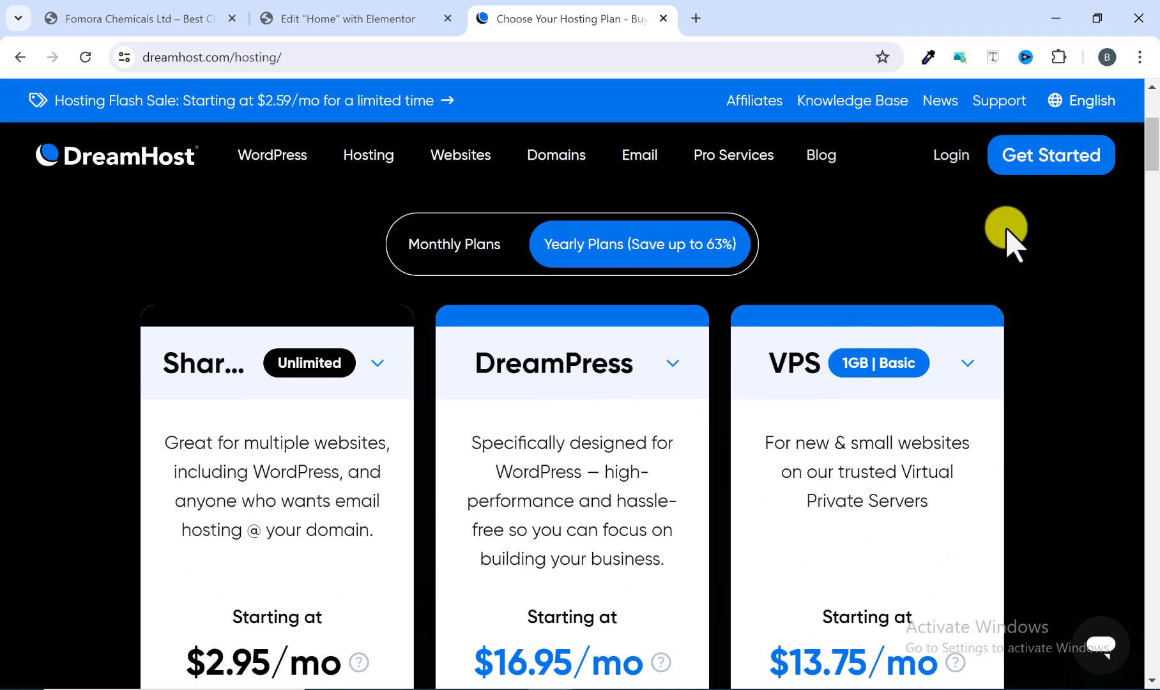
pyautogui.scroll(-3, 913, 269)
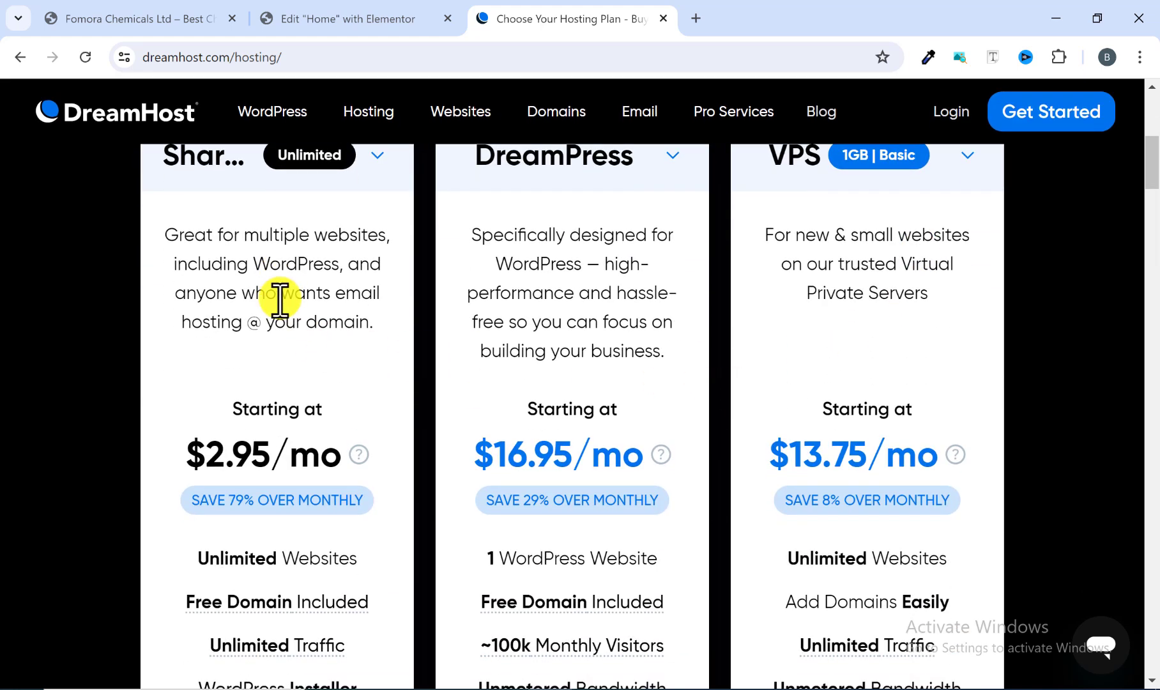
pyautogui.scroll(3, 231, 295)
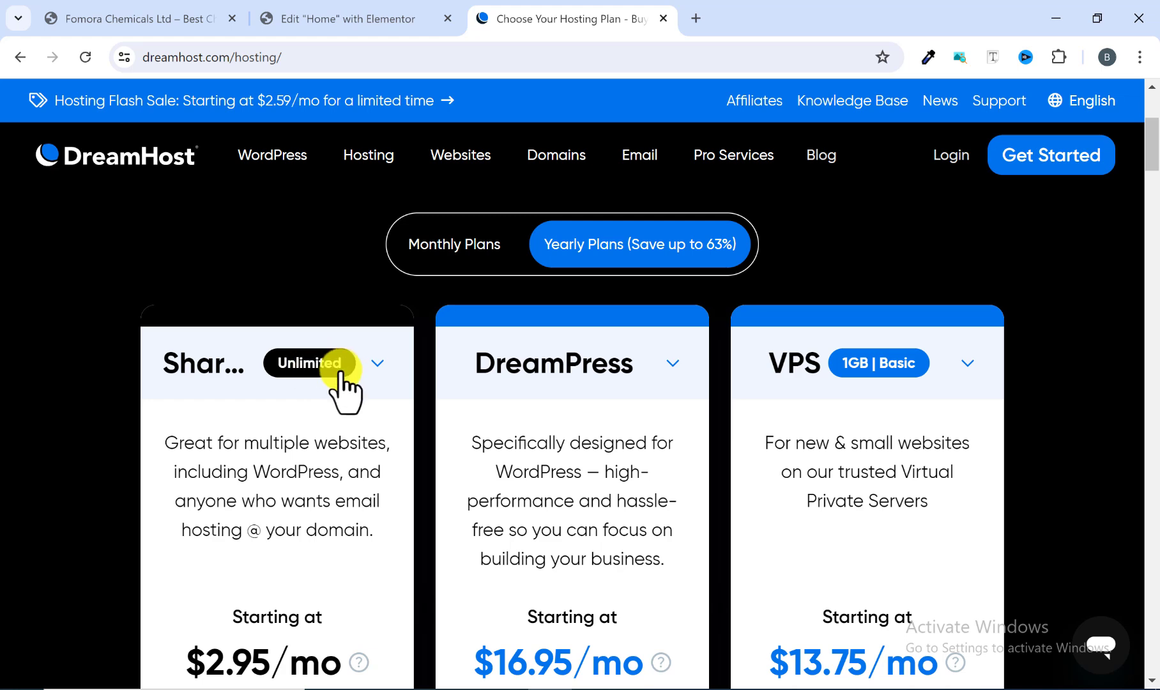
pyautogui.scroll(-1, 332, 383)
pyautogui.scroll(-2, 328, 382)
# Step: Start signing up for the Shared Unlimited plan
pyautogui.scroll(1, 269, 325)
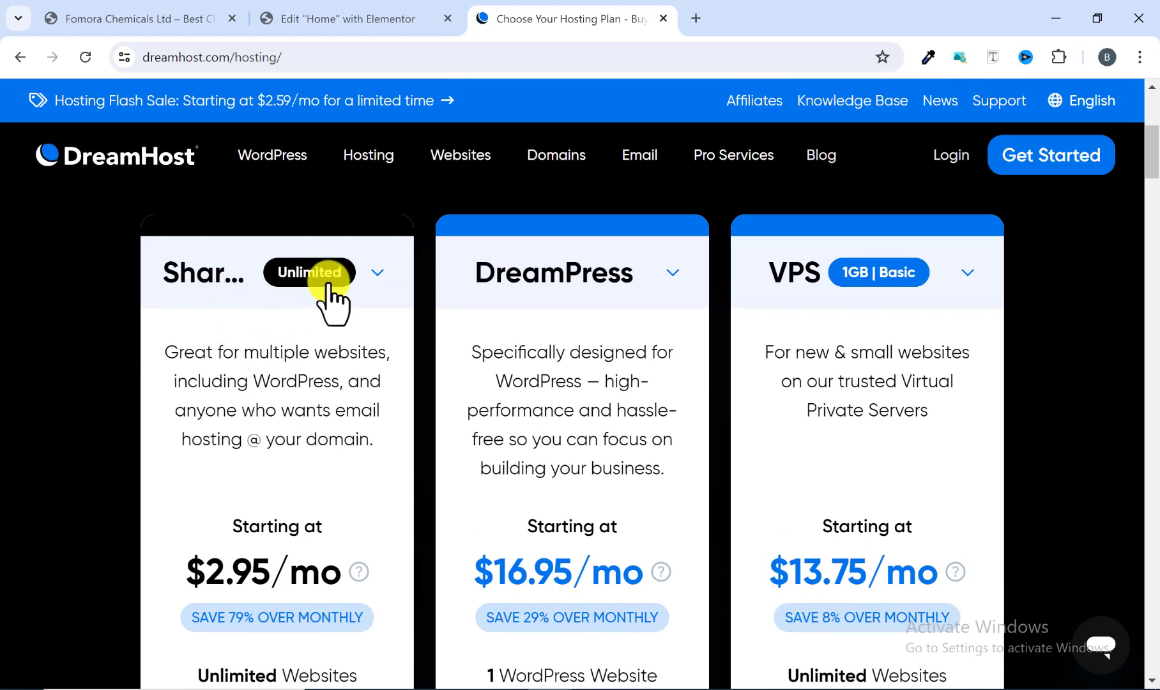
pyautogui.scroll(-4, 310, 287)
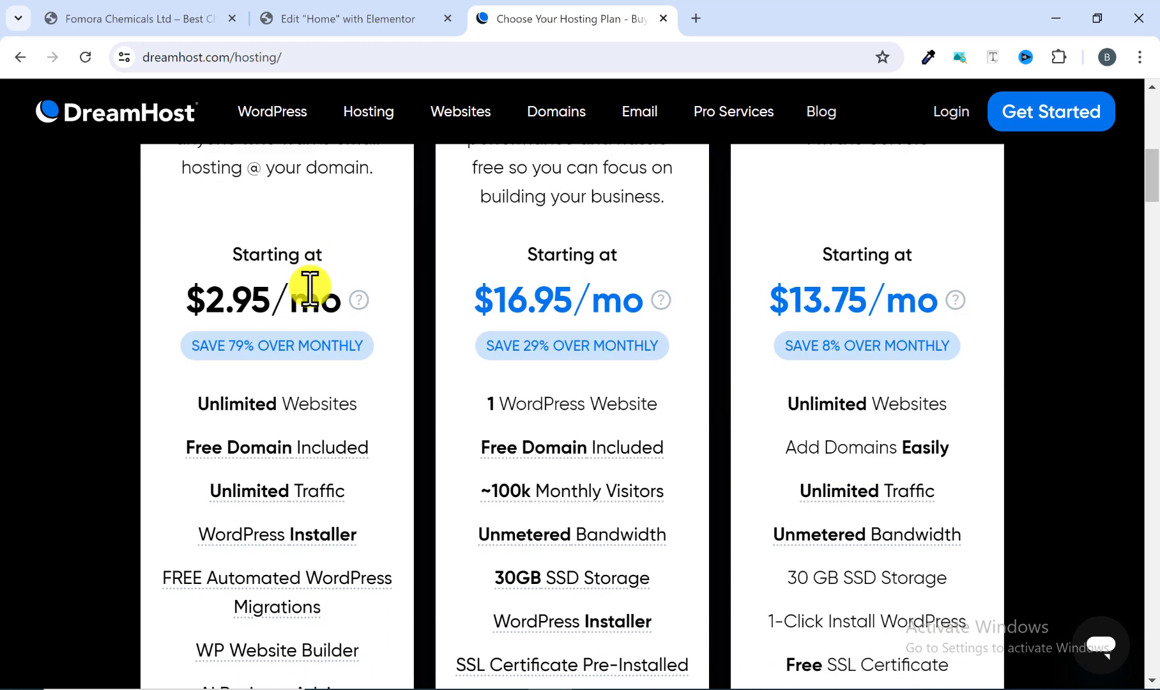
pyautogui.scroll(-8, 310, 289)
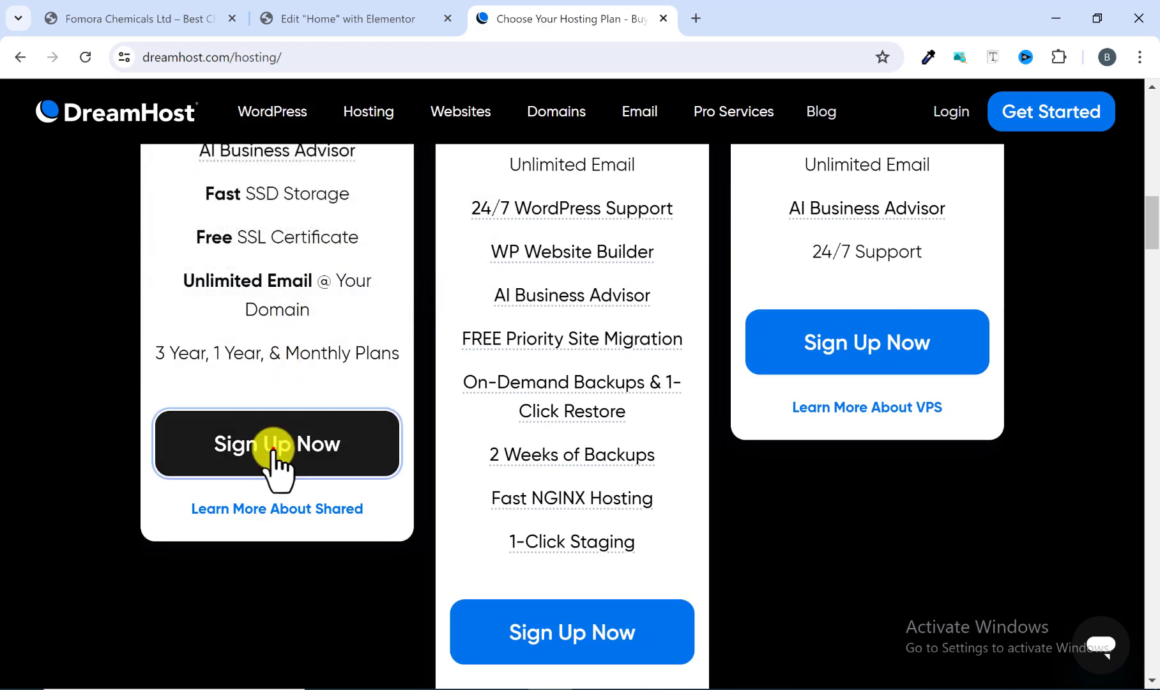
pyautogui.click(274, 449)
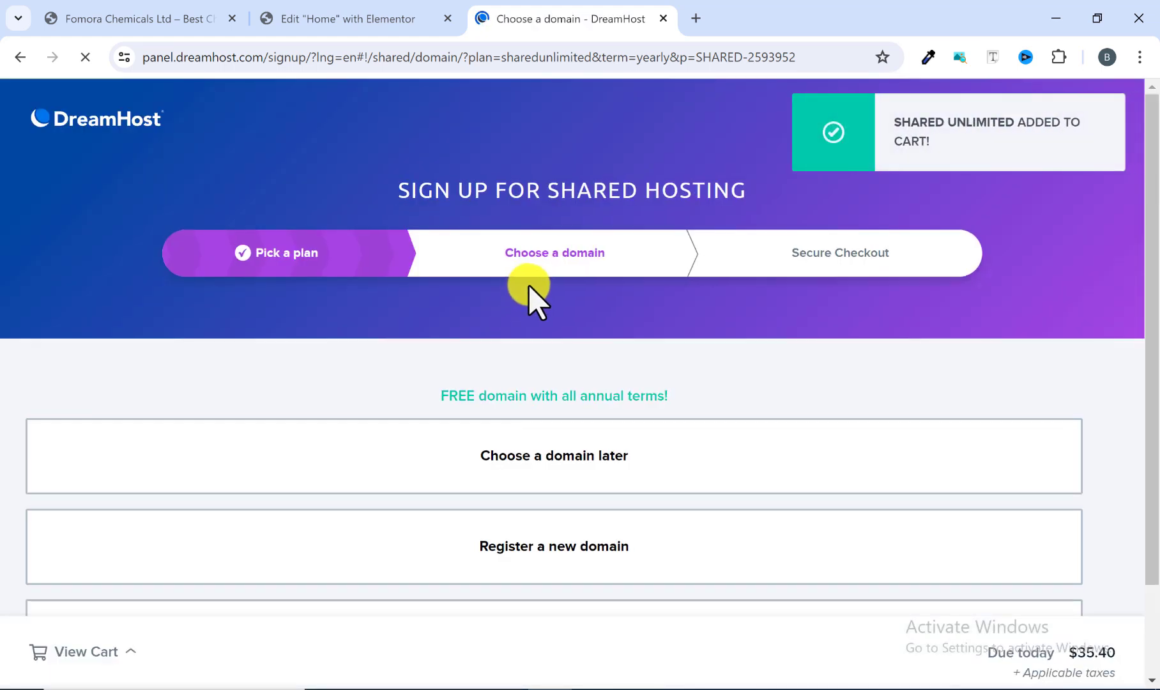
# Step: Choose to register a new domain for the hosting order
pyautogui.scroll(-2, 533, 297)
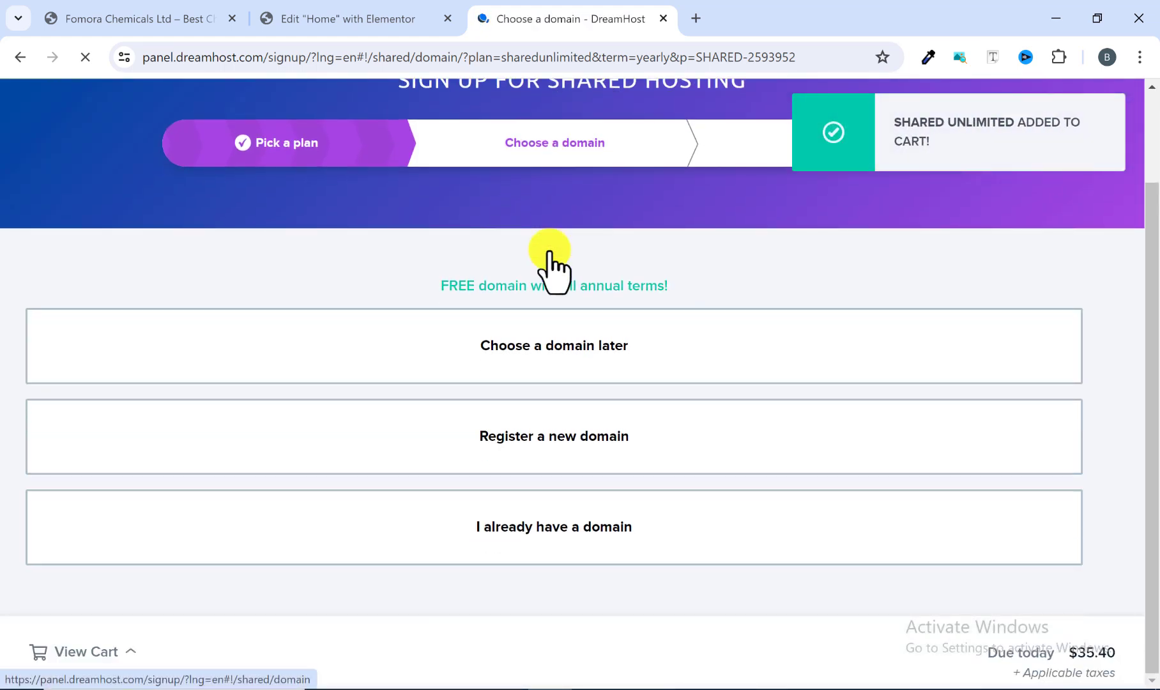
pyautogui.scroll(2, 567, 220)
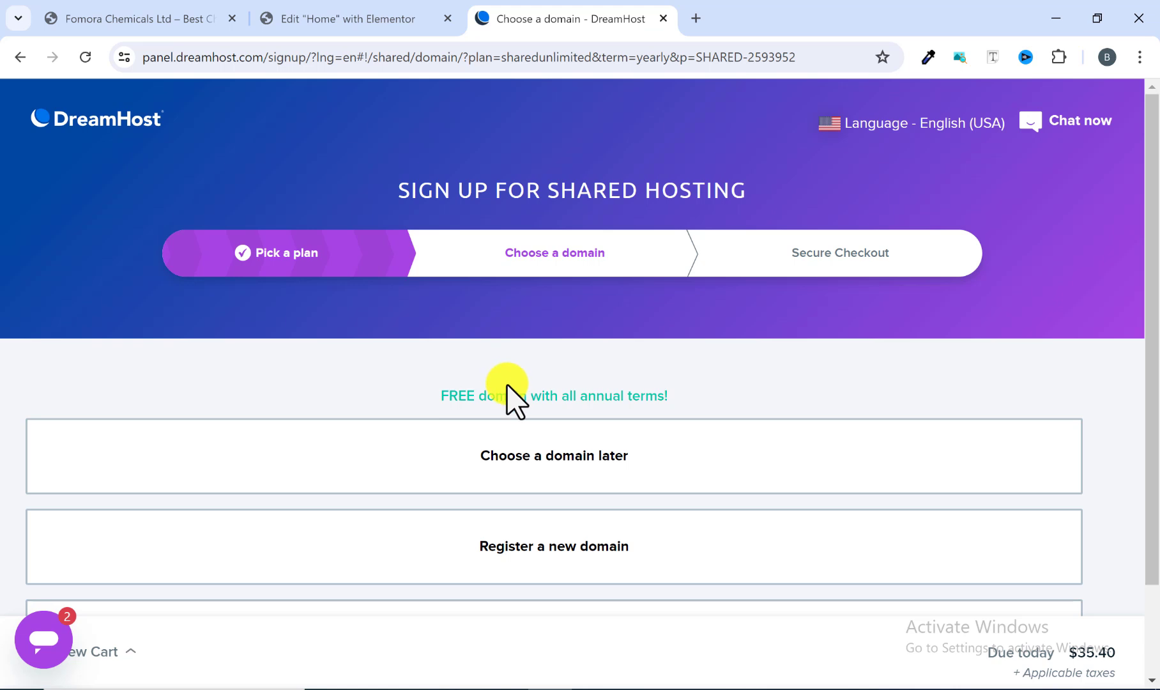
pyautogui.scroll(-2, 516, 396)
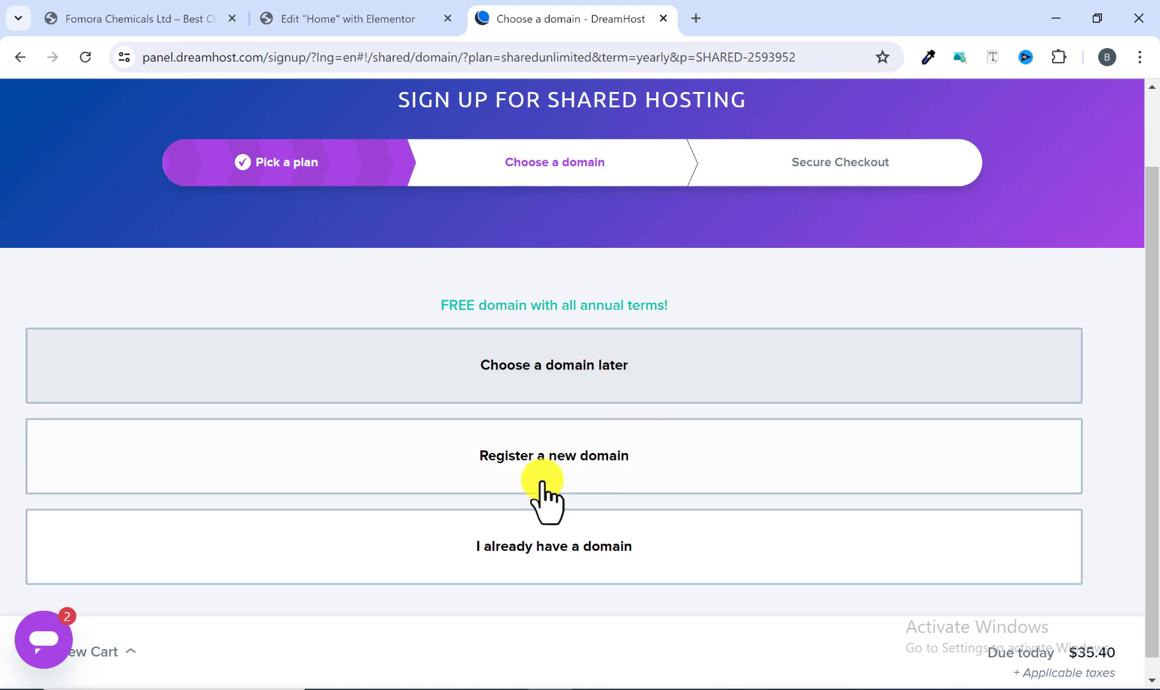
pyautogui.scroll(-1, 624, 473)
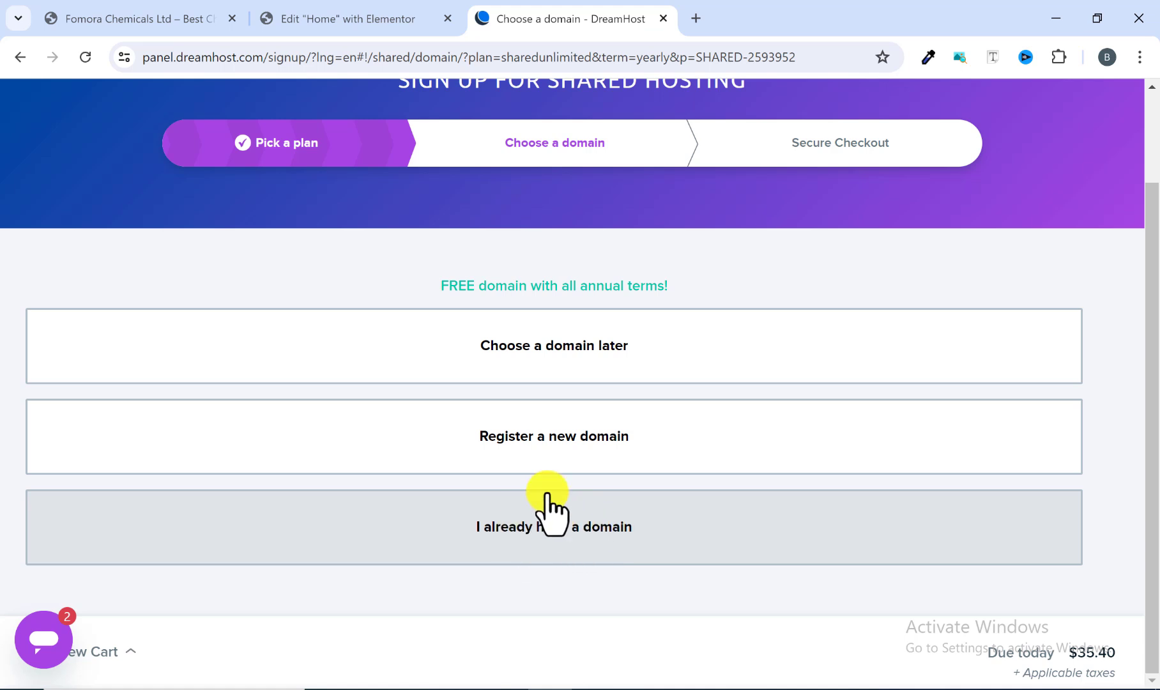
pyautogui.click(556, 442)
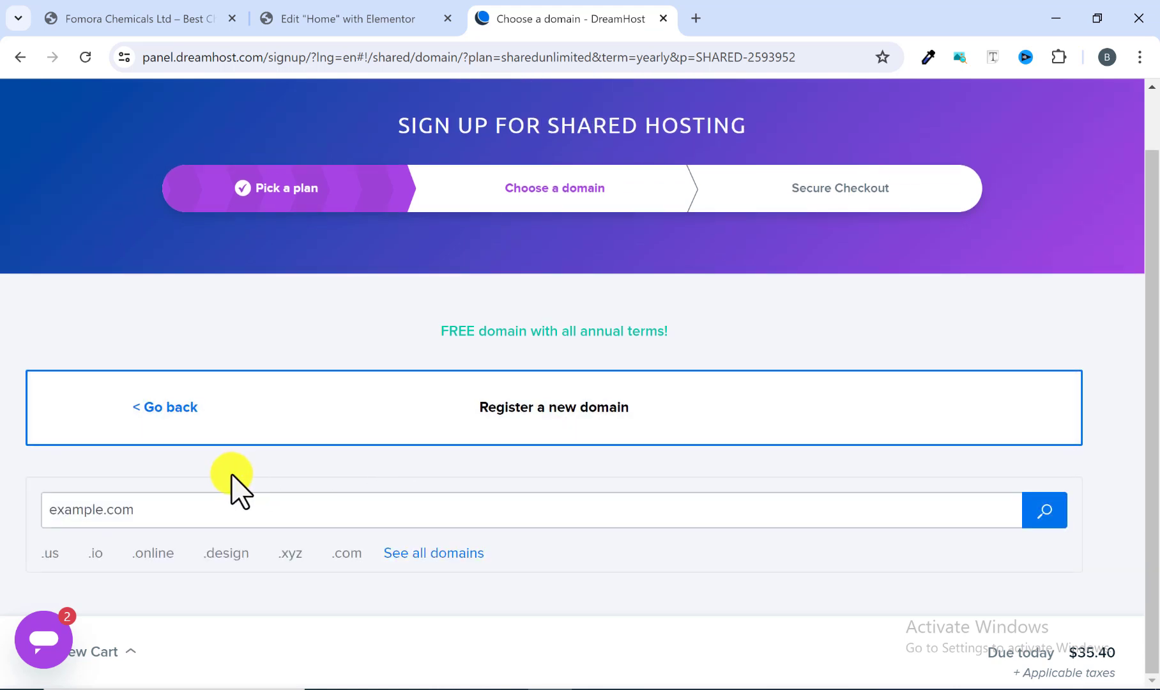
# Step: Search for the domain fomoralchemicals.com and add it to the cart for $0.00
pyautogui.click(117, 514)
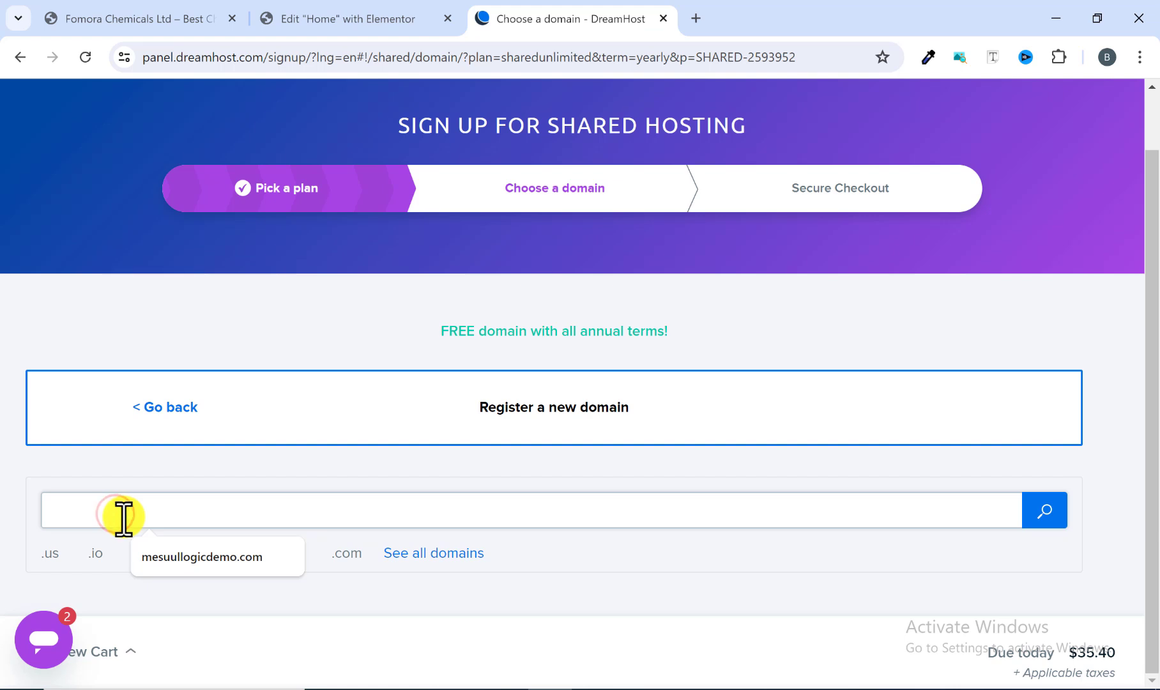
pyautogui.write('fomoralchemicals.com')
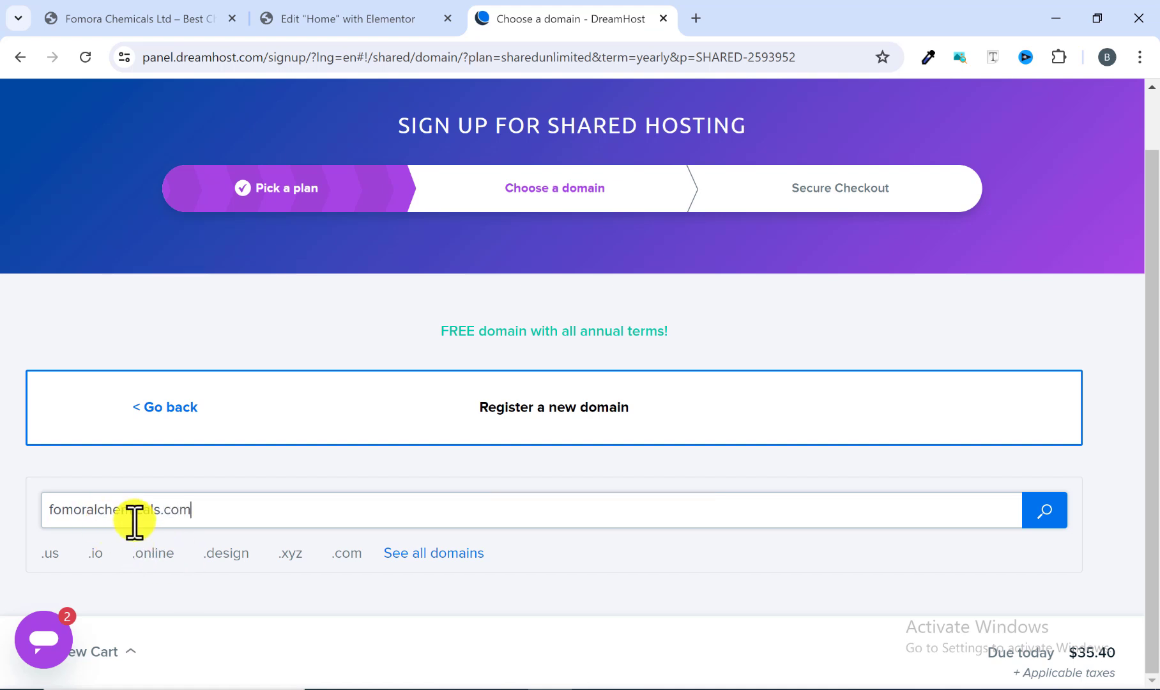
pyautogui.click(1040, 512)
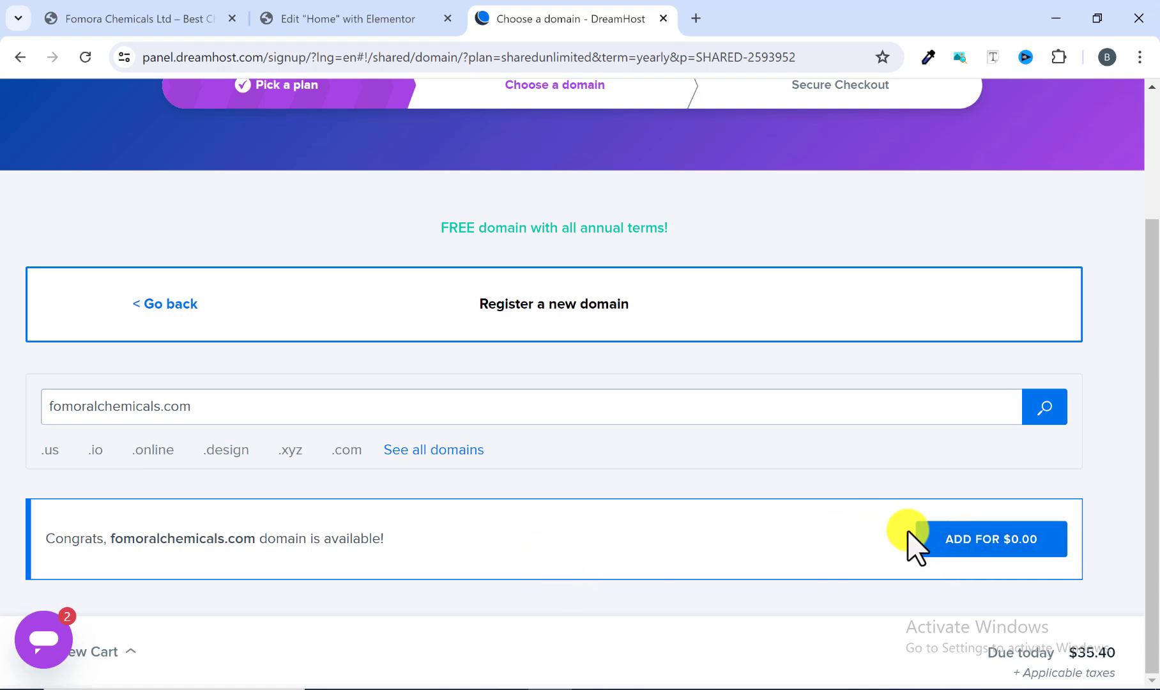
pyautogui.click(984, 538)
pyautogui.click(945, 548)
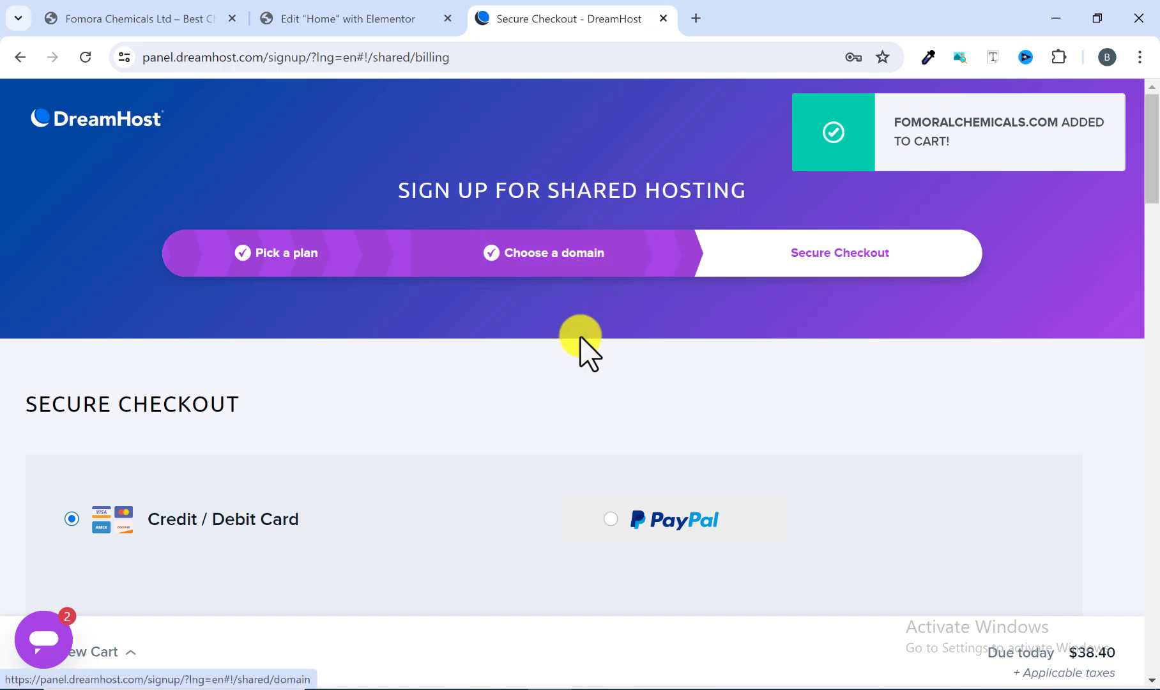
# Step: Review the secure checkout's card details and billing information fields and try to add a credit card without filling them
pyautogui.scroll(-1, 581, 345)
pyautogui.scroll(1, 583, 358)
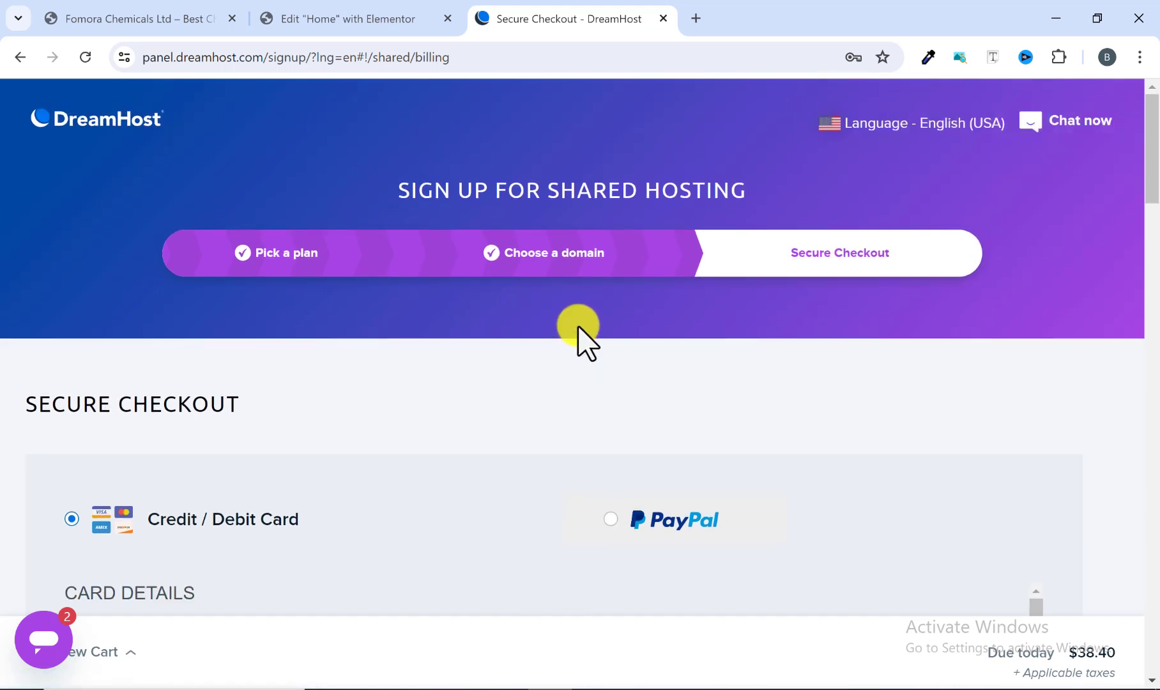
pyautogui.scroll(-1, 581, 332)
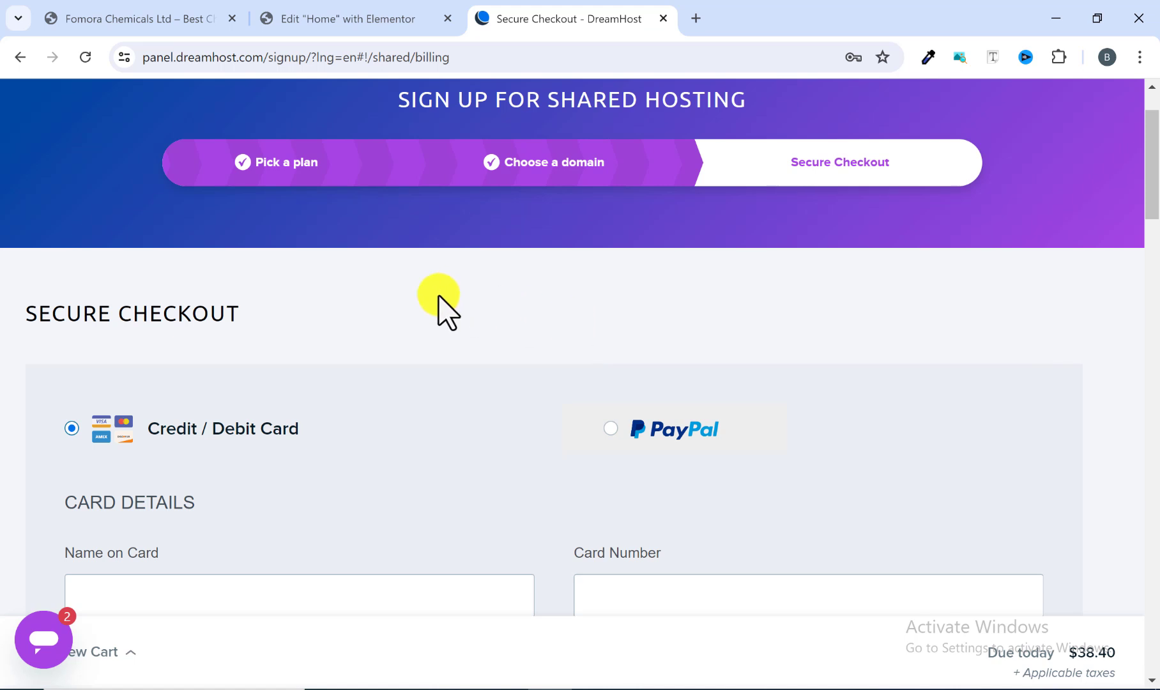
pyautogui.scroll(-2, 210, 377)
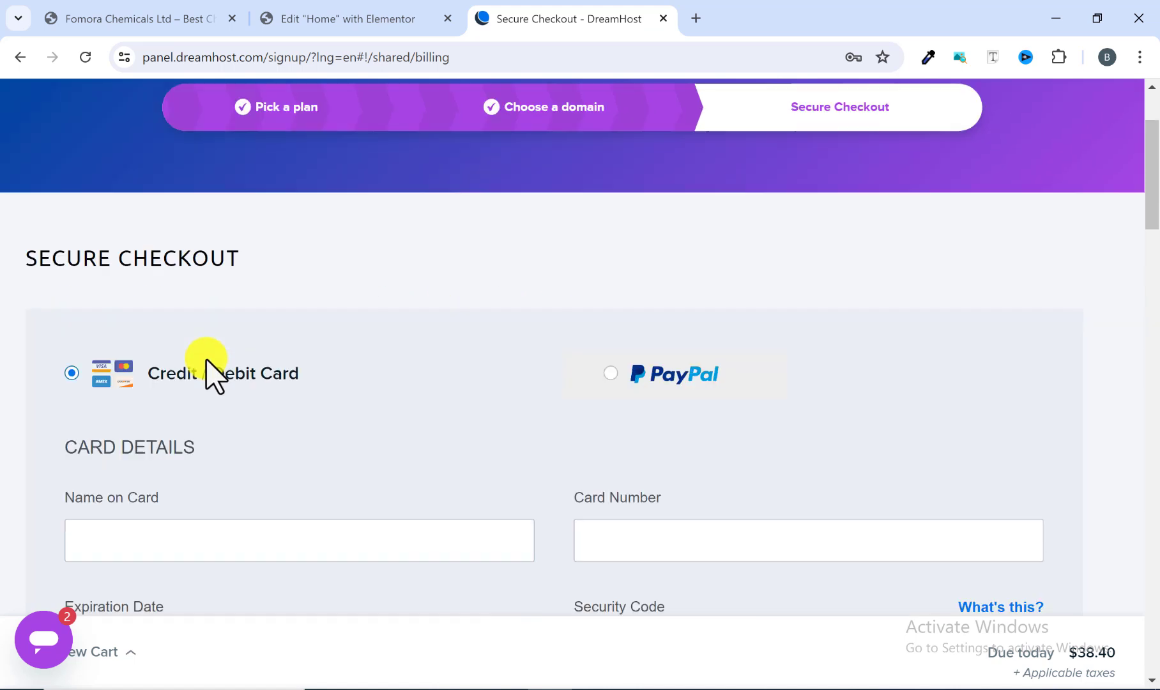
pyautogui.scroll(1, 214, 375)
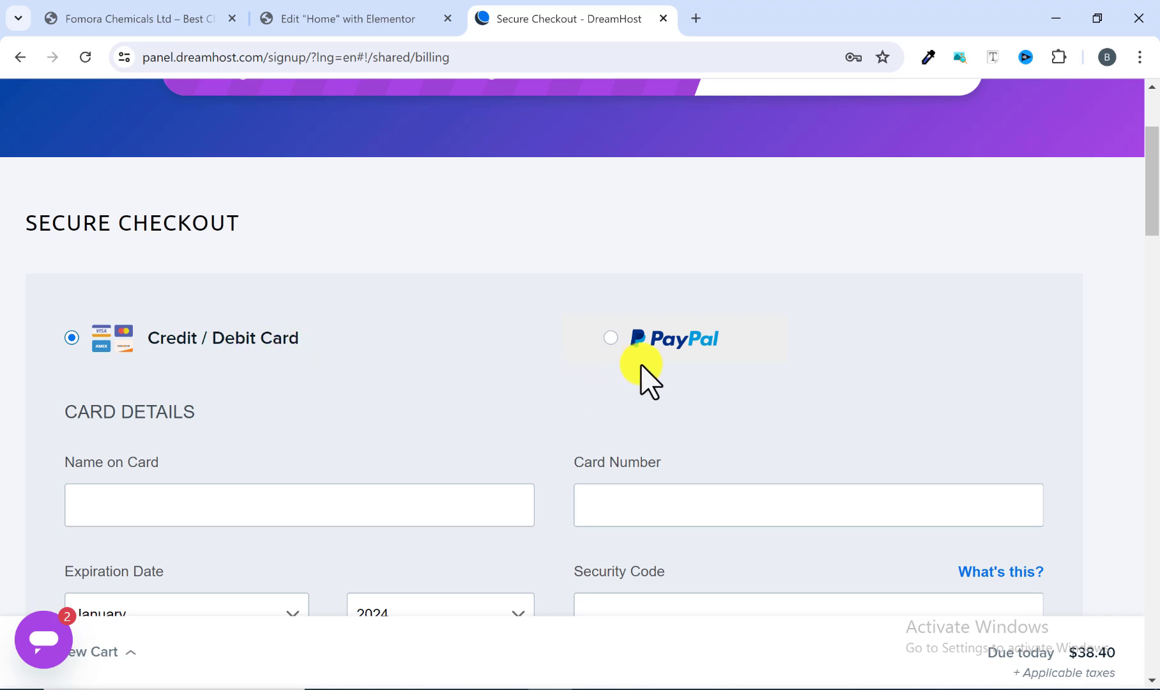
pyautogui.scroll(-3, 486, 383)
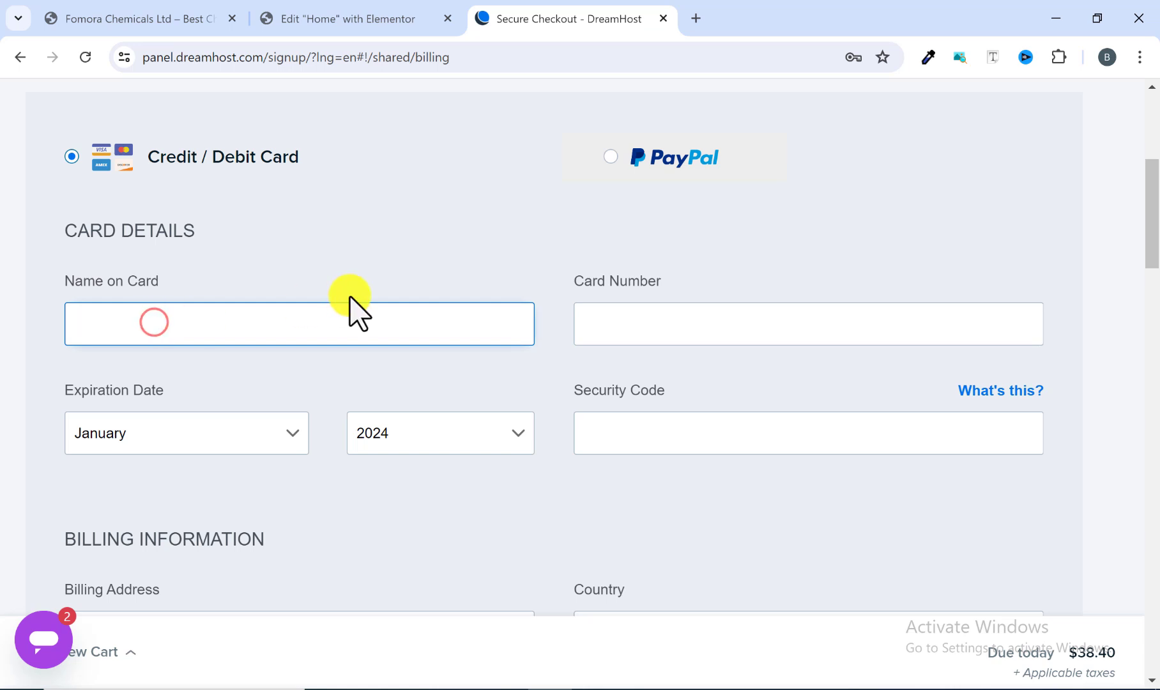
pyautogui.scroll(-3, 401, 415)
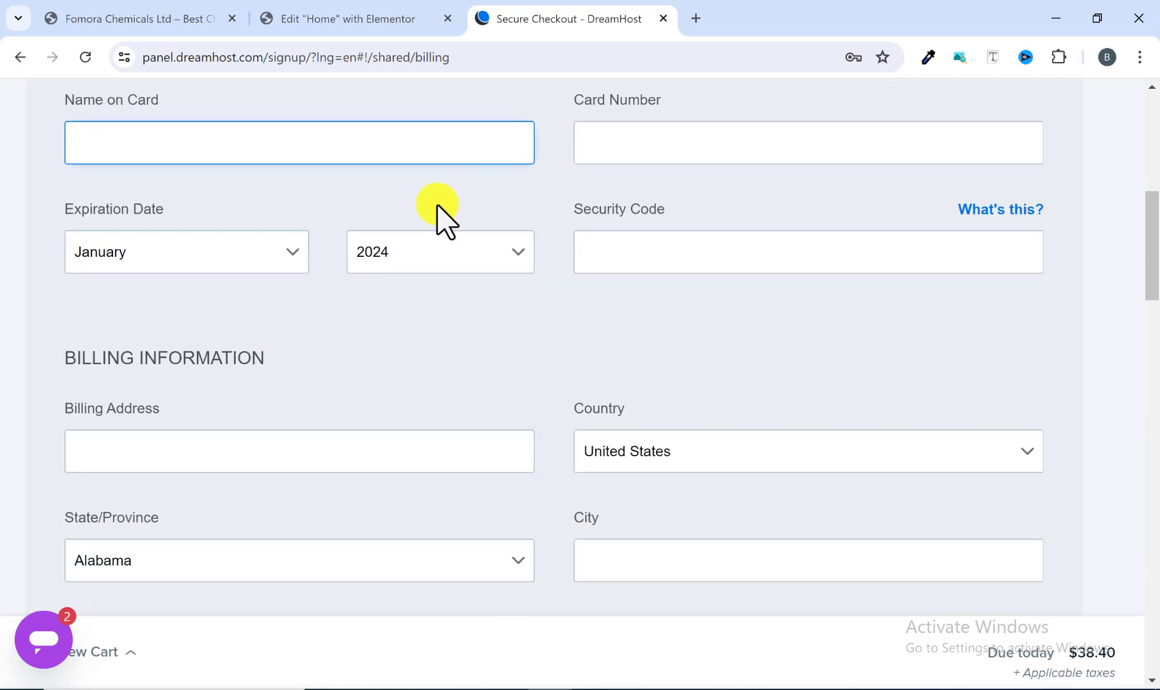
pyautogui.scroll(-3, 545, 322)
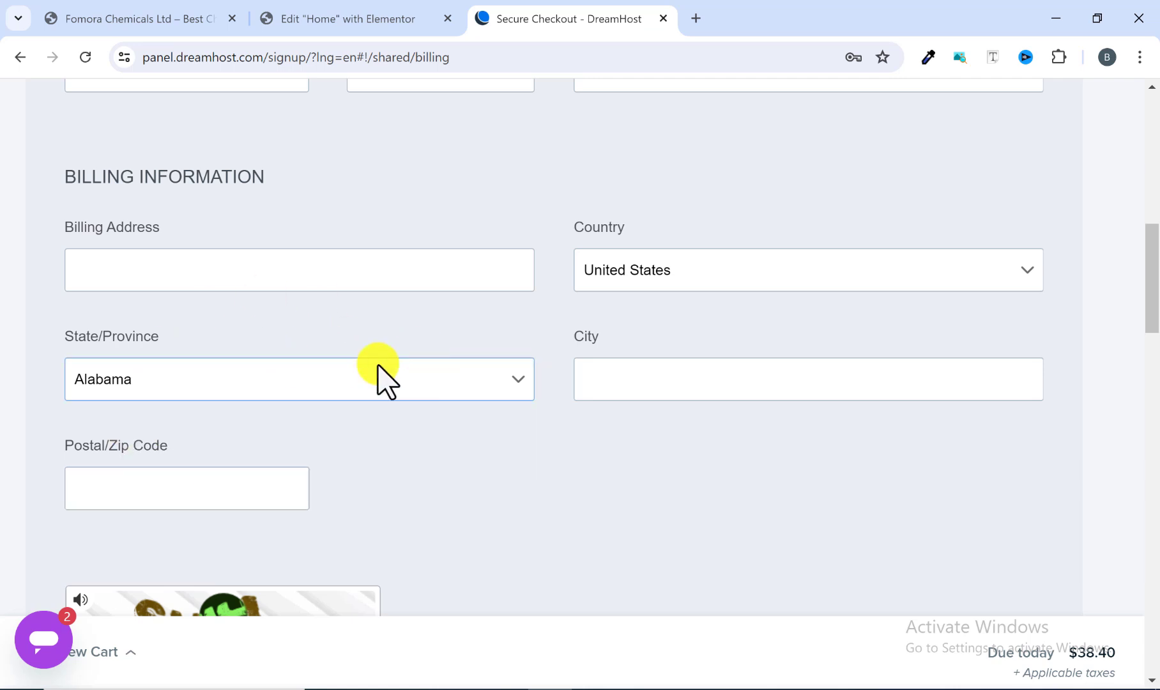
pyautogui.scroll(-3, 500, 406)
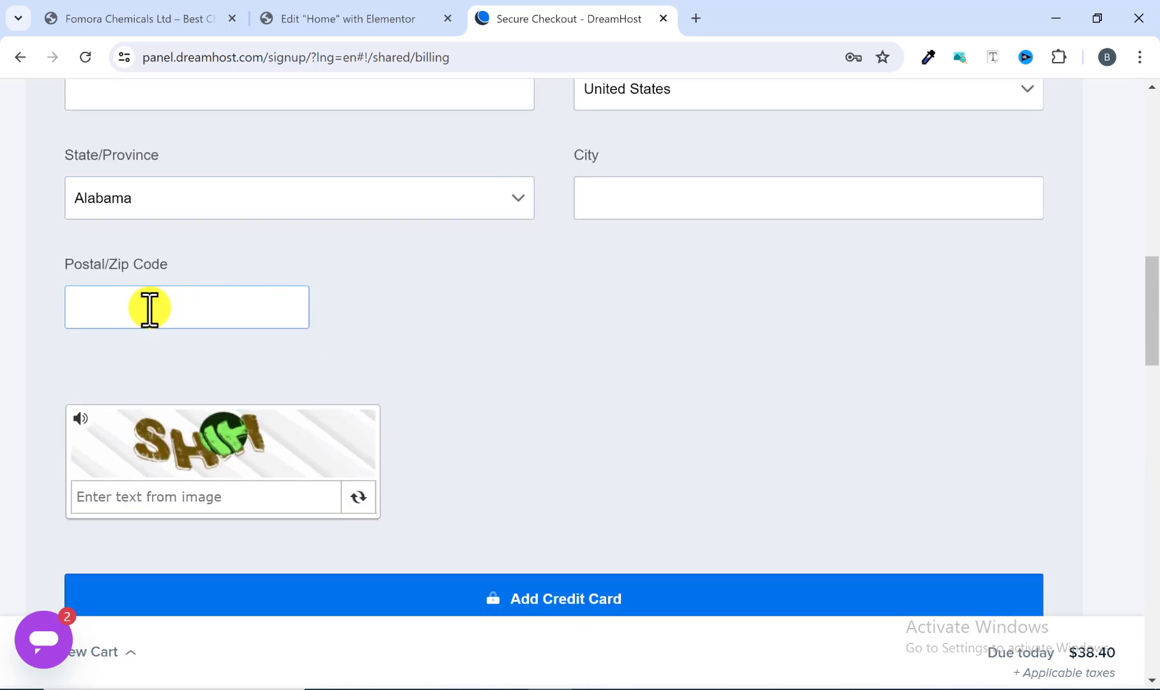
pyautogui.scroll(-2, 259, 415)
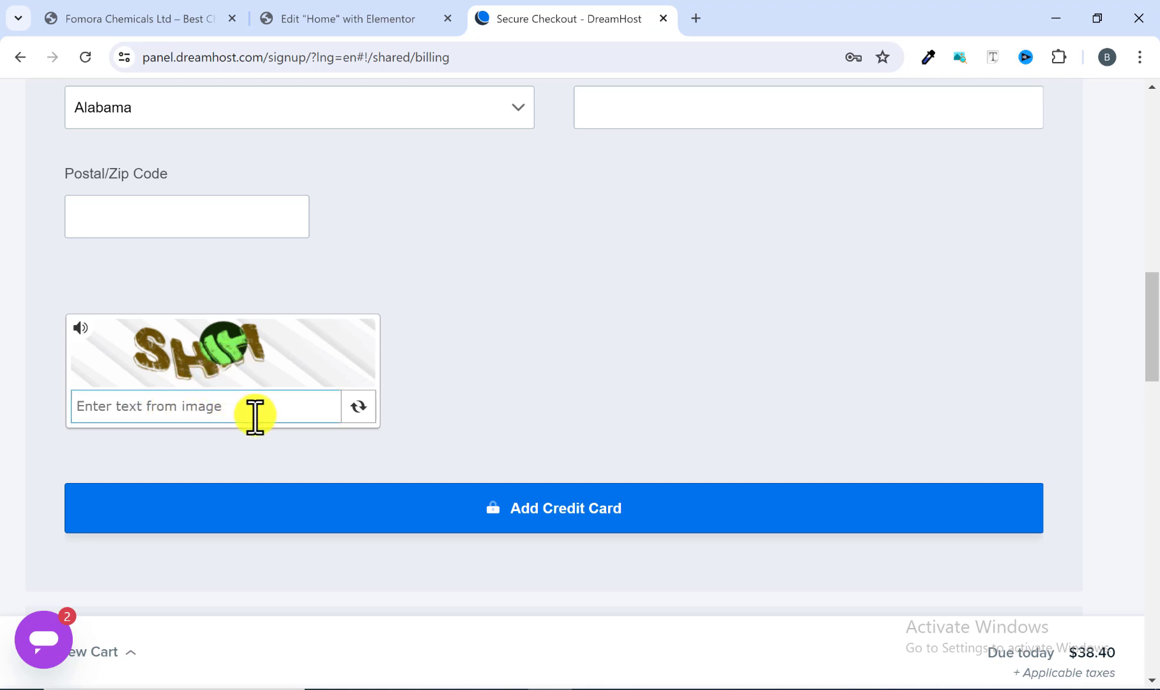
pyautogui.click(570, 509)
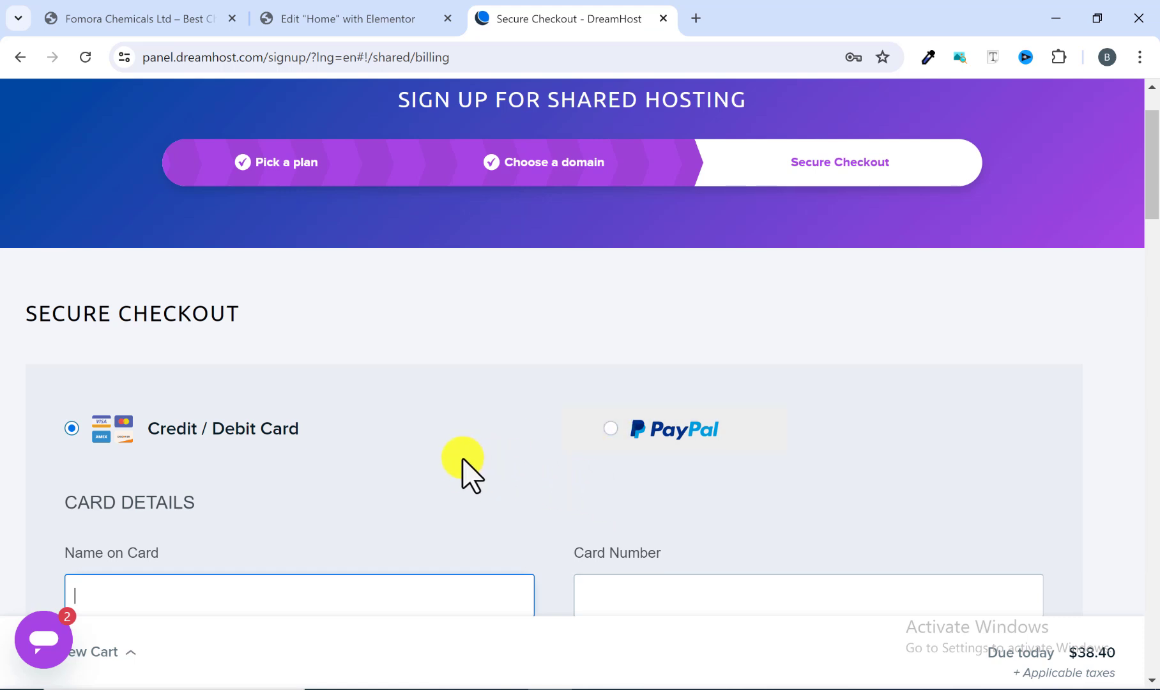
# Step: Clear the pre-filled email address in the Account Setup section of the checkout form
pyautogui.scroll(-4, 465, 466)
pyautogui.scroll(-3, 362, 350)
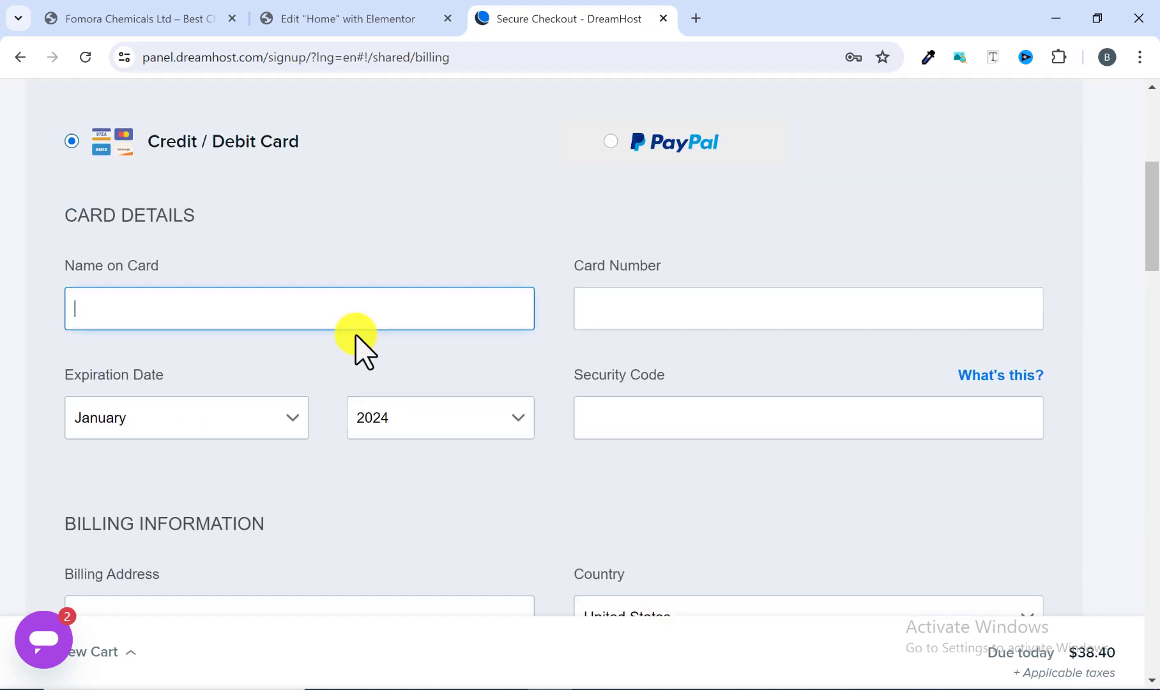
pyautogui.scroll(-10, 428, 390)
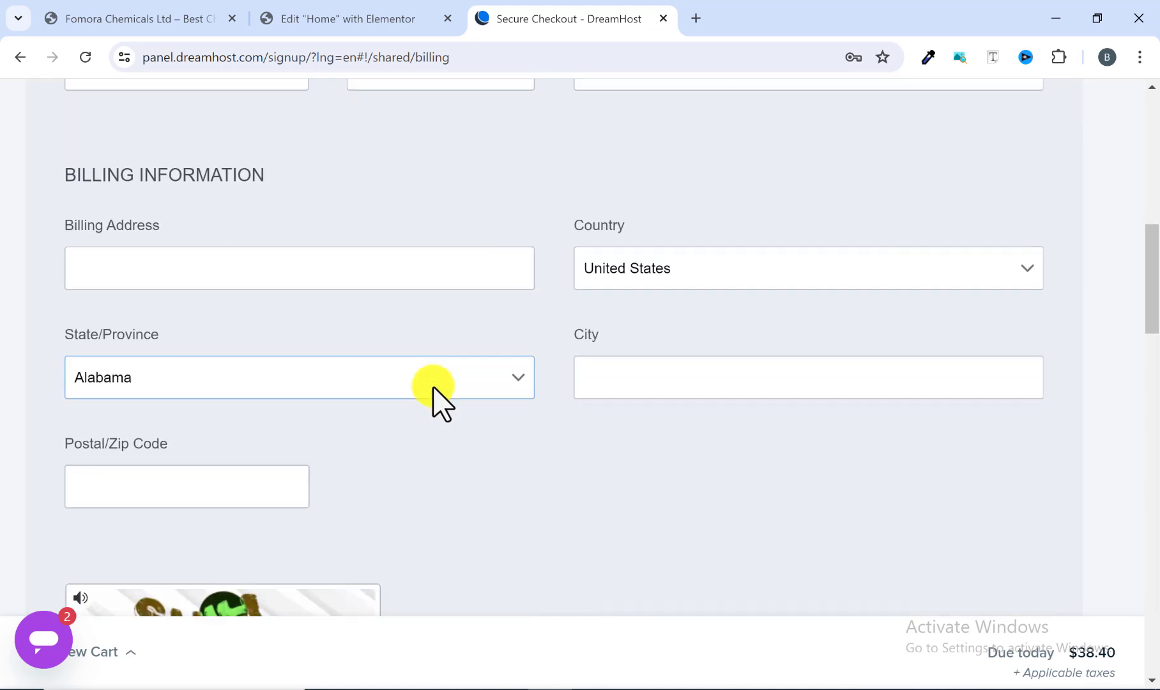
pyautogui.scroll(-1, 434, 393)
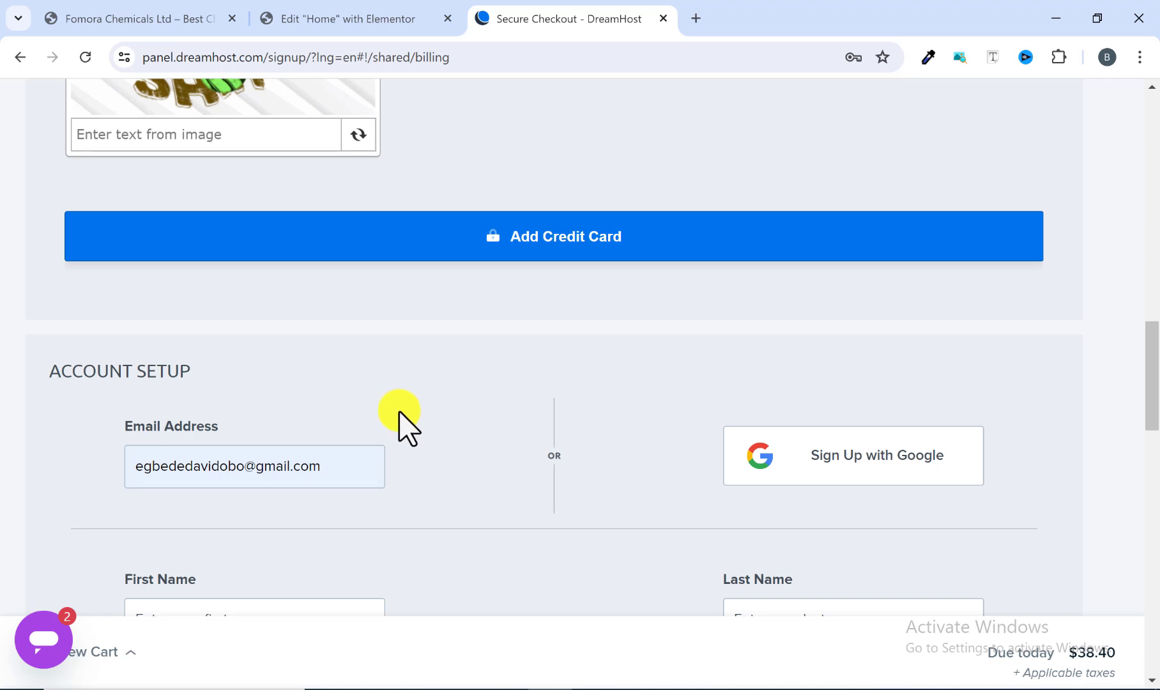
pyautogui.moveTo(337, 463); pyautogui.dragTo(112, 493)
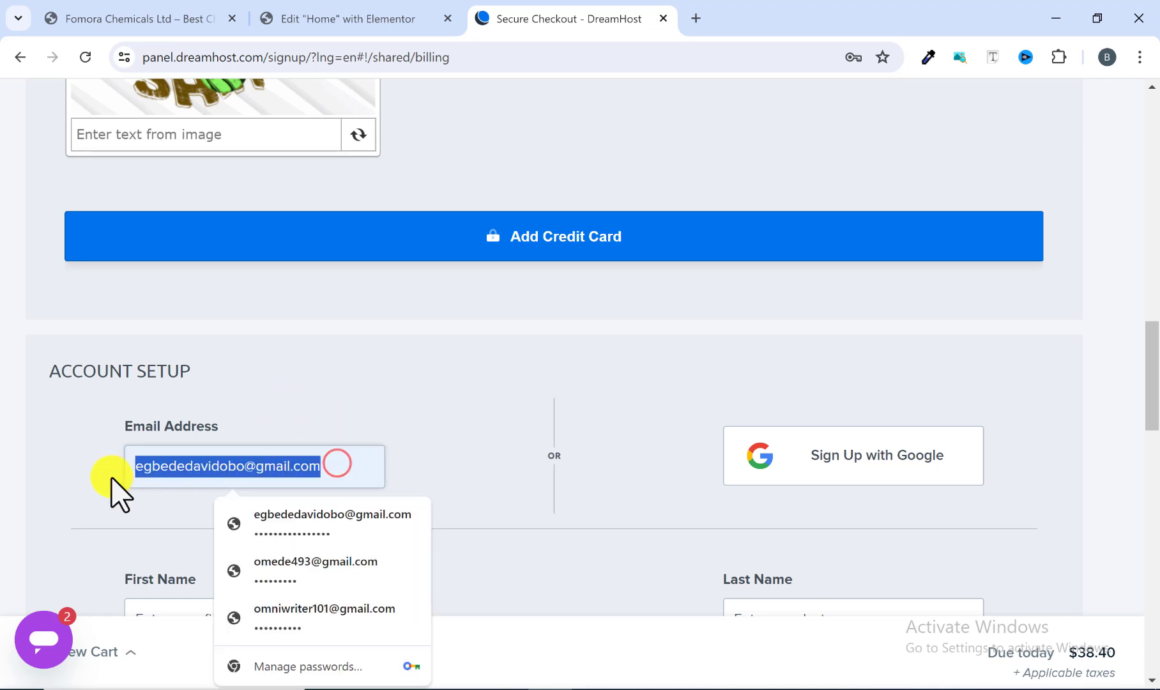
pyautogui.press('BackSpace')
pyautogui.click(269, 396)
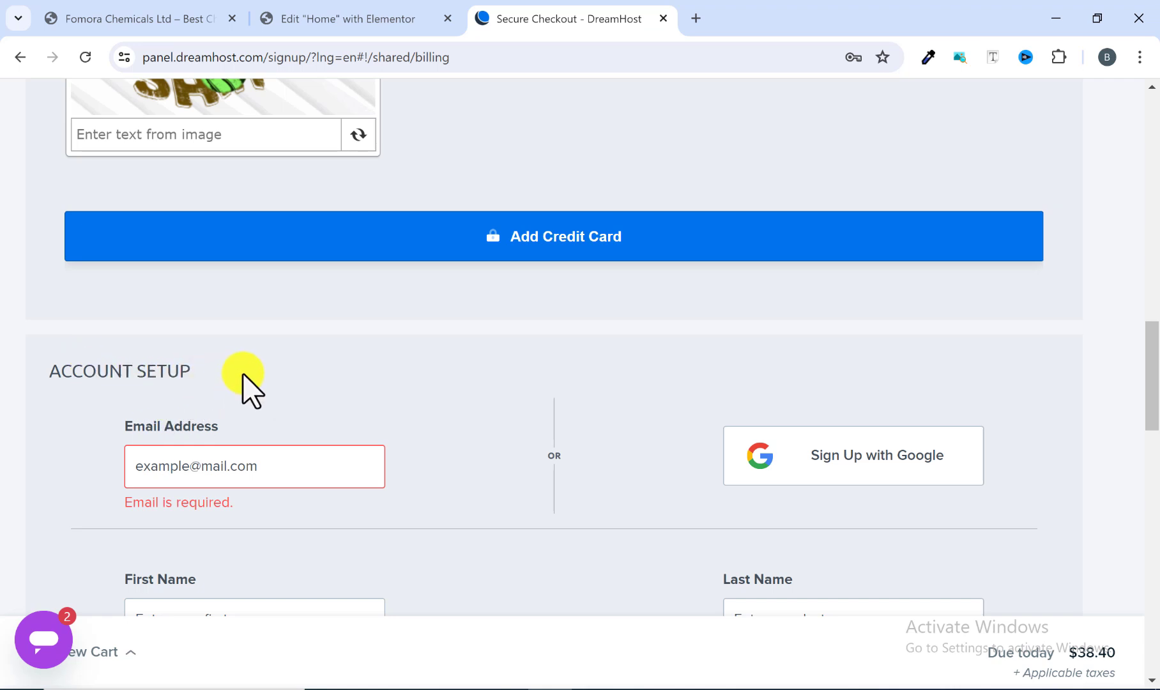
# Step: Look through the Account Use options, keeping Personal selected
pyautogui.scroll(-1, 332, 422)
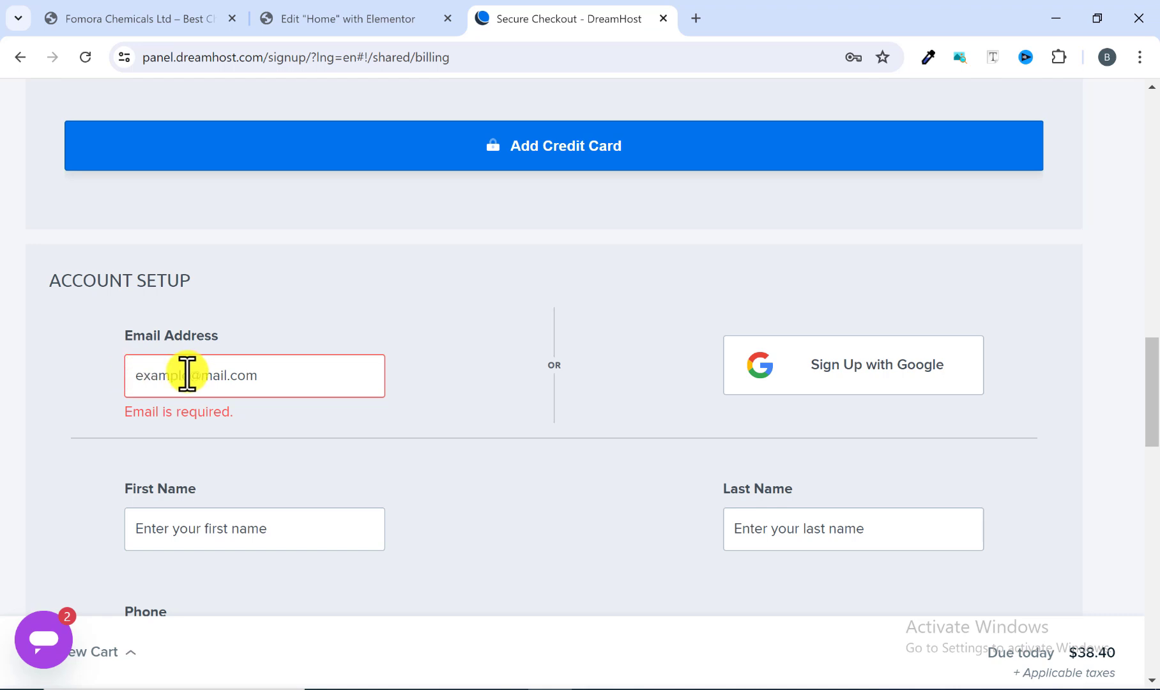
pyautogui.scroll(-2, 238, 376)
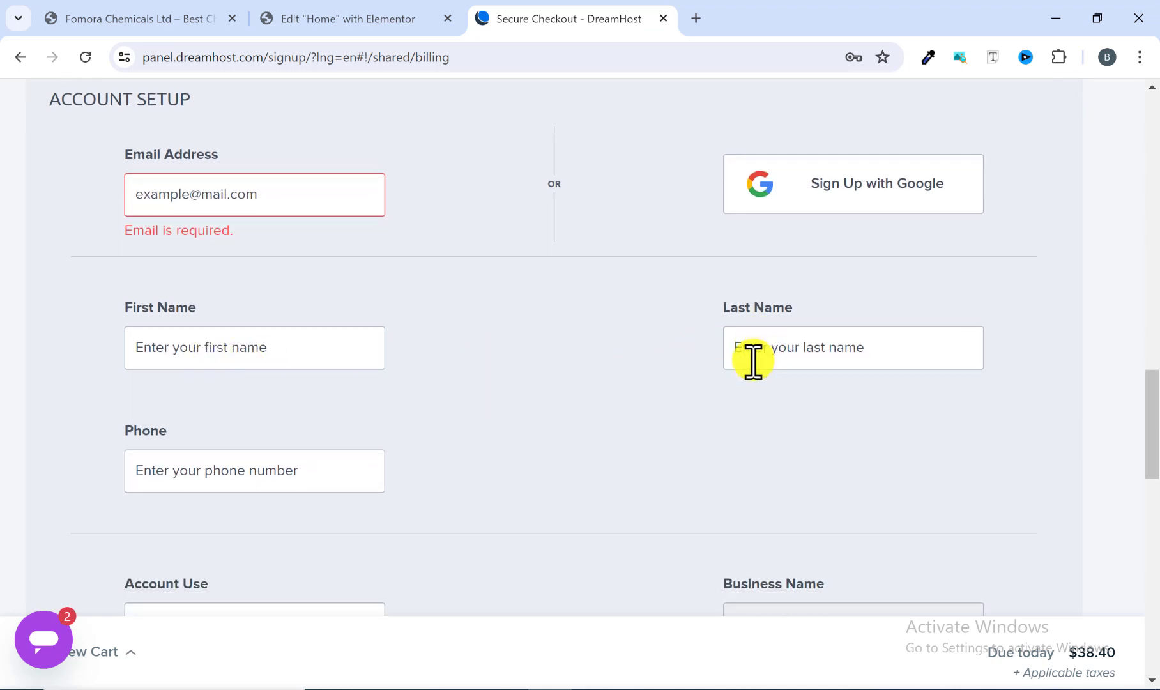
pyautogui.scroll(-3, 237, 487)
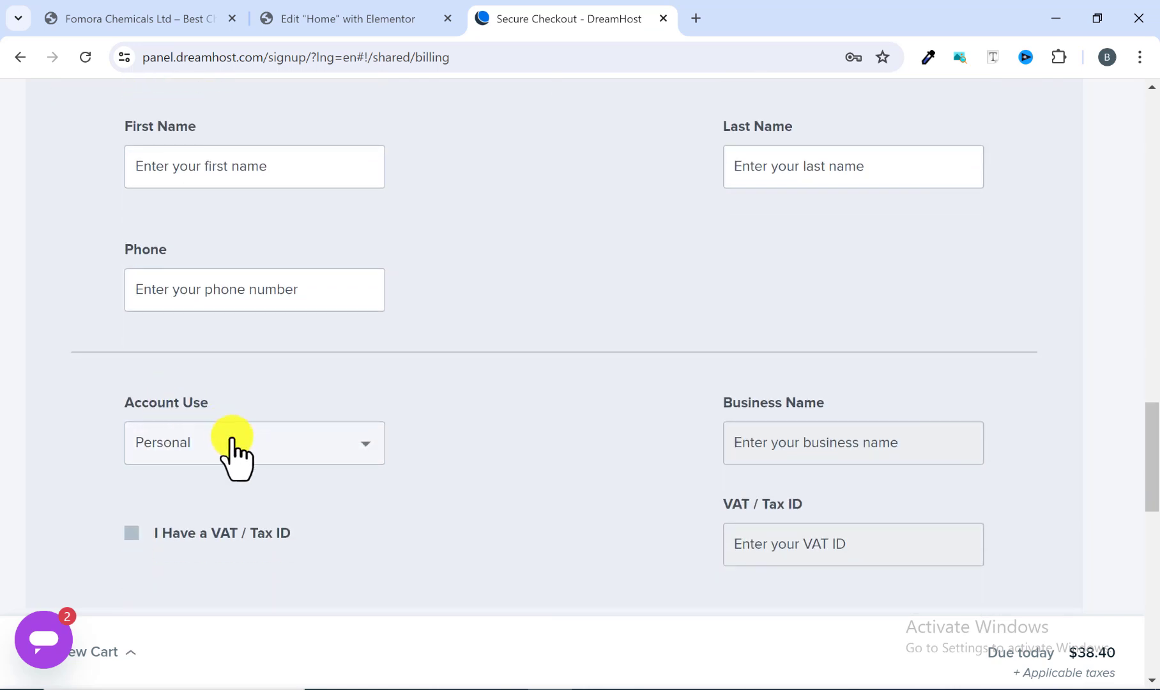
pyautogui.click(361, 446)
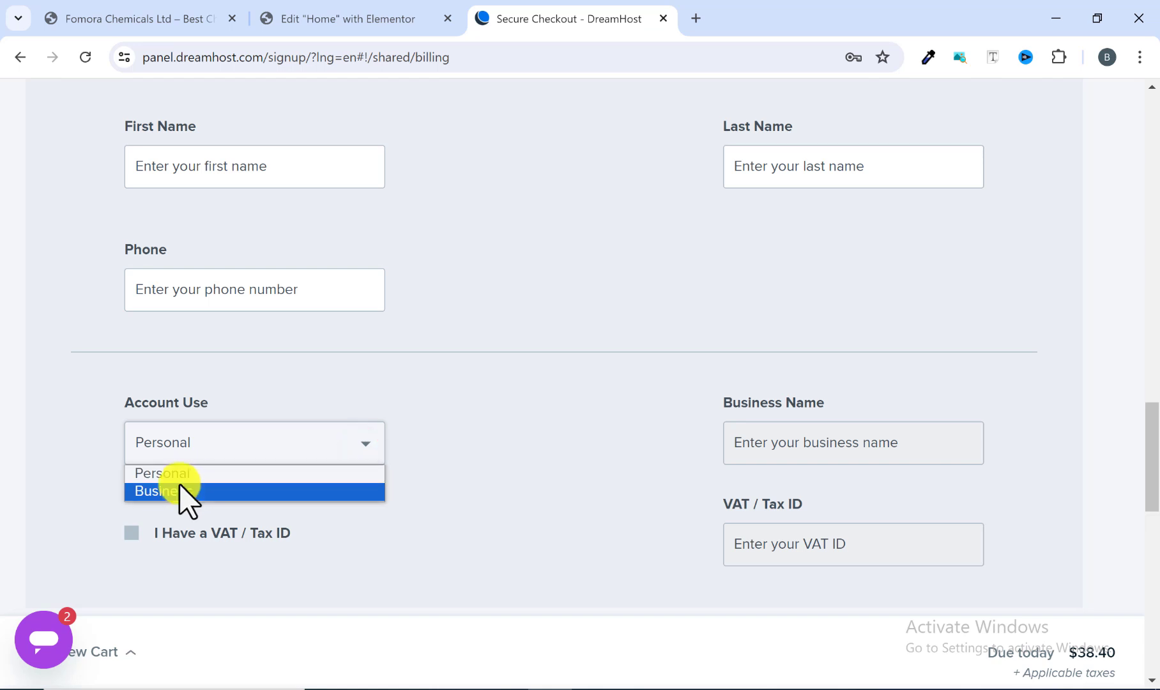
pyautogui.click(517, 429)
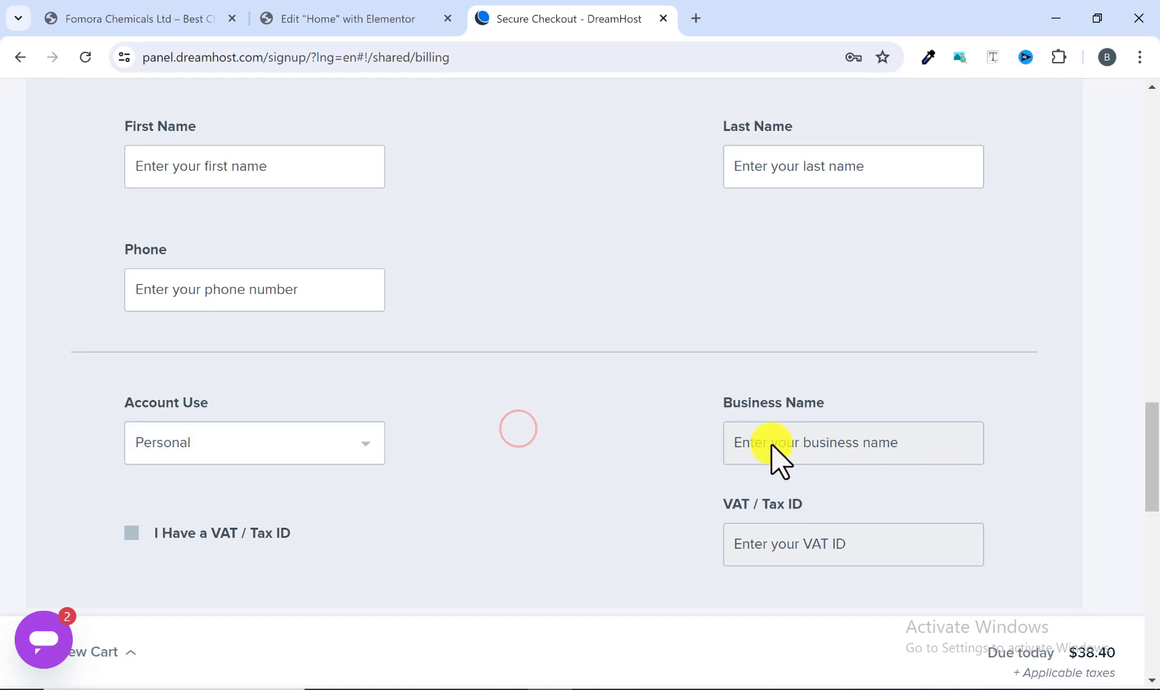
# Step: Uncheck the DreamShield Protection add-on under Additional Options
pyautogui.scroll(-3, 759, 477)
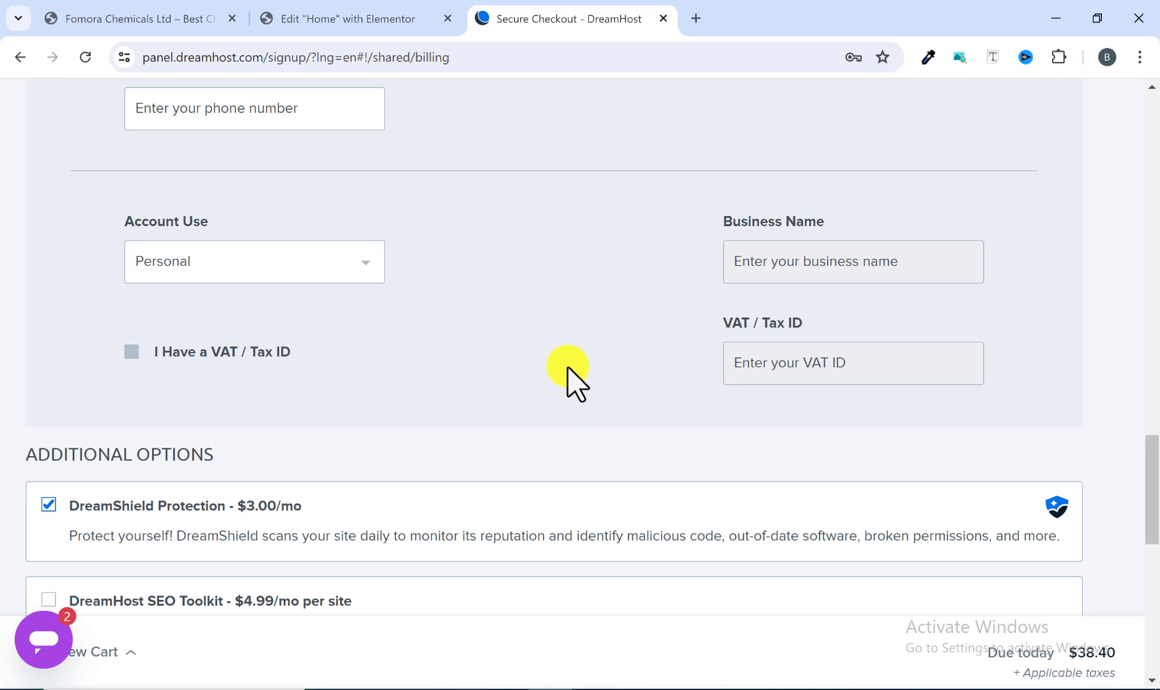
pyautogui.scroll(-3, 555, 377)
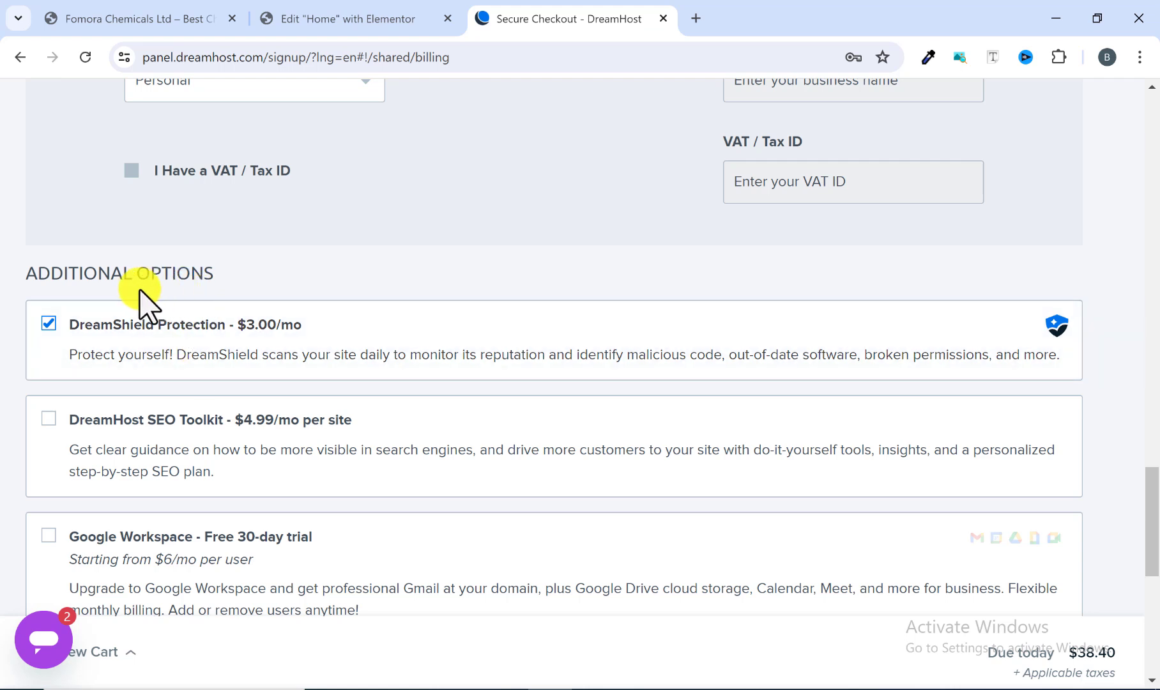
pyautogui.click(49, 322)
pyautogui.click(48, 322)
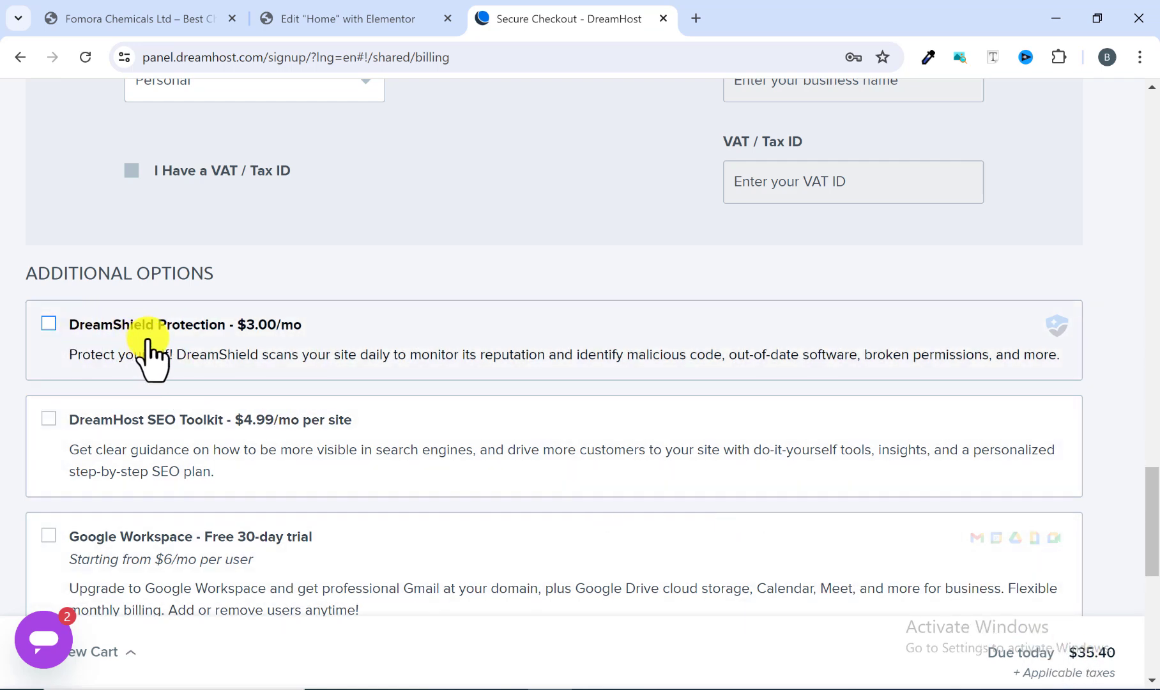
# Step: Review the checkout form from the card details down to the order terms and Submit Order section
pyautogui.scroll(20, 148, 342)
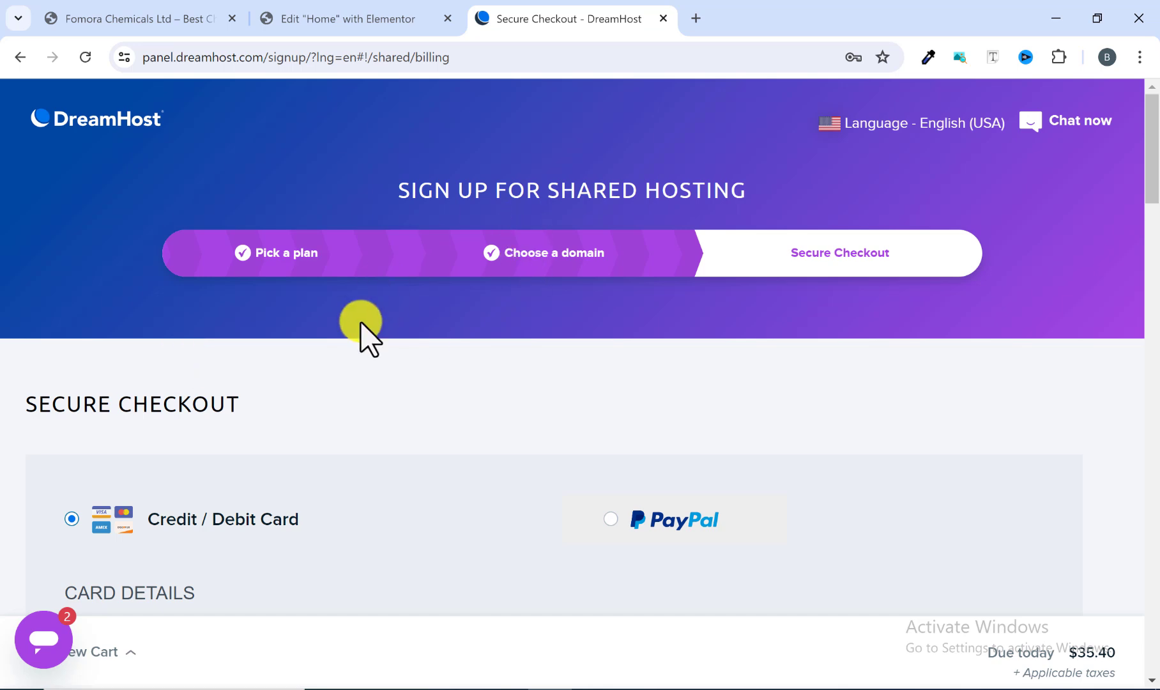
pyautogui.scroll(-20, 362, 325)
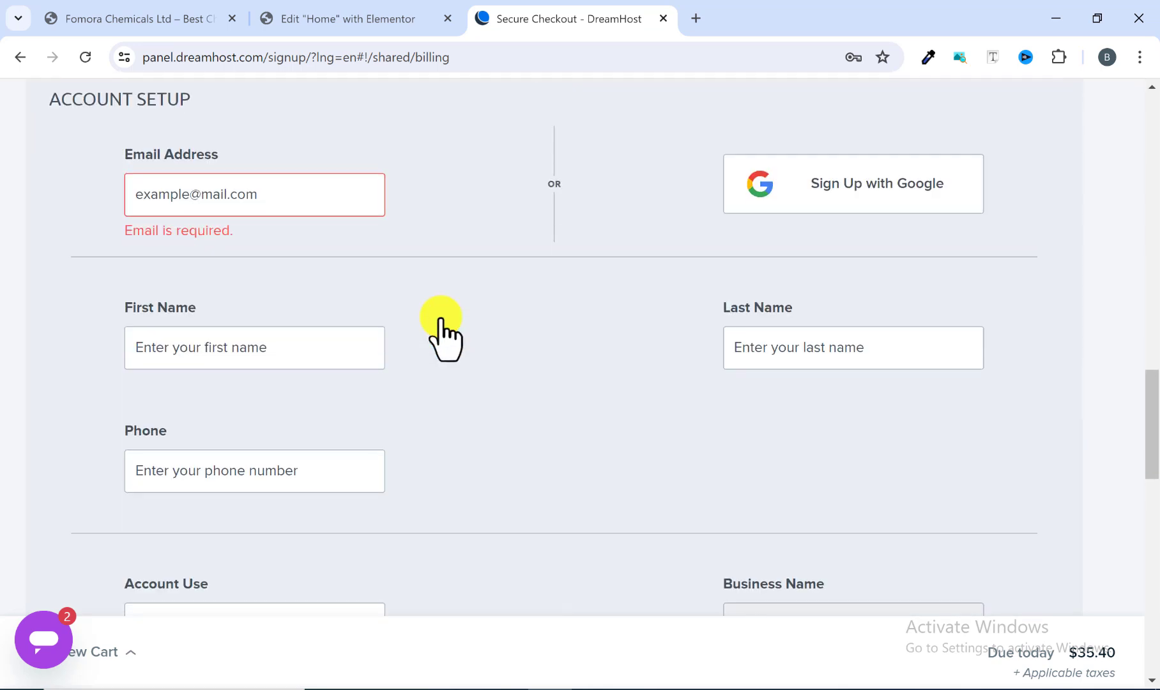
pyautogui.scroll(-9, 441, 325)
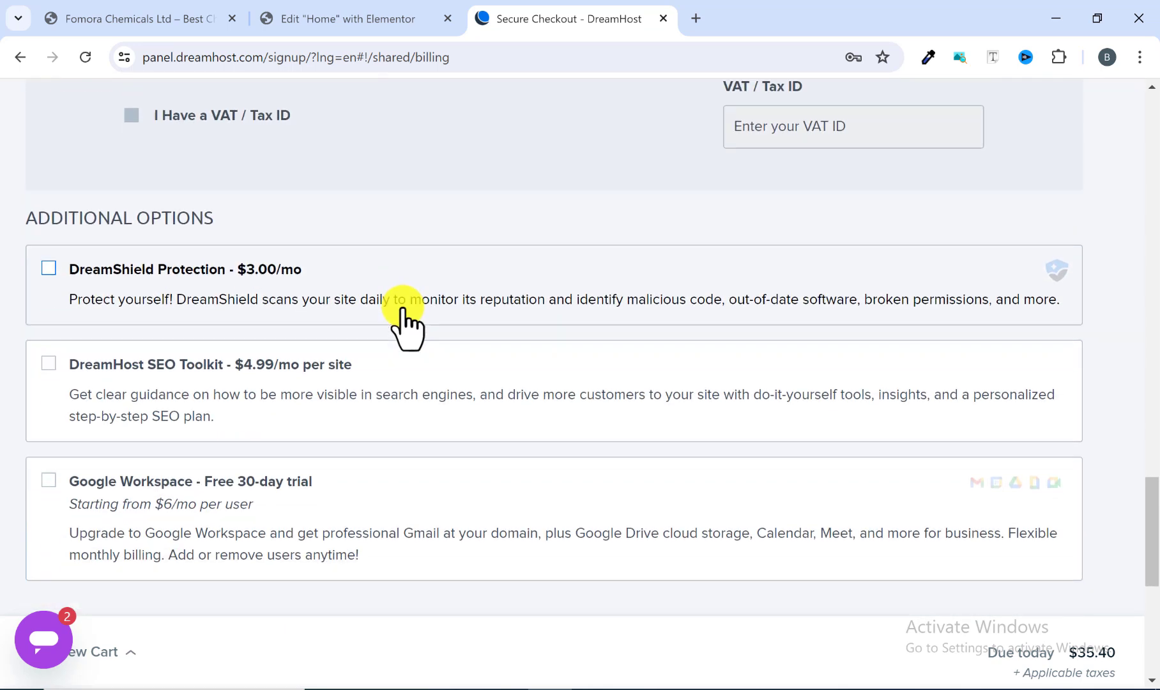
pyautogui.scroll(-5, 406, 324)
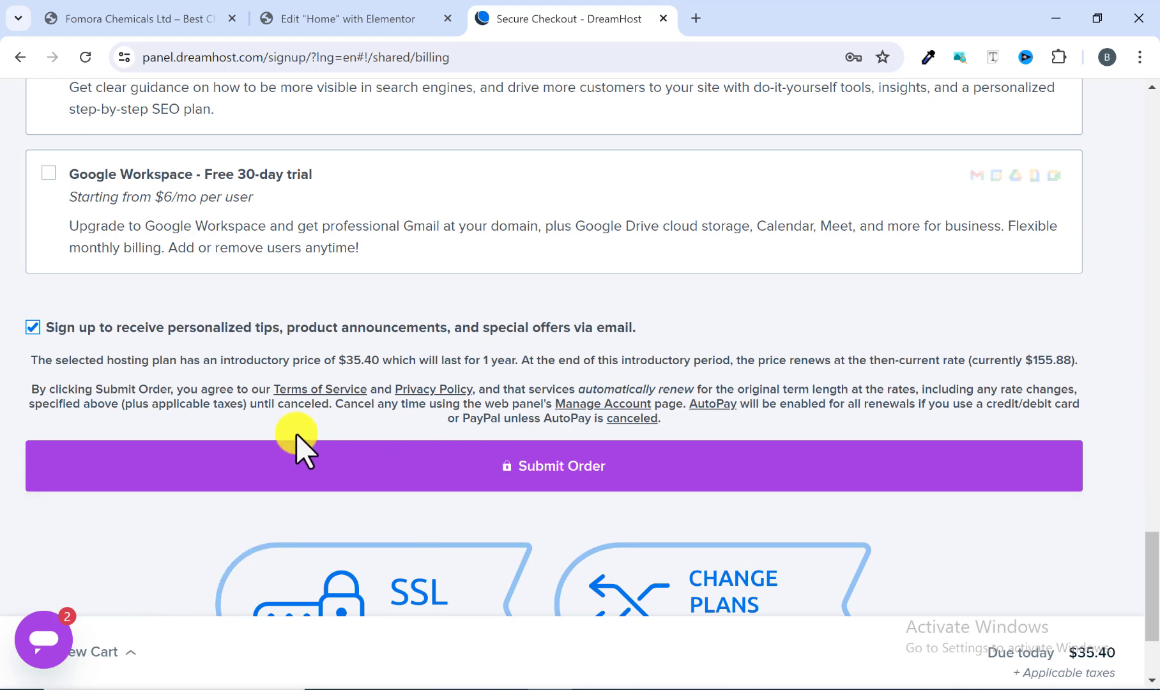
pyautogui.scroll(15, 225, 511)
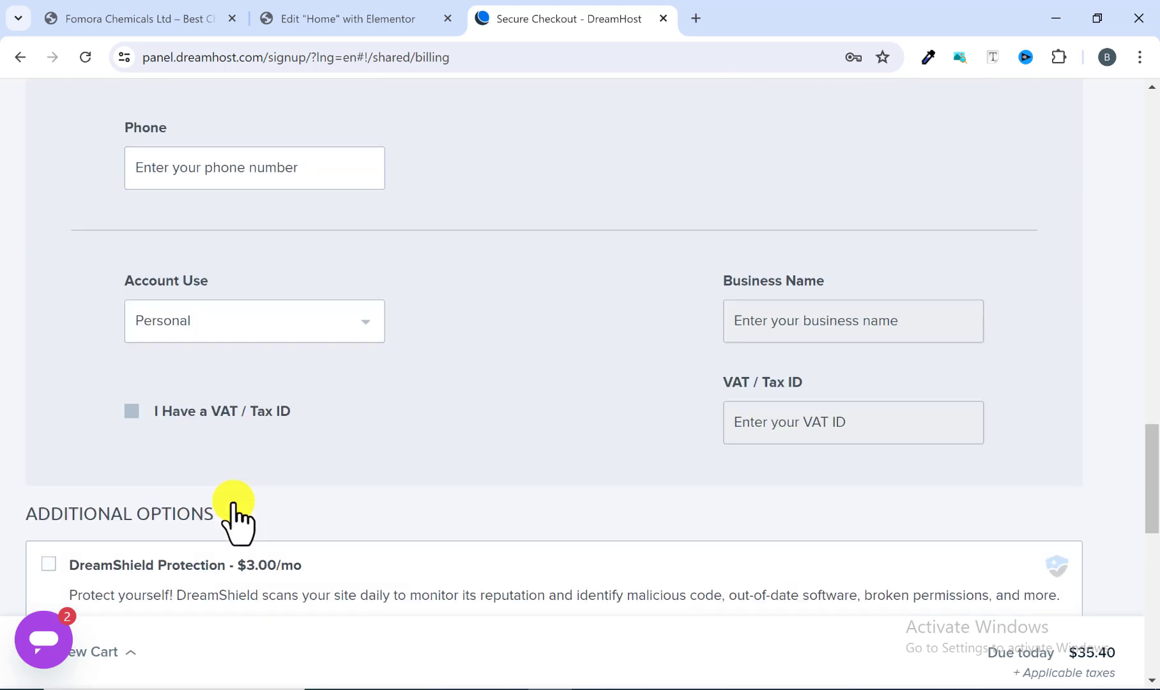
pyautogui.scroll(15, 252, 508)
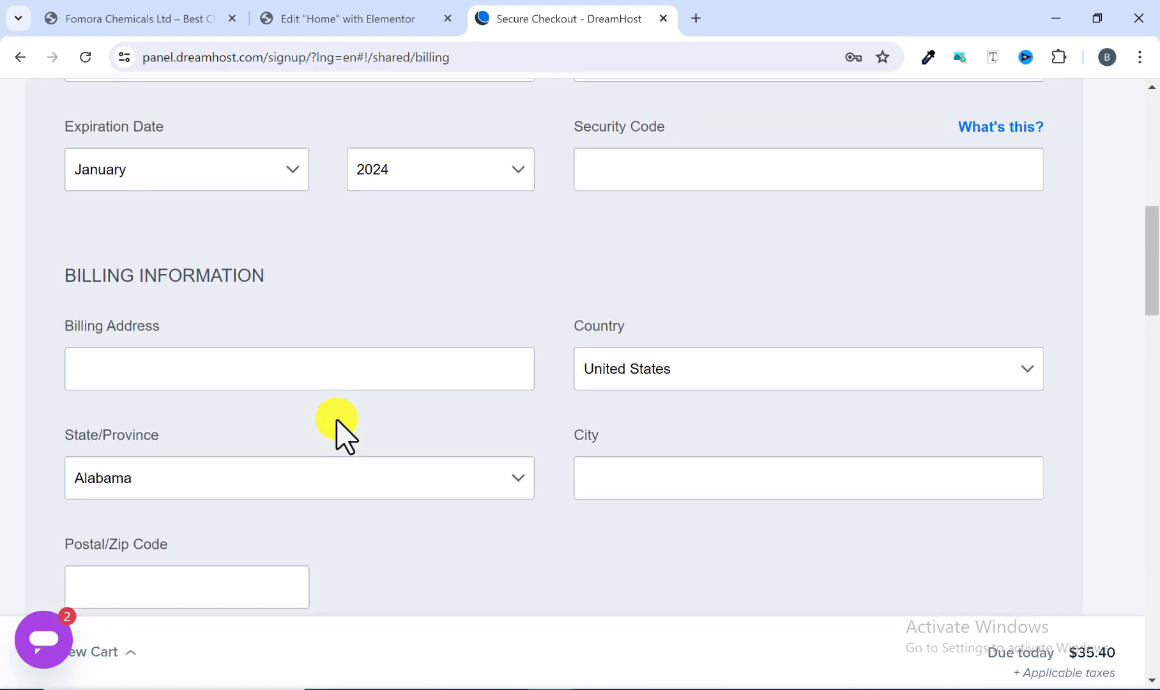
pyautogui.scroll(5, 345, 435)
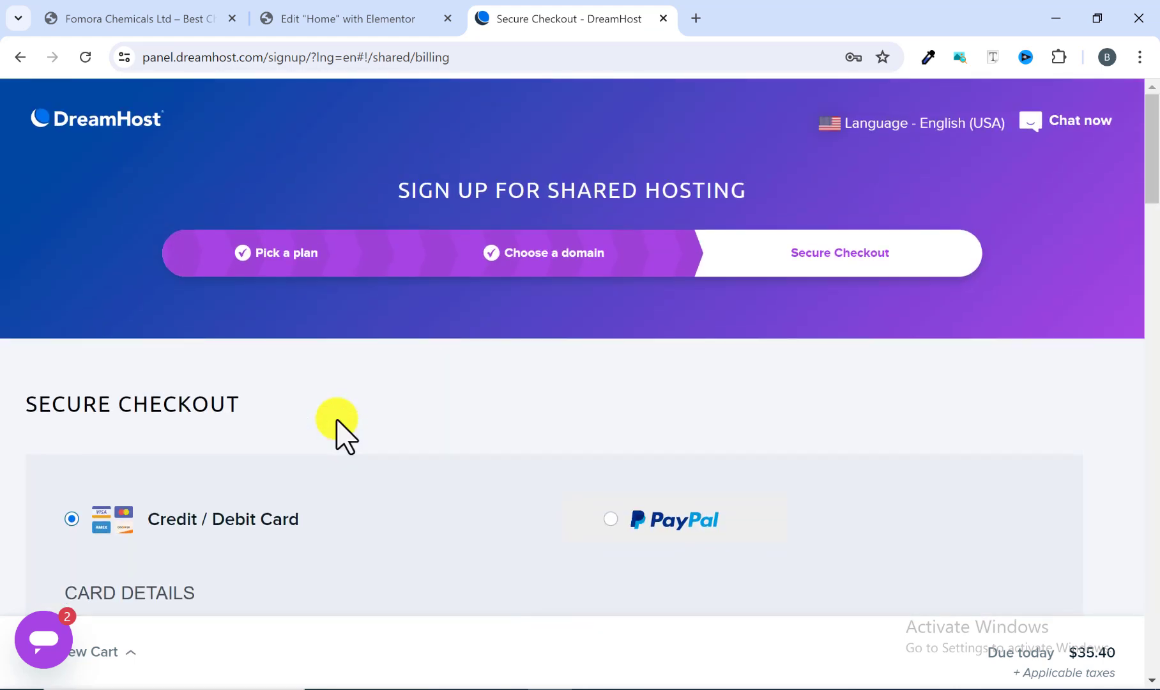
pyautogui.scroll(-10, 345, 435)
pyautogui.scroll(-15, 345, 434)
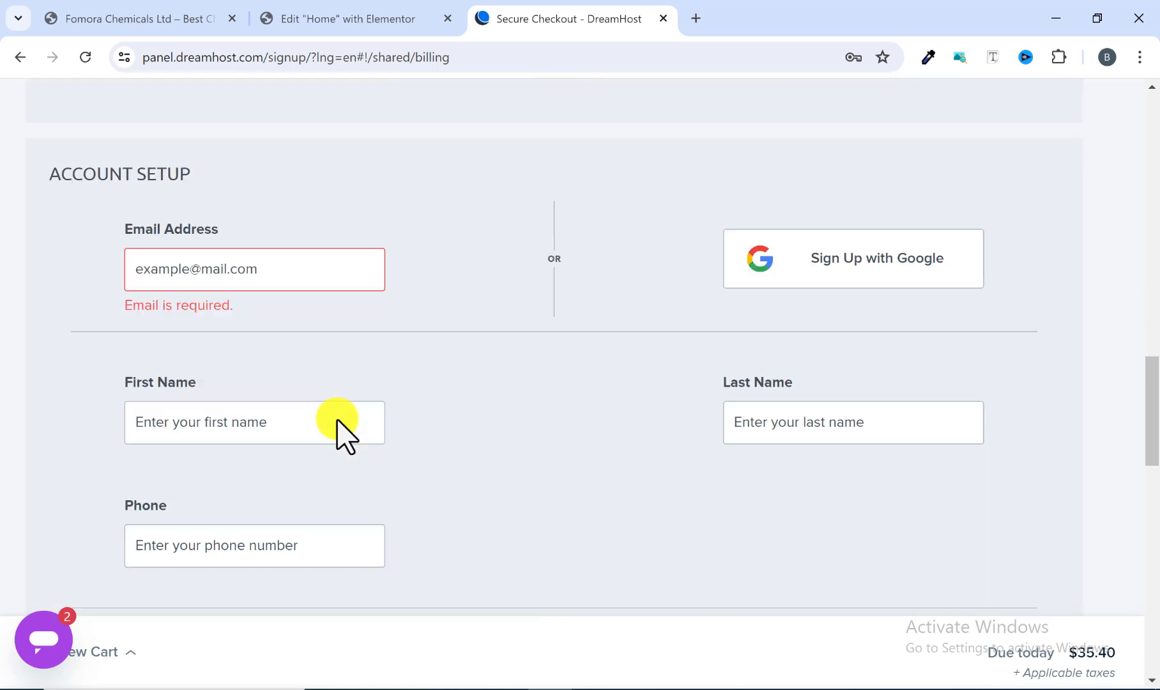
pyautogui.scroll(-10, 345, 435)
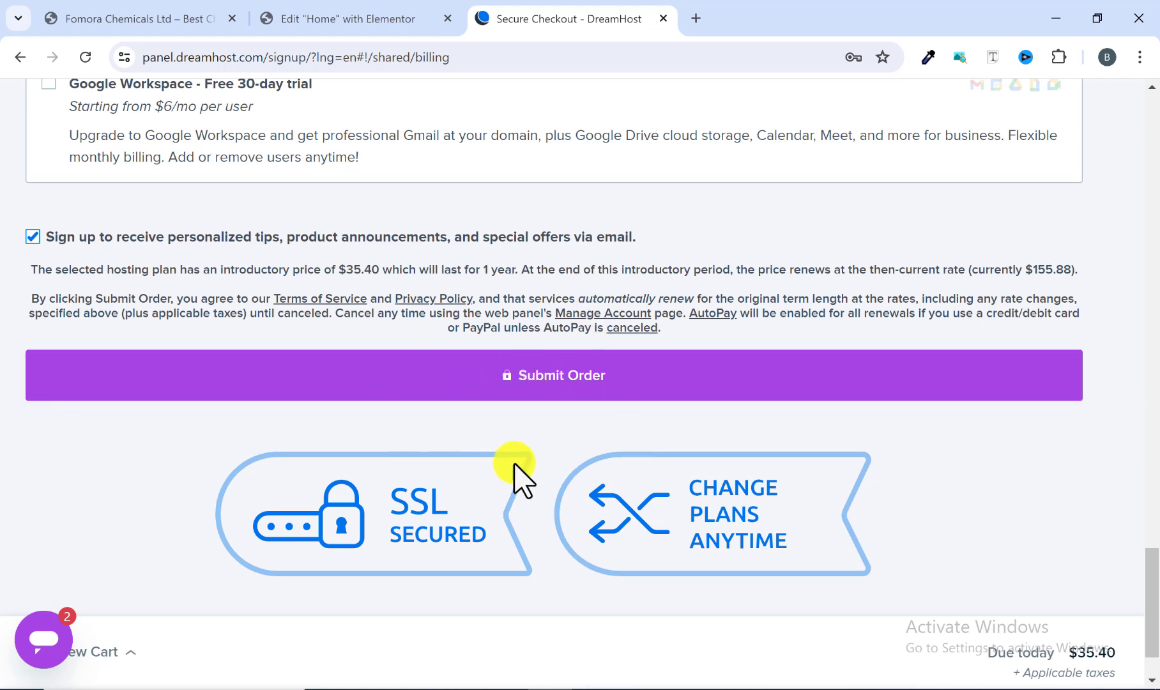
# Step: Try to submit the order
pyautogui.scroll(1, 514, 476)
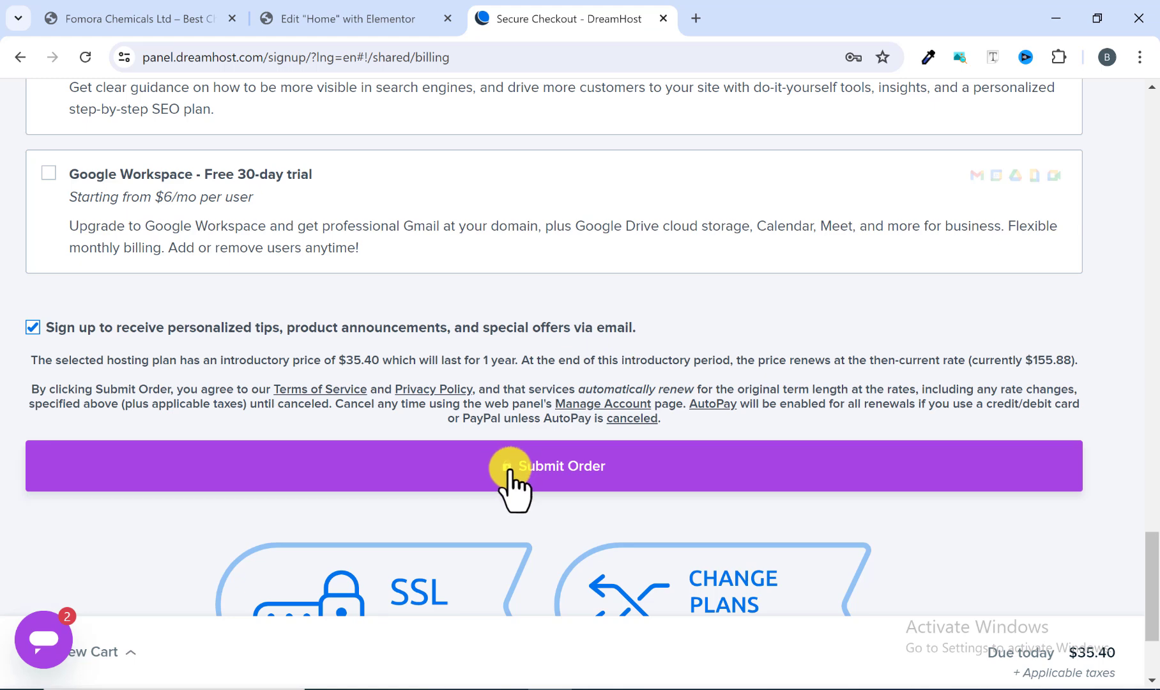
pyautogui.click(514, 472)
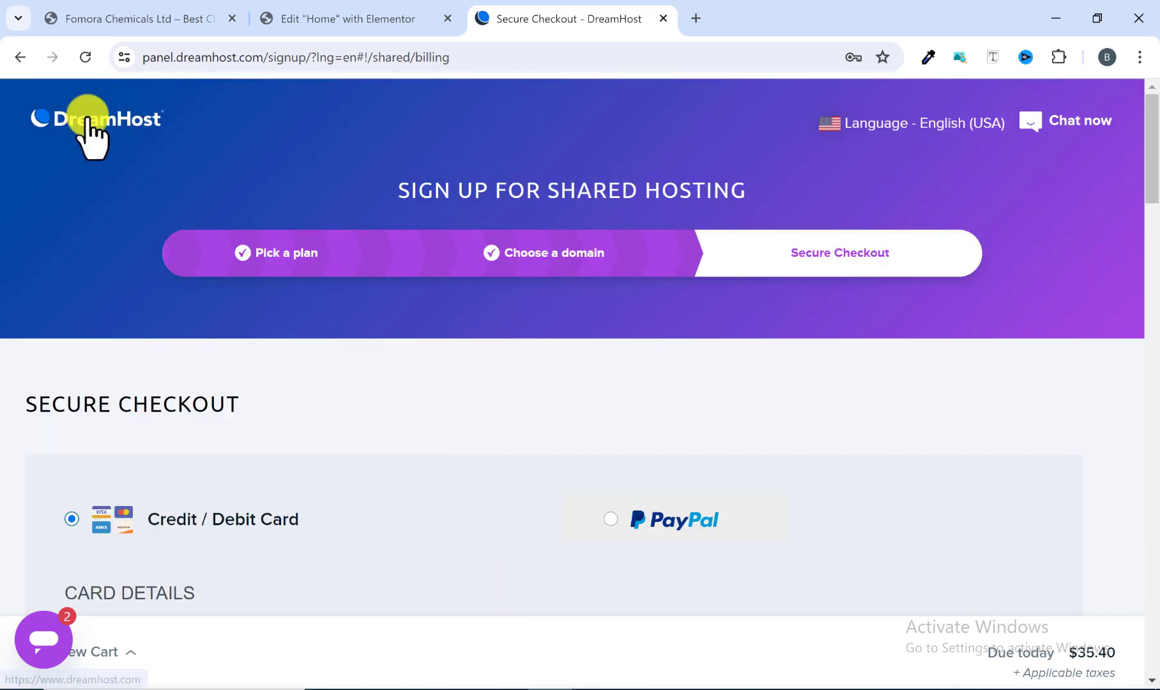
# Step: Go to the DreamHost home page and sign in to the account with the saved credentials
pyautogui.click(91, 122)
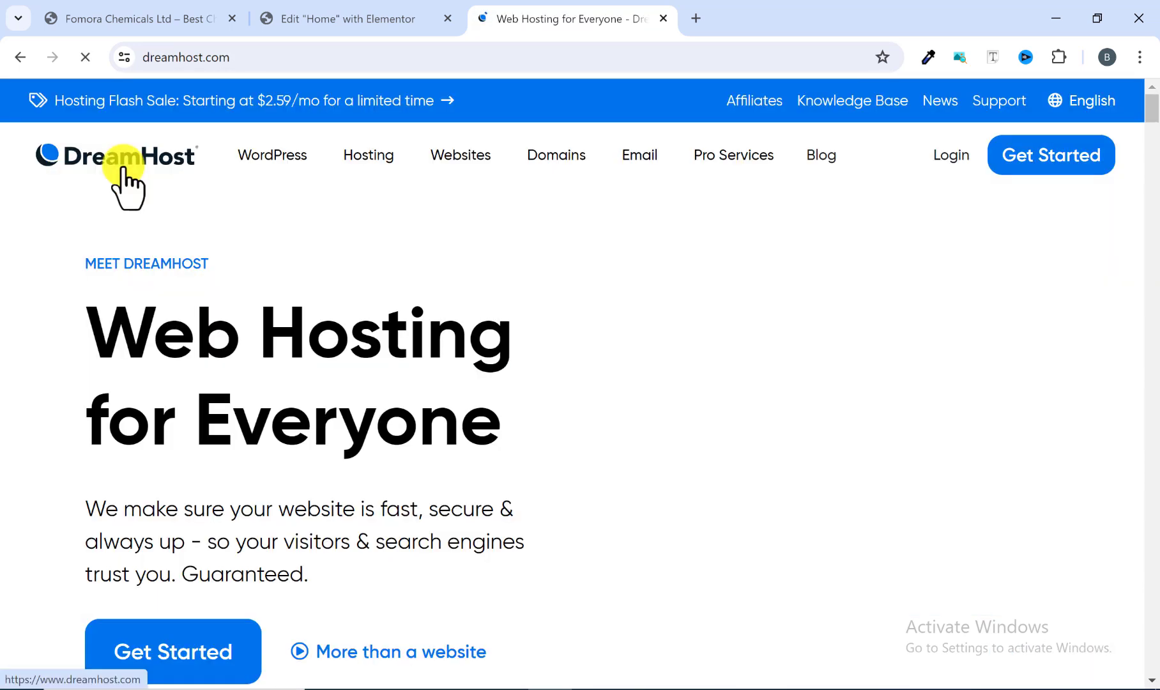
pyautogui.scroll(-3, 958, 191)
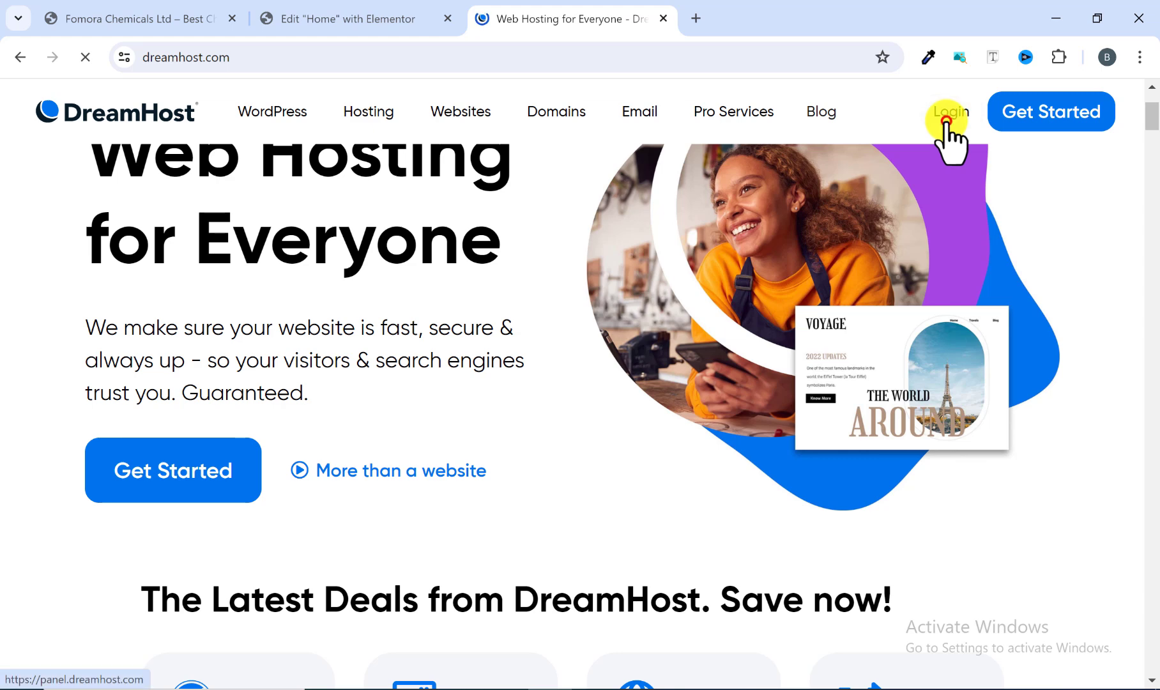
pyautogui.click(946, 126)
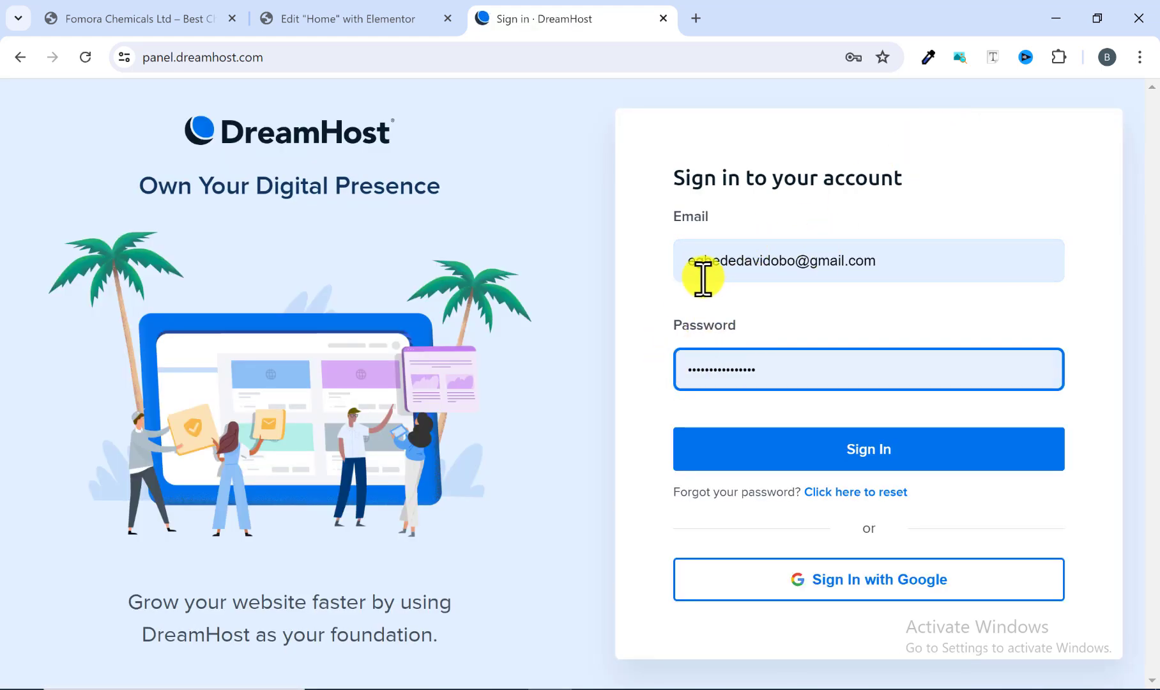
pyautogui.click(798, 456)
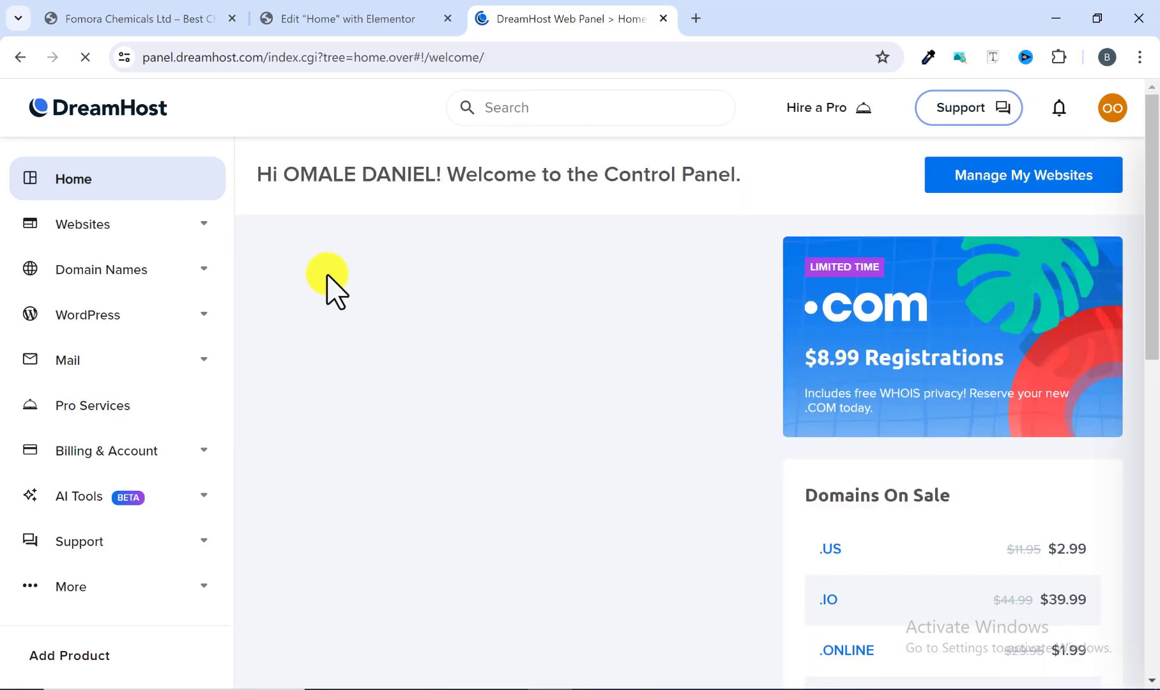
# Step: Open the Install WordPress page from the WordPress section of the control panel
pyautogui.scroll(-1, 327, 281)
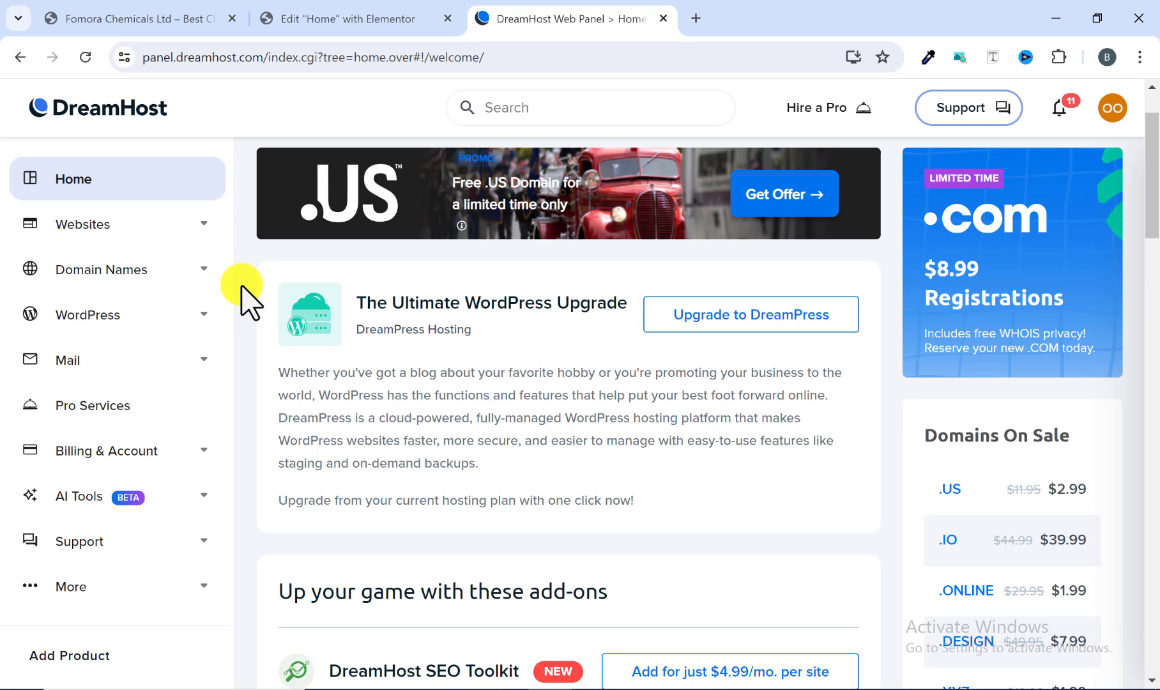
pyautogui.click(106, 317)
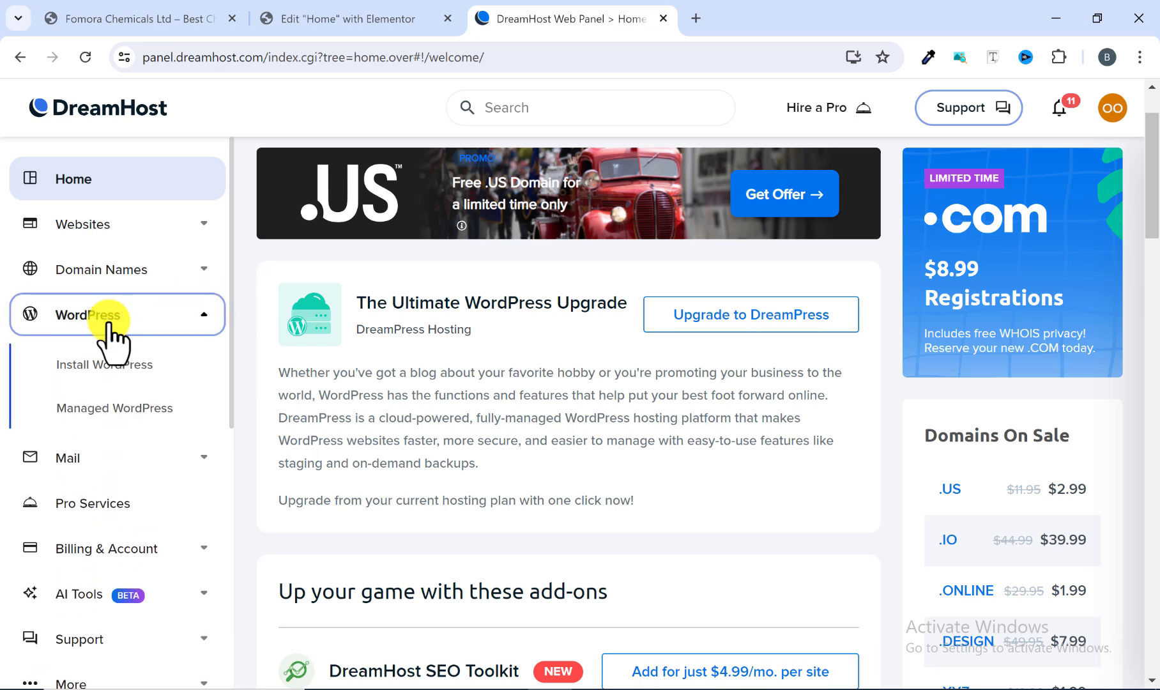
pyautogui.click(110, 364)
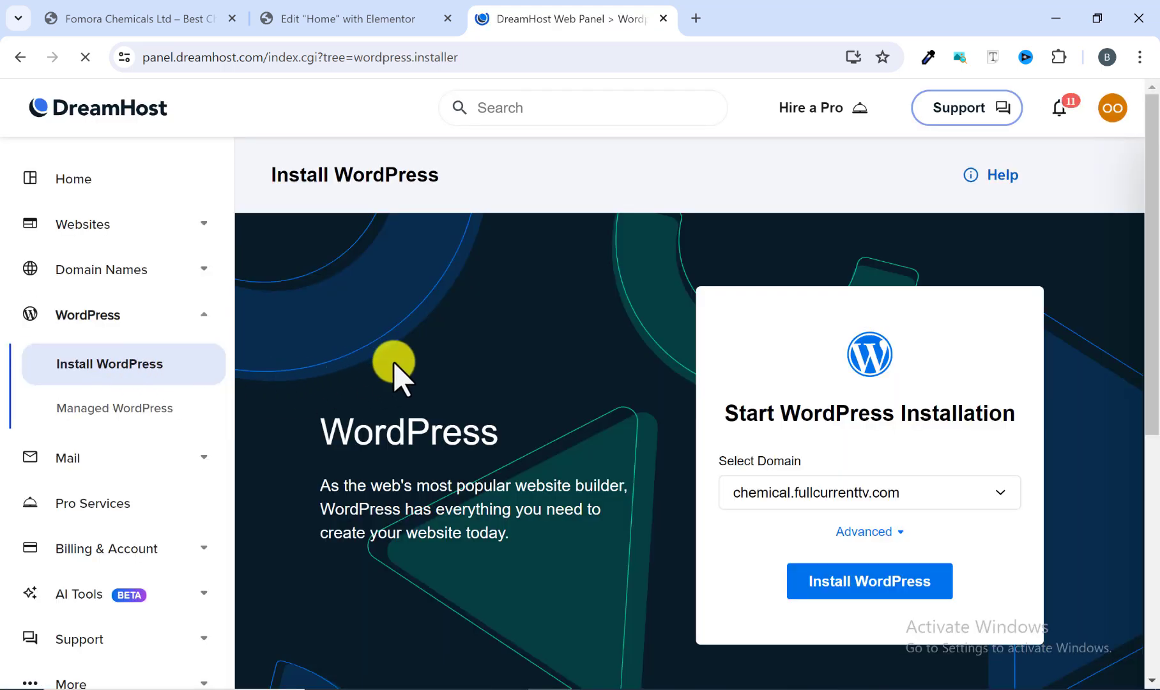
# Step: Start a WordPress installation on the domain chemical.fullcurrenttv.com
pyautogui.scroll(-1, 441, 383)
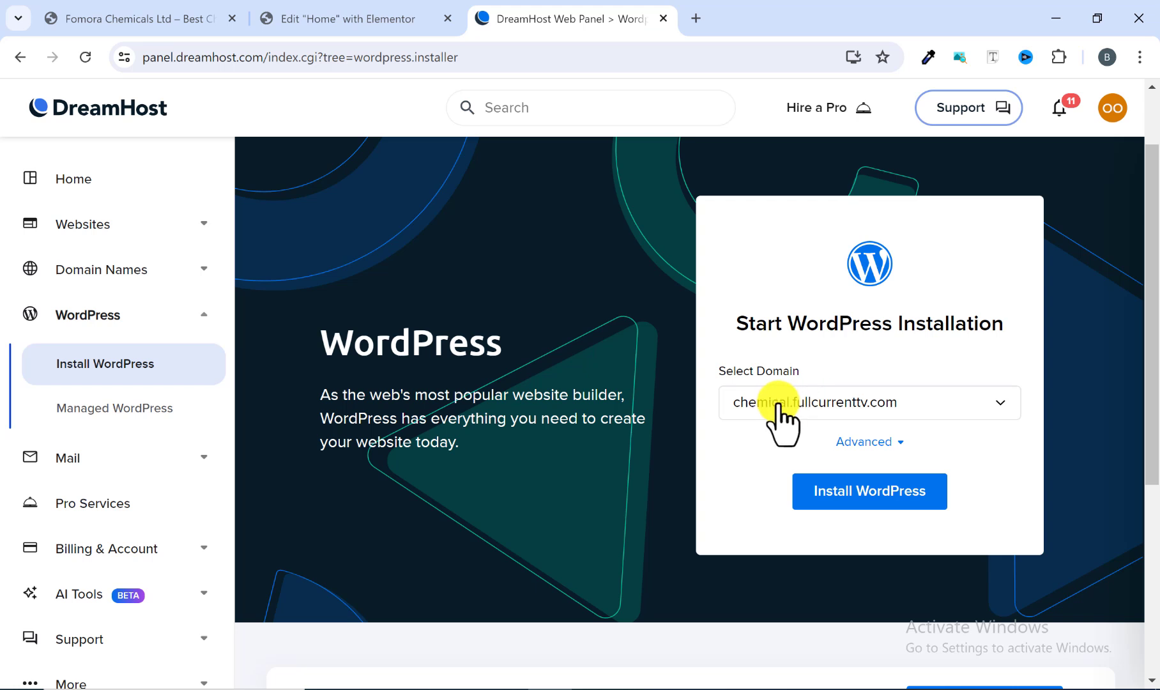
pyautogui.click(873, 491)
pyautogui.scroll(-1, 441, 261)
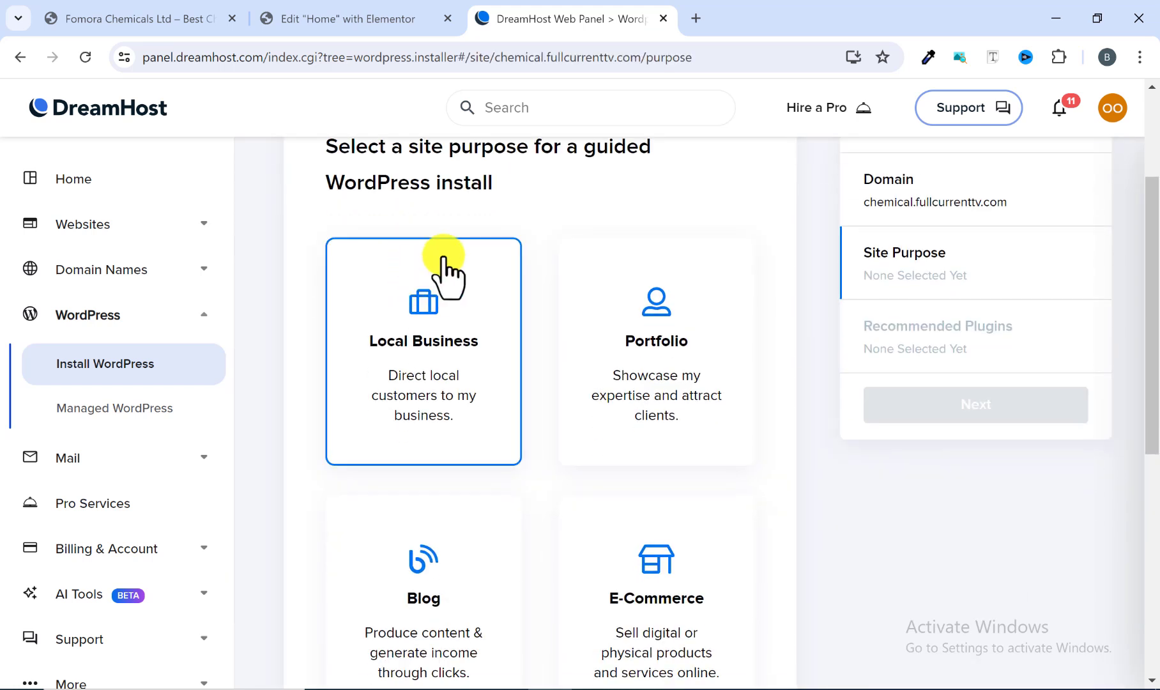
pyautogui.scroll(1, 472, 241)
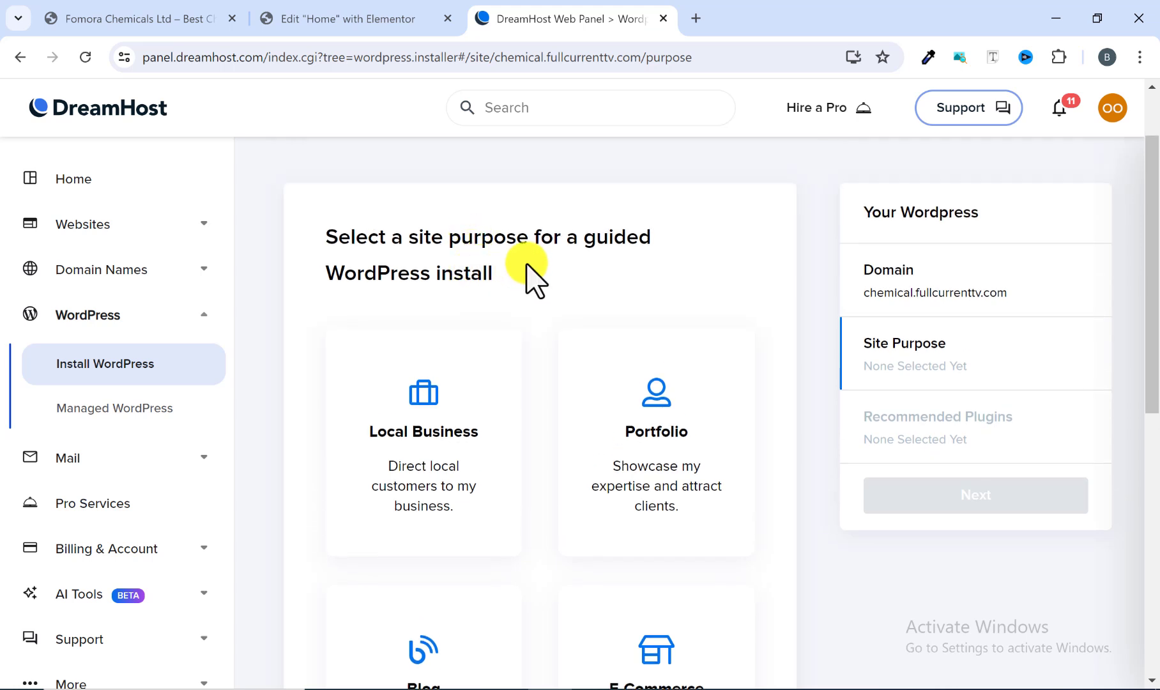
# Step: Choose None as the site purpose for the WordPress install and continue to plugin selection
pyautogui.scroll(-2, 508, 284)
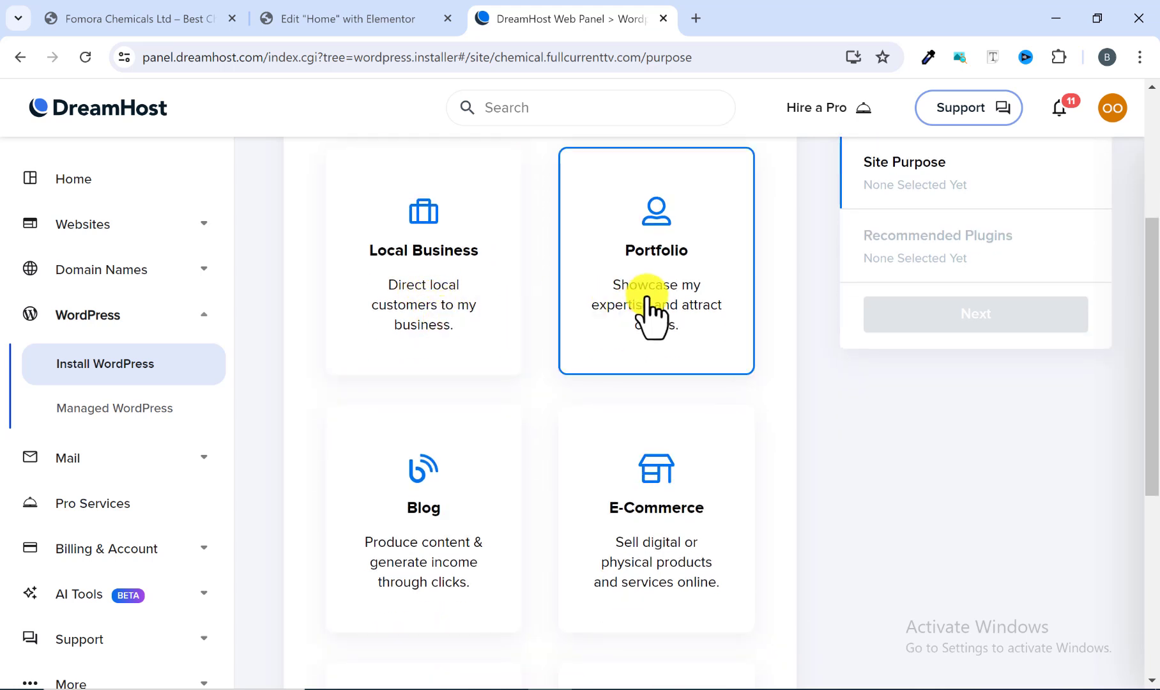
pyautogui.scroll(-1, 647, 311)
pyautogui.scroll(-3, 440, 450)
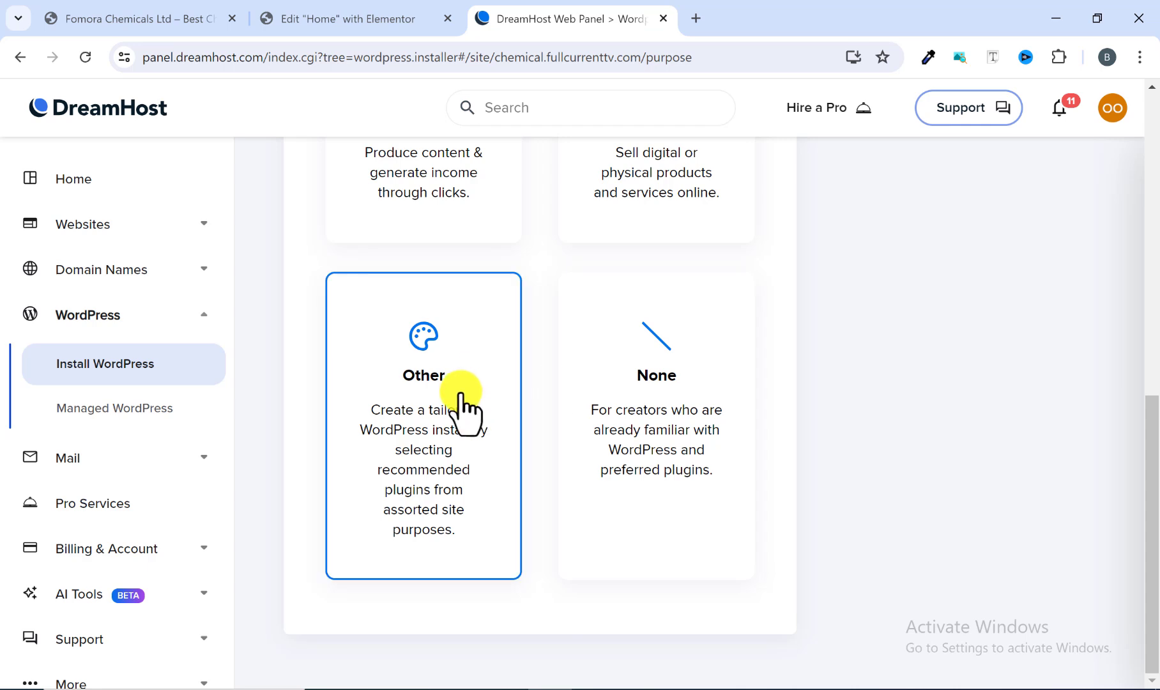
pyautogui.scroll(2, 548, 383)
pyautogui.scroll(5, 539, 392)
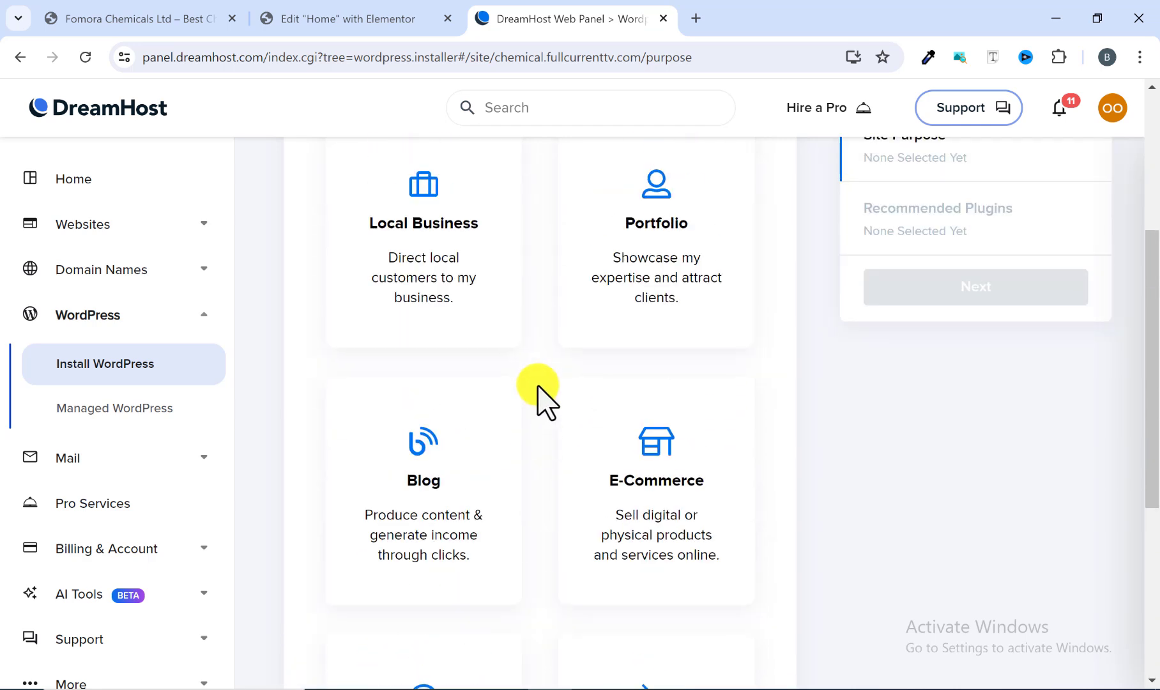
pyautogui.scroll(2, 540, 392)
pyautogui.scroll(-4, 540, 393)
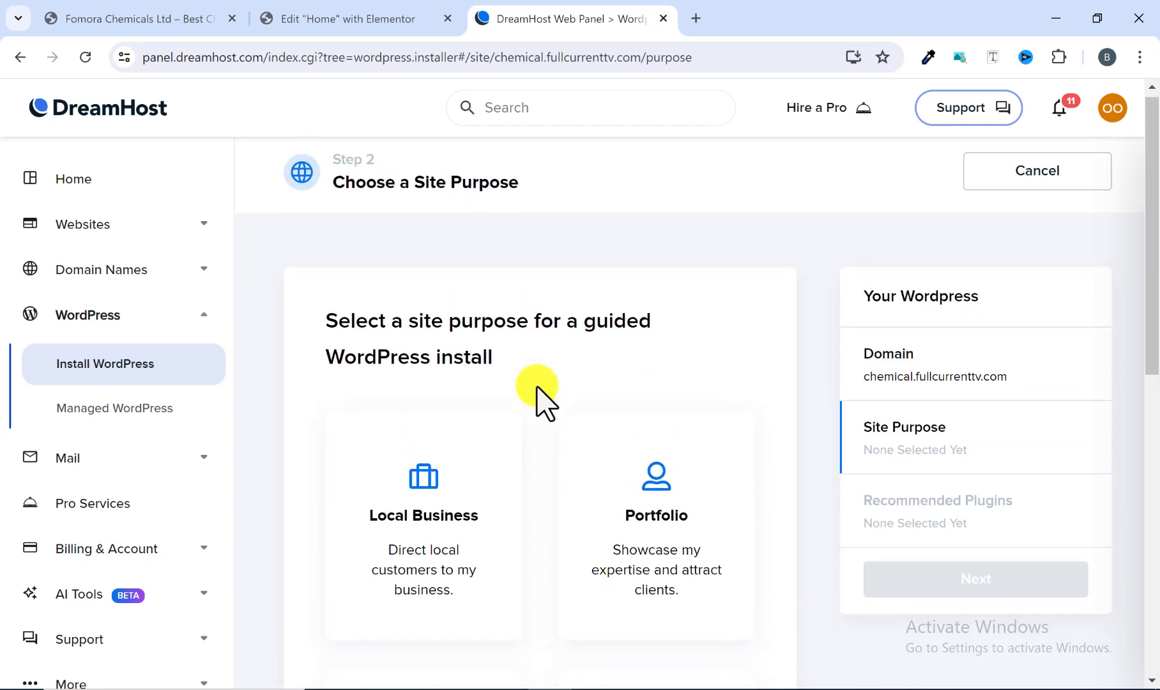
pyautogui.scroll(-5, 536, 390)
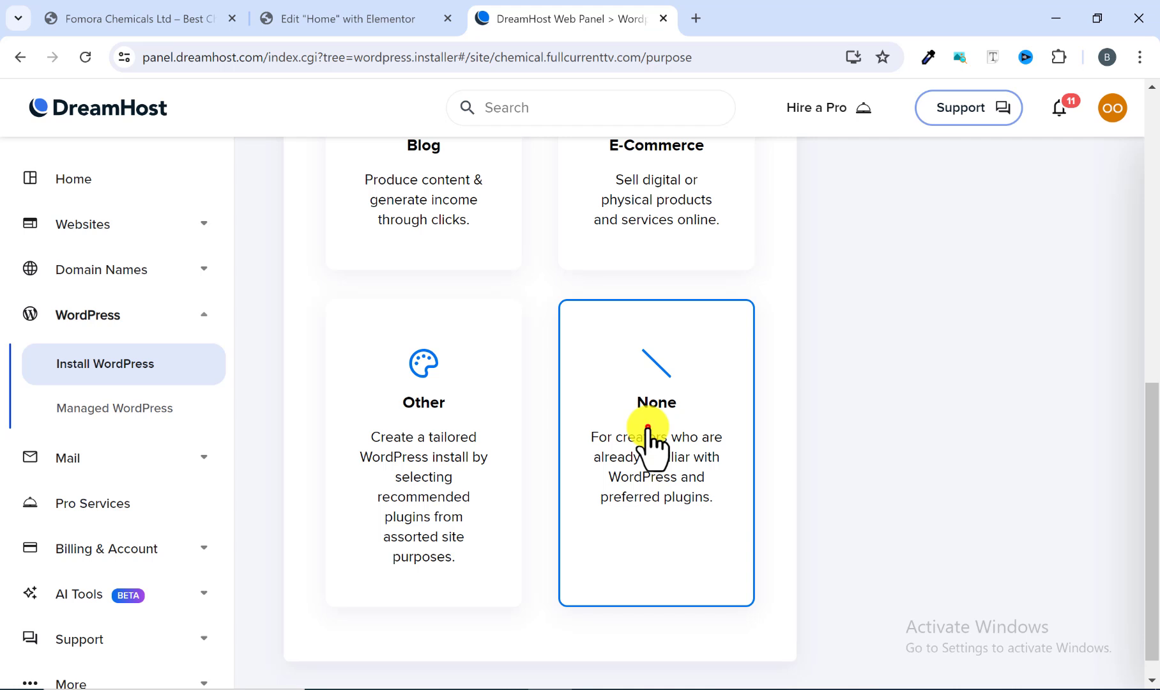
pyautogui.scroll(10, 646, 441)
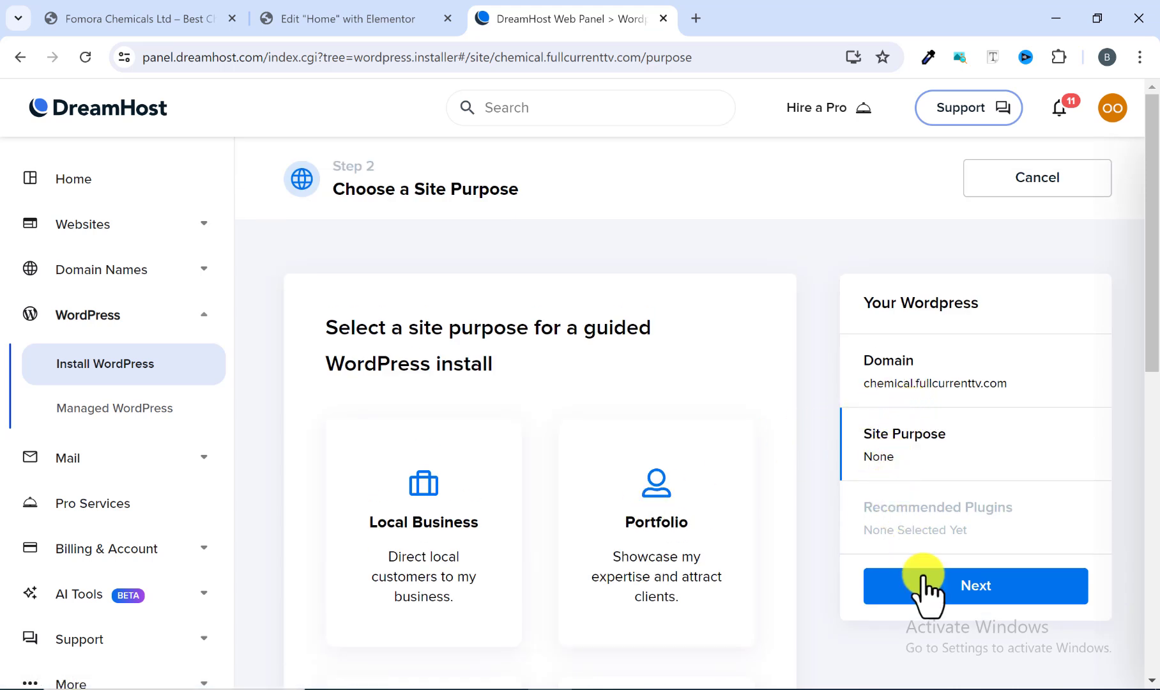
pyautogui.click(917, 521)
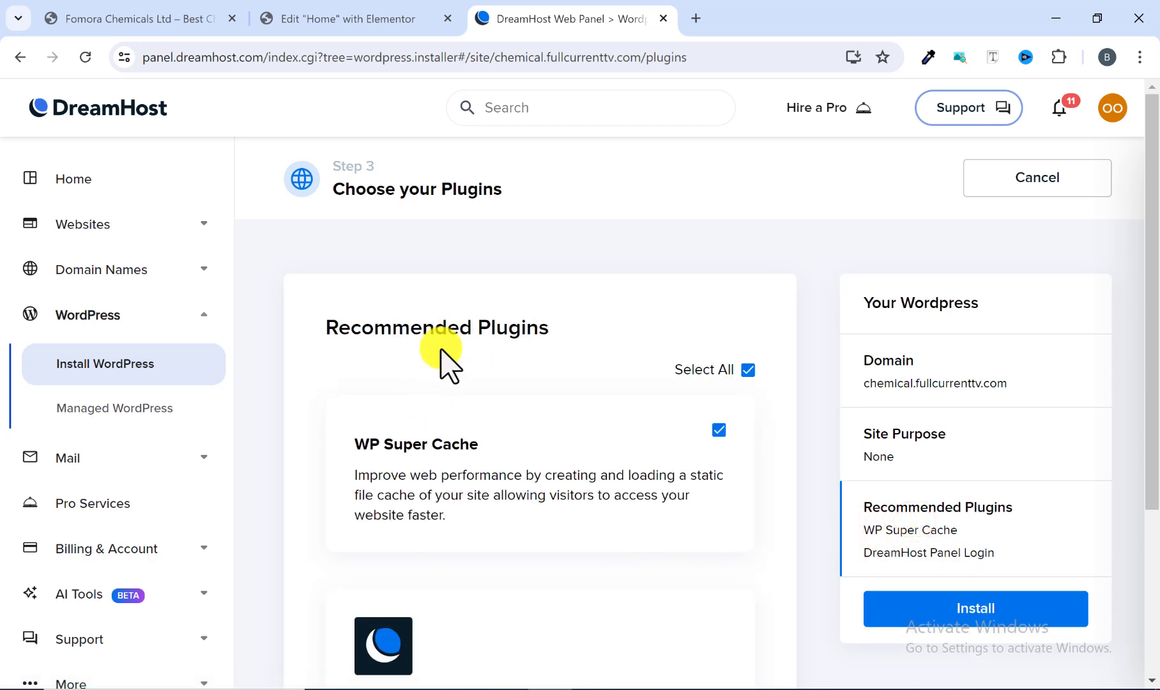
# Step: Deselect all recommended plugins and start the WordPress installation
pyautogui.scroll(-3, 444, 383)
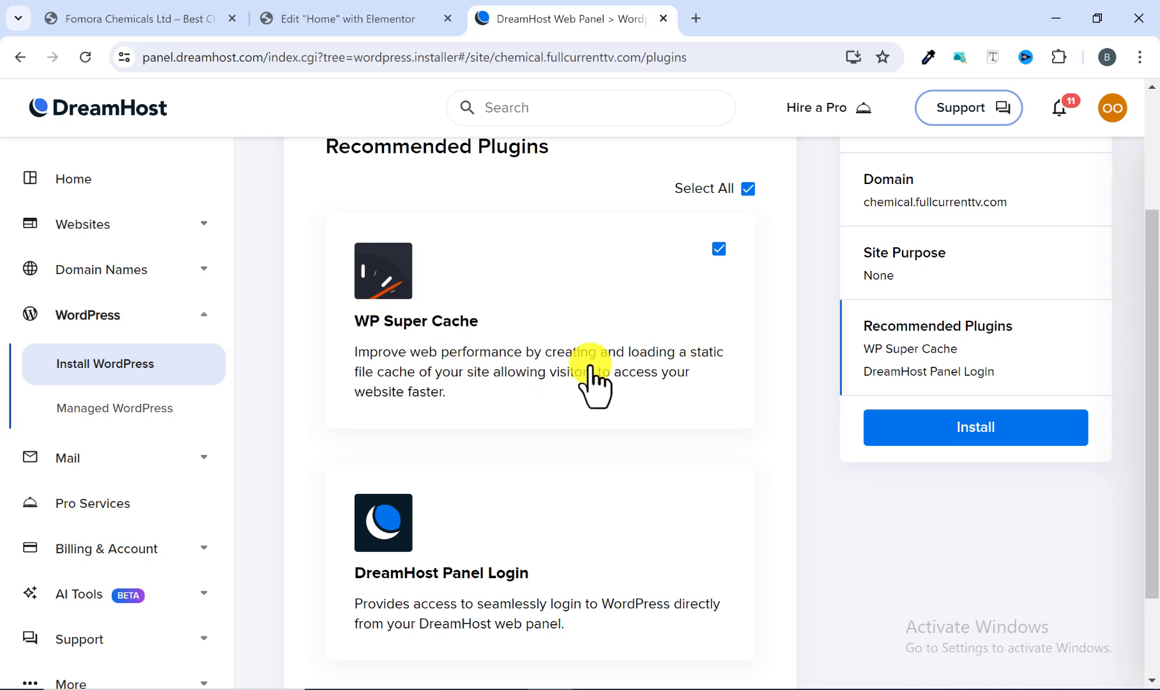
pyautogui.scroll(-2, 561, 391)
pyautogui.scroll(5, 556, 390)
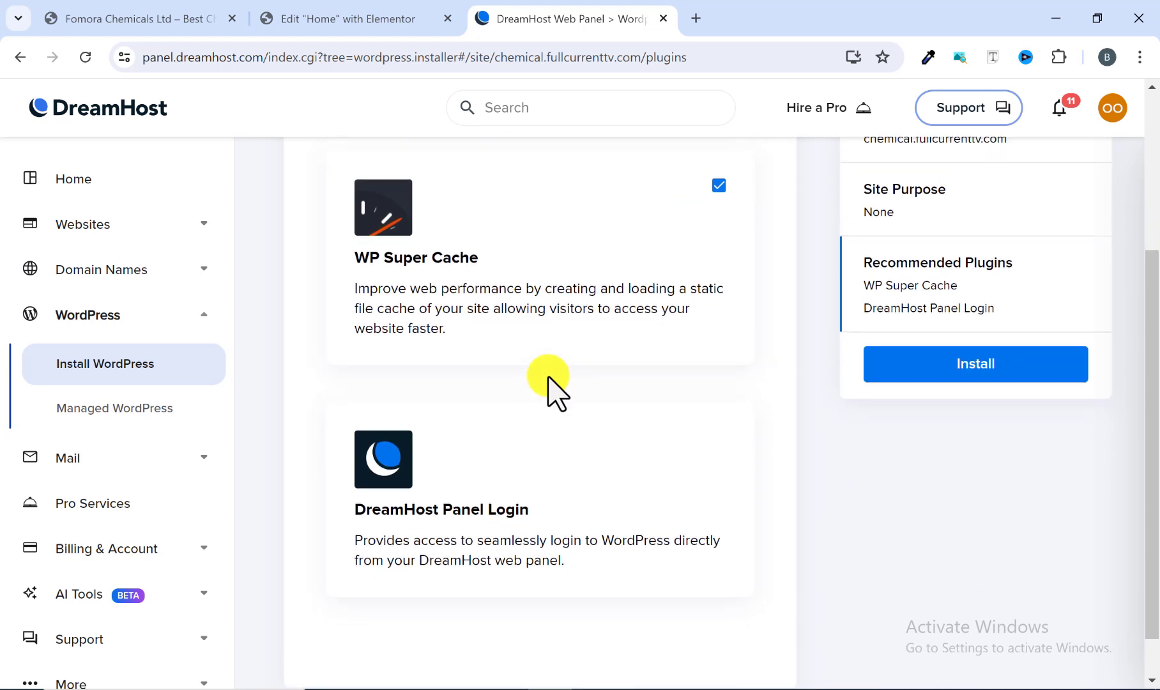
pyautogui.click(747, 370)
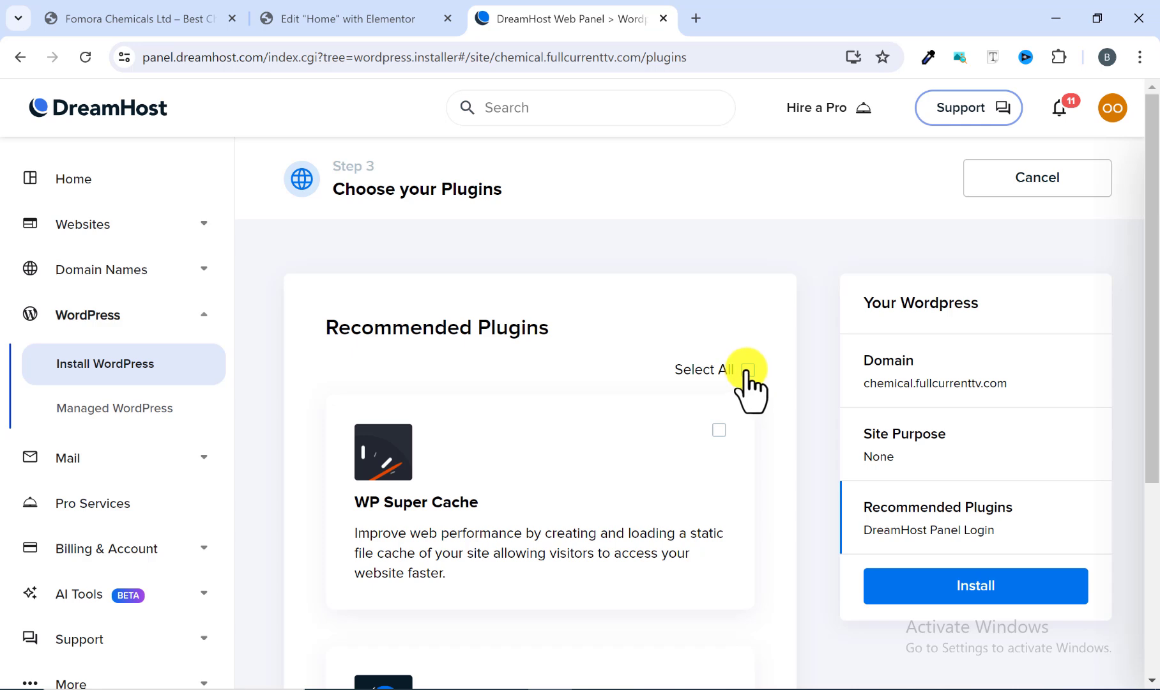
pyautogui.scroll(-2, 712, 388)
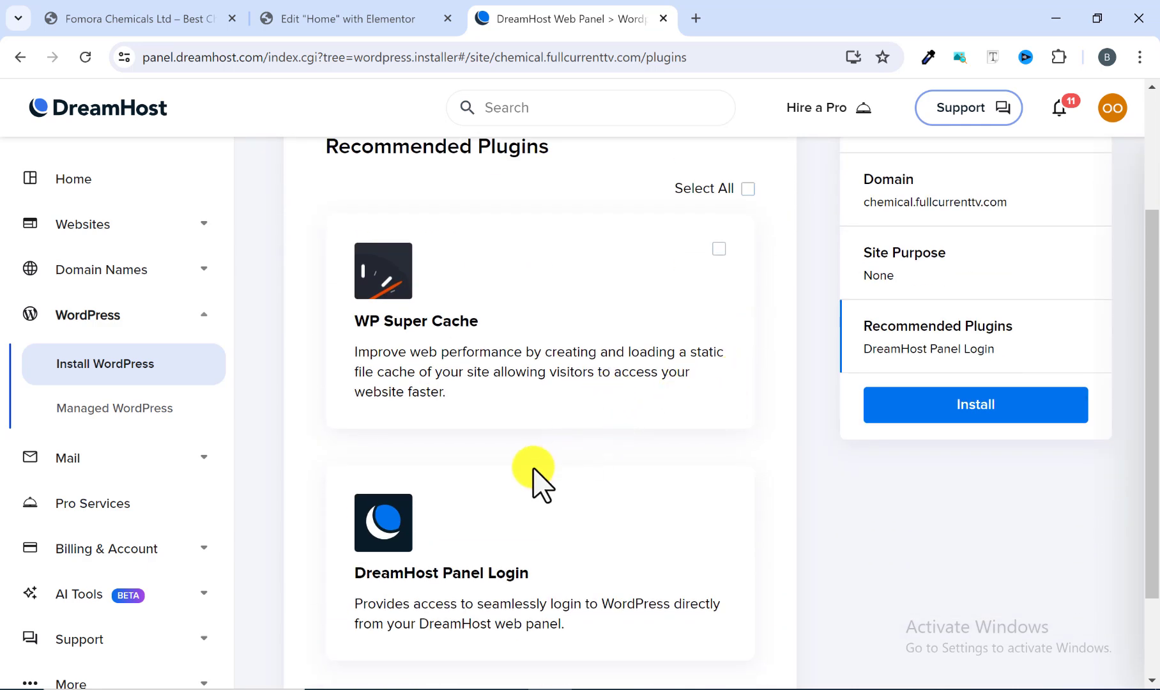
pyautogui.scroll(-3, 764, 432)
pyautogui.scroll(3, 763, 437)
pyautogui.scroll(2, 891, 428)
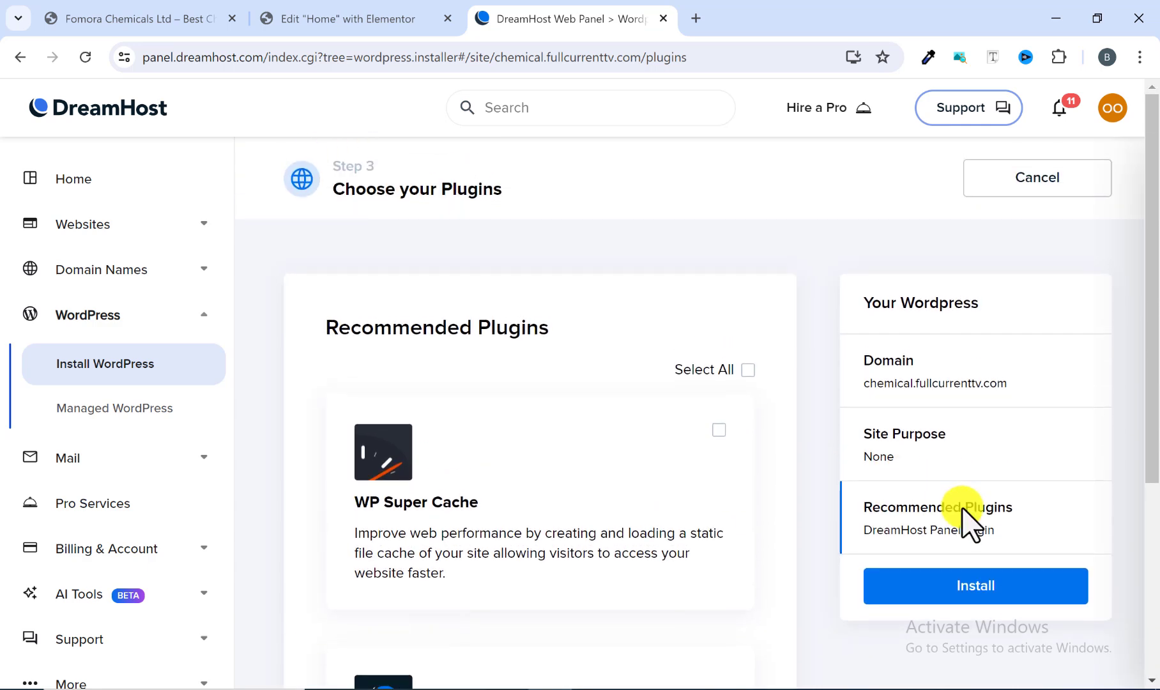
pyautogui.click(967, 586)
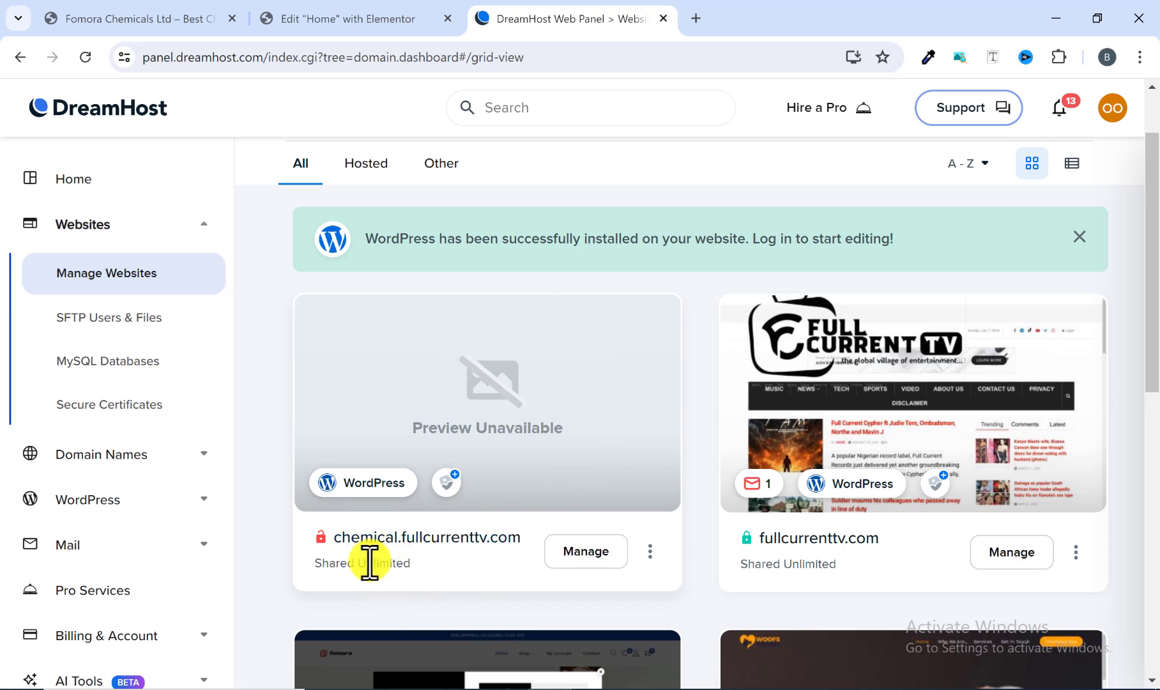
# Step: Log in to the WordPress admin of chemical.fullcurrenttv.com from its website card and scroll through the dashboard
pyautogui.click(365, 485)
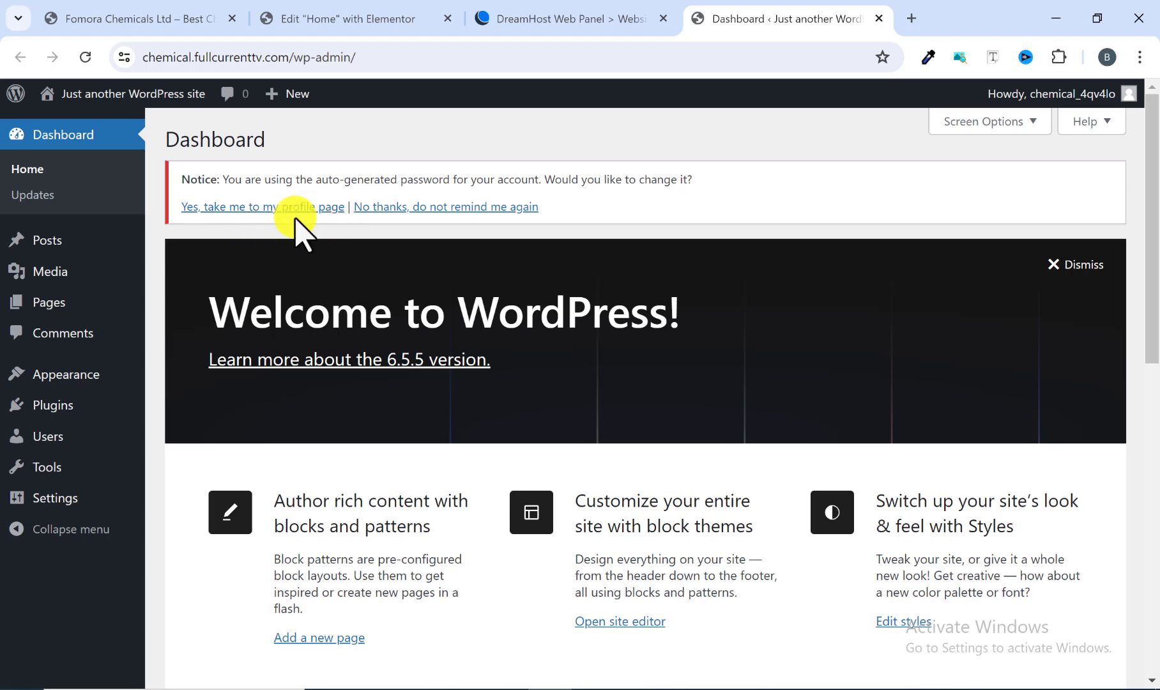
pyautogui.scroll(-1, 314, 265)
pyautogui.scroll(1, 313, 258)
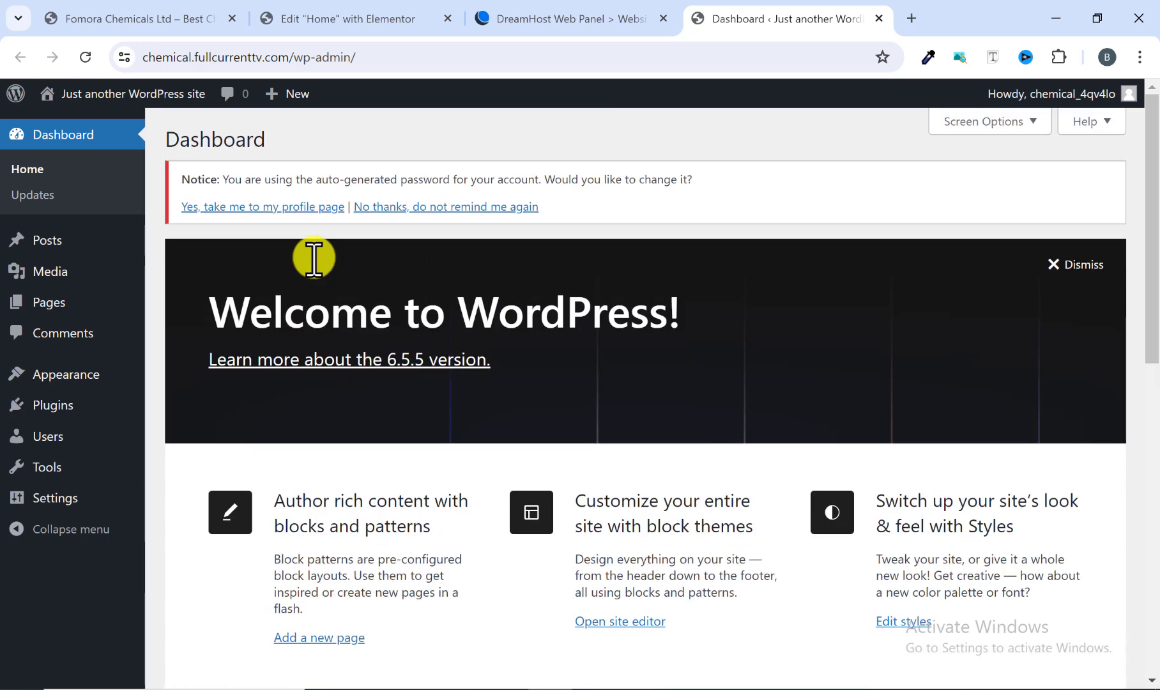
pyautogui.scroll(-8, 297, 362)
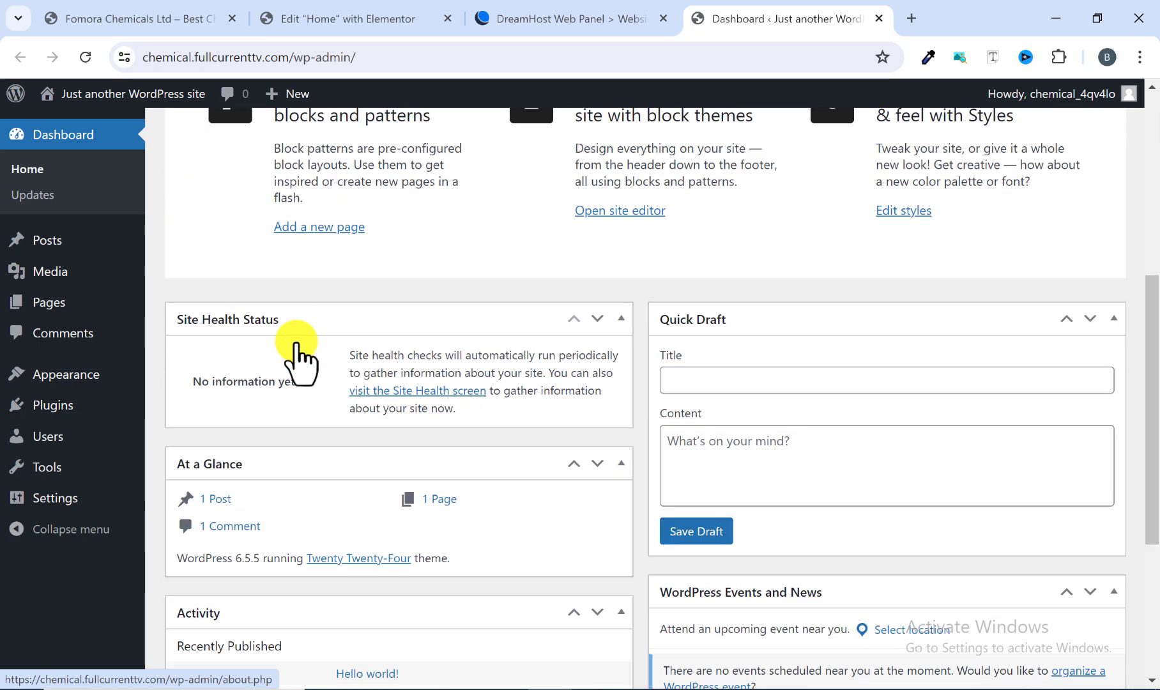
pyautogui.scroll(-3, 414, 479)
pyautogui.scroll(10, 445, 474)
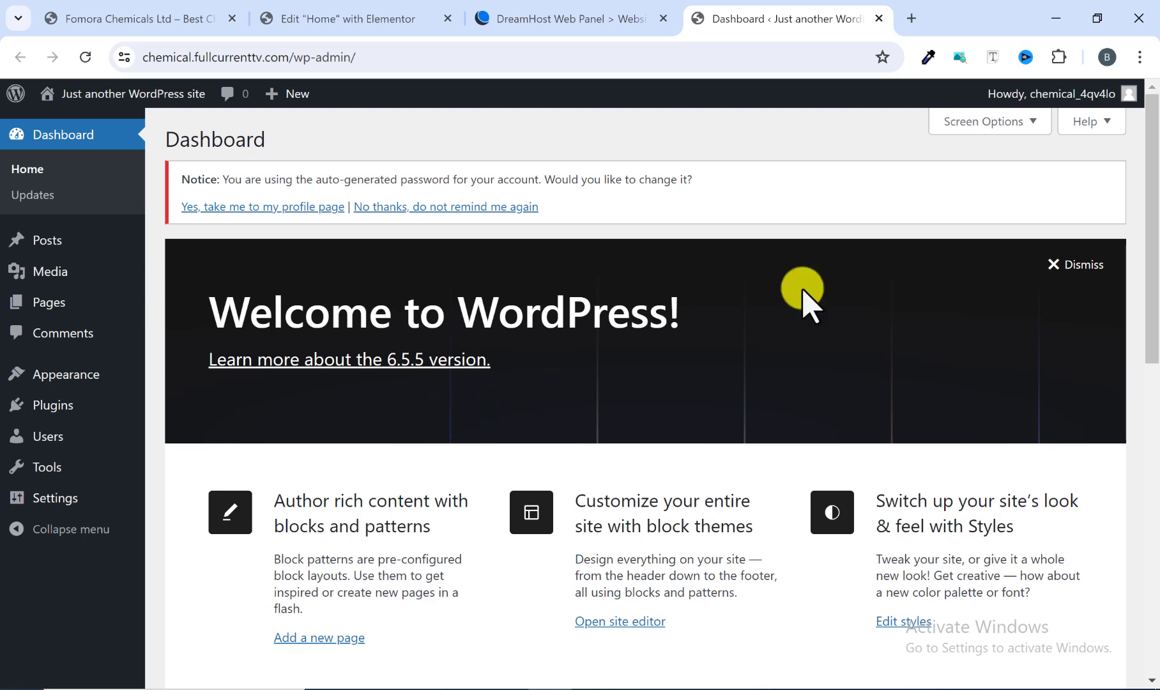
# Step: Hide every dashboard box in Screen Options: Site Health Status, At a Glance, Activity, Quick Draft, WordPress Events and News, Welcome
pyautogui.click(1023, 127)
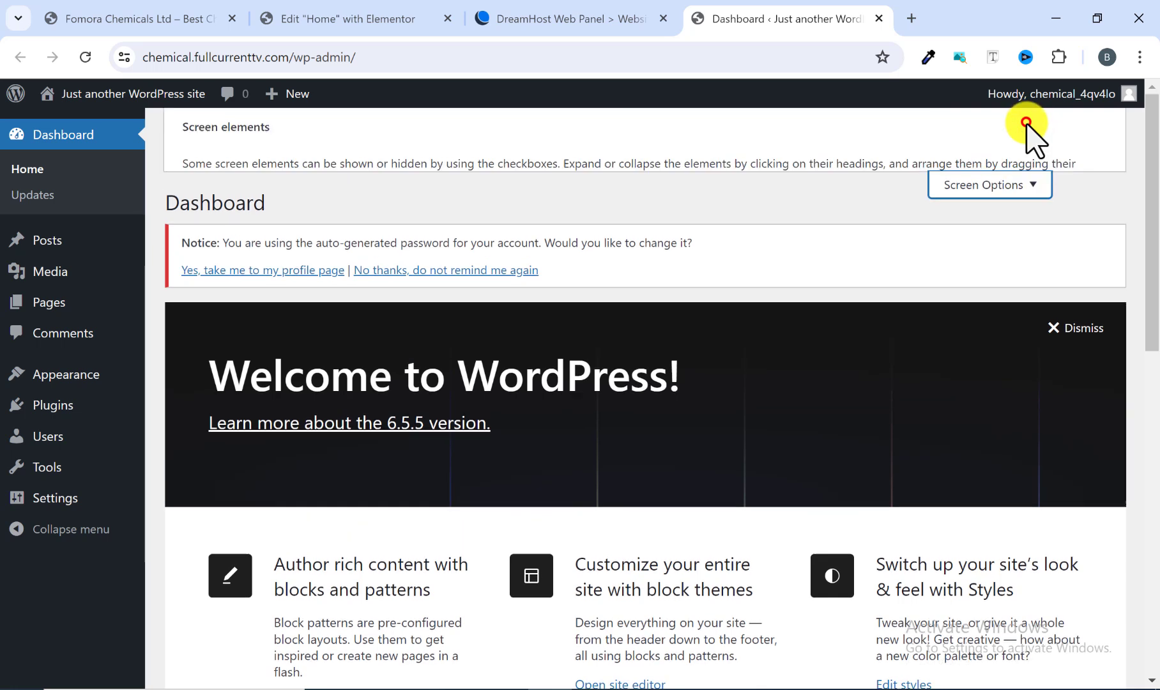
pyautogui.click(189, 219)
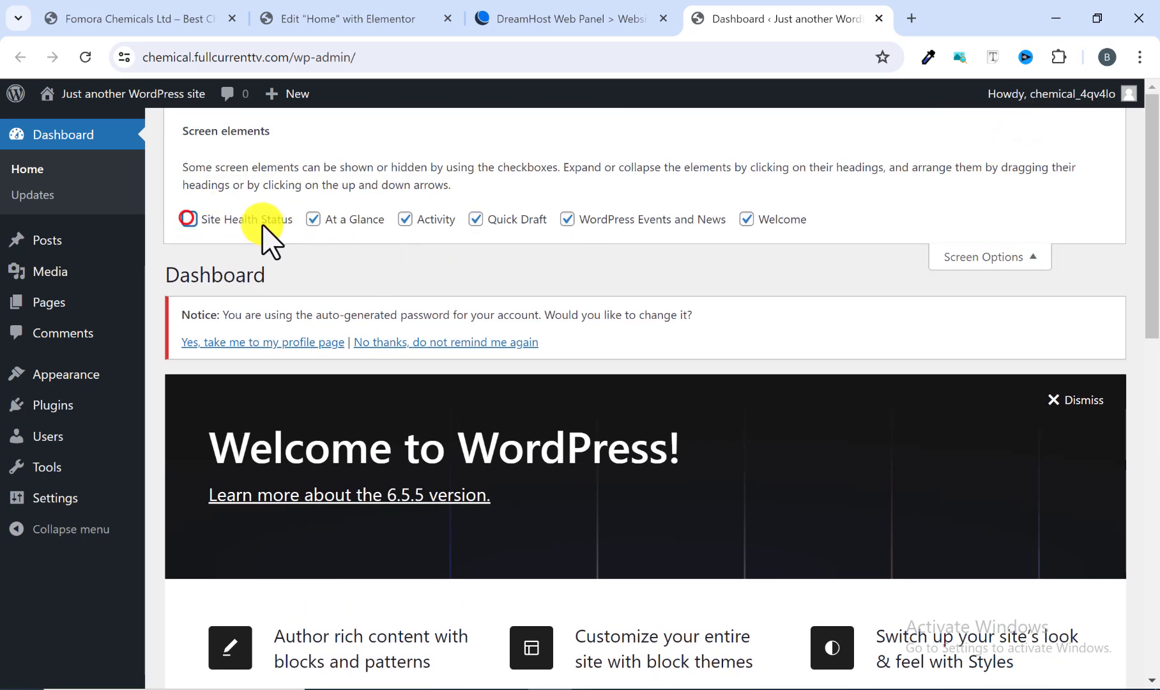
pyautogui.click(313, 219)
pyautogui.click(415, 218)
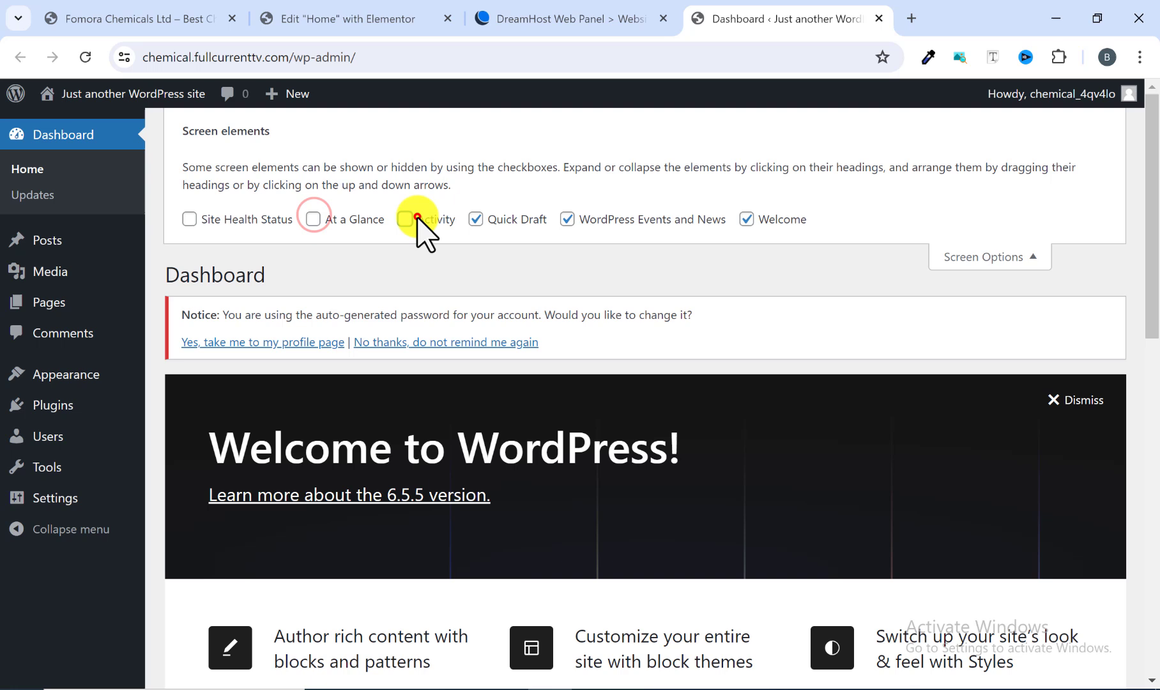
pyautogui.click(476, 219)
pyautogui.click(570, 219)
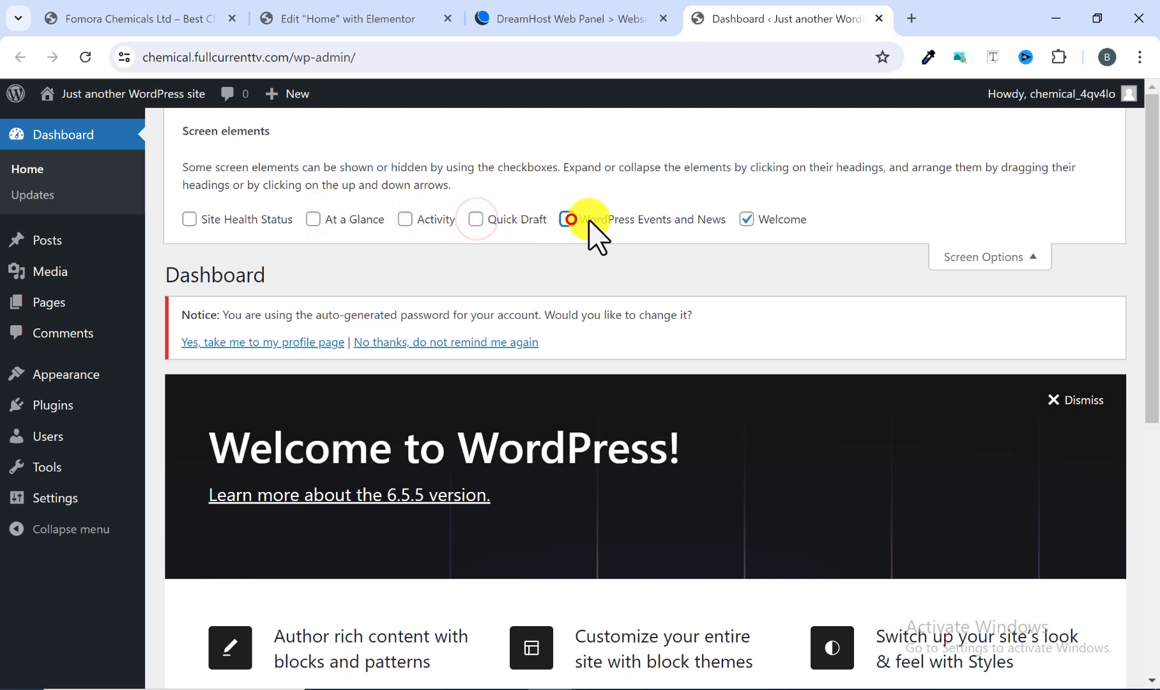
pyautogui.click(746, 219)
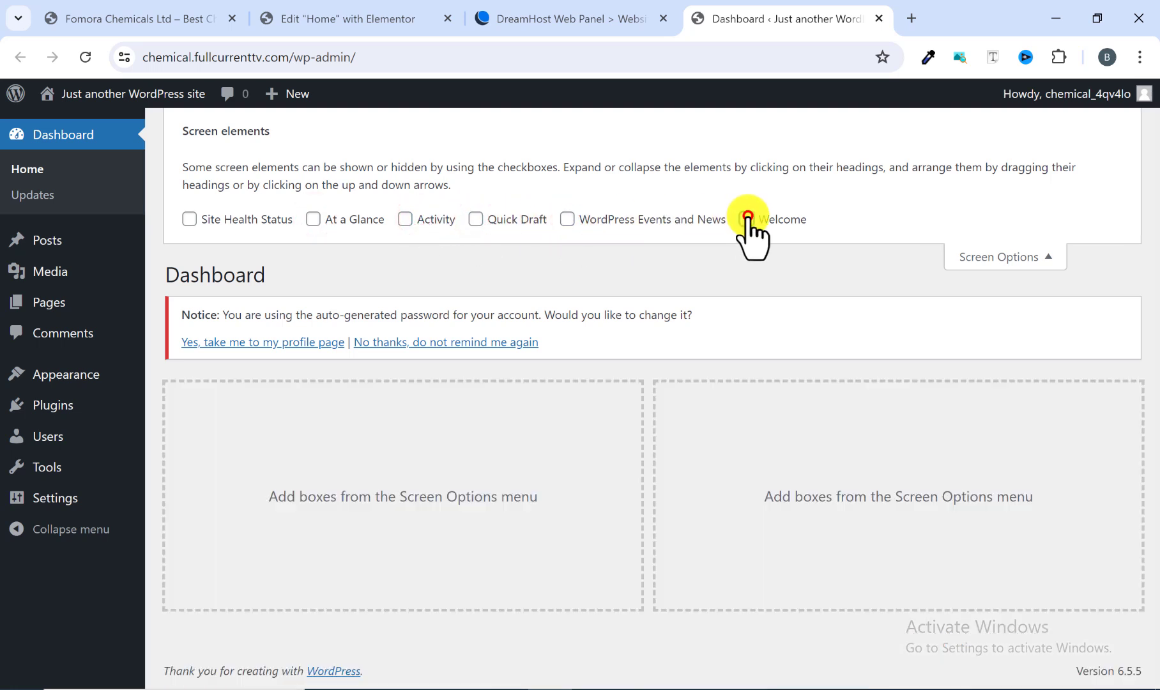
pyautogui.click(1018, 256)
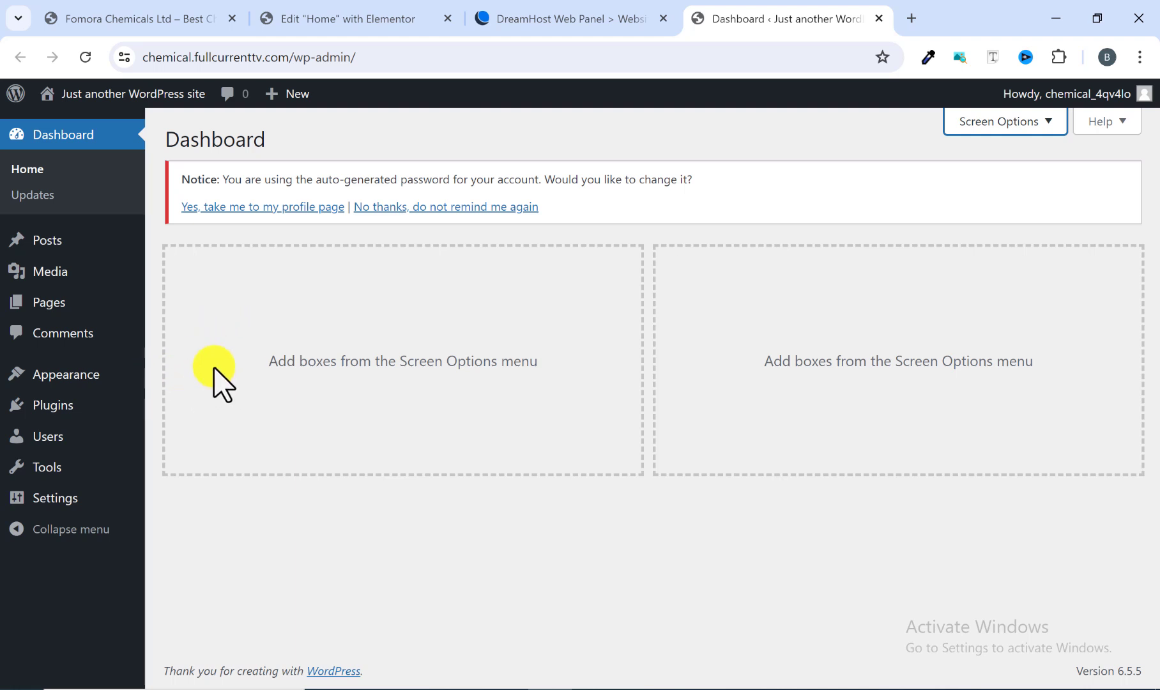
# Step: Open the Themes page and look over the installed themes
pyautogui.moveTo(83, 380)
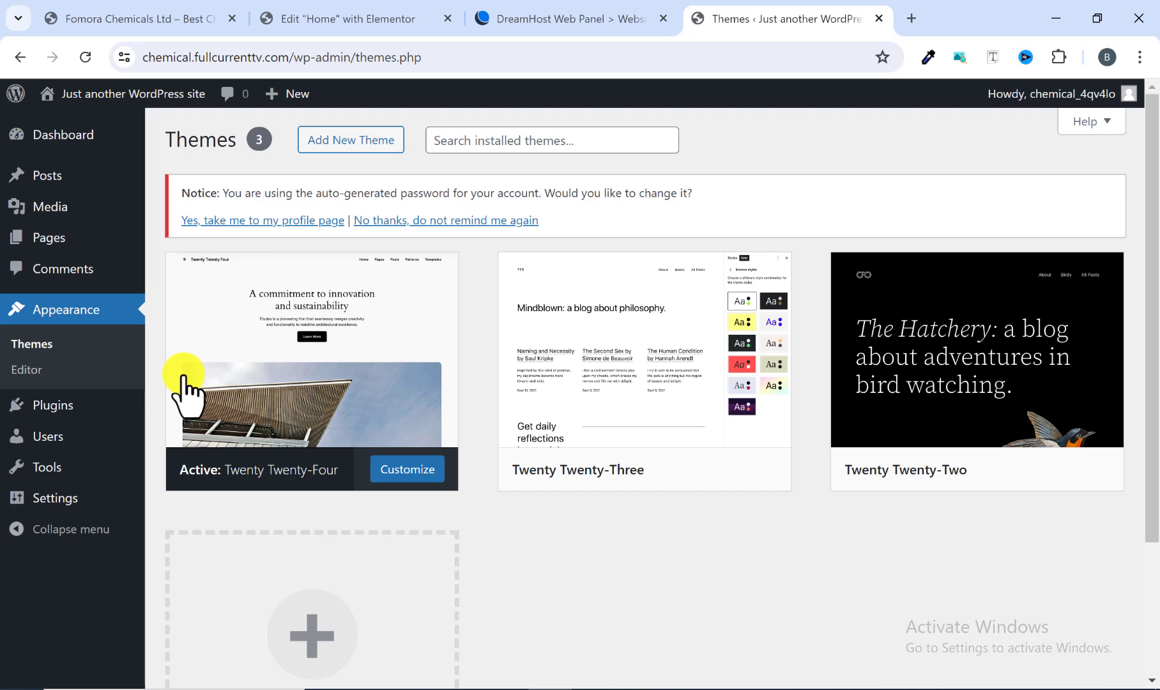
pyautogui.moveTo(194, 376)
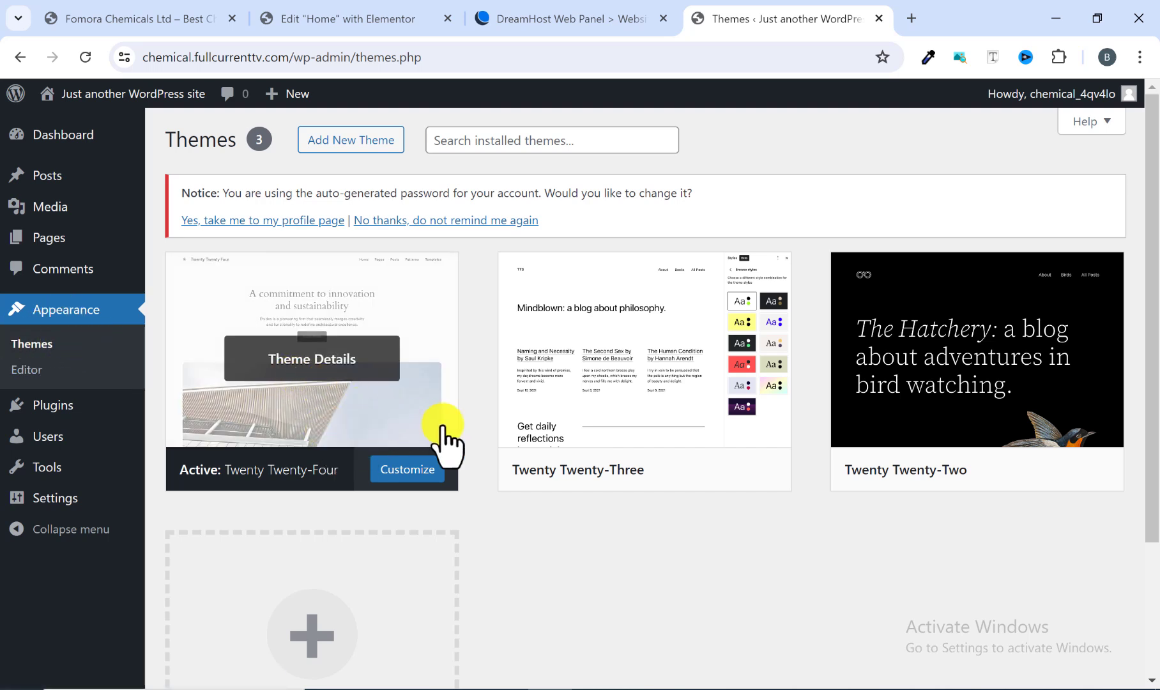
pyautogui.moveTo(631, 440)
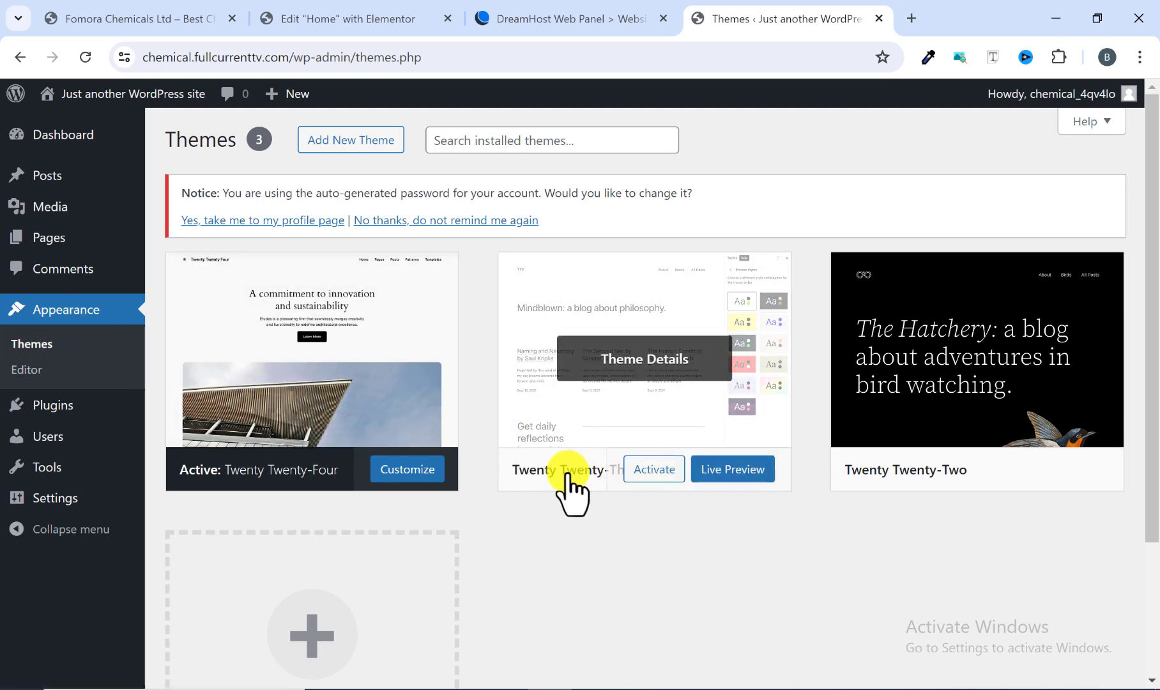
pyautogui.moveTo(311, 468)
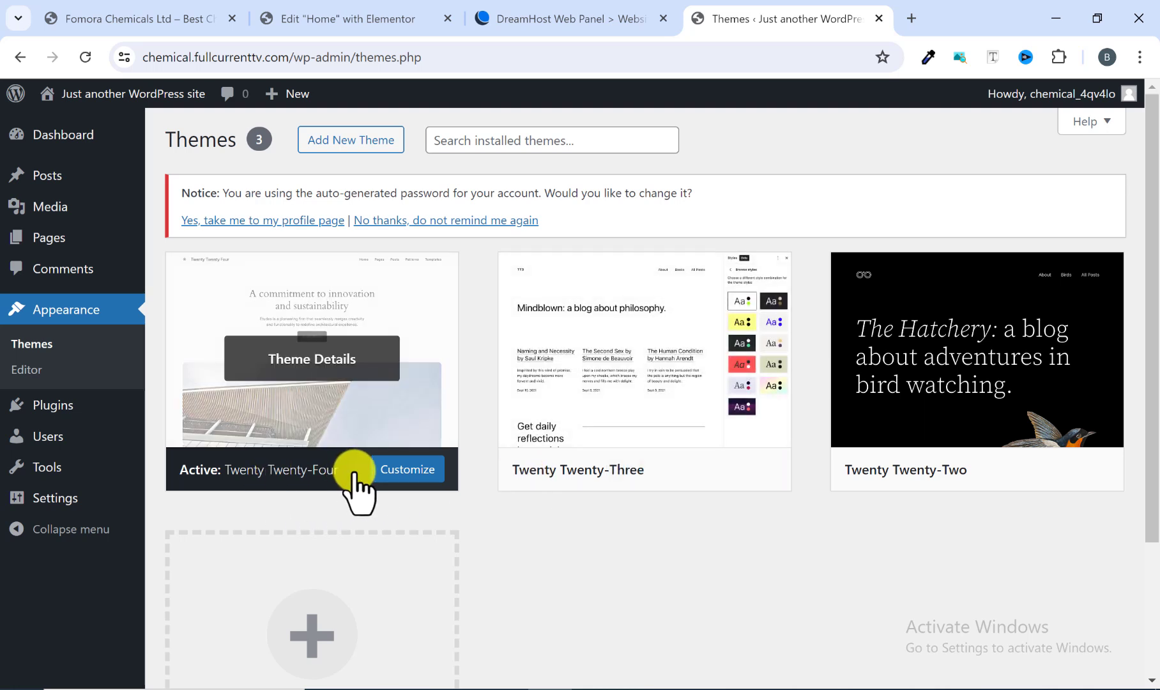
pyautogui.moveTo(623, 479)
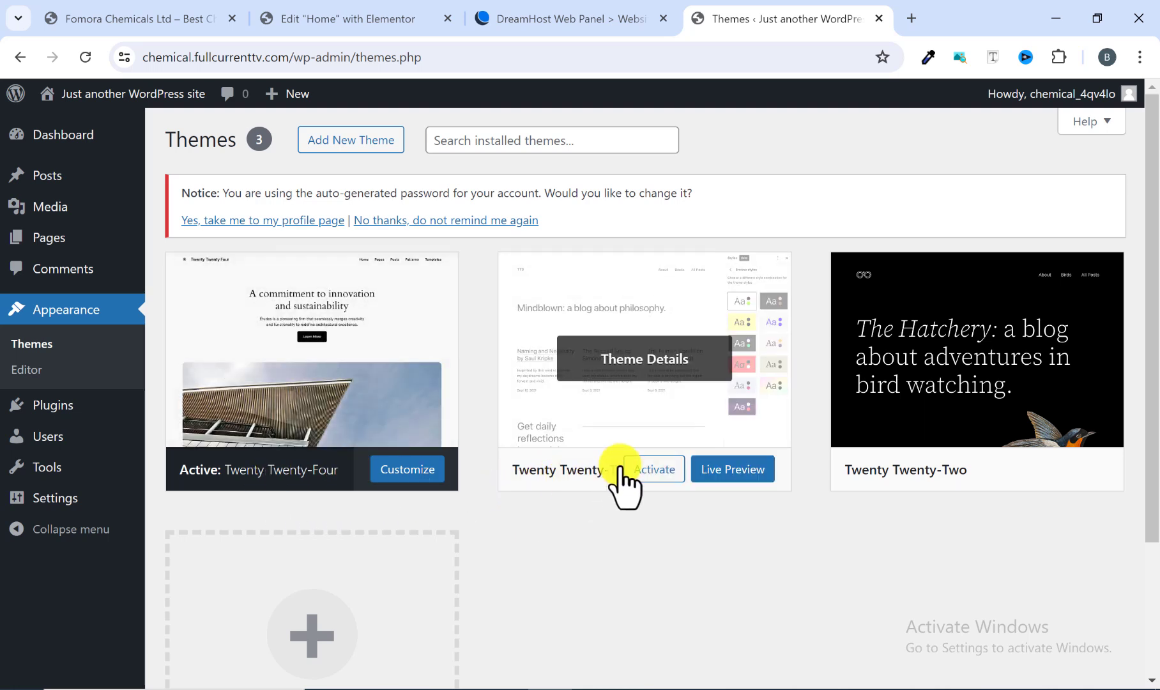
pyautogui.moveTo(878, 492)
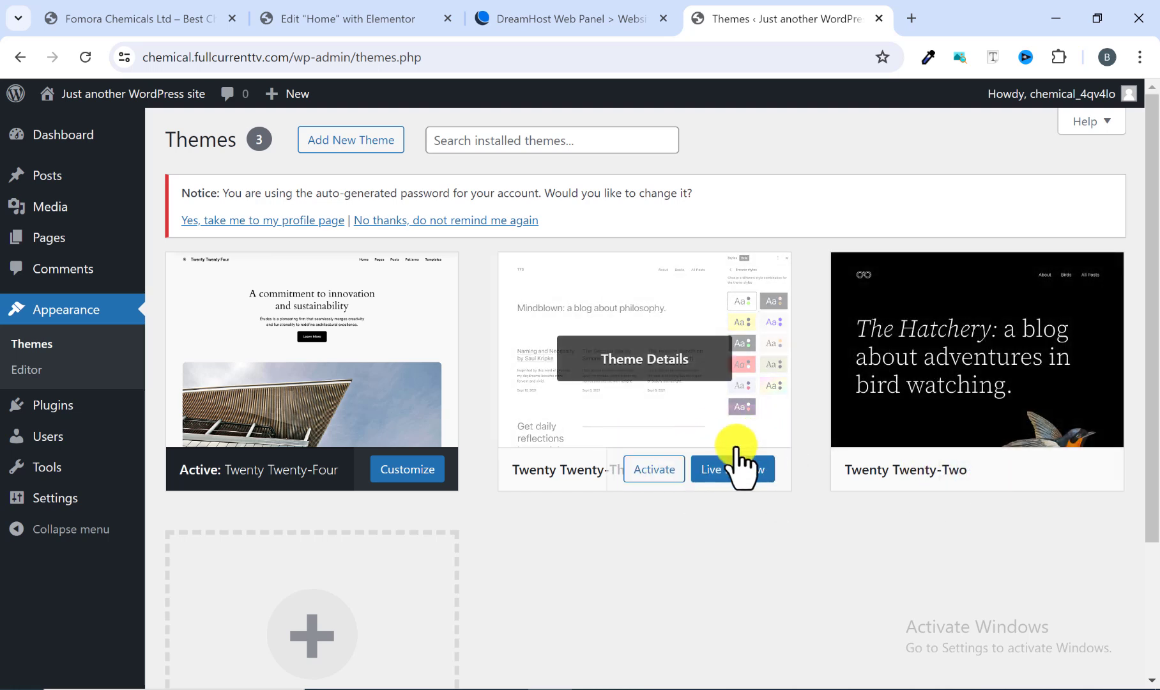
pyautogui.moveTo(206, 476)
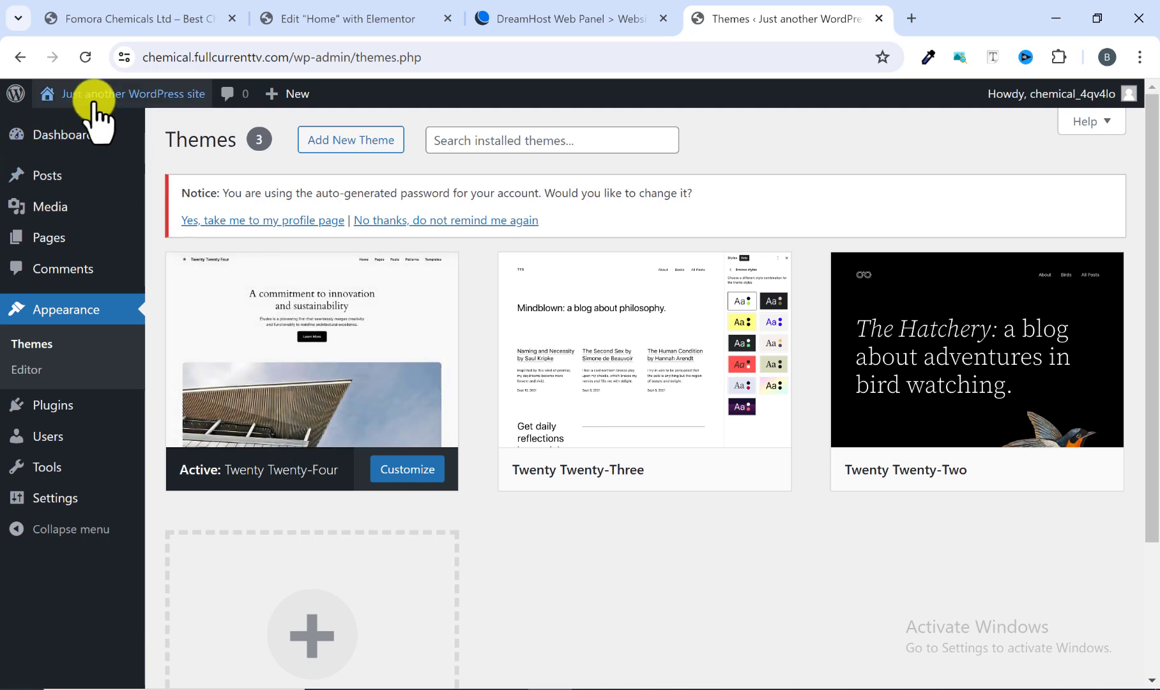
# Step: Open the live site in a new tab and scroll through its homepage
pyautogui.moveTo(86, 103)
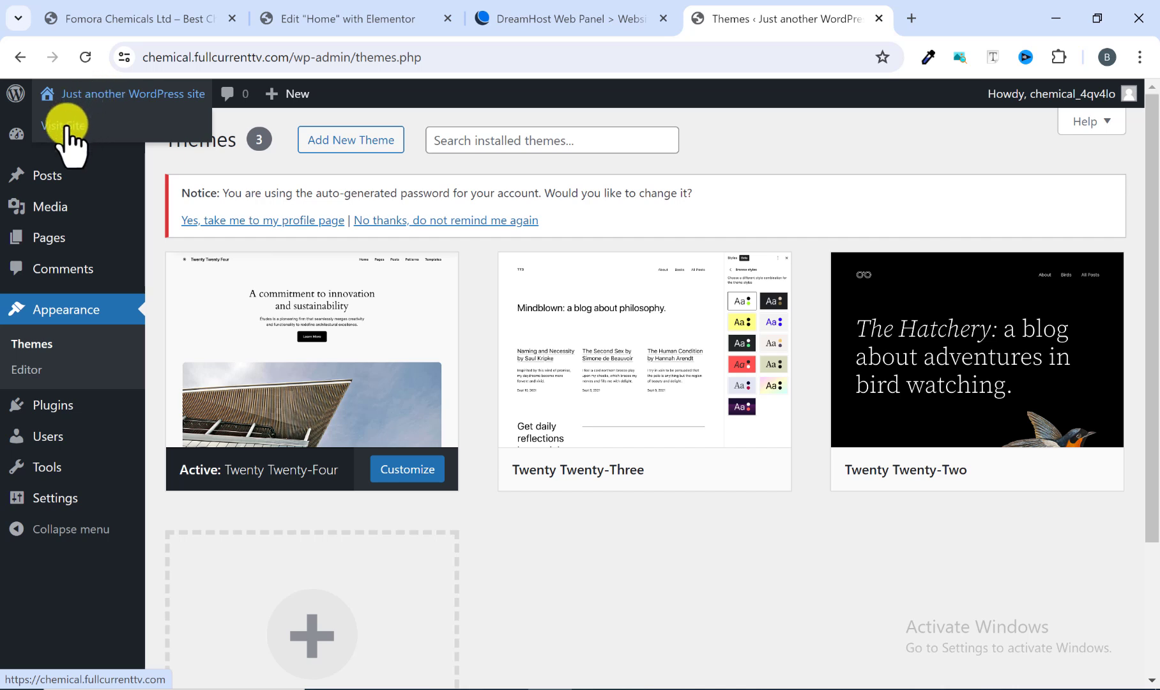
pyautogui.rightClick(66, 127)
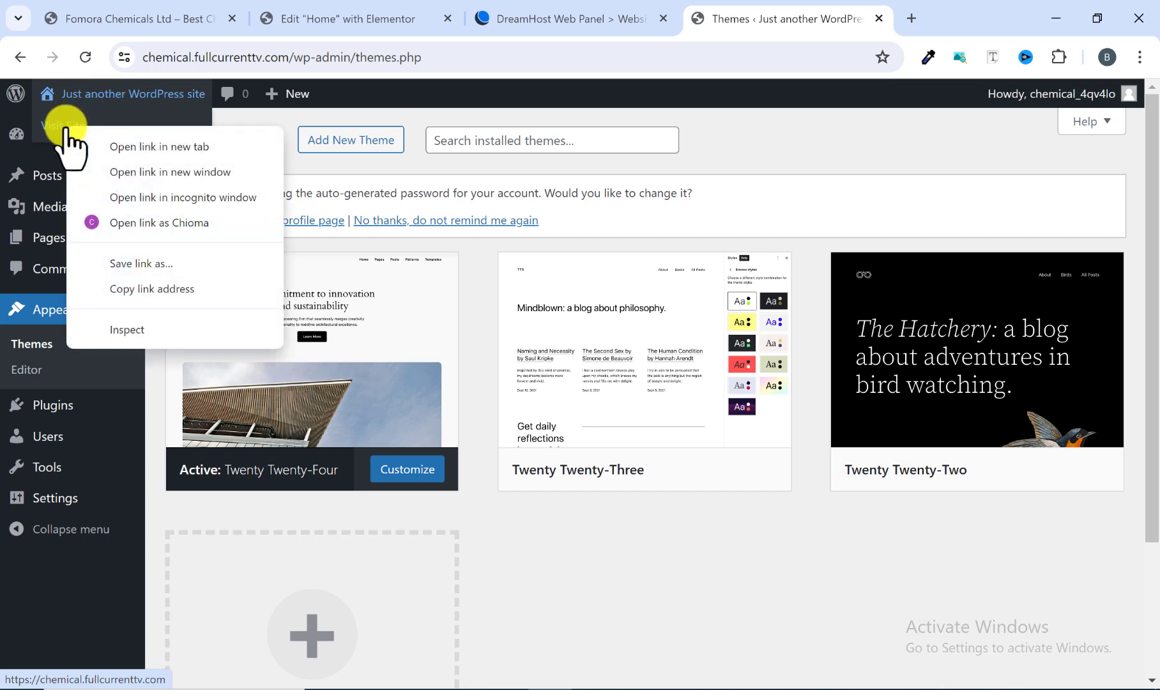
pyautogui.click(156, 152)
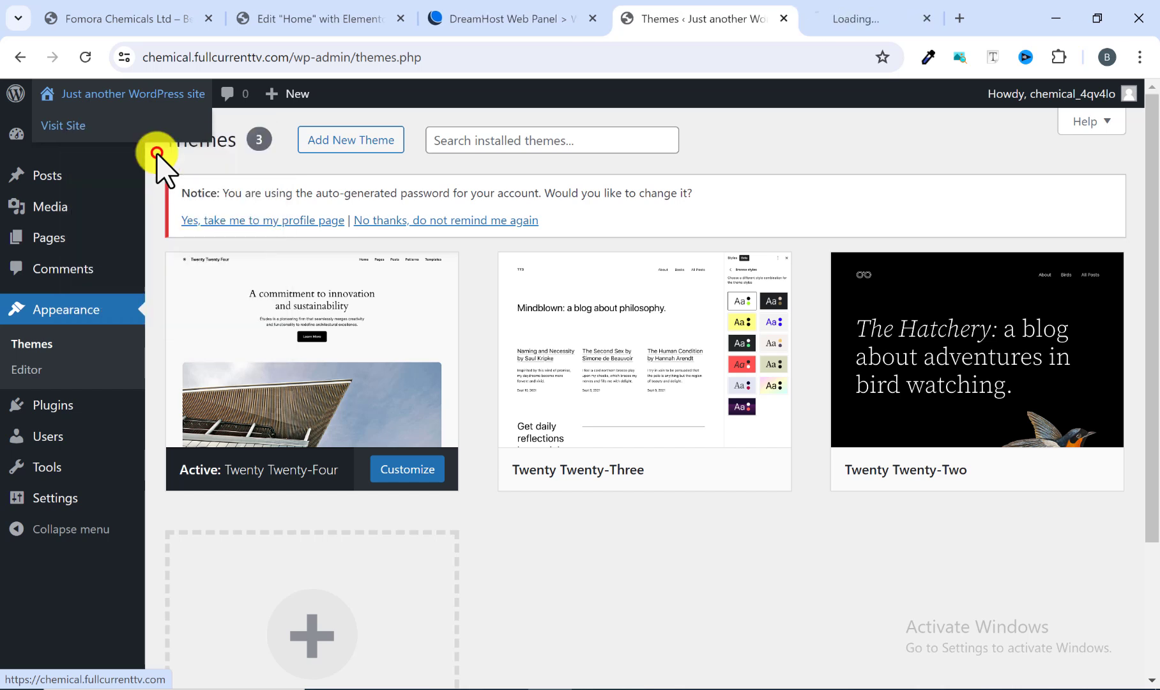
pyautogui.click(810, 26)
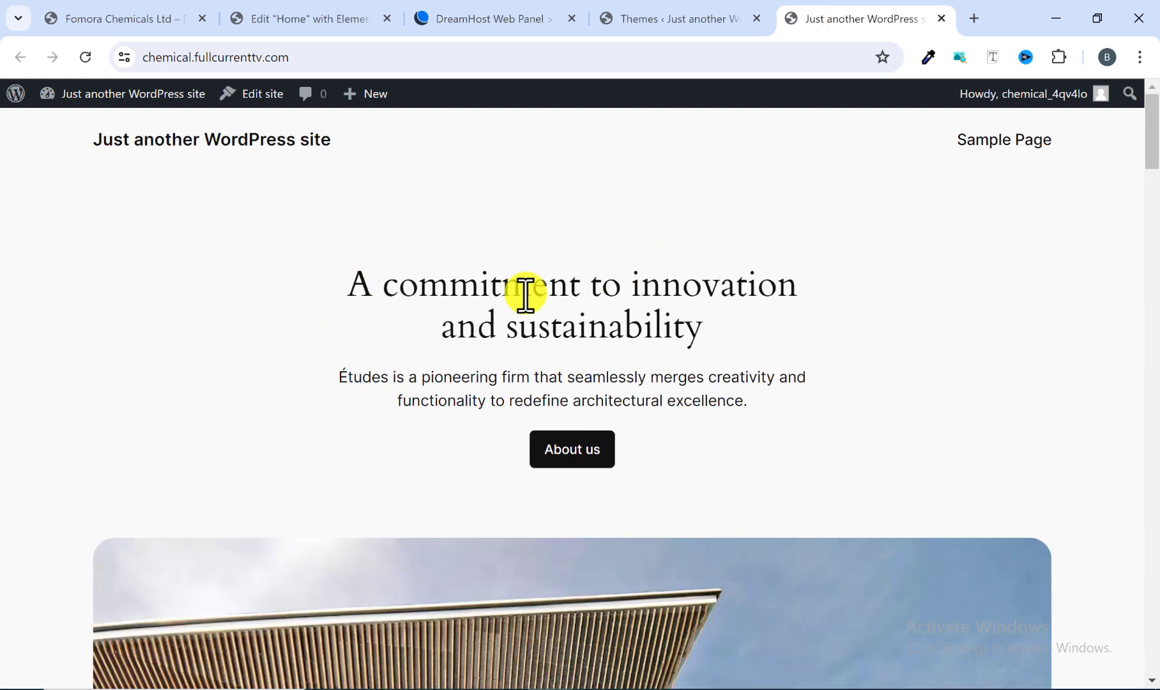
pyautogui.scroll(-3, 507, 371)
pyautogui.scroll(-20, 509, 377)
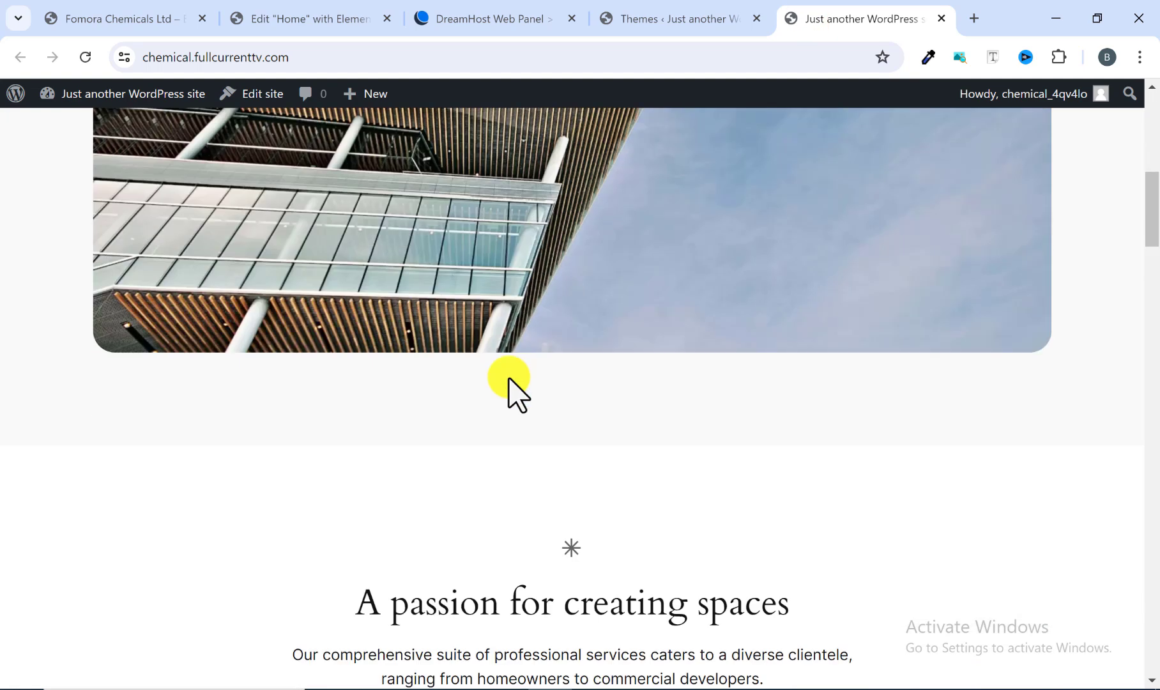
# Step: Scroll further up and down through the live homepage's sections
pyautogui.scroll(-15, 514, 396)
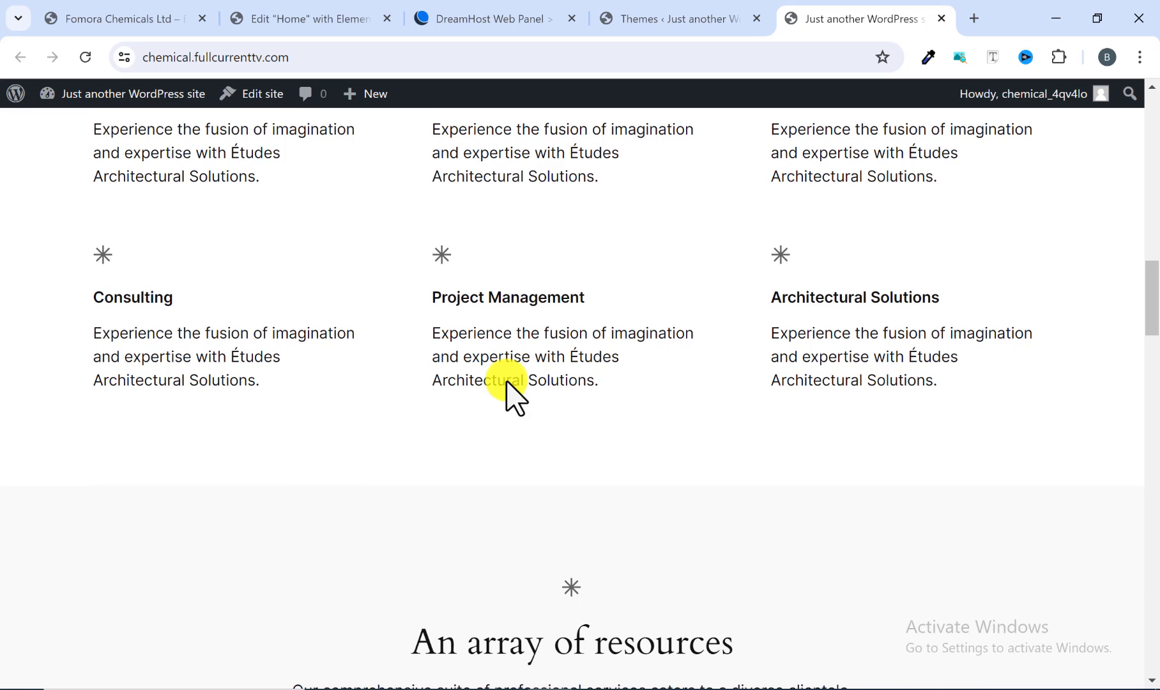
pyautogui.scroll(-3, 514, 396)
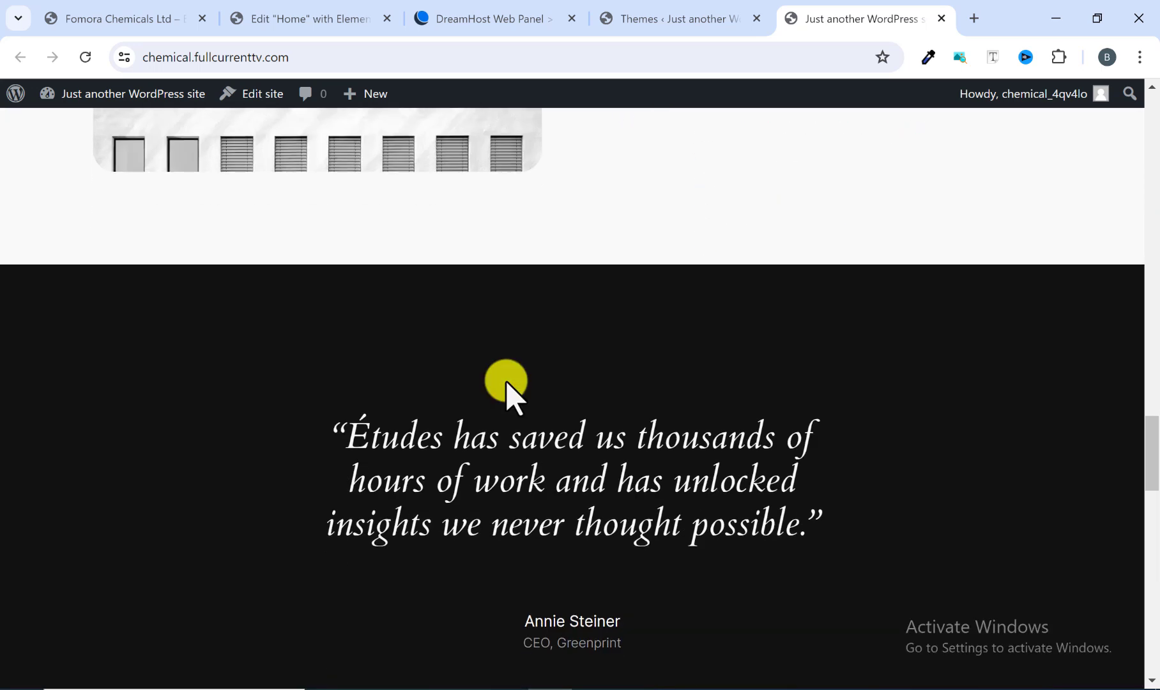
pyautogui.scroll(20, 506, 383)
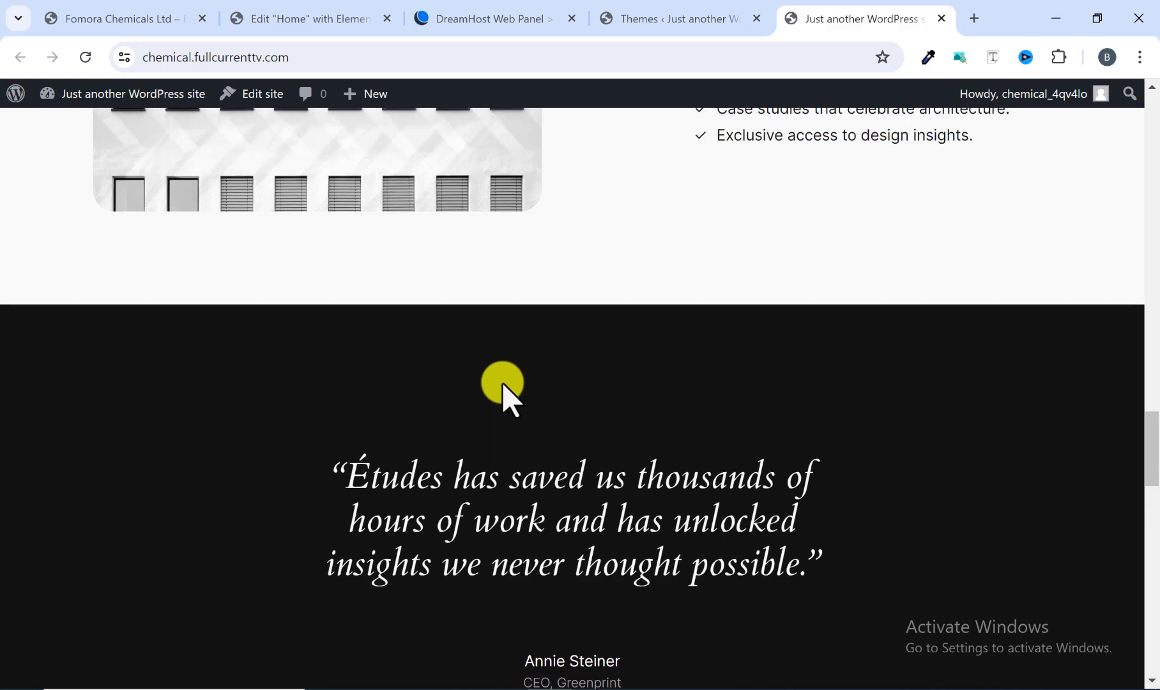
pyautogui.scroll(10, 503, 385)
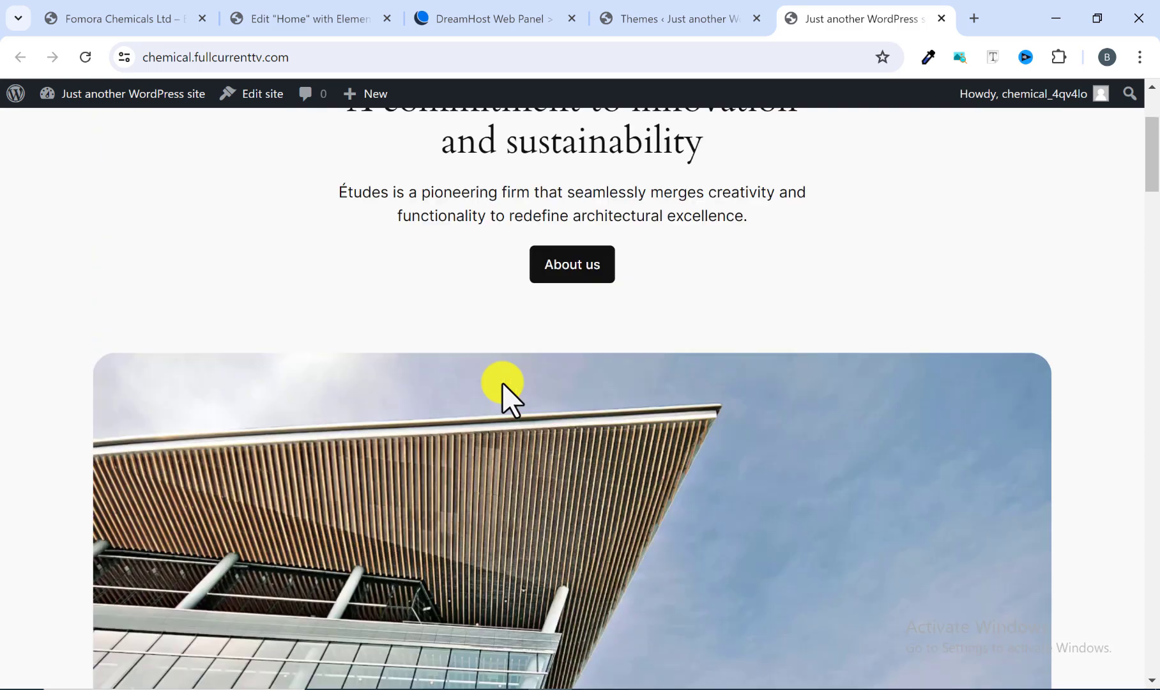
pyautogui.scroll(-15, 501, 383)
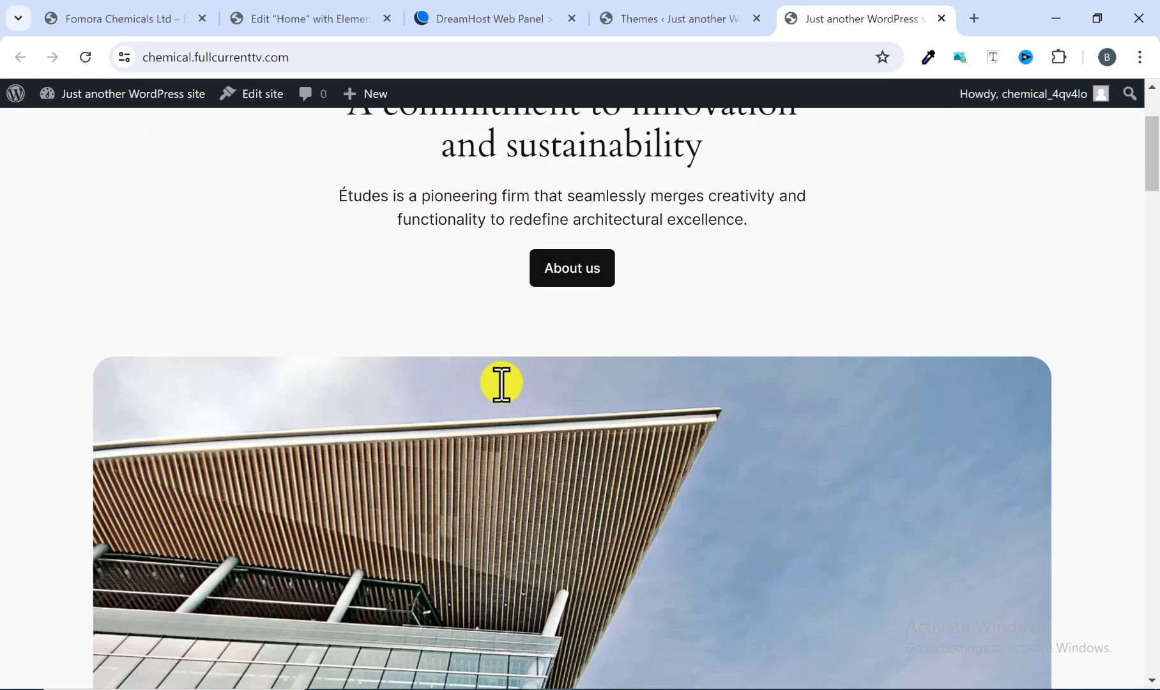
pyautogui.scroll(15, 499, 387)
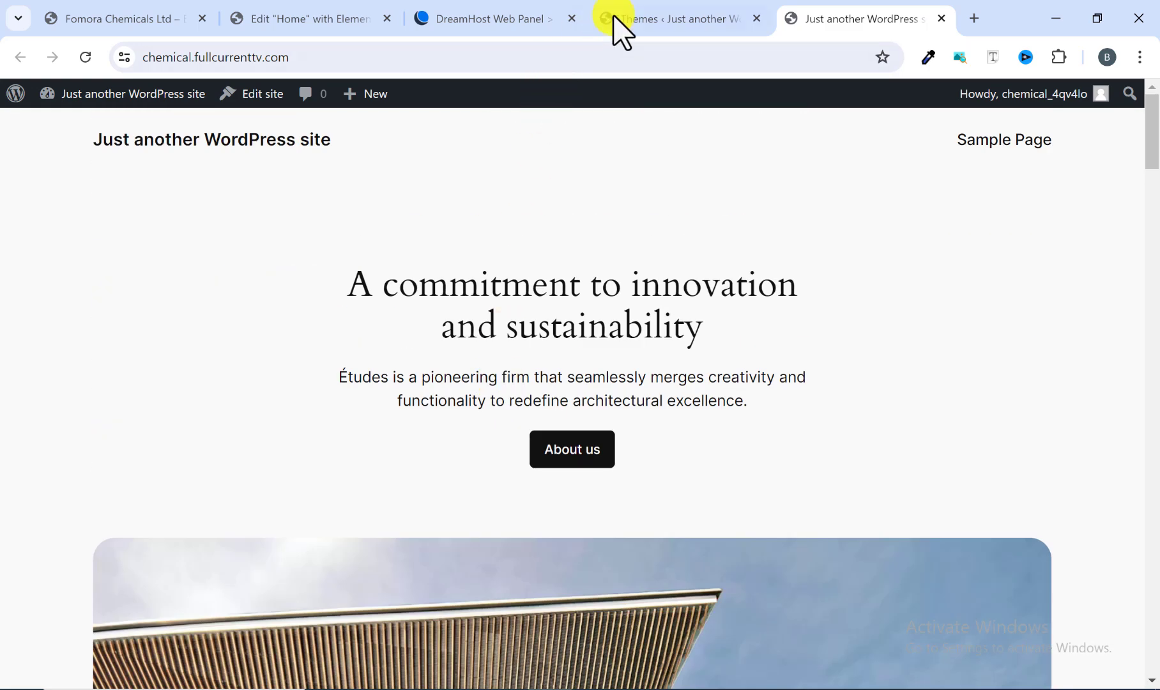
# Step: Browse the popular themes in Add New Theme and install and activate the OceanWP theme
pyautogui.click(647, 18)
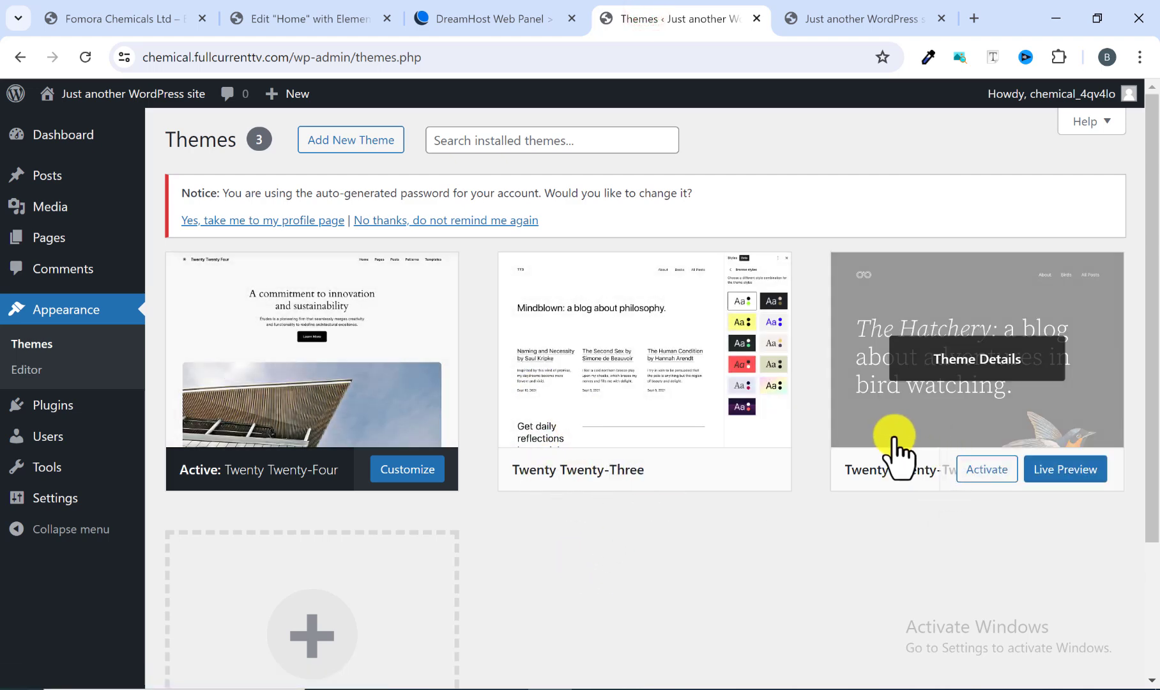
pyautogui.scroll(-3, 393, 613)
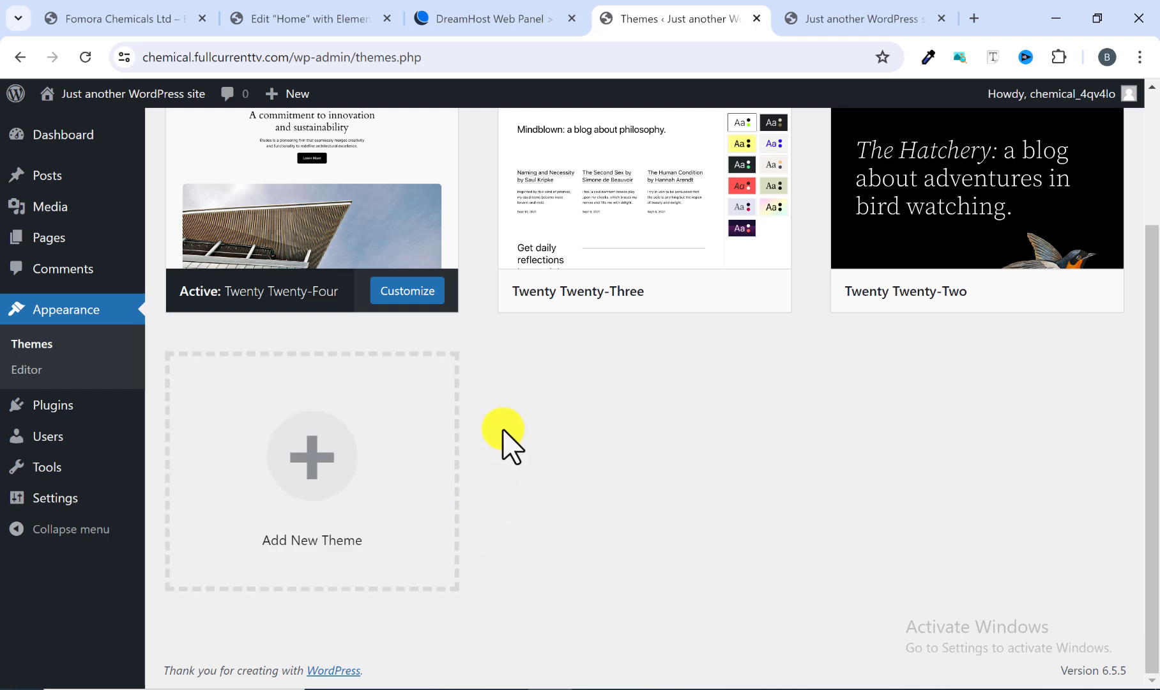
pyautogui.click(314, 476)
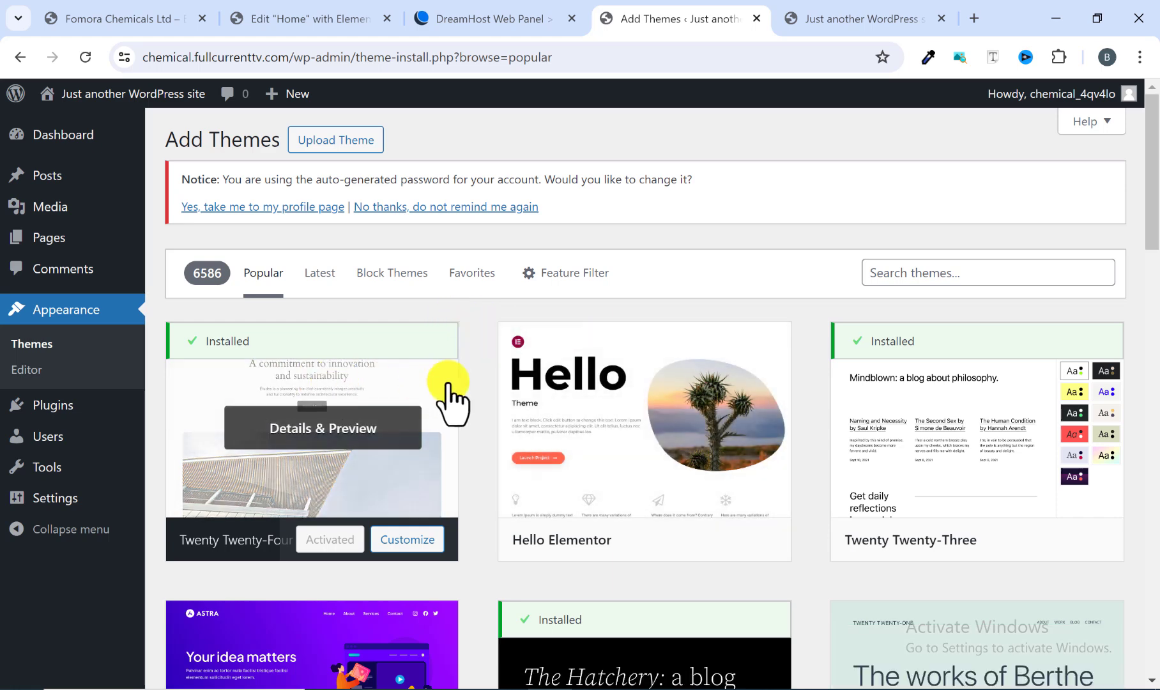
pyautogui.scroll(-1, 504, 428)
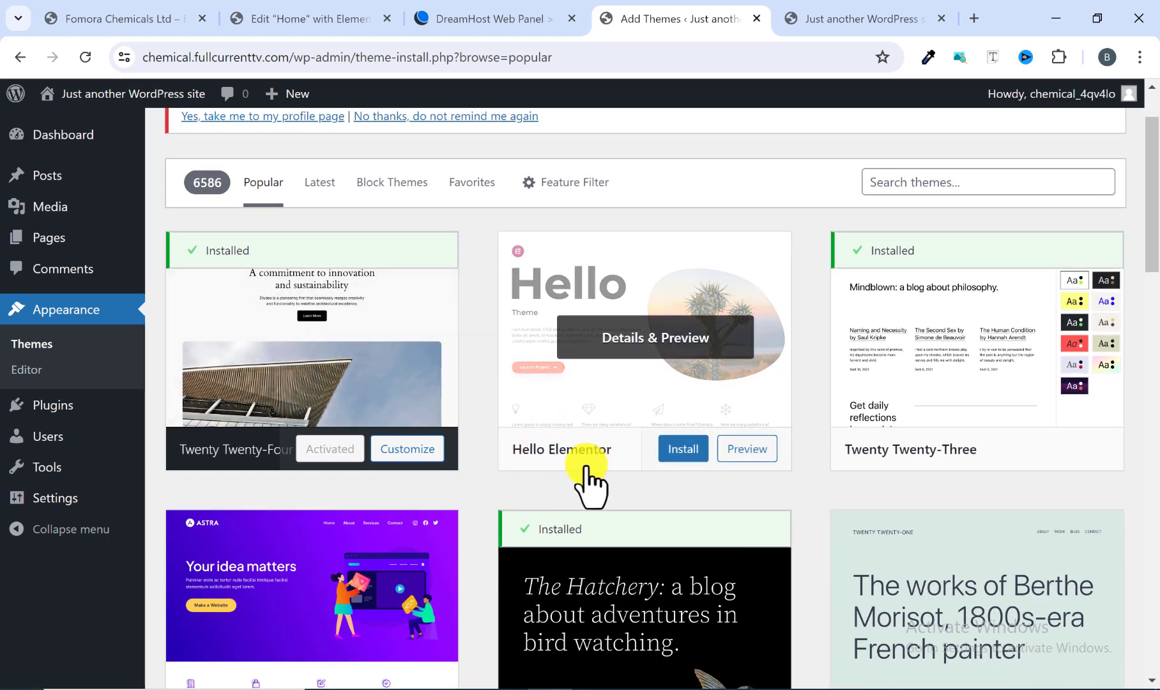
pyautogui.scroll(-2, 585, 482)
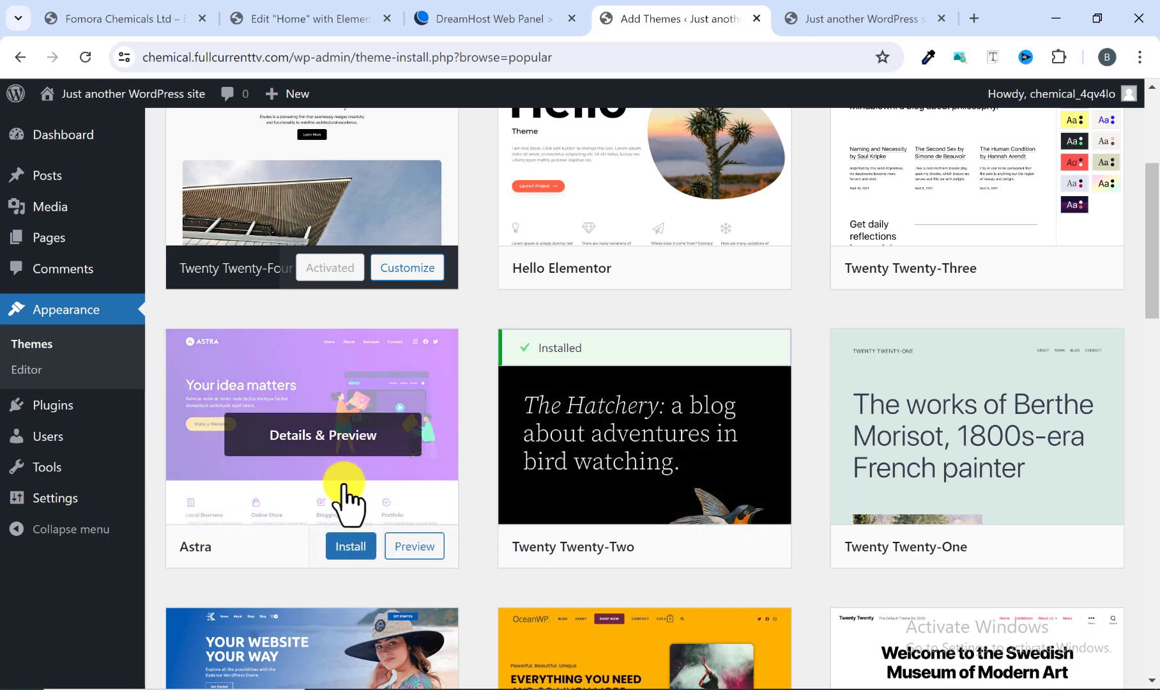
pyautogui.scroll(-3, 342, 502)
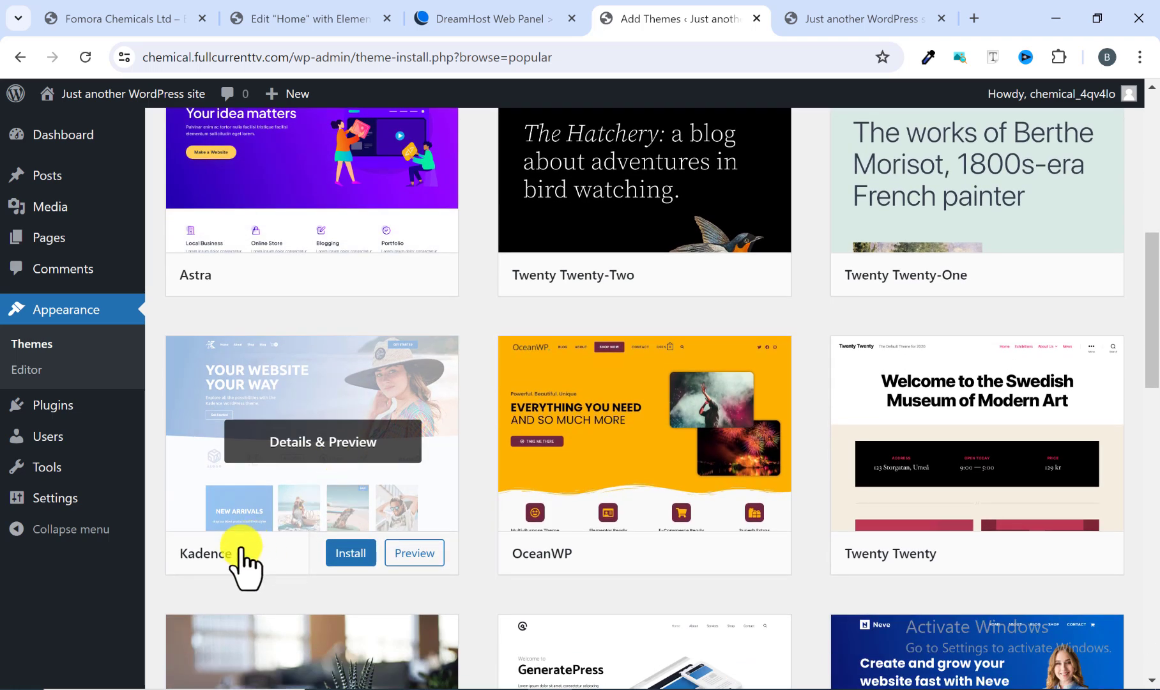
pyautogui.scroll(-4, 285, 524)
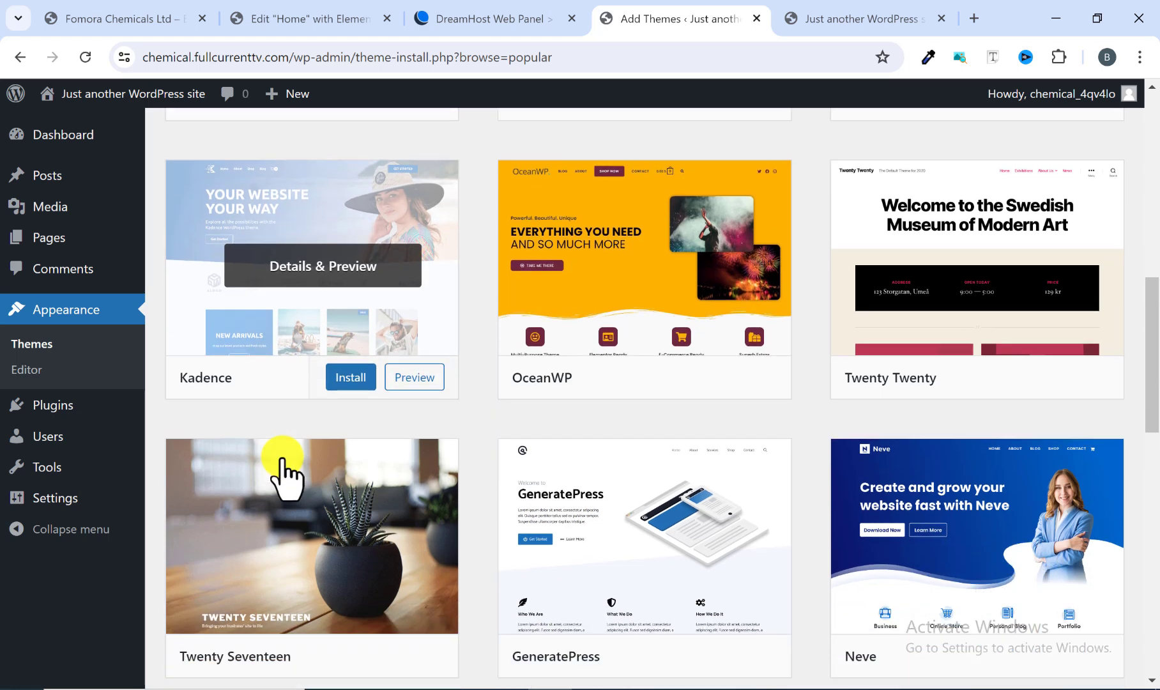
pyautogui.scroll(-1, 849, 407)
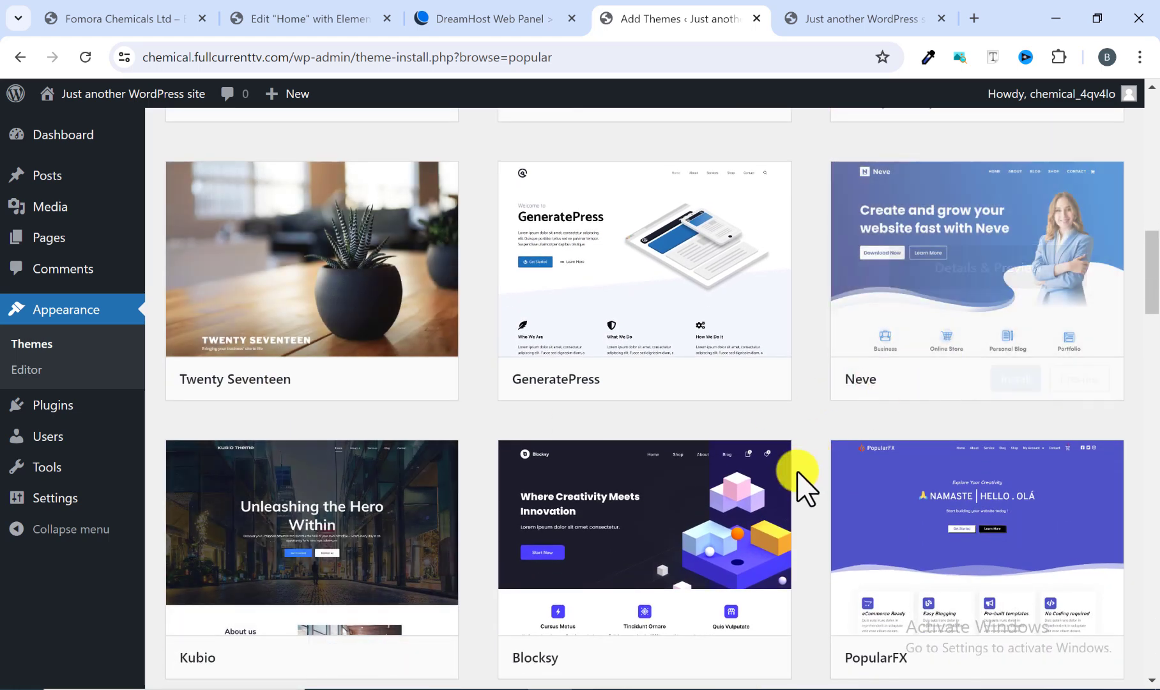
pyautogui.scroll(-2, 803, 484)
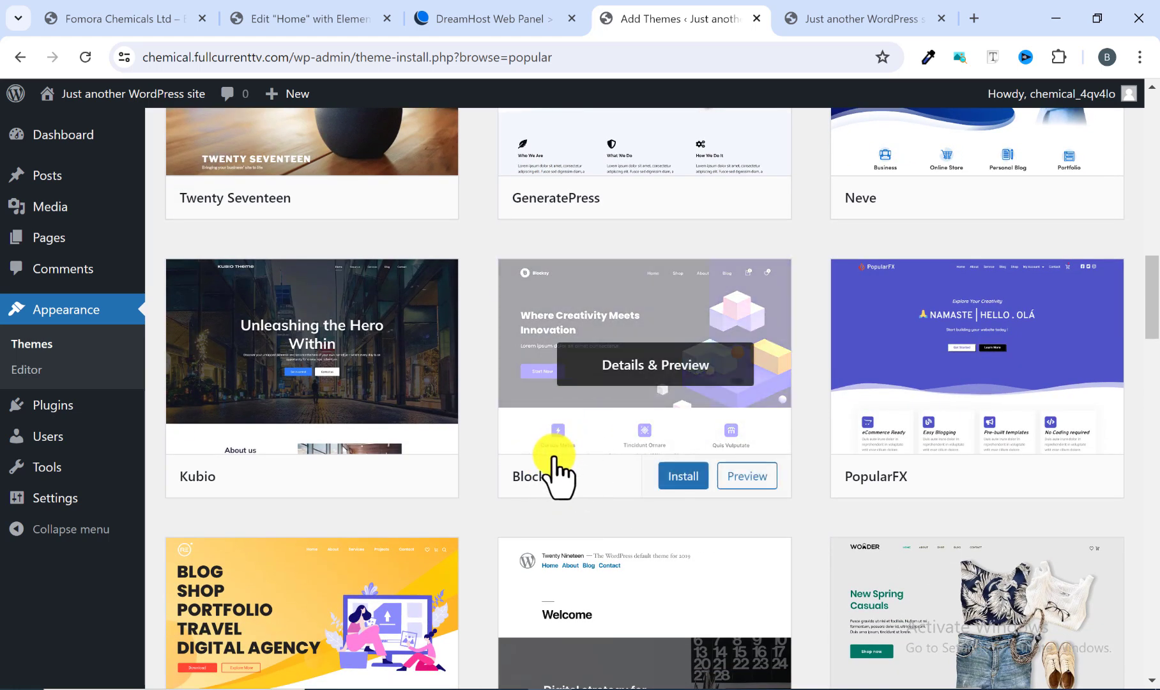
pyautogui.scroll(6, 551, 474)
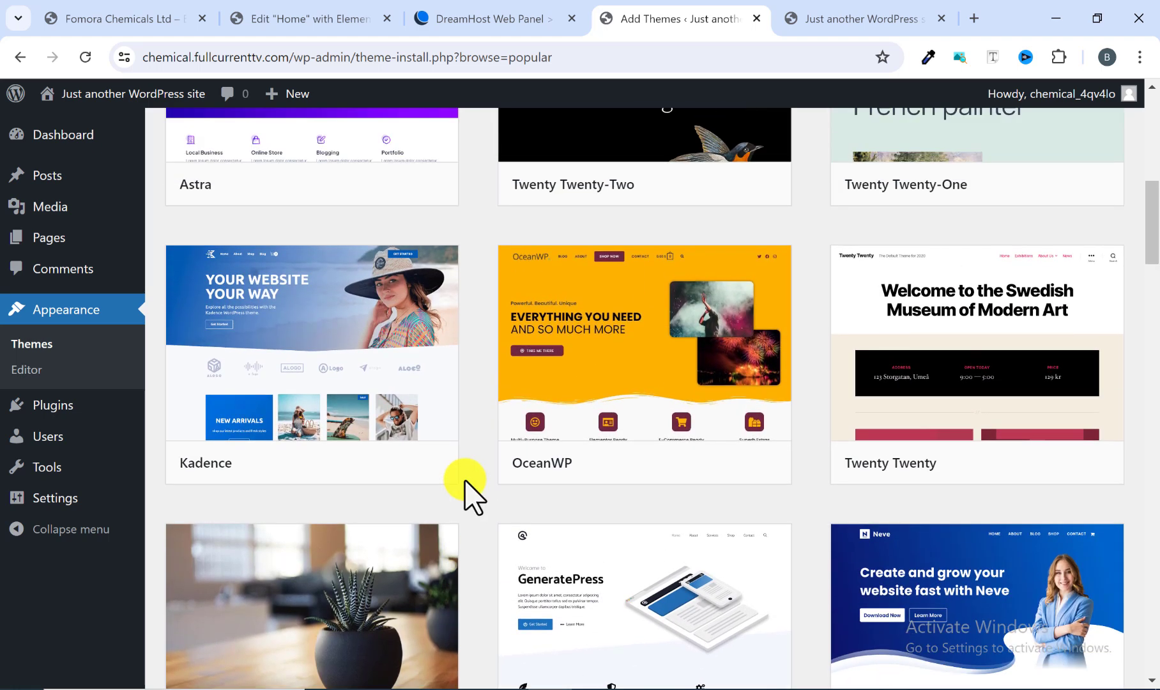
pyautogui.moveTo(560, 480)
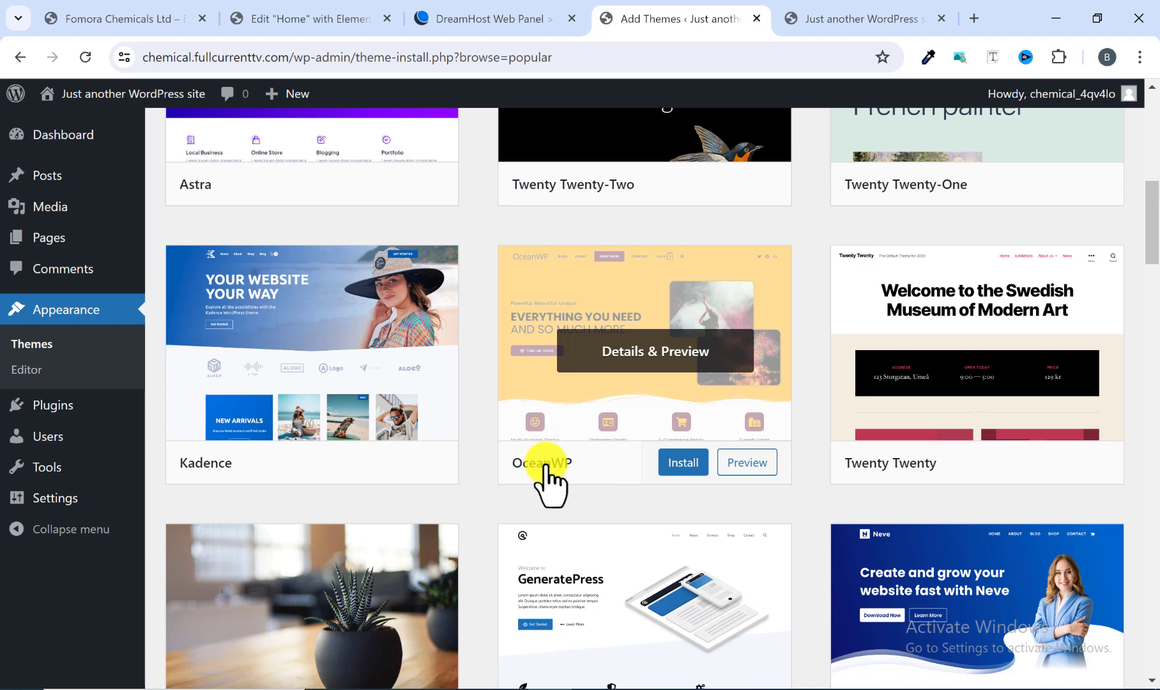
pyautogui.scroll(1, 555, 471)
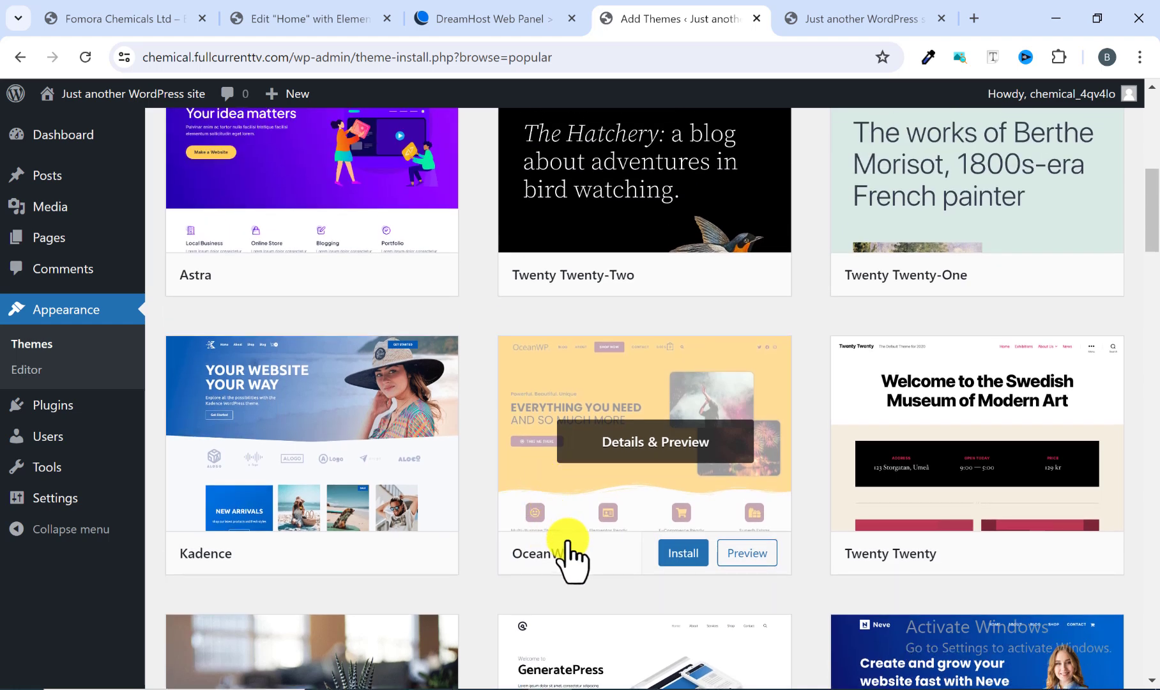
pyautogui.scroll(1, 578, 555)
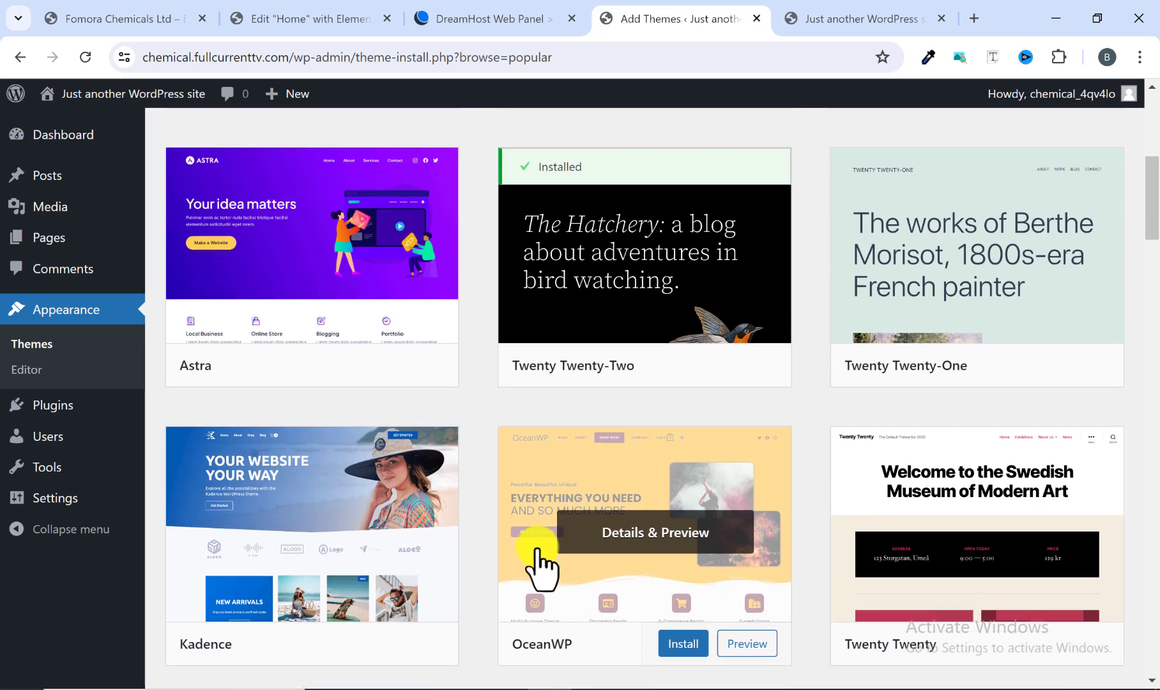
pyautogui.scroll(-2, 499, 530)
pyautogui.scroll(1, 500, 533)
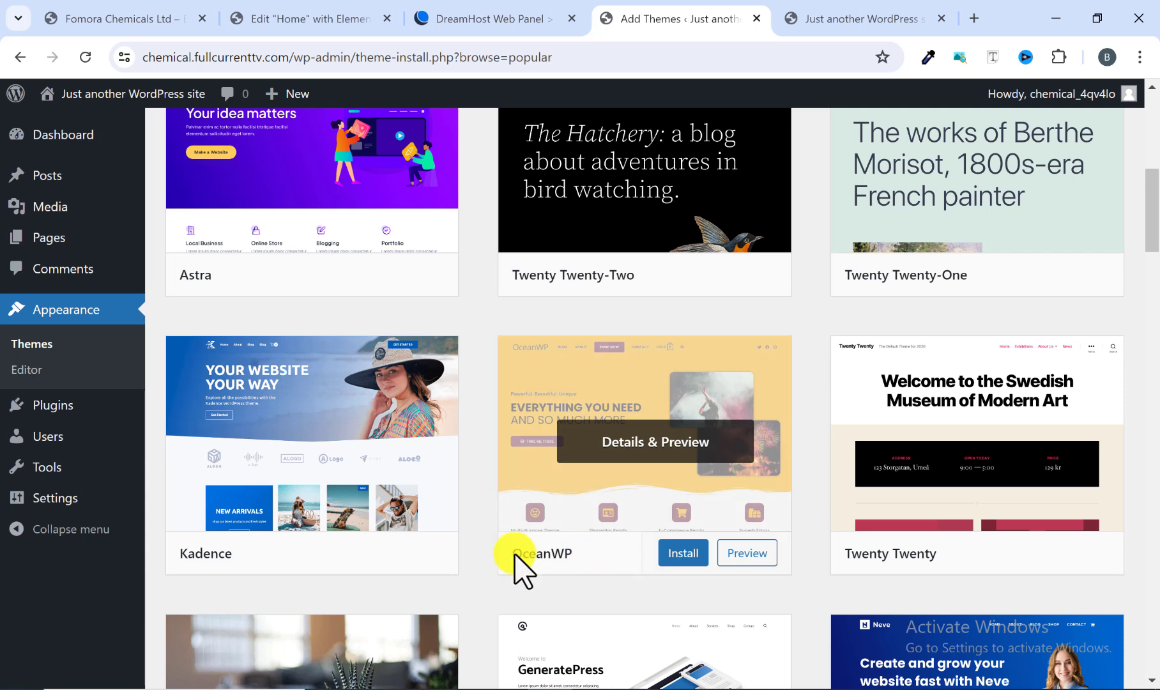
pyautogui.click(683, 554)
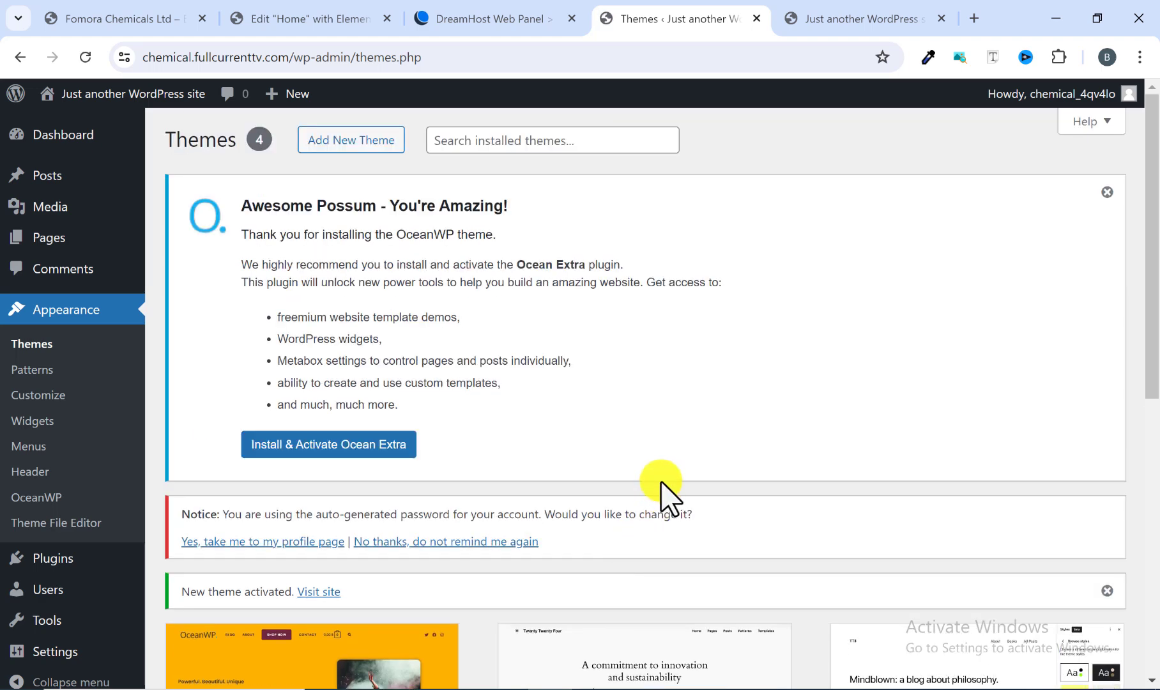
# Step: Look over the Themes page with the OceanWP welcome notice and installed themes
pyautogui.scroll(-1, 642, 445)
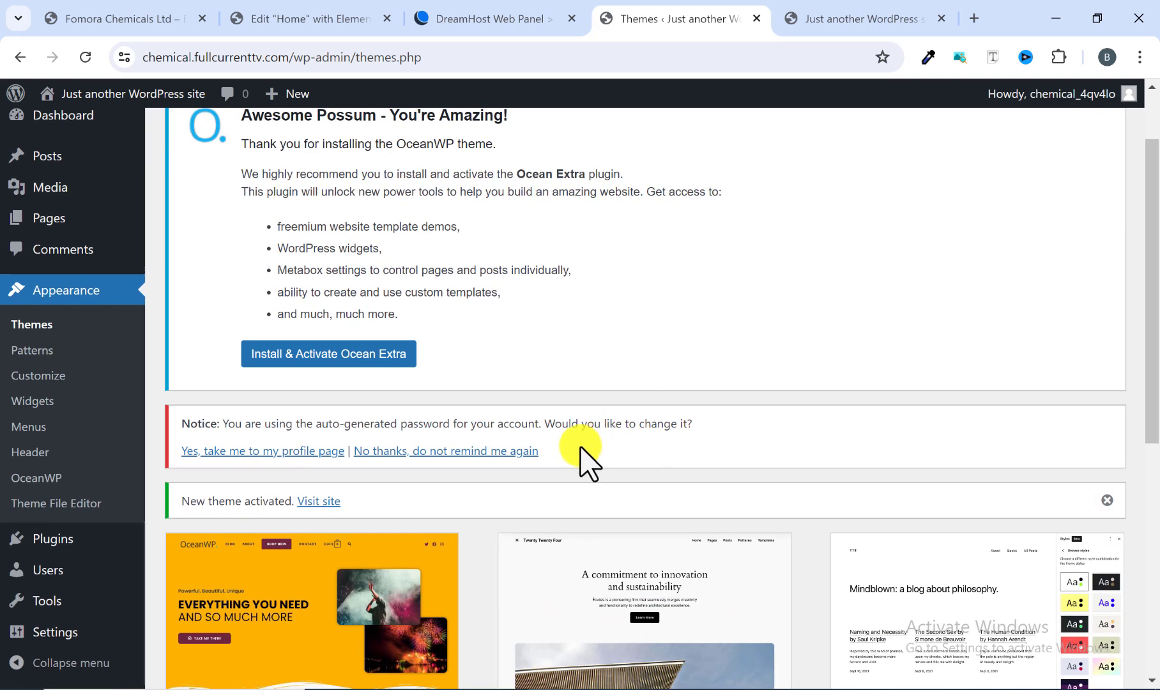
pyautogui.scroll(-1, 474, 474)
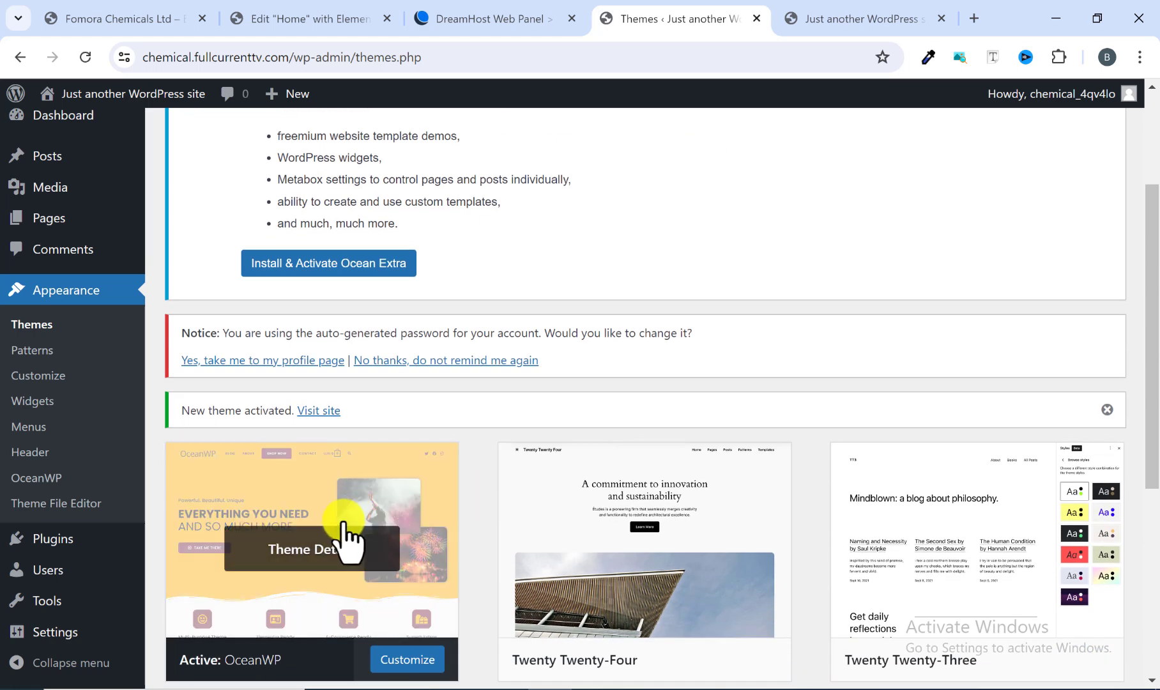
pyautogui.scroll(2, 311, 518)
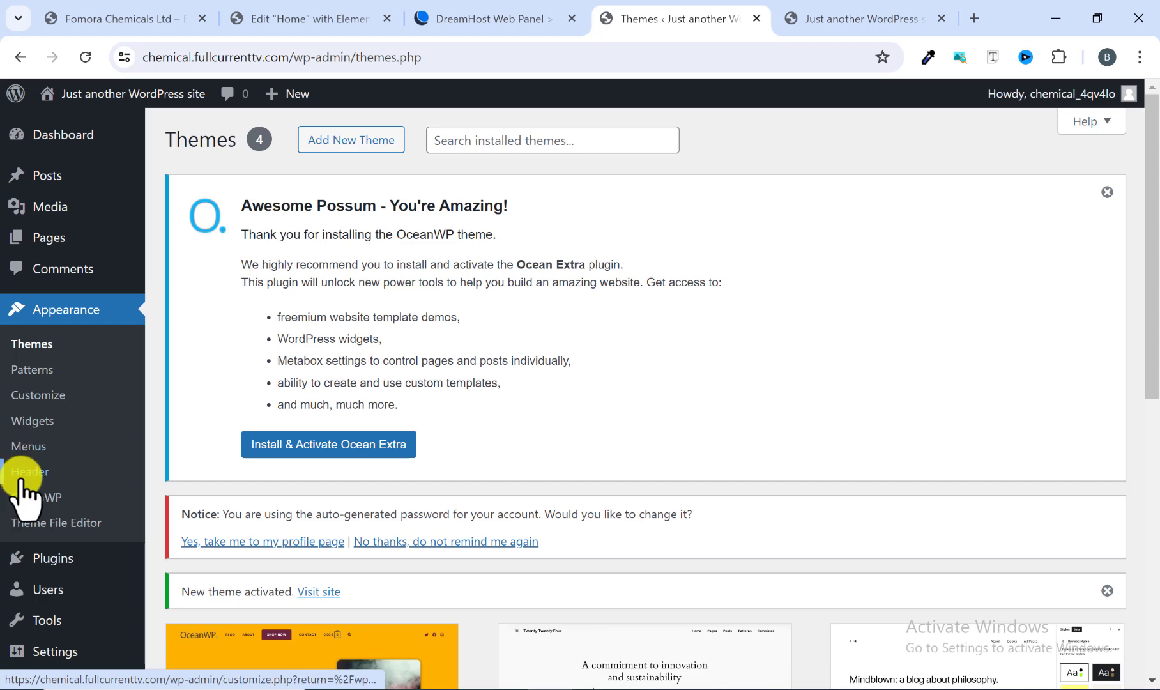
pyautogui.scroll(-1, 277, 571)
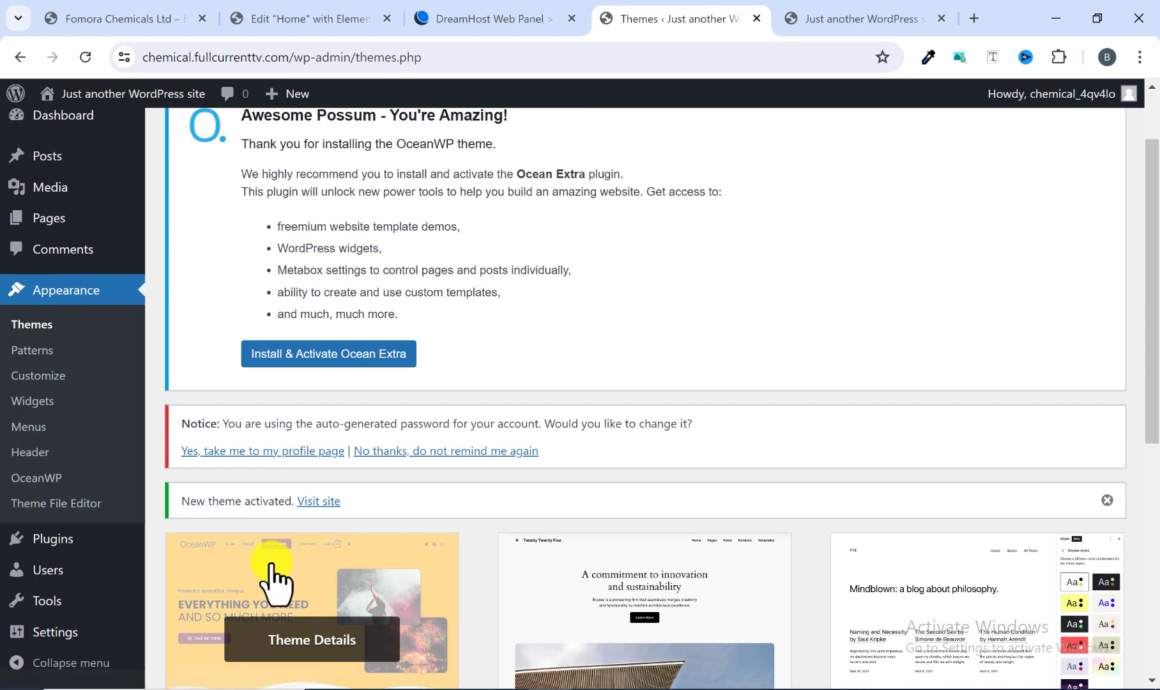
pyautogui.scroll(1, 274, 571)
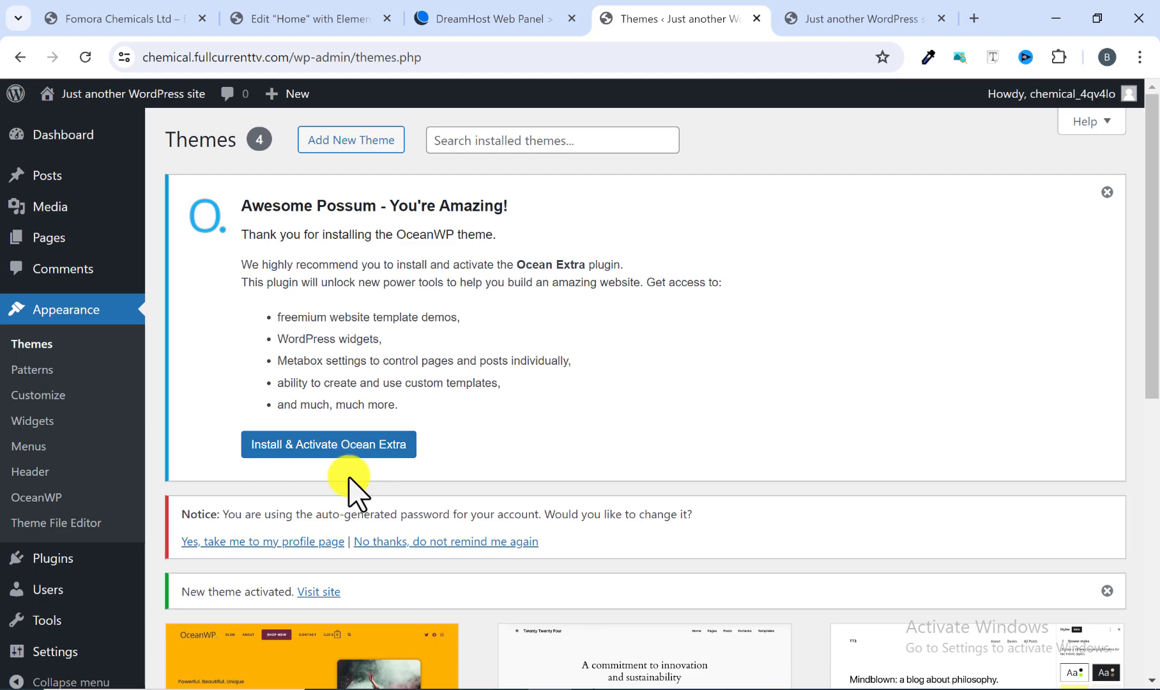
pyautogui.scroll(-3, 350, 489)
pyautogui.scroll(-3, 267, 565)
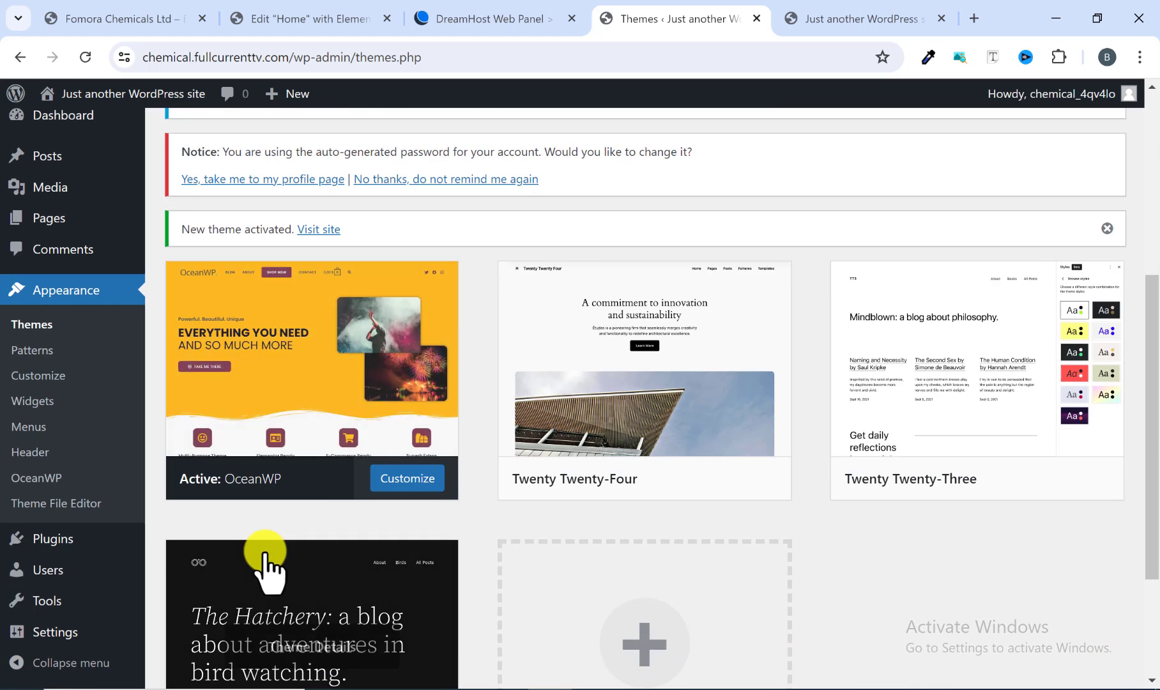
pyautogui.scroll(4, 269, 565)
pyautogui.scroll(2, 275, 575)
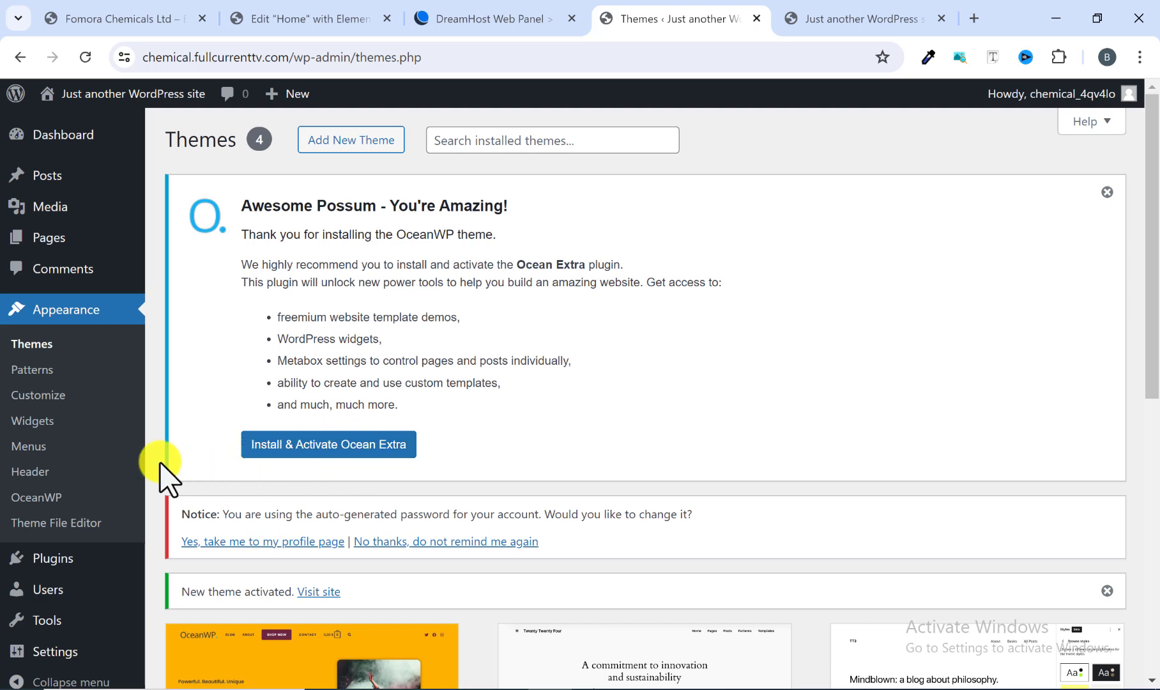
# Step: Open the Plugins page and bulk-delete all installed plugins, Akismet Anti-spam and Hello Dolly
pyautogui.moveTo(61, 563)
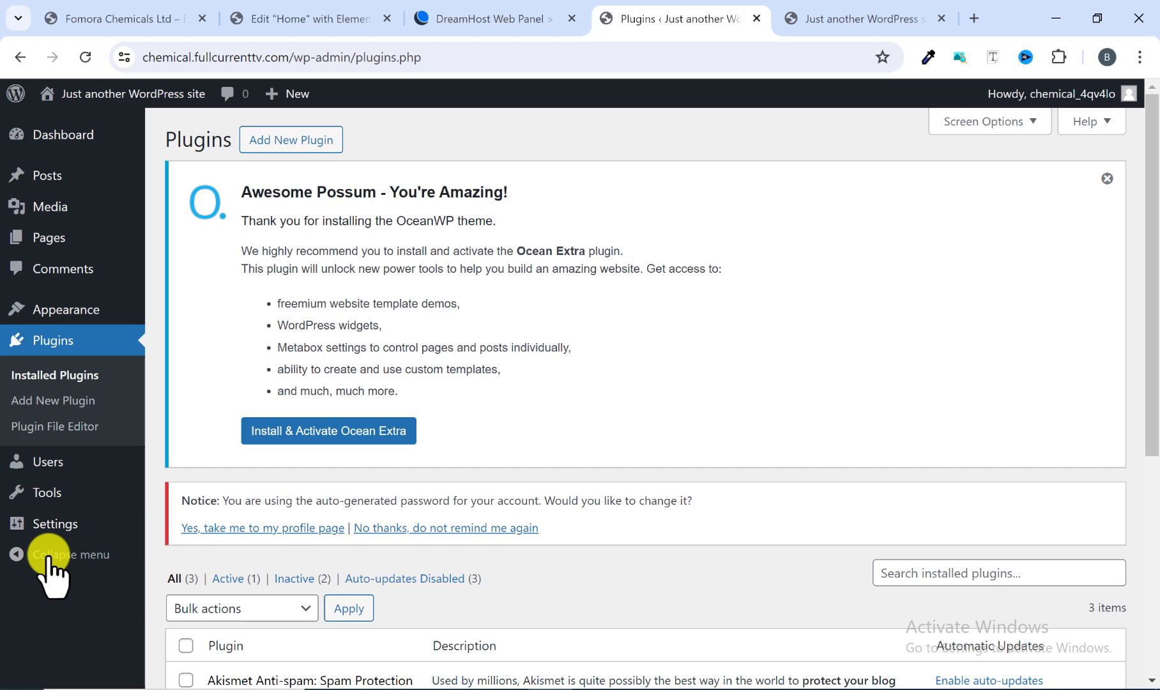
pyautogui.scroll(-5, 249, 562)
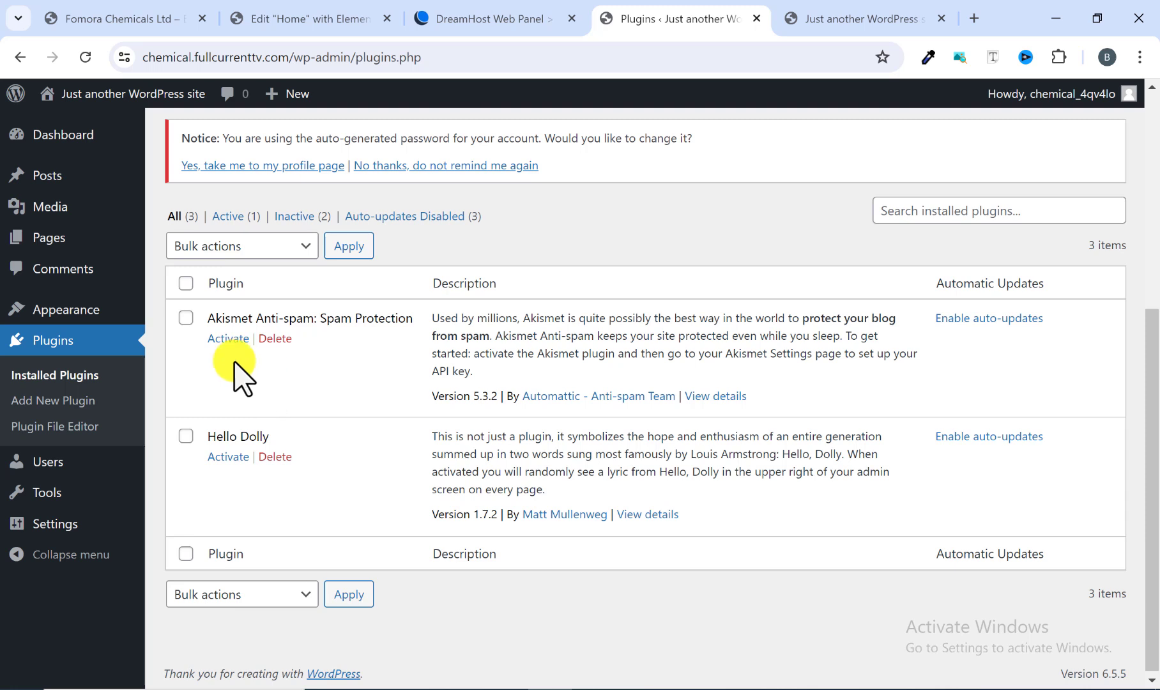
pyautogui.click(186, 285)
pyautogui.click(243, 247)
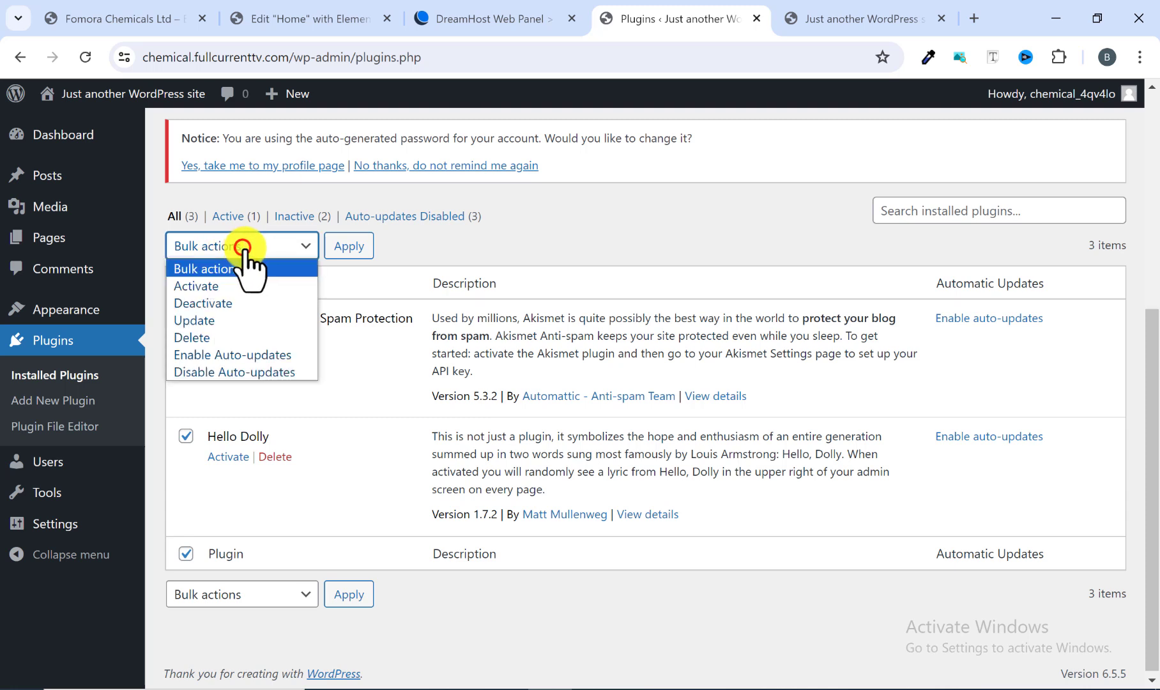
pyautogui.click(217, 337)
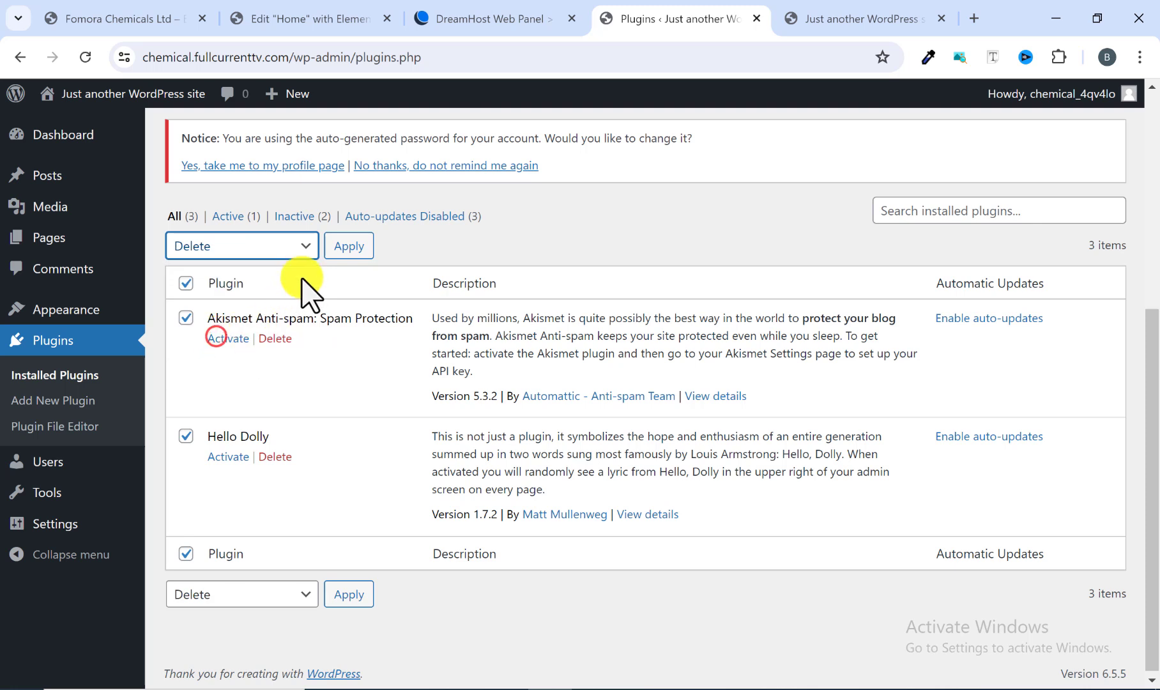
pyautogui.click(344, 247)
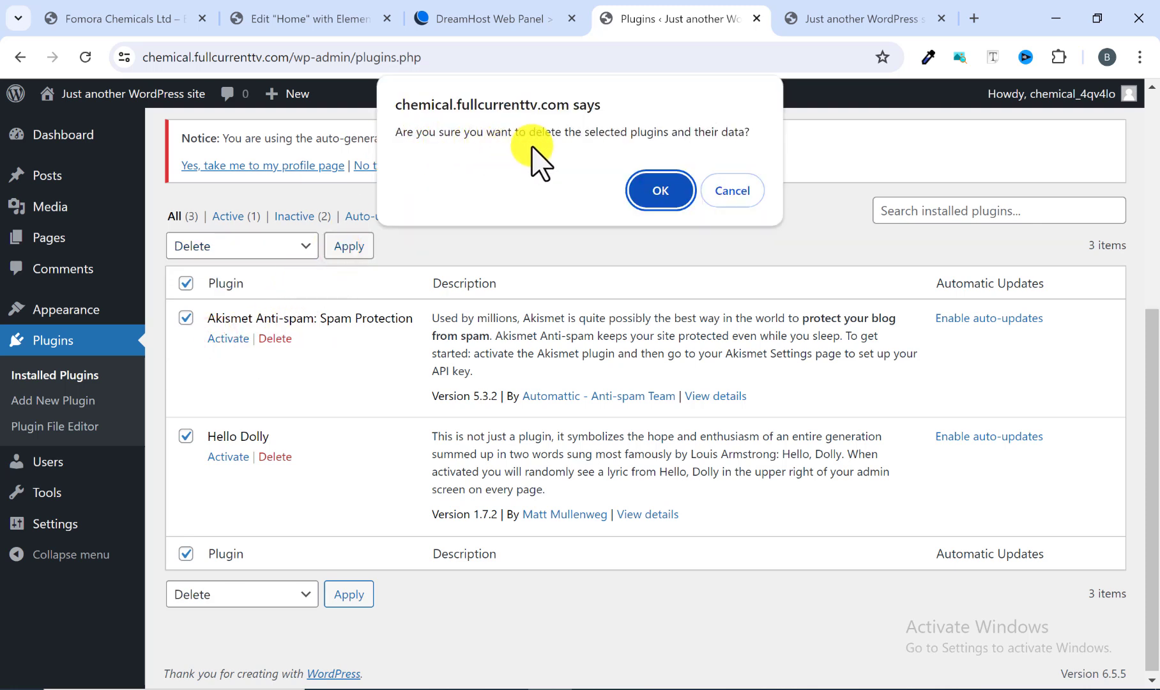
pyautogui.click(655, 191)
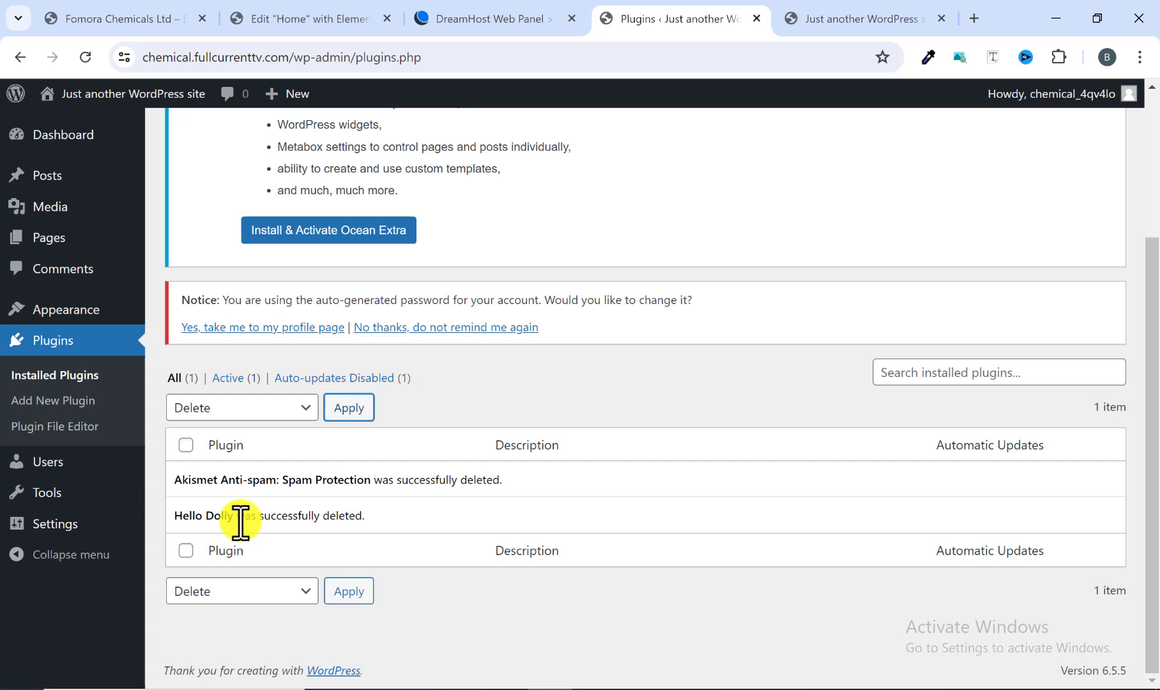
# Step: Open the Add Plugins page and install the Classic Editor plugin from the featured list
pyautogui.scroll(3, 300, 504)
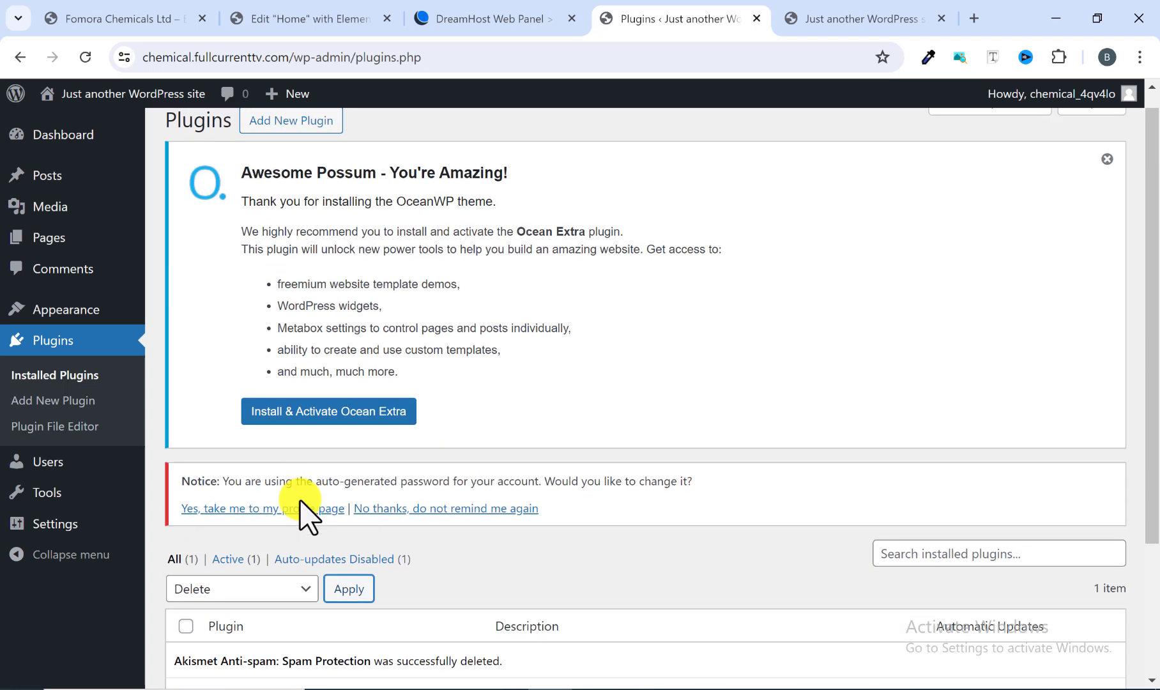
pyautogui.click(279, 140)
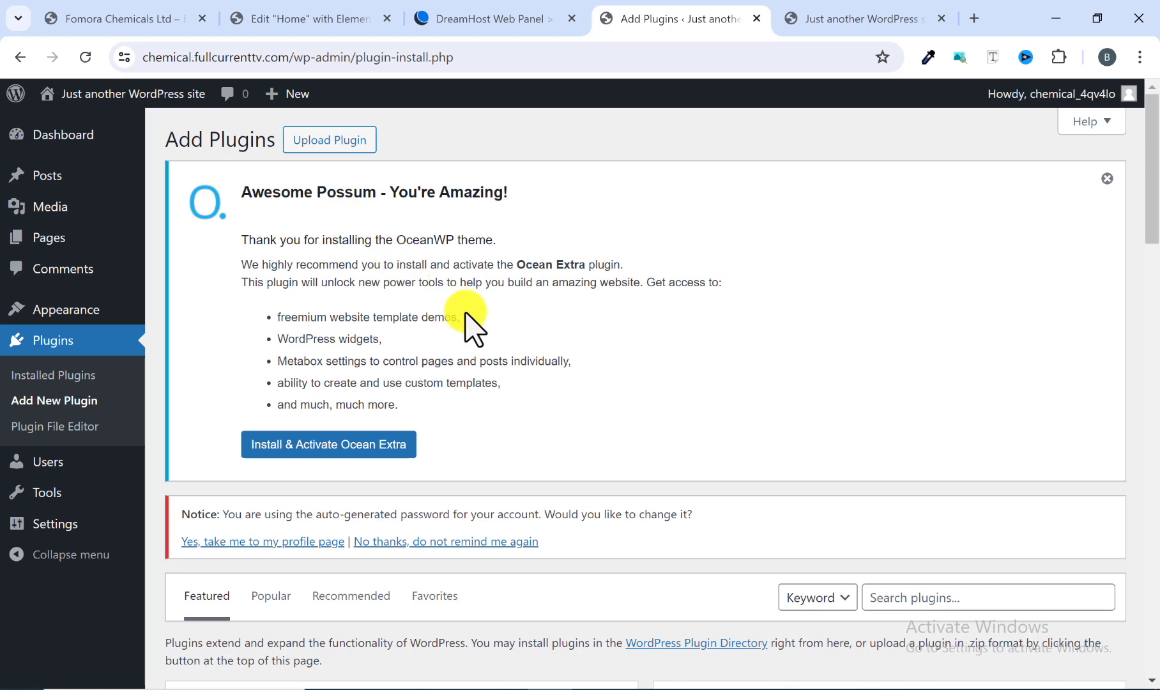
pyautogui.scroll(-3, 469, 319)
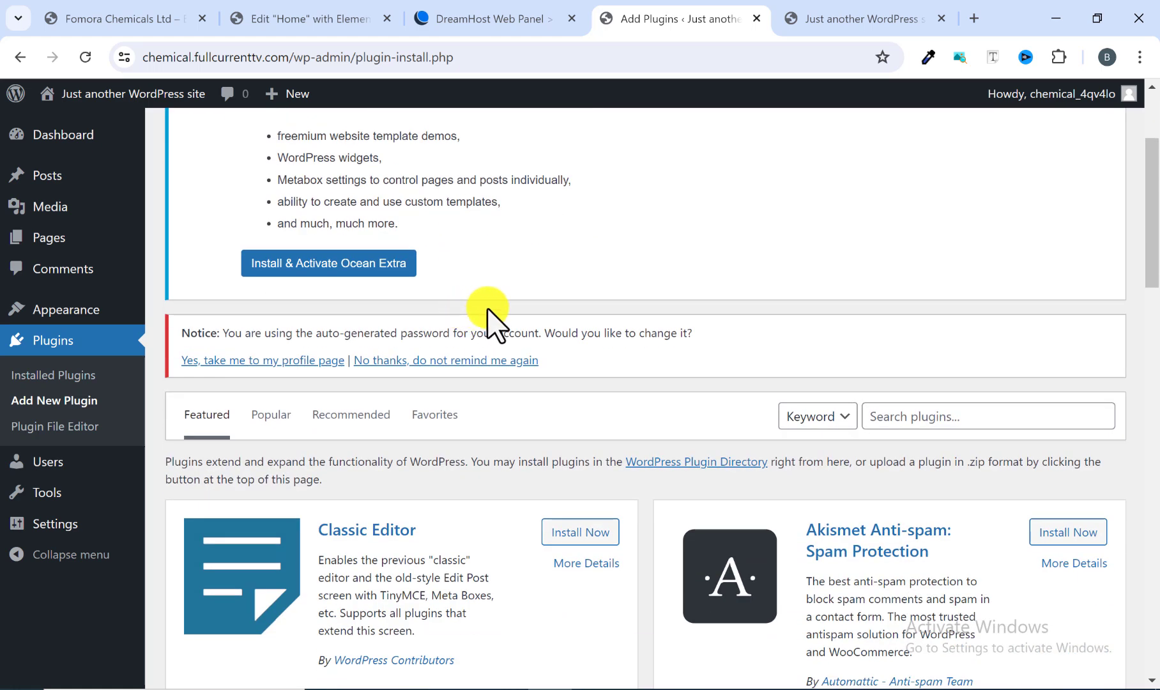
pyautogui.scroll(-2, 525, 319)
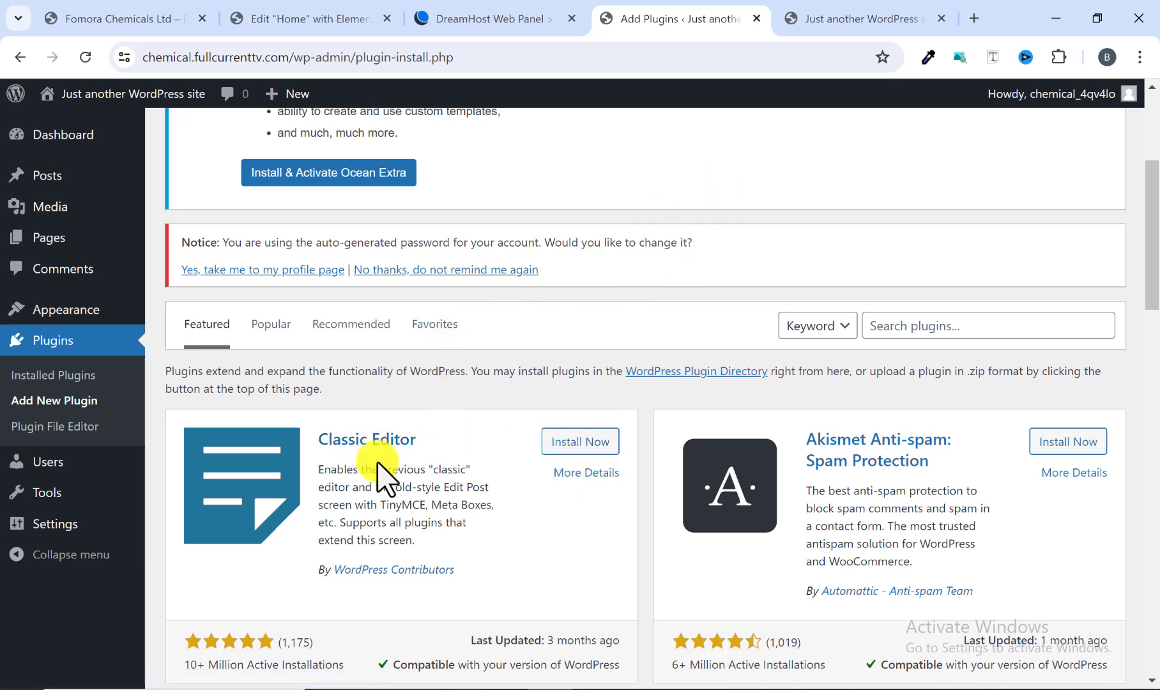
pyautogui.click(573, 441)
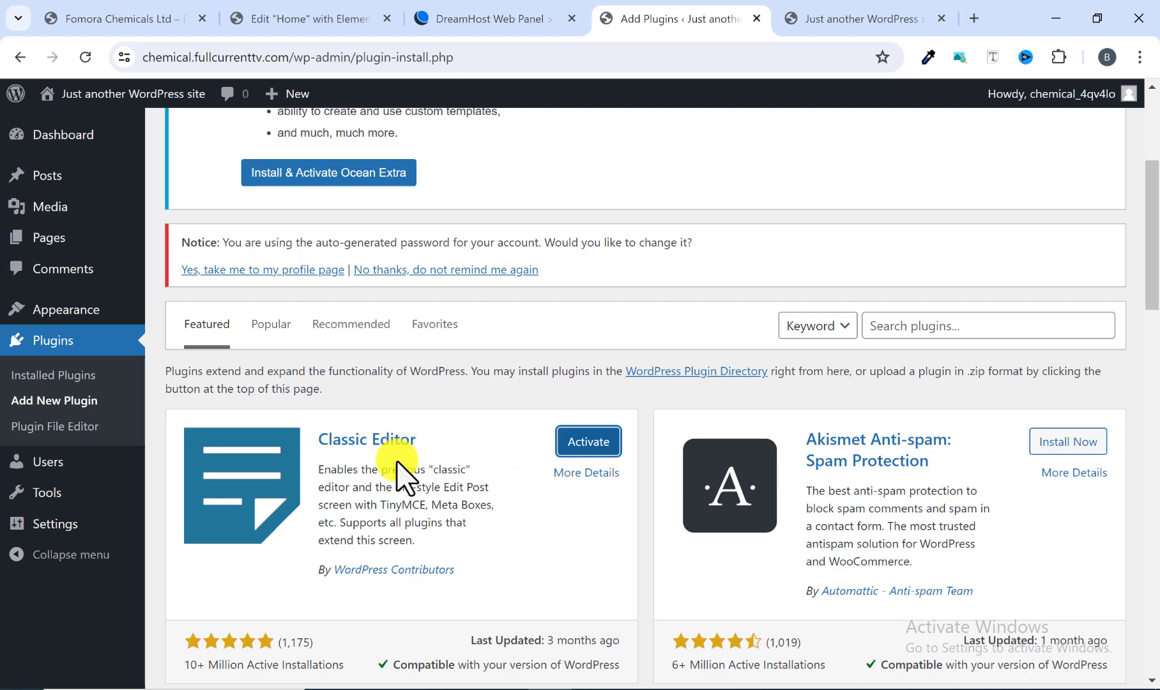
# Step: Search plugins for "ocean wp" and install the Ocean Extra and Ocean Social Sharing plugins
pyautogui.scroll(-2, 753, 446)
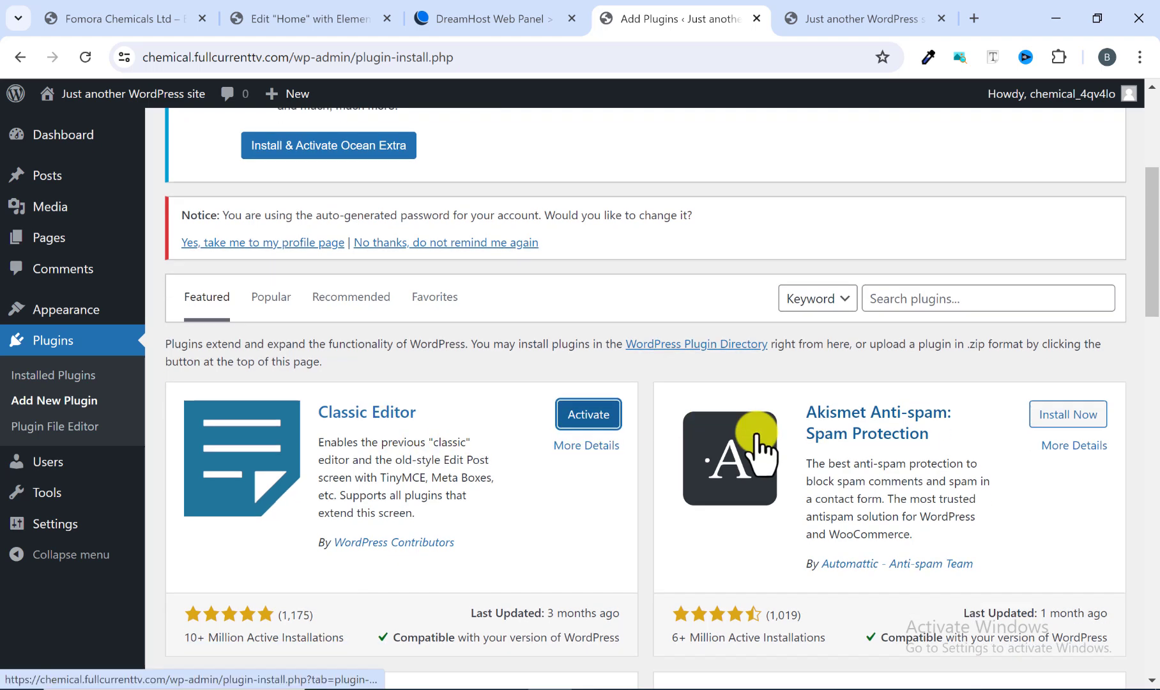
pyautogui.scroll(4, 511, 574)
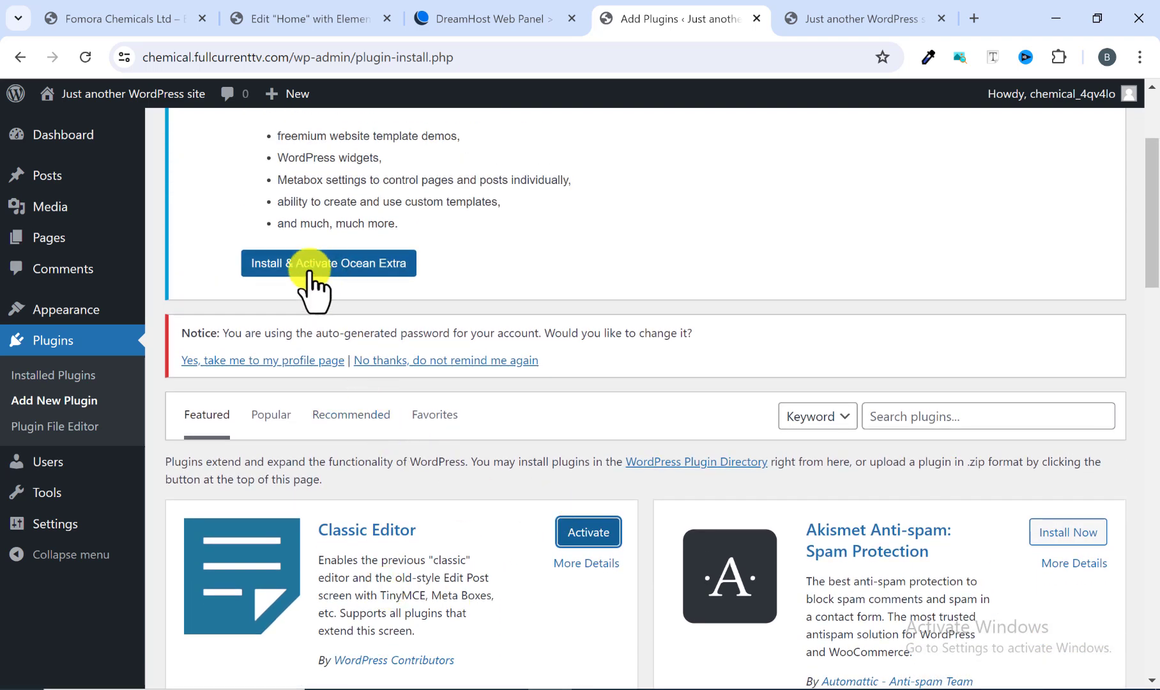
pyautogui.click(895, 422)
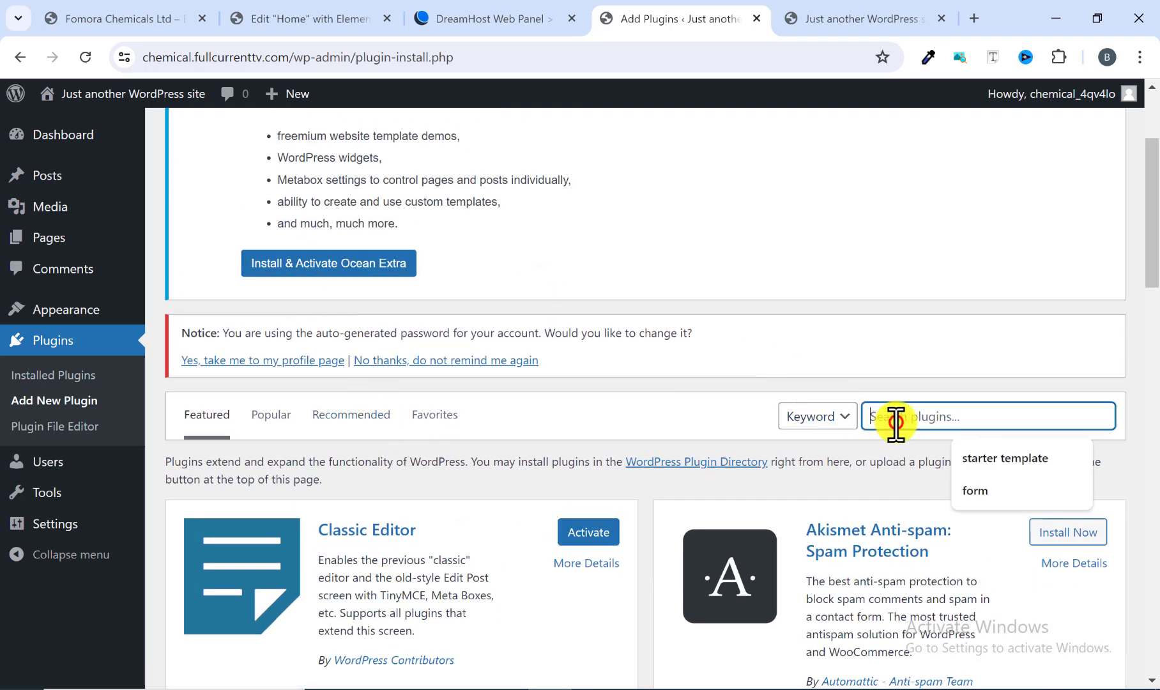
pyautogui.write('c')
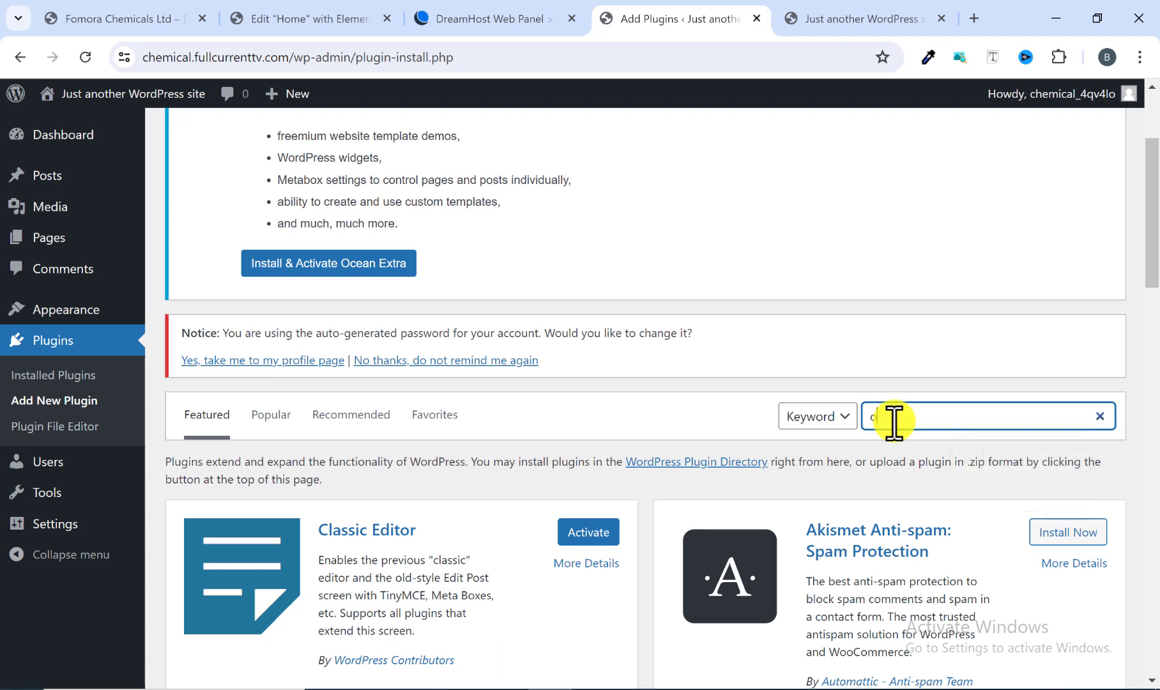
pyautogui.write('cea')
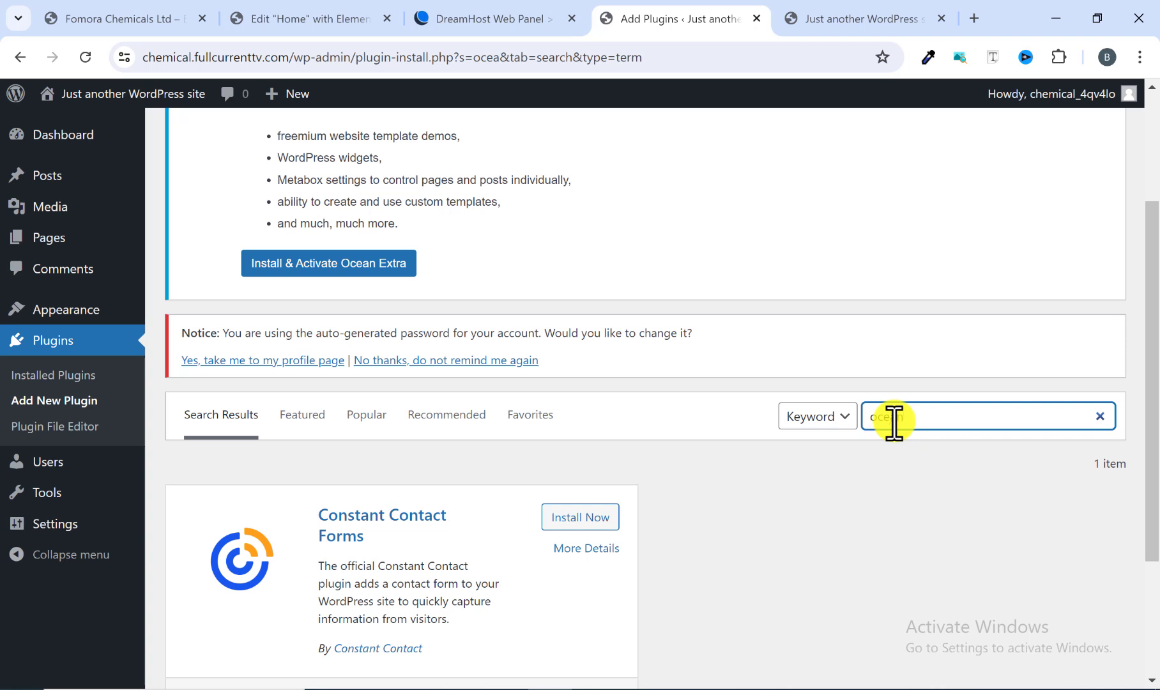
pyautogui.write('n')
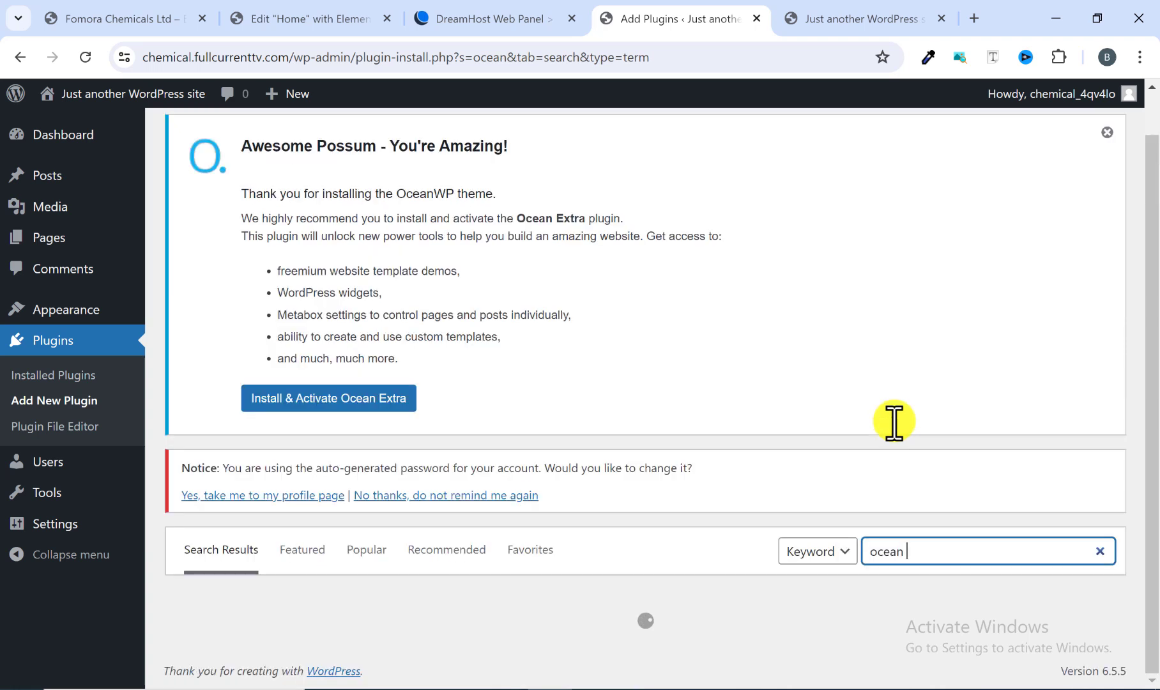
pyautogui.write(' wp')
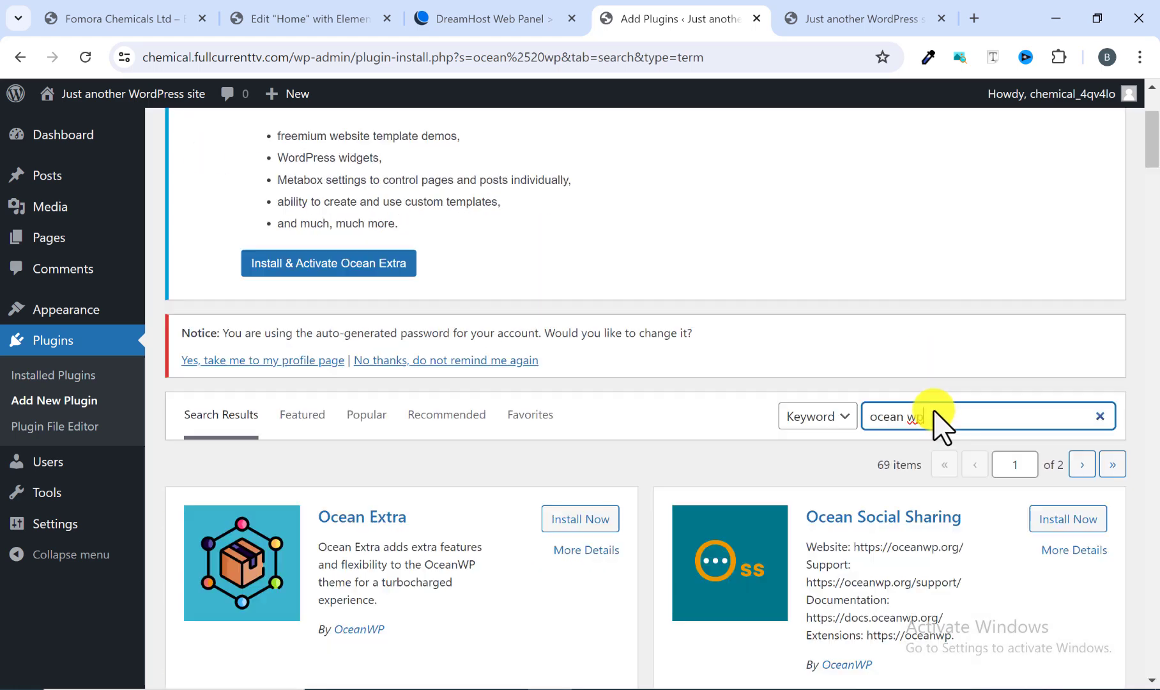
pyautogui.scroll(-3, 926, 425)
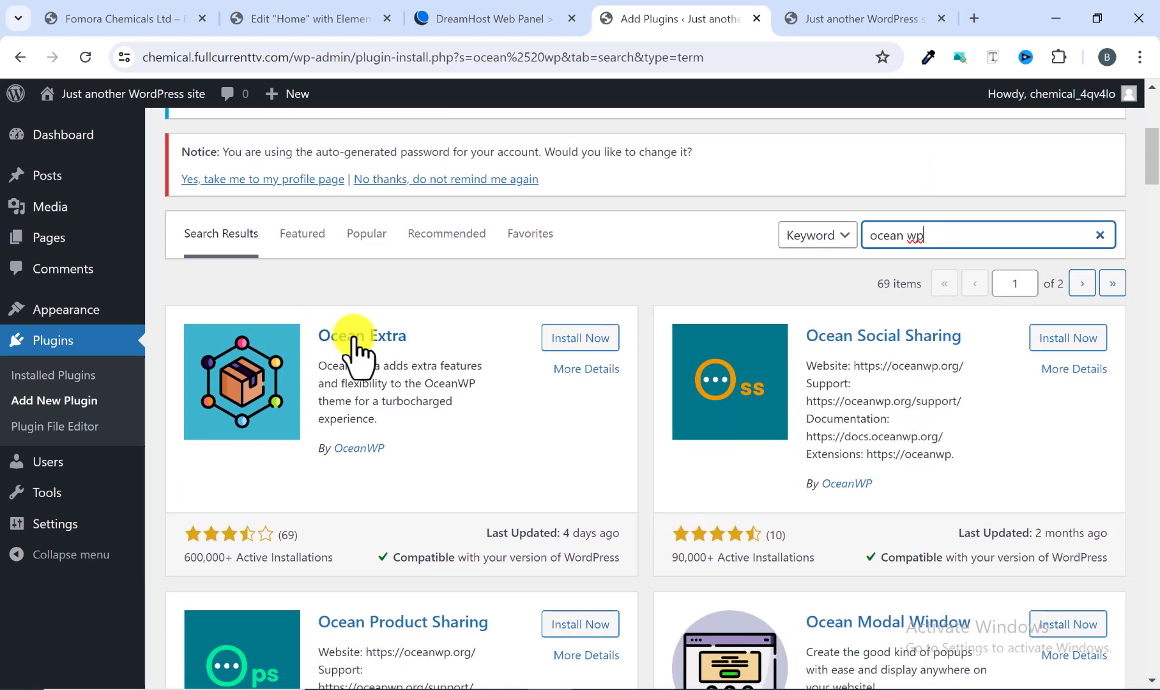
pyautogui.click(588, 338)
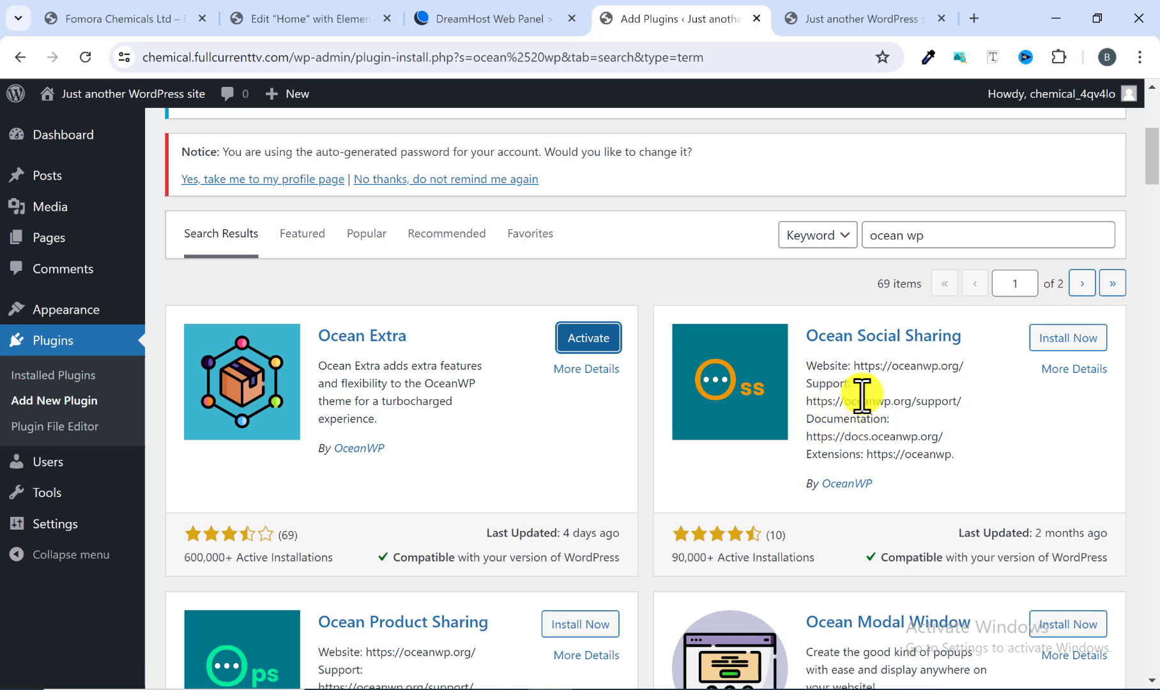
pyautogui.click(1073, 341)
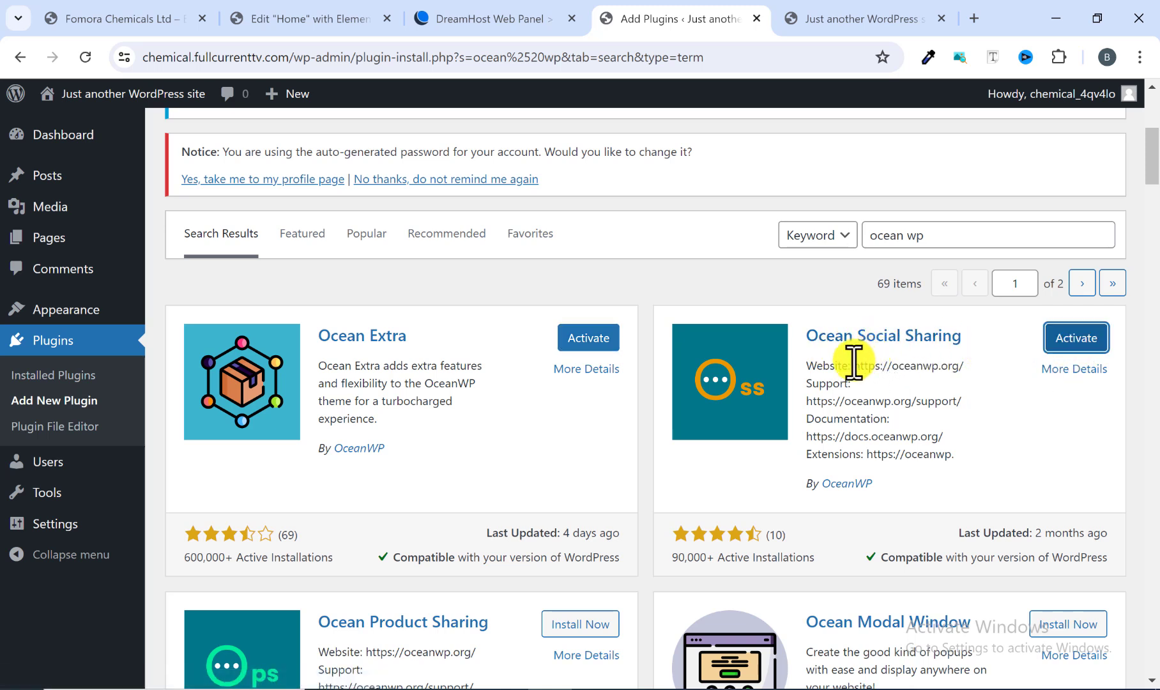
# Step: Search plugins for "elementor" and install the Elementor Website Builder plugin
pyautogui.scroll(-3, 853, 362)
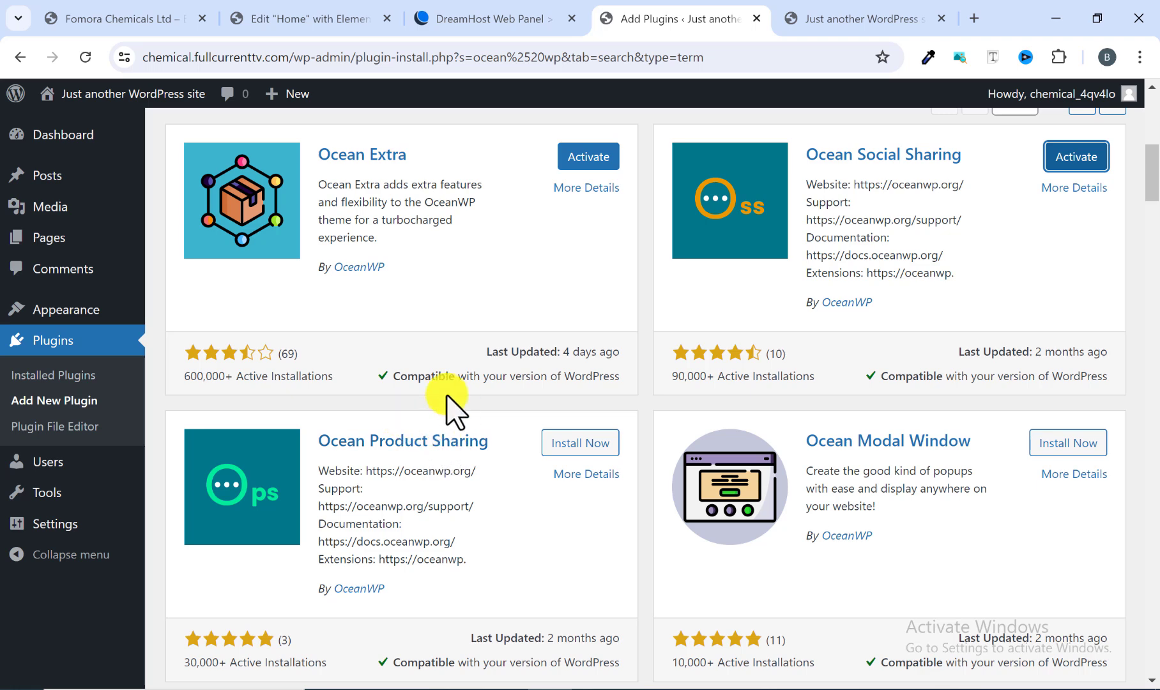
pyautogui.scroll(1, 441, 399)
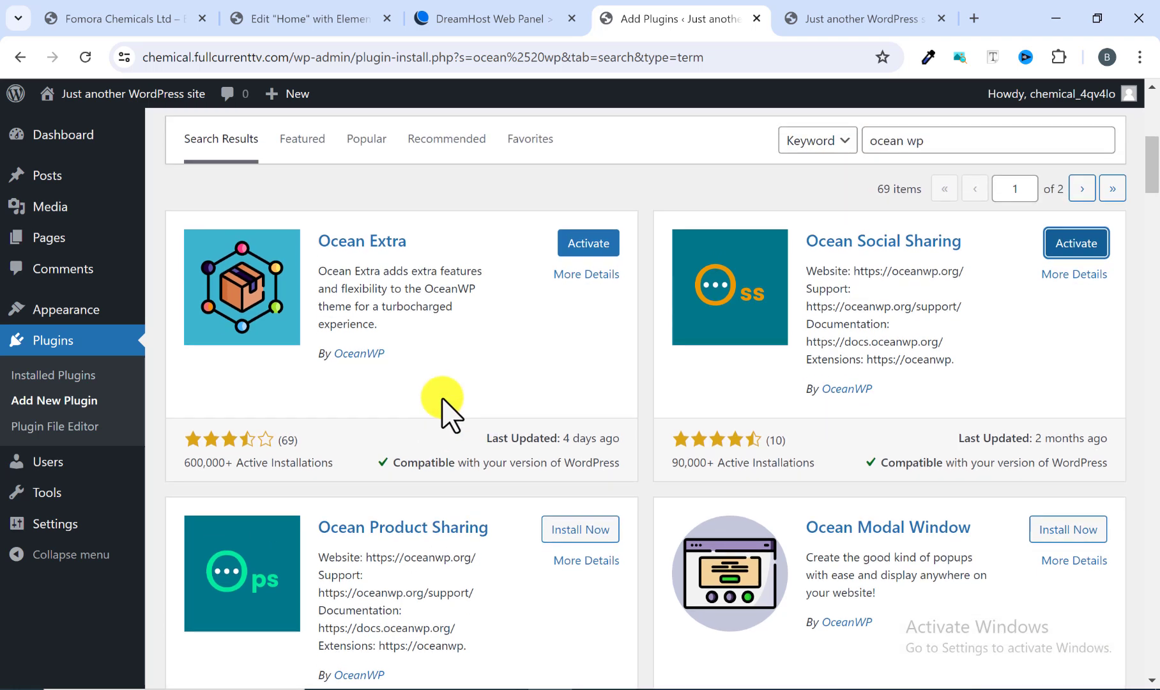
pyautogui.scroll(4, 757, 352)
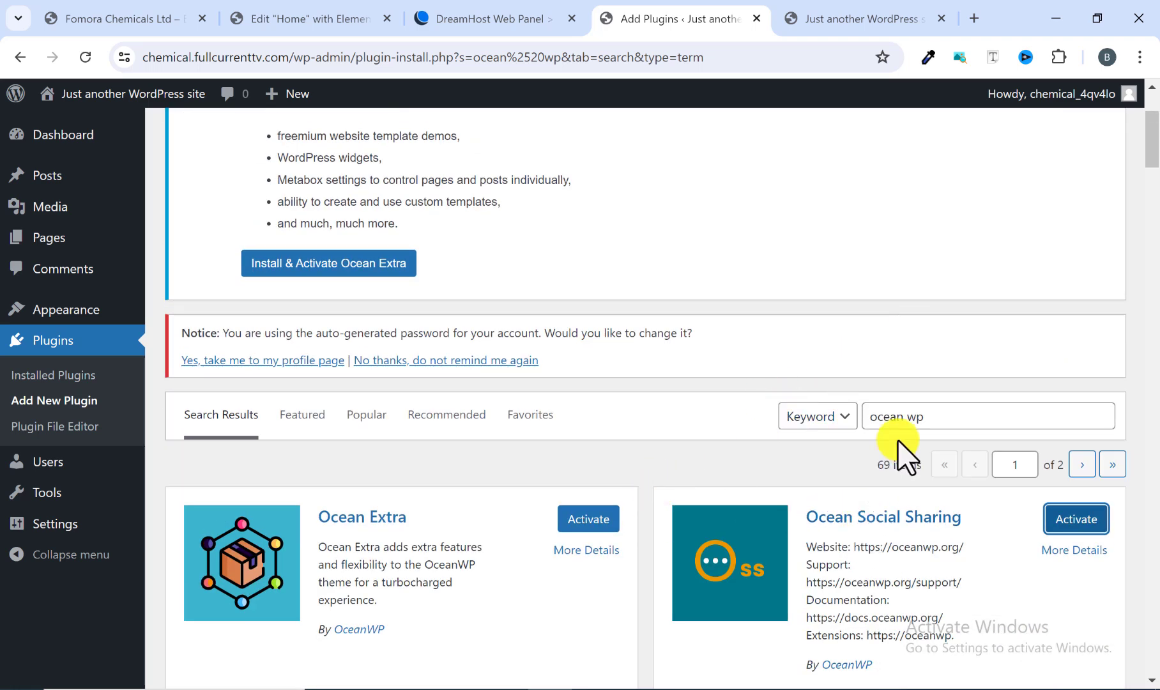
pyautogui.scroll(-1, 931, 345)
pyautogui.moveTo(933, 326); pyautogui.dragTo(865, 337)
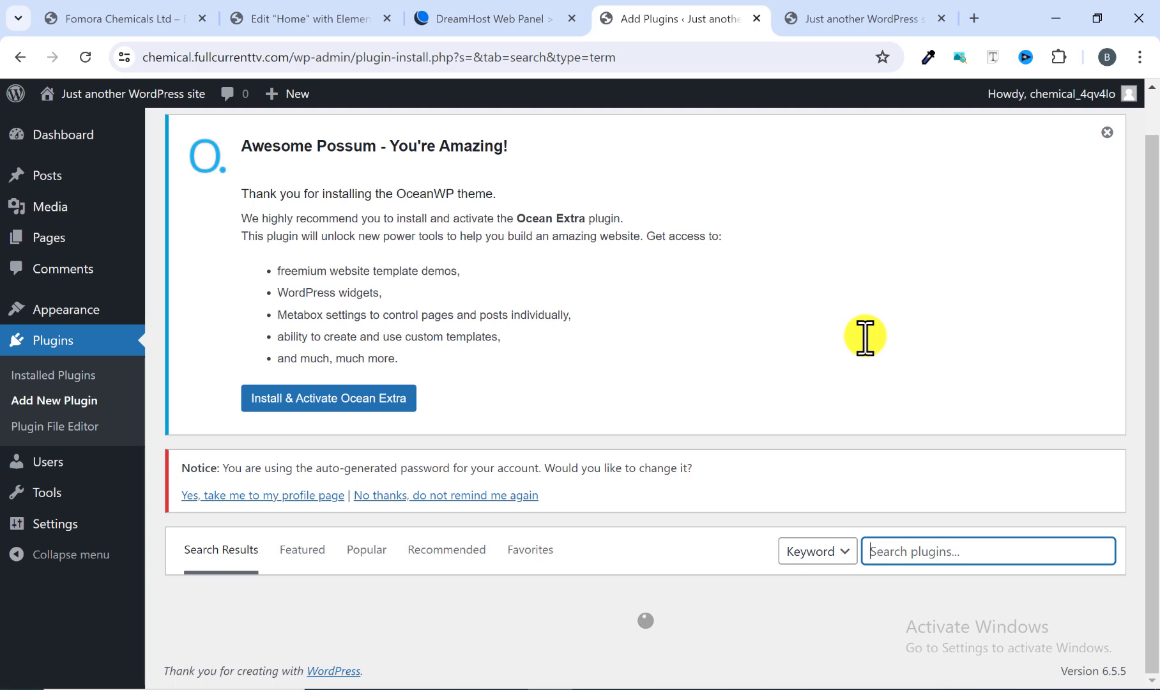
pyautogui.write('c')
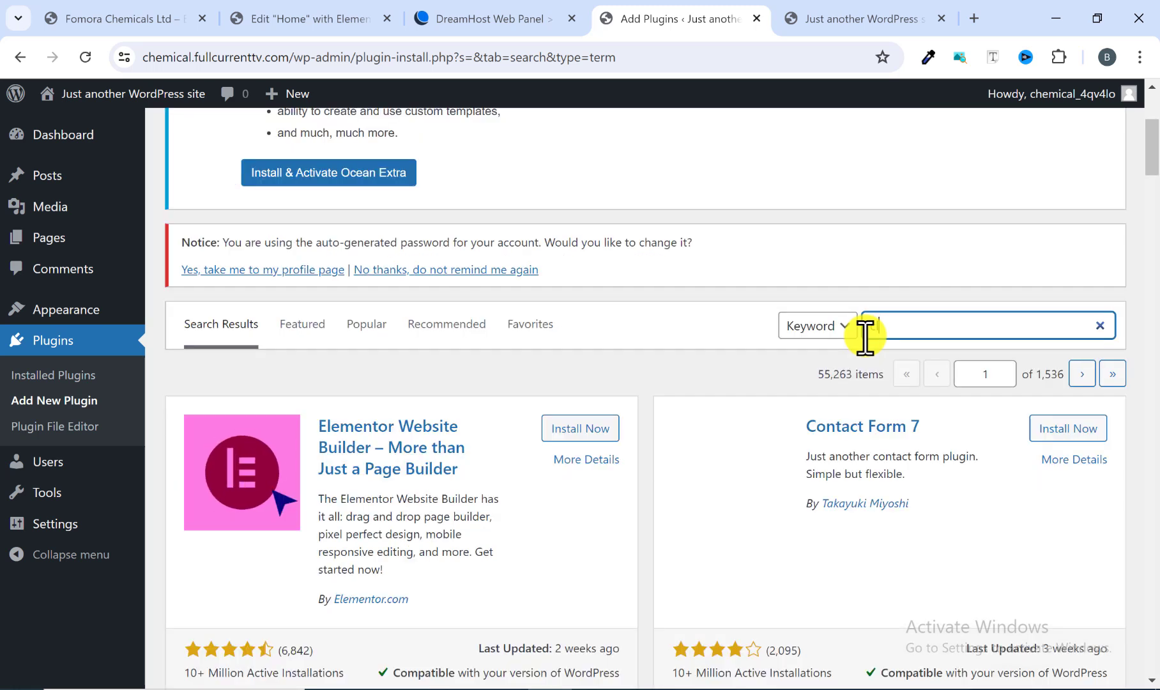
pyautogui.write('lassi')
pyautogui.press('BackSpace')
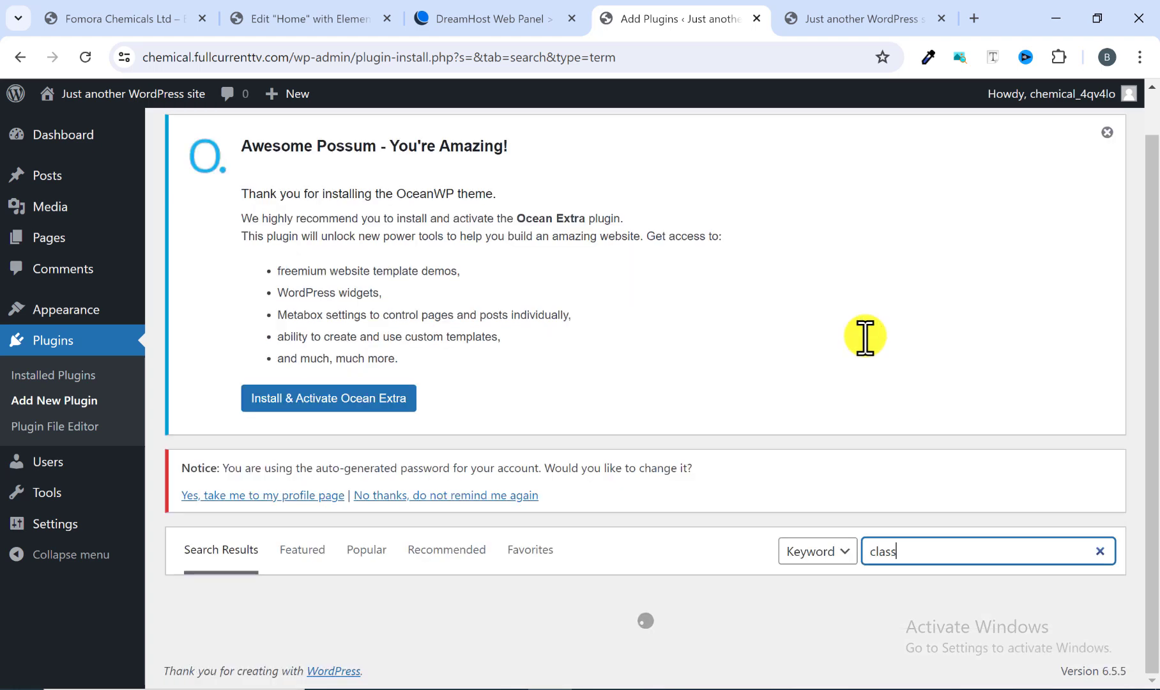
pyautogui.press('BackSpace')
pyautogui.press('BackSpace')
pyautogui.press('BackSpace')
pyautogui.press('BackSpace')
pyautogui.press('BackSpace')
pyautogui.write('elementor')
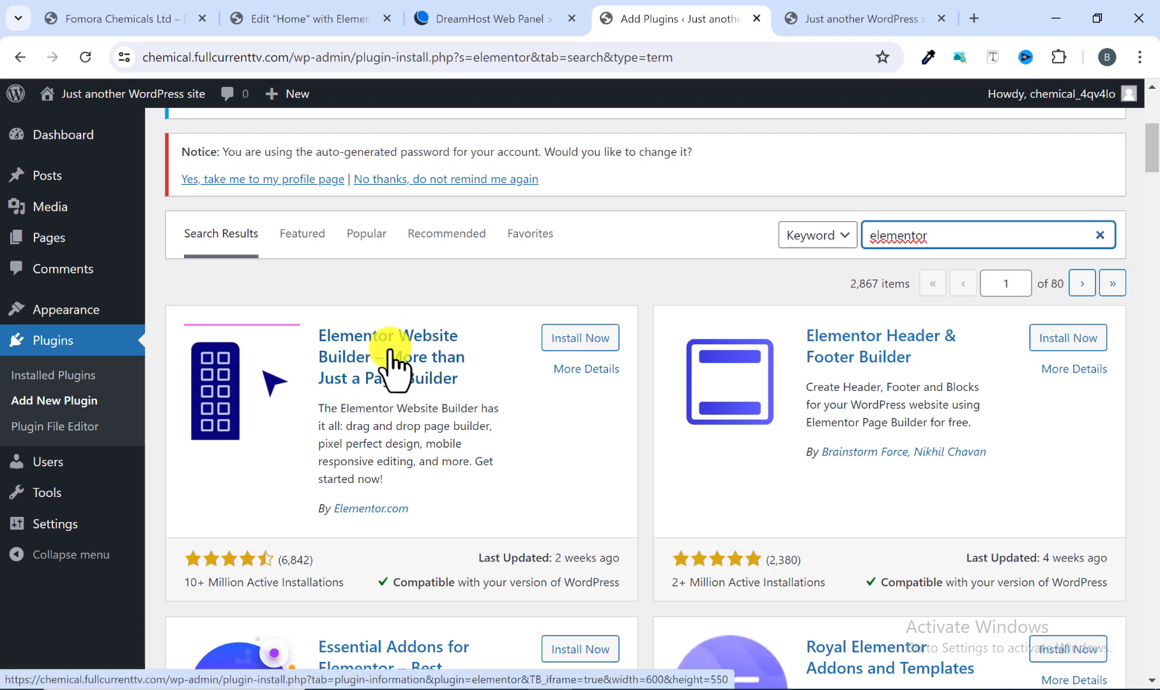
pyautogui.scroll(-1, 409, 434)
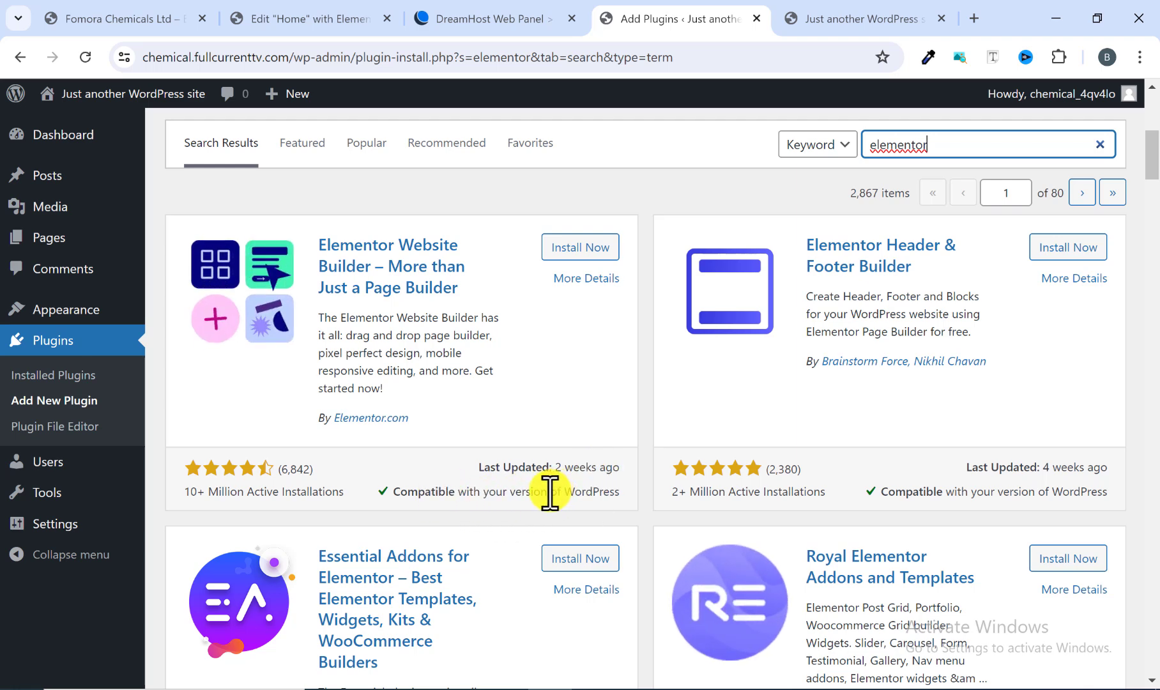
pyautogui.scroll(3, 549, 492)
pyautogui.click(585, 430)
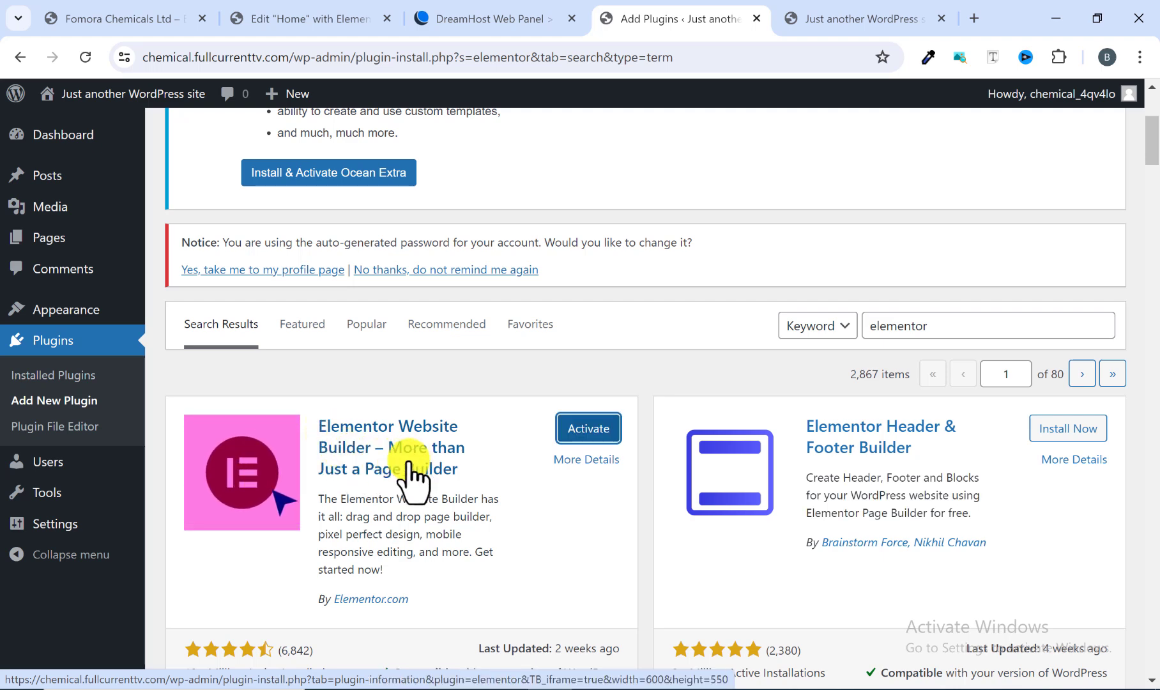
pyautogui.click(580, 433)
# Step: Scroll through the Elementor plugin search results to review the available add-ons
pyautogui.scroll(-4, 747, 472)
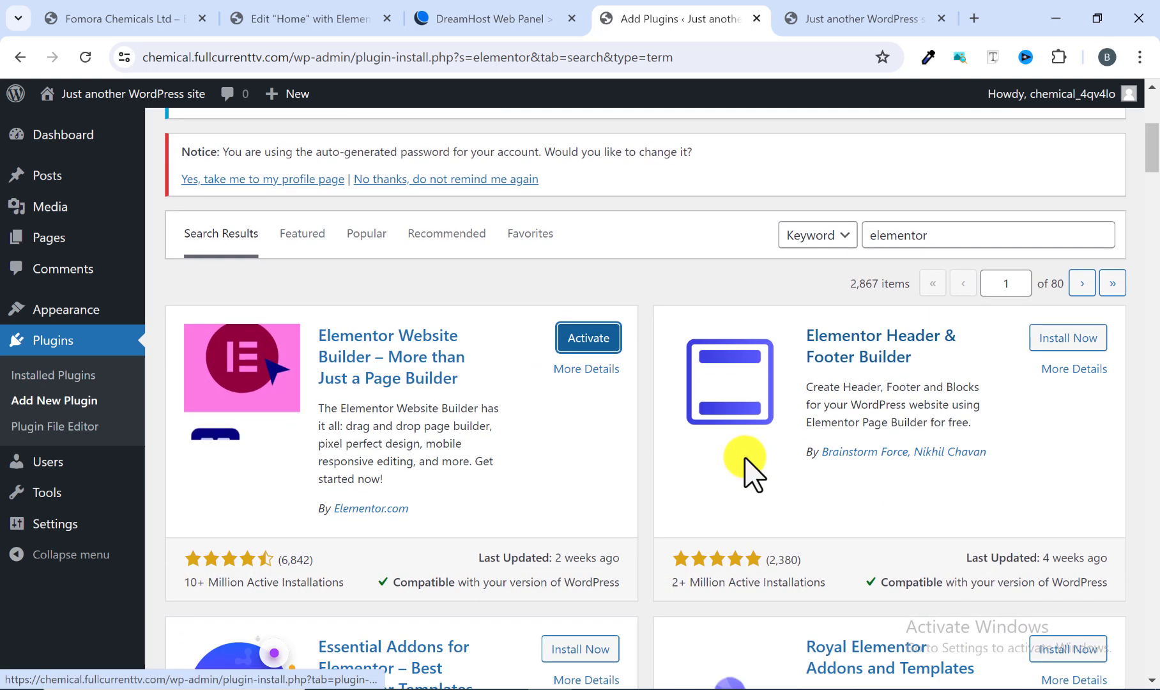
pyautogui.scroll(-2, 732, 446)
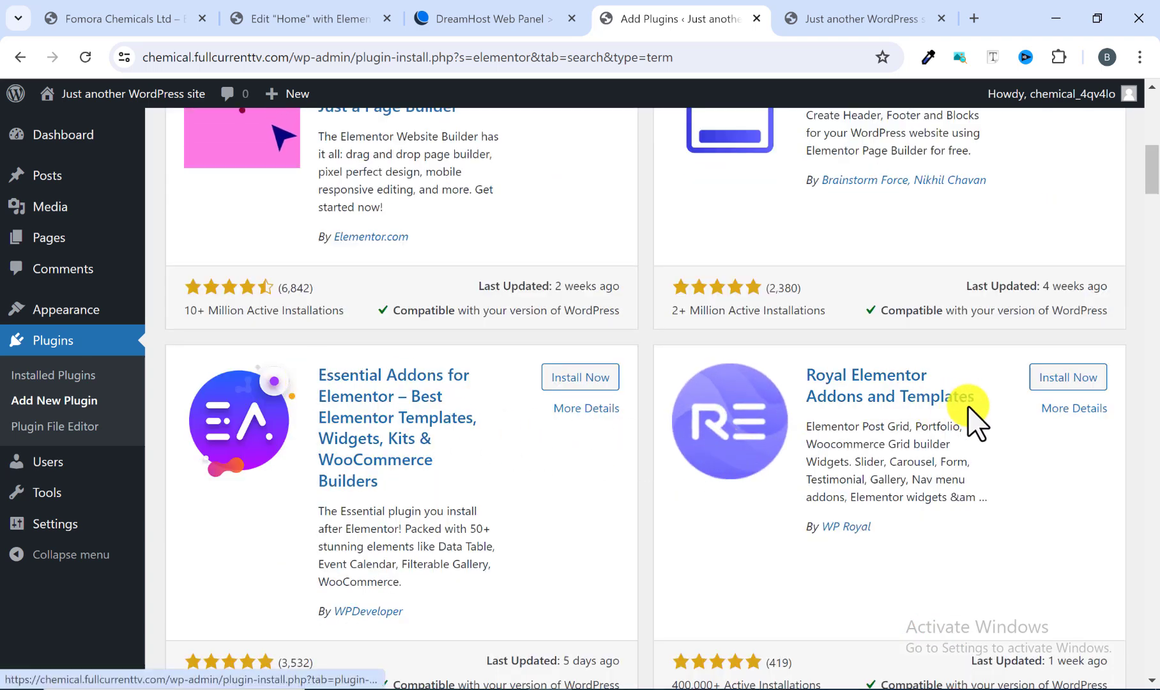
pyautogui.scroll(-4, 551, 415)
pyautogui.scroll(-15, 554, 422)
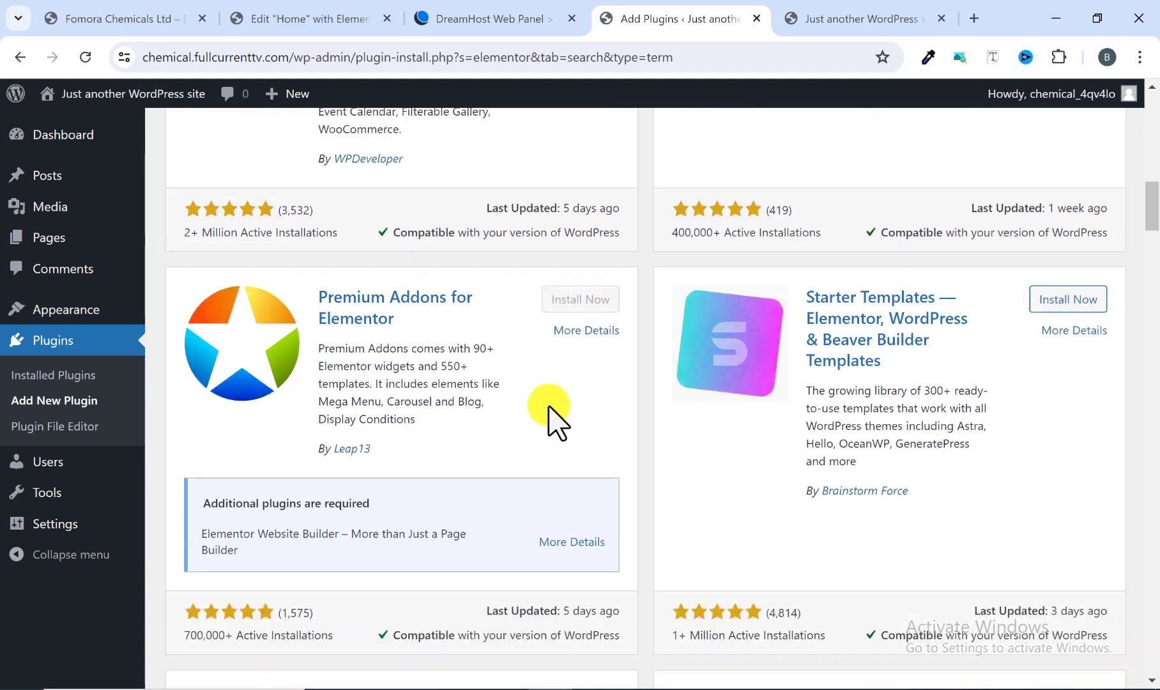
pyautogui.scroll(-15, 550, 418)
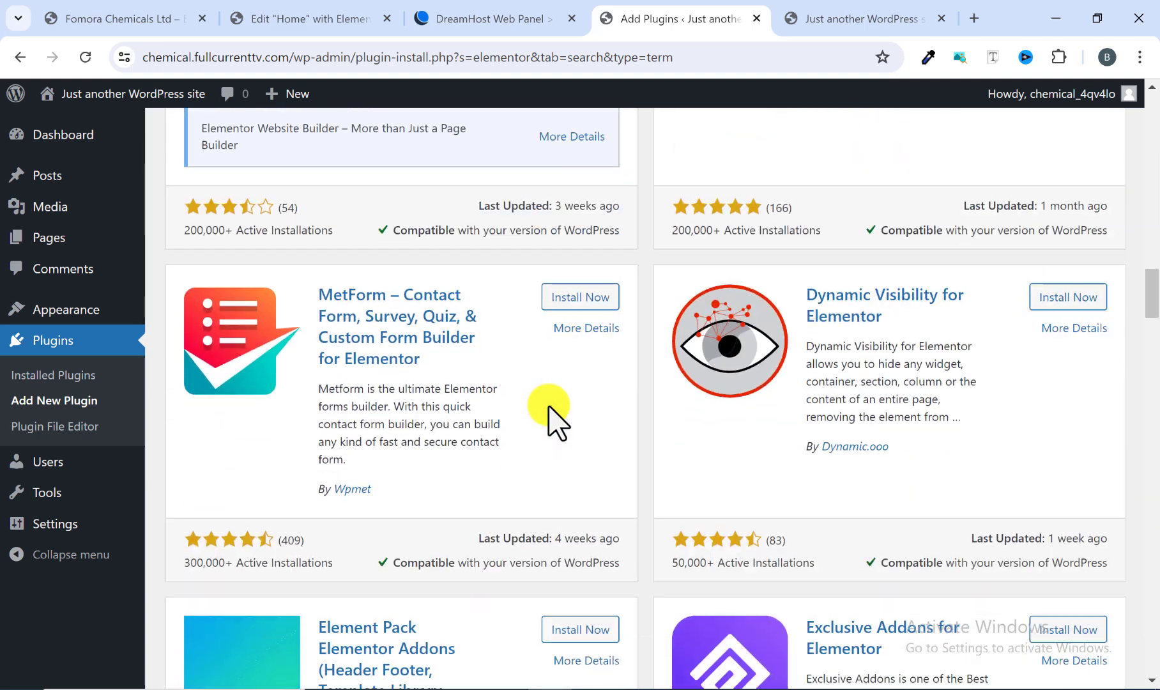
pyautogui.scroll(-5, 552, 415)
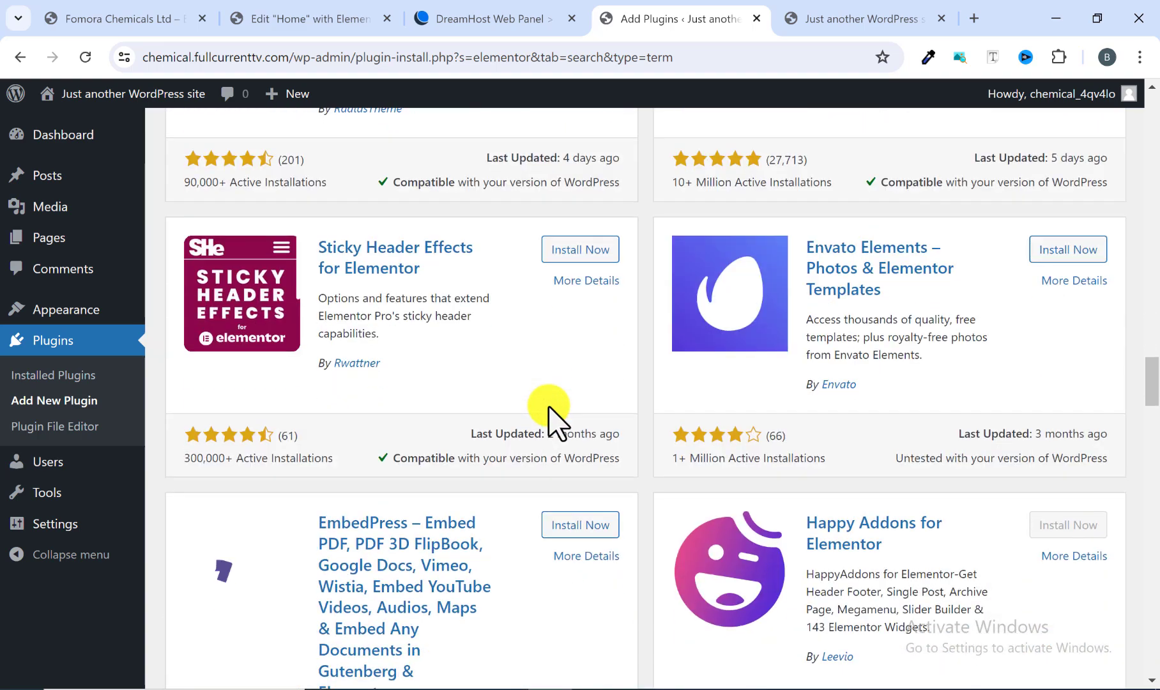
pyautogui.scroll(-3, 552, 415)
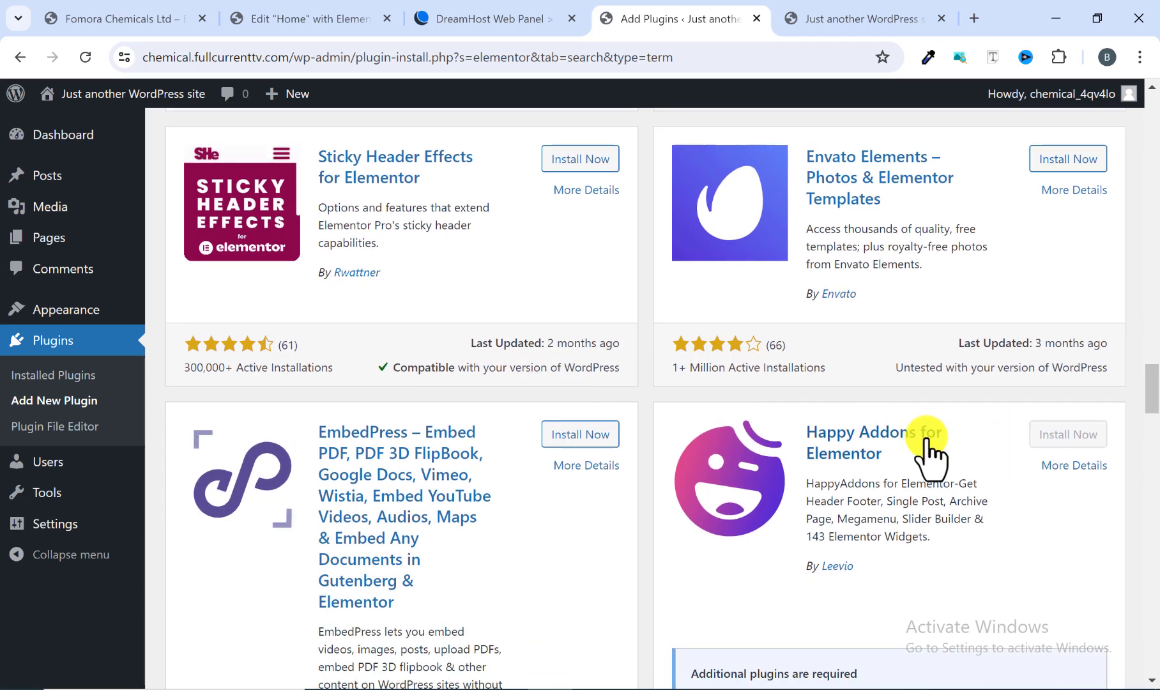
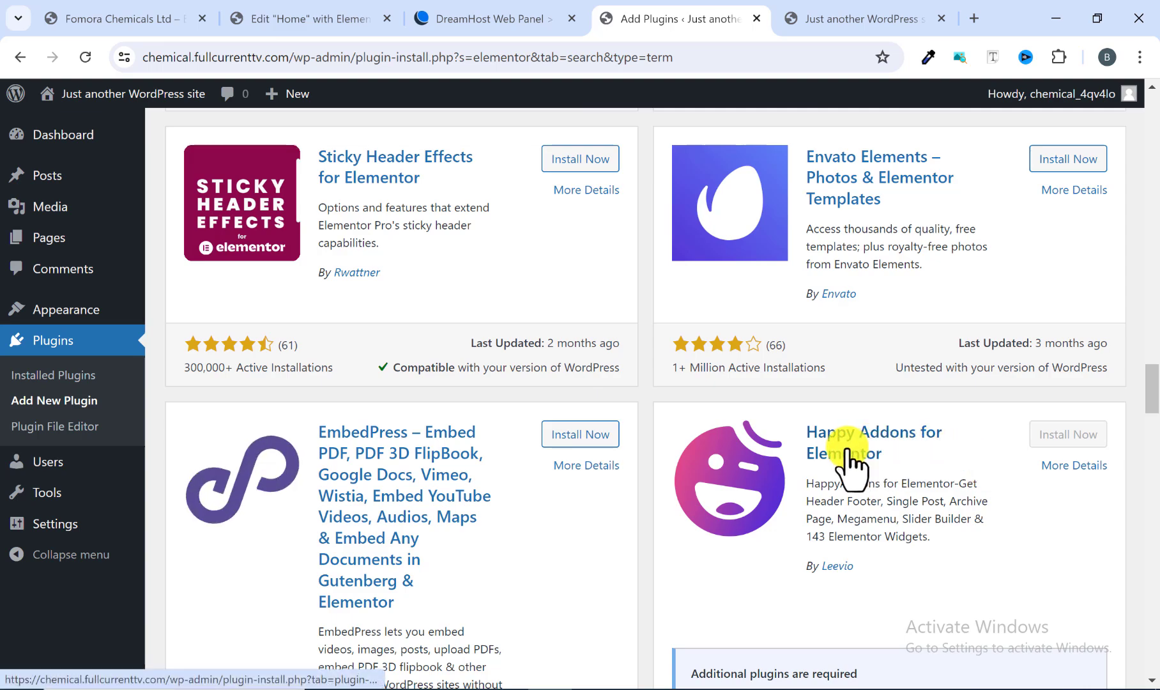
# Step: Search plugins for "the post grid" and install The Post Grid plugin
pyautogui.scroll(20, 847, 463)
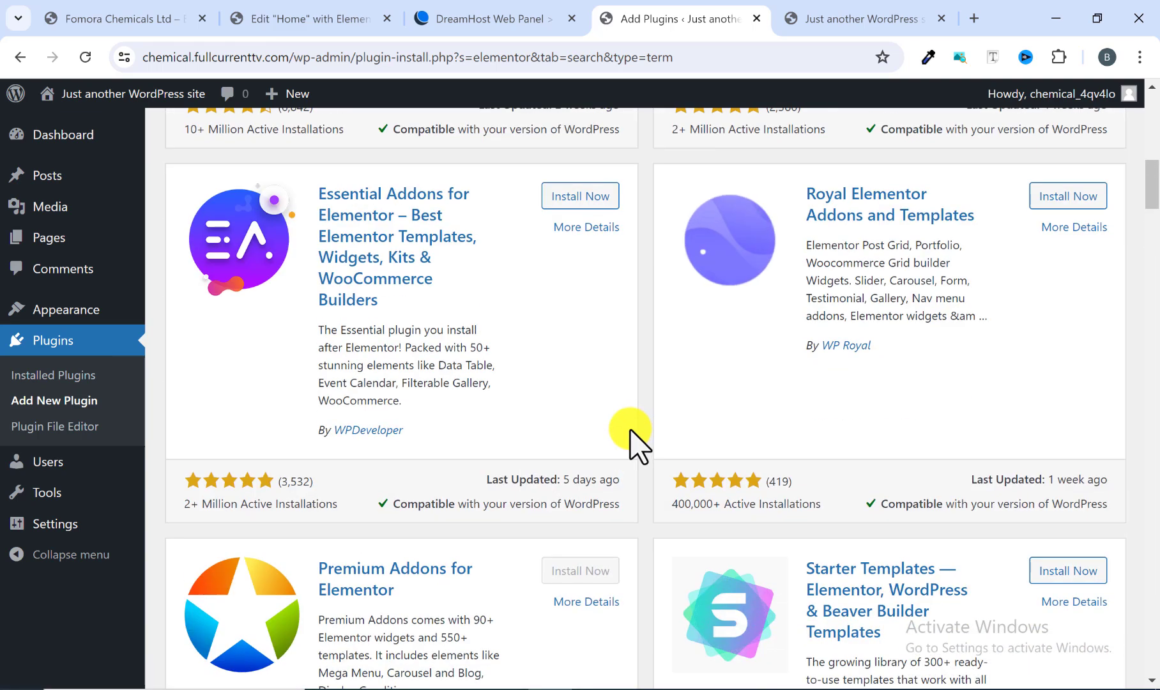
pyautogui.scroll(10, 623, 442)
pyautogui.scroll(-3, 538, 544)
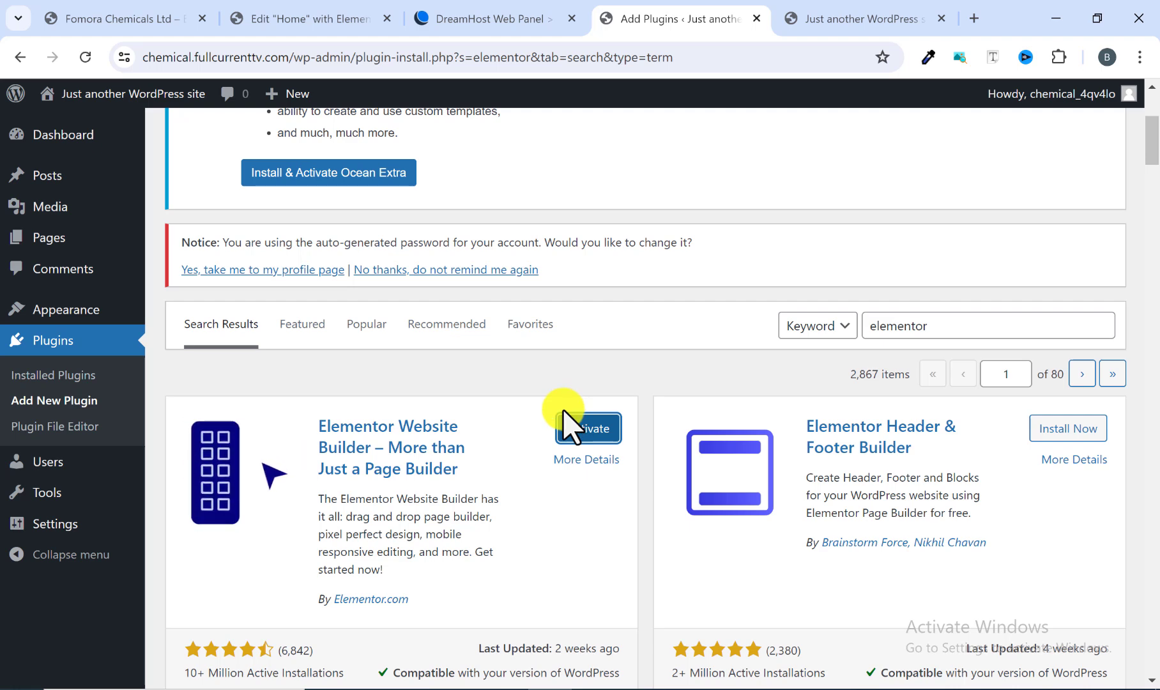
pyautogui.scroll(-1, 568, 427)
pyautogui.scroll(2, 594, 428)
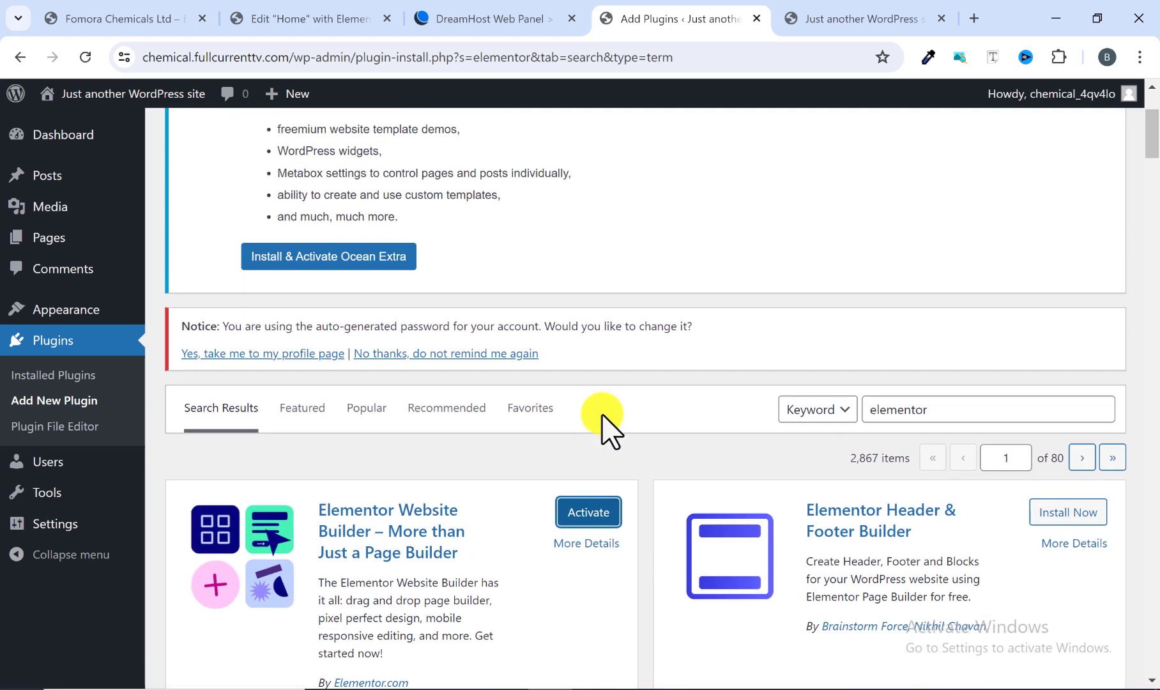
pyautogui.click(1099, 416)
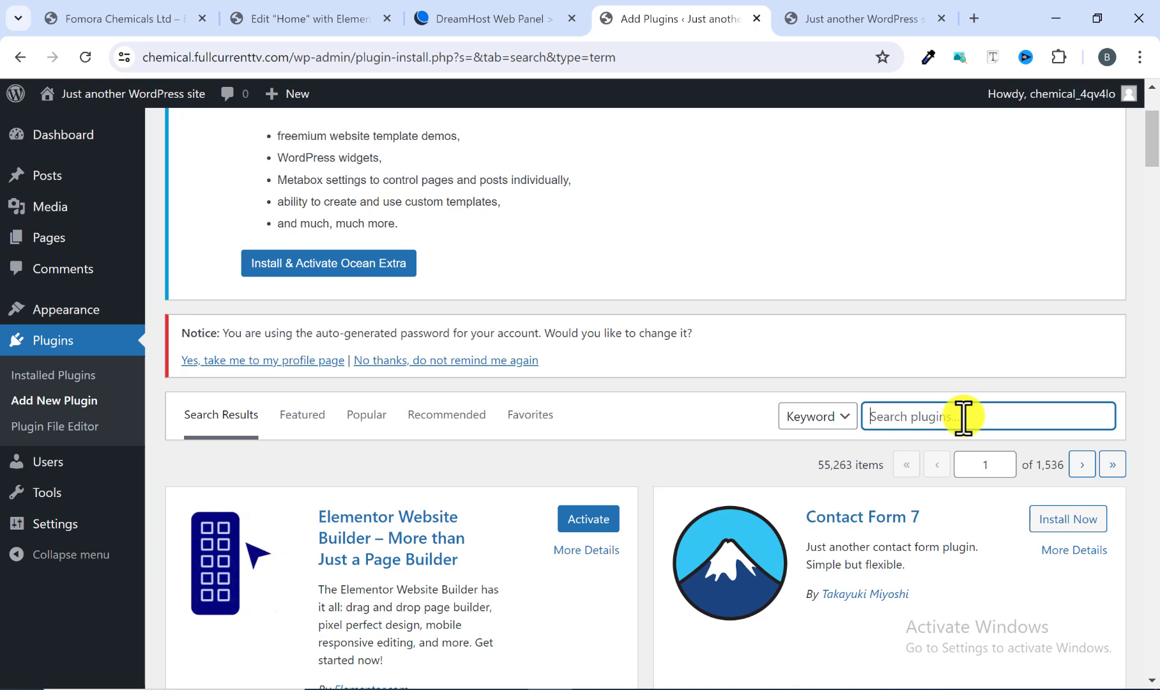
pyautogui.write('the post grid')
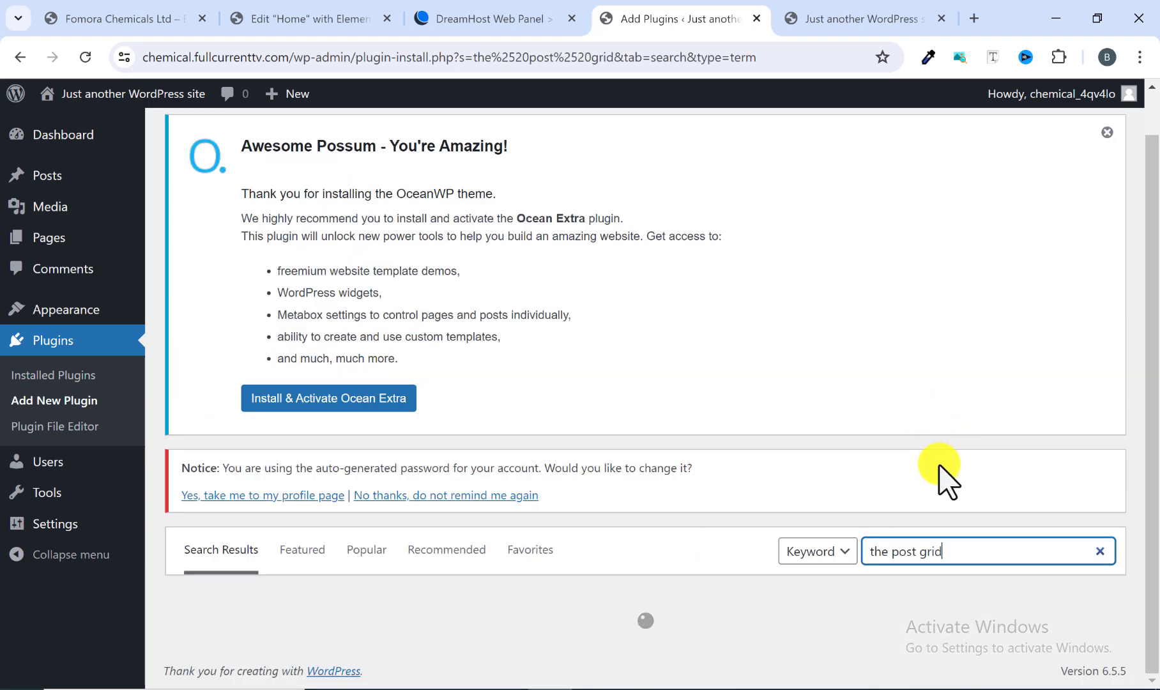
pyautogui.scroll(-5, 948, 479)
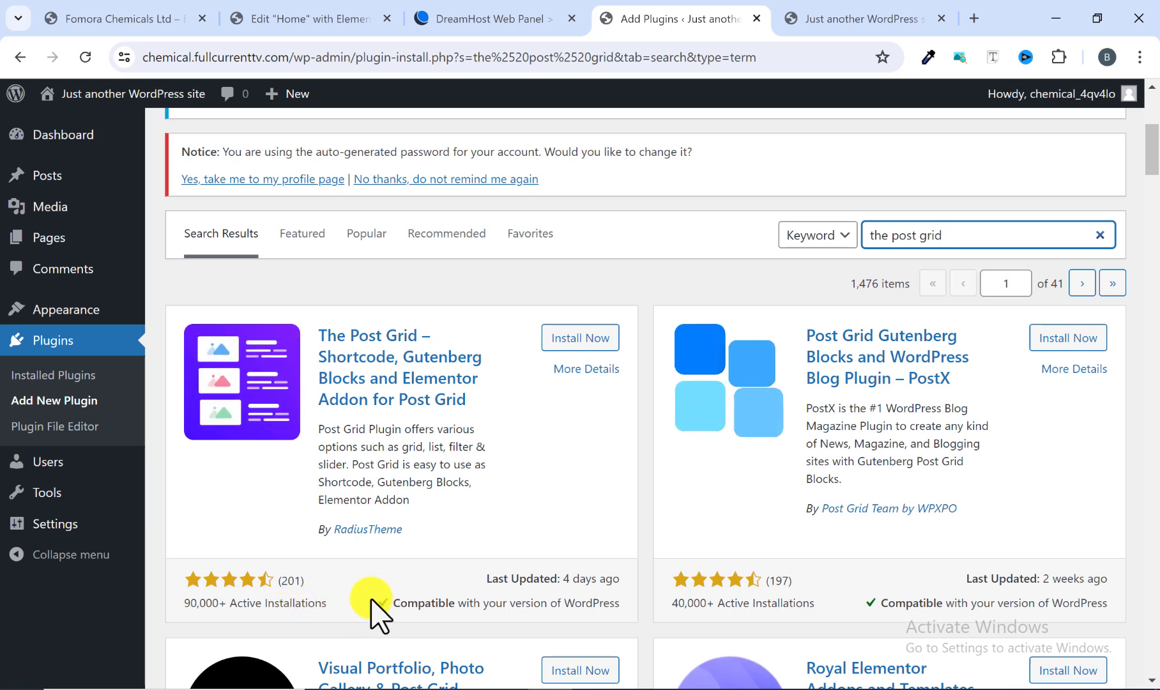
pyautogui.click(578, 344)
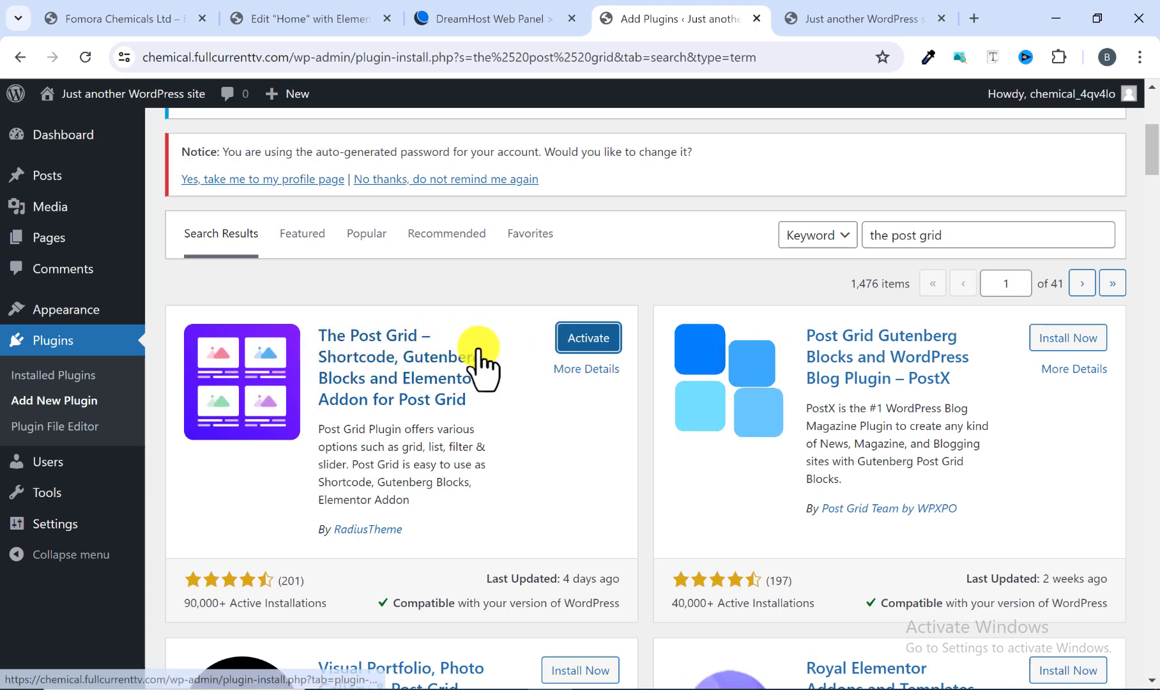
# Step: Search plugins for "form" and install the Contact Form by WPForms plugin
pyautogui.scroll(3, 719, 328)
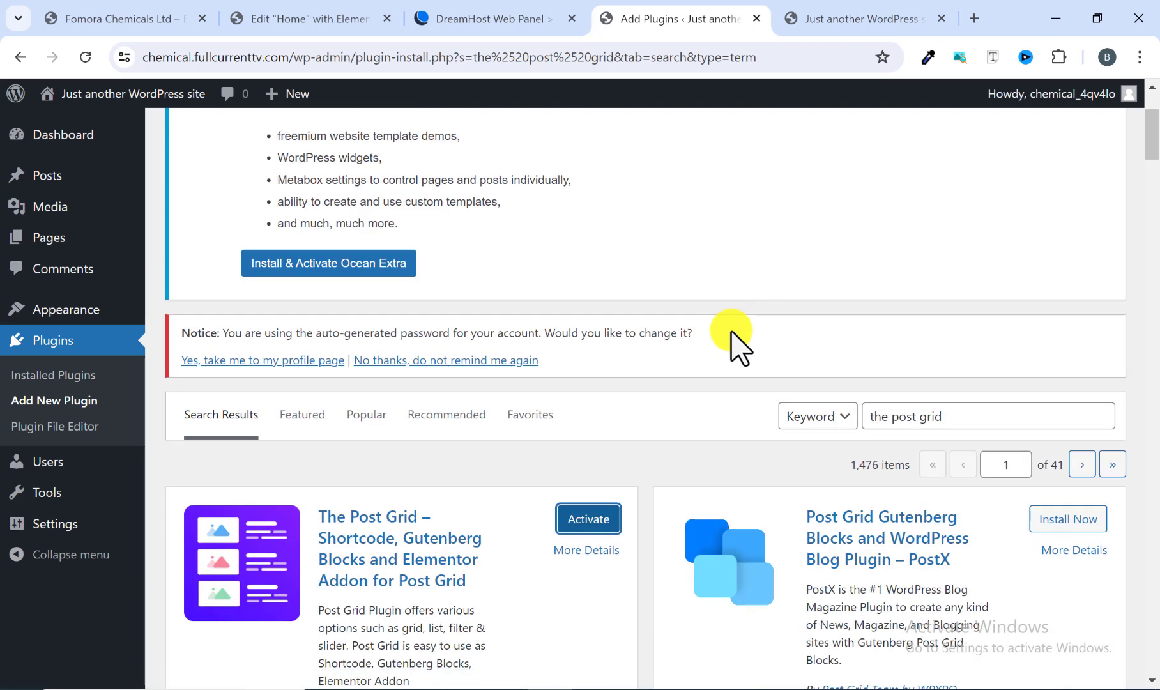
pyautogui.click(1100, 416)
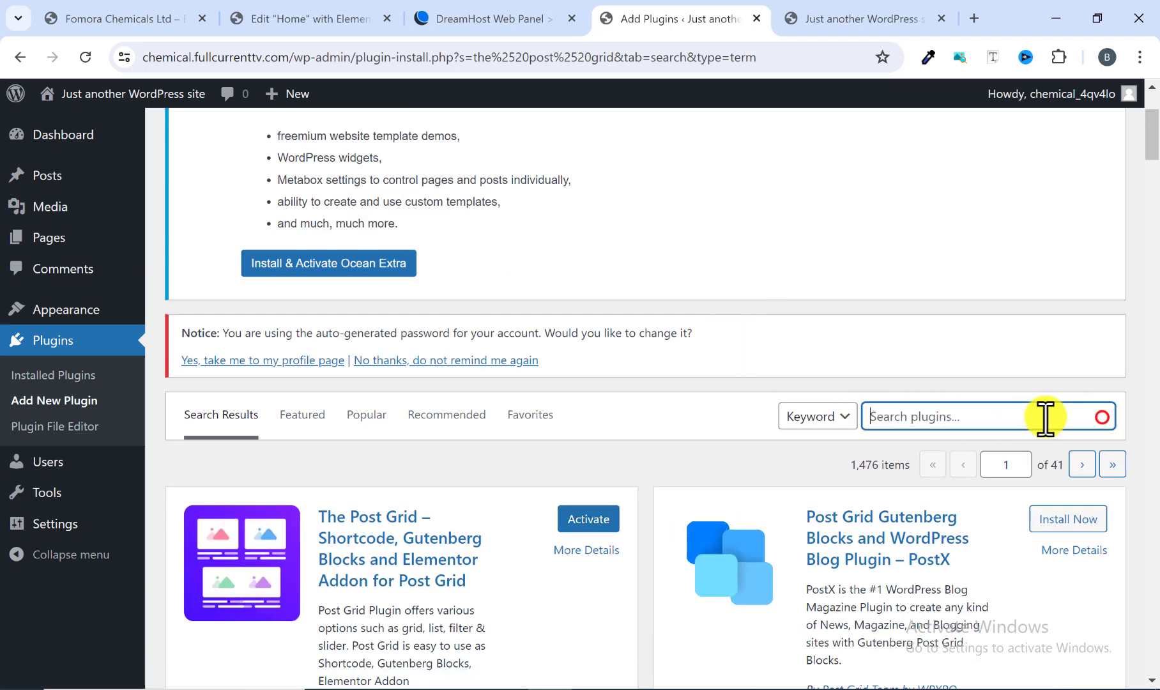
pyautogui.click(1037, 416)
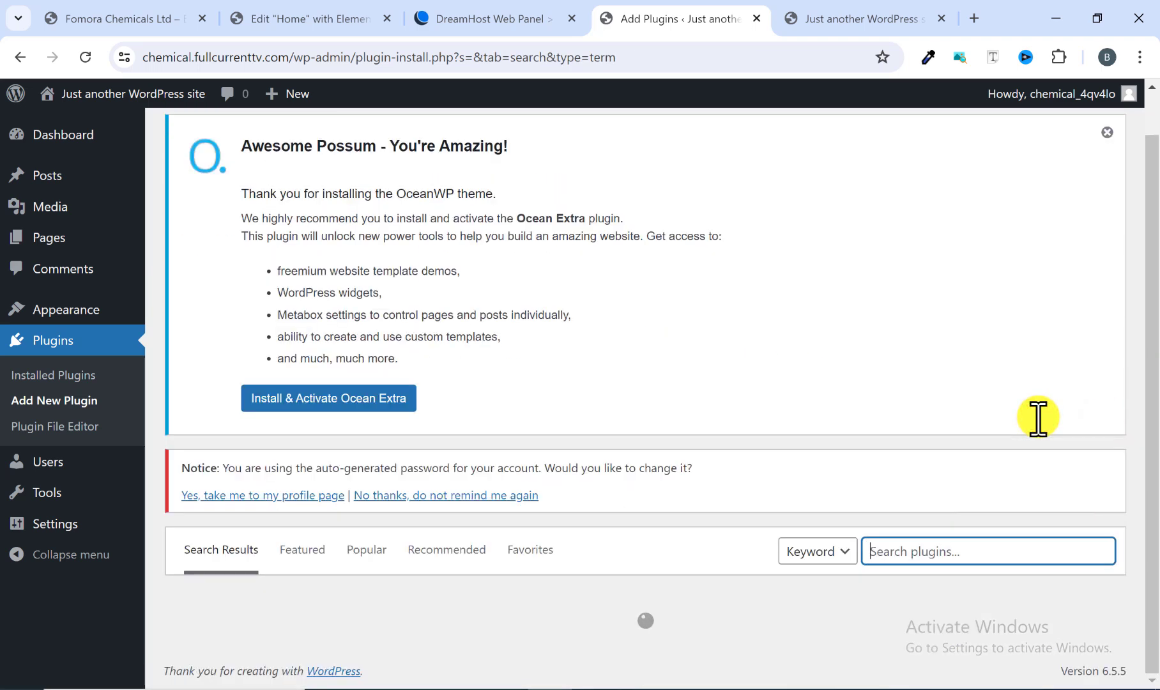
pyautogui.write('form')
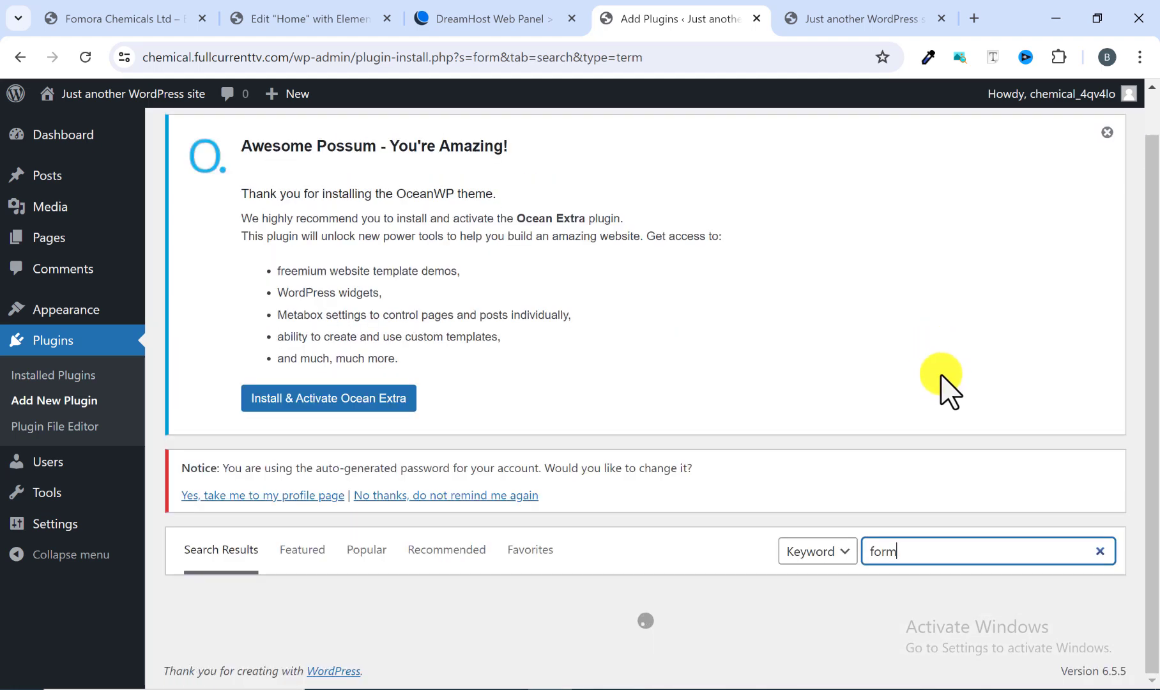
pyautogui.scroll(-2, 914, 409)
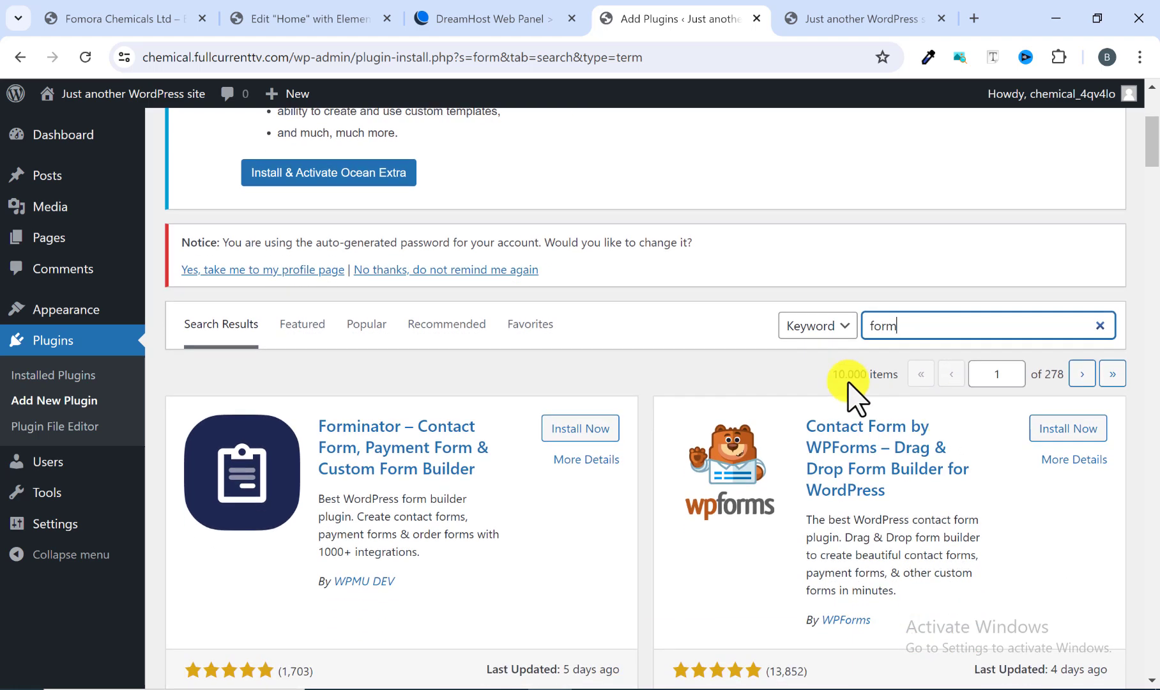
pyautogui.scroll(-3, 461, 487)
pyautogui.scroll(-1, 445, 344)
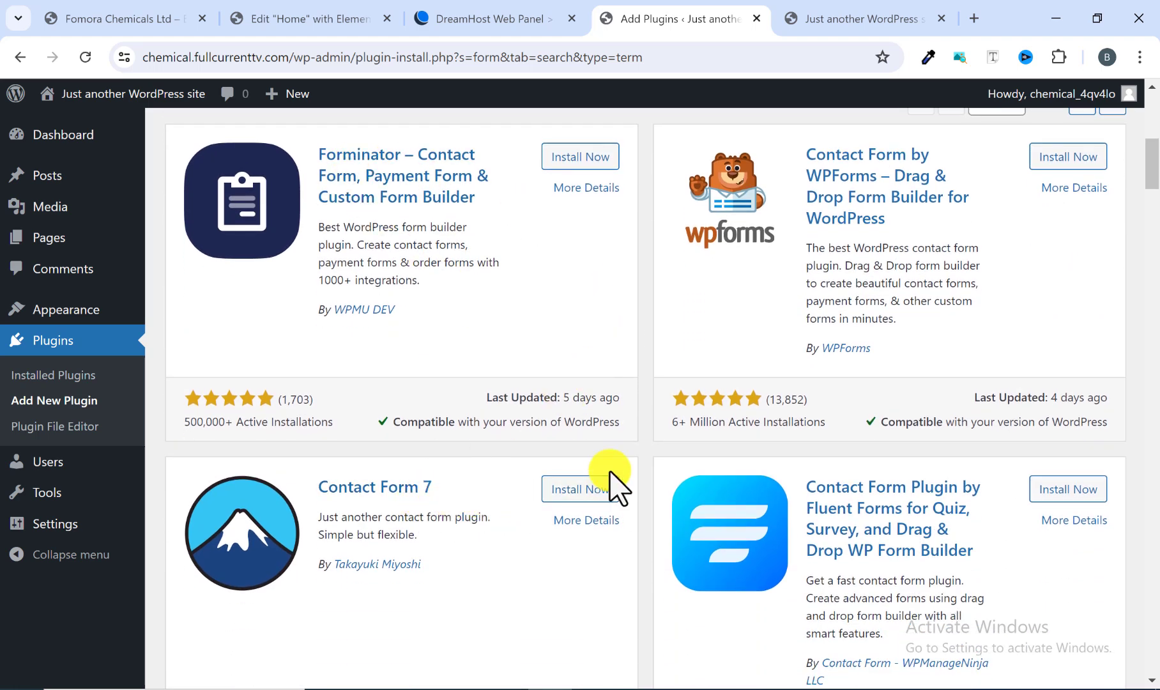
pyautogui.scroll(1, 614, 479)
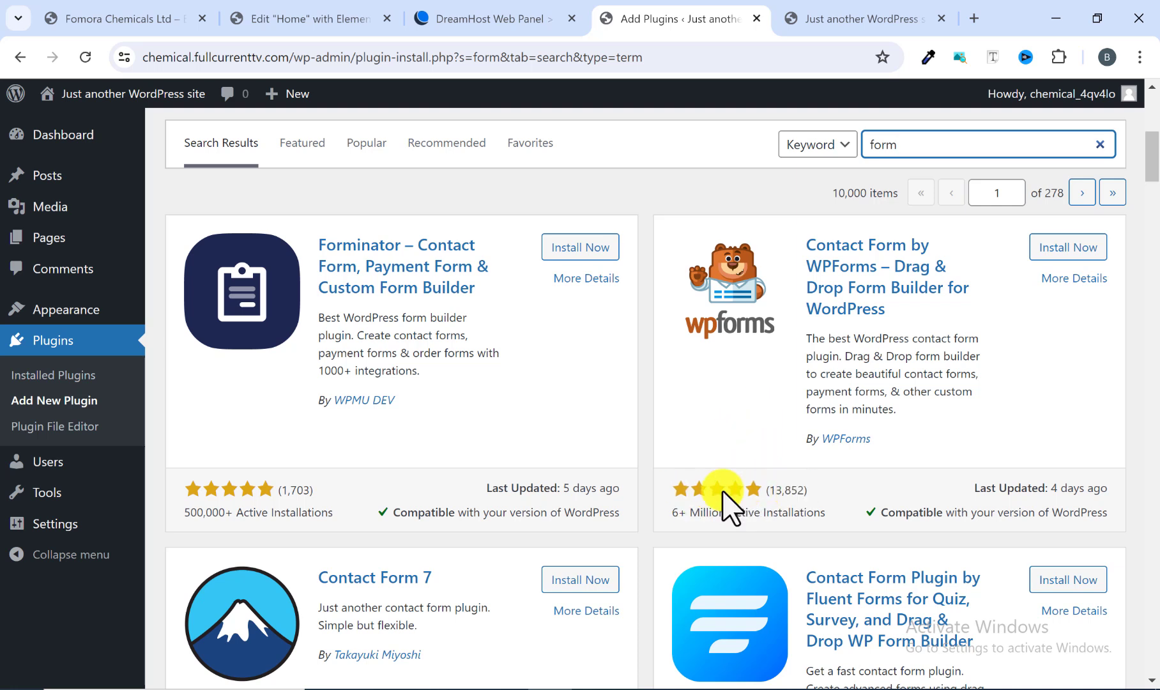
pyautogui.click(1075, 250)
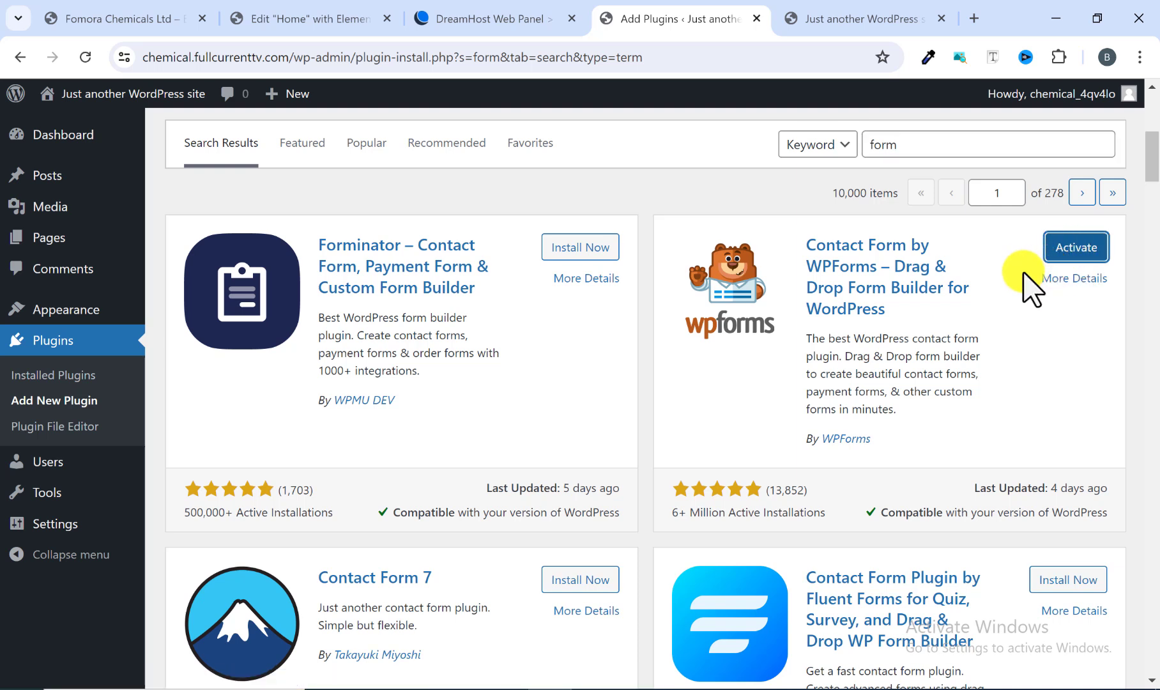
# Step: Select all installed plugins and bulk-activate them
pyautogui.scroll(-4, 883, 329)
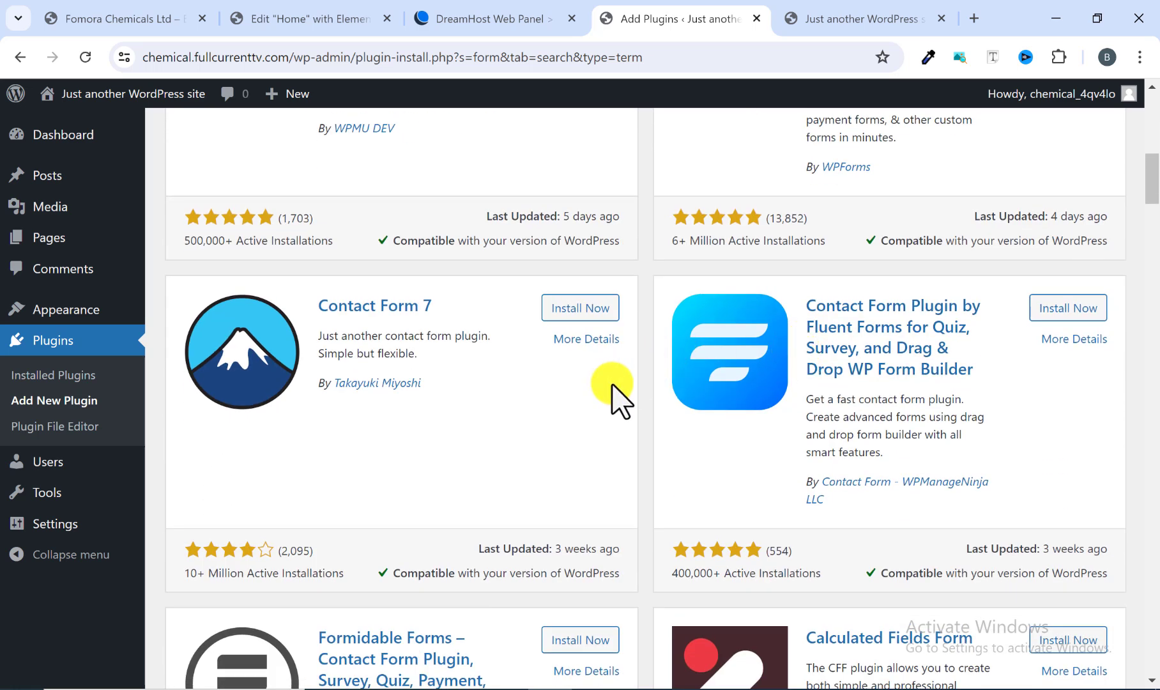
pyautogui.scroll(5, 612, 385)
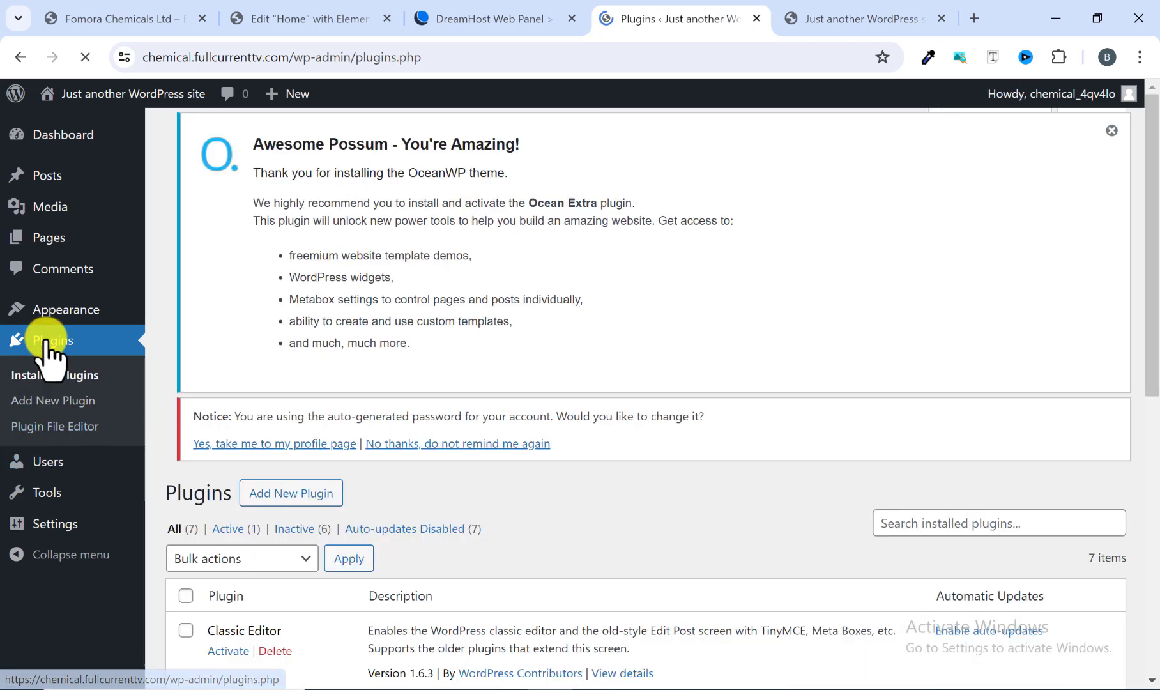
pyautogui.scroll(-1, 558, 407)
pyautogui.scroll(-6, 557, 407)
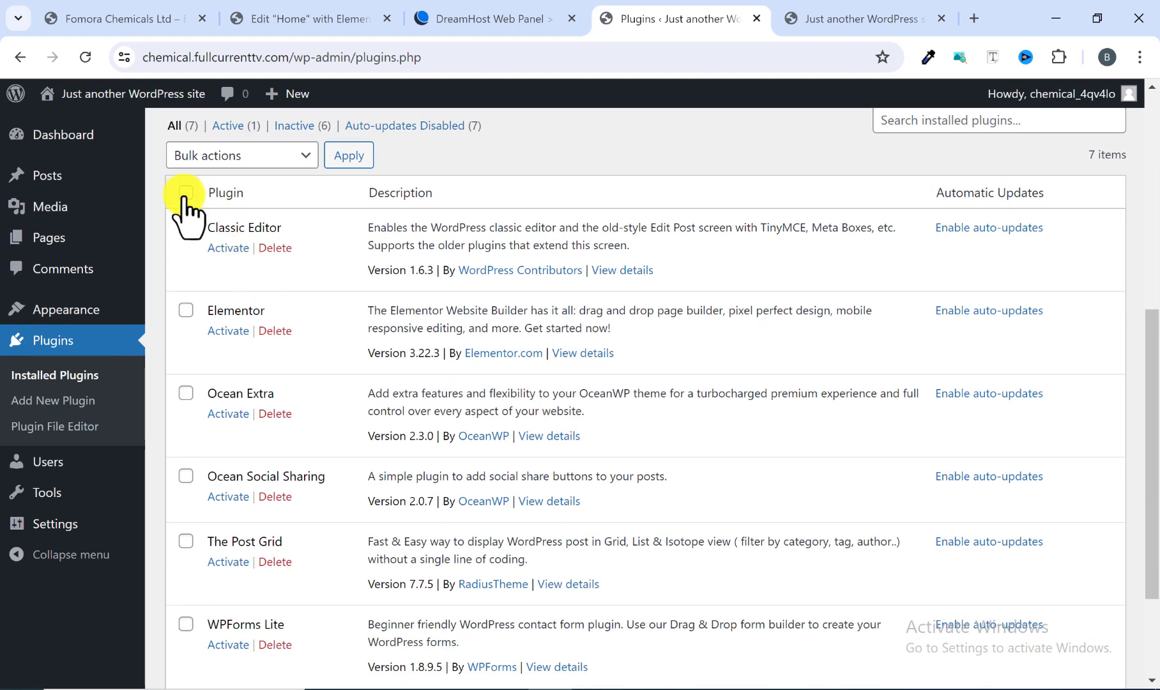
pyautogui.scroll(-3, 220, 329)
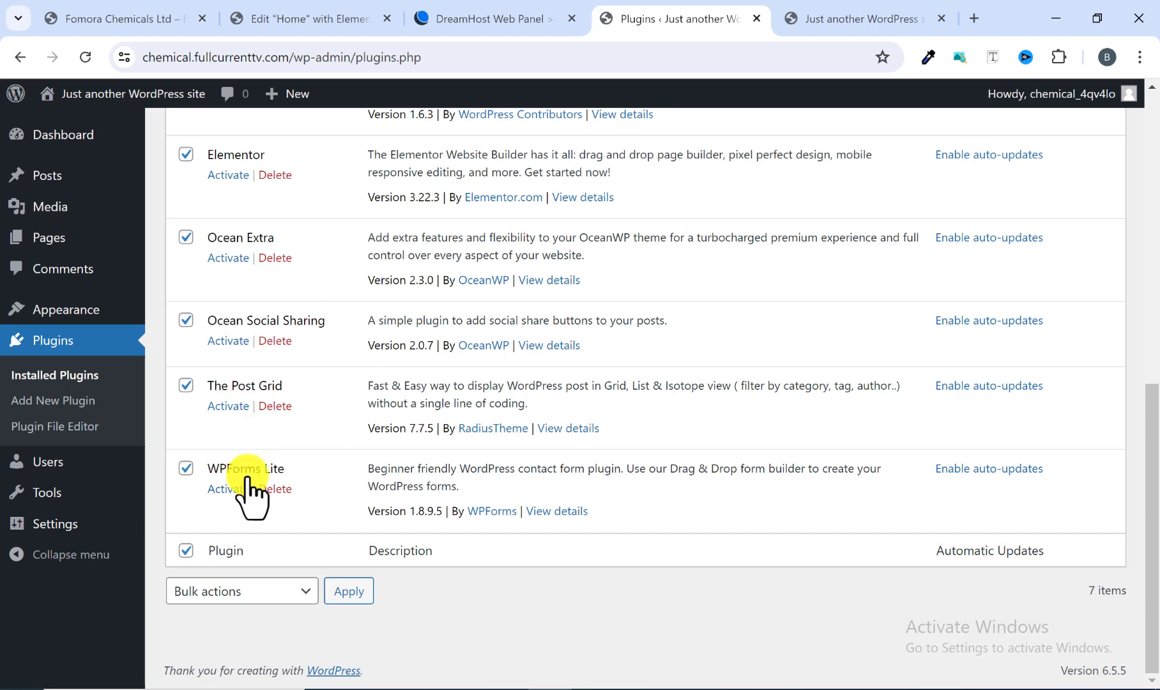
pyautogui.scroll(4, 233, 504)
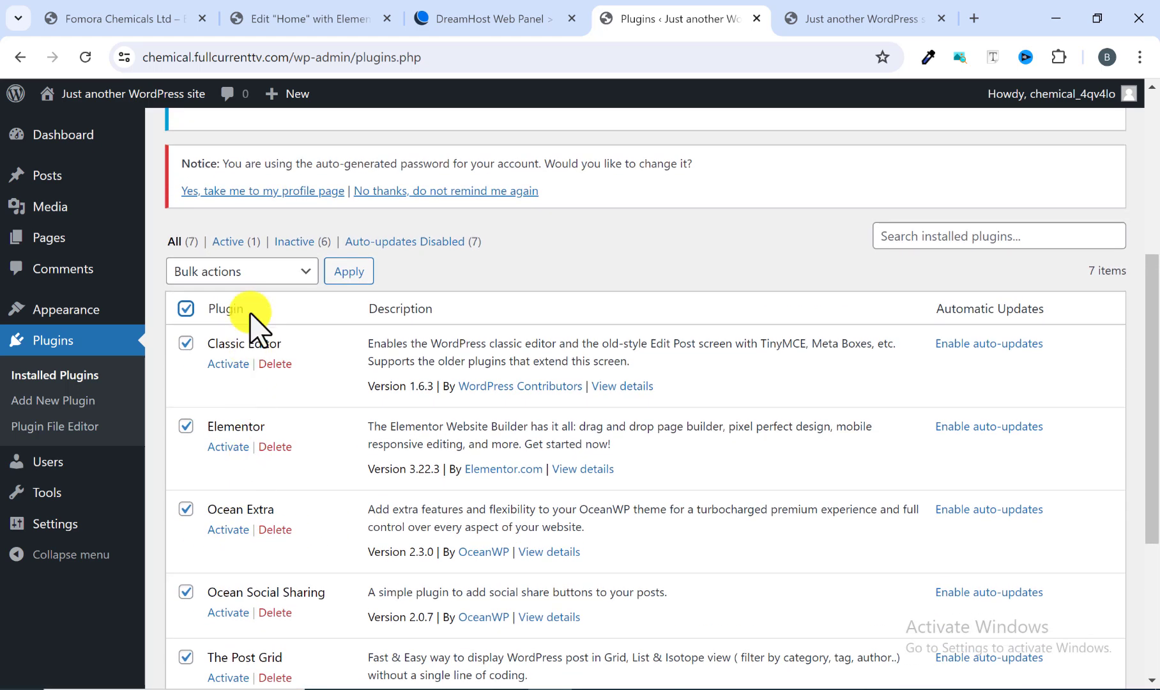
pyautogui.click(301, 272)
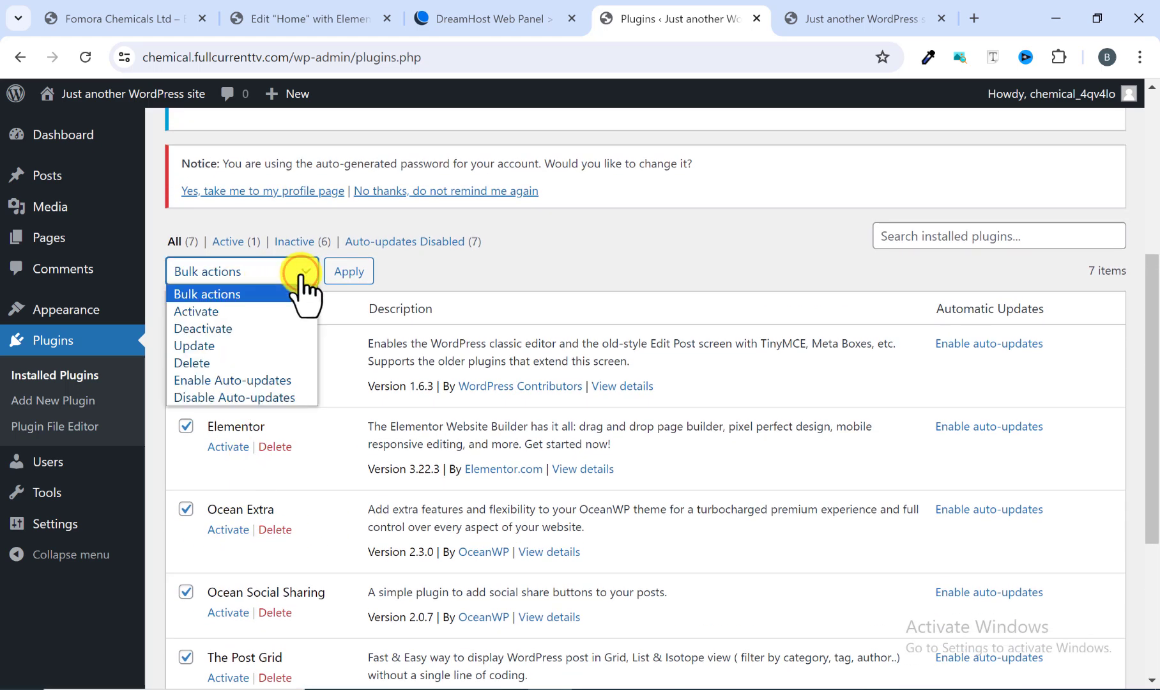
pyautogui.click(227, 312)
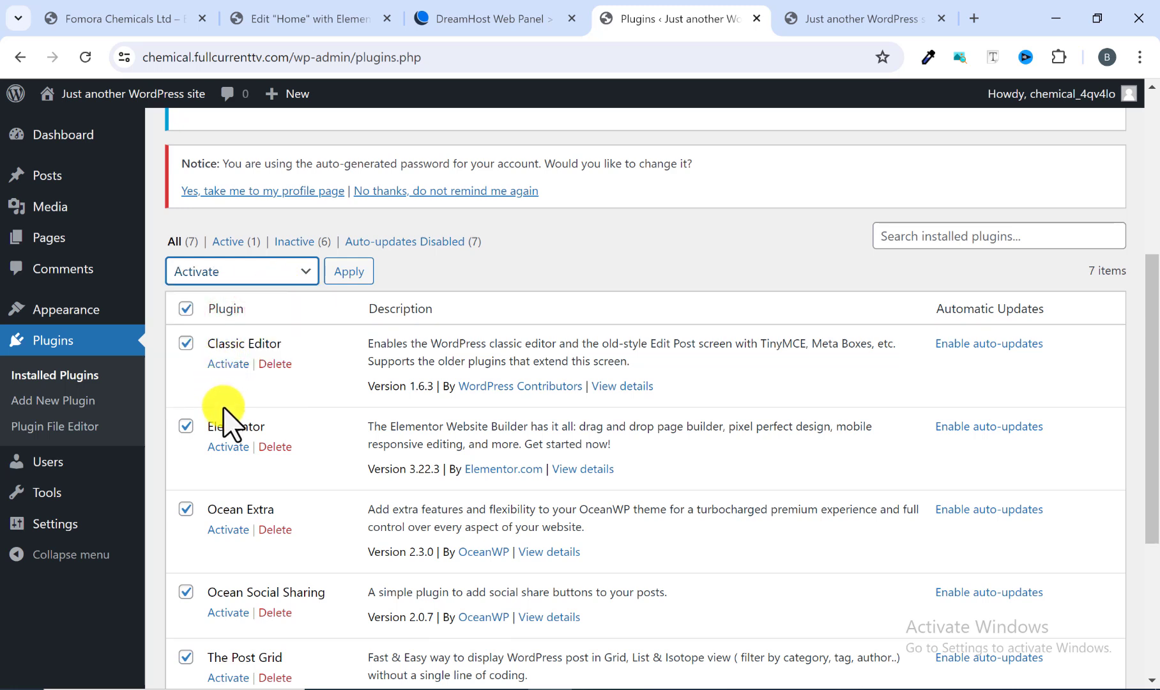
pyautogui.click(354, 273)
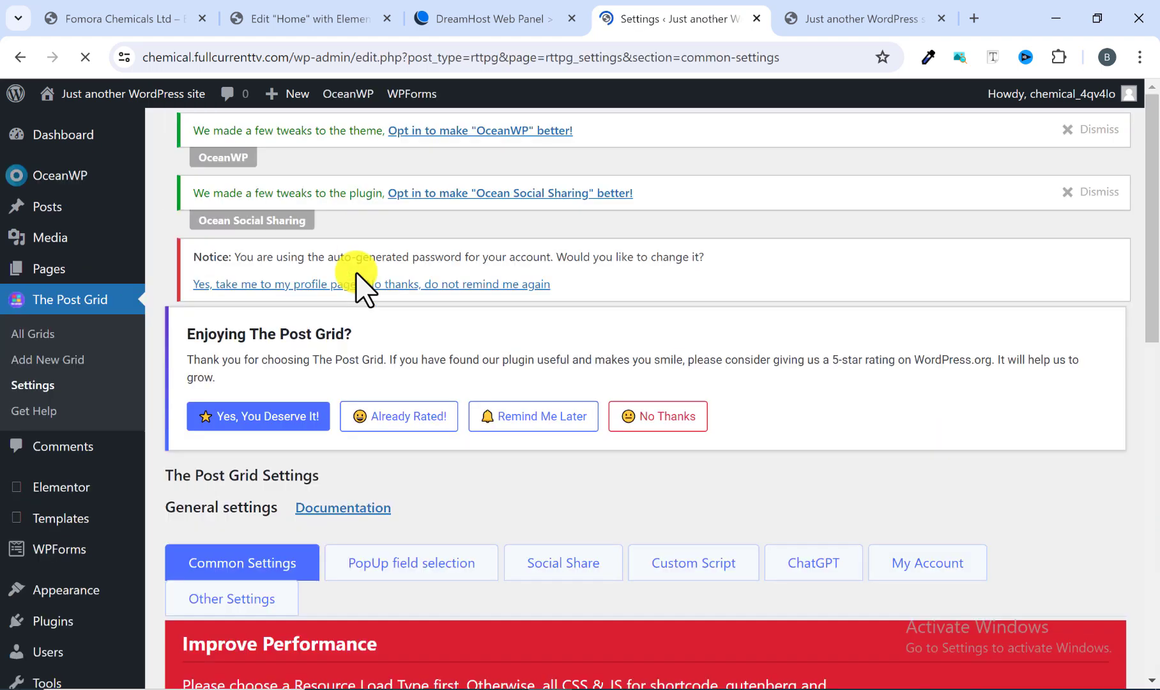
# Step: Scroll through The Post Grid settings page to review its common settings
pyautogui.scroll(-6, 390, 348)
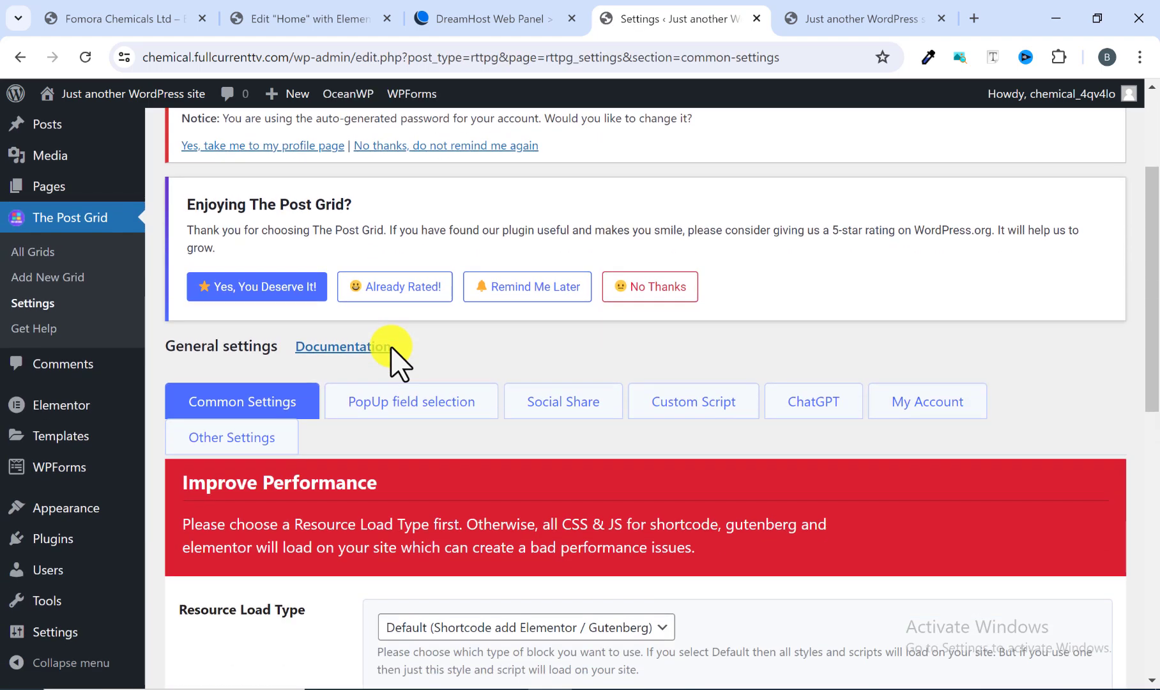
pyautogui.scroll(3, 315, 359)
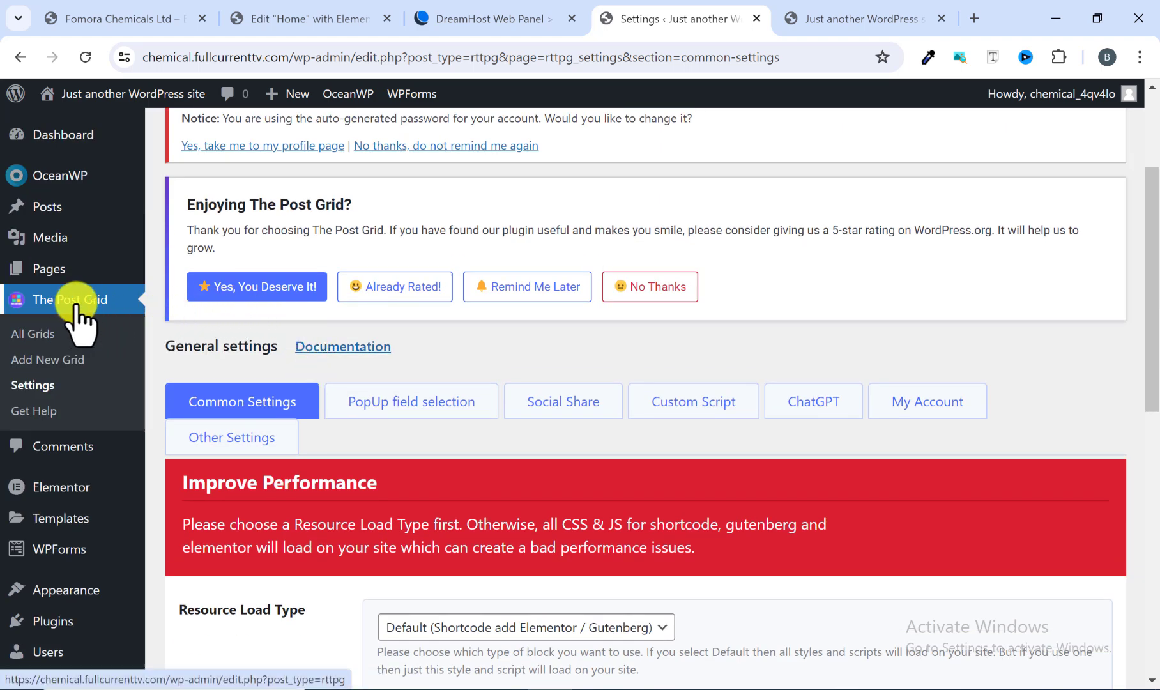
pyautogui.scroll(3, 255, 335)
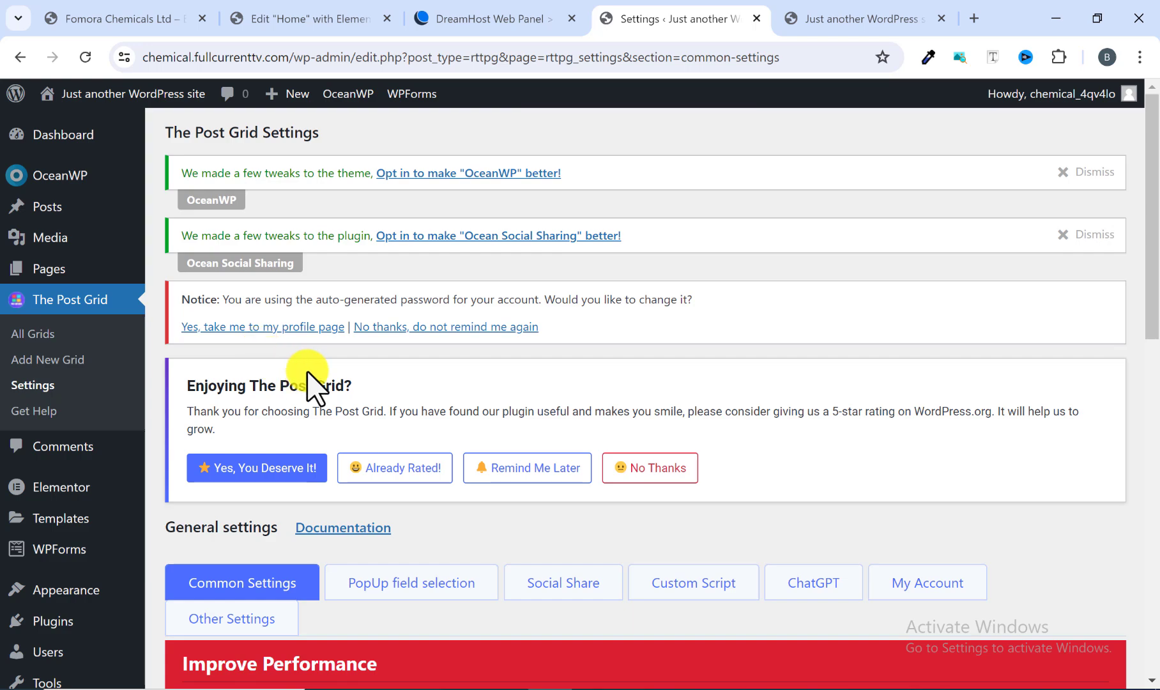
pyautogui.scroll(-4, 312, 382)
pyautogui.scroll(-6, 384, 396)
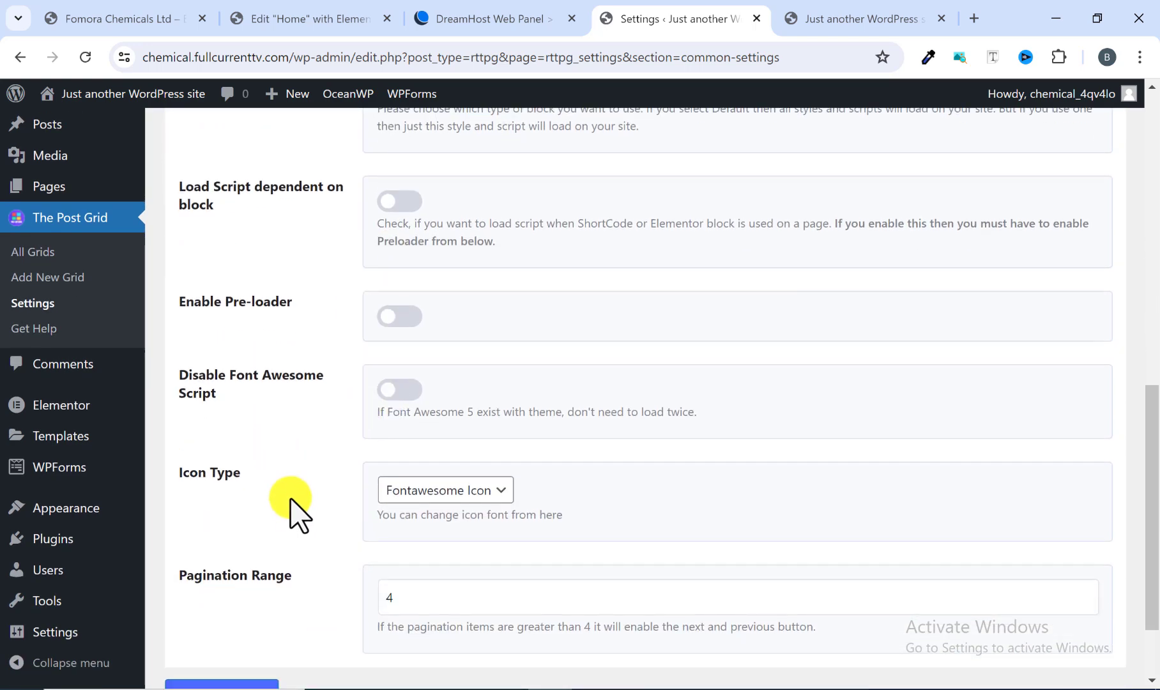
pyautogui.scroll(-2, 299, 517)
pyautogui.scroll(10, 295, 514)
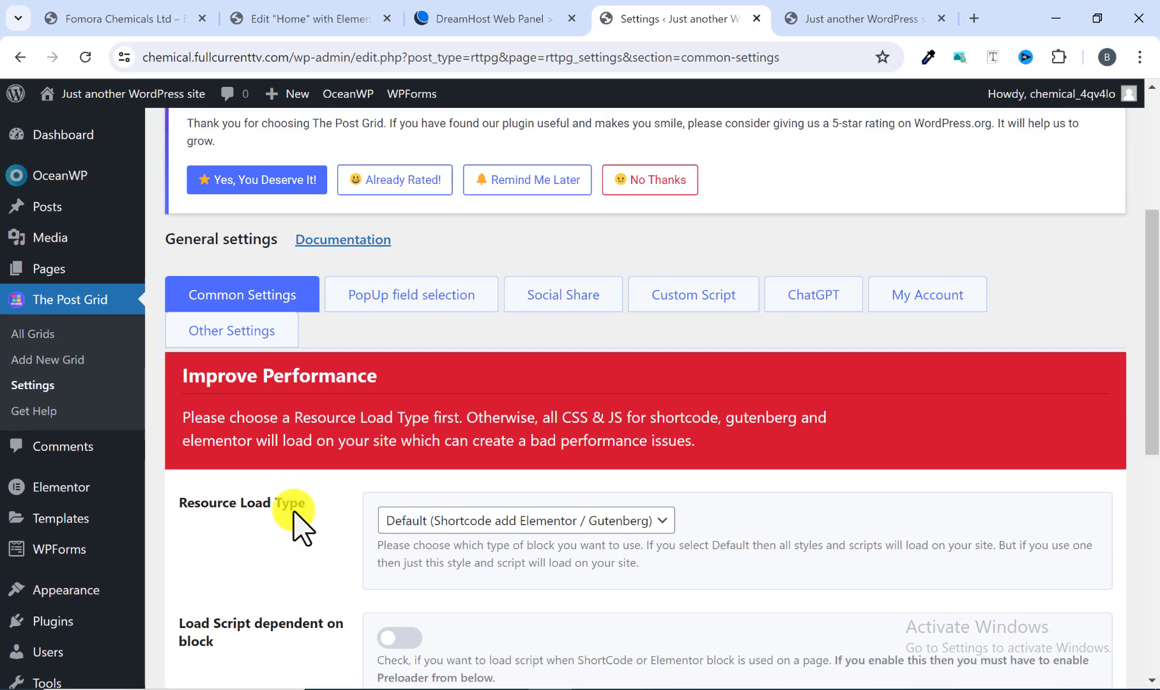
pyautogui.scroll(-5, 301, 523)
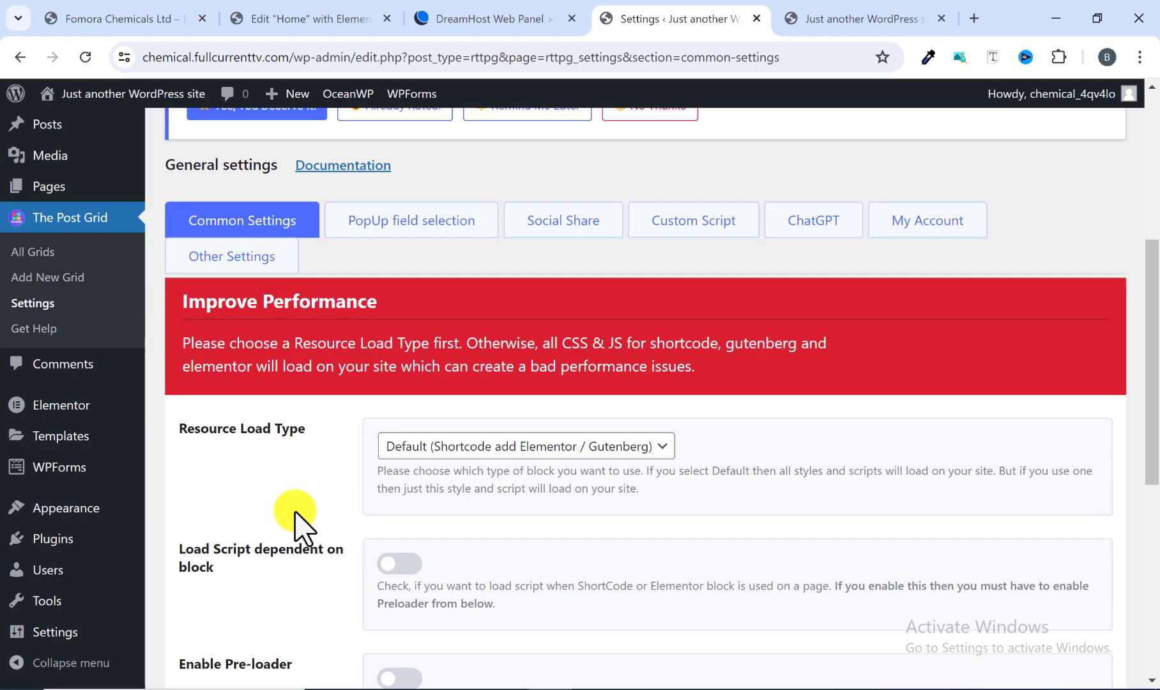
pyautogui.scroll(-6, 295, 511)
# Step: Return to the installed plugins list and open the Add Plugins page again
pyautogui.moveTo(53, 538)
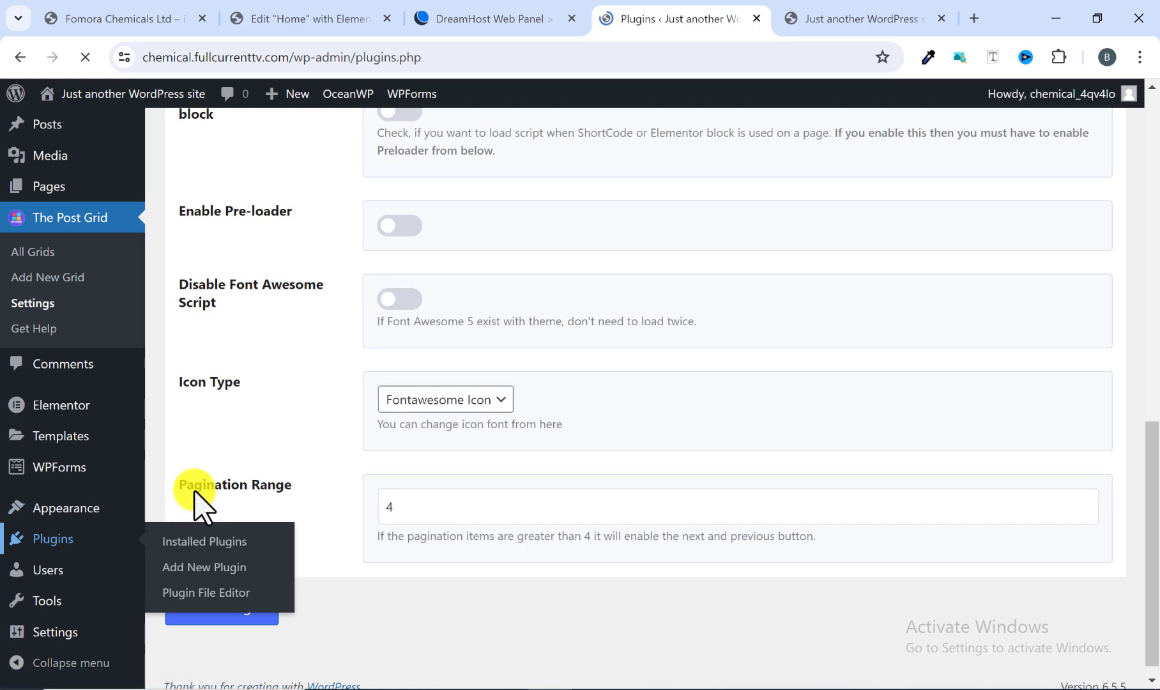
pyautogui.scroll(-8, 227, 504)
pyautogui.scroll(5, 223, 498)
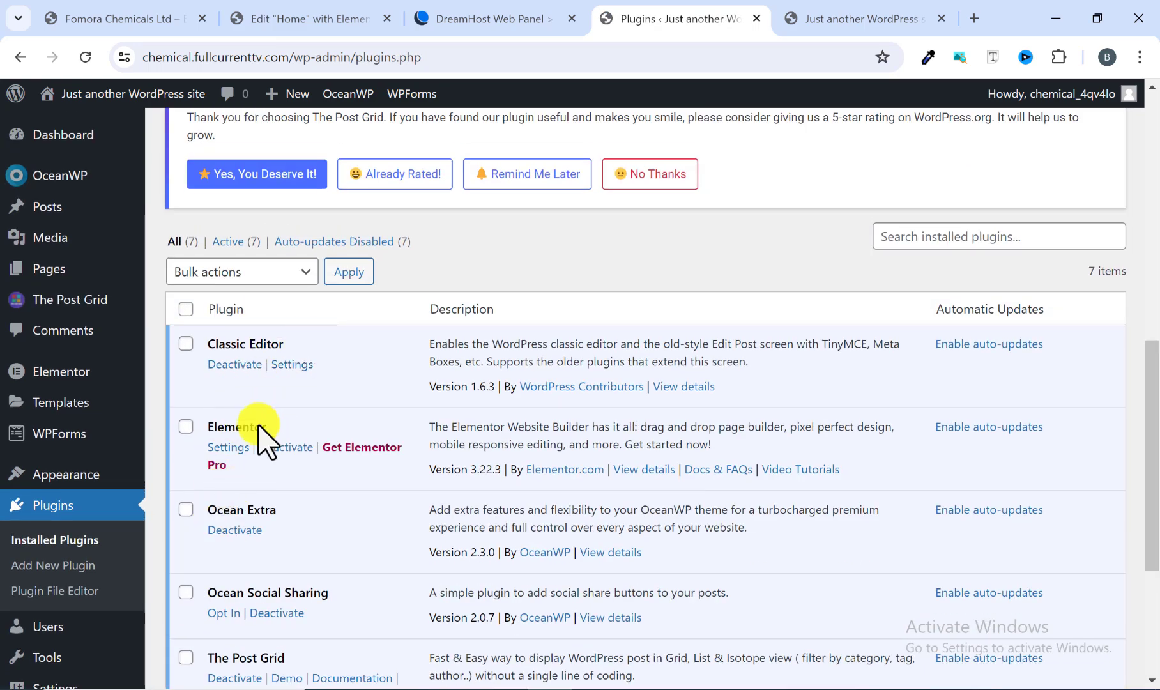
pyautogui.scroll(7, 265, 479)
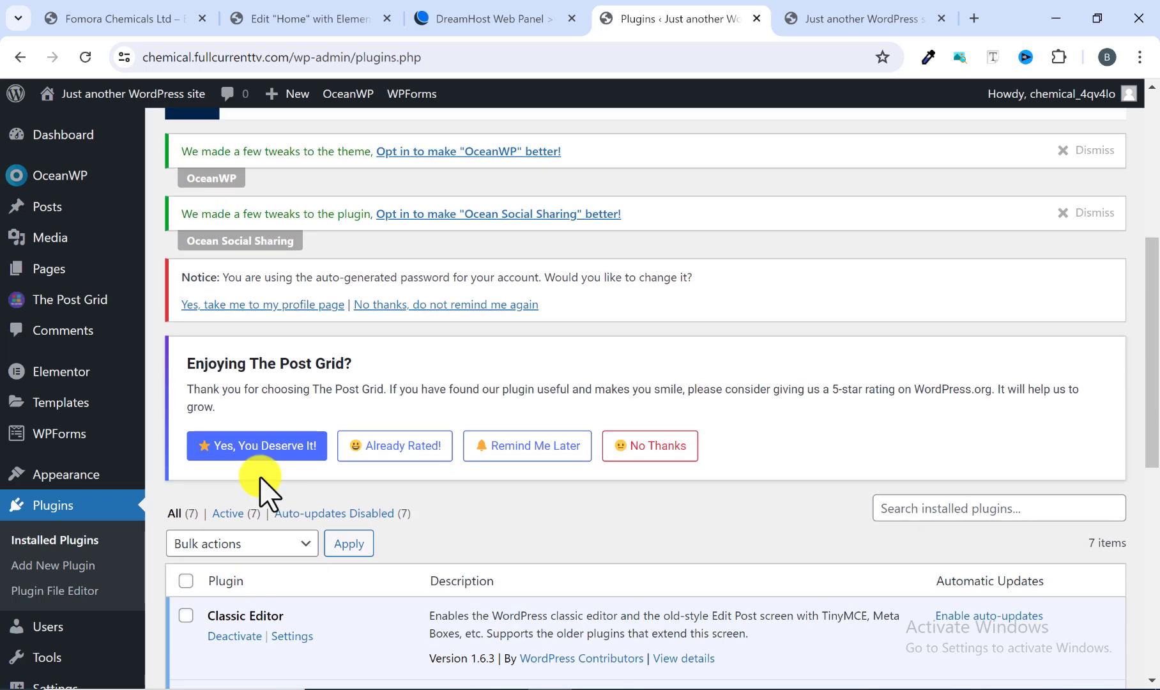
pyautogui.scroll(3, 265, 499)
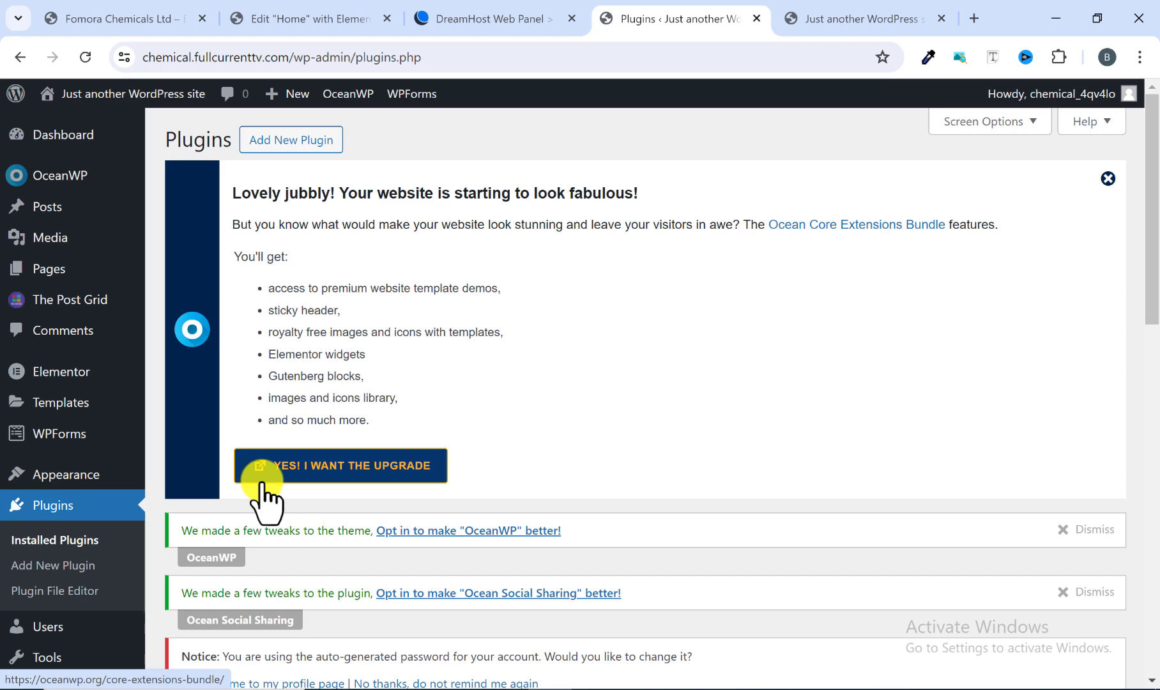
pyautogui.click(279, 140)
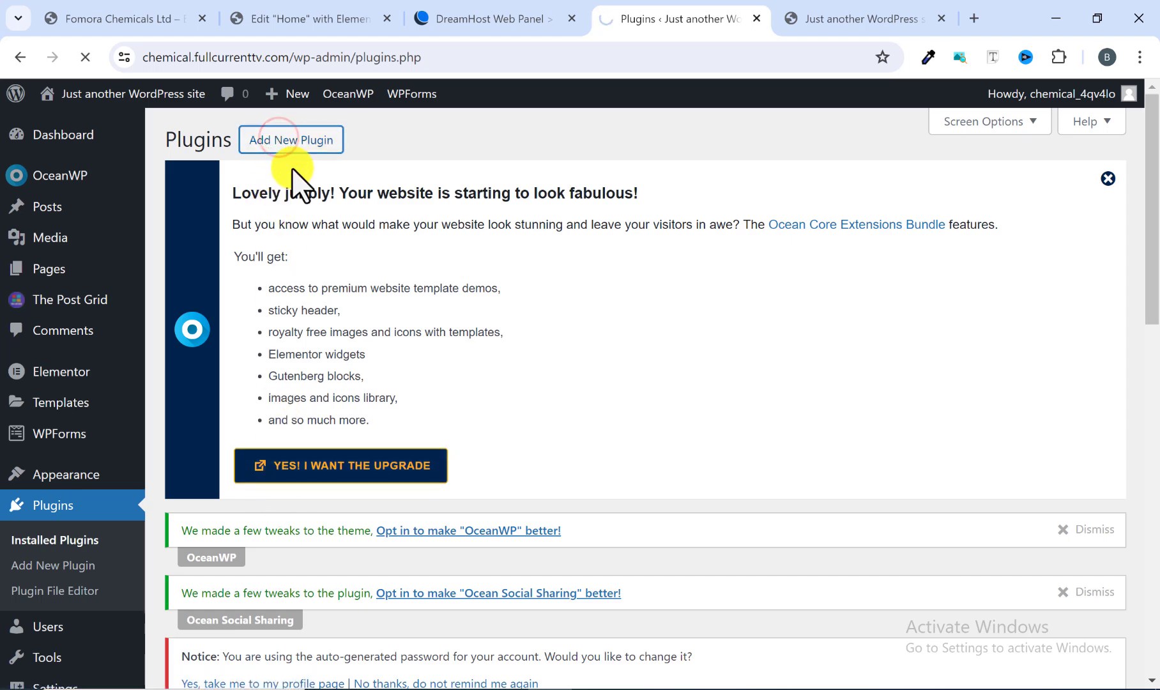
pyautogui.scroll(-4, 461, 320)
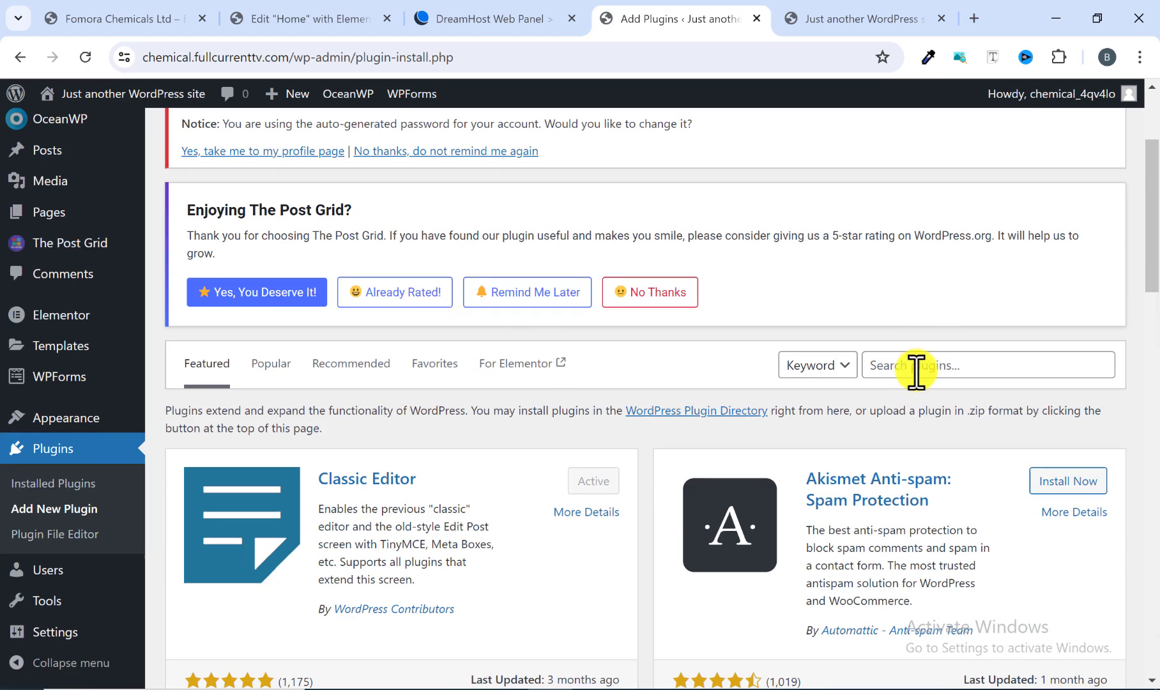
# Step: Search plugins for "elementor", then install and activate Happy Addons for Elementor
pyautogui.click(914, 365)
pyautogui.write('elementor')
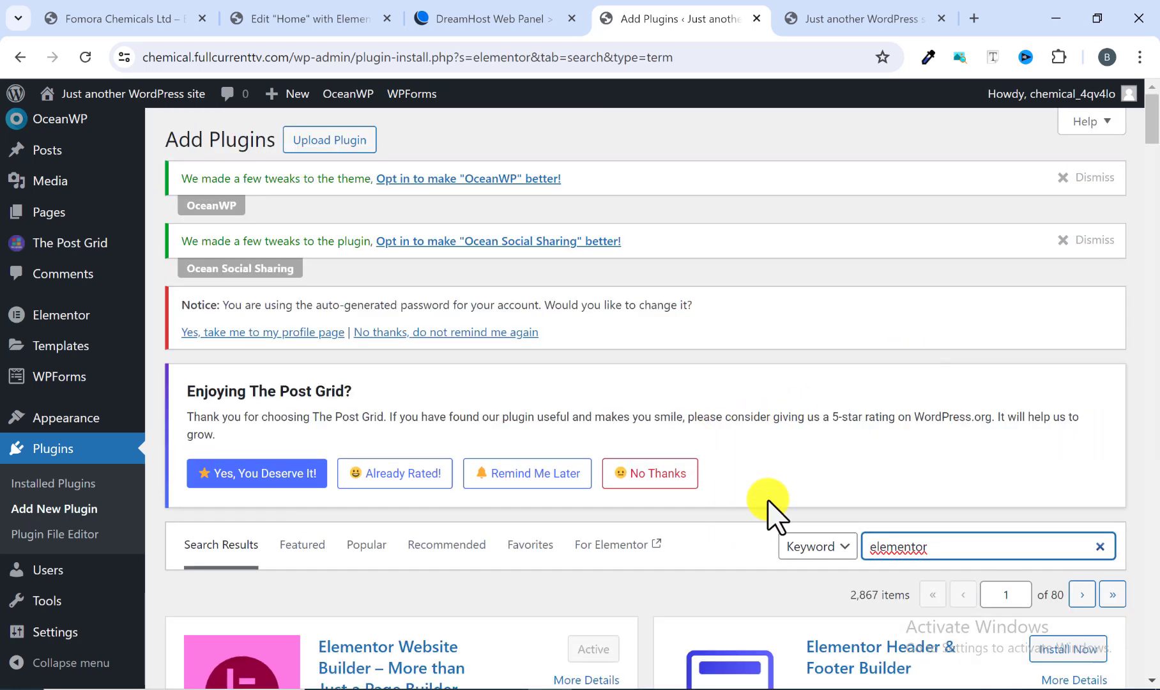
pyautogui.scroll(-20, 647, 466)
pyautogui.scroll(-20, 647, 467)
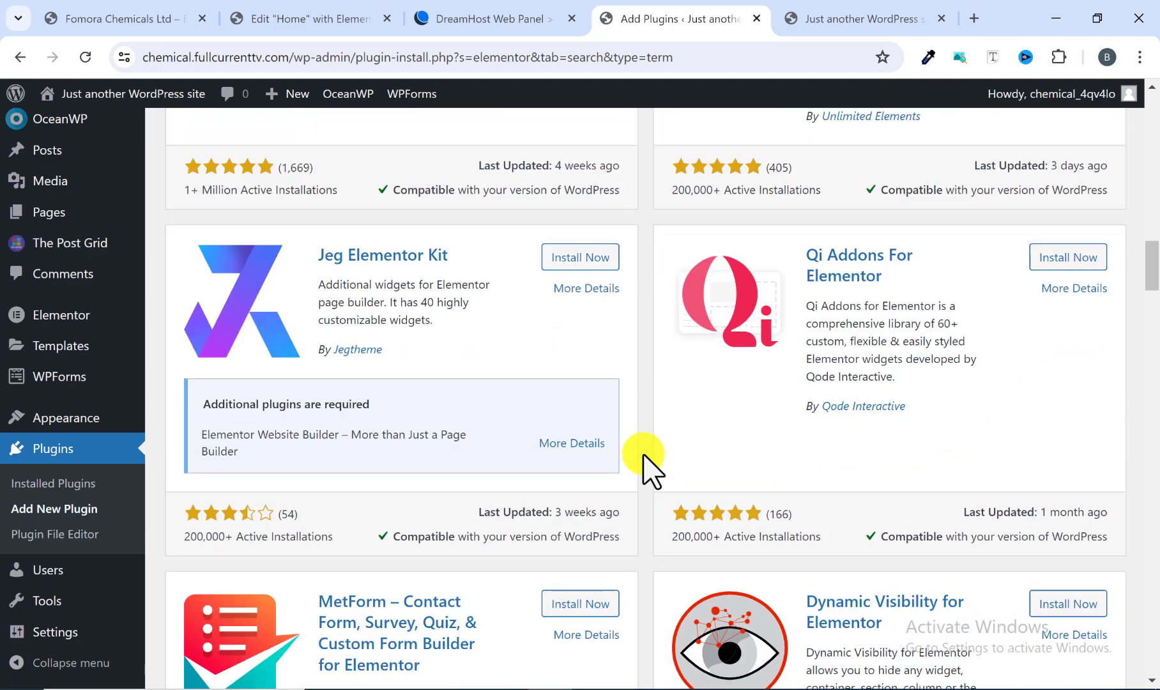
pyautogui.scroll(-3, 645, 457)
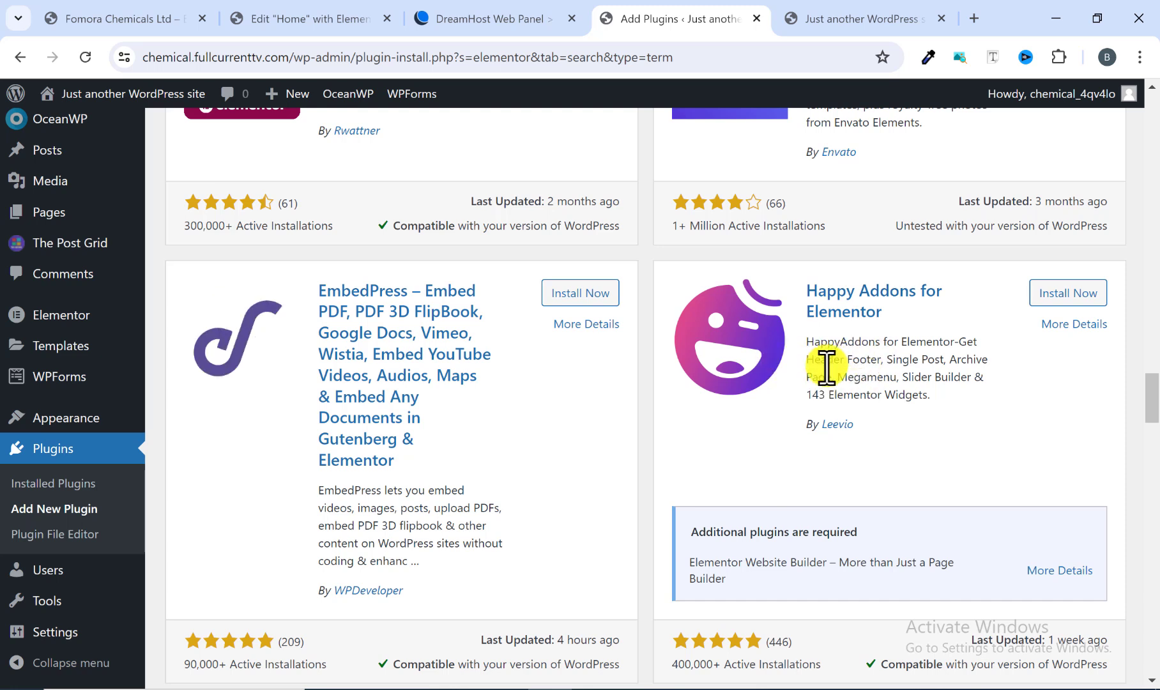
pyautogui.click(1062, 297)
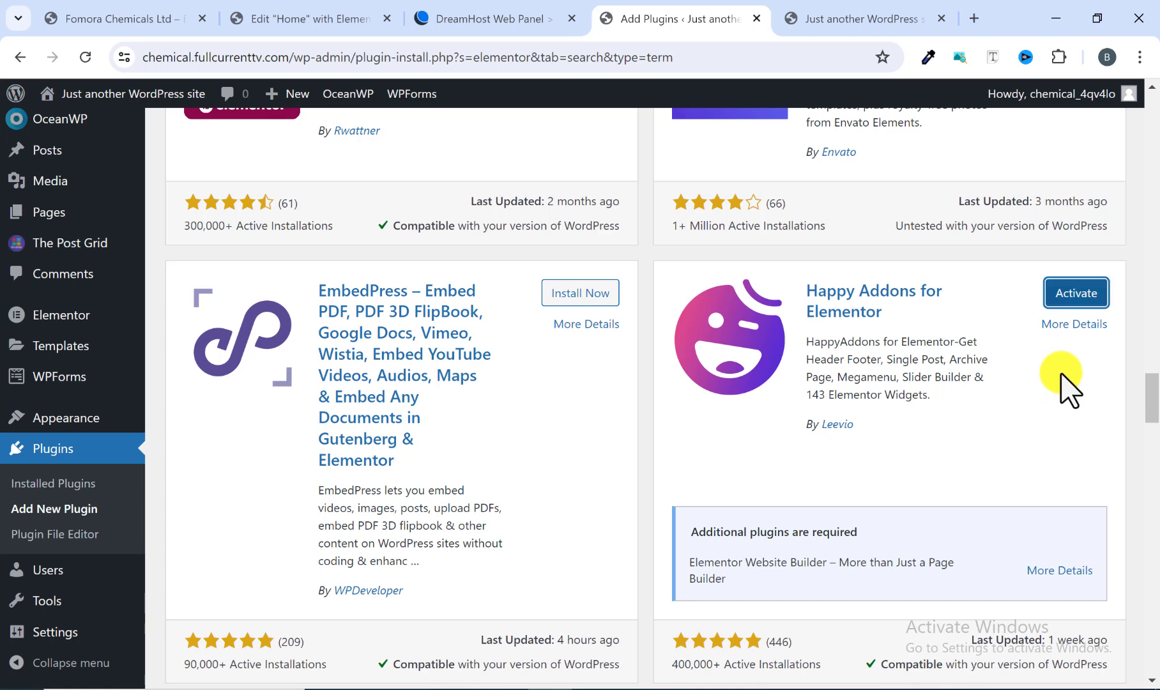
pyautogui.click(1075, 298)
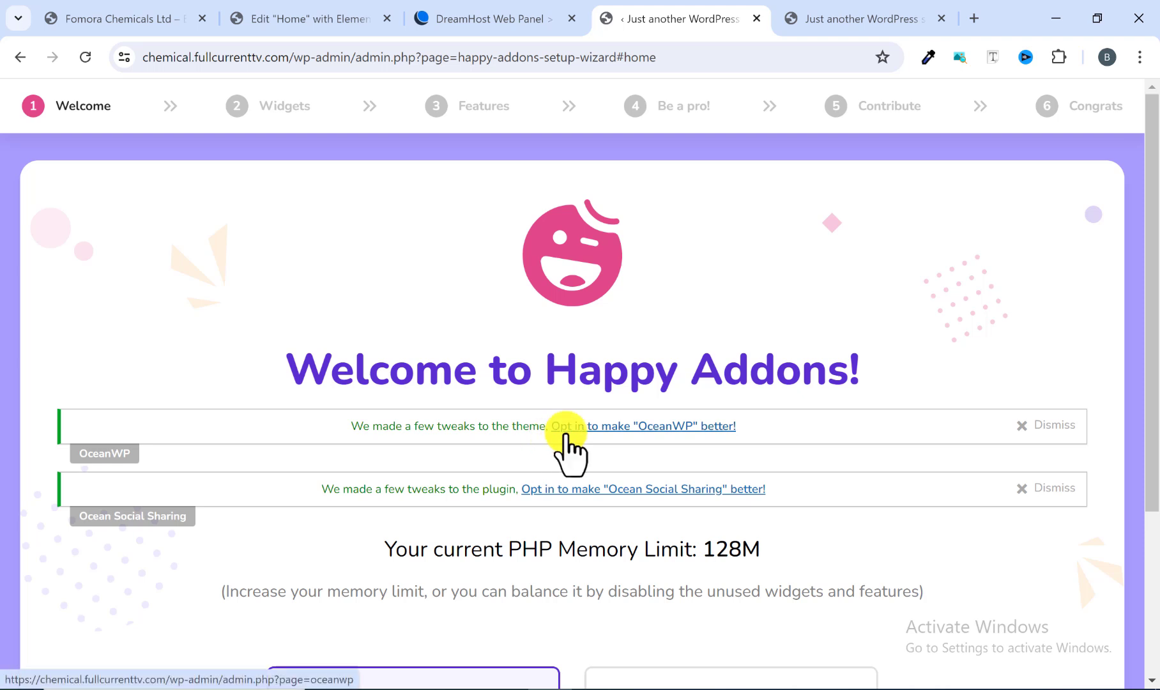
# Step: Proceed through the Happy Addons setup wizard's welcome step as a regular user and accept the default widgets
pyautogui.scroll(-3, 565, 441)
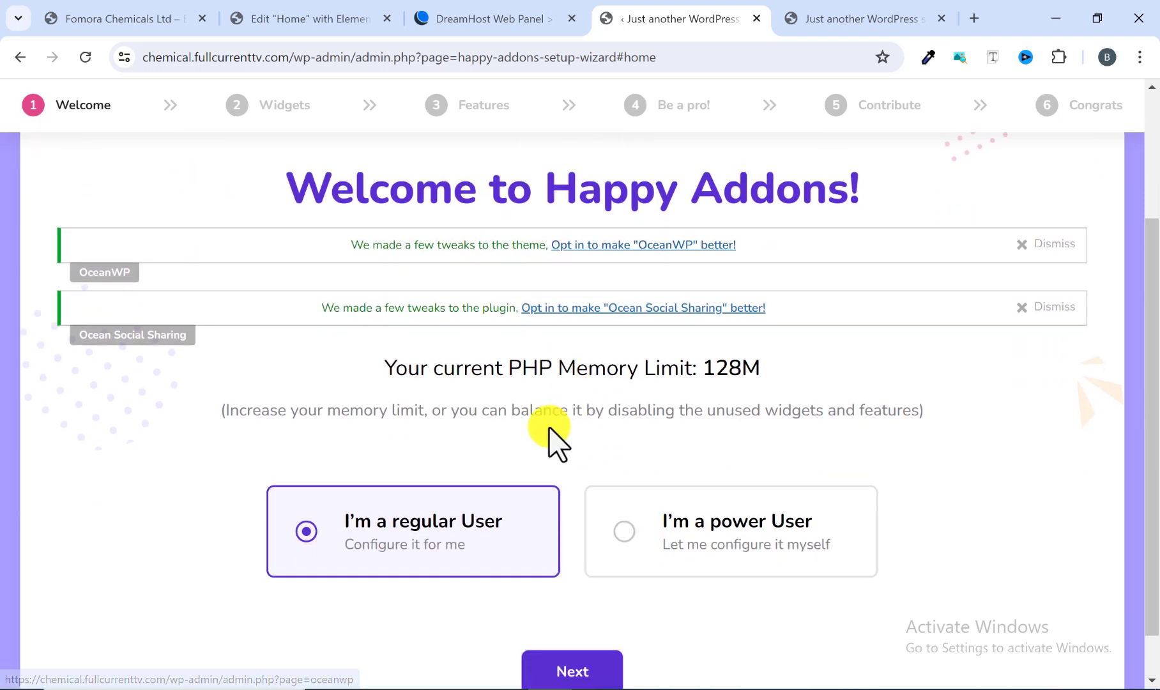
pyautogui.scroll(3, 551, 440)
pyautogui.scroll(-3, 722, 367)
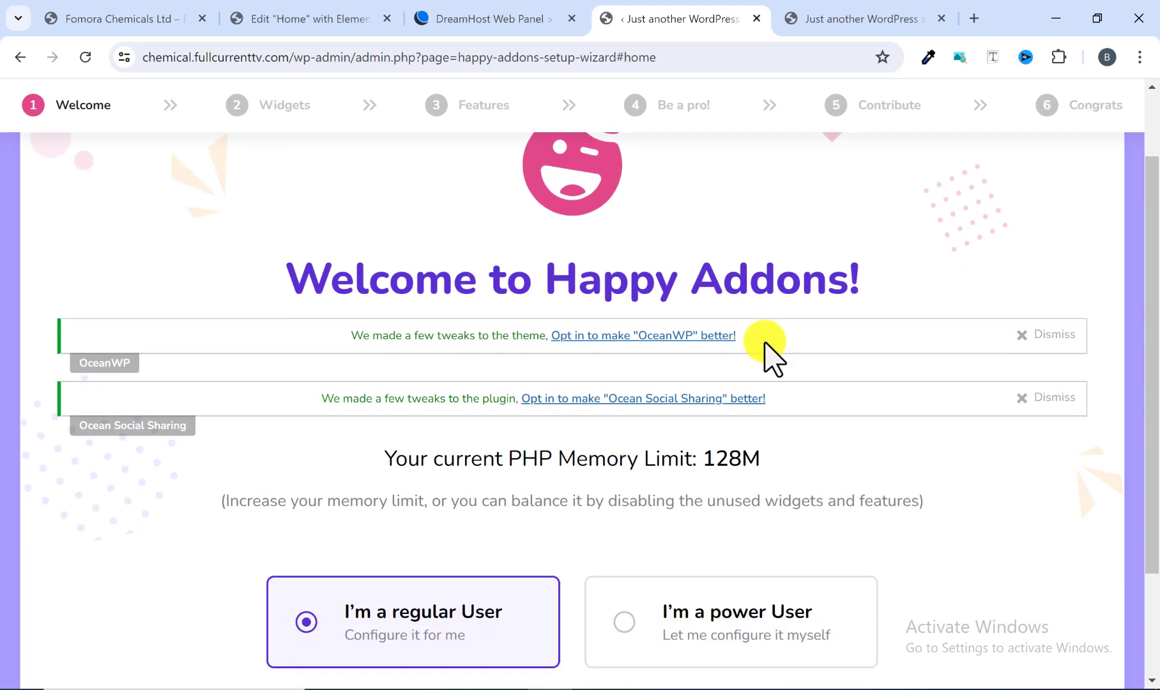
pyautogui.scroll(-1, 874, 403)
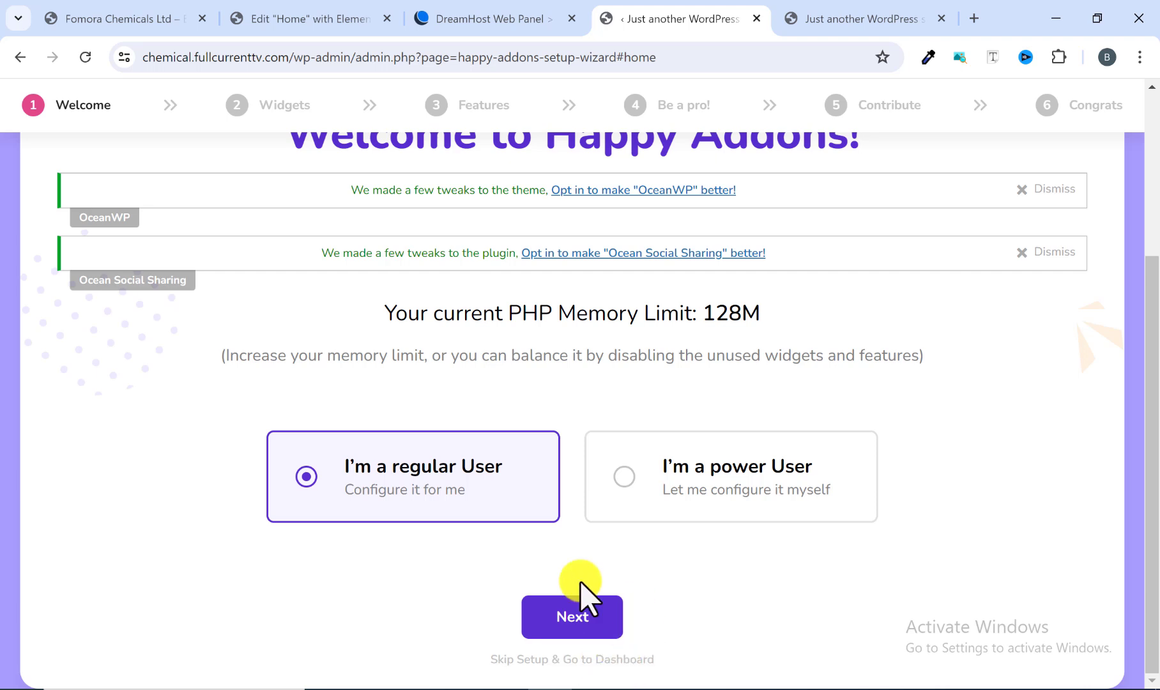
pyautogui.click(599, 626)
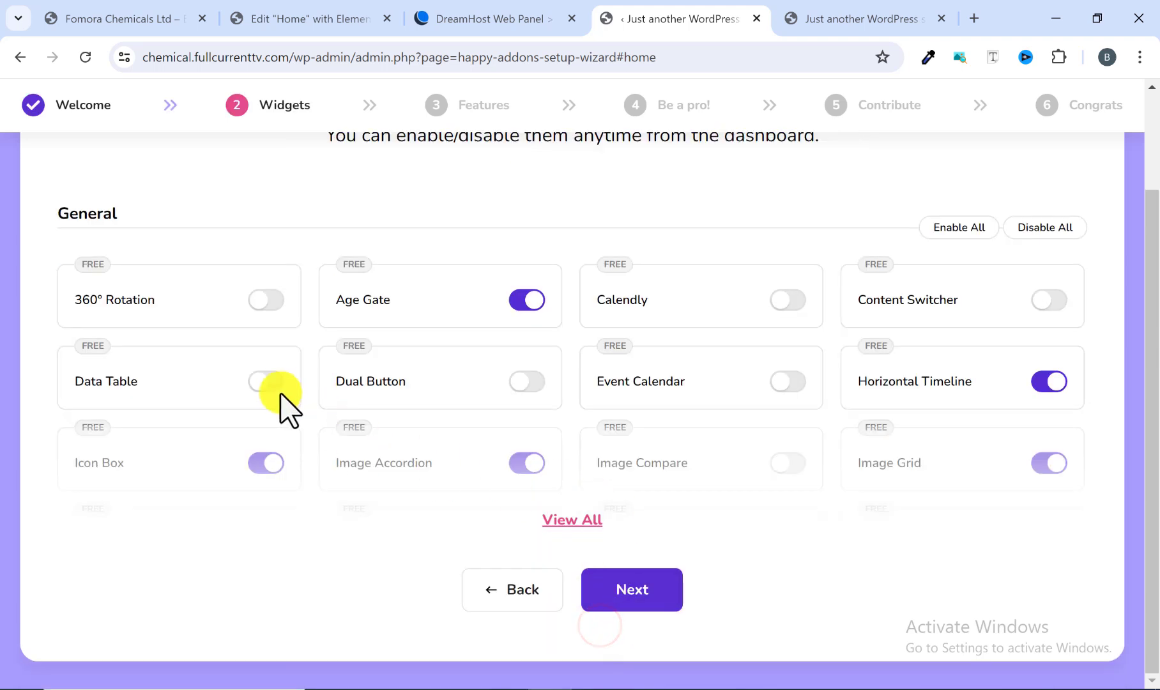
pyautogui.scroll(2, 798, 355)
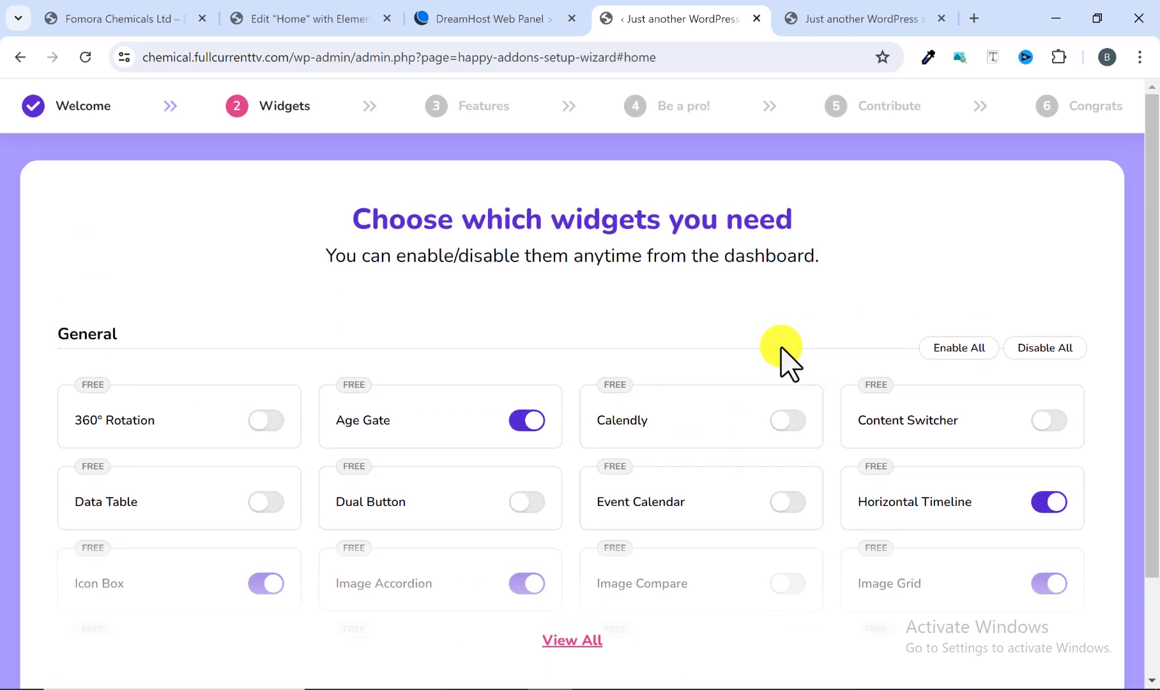
pyautogui.scroll(-2, 513, 420)
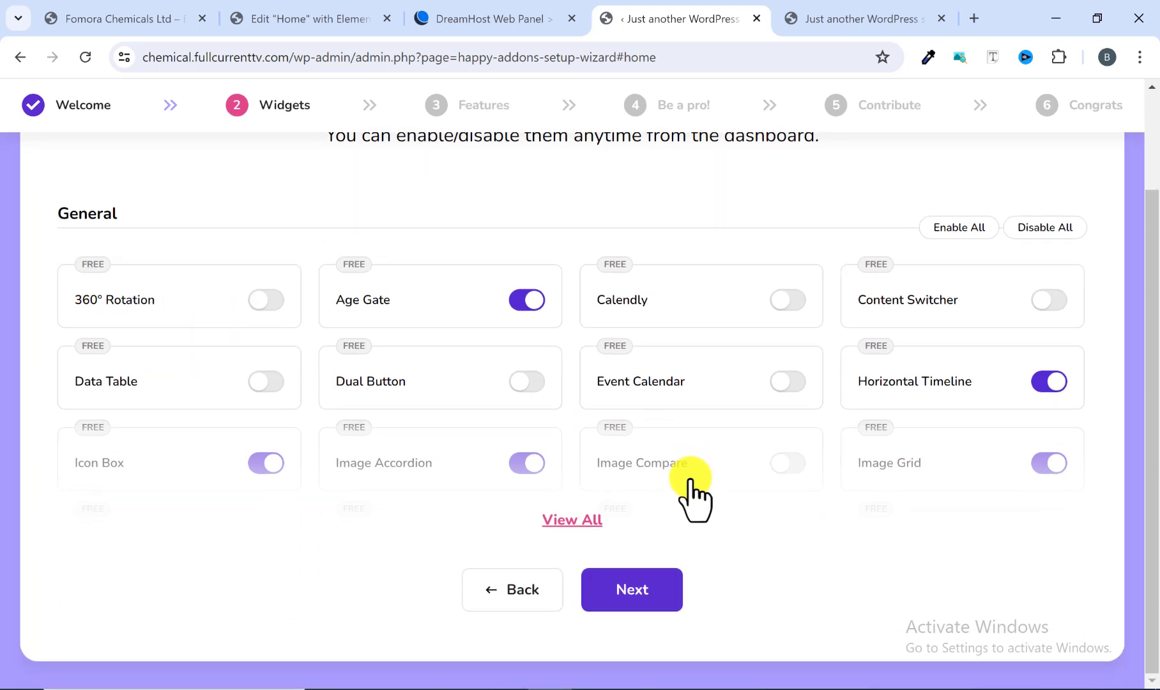
pyautogui.click(629, 597)
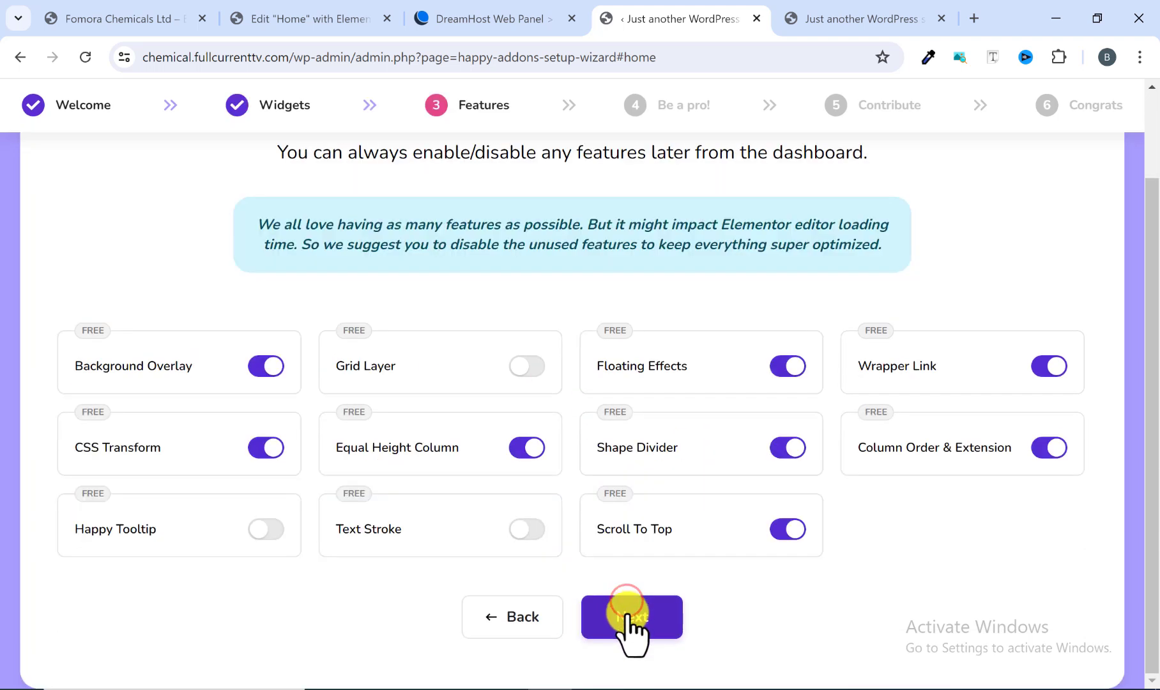
# Step: Accept the default features, switch off contributing, and finish the Happy Addons setup wizard
pyautogui.click(627, 604)
pyautogui.scroll(-3, 617, 549)
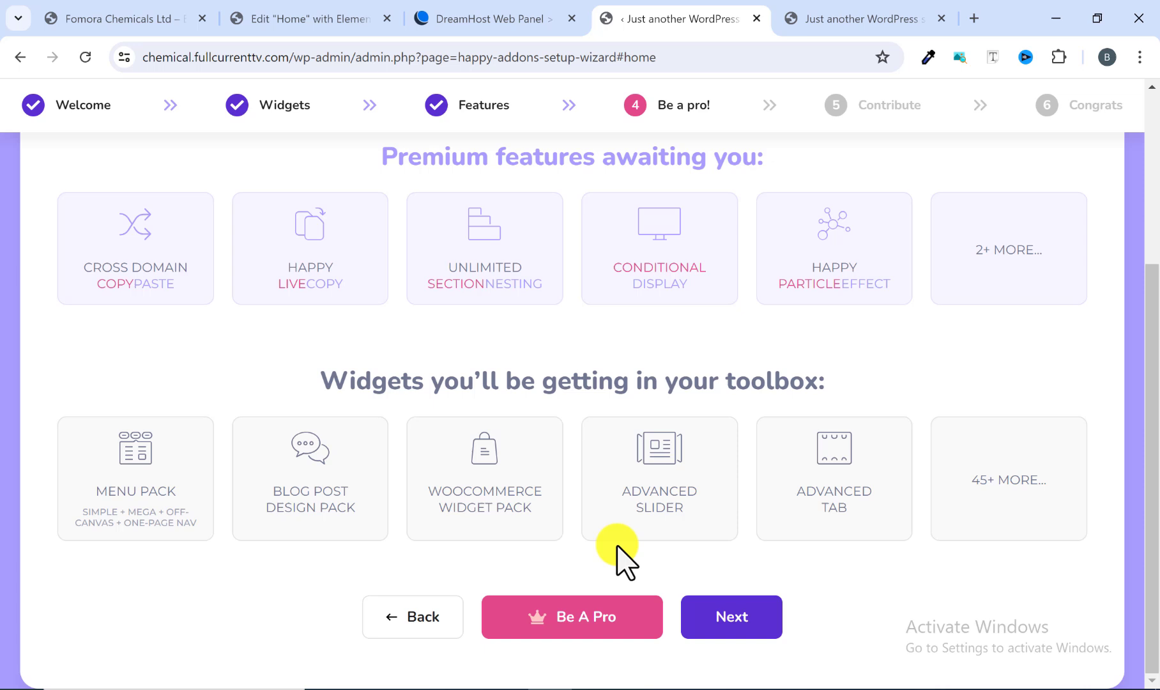
pyautogui.click(719, 616)
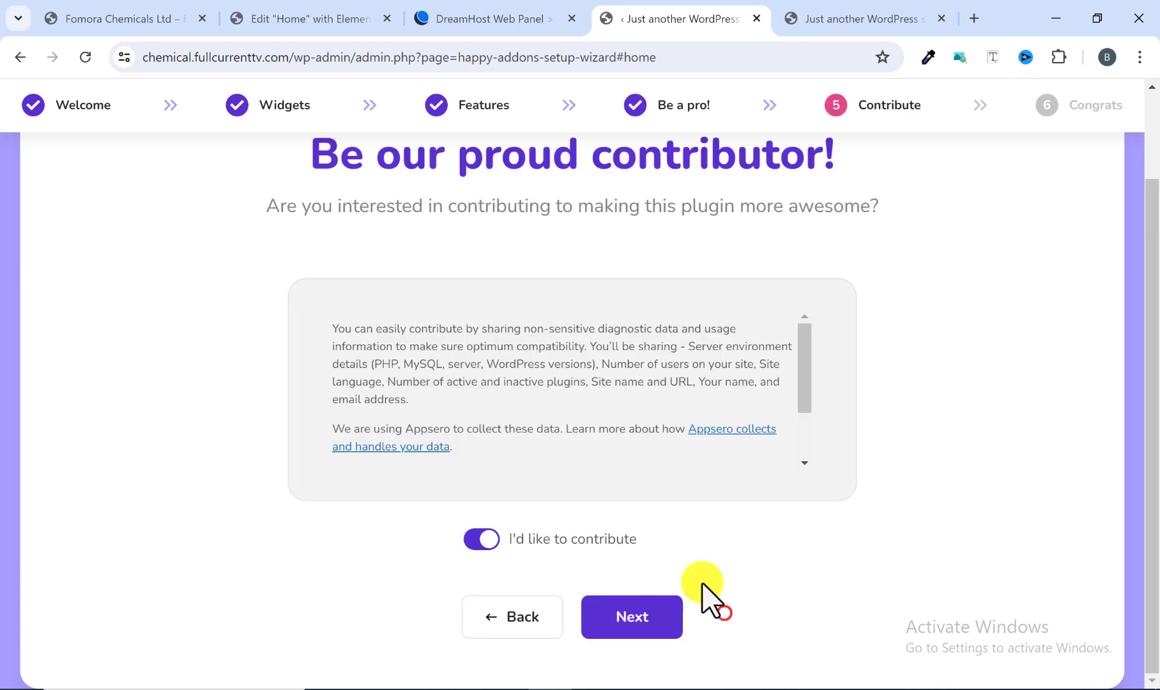
pyautogui.click(487, 540)
pyautogui.click(634, 622)
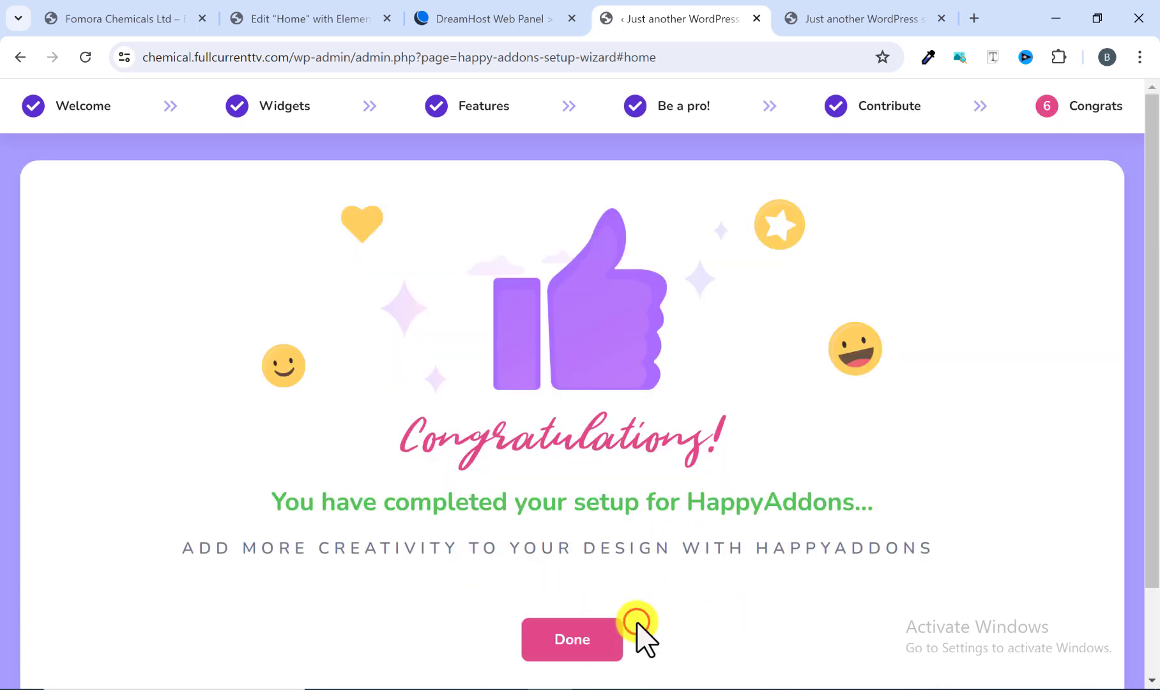
pyautogui.click(601, 629)
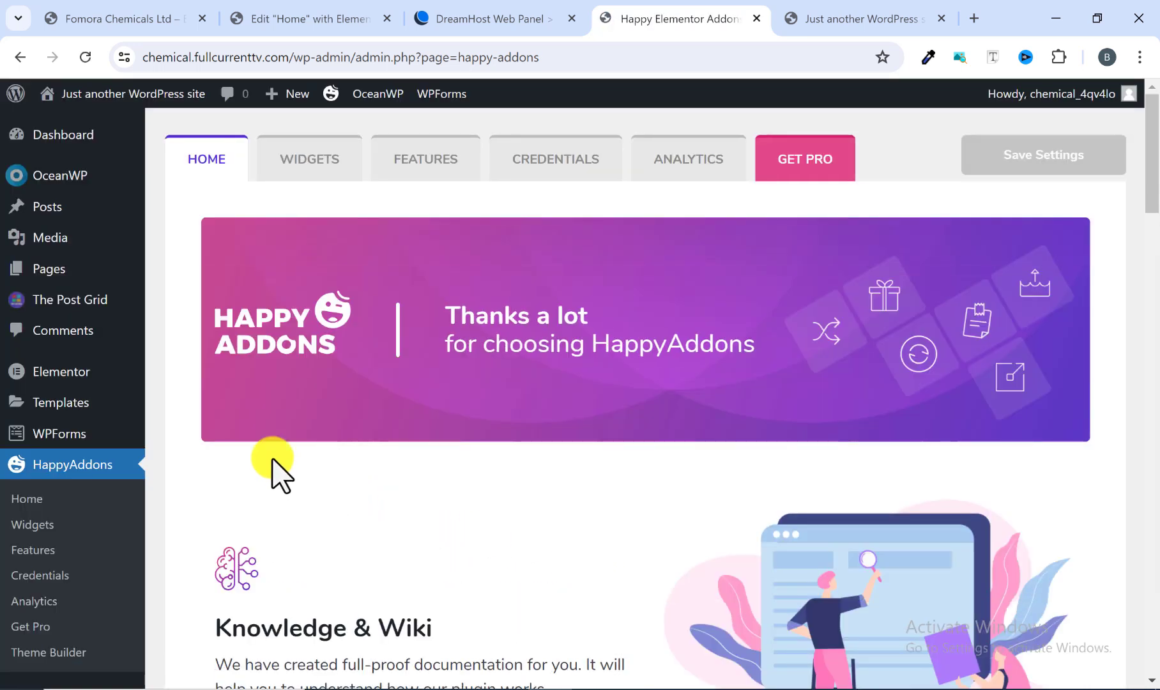
# Step: Open the Add Plugins page from the Happy Addons dashboard
pyautogui.scroll(-3, 129, 423)
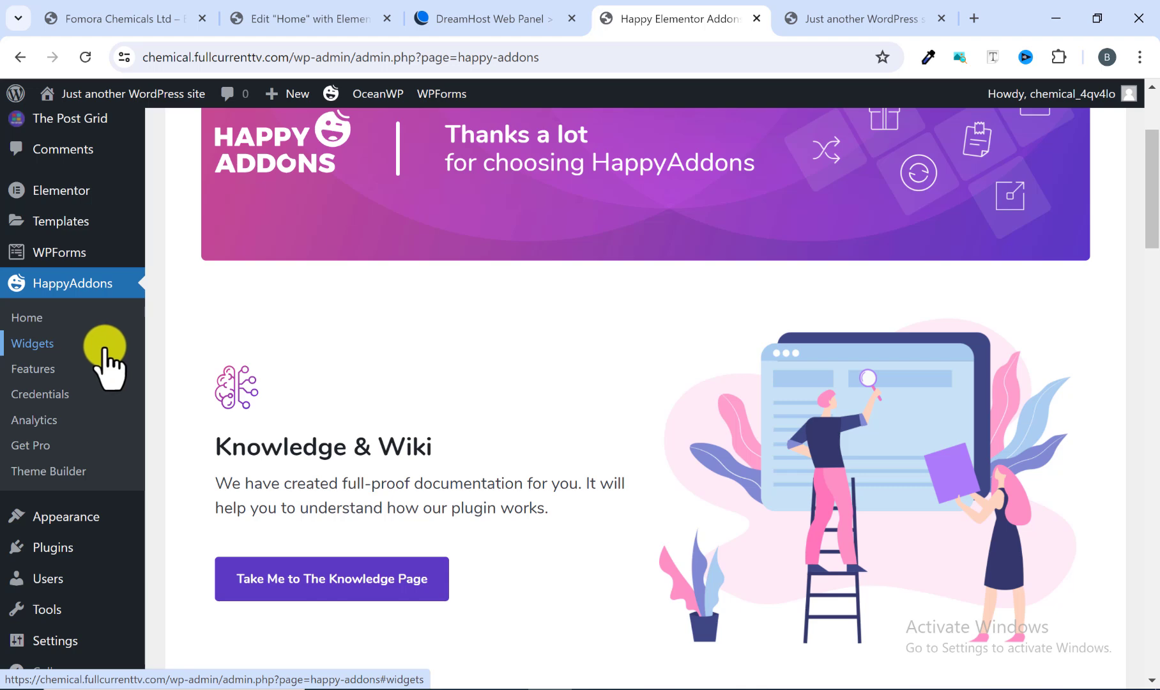
pyautogui.scroll(3, 115, 357)
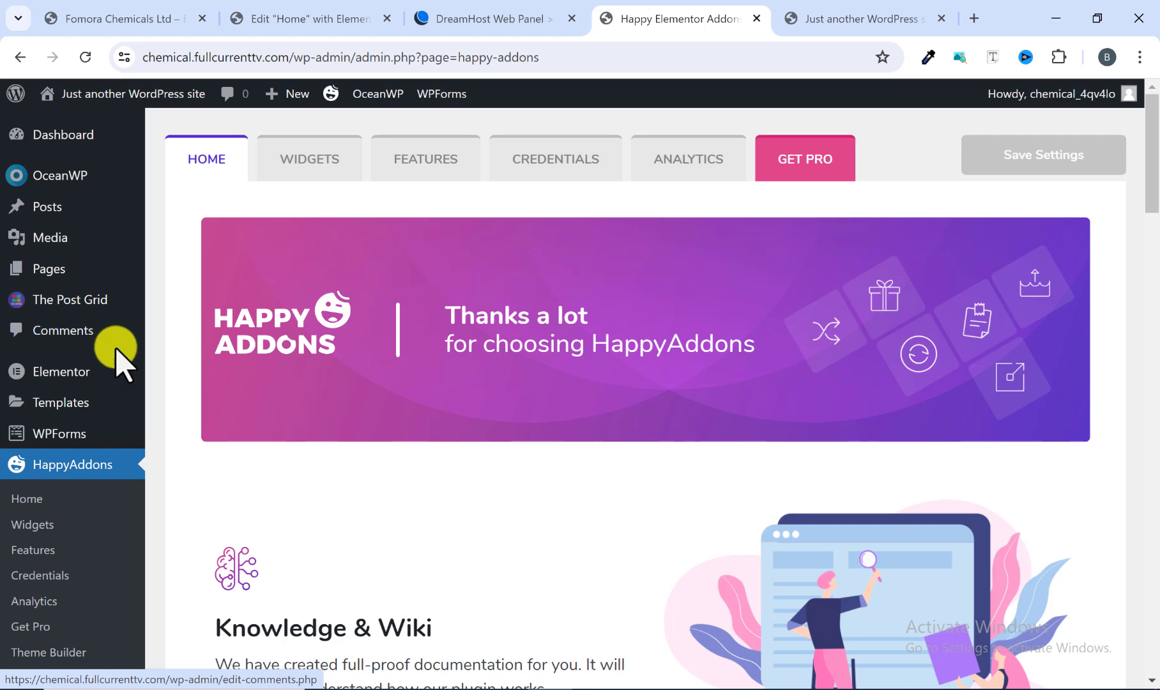
pyautogui.moveTo(90, 438)
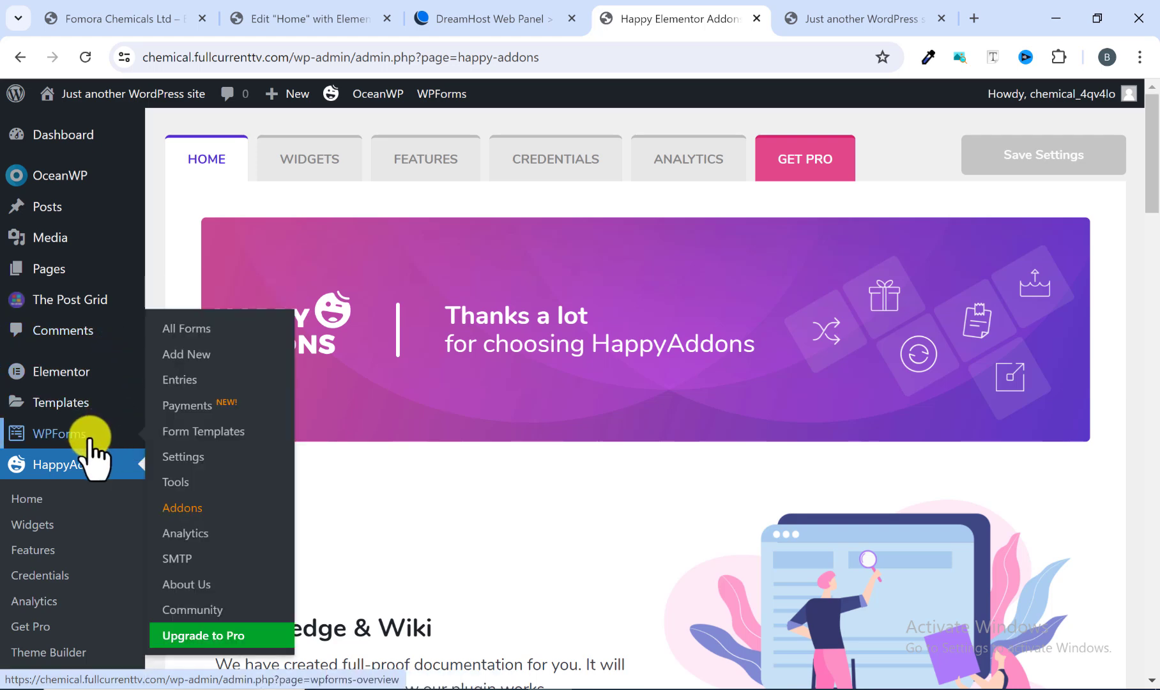
pyautogui.scroll(-2, 90, 447)
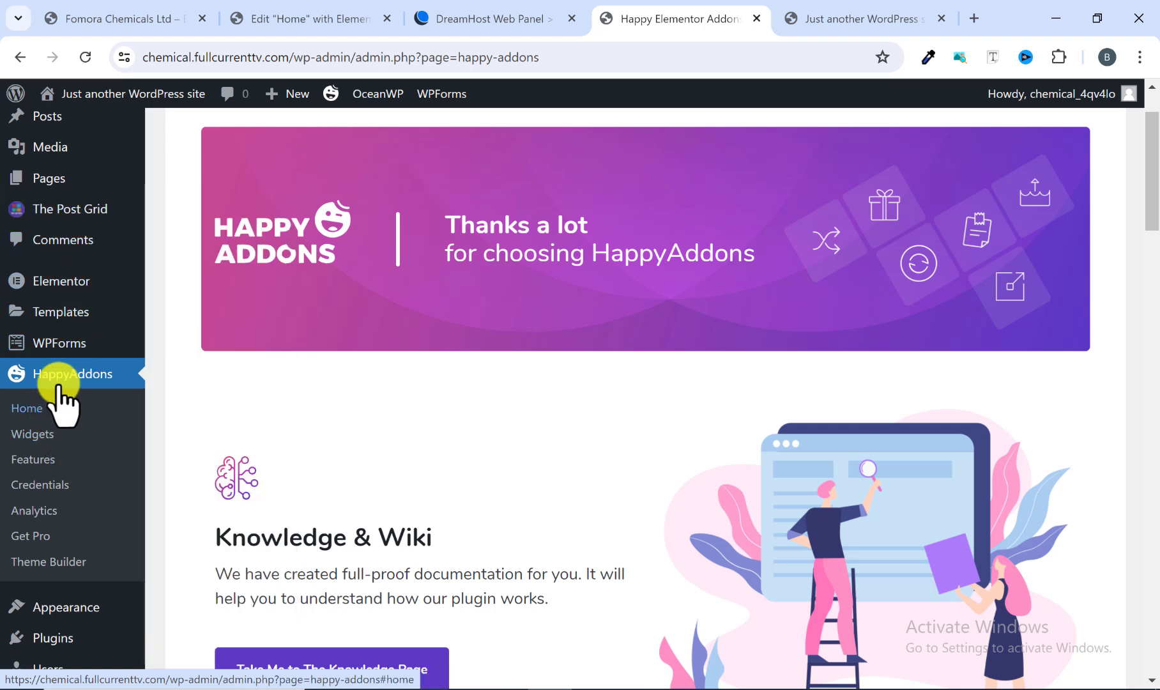
pyautogui.scroll(1, 80, 358)
pyautogui.scroll(-2, 89, 417)
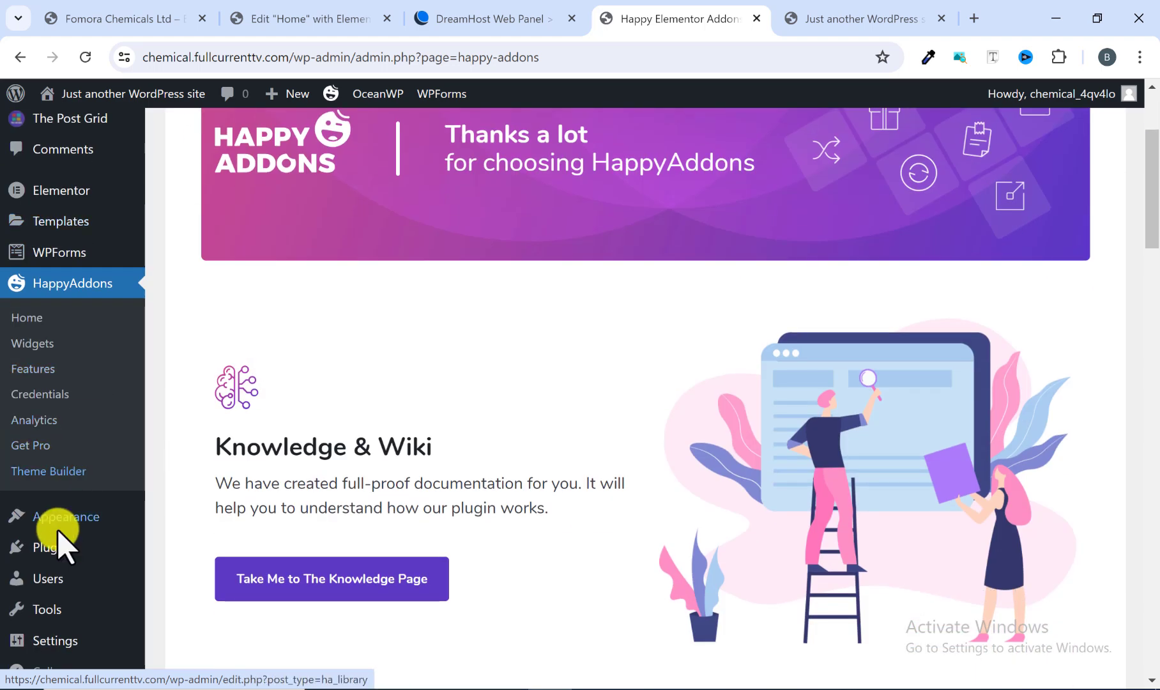
pyautogui.click(58, 548)
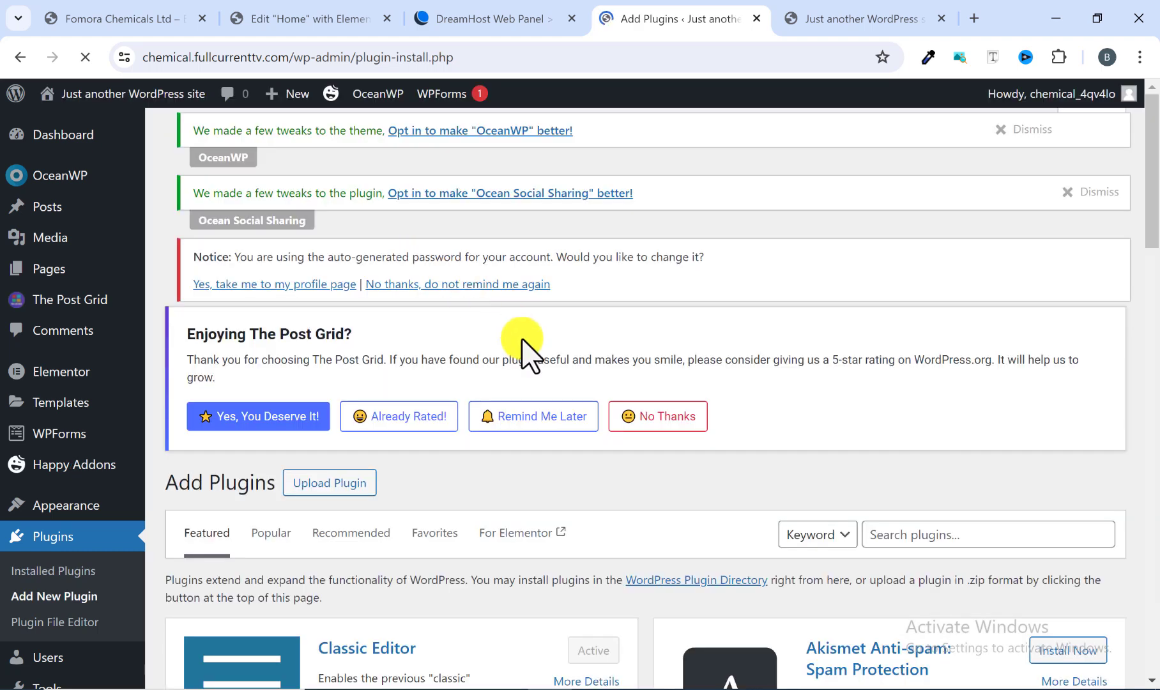
# Step: Install and activate the Classic Widgets plugin, then review the installed plugins list
pyautogui.scroll(-3, 623, 390)
pyautogui.scroll(-1, 772, 376)
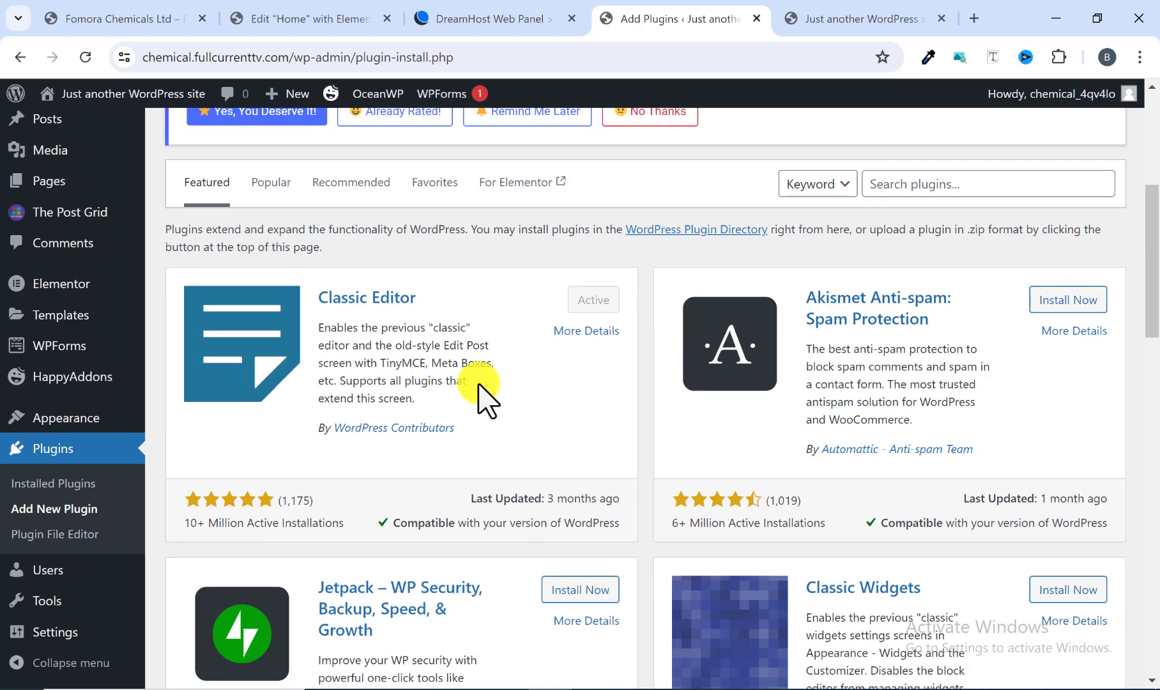
pyautogui.scroll(-3, 919, 501)
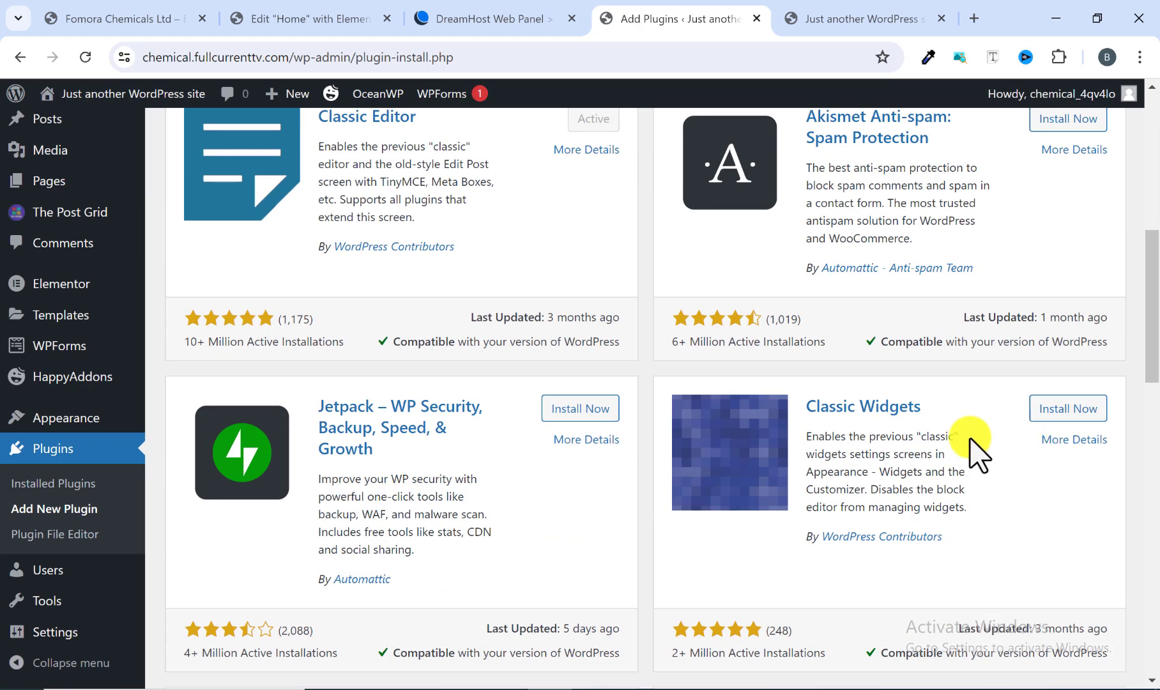
pyautogui.click(1079, 409)
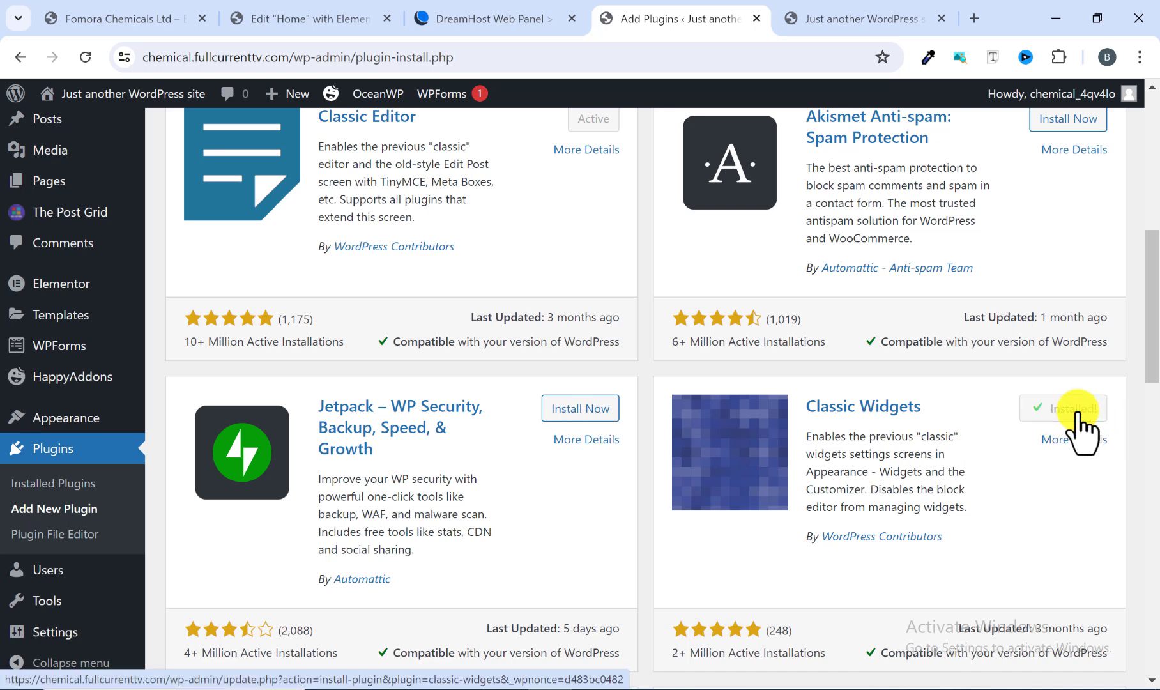
pyautogui.click(1065, 412)
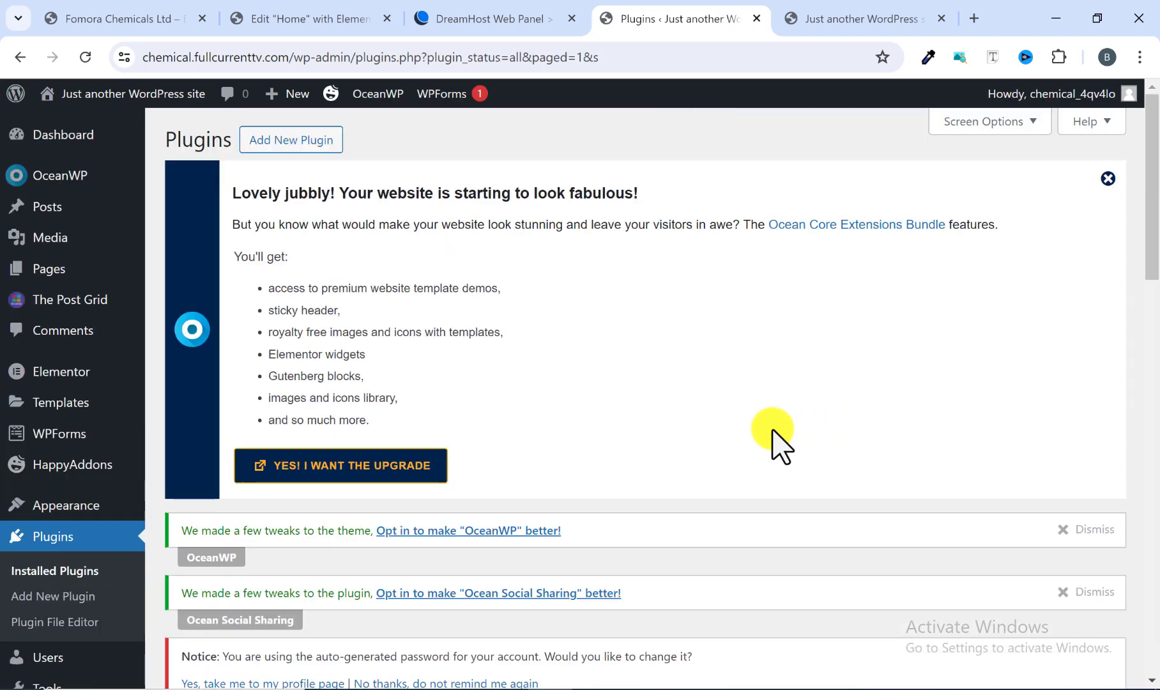
pyautogui.scroll(-10, 645, 409)
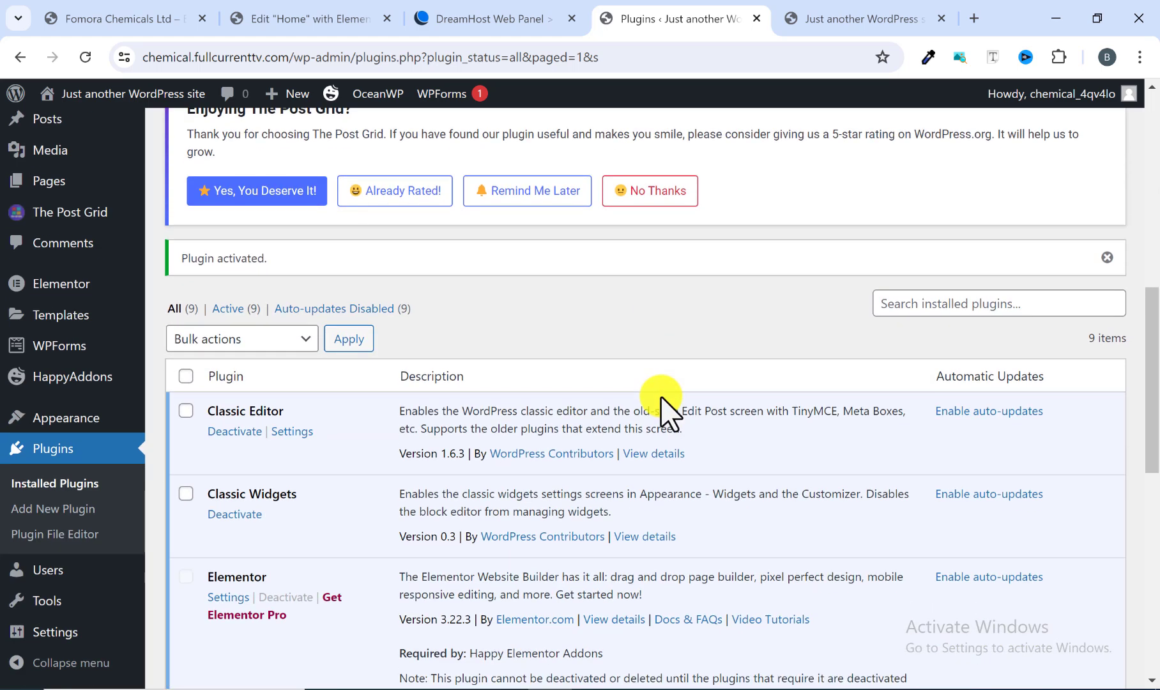
pyautogui.scroll(-3, 661, 412)
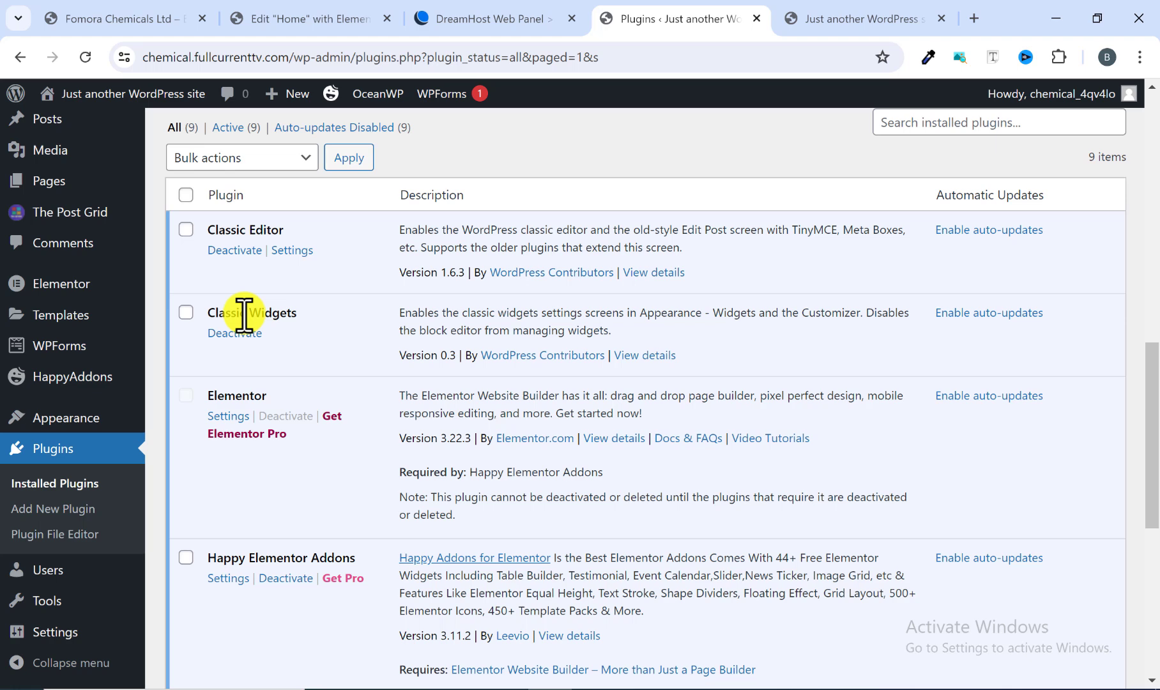
# Step: Switch to the Fomora Chemicals site tab, scroll through its homepage for reference, and return to the plugins tab
pyautogui.click(131, 24)
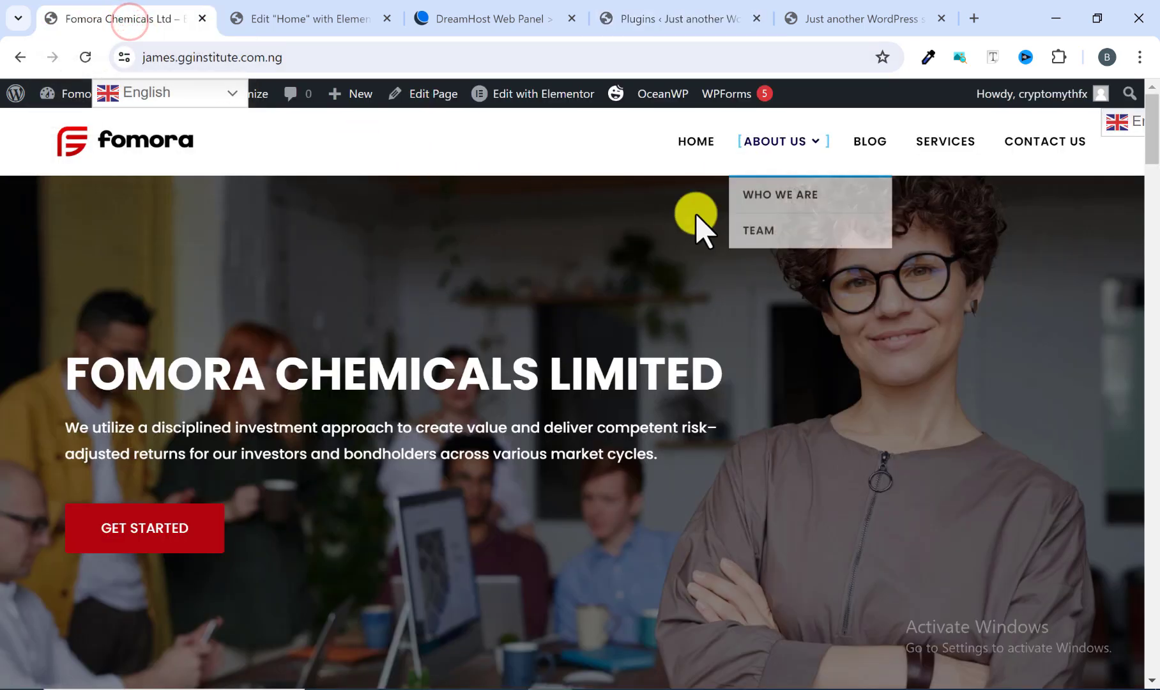
pyautogui.scroll(-7, 679, 249)
pyautogui.scroll(-15, 678, 252)
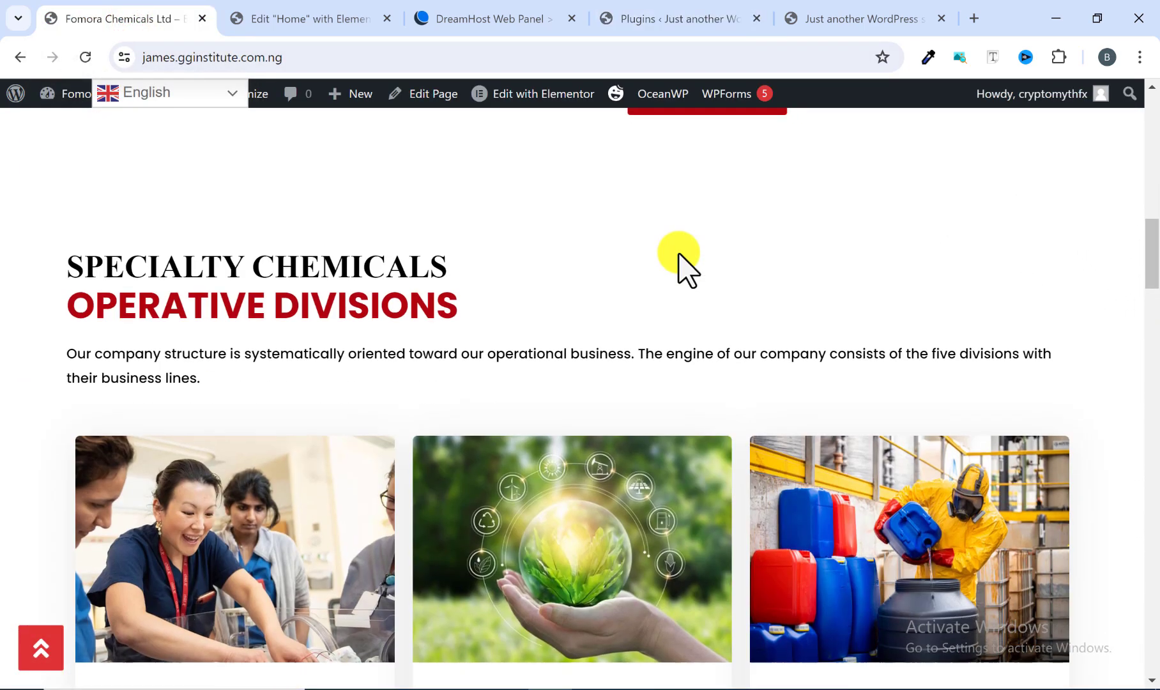
pyautogui.scroll(-15, 678, 253)
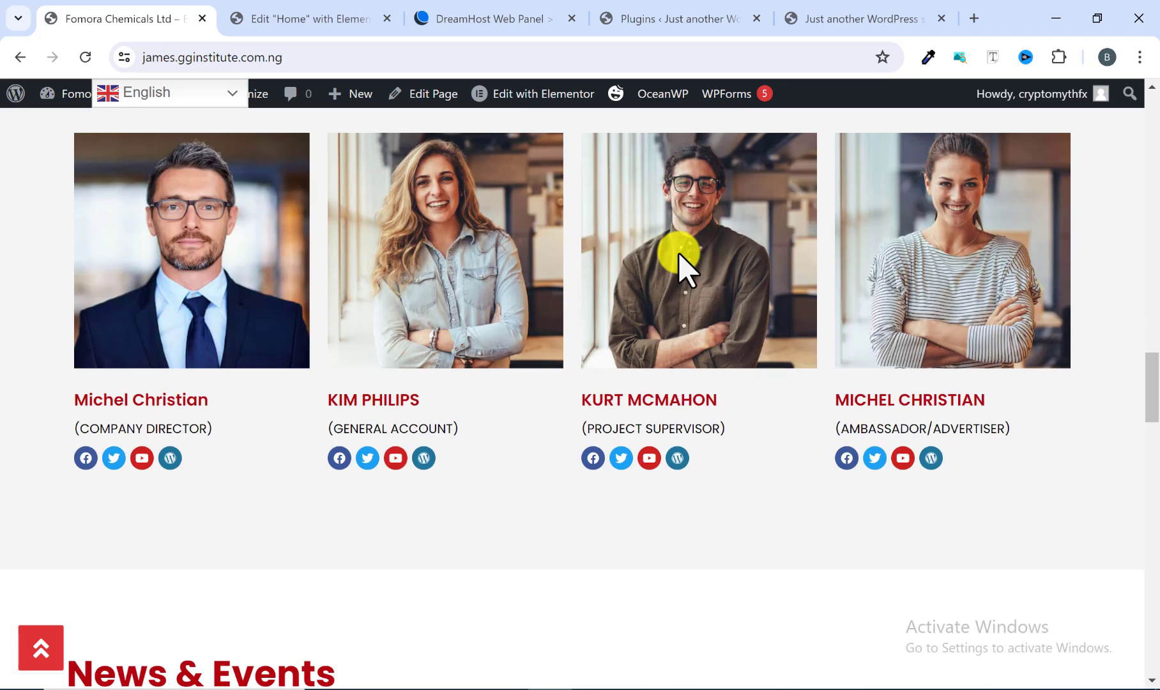
pyautogui.scroll(-10, 679, 255)
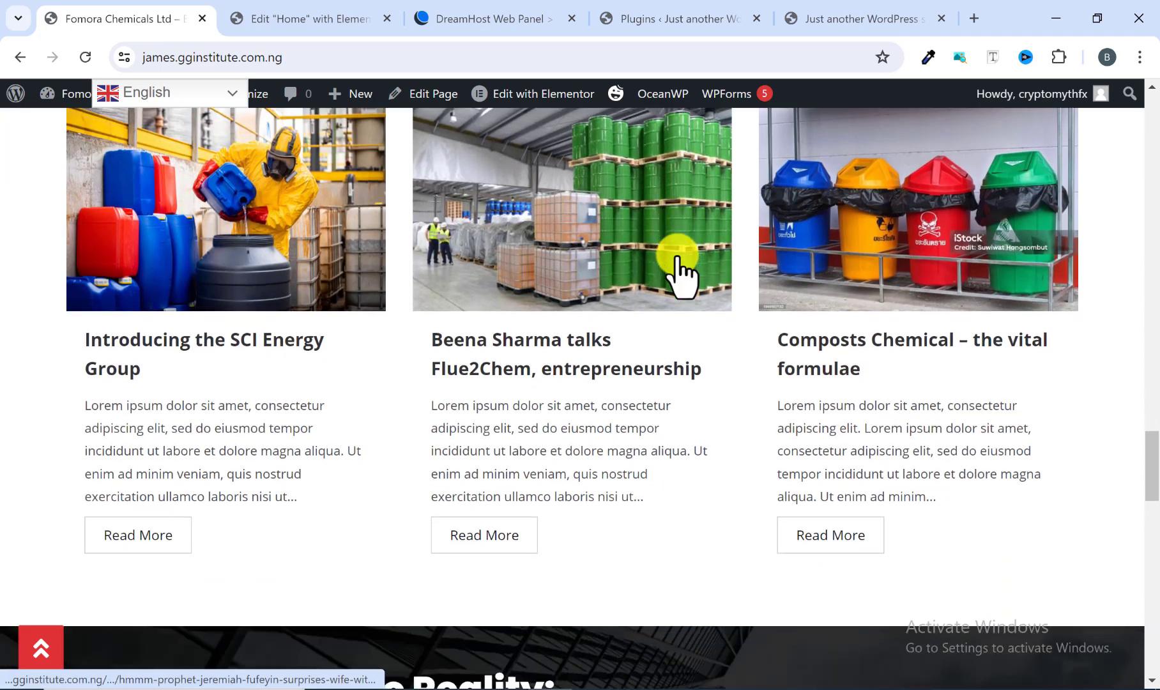
pyautogui.scroll(-3, 677, 256)
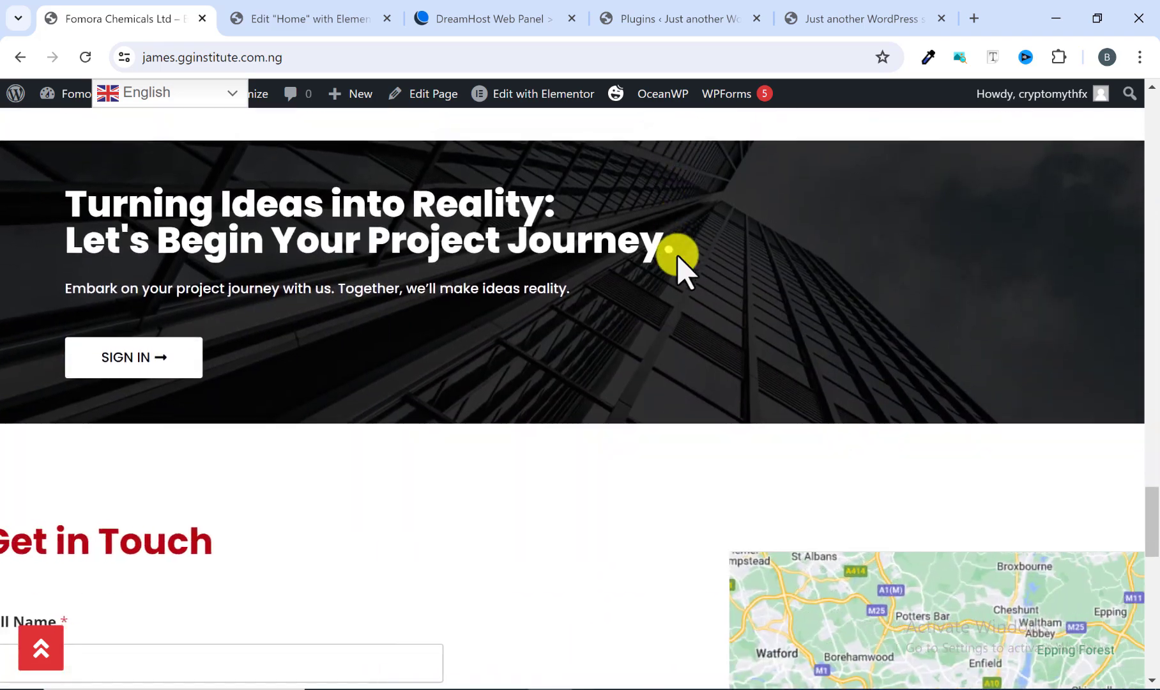
pyautogui.scroll(15, 678, 266)
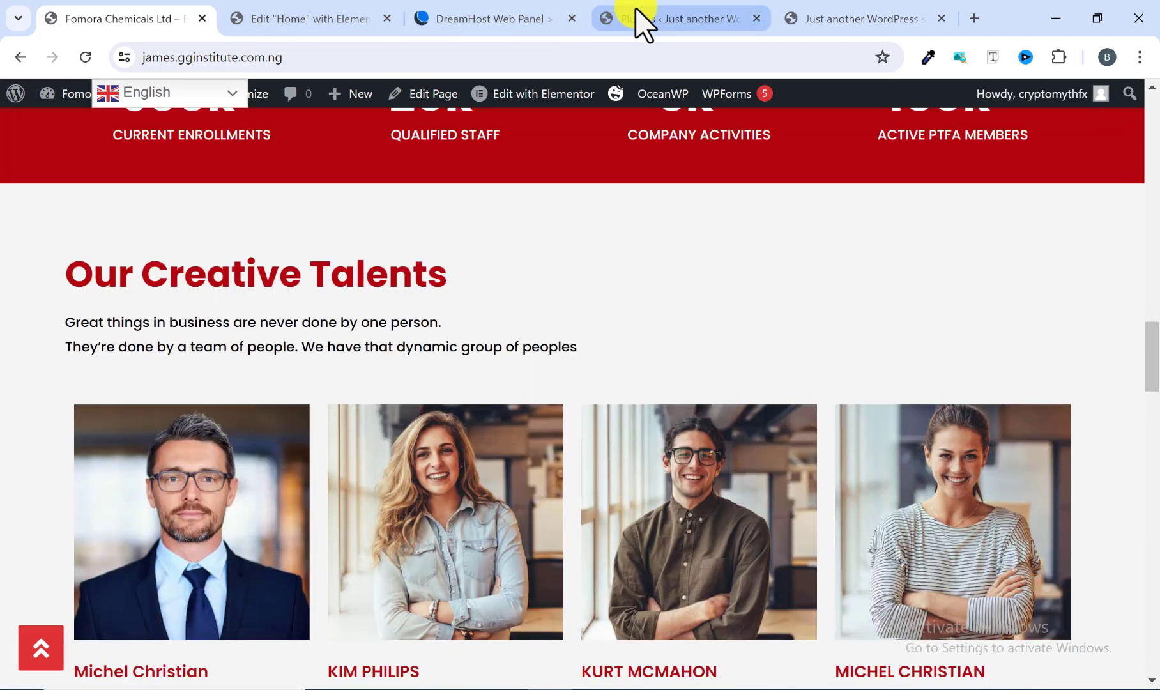
pyautogui.click(648, 19)
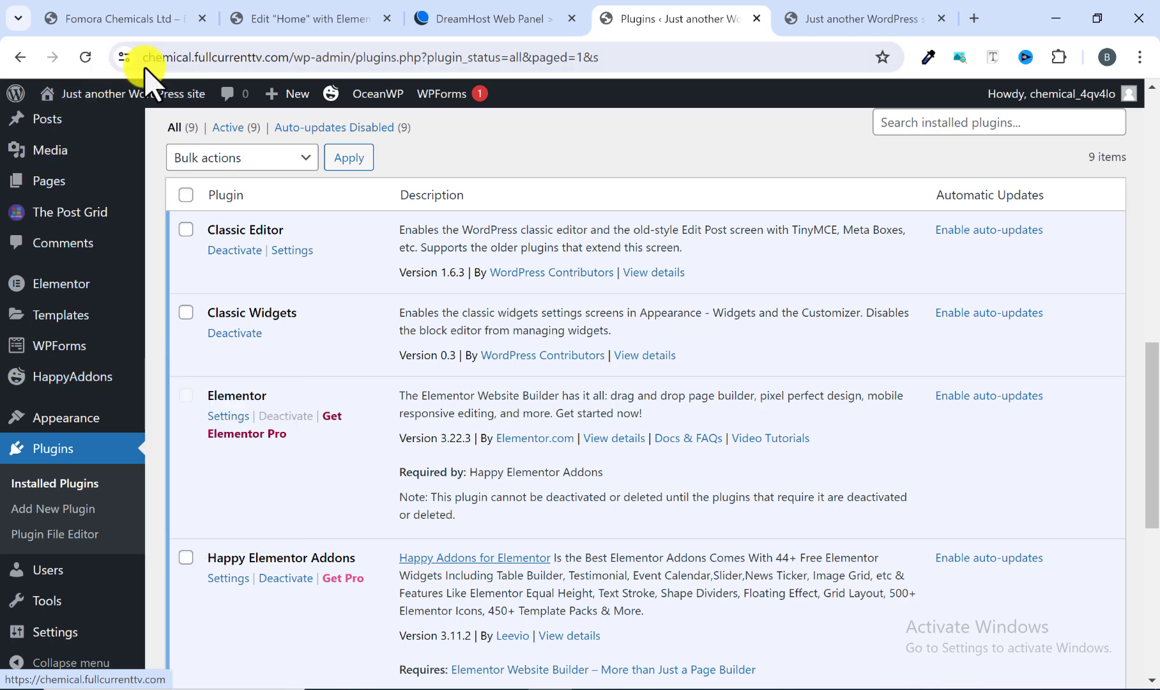
# Step: Rearrange the browser tabs, scroll through the Fomora Chemicals homepage sections again, and return to the WordPress plugins tab
pyautogui.moveTo(667, 25); pyautogui.dragTo(349, 26)
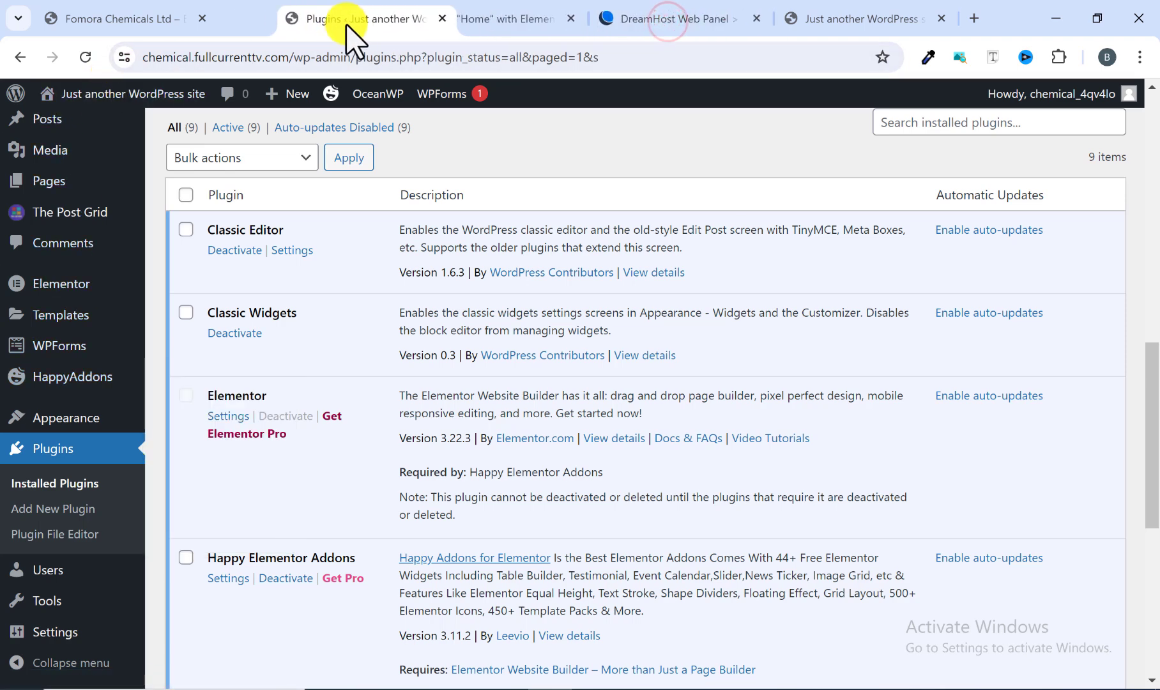
pyautogui.moveTo(125, 12); pyautogui.dragTo(294, 39)
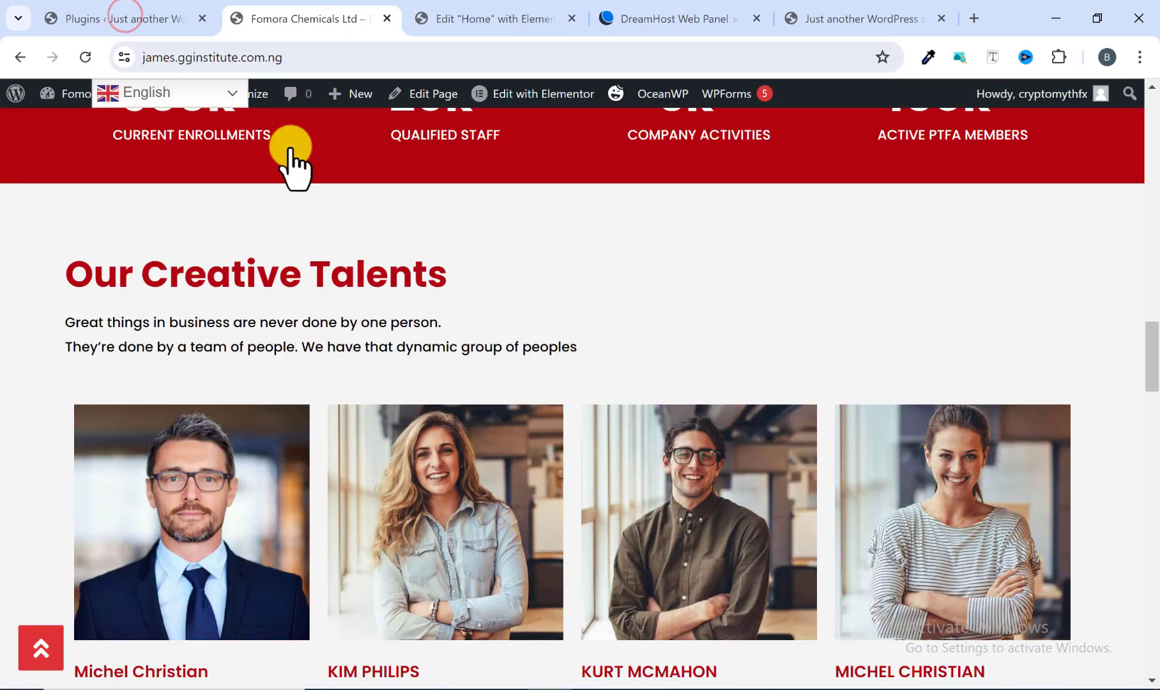
pyautogui.scroll(20, 303, 407)
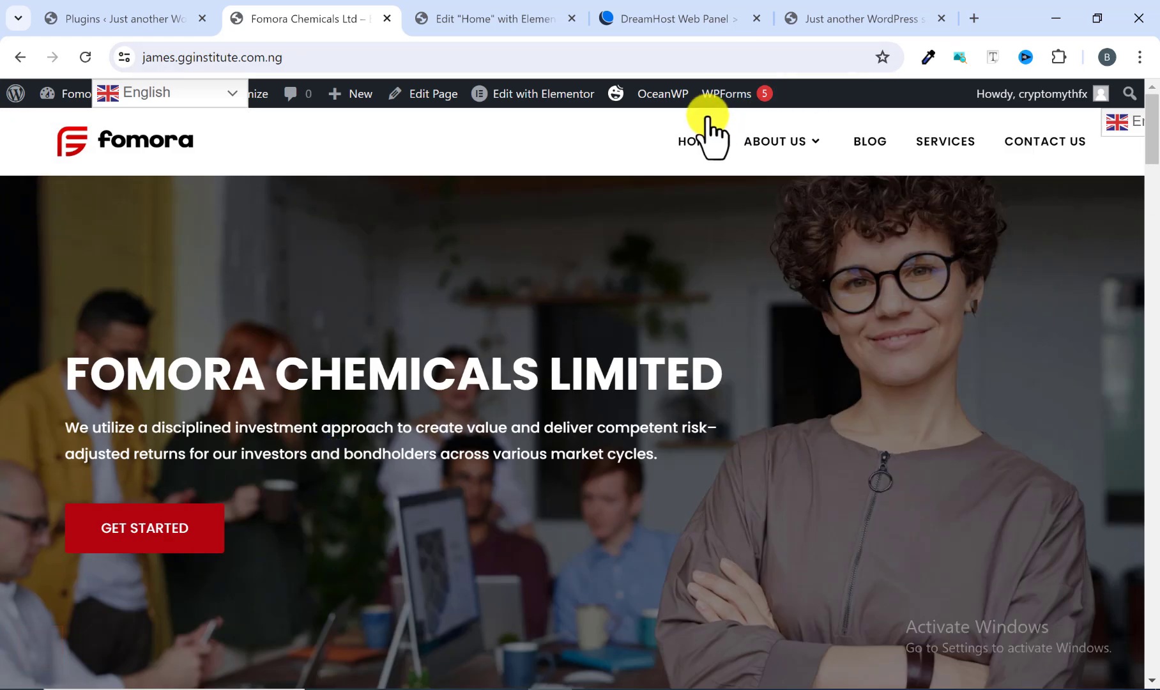
pyautogui.moveTo(769, 150)
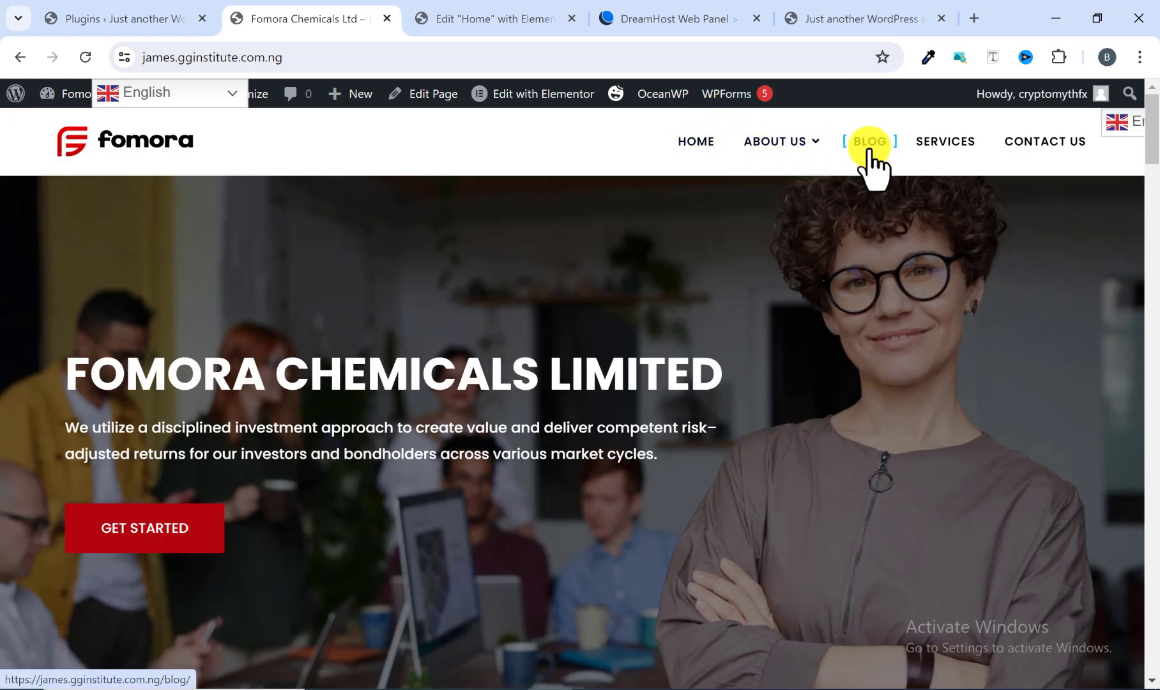
pyautogui.scroll(-3, 441, 421)
pyautogui.scroll(-12, 435, 421)
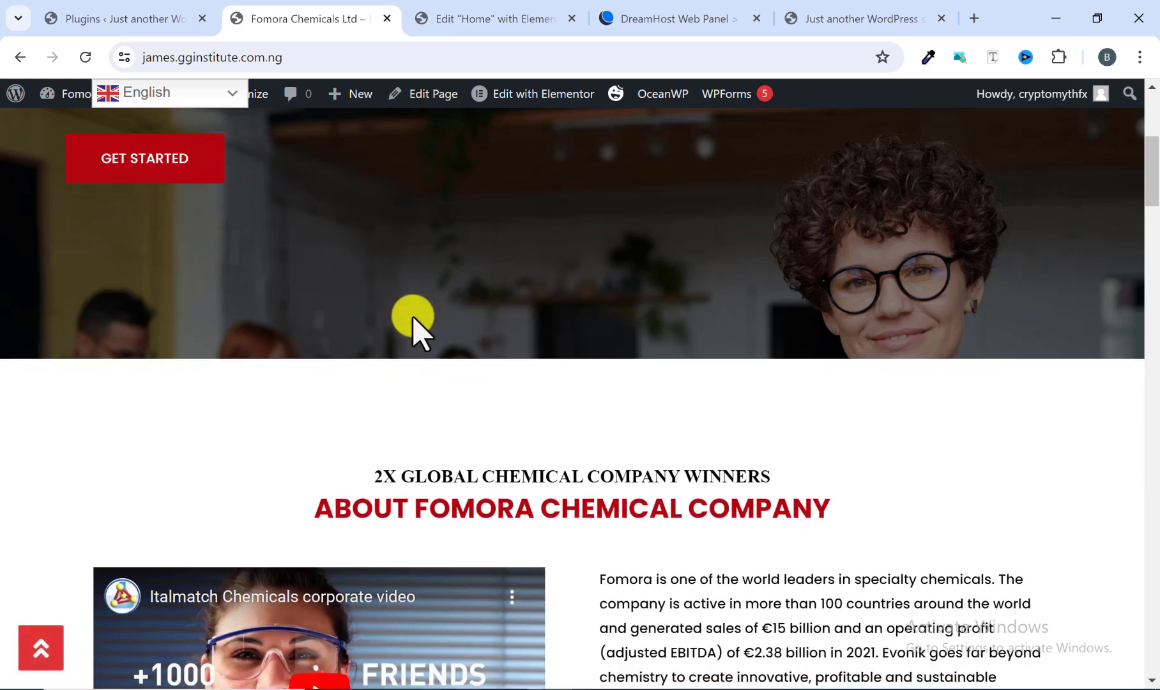
pyautogui.scroll(1, 393, 399)
pyautogui.scroll(-5, 393, 399)
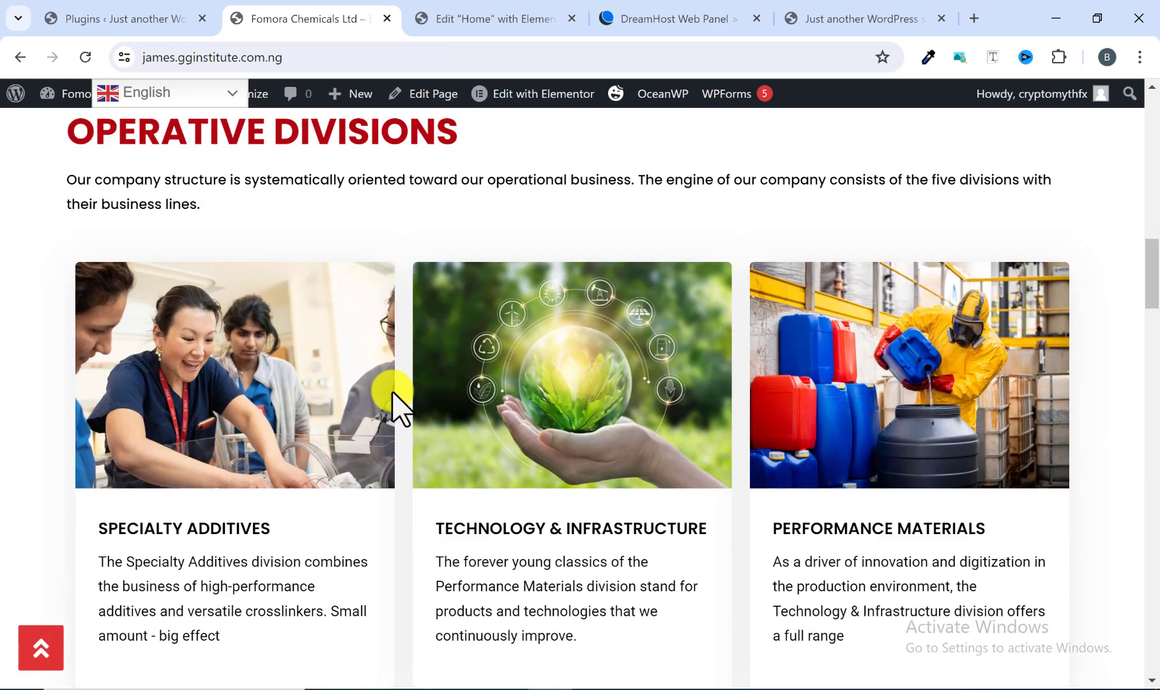
pyautogui.scroll(-9, 377, 466)
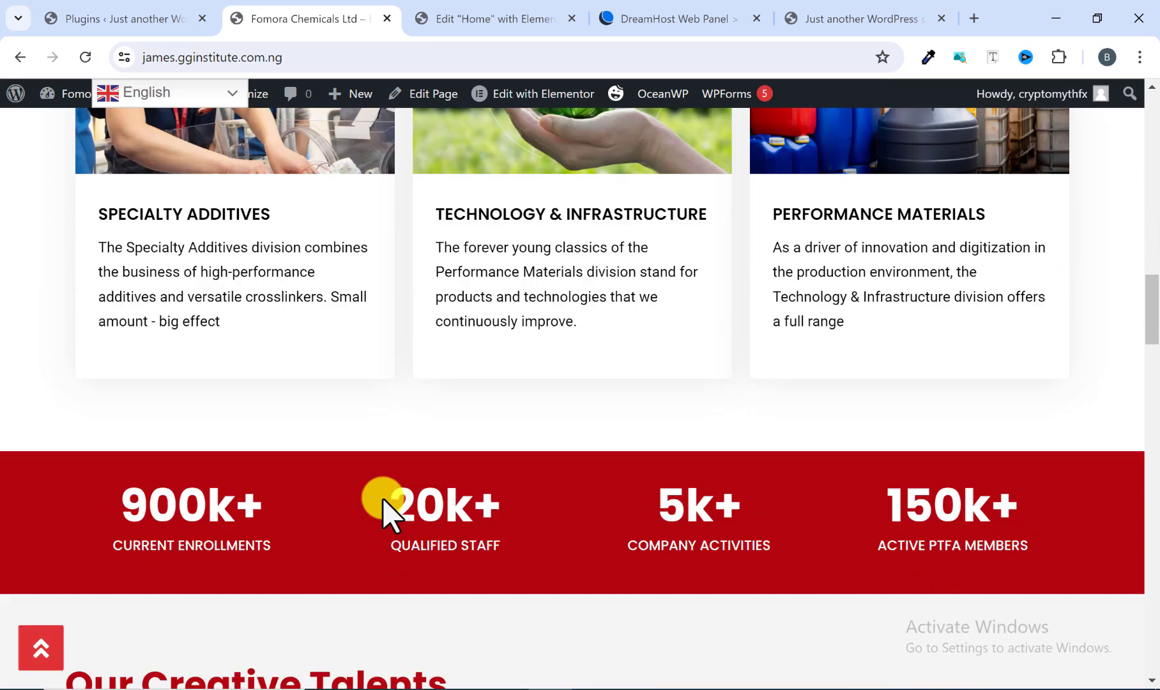
pyautogui.scroll(-3, 437, 454)
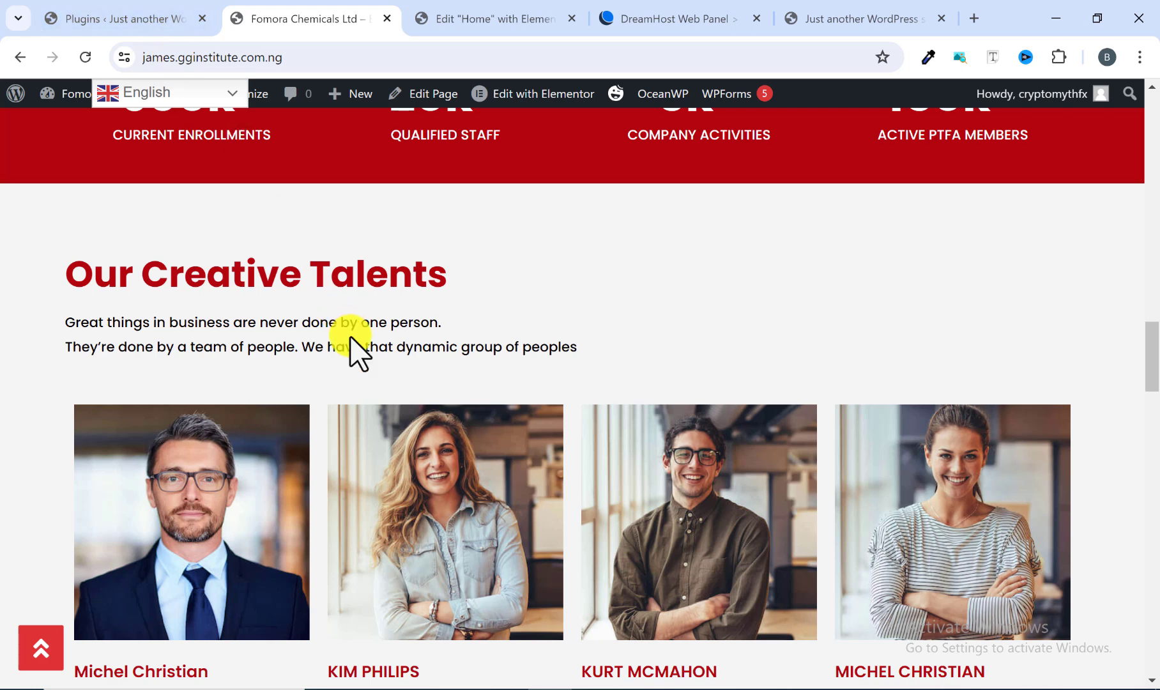
pyautogui.click(107, 19)
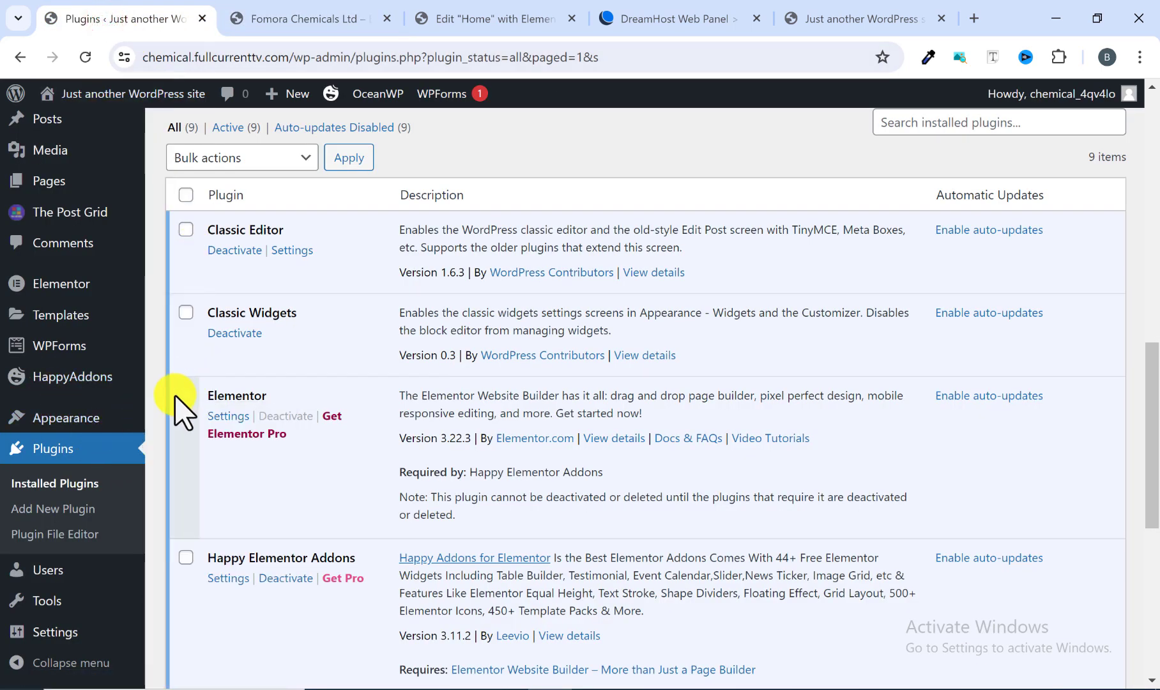
# Step: Open the Pages list and move both existing pages, Privacy Policy and Sample Page, to the Trash
pyautogui.scroll(4, 61, 409)
pyautogui.moveTo(54, 285)
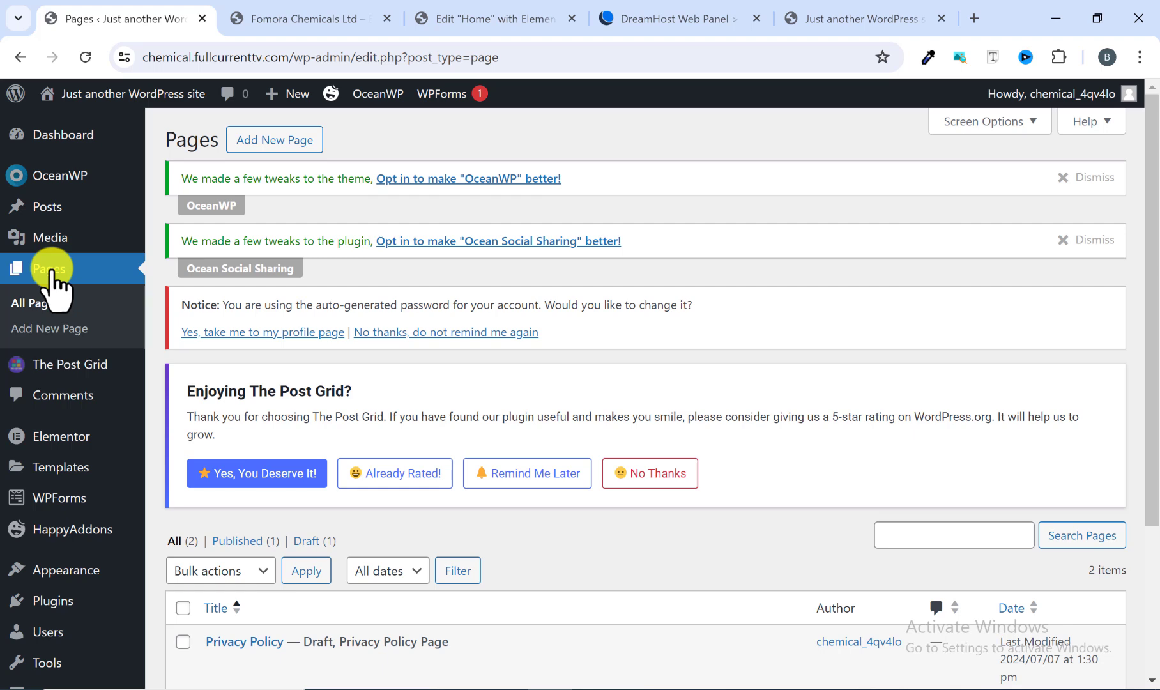
pyautogui.scroll(-3, 349, 344)
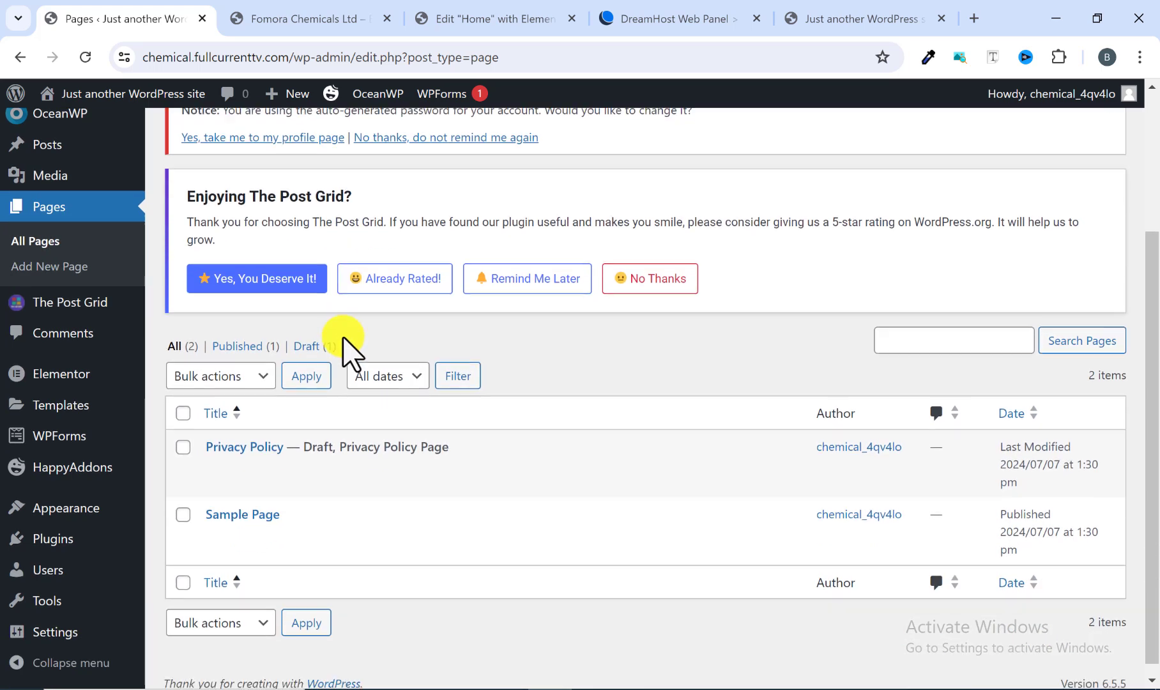
pyautogui.moveTo(179, 431)
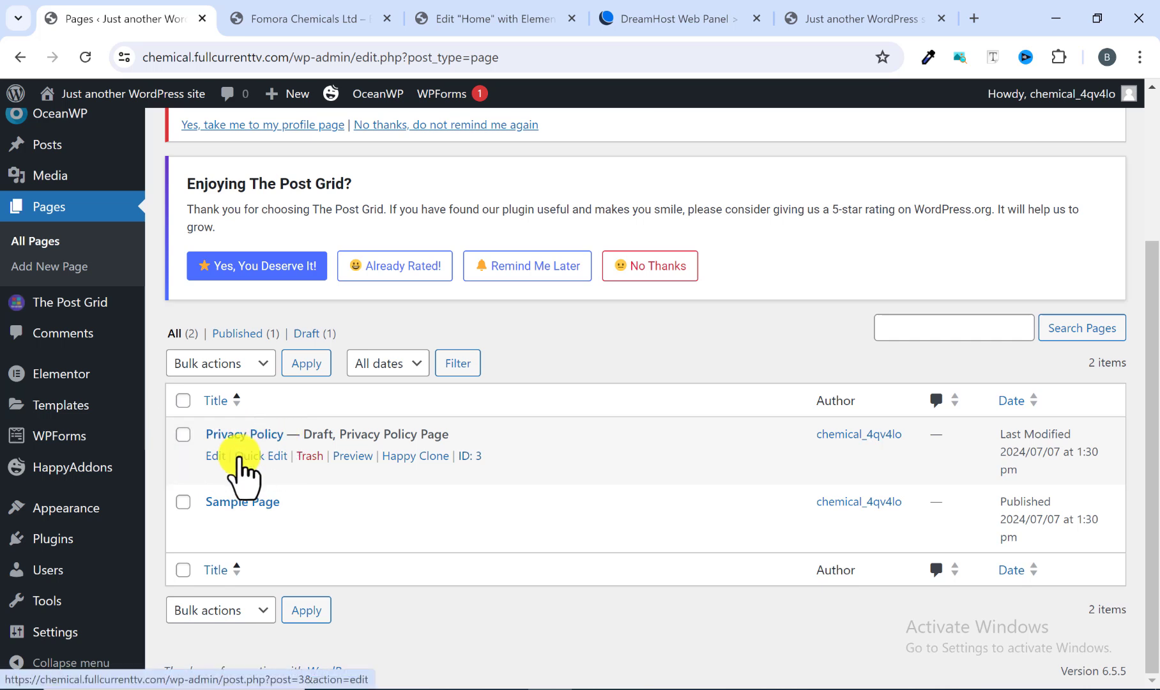
pyautogui.click(183, 400)
pyautogui.click(252, 364)
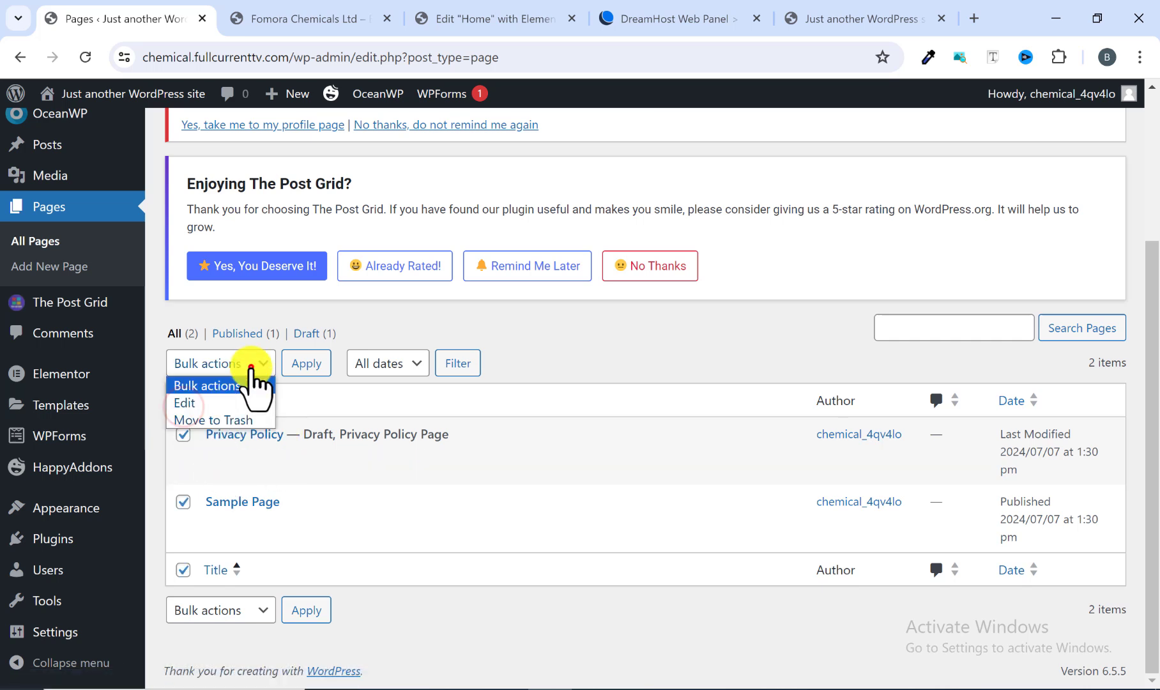
pyautogui.click(183, 437)
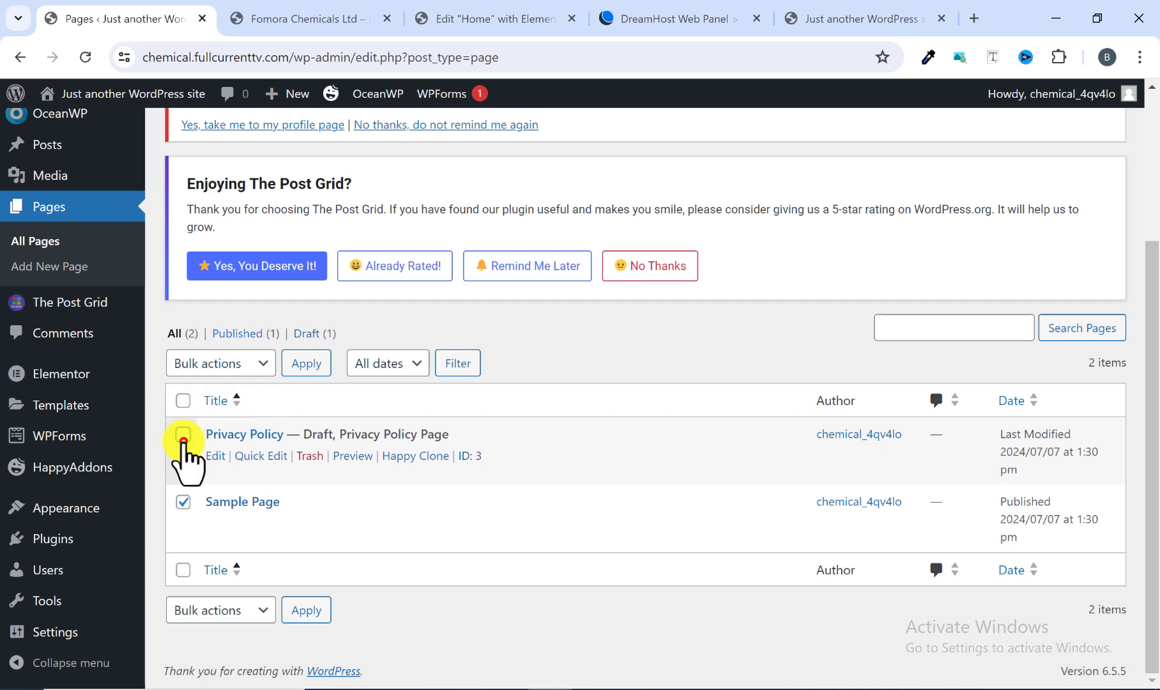
pyautogui.click(187, 402)
pyautogui.click(240, 366)
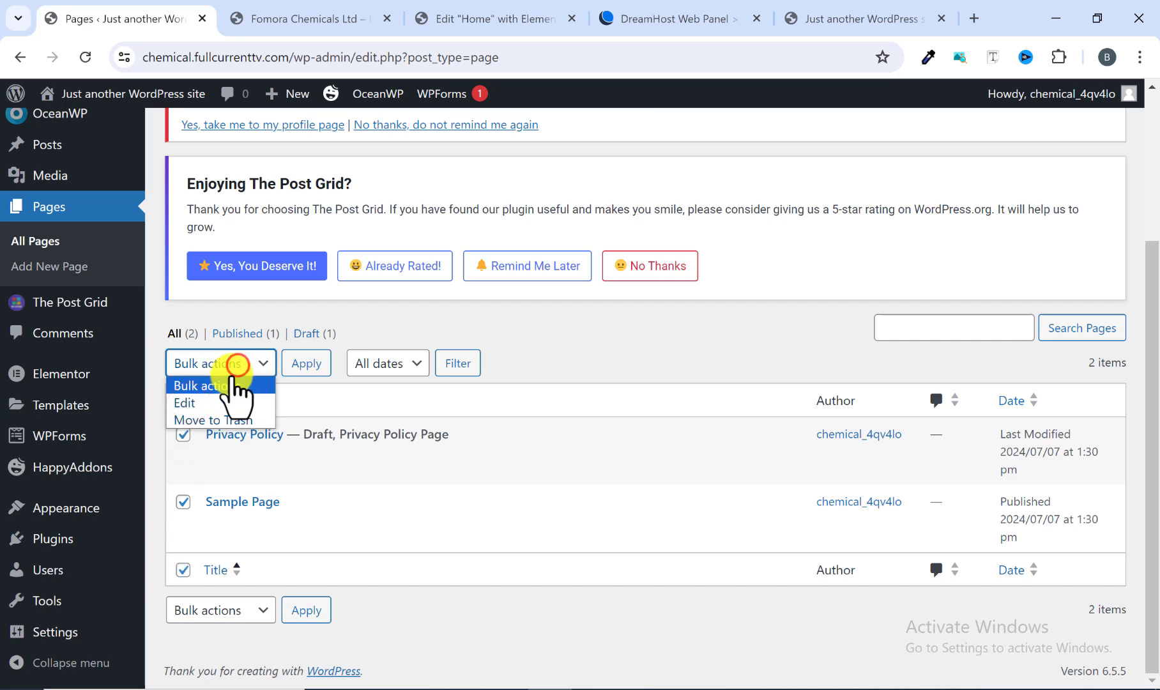
pyautogui.click(214, 422)
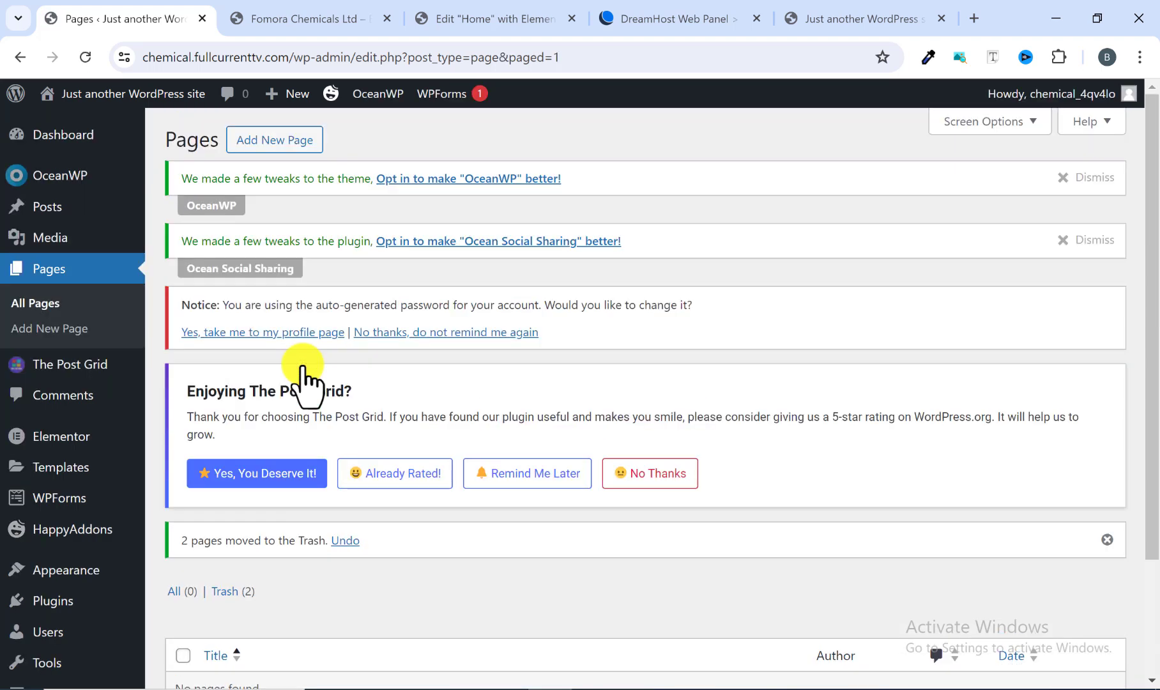
# Step: Add a new page titled Home and scroll down to its OceanWP settings
pyautogui.scroll(-2, 377, 408)
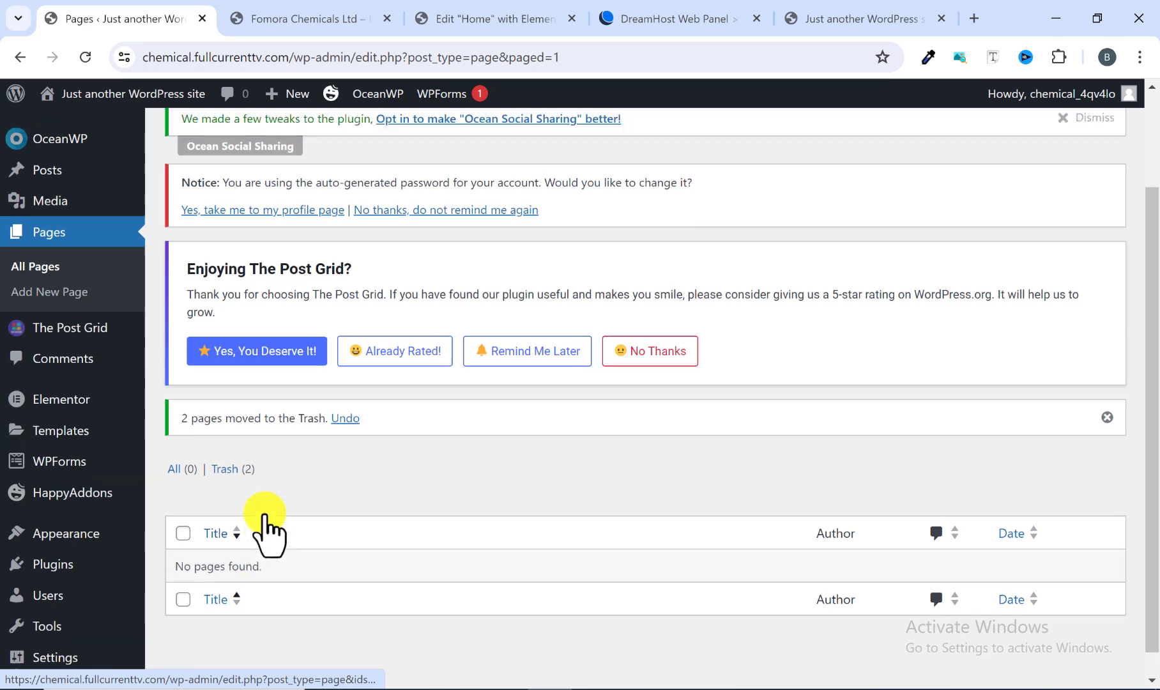
pyautogui.scroll(2, 269, 521)
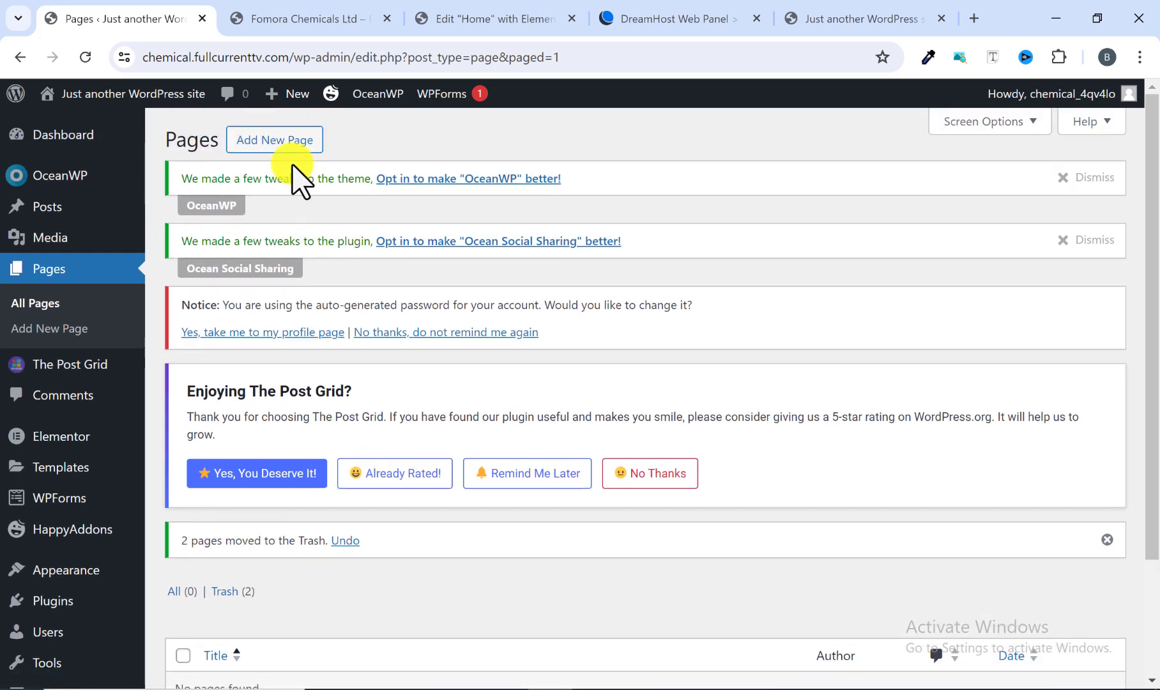
pyautogui.click(286, 145)
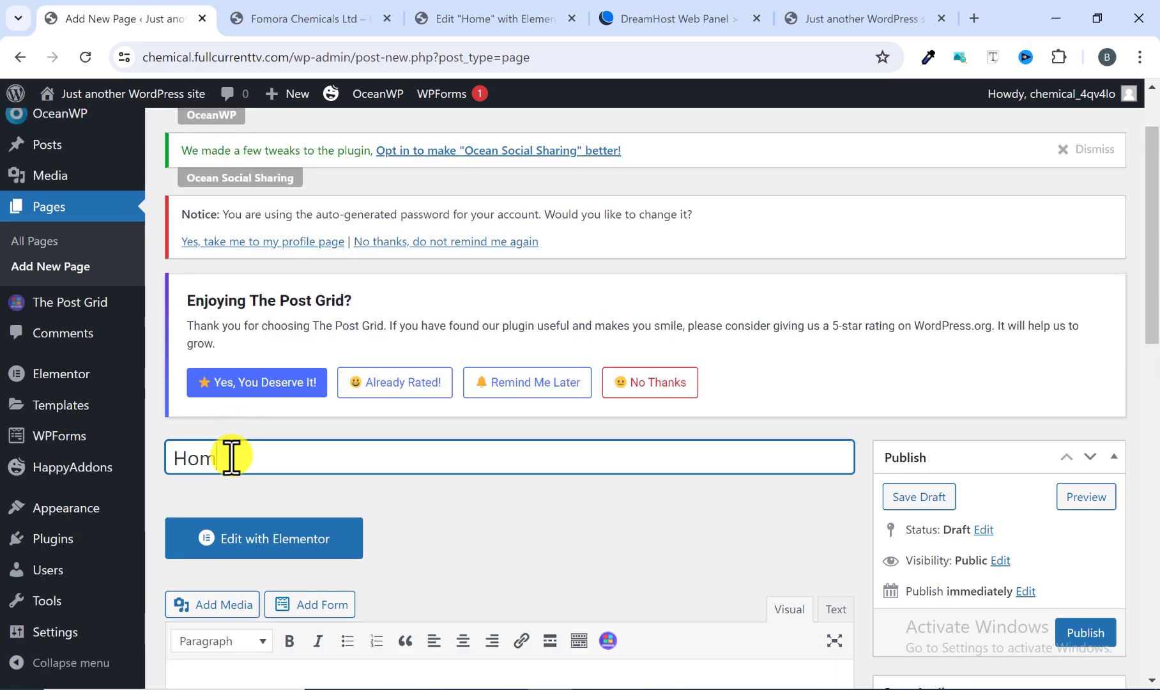
pyautogui.scroll(-2, 370, 454)
pyautogui.scroll(2, 371, 449)
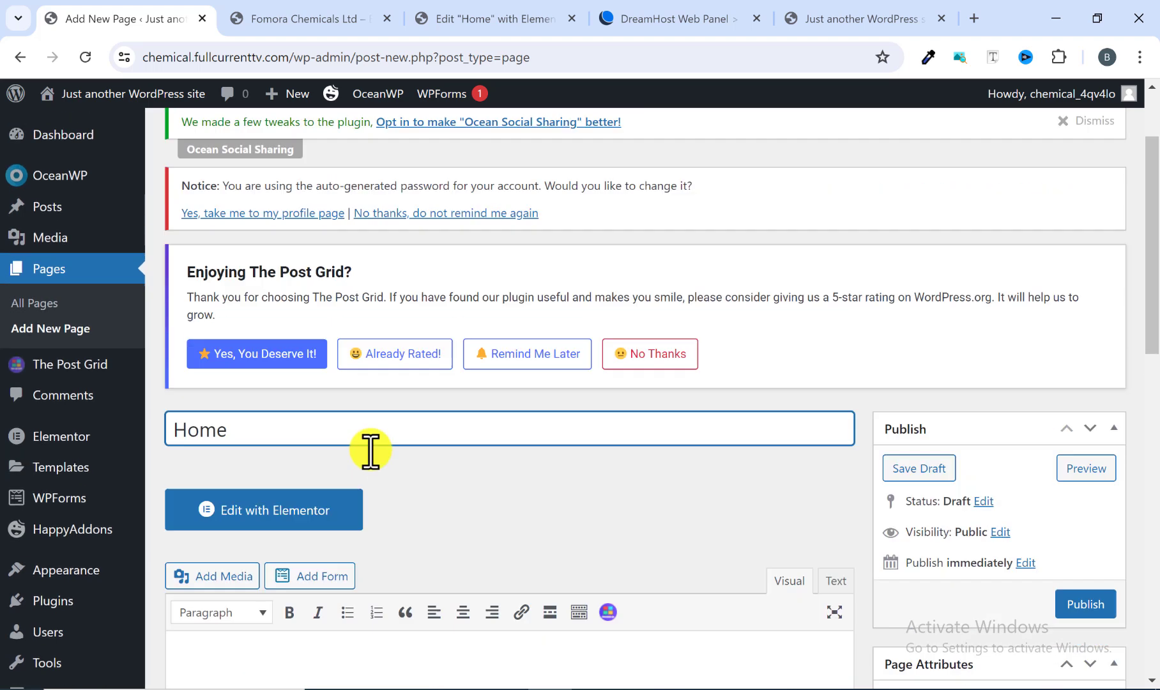
pyautogui.scroll(2, 278, 479)
pyautogui.scroll(-4, 394, 497)
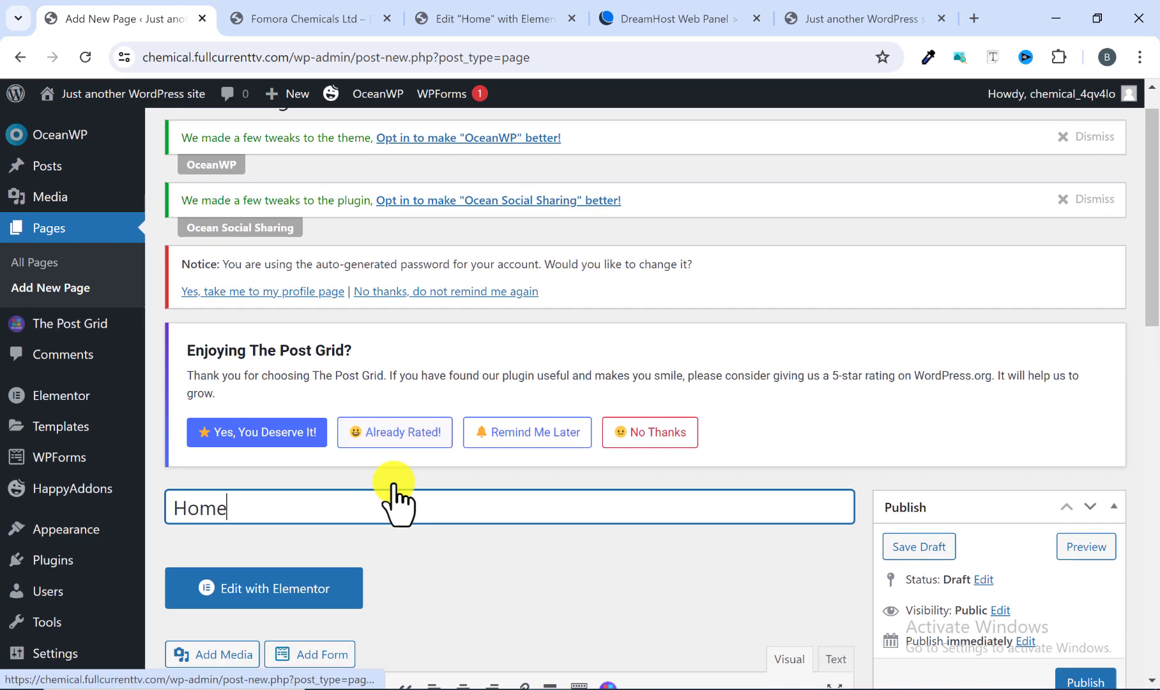
pyautogui.scroll(-4, 391, 479)
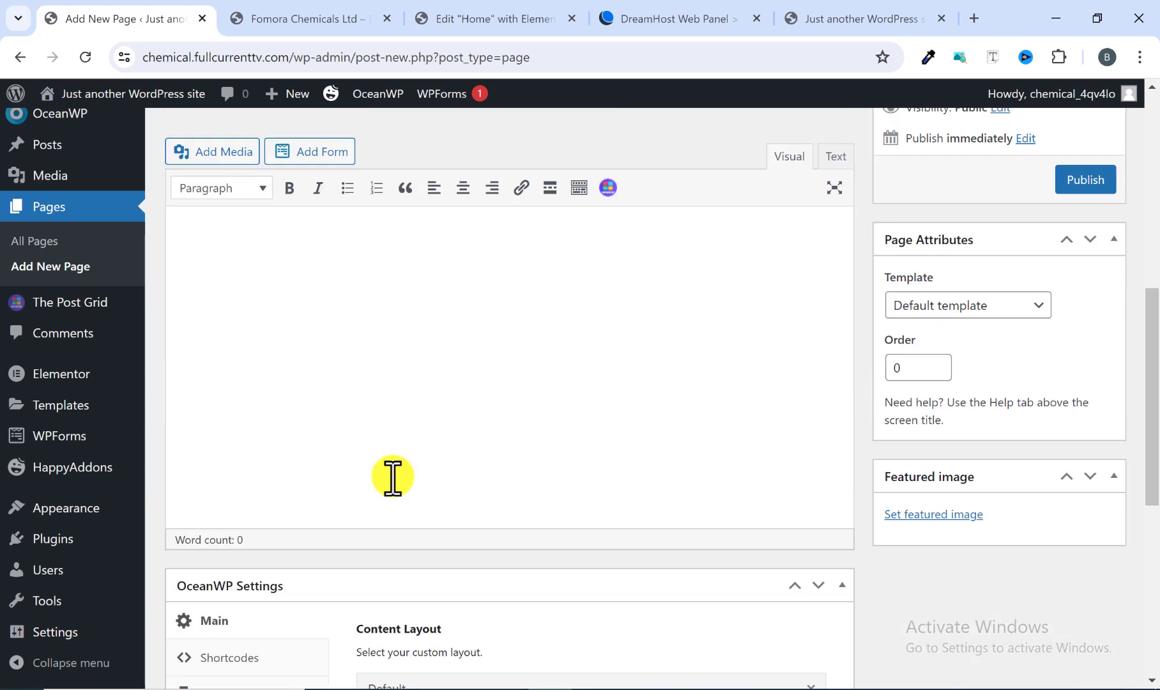
pyautogui.scroll(1, 392, 476)
pyautogui.scroll(-2, 388, 421)
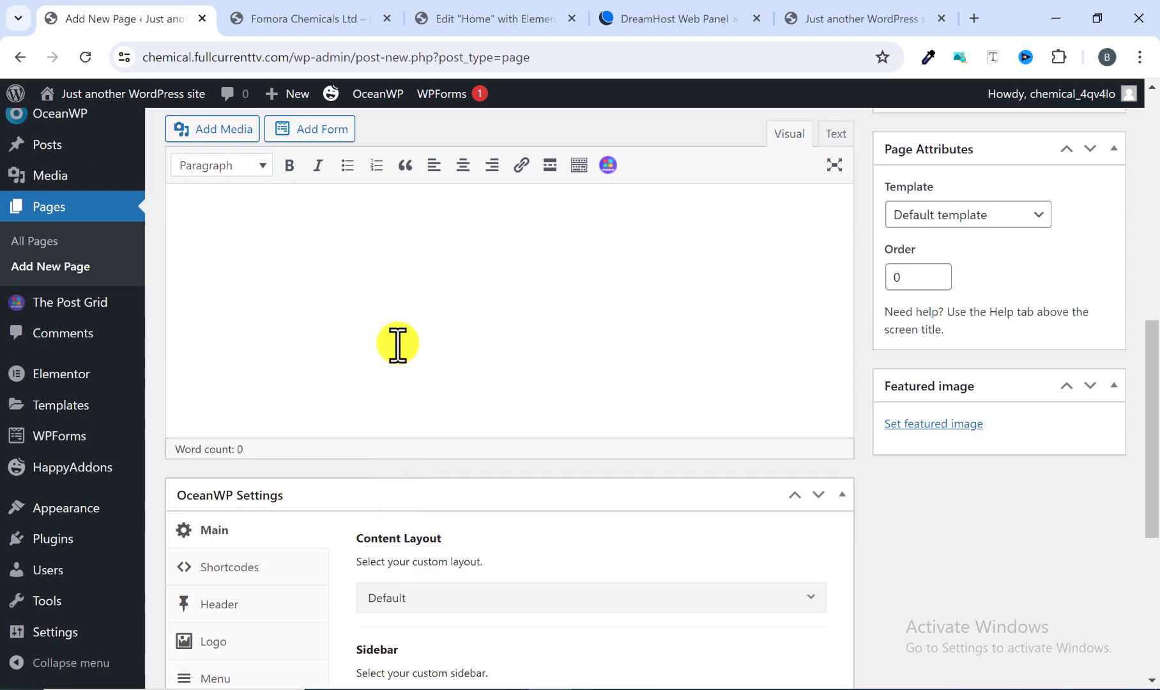
pyautogui.scroll(-3, 397, 344)
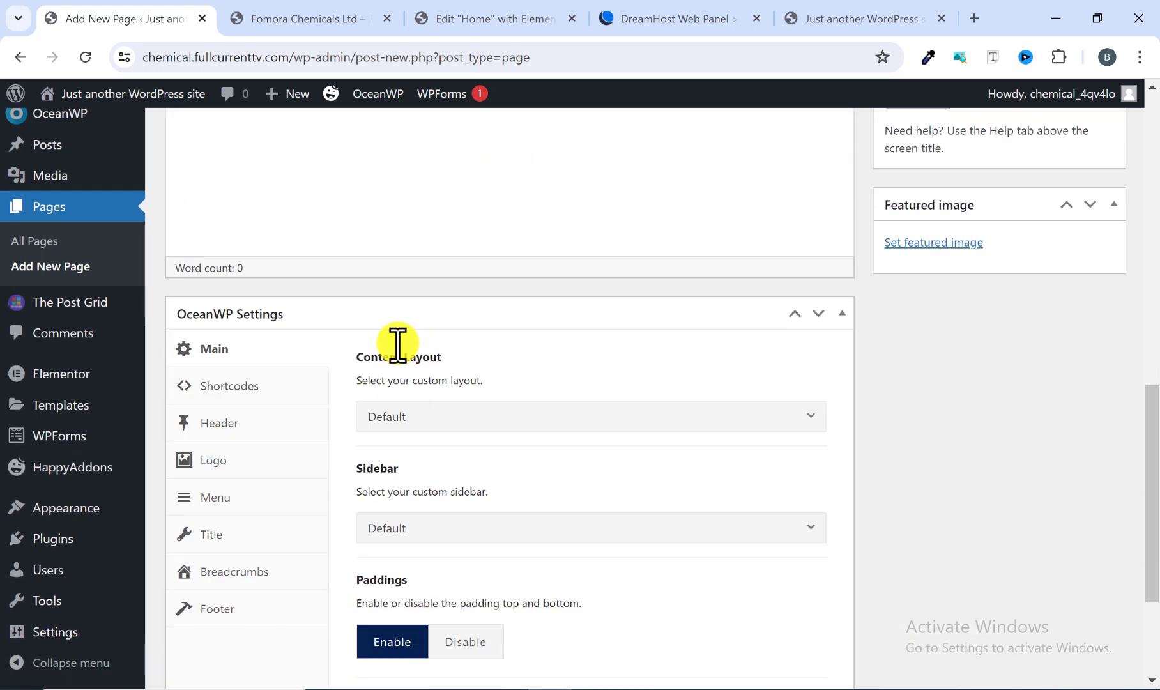
pyautogui.scroll(-2, 398, 344)
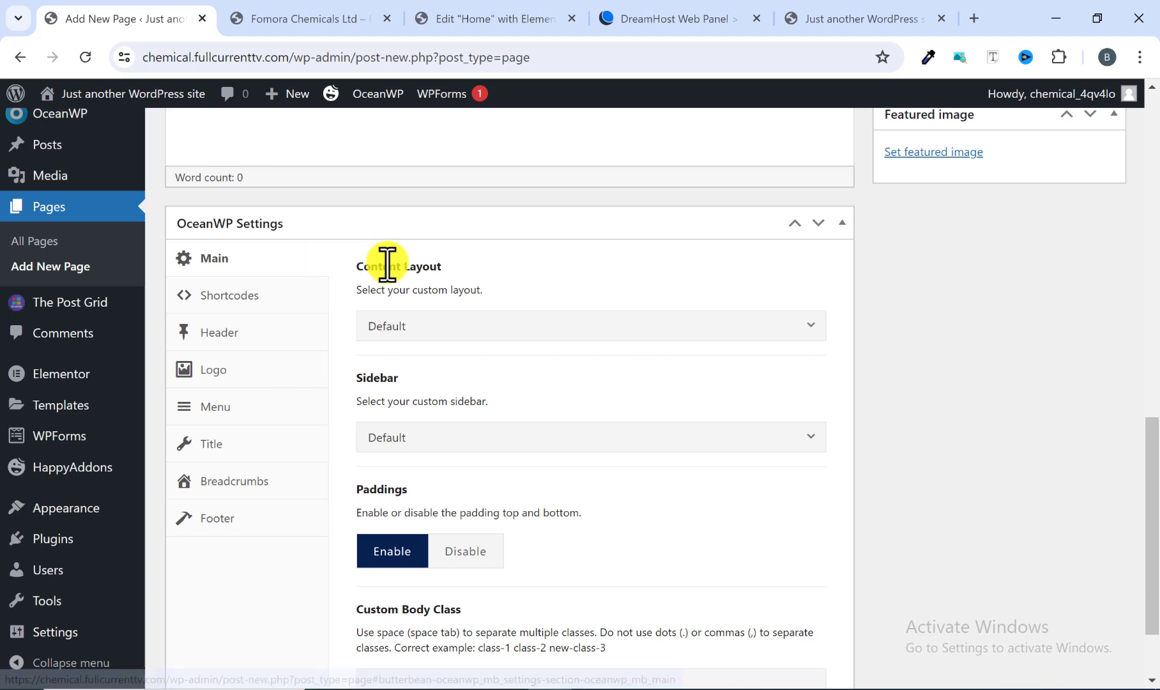
# Step: Set the page's OceanWP content layout to Full Width and disable the top and bottom paddings
pyautogui.click(413, 327)
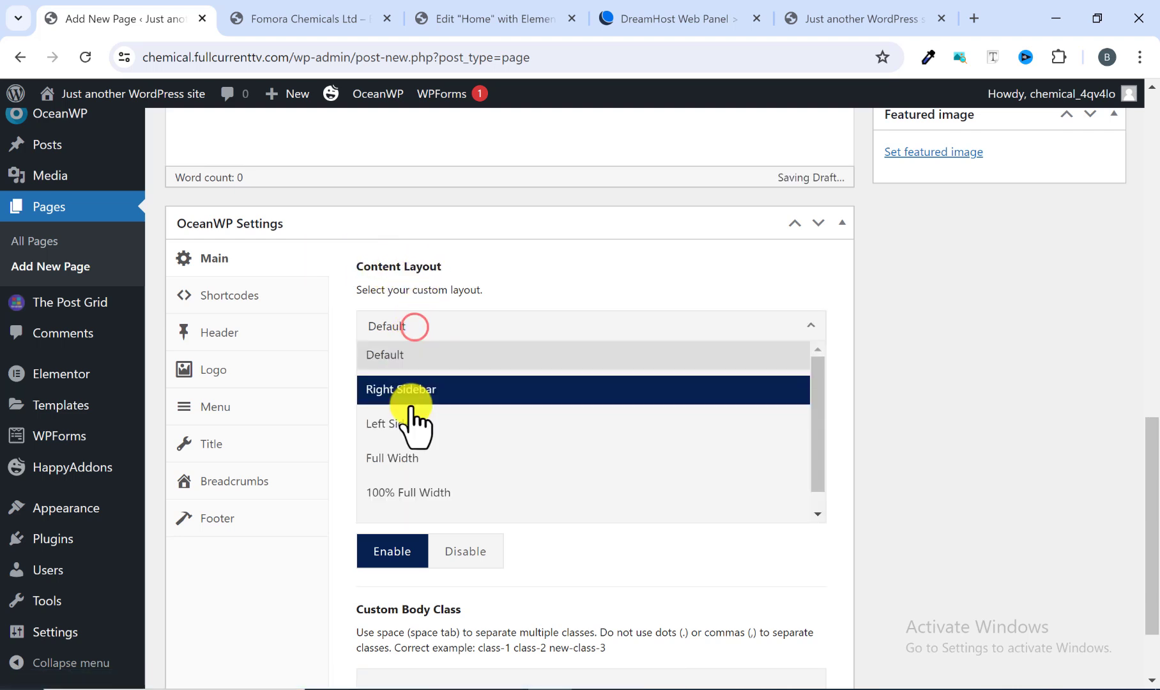
pyautogui.click(406, 458)
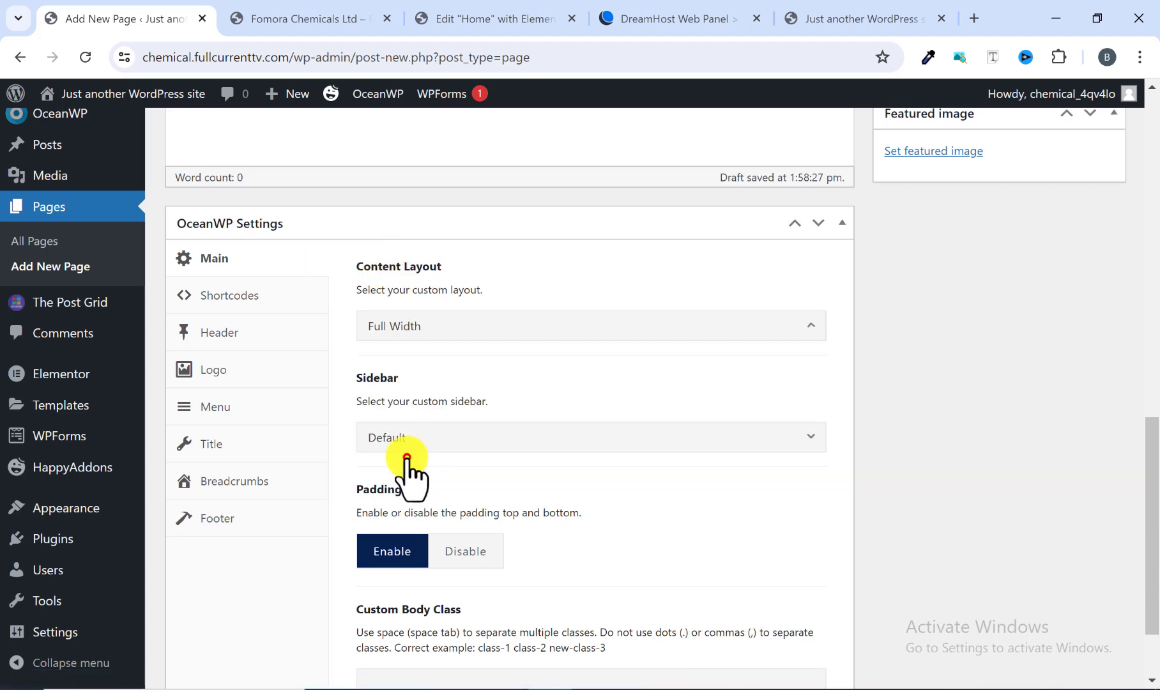
pyautogui.scroll(-2, 424, 447)
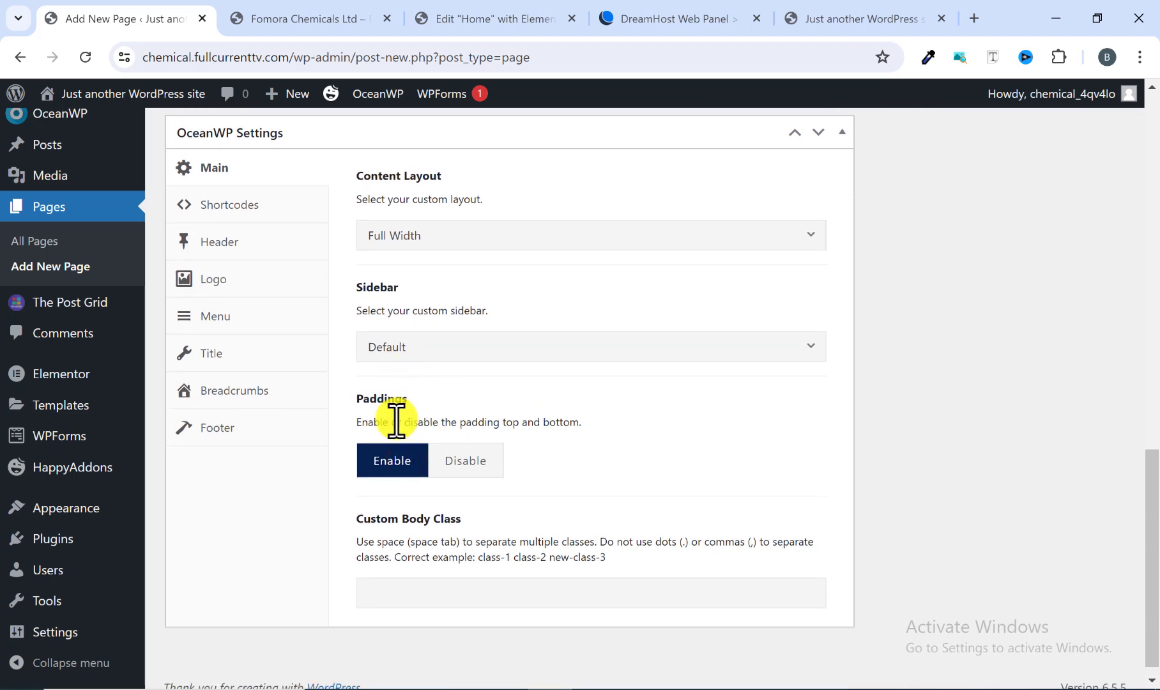
pyautogui.click(464, 461)
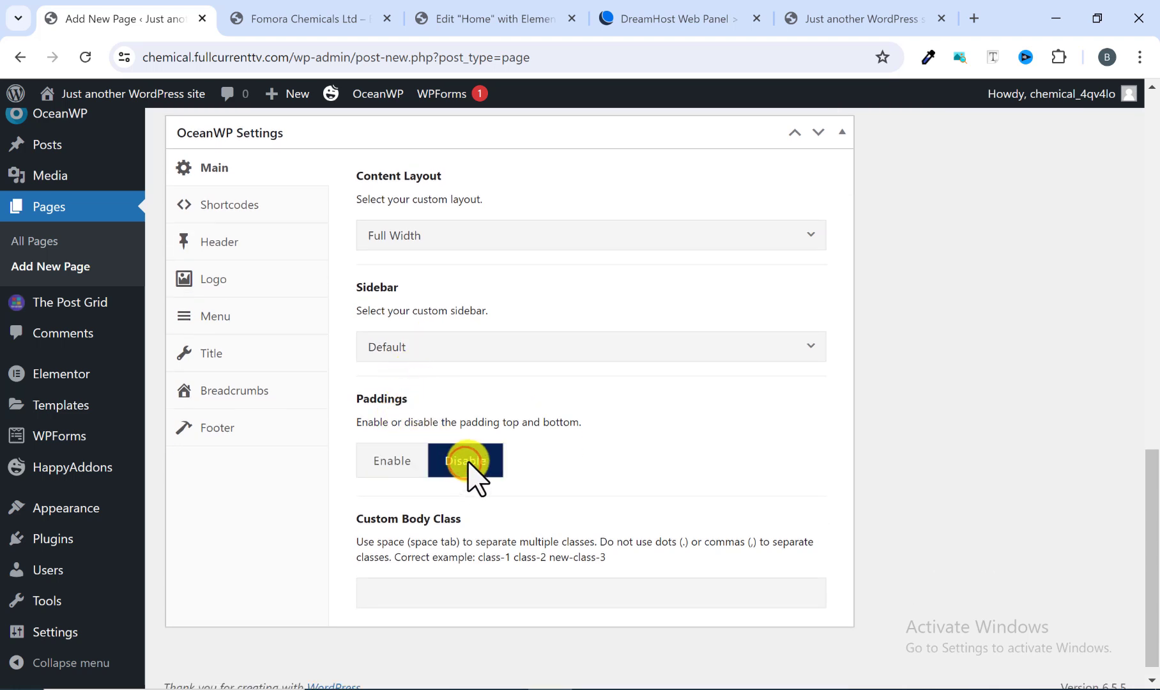
# Step: Disable the top bar and the page title in the page's OceanWP header and title settings, then recheck the settings
pyautogui.click(225, 241)
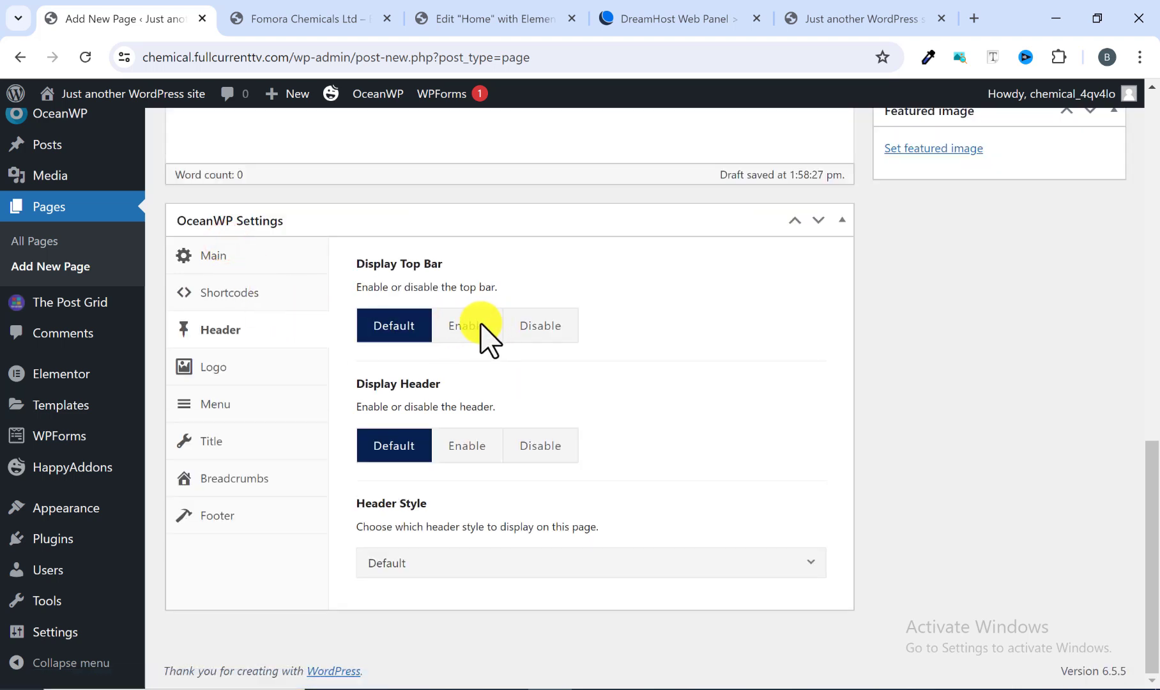
pyautogui.click(554, 331)
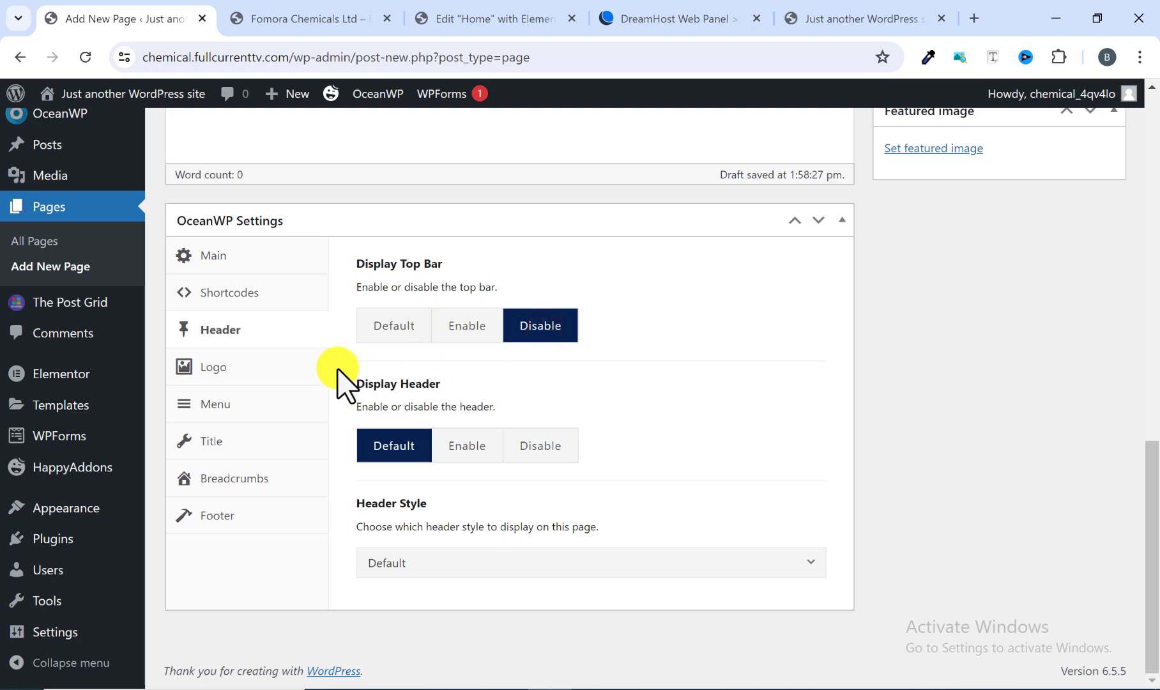
pyautogui.click(248, 448)
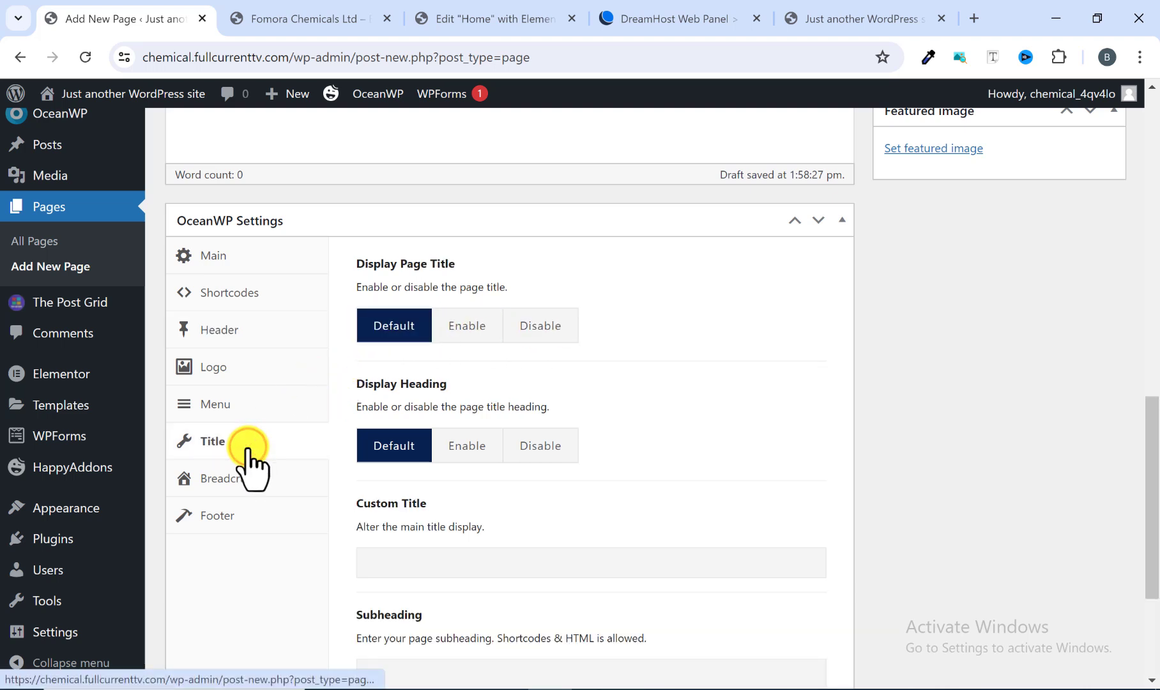
pyautogui.click(545, 334)
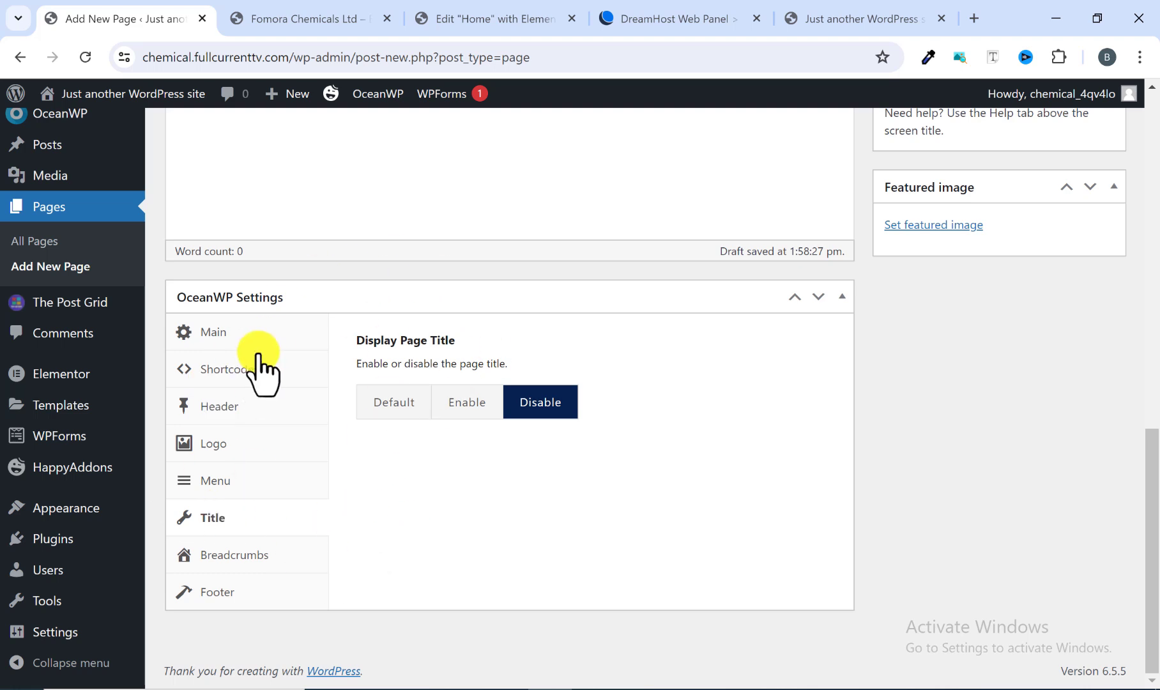
pyautogui.click(207, 338)
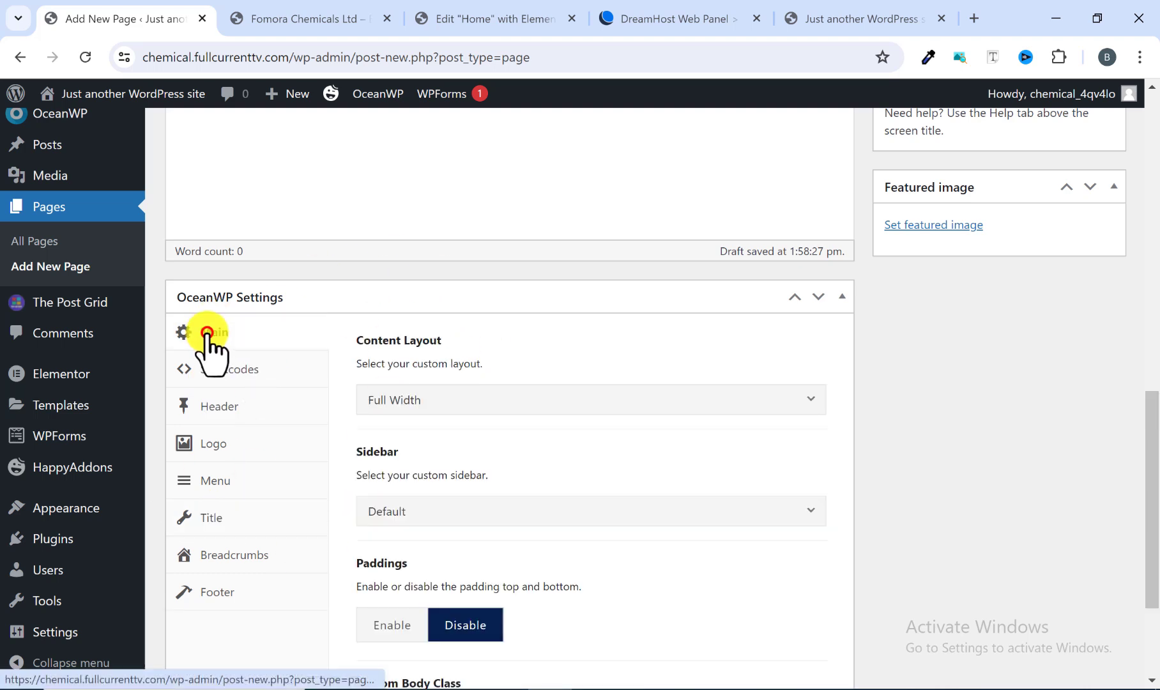
pyautogui.click(217, 408)
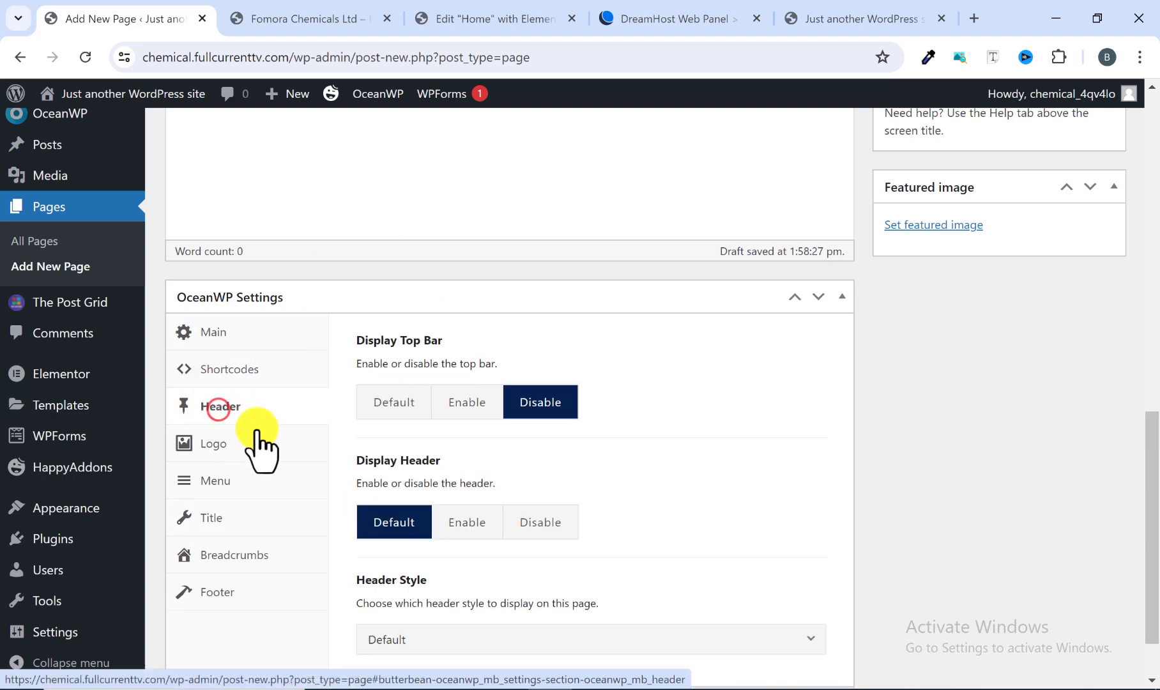
# Step: Publish the Home page after rechecking its OceanWP title setting
pyautogui.click(216, 515)
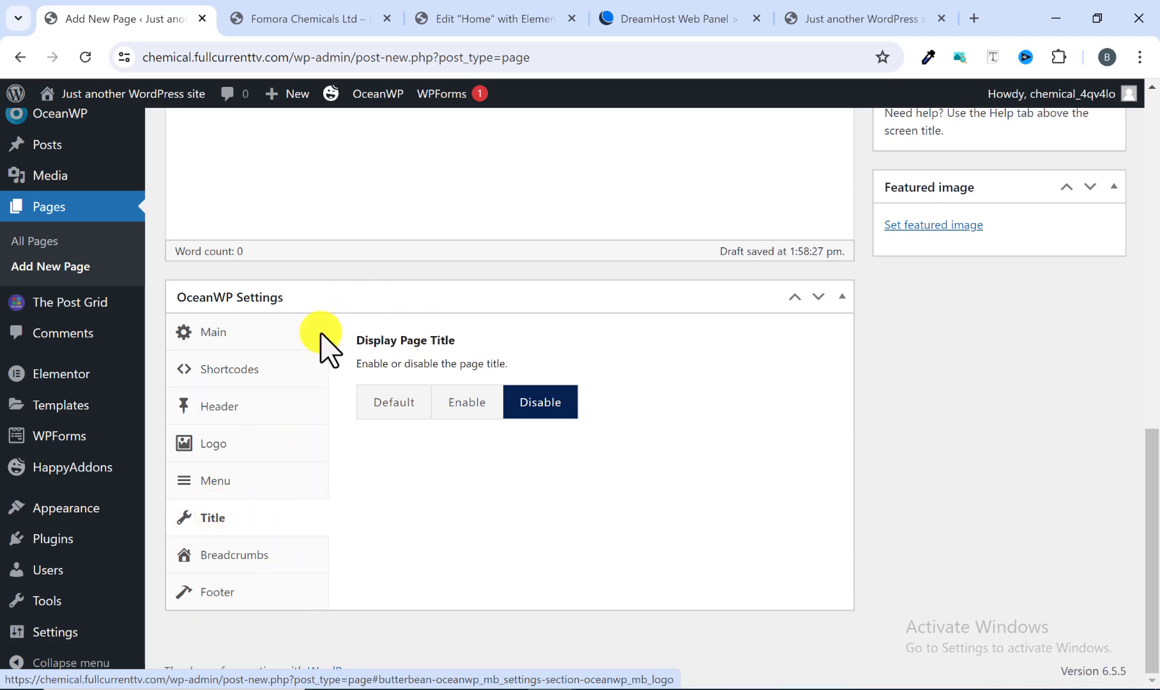
pyautogui.scroll(7, 367, 403)
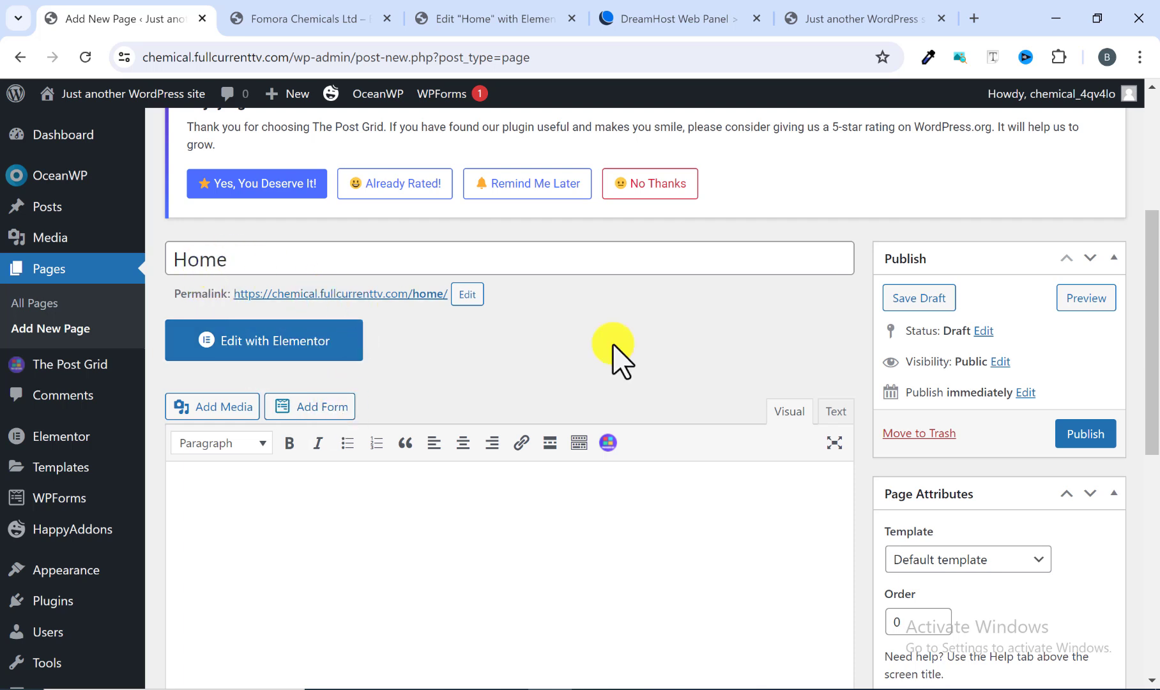
pyautogui.click(1076, 435)
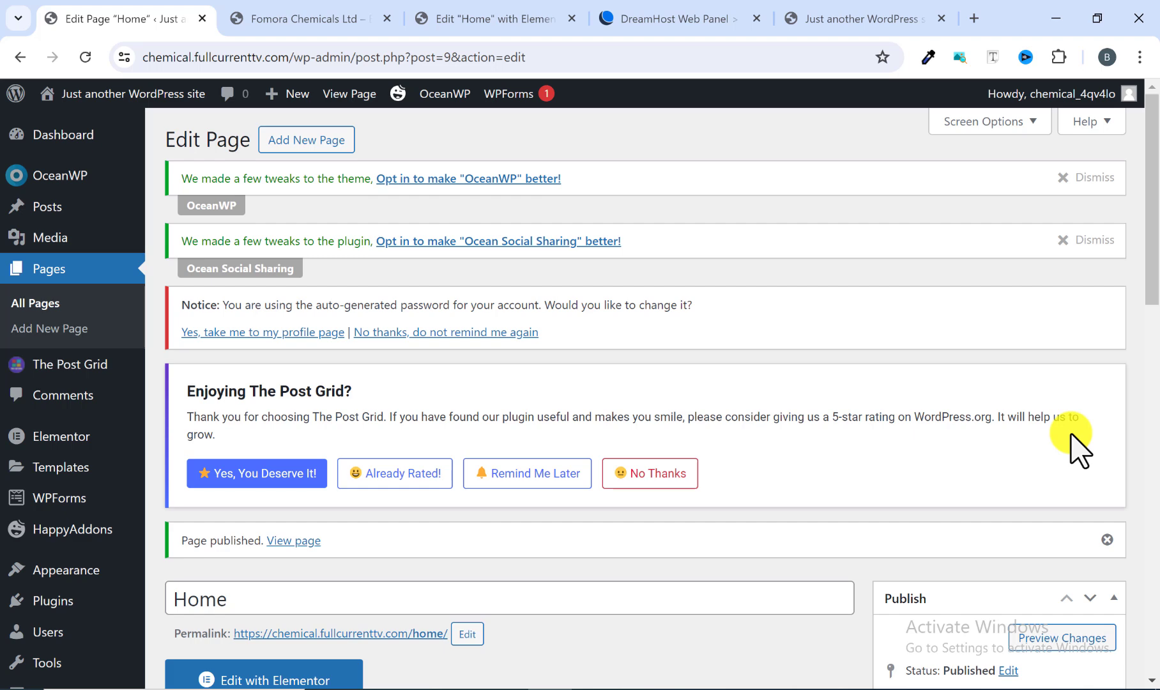
pyautogui.scroll(-4, 459, 479)
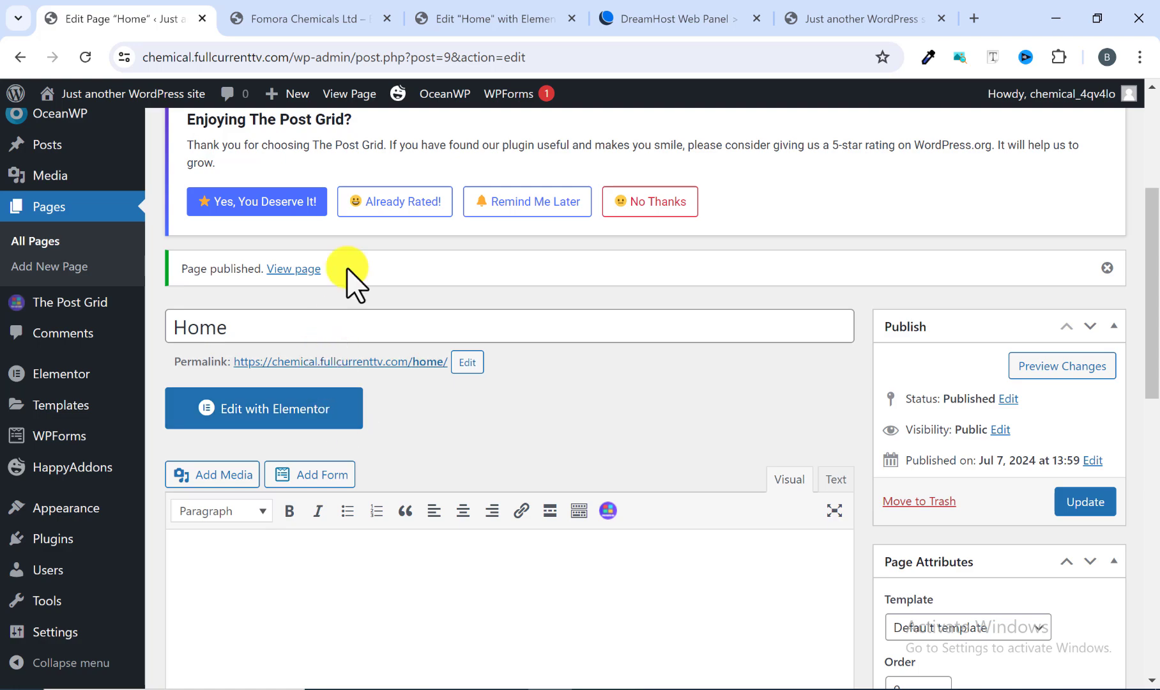
# Step: Examine the Fomora Chemicals reference site's header menu and homepage sections
pyautogui.click(274, 16)
pyautogui.scroll(15, 604, 192)
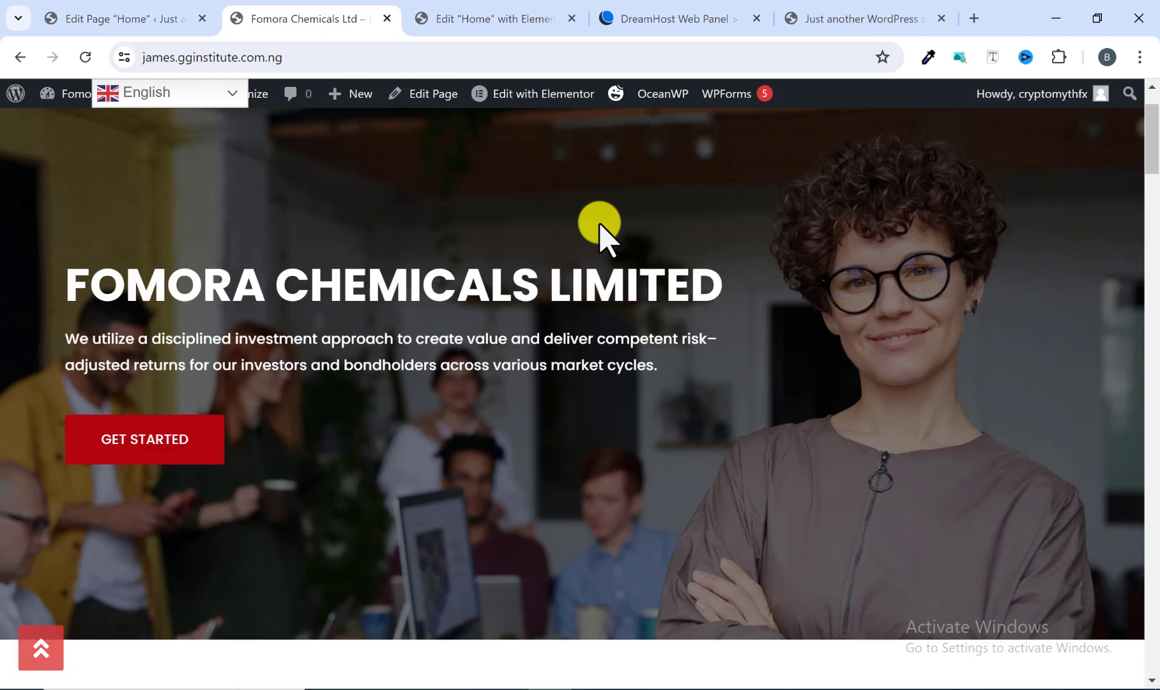
pyautogui.moveTo(786, 142)
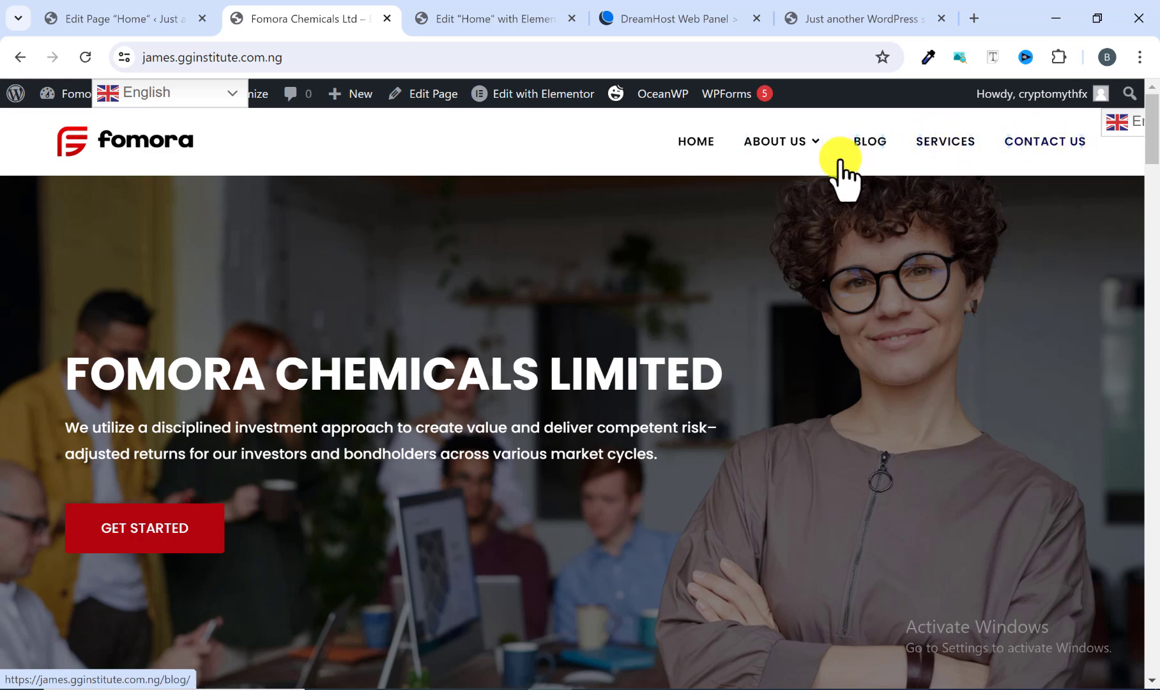
pyautogui.scroll(-10, 432, 363)
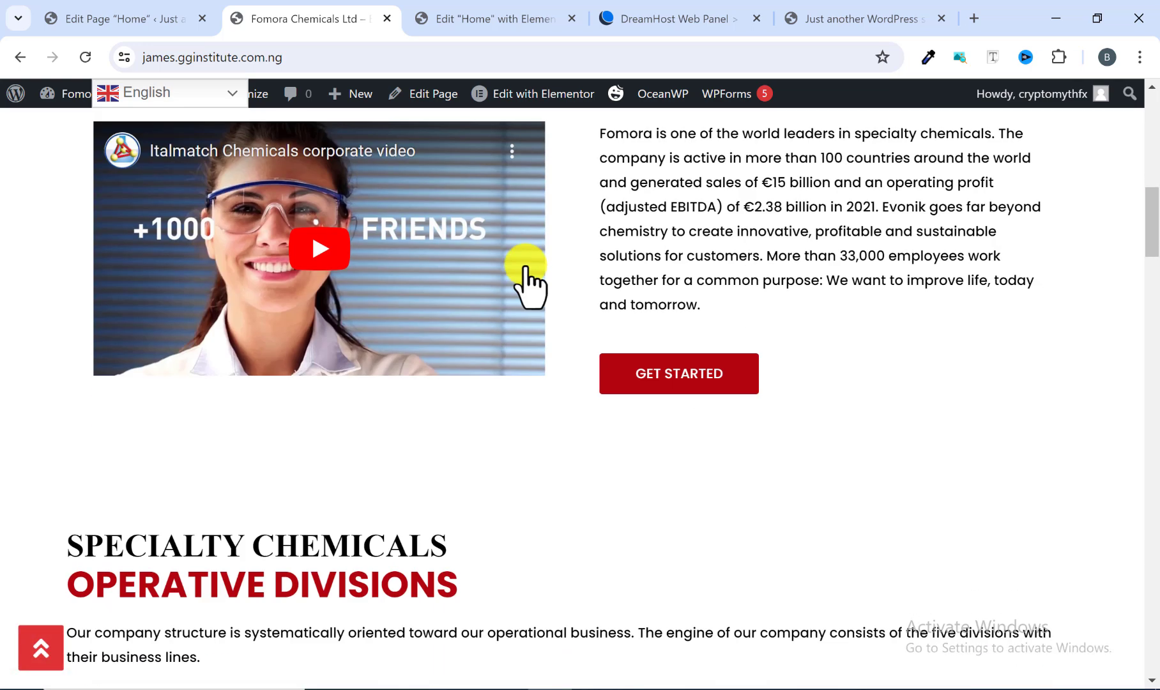
pyautogui.scroll(-6, 447, 516)
pyautogui.scroll(10, 485, 517)
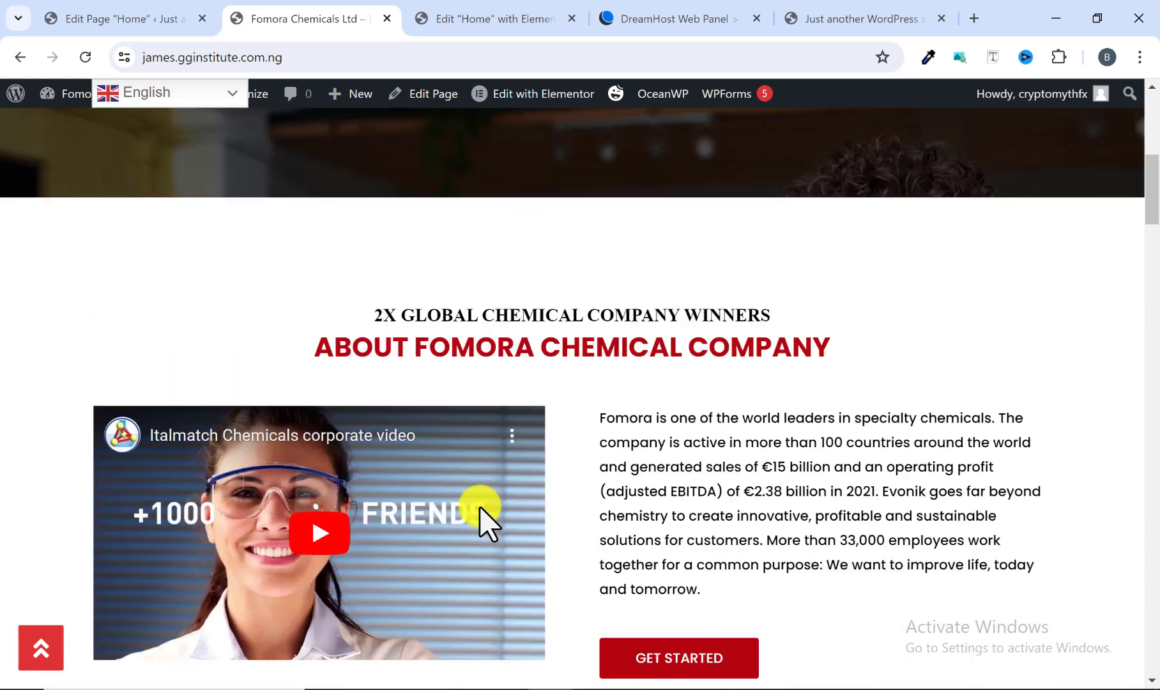
pyautogui.scroll(8, 485, 517)
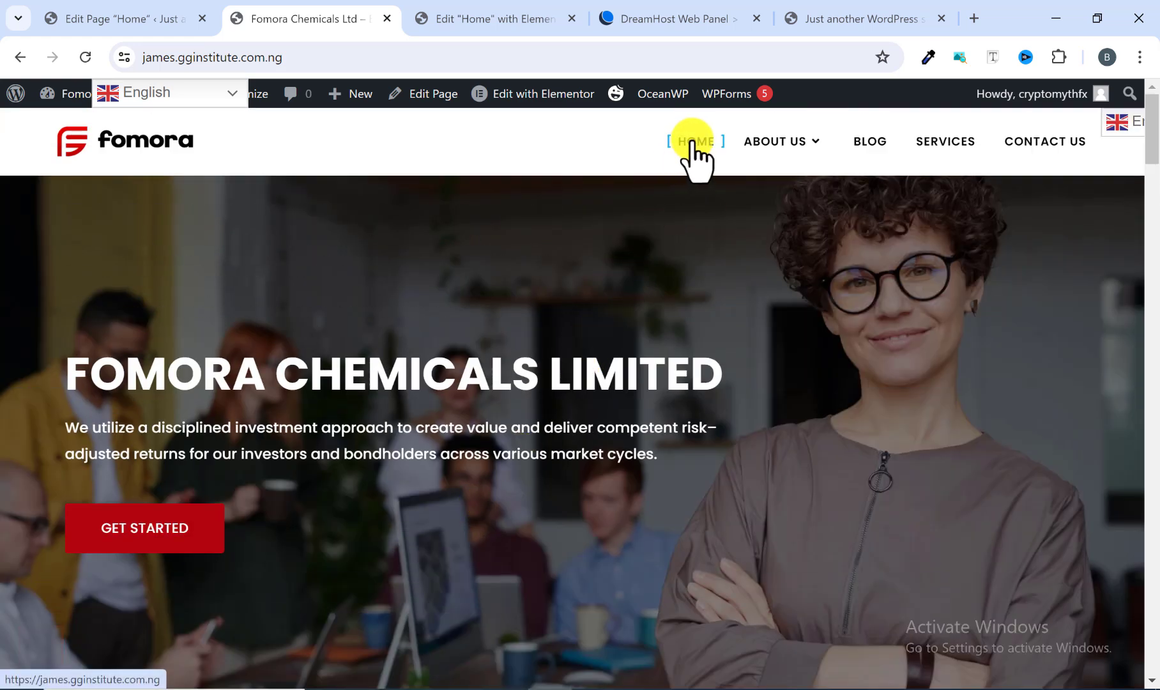
# Step: Open the new site's front end in a separate tab to view its current homepage
pyautogui.click(154, 15)
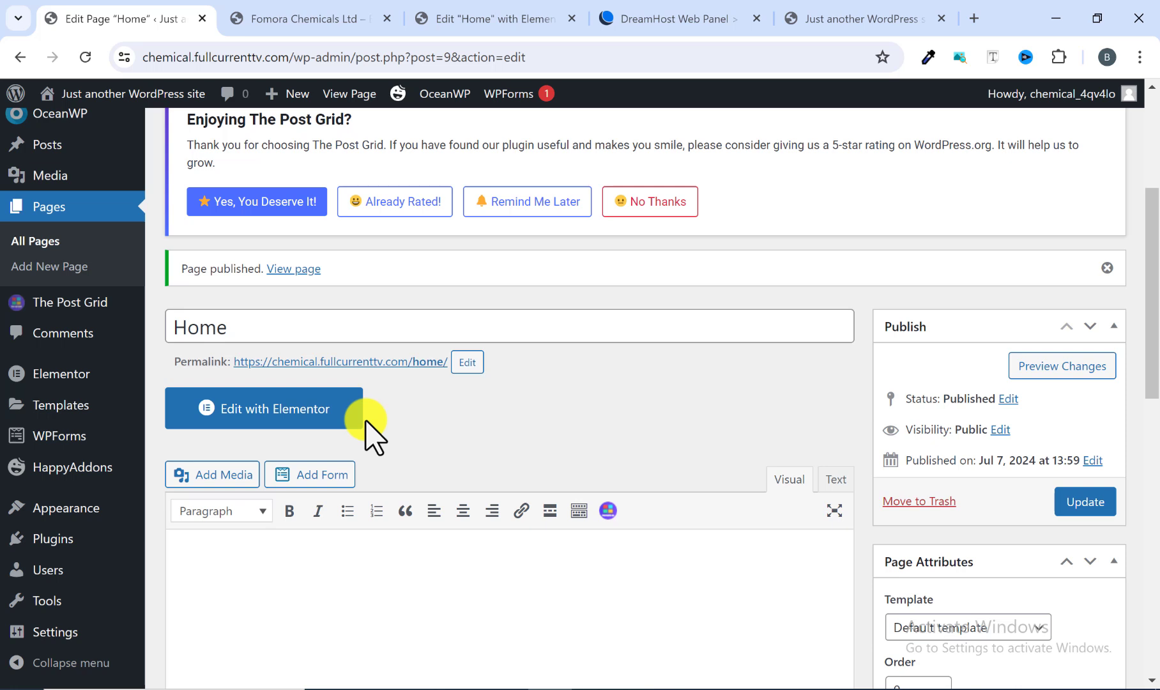
pyautogui.scroll(4, 296, 336)
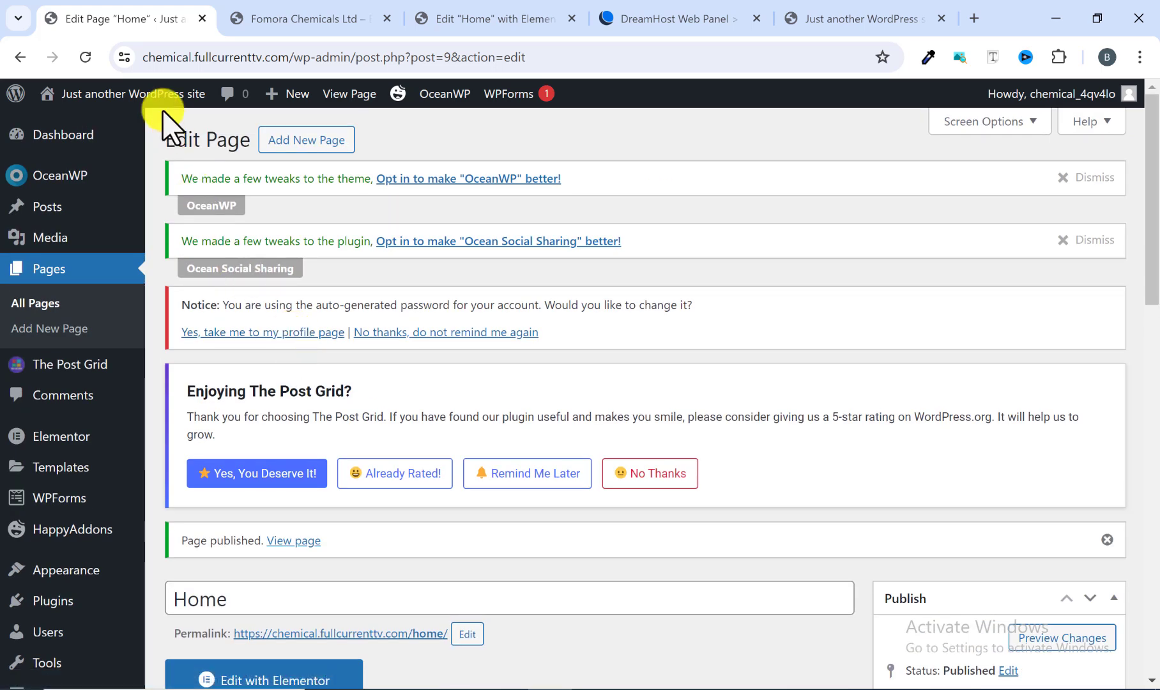
pyautogui.moveTo(154, 106)
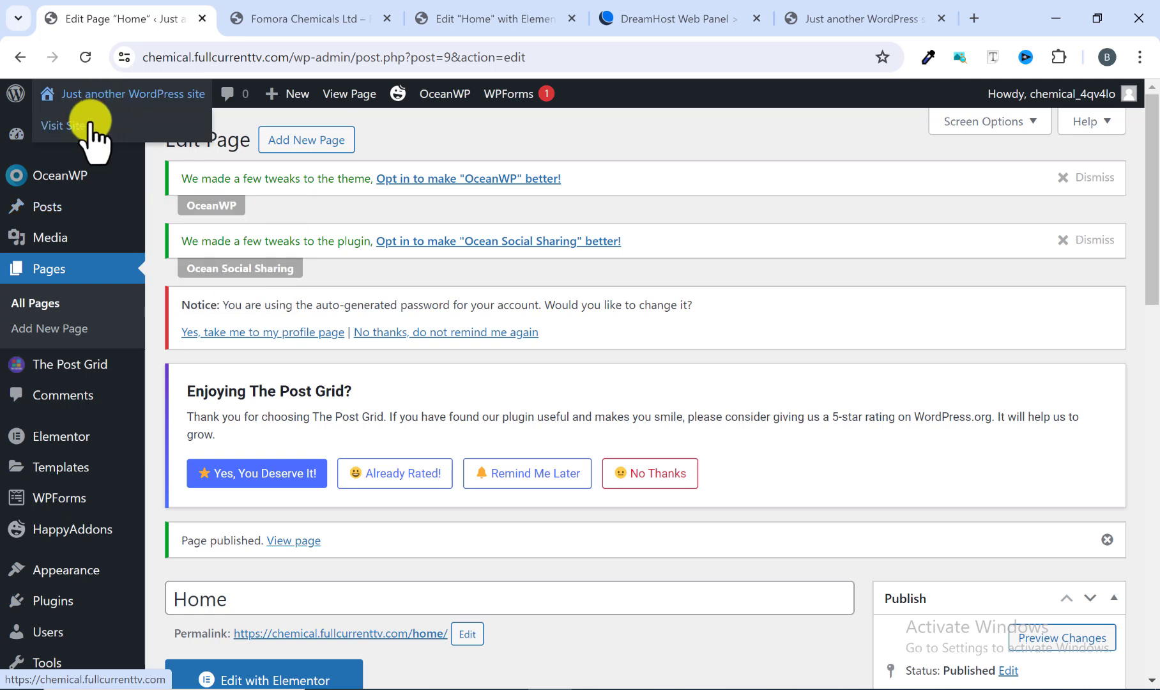
pyautogui.rightClick(89, 126)
pyautogui.click(127, 147)
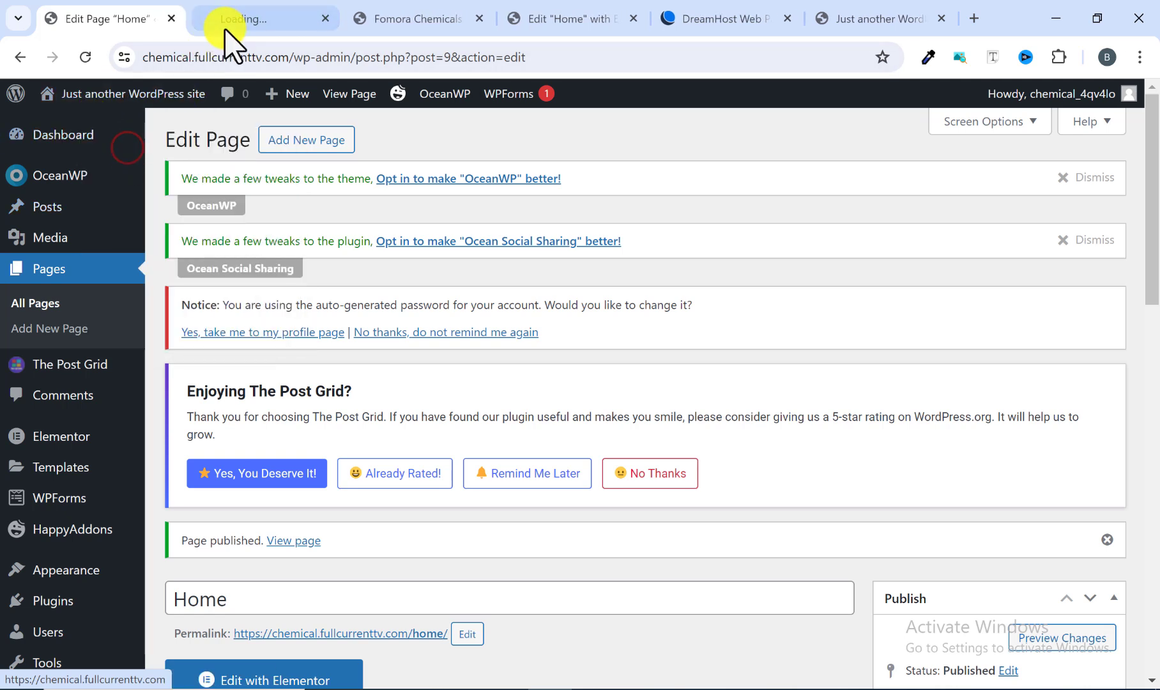
pyautogui.click(240, 17)
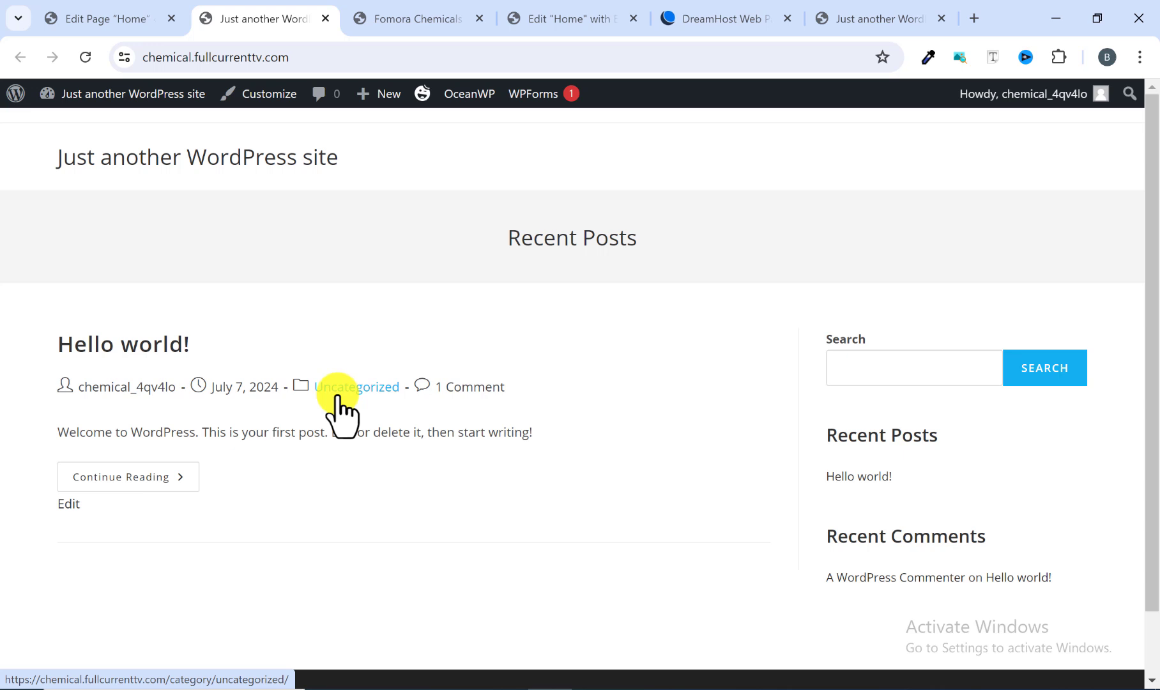
# Step: Open the Posts list and compare it with the site's front page
pyautogui.click(113, 19)
pyautogui.moveTo(122, 238)
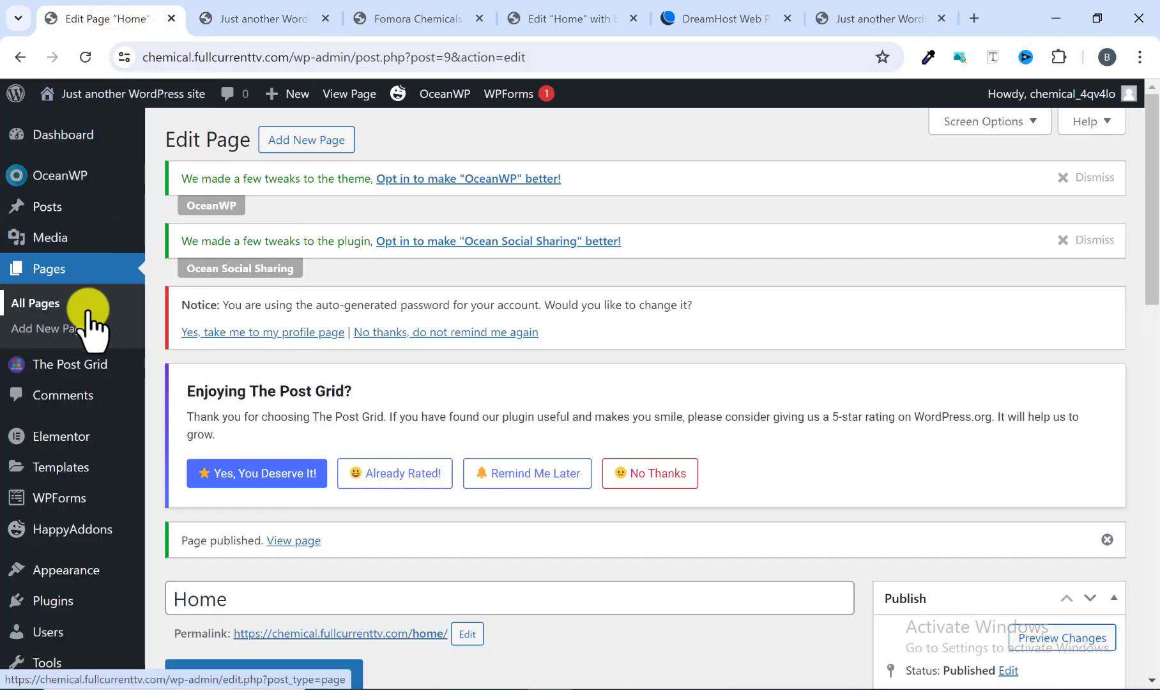
pyautogui.click(54, 217)
pyautogui.scroll(-3, 259, 415)
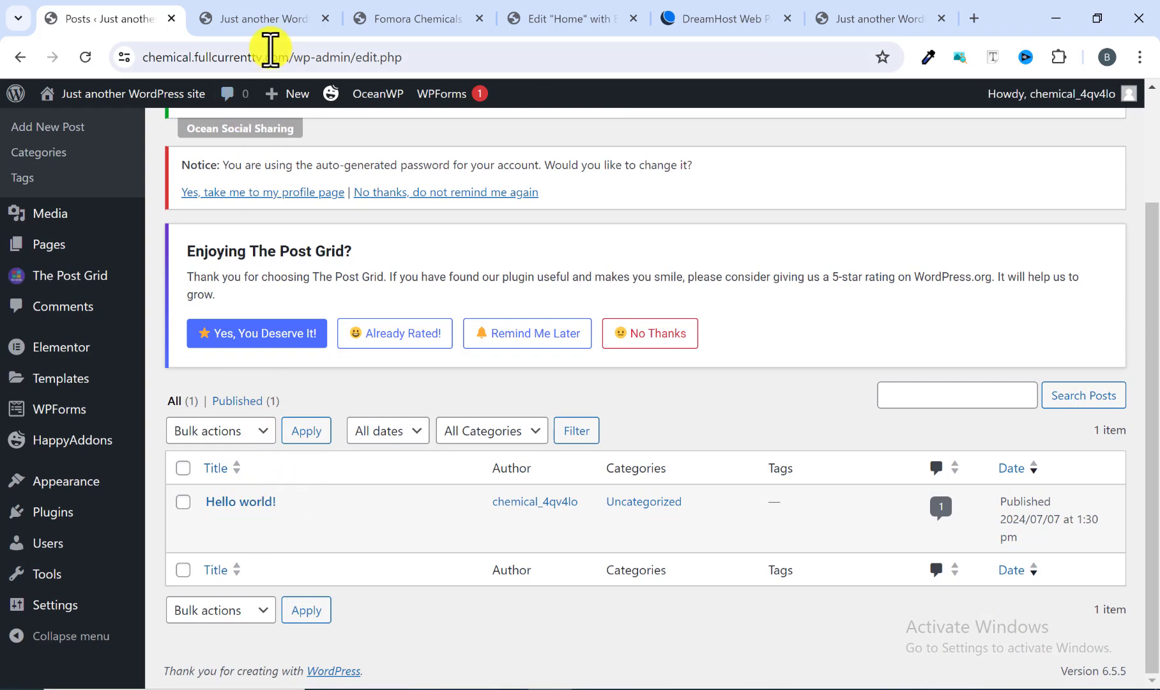
pyautogui.click(268, 20)
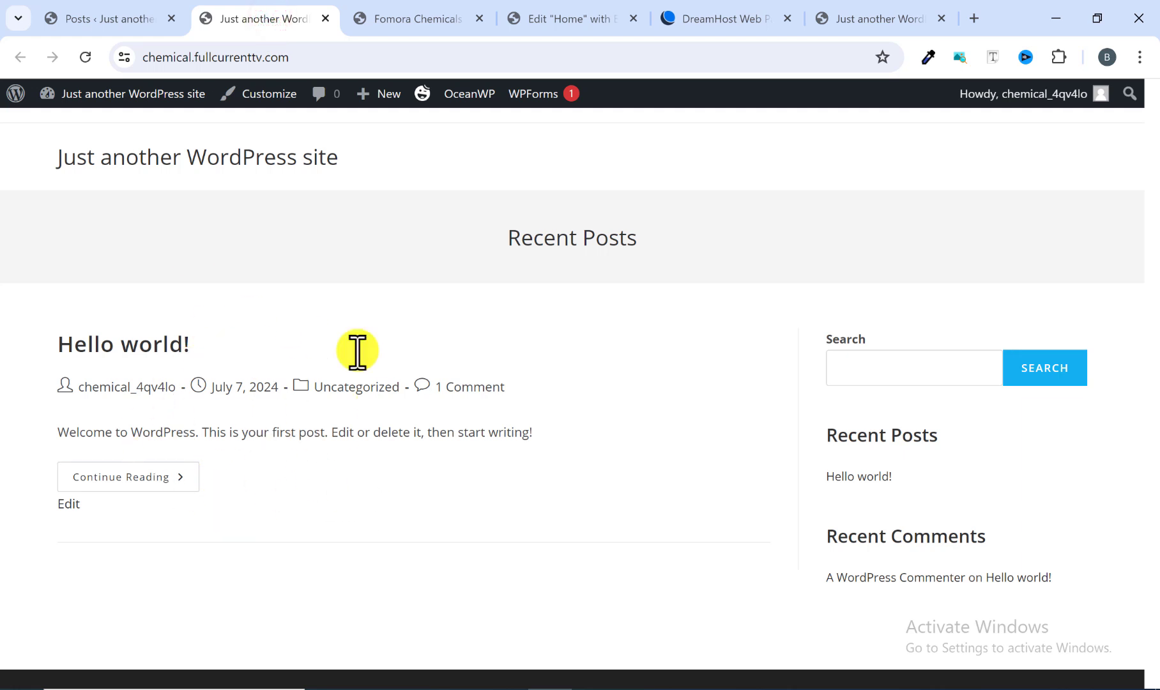
pyautogui.click(115, 15)
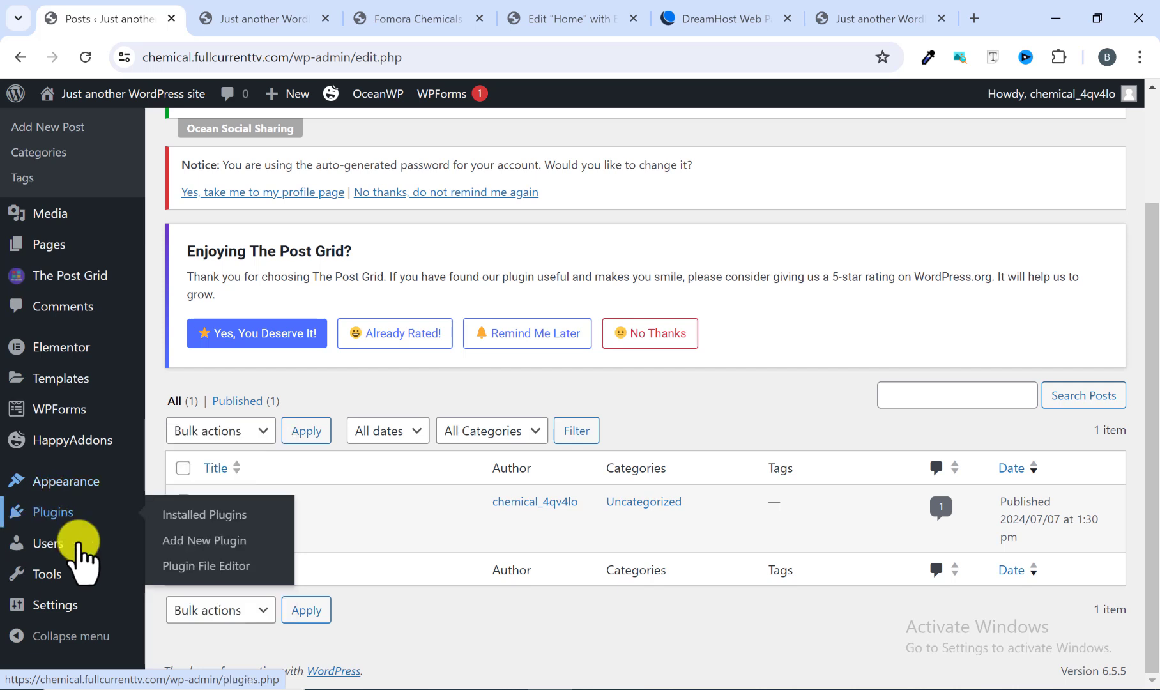
# Step: Set the homepage to display a static page, choose Home as the homepage, and save the Reading settings
pyautogui.moveTo(84, 608)
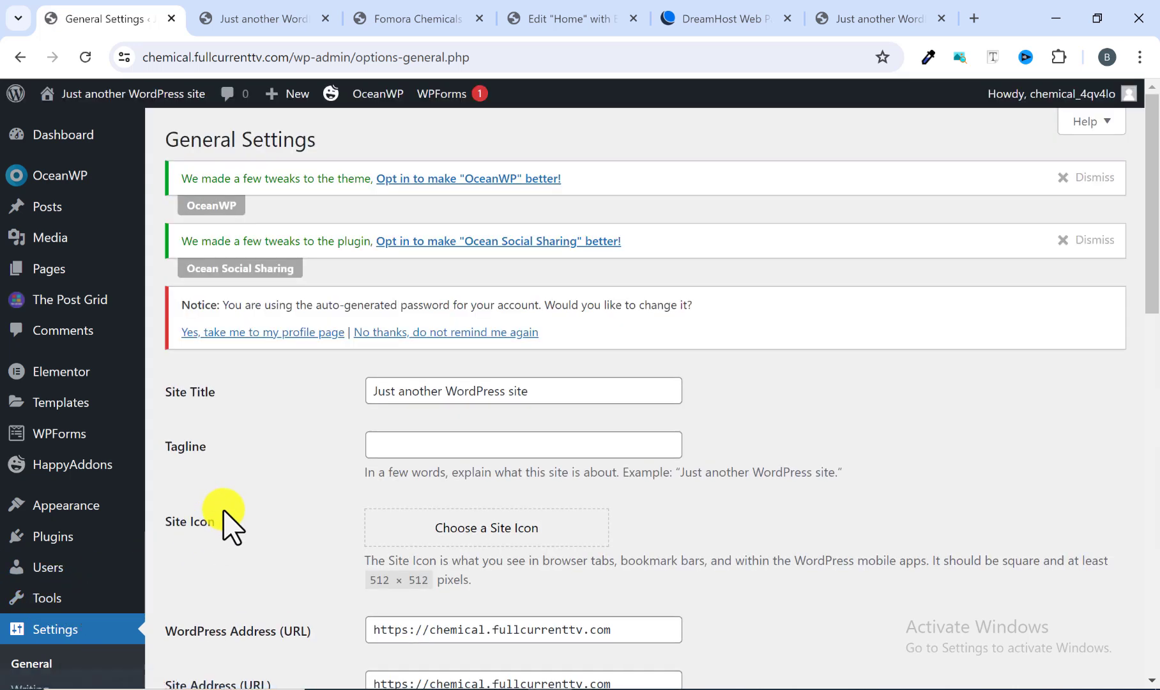
pyautogui.scroll(-3, 226, 517)
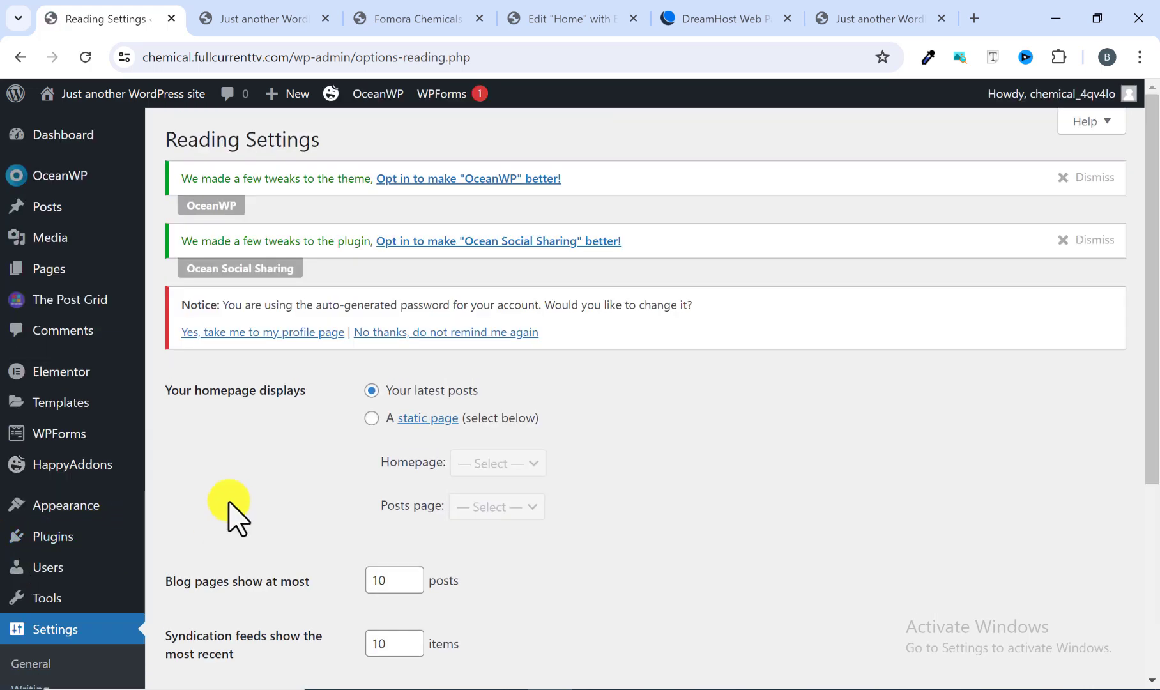
pyautogui.scroll(-1, 233, 510)
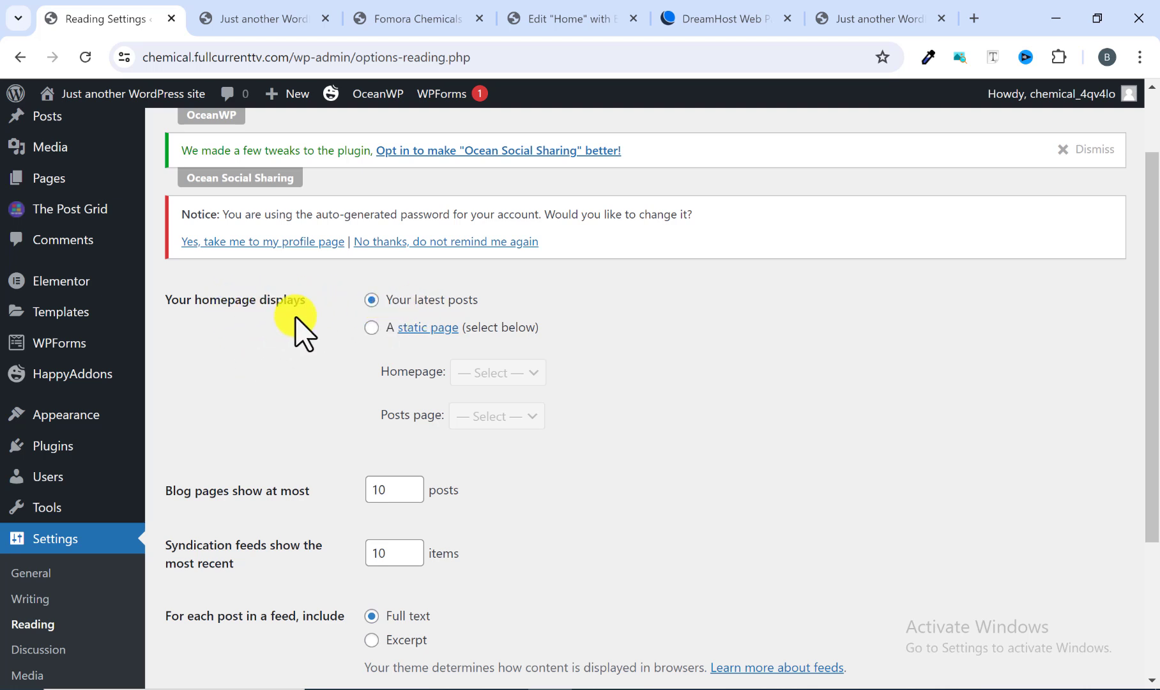
pyautogui.click(371, 328)
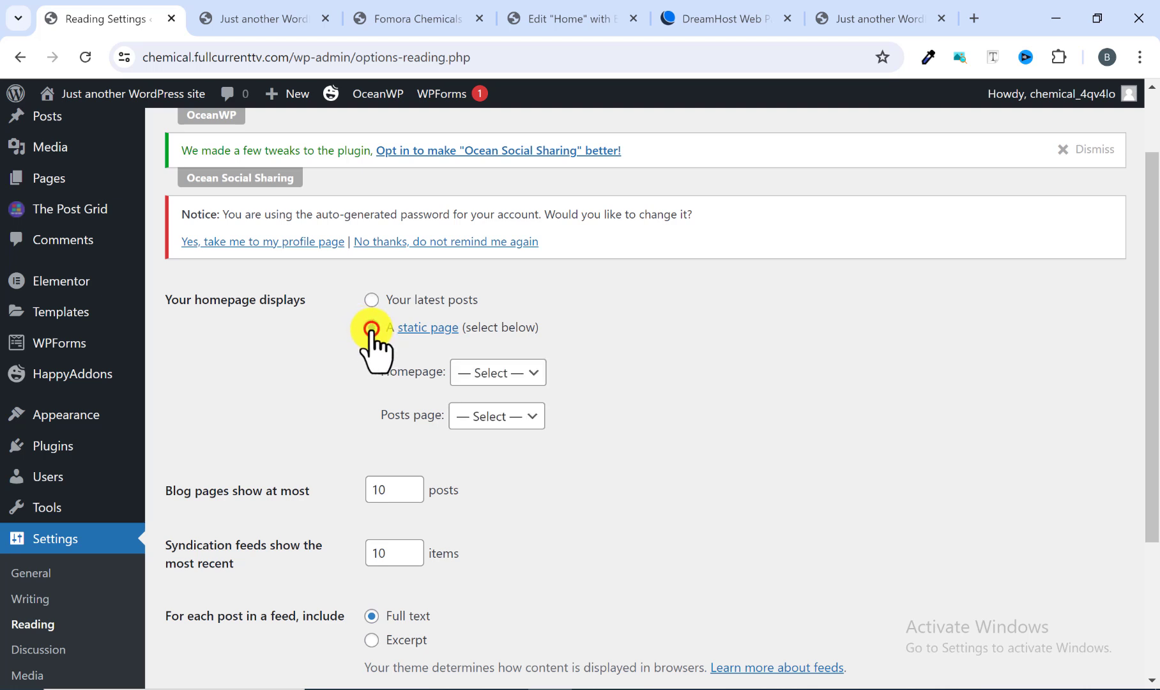
pyautogui.click(460, 375)
pyautogui.click(479, 410)
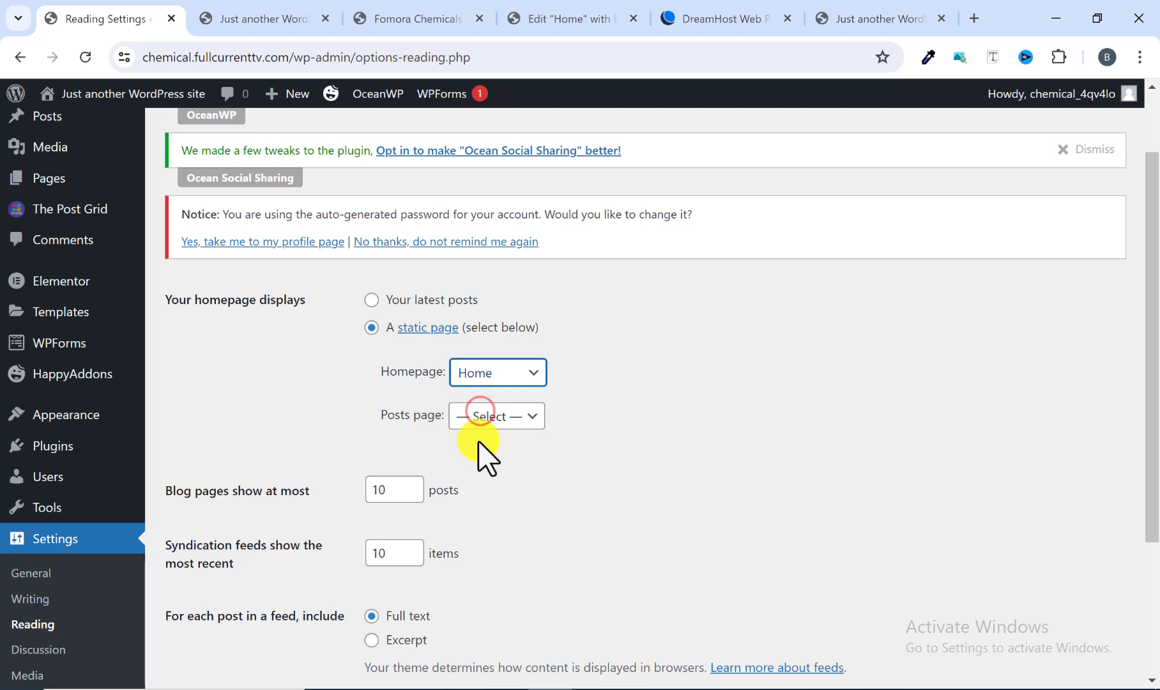
pyautogui.scroll(-3, 484, 456)
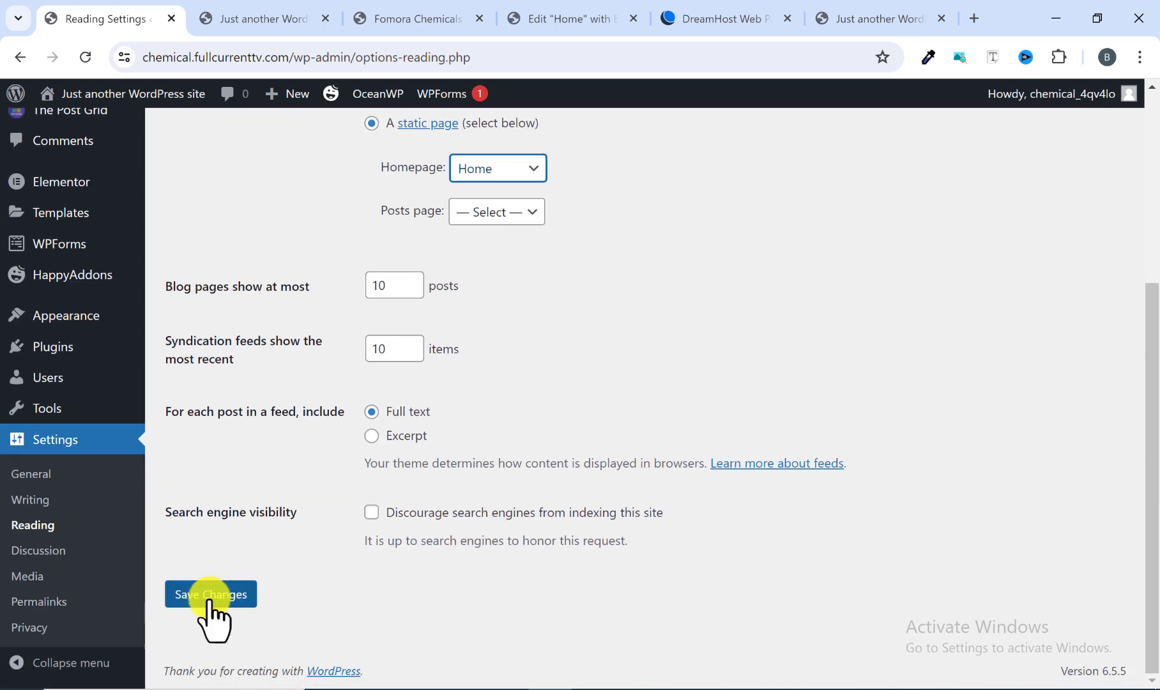
pyautogui.click(211, 595)
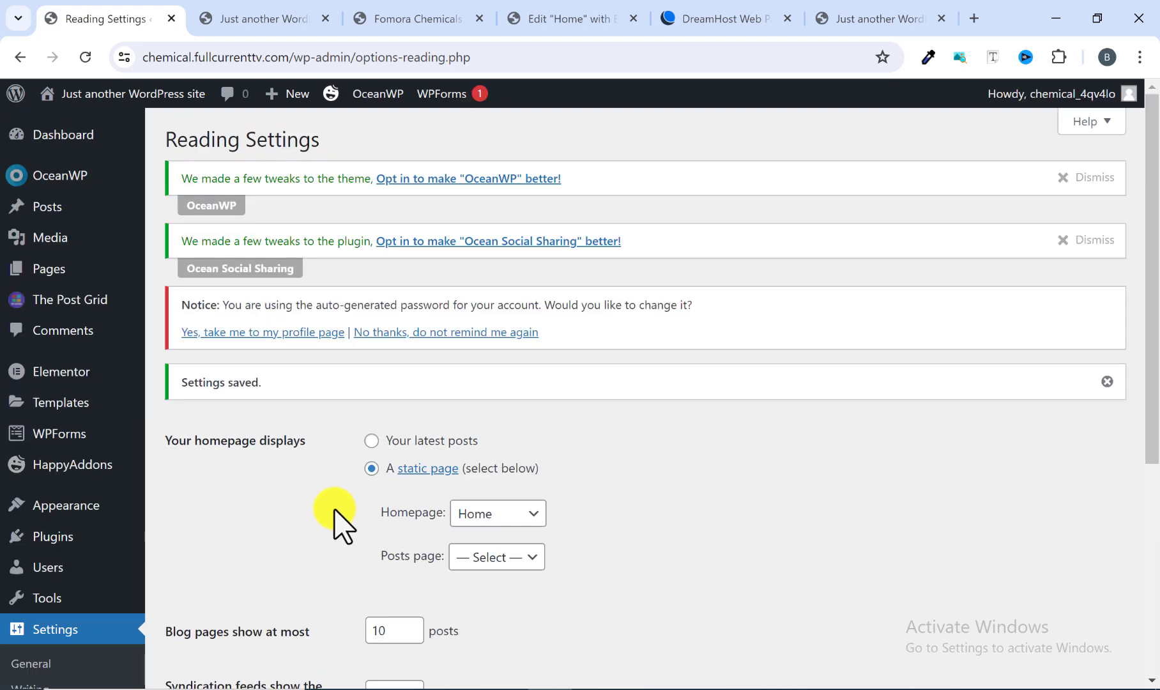
# Step: In General Settings, set the Site Title to Fomora Chemicals Ltd and the tagline to Best Chemical Manufacturing Company
pyautogui.scroll(-1, 332, 513)
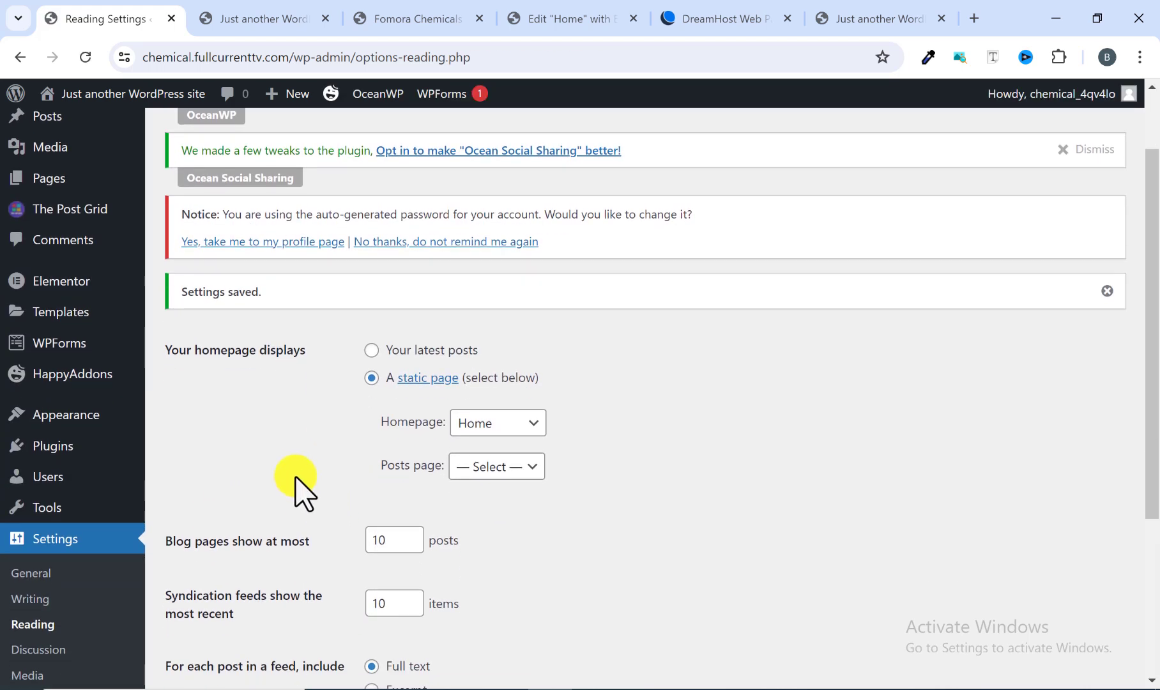
pyautogui.scroll(-2, 281, 483)
pyautogui.click(56, 484)
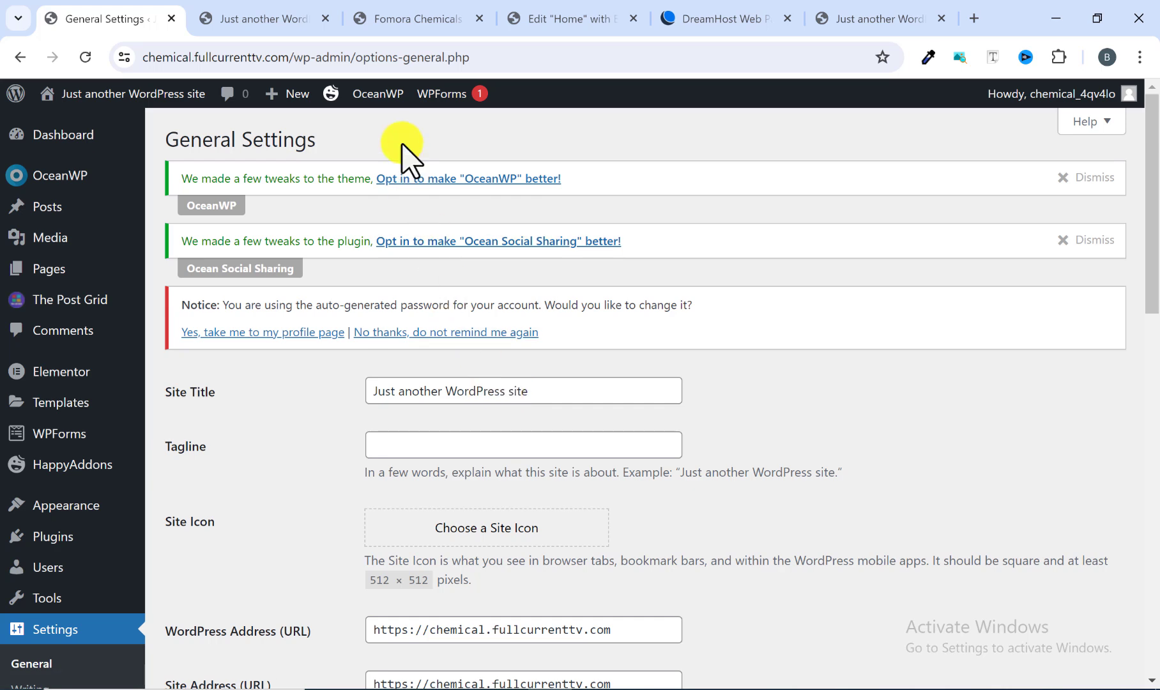
pyautogui.click(414, 21)
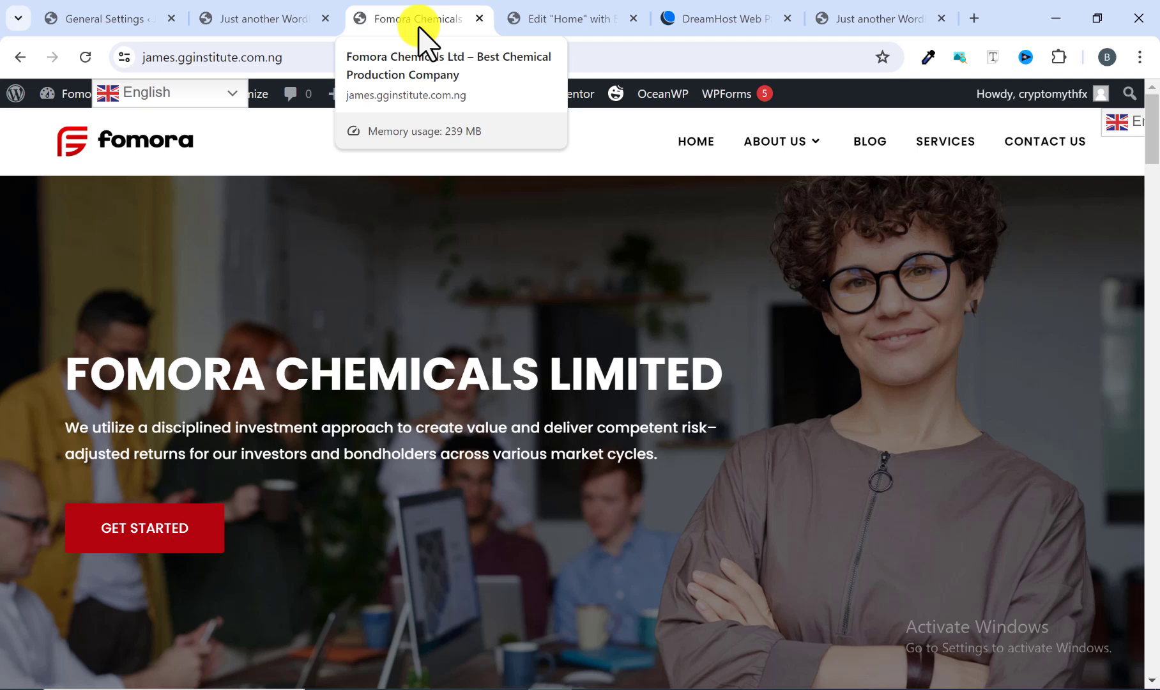
pyautogui.click(244, 19)
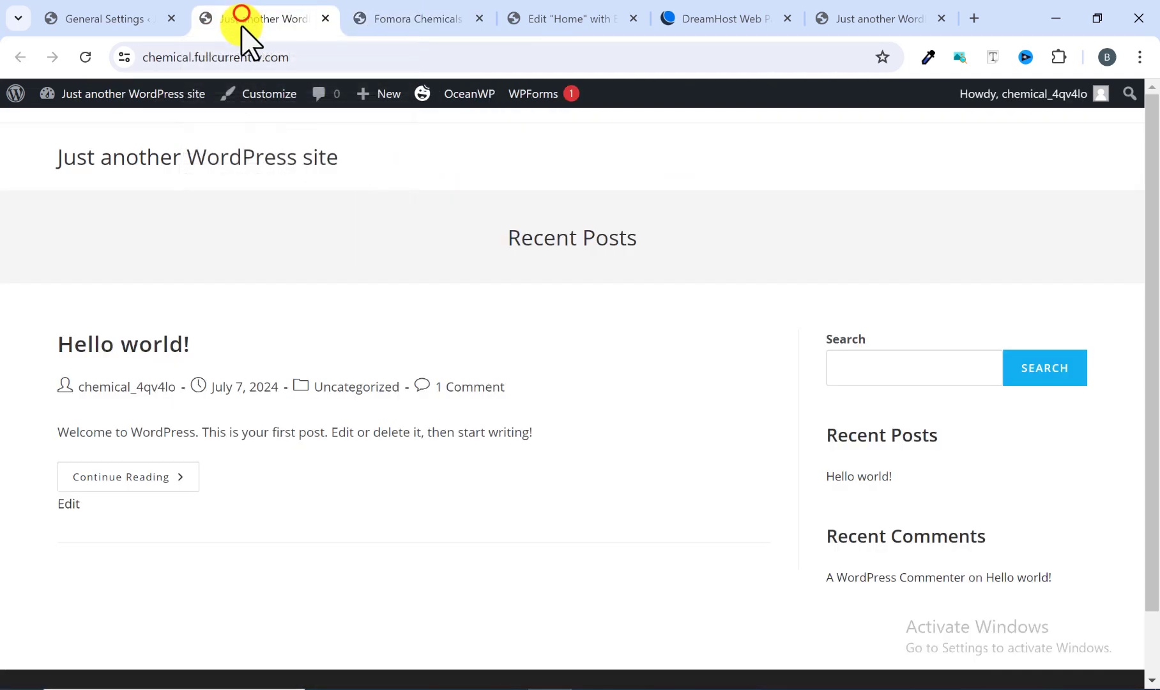
pyautogui.click(118, 19)
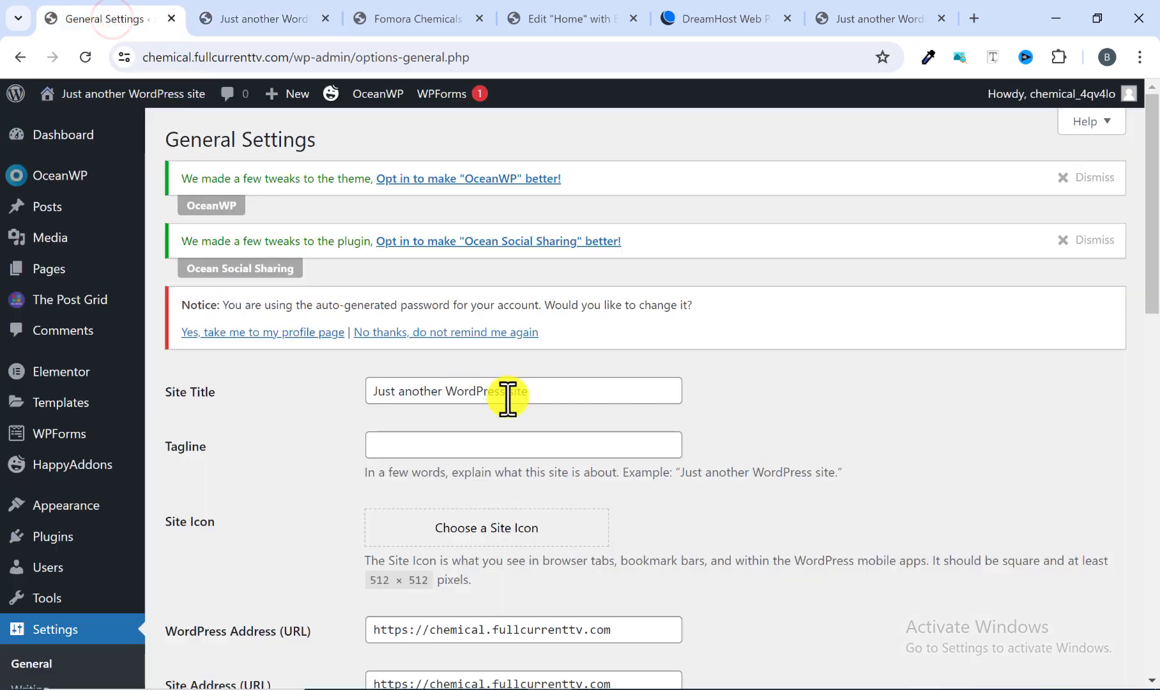
pyautogui.moveTo(539, 391); pyautogui.dragTo(348, 396)
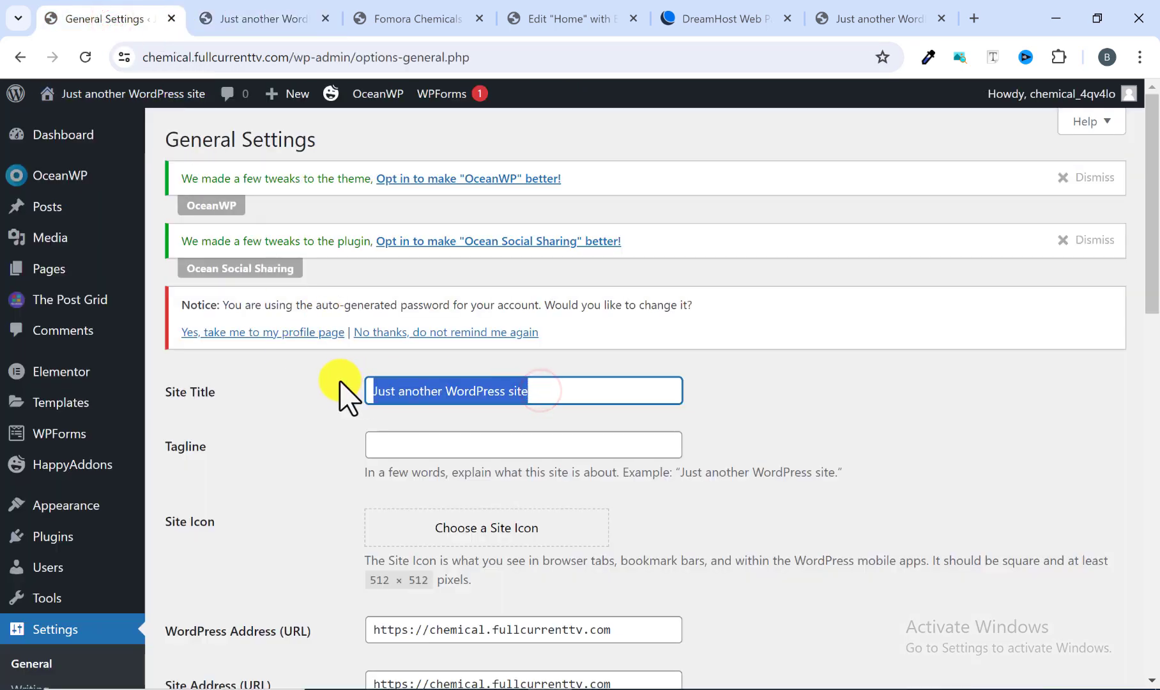
pyautogui.write('F')
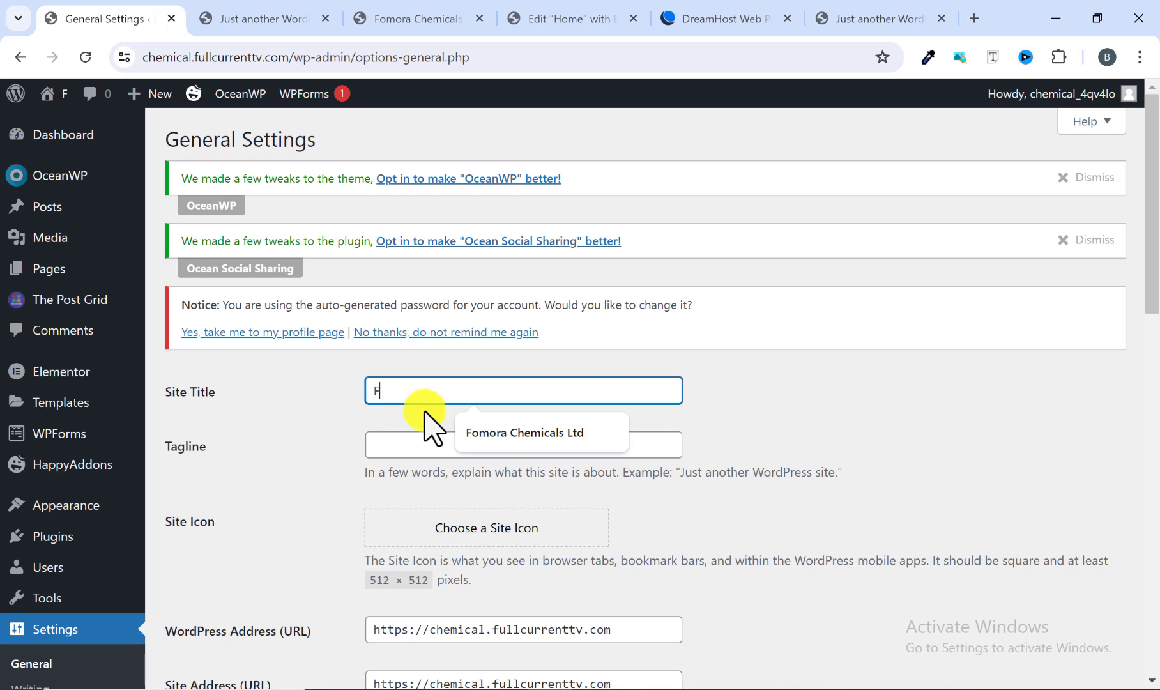
pyautogui.click(495, 432)
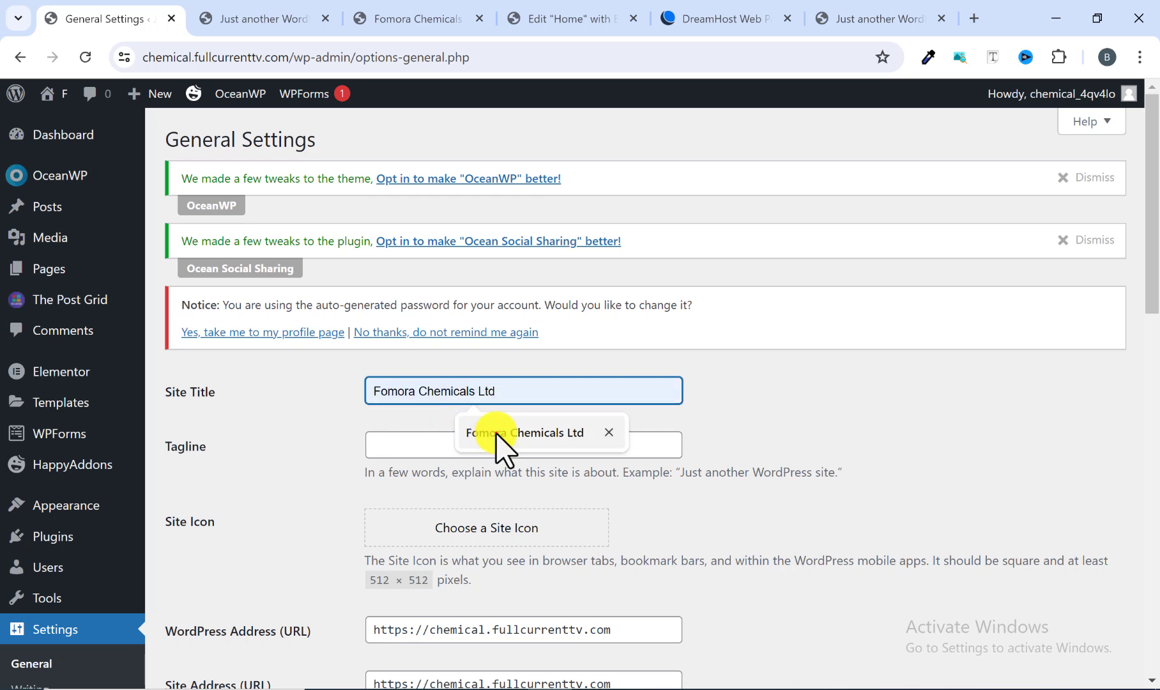
pyautogui.click(391, 451)
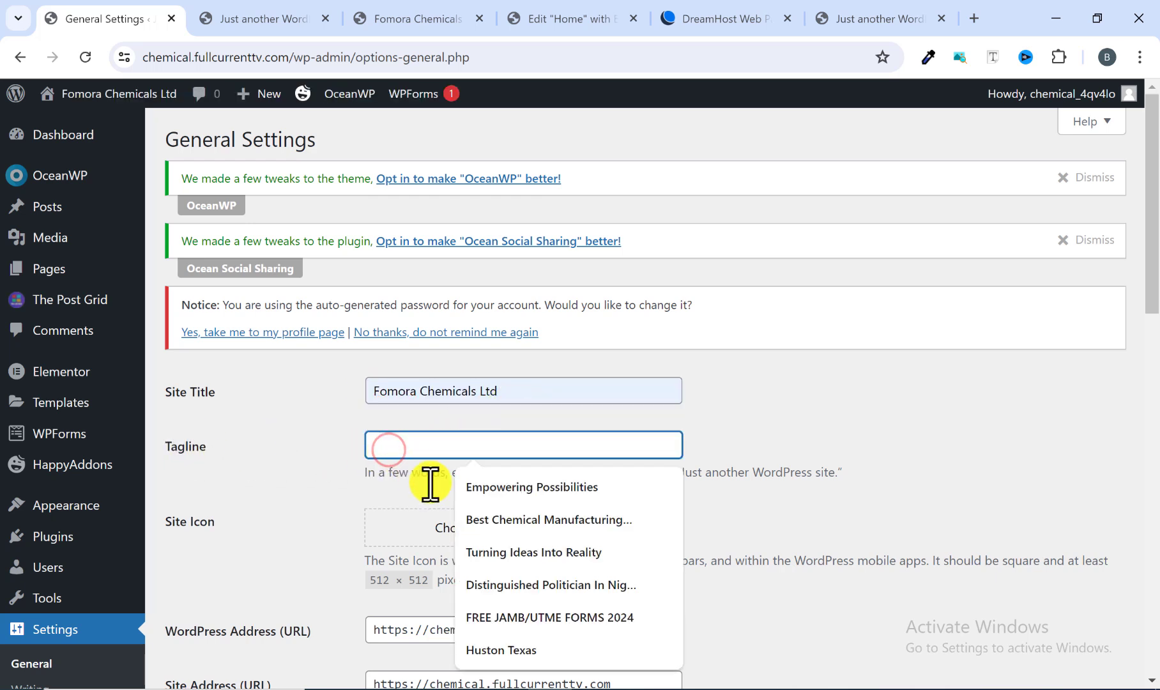
pyautogui.click(482, 519)
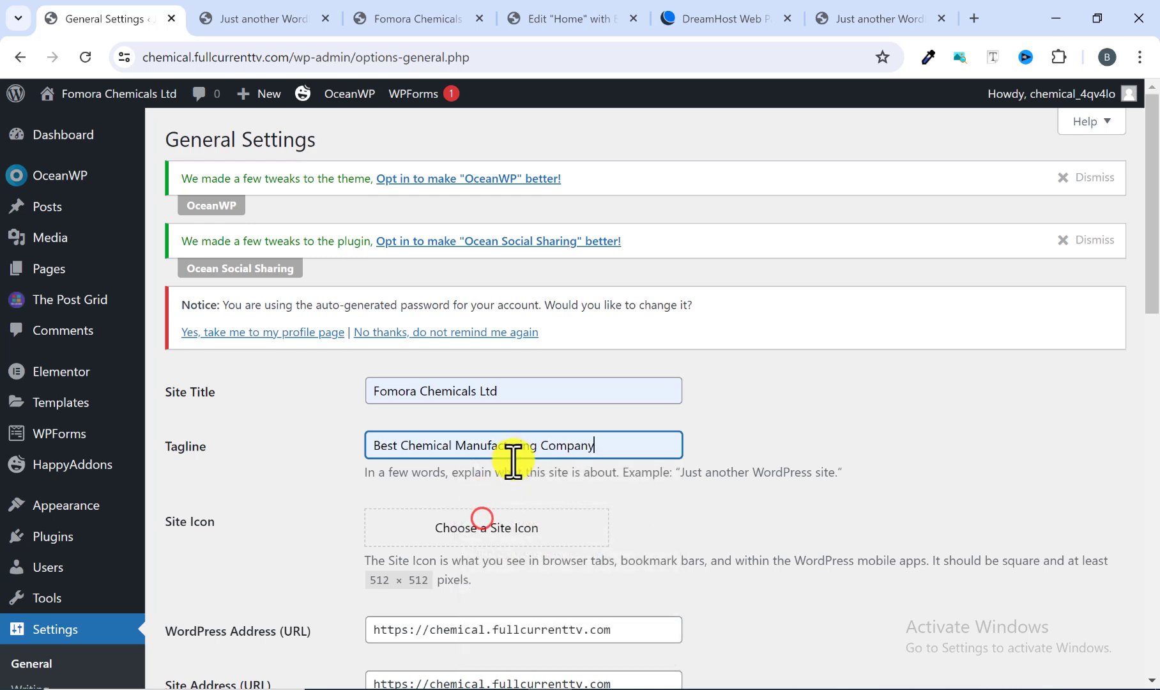
# Step: Change the tagline to Best Chemical Production Company and save the General Settings
pyautogui.moveTo(536, 446); pyautogui.dragTo(452, 445)
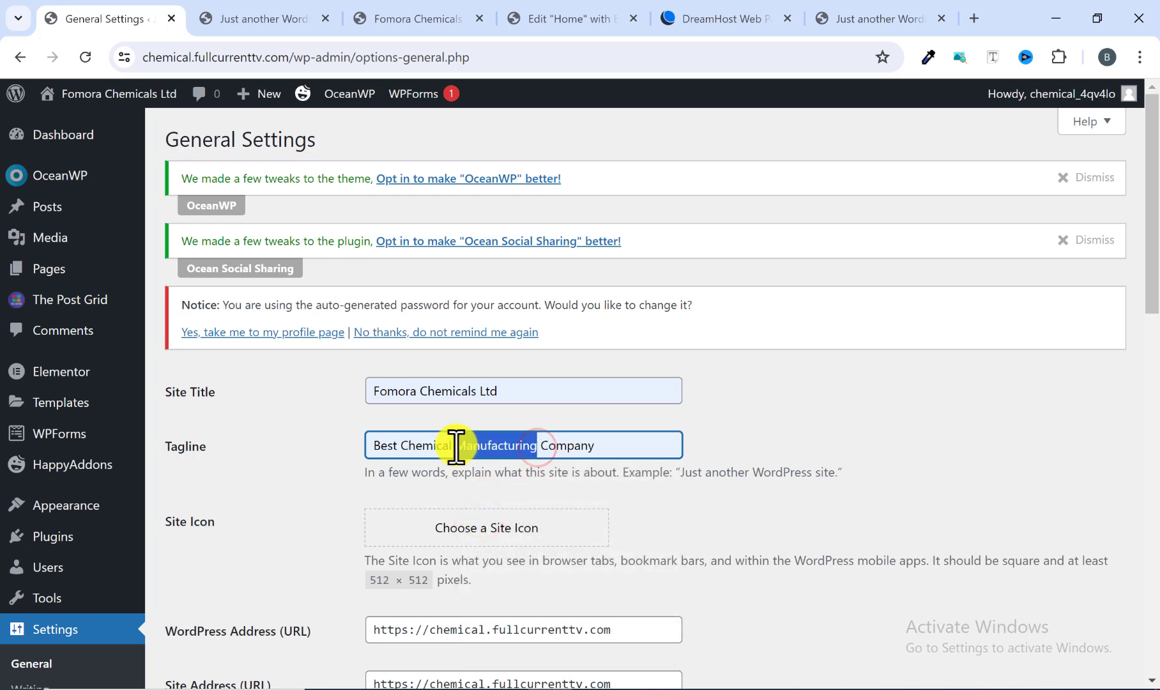
pyautogui.write('Prod')
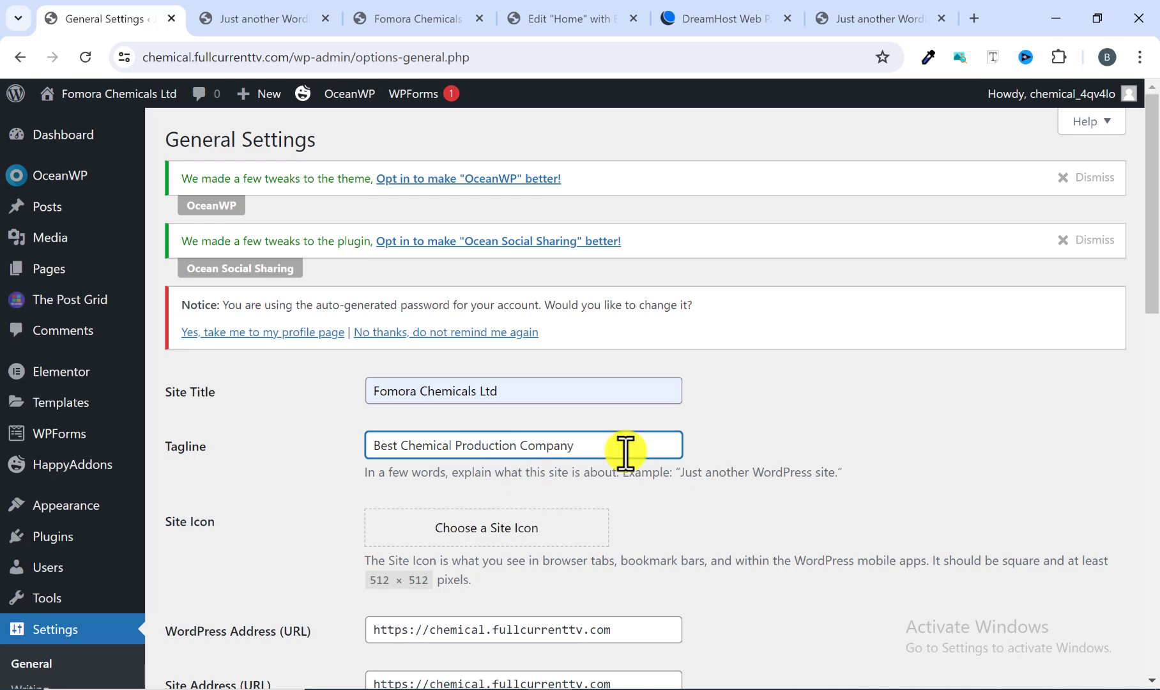
pyautogui.click(714, 440)
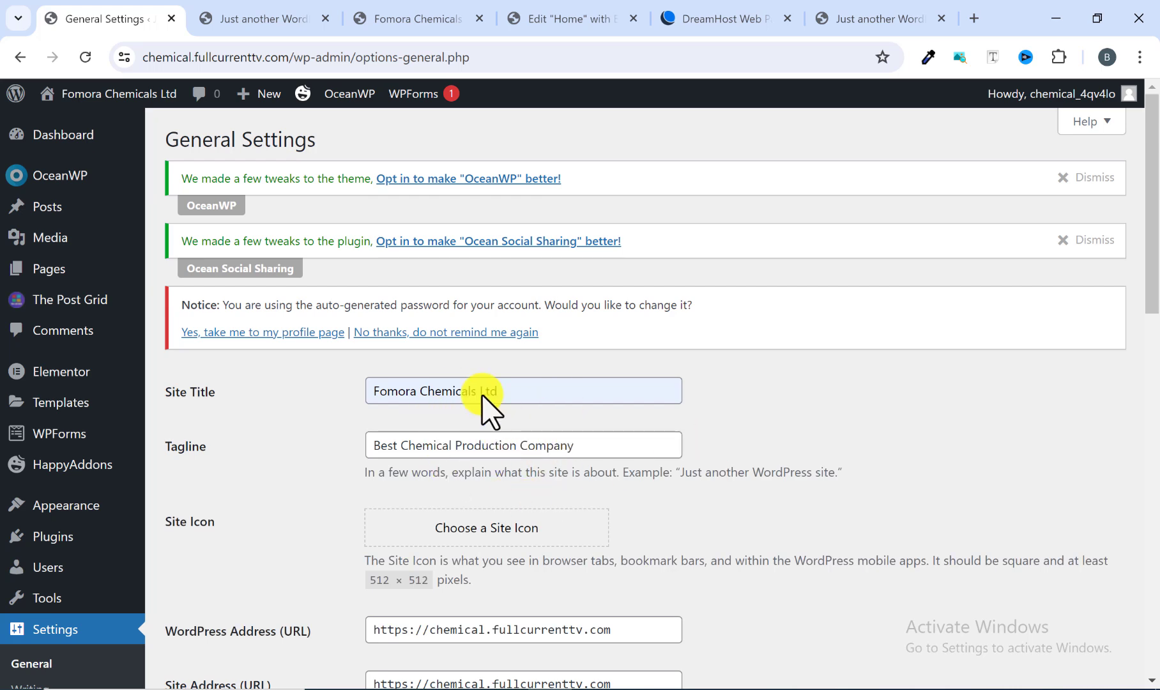
pyautogui.scroll(-4, 449, 435)
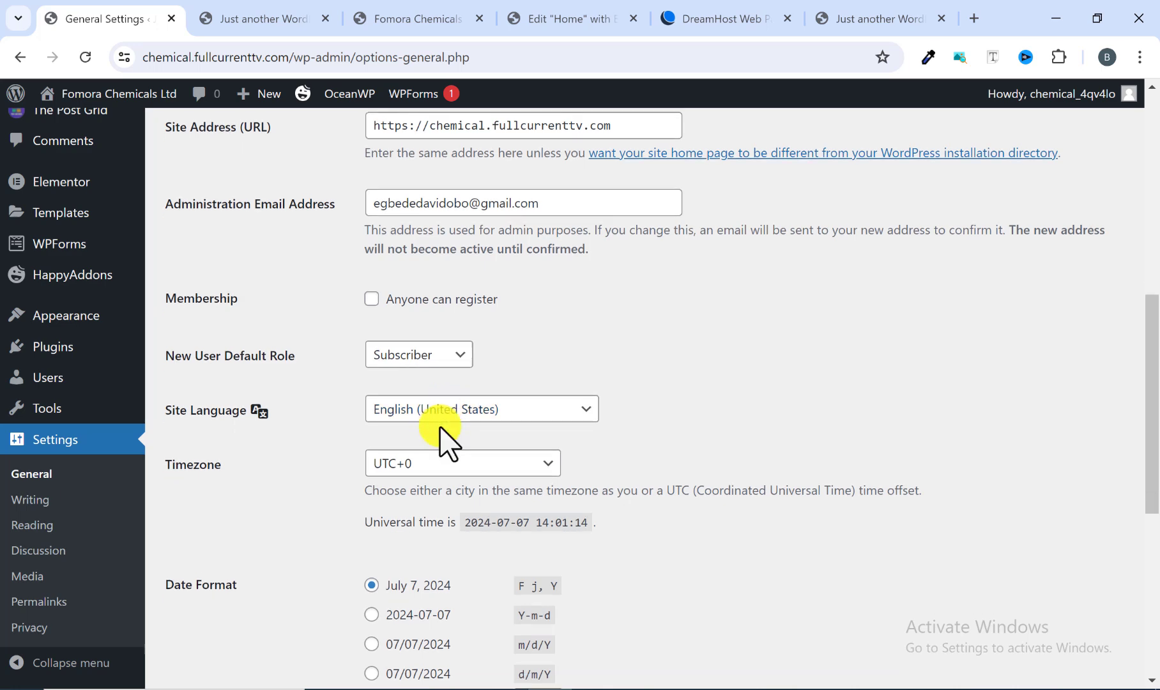
pyautogui.scroll(-7, 450, 441)
pyautogui.click(234, 594)
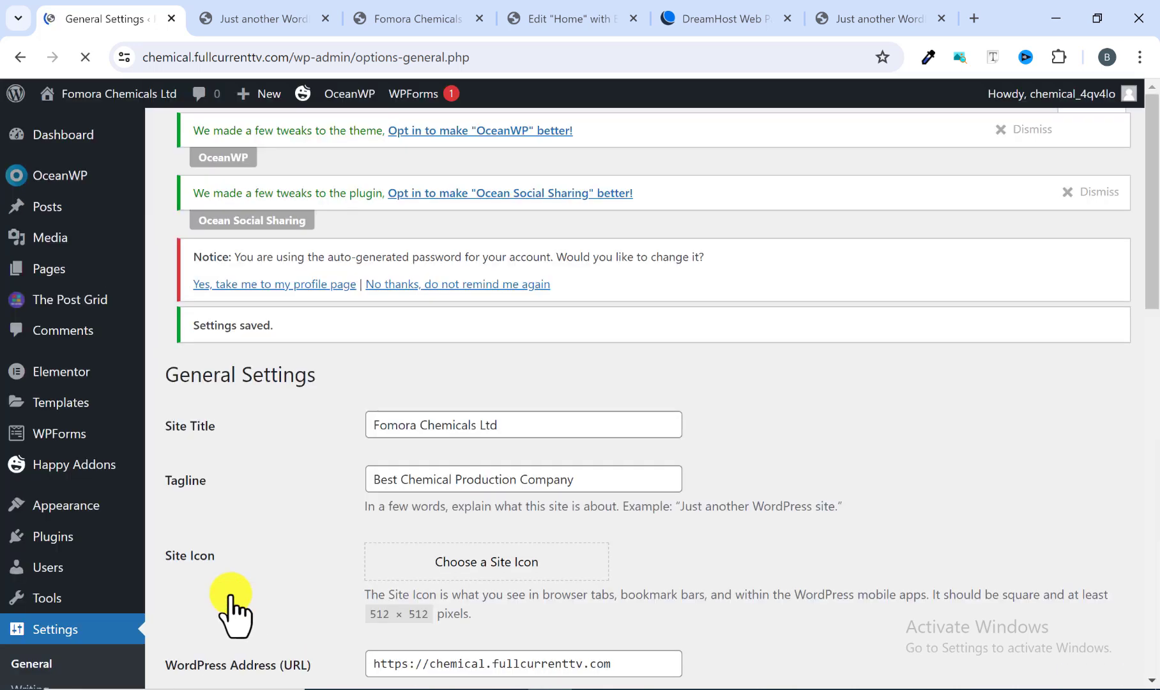
# Step: Open the Permalink settings, choose the Post name structure, and save the changes
pyautogui.scroll(-1, 292, 505)
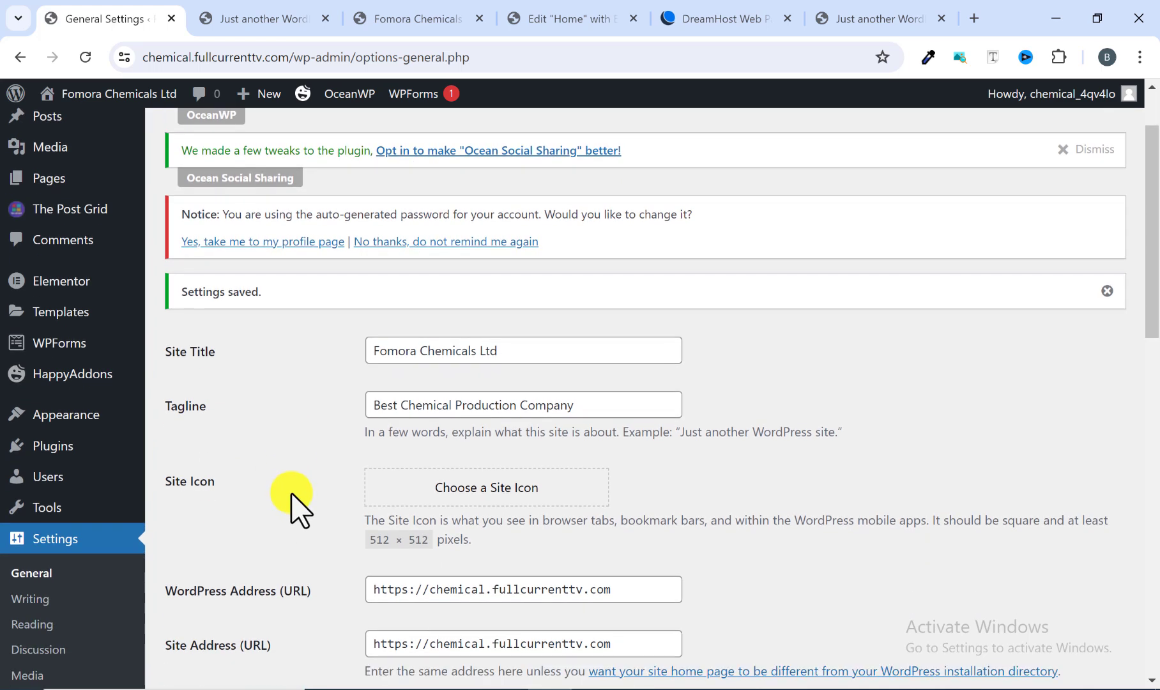
pyautogui.scroll(-1, 292, 505)
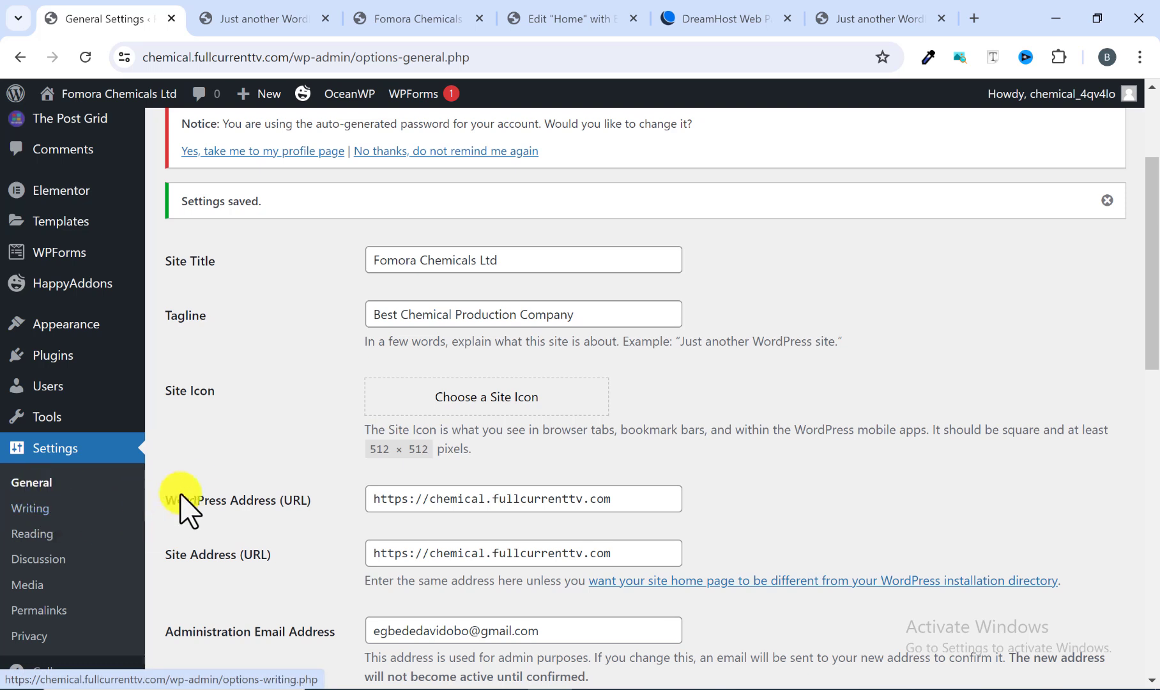
pyautogui.scroll(-1, 386, 368)
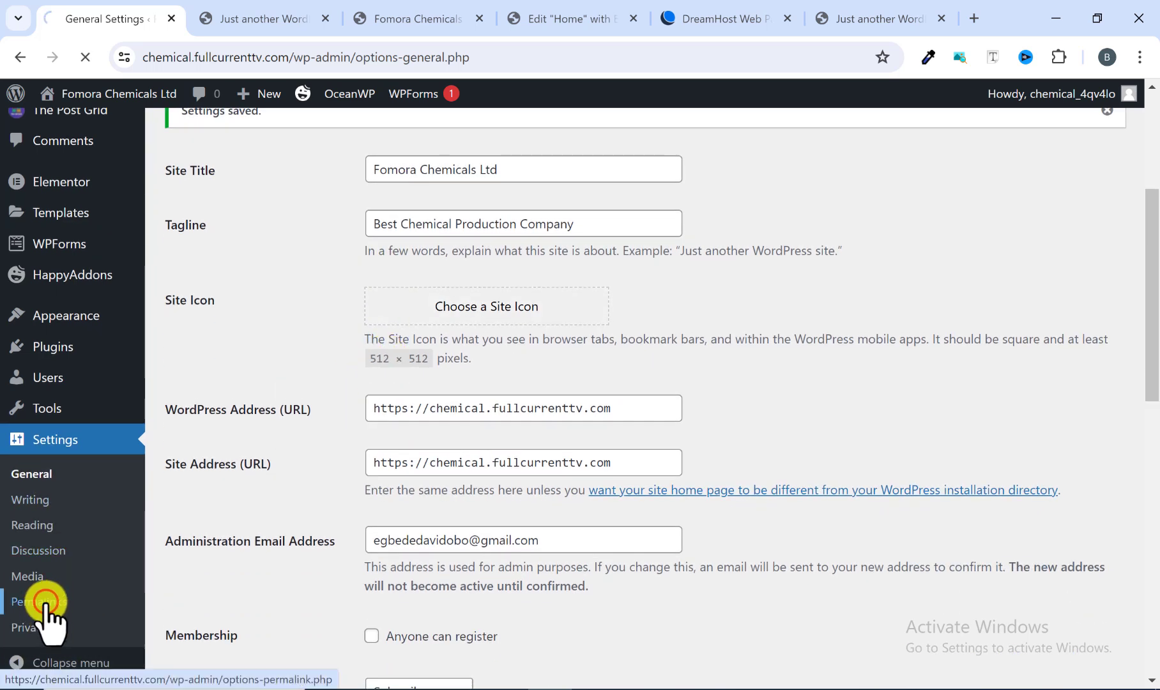
pyautogui.scroll(-2, 258, 507)
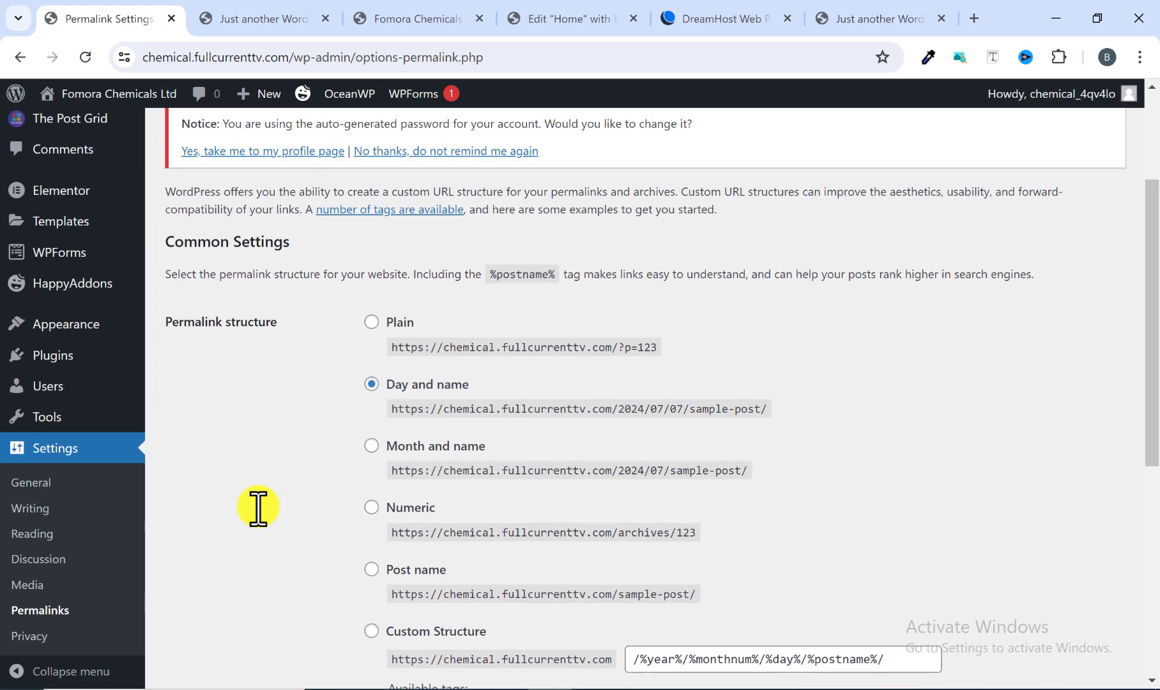
pyautogui.scroll(-1, 259, 511)
pyautogui.scroll(1, 274, 383)
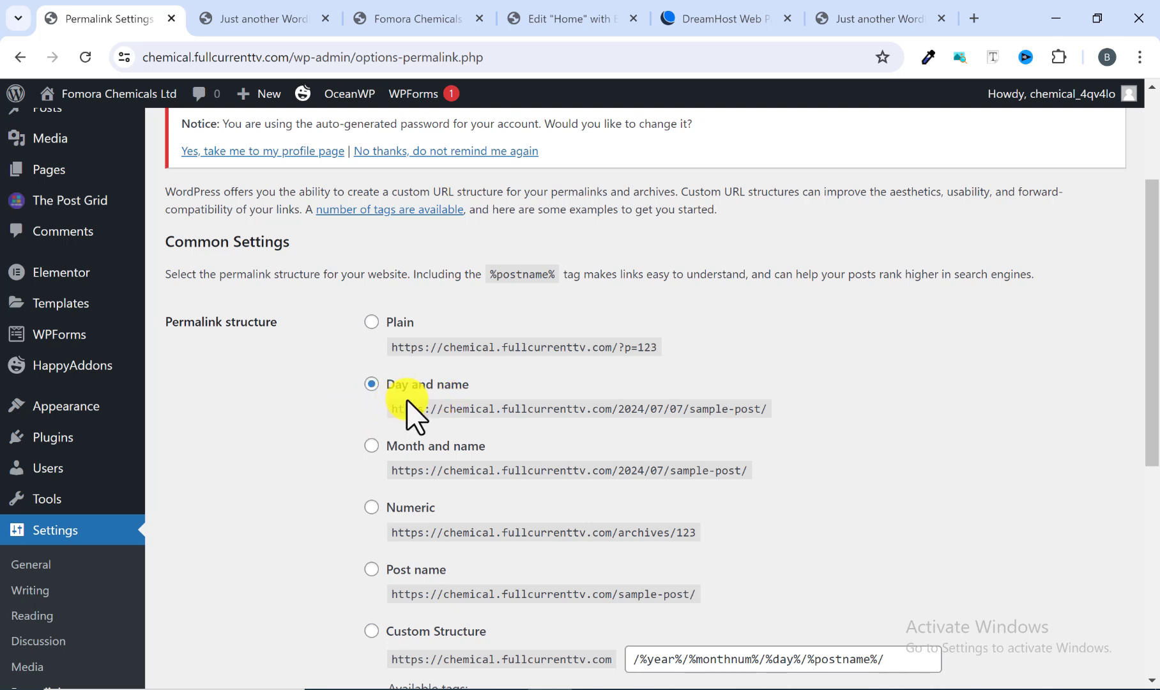
pyautogui.scroll(-2, 407, 414)
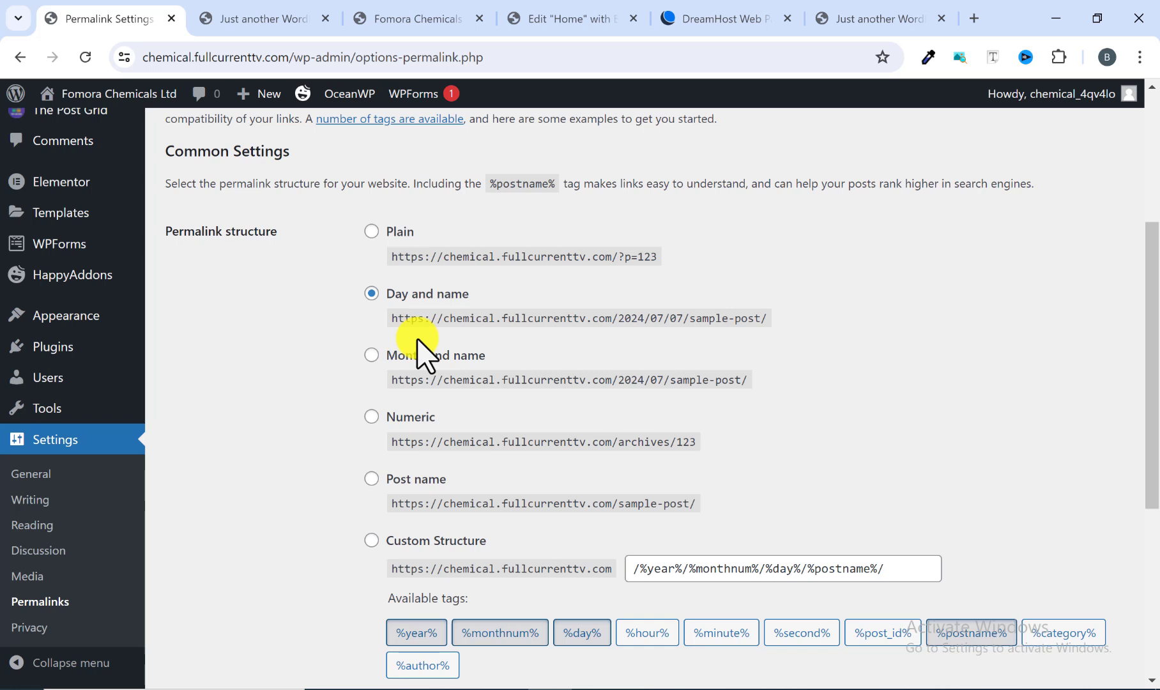
pyautogui.scroll(-2, 421, 354)
pyautogui.click(371, 388)
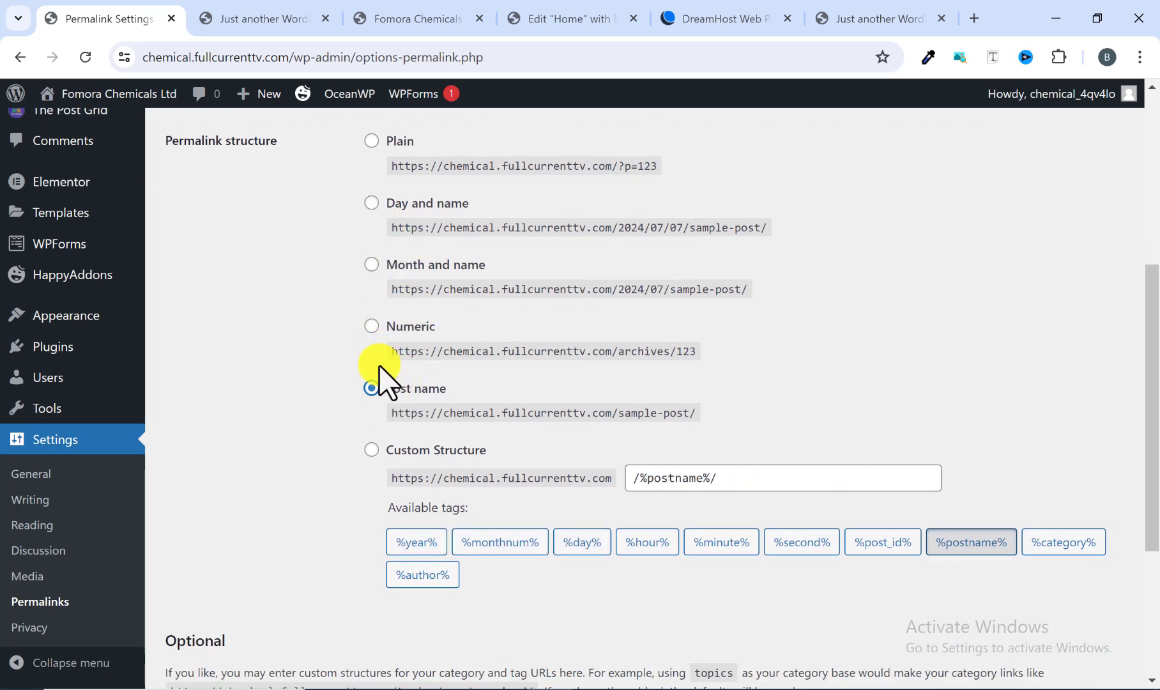
pyautogui.scroll(-4, 377, 399)
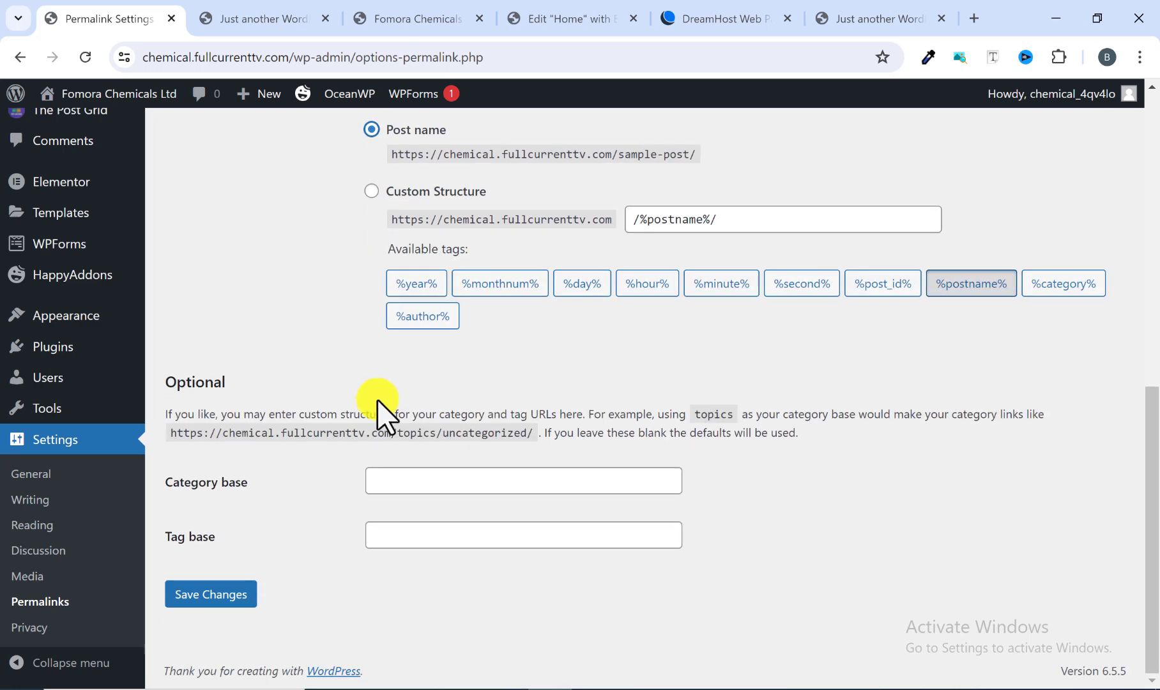
pyautogui.click(221, 595)
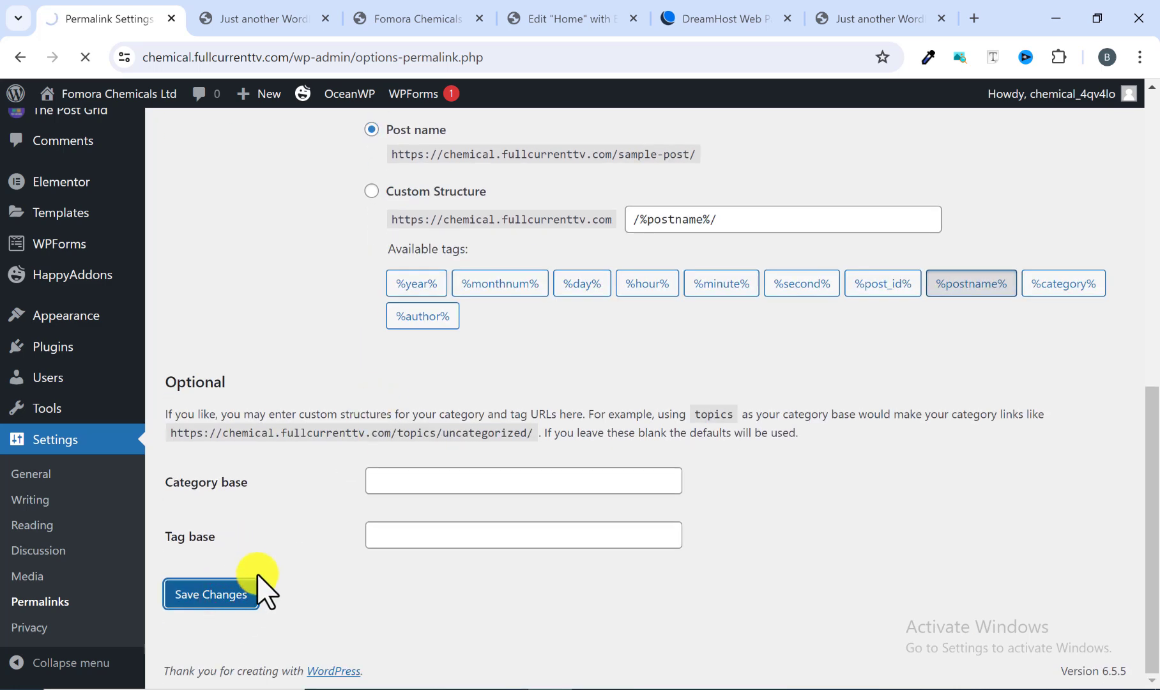
# Step: Review the permalink options and save the Post name structure once more
pyautogui.scroll(3, 266, 586)
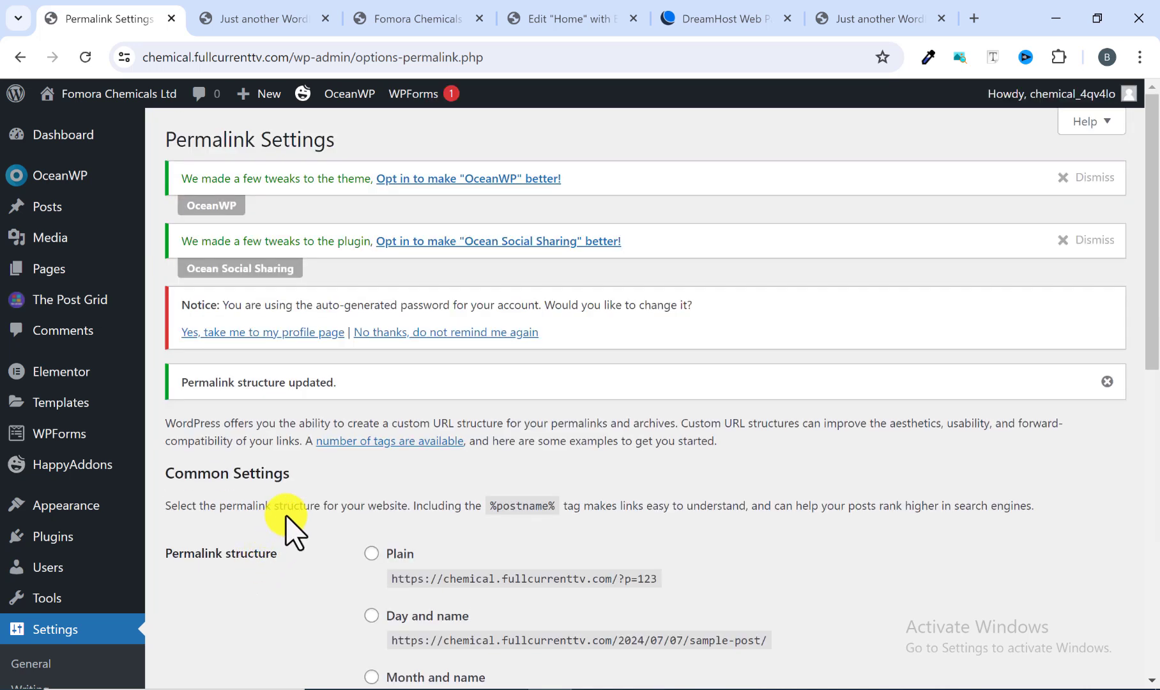
pyautogui.scroll(-4, 300, 521)
pyautogui.scroll(-2, 358, 451)
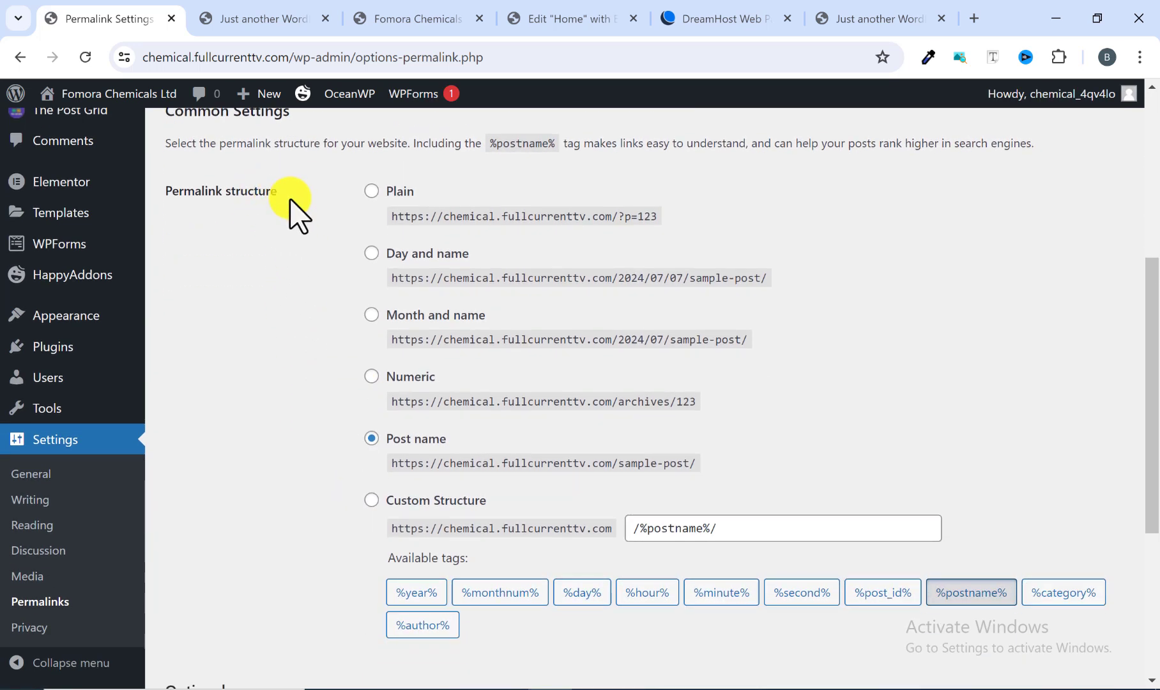
pyautogui.scroll(3, 358, 447)
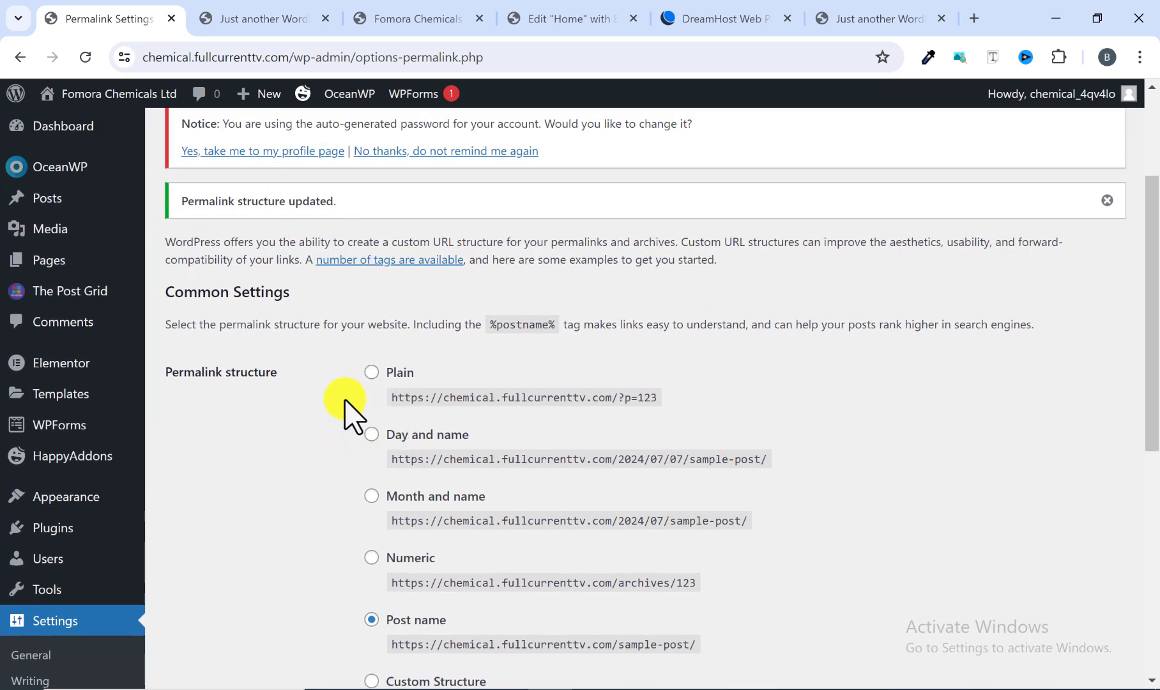
pyautogui.scroll(-5, 382, 469)
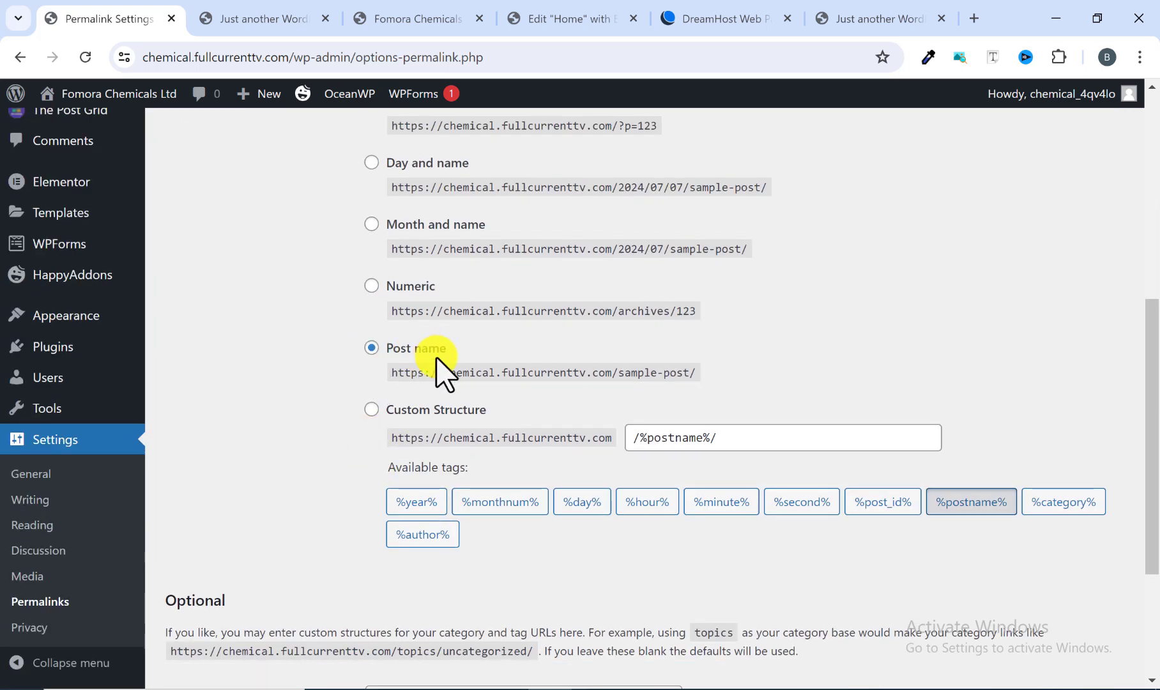
pyautogui.scroll(-4, 428, 390)
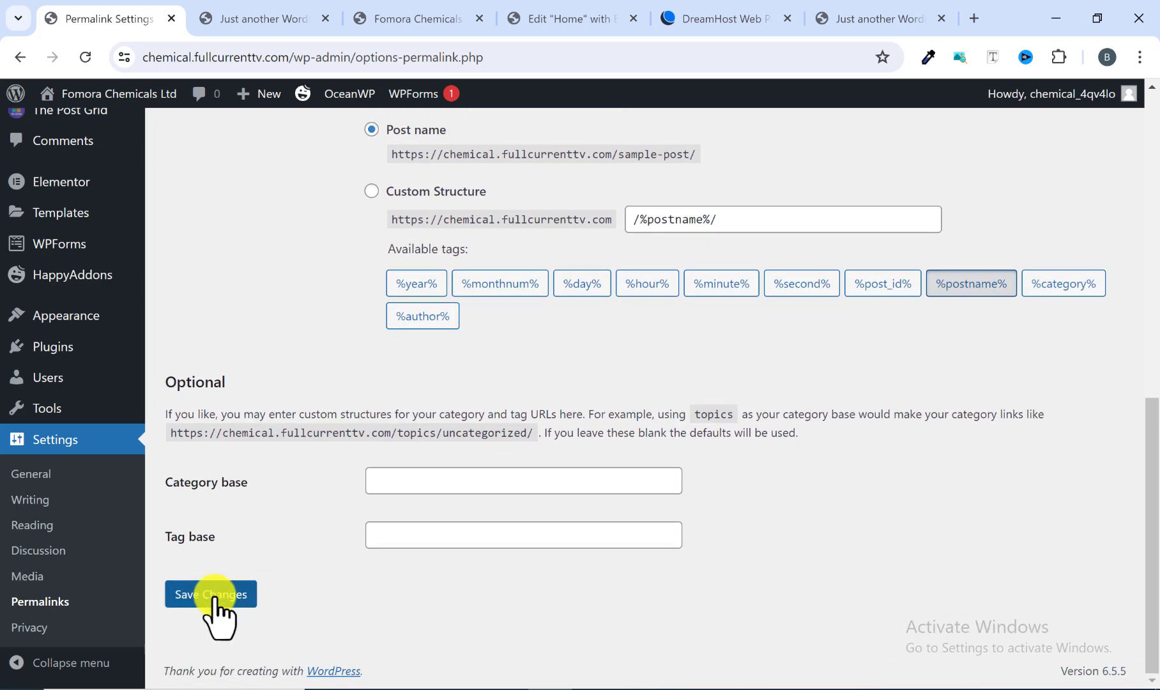
pyautogui.click(214, 595)
pyautogui.scroll(8, 226, 584)
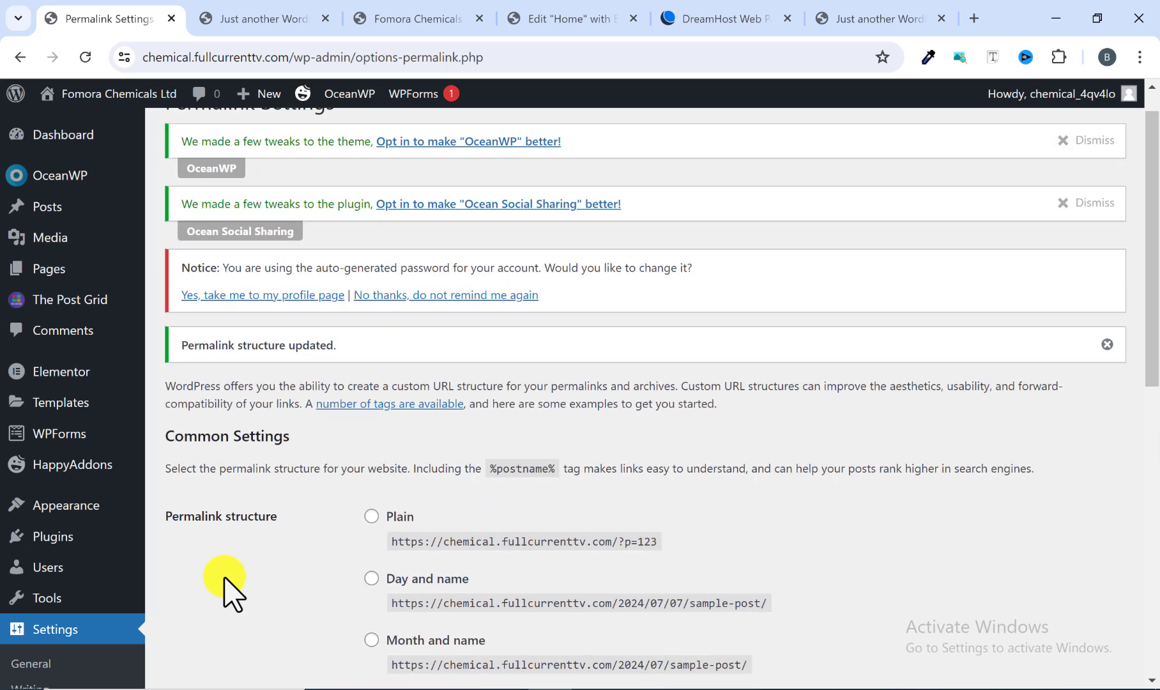
pyautogui.scroll(-3, 259, 514)
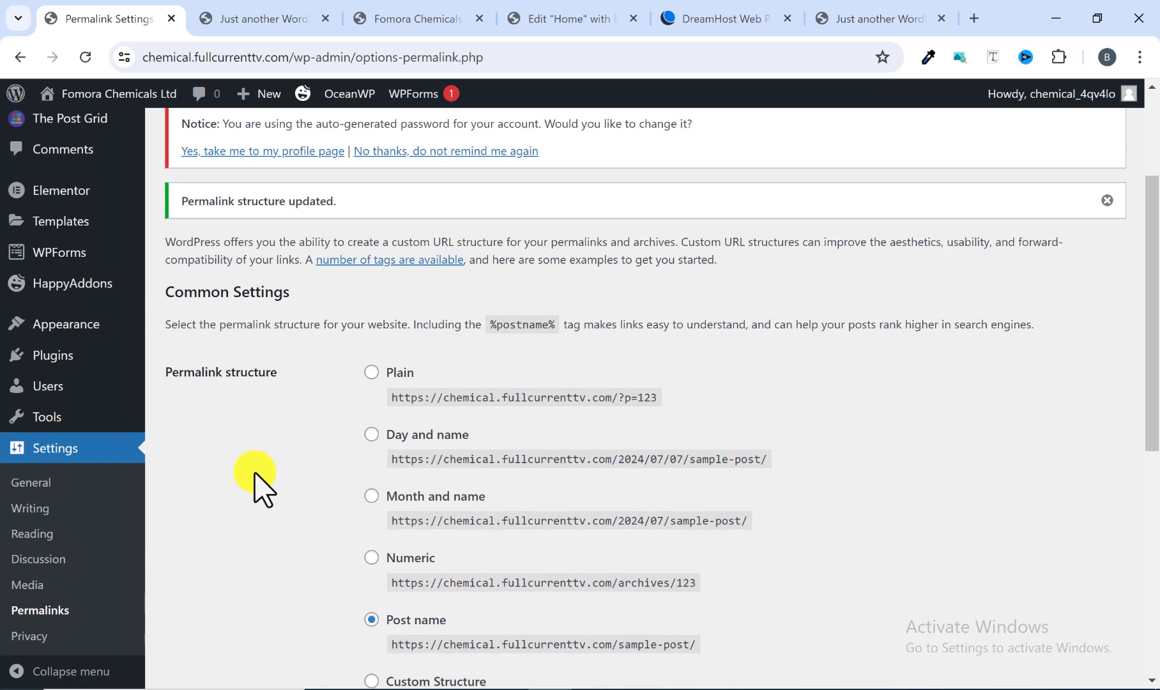
# Step: Compare the original Fomora Chemicals website in its tab with the permalink settings
pyautogui.click(427, 14)
pyautogui.scroll(-7, 371, 387)
pyautogui.scroll(7, 369, 384)
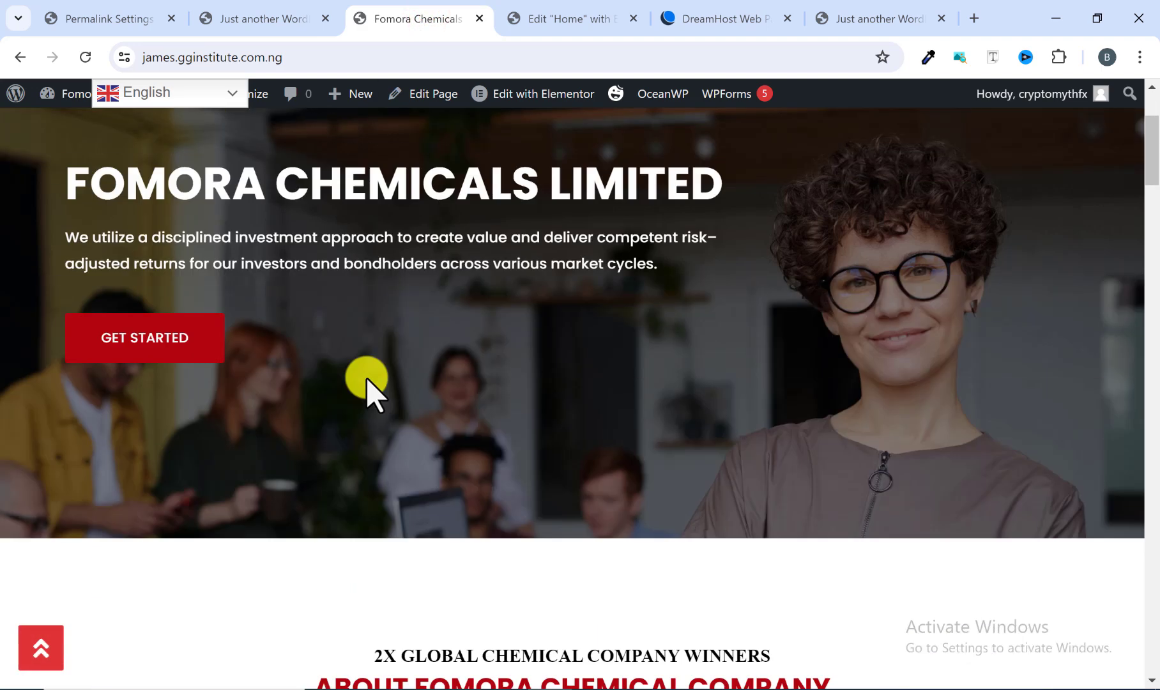
pyautogui.click(128, 17)
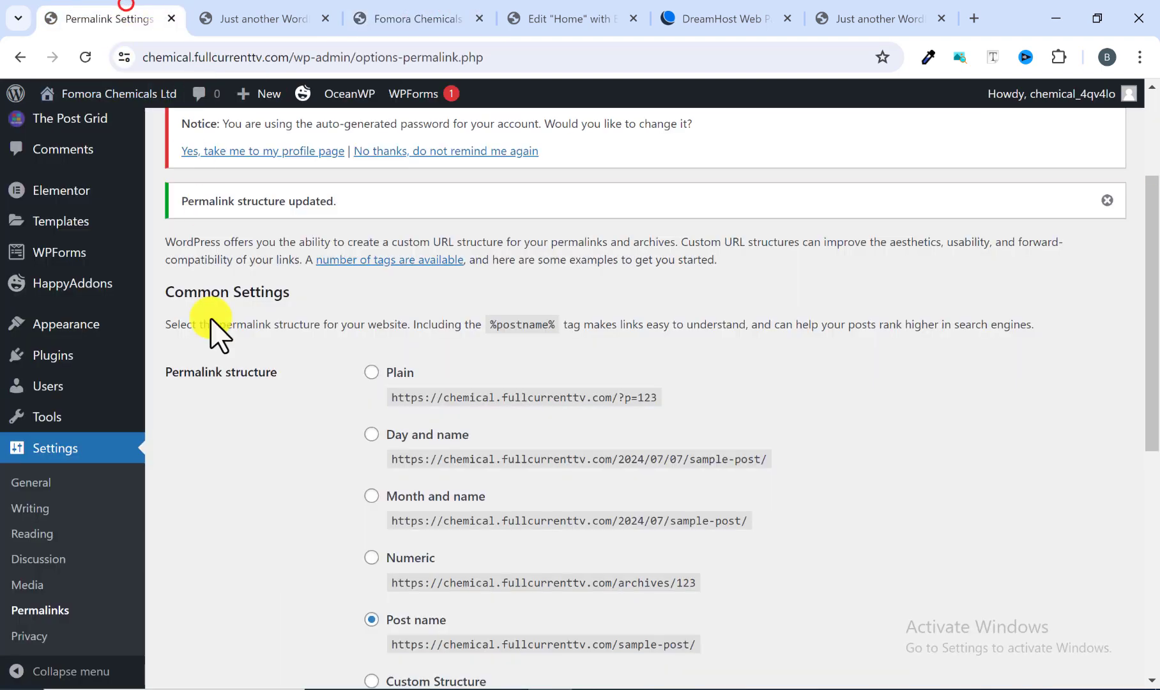
pyautogui.scroll(-3, 406, 484)
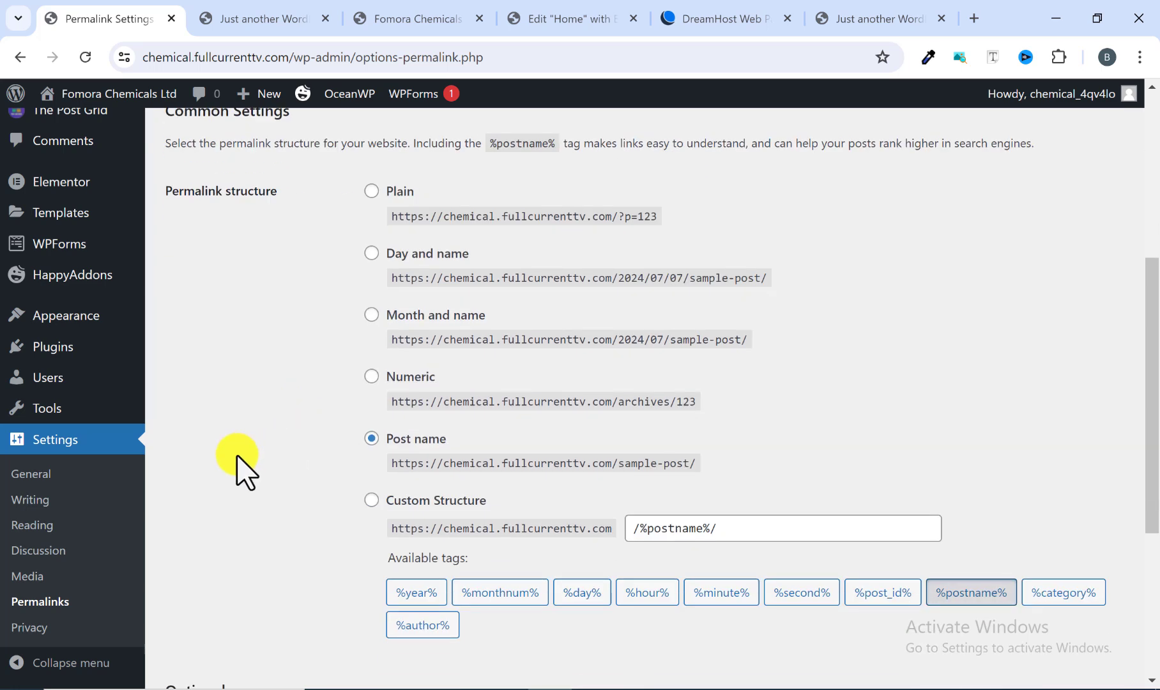
pyautogui.scroll(5, 240, 465)
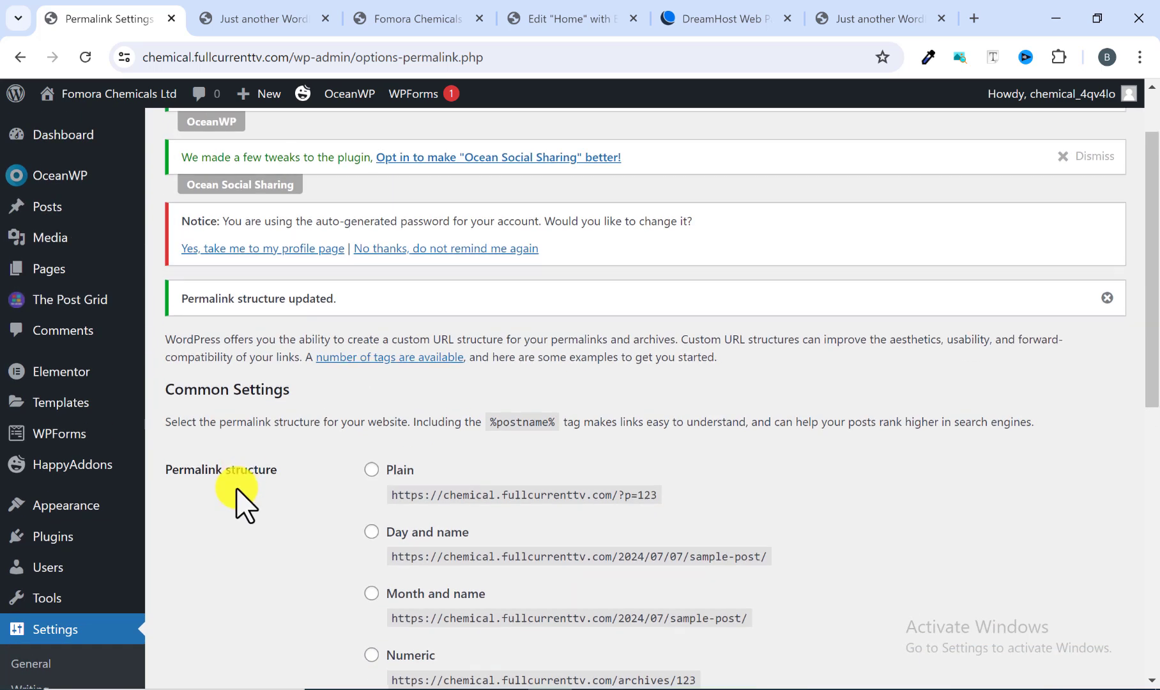
pyautogui.scroll(2, 240, 473)
# Step: Open the Home page from the Pages list and launch it in Elementor
pyautogui.moveTo(48, 267)
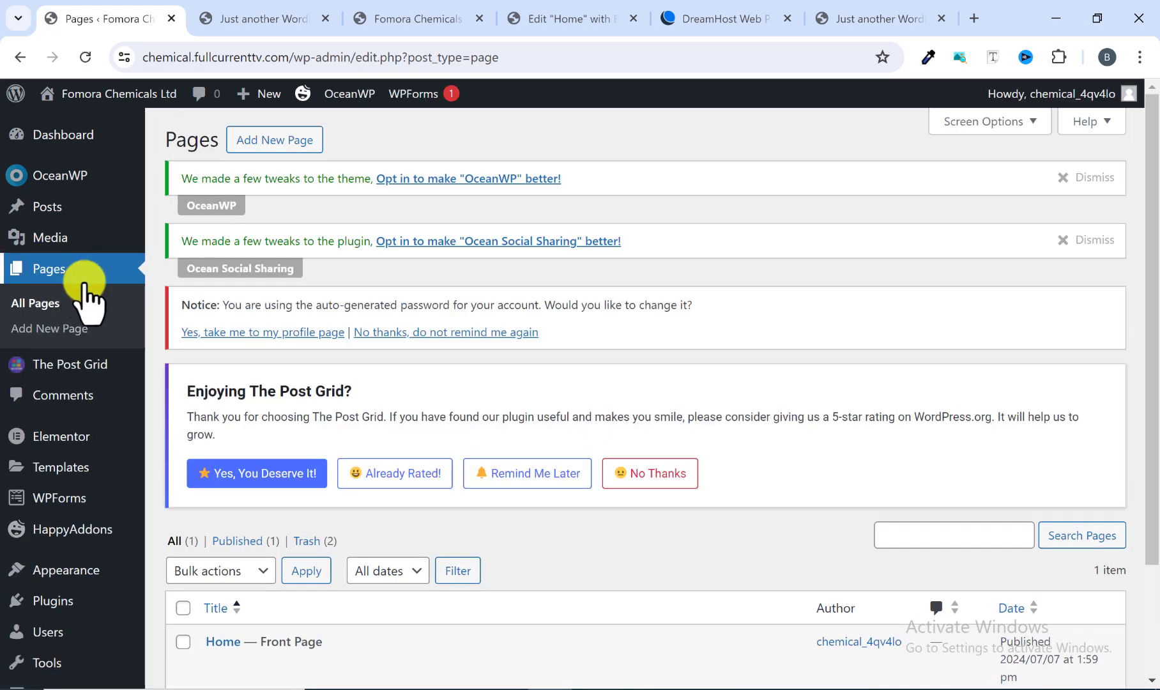
pyautogui.scroll(-2, 273, 332)
pyautogui.moveTo(212, 538)
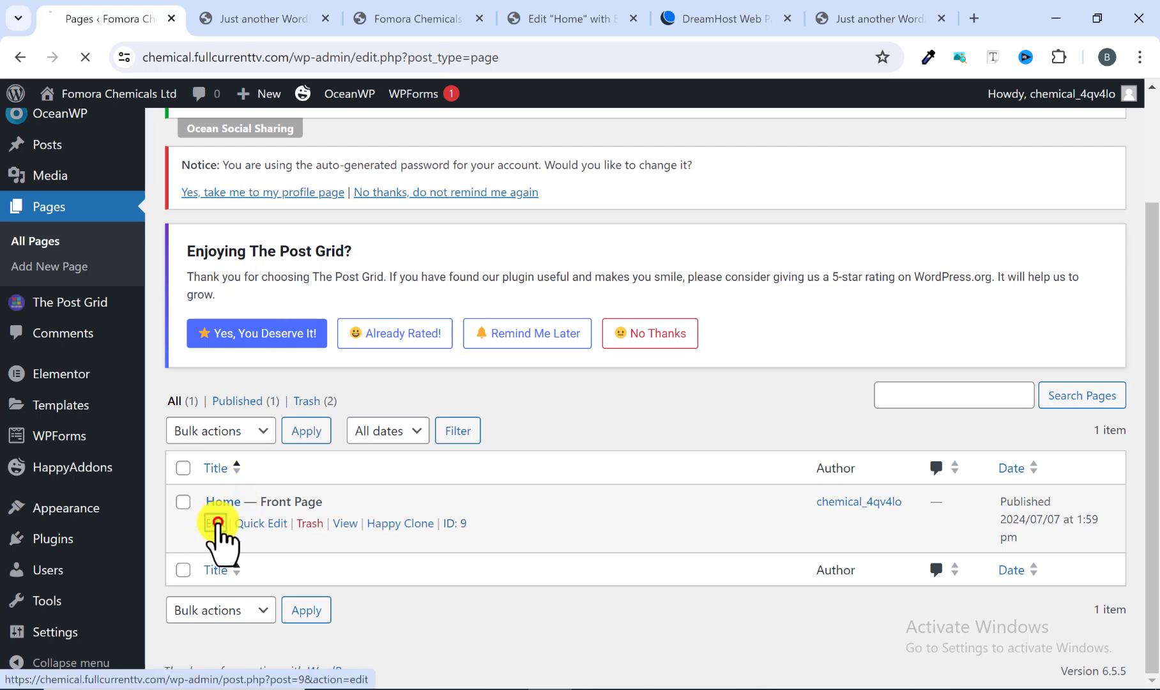
pyautogui.scroll(-2, 422, 406)
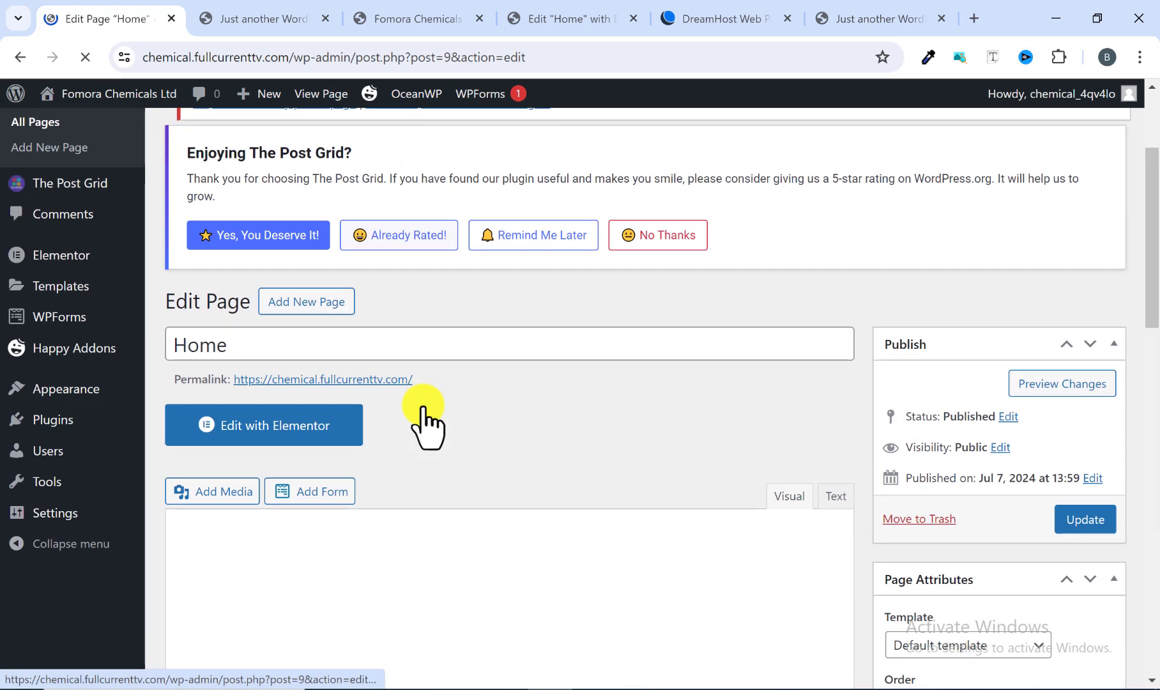
pyautogui.scroll(2, 422, 406)
pyautogui.scroll(-4, 524, 393)
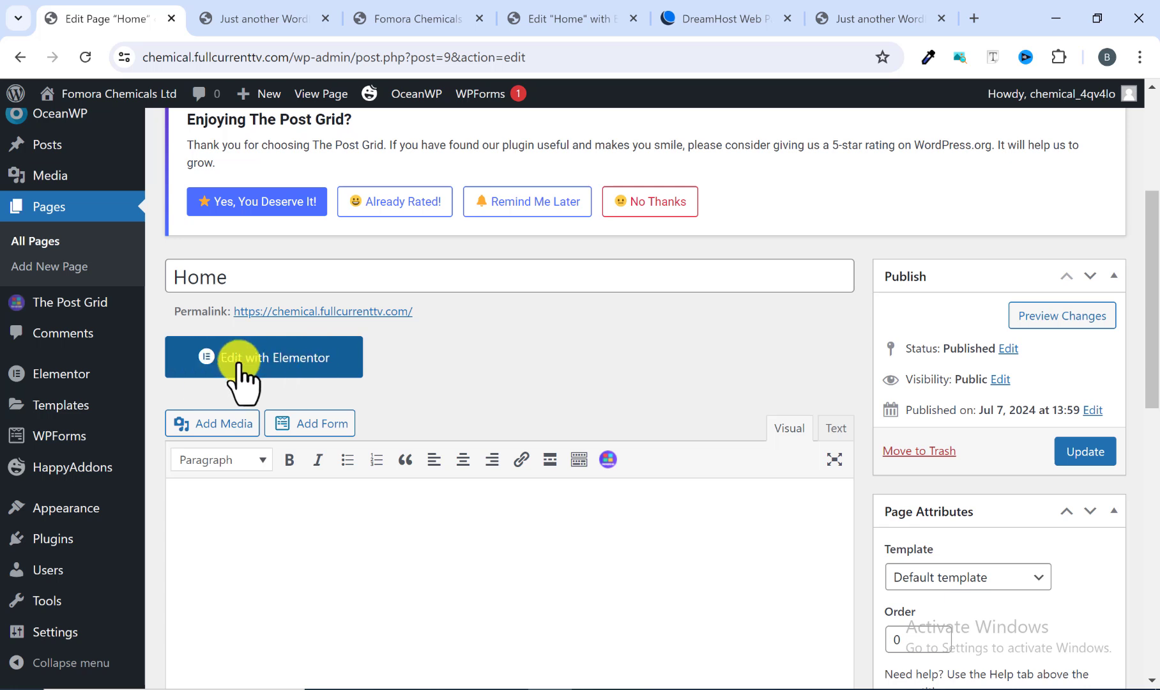
pyautogui.click(260, 357)
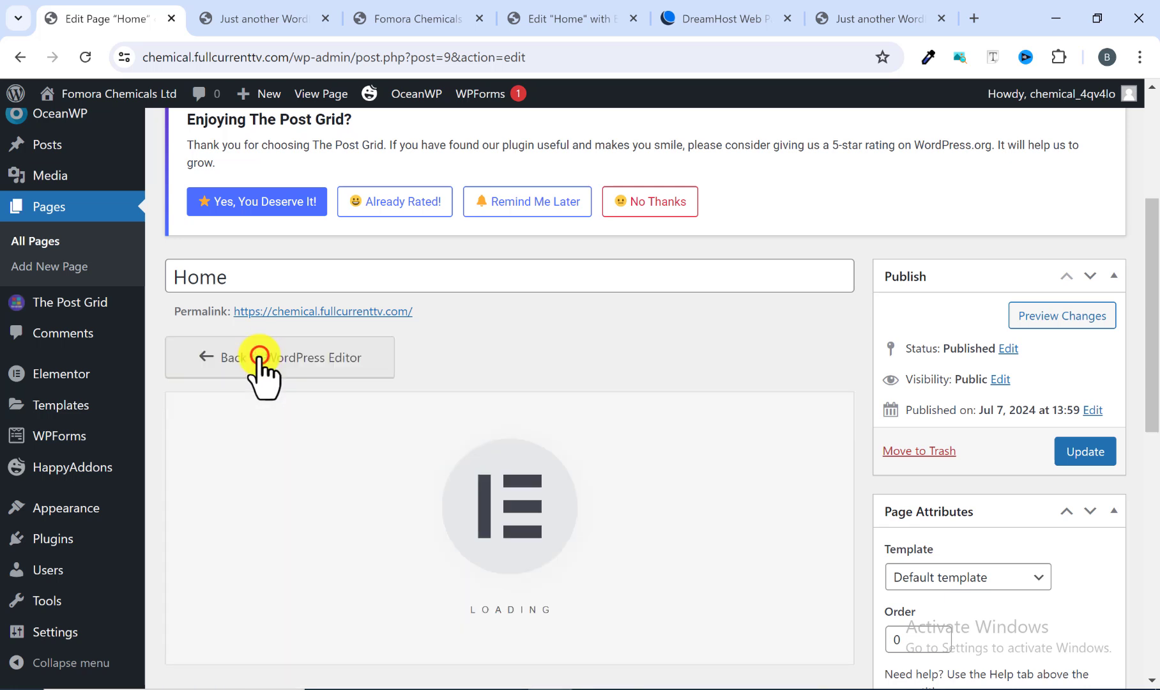
# Step: Browse the Elementor widget panel's Post Grid, Layout and Basic widgets
pyautogui.scroll(-4, 340, 366)
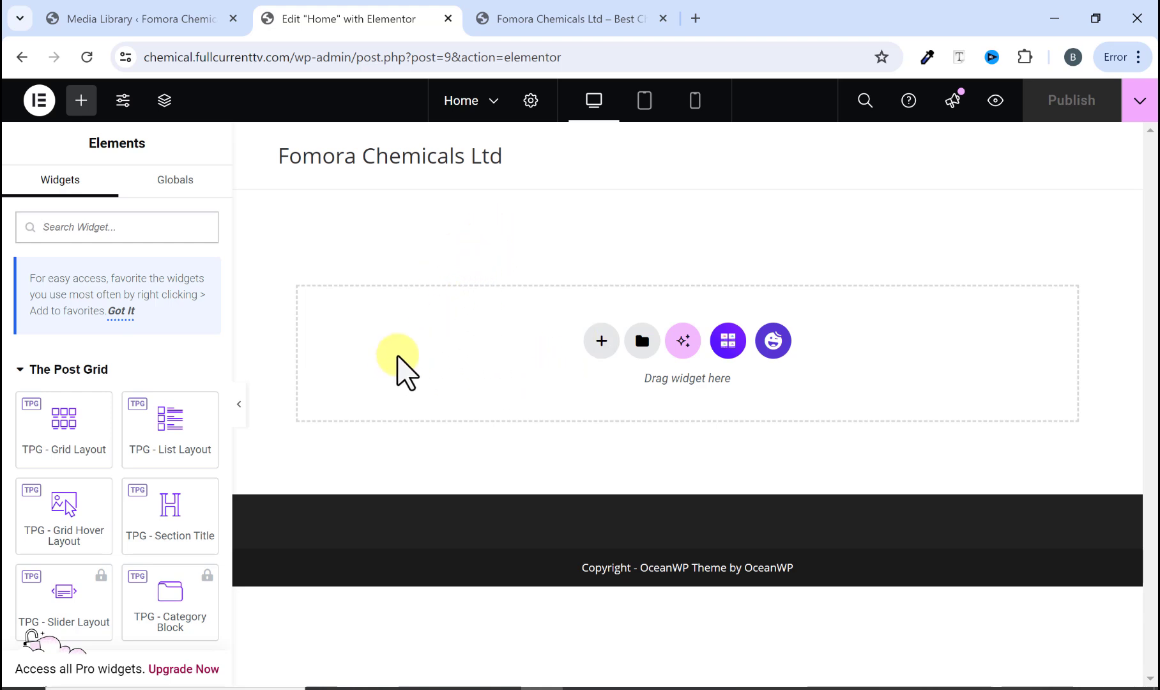
pyautogui.scroll(-2, 139, 409)
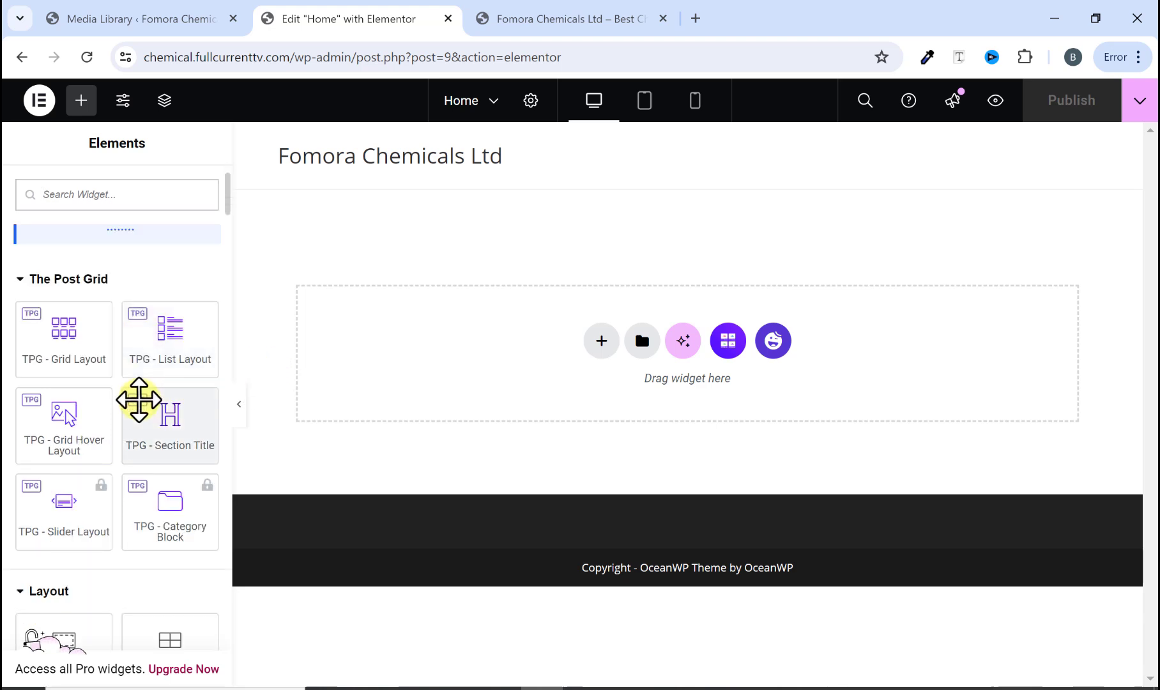
pyautogui.scroll(-4, 140, 401)
pyautogui.scroll(-2, 142, 416)
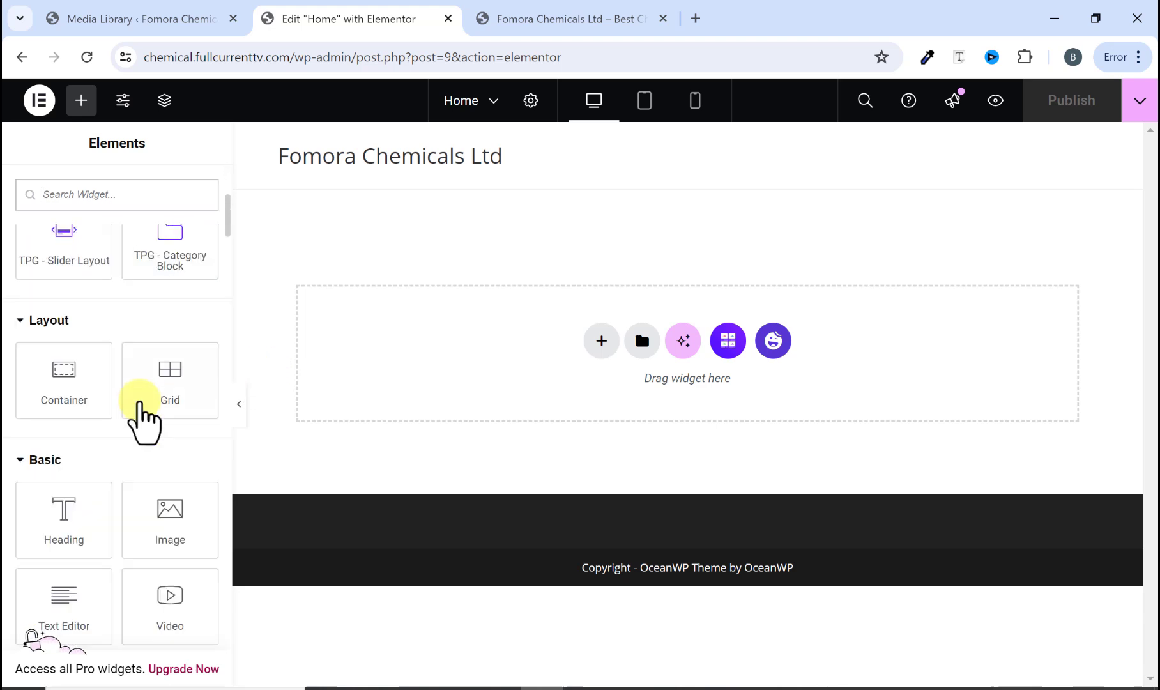
pyautogui.scroll(-4, 83, 415)
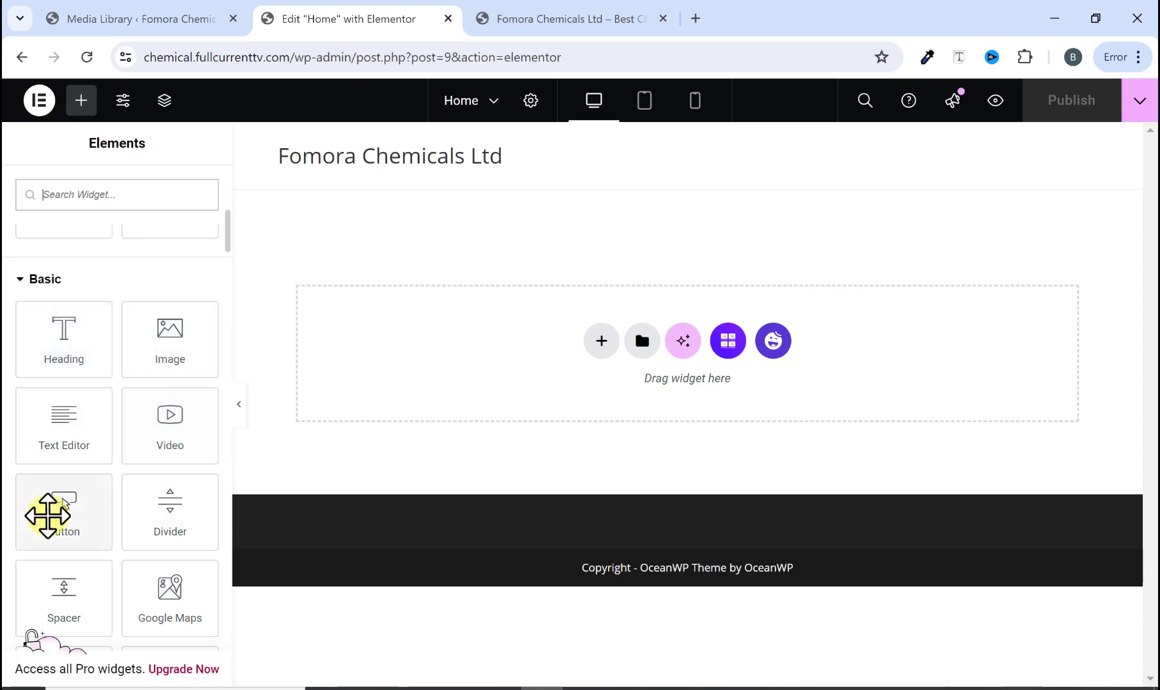
pyautogui.scroll(10, 99, 491)
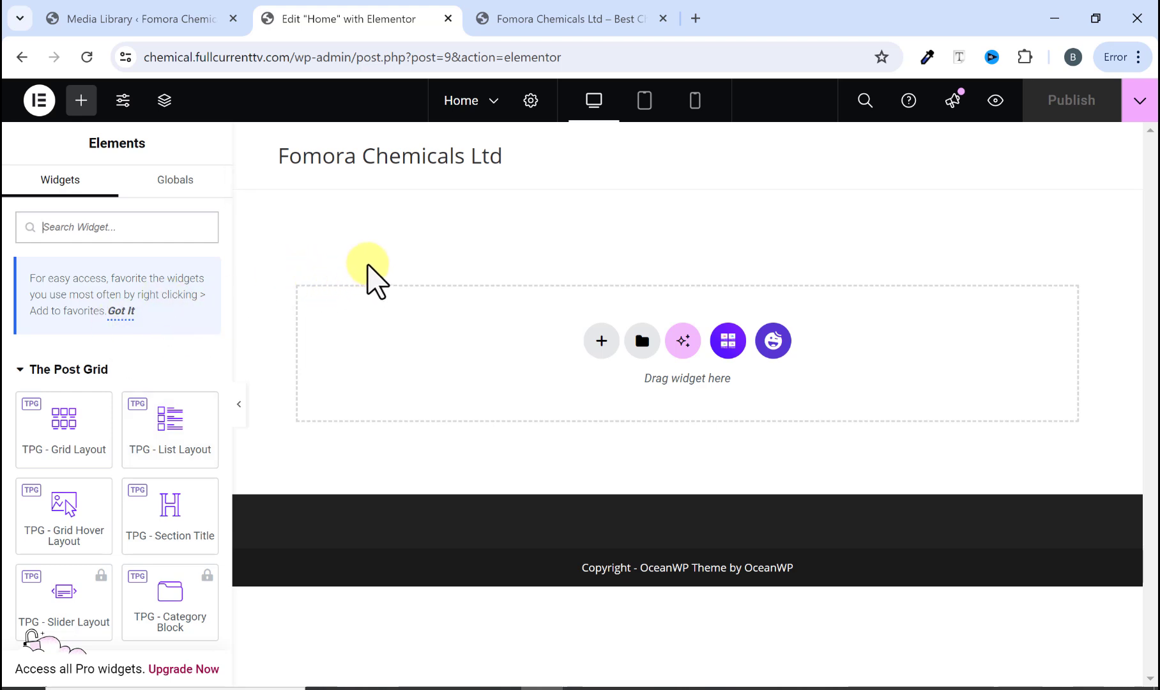
# Step: Set the Home page layout to Elementor Full Width in the page settings and publish the page
pyautogui.click(529, 102)
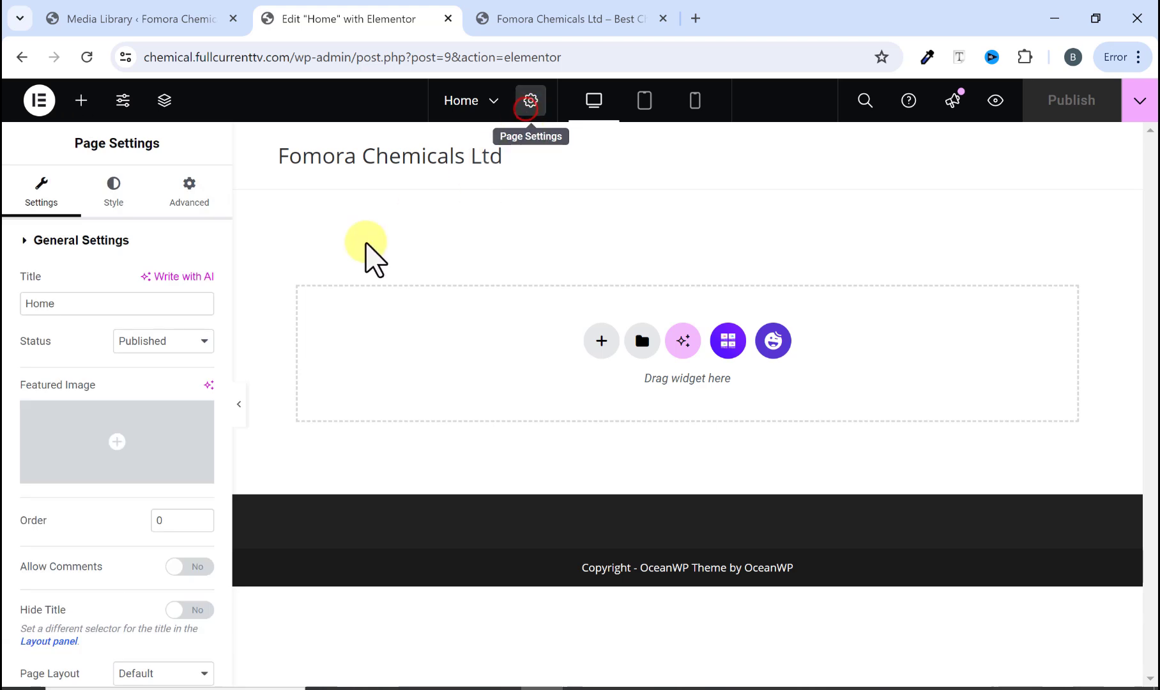
pyautogui.scroll(-2, 145, 456)
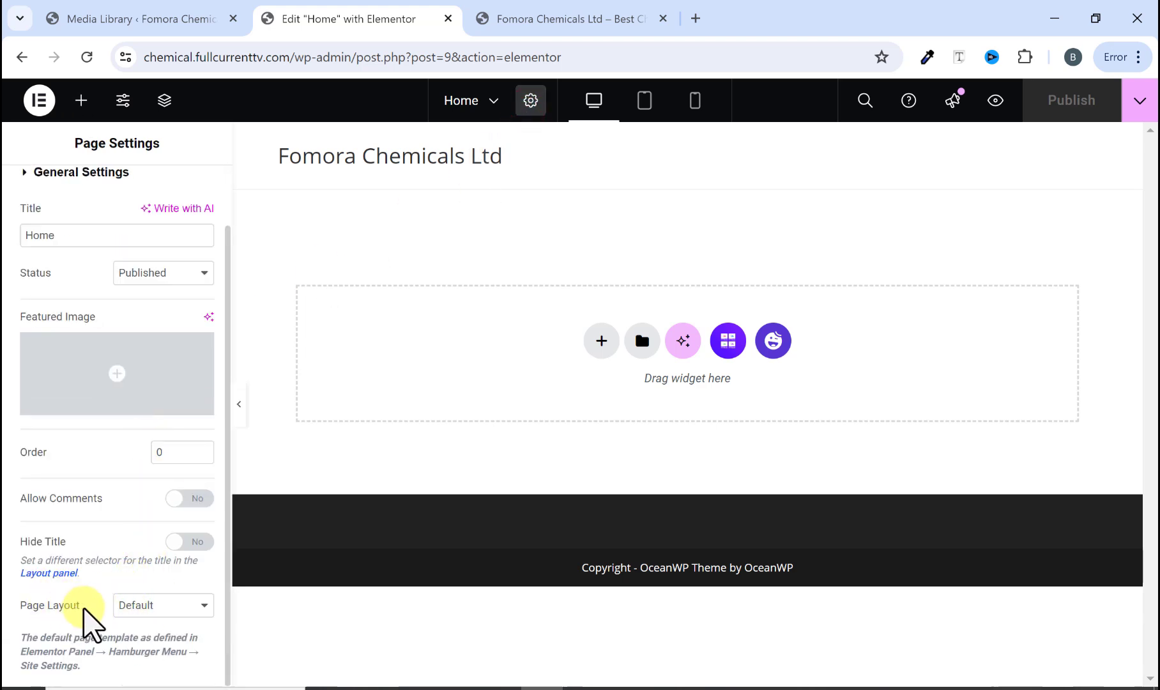
pyautogui.click(132, 607)
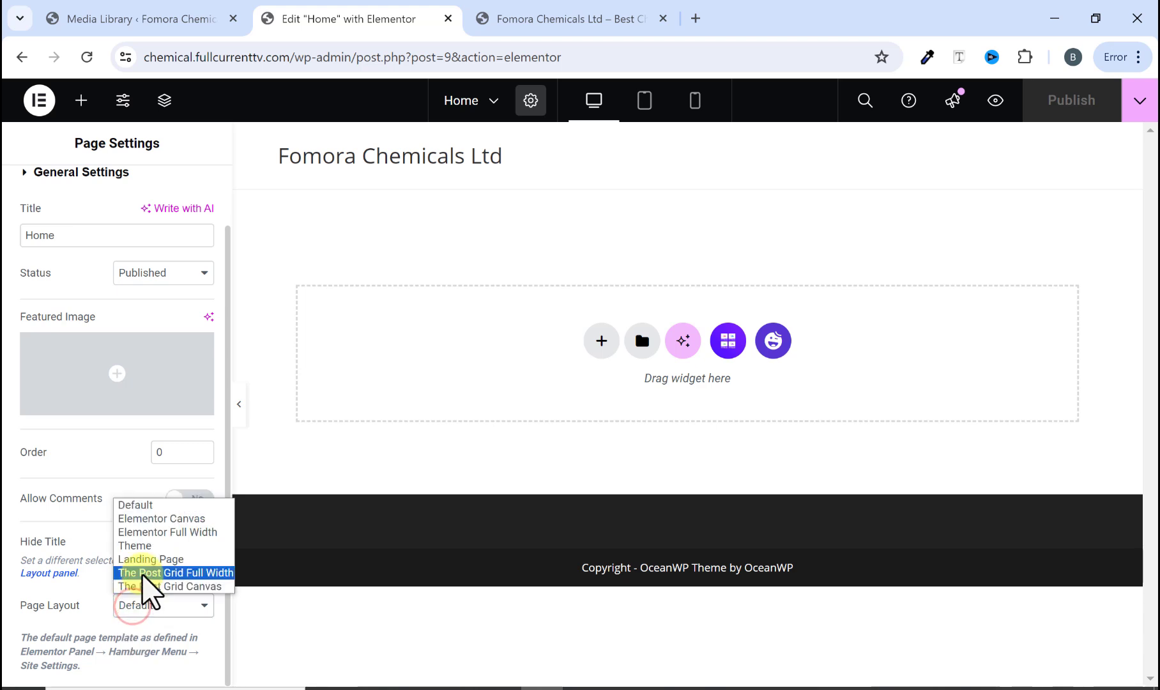
pyautogui.click(167, 532)
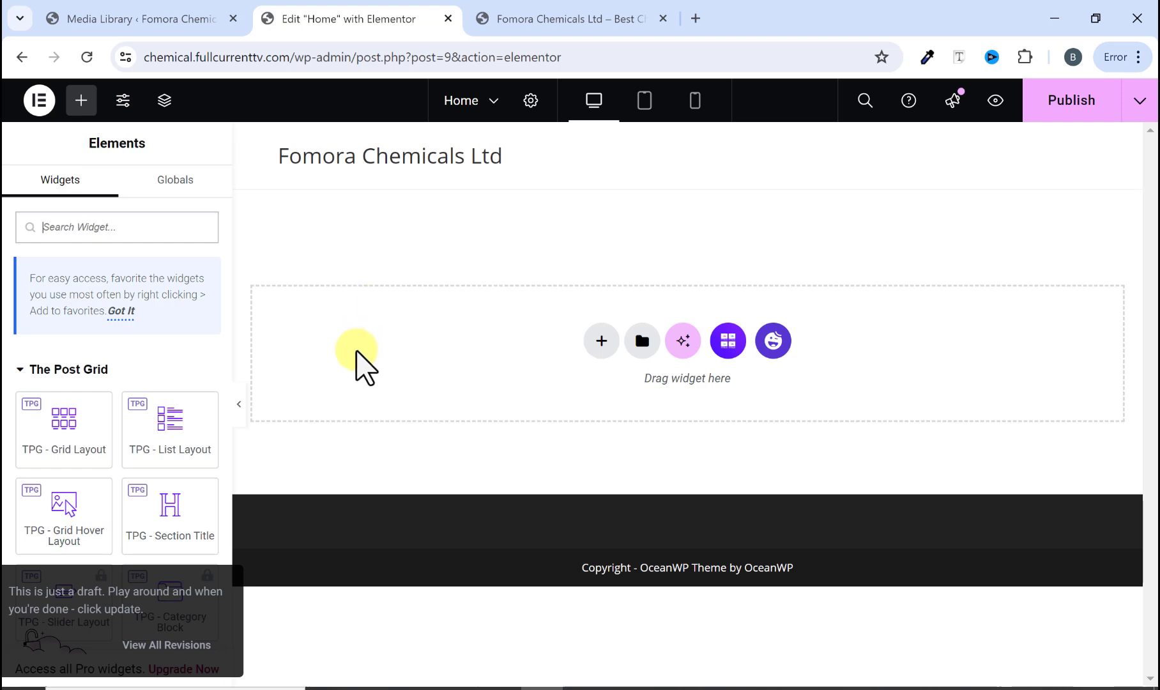
pyautogui.click(1060, 108)
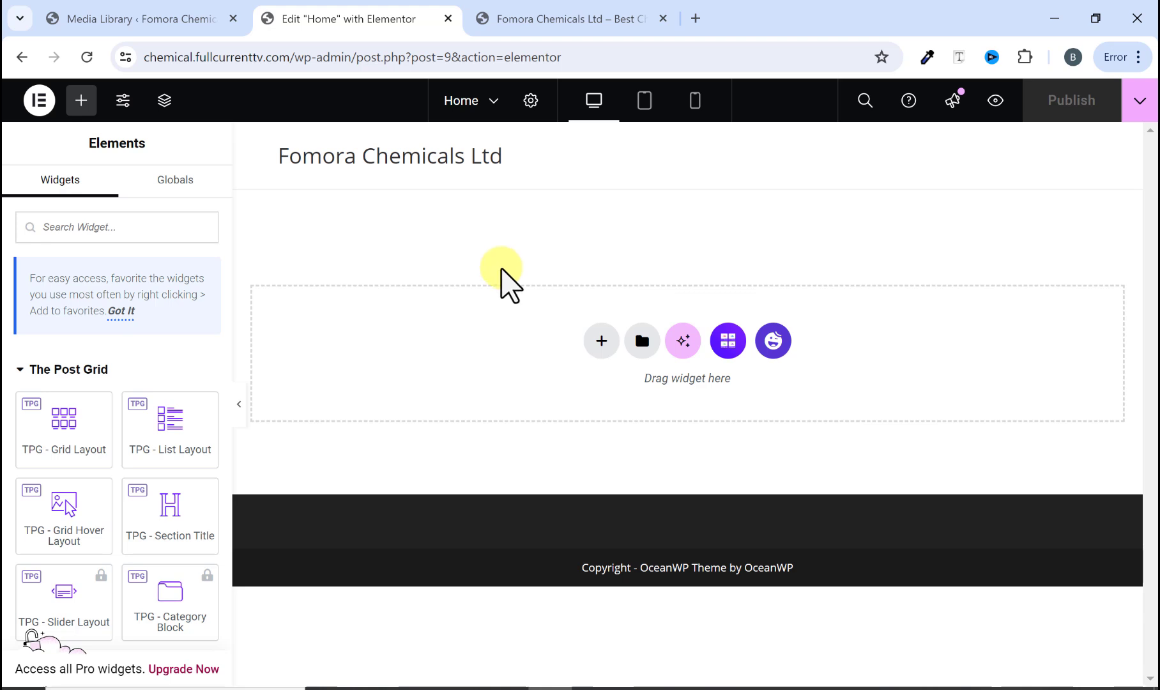
# Step: Compare the empty Home canvas with the hero section of the original Fomora Chemicals site in its tab
pyautogui.click(601, 341)
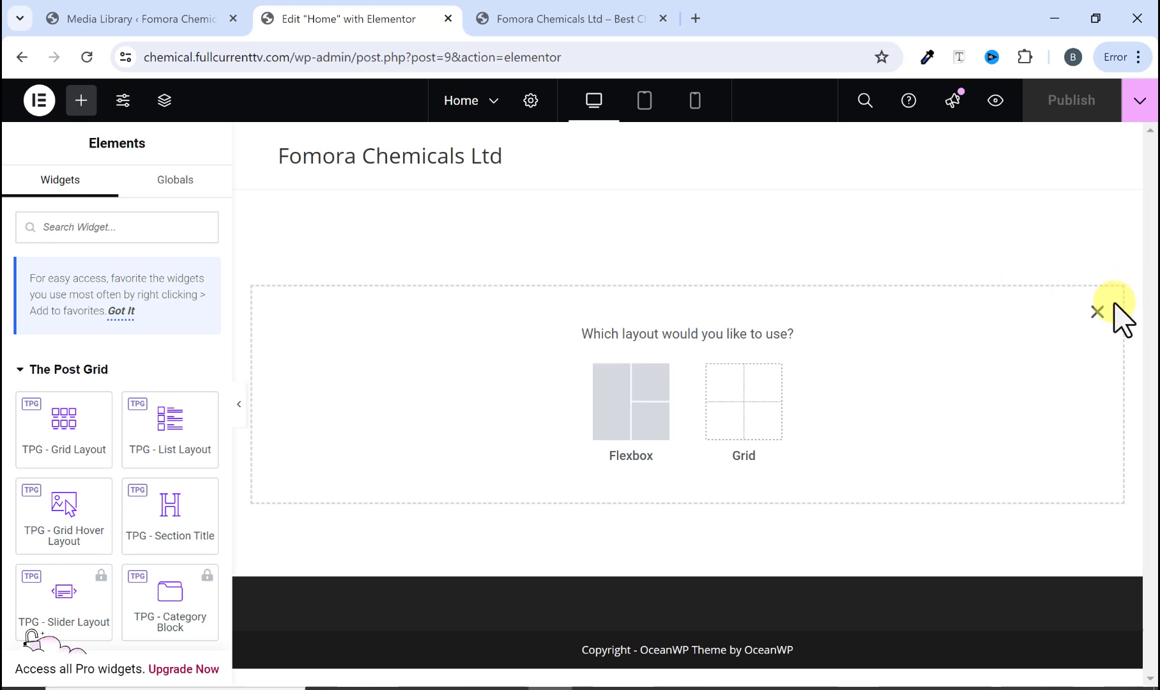
pyautogui.click(1098, 312)
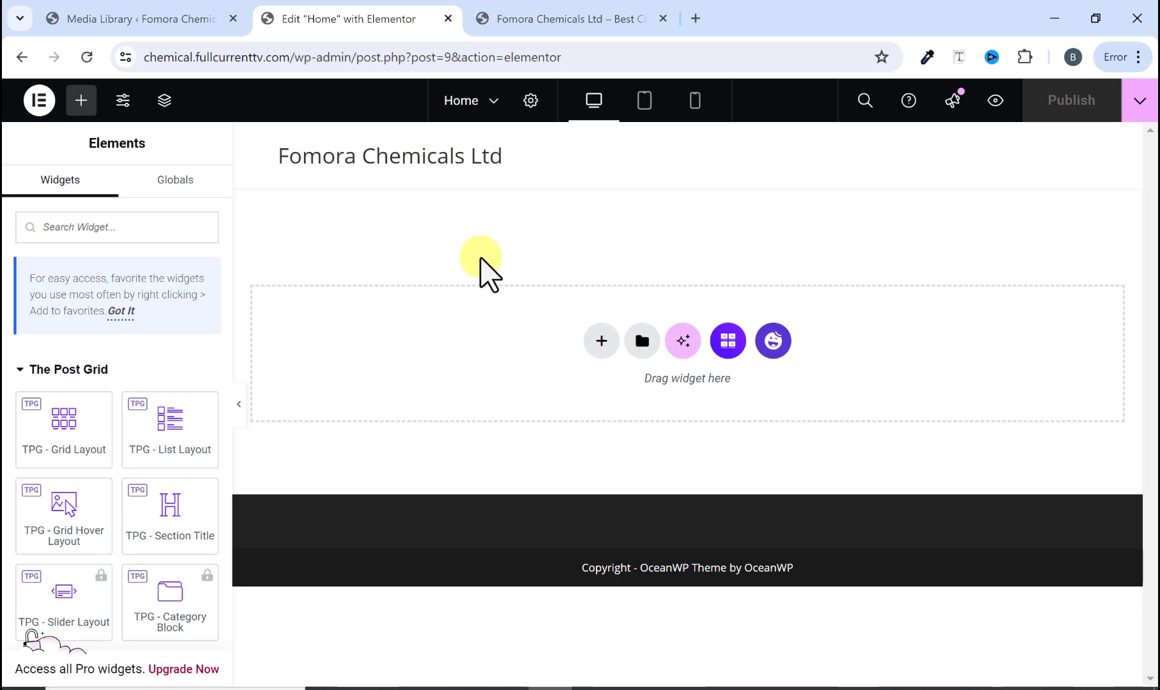
pyautogui.click(533, 24)
pyautogui.scroll(-3, 557, 281)
pyautogui.scroll(3, 575, 285)
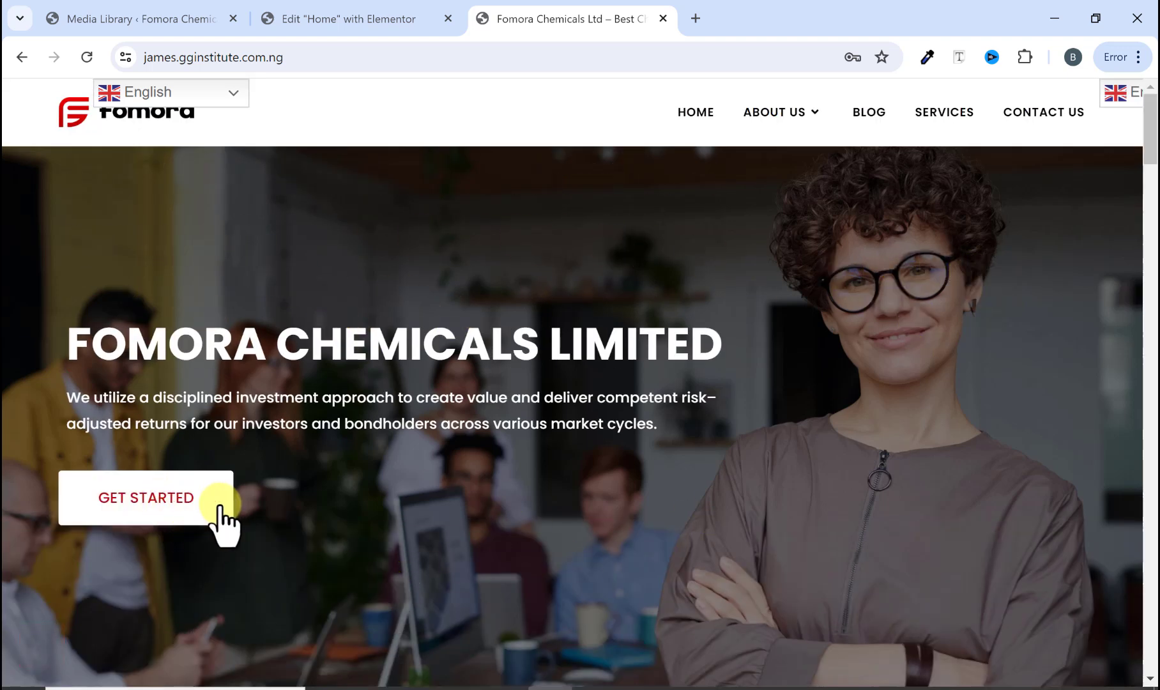
pyautogui.scroll(-3, 409, 510)
pyautogui.scroll(3, 404, 511)
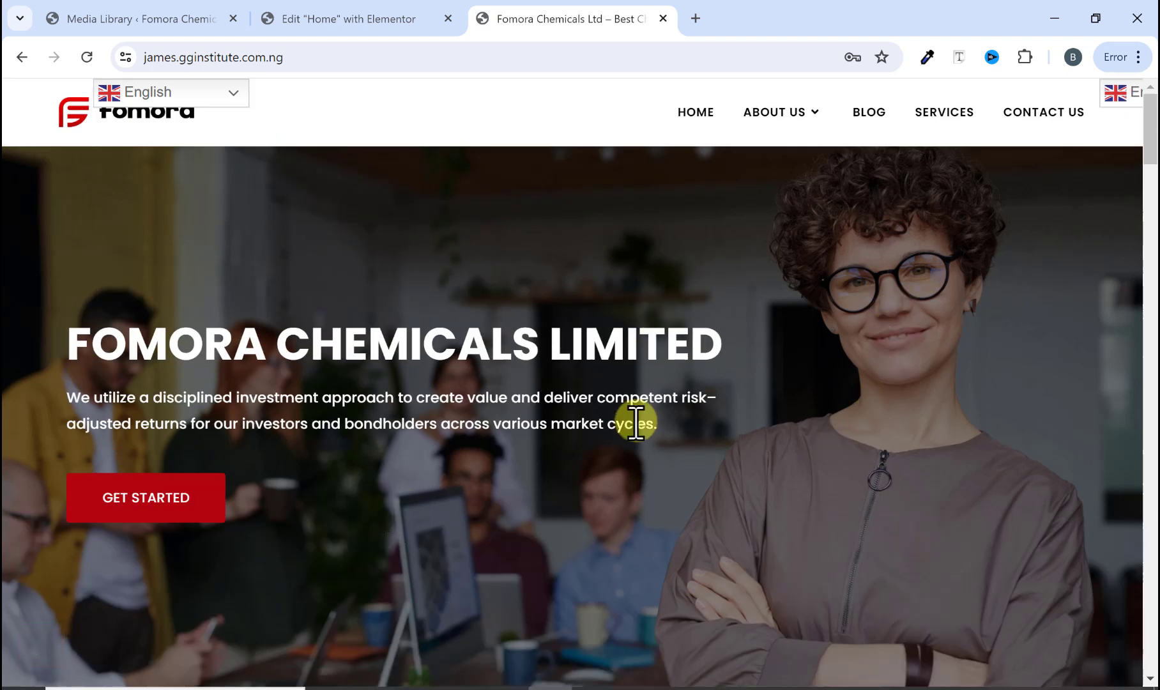
pyautogui.click(396, 18)
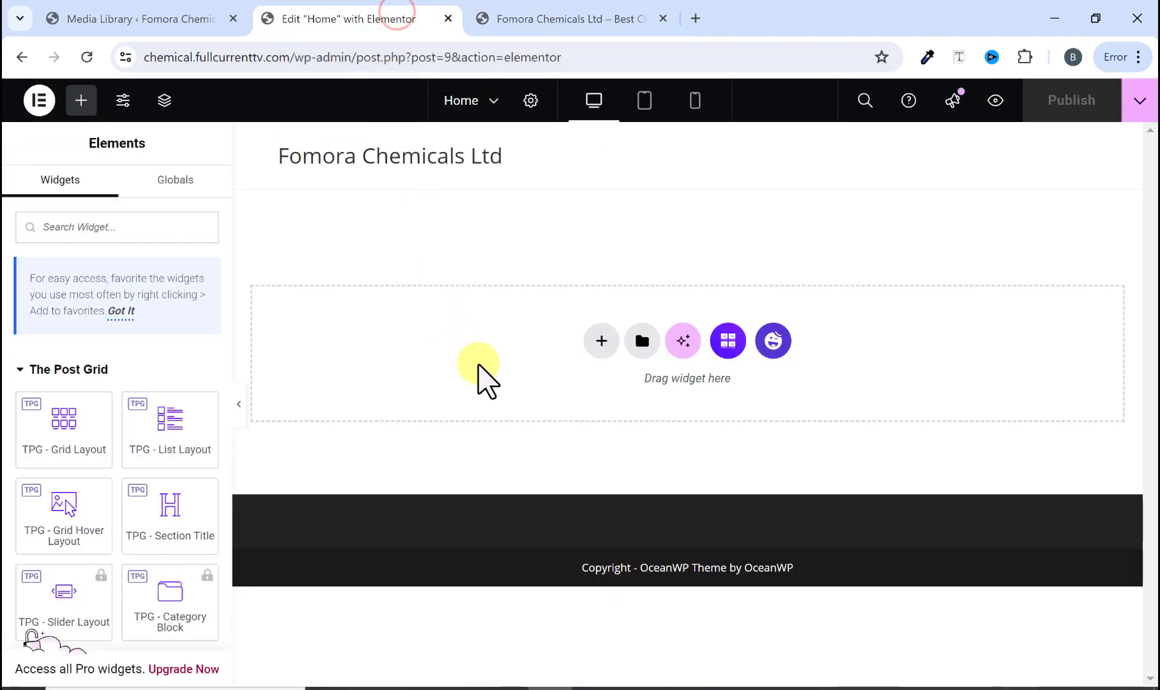
# Step: Add a Flexbox container with a single-column structure to the Home page
pyautogui.click(601, 340)
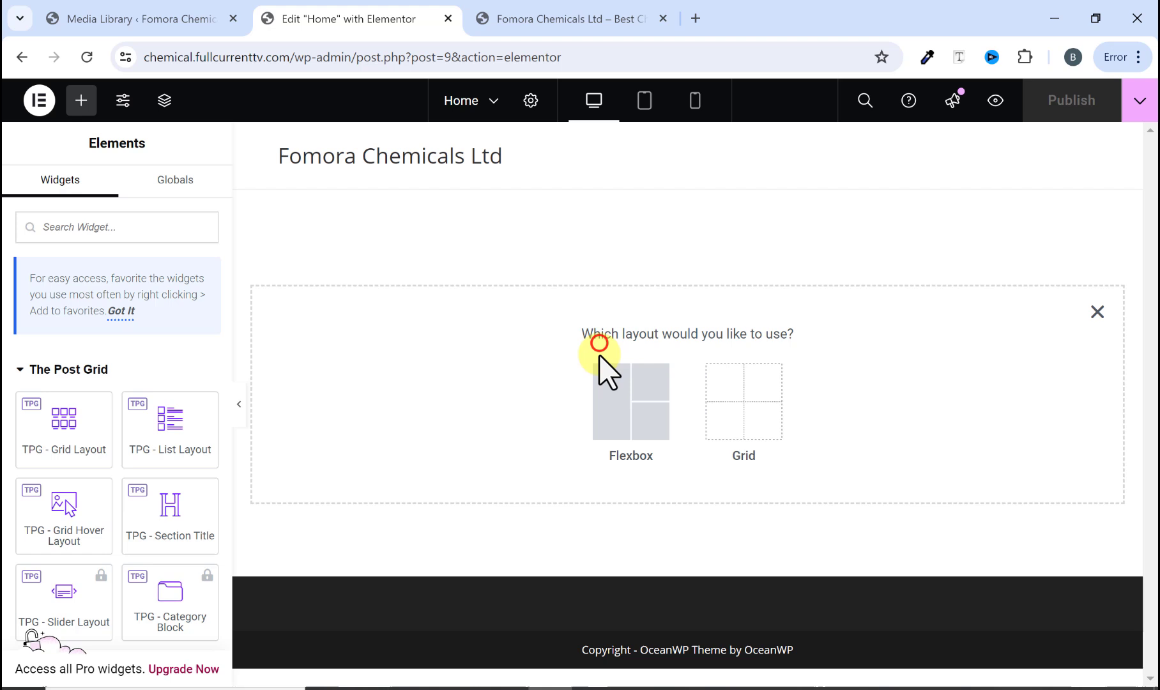
pyautogui.click(617, 406)
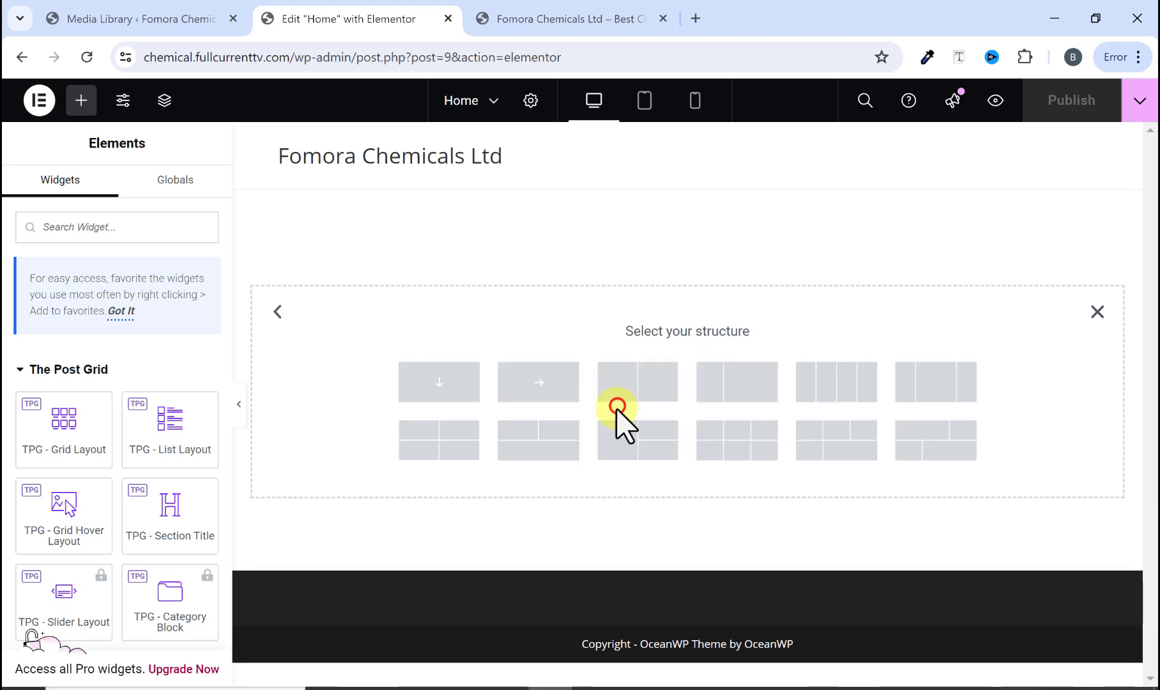
pyautogui.click(437, 381)
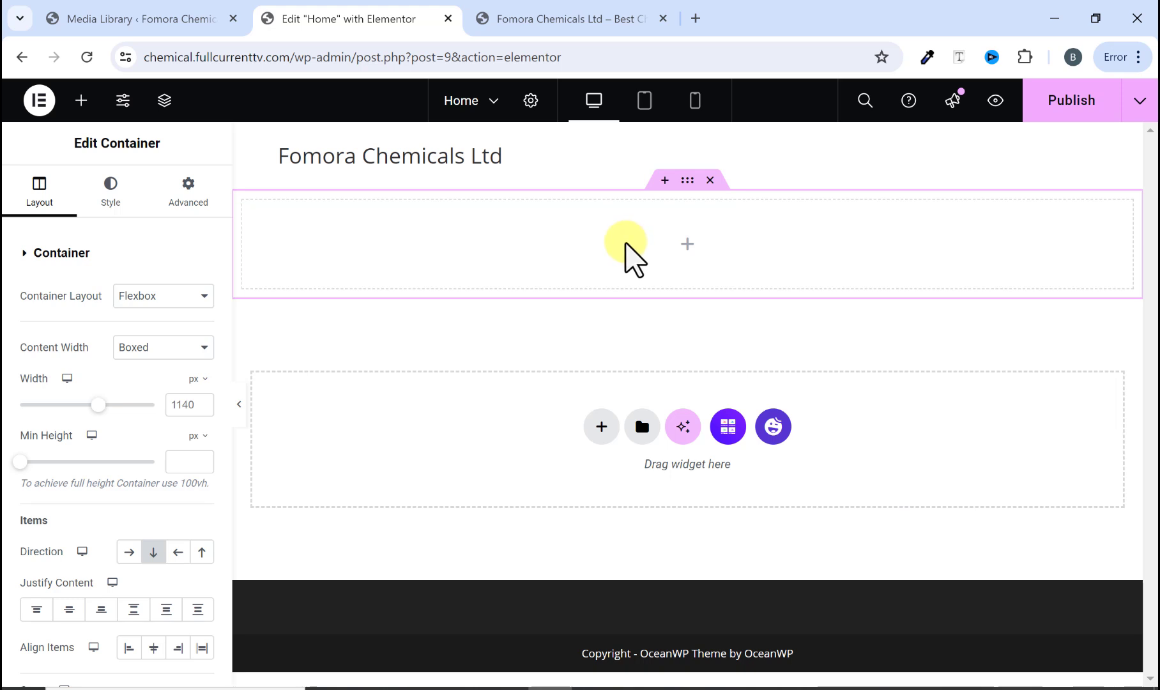
pyautogui.click(549, 12)
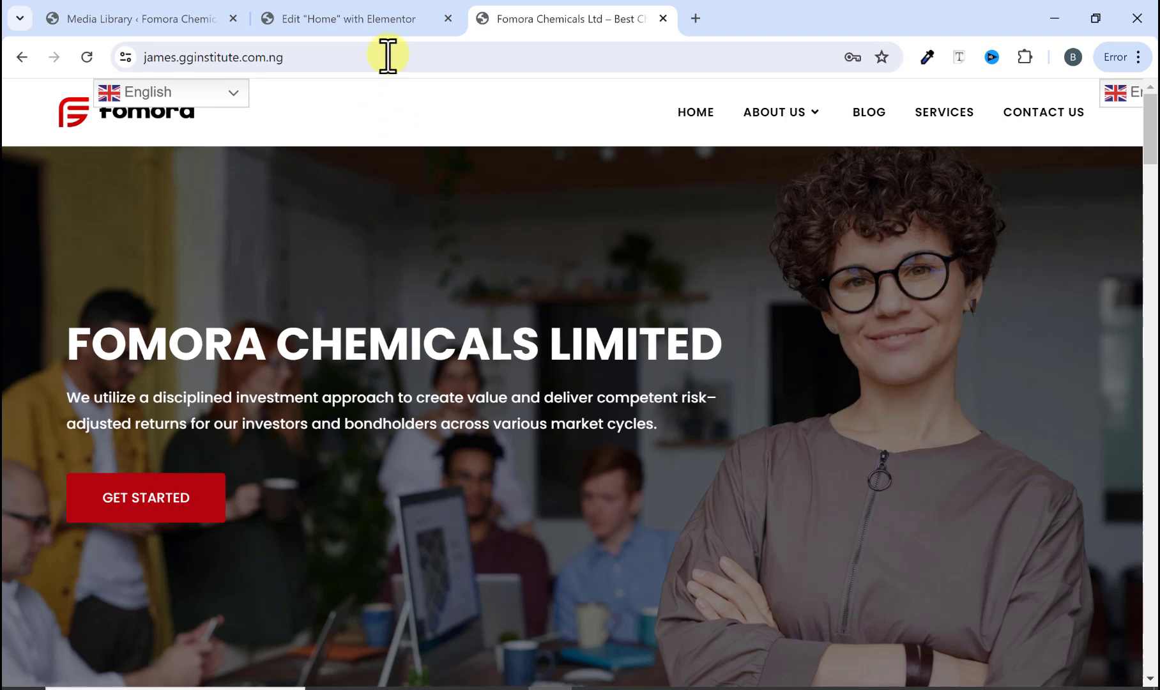
pyautogui.click(364, 18)
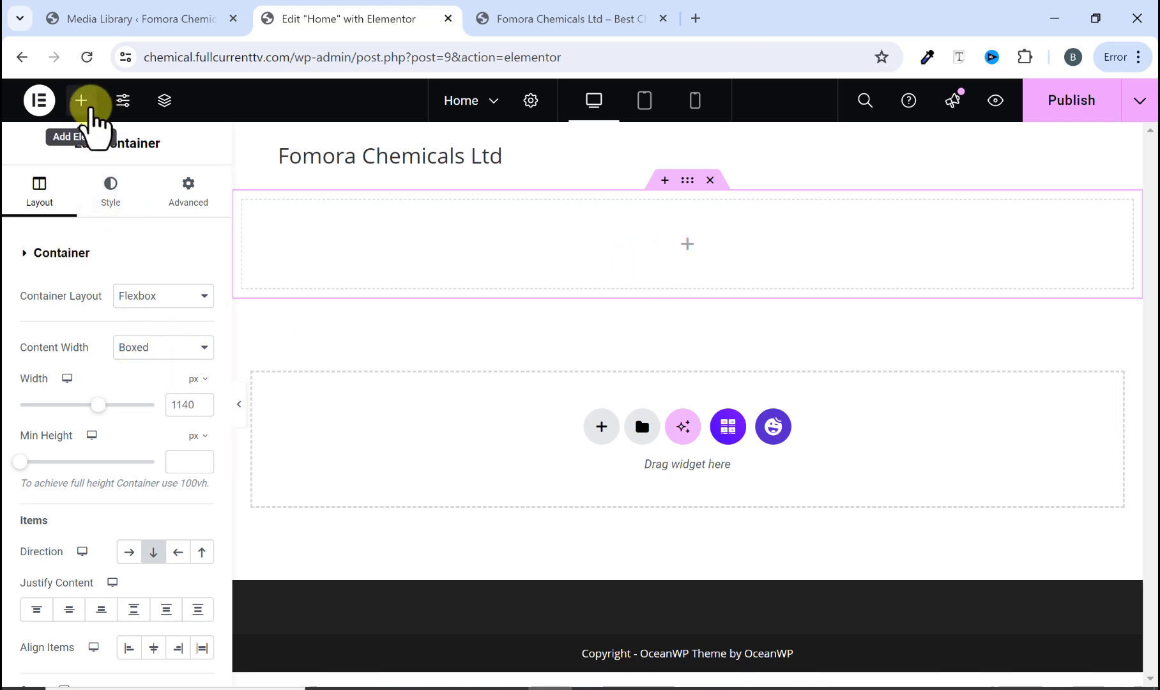
# Step: Give the container a classic background image by uploading pexels-fauxels-3184405-scaled from the WebDesign Tutorial Media 2024 folder
pyautogui.click(81, 100)
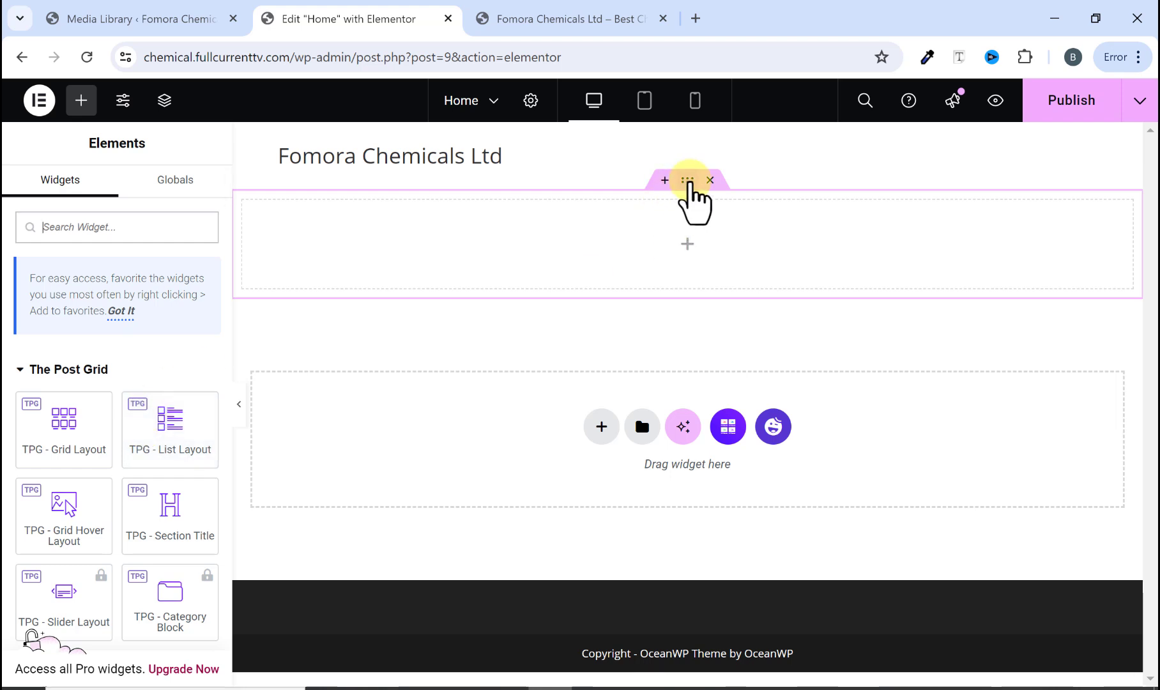
pyautogui.click(689, 181)
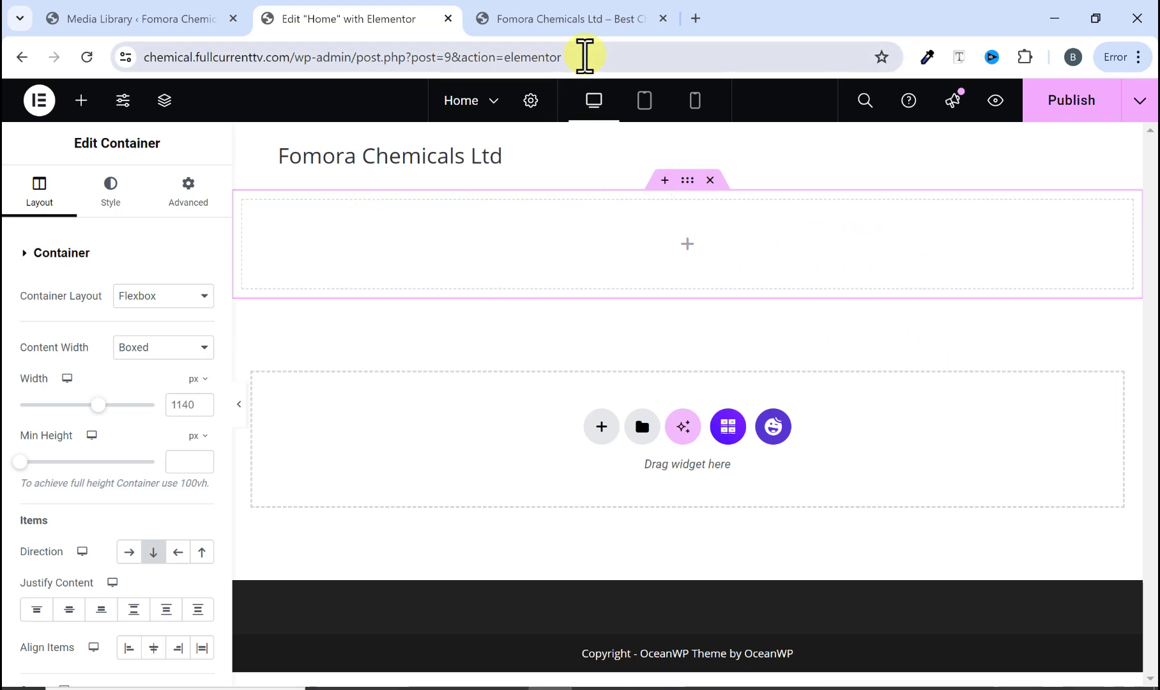
pyautogui.click(109, 189)
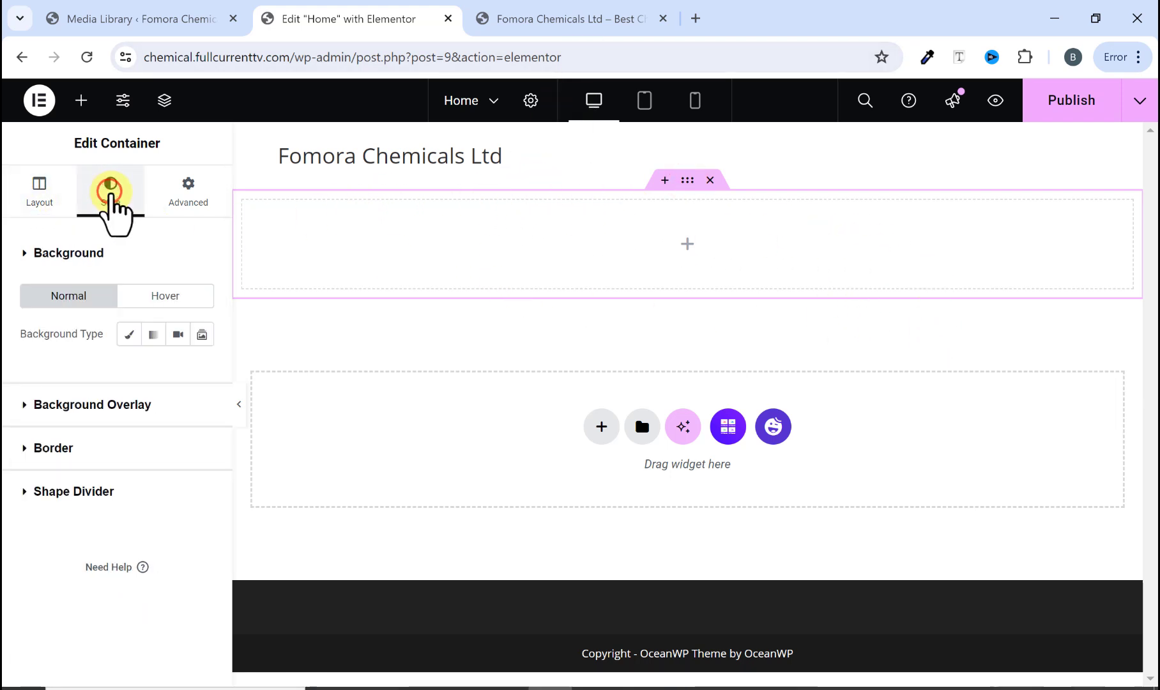
pyautogui.click(129, 335)
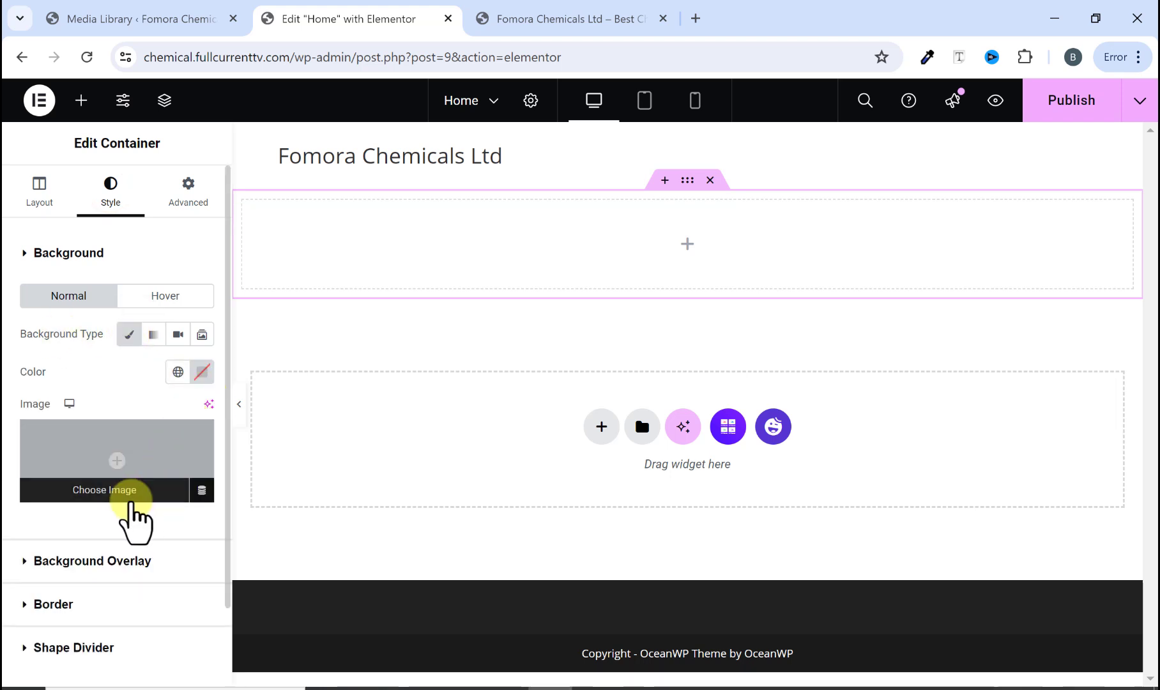
pyautogui.click(113, 491)
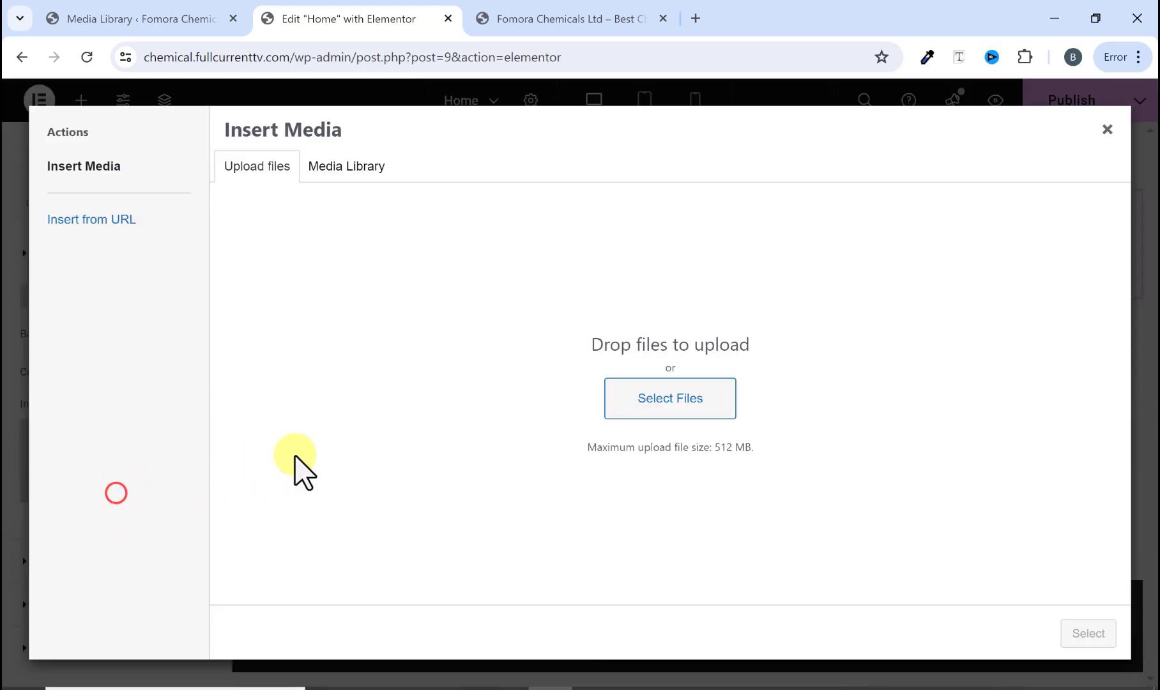
pyautogui.click(646, 406)
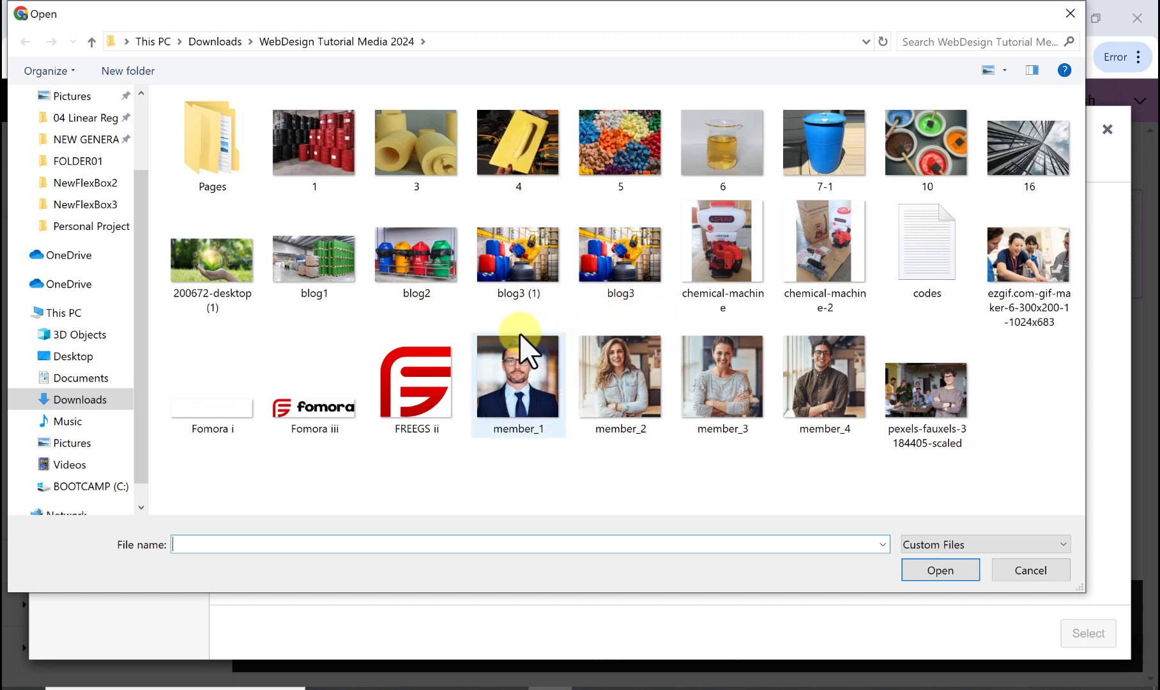
pyautogui.click(892, 379)
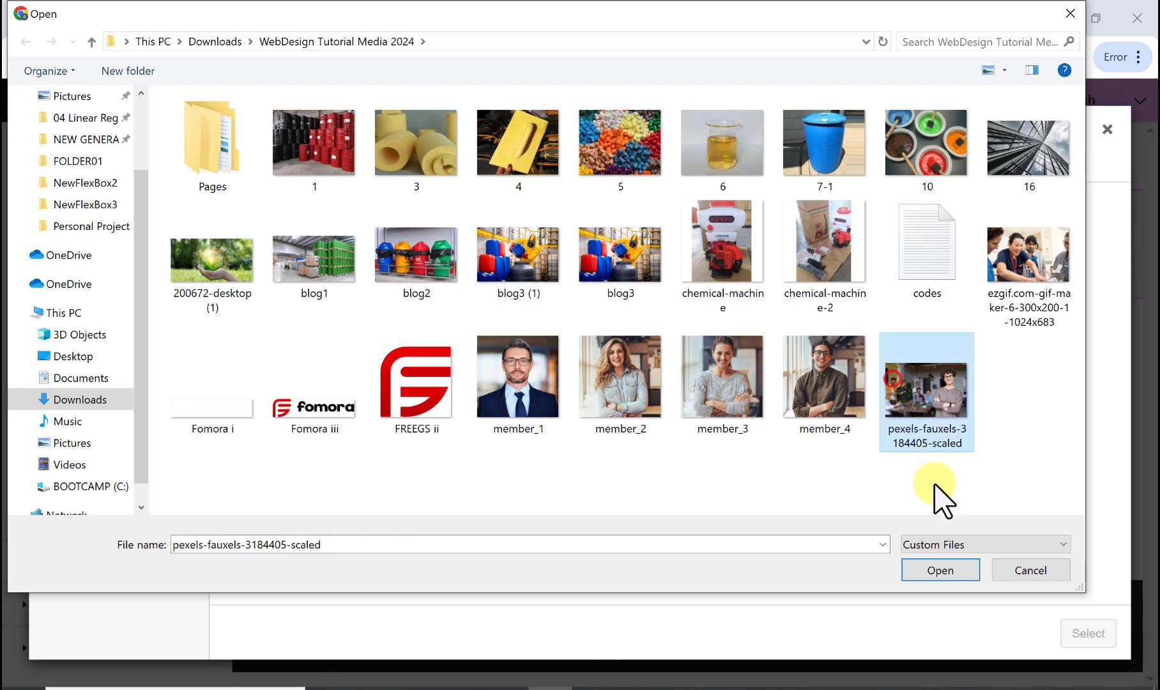
pyautogui.click(945, 572)
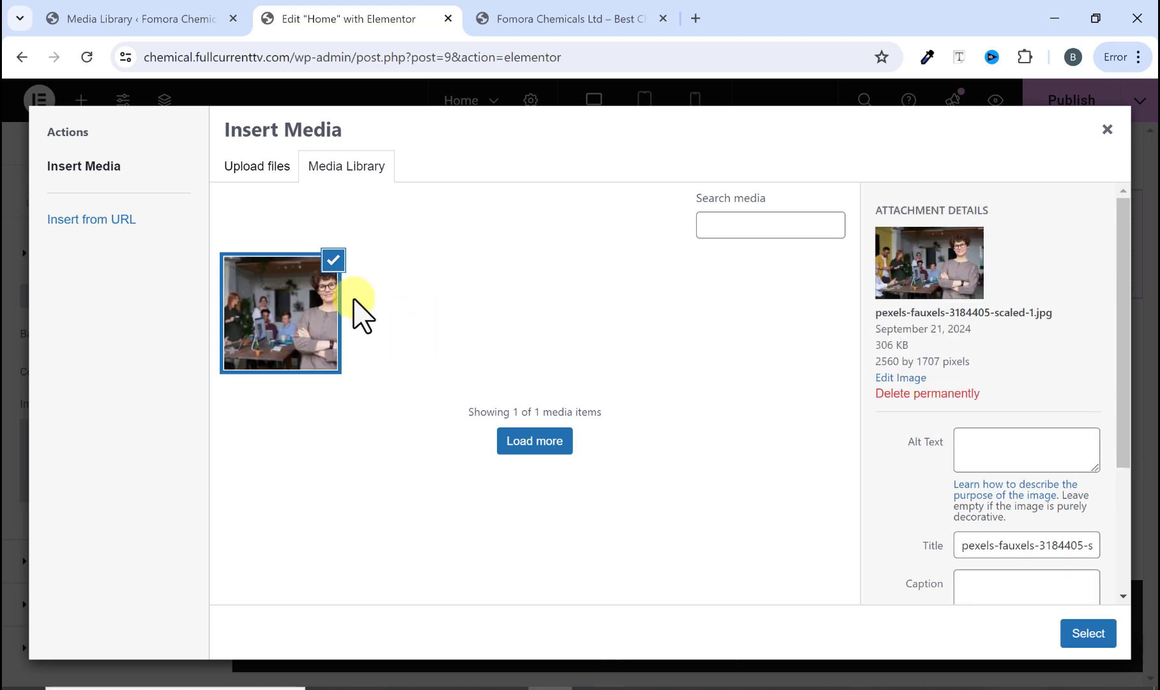
pyautogui.click(1093, 631)
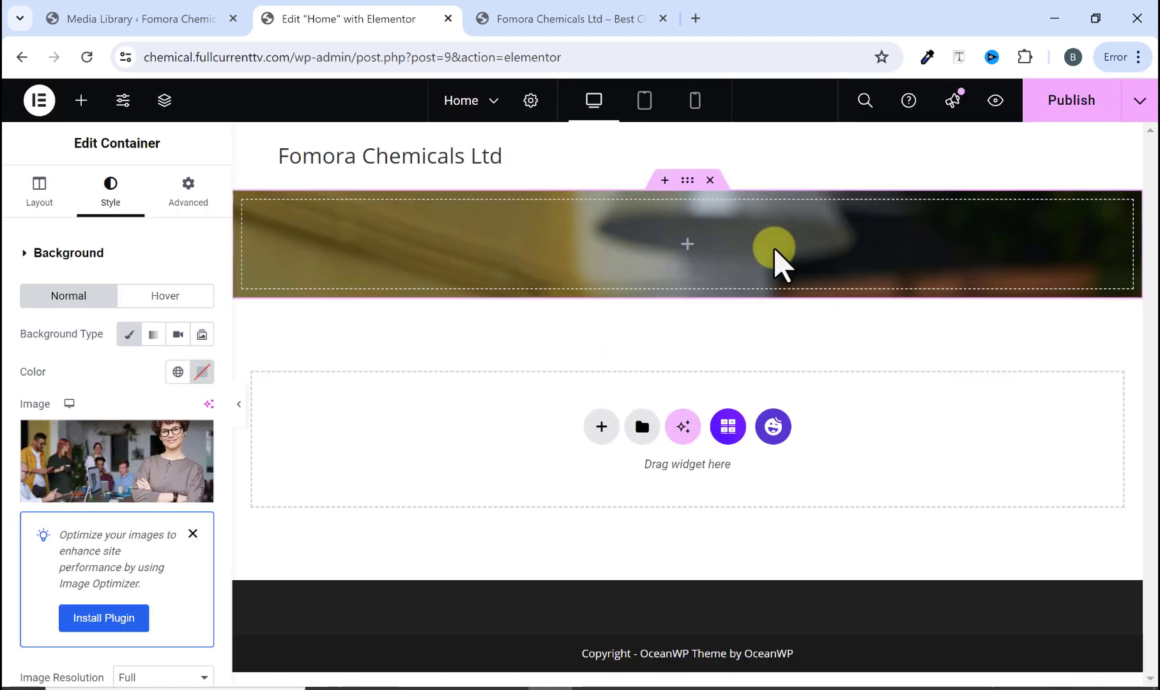
# Step: Compare the container's background with the hero of the original site in its tab
pyautogui.click(562, 17)
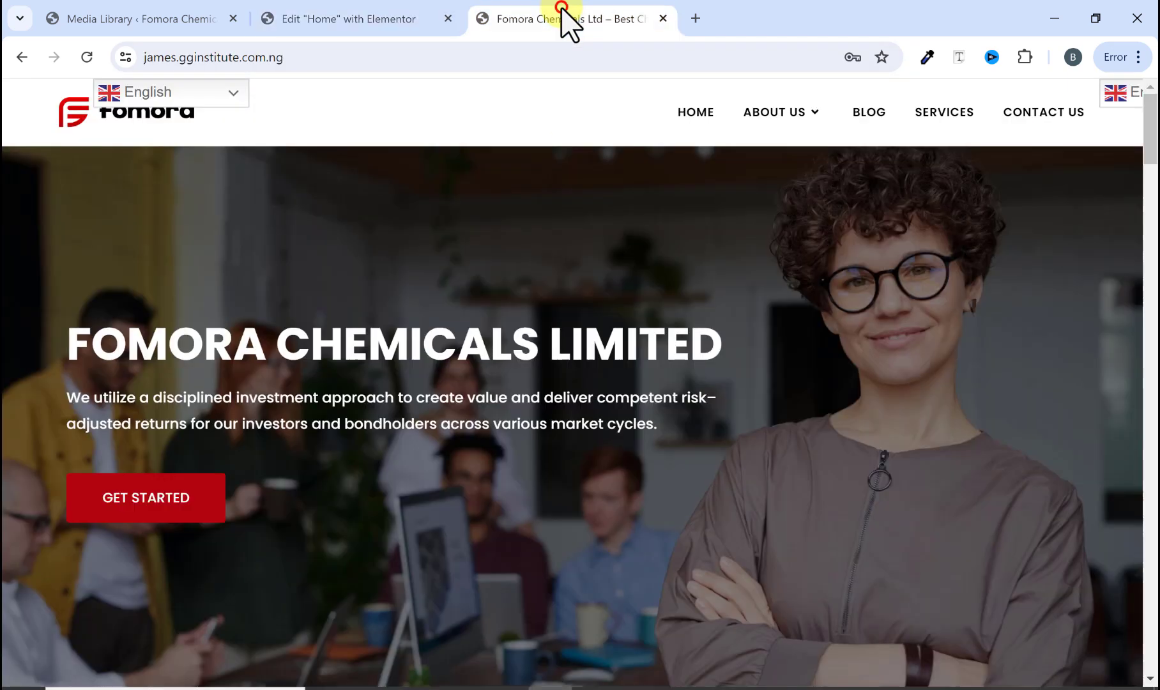
pyautogui.scroll(-2, 546, 319)
pyautogui.scroll(3, 574, 377)
pyautogui.click(373, 20)
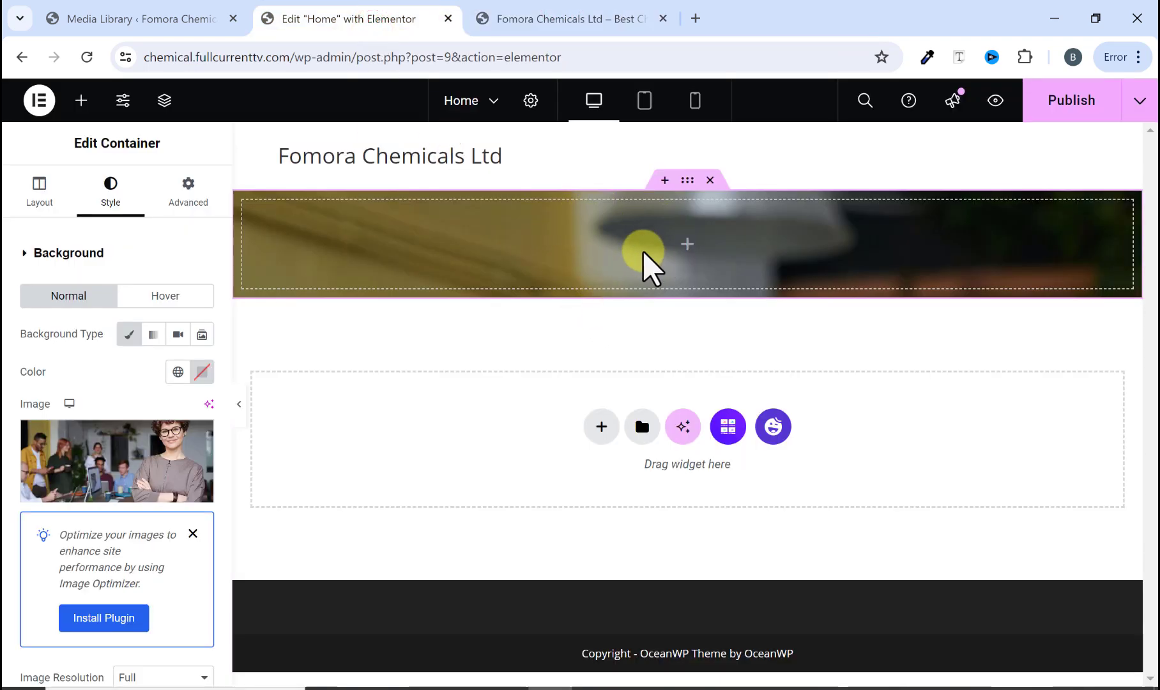
pyautogui.click(566, 22)
pyautogui.click(373, 19)
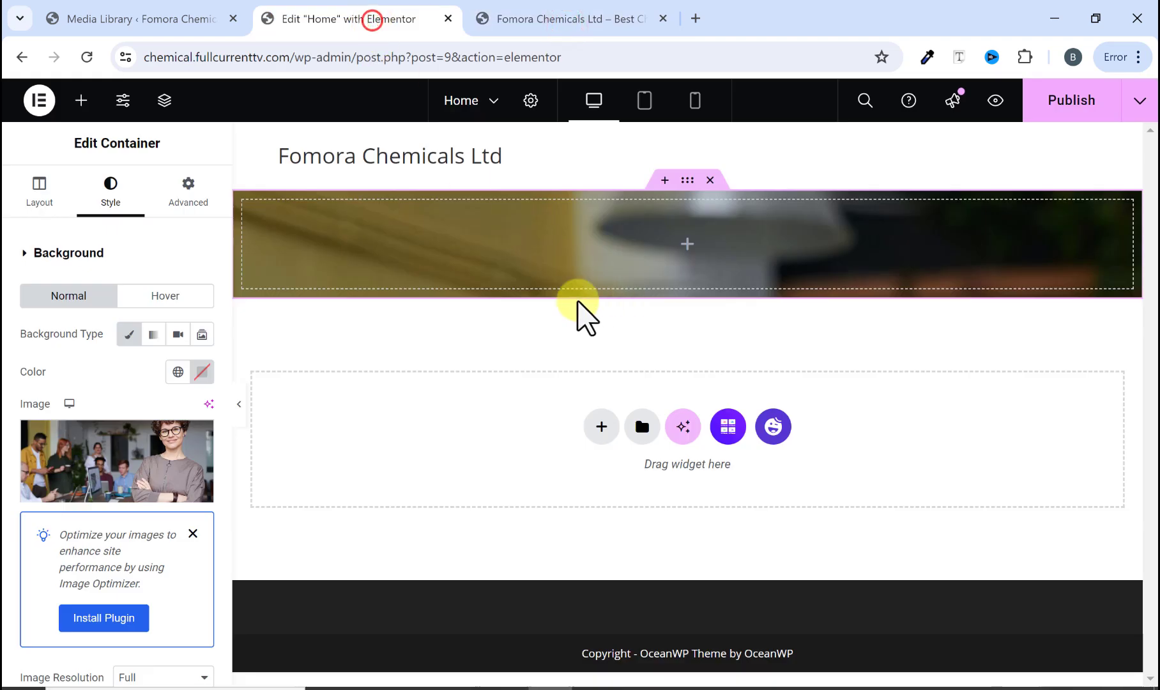
# Step: Set the container's minimum height to 85 vh
pyautogui.click(38, 193)
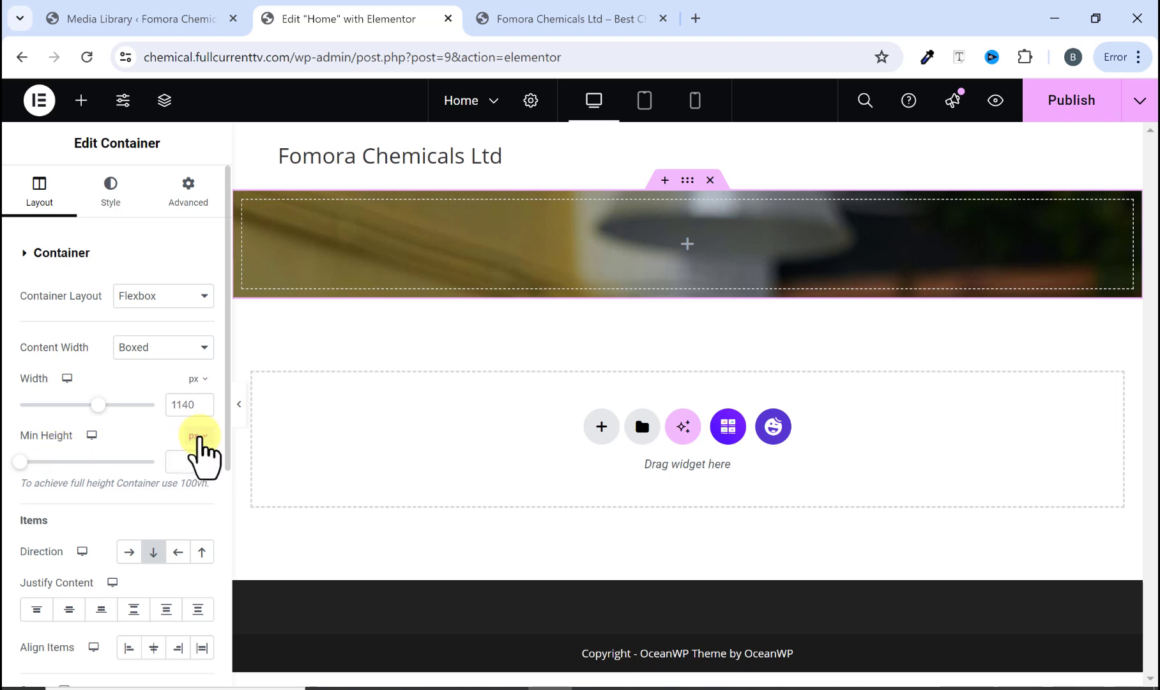
pyautogui.click(199, 515)
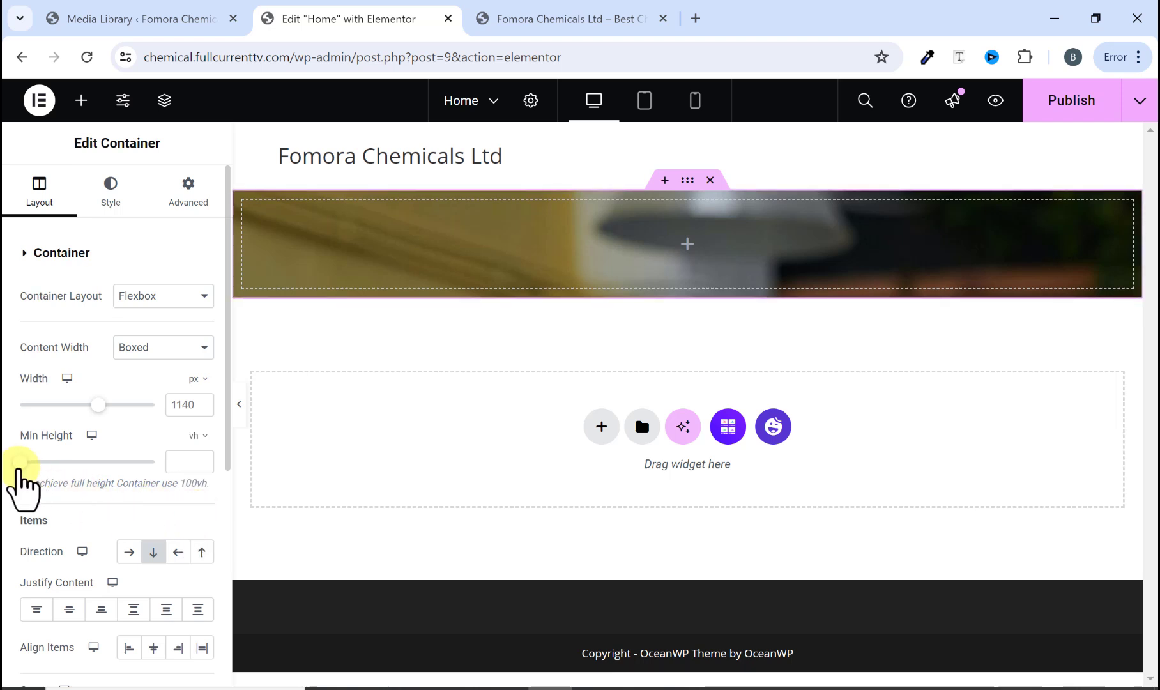
pyautogui.moveTo(18, 462); pyautogui.dragTo(132, 462)
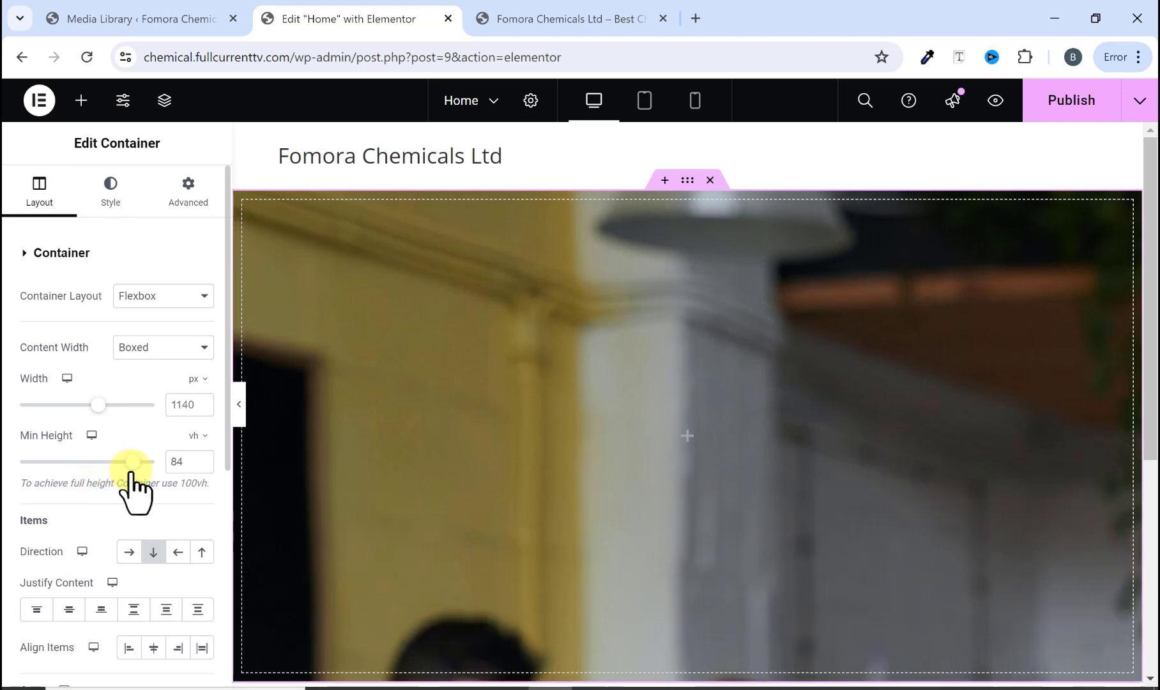
pyautogui.click(202, 458)
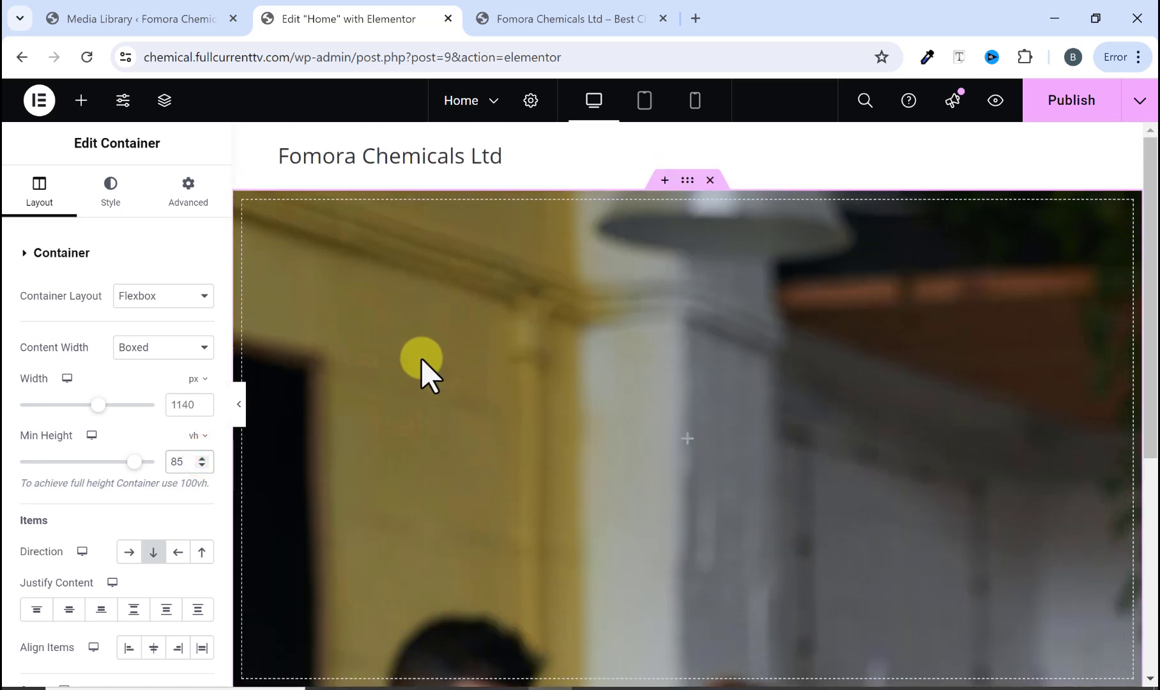
pyautogui.click(582, 15)
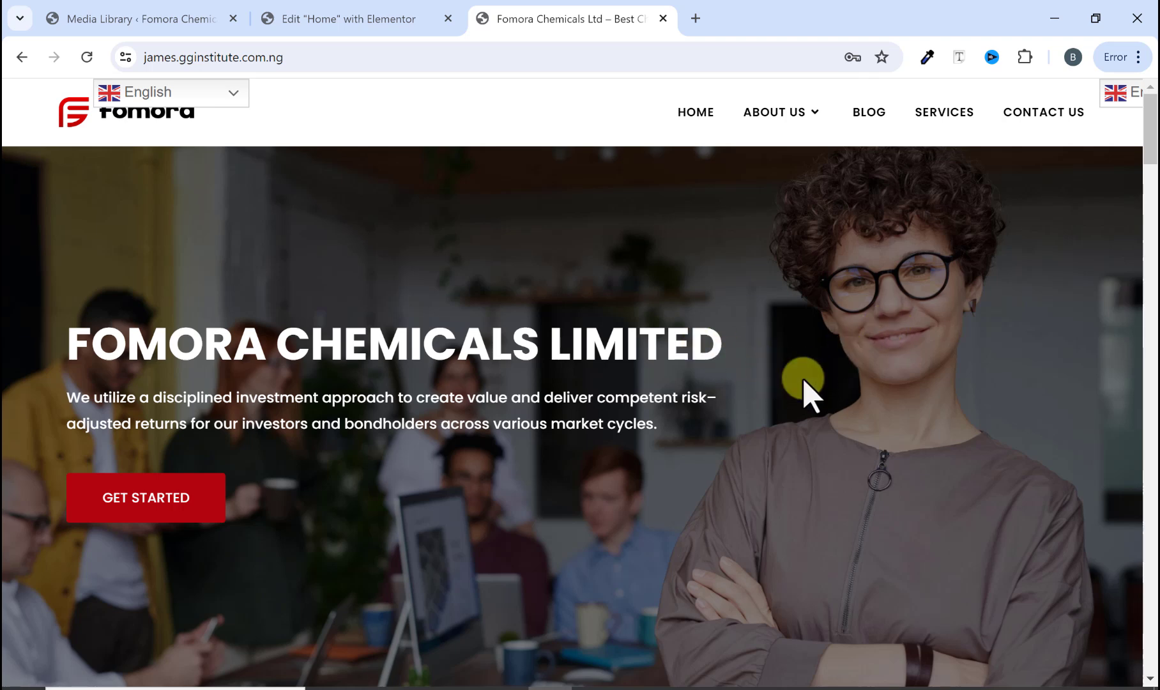
pyautogui.click(335, 18)
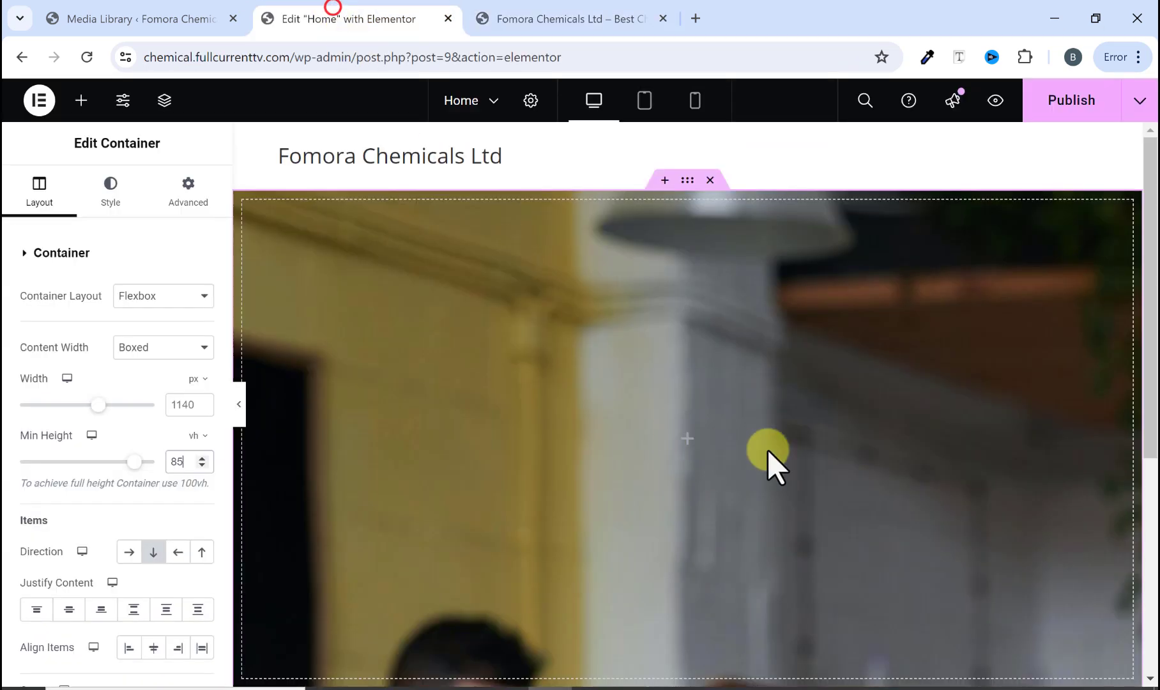
pyautogui.scroll(-5, 768, 460)
pyautogui.scroll(5, 525, 383)
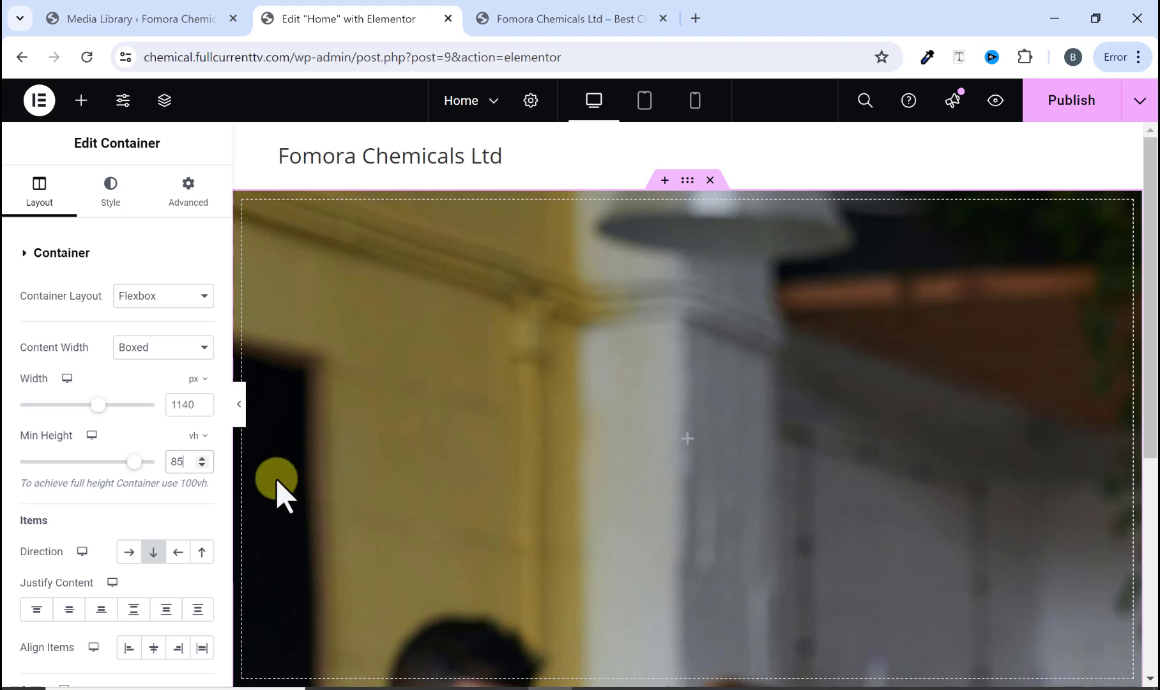
# Step: Dismiss the image optimizer notice and set the container's background display size to Cover
pyautogui.click(112, 205)
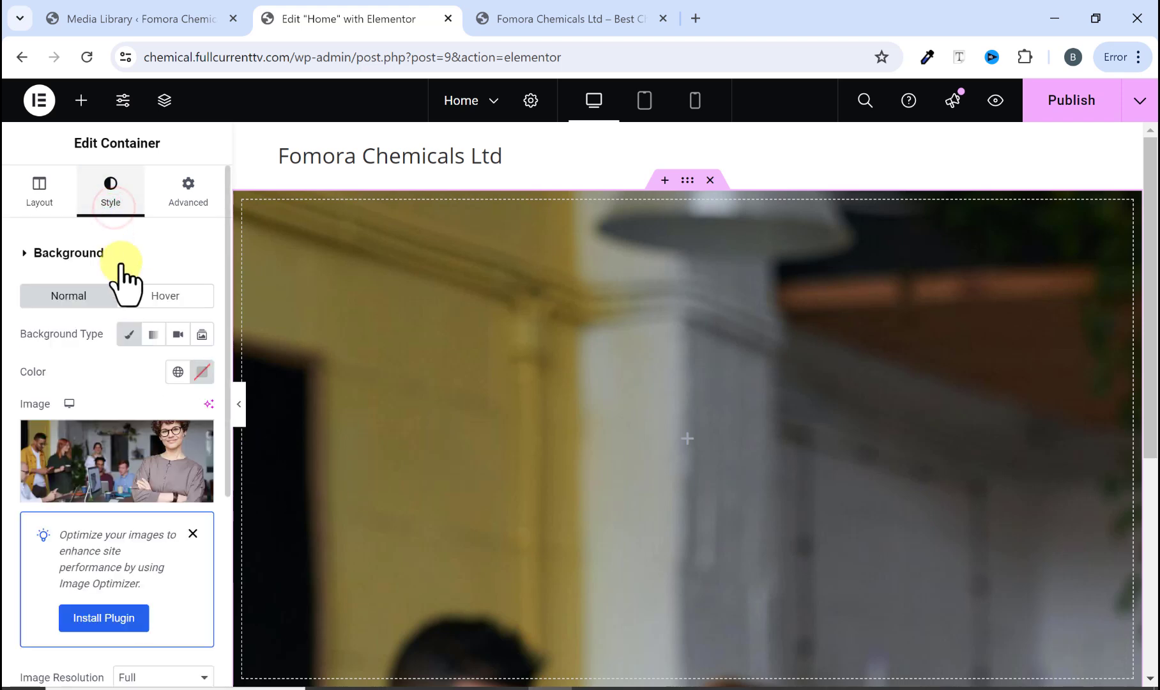
pyautogui.scroll(-3, 143, 415)
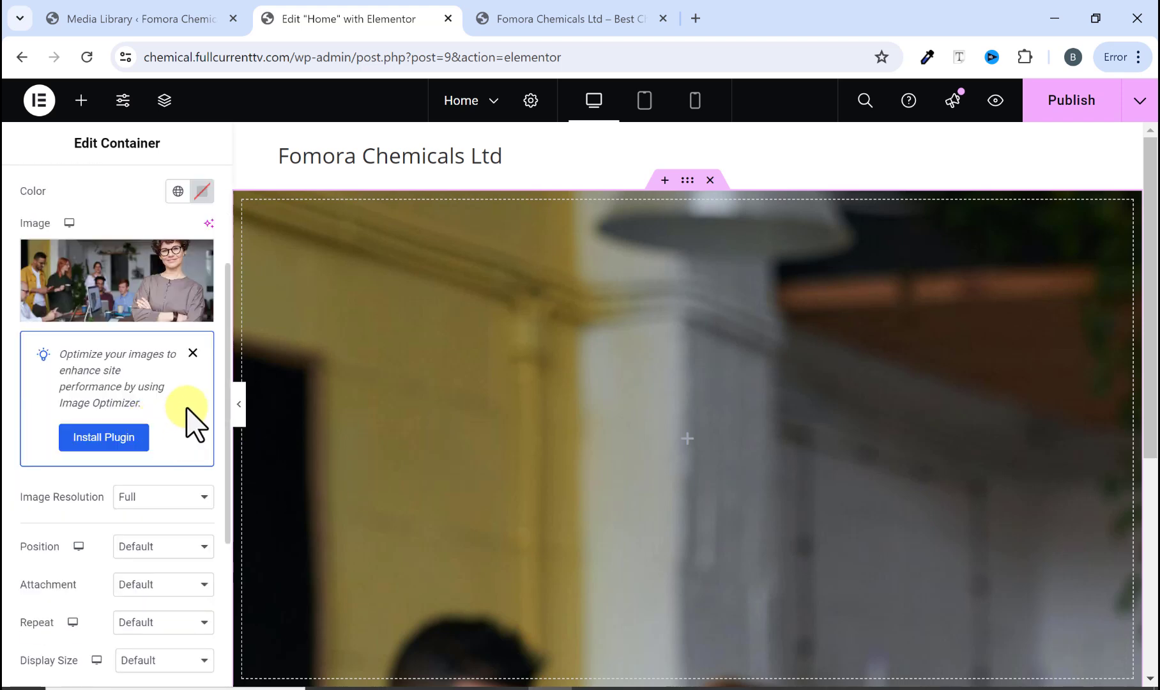
pyautogui.click(193, 352)
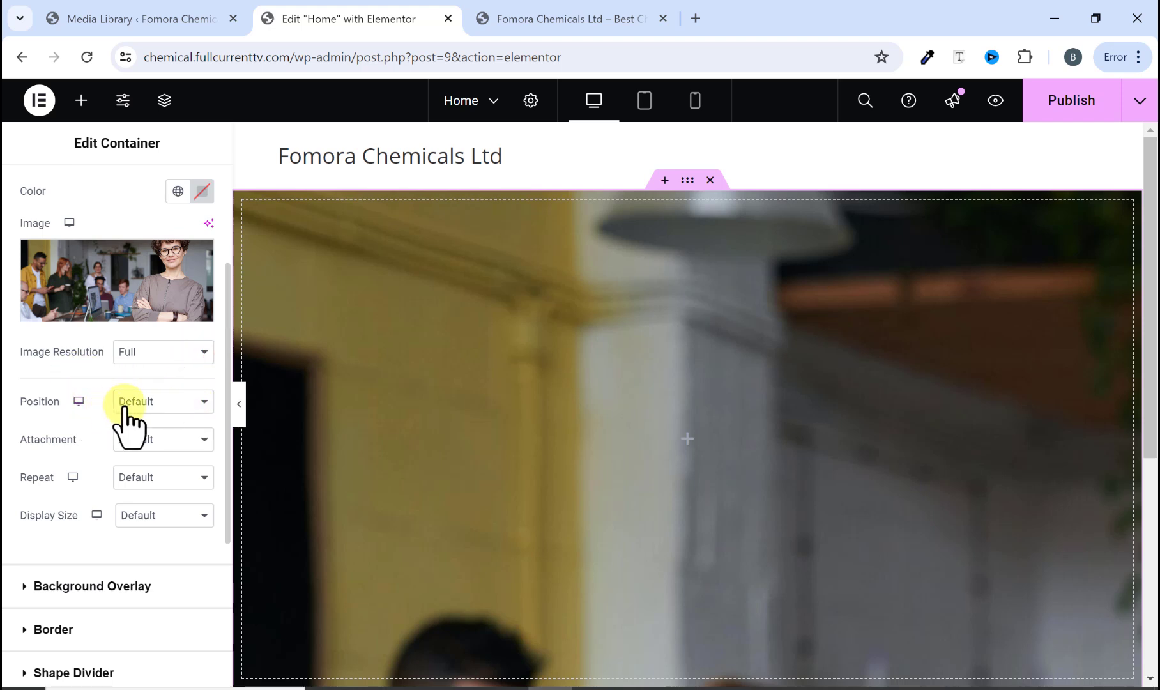
pyautogui.click(139, 516)
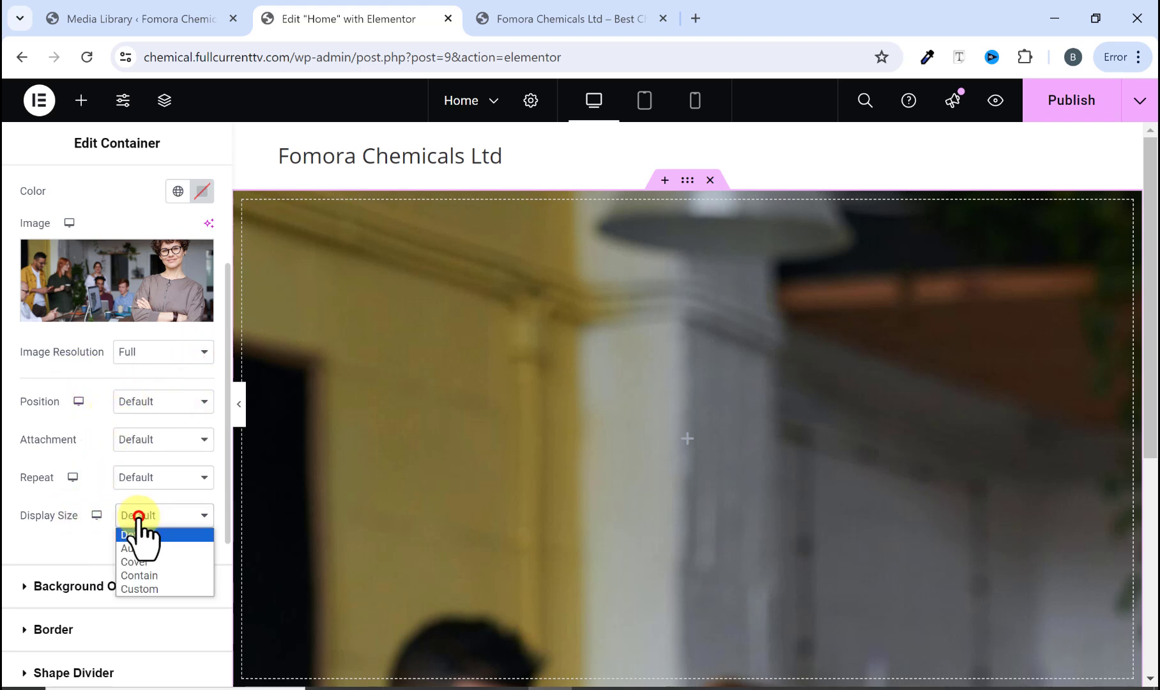
pyautogui.click(147, 564)
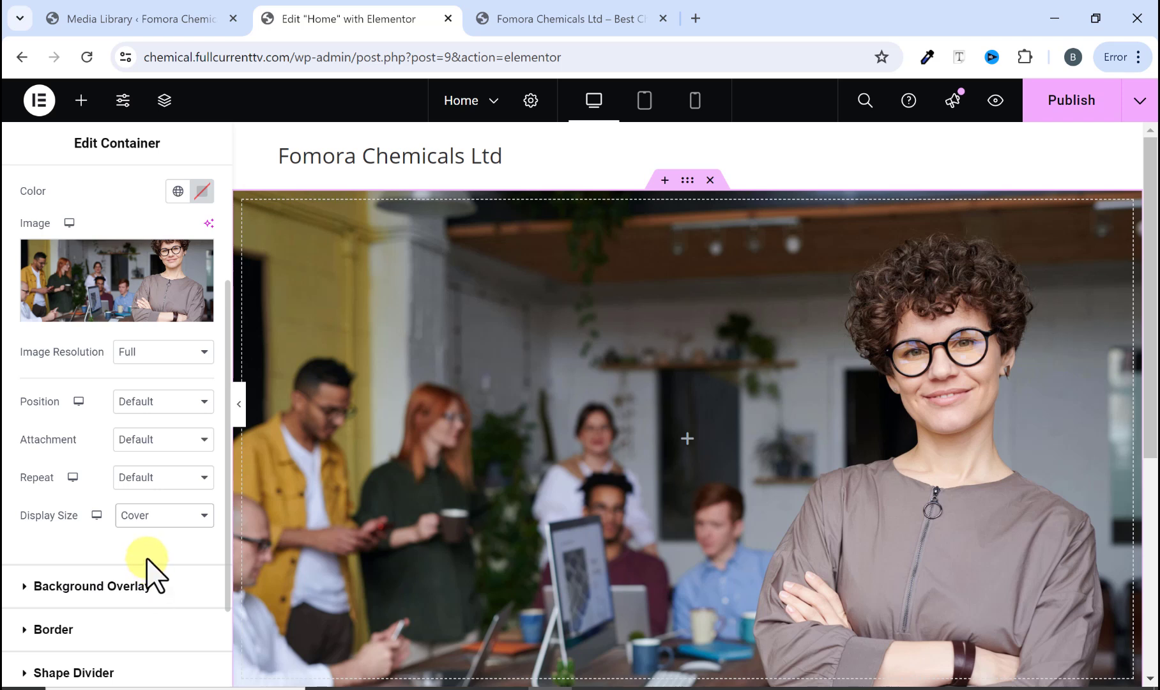
# Step: Preview the hero container's background on the canvas with the editing panel hidden and shown
pyautogui.scroll(-1, 574, 441)
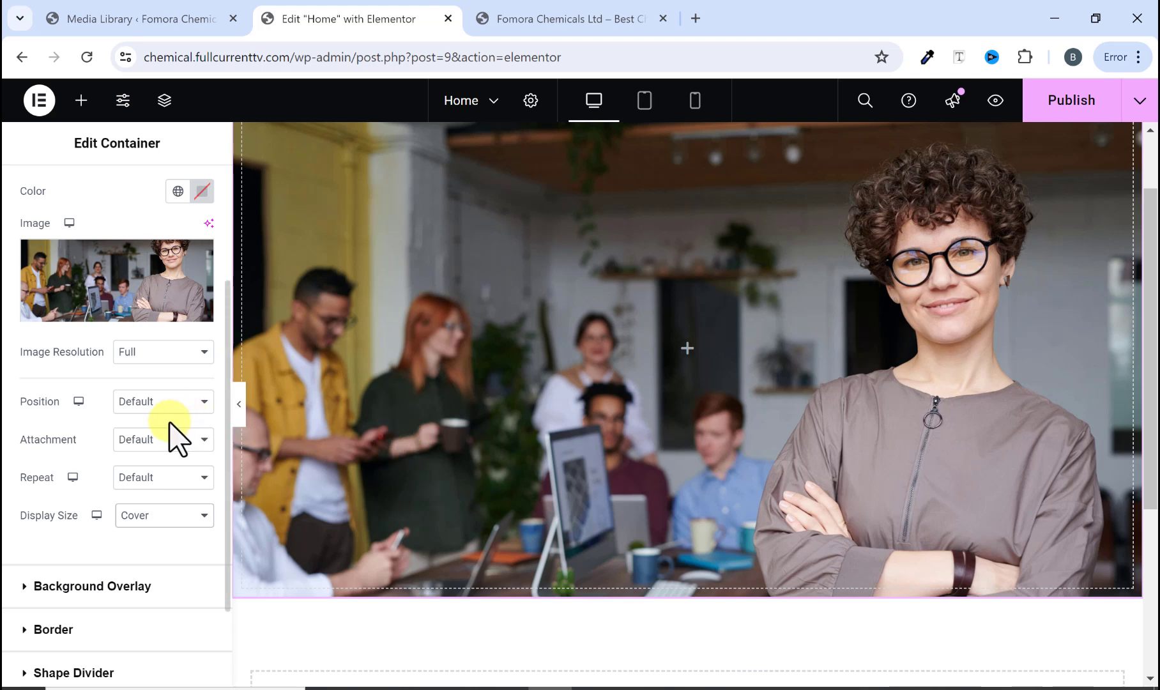
pyautogui.scroll(1, 709, 399)
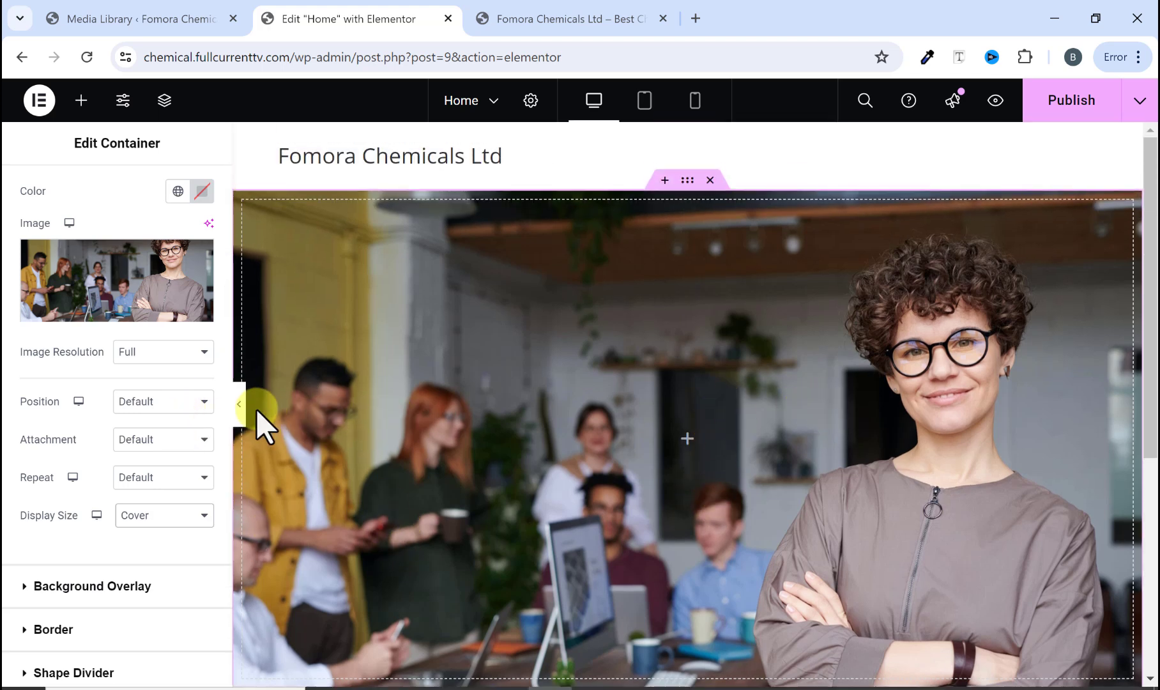
pyautogui.click(239, 403)
pyautogui.scroll(-1, 745, 420)
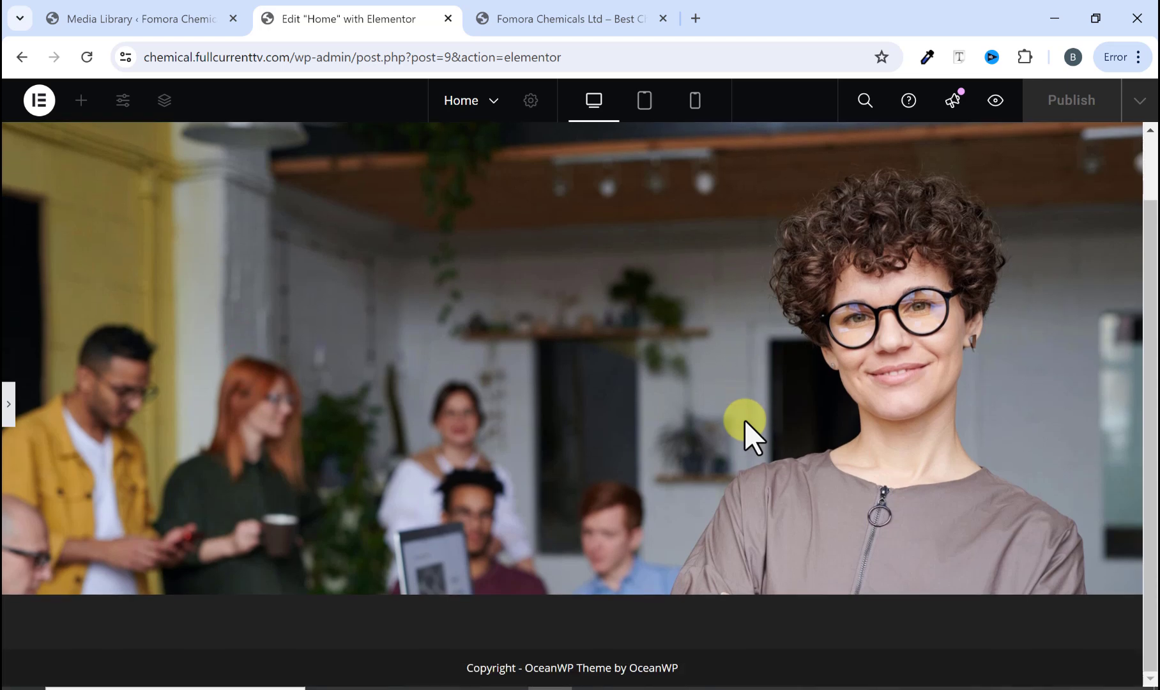
pyautogui.scroll(1, 744, 419)
pyautogui.click(8, 404)
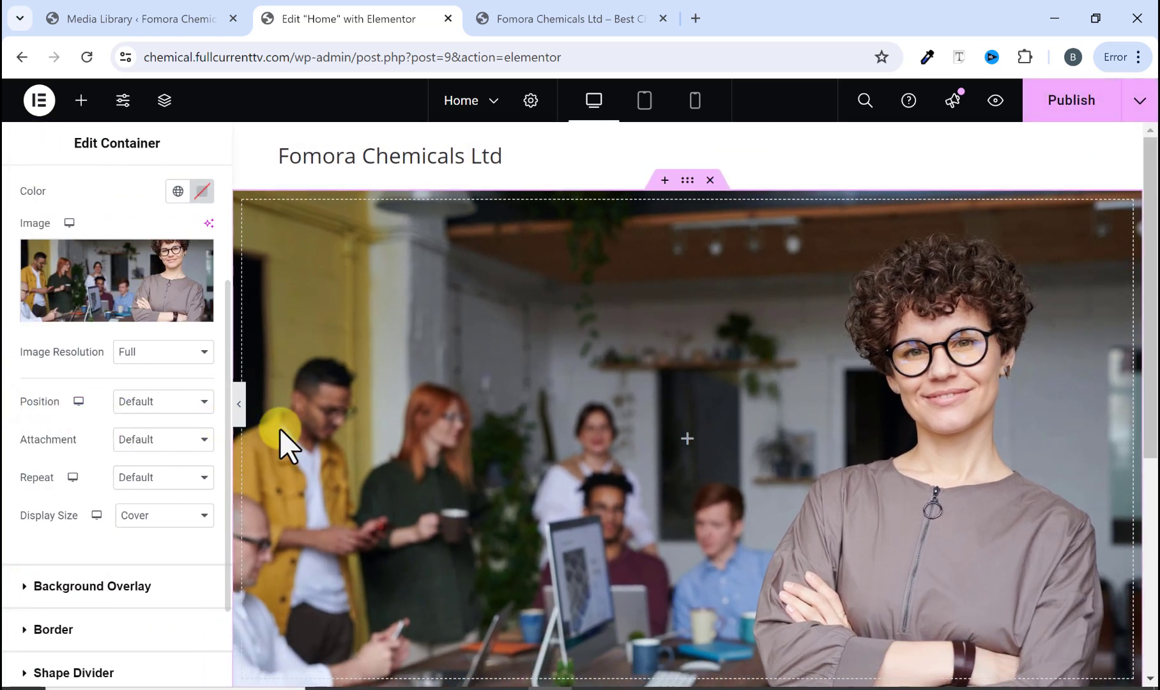
pyautogui.scroll(-1, 299, 433)
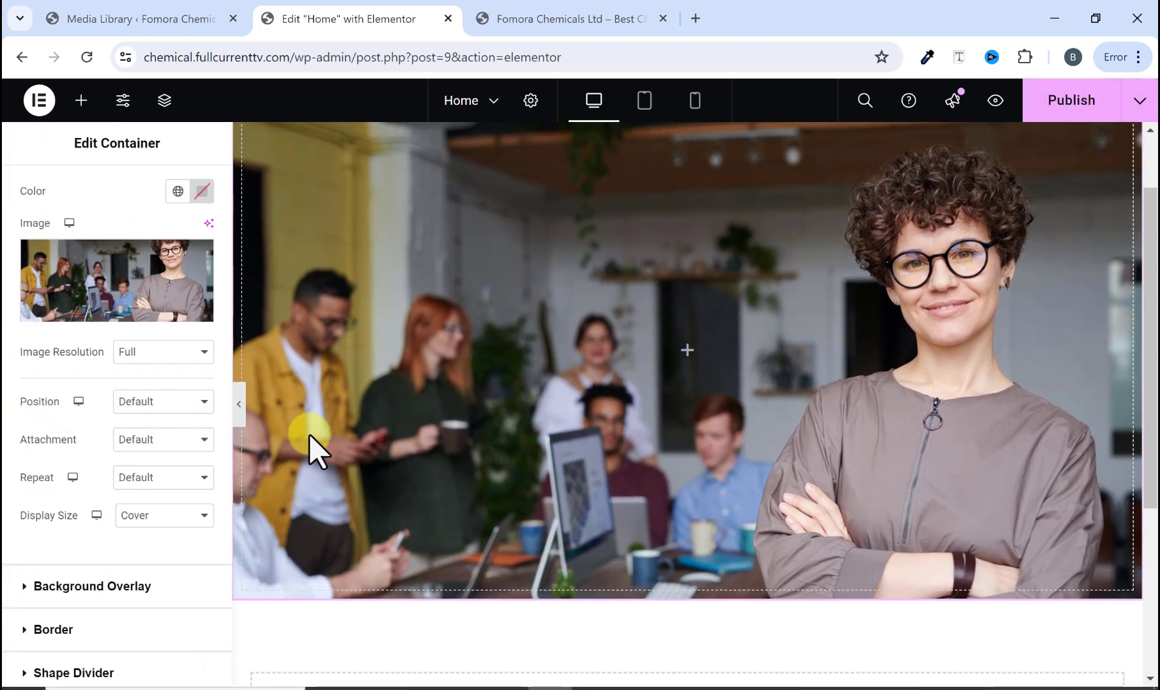
pyautogui.scroll(1, 309, 434)
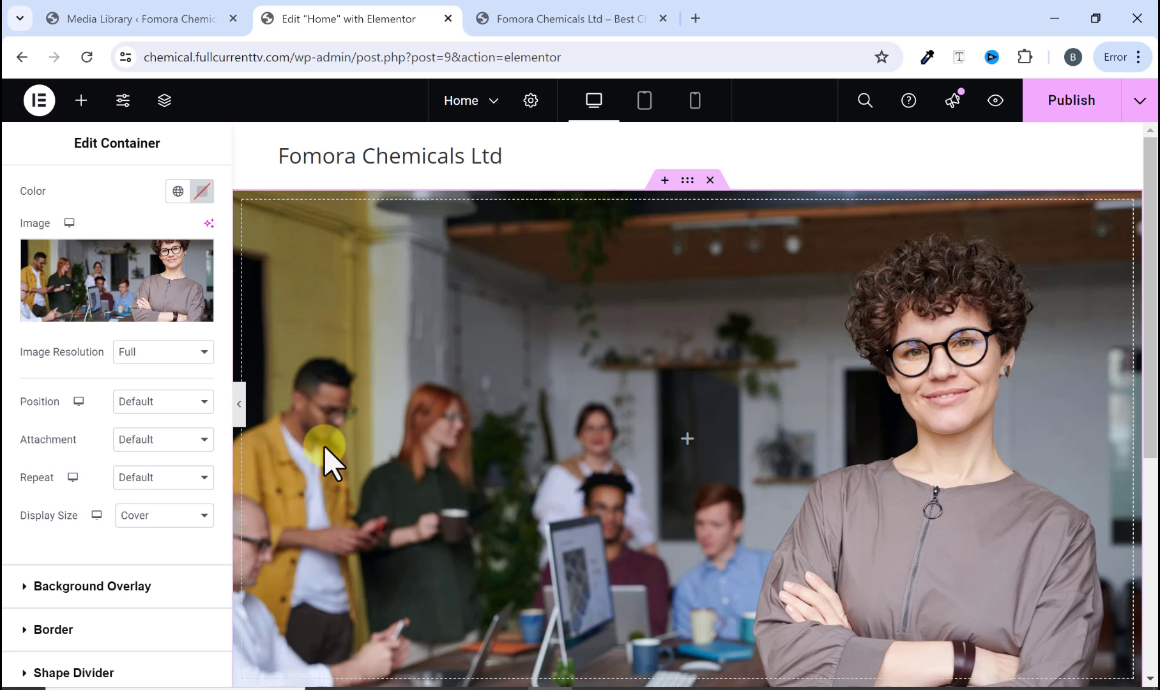
# Step: Set the background position to Top Center and compare the result with the original site's hero
pyautogui.click(148, 399)
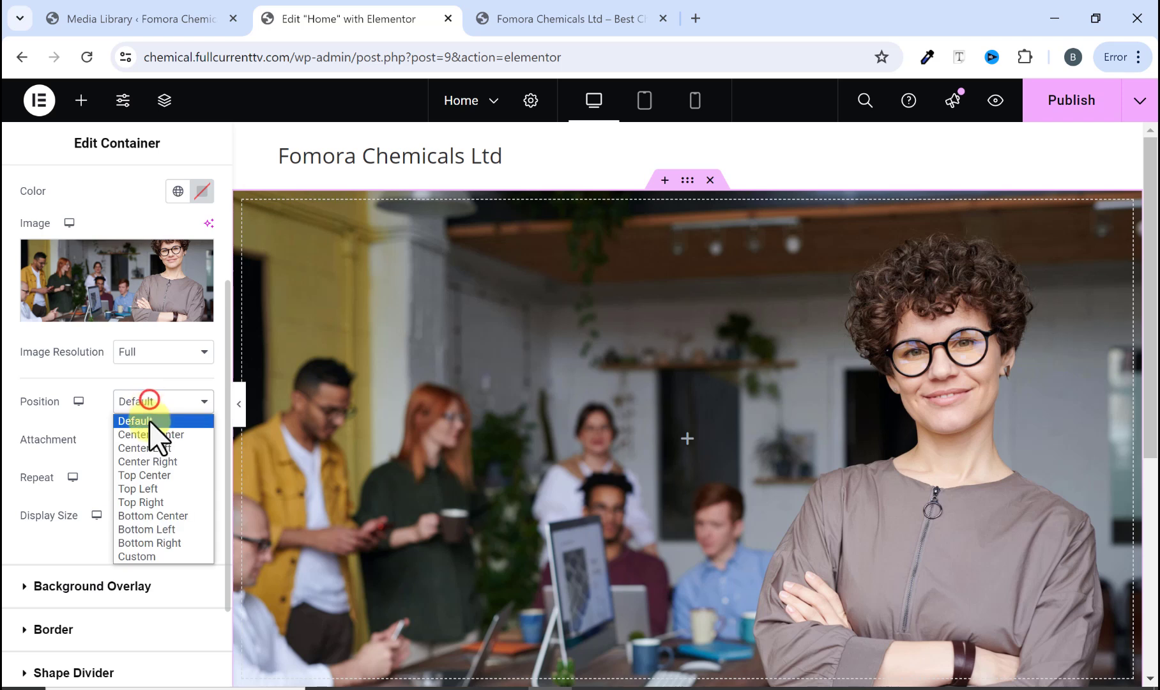
pyautogui.click(160, 474)
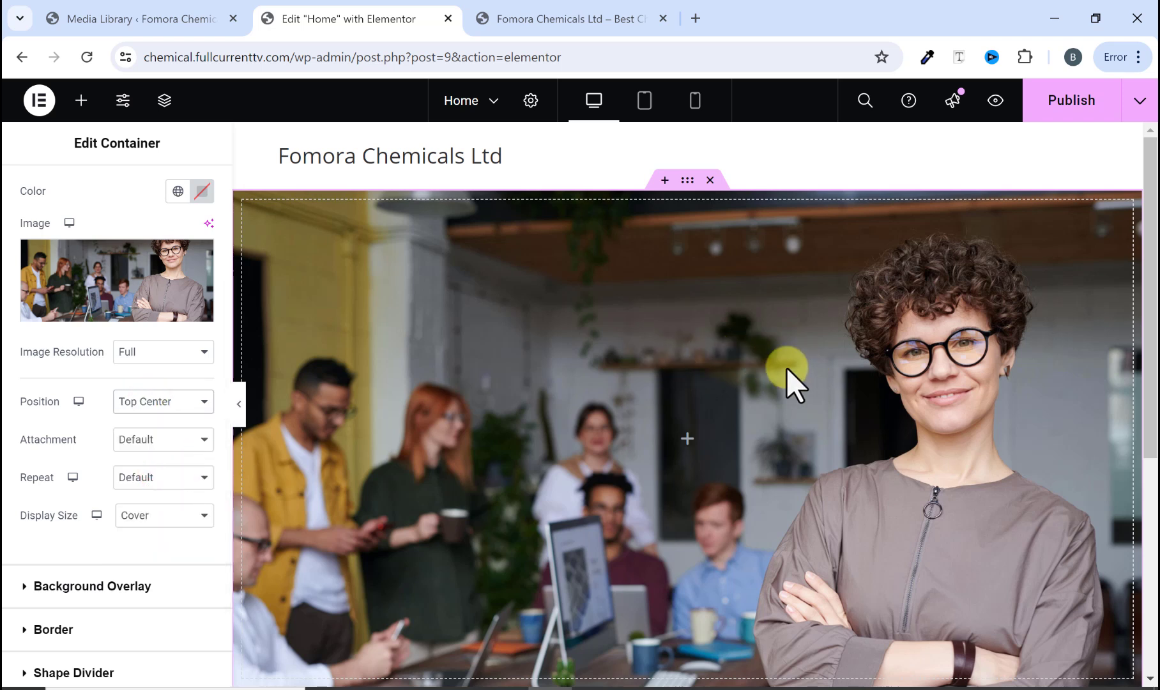
pyautogui.click(513, 20)
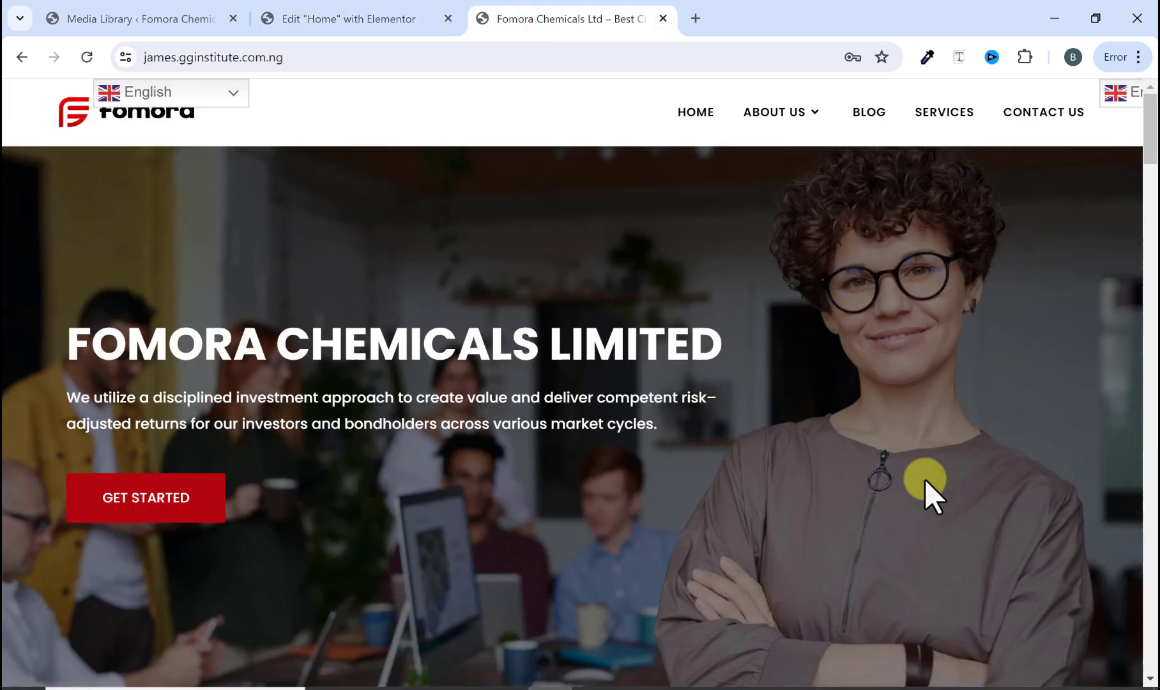
pyautogui.click(396, 14)
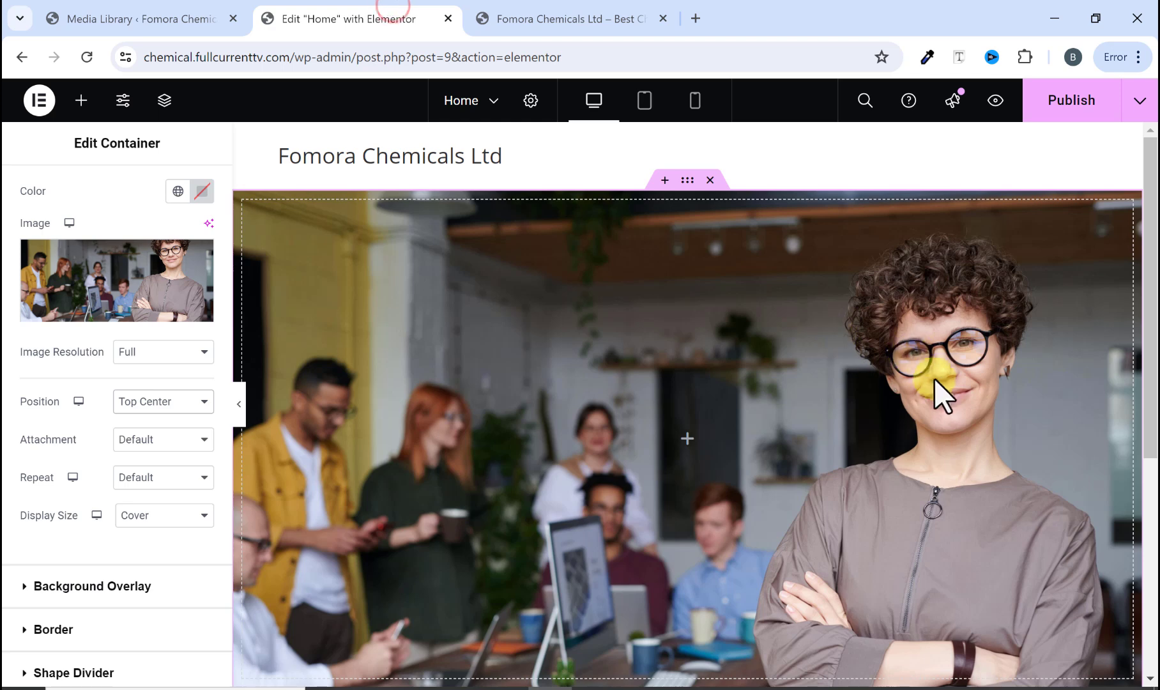
pyautogui.click(598, 30)
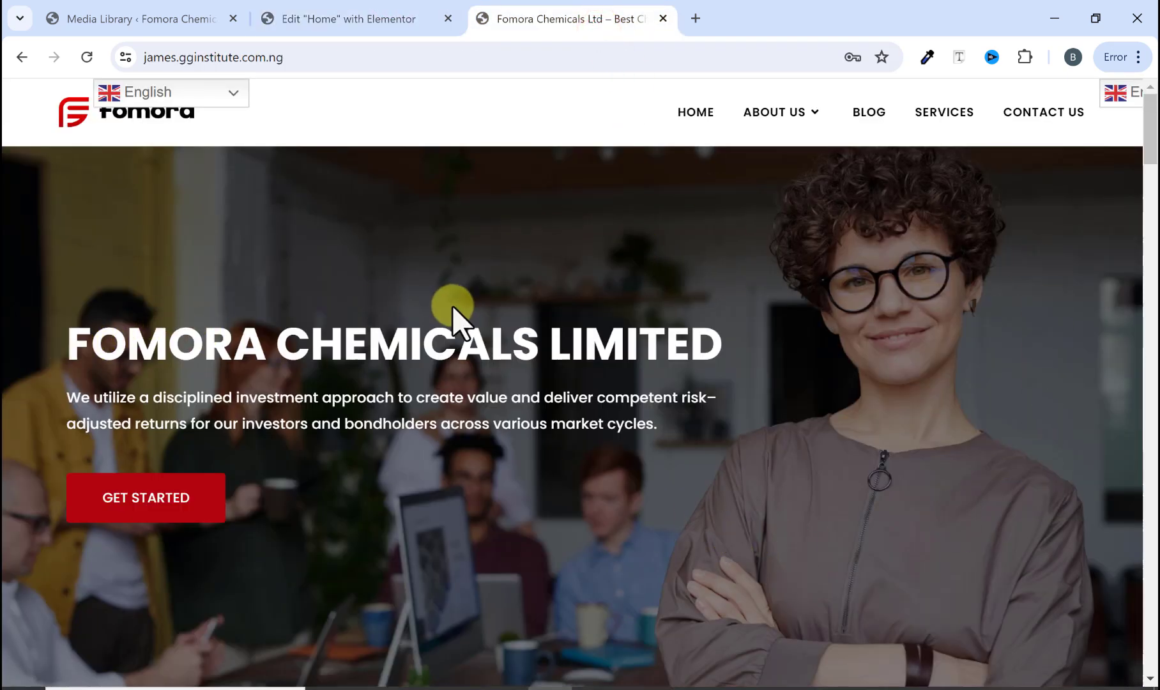
pyautogui.click(386, 16)
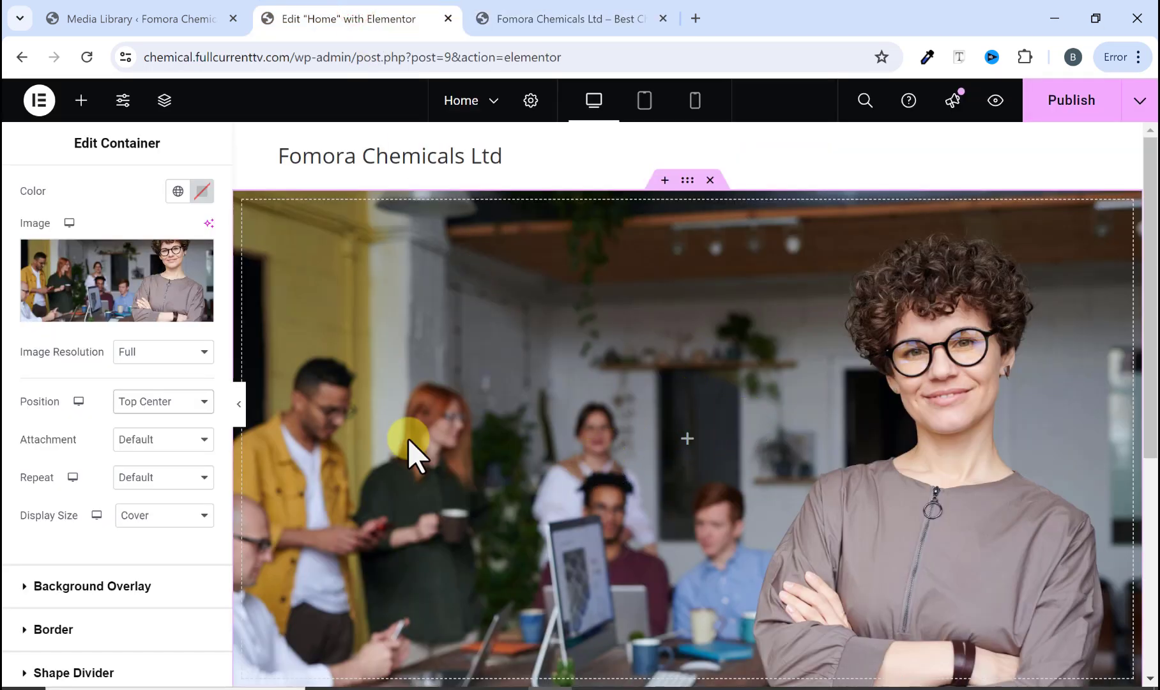
# Step: Add a classic black background overlay at 0.5 opacity to the container
pyautogui.scroll(-2, 123, 440)
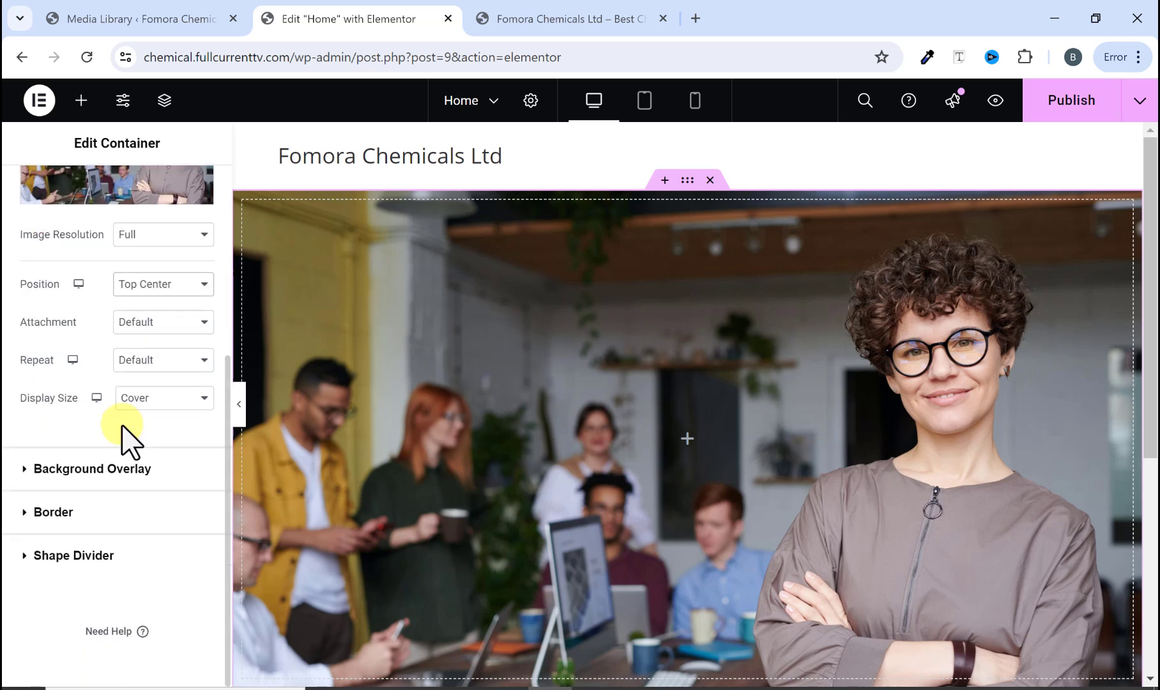
pyautogui.click(77, 468)
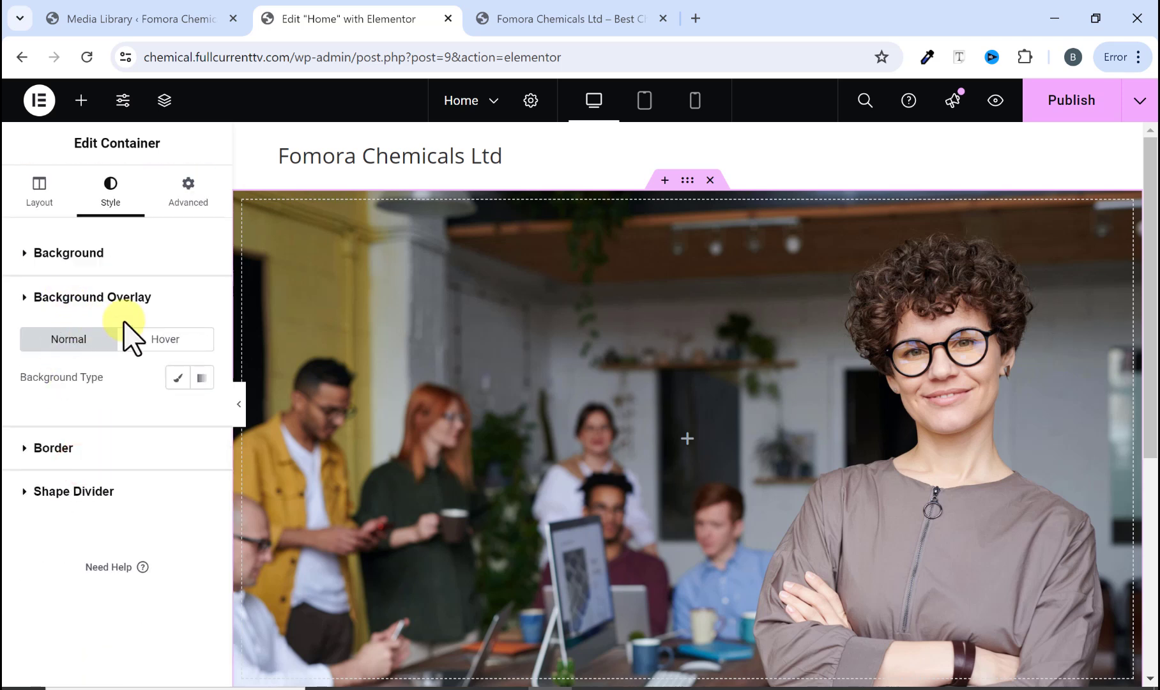
pyautogui.click(177, 378)
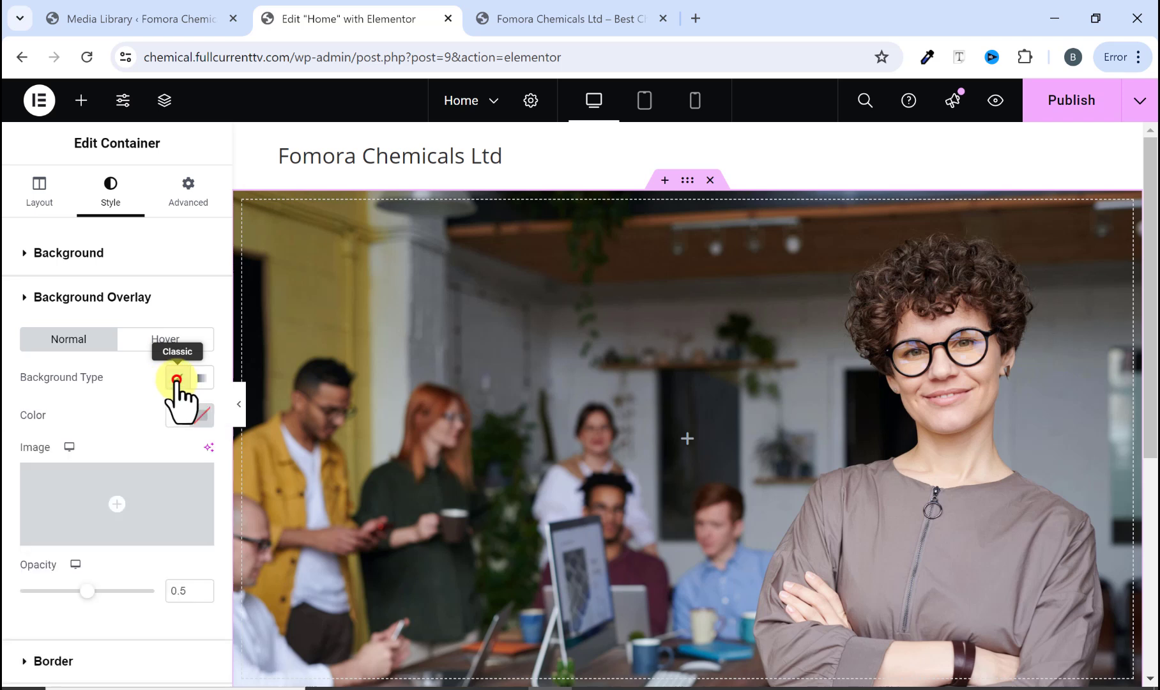
pyautogui.click(201, 415)
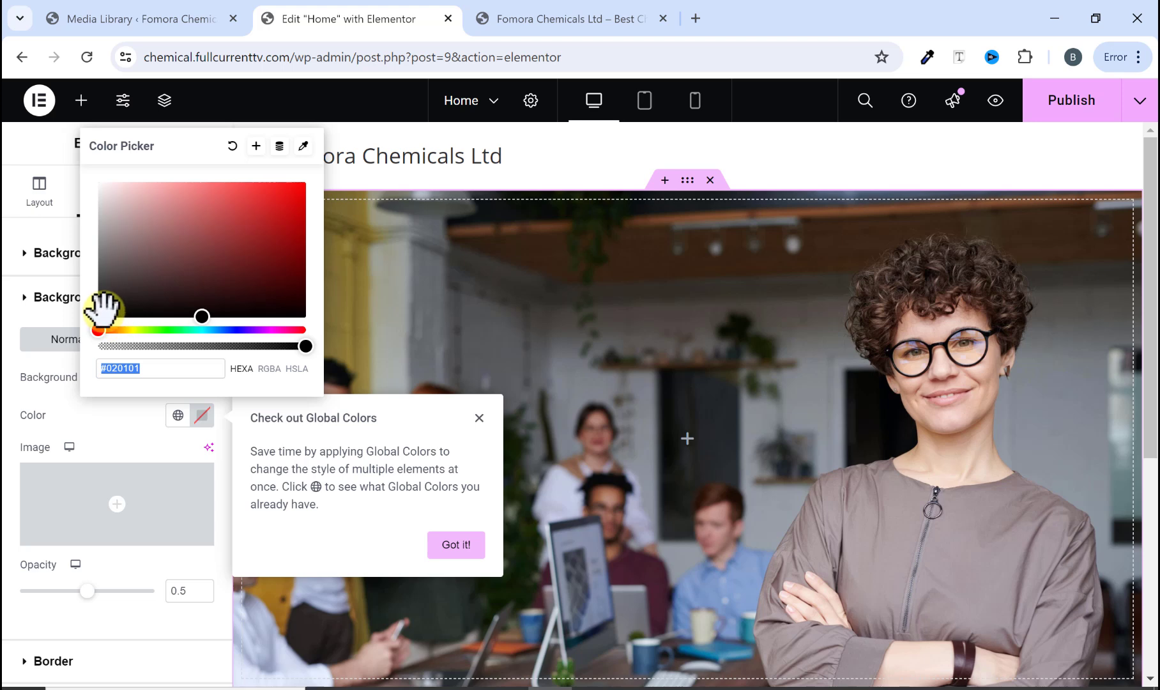
pyautogui.click(100, 313)
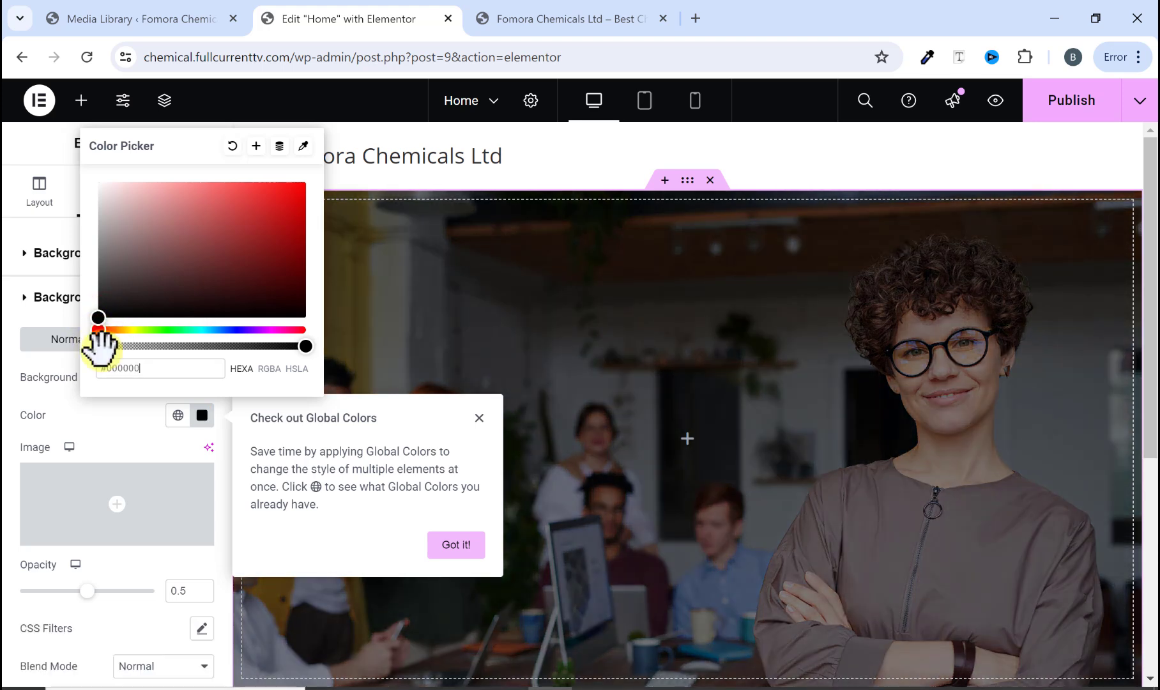
pyautogui.click(96, 406)
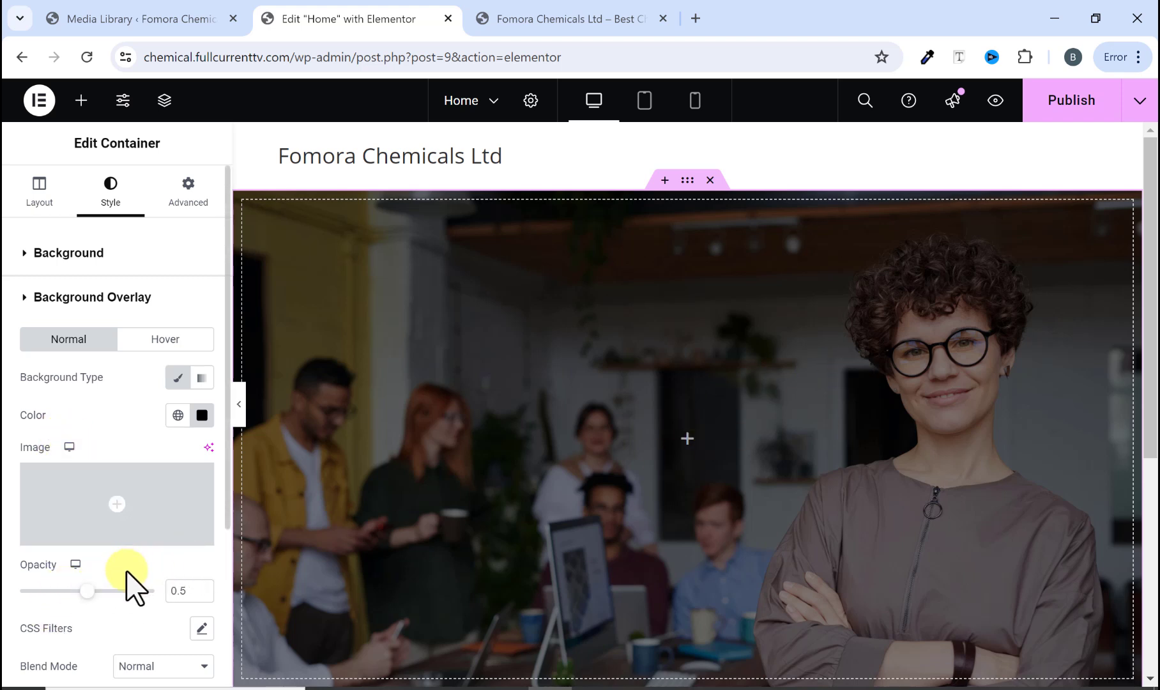
pyautogui.moveTo(88, 595)
pyautogui.mouseDown()
pyautogui.moveTo(130, 594)
pyautogui.moveTo(100, 594)
pyautogui.mouseUp()
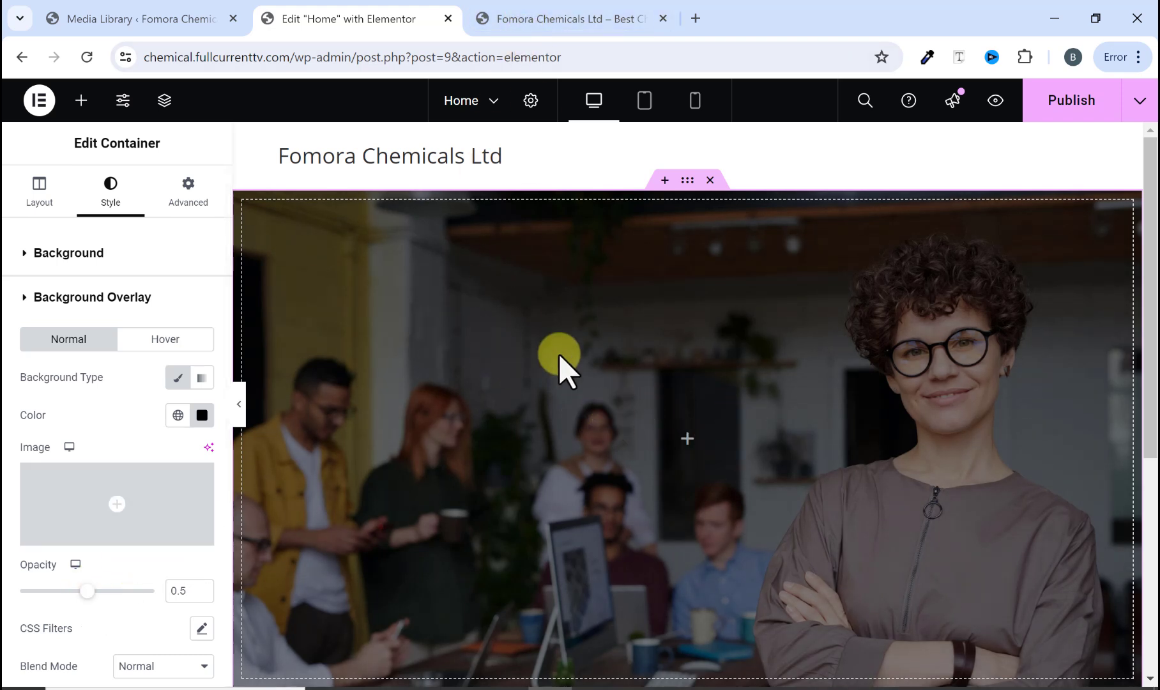
# Step: Compare the darkened hero with the original site's hero section in its tab
pyautogui.scroll(-2, 701, 408)
pyautogui.scroll(2, 710, 419)
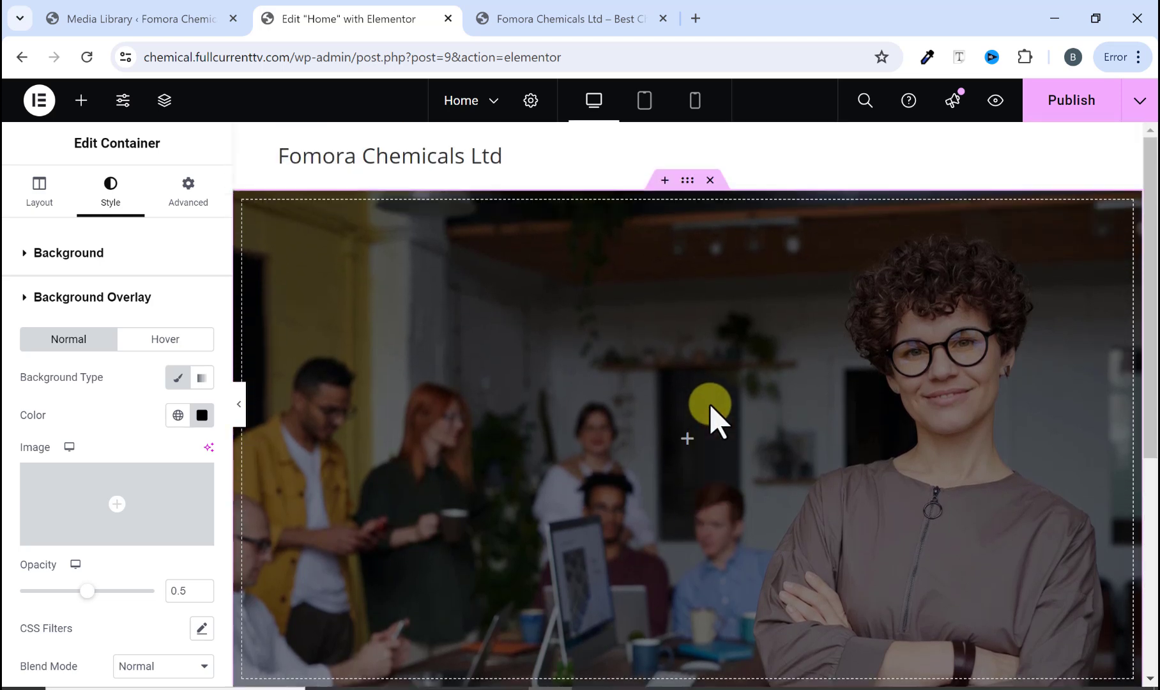
pyautogui.click(518, 33)
pyautogui.scroll(-4, 728, 384)
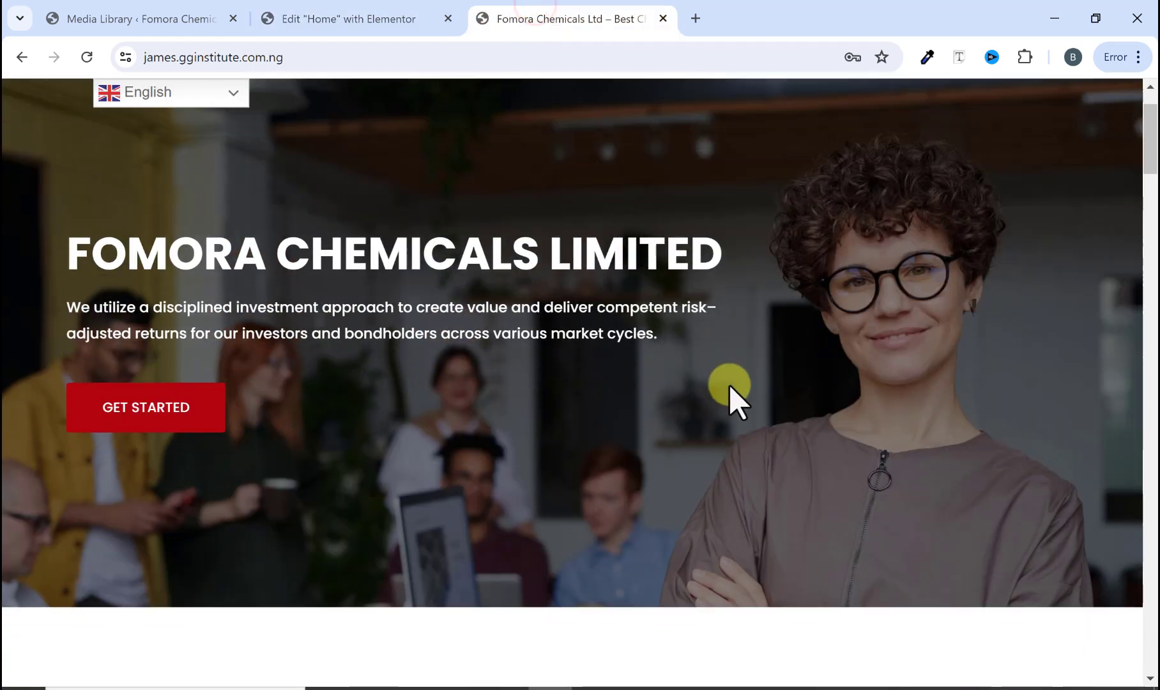
pyautogui.scroll(2, 907, 332)
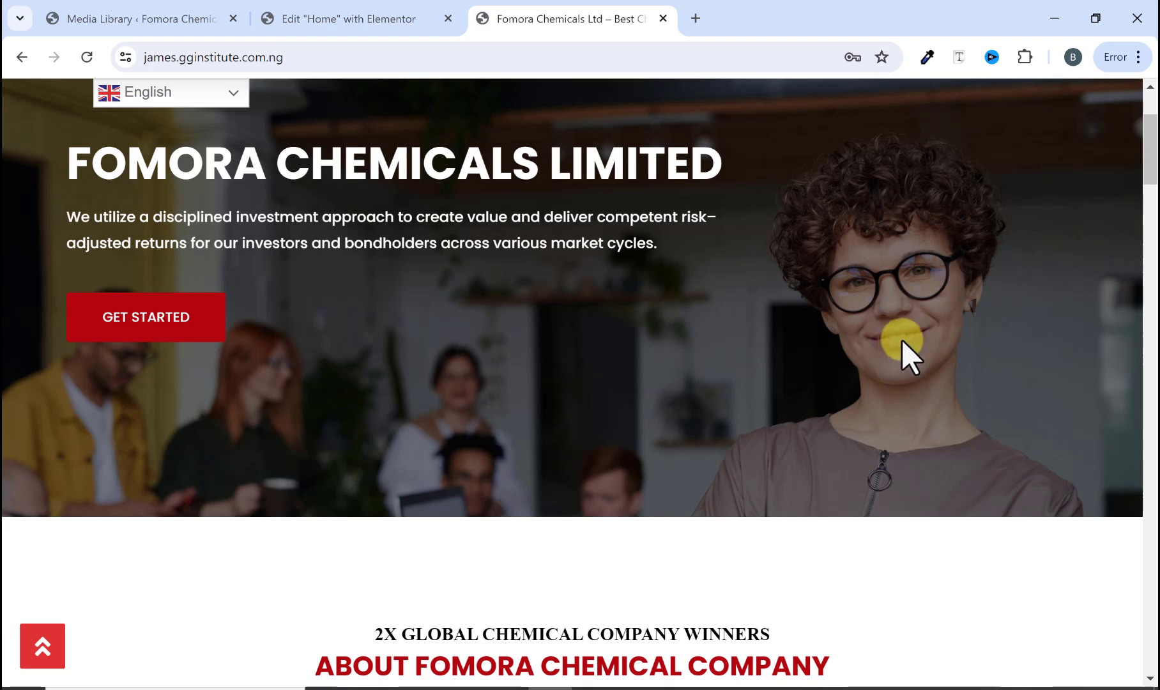
pyautogui.scroll(3, 902, 338)
pyautogui.scroll(-2, 891, 328)
pyautogui.scroll(2, 891, 328)
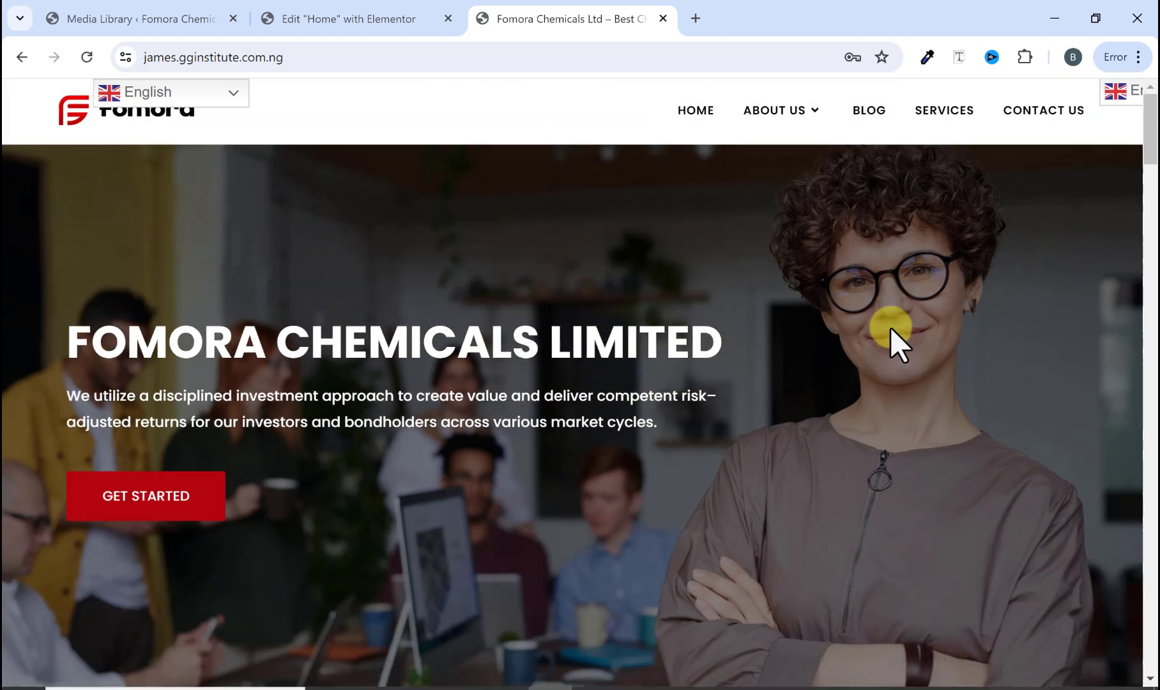
pyautogui.scroll(-3, 891, 328)
pyautogui.scroll(3, 890, 328)
pyautogui.scroll(-4, 890, 328)
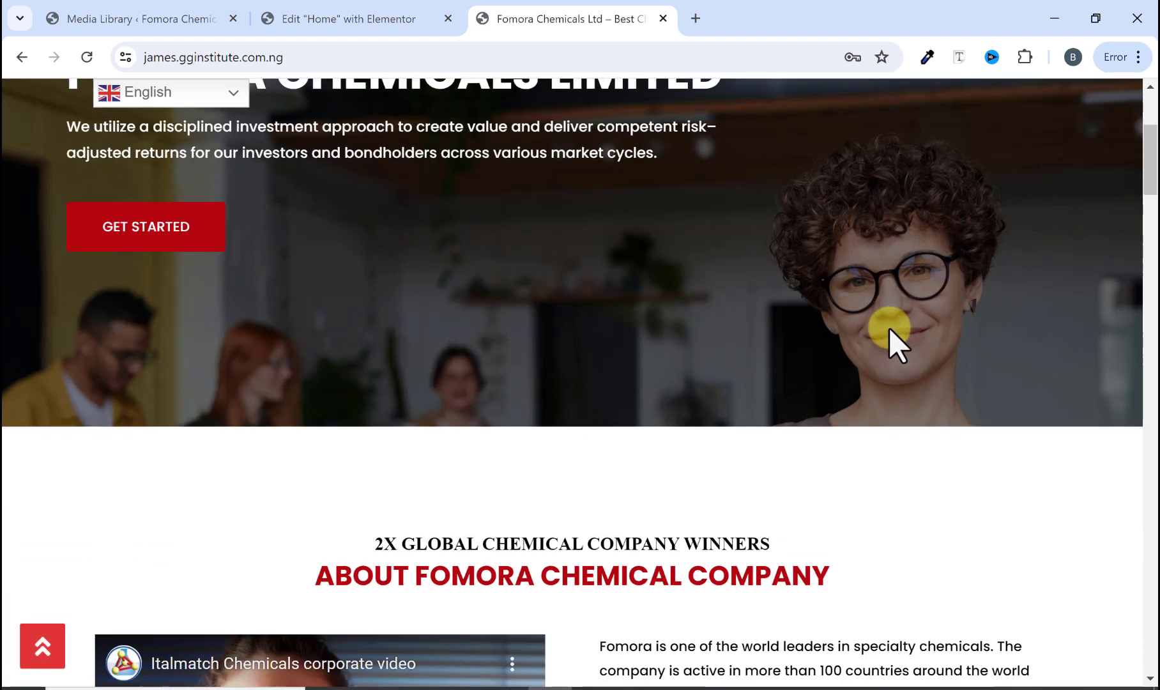
pyautogui.scroll(4, 887, 328)
pyautogui.click(388, 20)
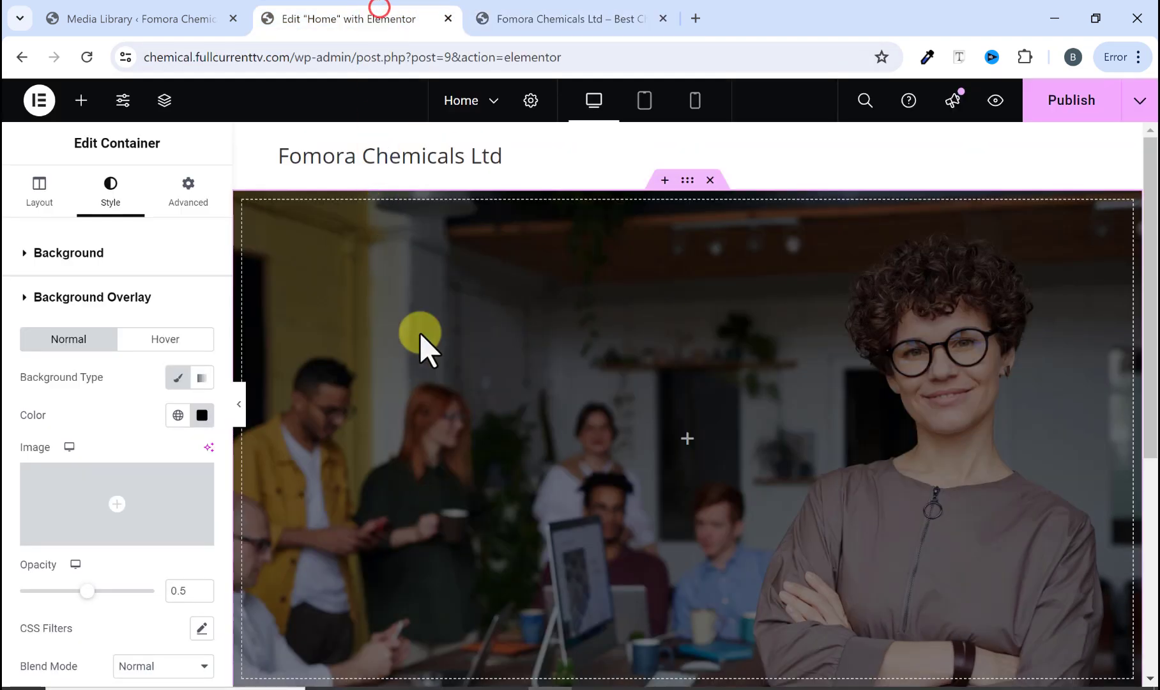
# Step: Set the container's background image attachment to Fixed
pyautogui.click(43, 253)
pyautogui.scroll(-4, 114, 422)
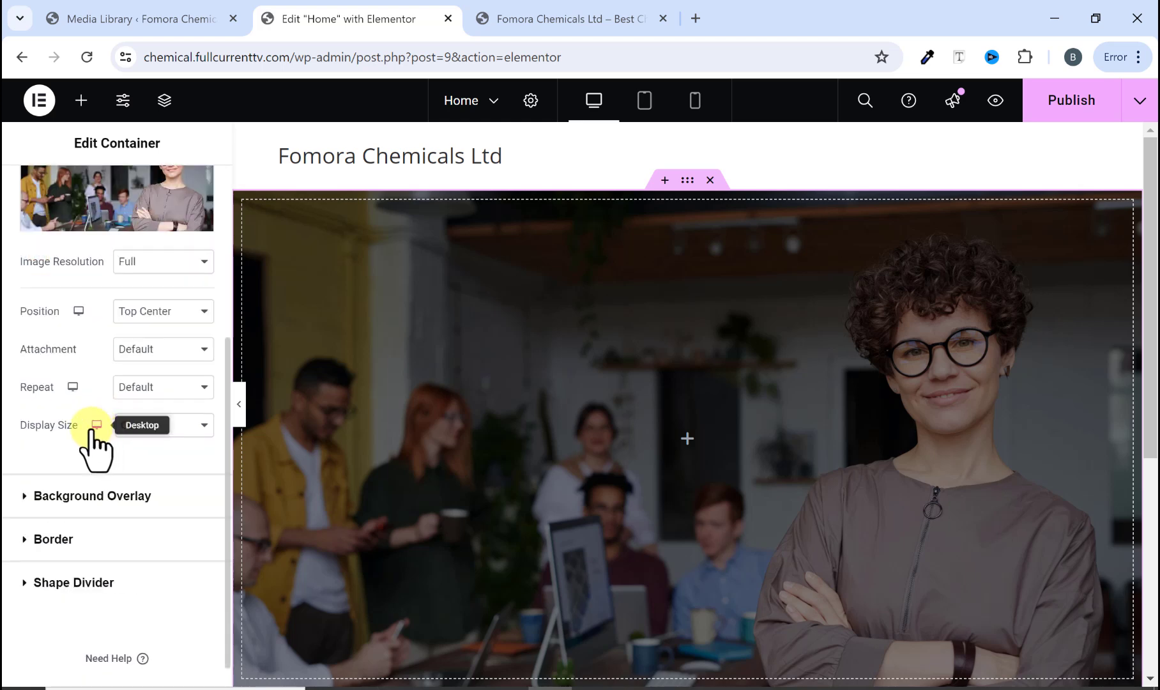
pyautogui.click(133, 351)
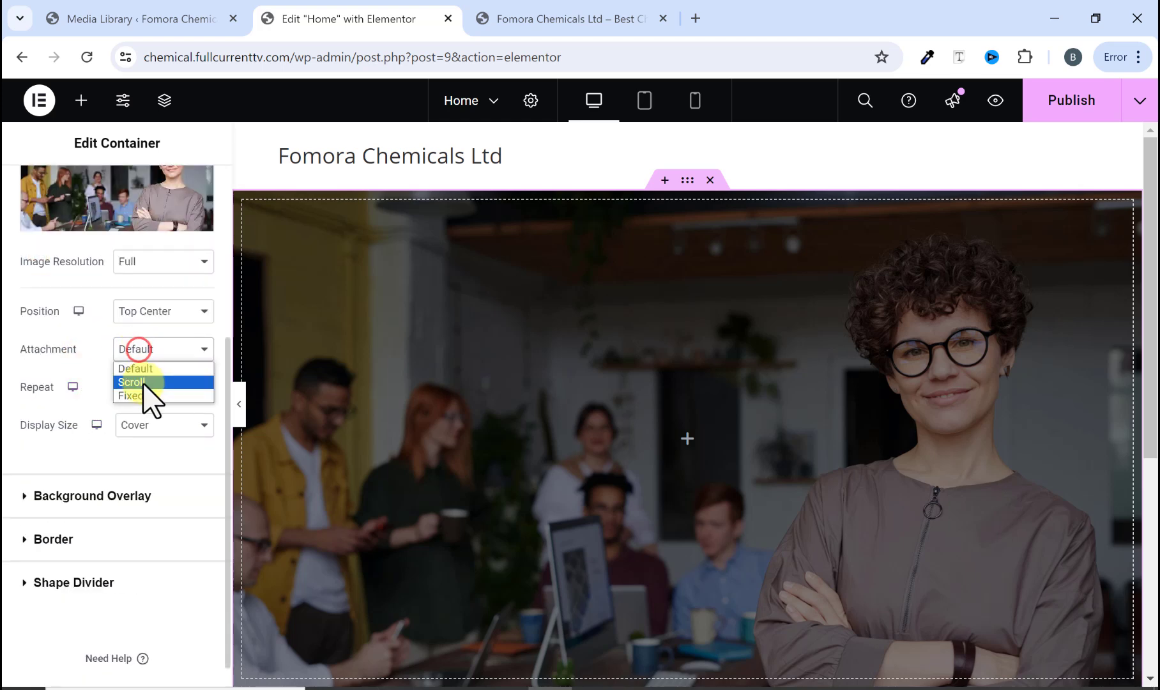
pyautogui.click(141, 396)
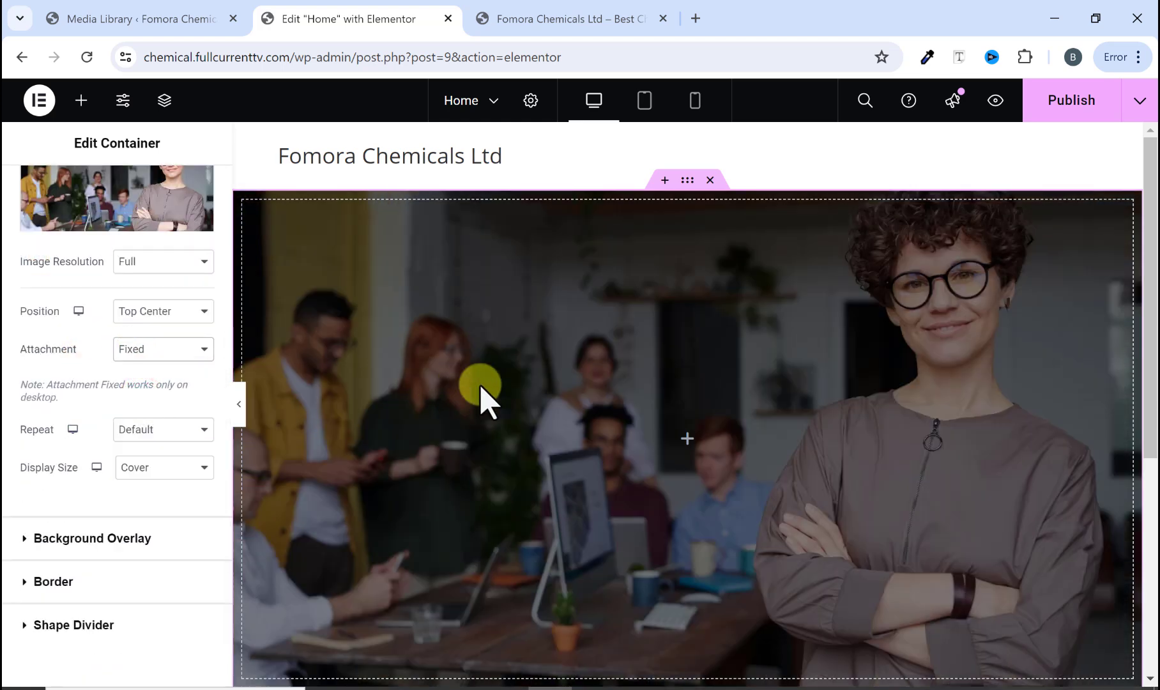
pyautogui.scroll(-5, 515, 404)
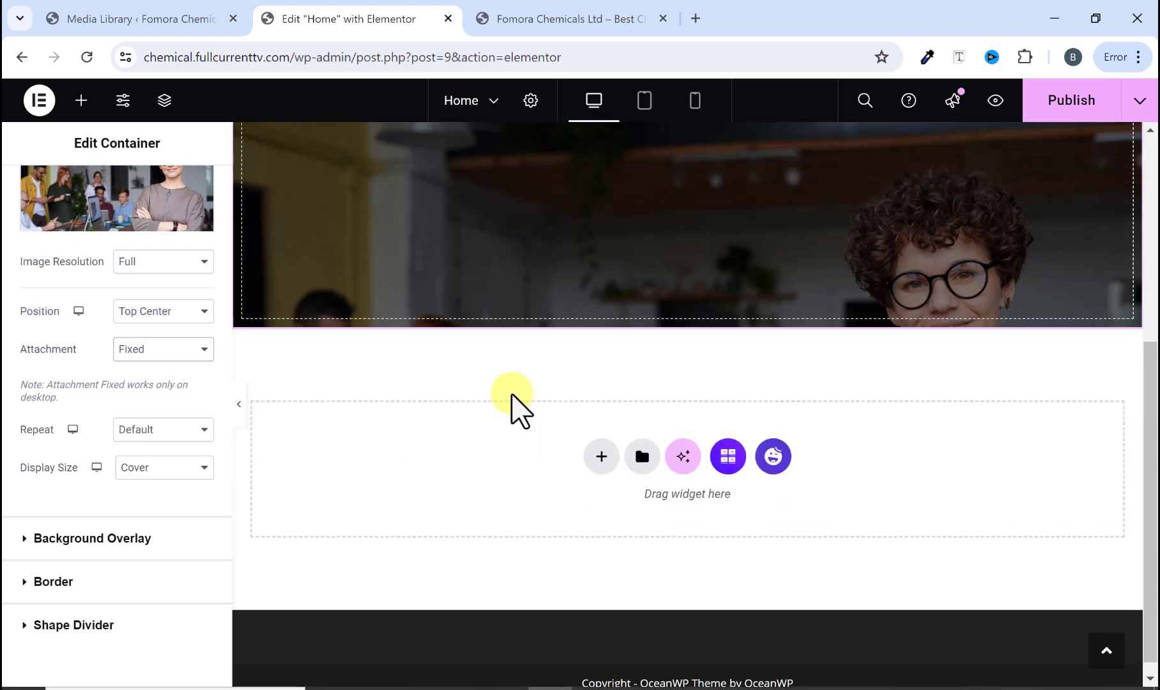
pyautogui.scroll(5, 514, 404)
pyautogui.scroll(-2, 514, 404)
pyautogui.scroll(2, 514, 404)
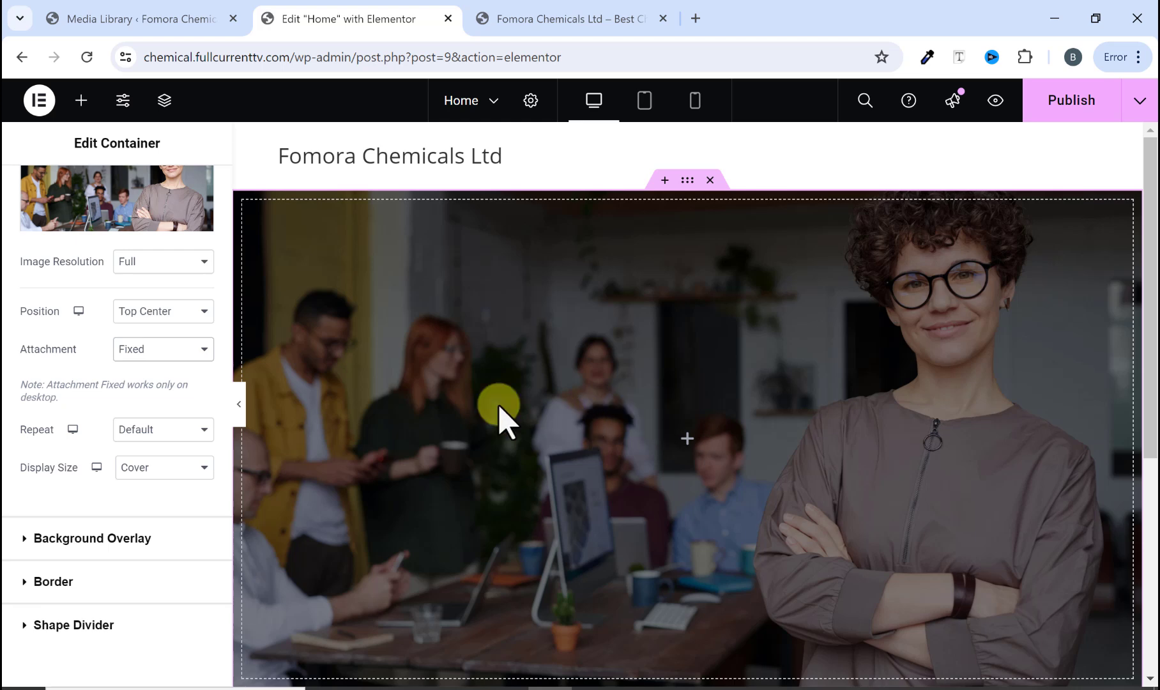
# Step: Compare with the original site's hero heading, then add a Heading widget into the hero container
pyautogui.click(533, 20)
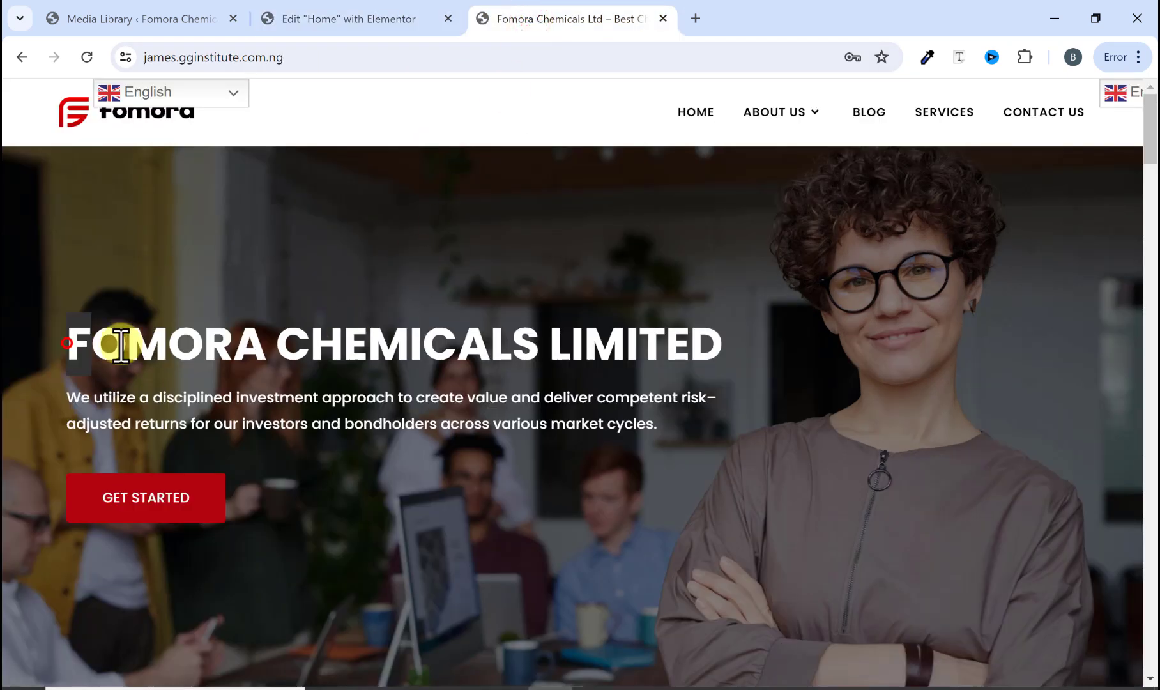
pyautogui.moveTo(121, 345); pyautogui.dragTo(714, 355)
pyautogui.click(707, 367)
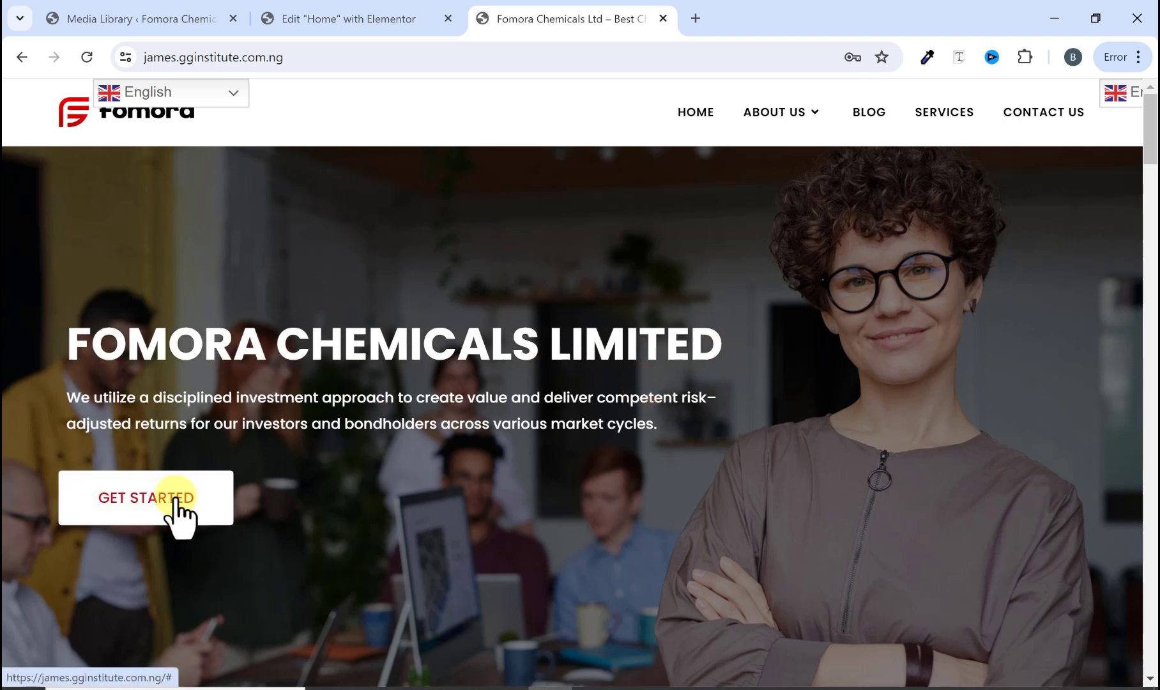
pyautogui.click(349, 32)
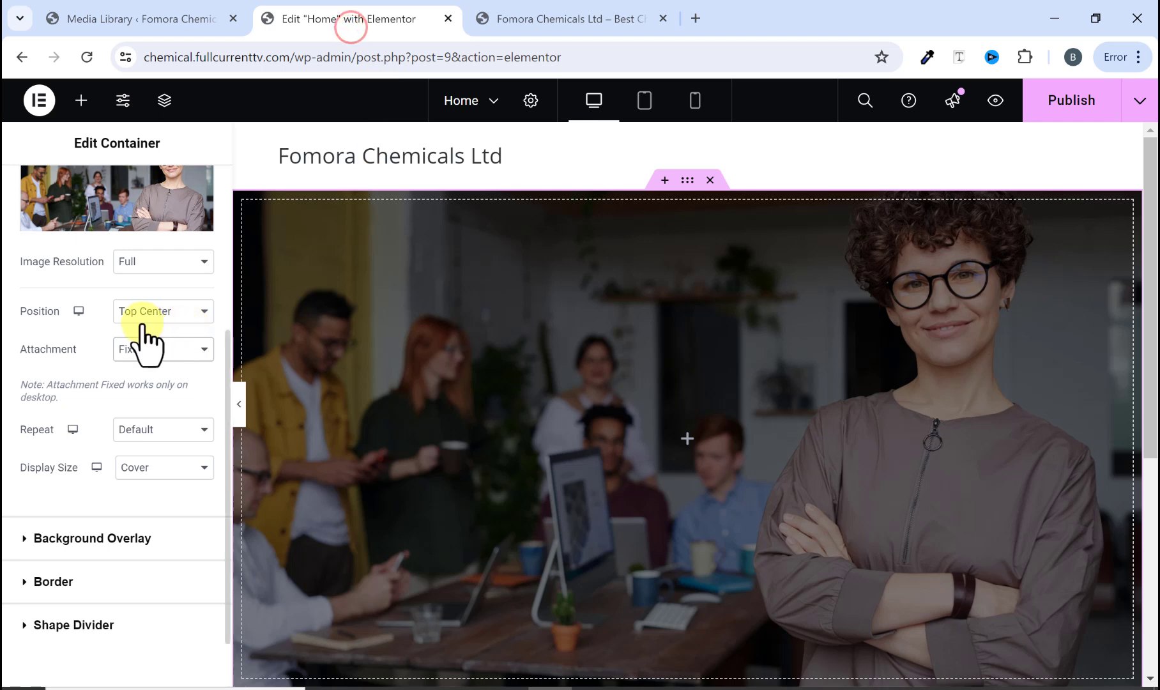
pyautogui.click(80, 101)
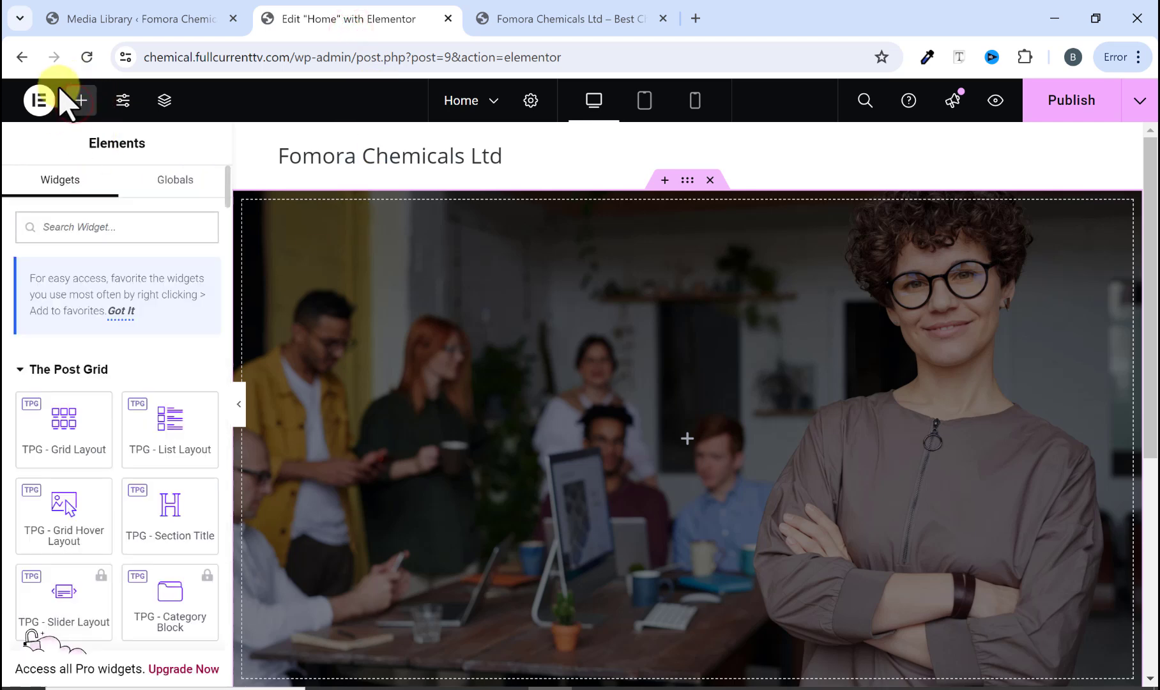
pyautogui.scroll(-4, 52, 498)
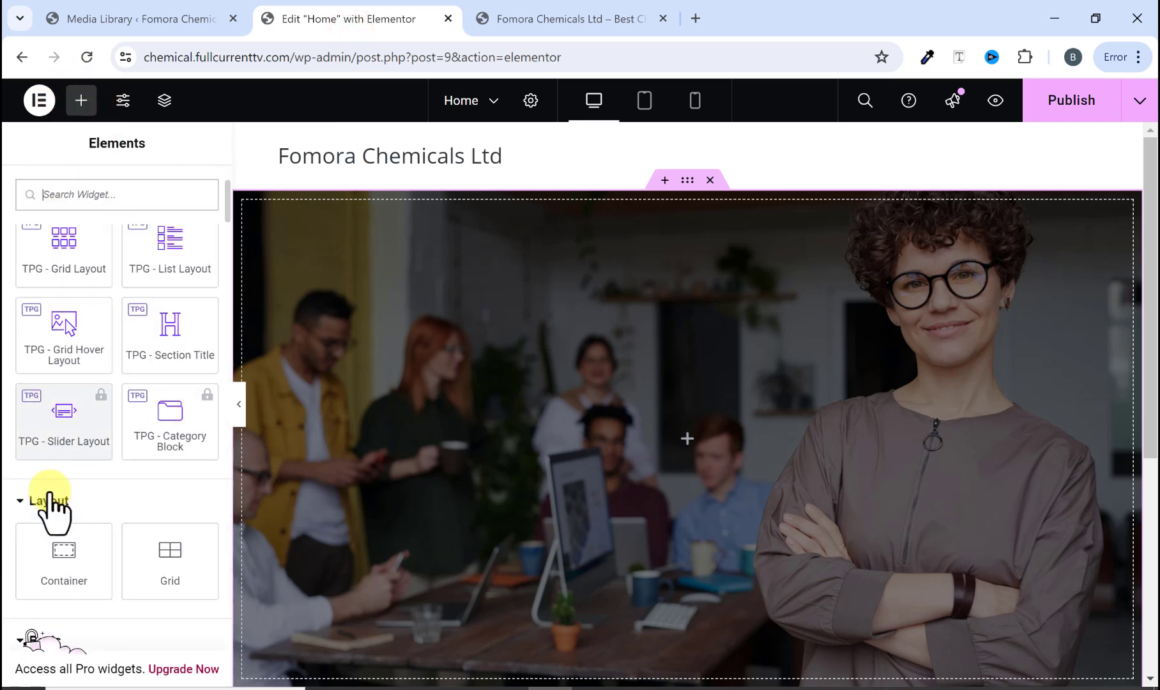
pyautogui.scroll(-2, 55, 504)
pyautogui.moveTo(56, 523); pyautogui.dragTo(517, 447)
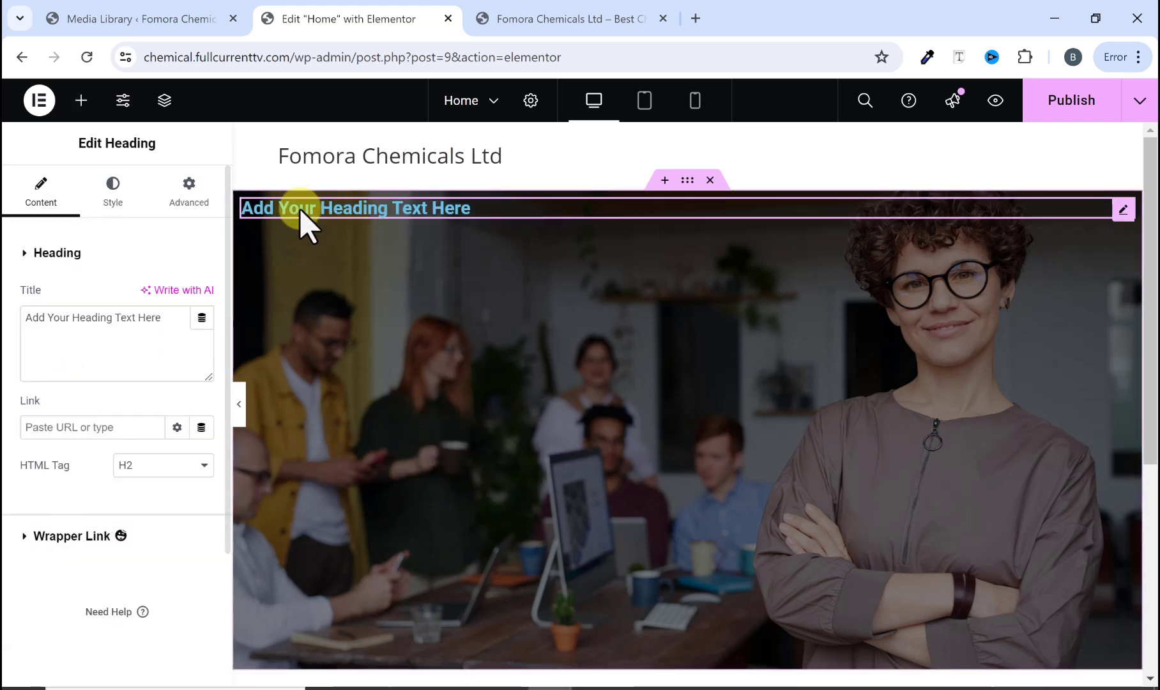
# Step: Copy the original site's hero heading and paste it as the heading title FOMORA CHEMICALS LIMITED
pyautogui.click(522, 20)
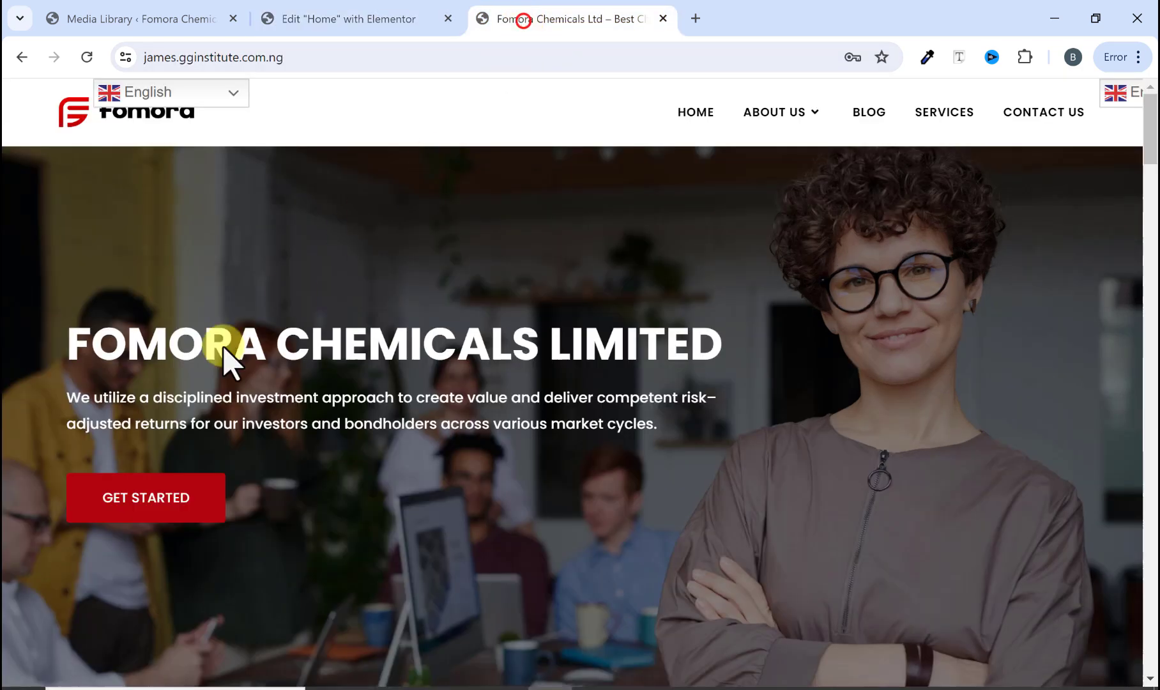
pyautogui.moveTo(69, 343); pyautogui.dragTo(749, 321)
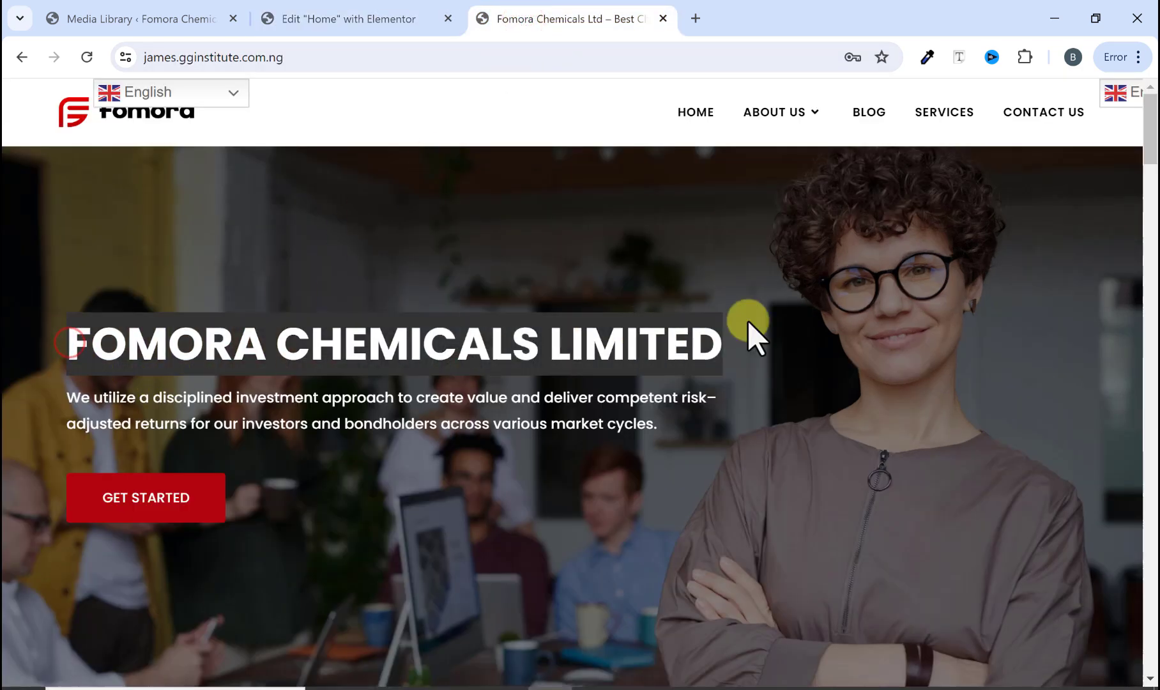
pyautogui.rightClick(682, 338)
pyautogui.click(714, 358)
pyautogui.click(366, 14)
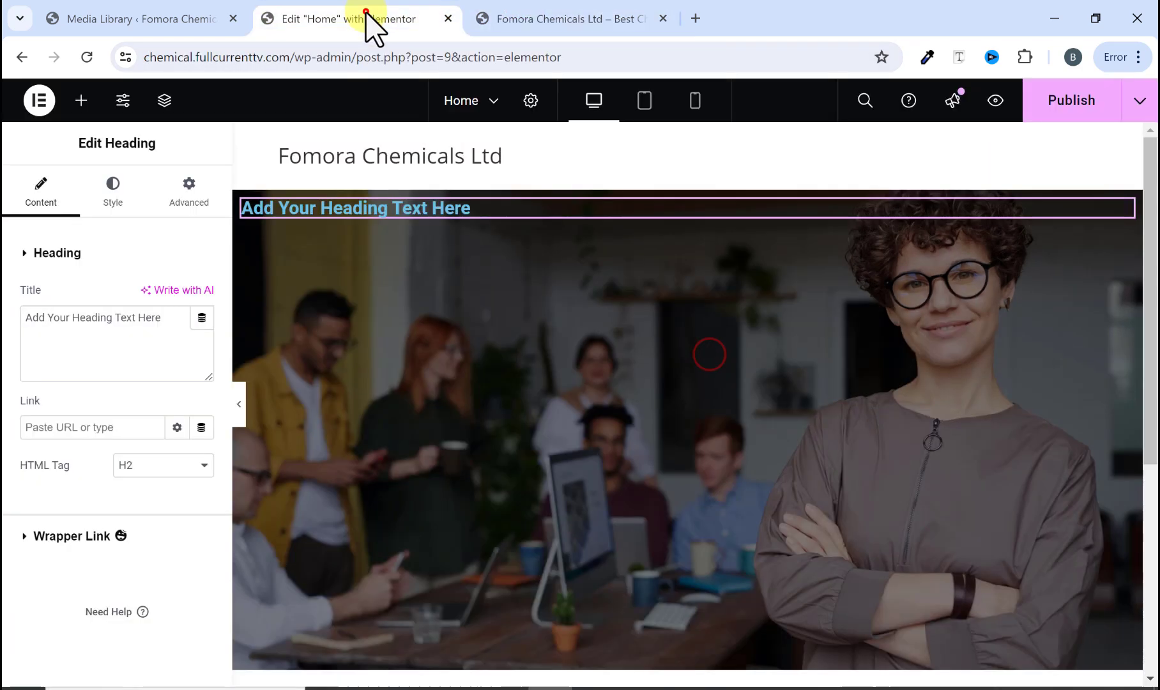
pyautogui.tripleClick(124, 339)
pyautogui.hotkey('ctrl', 'v')
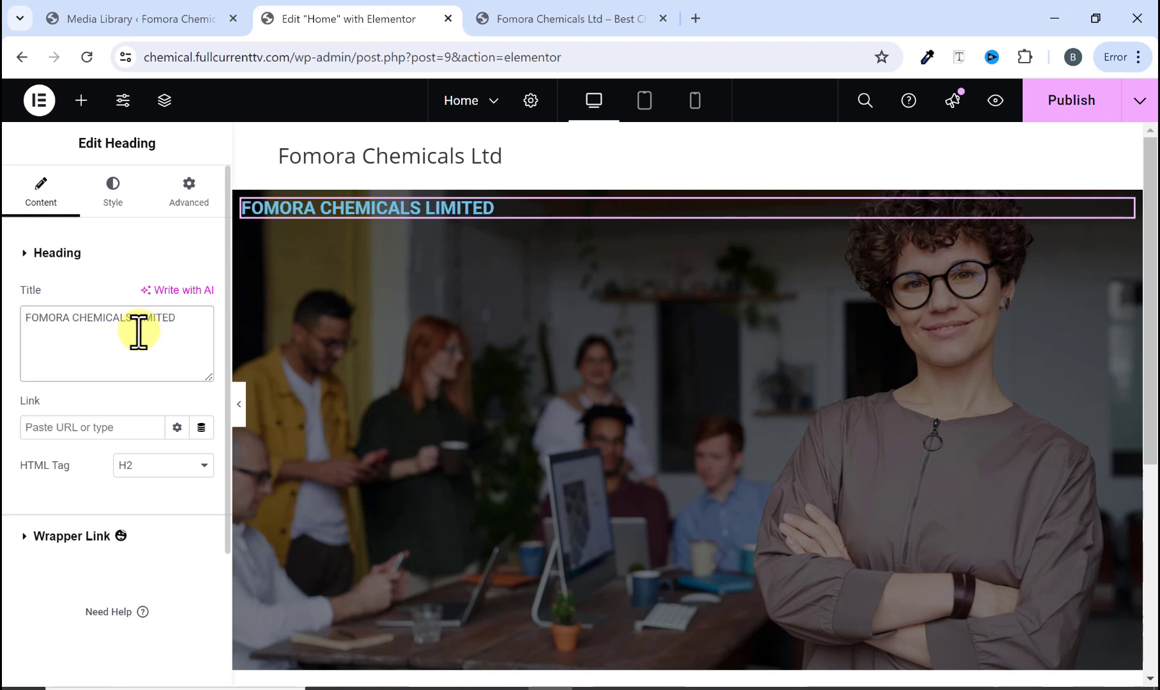
# Step: Set the heading's text color to #FFFFFF
pyautogui.click(115, 194)
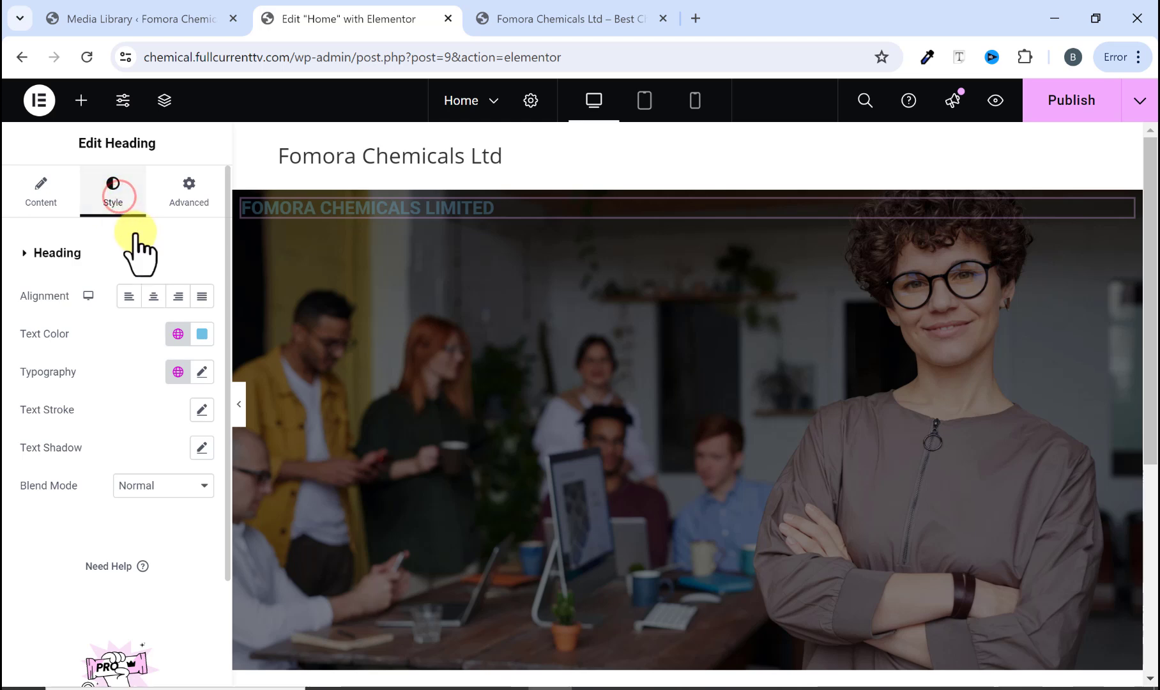
pyautogui.click(512, 19)
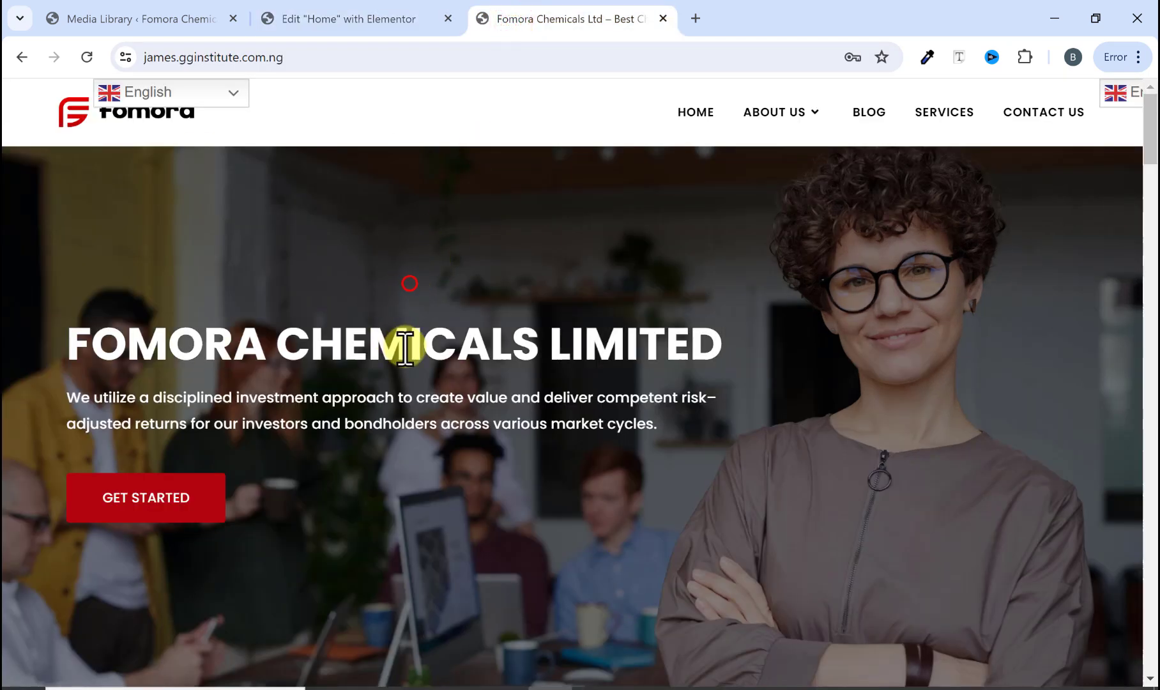
pyautogui.click(344, 19)
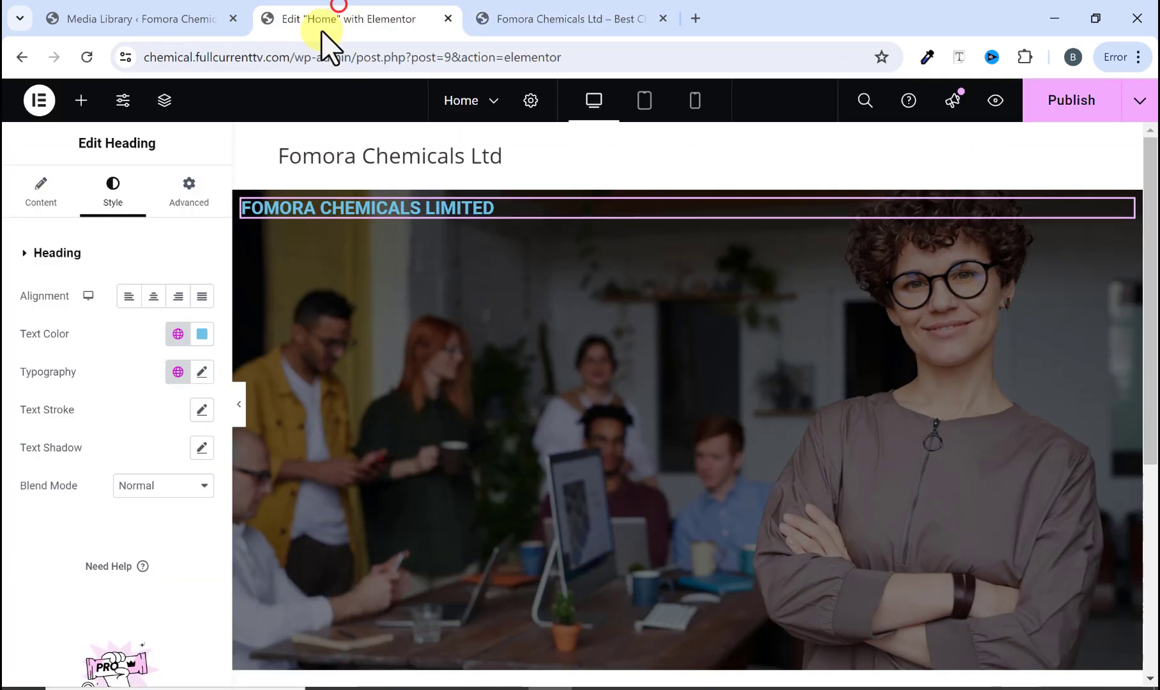
pyautogui.click(202, 336)
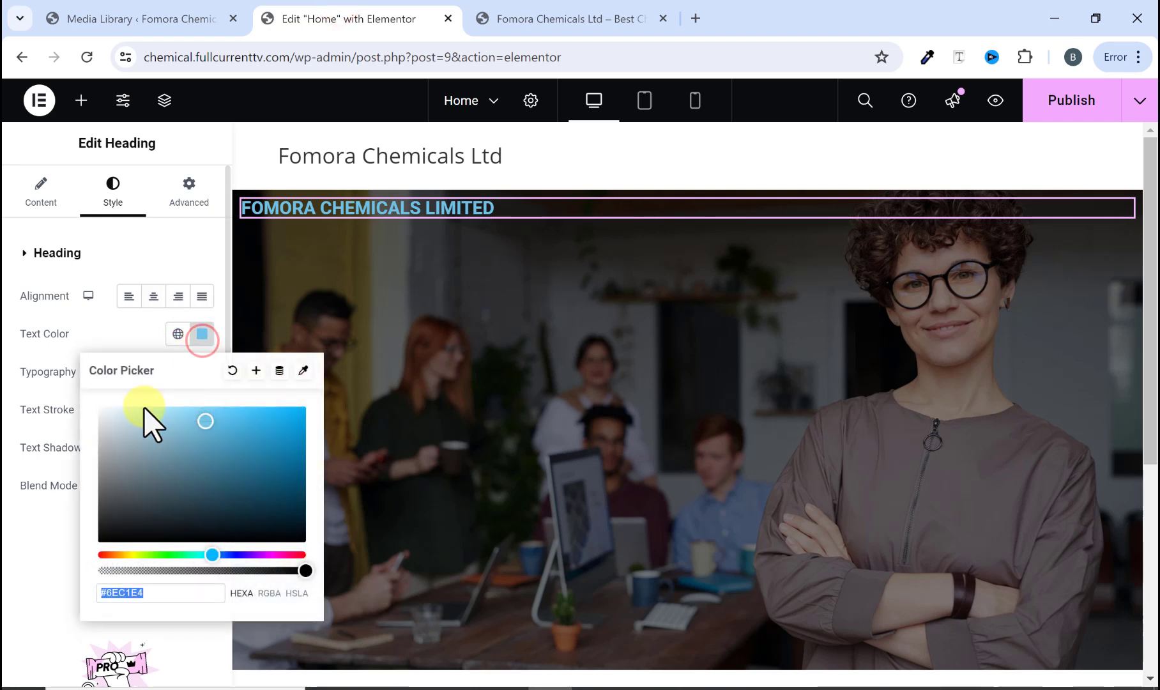
pyautogui.write('#FFFFFF')
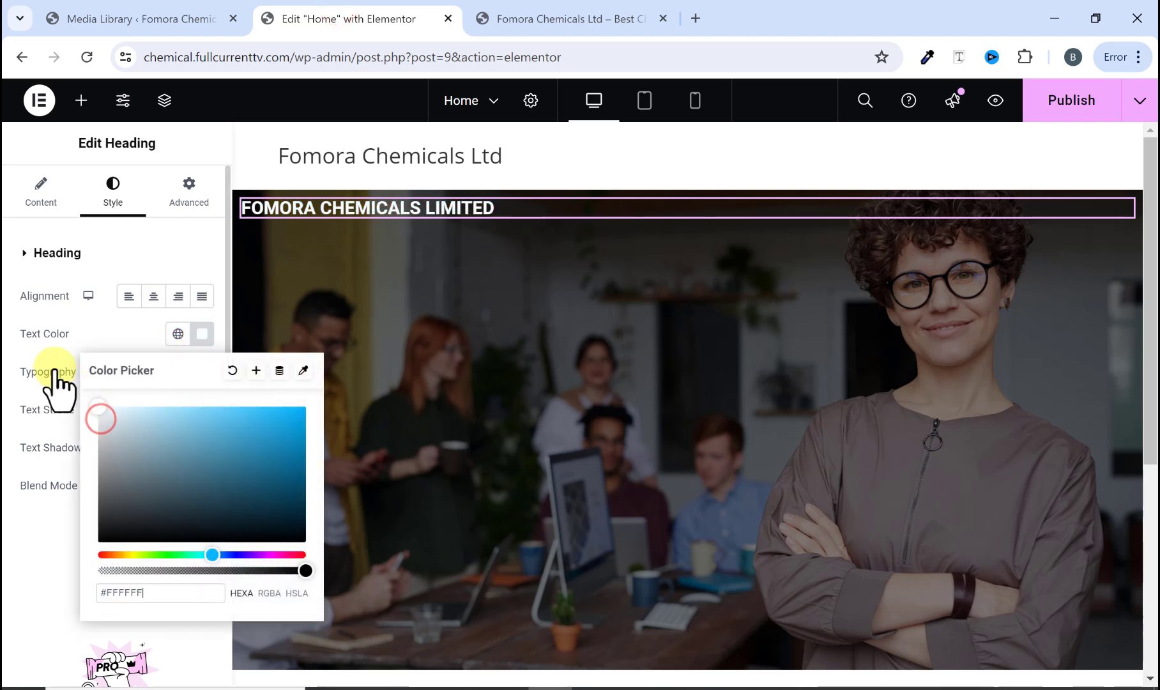
pyautogui.click(63, 326)
# Step: Set the heading's typography to Poppins, size 50 px, weight 700 (Bold)
pyautogui.click(202, 372)
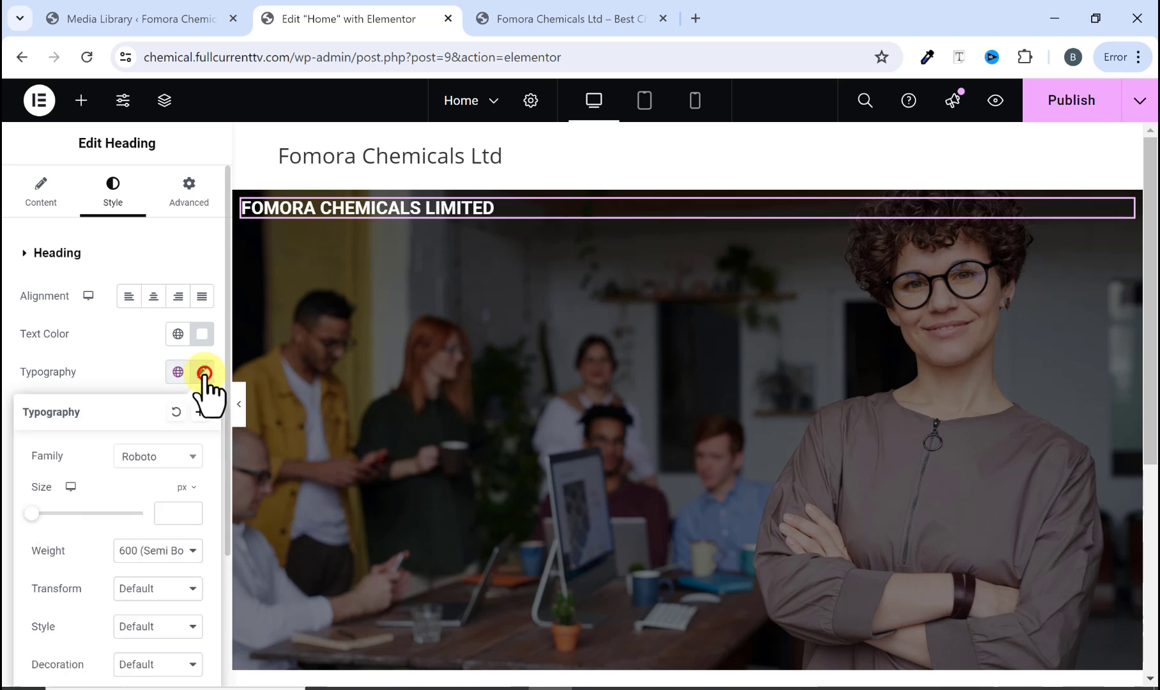
pyautogui.scroll(-2, 163, 460)
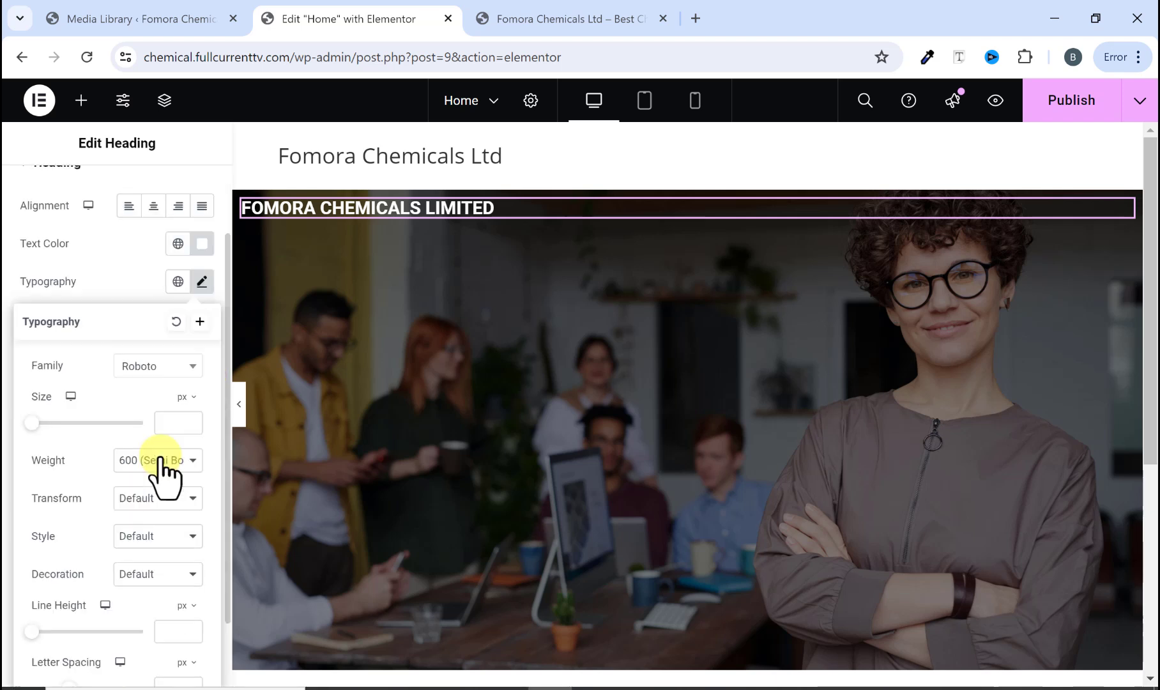
pyautogui.click(148, 369)
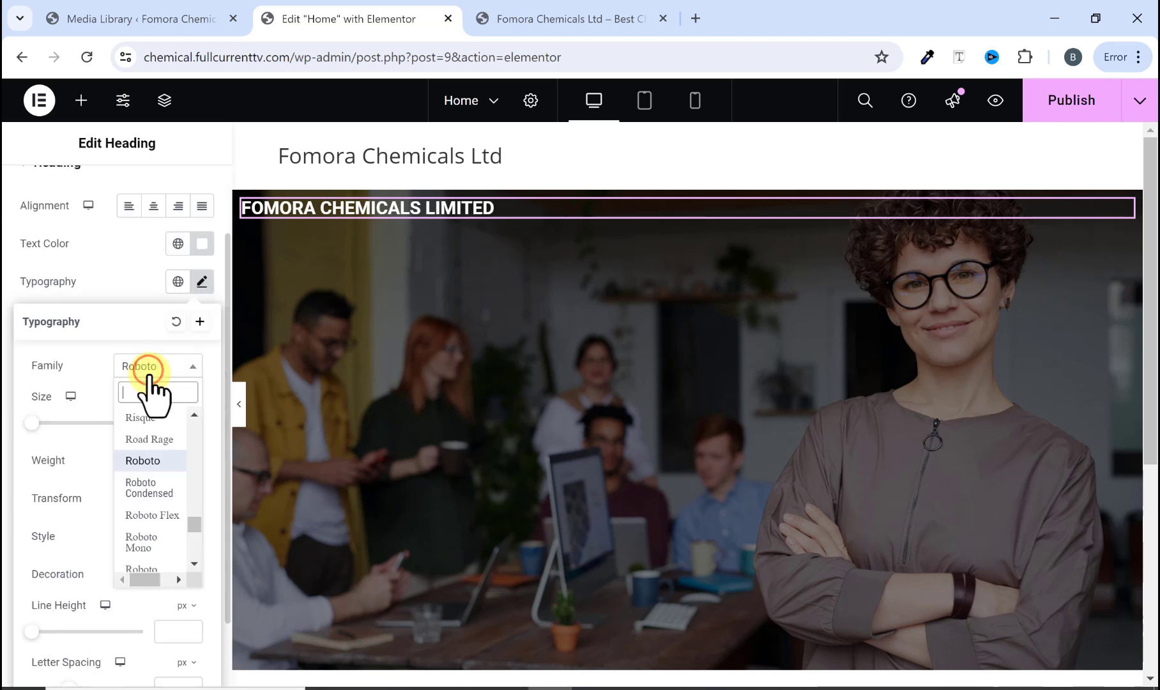
pyautogui.write('pop')
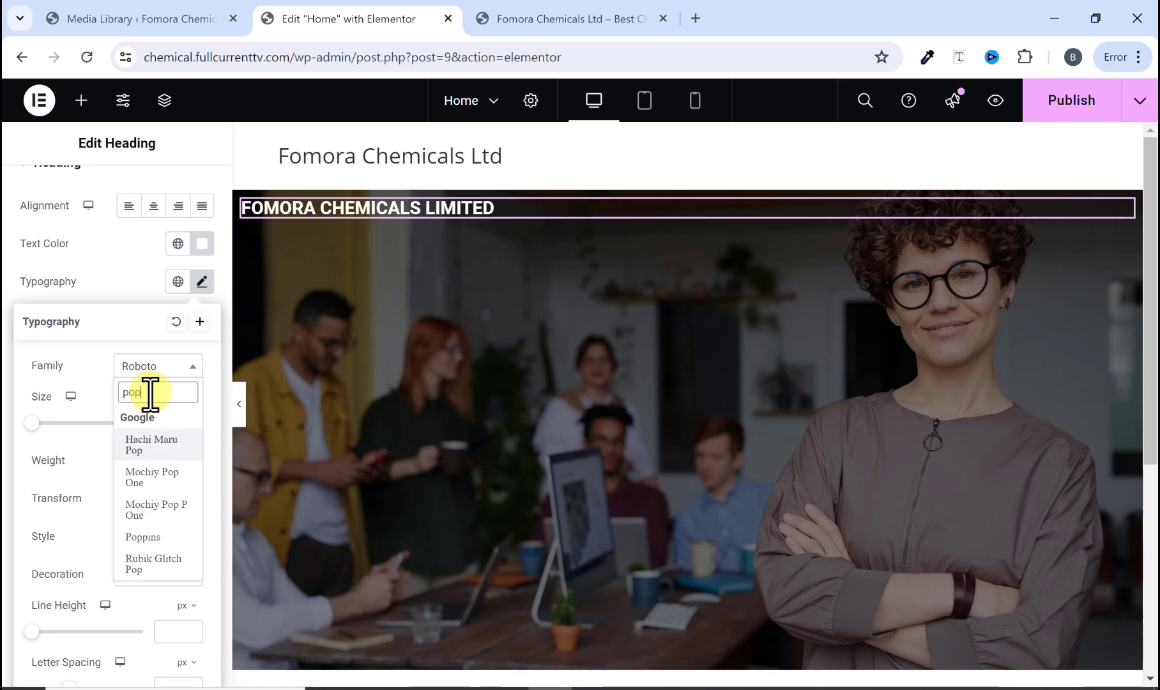
pyautogui.write('p')
pyautogui.click(153, 439)
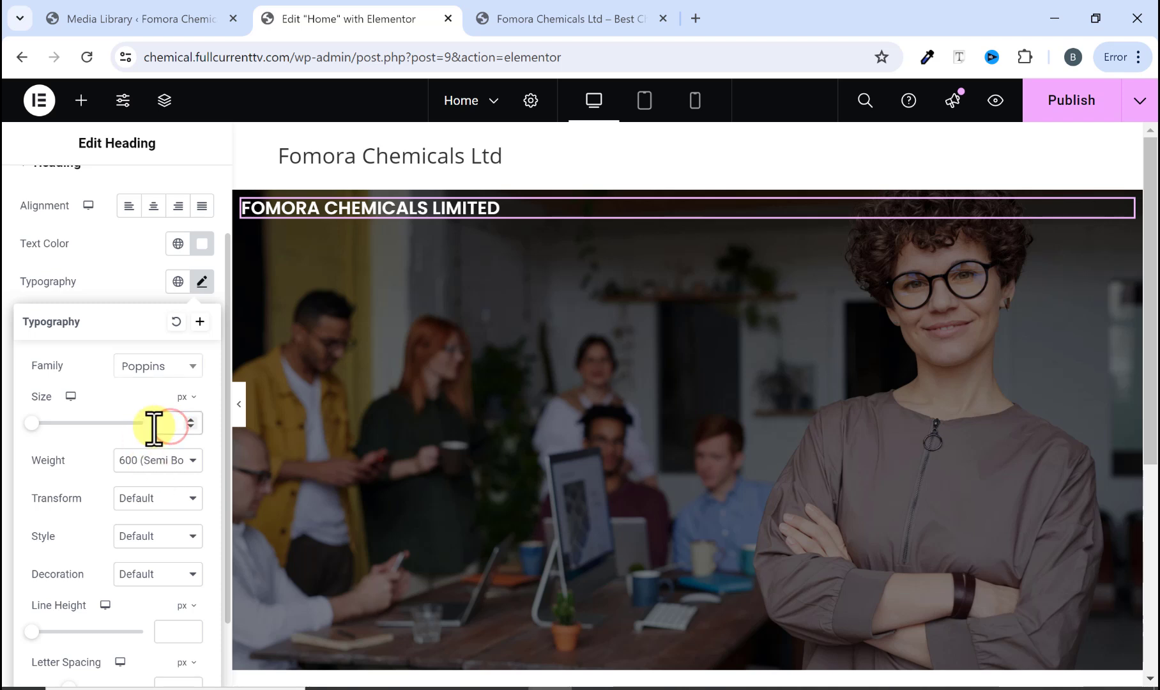
pyautogui.click(154, 428)
pyautogui.write('50')
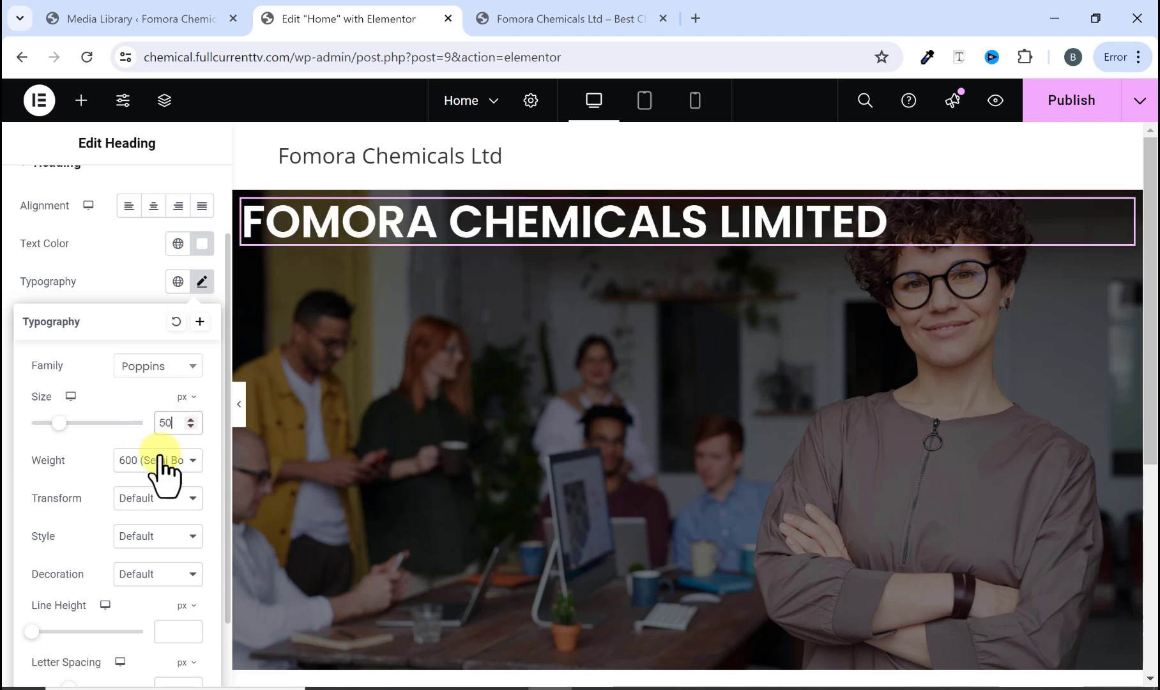
pyautogui.click(161, 460)
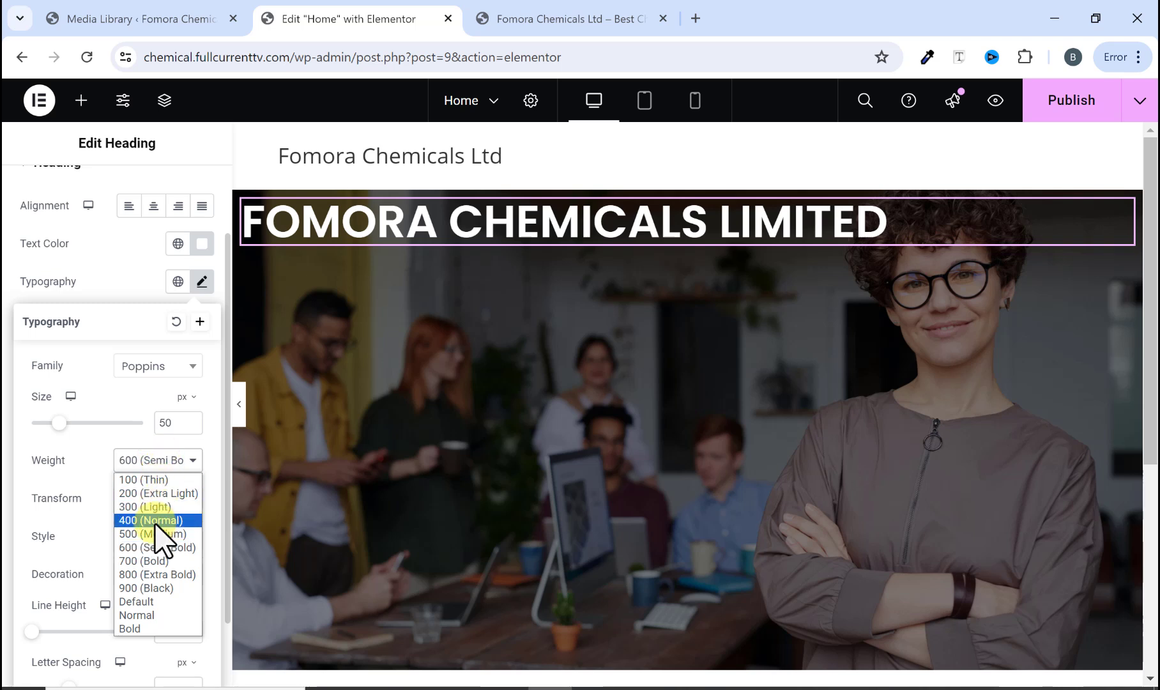
pyautogui.click(144, 560)
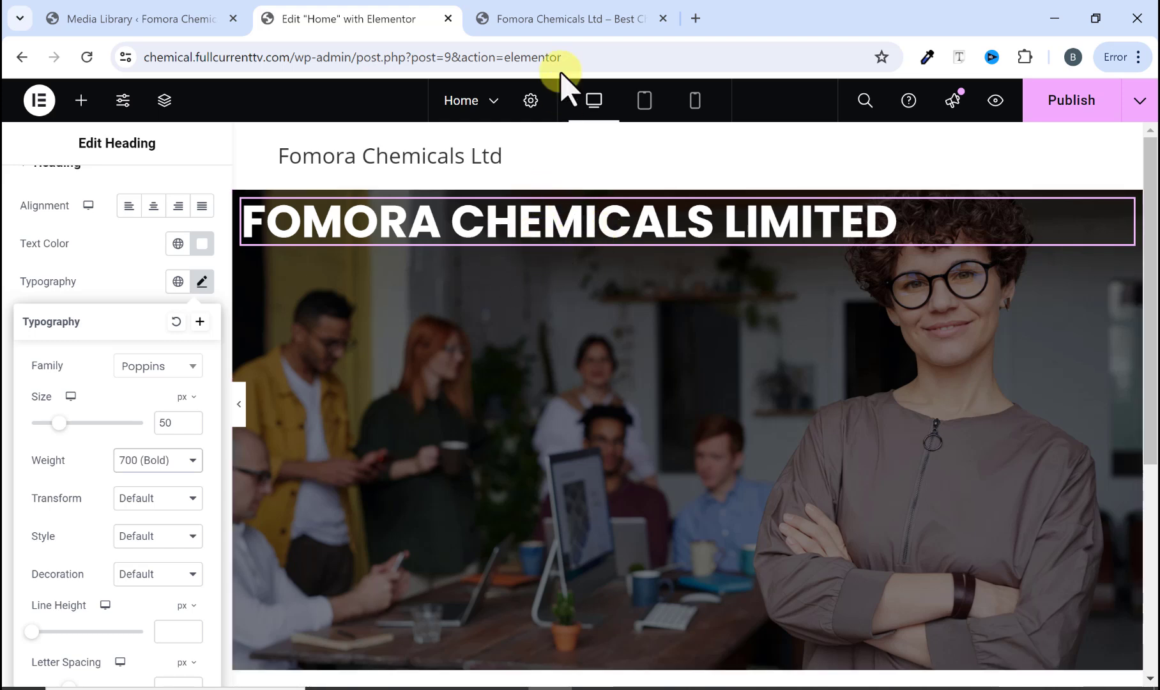
# Step: Add a Text Editor widget below the heading in the hero container
pyautogui.click(529, 22)
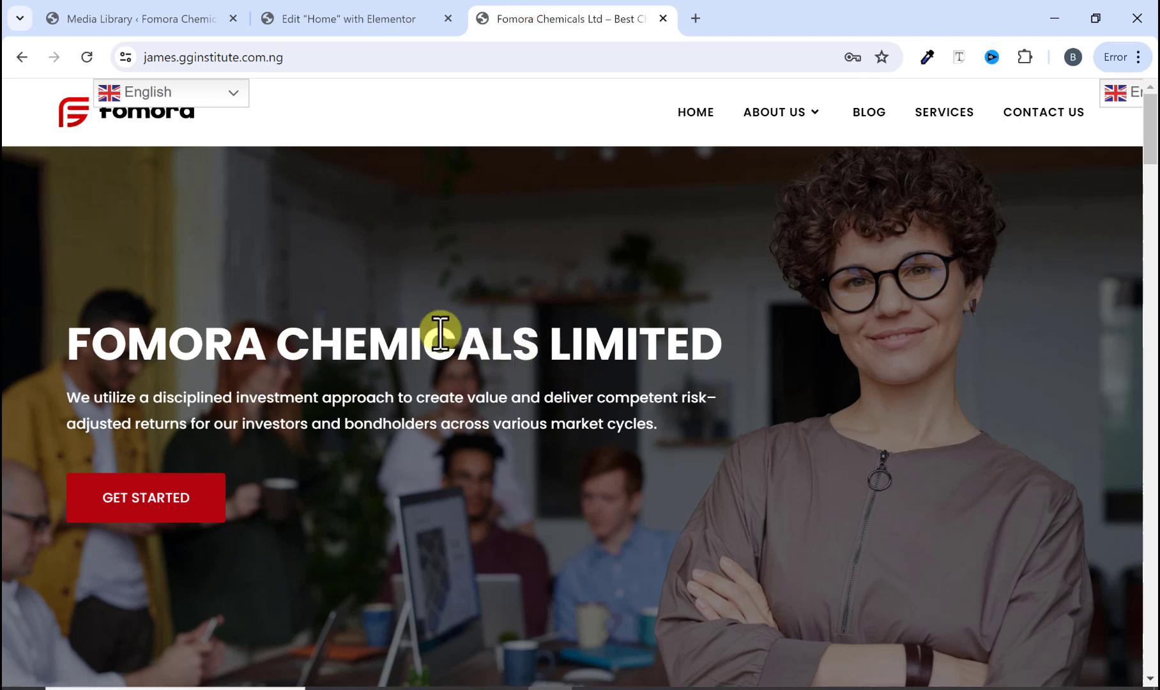
pyautogui.click(356, 22)
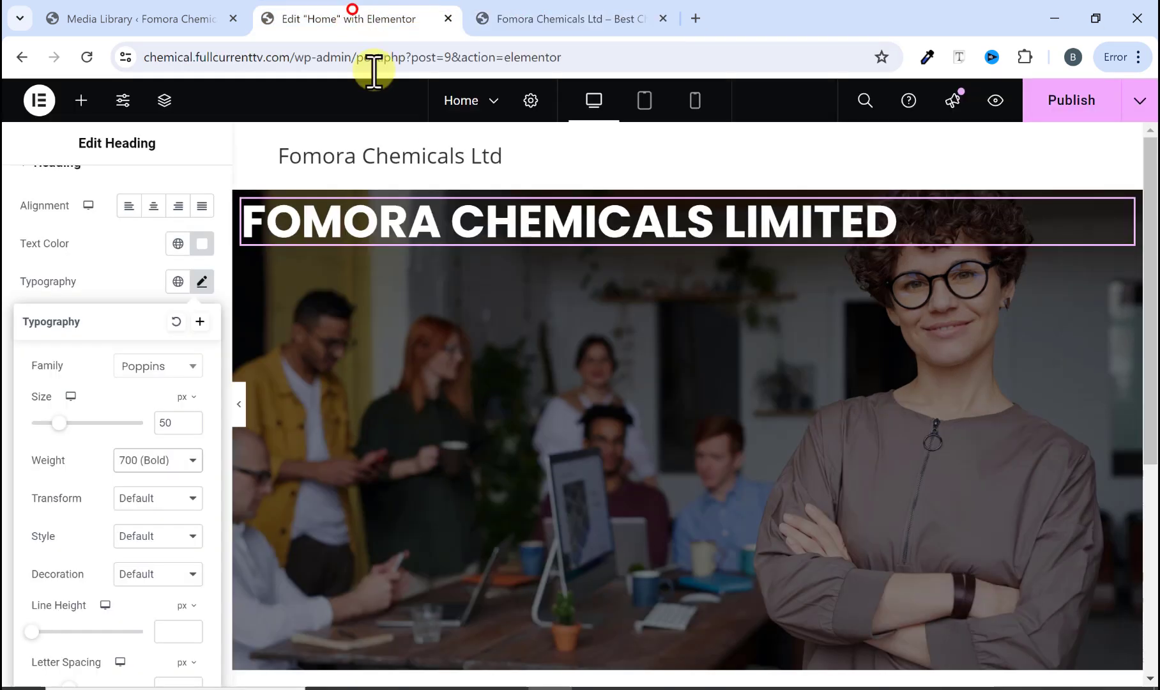
pyautogui.click(81, 101)
pyautogui.scroll(-4, 105, 498)
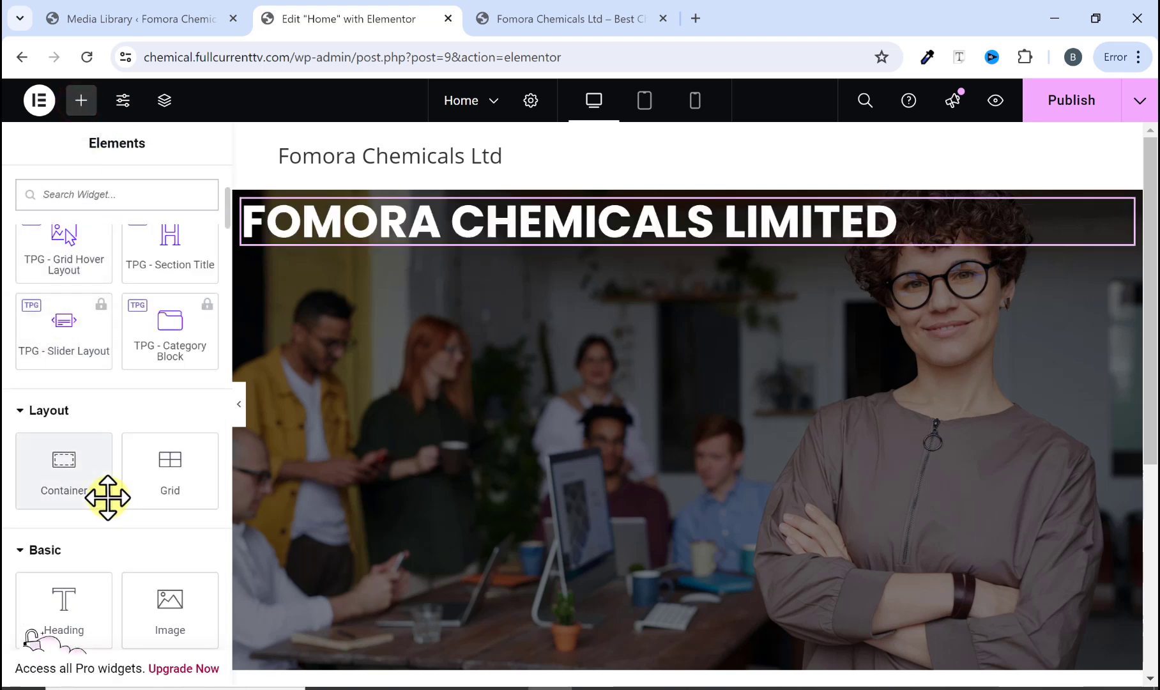
pyautogui.scroll(-3, 107, 498)
pyautogui.moveTo(65, 525); pyautogui.dragTo(500, 251)
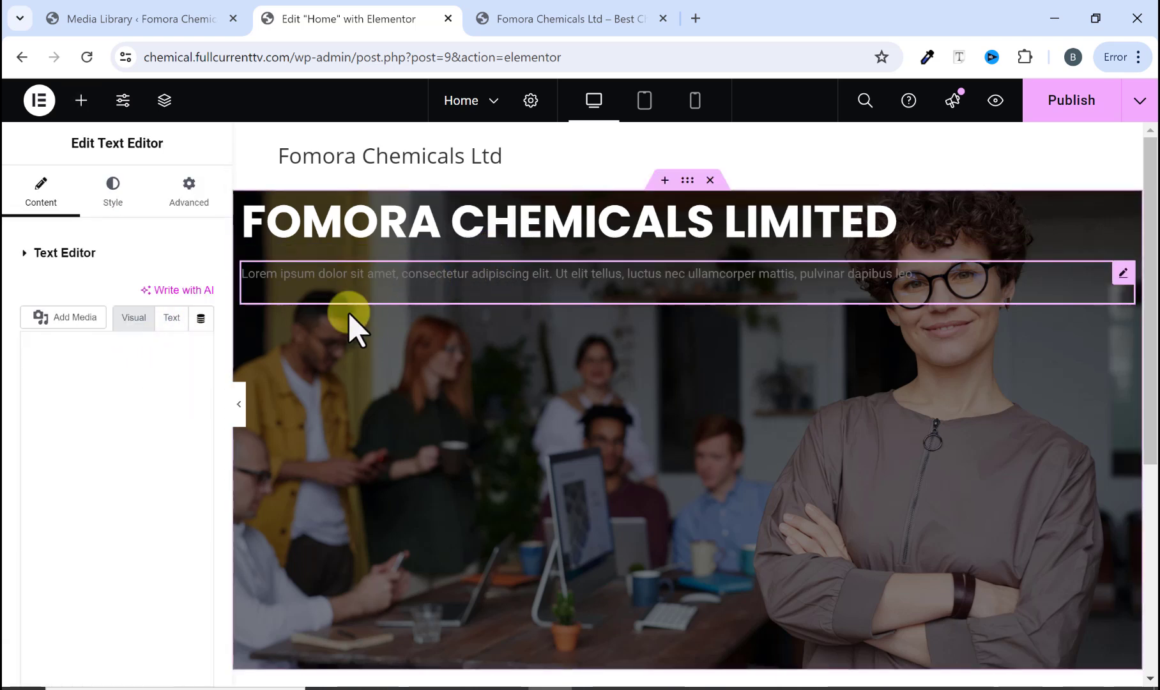
# Step: Copy the original site's intro paragraph and paste it as the Text Editor content, replacing the placeholder text
pyautogui.click(516, 19)
pyautogui.moveTo(71, 401); pyautogui.dragTo(661, 428)
pyautogui.rightClick(572, 431)
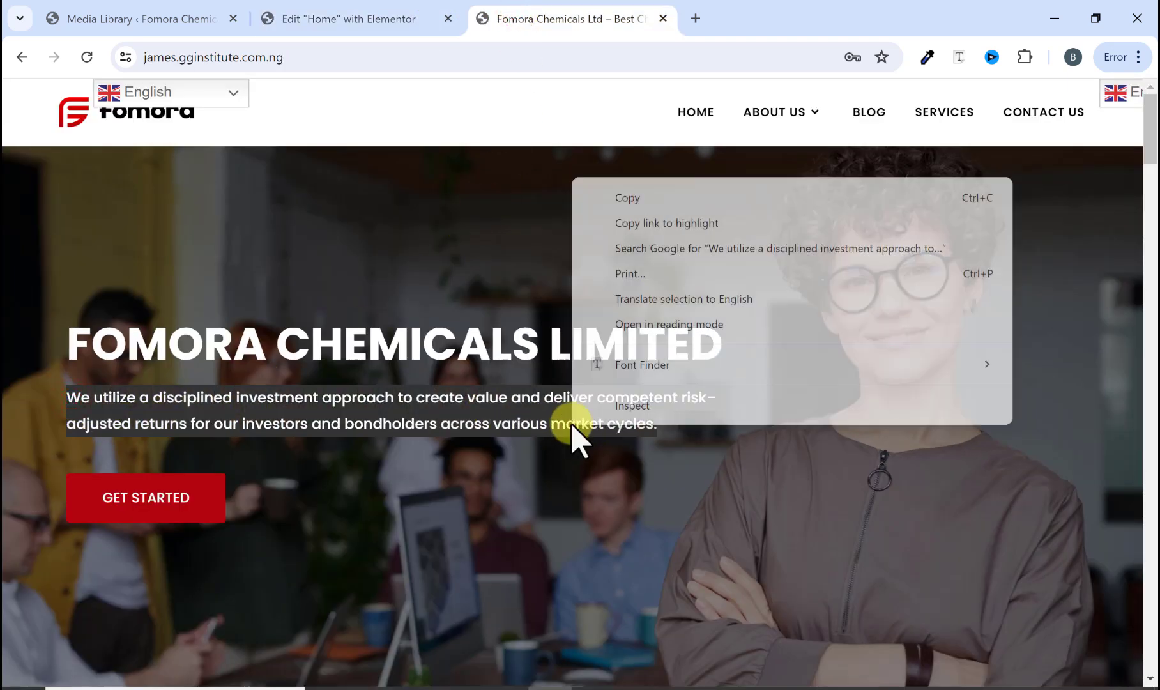
pyautogui.click(624, 195)
pyautogui.click(391, 26)
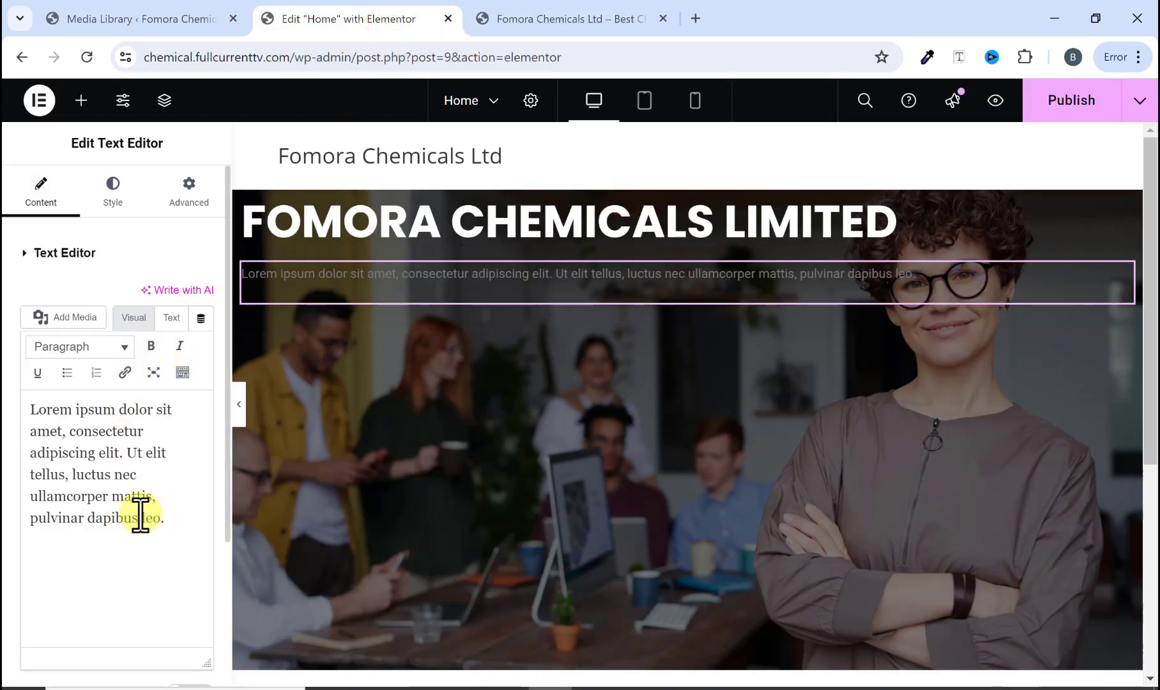
pyautogui.click(172, 318)
pyautogui.click(93, 502)
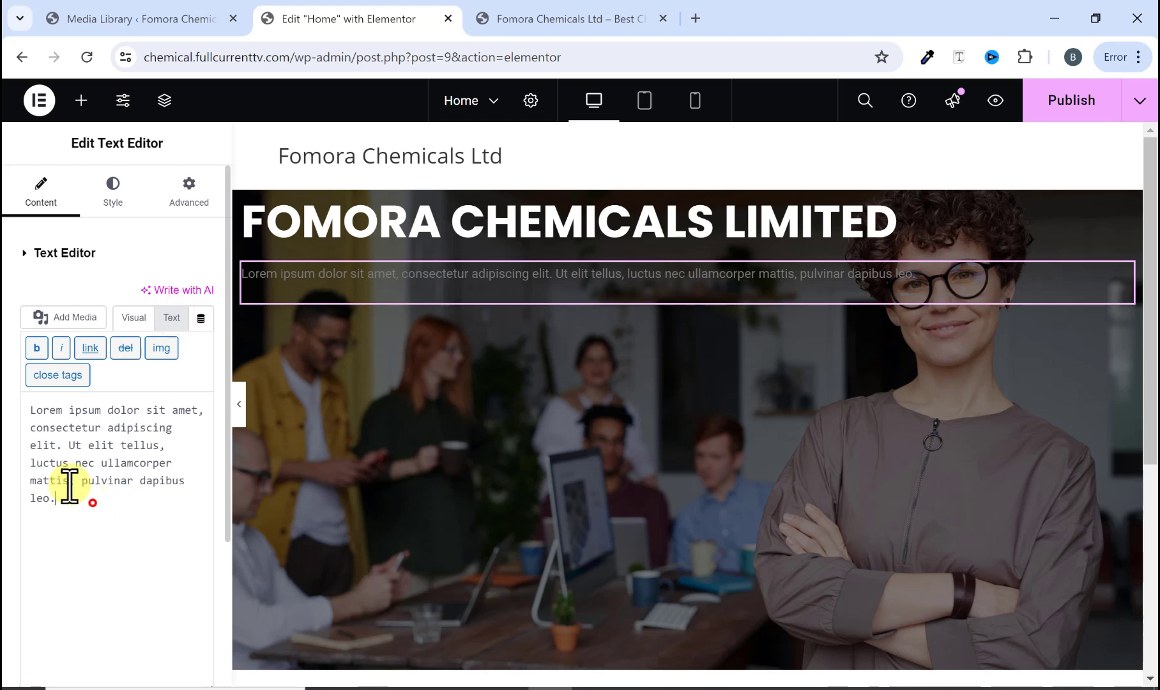
pyautogui.moveTo(69, 486); pyautogui.dragTo(20, 422)
pyautogui.rightClick(72, 427)
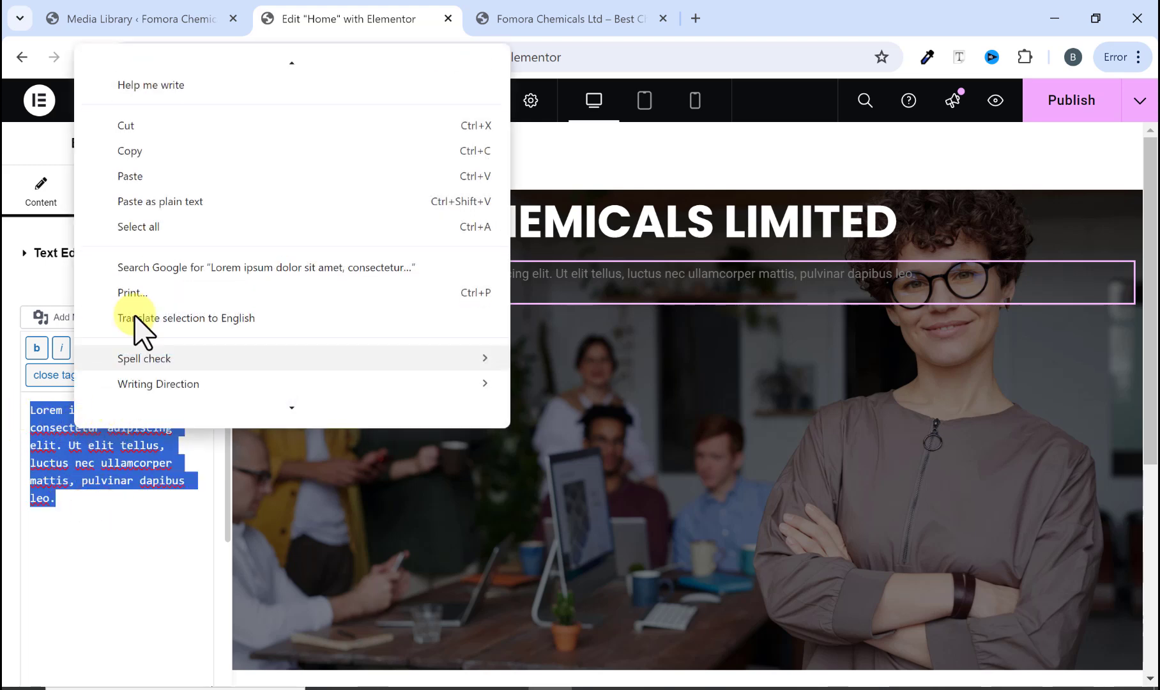
pyautogui.click(150, 179)
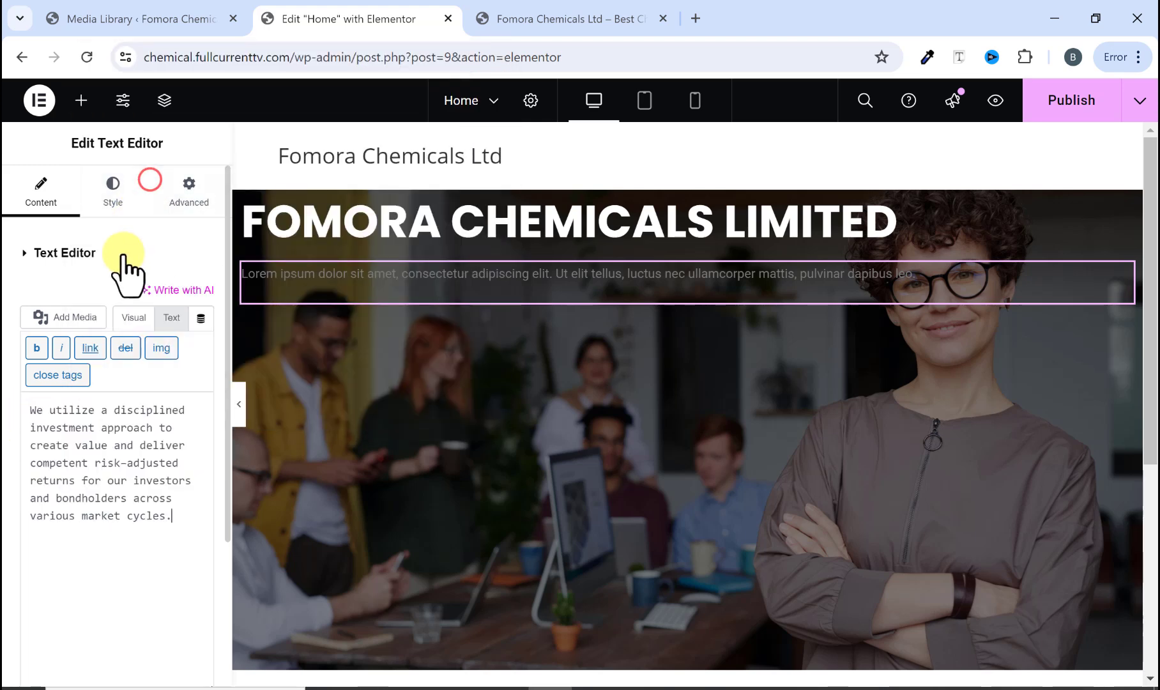
pyautogui.click(401, 283)
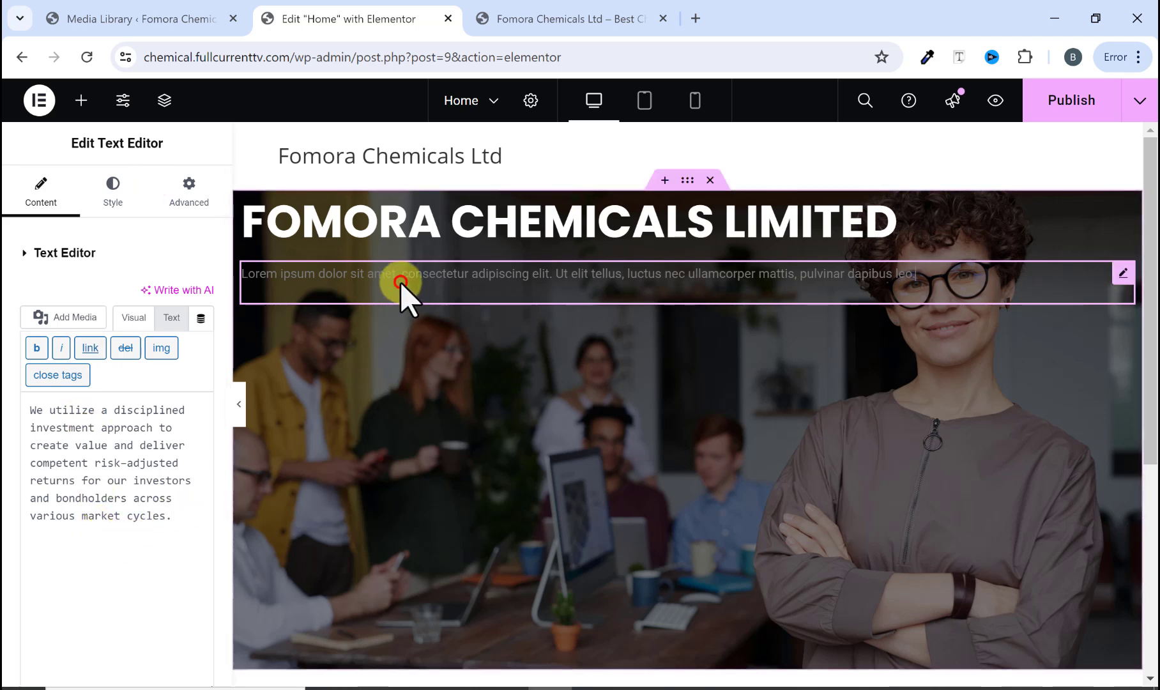
pyautogui.click(131, 318)
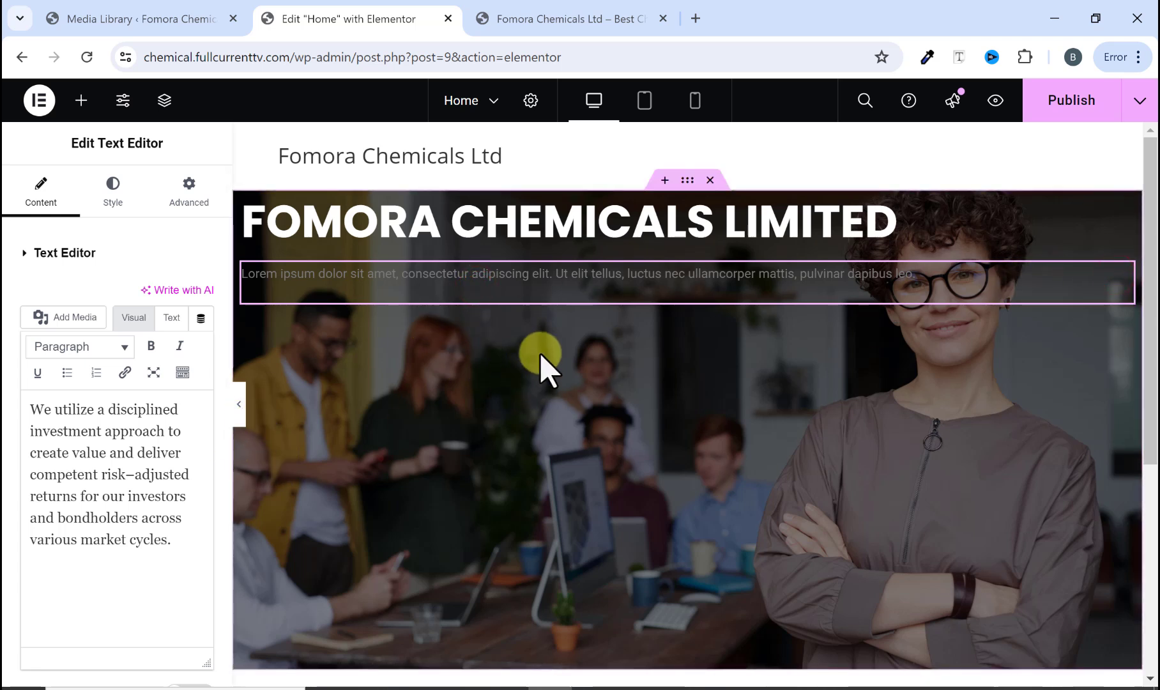
pyautogui.click(171, 546)
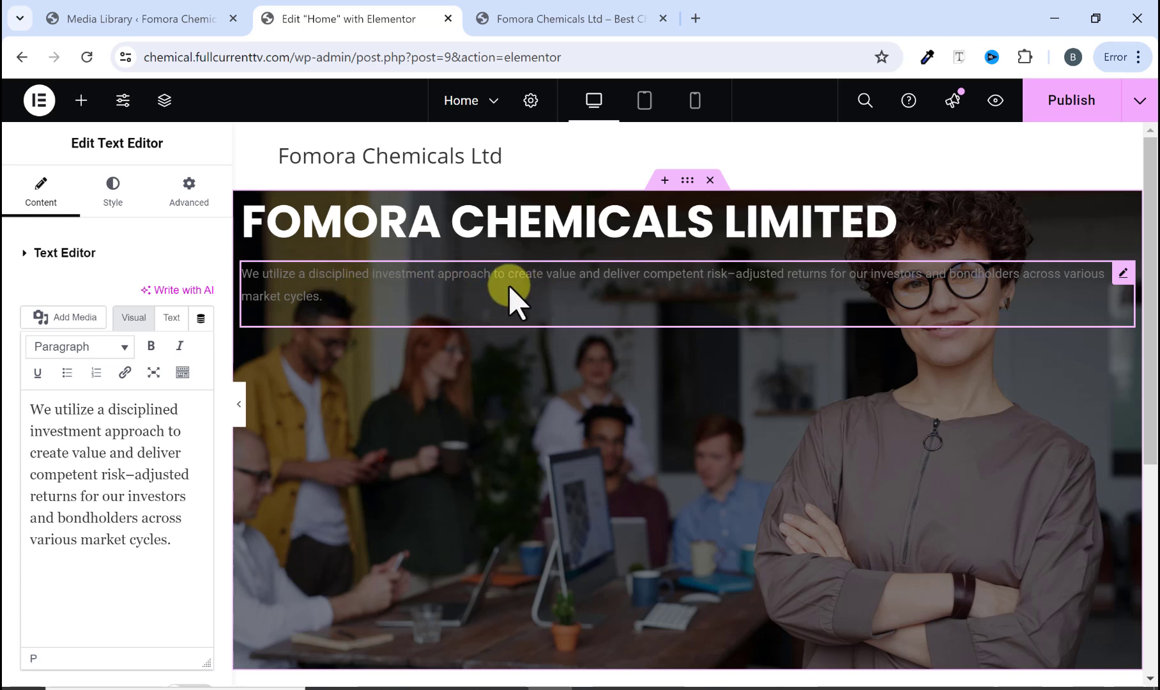
# Step: Set the paragraph's text color to #FFFFFF
pyautogui.click(114, 195)
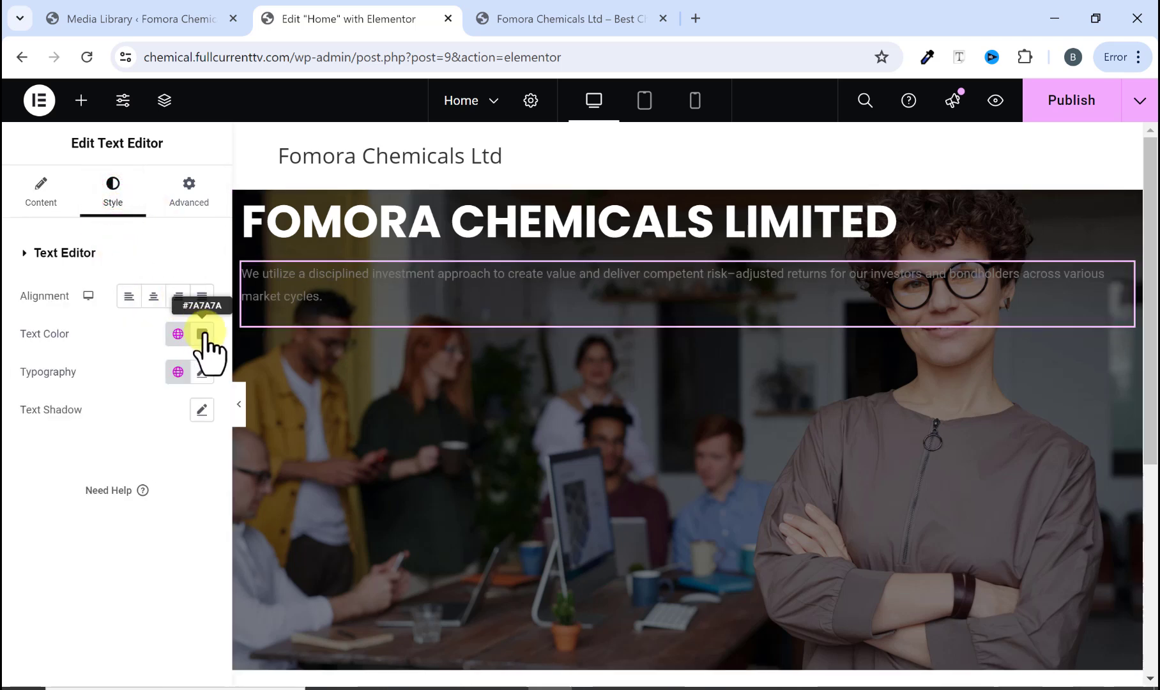
pyautogui.click(204, 335)
pyautogui.hotkey('ctrl', 'v')
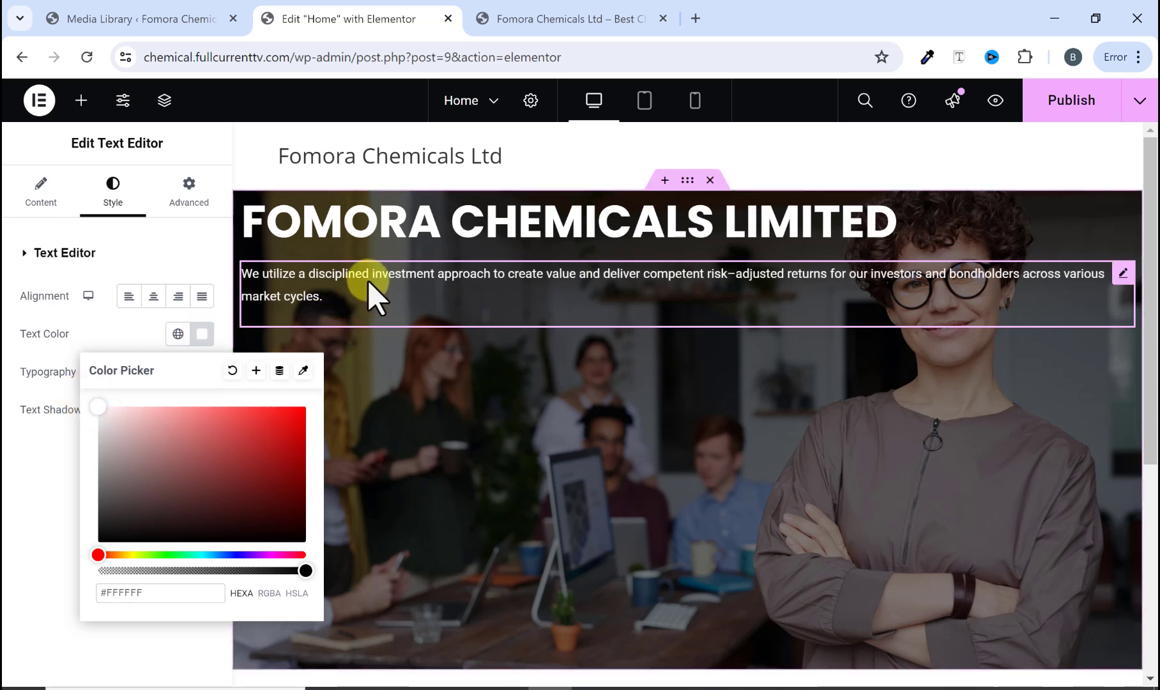
pyautogui.click(96, 334)
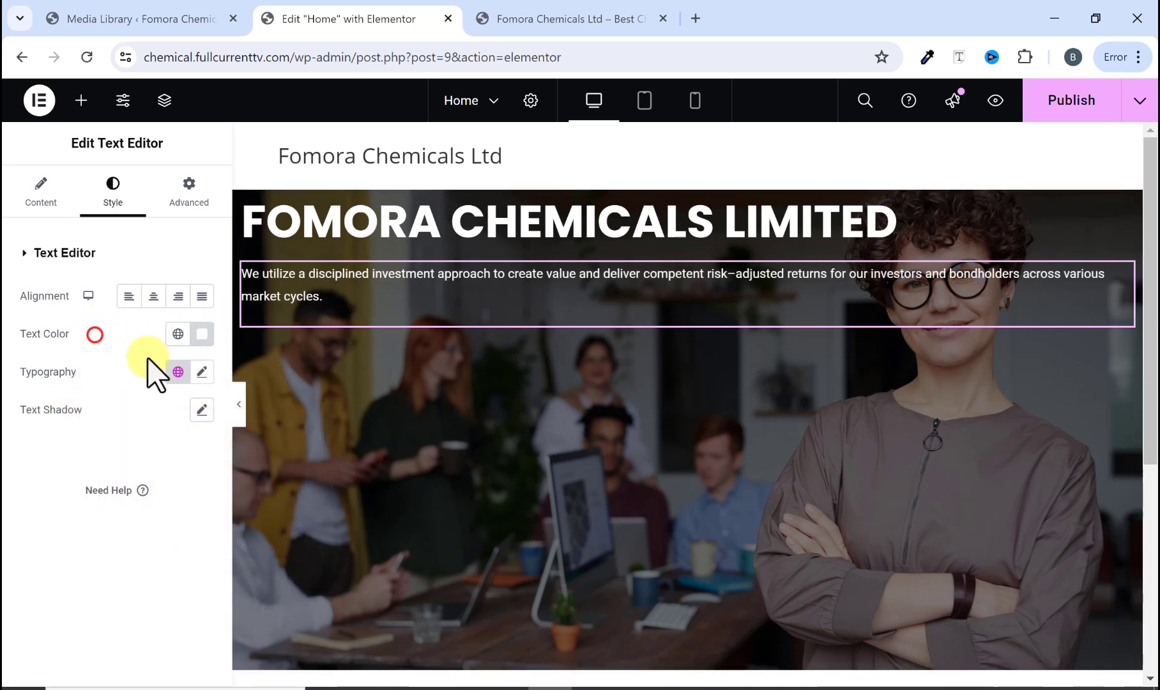
# Step: Set the paragraph's typography to Poppins, size 16 px, weight 500 (Medium)
pyautogui.click(202, 371)
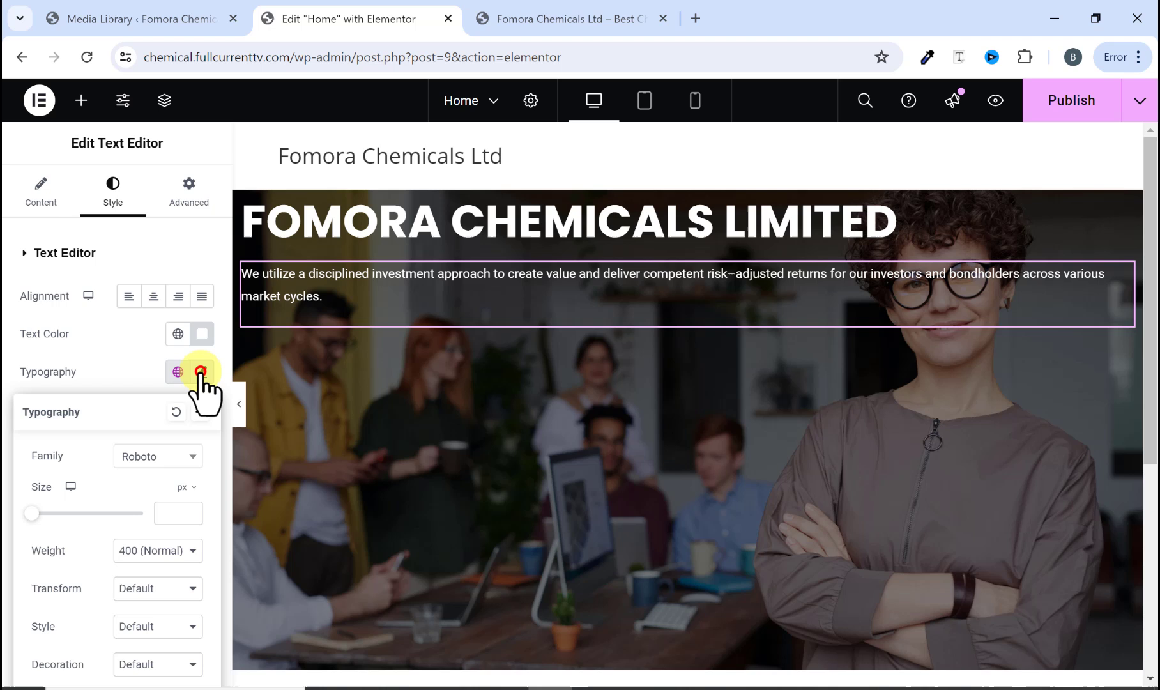
pyautogui.click(163, 455)
pyautogui.write('popp')
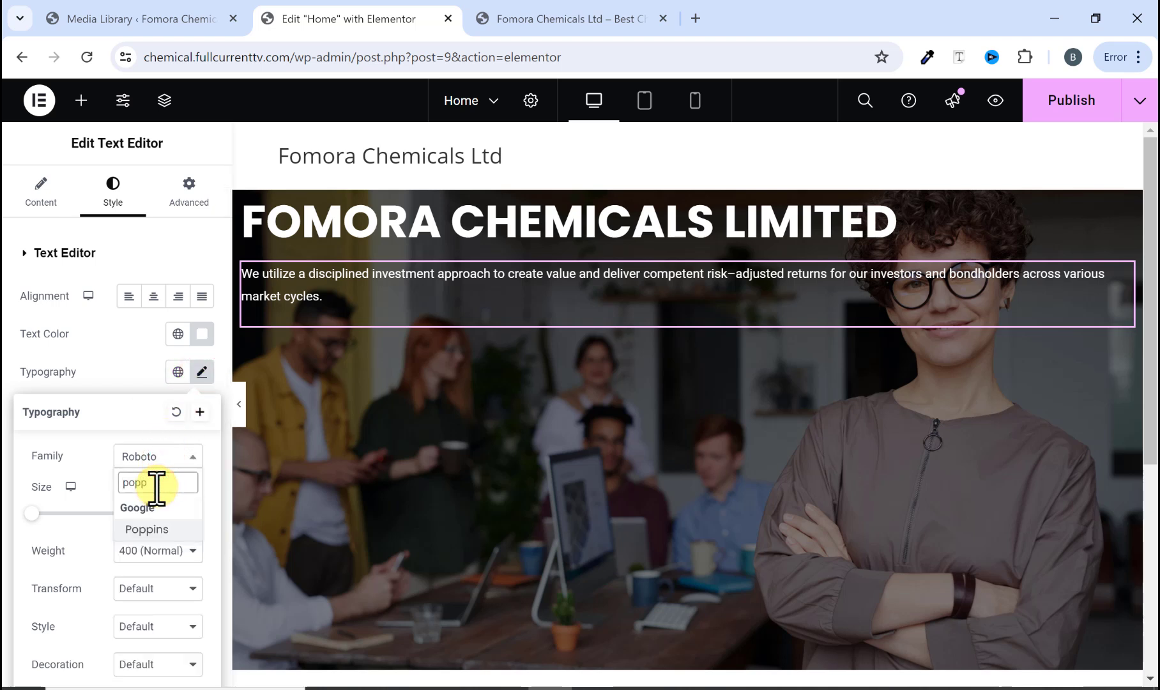
pyautogui.click(168, 529)
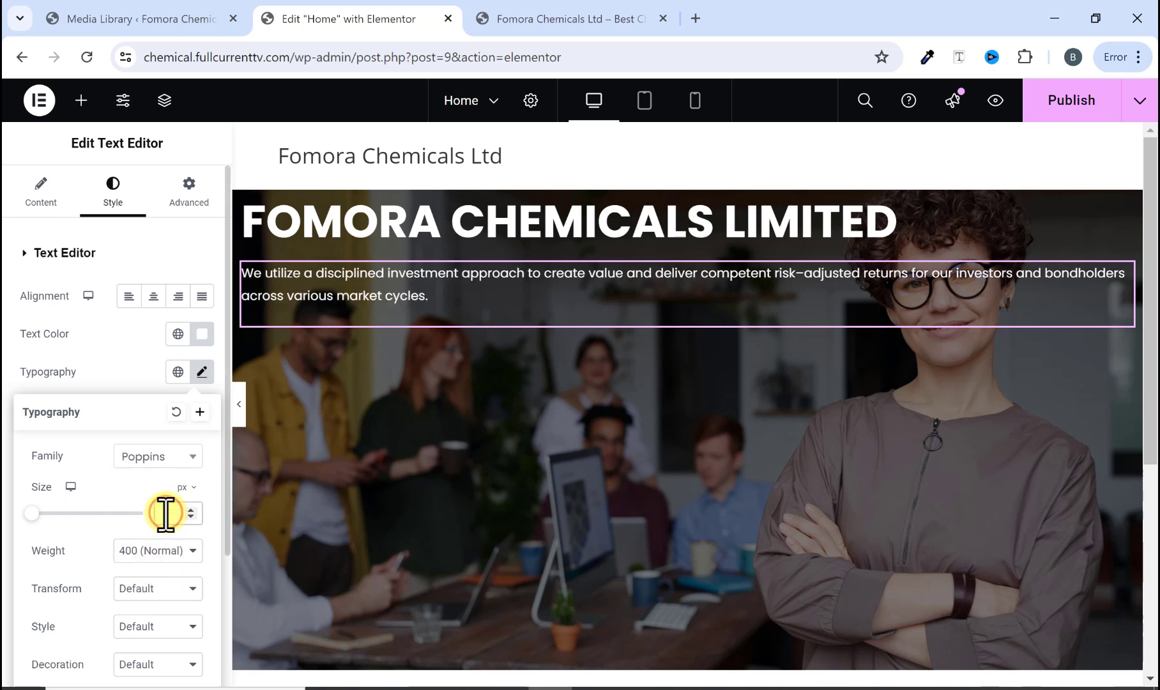
pyautogui.click(165, 512)
pyautogui.write('15')
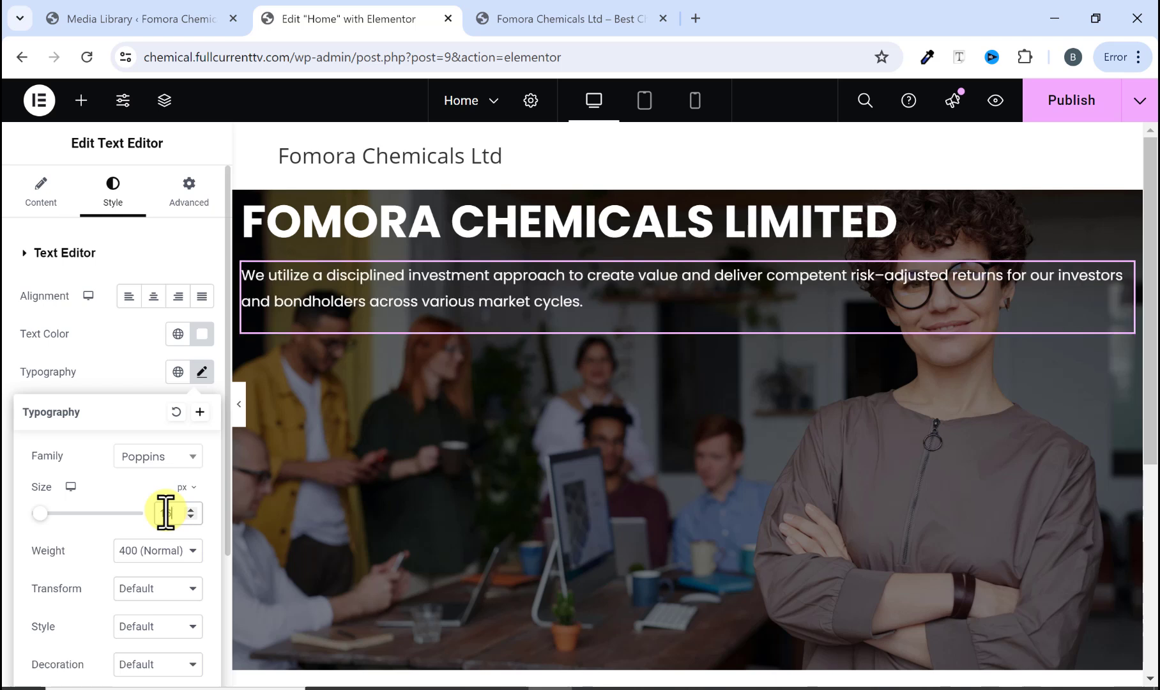
pyautogui.click(168, 548)
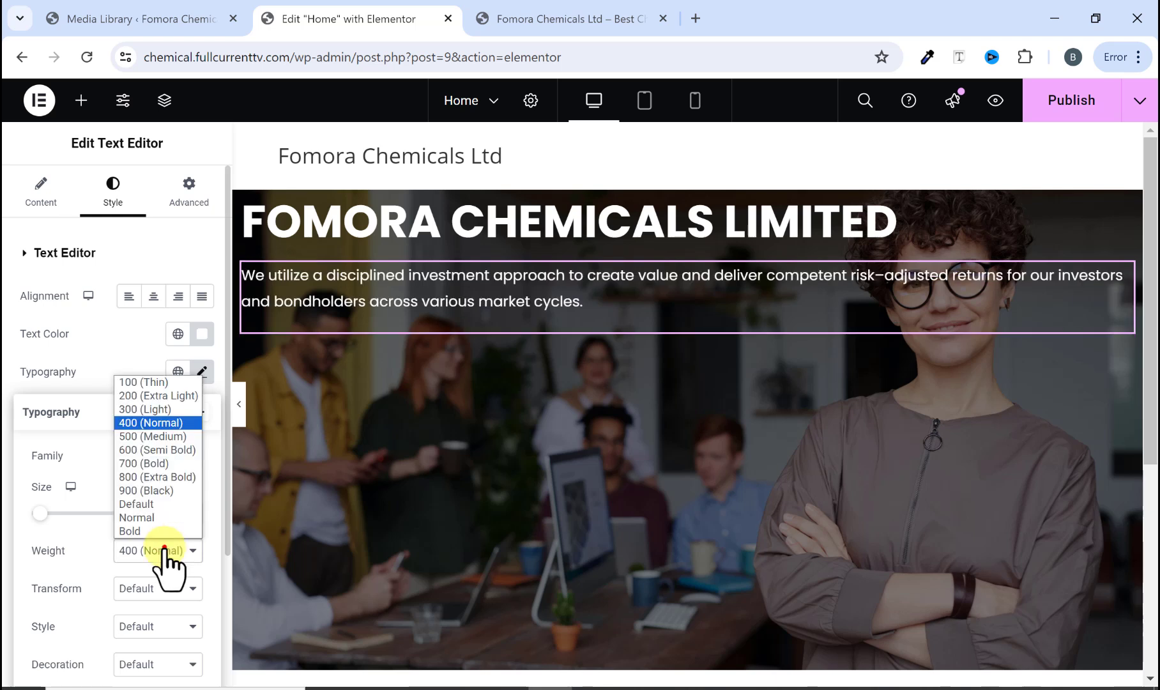
pyautogui.click(147, 440)
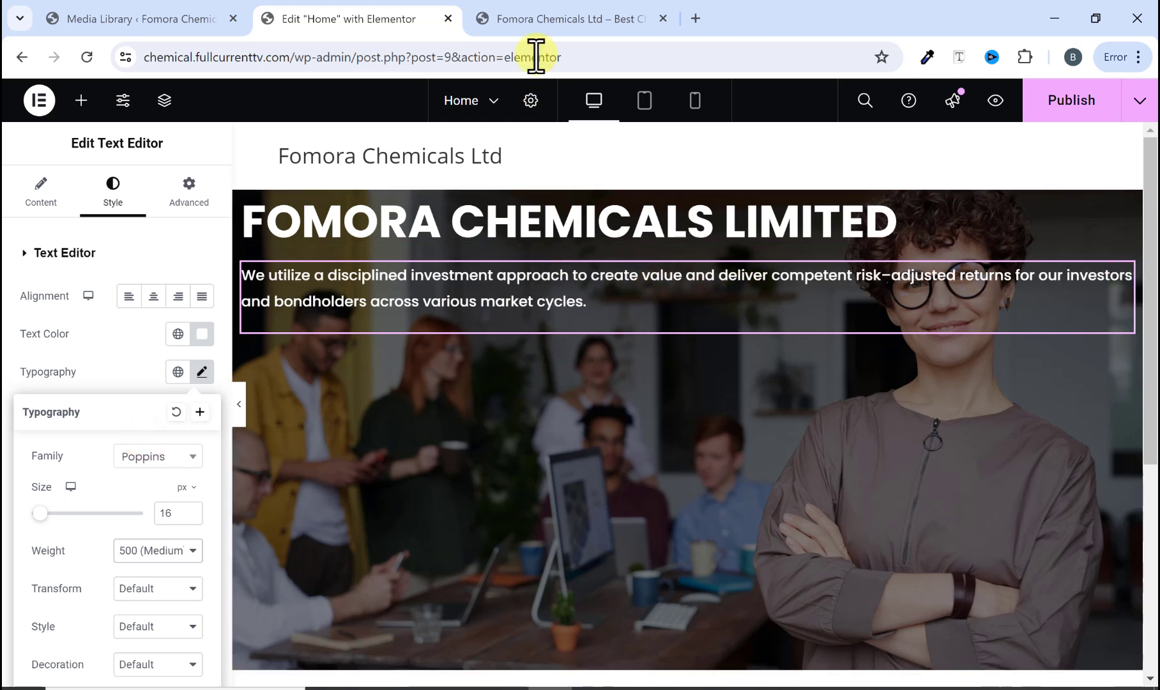
# Step: Insert a <br> line break after "risk–" in the paragraph's HTML text to match the original site's line wrapping
pyautogui.click(543, 25)
pyautogui.click(698, 392)
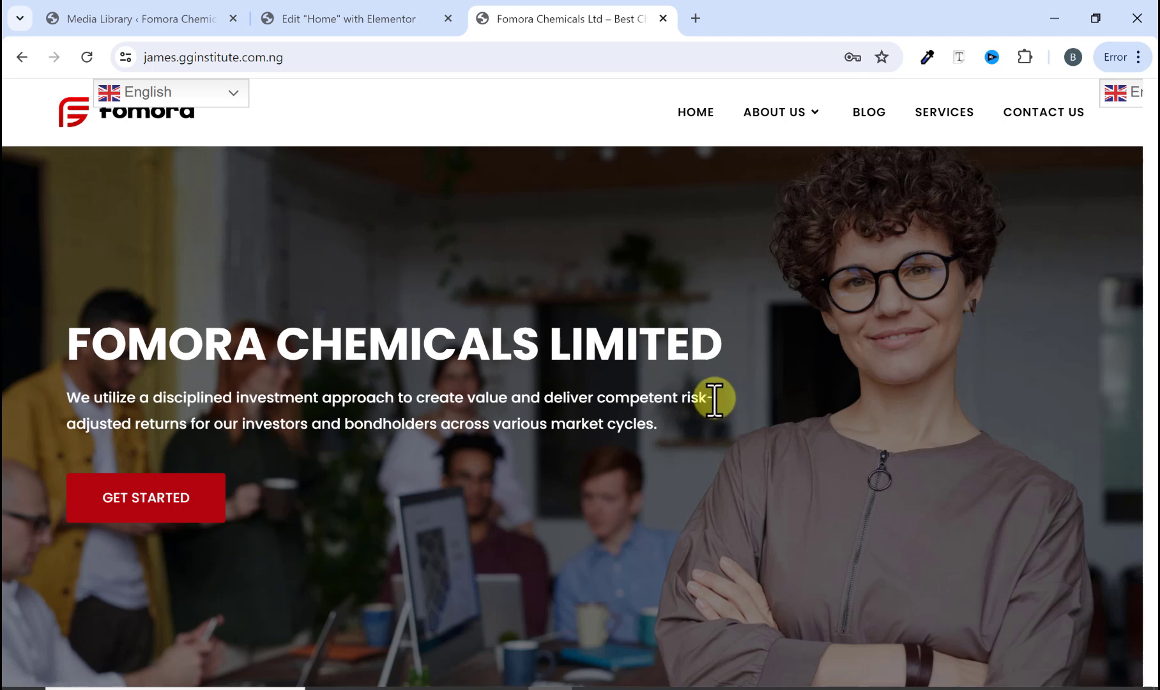
pyautogui.click(335, 19)
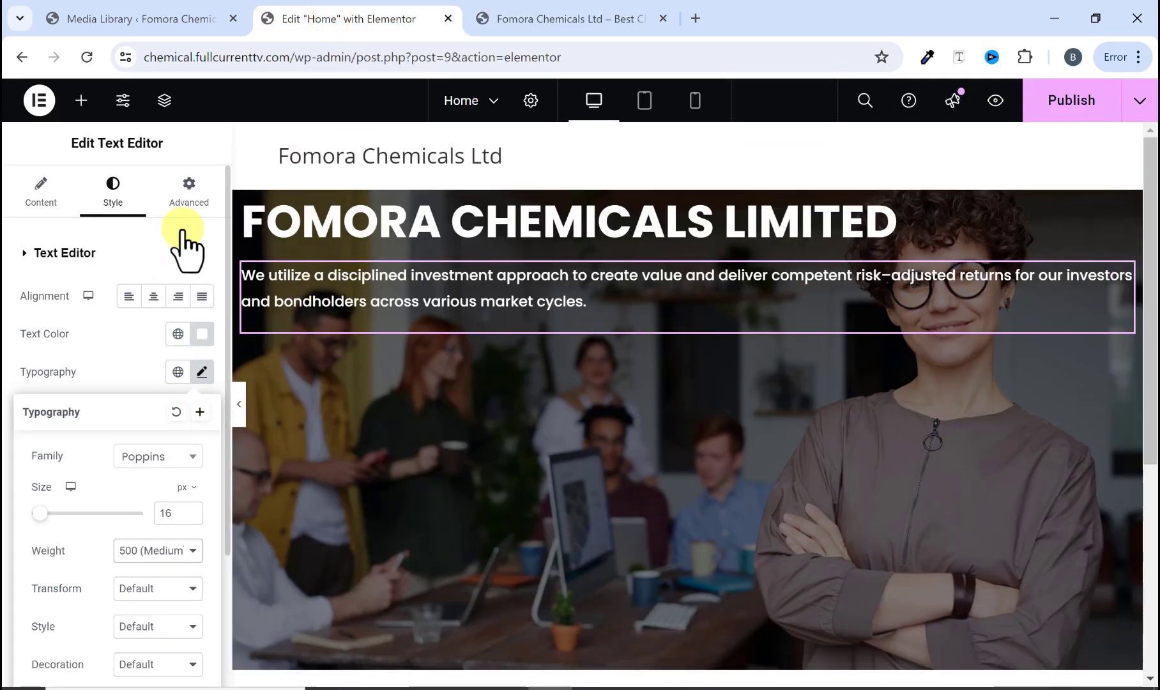
pyautogui.click(512, 292)
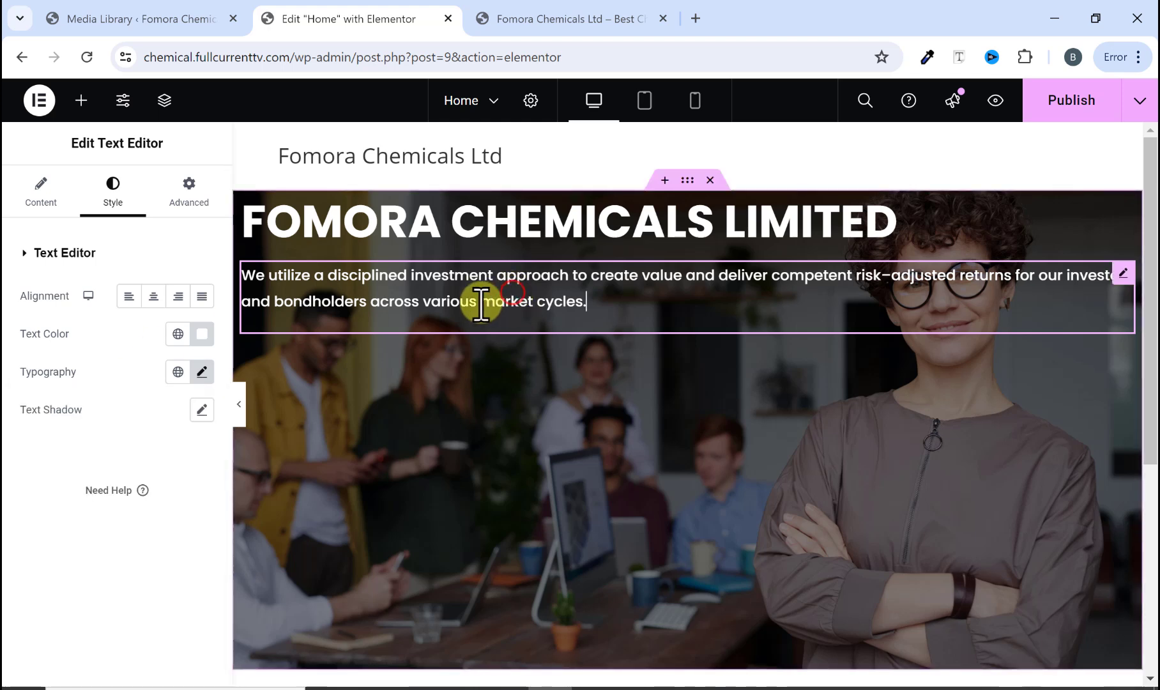
pyautogui.click(30, 189)
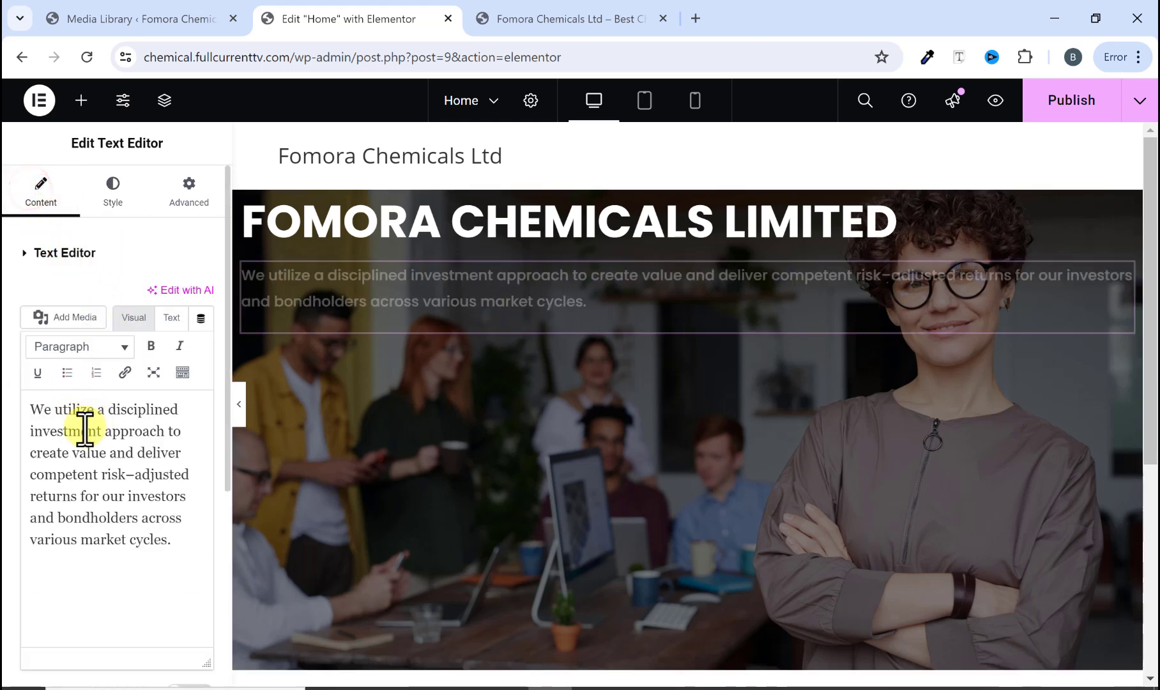
pyautogui.click(172, 318)
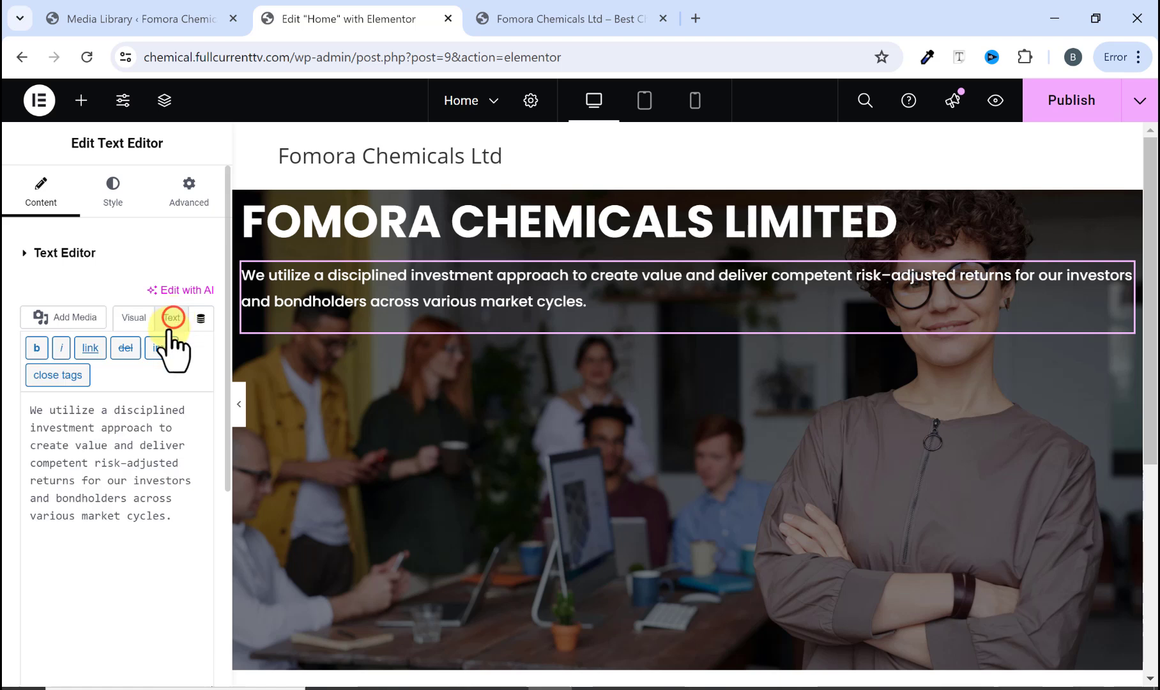
pyautogui.click(127, 466)
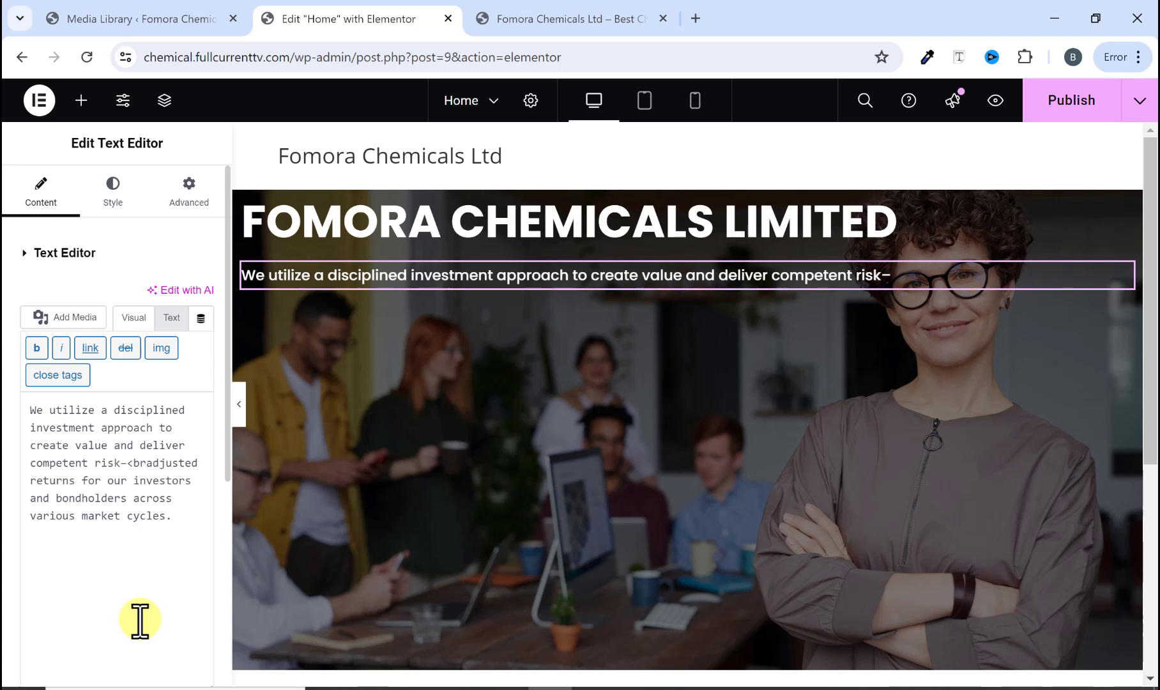
pyautogui.write('>')
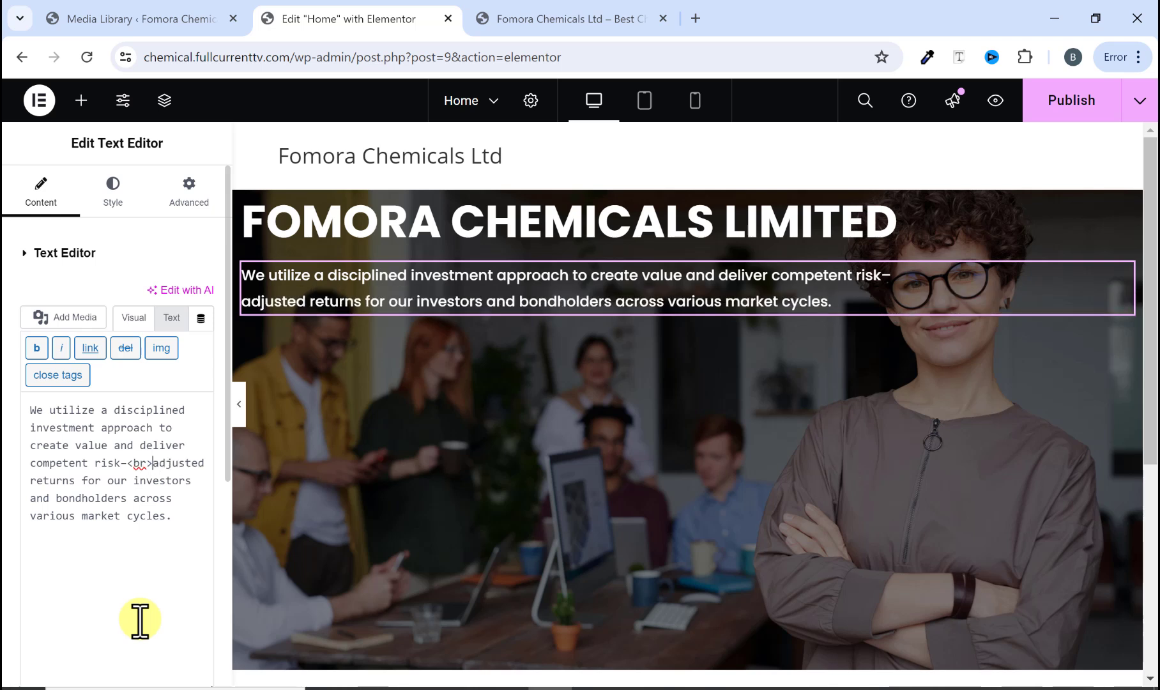
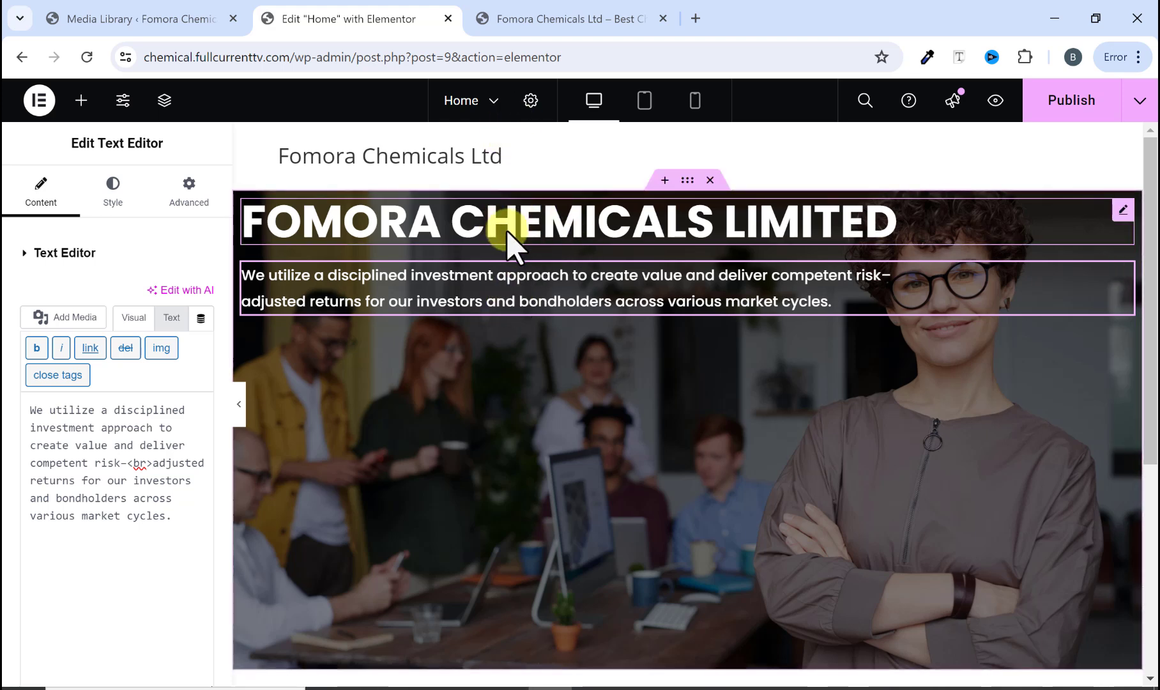
# Step: Add a Button widget below the intro paragraph in the hero section
pyautogui.click(557, 15)
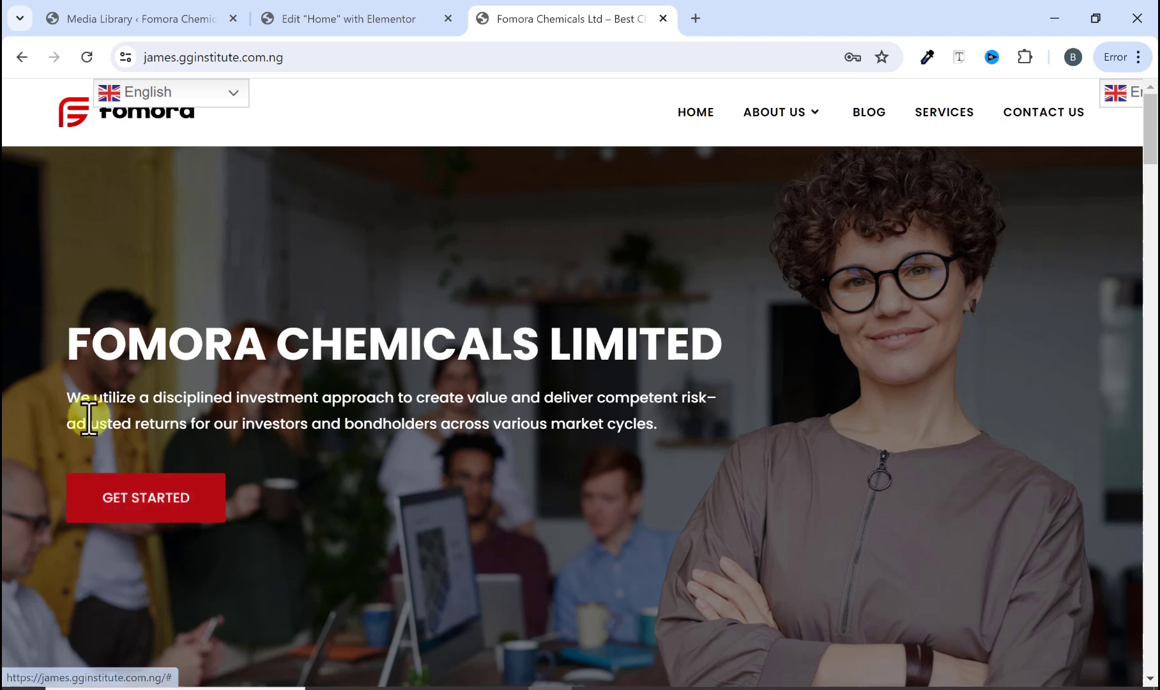
pyautogui.click(350, 18)
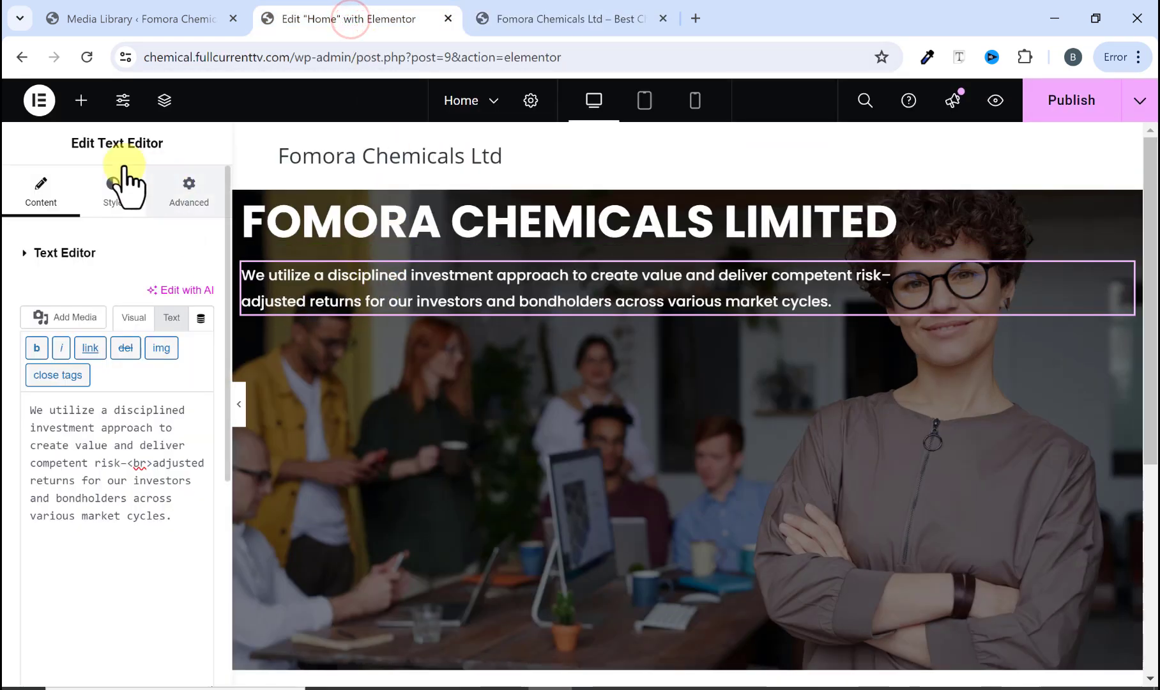
pyautogui.click(81, 102)
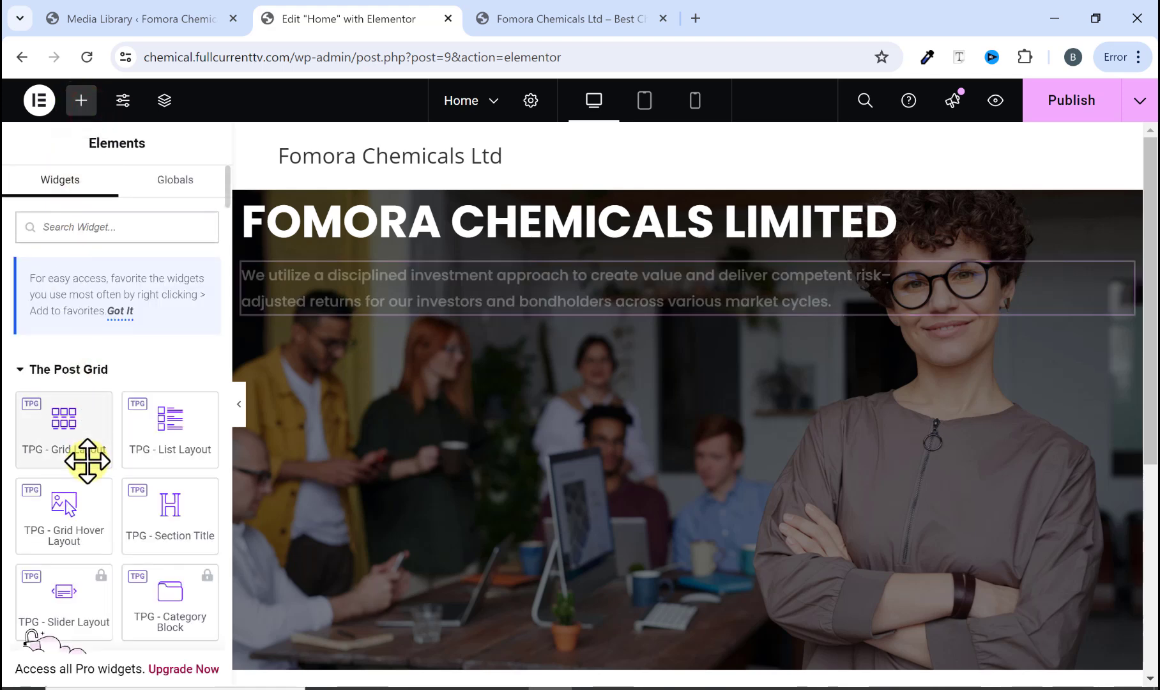
pyautogui.scroll(-6, 85, 461)
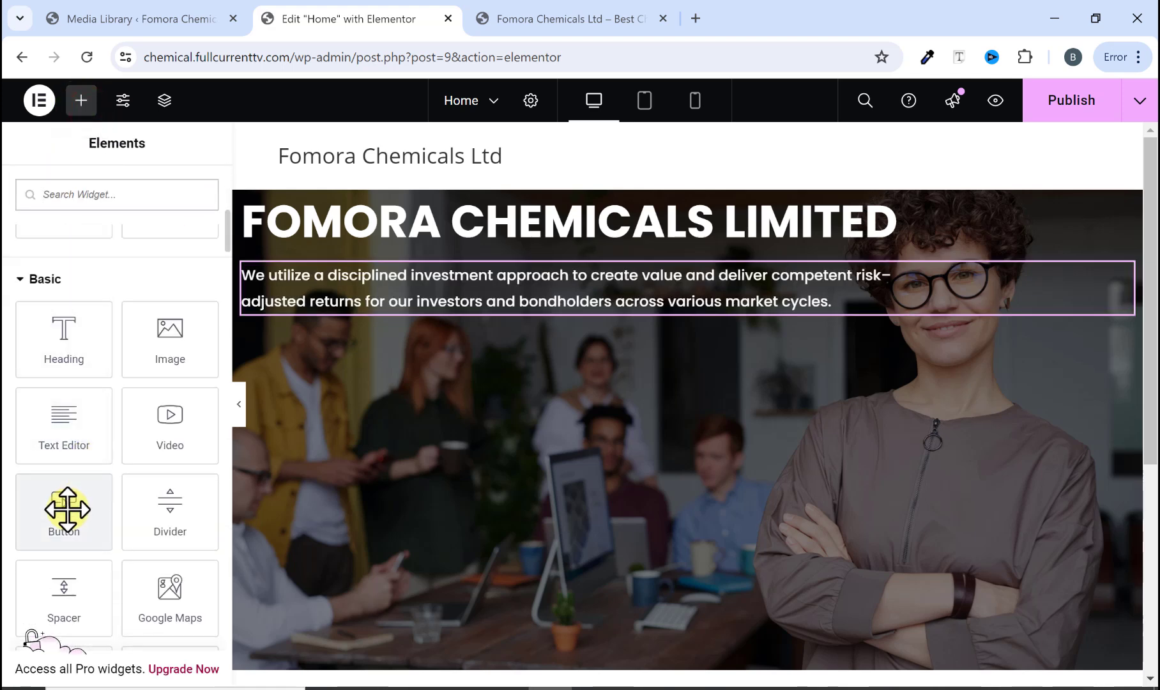
pyautogui.moveTo(67, 508); pyautogui.dragTo(344, 311)
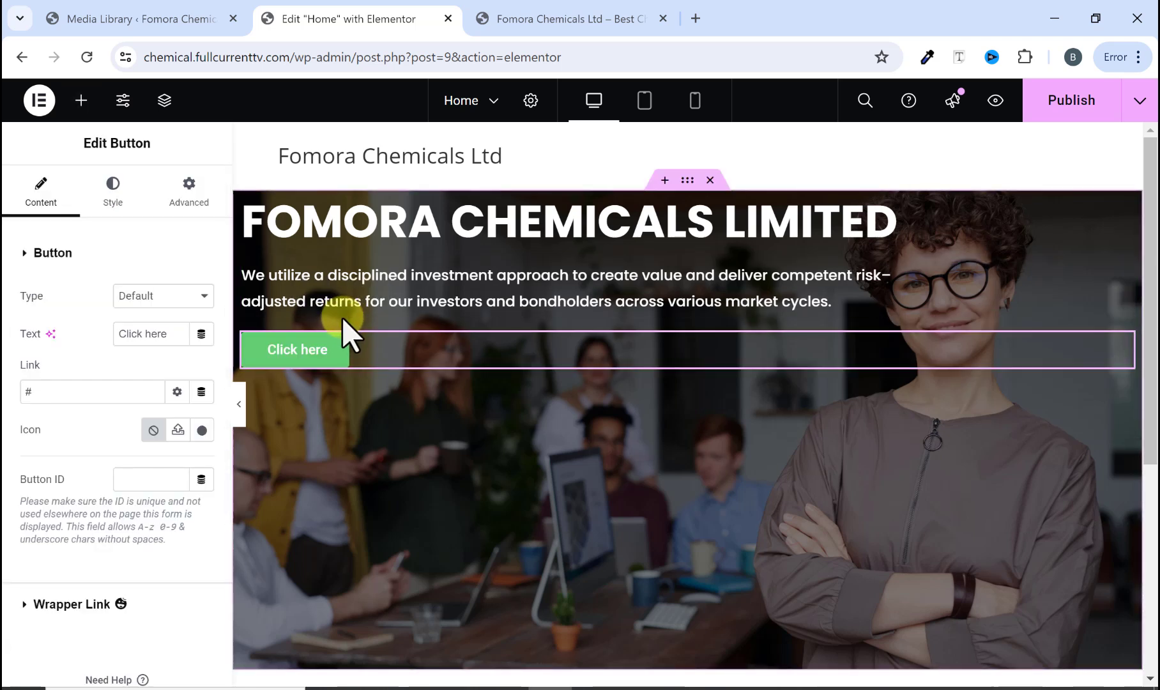
# Step: Set the button text to "GET STARTED", copied from the original site's hero button
pyautogui.moveTo(167, 333); pyautogui.dragTo(119, 333)
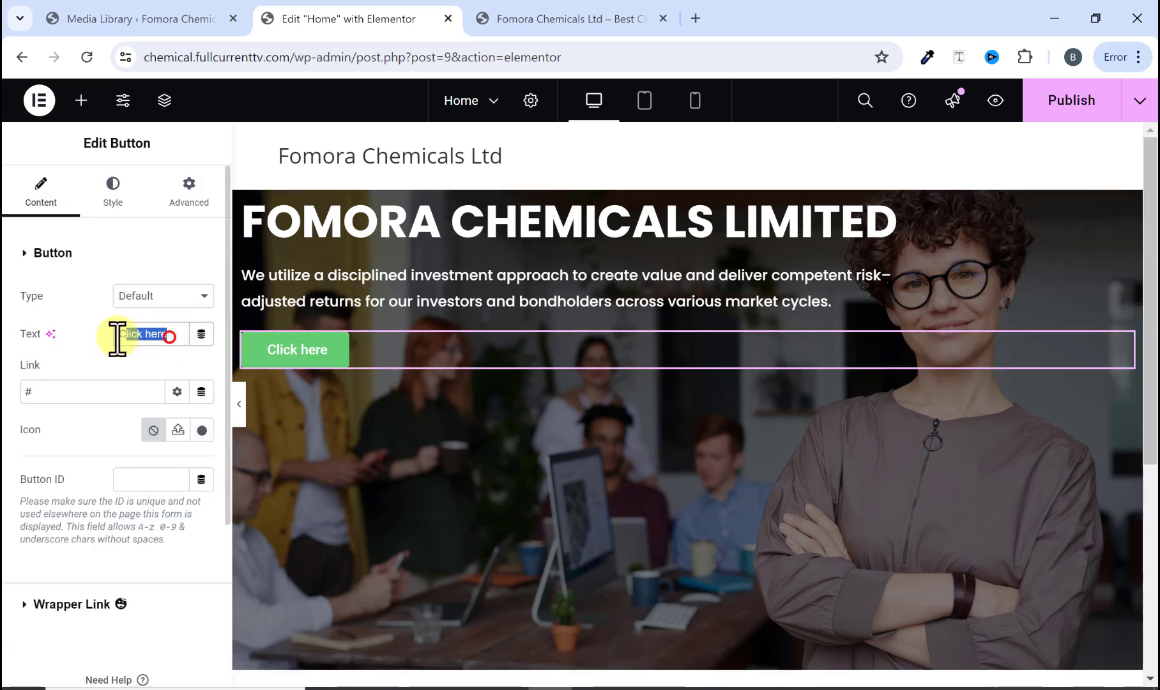
pyautogui.click(550, 21)
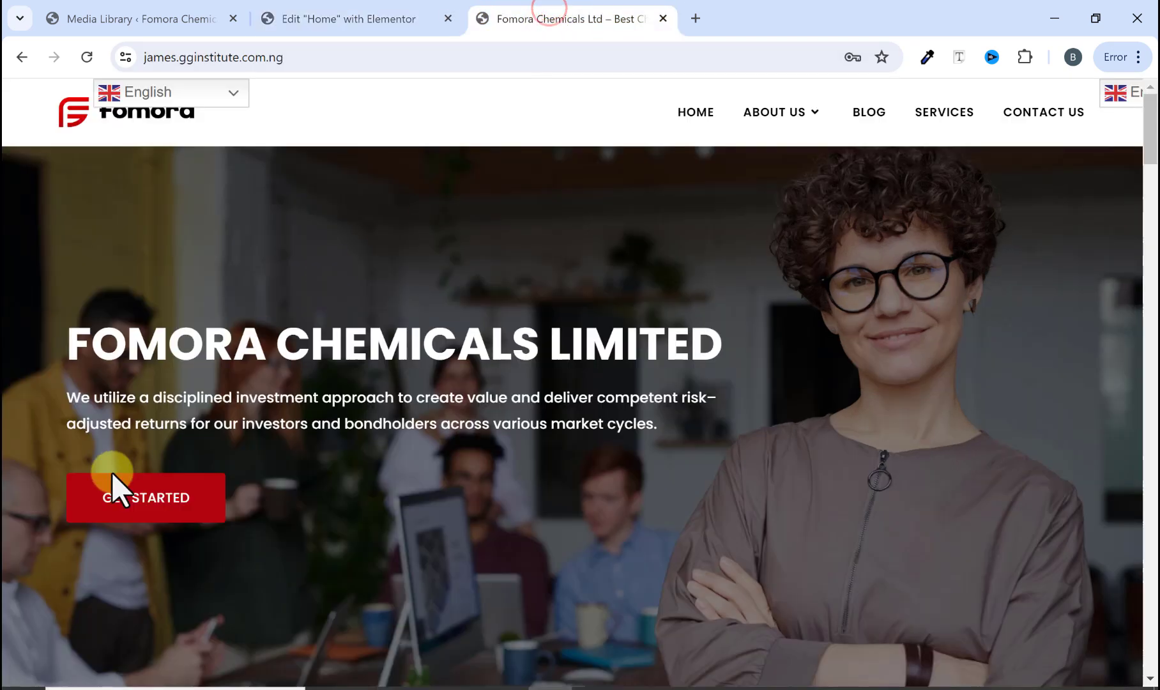
pyautogui.moveTo(29, 498); pyautogui.dragTo(134, 498)
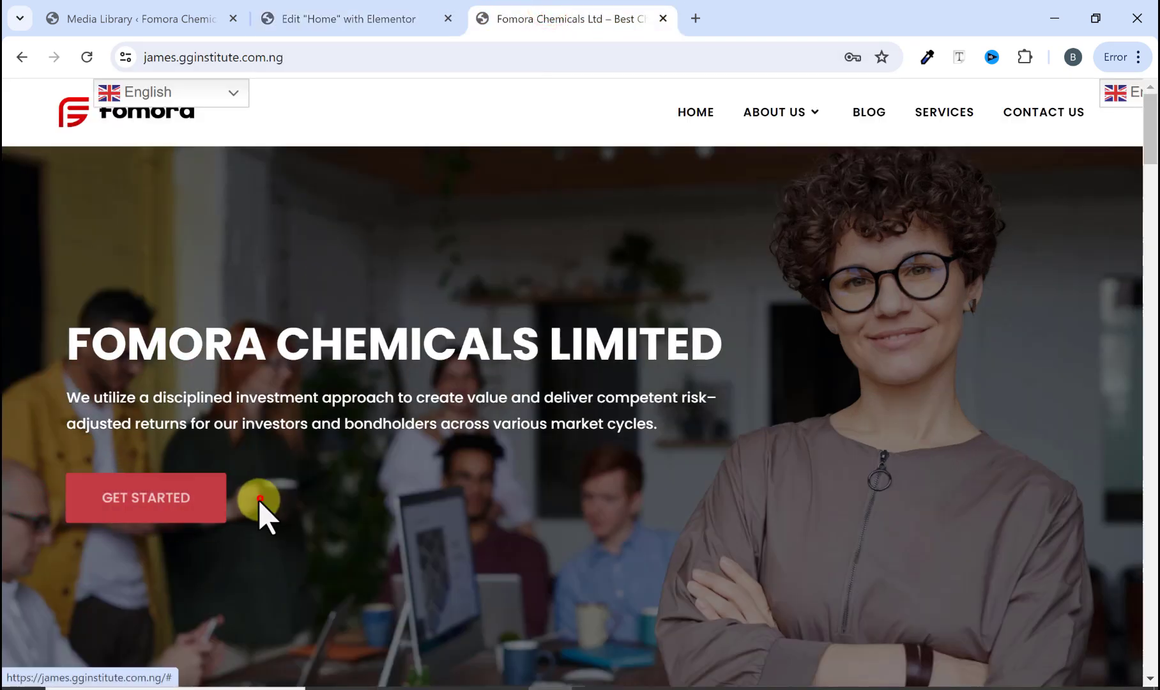
pyautogui.moveTo(259, 498); pyautogui.dragTo(93, 505)
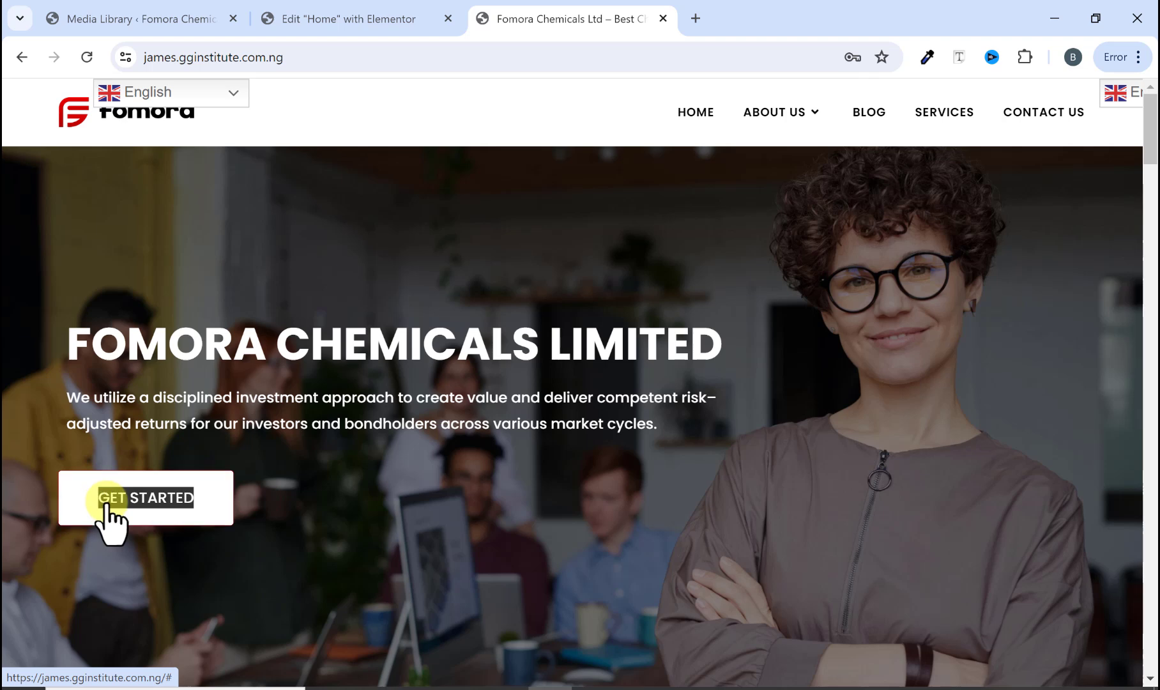
pyautogui.rightClick(103, 509)
pyautogui.click(171, 300)
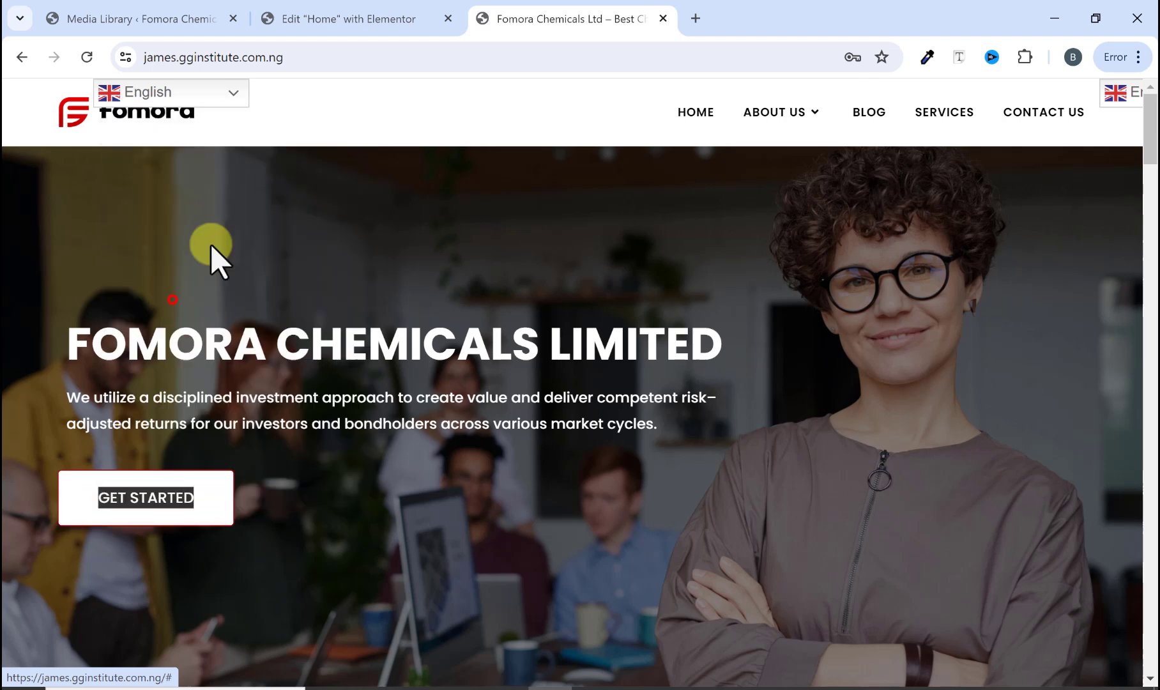
pyautogui.click(367, 18)
pyautogui.rightClick(138, 333)
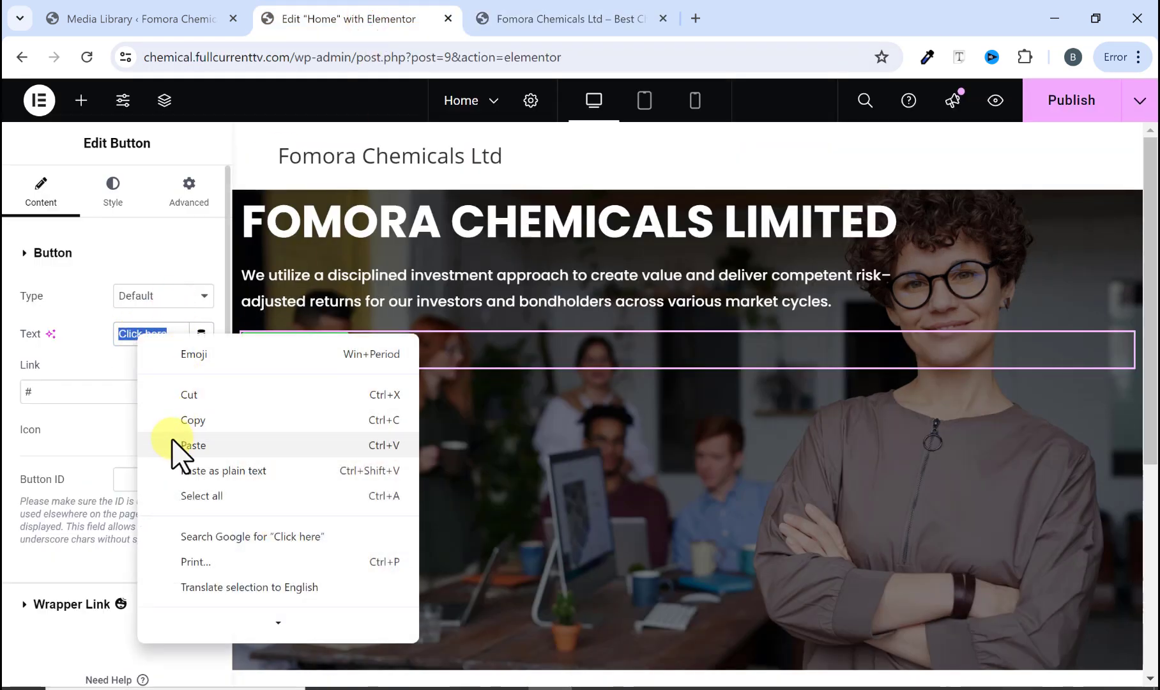
pyautogui.click(191, 446)
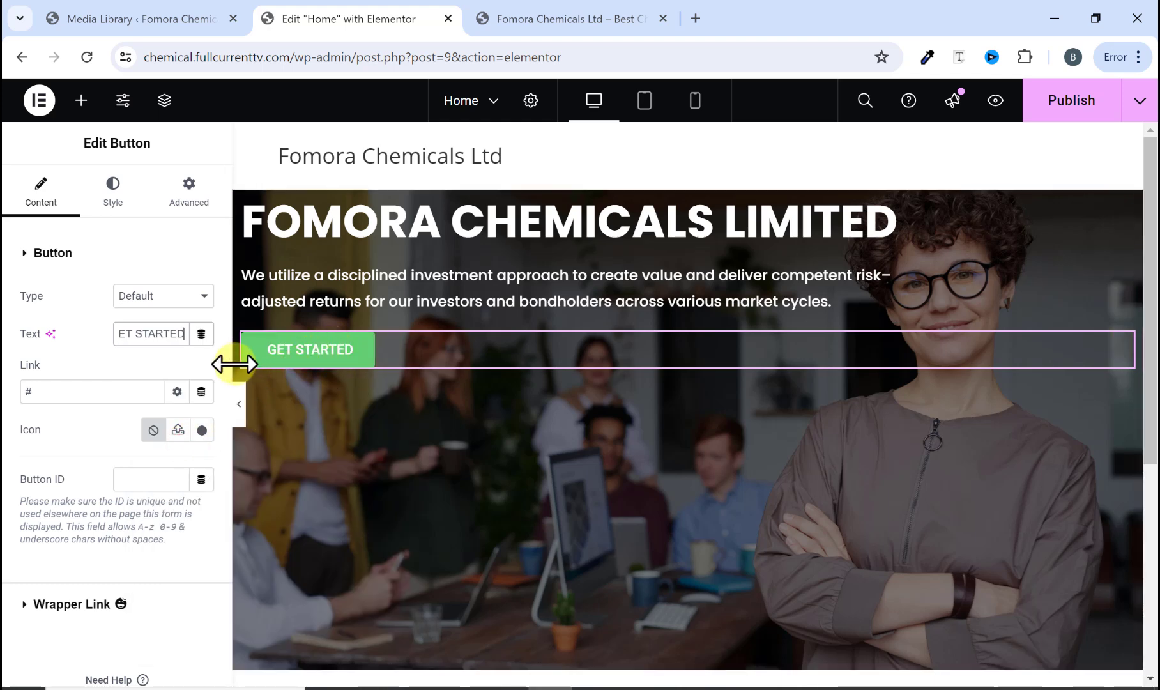
# Step: Compare with the original site's button and open the new button's background color picker
pyautogui.click(507, 14)
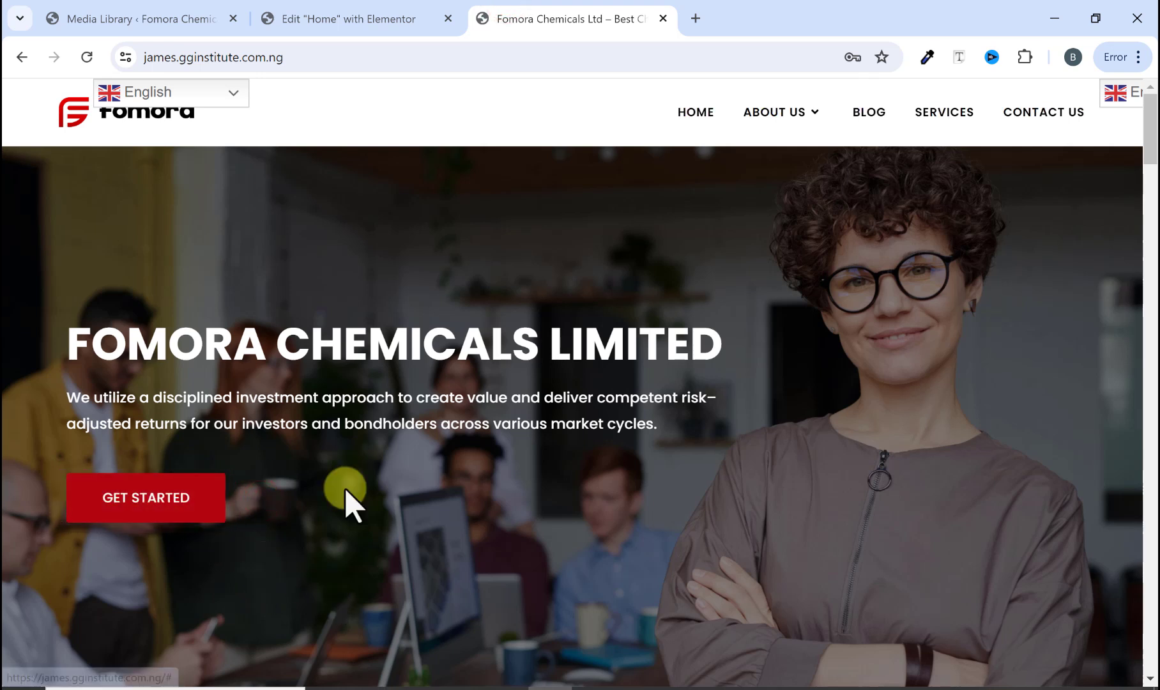
pyautogui.click(381, 19)
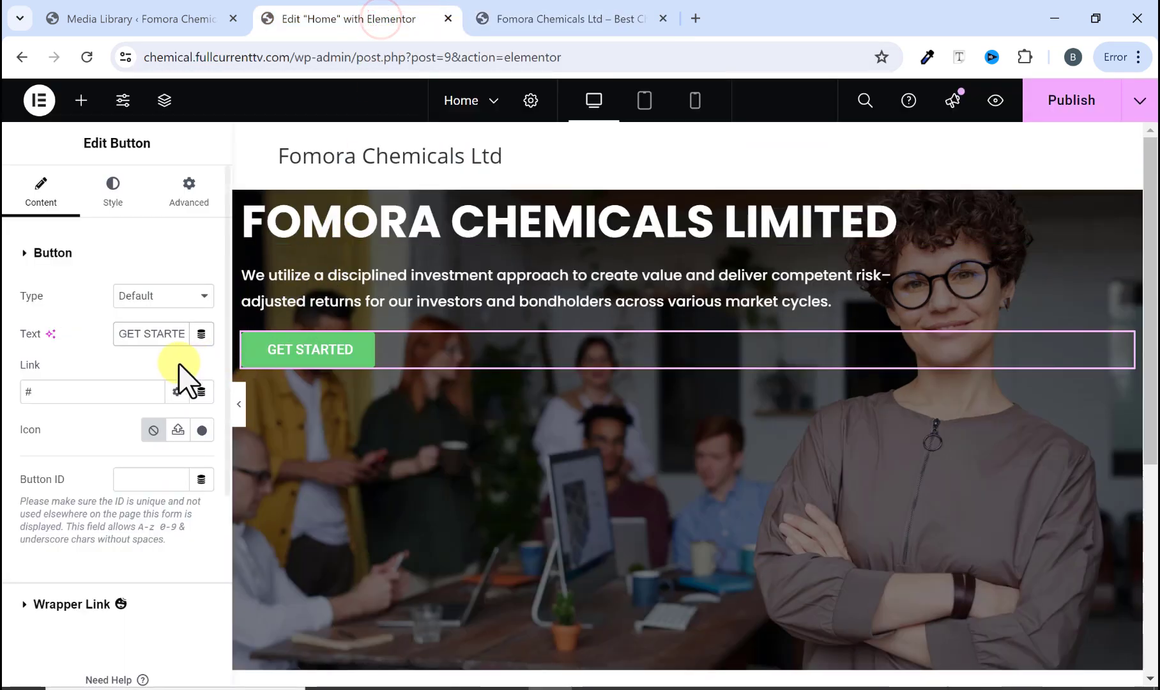
pyautogui.click(115, 198)
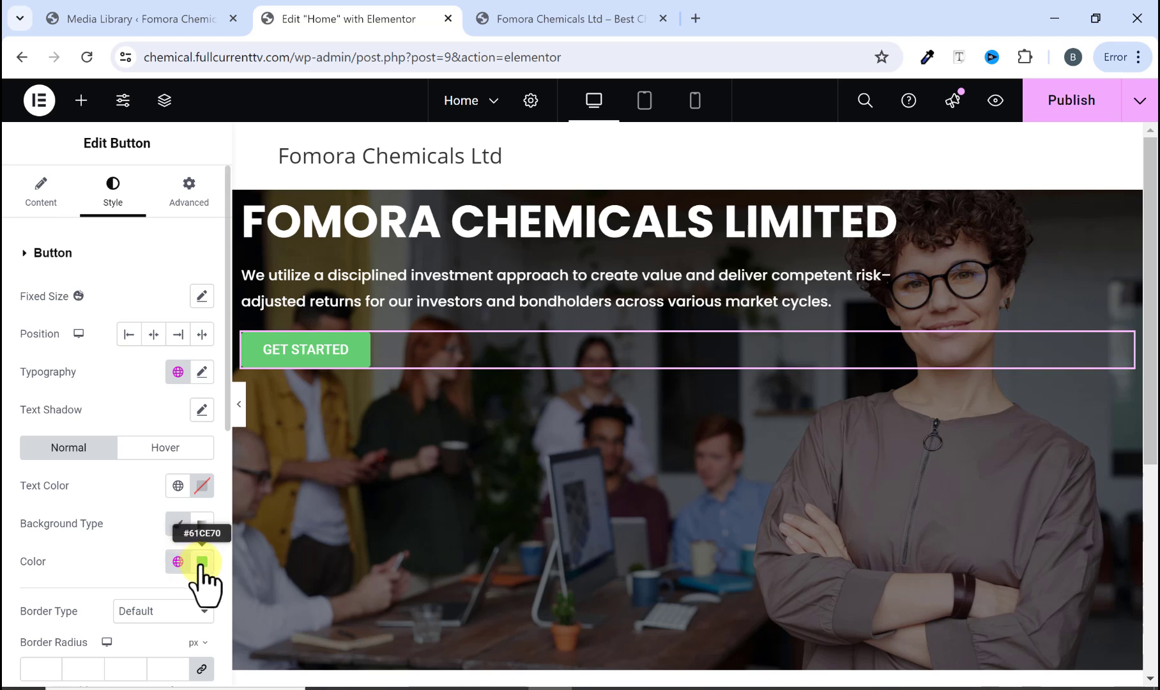
pyautogui.click(202, 562)
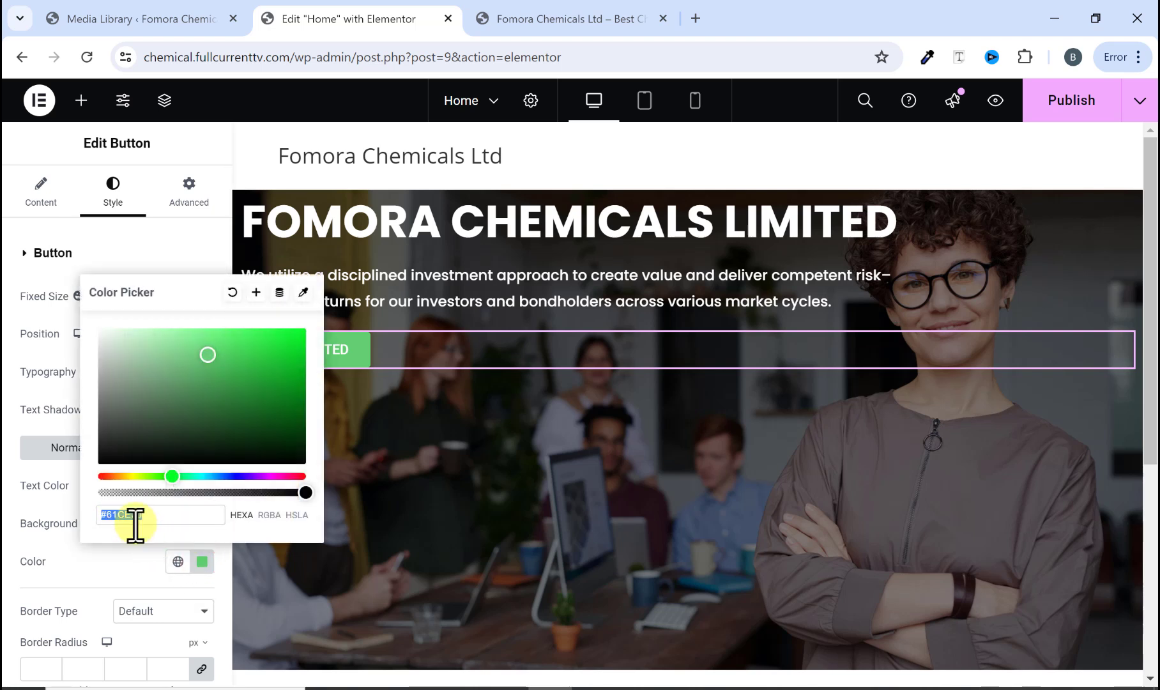
pyautogui.hotkey('ctrl', 'v')
# Step: Look up the ColorZilla extension on the Chrome Web Store in a new tab and close that tab
pyautogui.click(562, 18)
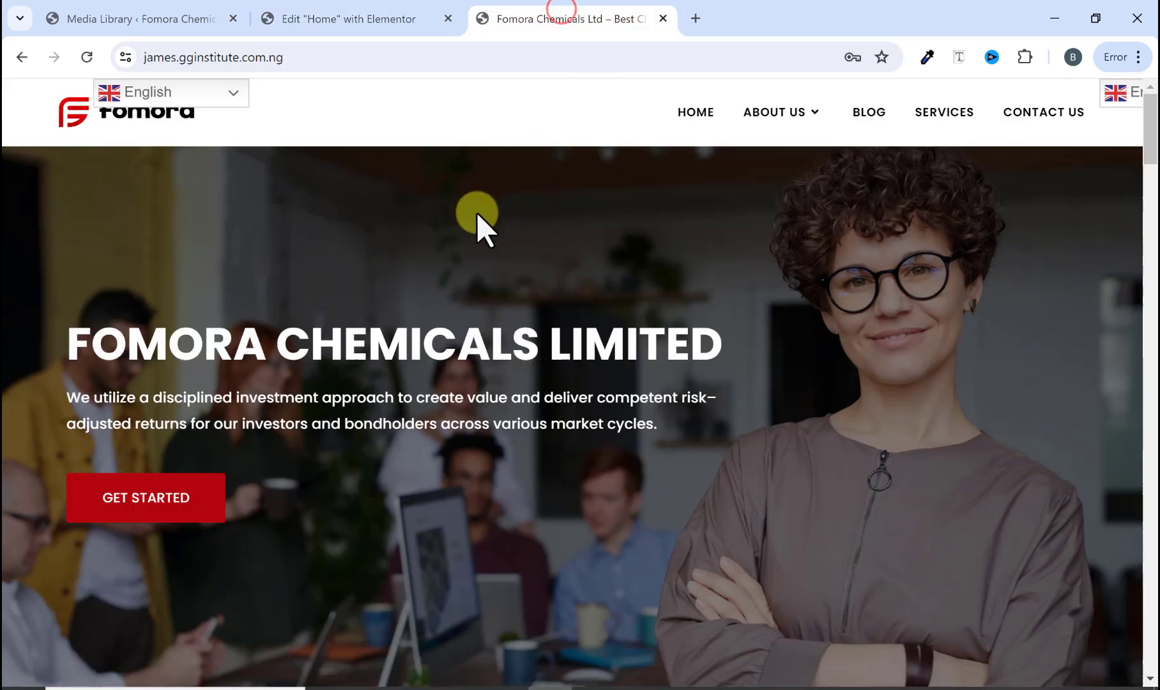
pyautogui.scroll(-1, 747, 160)
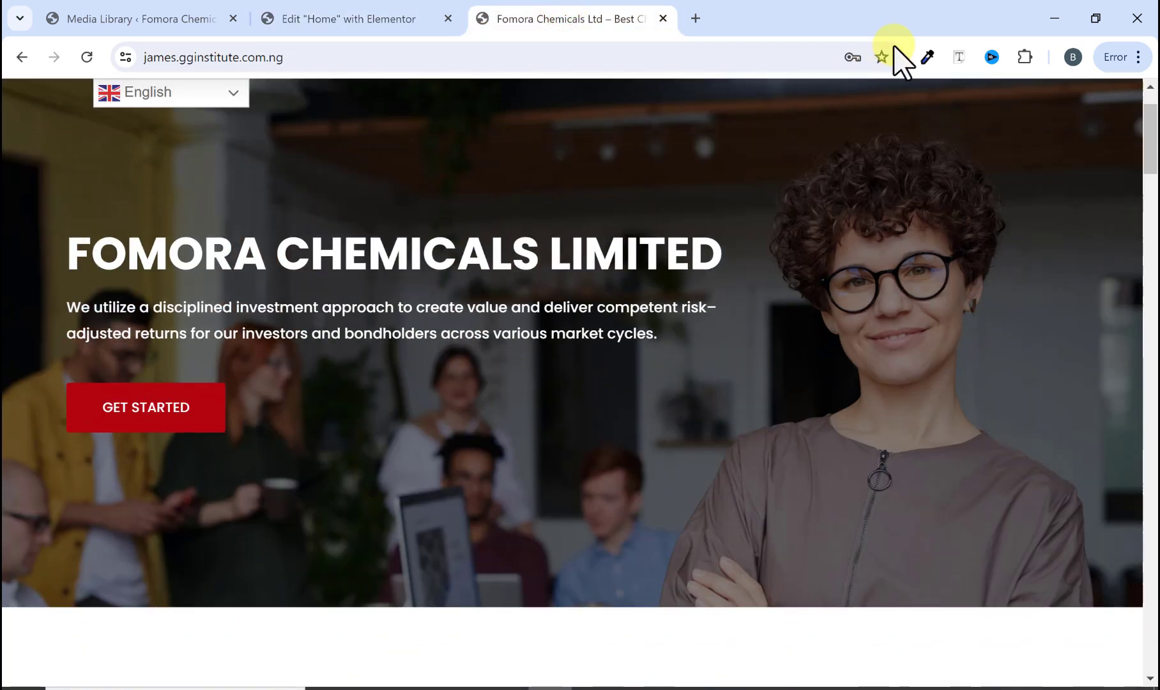
pyautogui.click(926, 58)
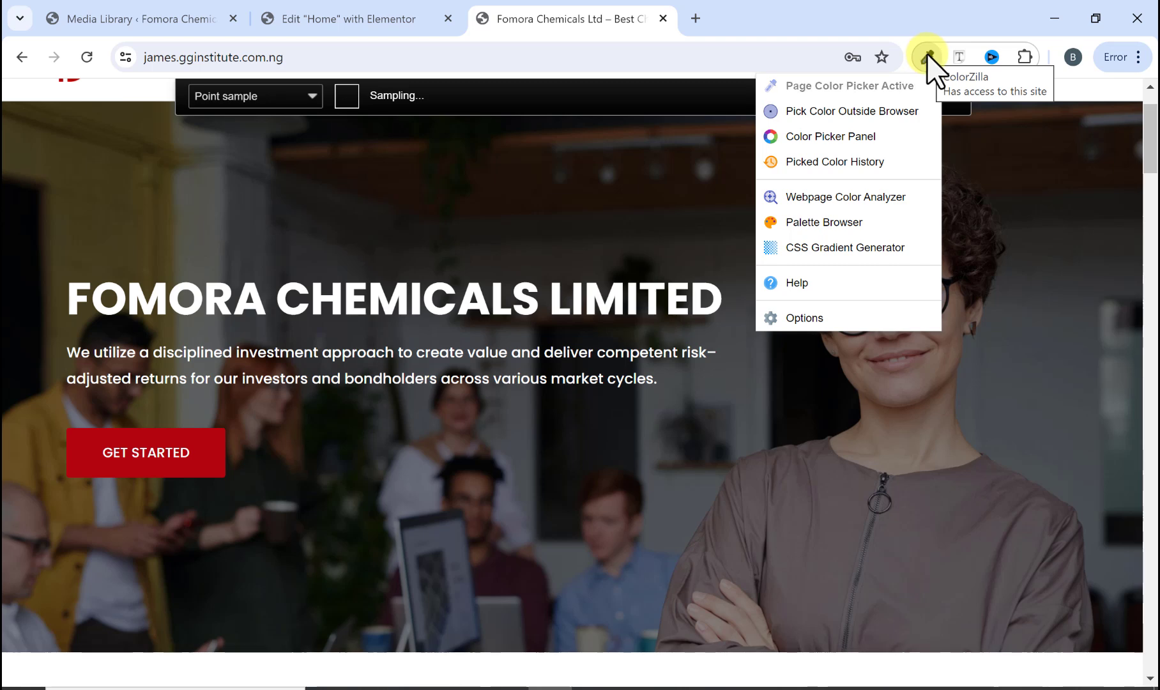
pyautogui.click(695, 18)
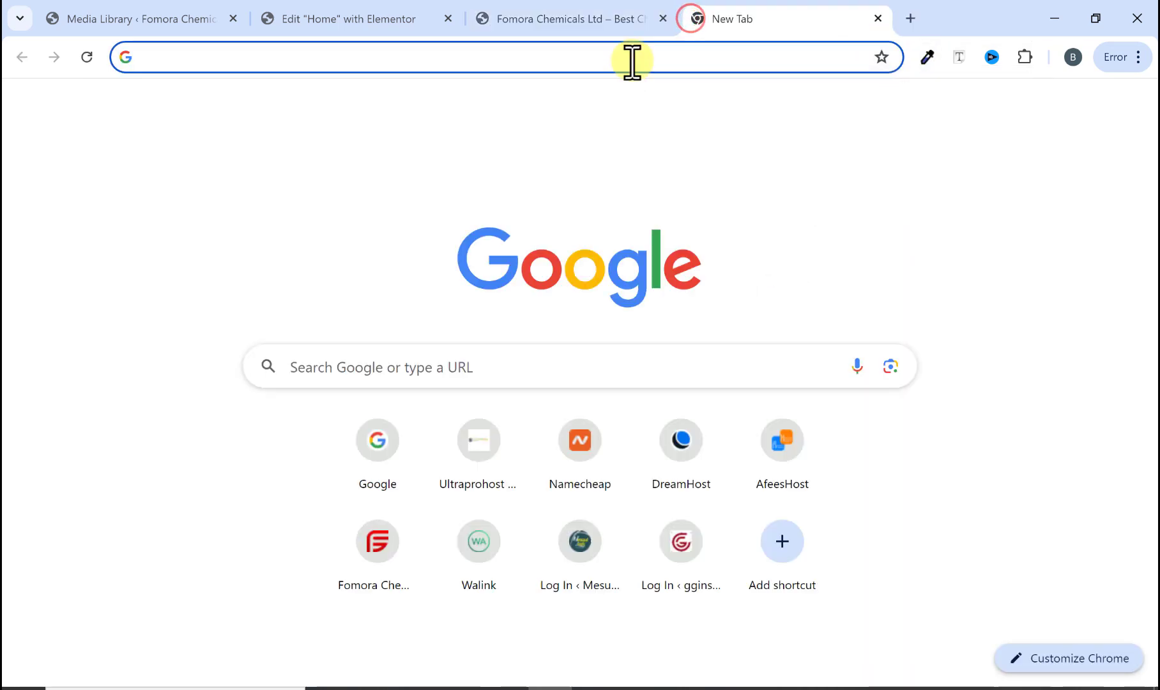
pyautogui.click(632, 59)
pyautogui.write('google.com')
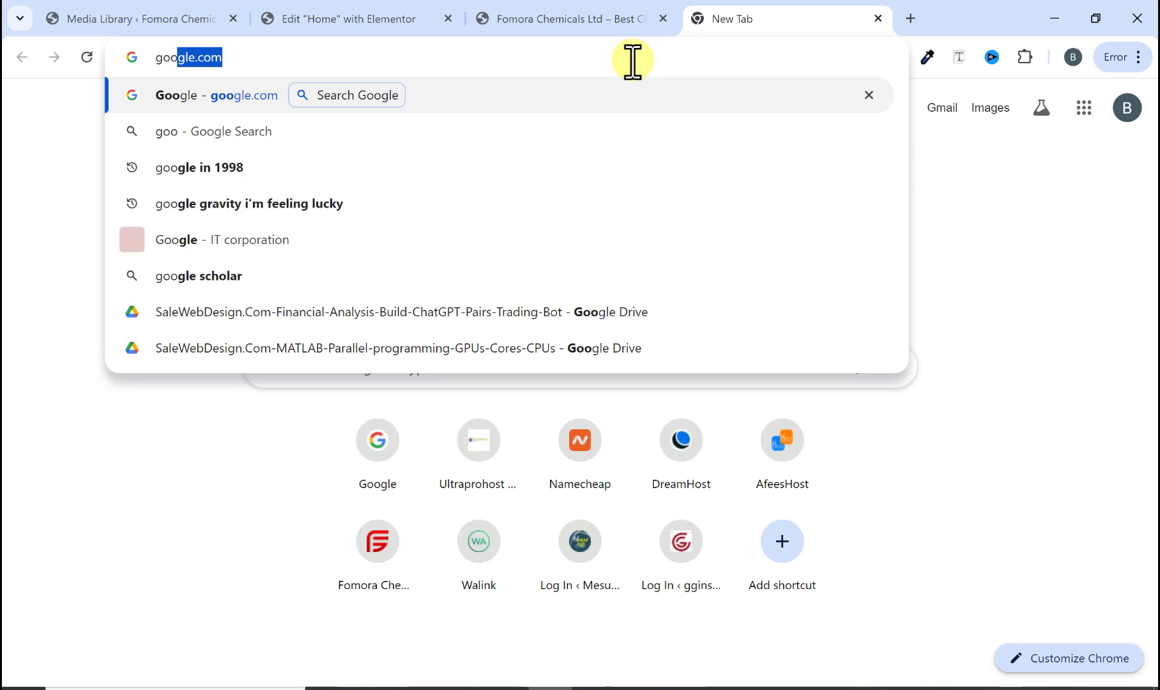
pyautogui.press('Return')
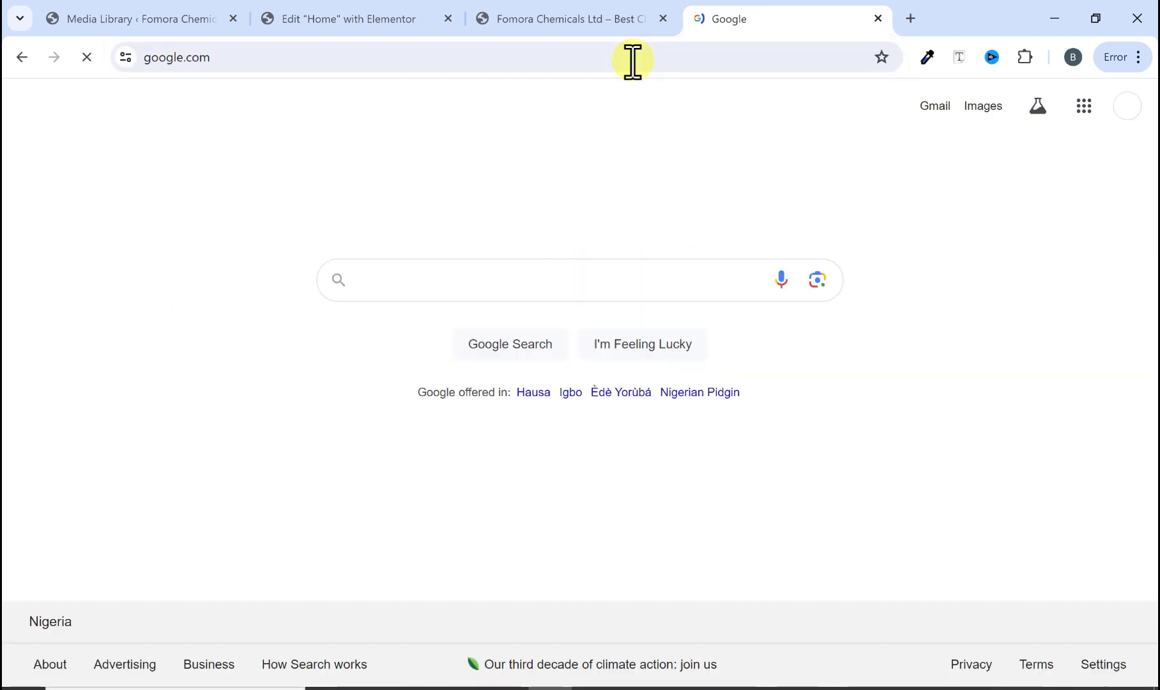
pyautogui.write('colorzi')
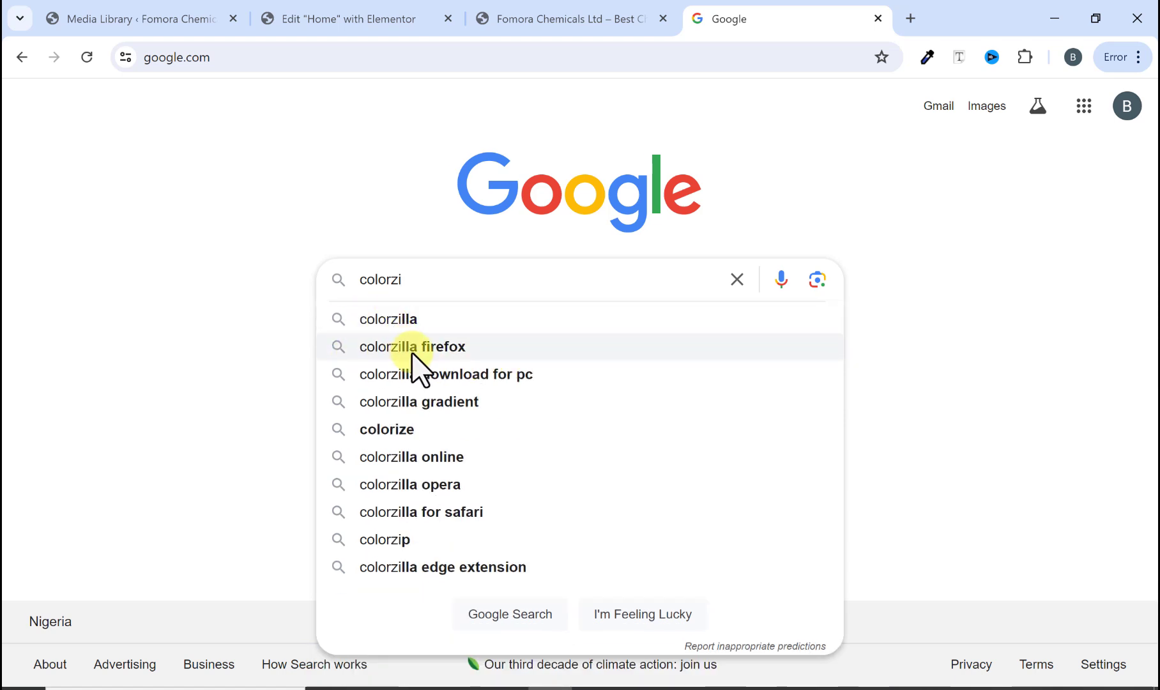
pyautogui.click(407, 319)
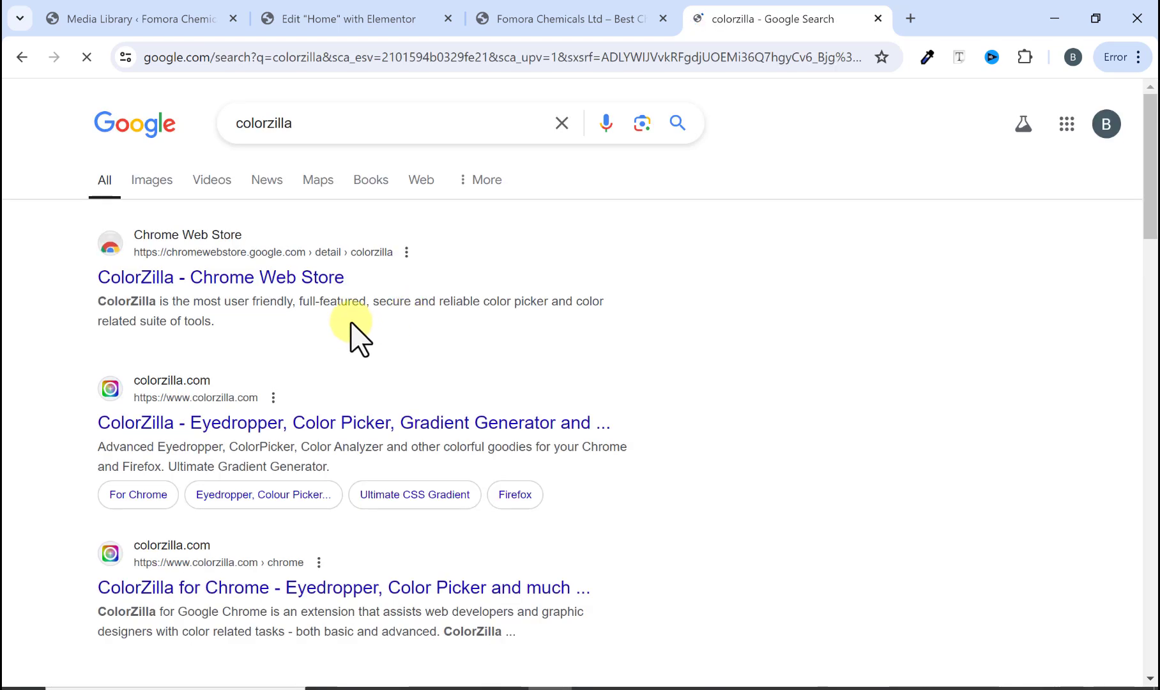
pyautogui.click(311, 276)
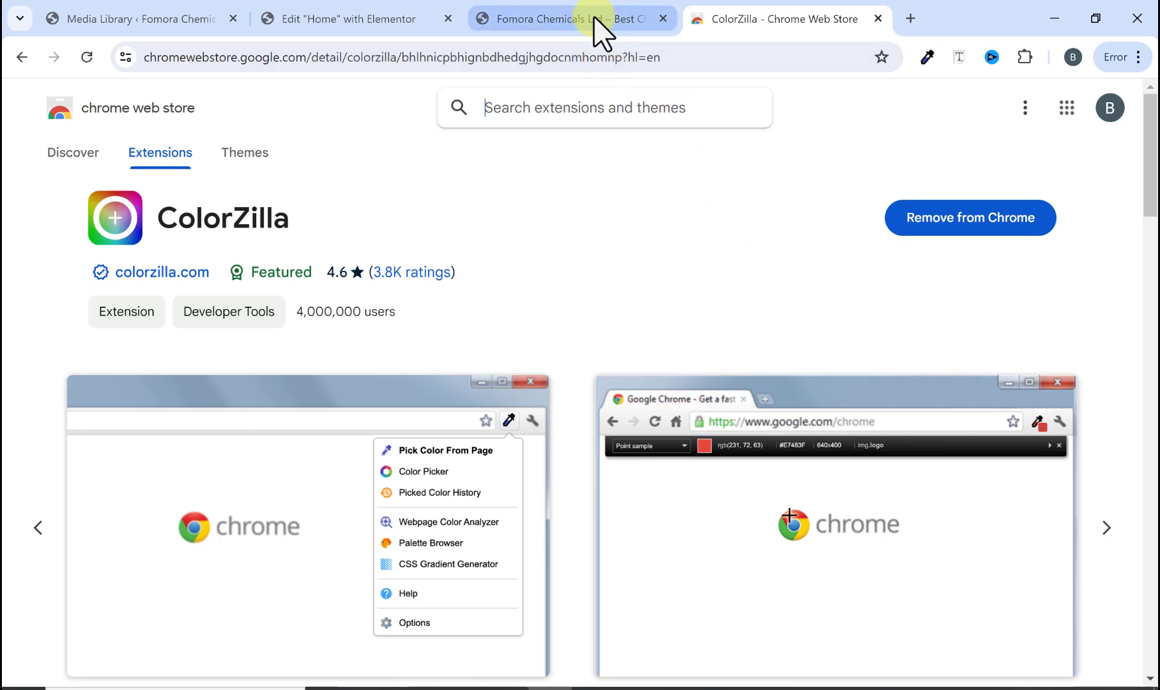
pyautogui.moveTo(593, 24)
pyautogui.click(878, 19)
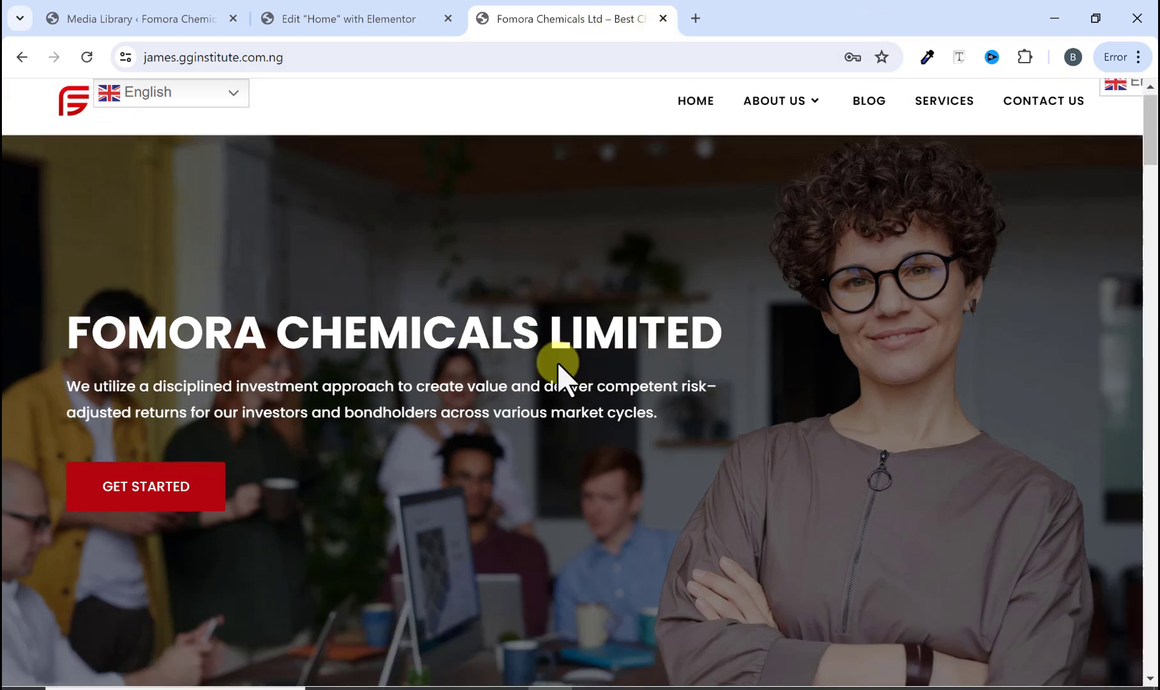
# Step: Pick the original GET STARTED button's red background color with ColorZilla
pyautogui.click(925, 60)
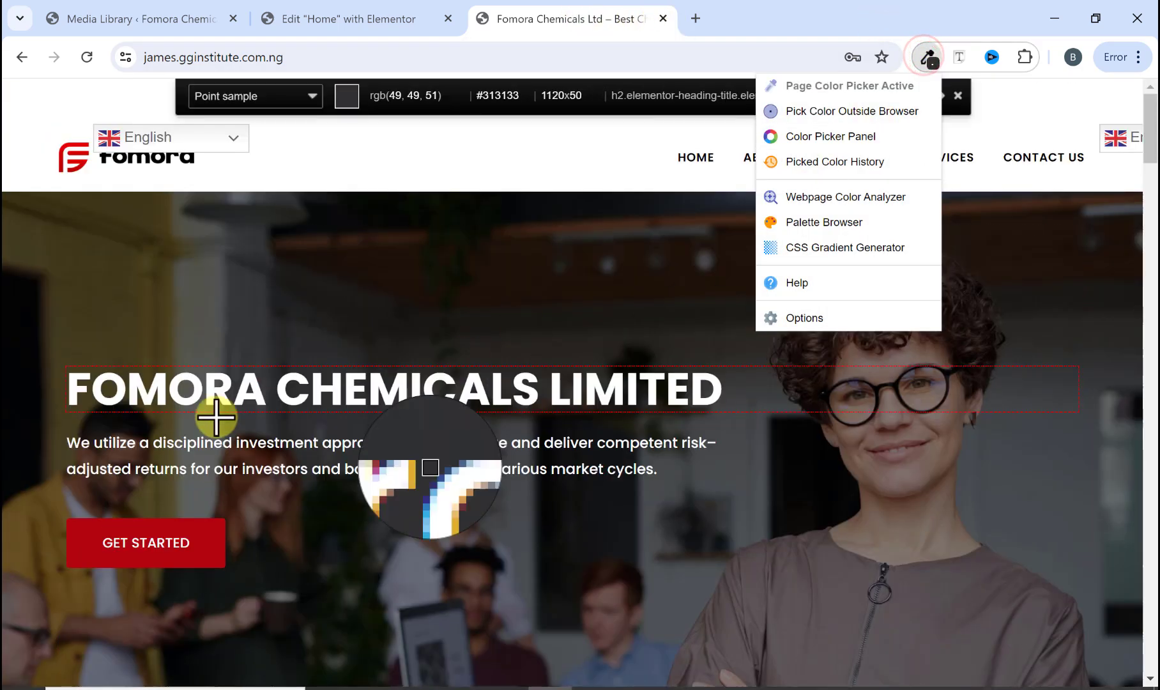
pyautogui.click(203, 526)
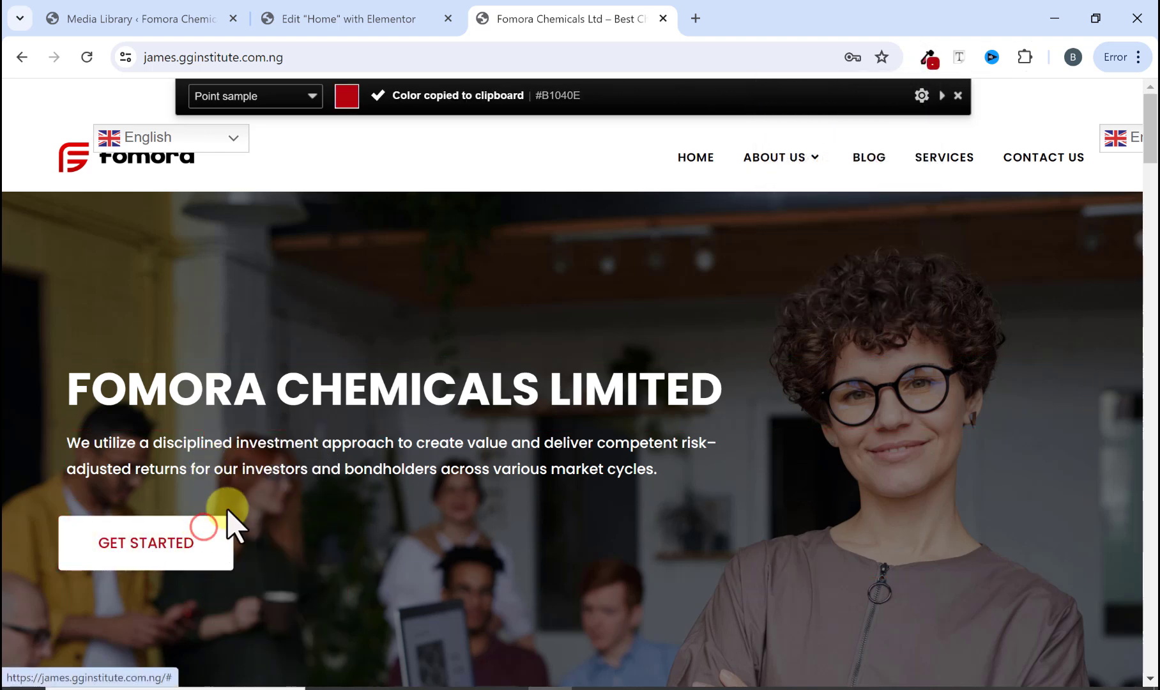
pyautogui.press('Escape')
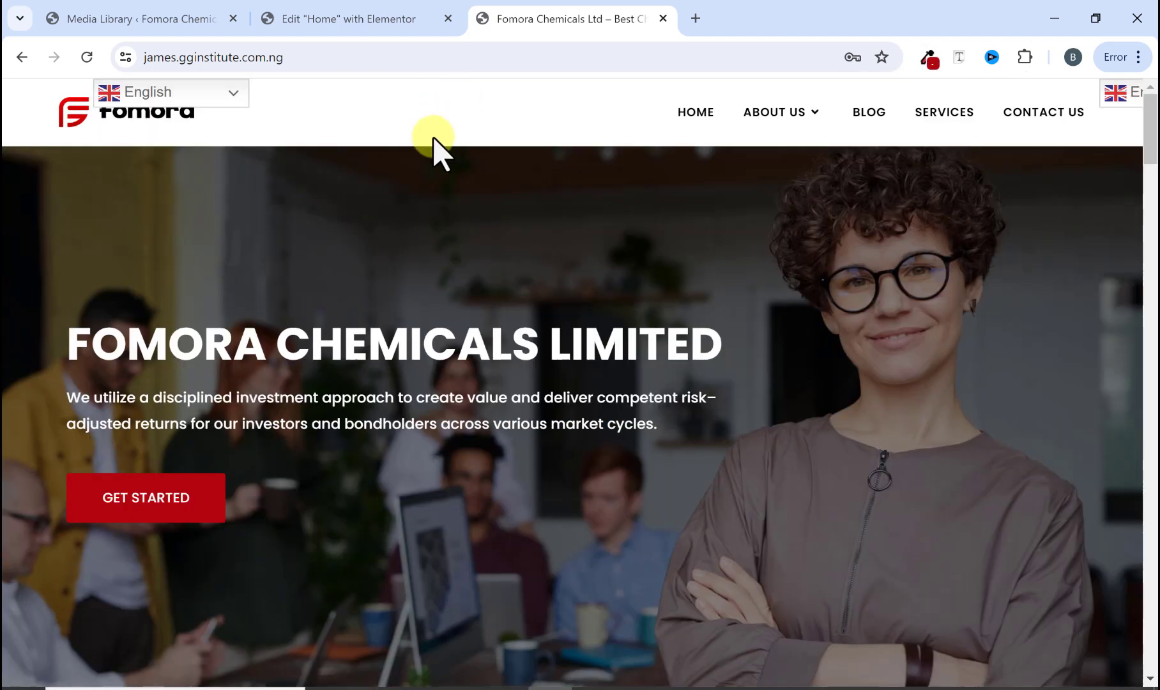
# Step: Set the button's background color to #B1040E
pyautogui.click(360, 27)
pyautogui.moveTo(140, 516); pyautogui.dragTo(97, 514)
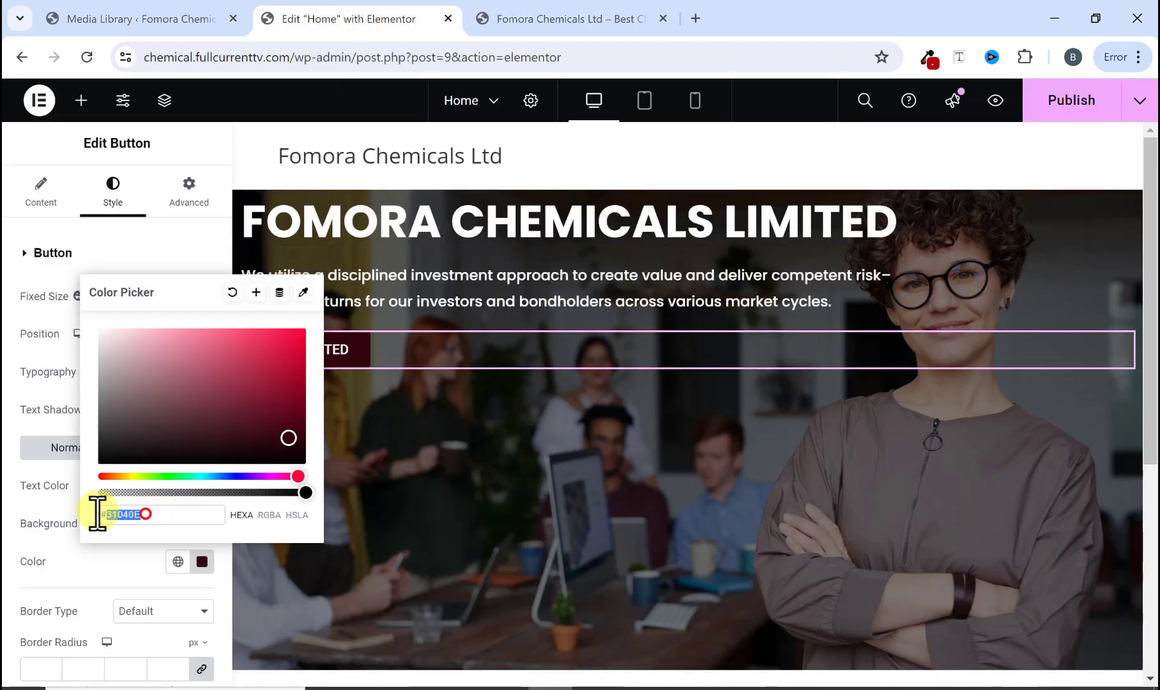
pyautogui.rightClick(102, 515)
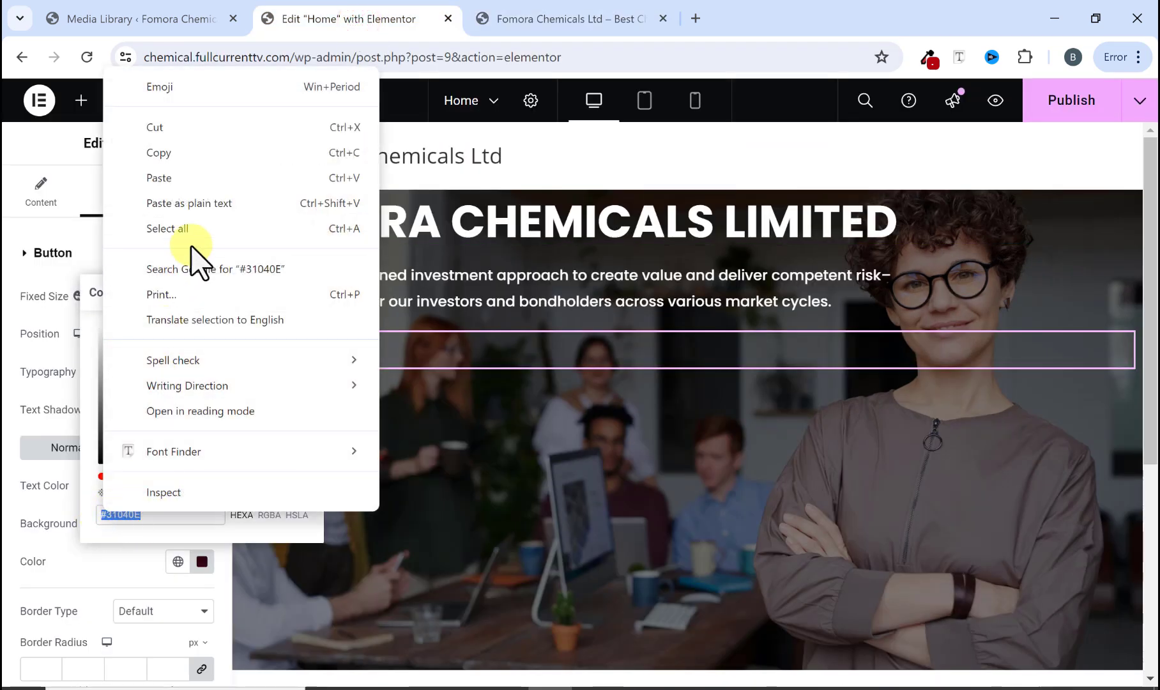
pyautogui.click(192, 178)
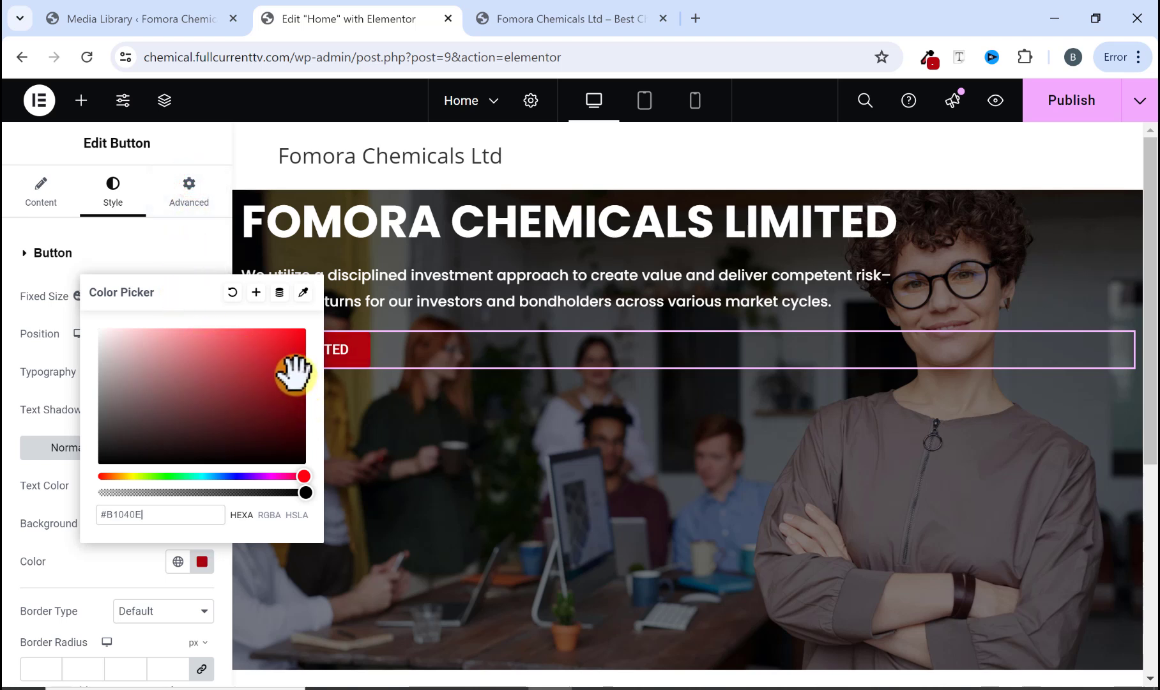
# Step: Scroll the original site to examine the About Fomora Chemical Company section
pyautogui.click(508, 22)
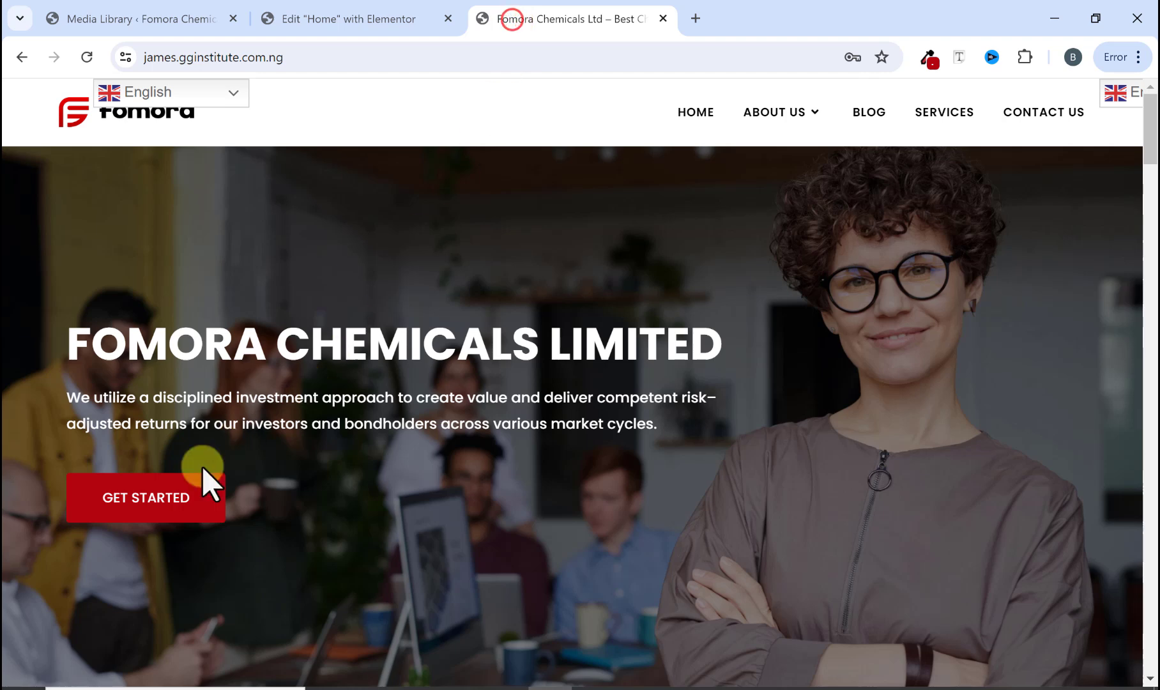
pyautogui.scroll(-10, 336, 526)
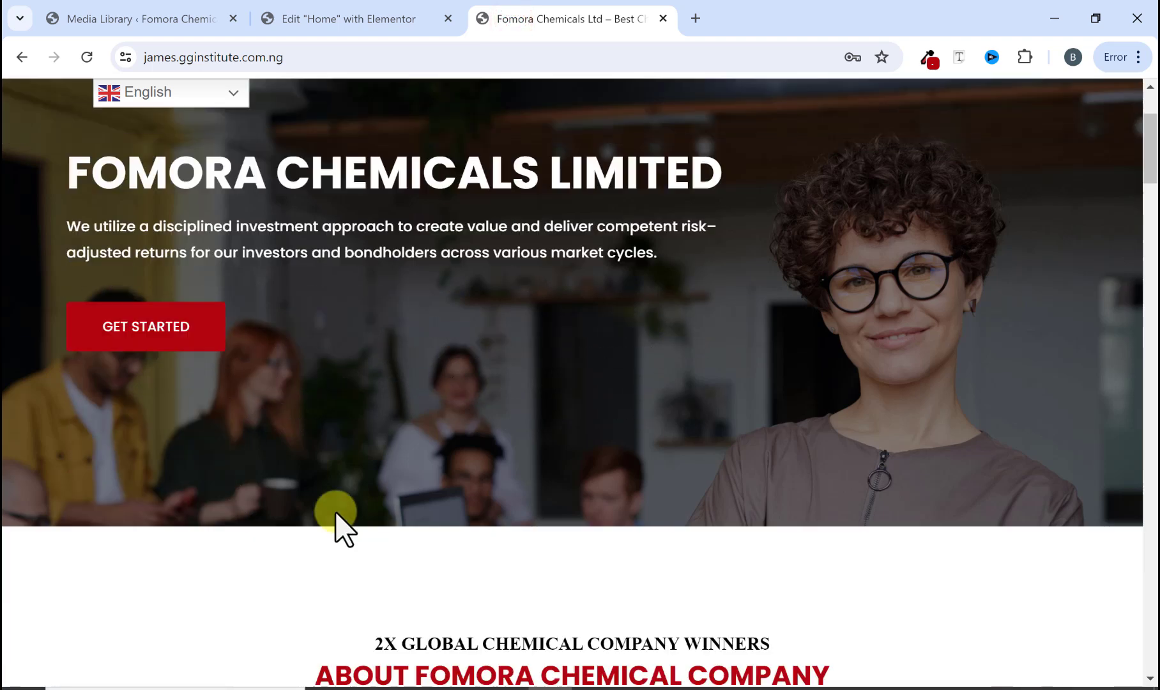
pyautogui.scroll(-3, 652, 530)
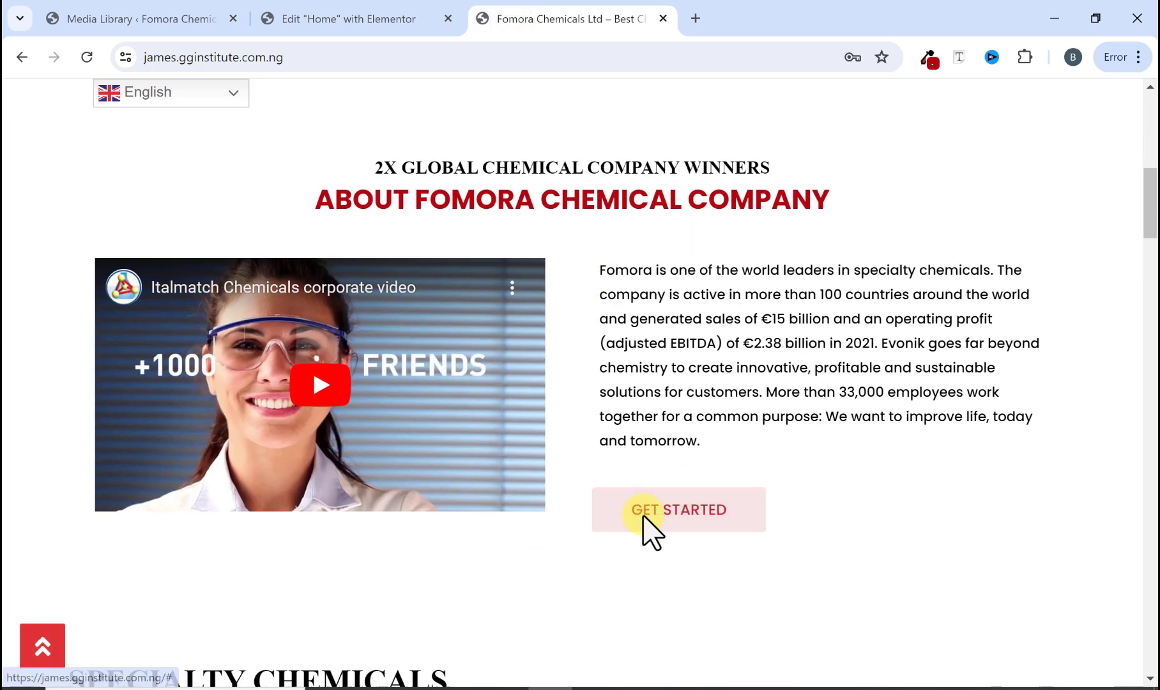
# Step: Save the button's red background color as a new global color named MainColor
pyautogui.scroll(-2, 519, 542)
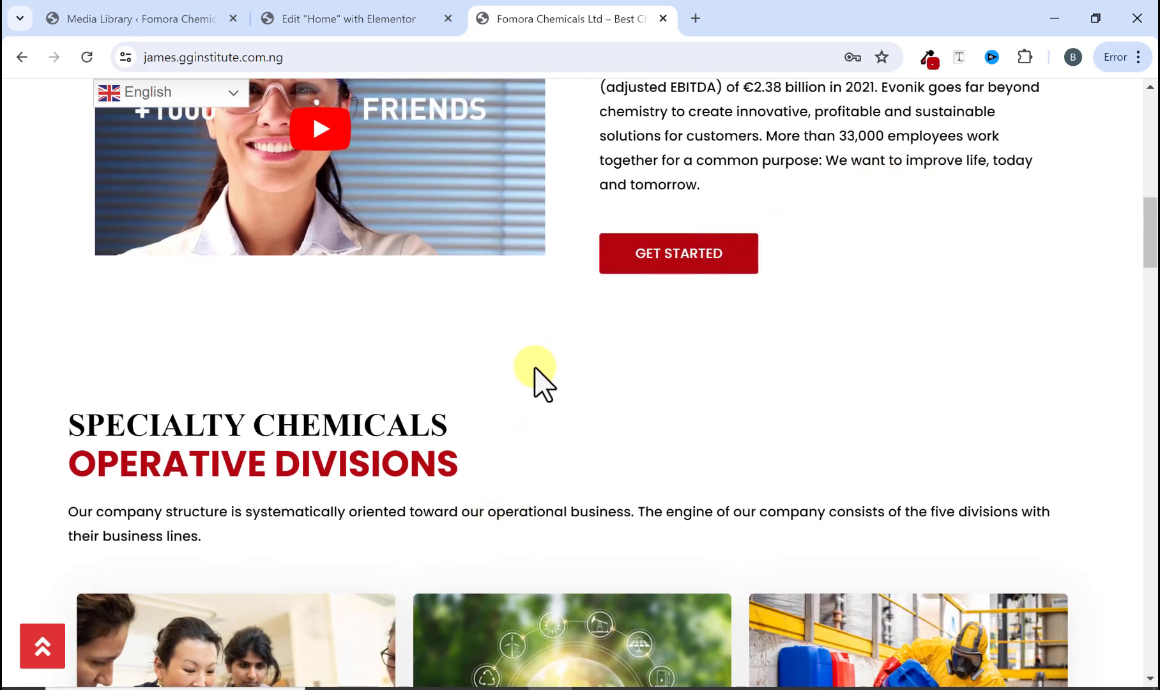
pyautogui.scroll(-2, 535, 382)
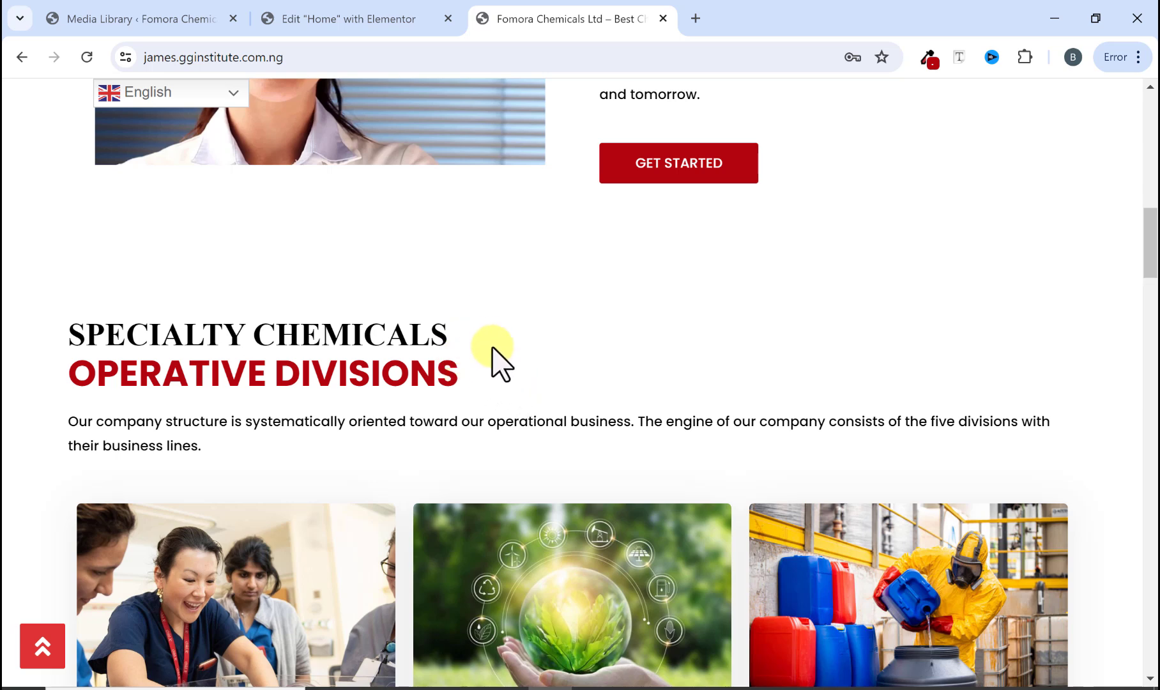
pyautogui.click(415, 19)
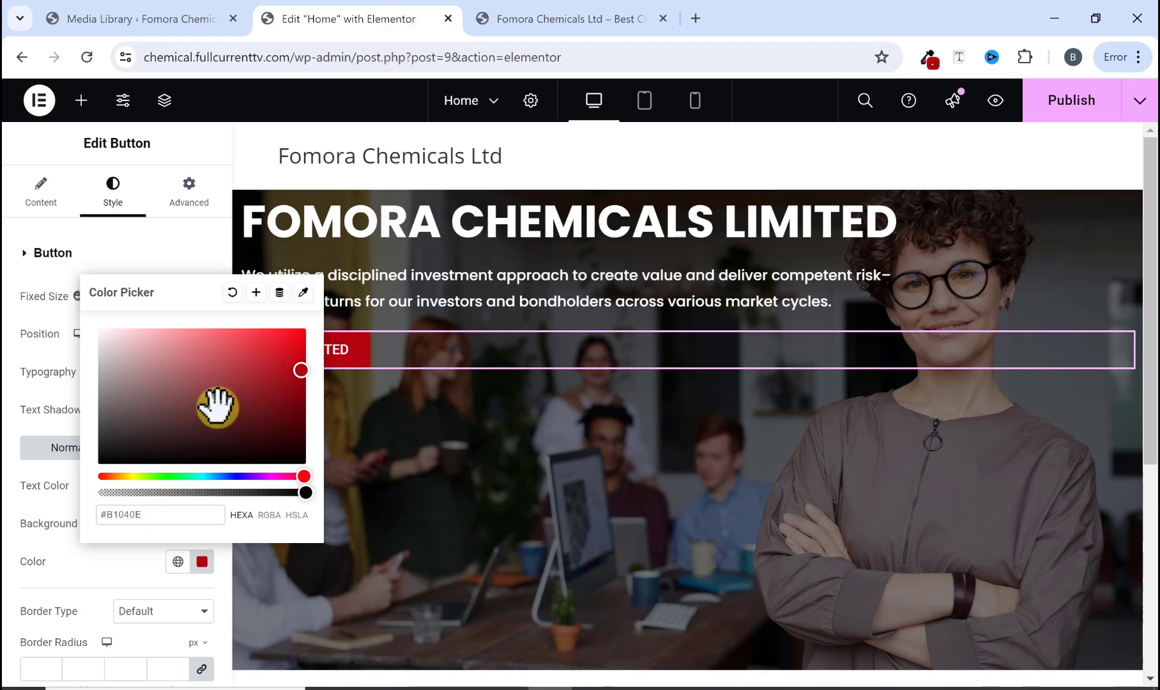
pyautogui.click(255, 293)
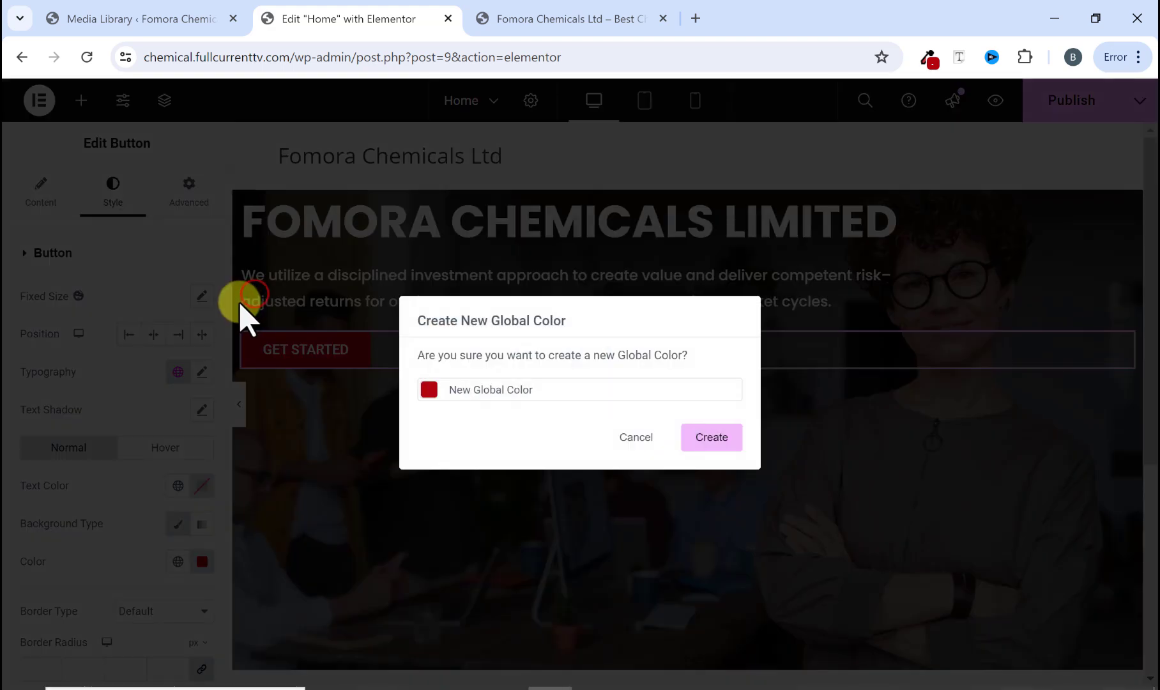
pyautogui.moveTo(540, 391); pyautogui.dragTo(455, 391)
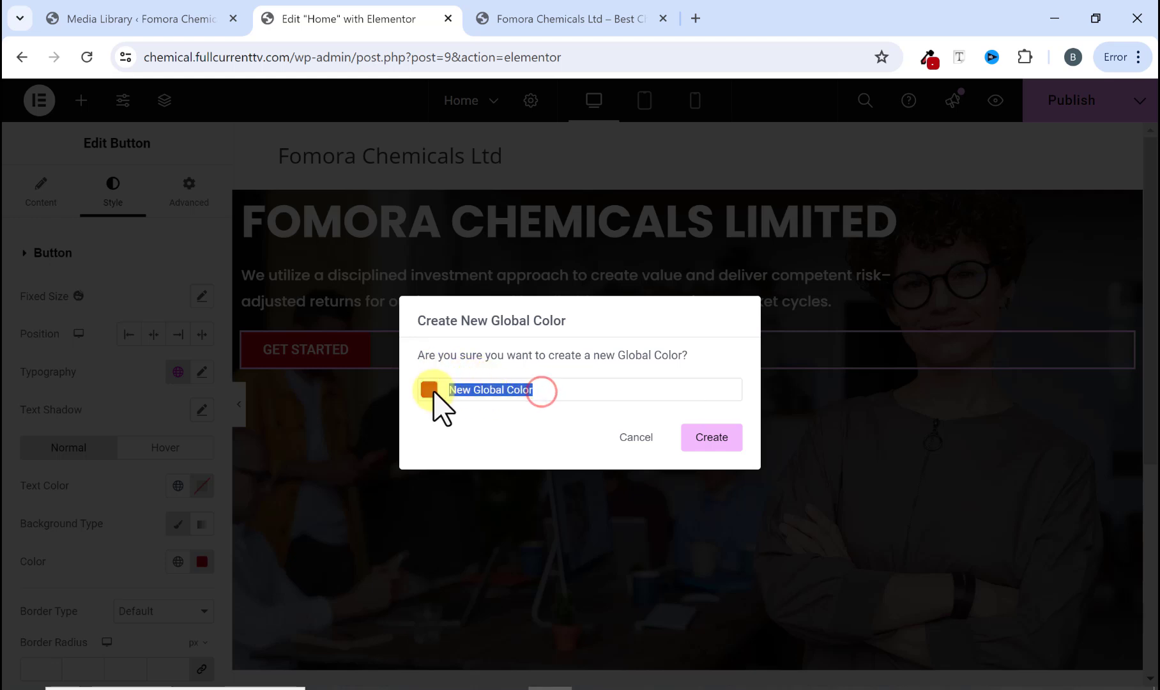
pyautogui.write('MainColor1')
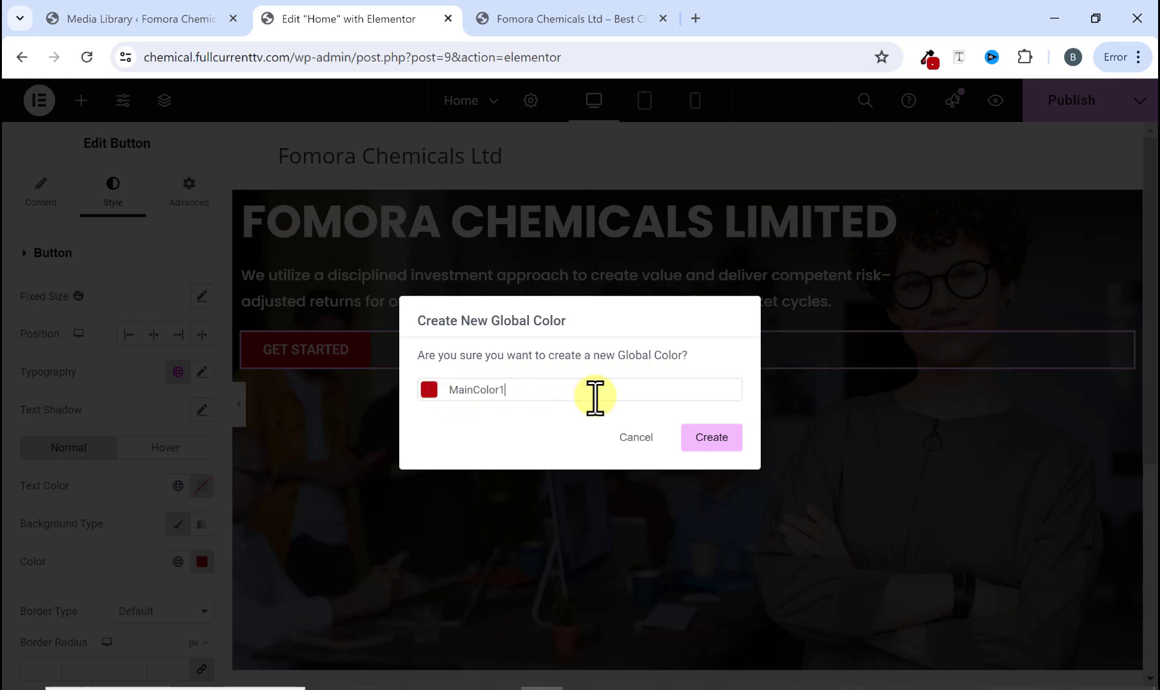
pyautogui.click(706, 441)
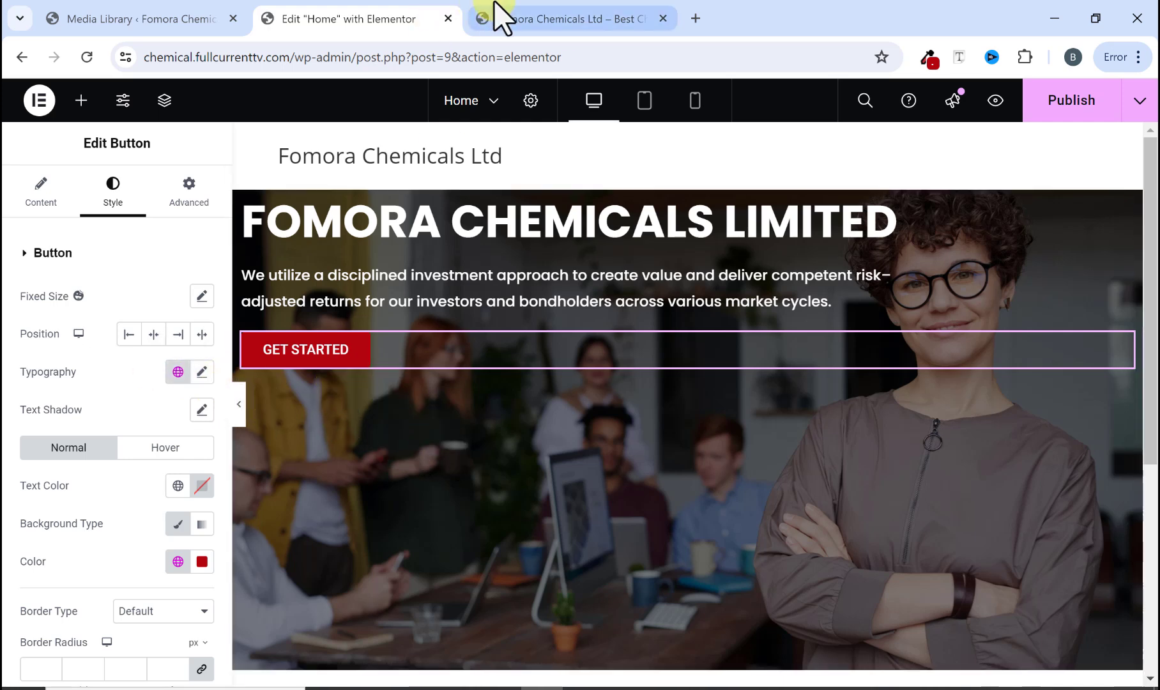
# Step: Set the button's padding to 20 px top and bottom and 40 px left and right
pyautogui.click(516, 11)
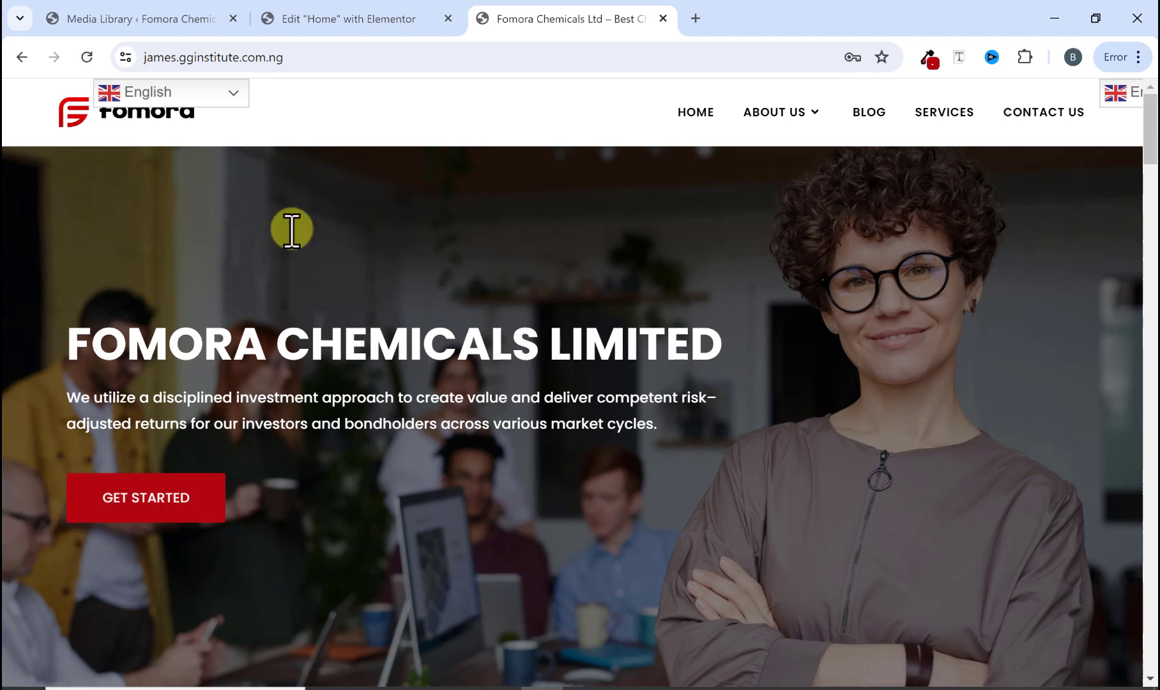
pyautogui.click(380, 26)
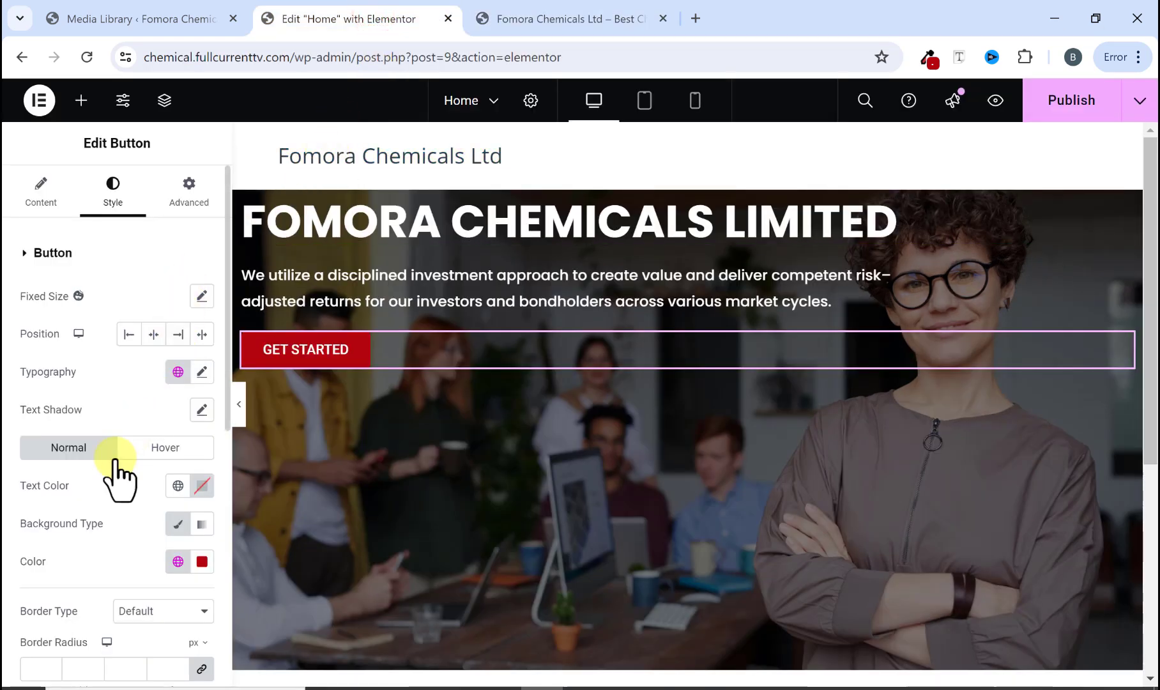
pyautogui.scroll(-3, 115, 474)
pyautogui.scroll(-4, 107, 466)
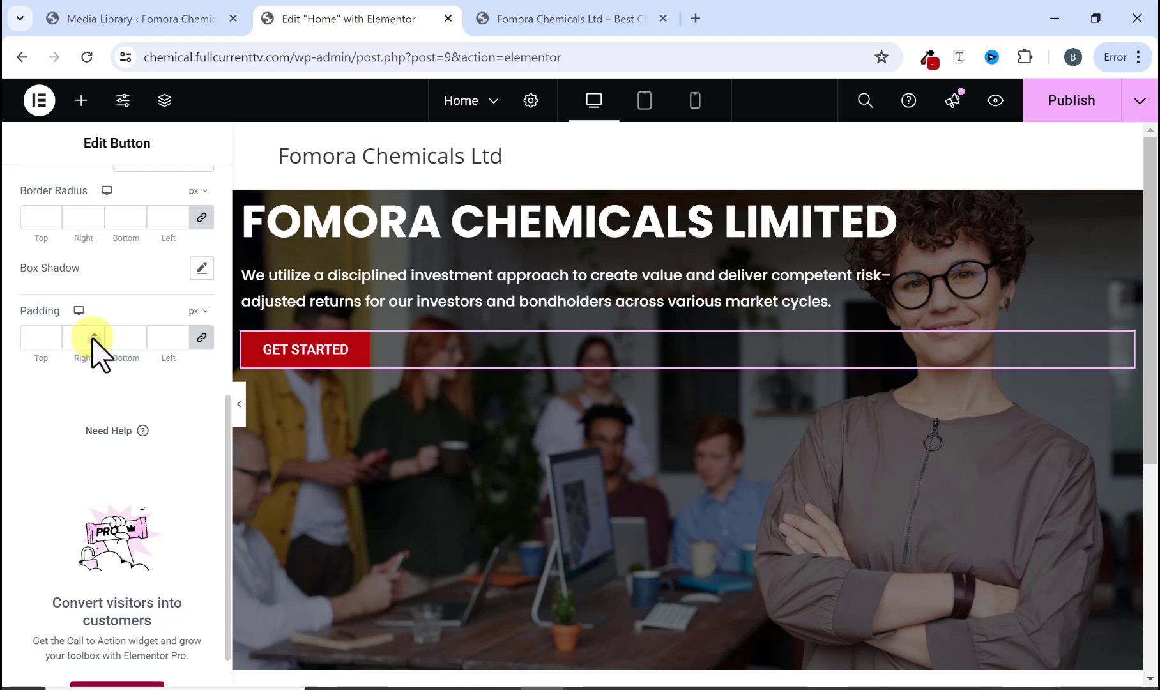
pyautogui.click(202, 337)
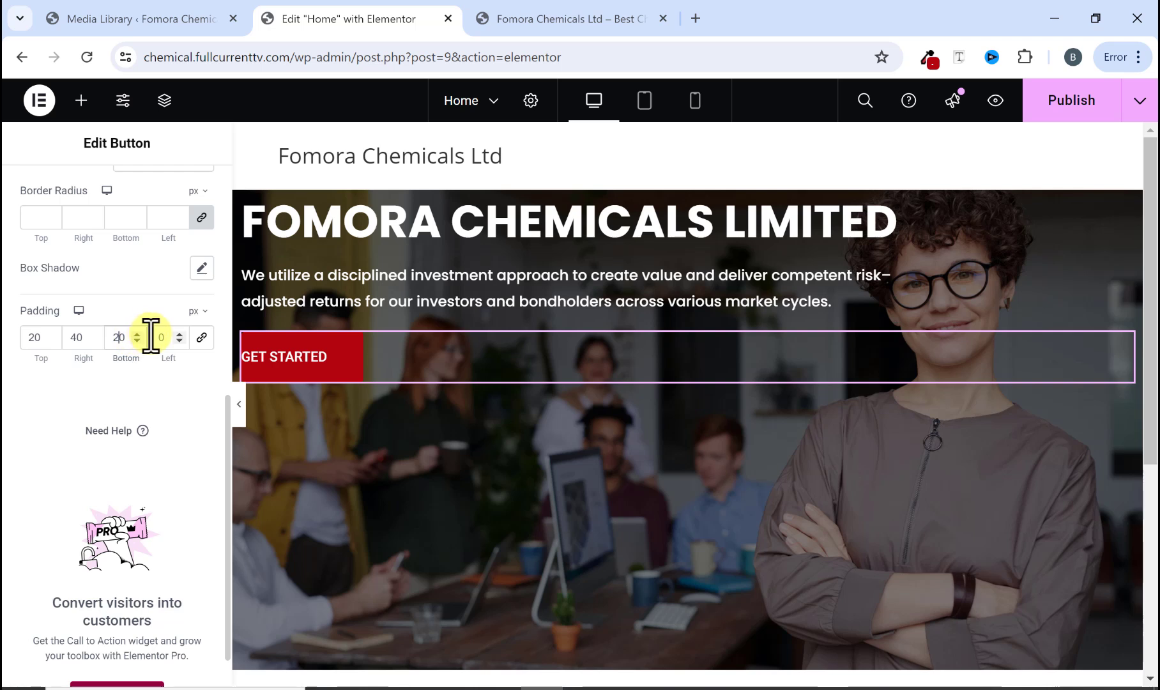
pyautogui.write('40')
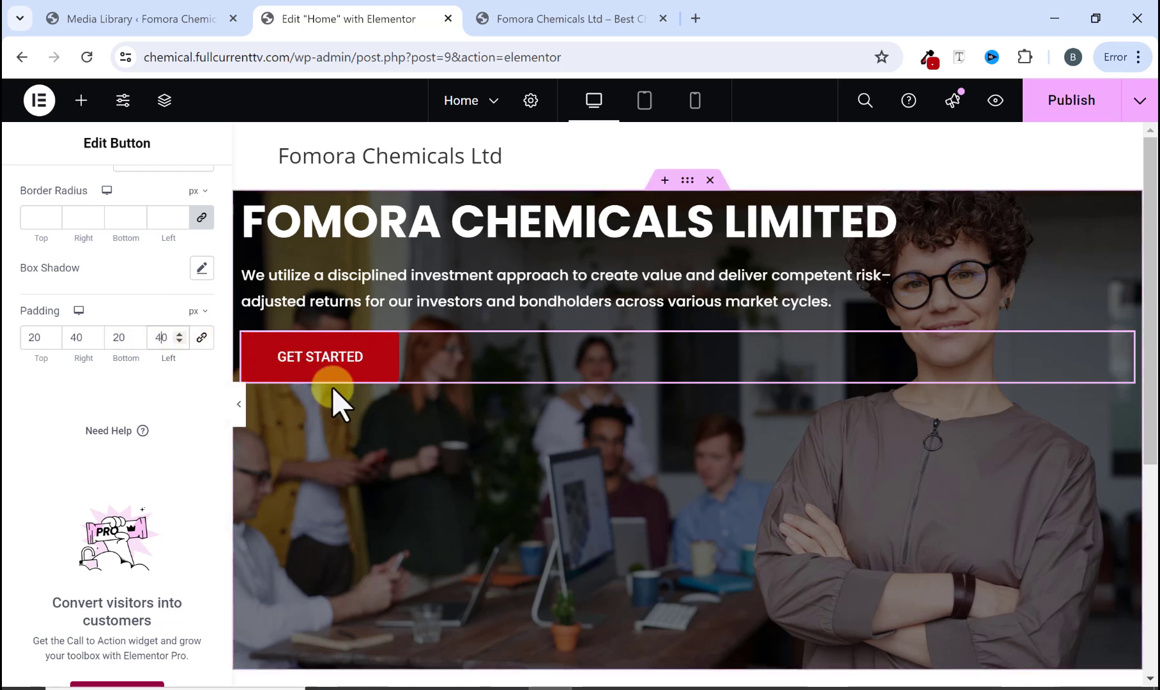
# Step: Set the button's hover text color to the MainColor1 global color
pyautogui.scroll(2, 141, 409)
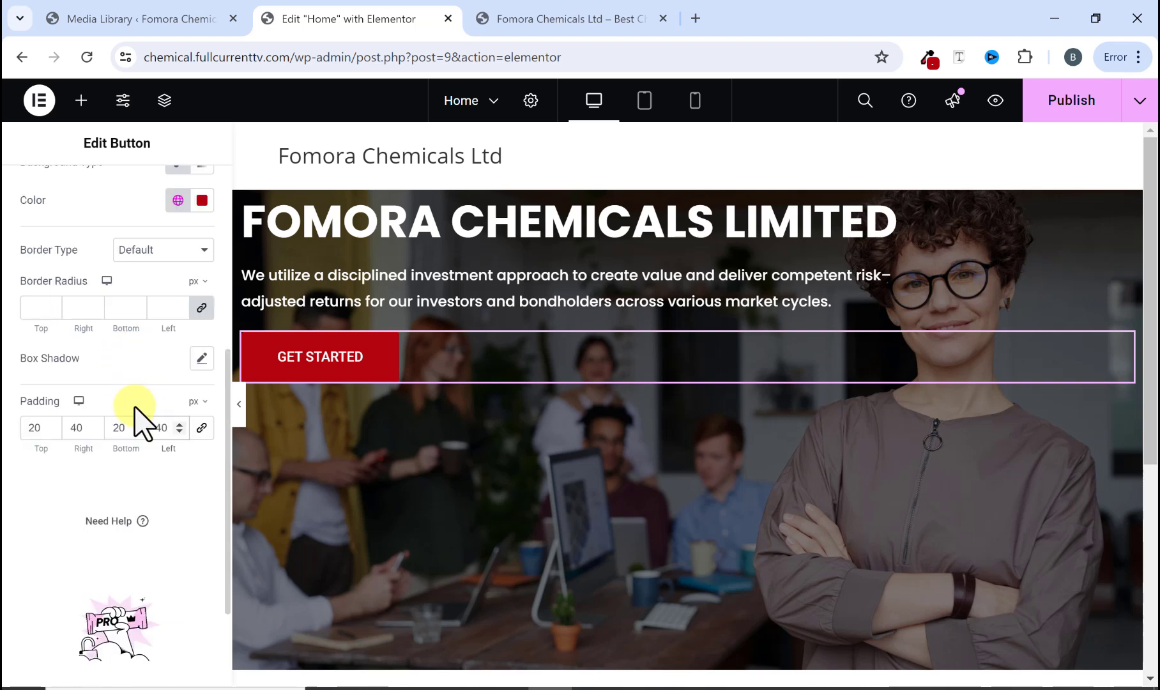
pyautogui.scroll(2, 121, 427)
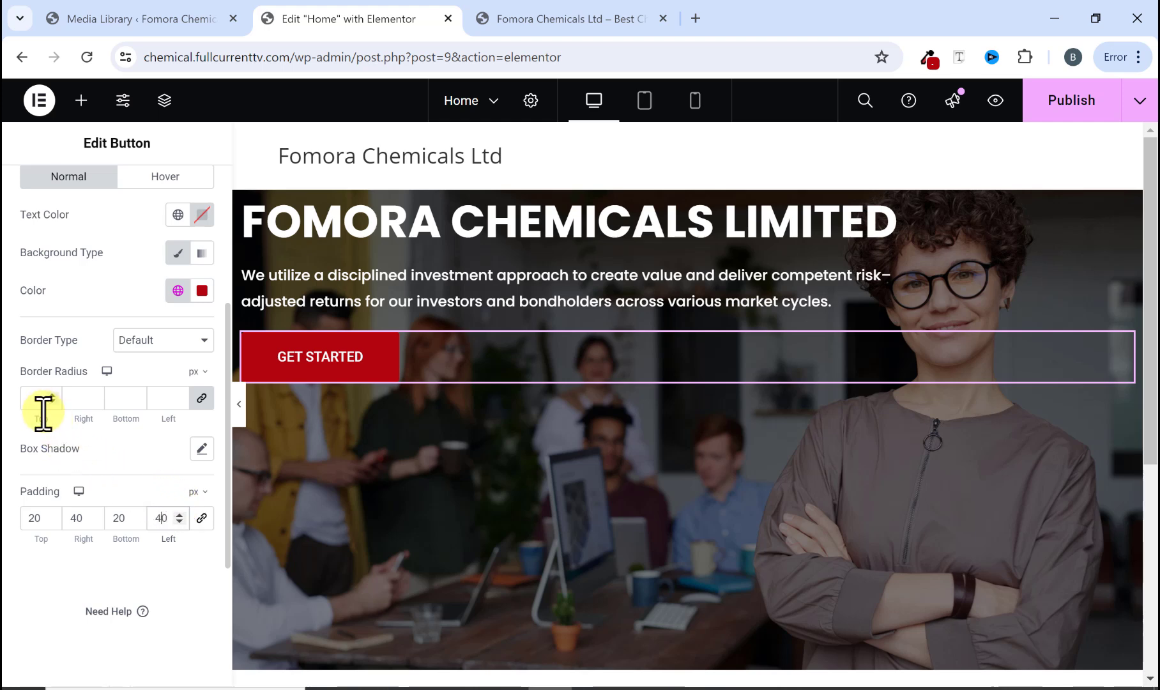
pyautogui.scroll(3, 148, 368)
pyautogui.click(532, 23)
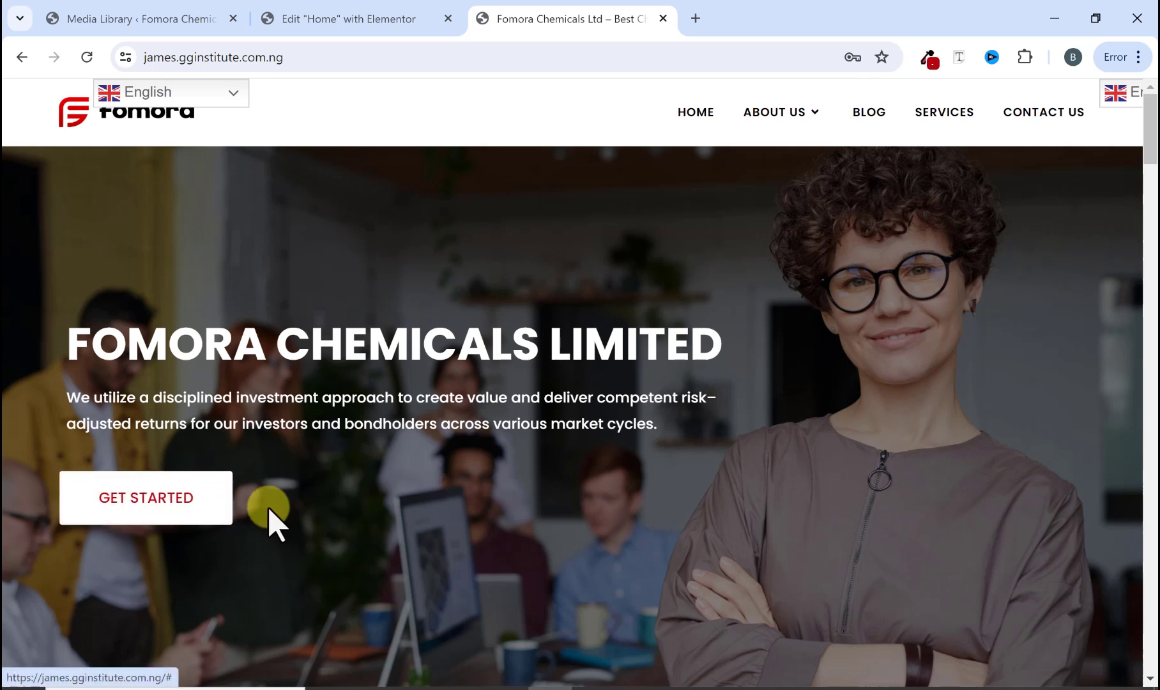
pyautogui.click(361, 19)
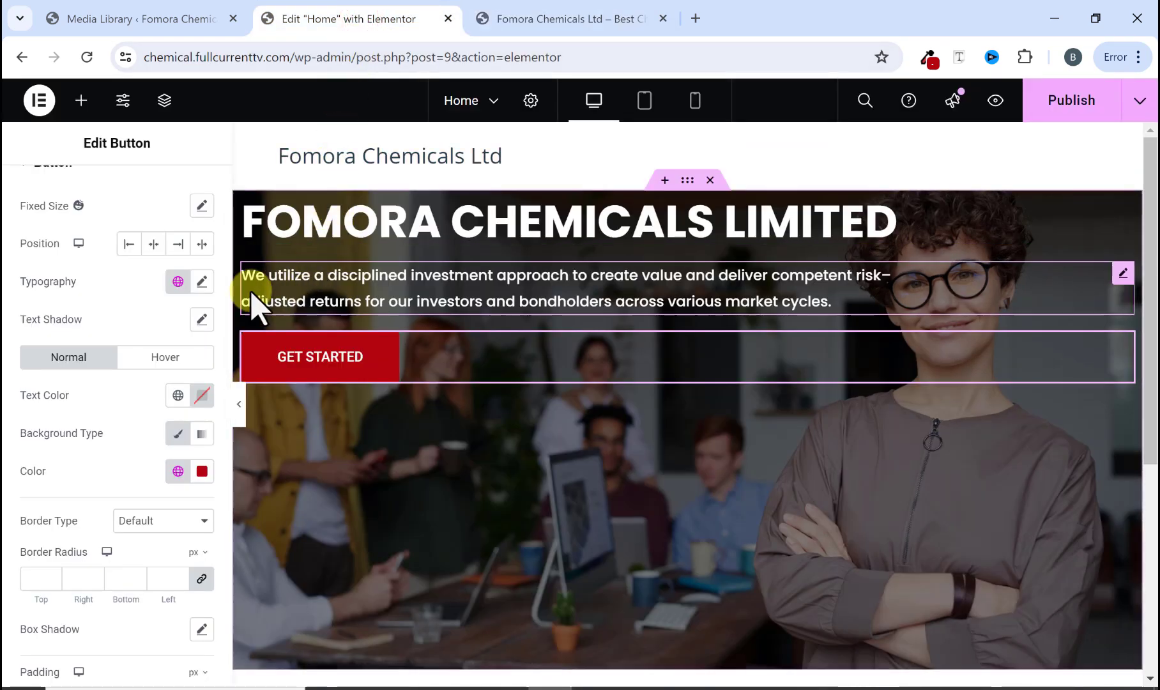
pyautogui.scroll(2, 136, 351)
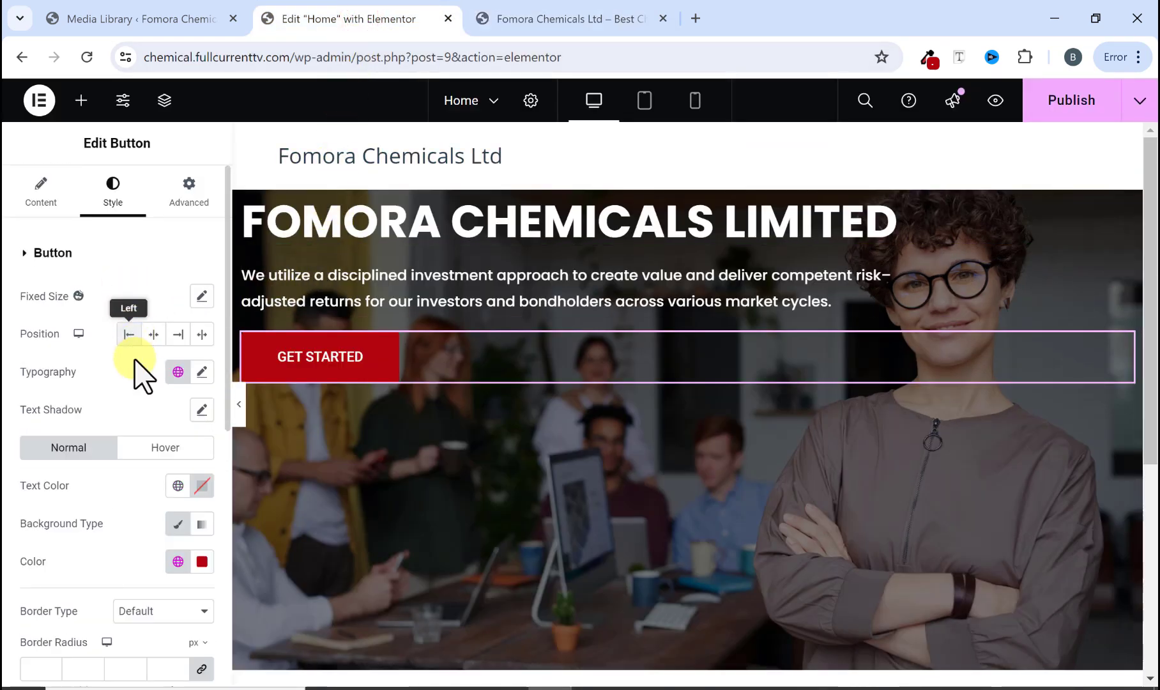
pyautogui.click(156, 448)
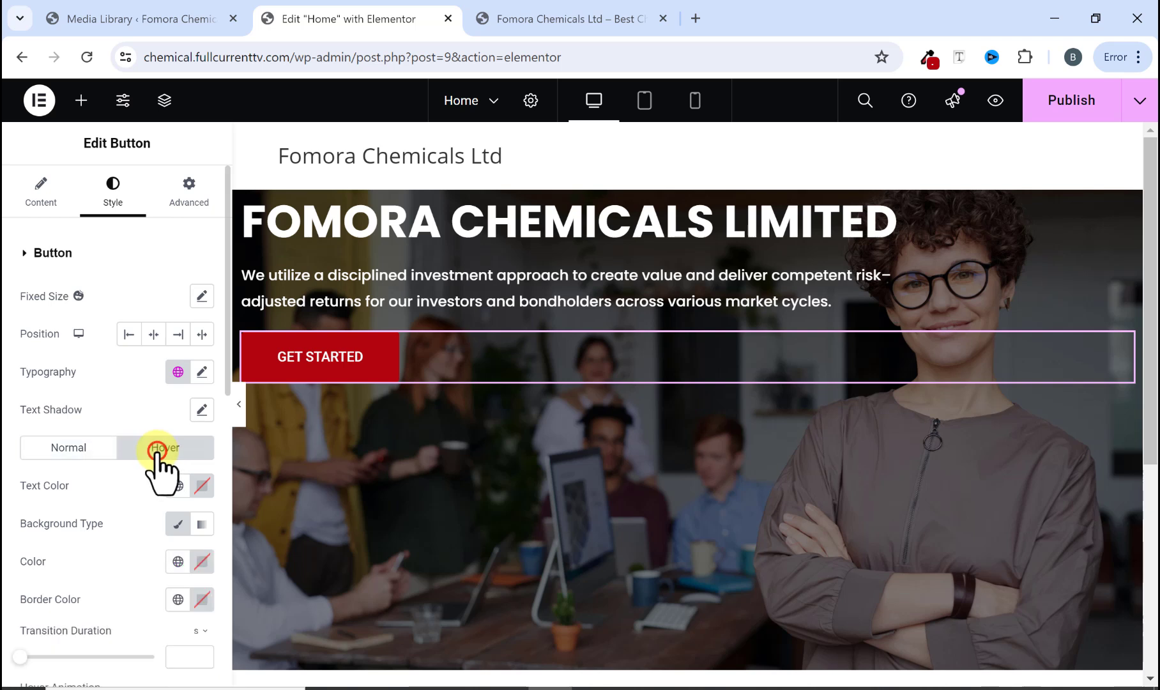
pyautogui.scroll(-3, 126, 476)
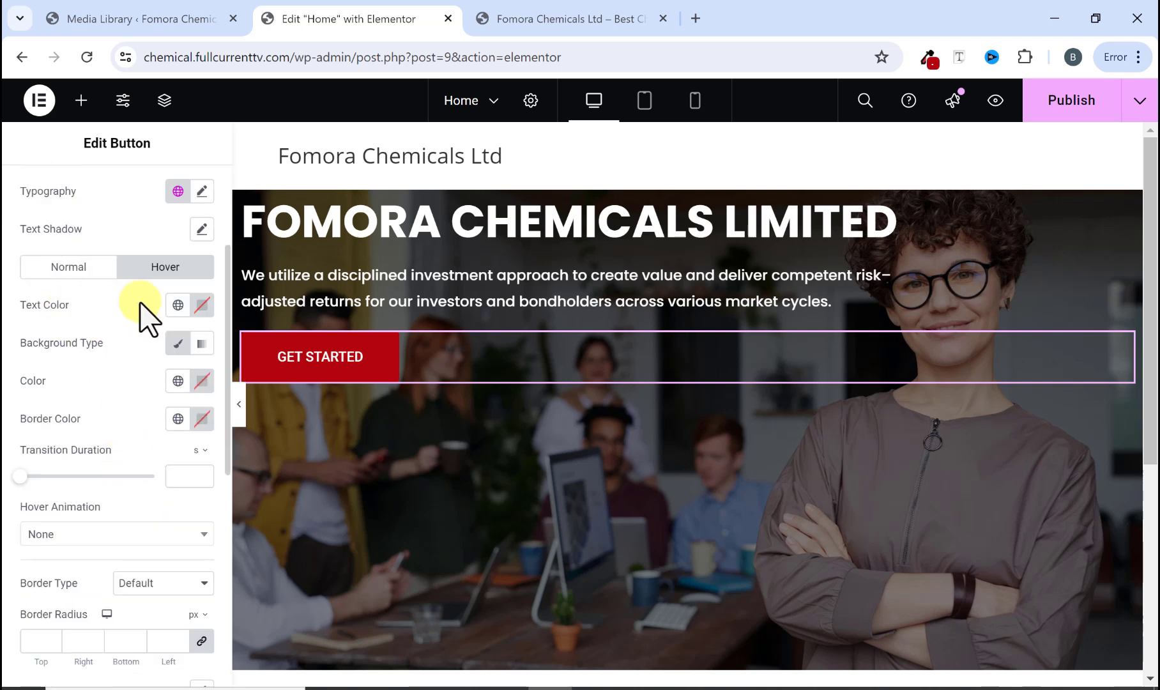
pyautogui.click(177, 306)
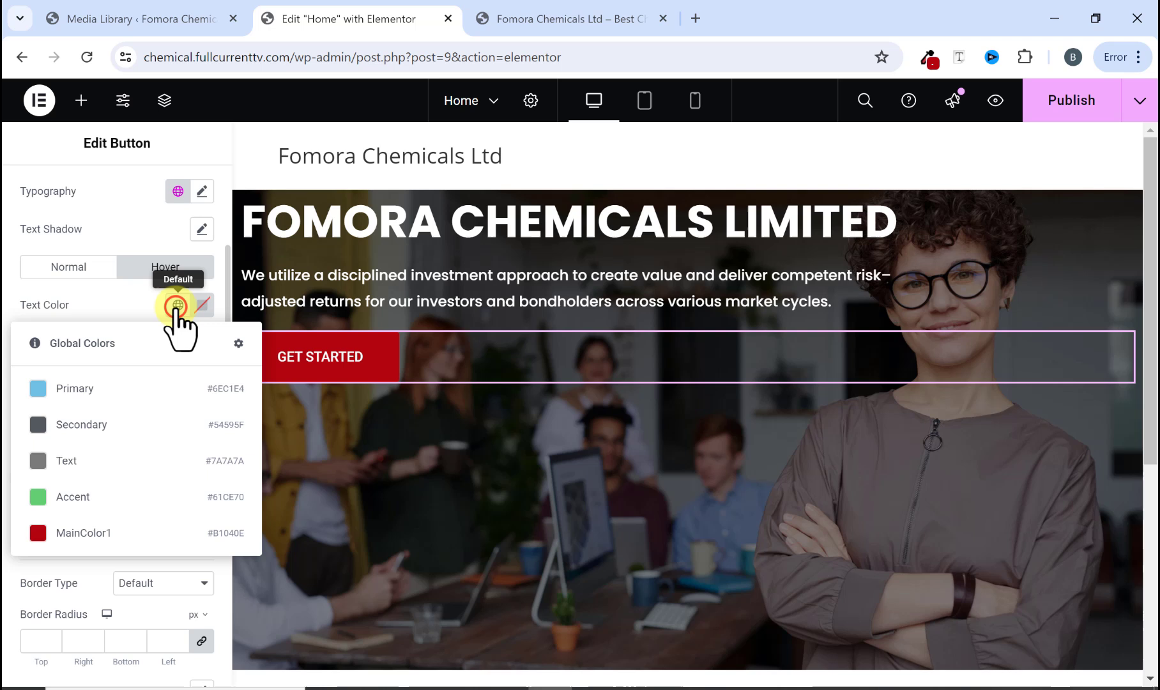
pyautogui.click(75, 534)
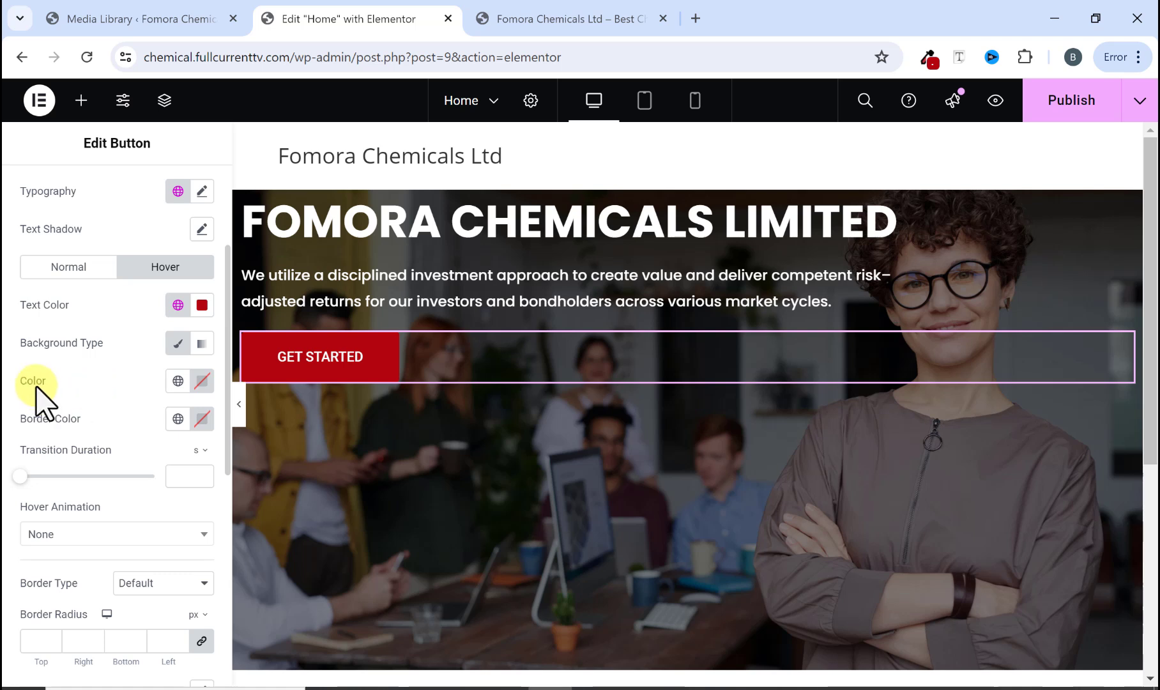
# Step: Set the button's hover background color to white #FFFFFF
pyautogui.click(202, 381)
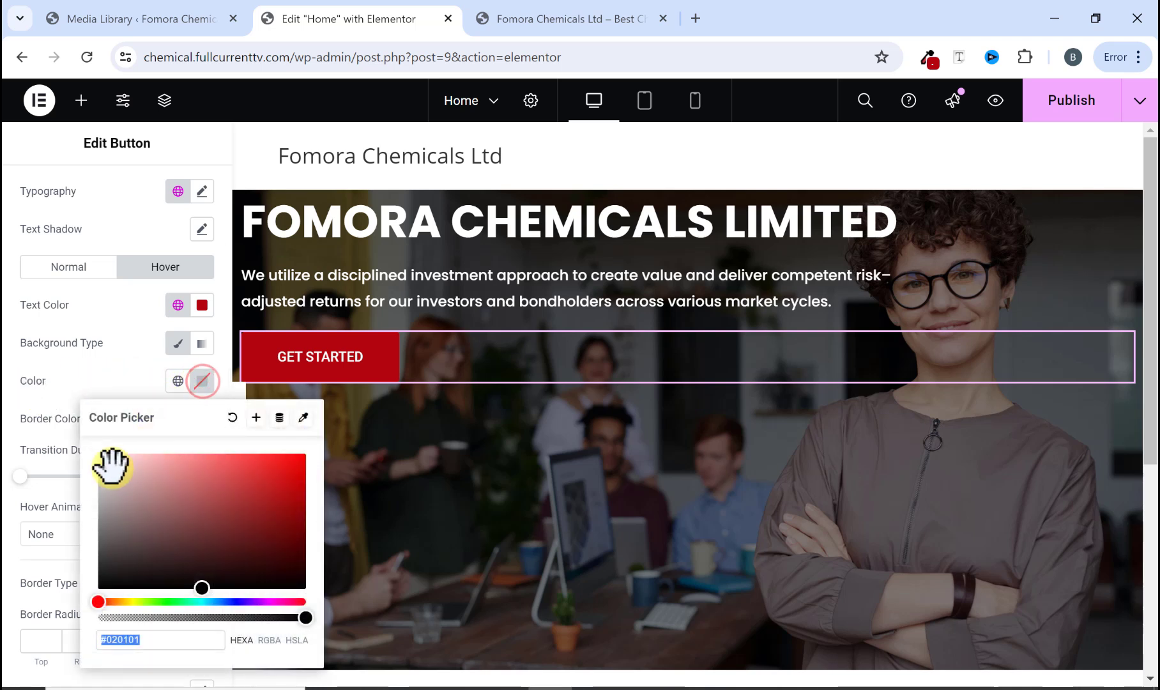
pyautogui.moveTo(101, 455); pyautogui.dragTo(78, 453)
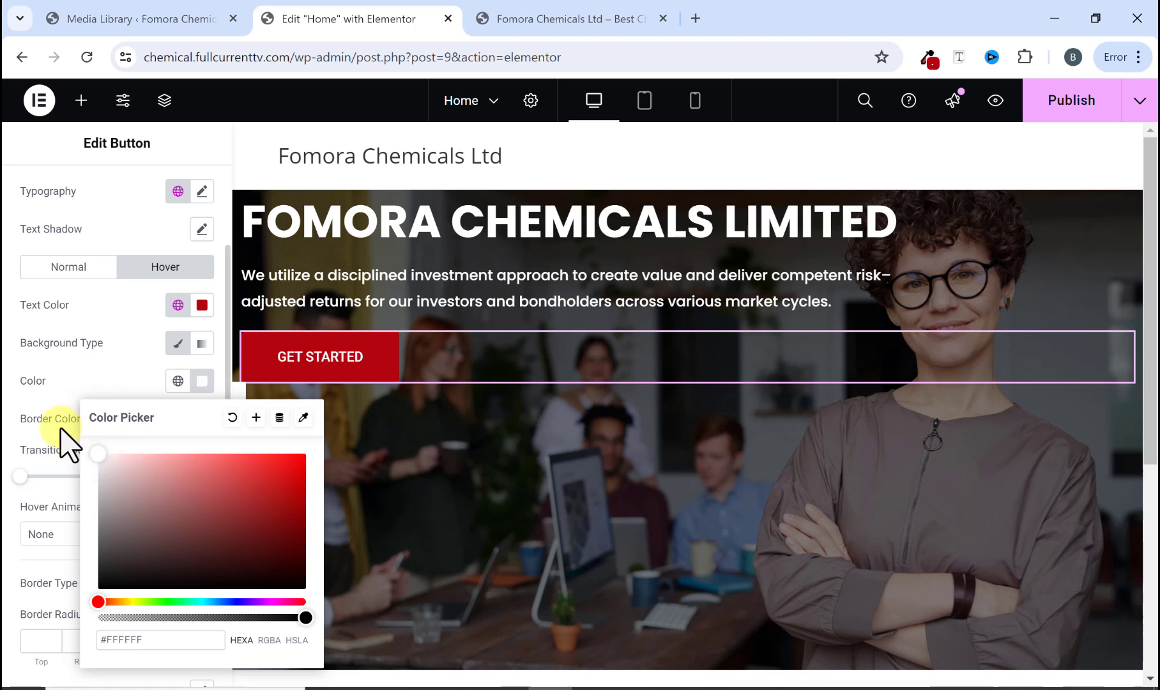
pyautogui.click(199, 382)
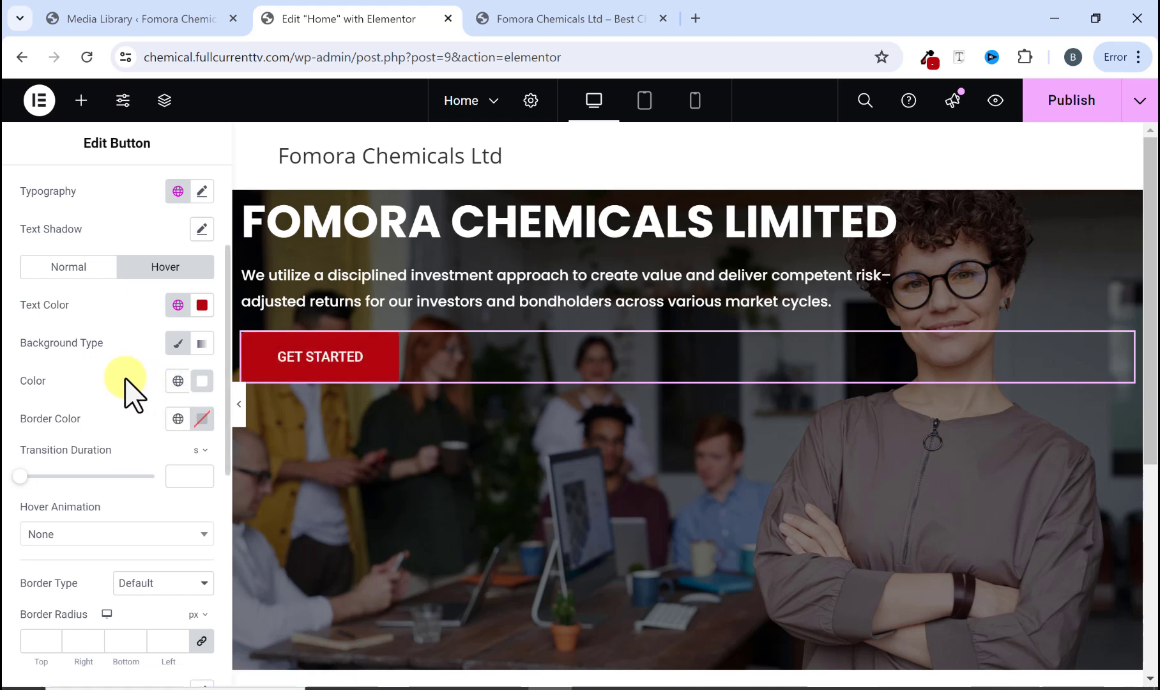
# Step: Set the button's hover animation to Grow
pyautogui.click(523, 14)
pyautogui.scroll(-2, 215, 525)
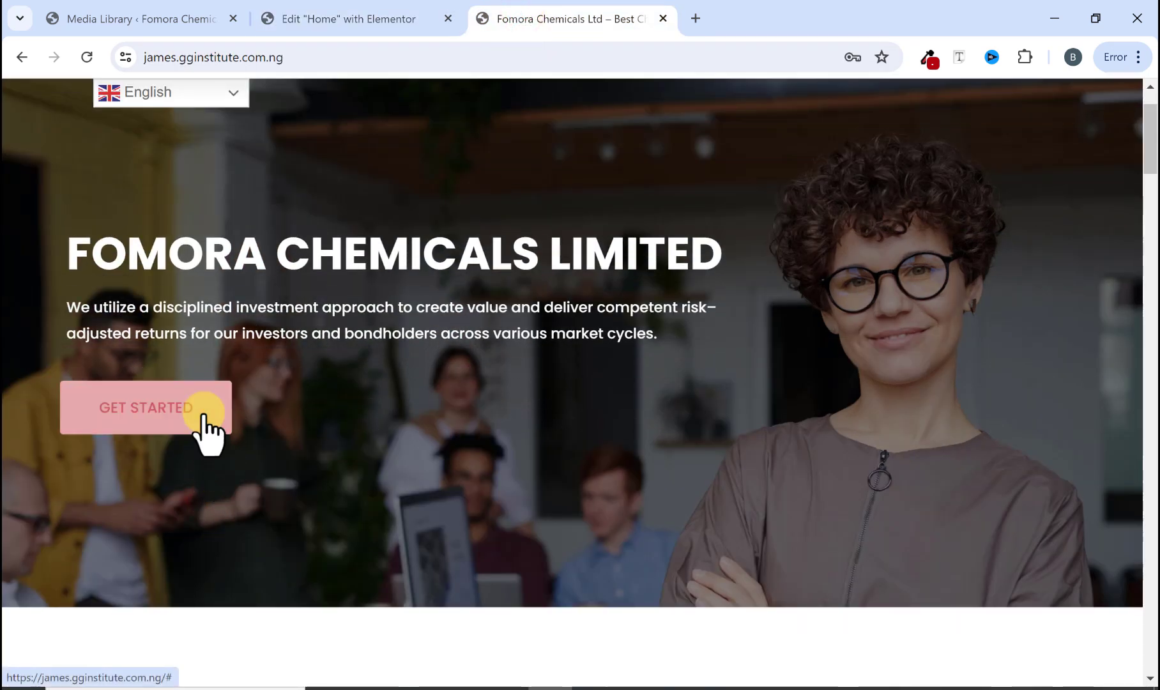
pyautogui.click(373, 19)
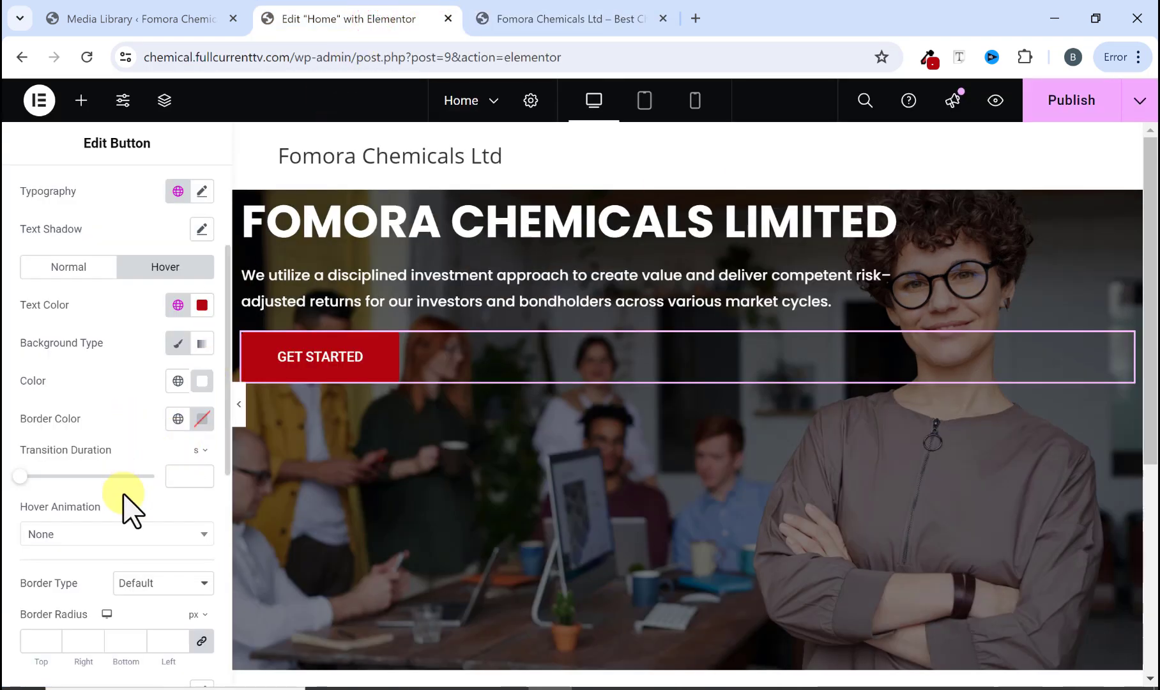
pyautogui.scroll(-2, 67, 530)
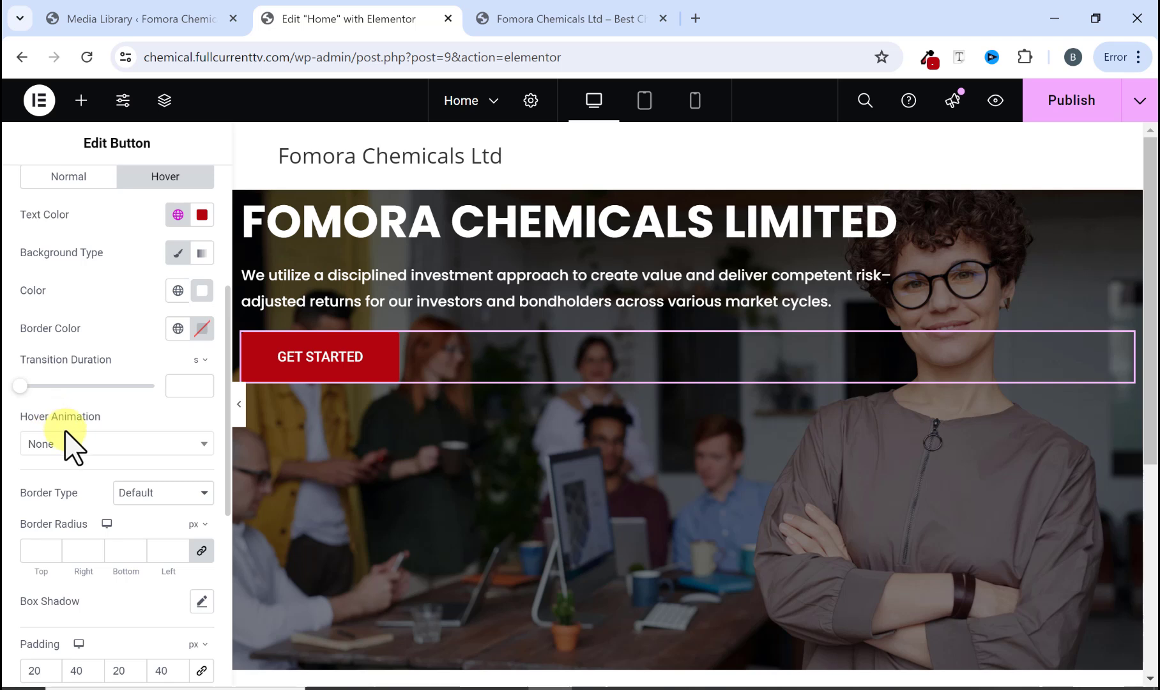
pyautogui.click(62, 448)
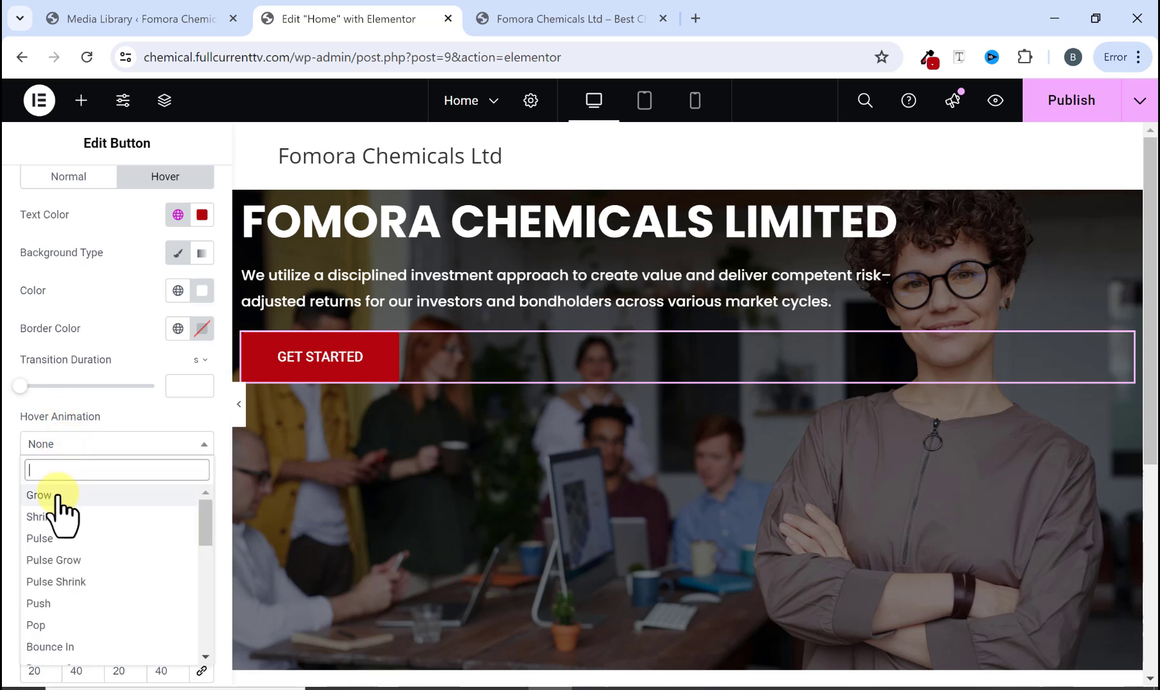
pyautogui.click(57, 492)
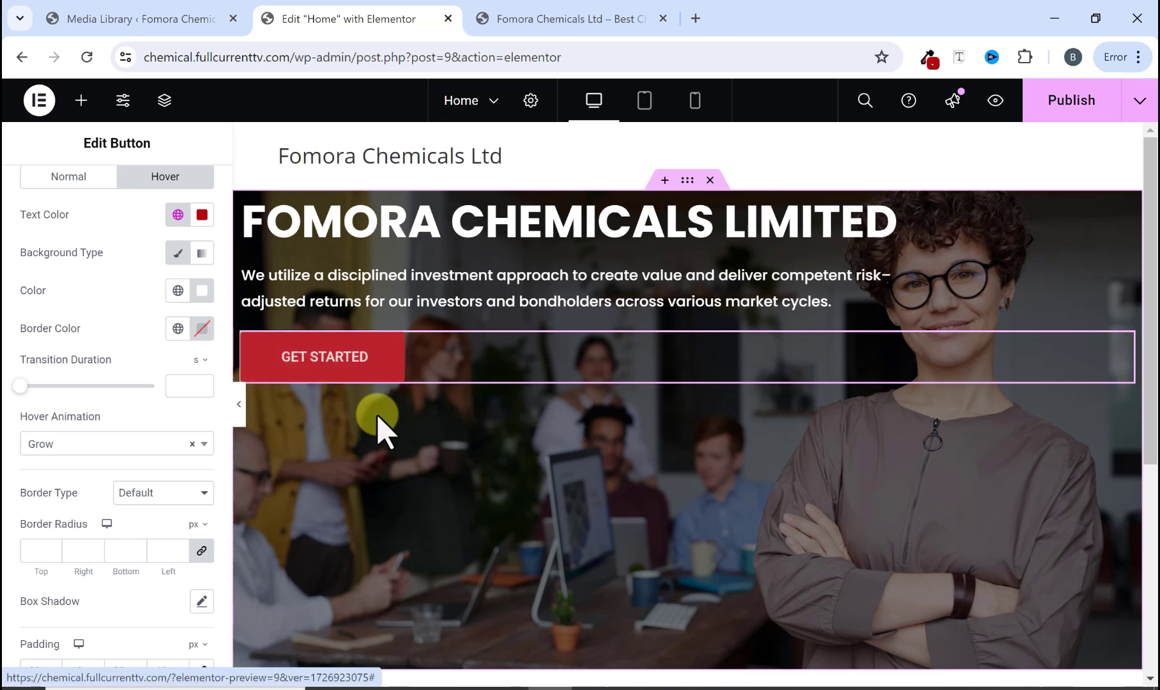
# Step: Select the hero container and set its content justification to Center in the layout settings
pyautogui.click(571, 5)
pyautogui.scroll(2, 341, 313)
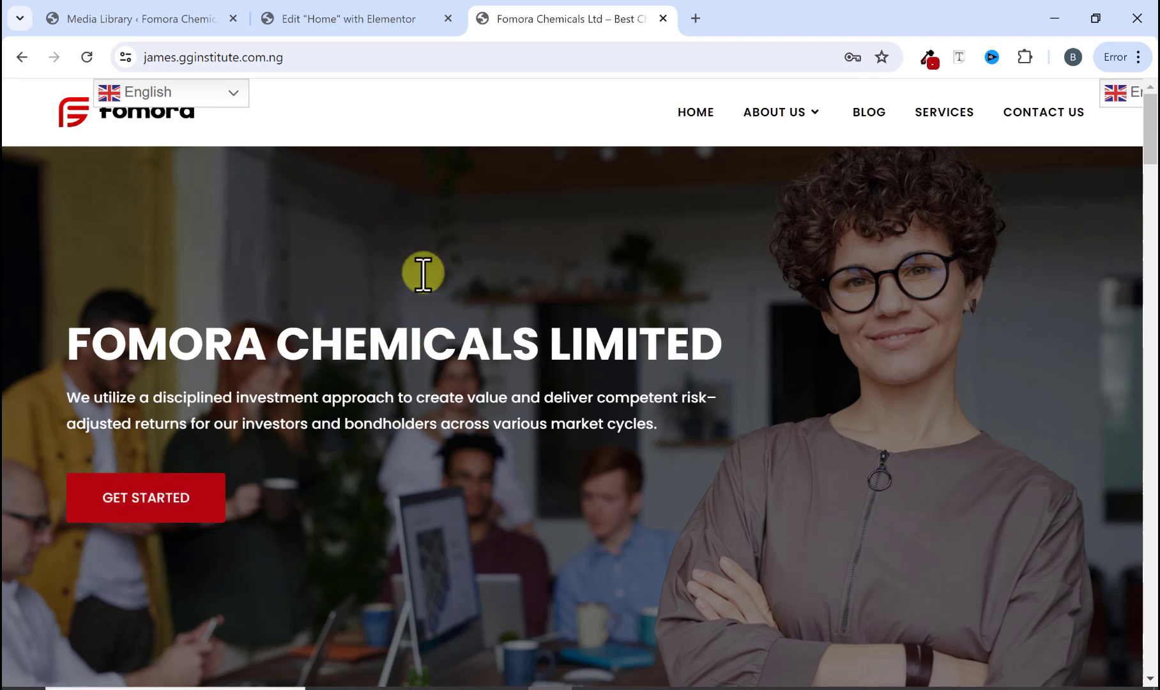
pyautogui.click(364, 20)
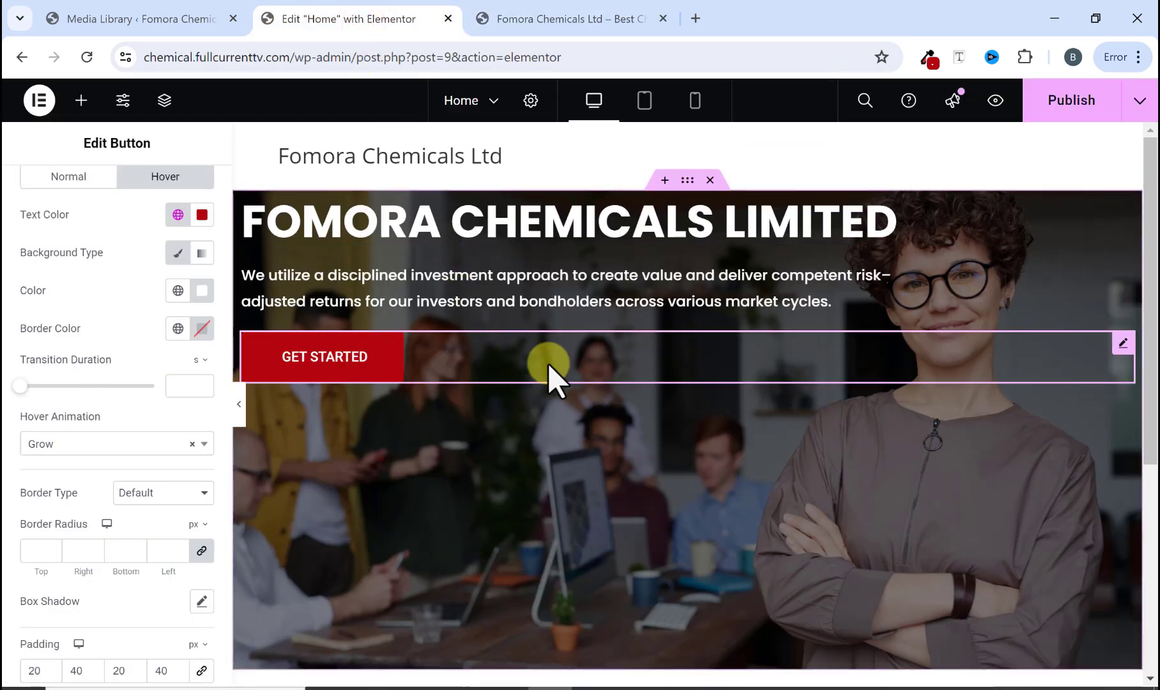
pyautogui.click(688, 184)
pyautogui.scroll(-3, 319, 447)
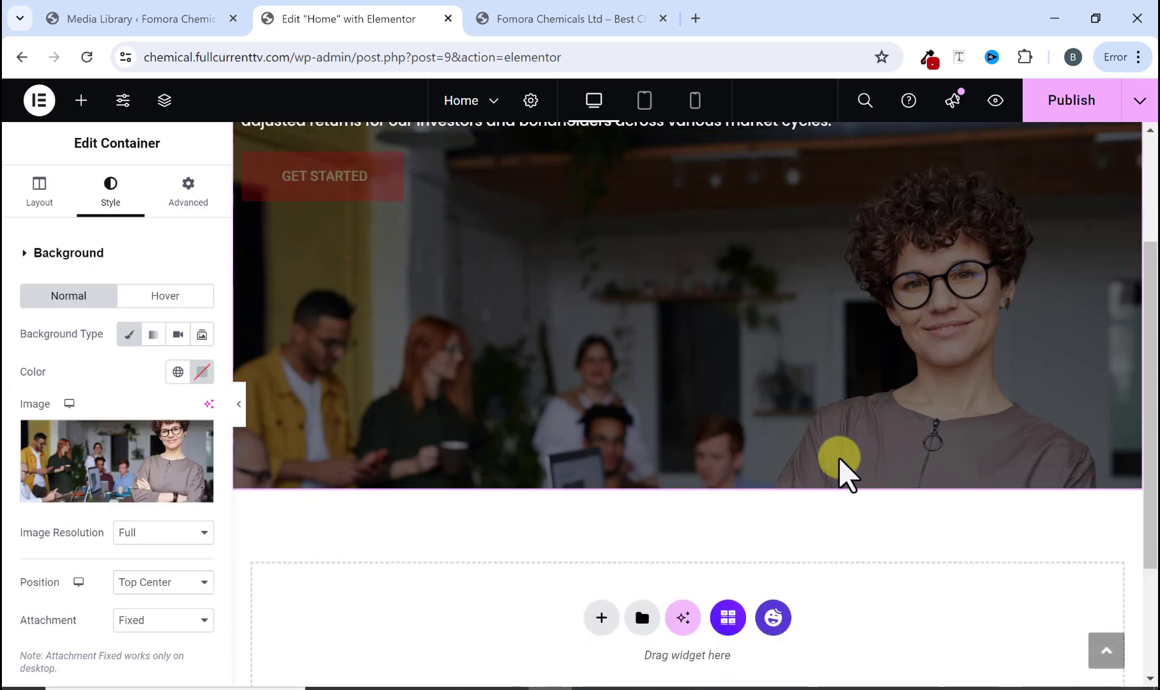
pyautogui.scroll(3, 837, 467)
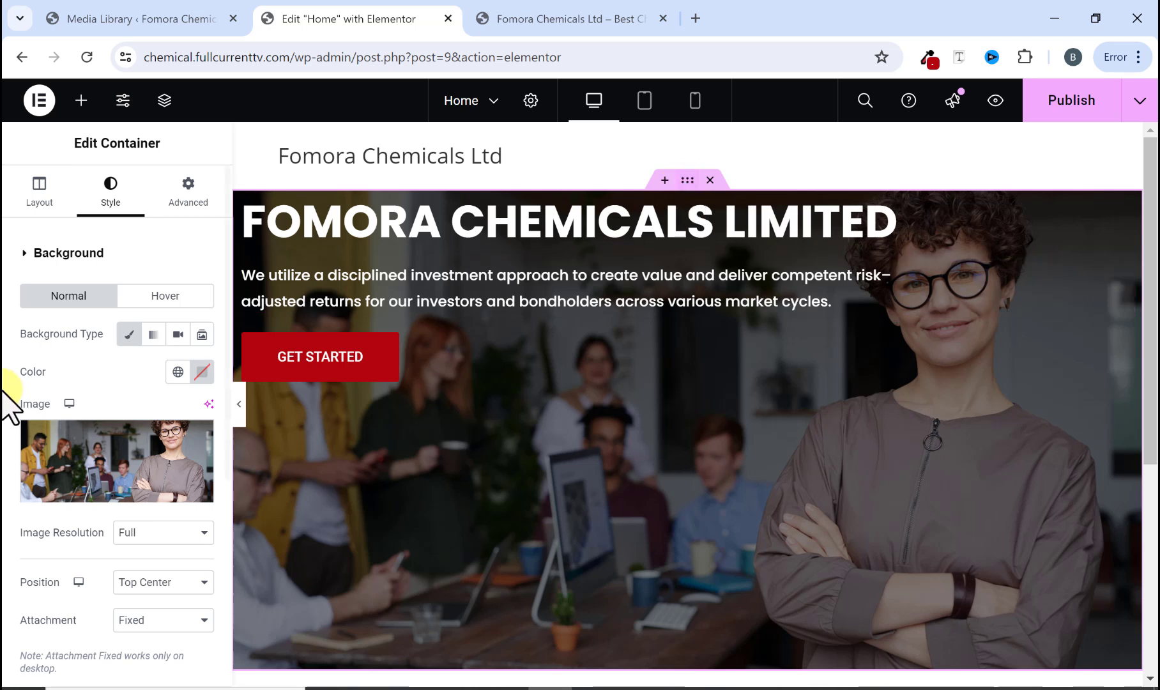
pyautogui.click(44, 199)
pyautogui.scroll(-2, 109, 357)
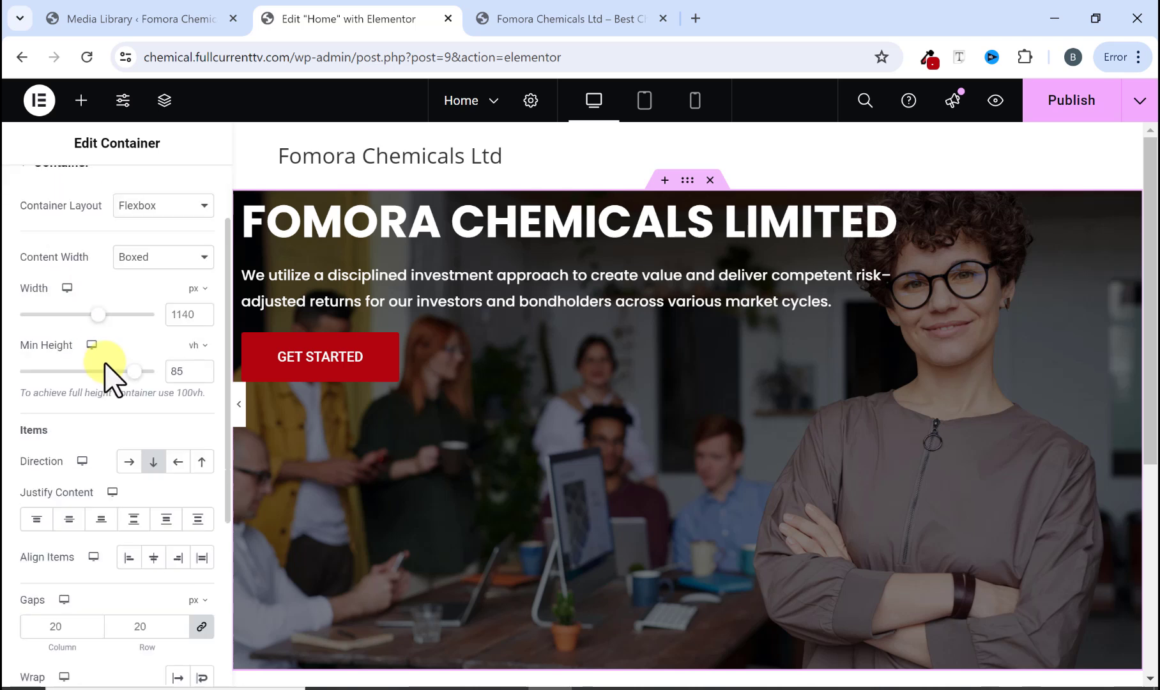
pyautogui.click(70, 521)
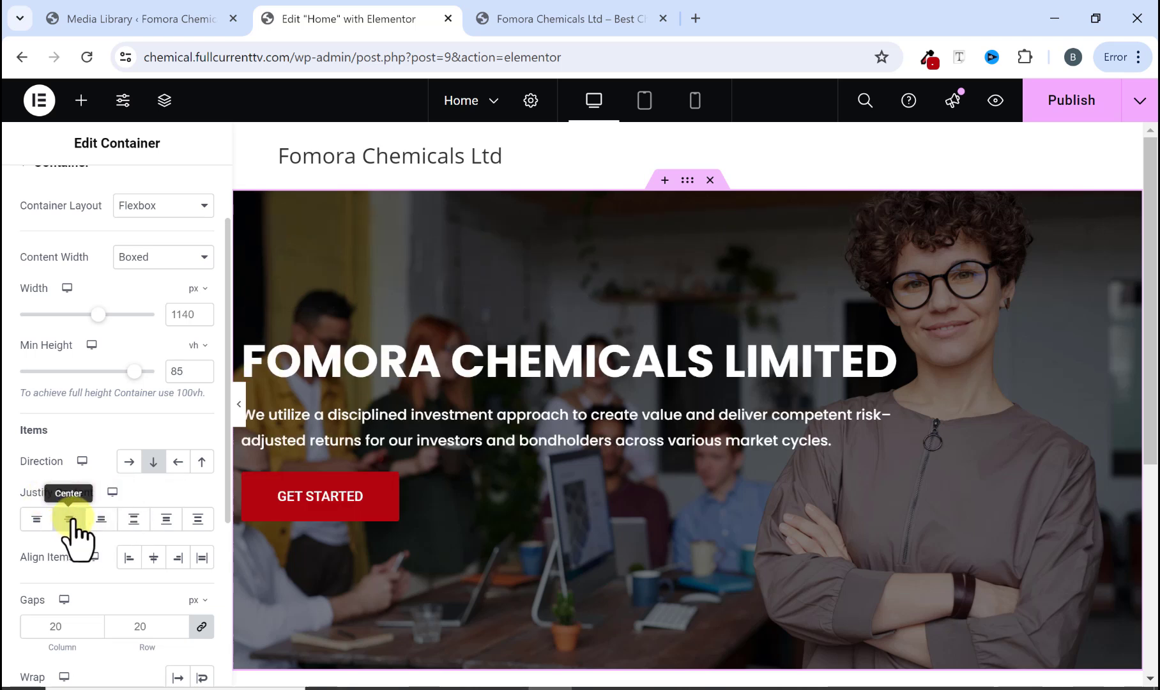
# Step: Preview the hero section and its button hover effect with the editor panel hidden, then restore the panel
pyautogui.click(237, 422)
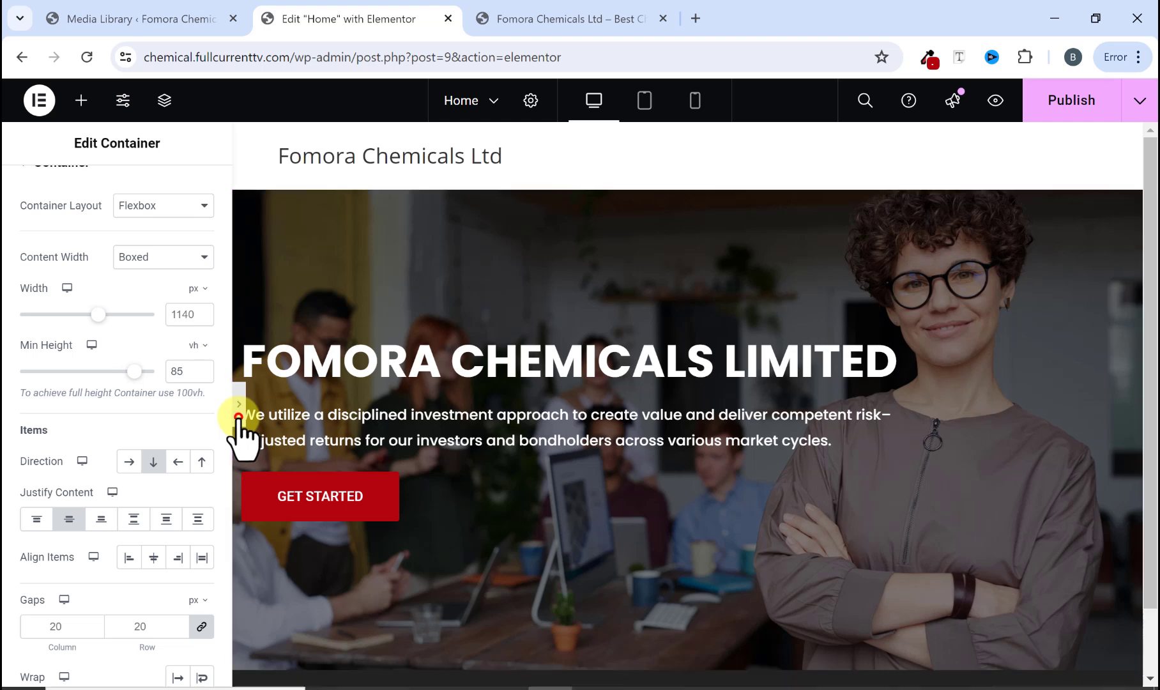
pyautogui.scroll(-1, 392, 454)
pyautogui.scroll(1, 392, 454)
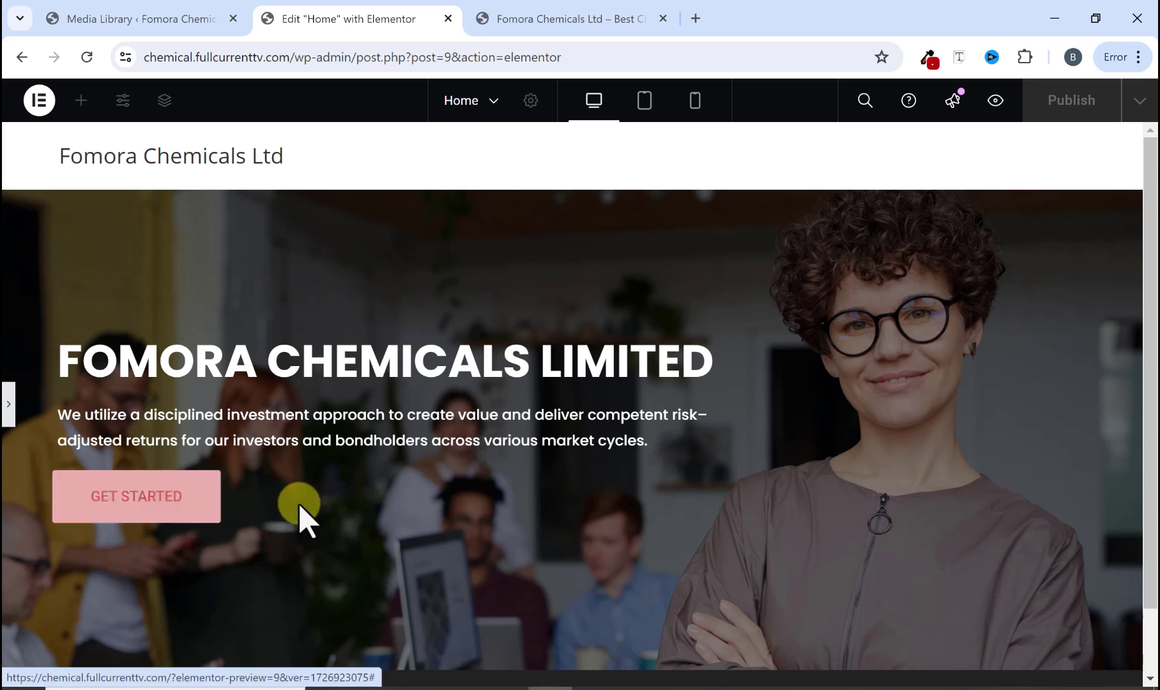
pyautogui.scroll(-2, 390, 505)
pyautogui.scroll(2, 389, 504)
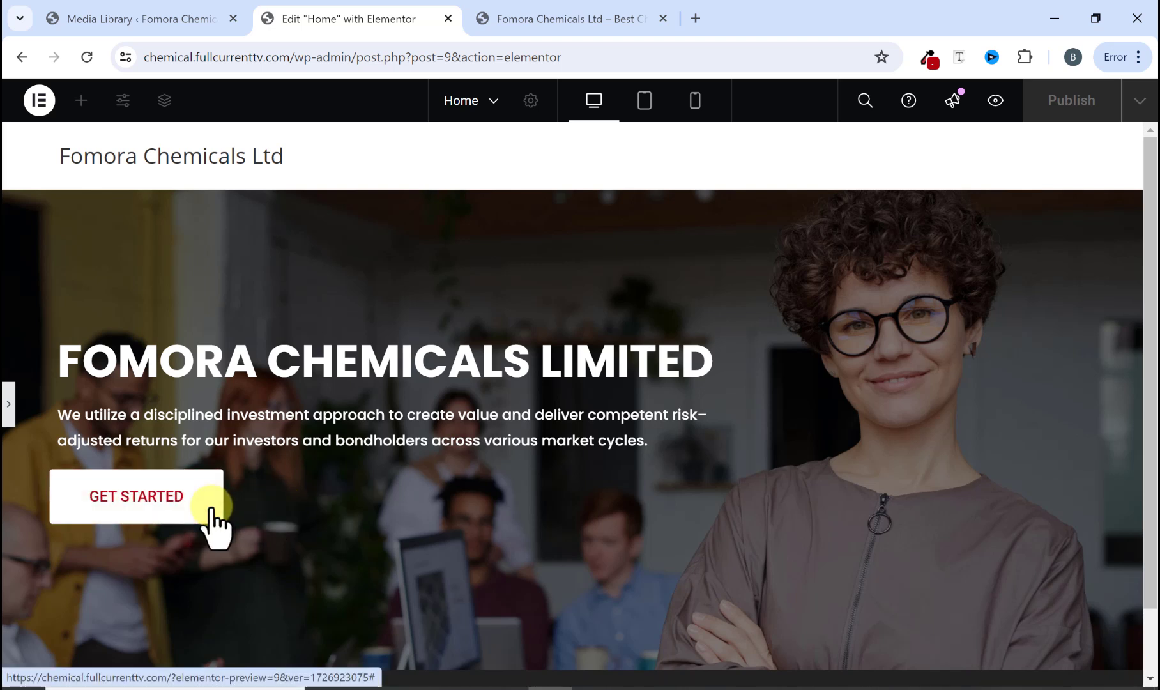
pyautogui.scroll(-2, 498, 438)
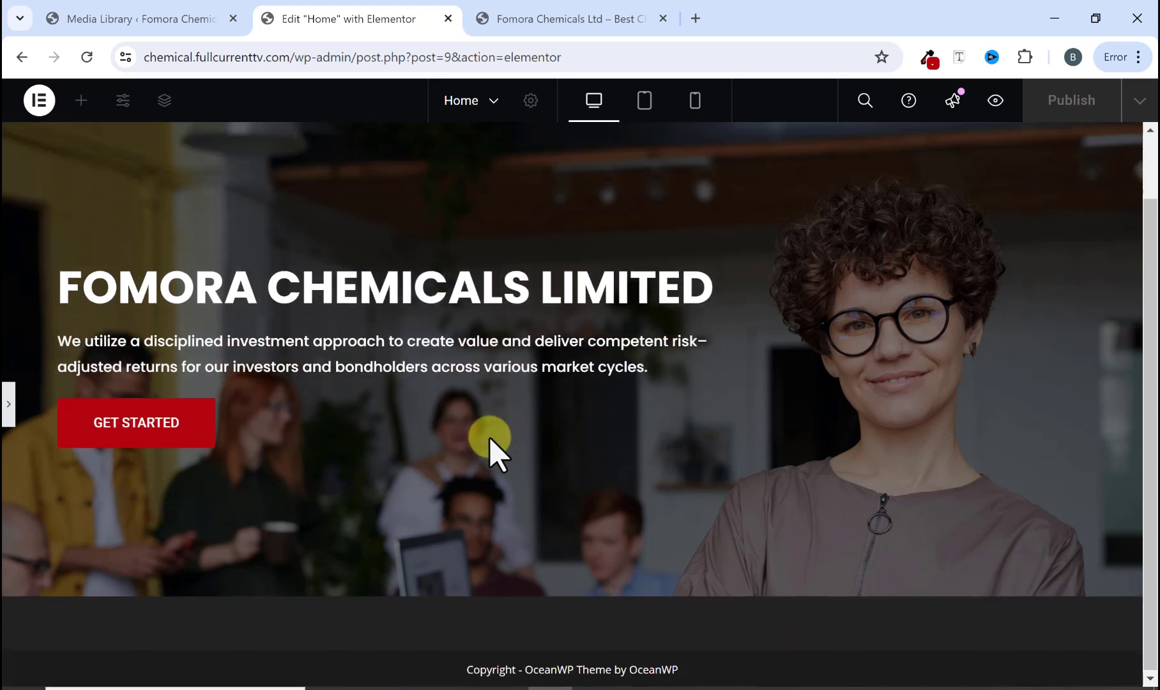
pyautogui.click(8, 403)
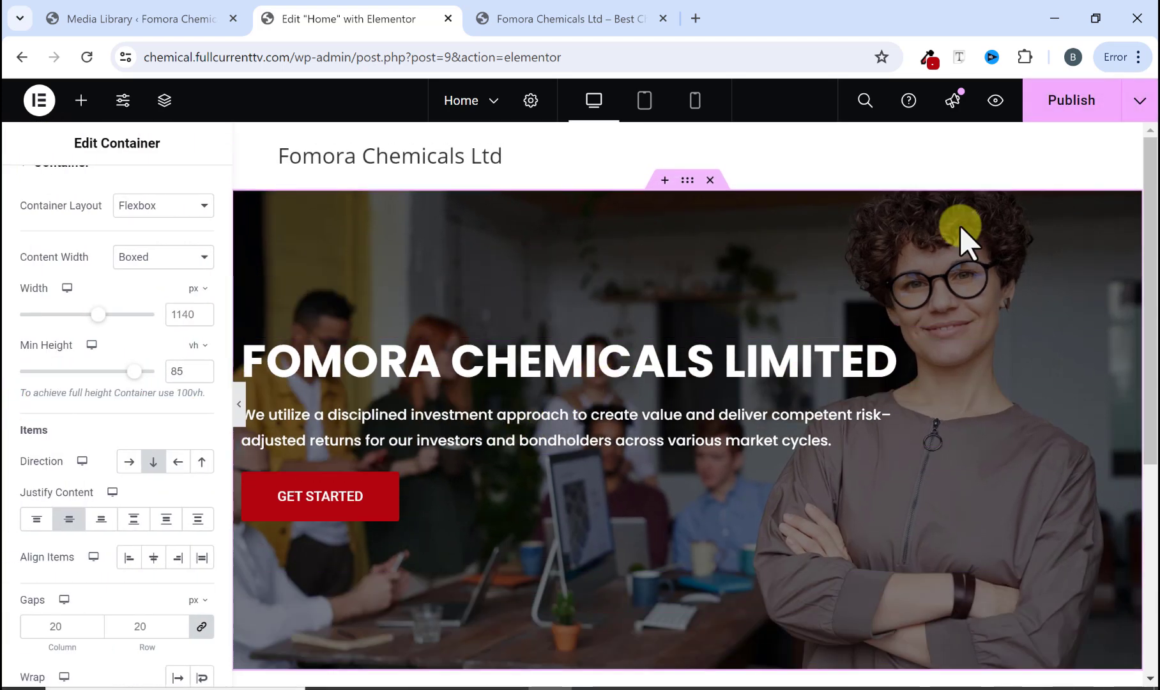
# Step: Publish the Home page with the hero section changes
pyautogui.click(1066, 102)
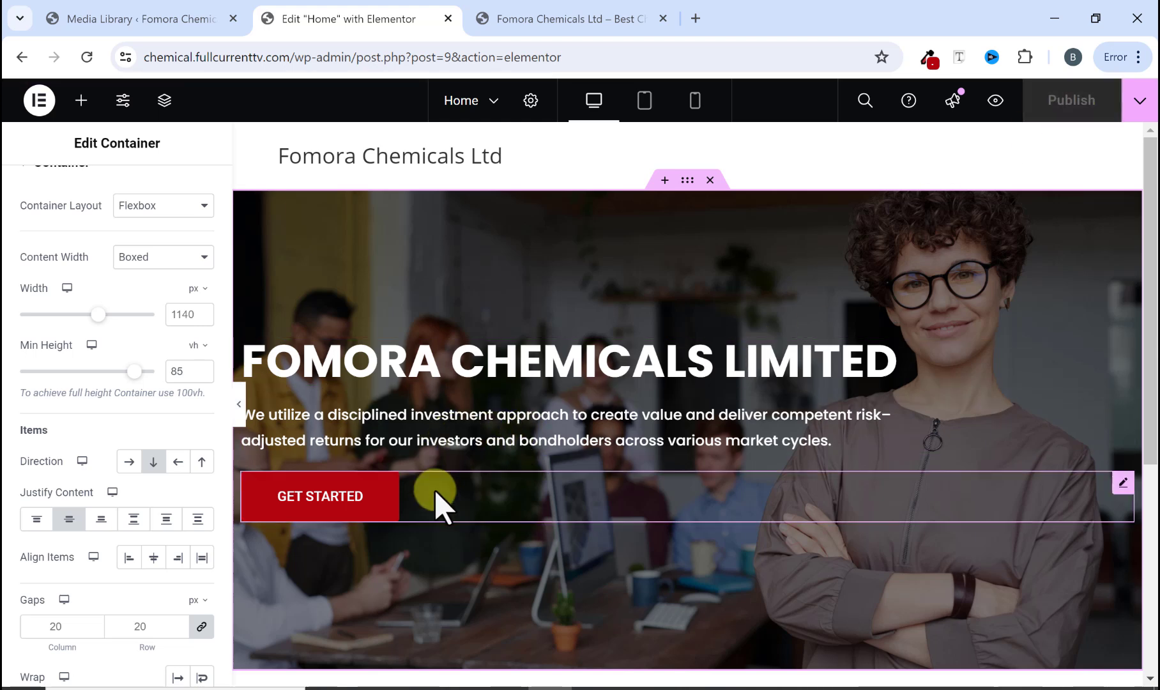
pyautogui.scroll(-1, 514, 433)
pyautogui.scroll(1, 511, 428)
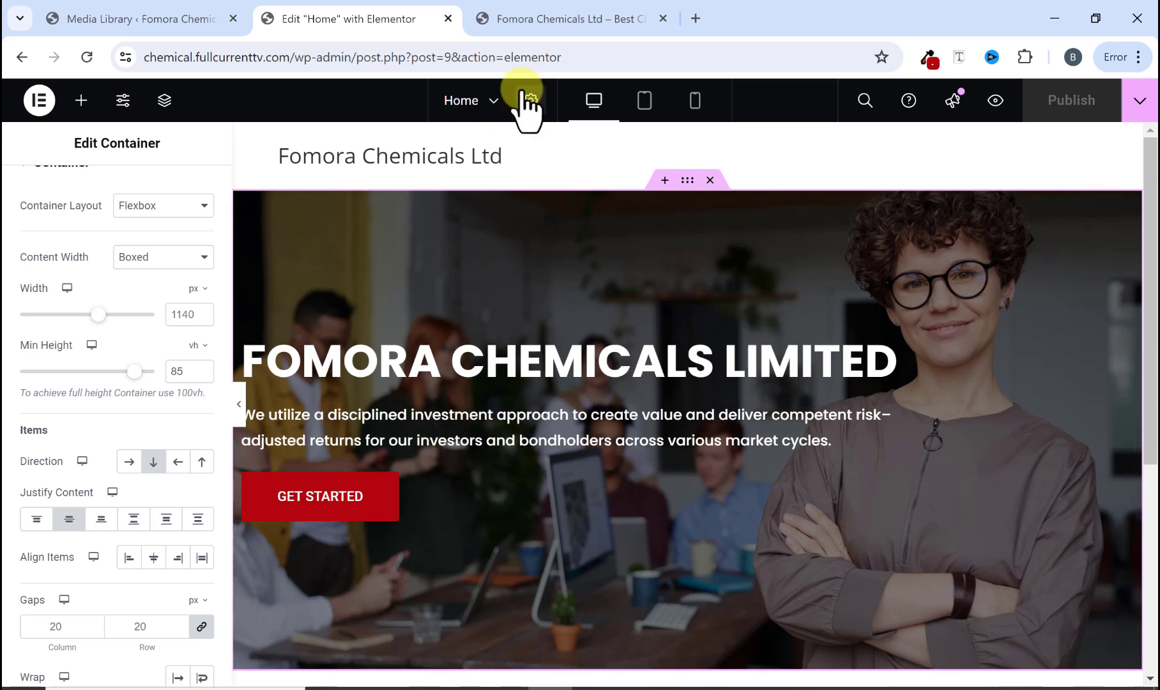
# Step: Switch to the original Fomora Chemicals site and examine its About section
pyautogui.click(550, 16)
pyautogui.scroll(-4, 547, 347)
pyautogui.scroll(-5, 547, 347)
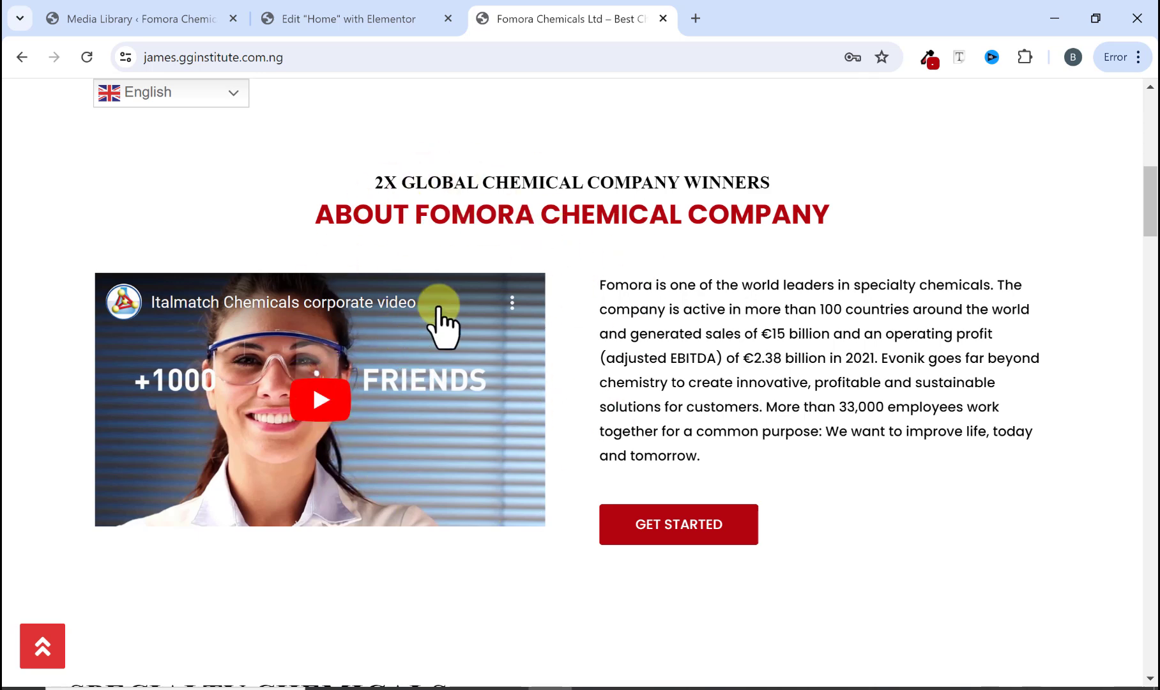
pyautogui.scroll(4, 438, 320)
# Step: Add a new single-column Flexbox container below the hero section
pyautogui.click(374, 25)
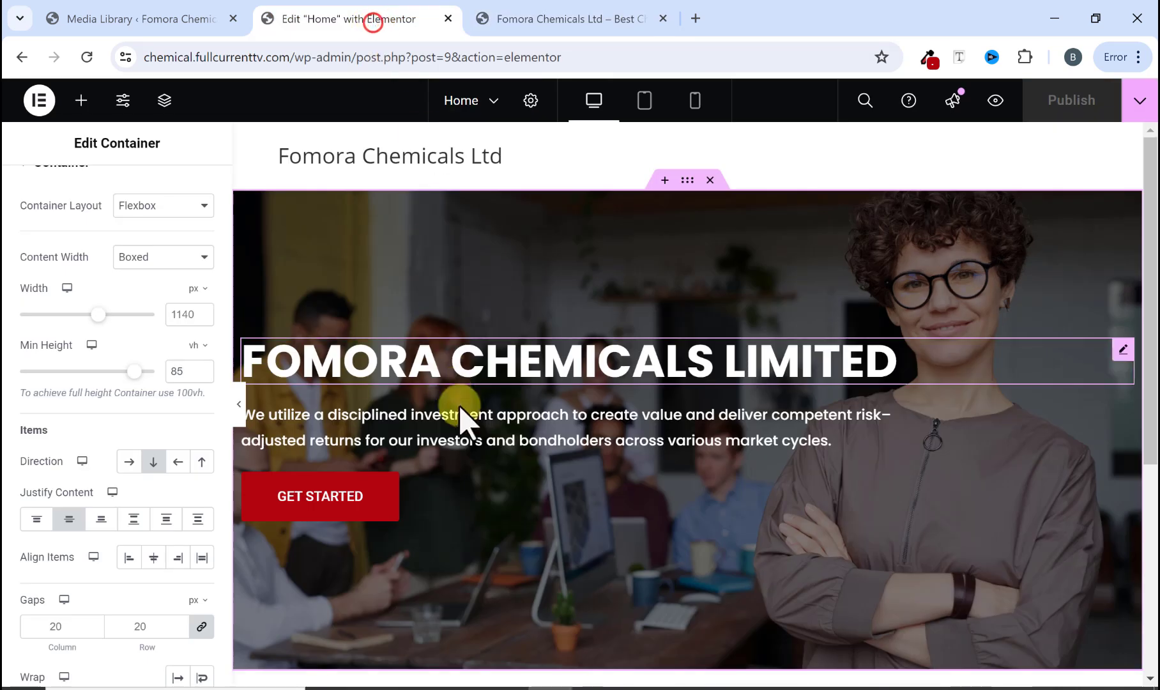
pyautogui.scroll(-5, 466, 427)
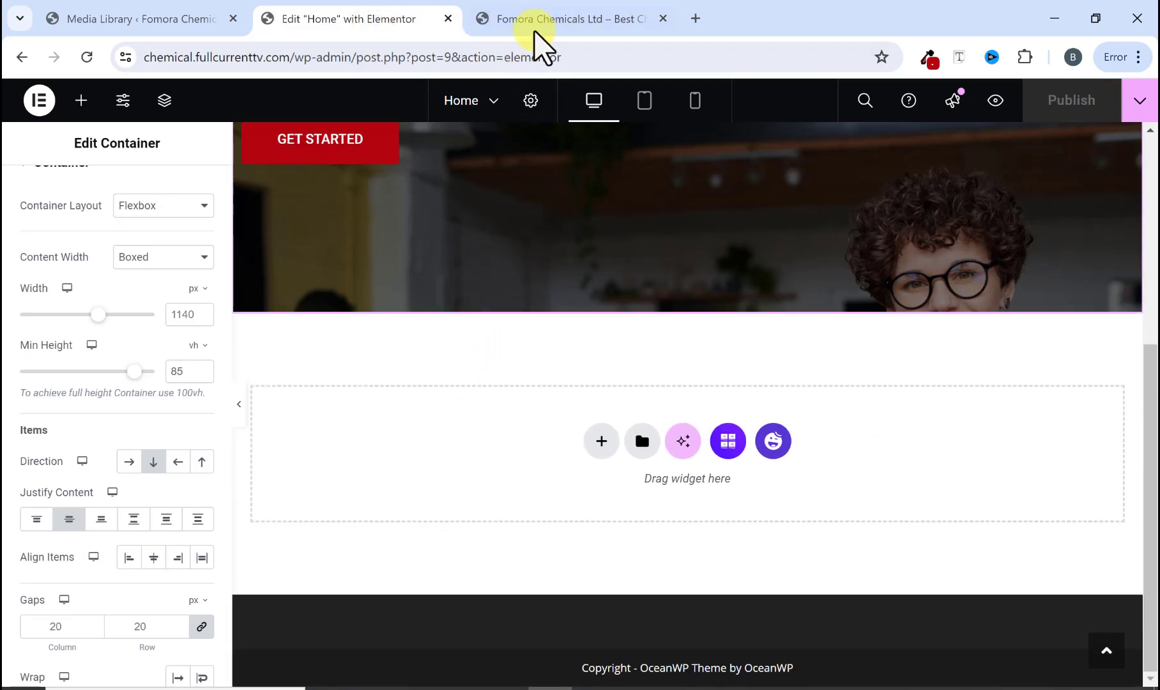
pyautogui.click(602, 440)
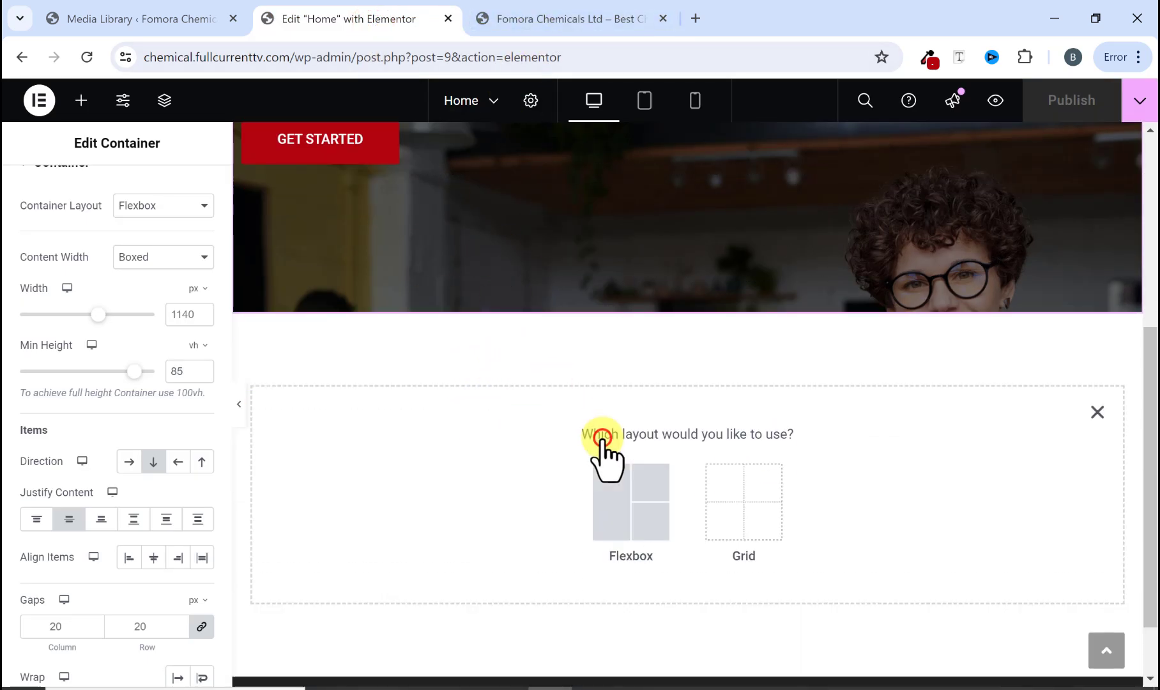
pyautogui.click(629, 492)
pyautogui.click(626, 495)
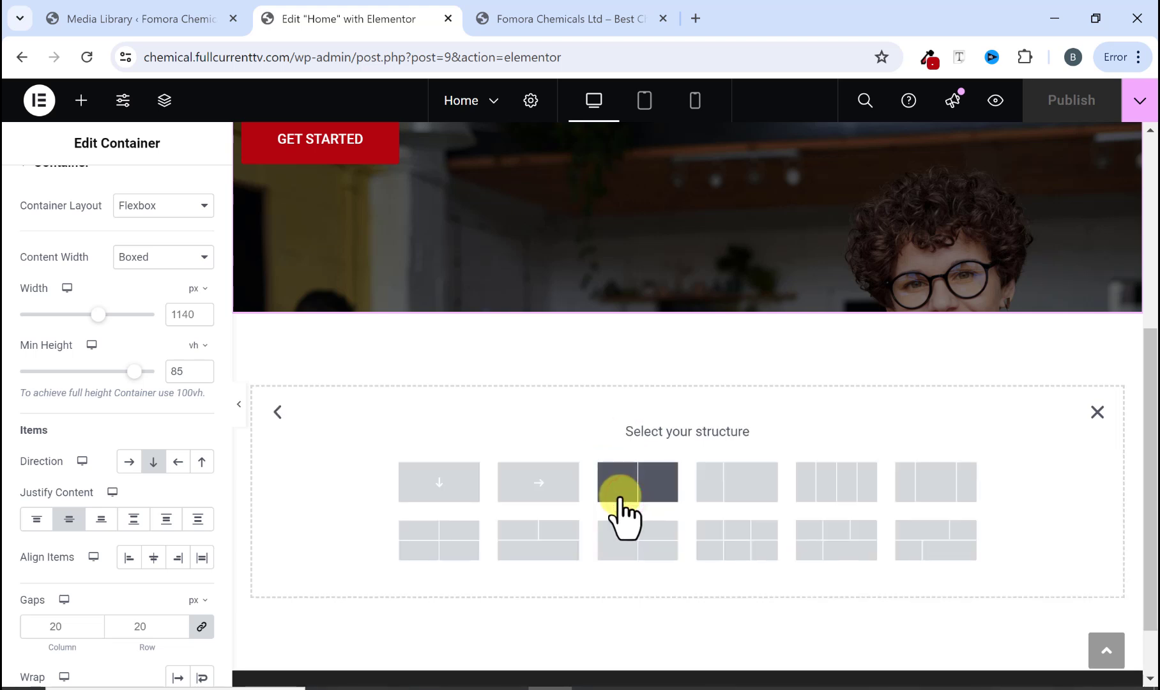
pyautogui.click(444, 483)
# Step: Add a Heading widget into the new container
pyautogui.click(603, 16)
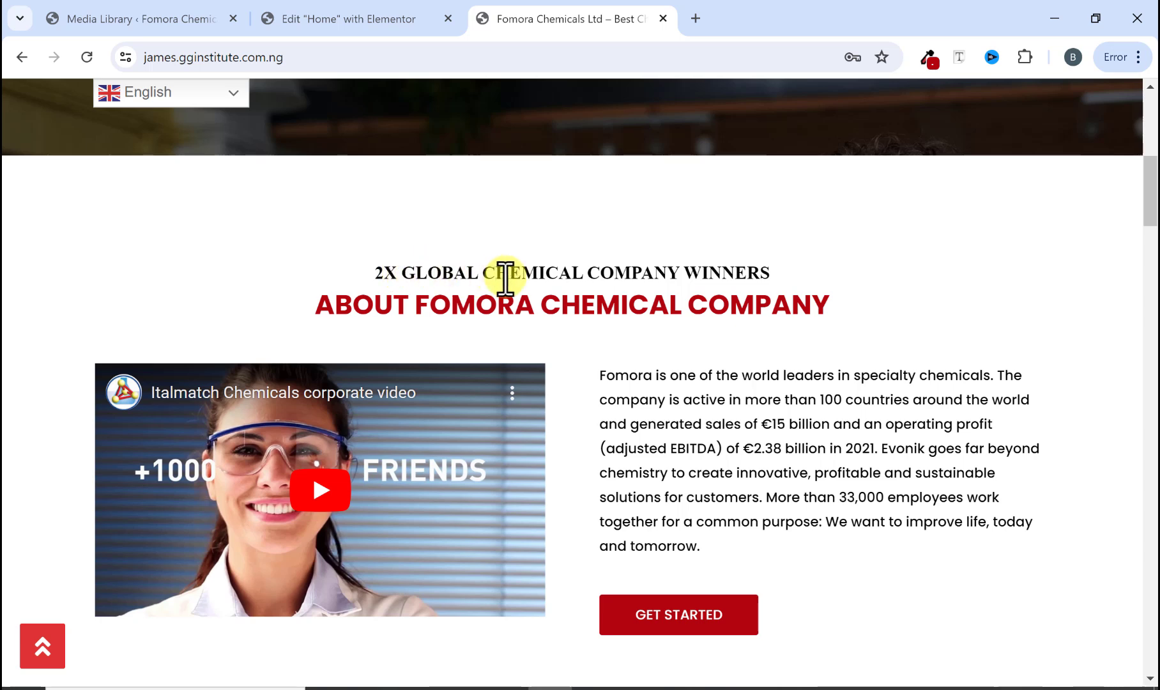
pyautogui.click(382, 22)
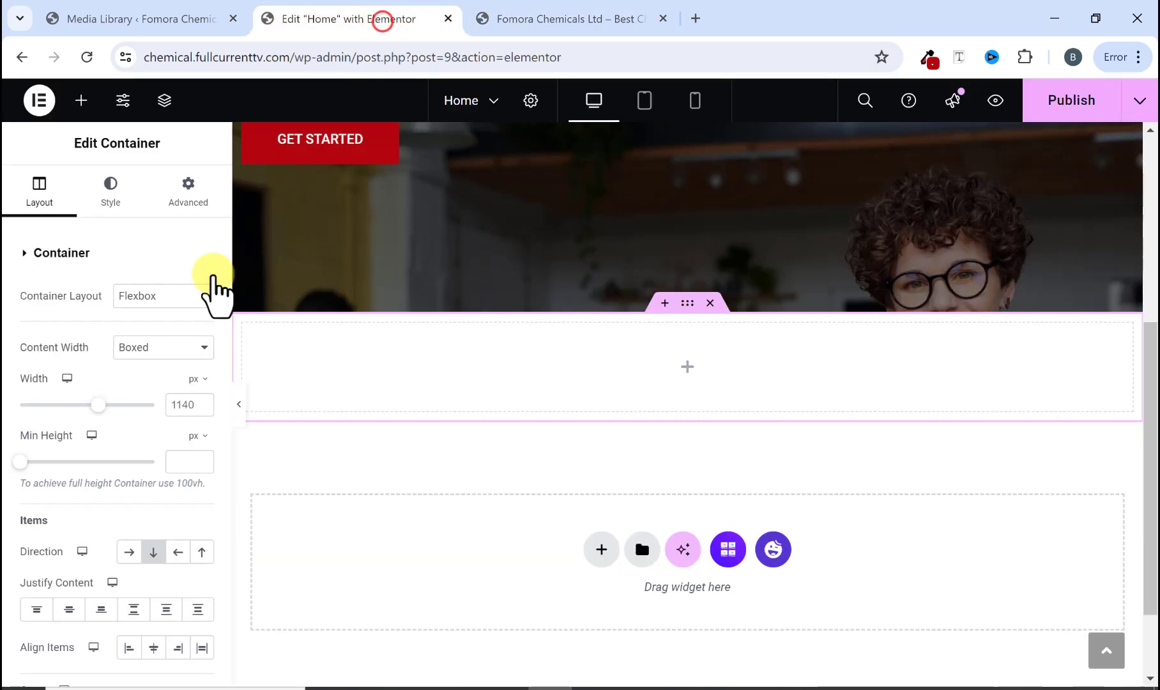
pyautogui.click(80, 101)
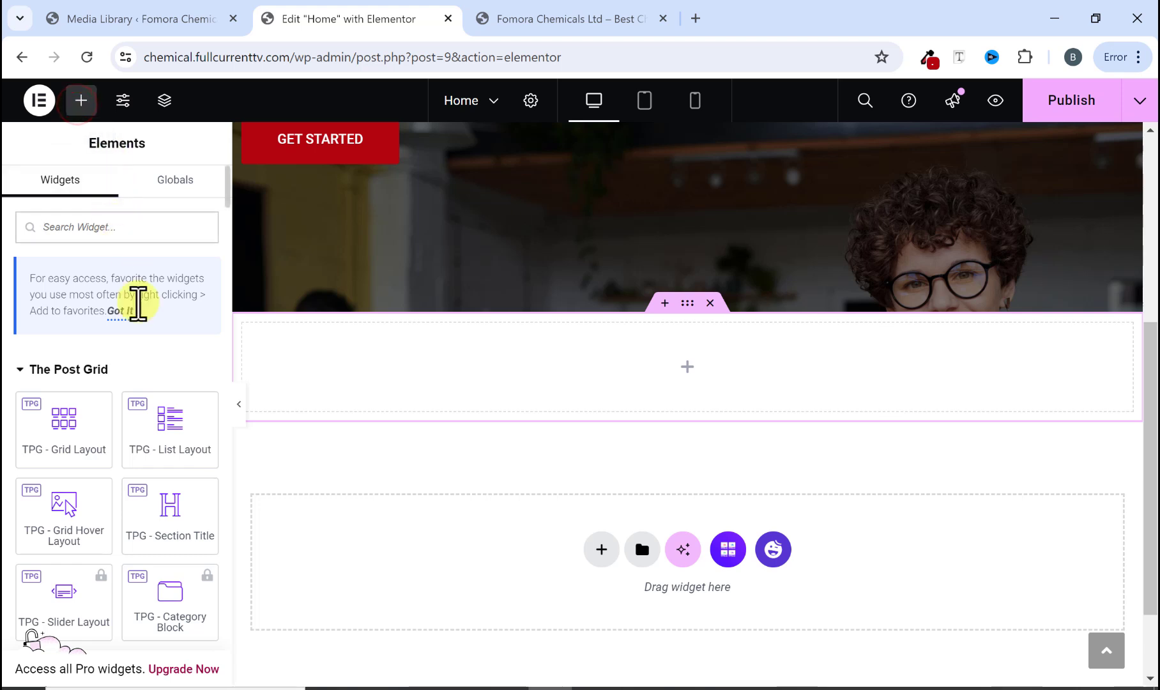
pyautogui.scroll(-5, 117, 485)
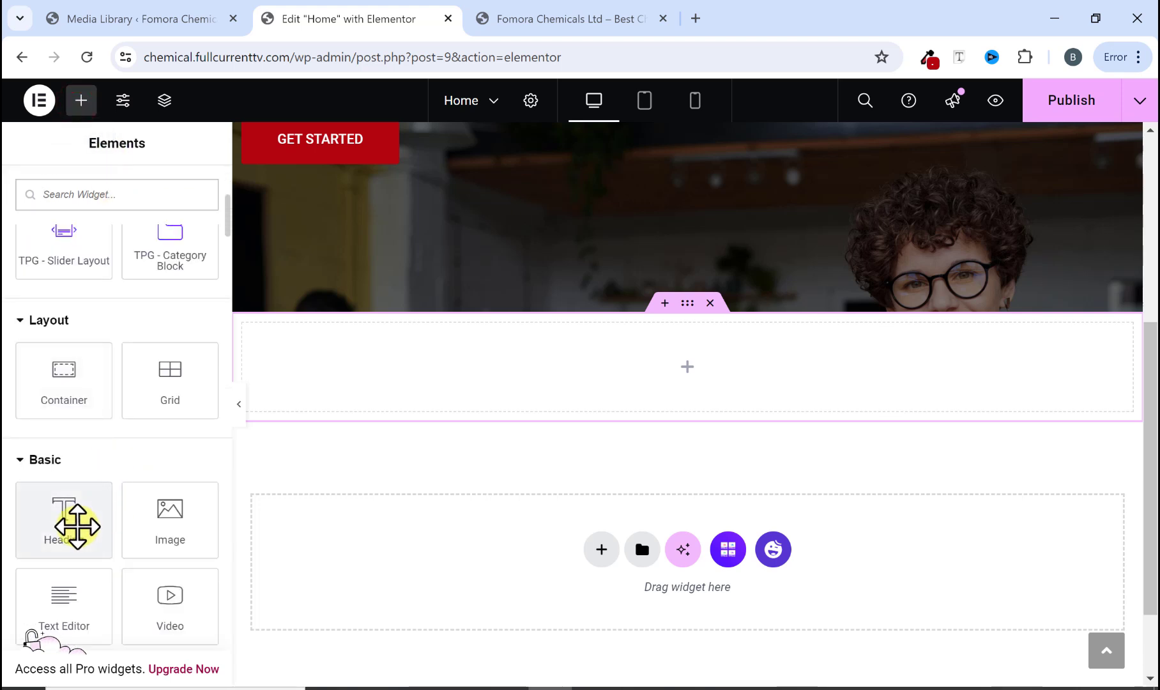
pyautogui.moveTo(73, 526); pyautogui.dragTo(557, 371)
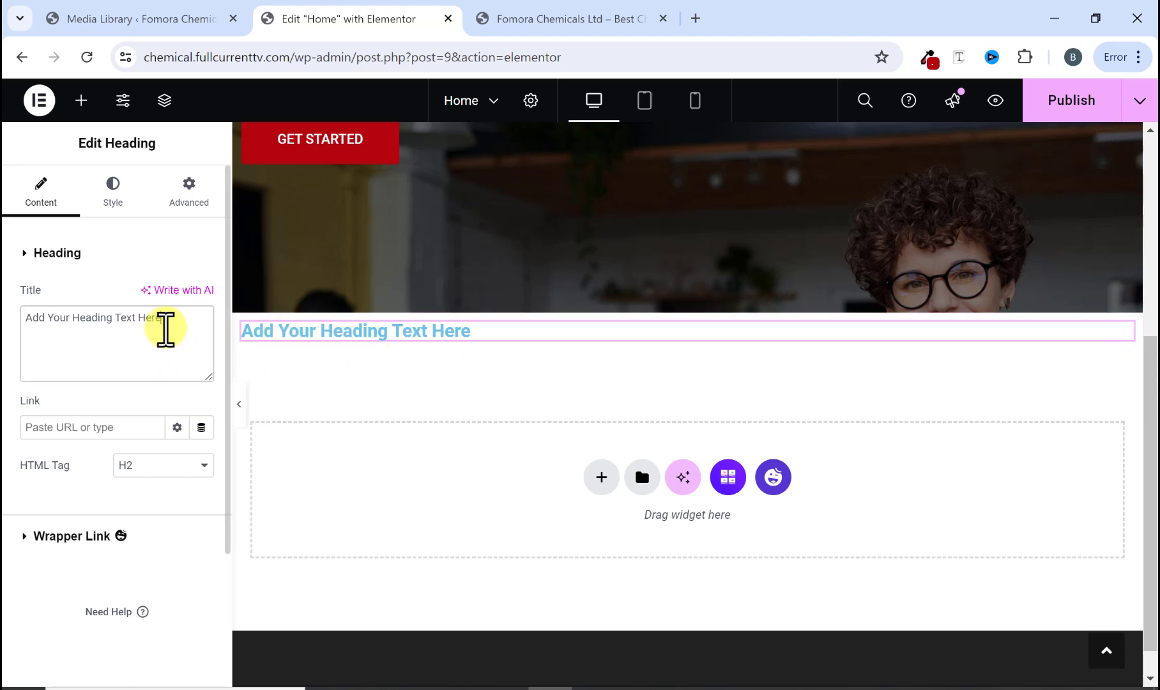
# Step: Copy "2X GLOBAL CHEMICAL COMPANY WINNERS" from the original site and paste it as the heading's title
pyautogui.moveTo(163, 320); pyautogui.dragTo(37, 297)
pyautogui.click(525, 13)
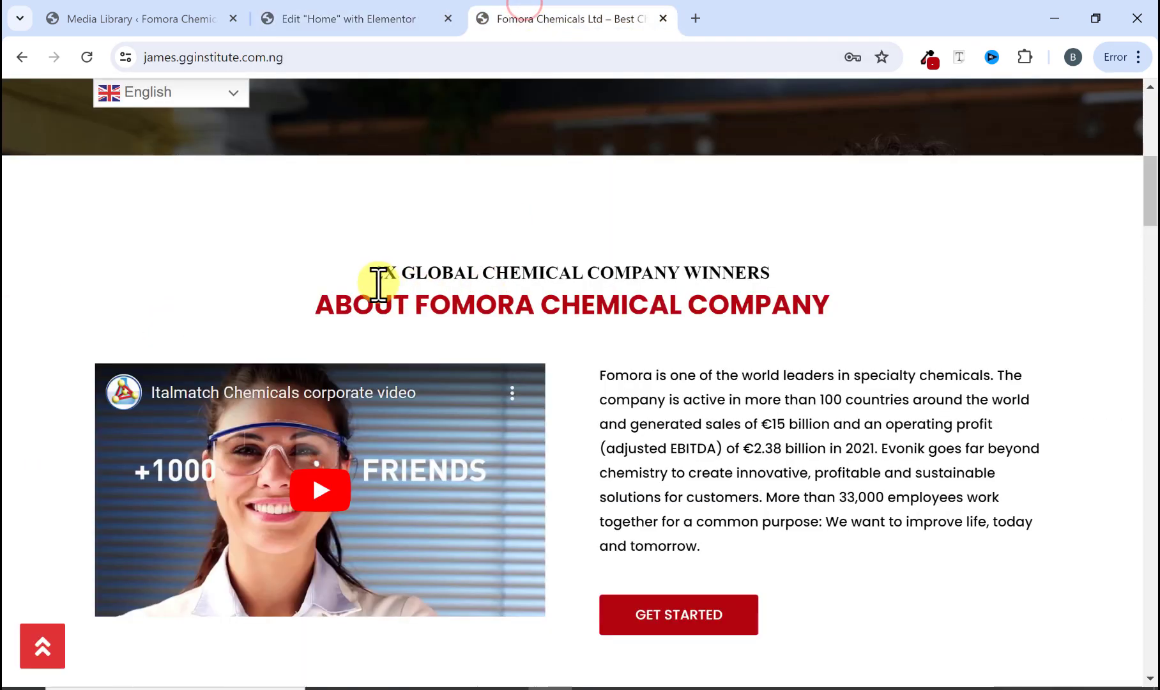
pyautogui.moveTo(375, 275); pyautogui.dragTo(771, 280)
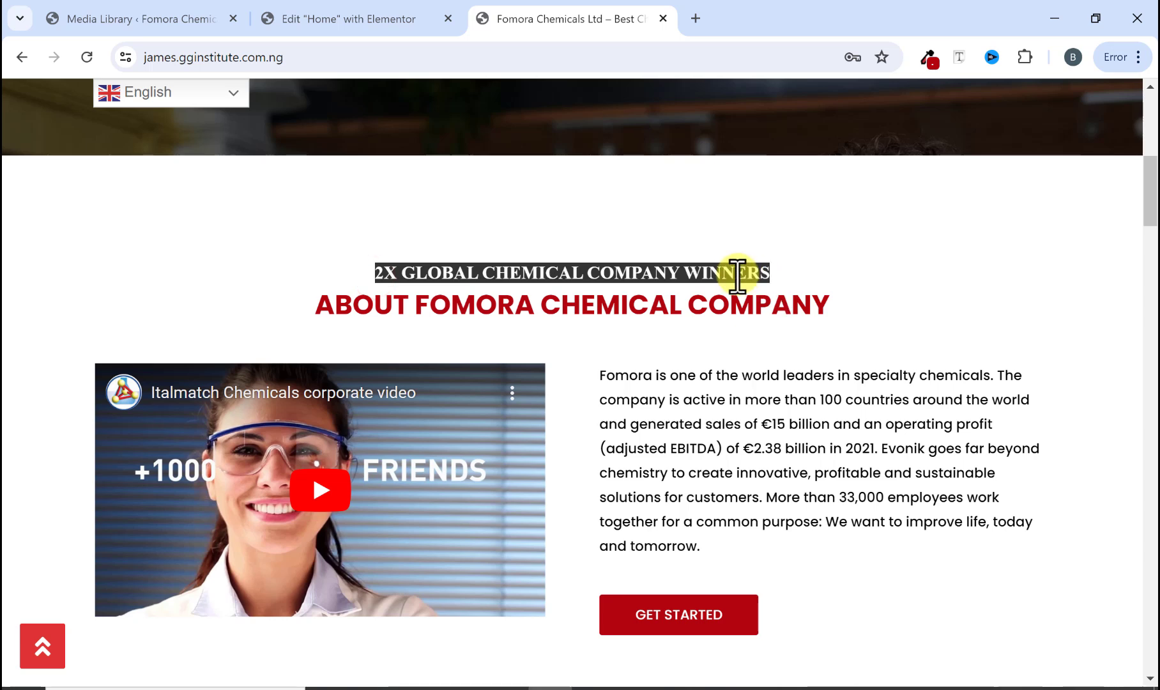
pyautogui.rightClick(315, 276)
pyautogui.click(467, 290)
pyautogui.click(327, 22)
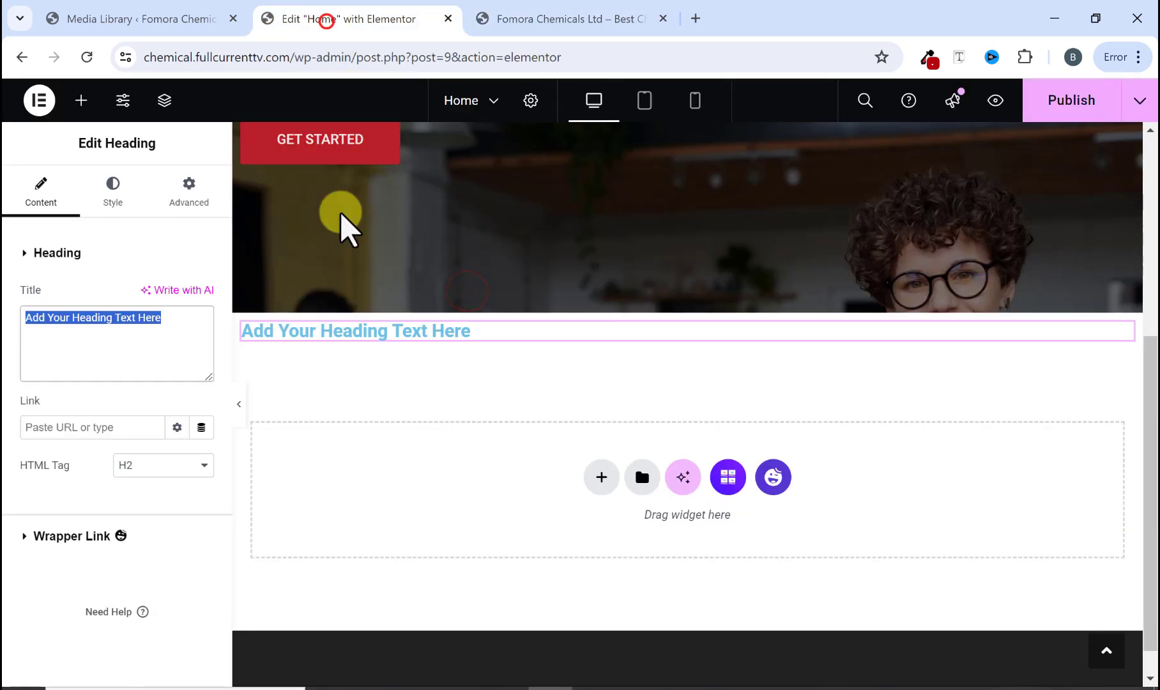
pyautogui.rightClick(145, 336)
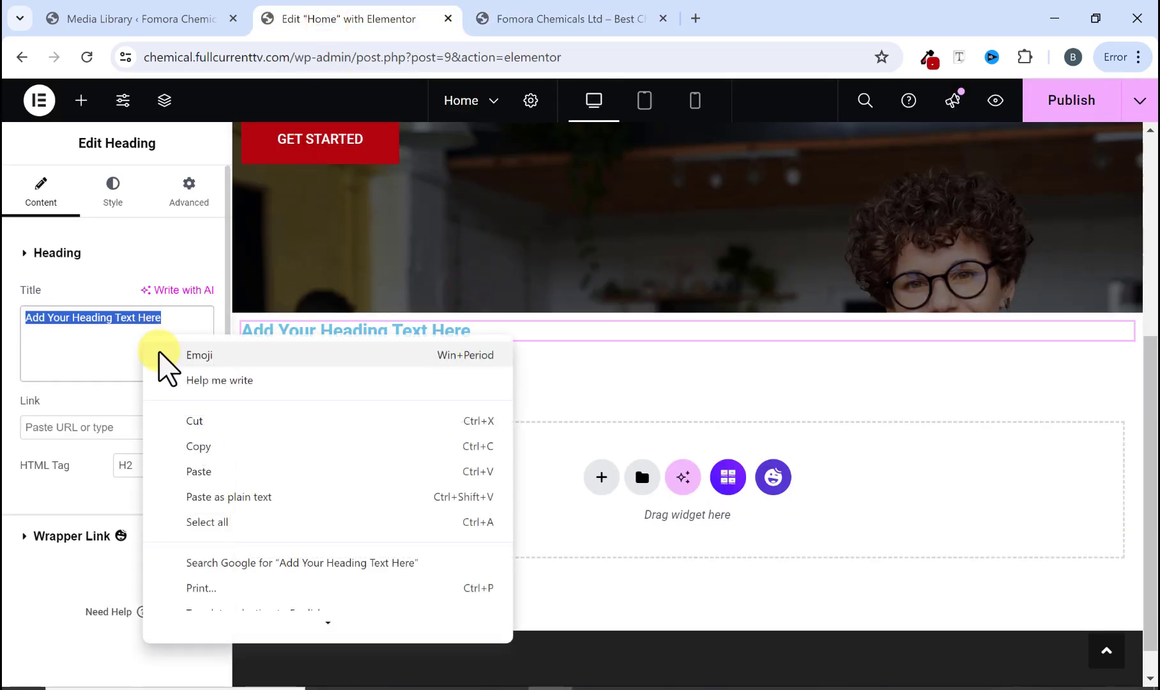
pyautogui.click(223, 472)
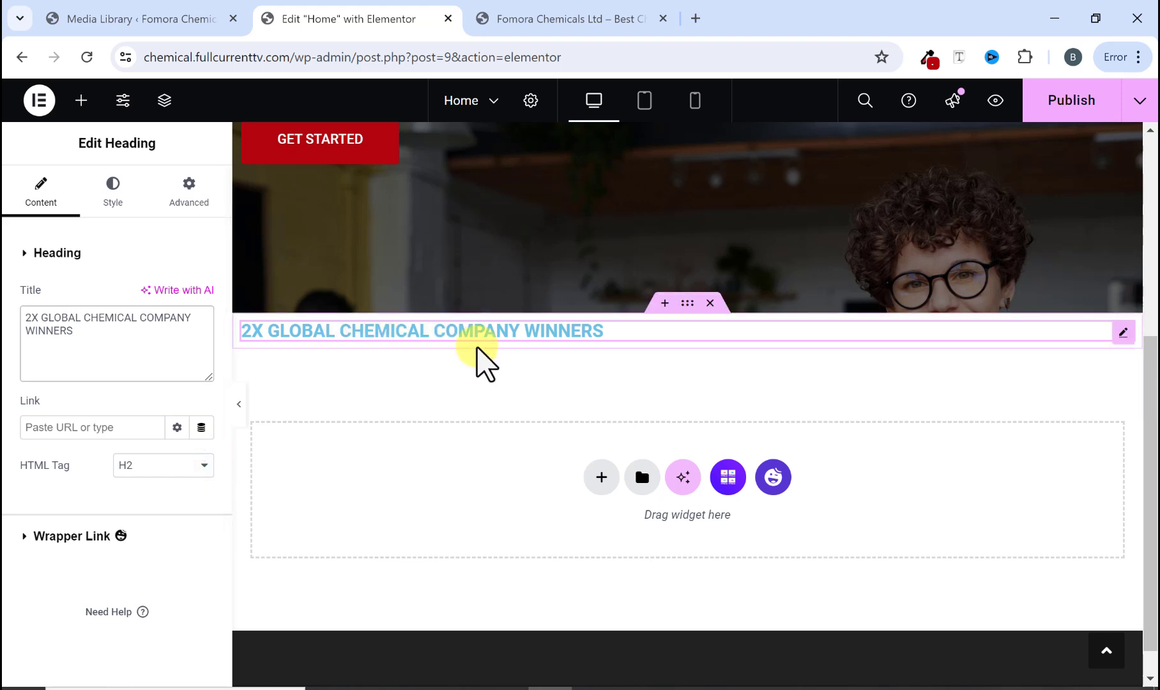
# Step: Set the heading's text color to black #000000
pyautogui.click(107, 198)
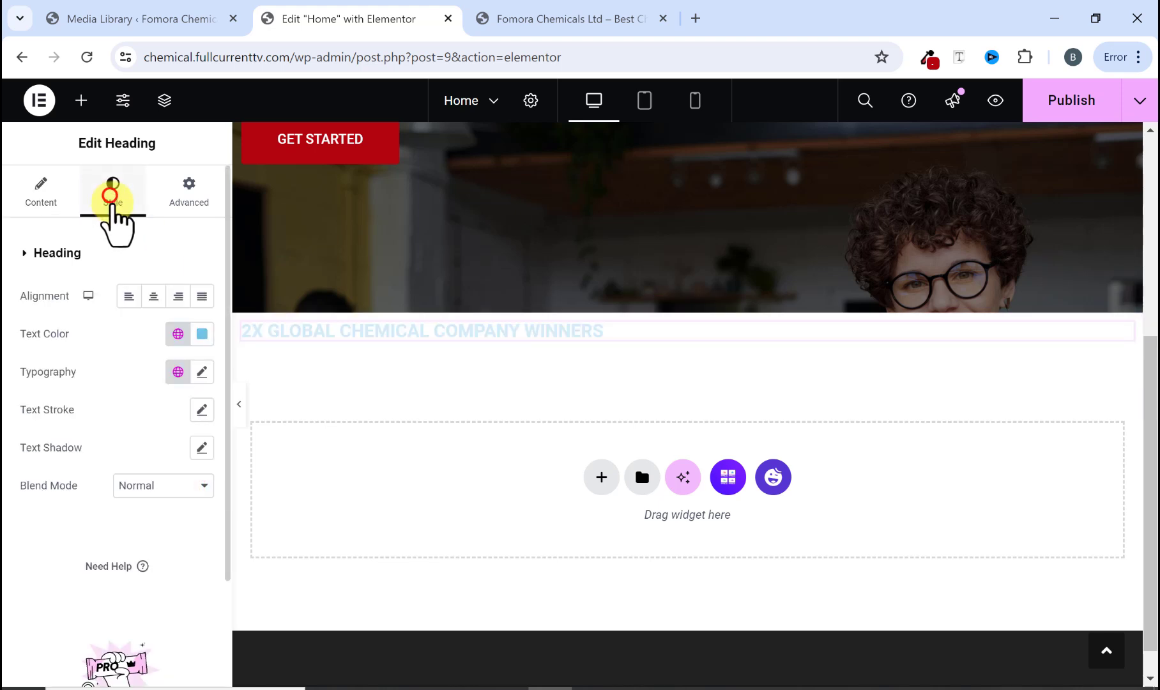
pyautogui.click(200, 335)
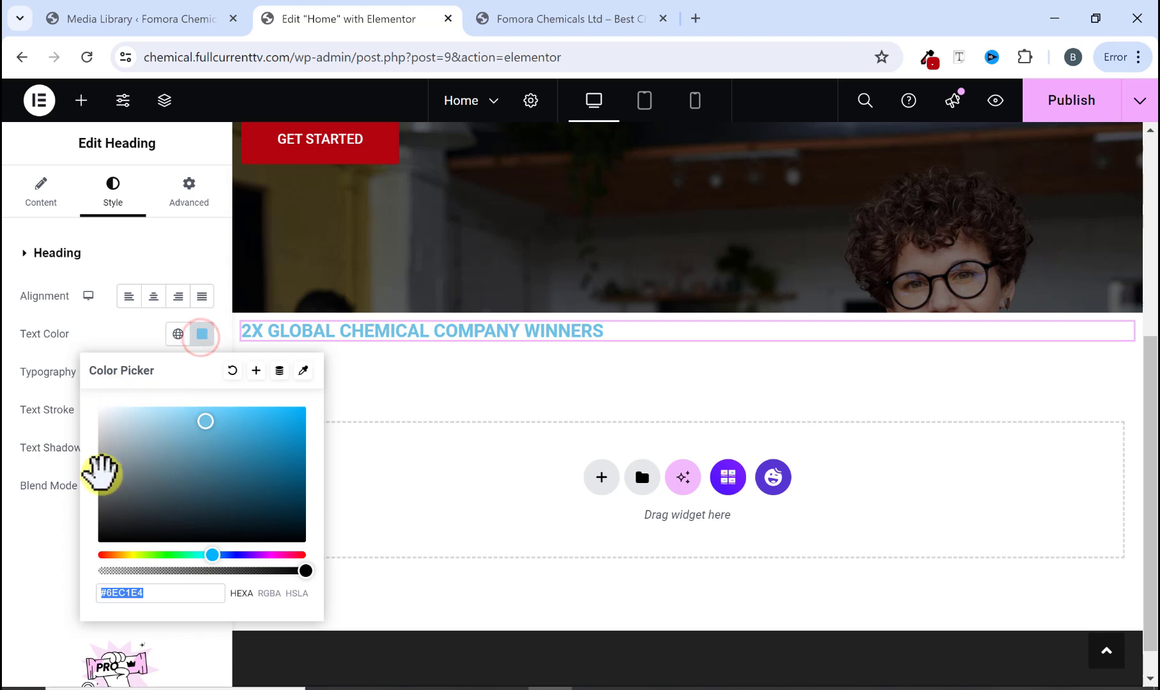
pyautogui.moveTo(102, 538); pyautogui.dragTo(98, 562)
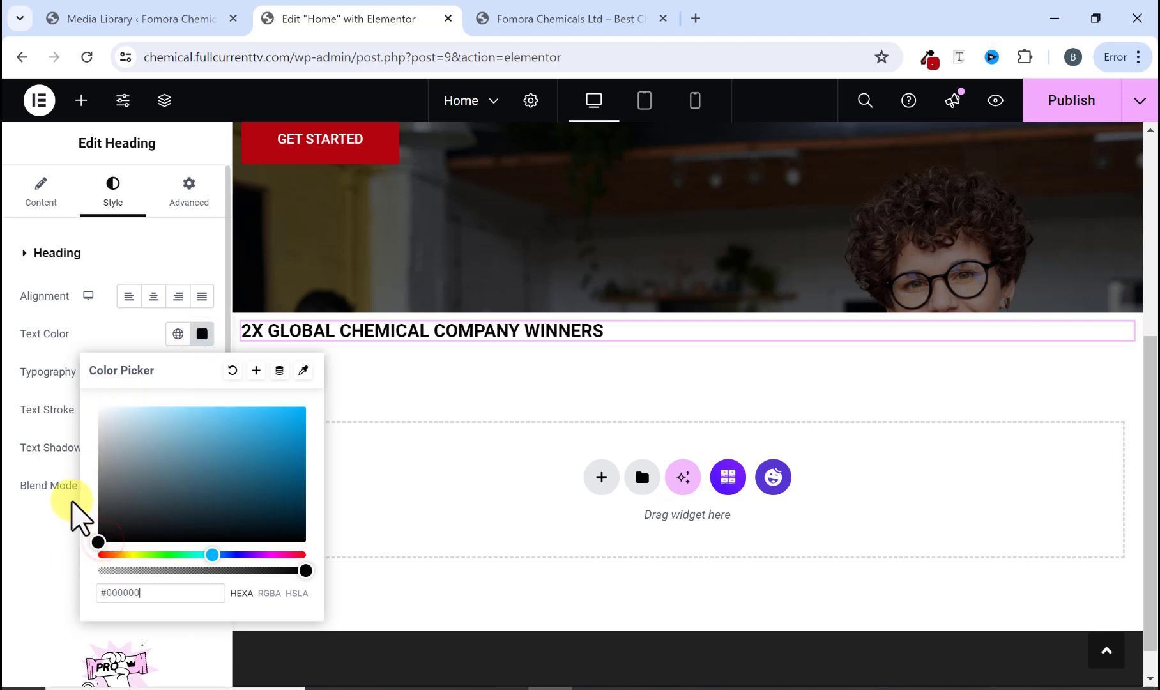
pyautogui.click(50, 536)
# Step: Set the heading's typography to Times New Roman font family at size 20 px
pyautogui.click(202, 372)
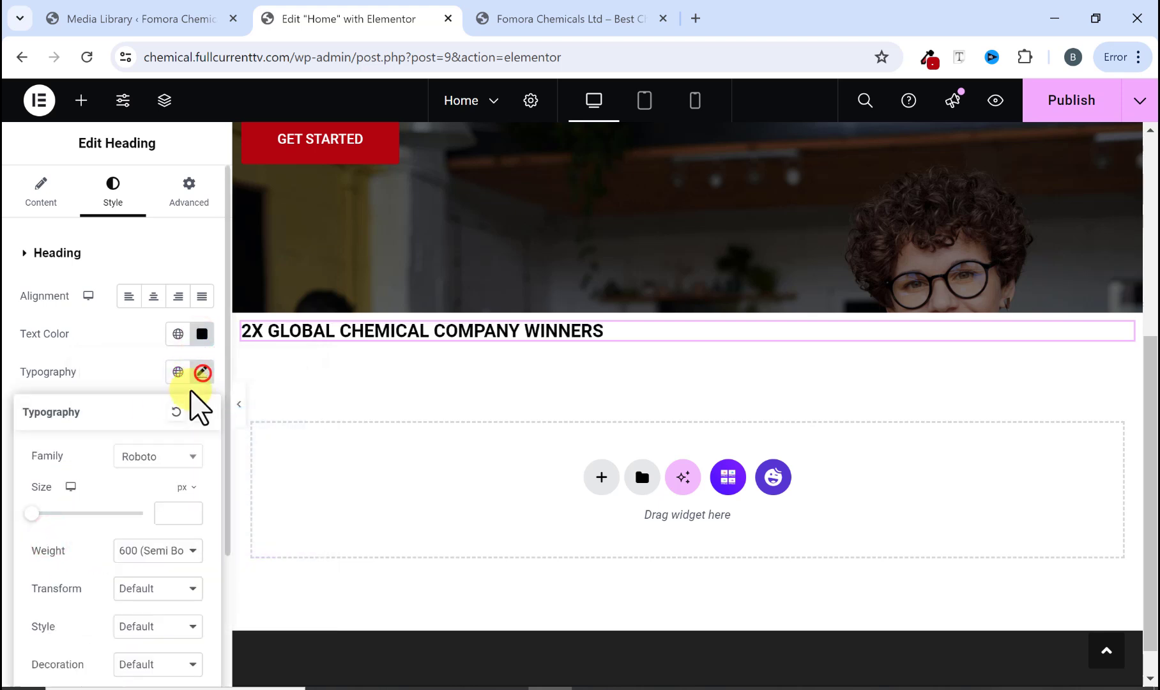
pyautogui.click(144, 455)
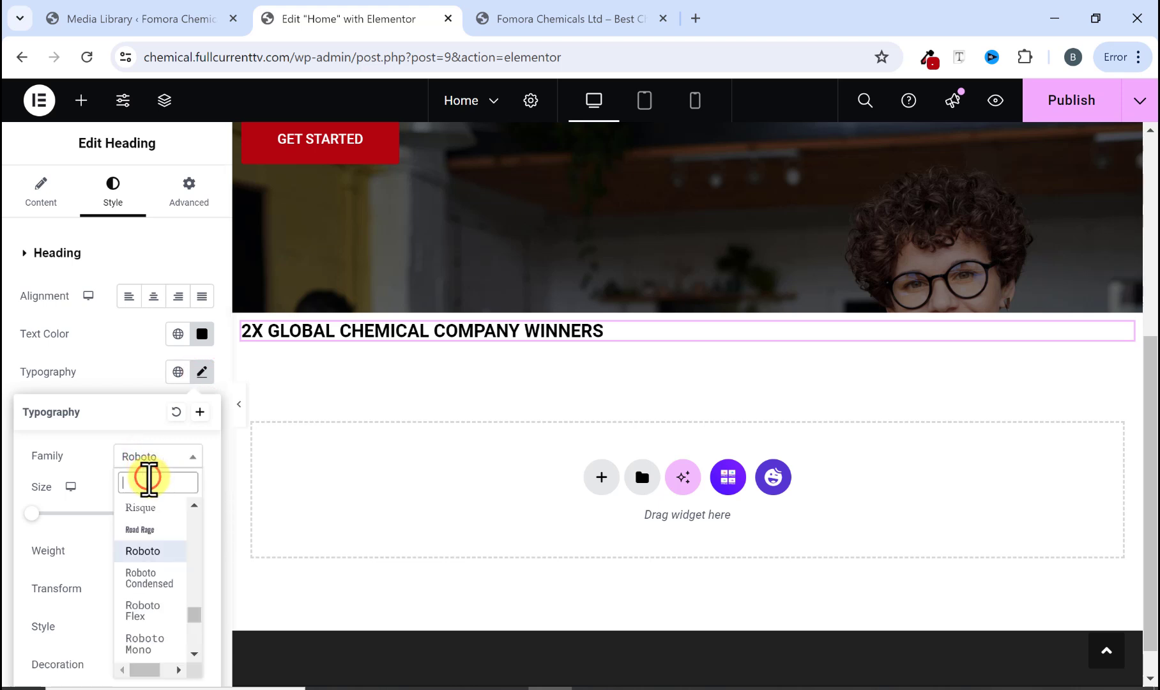
pyautogui.write('times')
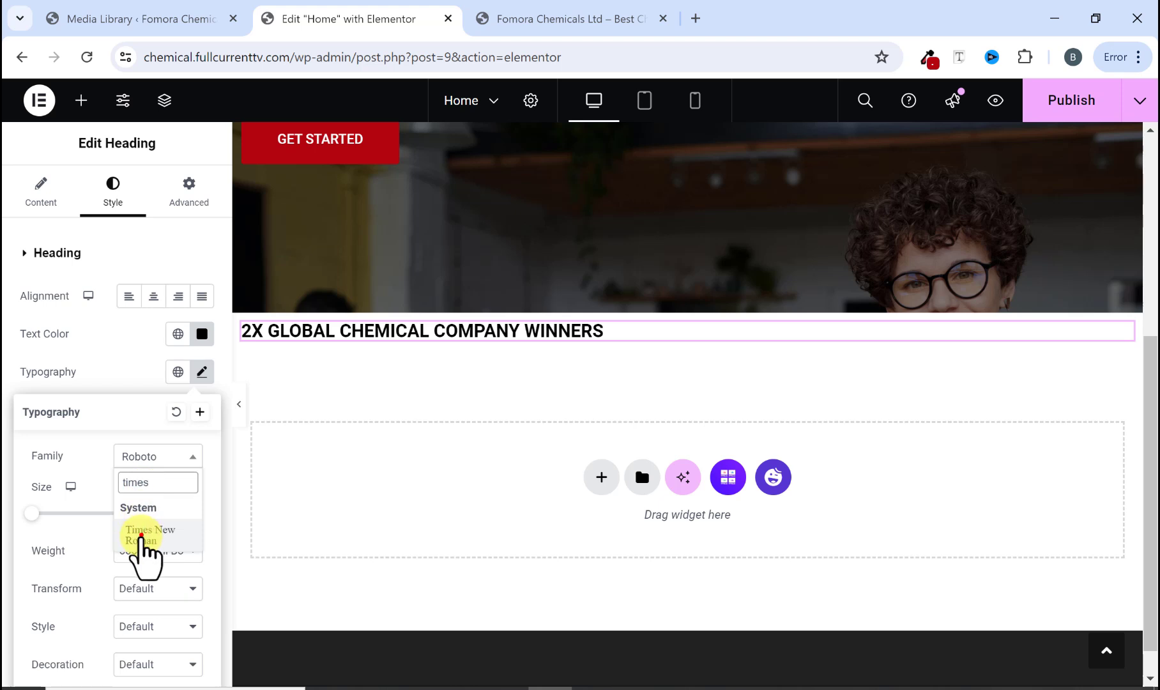
pyautogui.click(142, 535)
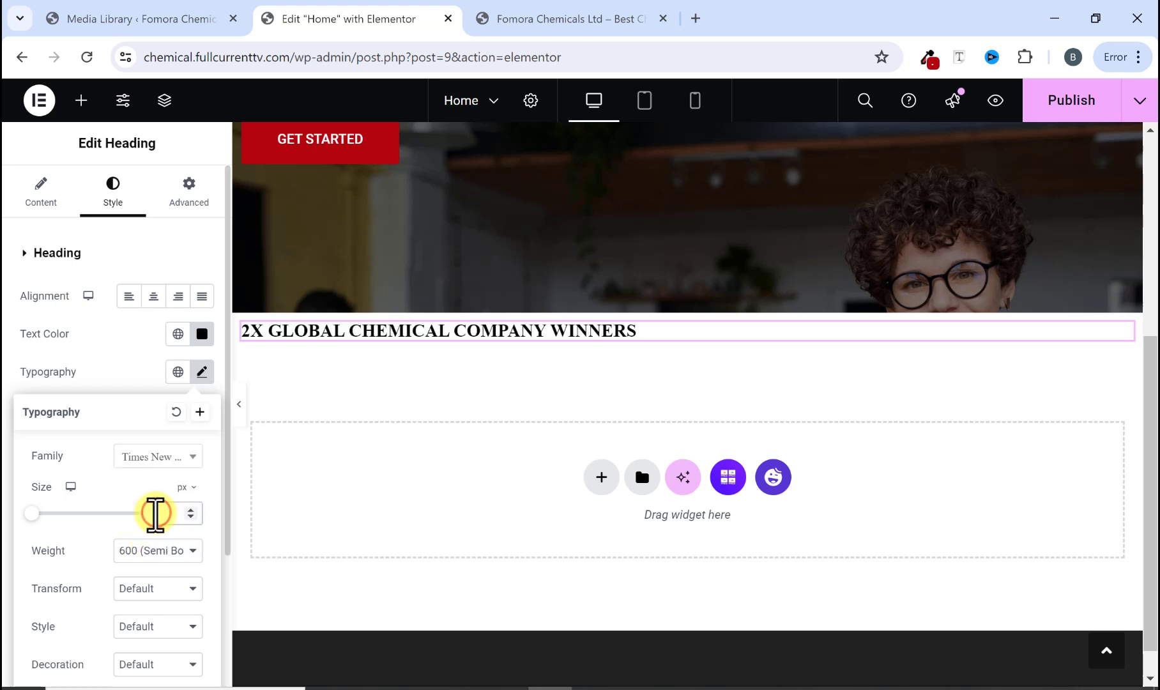
pyautogui.click(155, 513)
pyautogui.write('20')
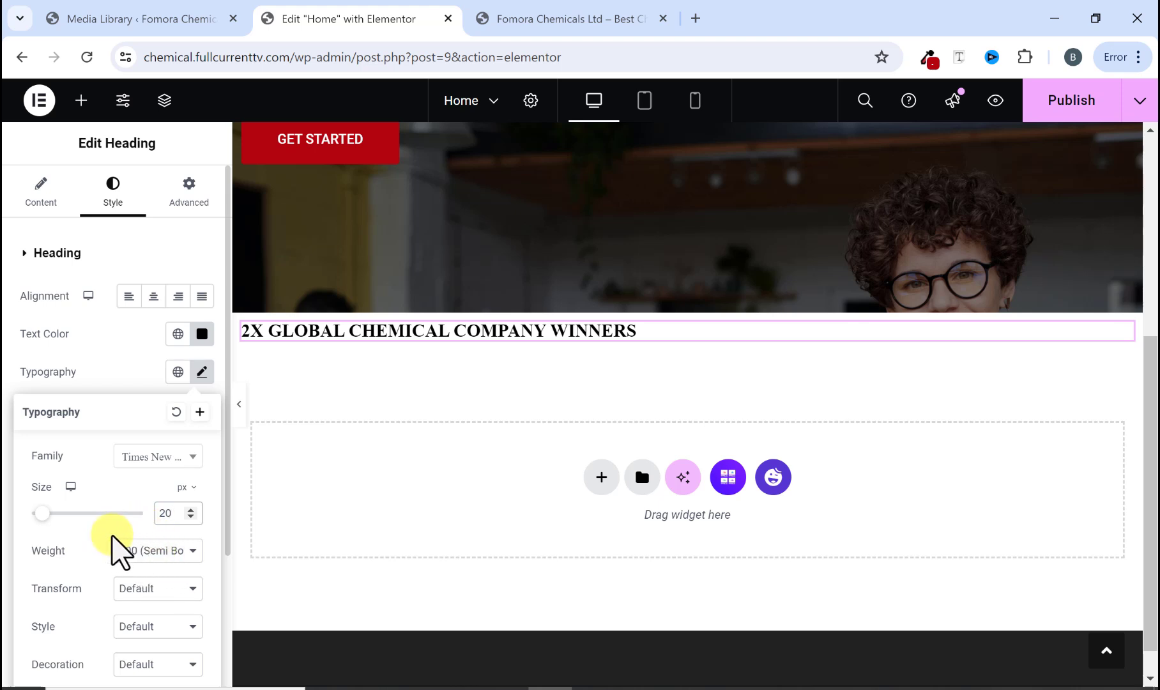
# Step: Copy the "ABOUT FOMORA CHEMICAL COMPANY" heading text from the original site
pyautogui.click(525, 20)
pyautogui.click(355, 315)
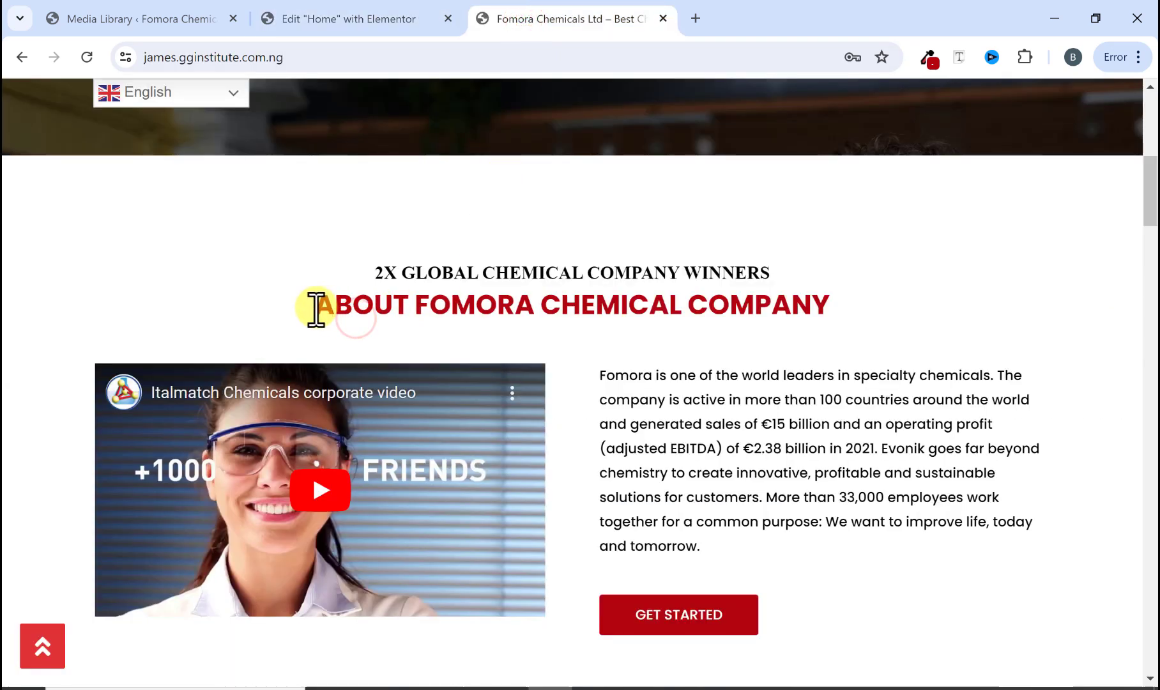
pyautogui.moveTo(317, 310); pyautogui.dragTo(780, 301)
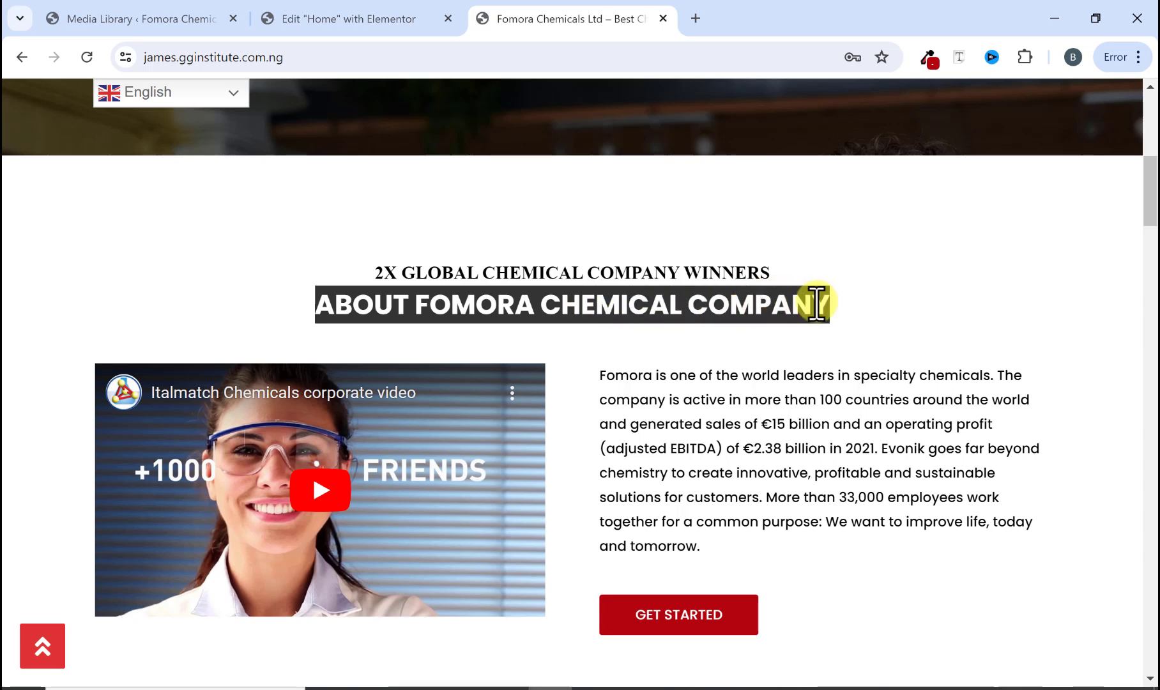
pyautogui.rightClick(816, 305)
pyautogui.click(670, 313)
pyautogui.rightClick(669, 311)
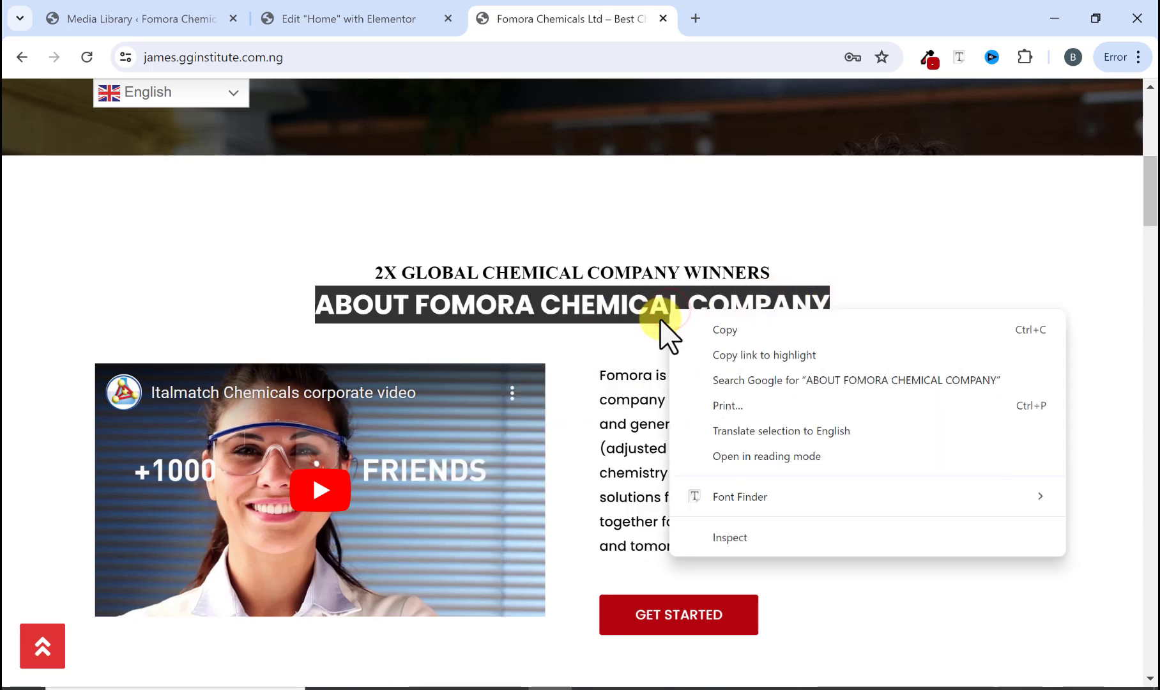
pyautogui.click(681, 336)
# Step: Add a Heading widget below the first heading and paste "ABOUT FOMORA CHEMICAL COMPANY" as its title
pyautogui.click(372, 23)
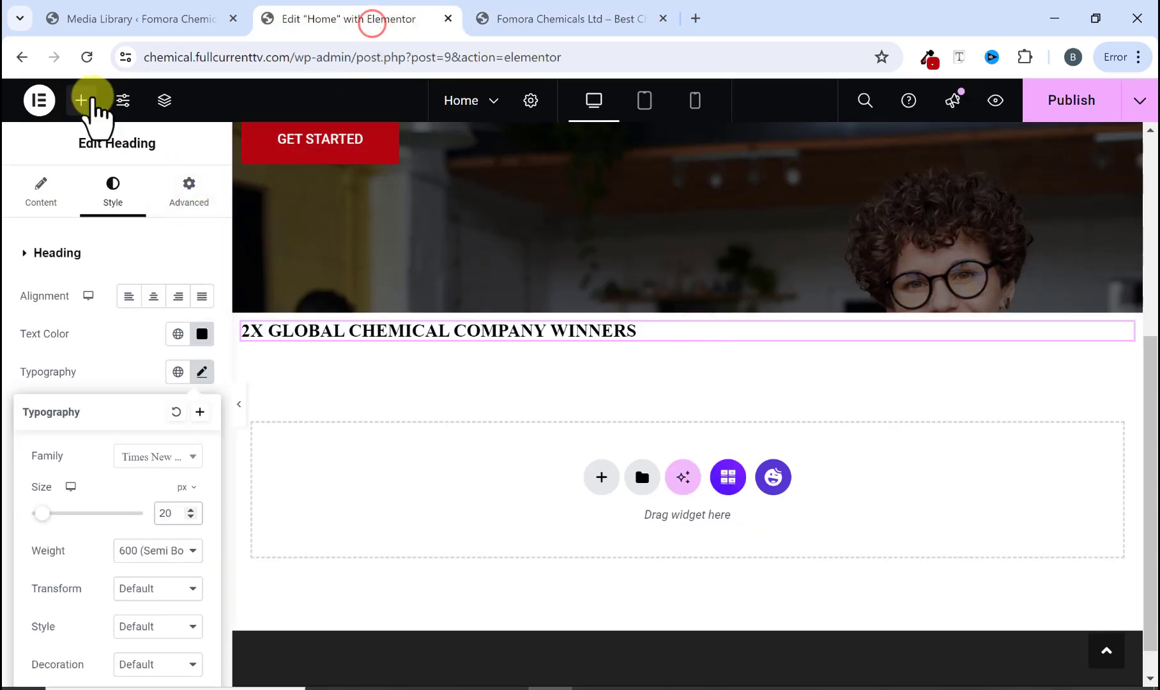
pyautogui.click(81, 102)
pyautogui.scroll(-4, 116, 440)
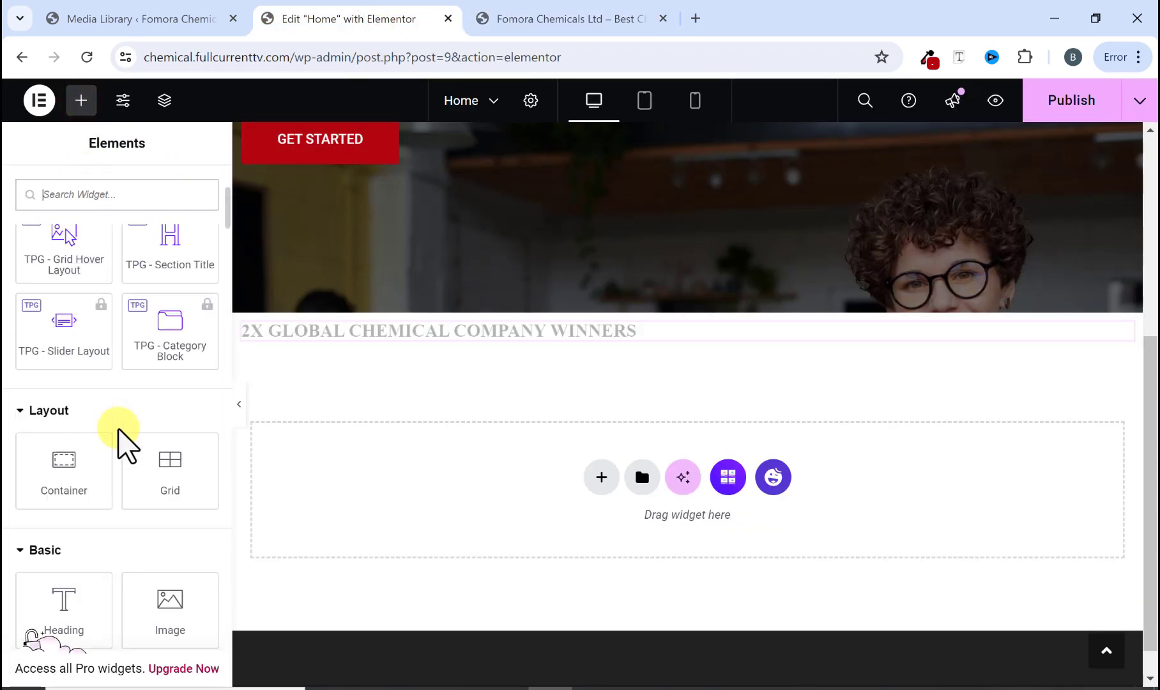
pyautogui.scroll(-3, 104, 482)
pyautogui.moveTo(64, 438); pyautogui.dragTo(381, 358)
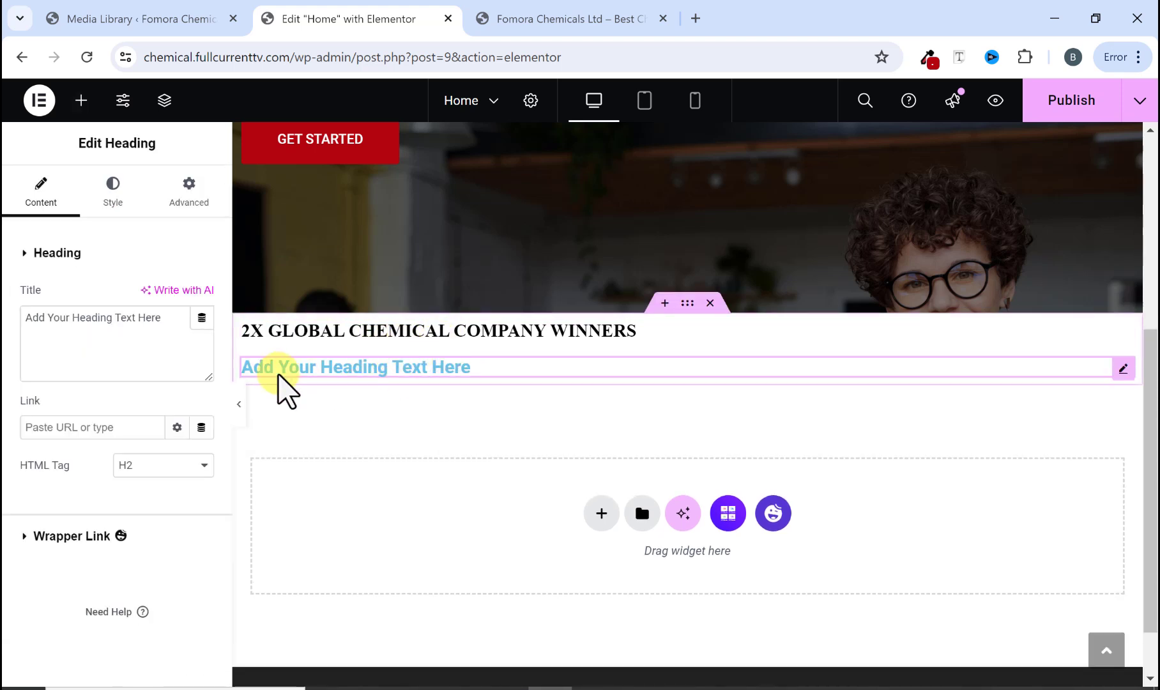
pyautogui.moveTo(173, 324); pyautogui.dragTo(5, 324)
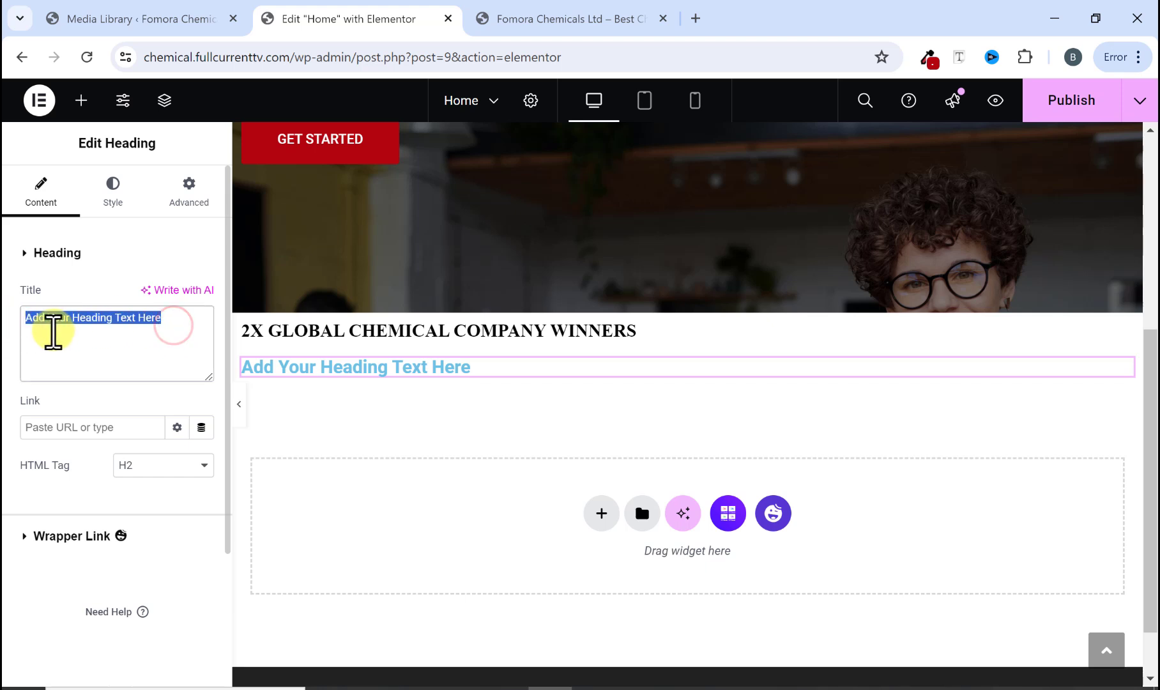
pyautogui.rightClick(52, 326)
pyautogui.click(110, 467)
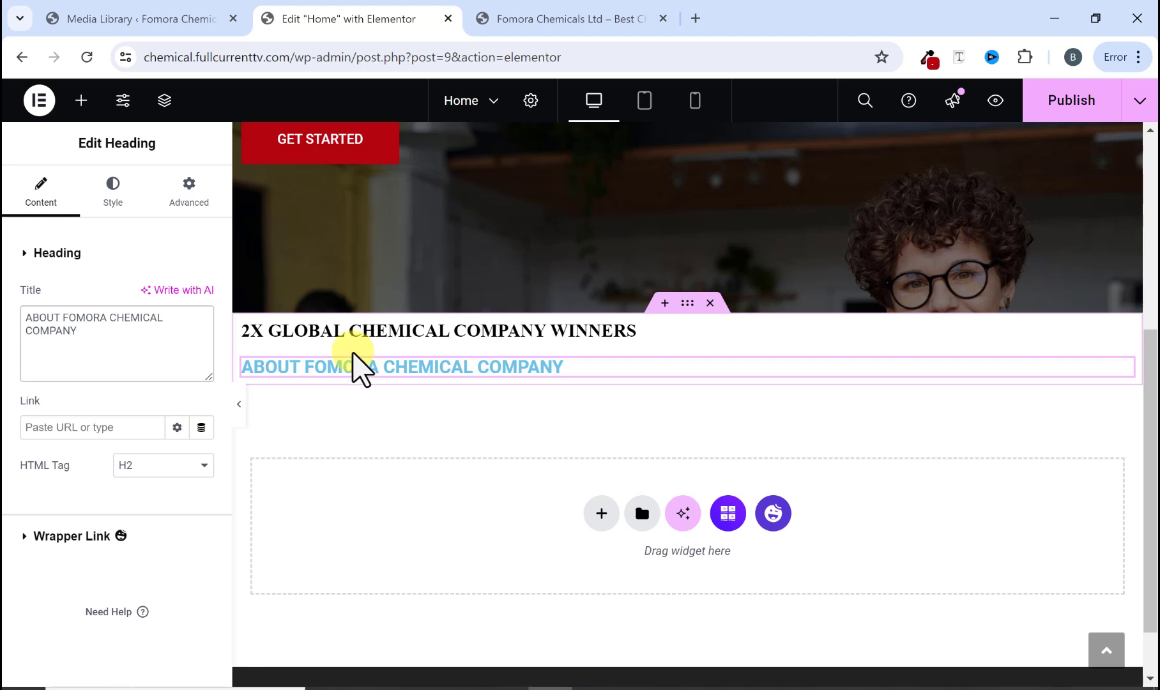
# Step: Check the original heading's color and set the new heading's text color to the global MainColor1
pyautogui.click(113, 200)
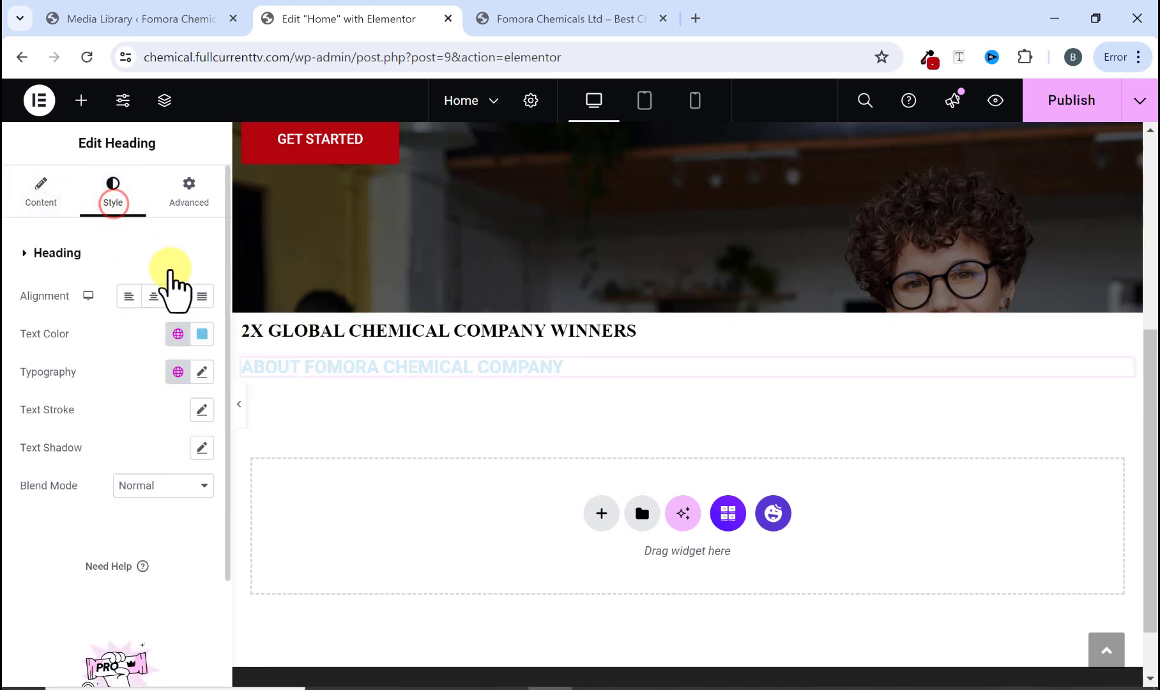
pyautogui.click(559, 19)
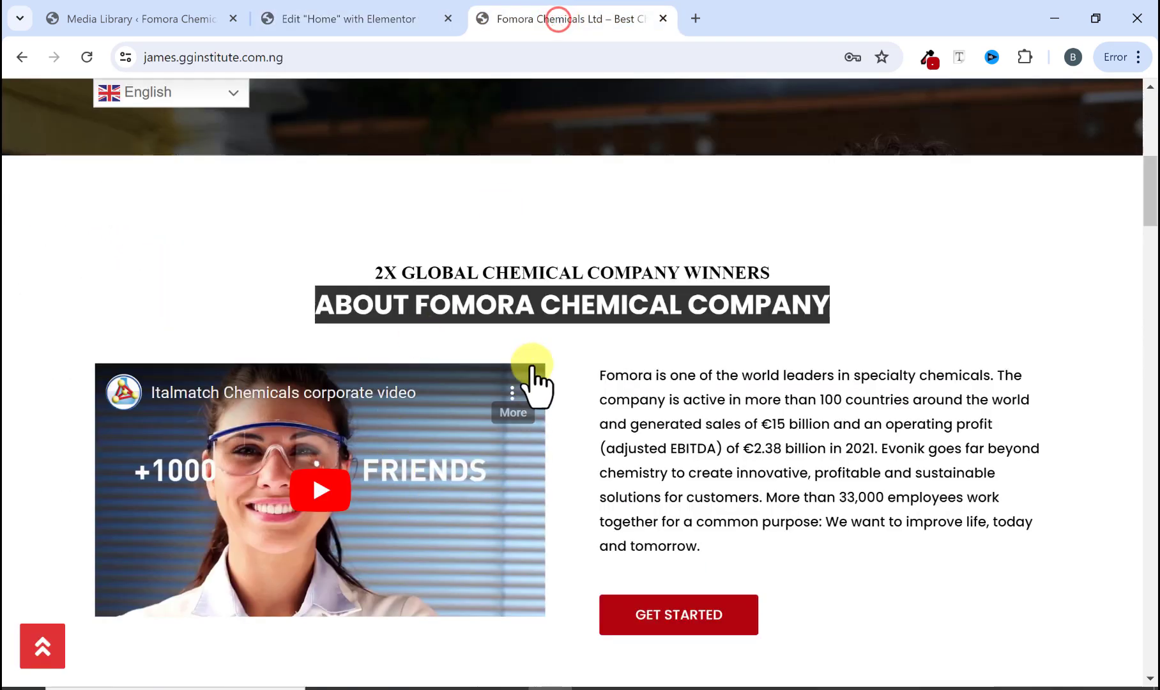
pyautogui.click(535, 352)
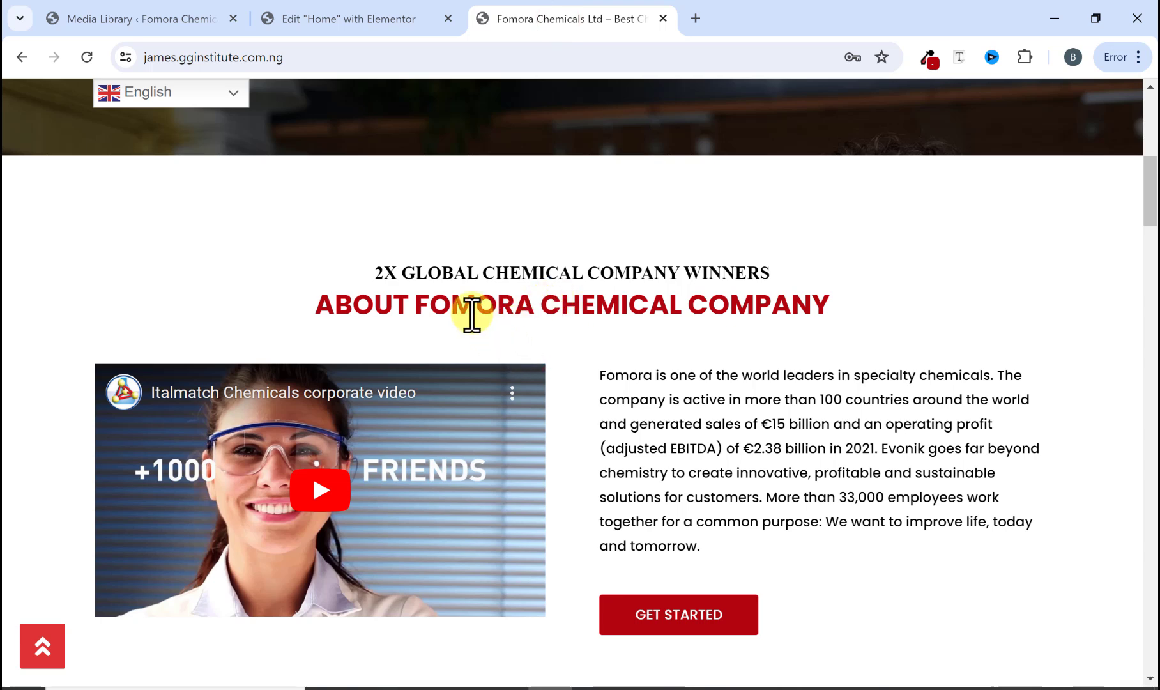
pyautogui.click(368, 21)
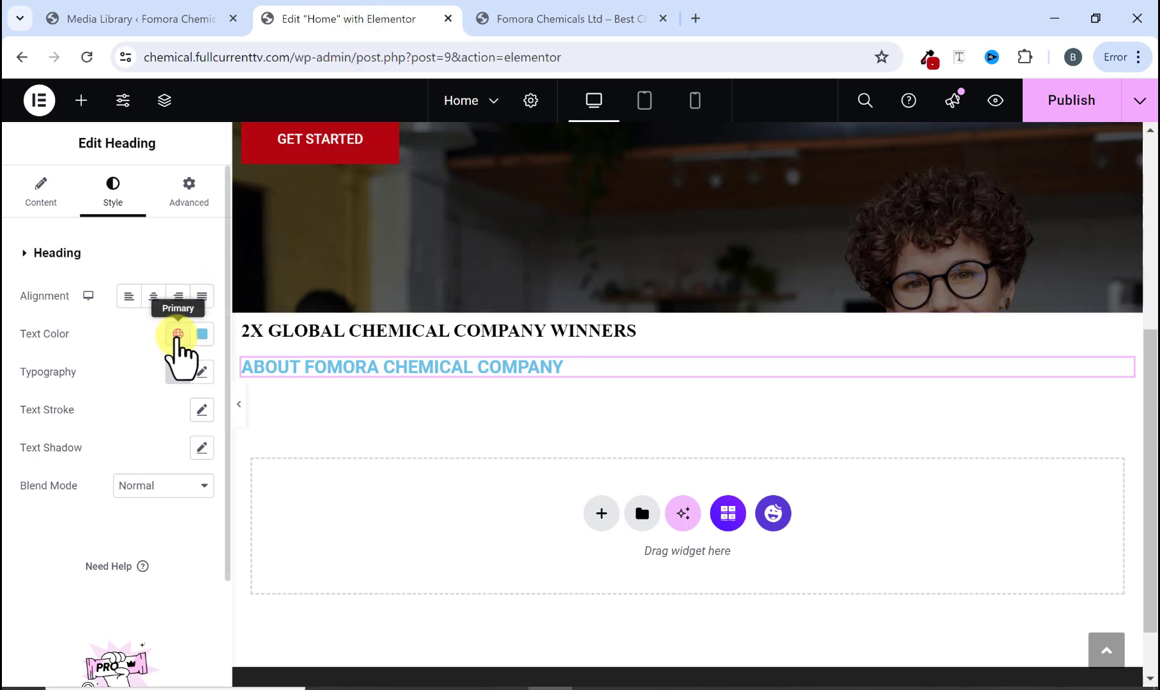
pyautogui.click(178, 334)
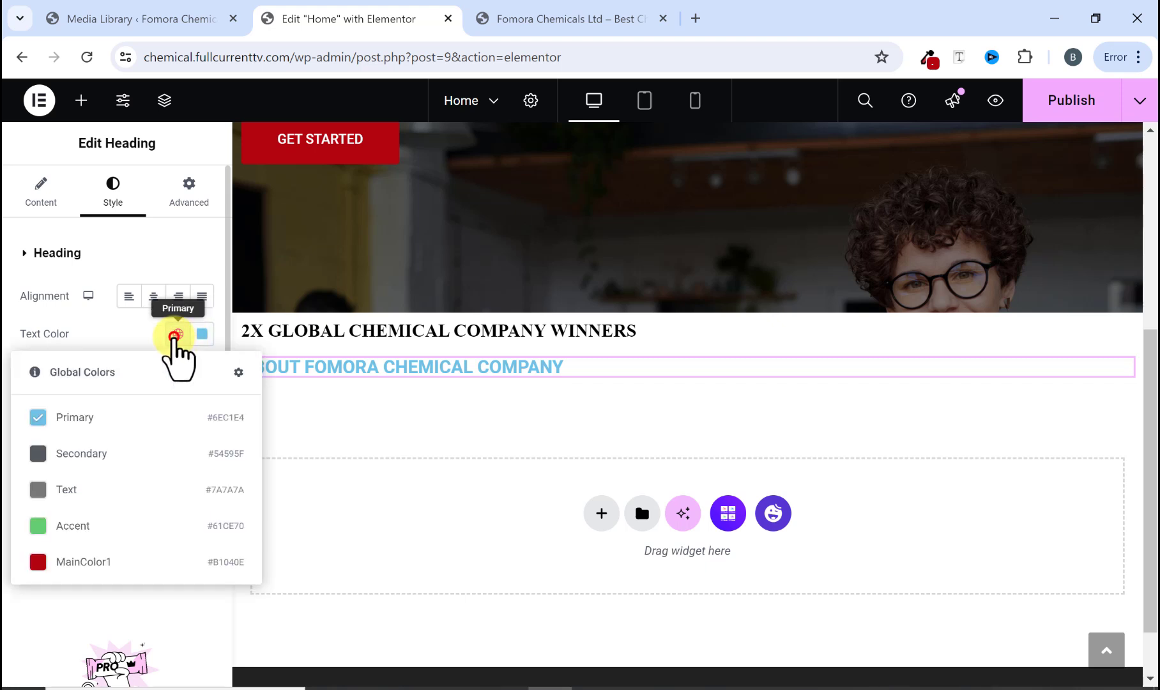
pyautogui.click(83, 562)
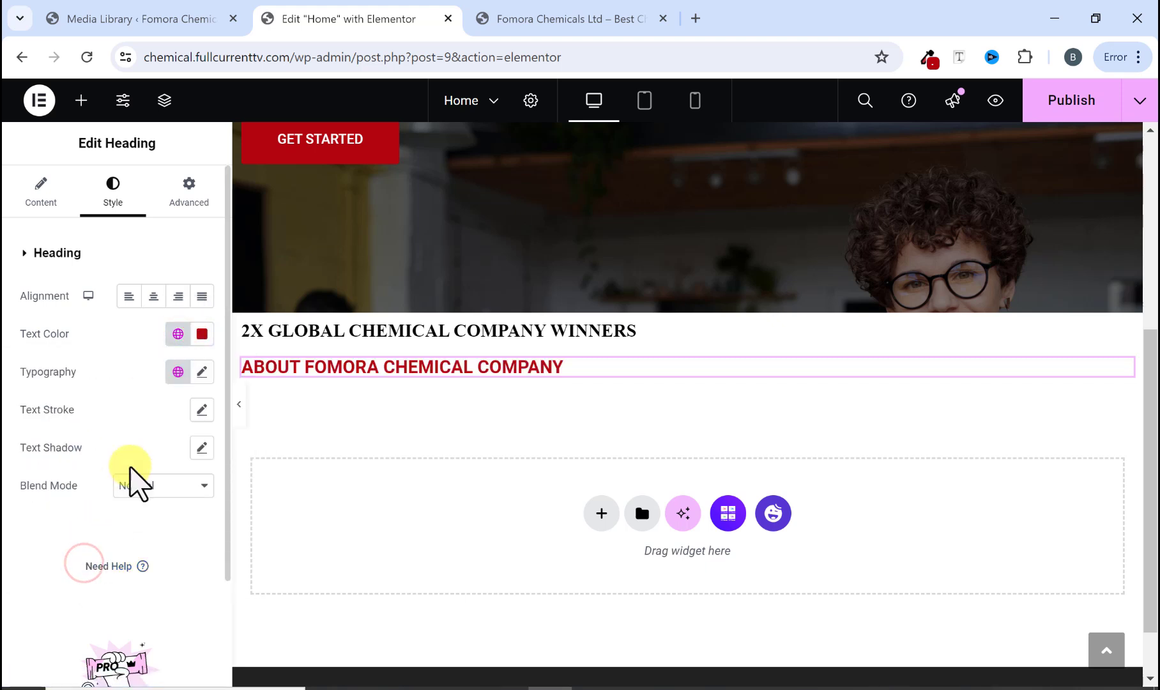
# Step: Set the heading's typography to Poppins font family, size 30 px, weight 700 (Bold)
pyautogui.click(202, 372)
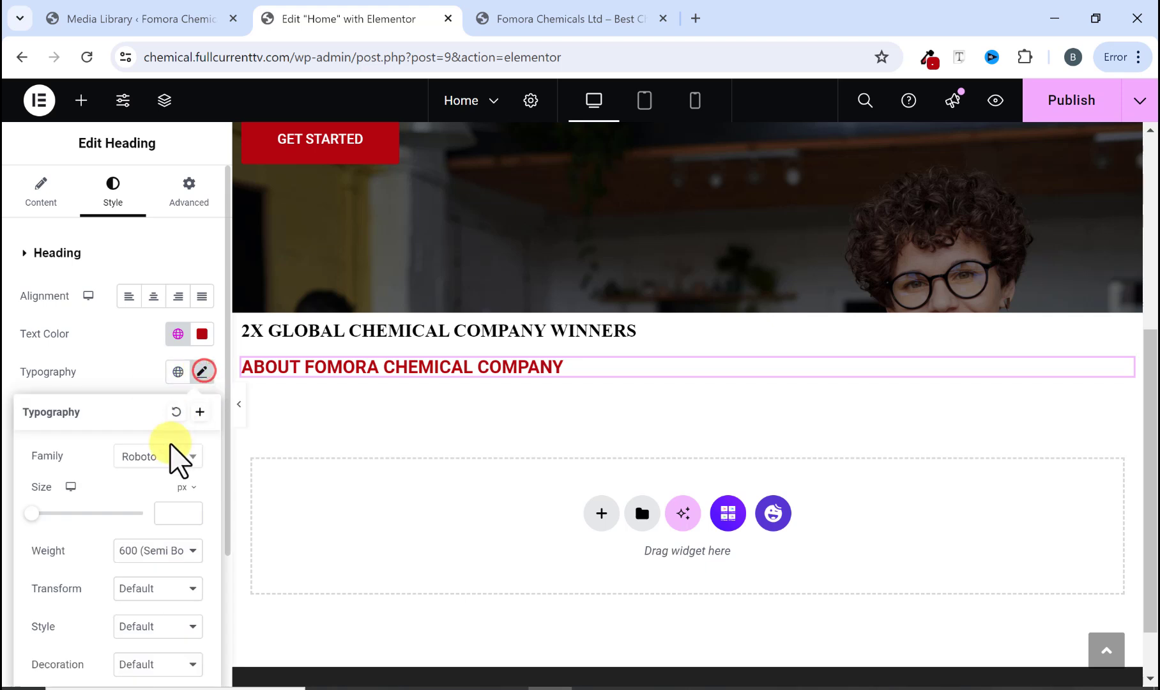
pyautogui.scroll(-2, 154, 447)
pyautogui.click(132, 366)
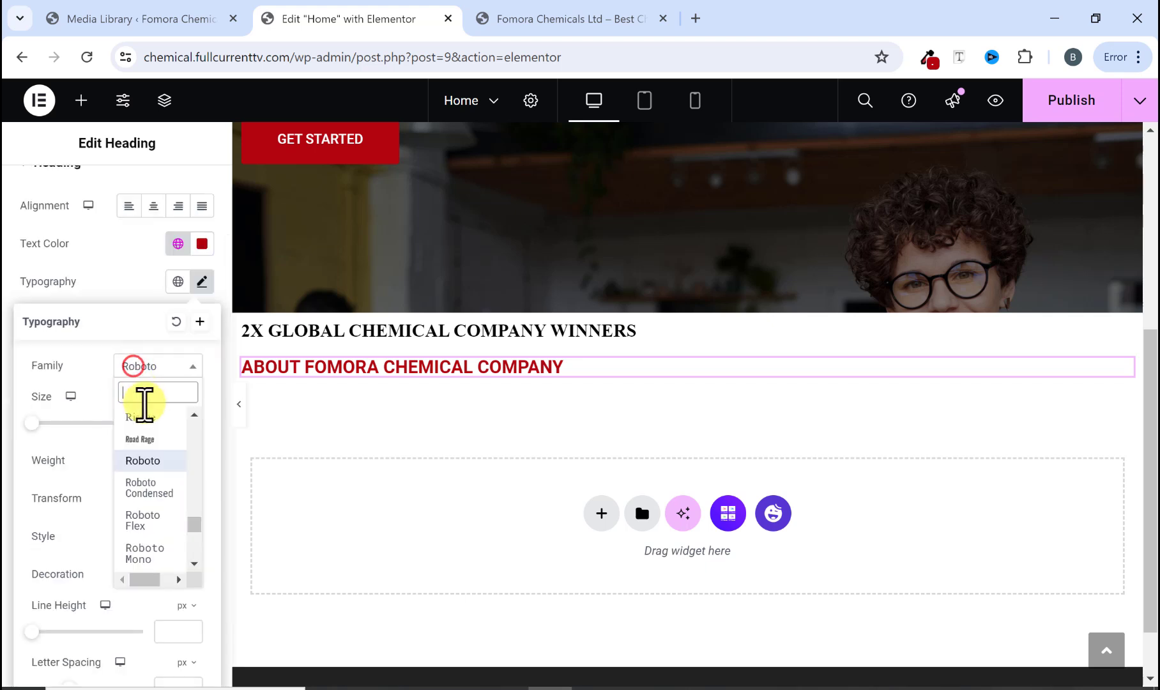
pyautogui.write('poppi')
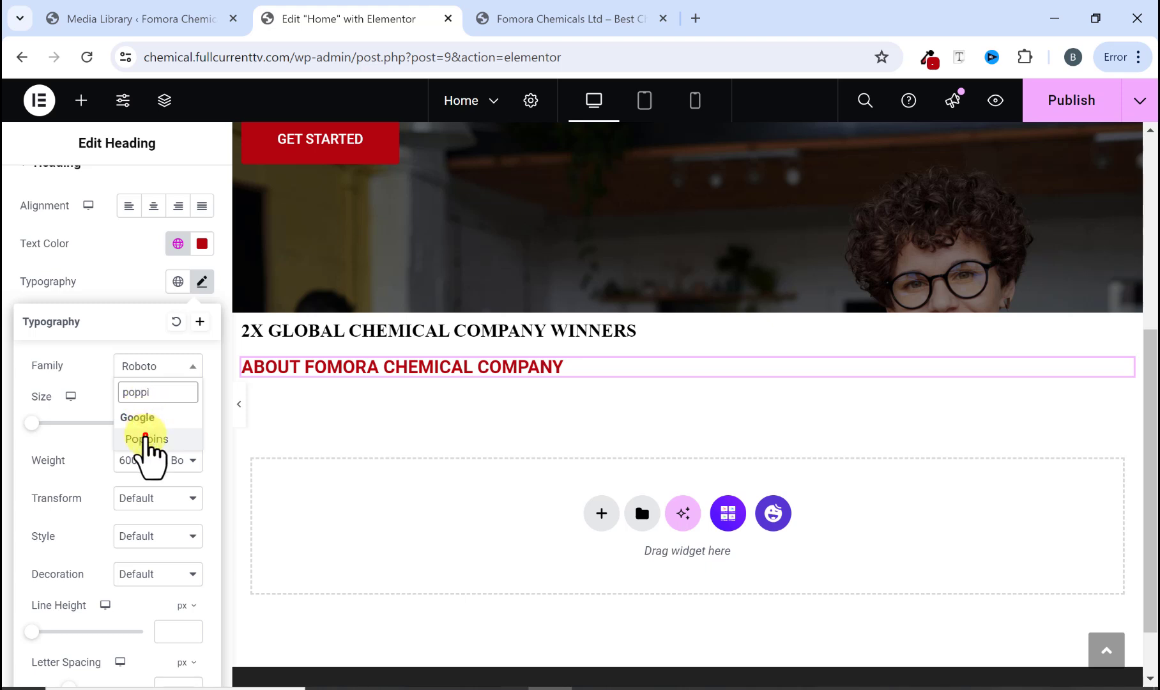
pyautogui.click(146, 438)
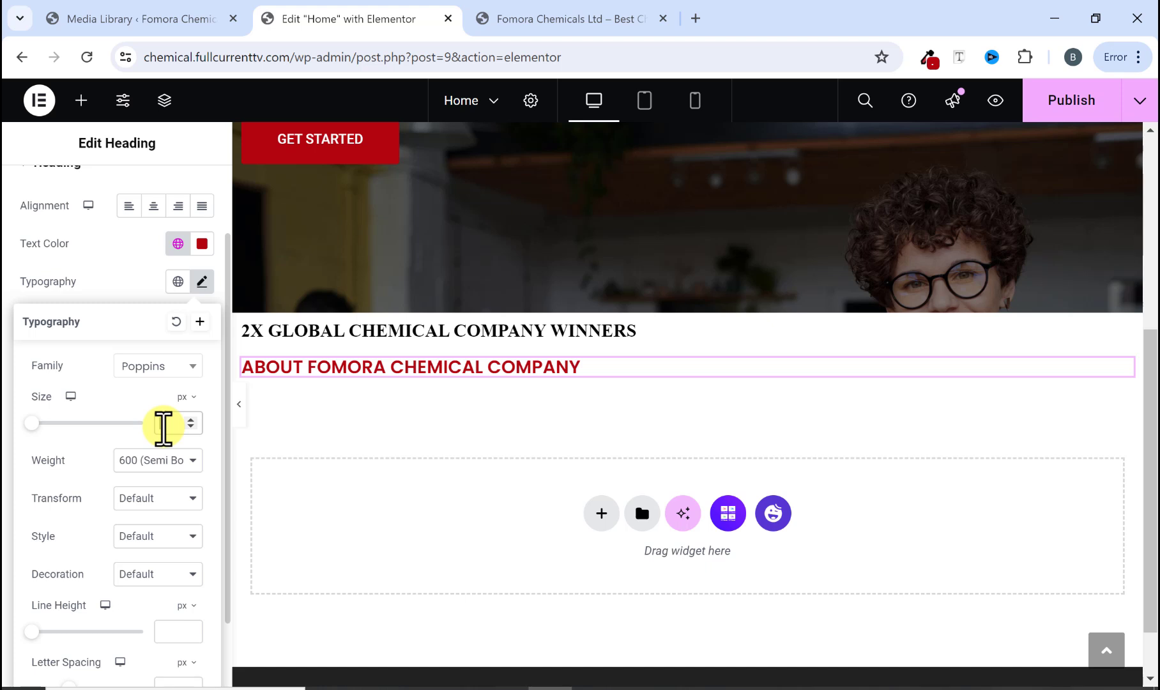
pyautogui.click(163, 423)
pyautogui.write('30')
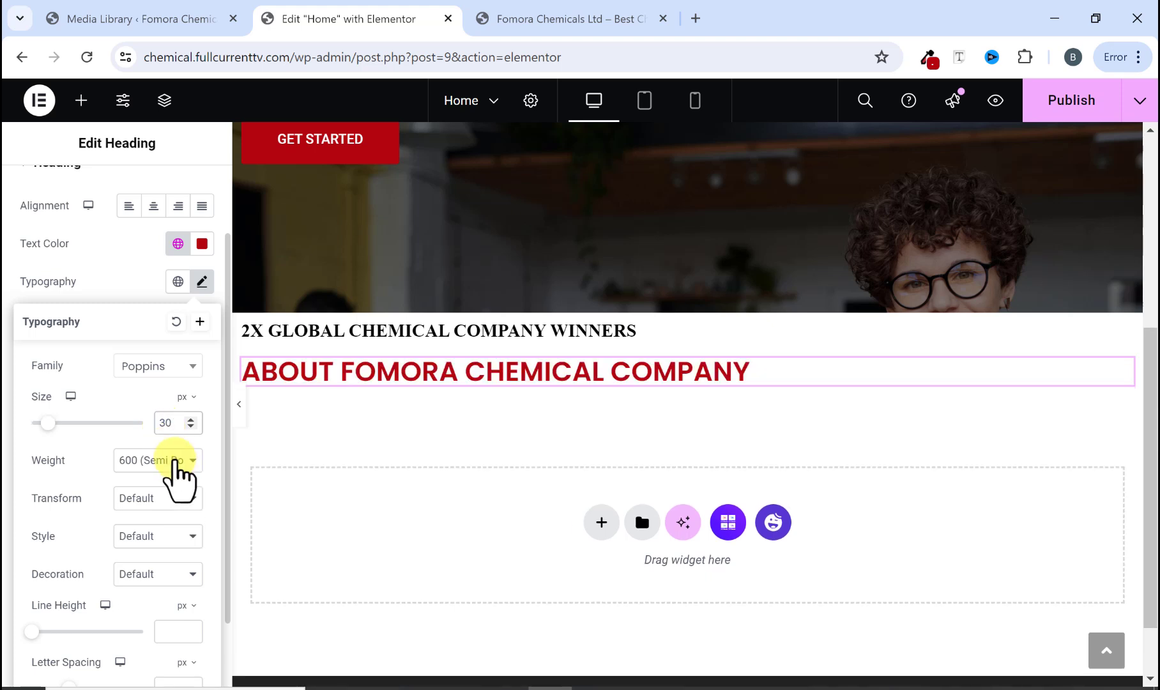
pyautogui.click(170, 461)
pyautogui.click(147, 561)
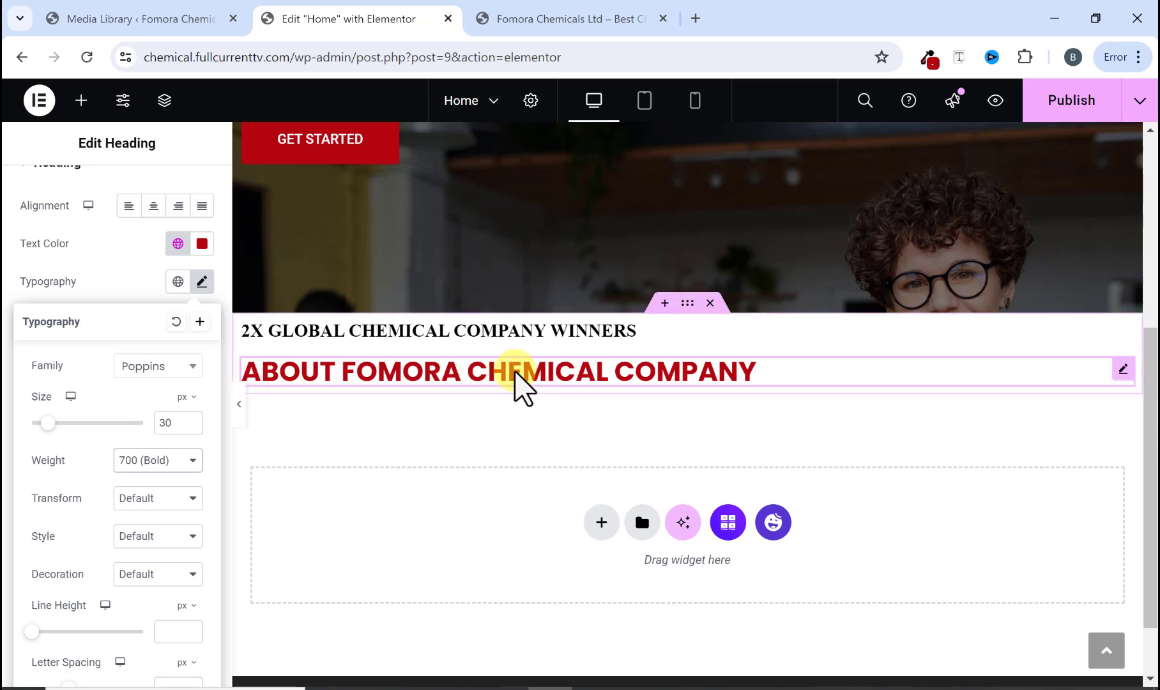
# Step: Compare the about section's spacing on the original site with the editor
pyautogui.click(604, 14)
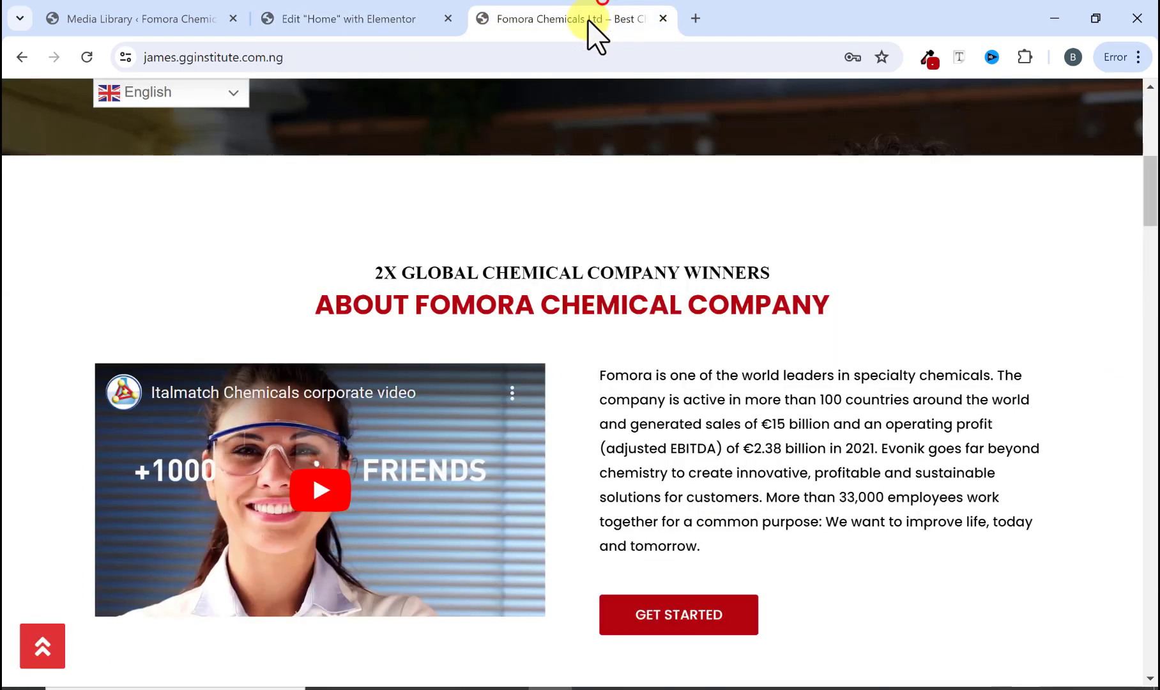
pyautogui.scroll(-2, 530, 211)
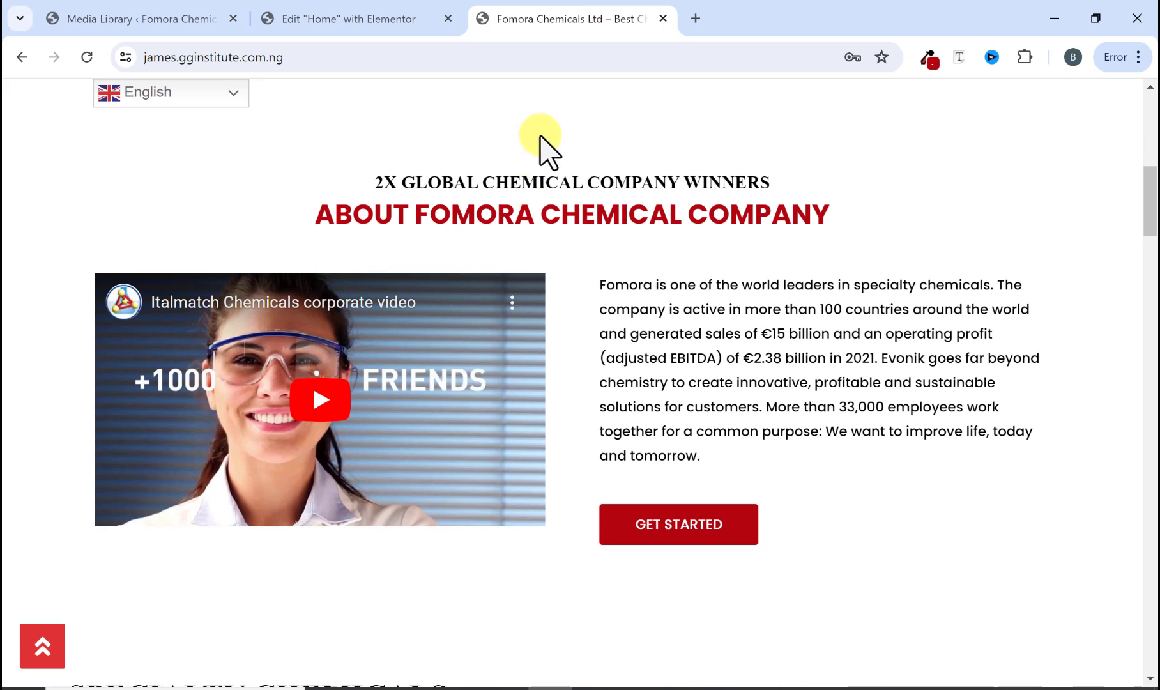
pyautogui.click(401, 19)
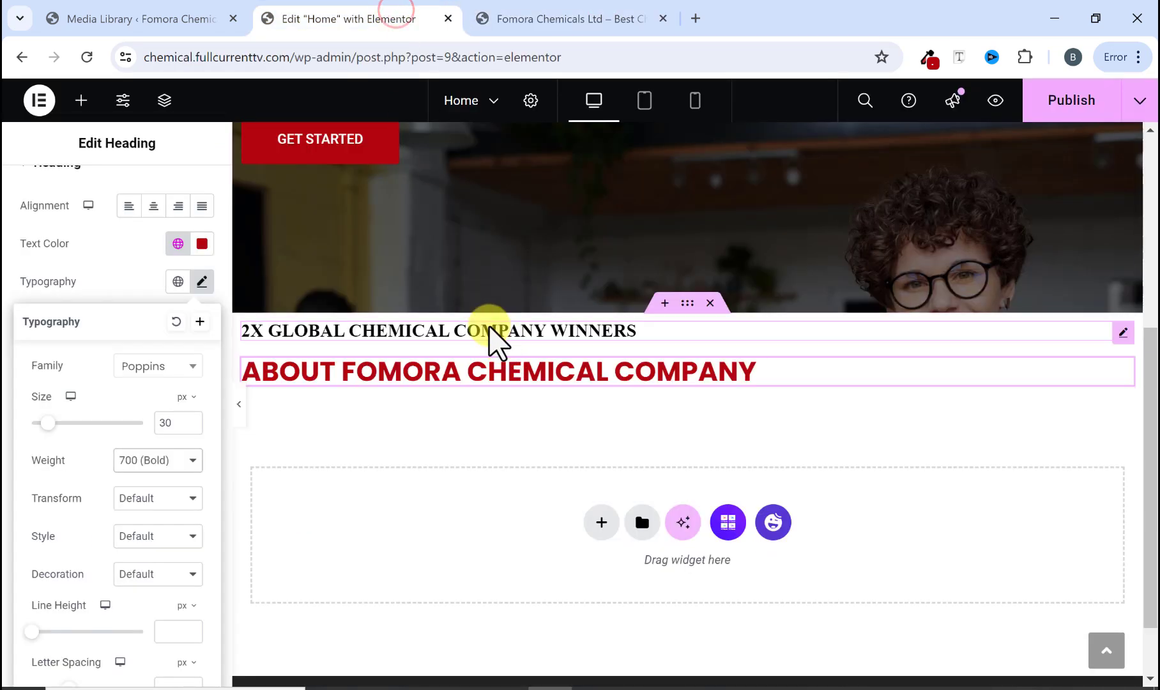
pyautogui.click(542, 27)
pyautogui.scroll(2, 500, 214)
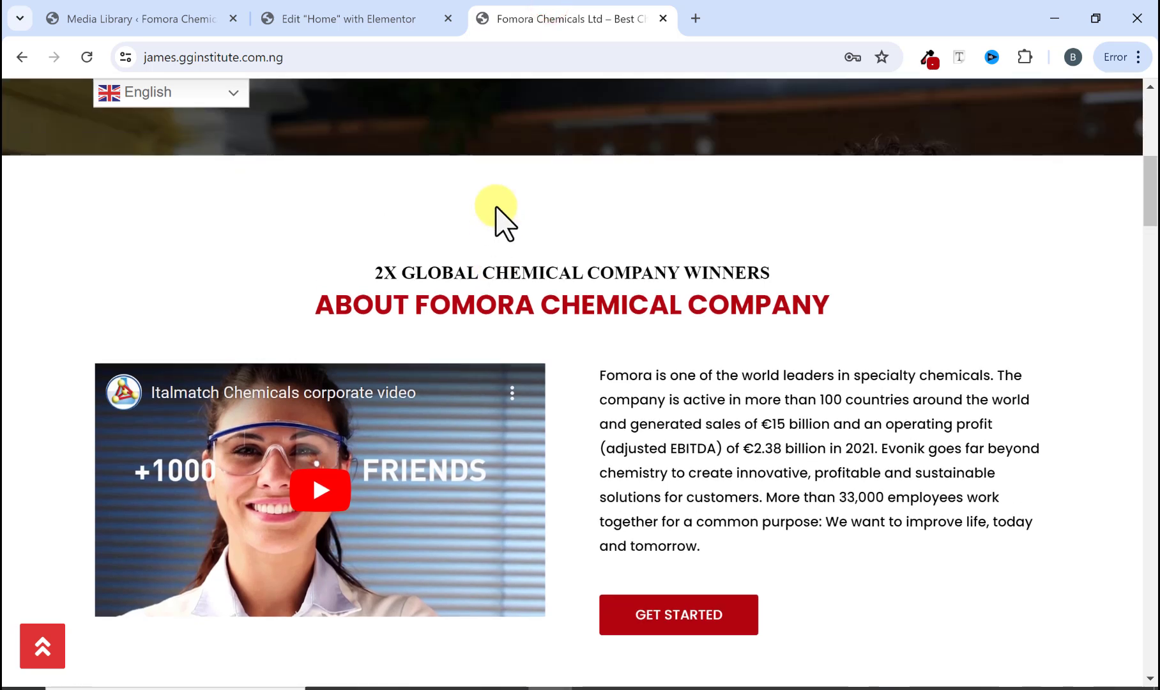
pyautogui.scroll(-6, 511, 256)
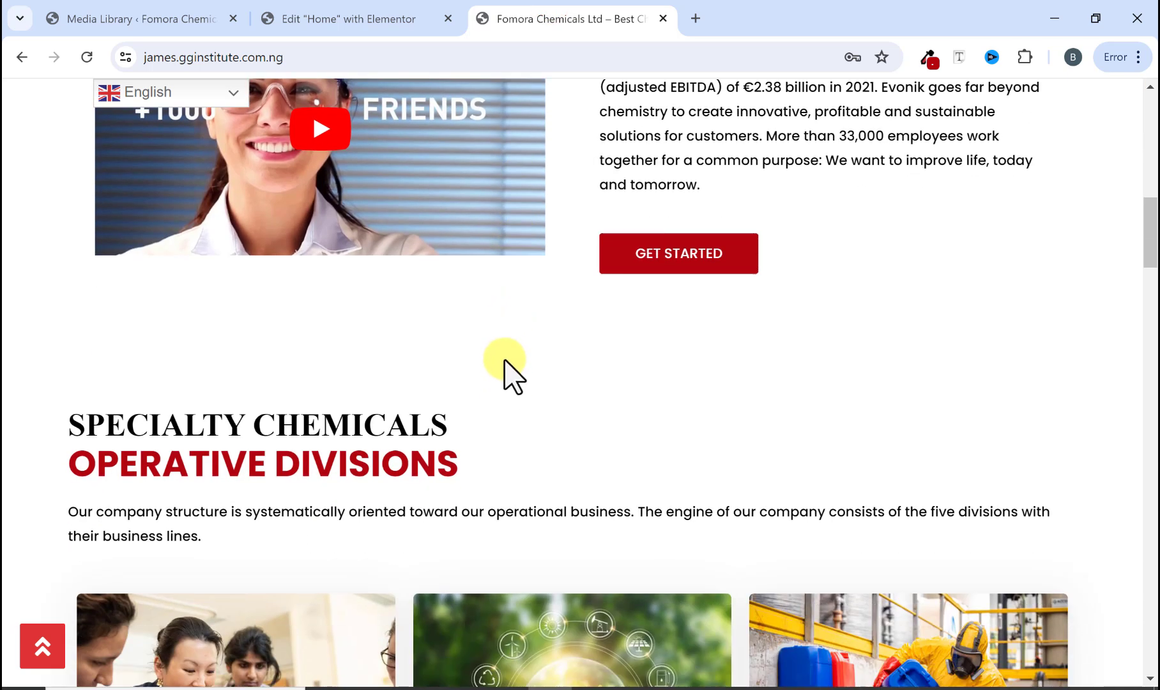
pyautogui.scroll(2, 505, 428)
pyautogui.click(367, 18)
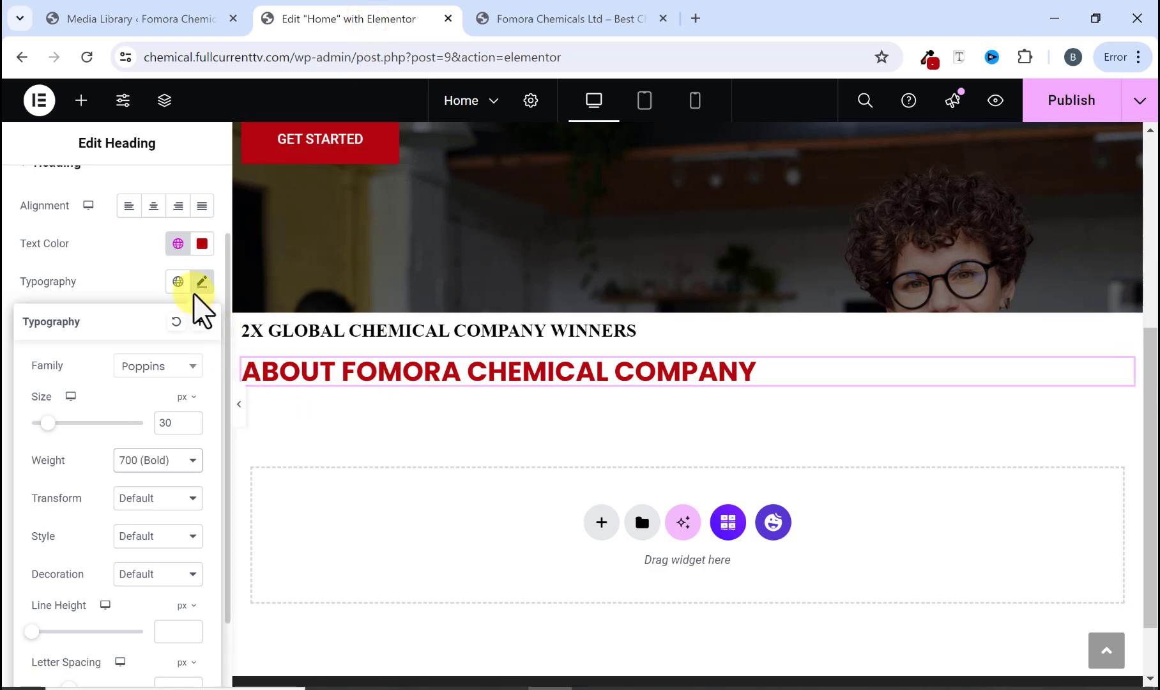
# Step: Select the section container and set its top and bottom padding to 100 px
pyautogui.scroll(3, 447, 462)
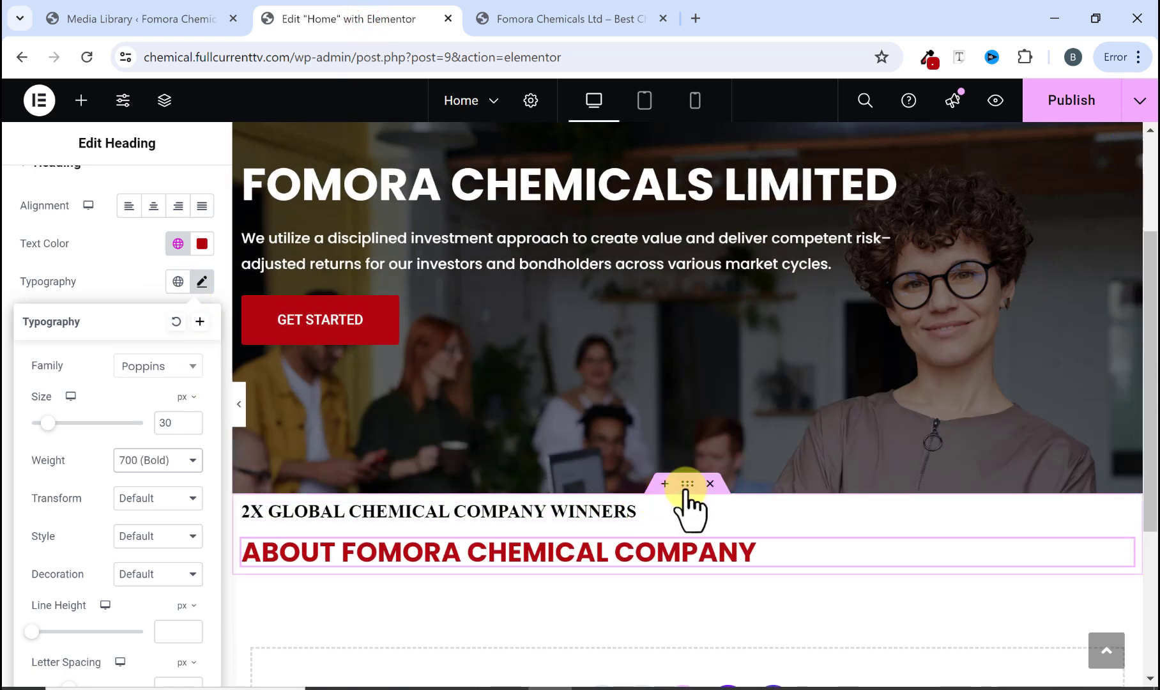
pyautogui.click(688, 486)
pyautogui.scroll(-1, 638, 486)
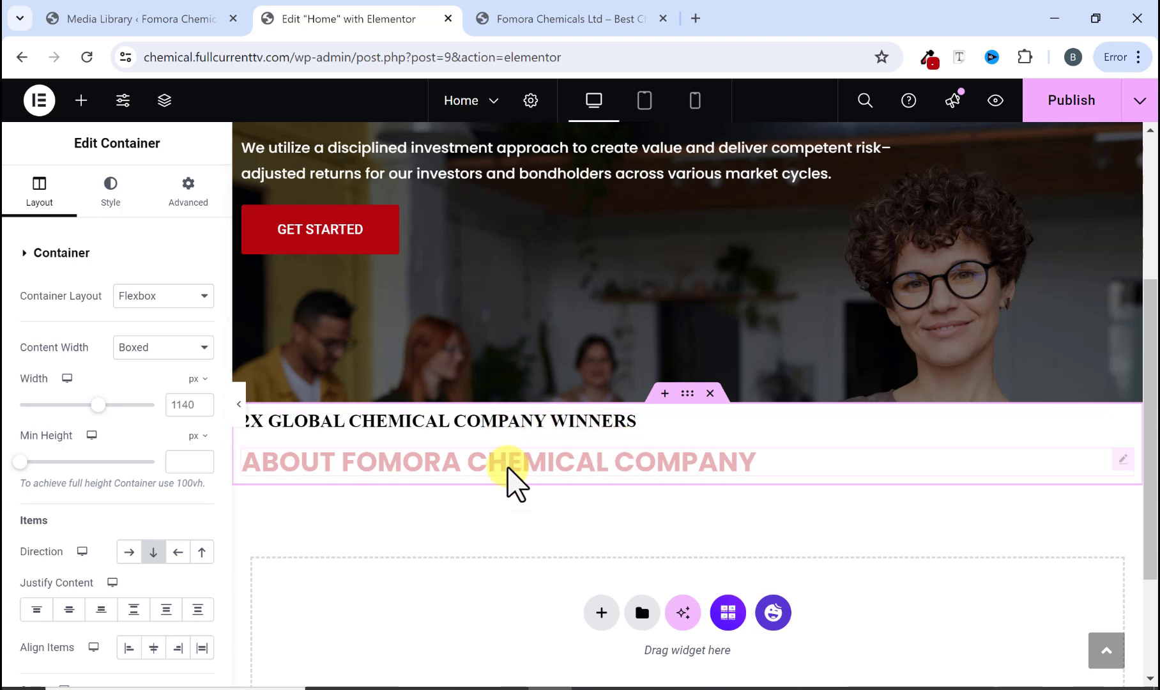
pyautogui.click(192, 197)
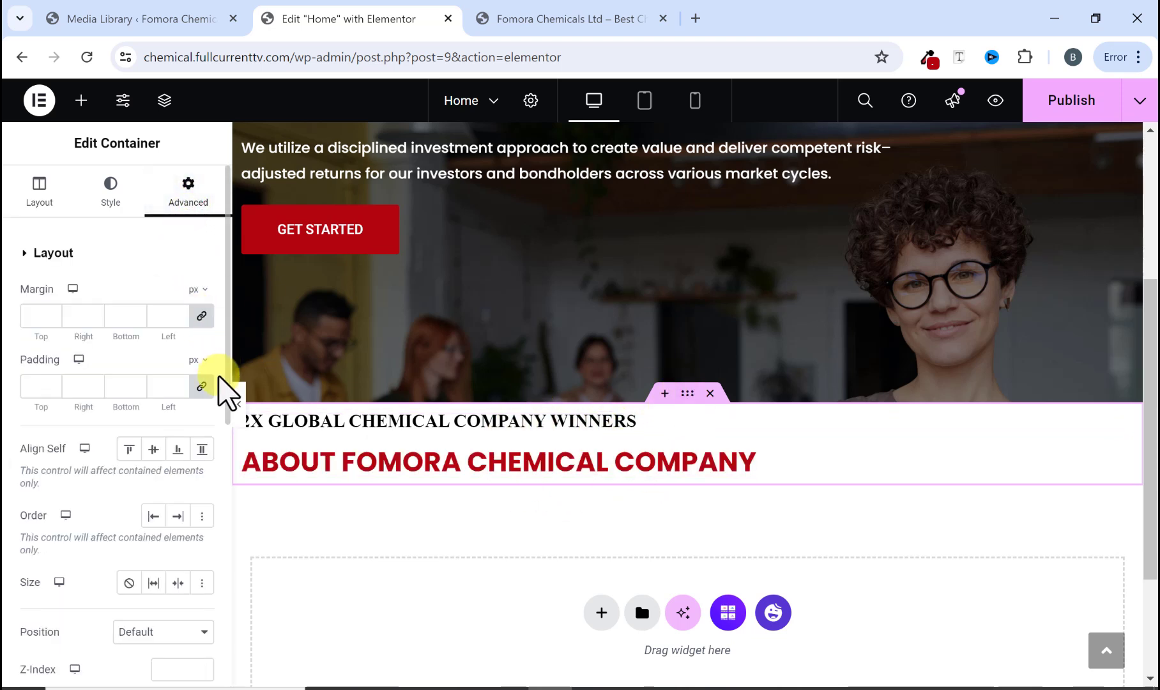
pyautogui.click(202, 387)
pyautogui.click(202, 387)
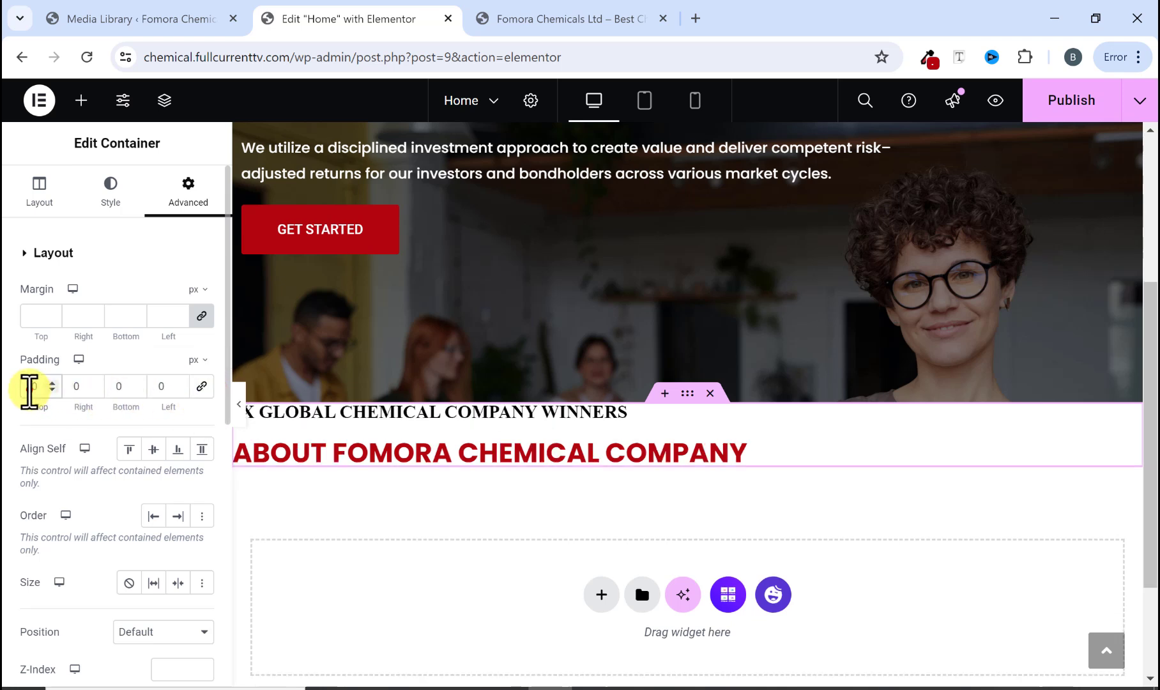
pyautogui.write('100')
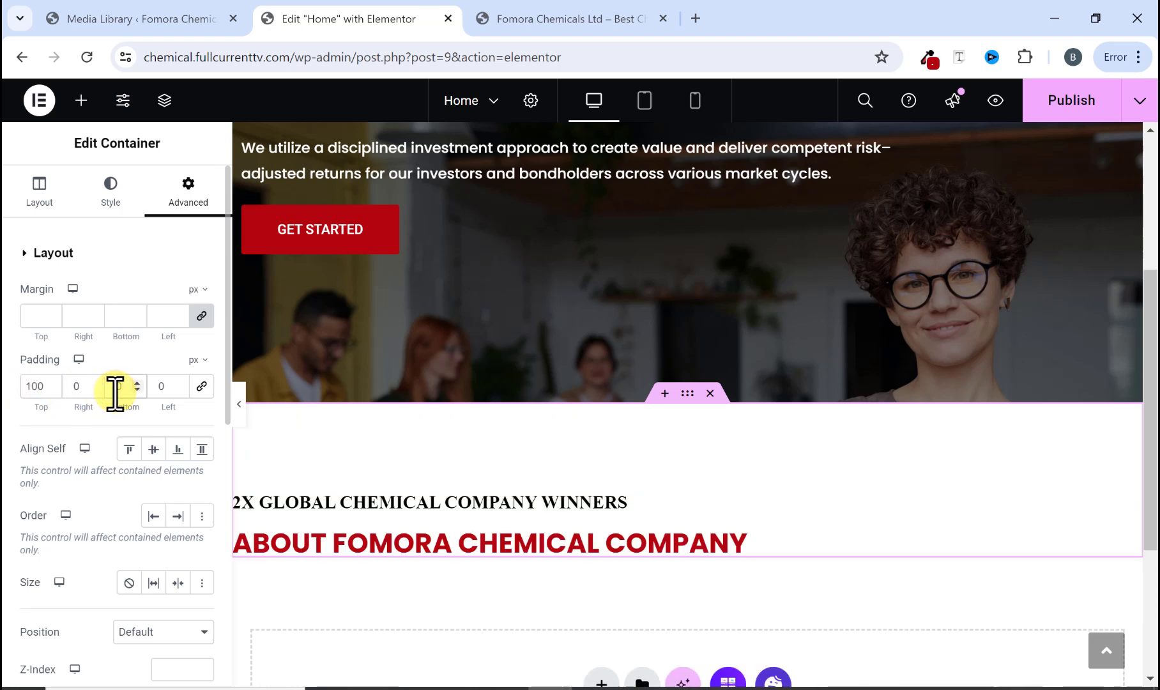
pyautogui.write('10')
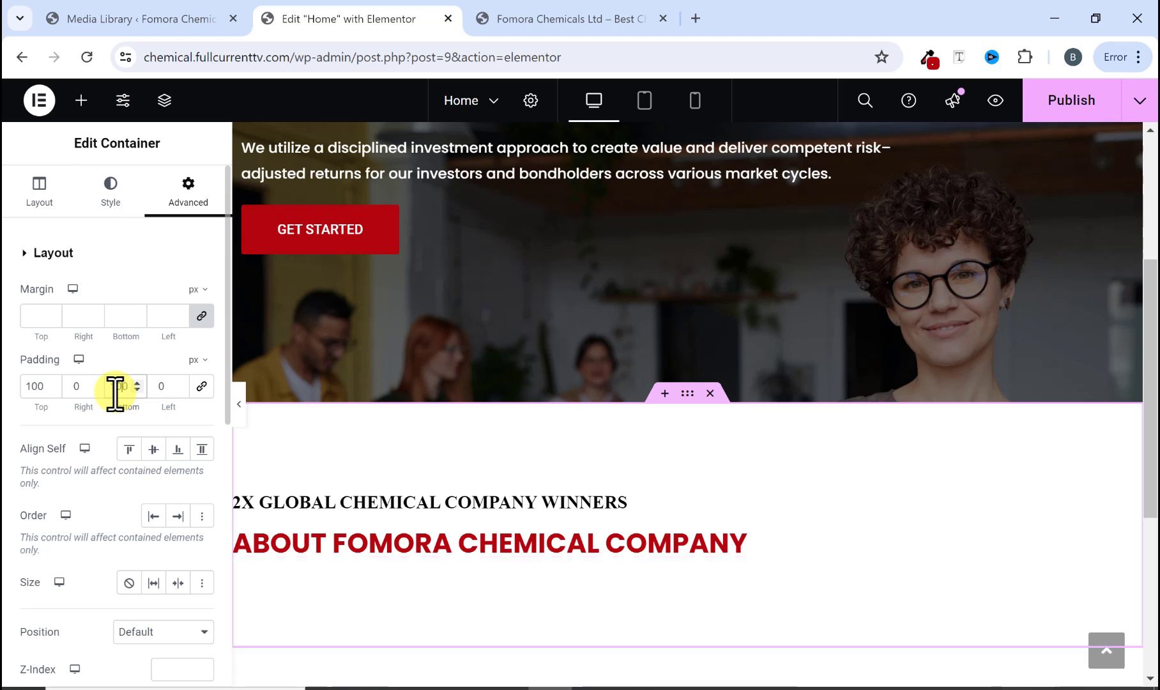
# Step: Check the original layout and set the container's Justify Content to Center
pyautogui.scroll(-1, 401, 453)
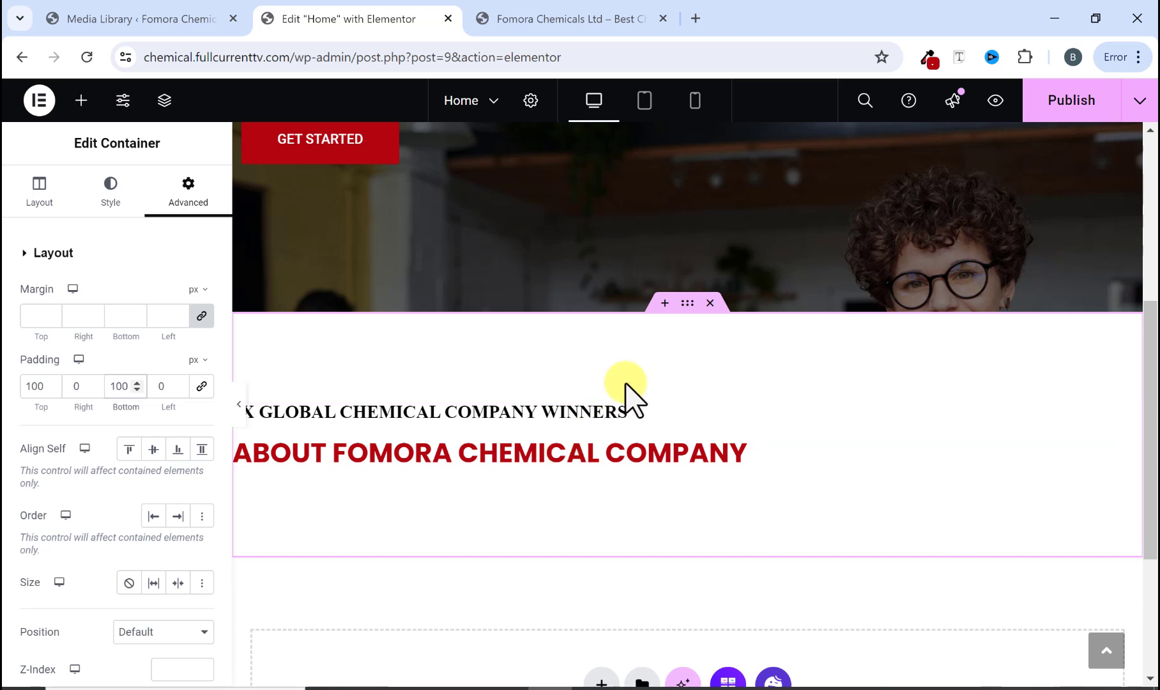
pyautogui.click(597, 22)
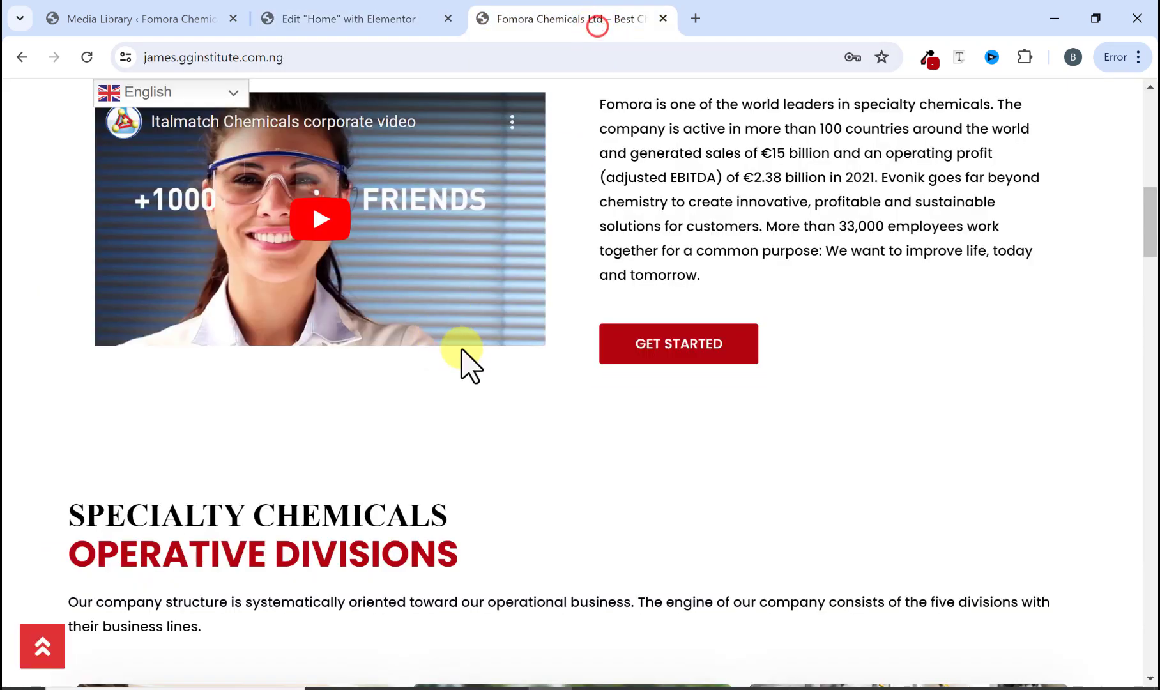
pyautogui.scroll(5, 472, 377)
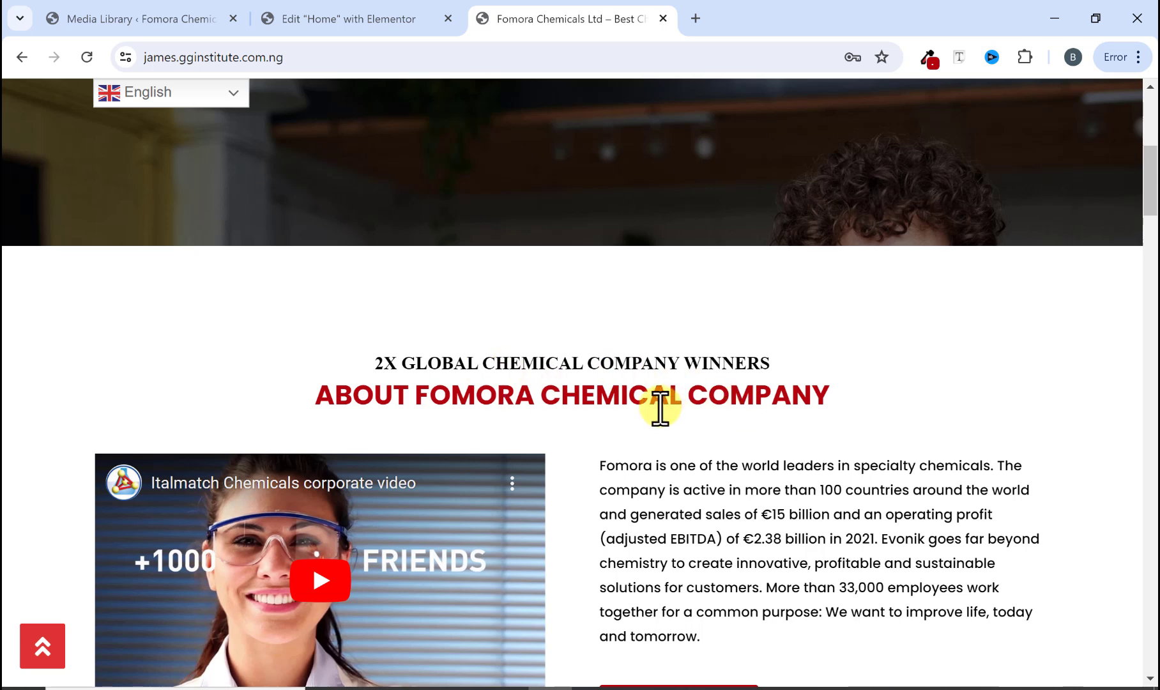
pyautogui.click(363, 20)
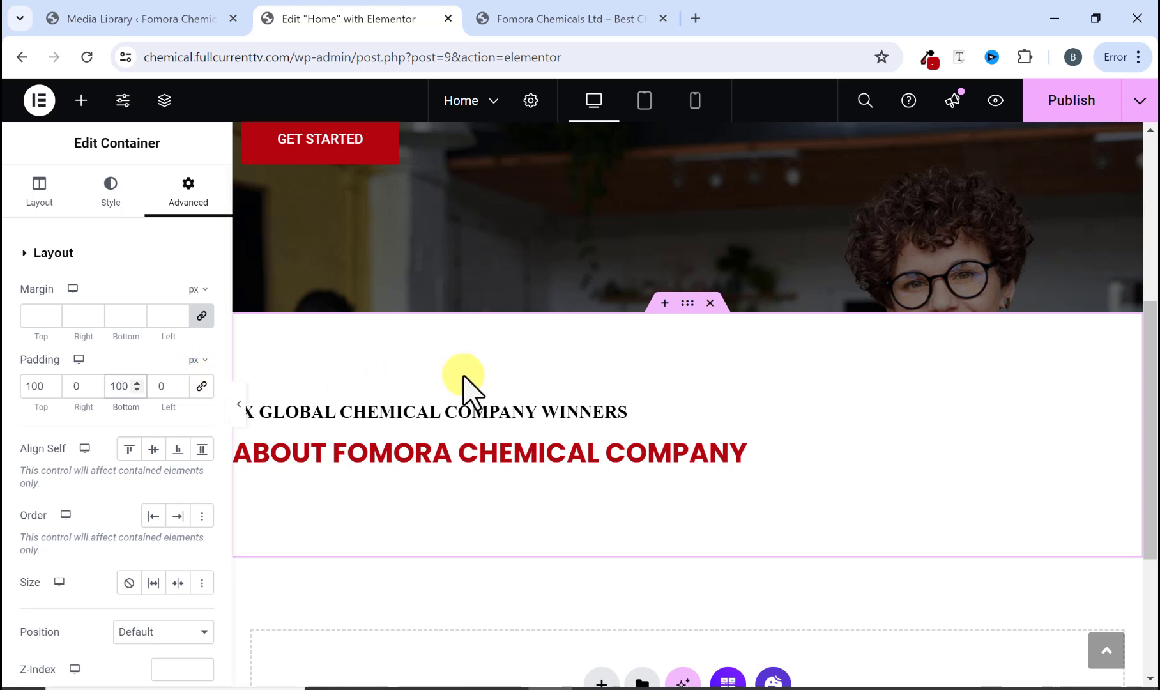
pyautogui.click(37, 196)
pyautogui.scroll(-1, 95, 447)
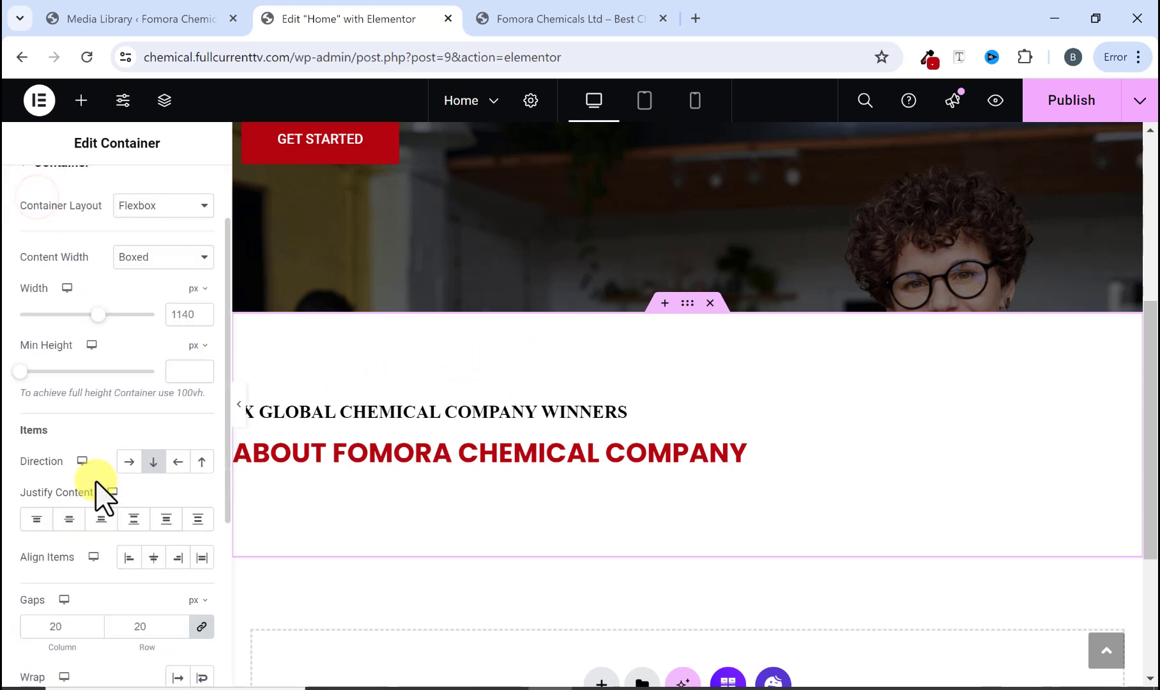
pyautogui.click(70, 519)
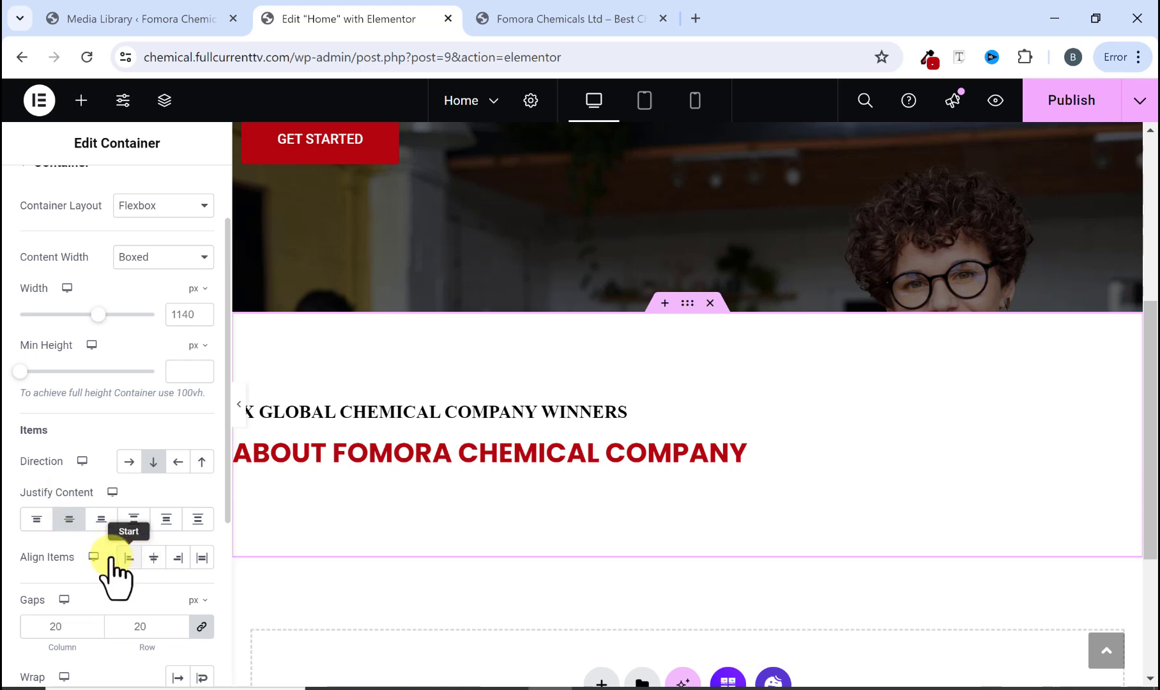
# Step: Set the container's Align Items to Center and compare the result with the original site
pyautogui.click(154, 557)
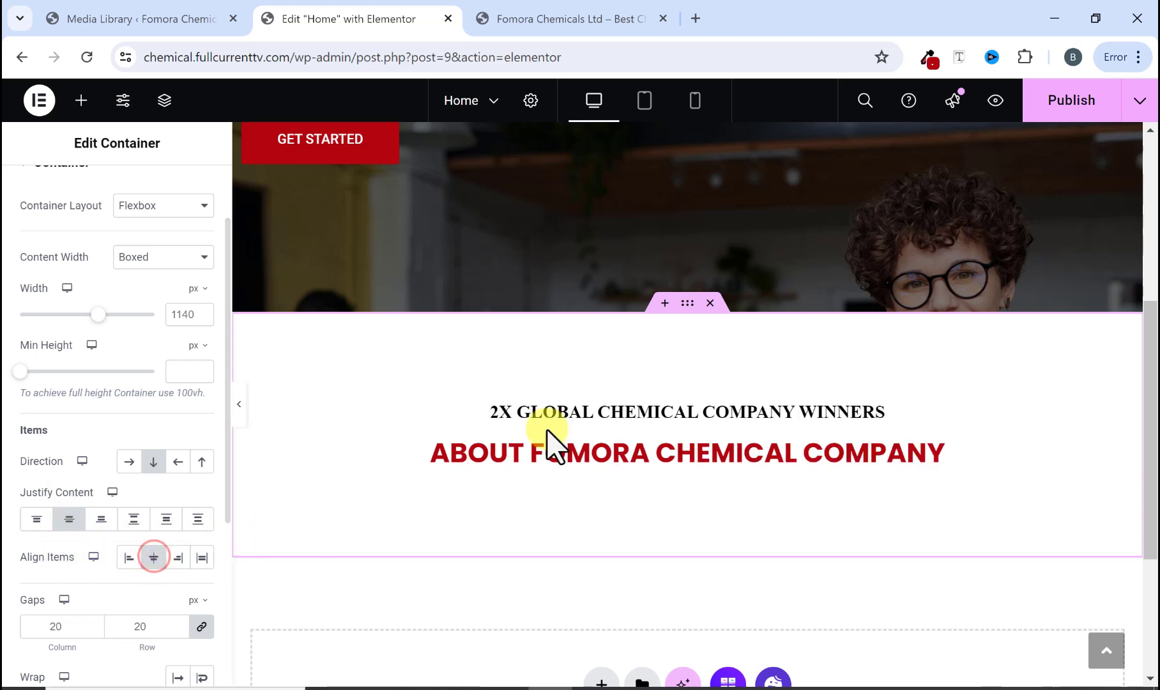
pyautogui.click(70, 519)
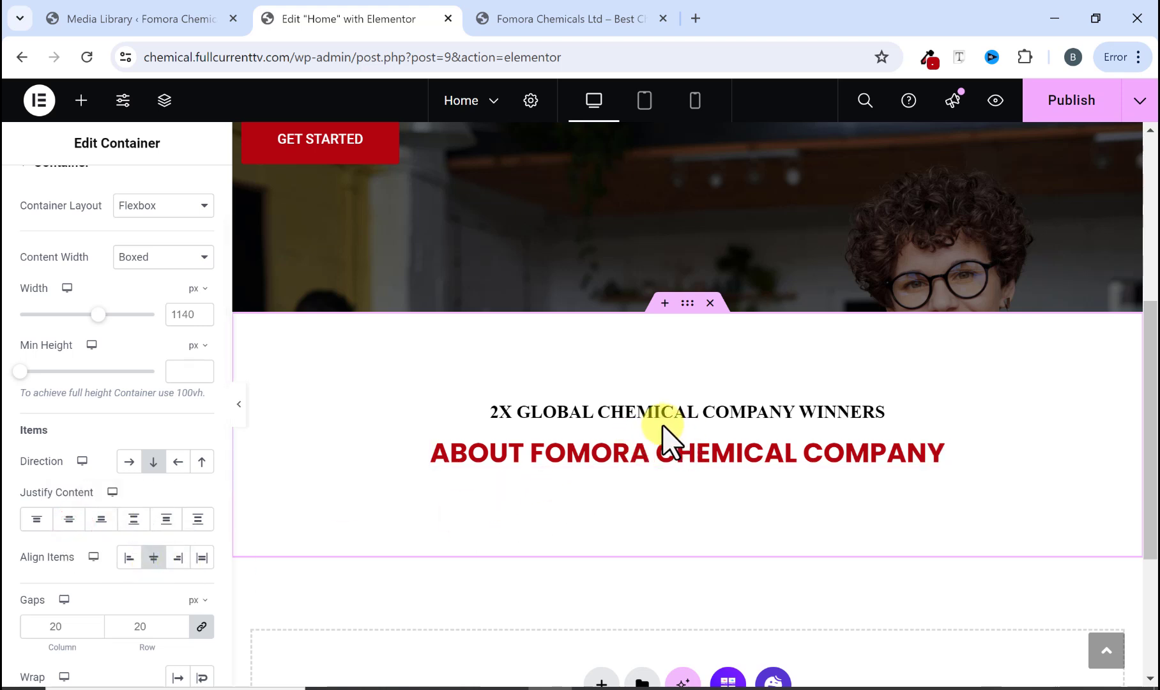
pyautogui.click(239, 408)
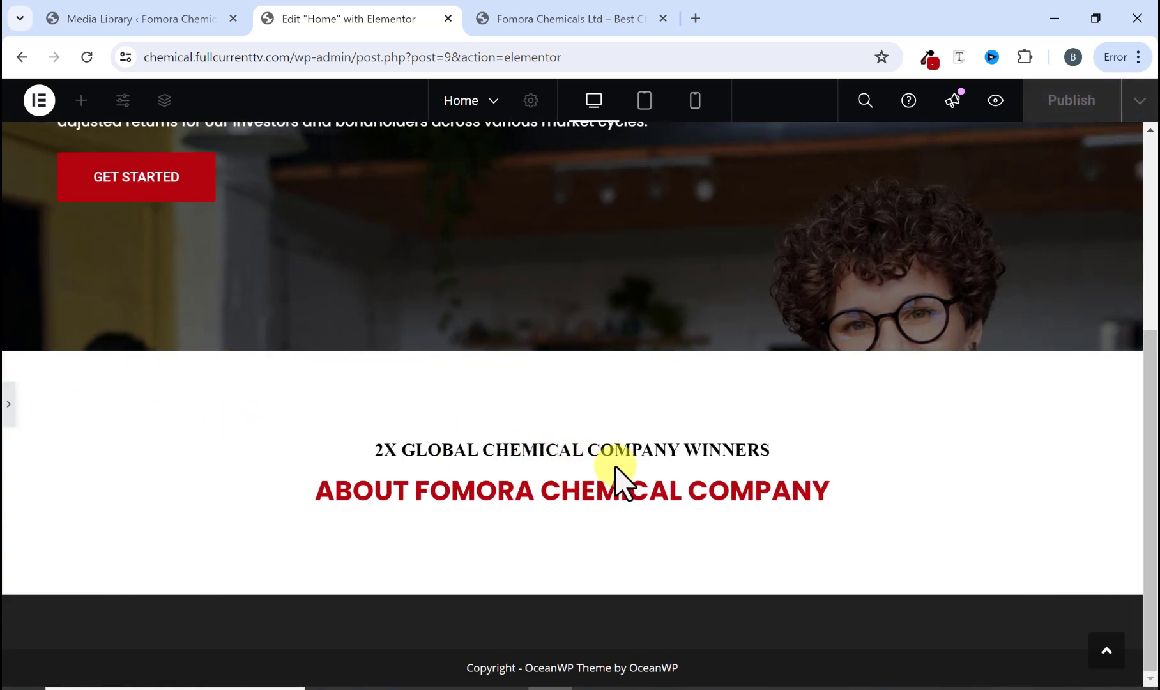
pyautogui.click(8, 404)
pyautogui.click(551, 23)
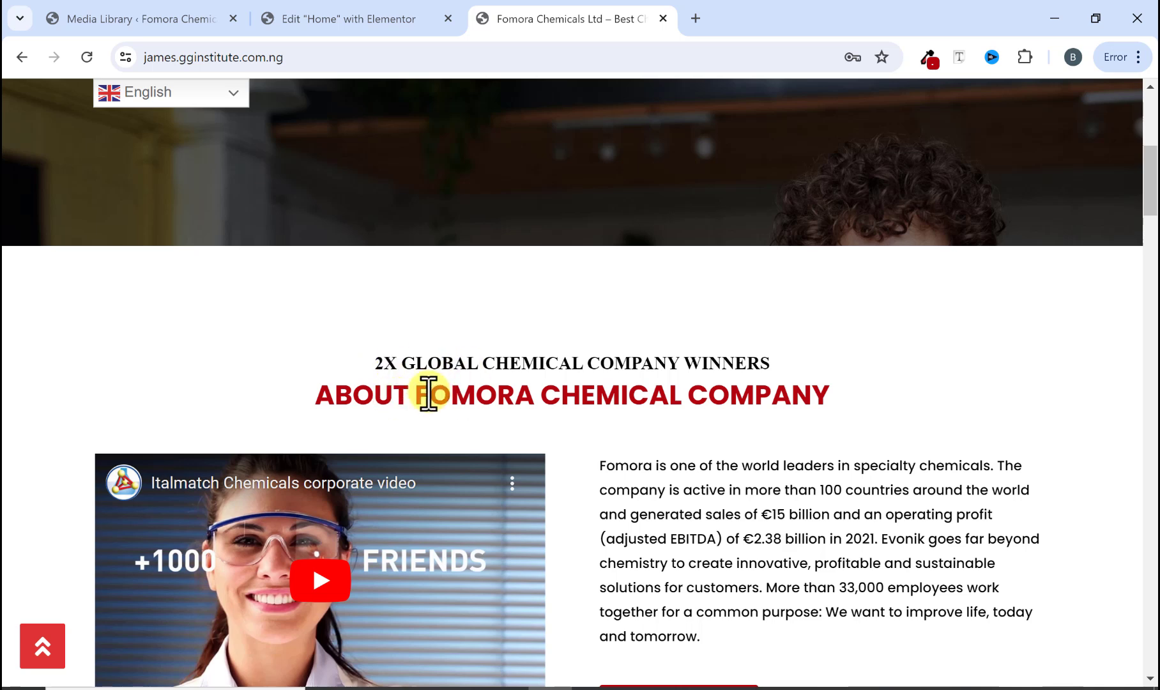
pyautogui.click(396, 19)
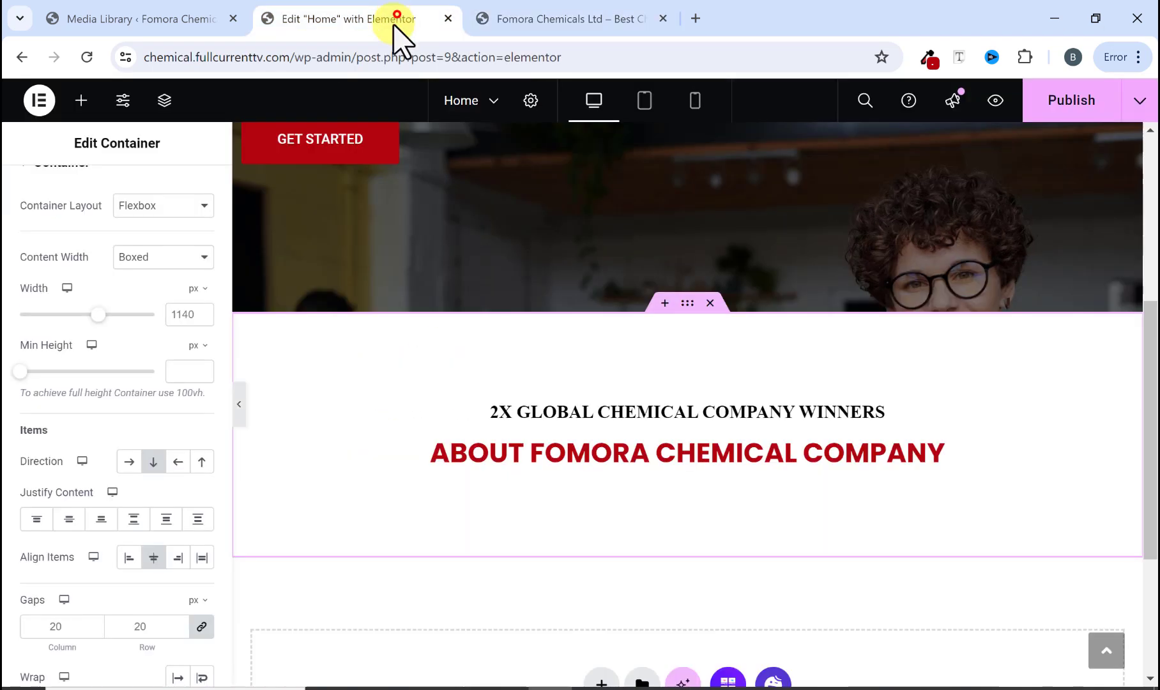
# Step: Unlink the about heading's margin values and set its top margin to -11 px
pyautogui.click(545, 457)
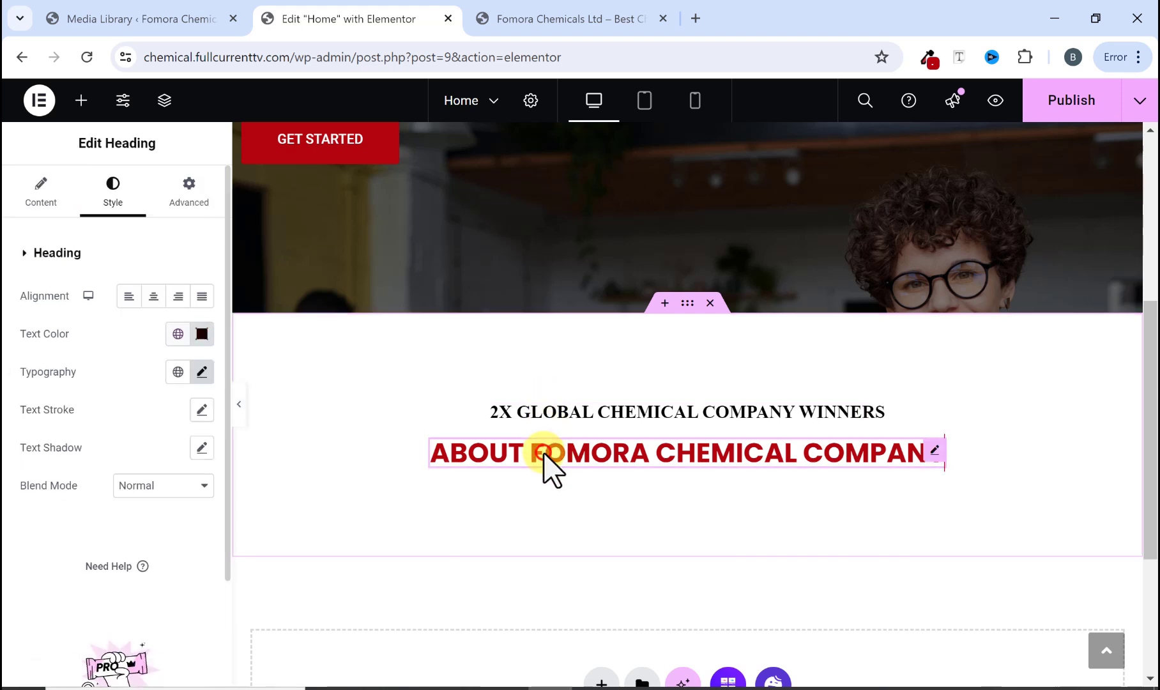
pyautogui.click(203, 191)
pyautogui.click(201, 315)
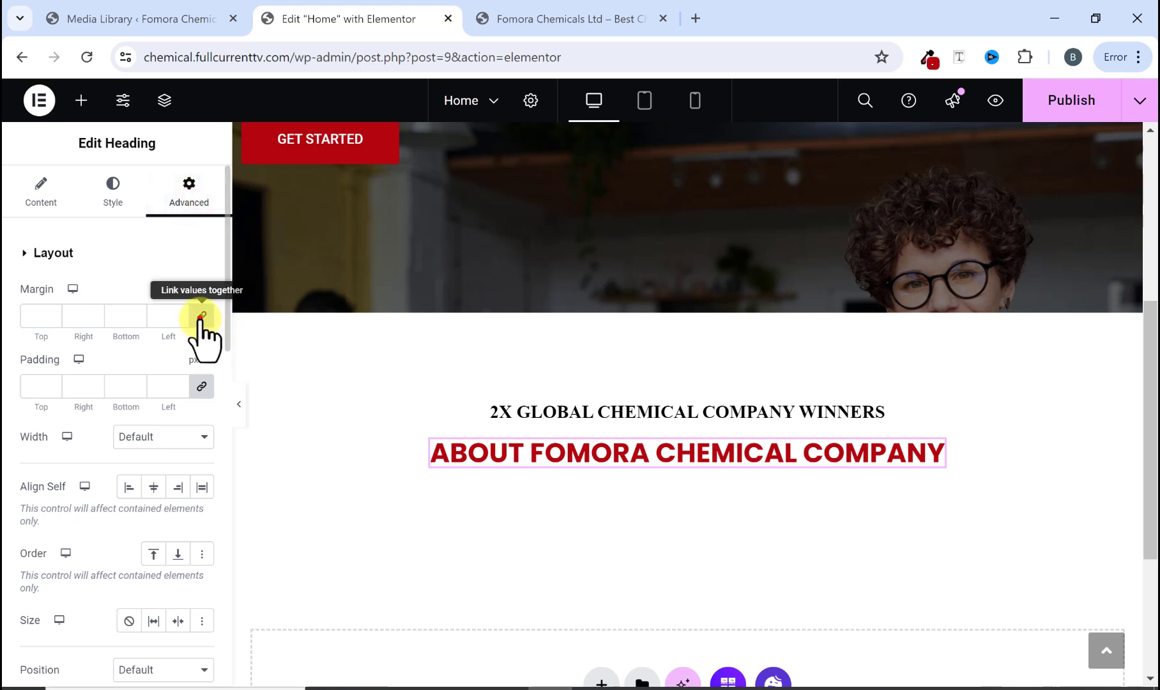
pyautogui.click(51, 319)
pyautogui.click(51, 319)
pyautogui.click(51, 318)
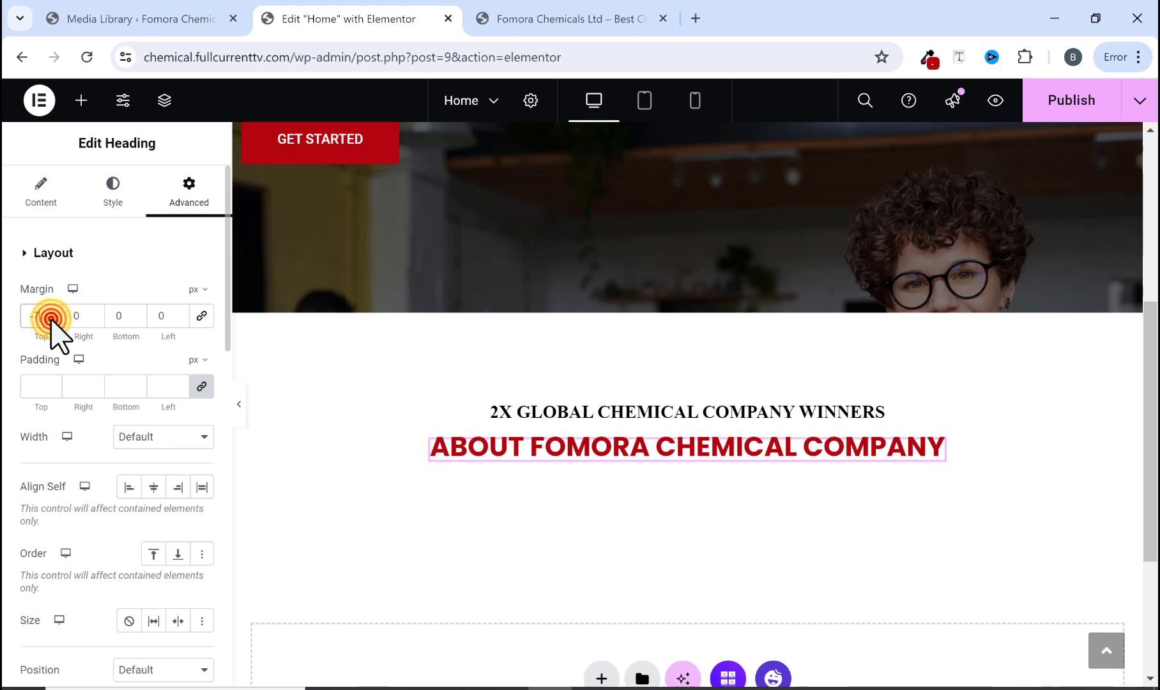
pyautogui.click(51, 319)
pyautogui.click(51, 318)
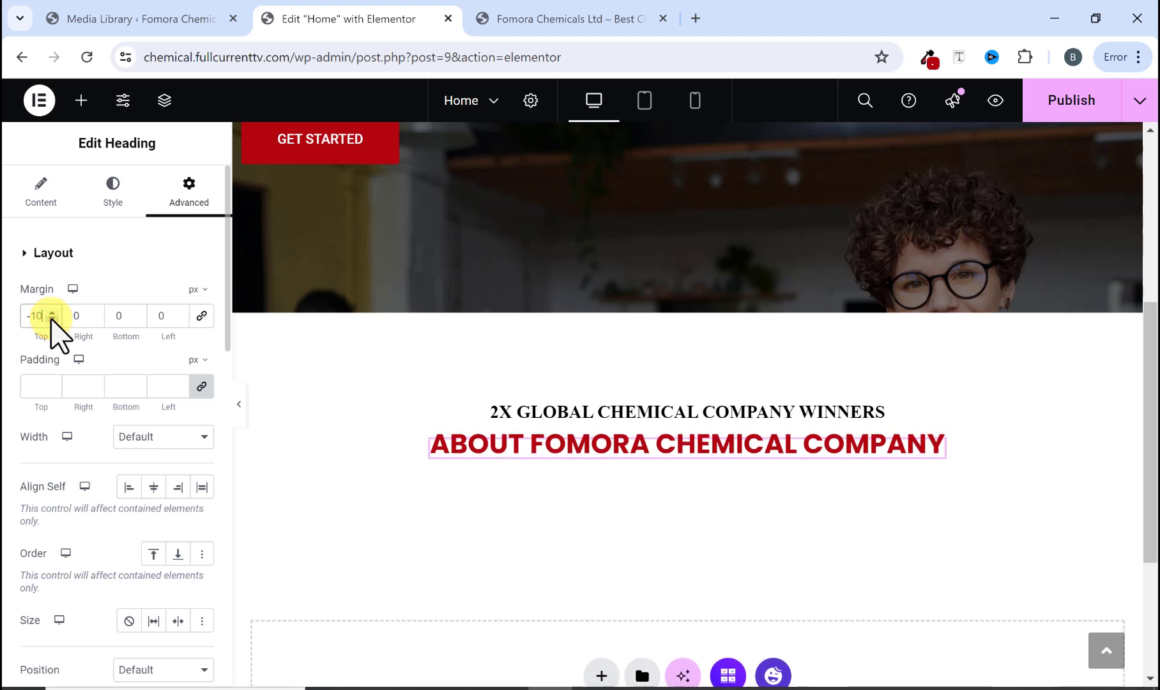
pyautogui.click(52, 319)
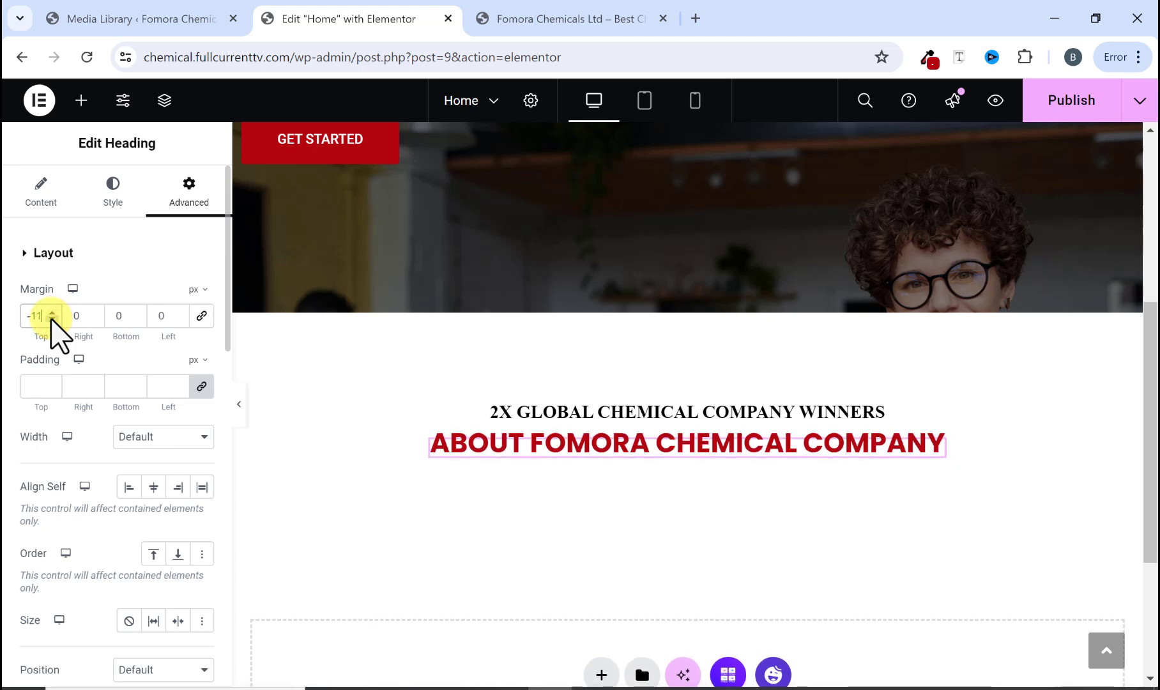
# Step: Compare the about section's layout in the editor with the original site's video and text columns
pyautogui.click(239, 405)
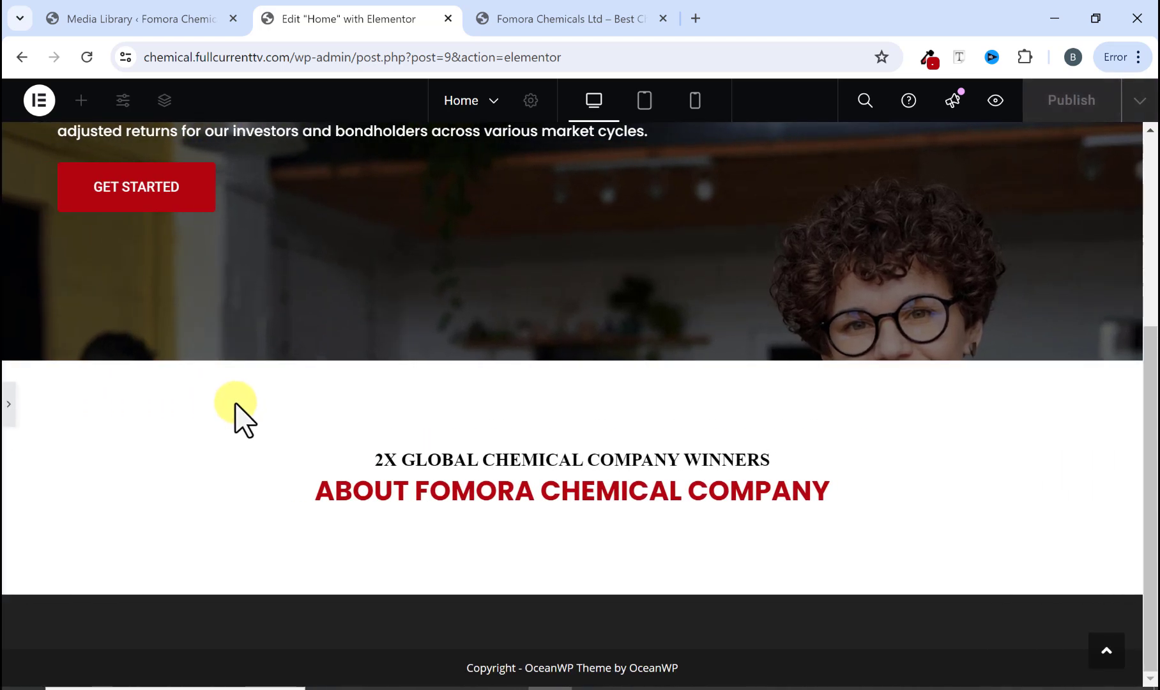
pyautogui.click(6, 405)
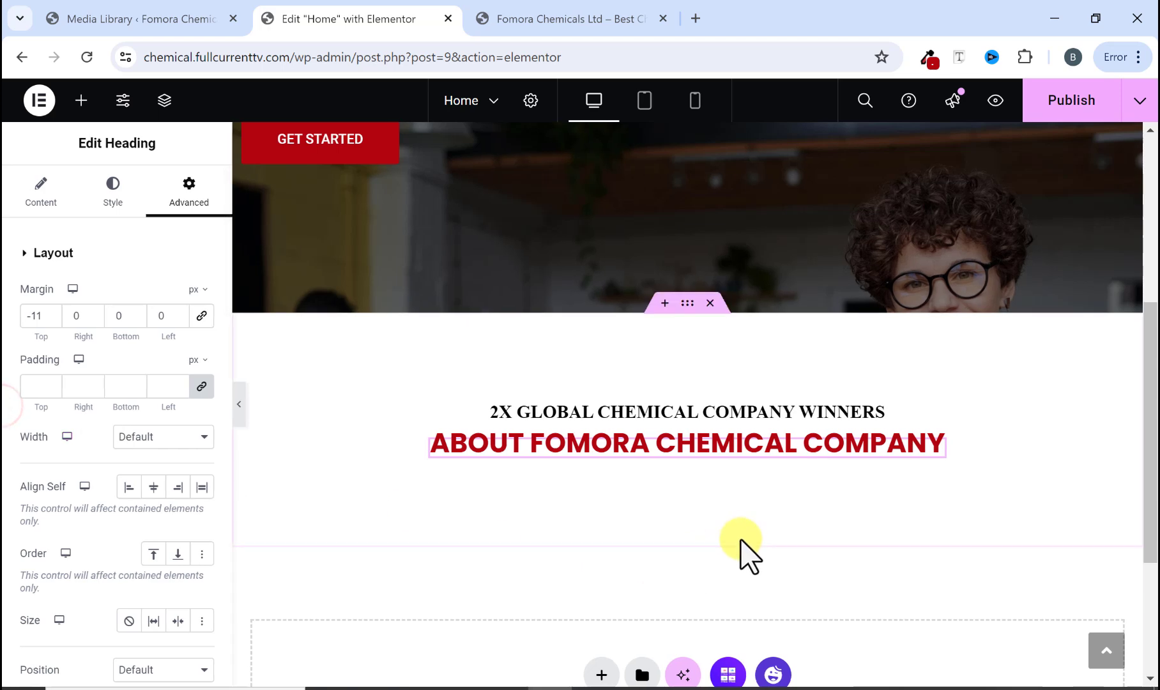
pyautogui.click(543, 18)
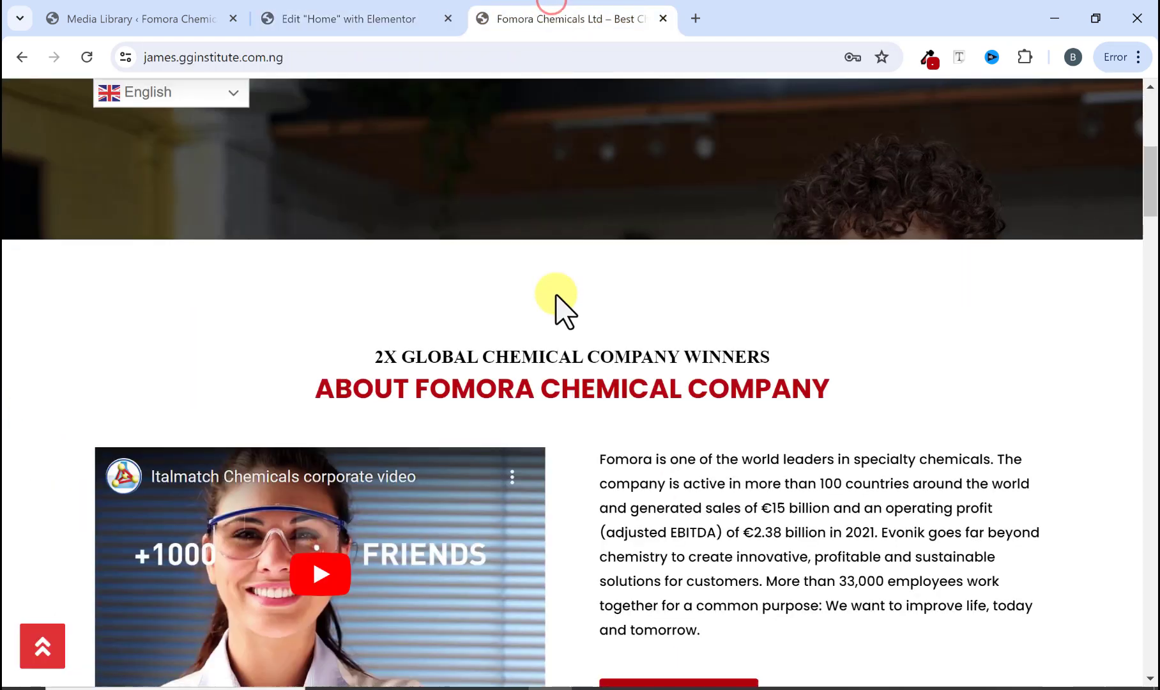
pyautogui.scroll(-3, 558, 308)
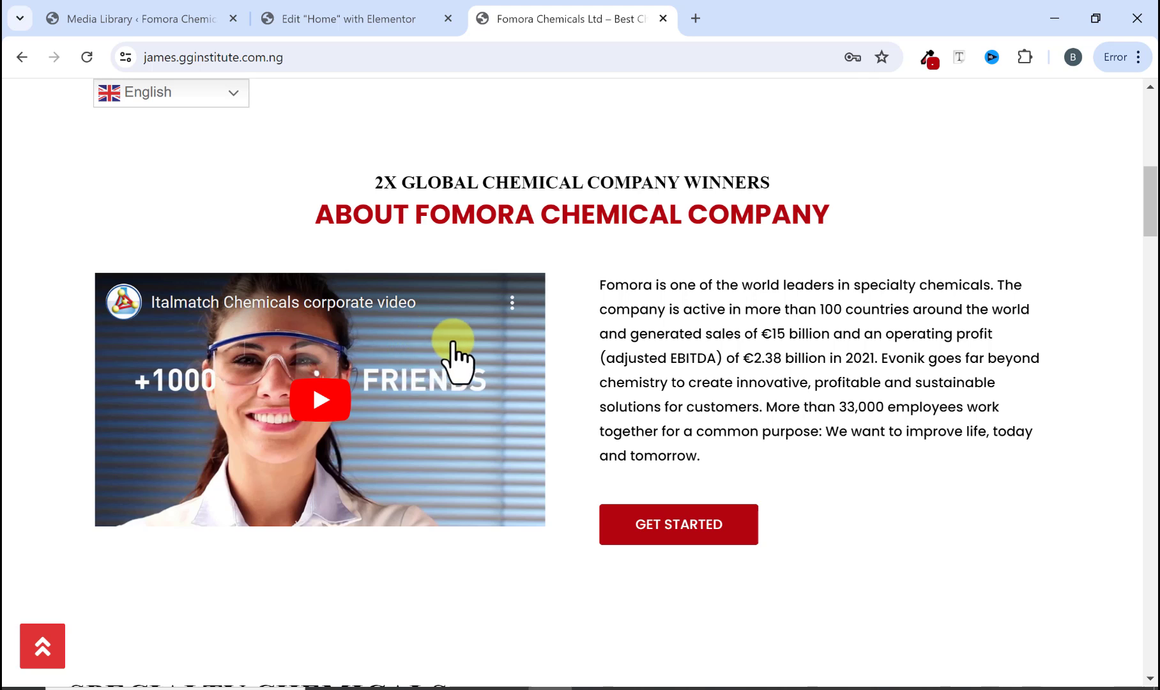
pyautogui.click(355, 20)
pyautogui.scroll(-1, 639, 409)
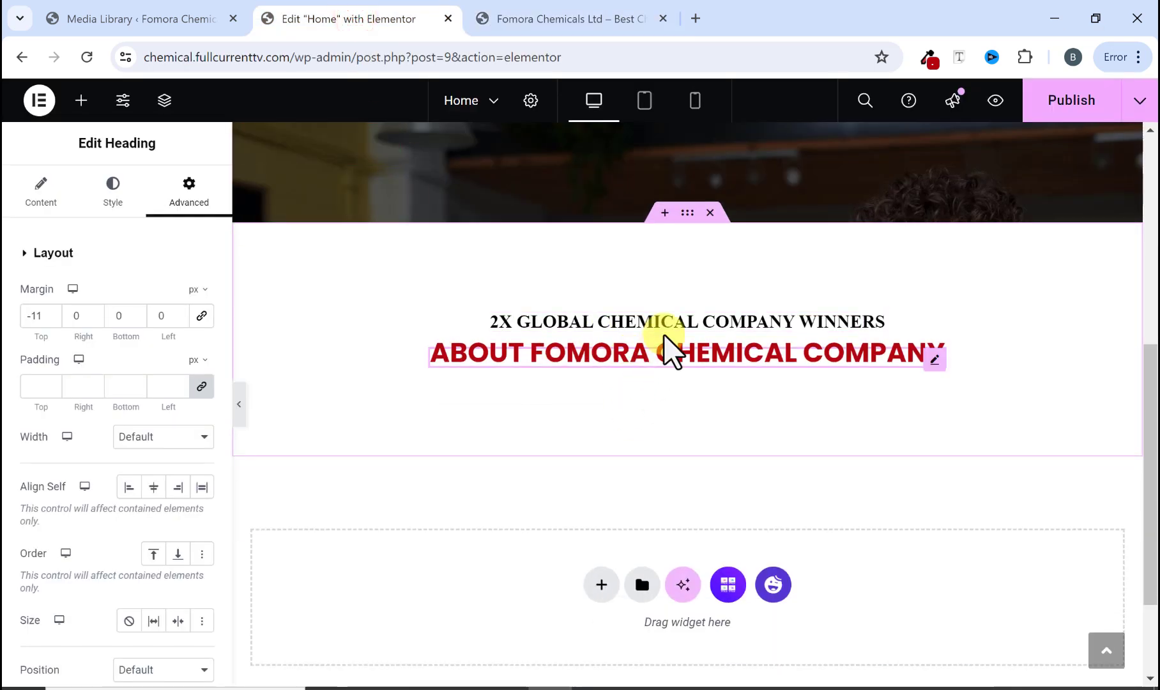
pyautogui.click(684, 216)
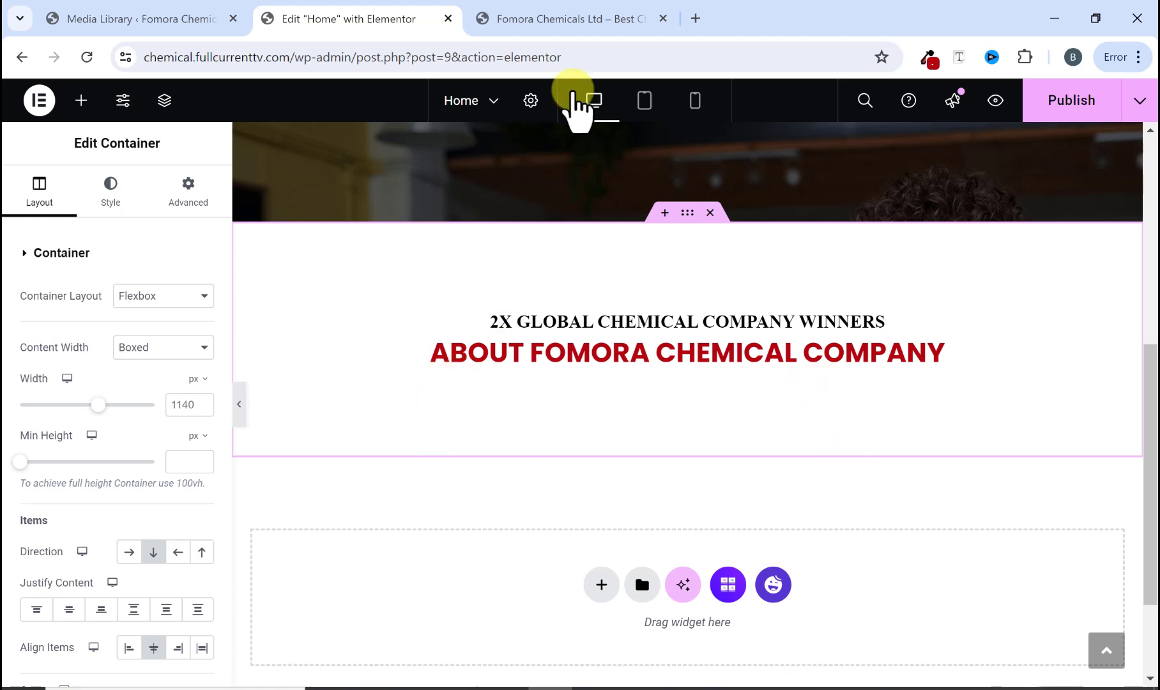
pyautogui.click(564, 19)
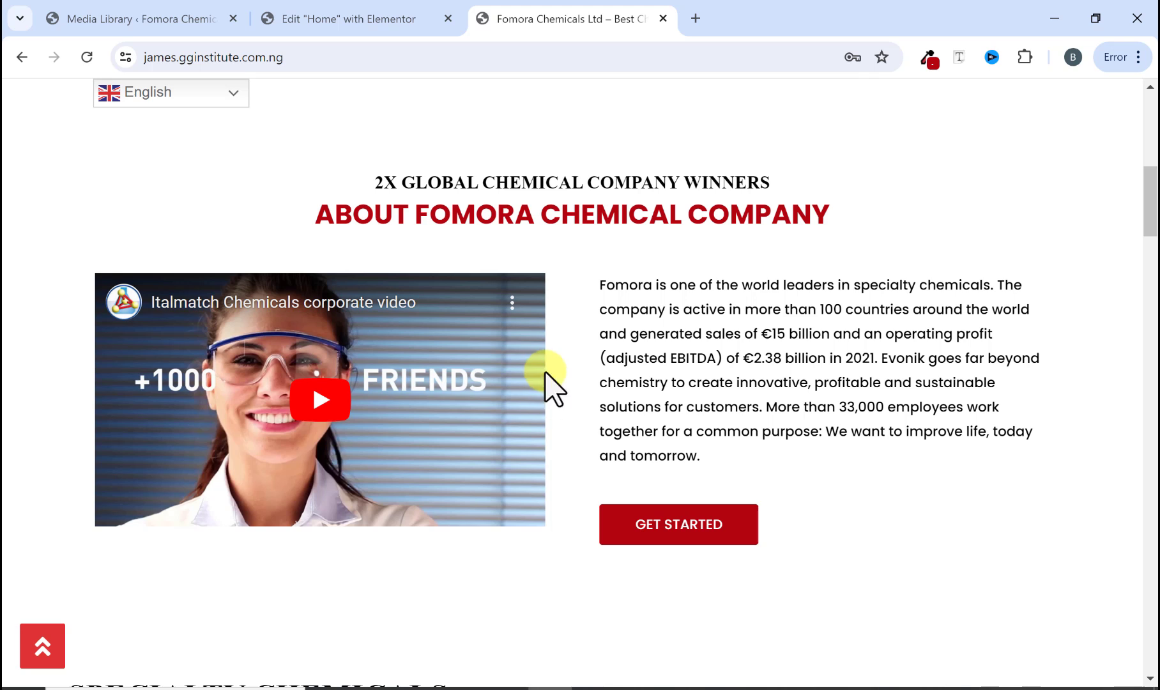
pyautogui.click(383, 19)
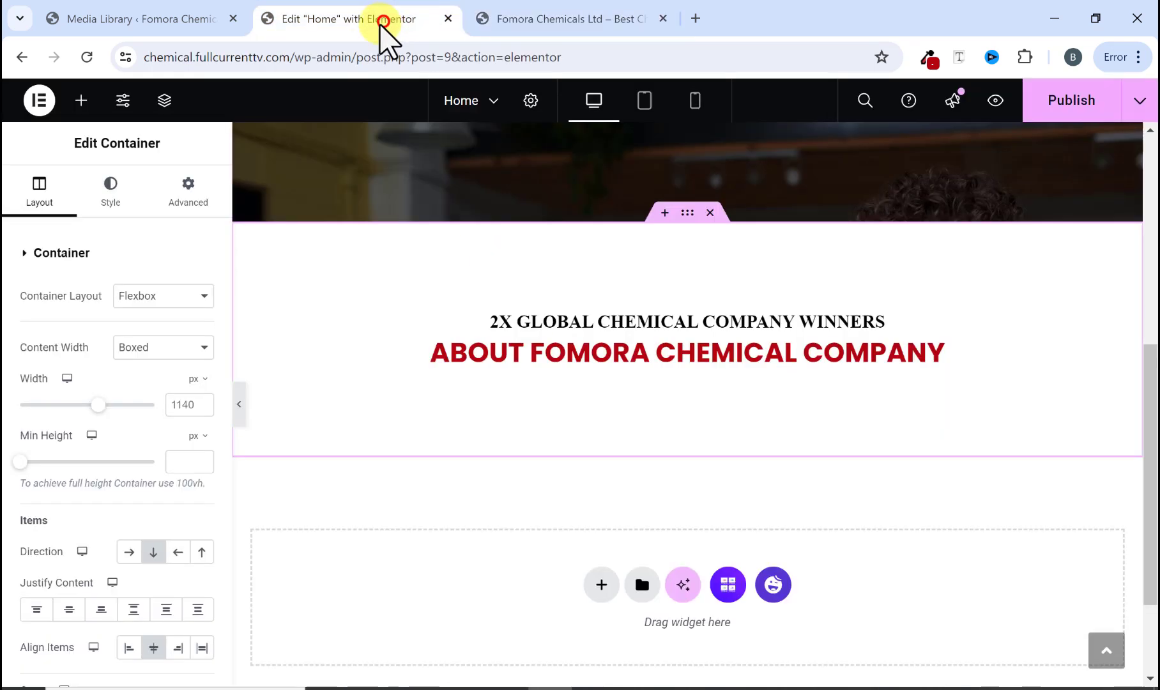
# Step: Add a full-width container below the about heading and set its direction to Row
pyautogui.click(80, 110)
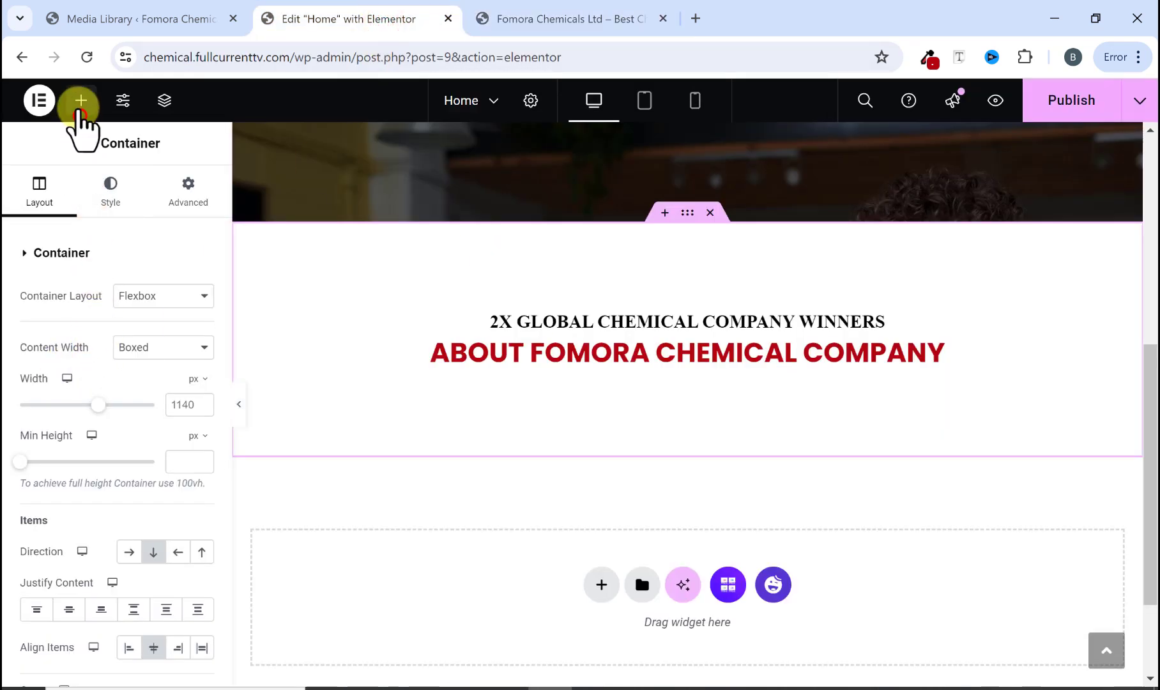
pyautogui.scroll(-5, 62, 381)
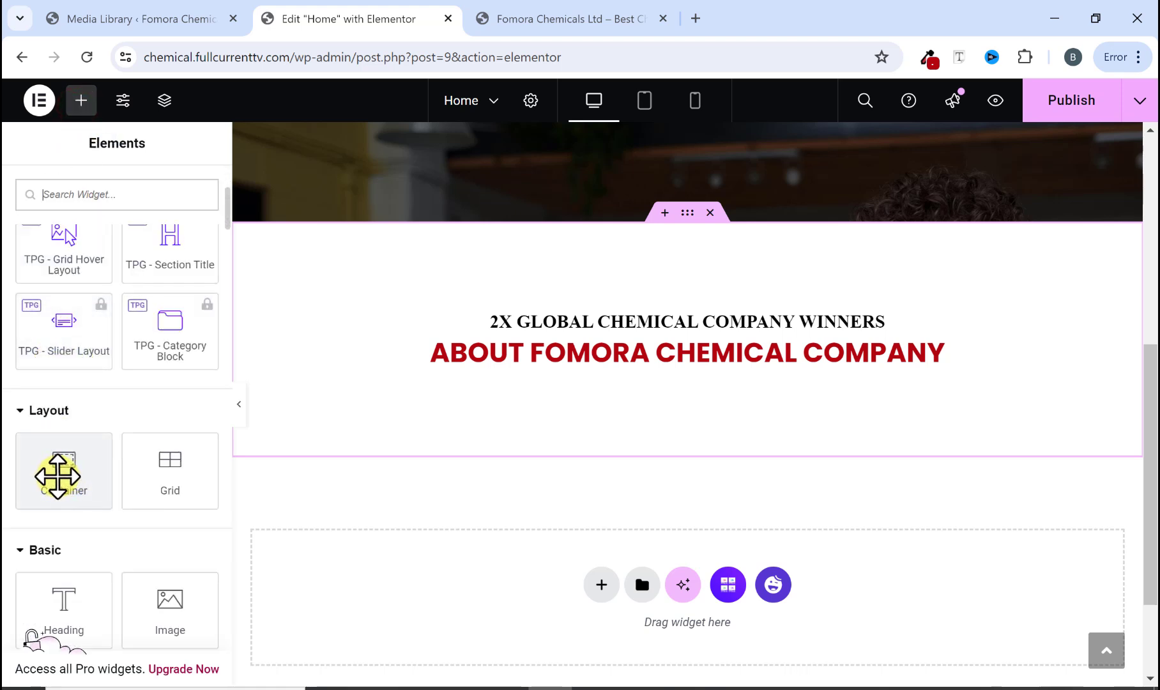
pyautogui.moveTo(62, 475); pyautogui.dragTo(601, 380)
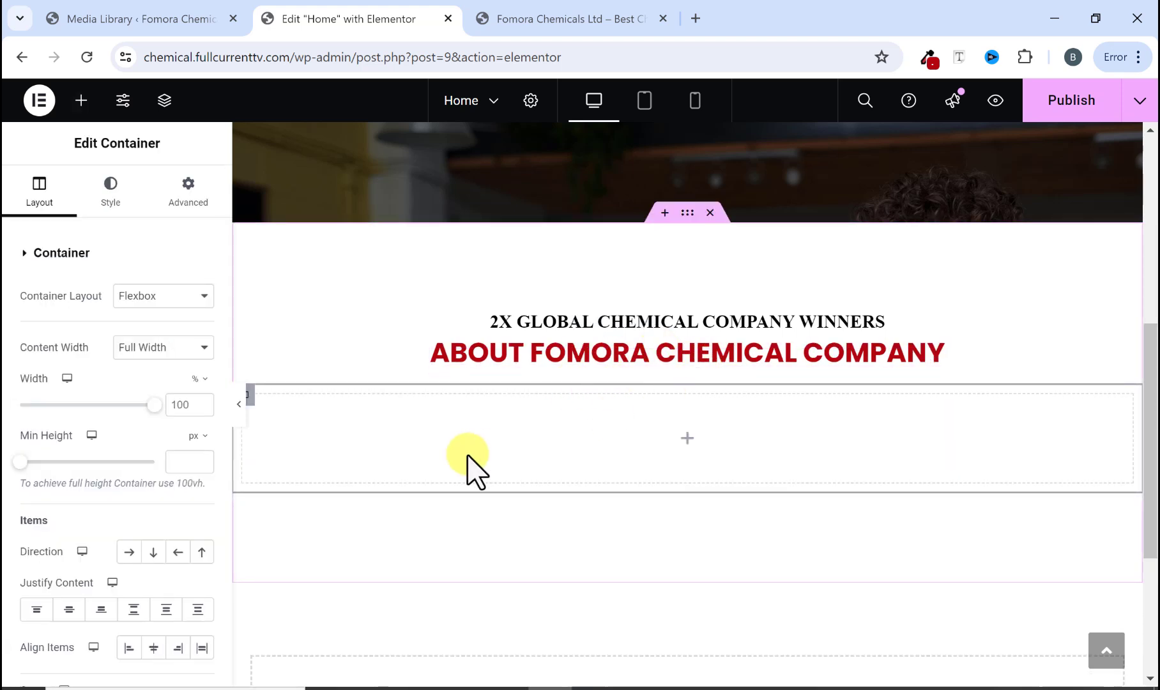
pyautogui.scroll(-2, 147, 530)
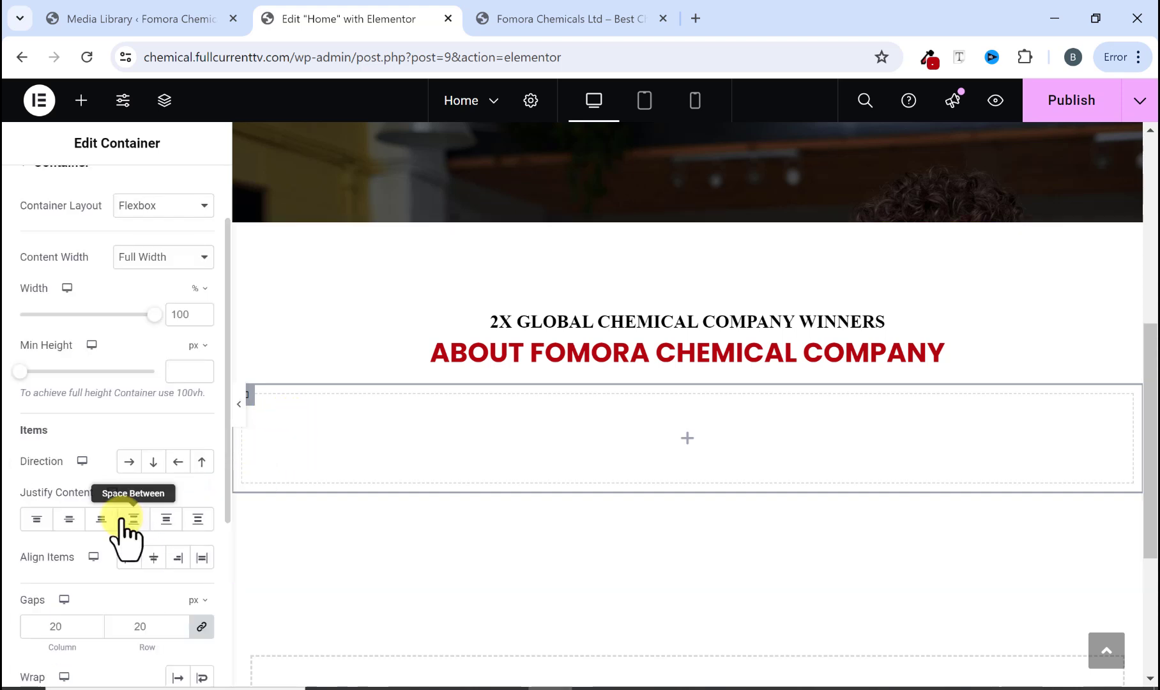
pyautogui.click(126, 463)
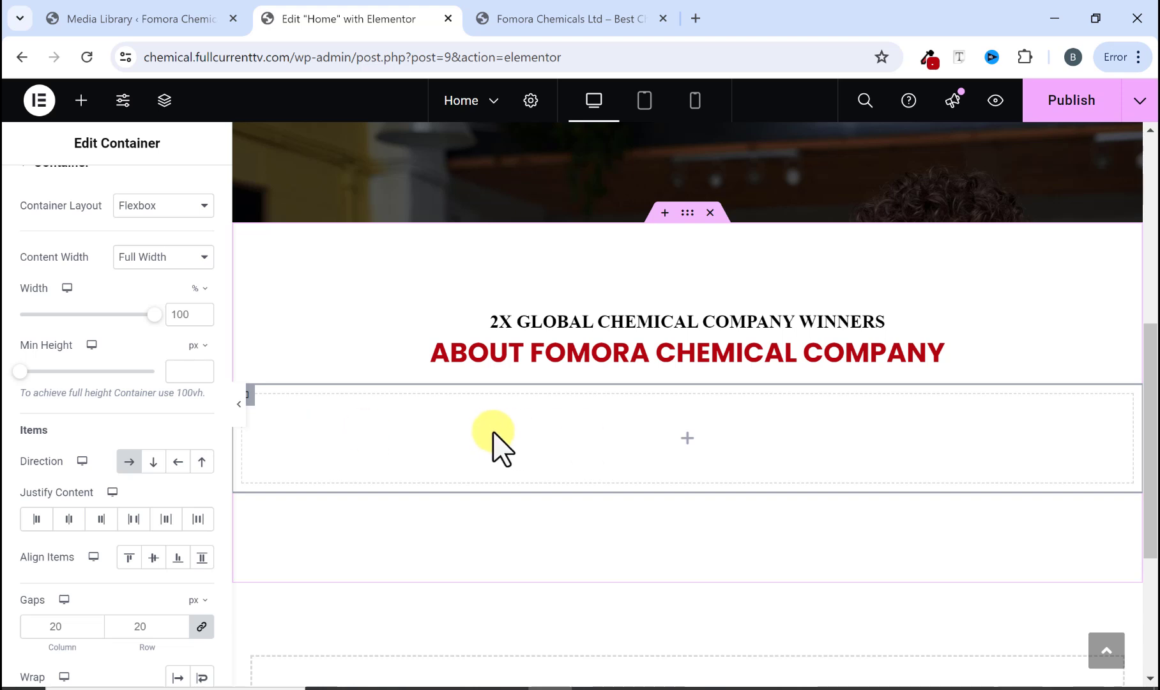
# Step: Nest a container inside the row container and duplicate it to make two columns
pyautogui.click(592, 14)
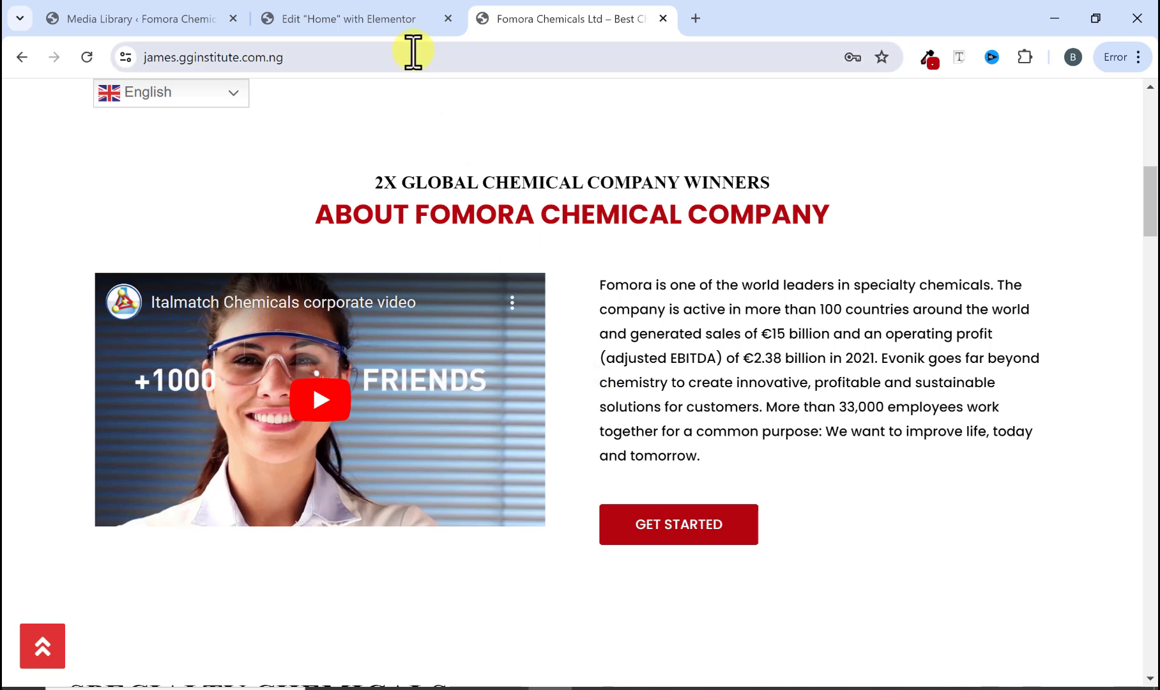
pyautogui.click(396, 25)
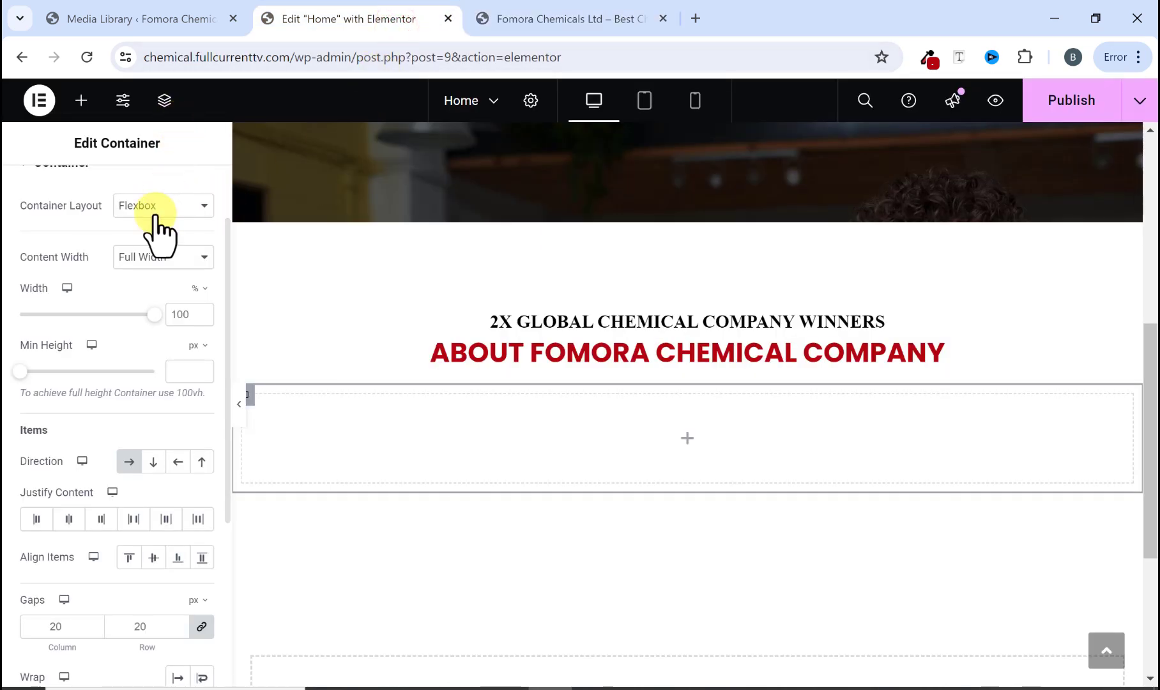
pyautogui.scroll(2, 158, 233)
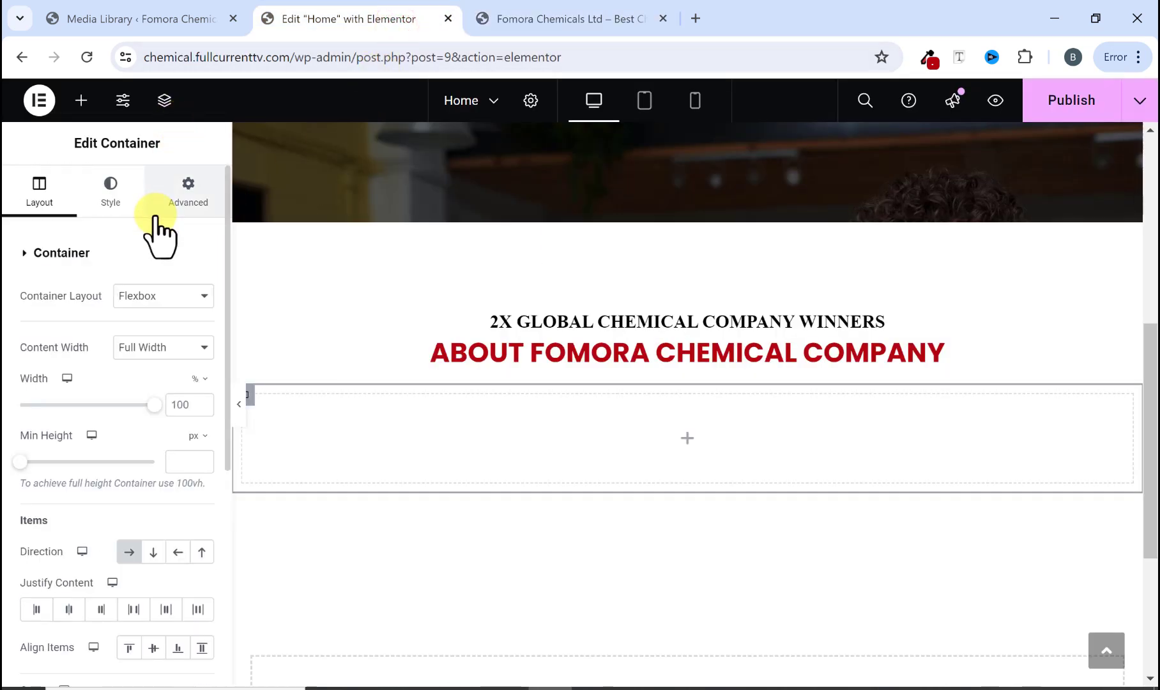
pyautogui.click(82, 101)
pyautogui.scroll(-4, 80, 408)
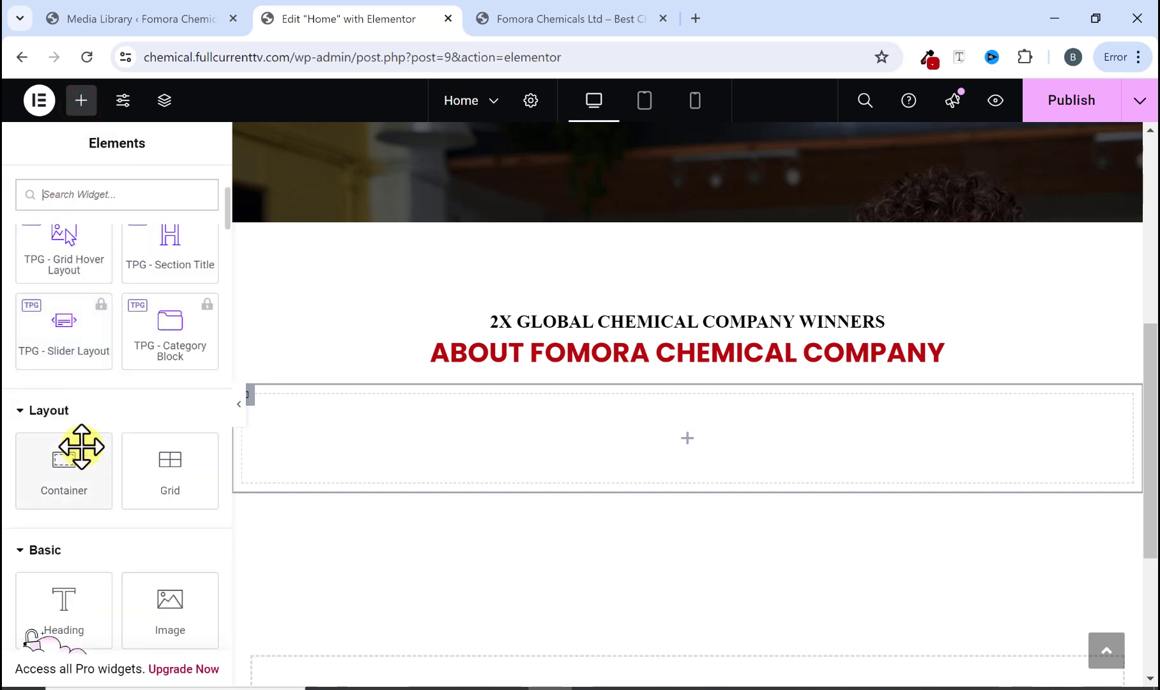
pyautogui.scroll(-3, 81, 442)
pyautogui.moveTo(65, 305); pyautogui.dragTo(345, 428)
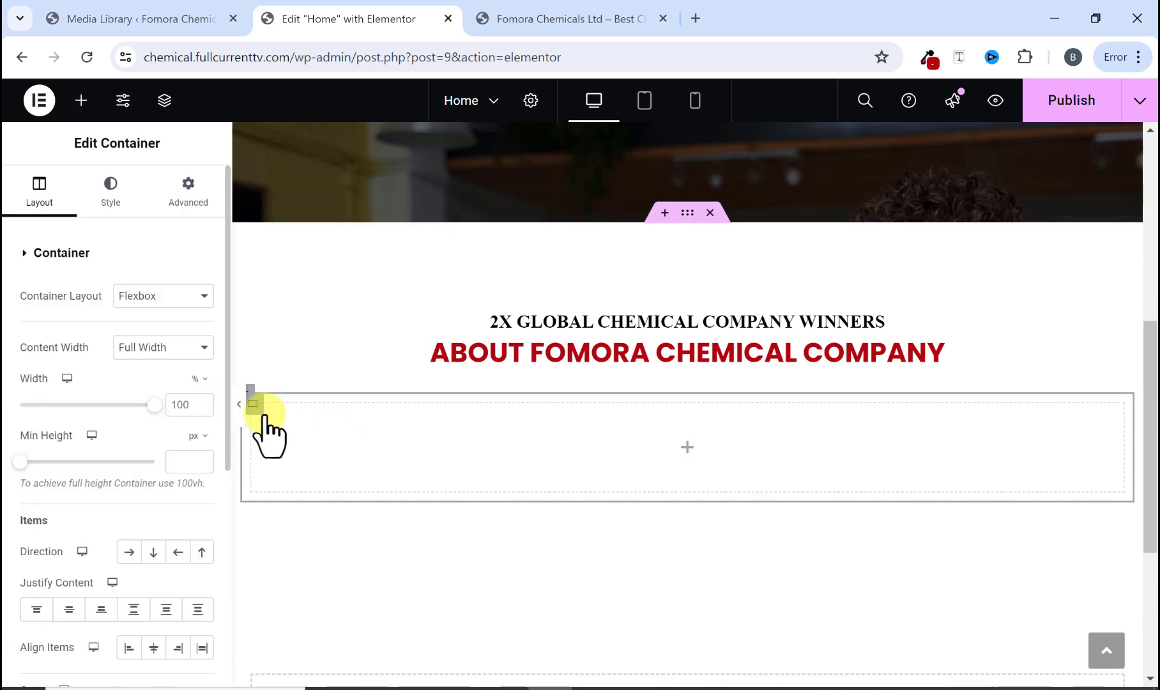
pyautogui.rightClick(310, 434)
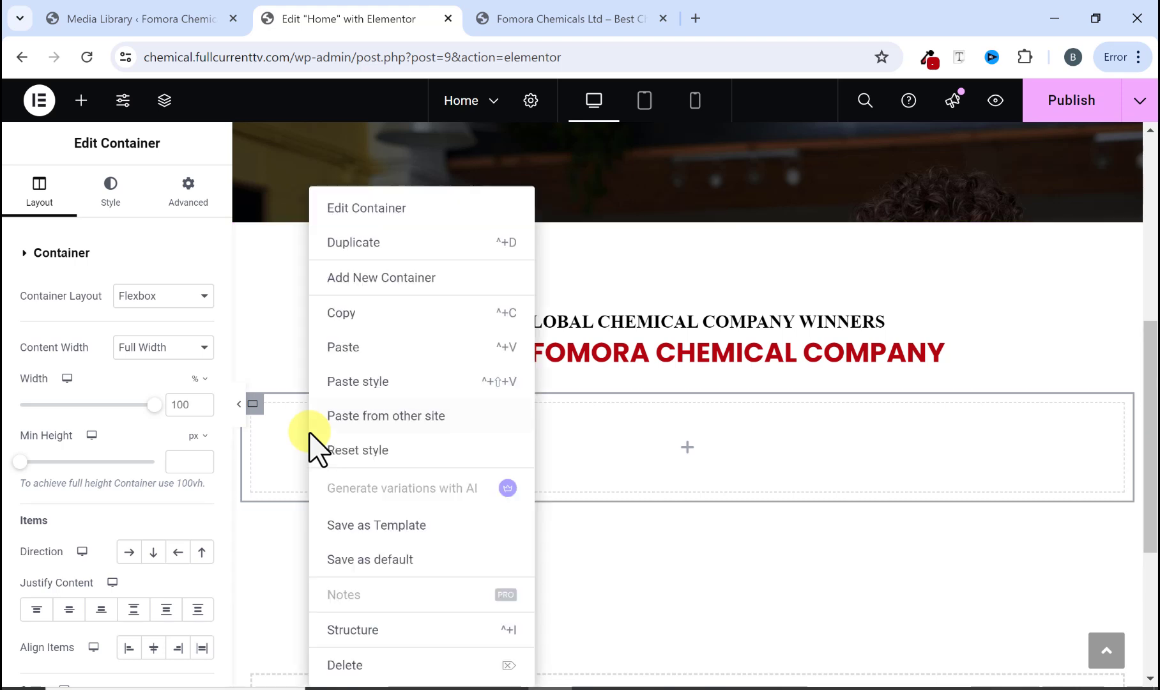
pyautogui.click(367, 240)
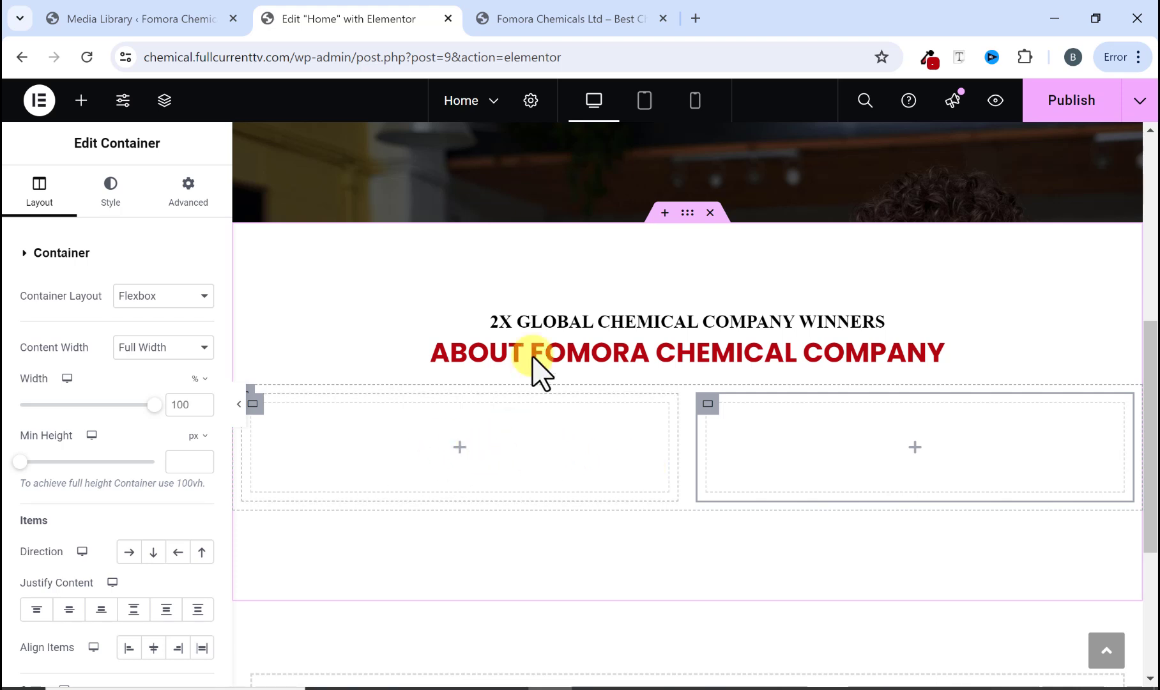
# Step: Add a Video widget into the left column container
pyautogui.click(597, 19)
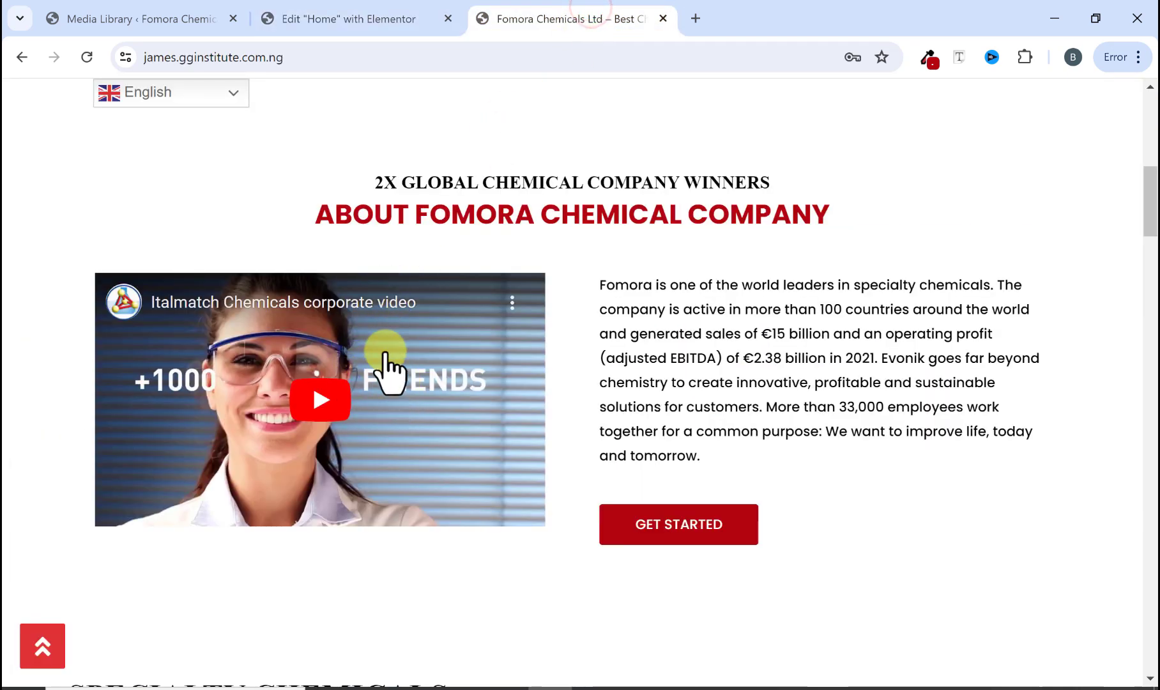
pyautogui.click(379, 18)
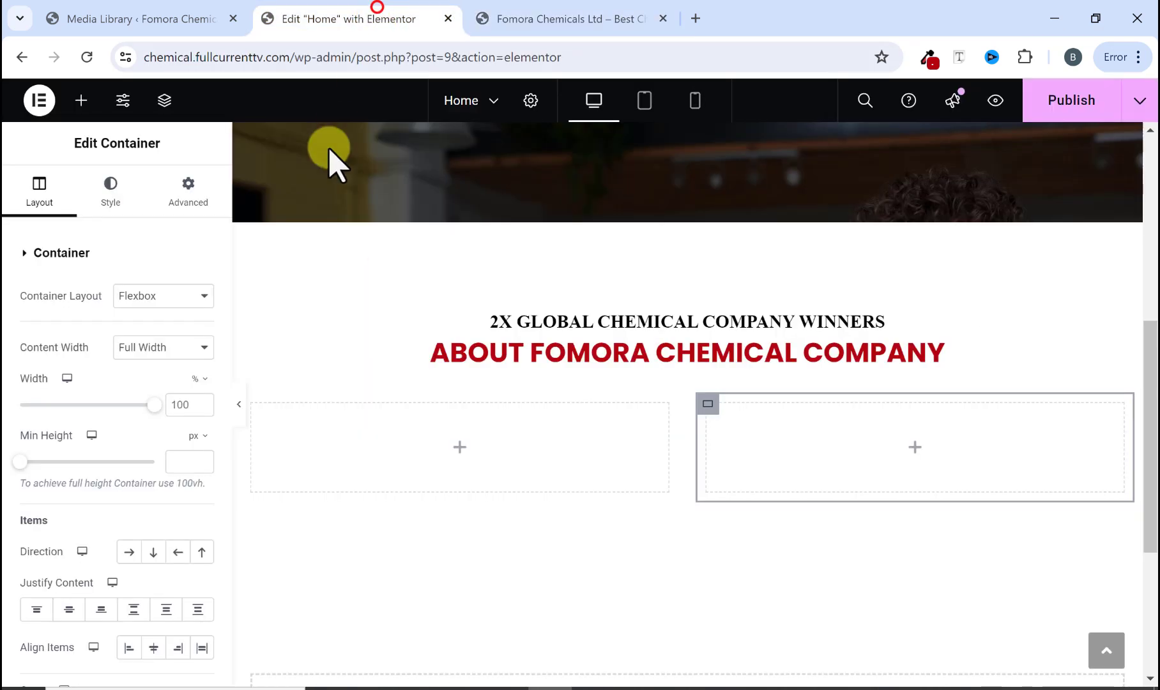
pyautogui.click(77, 100)
pyautogui.scroll(-5, 78, 396)
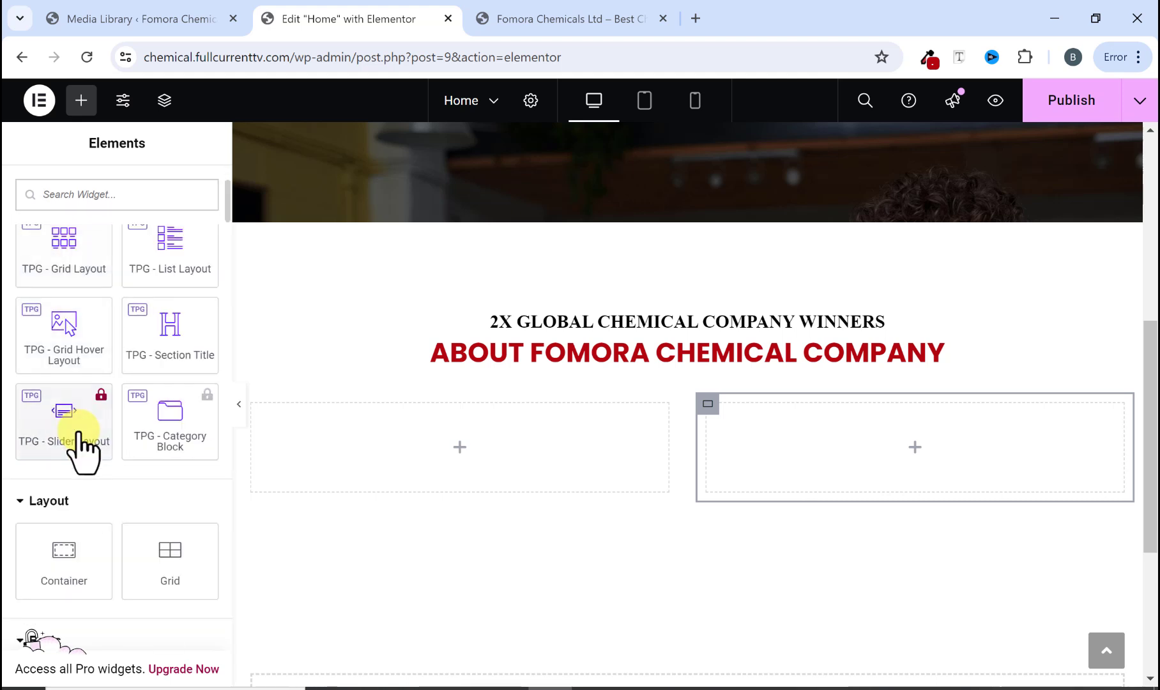
pyautogui.scroll(-1, 78, 441)
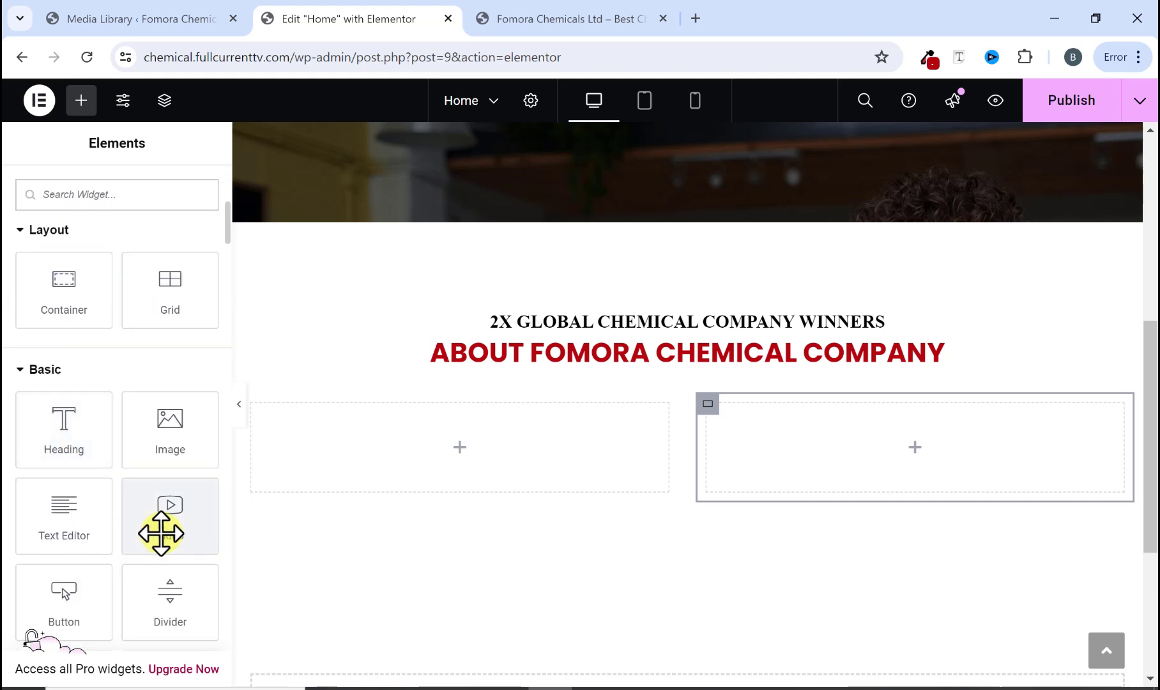
pyautogui.moveTo(161, 533); pyautogui.dragTo(440, 463)
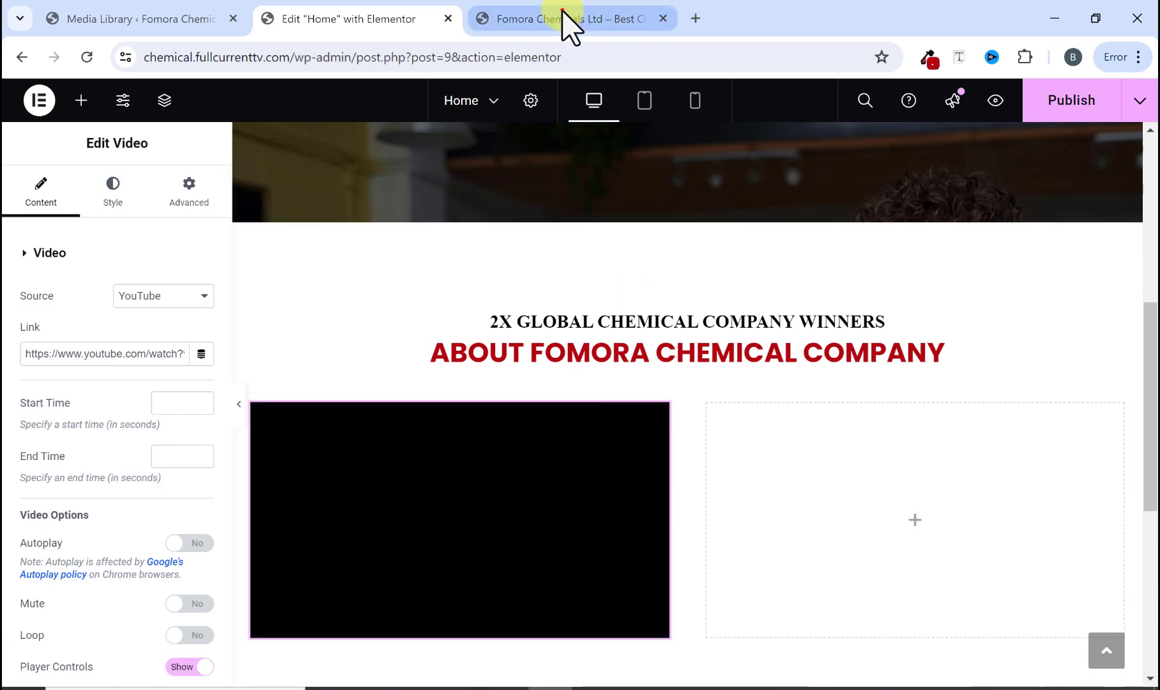
# Step: Copy the original site's YouTube video URL and paste it as the Video widget's link
pyautogui.click(563, 16)
pyautogui.rightClick(414, 362)
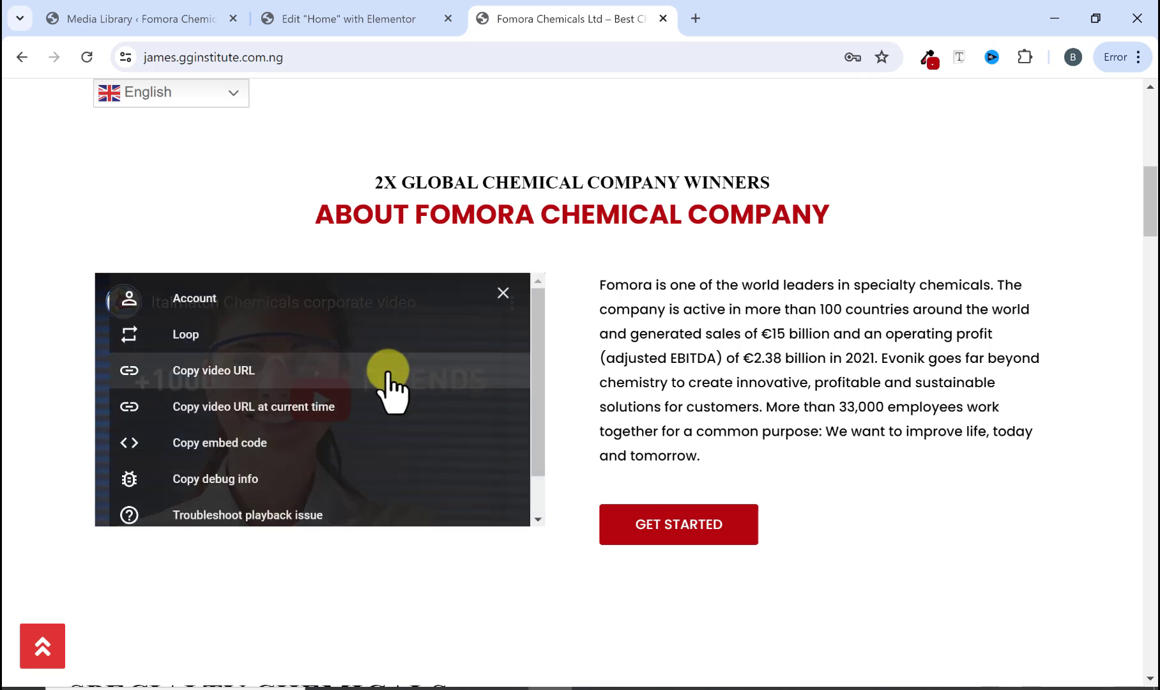
pyautogui.click(230, 374)
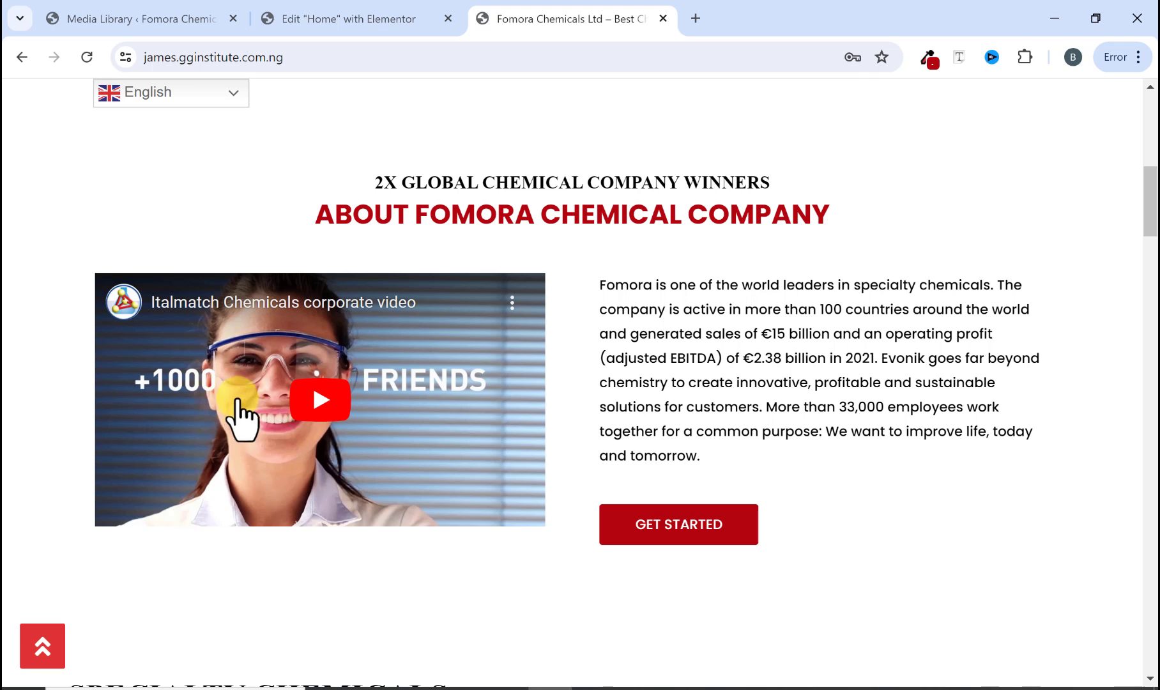
pyautogui.click(336, 22)
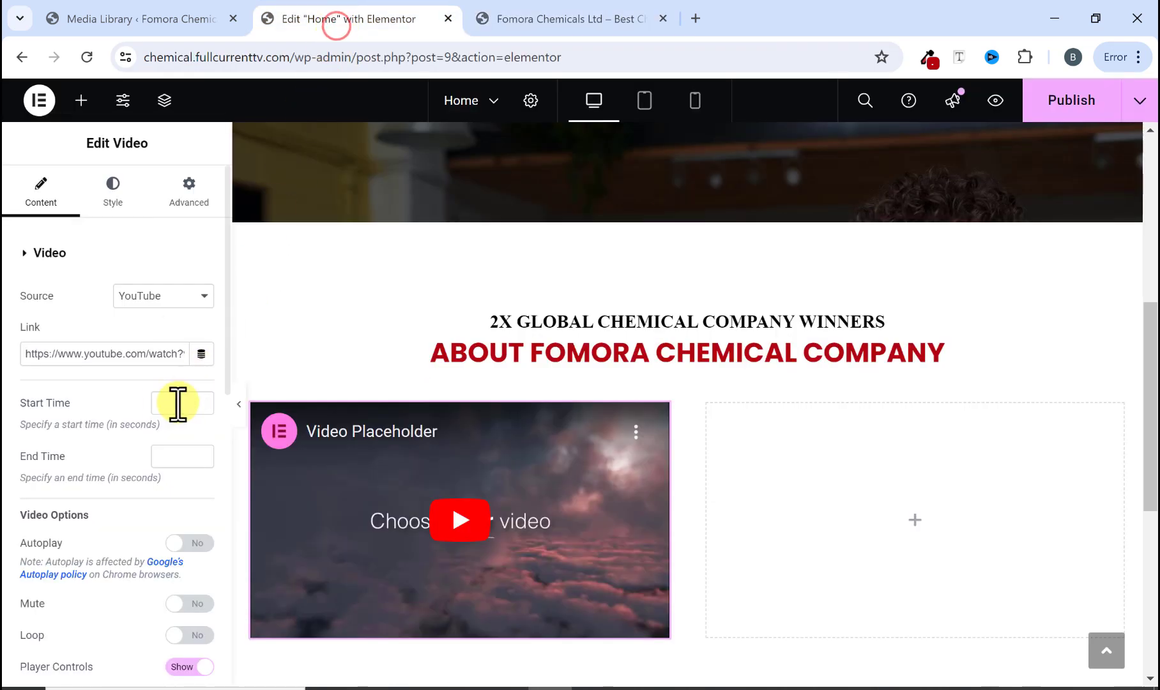
pyautogui.rightClick(136, 354)
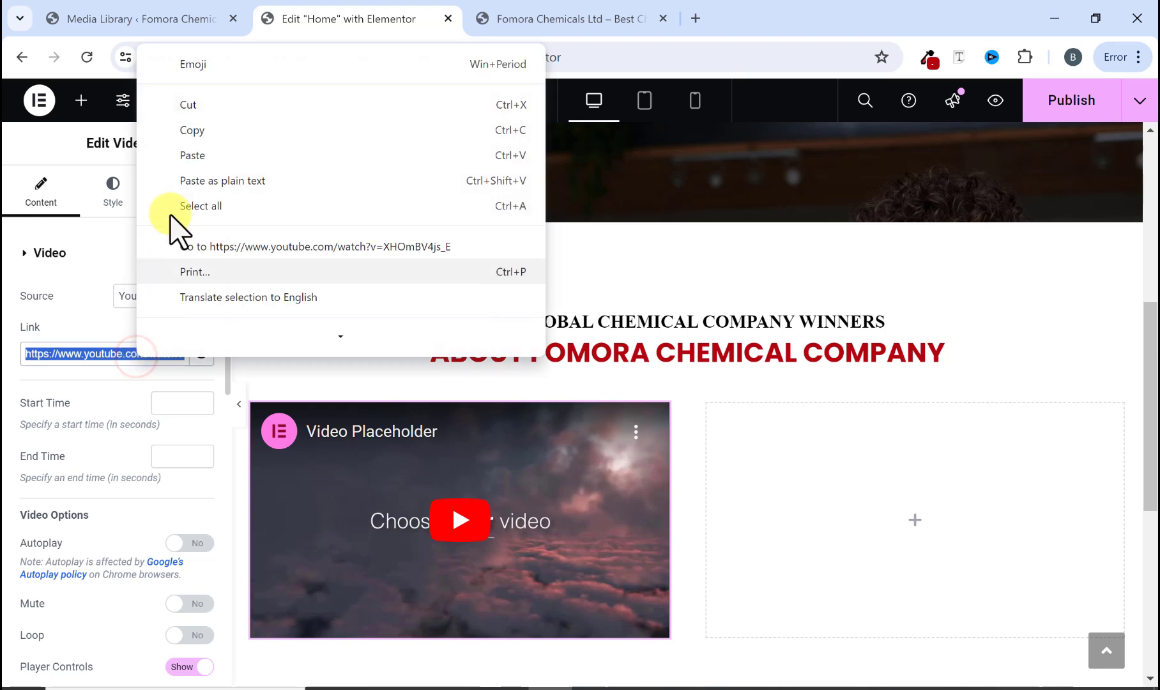
pyautogui.click(191, 157)
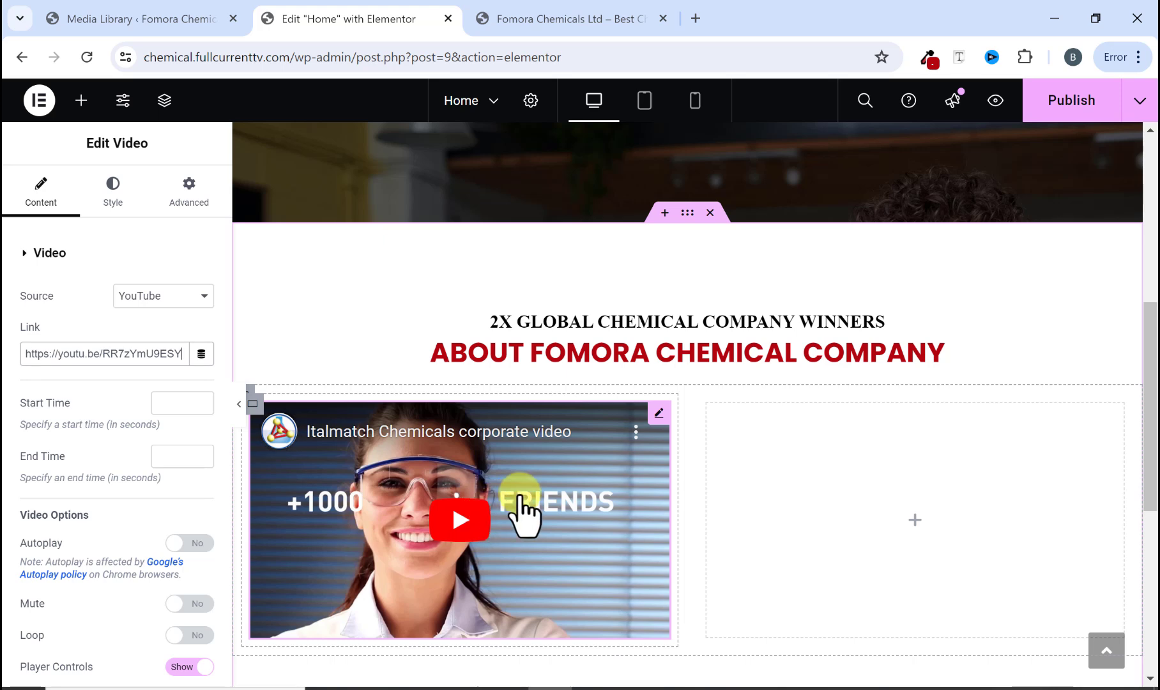
# Step: Copy the about paragraph text from the original site, starting 'Fomora is one of the world leaders'
pyautogui.click(600, 18)
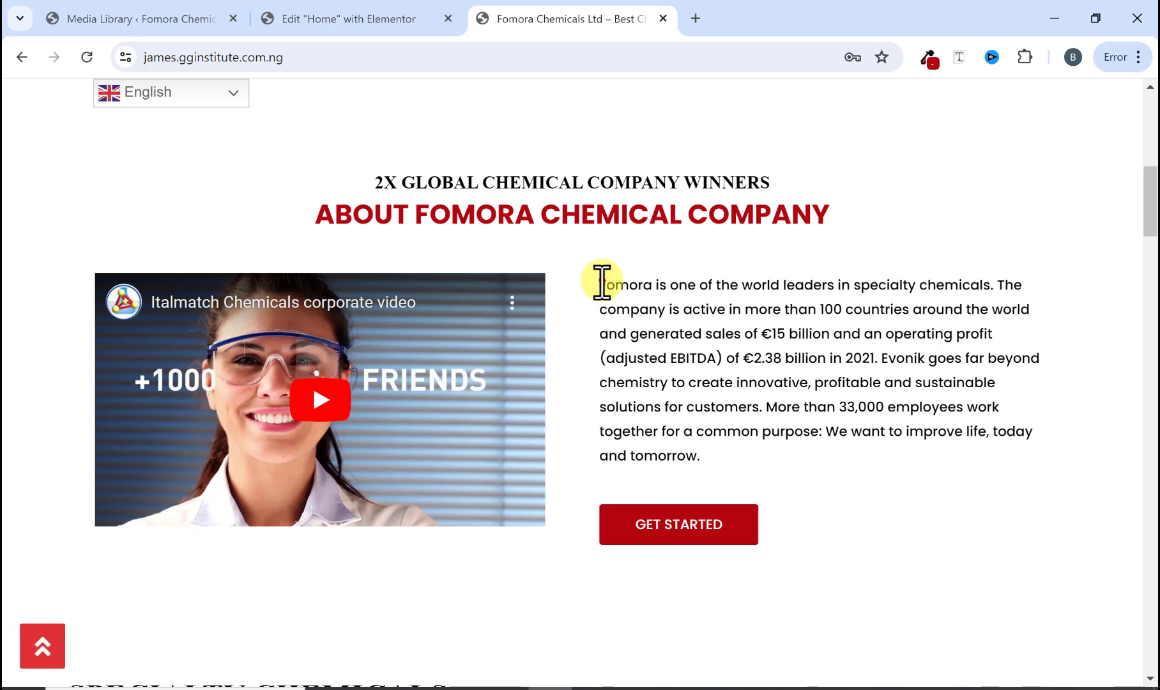
pyautogui.moveTo(602, 282); pyautogui.dragTo(730, 462)
pyautogui.rightClick(733, 372)
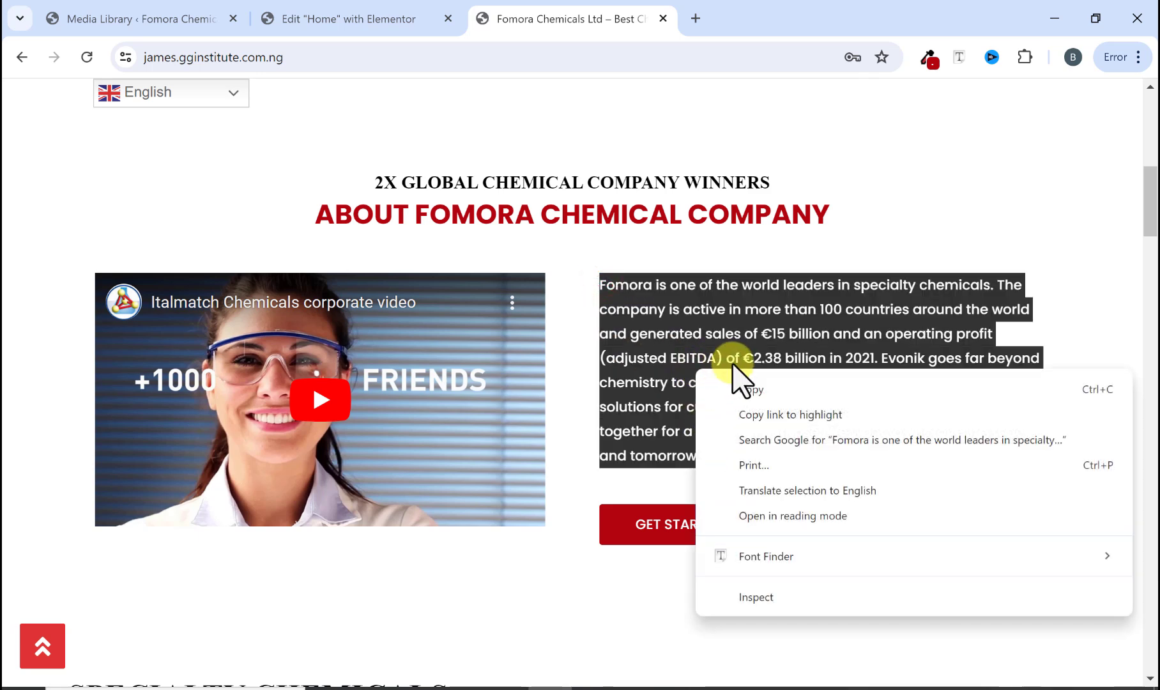
pyautogui.click(741, 389)
pyautogui.click(738, 393)
pyautogui.click(387, 21)
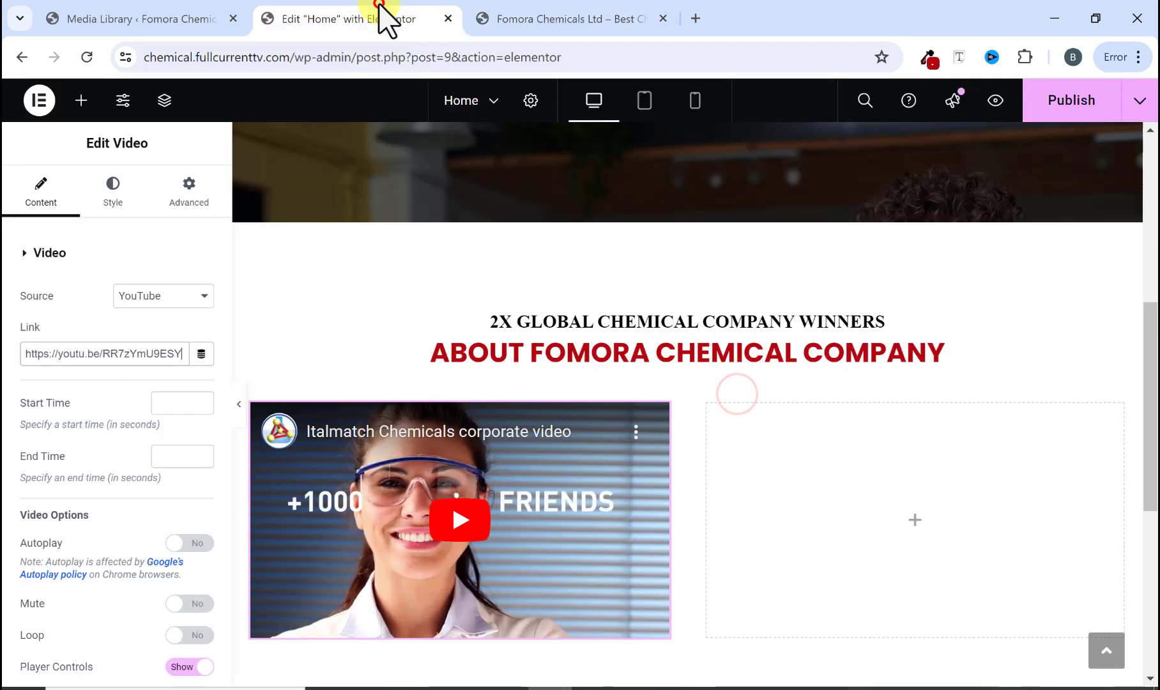
# Step: Add a Text Editor widget to the right column and replace its placeholder with the copied paragraph
pyautogui.click(80, 102)
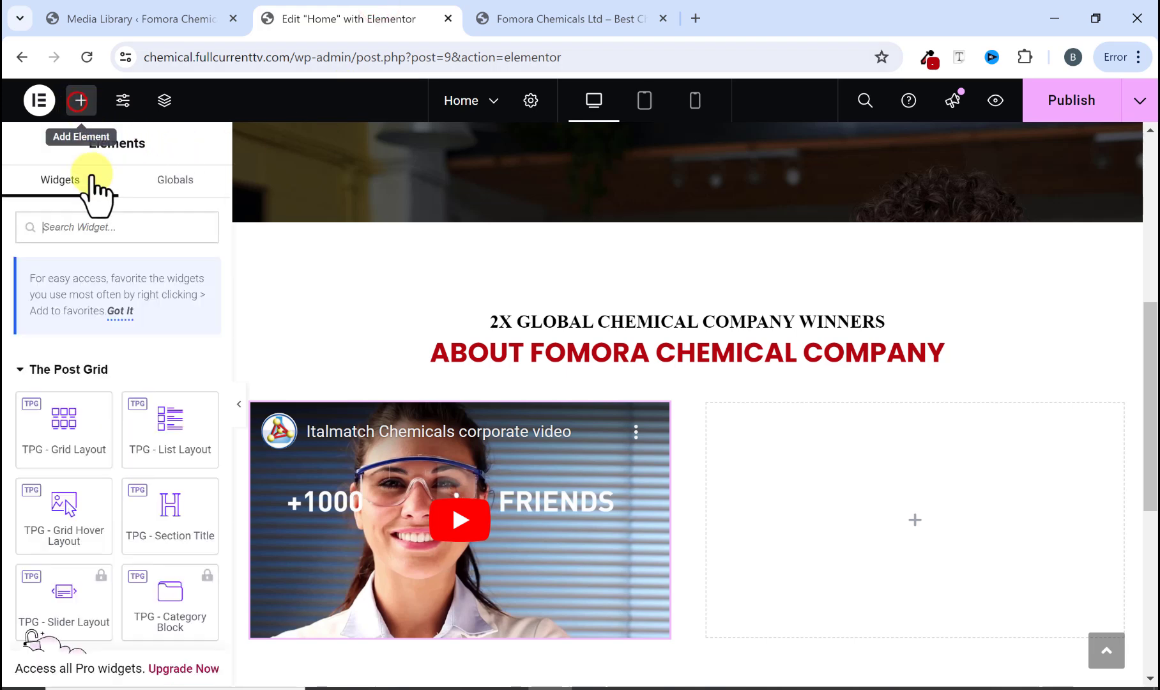
pyautogui.scroll(-2, 72, 401)
pyautogui.scroll(-4, 74, 441)
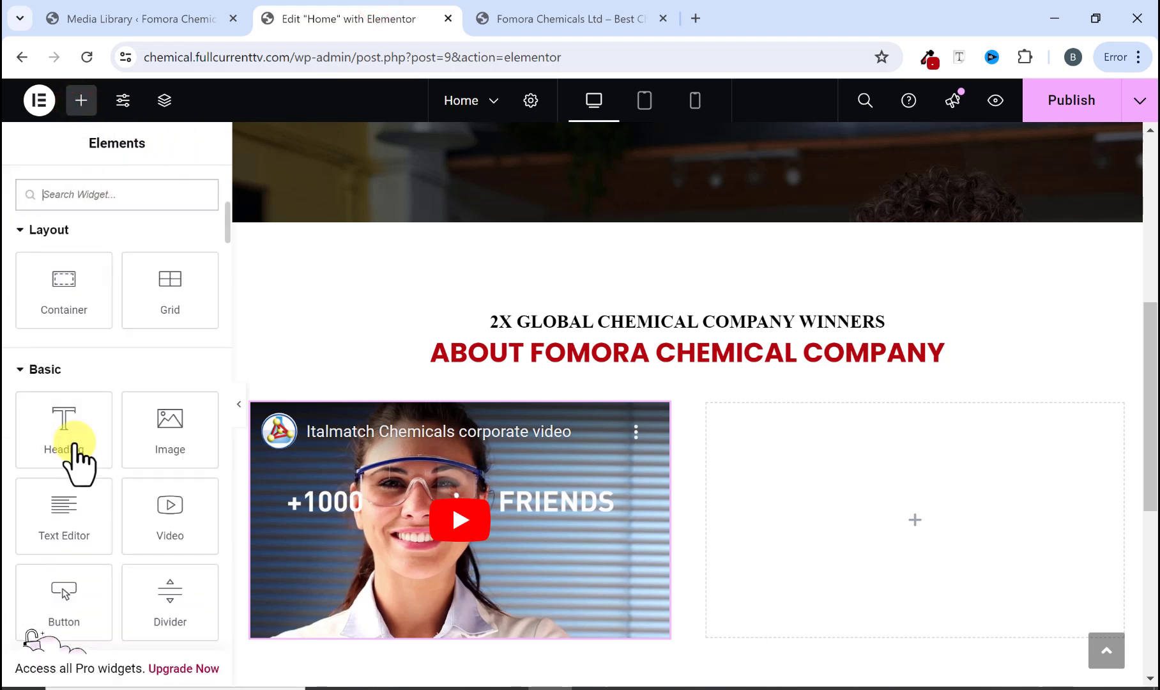
pyautogui.moveTo(63, 518); pyautogui.dragTo(819, 514)
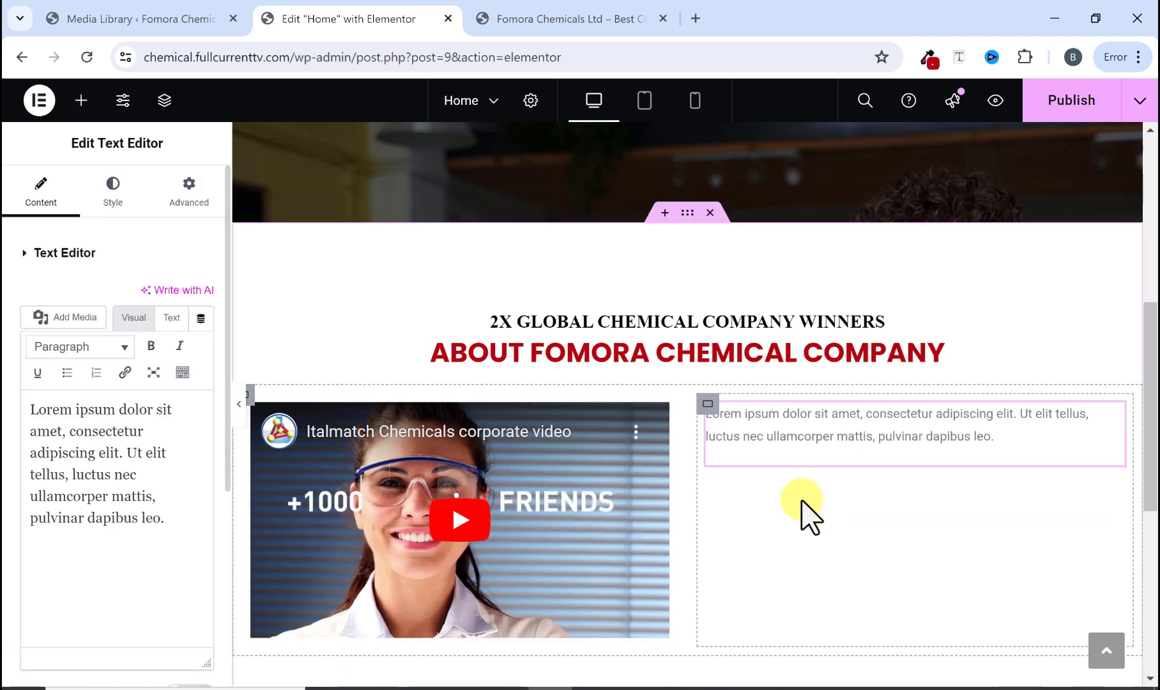
pyautogui.moveTo(165, 527); pyautogui.dragTo(40, 419)
pyautogui.rightClick(53, 421)
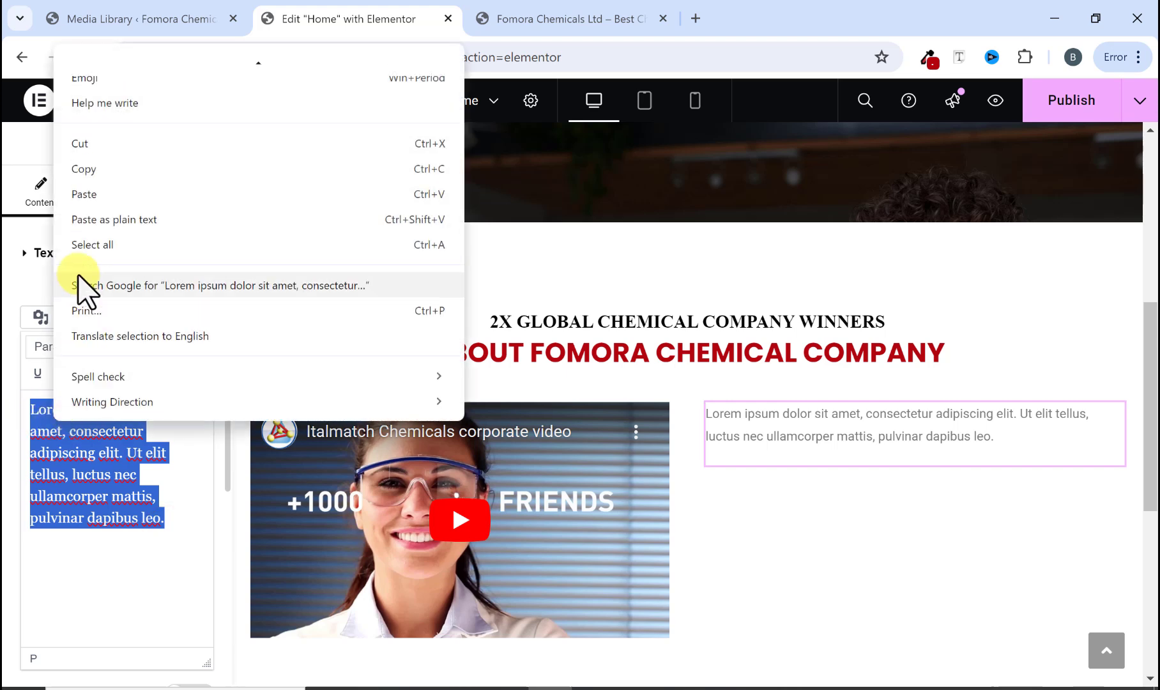
pyautogui.click(89, 192)
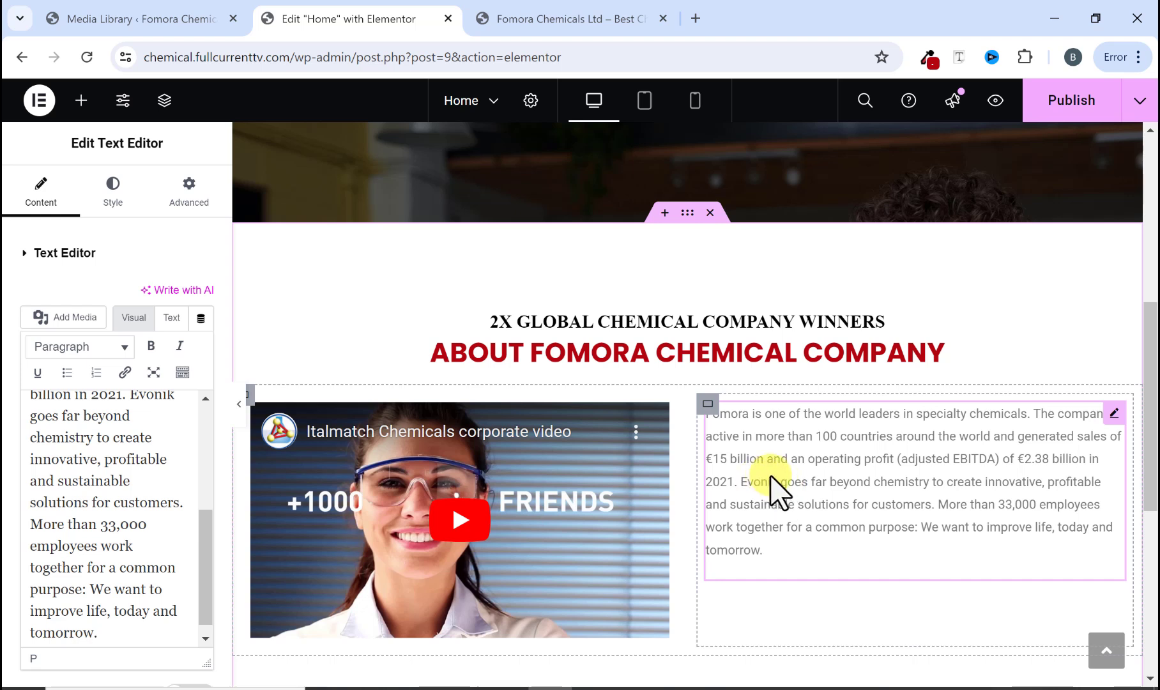
# Step: Set the paragraph's text color to black (#000000)
pyautogui.click(116, 196)
pyautogui.click(202, 333)
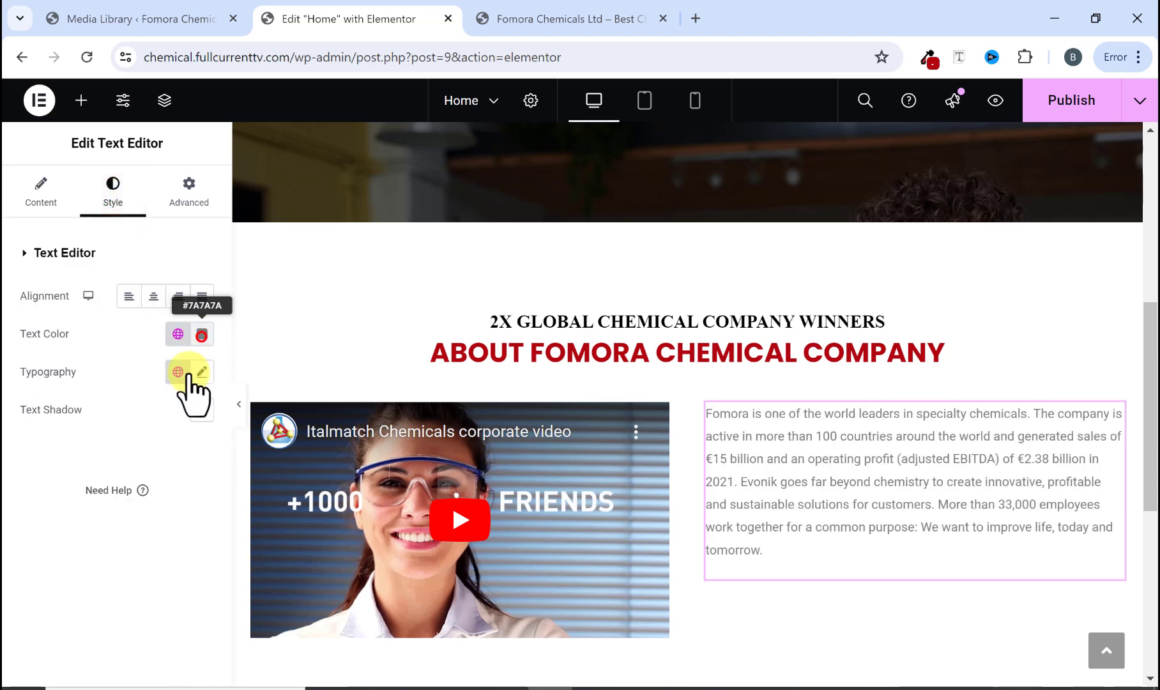
pyautogui.click(97, 541)
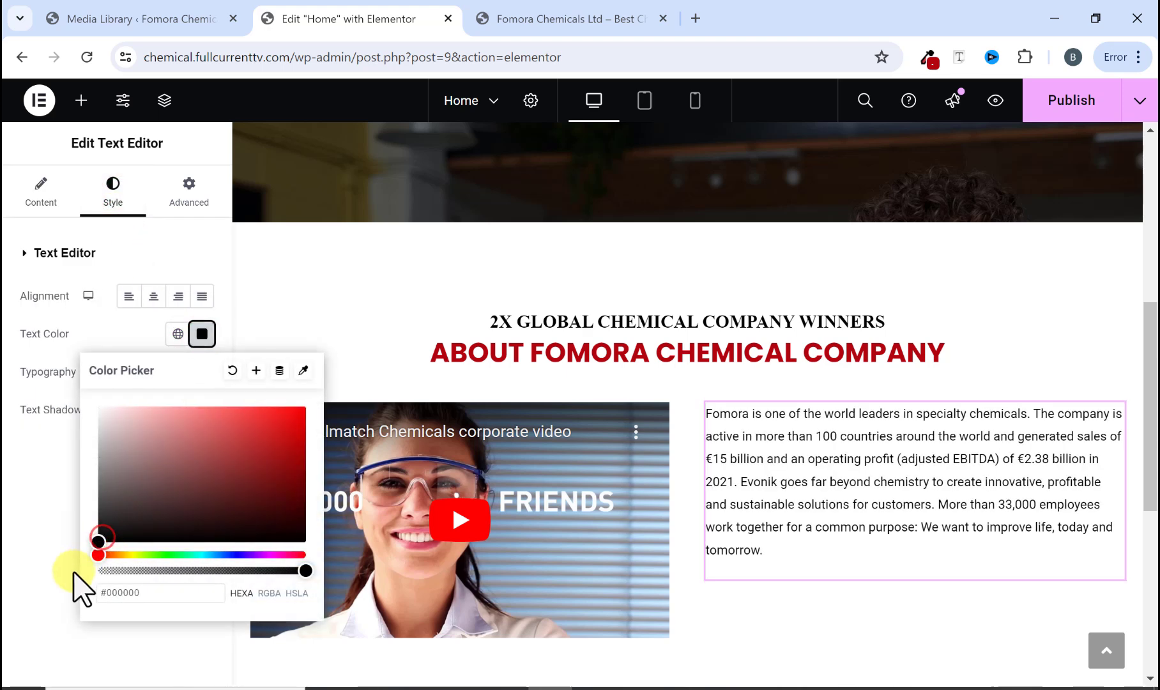
pyautogui.click(201, 334)
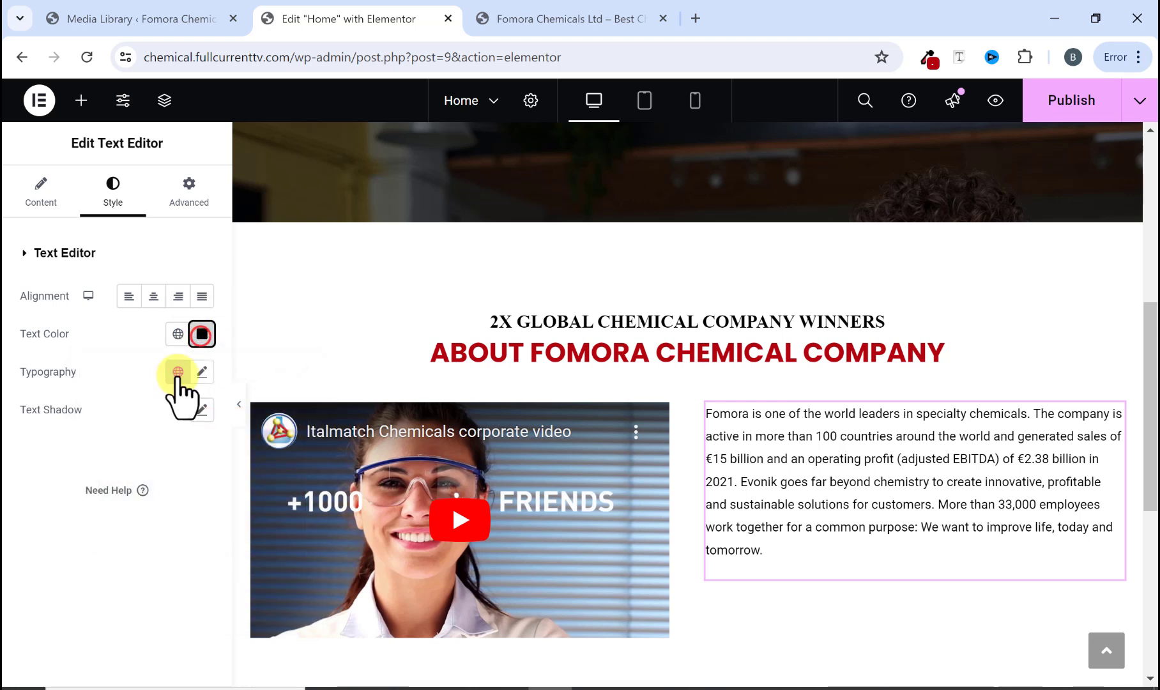
# Step: Set the paragraph typography to Poppins, size 15 px, weight 500 (Medium)
pyautogui.click(200, 372)
pyautogui.click(163, 455)
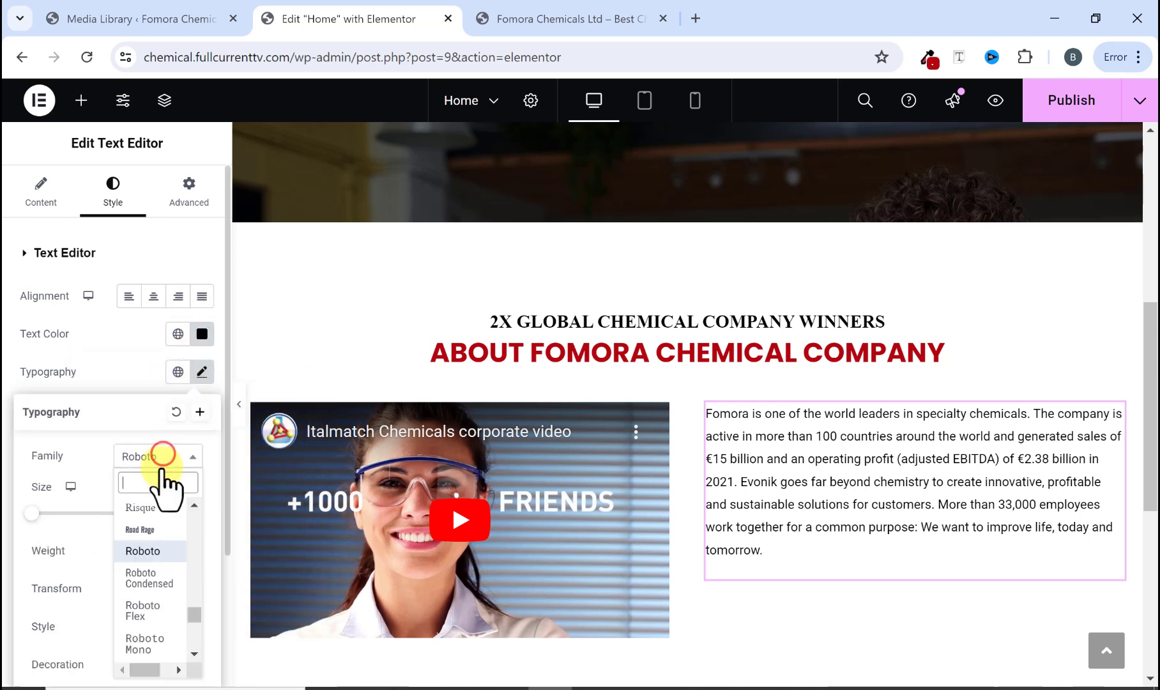
pyautogui.write('popp')
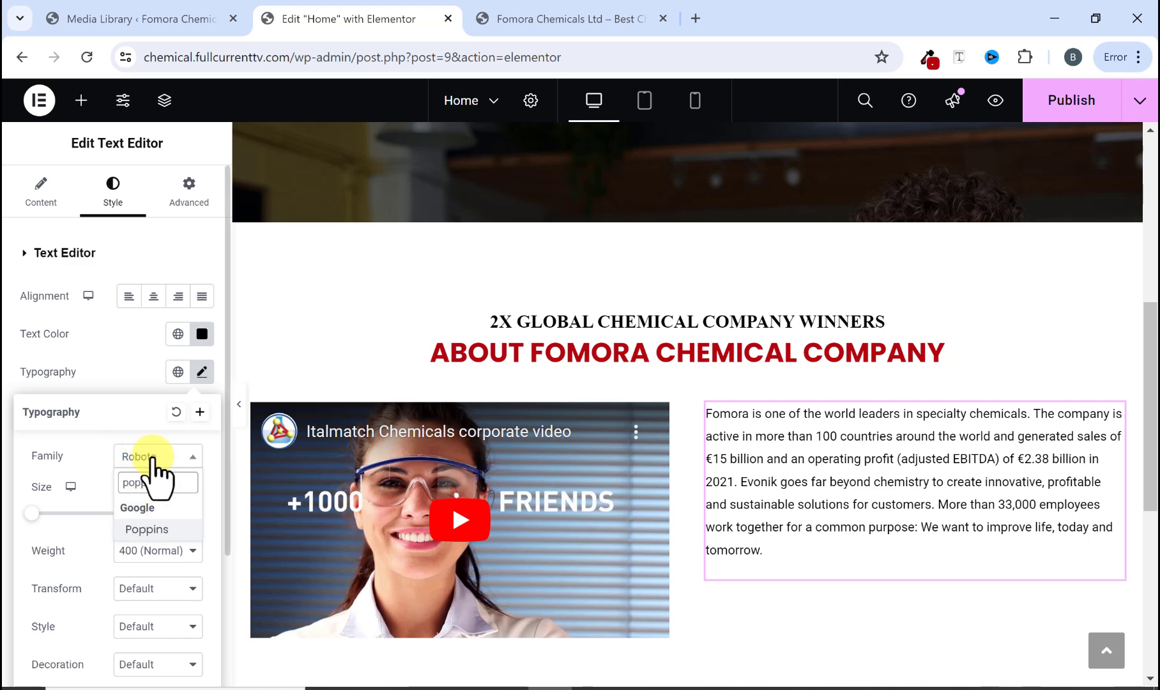
pyautogui.click(148, 529)
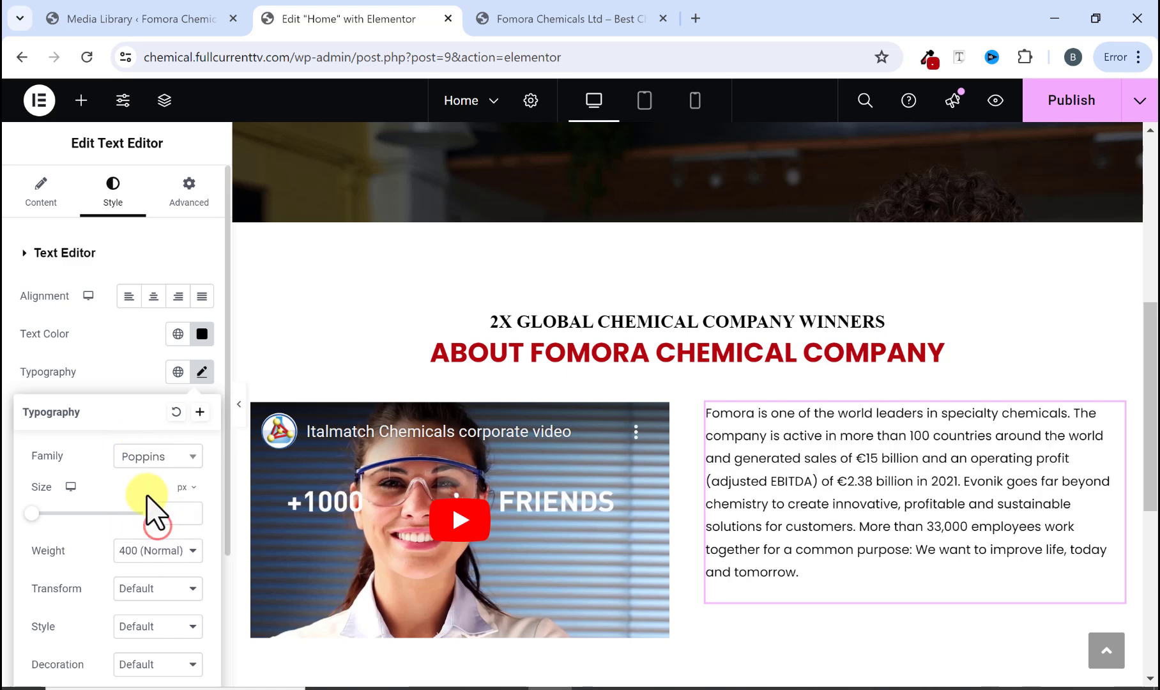
pyautogui.scroll(-2, 131, 430)
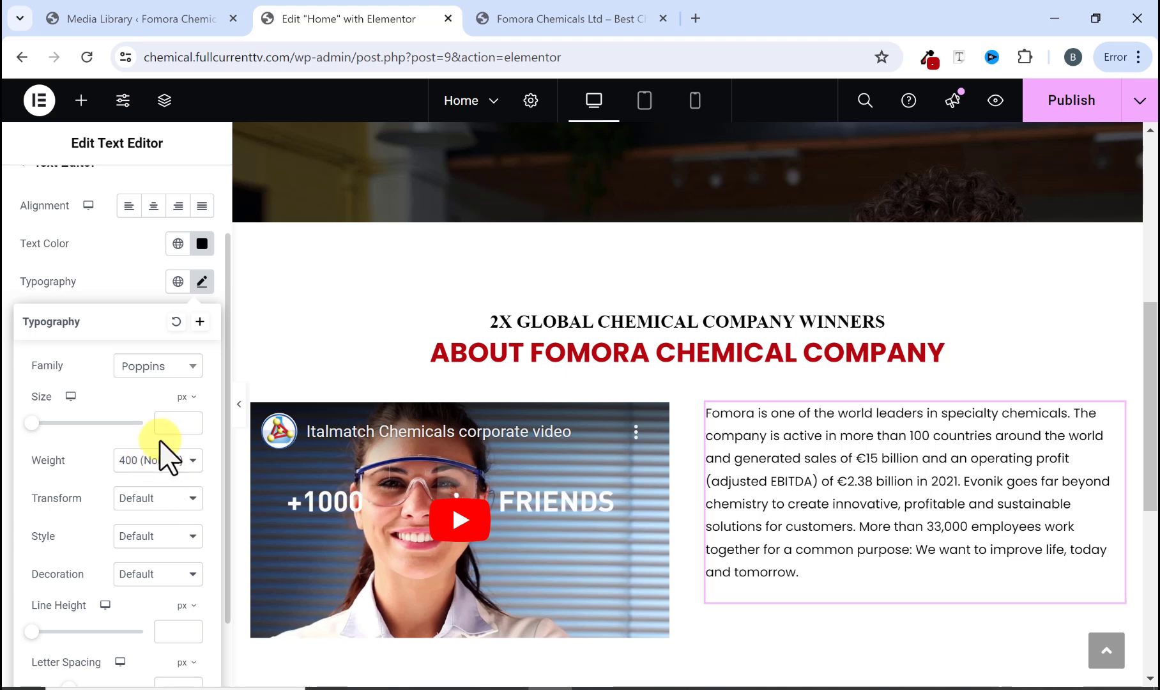
pyautogui.click(164, 426)
pyautogui.write('15')
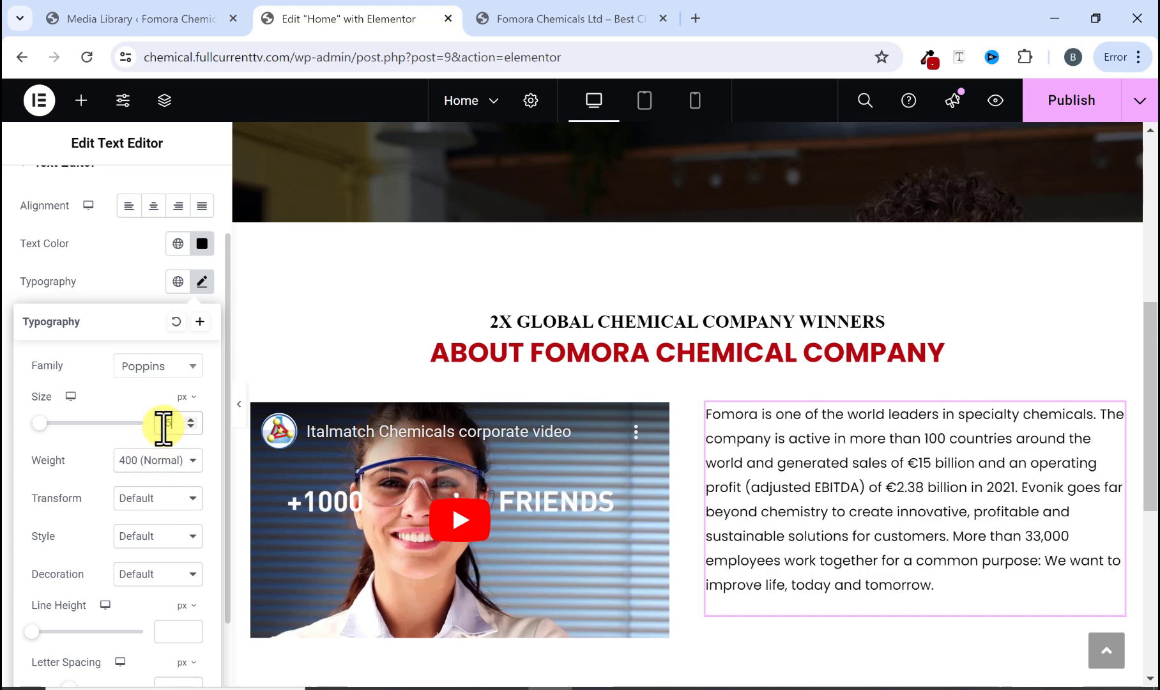
pyautogui.click(186, 455)
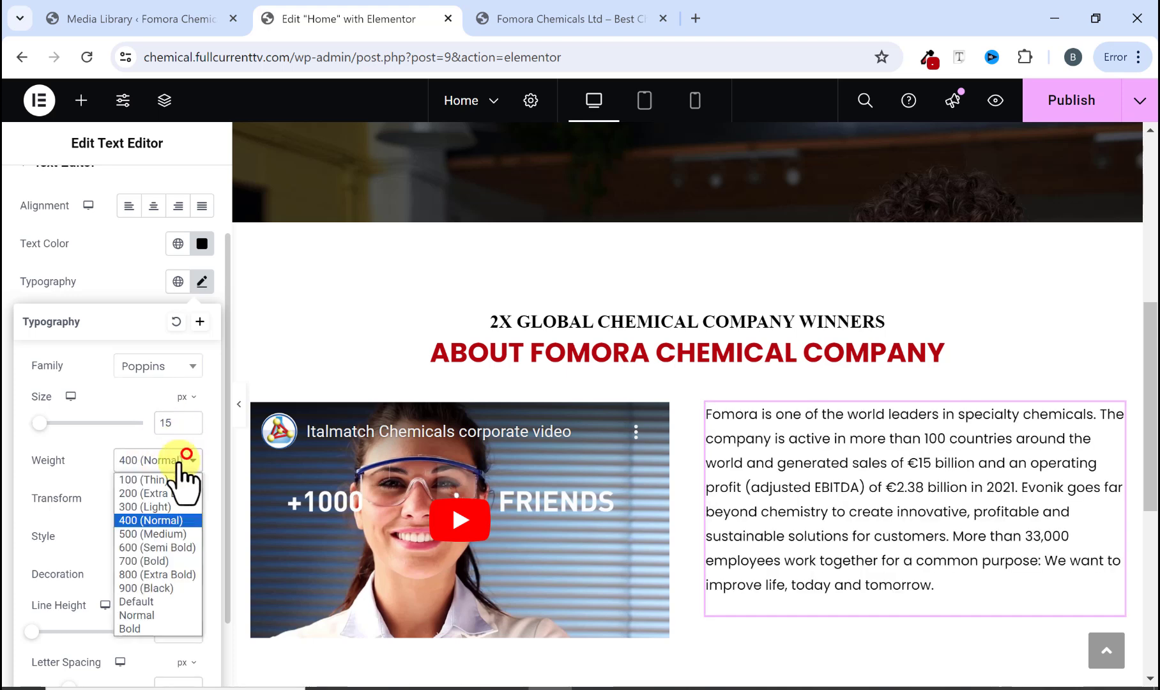
pyautogui.click(158, 536)
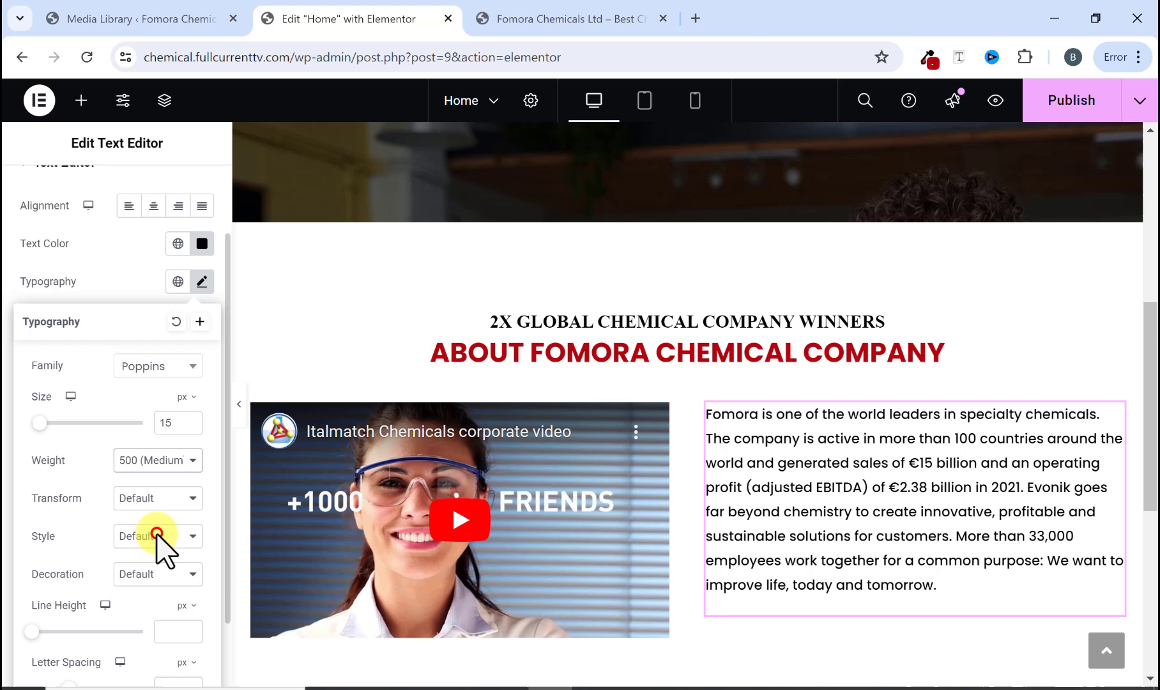
# Step: Preview the about section and compare it with the original site's about section and Get Started button
pyautogui.click(238, 406)
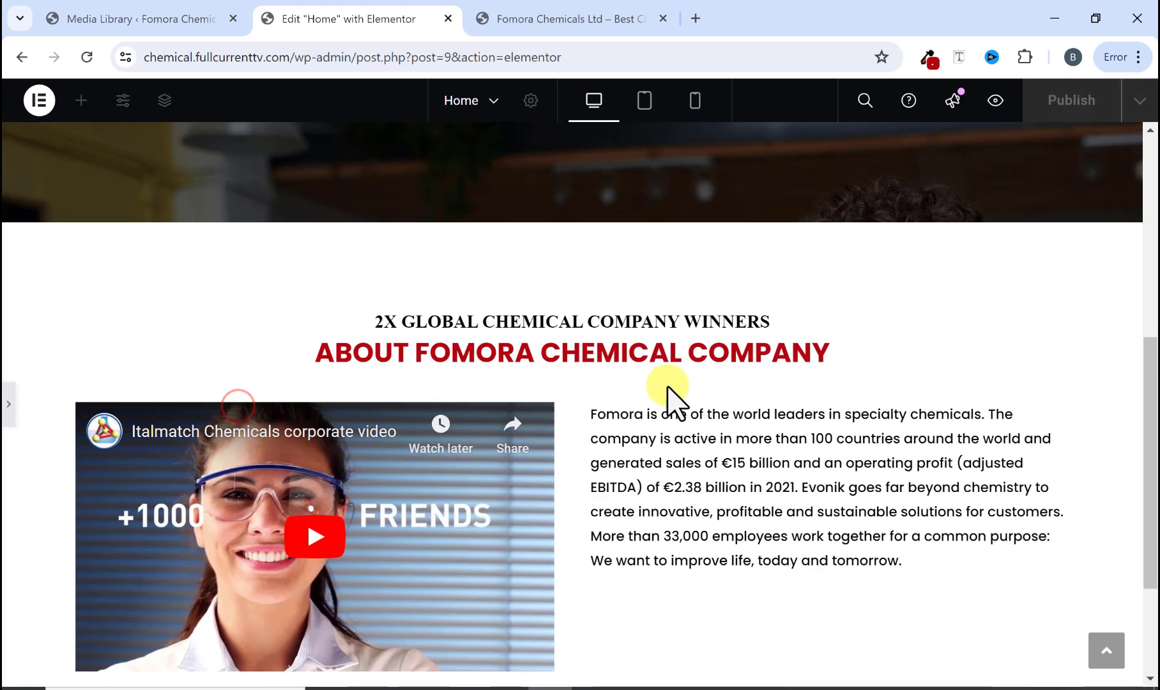
pyautogui.scroll(-3, 665, 393)
pyautogui.scroll(2, 664, 399)
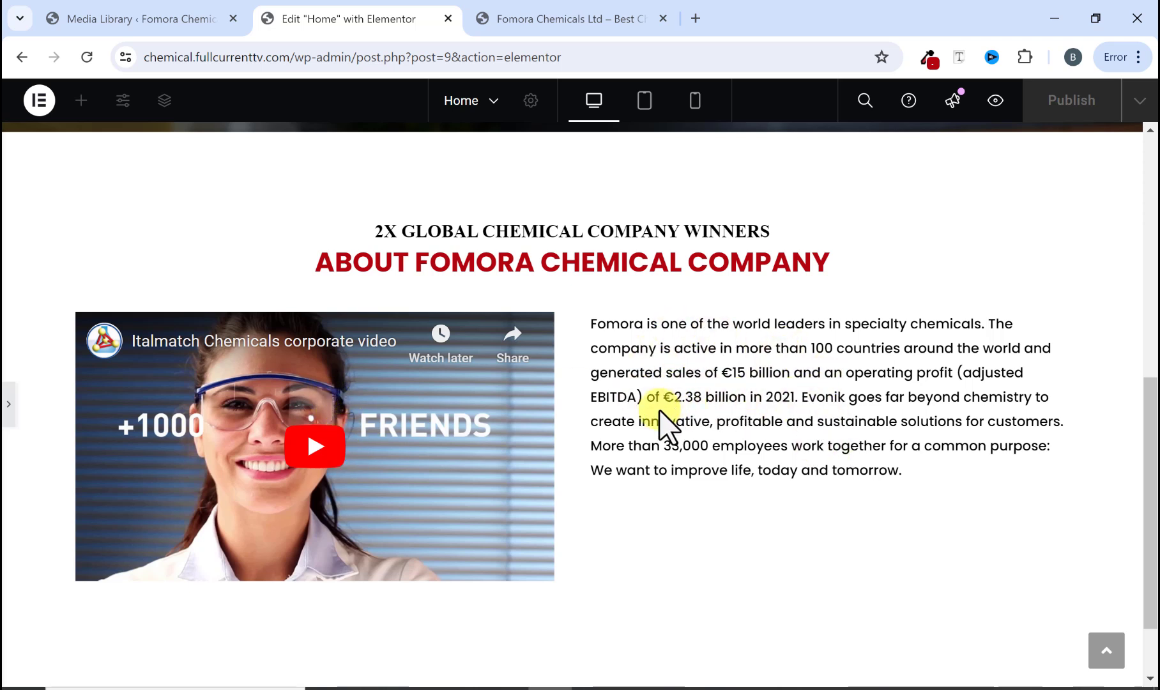
pyautogui.click(556, 26)
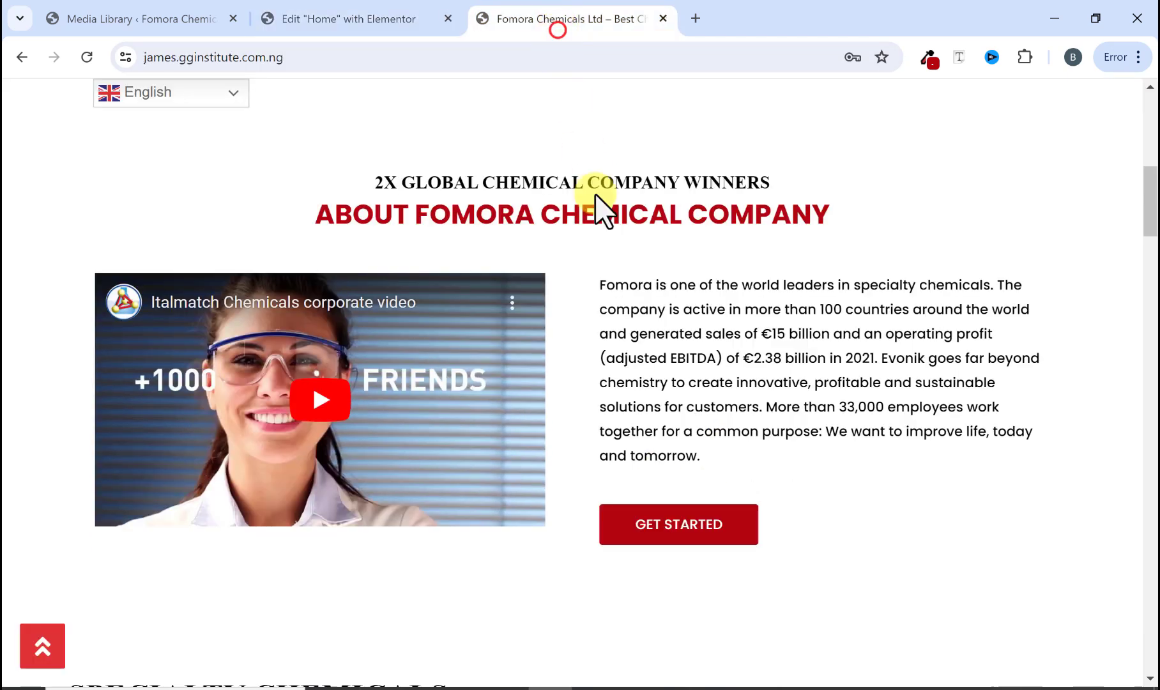
pyautogui.scroll(4, 663, 445)
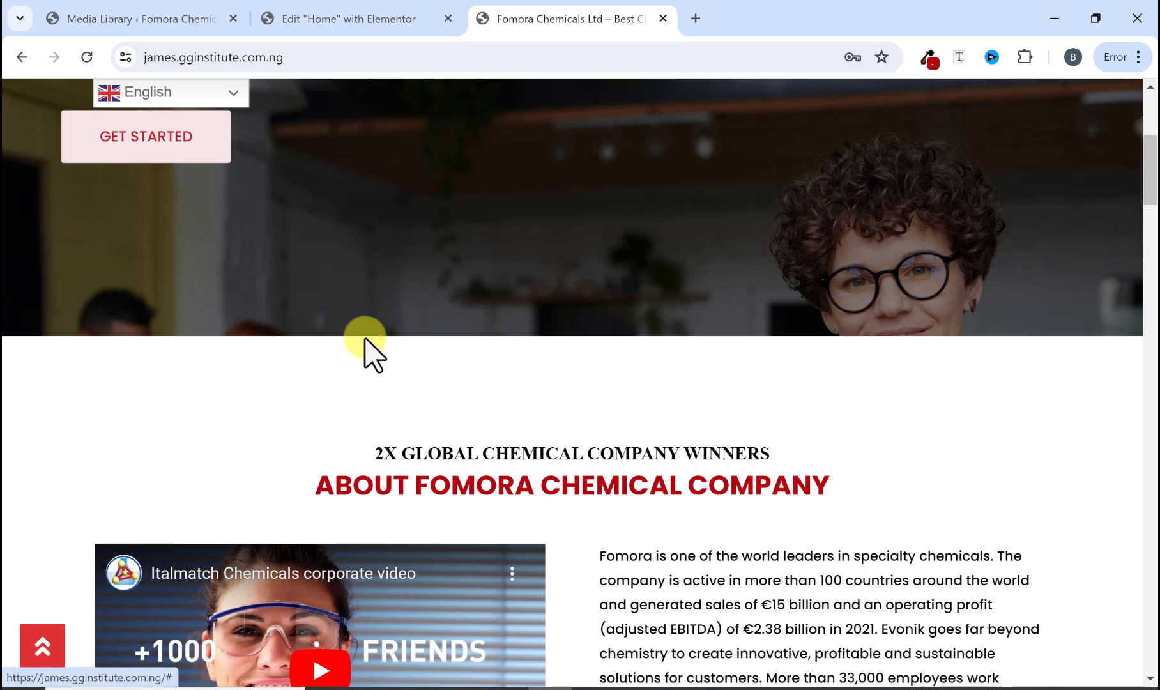
pyautogui.scroll(-3, 219, 189)
pyautogui.scroll(-2, 219, 190)
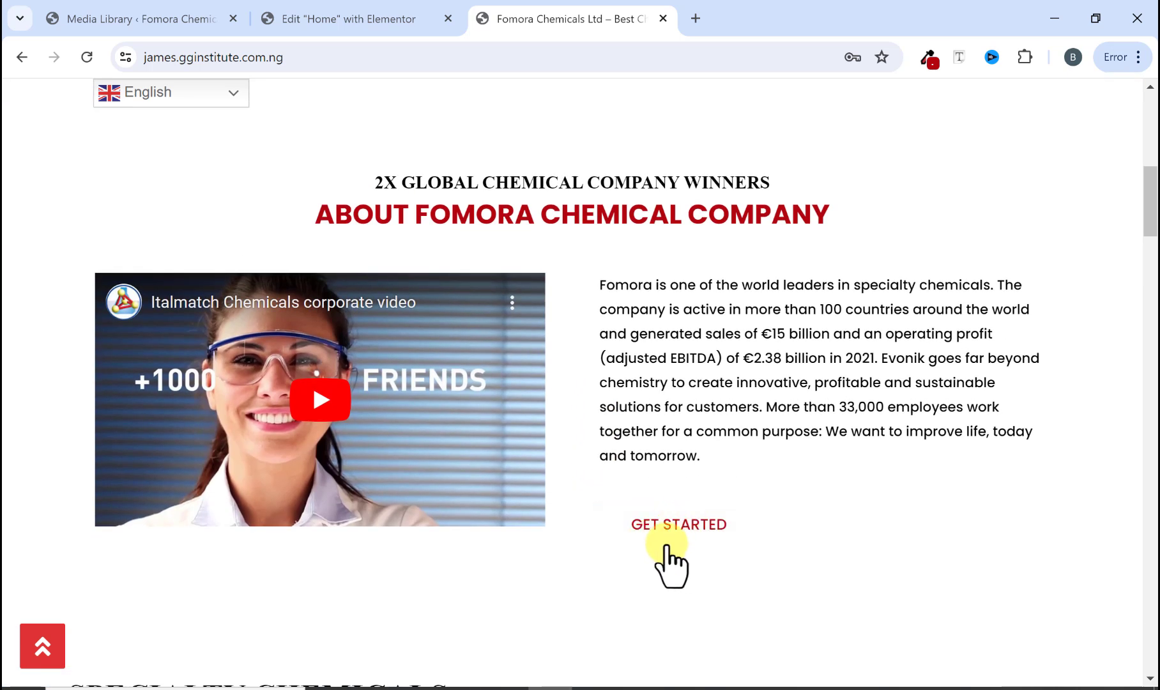
pyautogui.scroll(3, 429, 128)
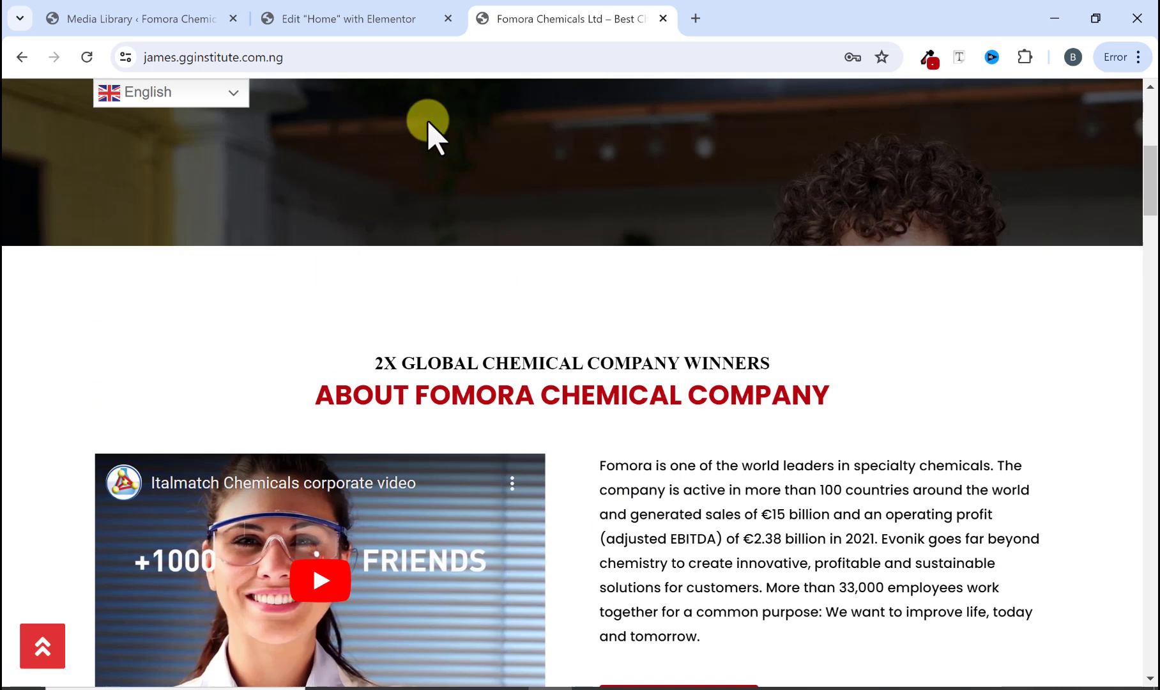
pyautogui.click(382, 19)
pyautogui.scroll(4, 526, 411)
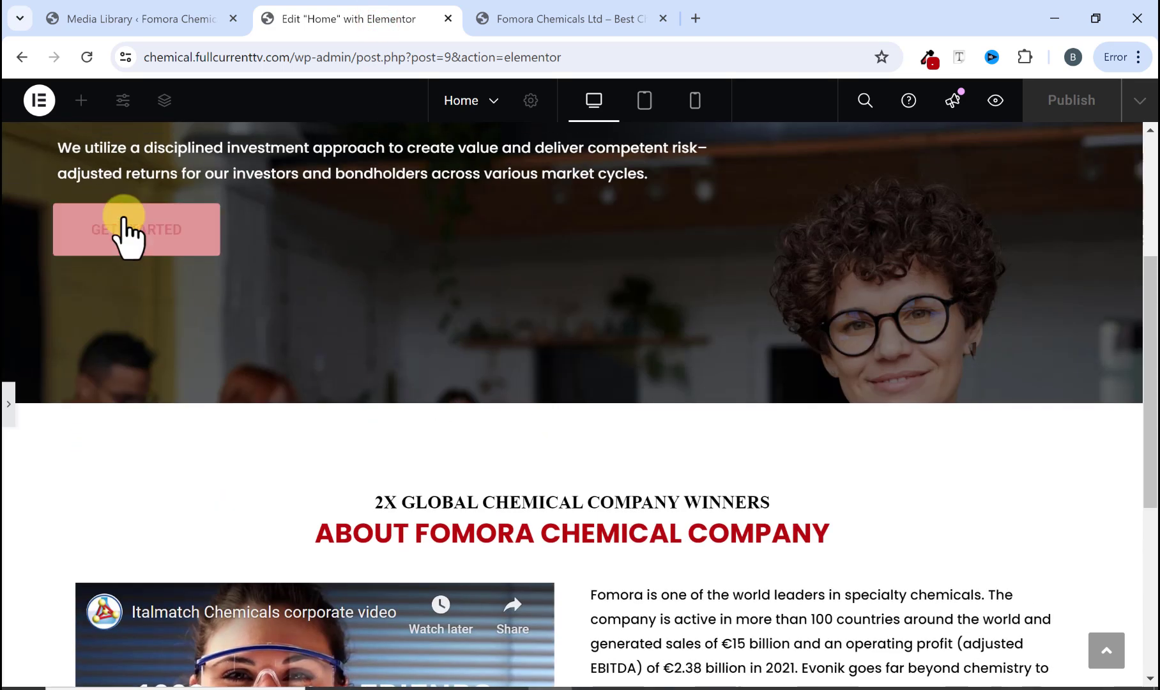
pyautogui.rightClick(129, 227)
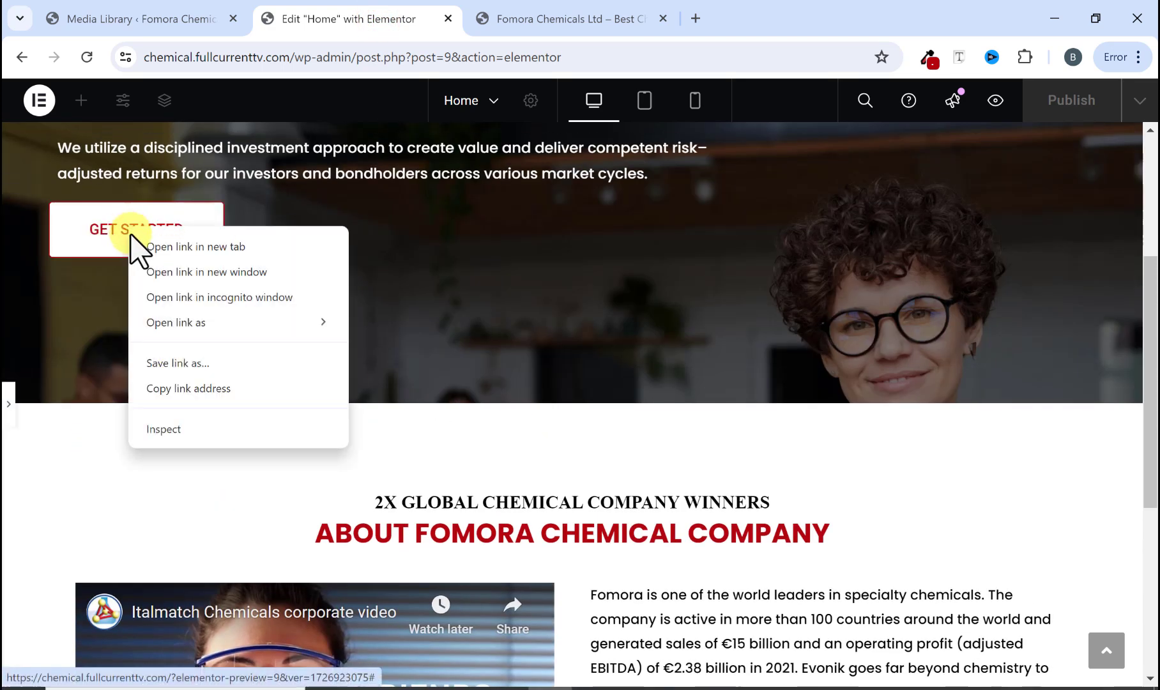
pyautogui.click(102, 286)
pyautogui.scroll(2, 104, 305)
# Step: Copy the hero's Get Started button and paste it below the about paragraph in the right column
pyautogui.click(8, 404)
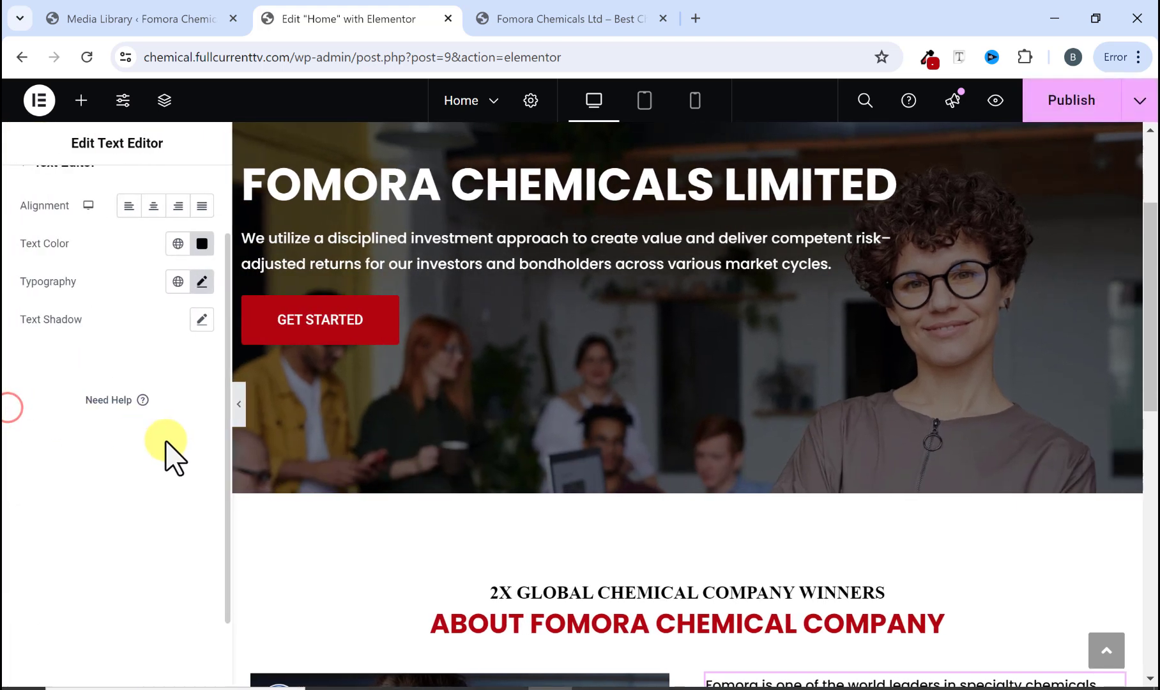
pyautogui.scroll(1, 345, 441)
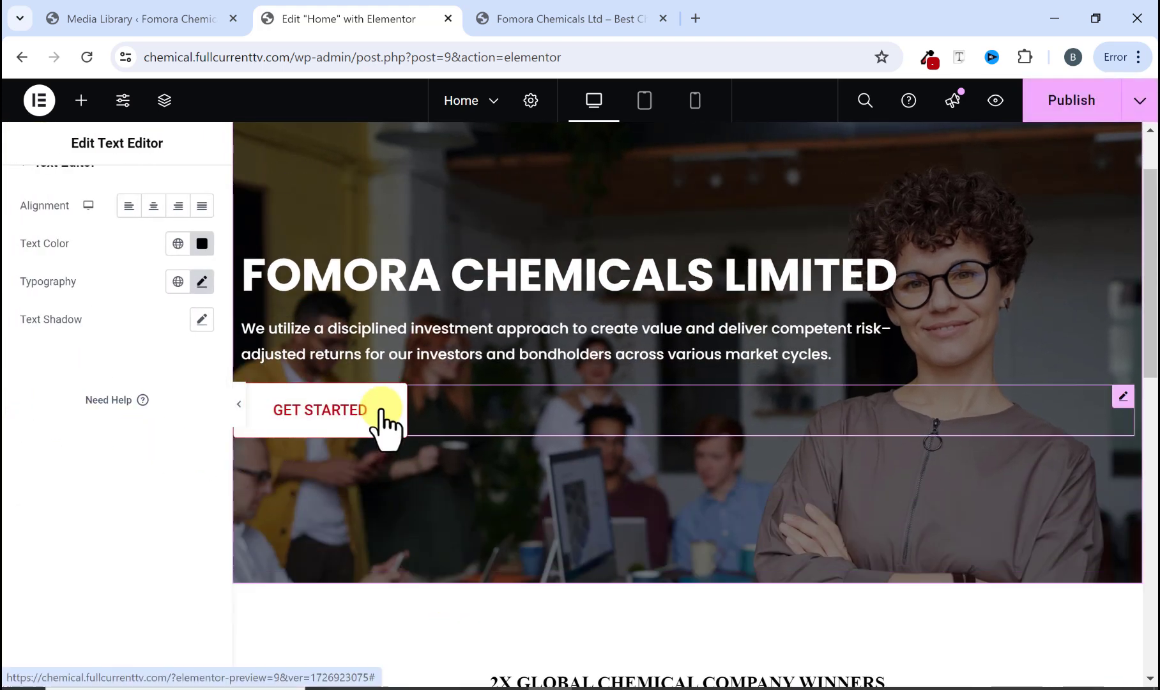
pyautogui.rightClick(379, 429)
pyautogui.click(414, 355)
pyautogui.scroll(-6, 440, 446)
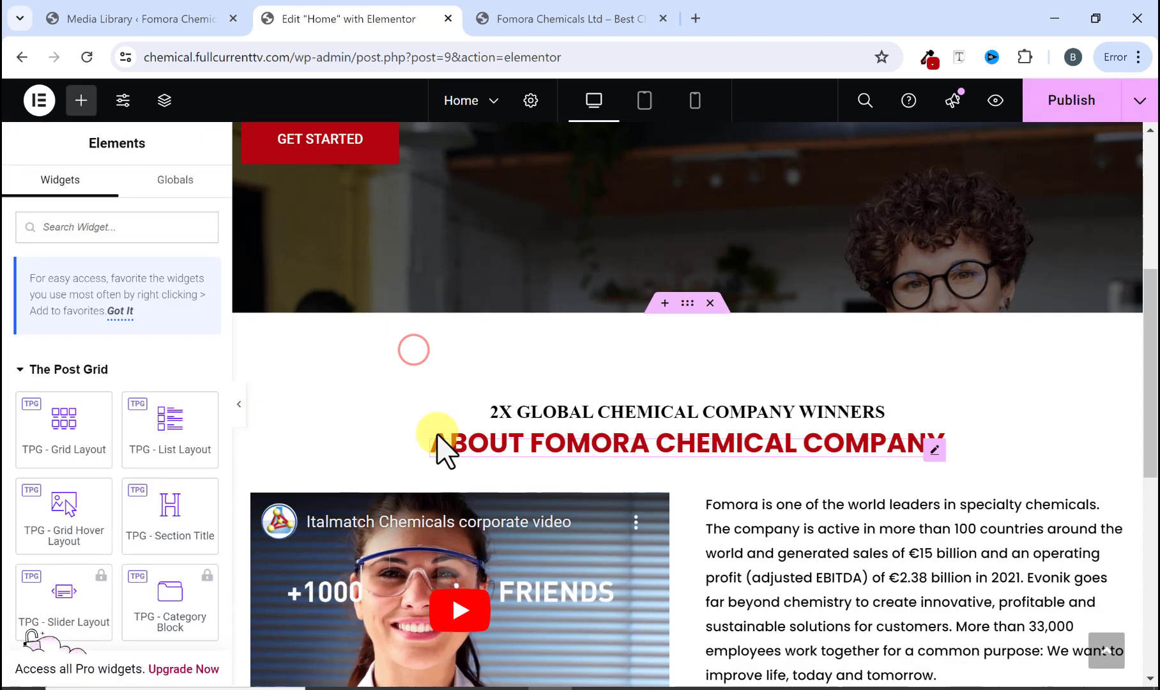
pyautogui.rightClick(779, 396)
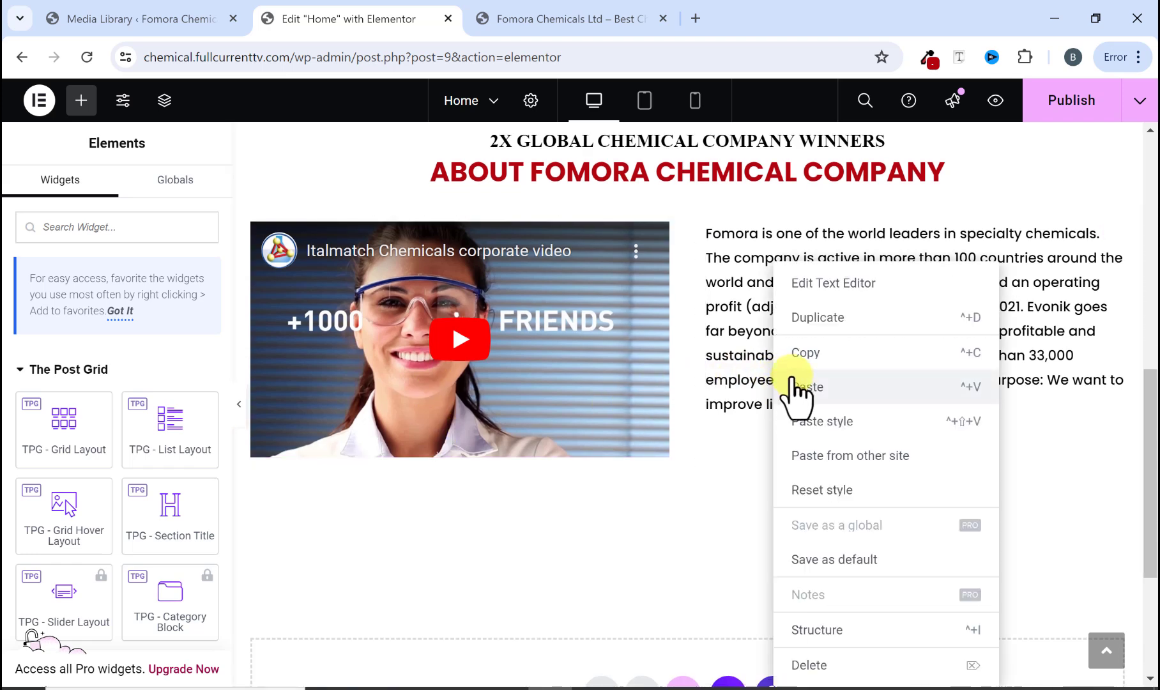
pyautogui.click(795, 387)
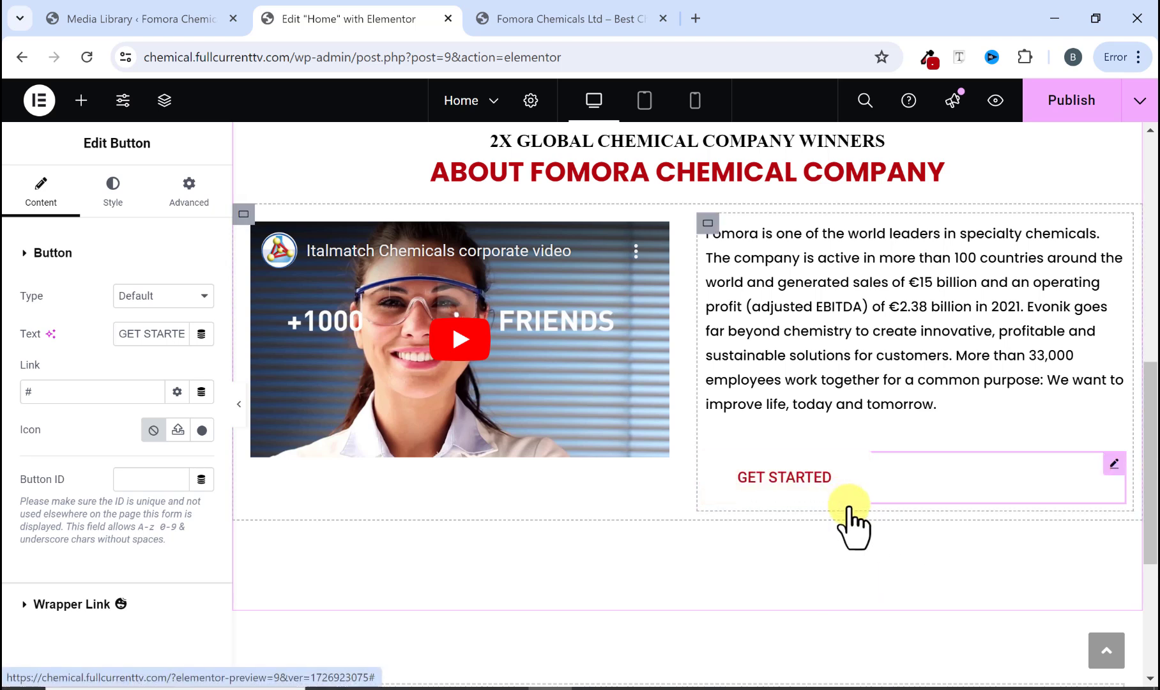
# Step: Center the items vertically in the about section's two-column row container
pyautogui.click(238, 407)
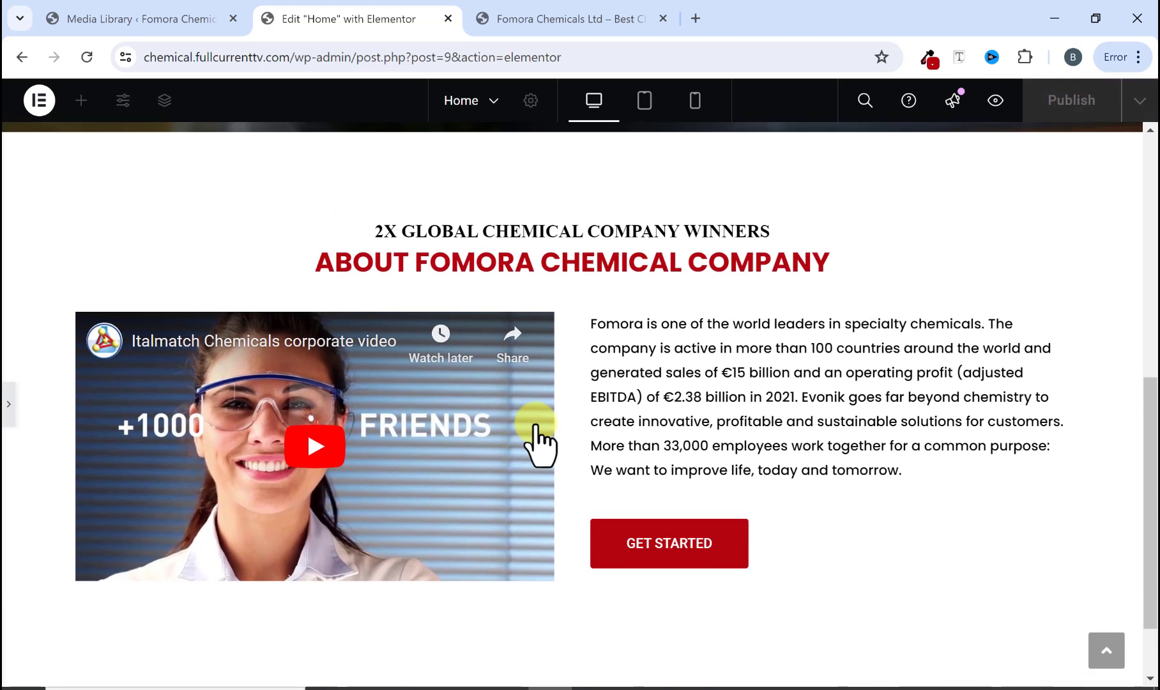
pyautogui.scroll(1, 535, 407)
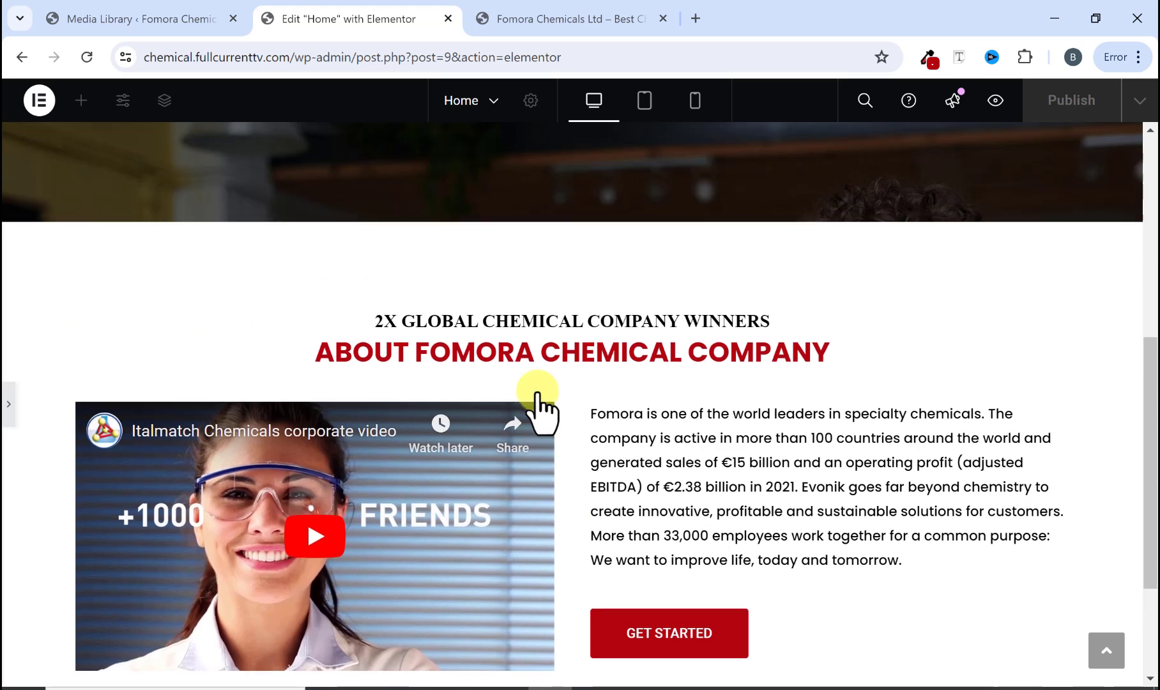
pyautogui.scroll(1, 534, 394)
pyautogui.scroll(-2, 533, 396)
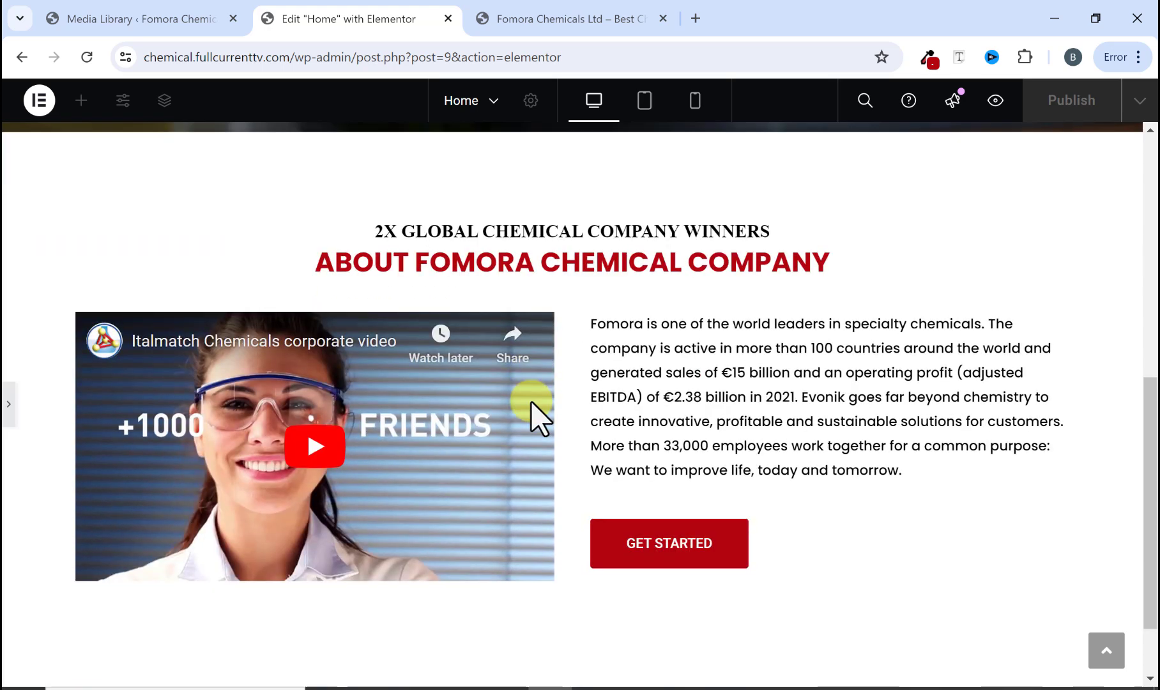
pyautogui.click(7, 405)
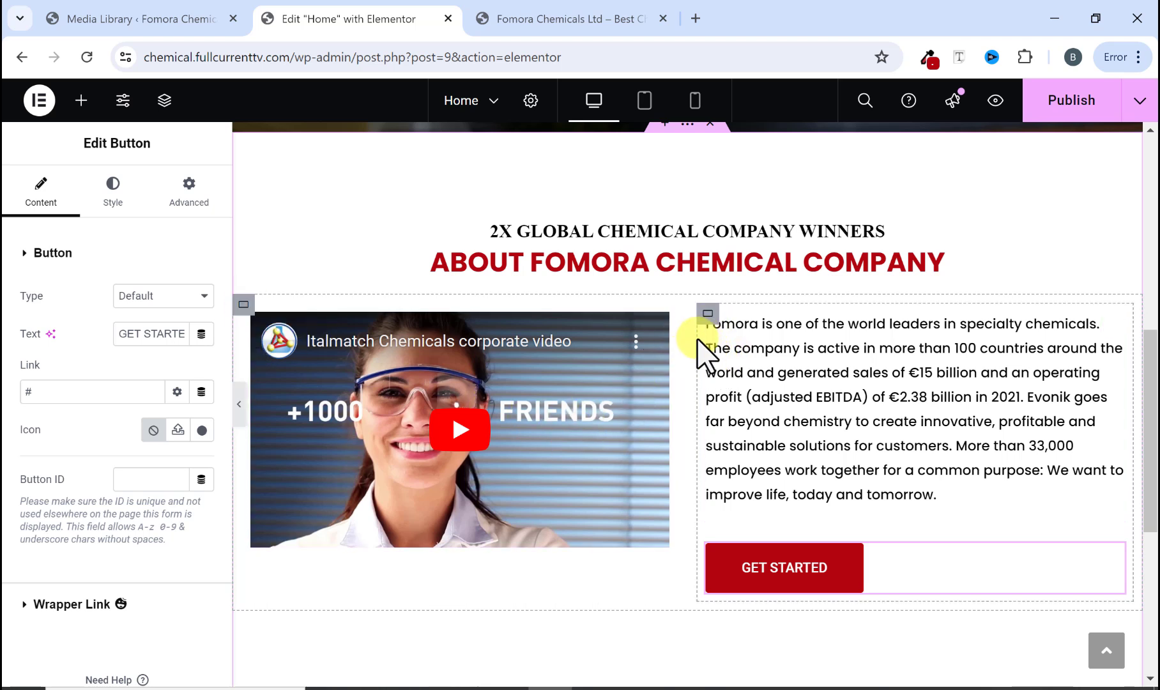
pyautogui.click(242, 300)
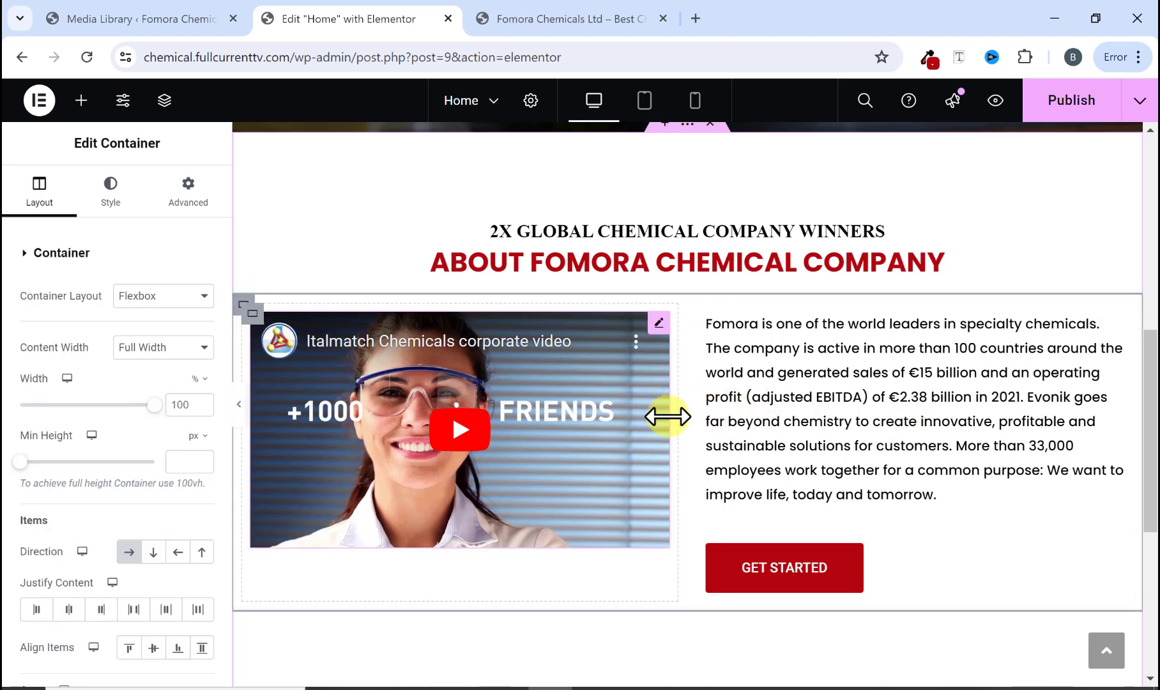
pyautogui.scroll(-1, 48, 447)
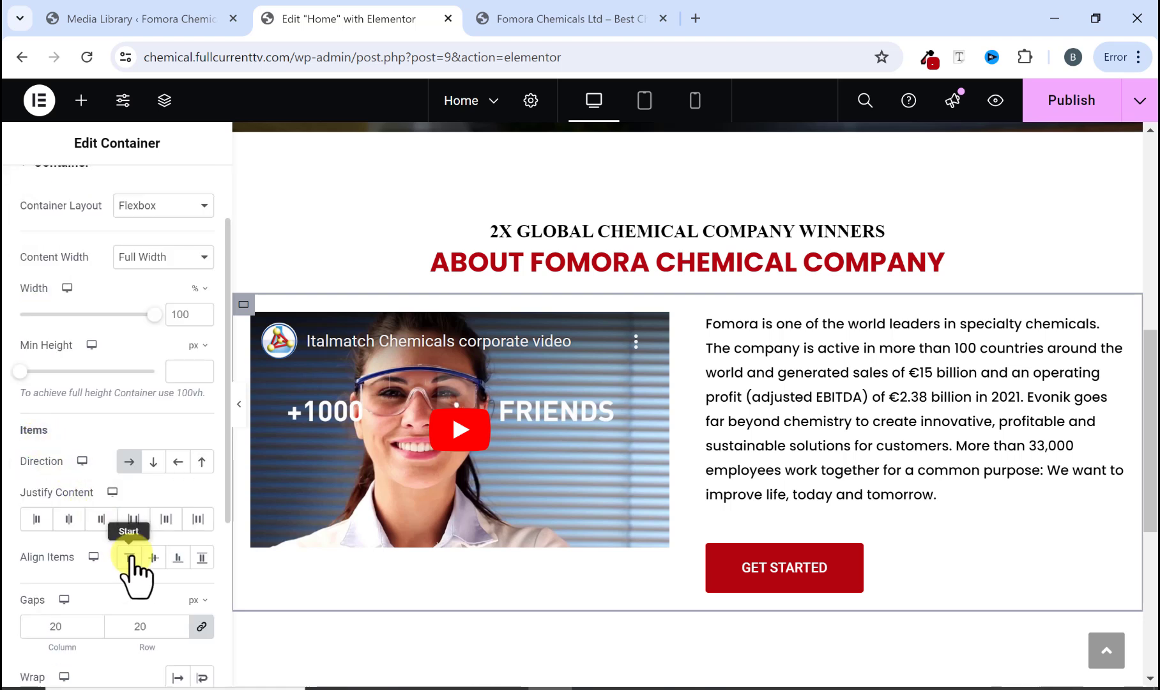
pyautogui.click(153, 558)
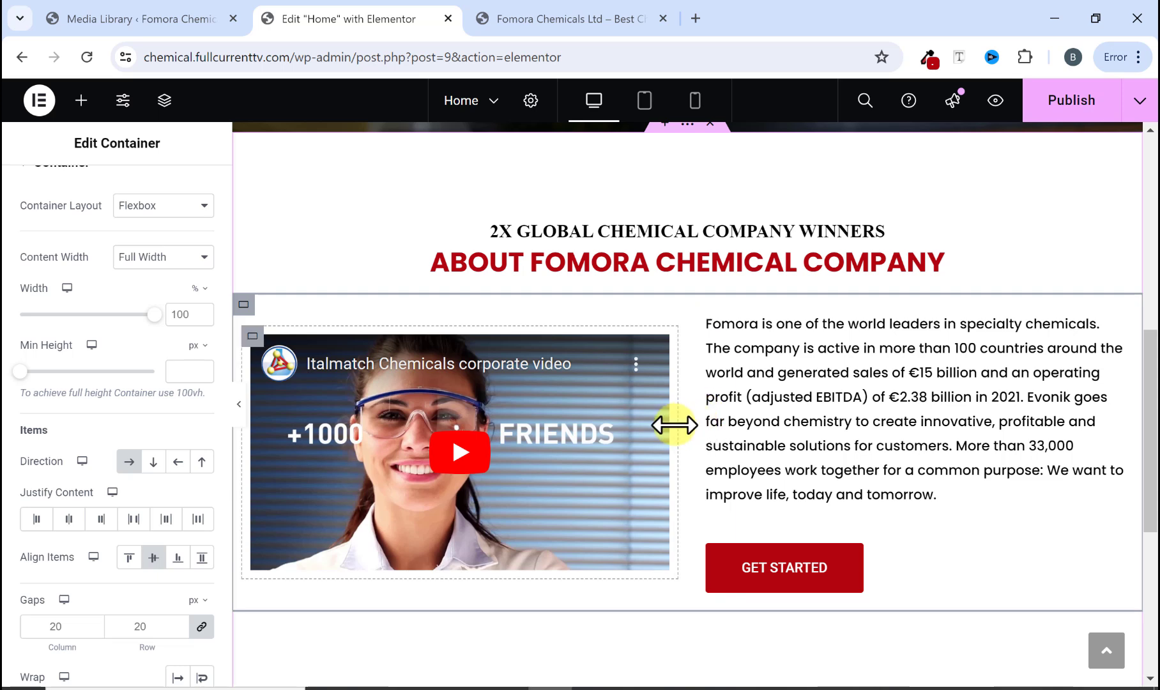
# Step: Preview the about section and compare it with the original site's next section, Specialty Chemicals Operative Divisions
pyautogui.click(238, 404)
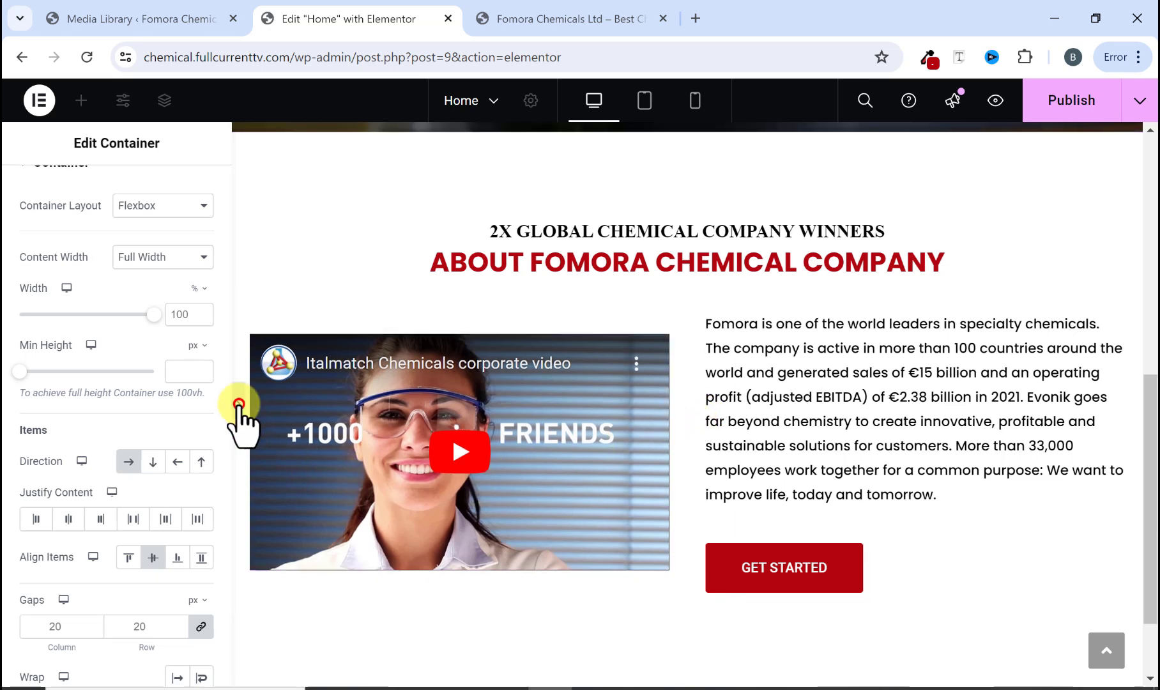
pyautogui.scroll(4, 499, 514)
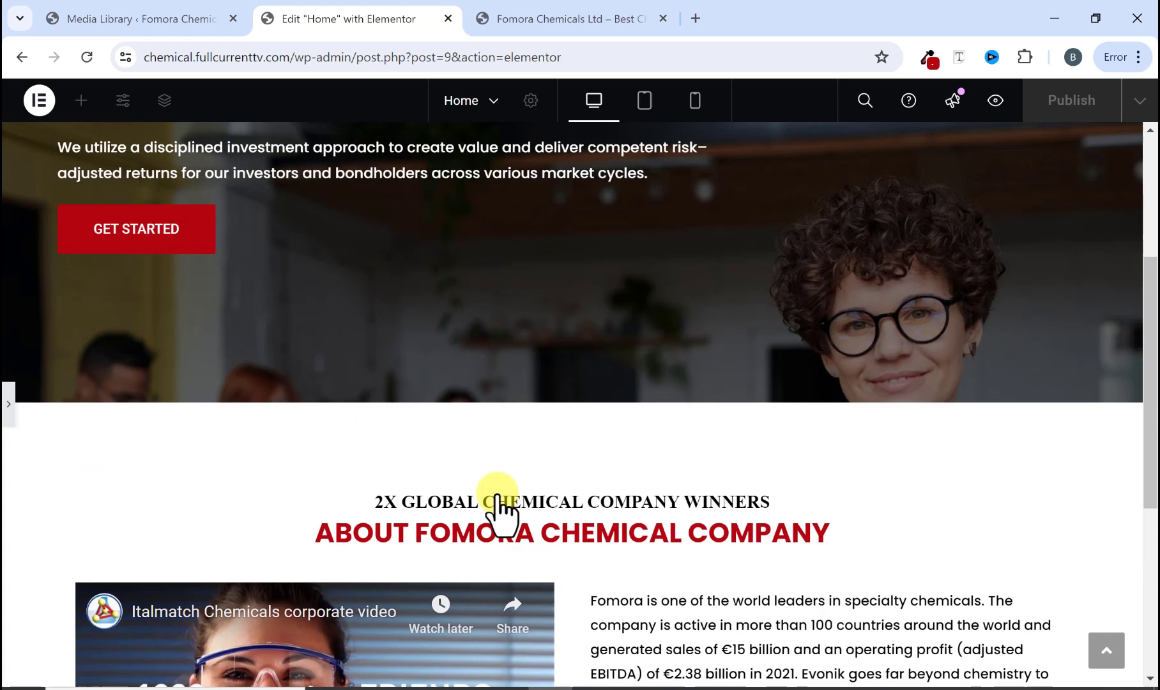
pyautogui.scroll(-3, 499, 497)
pyautogui.scroll(6, 499, 497)
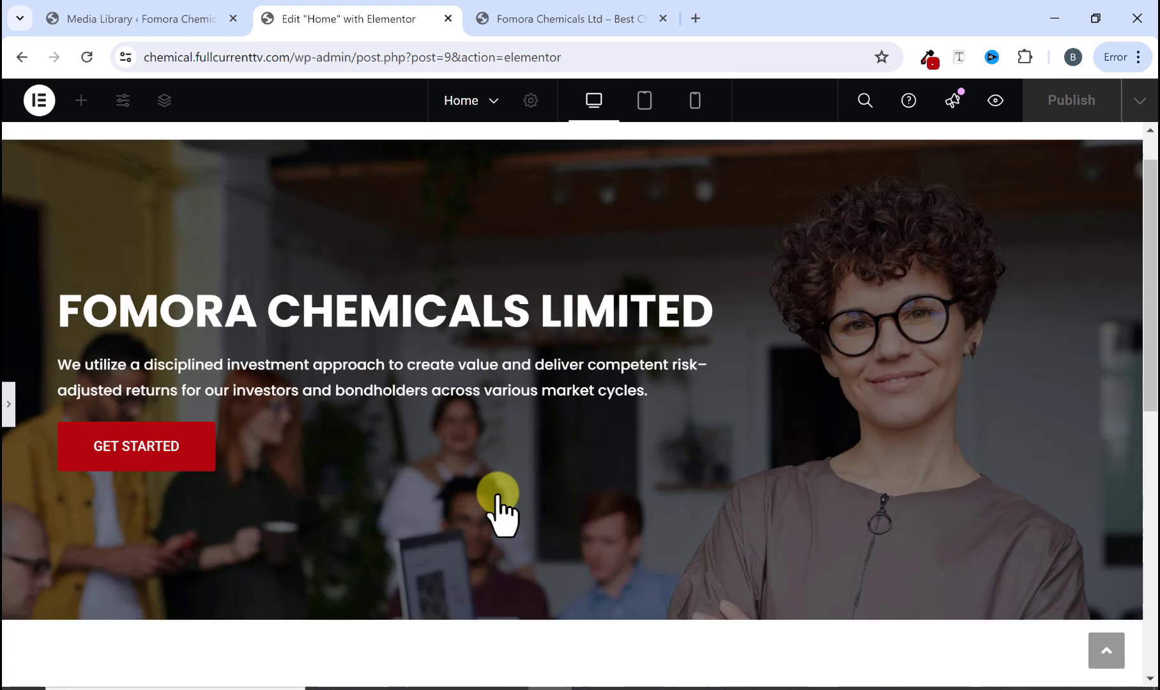
pyautogui.scroll(1, 500, 511)
pyautogui.scroll(-7, 499, 511)
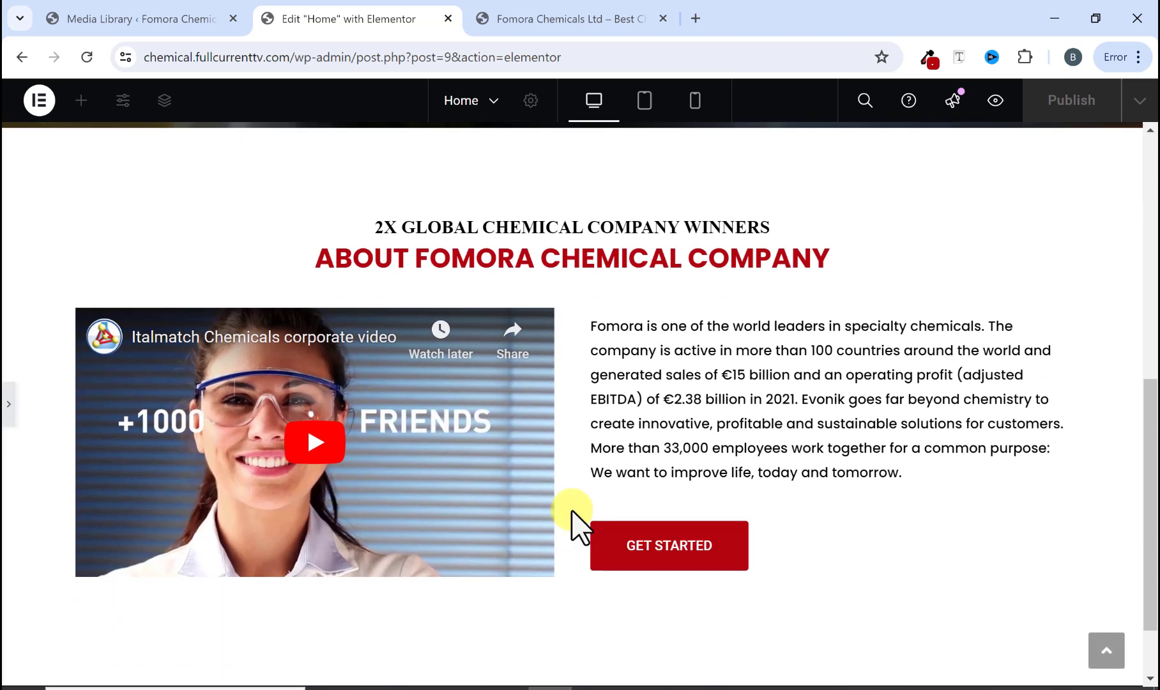
pyautogui.scroll(-1, 581, 528)
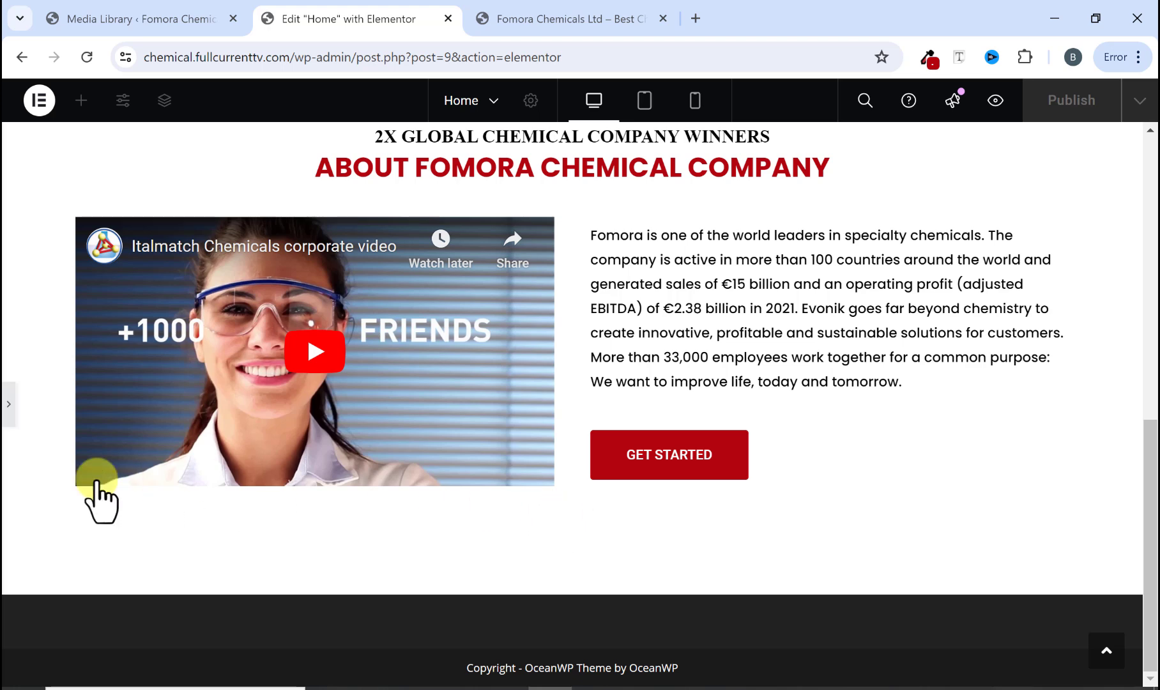
pyautogui.click(8, 409)
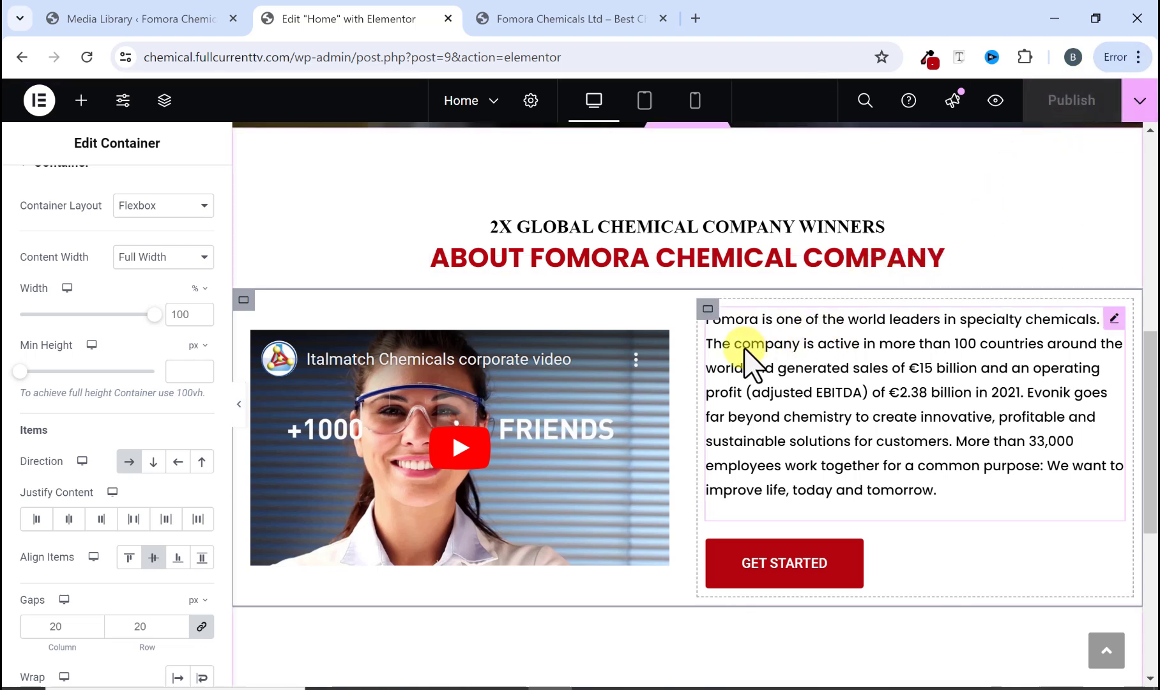
pyautogui.click(540, 14)
pyautogui.scroll(-10, 544, 377)
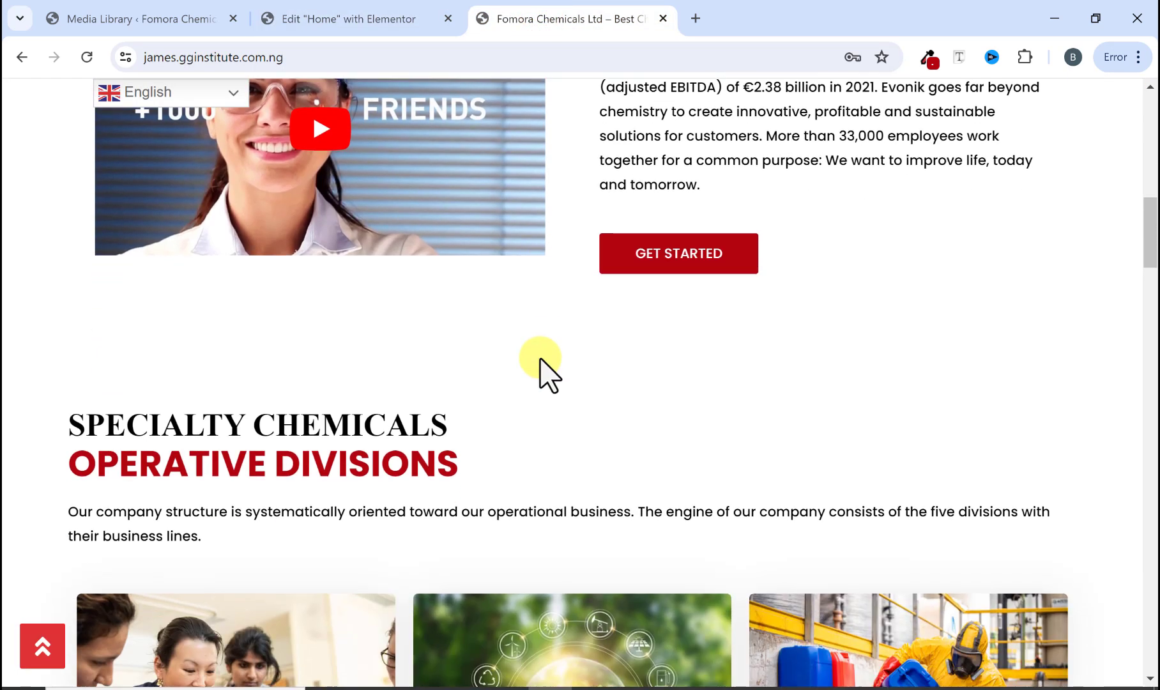
pyautogui.scroll(1, 544, 370)
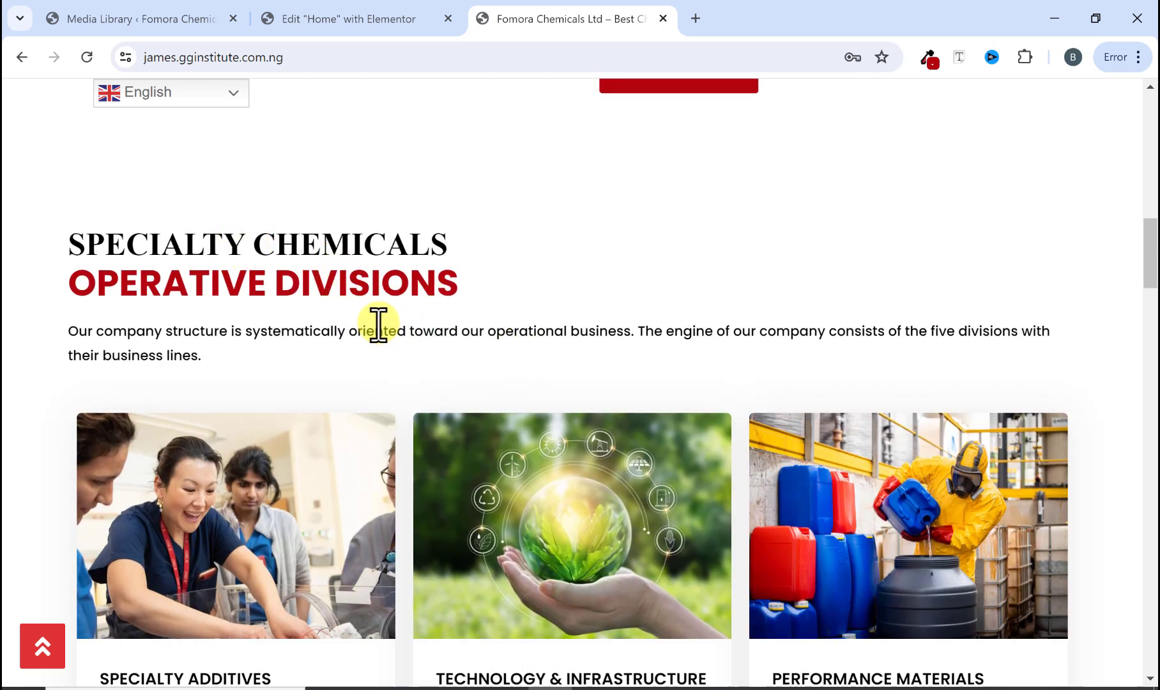
pyautogui.click(362, 14)
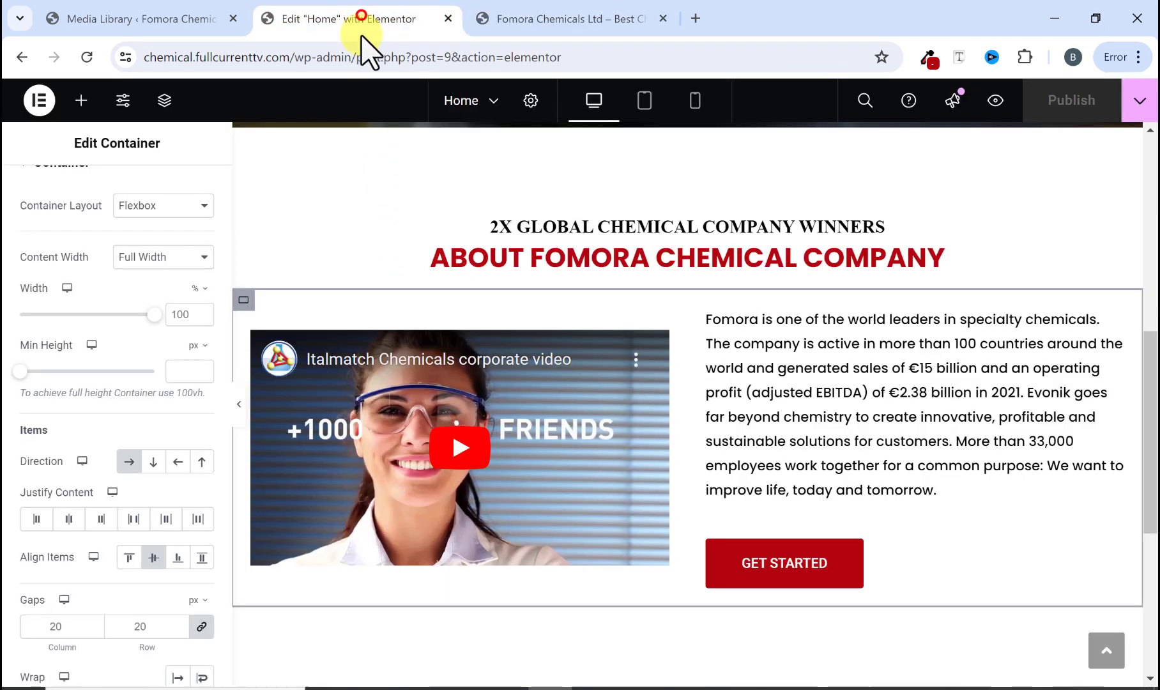
# Step: Add a new single-column Flexbox container below the about section
pyautogui.scroll(-4, 538, 435)
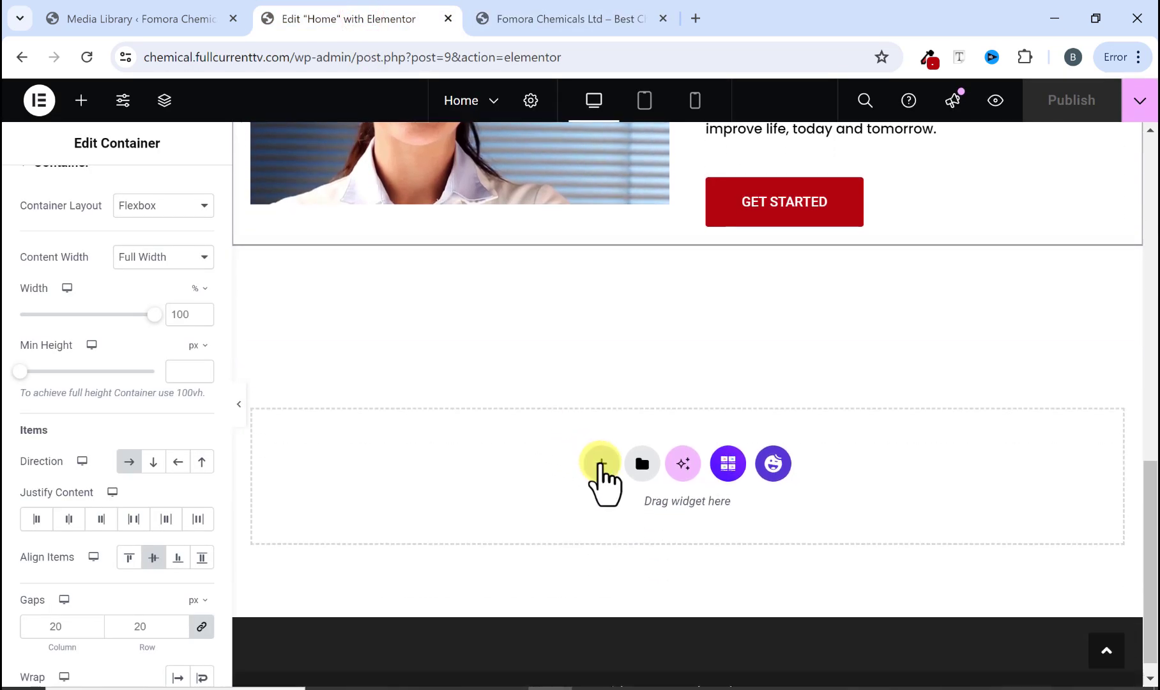
pyautogui.click(601, 464)
pyautogui.scroll(-2, 622, 435)
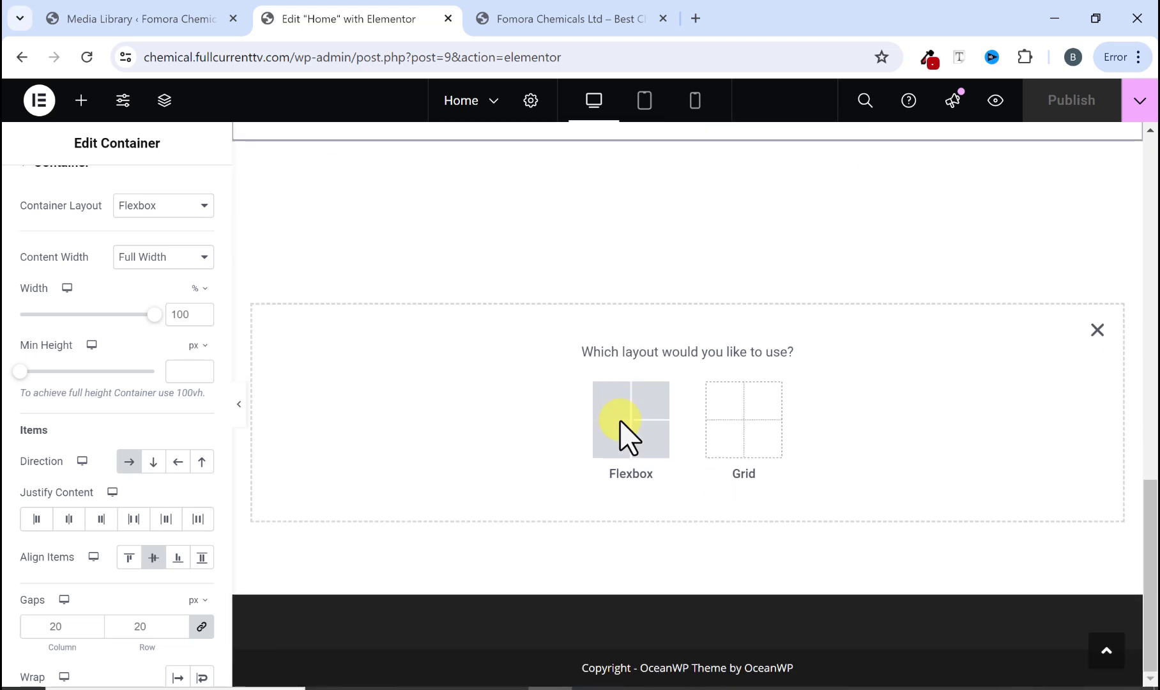
pyautogui.click(635, 440)
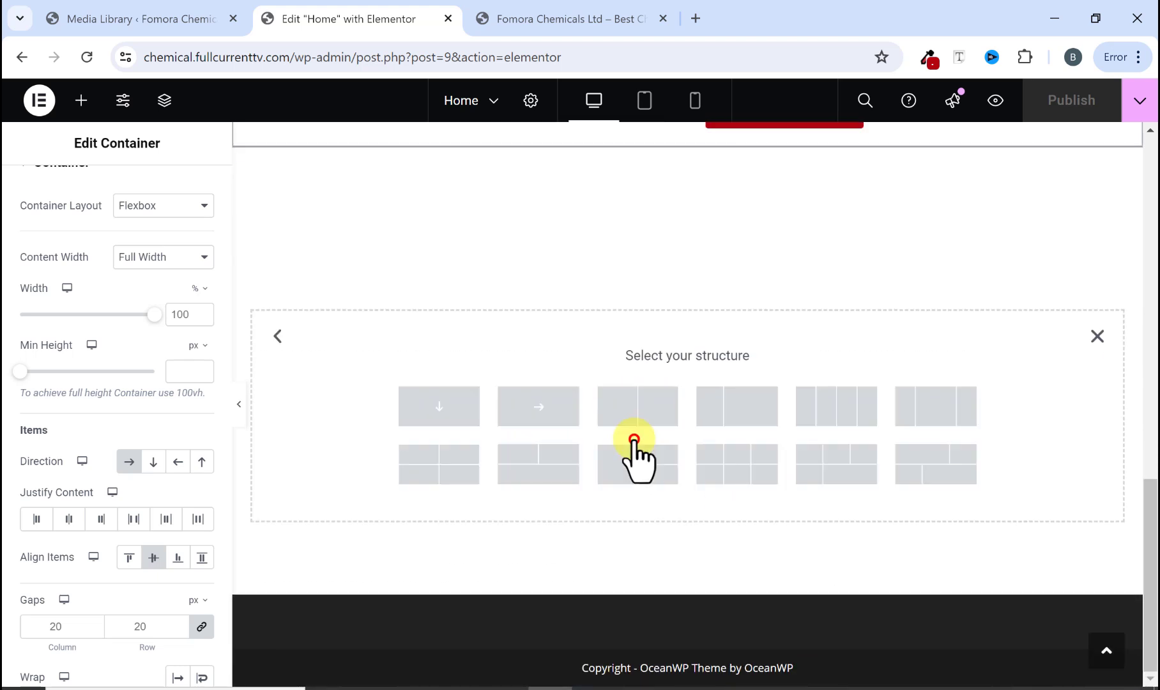
pyautogui.click(439, 414)
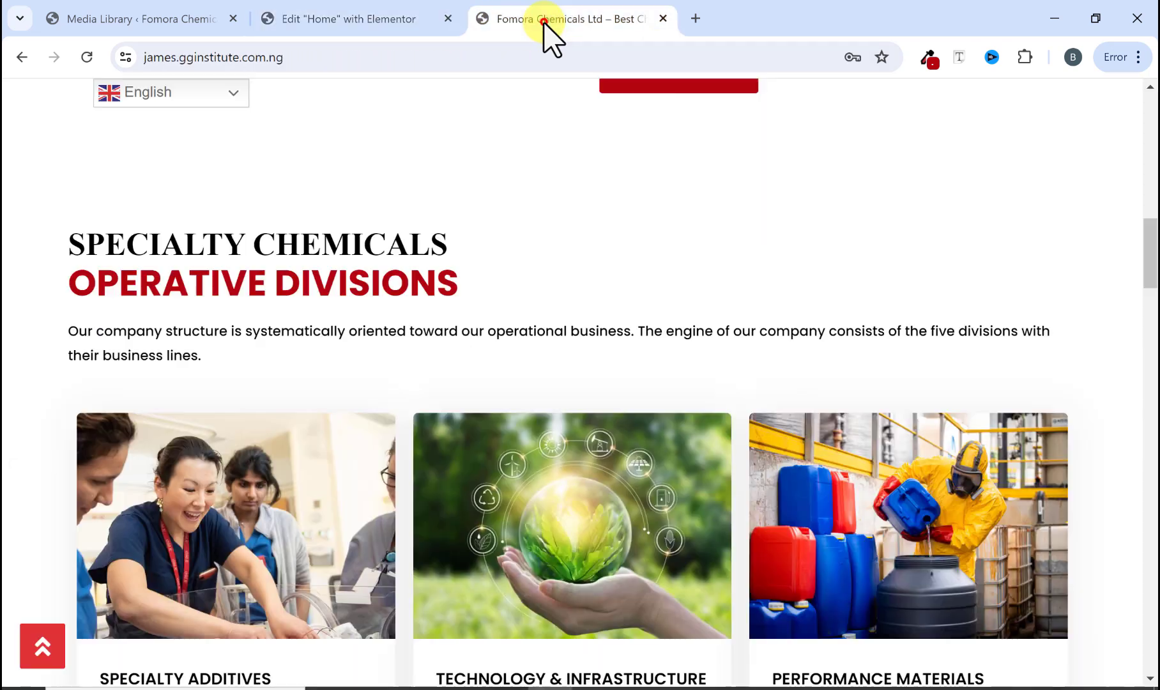
# Step: Copy the 'SPECIALTY CHEMICALS' heading text from the original site and paste it into a new Heading widget in the container
pyautogui.click(543, 19)
pyautogui.moveTo(69, 244); pyautogui.dragTo(460, 253)
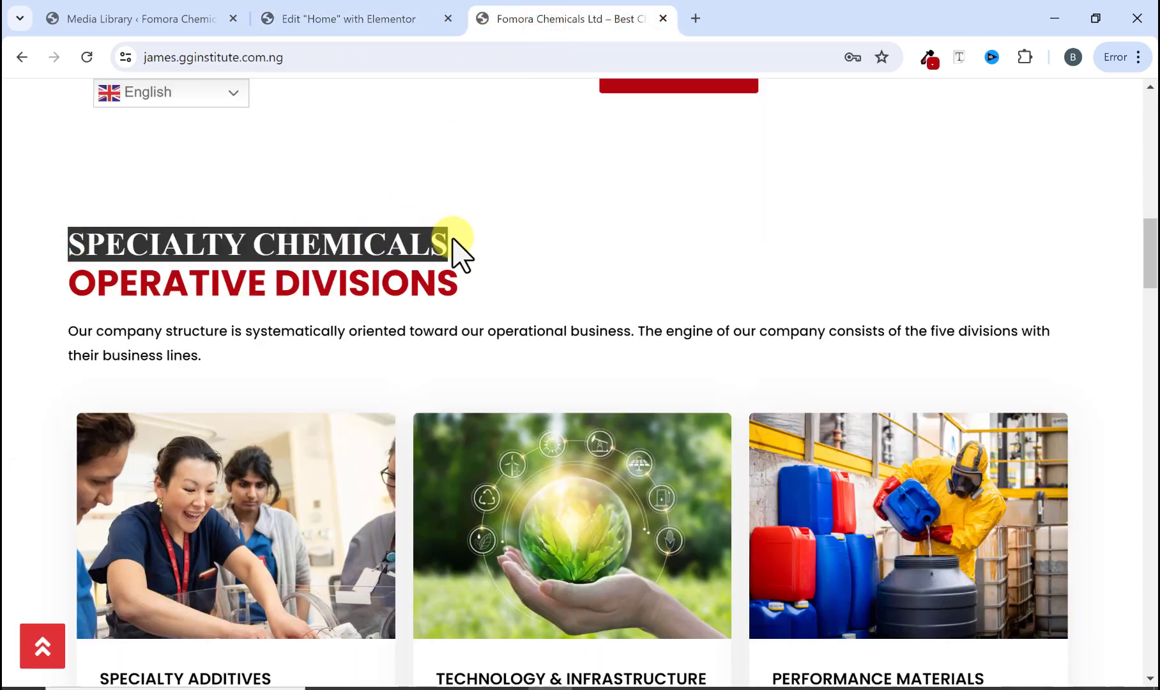
pyautogui.rightClick(430, 246)
pyautogui.click(460, 261)
pyautogui.click(382, 18)
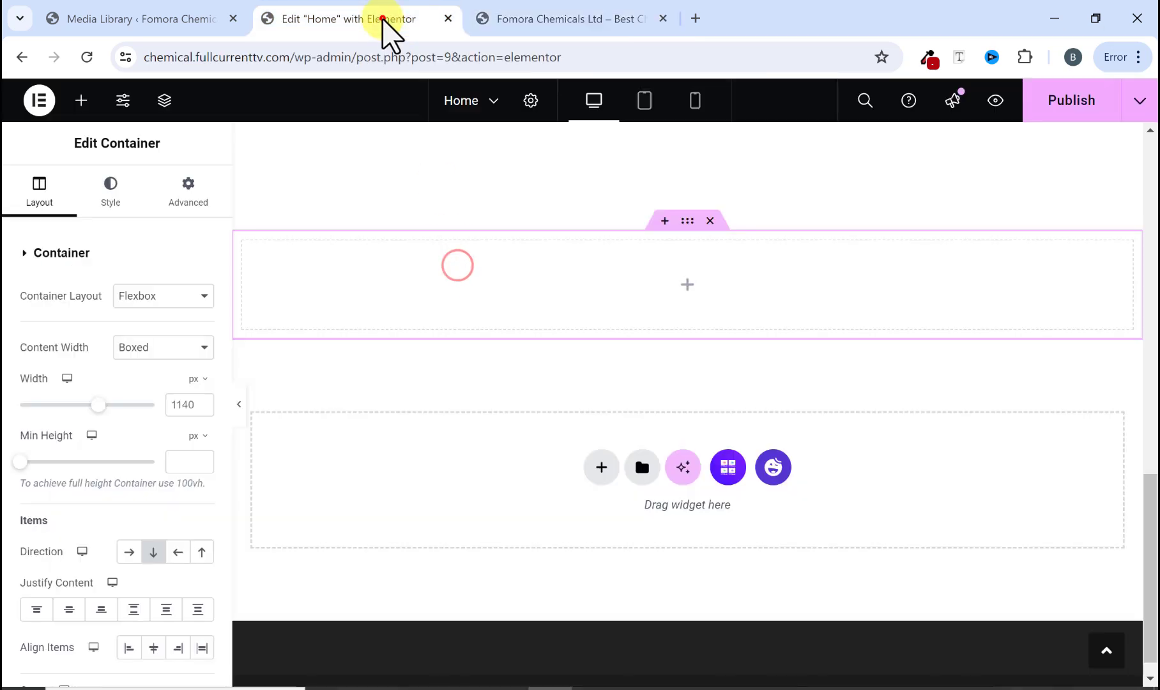
pyautogui.click(81, 102)
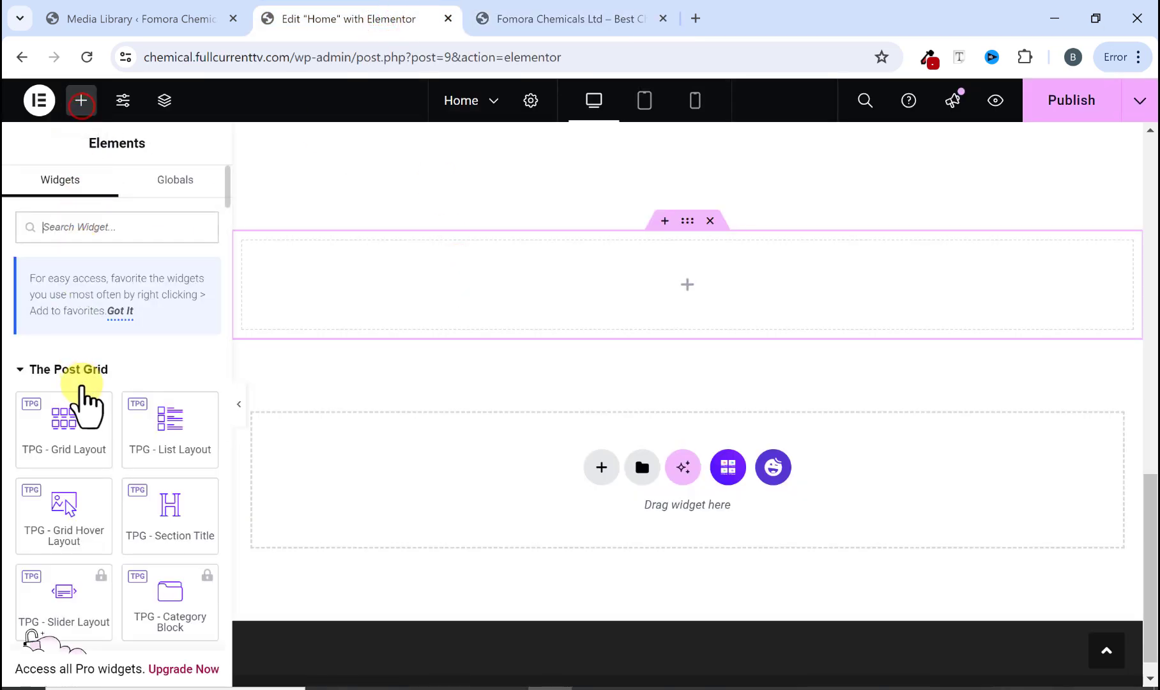
pyautogui.scroll(-5, 83, 406)
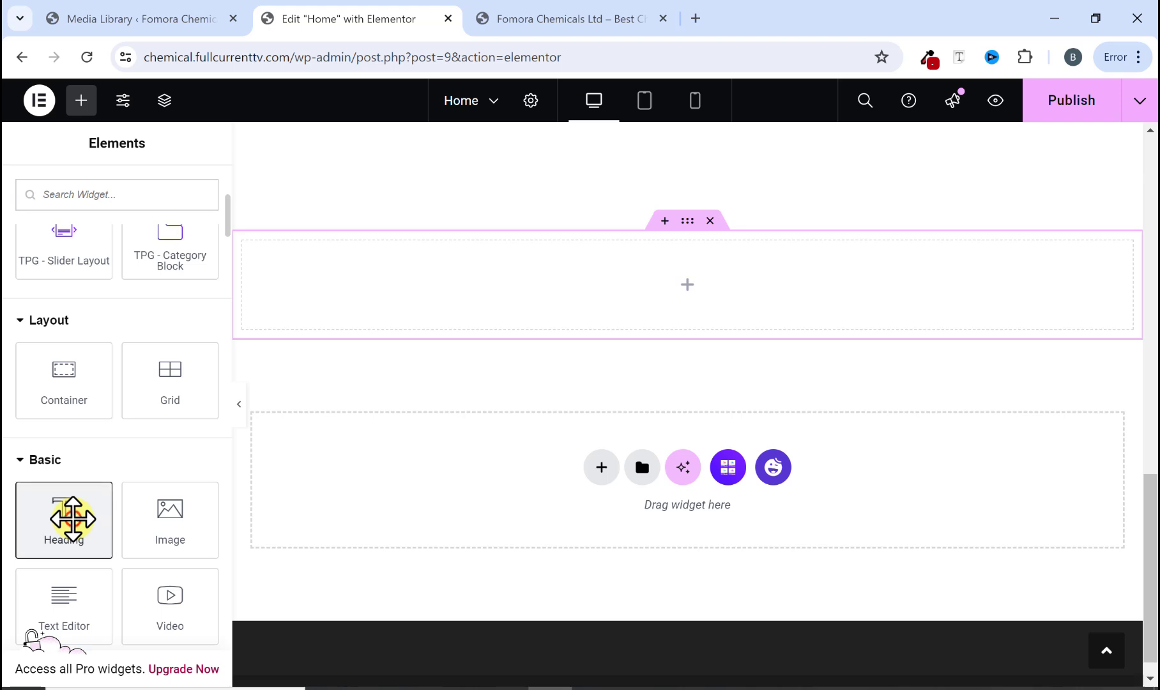
pyautogui.moveTo(72, 518); pyautogui.dragTo(420, 287)
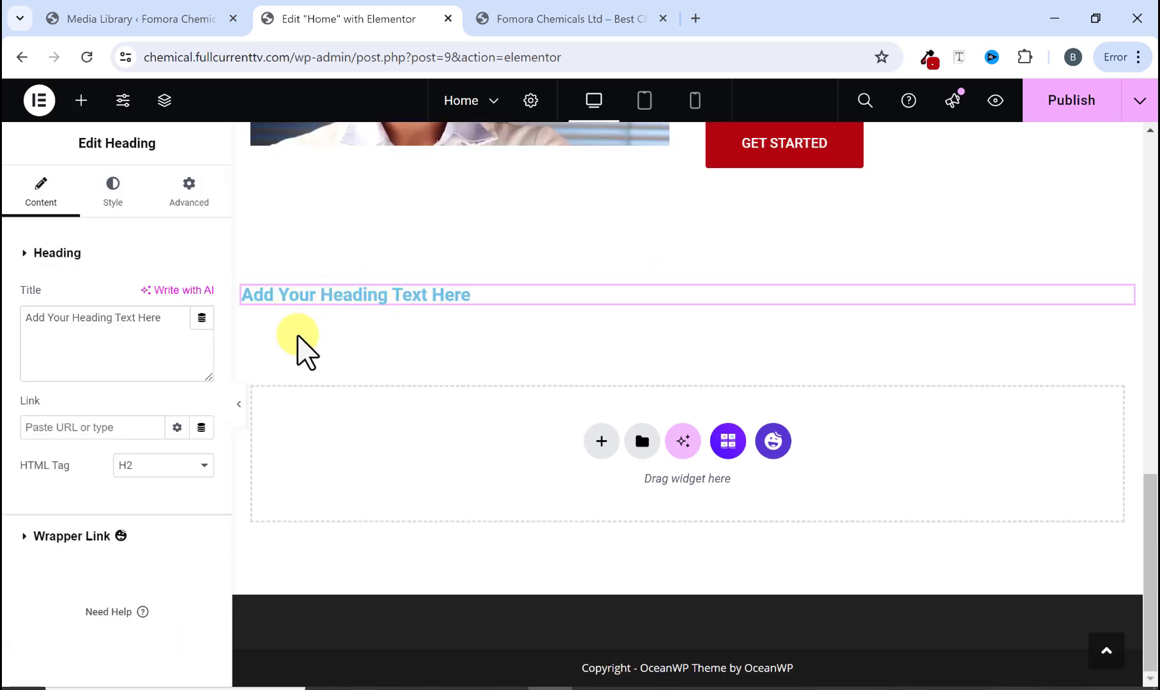
pyautogui.rightClick(134, 323)
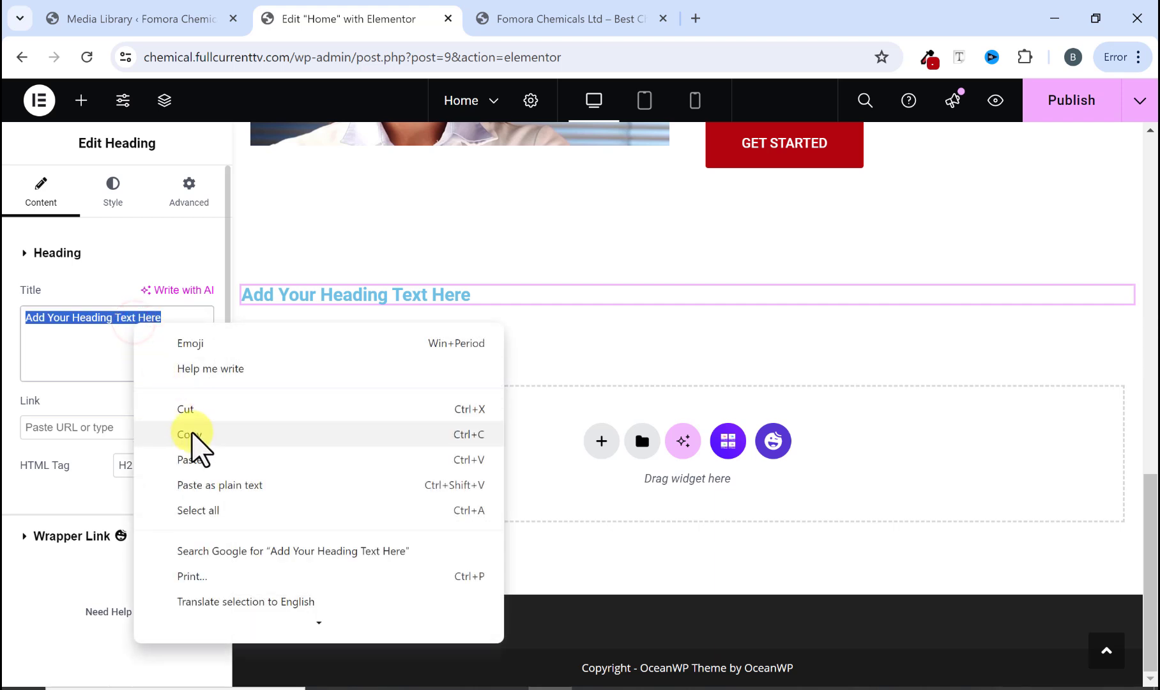
pyautogui.click(193, 456)
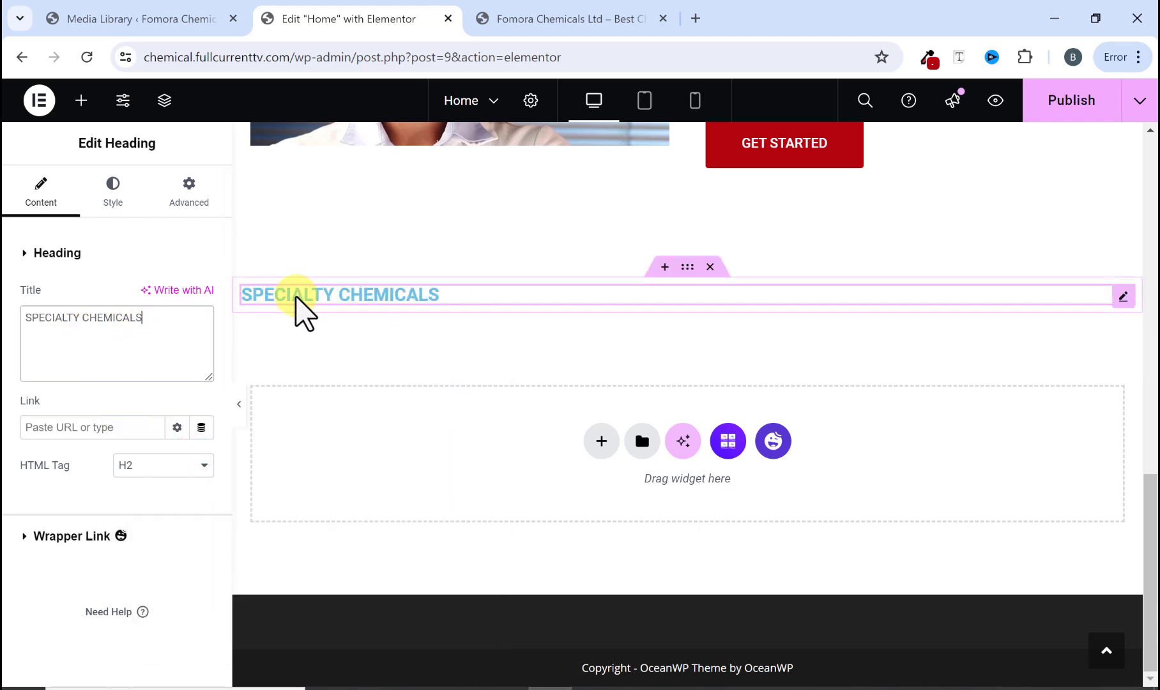
# Step: Set the Specialty Chemicals heading's text color to black (#000000)
pyautogui.click(114, 198)
pyautogui.click(201, 333)
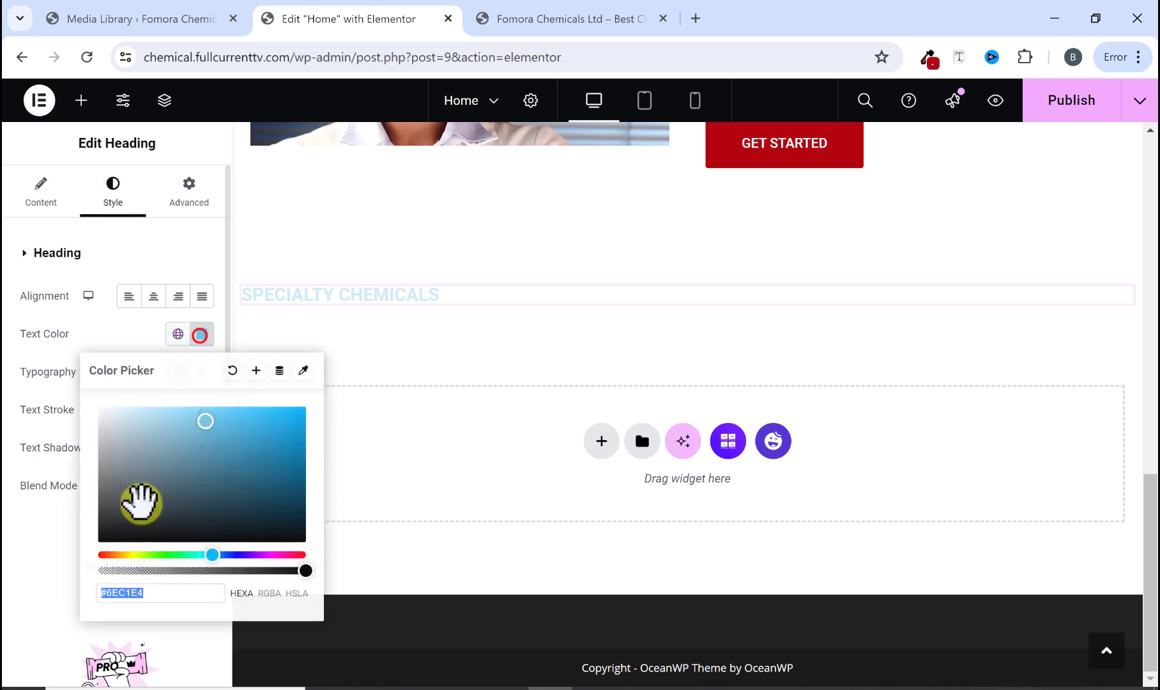
pyautogui.moveTo(143, 500); pyautogui.dragTo(72, 578)
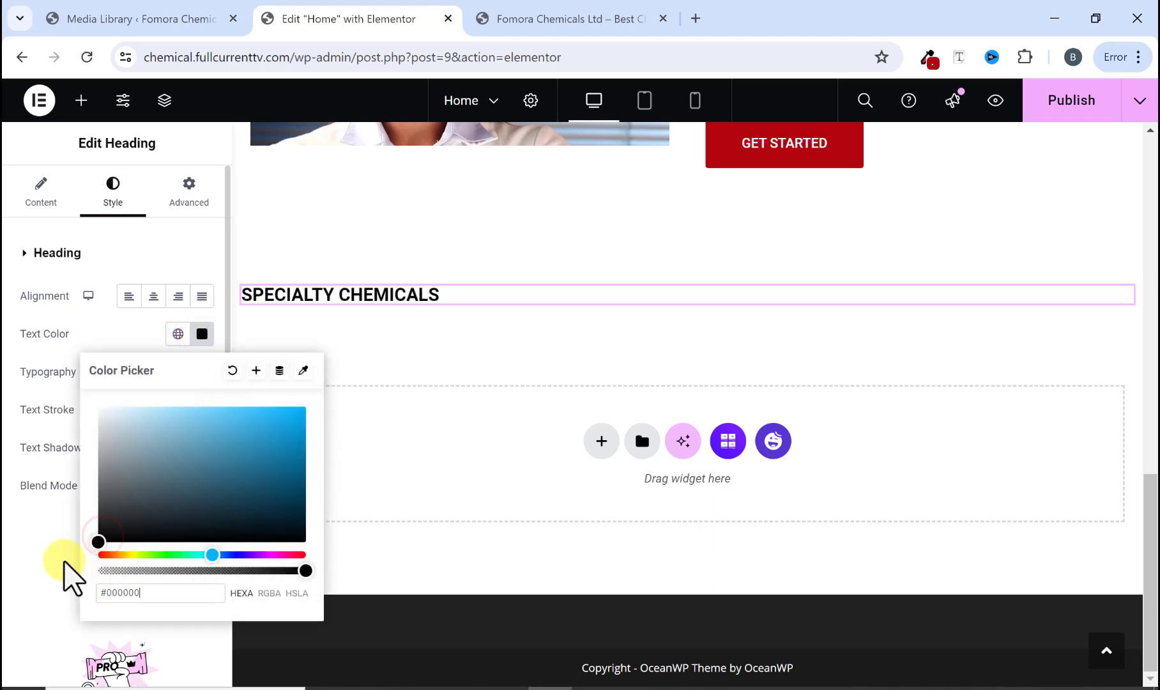
pyautogui.click(64, 561)
pyautogui.click(523, 21)
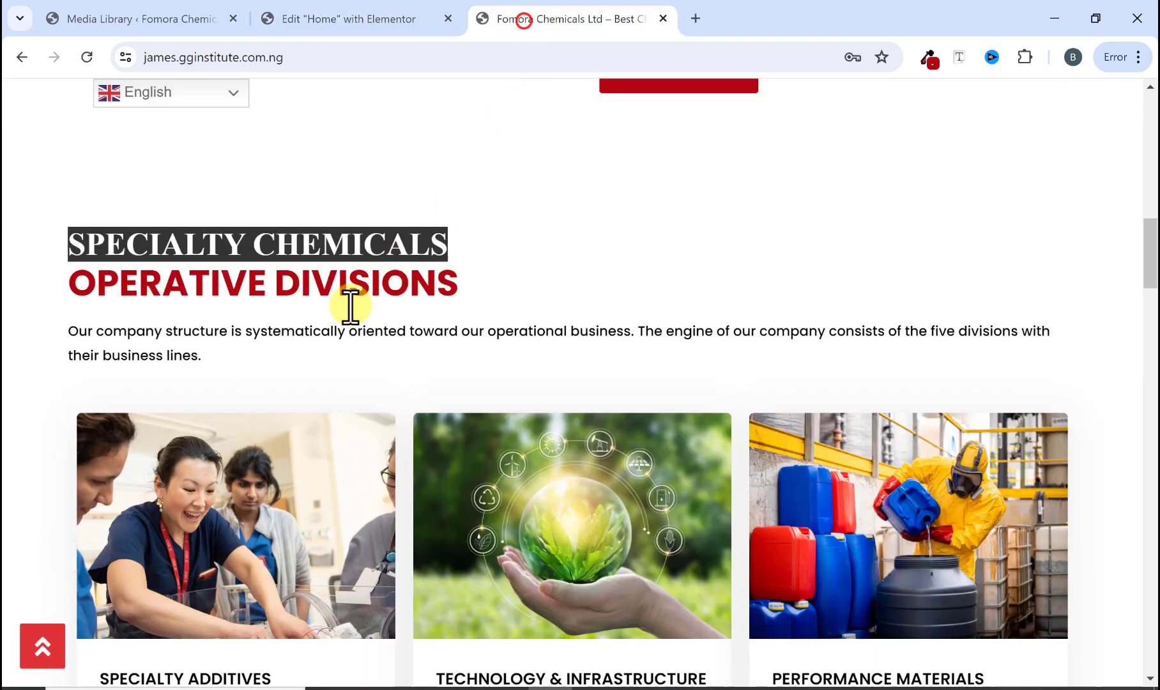
# Step: Set the Specialty Chemicals heading's typography to the Times New Roman font family at 30 px size
pyautogui.click(452, 219)
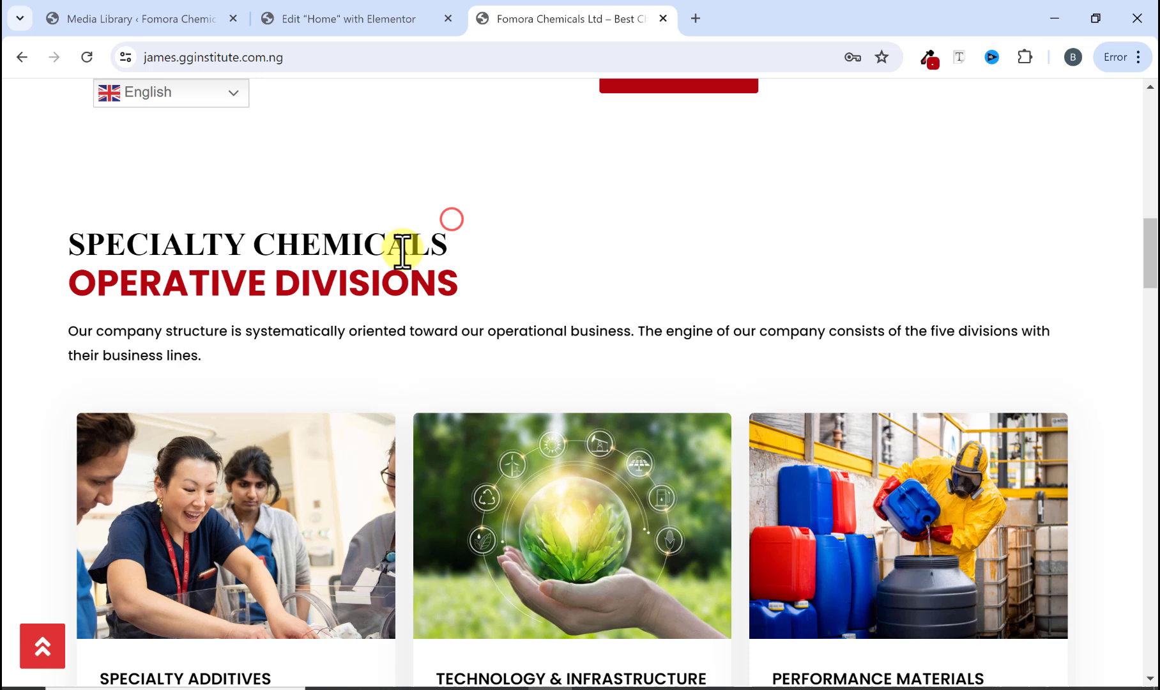
pyautogui.click(378, 21)
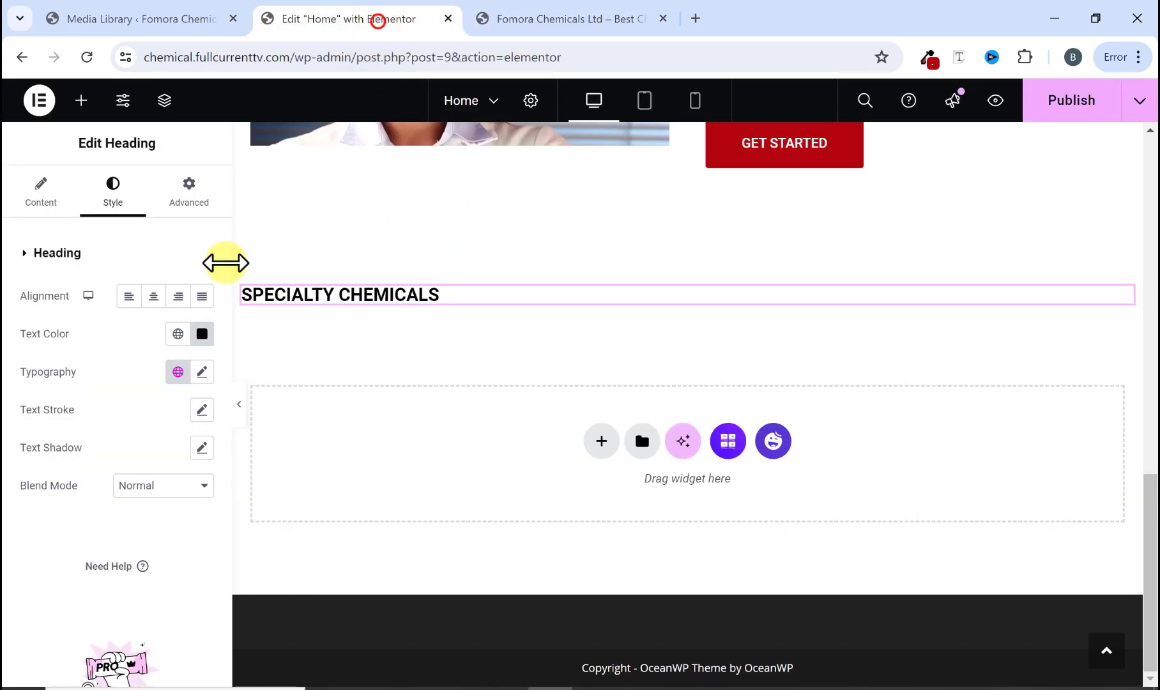
pyautogui.click(201, 373)
pyautogui.click(142, 455)
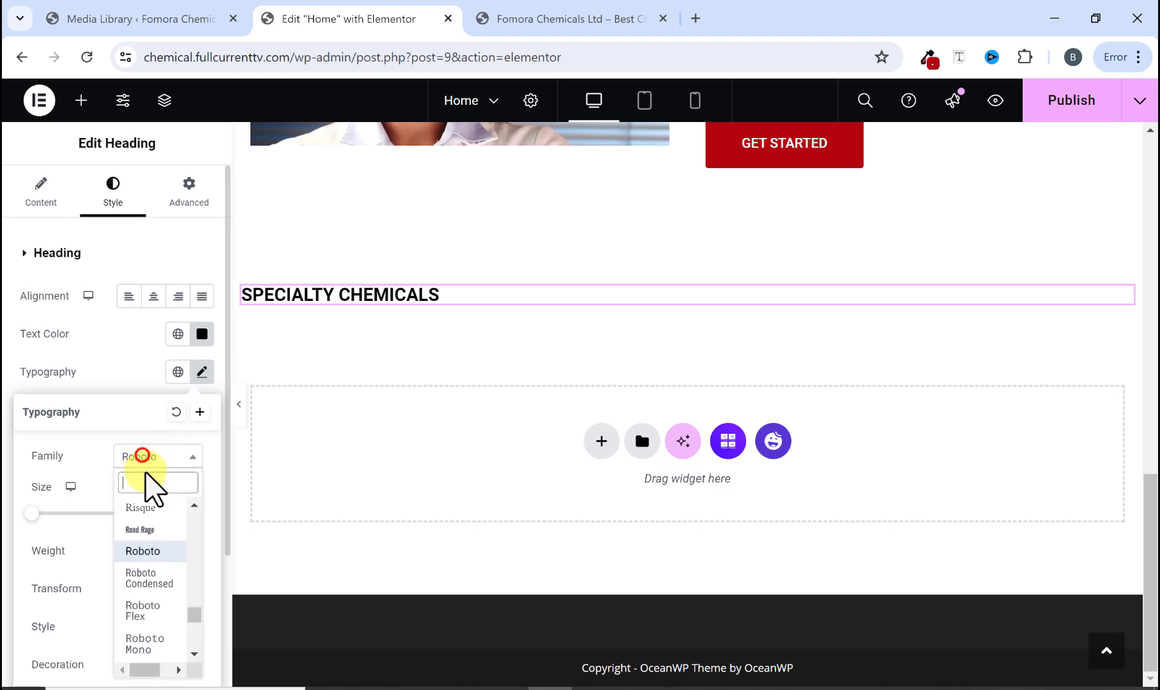
pyautogui.write('times')
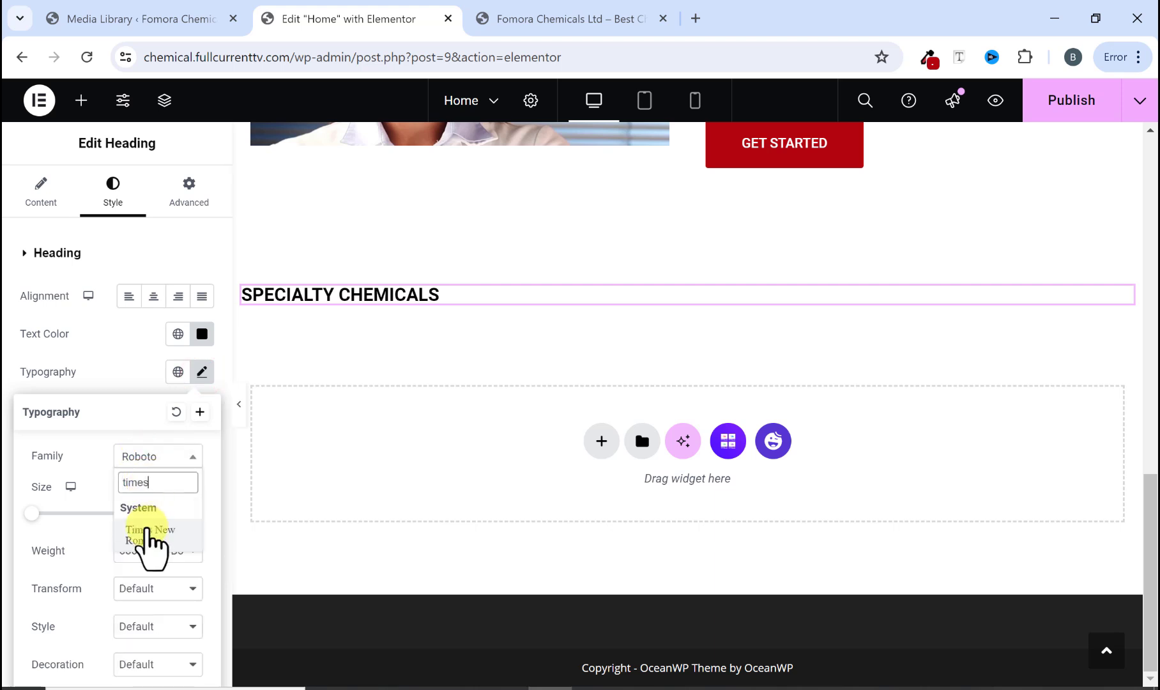
pyautogui.click(146, 529)
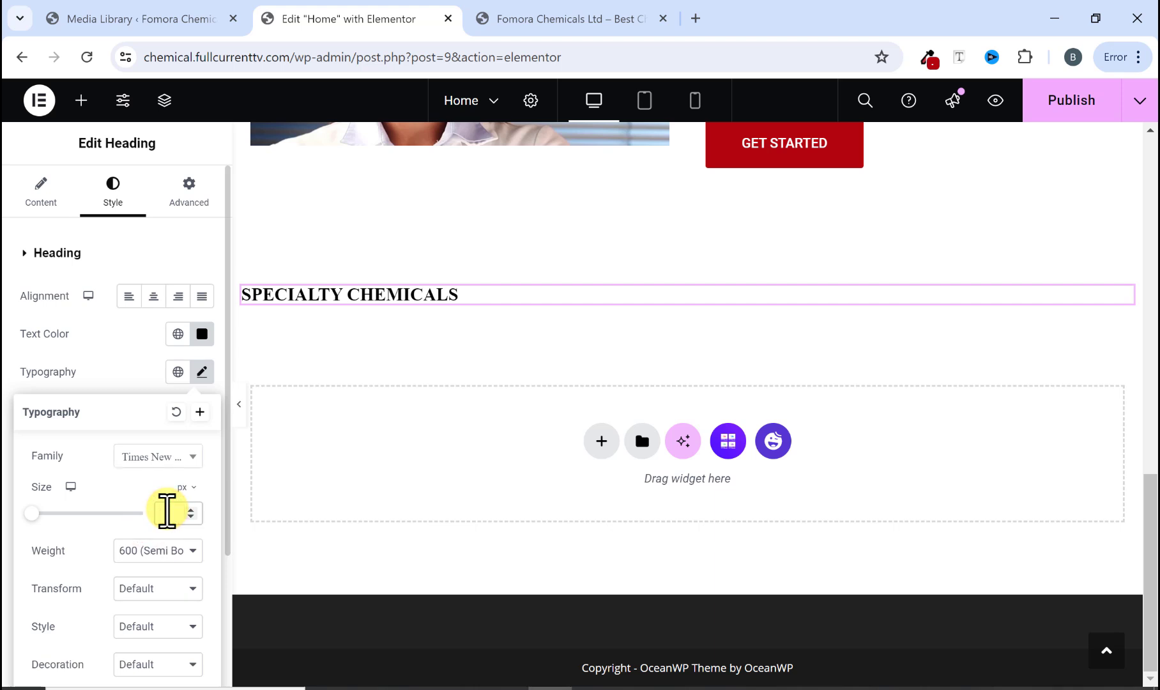
pyautogui.write('30')
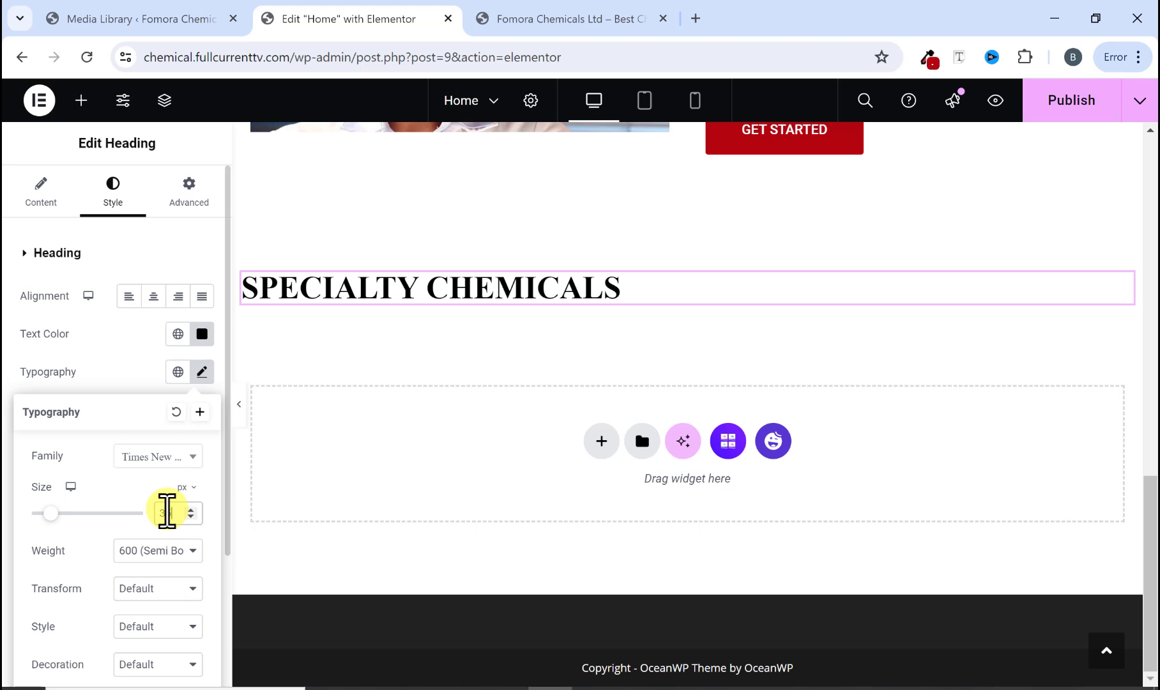
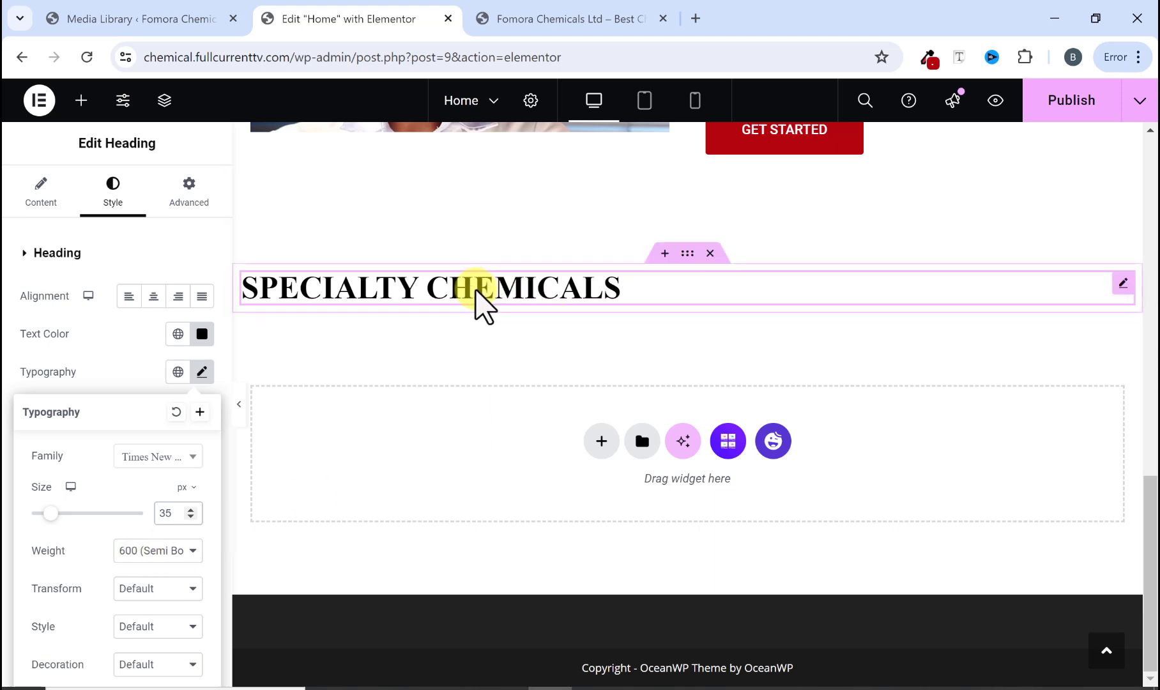
# Step: Copy the OPERATIVE DIVISIONS heading text from the reference website
pyautogui.click(536, 19)
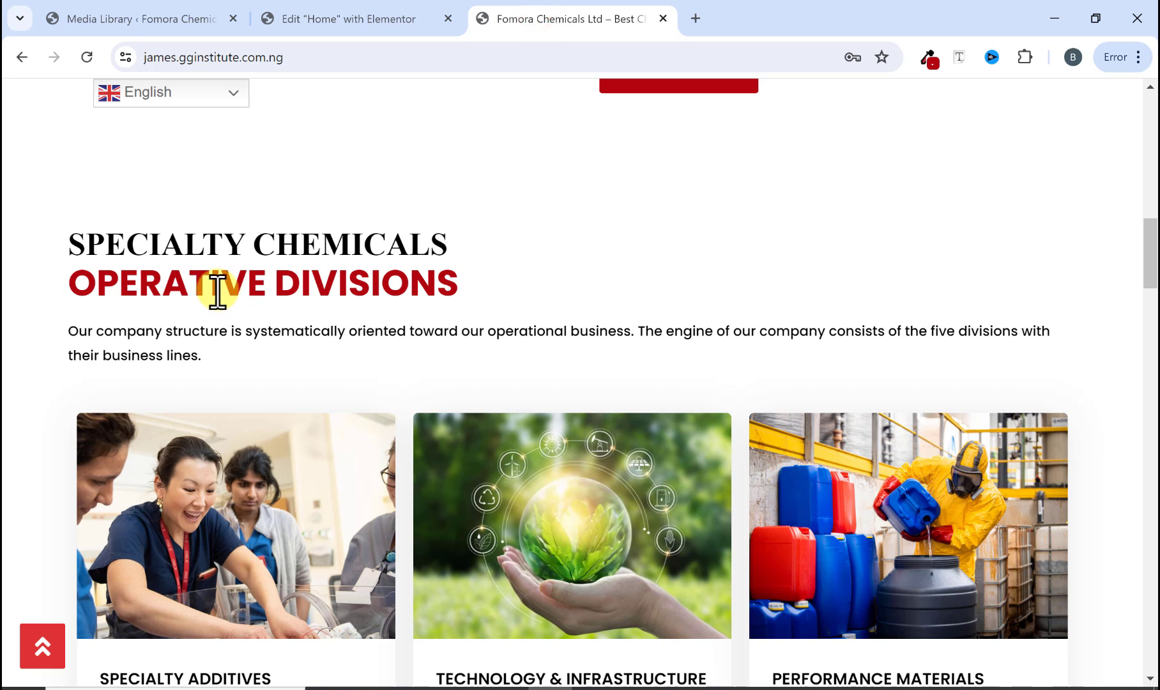
pyautogui.moveTo(74, 283); pyautogui.dragTo(426, 284)
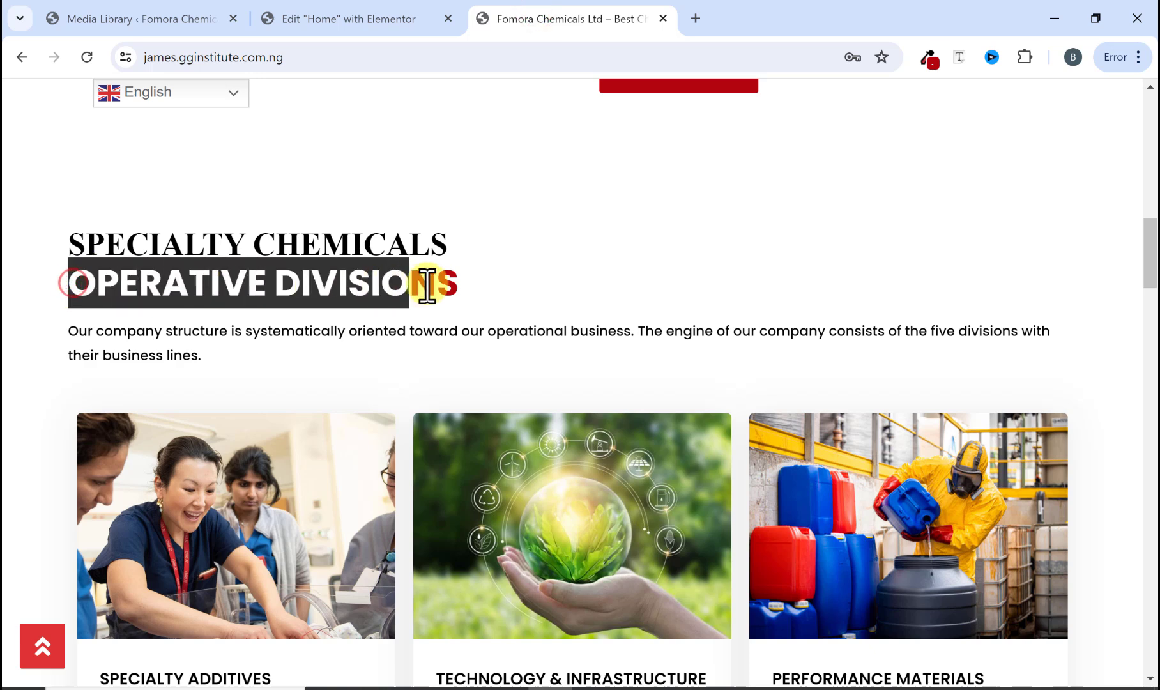
pyautogui.rightClick(452, 289)
pyautogui.click(474, 312)
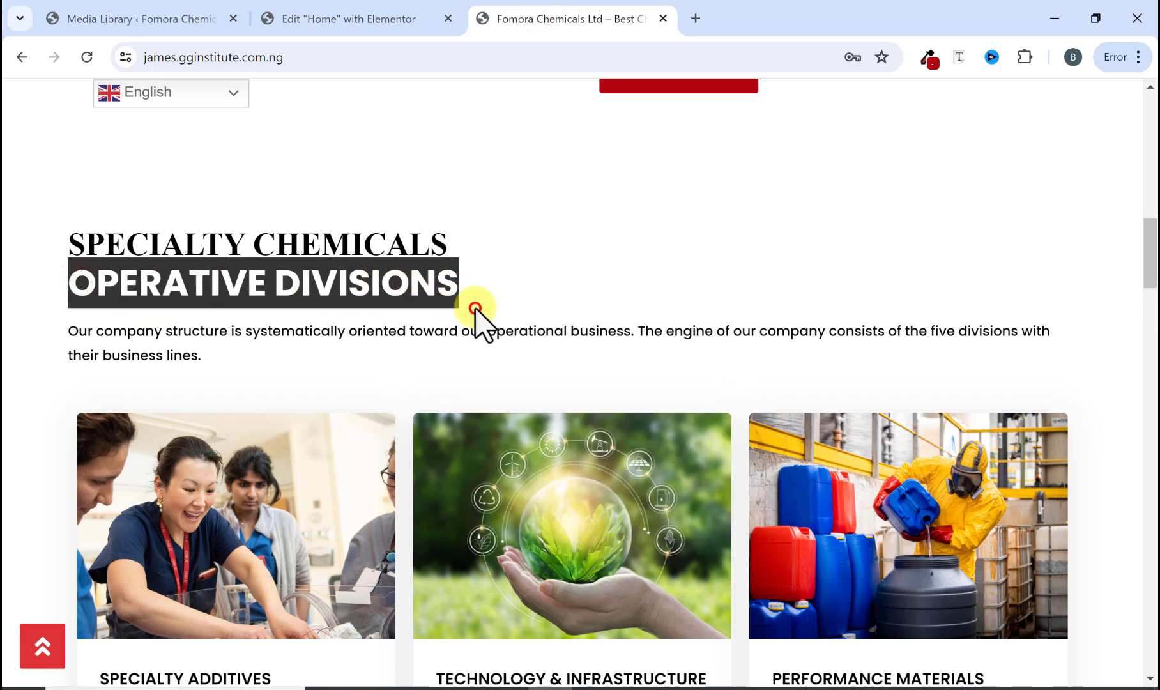
# Step: Add a Heading widget below the SPECIALTY CHEMICALS heading and paste OPERATIVE DIVISIONS as its title
pyautogui.click(384, 19)
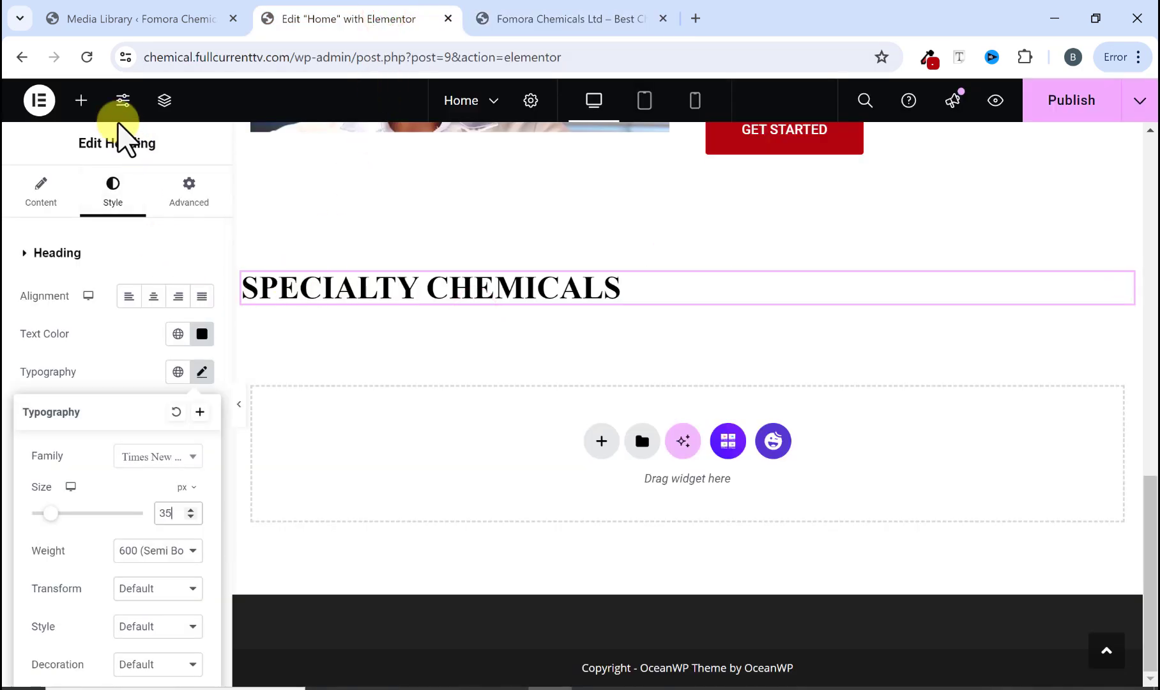
pyautogui.click(79, 100)
pyautogui.scroll(-5, 124, 388)
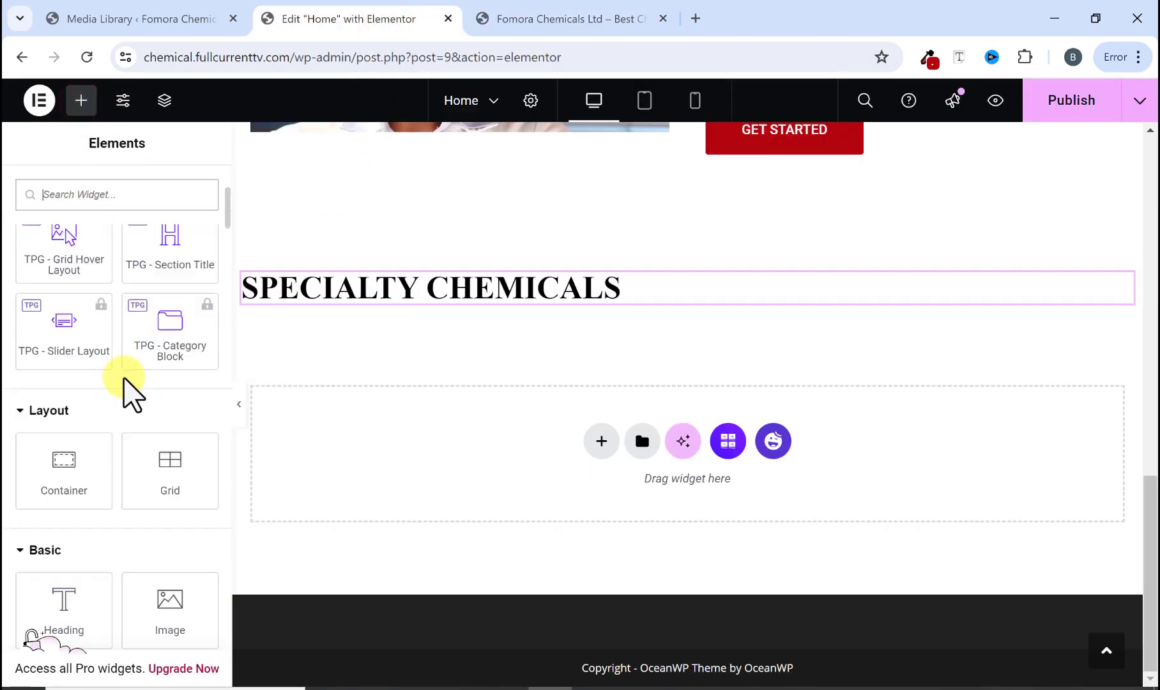
pyautogui.moveTo(60, 508); pyautogui.dragTo(354, 301)
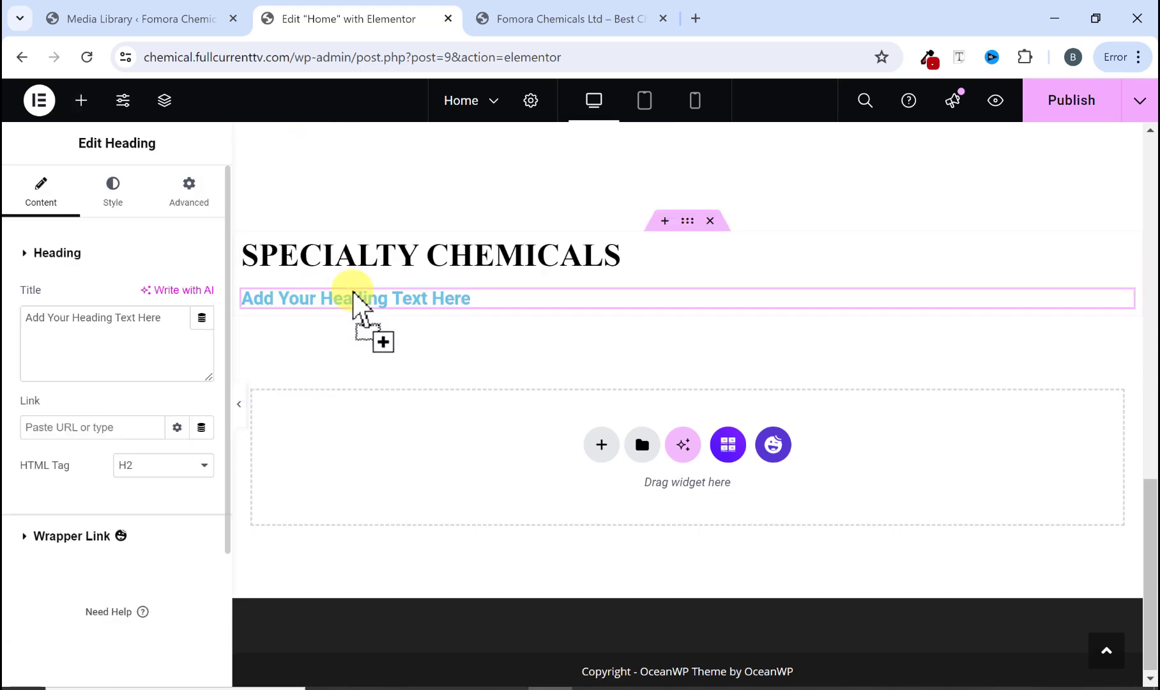
pyautogui.rightClick(146, 320)
pyautogui.click(202, 456)
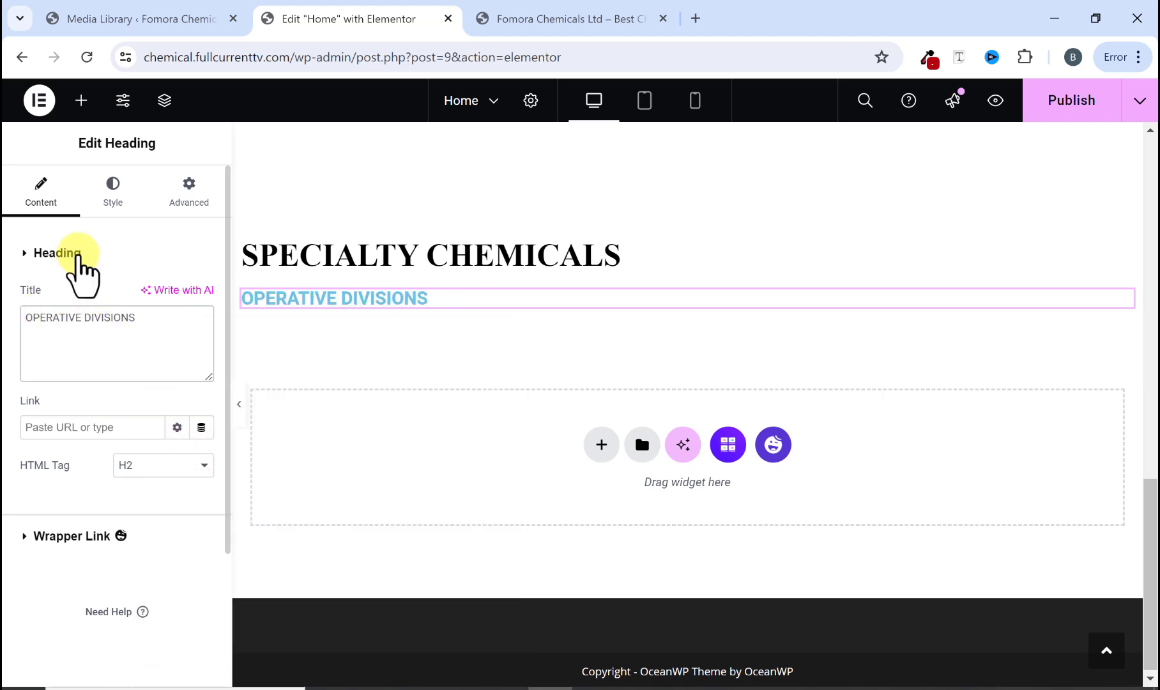
# Step: Set the new heading's text color to the MainColor1 global color
pyautogui.click(113, 198)
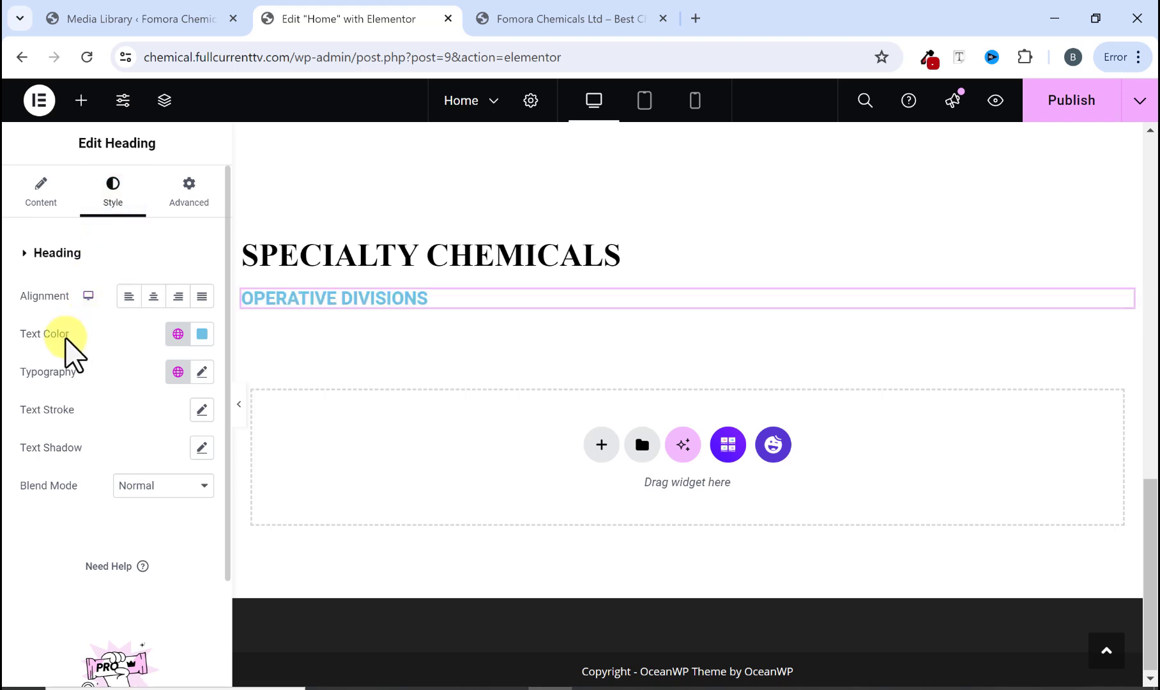
pyautogui.click(178, 335)
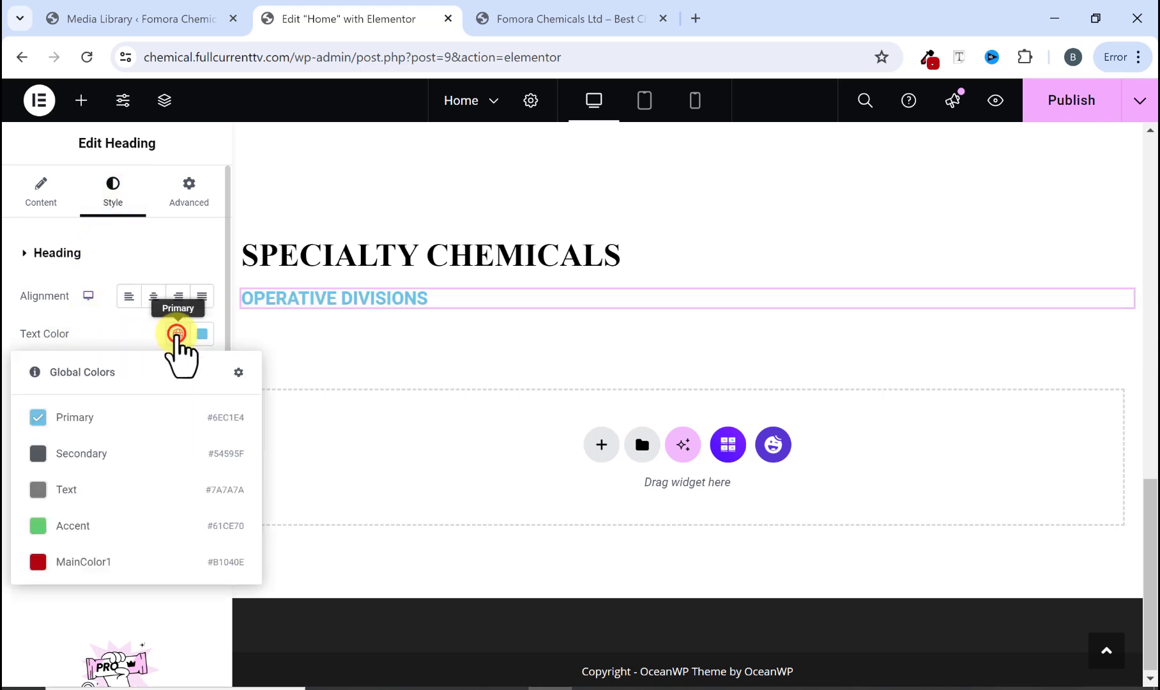
pyautogui.click(110, 562)
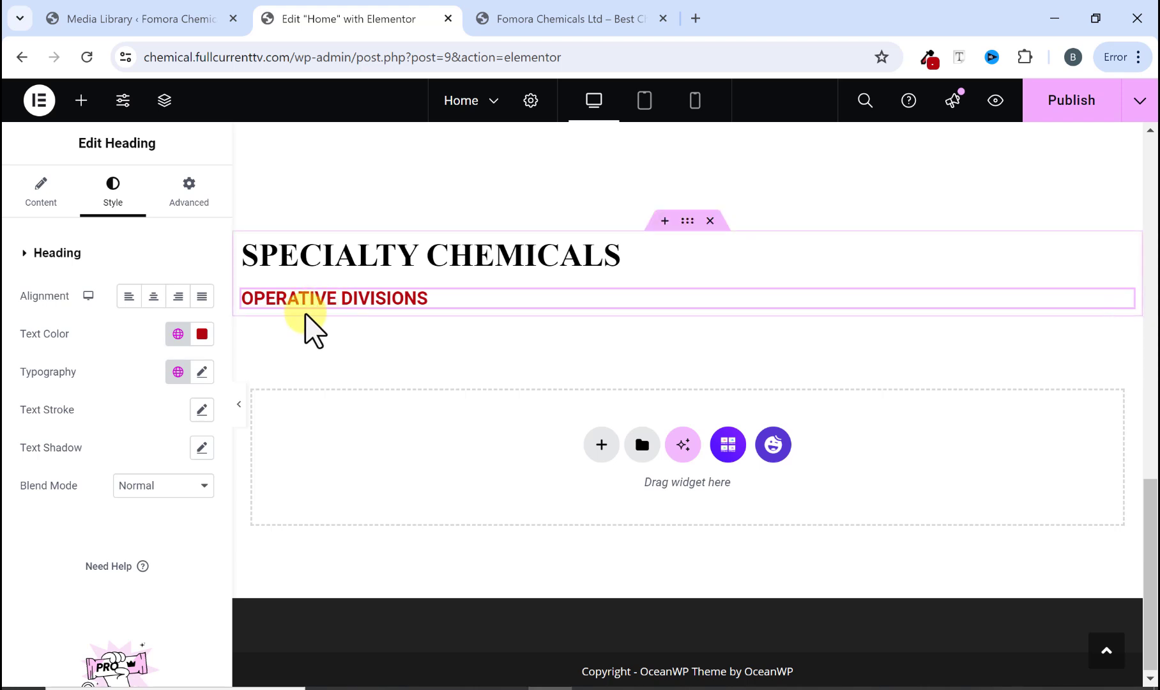
# Step: Set the heading's typography to Poppins, weight 700 (Bold), size 40 px
pyautogui.click(202, 372)
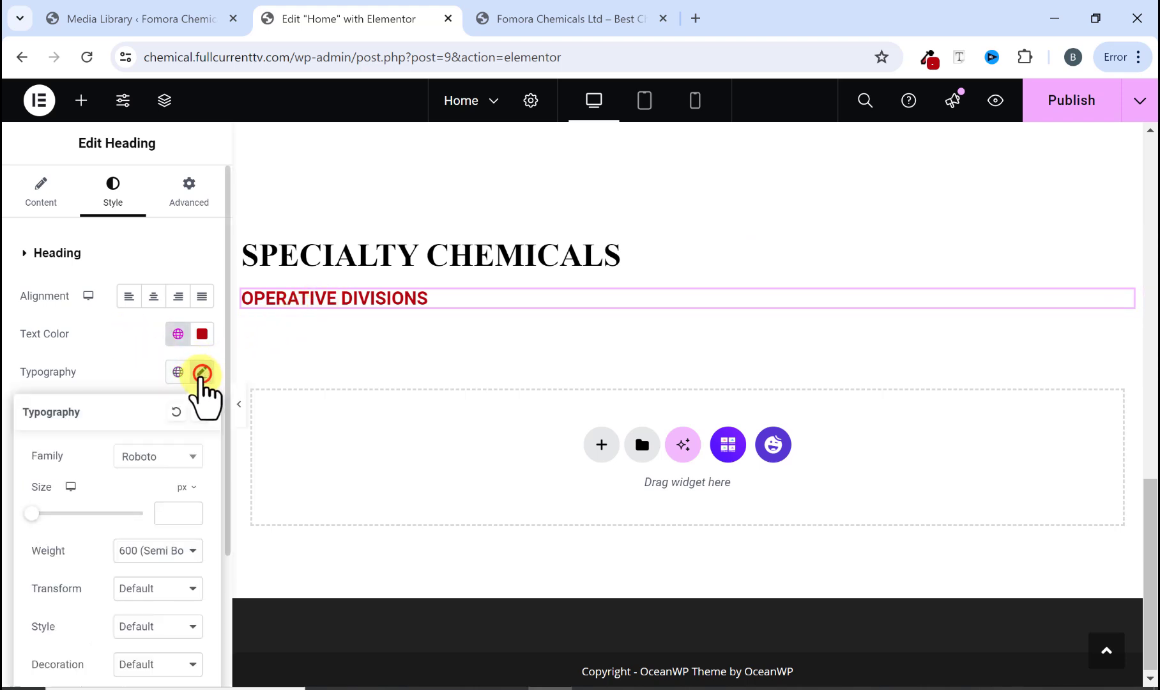
pyautogui.click(168, 458)
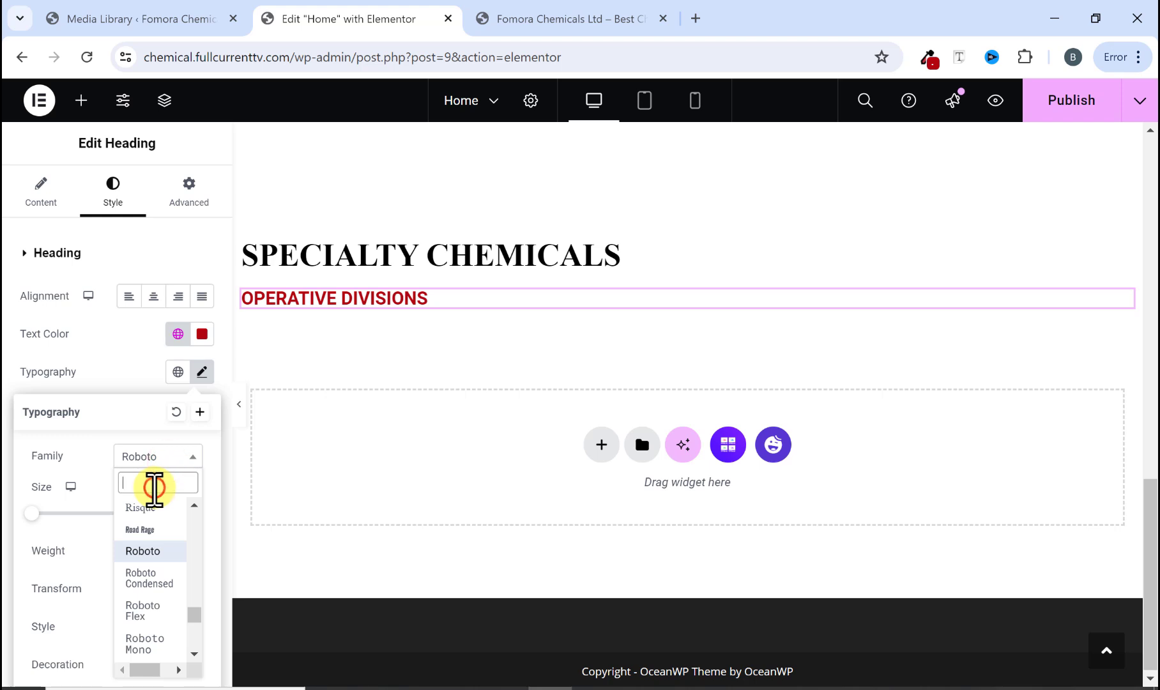
pyautogui.write('popp')
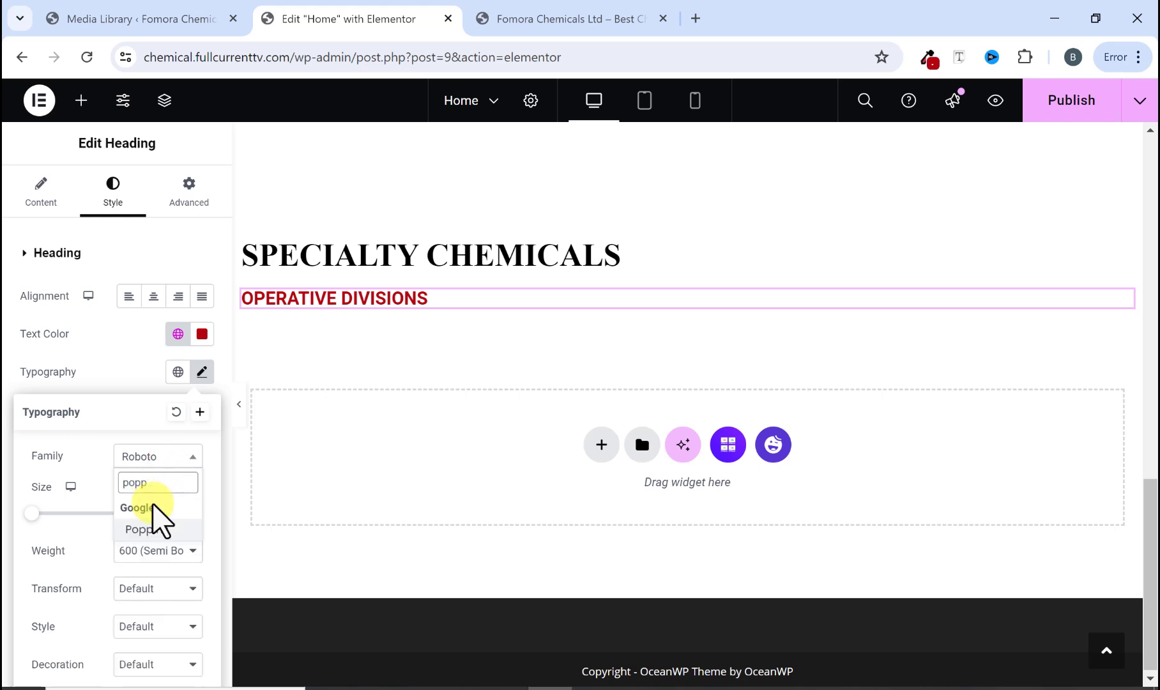
pyautogui.click(152, 529)
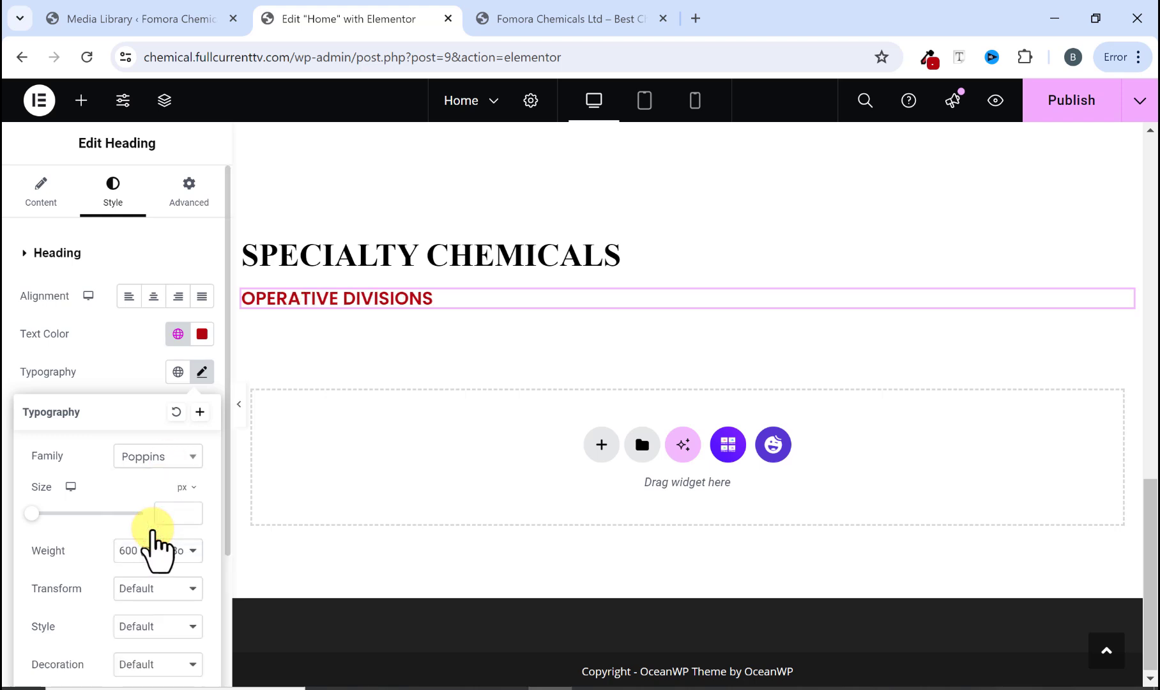
pyautogui.click(145, 552)
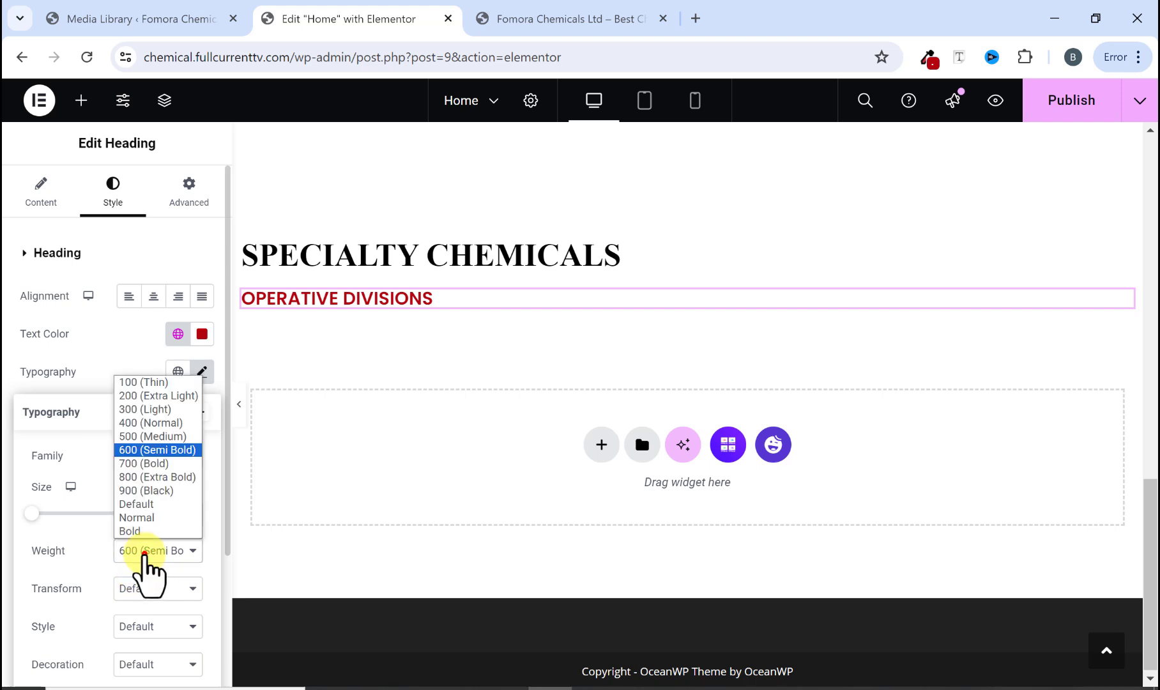
pyautogui.click(137, 463)
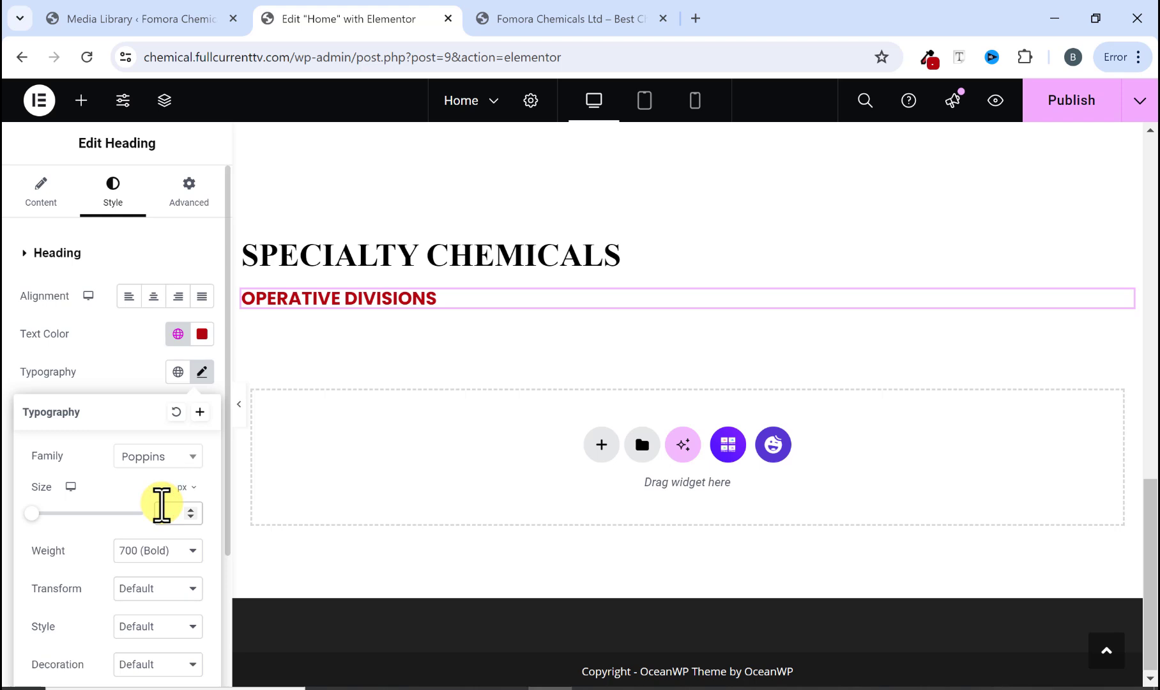
pyautogui.write('50')
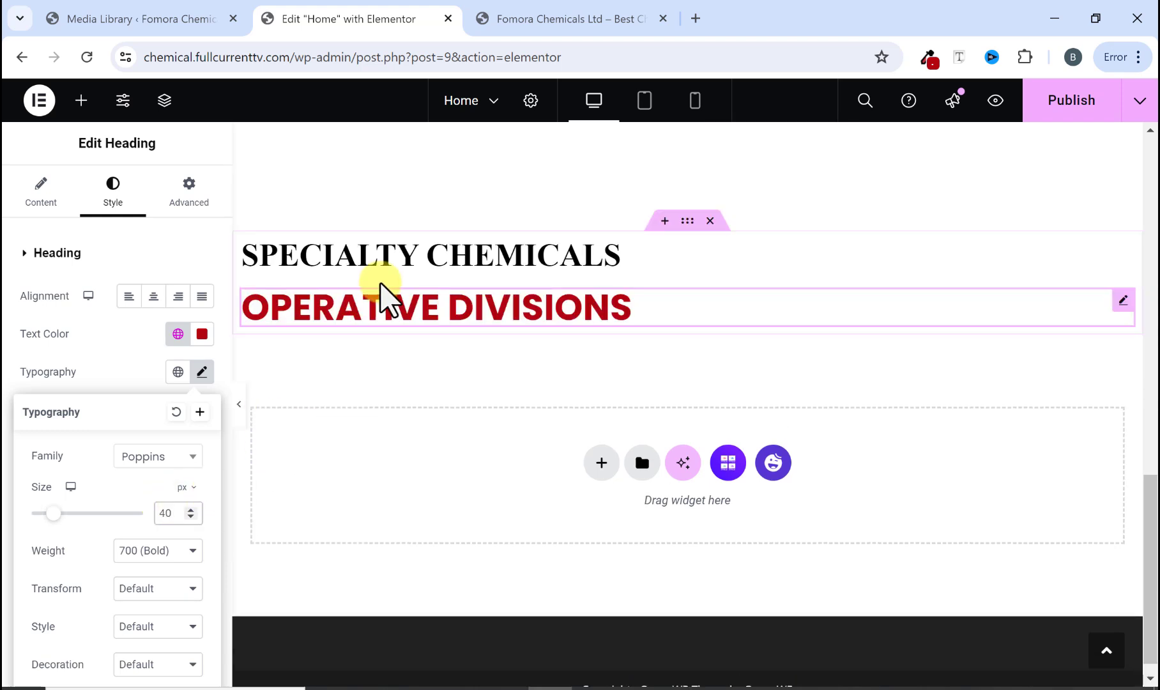
# Step: Compare the previewed headings with the same headings on the reference website
pyautogui.click(239, 405)
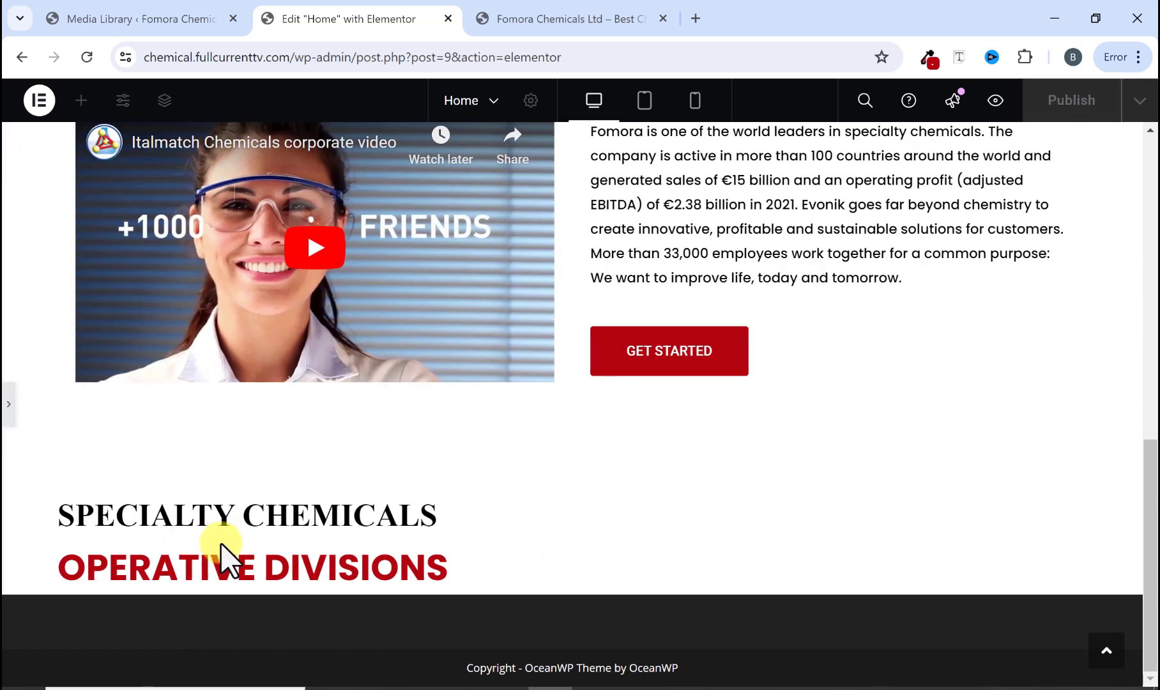
pyautogui.click(569, 19)
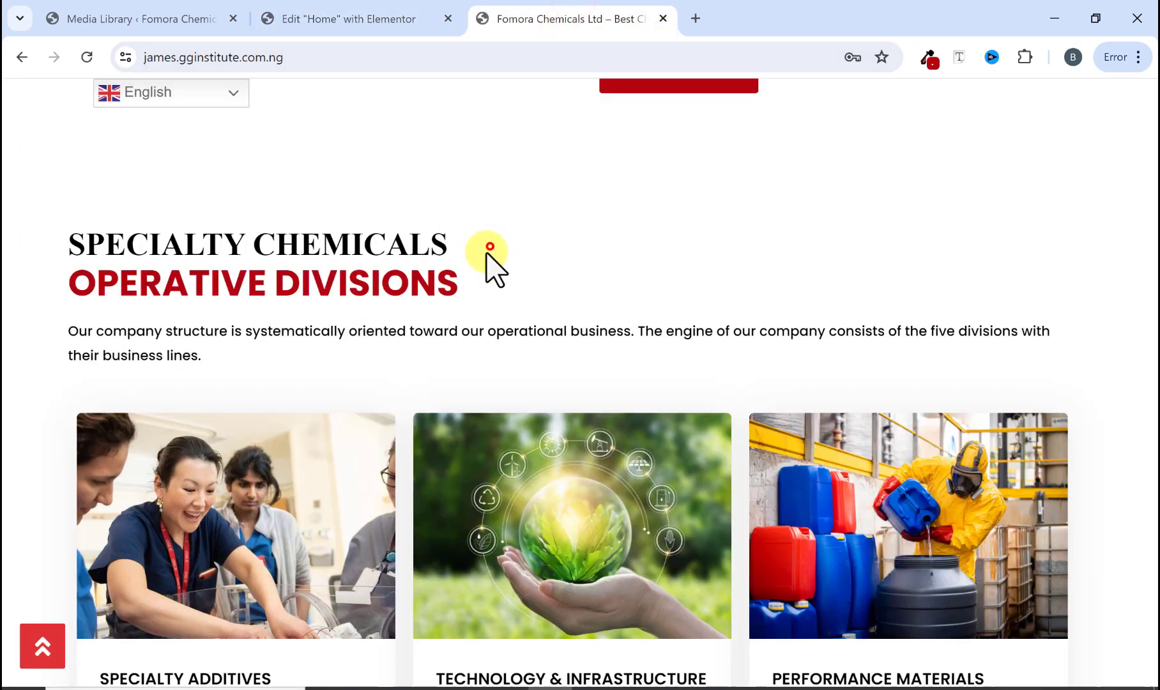
pyautogui.click(395, 19)
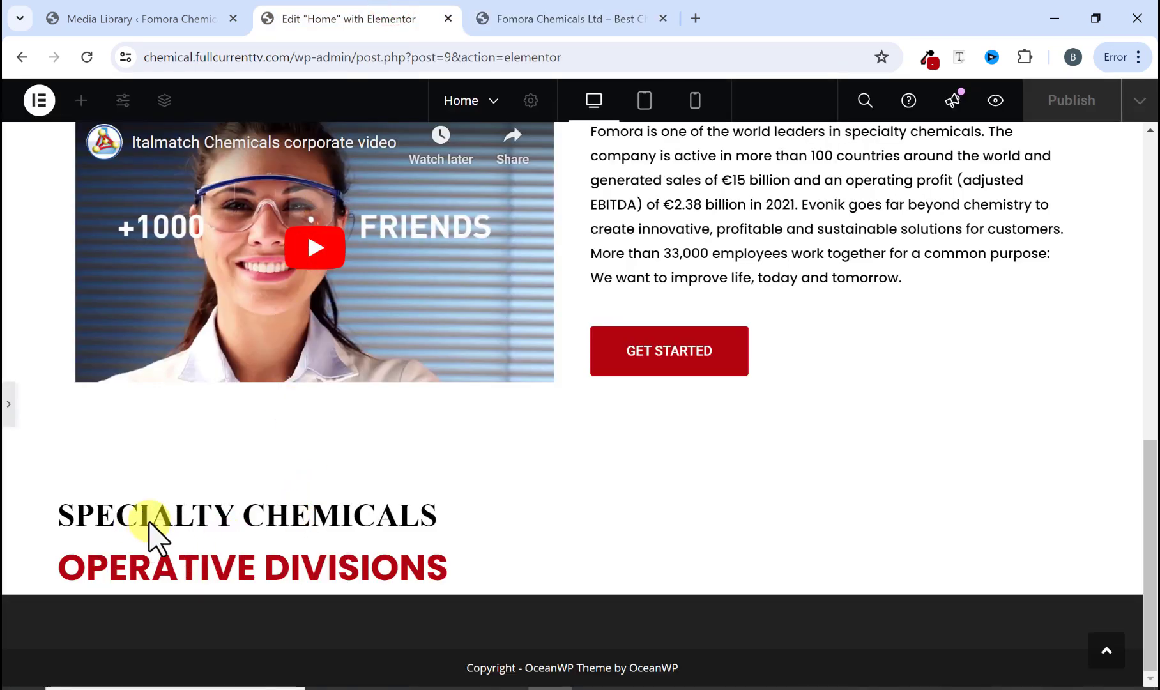
pyautogui.click(518, 19)
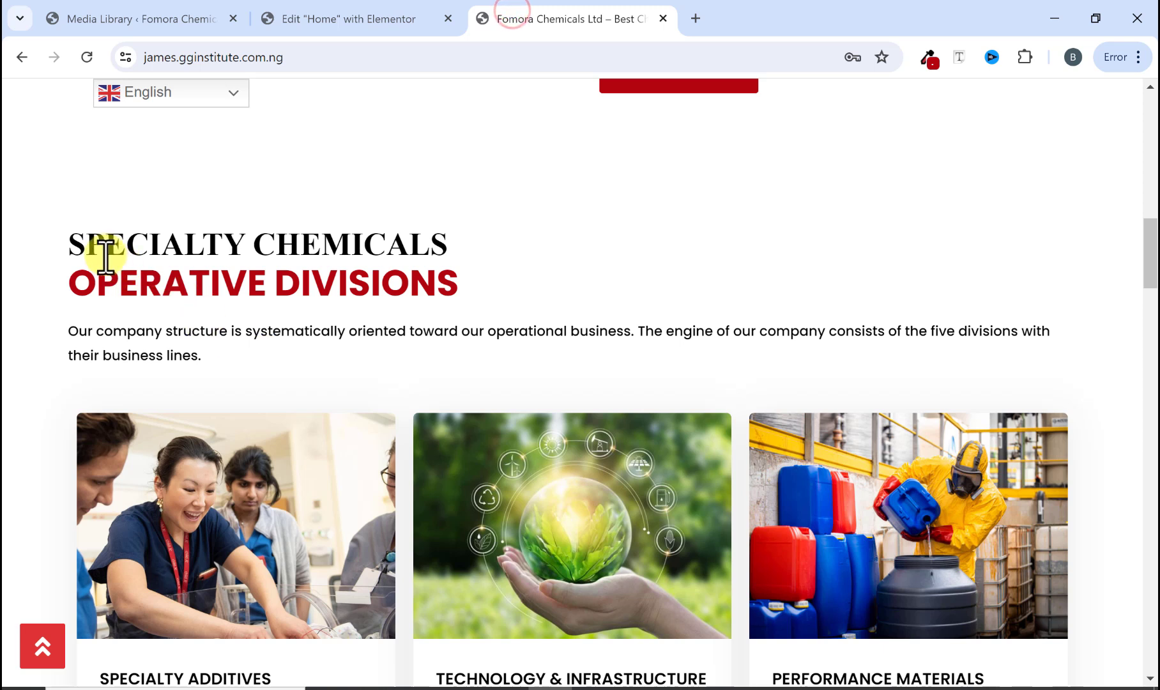
pyautogui.moveTo(99, 248); pyautogui.dragTo(201, 285)
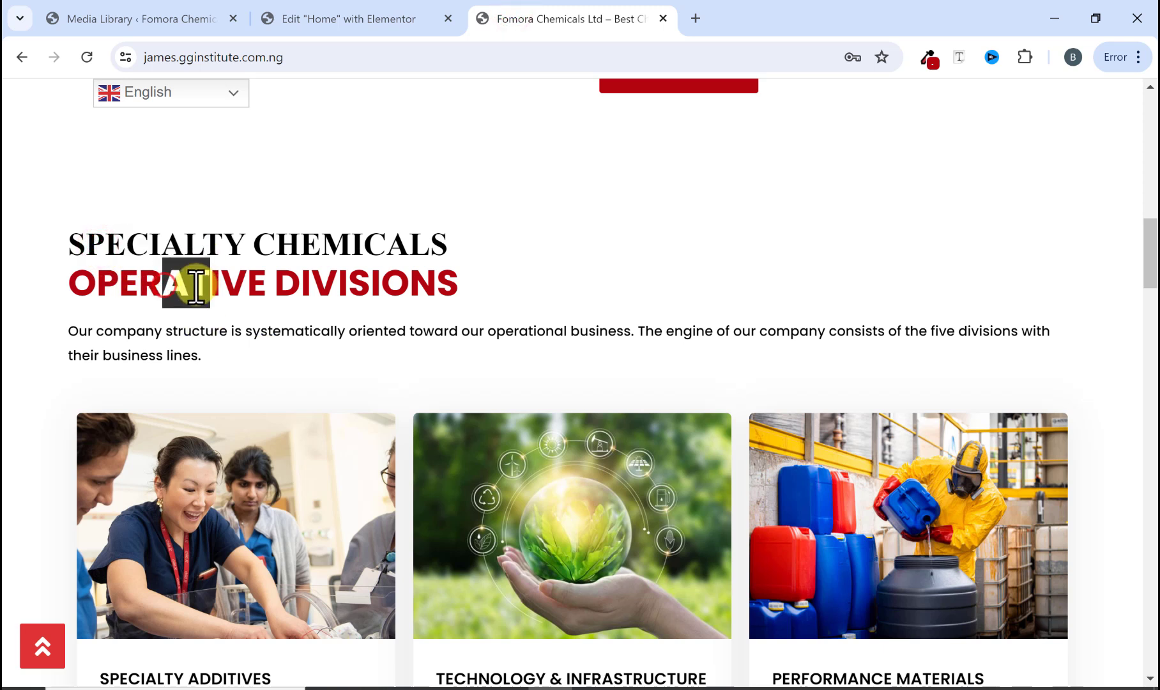
pyautogui.click(138, 221)
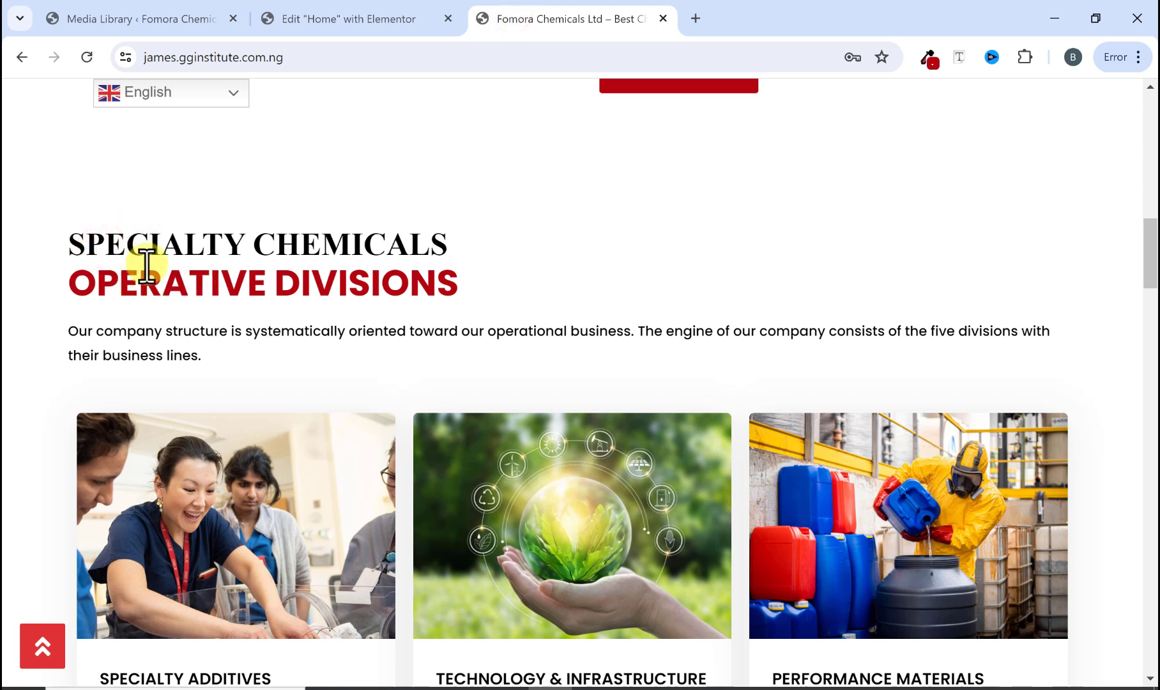
pyautogui.click(381, 19)
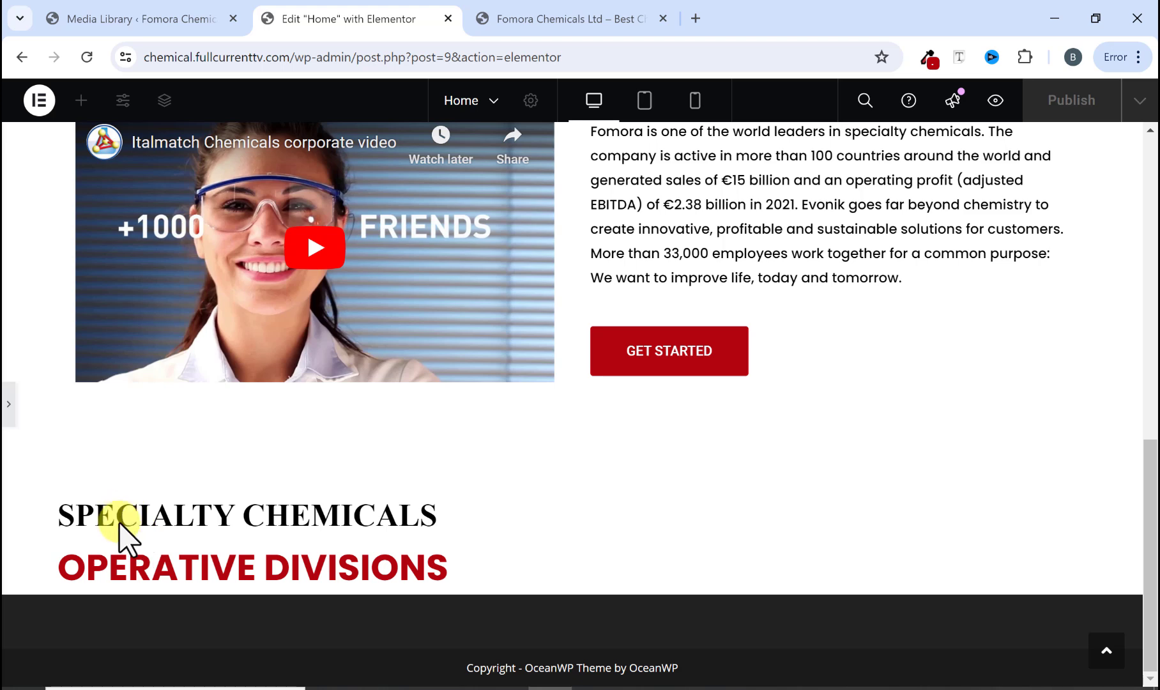
# Step: Set the OPERATIVE DIVISIONS heading's top margin to -13 px and preview the result
pyautogui.click(6, 404)
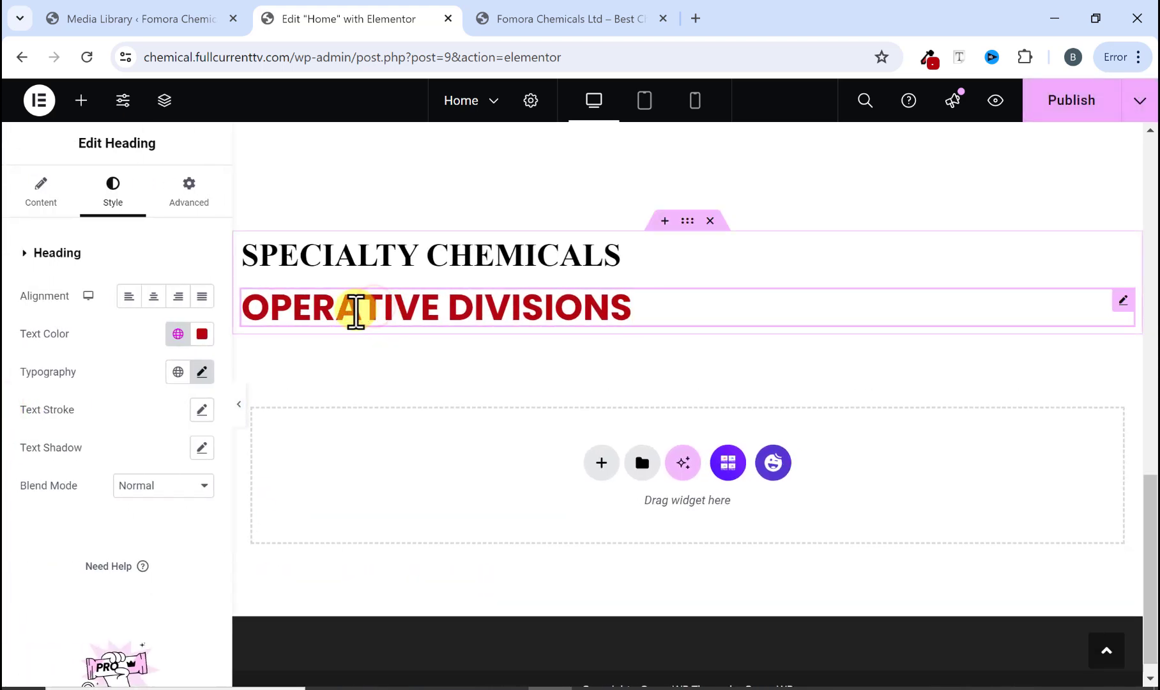
pyautogui.click(174, 201)
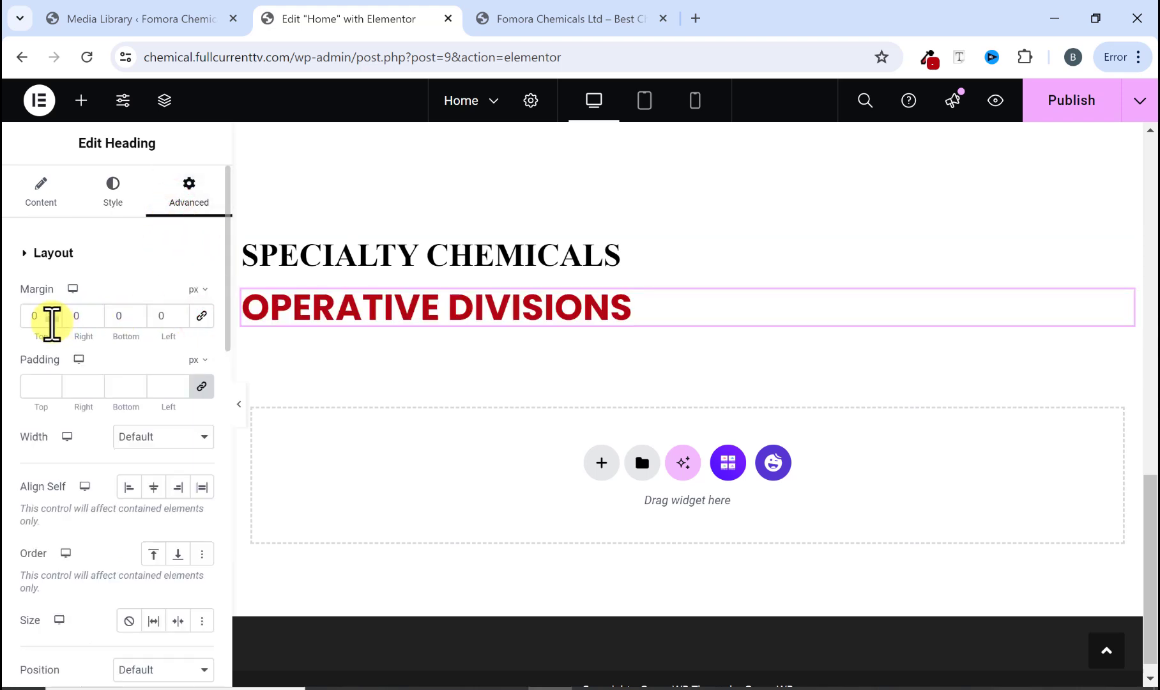
pyautogui.click(52, 321)
pyautogui.click(51, 321)
pyautogui.click(52, 321)
pyautogui.click(52, 320)
pyautogui.click(51, 321)
pyautogui.click(52, 320)
pyautogui.click(52, 321)
pyautogui.click(52, 321)
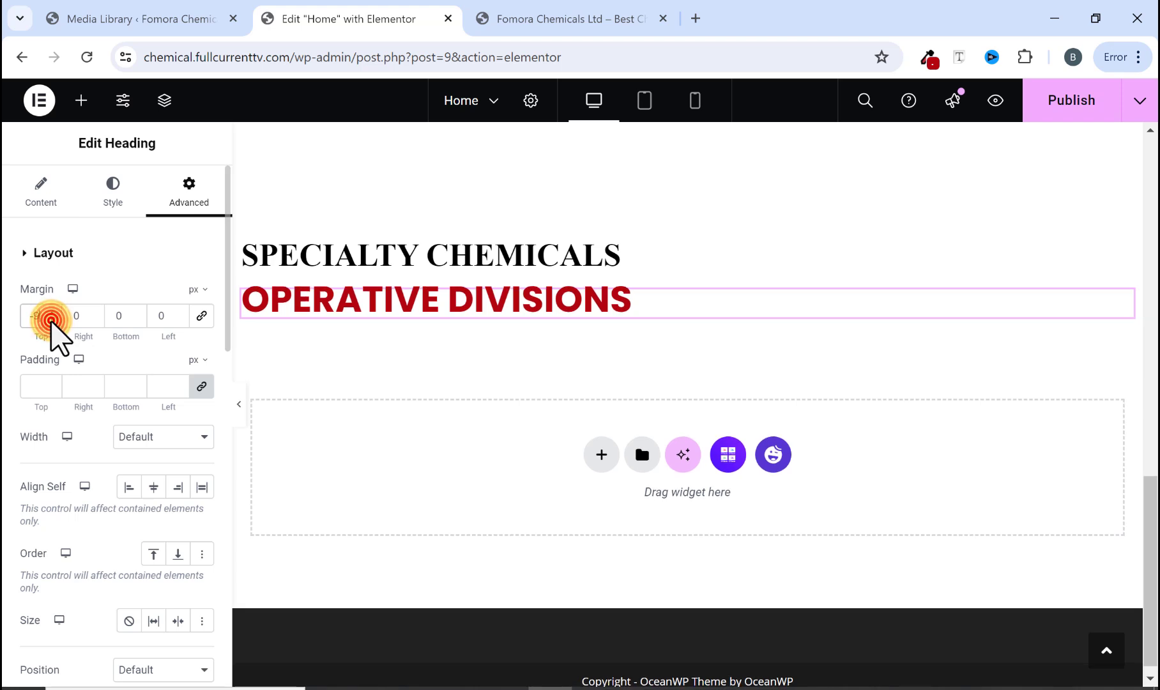
pyautogui.click(51, 321)
pyautogui.click(52, 321)
pyautogui.click(51, 321)
pyautogui.click(52, 320)
pyautogui.click(52, 320)
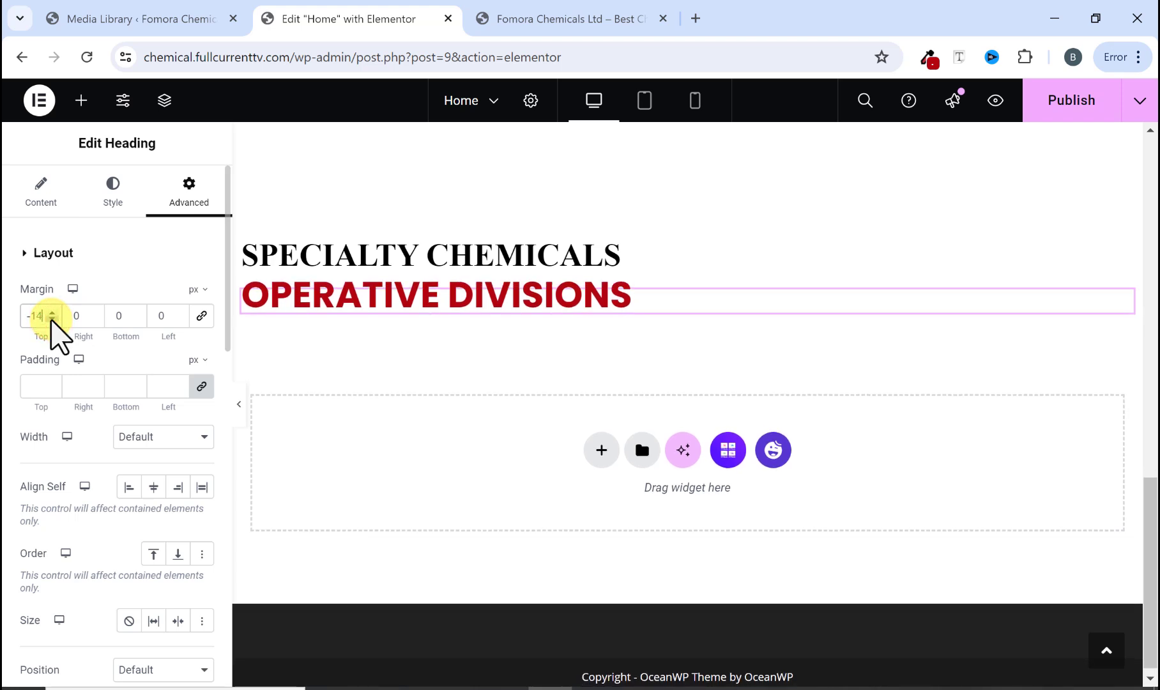
pyautogui.click(51, 312)
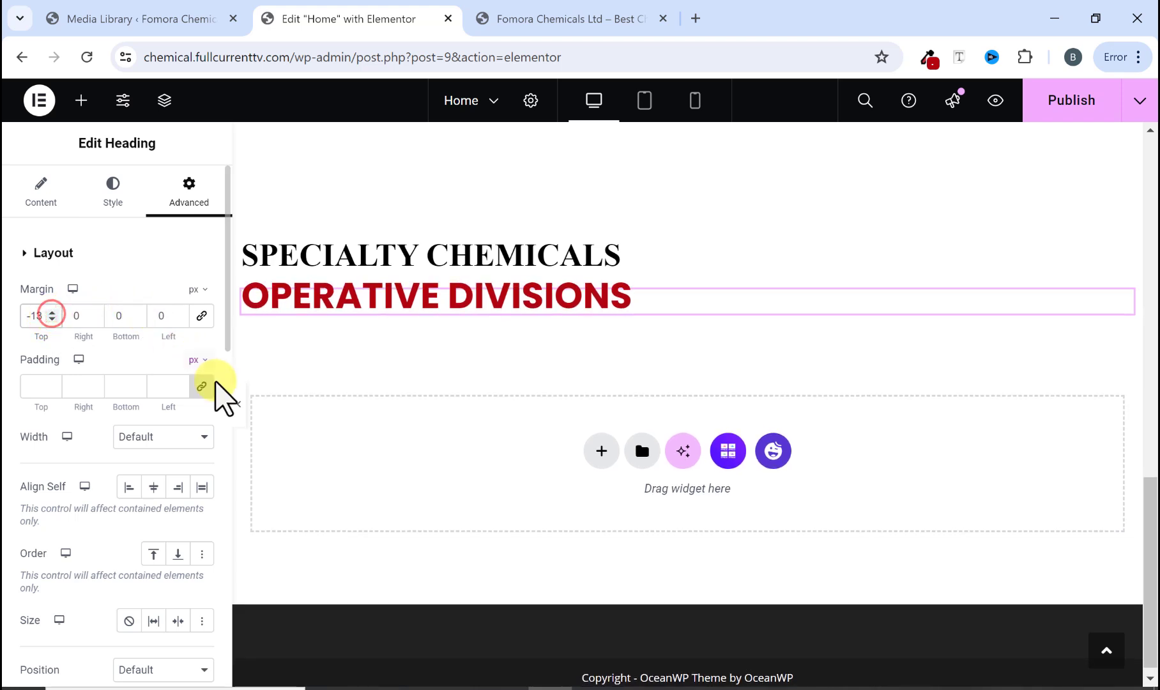
pyautogui.click(239, 408)
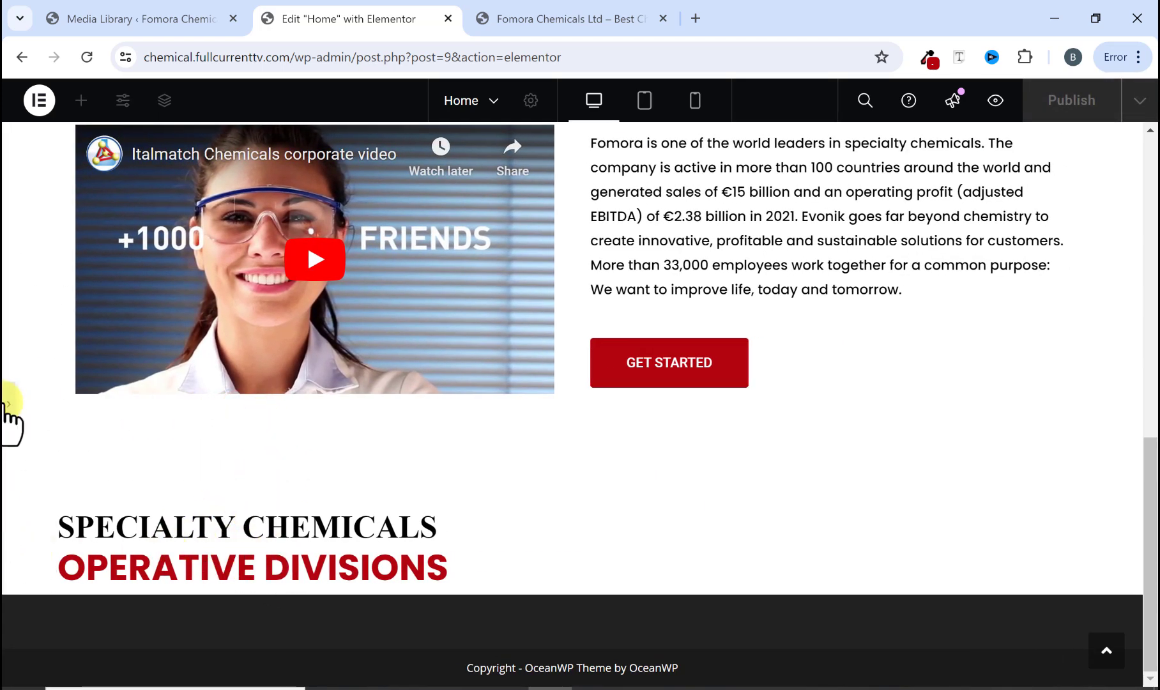
# Step: Copy the company-structure paragraph below the headings on the reference website
pyautogui.click(9, 404)
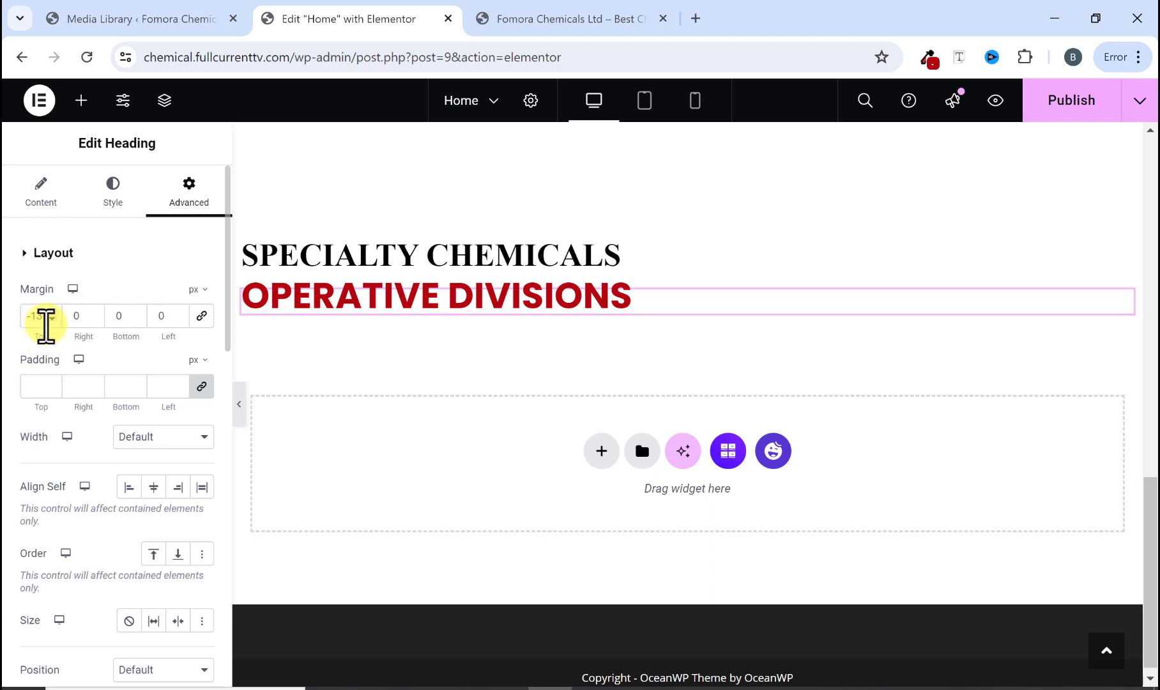
pyautogui.click(578, 26)
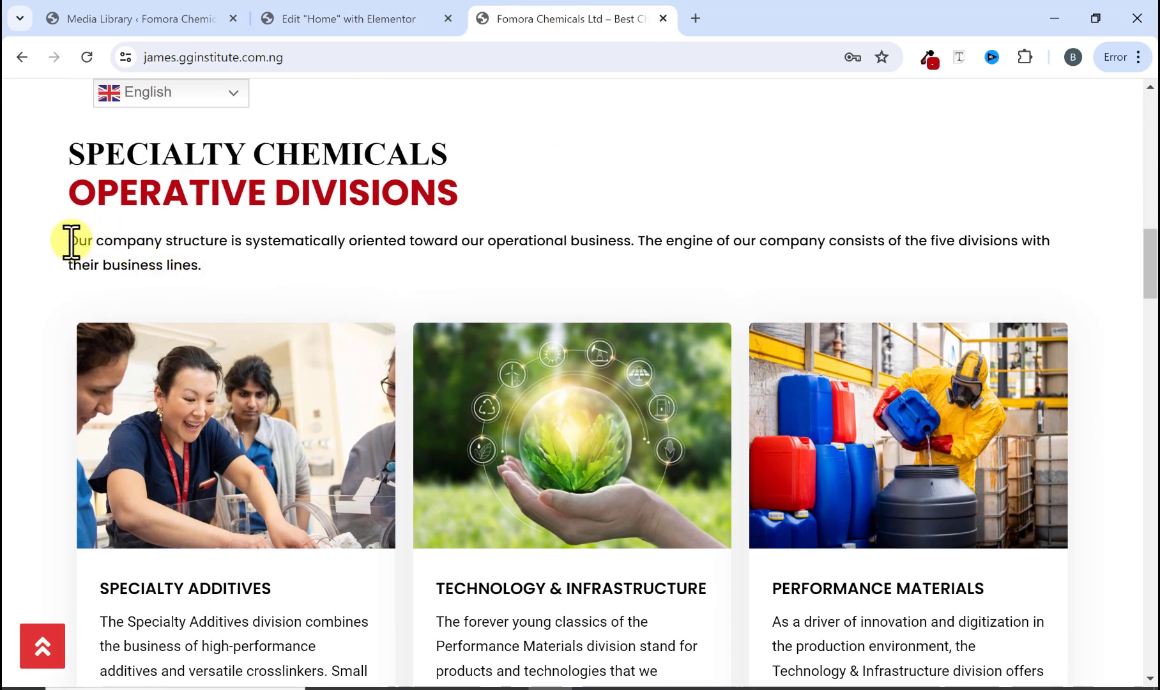
pyautogui.tripleClick(72, 240)
pyautogui.rightClick(181, 259)
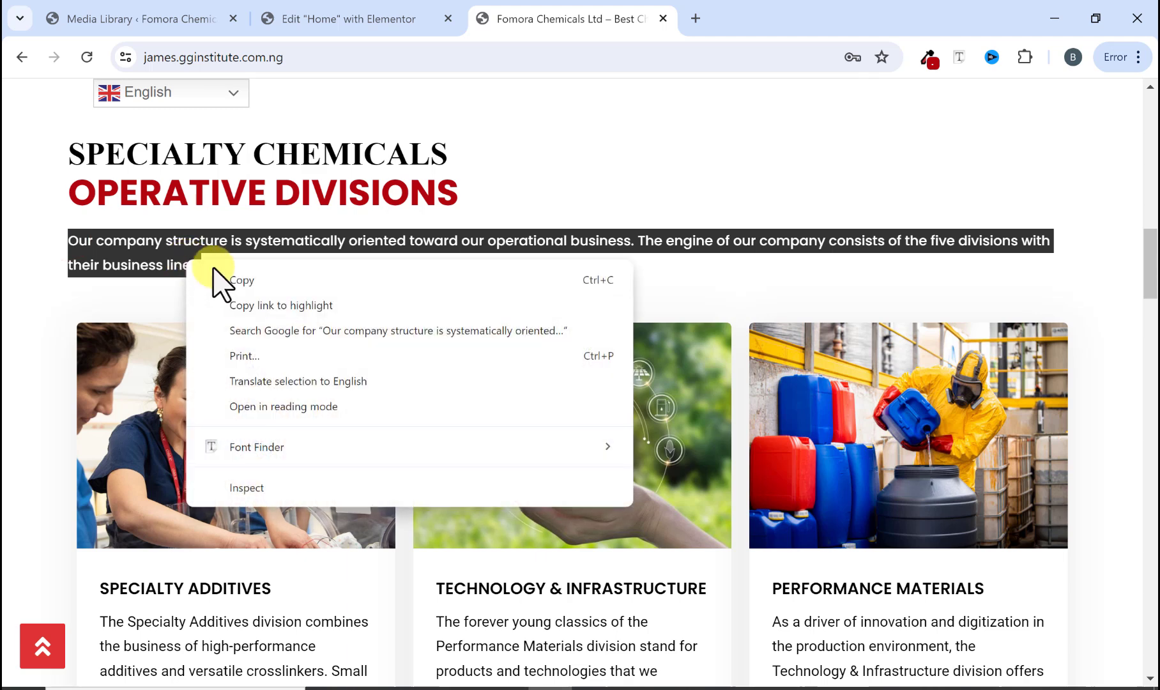
pyautogui.click(228, 276)
# Step: Add a Text Editor widget below the headings and replace its placeholder with the copied company-structure paragraph
pyautogui.click(383, 13)
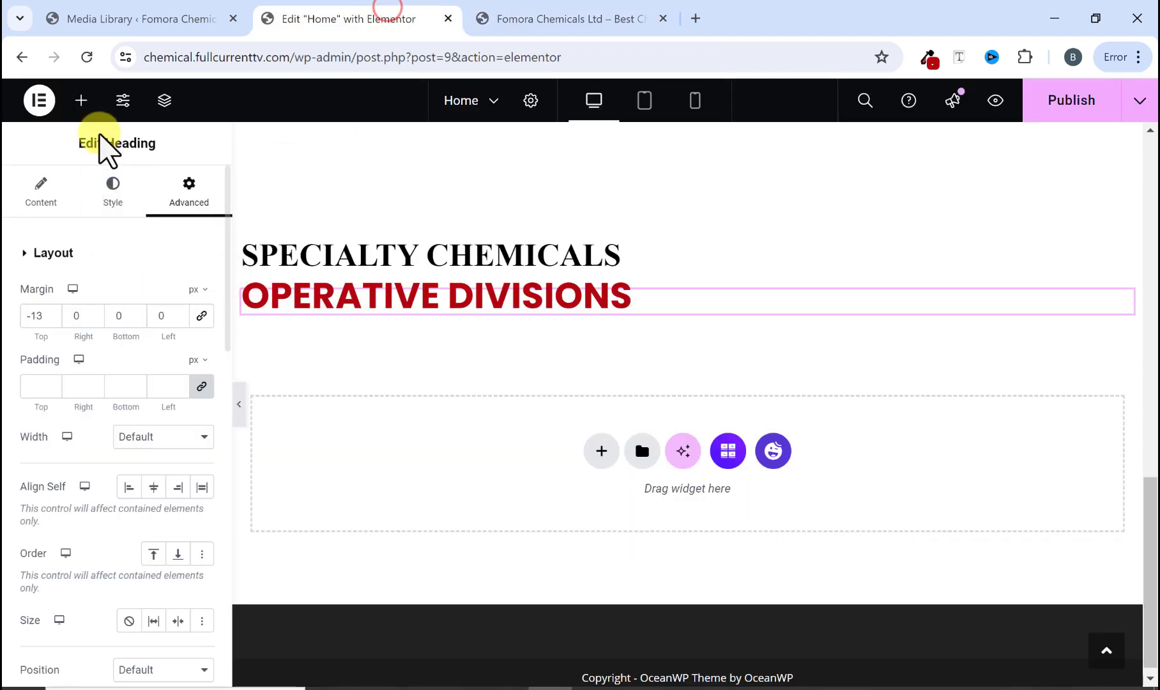
pyautogui.click(80, 103)
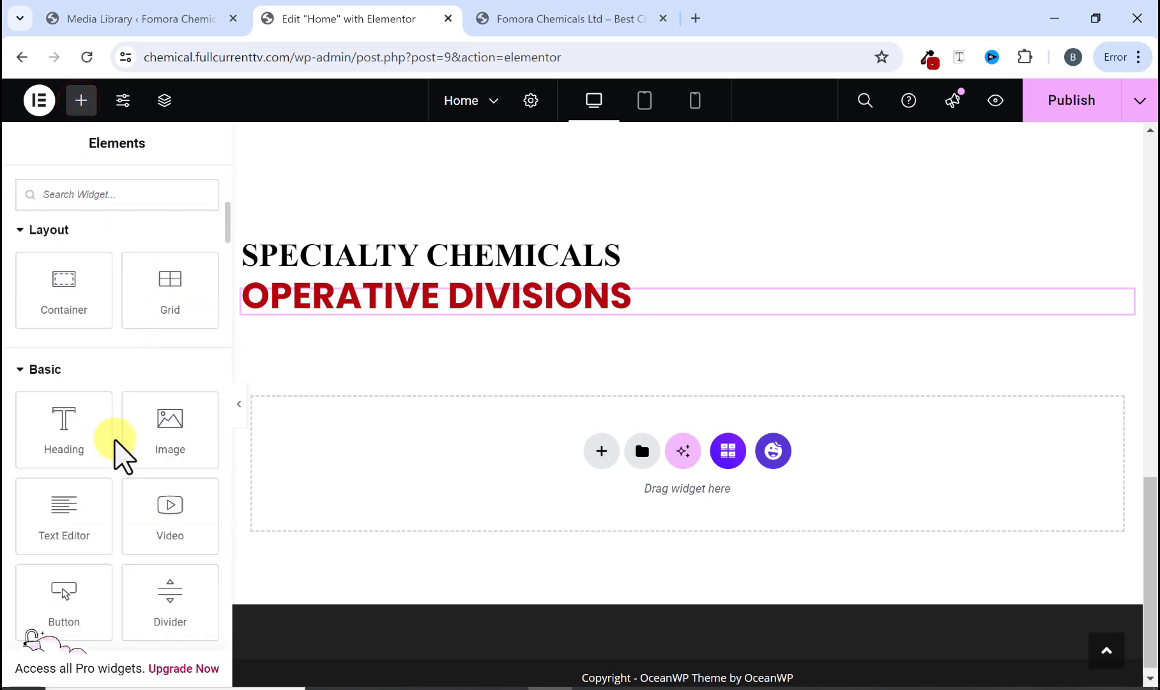
pyautogui.moveTo(76, 522); pyautogui.dragTo(389, 310)
pyautogui.tripleClick(73, 518)
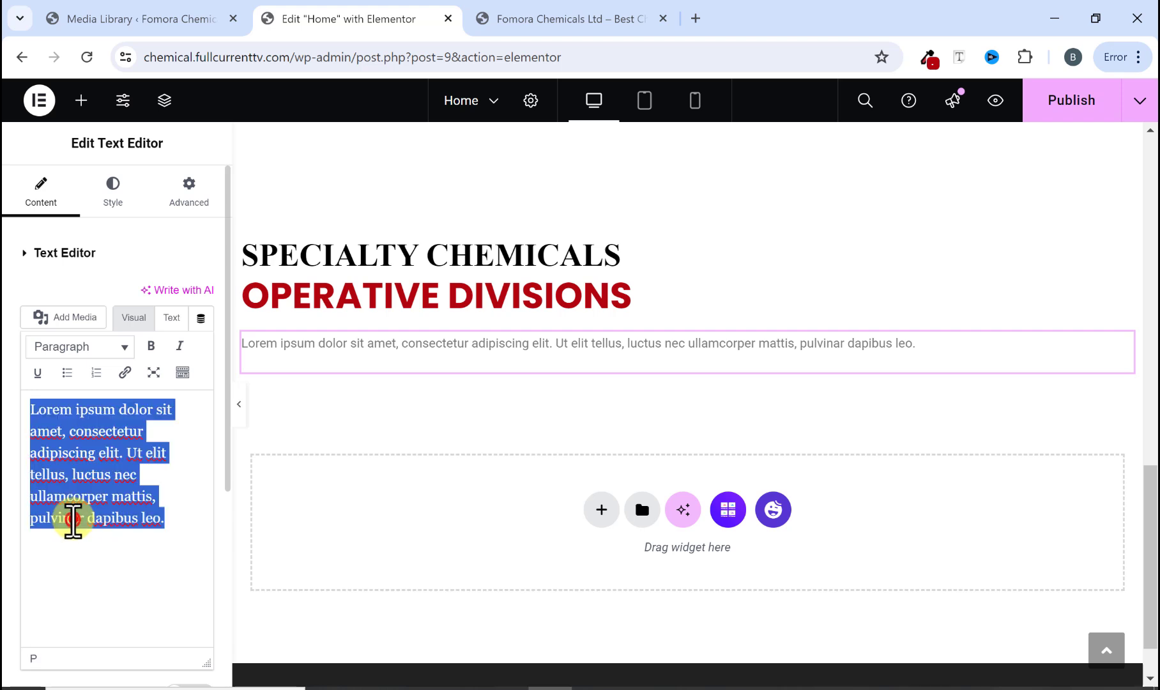
pyautogui.rightClick(72, 518)
pyautogui.click(113, 227)
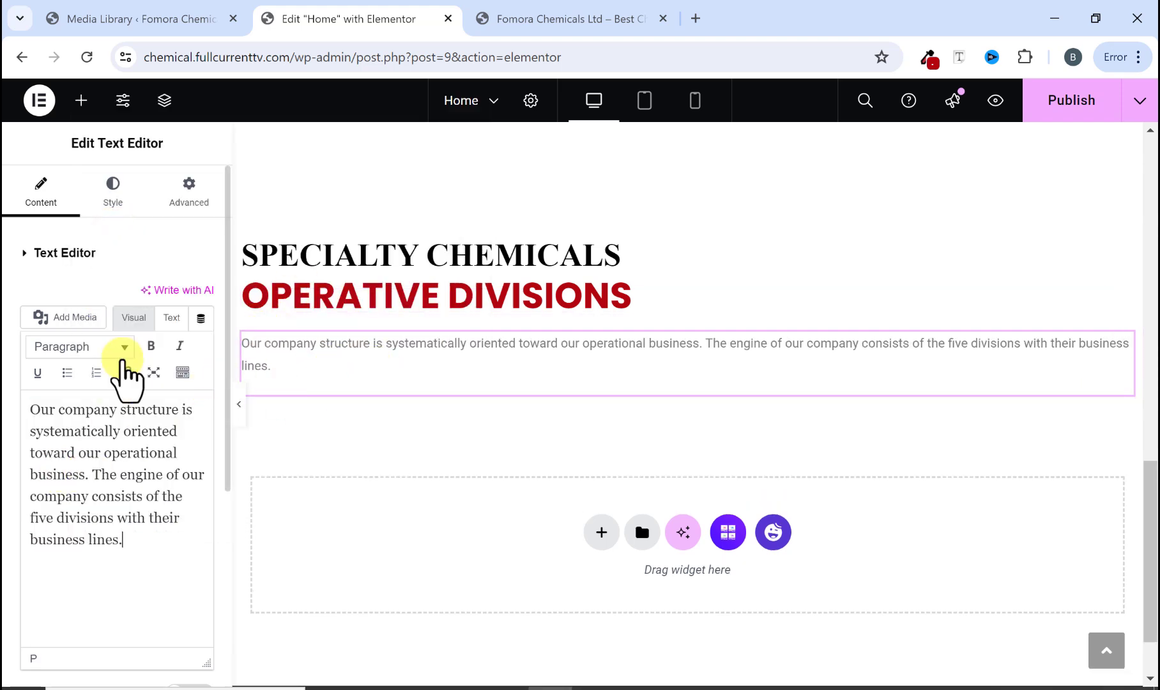
# Step: Set the paragraph's text color to #000000
pyautogui.click(117, 203)
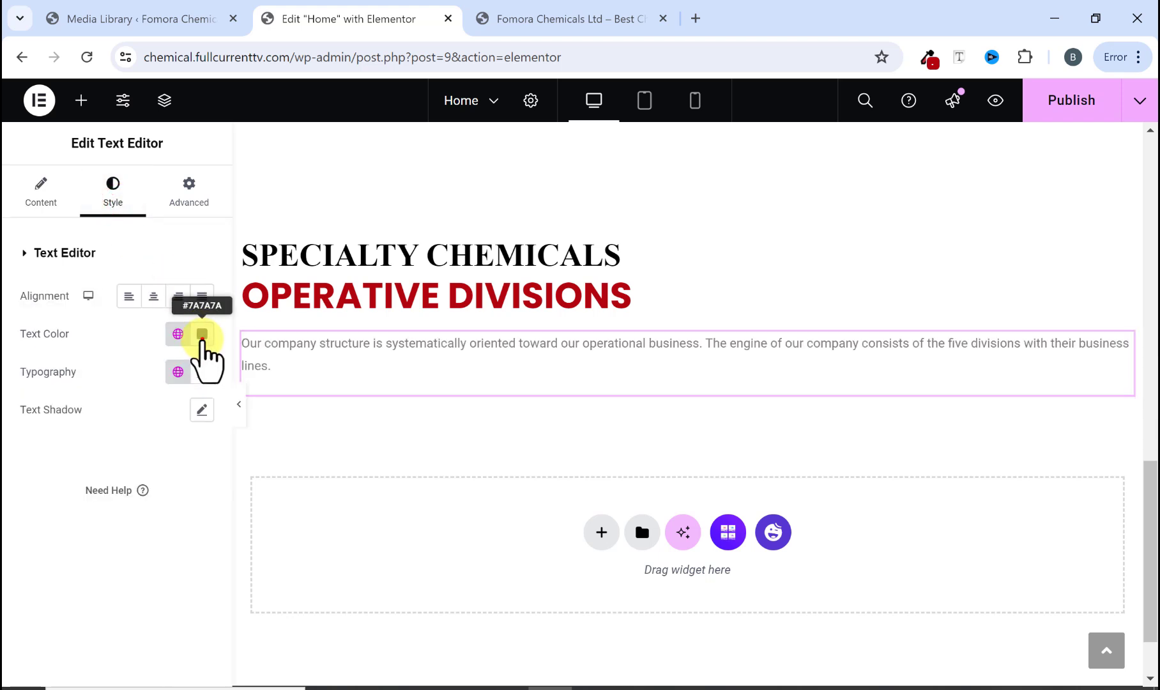
pyautogui.click(202, 337)
pyautogui.moveTo(101, 535); pyautogui.dragTo(78, 567)
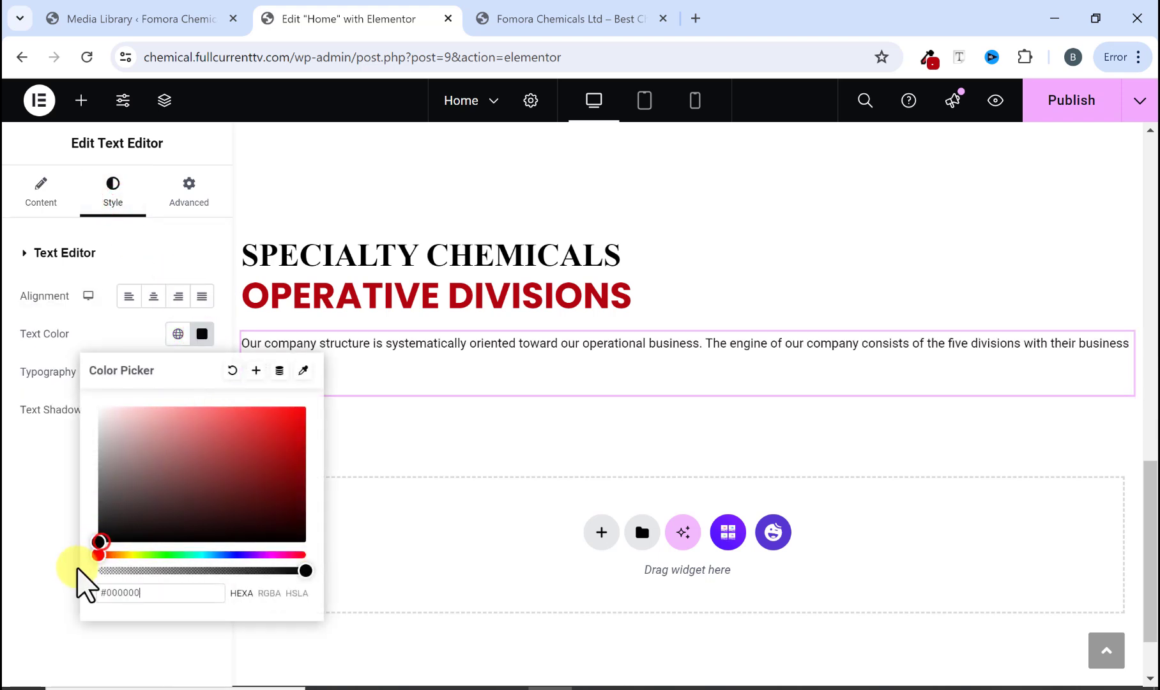
pyautogui.click(50, 518)
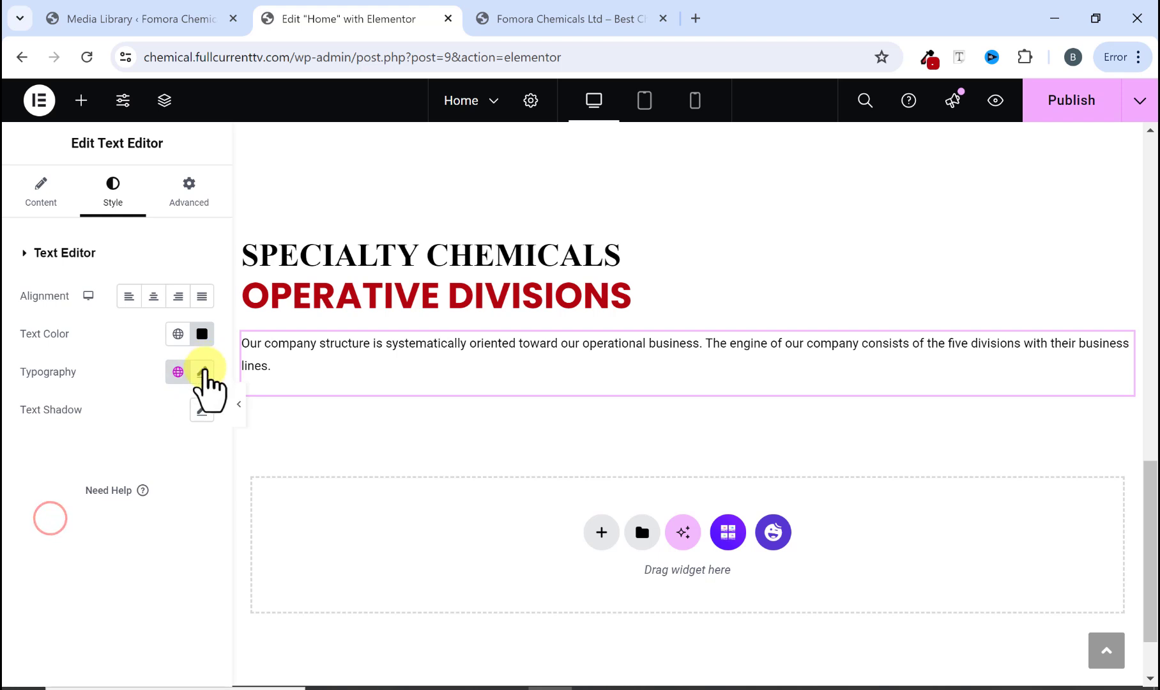
# Step: Set the paragraph's typography to Poppins, size 15 px, weight 500 (Medium)
pyautogui.click(202, 372)
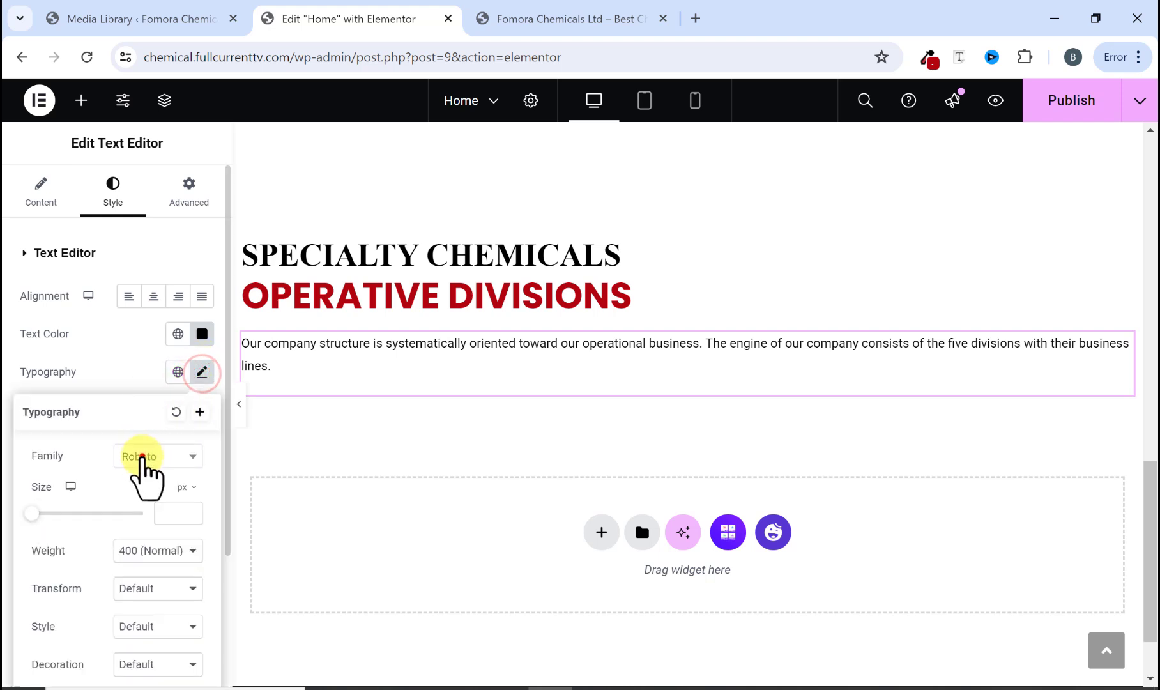
pyautogui.click(142, 455)
pyautogui.write('popp')
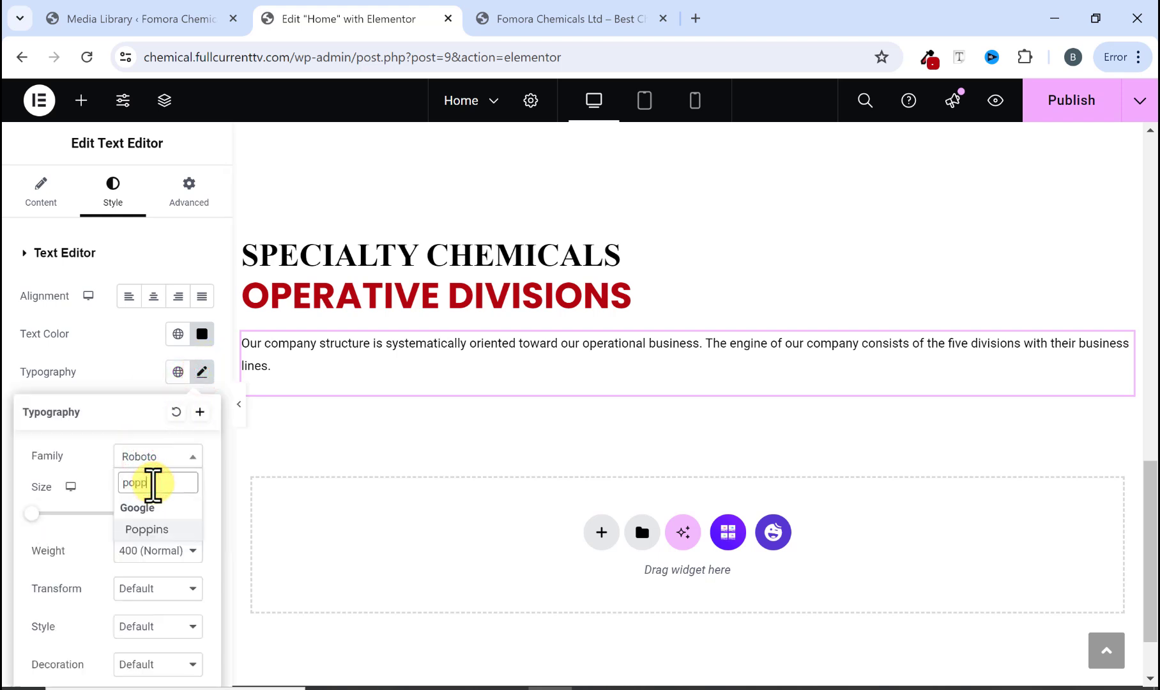
pyautogui.click(148, 530)
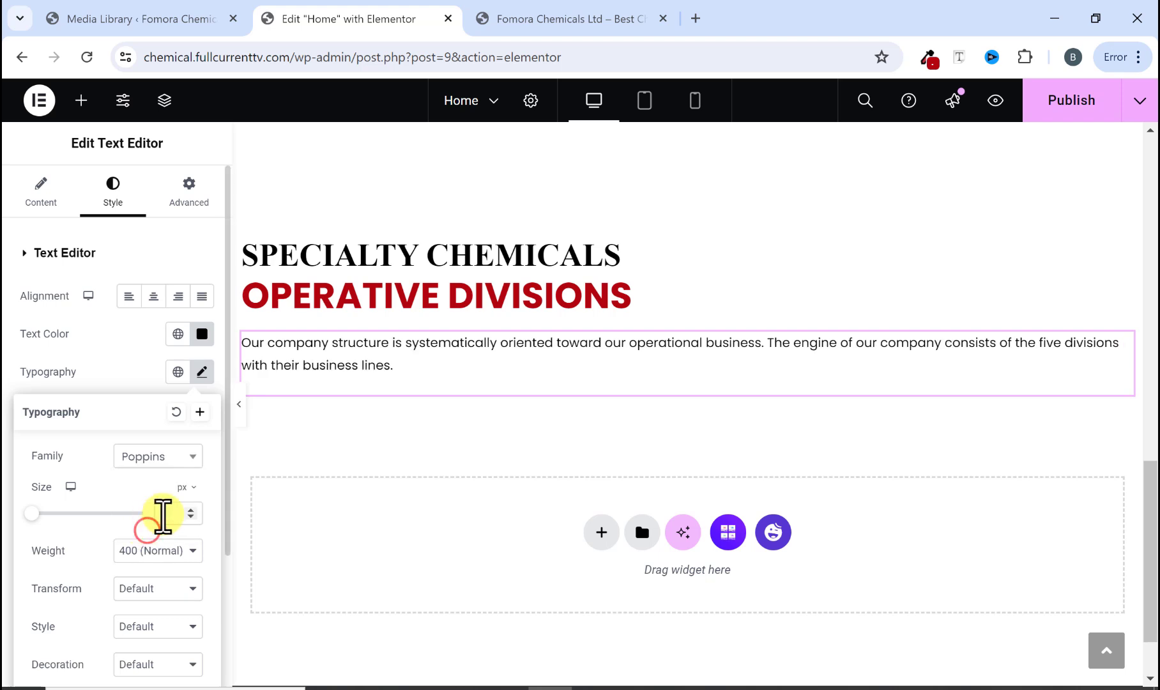
pyautogui.write('15')
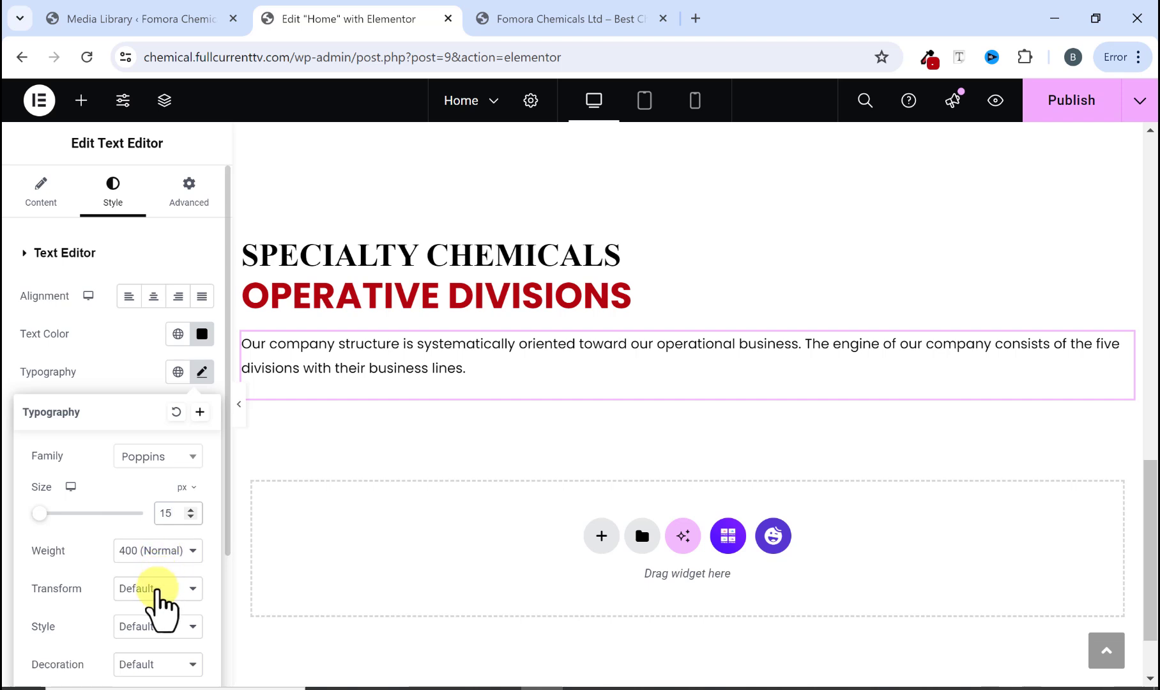
pyautogui.click(159, 591)
pyautogui.click(161, 584)
pyautogui.click(161, 550)
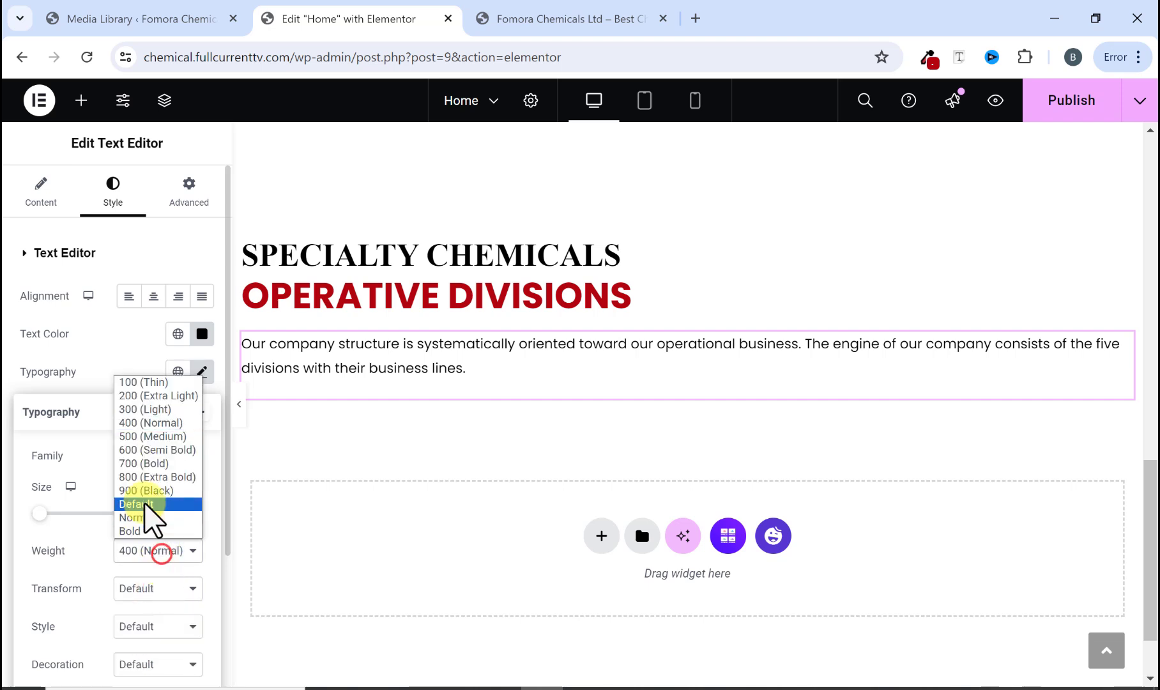
pyautogui.click(137, 437)
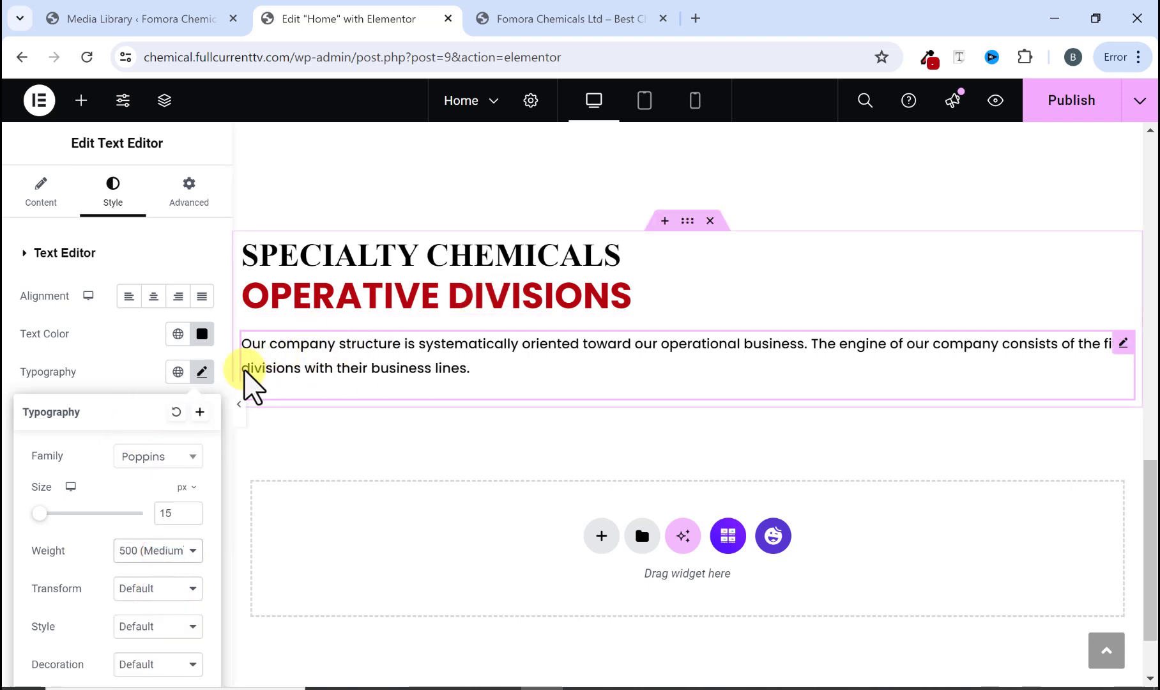
# Step: Preview the headings and paragraph with the editor panel hidden, then restore the panel
pyautogui.click(240, 405)
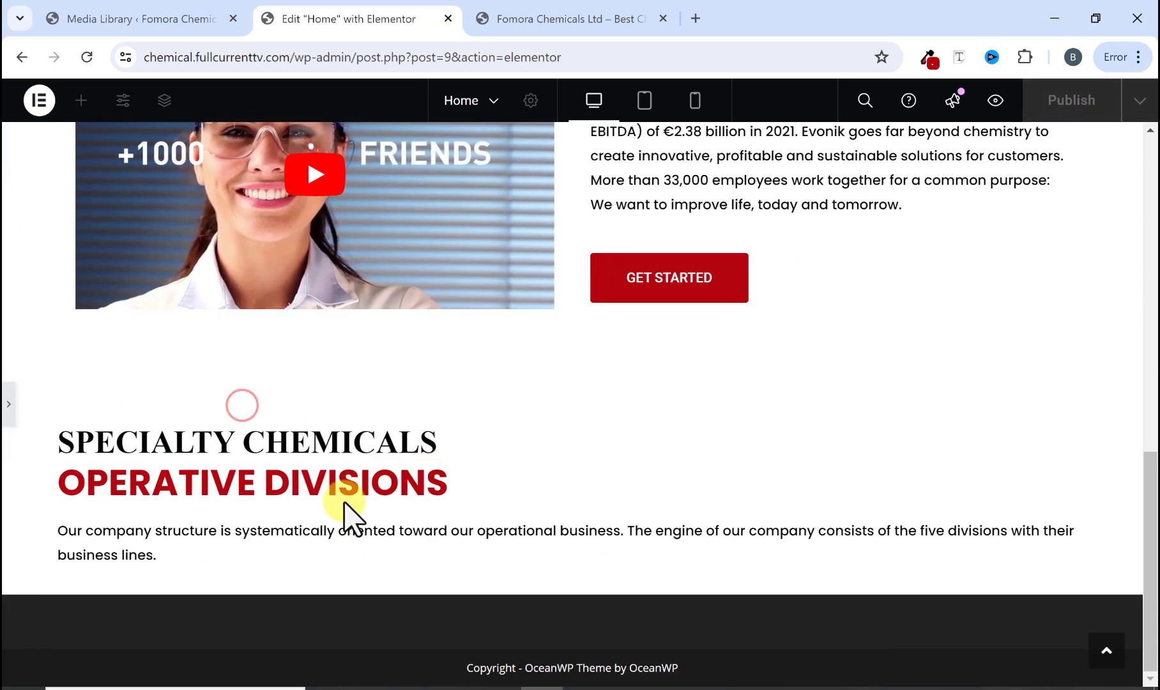
pyautogui.scroll(5, 297, 492)
pyautogui.scroll(-5, 292, 505)
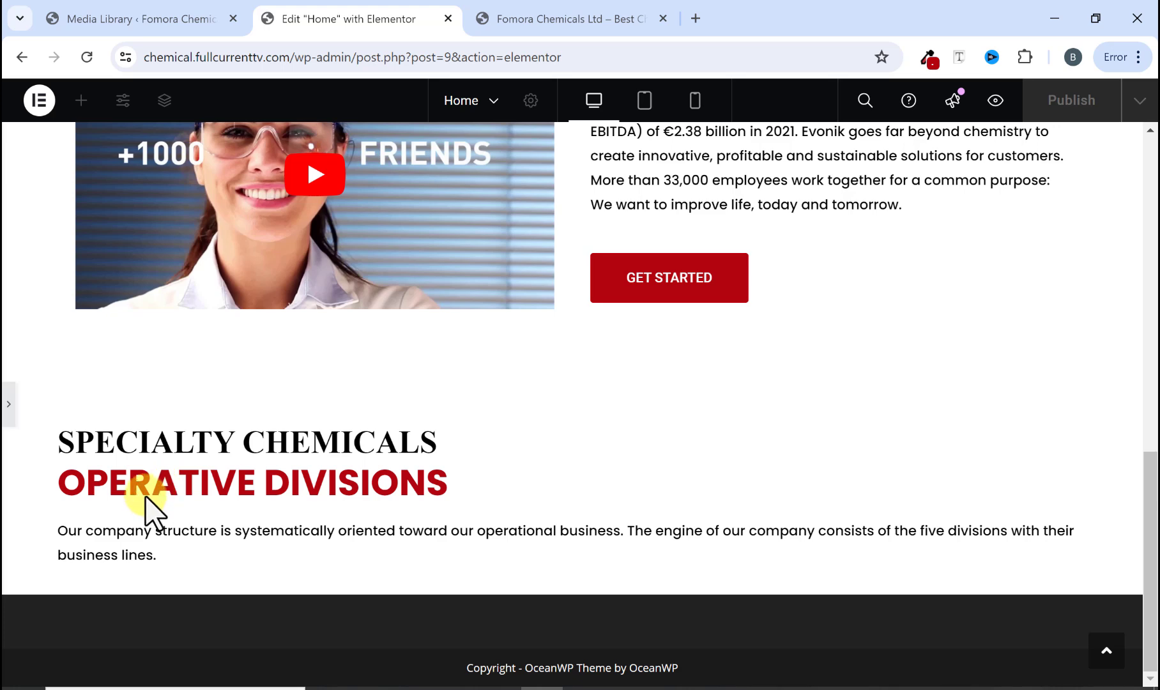
pyautogui.click(8, 404)
# Step: Compare the headings and paragraph with the same section on the reference website
pyautogui.click(606, 18)
pyautogui.scroll(-2, 511, 307)
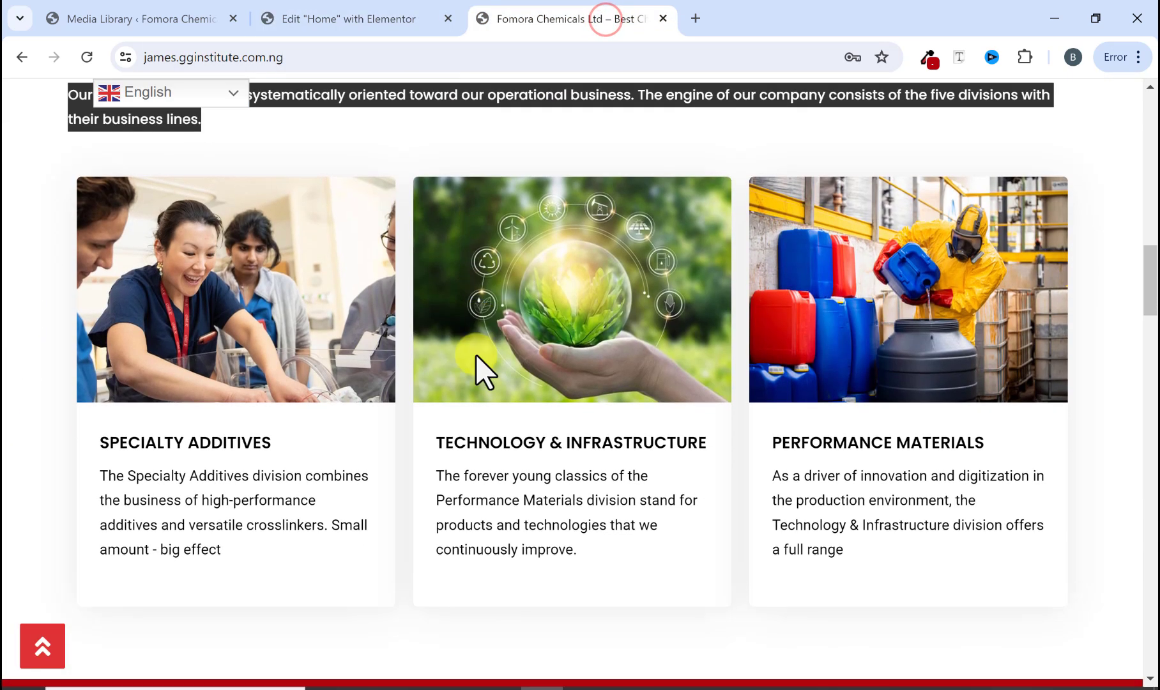
pyautogui.scroll(3, 217, 308)
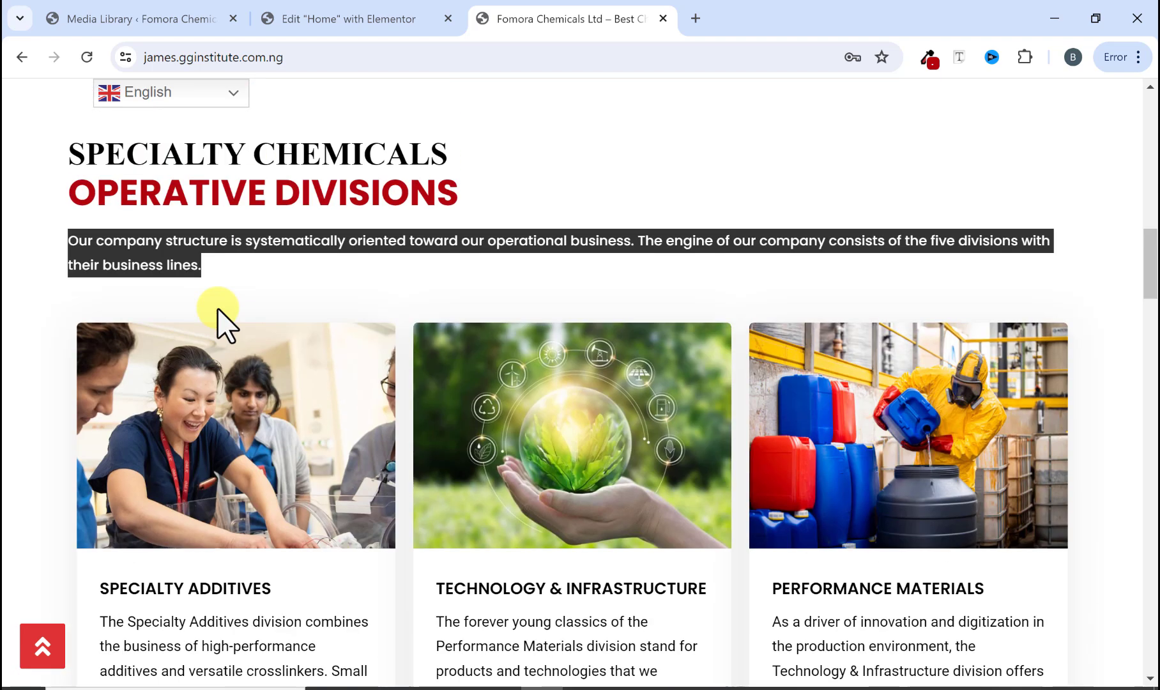
pyautogui.scroll(-2, 256, 326)
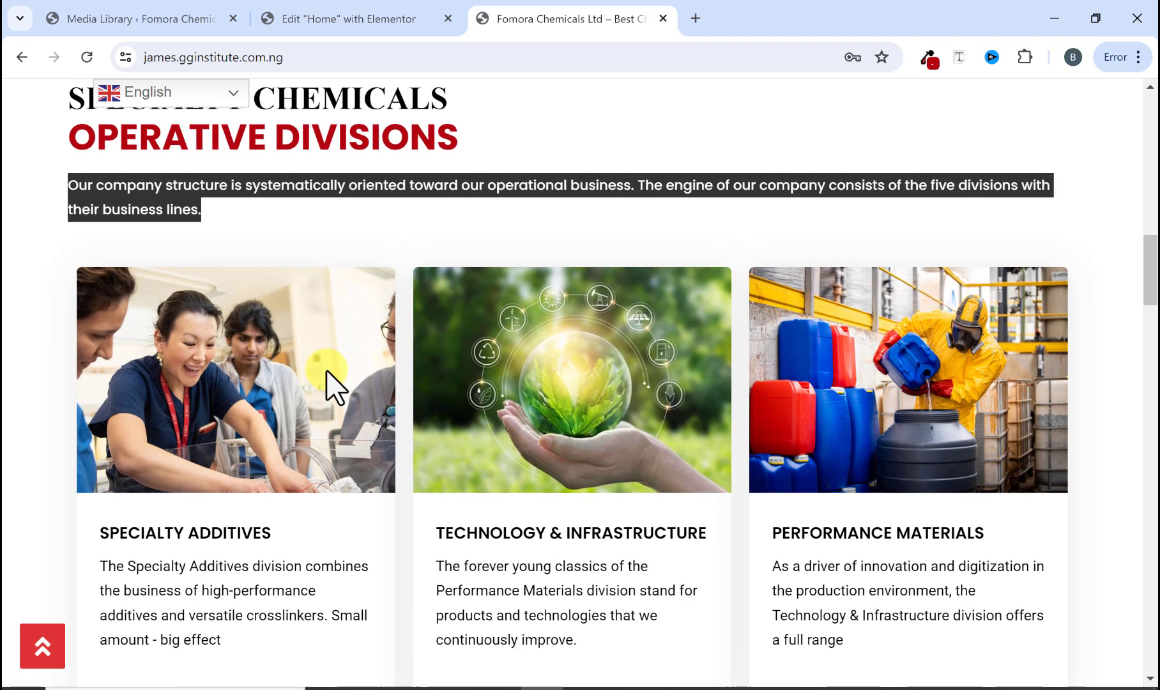
pyautogui.click(300, 185)
pyautogui.scroll(-2, 270, 325)
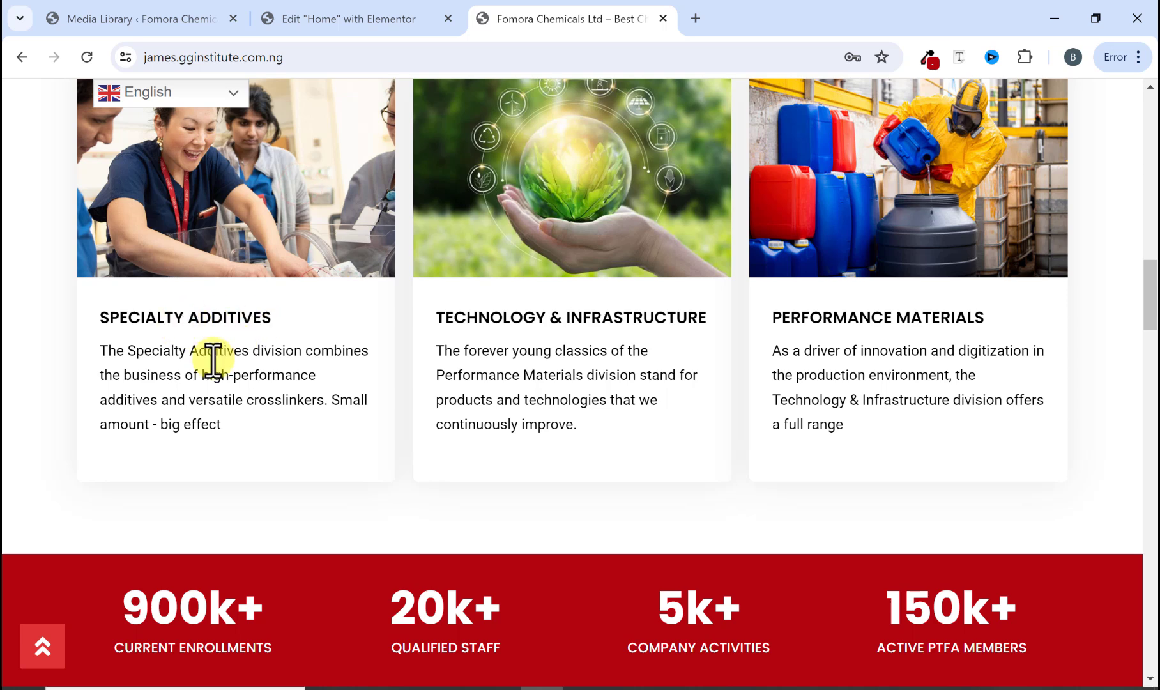
pyautogui.scroll(3, 206, 419)
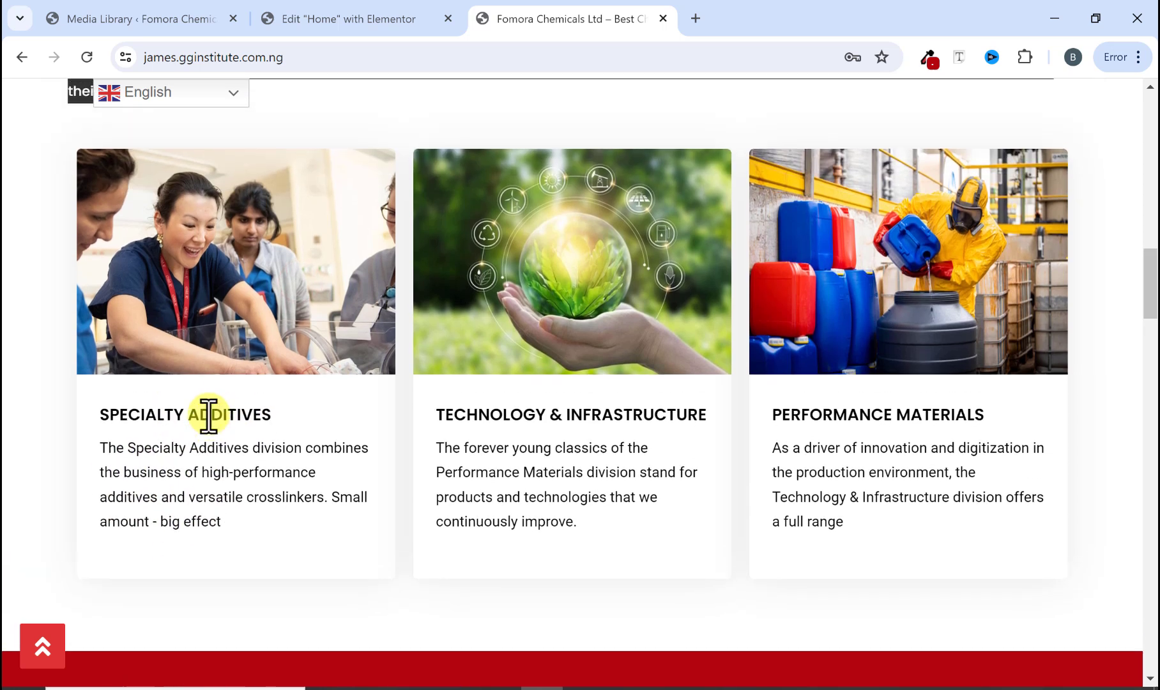
pyautogui.click(367, 195)
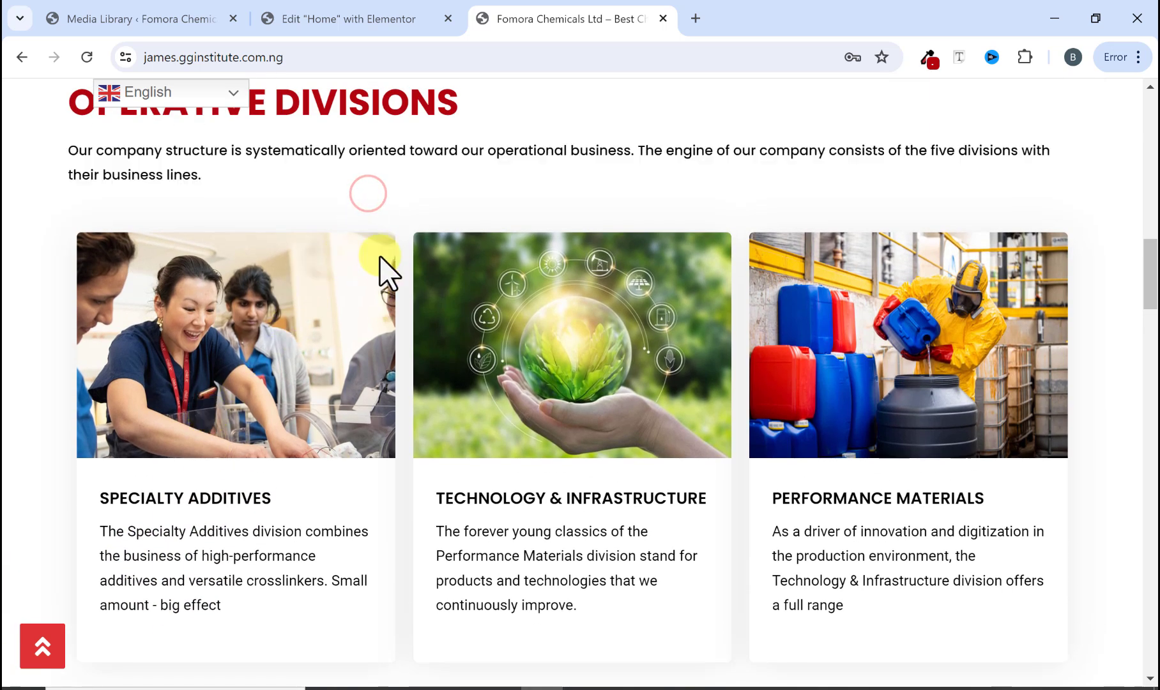
pyautogui.click(358, 20)
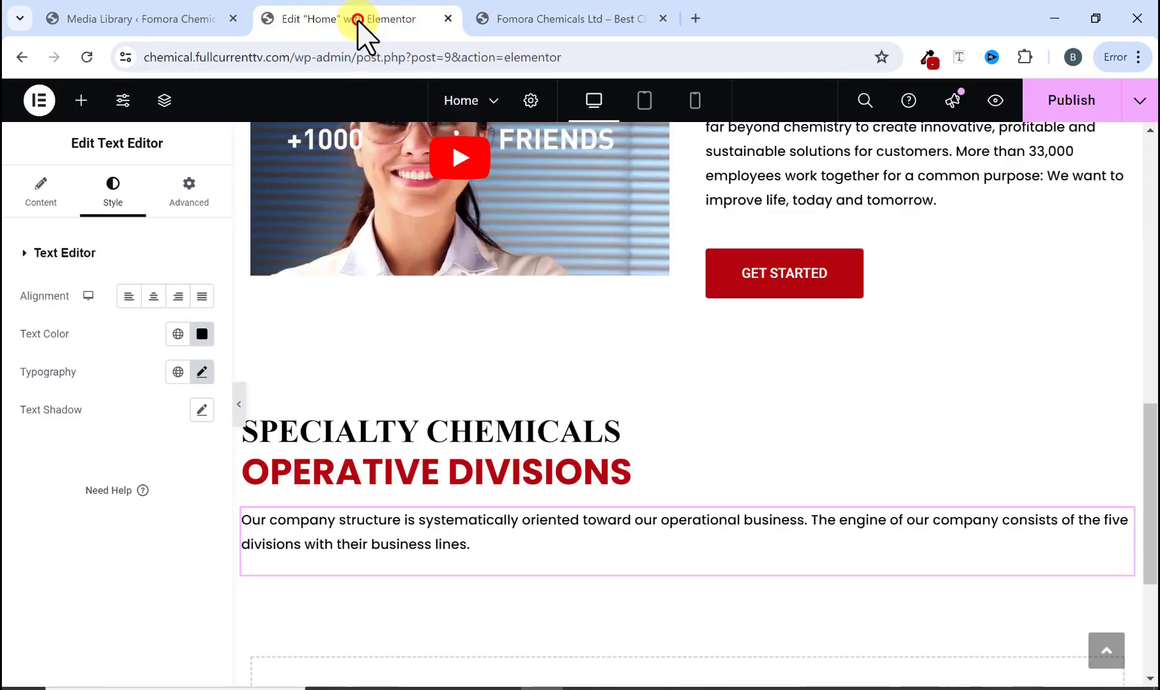
pyautogui.scroll(-3, 336, 317)
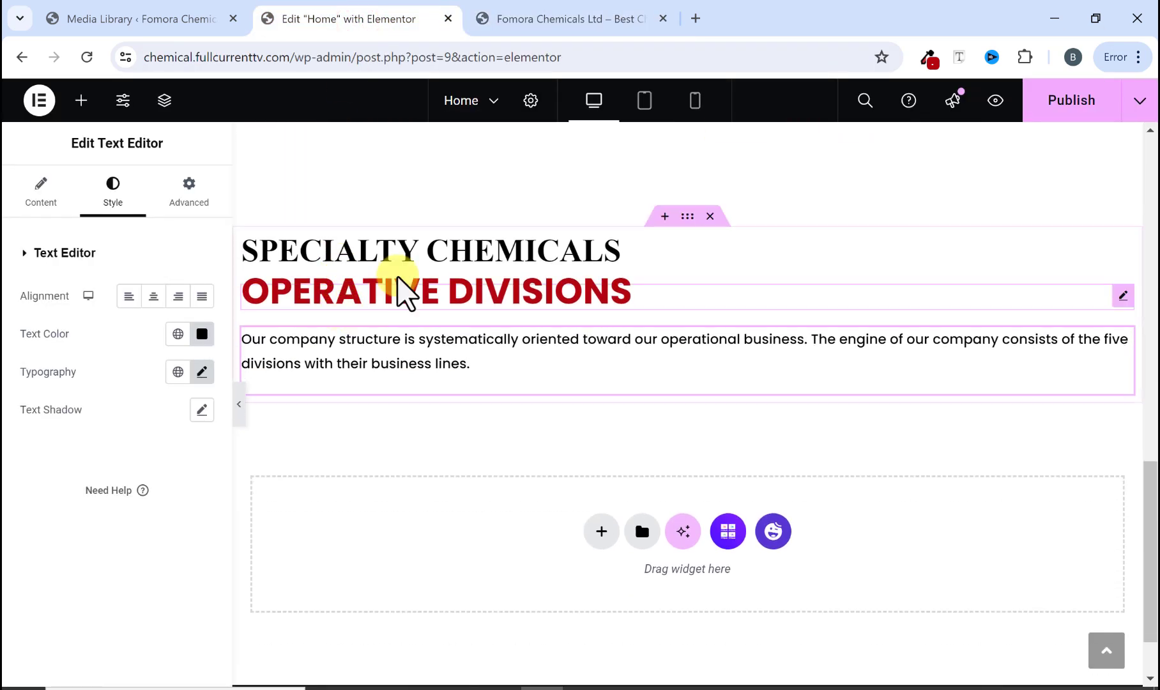
pyautogui.click(522, 20)
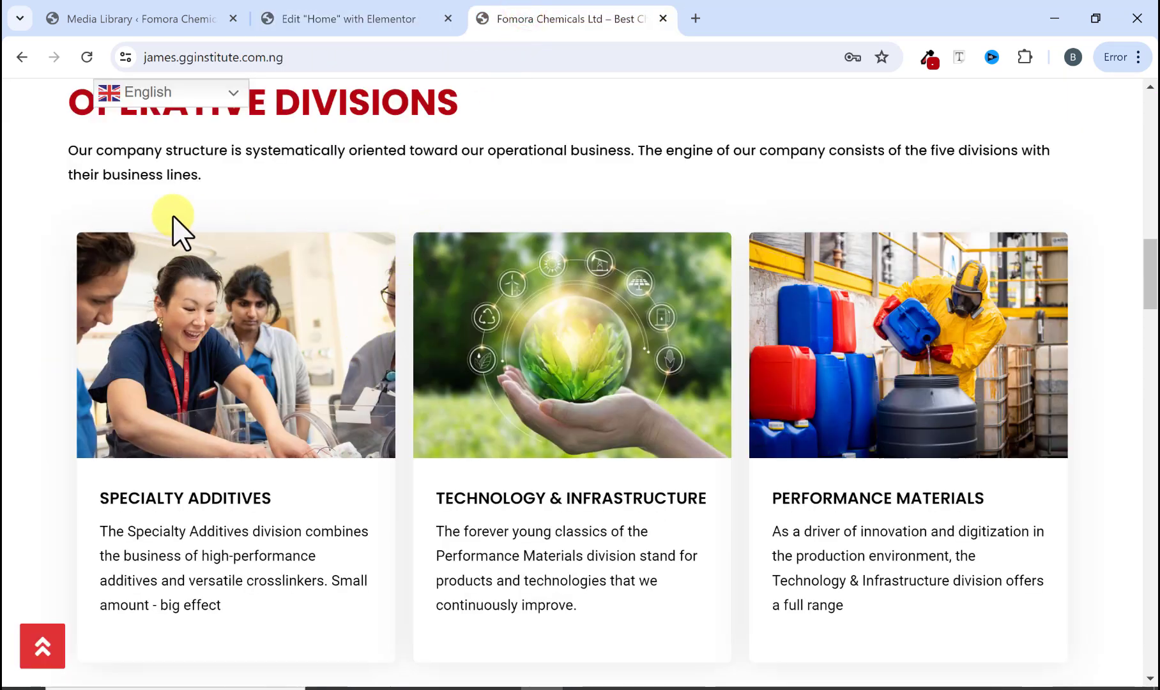
pyautogui.scroll(3, 192, 234)
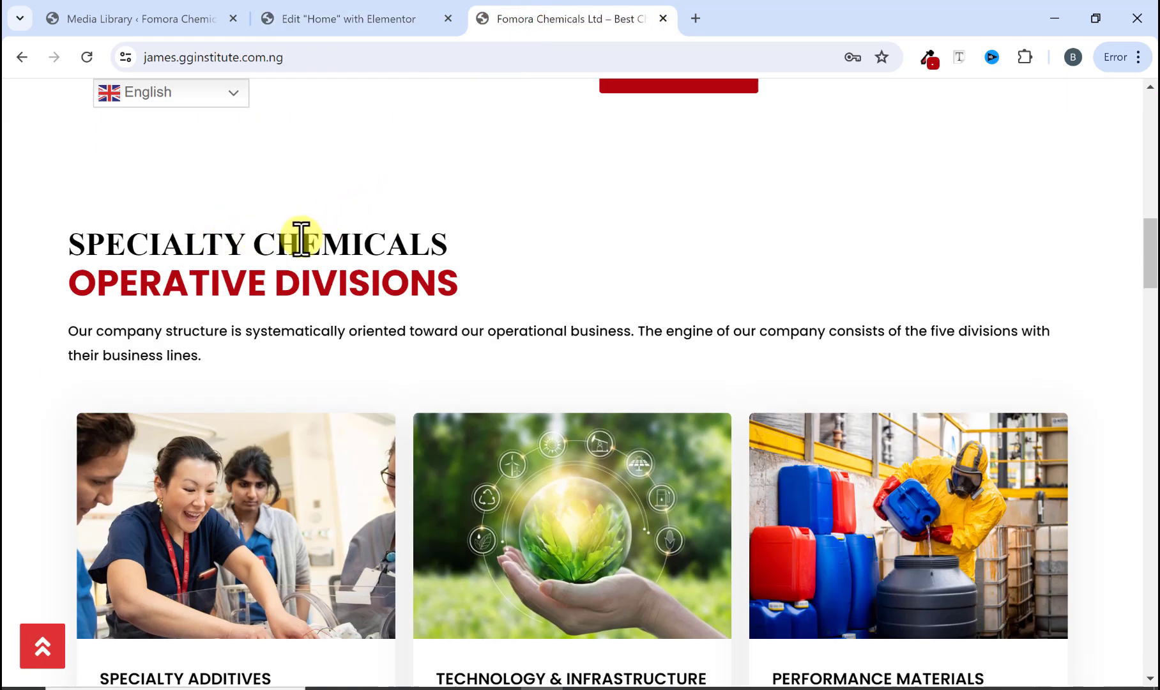
pyautogui.moveTo(254, 244); pyautogui.dragTo(339, 279)
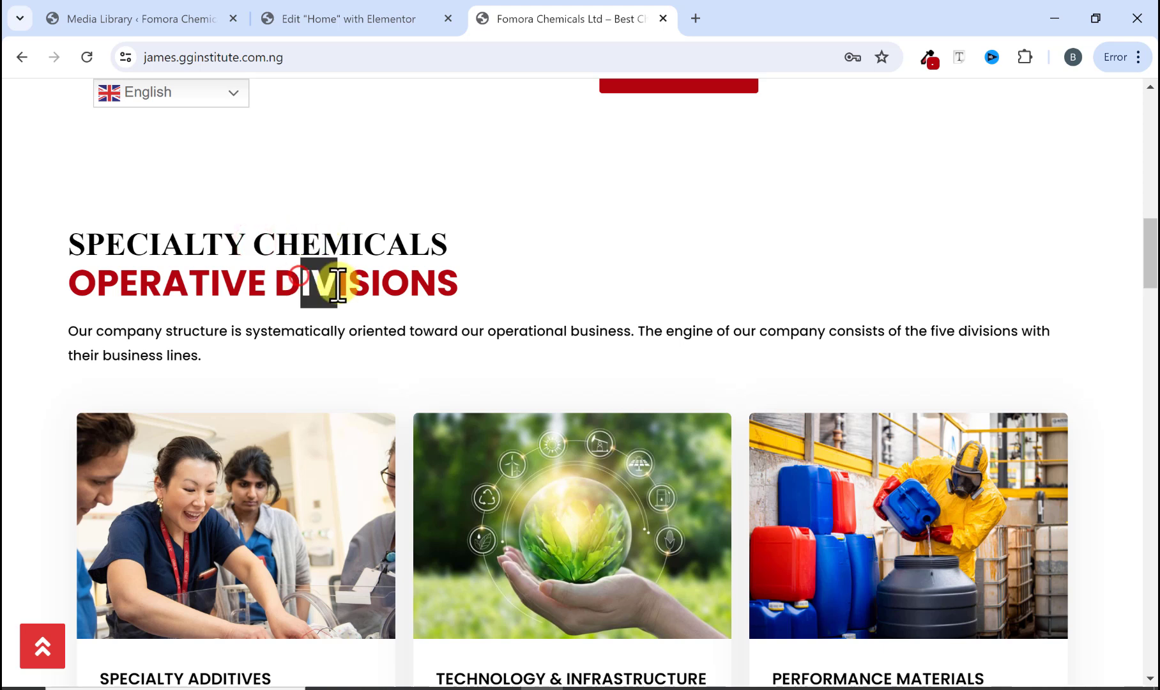
pyautogui.click(391, 243)
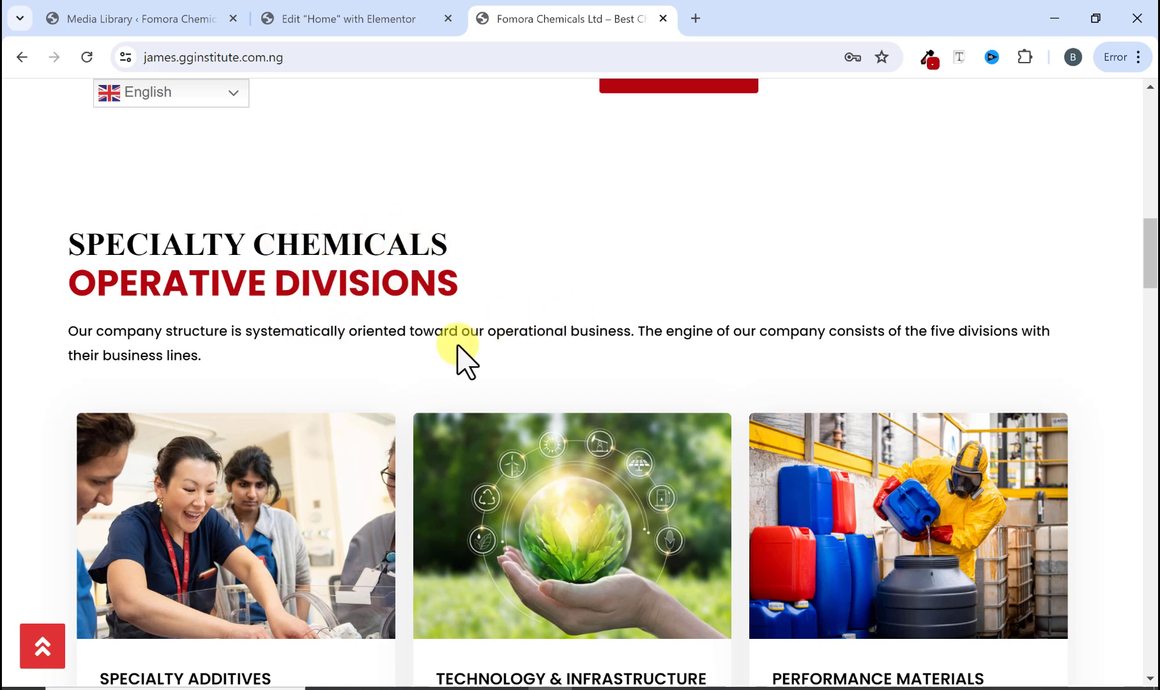
pyautogui.scroll(-1, 384, 364)
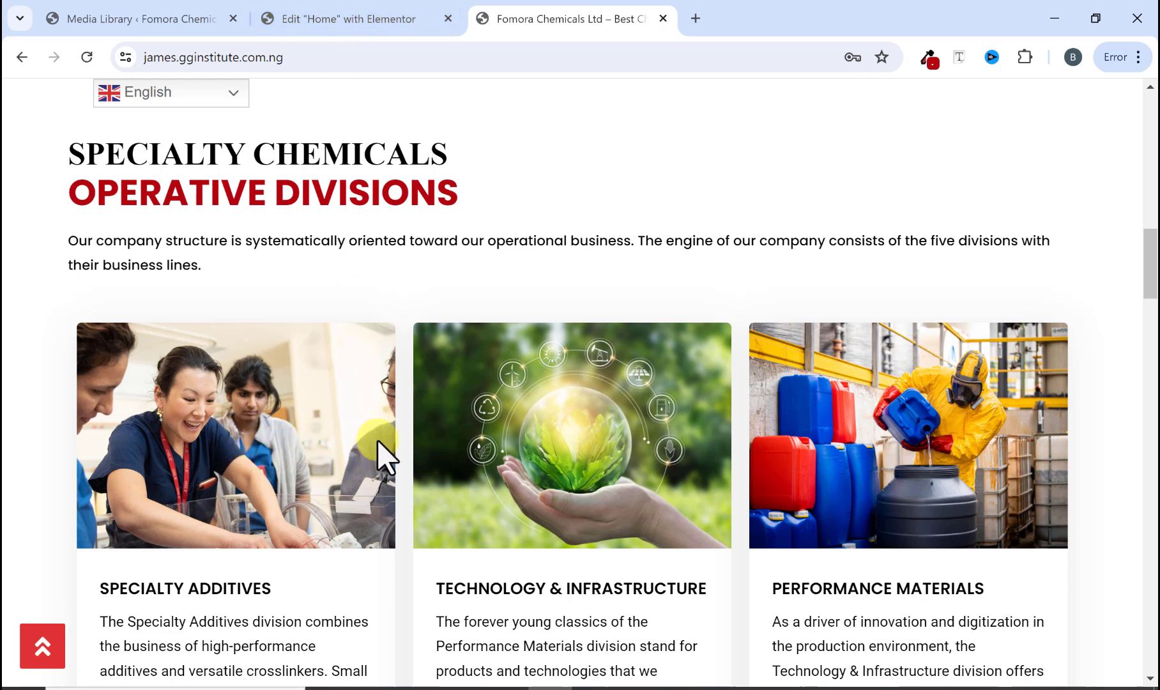
pyautogui.click(326, 19)
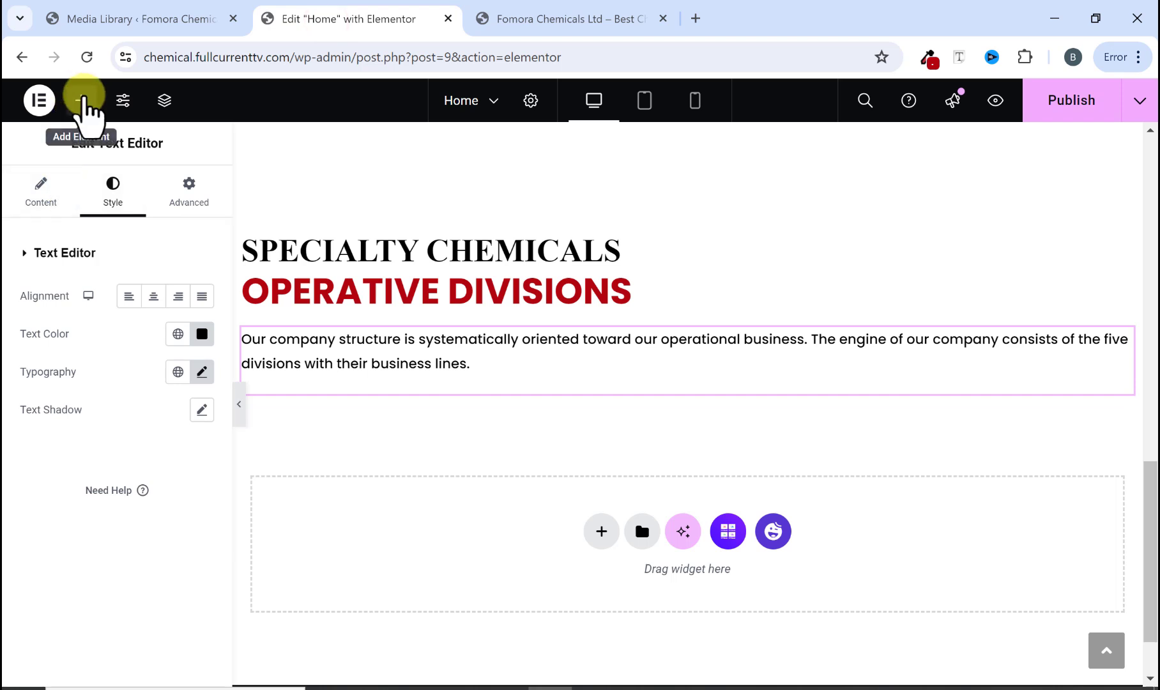
# Step: Add a container below the paragraph and set its direction to Row - horizontal
pyautogui.click(81, 102)
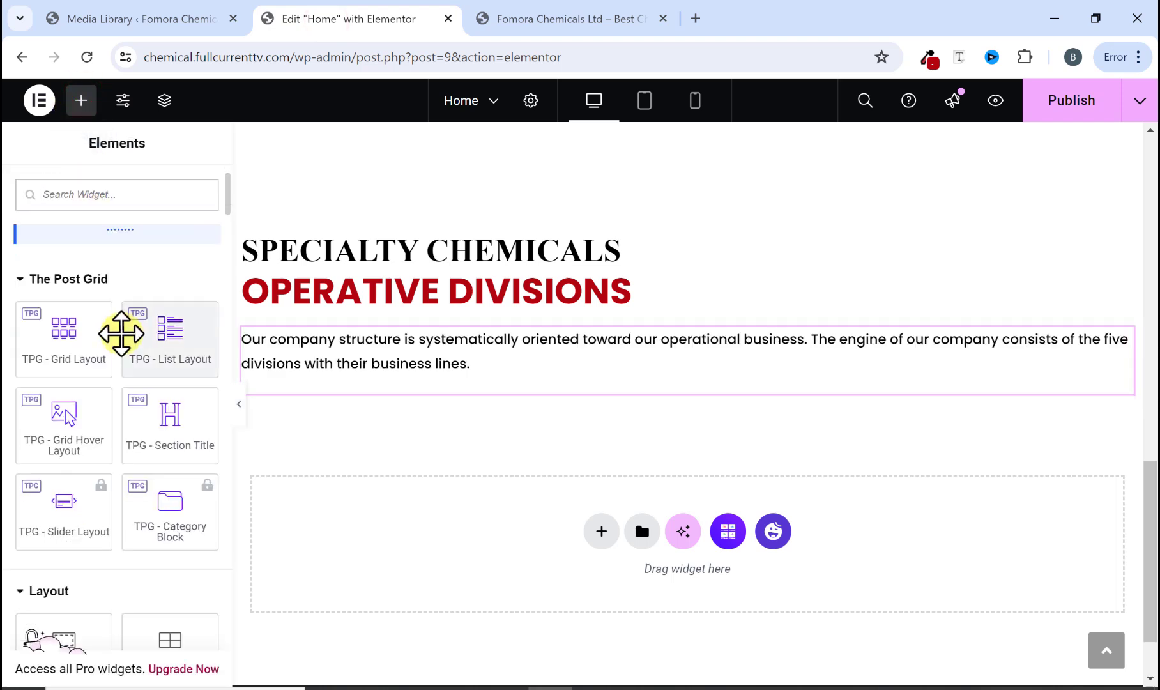
pyautogui.scroll(-3, 121, 335)
pyautogui.moveTo(74, 453); pyautogui.dragTo(310, 387)
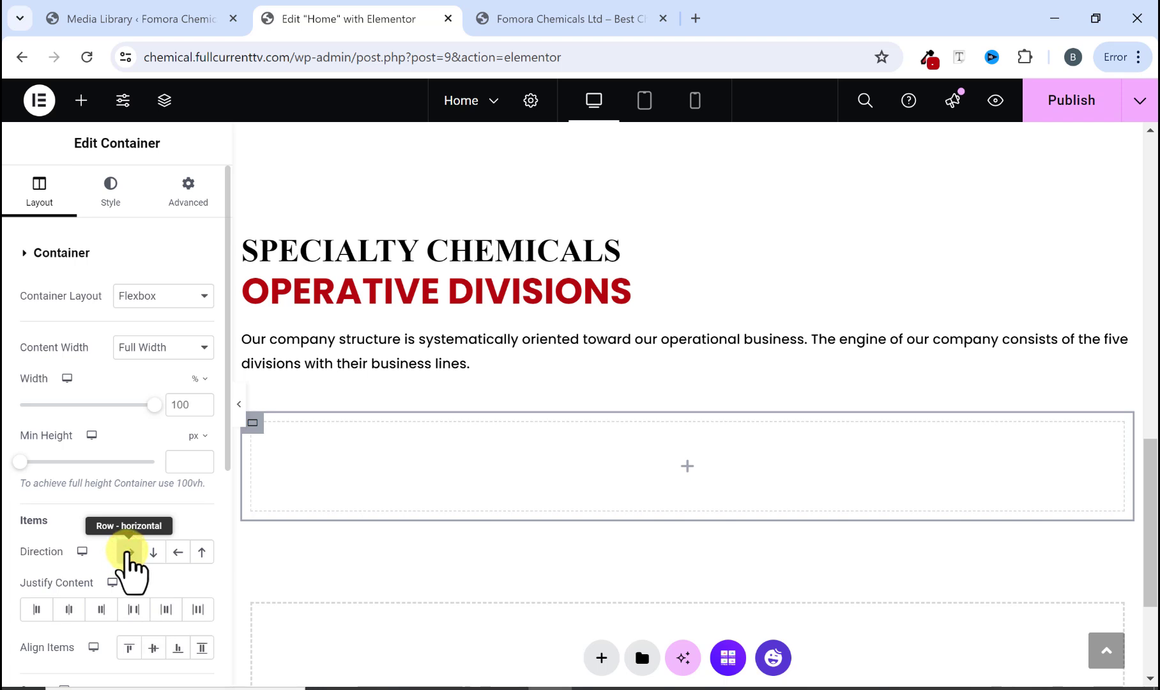
pyautogui.click(126, 552)
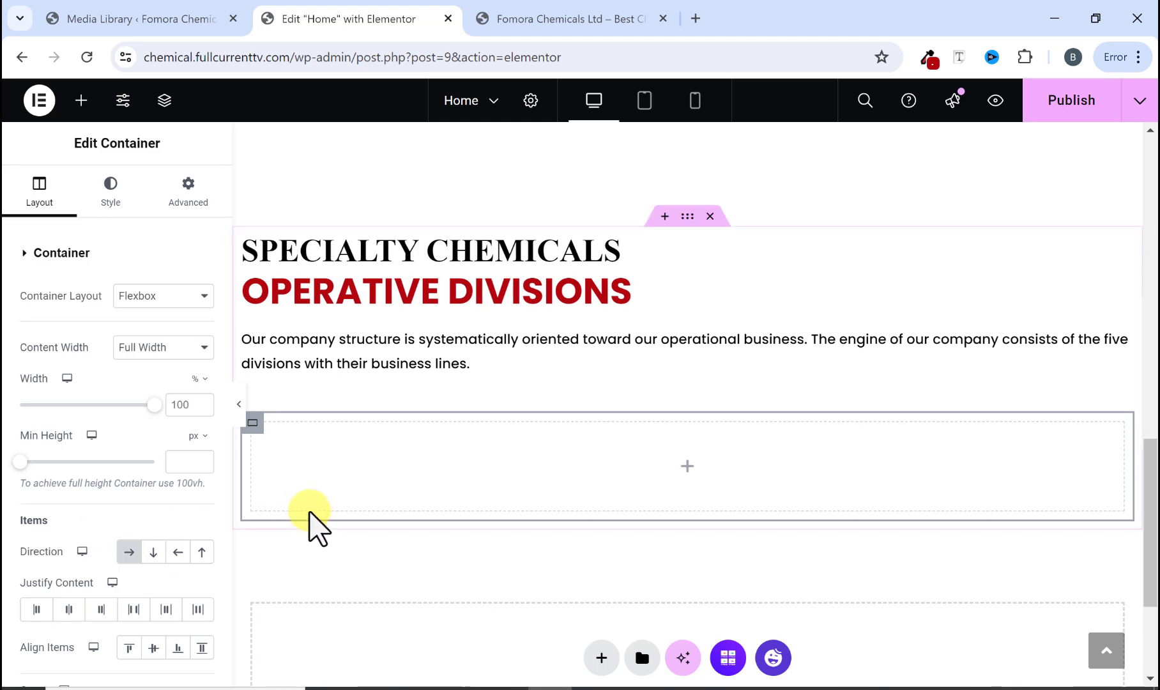
# Step: Examine the three division cards on the reference website
pyautogui.click(528, 15)
pyautogui.scroll(-3, 314, 418)
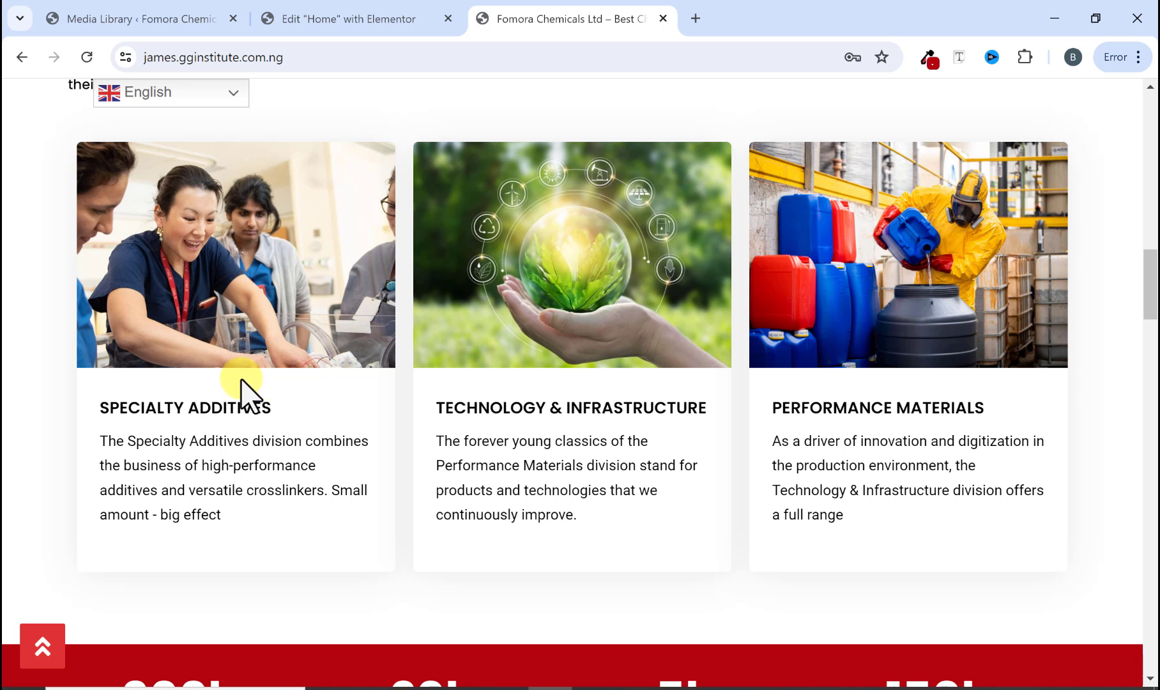
pyautogui.click(361, 26)
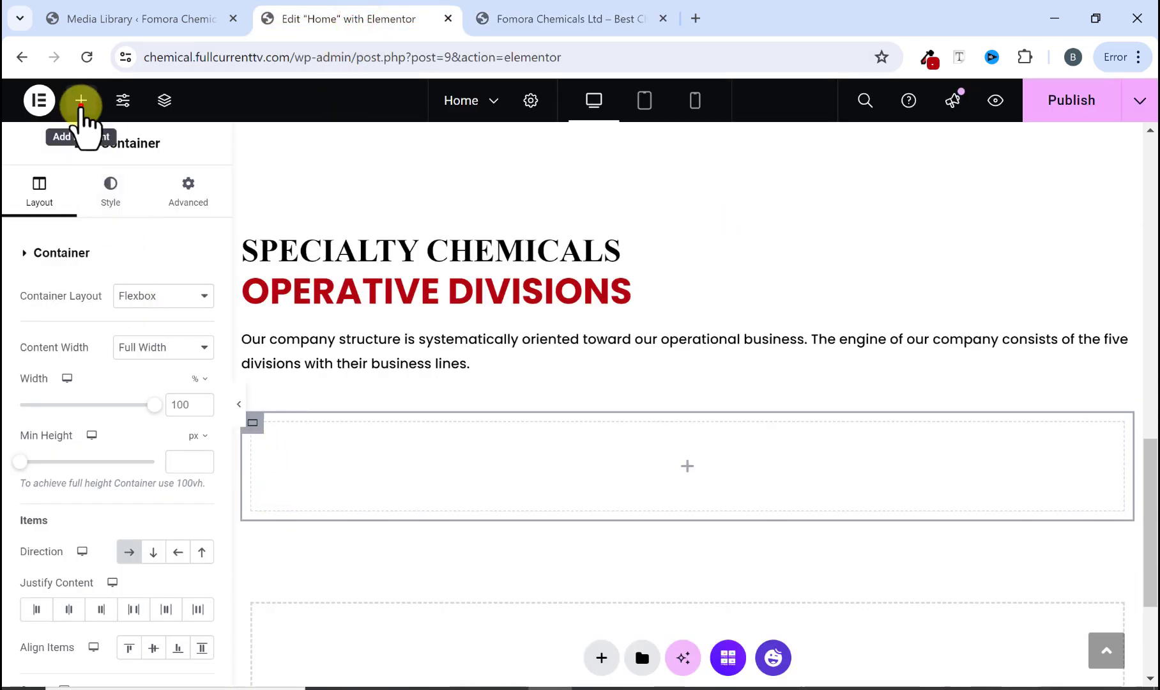
# Step: Add a new container inside the horizontal row container below the paragraph
pyautogui.click(81, 103)
pyautogui.scroll(-2, 77, 418)
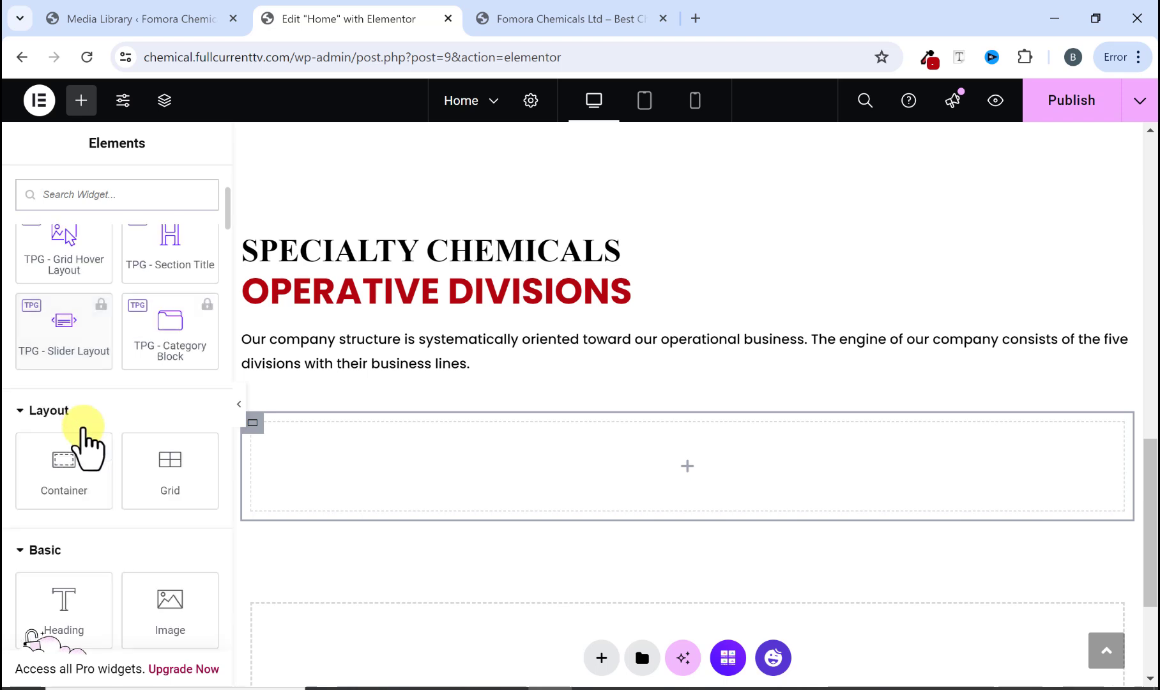
pyautogui.moveTo(53, 475); pyautogui.dragTo(302, 473)
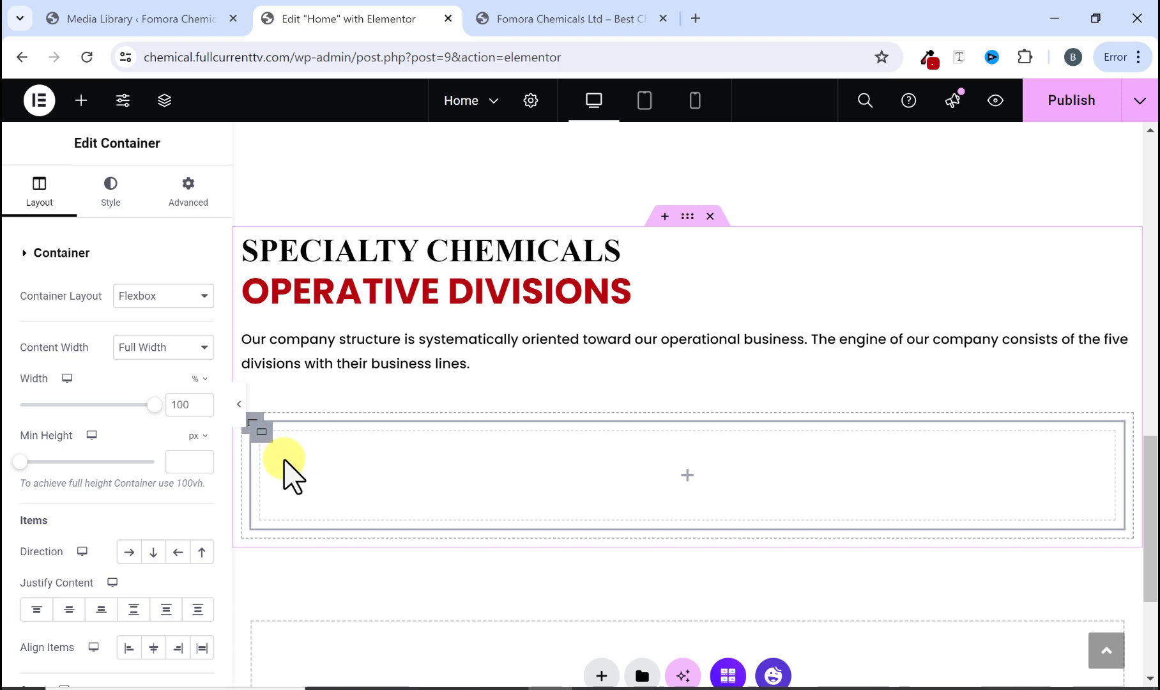
# Step: Duplicate the inner container twice to make three side-by-side columns
pyautogui.rightClick(305, 465)
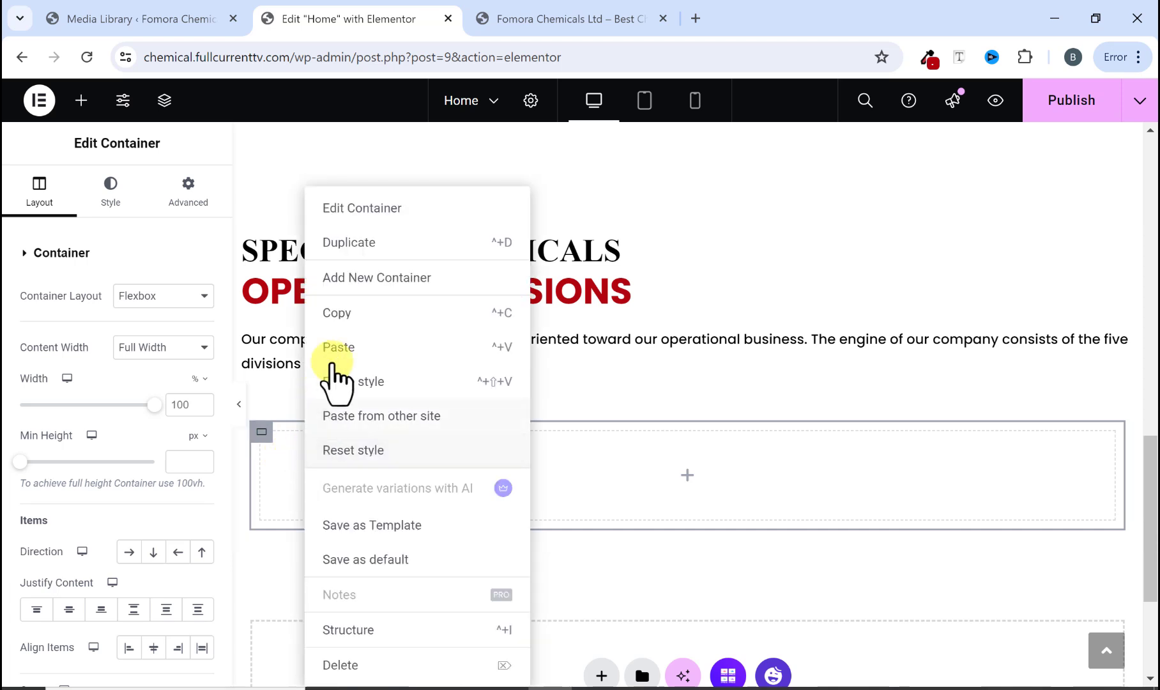
pyautogui.click(353, 244)
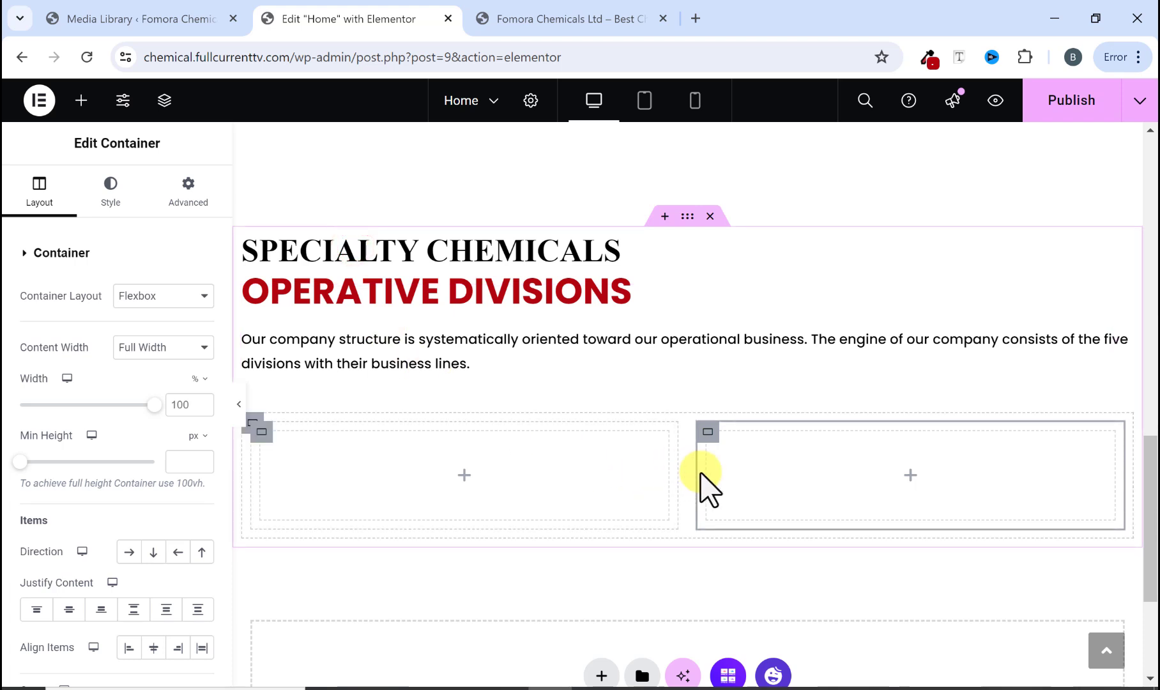
pyautogui.rightClick(568, 462)
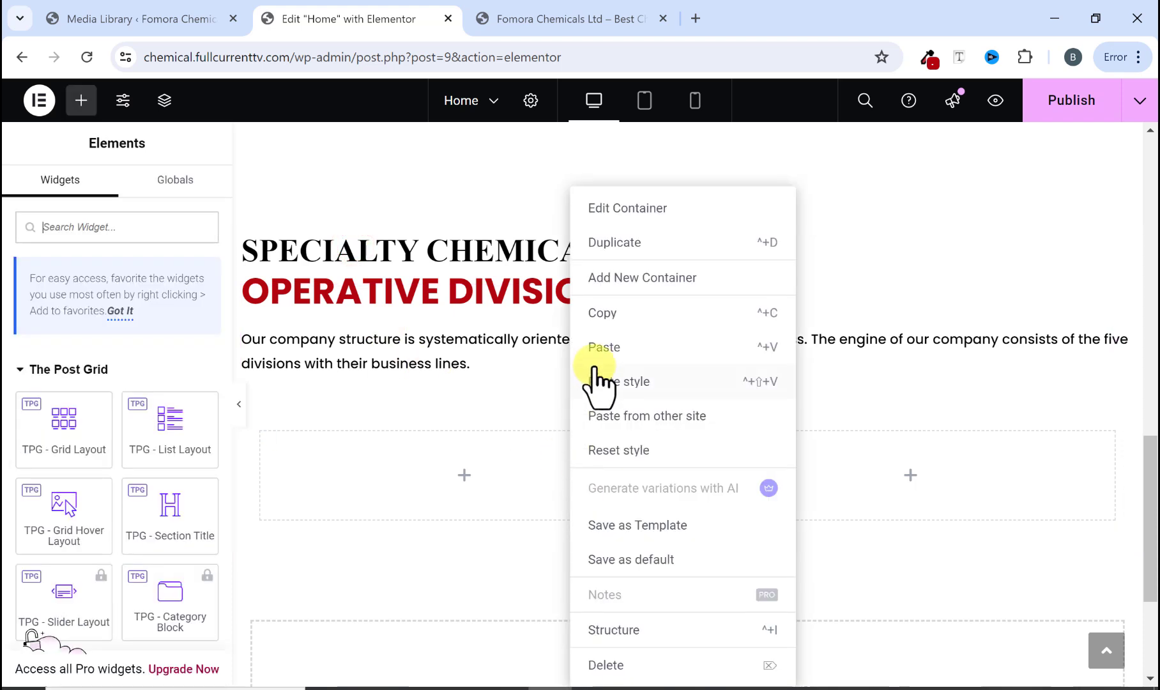
pyautogui.click(612, 245)
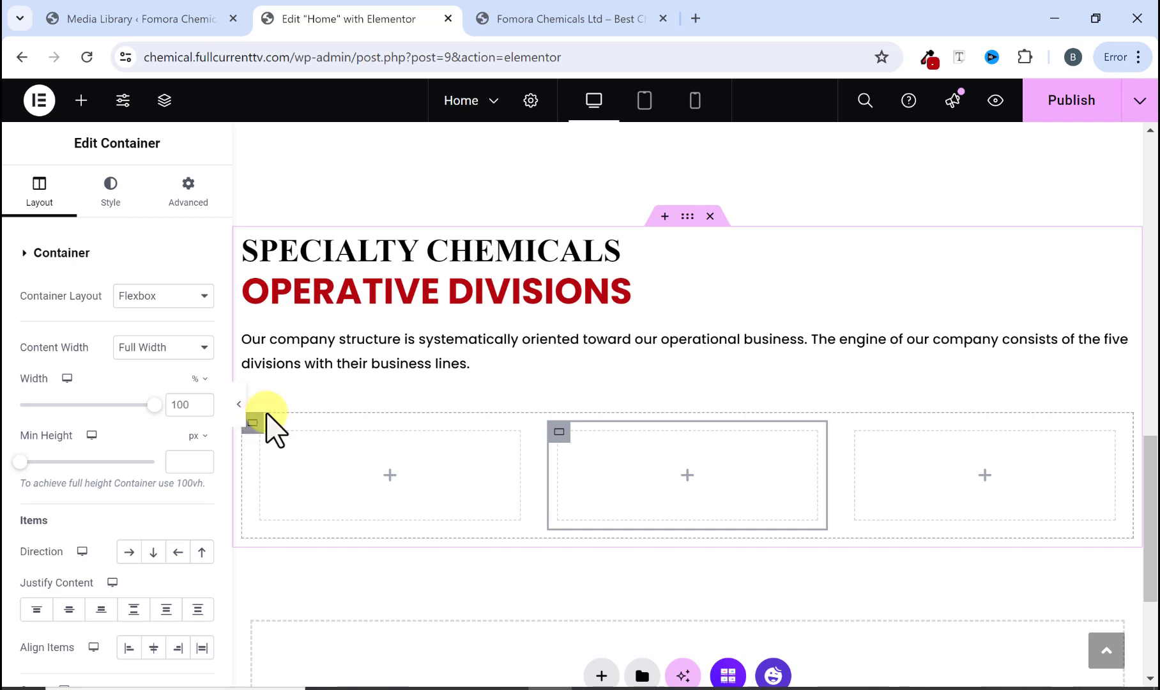
# Step: Check the three division cards on the reference website
pyautogui.click(567, 18)
pyautogui.scroll(1, 230, 317)
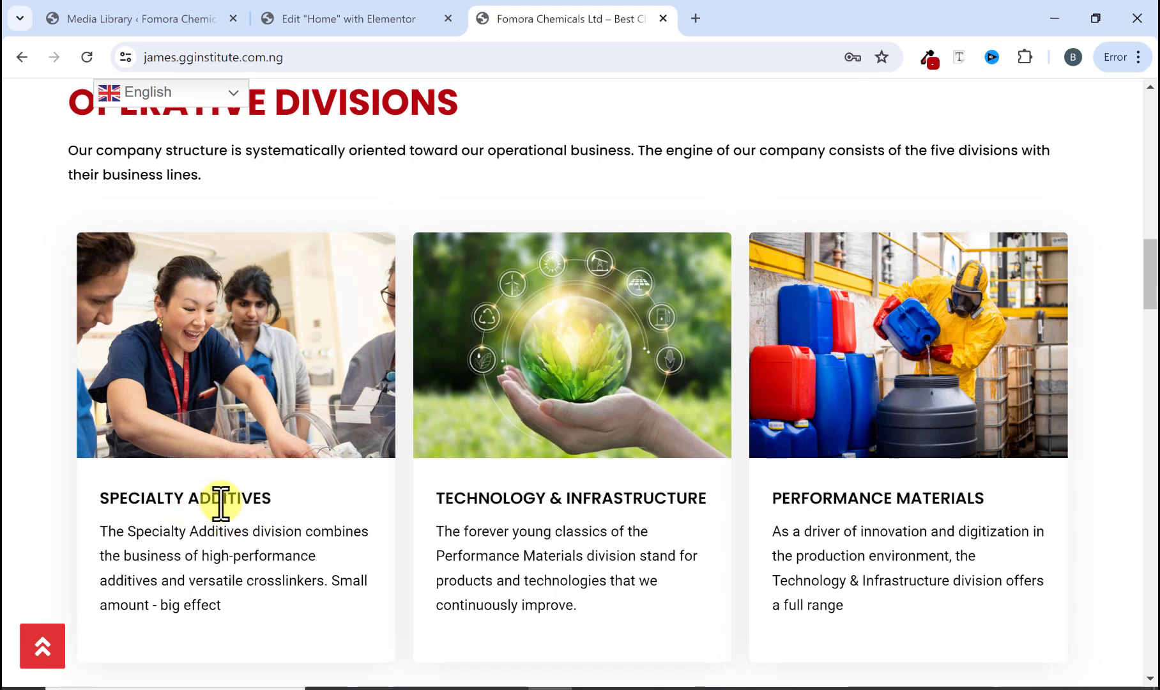
pyautogui.click(367, 22)
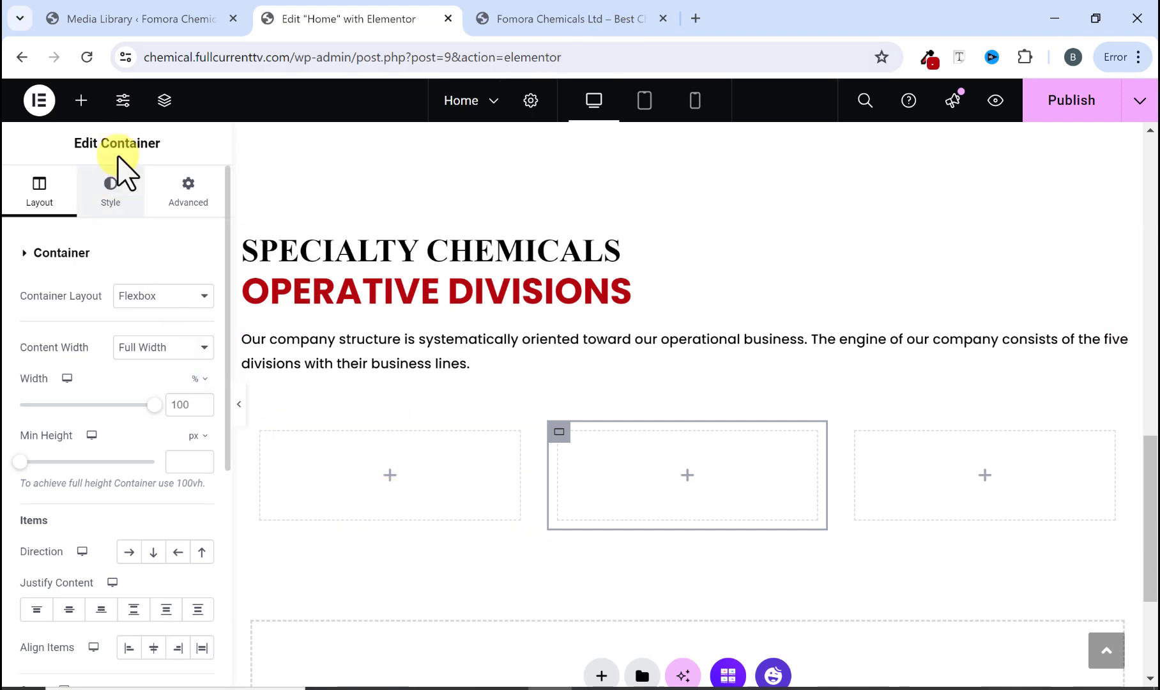
# Step: Search the widgets for card and place a Card widget in the first column
pyautogui.click(80, 99)
pyautogui.click(99, 227)
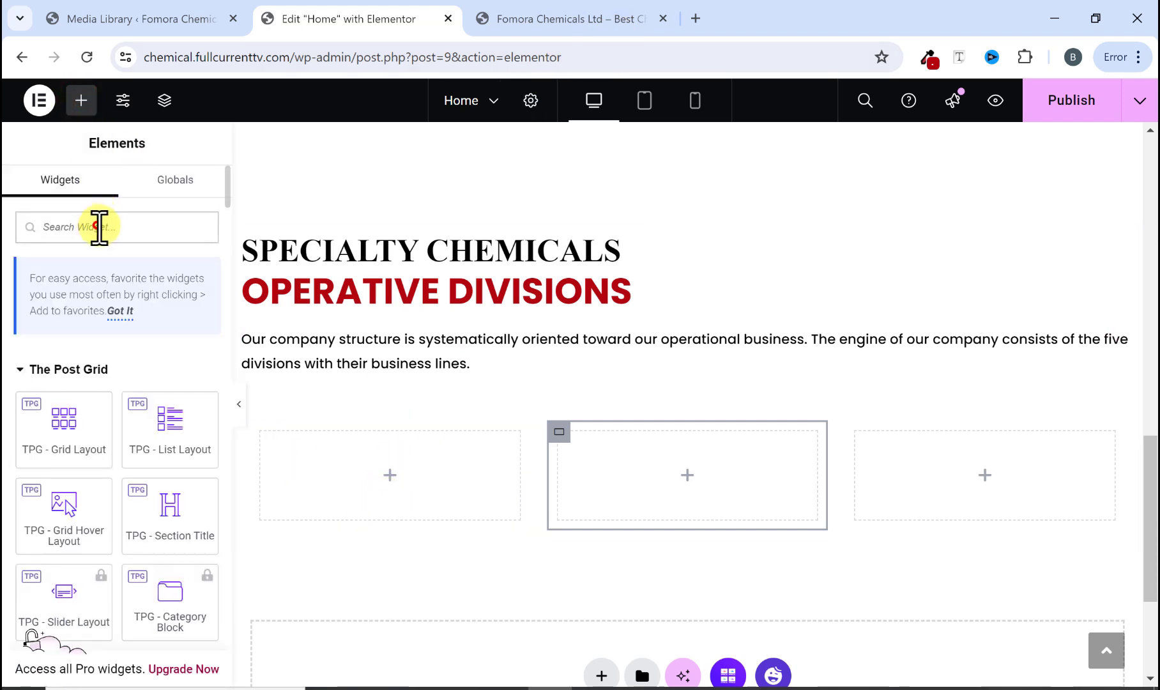
pyautogui.write('card')
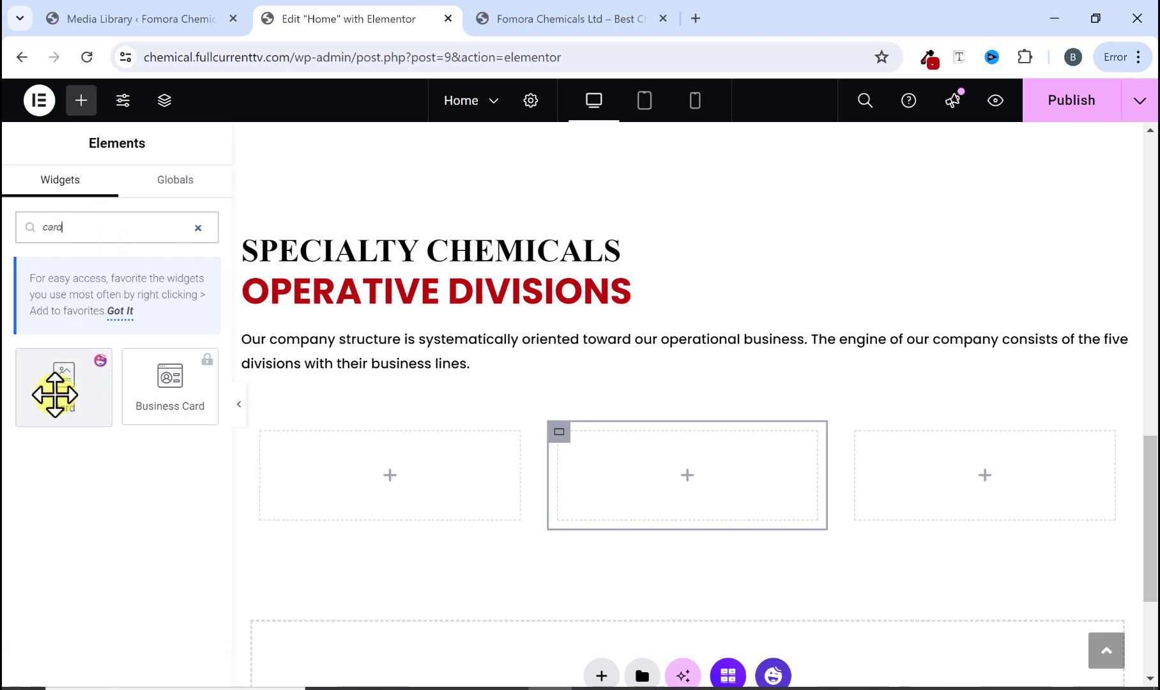
pyautogui.moveTo(55, 394); pyautogui.dragTo(339, 460)
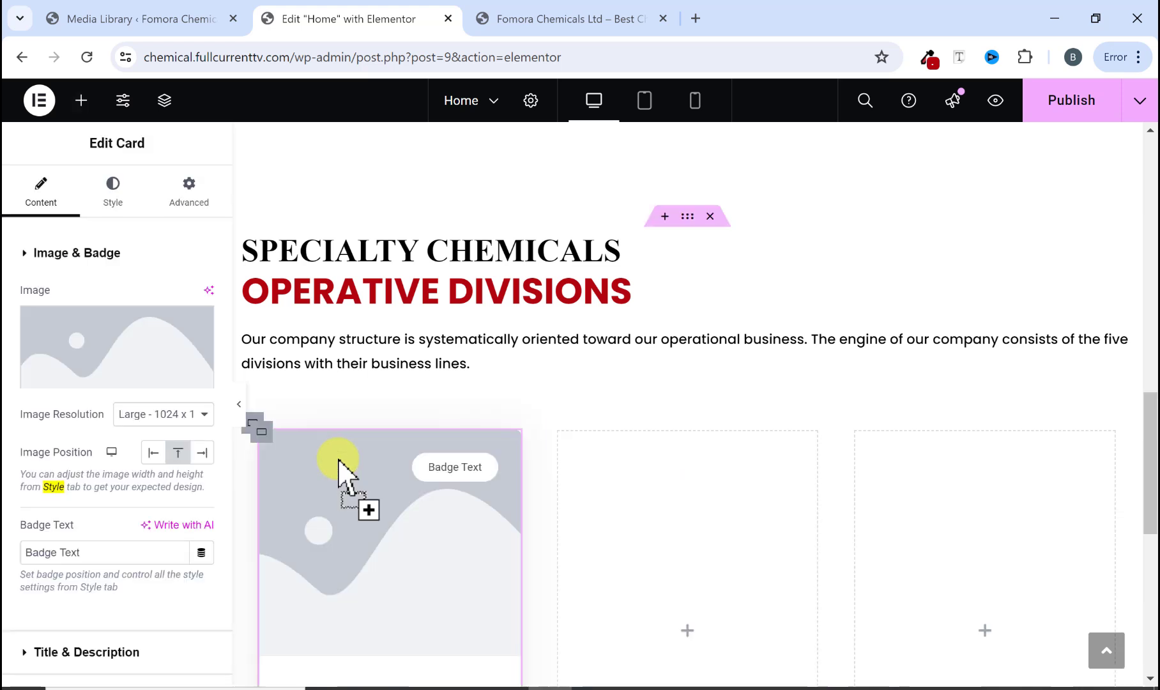
pyautogui.scroll(-1, 338, 460)
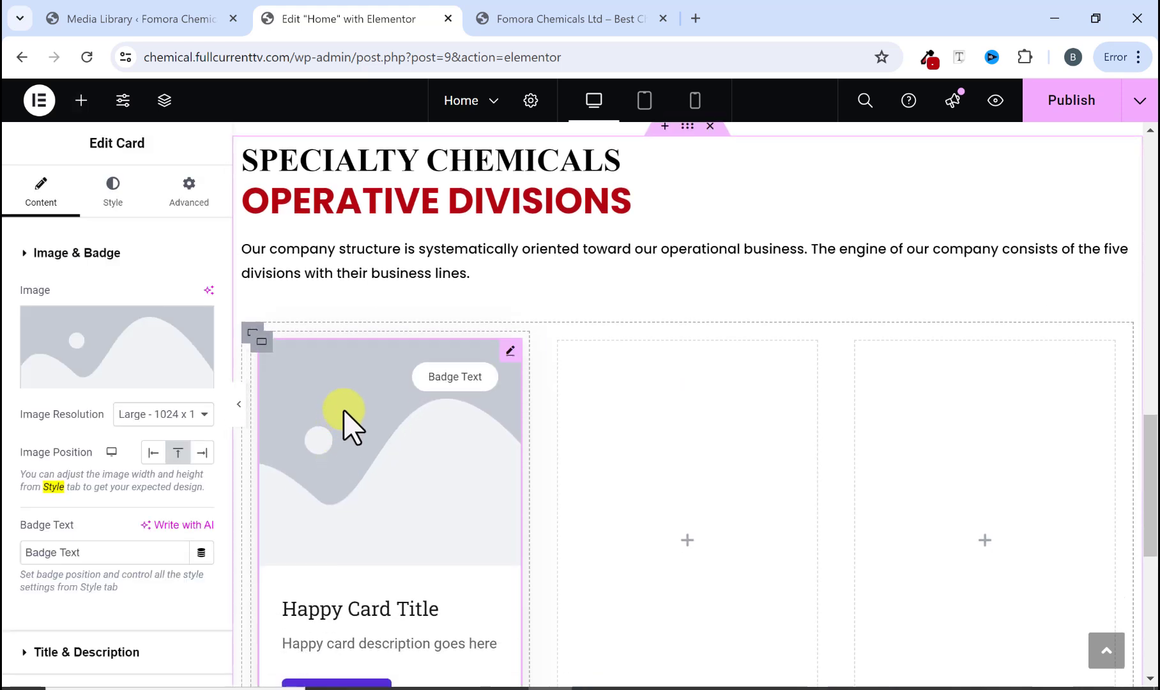
pyautogui.scroll(-2, 377, 409)
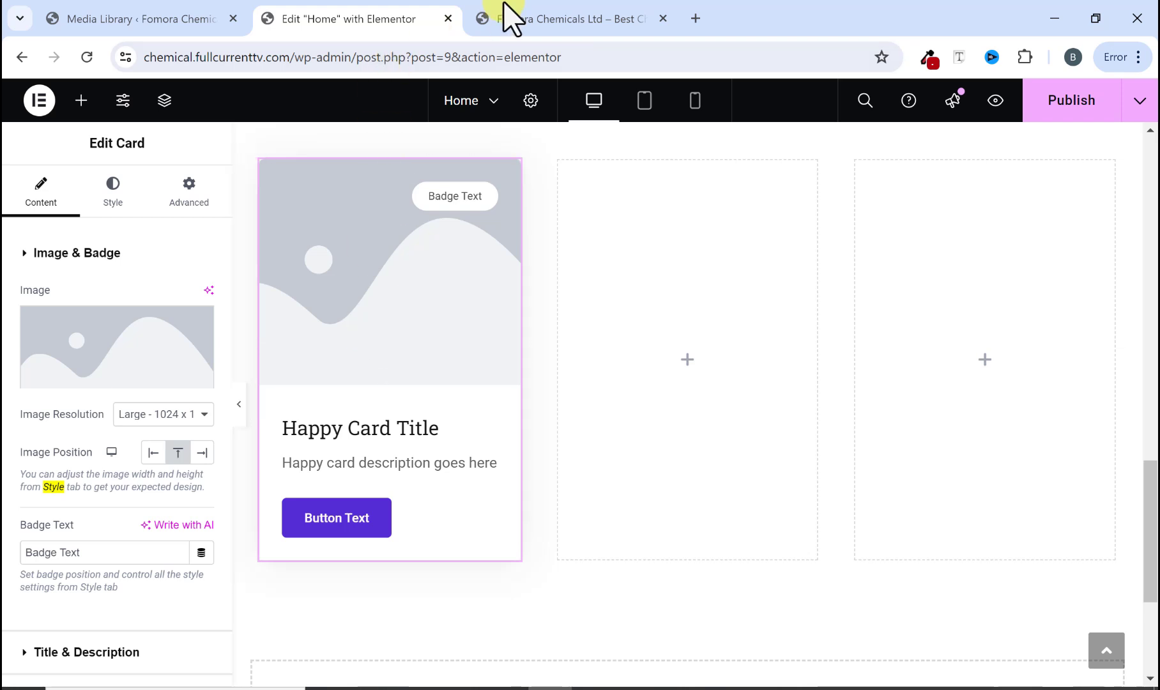
# Step: Upload the images ezgif.com-gif-maker-6-300x200-1-1024x683, 200672-desktop (1) and blog3, and insert the lab photo as the card image
pyautogui.click(514, 14)
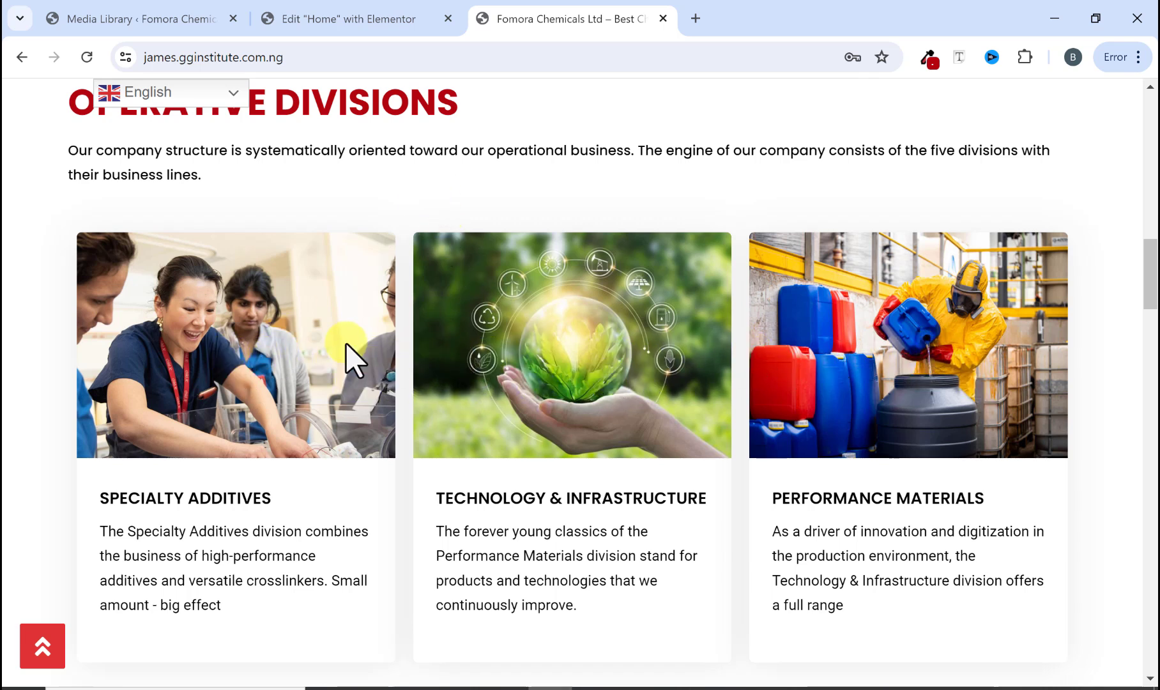
pyautogui.click(351, 25)
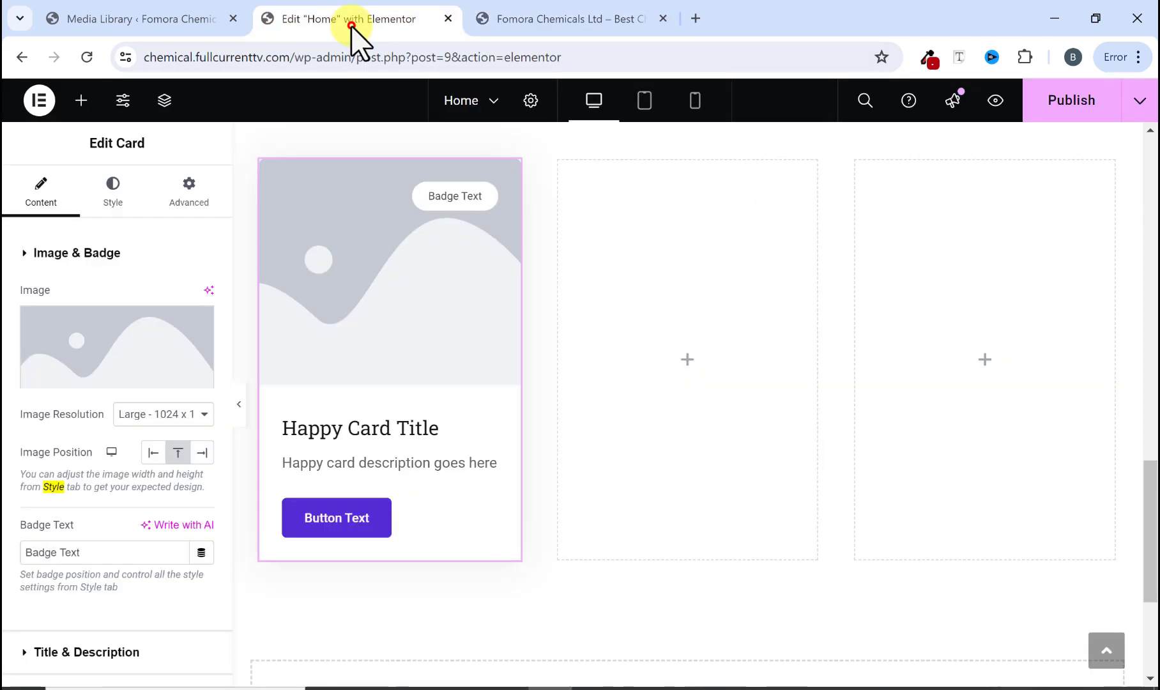
pyautogui.click(96, 376)
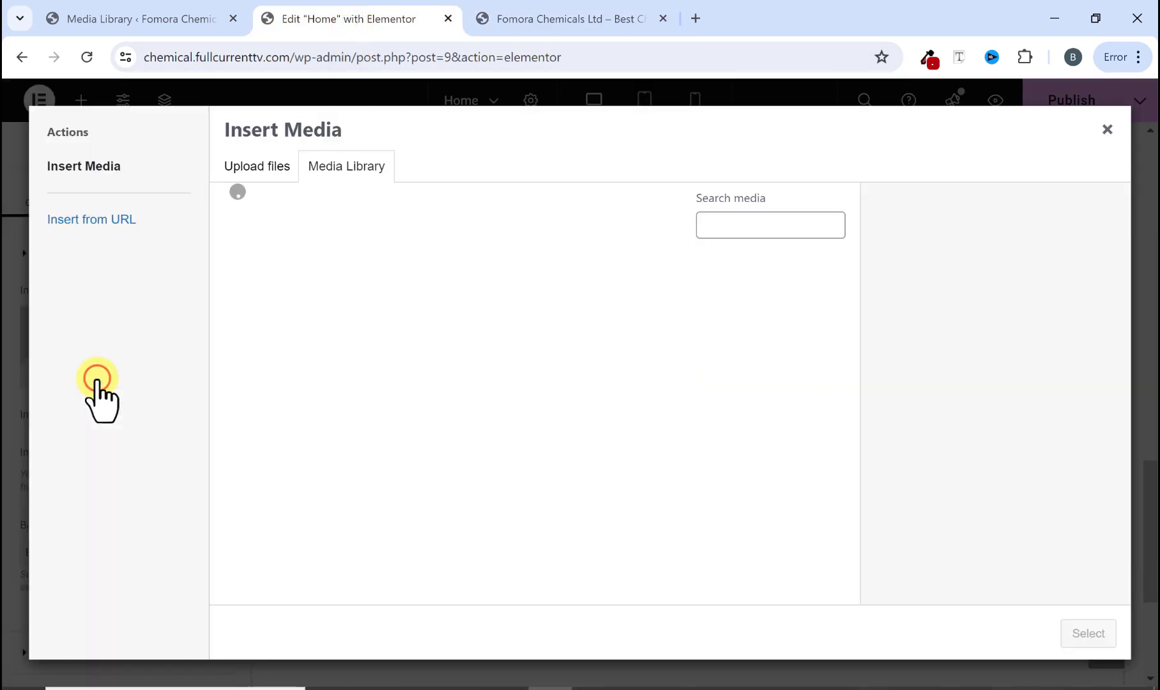
pyautogui.click(259, 167)
pyautogui.click(647, 391)
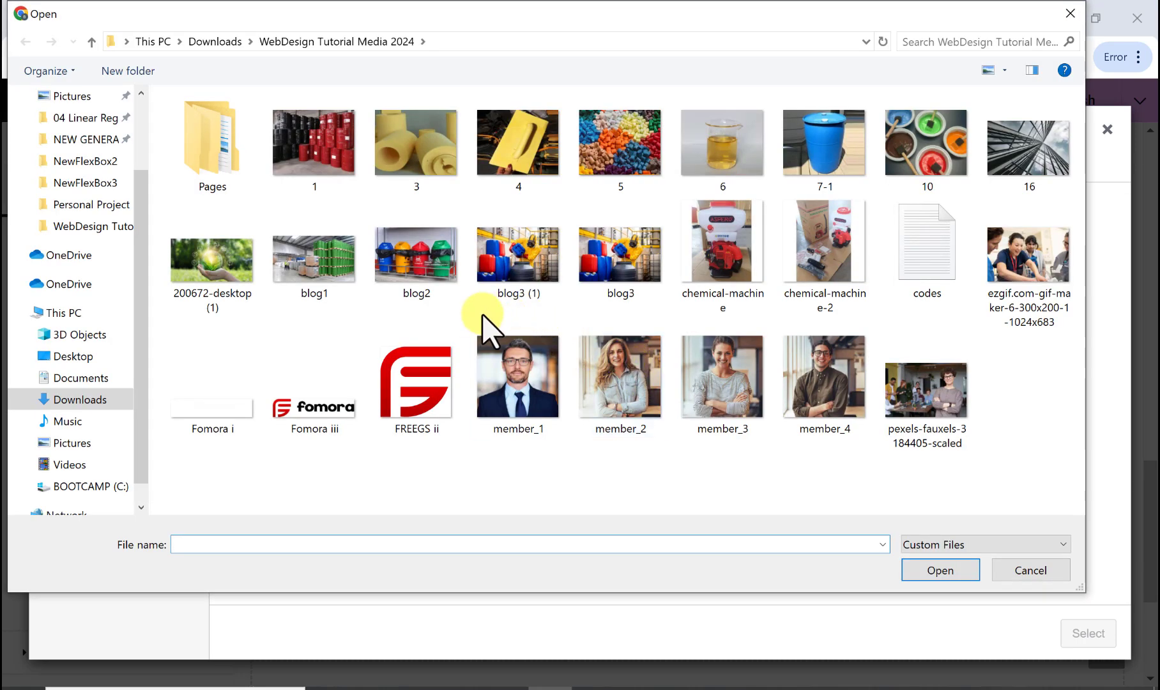
pyautogui.click(1011, 256)
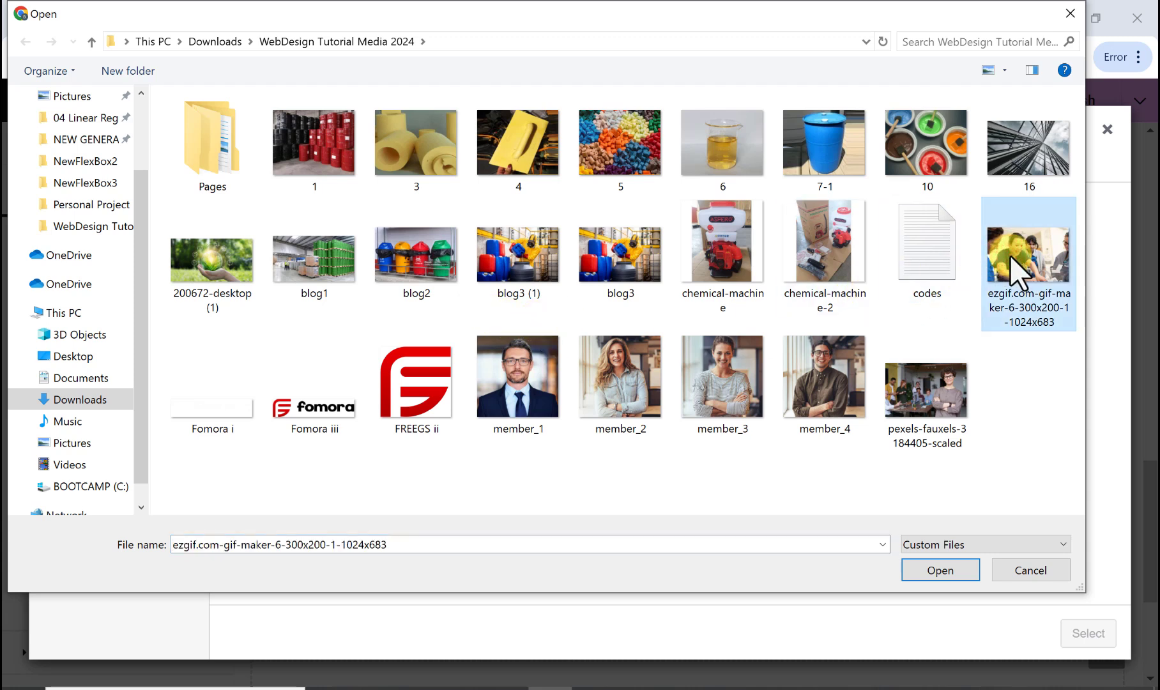
pyautogui.click(1006, 70)
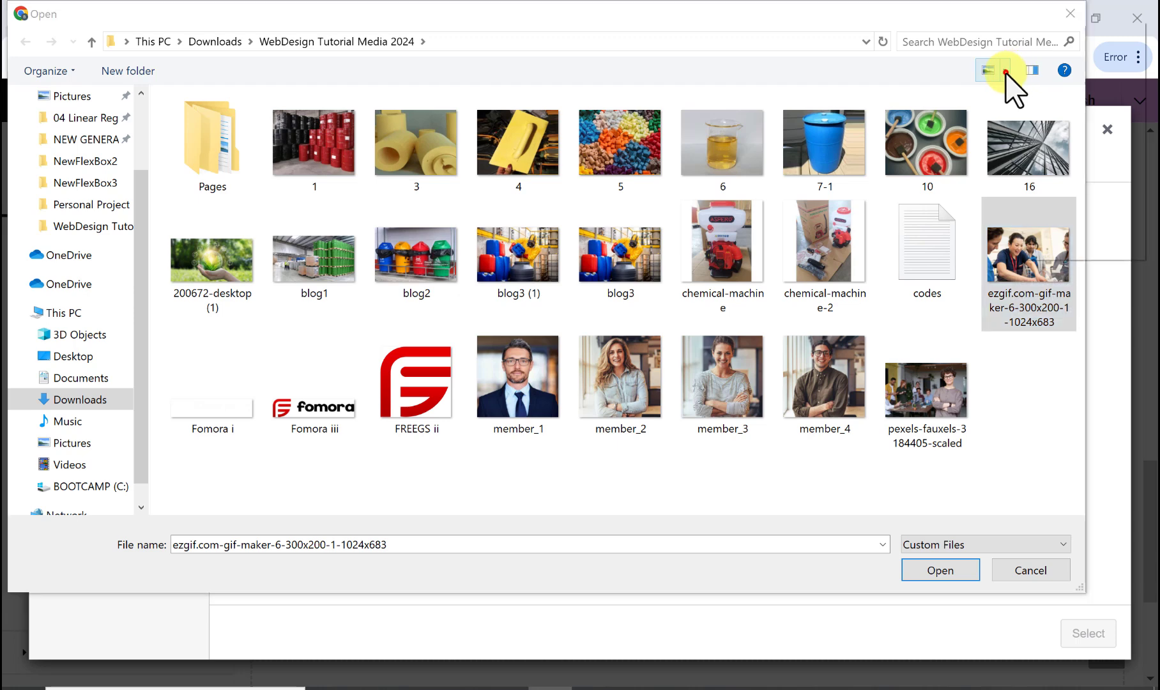
pyautogui.click(1053, 37)
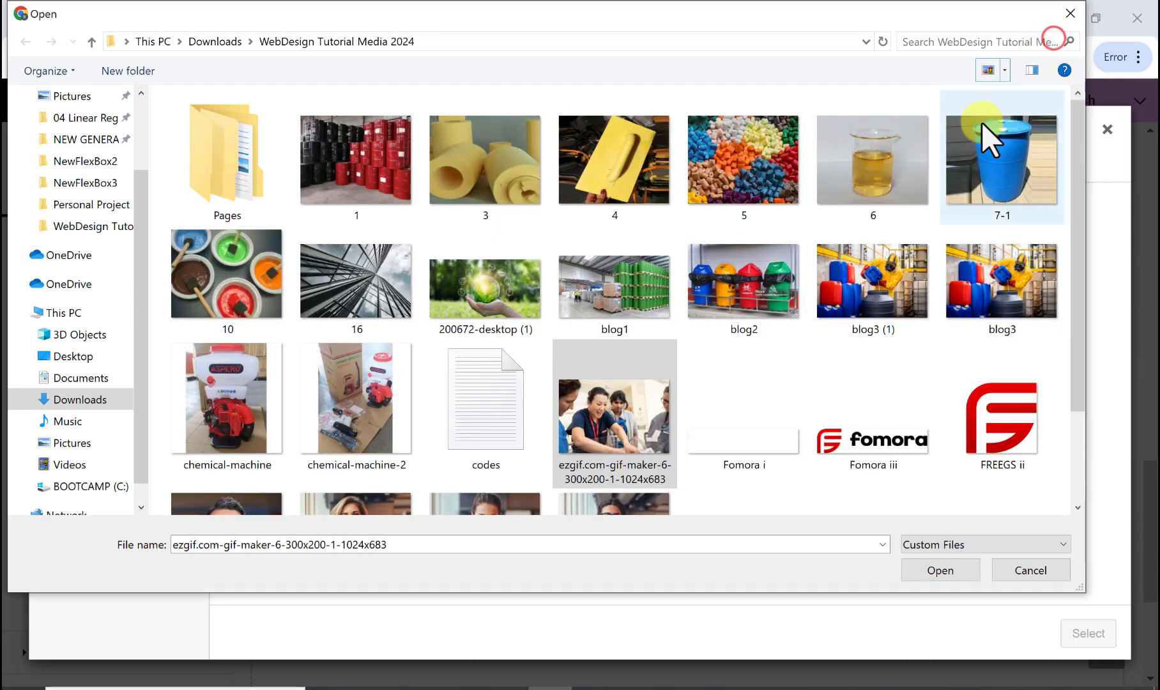
pyautogui.click(609, 386)
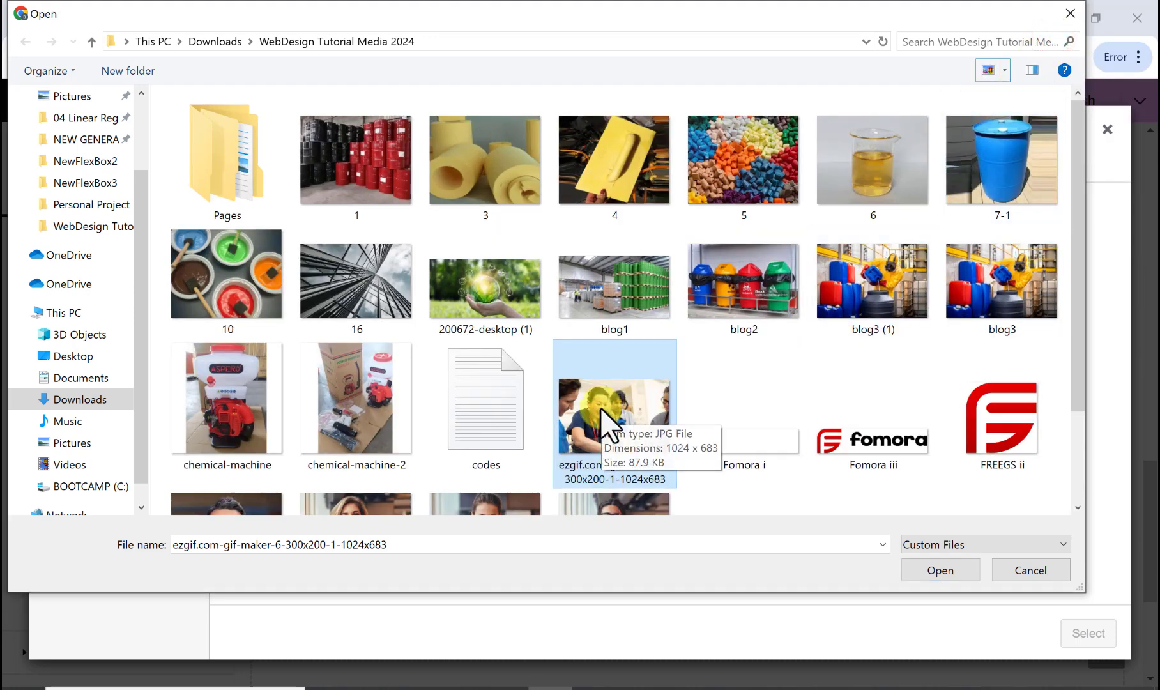
pyautogui.scroll(-2, 602, 407)
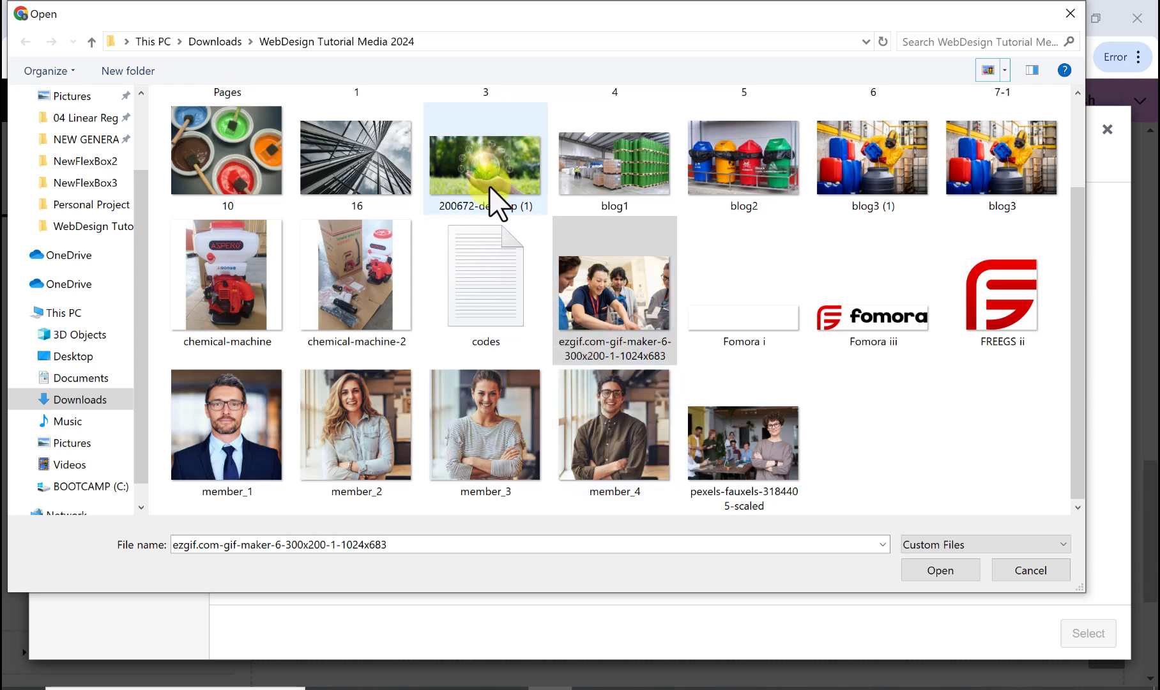
pyautogui.scroll(2, 495, 276)
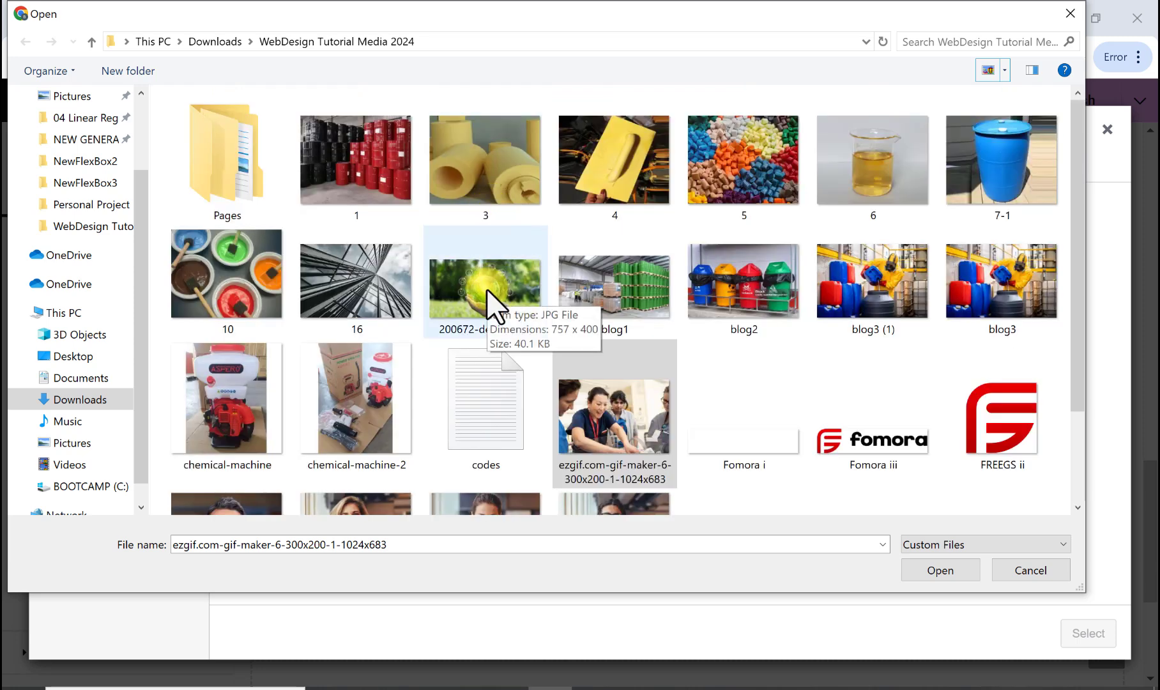
pyautogui.keyDown('ctrl'); pyautogui.click(486, 289); pyautogui.keyUp('ctrl')
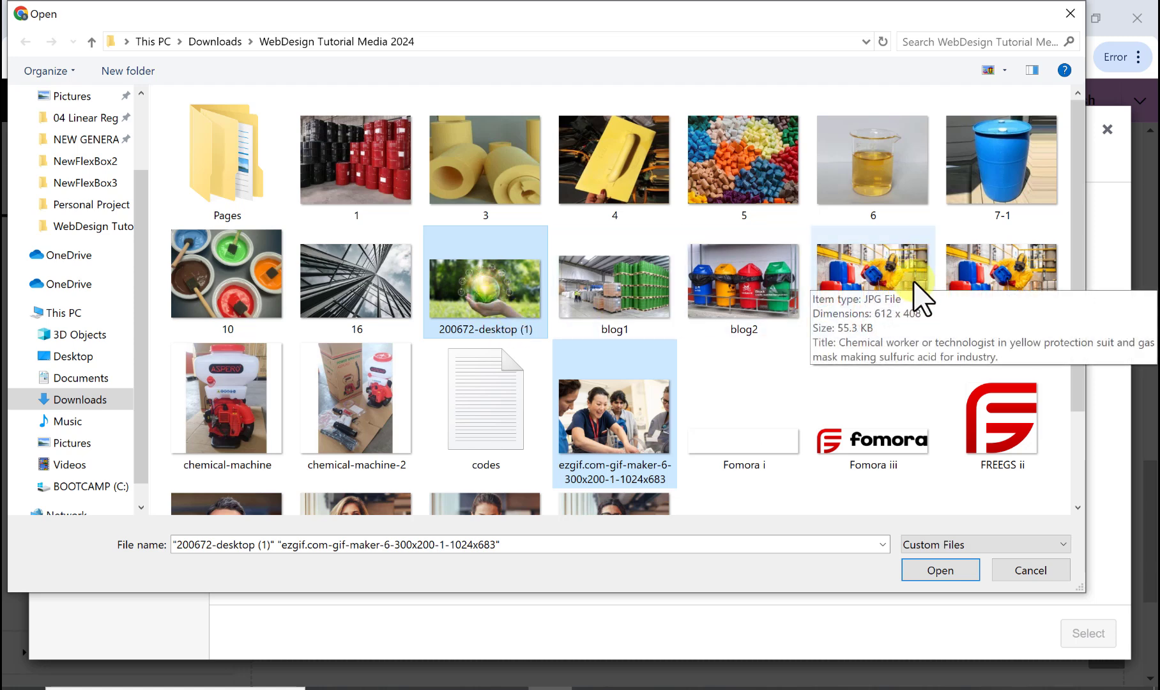
pyautogui.keyDown('ctrl'); pyautogui.click(1012, 290); pyautogui.keyUp('ctrl')
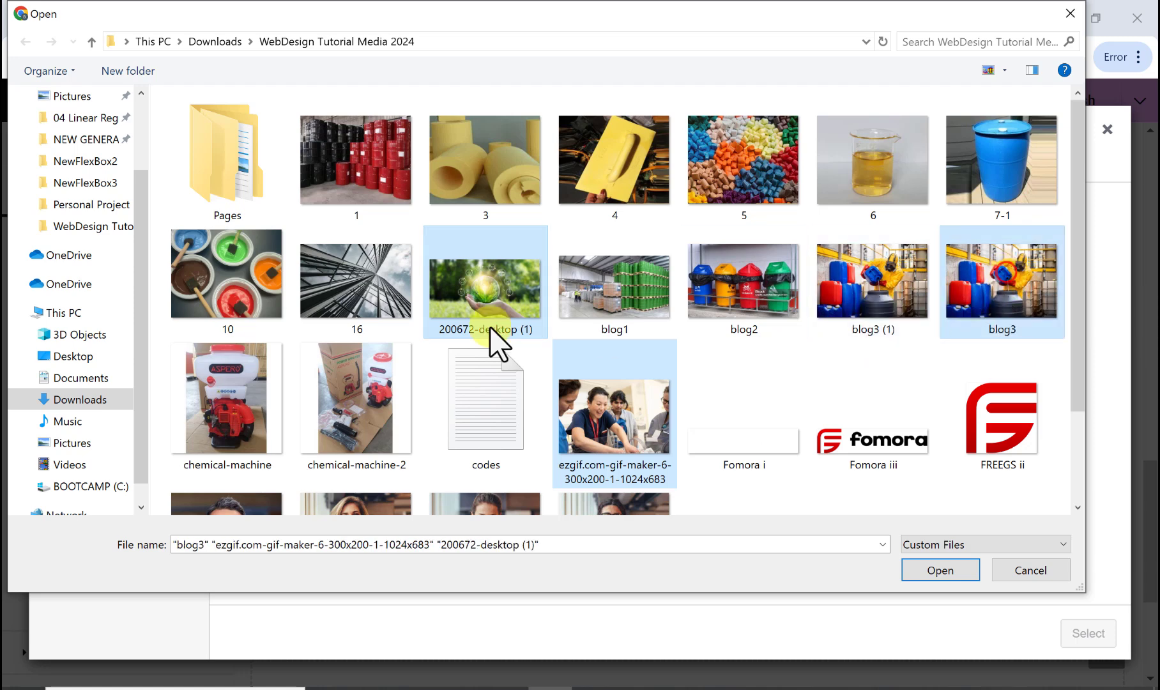
pyautogui.click(940, 570)
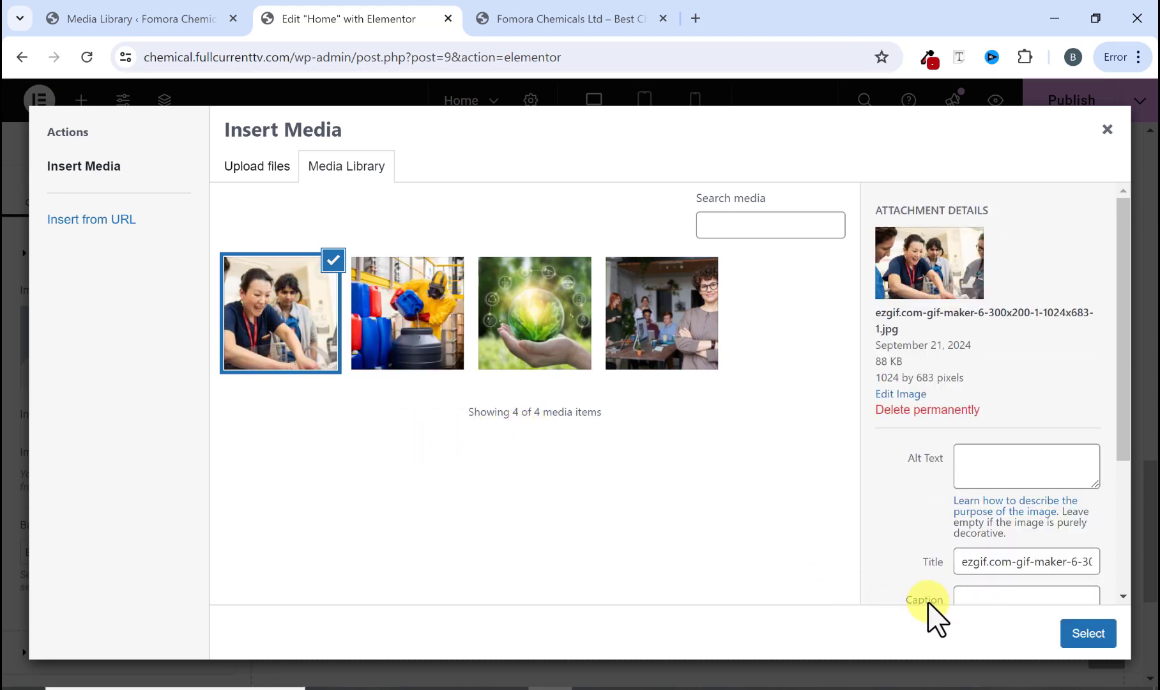
pyautogui.click(1076, 632)
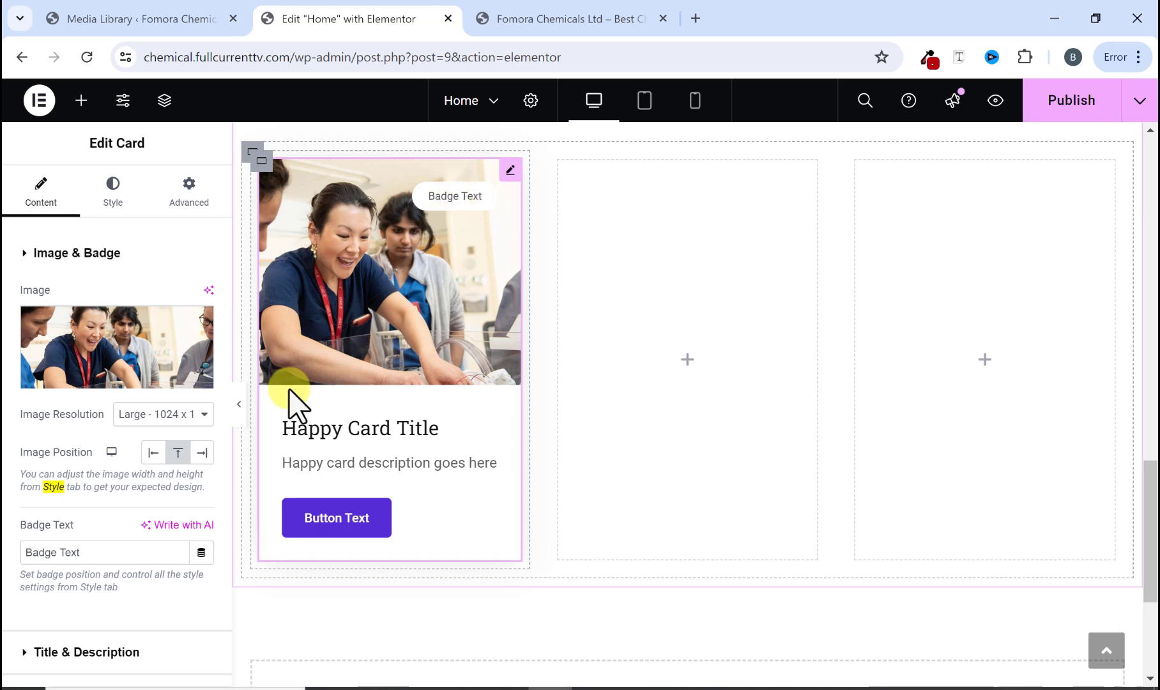
# Step: Clear the card's badge text
pyautogui.moveTo(85, 553); pyautogui.dragTo(14, 562)
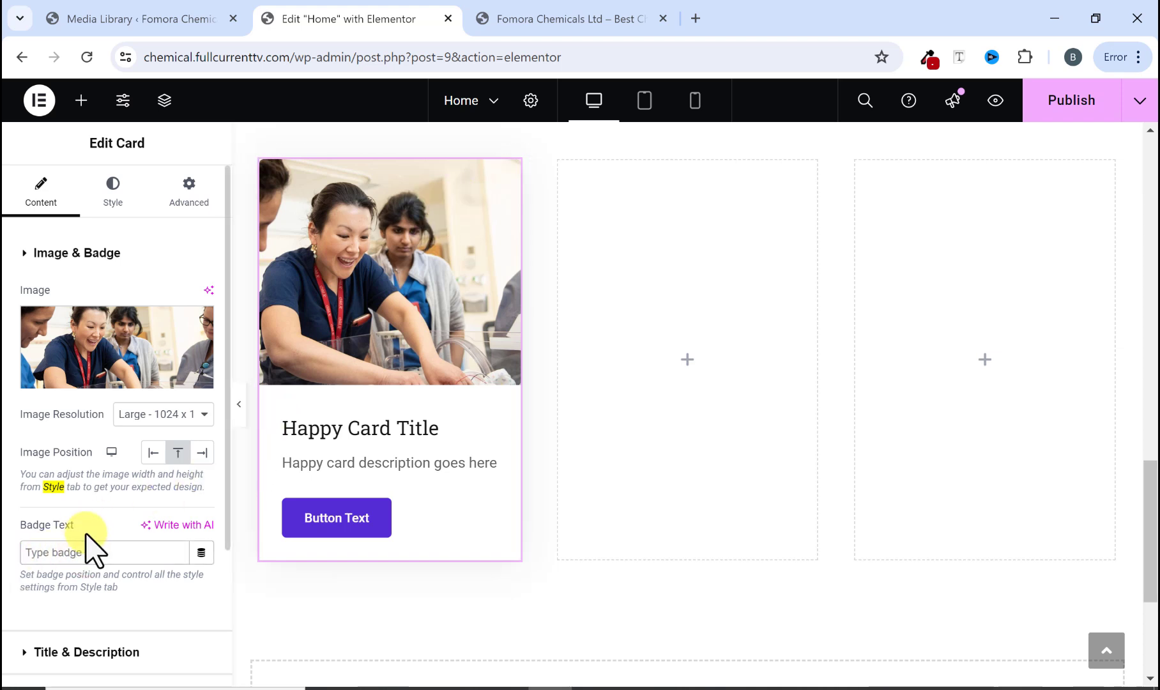
pyautogui.scroll(-3, 96, 530)
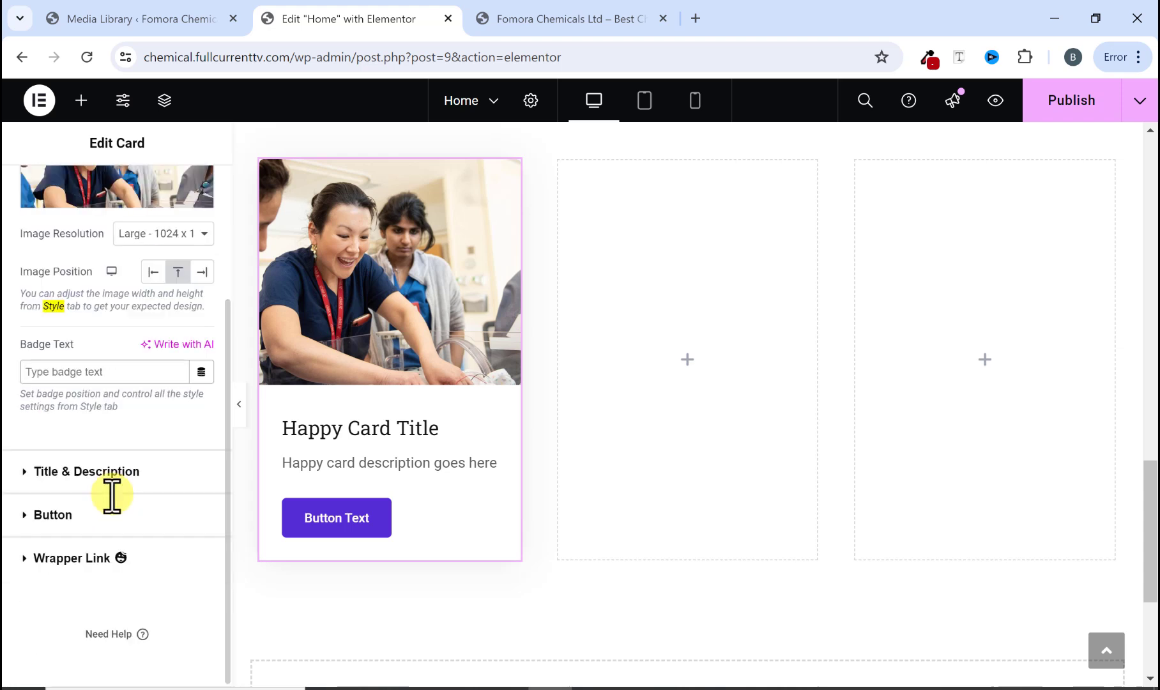
pyautogui.click(26, 473)
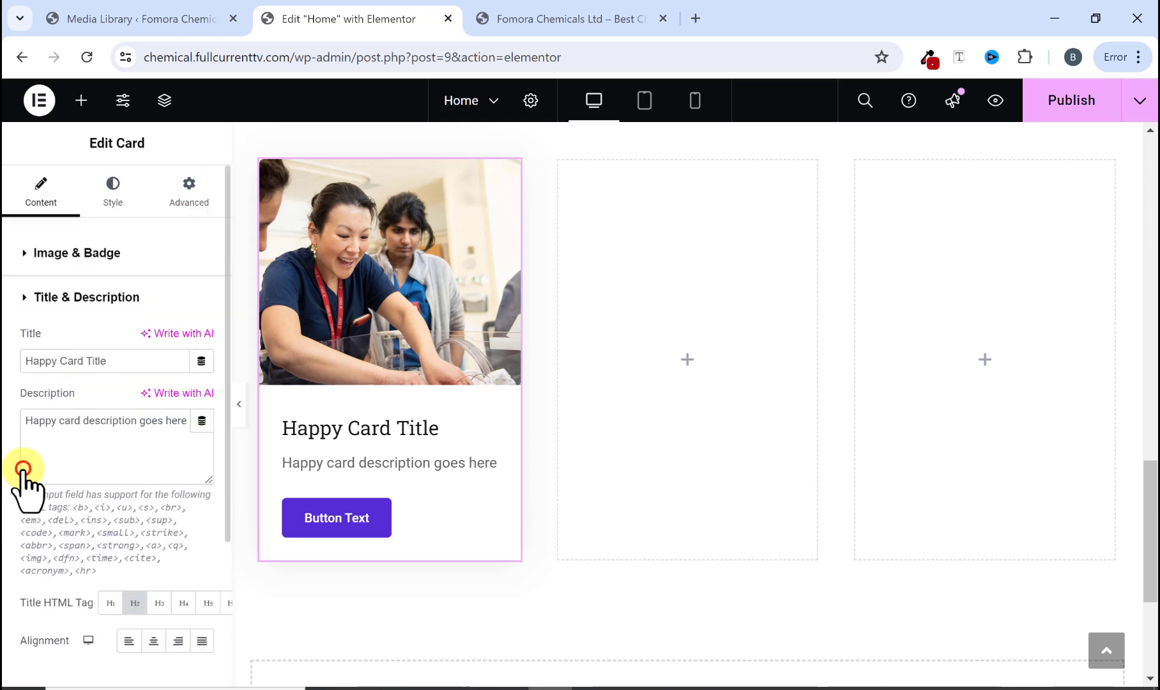
# Step: Replace the card title with SPECIALTY ADDITIVES copied from the reference website's first card
pyautogui.moveTo(105, 360); pyautogui.dragTo(39, 369)
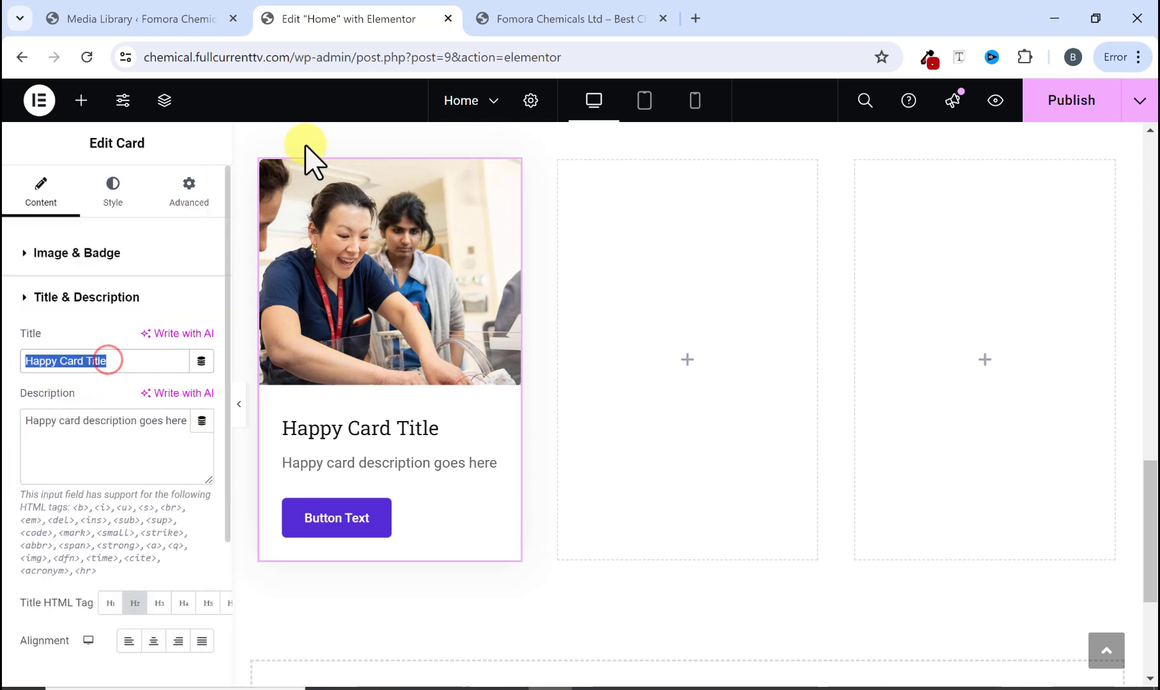
pyautogui.click(571, 19)
pyautogui.moveTo(274, 501); pyautogui.dragTo(94, 504)
pyautogui.rightClick(136, 500)
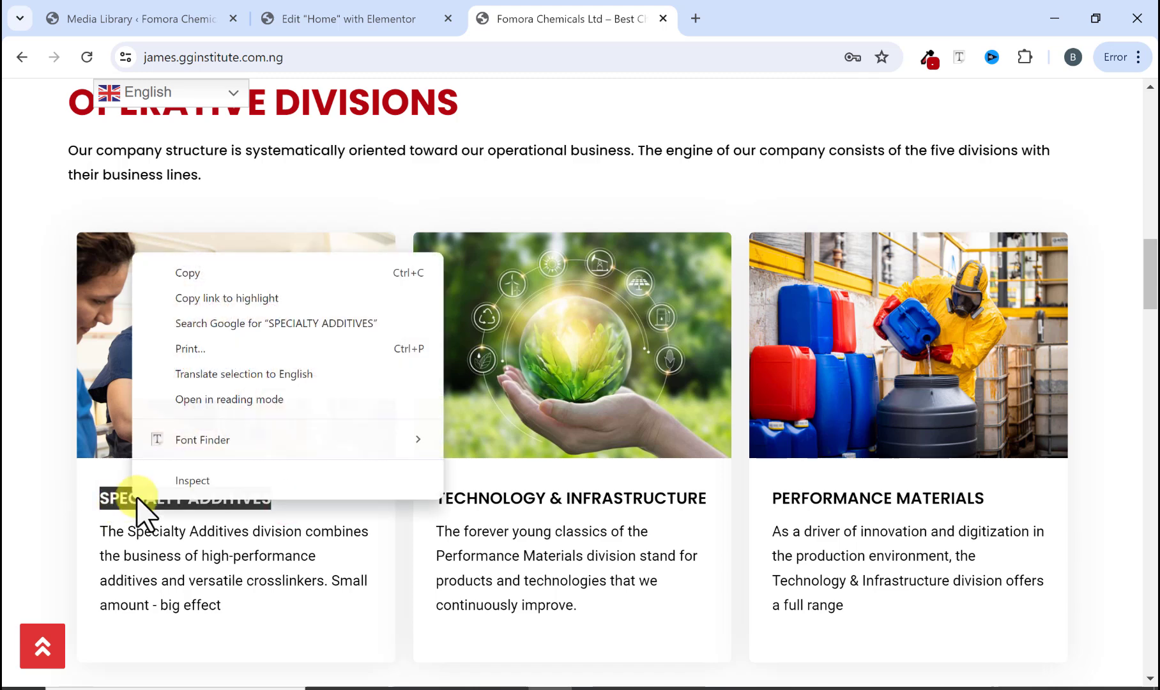
pyautogui.click(216, 276)
pyautogui.click(368, 9)
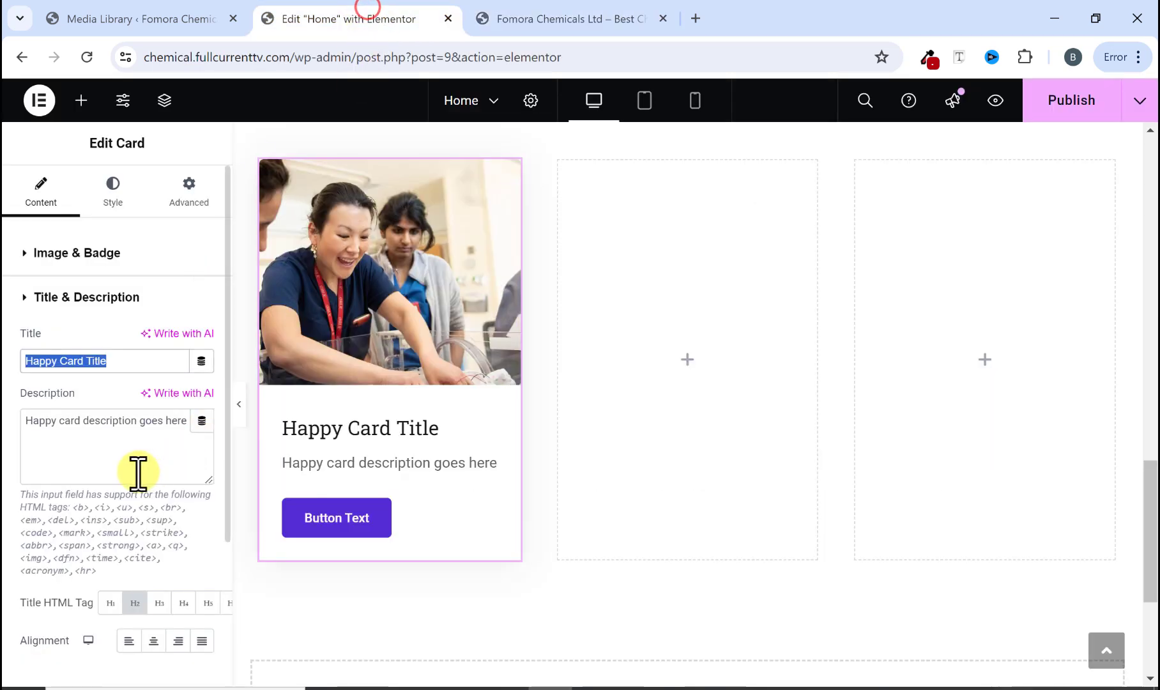
pyautogui.rightClick(147, 361)
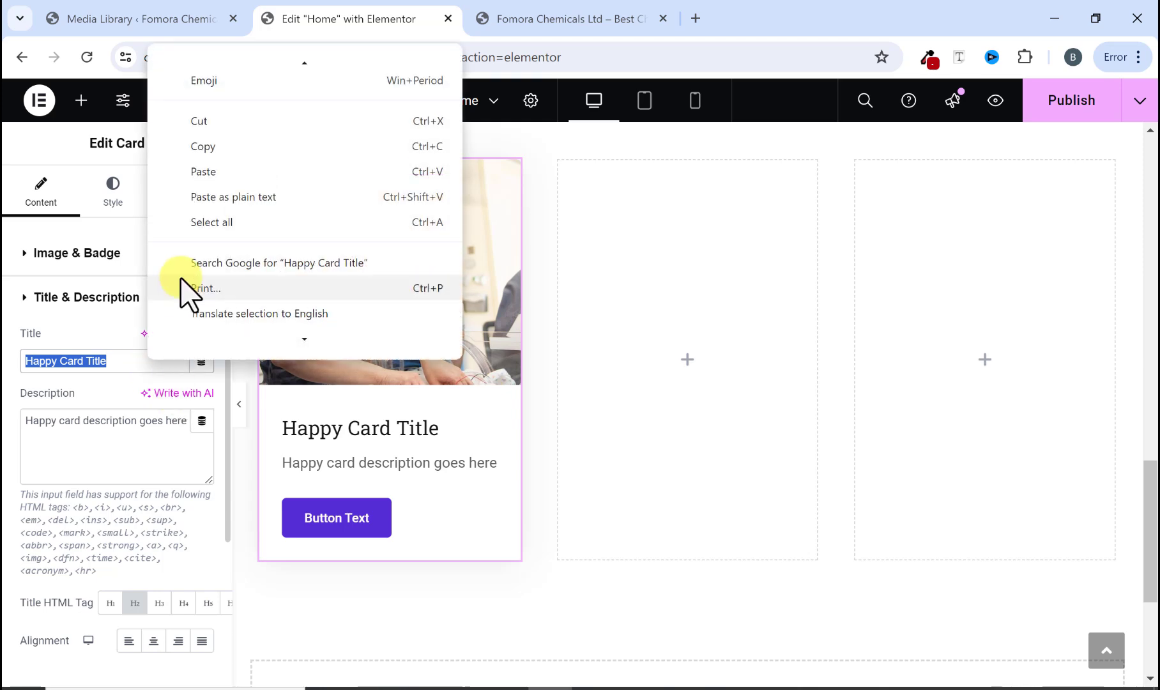
pyautogui.click(203, 175)
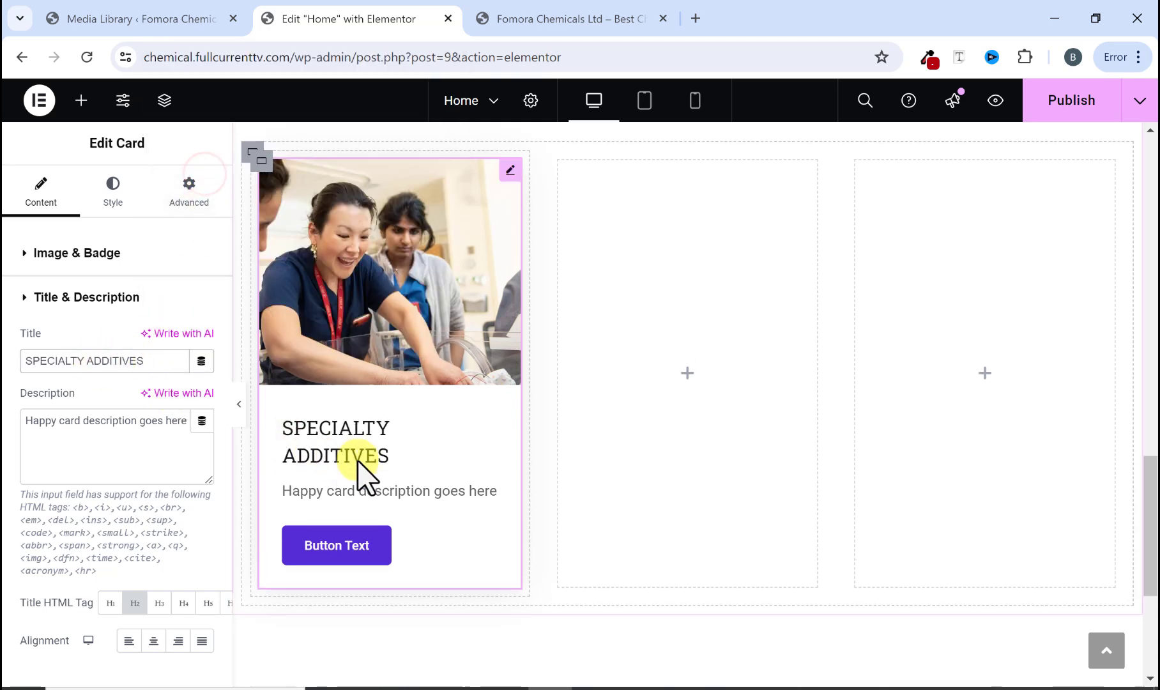
# Step: Replace the card description with the Specialty Additives text copied from the reference website's first card
pyautogui.click(511, 16)
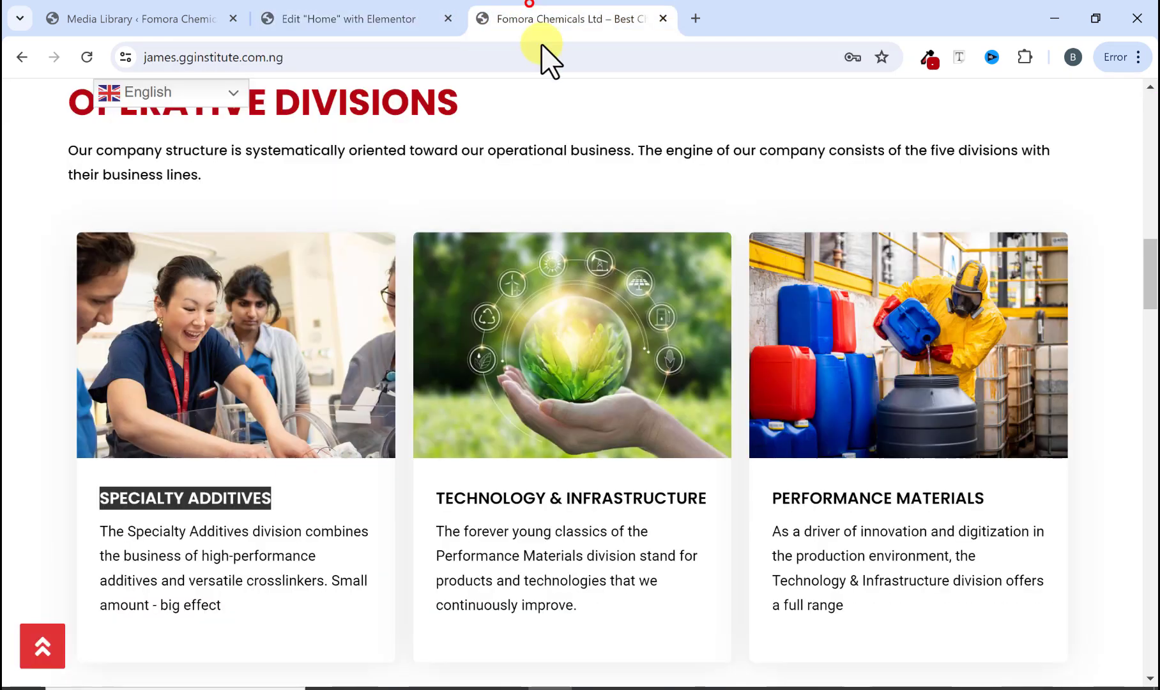
pyautogui.moveTo(96, 530); pyautogui.dragTo(254, 623)
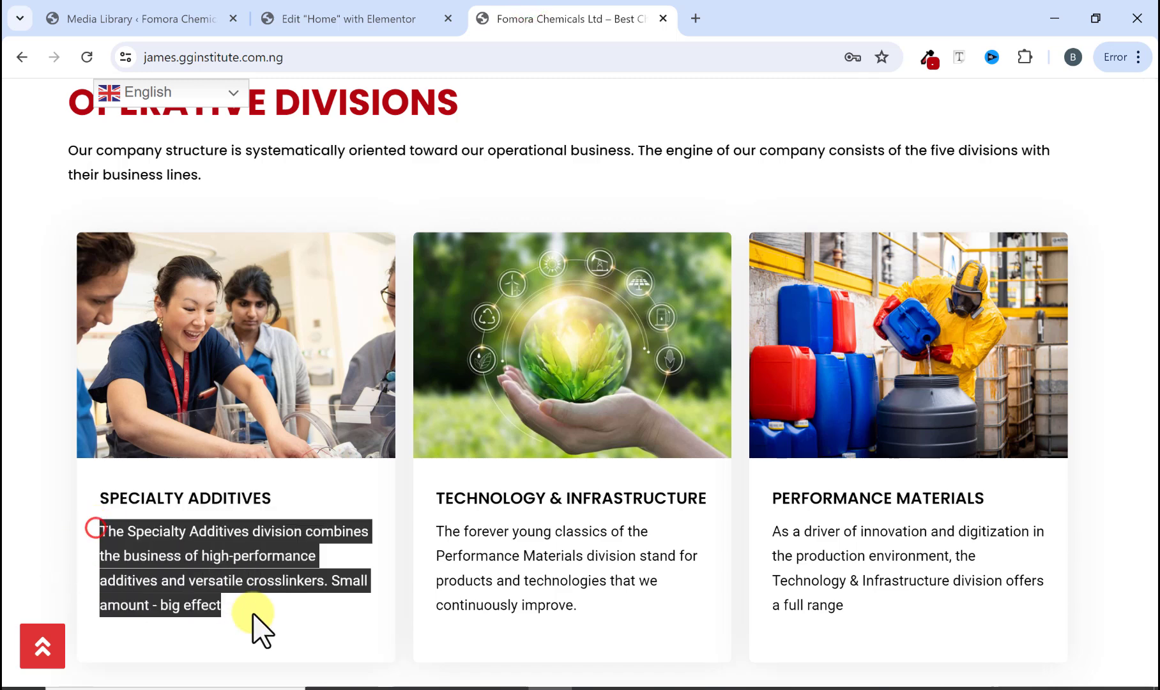
pyautogui.rightClick(188, 589)
pyautogui.click(242, 350)
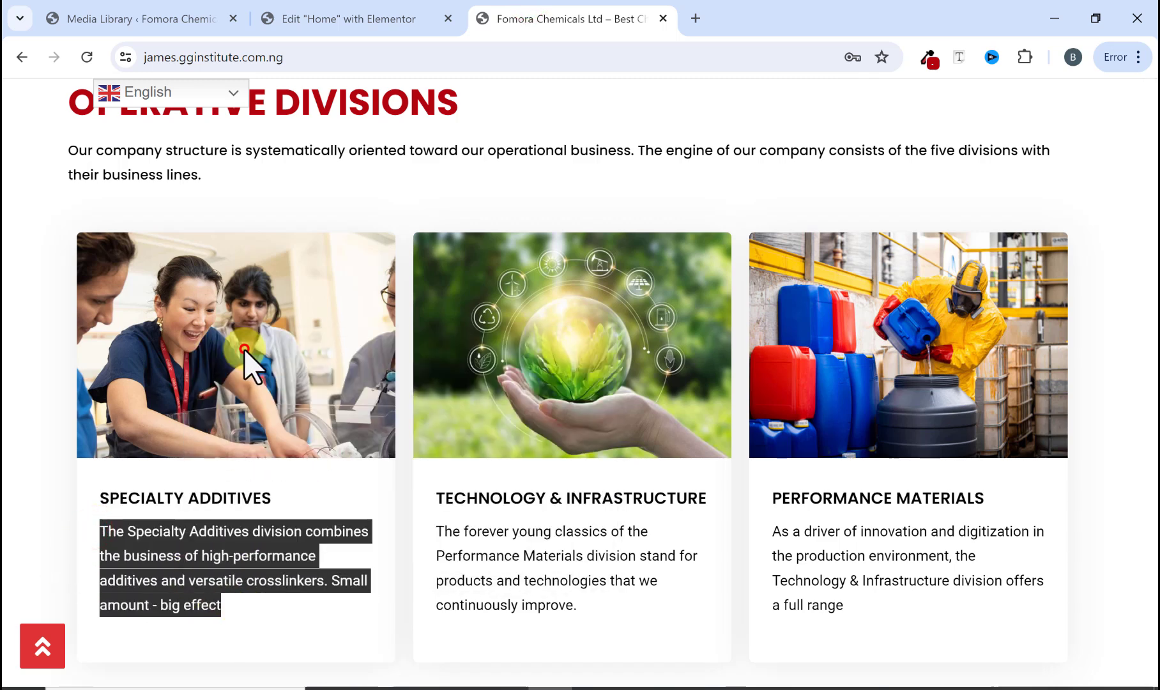
pyautogui.click(344, 16)
pyautogui.click(150, 438)
pyautogui.tripleClick(150, 438)
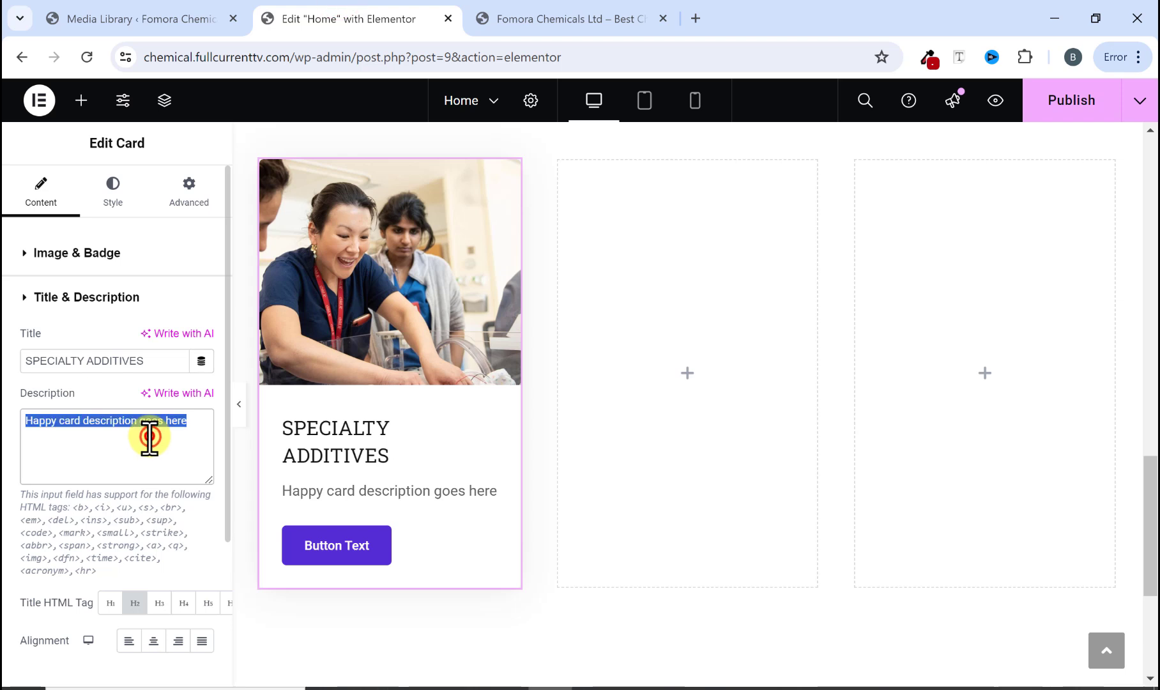
pyautogui.rightClick(150, 438)
pyautogui.click(216, 187)
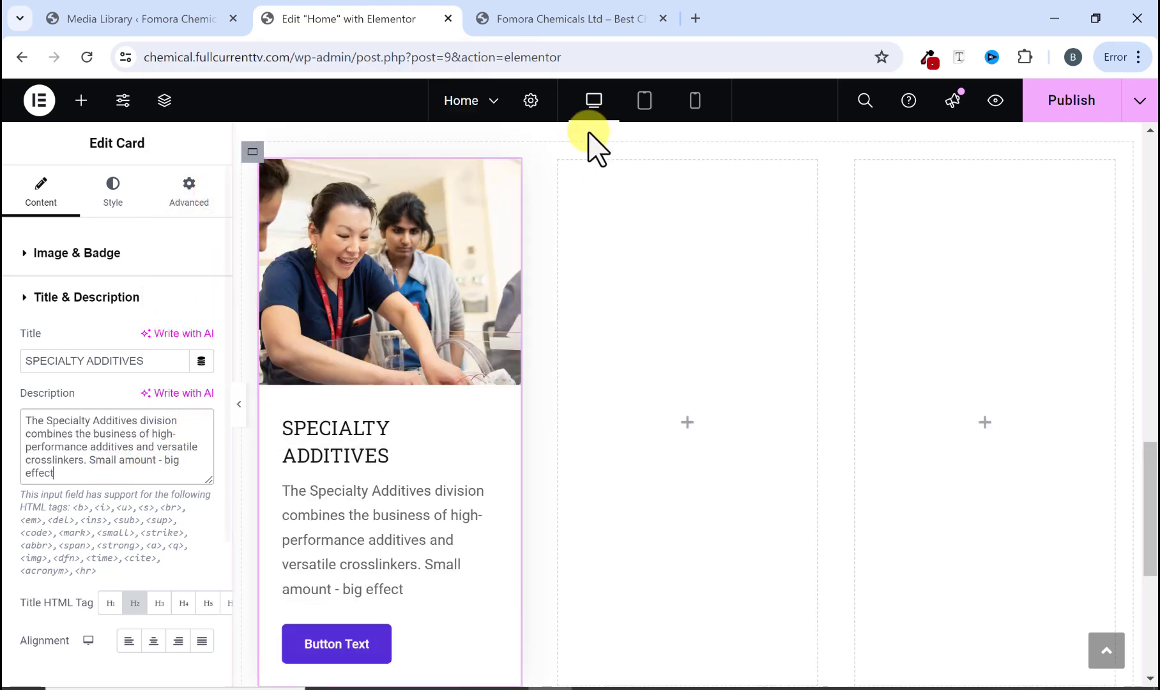
# Step: Clear the card's button text
pyautogui.click(602, 20)
pyautogui.click(231, 646)
pyautogui.scroll(-3, 223, 626)
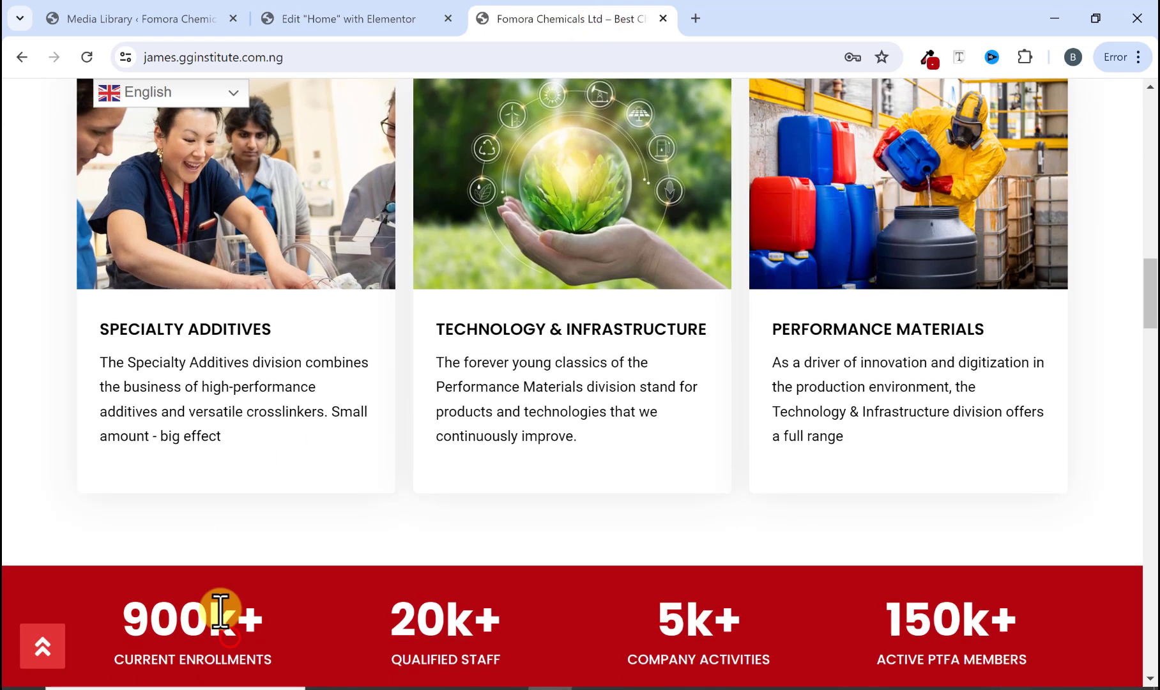
pyautogui.click(361, 26)
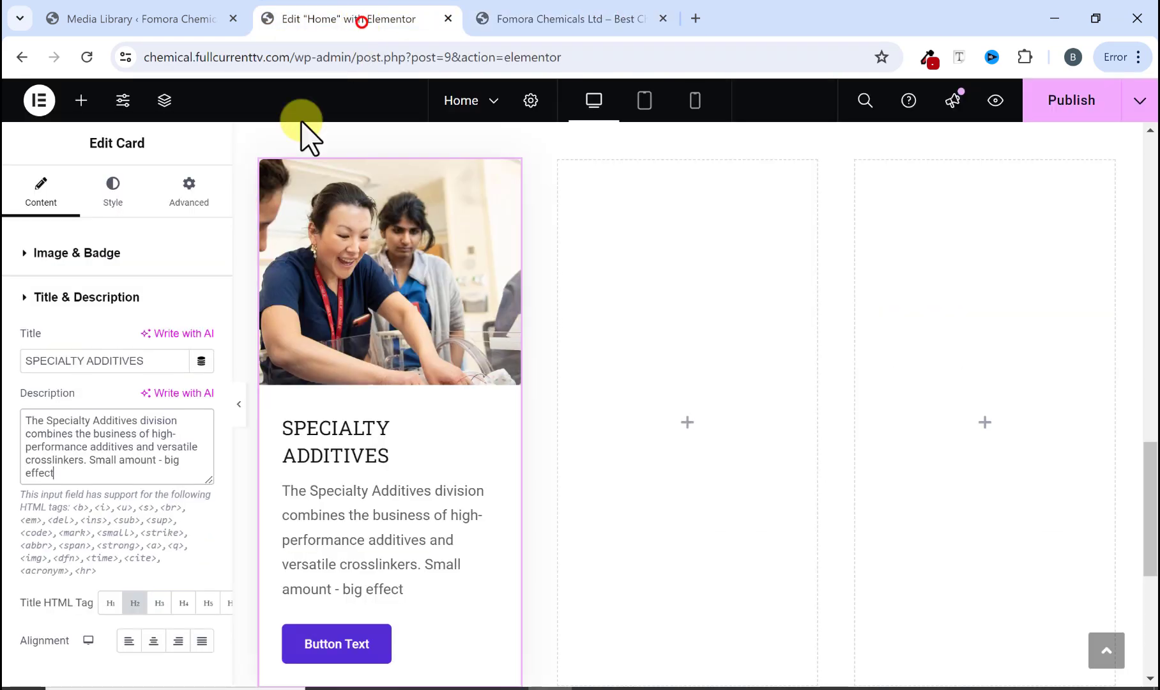
pyautogui.scroll(-3, 115, 492)
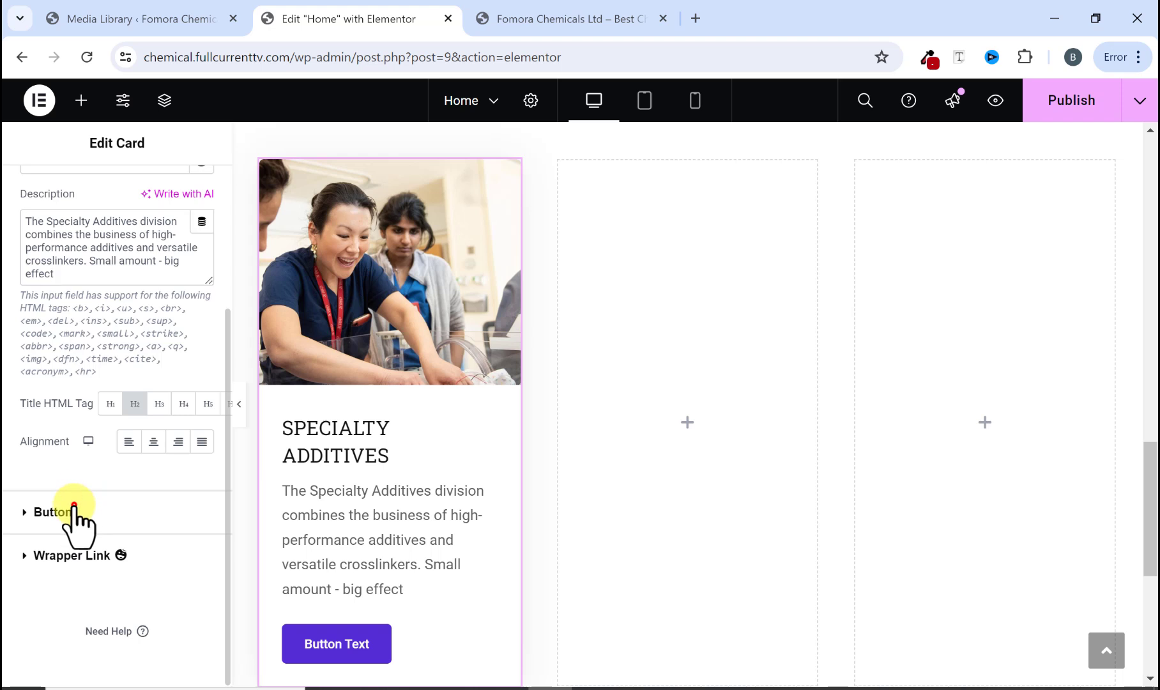
pyautogui.click(75, 514)
pyautogui.click(50, 405)
pyautogui.hotkey('ctrl', 'a')
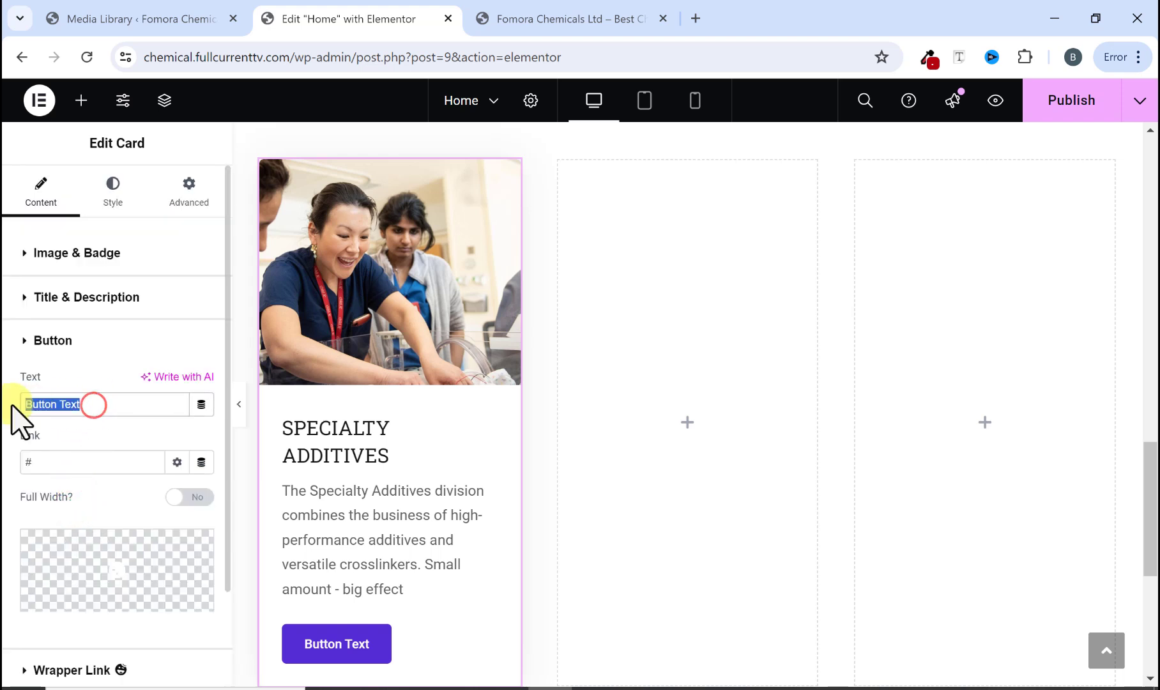
pyautogui.press('BackSpace')
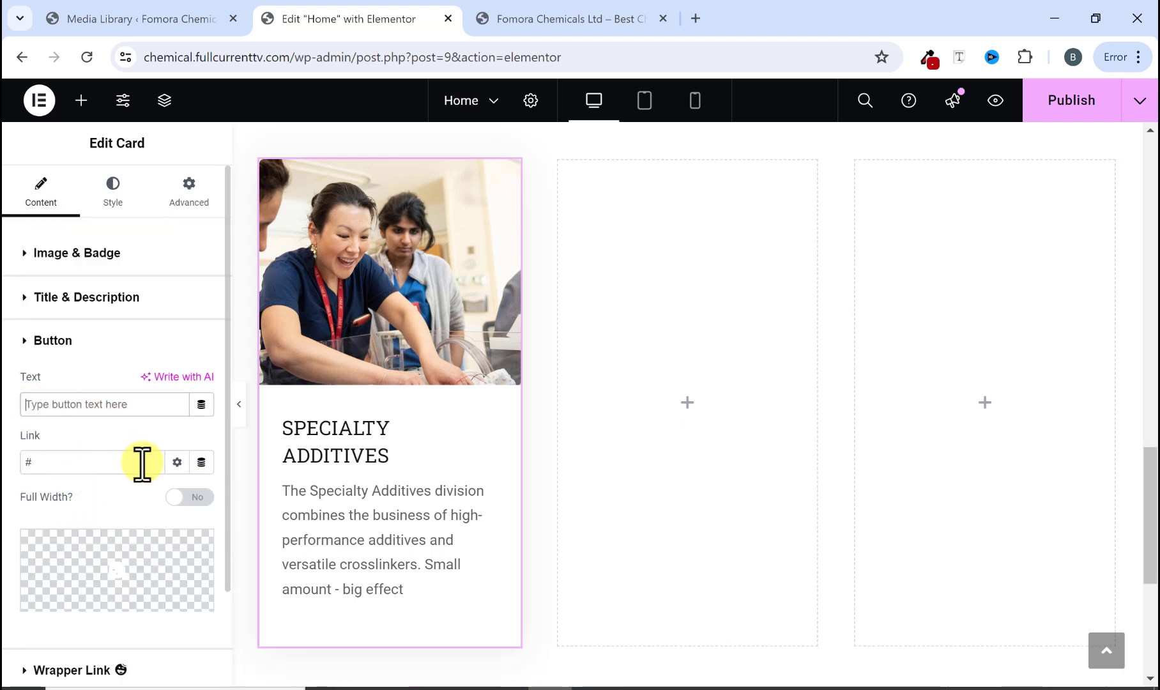
# Step: Compare the card preview with the first card on the reference website
pyautogui.click(239, 405)
pyautogui.scroll(2, 329, 438)
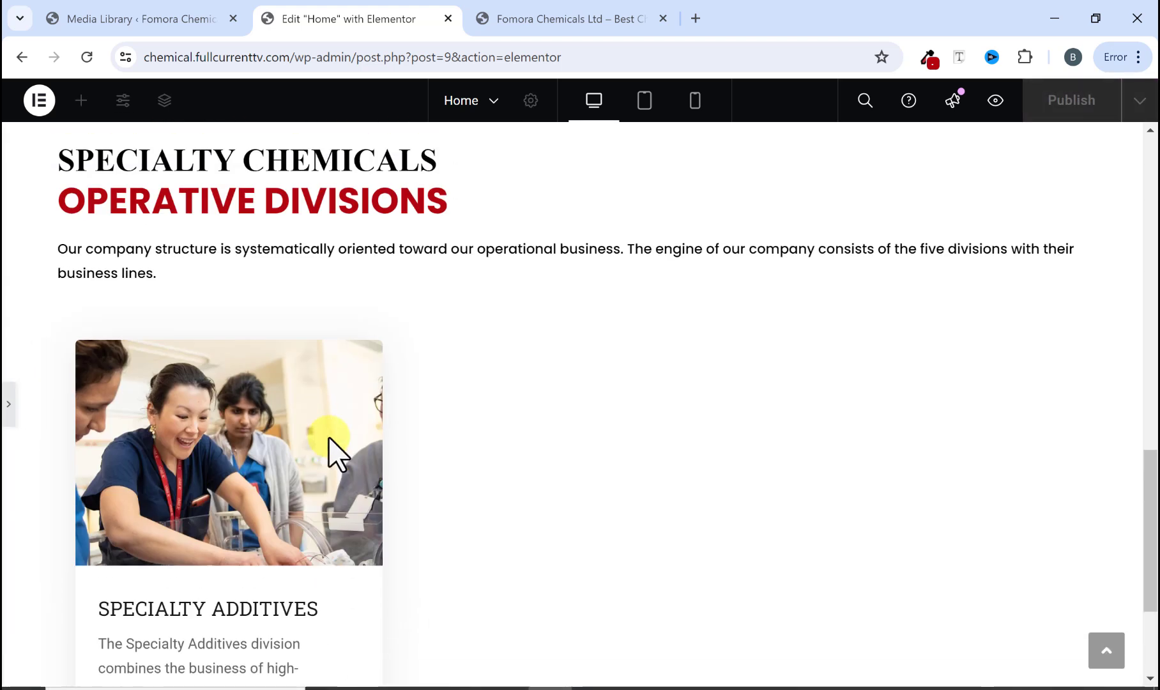
pyautogui.scroll(-1, 328, 438)
pyautogui.scroll(-2, 245, 486)
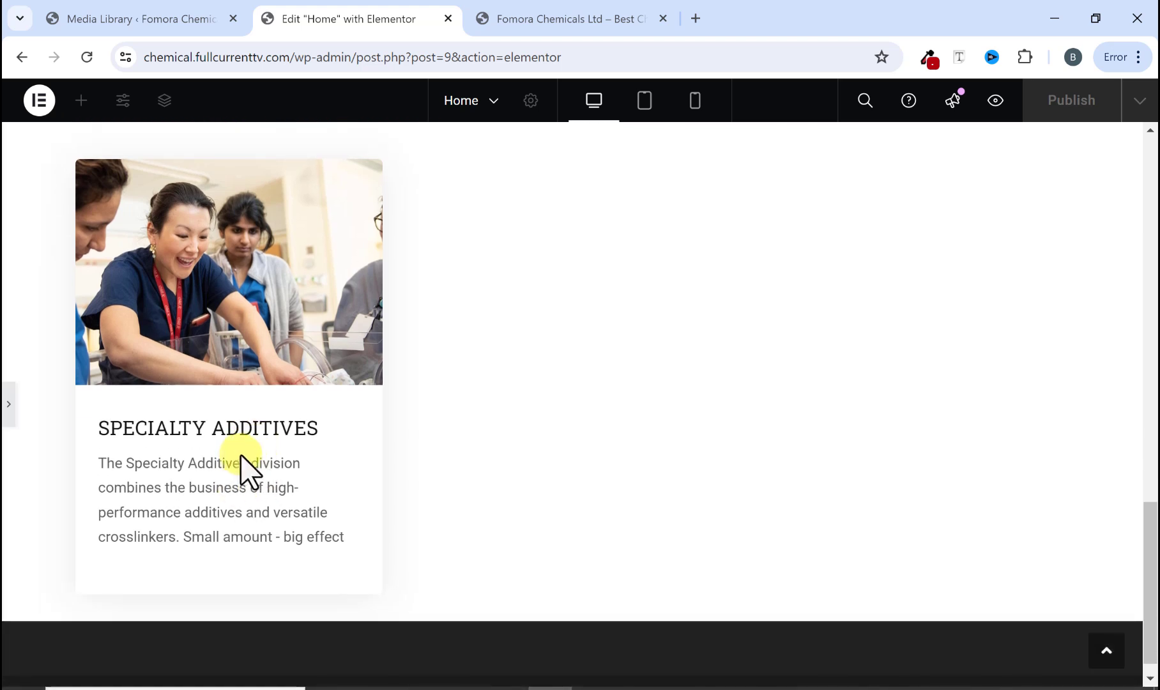
pyautogui.click(524, 15)
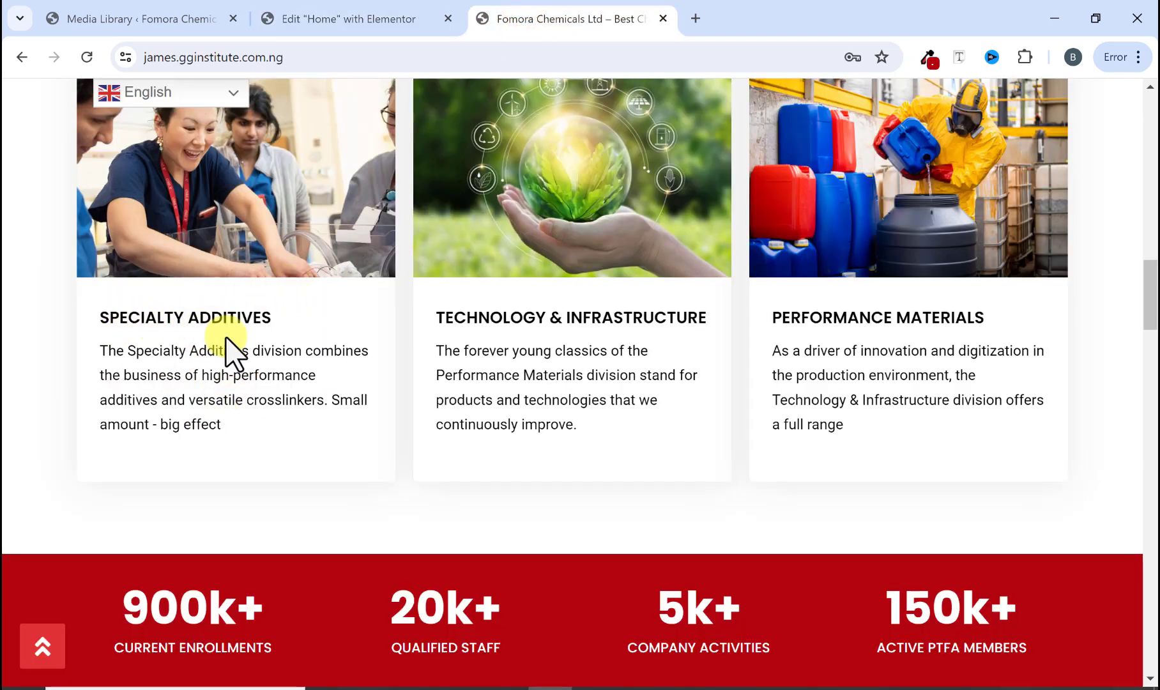
pyautogui.click(360, 7)
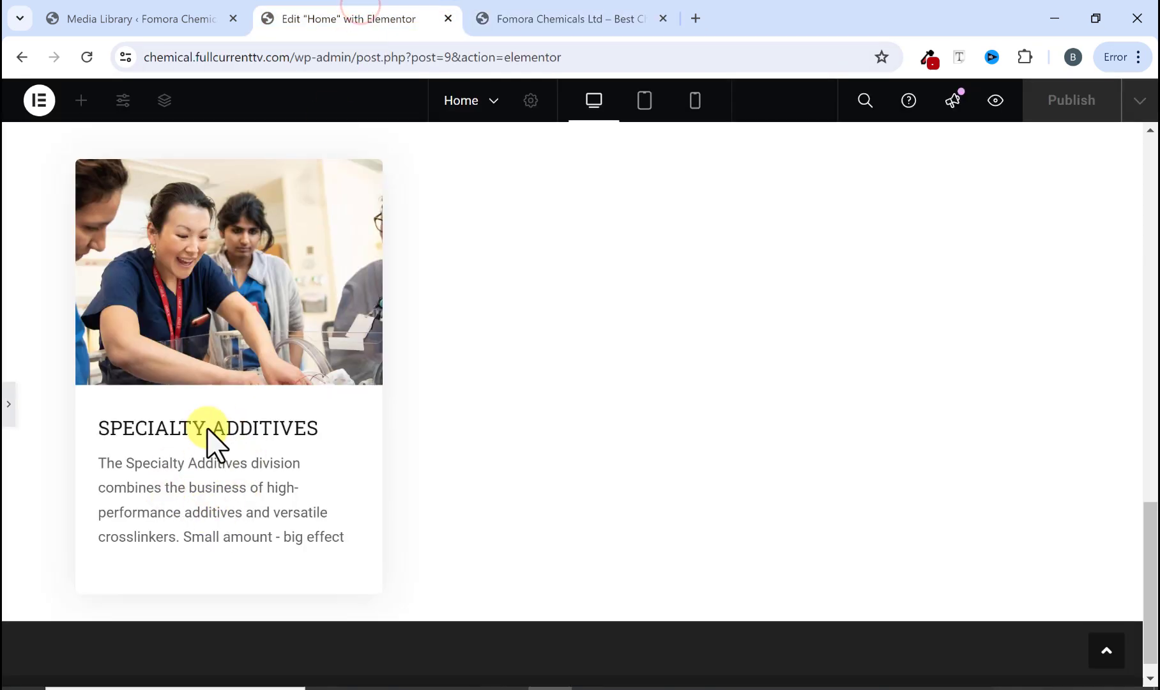
pyautogui.click(553, 19)
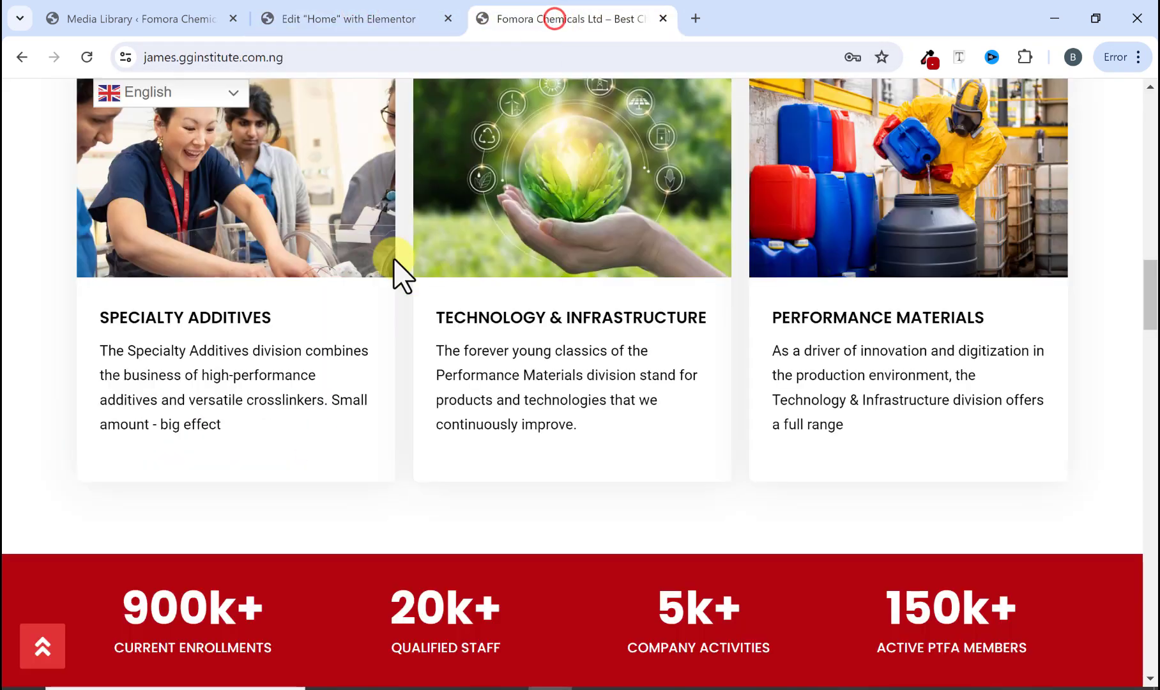
pyautogui.click(393, 19)
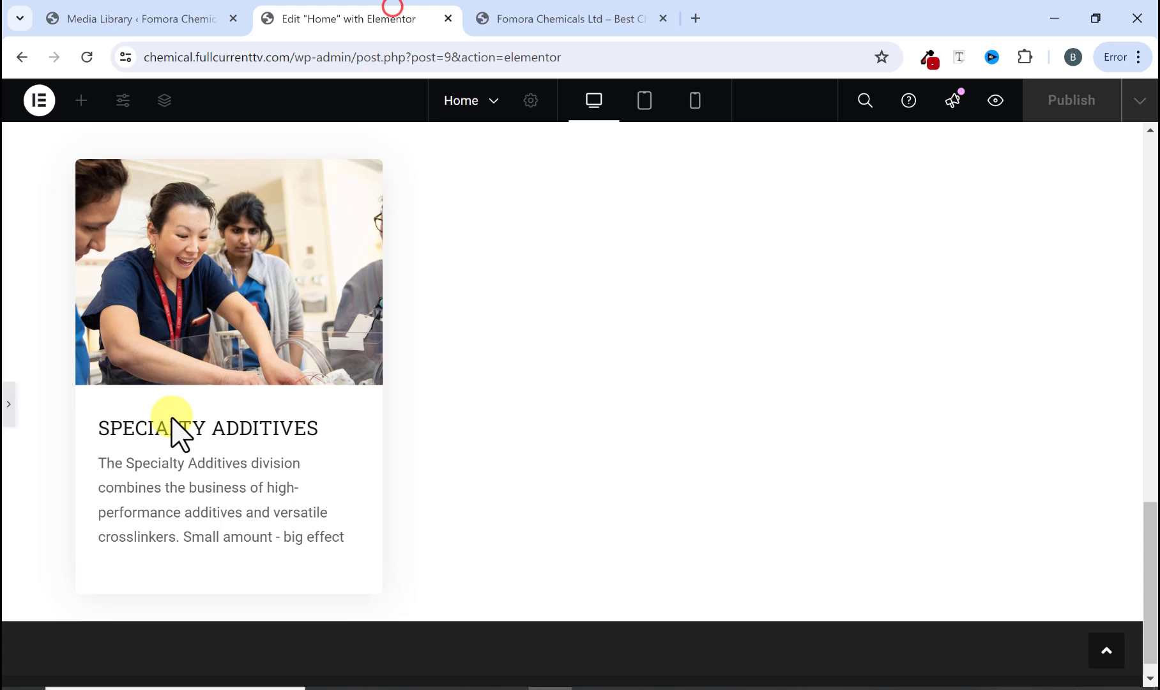
pyautogui.click(5, 405)
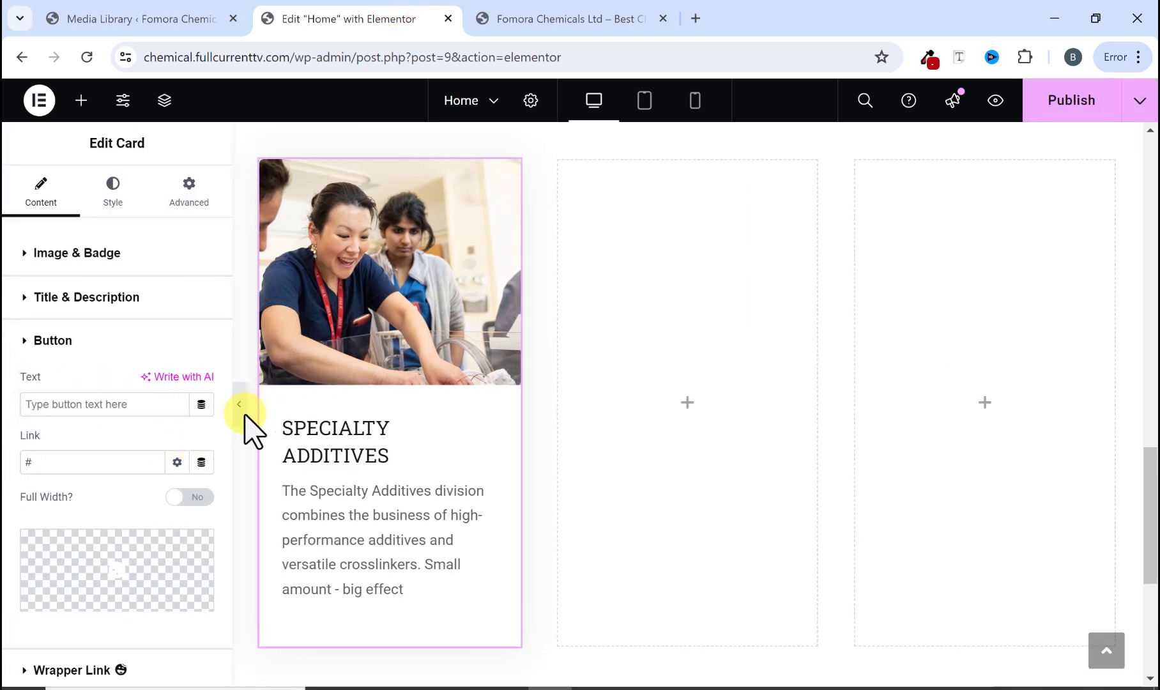
# Step: Set the card title's text color to black #000000 in the card styling
pyautogui.click(117, 194)
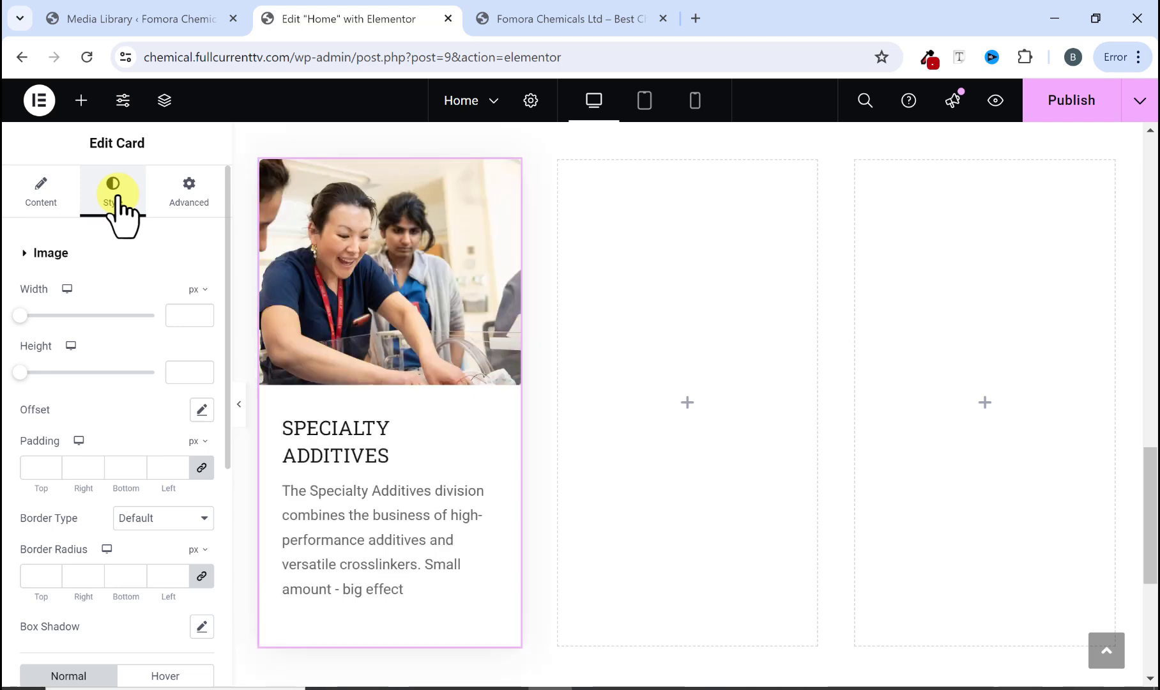
pyautogui.scroll(-3, 115, 377)
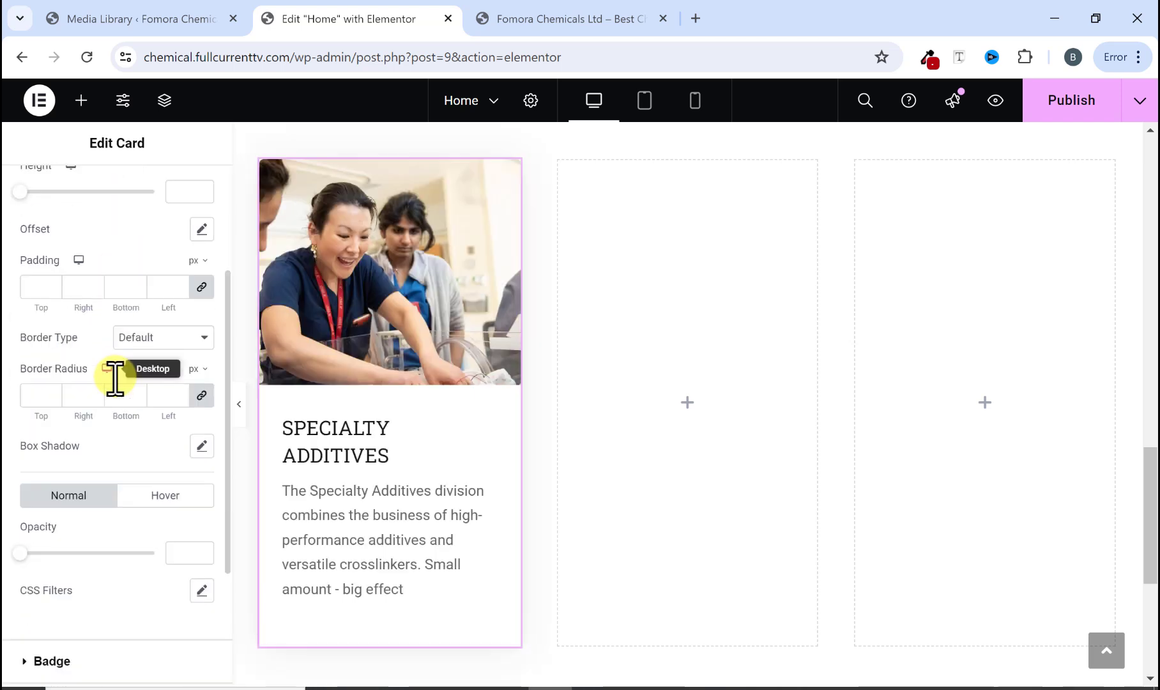
pyautogui.scroll(-3, 115, 378)
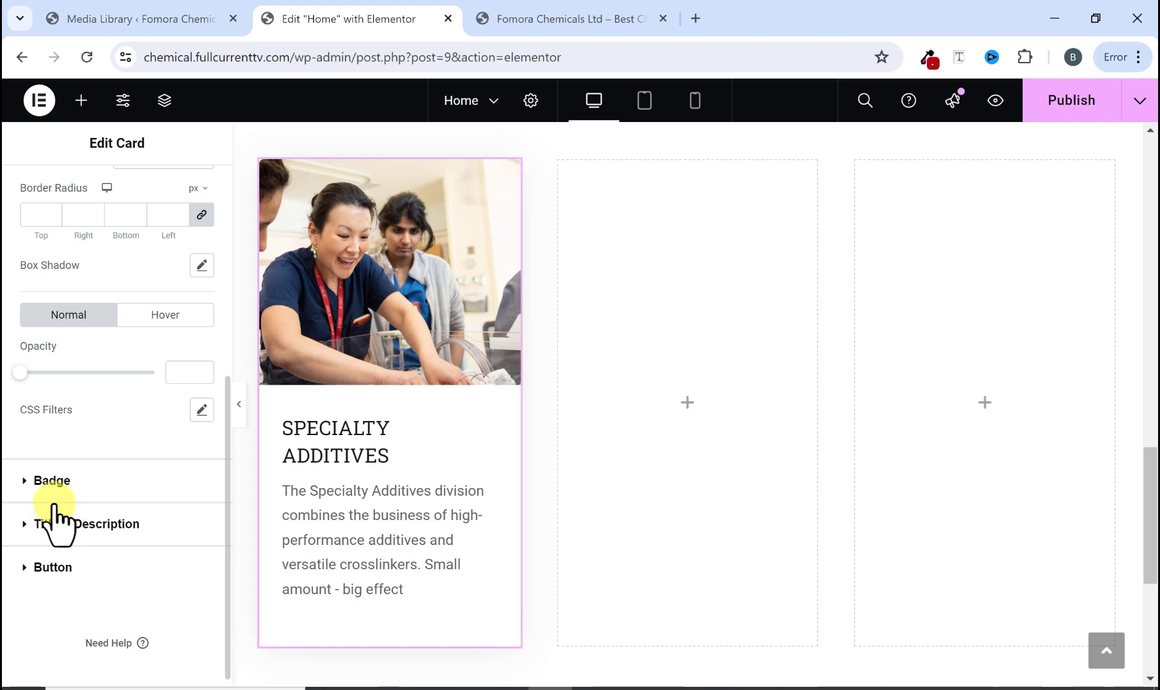
pyautogui.click(27, 524)
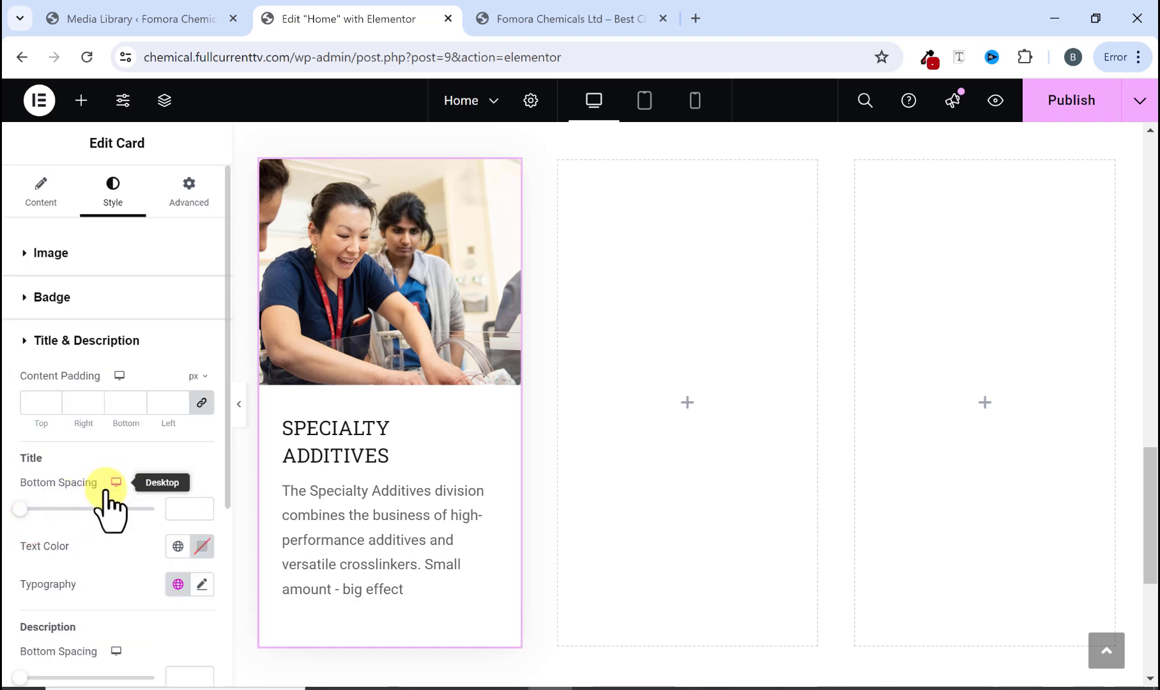
pyautogui.click(202, 547)
pyautogui.click(99, 447)
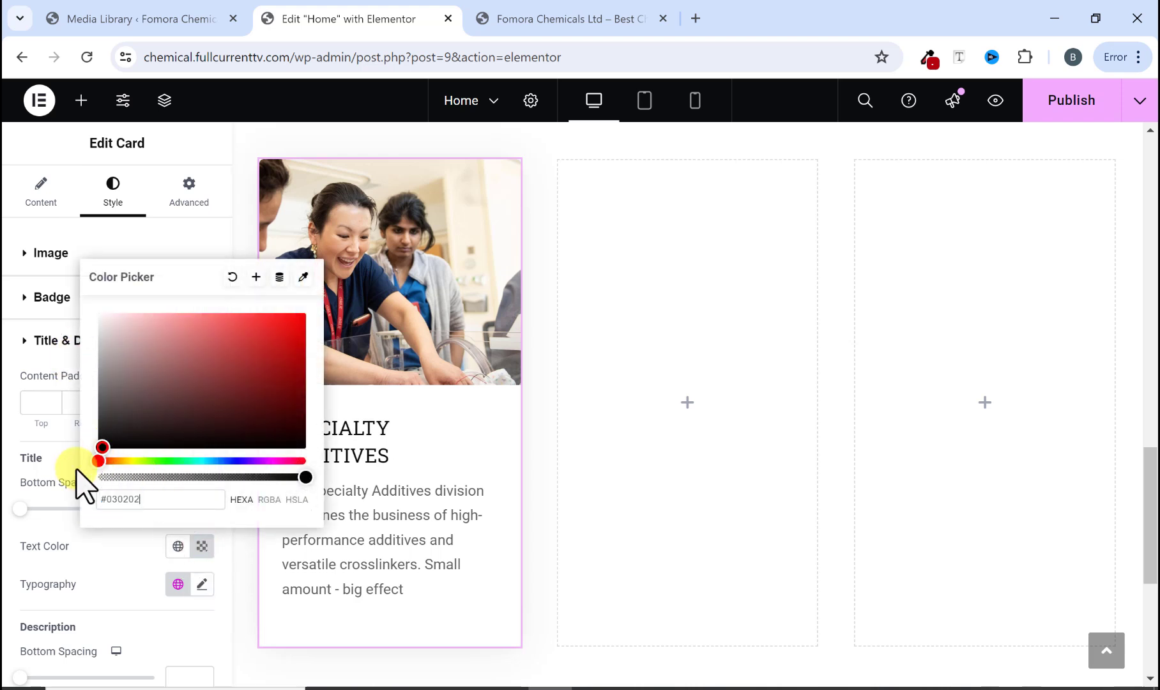
pyautogui.click(202, 547)
# Step: Set the title typography to the Poppins family, 500 (Medium) weight and 18 px size
pyautogui.click(204, 582)
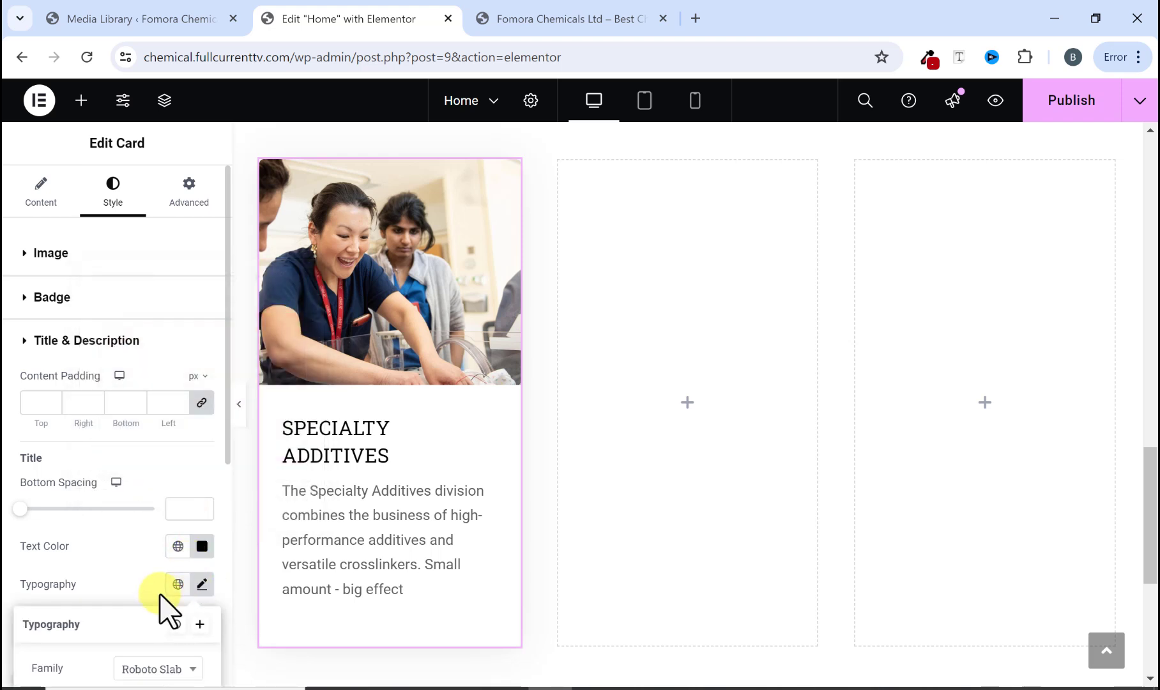
pyautogui.scroll(-4, 160, 605)
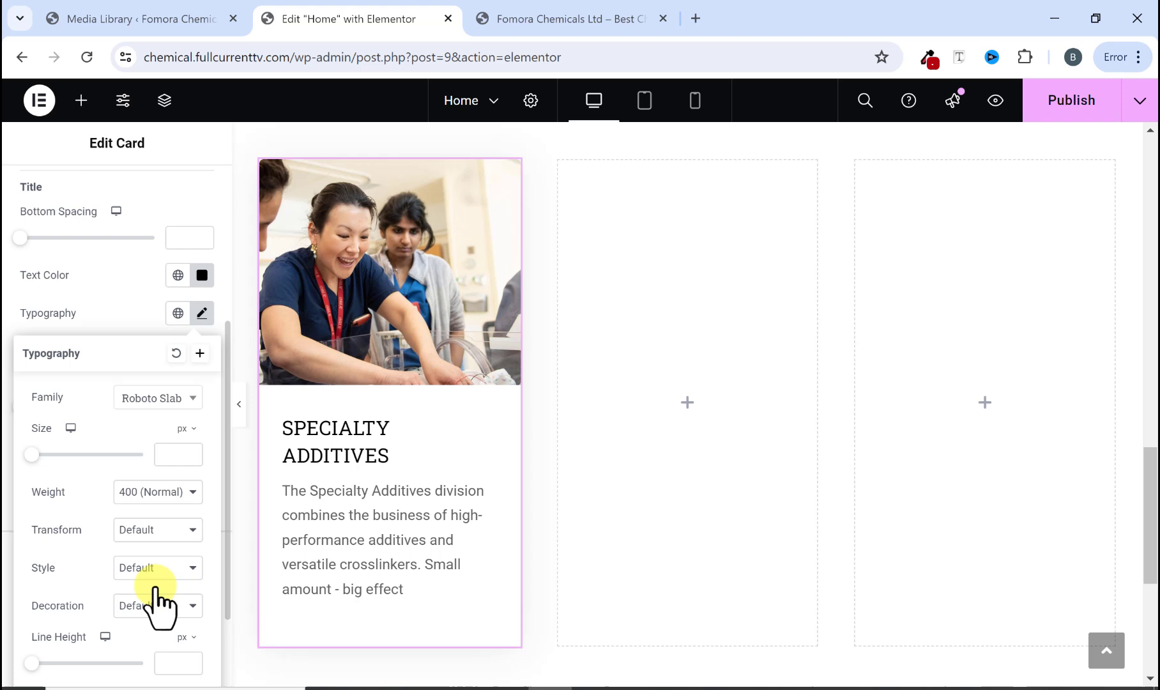
pyautogui.click(154, 400)
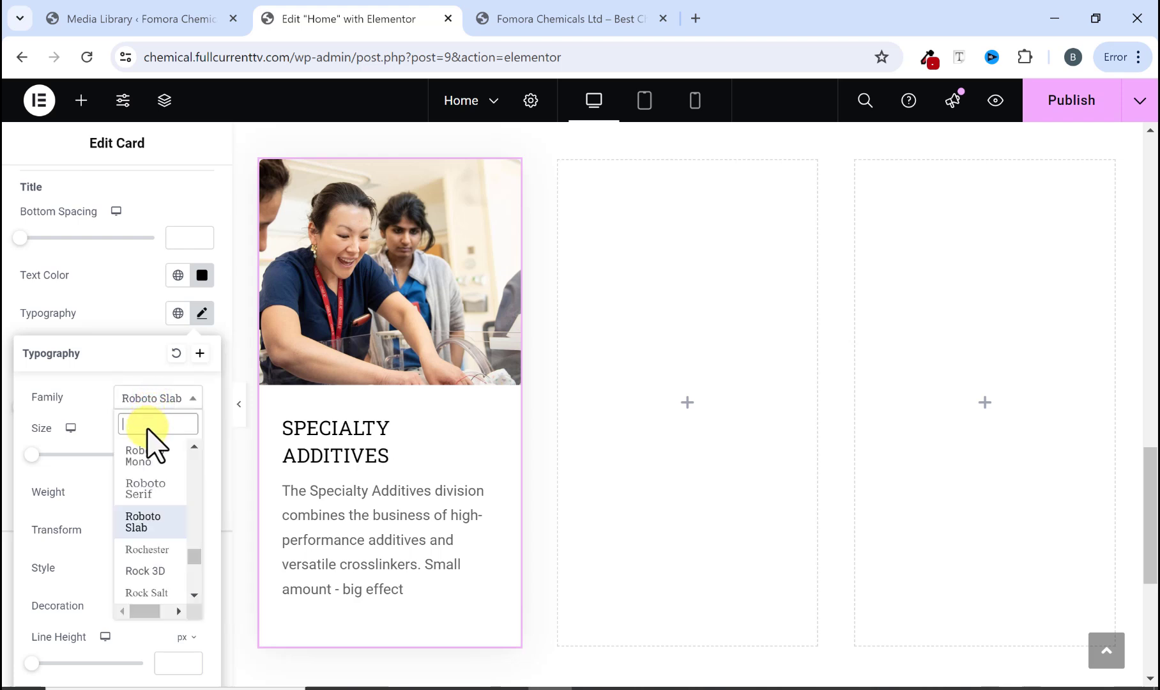
pyautogui.write('popp')
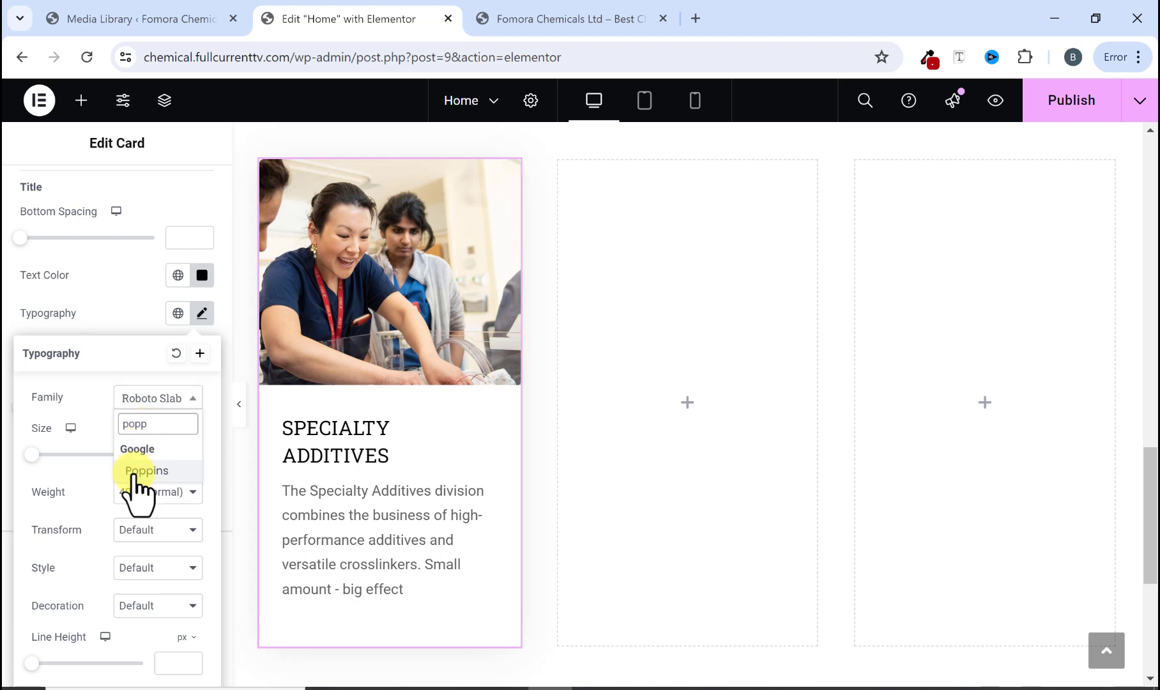
pyautogui.click(136, 473)
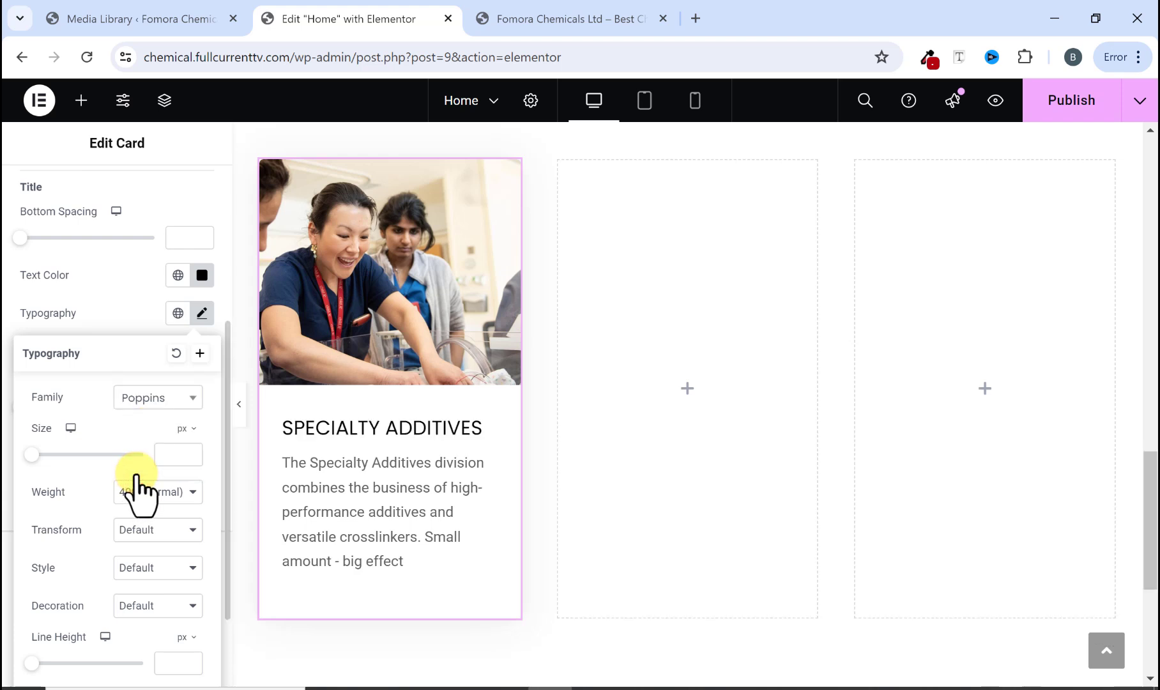
pyautogui.click(161, 491)
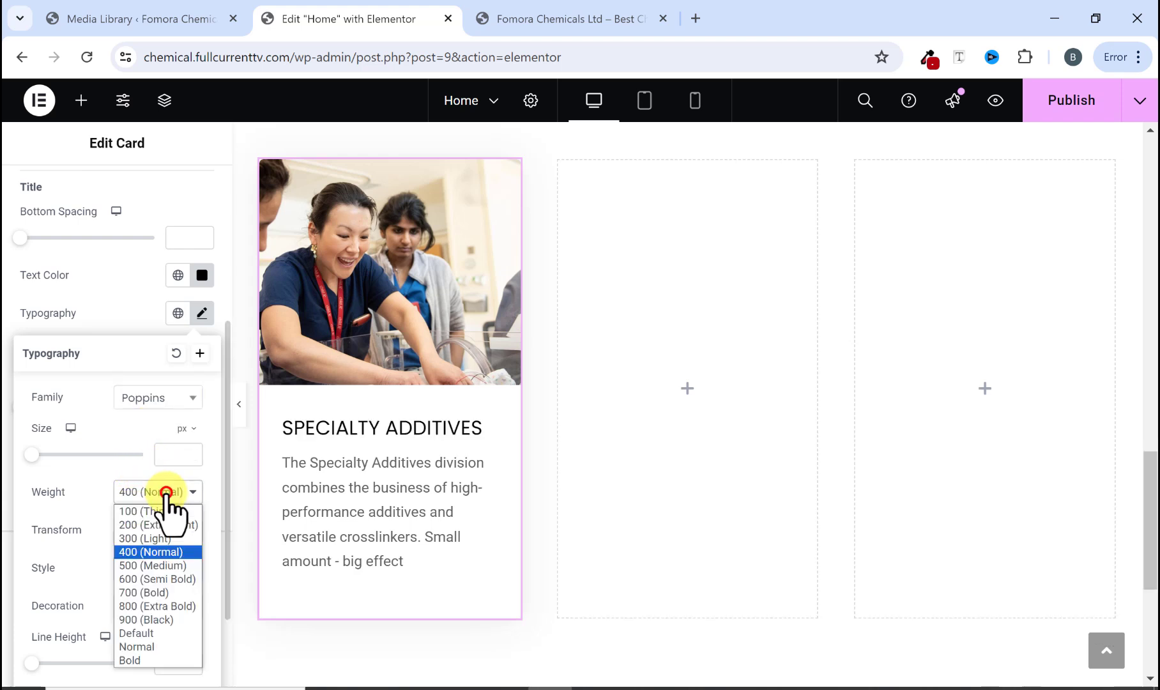
pyautogui.click(149, 565)
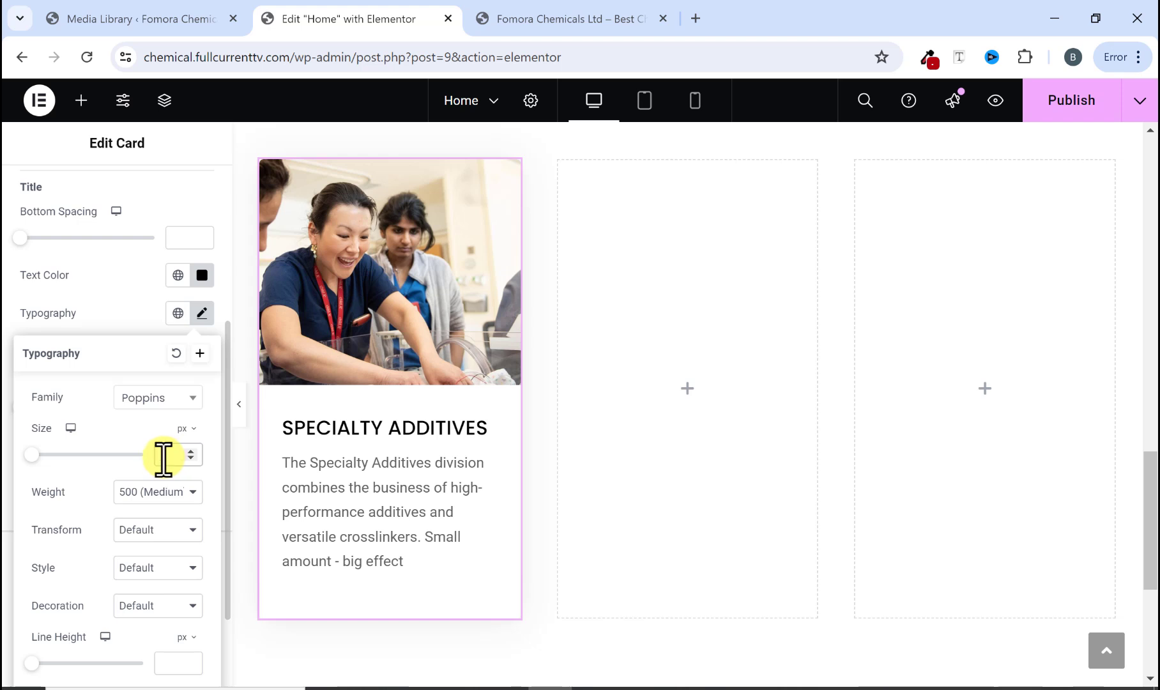
pyautogui.write('18')
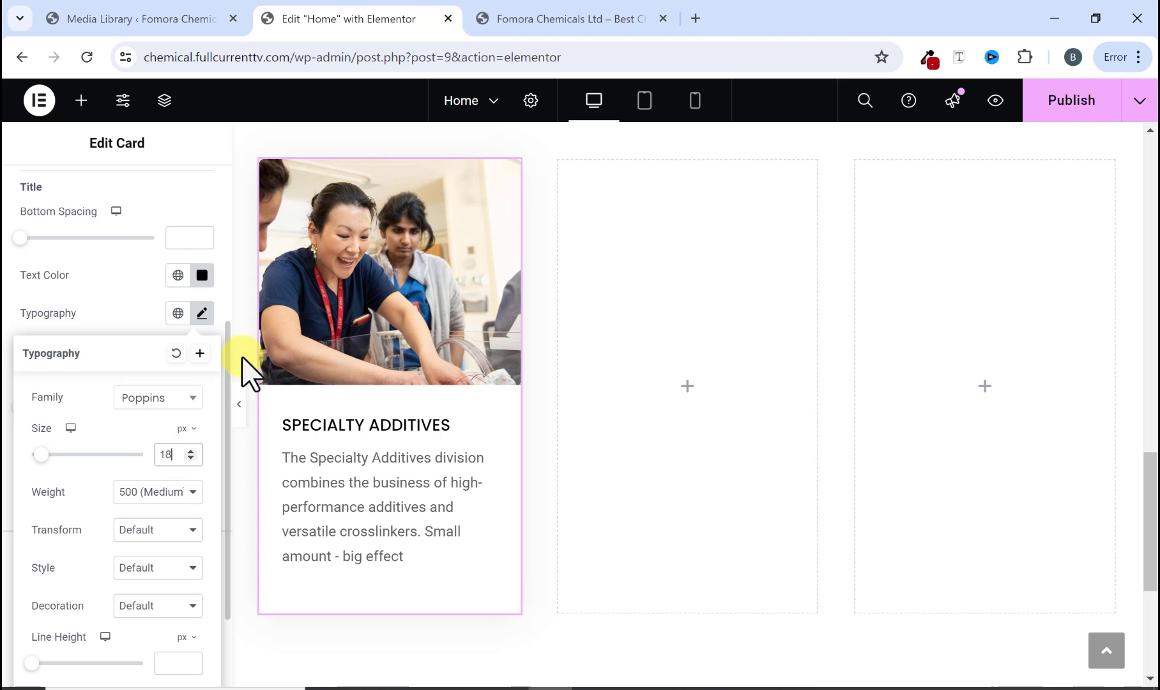
# Step: Change the title's font weight to 600 (Semi Bold) to match the reference site's card title
pyautogui.click(573, 22)
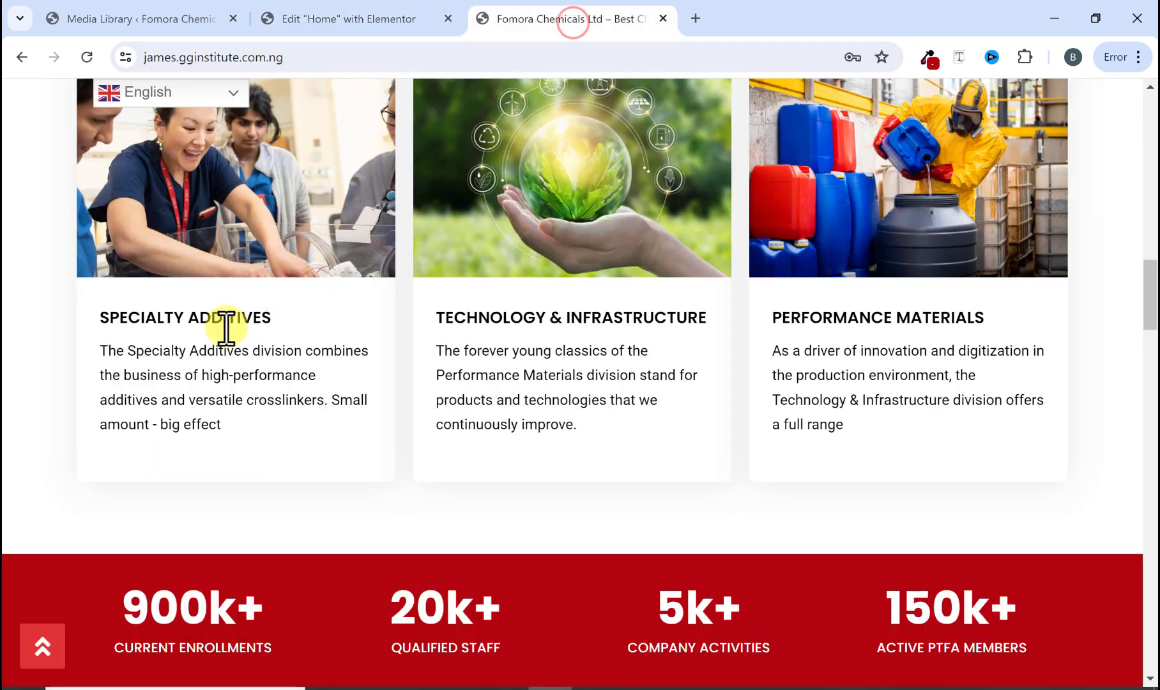
pyautogui.click(369, 19)
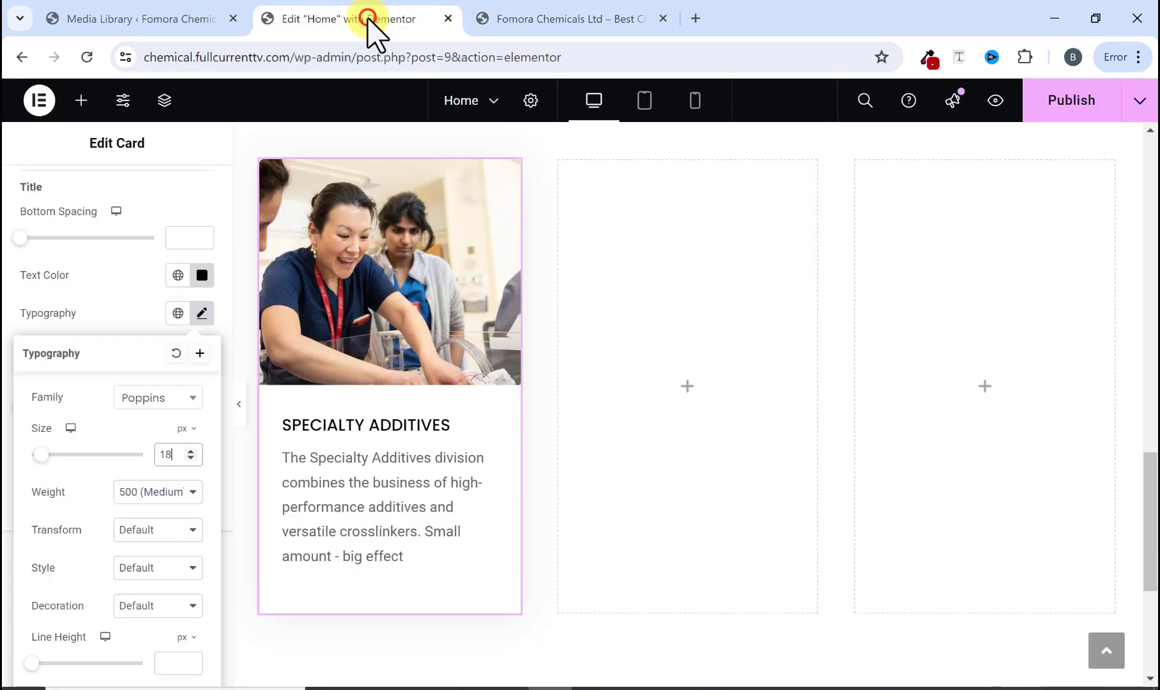
pyautogui.click(158, 493)
pyautogui.click(155, 578)
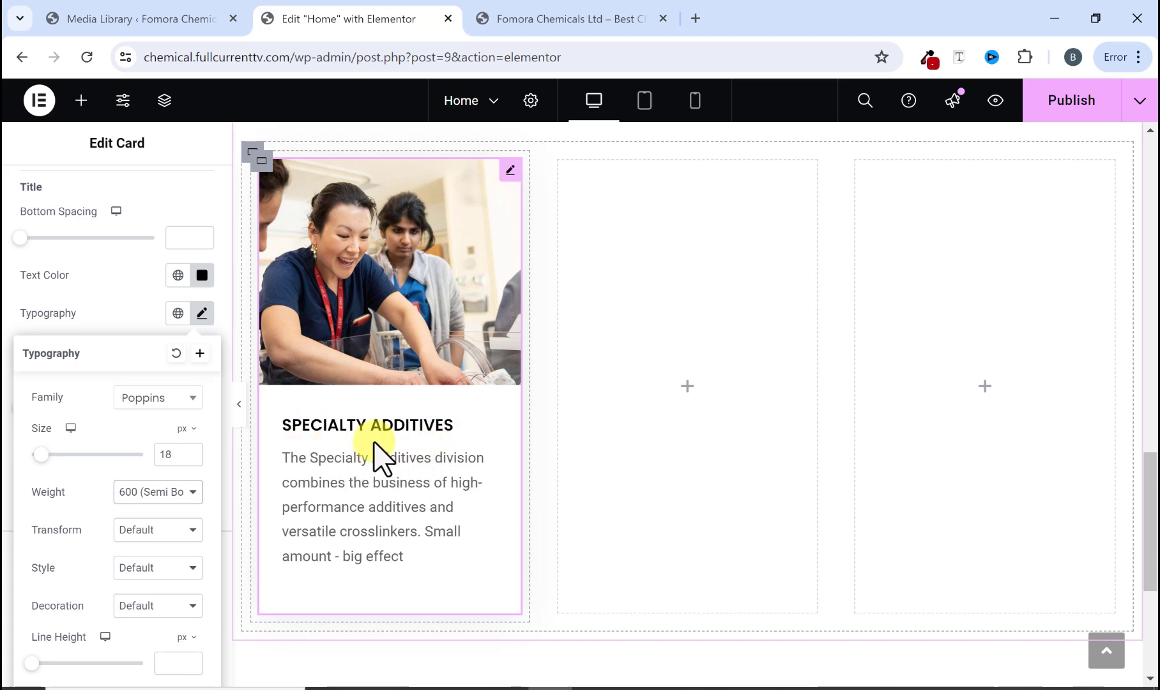
pyautogui.click(578, 18)
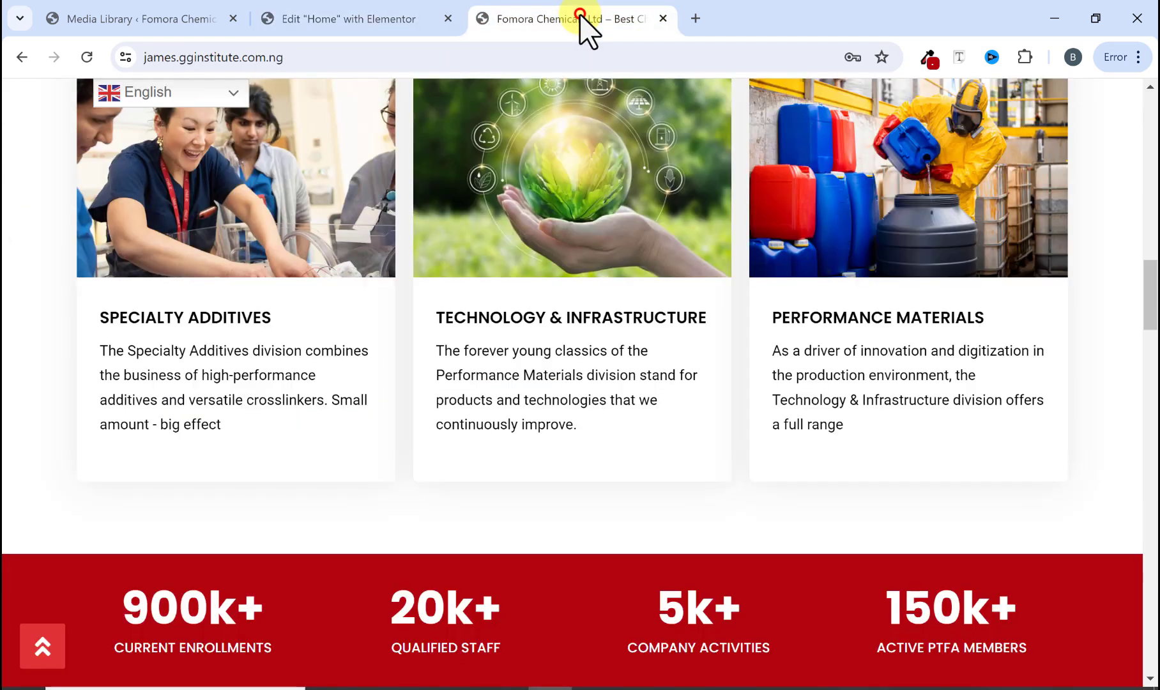
pyautogui.click(388, 18)
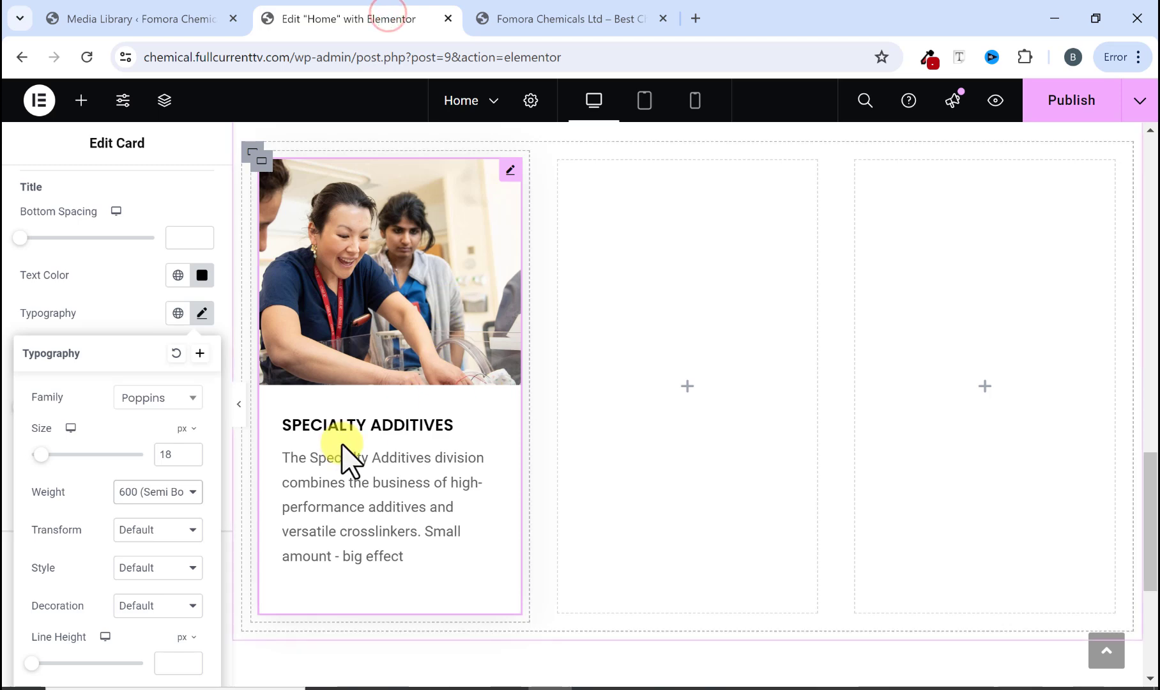
# Step: Preview the first card without the editor panel and compare it with the reference site's division cards
pyautogui.click(239, 403)
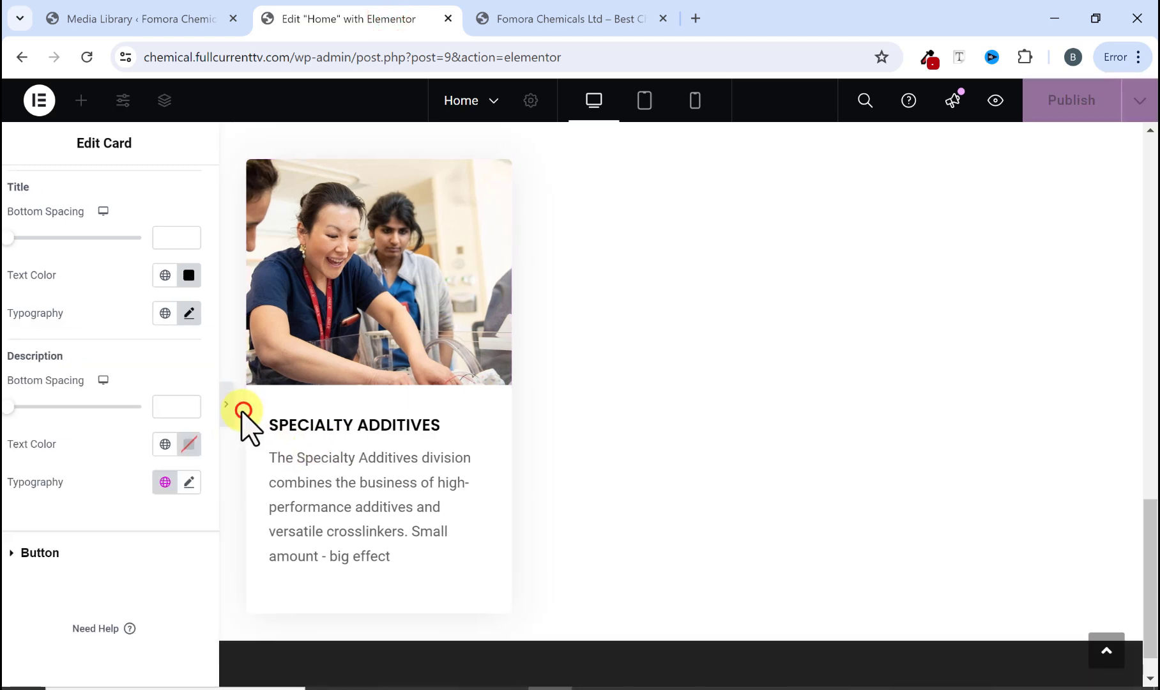
pyautogui.scroll(3, 360, 455)
pyautogui.scroll(-2, 305, 401)
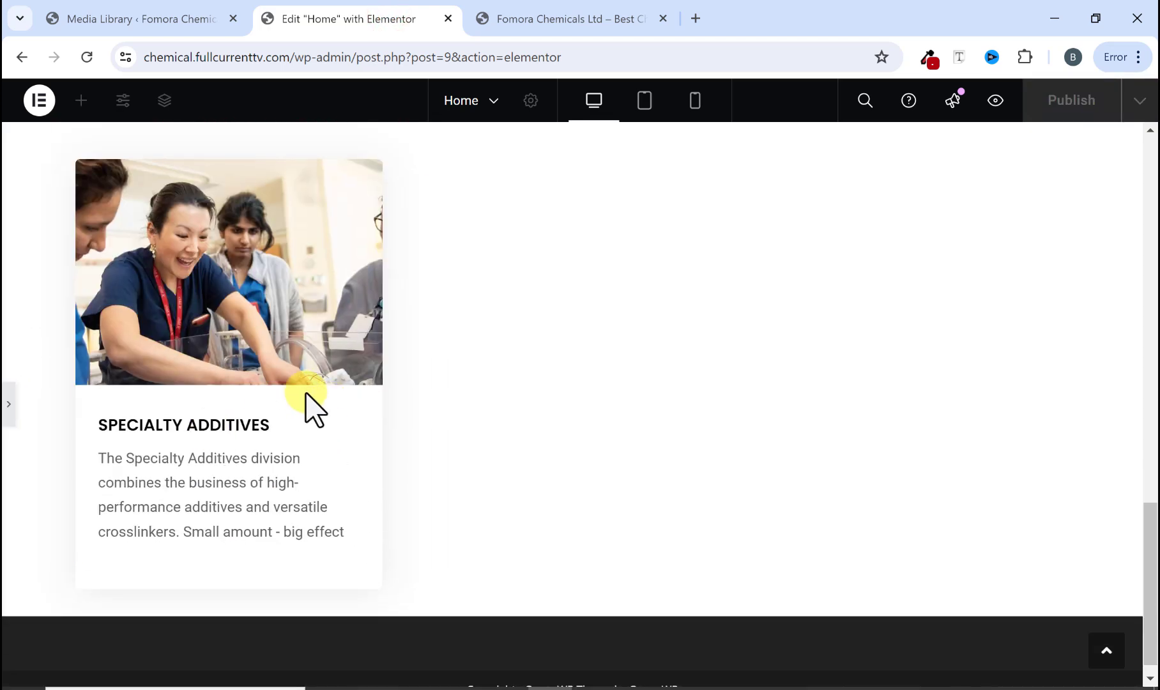
pyautogui.scroll(3, 305, 407)
pyautogui.scroll(-1, 383, 168)
pyautogui.click(521, 8)
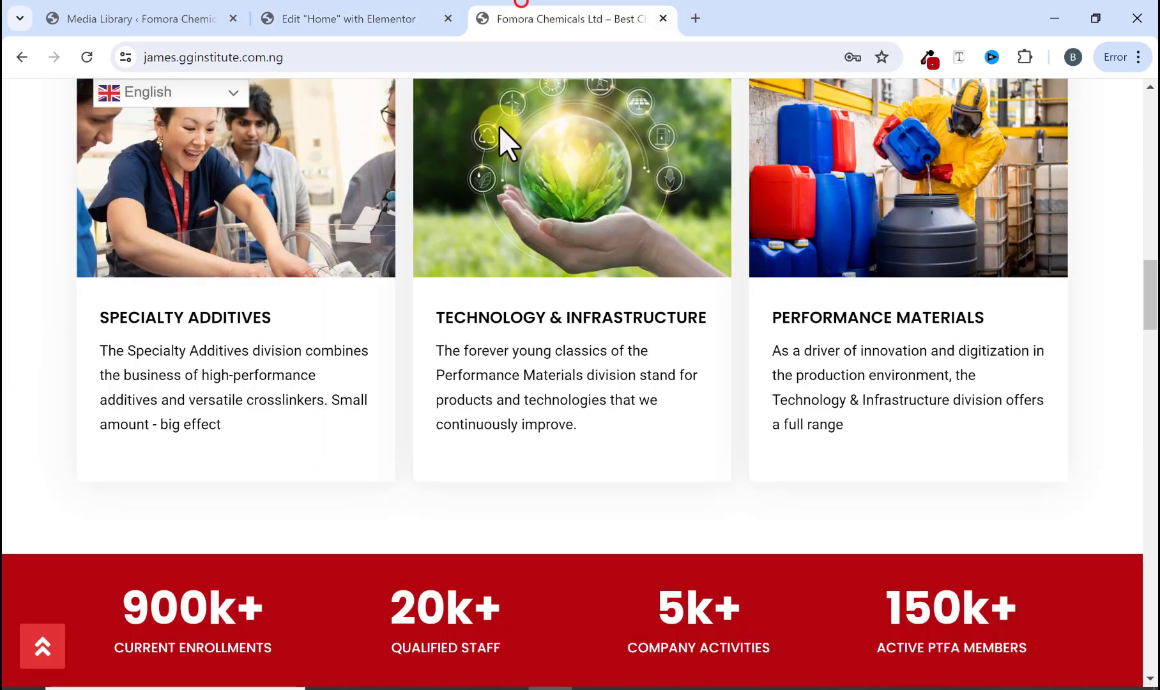
pyautogui.scroll(1, 256, 384)
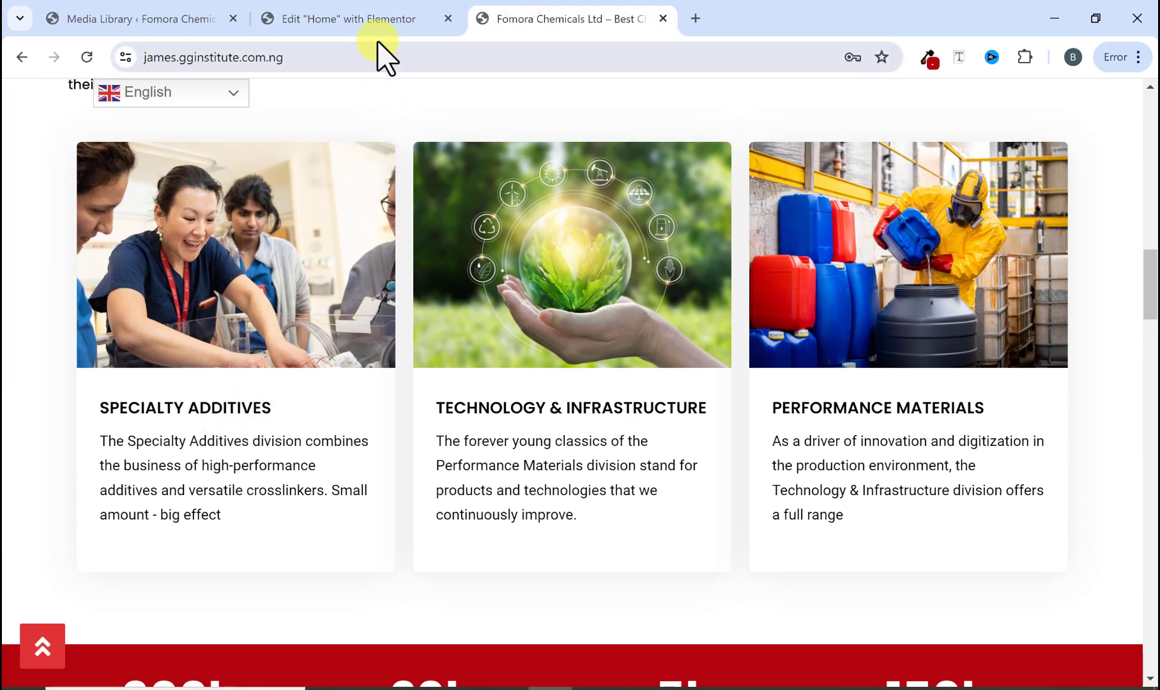
pyautogui.click(368, 23)
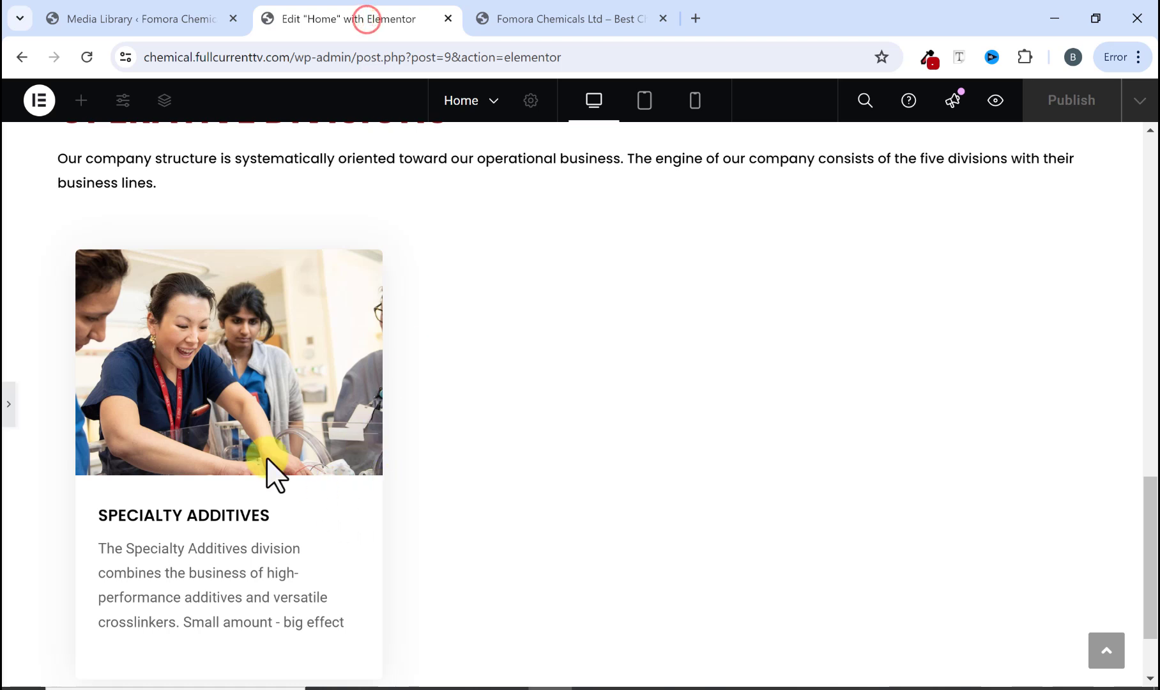
pyautogui.click(5, 402)
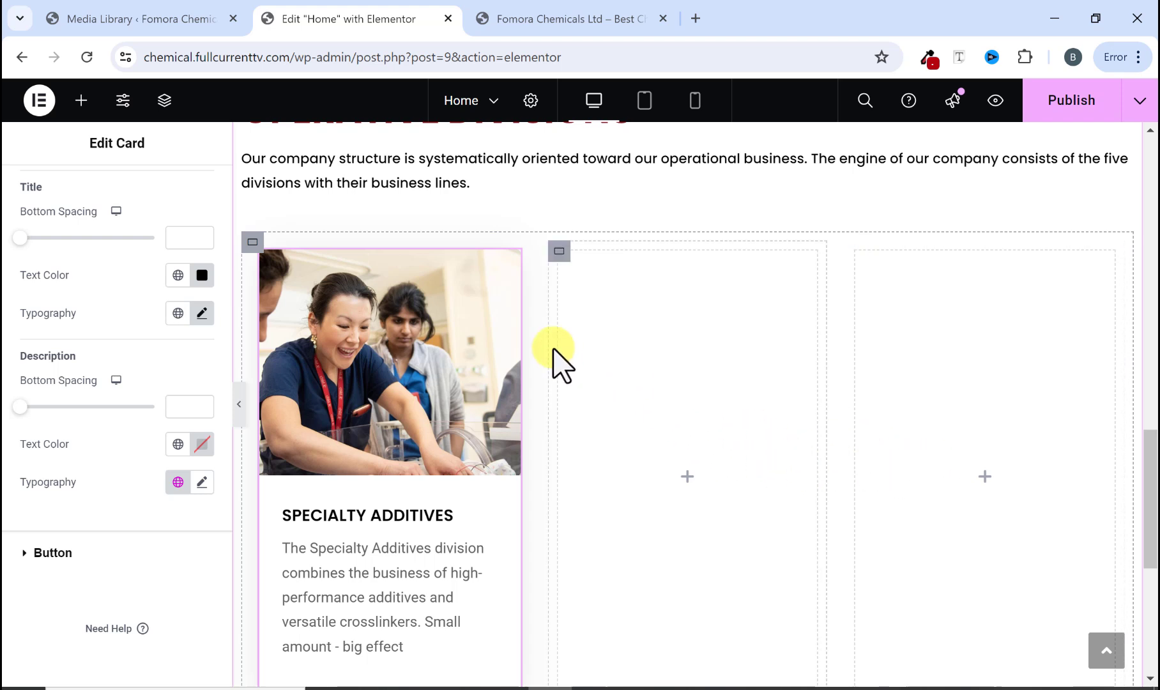
# Step: Copy the styled first card and paste it into the second and third empty containers
pyautogui.rightClick(509, 260)
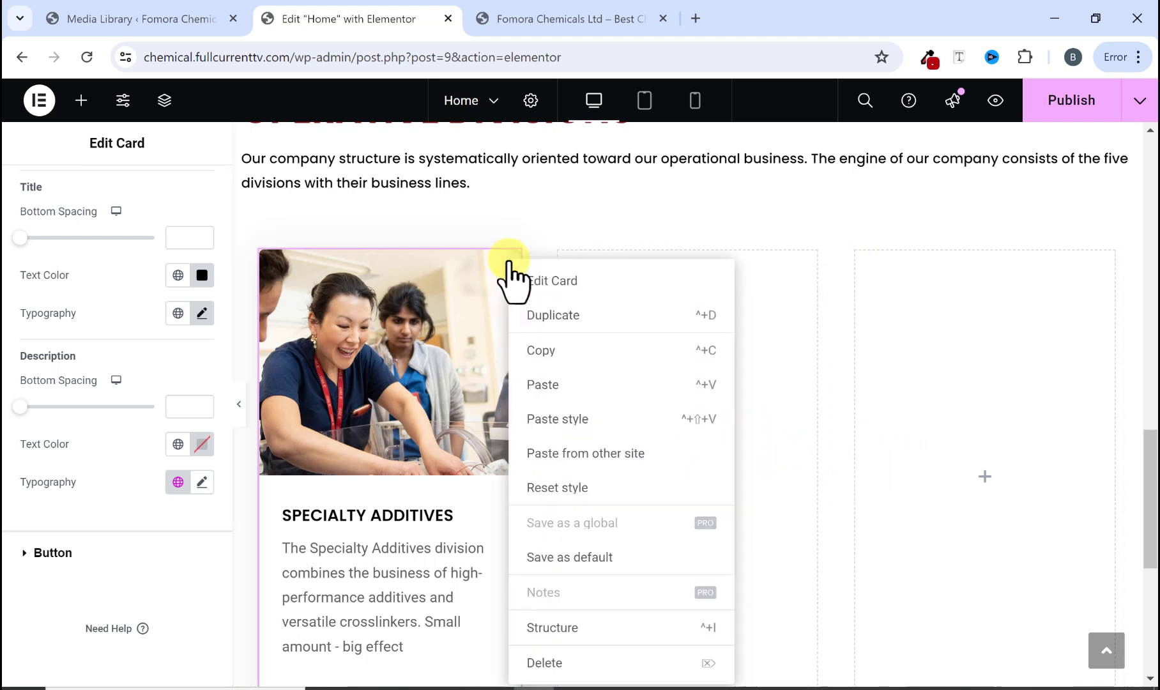
pyautogui.click(569, 352)
pyautogui.rightClick(652, 389)
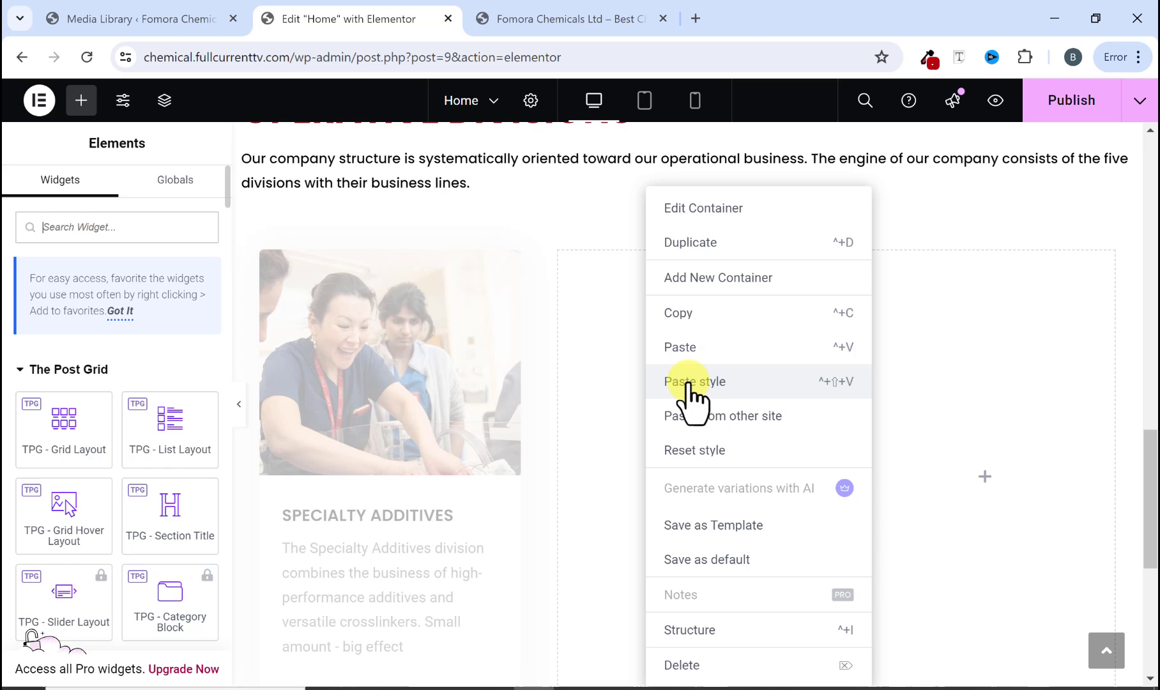
pyautogui.click(686, 345)
pyautogui.rightClick(925, 387)
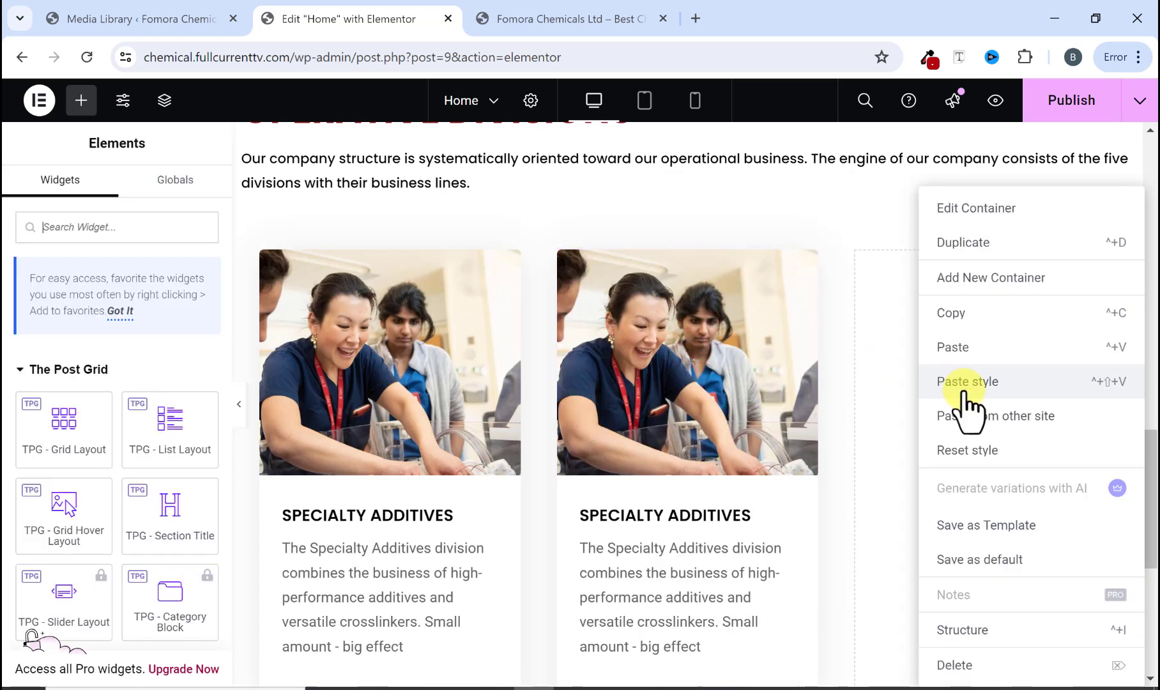
pyautogui.click(963, 347)
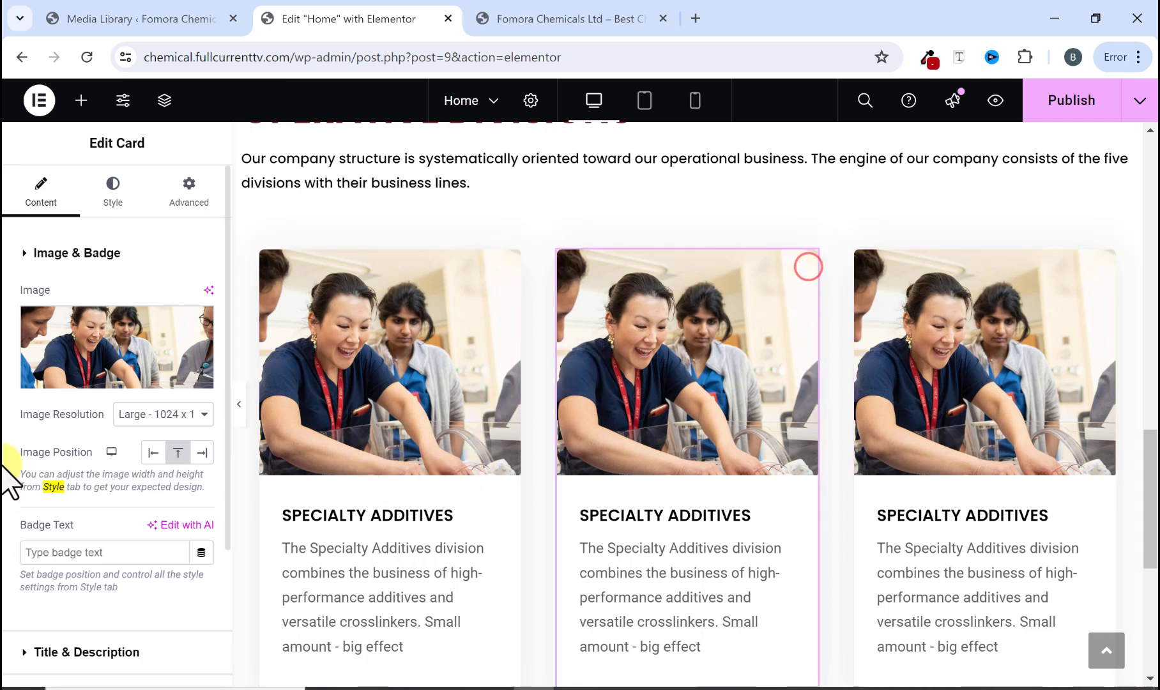
# Step: Replace the second card's image with the glowing globe picture 200672-desktop-1.jpg from the media library
pyautogui.click(116, 381)
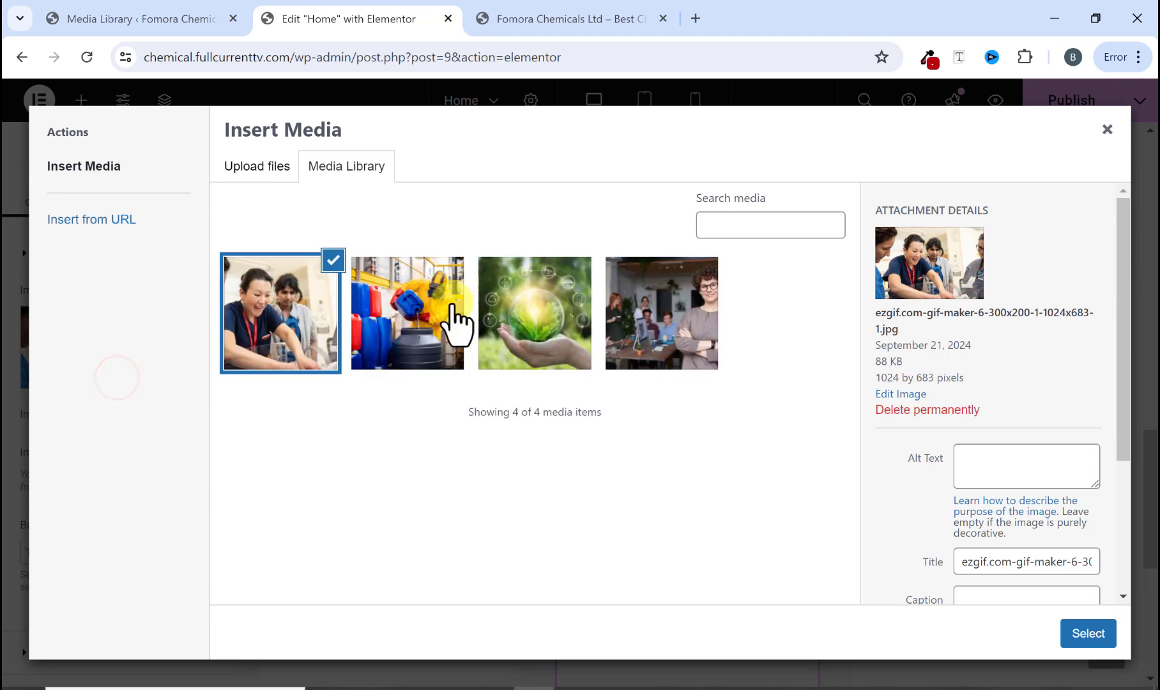
pyautogui.click(505, 331)
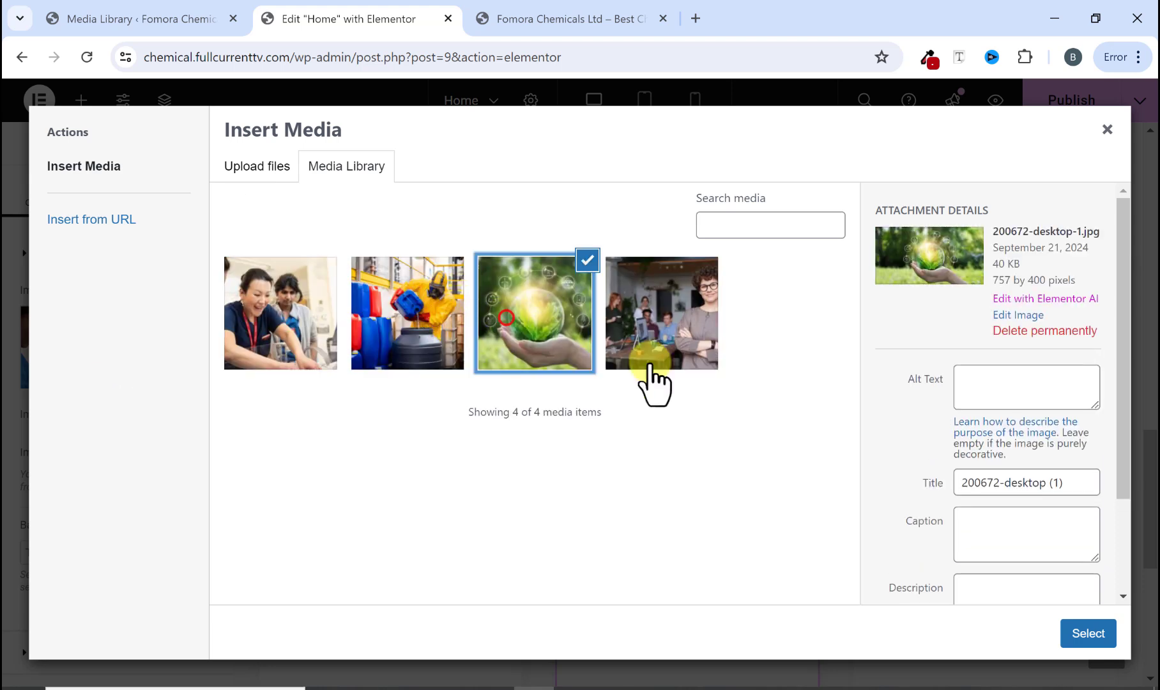
pyautogui.click(1086, 634)
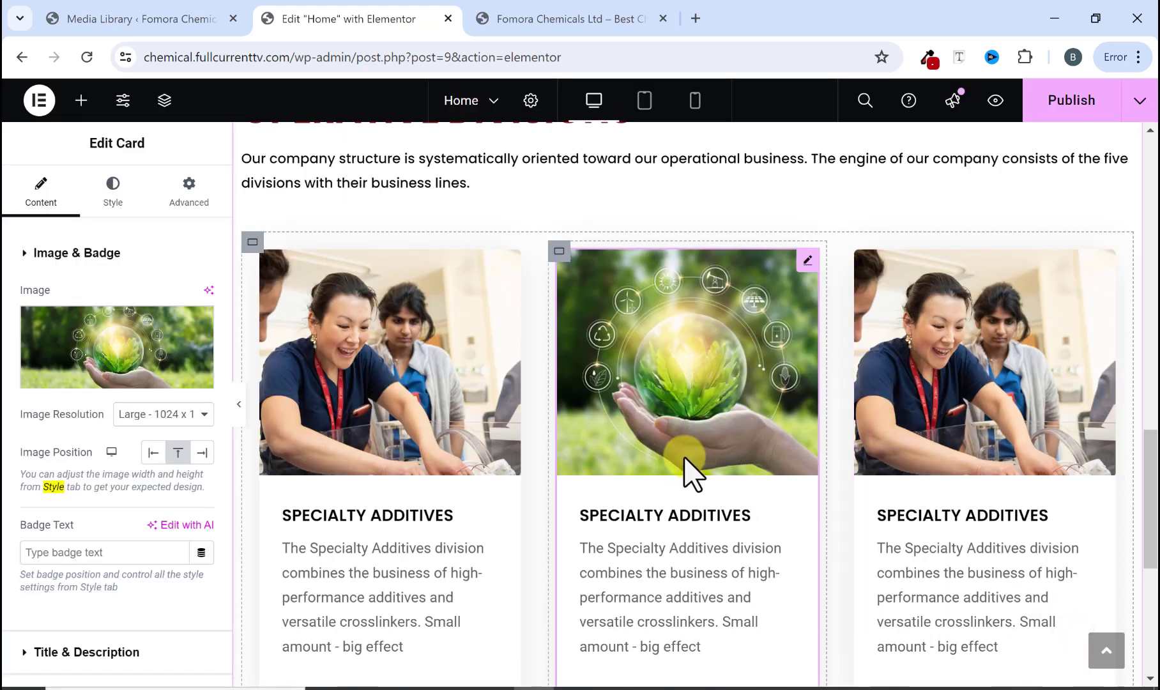
# Step: Copy the TECHNOLOGY & INFRASTRUCTURE heading from the reference site and paste it as the second card's title
pyautogui.click(544, 19)
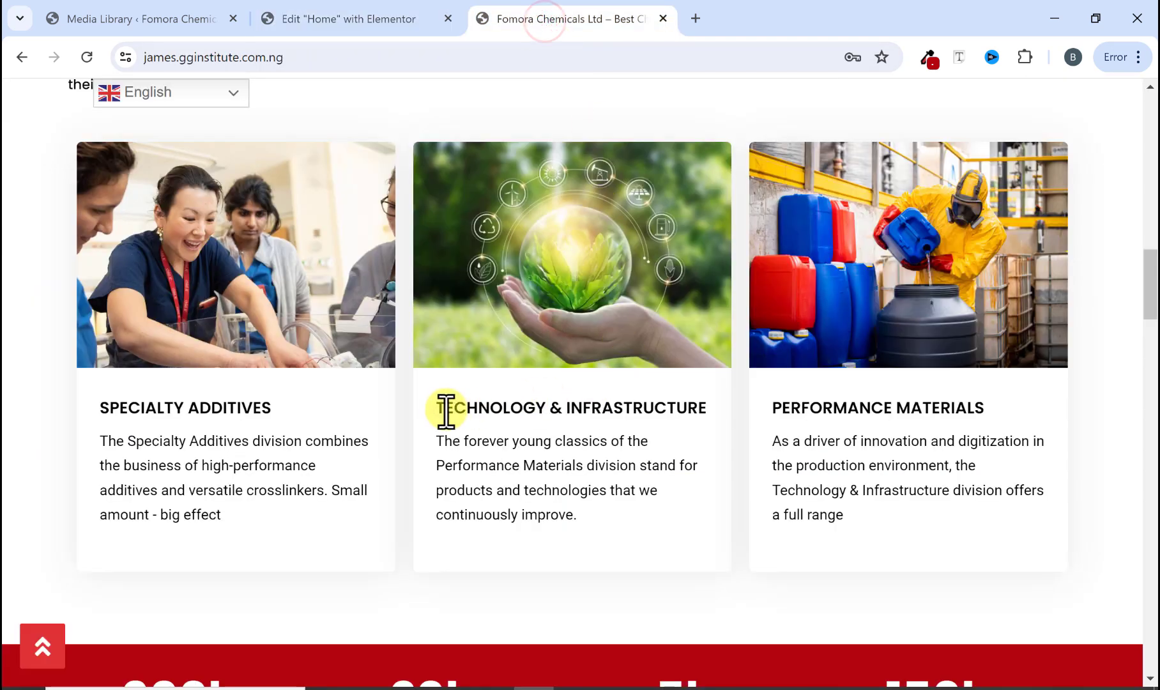
pyautogui.moveTo(470, 409); pyautogui.dragTo(722, 417)
pyautogui.rightClick(698, 412)
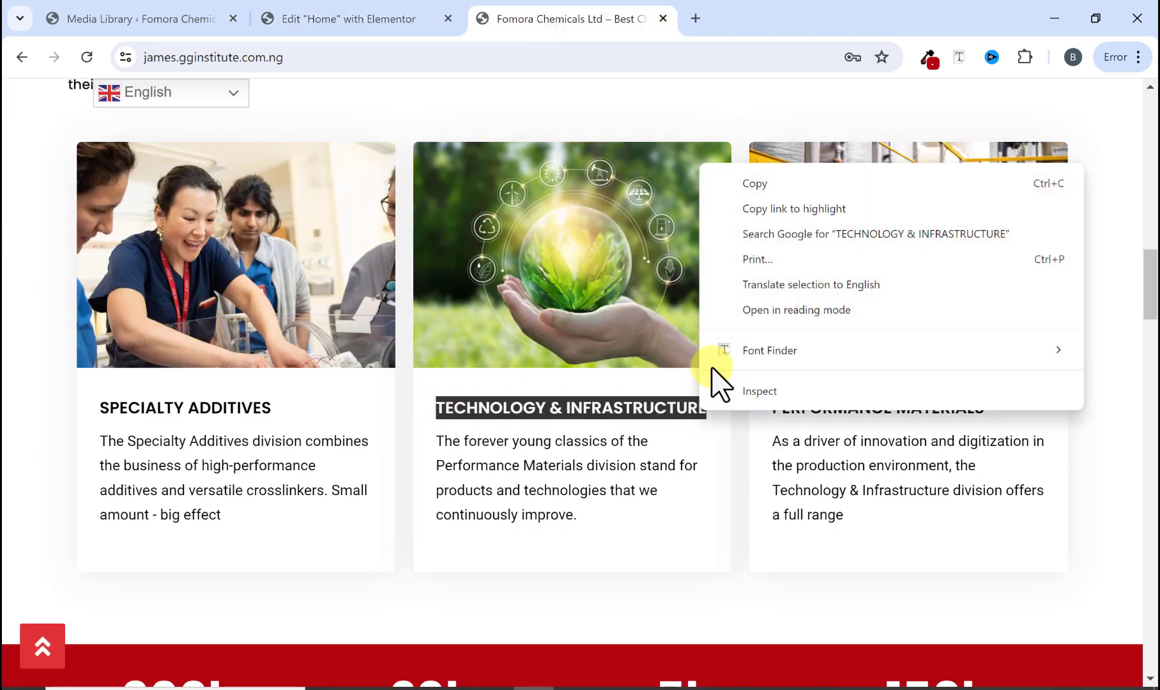
pyautogui.click(761, 186)
pyautogui.click(388, 23)
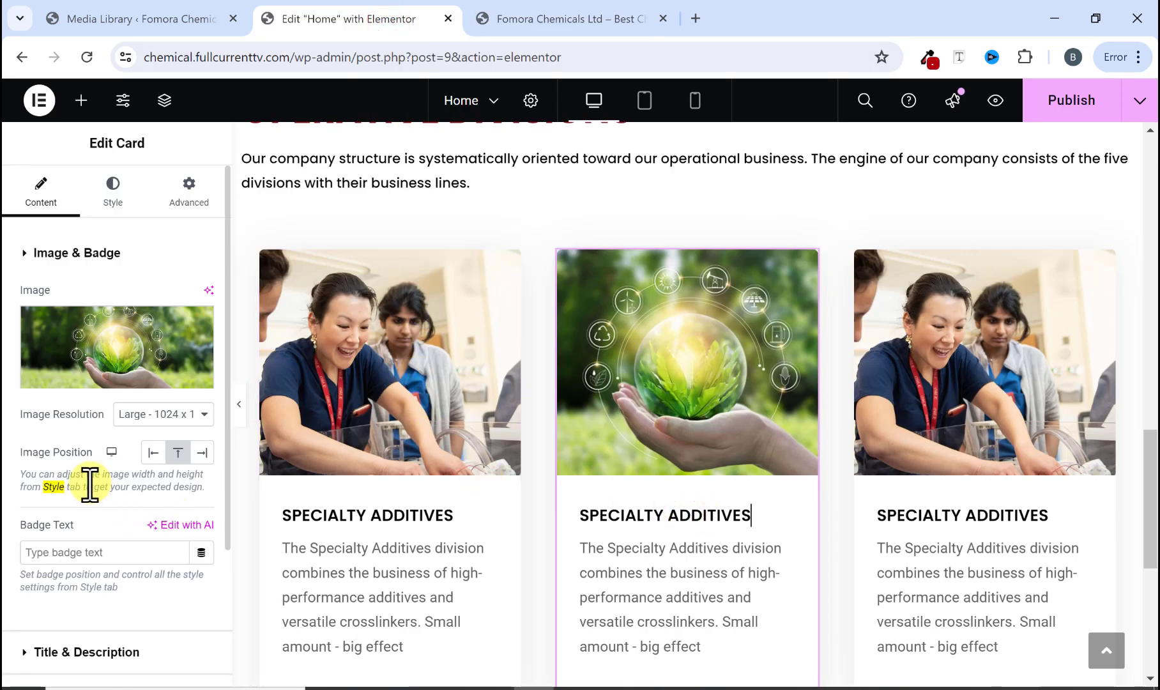
pyautogui.scroll(-3, 88, 479)
pyautogui.click(25, 472)
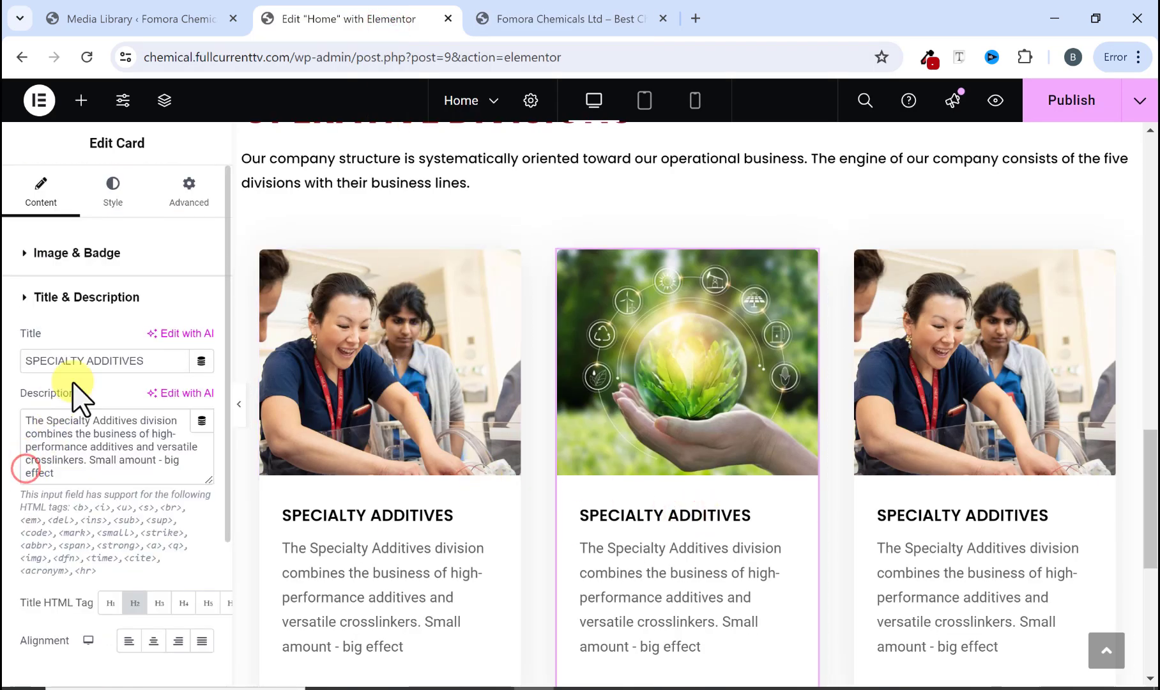
pyautogui.moveTo(163, 361); pyautogui.dragTo(17, 362)
pyautogui.rightClick(44, 361)
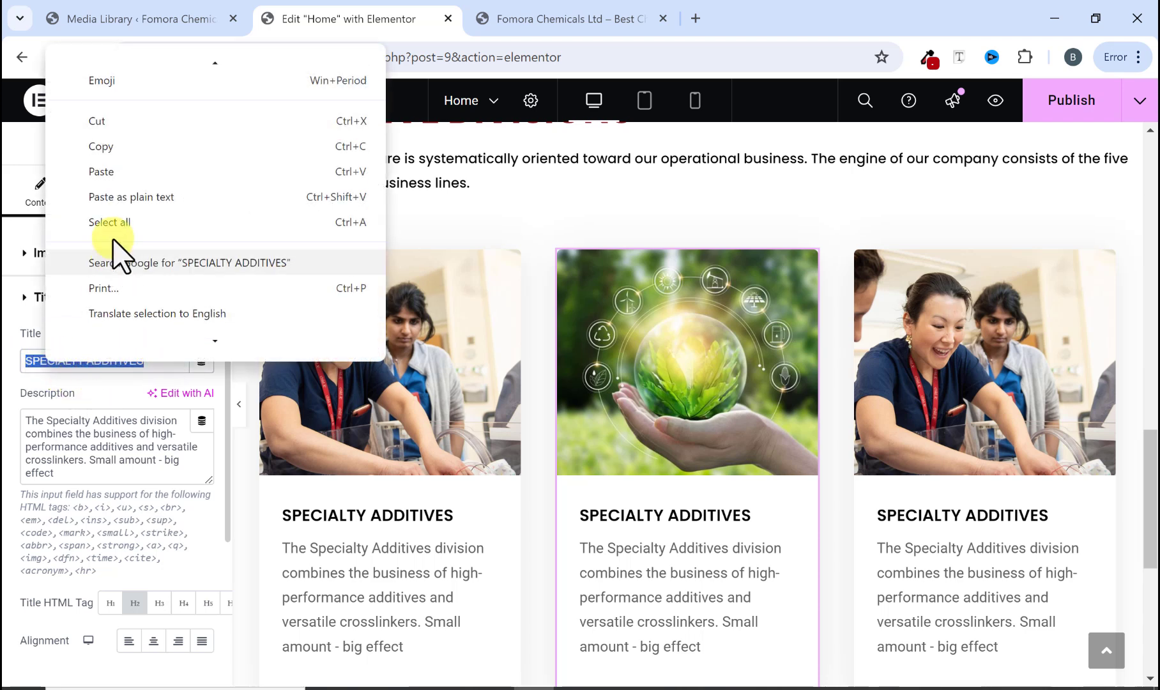
pyautogui.click(123, 171)
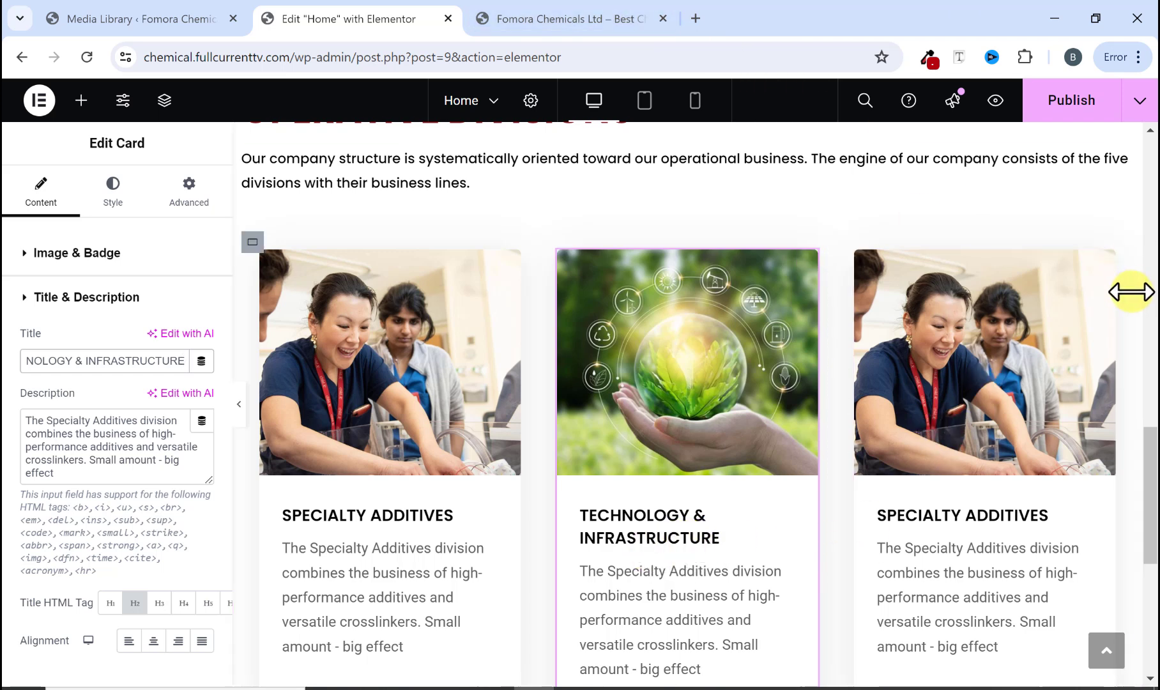
# Step: Replace the third card's image with the chemical worker picture blog3.jpg from the media library
pyautogui.click(1104, 262)
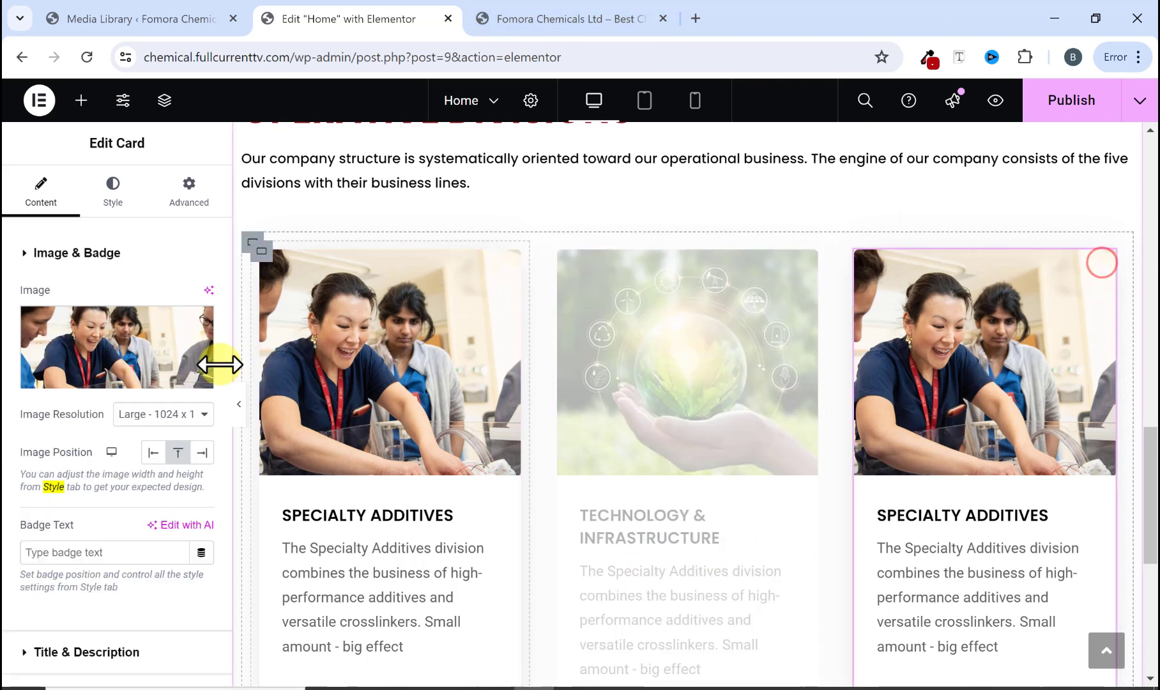
pyautogui.click(95, 377)
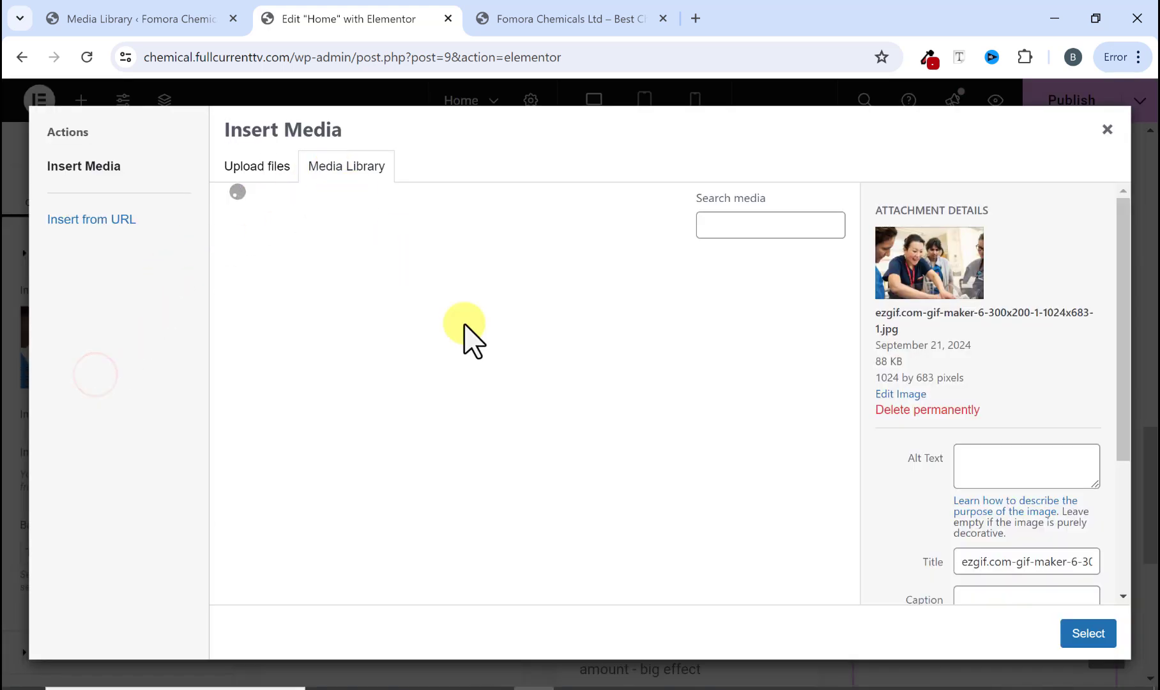
pyautogui.click(404, 313)
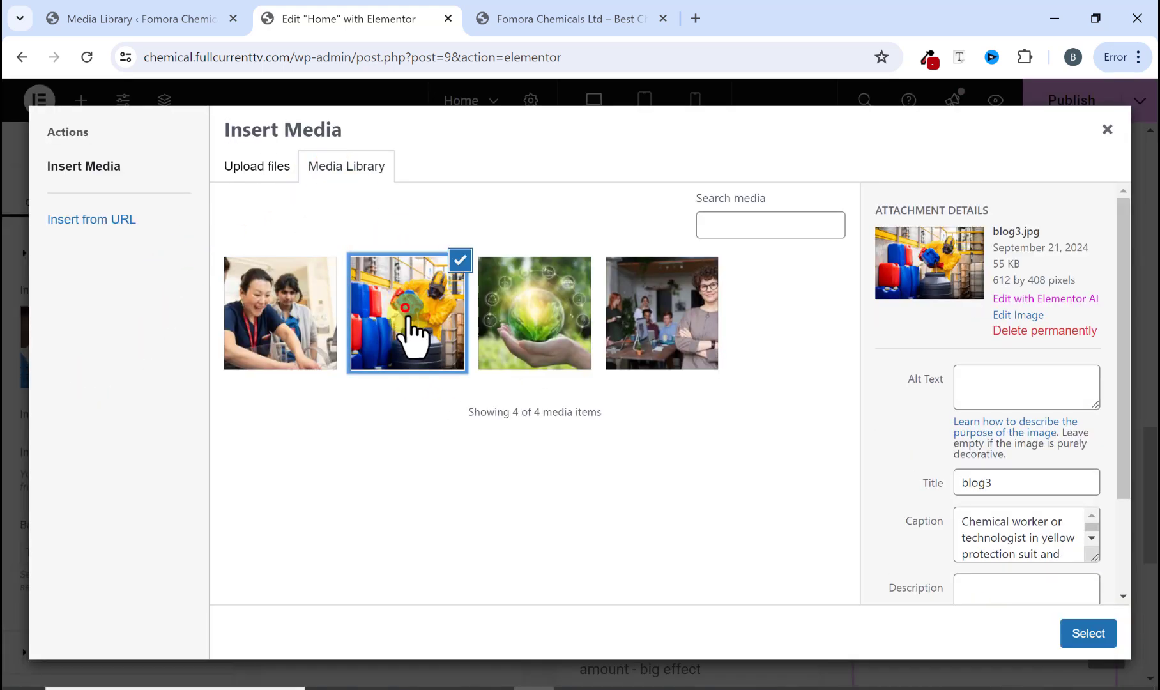
pyautogui.click(1105, 635)
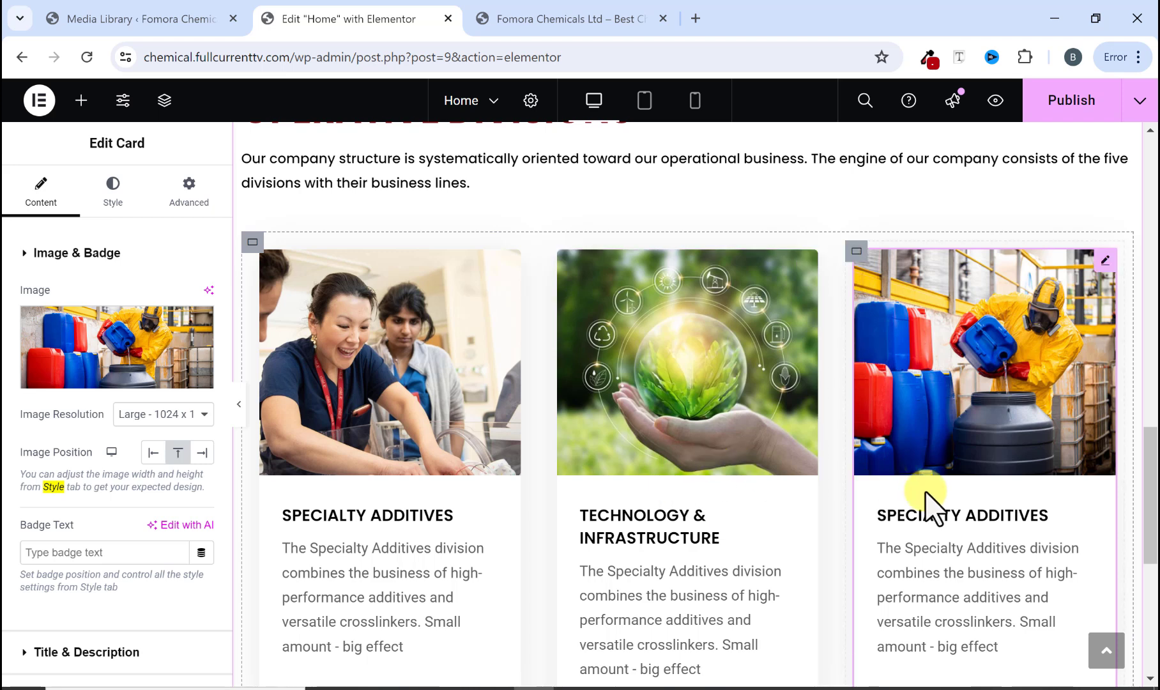
# Step: Copy the PERFORMANCE MATERIALS heading from the reference site and paste it as the third card's title
pyautogui.click(535, 20)
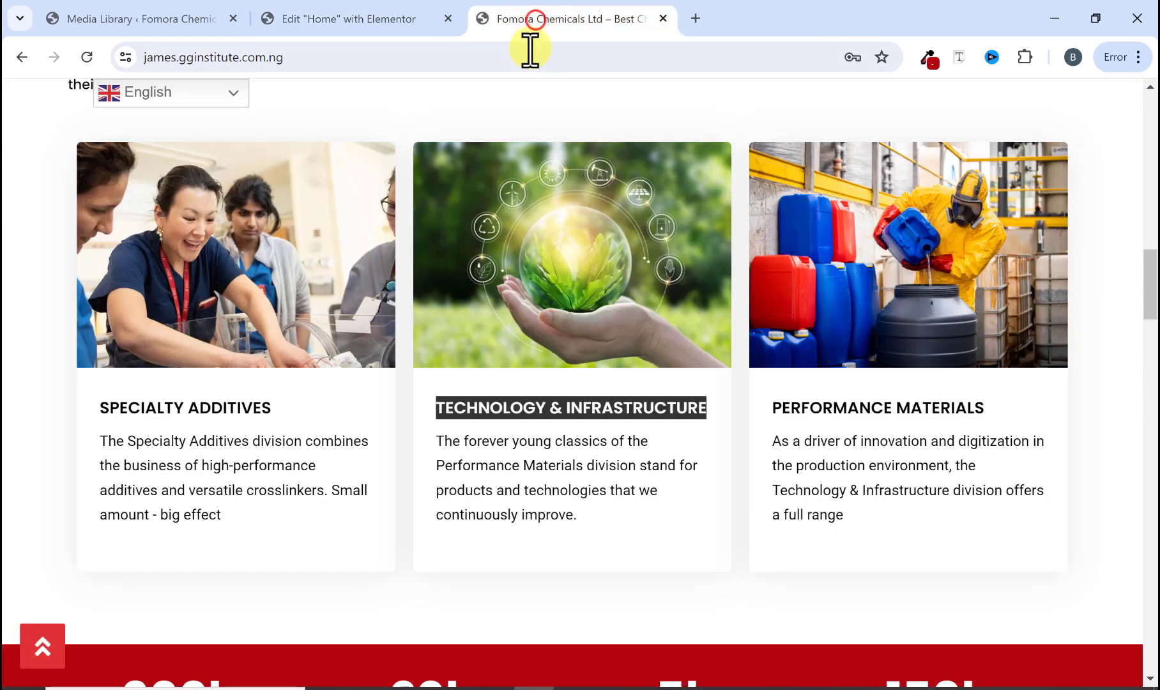
pyautogui.moveTo(772, 407); pyautogui.dragTo(983, 407)
pyautogui.rightClick(984, 408)
pyautogui.click(710, 182)
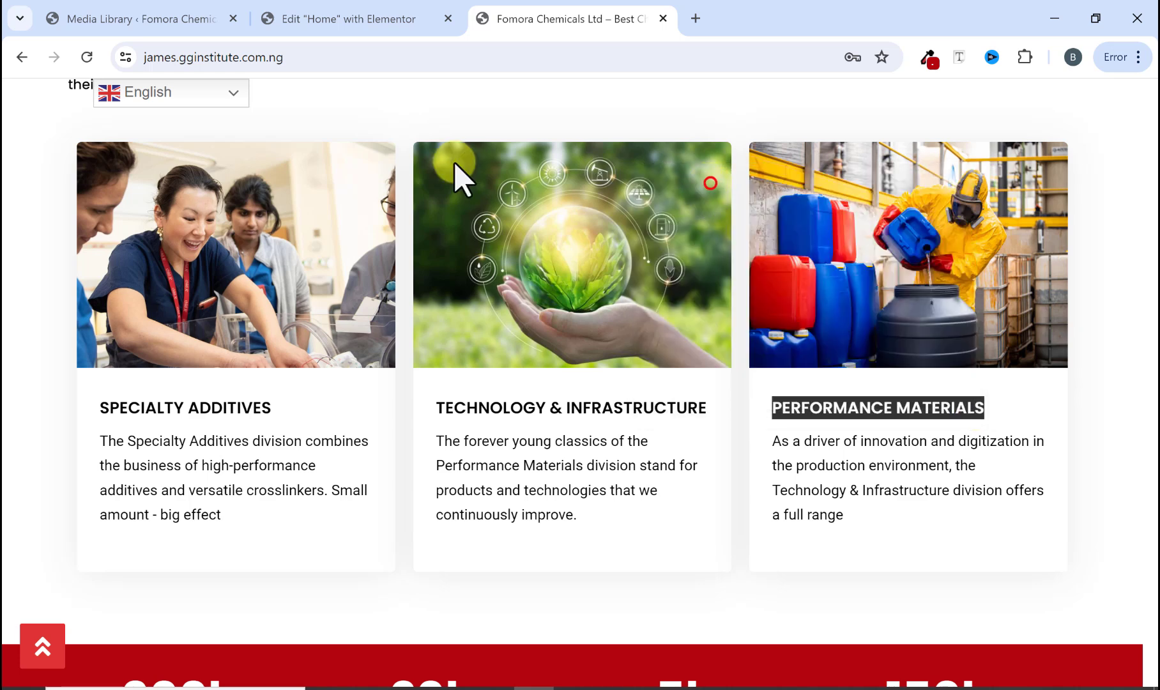
pyautogui.click(335, 17)
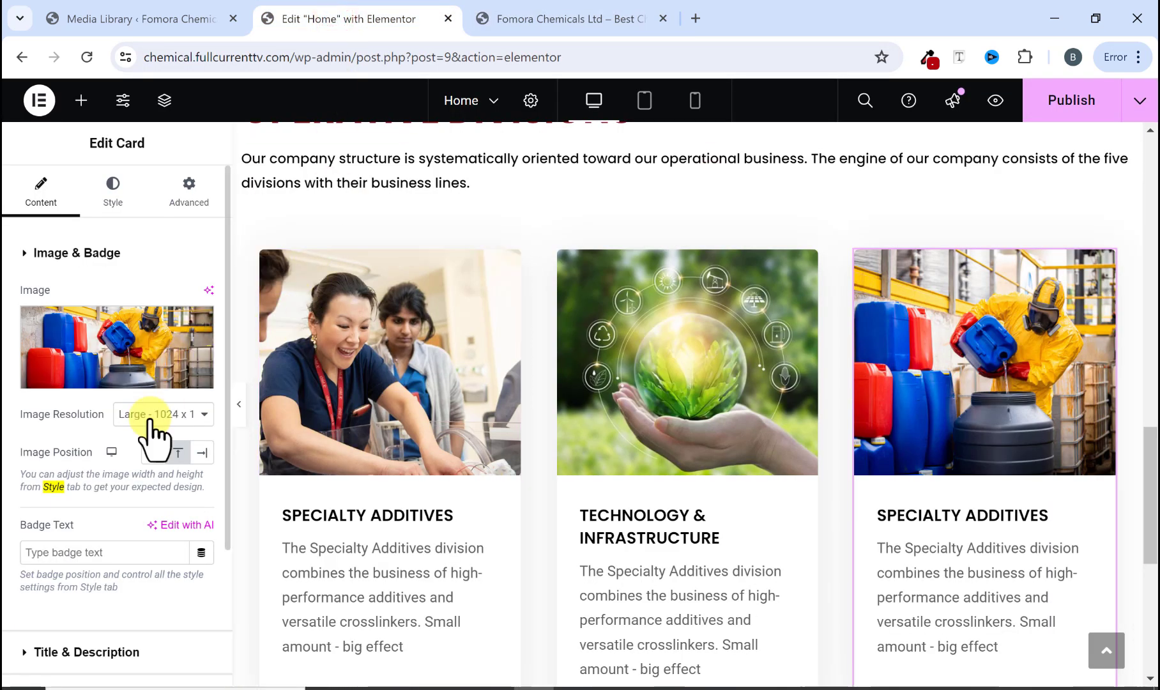
pyautogui.scroll(-2, 71, 555)
pyautogui.click(37, 476)
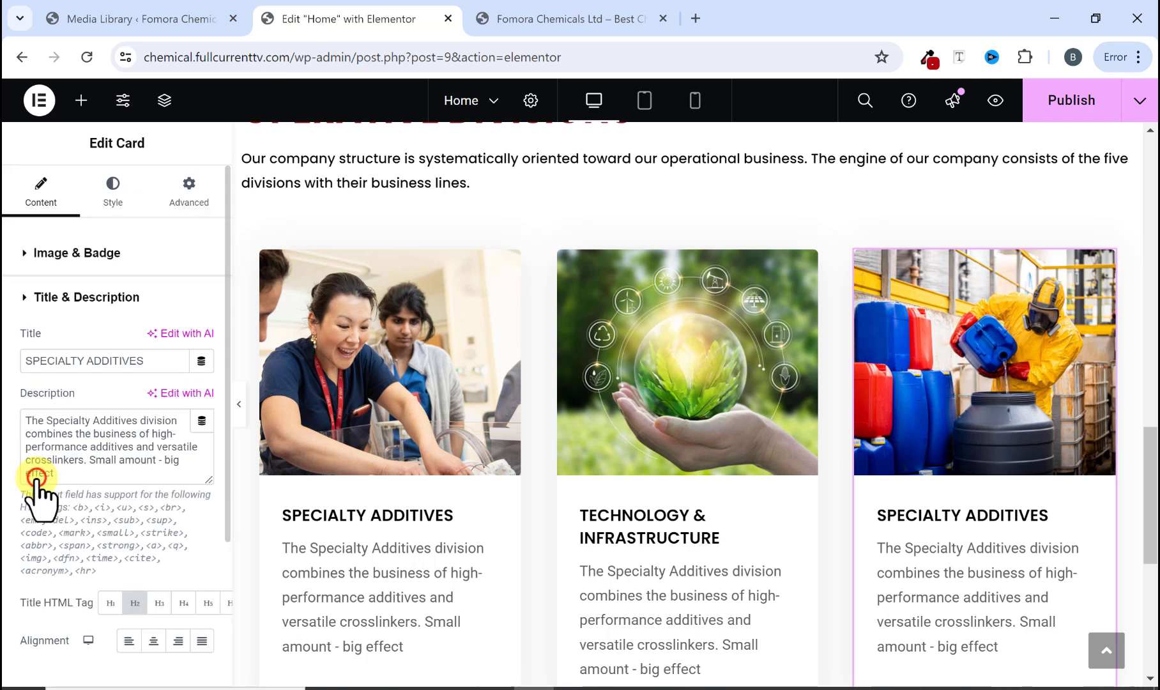
pyautogui.moveTo(146, 362); pyautogui.dragTo(24, 364)
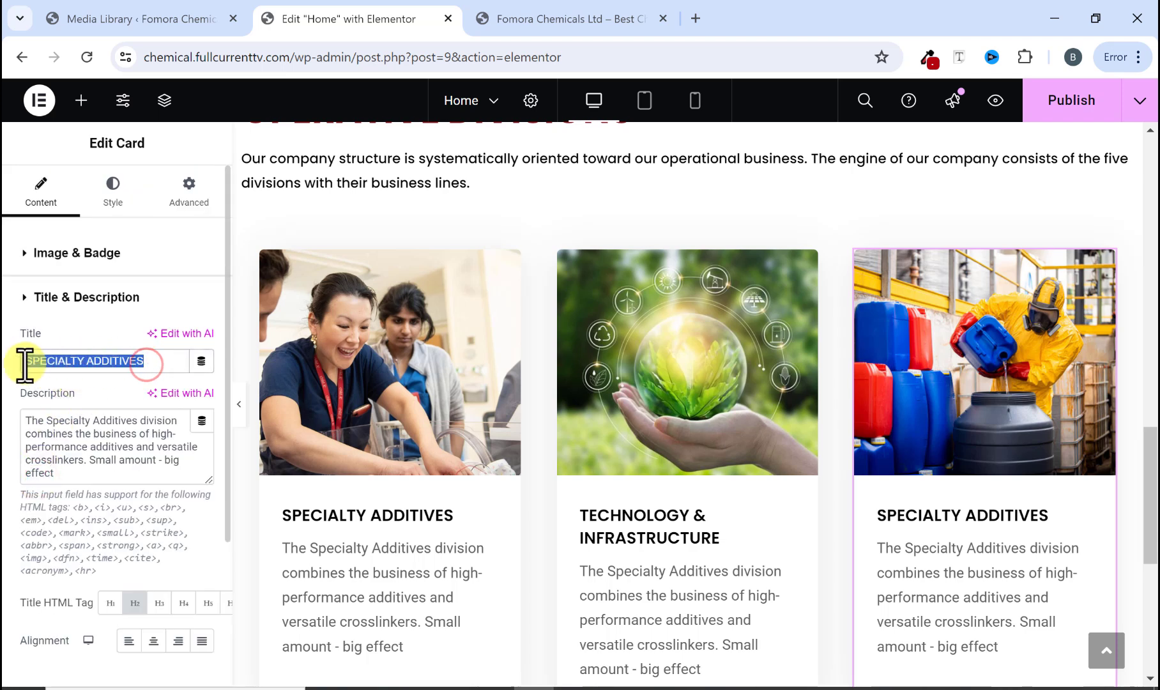
pyautogui.rightClick(38, 360)
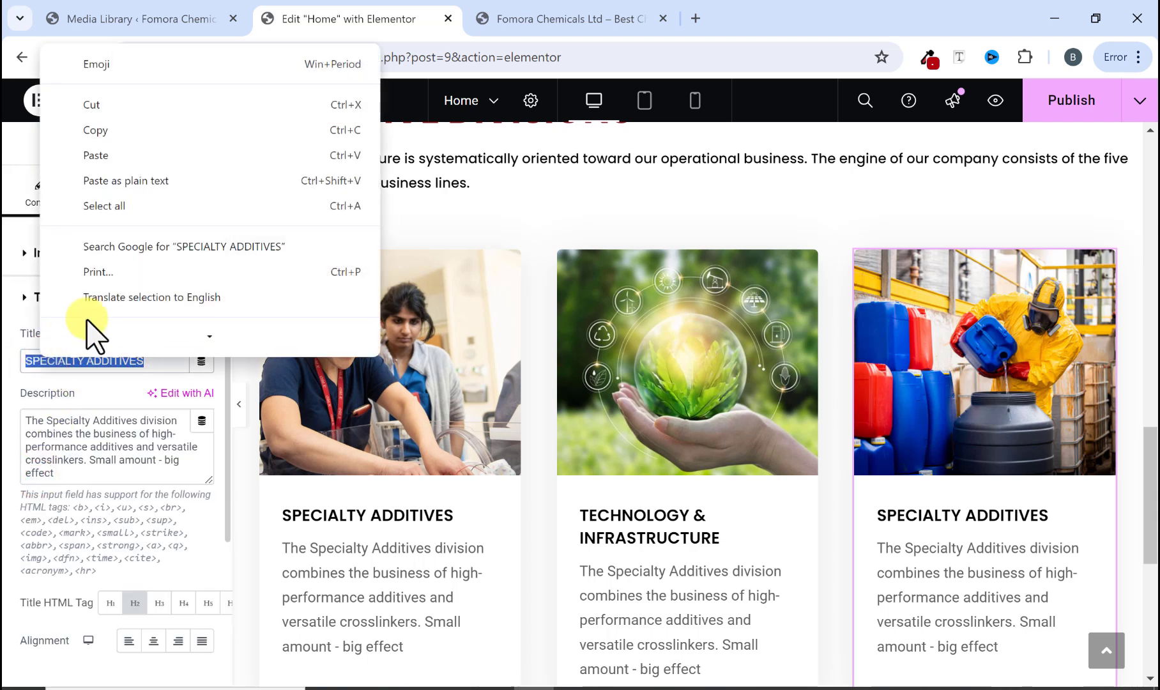
pyautogui.click(125, 155)
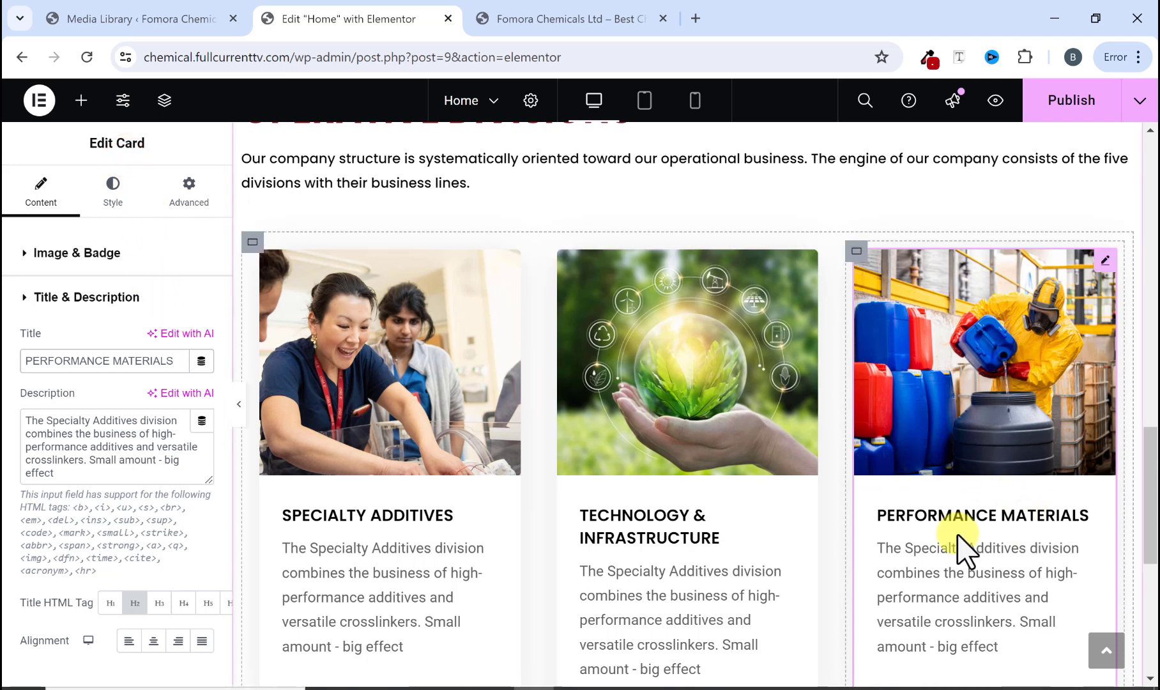
# Step: Publish the page and compare the three cards with the reference site's Operative Divisions section
pyautogui.scroll(-1, 788, 550)
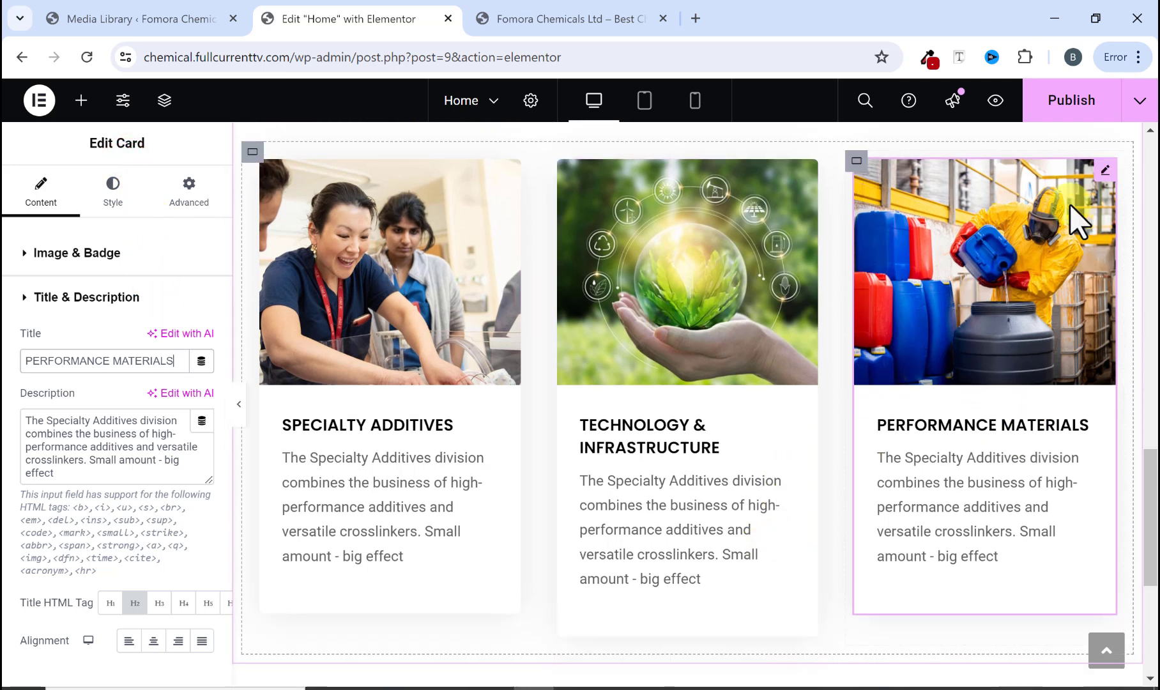
pyautogui.click(1059, 113)
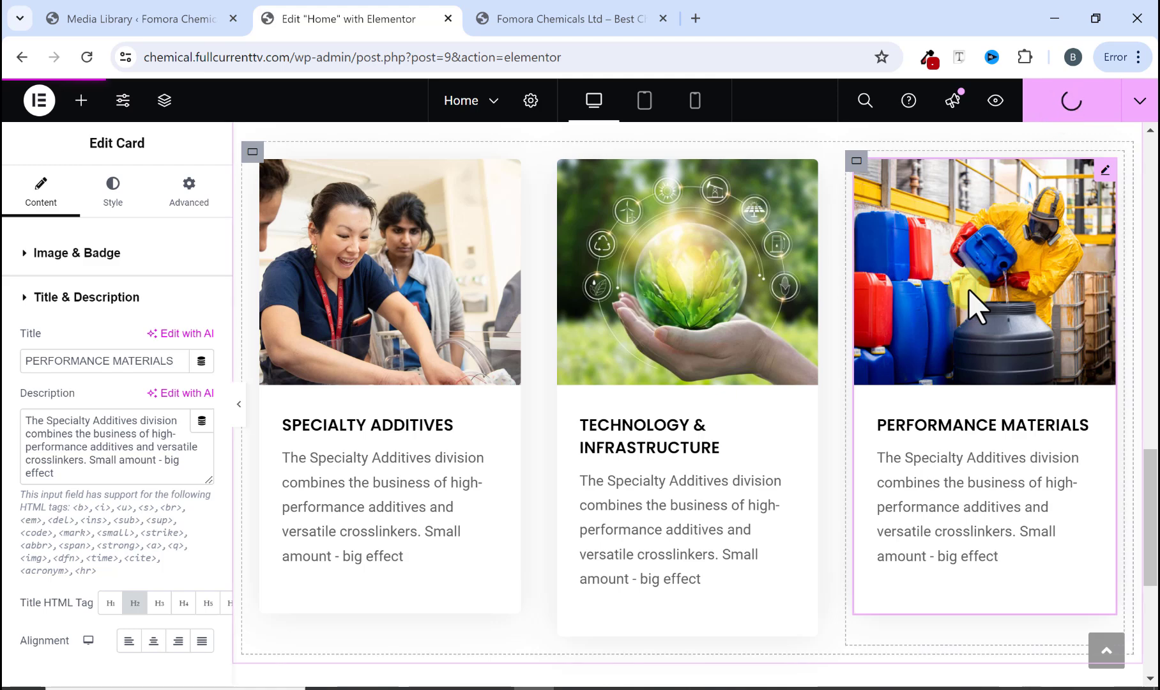
pyautogui.click(531, 23)
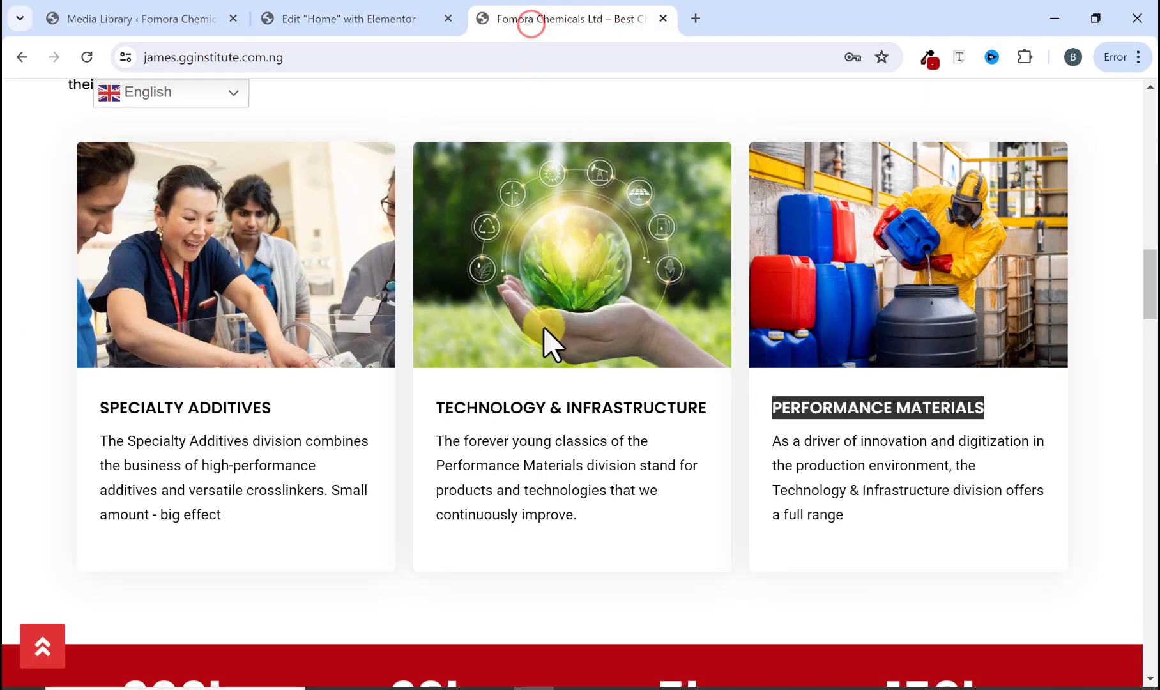
pyautogui.scroll(3, 544, 345)
pyautogui.scroll(-2, 487, 349)
pyautogui.scroll(3, 358, 297)
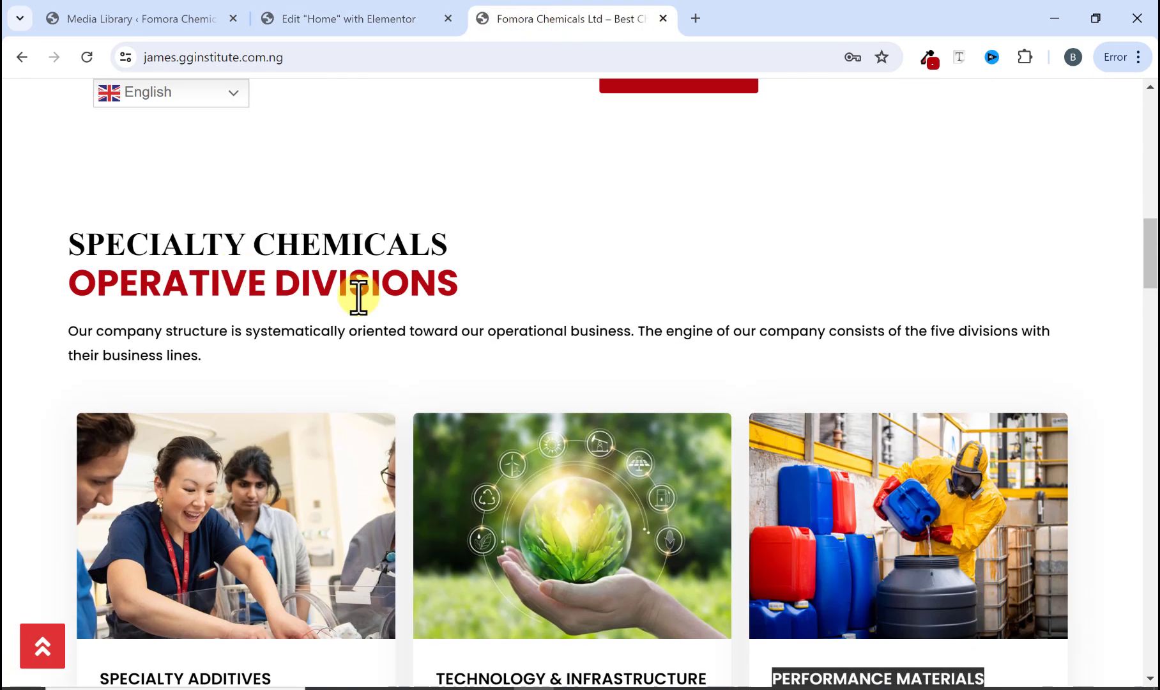
pyautogui.scroll(-4, 324, 349)
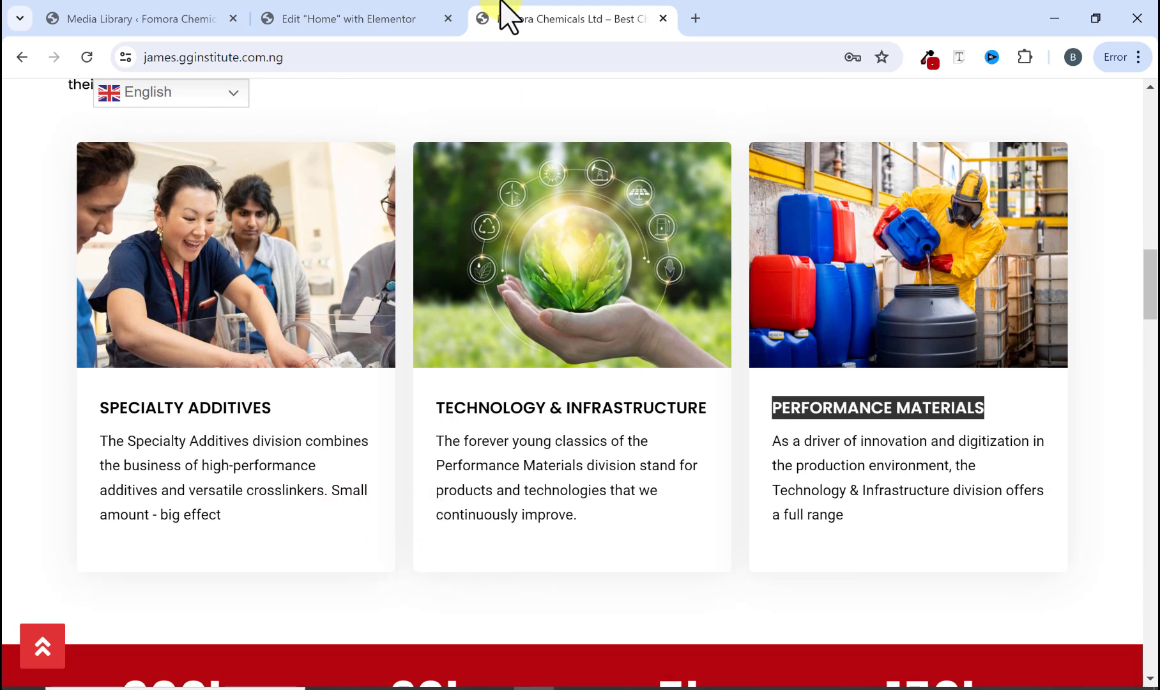
# Step: Compare the three edited division cards in the editor canvas with the reference site's Operative Divisions section
pyautogui.click(393, 21)
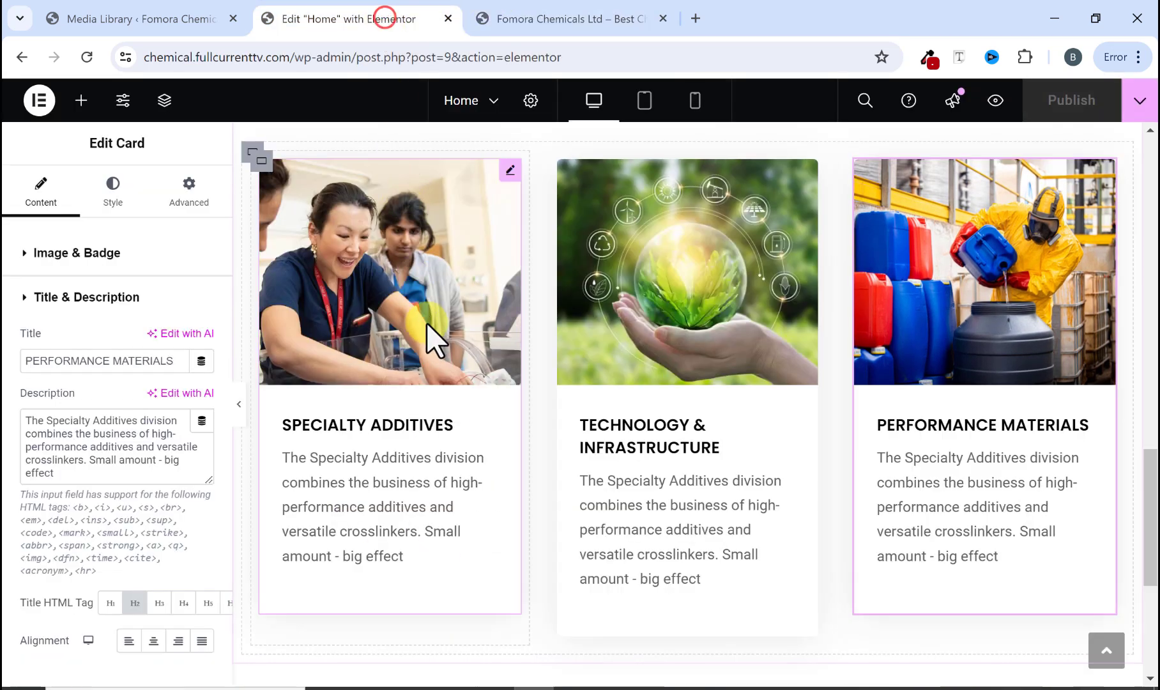
pyautogui.click(240, 409)
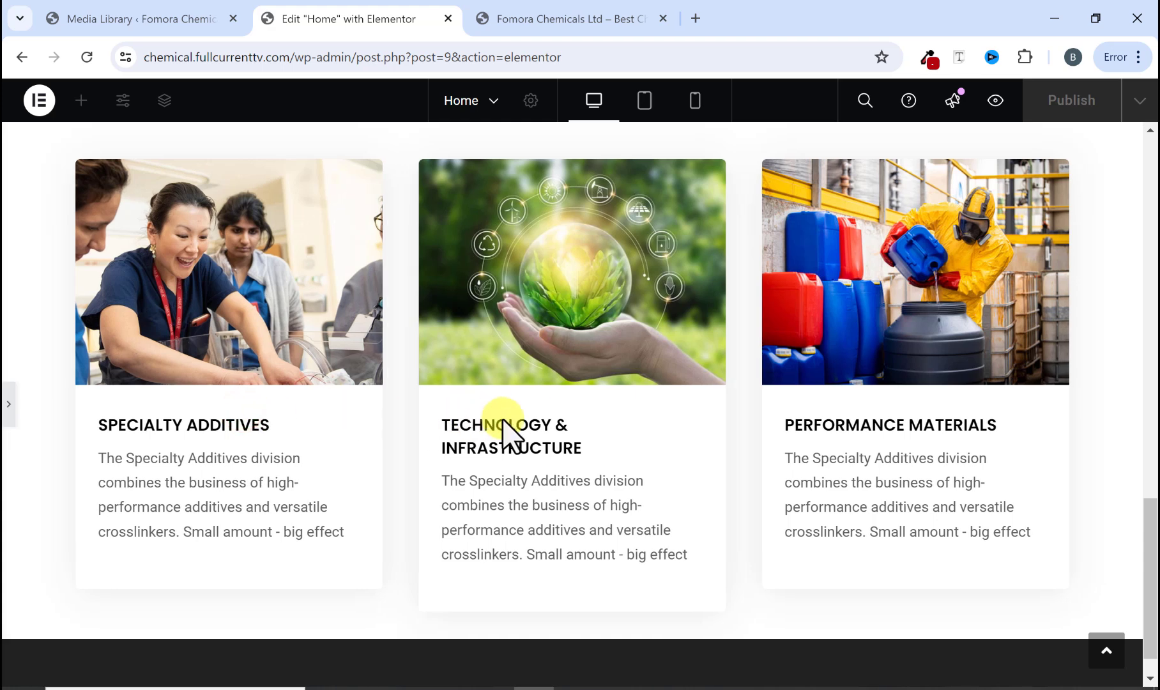
pyautogui.scroll(2, 502, 418)
pyautogui.scroll(-2, 502, 418)
pyautogui.scroll(2, 502, 419)
pyautogui.scroll(-2, 502, 418)
pyautogui.click(600, 25)
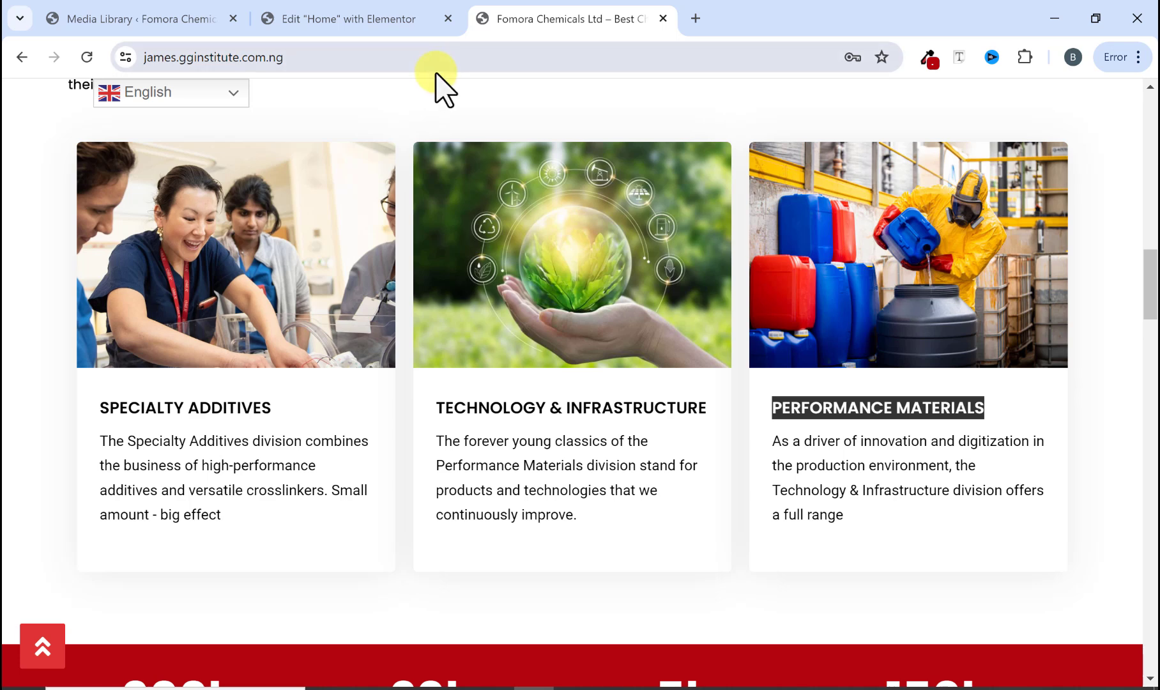
pyautogui.click(333, 6)
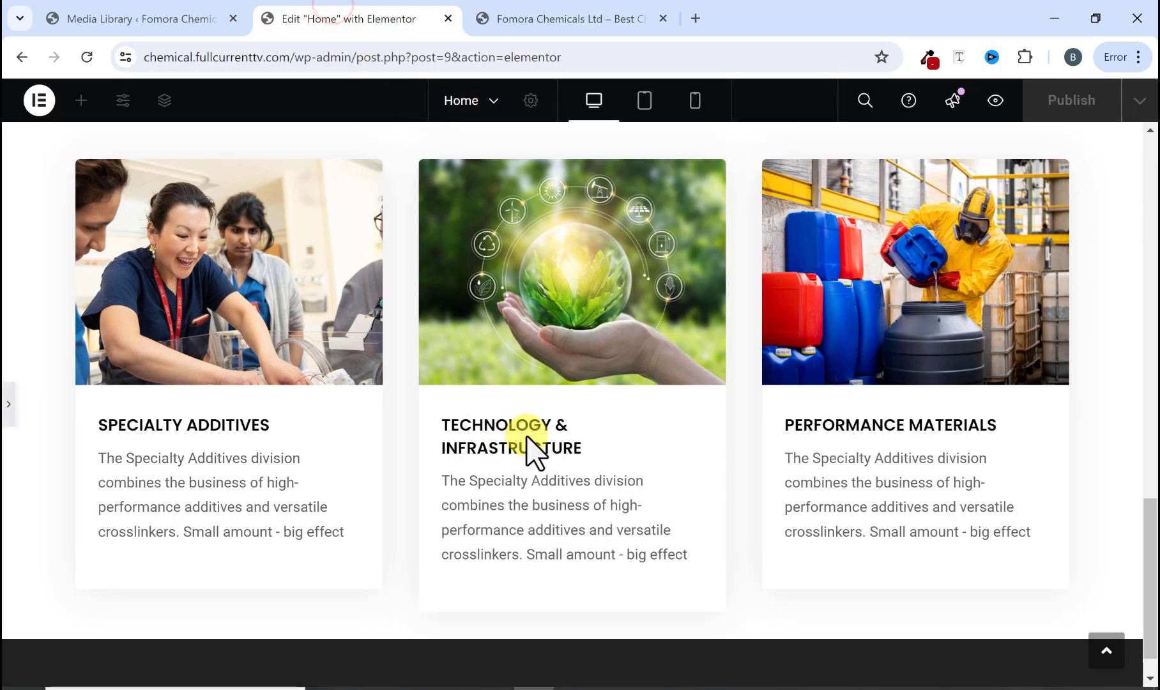
pyautogui.scroll(3, 647, 452)
pyautogui.scroll(-1, 646, 453)
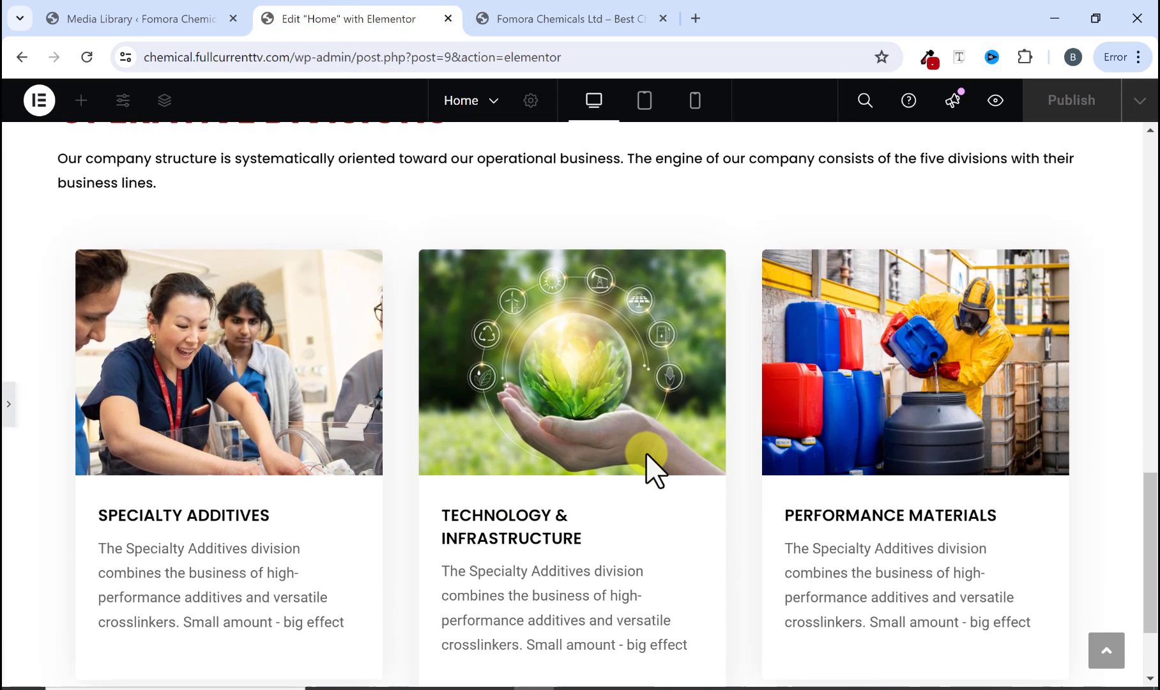
pyautogui.scroll(5, 646, 453)
pyautogui.scroll(3, 647, 455)
pyautogui.scroll(-10, 646, 455)
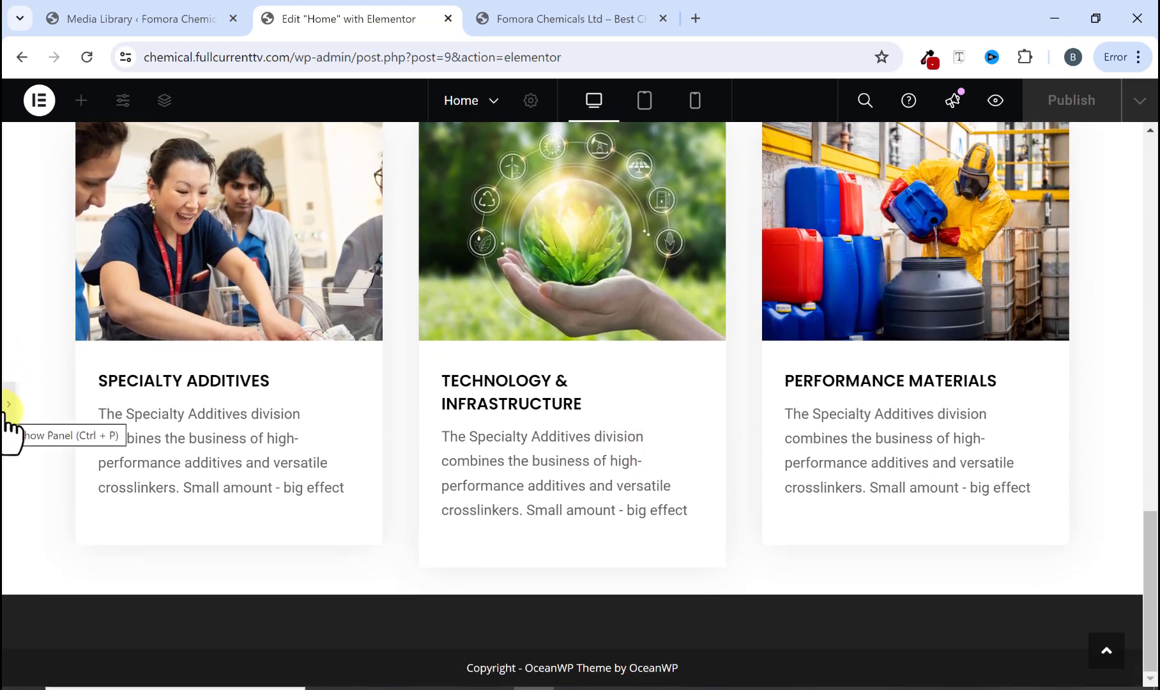
# Step: Add a new Flexbox container with a horizontal row structure below the division cards, matching the reference's statistics band
pyautogui.click(515, 19)
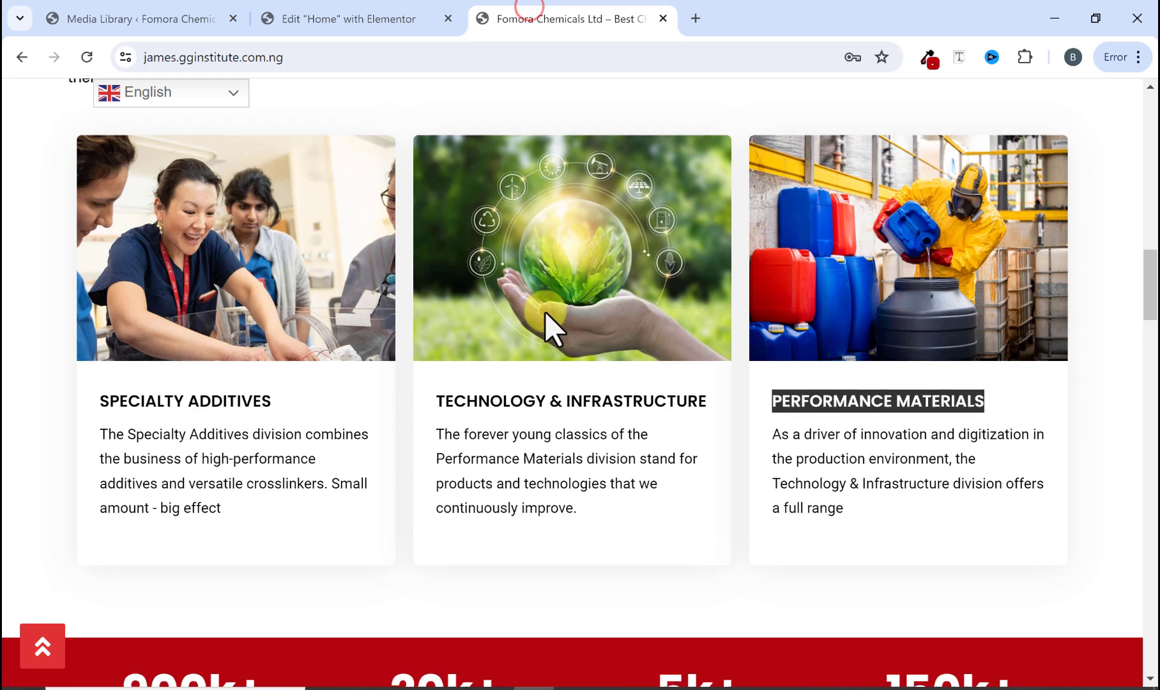
pyautogui.scroll(-4, 544, 312)
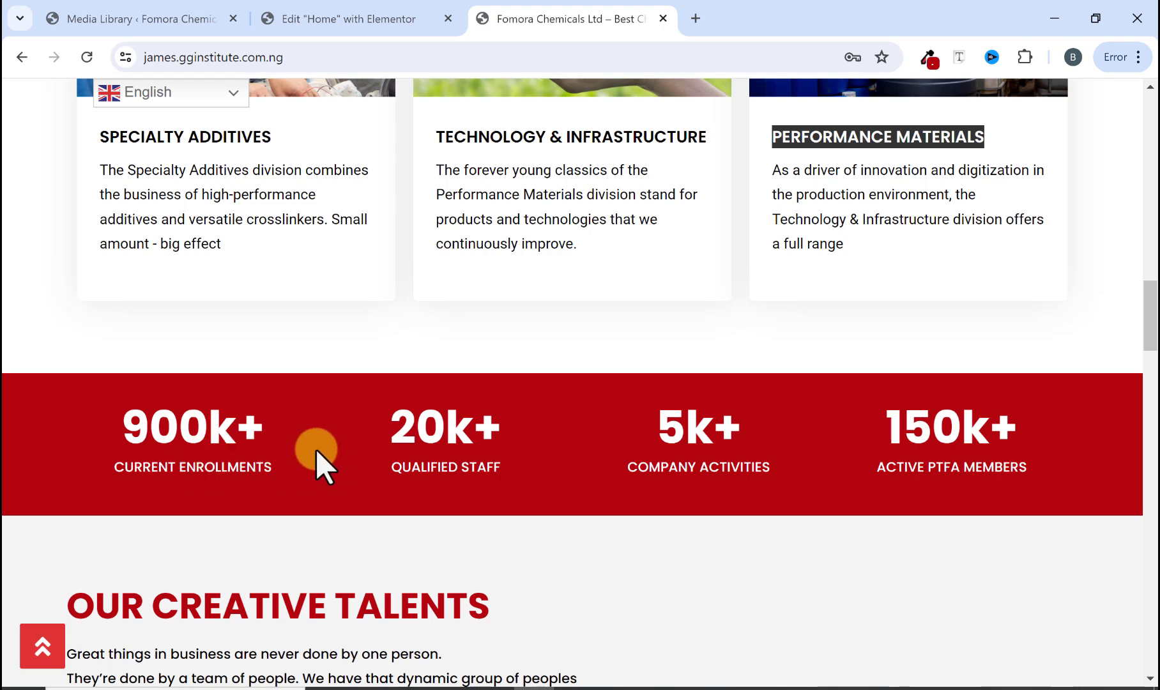
pyautogui.click(374, 21)
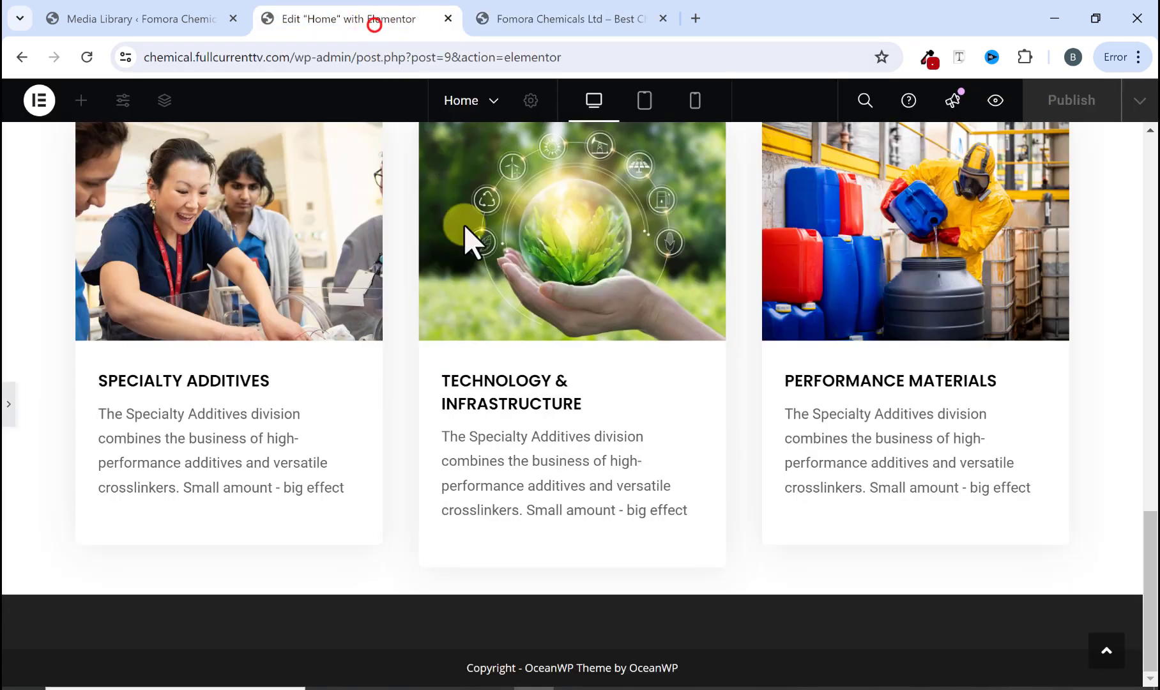
pyautogui.click(7, 408)
pyautogui.scroll(-4, 403, 423)
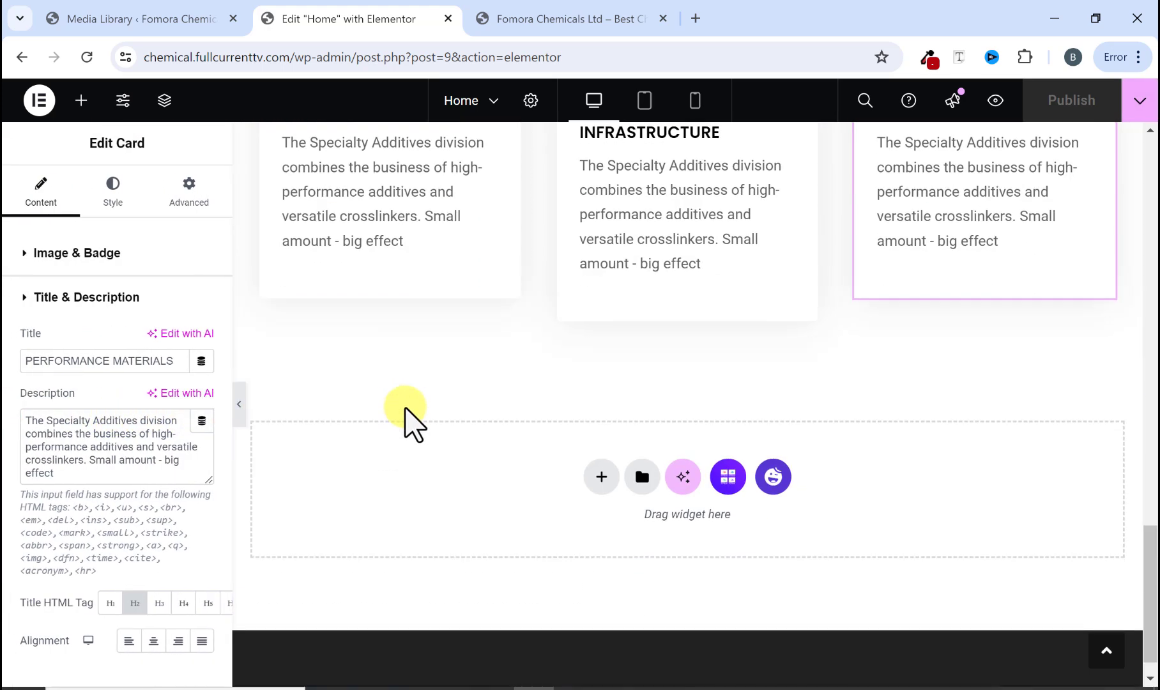
pyautogui.scroll(-1, 409, 409)
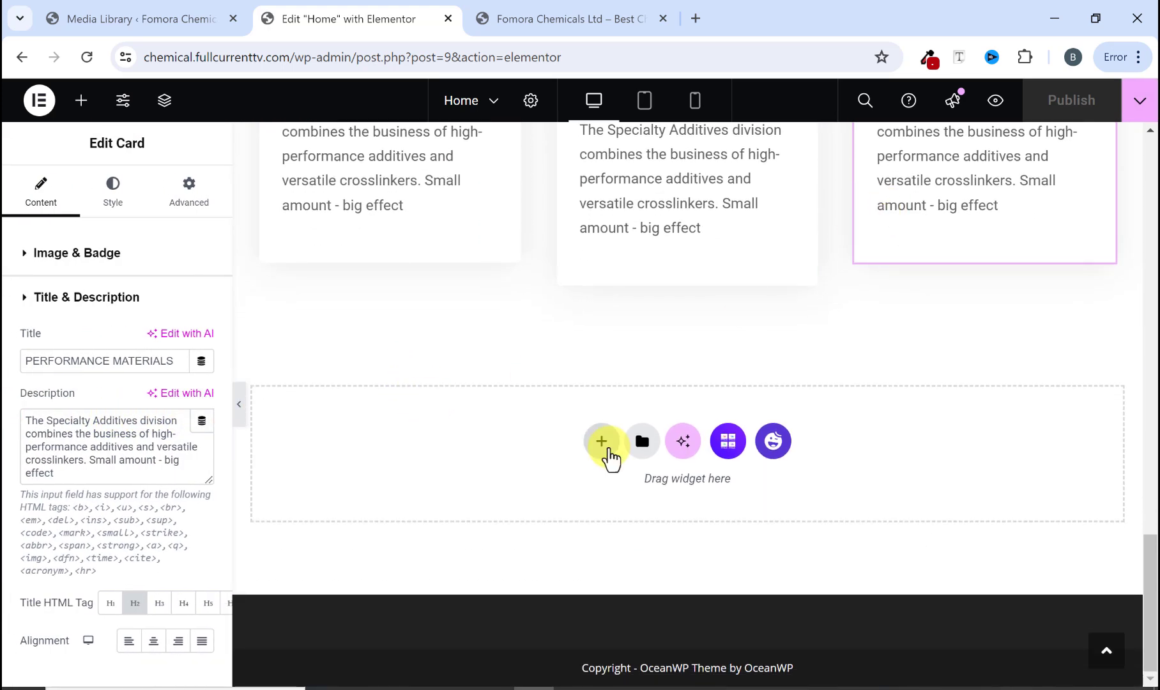
pyautogui.click(603, 444)
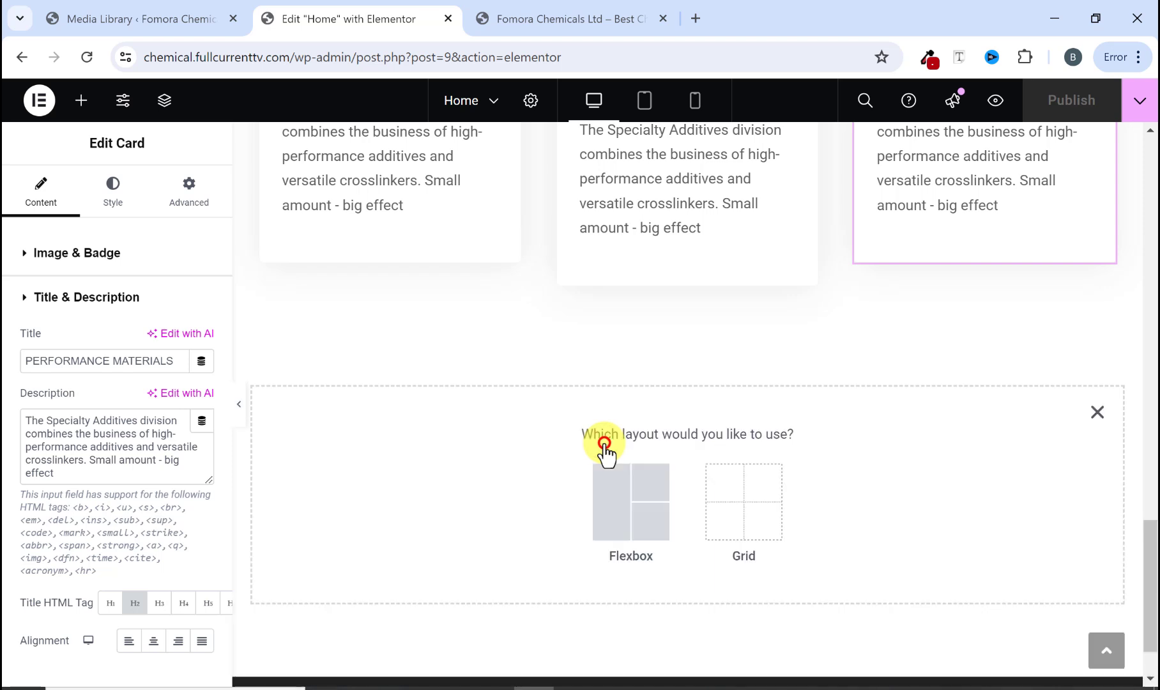
pyautogui.click(624, 507)
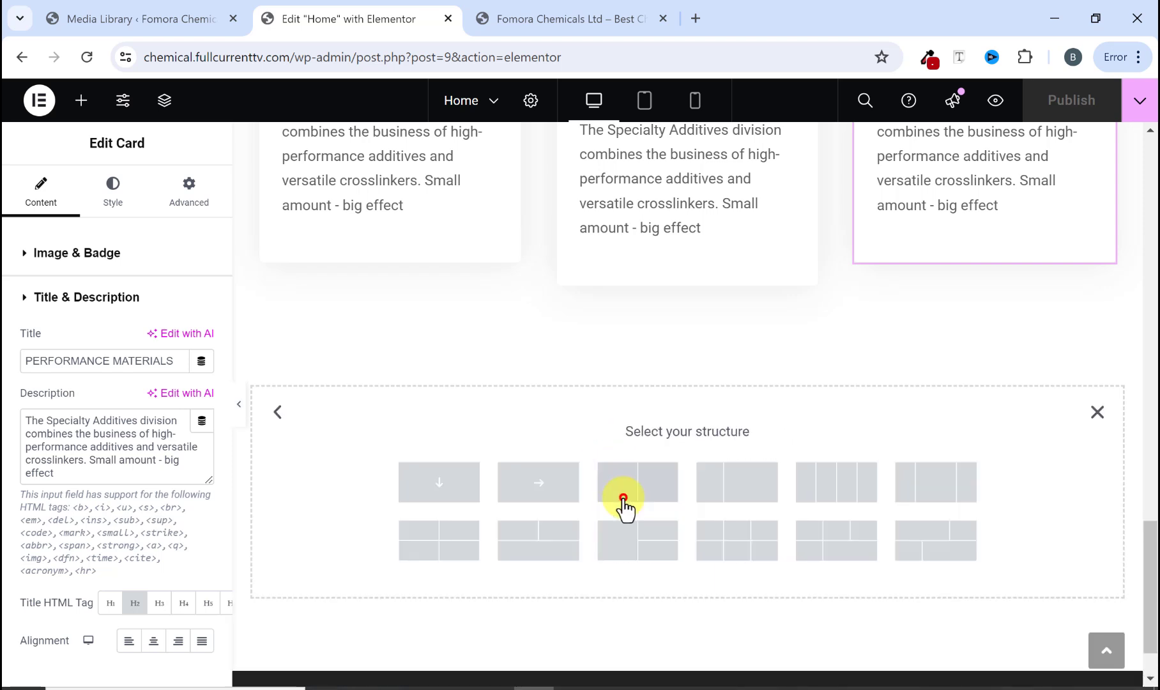
pyautogui.click(541, 486)
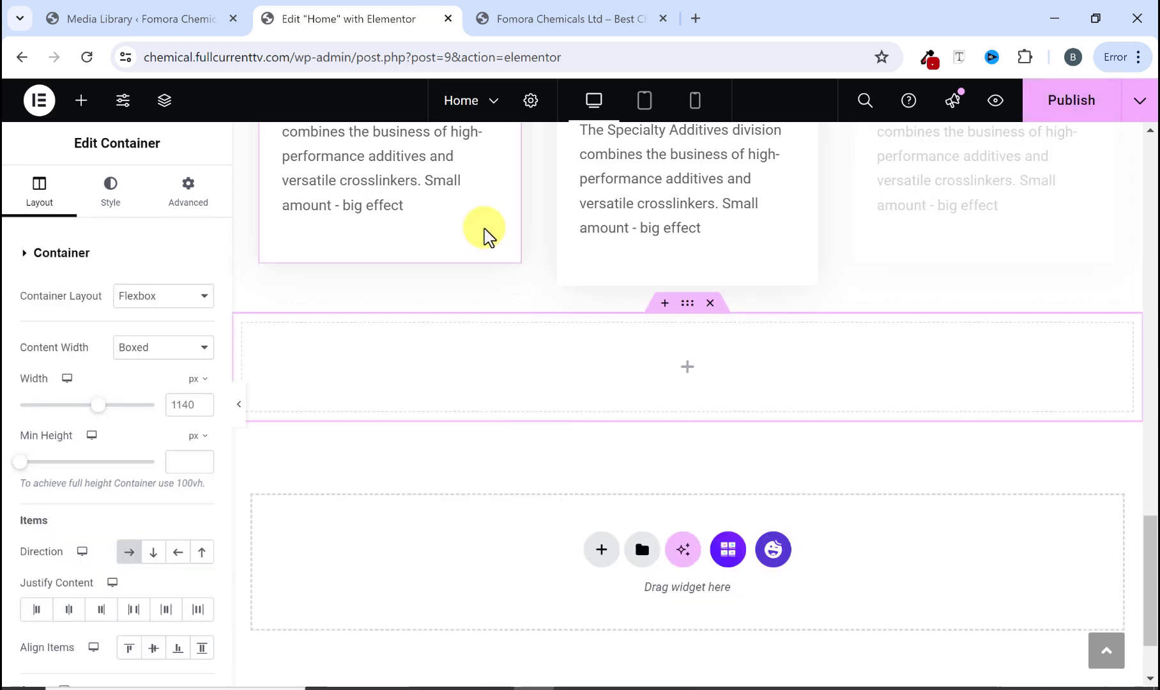
# Step: Place an inner Container element inside the new row container
pyautogui.click(539, 19)
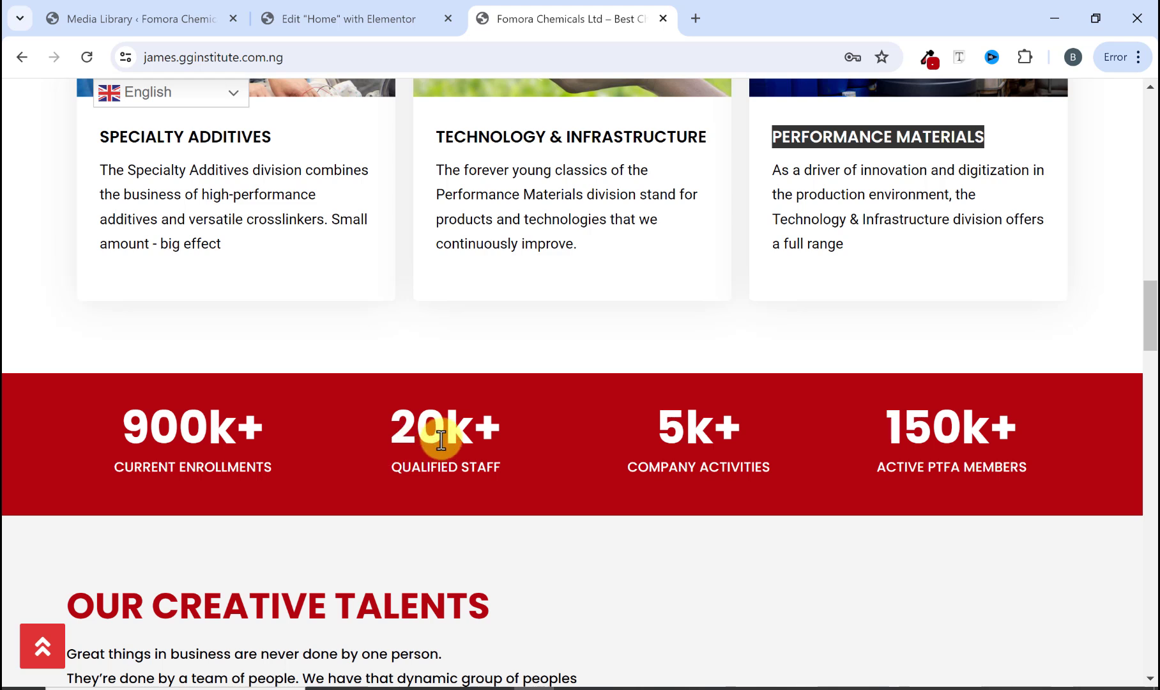
pyautogui.scroll(-1, 441, 439)
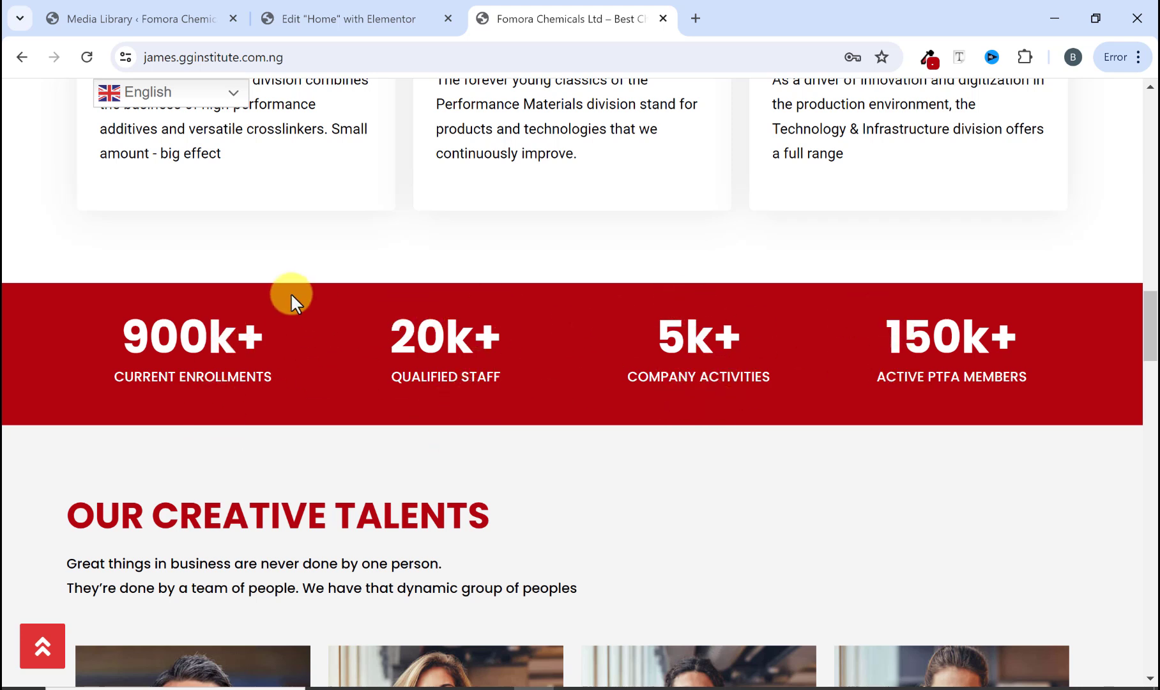
pyautogui.click(295, 17)
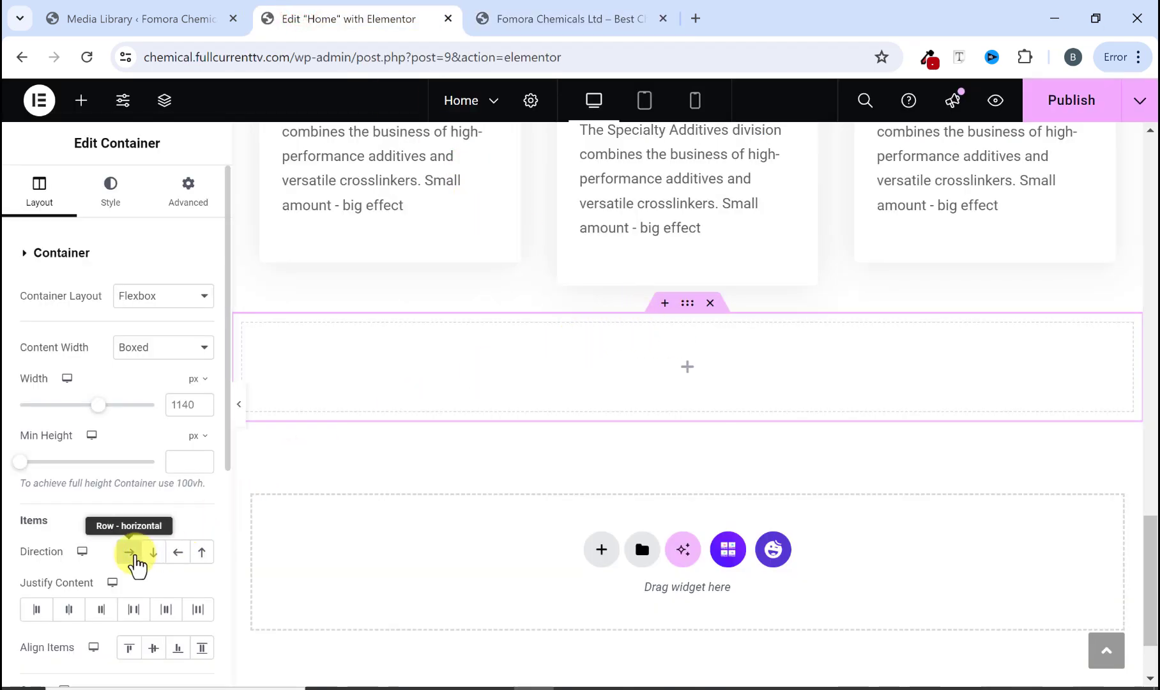
pyautogui.click(131, 554)
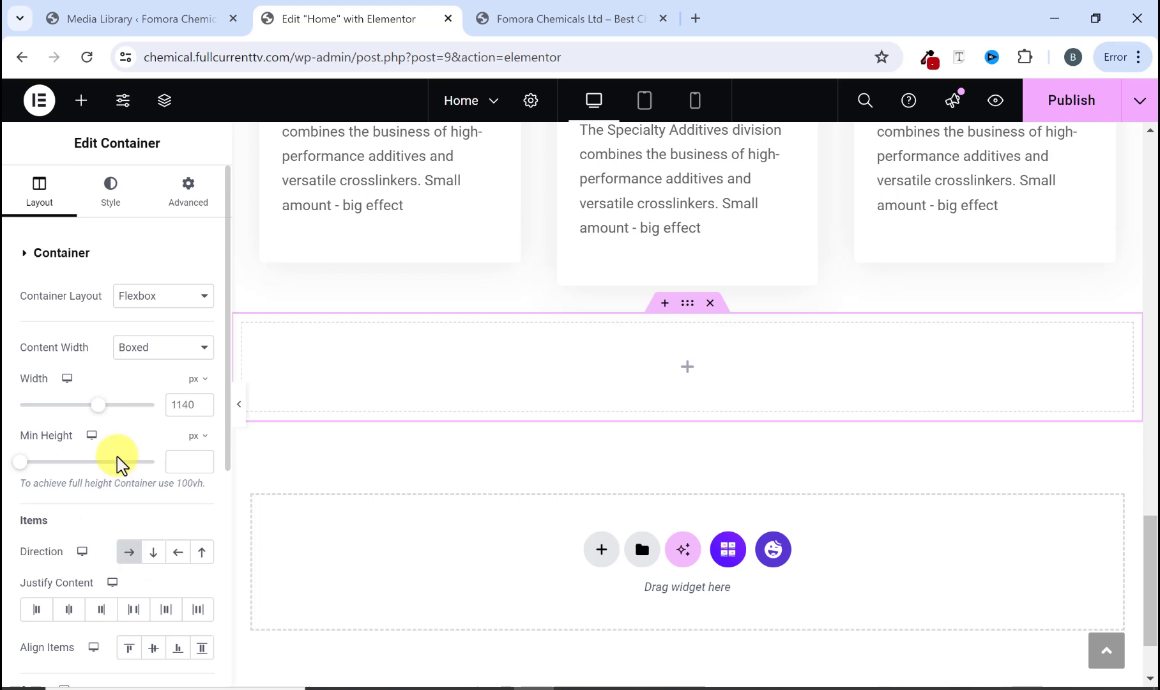
pyautogui.click(83, 102)
pyautogui.scroll(-3, 92, 474)
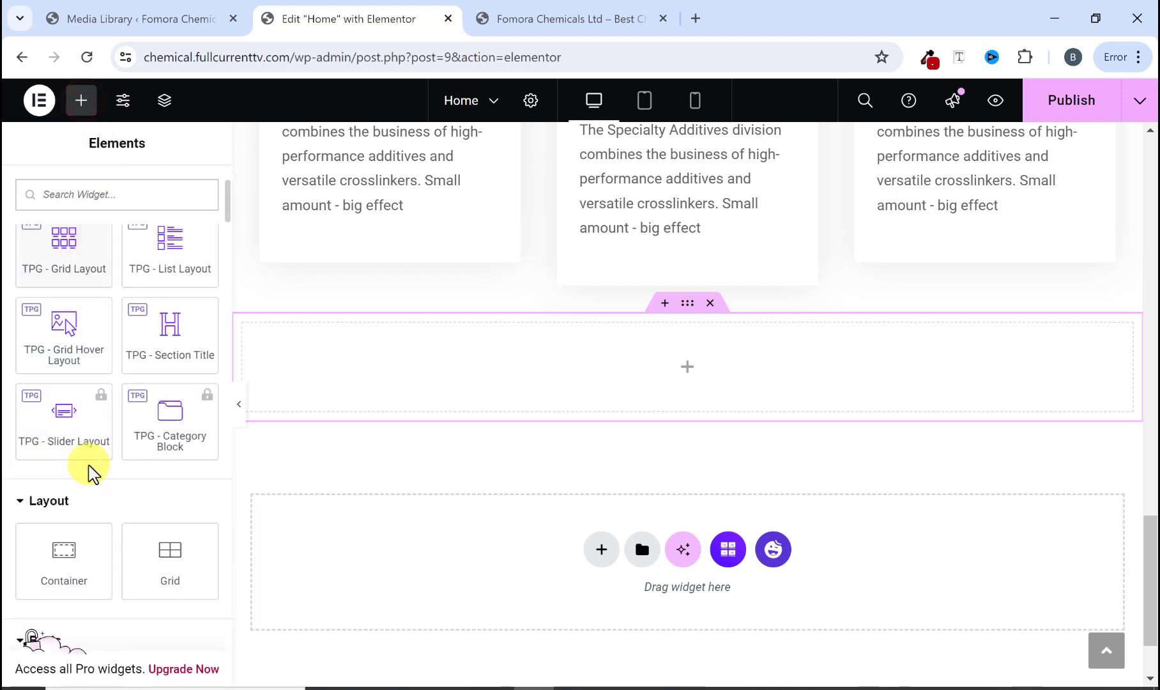
pyautogui.scroll(-3, 93, 473)
pyautogui.moveTo(59, 397); pyautogui.dragTo(359, 382)
pyautogui.moveTo(356, 374); pyautogui.dragTo(356, 374)
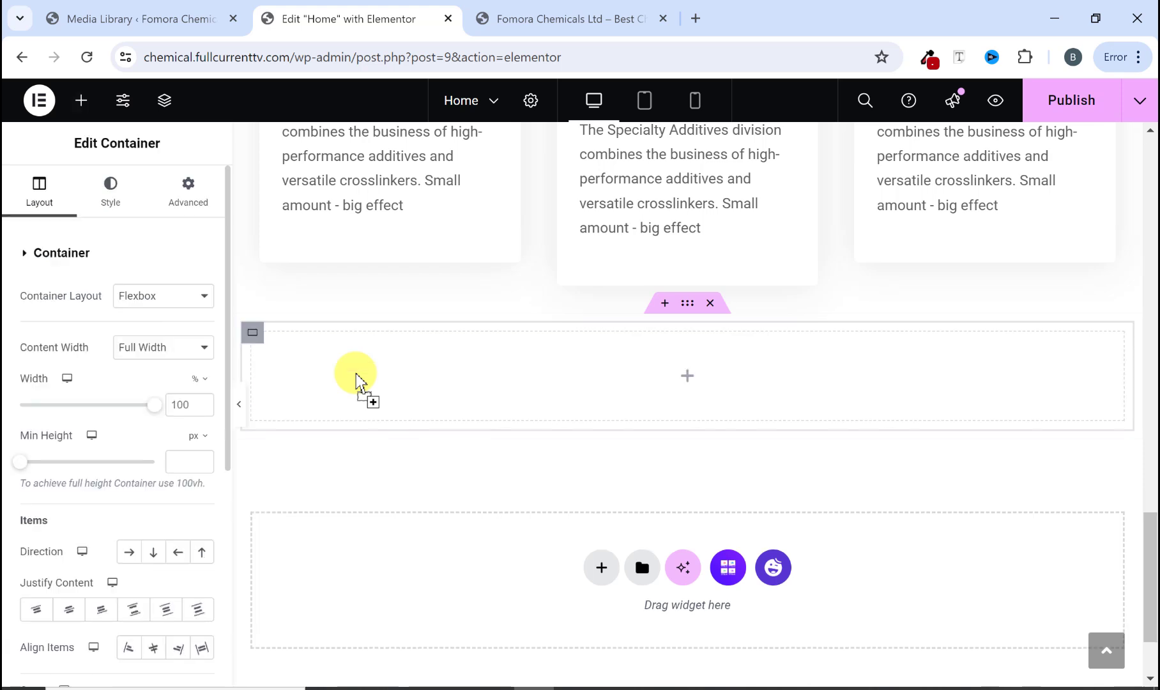
# Step: Duplicate the inner container three times so the row holds four containers
pyautogui.rightClick(307, 376)
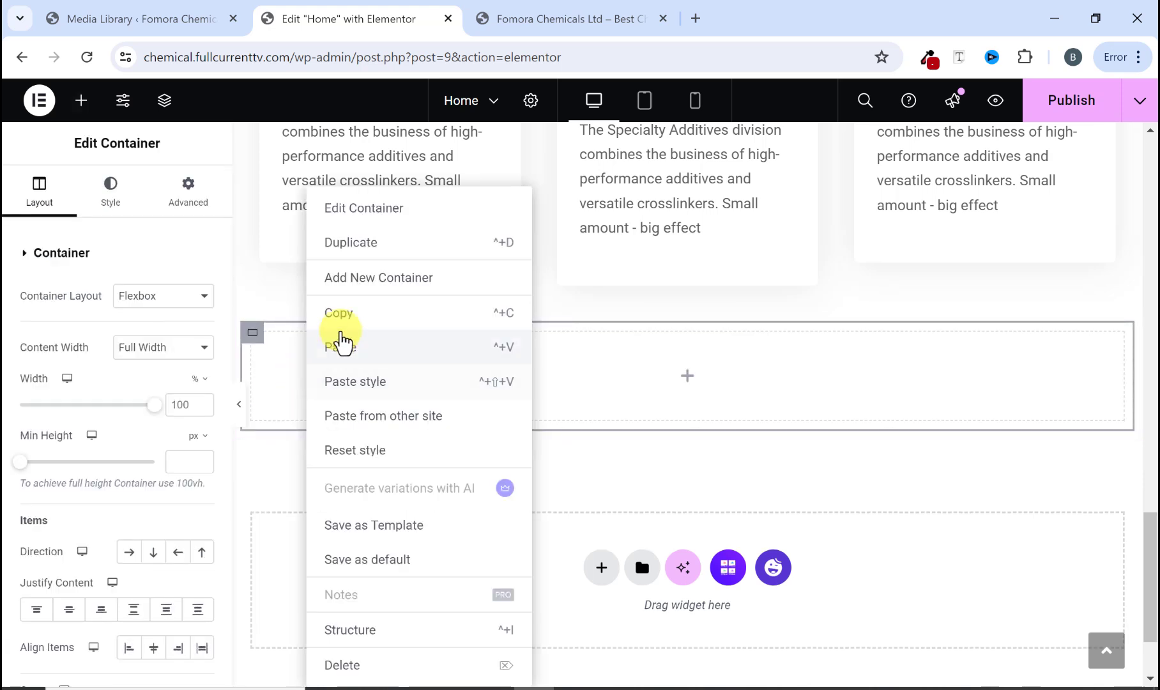
pyautogui.click(358, 245)
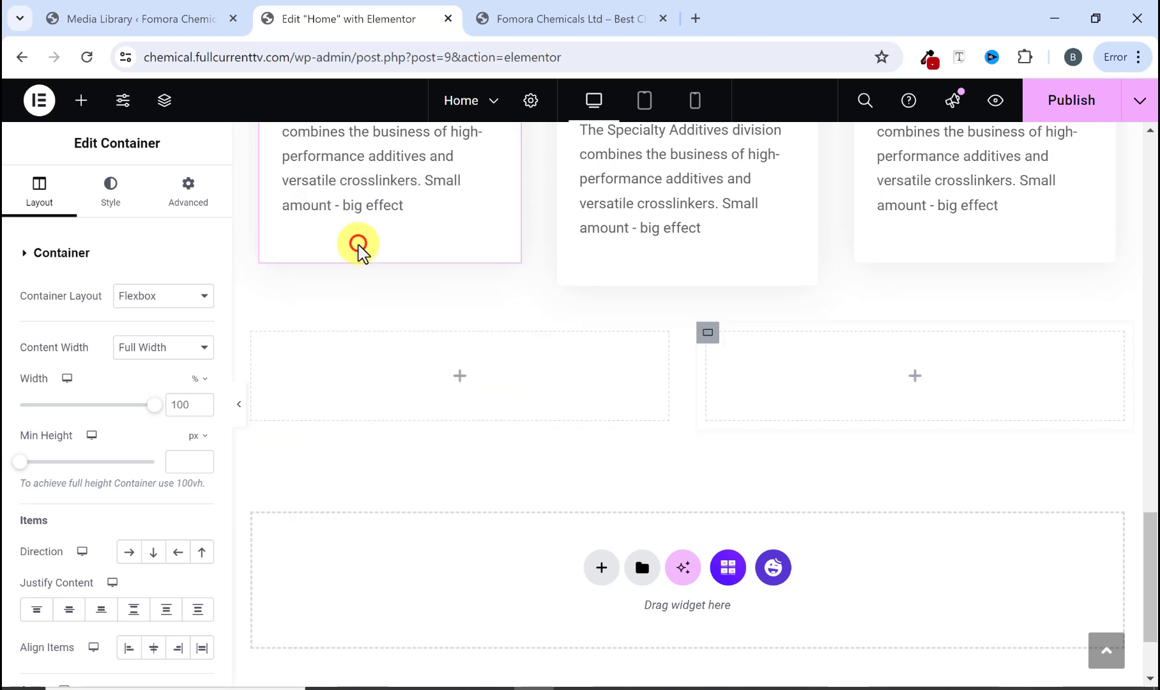
pyautogui.rightClick(751, 381)
pyautogui.click(801, 235)
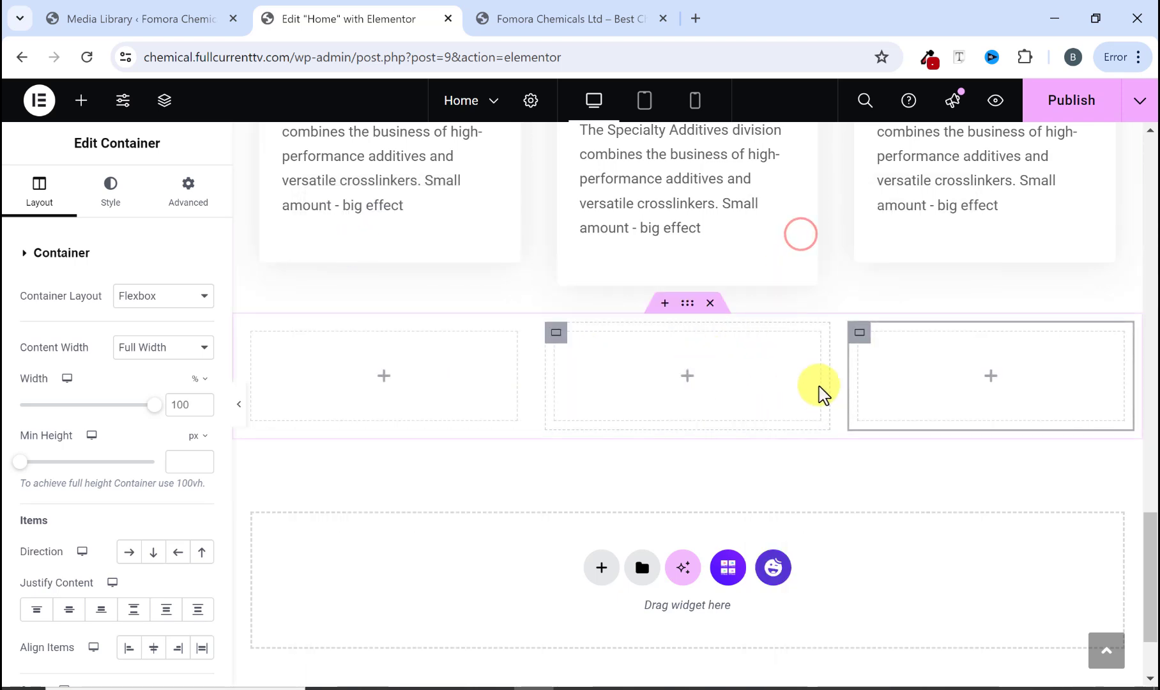
pyautogui.rightClick(889, 369)
pyautogui.click(928, 250)
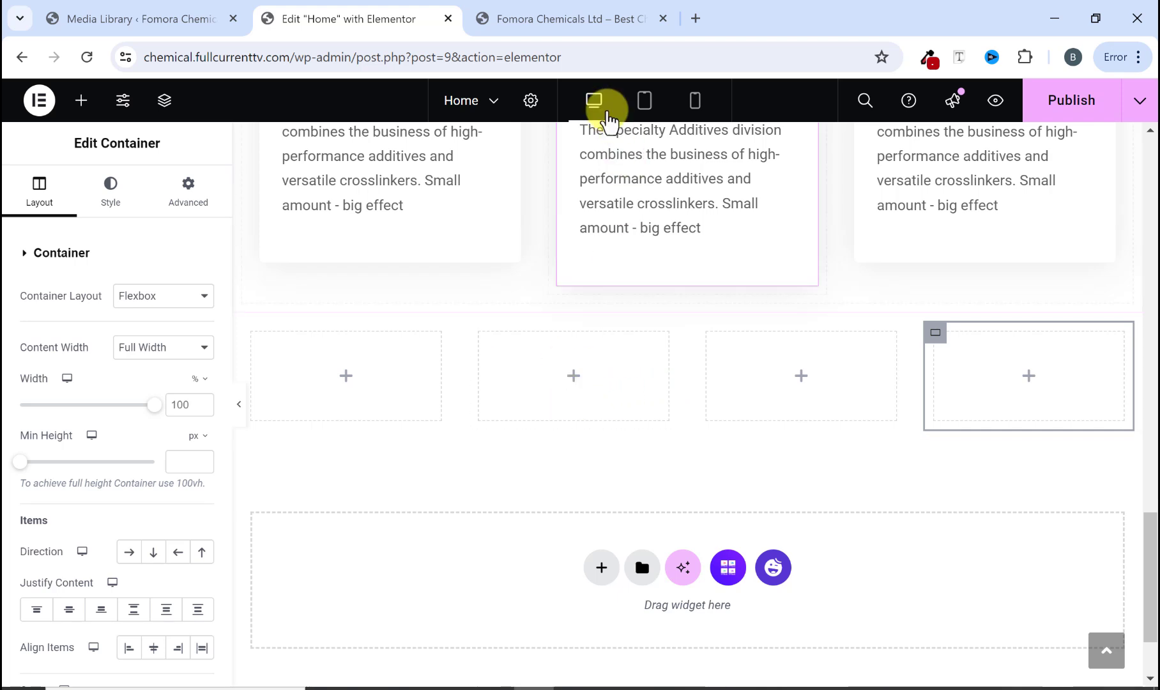
# Step: Set the row container's classic background colour to the global MainColor1
pyautogui.click(548, 20)
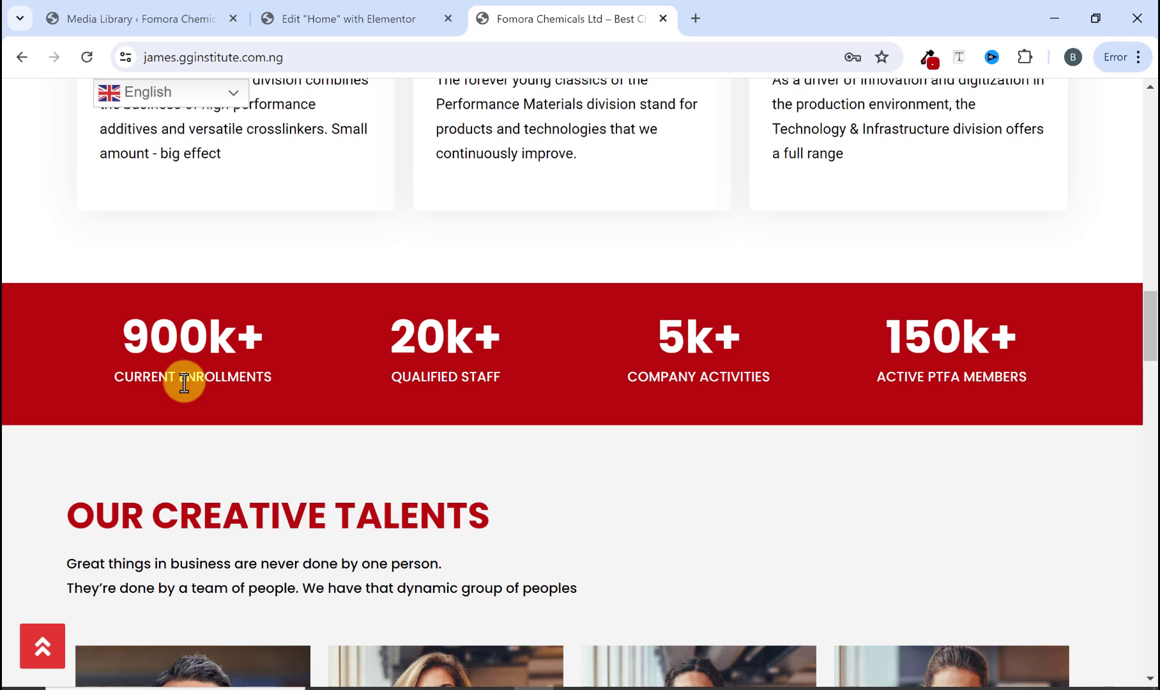
pyautogui.click(336, 20)
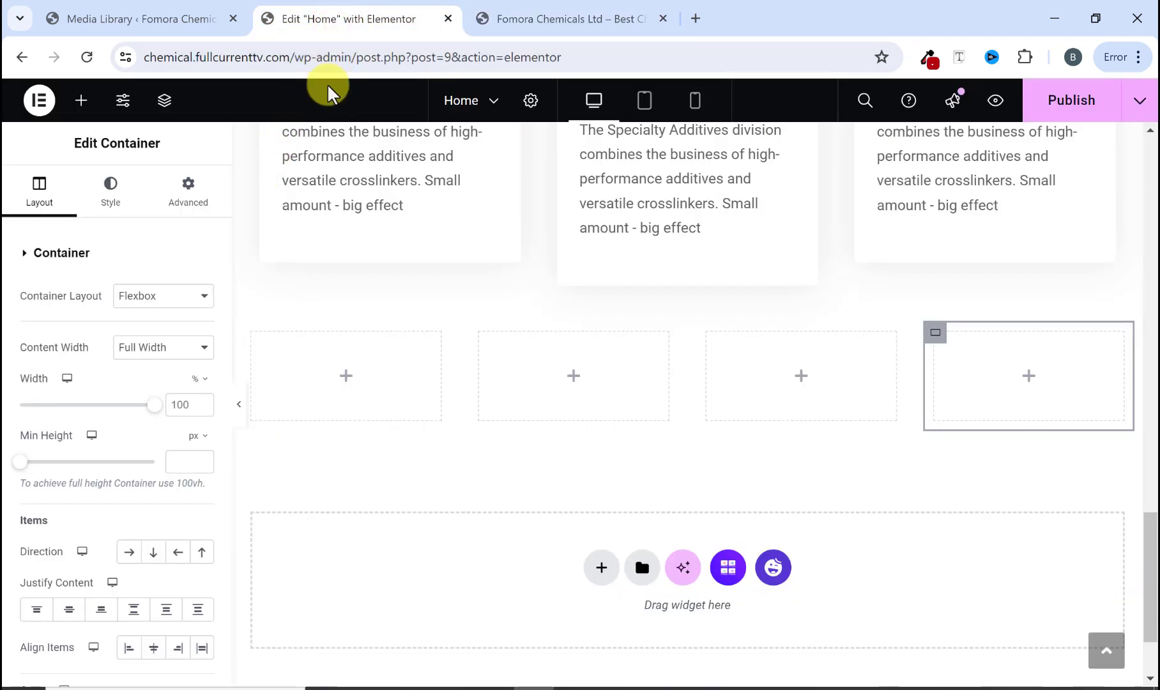
pyautogui.click(524, 26)
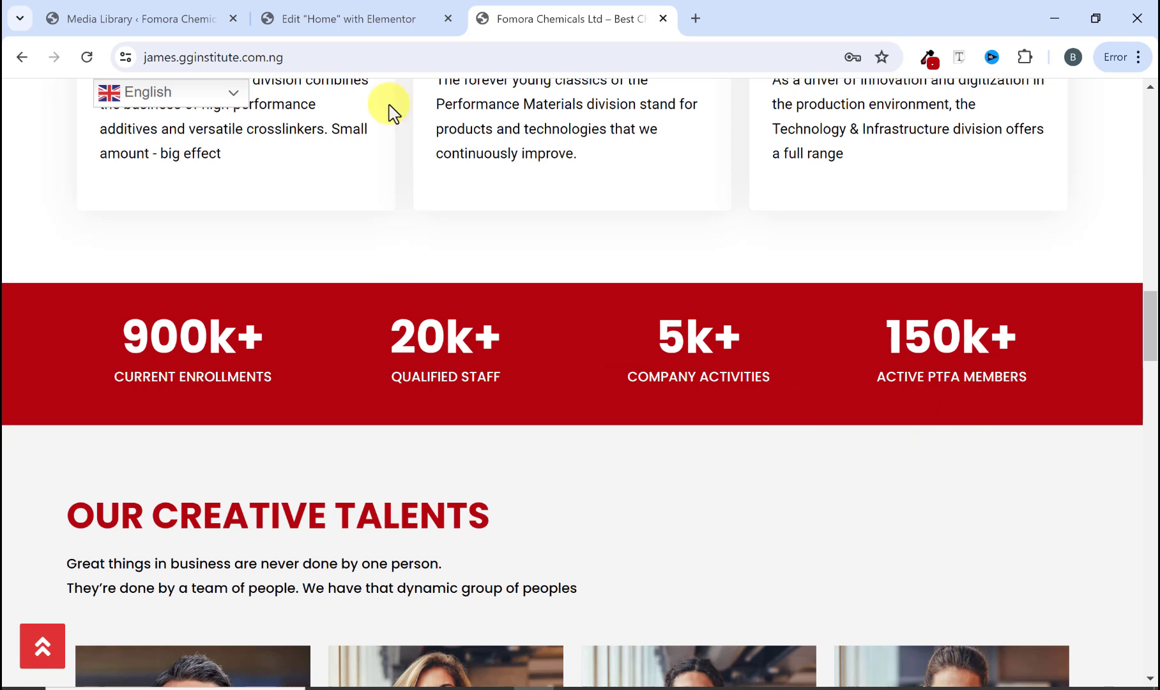
pyautogui.click(361, 18)
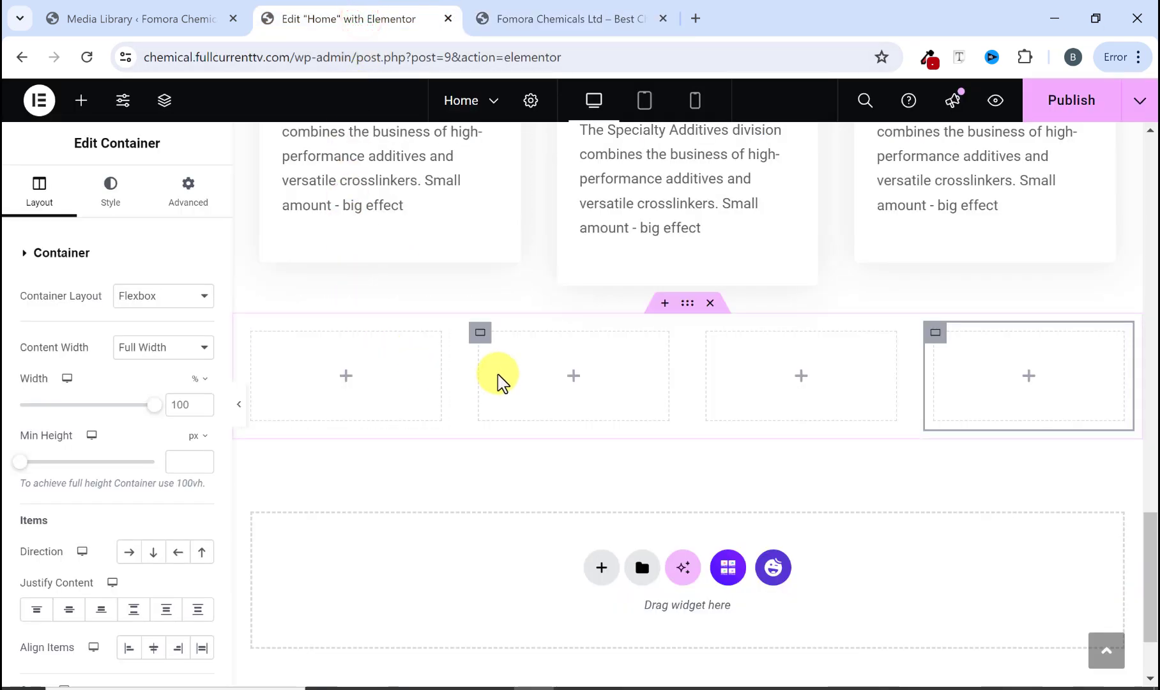
pyautogui.click(688, 304)
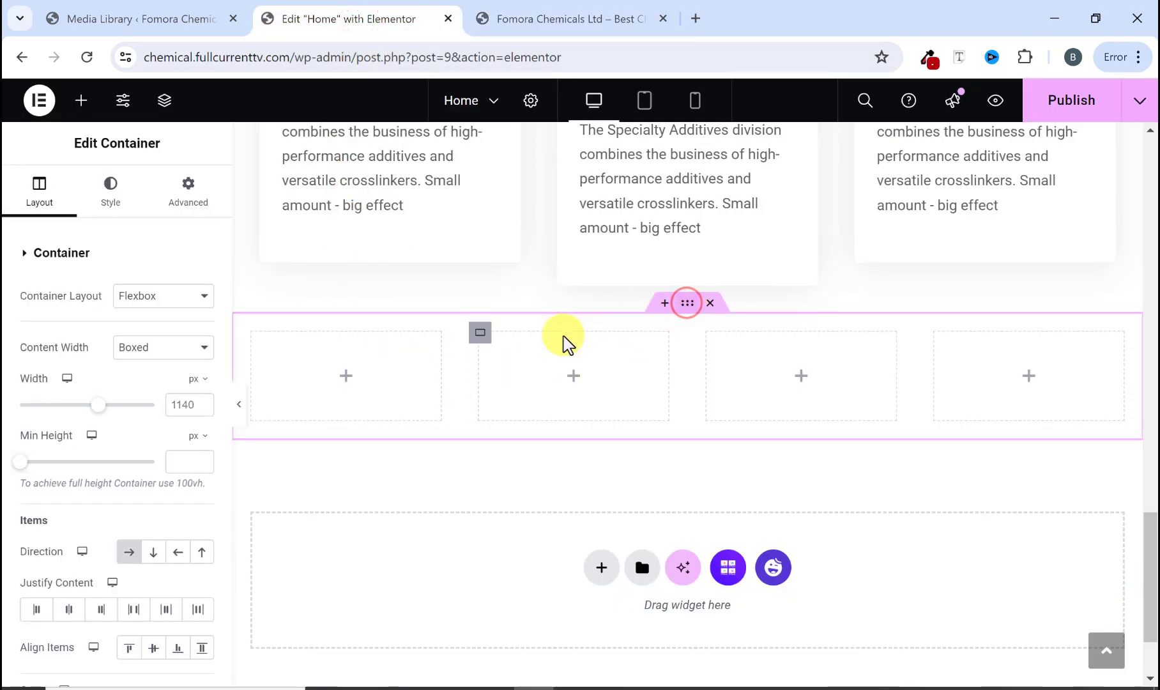
pyautogui.click(111, 203)
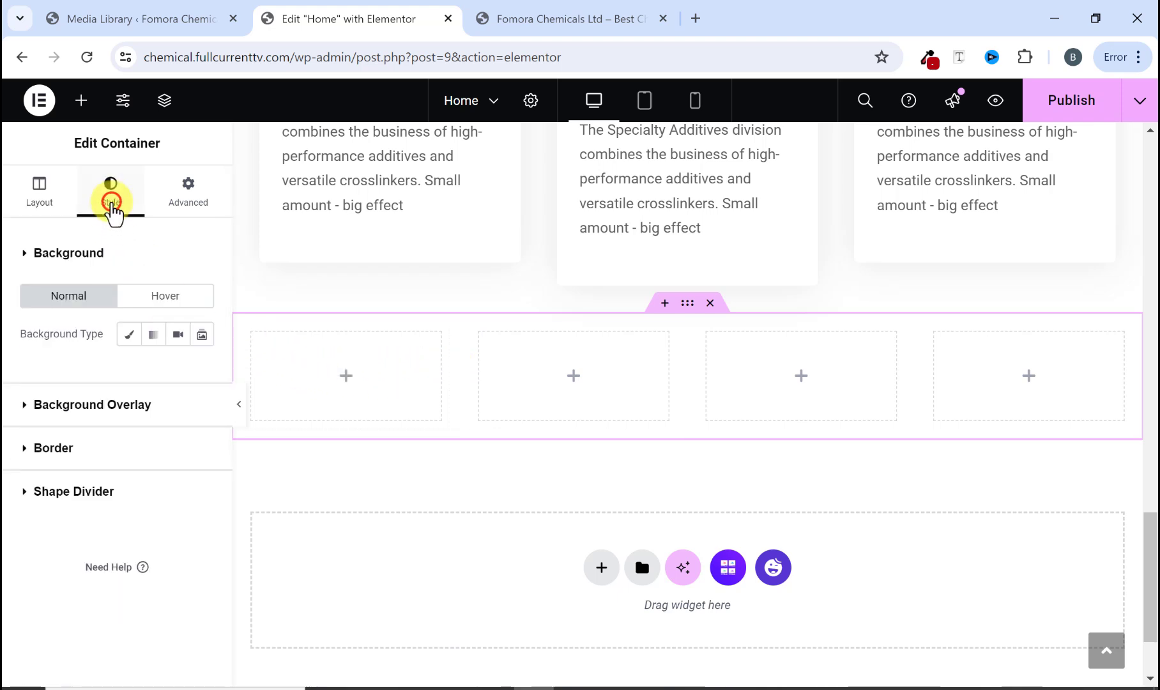
pyautogui.click(128, 335)
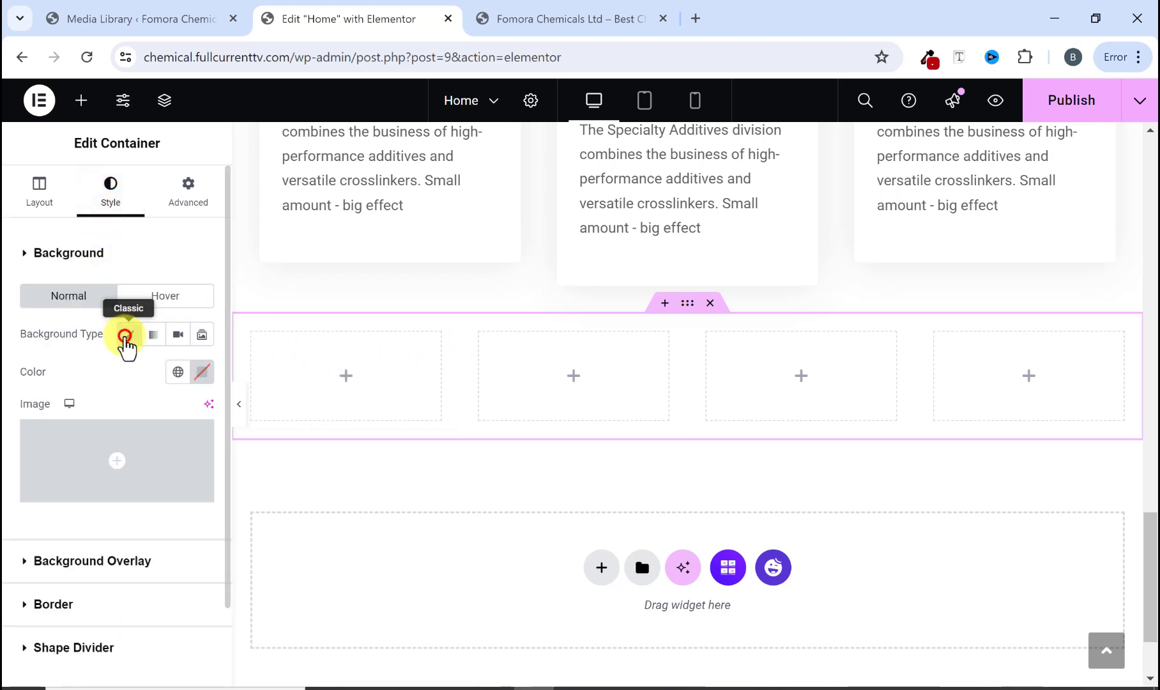
pyautogui.click(200, 372)
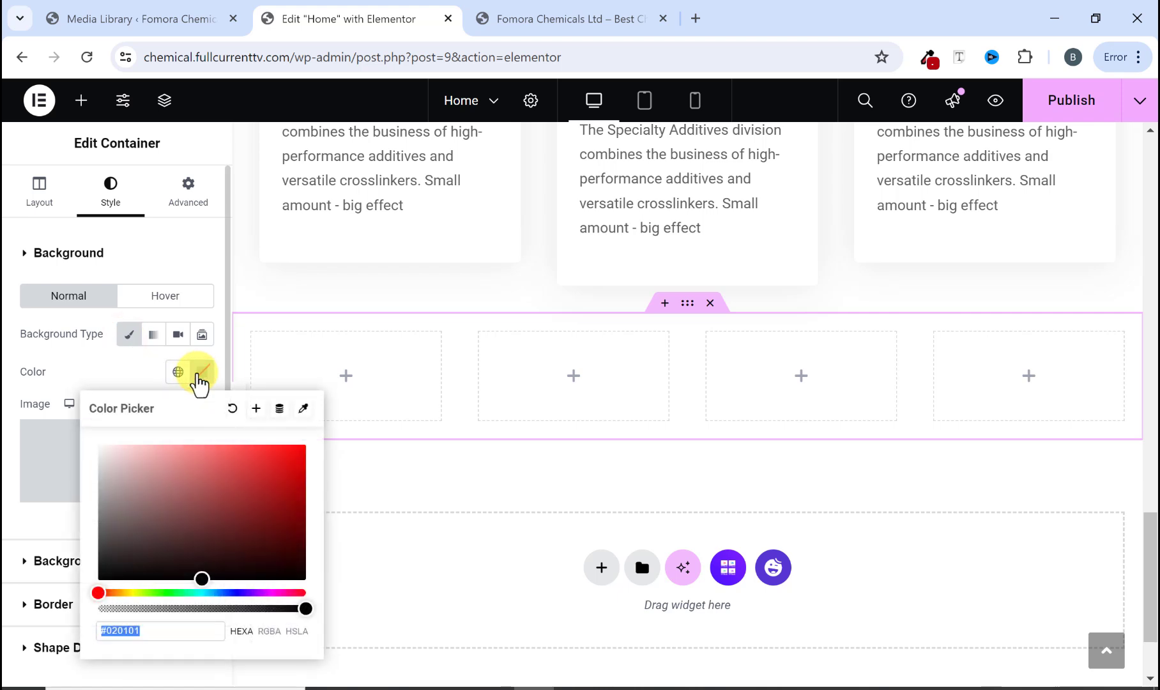
pyautogui.click(178, 373)
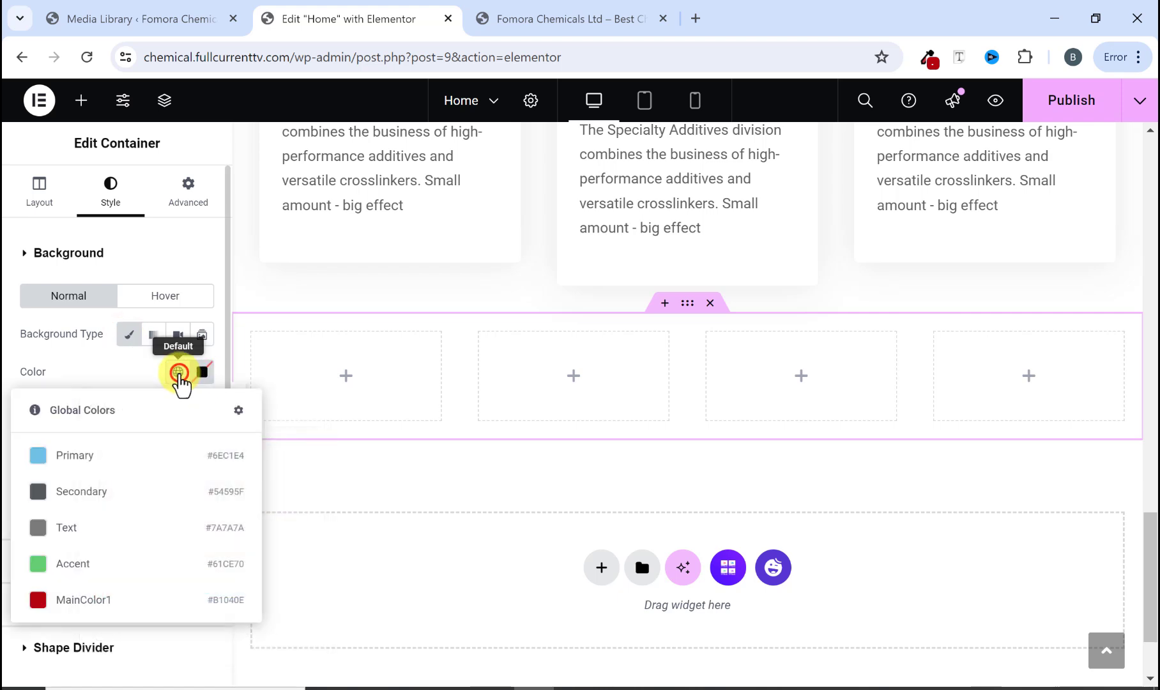
pyautogui.click(71, 603)
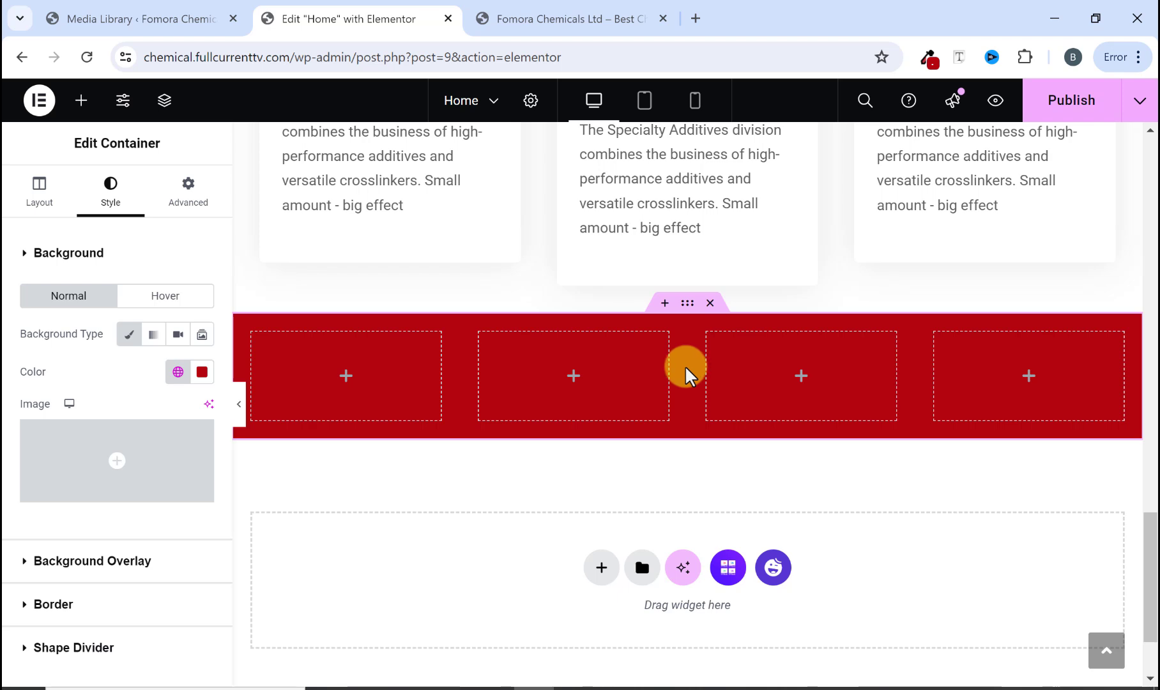
pyautogui.click(566, 17)
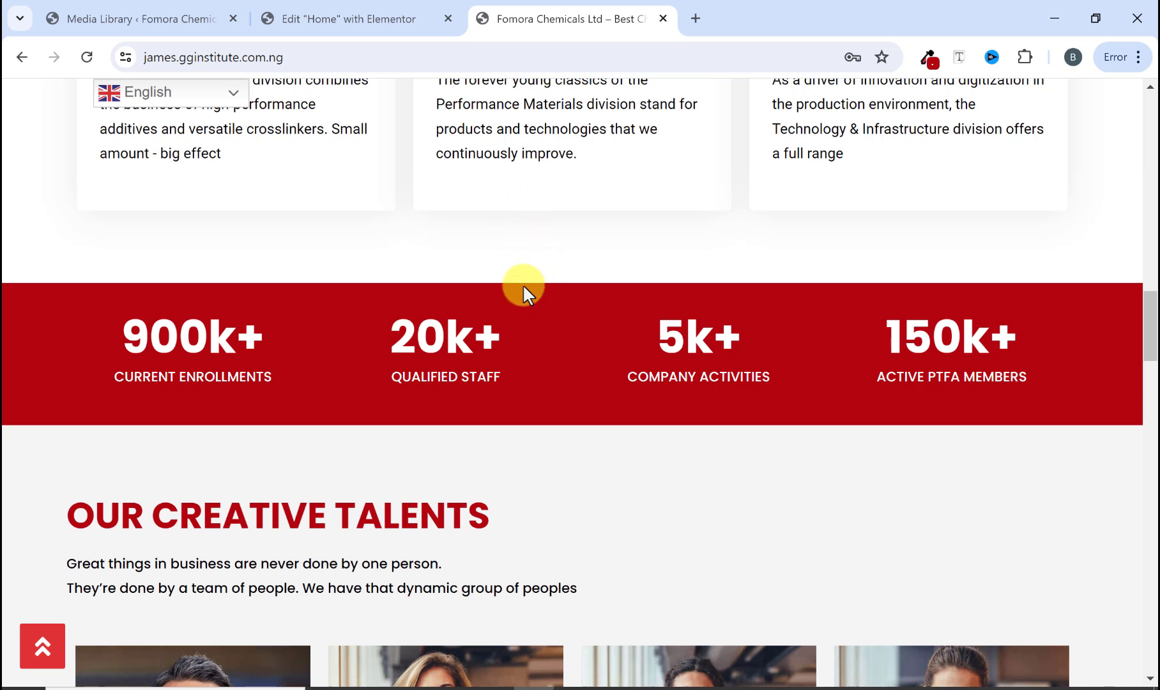
# Step: Set the statistics row container's top margin to 100 px
pyautogui.click(381, 25)
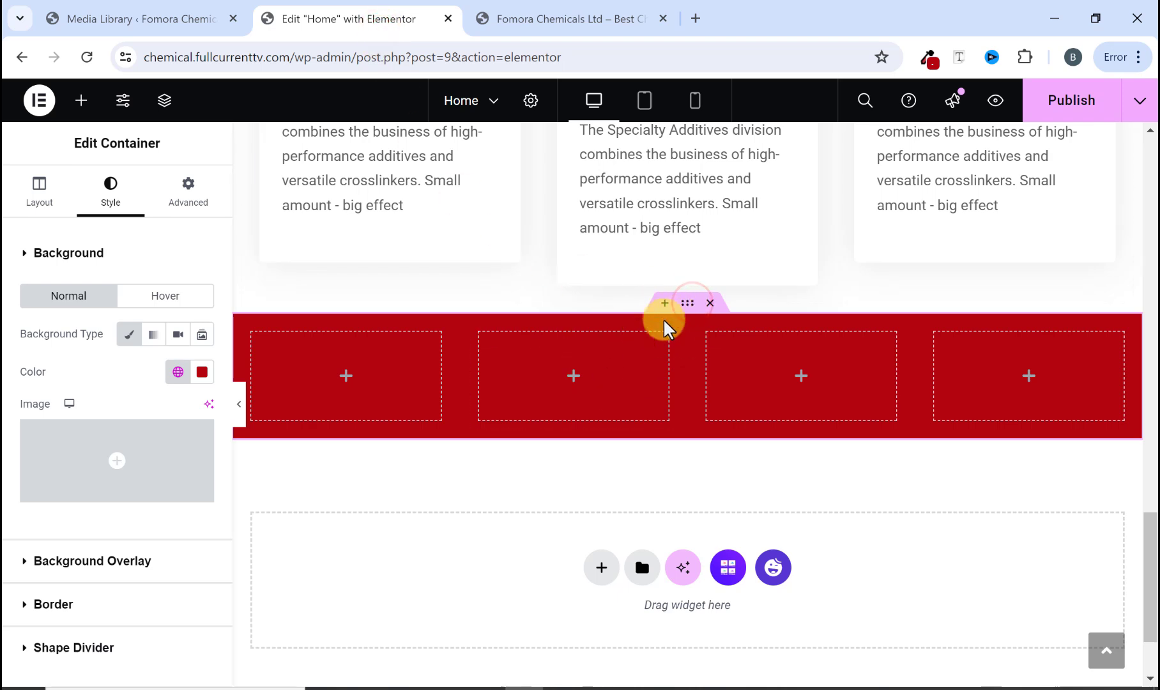
pyautogui.click(198, 194)
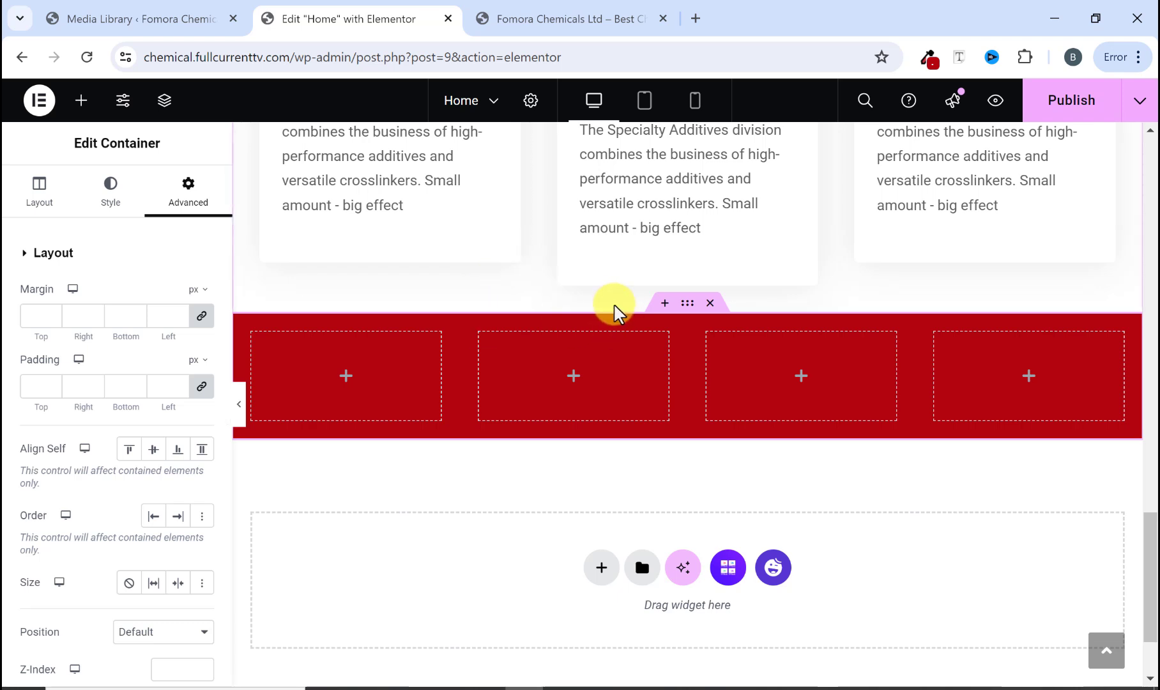
pyautogui.click(202, 316)
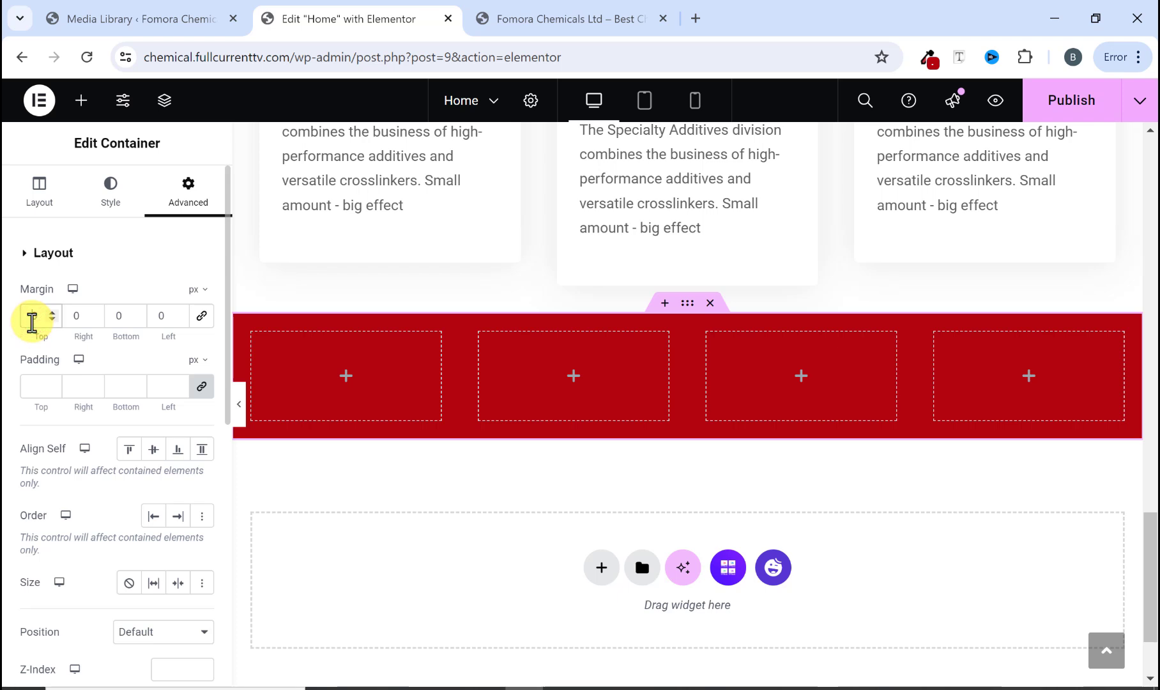
pyautogui.write('10')
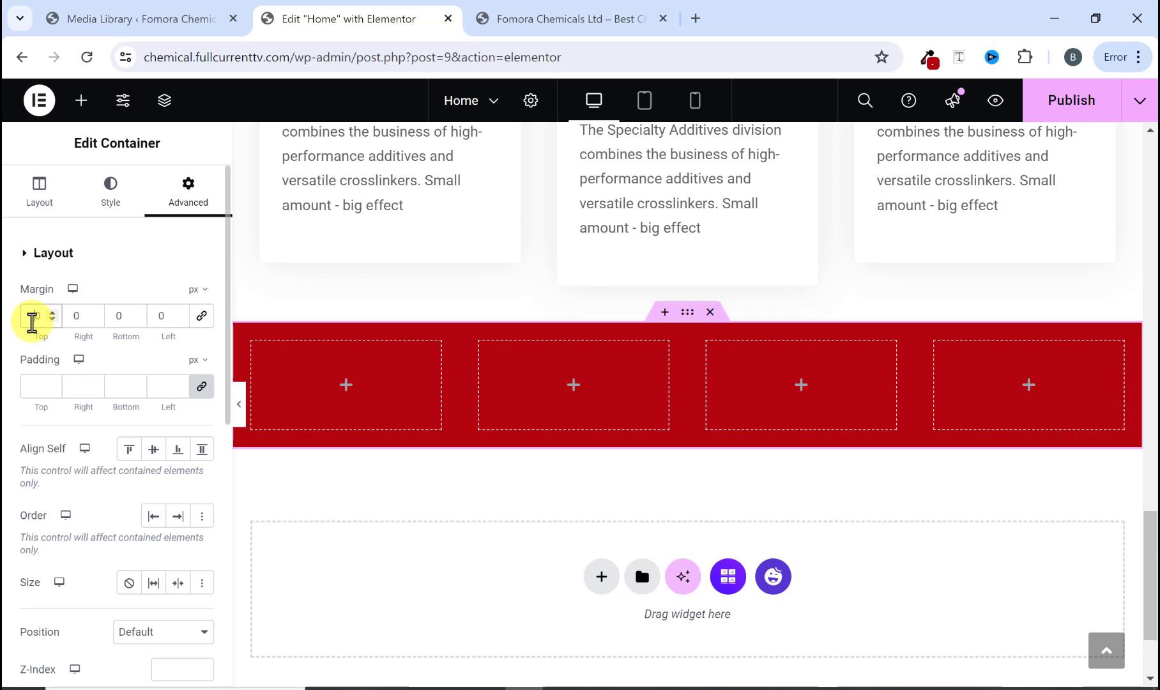
pyautogui.write('0')
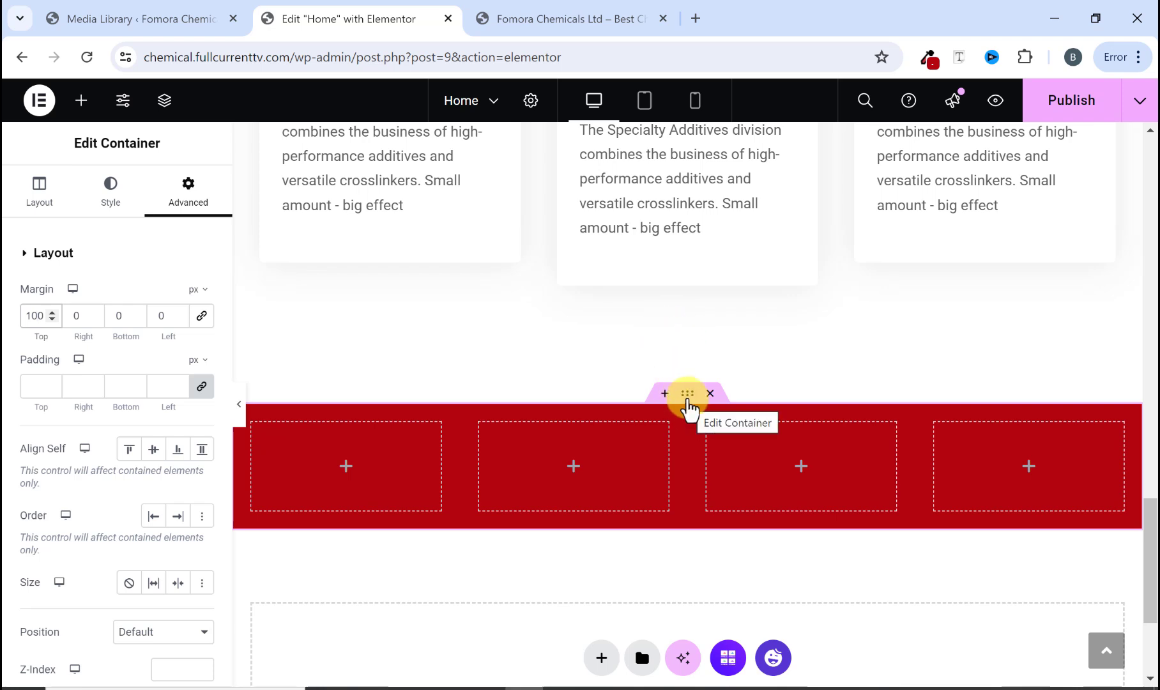
pyautogui.scroll(-2, 677, 412)
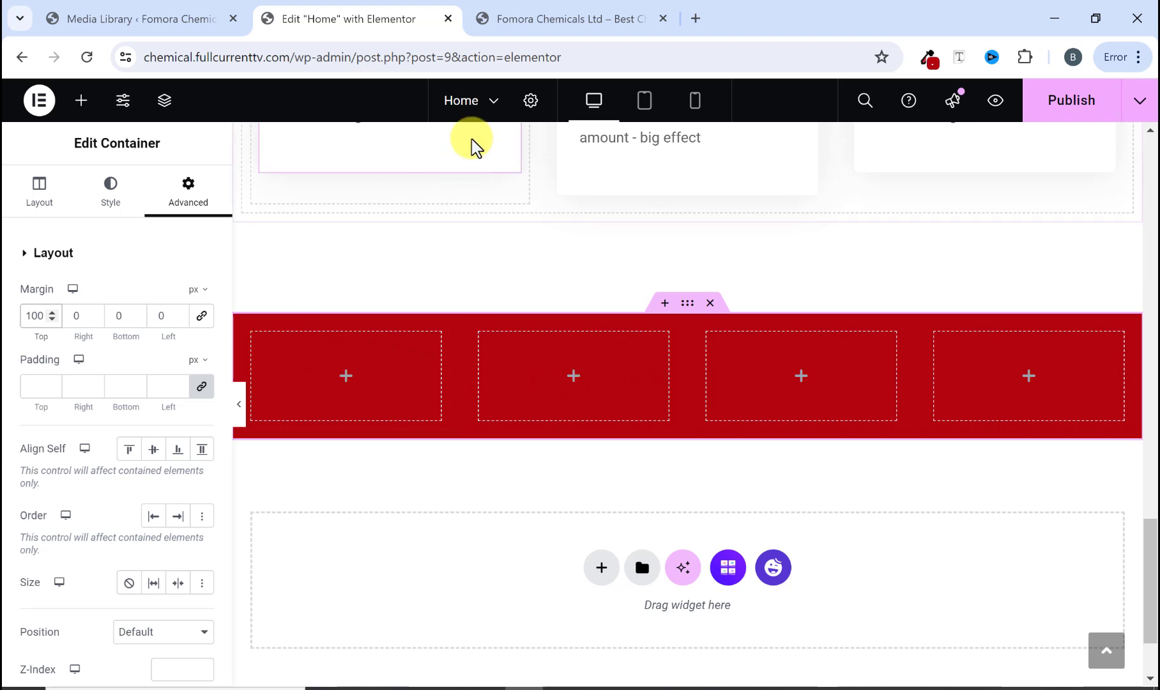
# Step: Compare with the reference band, then add a Counter widget into the first inner container
pyautogui.click(508, 19)
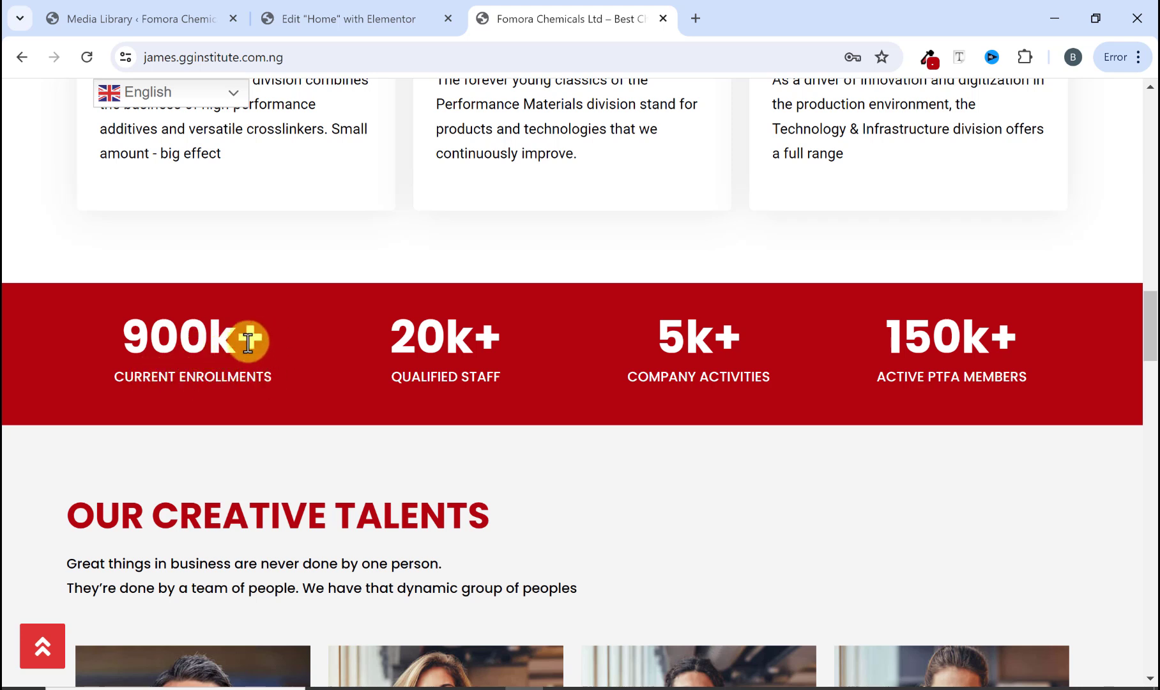
pyautogui.click(345, 19)
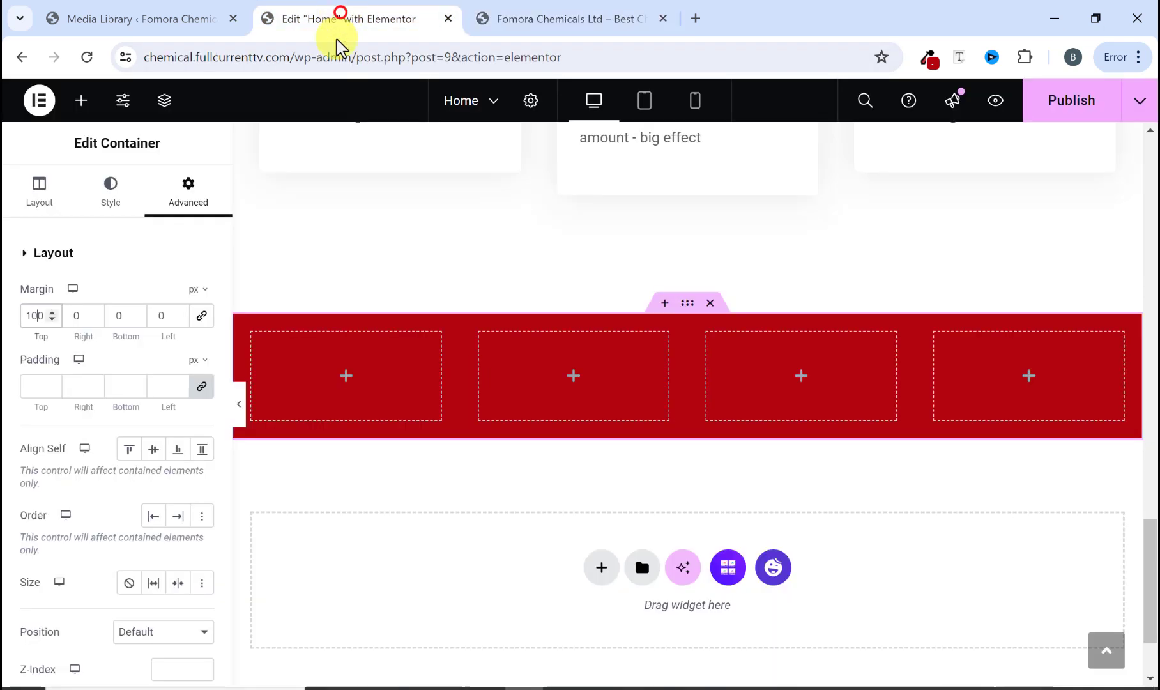
pyautogui.click(81, 99)
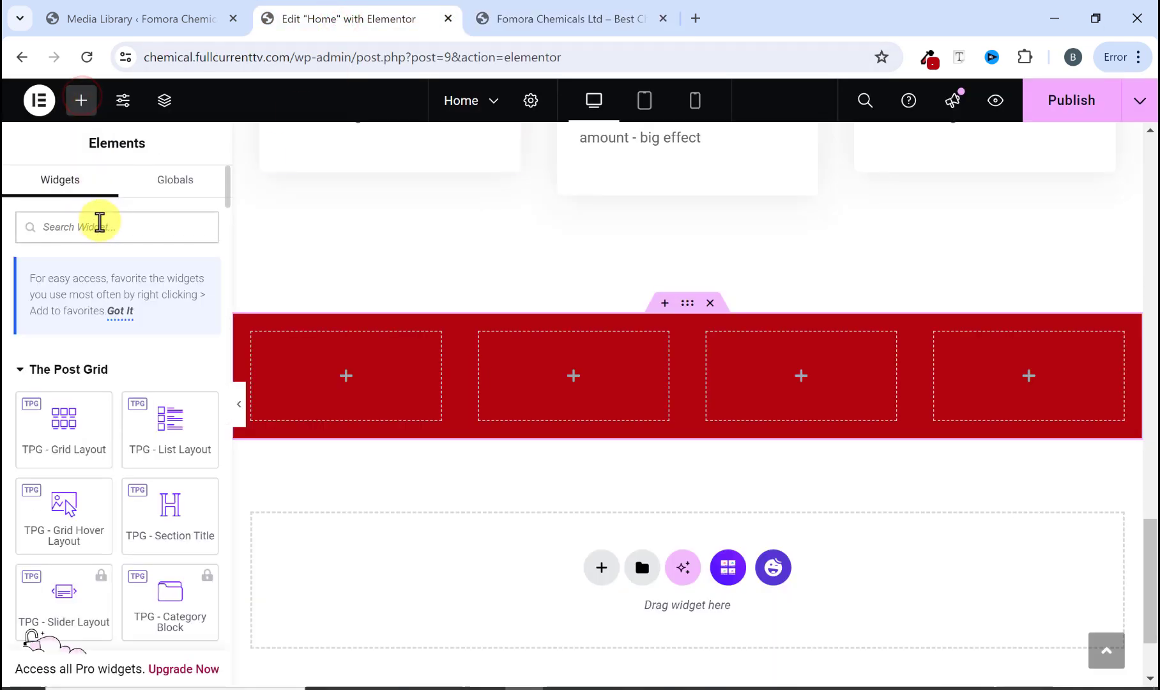
pyautogui.write('COUNTER')
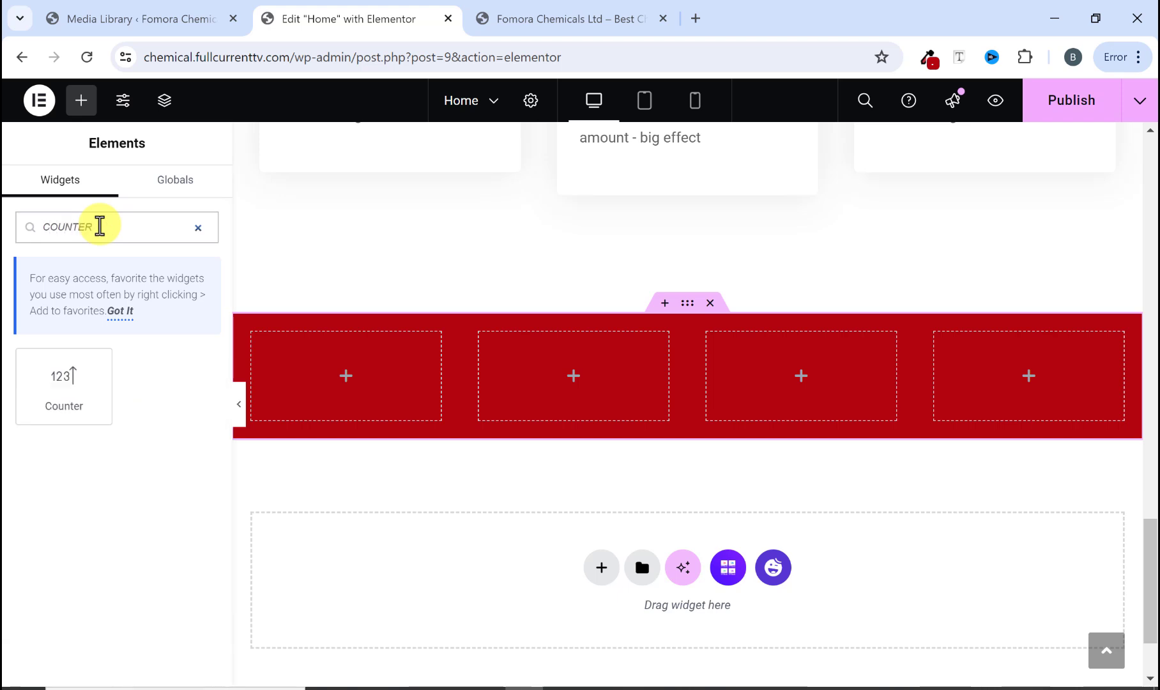
pyautogui.moveTo(34, 396); pyautogui.dragTo(305, 395)
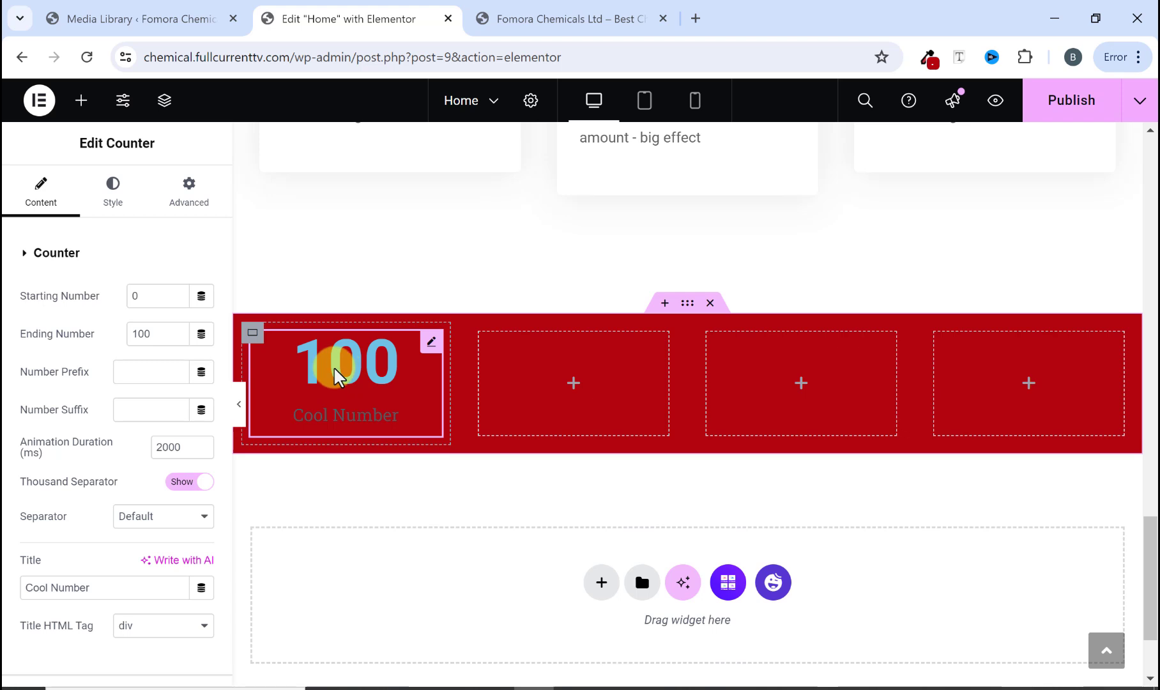
# Step: Set the counter's ending number to 900 and its number suffix to k+
pyautogui.click(526, 11)
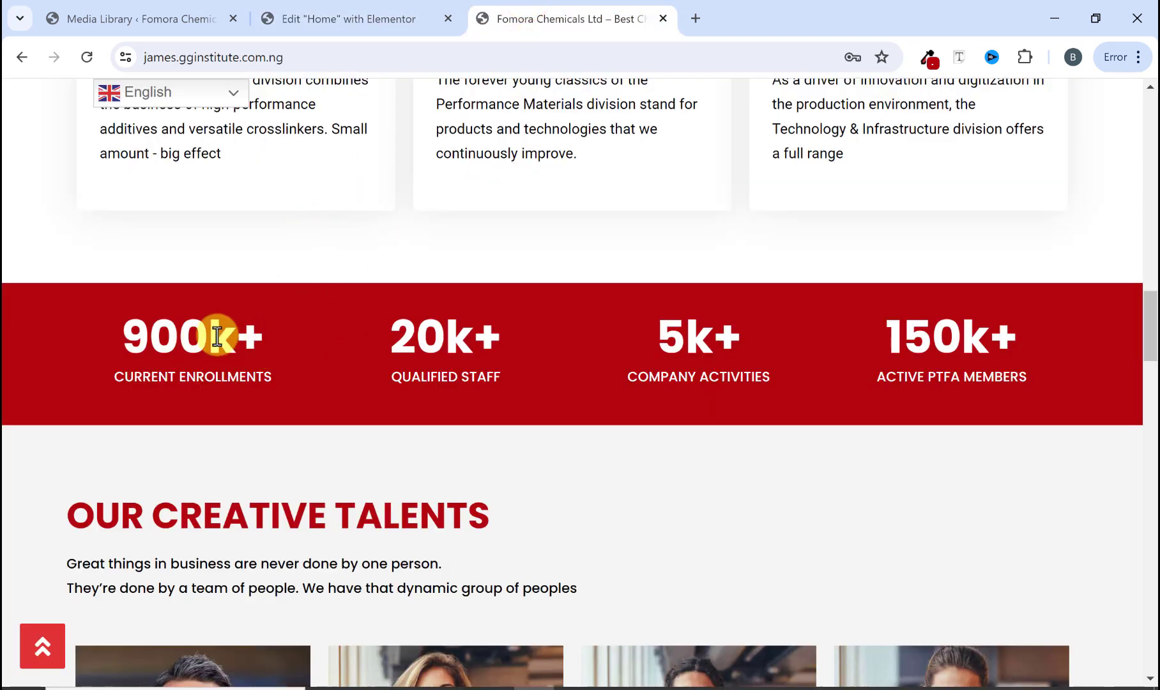
pyautogui.click(361, 11)
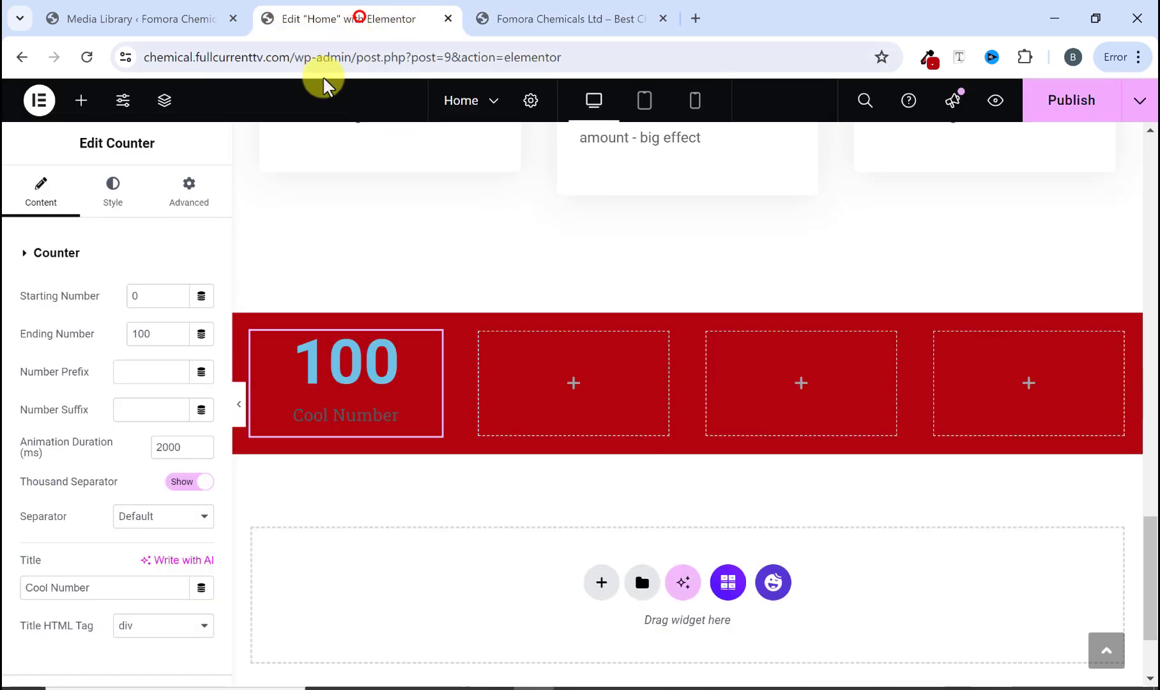
pyautogui.doubleClick(137, 331)
pyautogui.press('BackSpace')
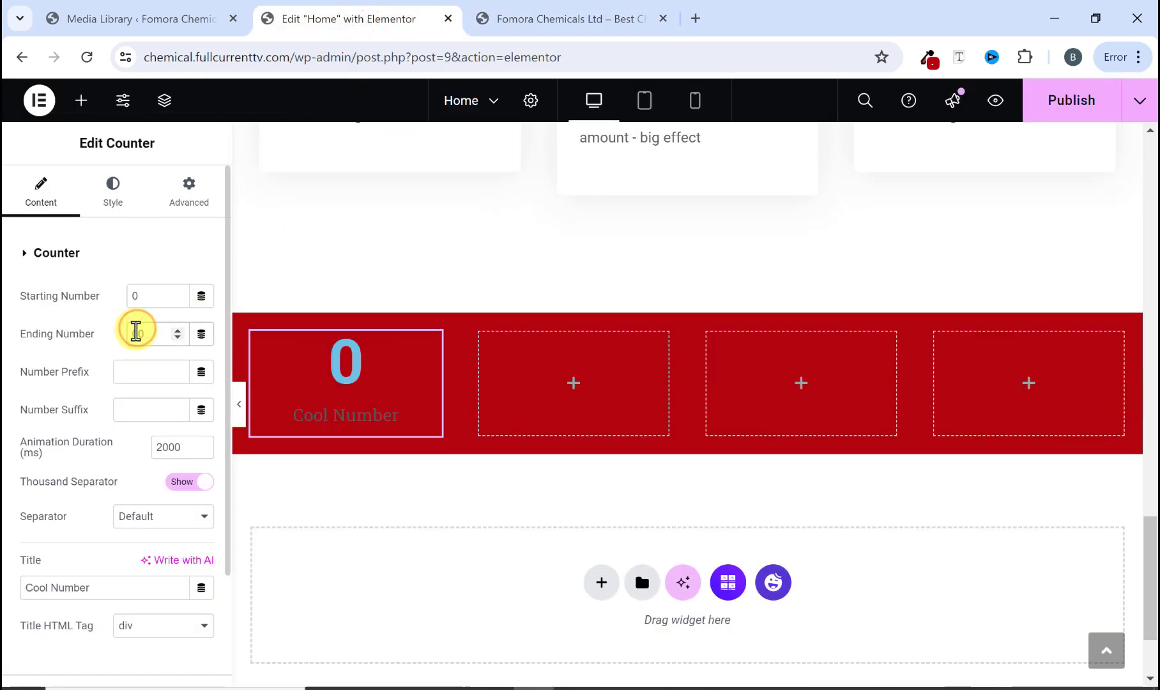
pyautogui.write('9')
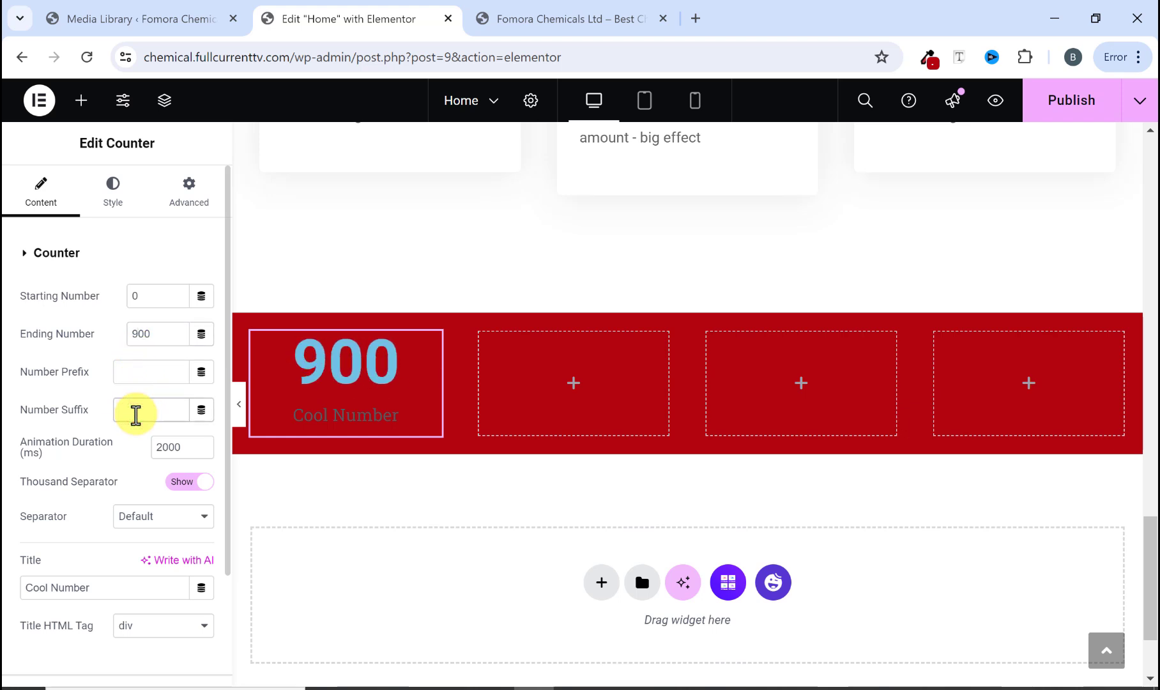
pyautogui.write('K')
pyautogui.press('BackSpace')
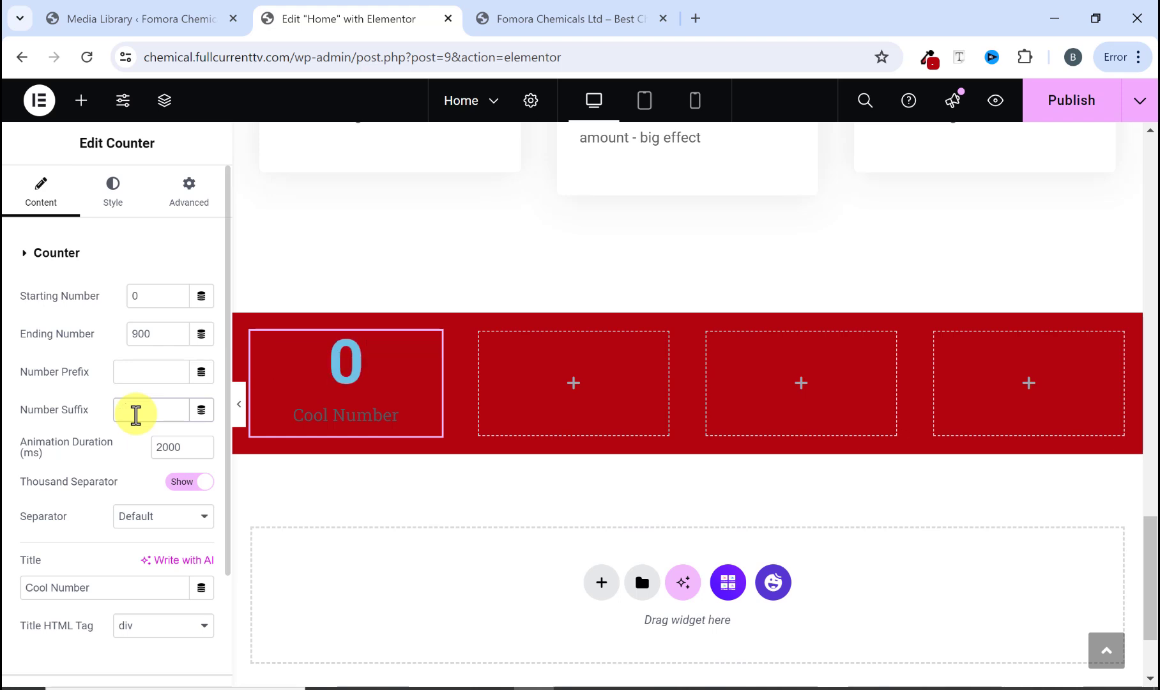
pyautogui.write('k')
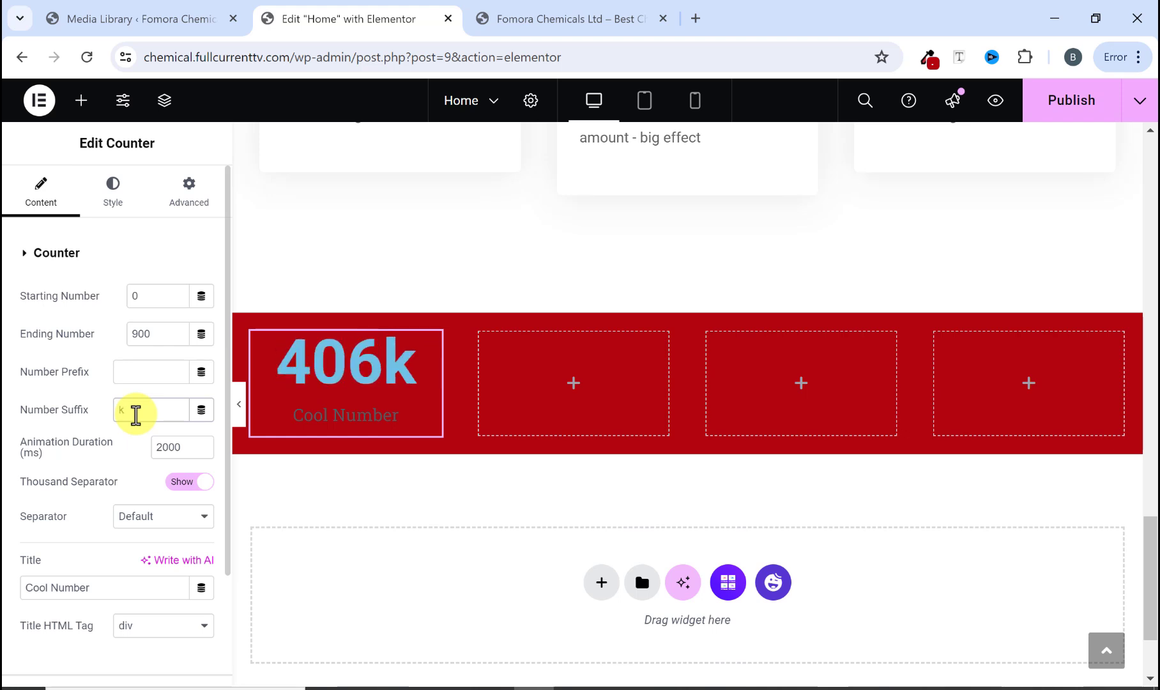
pyautogui.write('+')
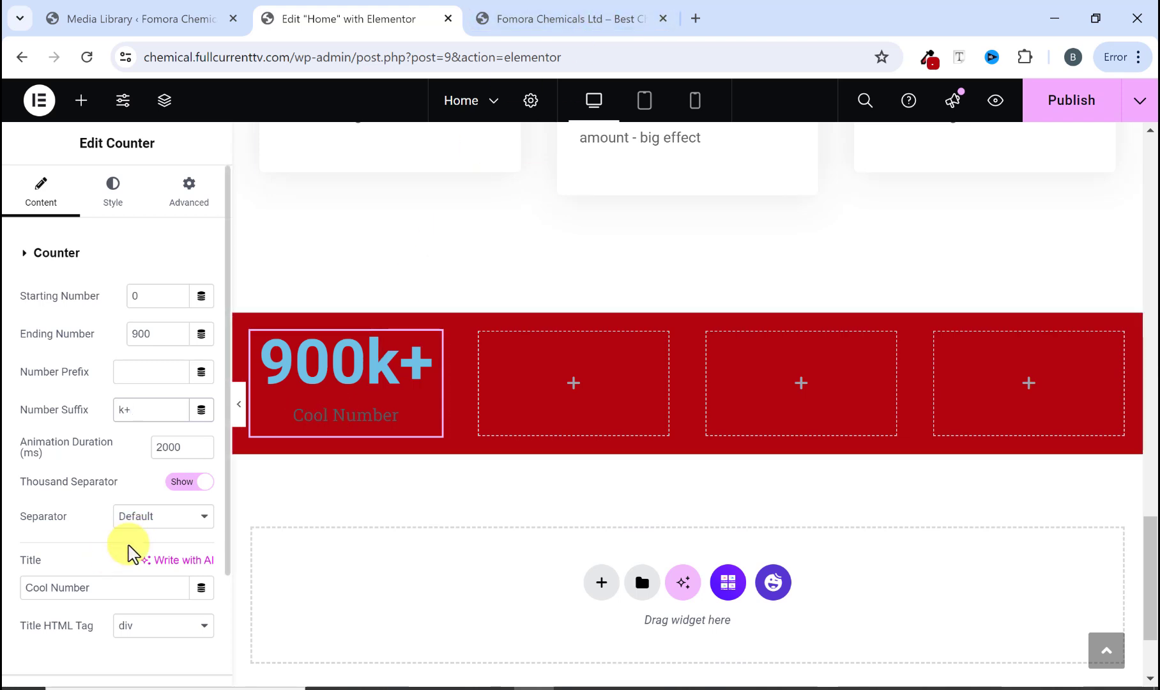
# Step: Copy the CURRENT ENROLLMENTS label from the reference site and paste it as the counter's title
pyautogui.click(519, 11)
pyautogui.moveTo(278, 377); pyautogui.dragTo(115, 378)
pyautogui.rightClick(118, 378)
pyautogui.click(168, 399)
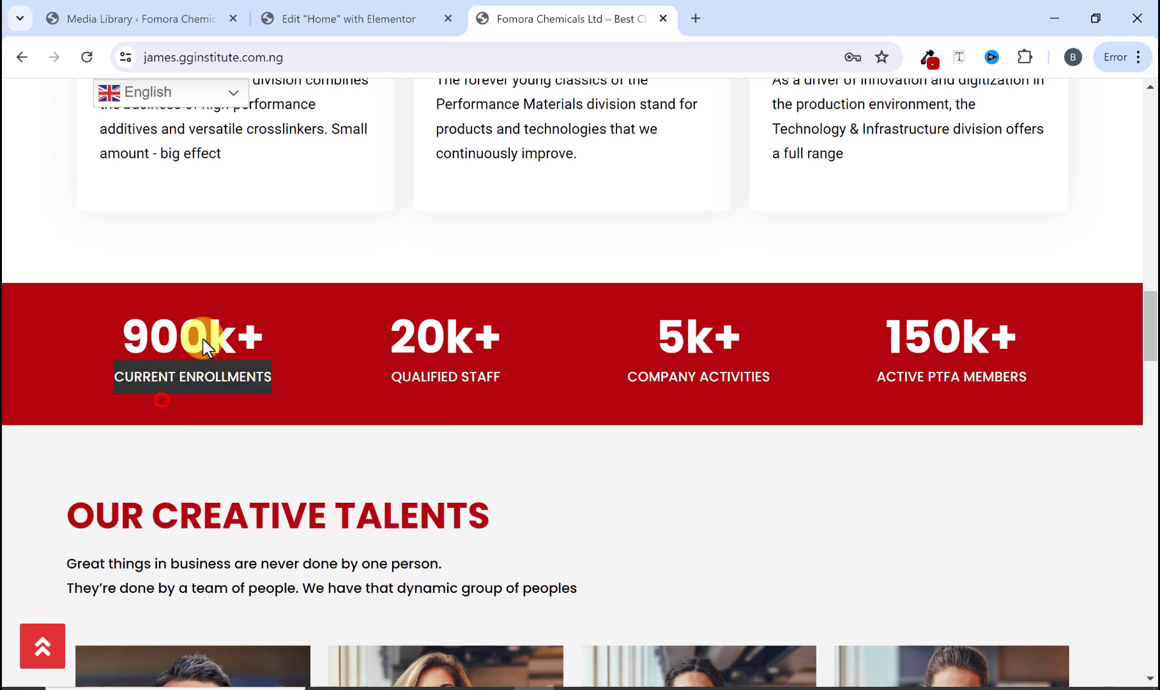
pyautogui.click(361, 17)
pyautogui.scroll(-3, 71, 511)
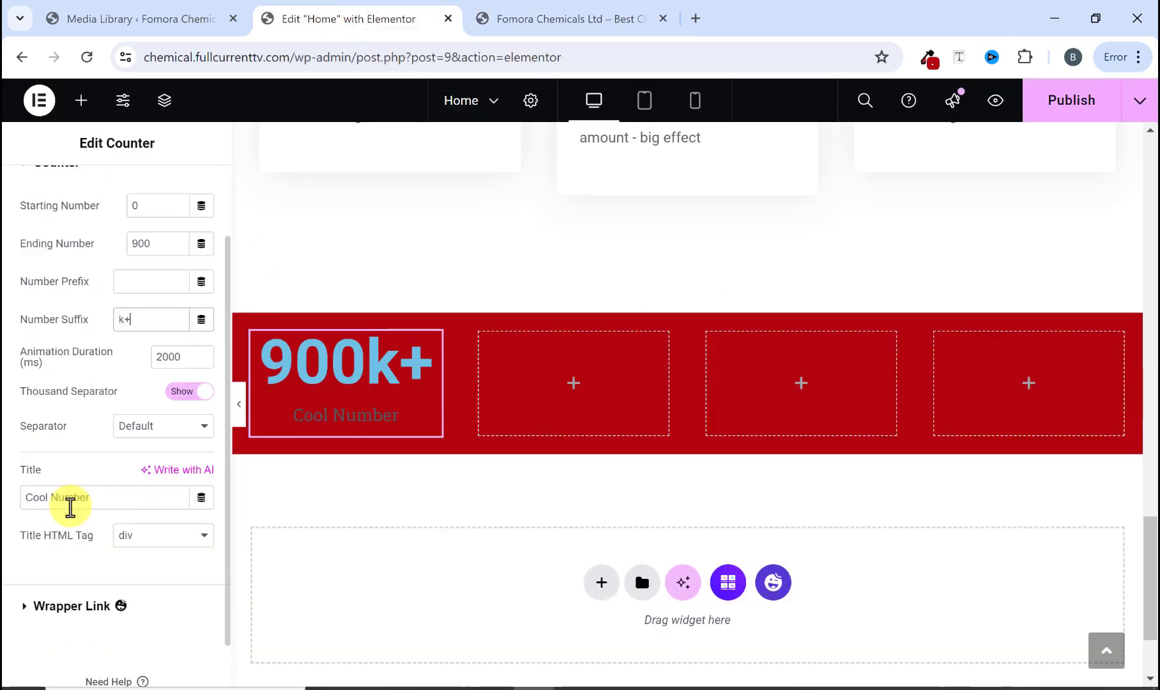
pyautogui.rightClick(49, 451)
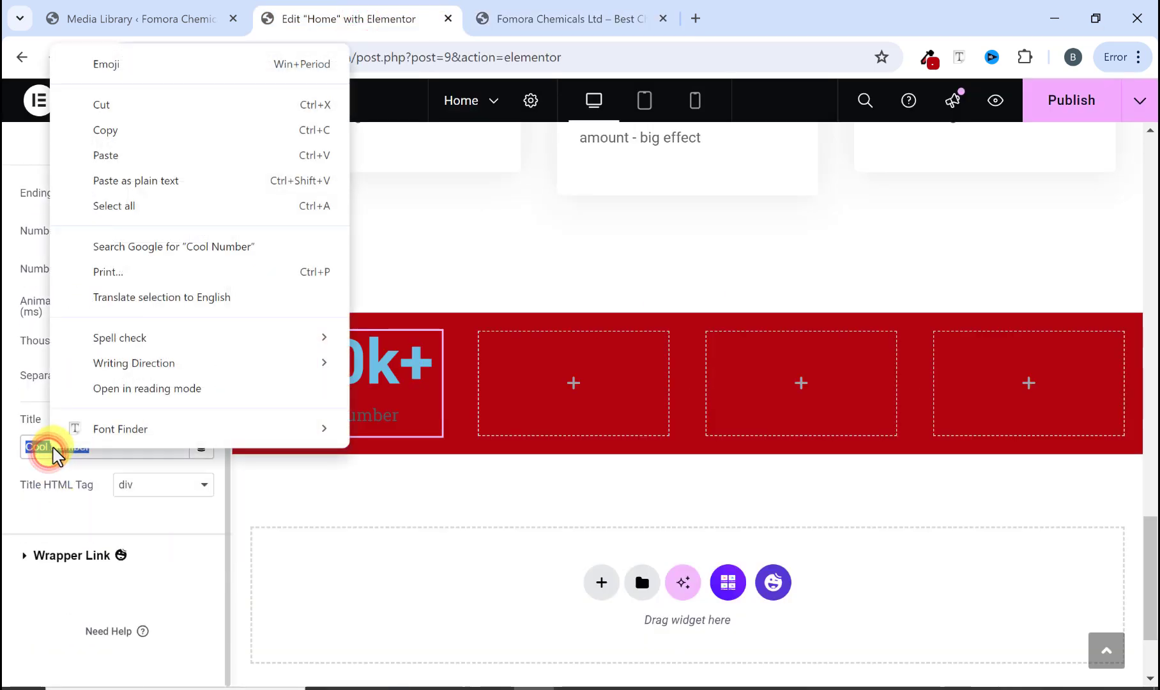
pyautogui.click(123, 156)
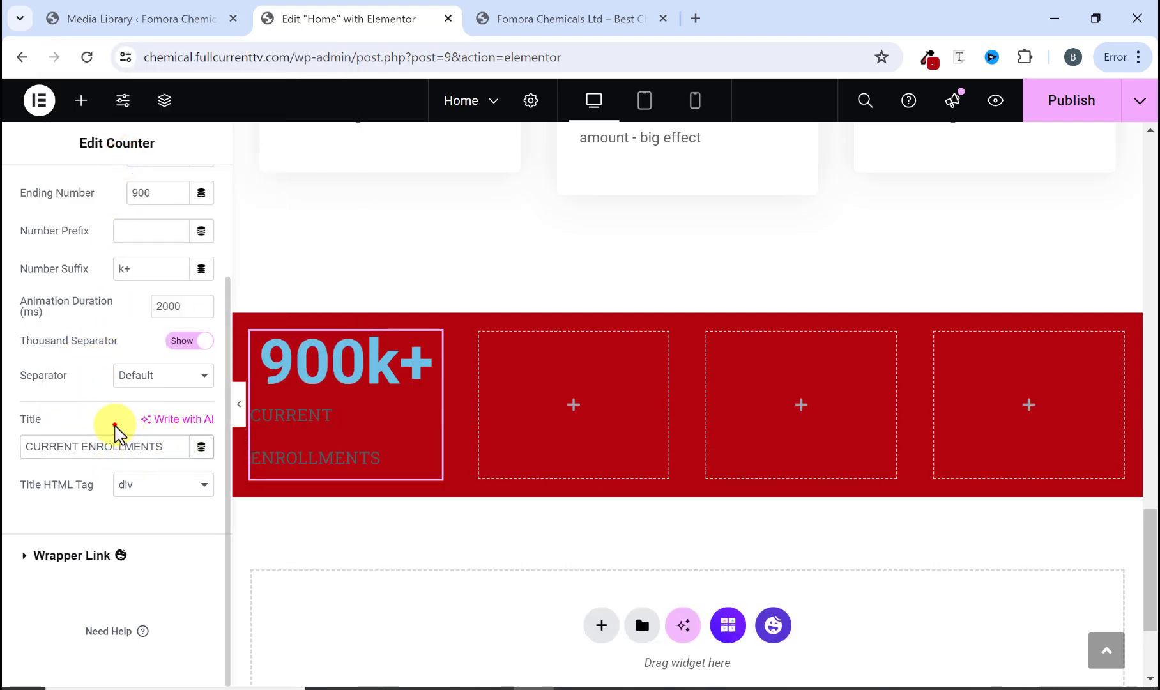
# Step: Set the counter number's text colour to white #FFFFFF
pyautogui.scroll(3, 86, 326)
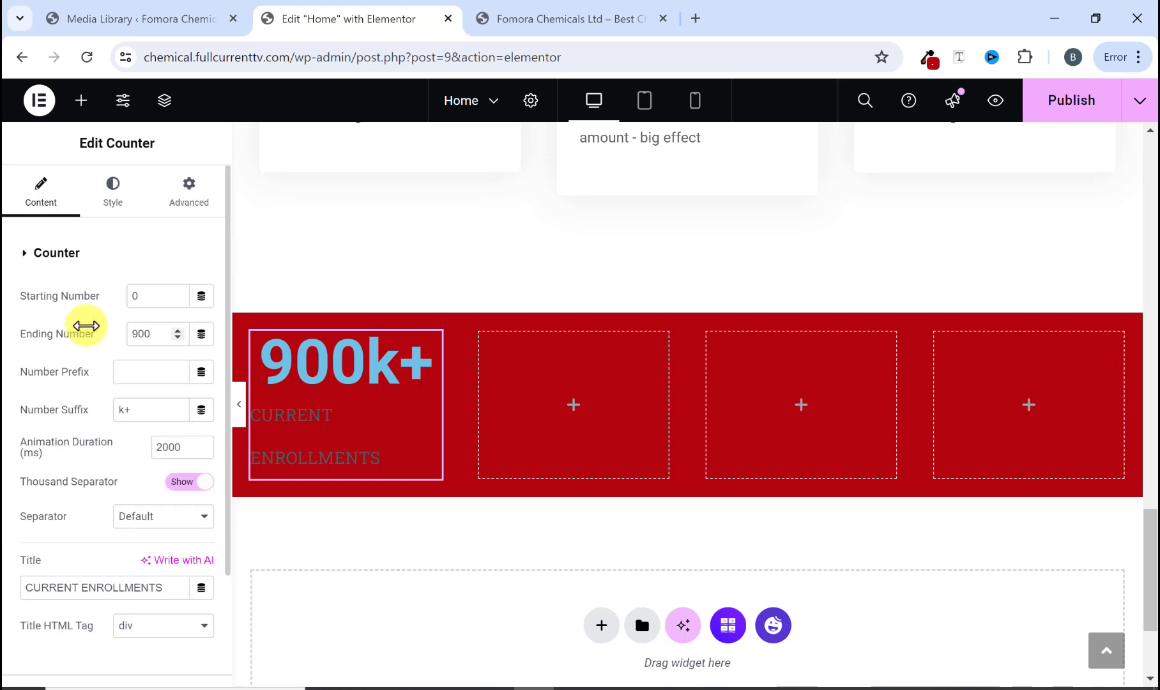
pyautogui.click(109, 200)
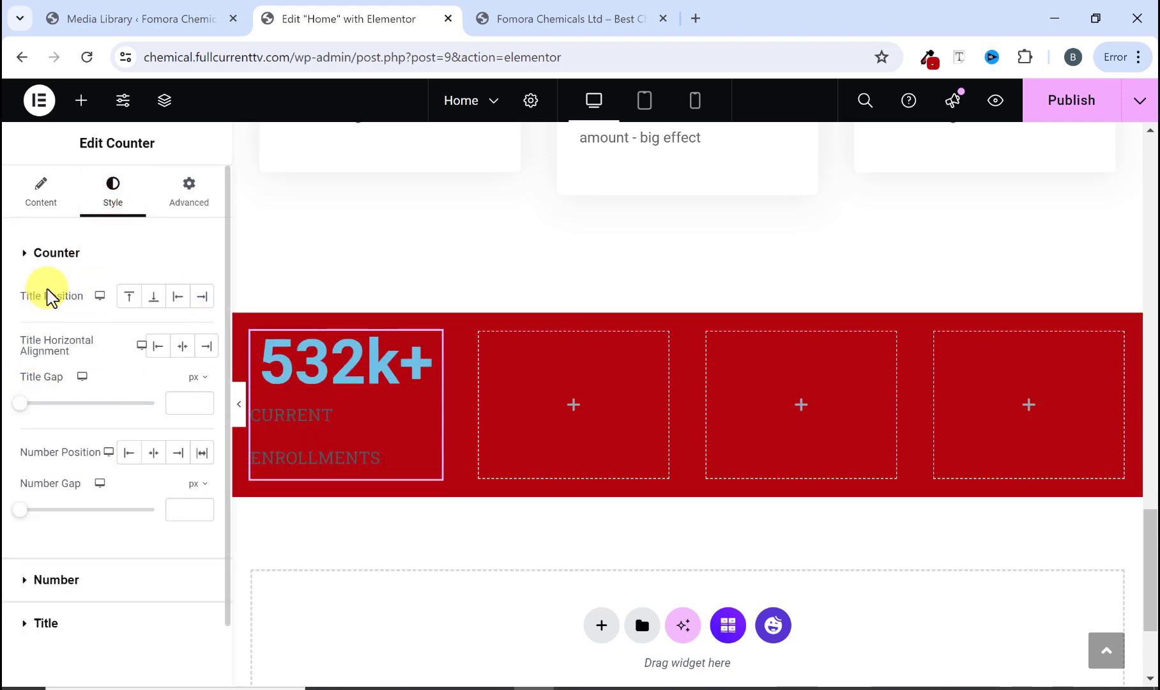
pyautogui.click(545, 21)
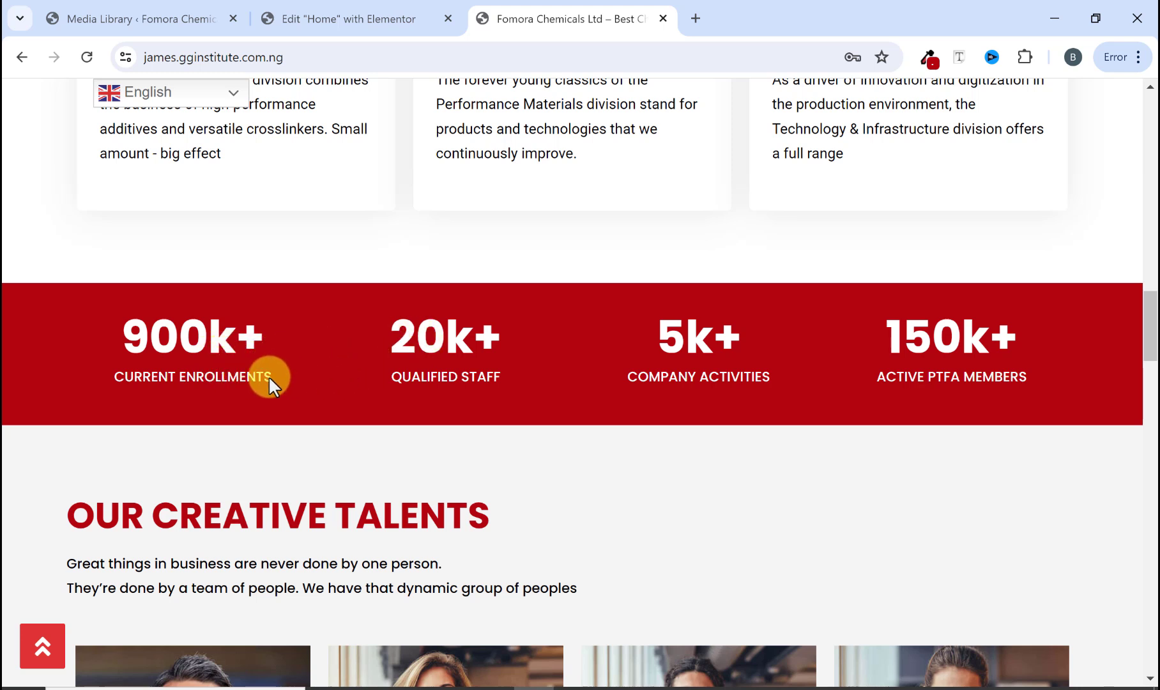
pyautogui.click(380, 19)
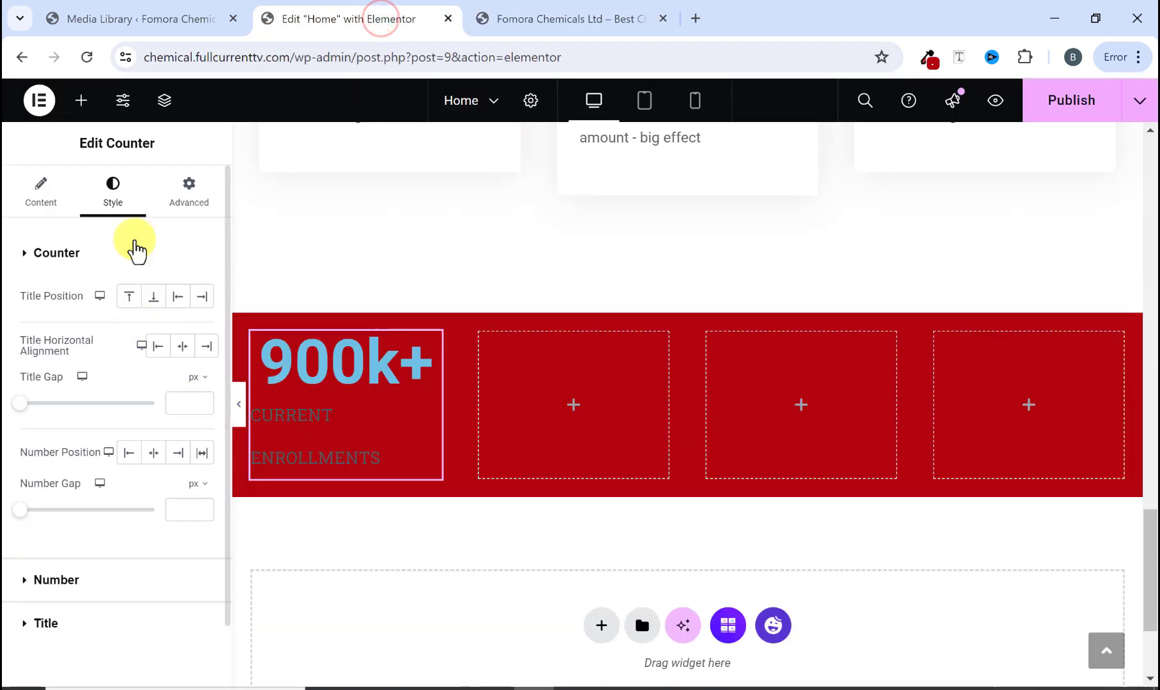
pyautogui.scroll(-1, 116, 464)
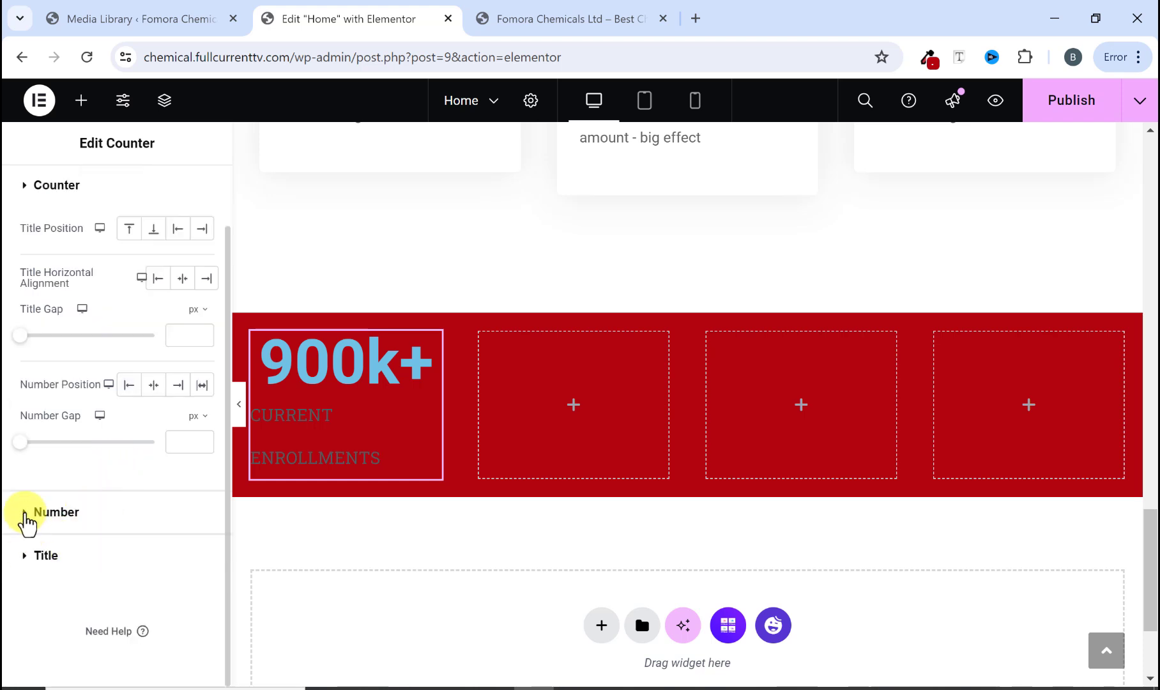
pyautogui.click(26, 513)
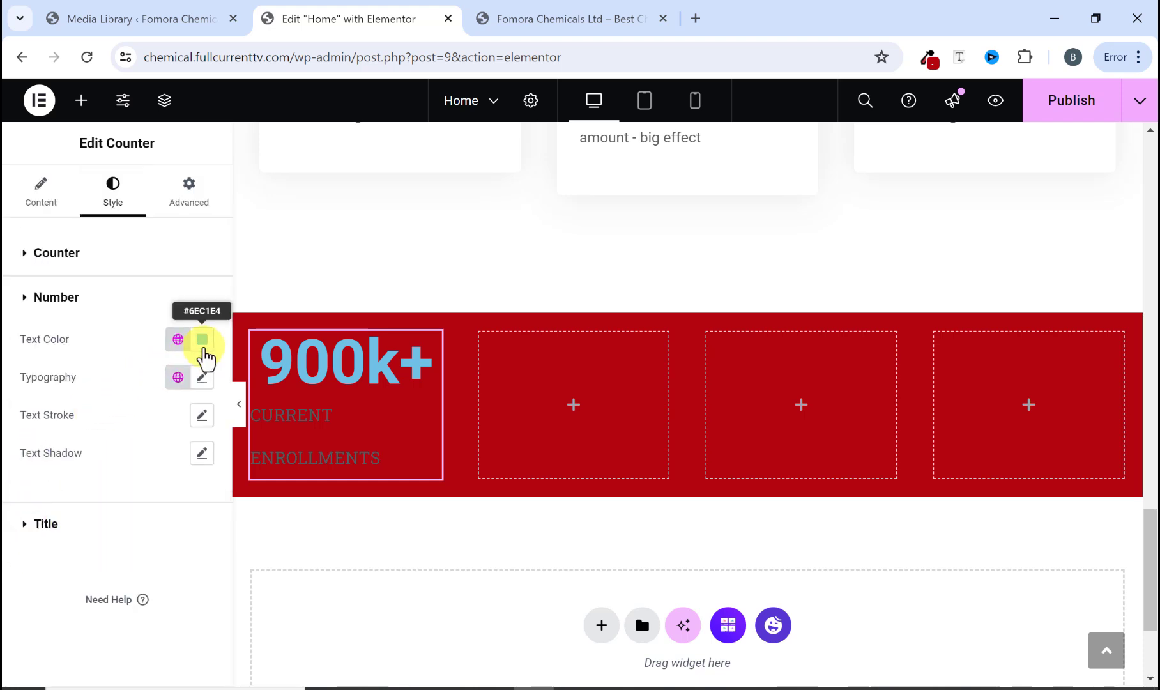
pyautogui.click(202, 339)
pyautogui.click(103, 424)
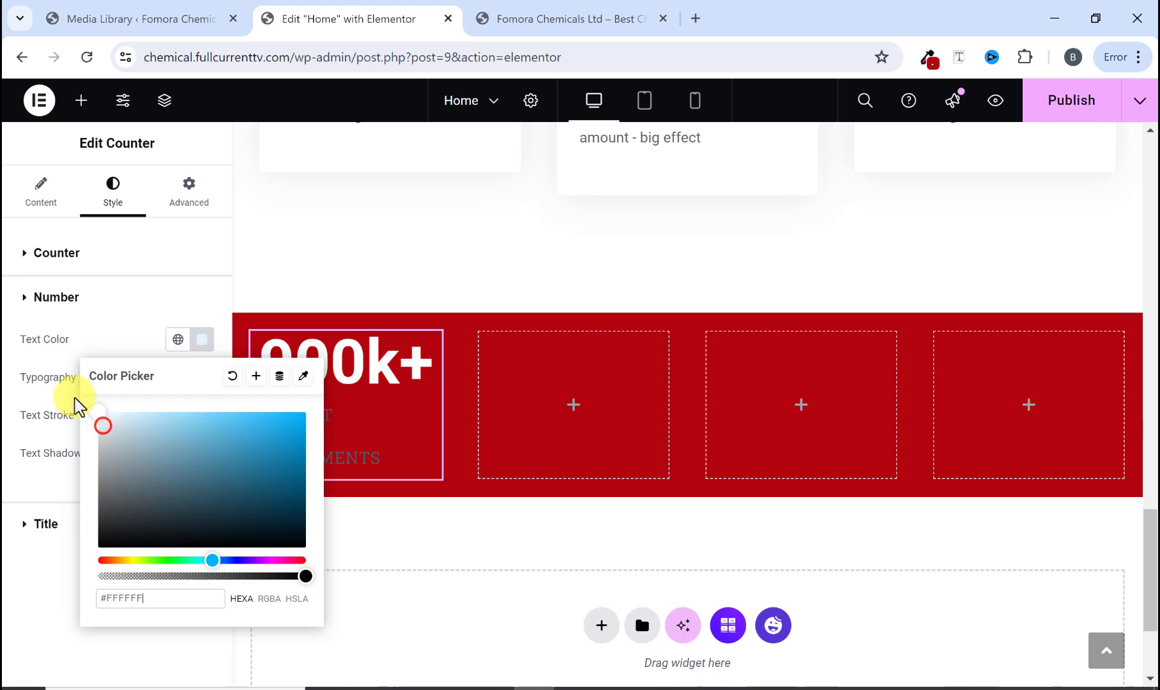
pyautogui.click(316, 376)
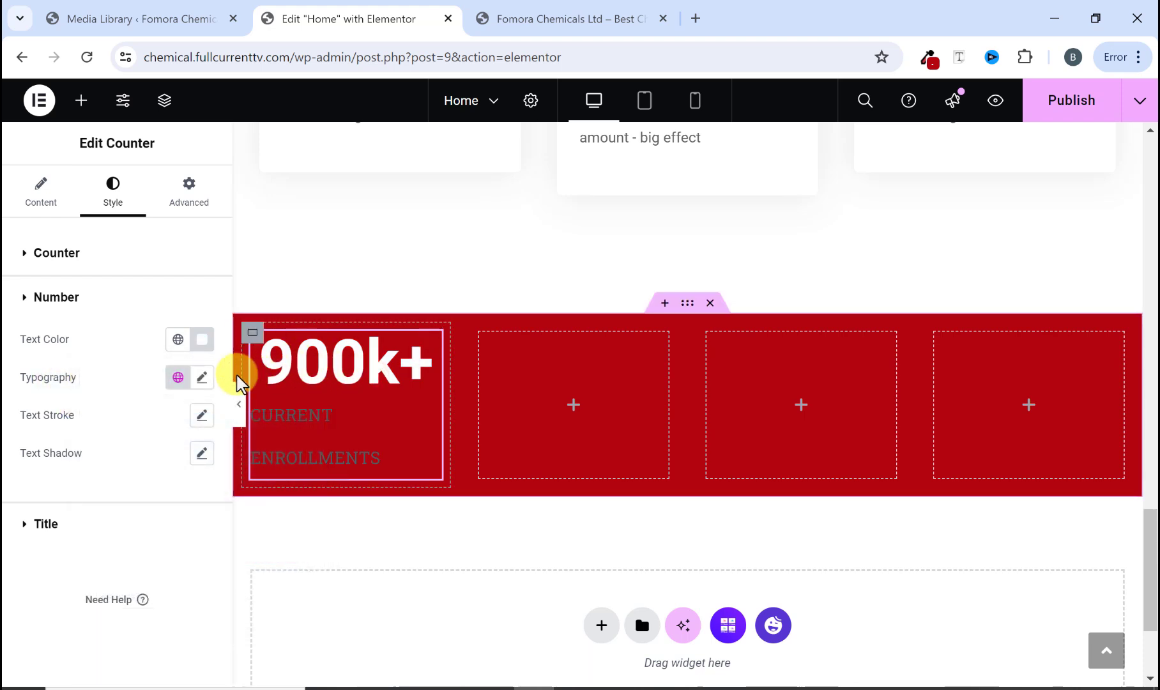
# Step: Set the counter number's typography to the Poppins font family at 50 px size
pyautogui.click(201, 378)
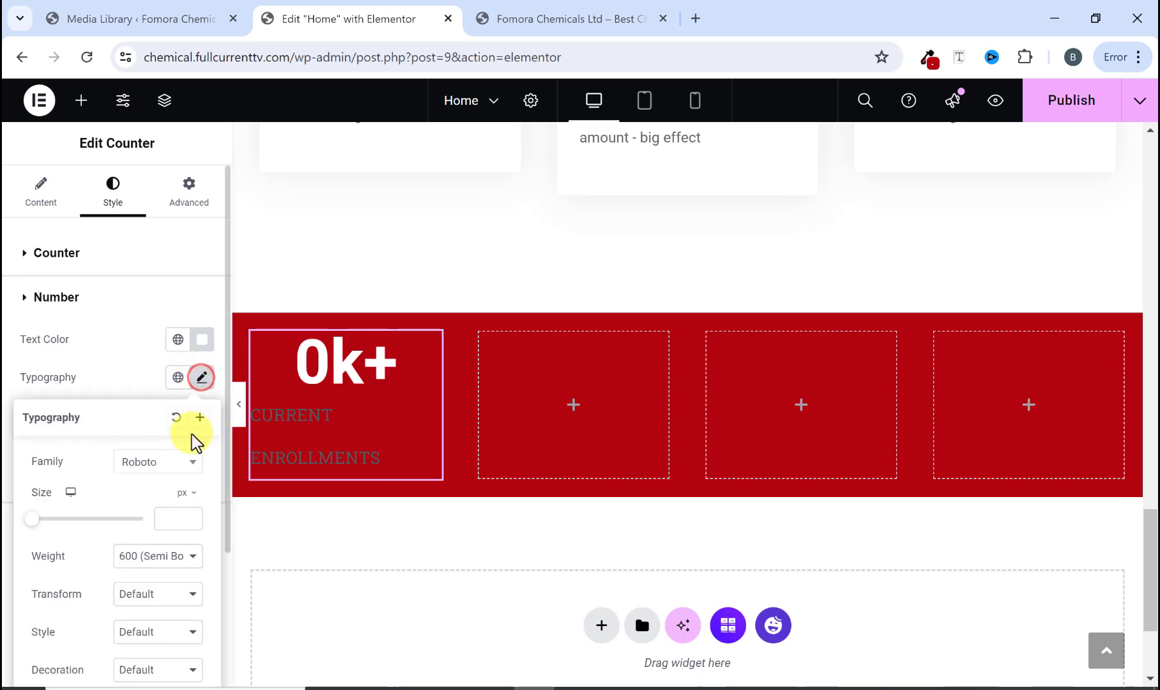
pyautogui.click(169, 460)
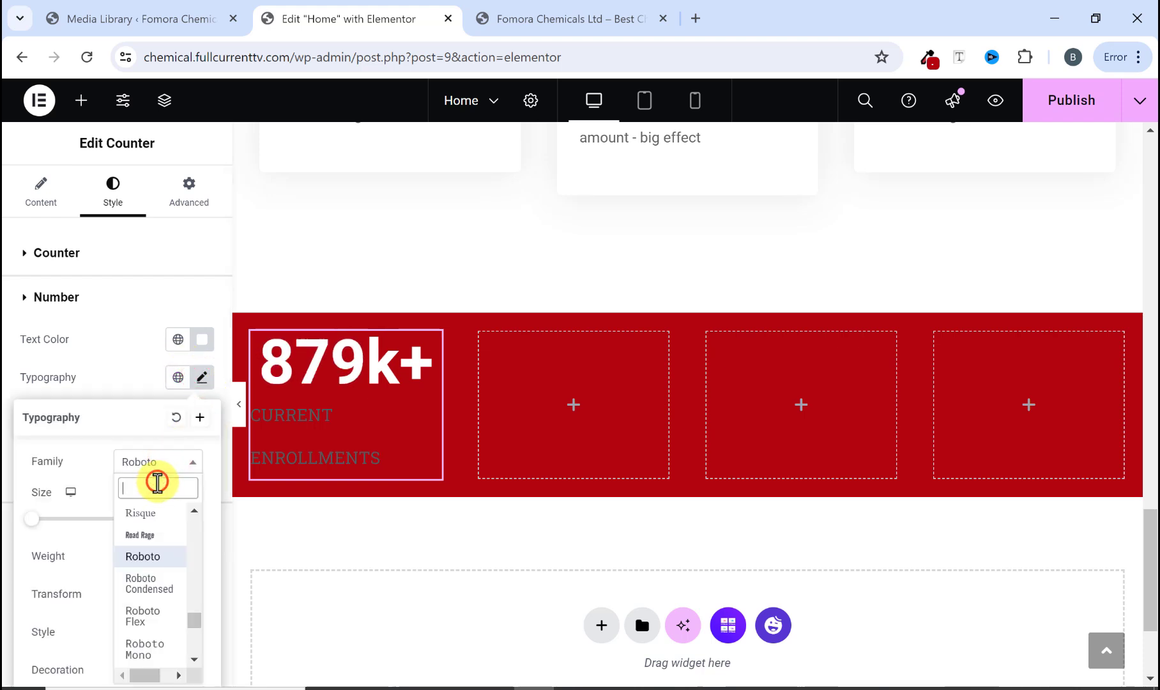
pyautogui.write('popp')
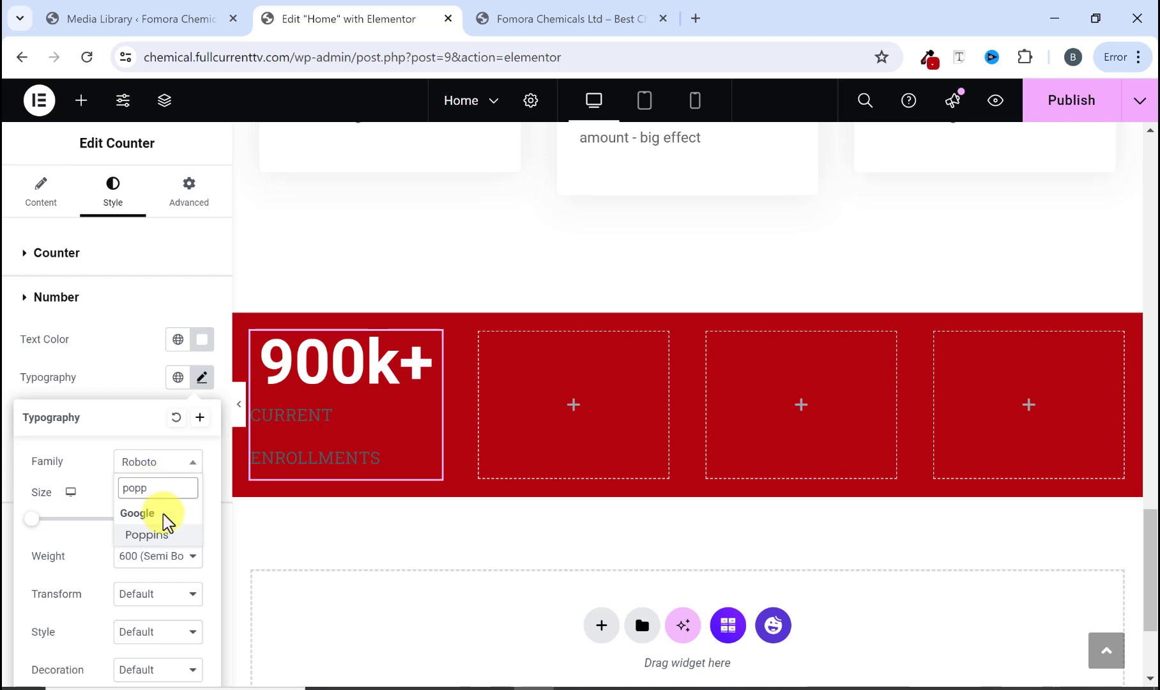
pyautogui.click(147, 536)
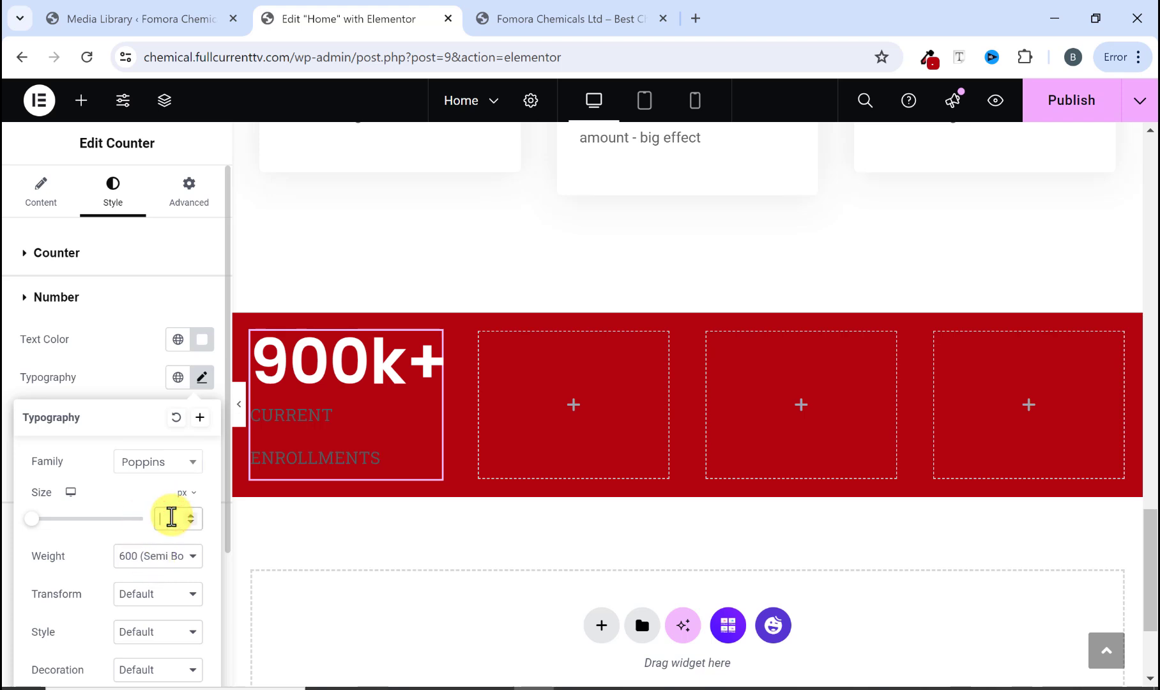
pyautogui.write('50')
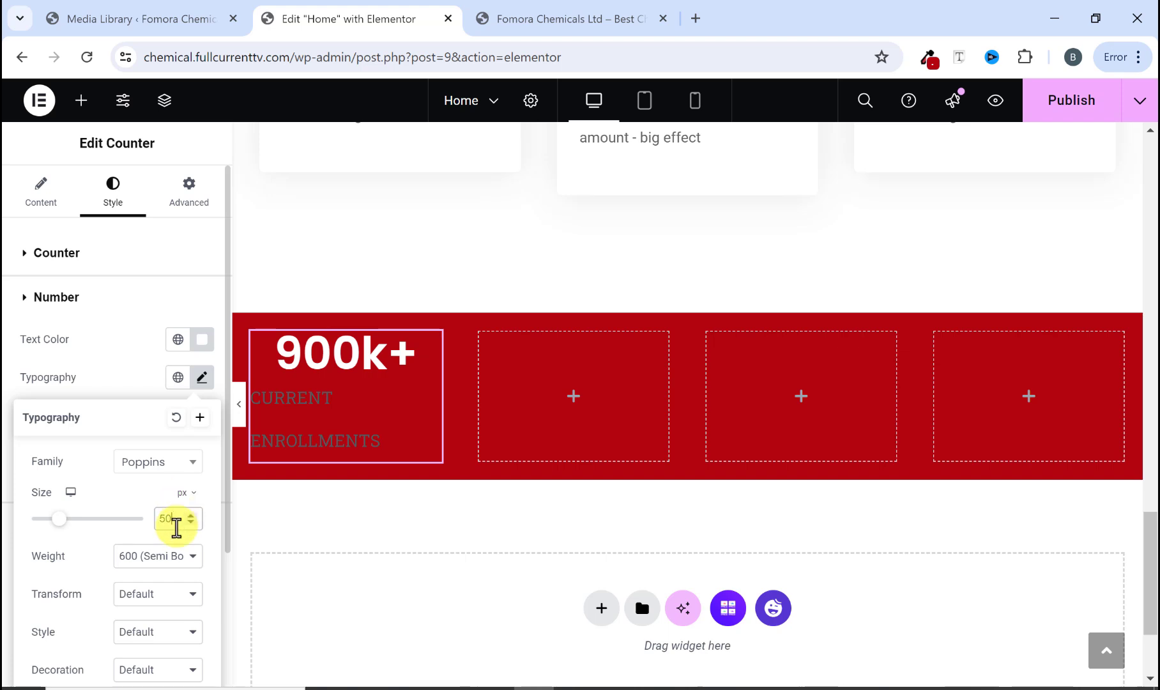
# Step: Set the counter number's font weight to 700 (Bold)
pyautogui.click(164, 562)
pyautogui.click(150, 475)
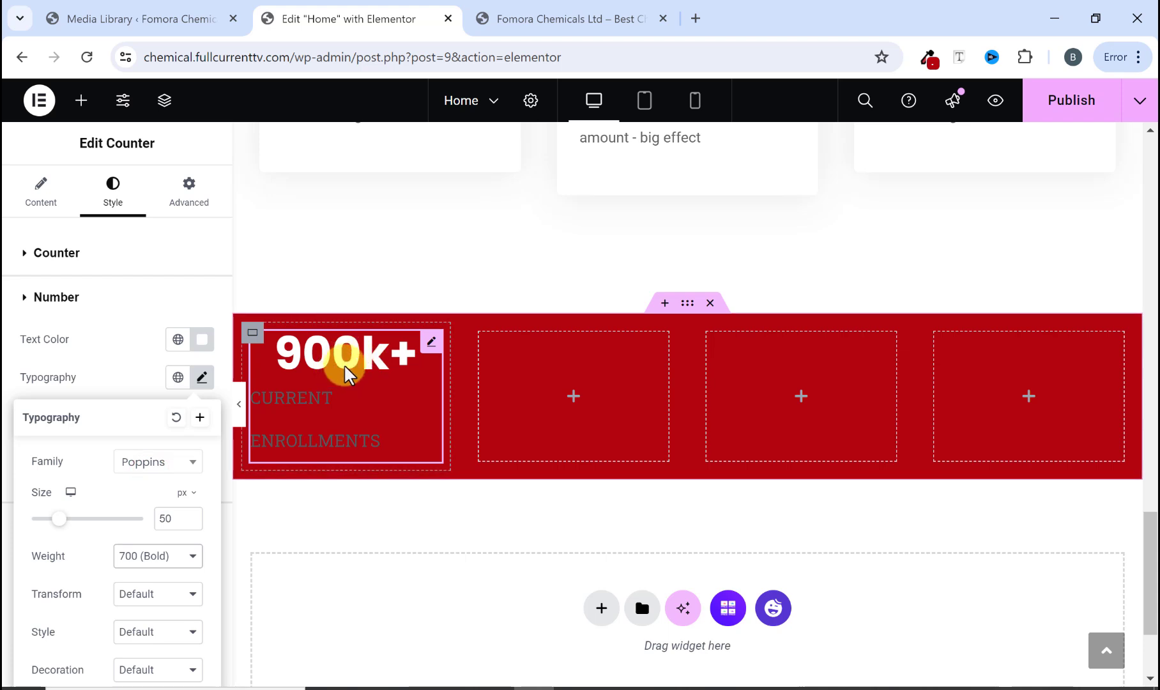
pyautogui.click(308, 394)
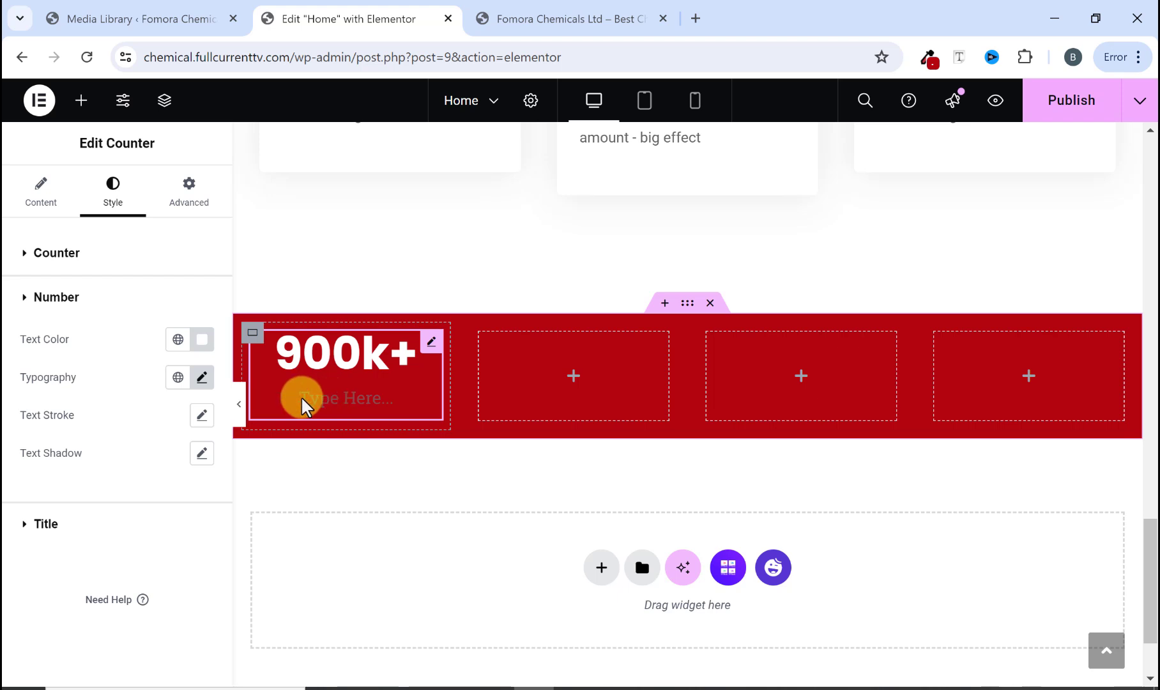
# Step: Set the counter title's text colour to white #FFFFFF
pyautogui.click(48, 193)
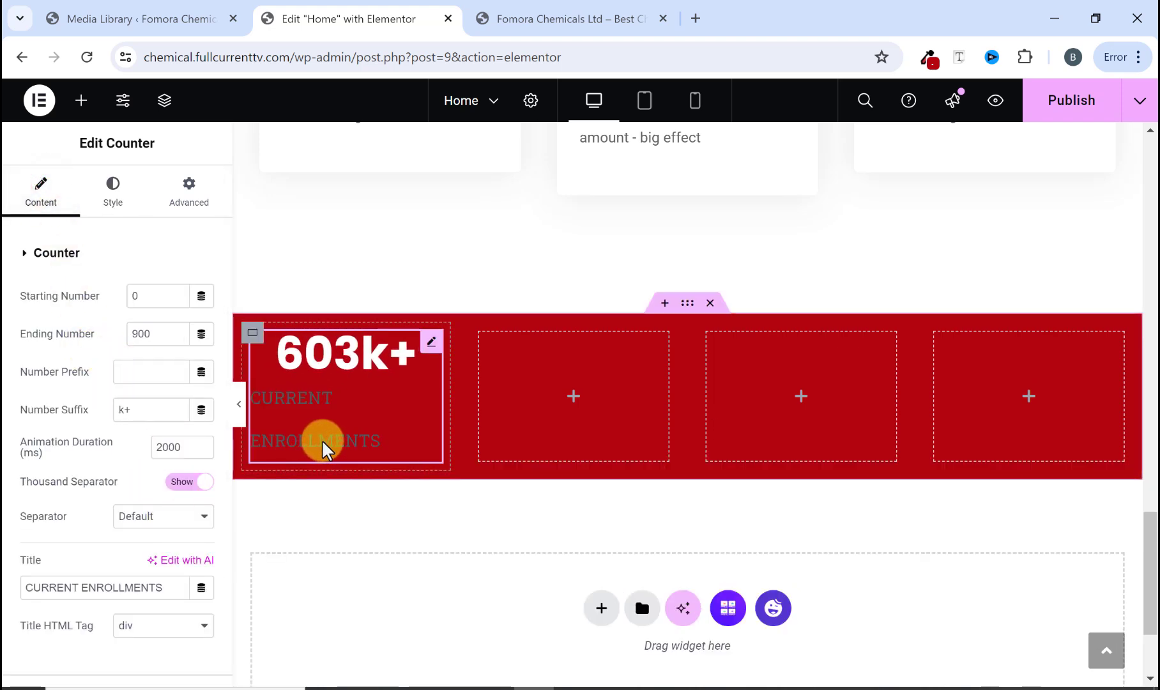
pyautogui.click(112, 203)
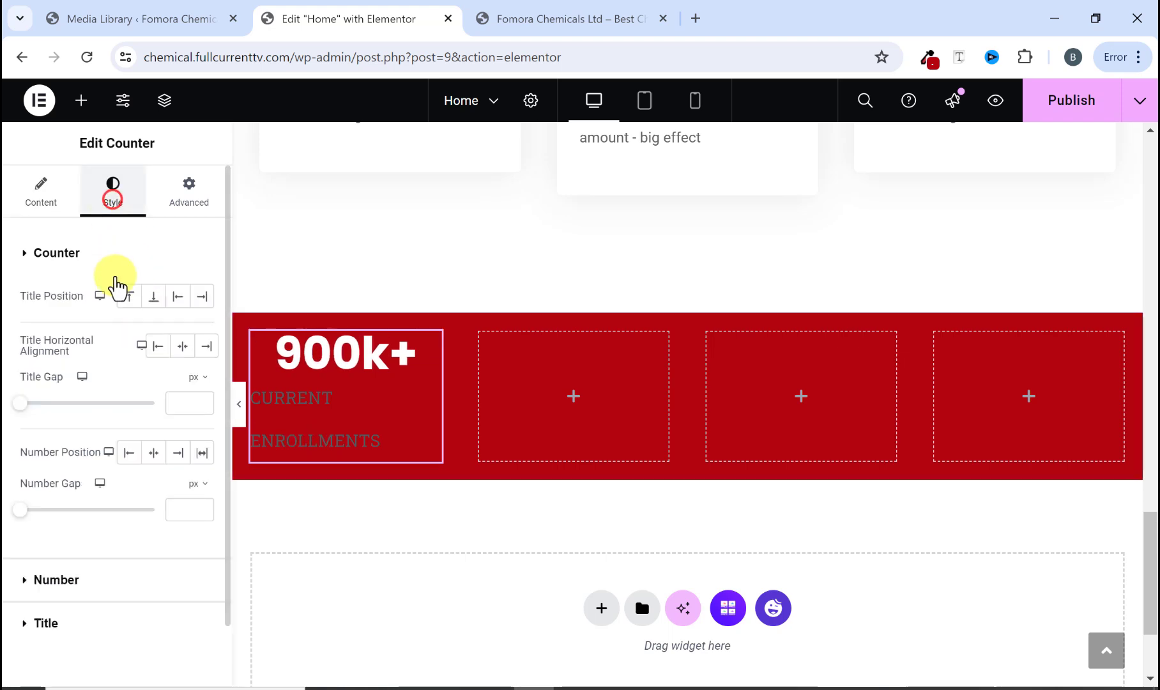
pyautogui.scroll(-1, 103, 626)
pyautogui.click(20, 556)
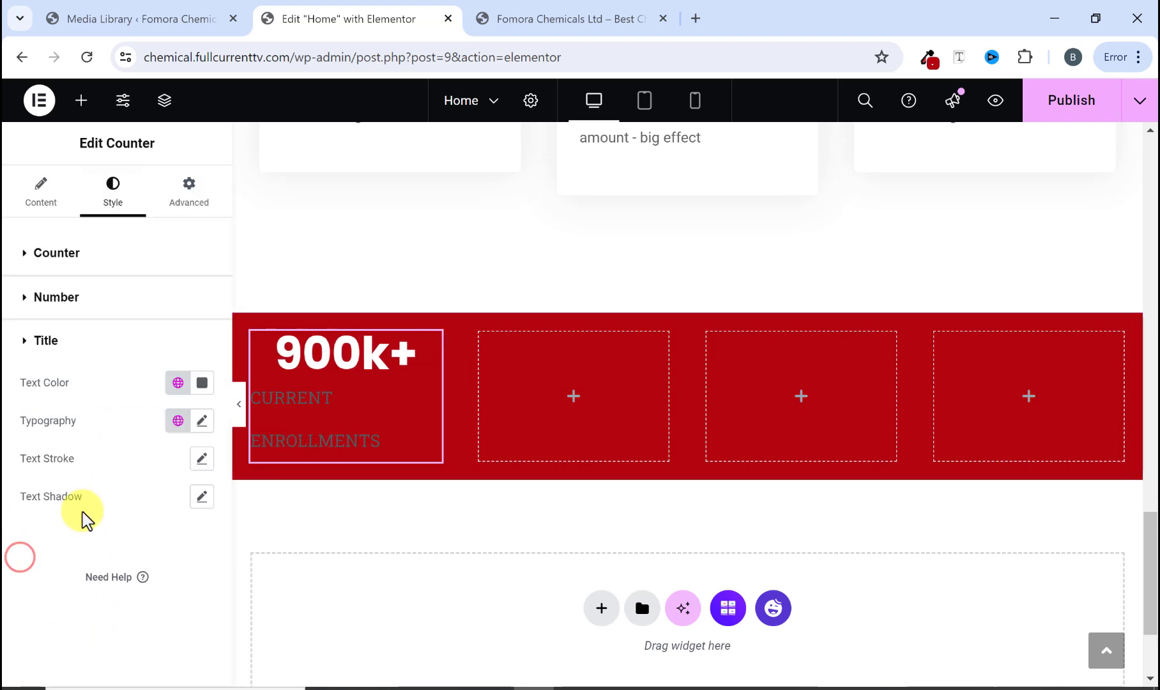
pyautogui.click(199, 383)
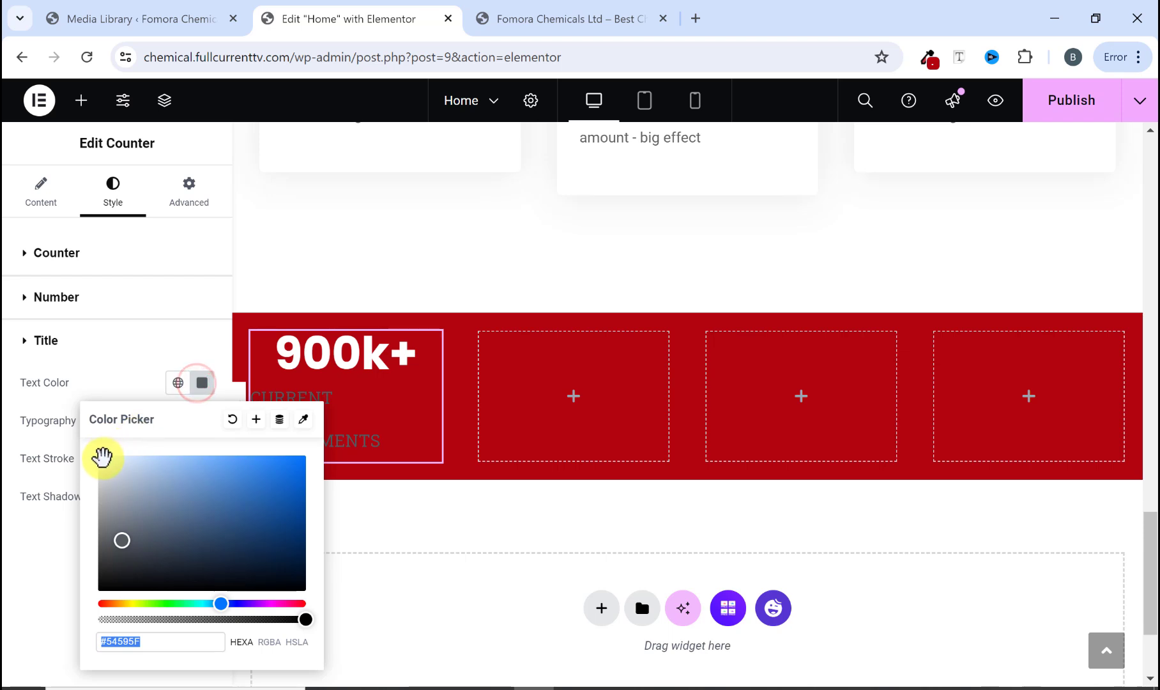
pyautogui.write('#F2F2F3')
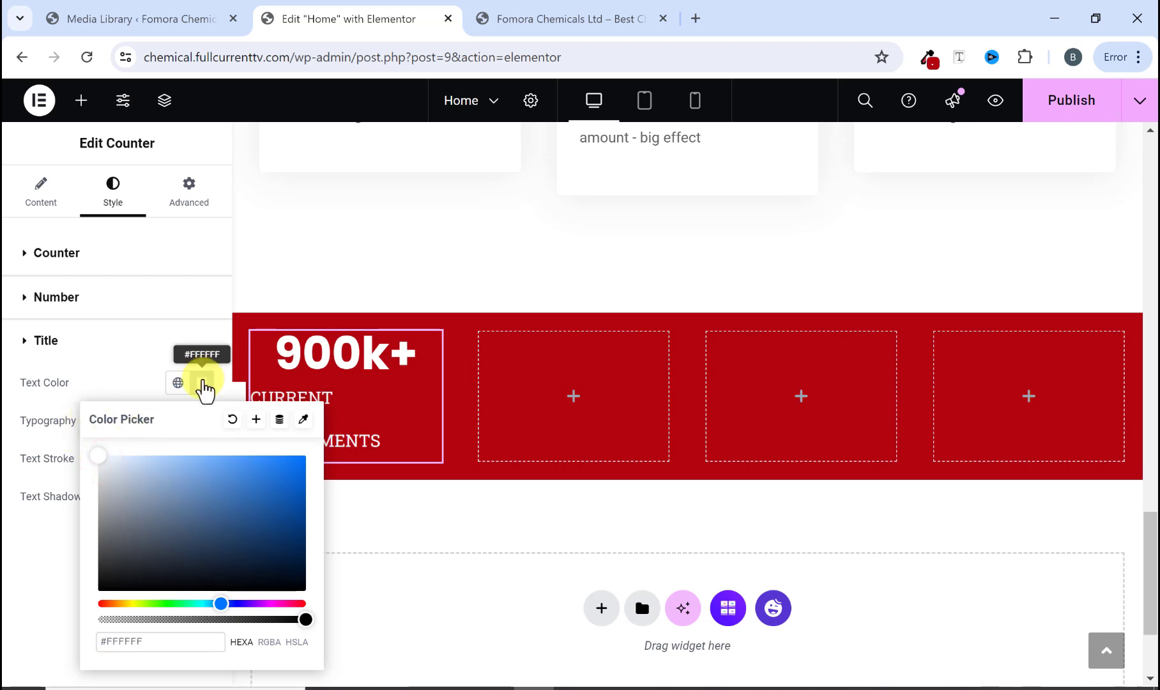
pyautogui.click(203, 381)
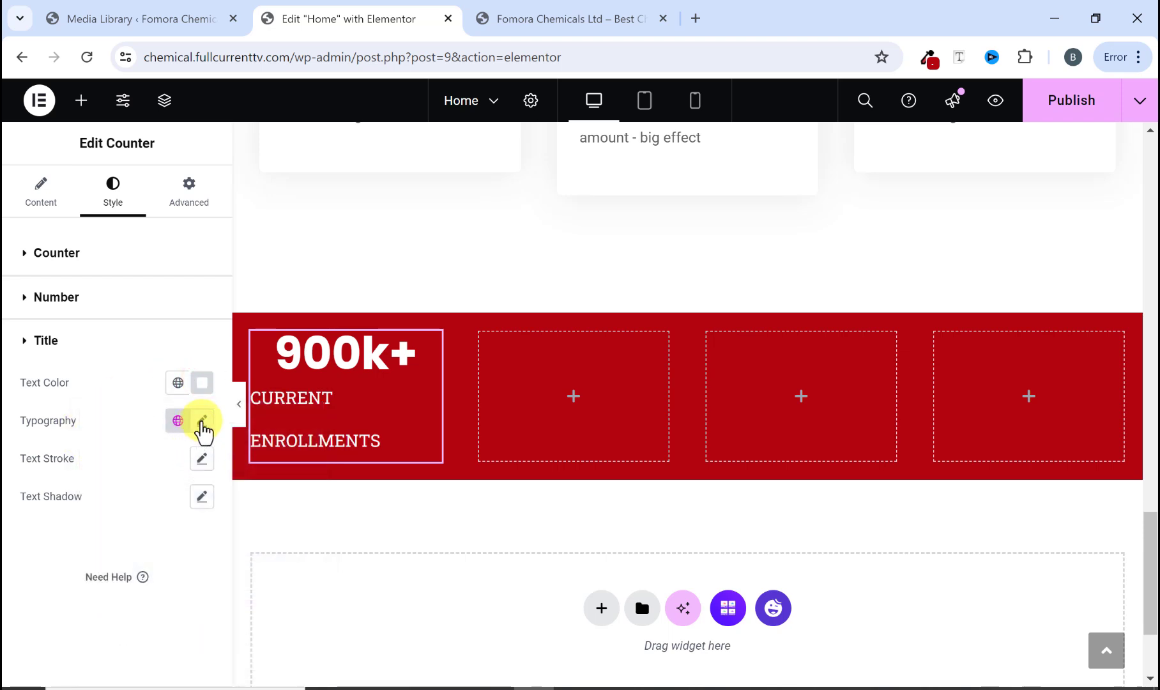
# Step: Set the counter title's typography to Poppins at 15 px with weight 500 (Medium)
pyautogui.click(202, 422)
pyautogui.click(167, 508)
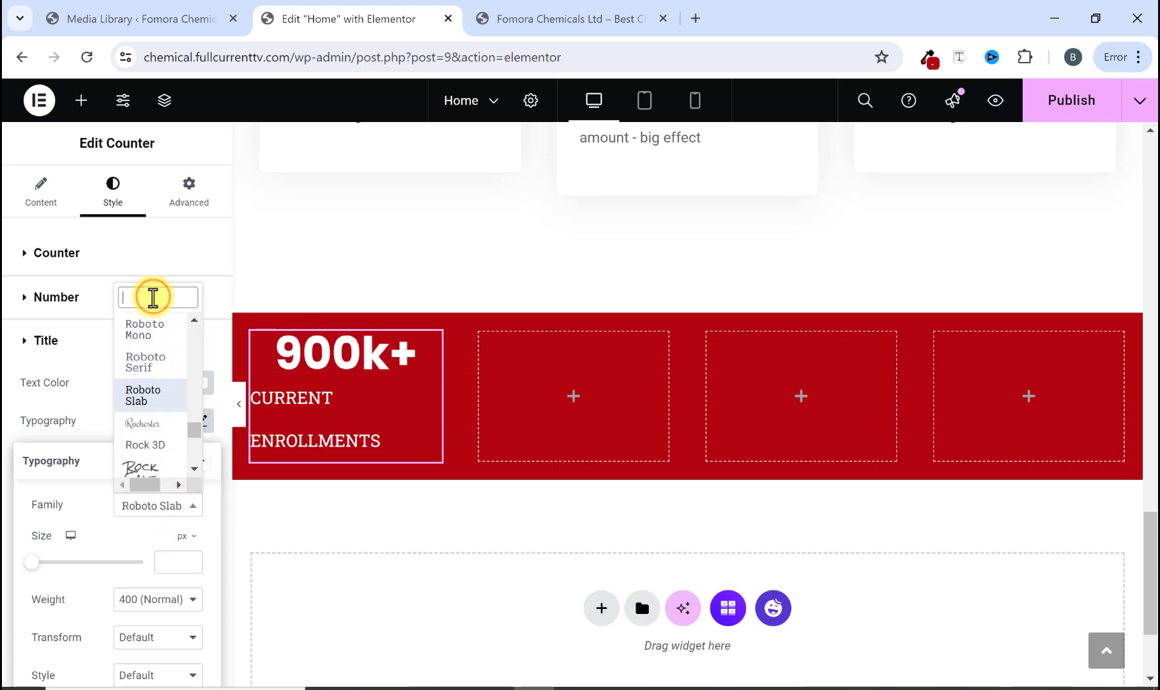
pyautogui.write('popp')
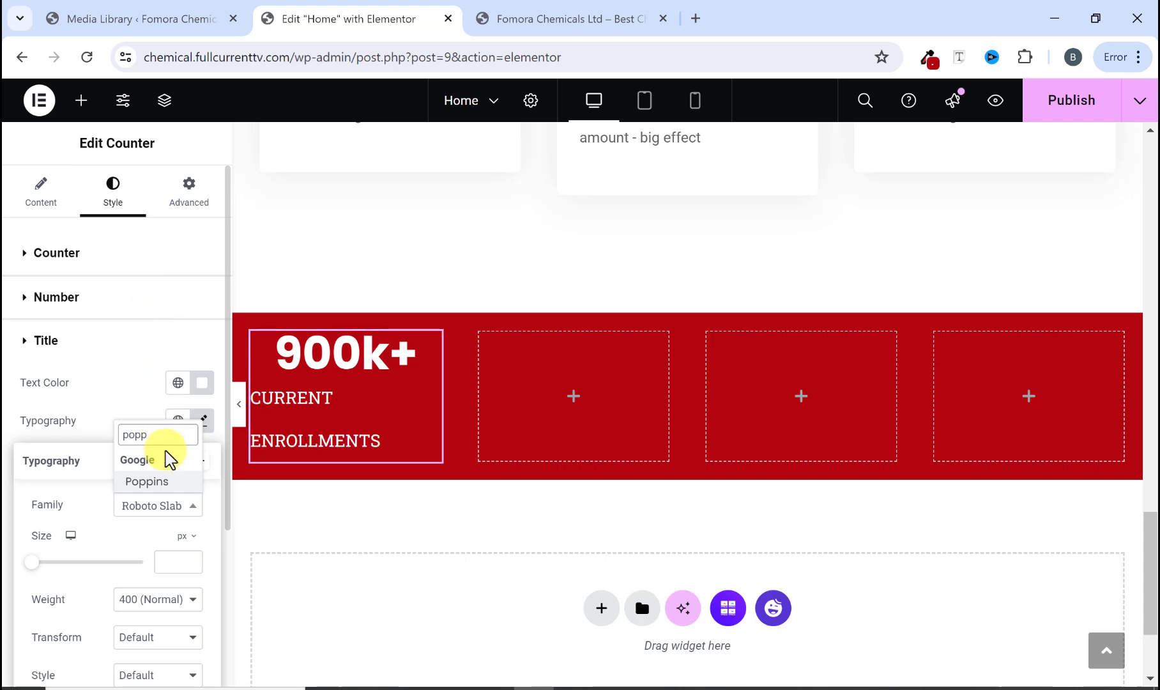
pyautogui.click(147, 481)
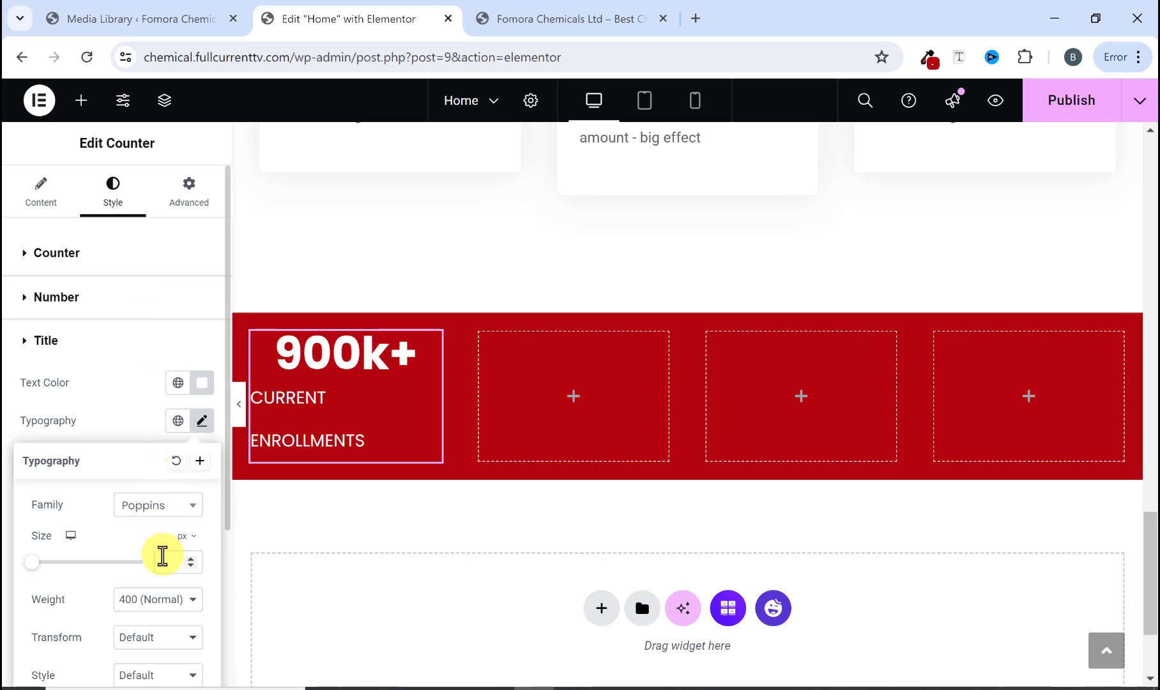
pyautogui.click(164, 560)
pyautogui.write('15')
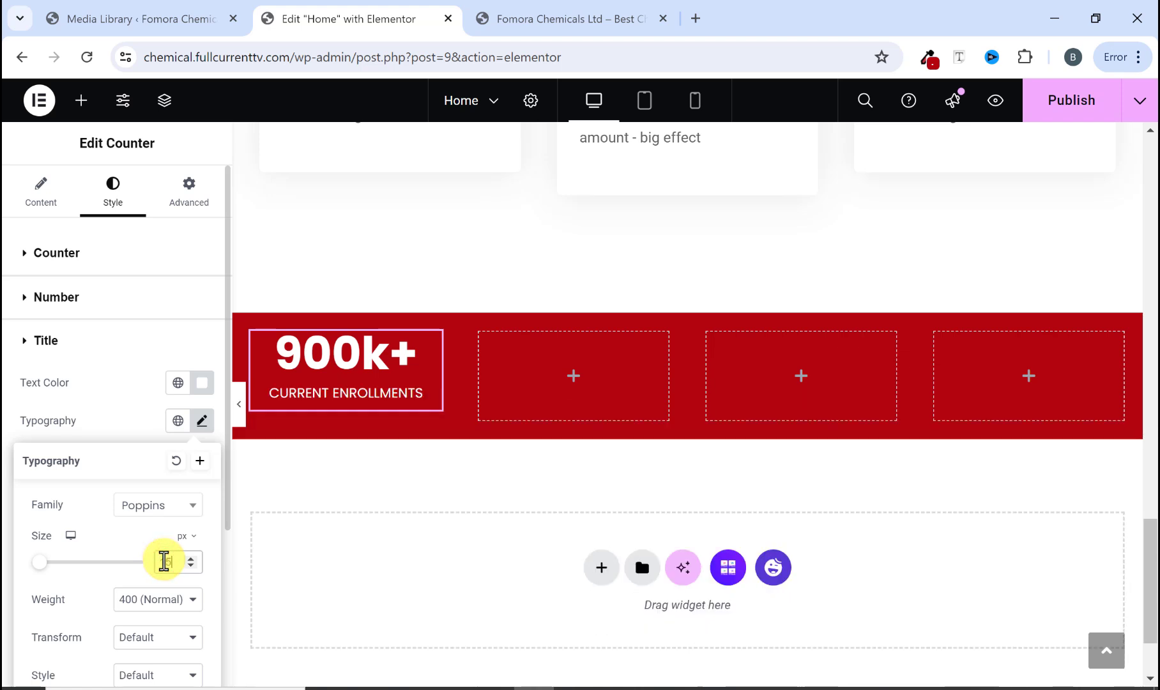
pyautogui.click(172, 600)
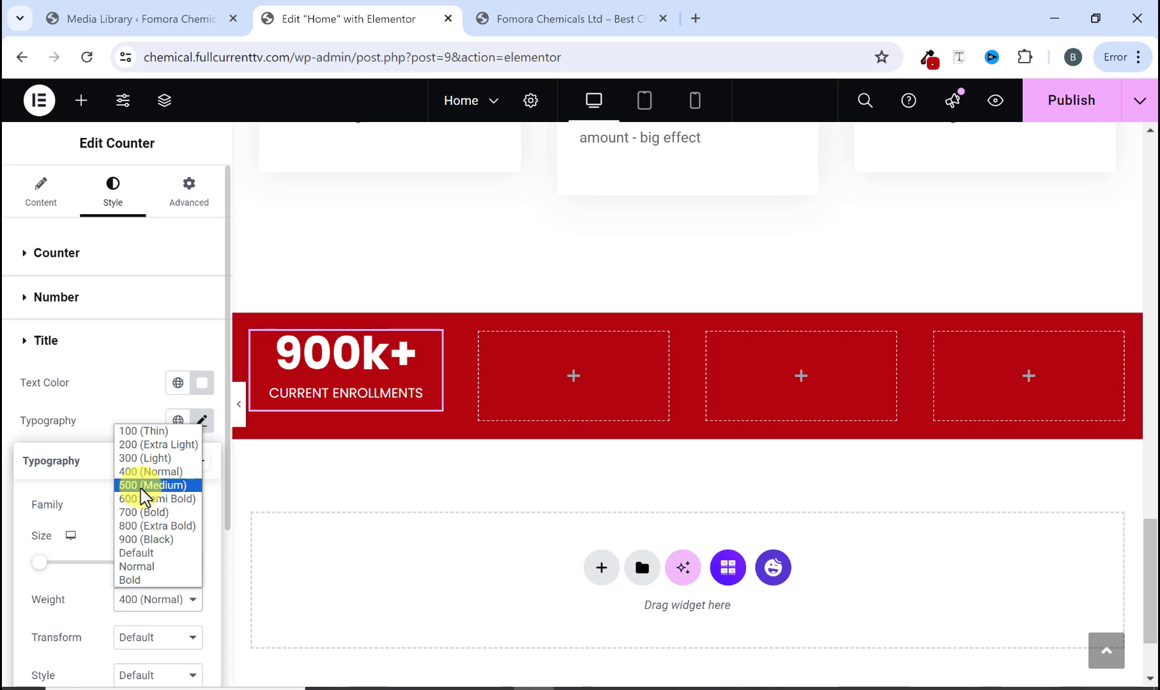
pyautogui.click(141, 489)
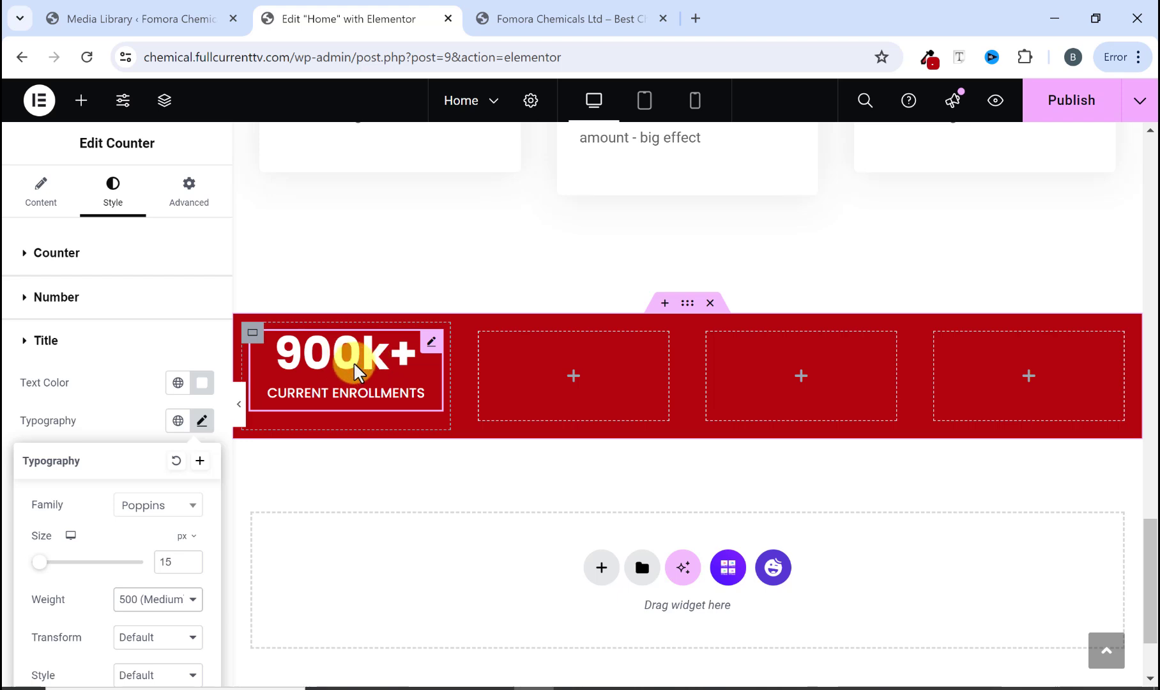
# Step: Copy the styled counter widget and paste it into the other three columns of the red band
pyautogui.click(564, 18)
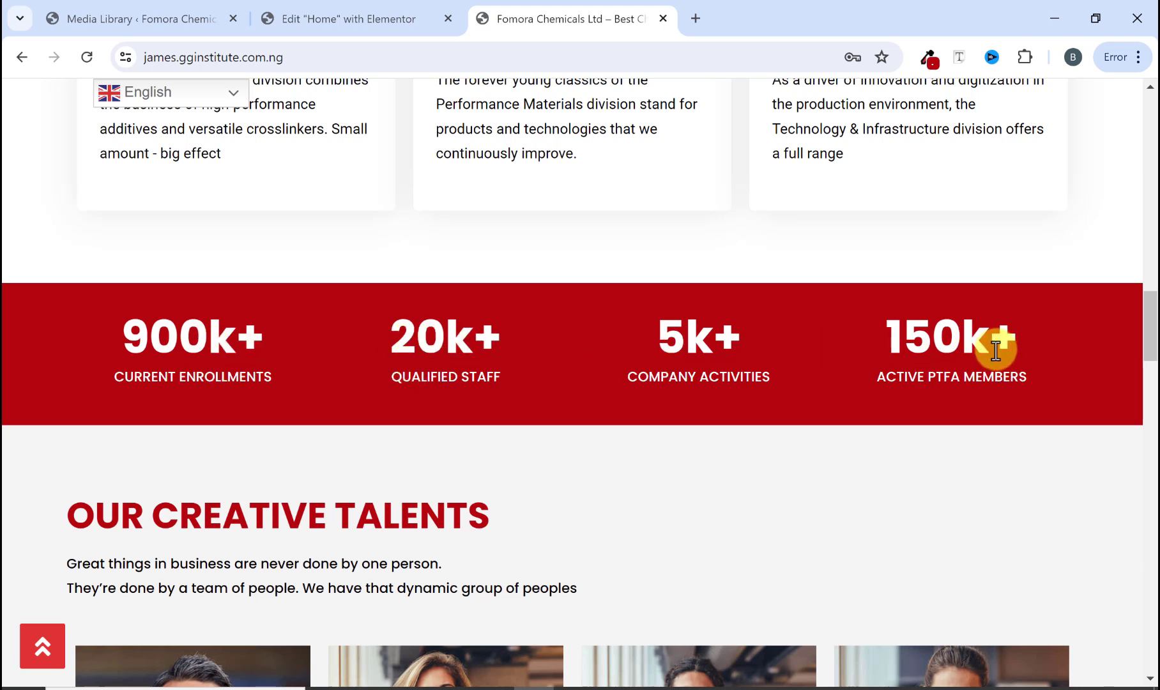
pyautogui.rightClick(371, 24)
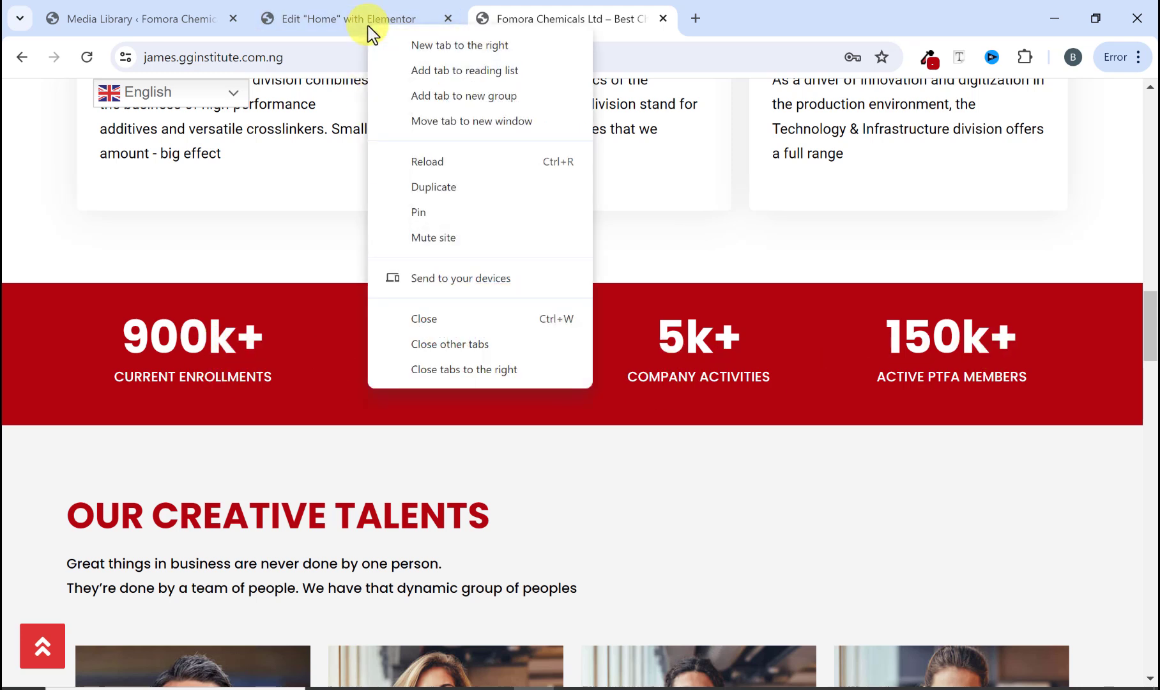
pyautogui.click(344, 22)
pyautogui.rightClick(362, 362)
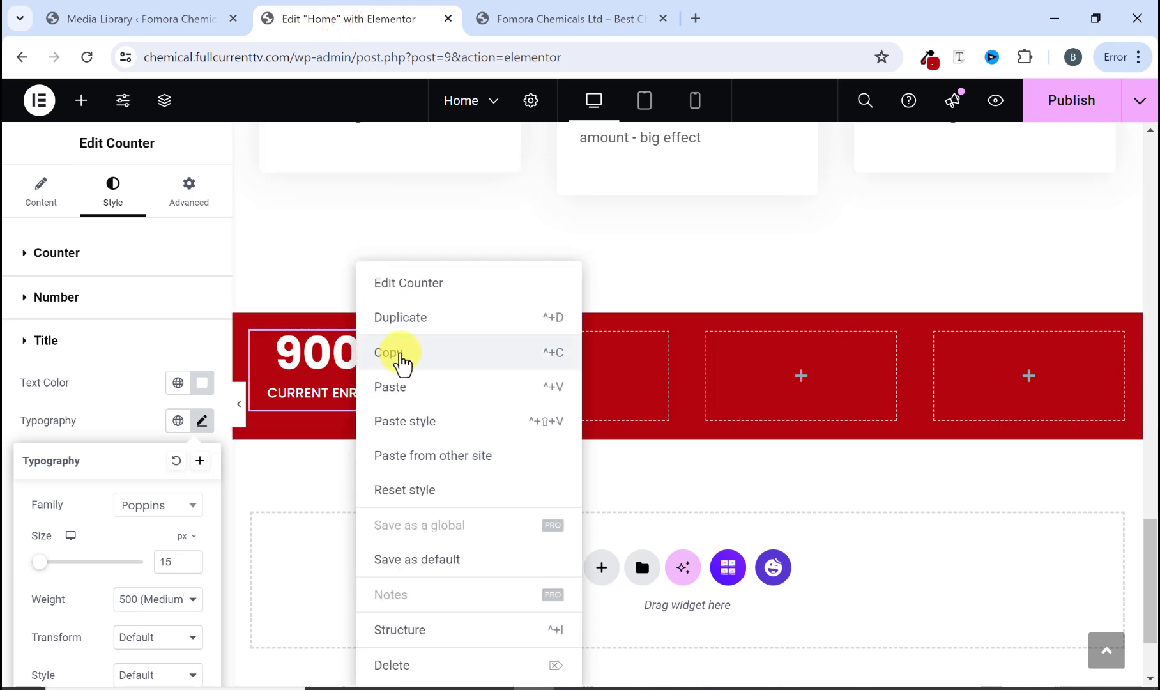
pyautogui.click(395, 352)
pyautogui.rightClick(518, 371)
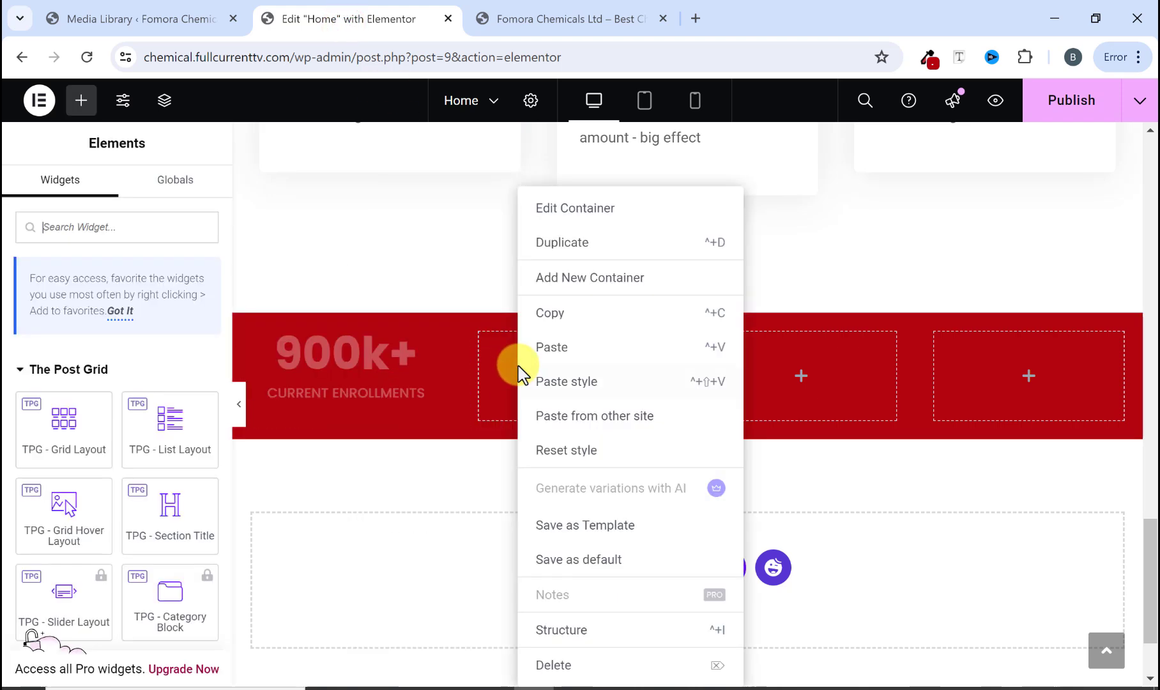
pyautogui.click(565, 348)
pyautogui.rightClick(754, 363)
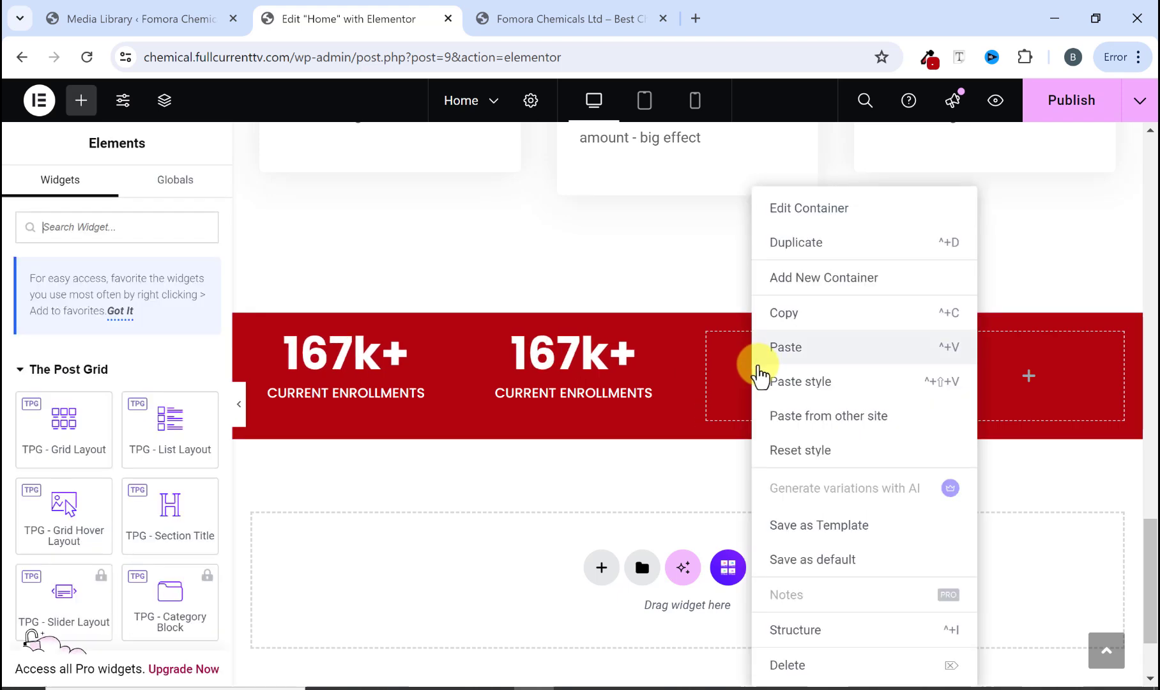
pyautogui.click(776, 350)
pyautogui.rightClick(958, 372)
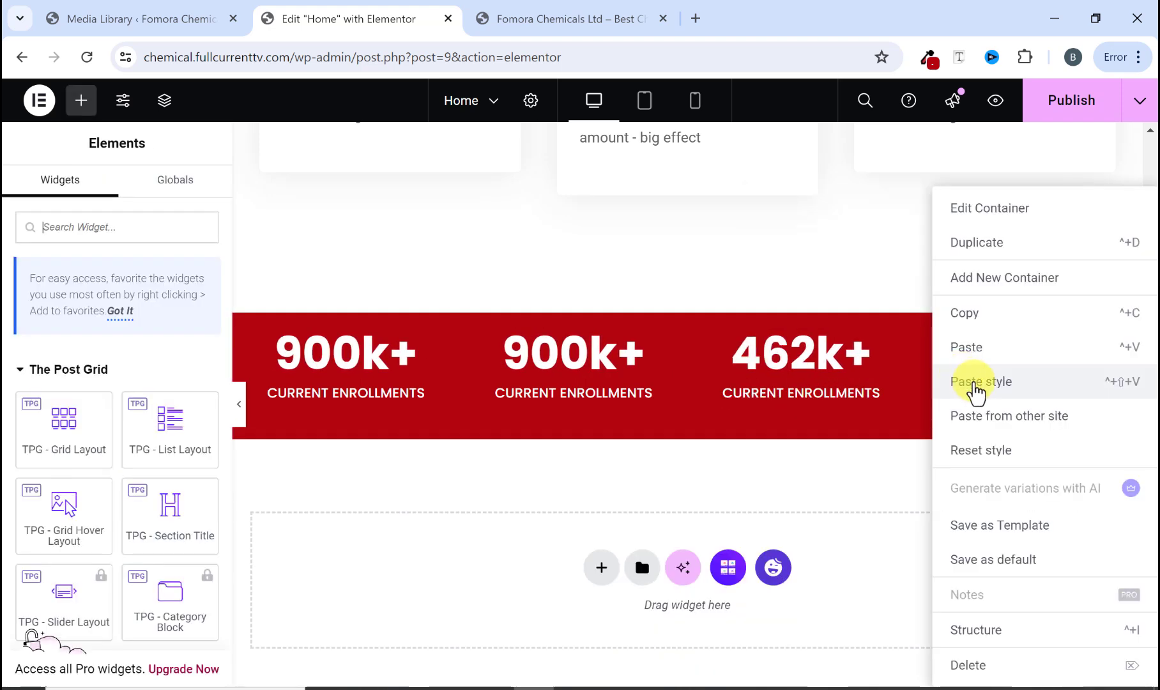
pyautogui.click(976, 347)
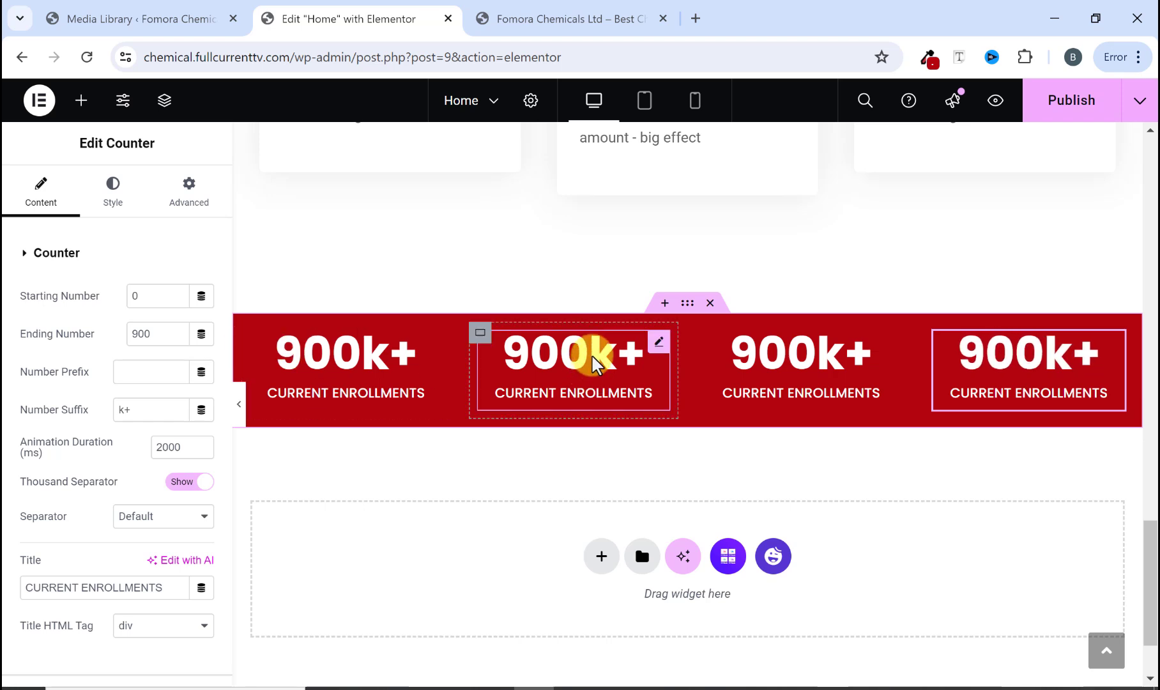
# Step: Set the second counter's ending number to 20
pyautogui.click(578, 21)
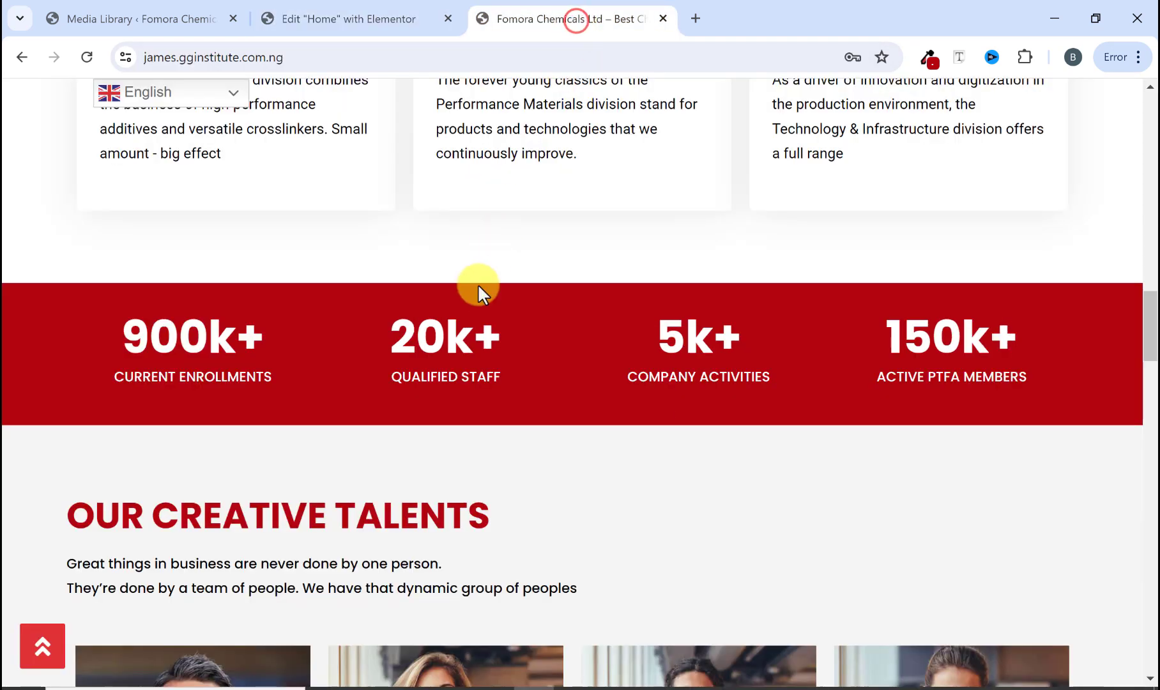
pyautogui.click(358, 19)
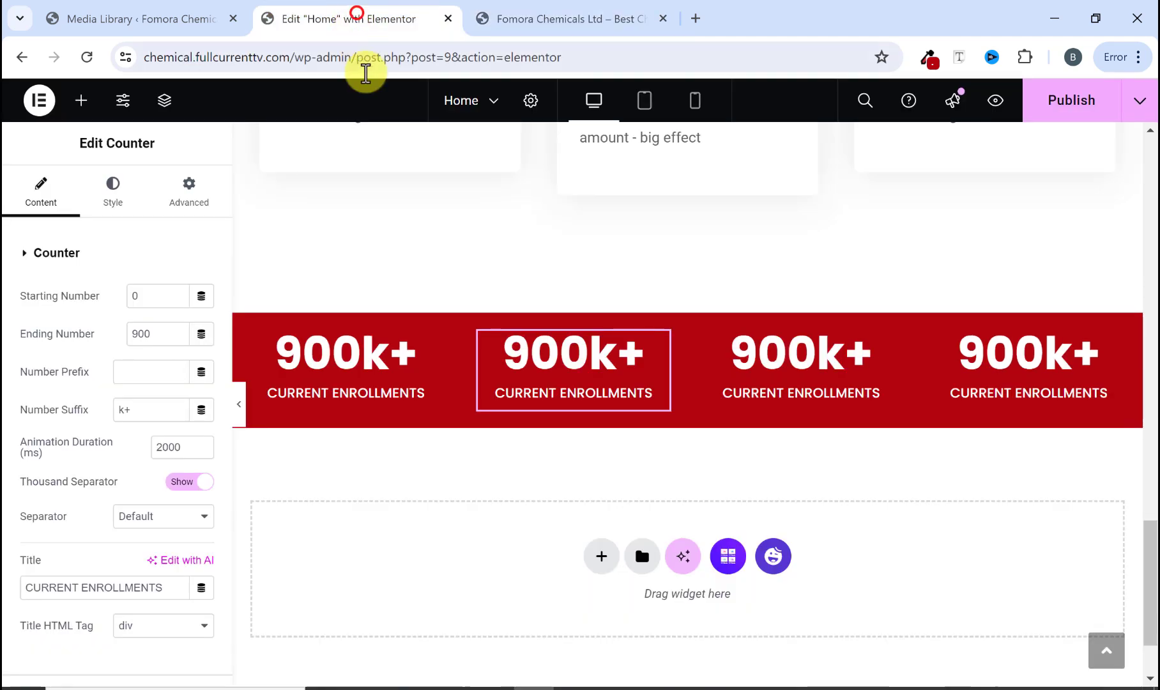
pyautogui.click(602, 356)
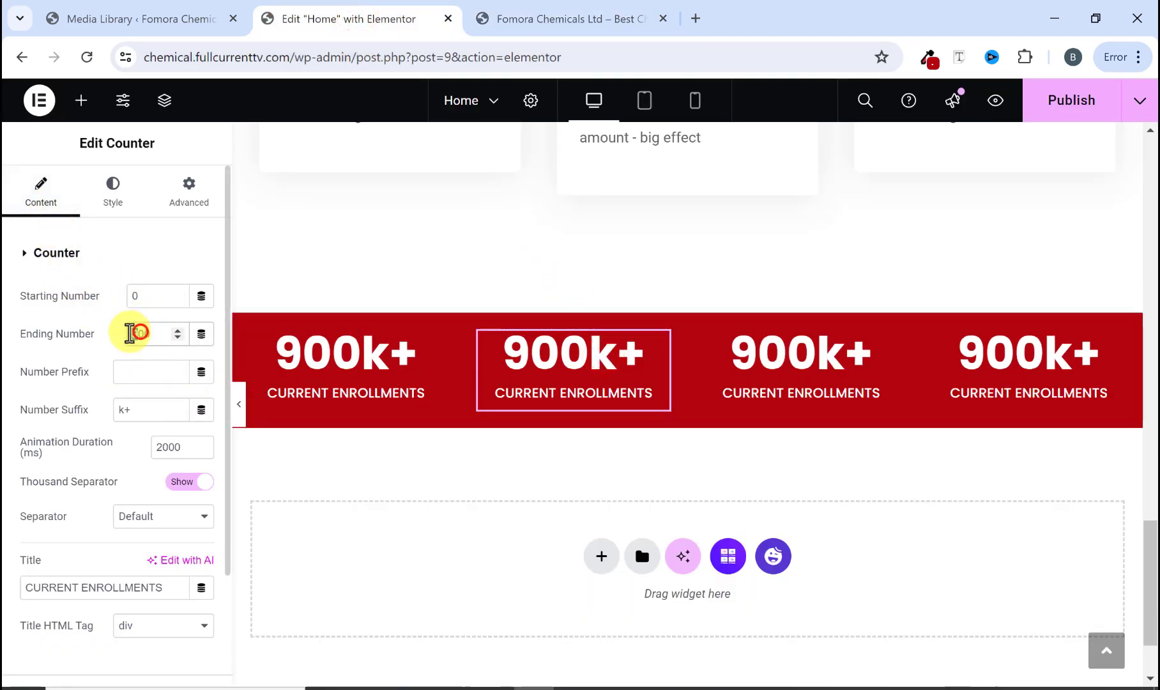
pyautogui.doubleClick(140, 333)
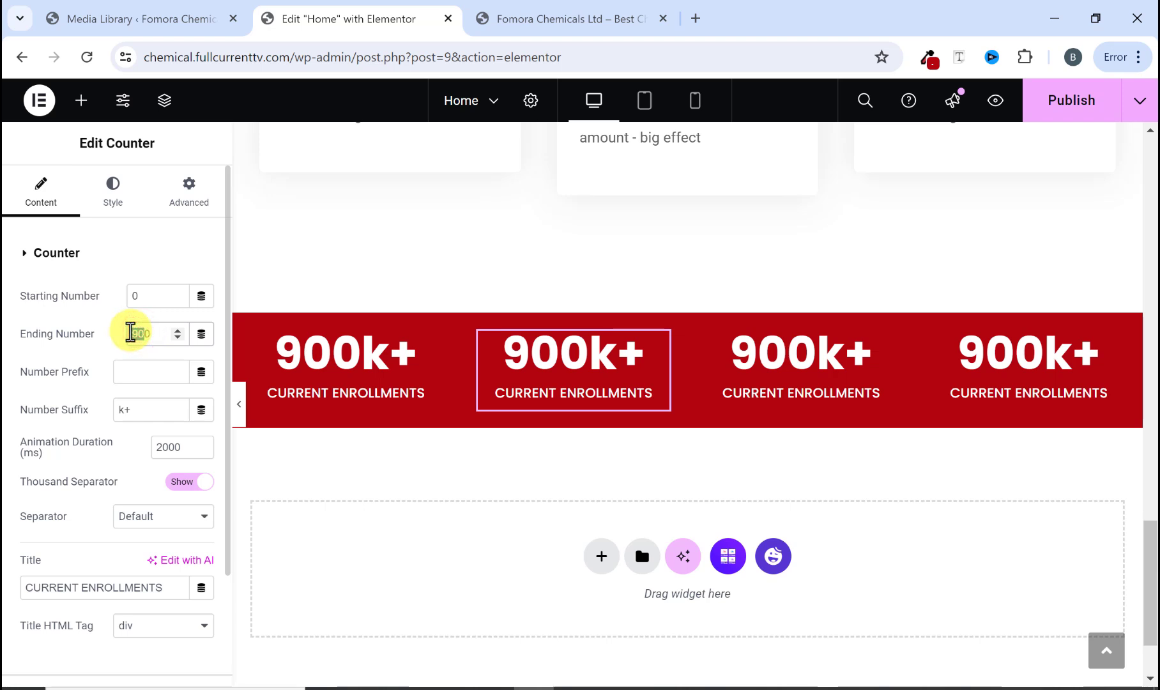
pyautogui.write('10')
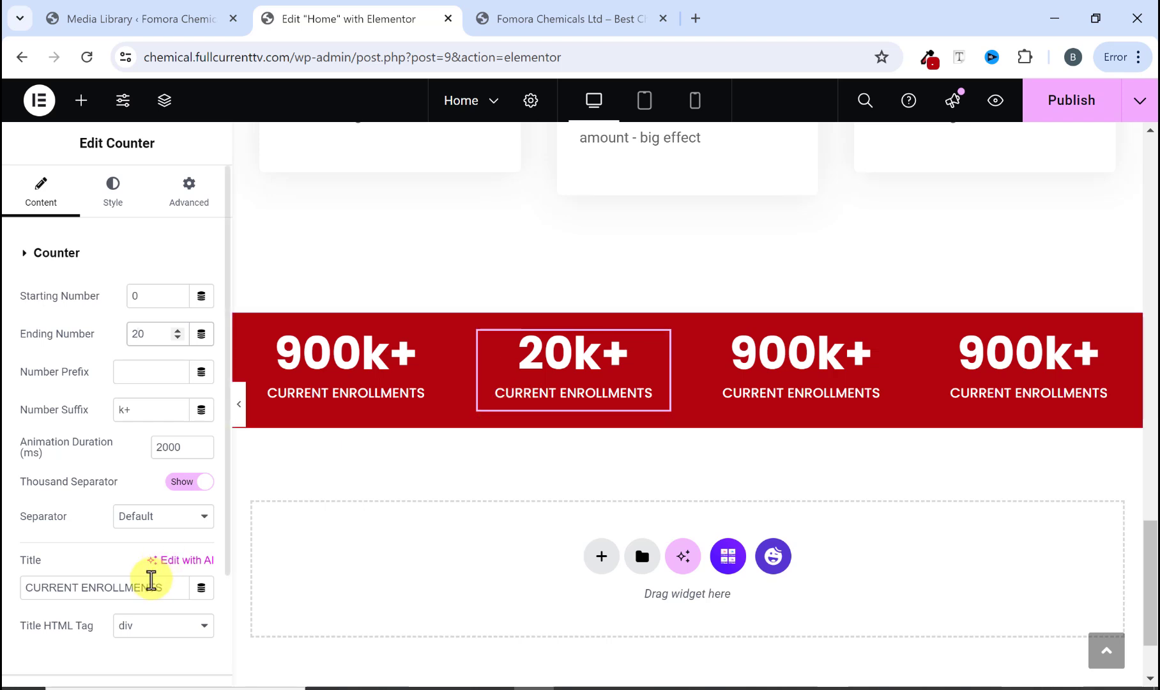
# Step: Copy the QUALIFIED STAFF label from the reference site and paste it as the second counter's title
pyautogui.click(550, 21)
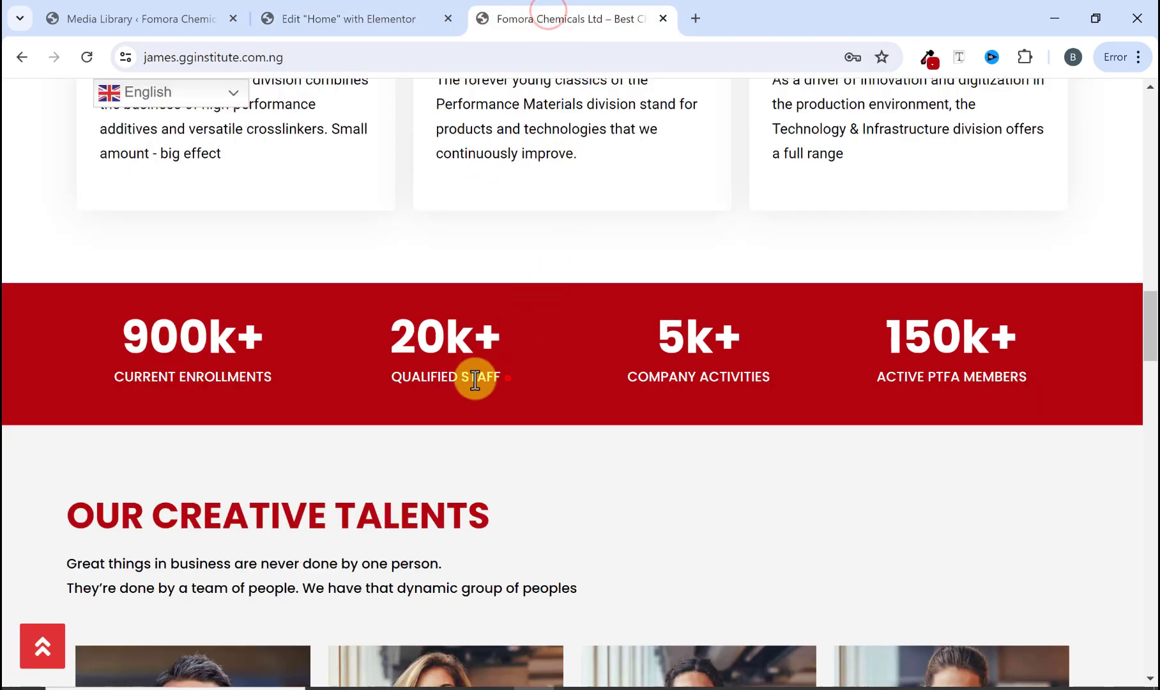
pyautogui.moveTo(505, 378); pyautogui.dragTo(404, 378)
pyautogui.rightClick(396, 378)
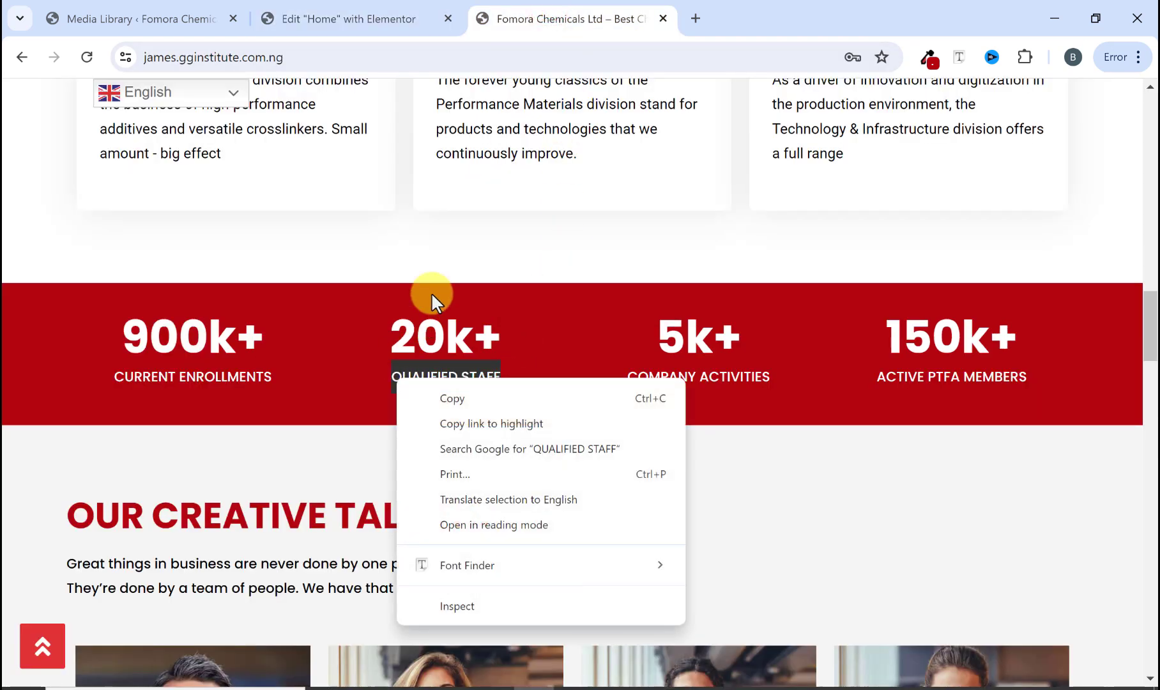
pyautogui.click(457, 400)
pyautogui.click(376, 27)
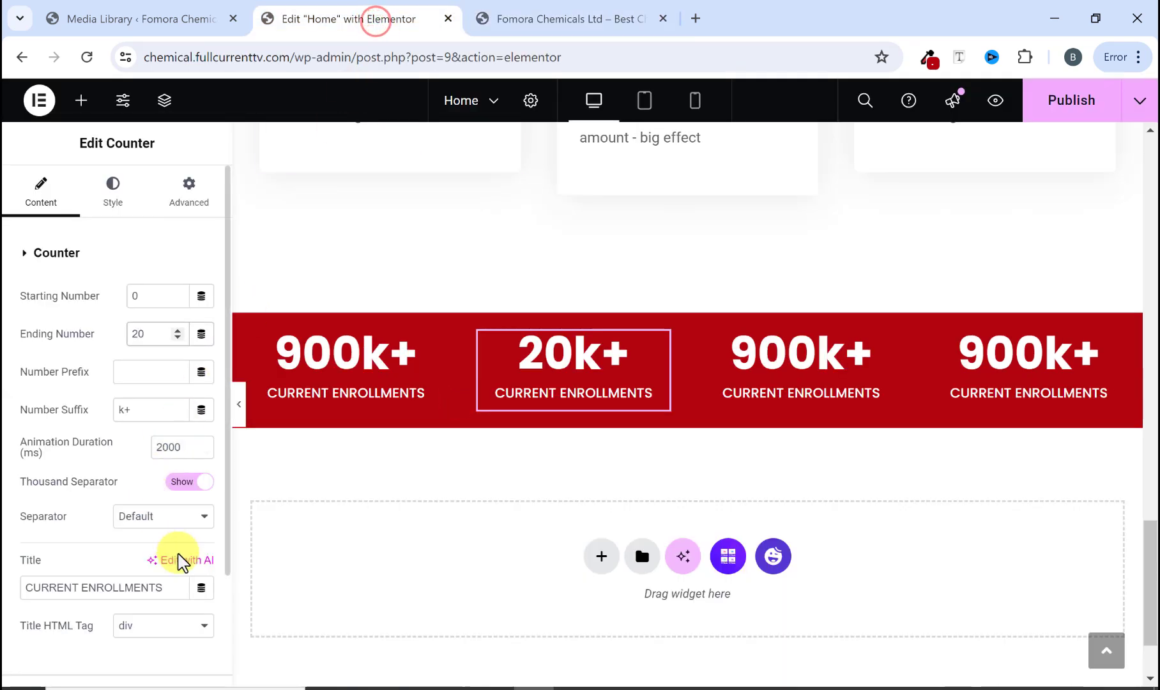
pyautogui.scroll(-2, 160, 556)
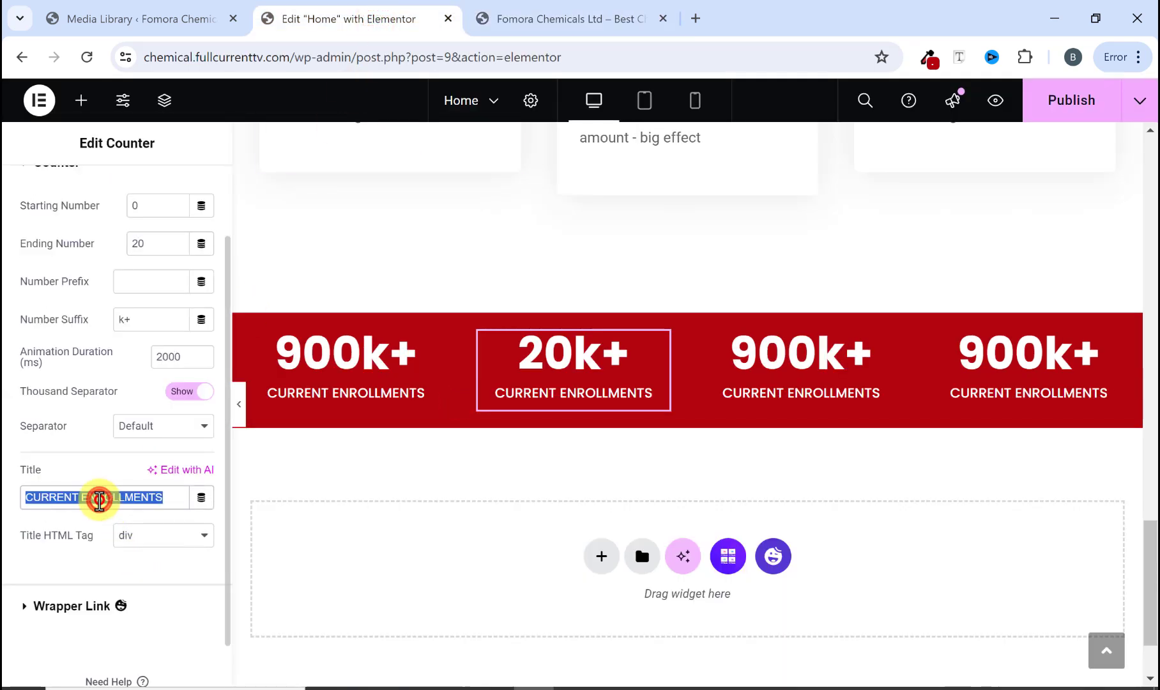
pyautogui.hotkey('ctrl', 'v')
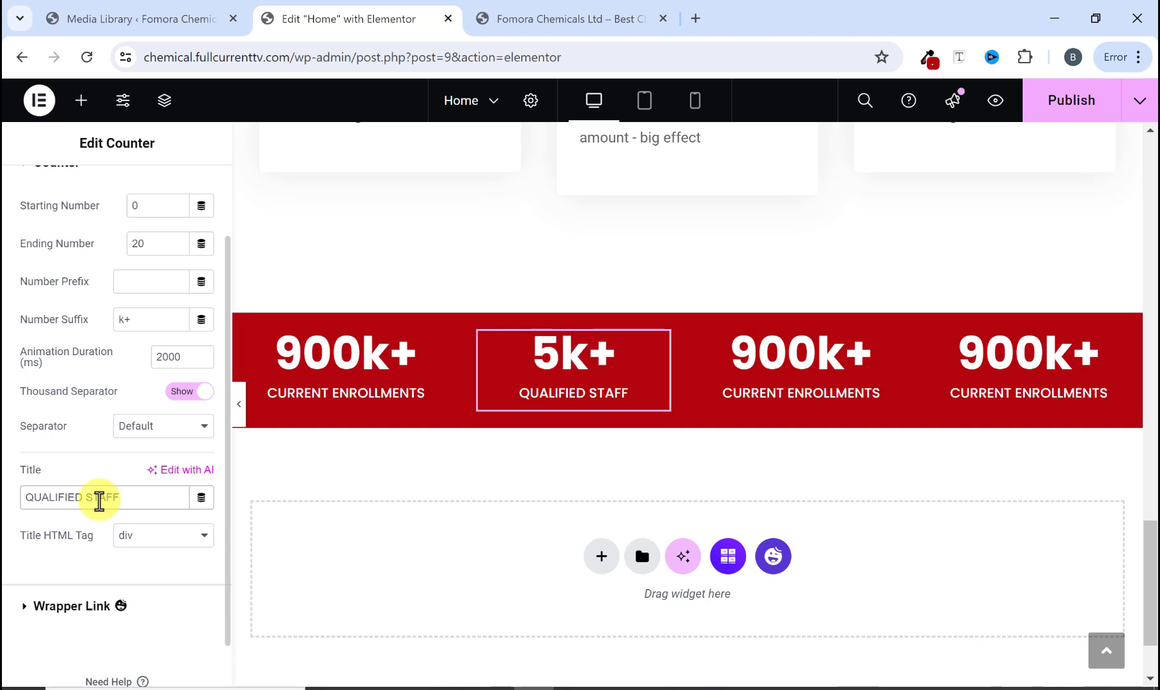
# Step: Copy the COMPANY ACTIVITIES label from the reference site
pyautogui.click(780, 368)
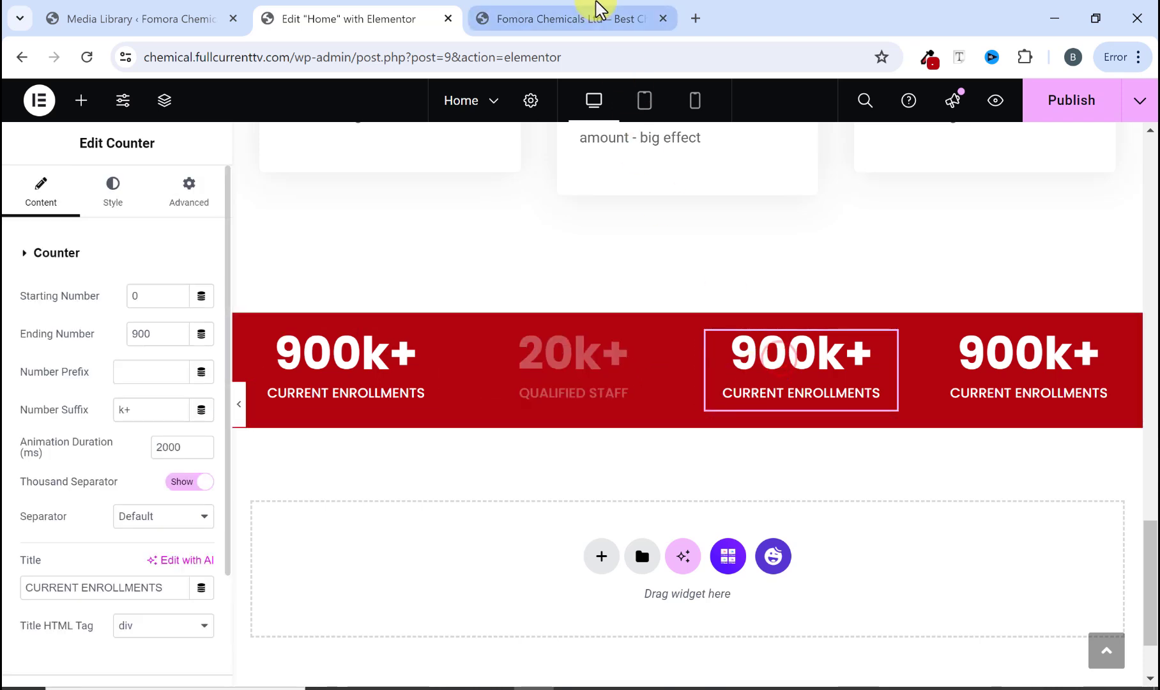
pyautogui.click(597, 9)
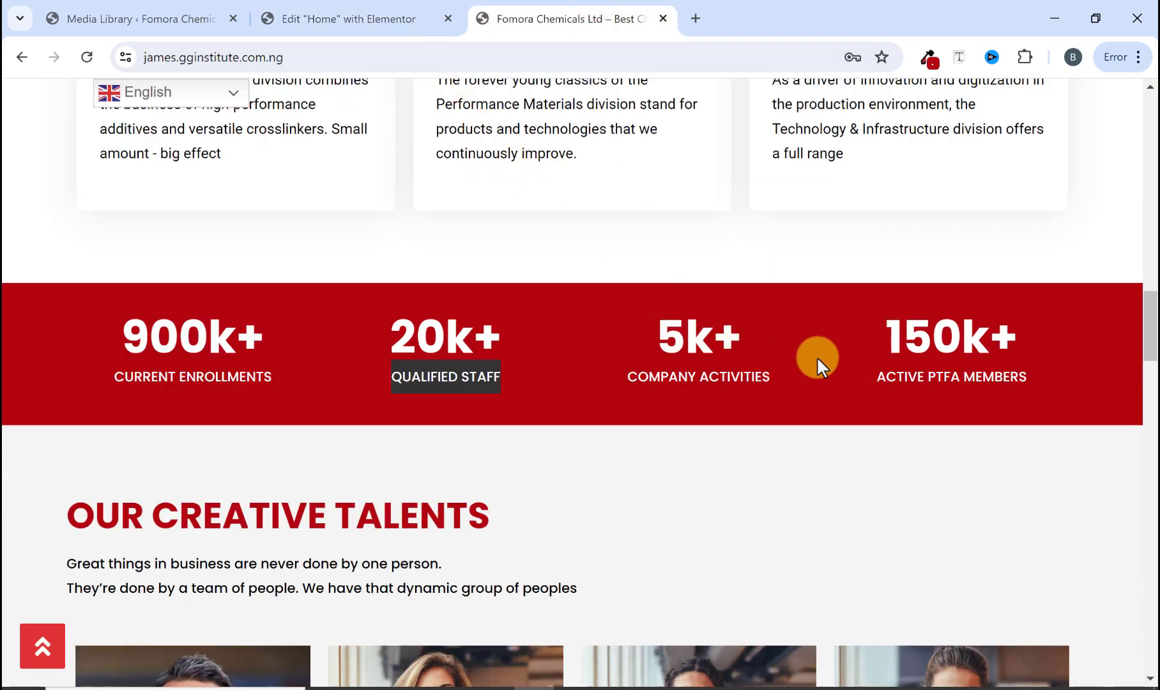
pyautogui.moveTo(725, 380); pyautogui.dragTo(637, 383)
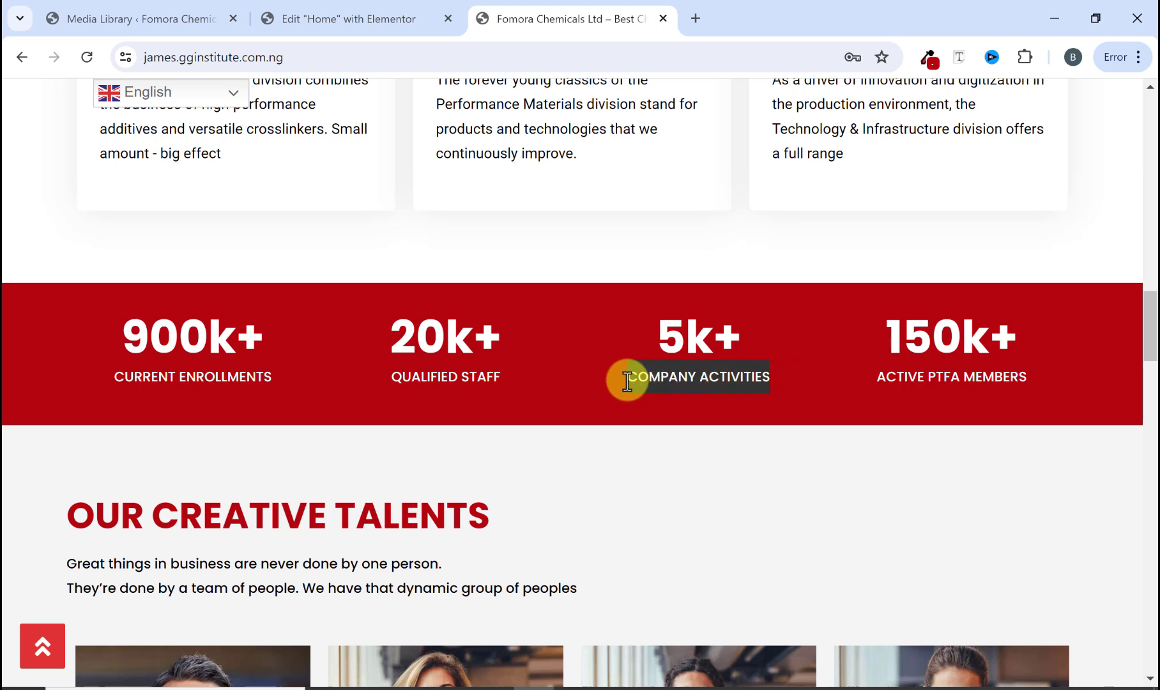
pyautogui.rightClick(627, 381)
pyautogui.click(681, 399)
# Step: Set the third counter's ending number to 5 and paste COMPANY ACTIVITIES as its title
pyautogui.click(397, 16)
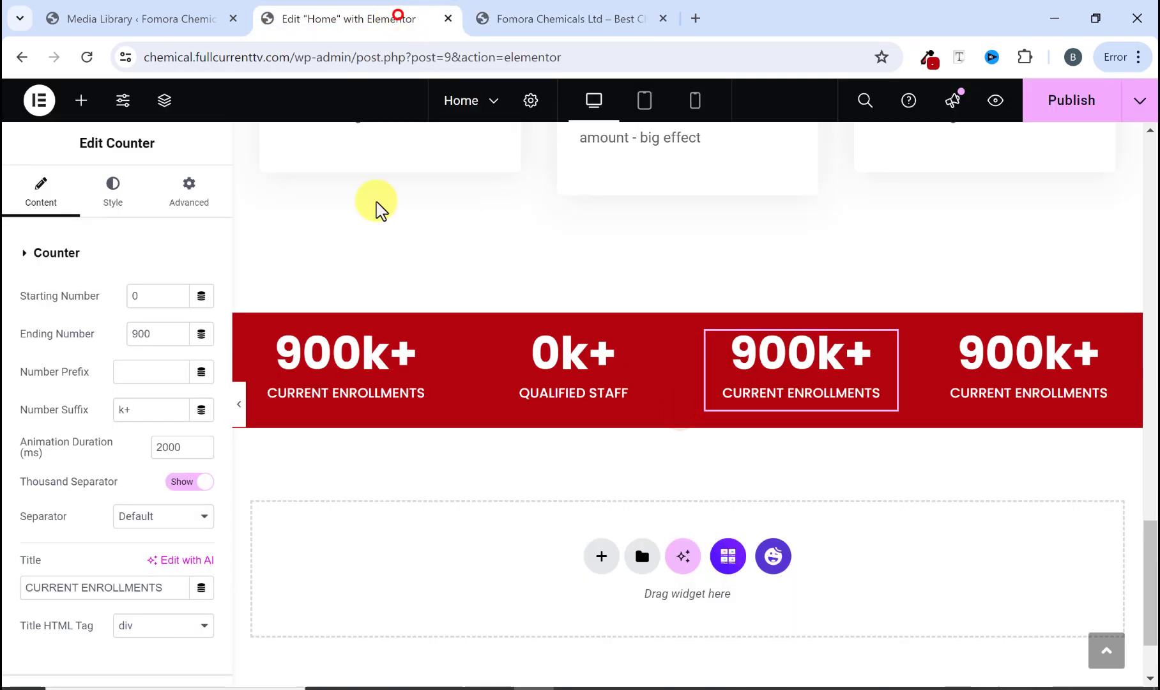
pyautogui.click(757, 361)
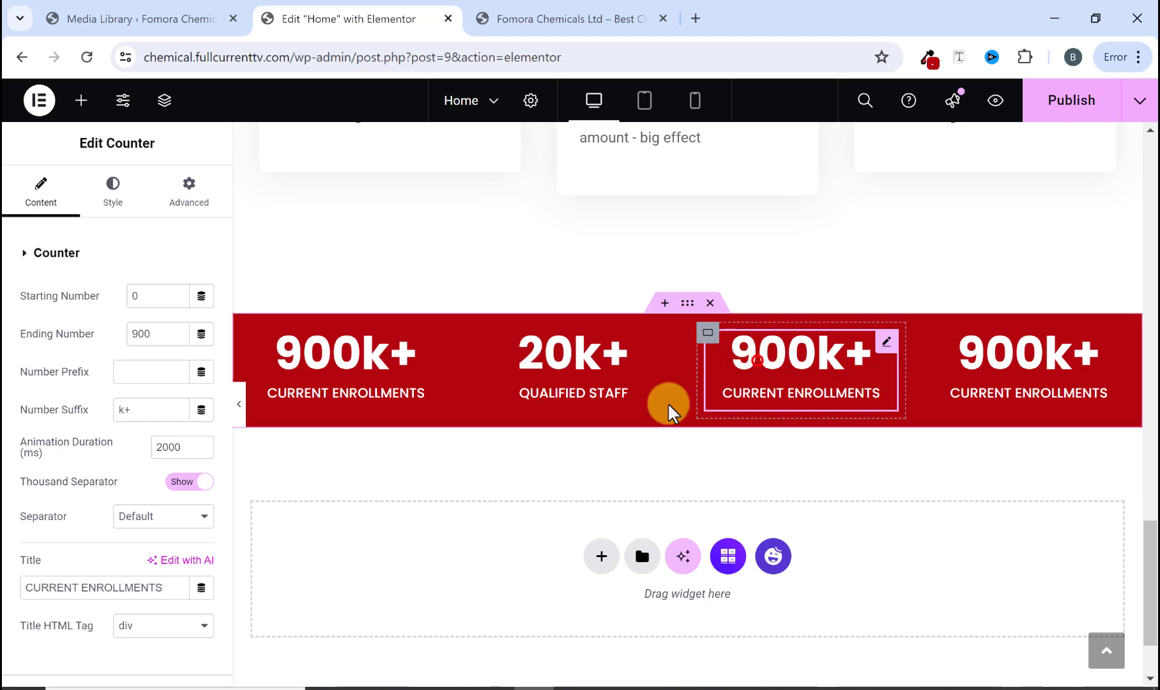
pyautogui.click(147, 333)
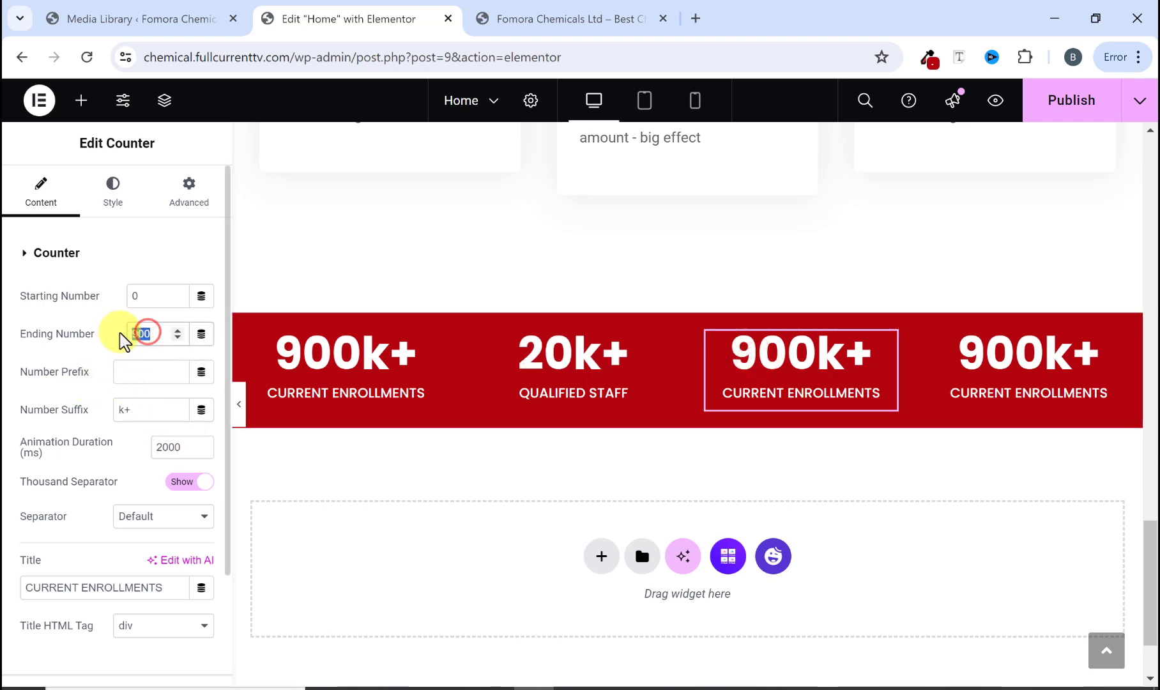
pyautogui.write('5')
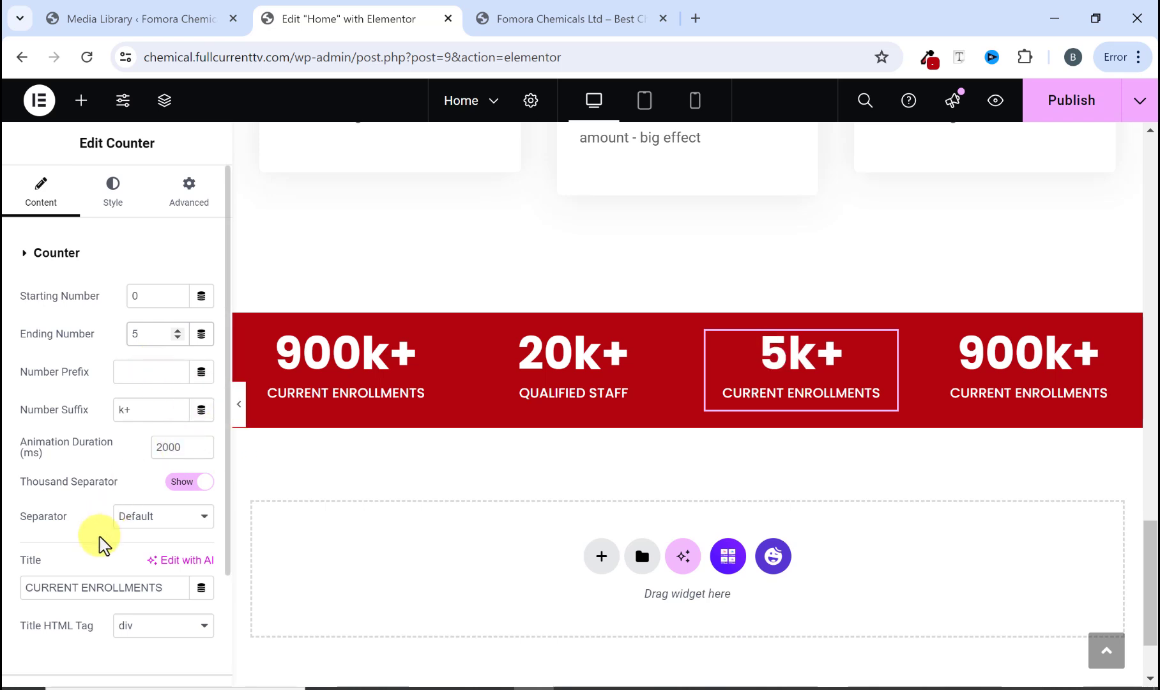
pyautogui.doubleClick(87, 587)
pyautogui.rightClick(86, 587)
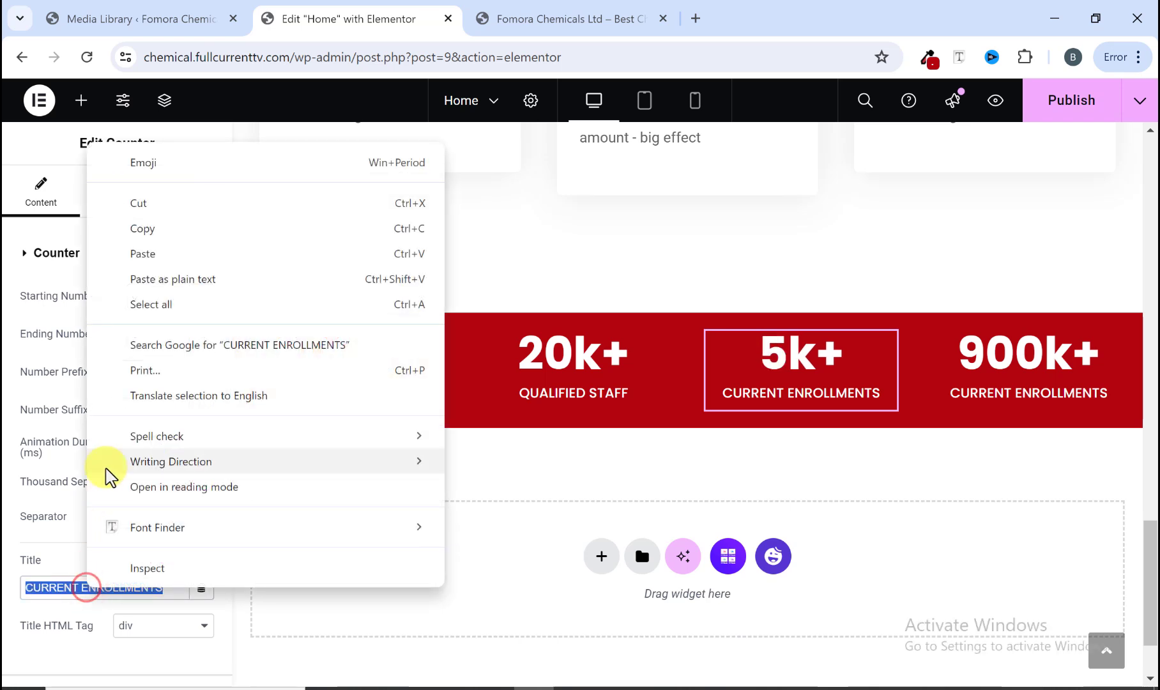
pyautogui.click(148, 257)
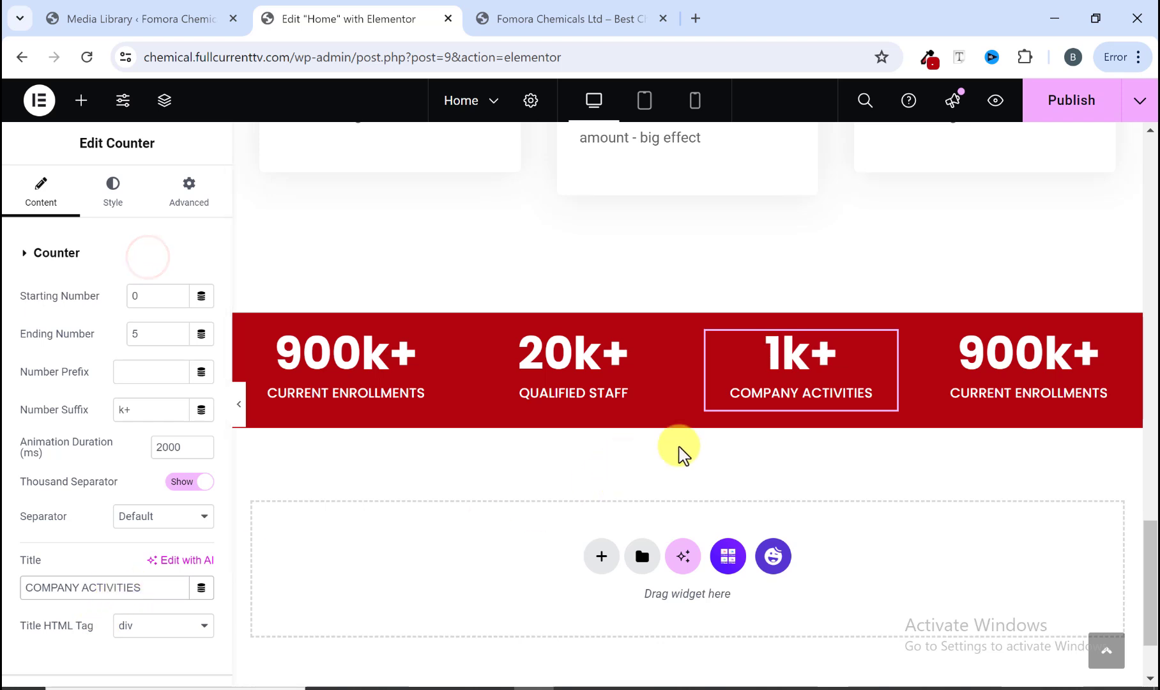
# Step: Copy the ACTIVE PTFA MEMBERS label from the reference site
pyautogui.click(594, 19)
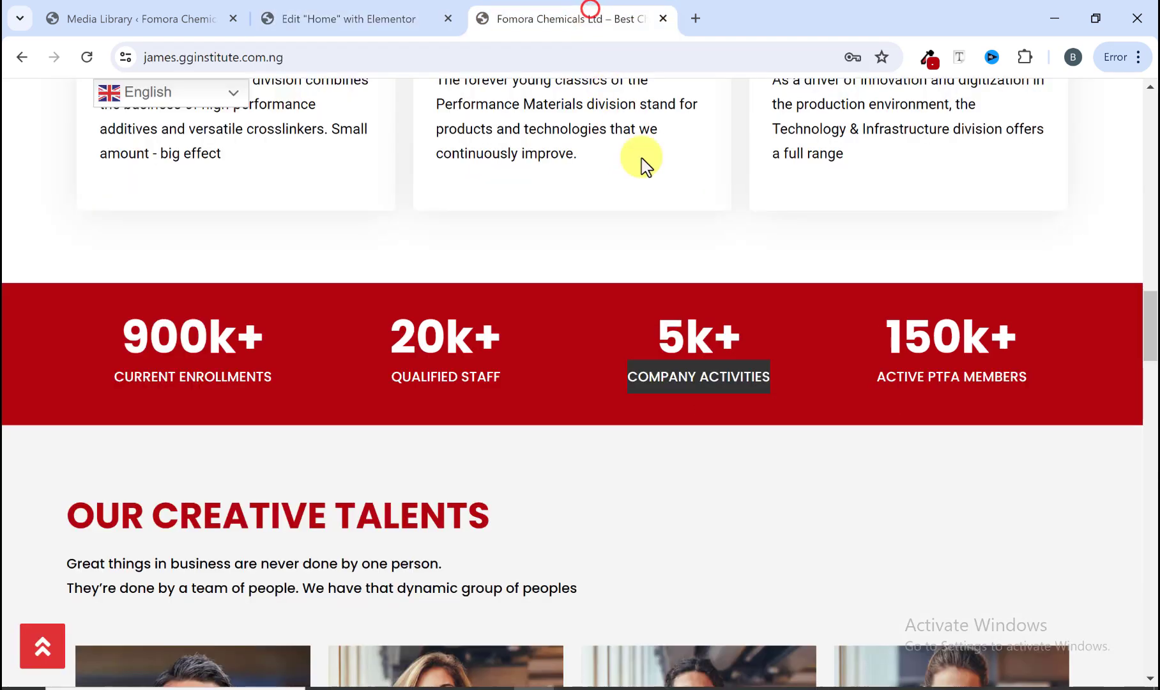
pyautogui.rightClick(879, 376)
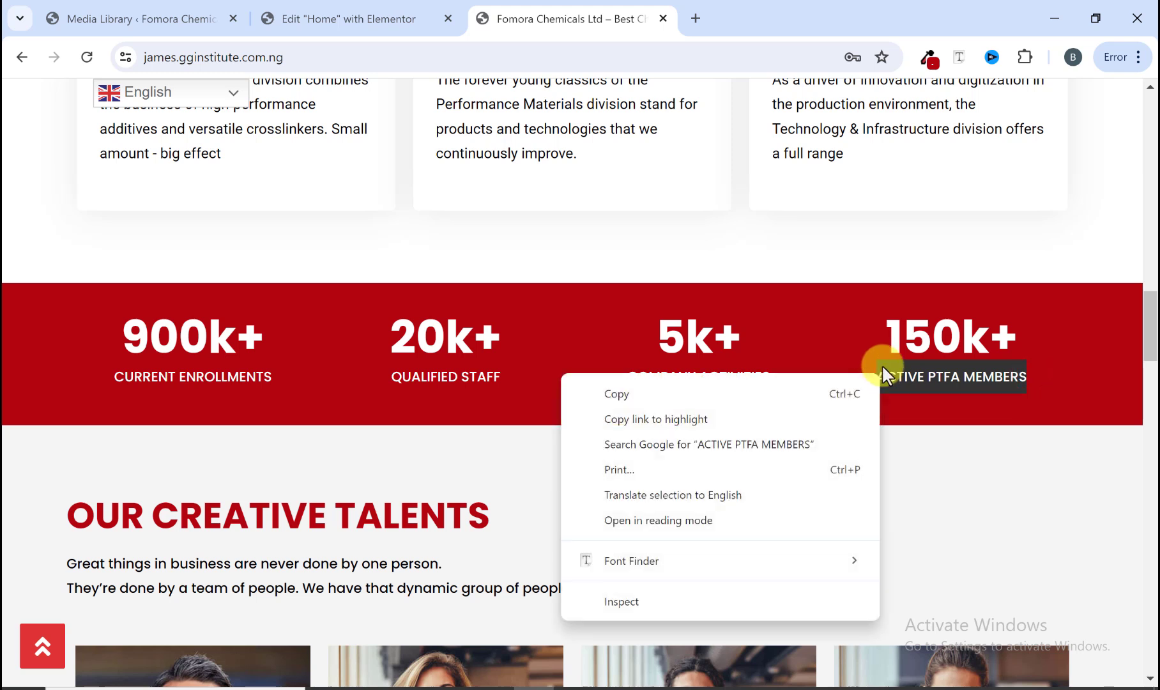
pyautogui.click(696, 401)
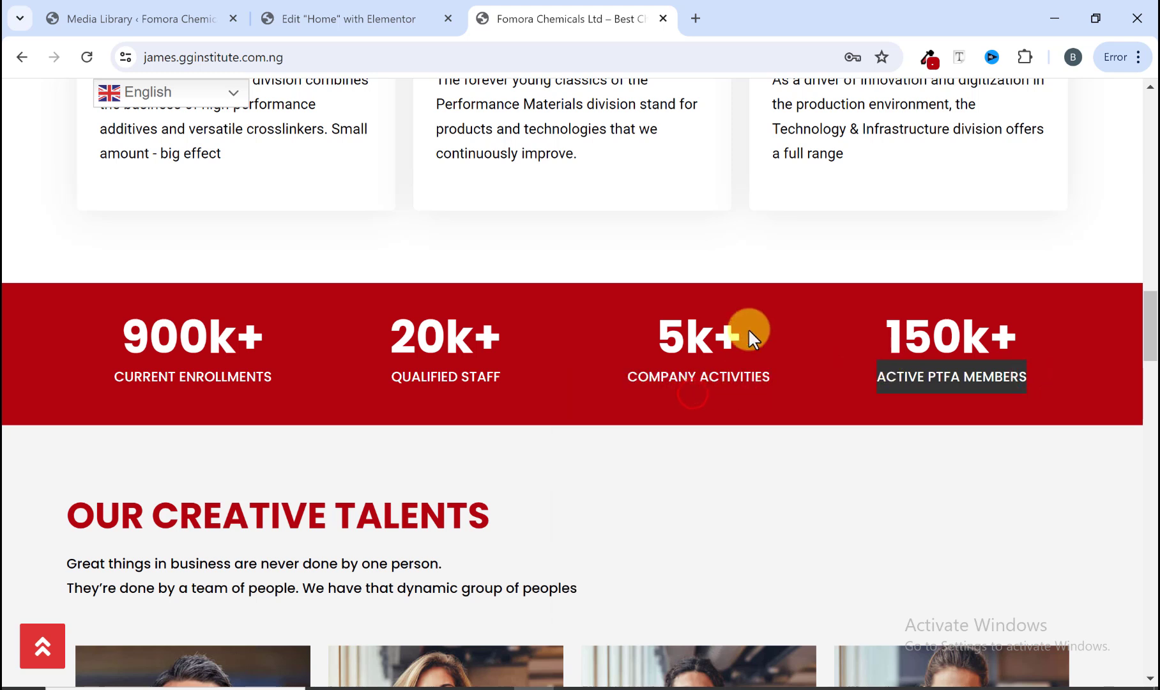
# Step: Set the fourth counter's ending number to 150 and paste ACTIVE PTFA MEMBERS as its title
pyautogui.click(387, 9)
pyautogui.click(1030, 353)
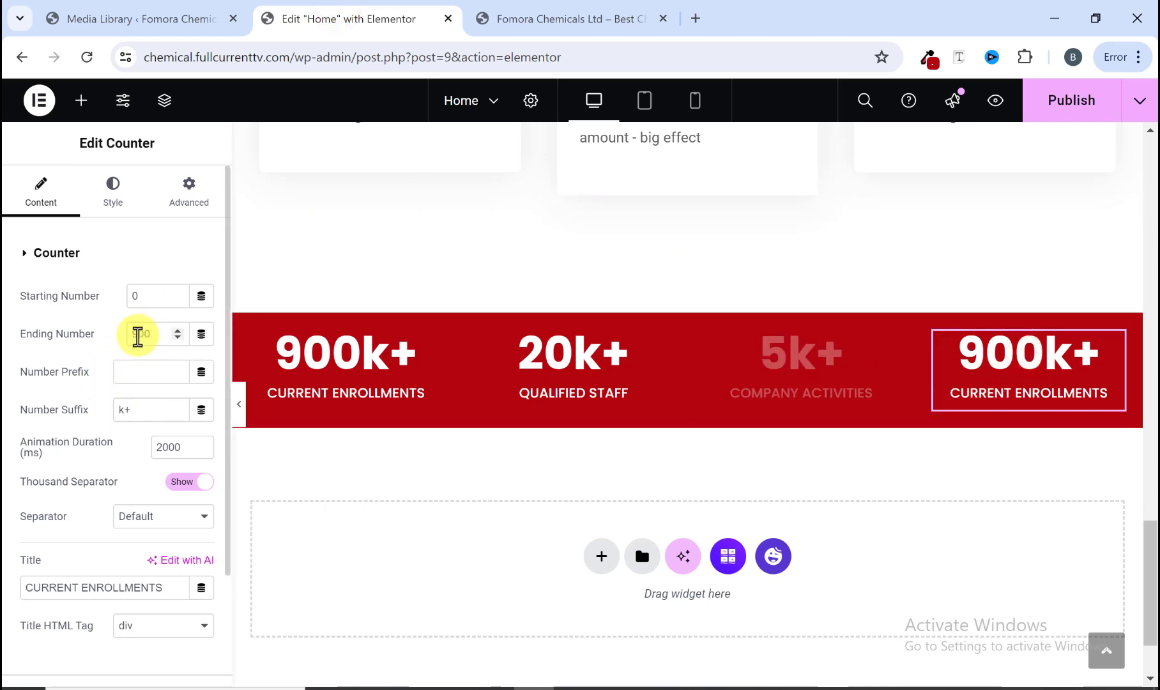
pyautogui.write('10')
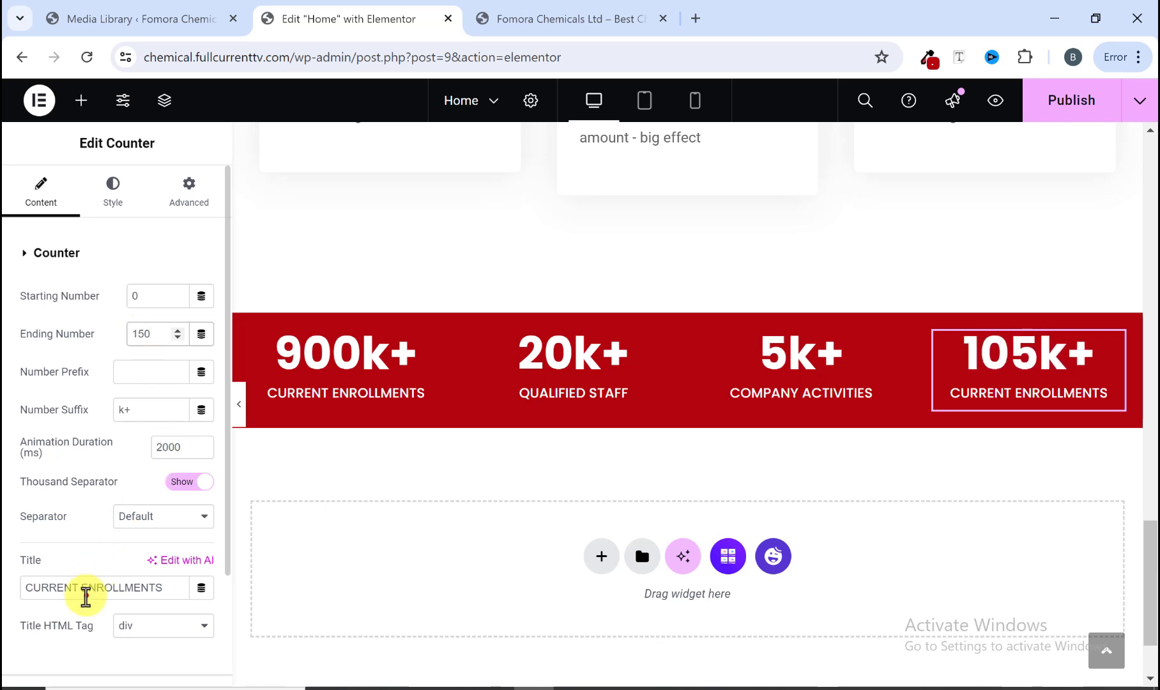
pyautogui.tripleClick(86, 590)
pyautogui.rightClick(86, 591)
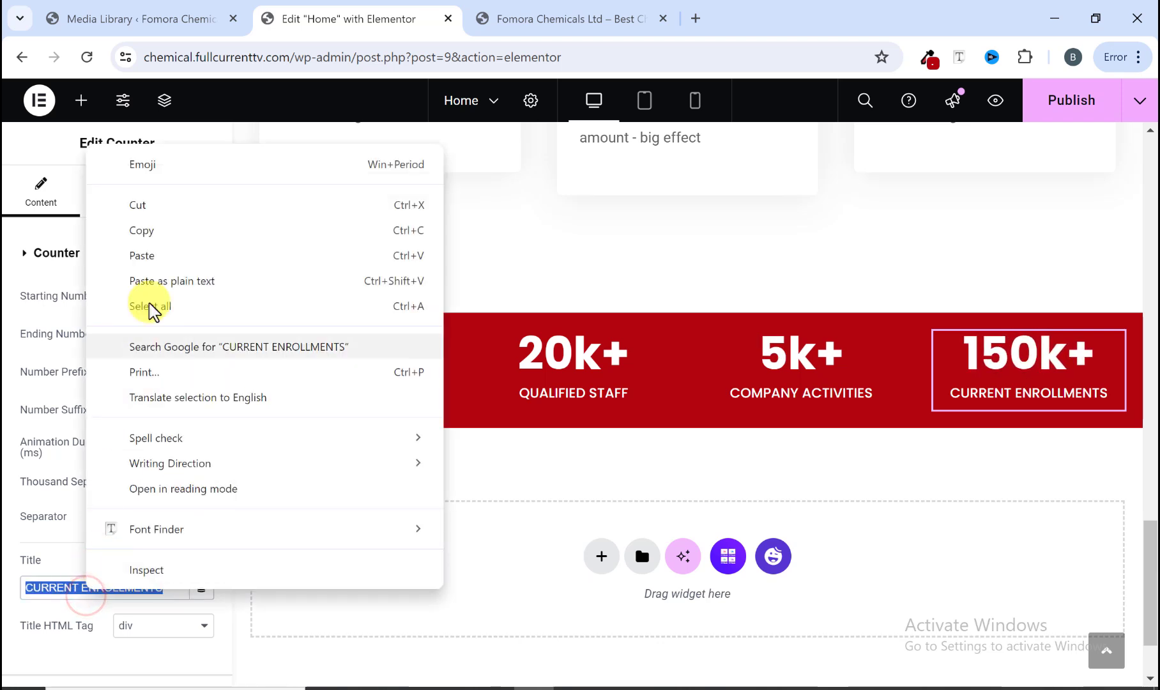
pyautogui.click(155, 259)
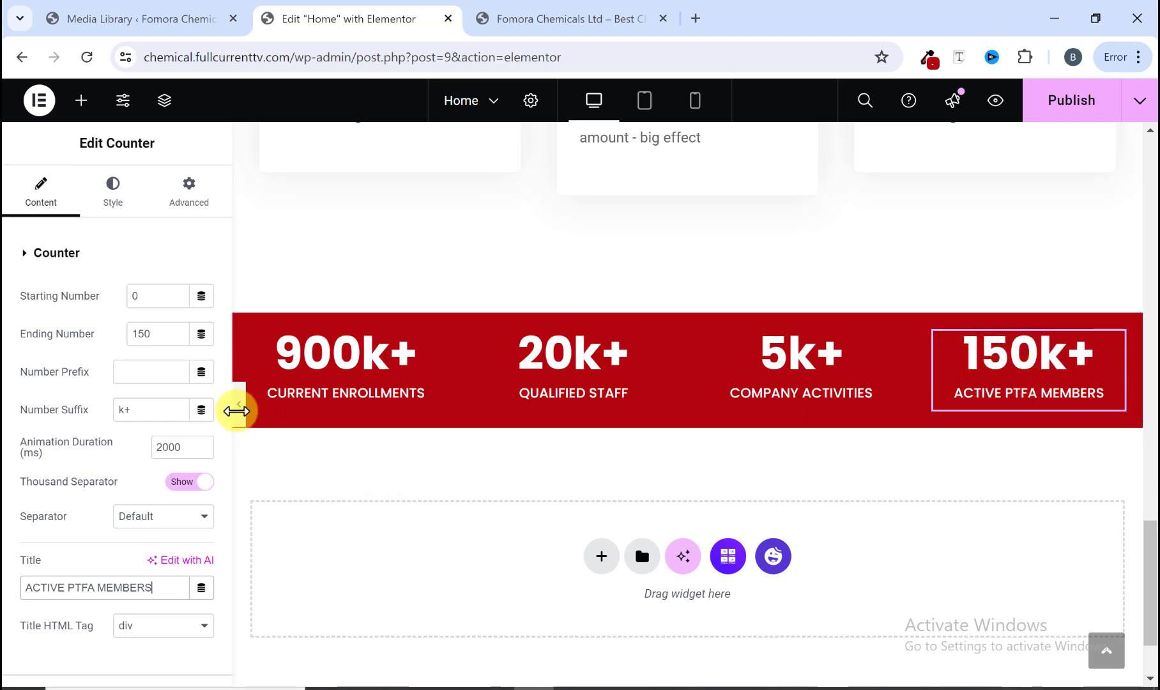
# Step: Hide the editor panel and compare the red statistics band with the reference site
pyautogui.click(236, 410)
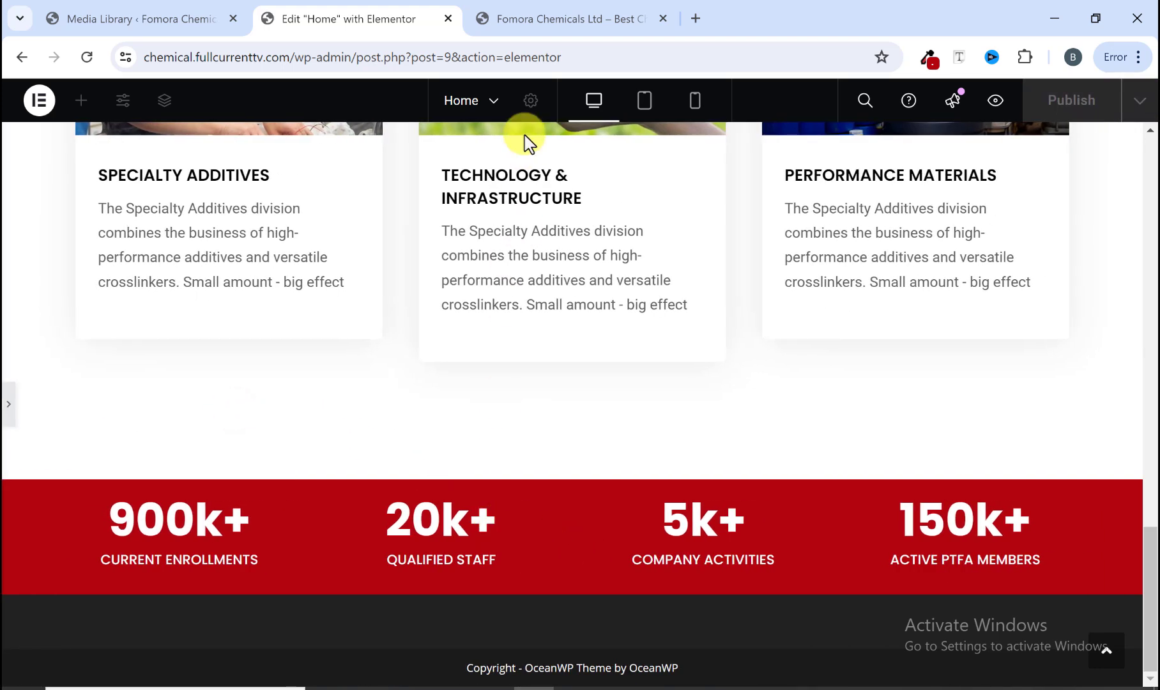
pyautogui.click(538, 19)
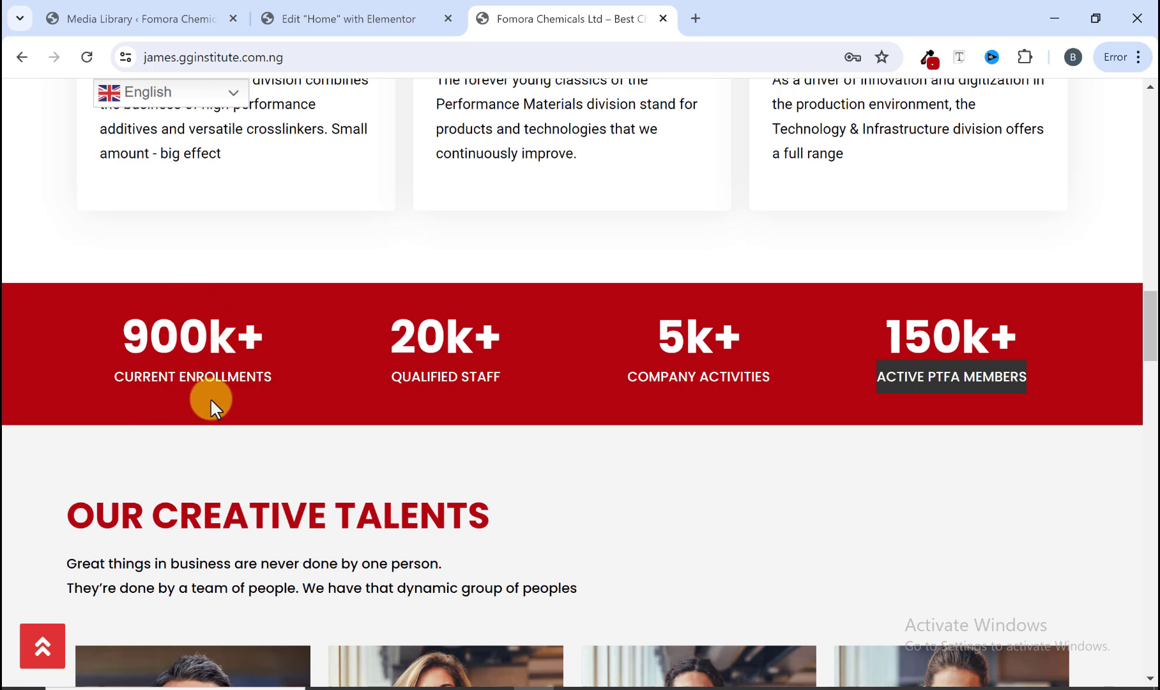
pyautogui.click(370, 19)
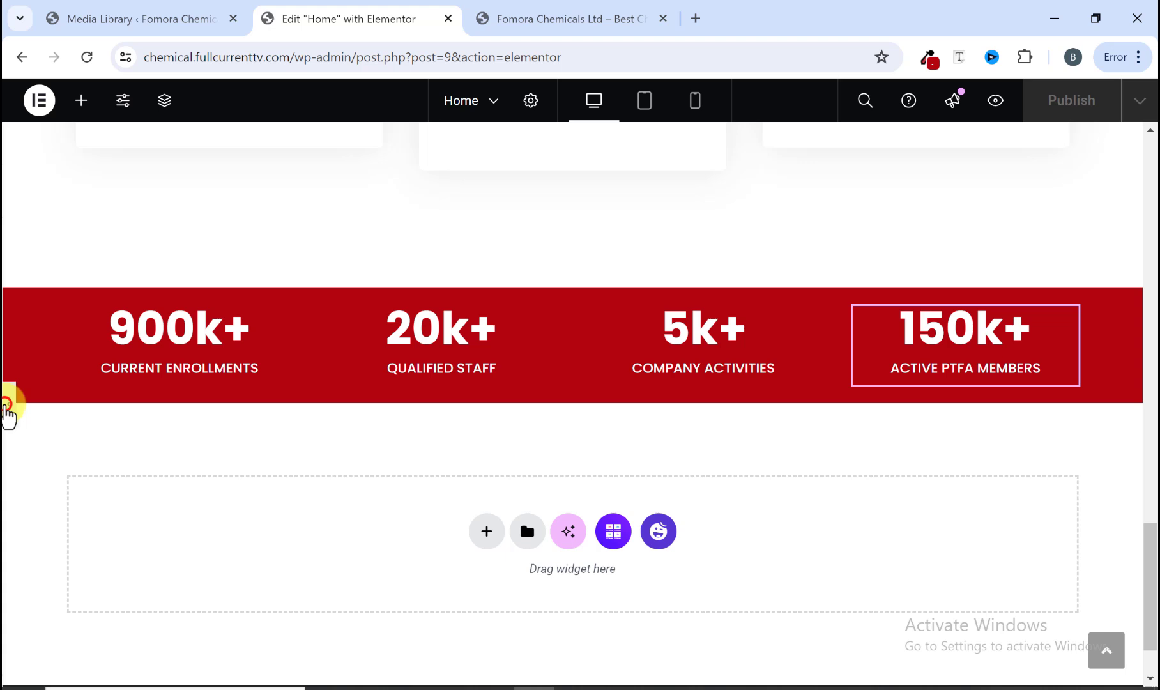
# Step: Reopen the editor panel and select the red statistics band's container
pyautogui.click(7, 408)
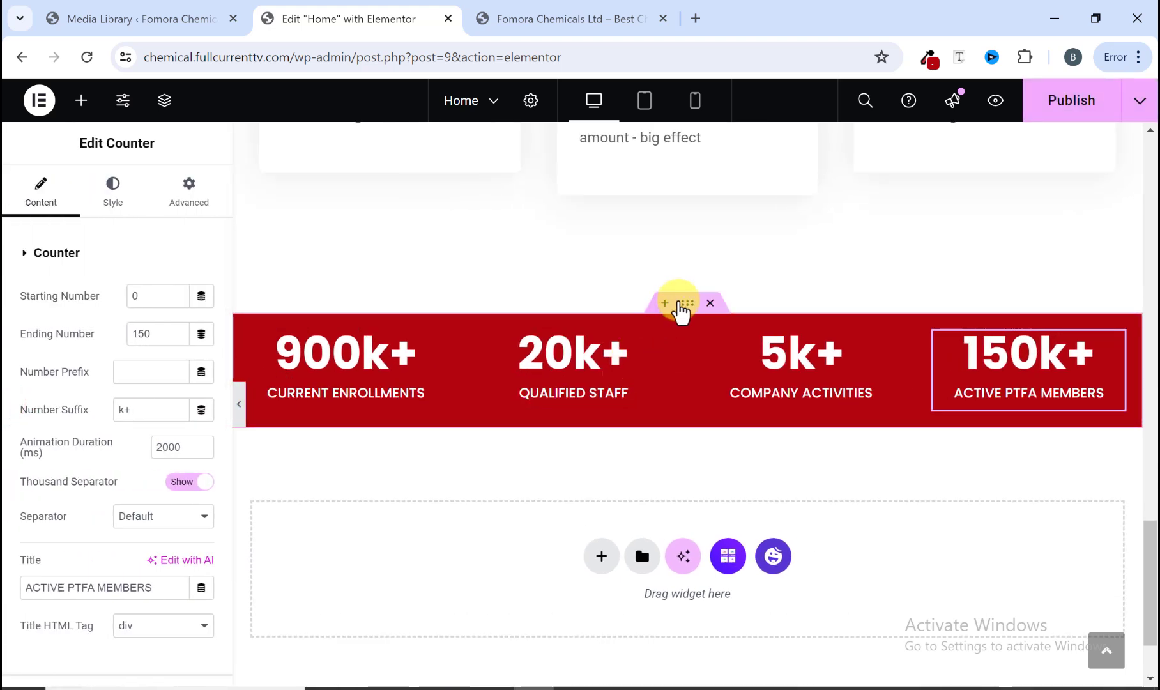
pyautogui.click(683, 305)
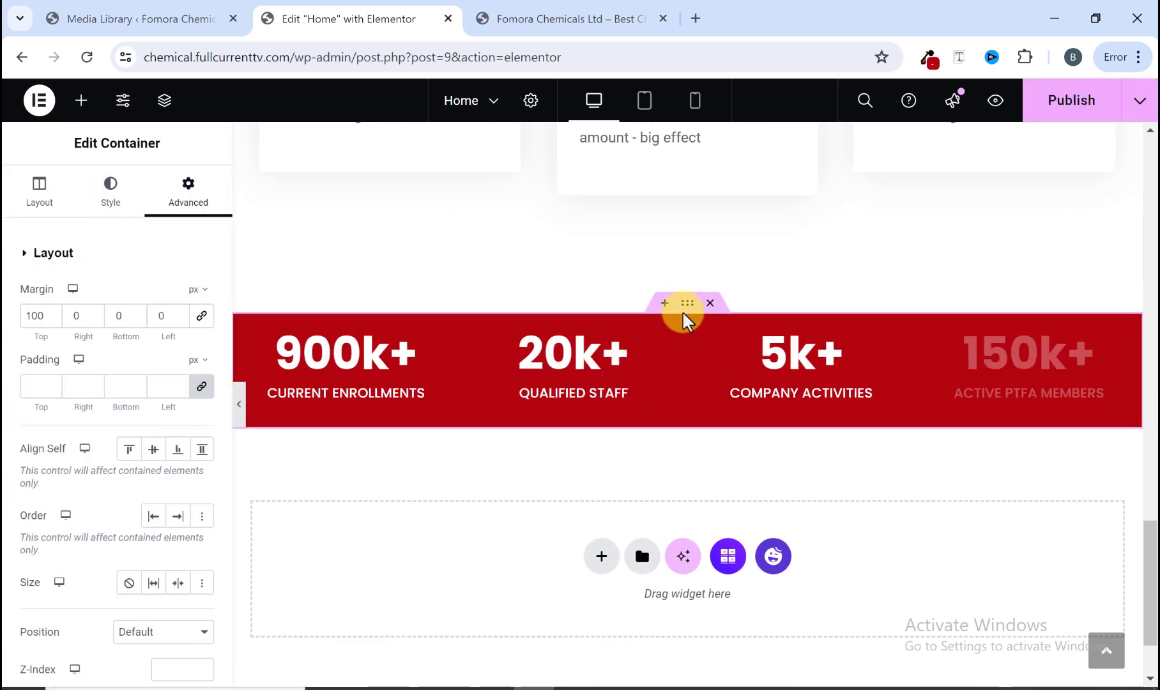
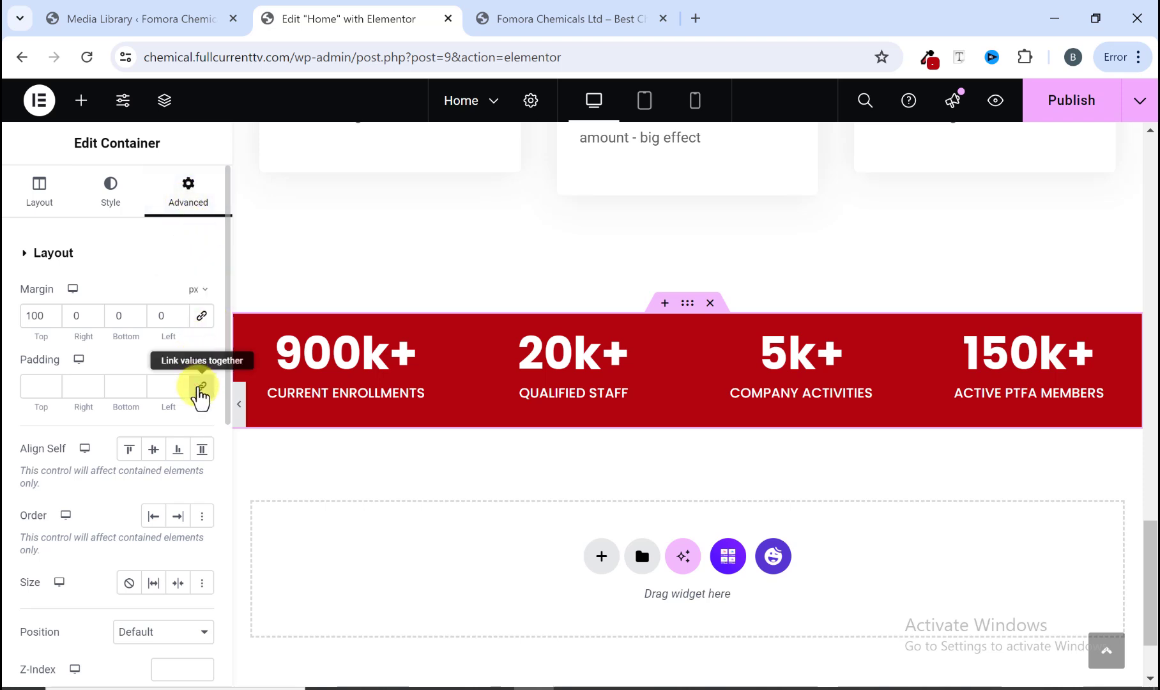
# Step: Set the statistics band container's top and bottom padding to 15 px
pyautogui.click(201, 386)
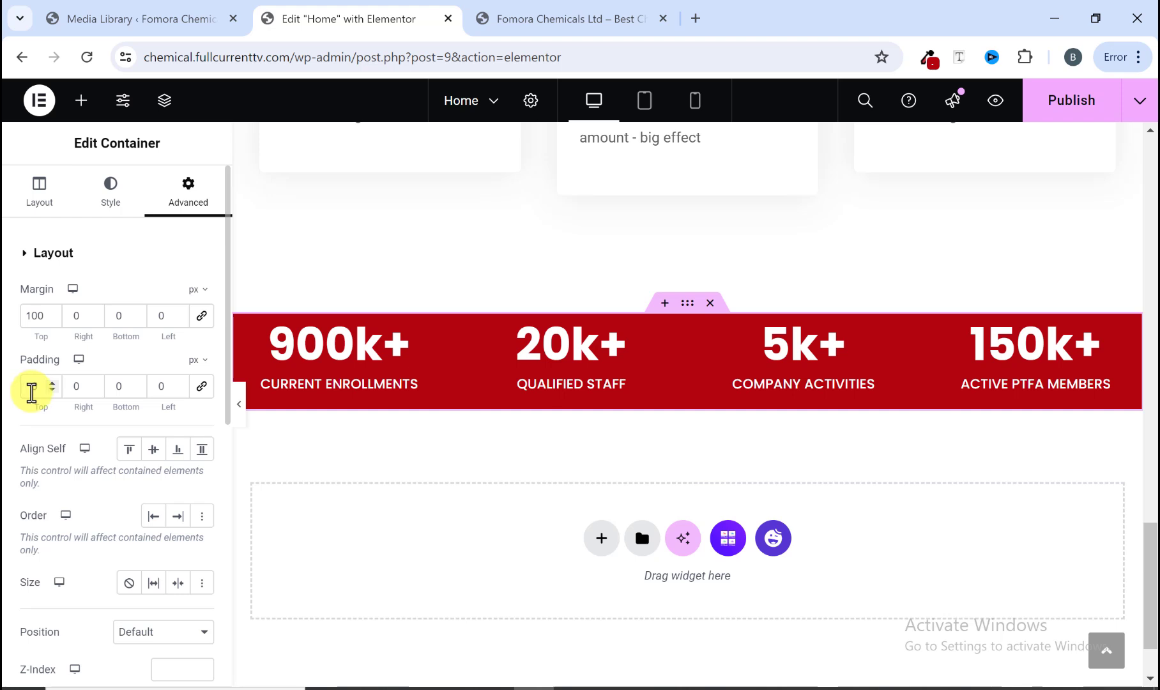
pyautogui.write('15')
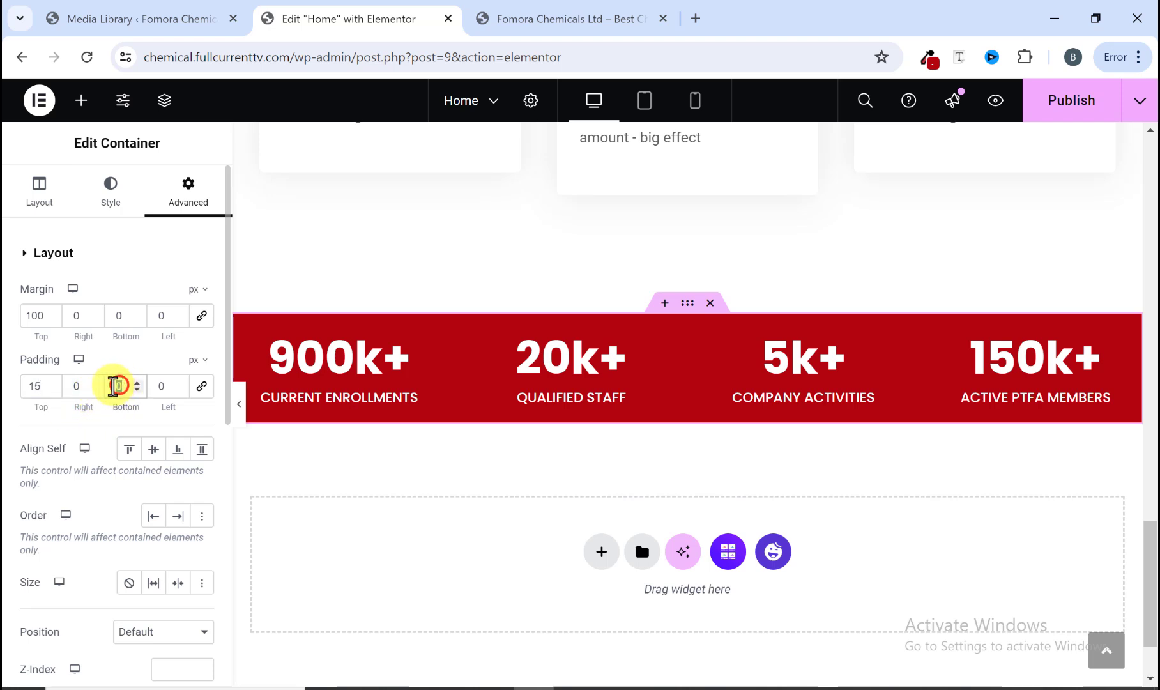
pyautogui.write('15')
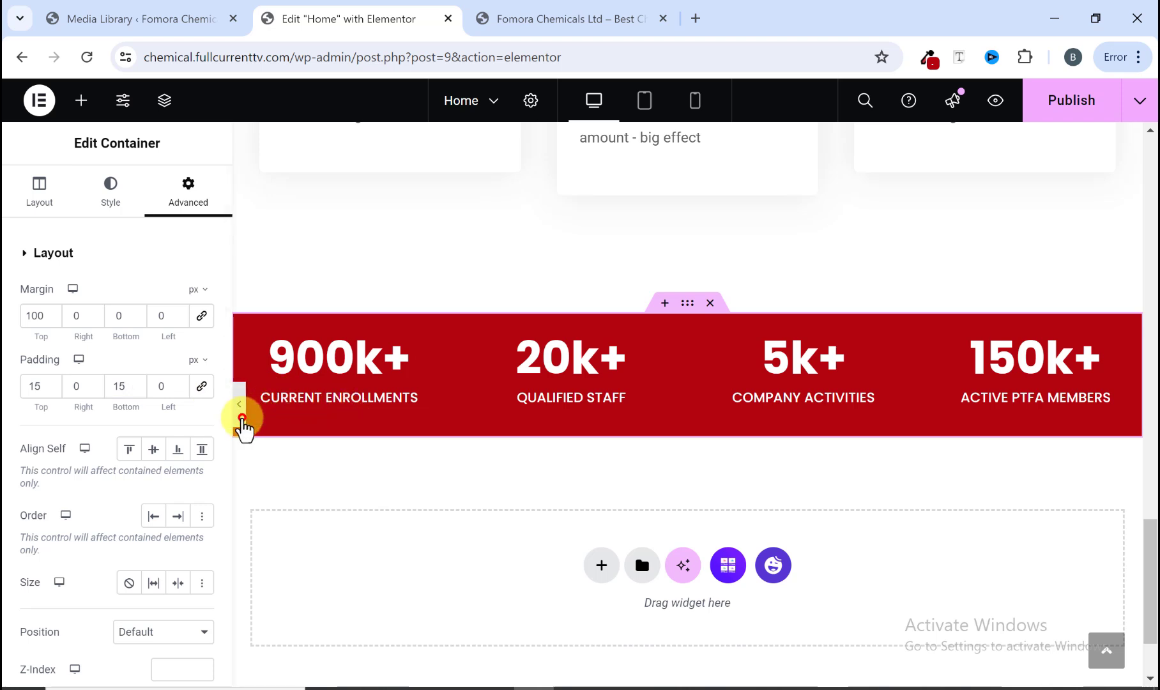
# Step: Hide the editor panel and preview the page around the red statistics band
pyautogui.click(242, 418)
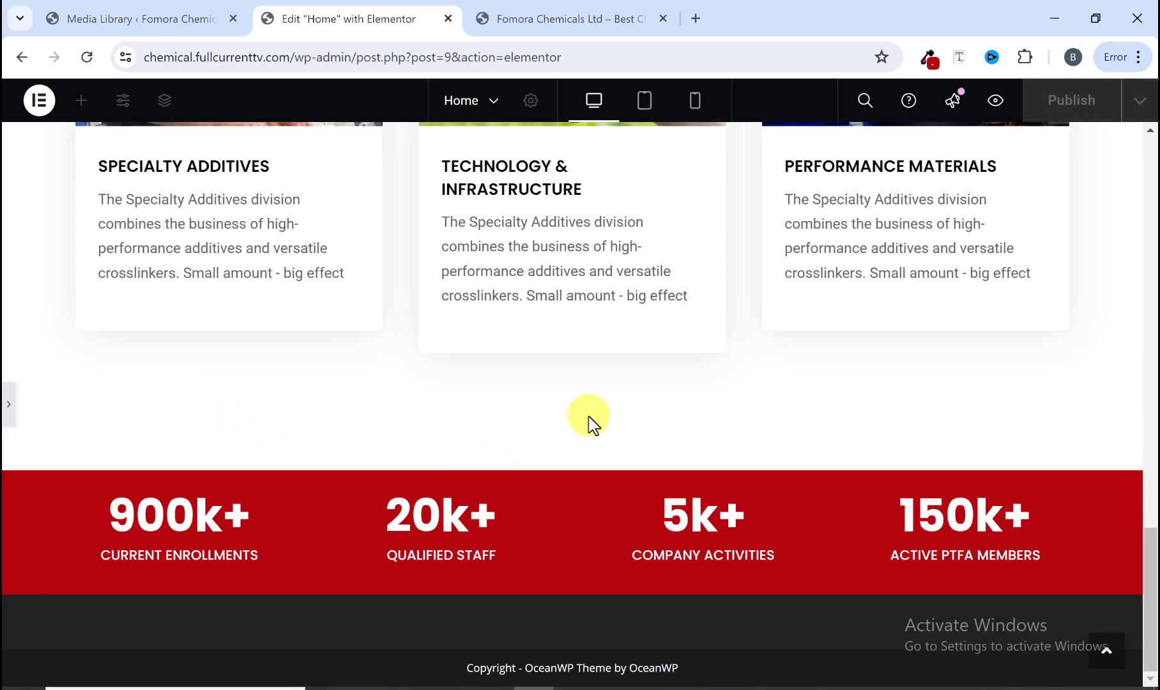
pyautogui.click(6, 409)
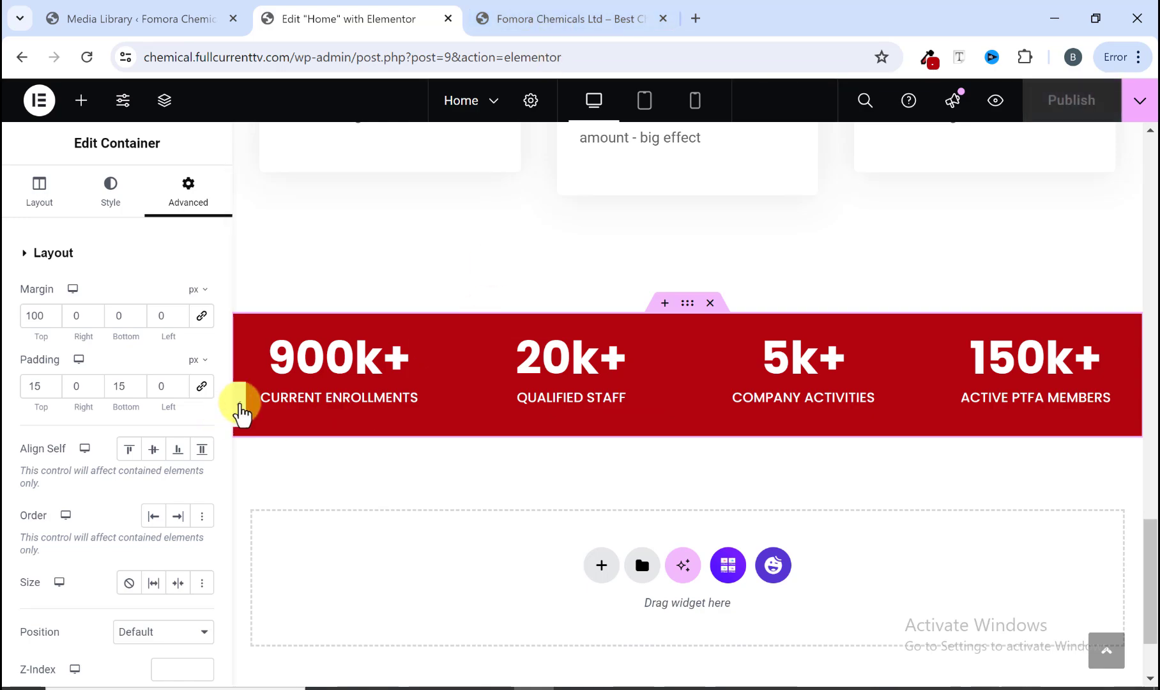
pyautogui.click(239, 403)
pyautogui.scroll(20, 580, 409)
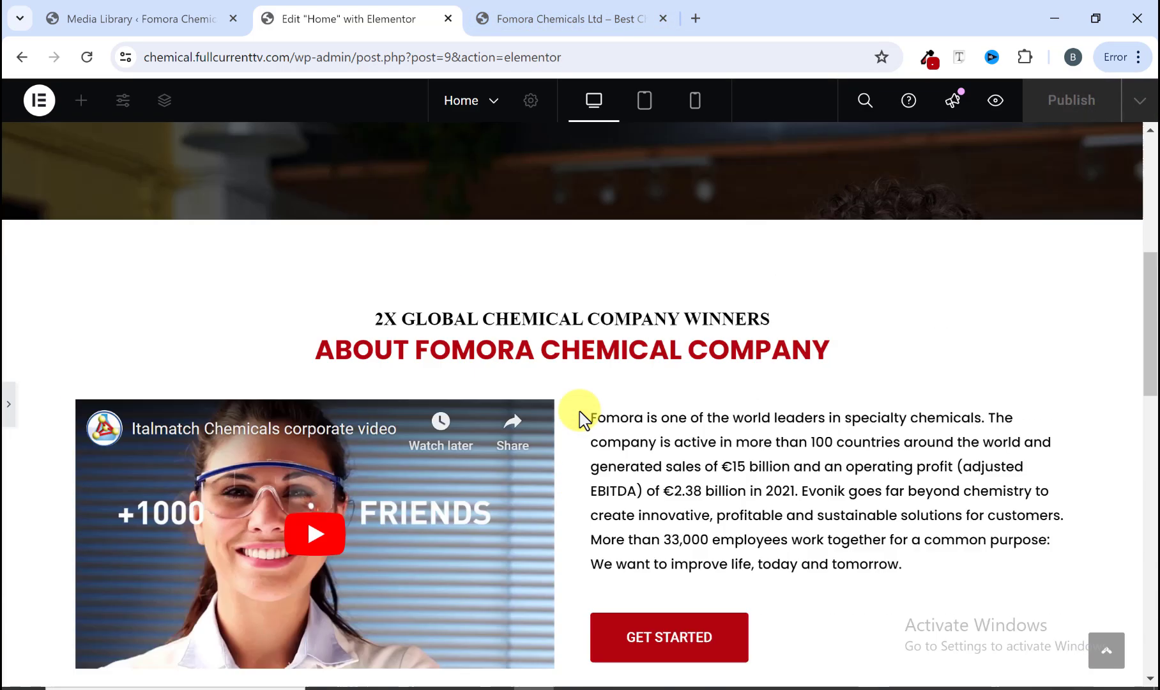
pyautogui.scroll(-8, 854, 345)
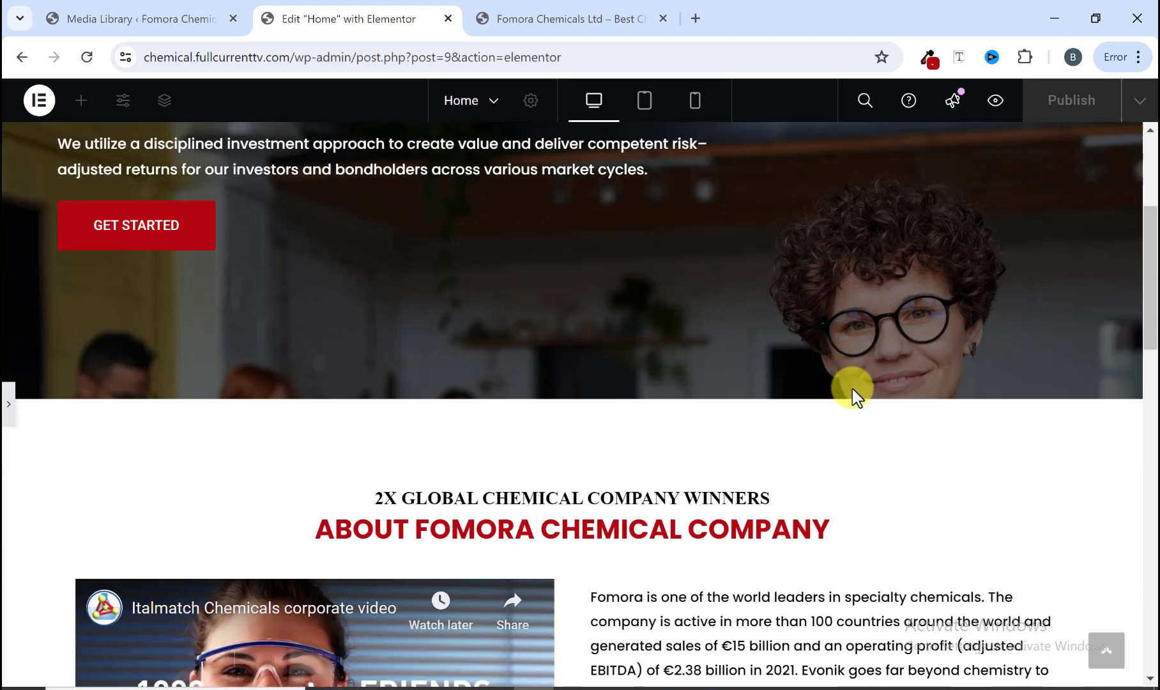
pyautogui.scroll(-4, 709, 320)
pyautogui.scroll(-3, 639, 345)
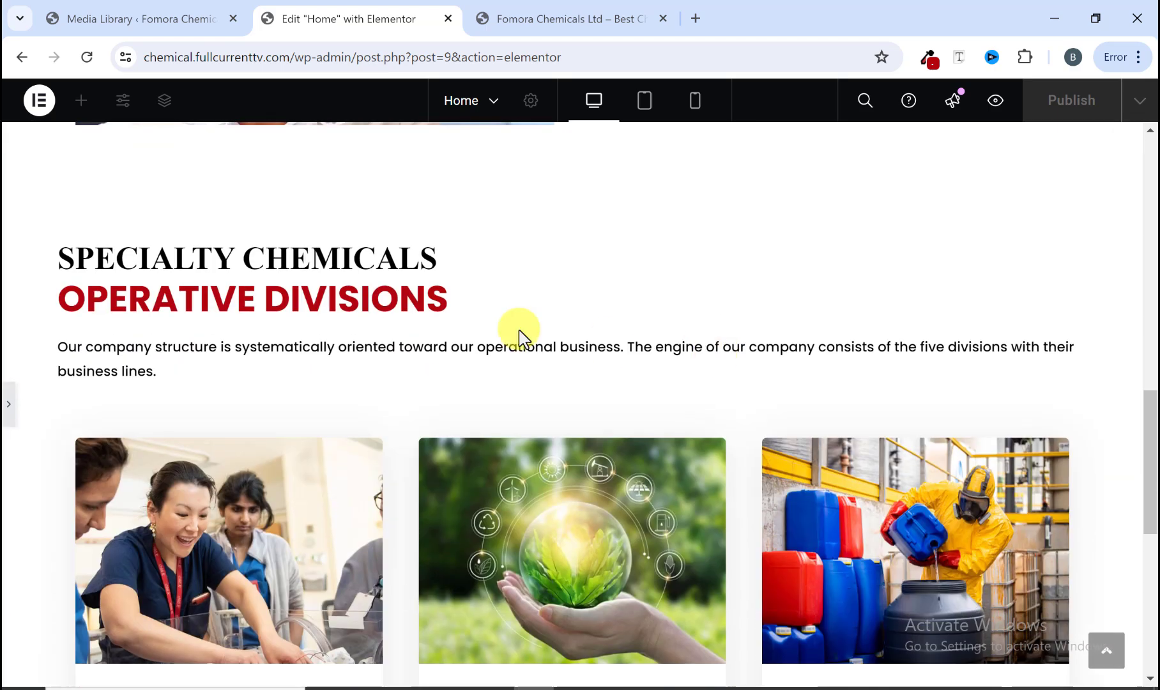
pyautogui.scroll(-3, 642, 421)
pyautogui.scroll(-5, 594, 422)
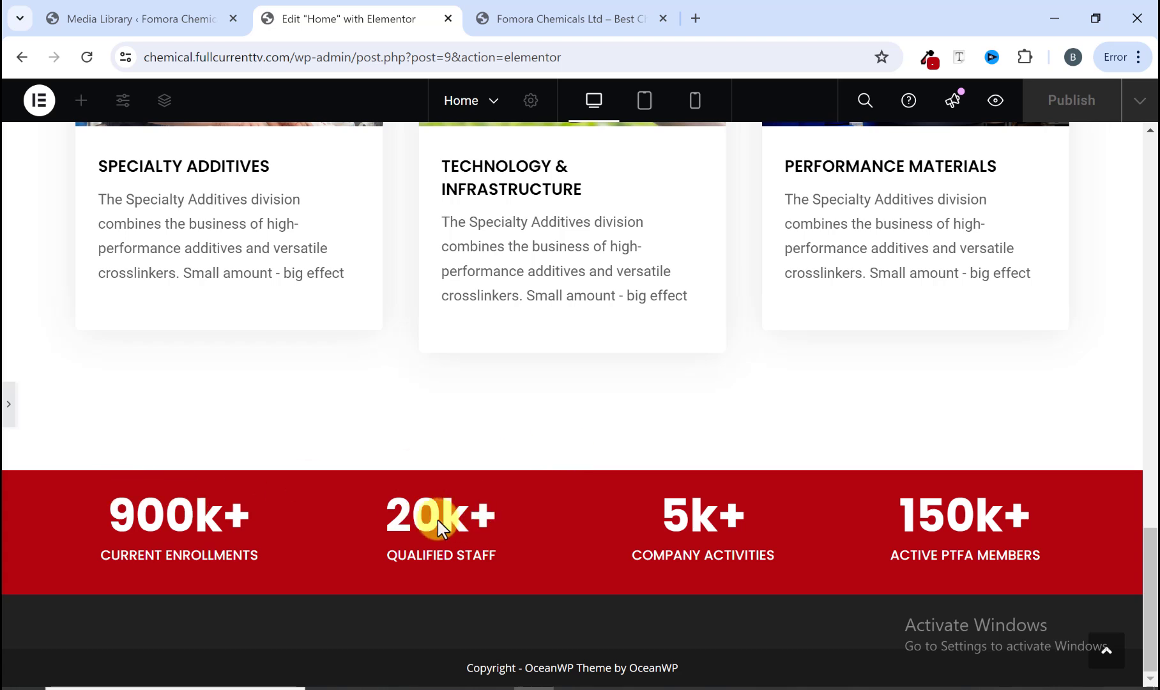
pyautogui.click(4, 416)
# Step: Switch to the reference site and examine the Our Creative Talents section below its statistics band
pyautogui.click(554, 14)
pyautogui.scroll(-3, 566, 351)
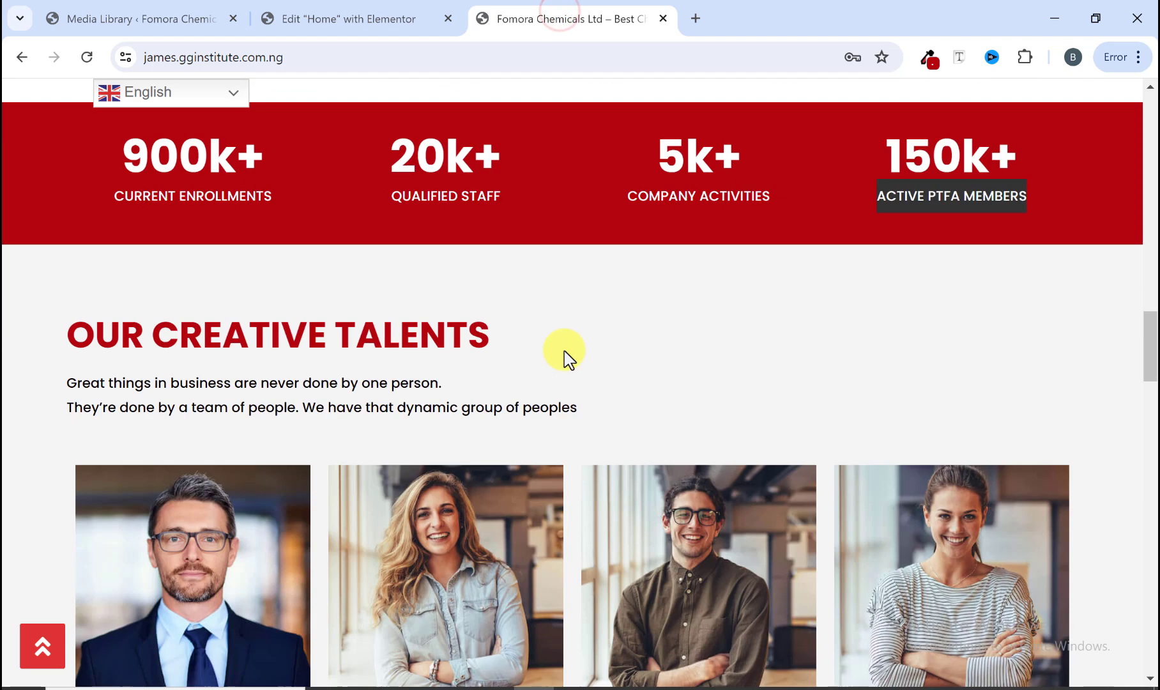
pyautogui.scroll(-3, 565, 353)
pyautogui.scroll(3, 565, 353)
pyautogui.scroll(-3, 566, 353)
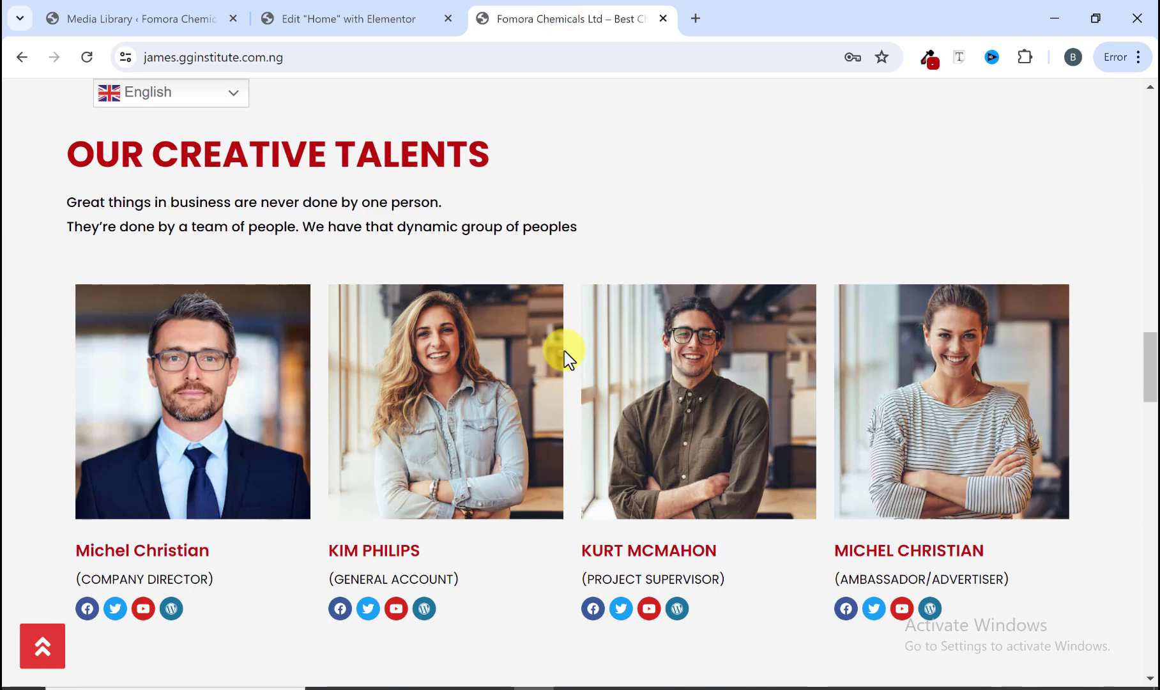
pyautogui.scroll(1, 134, 230)
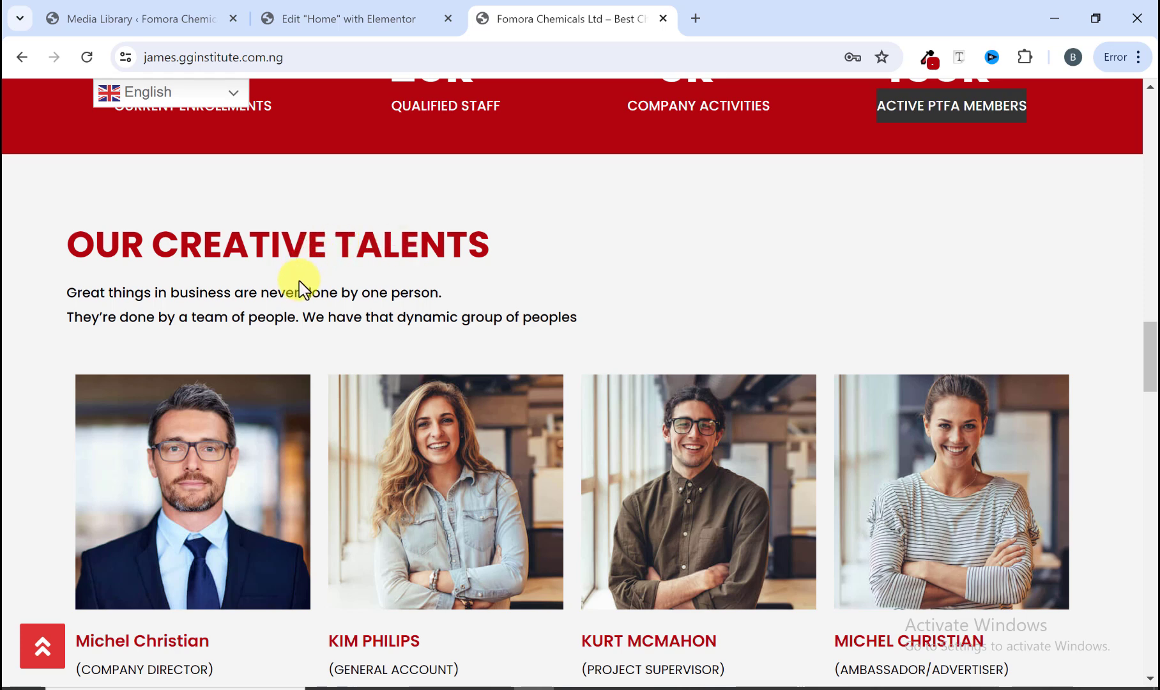
pyautogui.click(380, 20)
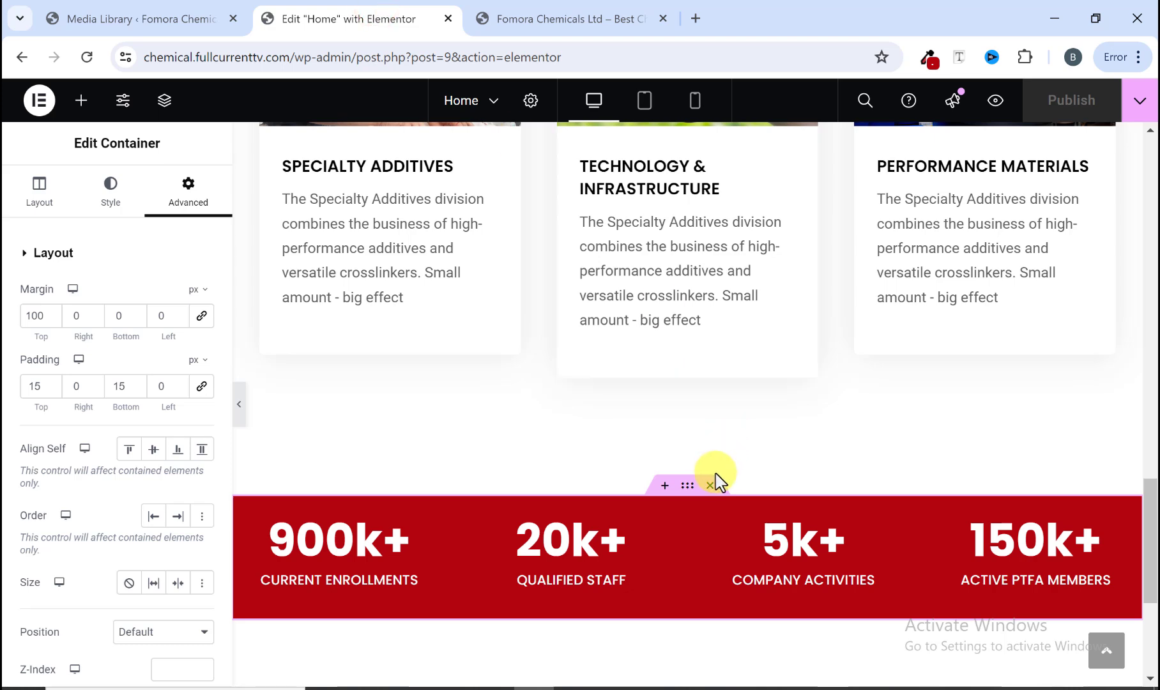
# Step: Add a new single-column flexbox container below the red statistics band
pyautogui.scroll(-5, 712, 474)
pyautogui.click(598, 442)
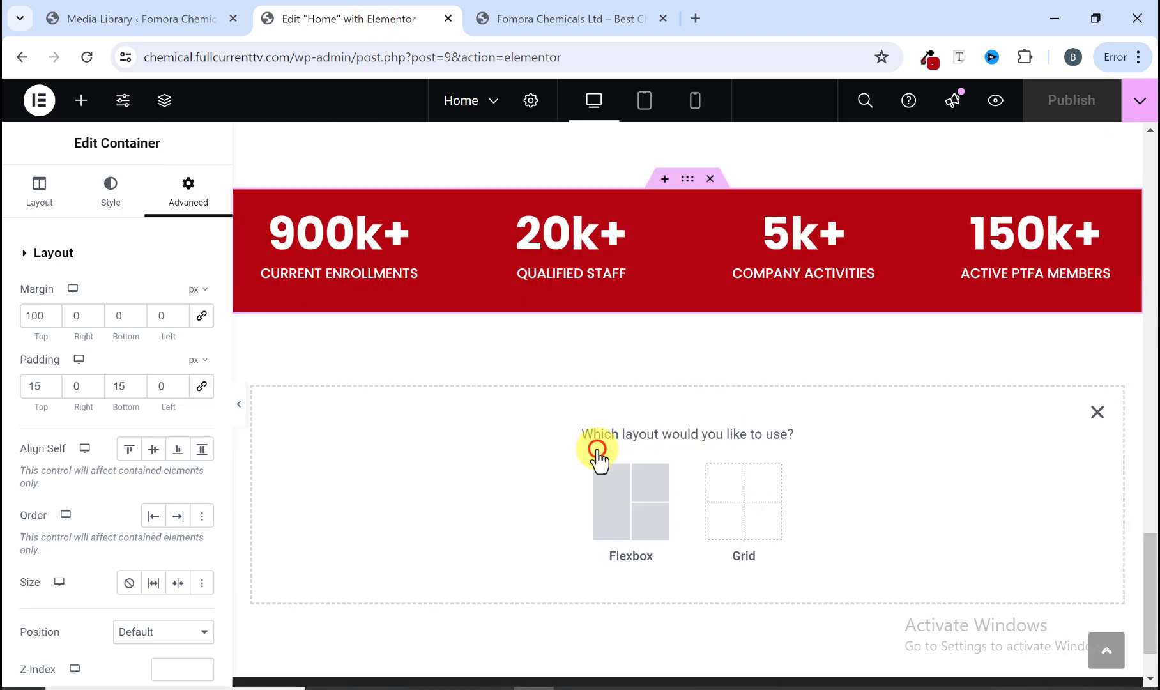
pyautogui.click(614, 497)
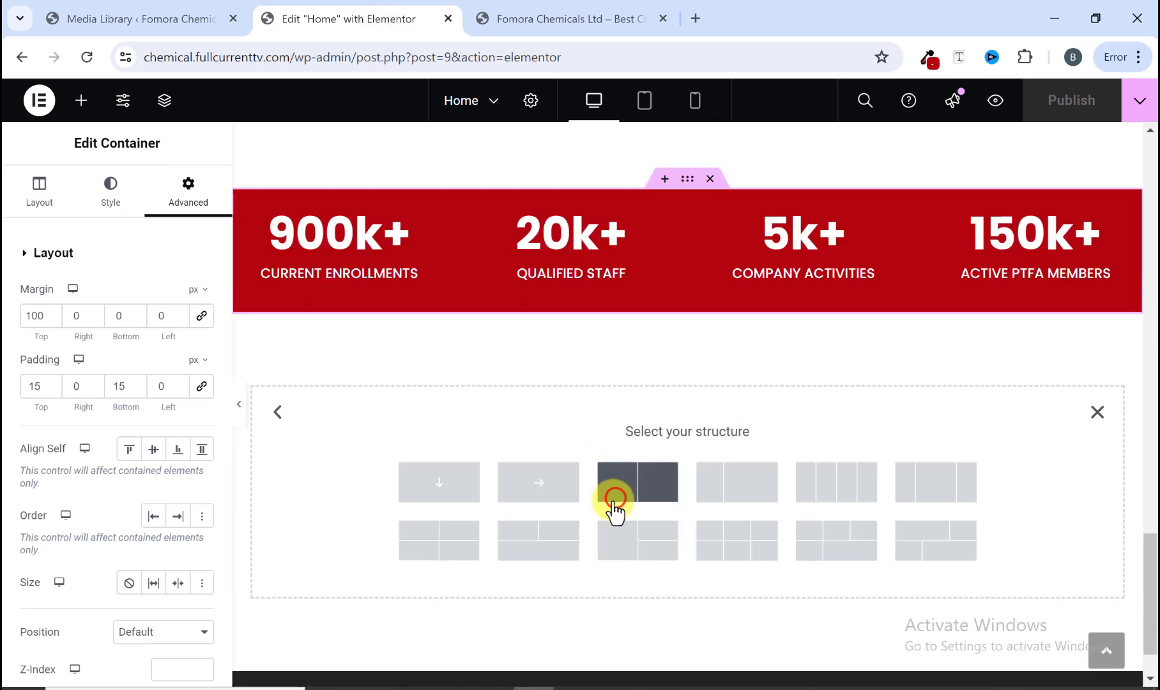
pyautogui.click(441, 488)
pyautogui.click(610, 17)
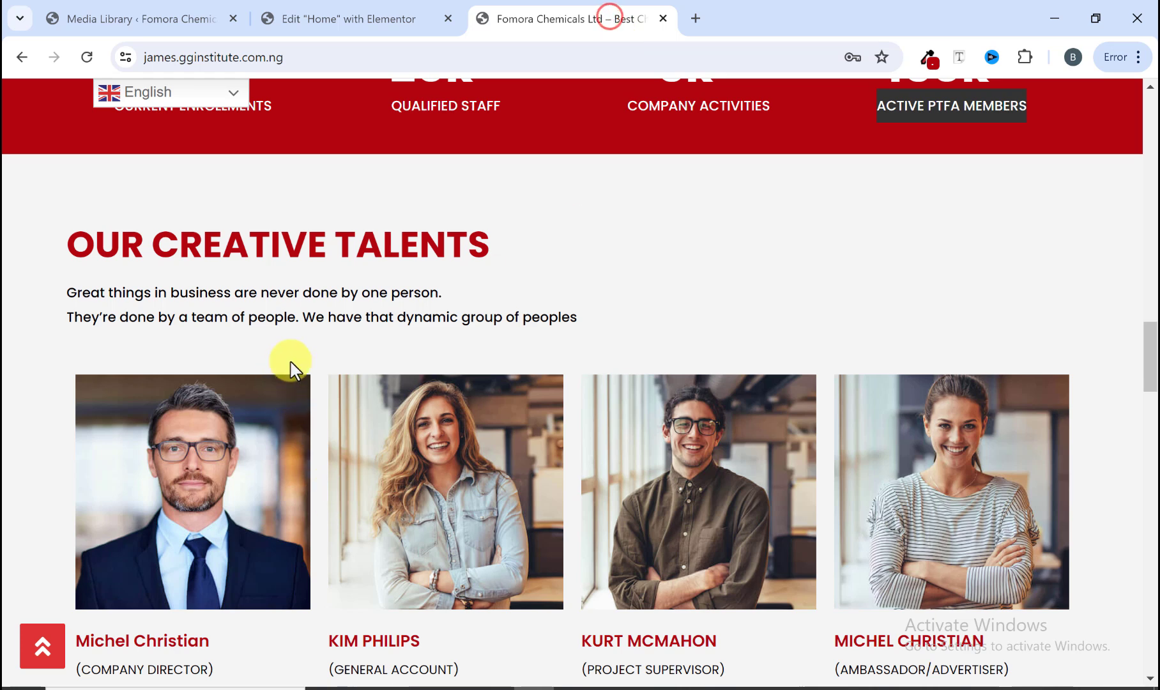
pyautogui.moveTo(319, 227); pyautogui.dragTo(350, 318)
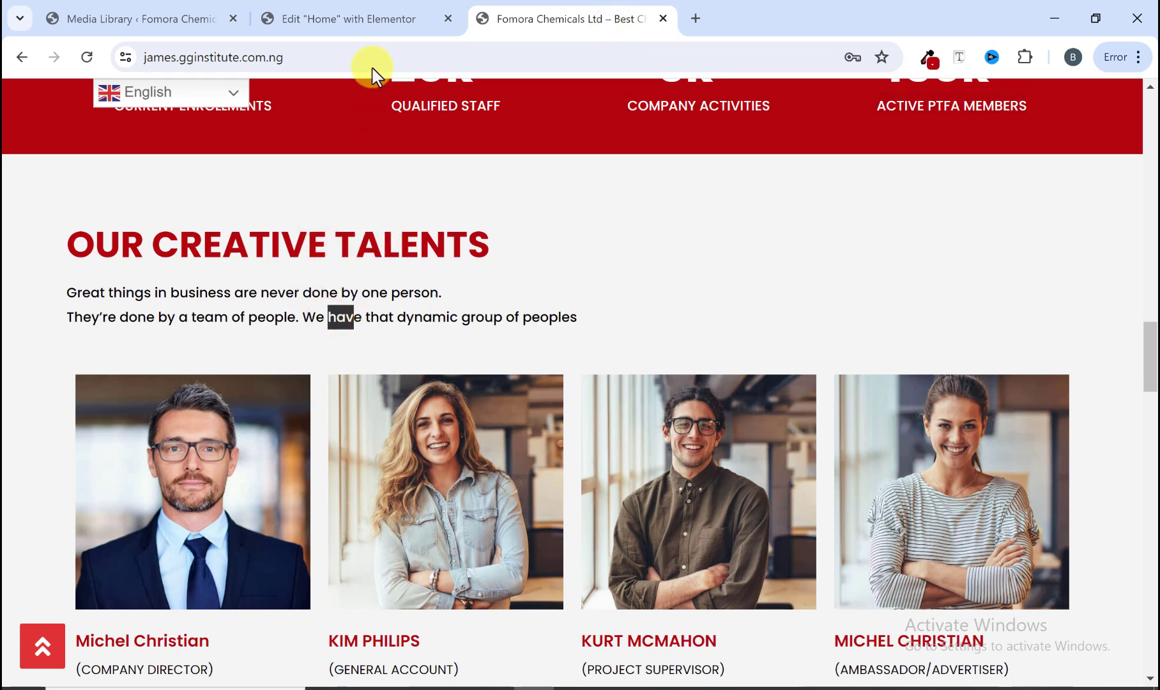
pyautogui.click(375, 21)
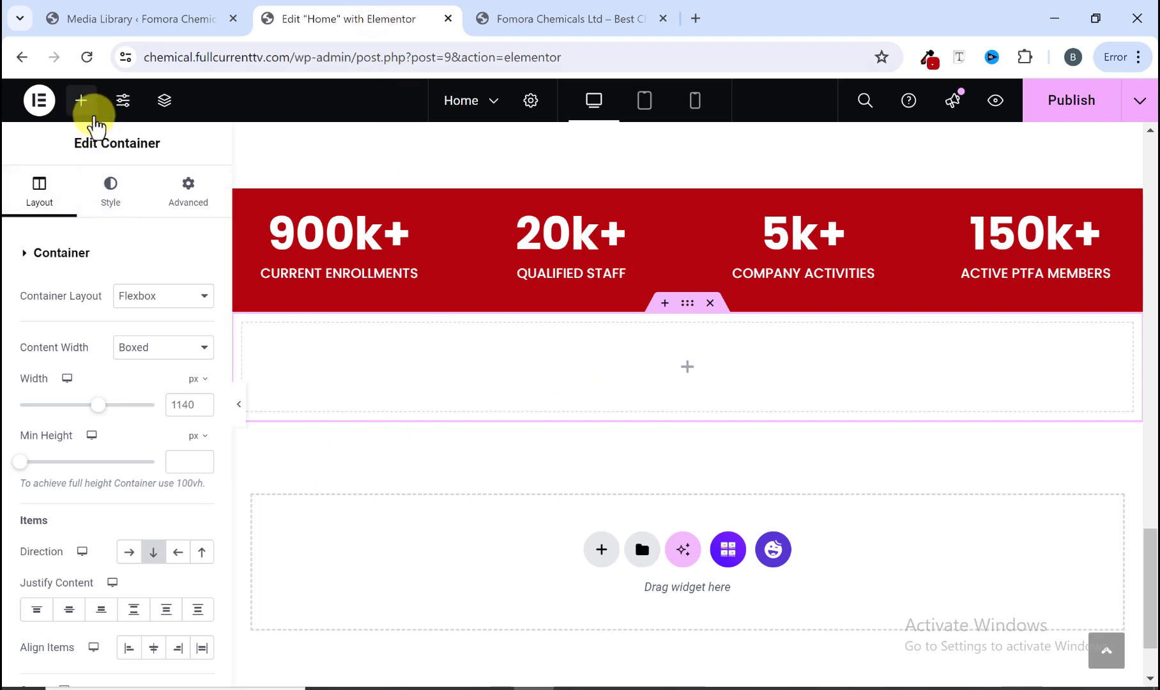
# Step: Copy the OUR CREATIVE TALENTS heading text from the reference site
pyautogui.click(81, 100)
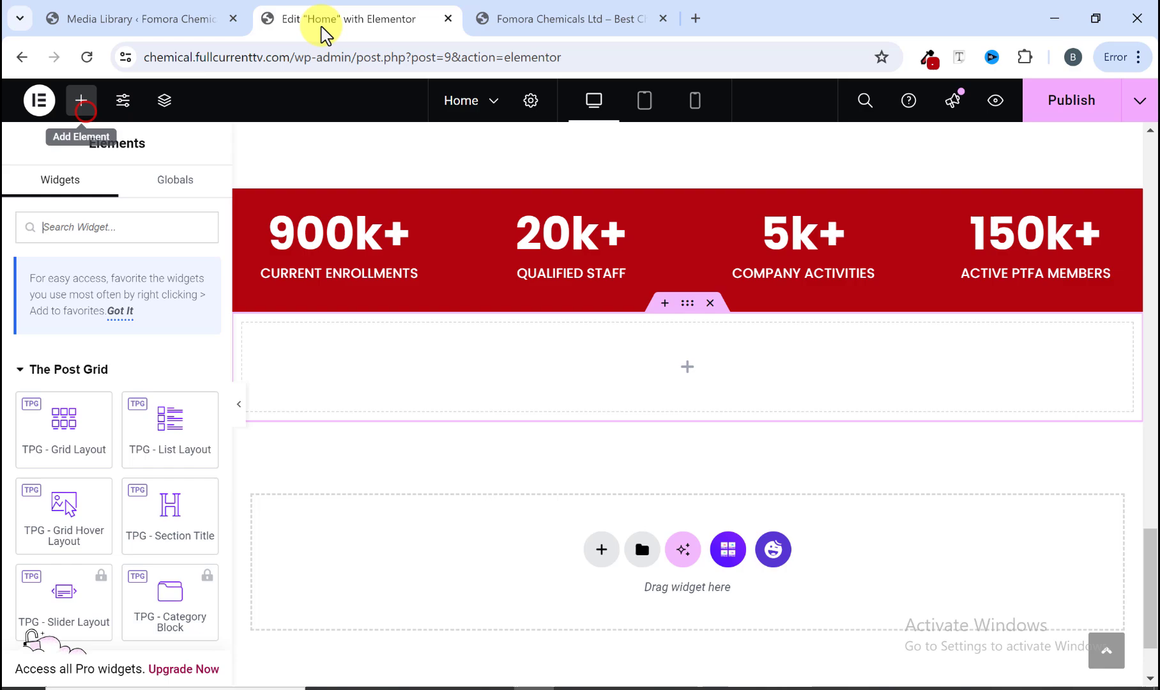
pyautogui.click(529, 20)
pyautogui.click(115, 257)
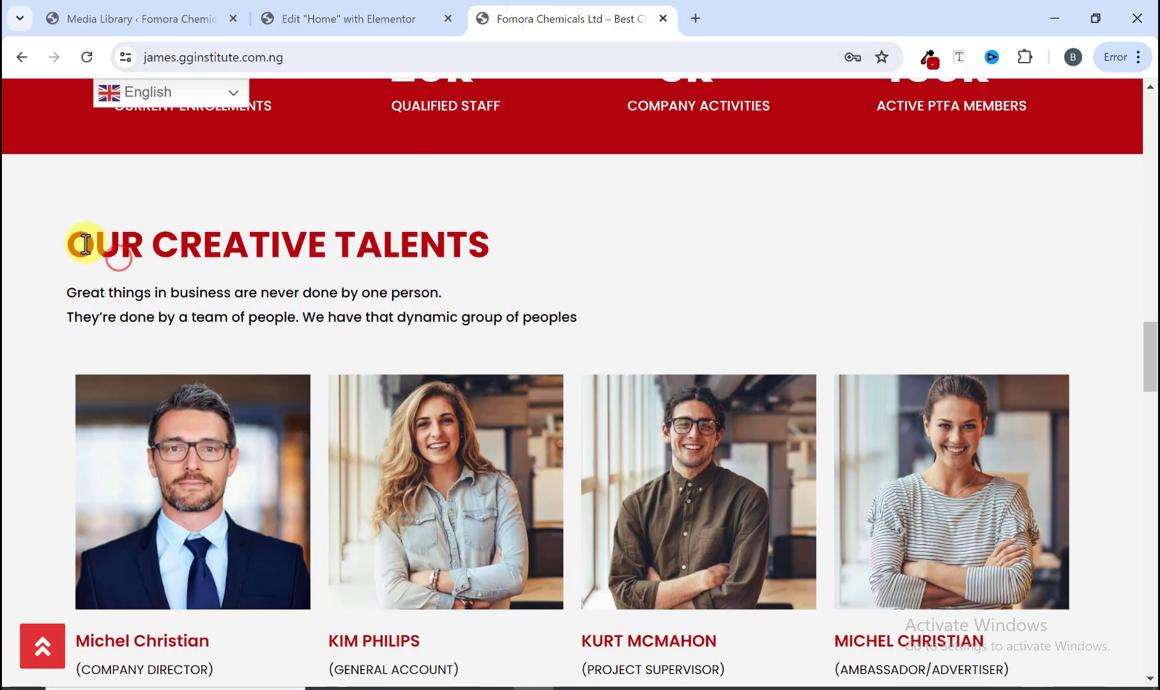
pyautogui.scroll(8, 297, 378)
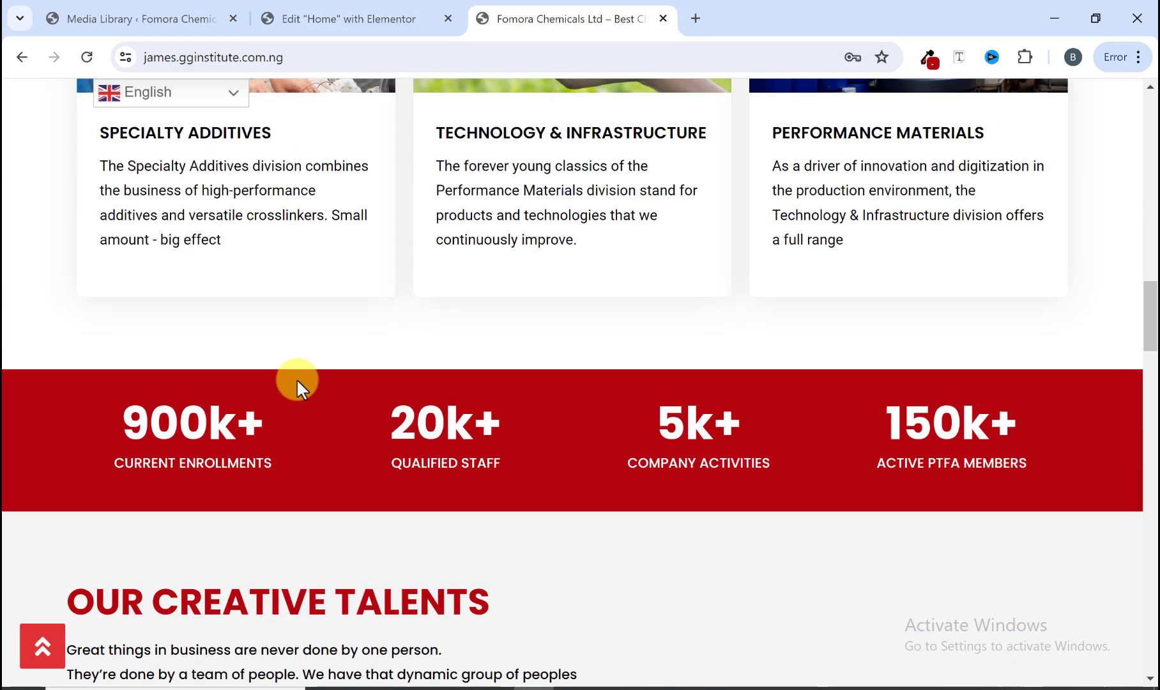
pyautogui.scroll(-6, 298, 391)
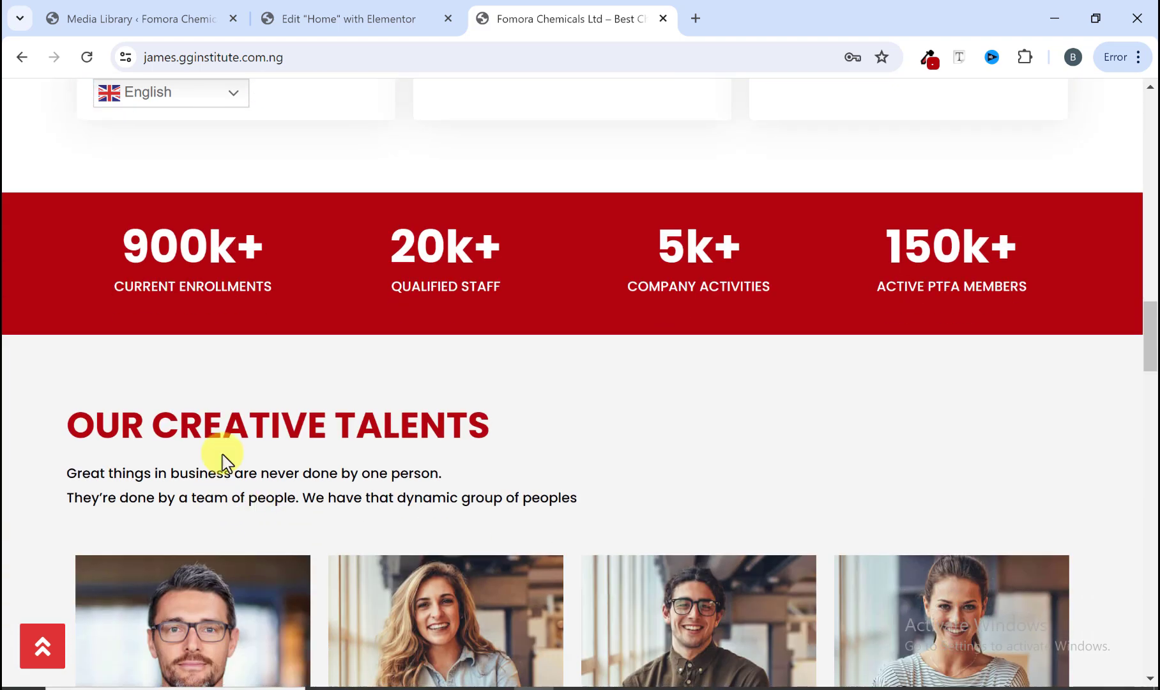
pyautogui.moveTo(482, 431); pyautogui.dragTo(8, 435)
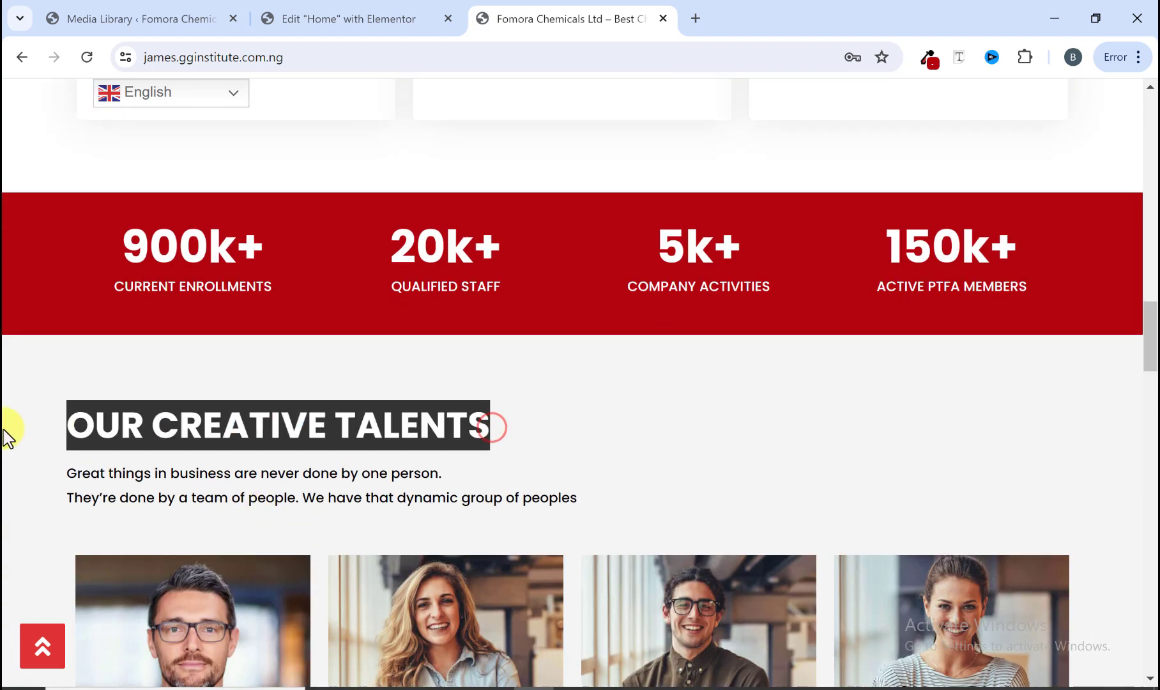
pyautogui.rightClick(86, 428)
pyautogui.click(200, 199)
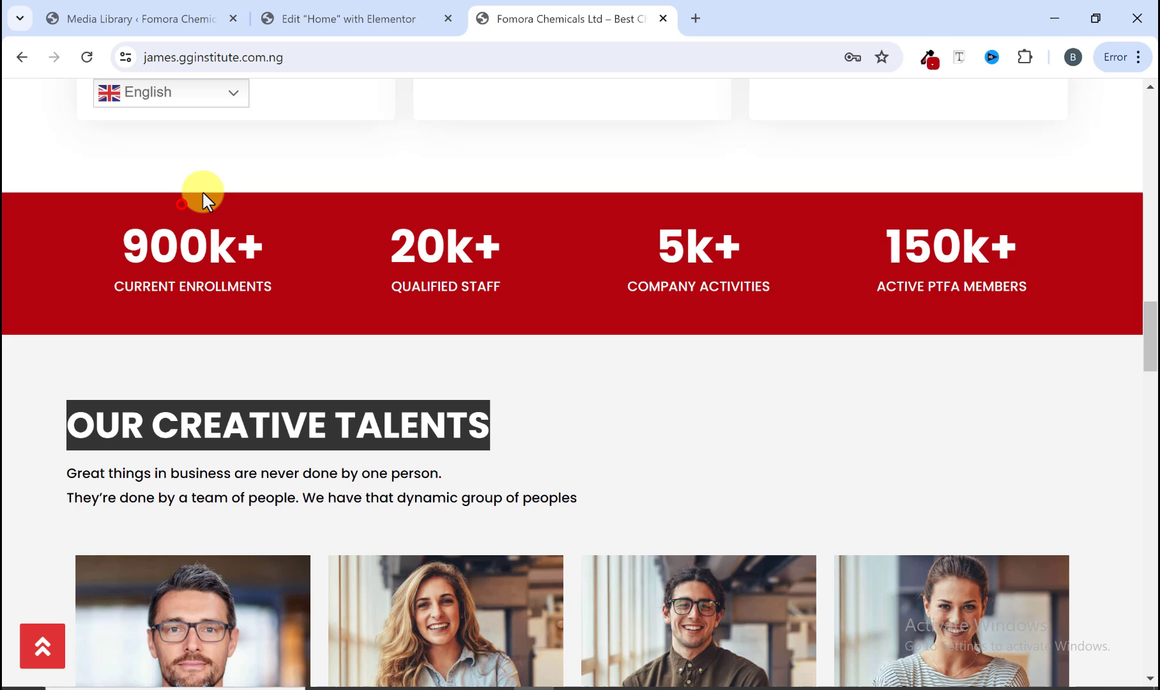
# Step: Add a Heading widget to the new container and paste OUR CREATIVE TALENTS as its title
pyautogui.click(371, 10)
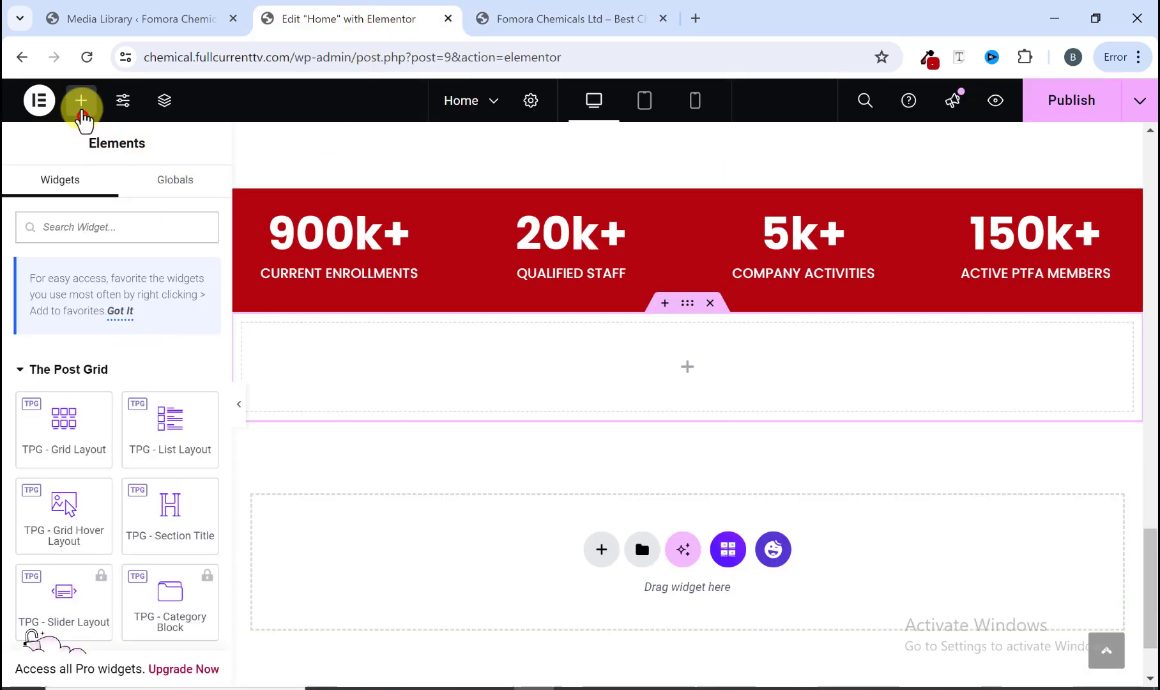
pyautogui.scroll(-4, 128, 486)
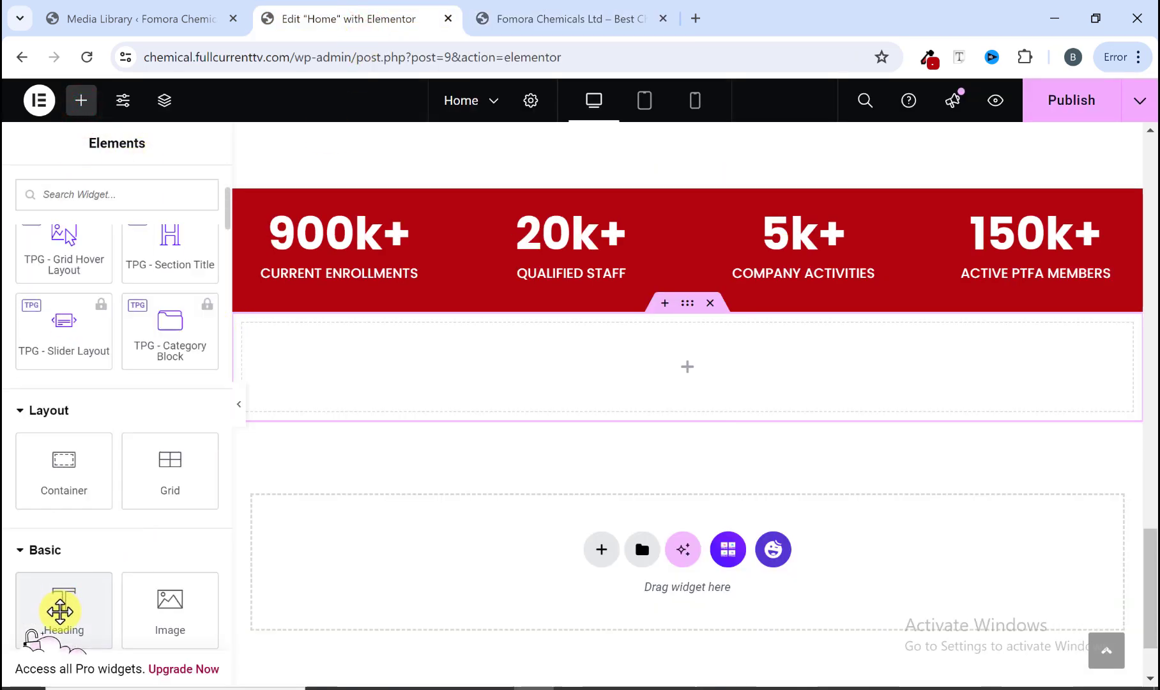
pyautogui.moveTo(60, 611); pyautogui.dragTo(444, 372)
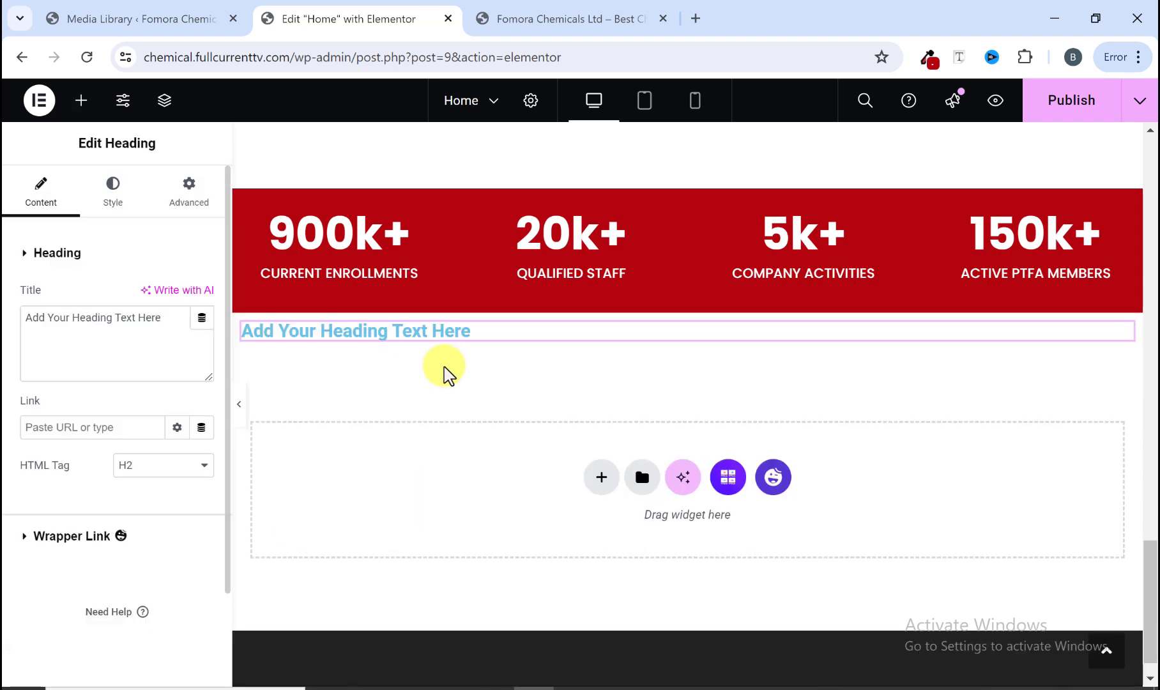
pyautogui.tripleClick(99, 337)
pyautogui.rightClick(99, 337)
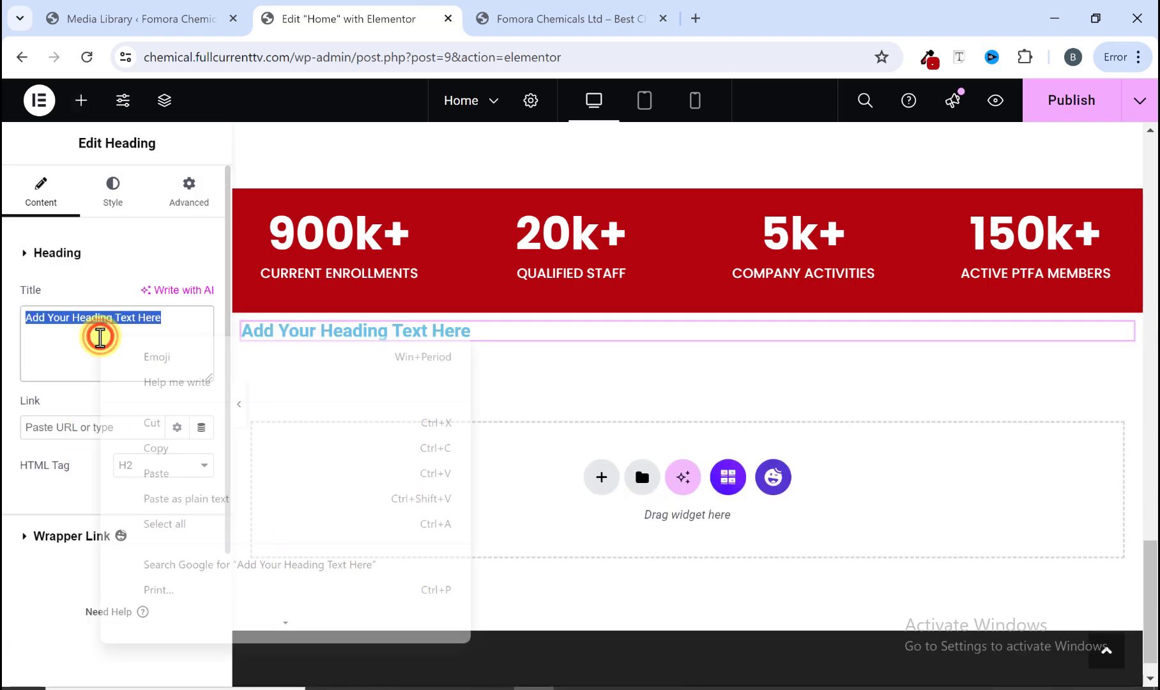
pyautogui.click(185, 473)
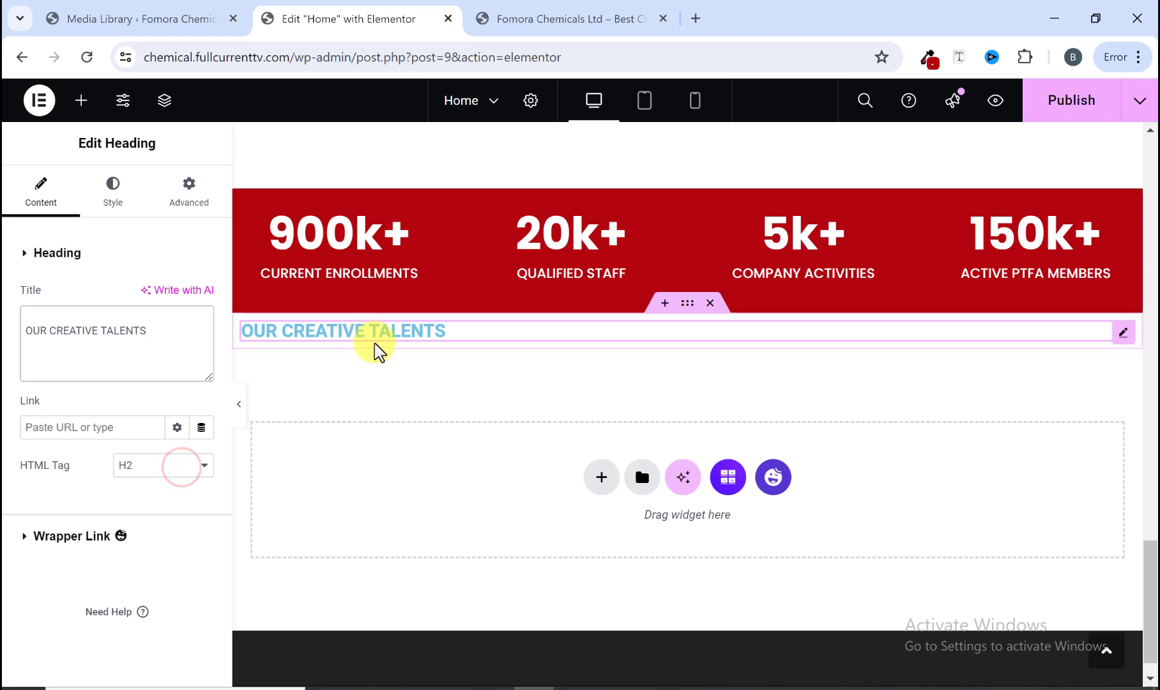
# Step: Set the heading's text colour to the global MainColor1
pyautogui.click(114, 202)
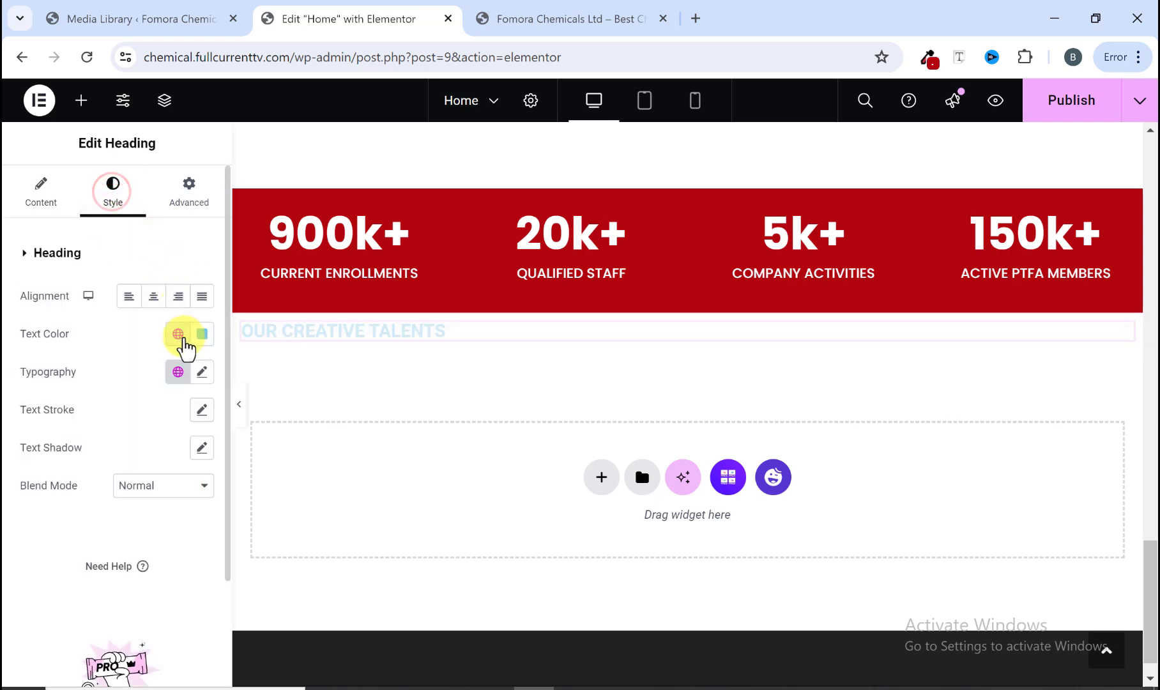
pyautogui.click(175, 337)
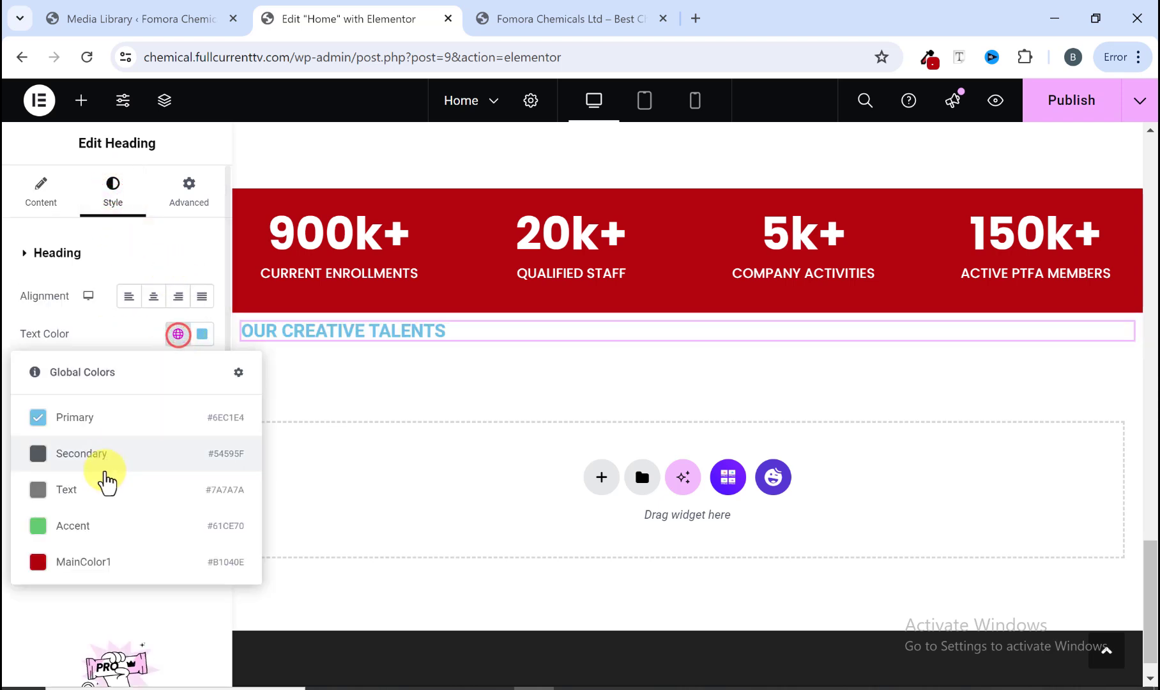
pyautogui.click(97, 562)
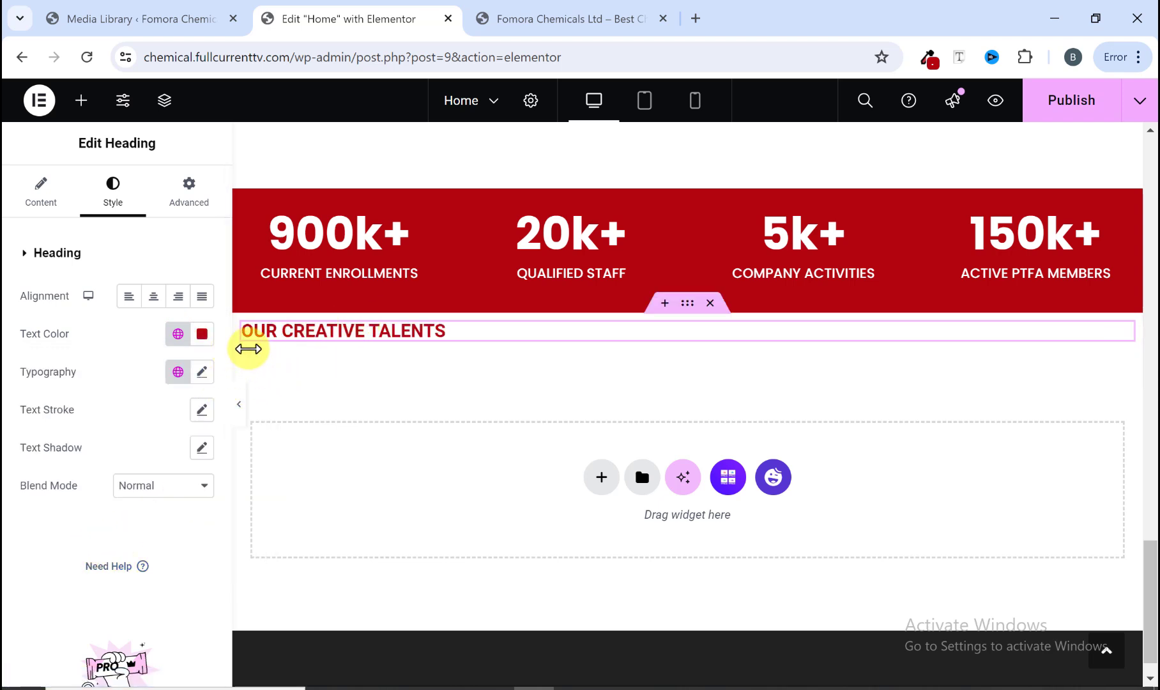
# Step: Compare the new heading with the reference site's Our Creative Talents title
pyautogui.click(539, 13)
pyautogui.click(283, 385)
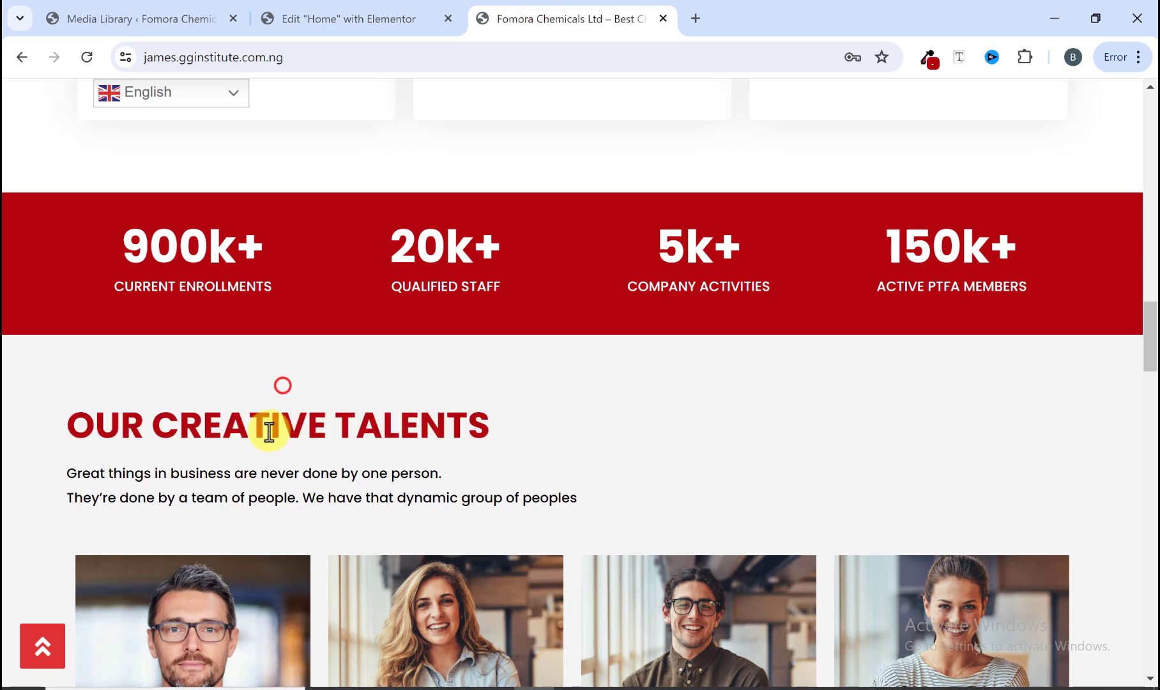
pyautogui.click(354, 14)
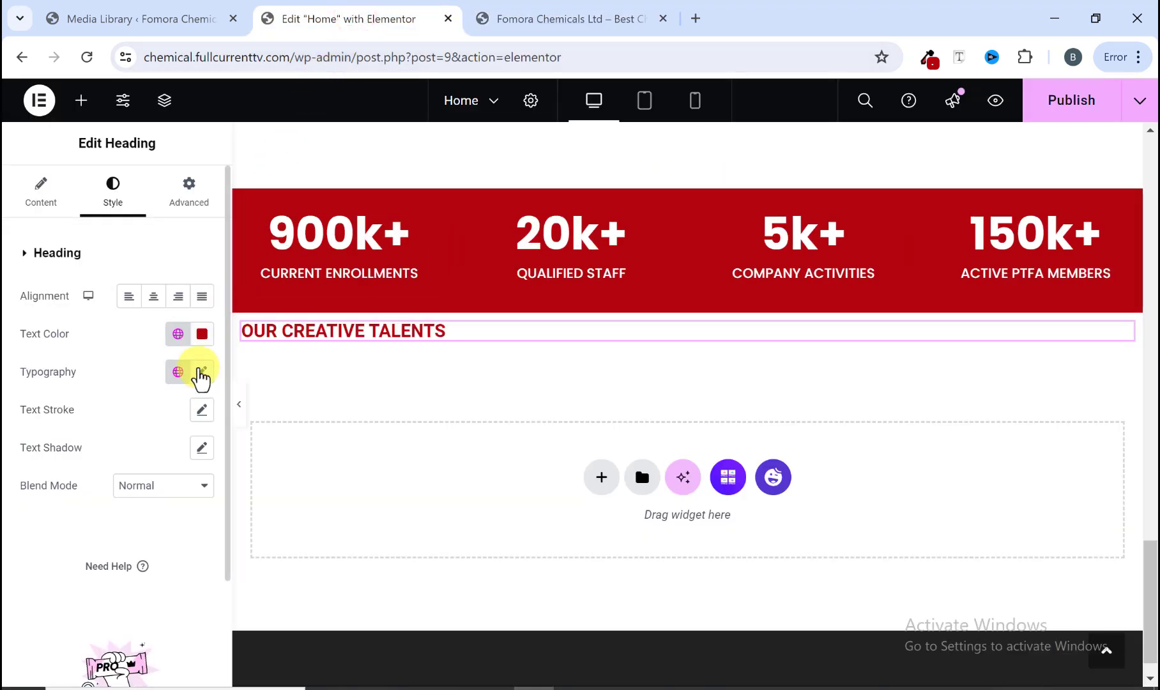
# Step: Set the heading's typography to Poppins, size 40 px, weight 700 (Bold)
pyautogui.click(201, 373)
pyautogui.click(157, 456)
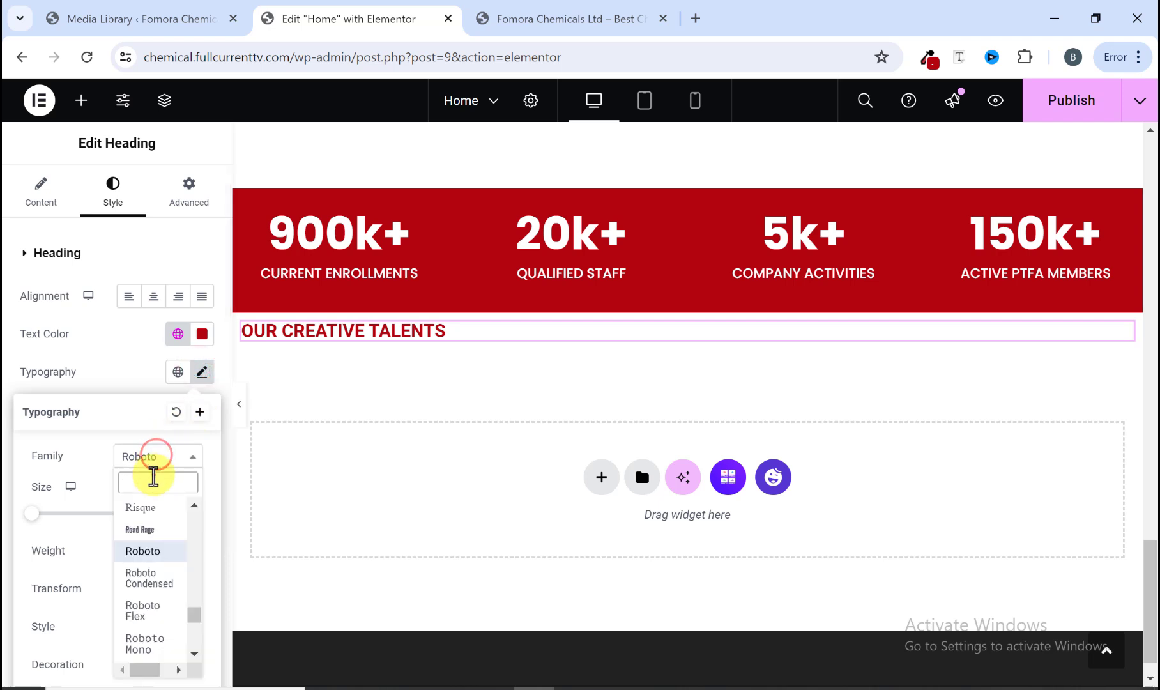
pyautogui.write('popp')
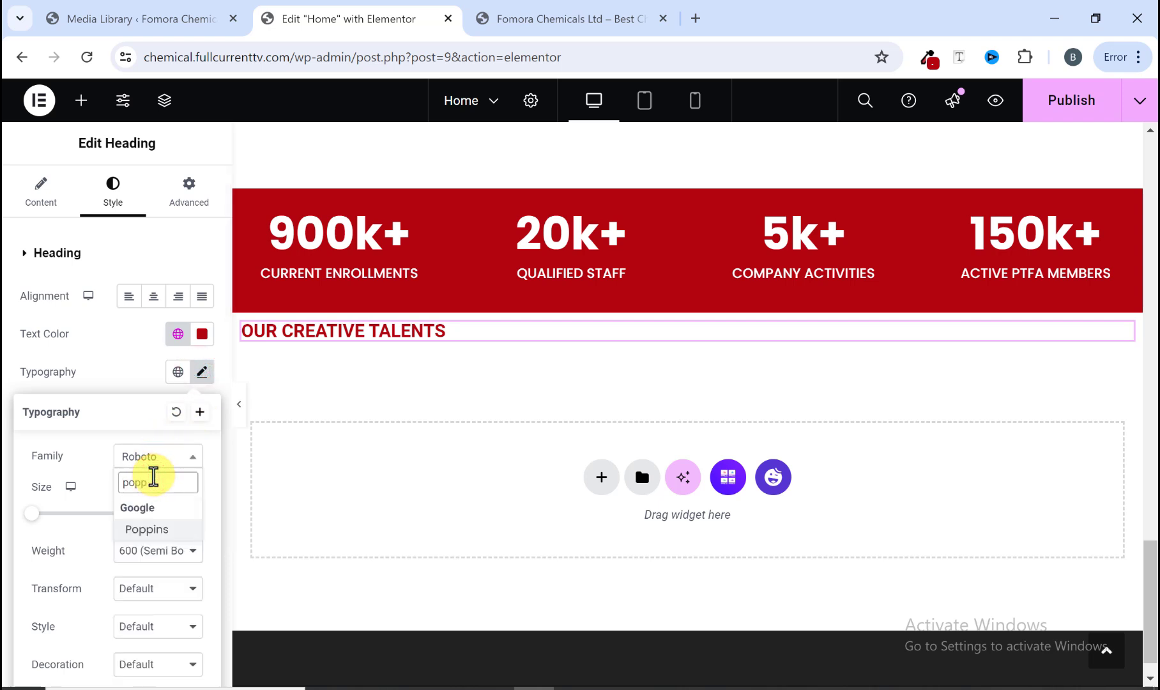
pyautogui.click(156, 530)
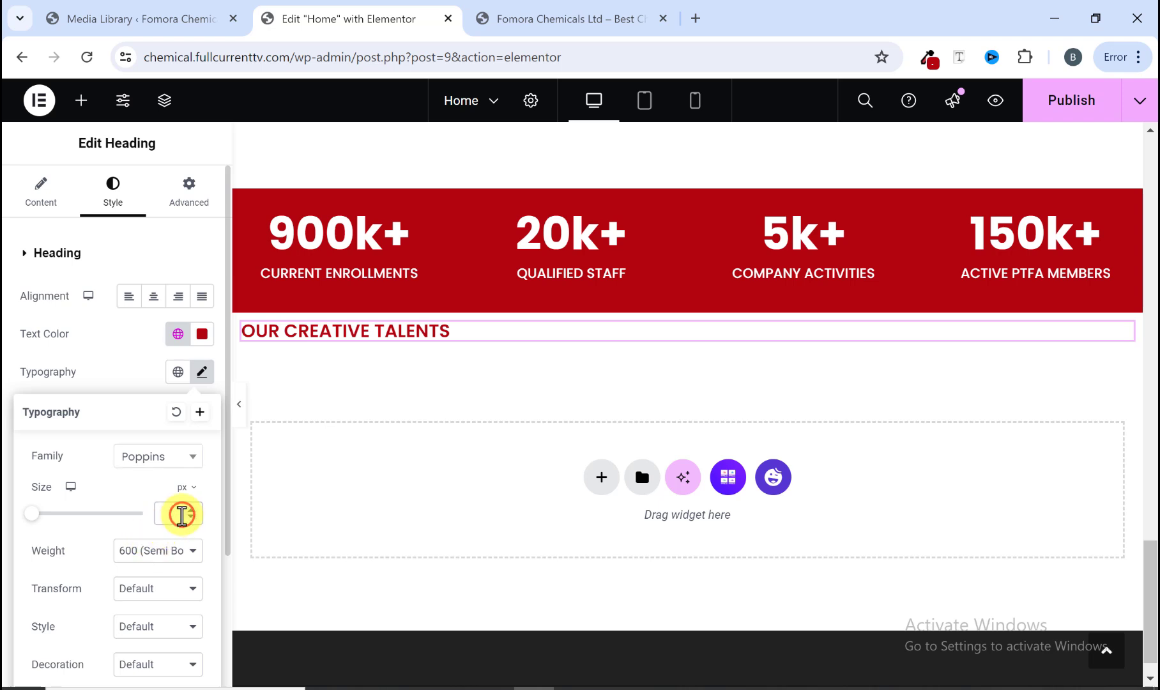
pyautogui.write('40')
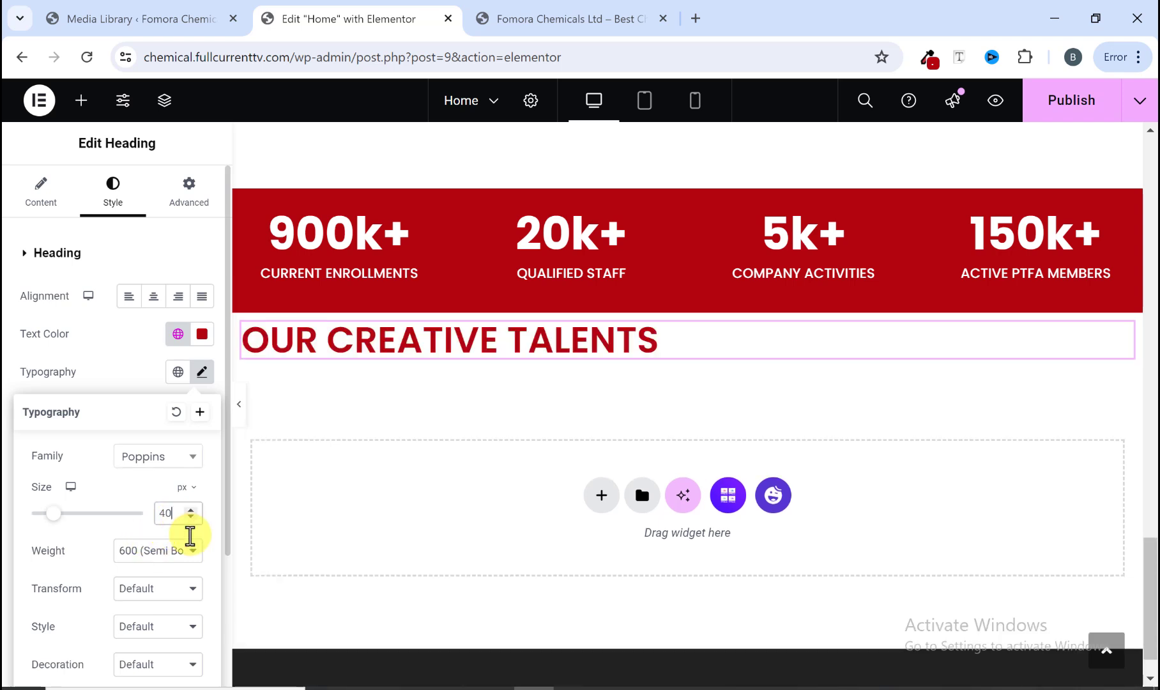
pyautogui.click(164, 551)
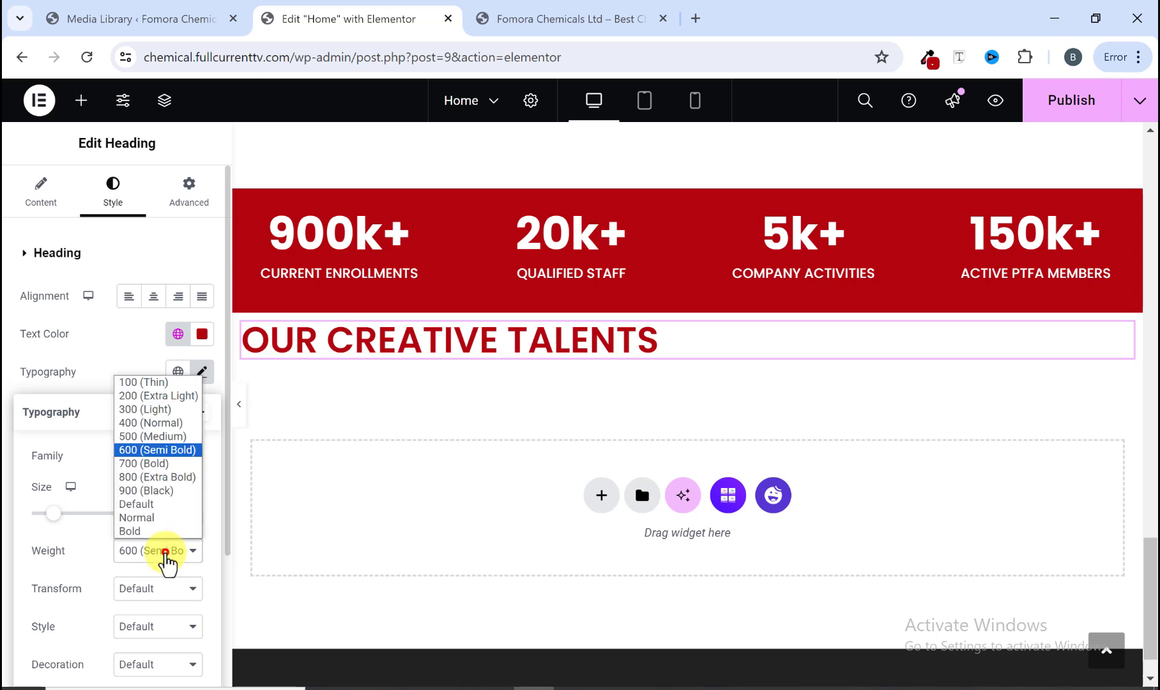
pyautogui.click(151, 464)
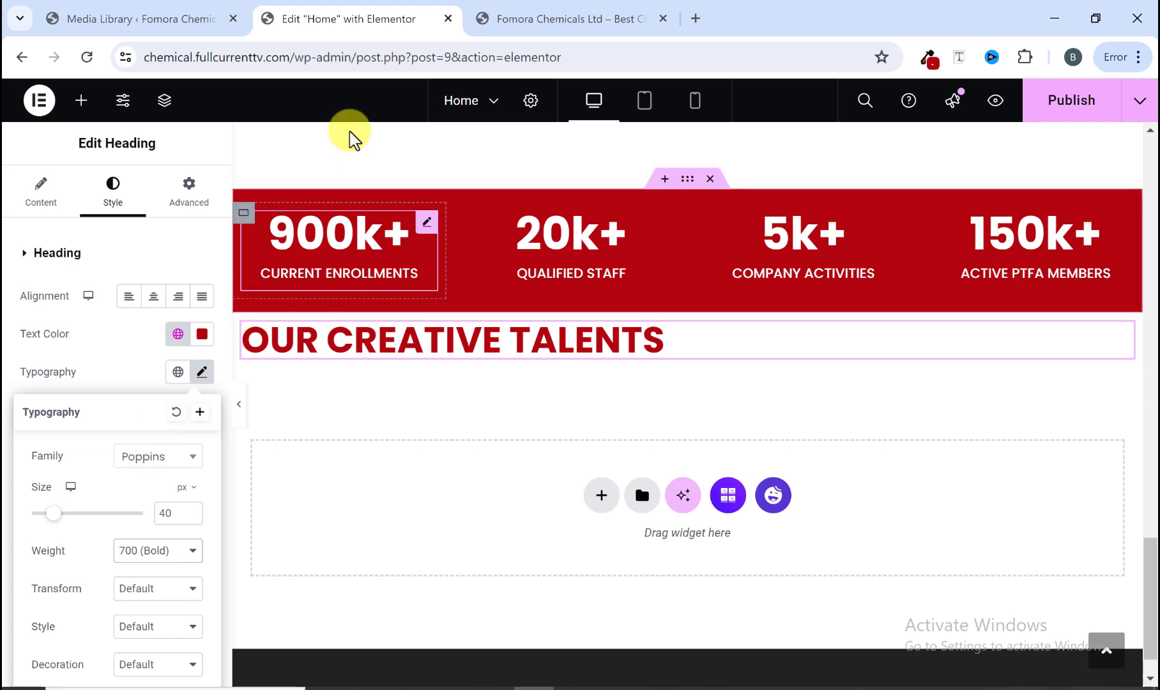
# Step: Copy the intro paragraph under OUR CREATIVE TALENTS from the reference site
pyautogui.click(198, 10)
pyautogui.click(383, 14)
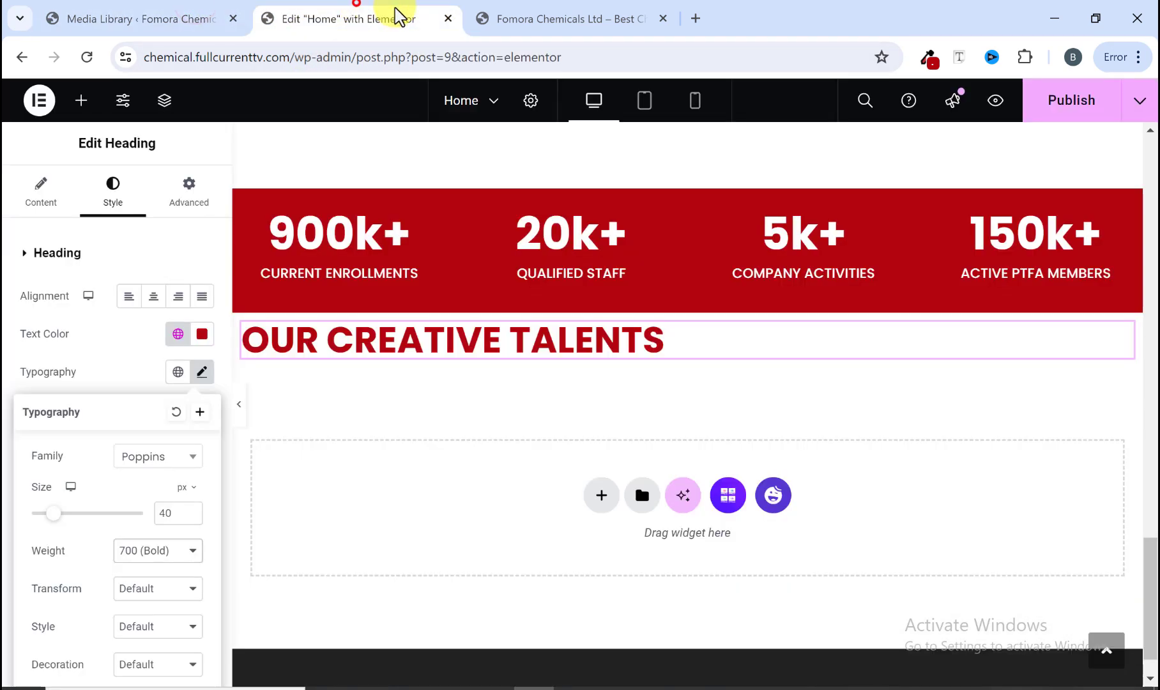
pyautogui.click(514, 14)
pyautogui.scroll(-2, 313, 457)
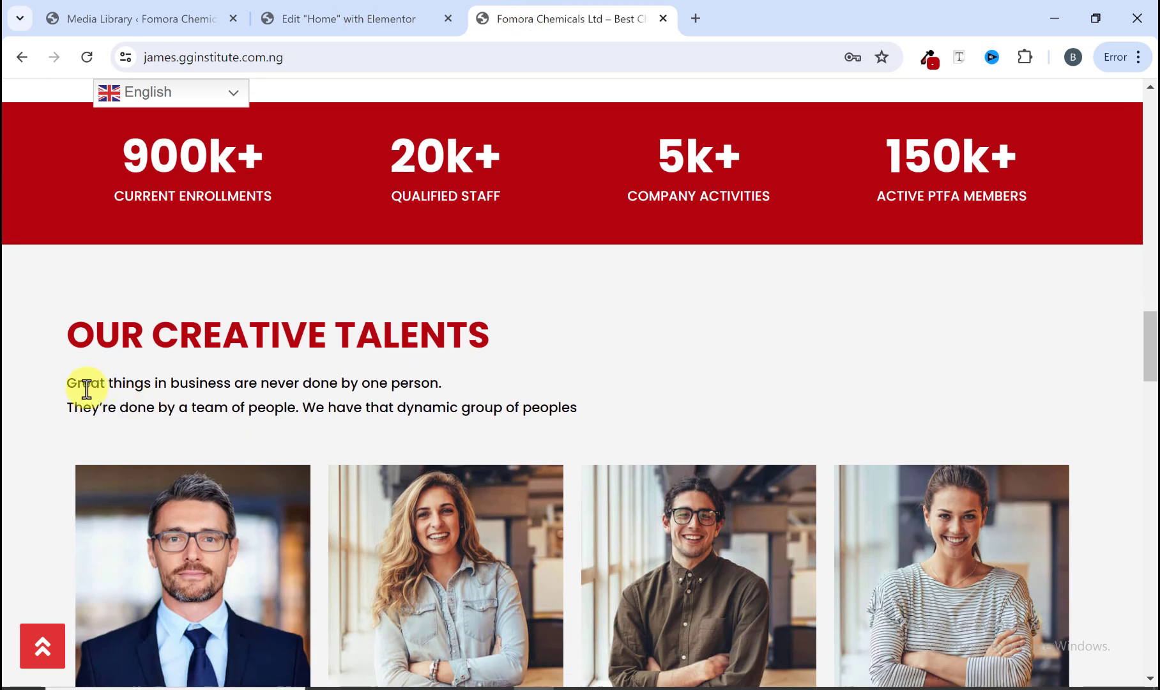
pyautogui.moveTo(69, 384); pyautogui.dragTo(571, 407)
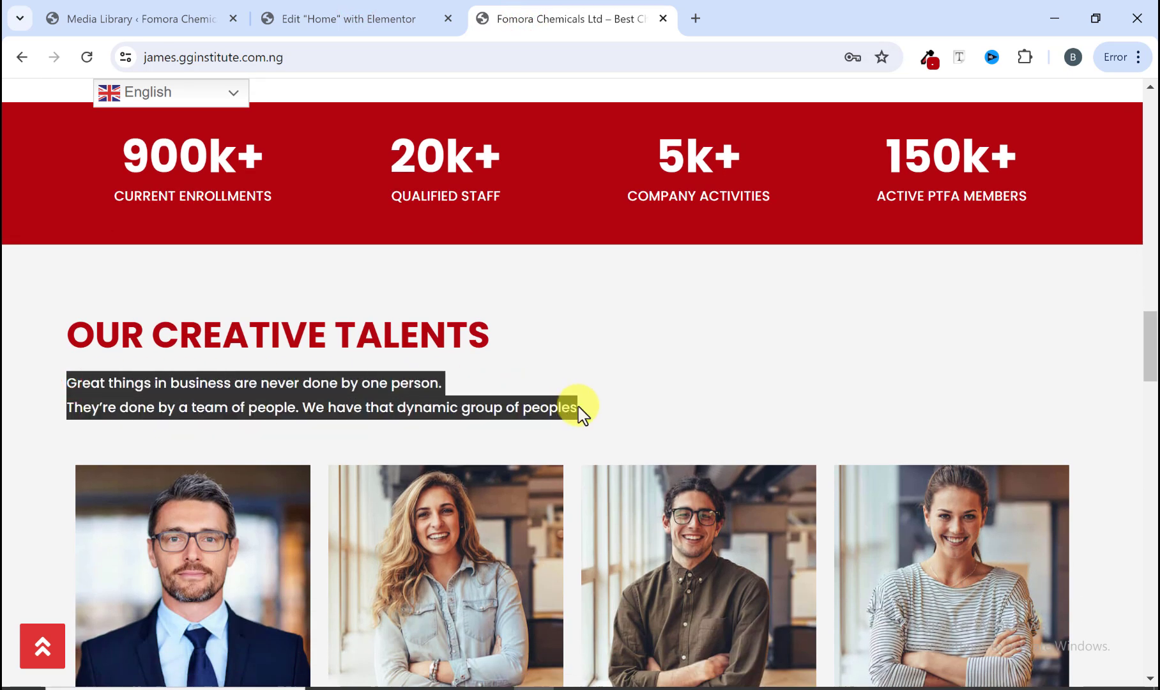
pyautogui.rightClick(578, 409)
pyautogui.click(644, 183)
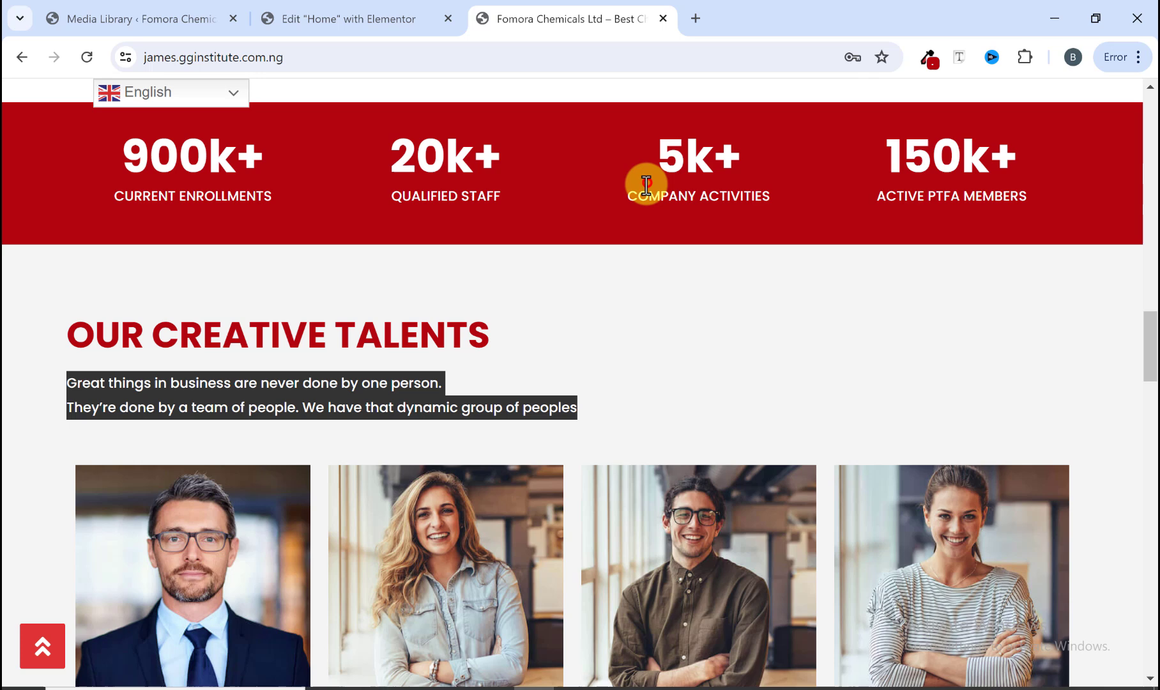
# Step: Add a Text Editor widget below the heading and paste the copied intro paragraph as its content
pyautogui.click(408, 29)
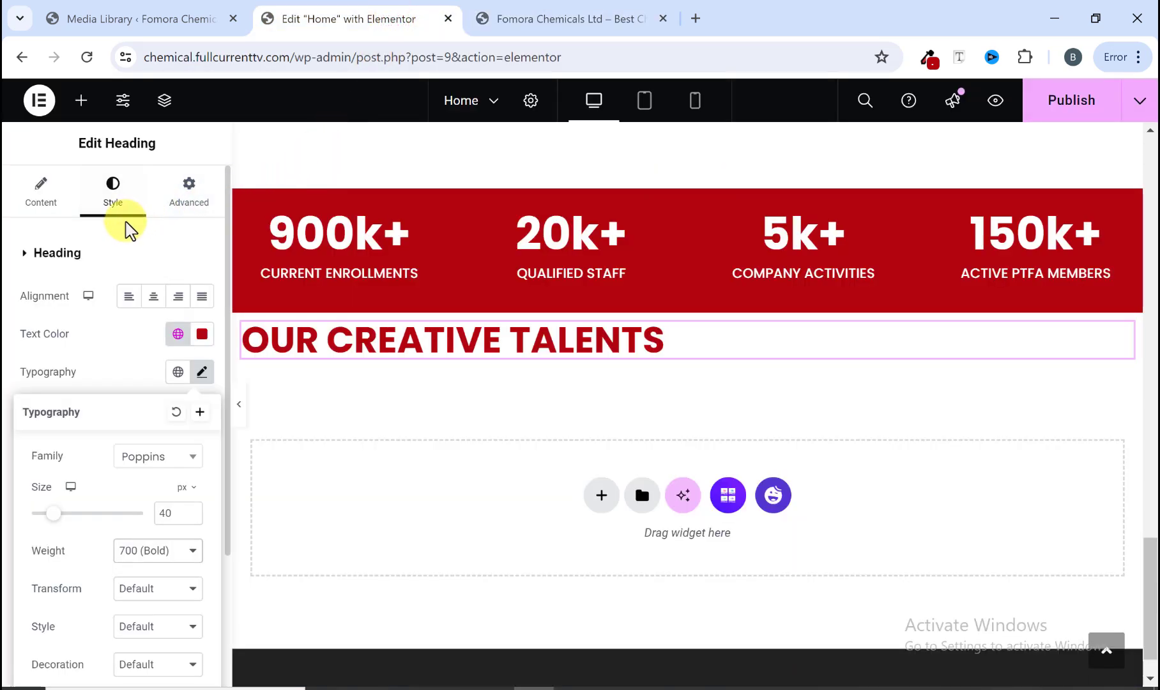
pyautogui.click(39, 203)
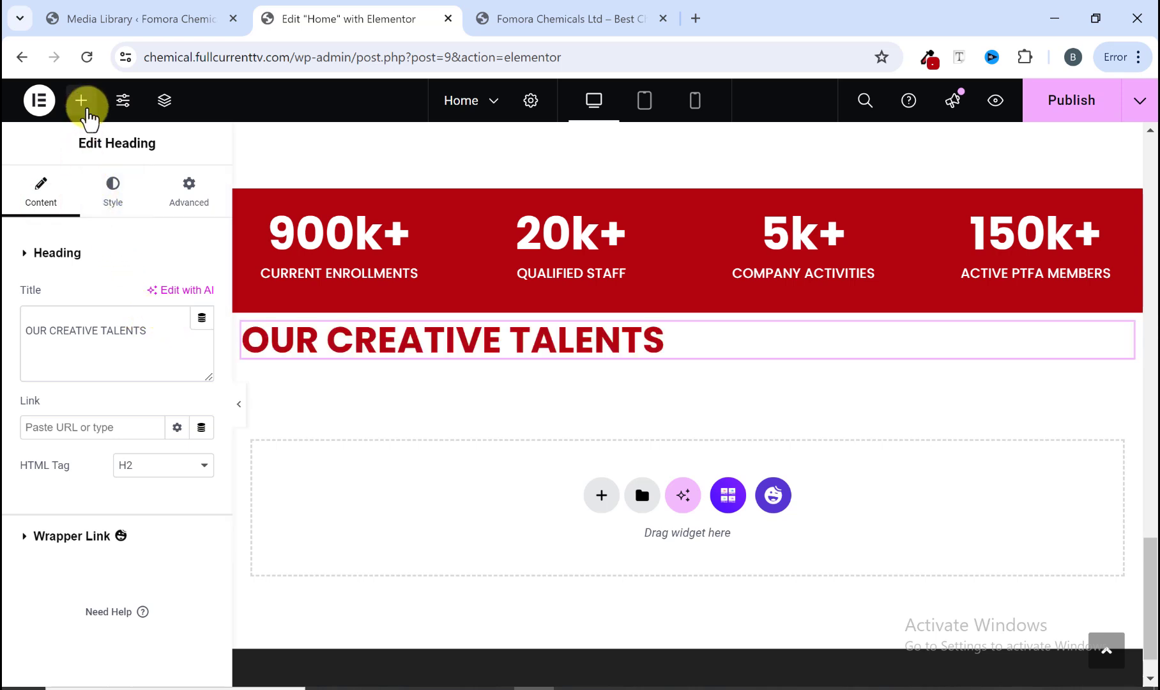
pyautogui.click(83, 107)
pyautogui.scroll(-10, 119, 415)
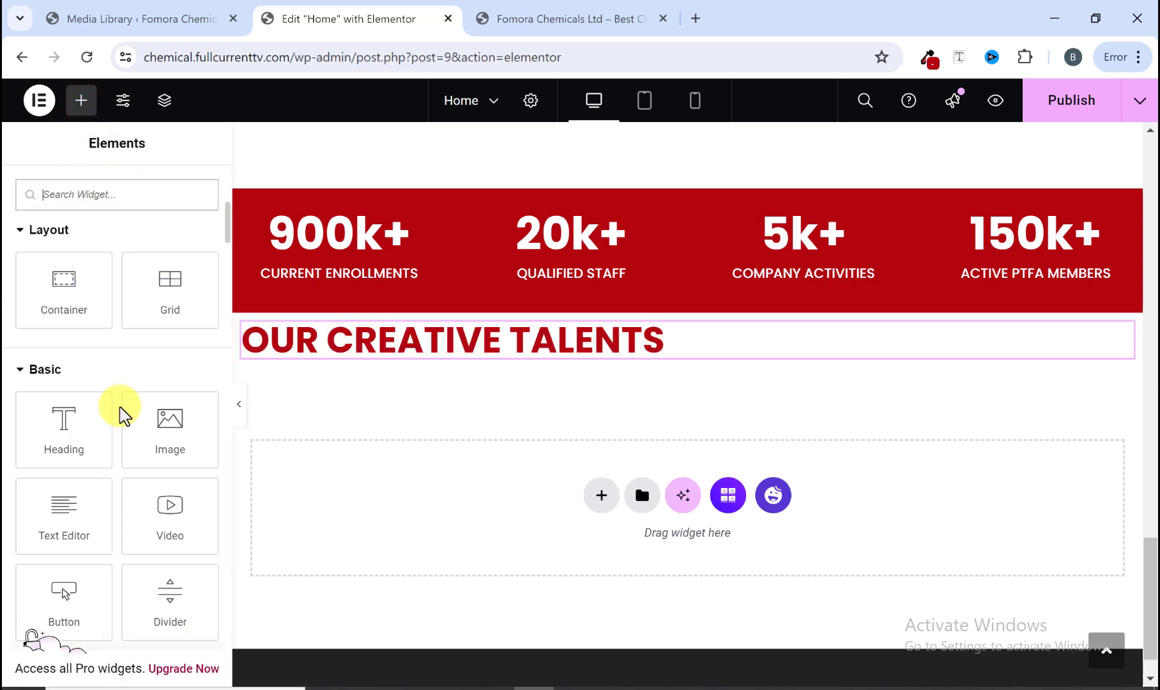
pyautogui.moveTo(73, 530); pyautogui.dragTo(409, 366)
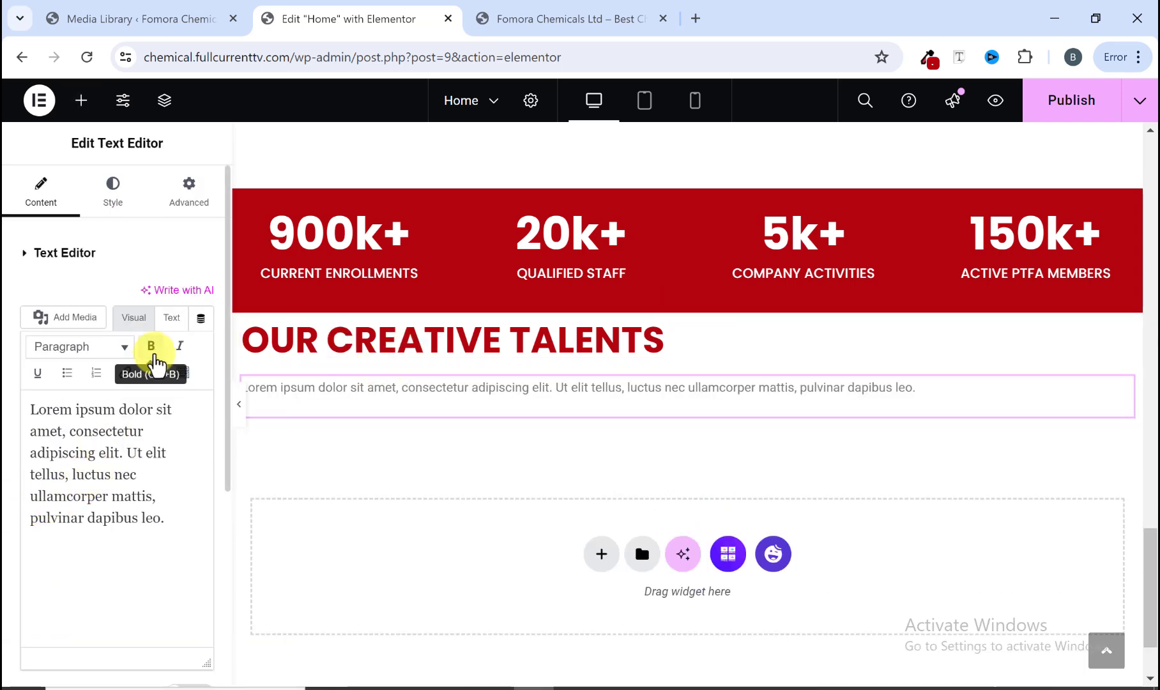
pyautogui.tripleClick(117, 520)
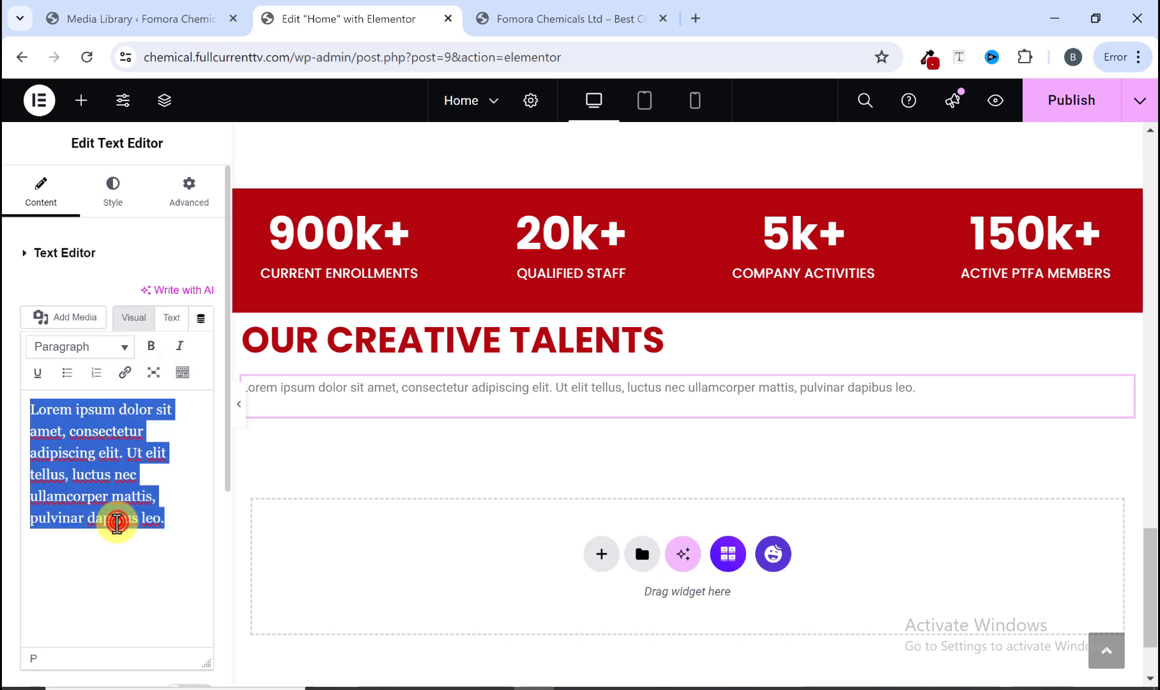
pyautogui.rightClick(115, 519)
pyautogui.click(160, 209)
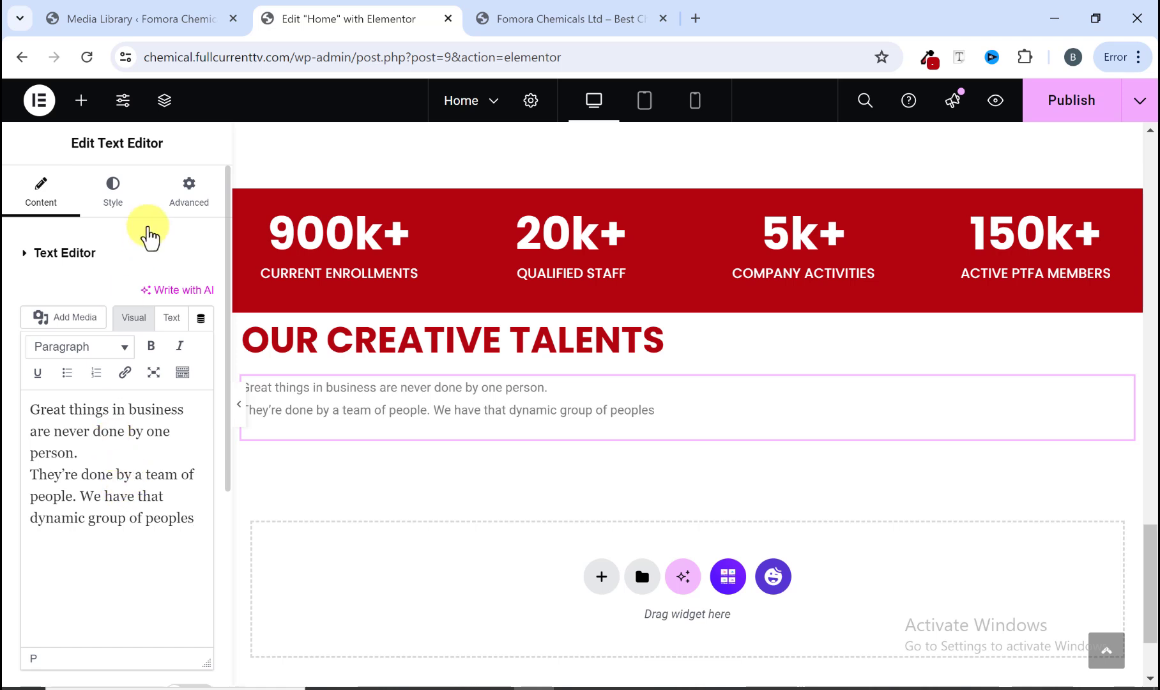
# Step: Set the paragraph's text colour to black
pyautogui.click(114, 195)
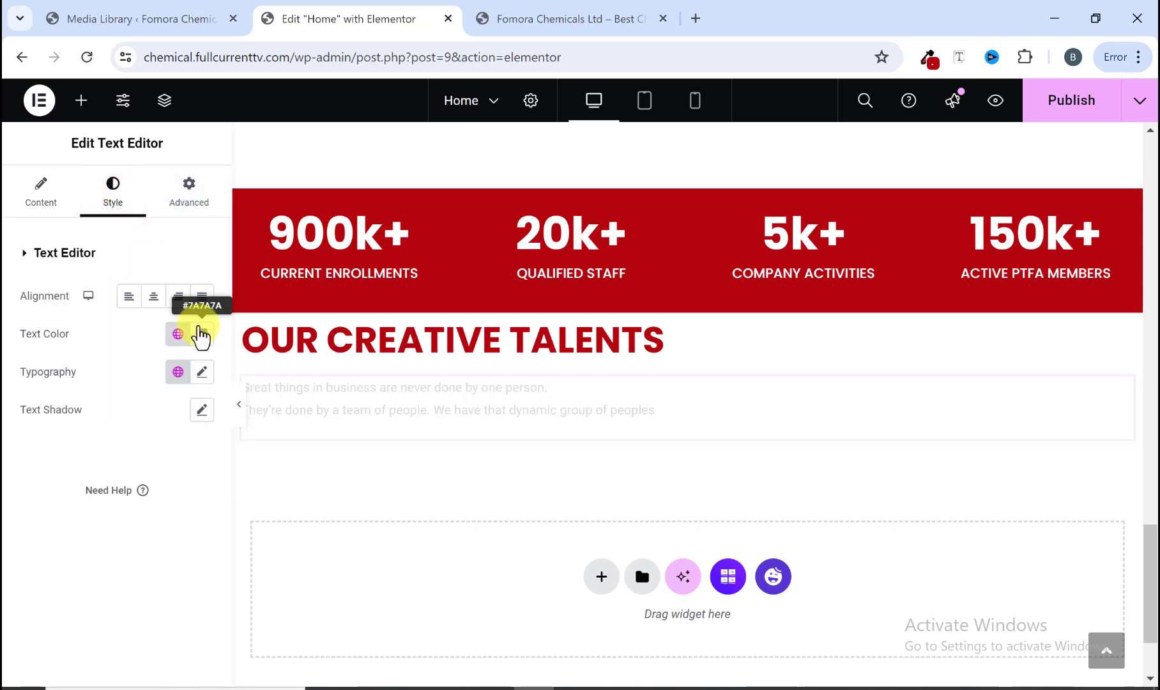
pyautogui.click(202, 335)
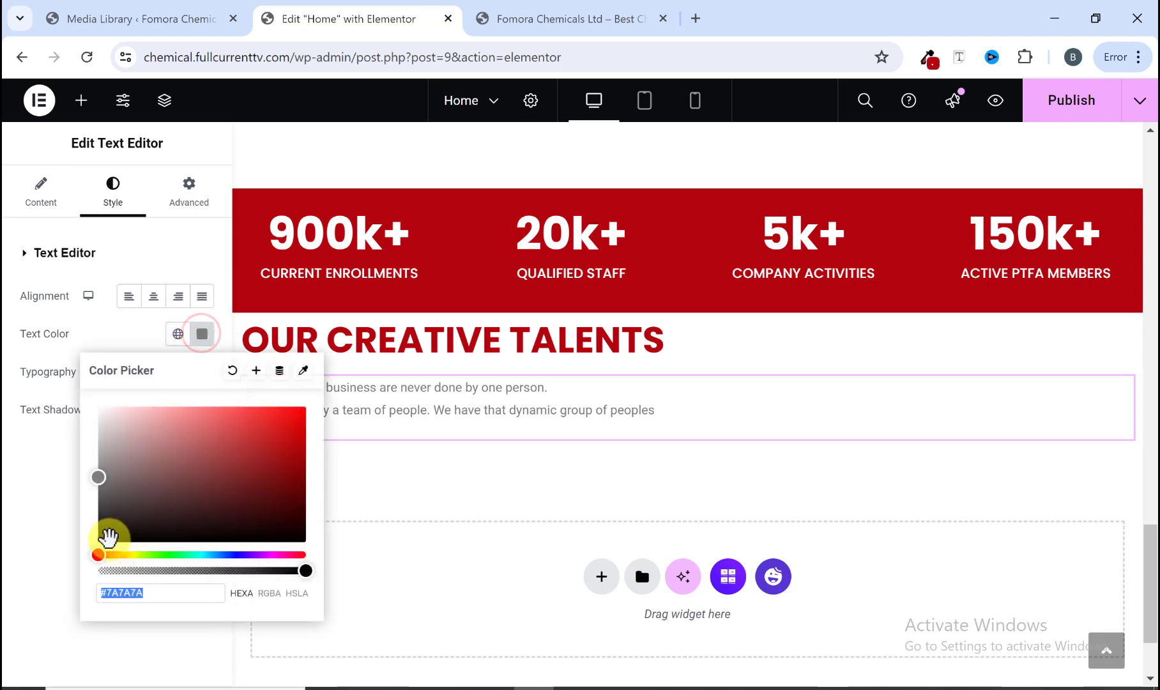
pyautogui.click(98, 540)
pyautogui.click(48, 476)
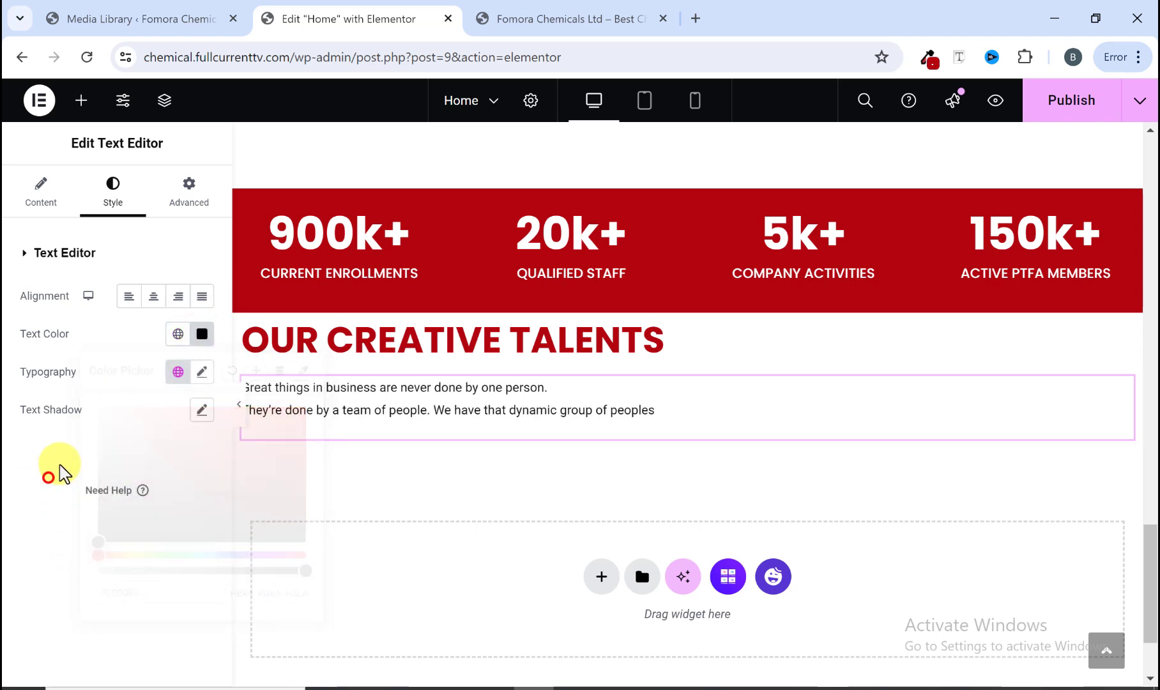
# Step: Set the paragraph's typography to Poppins, size 15 px, weight 500 (Medium)
pyautogui.click(202, 372)
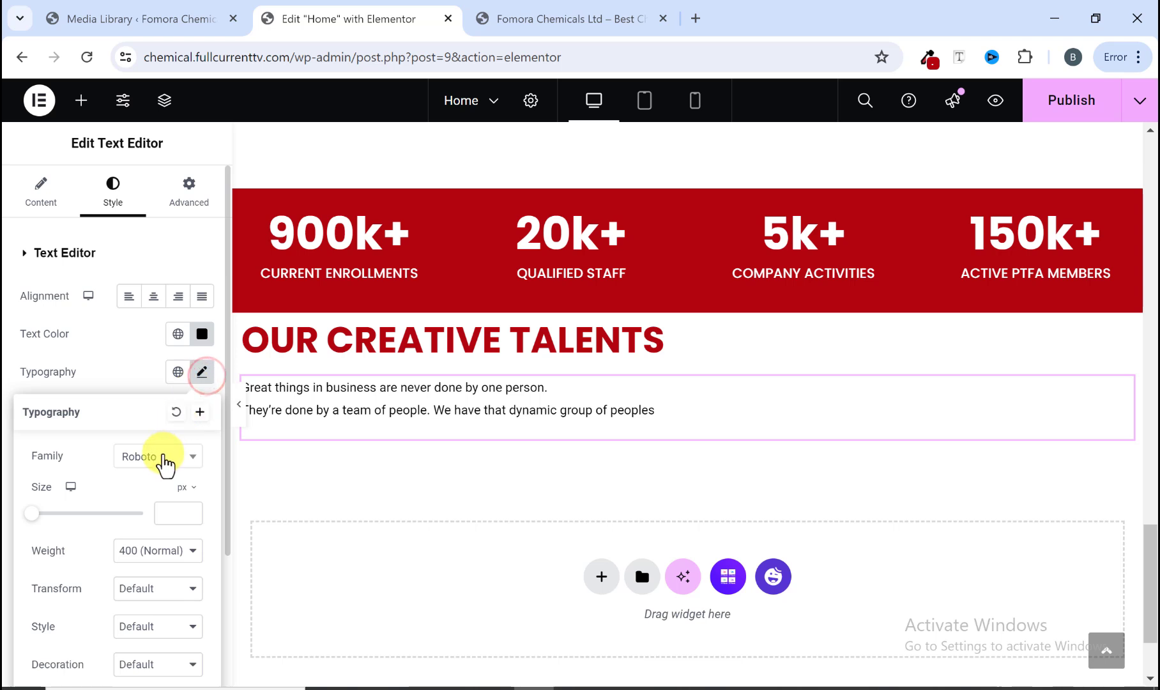
pyautogui.click(163, 454)
pyautogui.click(154, 481)
pyautogui.write('popp')
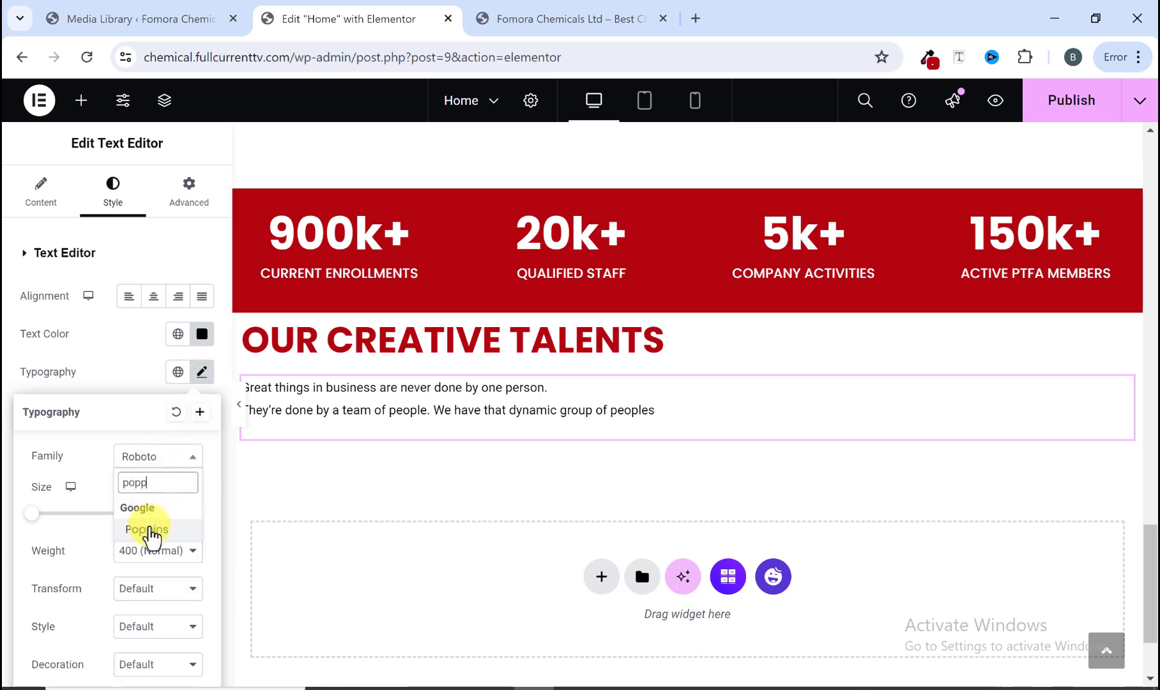
pyautogui.click(147, 530)
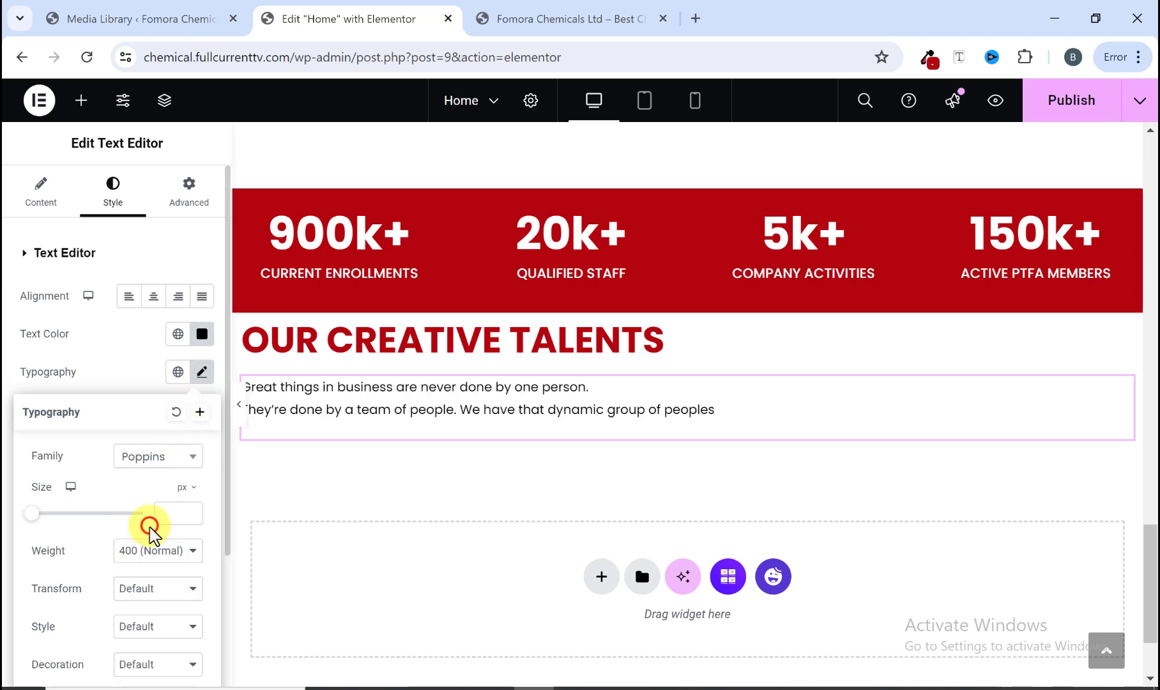
pyautogui.scroll(-1, 137, 472)
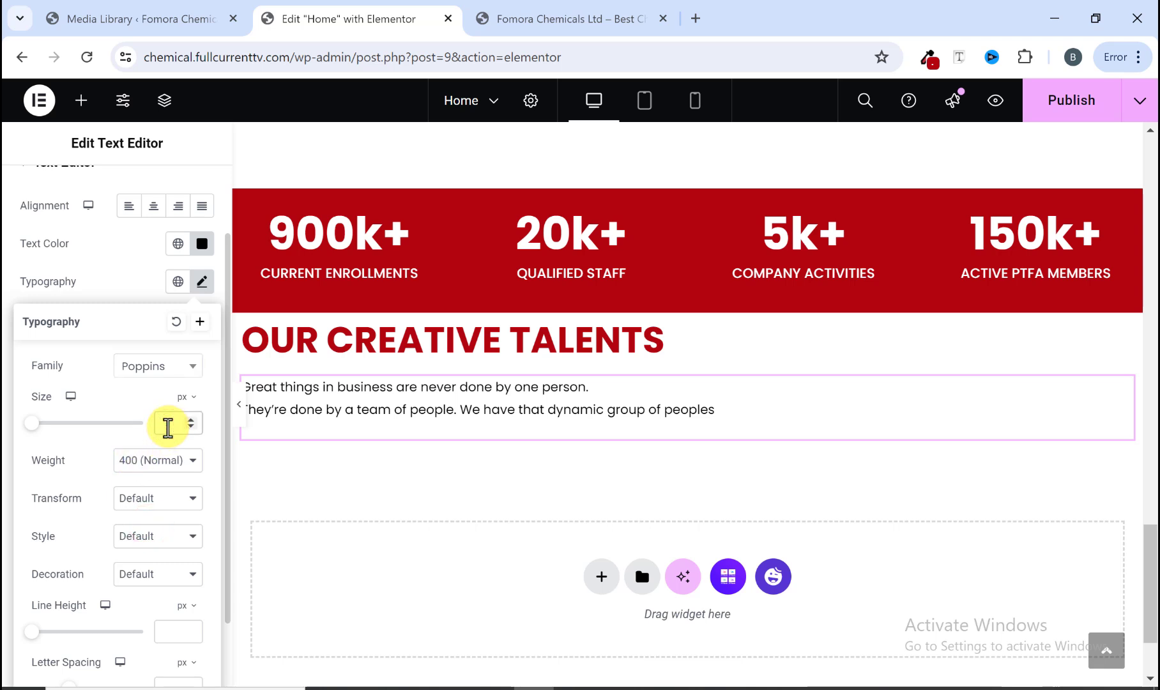
pyautogui.write('15')
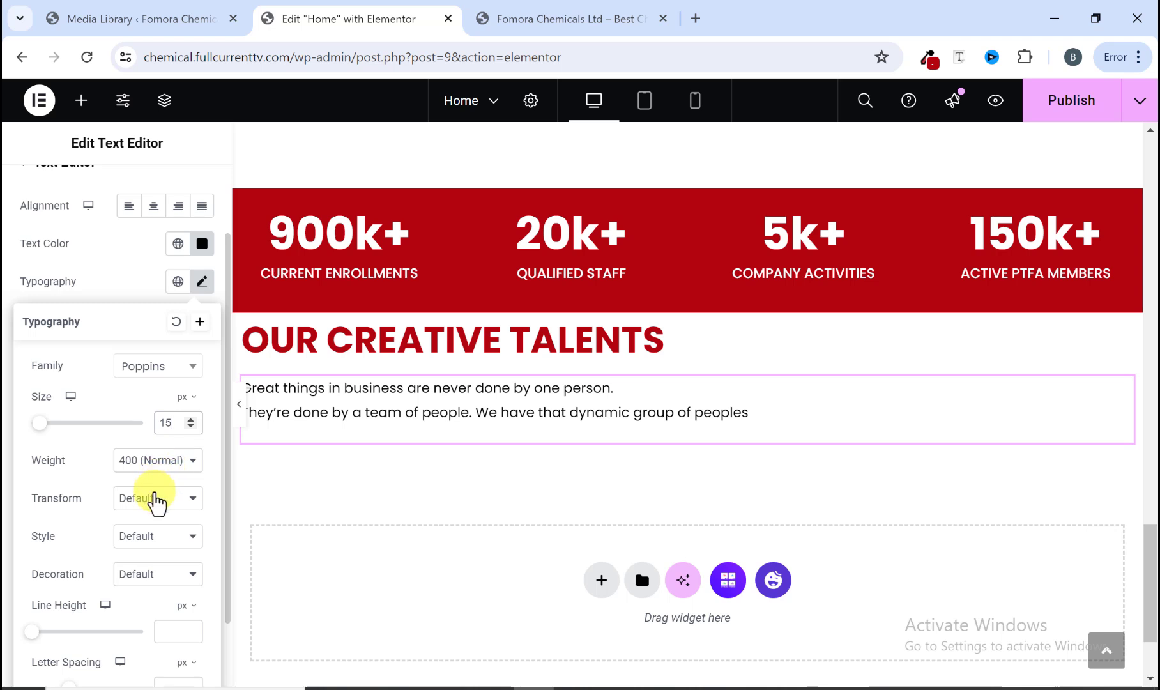
pyautogui.click(151, 459)
pyautogui.click(149, 533)
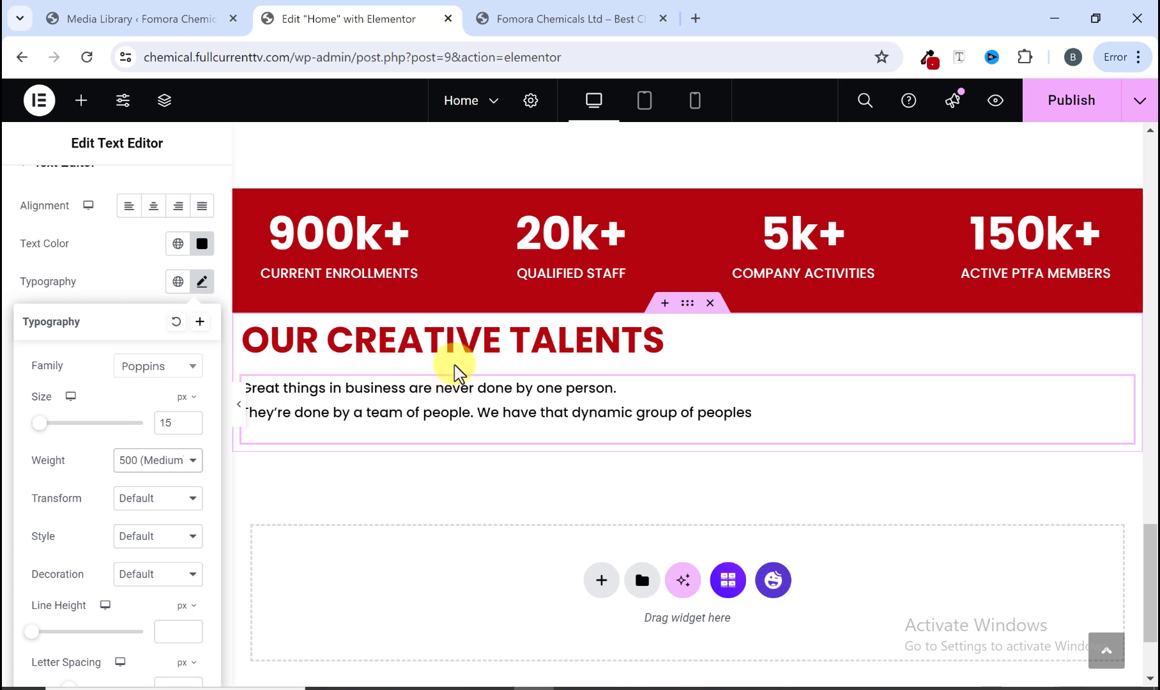
# Step: Examine the reference site's Our Creative Talents section and its team member cards
pyautogui.click(594, 25)
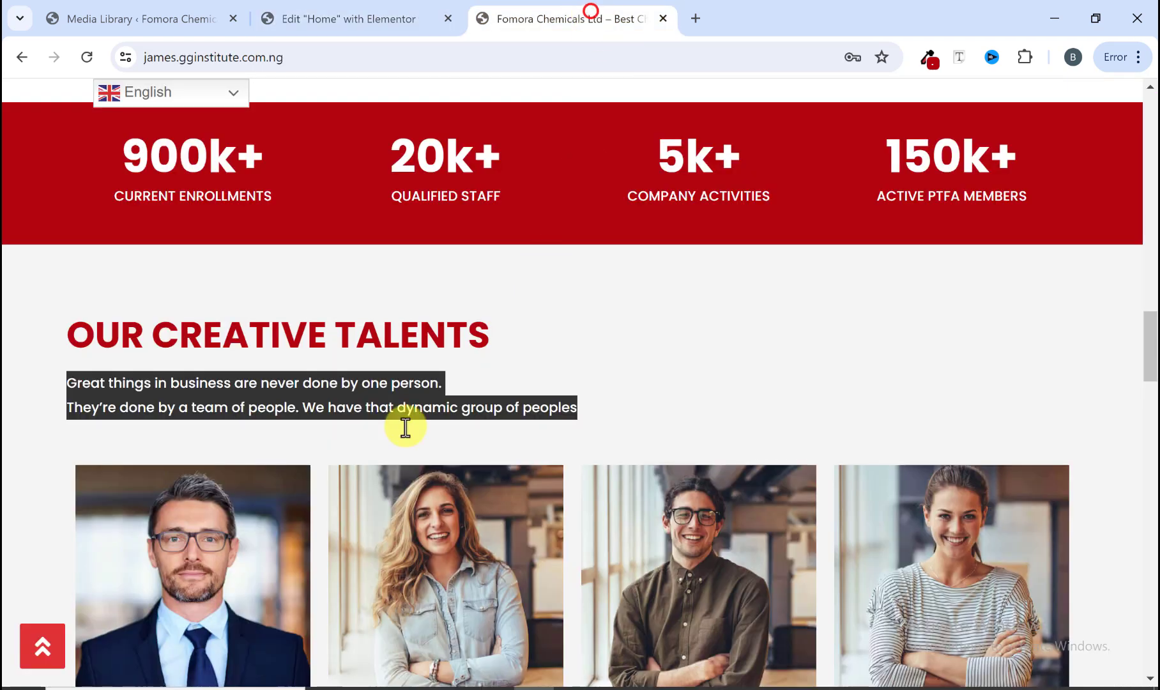
pyautogui.click(482, 350)
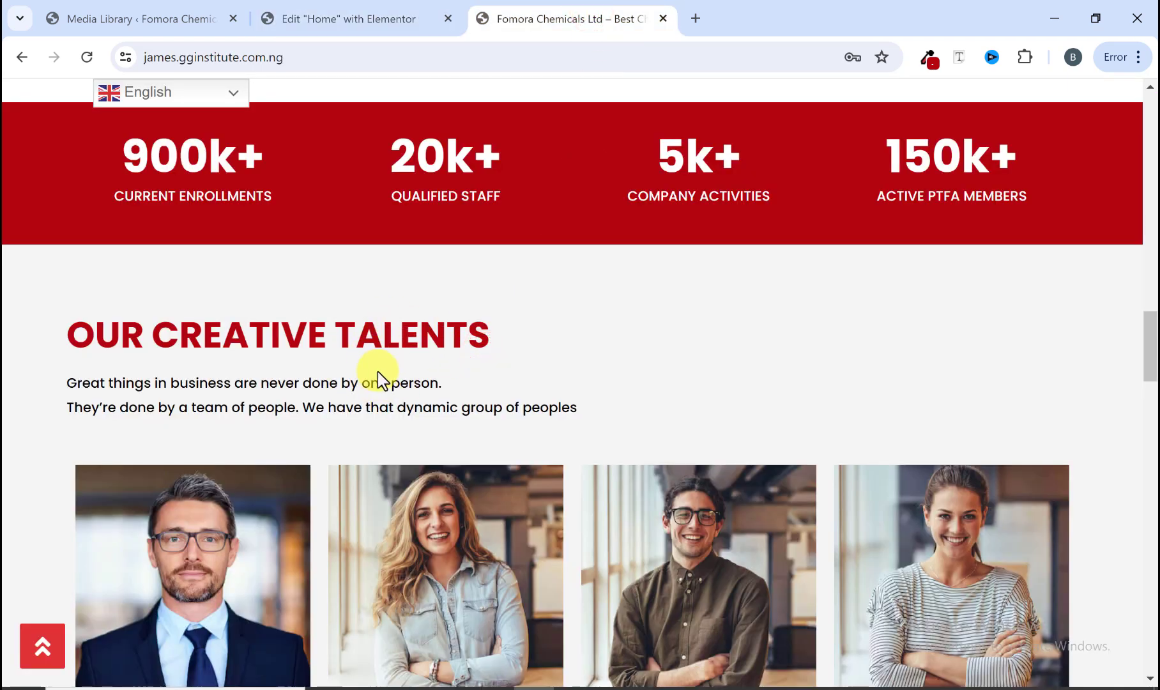
pyautogui.scroll(-1, 352, 388)
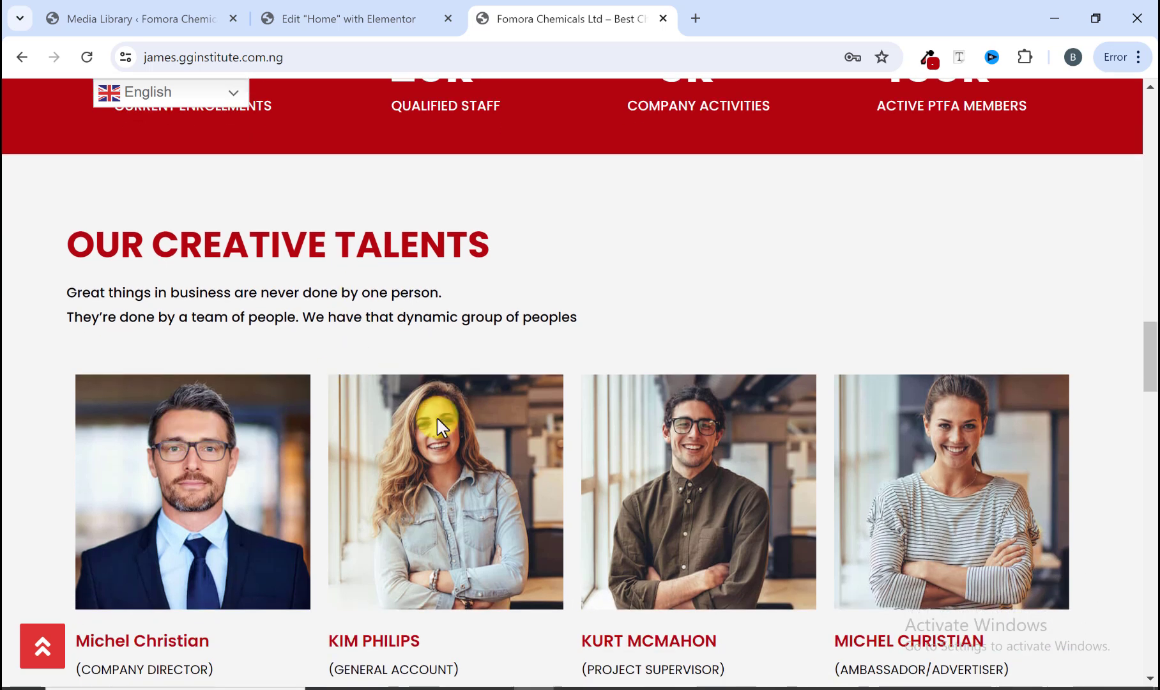
pyautogui.scroll(-1, 414, 472)
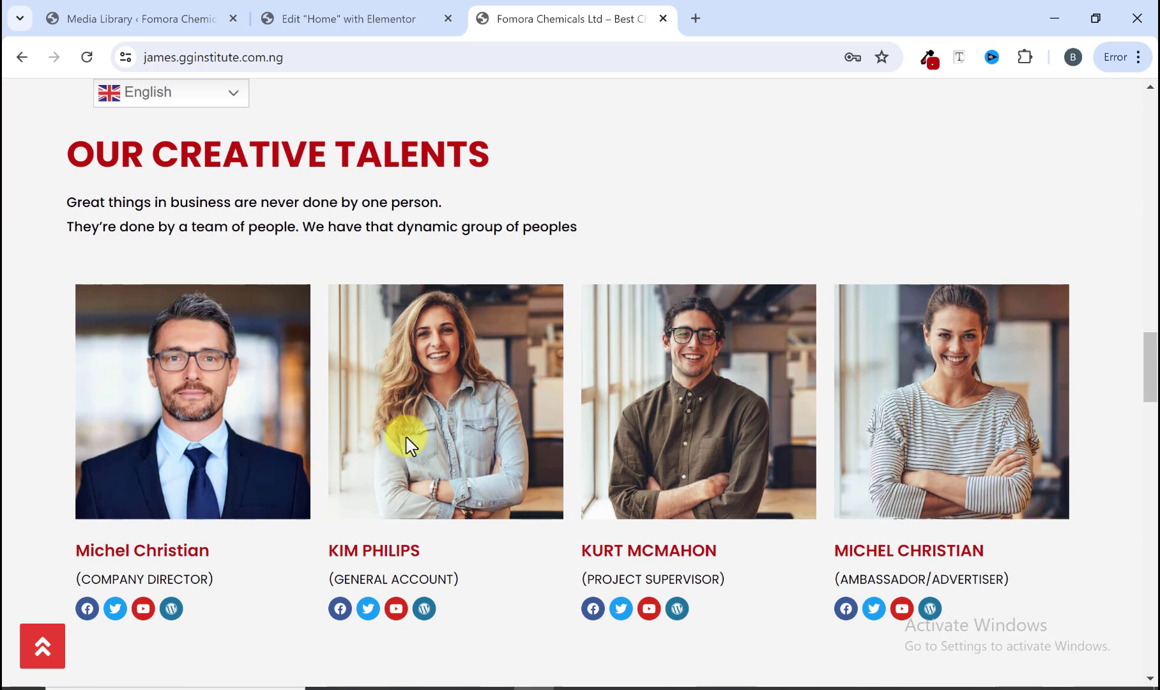
pyautogui.scroll(1, 378, 435)
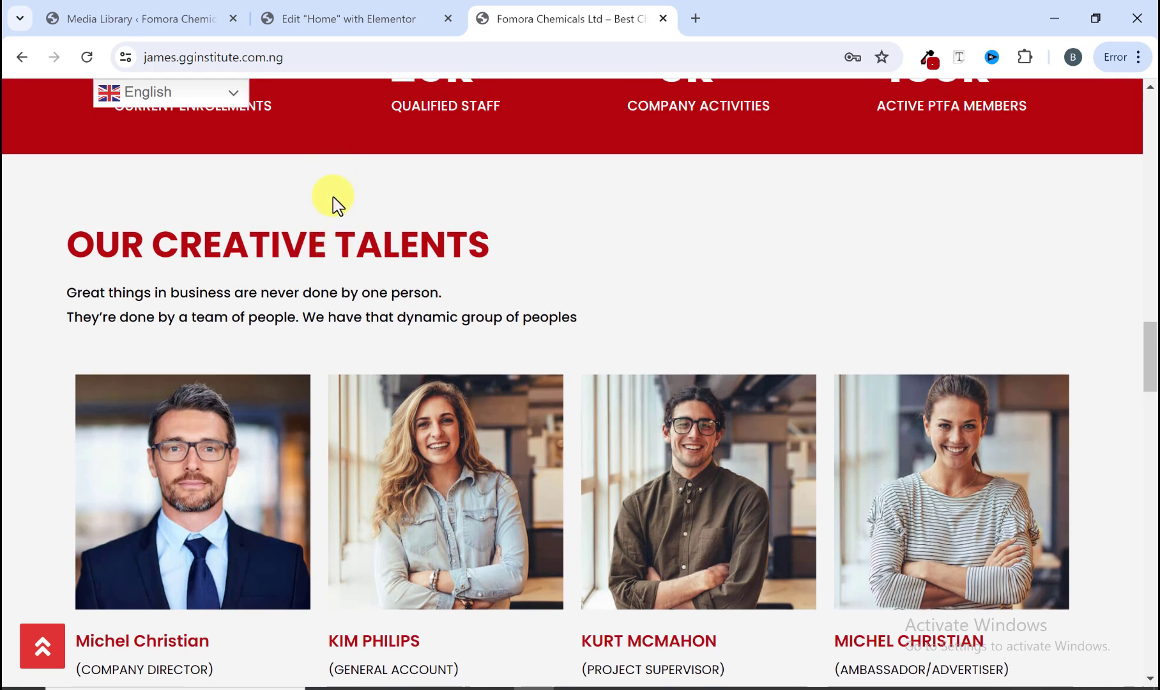
pyautogui.scroll(-4, 337, 205)
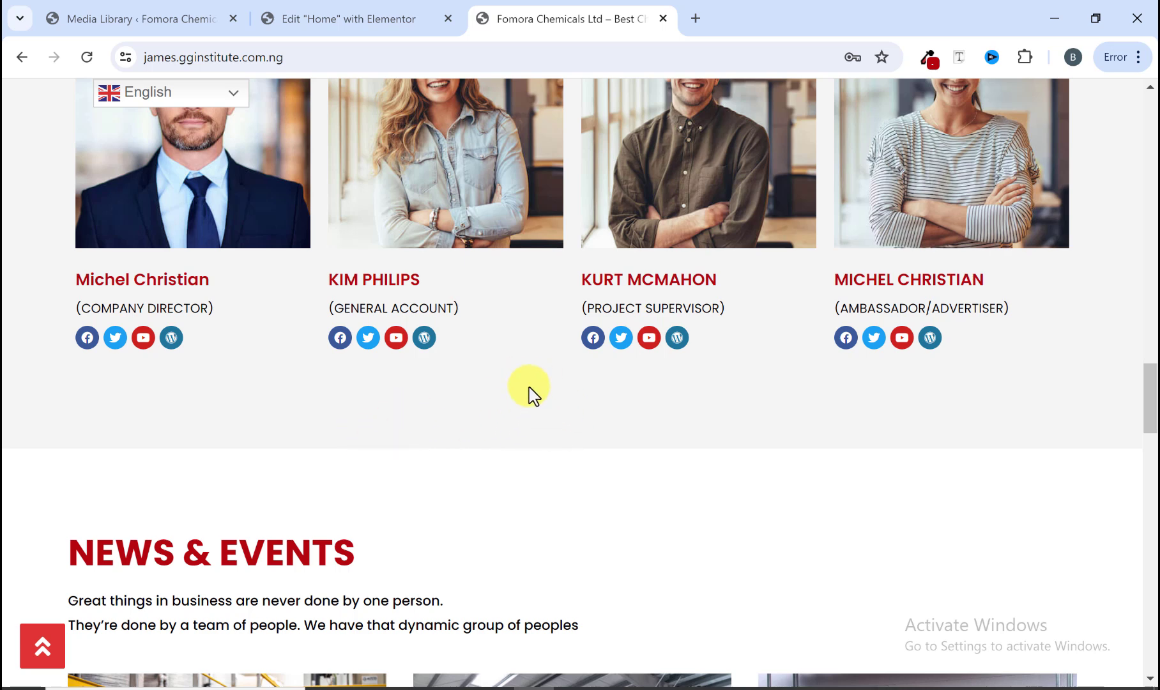
pyautogui.scroll(5, 401, 255)
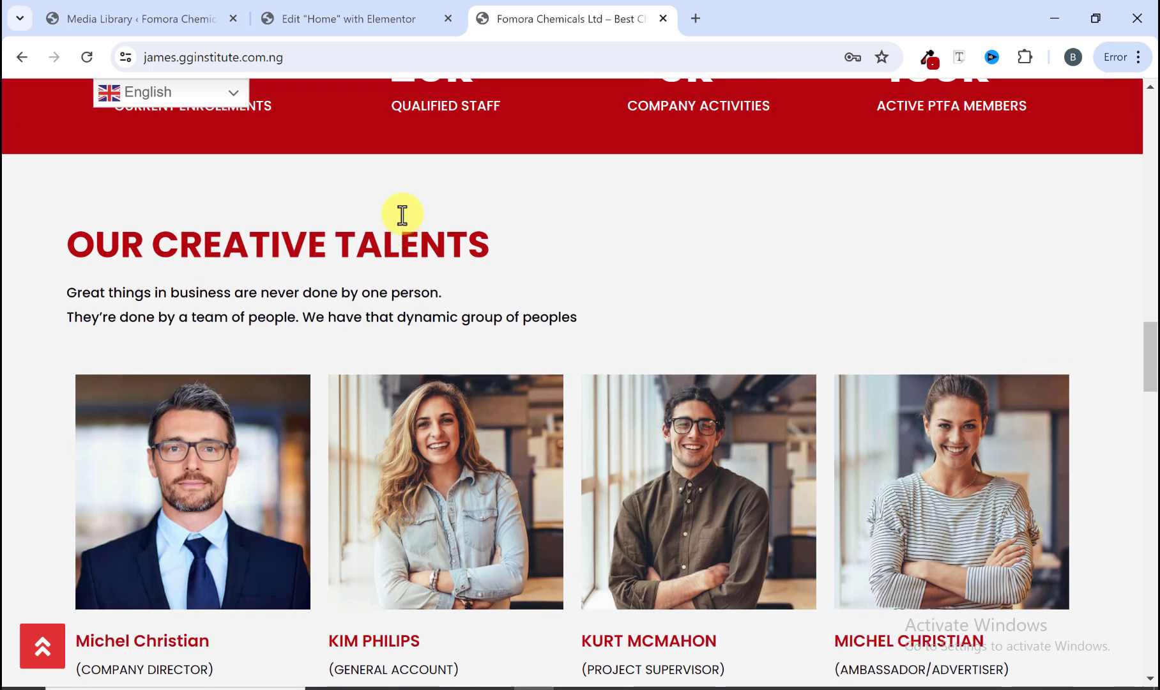
# Step: Set the Our Creative Talents container's padding to 100 px at top and bottom, unlinking the sides
pyautogui.click(358, 19)
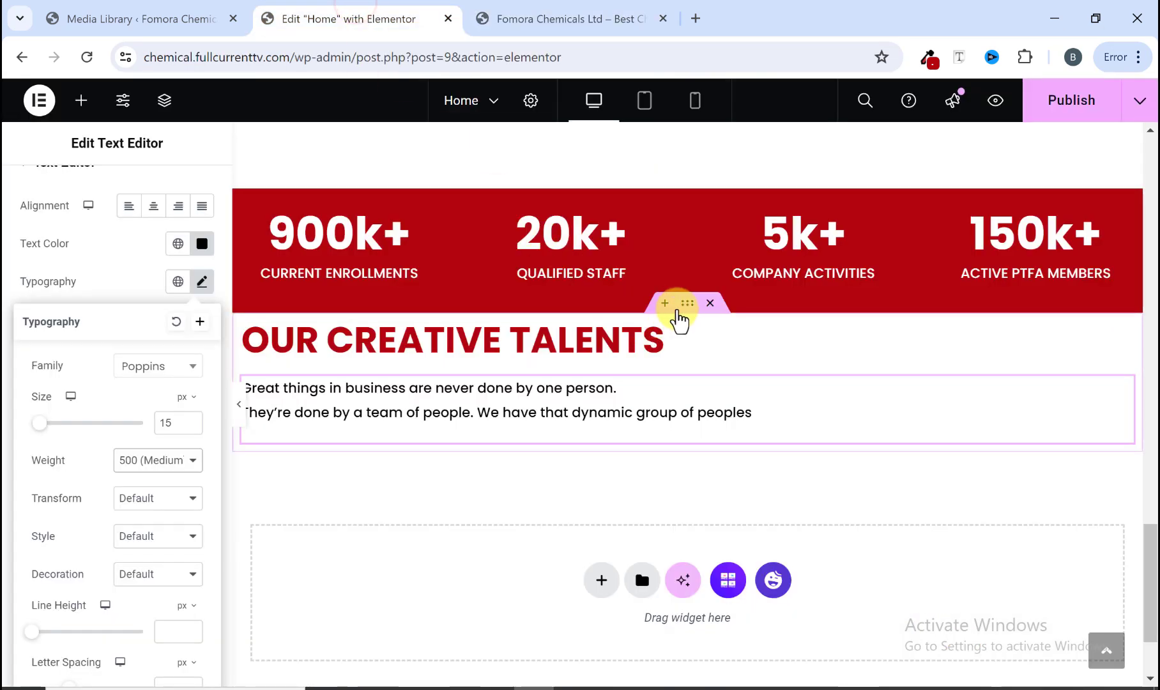
pyautogui.click(686, 305)
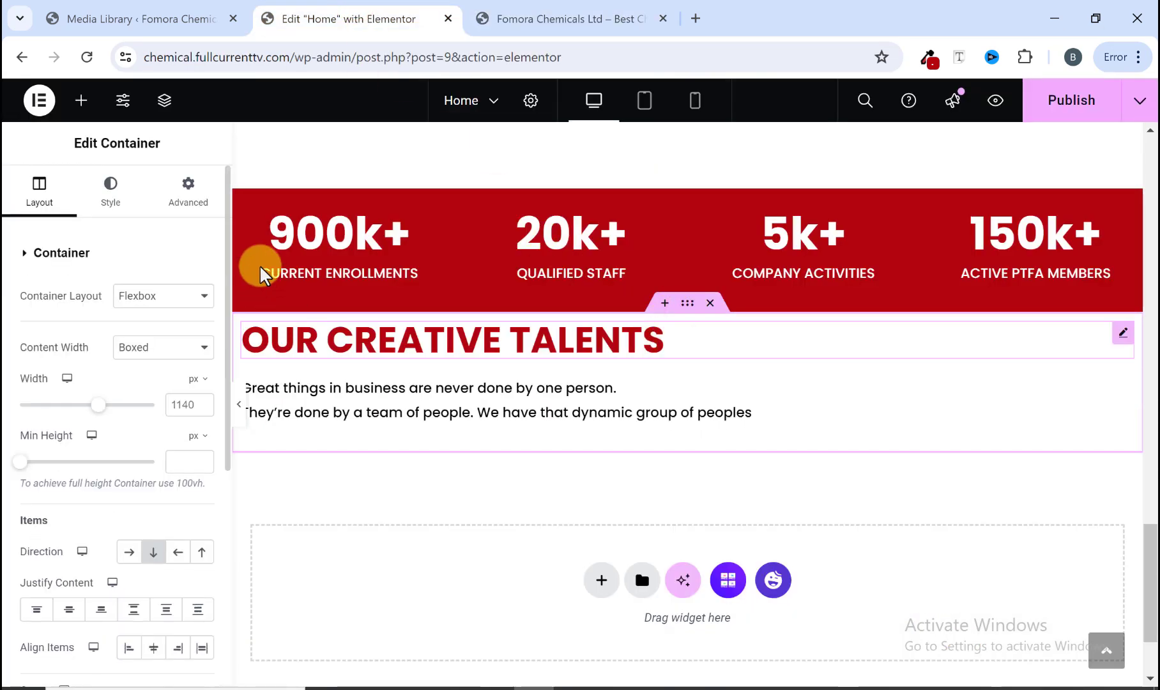
pyautogui.click(188, 195)
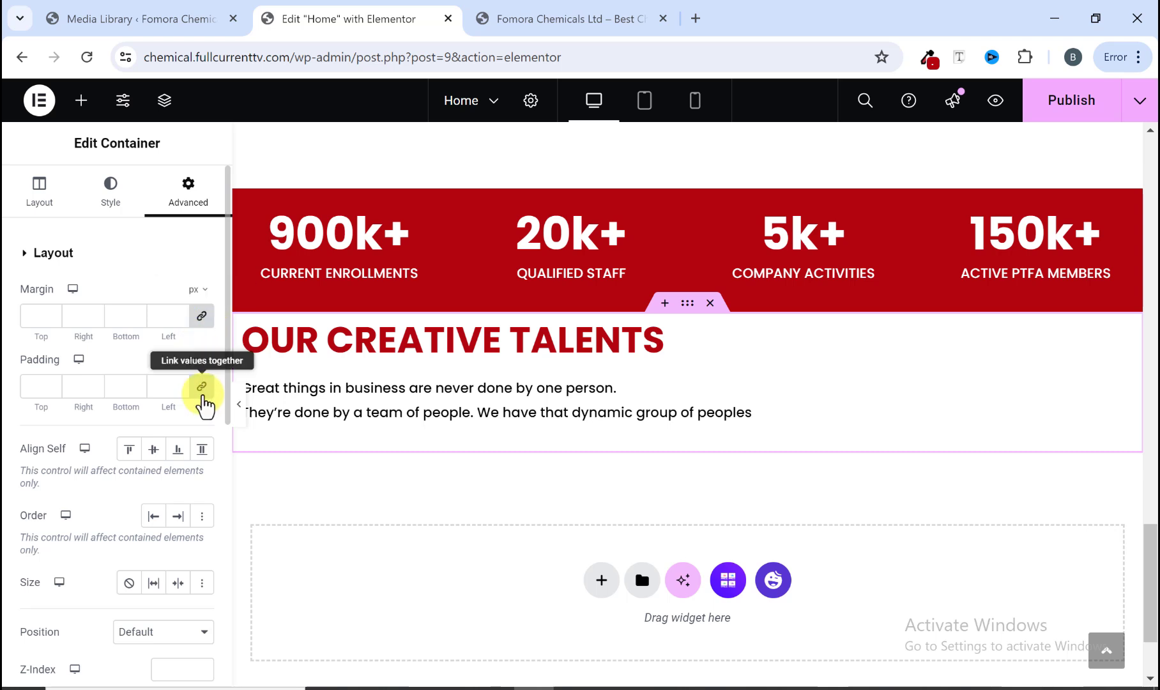
pyautogui.click(202, 386)
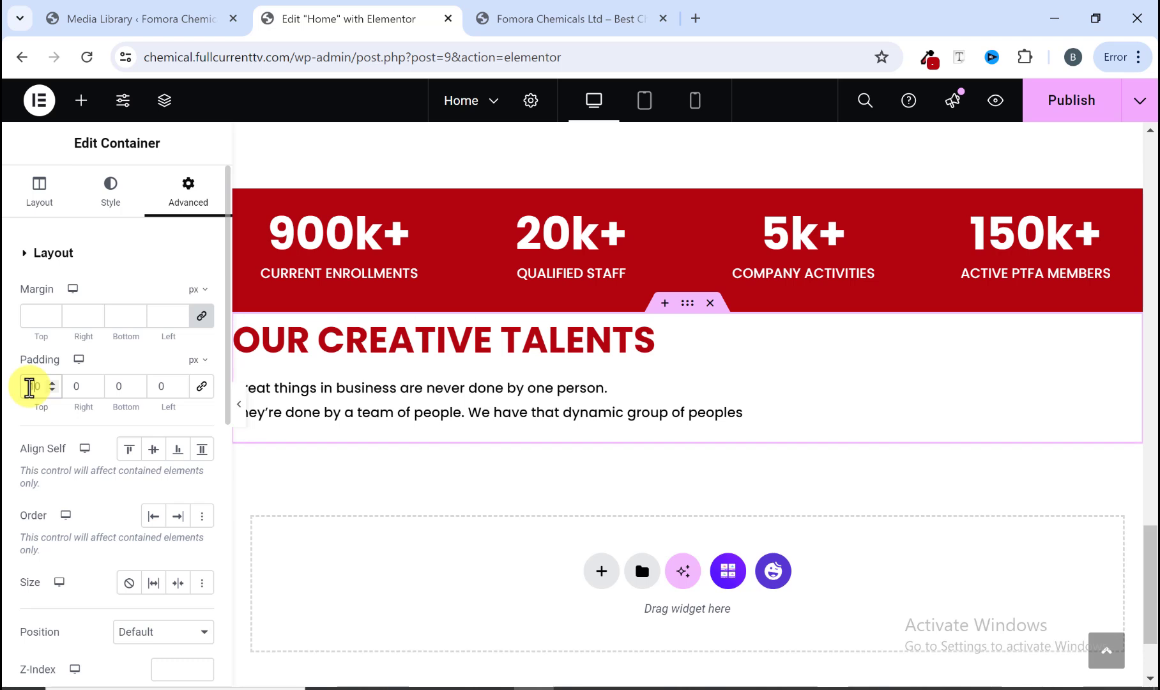
pyautogui.press('BackSpace')
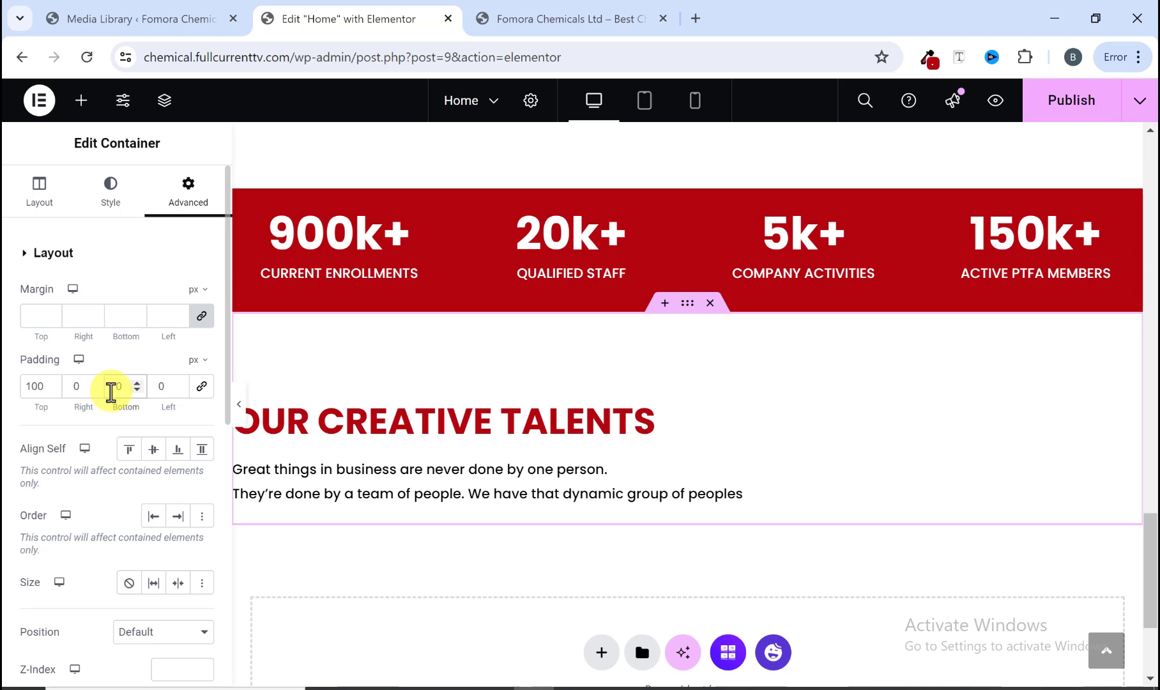
pyautogui.click(111, 391)
pyautogui.write('100')
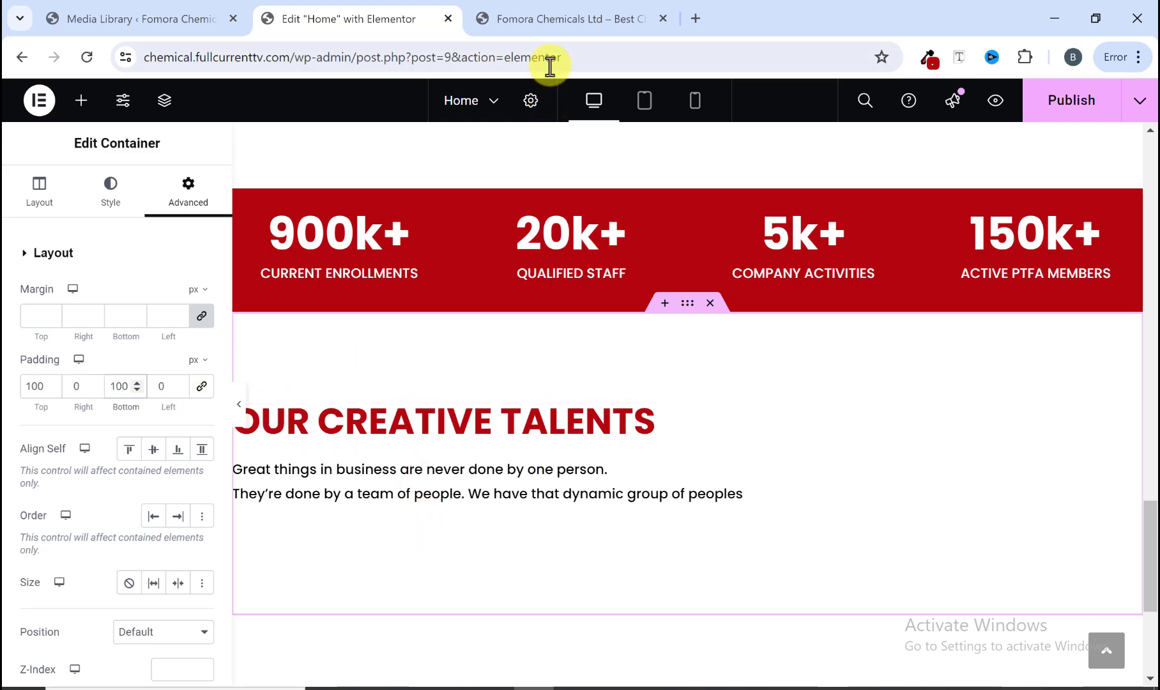
# Step: Give the Our Creative Talents container a classic colour background fill
pyautogui.click(559, 22)
pyautogui.scroll(-4, 447, 447)
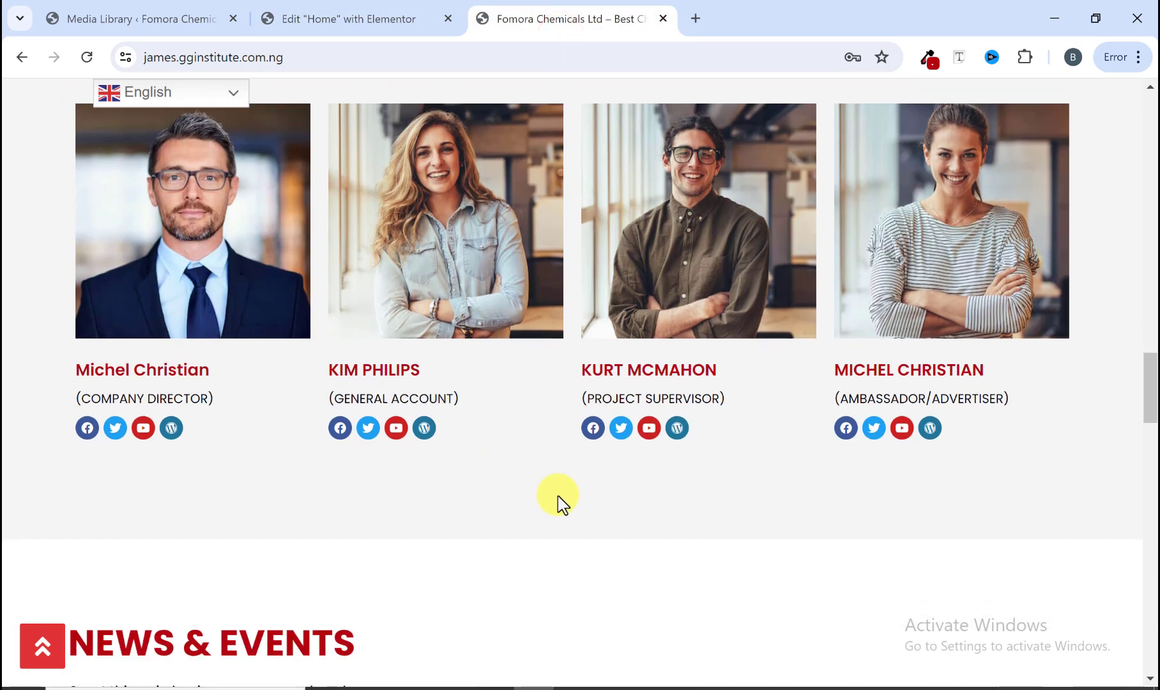
pyautogui.scroll(-1, 550, 479)
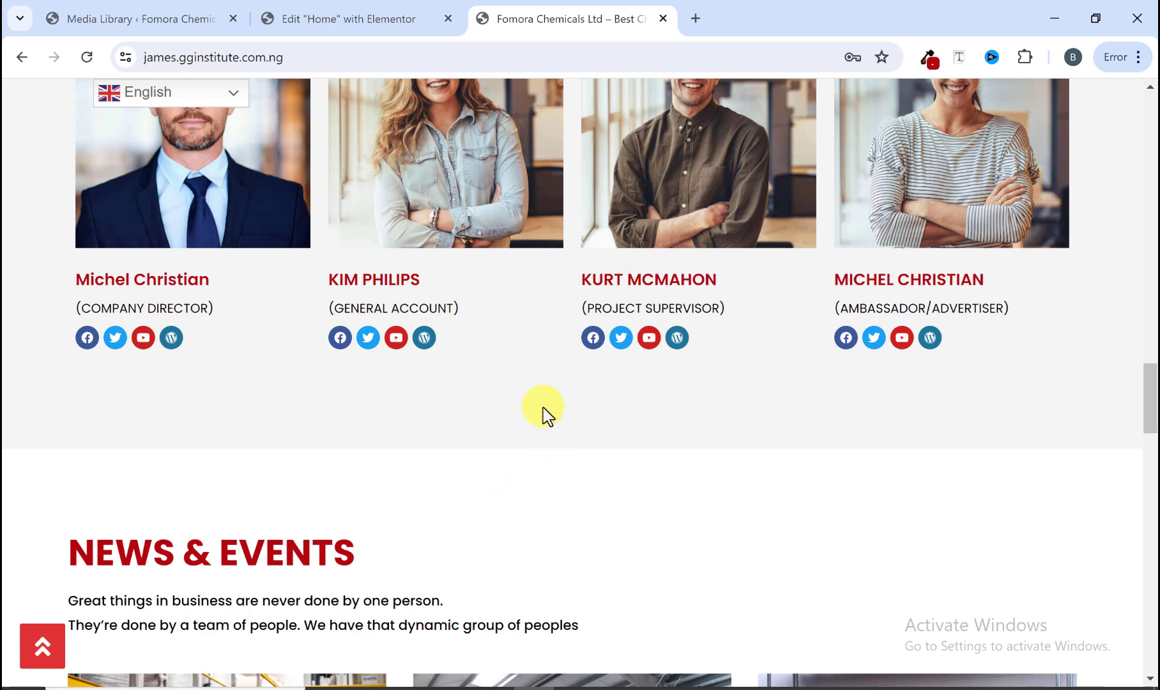
pyautogui.click(361, 18)
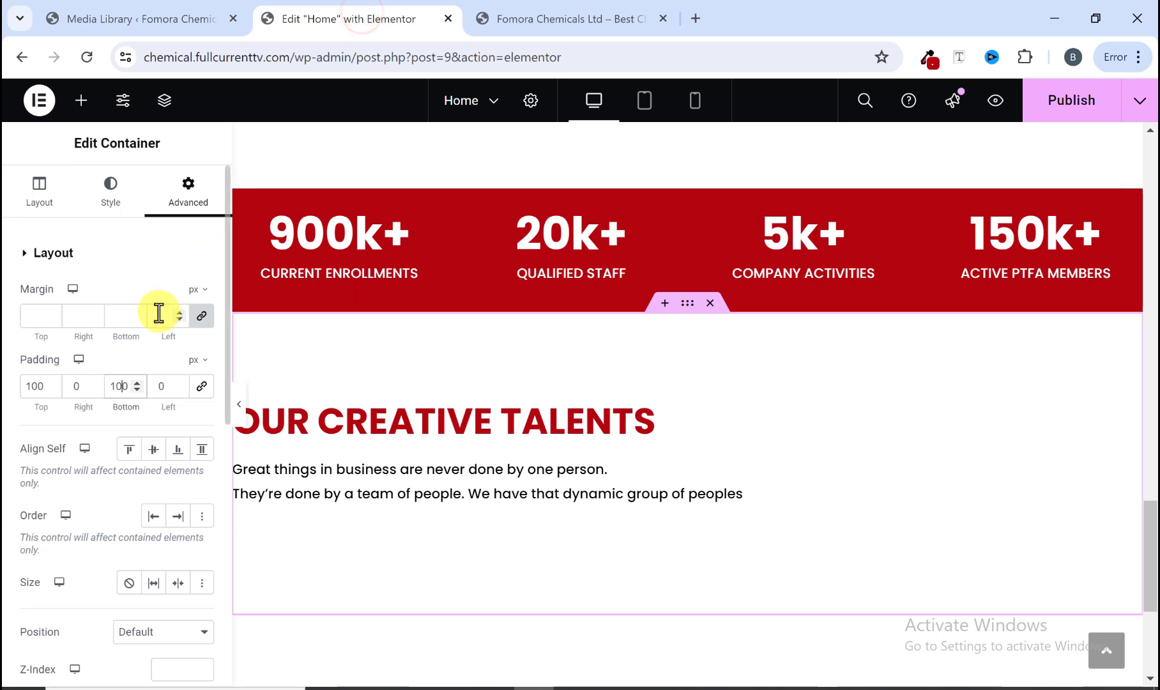
pyautogui.click(114, 193)
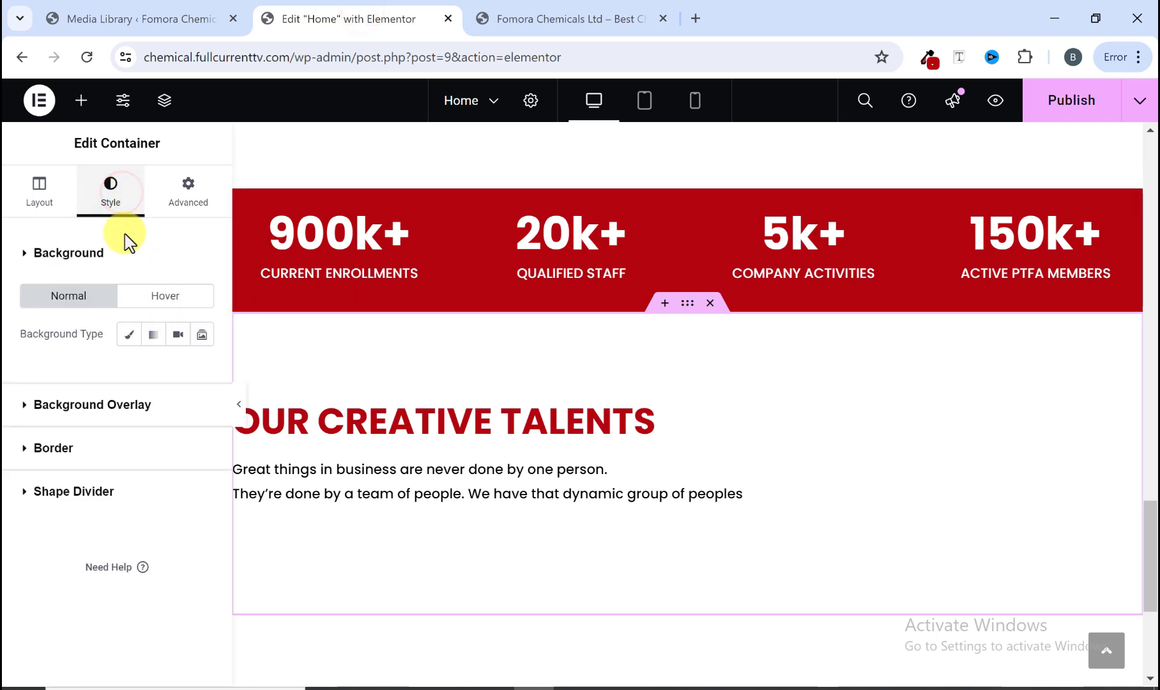
pyautogui.click(129, 334)
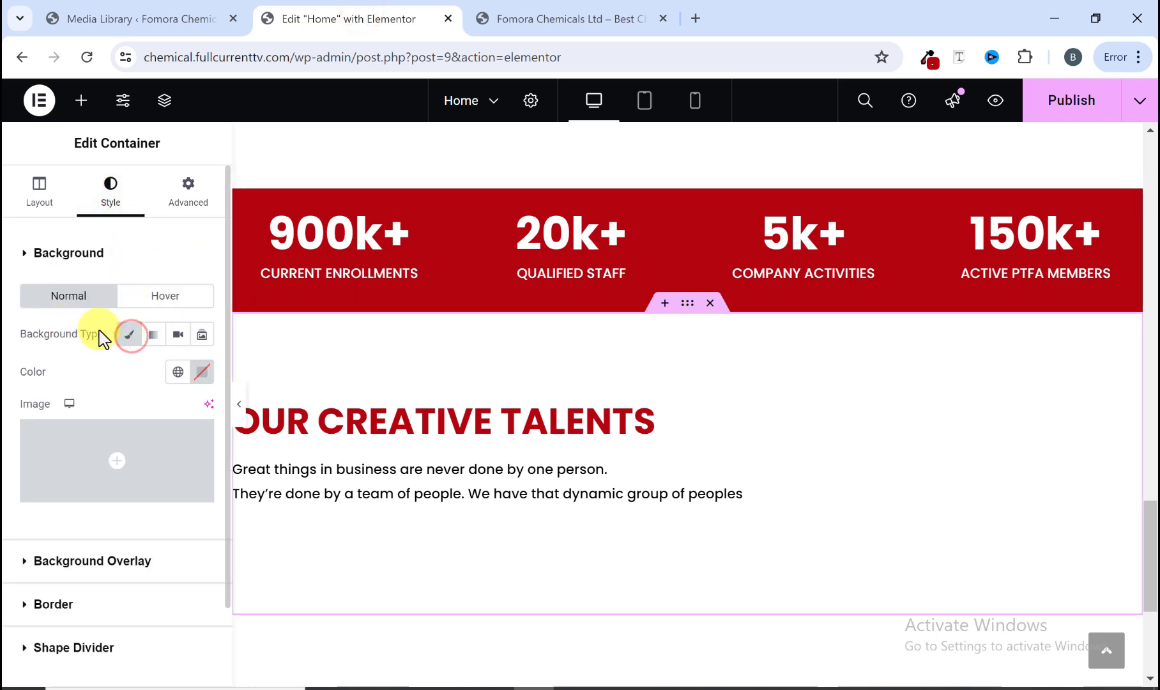
pyautogui.click(202, 373)
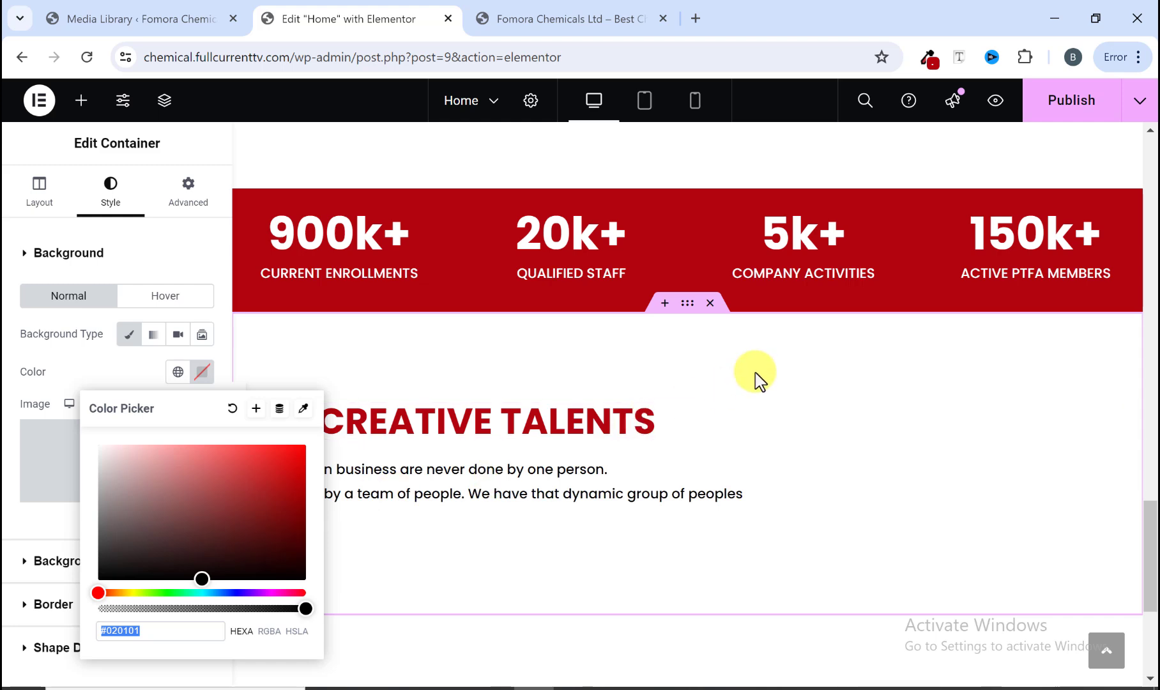
# Step: Sample a colour from the reference section and apply #413A34 as the container's background colour
pyautogui.click(541, 14)
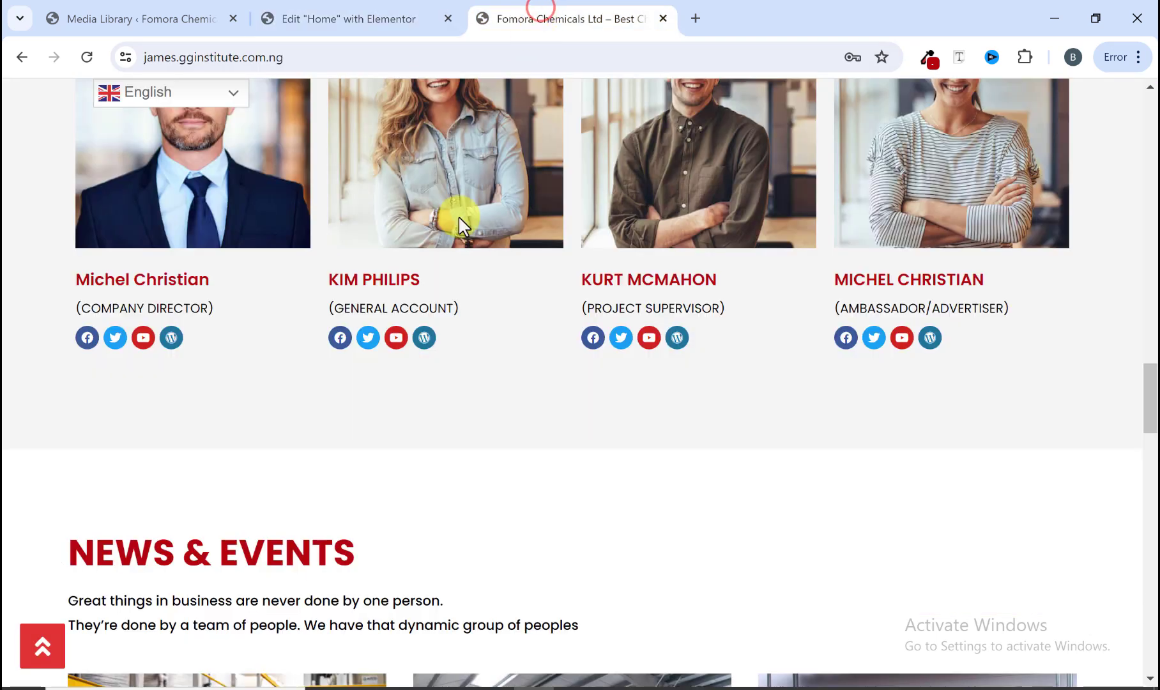
pyautogui.scroll(4, 347, 445)
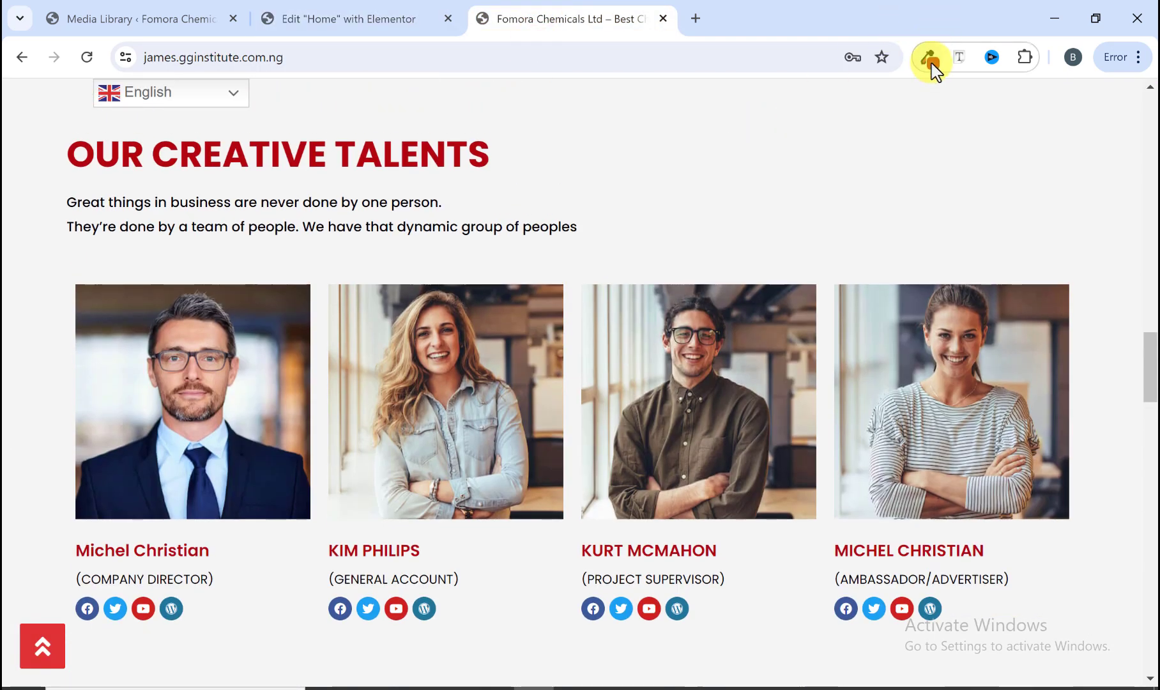
pyautogui.click(930, 61)
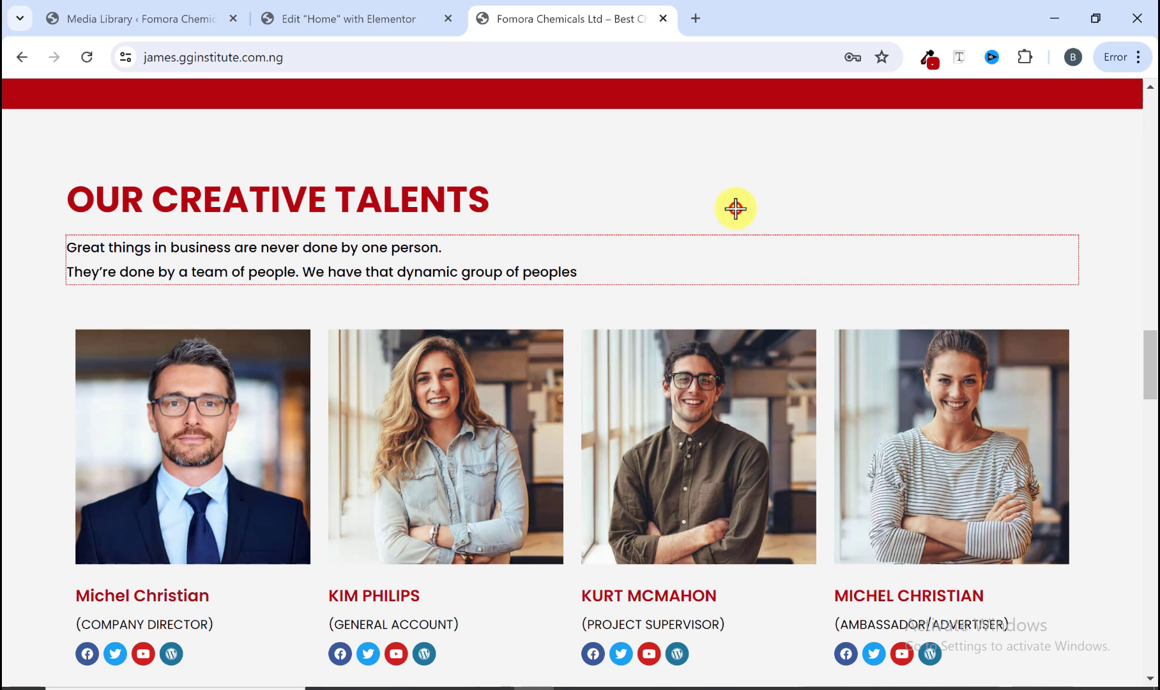
pyautogui.scroll(-4, 800, 352)
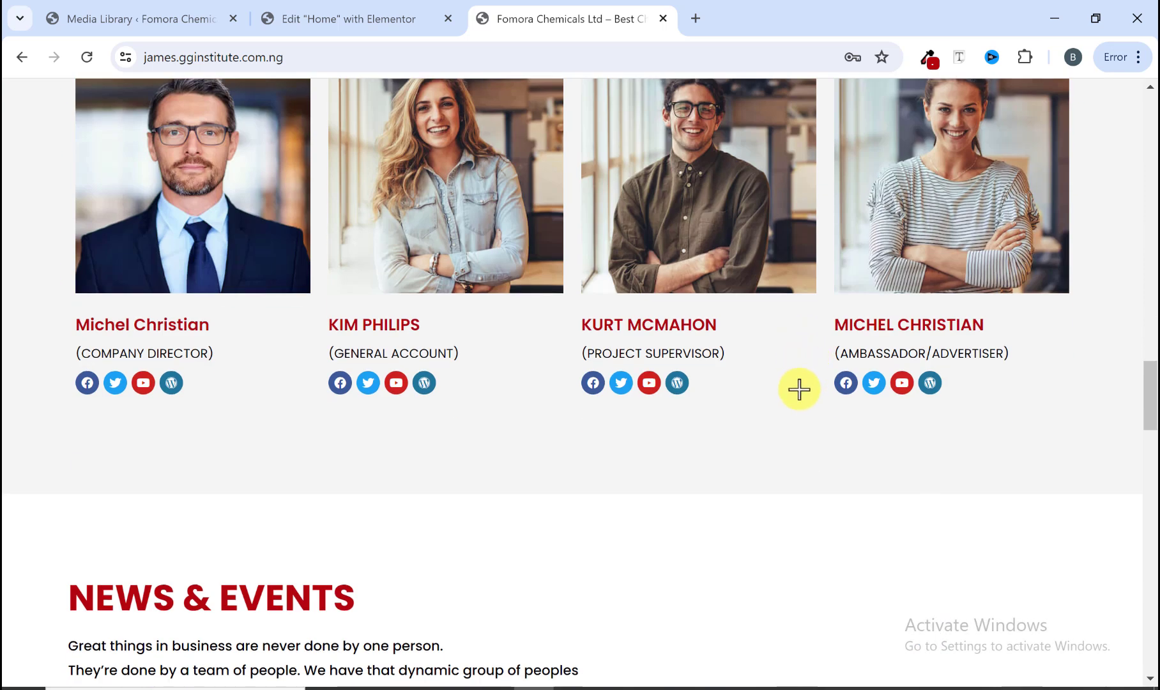
pyautogui.click(795, 389)
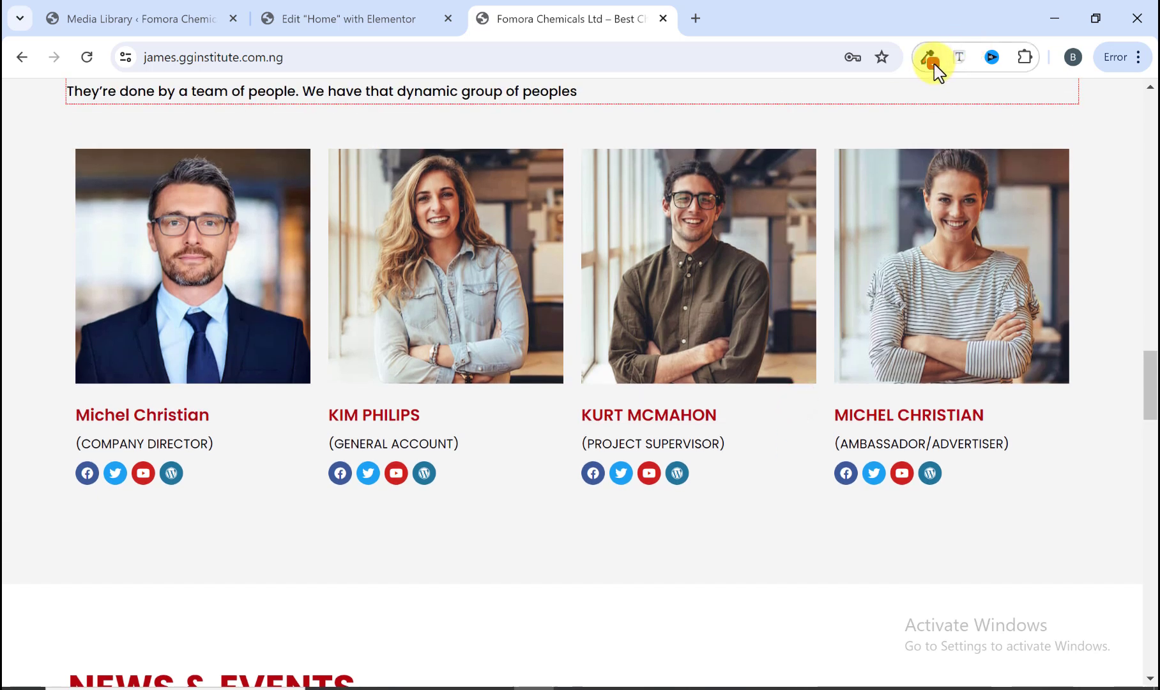
pyautogui.click(923, 61)
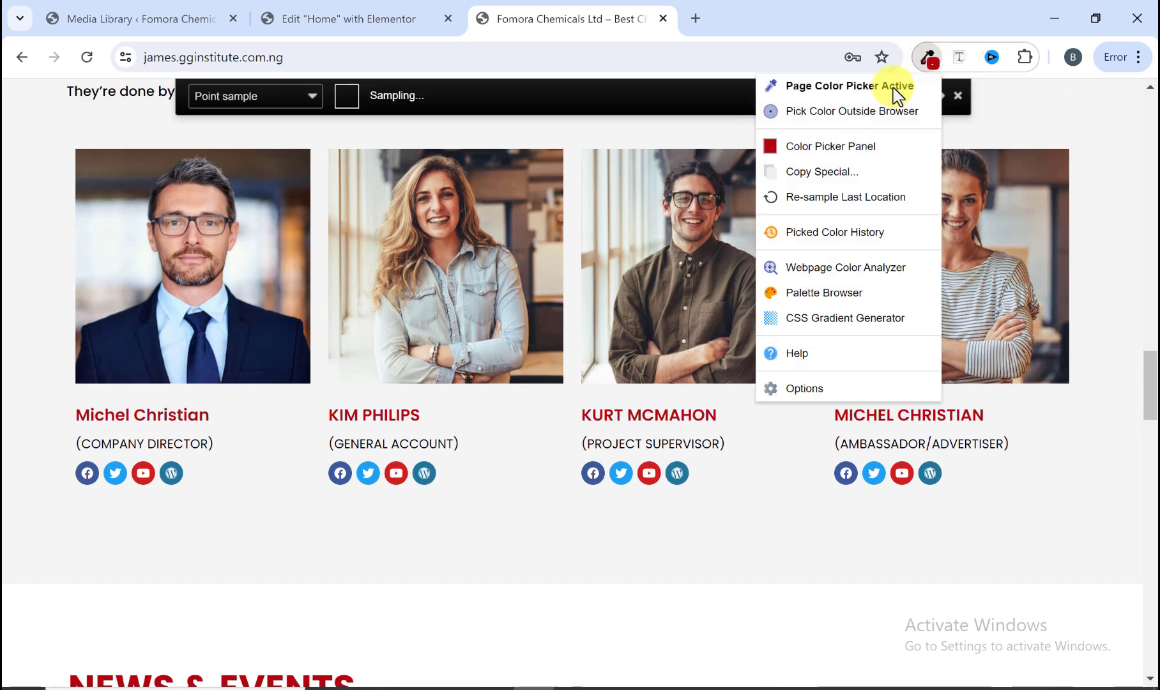
pyautogui.click(757, 513)
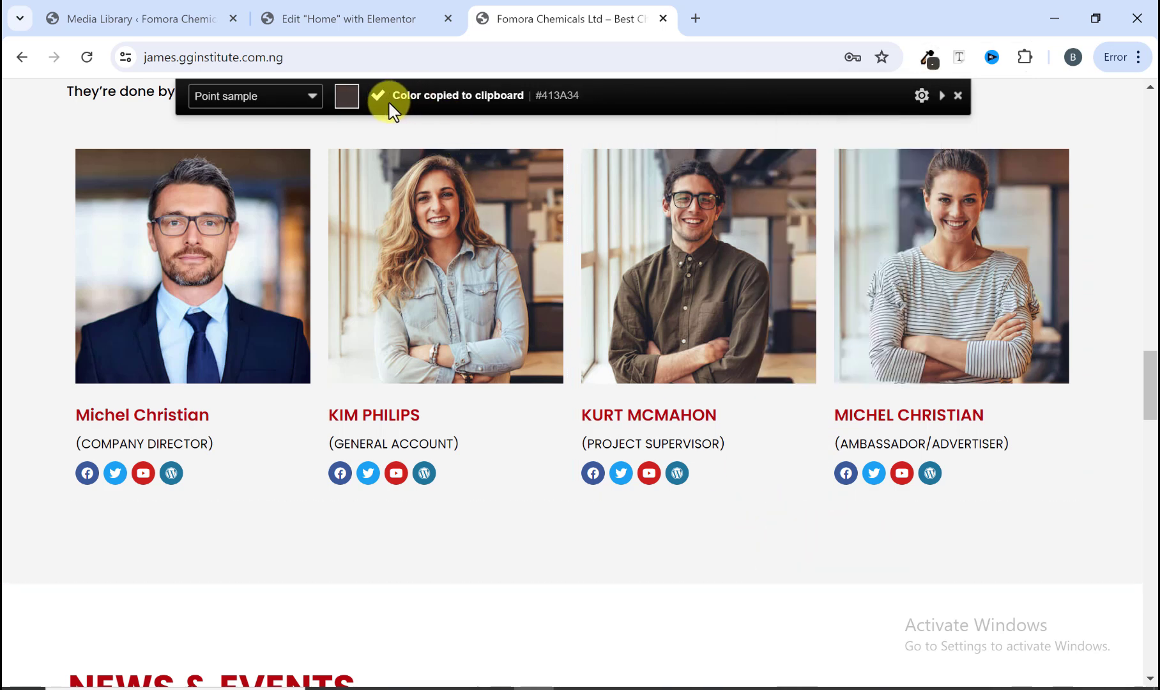
pyautogui.scroll(-1, 389, 110)
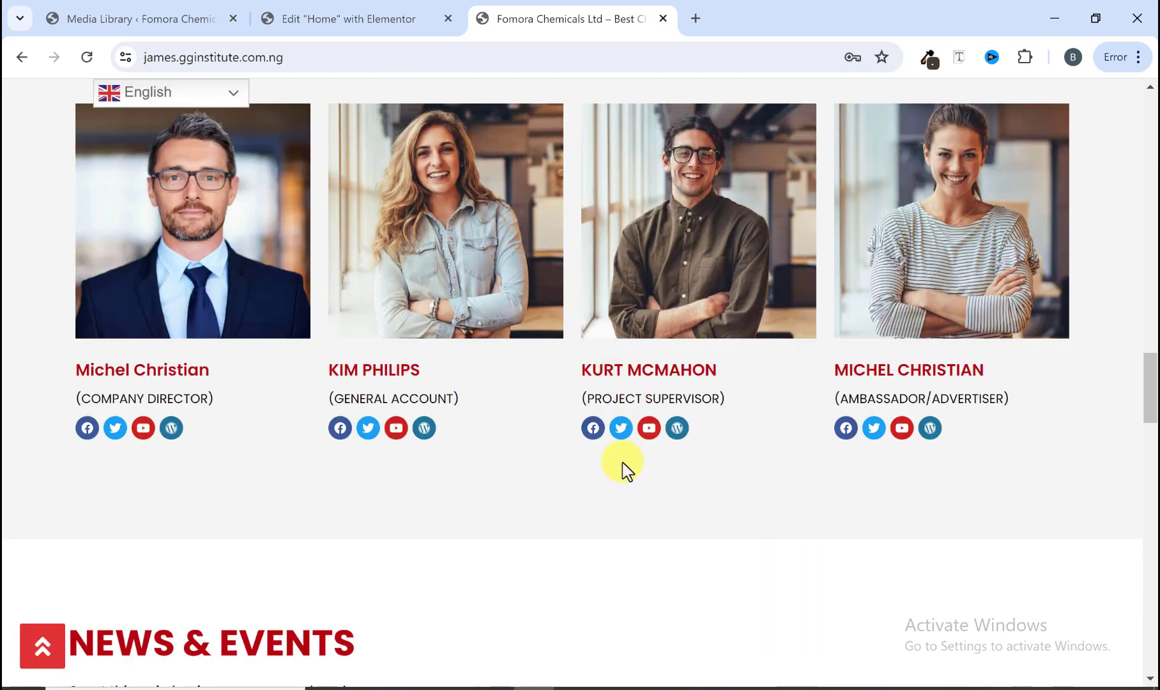
pyautogui.click(461, 8)
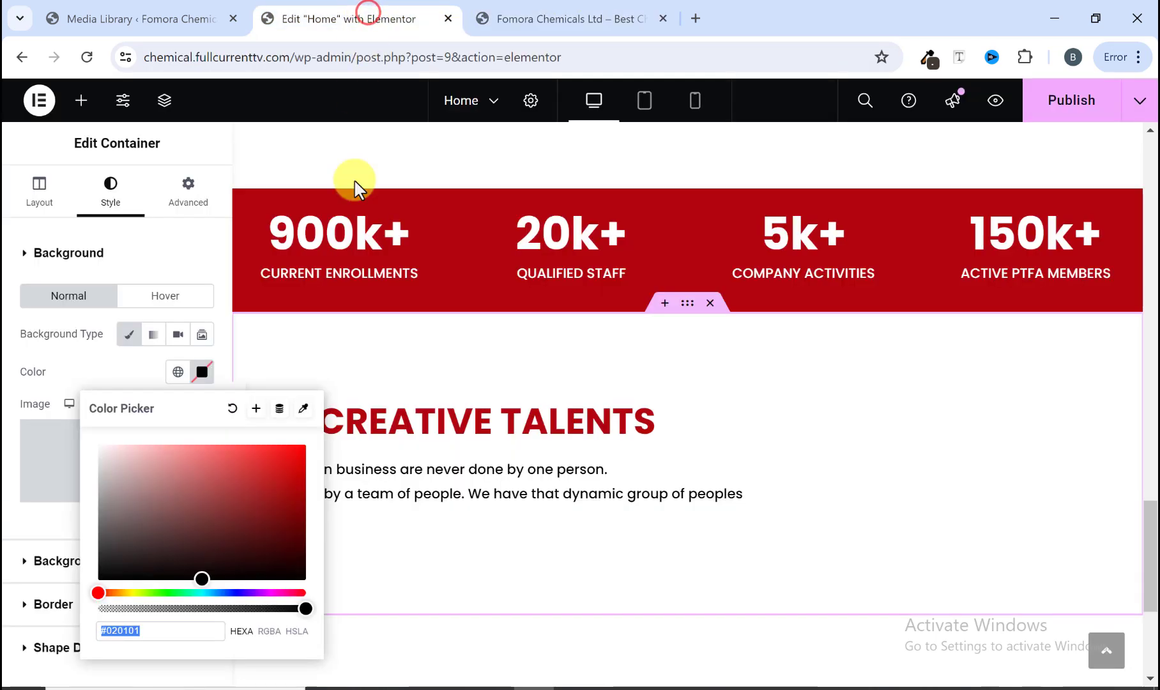
pyautogui.rightClick(149, 633)
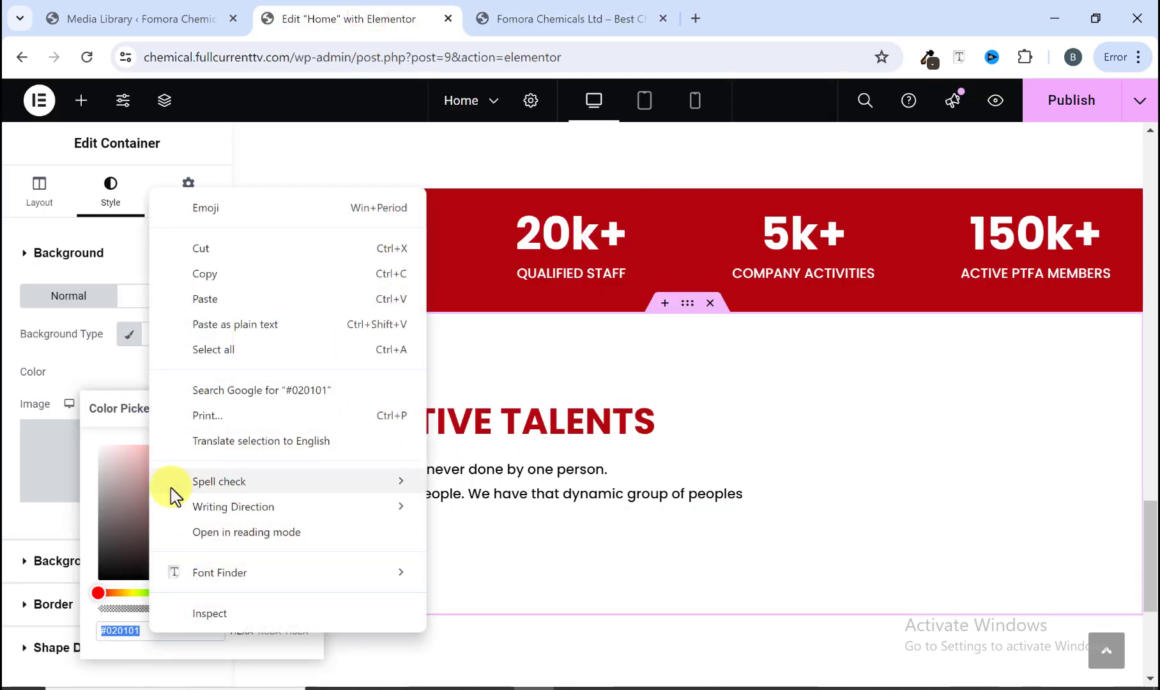
pyautogui.click(207, 300)
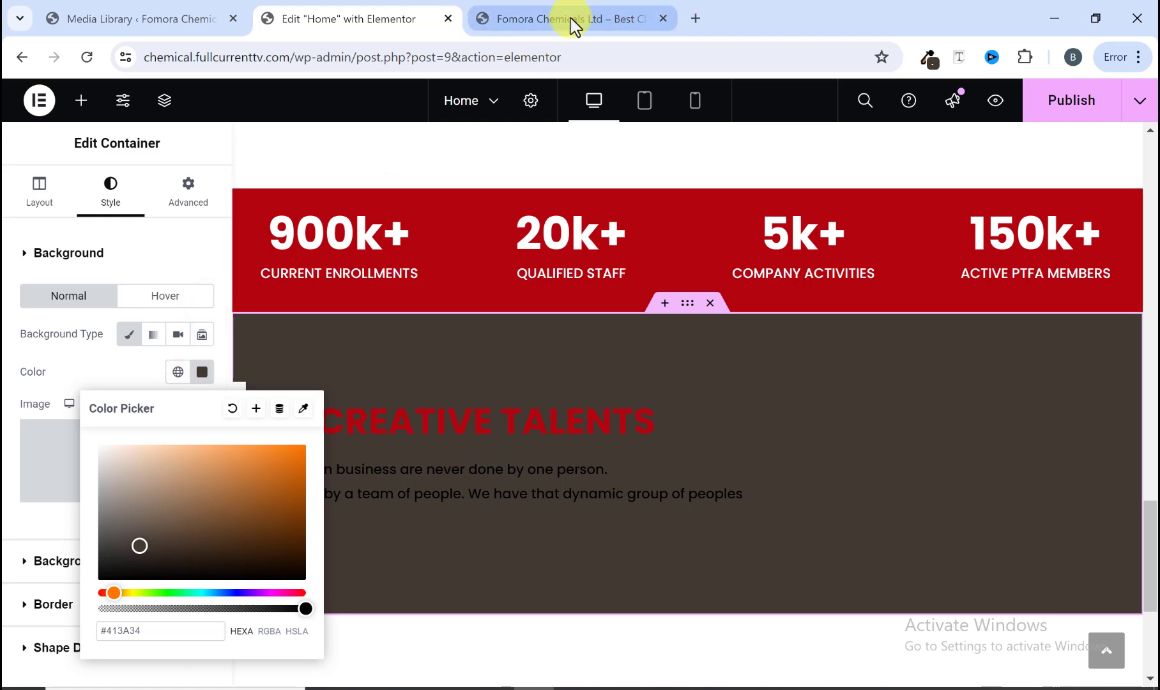
# Step: Sample the reference section's light background and set the container's background colour to #F5F5F5
pyautogui.click(565, 19)
pyautogui.click(928, 58)
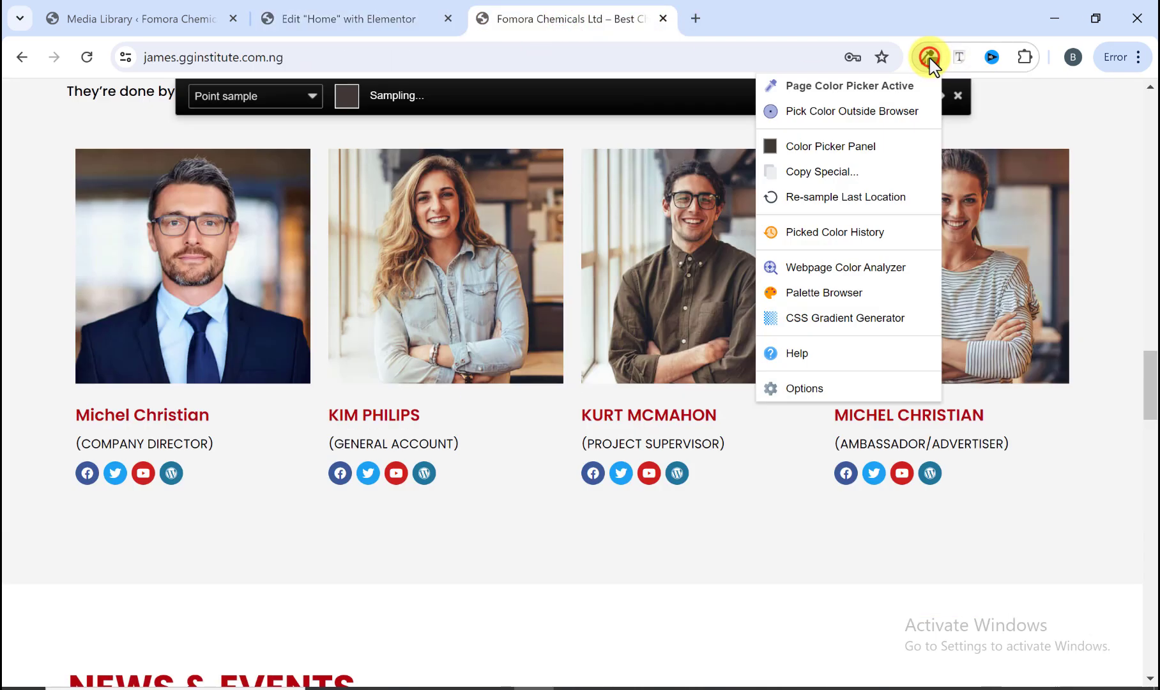
pyautogui.click(737, 514)
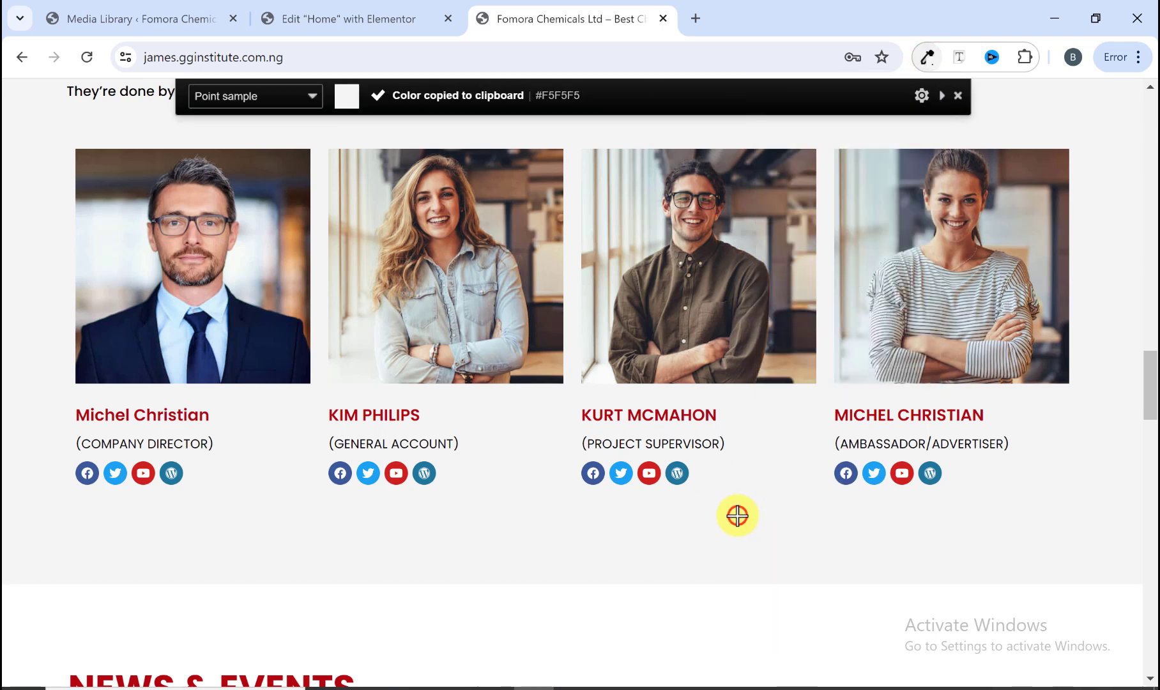
pyautogui.click(351, 19)
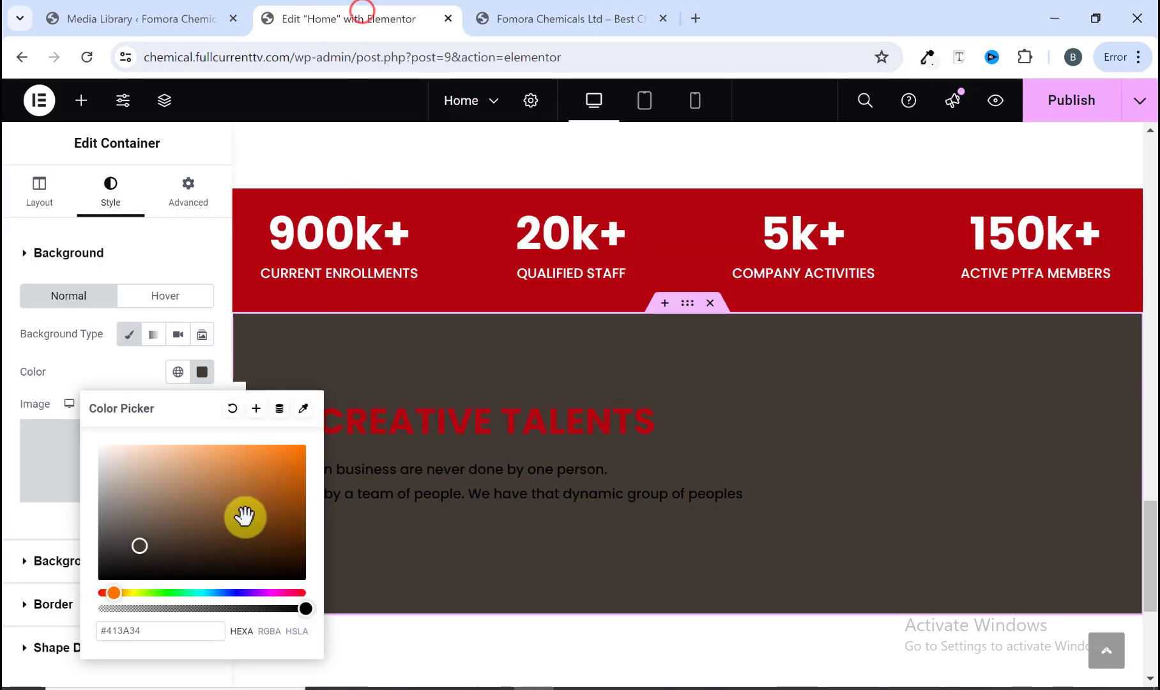
pyautogui.moveTo(178, 628); pyautogui.dragTo(104, 631)
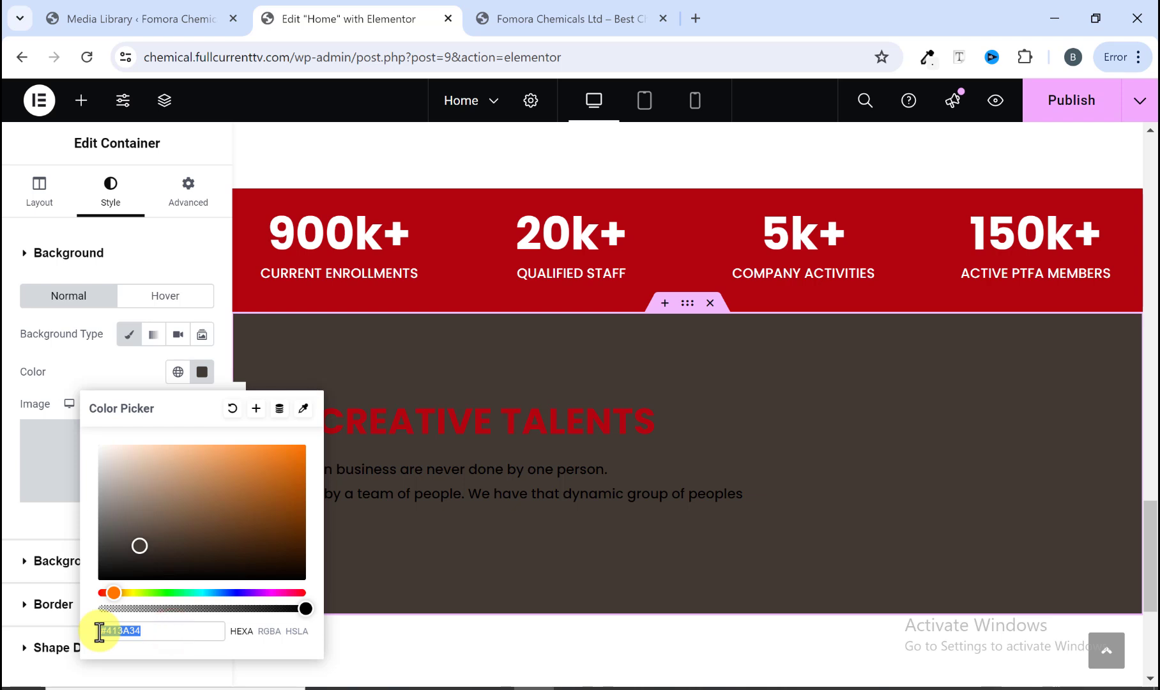
pyautogui.rightClick(99, 631)
pyautogui.click(166, 295)
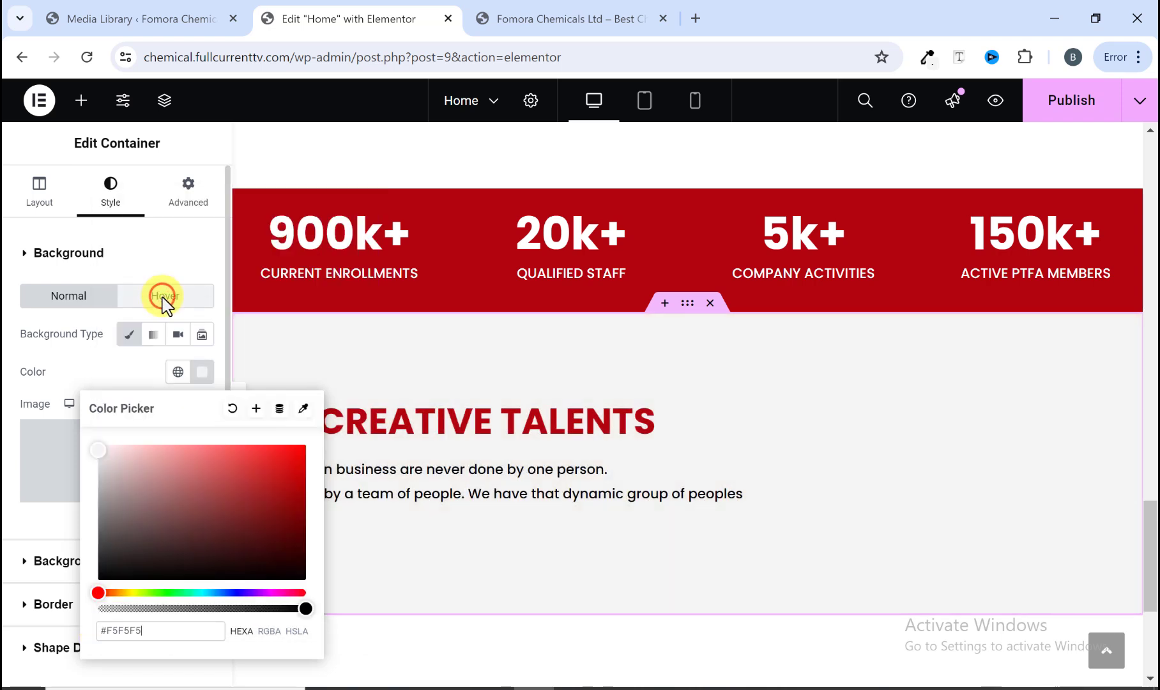
pyautogui.scroll(-1, 766, 511)
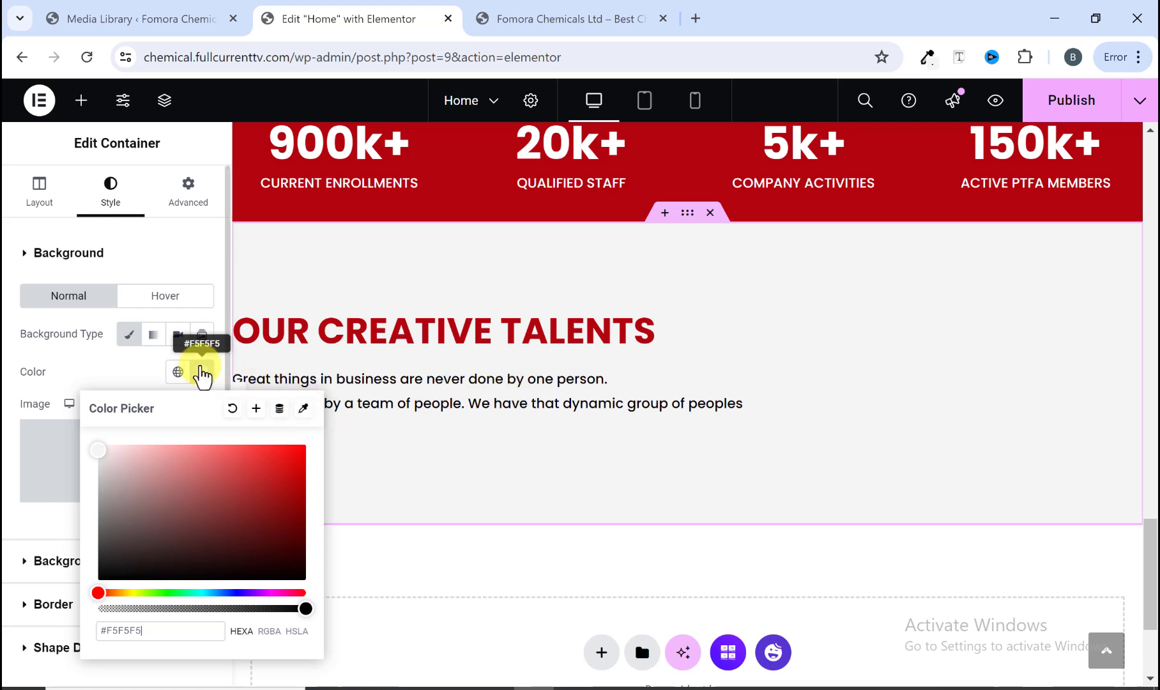
pyautogui.click(200, 372)
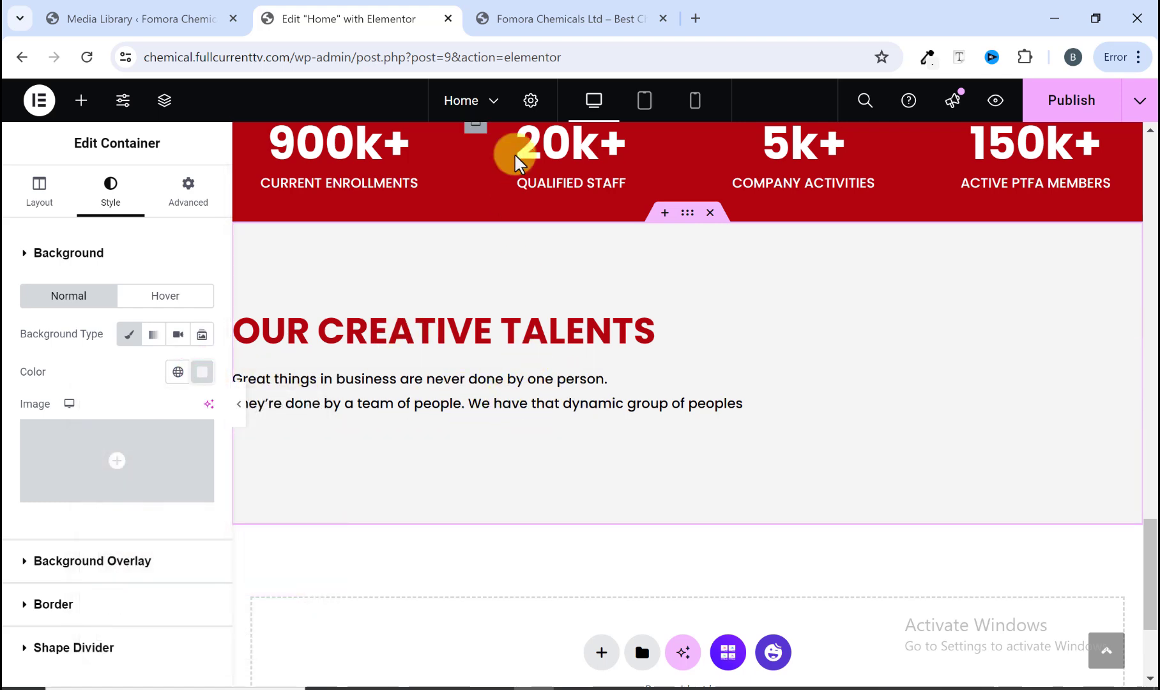
# Step: Review the reference site's team cards with their photos, names, roles and social icons
pyautogui.click(555, 18)
pyautogui.scroll(3, 422, 287)
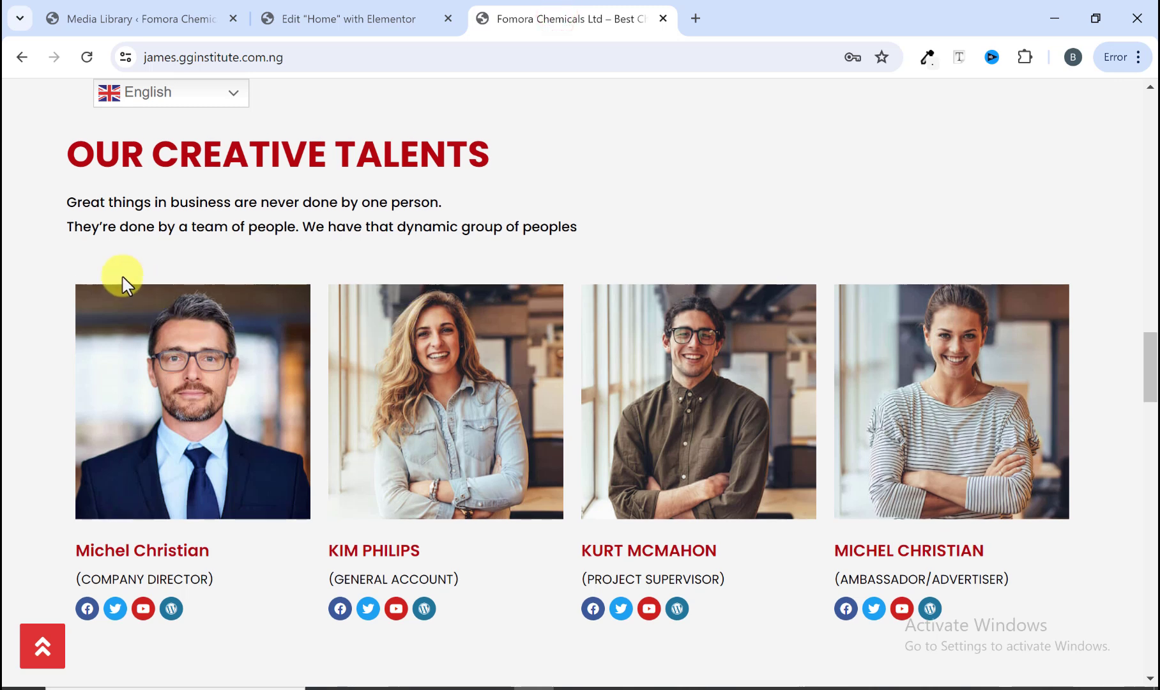
pyautogui.scroll(-1, 1041, 447)
pyautogui.scroll(-1, 1041, 451)
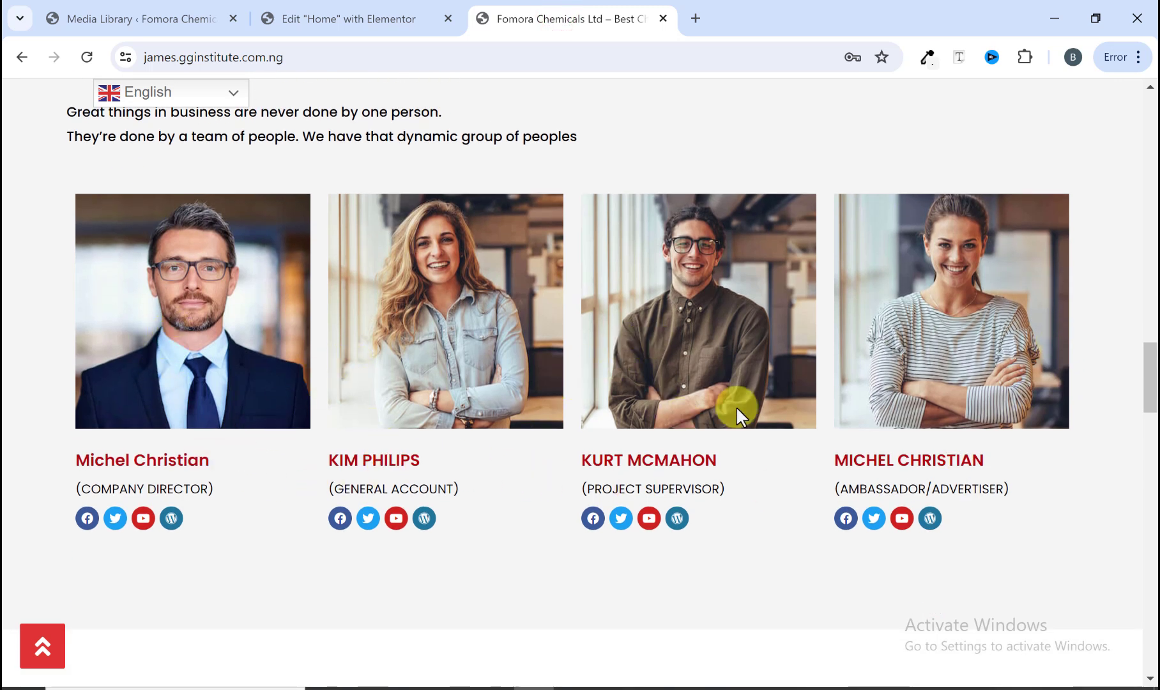
pyautogui.scroll(2, 354, 394)
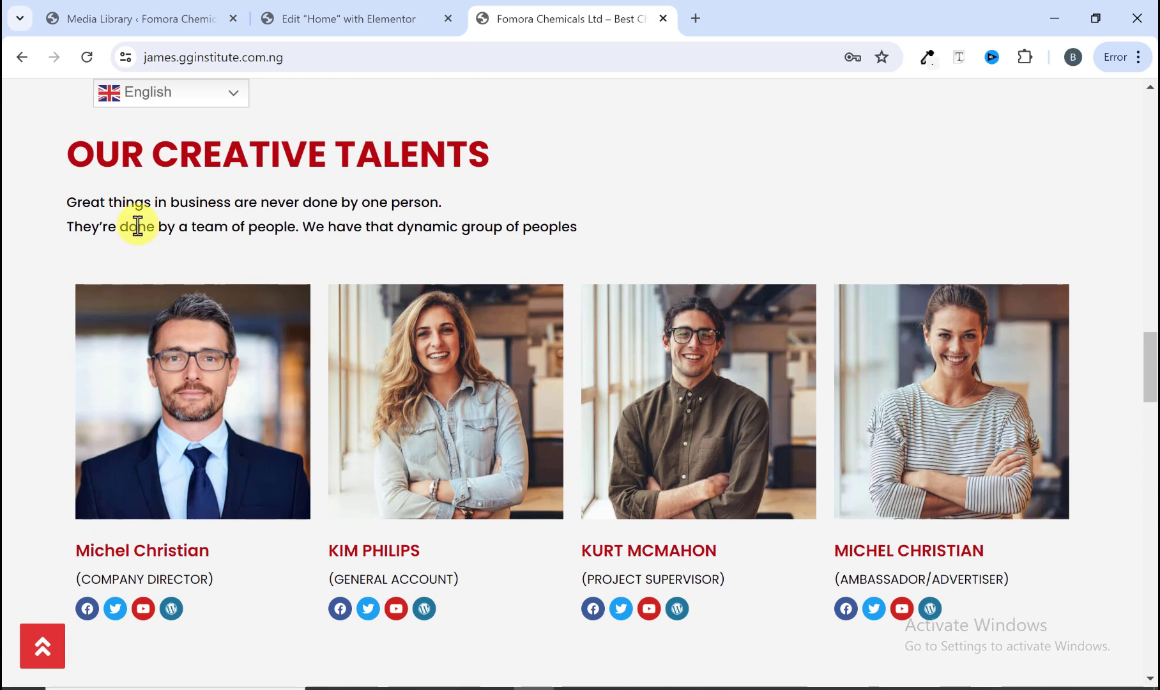
pyautogui.scroll(4, 179, 281)
pyautogui.scroll(-2, 191, 333)
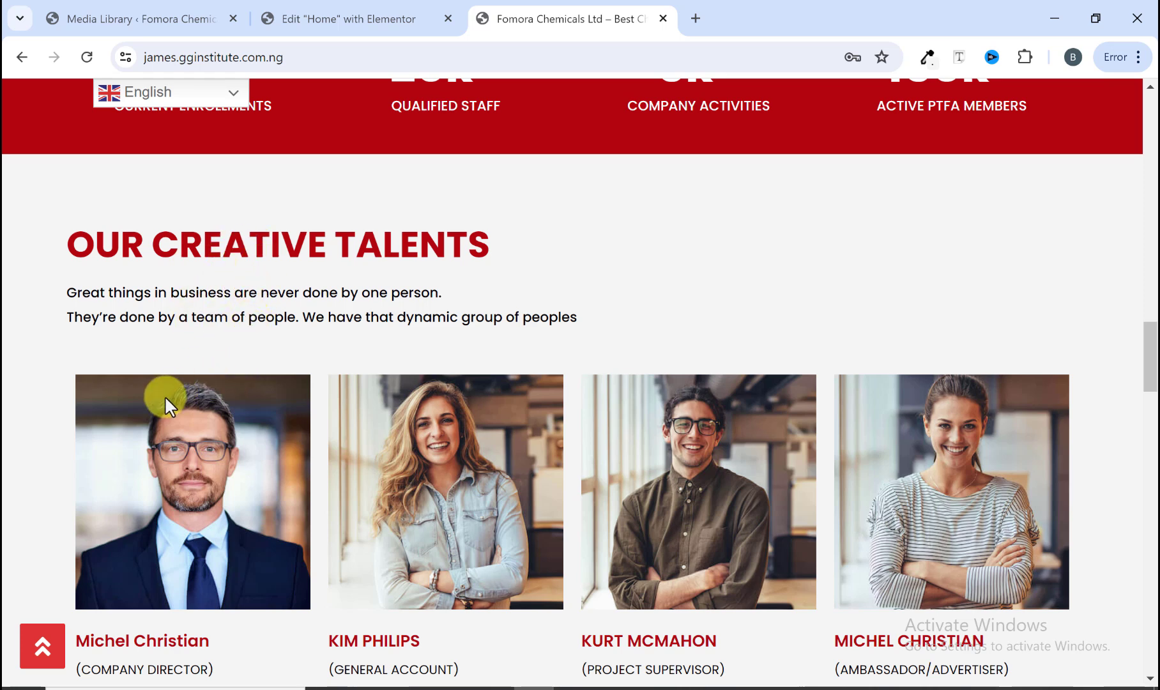
pyautogui.scroll(-2, 165, 397)
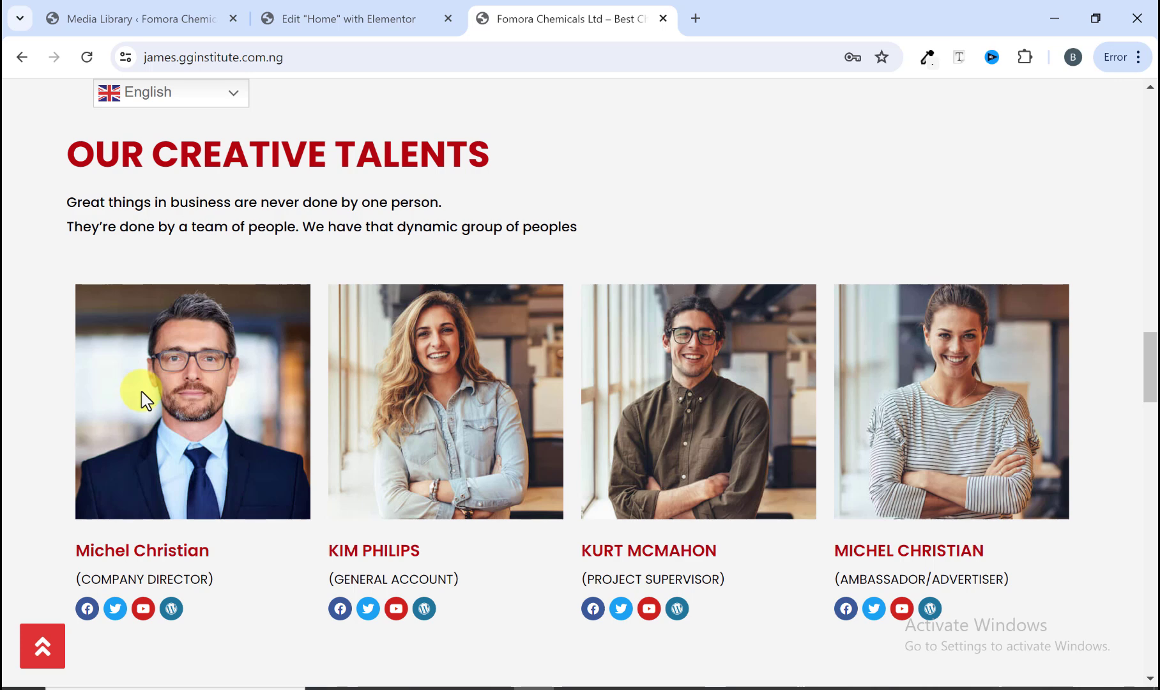
# Step: Add a container below the intro text in the Our Creative Talents section and set its direction to row
pyautogui.click(345, 11)
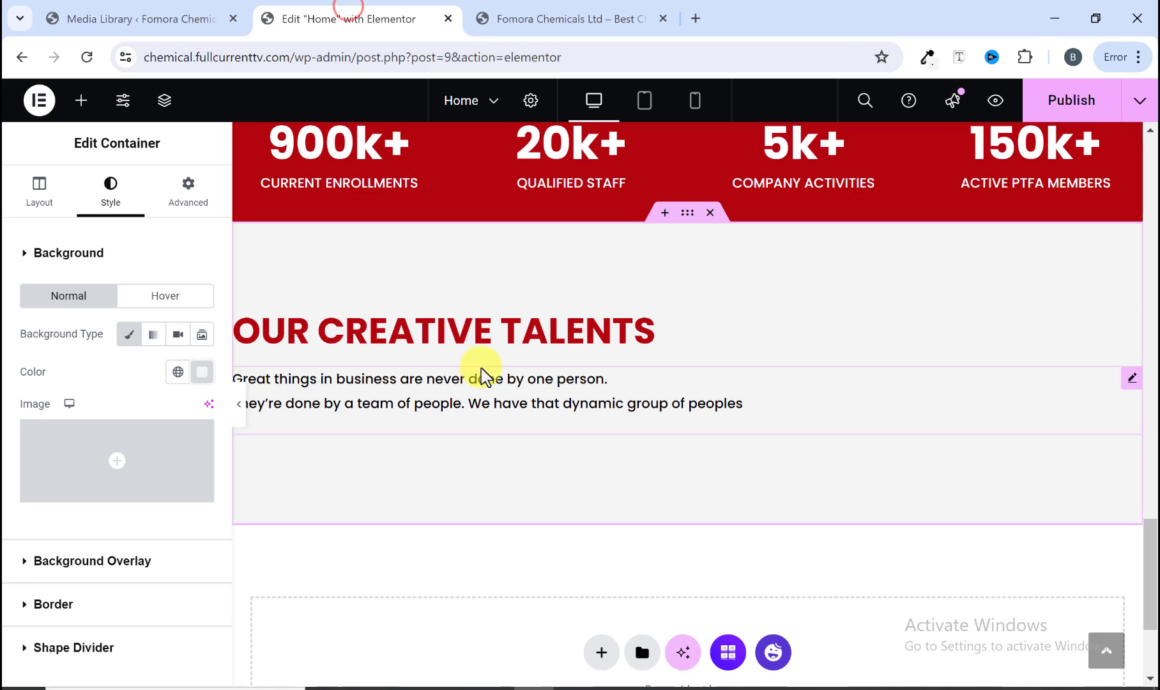
pyautogui.click(81, 101)
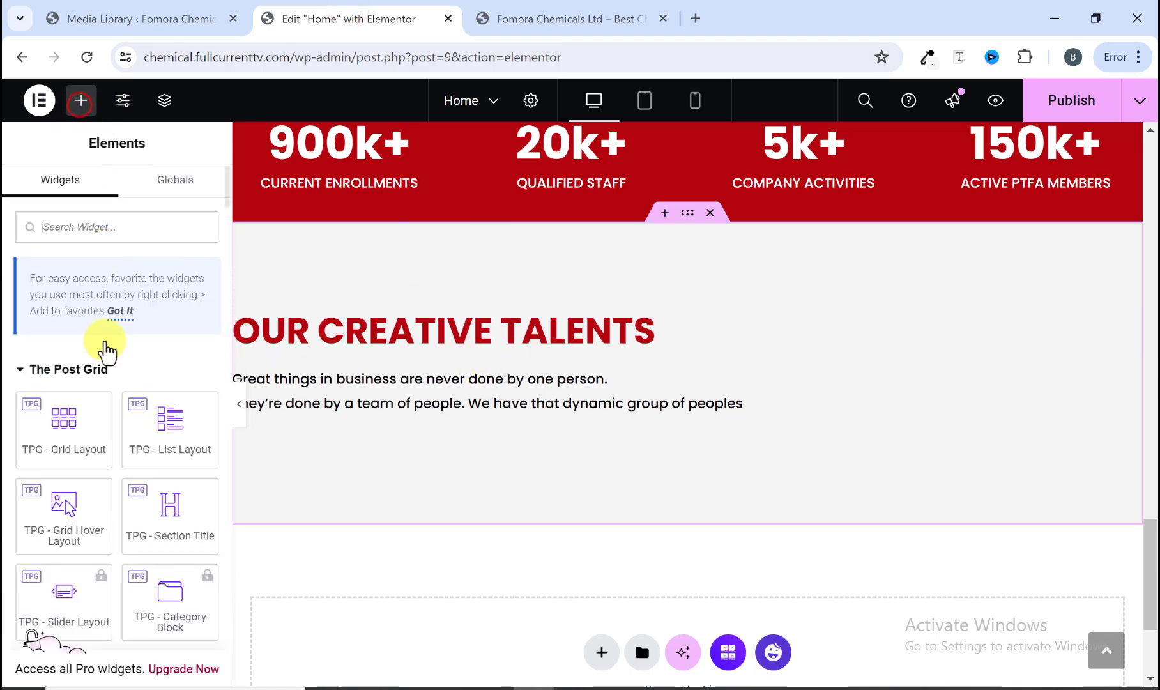
pyautogui.scroll(-4, 102, 390)
pyautogui.scroll(-1, 102, 395)
pyautogui.moveTo(85, 401); pyautogui.dragTo(329, 419)
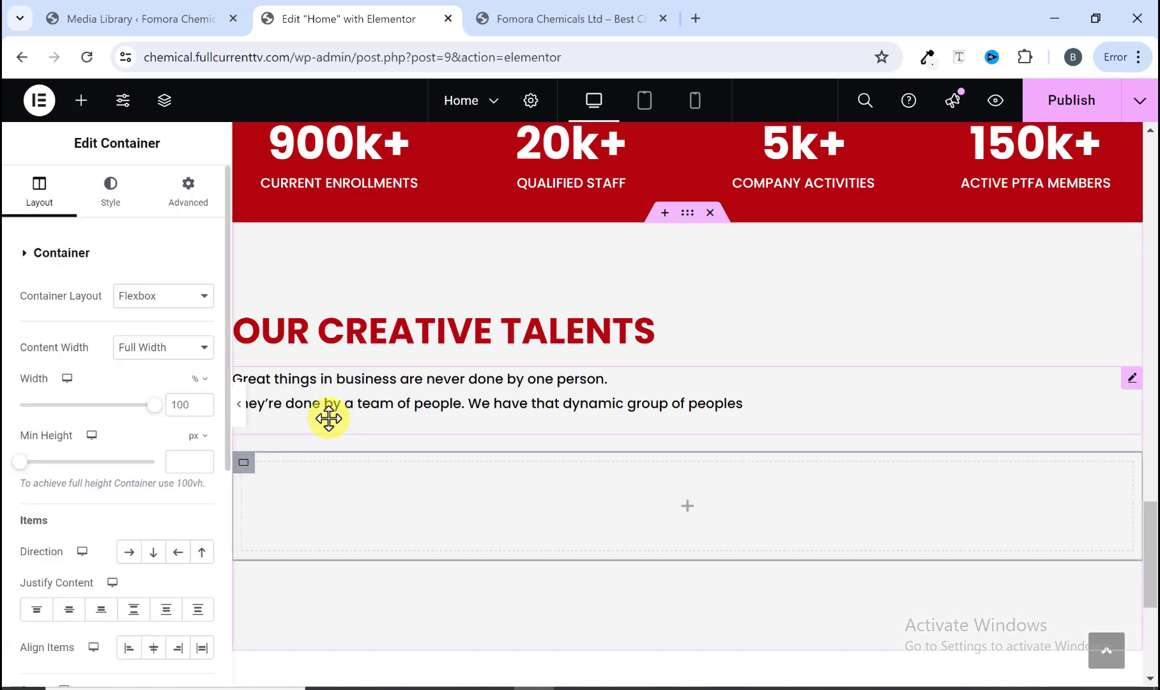
pyautogui.scroll(-1, 415, 533)
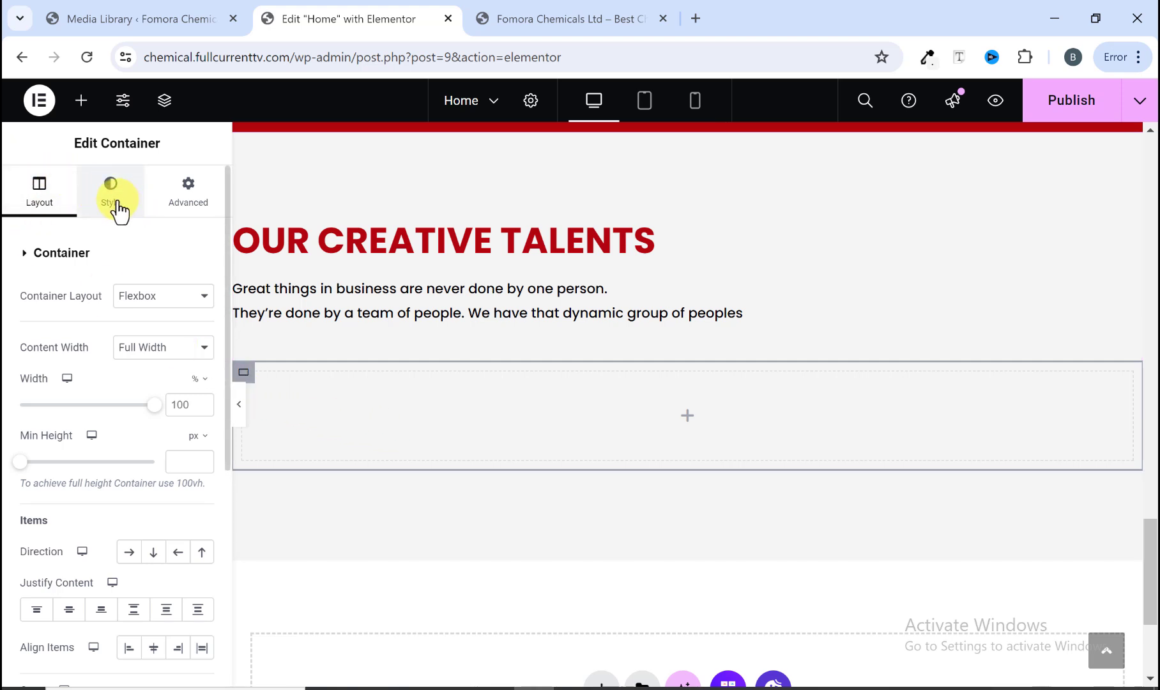
pyautogui.click(526, 32)
pyautogui.click(317, 14)
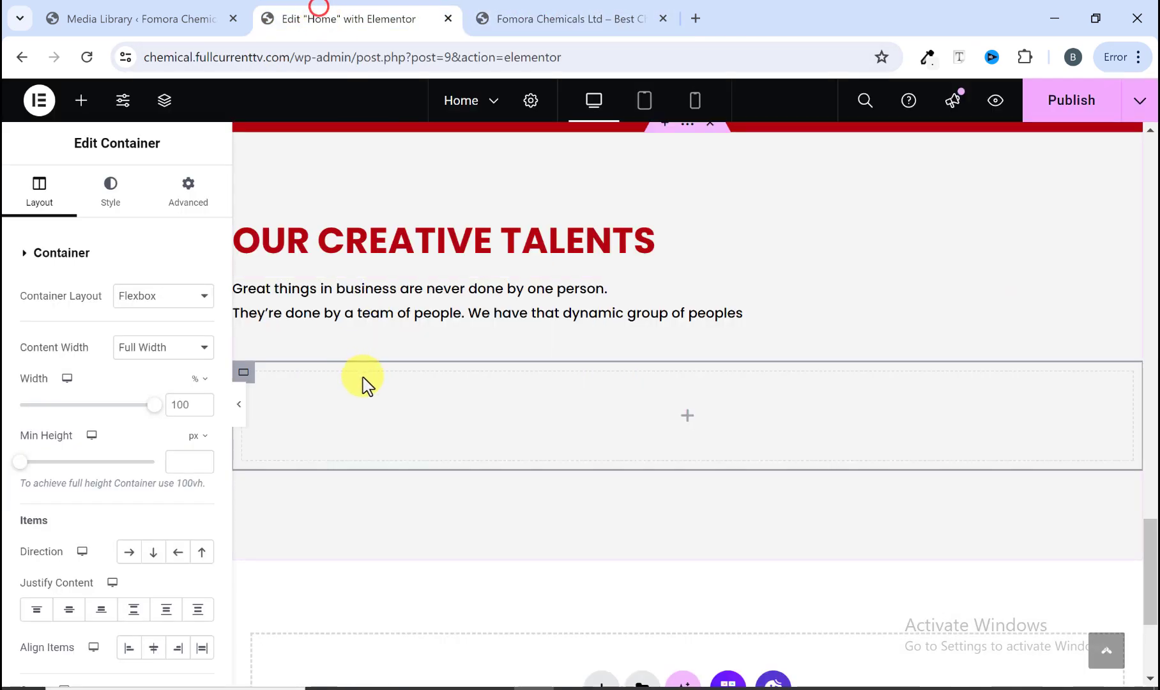
pyautogui.scroll(-2, 150, 504)
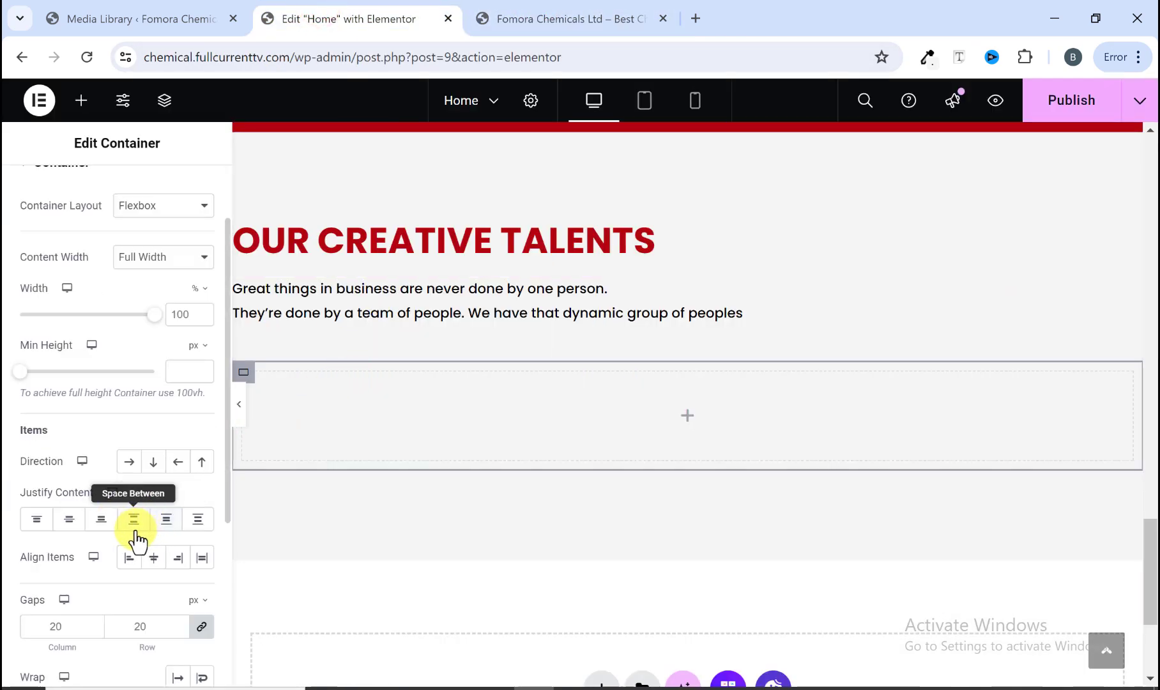
pyautogui.click(125, 466)
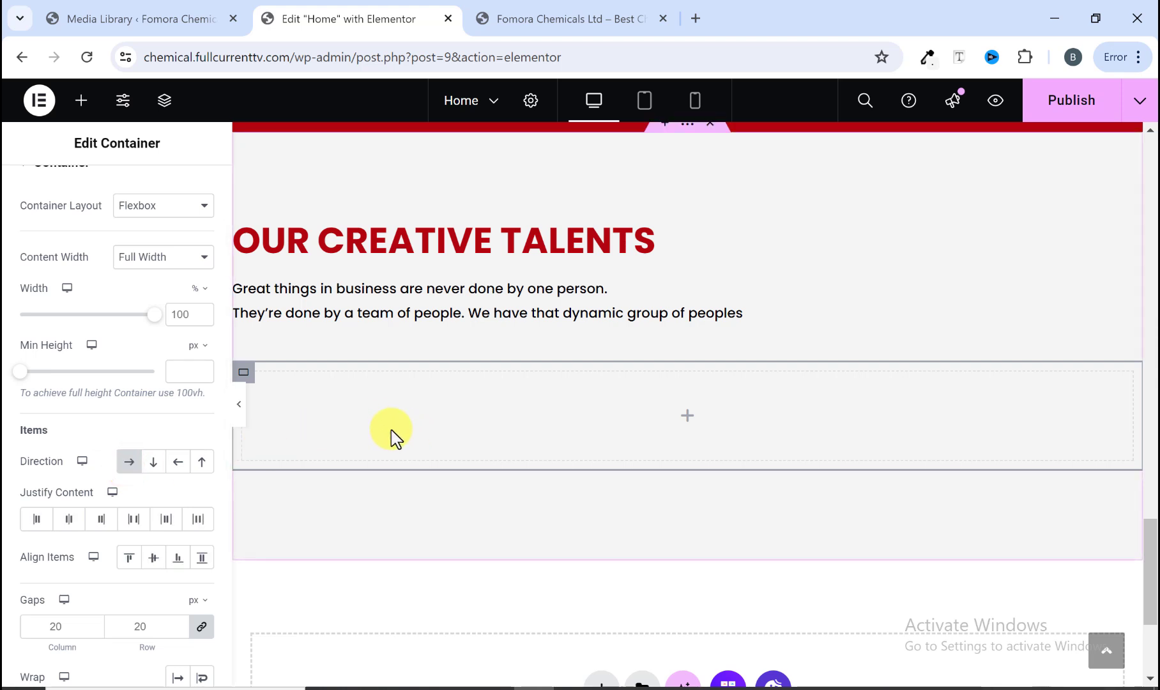
# Step: Drop a nested container into the row container and duplicate it into four equal columns
pyautogui.click(617, 18)
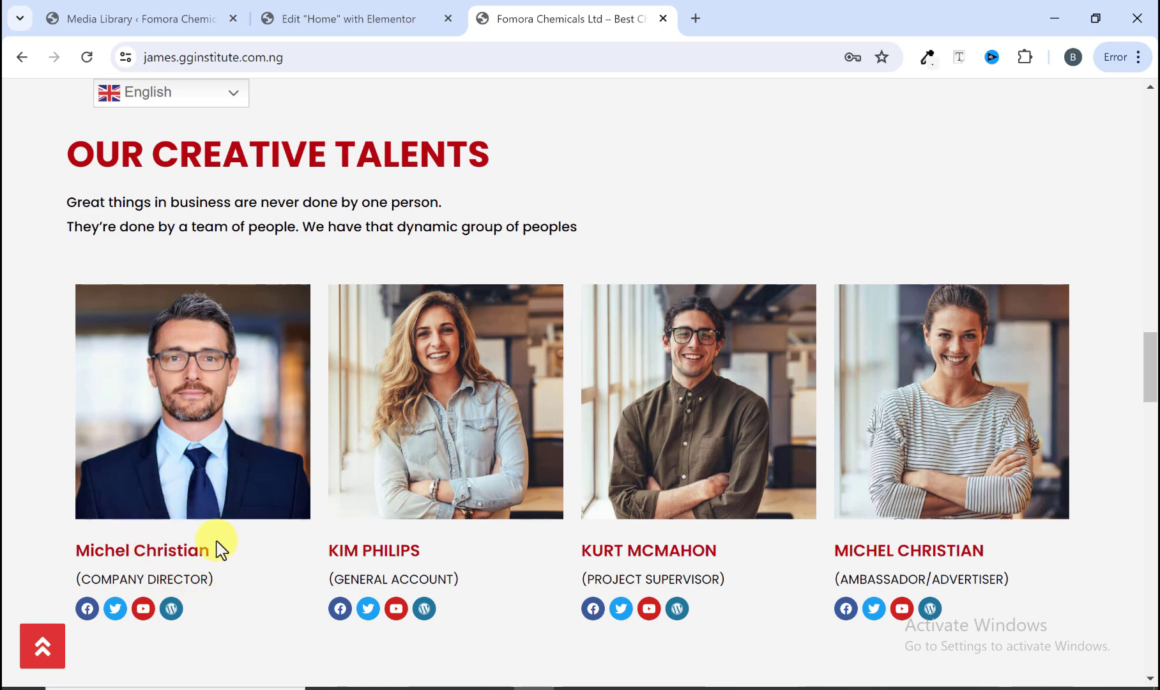
pyautogui.click(332, 17)
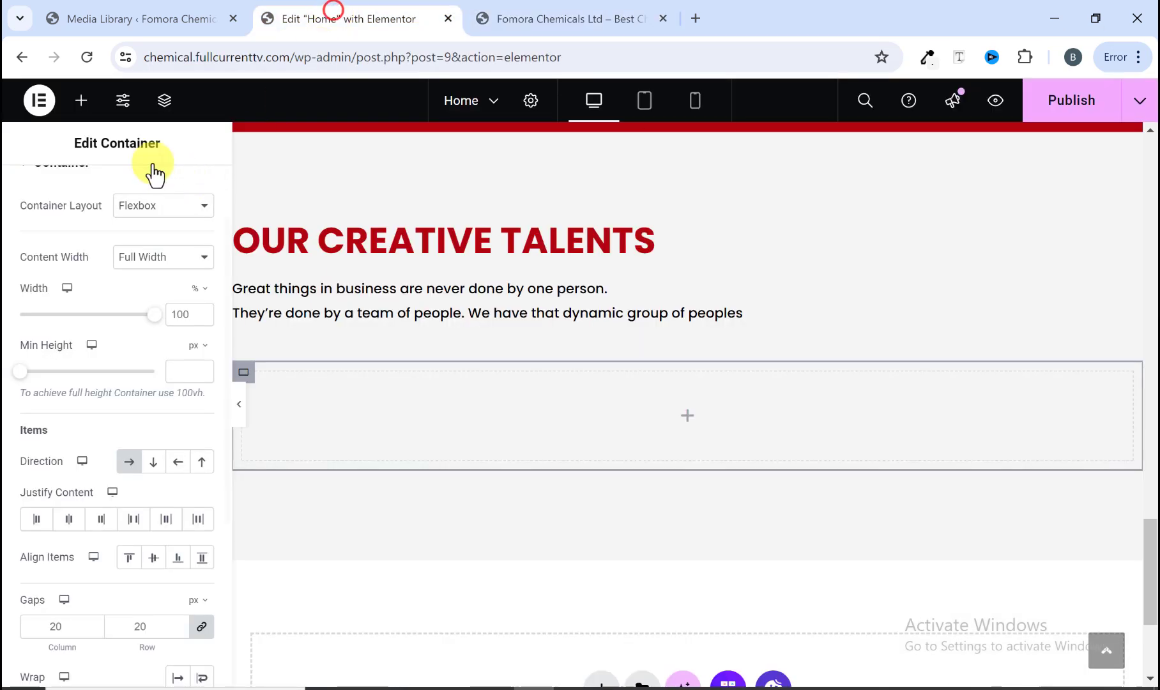
pyautogui.click(81, 102)
pyautogui.scroll(-5, 73, 456)
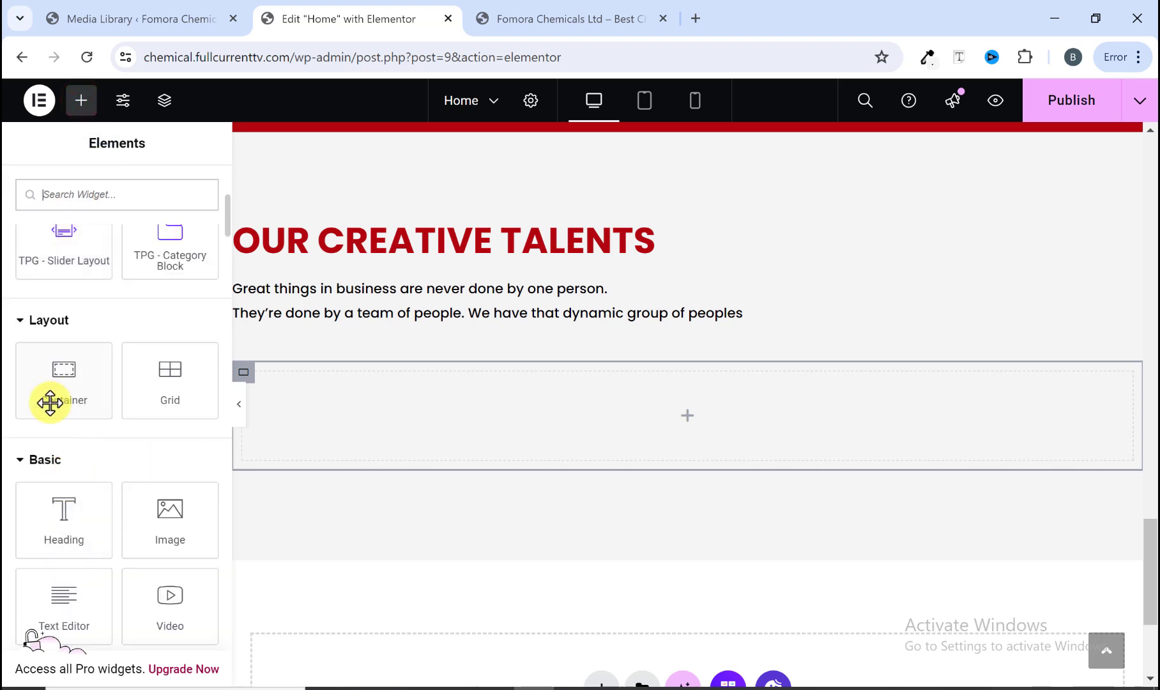
pyautogui.moveTo(51, 396); pyautogui.dragTo(357, 414)
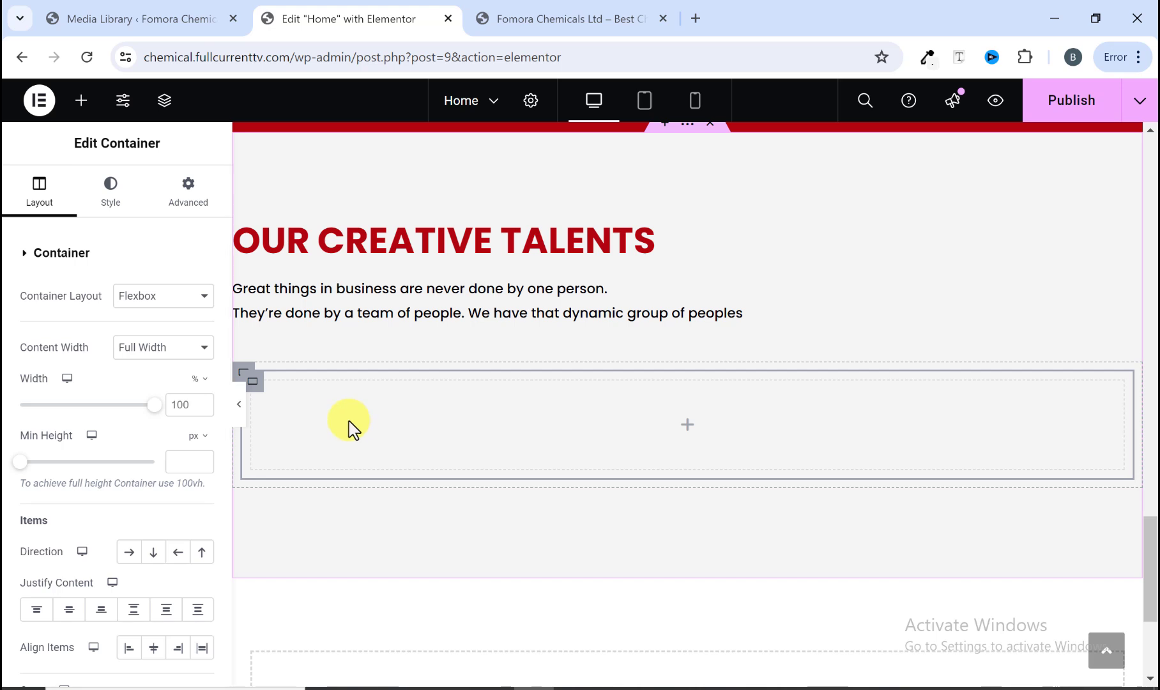
pyautogui.rightClick(353, 420)
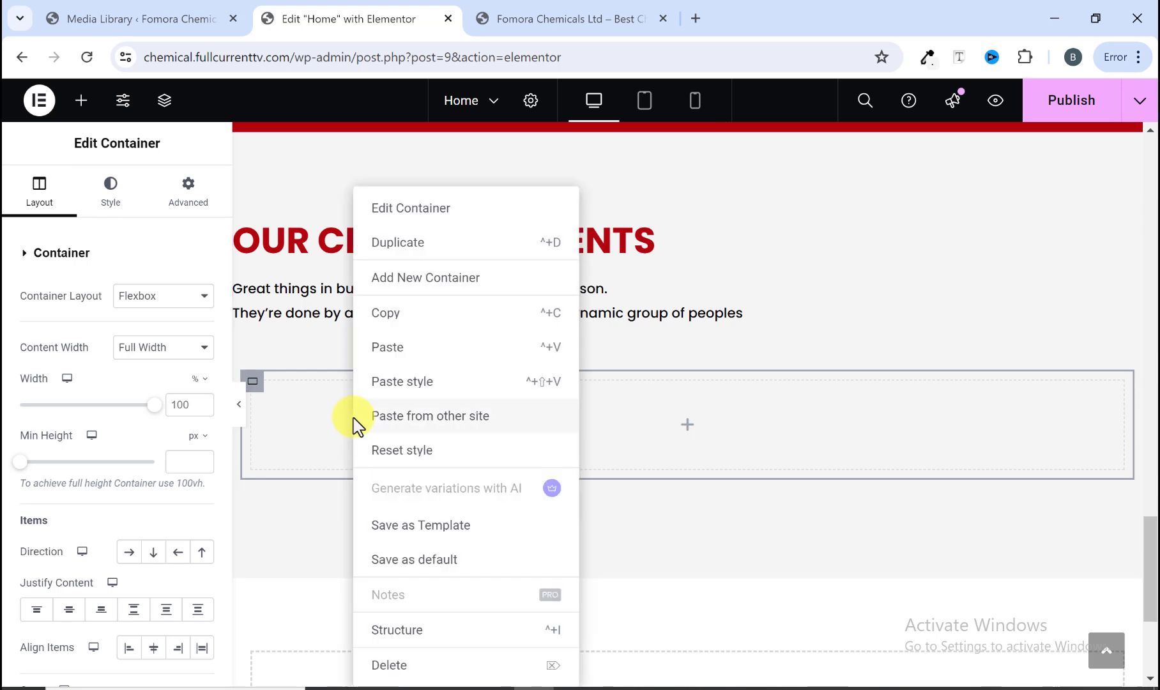
pyautogui.click(412, 242)
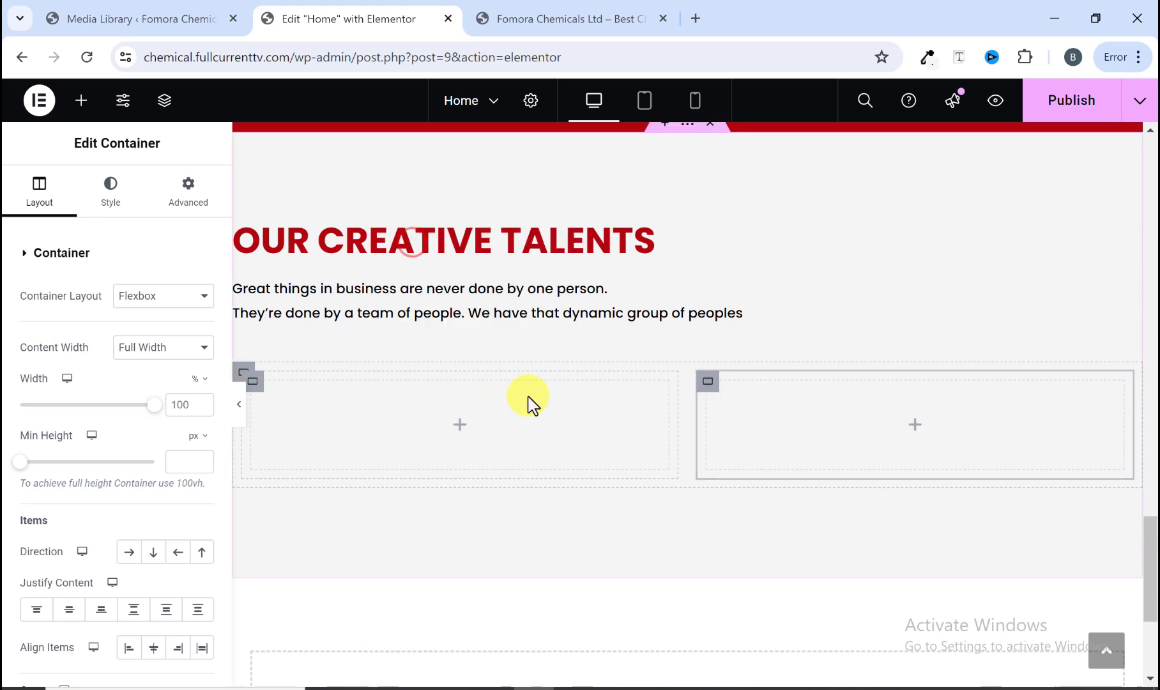
pyautogui.rightClick(626, 428)
pyautogui.click(661, 240)
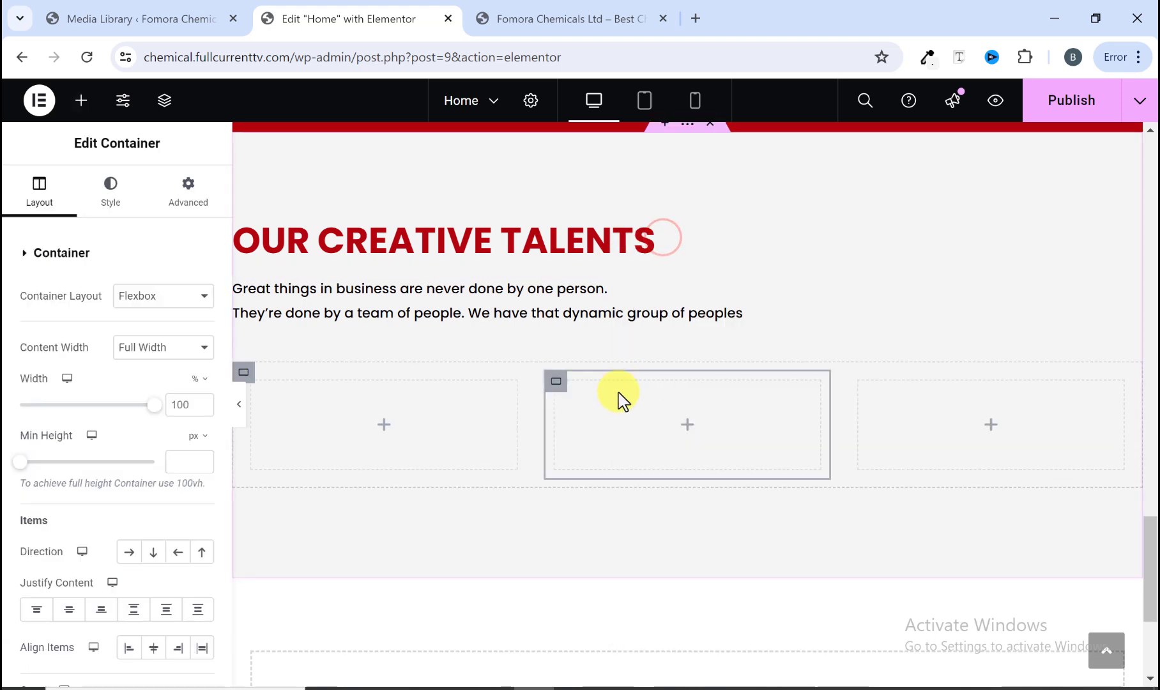
pyautogui.rightClick(618, 399)
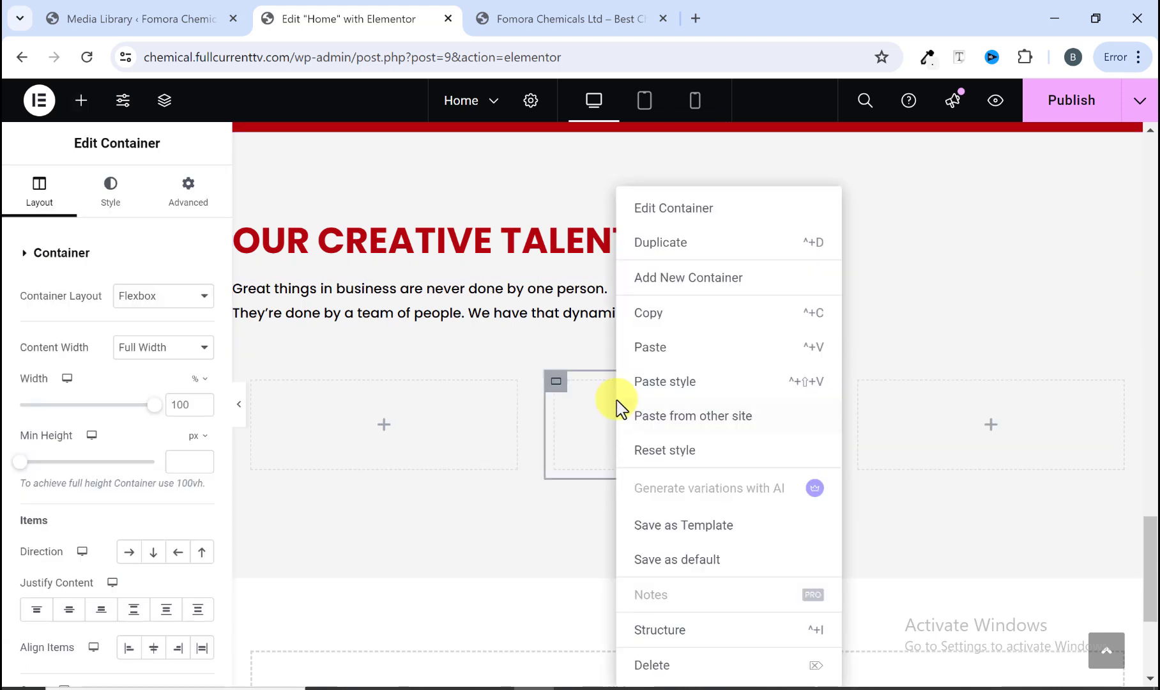
pyautogui.click(661, 242)
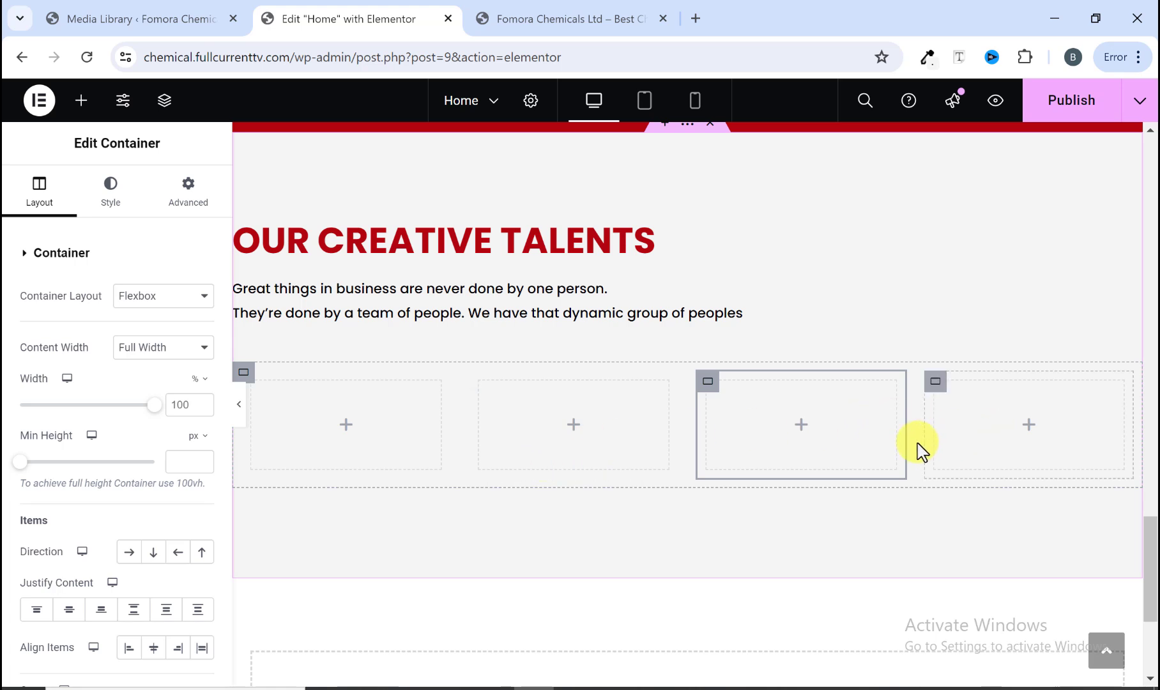
# Step: Add an Image widget to the first team column
pyautogui.click(560, 18)
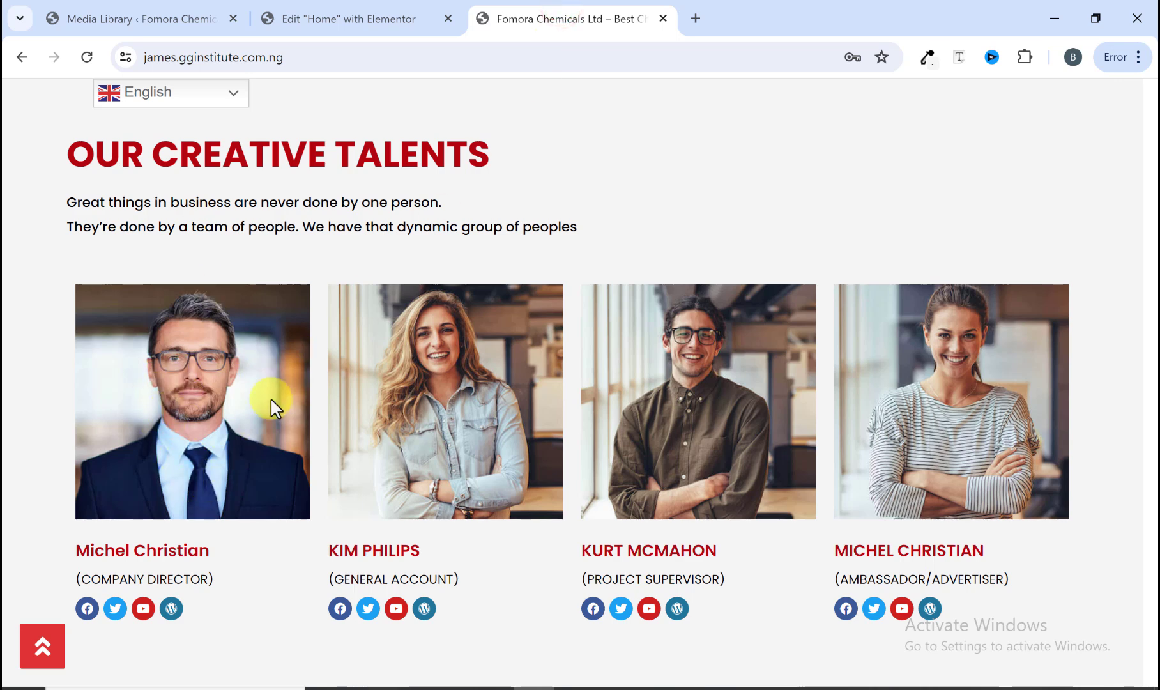
pyautogui.click(386, 21)
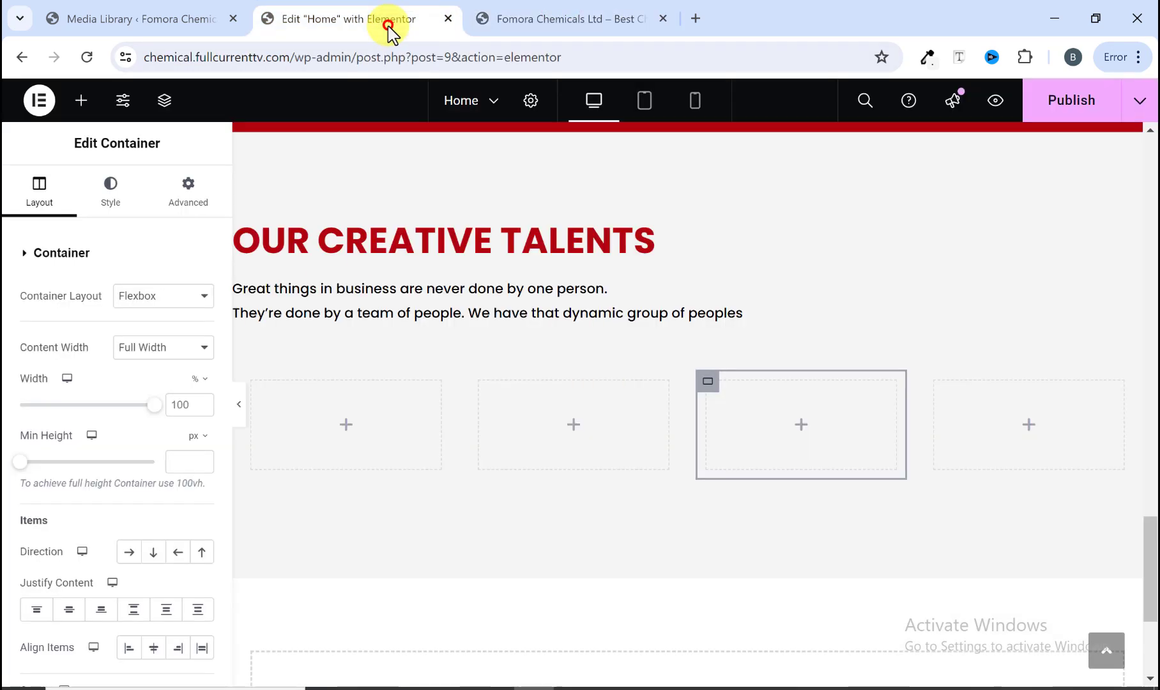
pyautogui.click(83, 104)
pyautogui.scroll(-5, 121, 450)
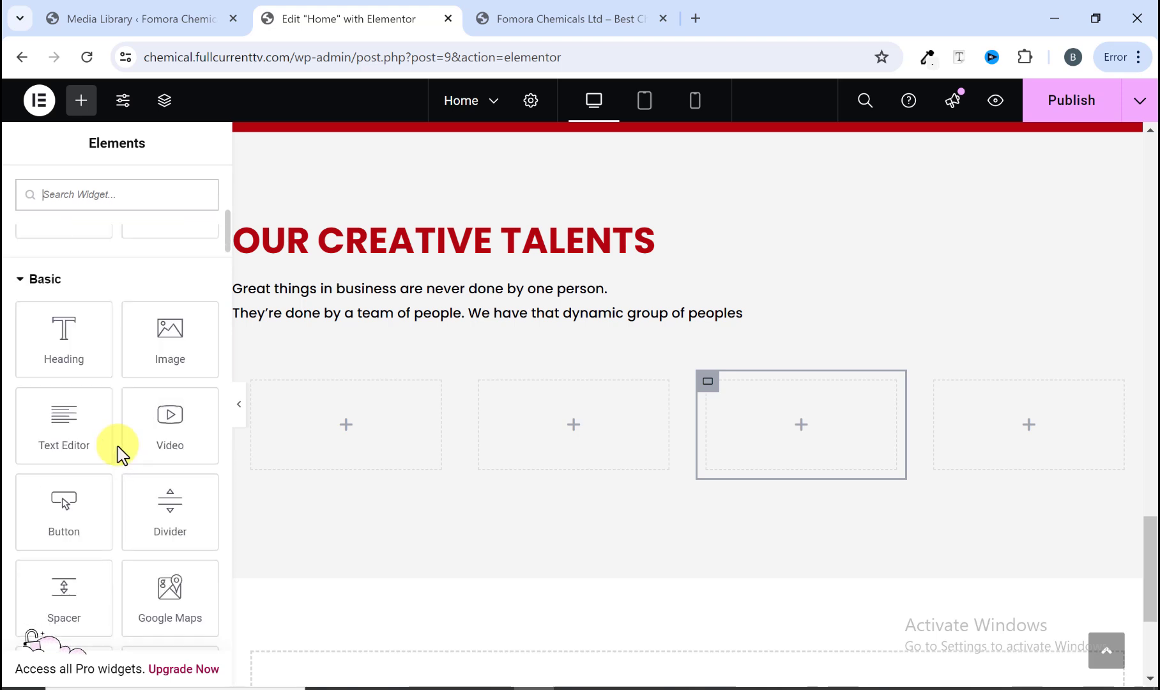
pyautogui.moveTo(163, 350); pyautogui.dragTo(319, 427)
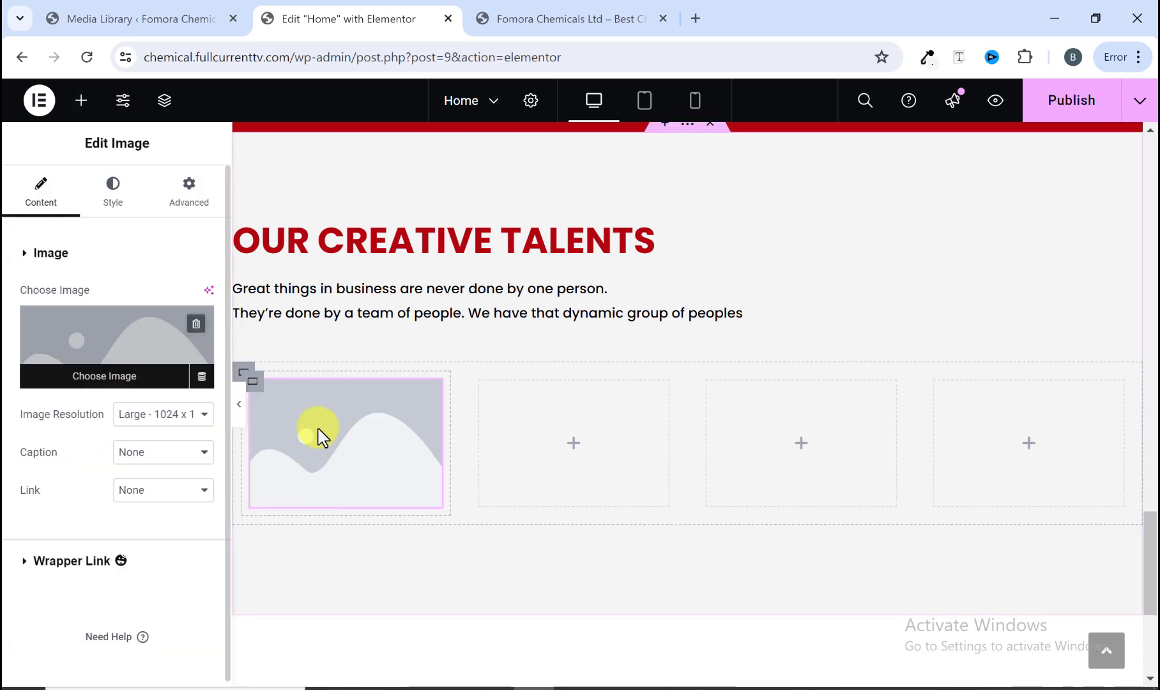
# Step: Upload the member_1 to member_4 photos and set member_1 as the first column's image
pyautogui.click(103, 377)
pyautogui.click(256, 175)
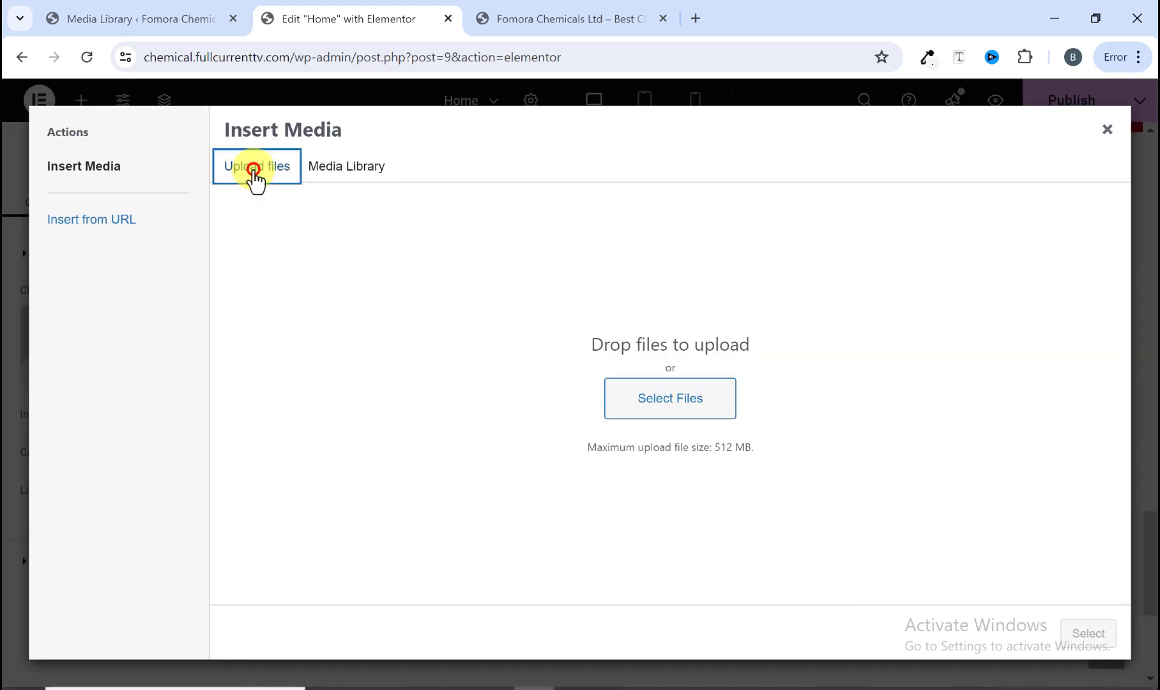
pyautogui.click(640, 399)
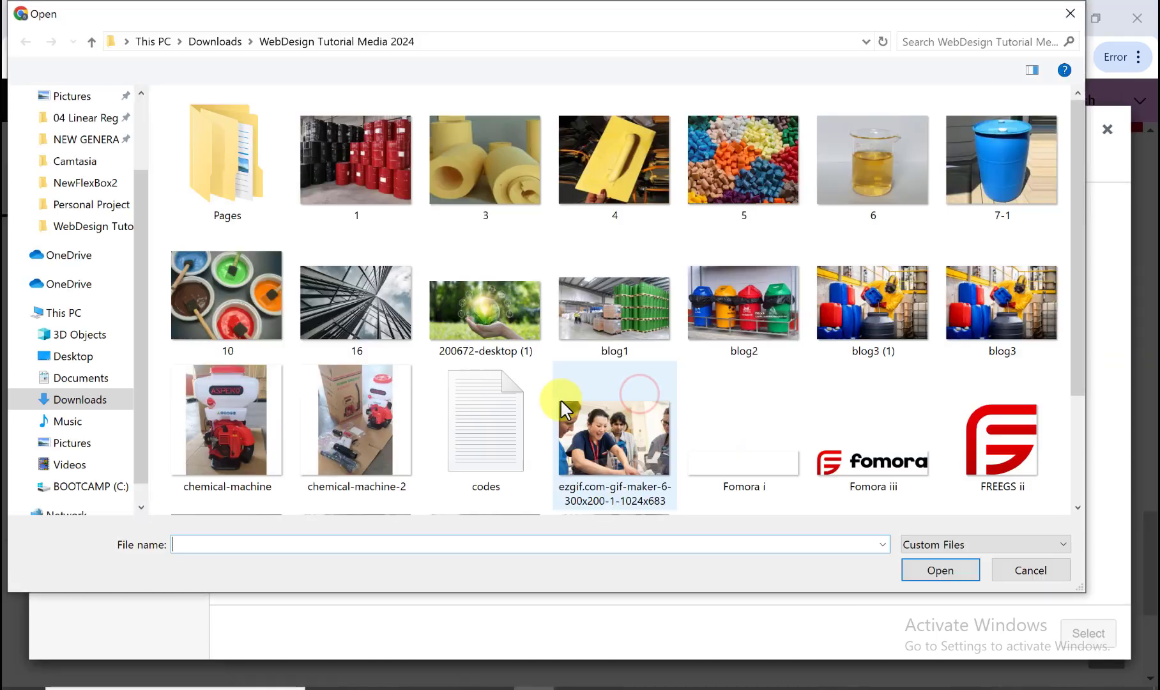
pyautogui.scroll(-2, 575, 386)
pyautogui.click(235, 431)
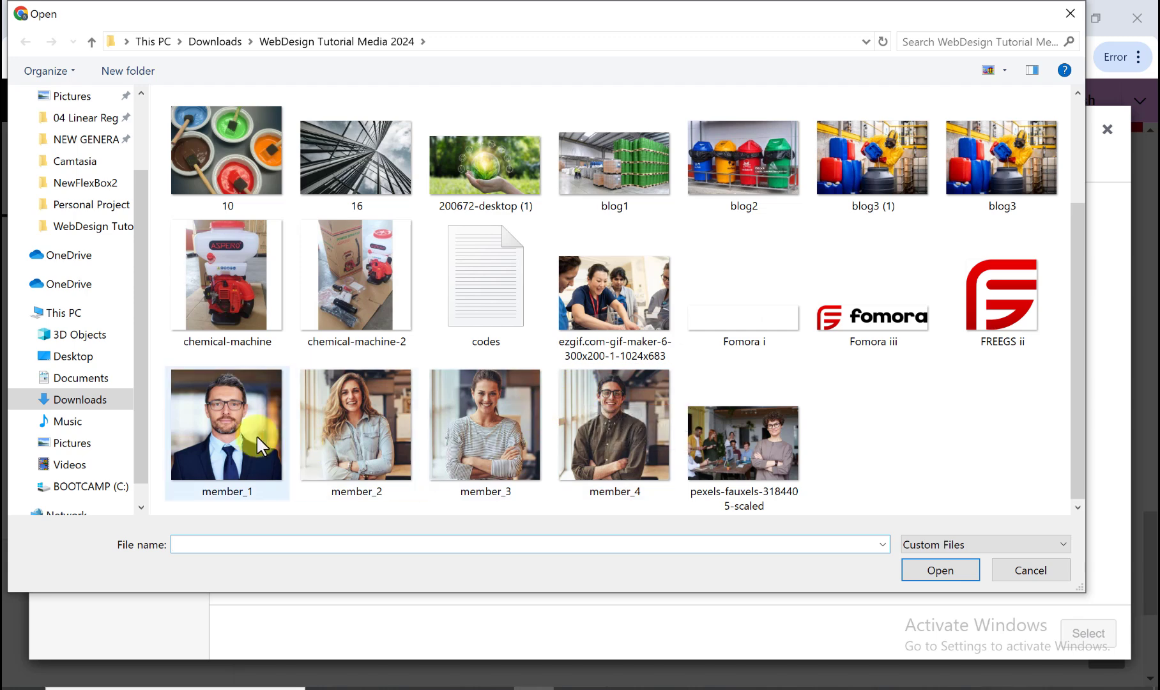
pyautogui.keyDown('shift'); pyautogui.click(631, 441); pyautogui.keyUp('shift')
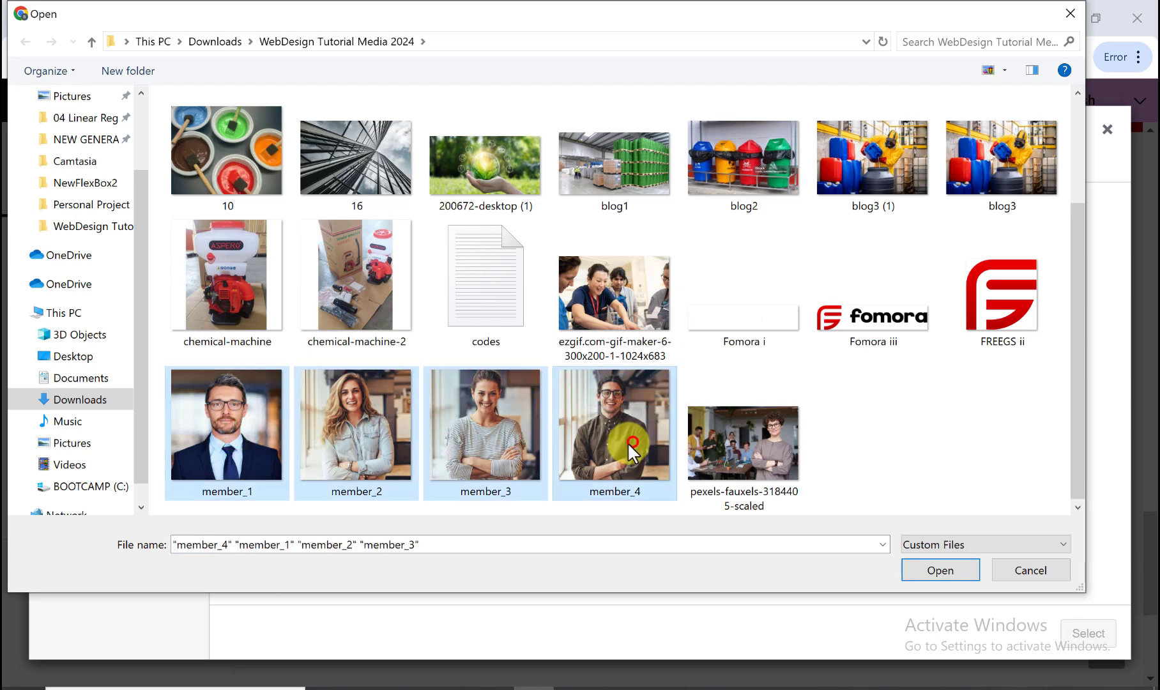
pyautogui.click(937, 569)
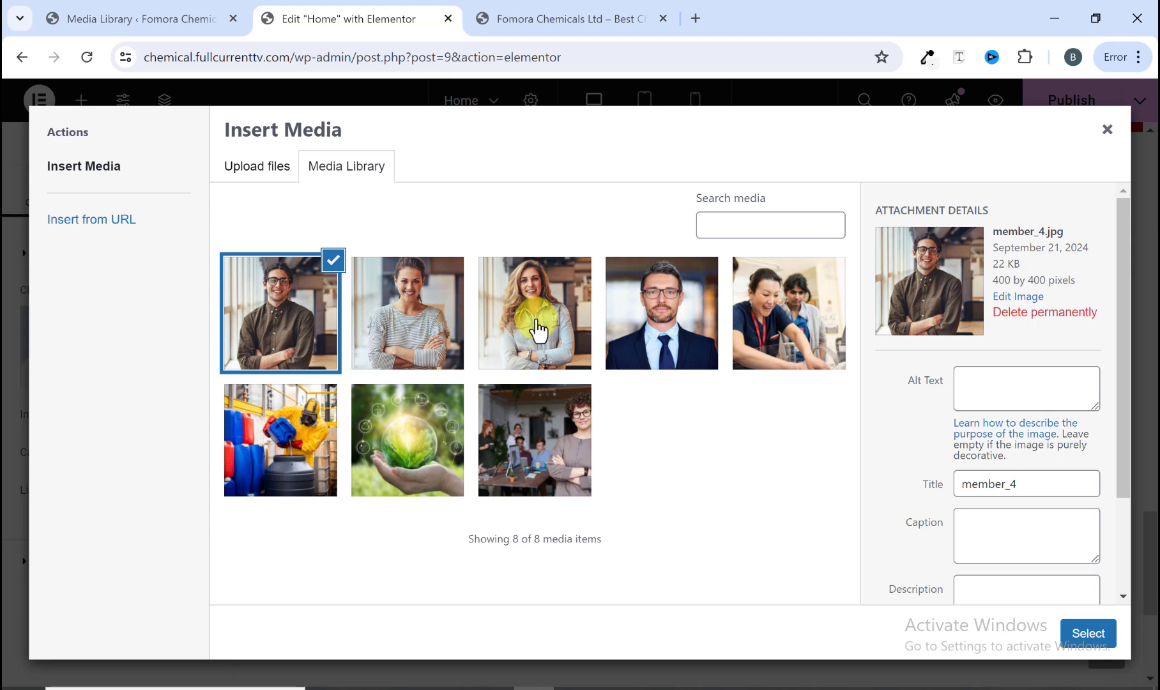
pyautogui.click(646, 335)
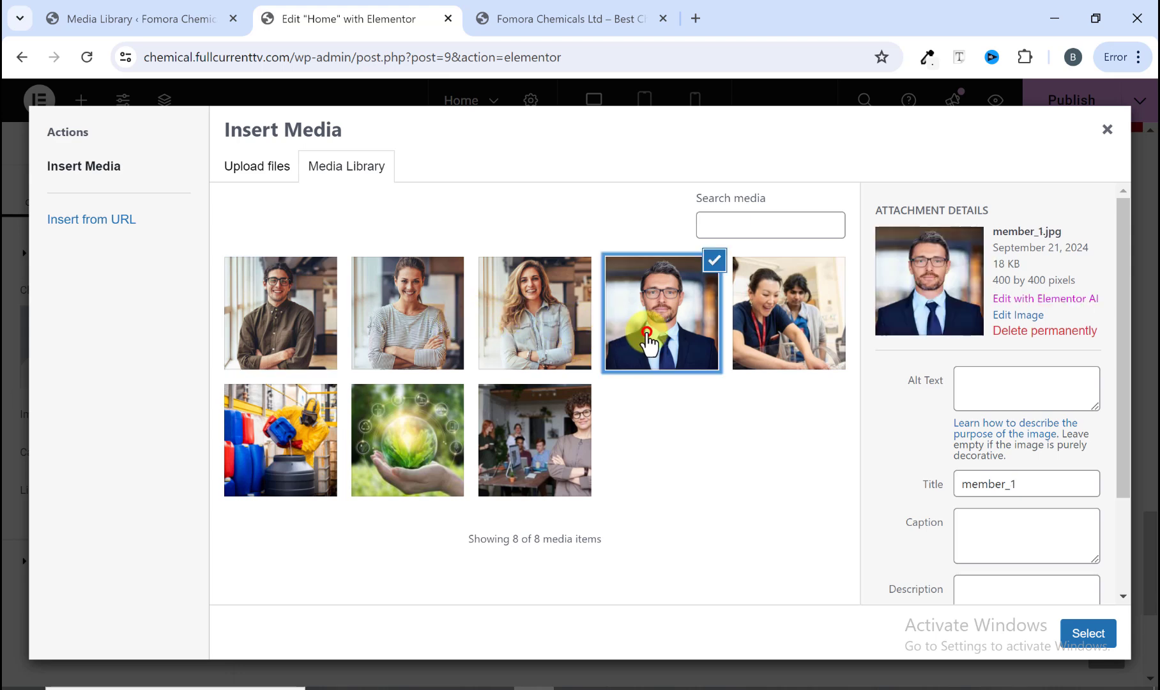
pyautogui.click(1093, 633)
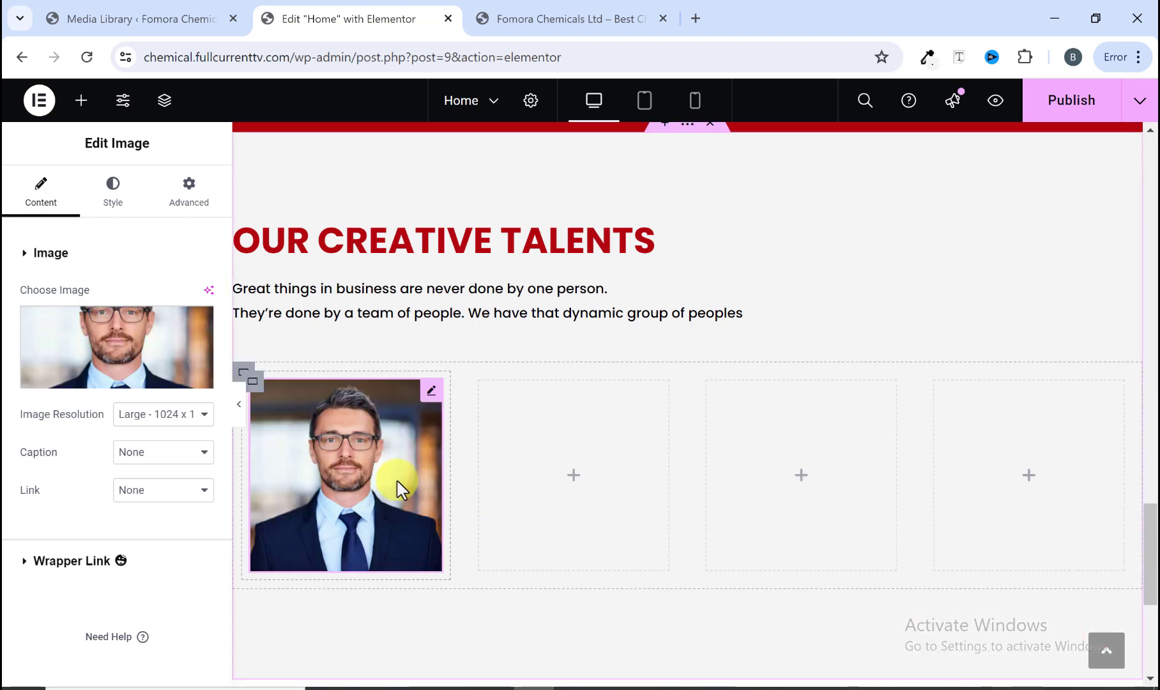
# Step: Add a Heading widget below the first member's photo
pyautogui.scroll(-3, 401, 484)
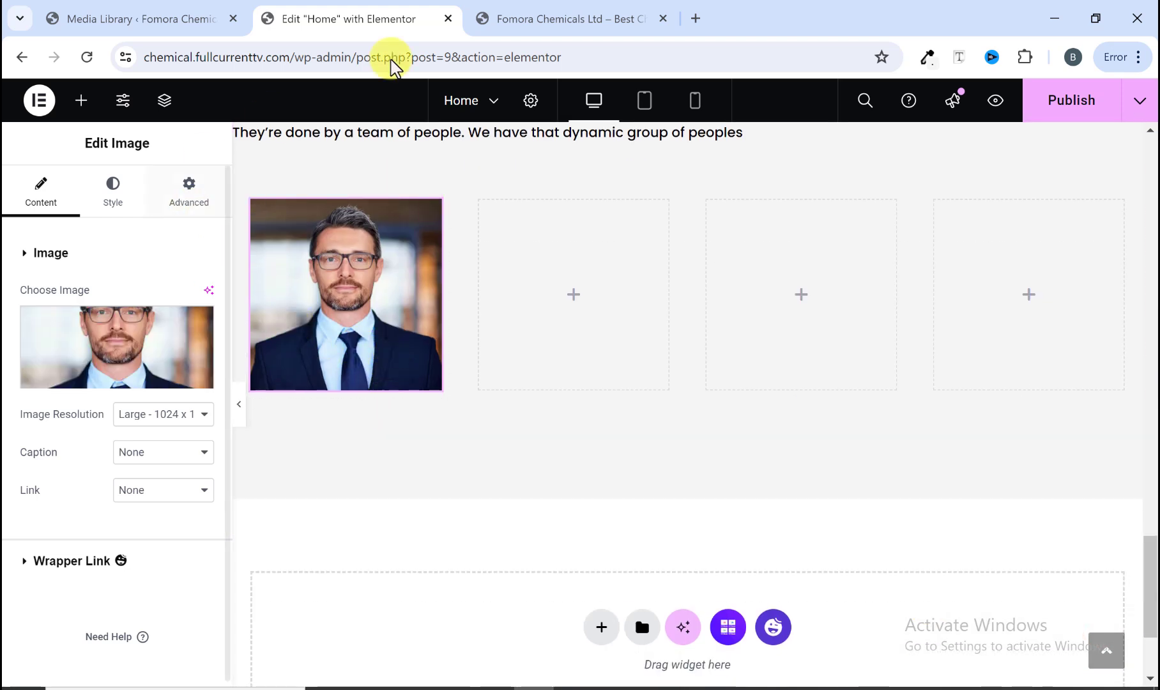
pyautogui.click(543, 16)
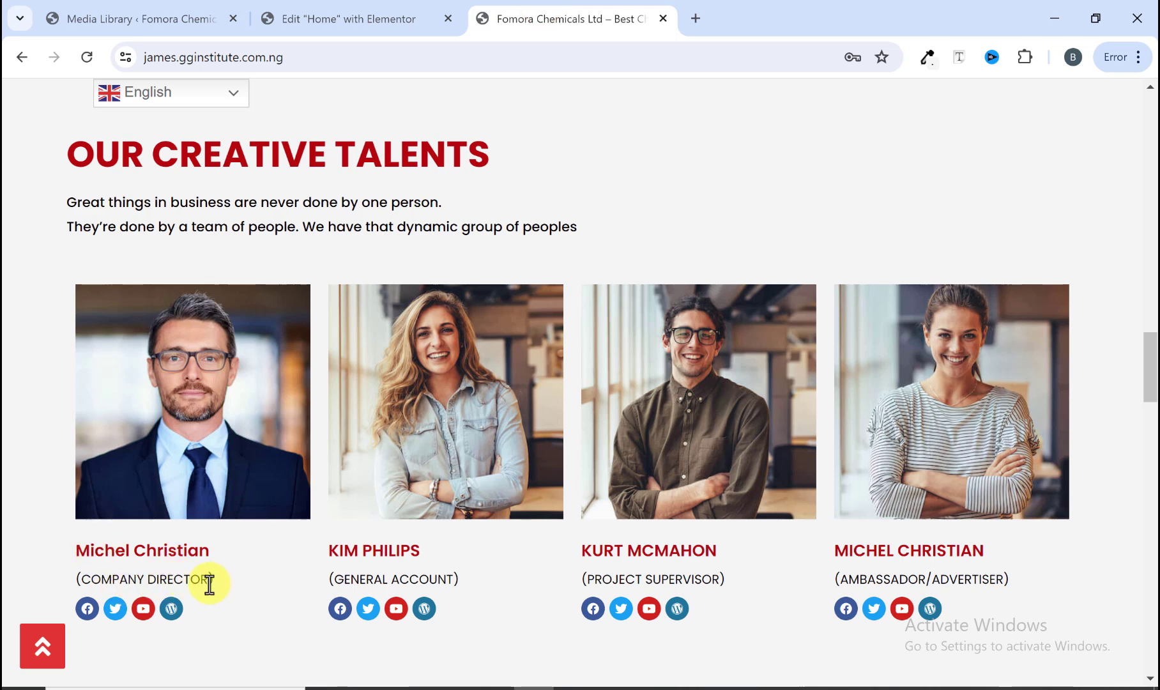
pyautogui.click(356, 20)
pyautogui.click(87, 110)
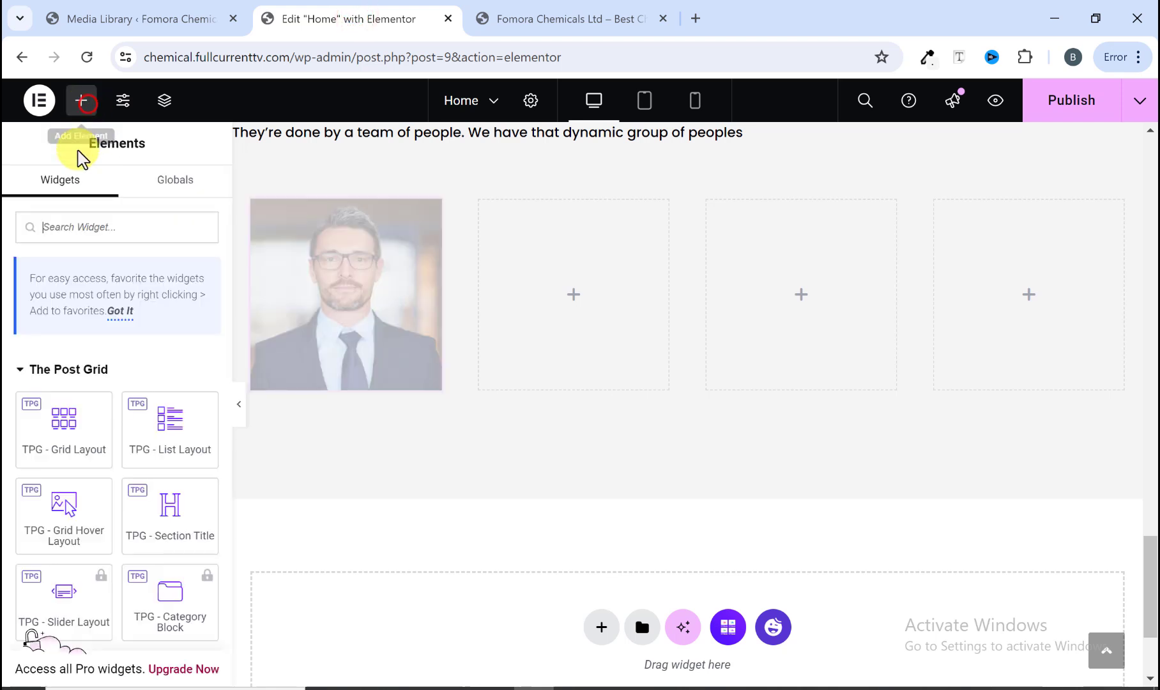
pyautogui.scroll(-4, 86, 480)
pyautogui.moveTo(83, 583); pyautogui.dragTo(336, 374)
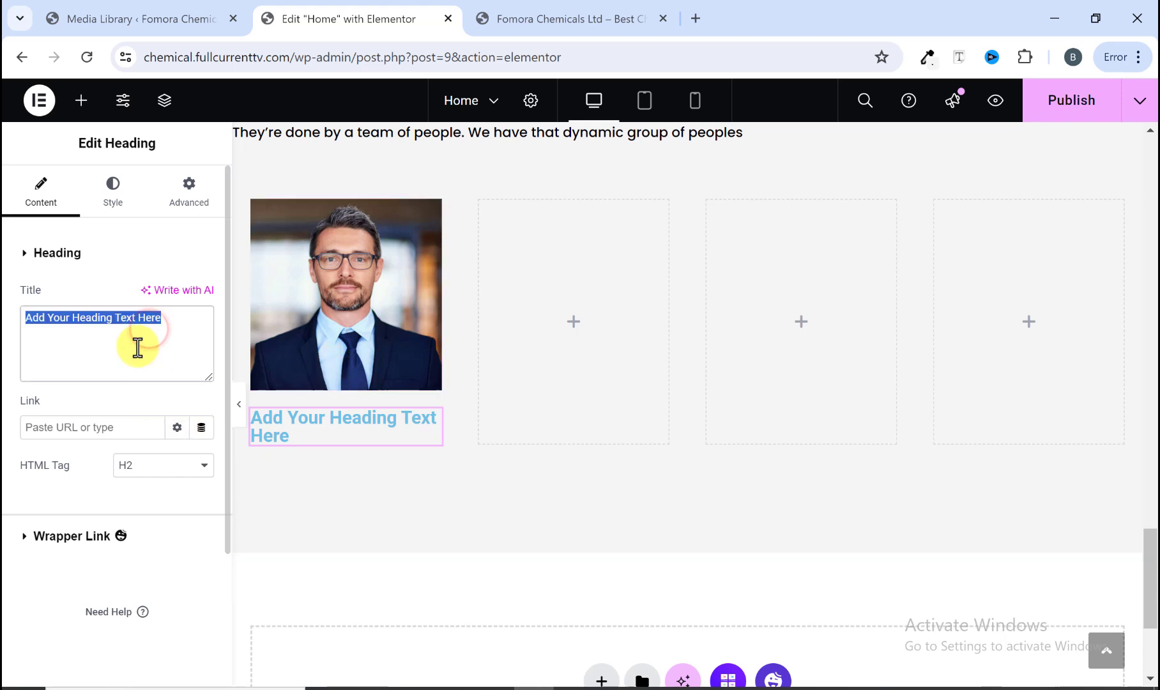
pyautogui.click(506, 10)
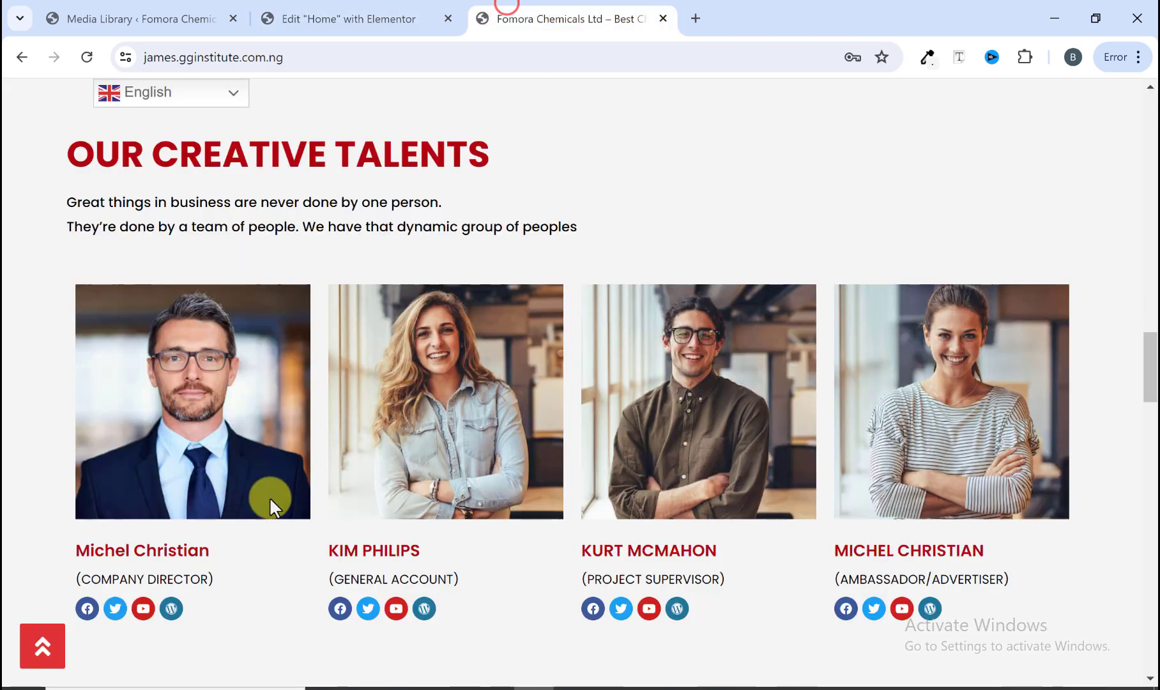
pyautogui.moveTo(223, 543); pyautogui.dragTo(75, 544)
pyautogui.rightClick(75, 550)
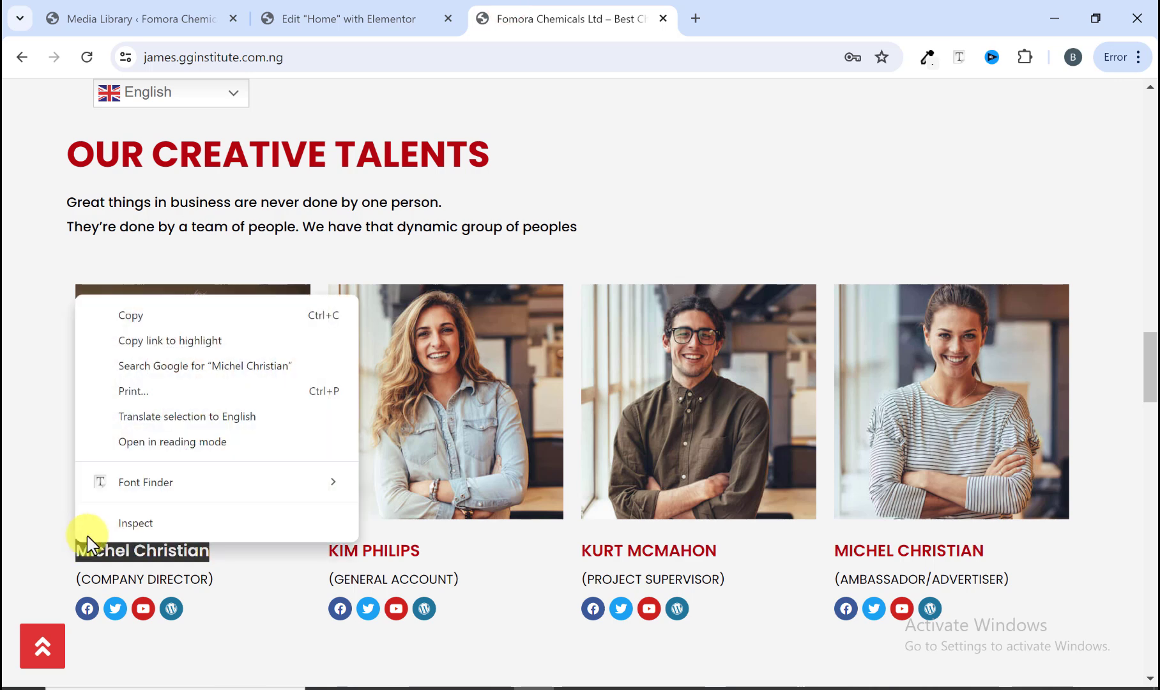
pyautogui.click(132, 319)
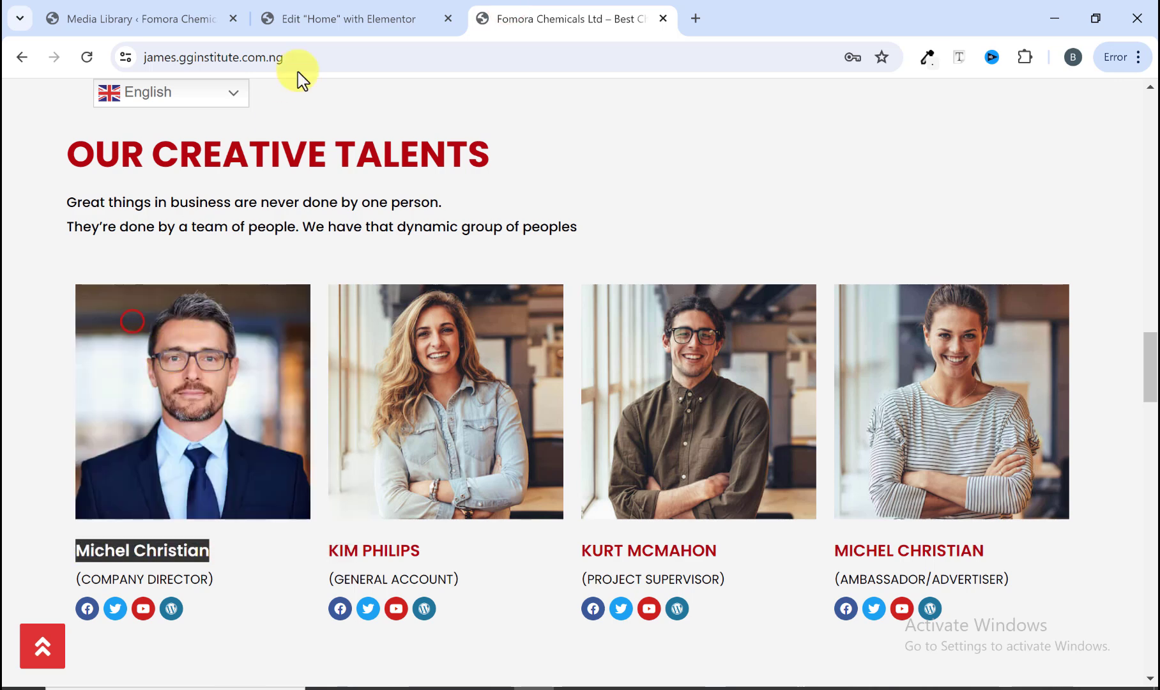
pyautogui.click(323, 14)
pyautogui.rightClick(121, 345)
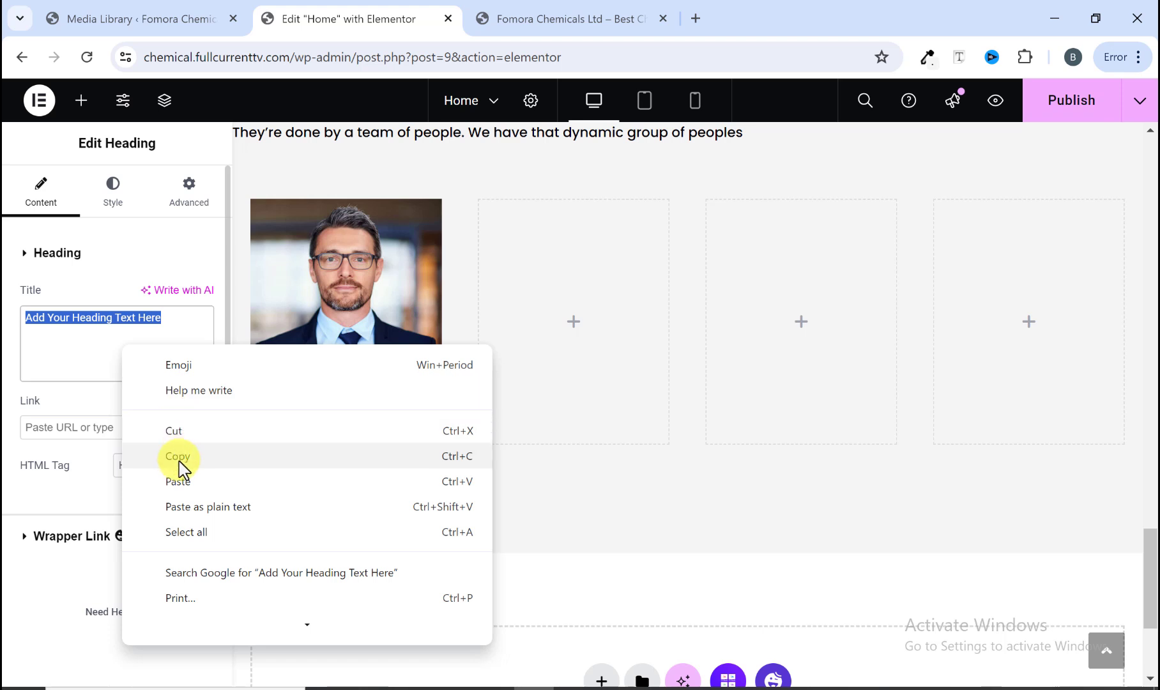
pyautogui.click(179, 481)
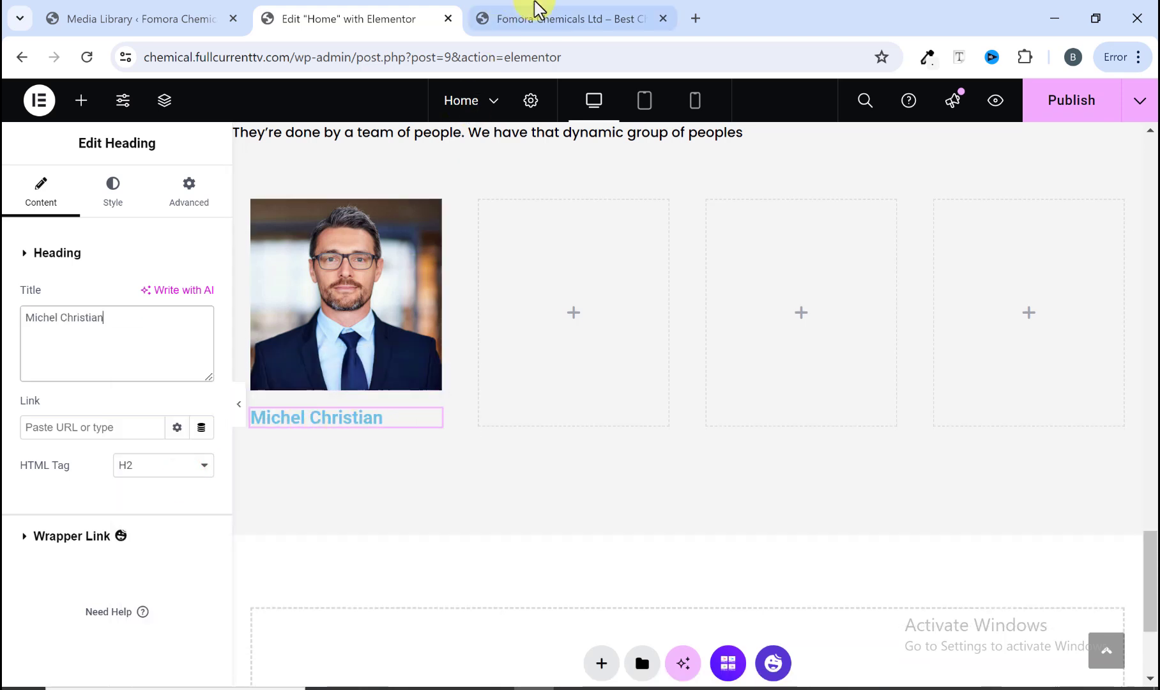
# Step: Set the name heading's text colour to the global MainColor1
pyautogui.click(538, 16)
pyautogui.scroll(-3, 215, 498)
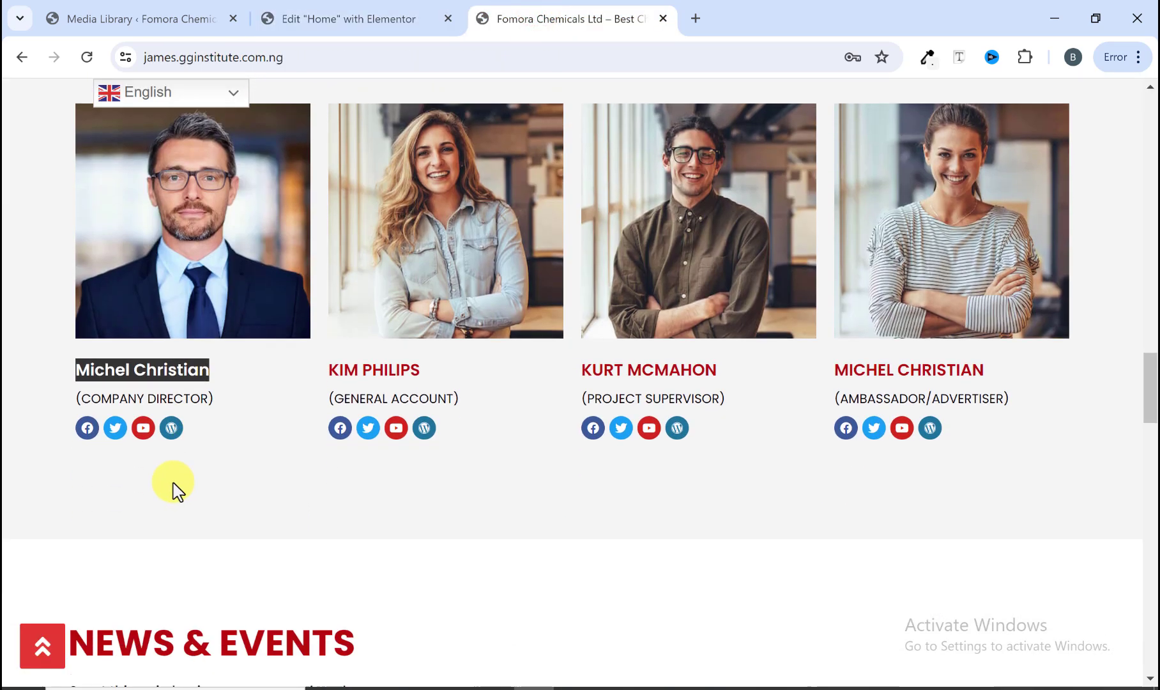
pyautogui.click(329, 9)
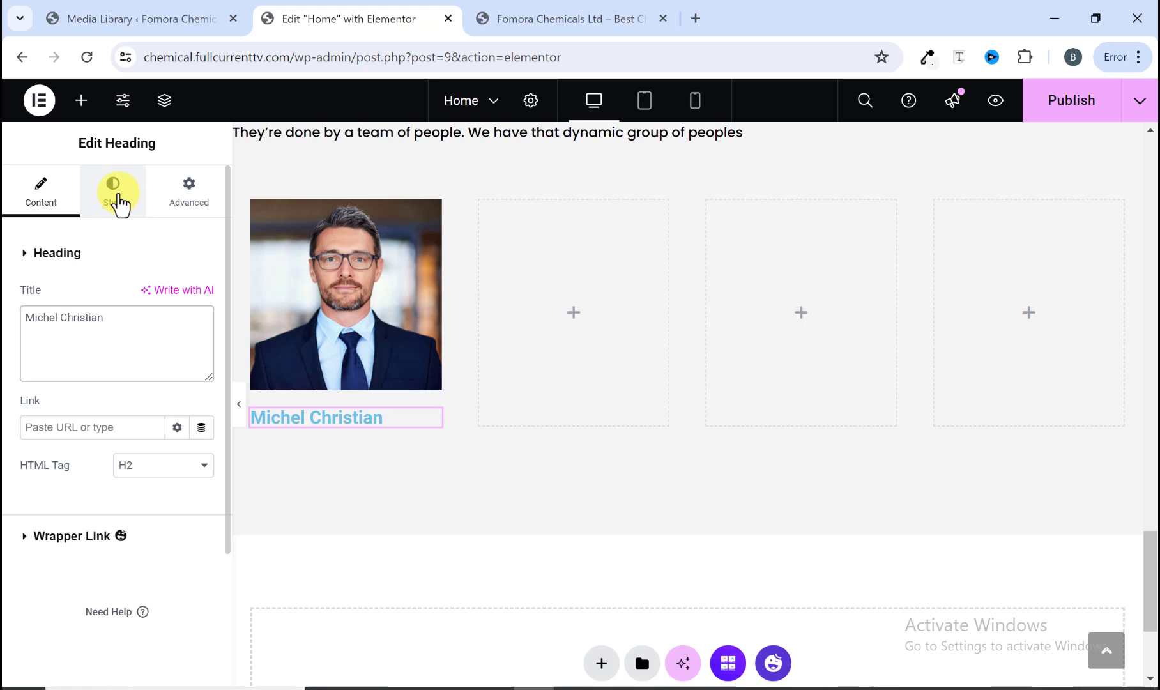
pyautogui.click(122, 203)
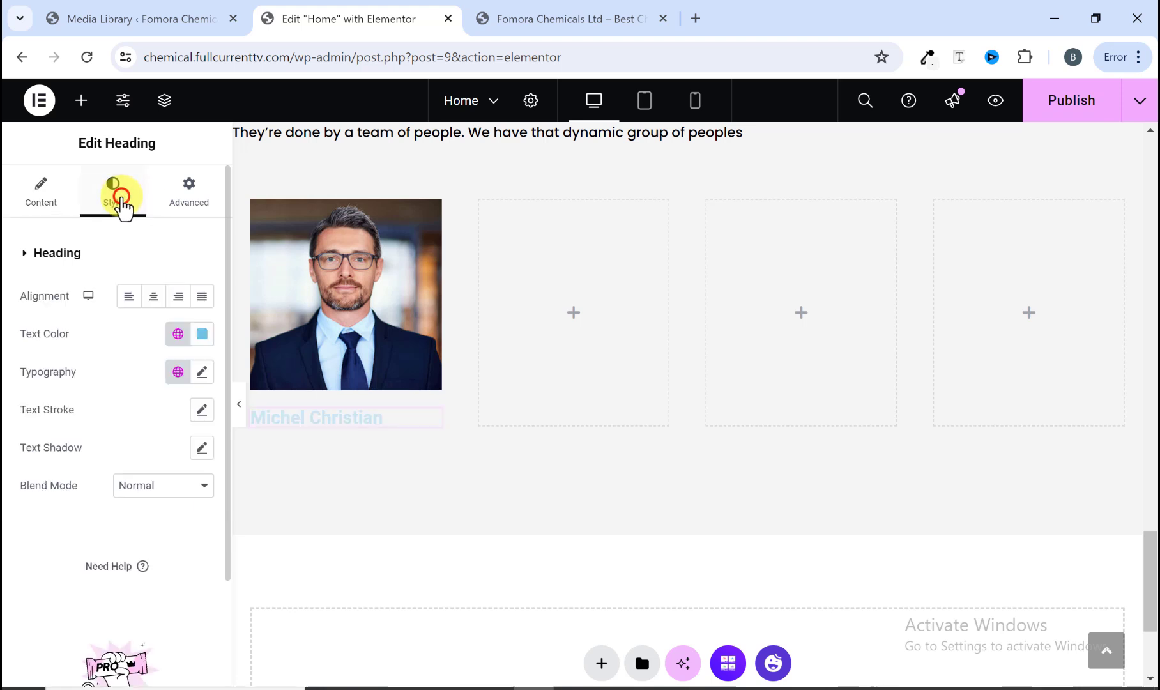
pyautogui.click(177, 334)
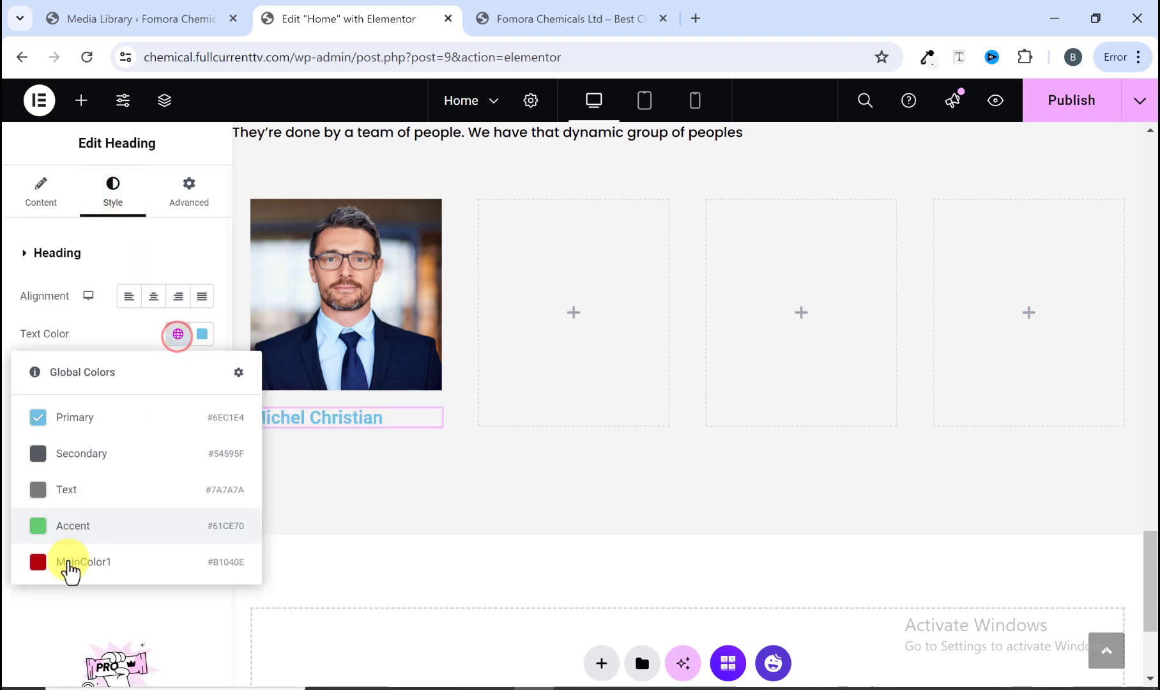
pyautogui.click(66, 562)
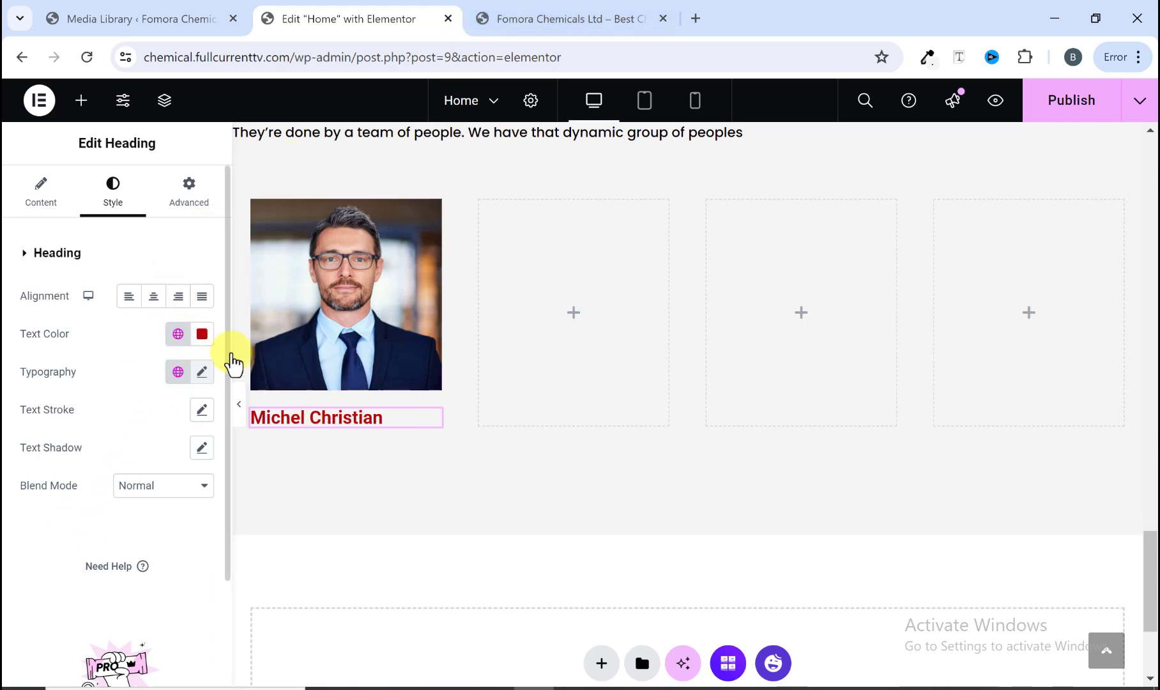
# Step: Set the name heading's typography to Poppins at 18 px
pyautogui.click(511, 19)
pyautogui.click(249, 421)
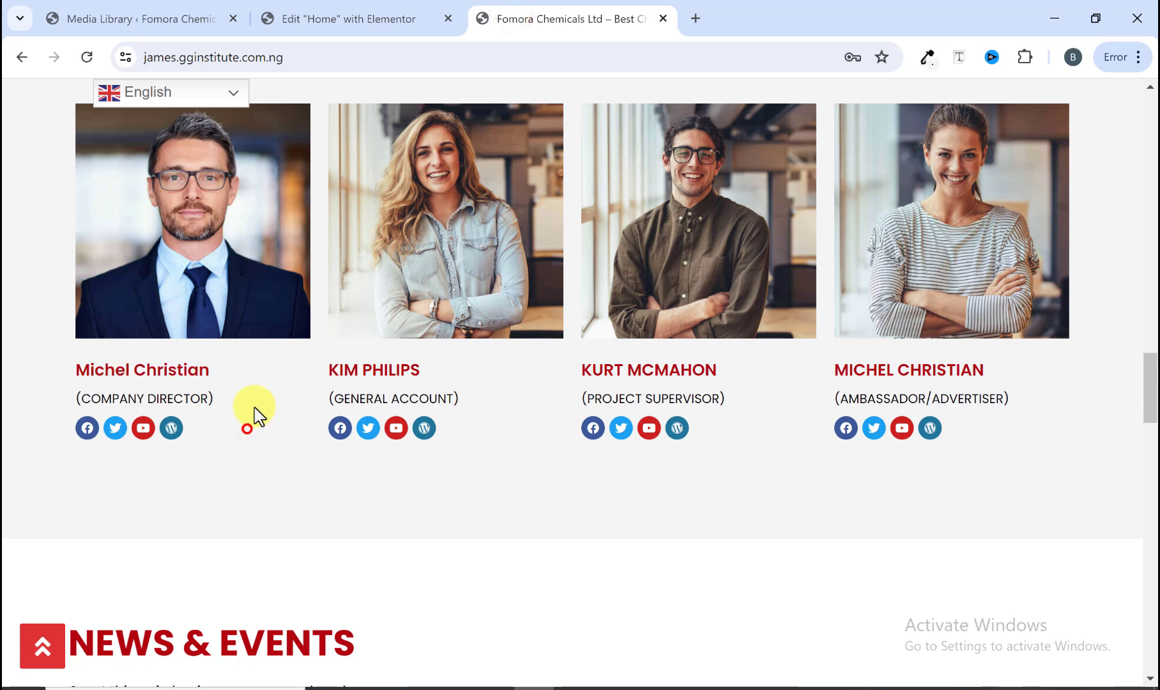
pyautogui.click(402, 15)
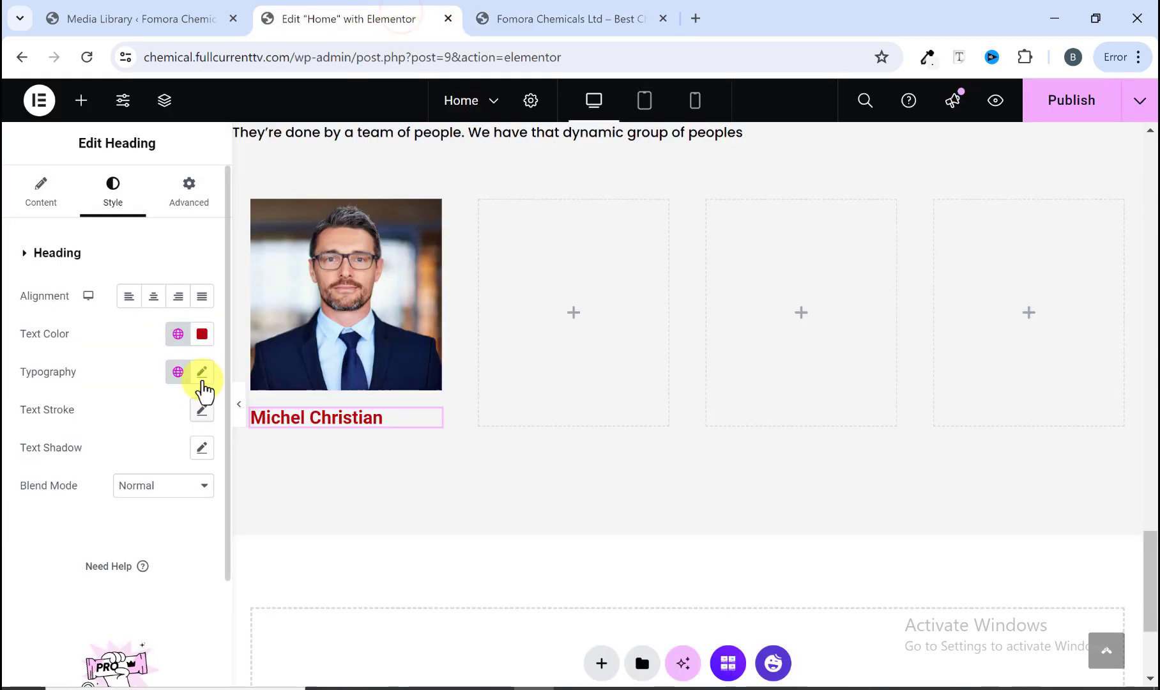
pyautogui.click(201, 378)
pyautogui.click(158, 458)
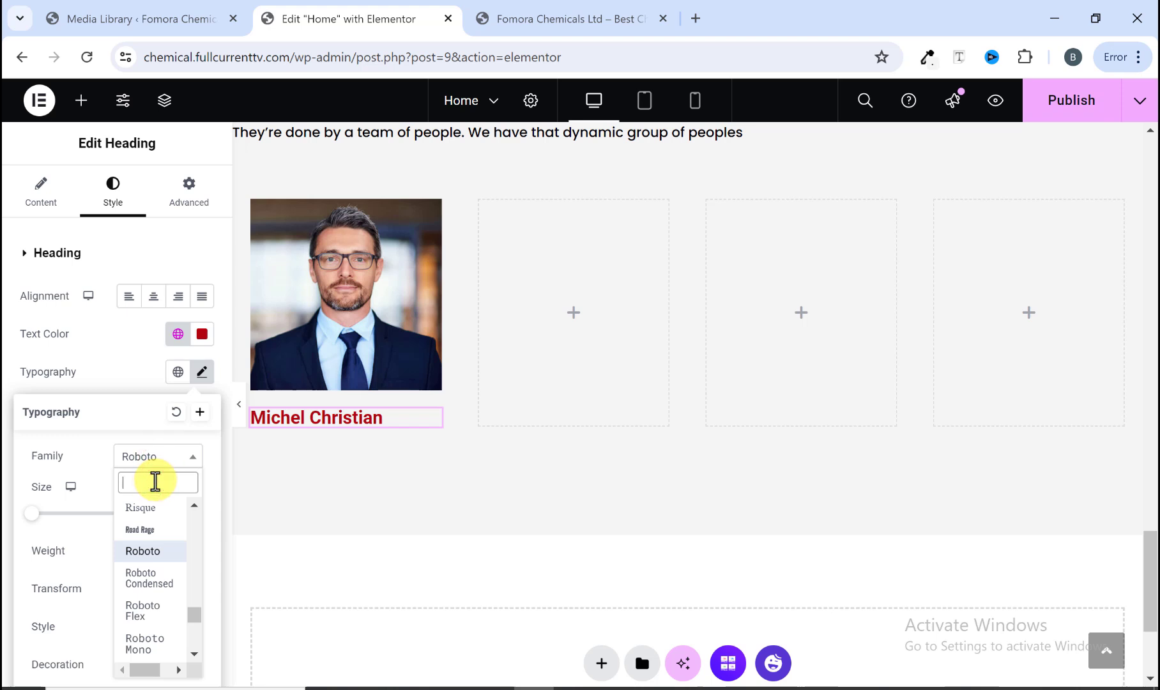
pyautogui.write('popp')
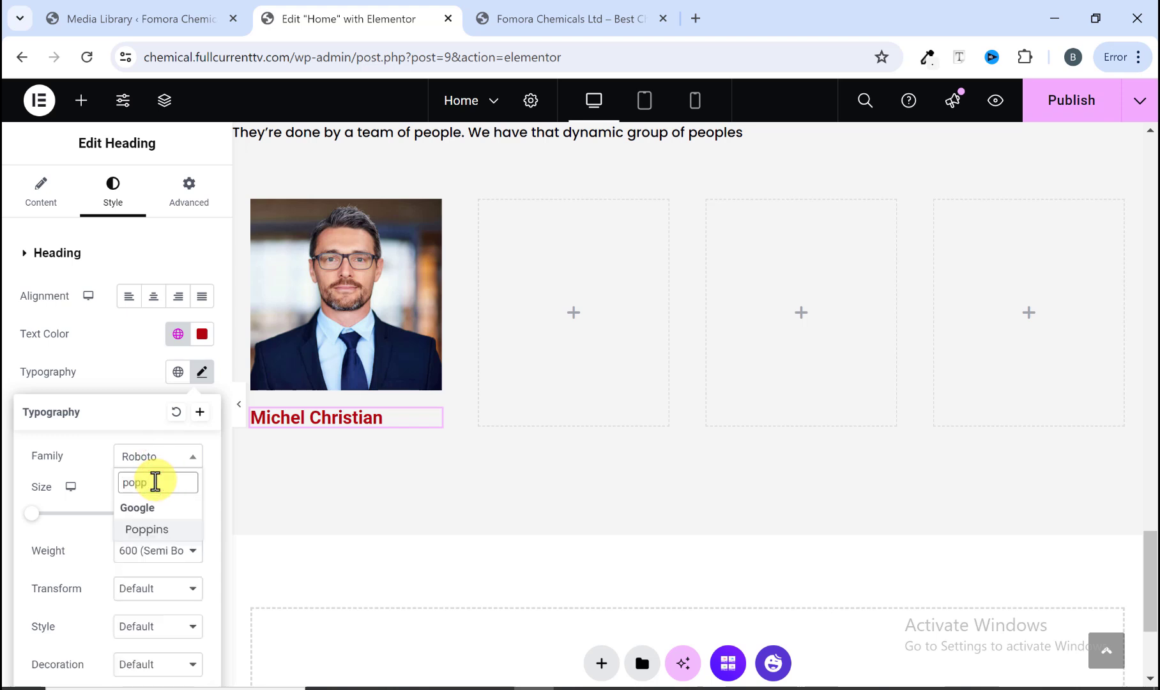
pyautogui.click(147, 530)
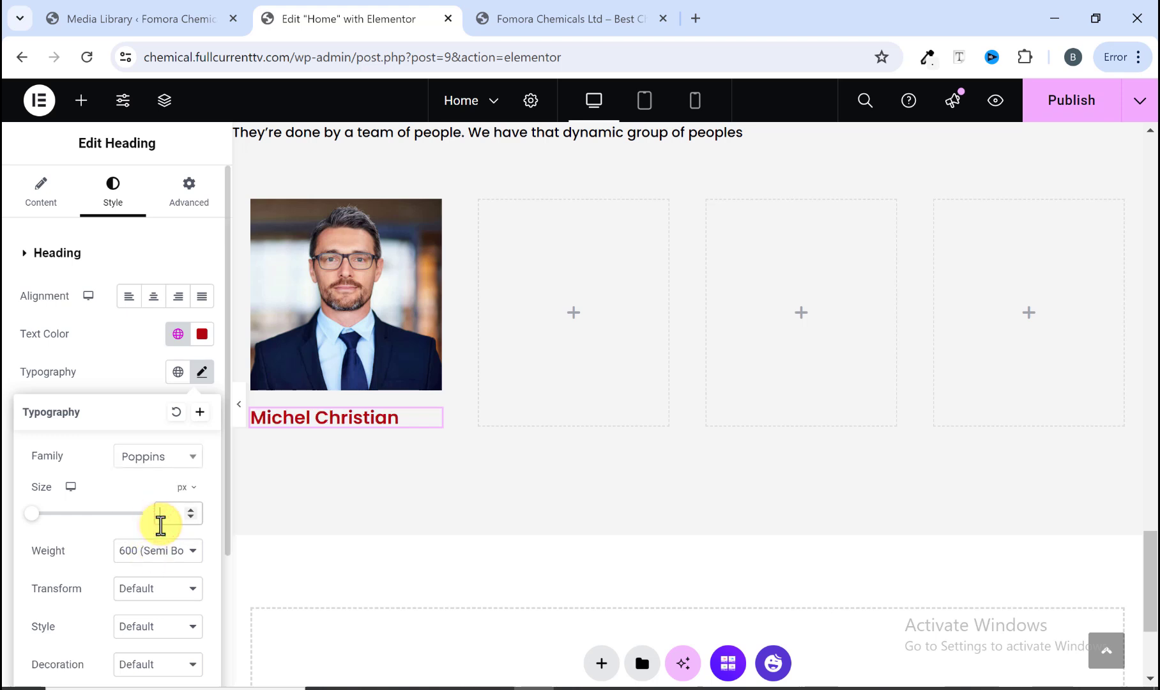
pyautogui.write('18')
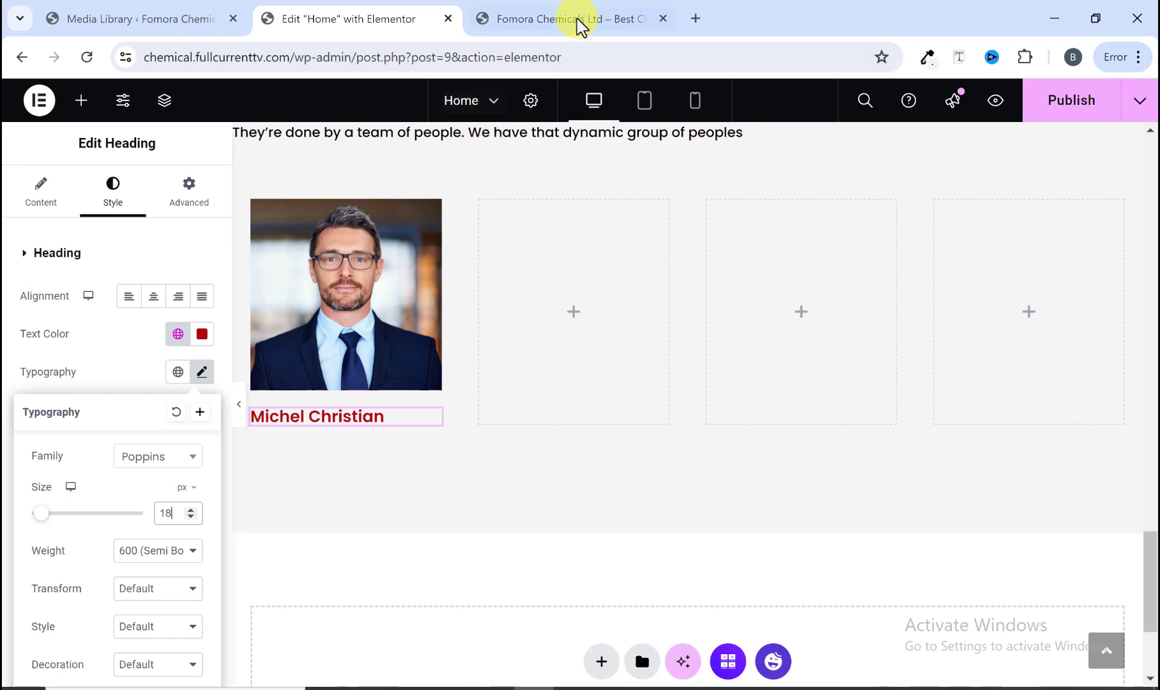
# Step: Copy the role "(COMPANY DIRECTOR)" from the reference site and add it in a Text Editor widget below the name
pyautogui.click(582, 18)
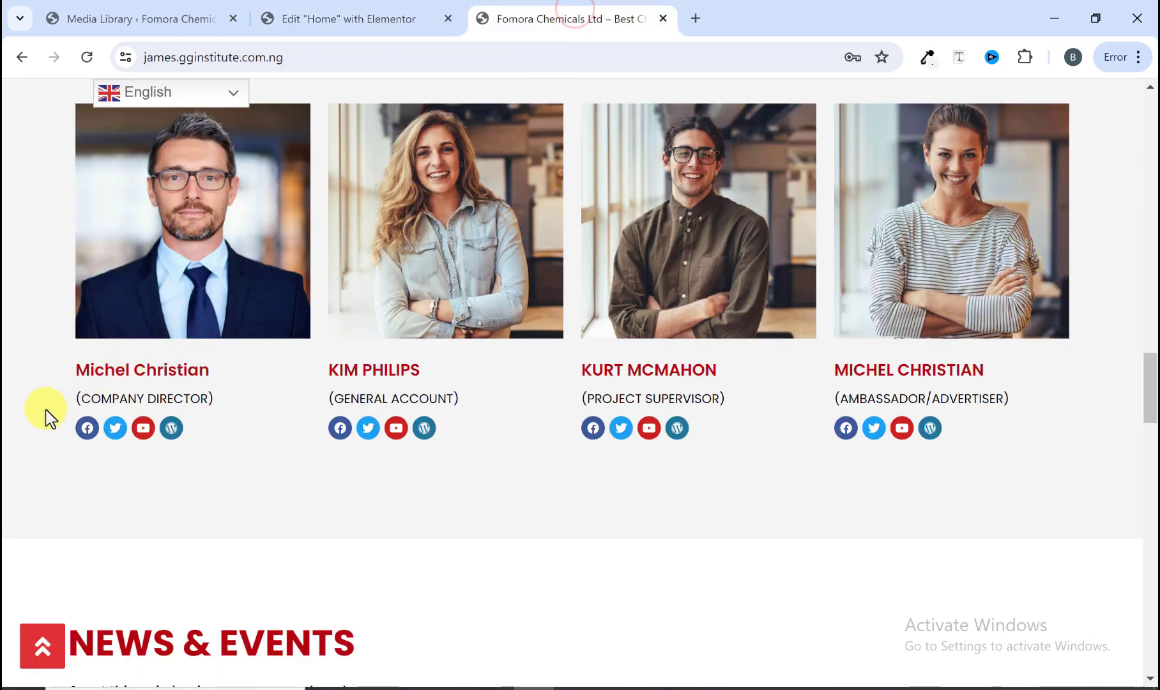
pyautogui.moveTo(116, 400); pyautogui.dragTo(220, 406)
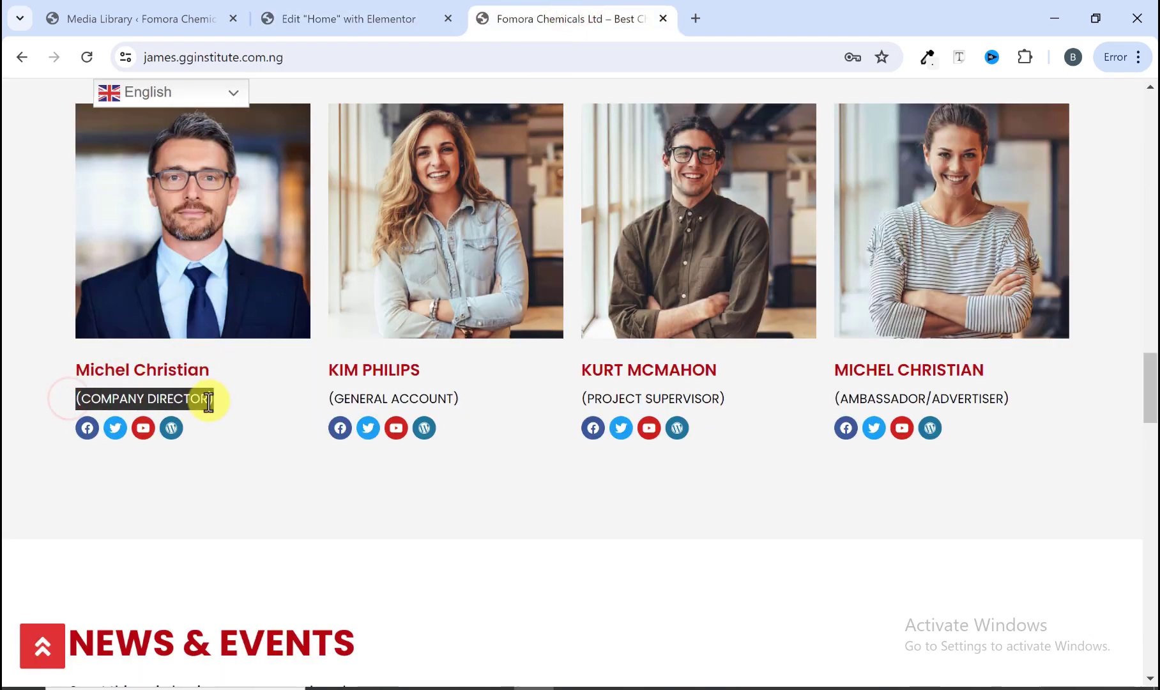
pyautogui.rightClick(210, 401)
pyautogui.click(242, 418)
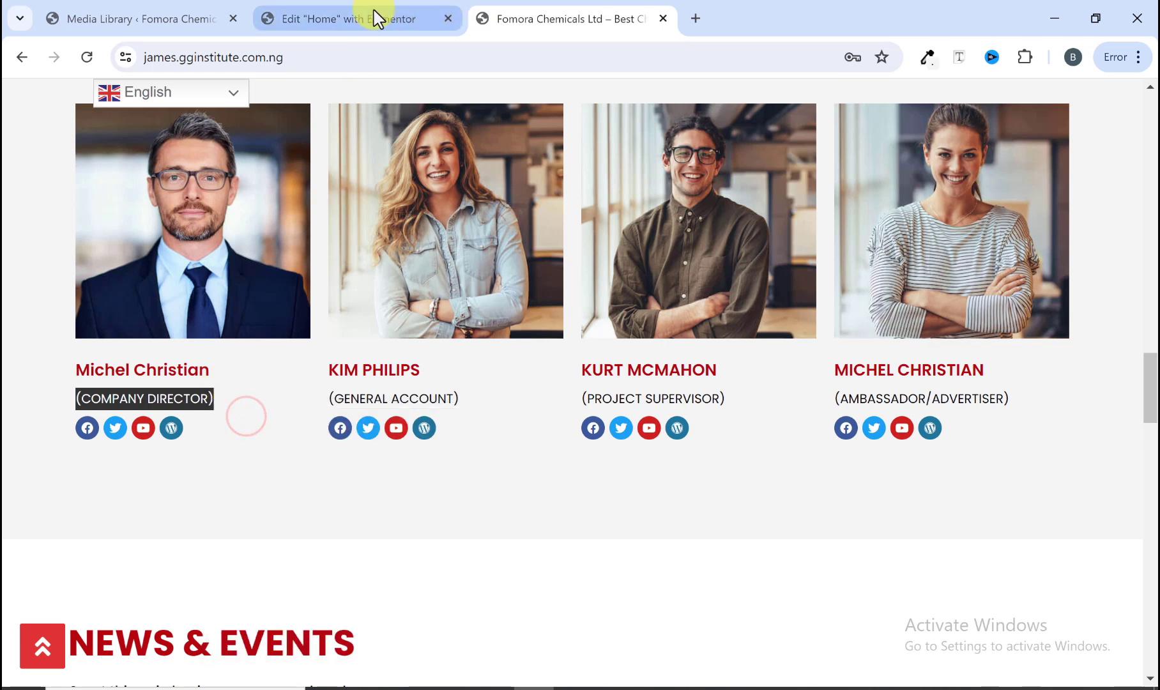
pyautogui.click(376, 18)
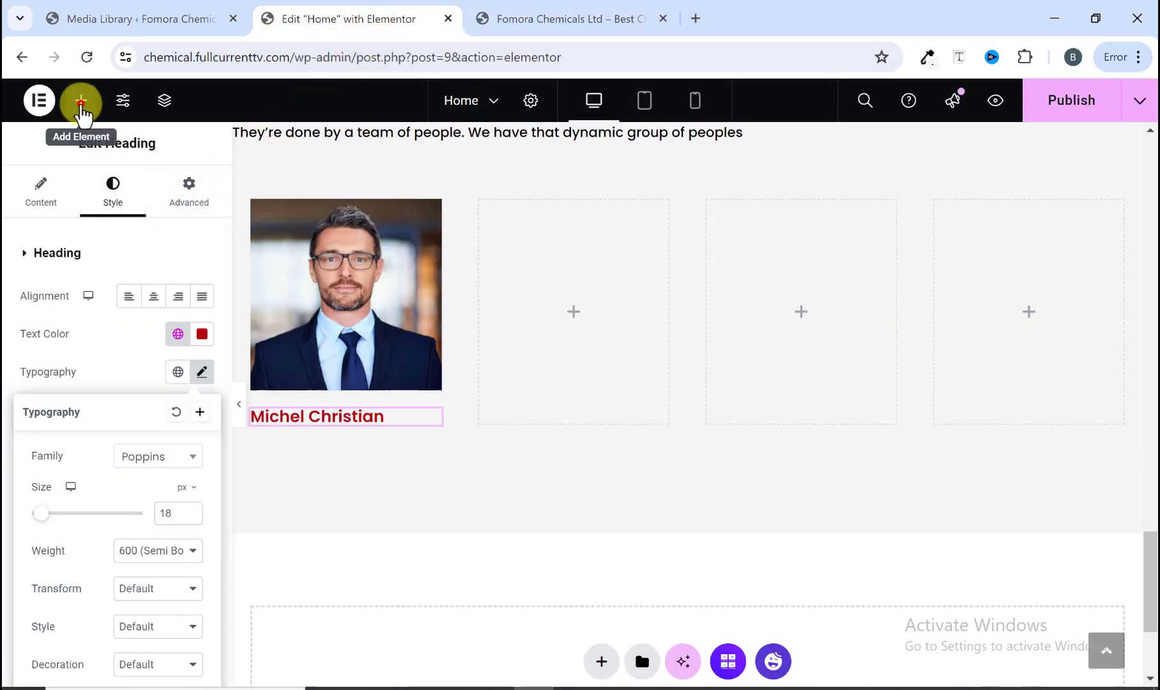
pyautogui.click(81, 103)
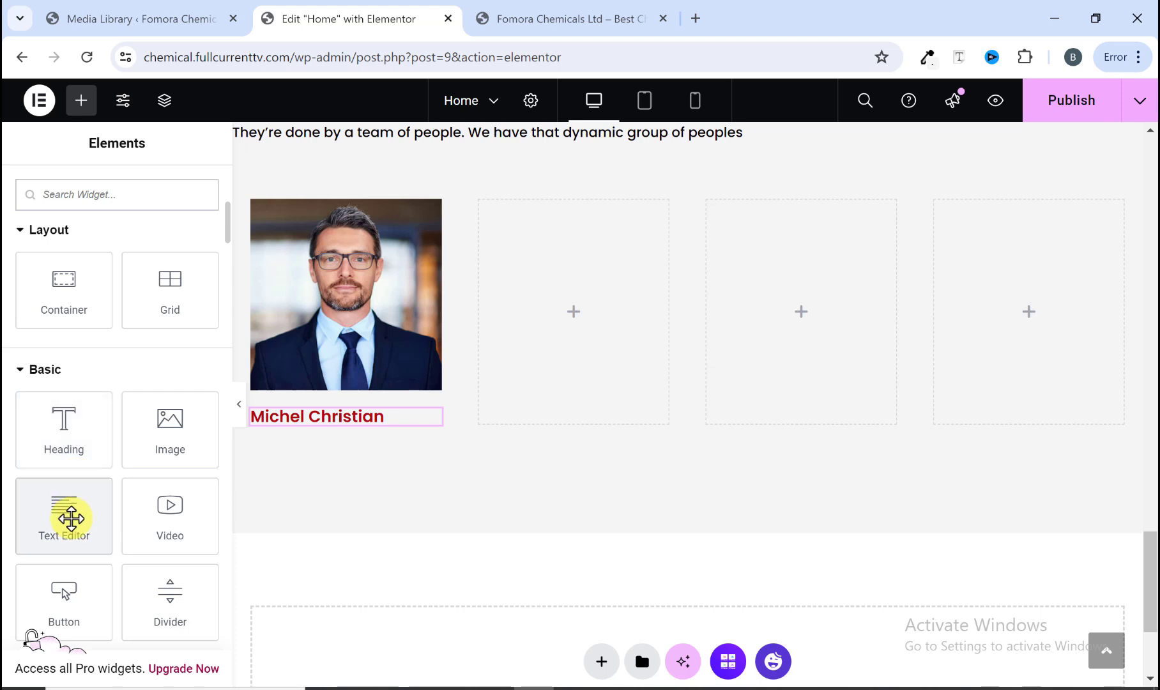
pyautogui.moveTo(71, 518); pyautogui.dragTo(297, 418)
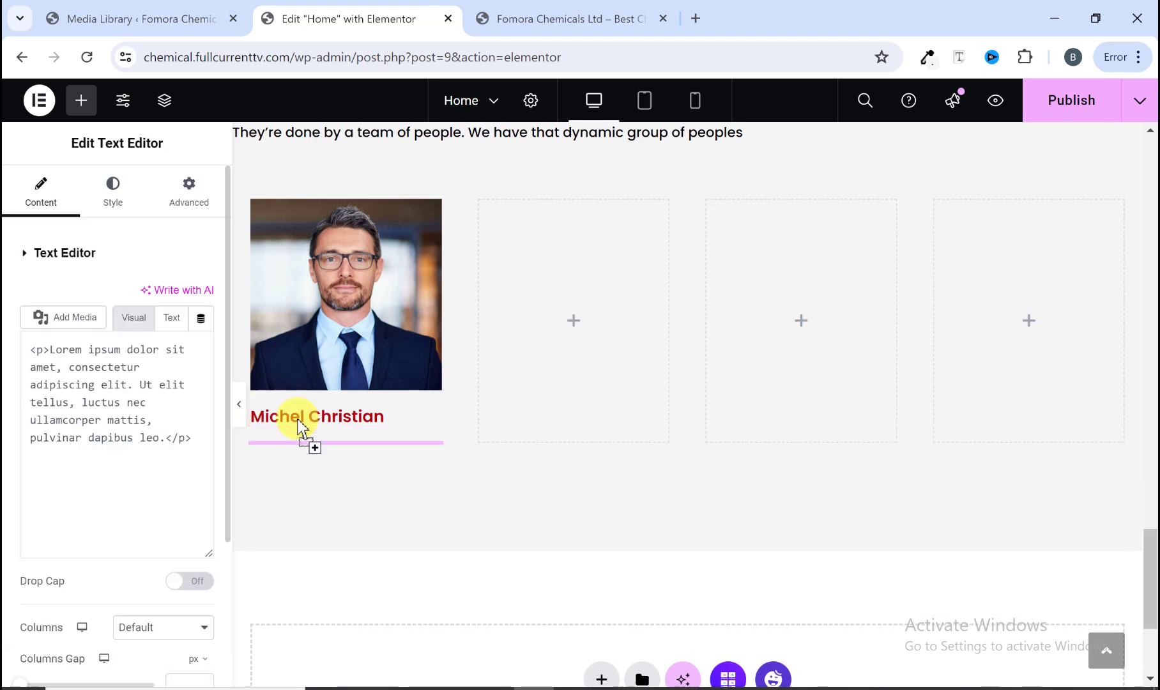
pyautogui.moveTo(167, 520); pyautogui.dragTo(34, 416)
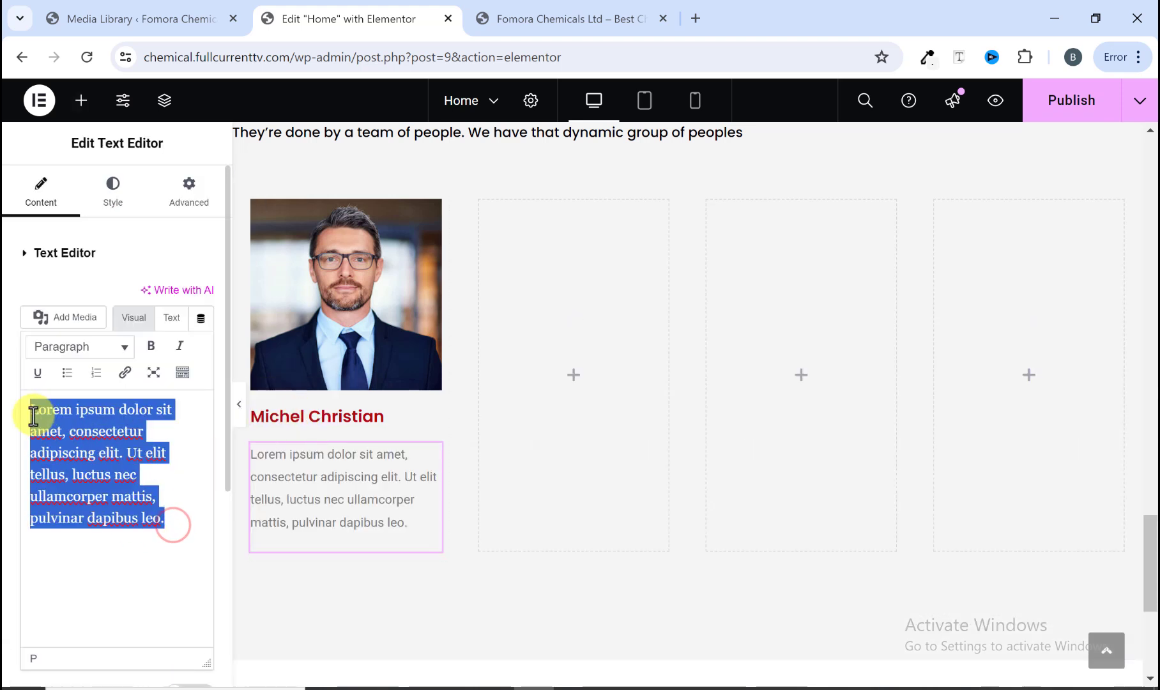
pyautogui.rightClick(33, 416)
pyautogui.click(98, 191)
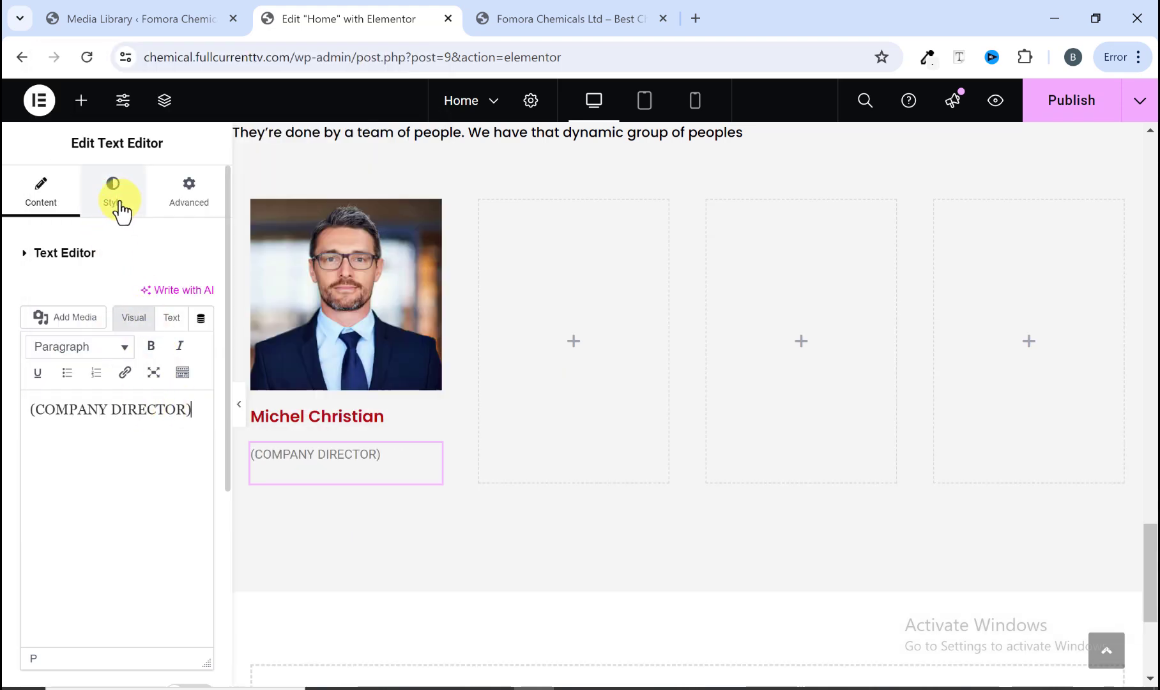
# Step: Set the role text's colour to #000000 and its font family to Poppins
pyautogui.click(119, 204)
pyautogui.click(201, 334)
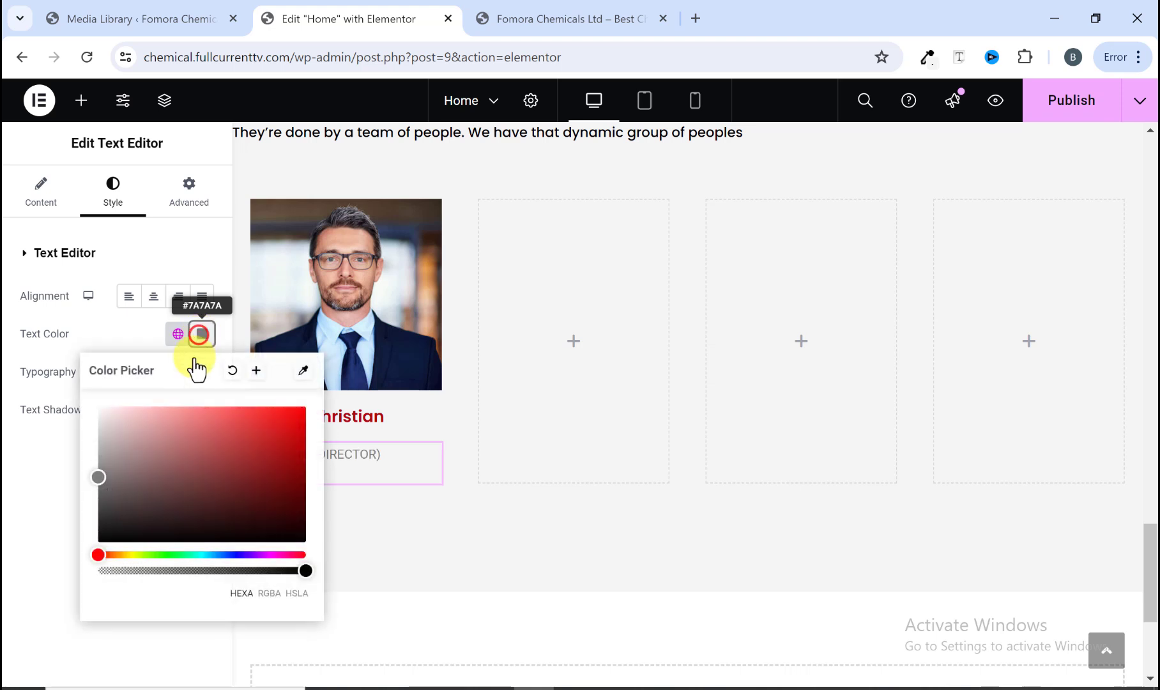
pyautogui.click(101, 536)
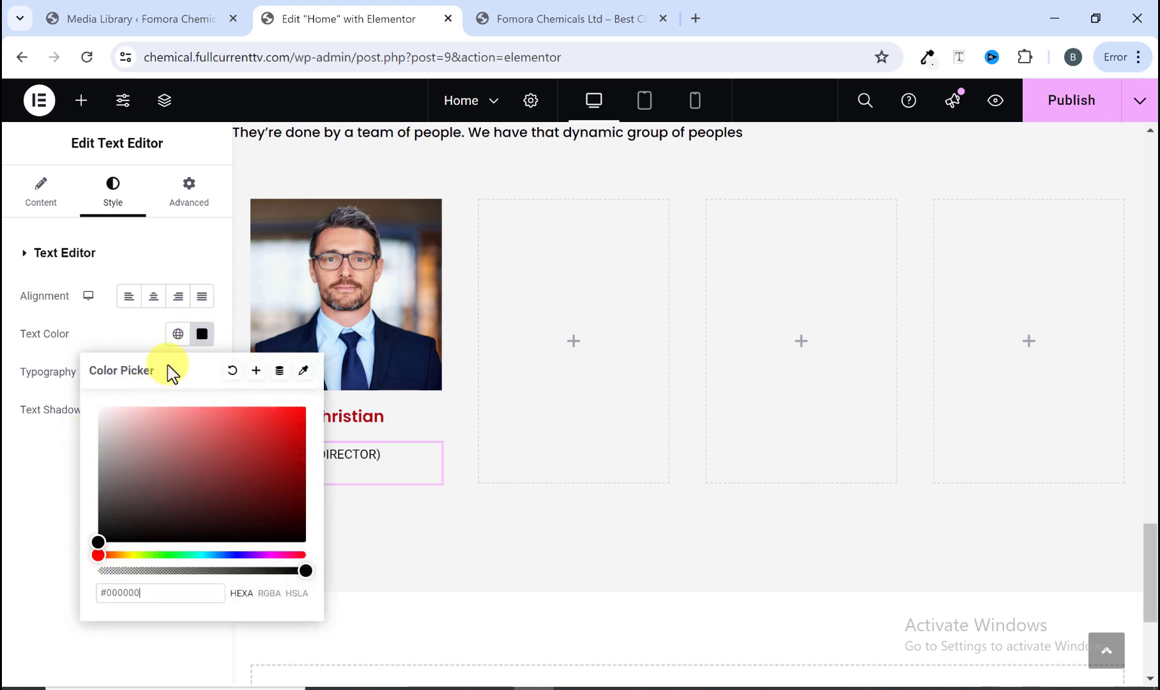
pyautogui.click(202, 335)
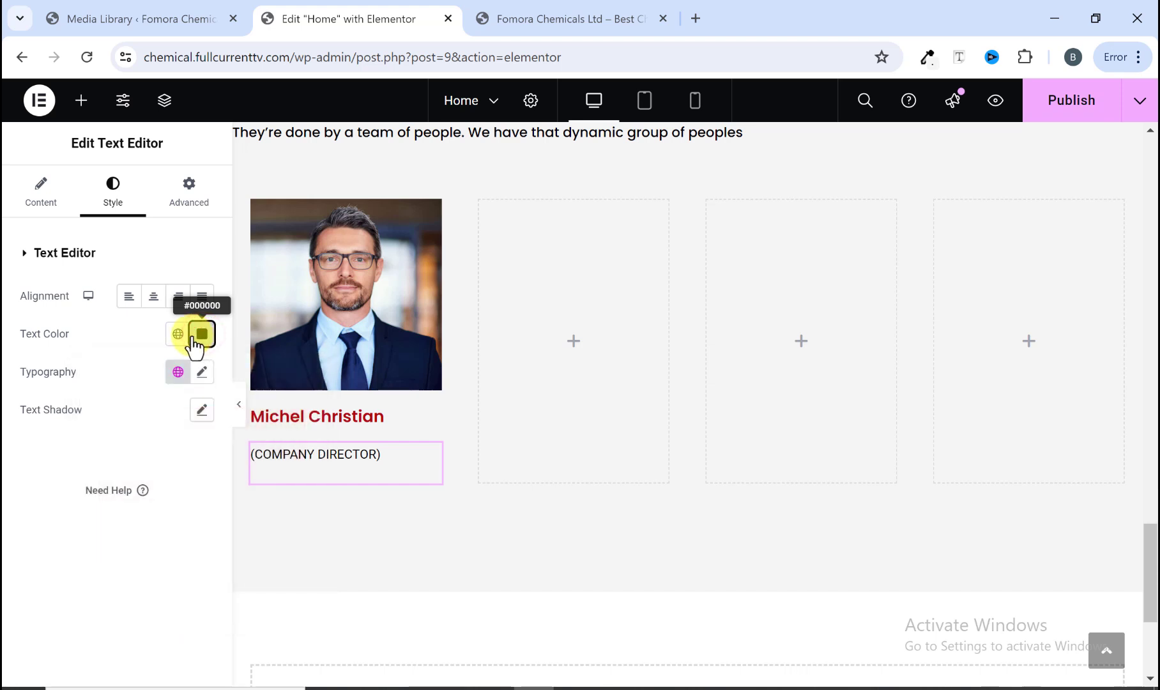
pyautogui.click(201, 373)
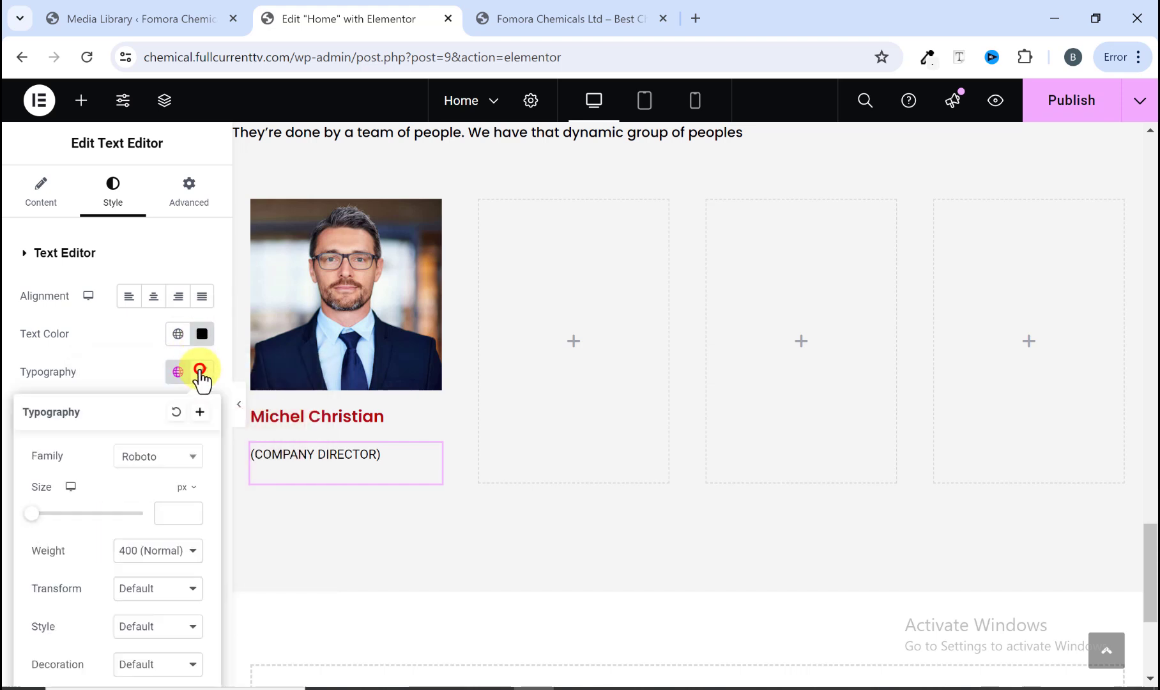
pyautogui.click(172, 458)
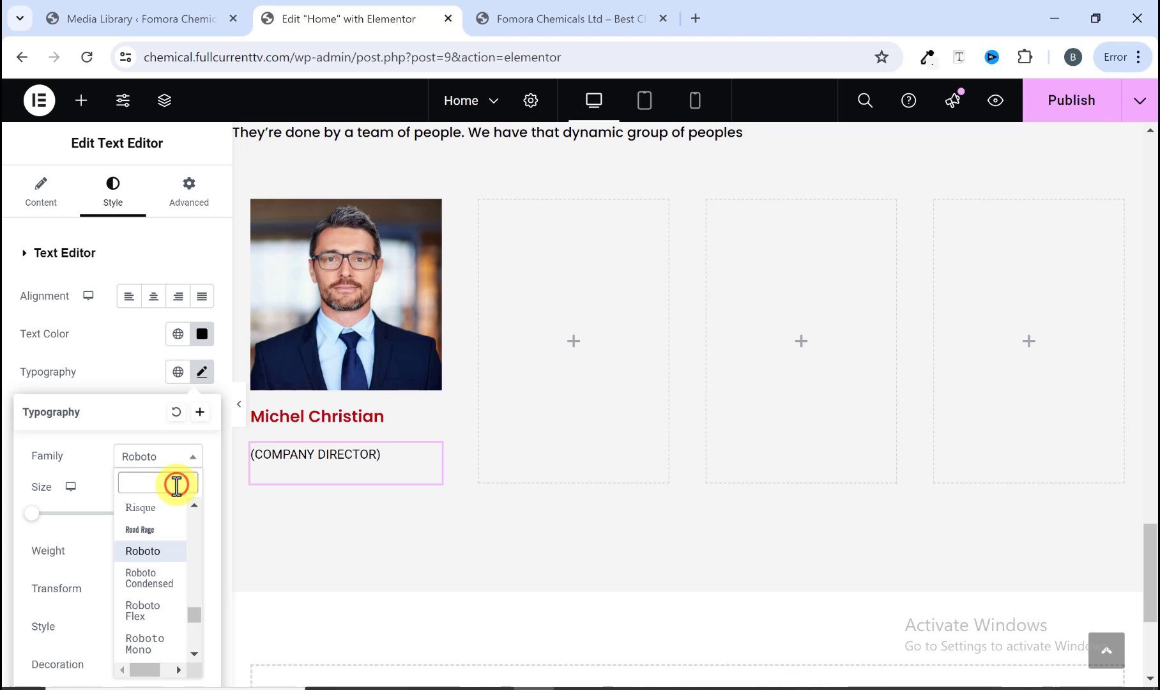
pyautogui.click(177, 486)
pyautogui.write('popp')
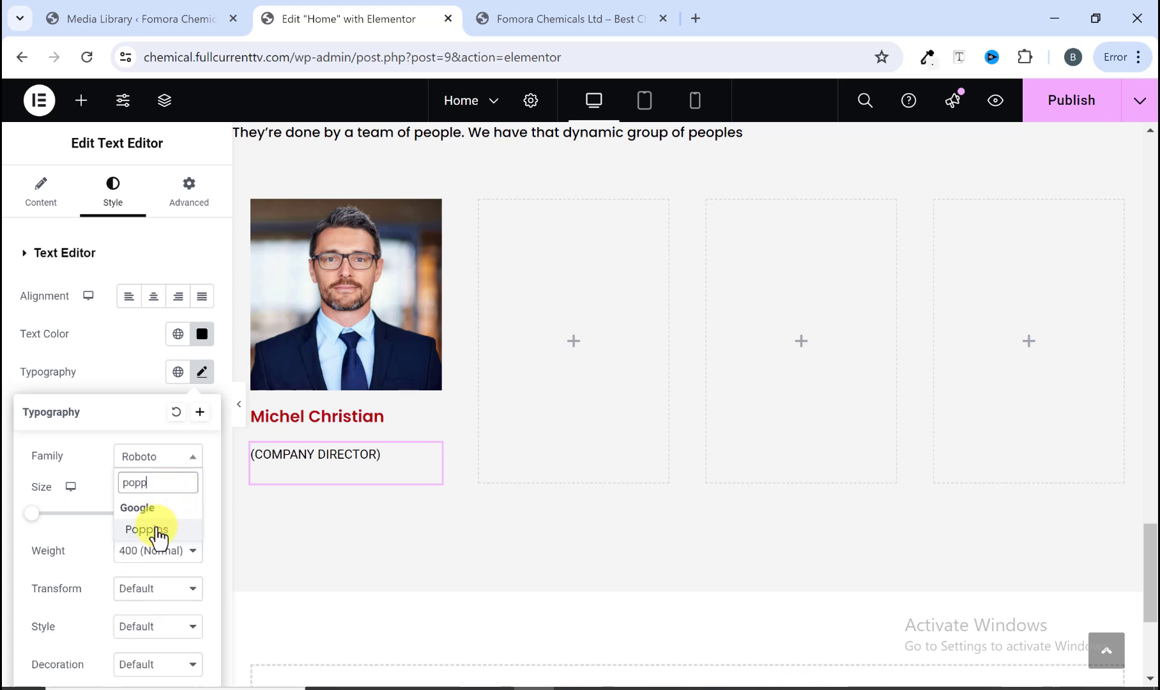
pyautogui.click(157, 530)
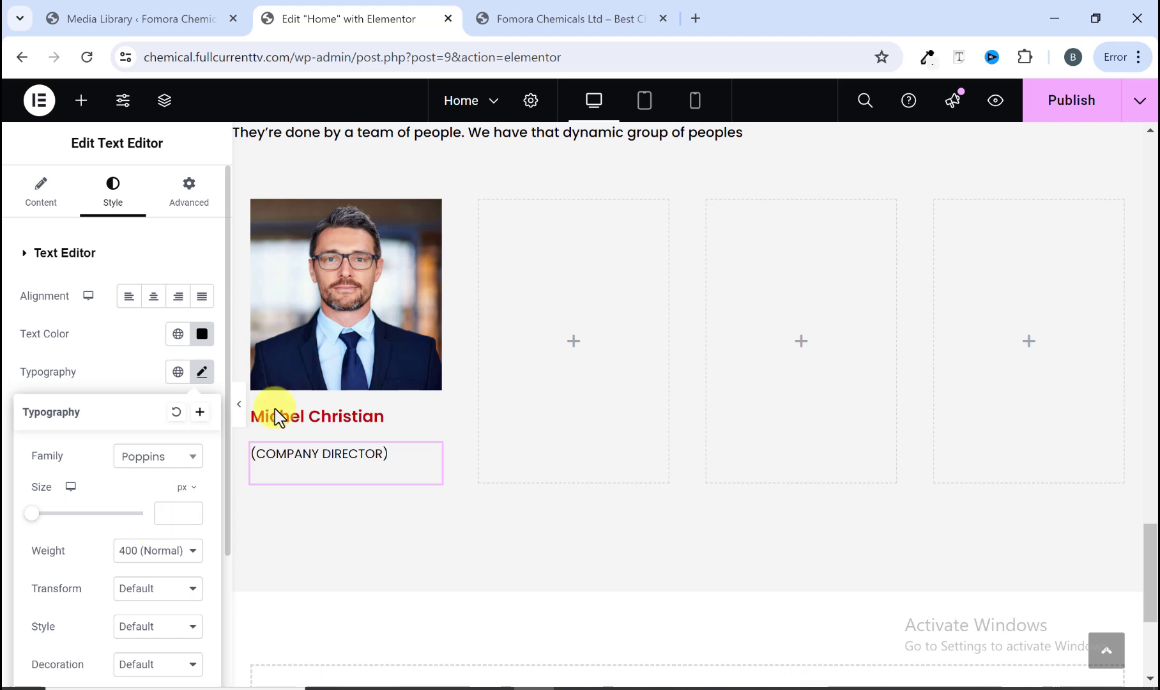
# Step: Compare the first team card with the reference site's card
pyautogui.click(535, 27)
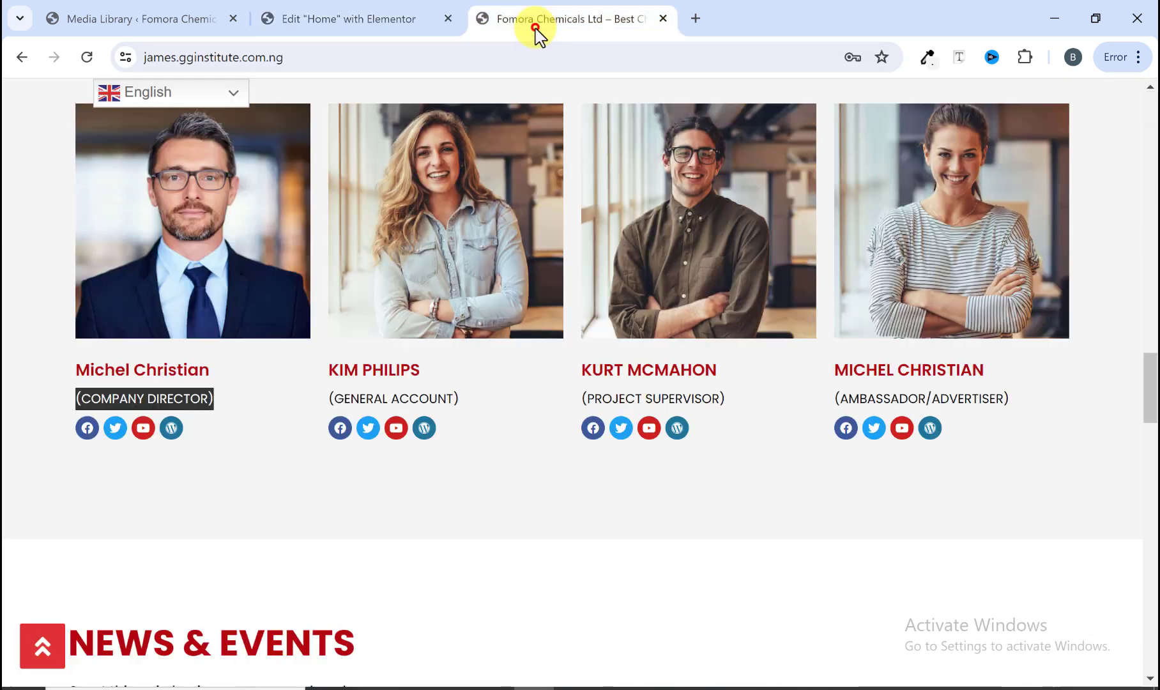
pyautogui.click(260, 402)
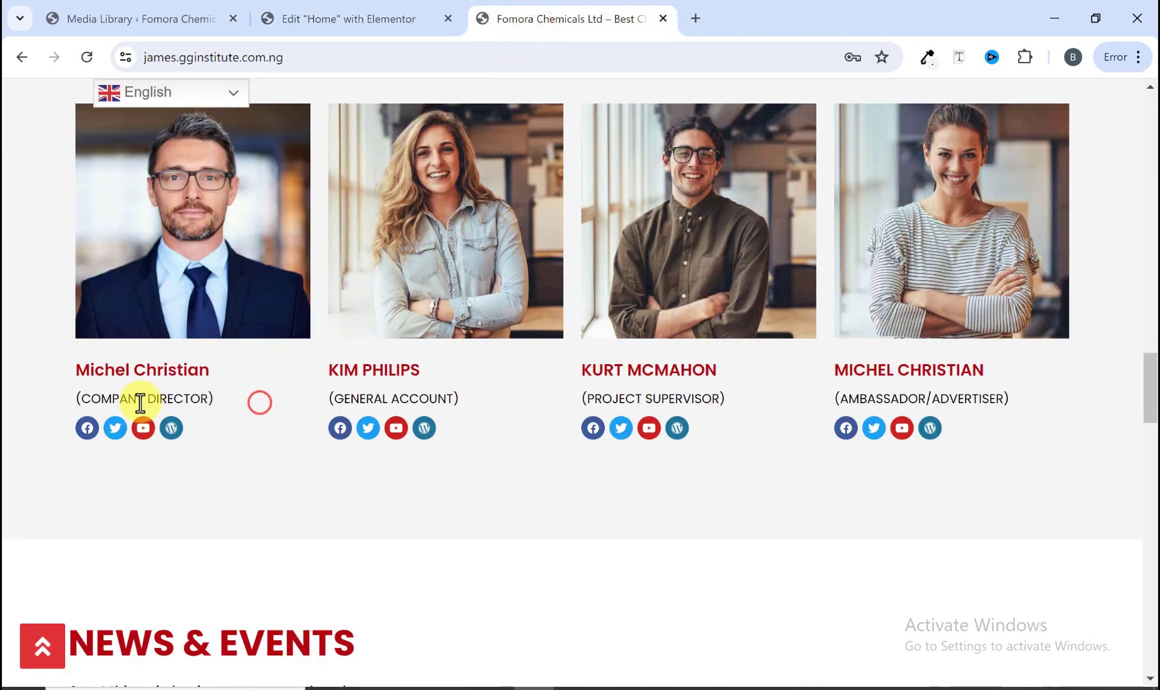
pyautogui.click(353, 17)
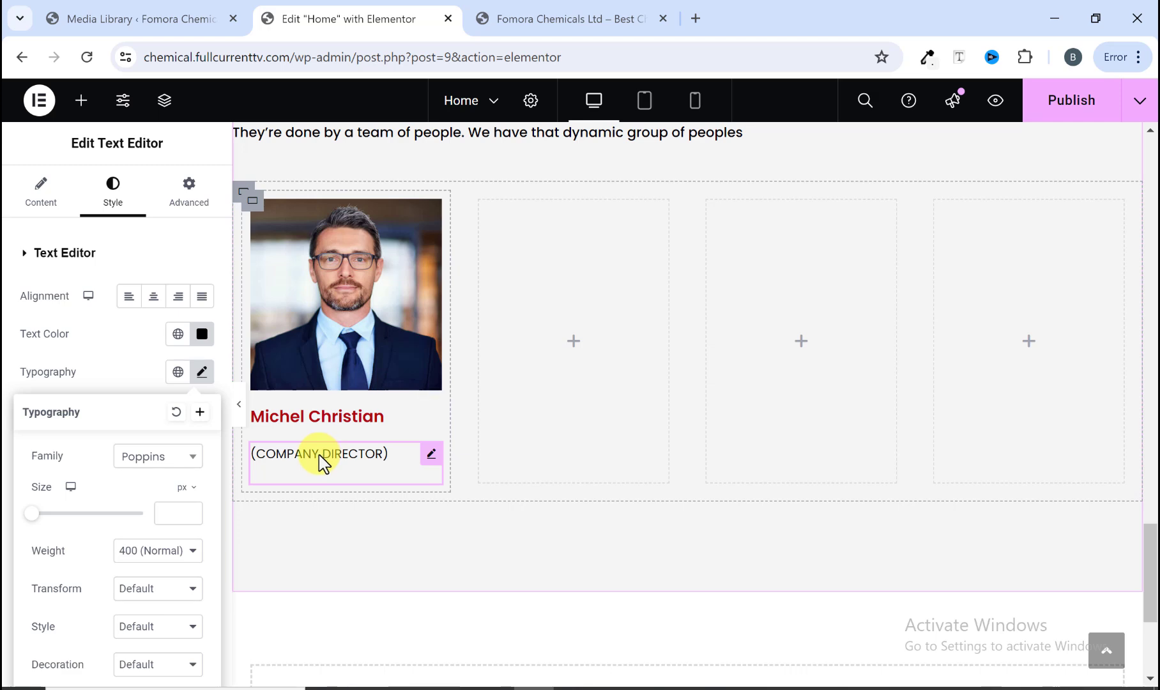
pyautogui.click(620, 18)
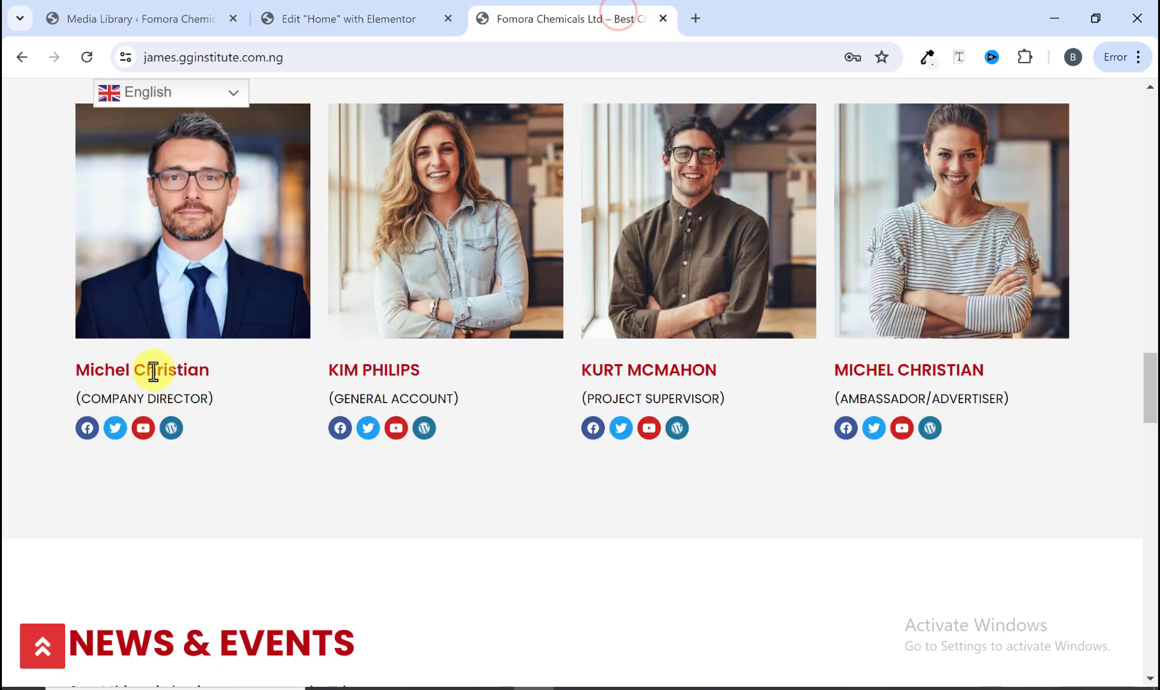
# Step: Unlink the role text's margin and set its top margin to -12 px
pyautogui.click(357, 20)
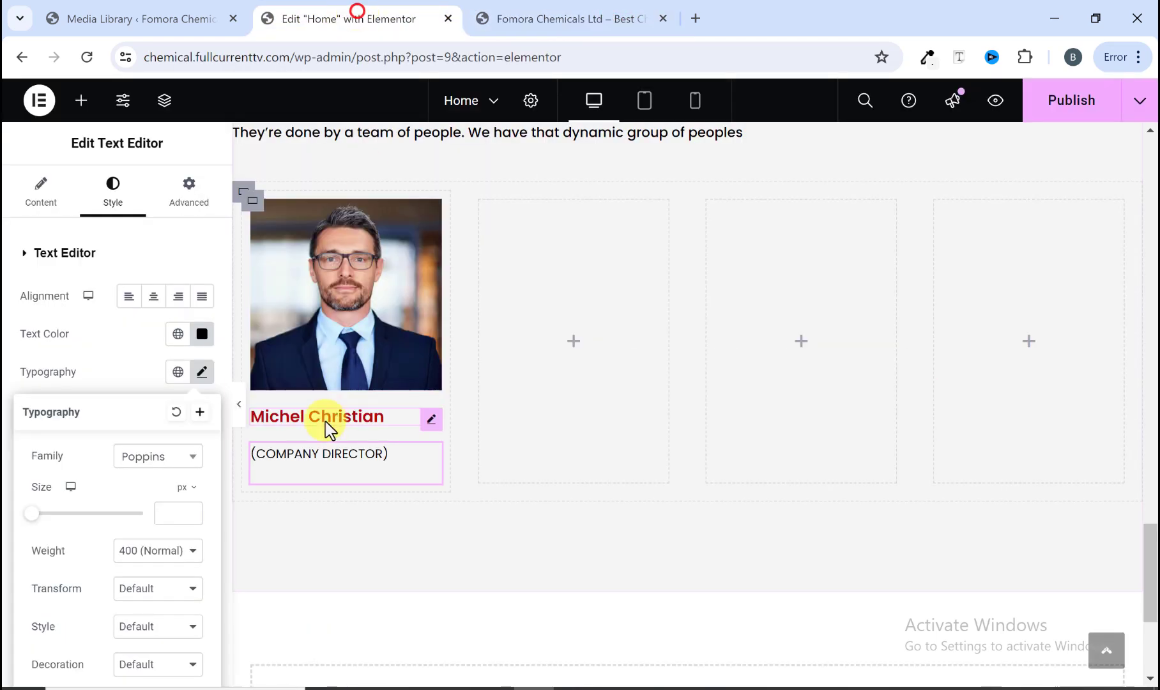
pyautogui.click(185, 191)
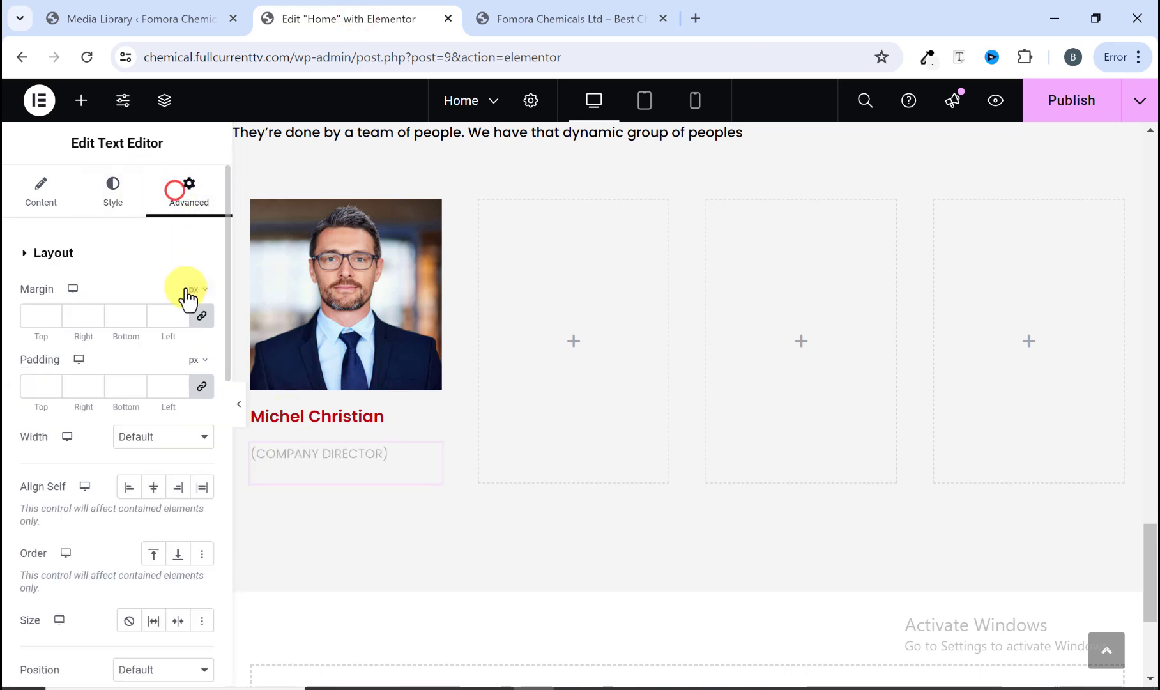
pyautogui.click(199, 315)
pyautogui.click(51, 321)
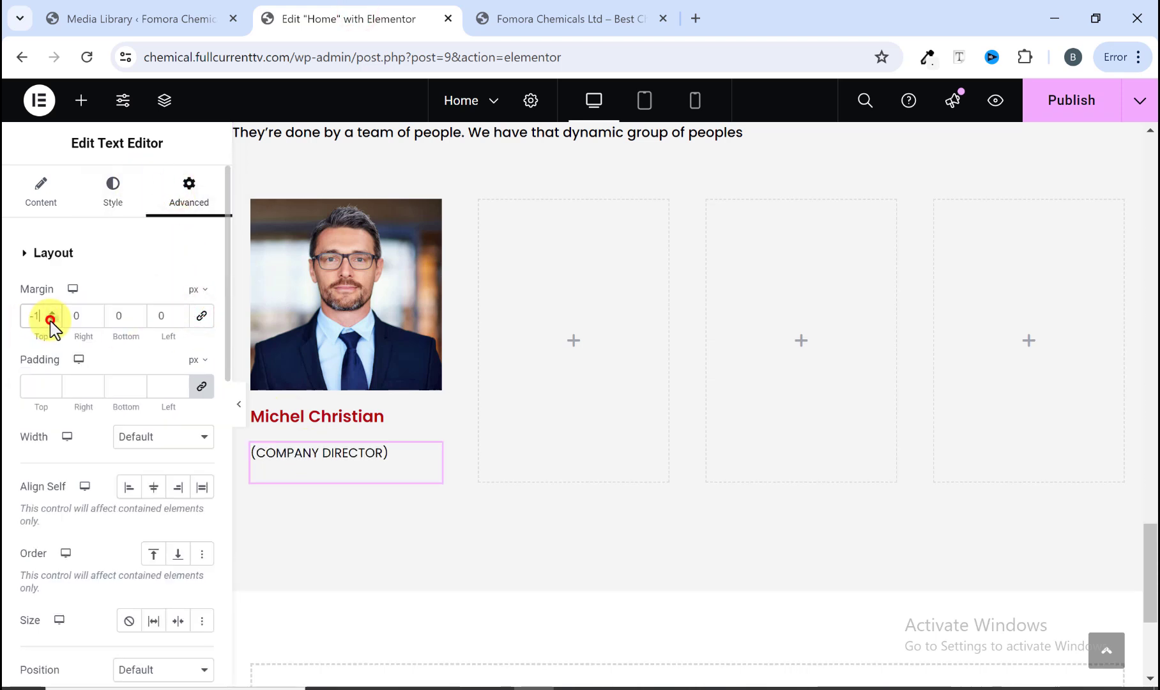
pyautogui.click(51, 321)
pyautogui.click(50, 320)
pyautogui.click(50, 320)
pyautogui.click(51, 320)
pyautogui.click(50, 321)
pyautogui.click(50, 321)
pyautogui.click(51, 321)
pyautogui.click(50, 321)
pyautogui.click(51, 321)
pyautogui.click(50, 321)
pyautogui.click(51, 320)
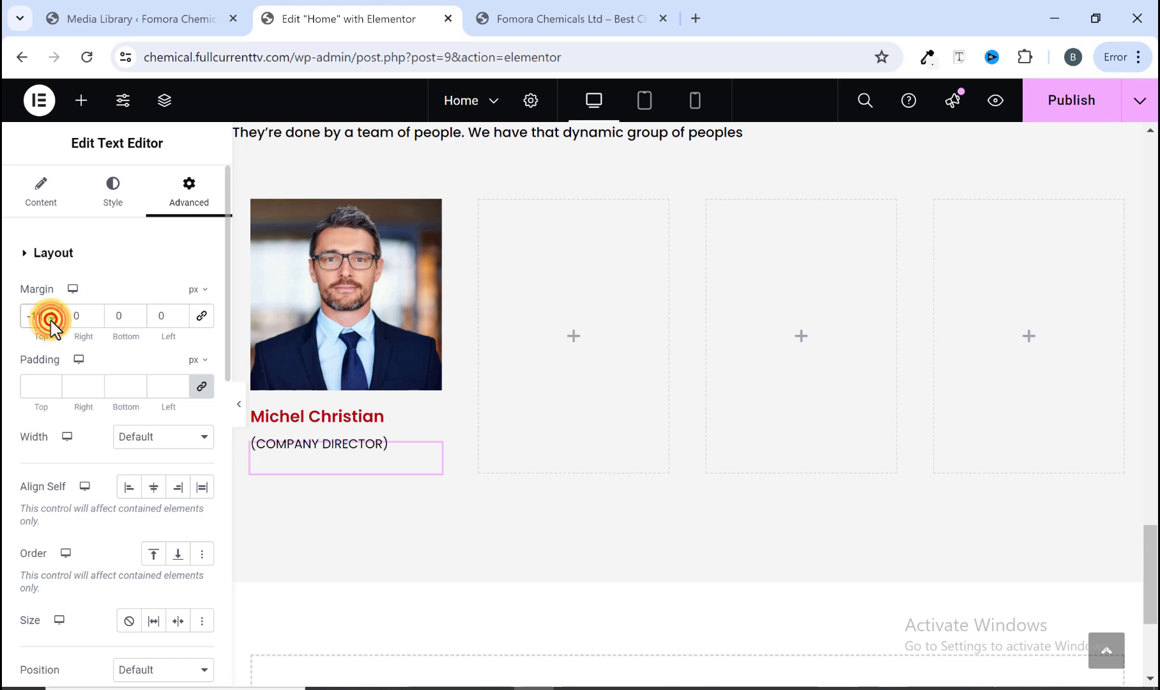
pyautogui.click(50, 321)
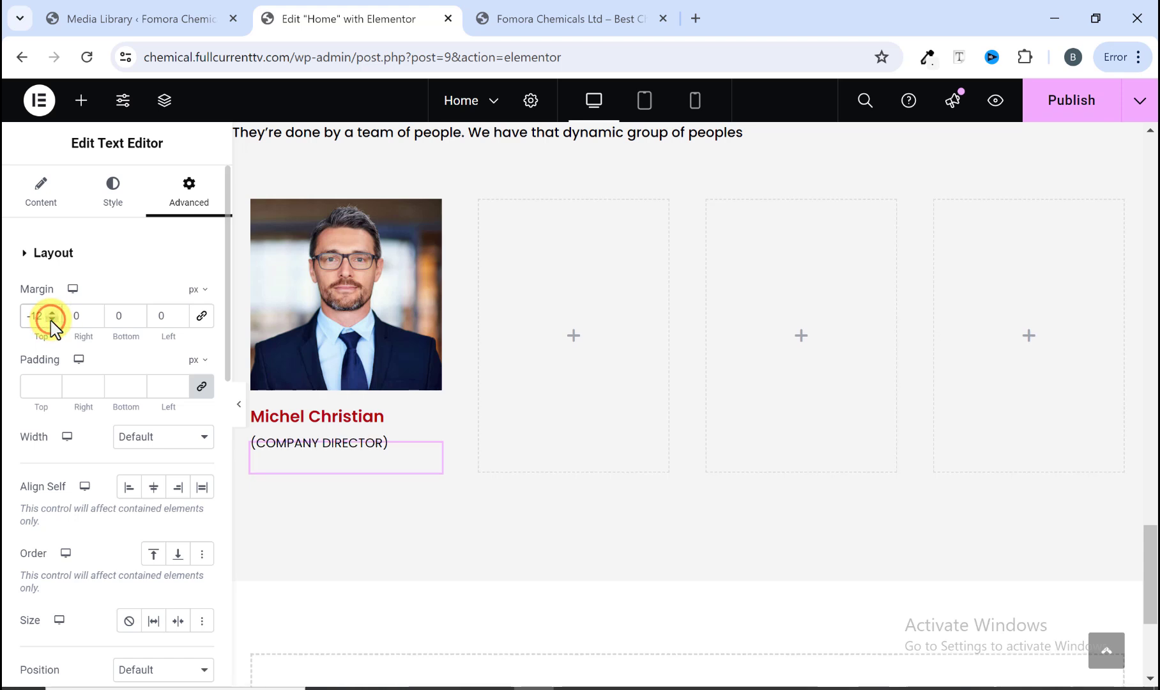
# Step: Preview the first team card without the panel and compare it with the reference site's card
pyautogui.click(239, 405)
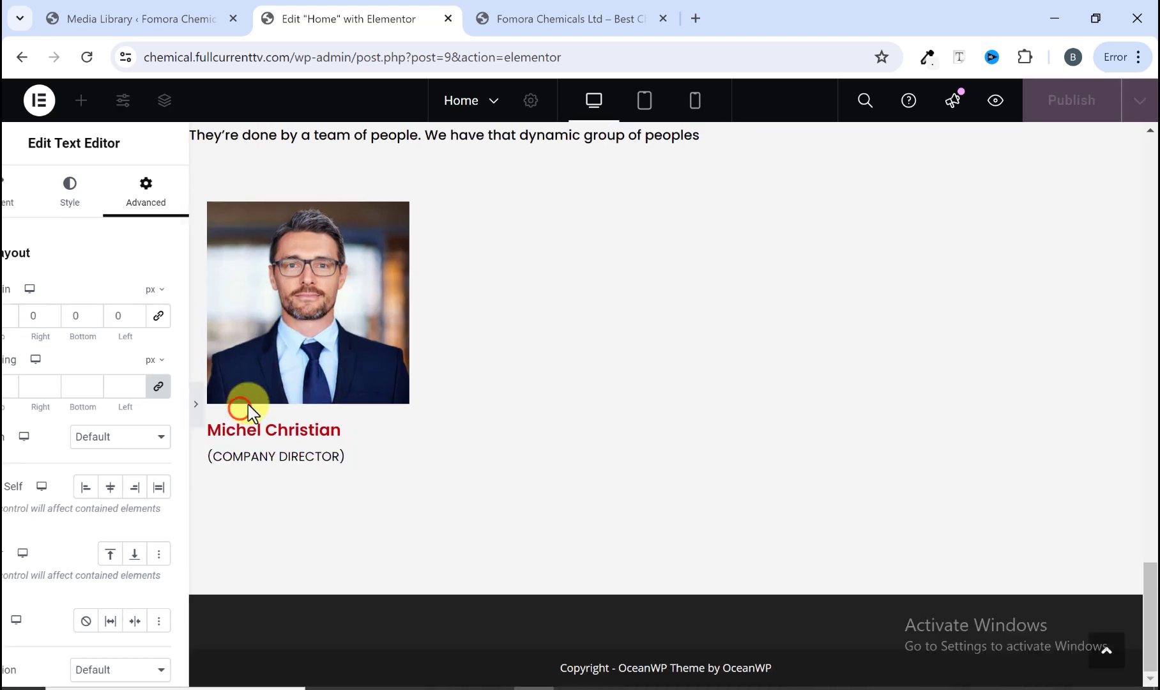
pyautogui.click(6, 404)
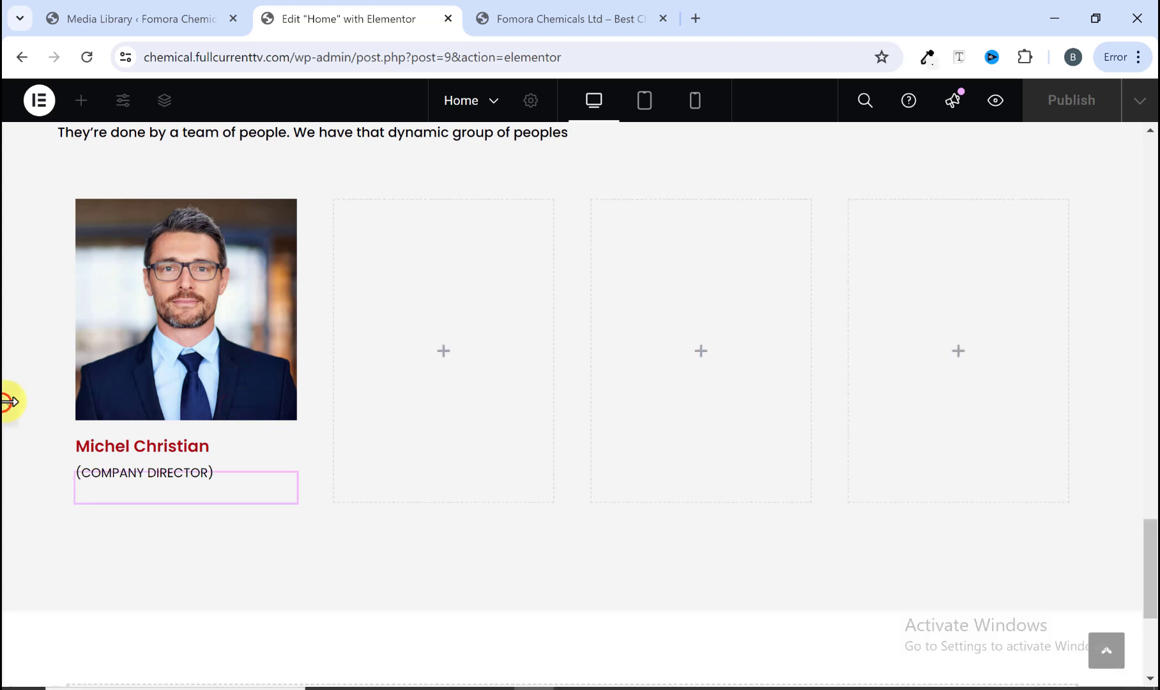
pyautogui.click(502, 23)
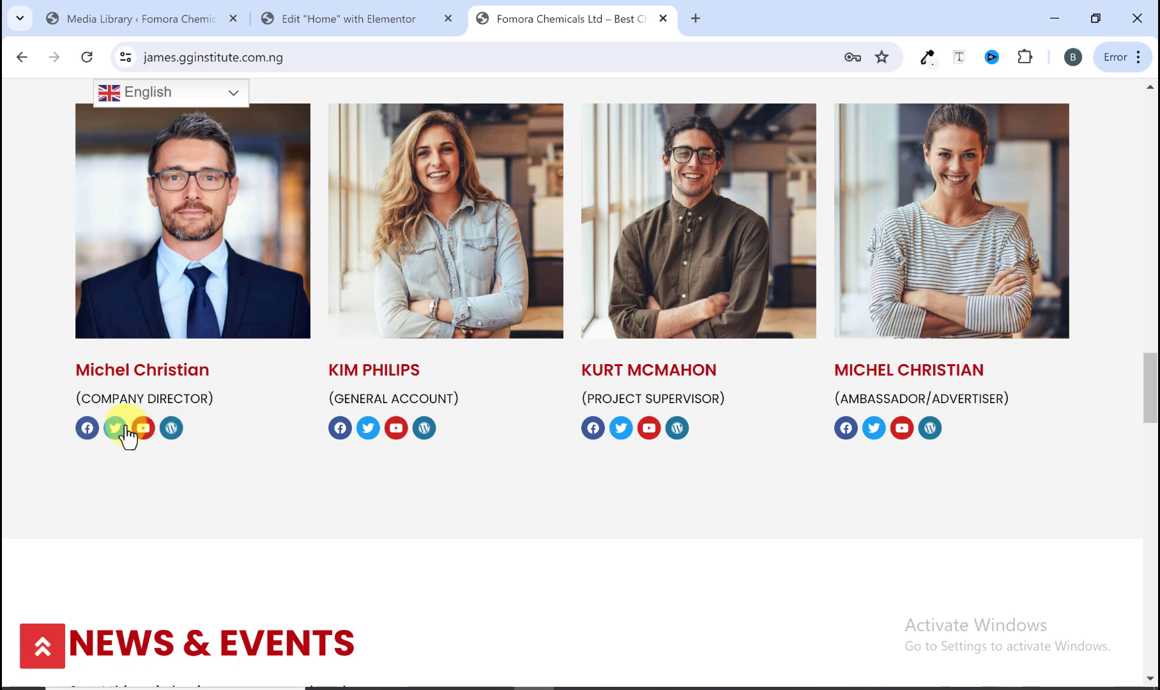
pyautogui.click(348, 21)
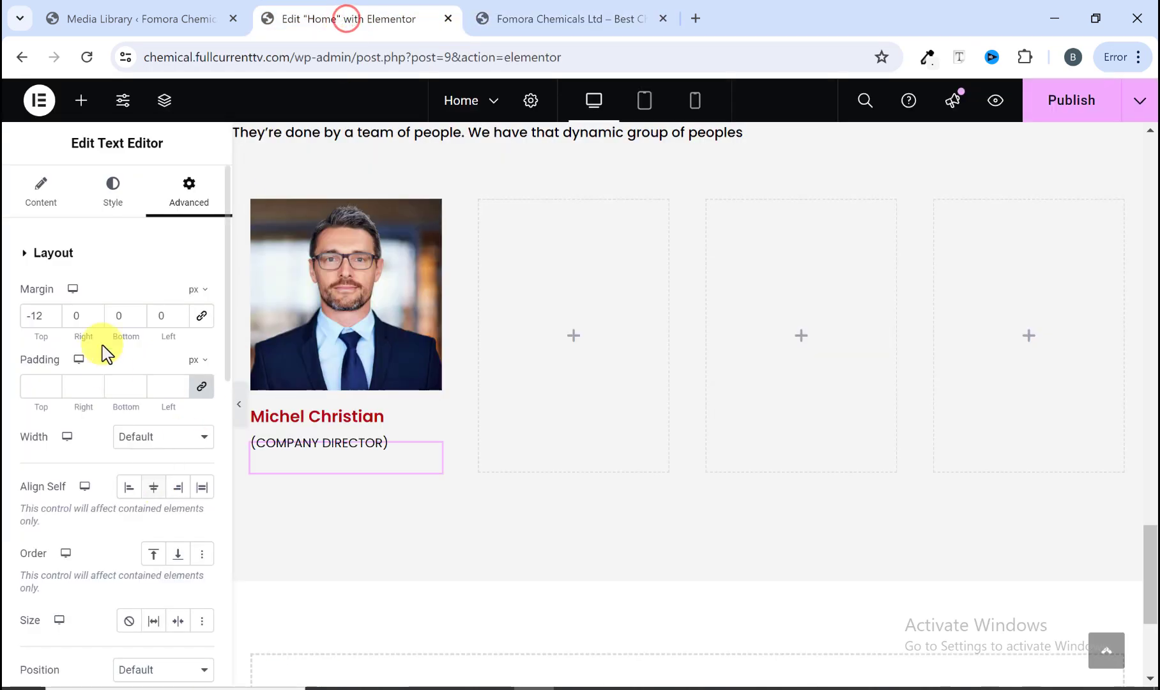
# Step: Search for the Social Icons widget and place it below the role text
pyautogui.click(81, 100)
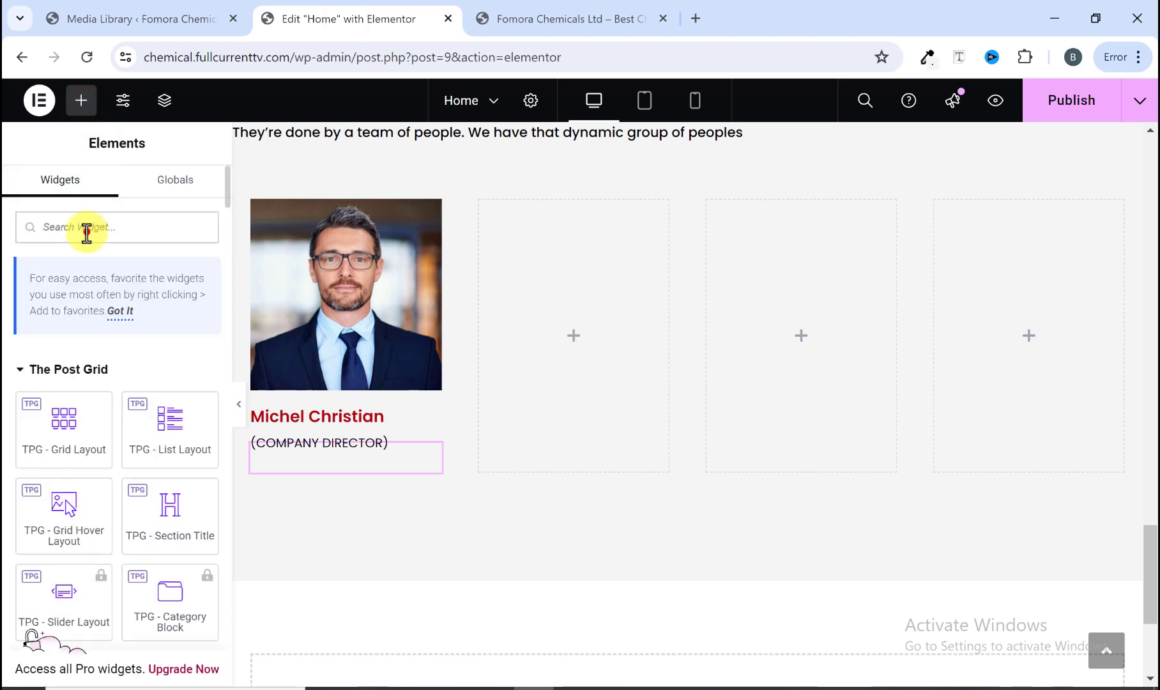
pyautogui.write('social')
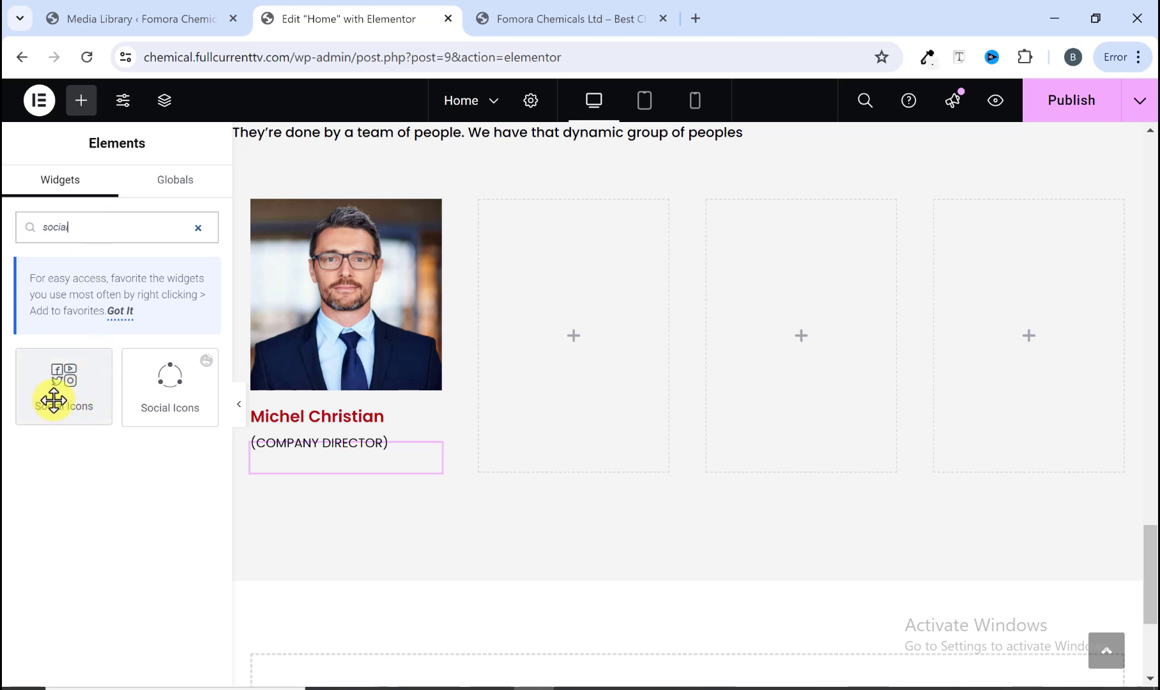
pyautogui.moveTo(54, 400); pyautogui.dragTo(309, 461)
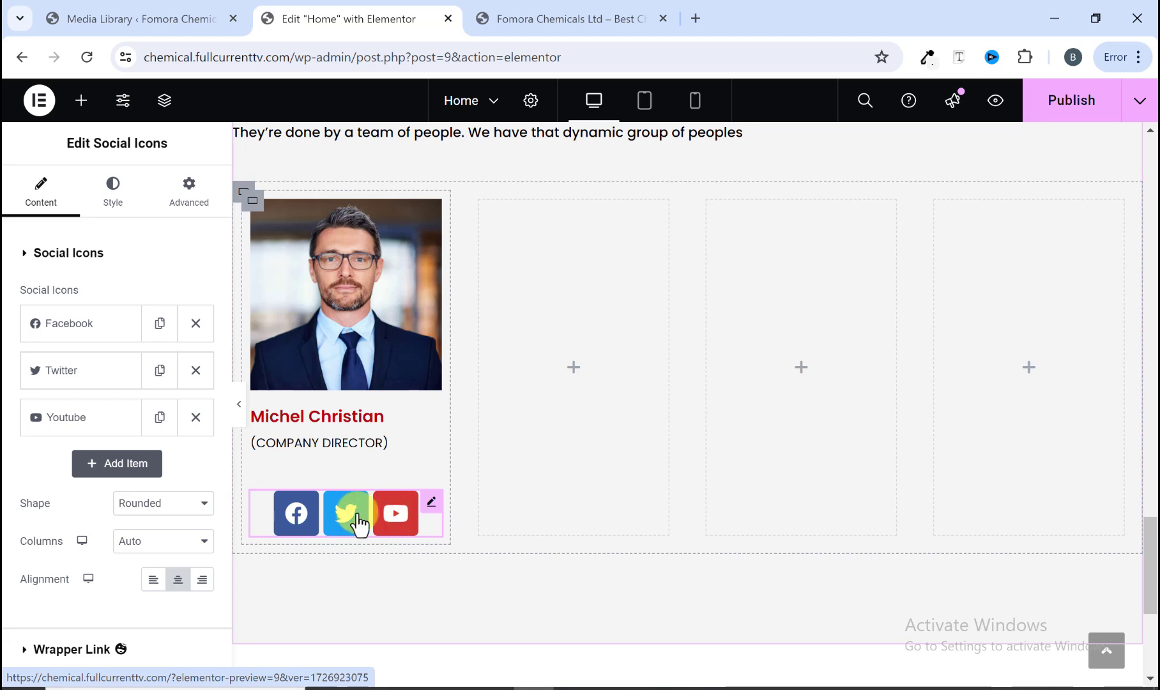
# Step: Check the reference icons, then add a fourth social icon item for WordPress
pyautogui.click(519, 9)
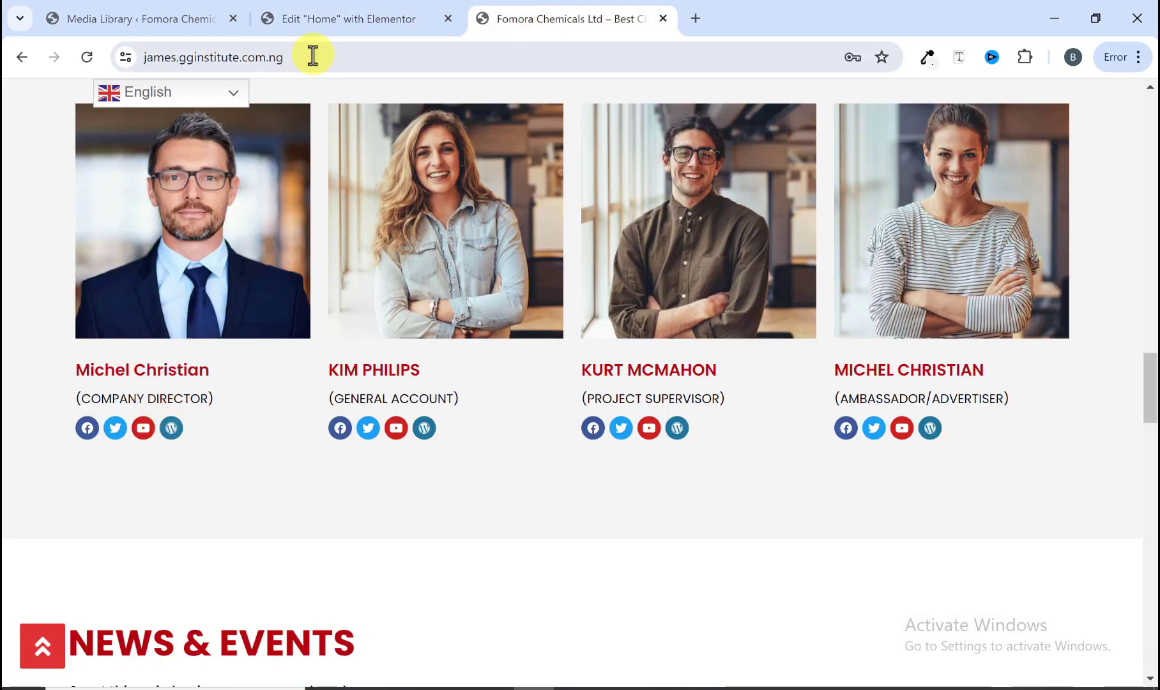
pyautogui.click(326, 26)
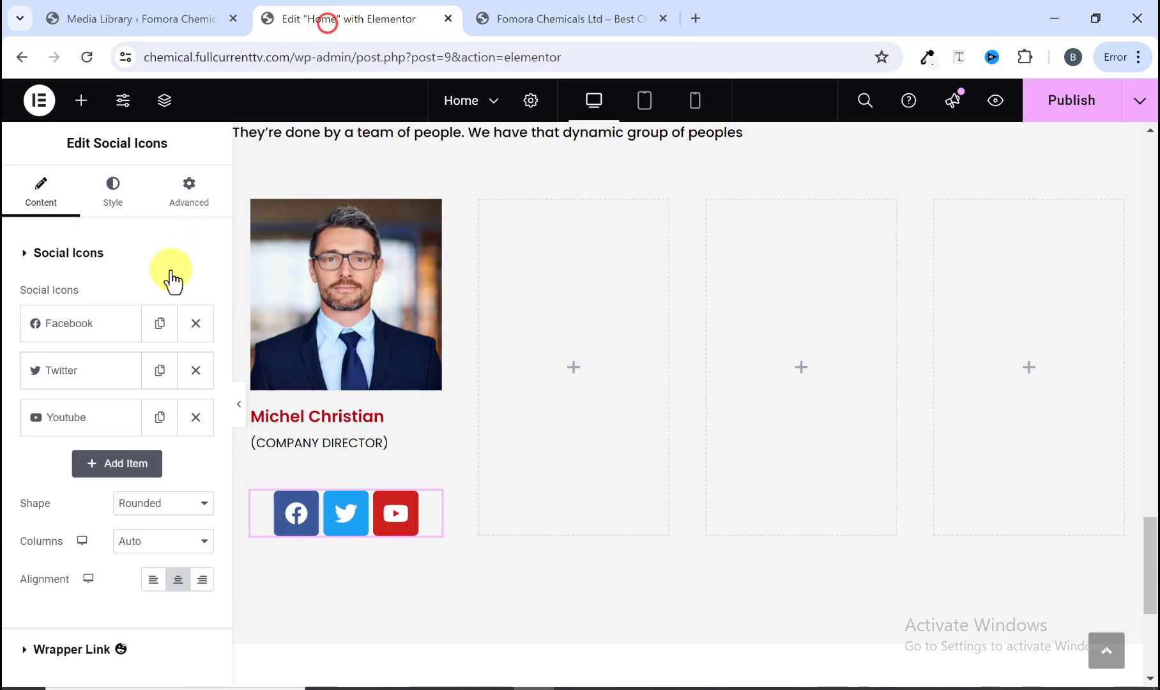
pyautogui.click(121, 473)
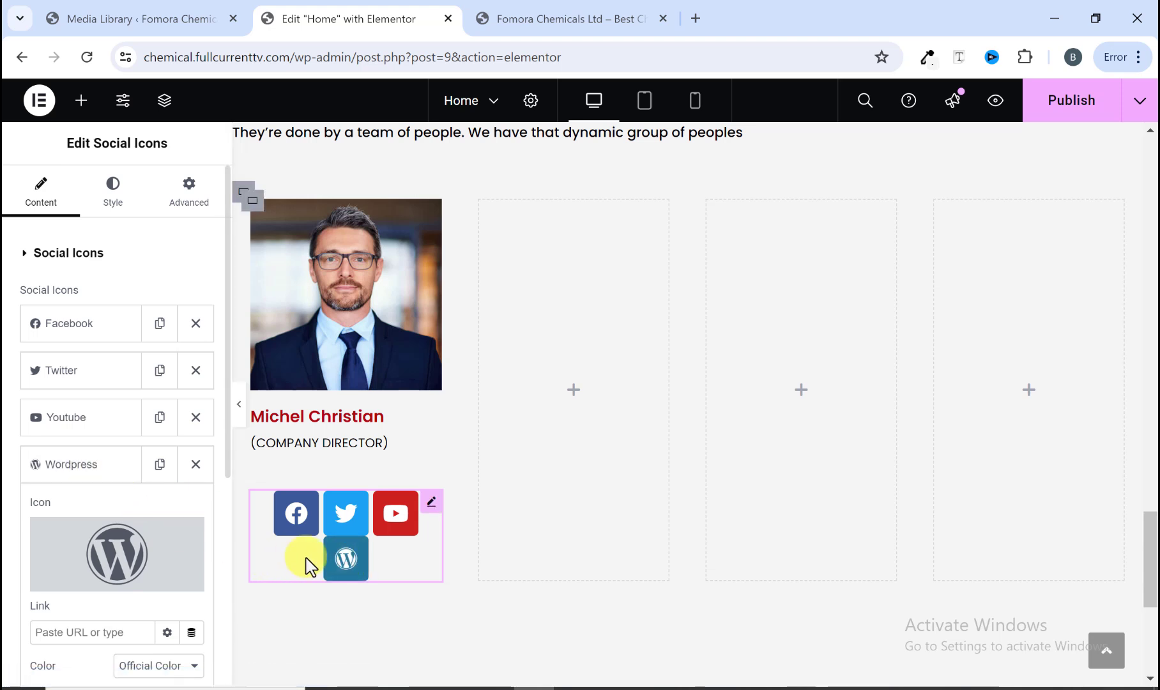
pyautogui.click(104, 465)
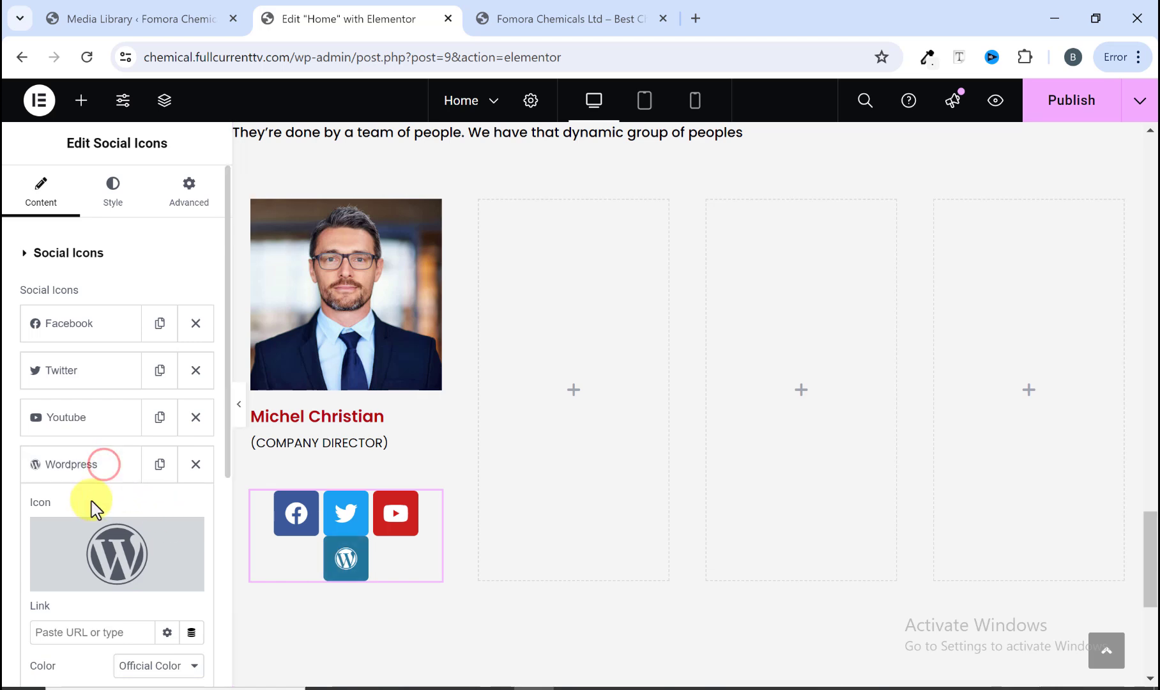
pyautogui.moveTo(115, 590)
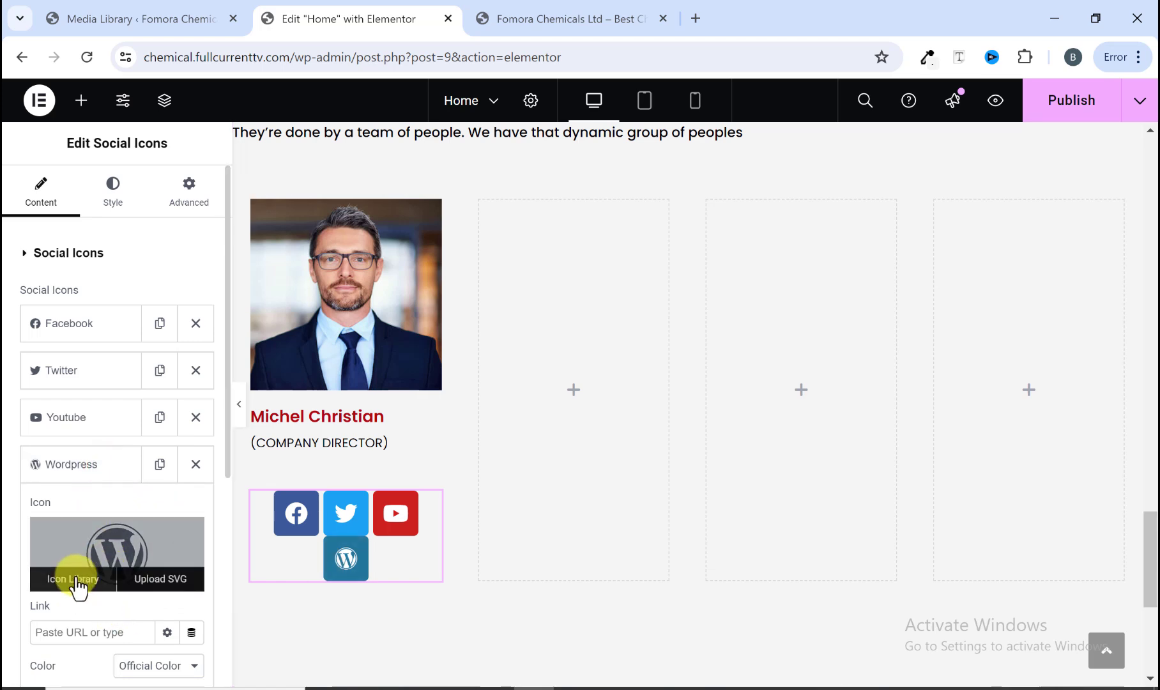
pyautogui.click(73, 579)
pyautogui.scroll(3, 625, 406)
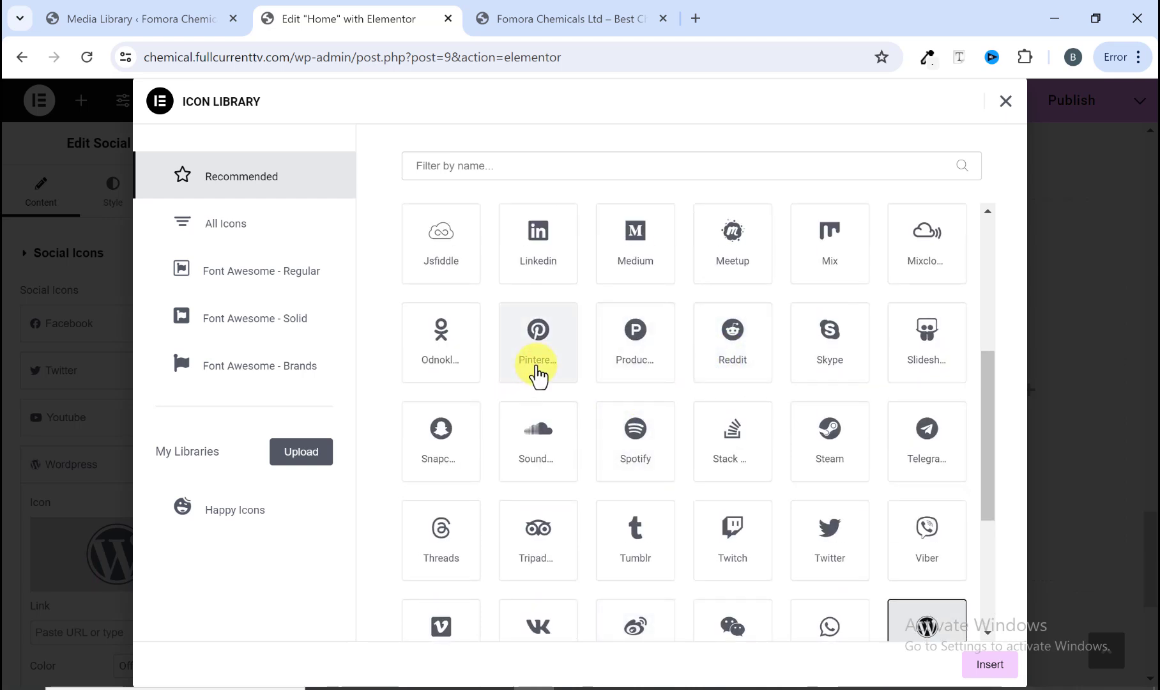
pyautogui.scroll(3, 539, 376)
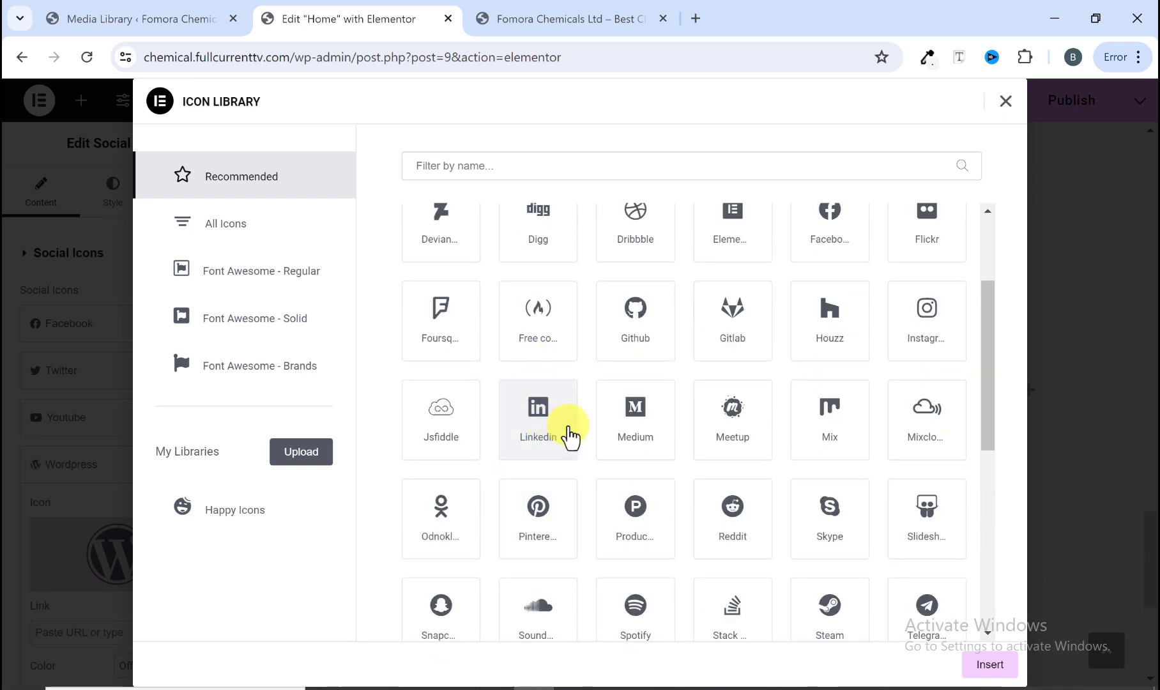
pyautogui.scroll(3, 570, 436)
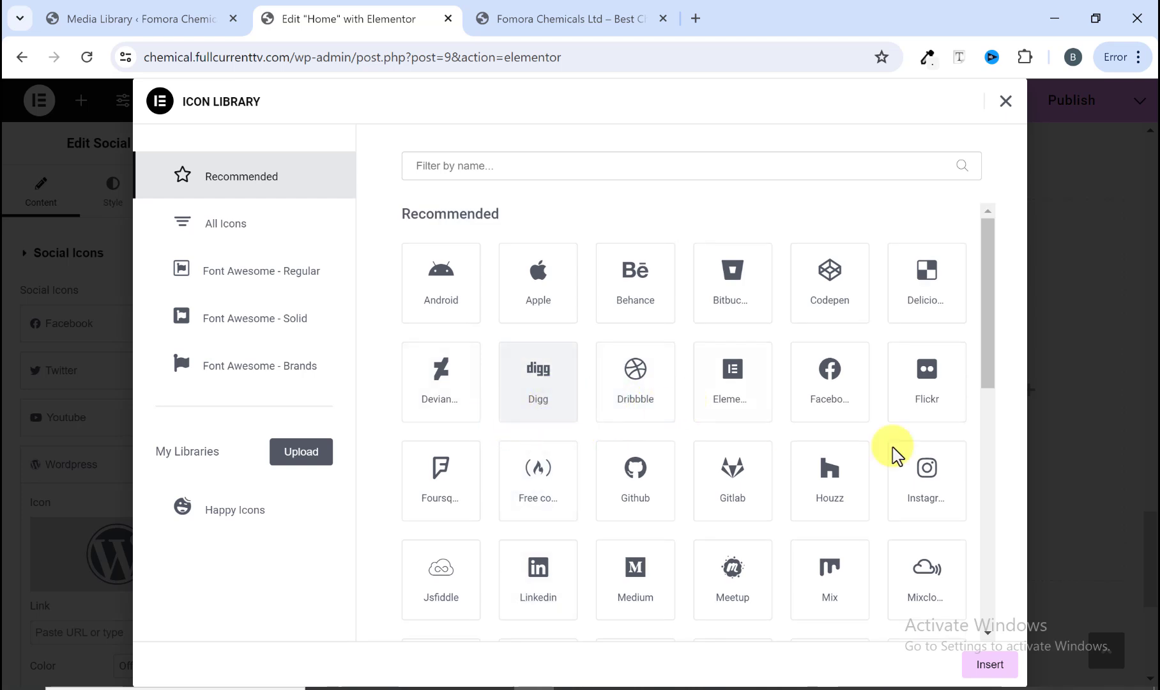
pyautogui.scroll(-3, 927, 500)
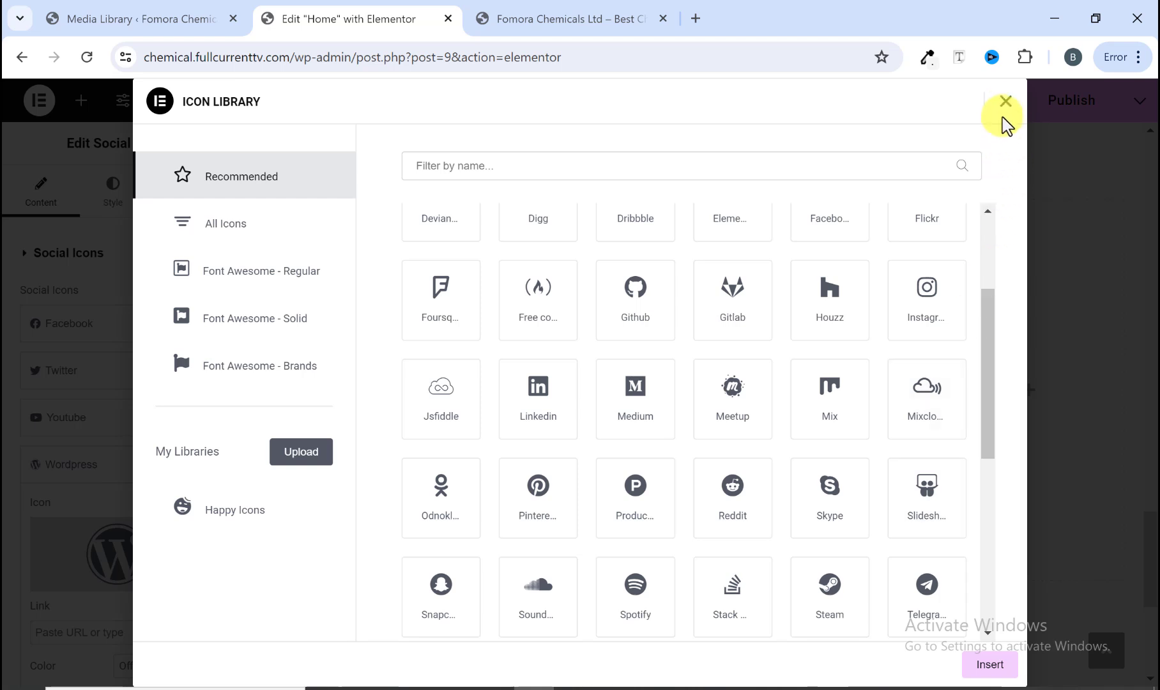
pyautogui.click(1005, 101)
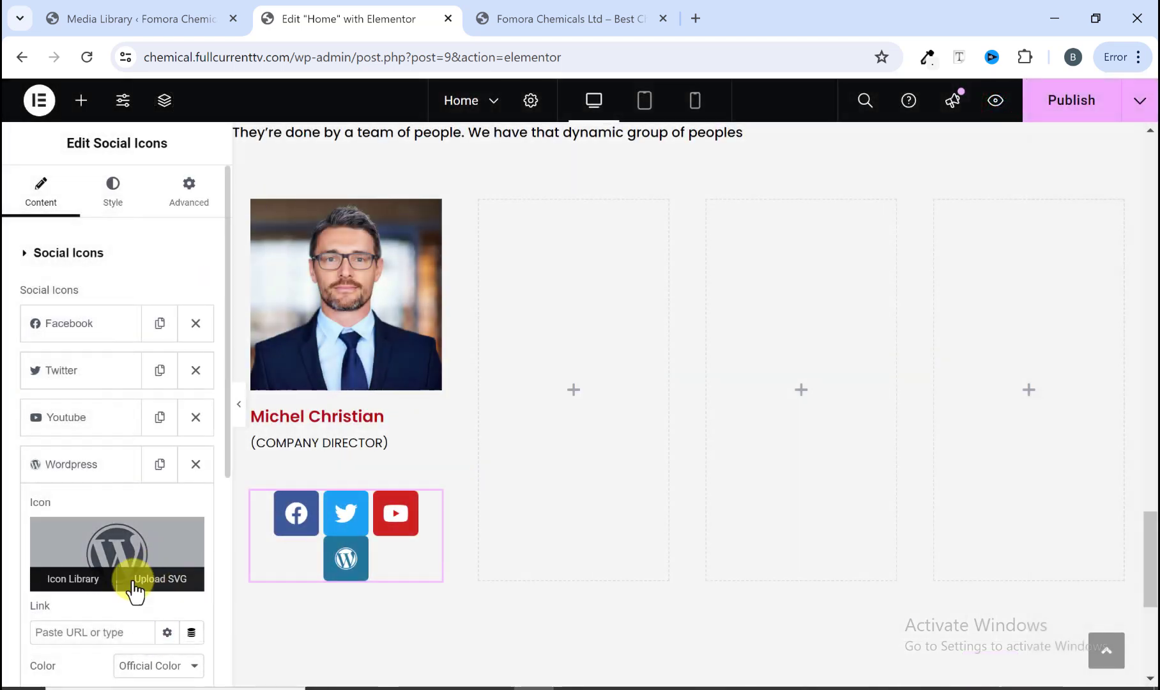
# Step: Set the social icons' size to 17 px
pyautogui.click(121, 200)
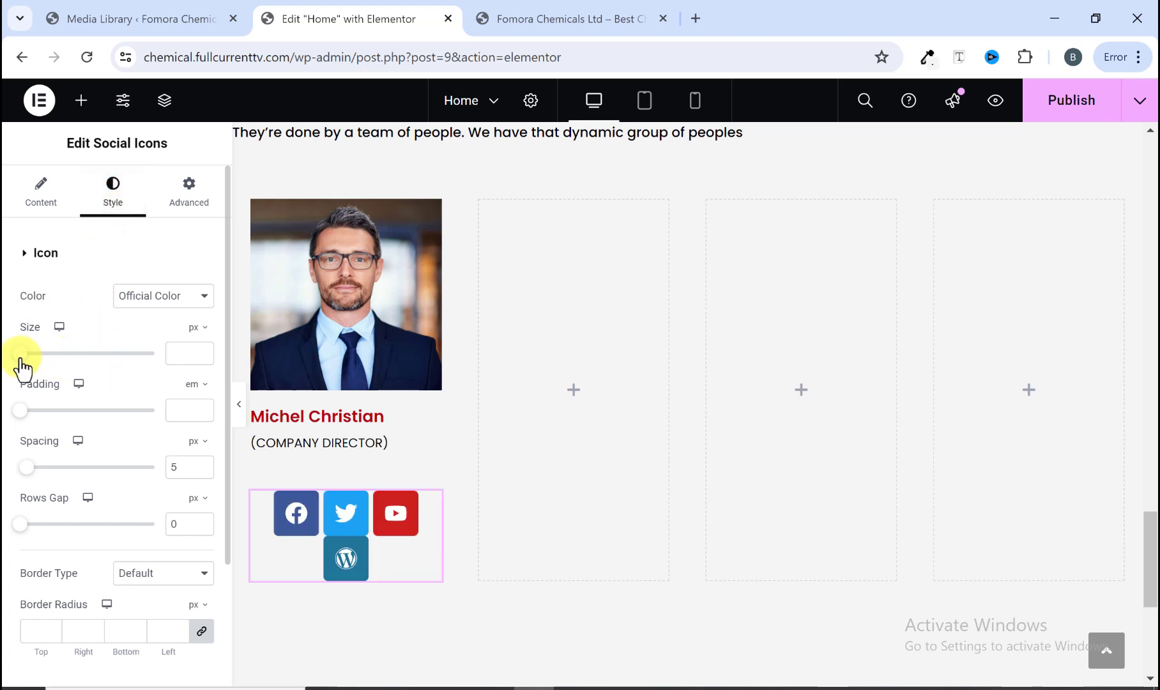
pyautogui.moveTo(21, 354); pyautogui.dragTo(26, 358)
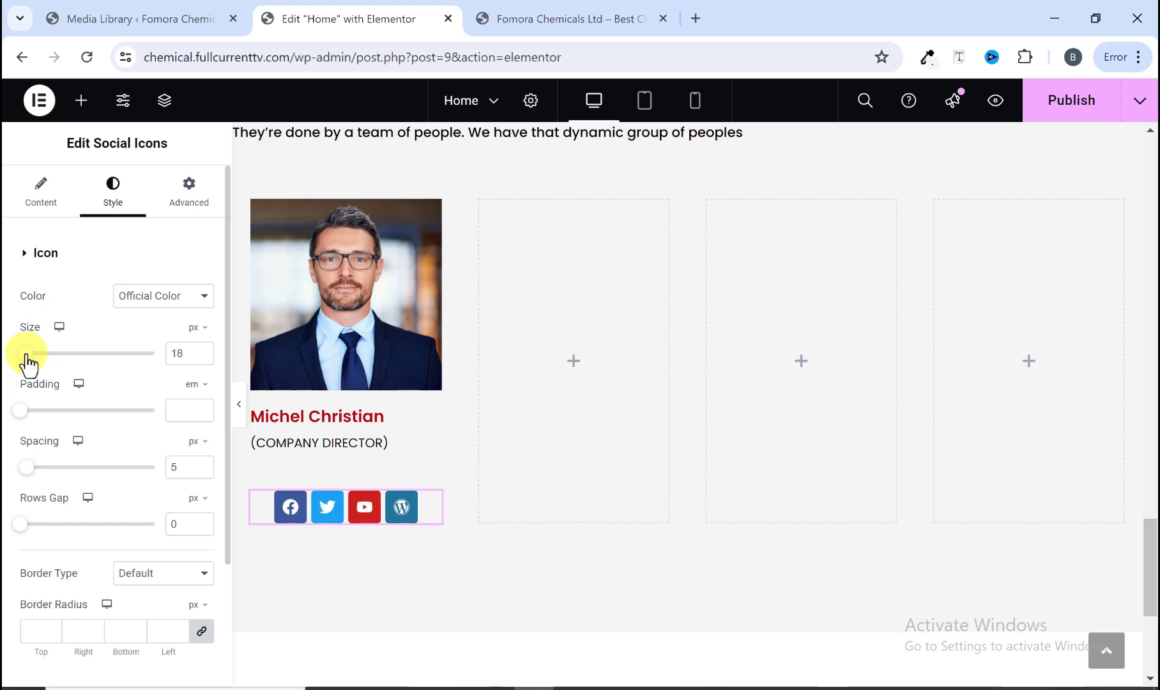
pyautogui.click(204, 357)
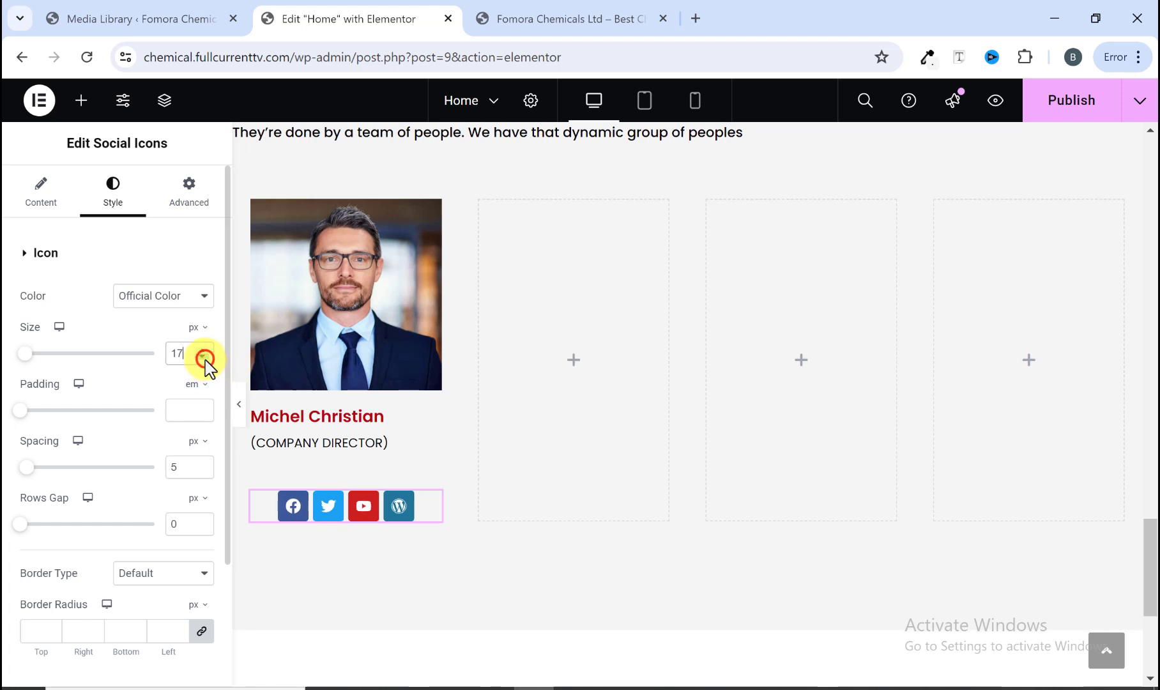
# Step: Compare the resized social icons with the reference site's icons
pyautogui.click(575, 14)
pyautogui.click(362, 23)
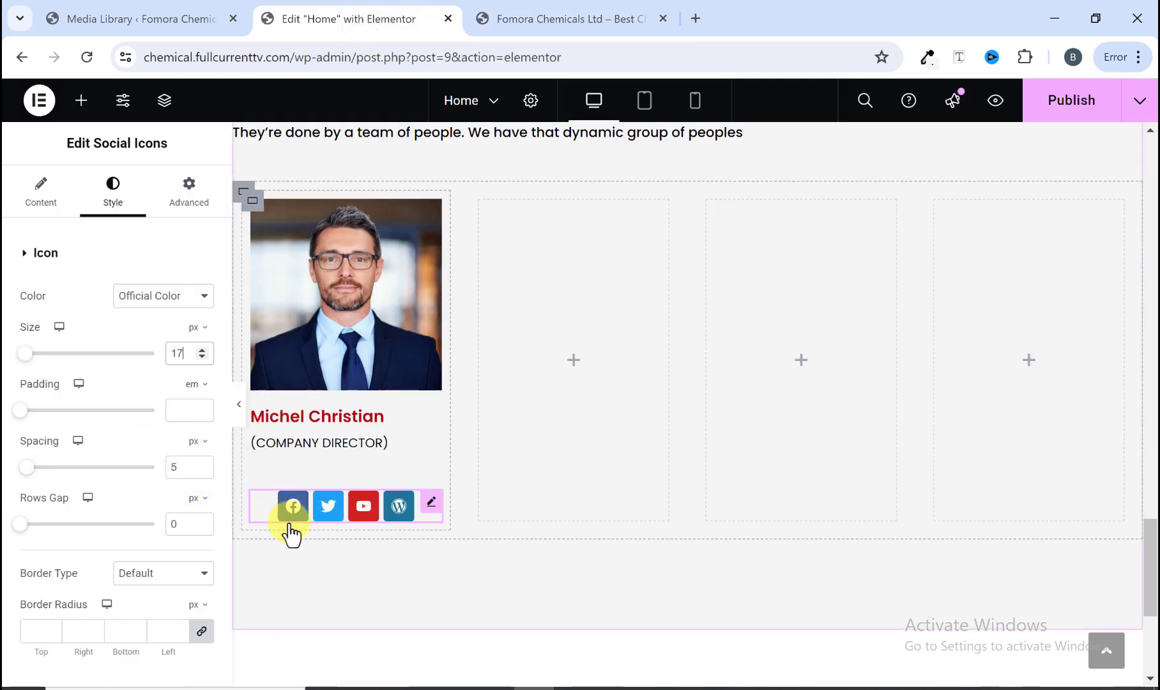
pyautogui.click(537, 22)
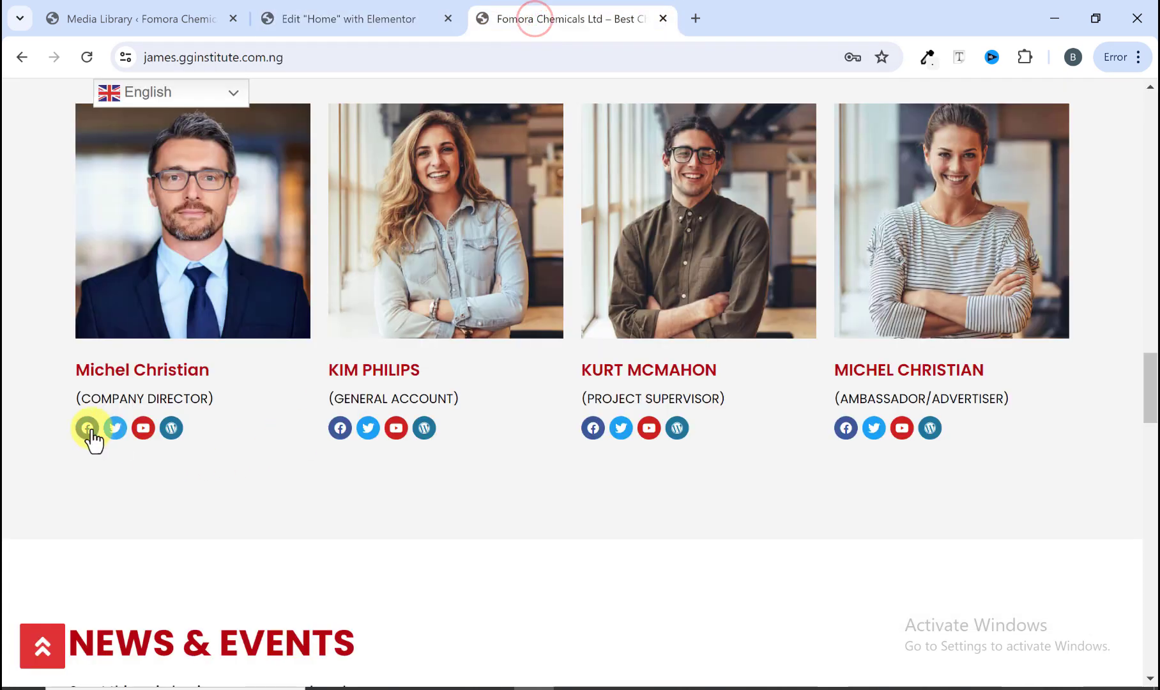
pyautogui.click(355, 25)
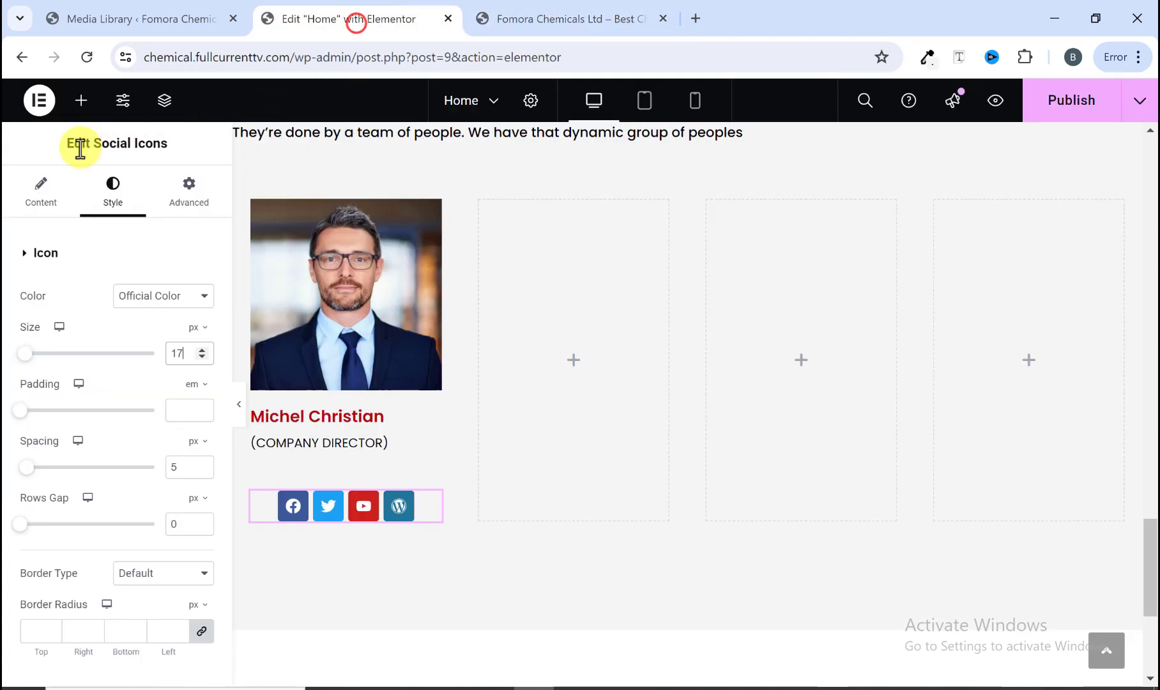
# Step: Set the social icons' shape to Circle and align them to the left
pyautogui.click(33, 214)
pyautogui.scroll(-3, 96, 415)
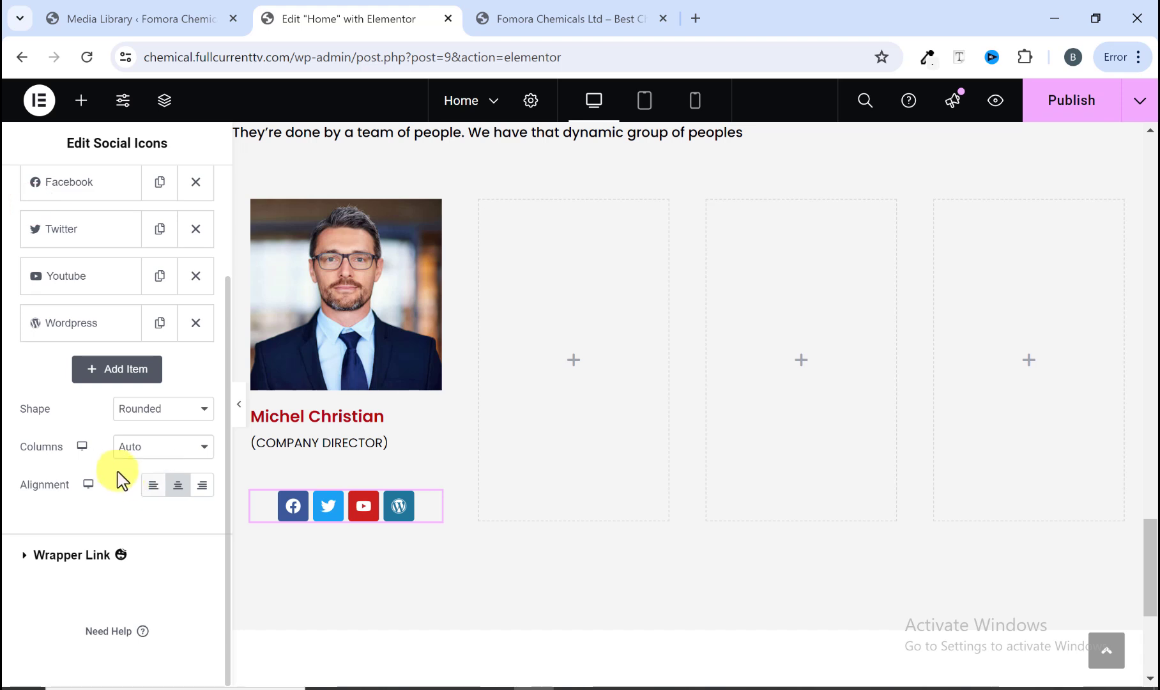
pyautogui.click(139, 409)
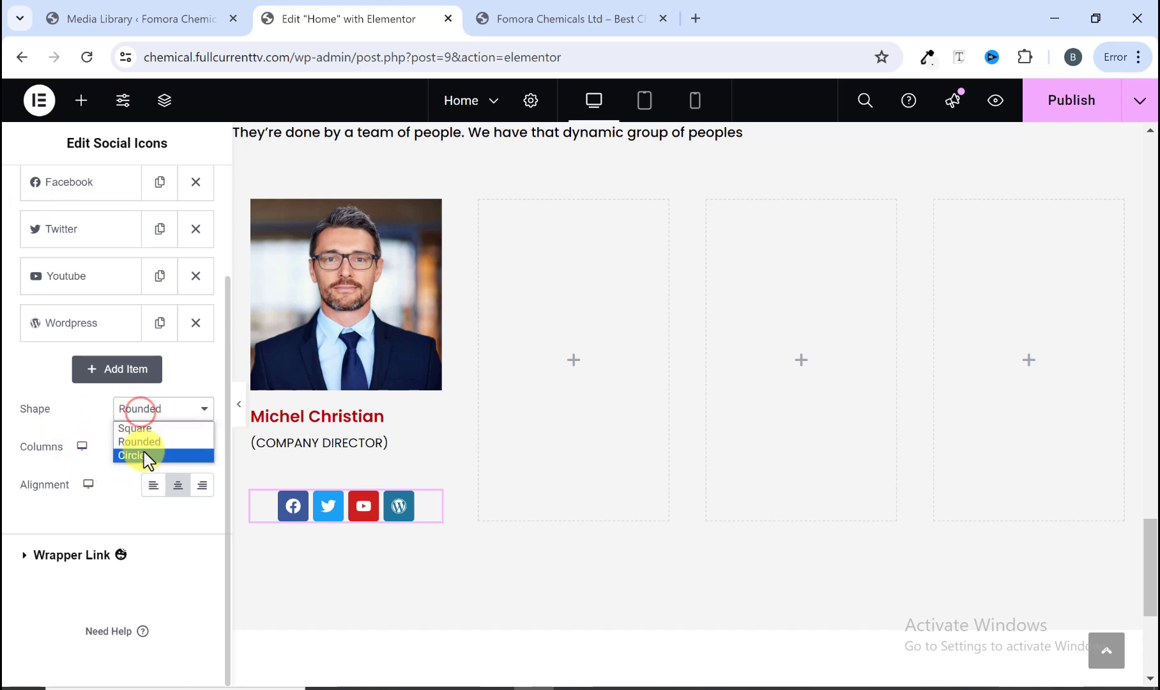
pyautogui.click(147, 456)
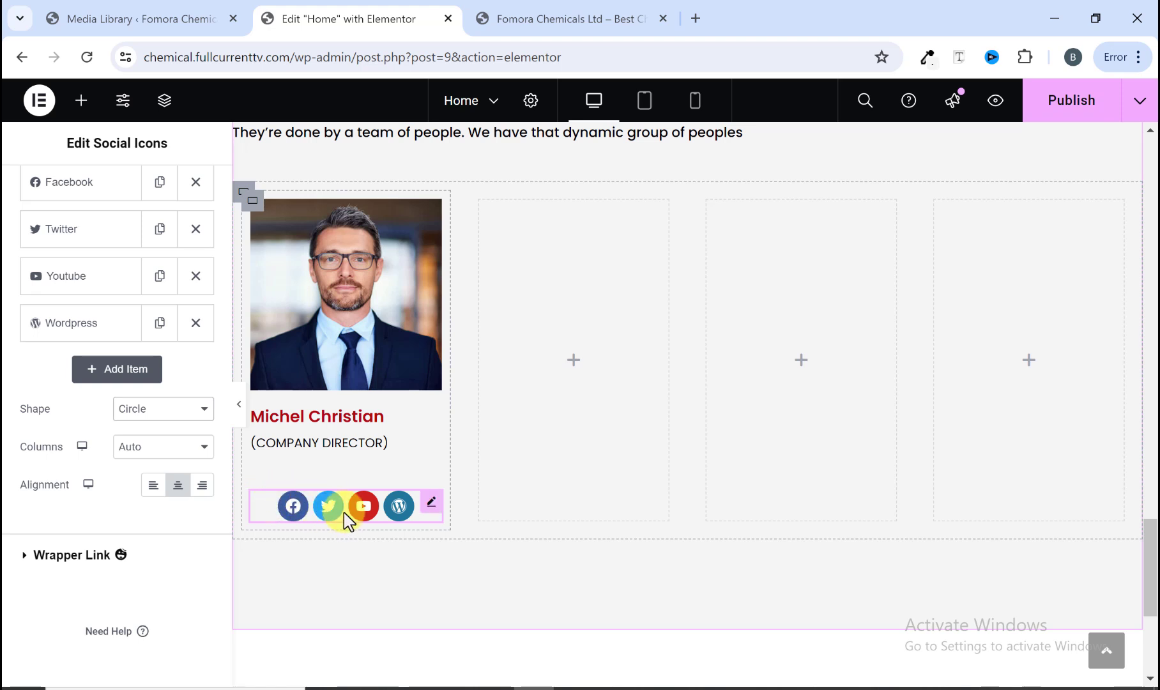
pyautogui.click(155, 488)
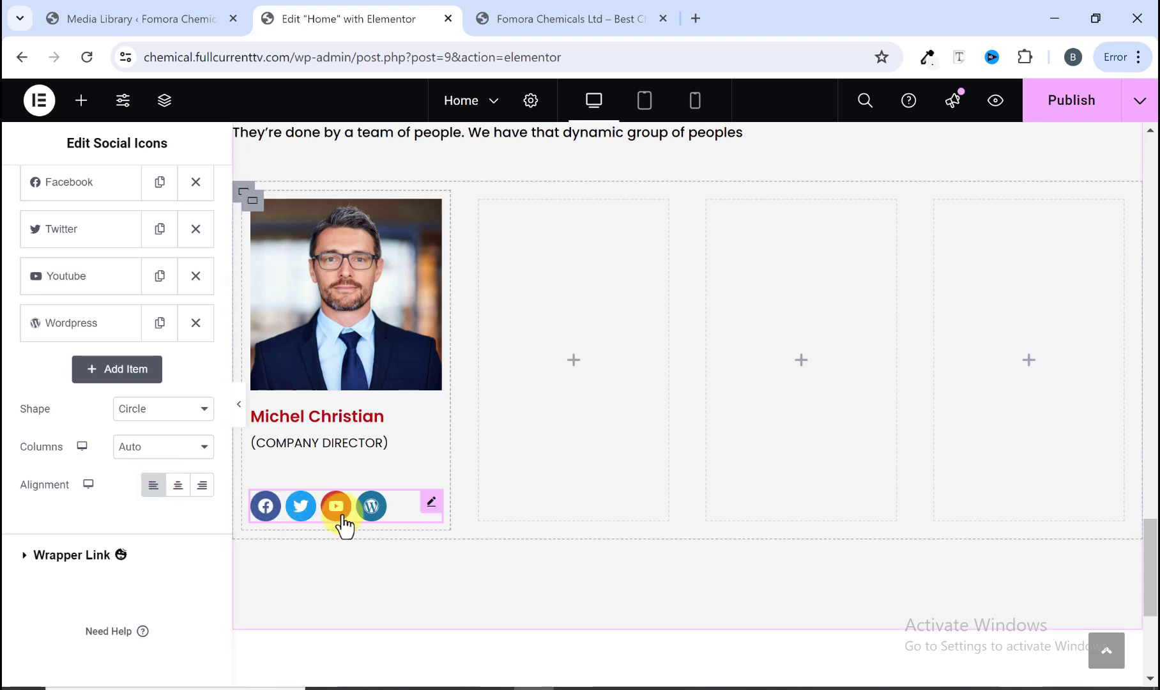
# Step: Compare the circular social icons with the reference card and return to the icons' style settings
pyautogui.click(516, 19)
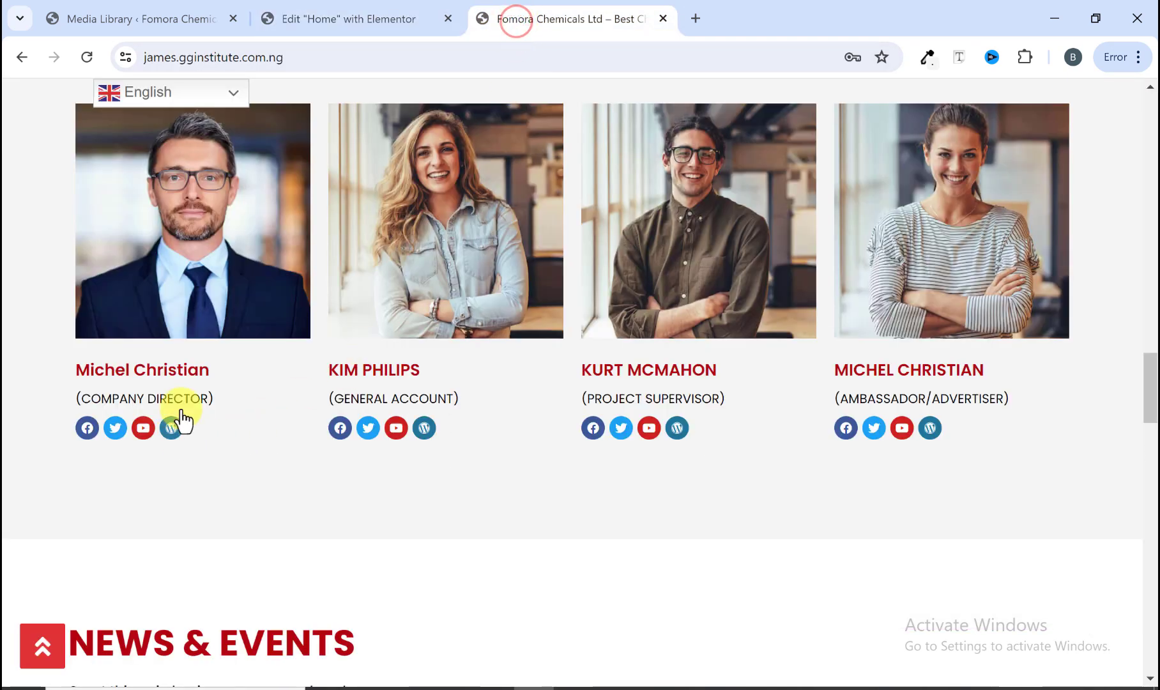
pyautogui.click(323, 20)
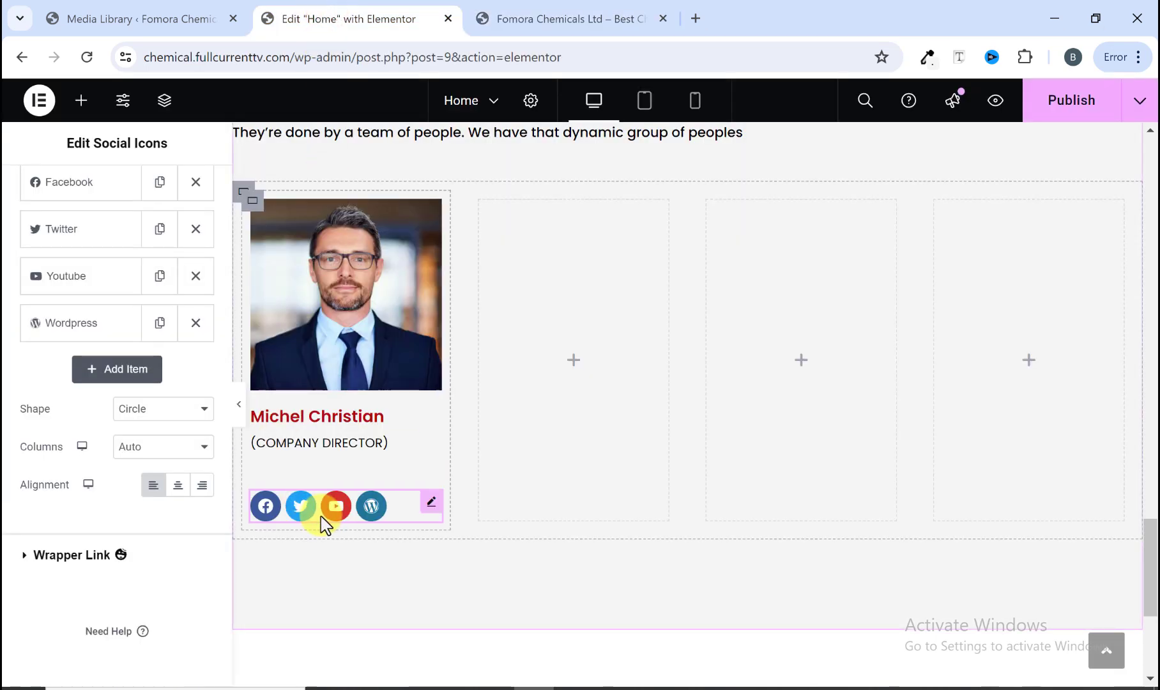
pyautogui.scroll(3, 110, 313)
pyautogui.click(112, 172)
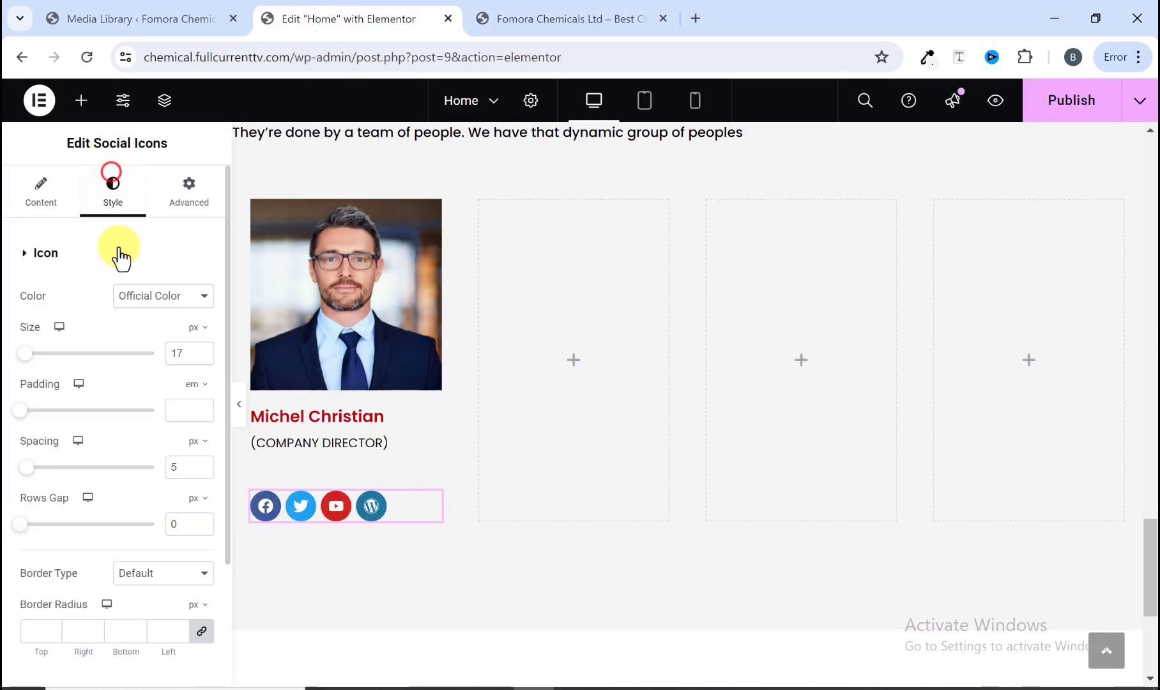
# Step: Set the social icons' size to 15 px and their top margin to -30 px
pyautogui.click(202, 356)
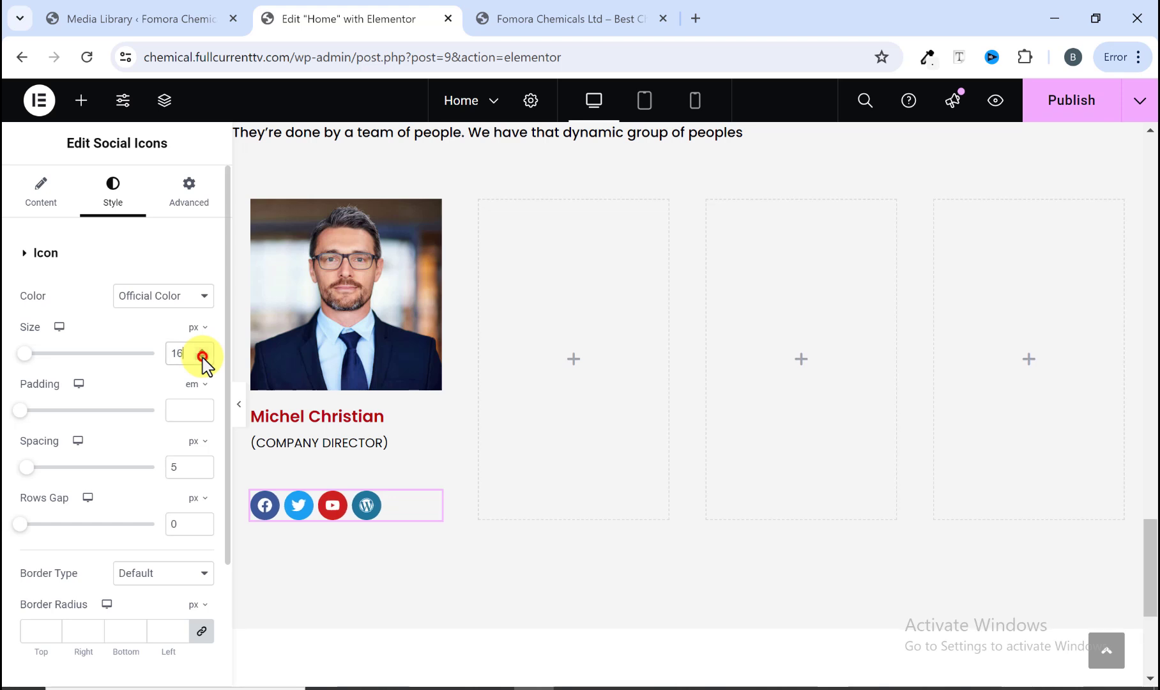
pyautogui.click(202, 357)
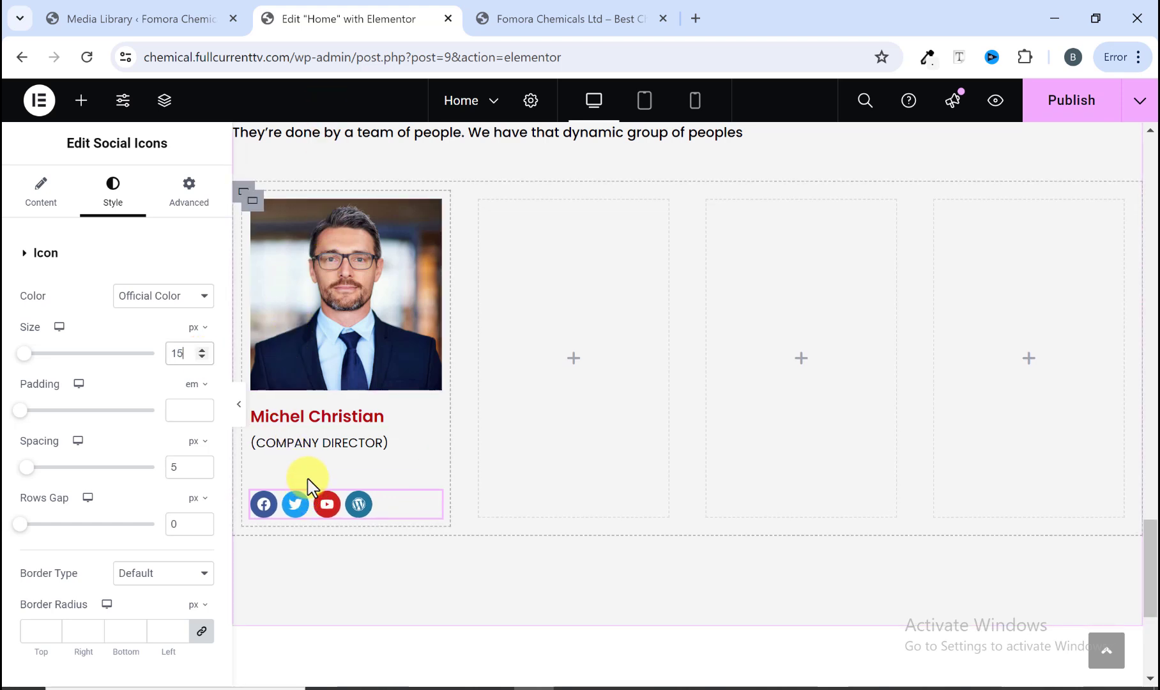
pyautogui.click(195, 206)
pyautogui.click(208, 313)
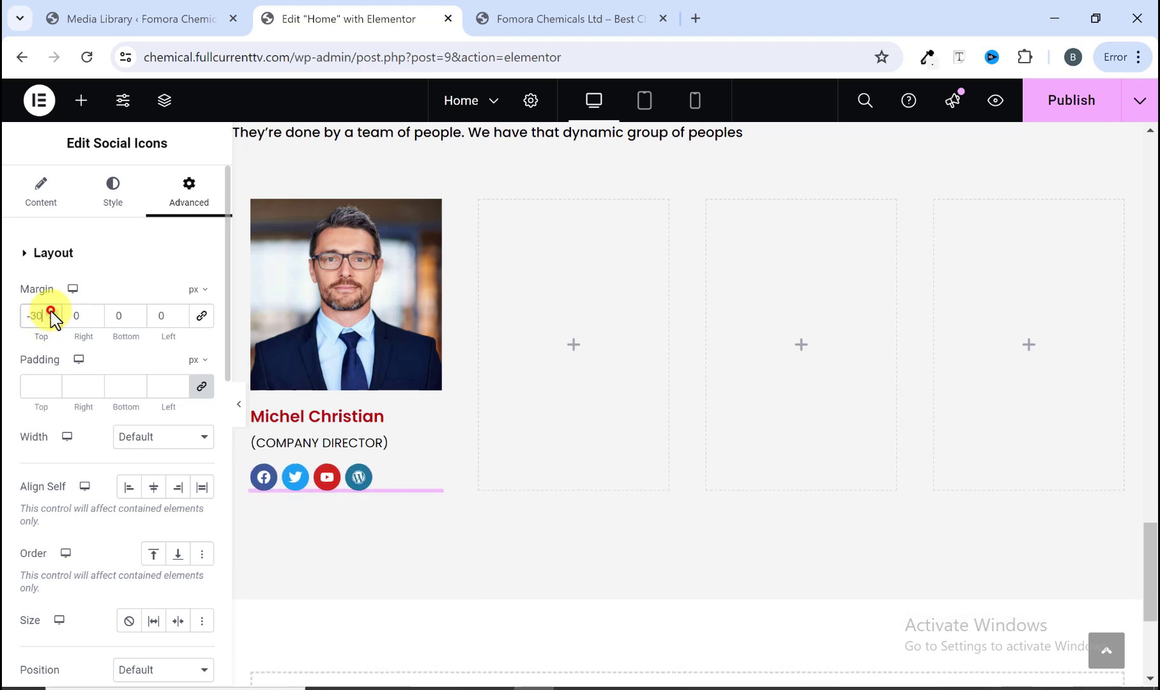
# Step: Preview the first team card against the reference site's cards and reopen the editing panel
pyautogui.click(238, 404)
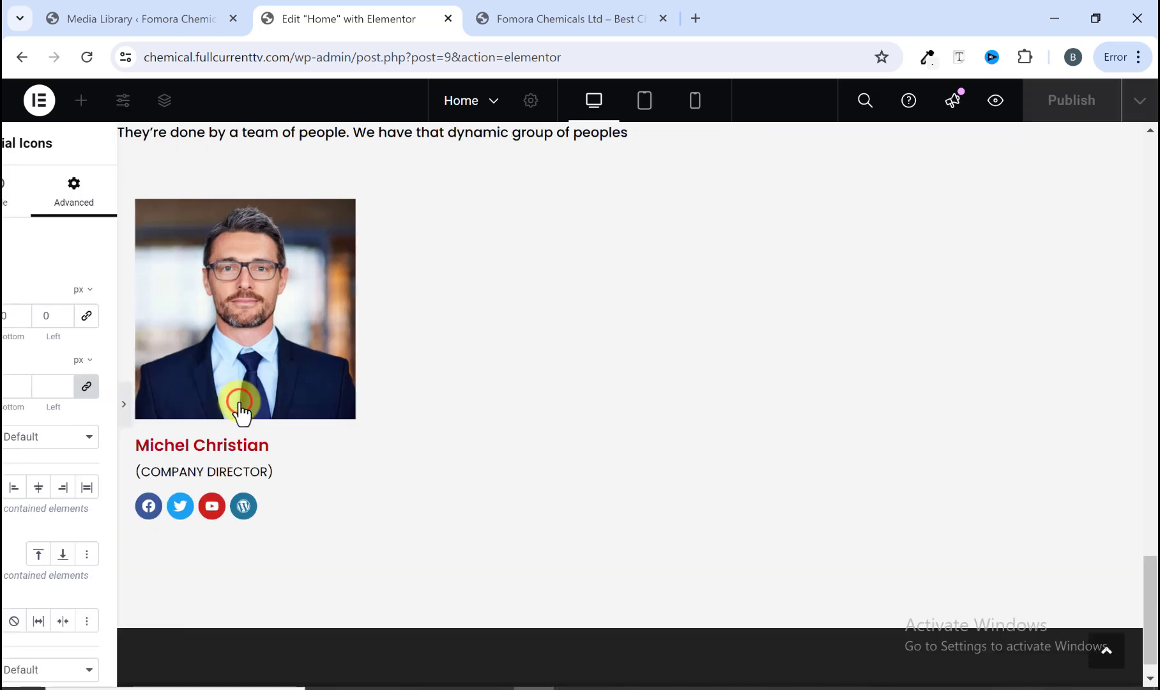
pyautogui.click(568, 18)
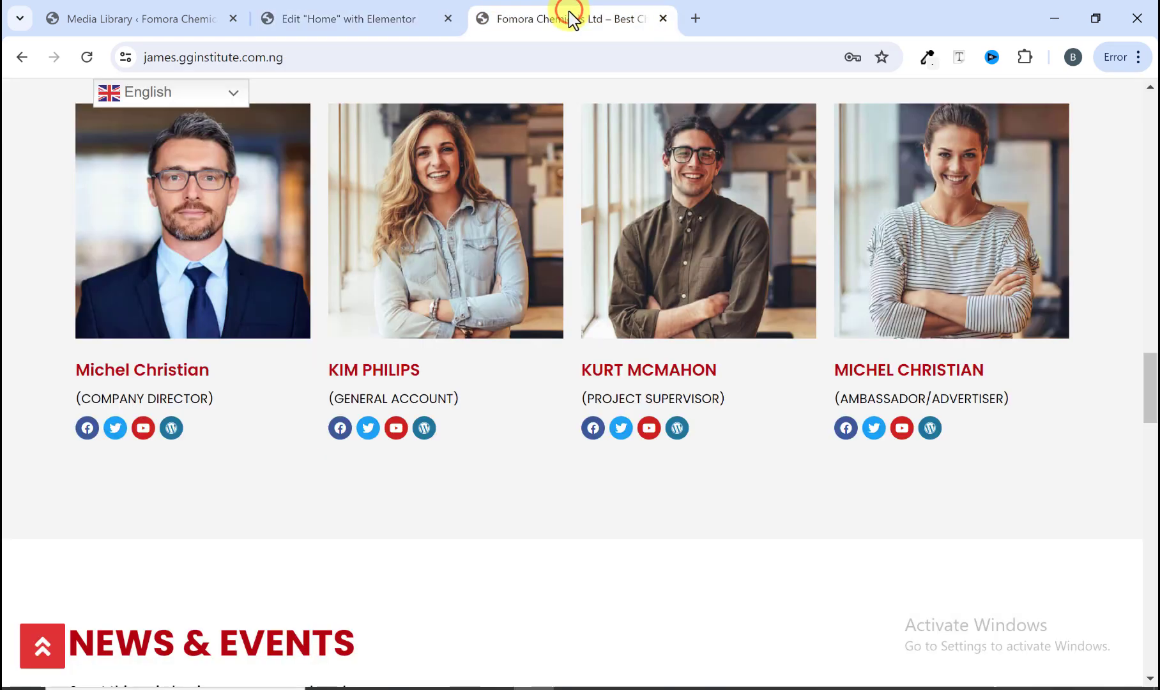
pyautogui.click(339, 19)
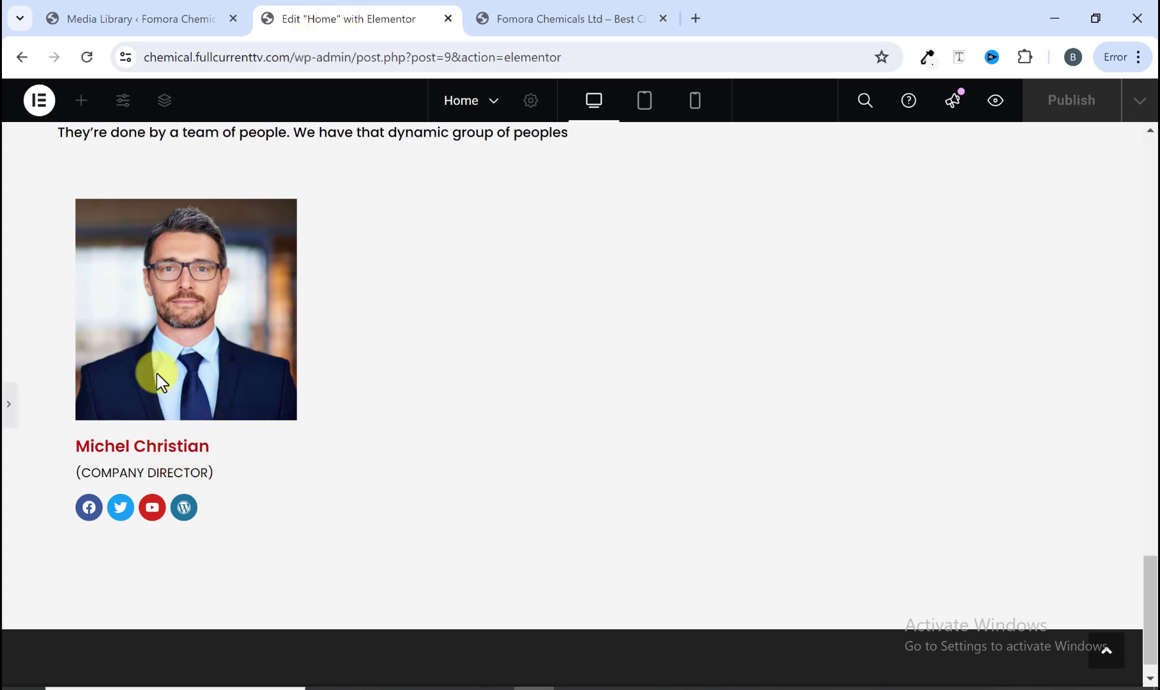
pyautogui.click(5, 401)
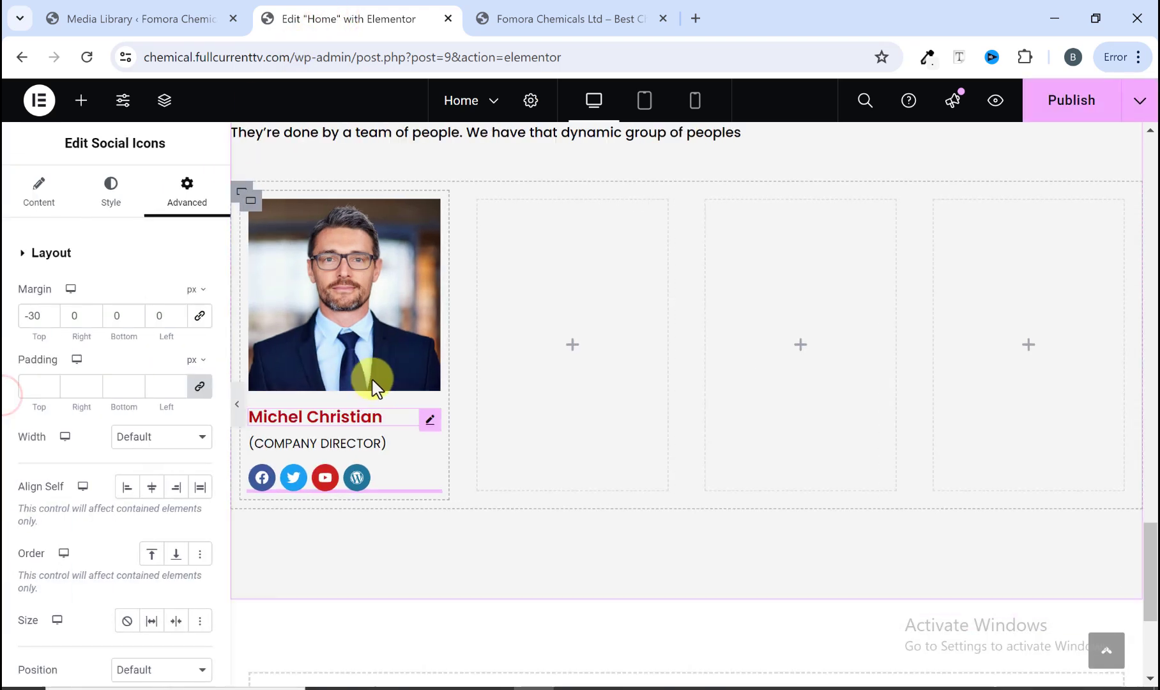
# Step: Copy the team member photo and paste it into the second, third and fourth card columns
pyautogui.rightClick(380, 262)
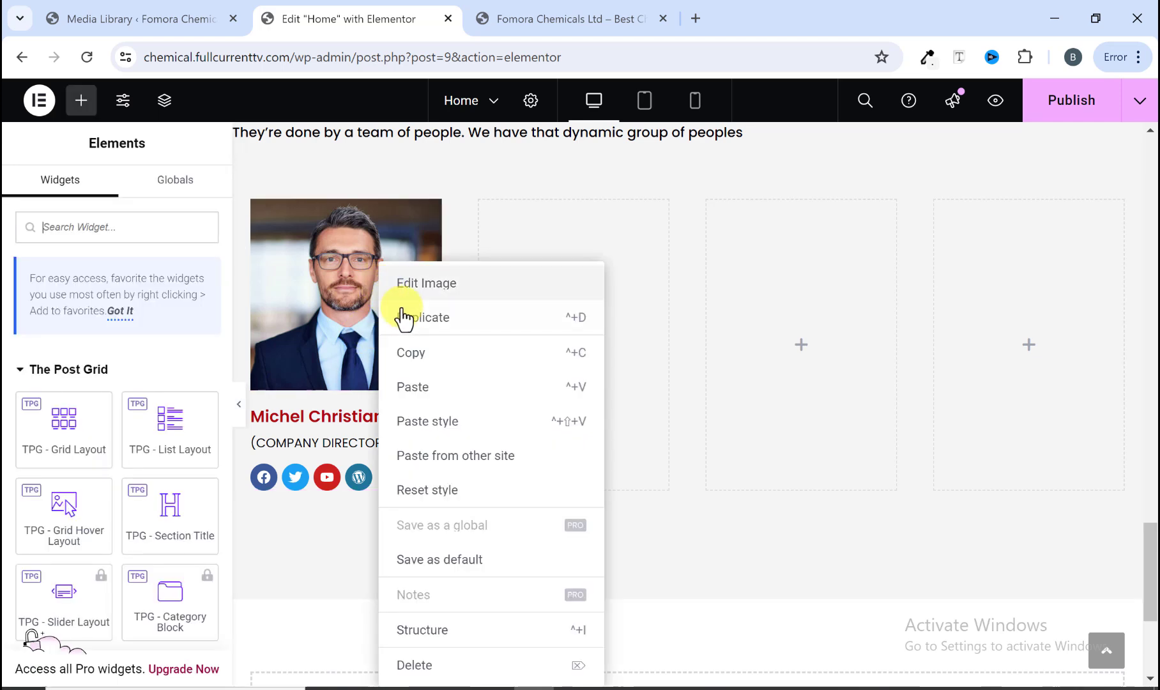
pyautogui.click(412, 355)
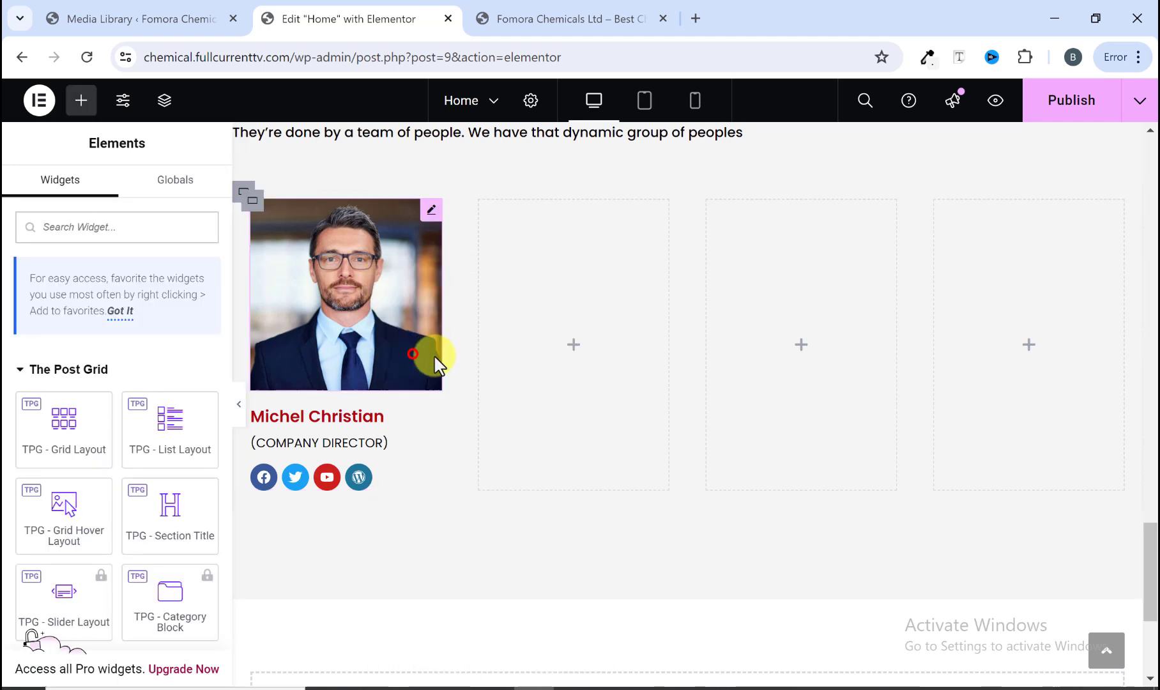
pyautogui.rightClick(525, 322)
pyautogui.click(574, 349)
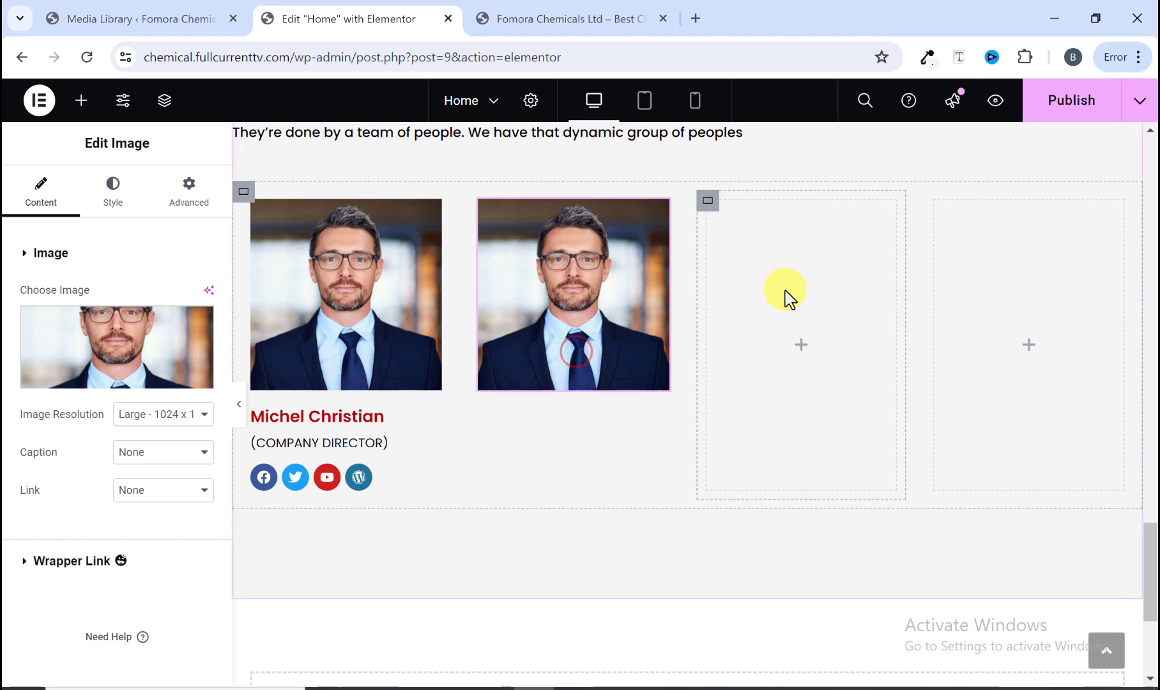
pyautogui.rightClick(785, 294)
pyautogui.click(832, 345)
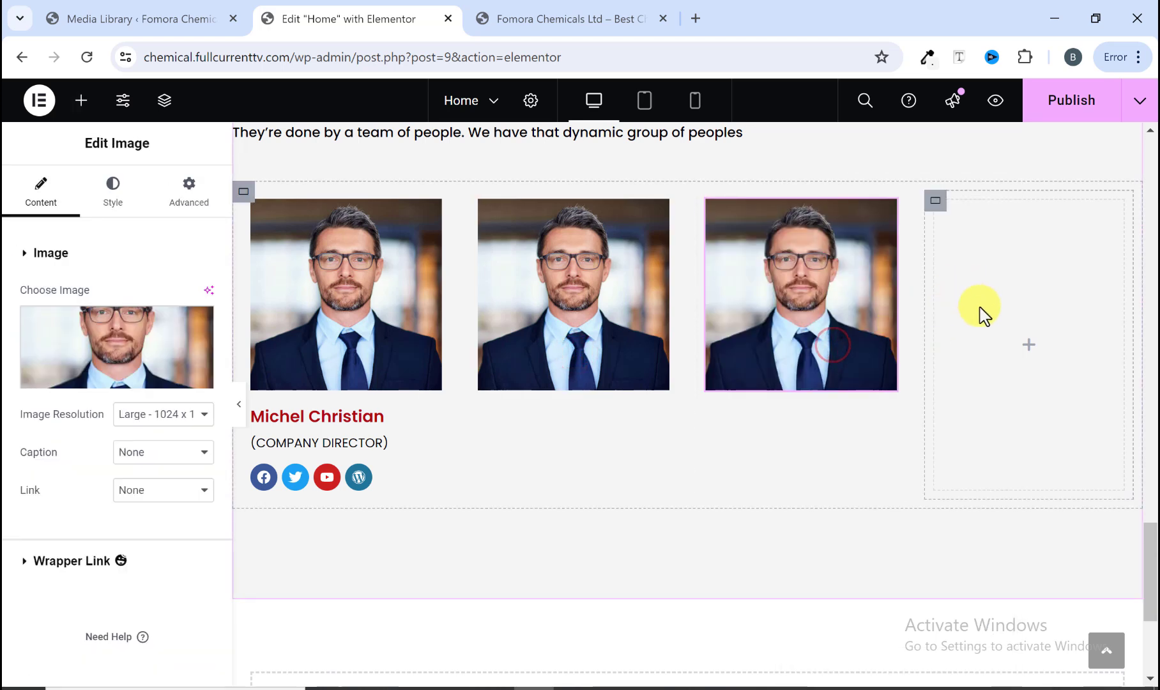
pyautogui.rightClick(979, 310)
pyautogui.click(999, 349)
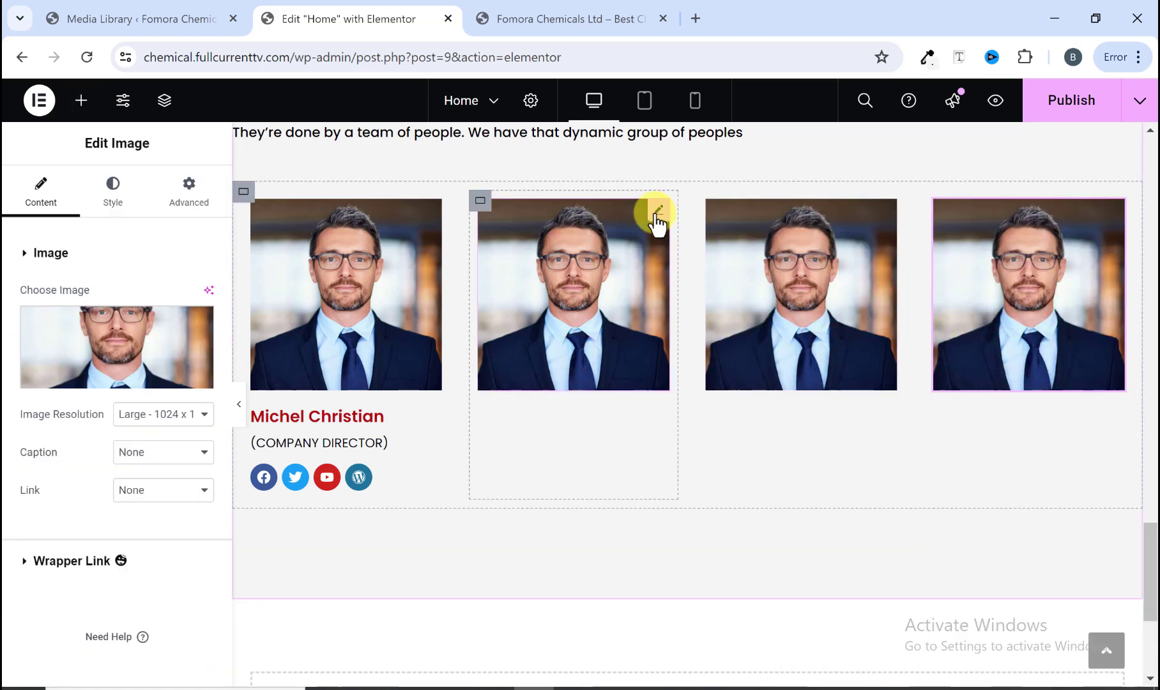
# Step: Replace the photos in the second, third and fourth cards with the other team members' pictures from the media library
pyautogui.click(655, 213)
pyautogui.click(91, 391)
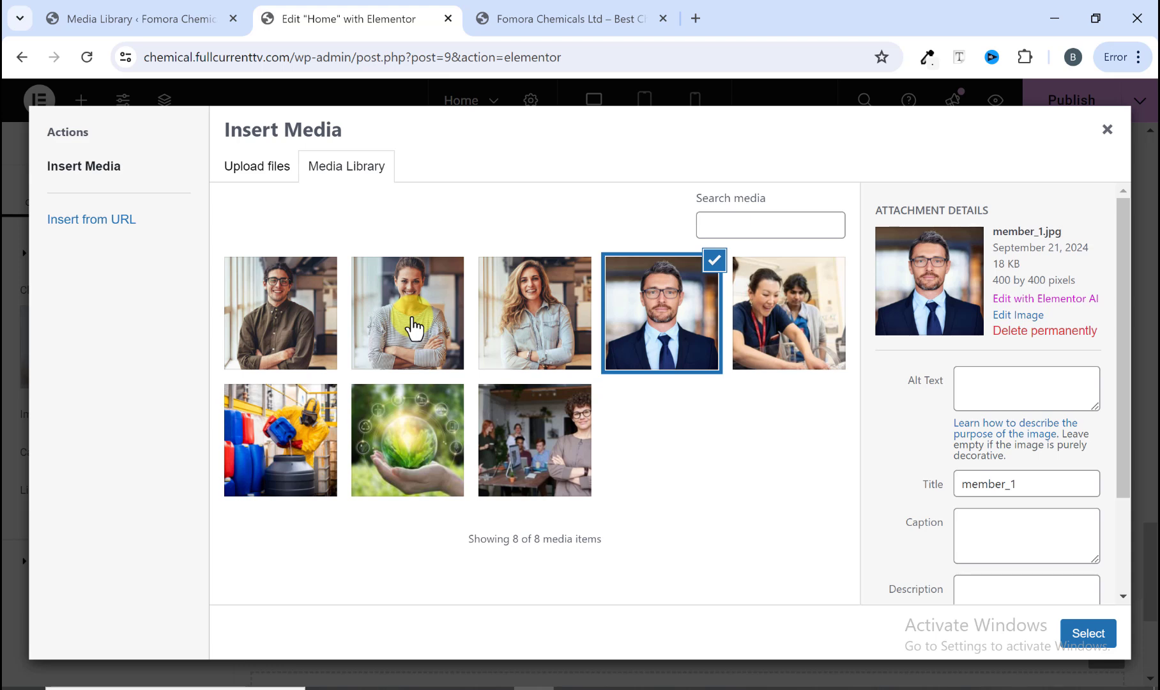
pyautogui.click(511, 336)
pyautogui.click(1077, 636)
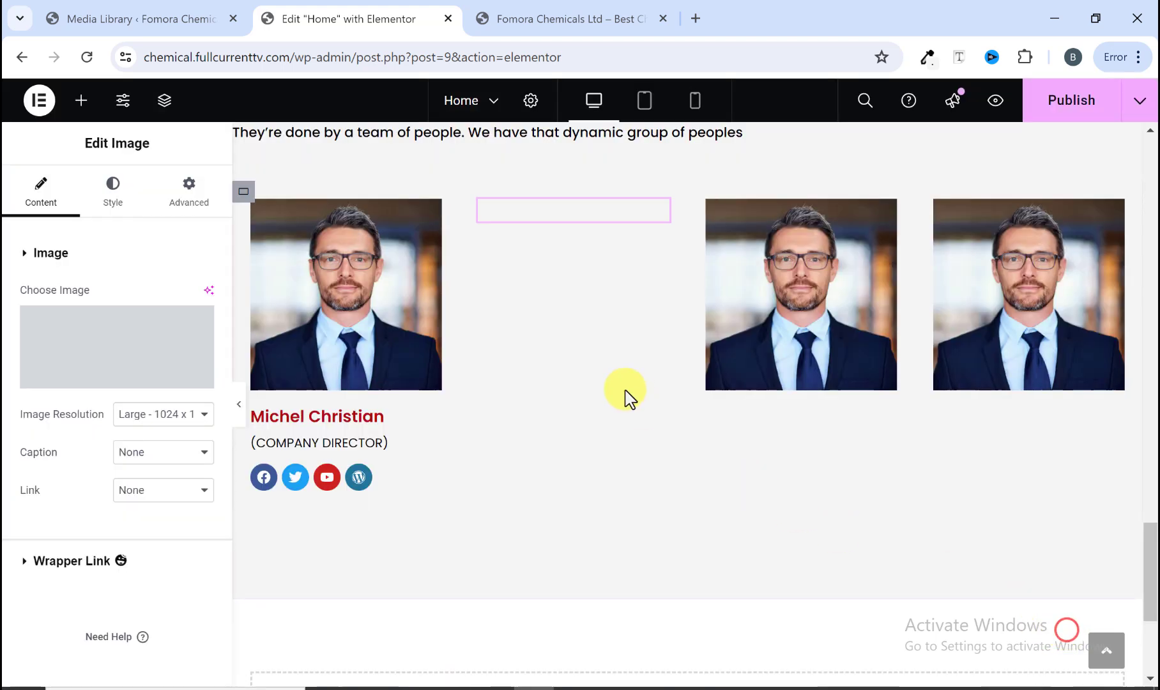
pyautogui.click(886, 223)
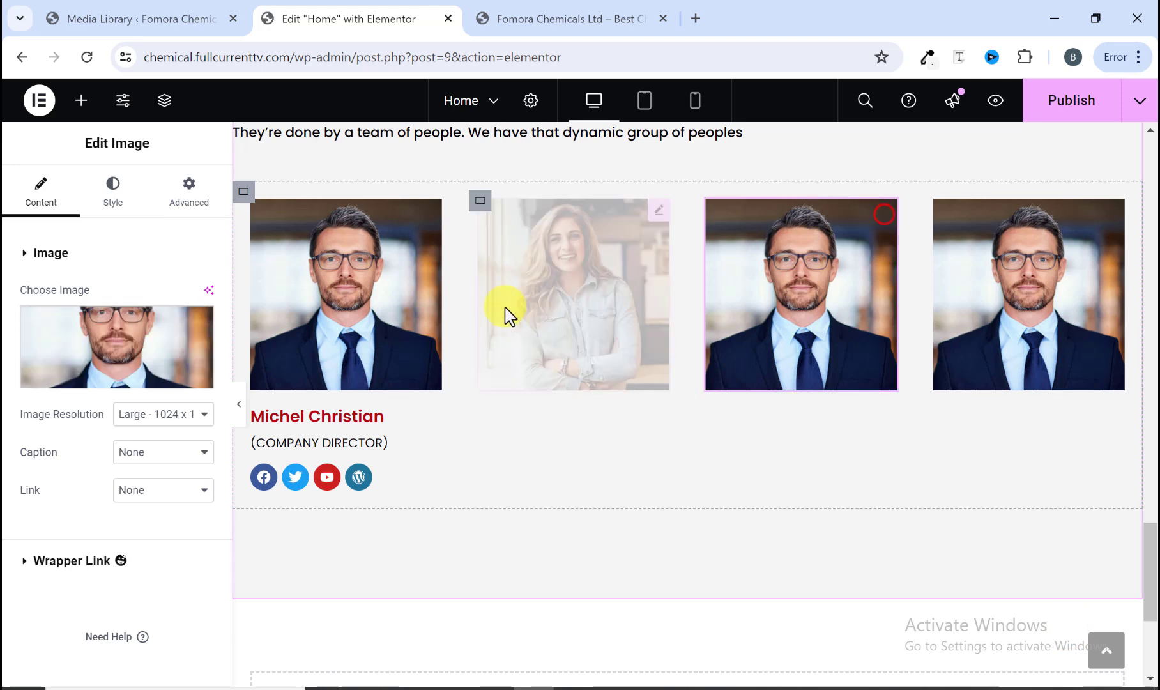
pyautogui.click(119, 386)
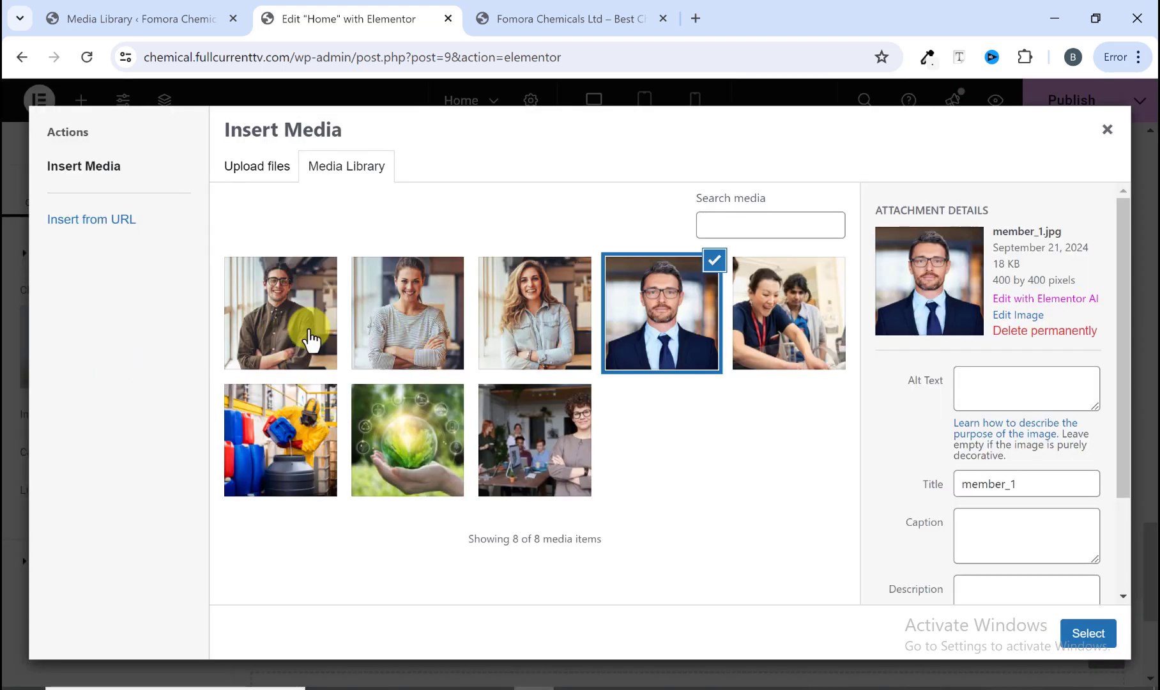
pyautogui.click(307, 332)
pyautogui.click(1090, 634)
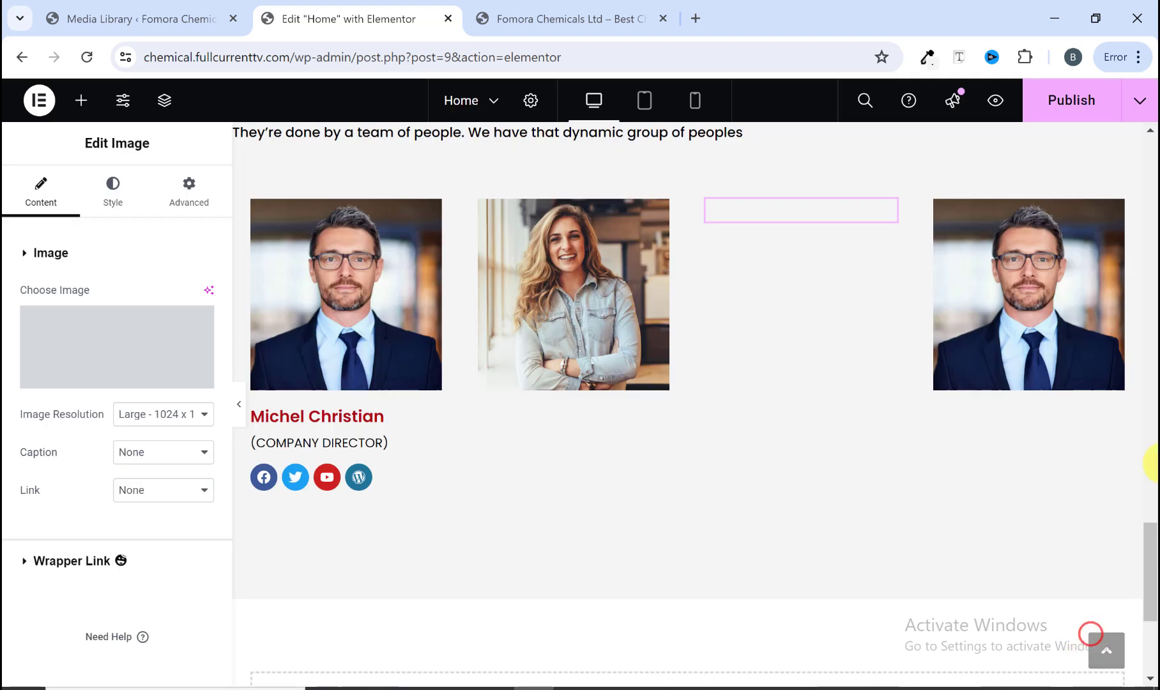
pyautogui.click(1116, 220)
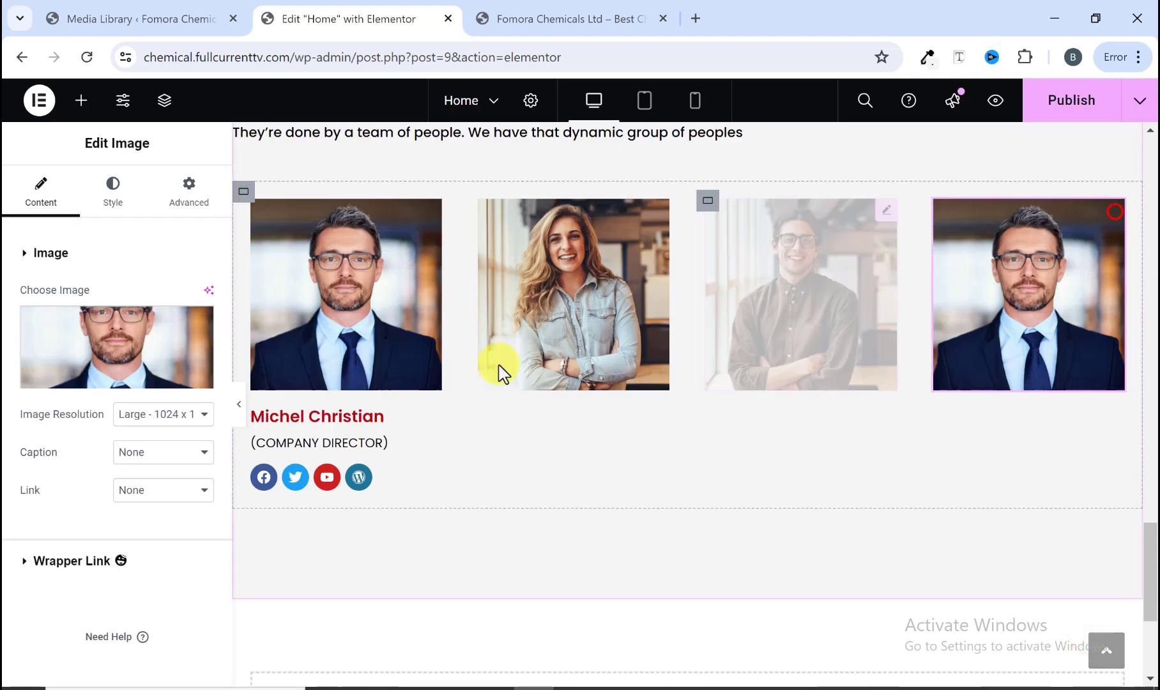
pyautogui.click(132, 383)
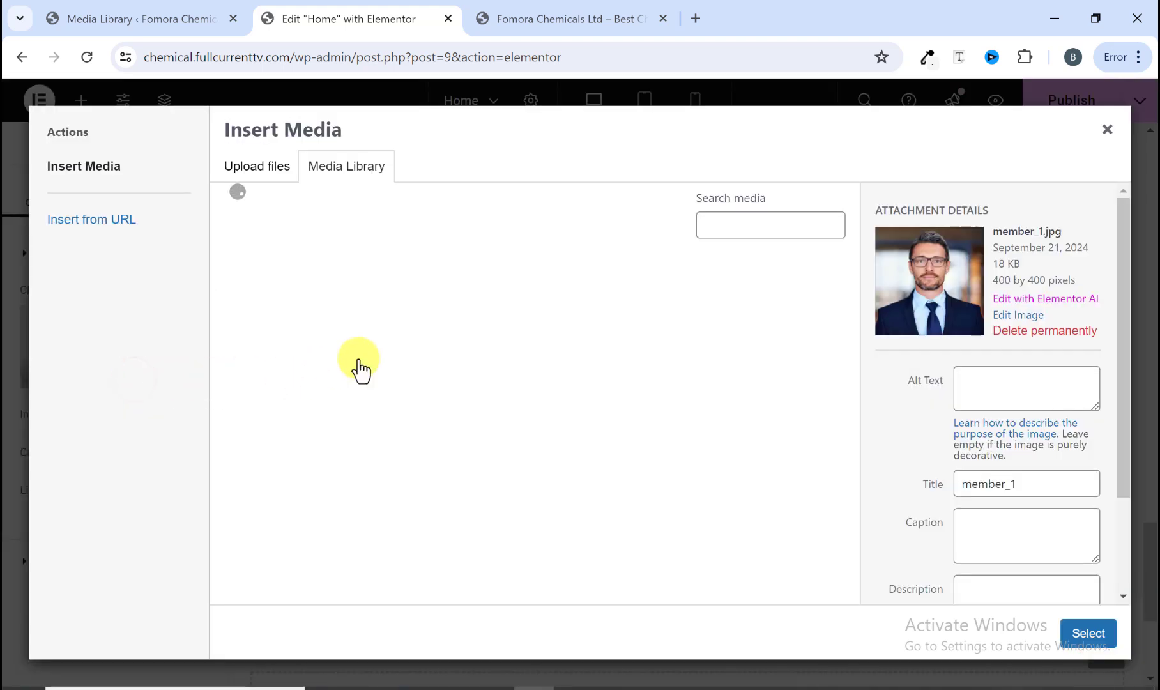
pyautogui.click(416, 322)
pyautogui.click(1100, 638)
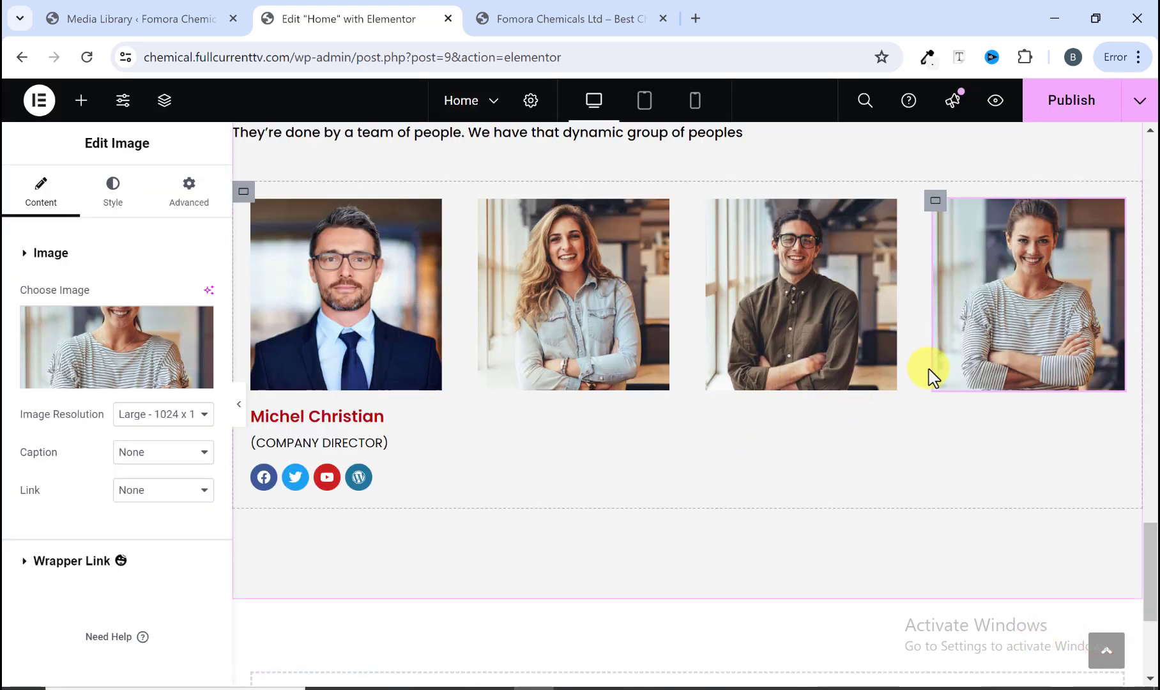
# Step: Copy the name heading and paste it below the photos in the other three cards
pyautogui.rightClick(382, 423)
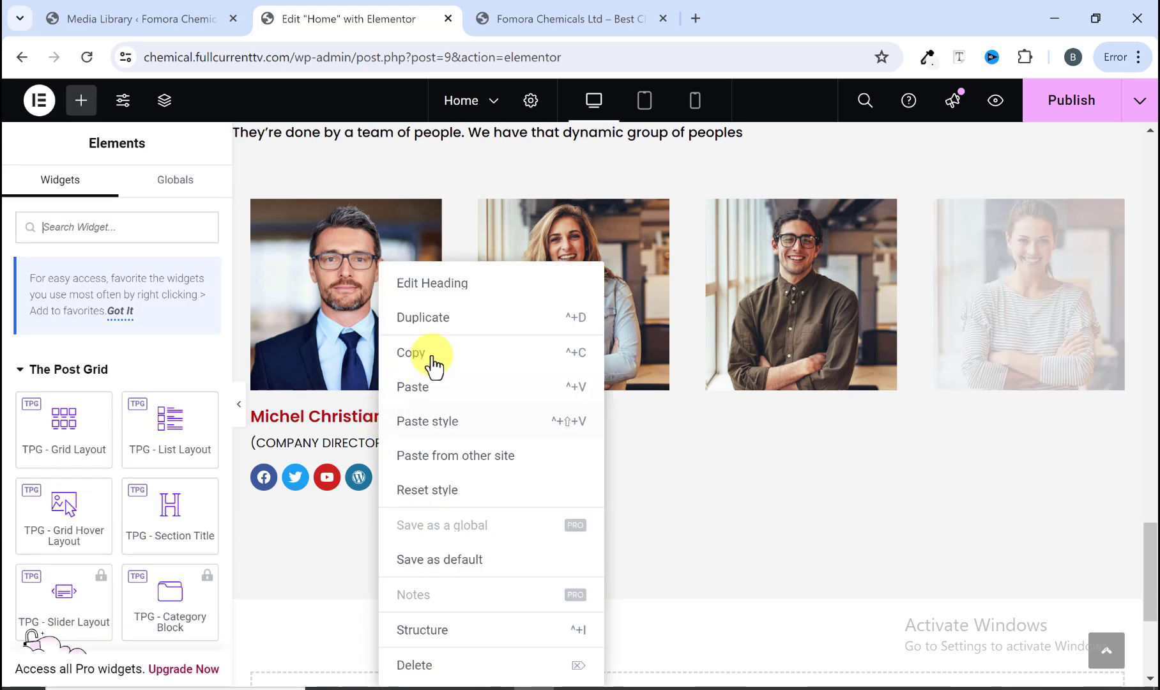
pyautogui.click(435, 362)
pyautogui.rightClick(554, 380)
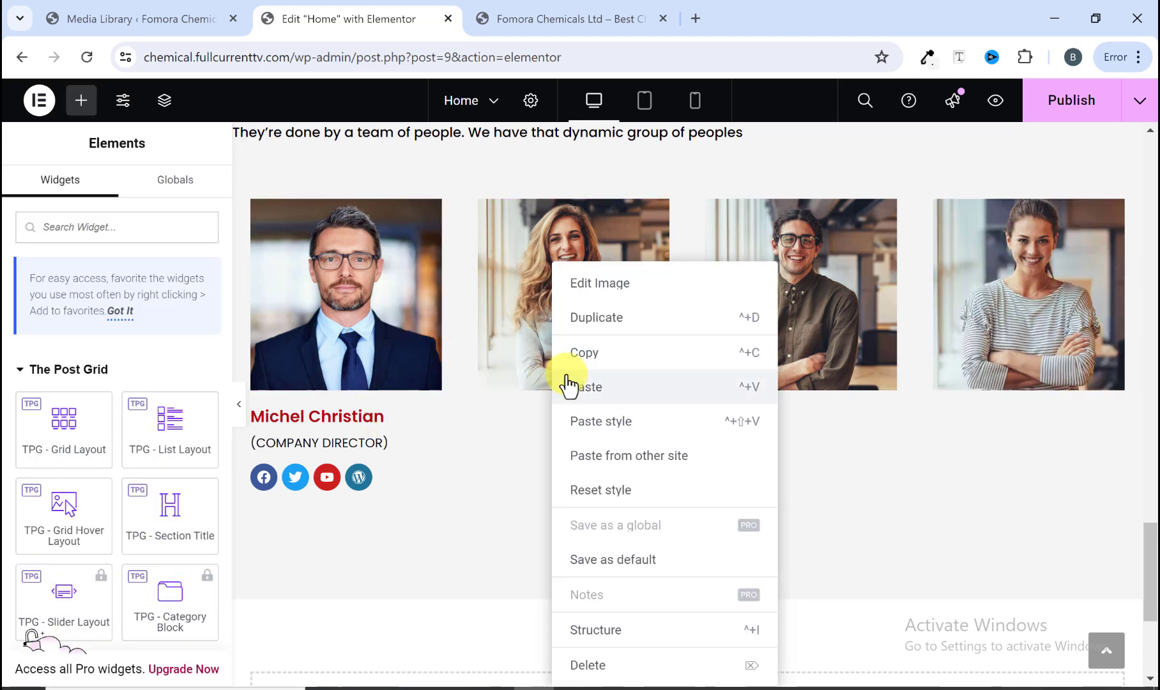
pyautogui.click(604, 388)
pyautogui.rightClick(821, 380)
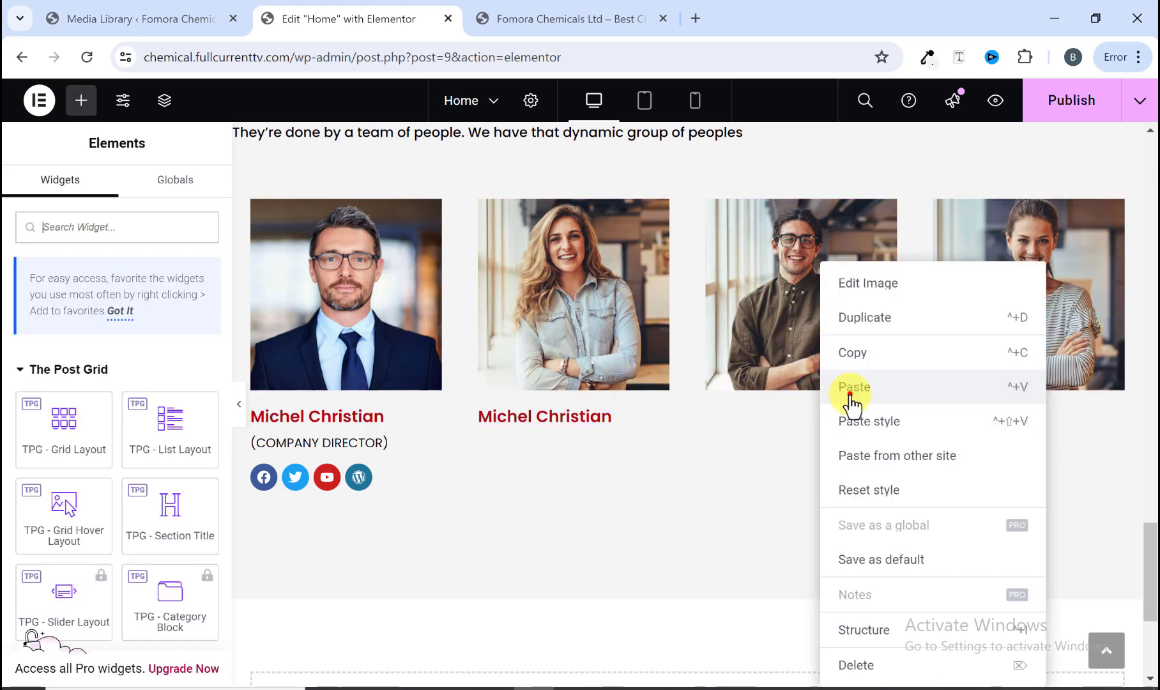
pyautogui.click(852, 397)
pyautogui.rightClick(1009, 386)
pyautogui.click(1006, 382)
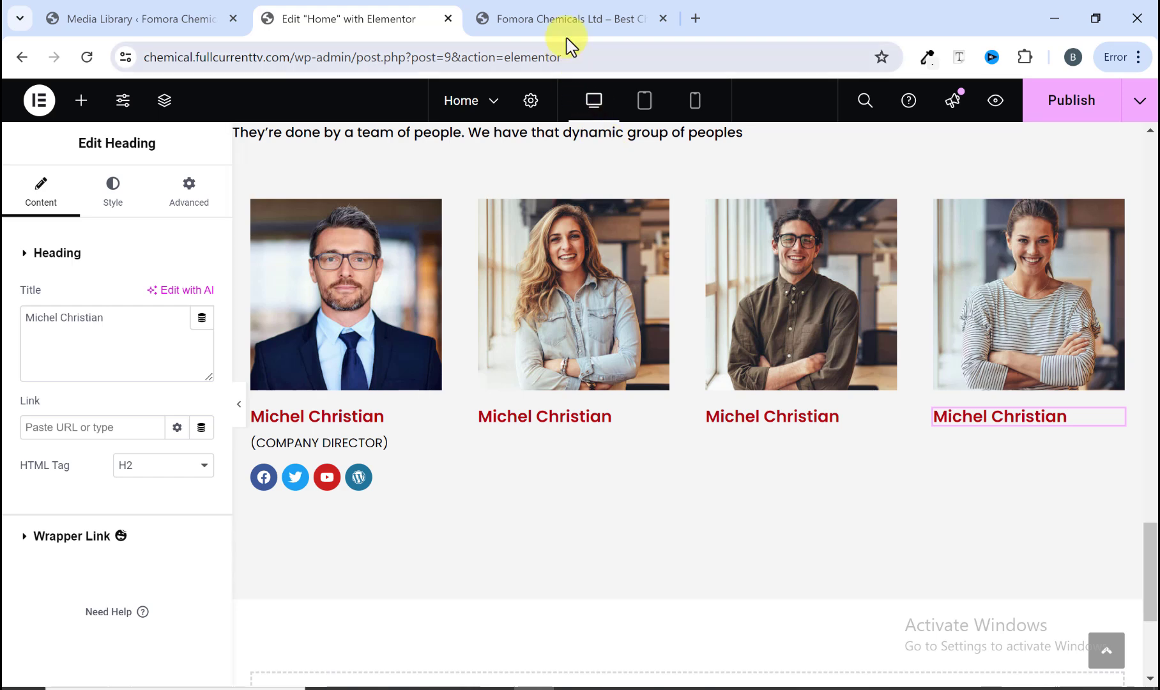
# Step: Copy the second team member's name from the reference site and paste it as the second card's heading title
pyautogui.click(565, 21)
pyautogui.moveTo(424, 378); pyautogui.dragTo(337, 368)
pyautogui.click(342, 370)
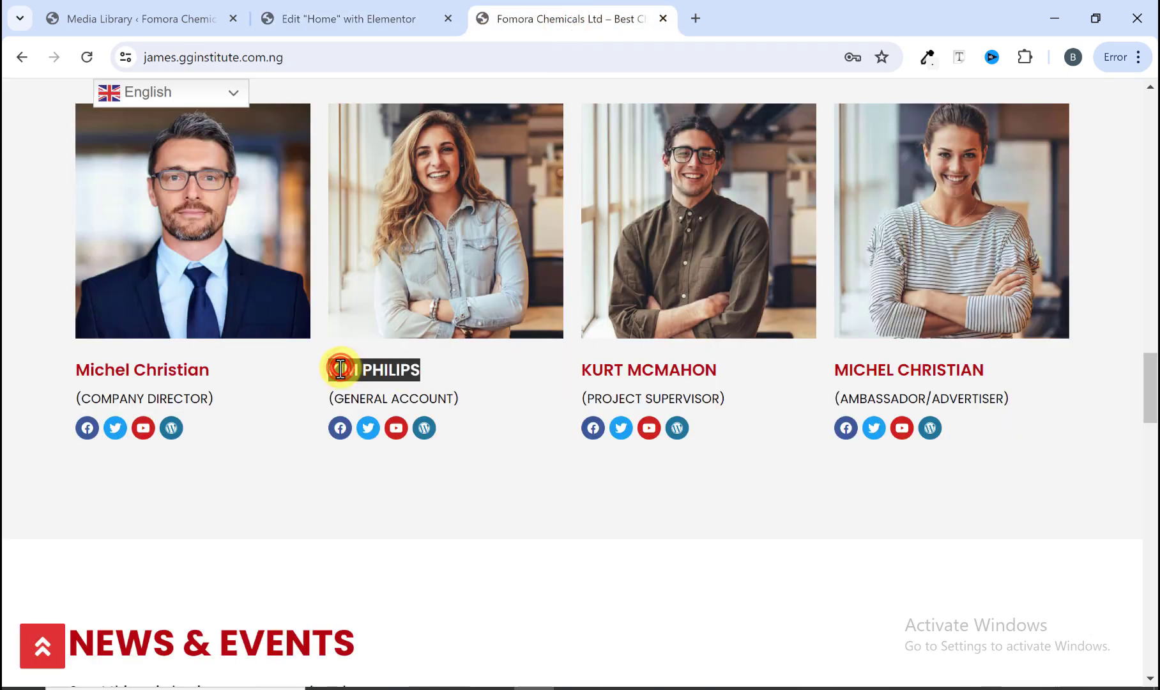
pyautogui.rightClick(341, 370)
pyautogui.click(376, 382)
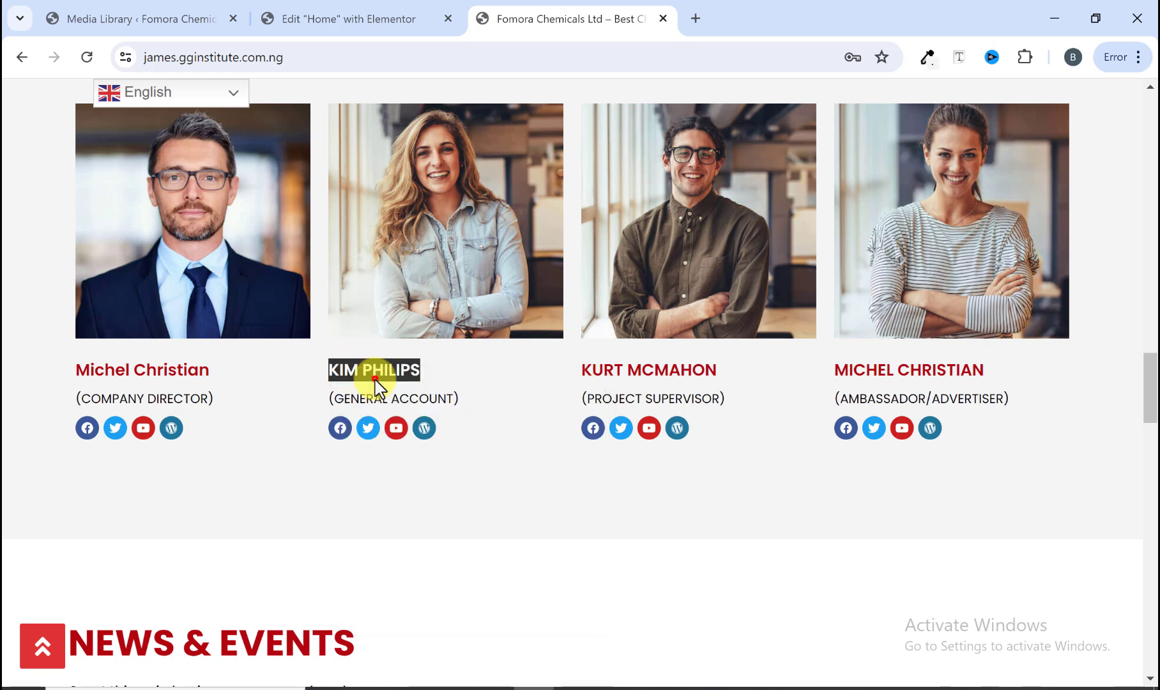
pyautogui.click(384, 19)
pyautogui.click(548, 415)
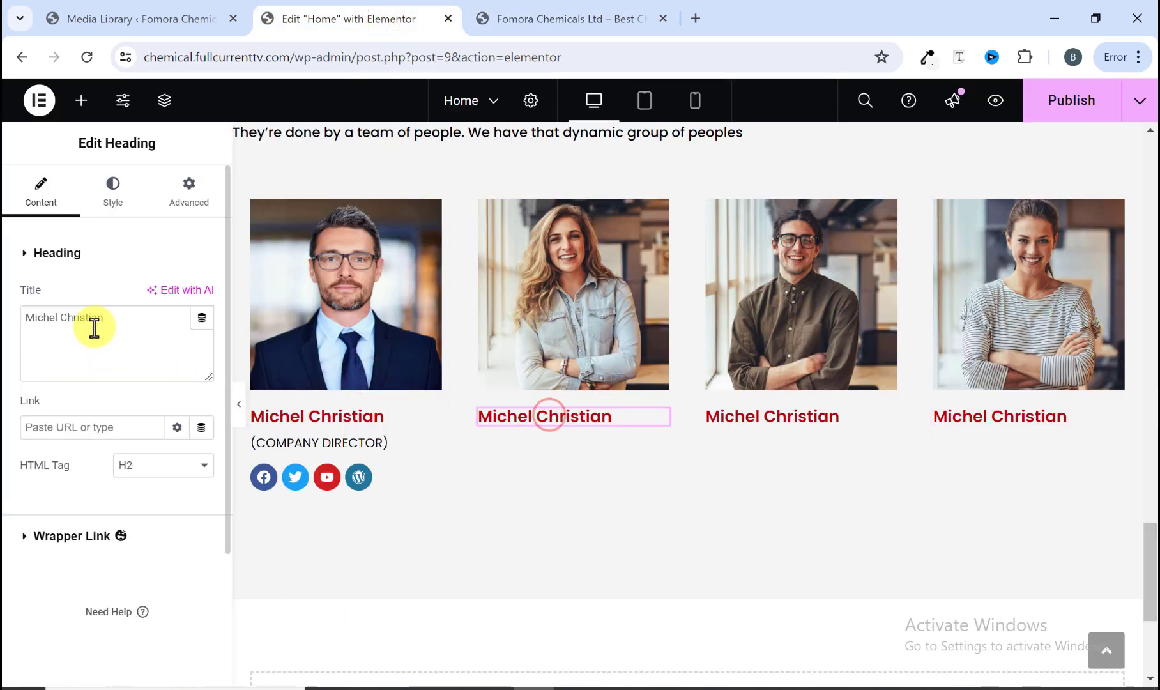
pyautogui.moveTo(106, 320); pyautogui.dragTo(31, 322)
pyautogui.rightClick(41, 322)
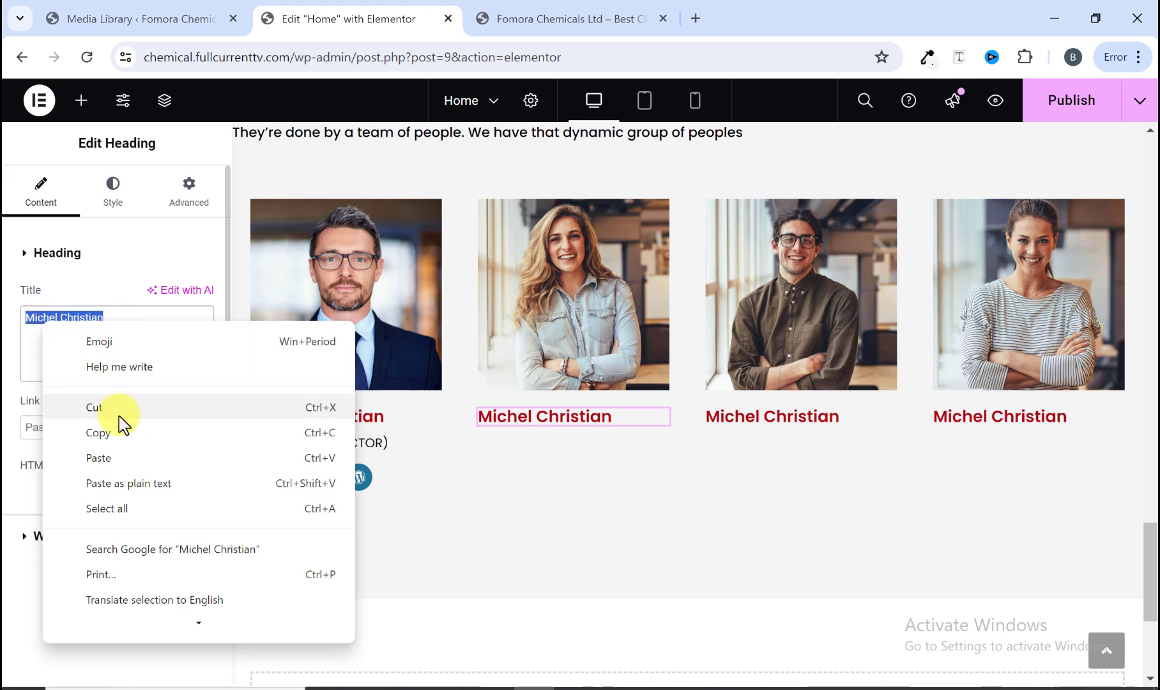
pyautogui.click(122, 458)
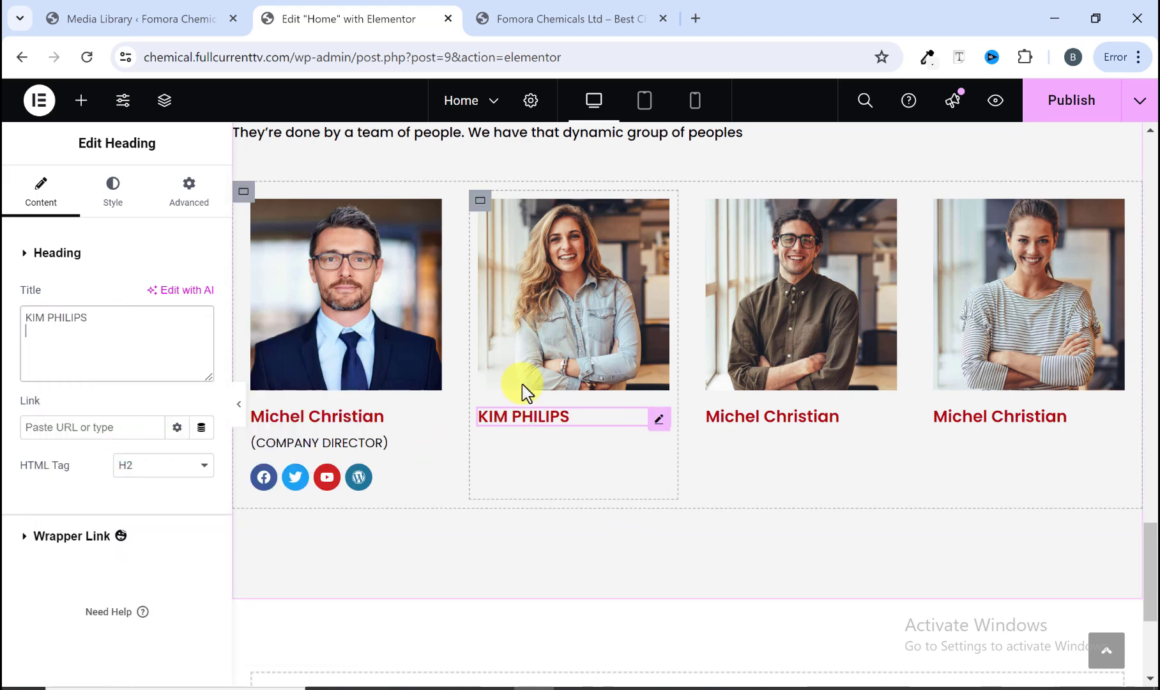
# Step: Copy the (COMPANY DIRECTOR) role text and paste it below the names in the other three cards
pyautogui.click(532, 23)
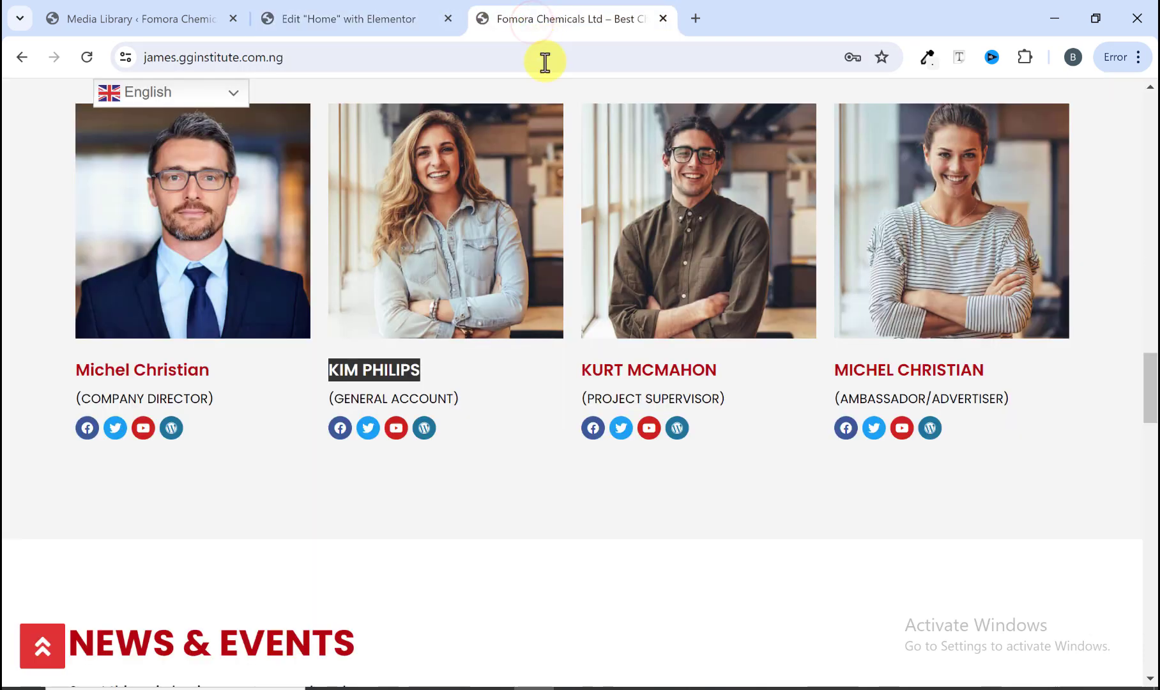
pyautogui.click(355, 20)
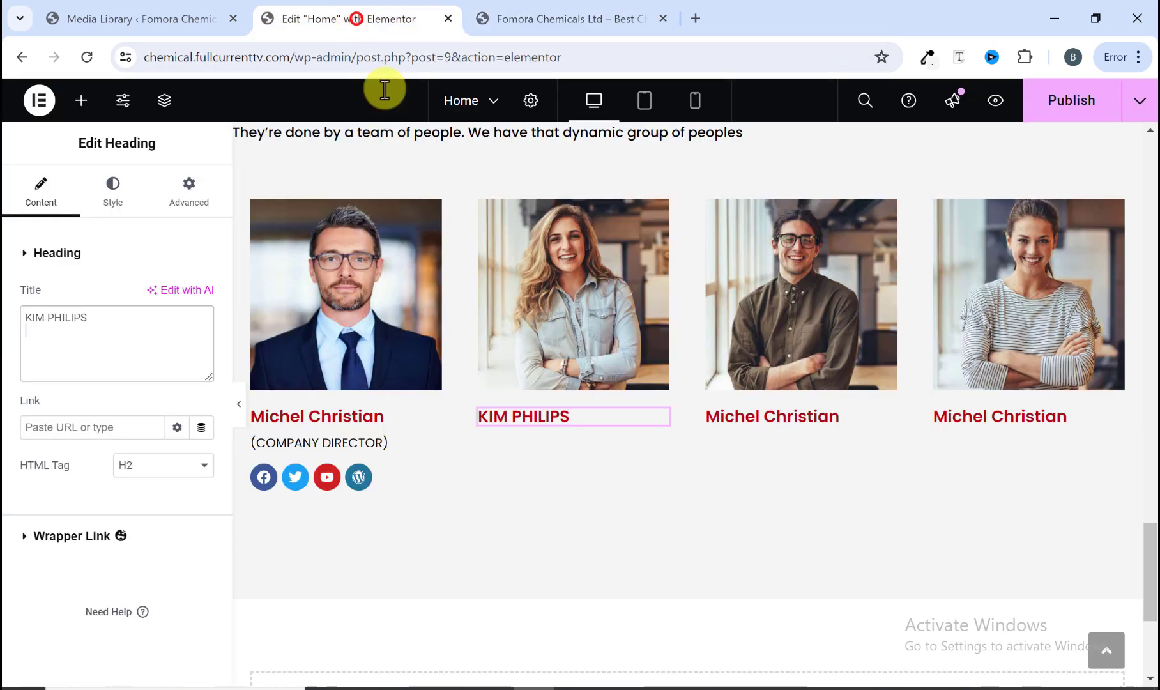
pyautogui.rightClick(369, 452)
pyautogui.click(415, 353)
pyautogui.rightClick(537, 421)
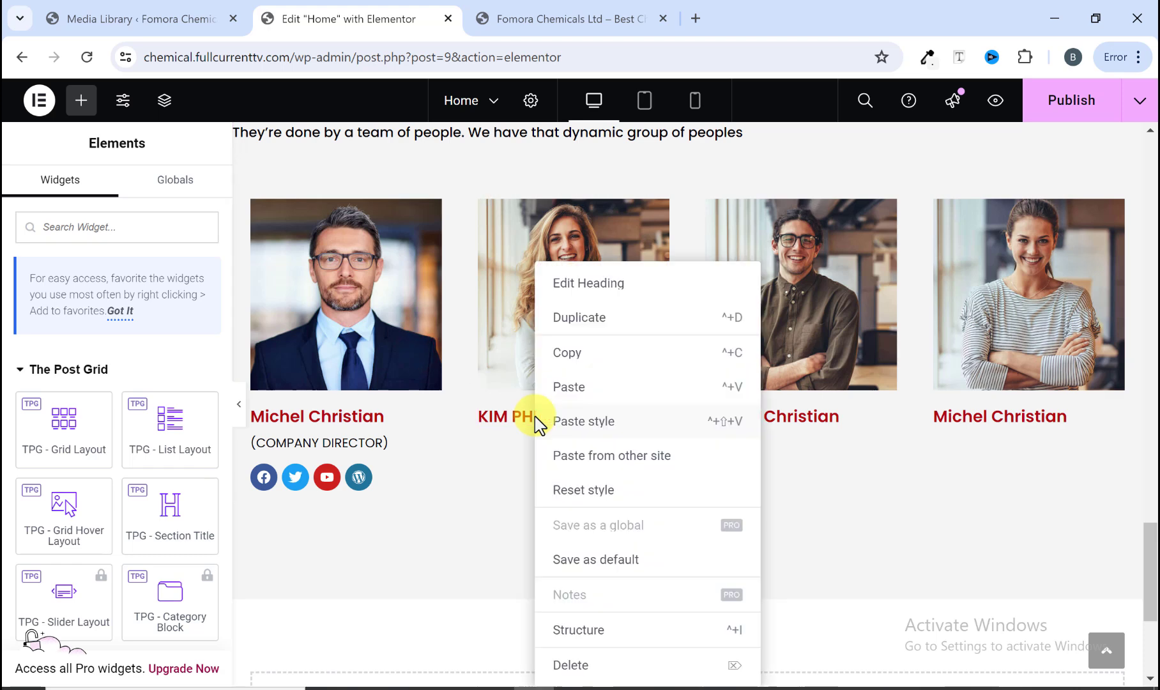
pyautogui.click(666, 399)
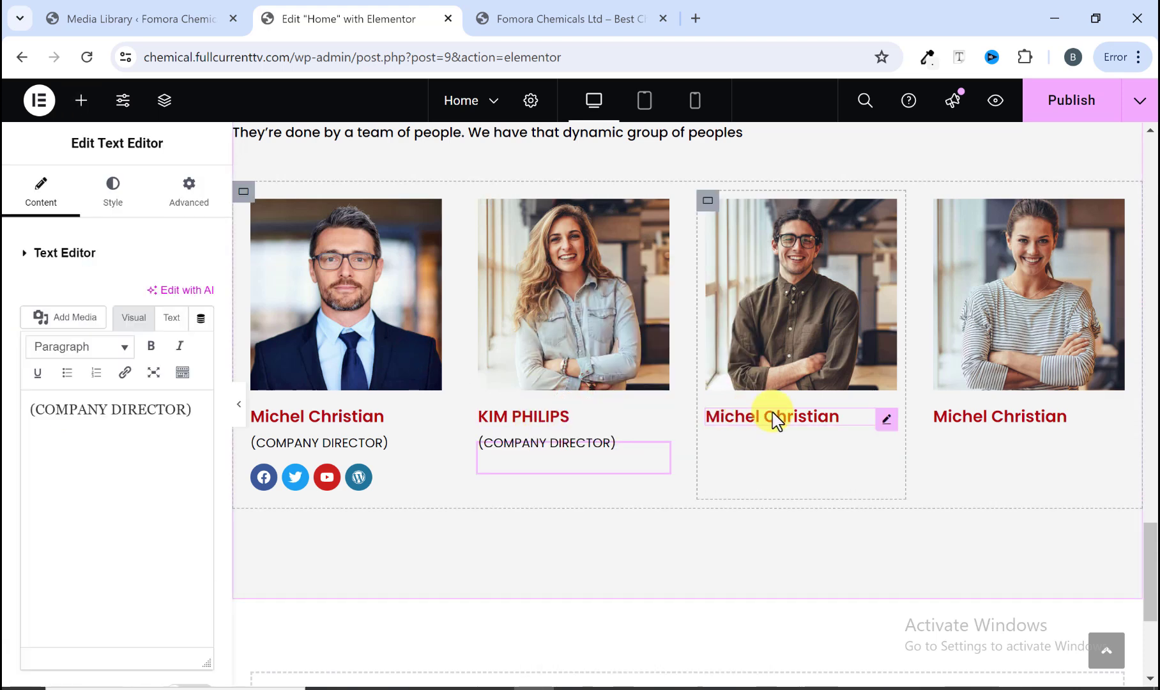
pyautogui.rightClick(777, 422)
pyautogui.click(809, 389)
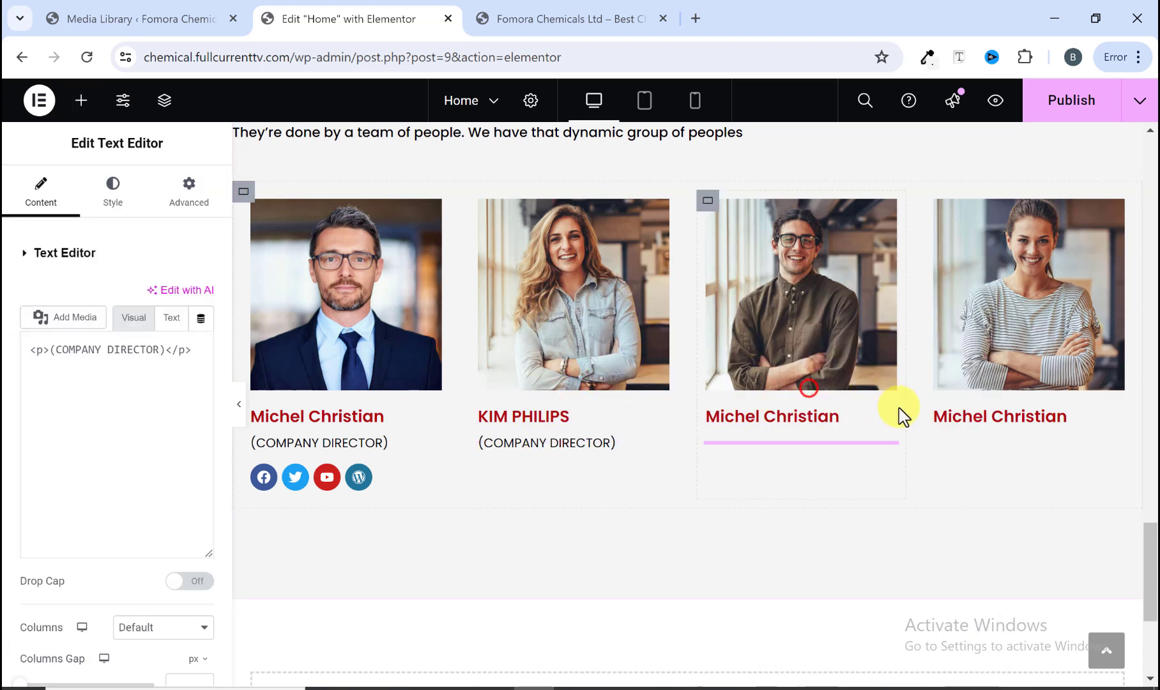
pyautogui.rightClick(956, 421)
pyautogui.click(964, 388)
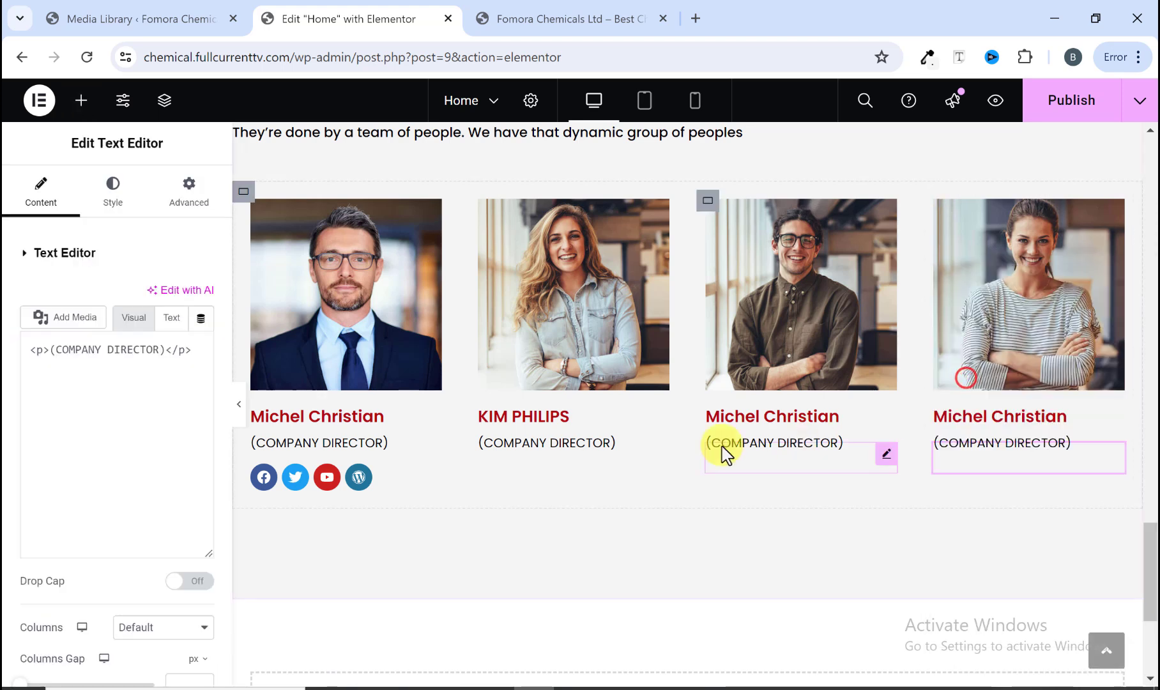
# Step: Copy the social icons widget from the first card and paste it below the role text in the other three cards
pyautogui.rightClick(354, 496)
pyautogui.click(404, 350)
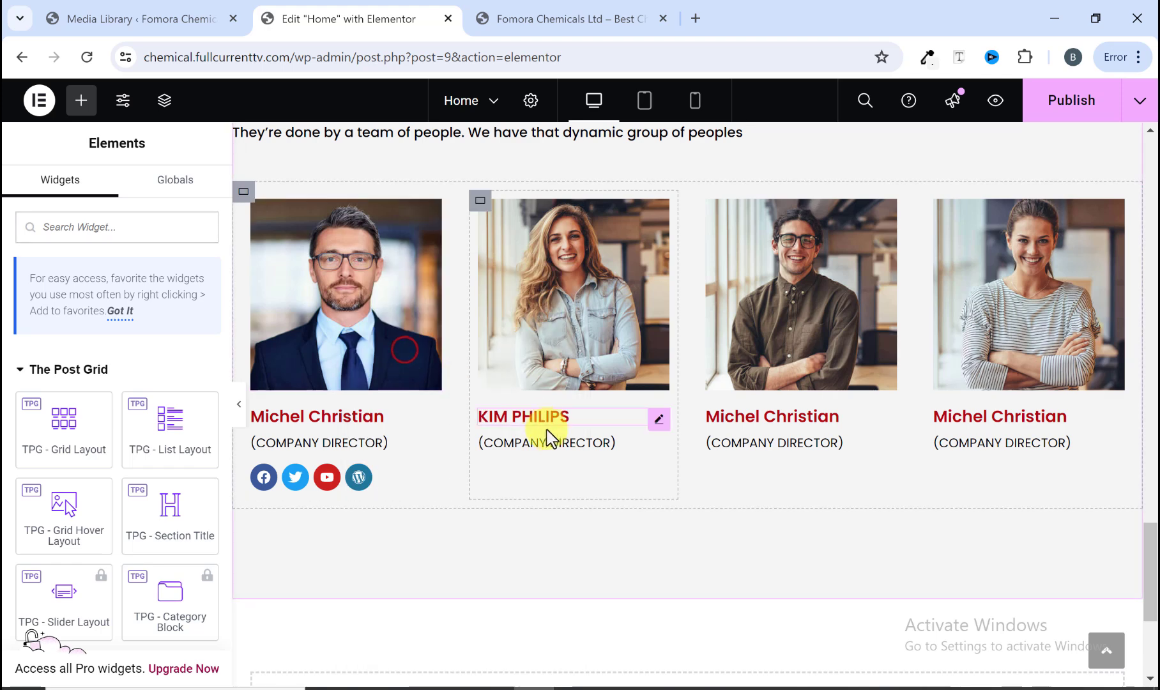
pyautogui.rightClick(548, 442)
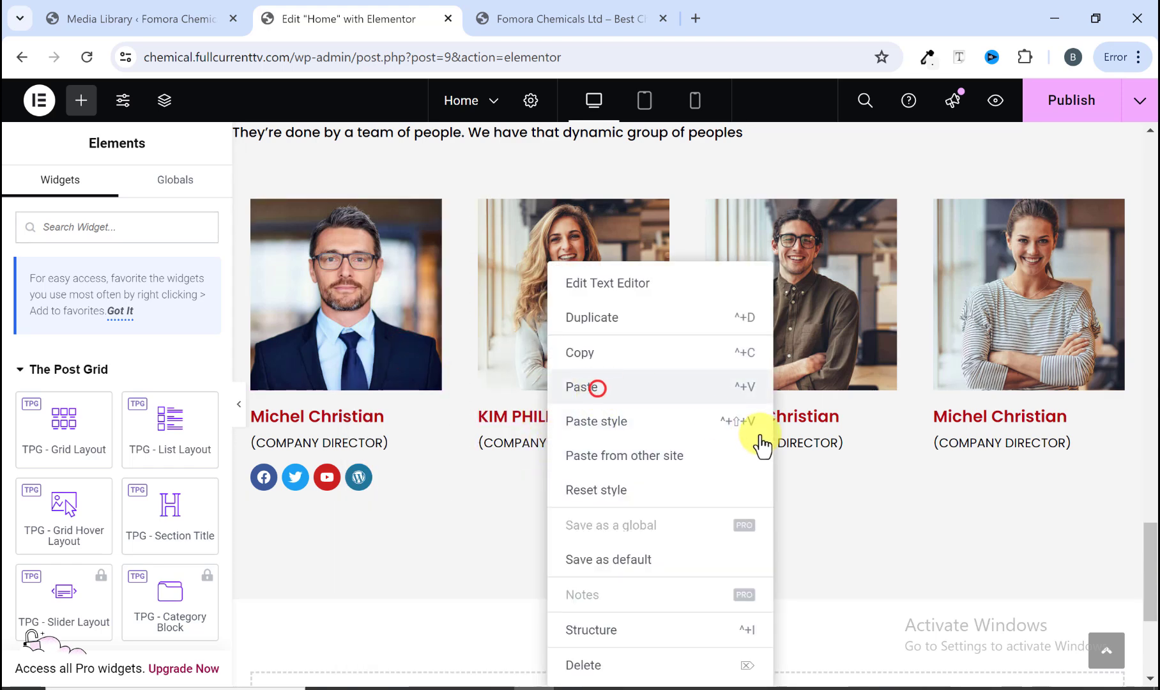
pyautogui.click(597, 387)
pyautogui.rightClick(781, 442)
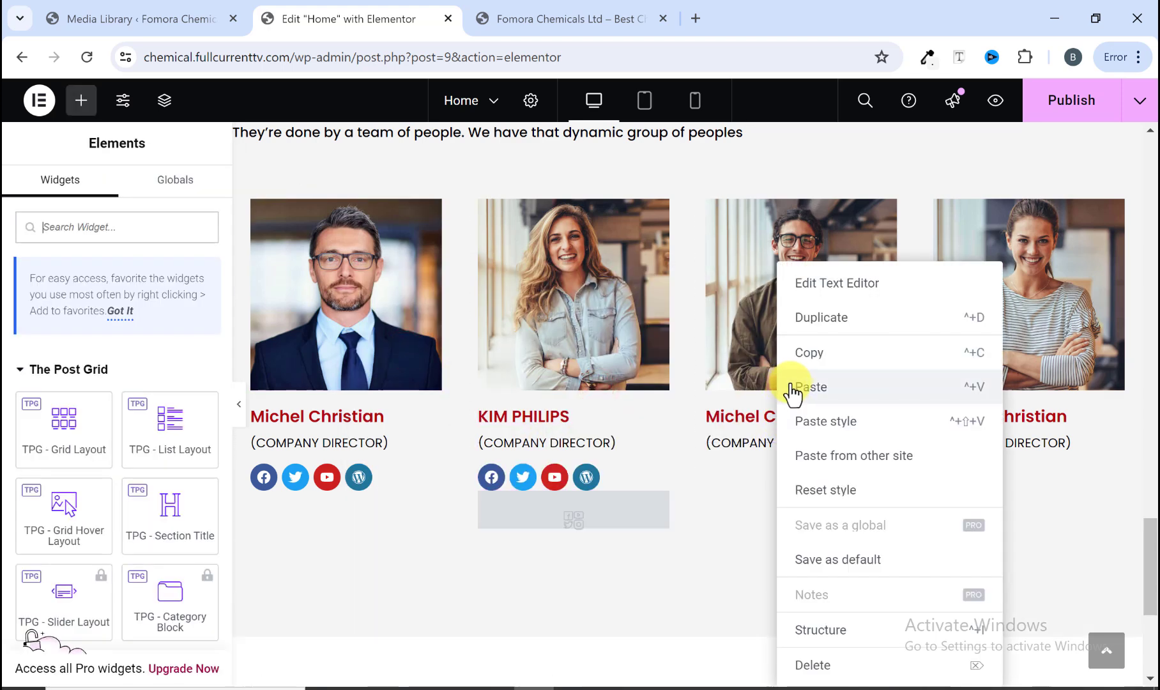
pyautogui.click(796, 386)
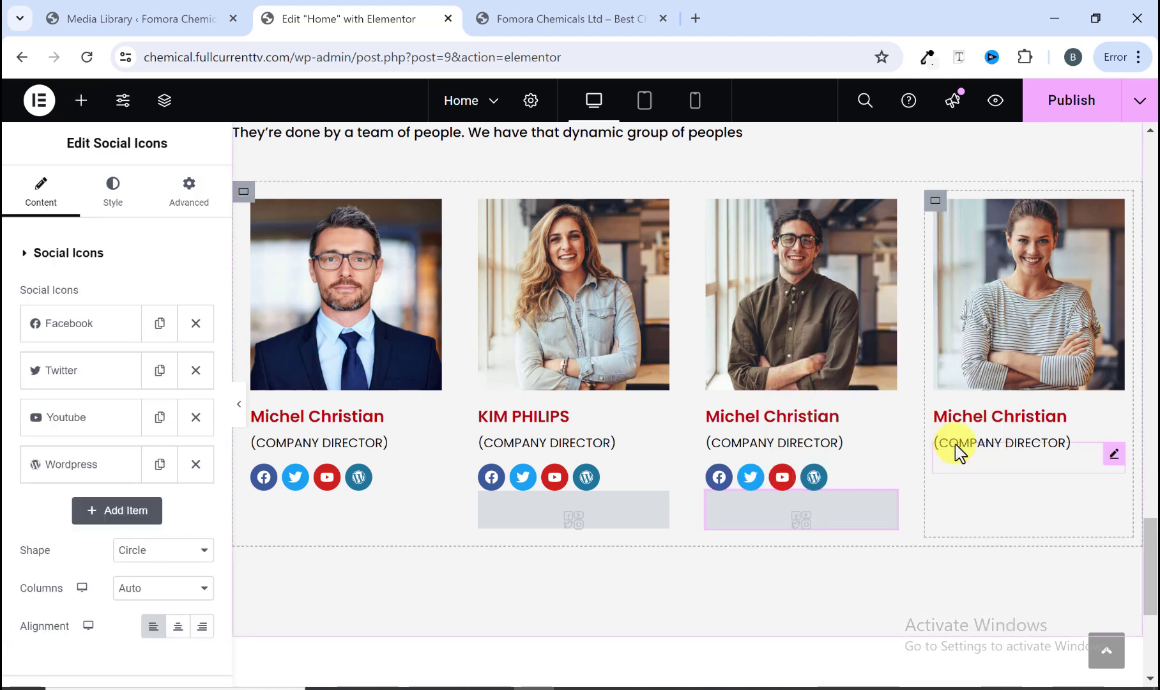
pyautogui.rightClick(953, 447)
pyautogui.click(956, 386)
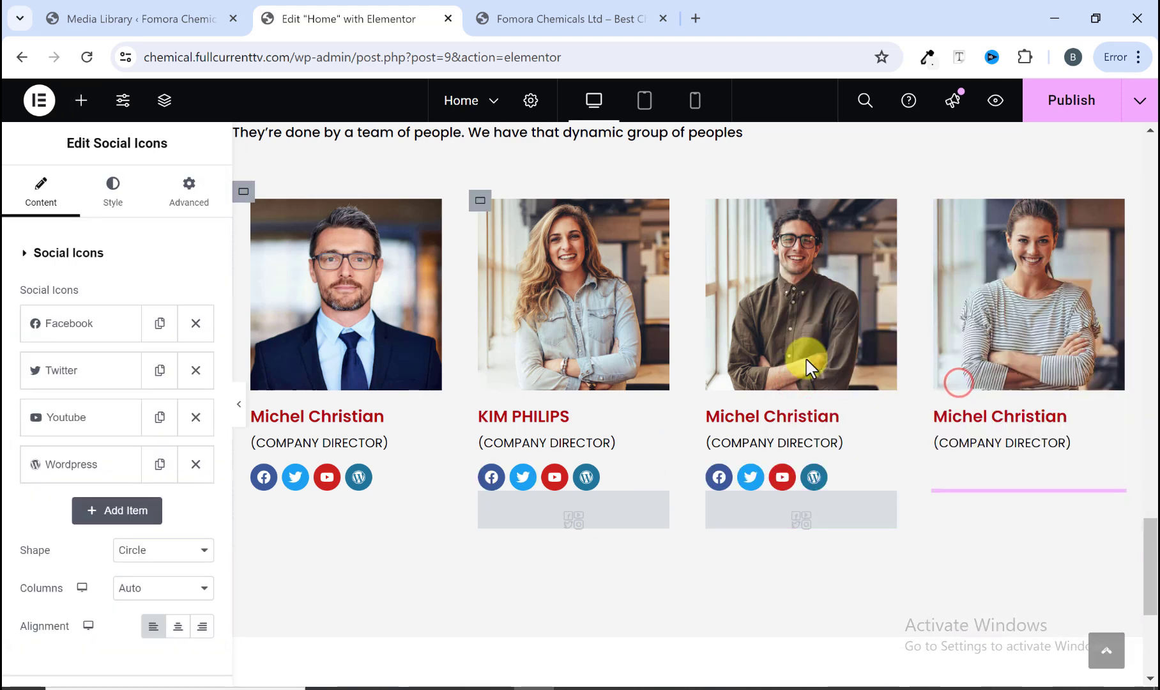
# Step: Publish the page and preview the team section without the editor panel
pyautogui.click(1068, 102)
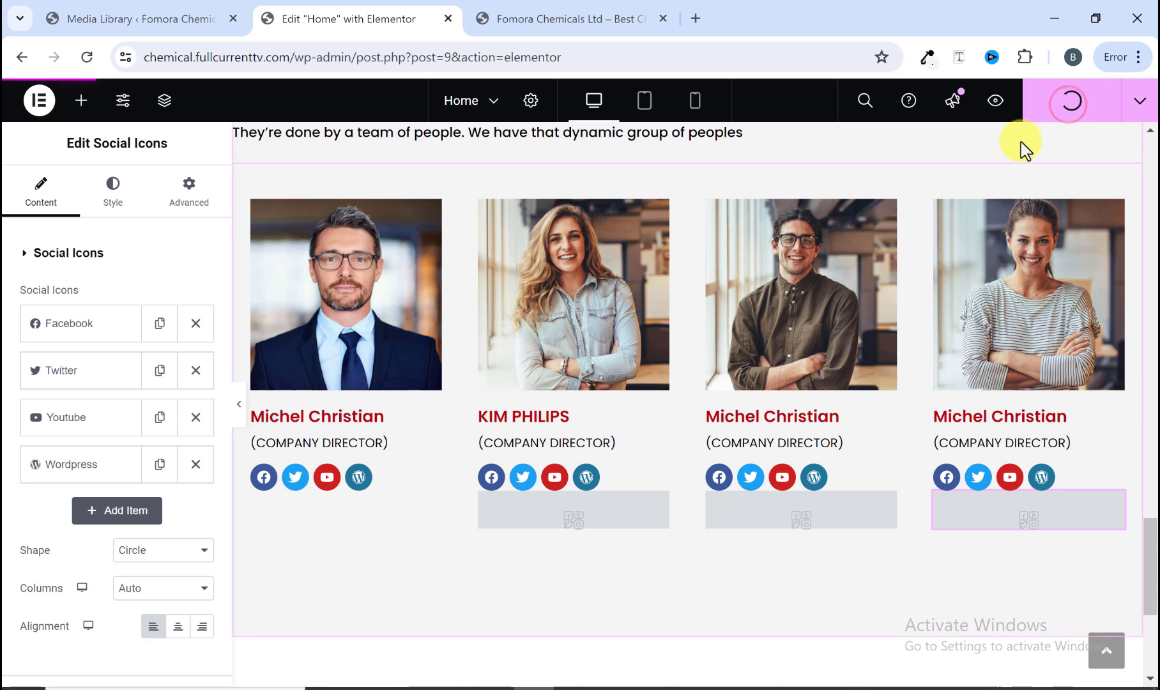
pyautogui.click(240, 409)
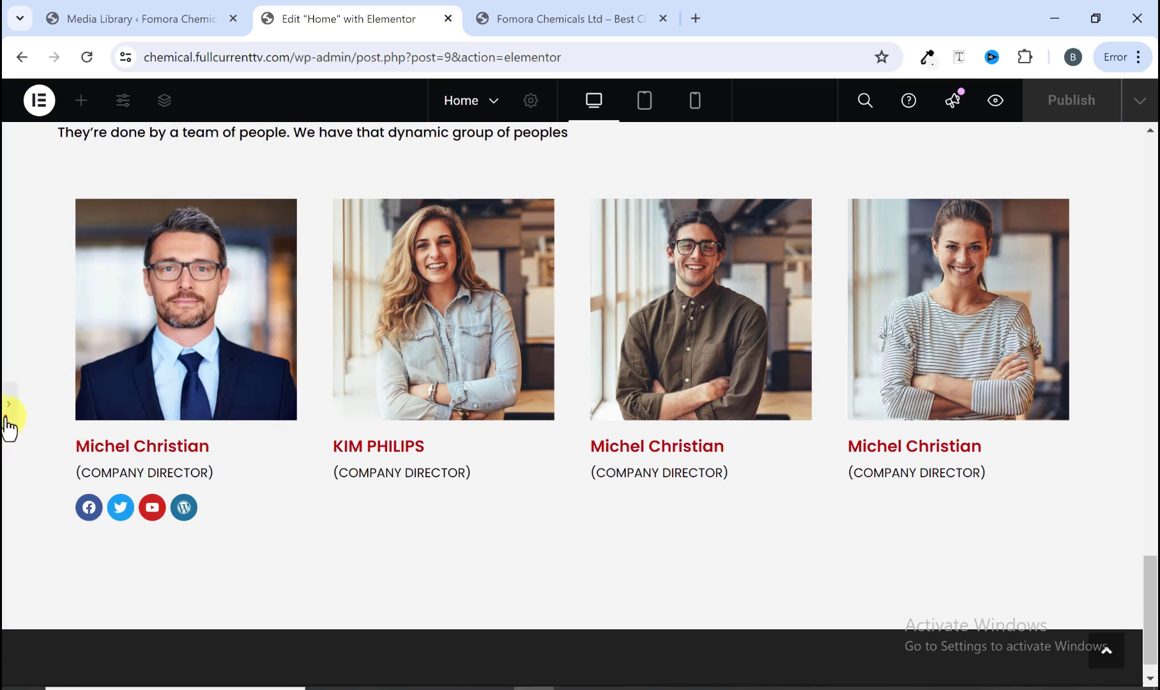
pyautogui.click(8, 415)
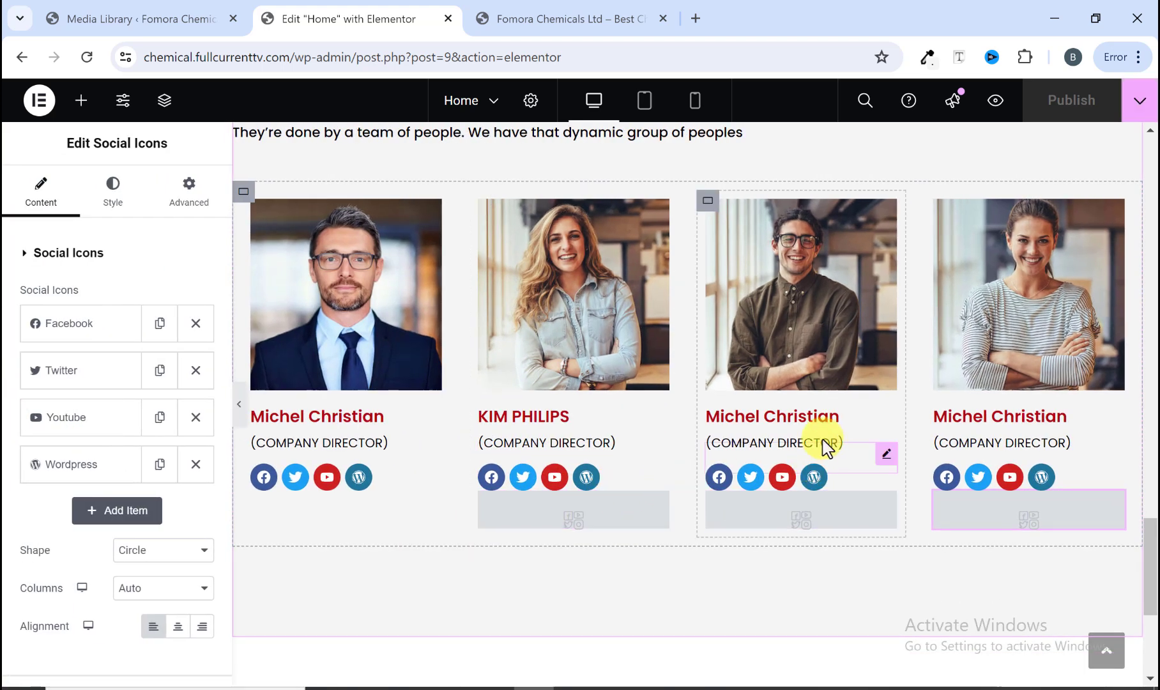
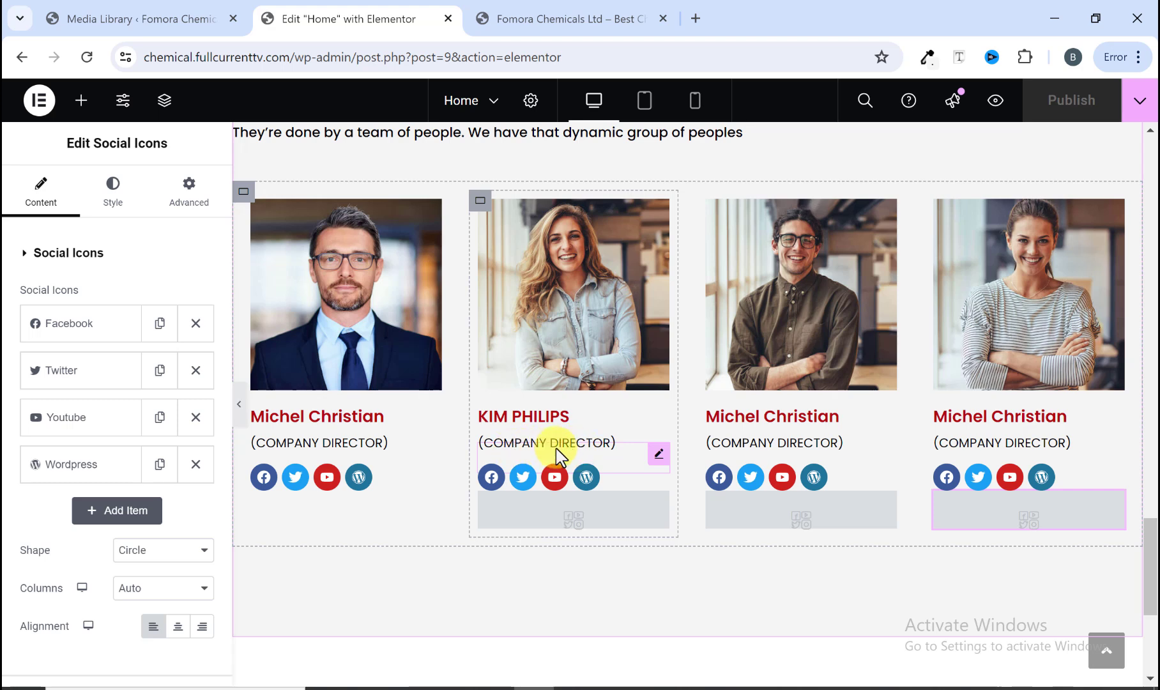
# Step: Copy the (GENERAL ACCOUNT) role from the reference site and paste it as the second card's role text
pyautogui.click(560, 19)
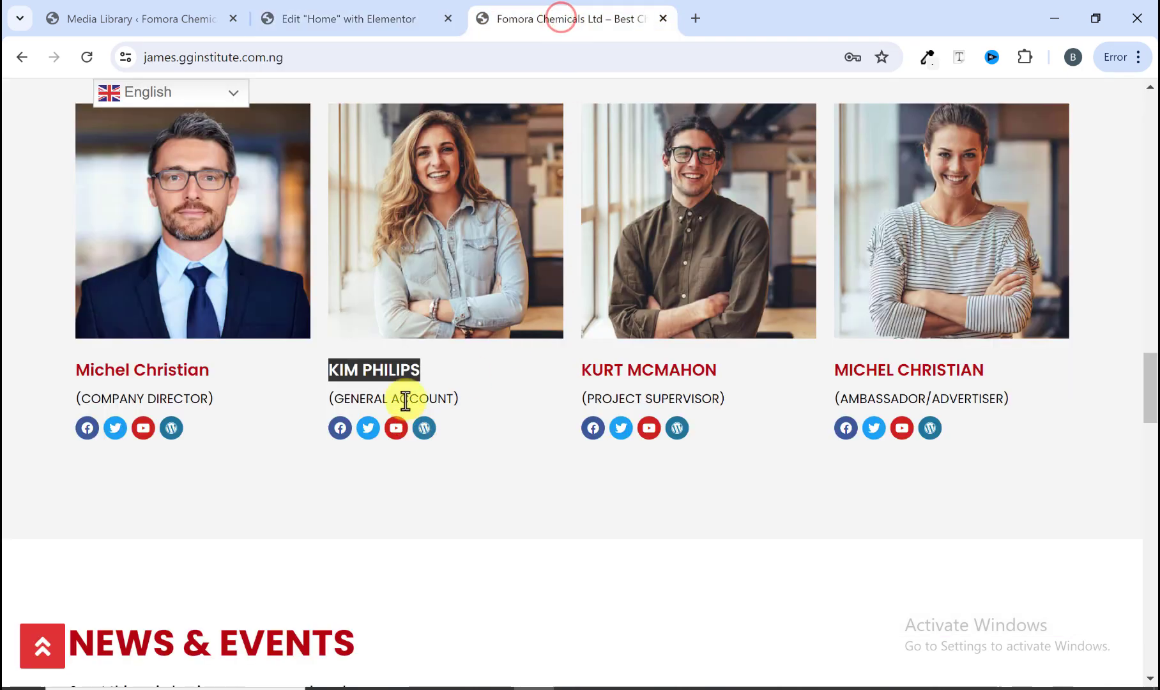
pyautogui.moveTo(470, 398); pyautogui.dragTo(330, 399)
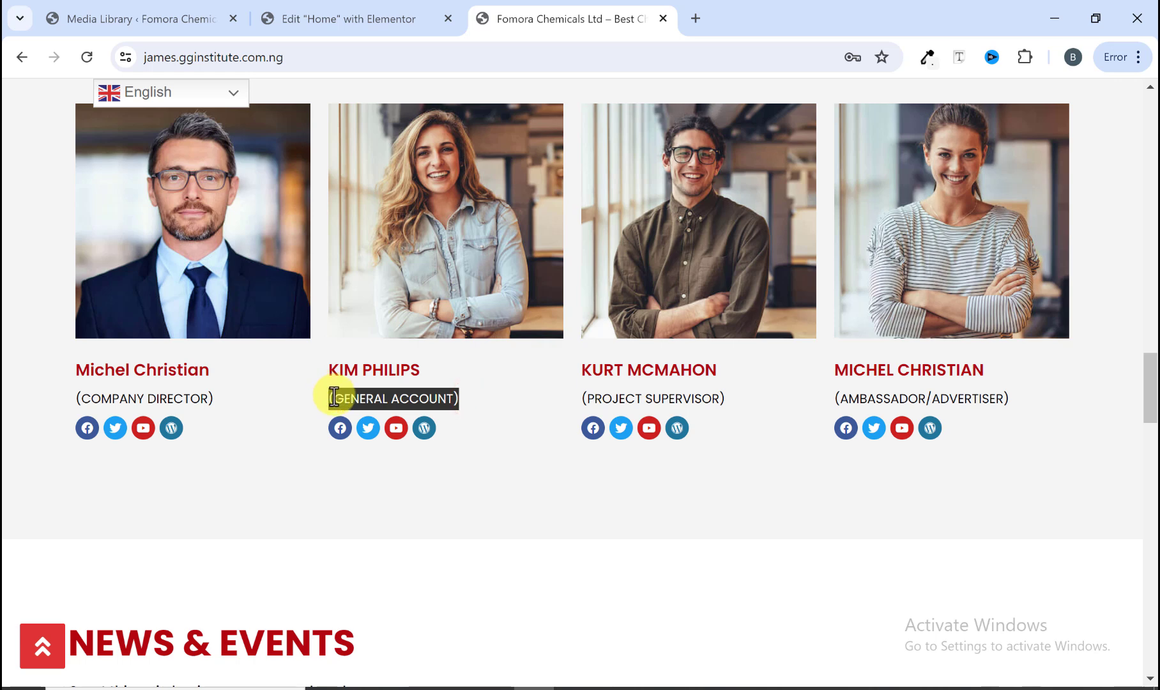
pyautogui.rightClick(333, 397)
pyautogui.click(378, 412)
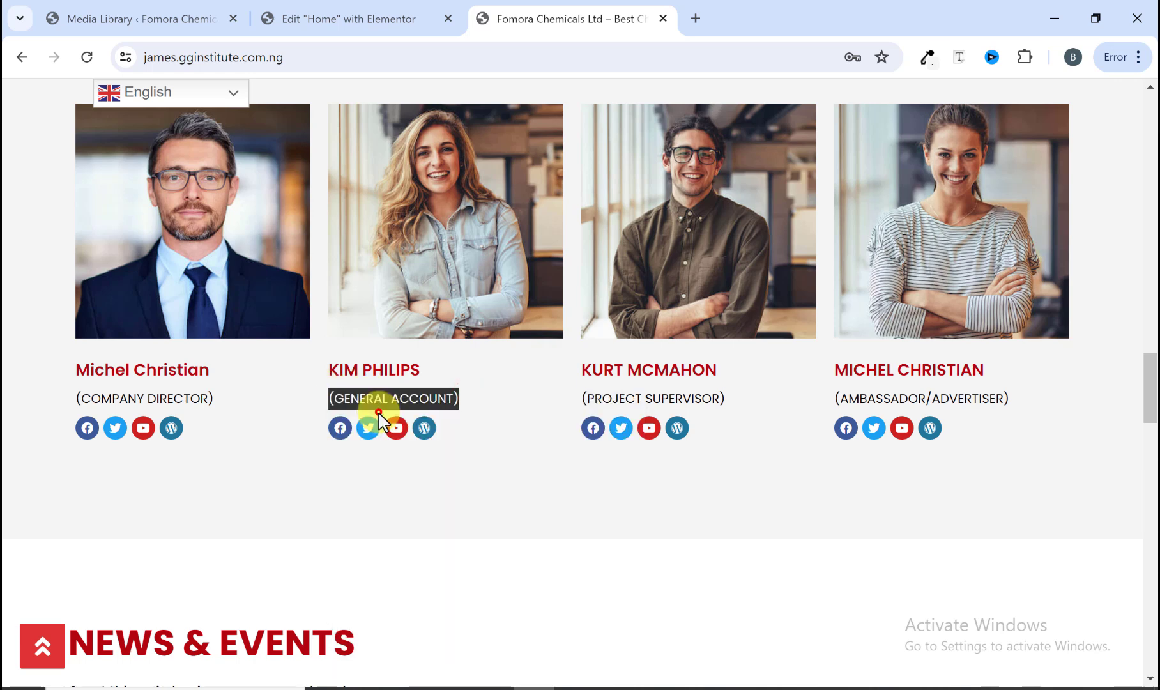
pyautogui.click(381, 18)
pyautogui.click(532, 445)
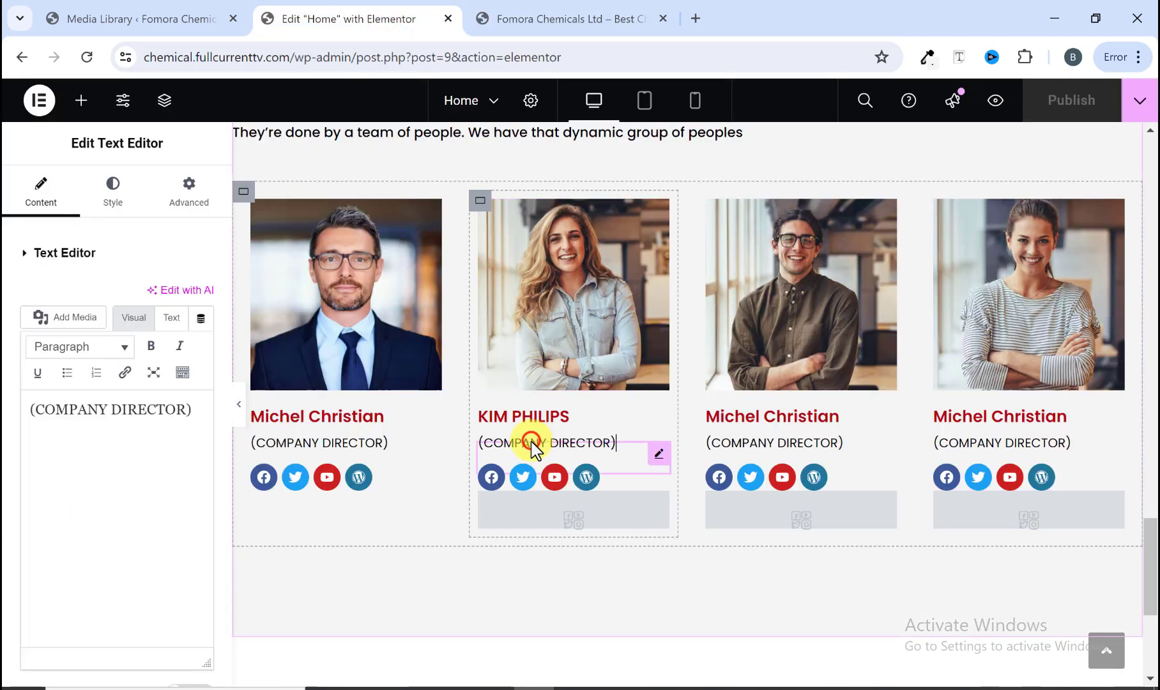
pyautogui.rightClick(180, 420)
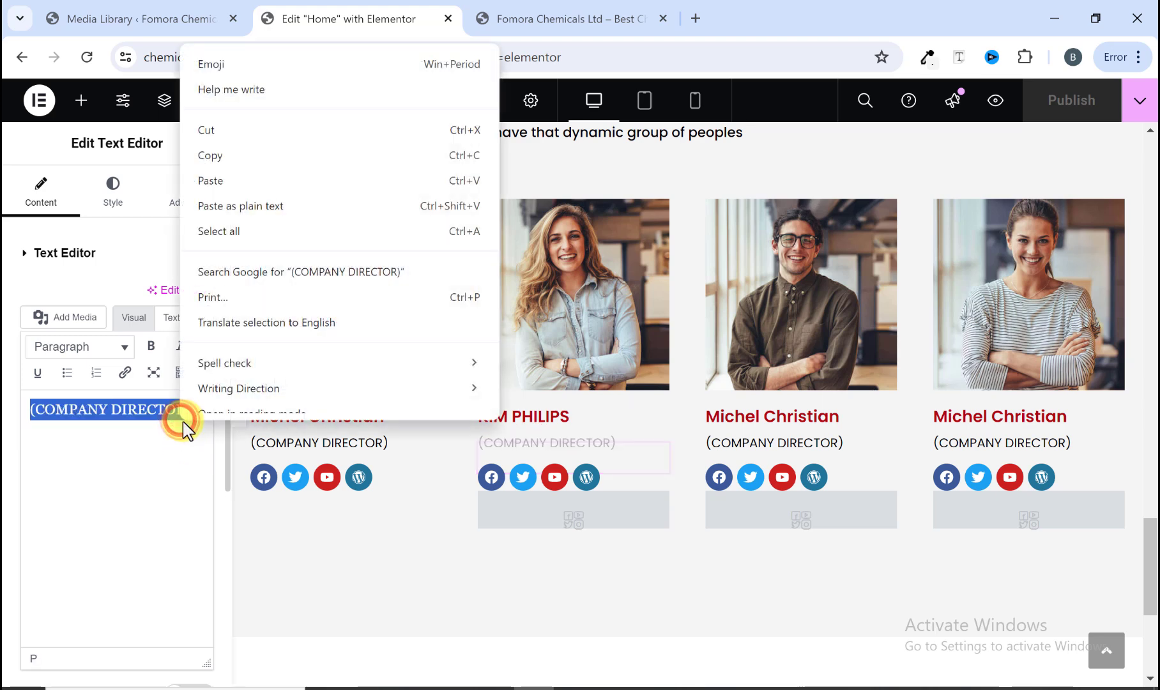
pyautogui.click(244, 191)
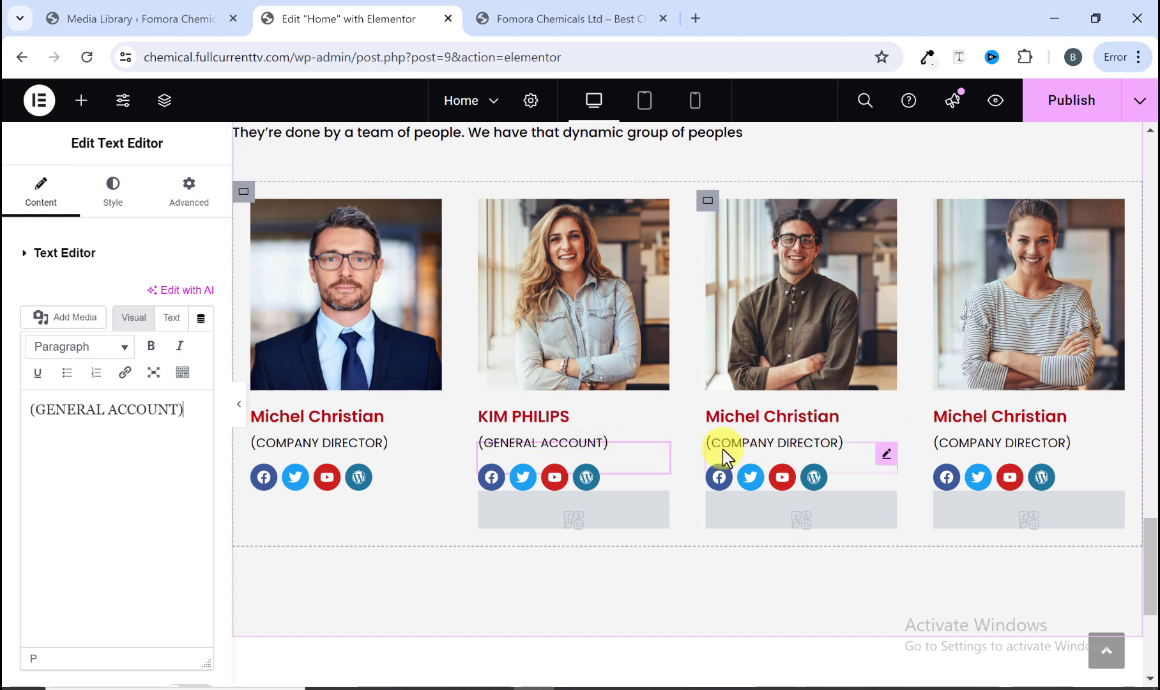
# Step: Select the third card's role text and publish the page
pyautogui.click(844, 459)
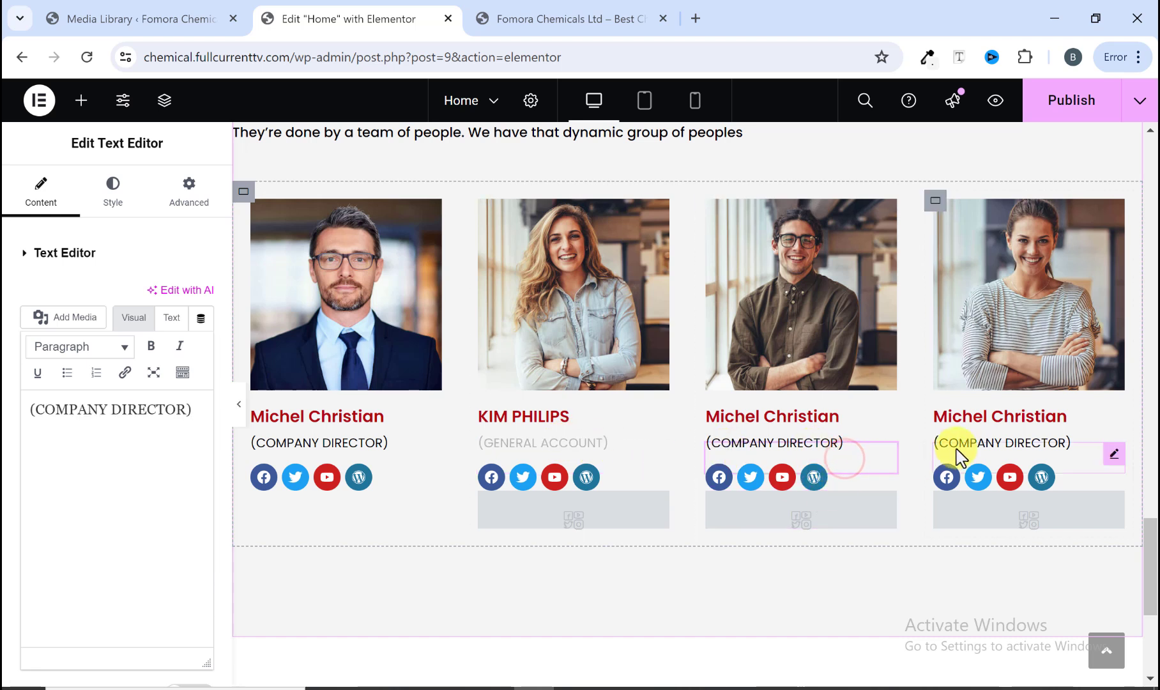
pyautogui.click(1065, 109)
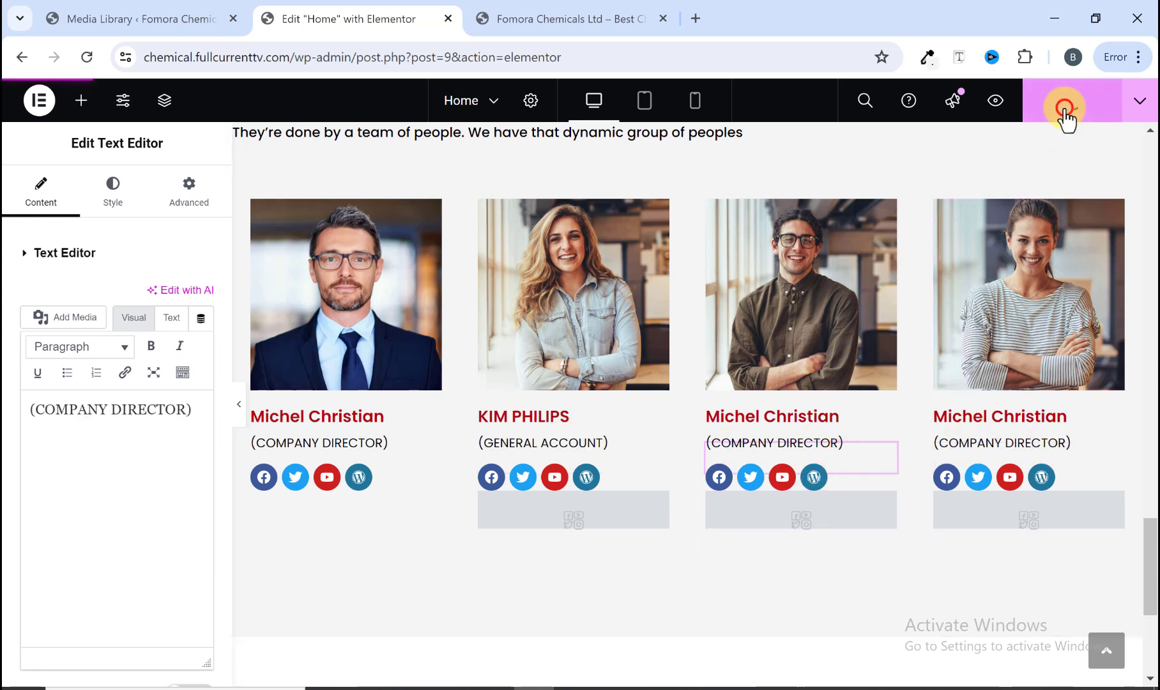
# Step: Examine the reference site's team cards and the News & Events section below them
pyautogui.click(522, 13)
pyautogui.scroll(-4, 607, 396)
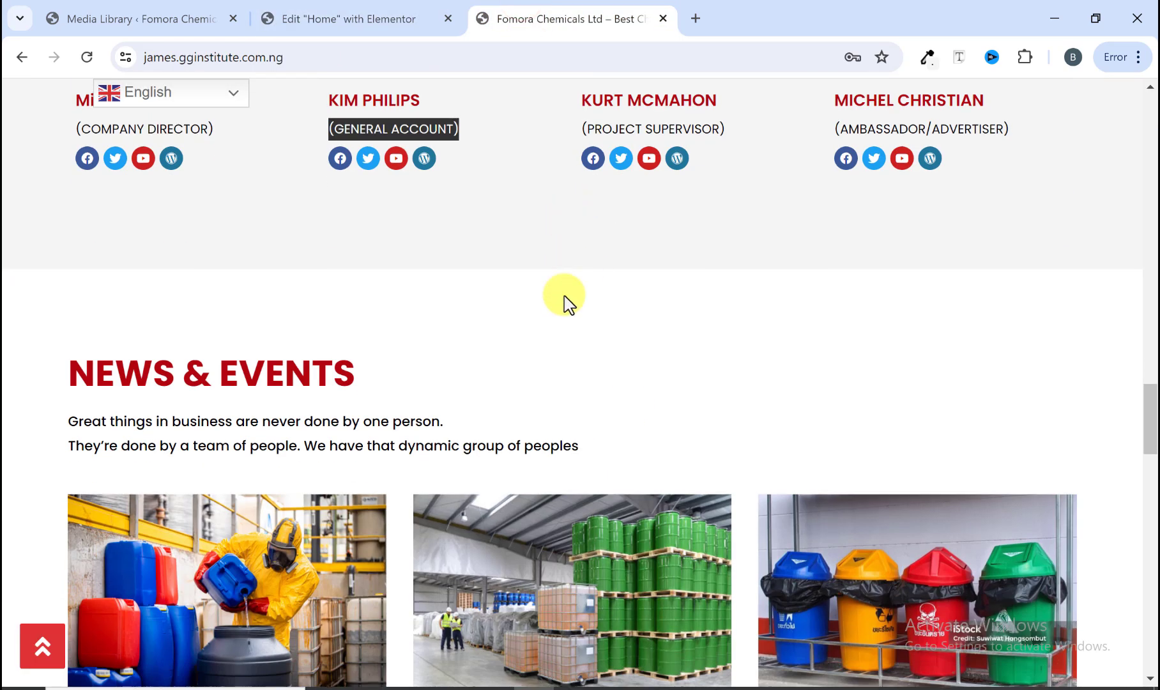
pyautogui.scroll(5, 575, 288)
pyautogui.click(520, 508)
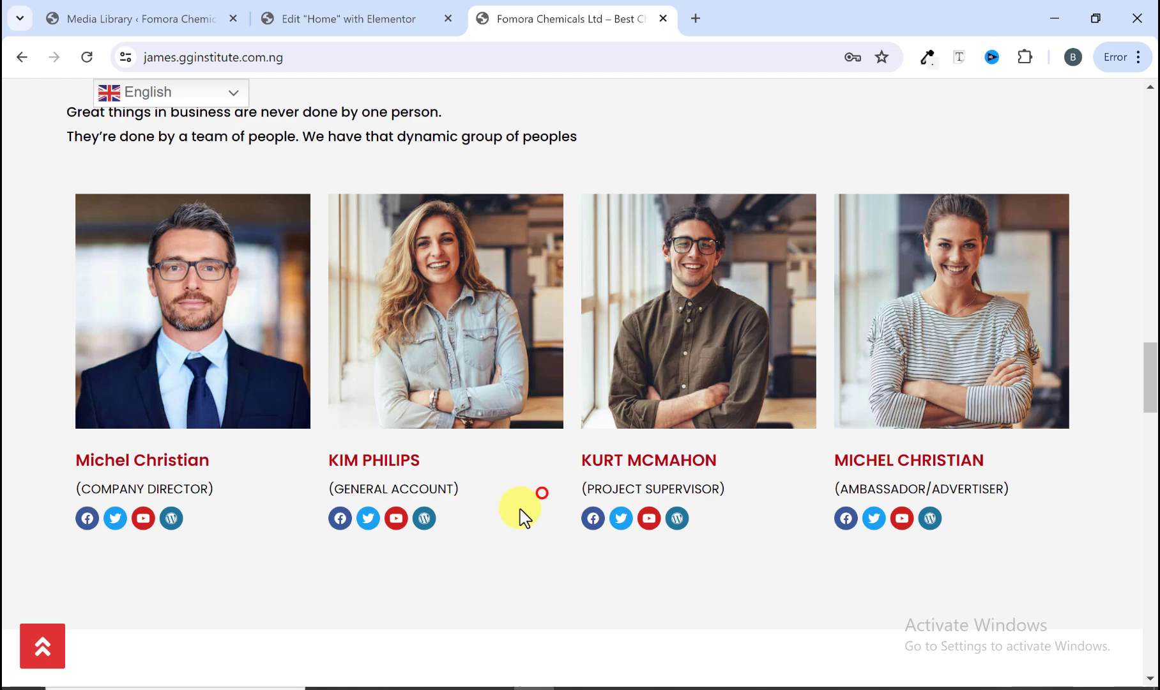
pyautogui.scroll(-8, 520, 504)
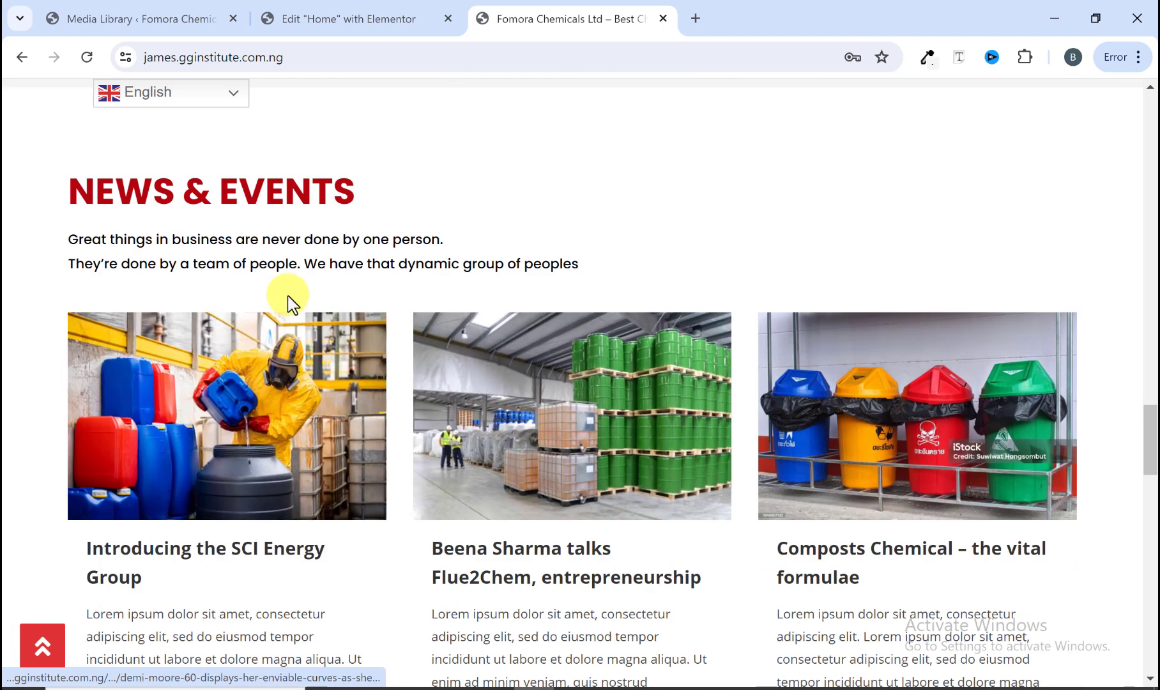
pyautogui.scroll(-3, 409, 386)
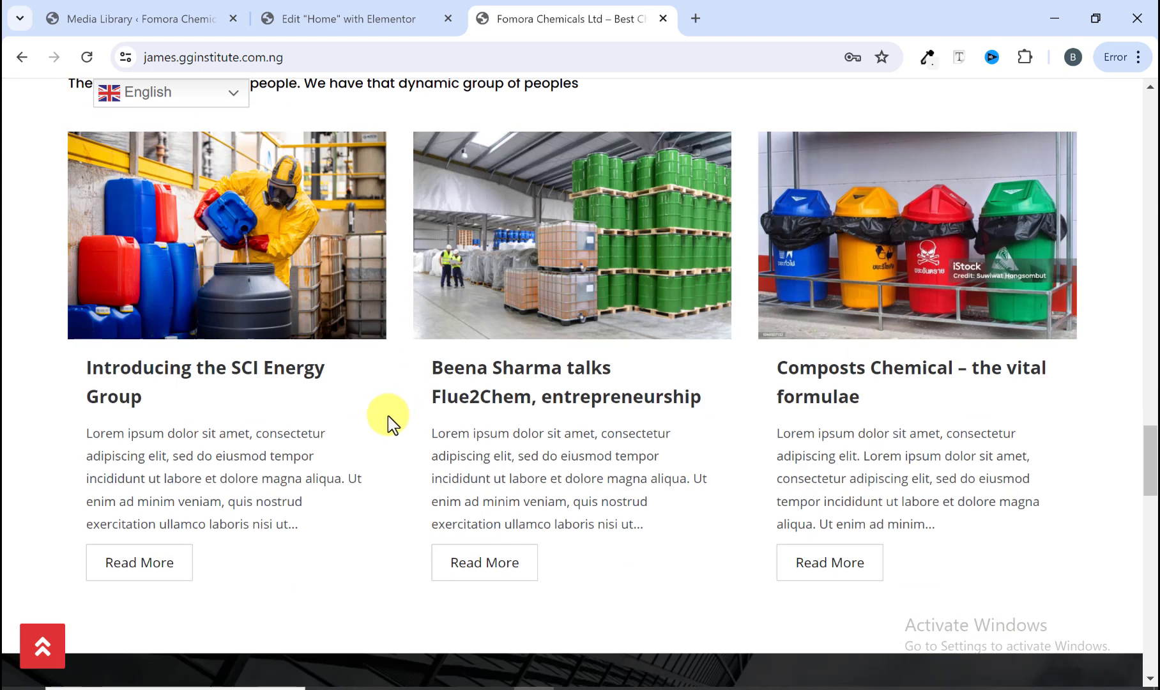
pyautogui.scroll(4, 388, 421)
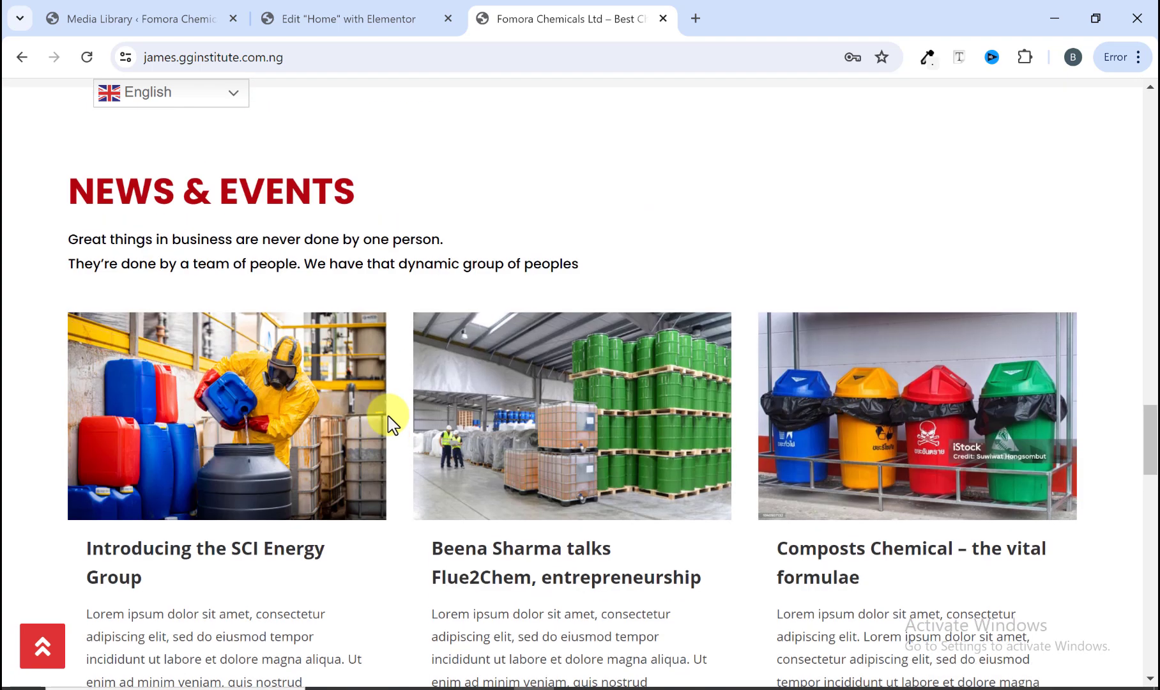
# Step: Add a new single-column container below the team section
pyautogui.click(345, 19)
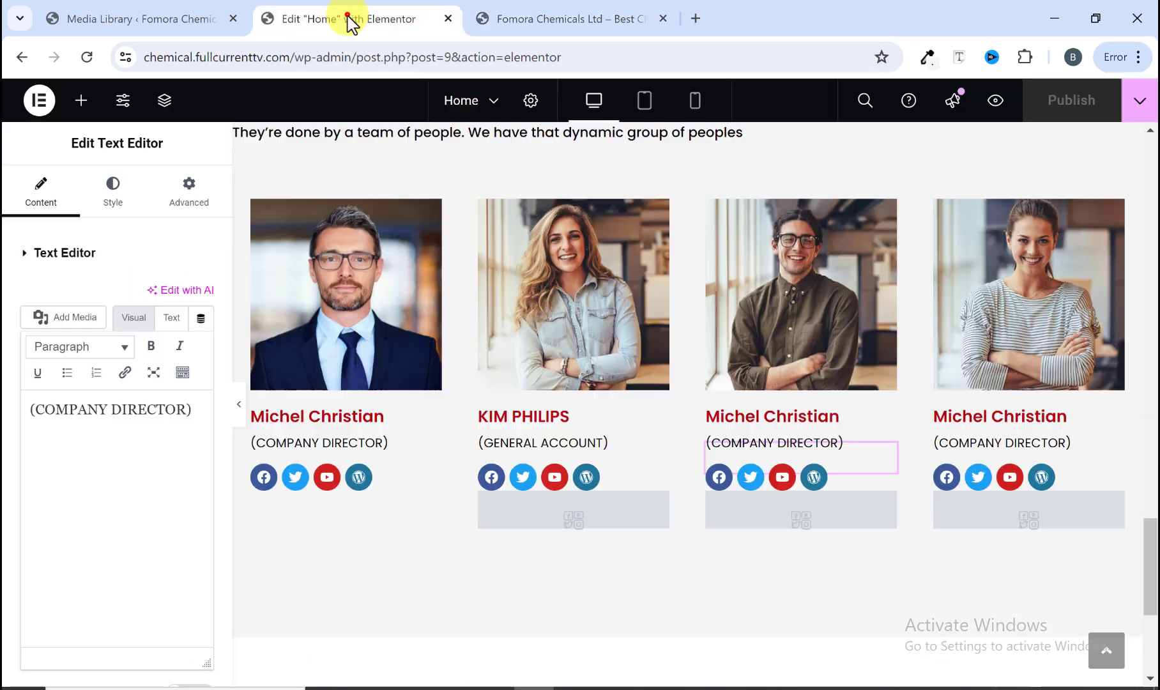
pyautogui.scroll(-5, 461, 410)
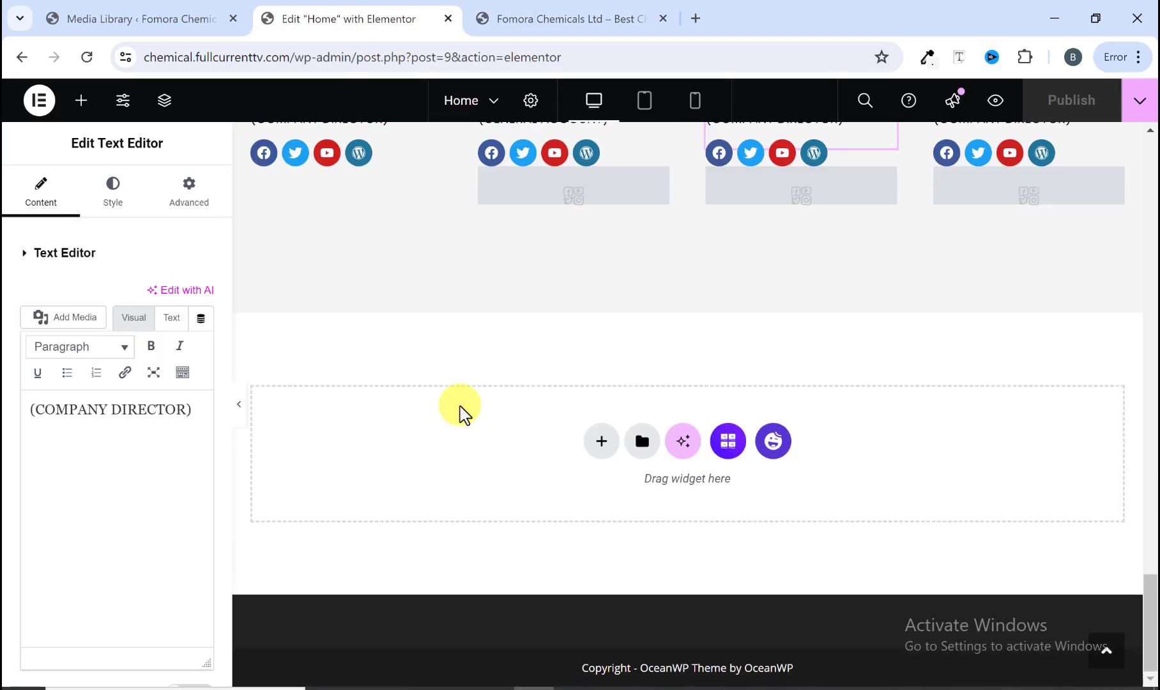
pyautogui.scroll(1, 461, 409)
pyautogui.scroll(-1, 734, 621)
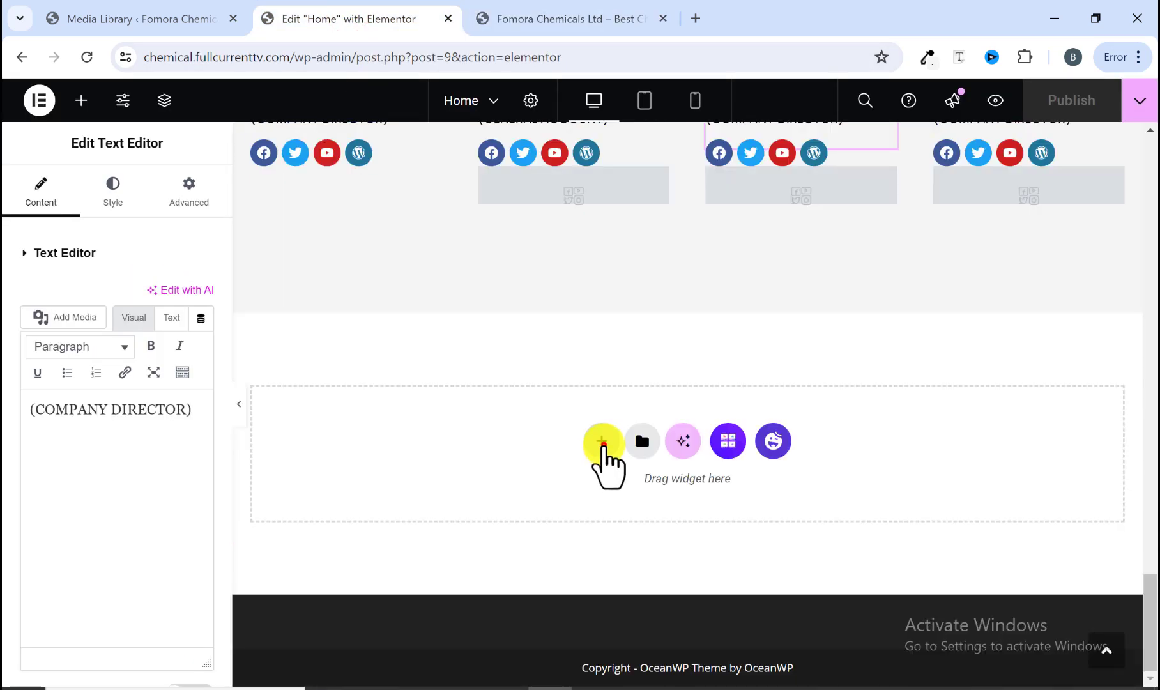
pyautogui.click(602, 443)
pyautogui.click(612, 483)
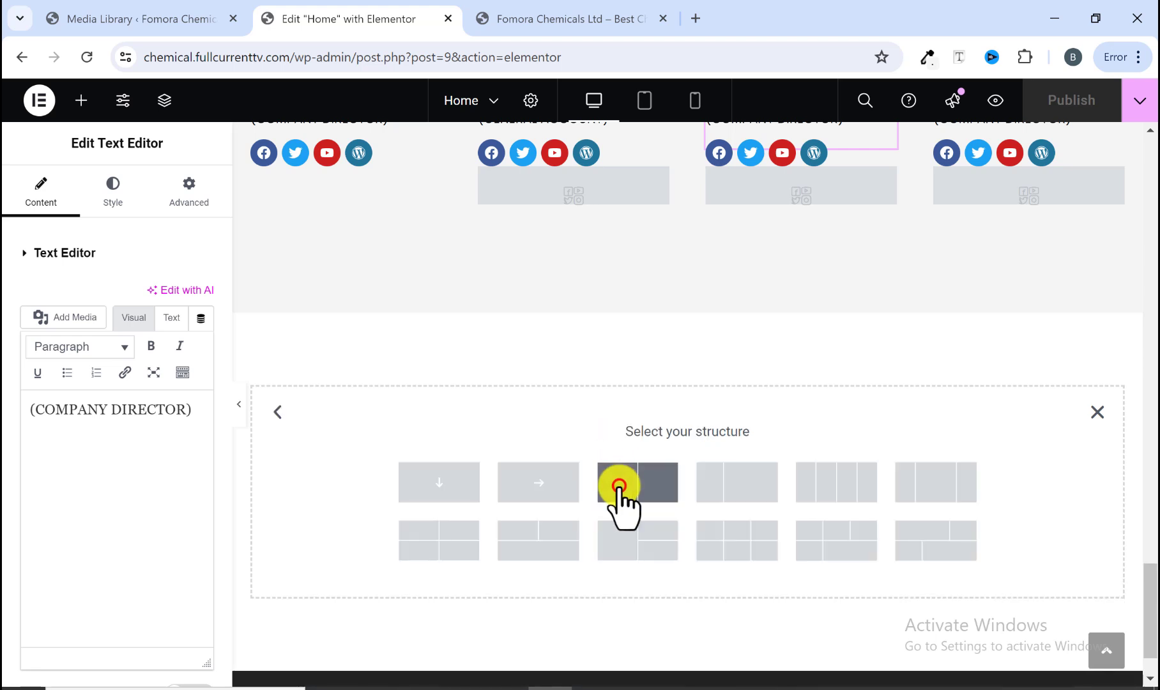
pyautogui.click(454, 486)
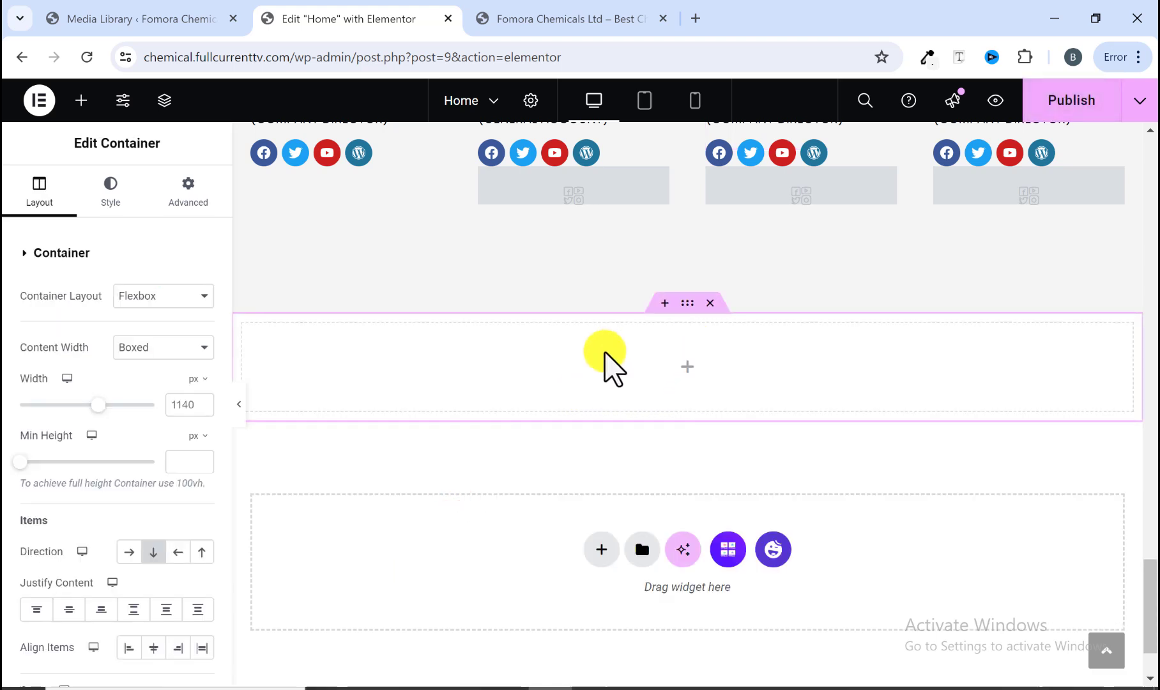
# Step: Copy the NEWS & EVENTS title from the reference site and add it as a Heading widget in the new container
pyautogui.click(530, 16)
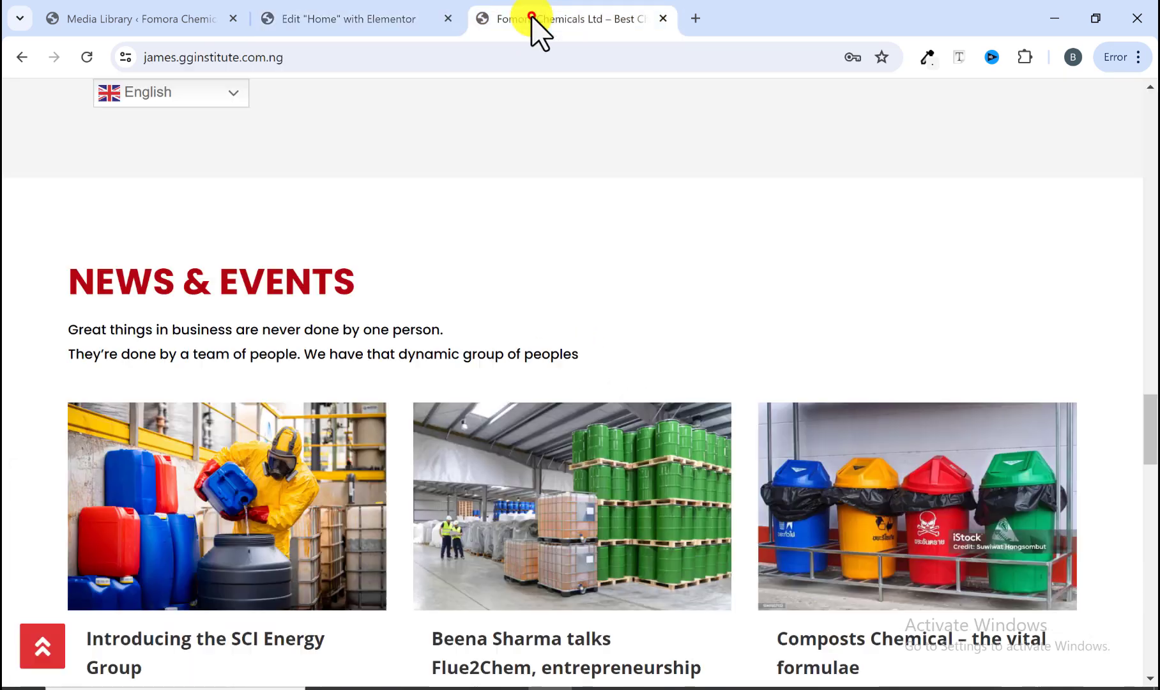
pyautogui.moveTo(71, 288); pyautogui.dragTo(358, 285)
pyautogui.rightClick(304, 283)
pyautogui.click(337, 298)
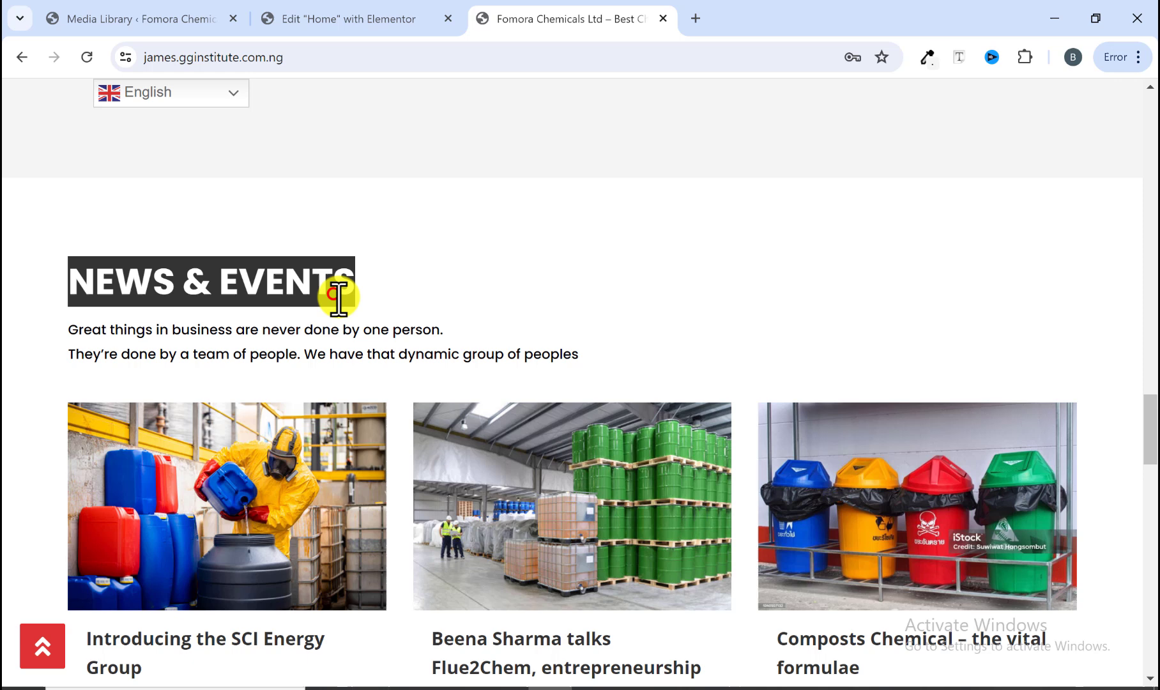
pyautogui.click(360, 23)
pyautogui.click(83, 100)
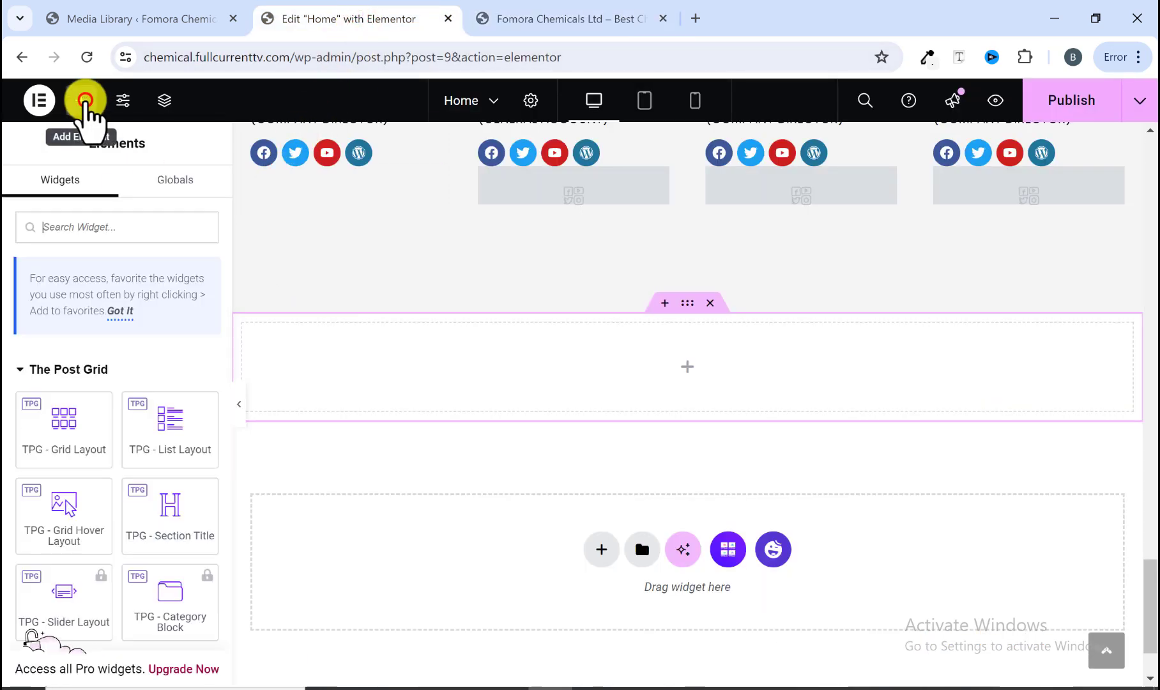
pyautogui.scroll(-5, 83, 370)
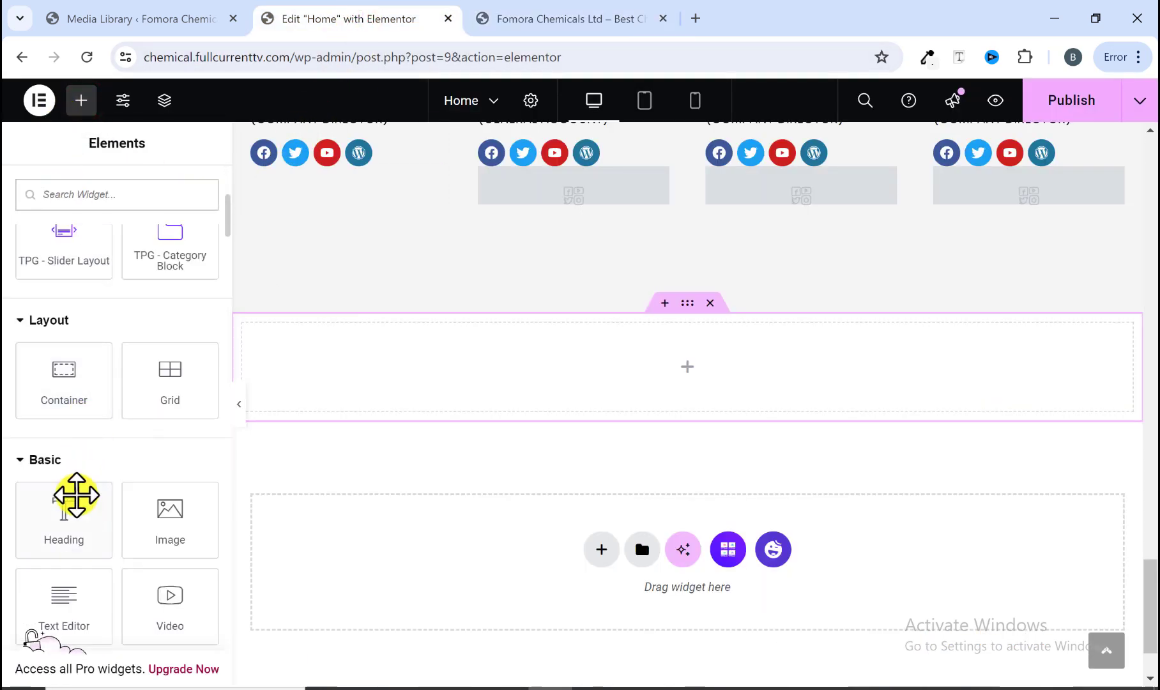
pyautogui.moveTo(75, 492); pyautogui.dragTo(442, 361)
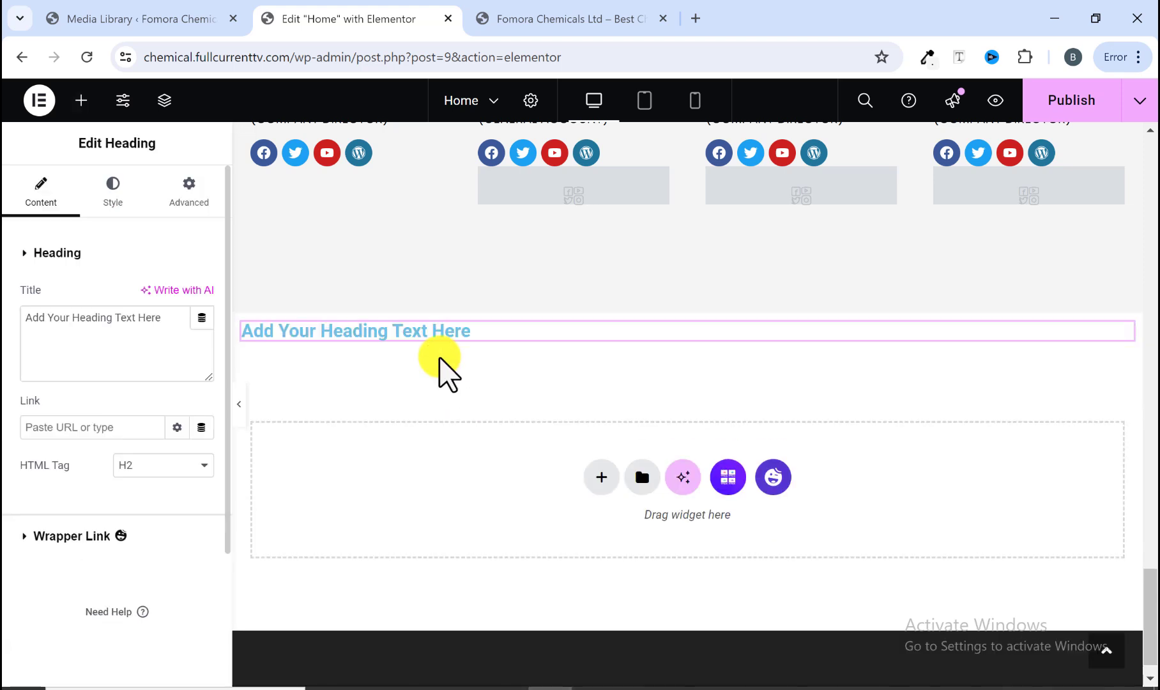
pyautogui.rightClick(154, 332)
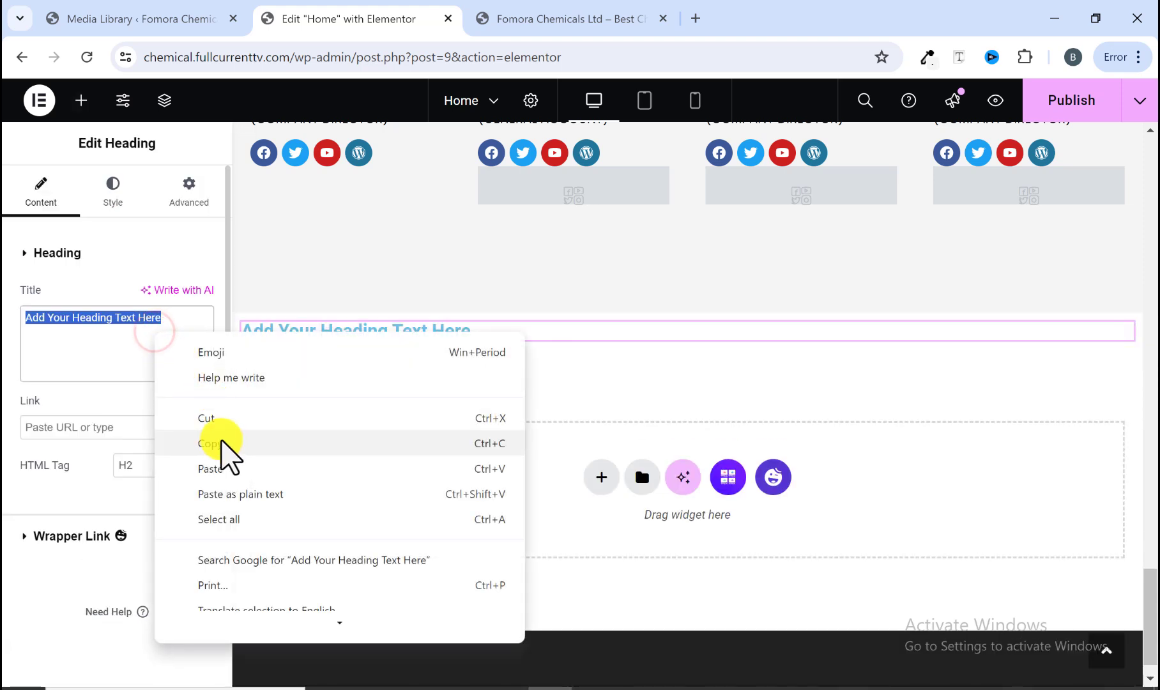
pyautogui.click(214, 468)
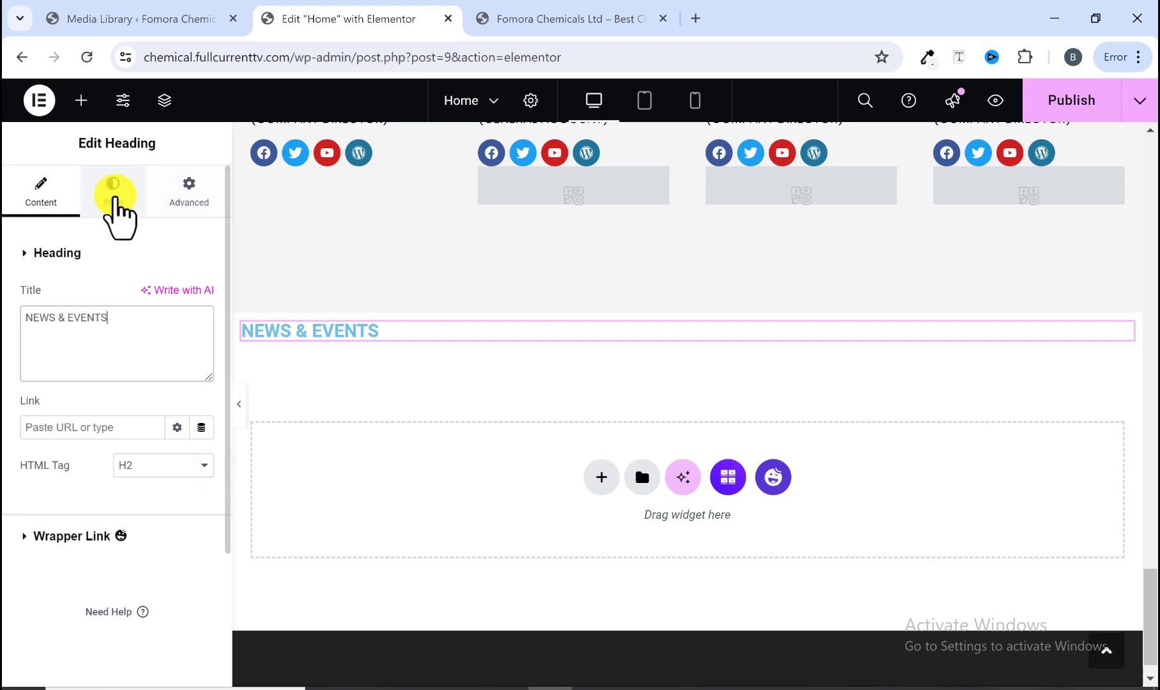
# Step: Style the heading with the MainColor1 text color, Poppins font, 40 px size and 700 (Bold) weight
pyautogui.click(112, 193)
pyautogui.click(177, 333)
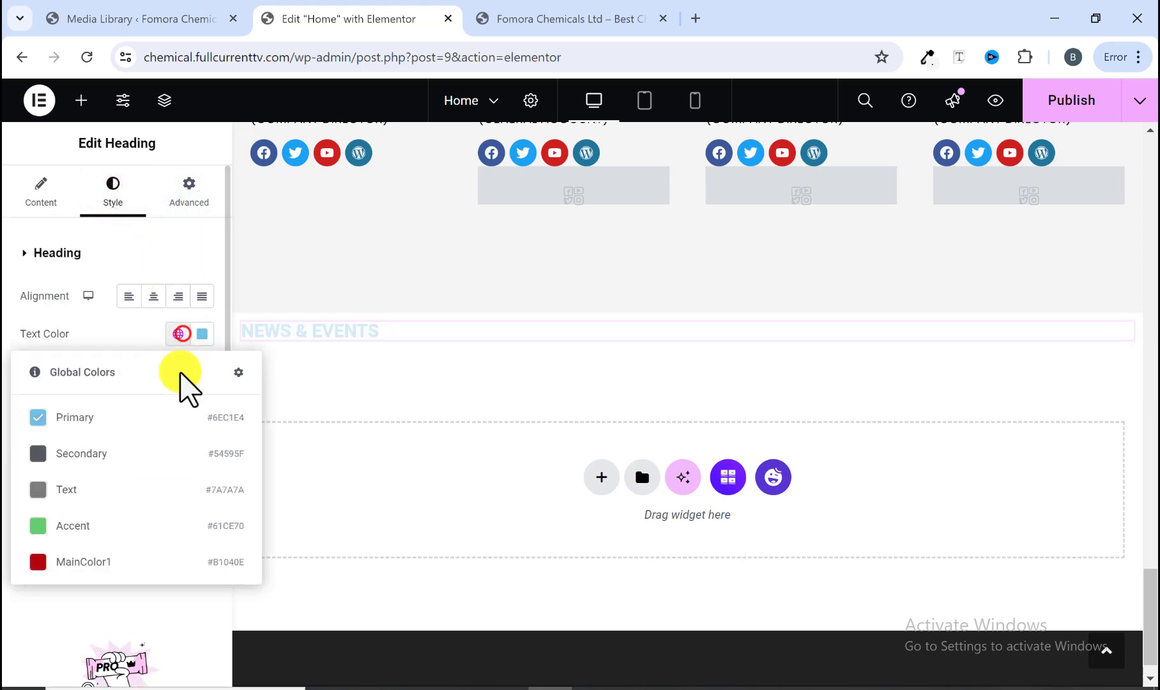
pyautogui.click(110, 558)
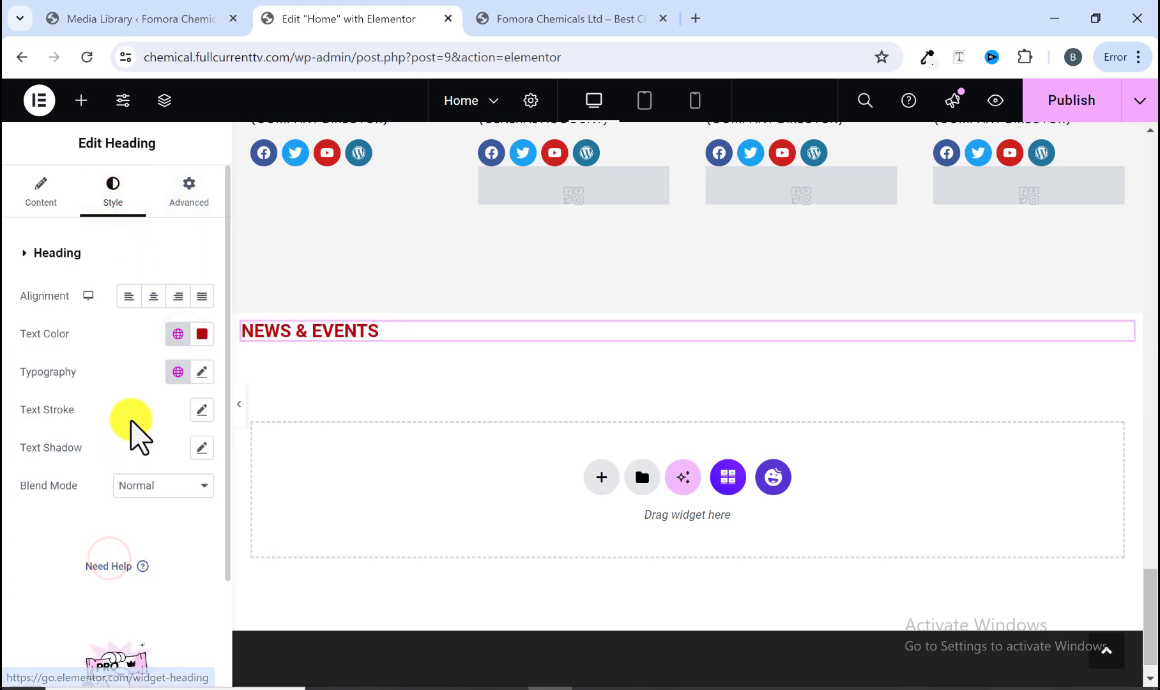
pyautogui.click(202, 371)
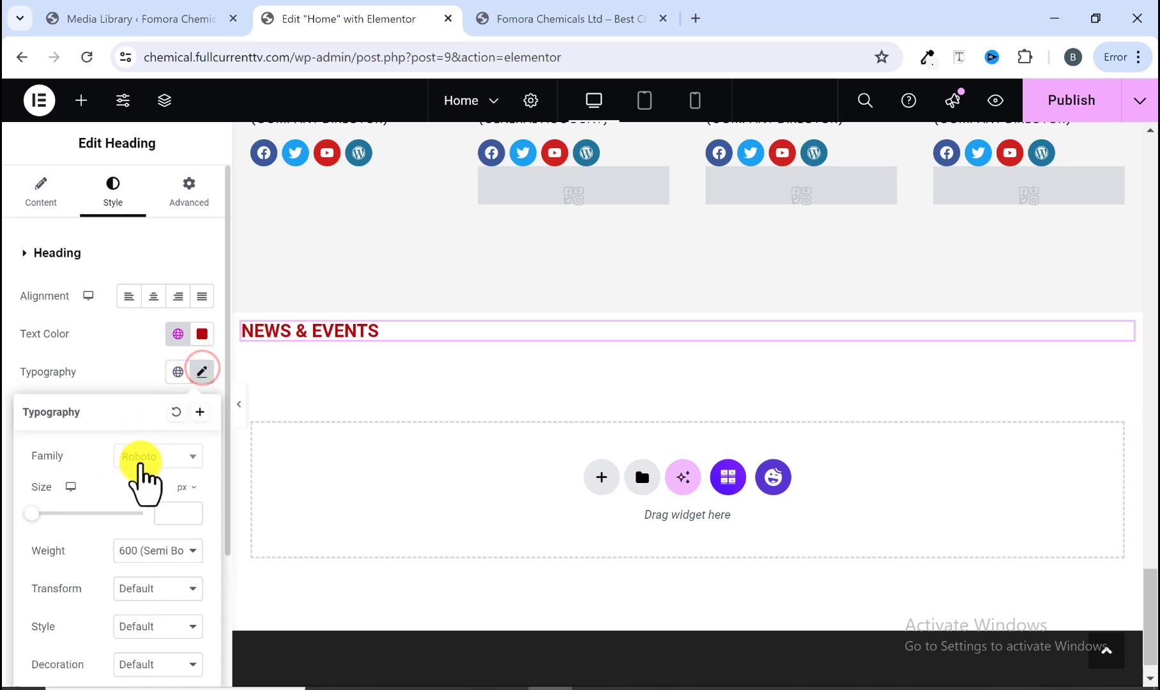
pyautogui.click(142, 456)
pyautogui.write('popp')
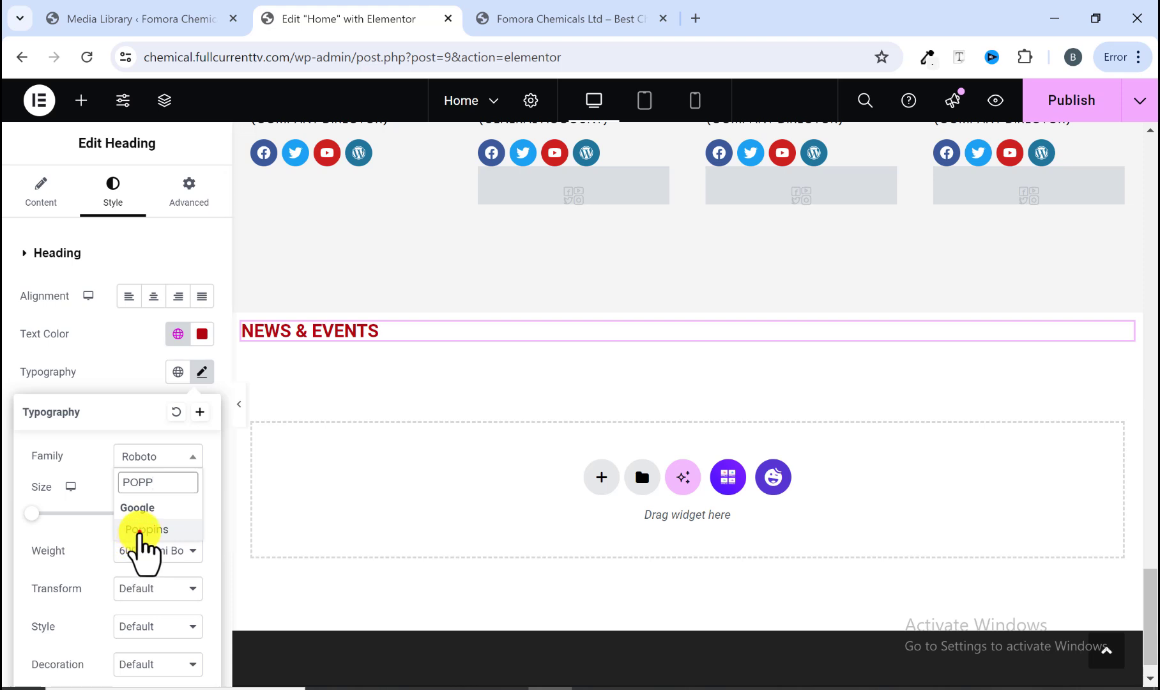
pyautogui.click(139, 530)
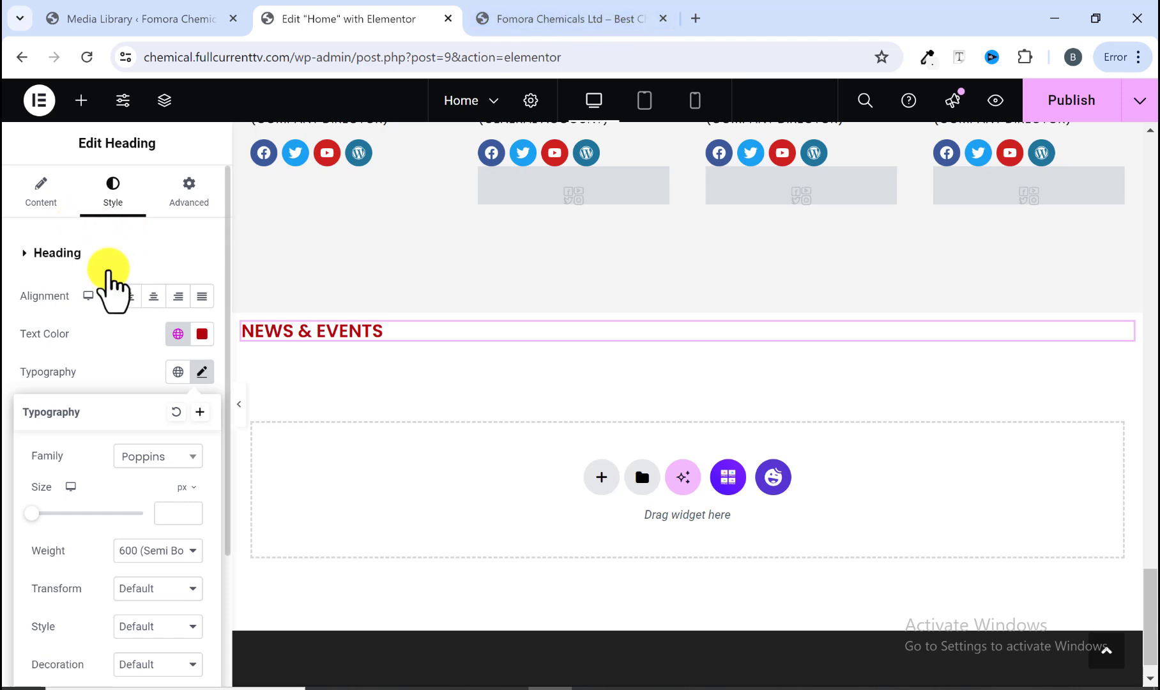
pyautogui.scroll(-1, 164, 501)
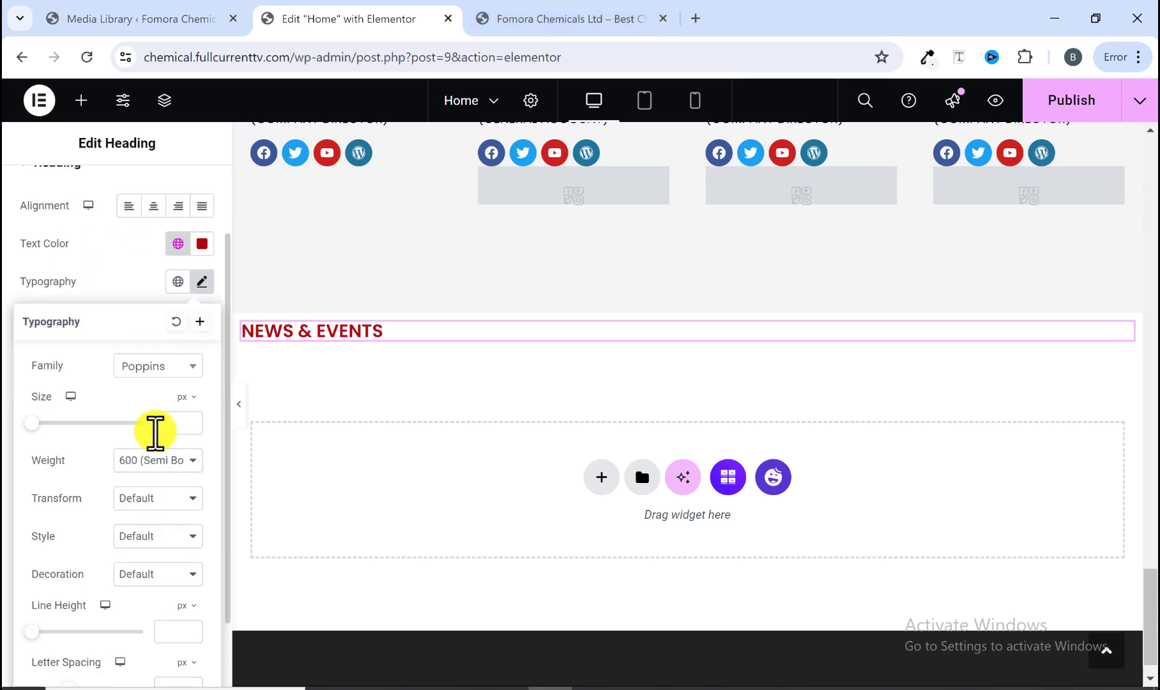
pyautogui.write('0')
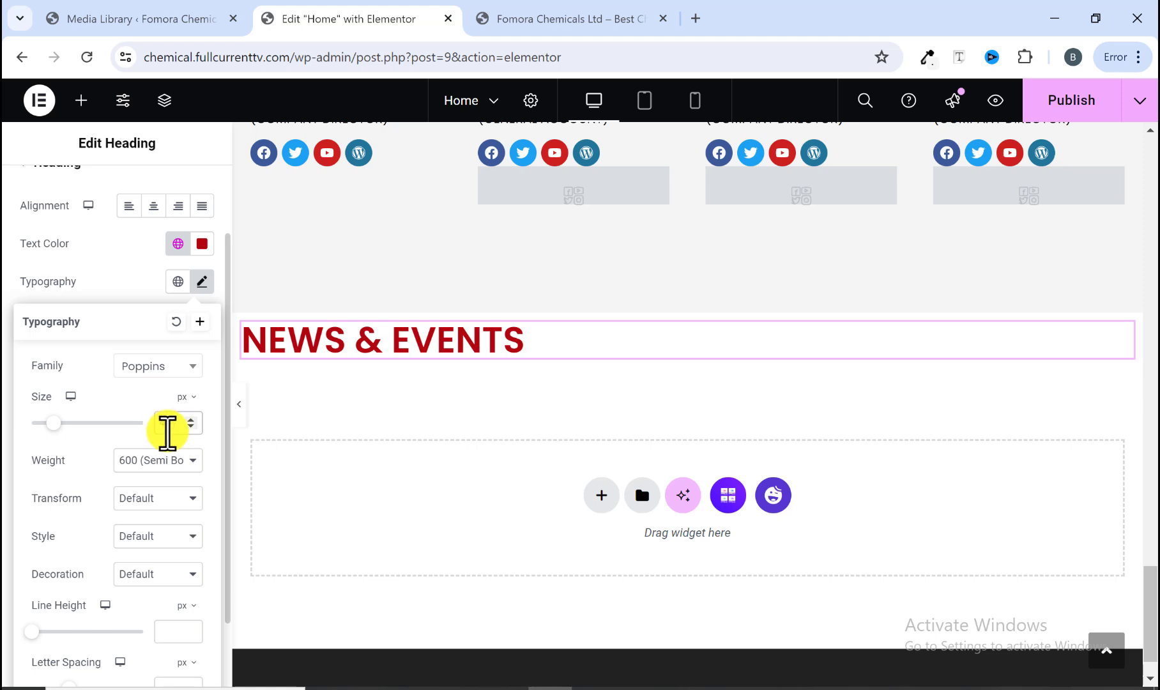
pyautogui.click(168, 472)
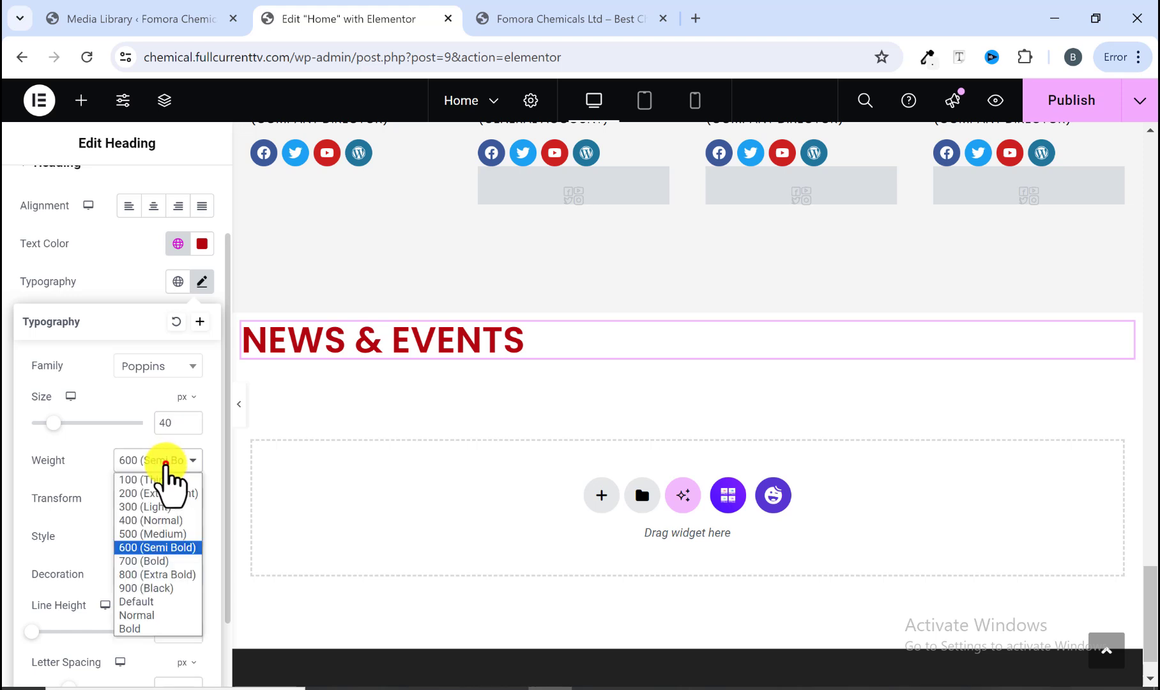
pyautogui.click(148, 562)
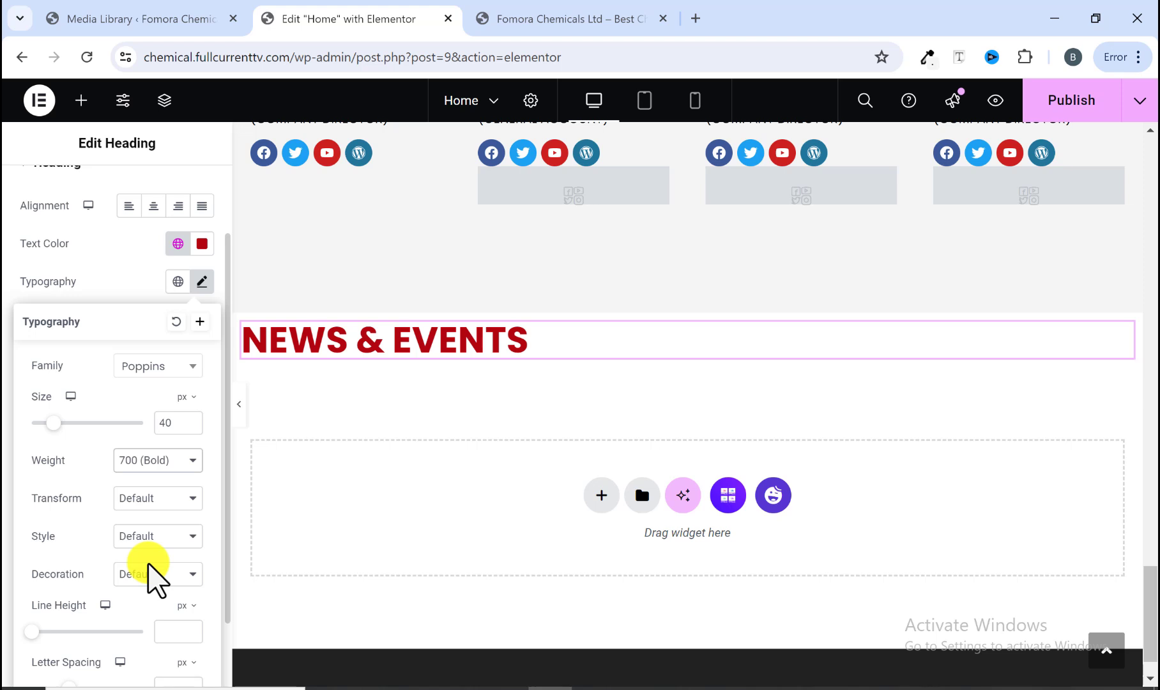
# Step: Copy the reference site's intro text under NEWS & EVENTS and paste it into a new Text Editor widget below the heading
pyautogui.click(586, 12)
pyautogui.moveTo(72, 334); pyautogui.dragTo(587, 377)
pyautogui.rightClick(591, 365)
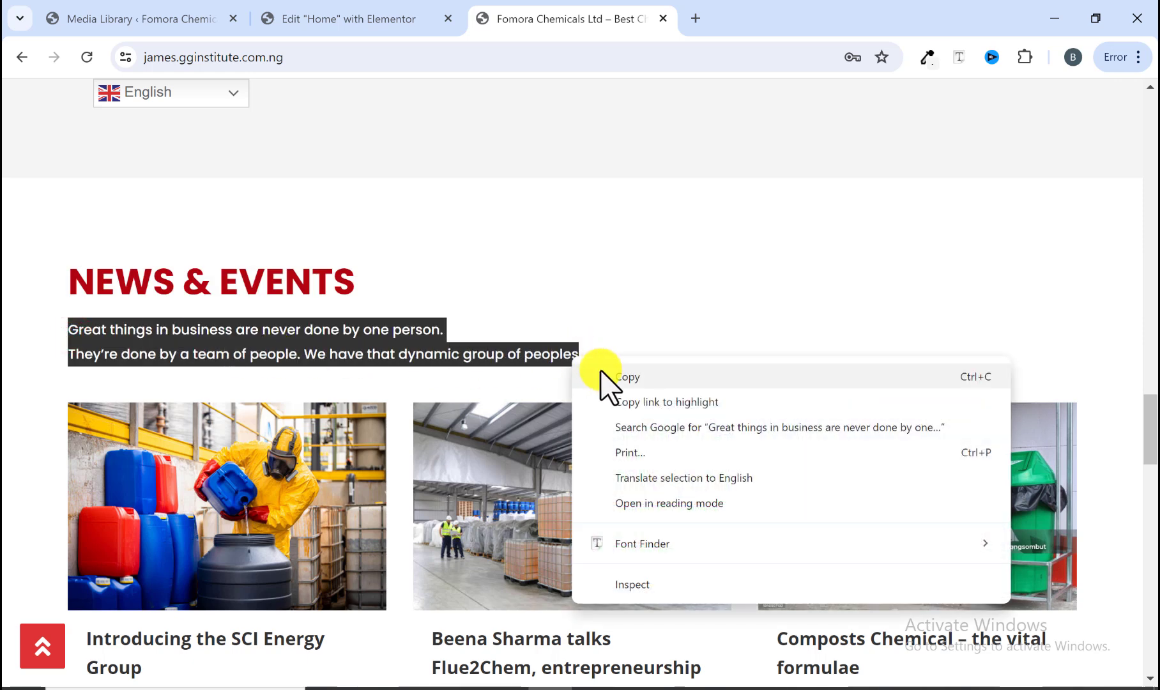
pyautogui.click(601, 376)
pyautogui.click(365, 14)
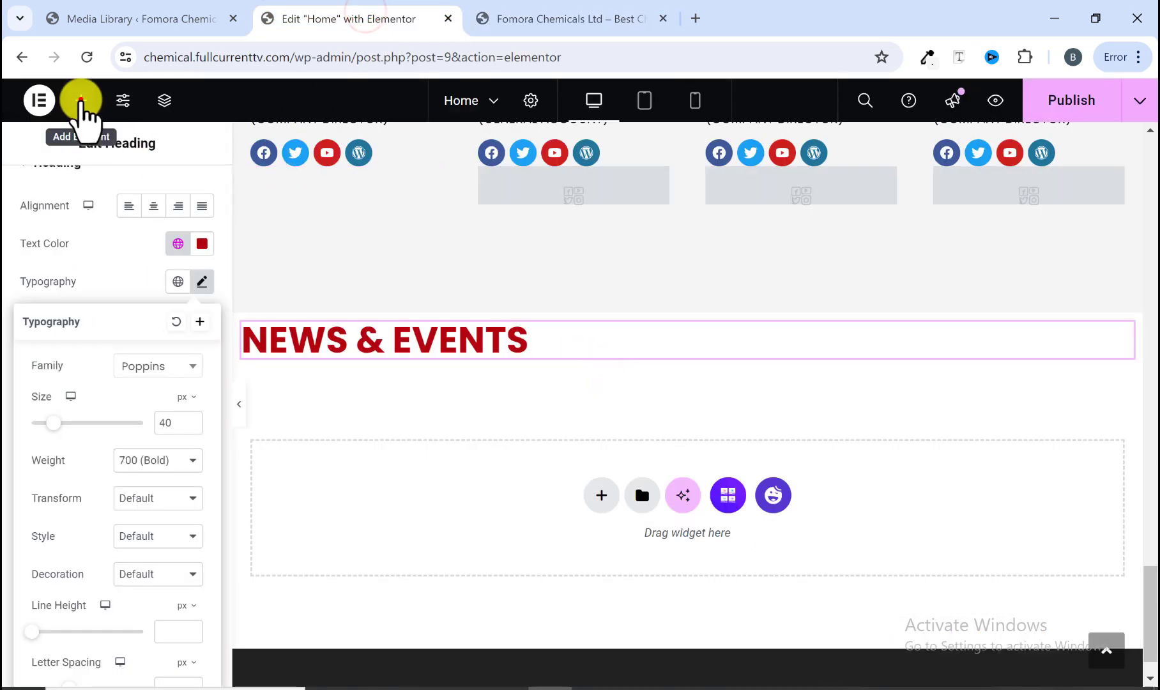
pyautogui.click(81, 100)
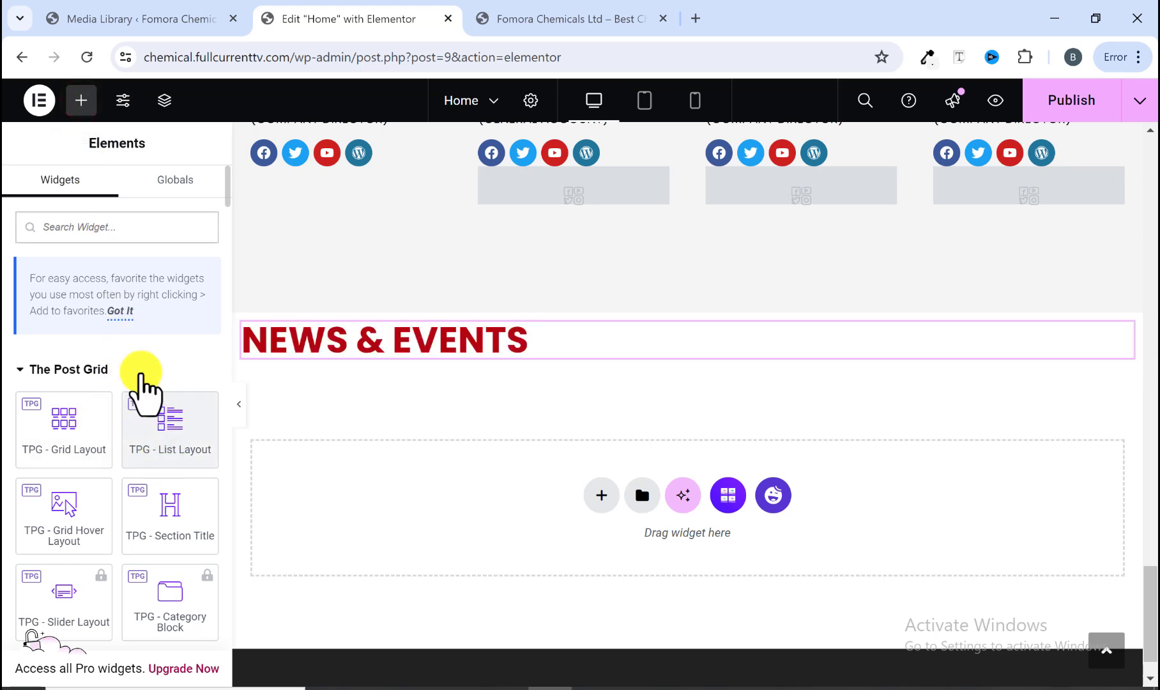
pyautogui.scroll(-7, 114, 473)
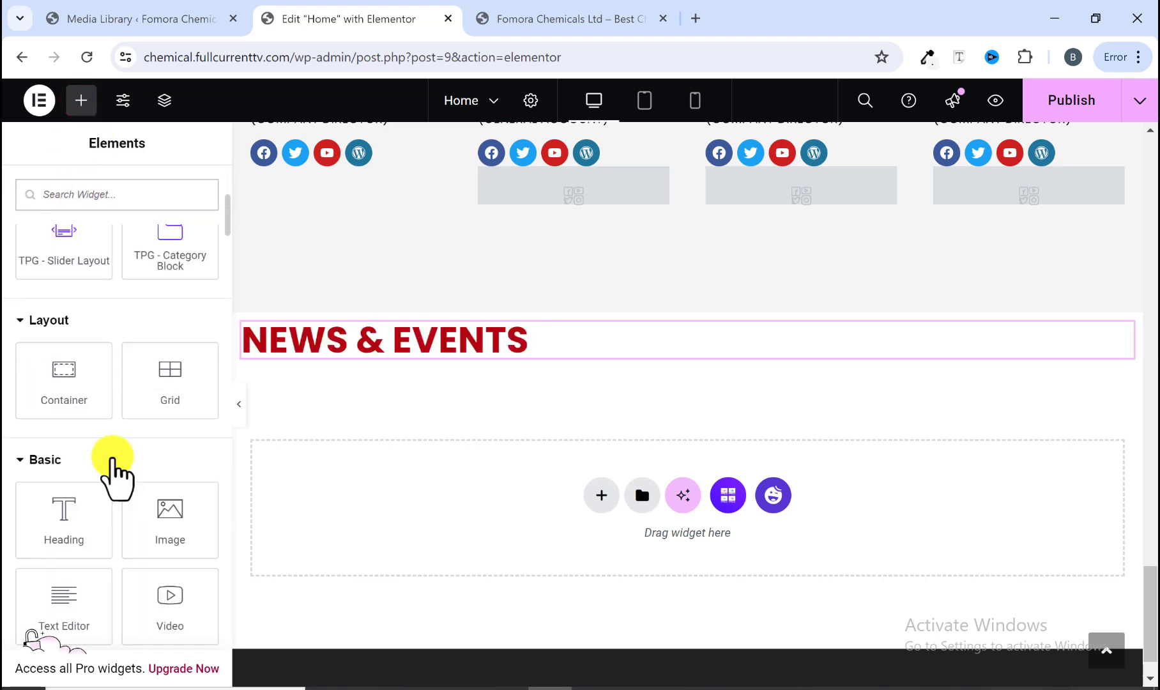
pyautogui.moveTo(65, 525); pyautogui.dragTo(386, 377)
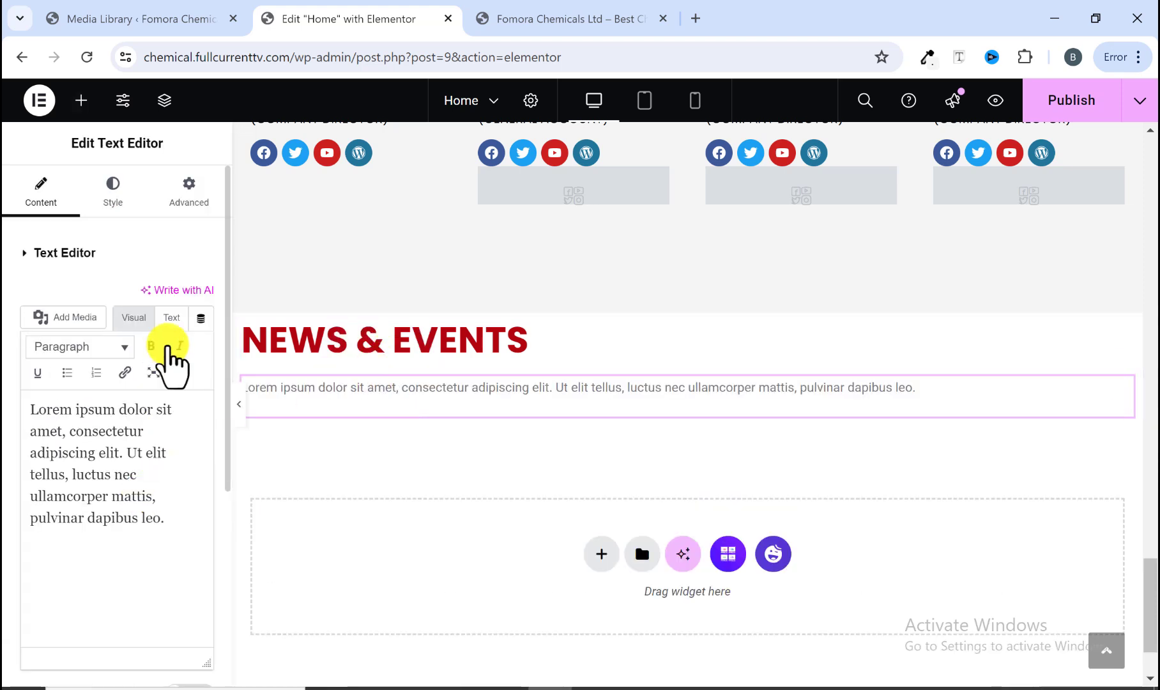
pyautogui.tripleClick(121, 511)
pyautogui.rightClick(121, 511)
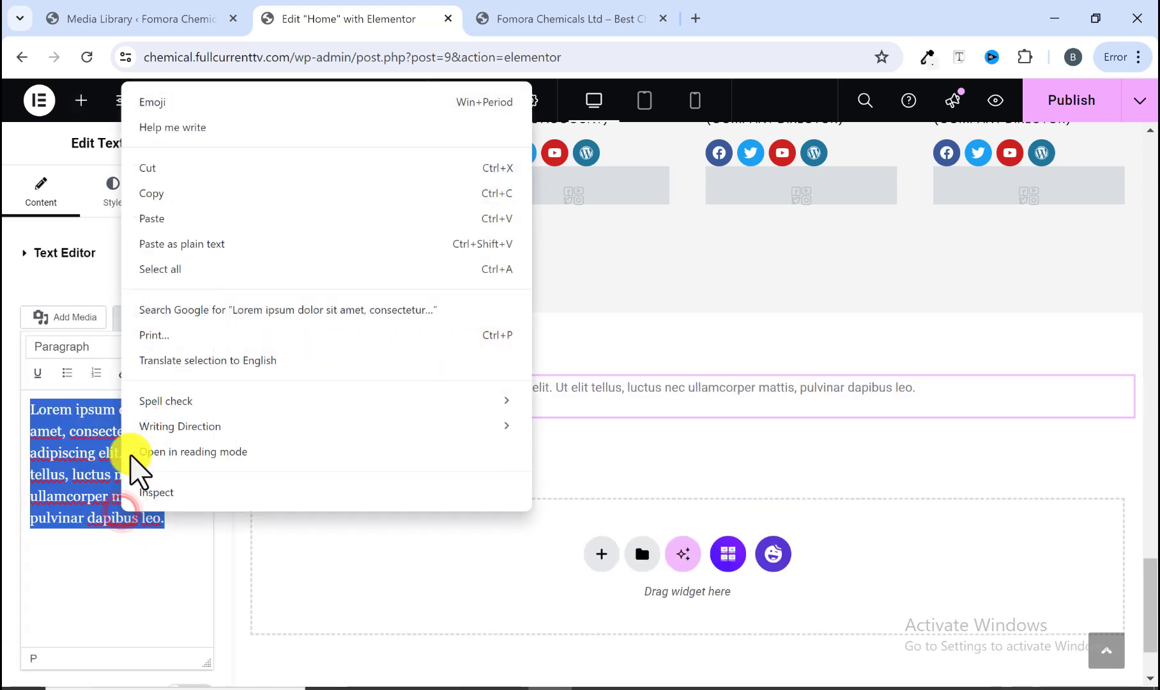
pyautogui.click(160, 241)
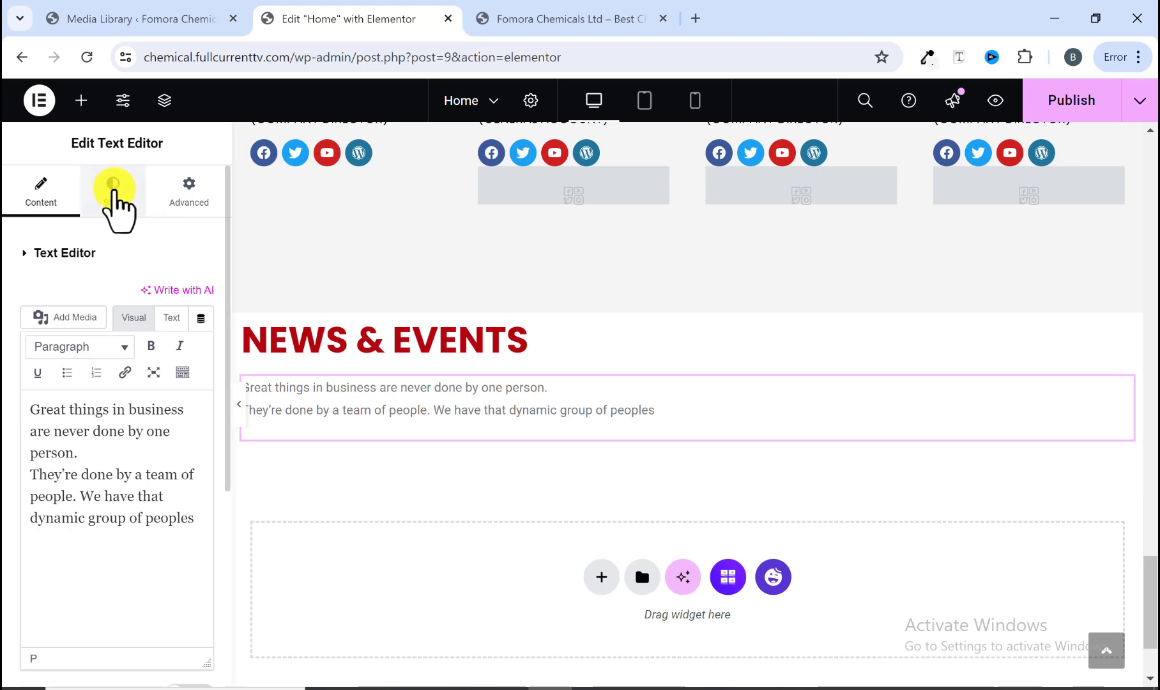
# Step: Set the text editor's text color to black
pyautogui.click(114, 192)
pyautogui.click(200, 337)
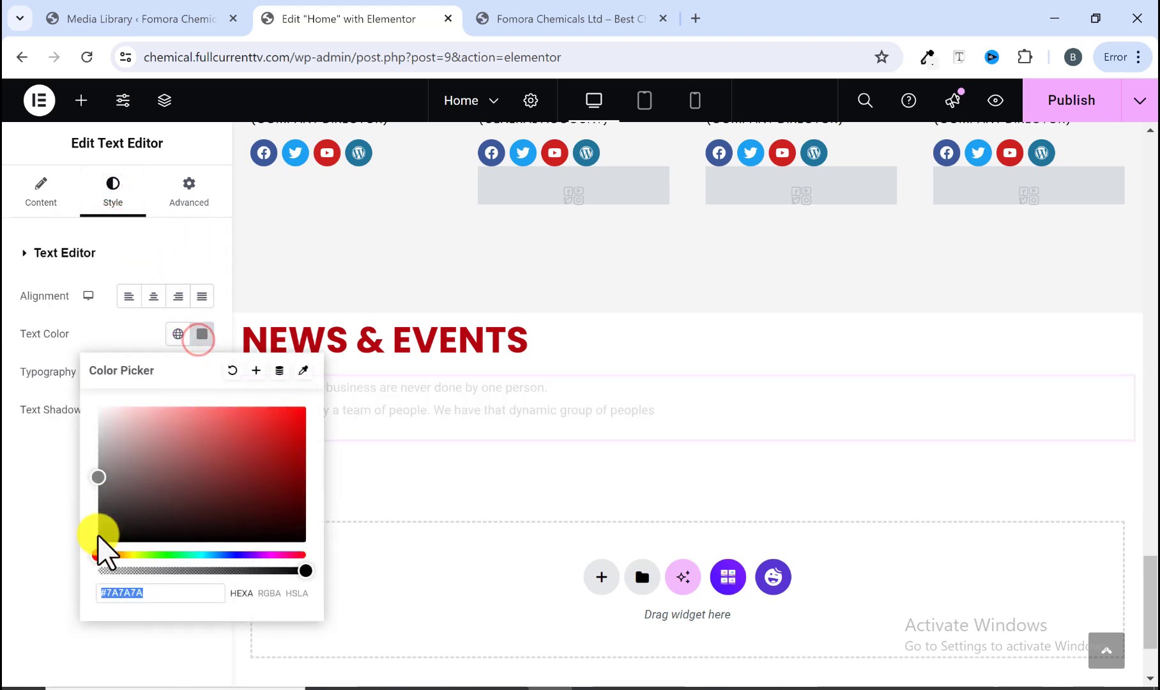
pyautogui.click(9, 557)
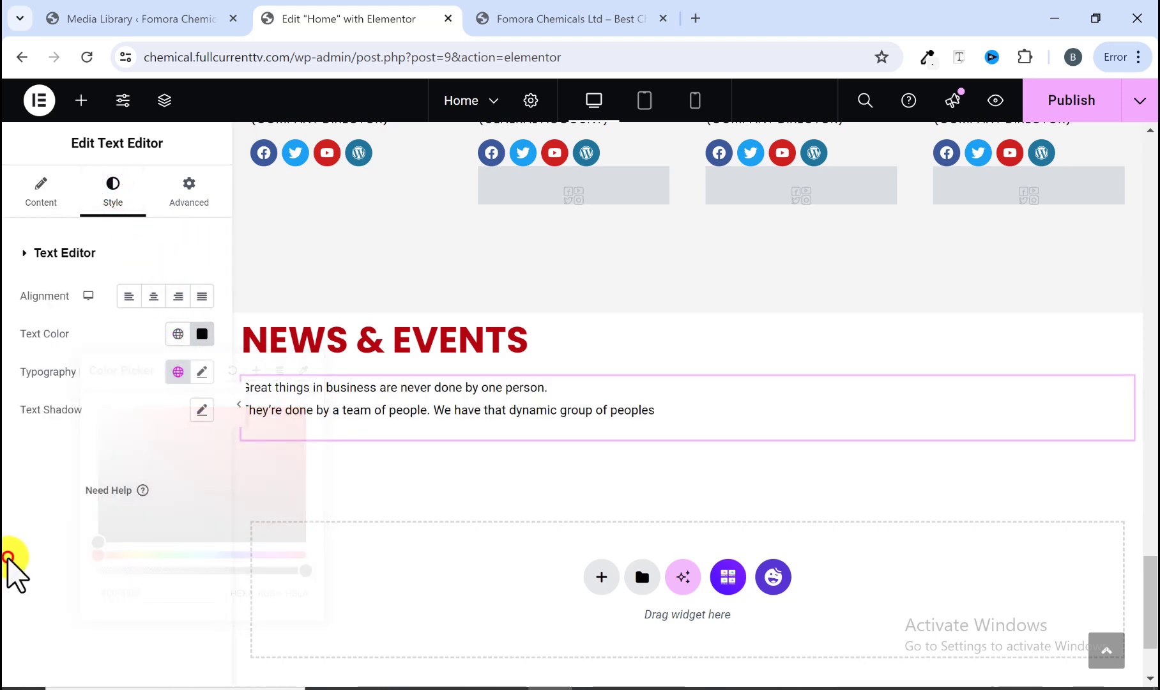
# Step: Set the text's typography to Poppins, 15 px size and 500 (Medium) weight
pyautogui.click(202, 372)
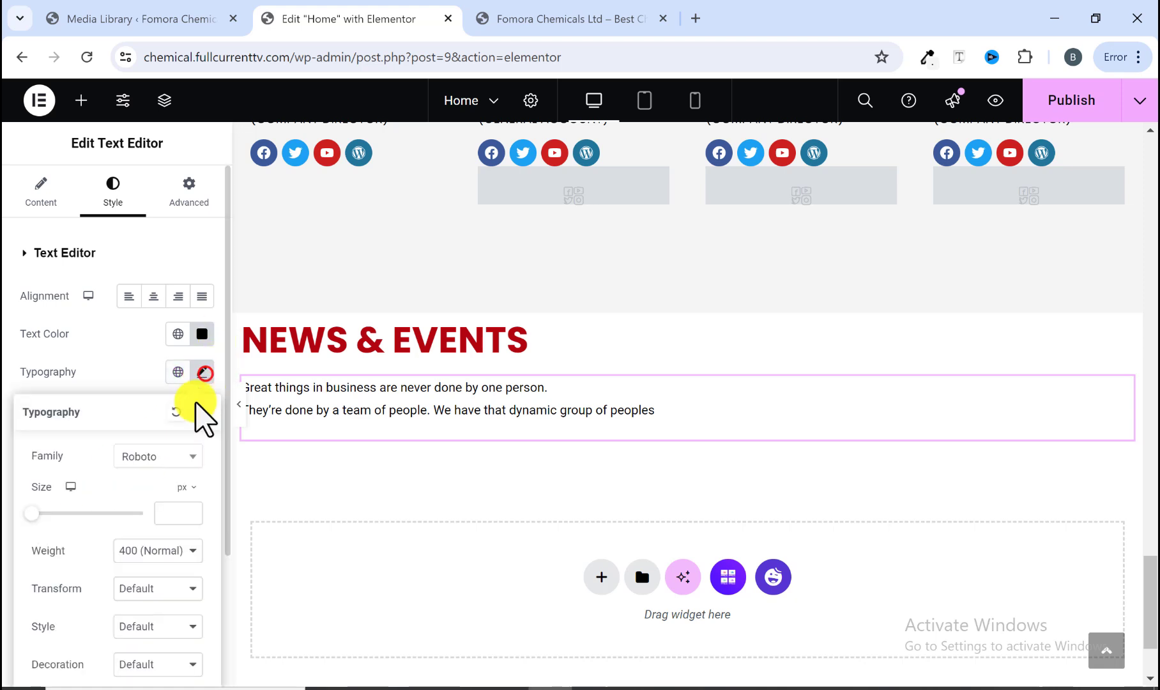
pyautogui.click(168, 457)
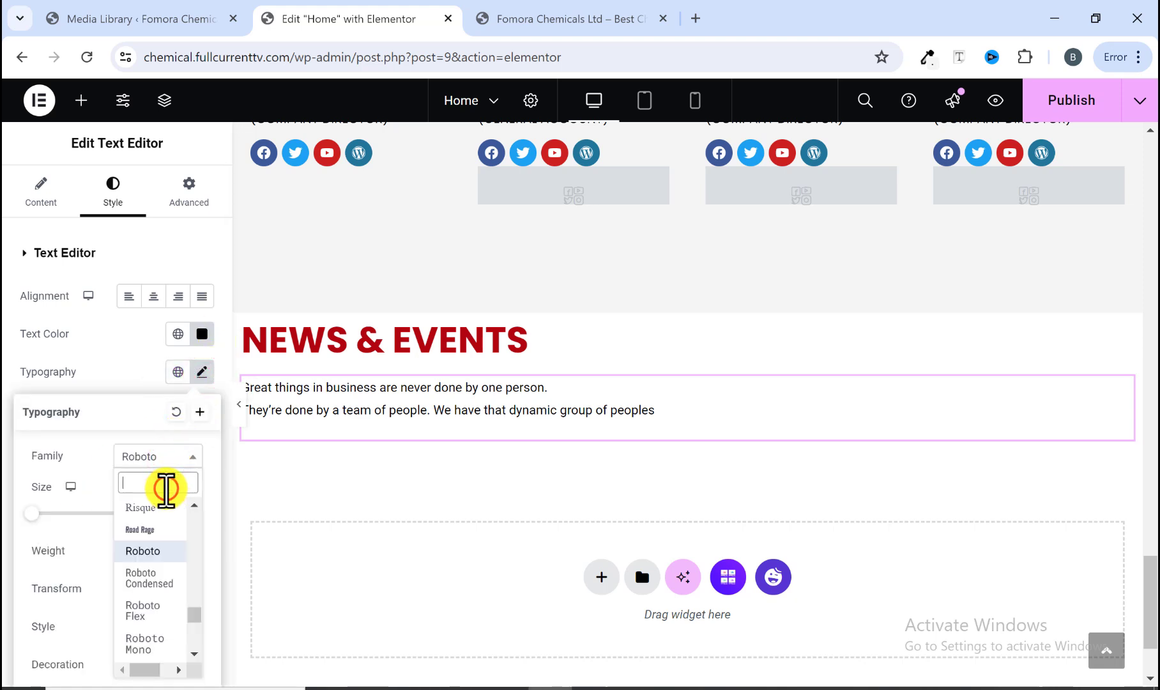
pyautogui.write('POPP')
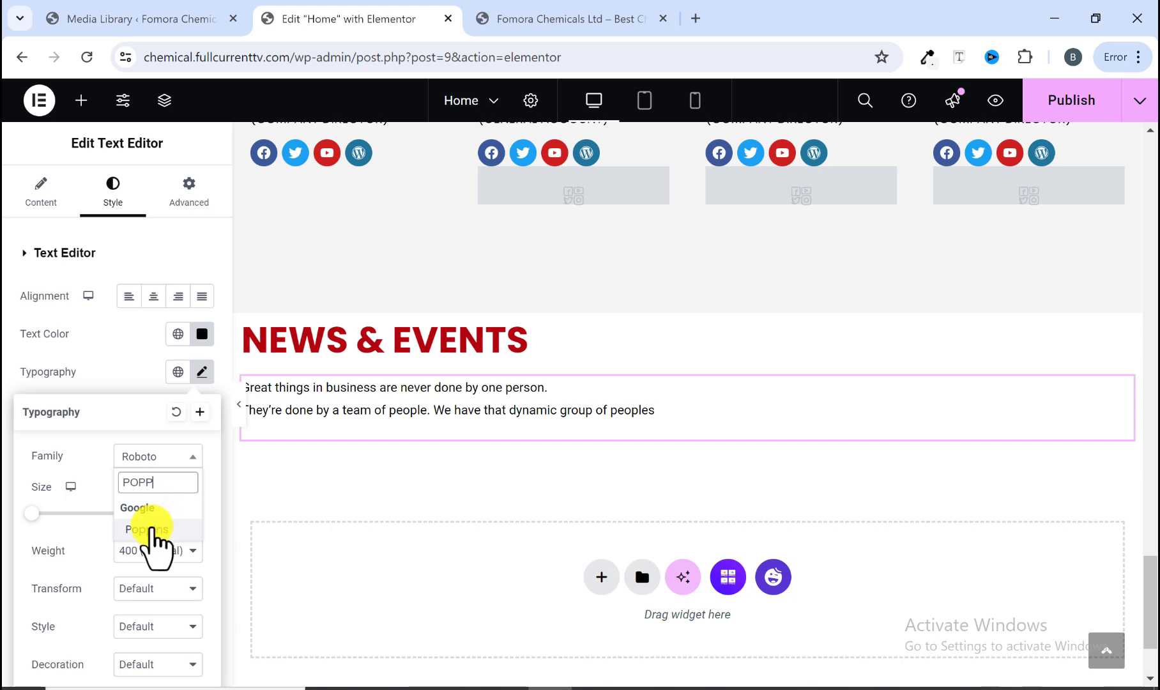
pyautogui.click(152, 529)
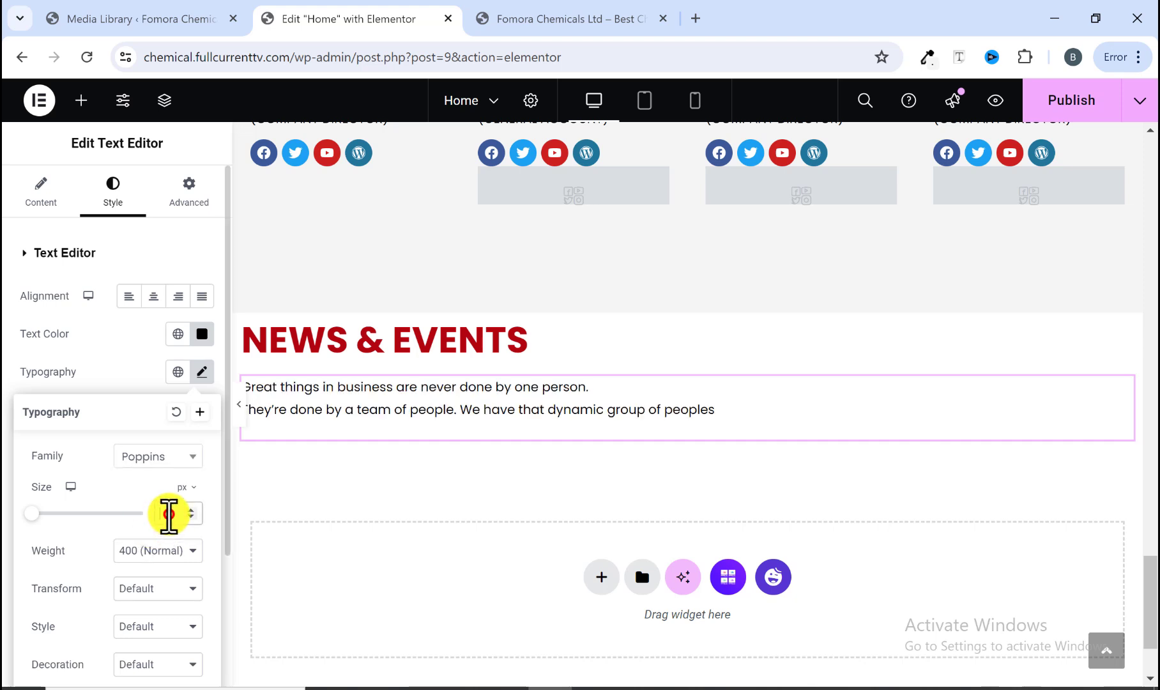
pyautogui.write('1')
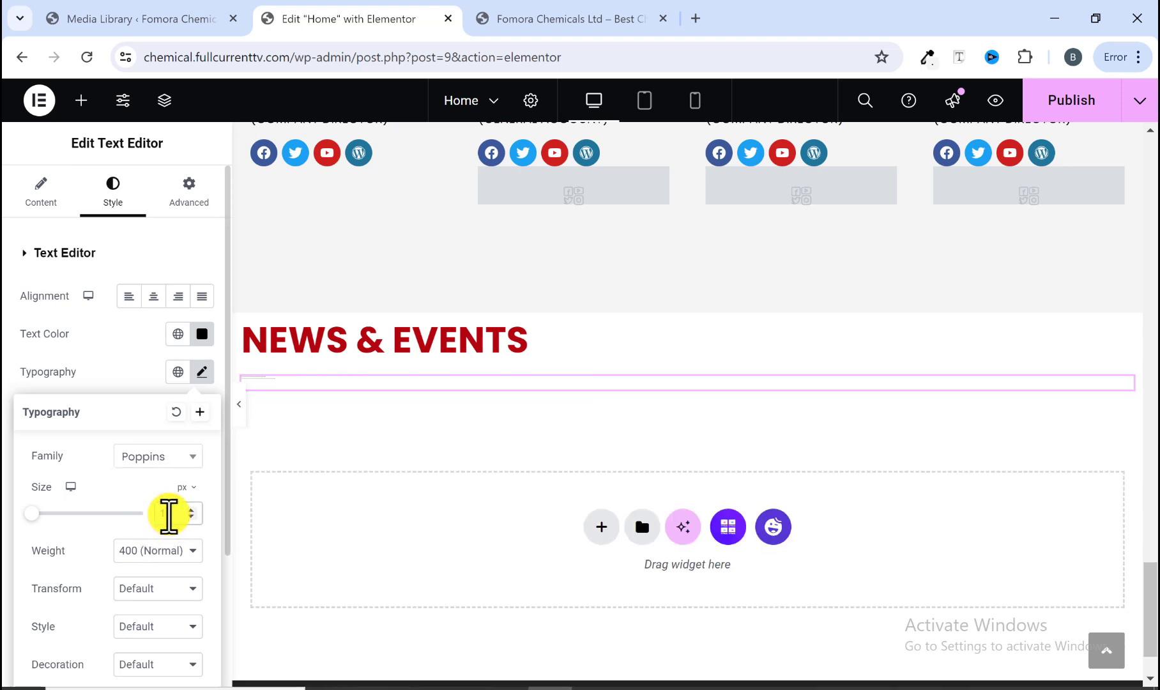
pyautogui.write('8')
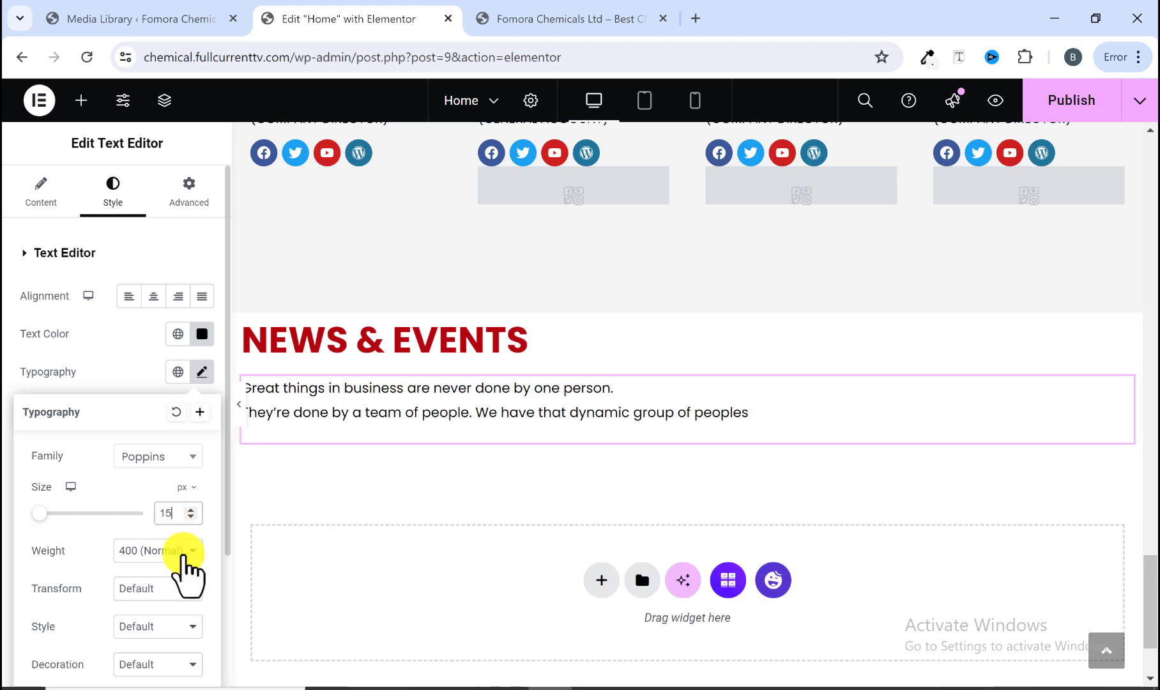
pyautogui.click(181, 549)
pyautogui.click(133, 436)
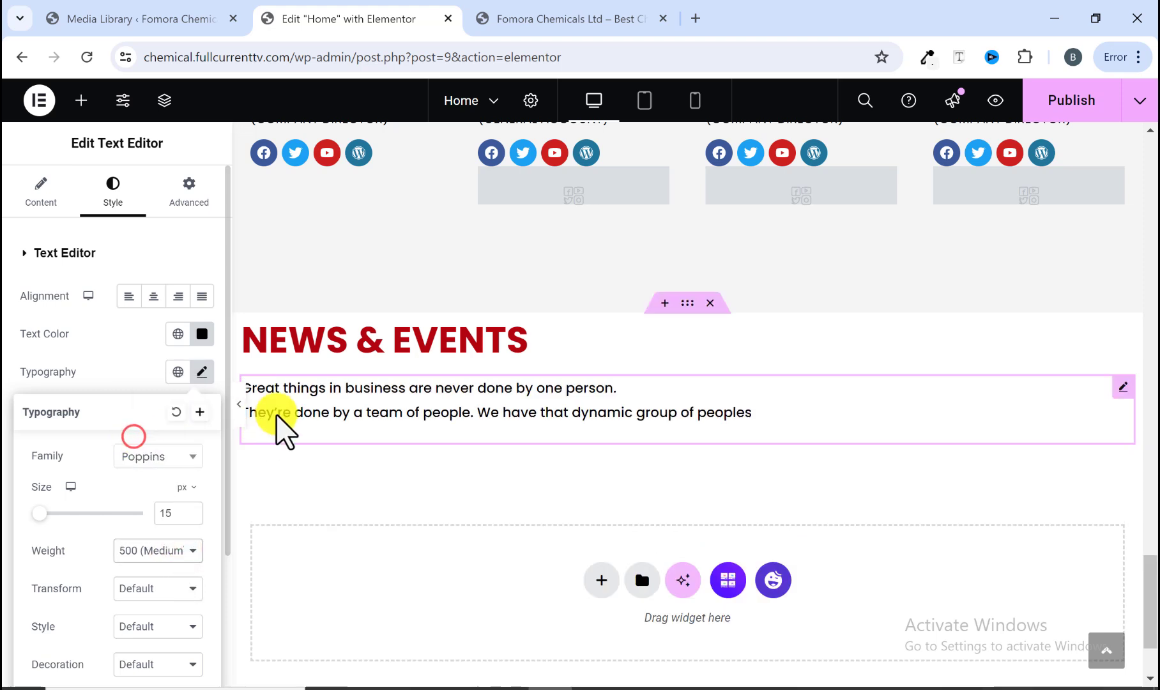
# Step: Compare the intro text with the reference site and publish the page
pyautogui.click(517, 19)
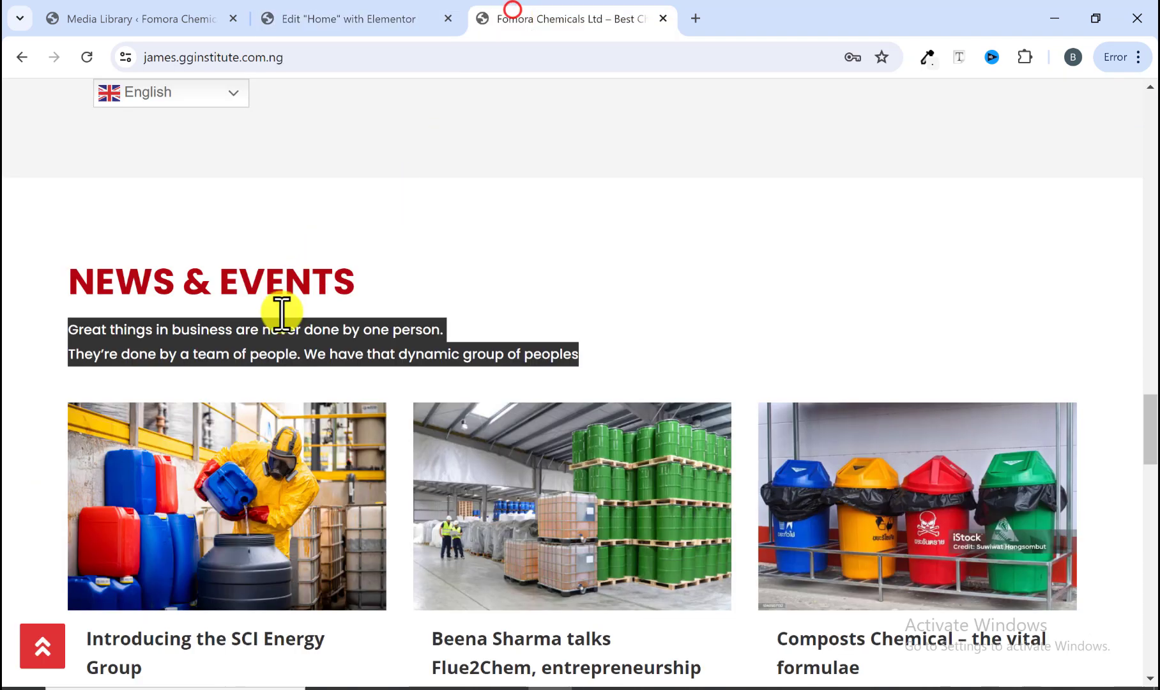
pyautogui.click(426, 284)
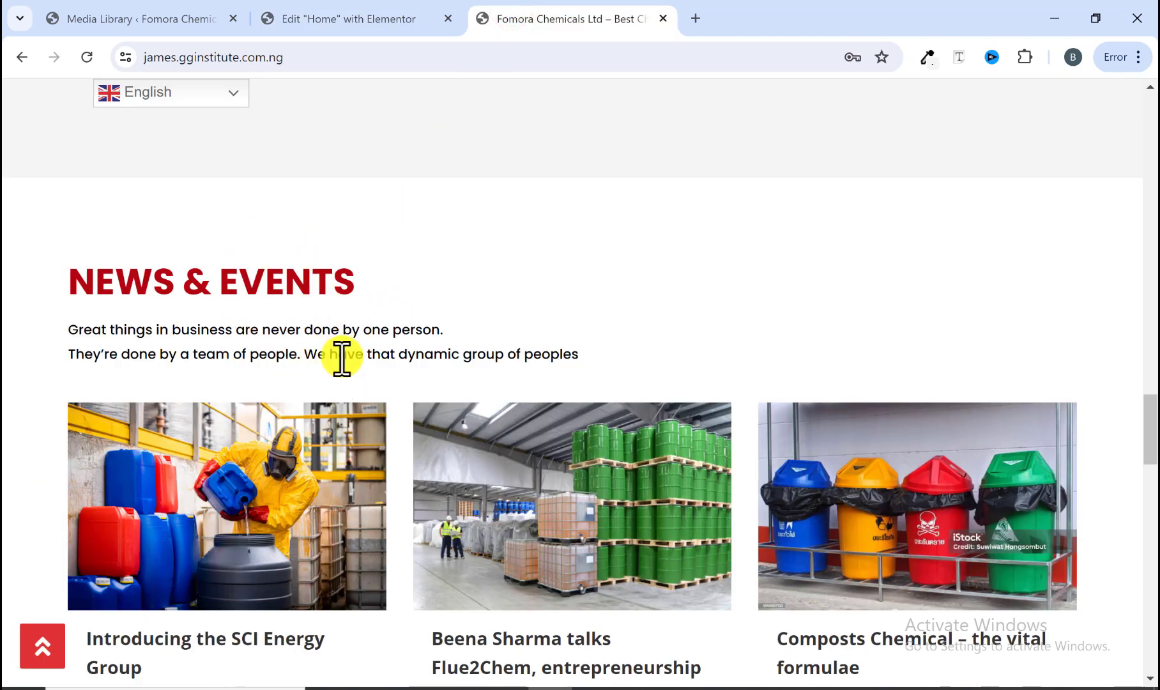
pyautogui.click(408, 21)
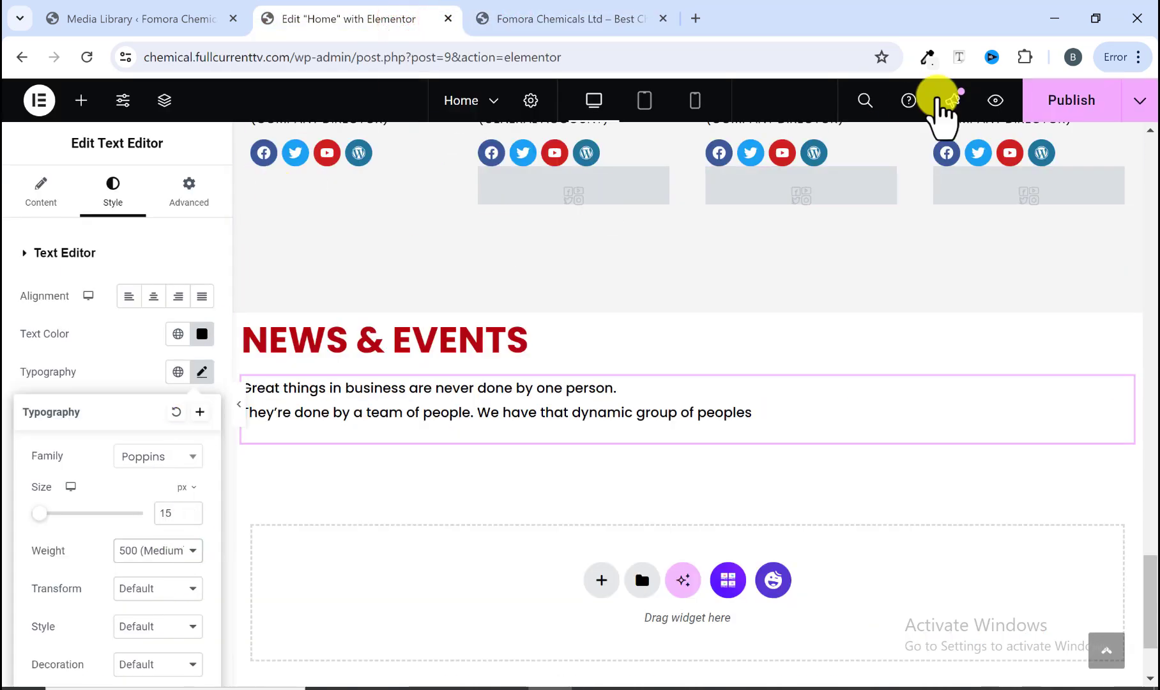
pyautogui.click(1054, 101)
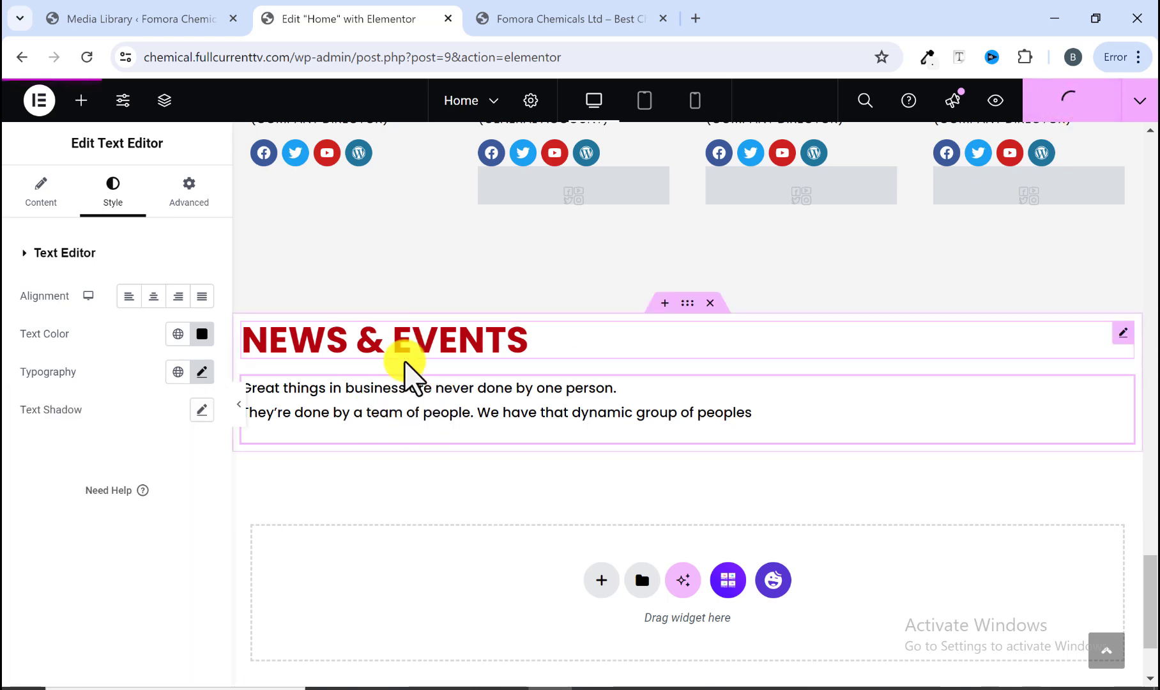
# Step: Examine the reference site's News & Events post cards with images, titles, excerpts and Read More buttons
pyautogui.click(570, 20)
pyautogui.scroll(-3, 311, 338)
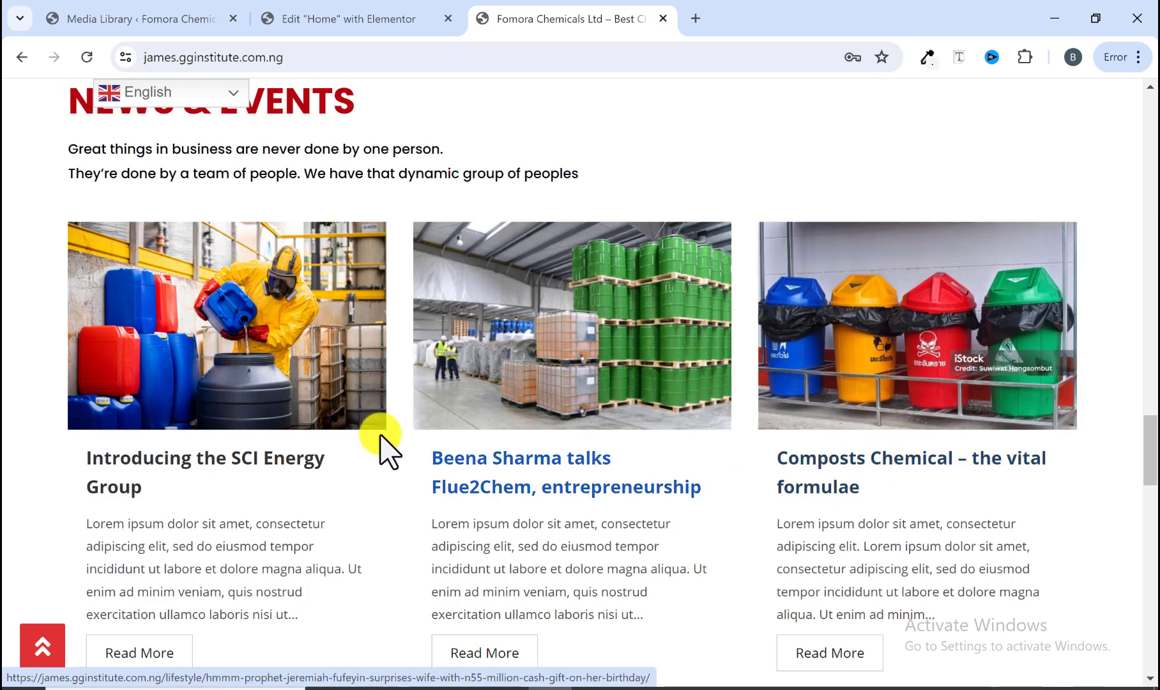
pyautogui.click(382, 20)
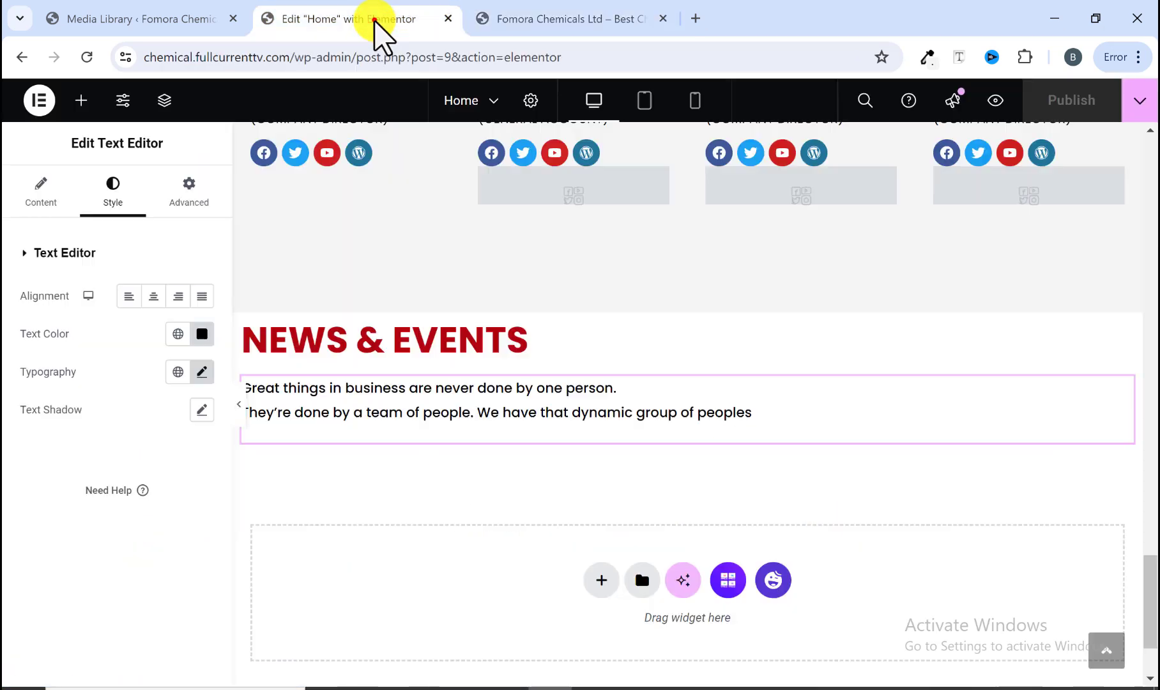
pyautogui.click(515, 18)
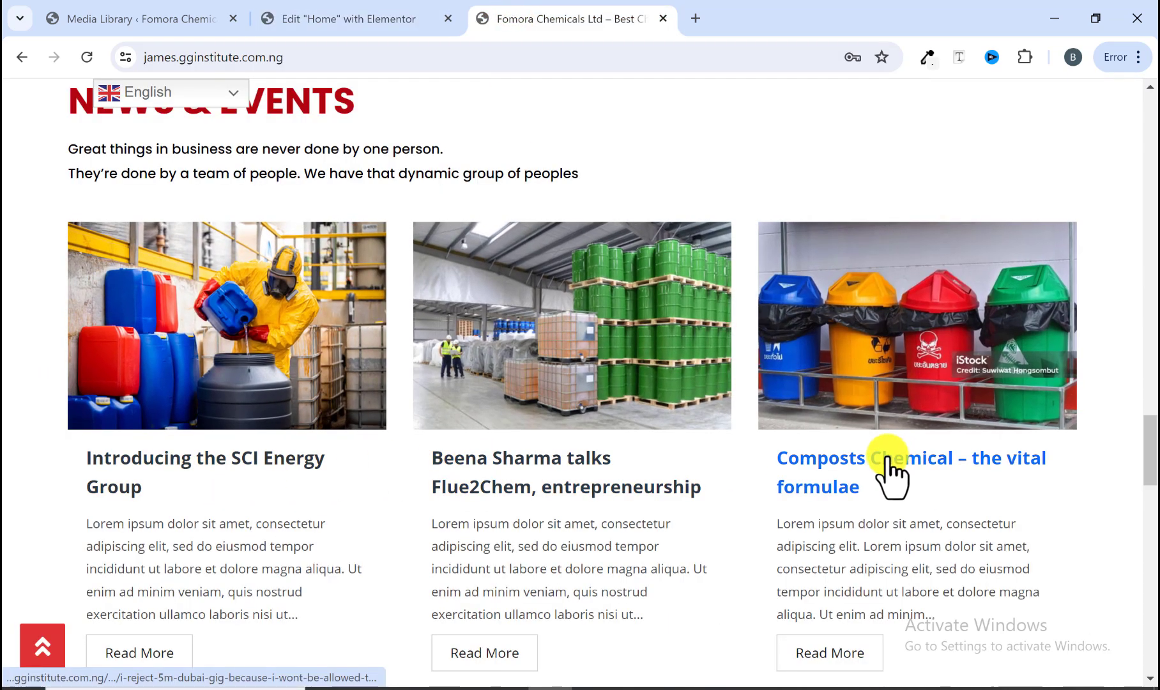
pyautogui.click(368, 14)
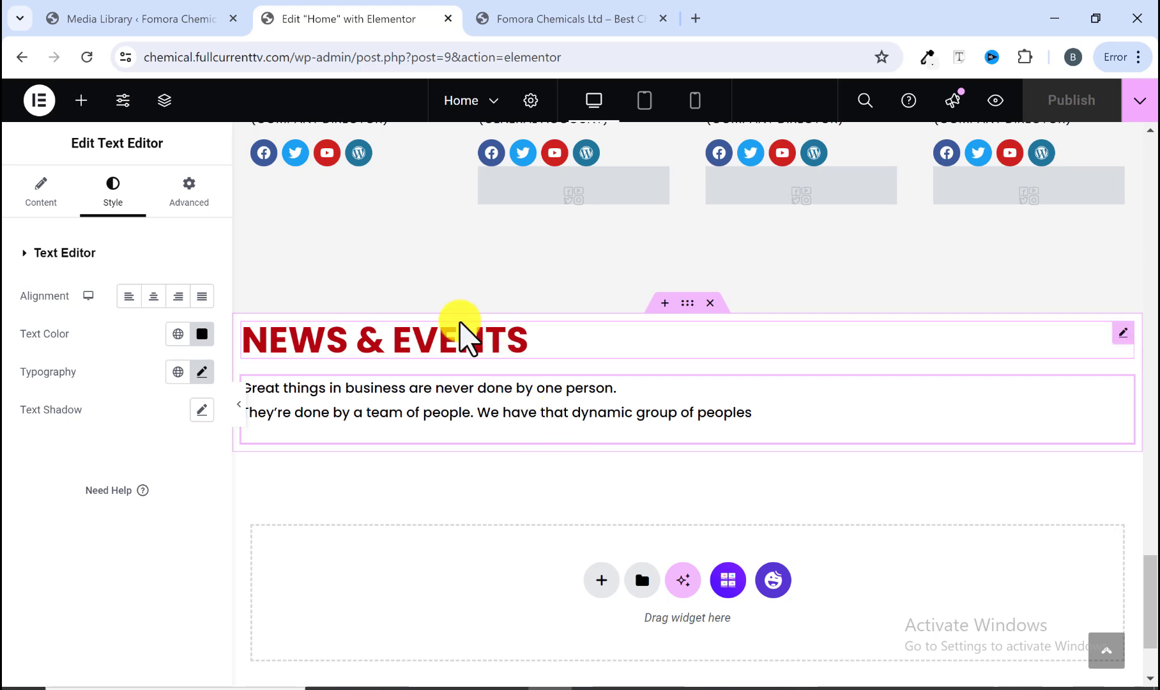
# Step: Trash the default Hello world post and start adding a new post
pyautogui.click(172, 18)
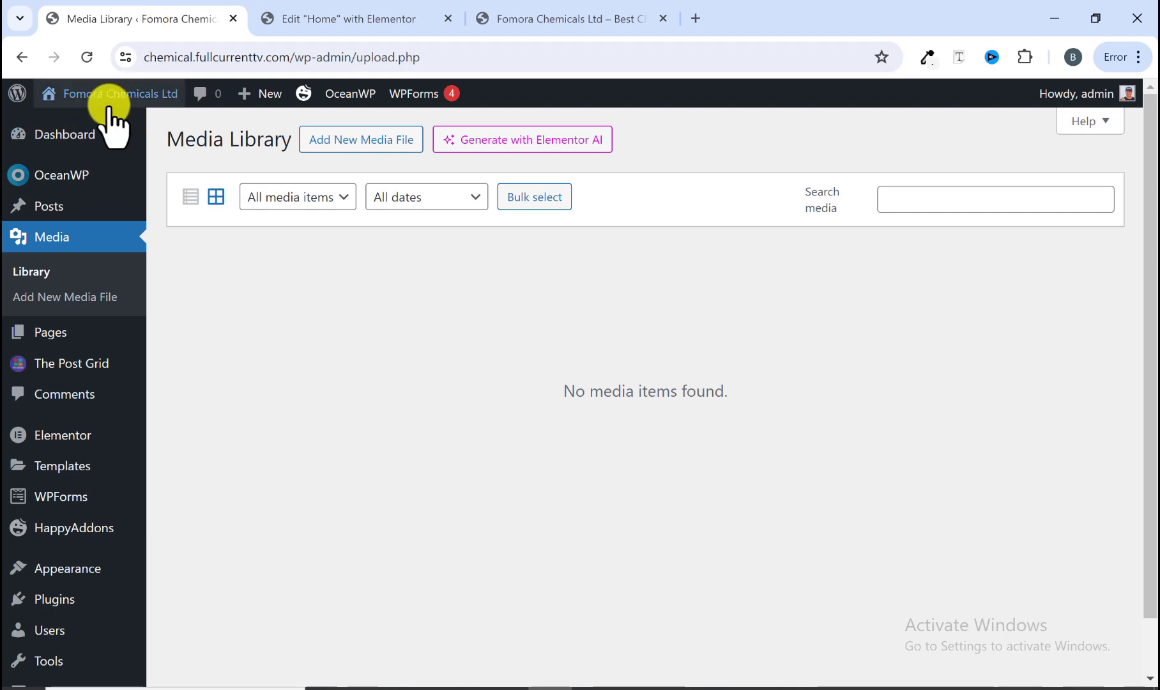
pyautogui.moveTo(122, 126)
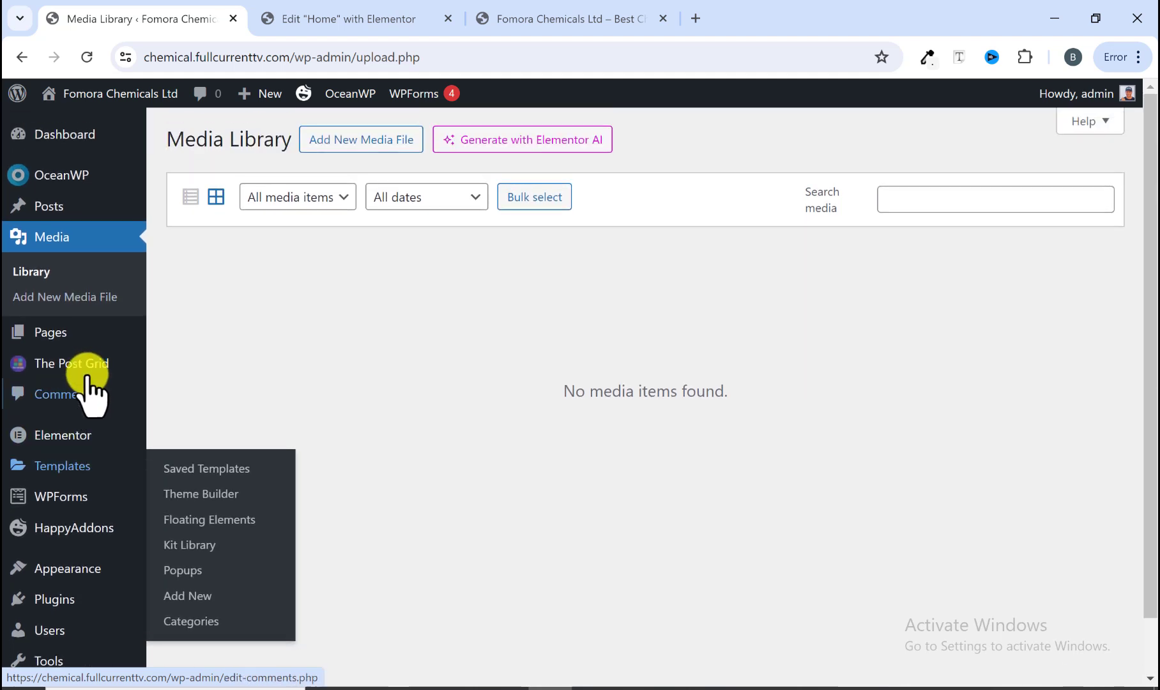
pyautogui.moveTo(57, 206)
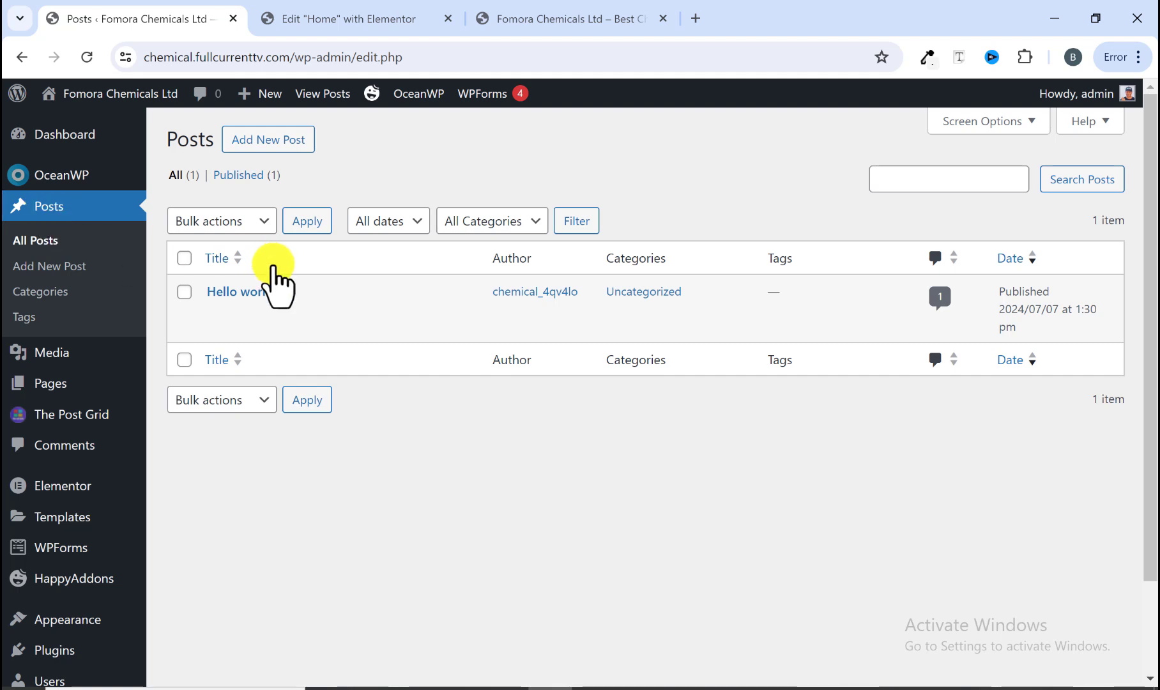
pyautogui.moveTo(249, 314)
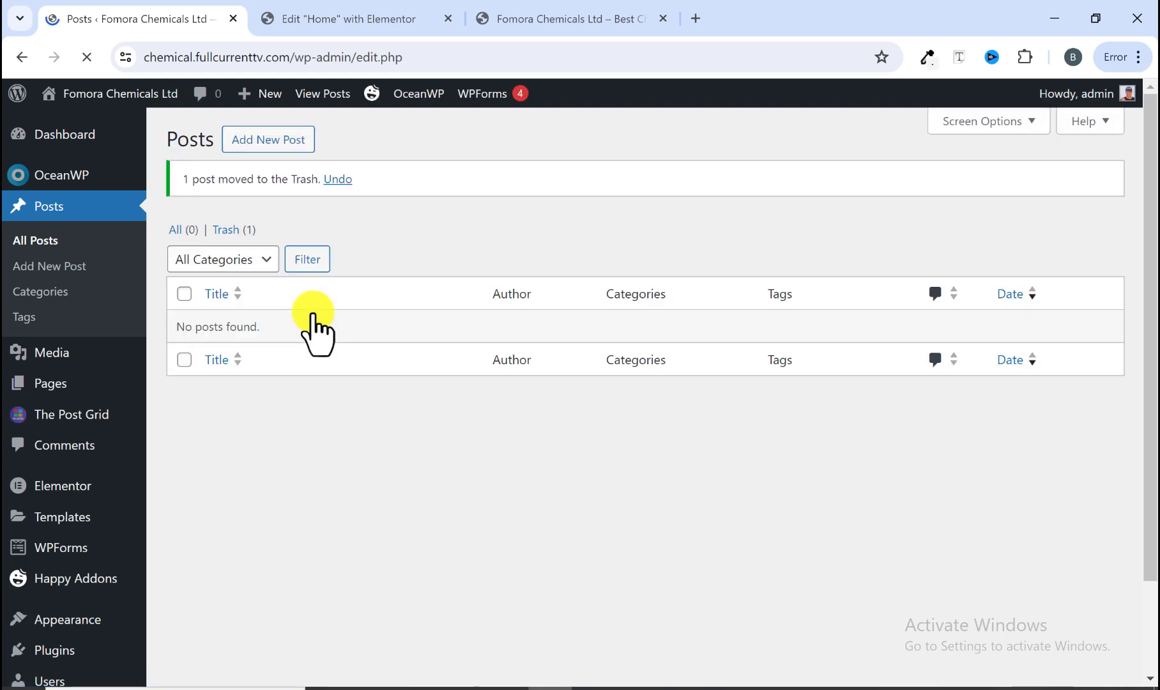
pyautogui.click(255, 141)
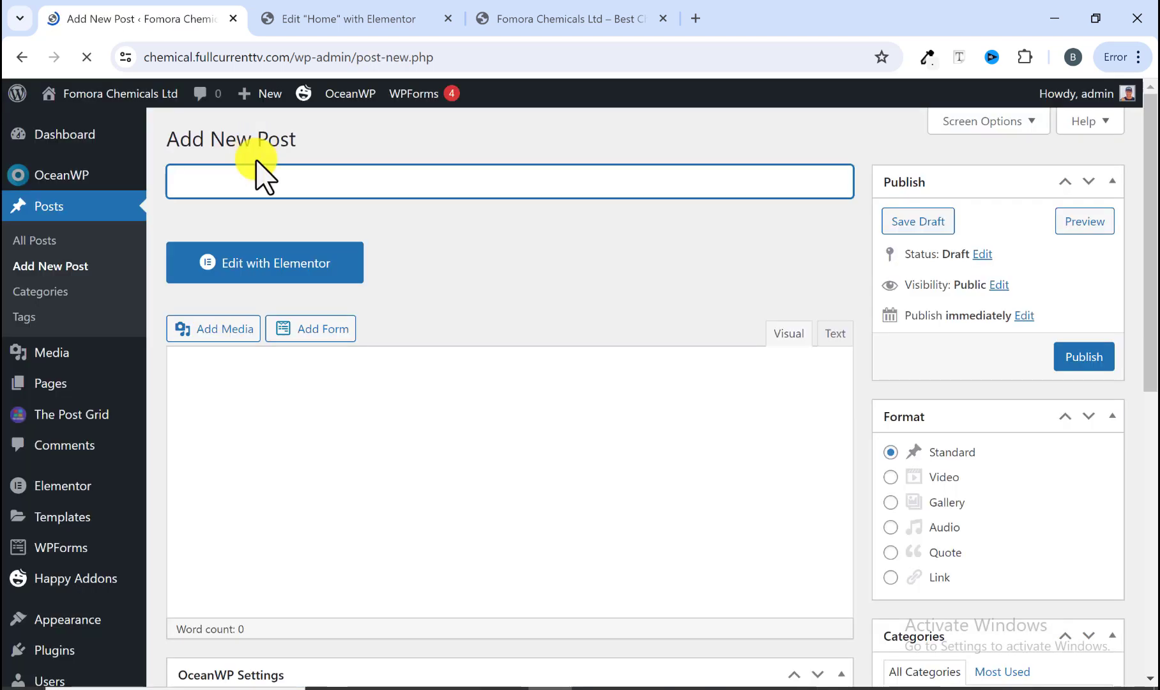
# Step: Open the reference's Introducing the SCI Energy Group article in a new tab
pyautogui.click(521, 19)
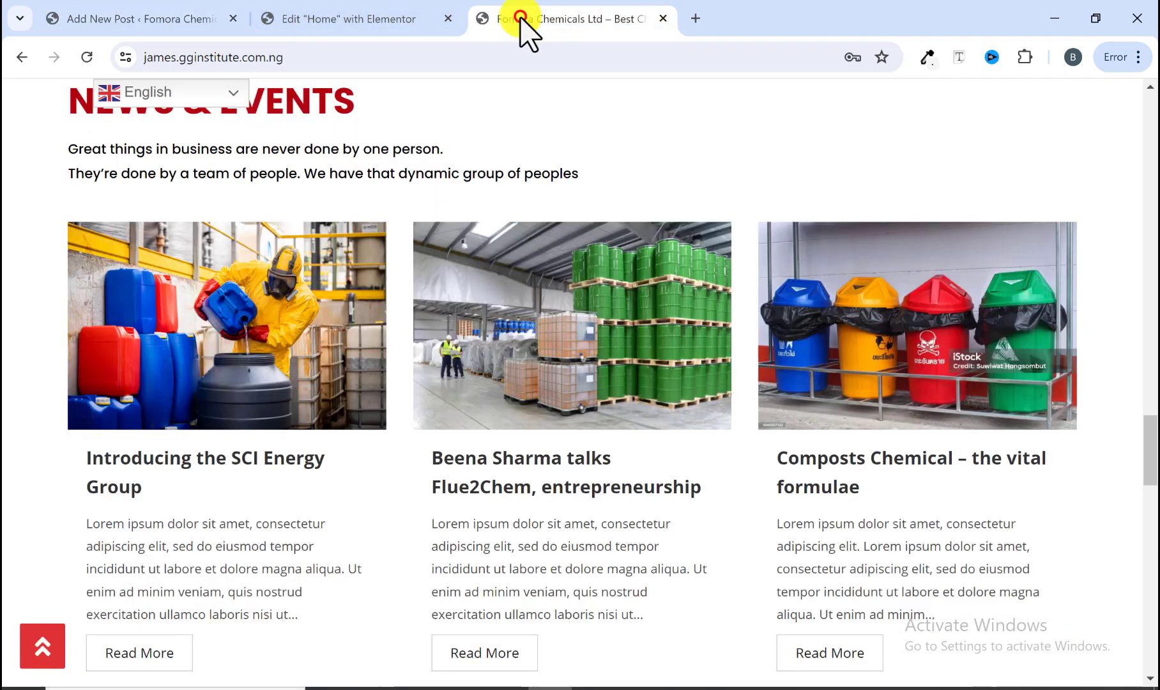
pyautogui.rightClick(168, 461)
pyautogui.click(231, 258)
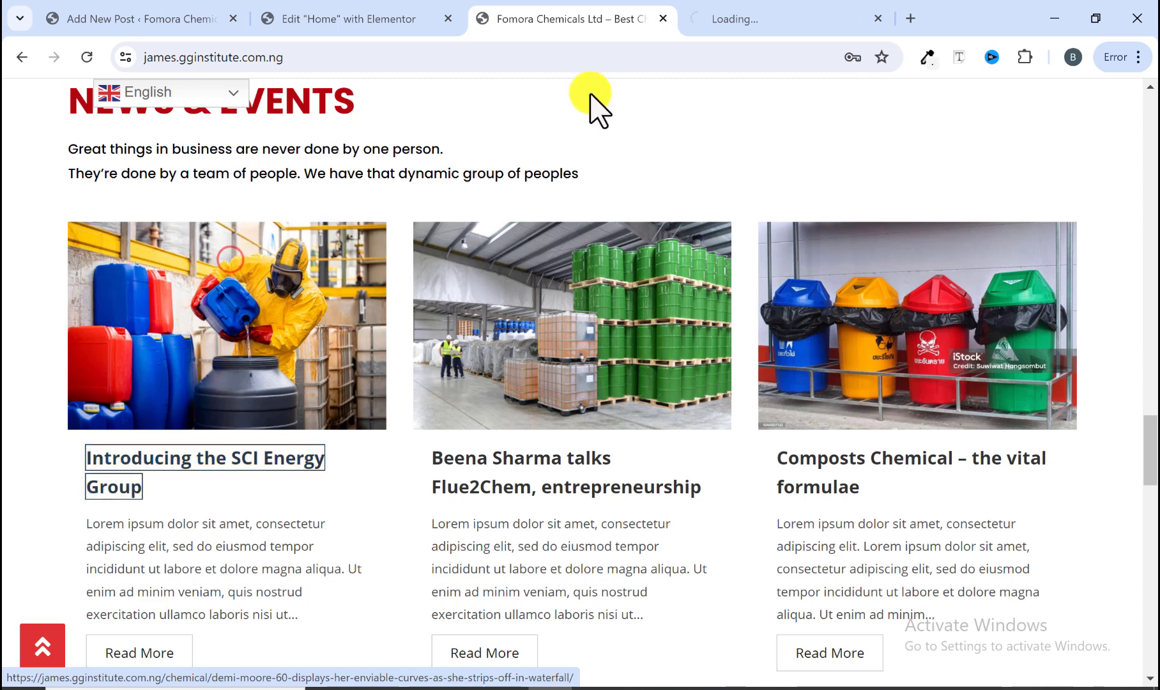
pyautogui.click(742, 22)
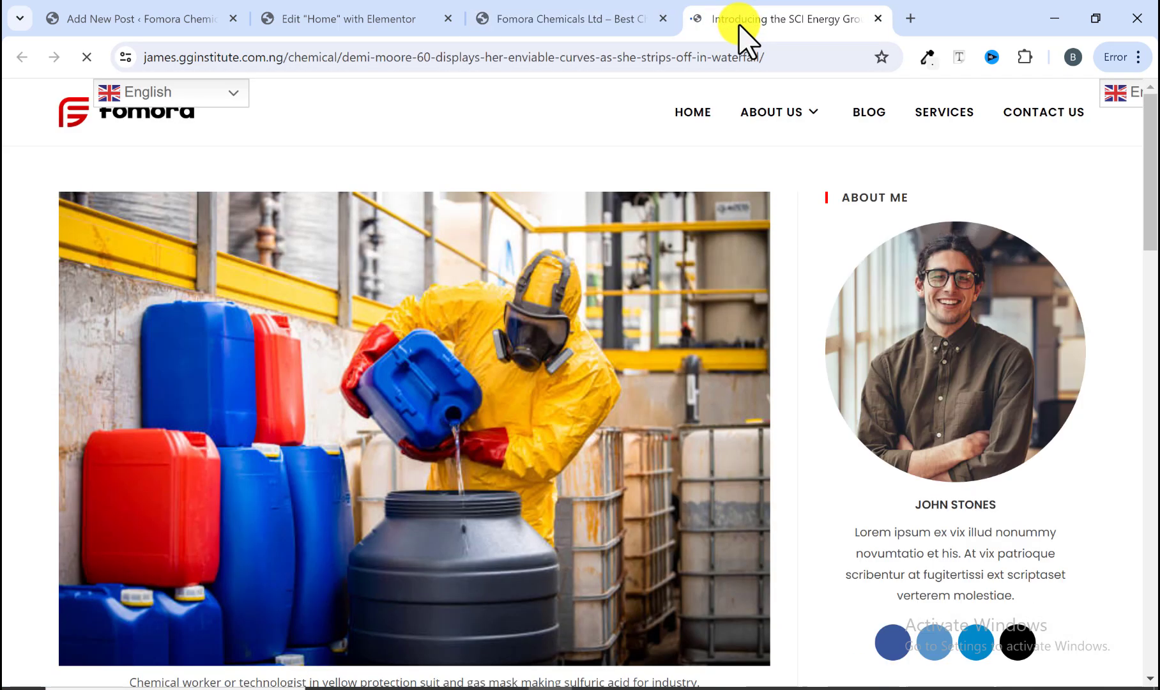
# Step: Copy the article's title Introducing the SCI Energy Group from the reference post
pyautogui.scroll(-3, 547, 262)
pyautogui.scroll(-3, 418, 464)
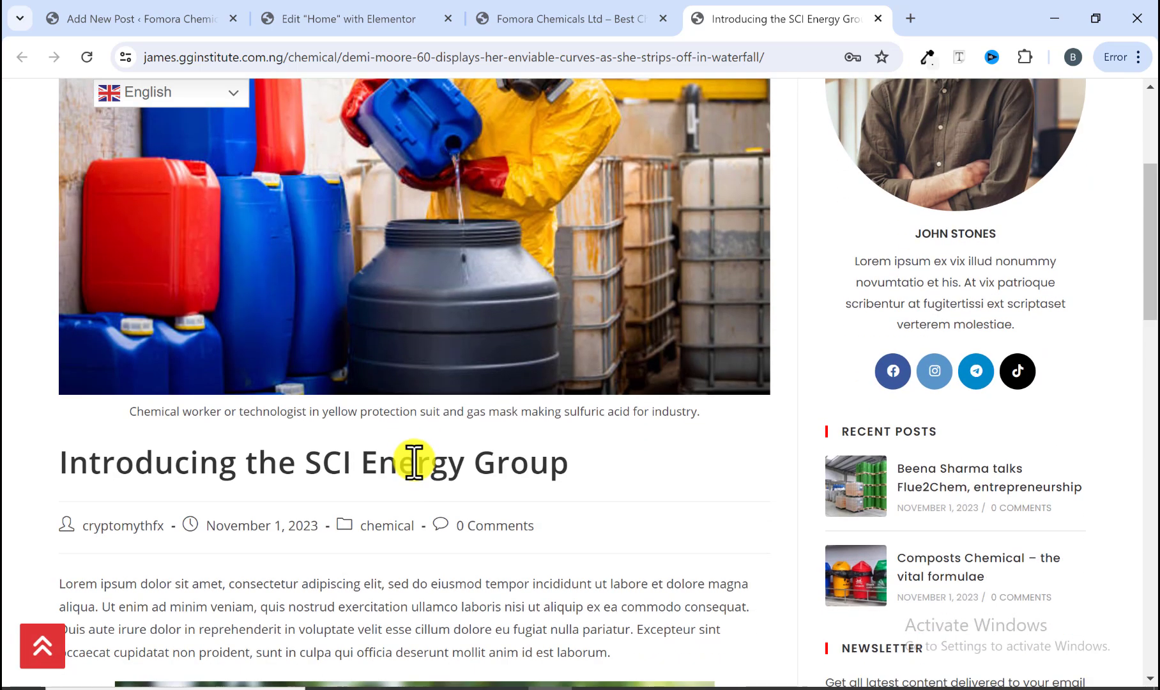
pyautogui.scroll(5, 489, 326)
pyautogui.scroll(-8, 490, 337)
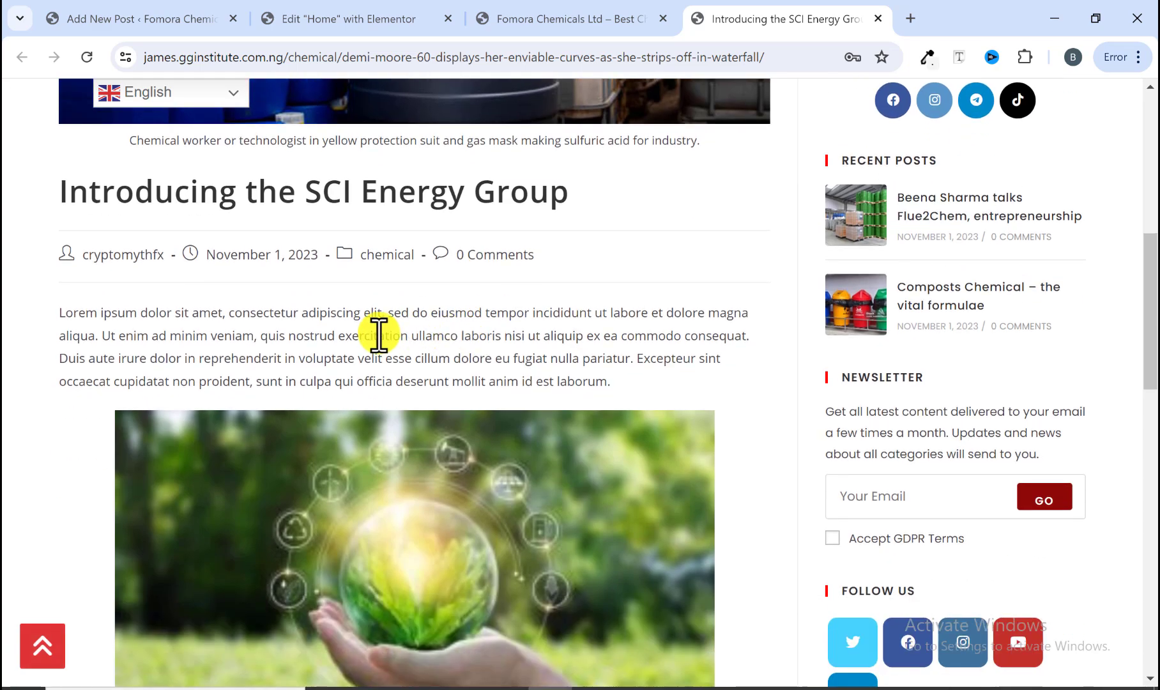
pyautogui.scroll(3, 378, 330)
pyautogui.moveTo(57, 370); pyautogui.dragTo(566, 385)
pyautogui.rightClick(542, 373)
pyautogui.click(583, 393)
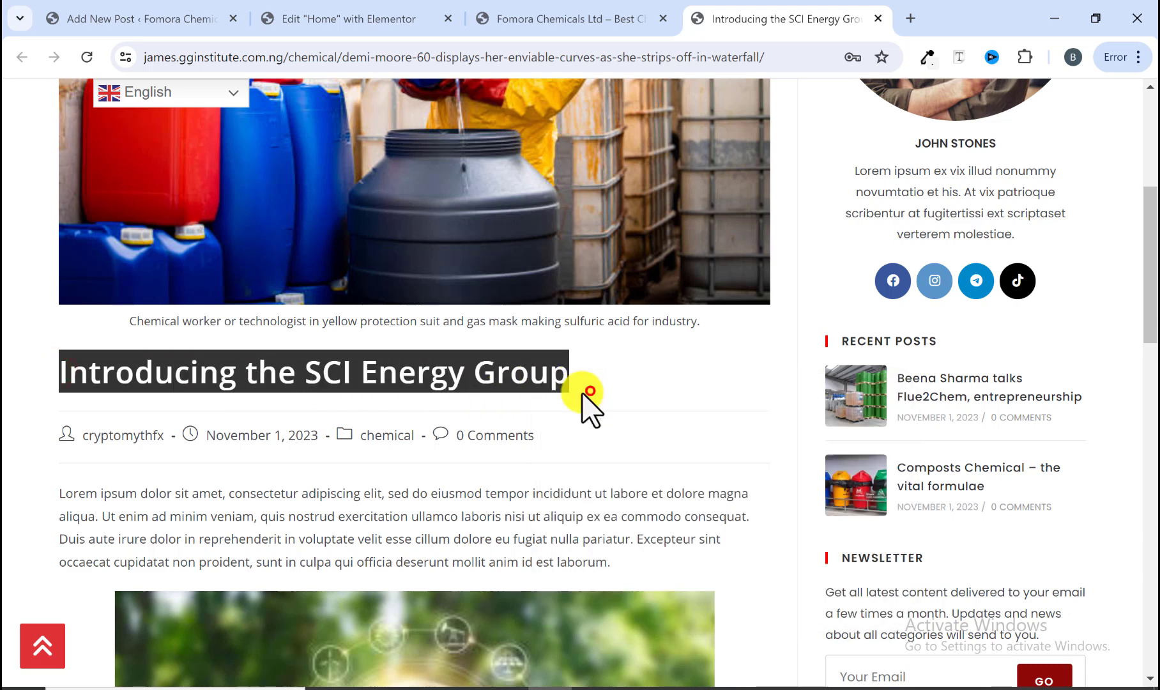
# Step: Paste the copied title Introducing the SCI Energy Group into the new post's title field
pyautogui.click(176, 19)
pyautogui.moveTo(716, 29); pyautogui.dragTo(287, 26)
pyautogui.click(167, 22)
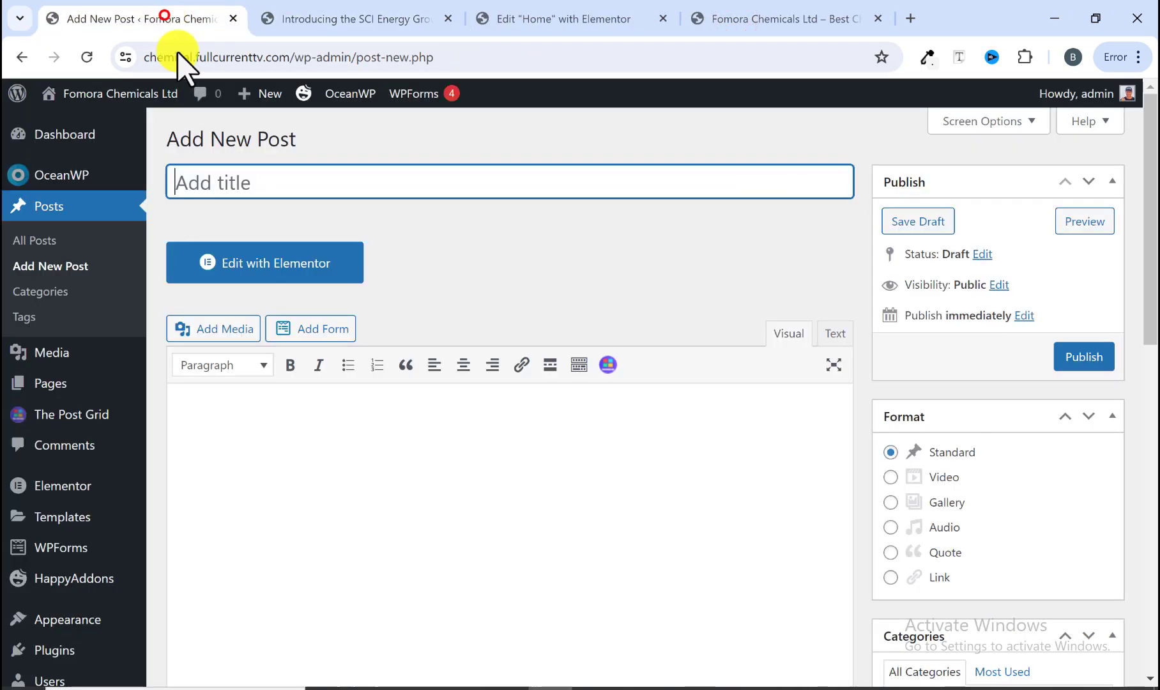
pyautogui.rightClick(249, 190)
pyautogui.click(294, 363)
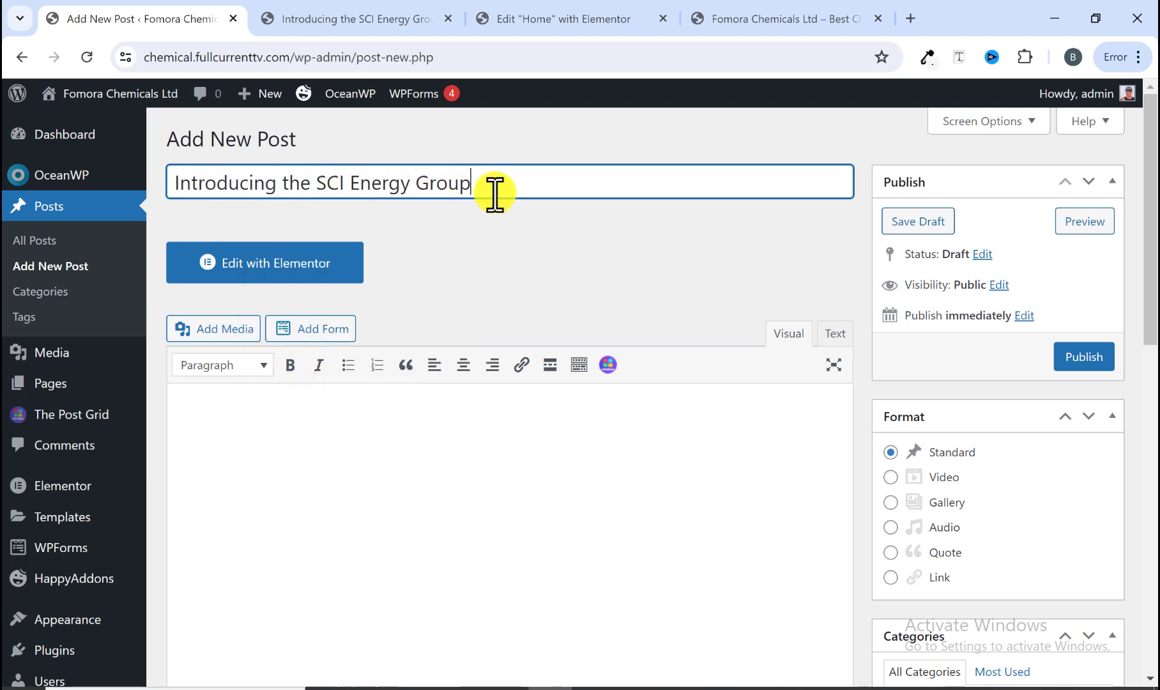
pyautogui.click(297, 418)
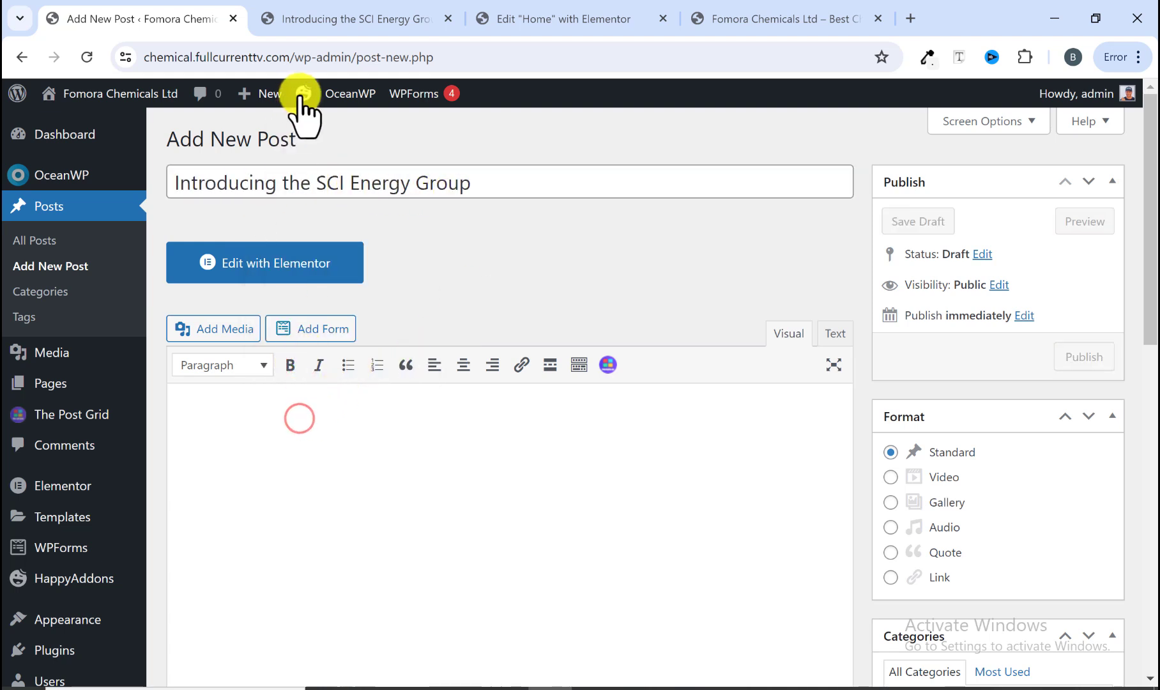
# Step: Copy the reference article's opening Lorem ipsum paragraph
pyautogui.click(353, 25)
pyautogui.scroll(-3, 155, 403)
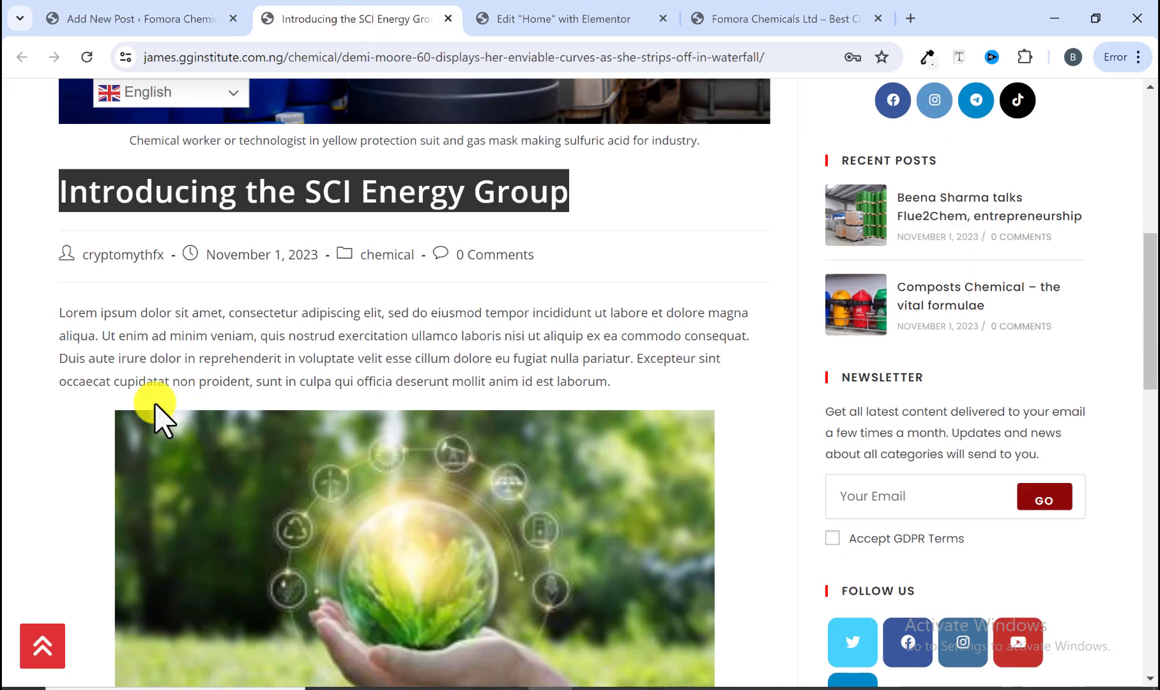
pyautogui.moveTo(60, 312); pyautogui.dragTo(591, 391)
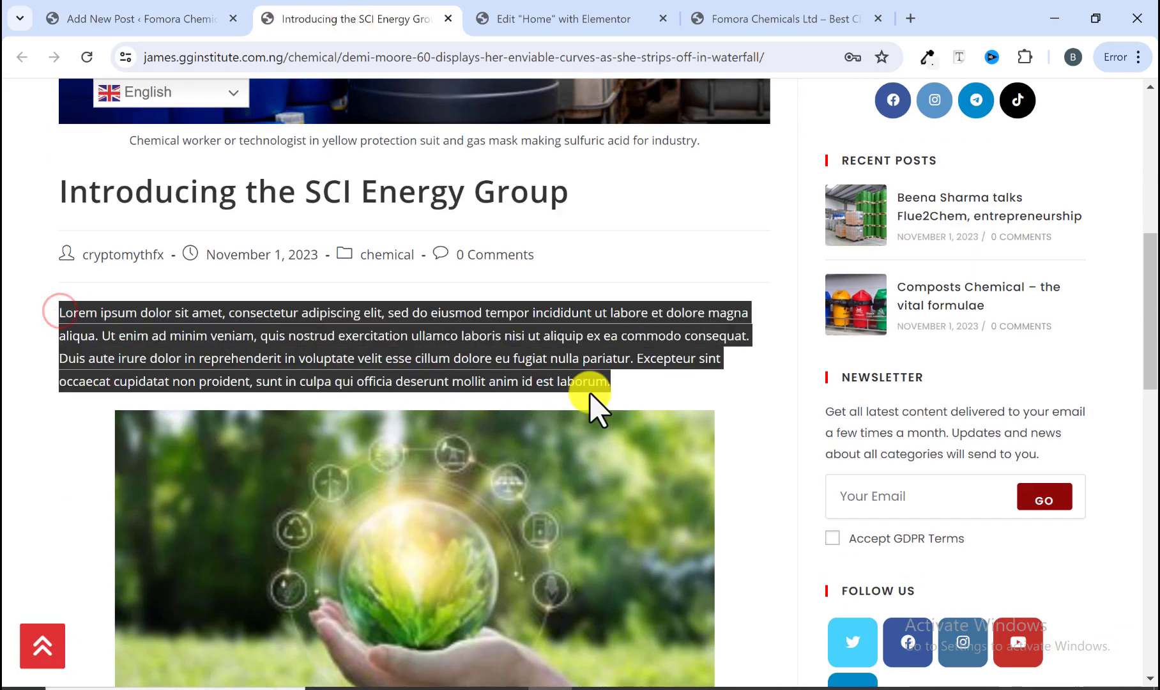
pyautogui.rightClick(549, 374)
pyautogui.click(592, 394)
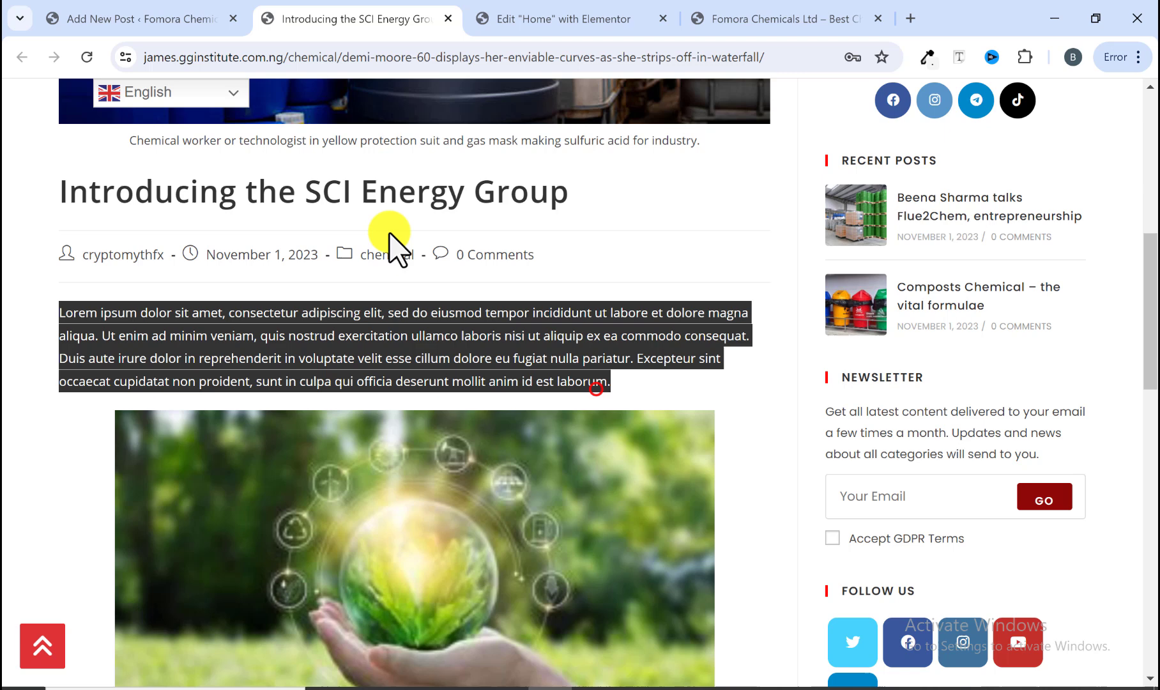
# Step: Paste the Lorem ipsum paragraph into the new post's body
pyautogui.click(150, 10)
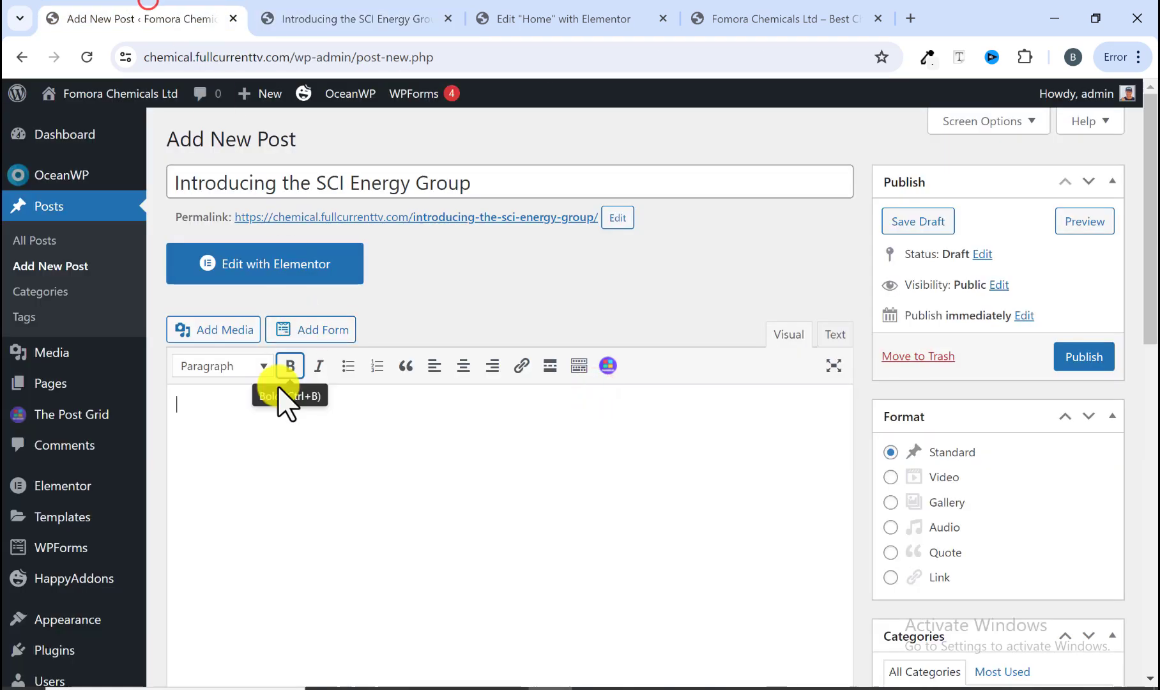
pyautogui.rightClick(239, 412)
pyautogui.click(281, 249)
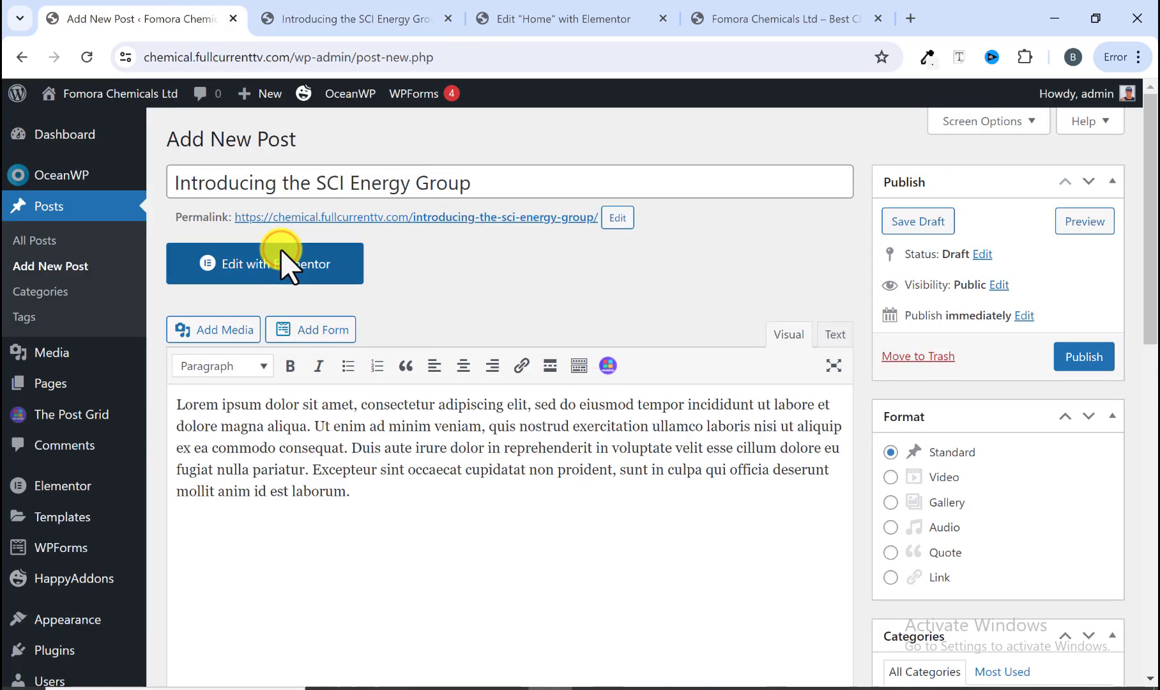
pyautogui.scroll(-1, 313, 440)
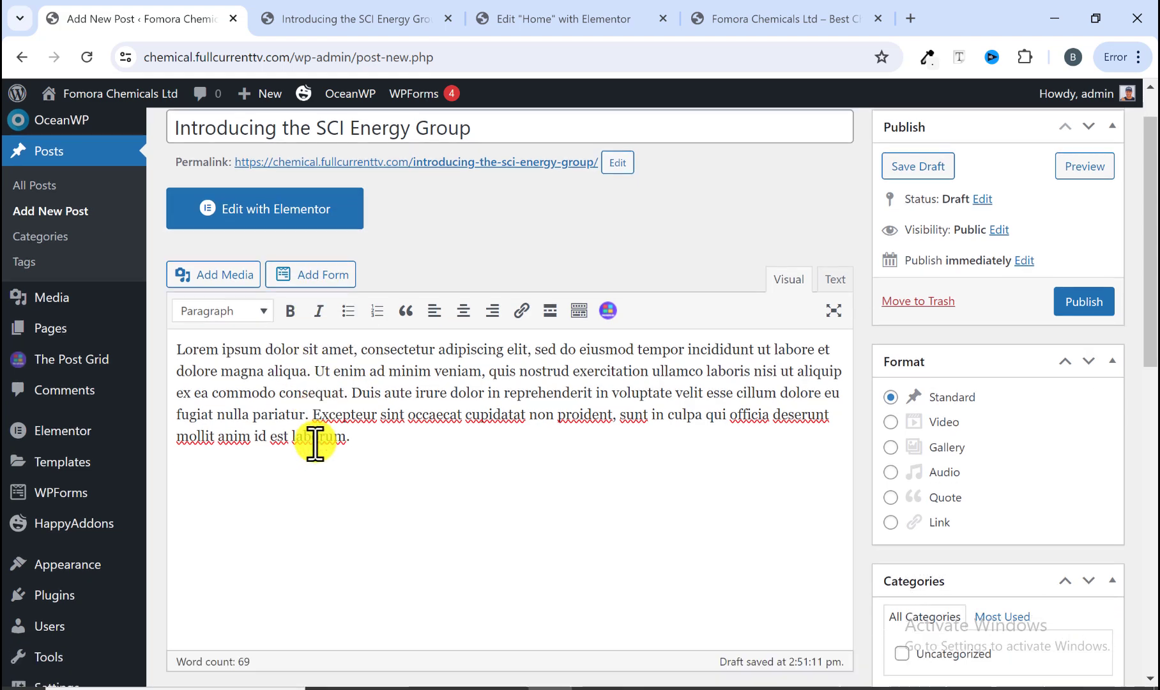
pyautogui.scroll(-4, 359, 435)
pyautogui.scroll(3, 323, 332)
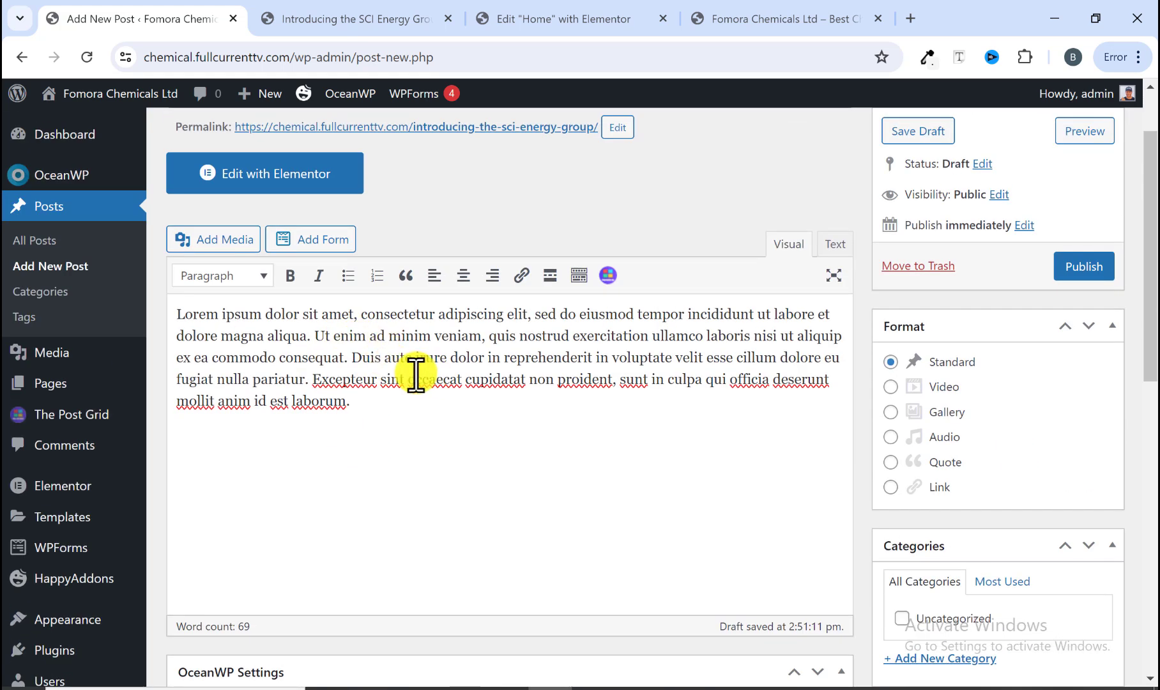
# Step: Insert the globe-in-hand image from the media library on a new line below the paragraph
pyautogui.click(377, 19)
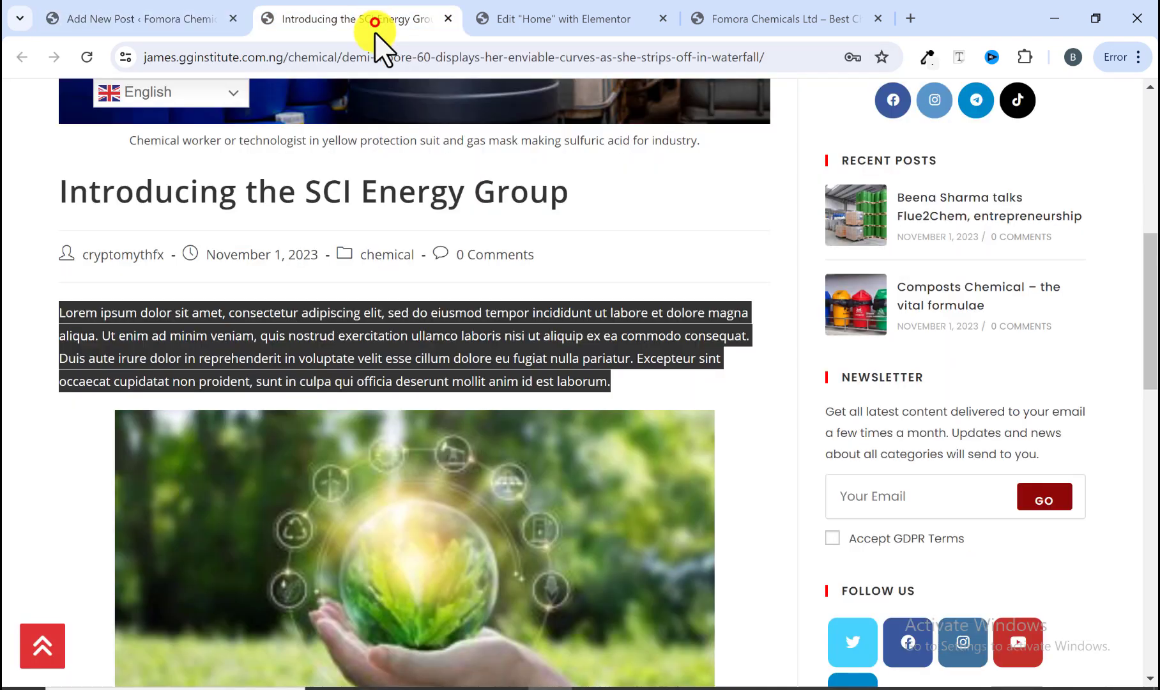
pyautogui.scroll(-2, 386, 348)
pyautogui.scroll(-1, 399, 393)
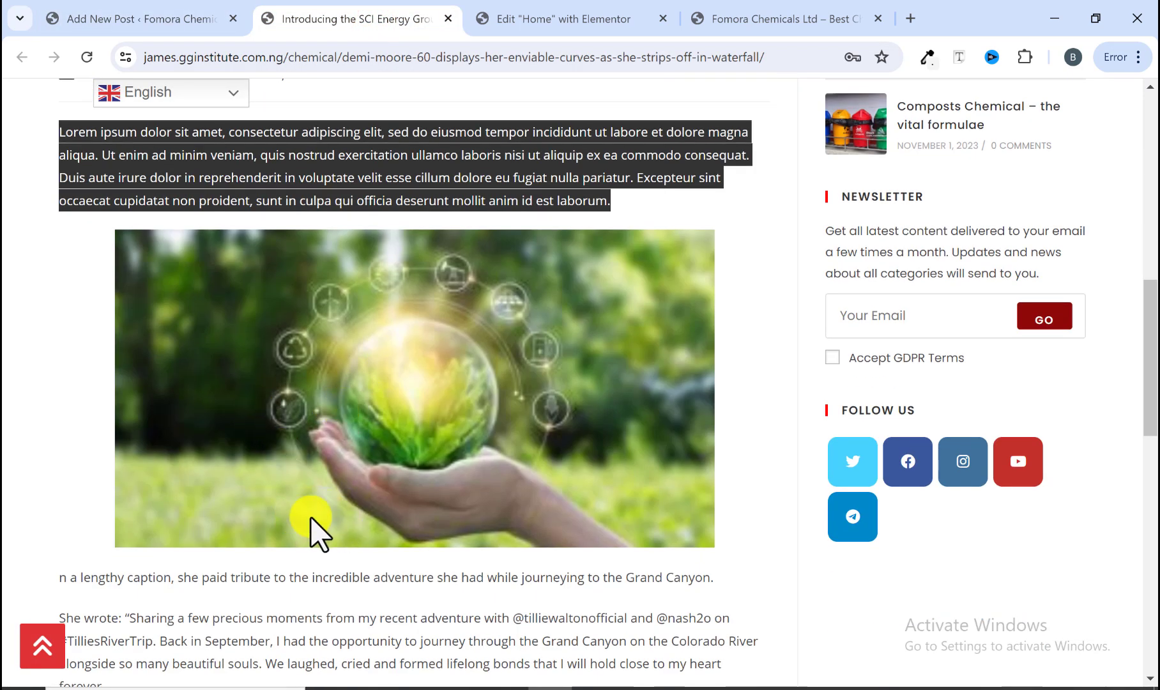
pyautogui.click(174, 16)
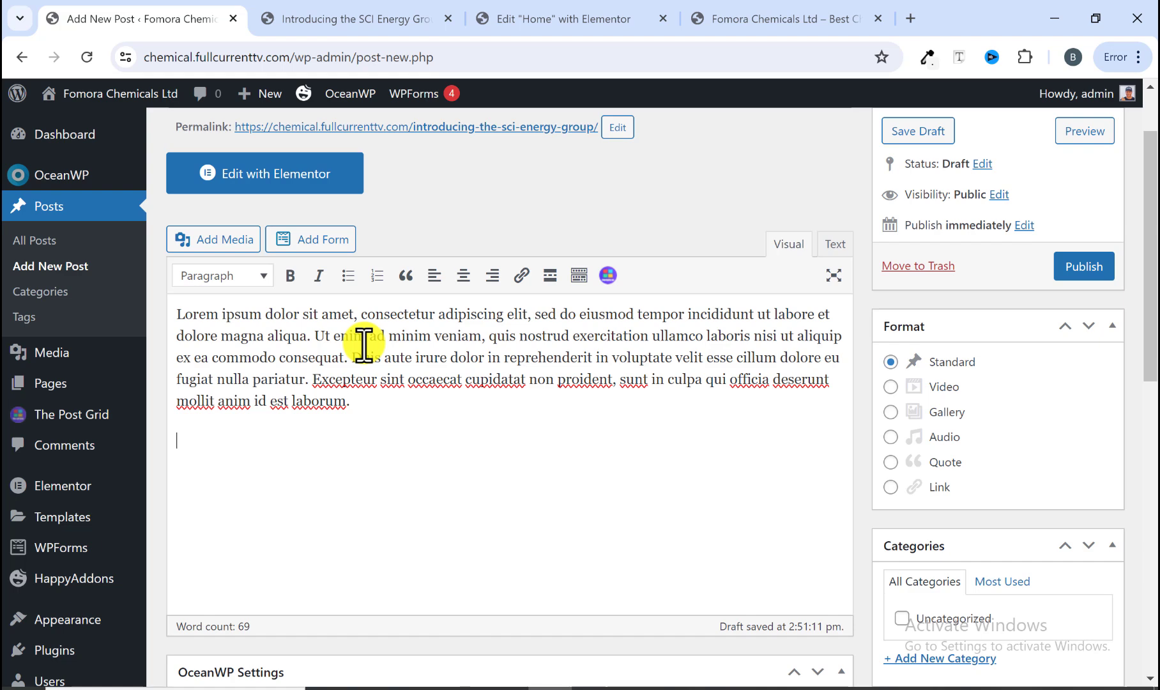
pyautogui.press('Return')
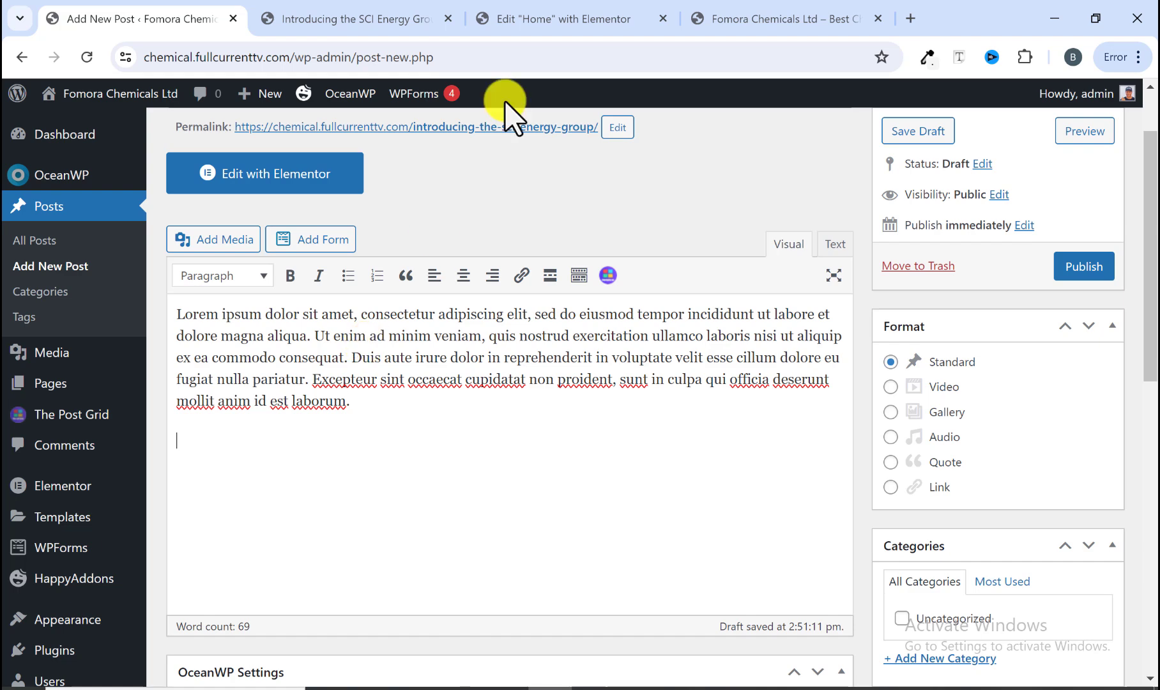
pyautogui.scroll(1, 363, 422)
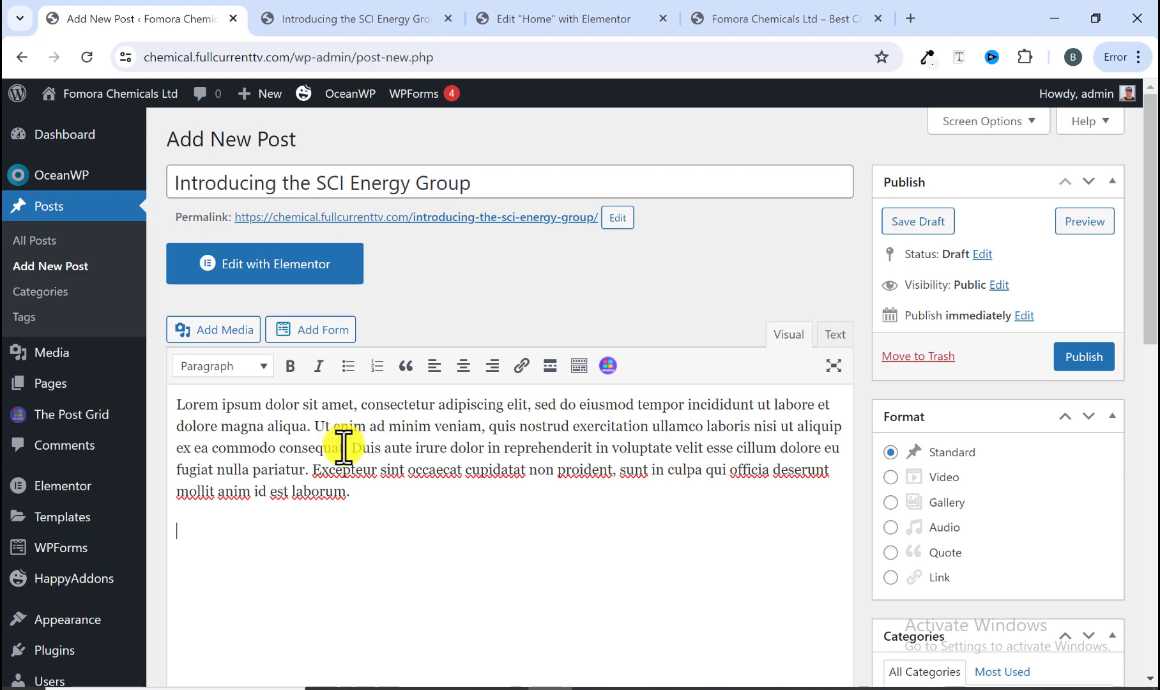
pyautogui.scroll(-1, 344, 447)
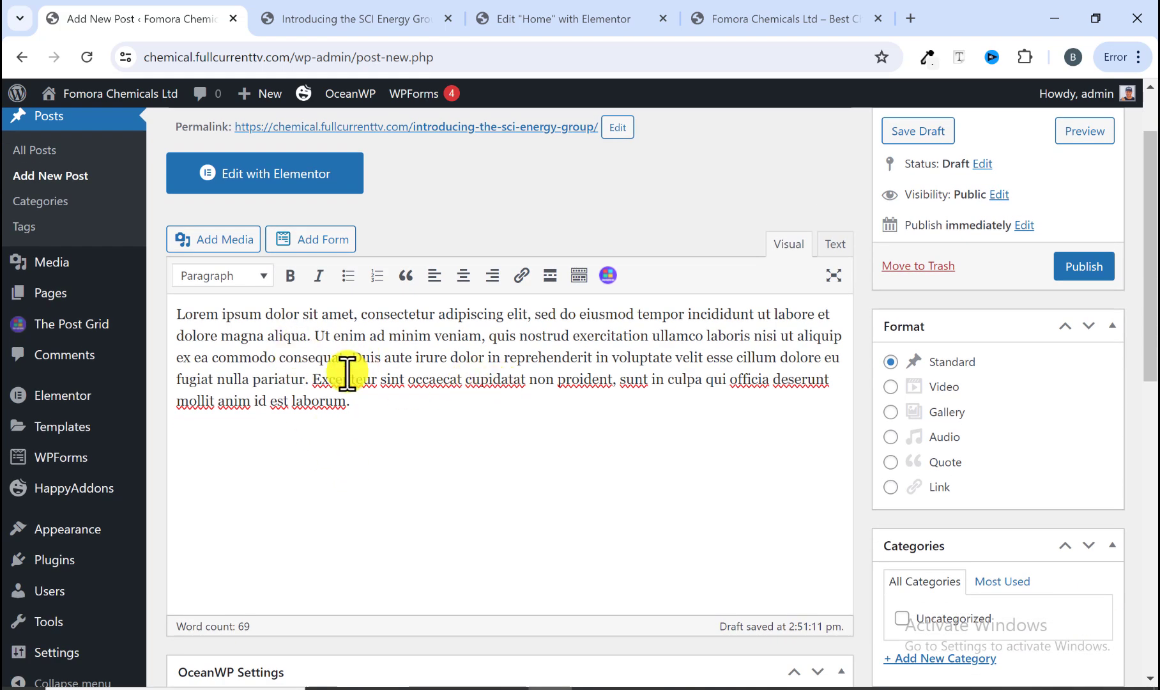
pyautogui.scroll(1, 332, 367)
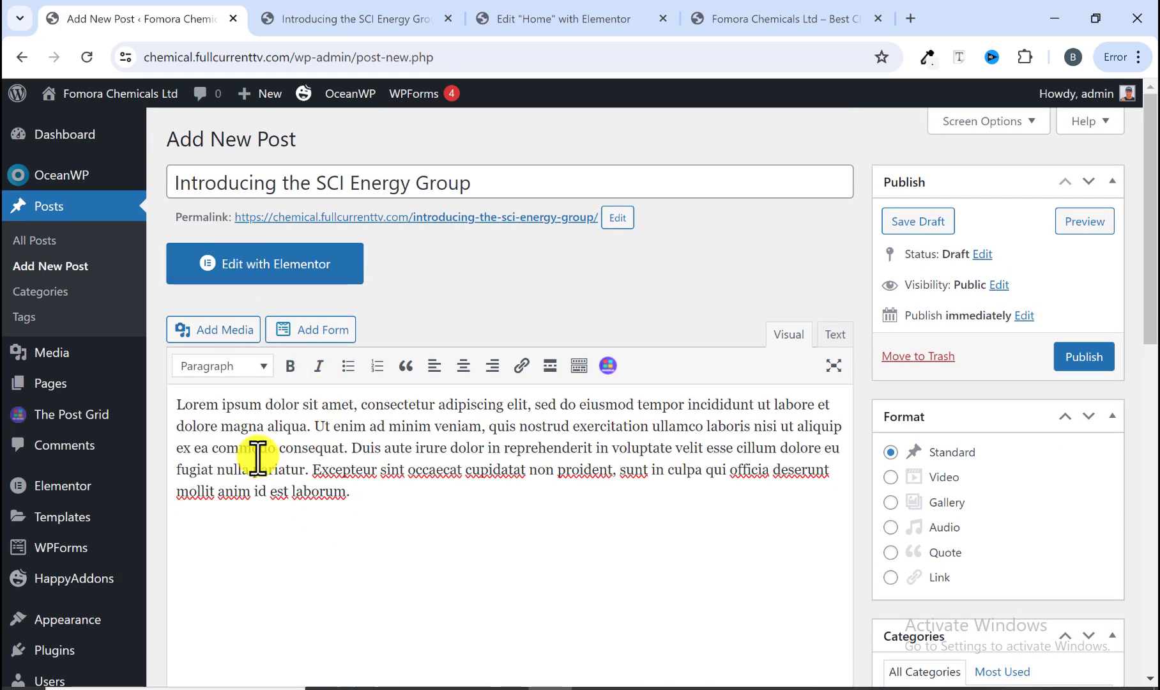
pyautogui.scroll(-1, 258, 457)
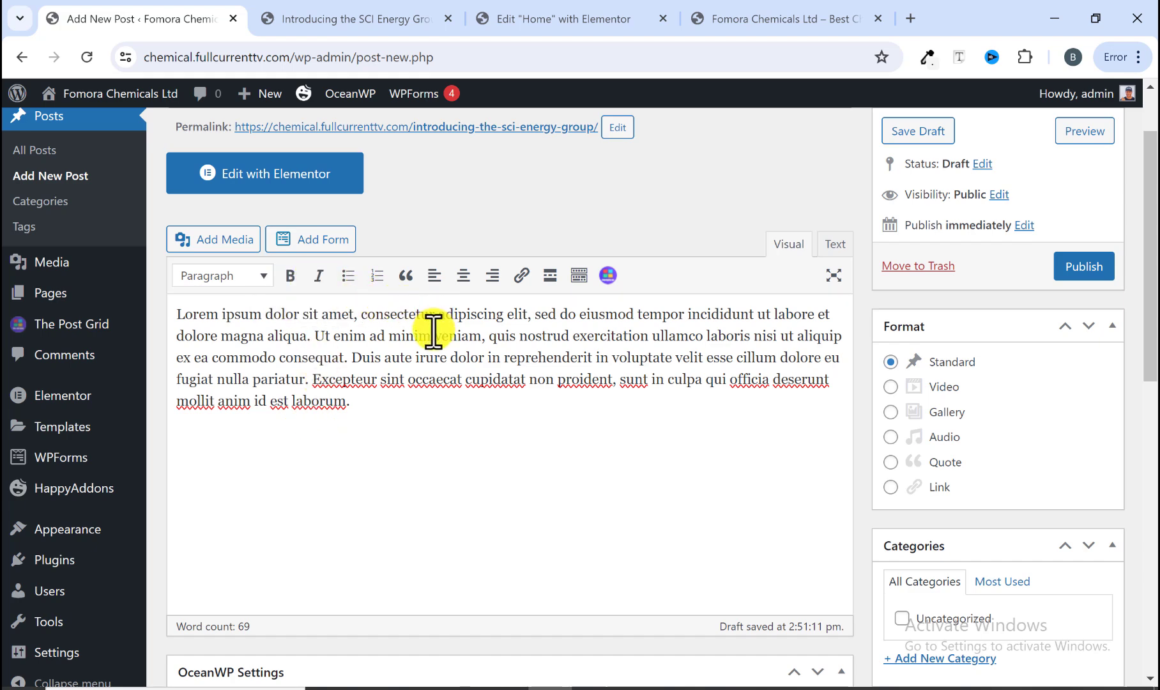
pyautogui.scroll(-1, 405, 396)
pyautogui.scroll(-6, 403, 393)
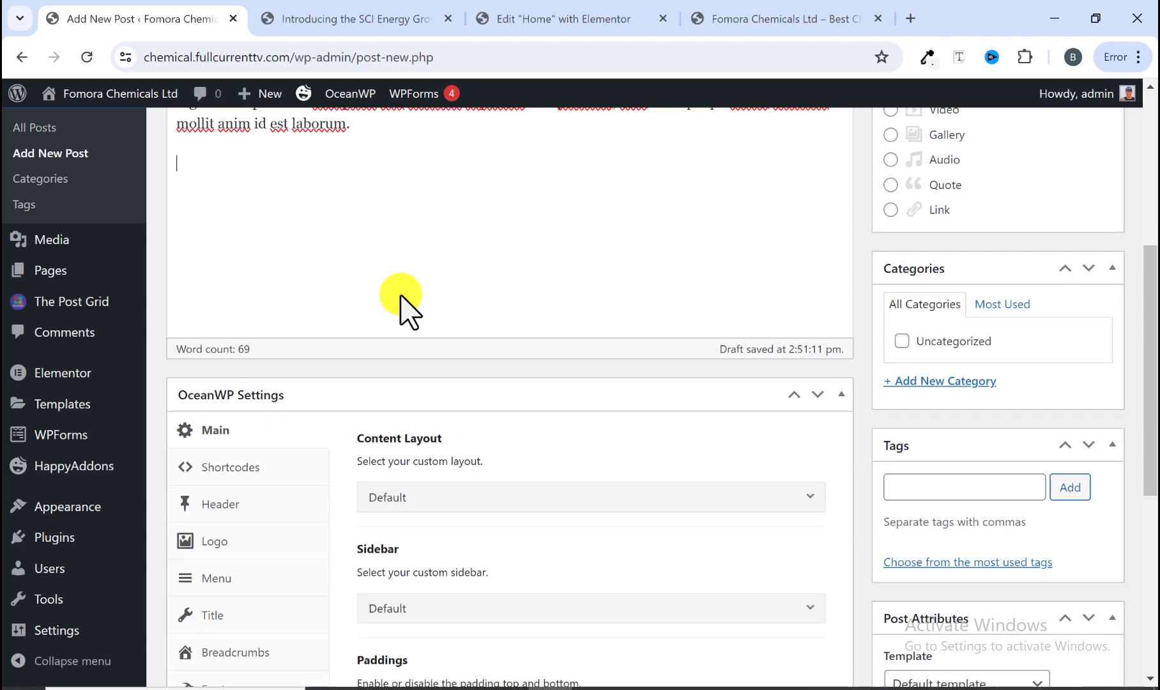
pyautogui.scroll(10, 401, 323)
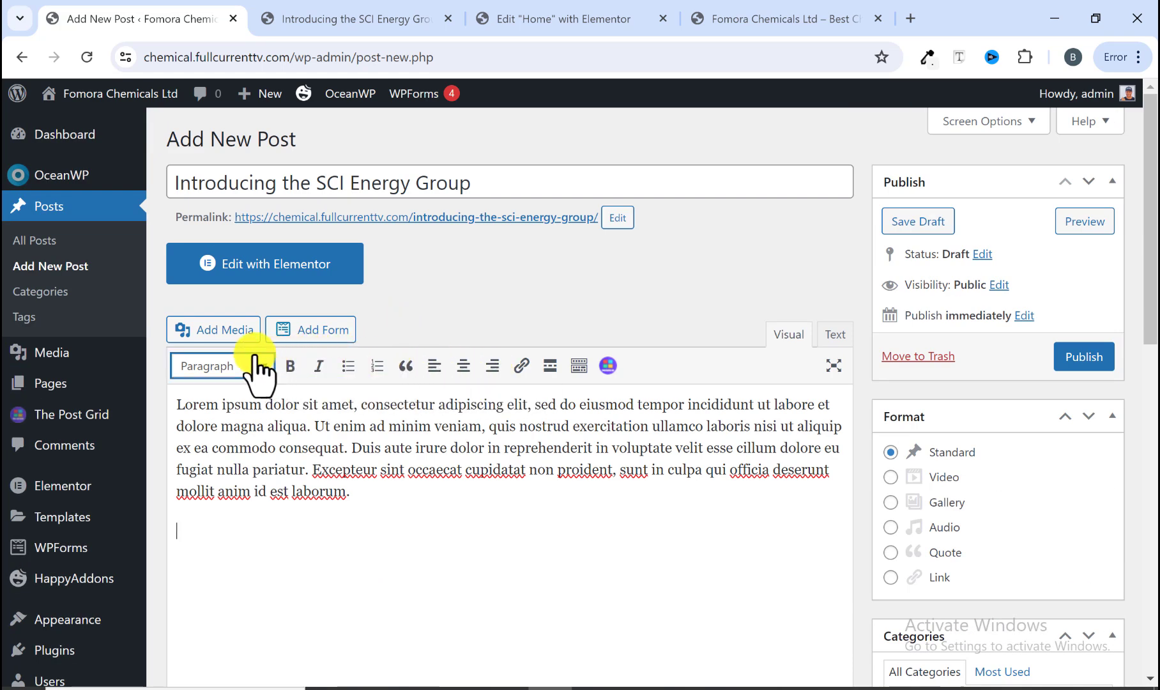
pyautogui.click(228, 333)
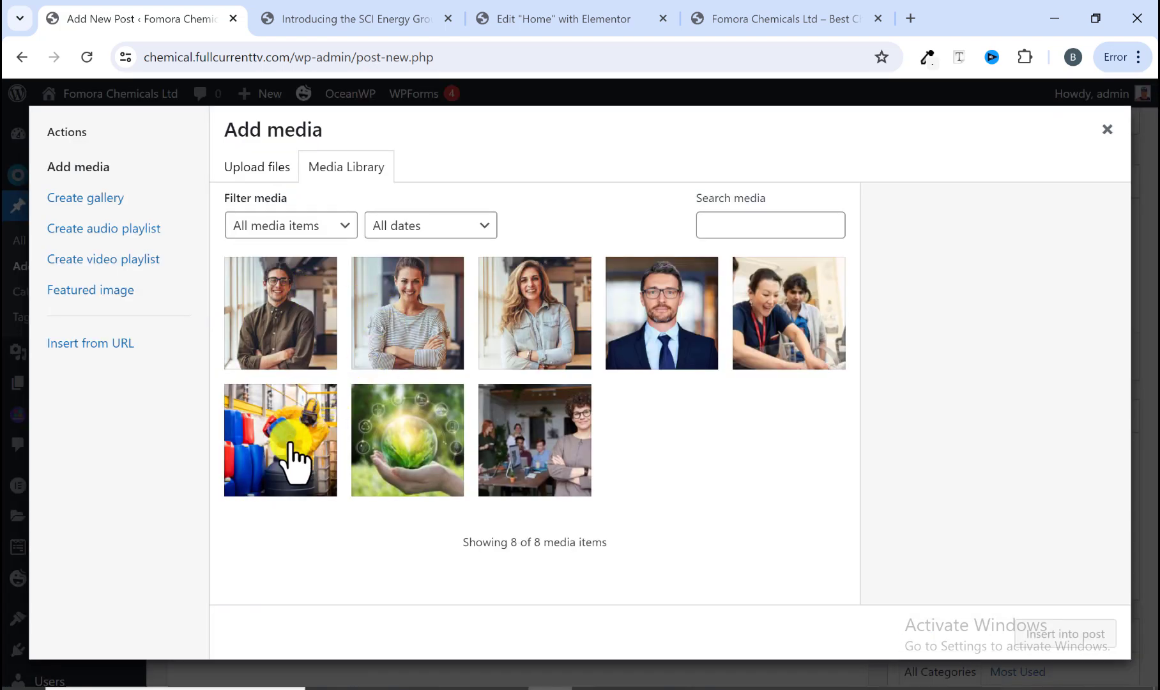
pyautogui.click(402, 460)
pyautogui.click(1043, 632)
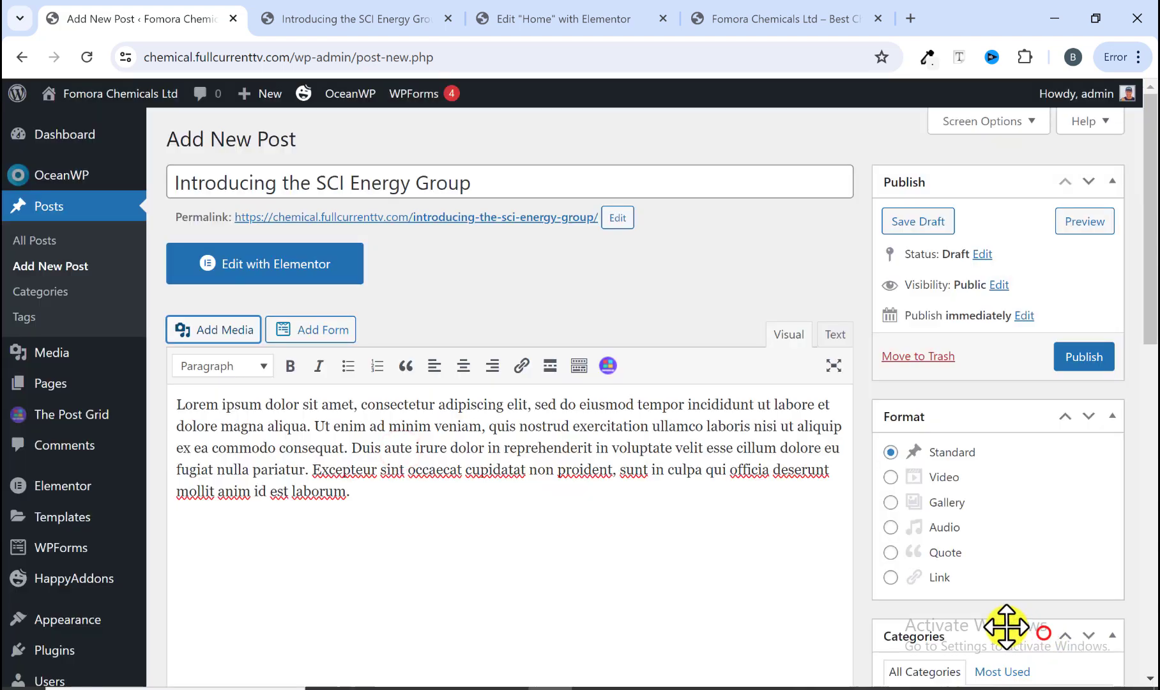
# Step: Resize the inserted image to roughly the full editor width and start a new line below it
pyautogui.scroll(-3, 559, 451)
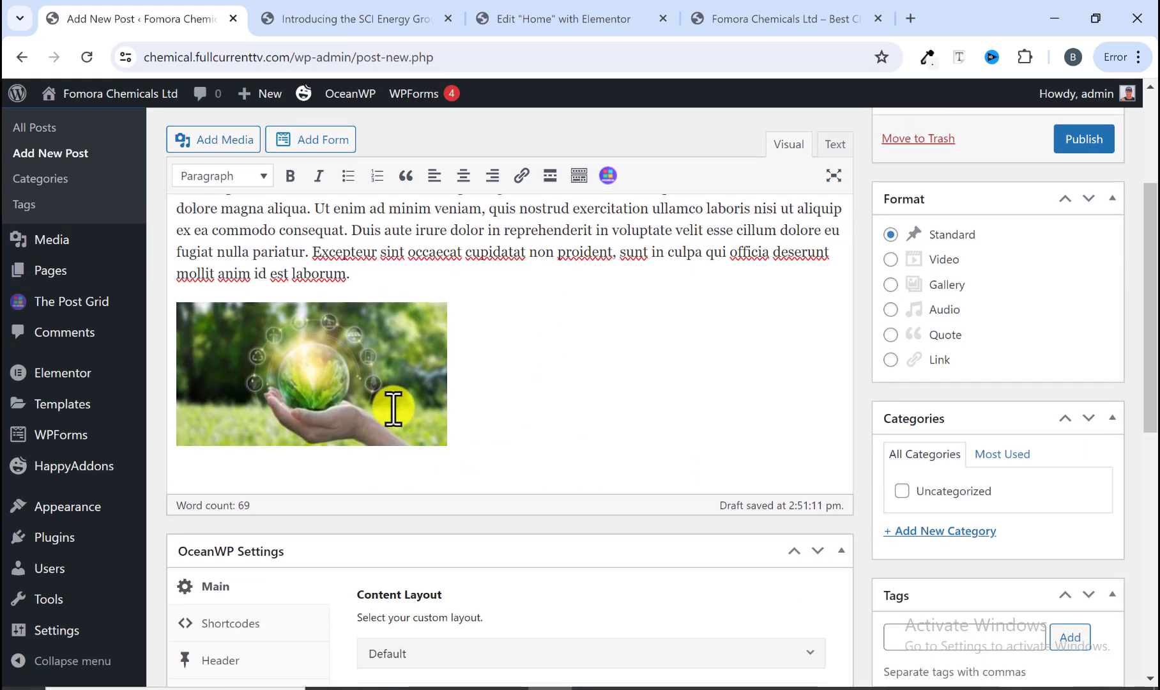
pyautogui.click(393, 408)
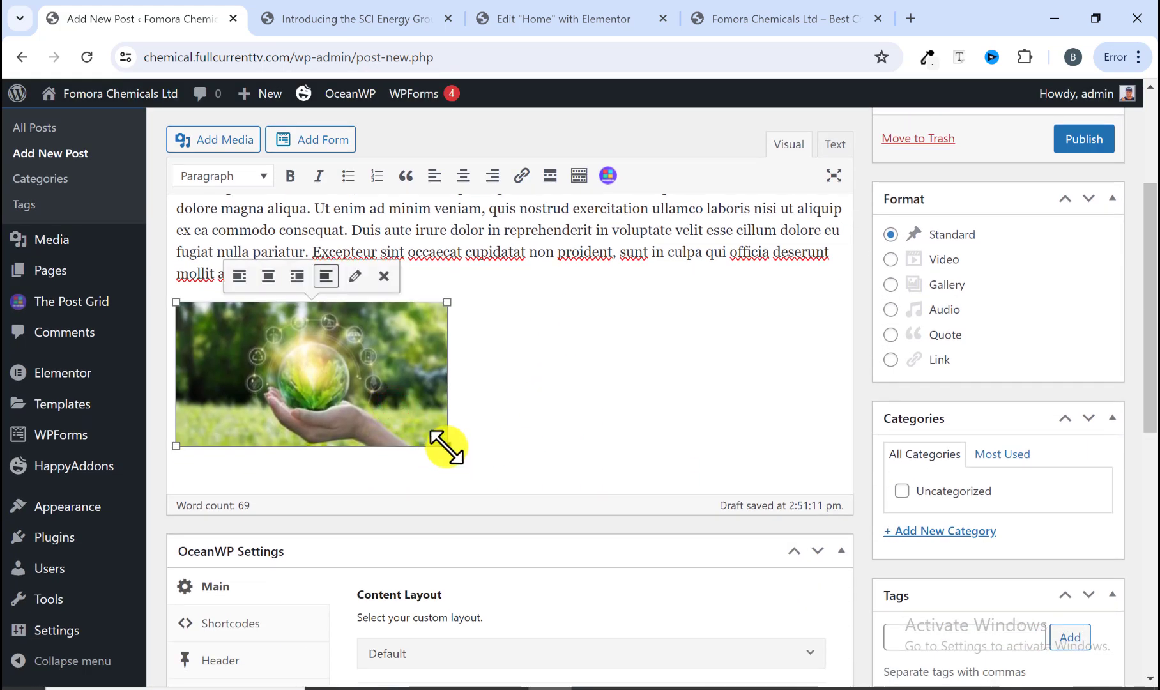
pyautogui.moveTo(447, 446); pyautogui.dragTo(819, 542)
pyautogui.scroll(-3, 728, 414)
pyautogui.scroll(2, 727, 412)
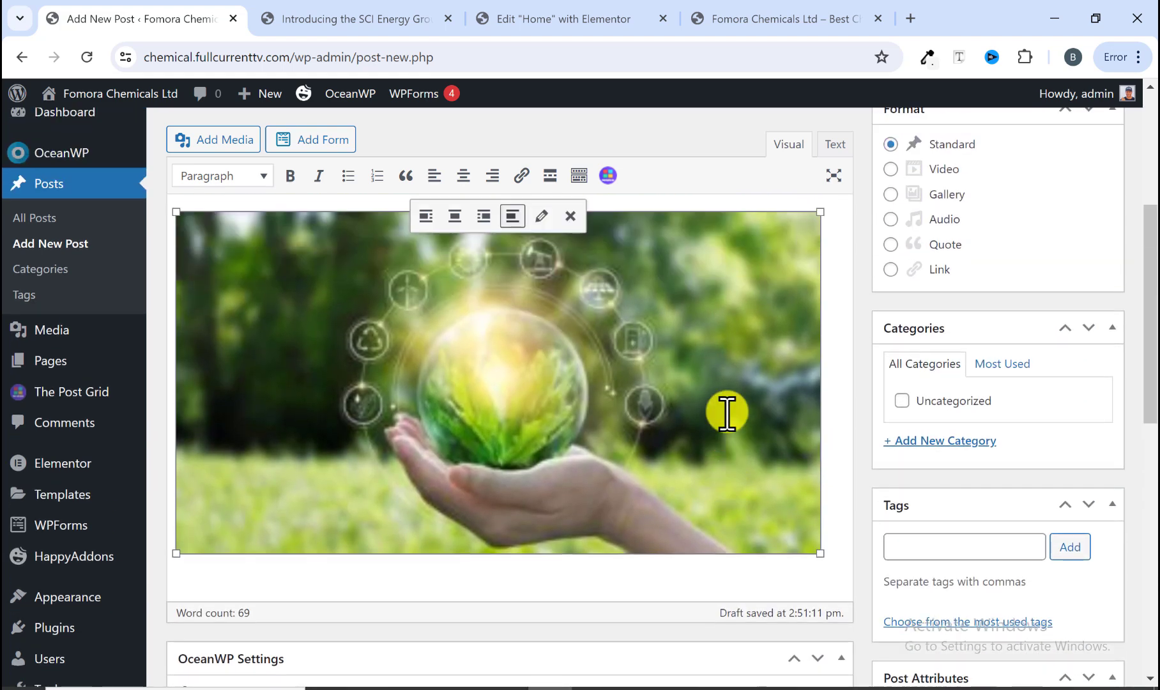
pyautogui.click(836, 532)
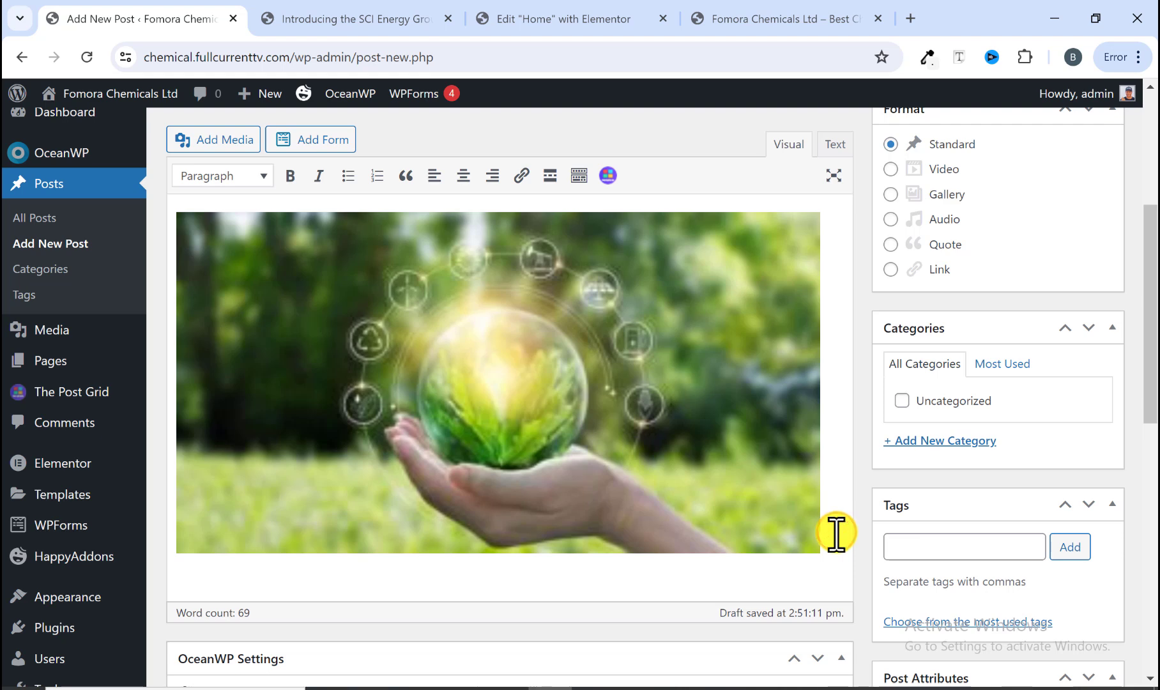
pyautogui.press('Return')
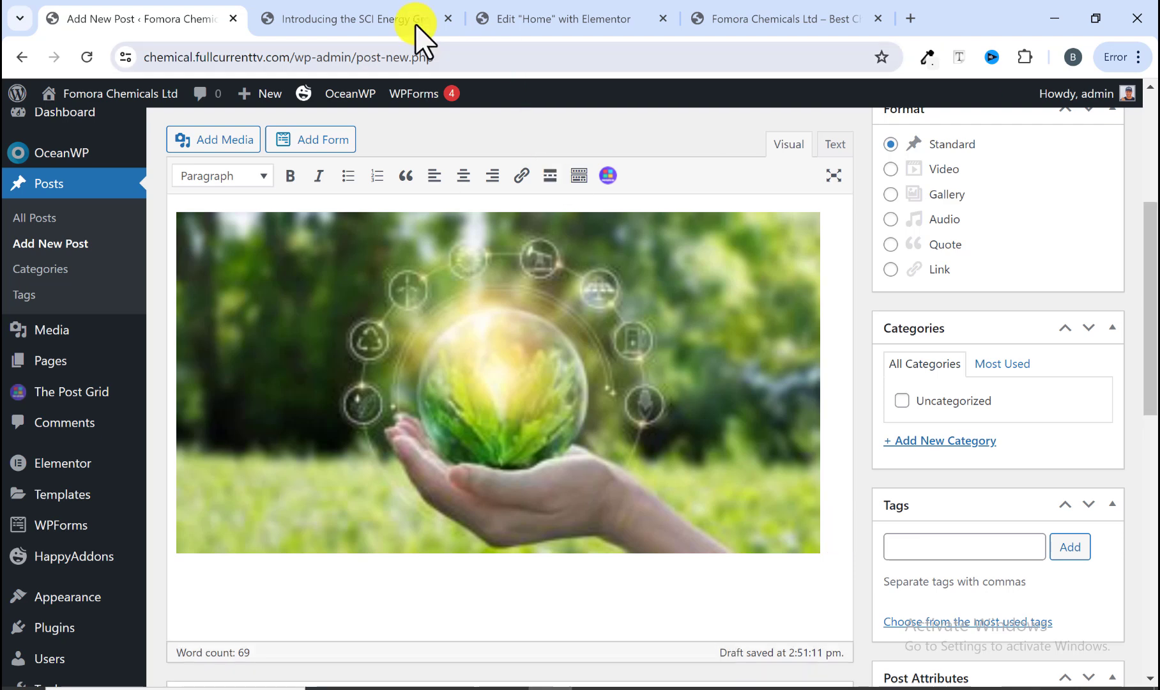
# Step: Copy the reference article's closing caption and She wrote paragraphs below its image
pyautogui.click(388, 18)
pyautogui.scroll(-5, 225, 350)
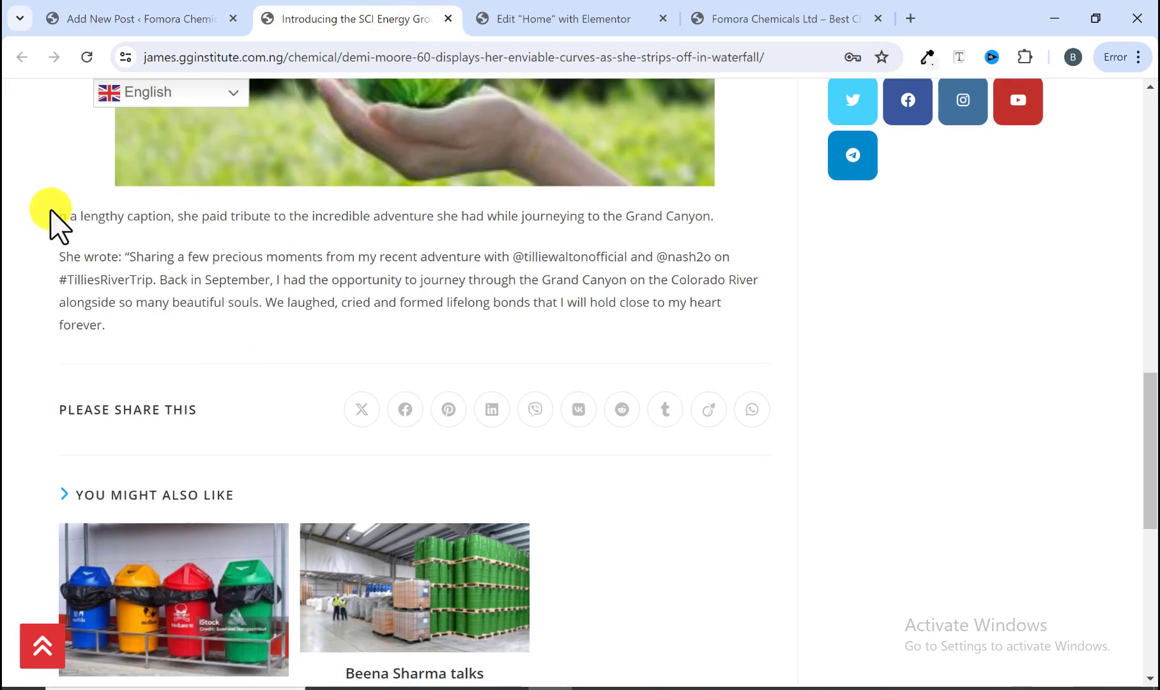
pyautogui.moveTo(56, 216); pyautogui.dragTo(322, 337)
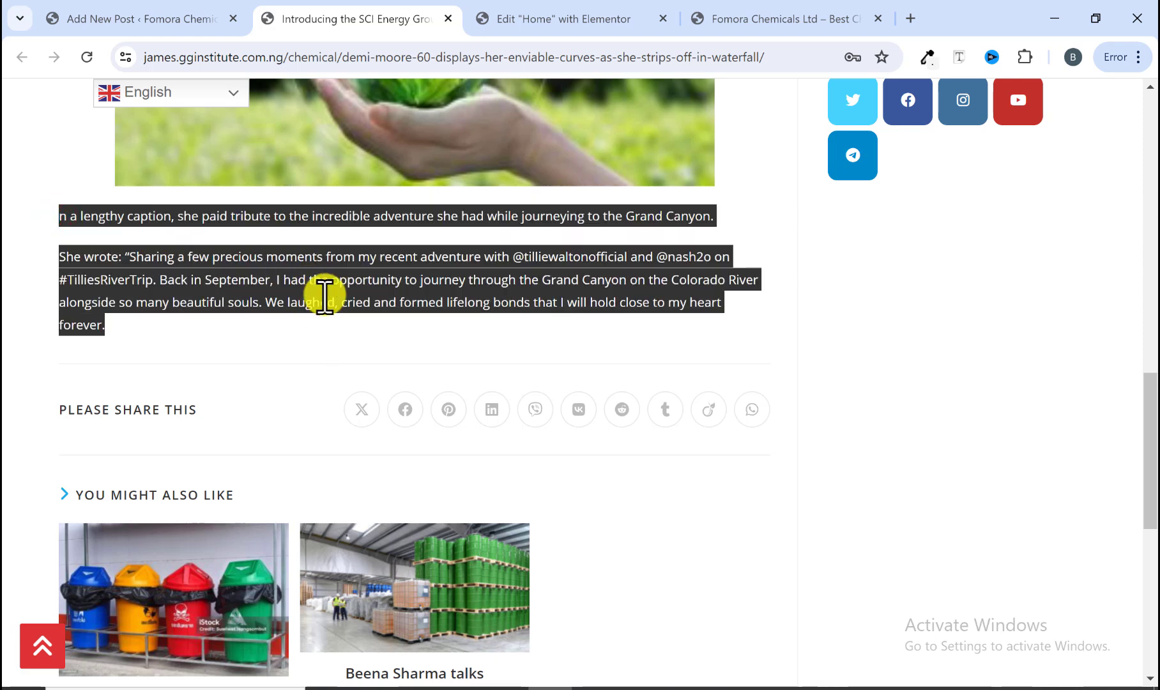
pyautogui.rightClick(322, 294)
pyautogui.click(377, 311)
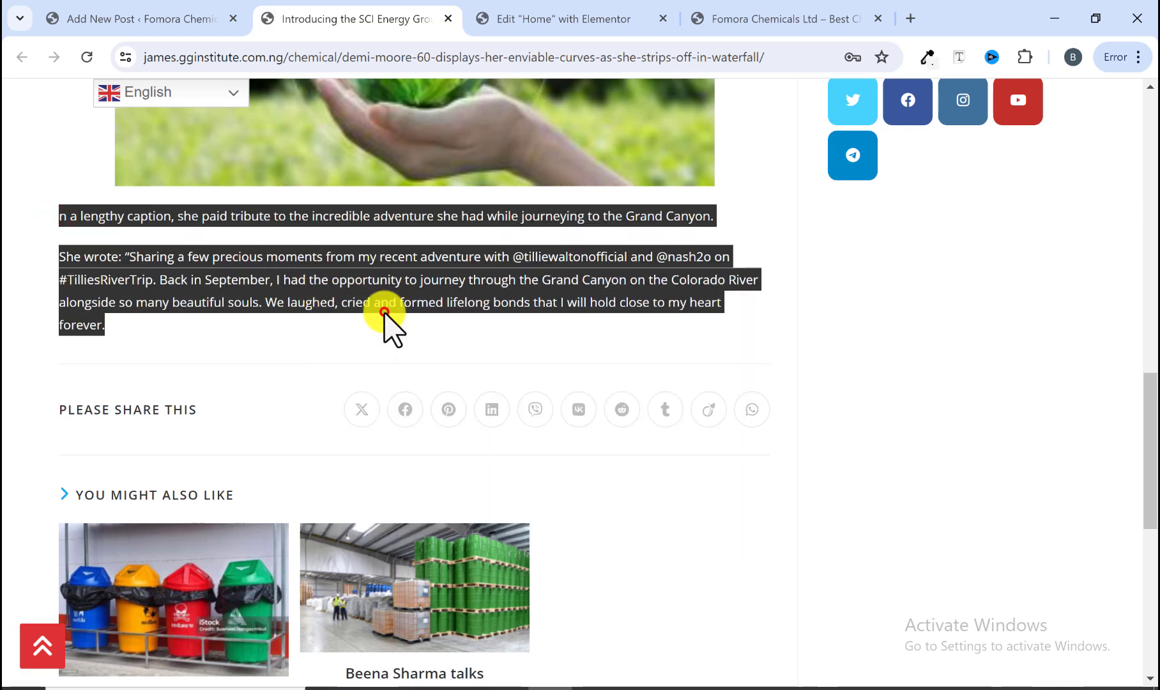
# Step: Paste the copied paragraphs below the image in the new post
pyautogui.click(198, 19)
pyautogui.scroll(-2, 282, 534)
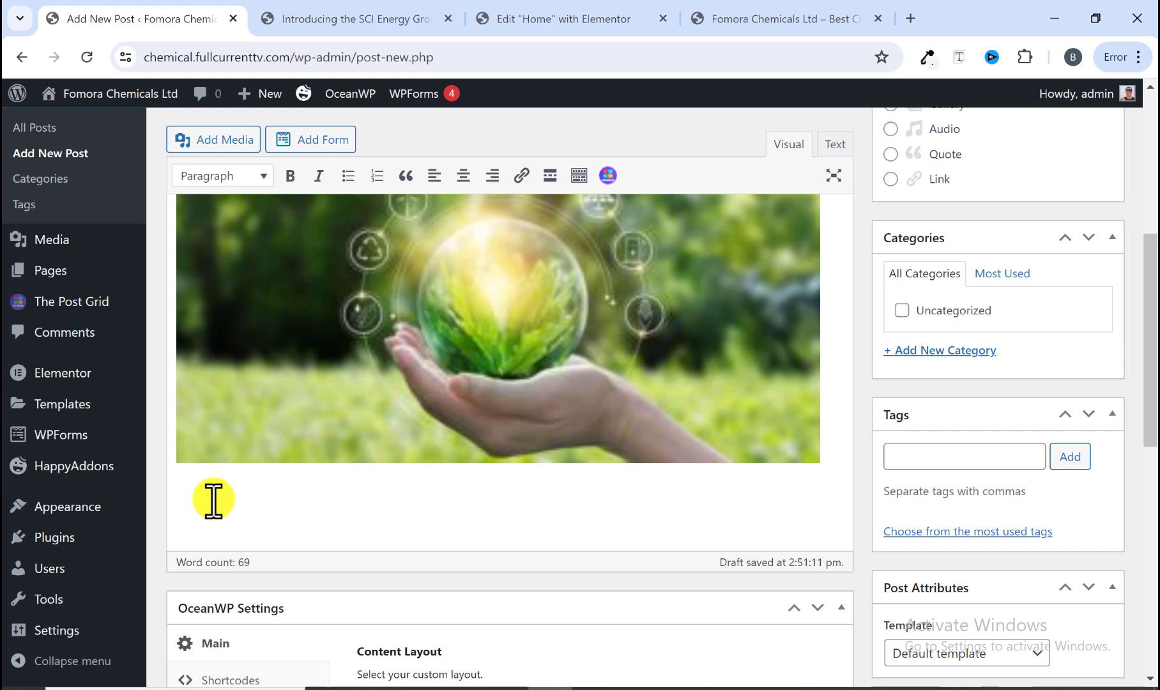
pyautogui.hotkey('ctrl', 'v')
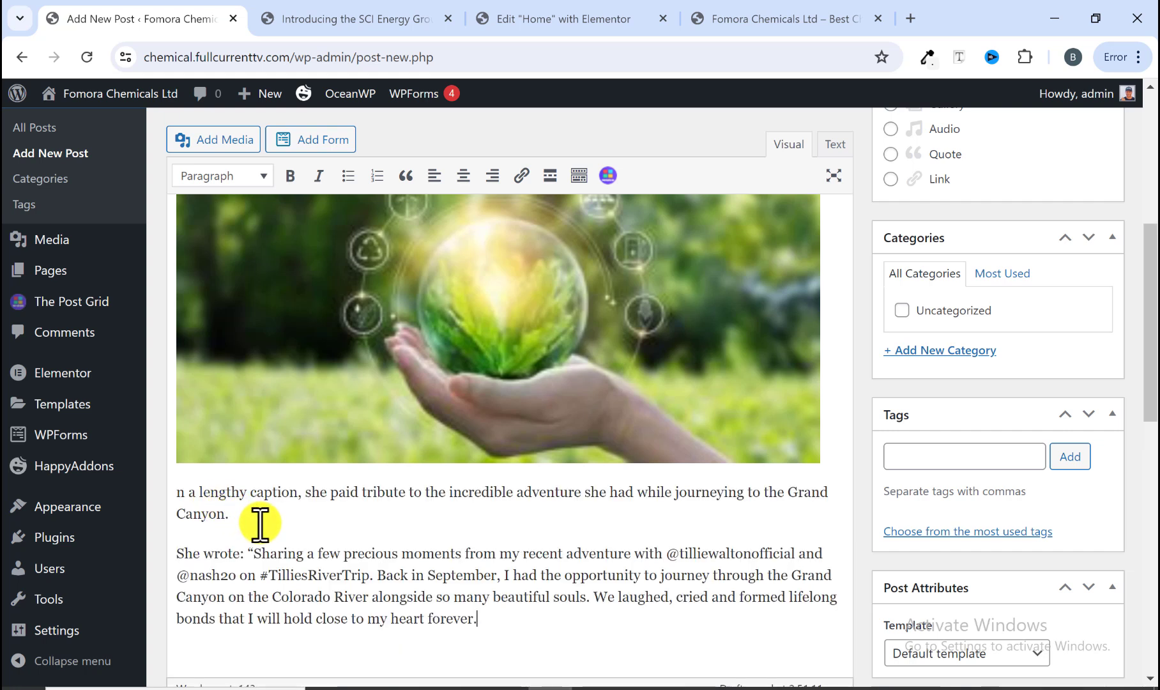
pyautogui.scroll(6, 332, 527)
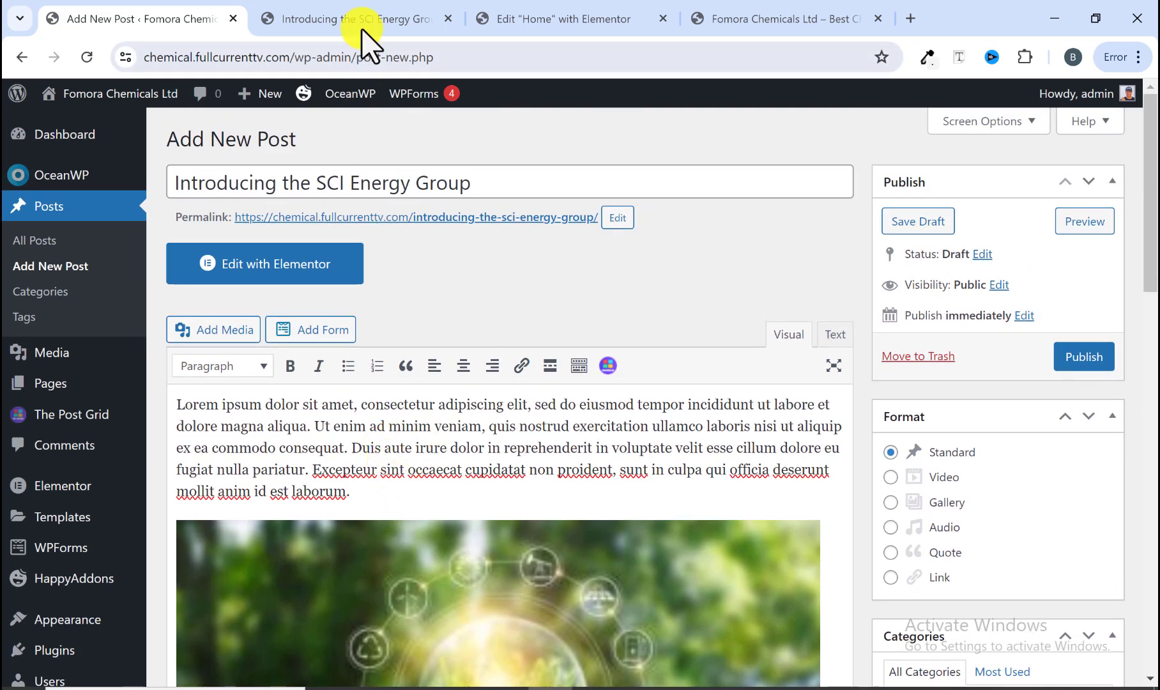
# Step: Review the reference article from the top to compare with the new post
pyautogui.click(361, 25)
pyautogui.scroll(2, 305, 324)
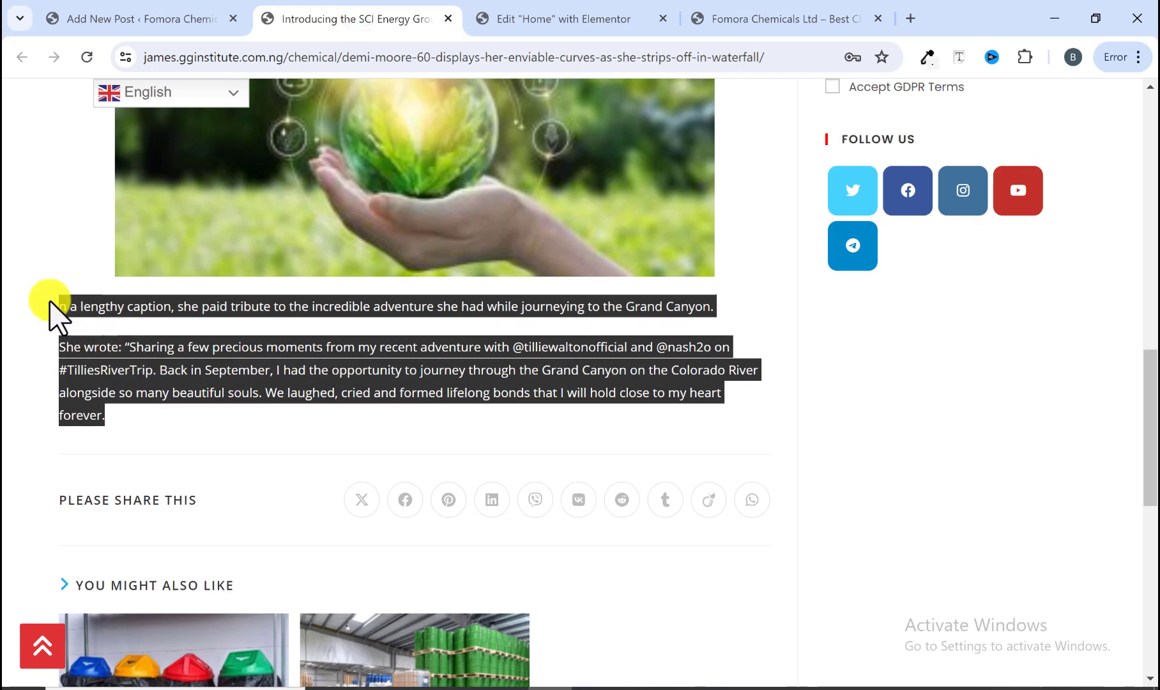
pyautogui.click(52, 301)
pyautogui.scroll(6, 217, 348)
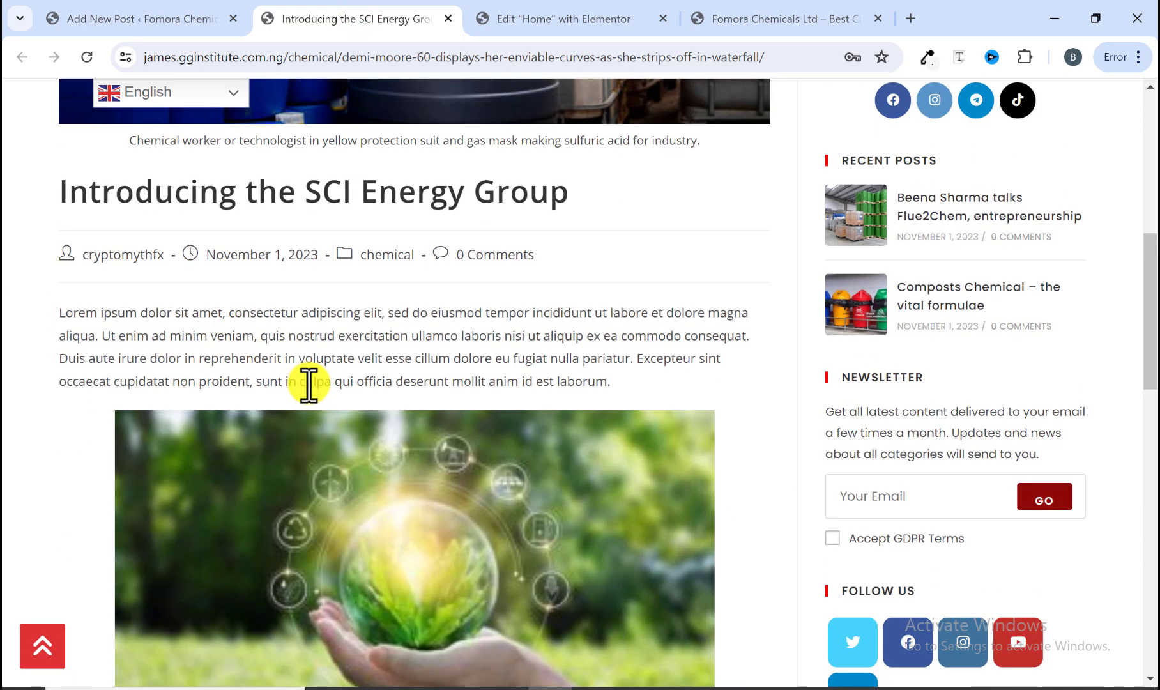
# Step: Return to the new post and scroll through its content and sidebar settings
pyautogui.click(195, 29)
pyautogui.scroll(-10, 445, 354)
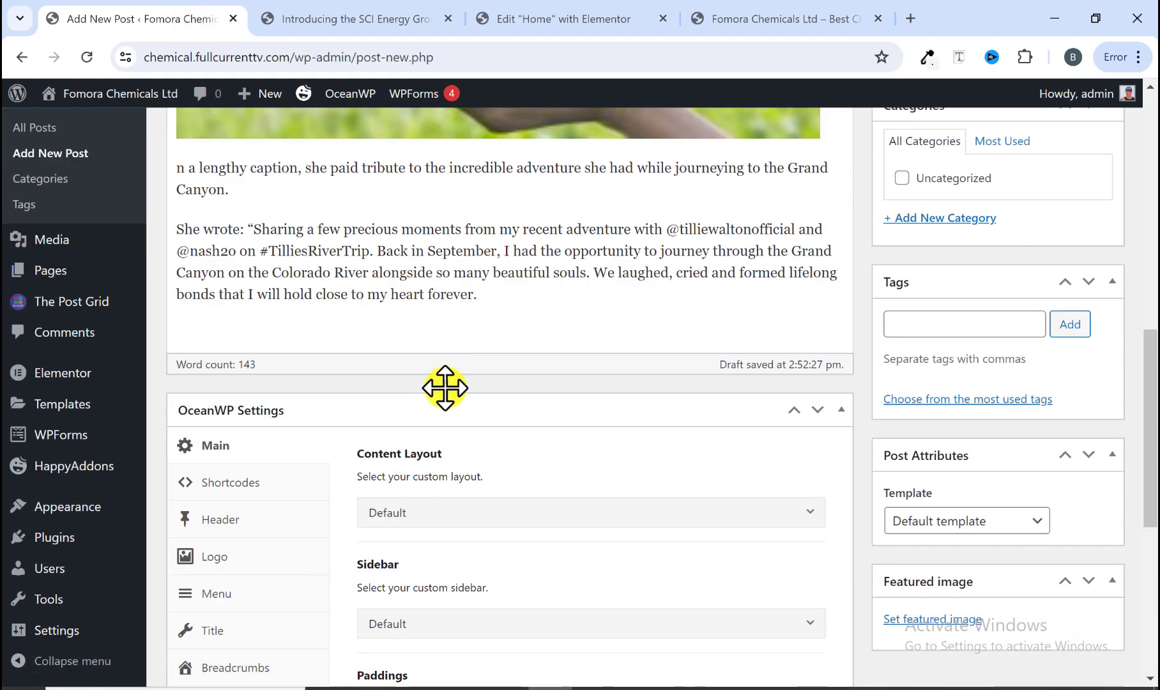
pyautogui.scroll(-7, 445, 370)
pyautogui.scroll(14, 432, 344)
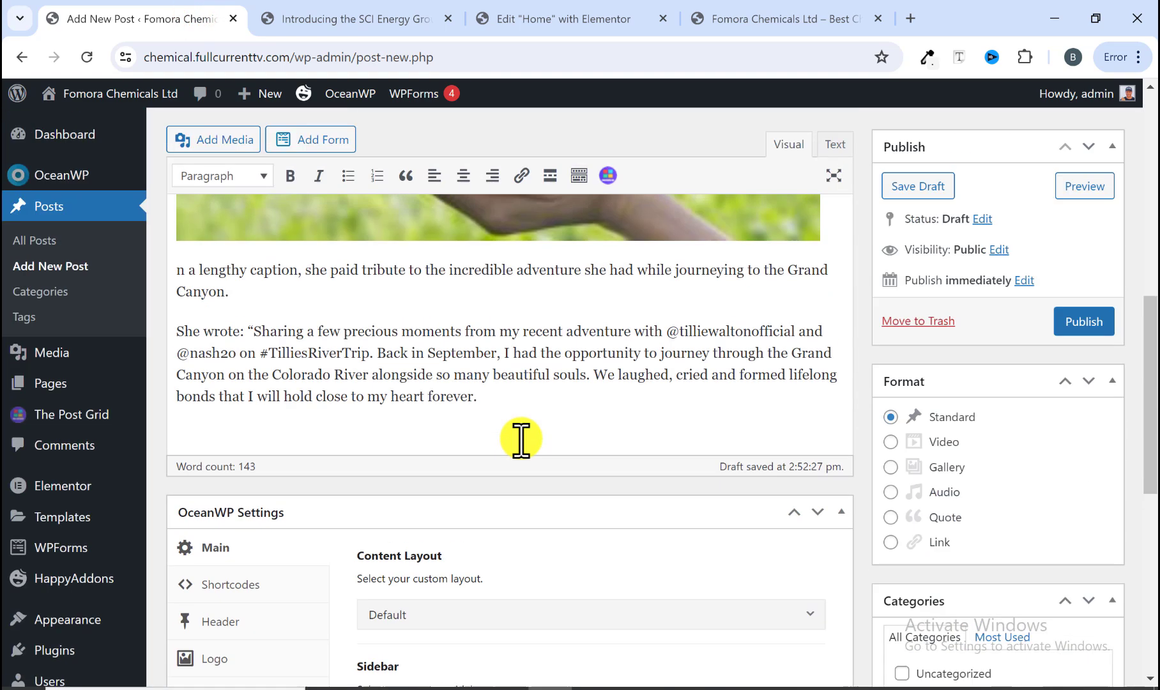
pyautogui.scroll(4, 999, 285)
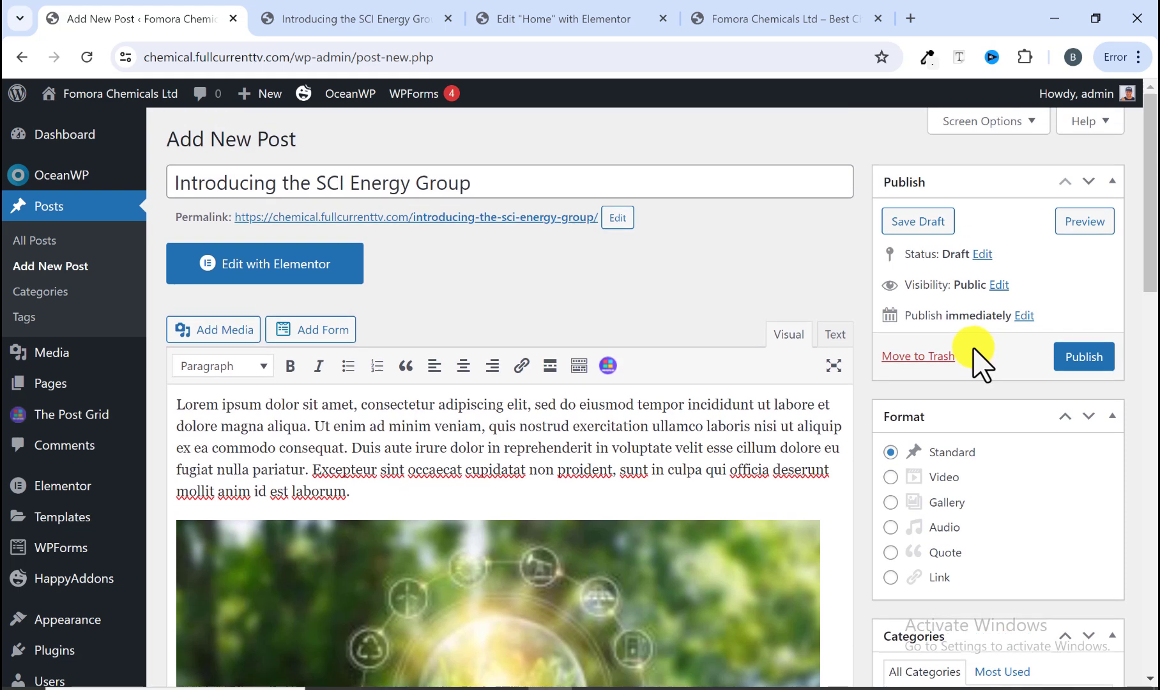
pyautogui.scroll(-3, 1001, 271)
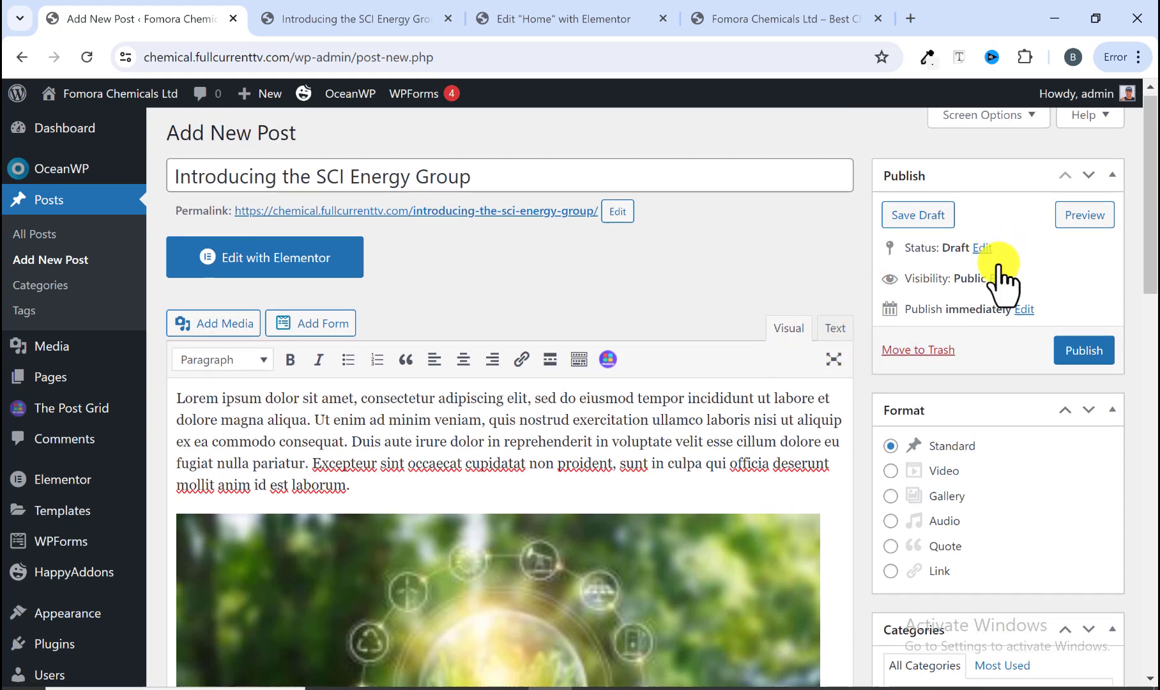
pyautogui.scroll(-2, 1003, 288)
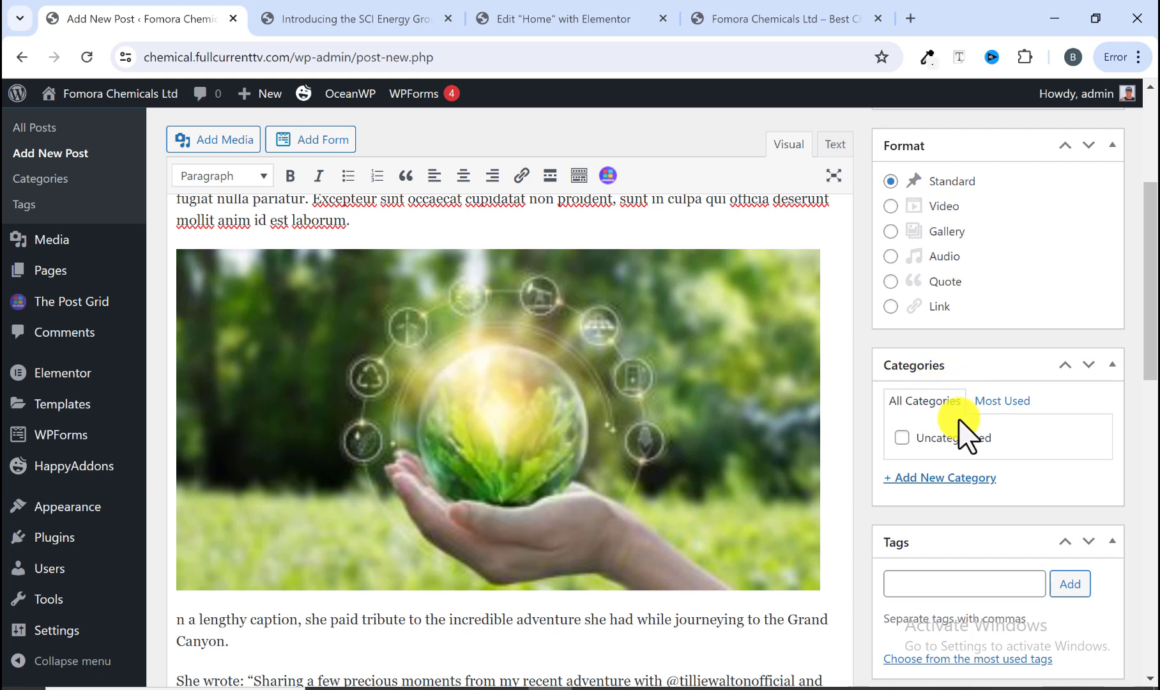
# Step: Add a new post category named Chemical, matching the reference article's category, and assign it to the post
pyautogui.click(954, 478)
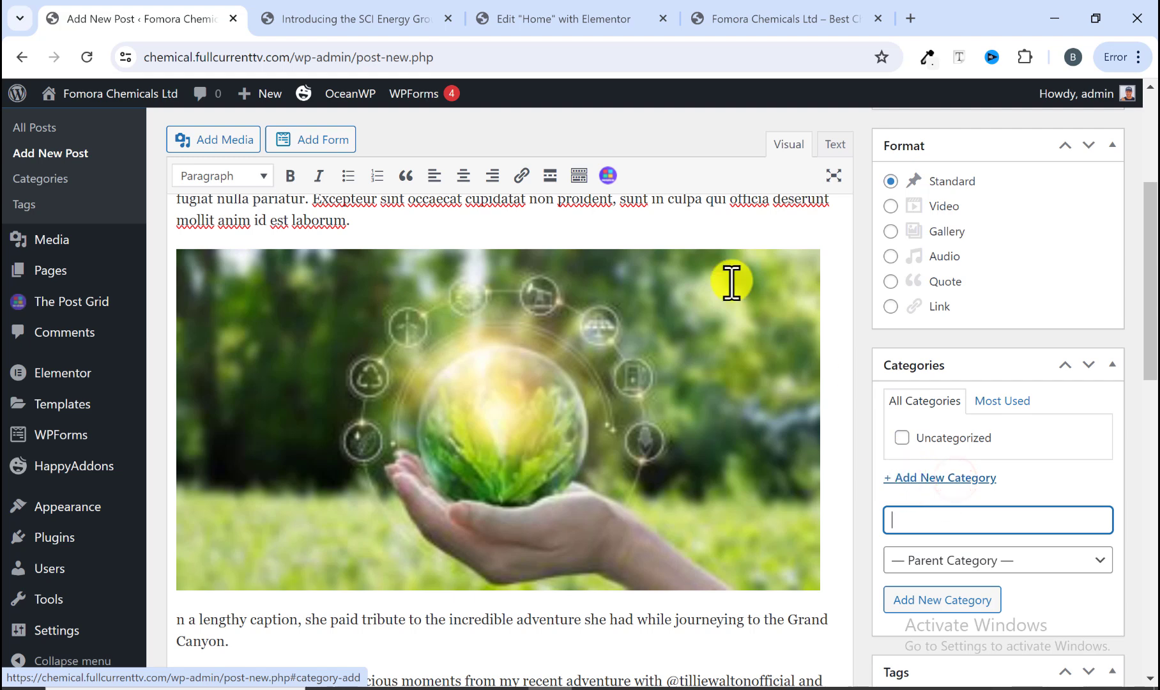
pyautogui.click(386, 22)
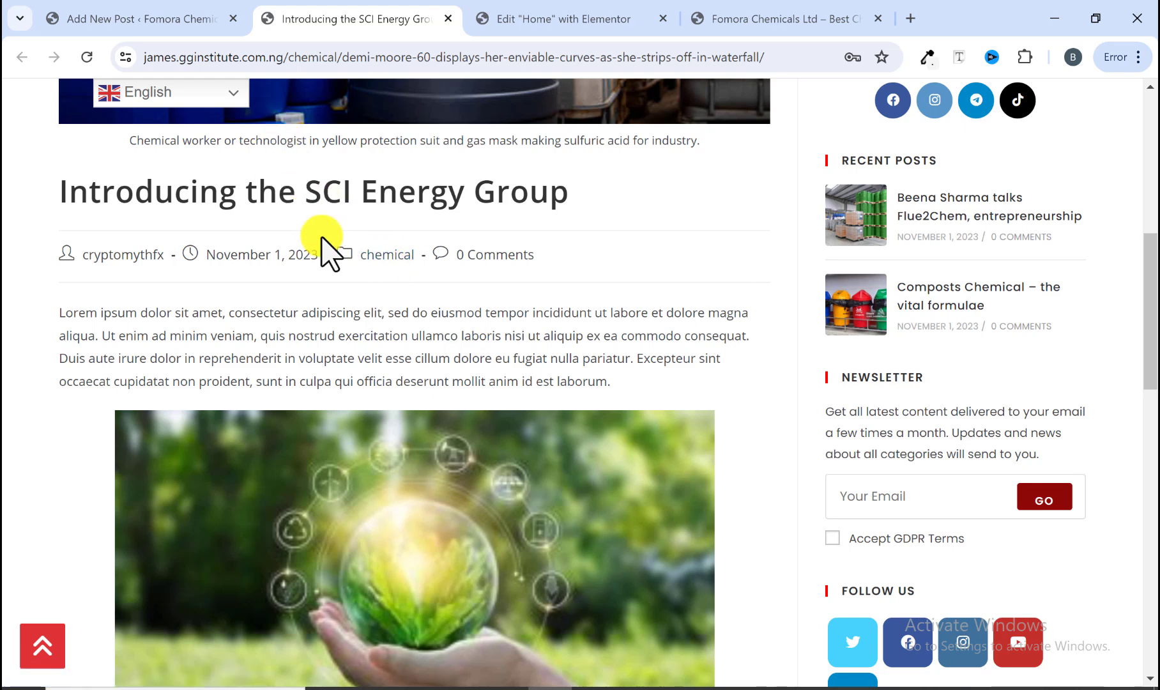
pyautogui.scroll(3, 384, 267)
pyautogui.scroll(1, 383, 408)
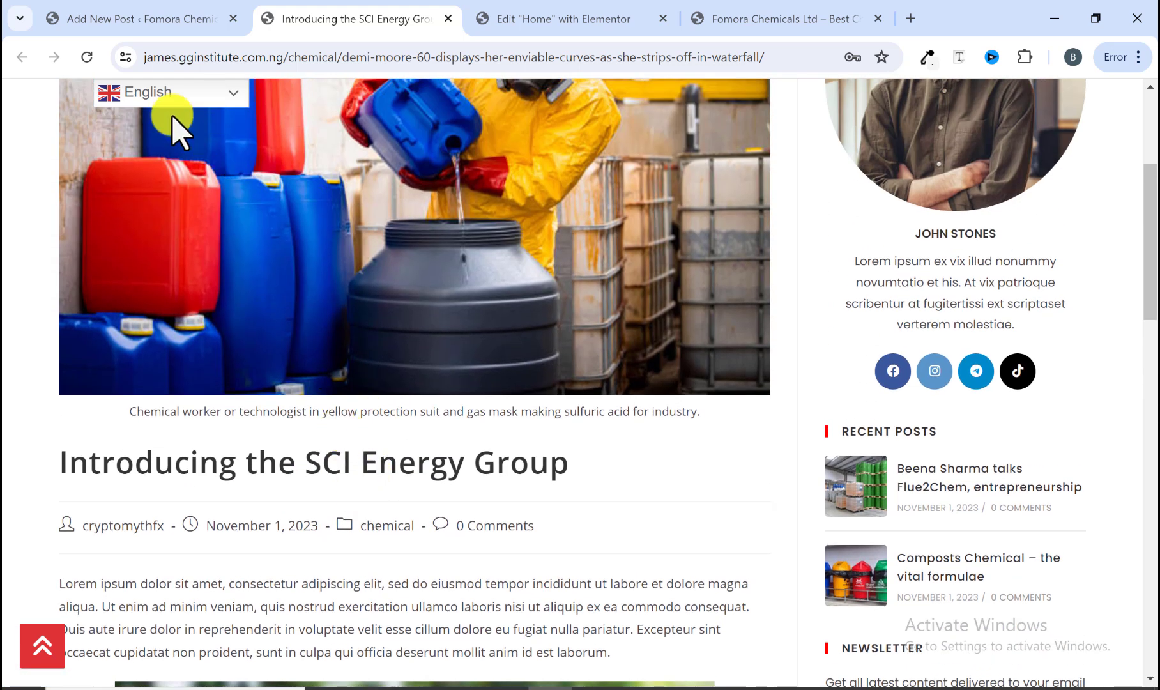
pyautogui.click(161, 19)
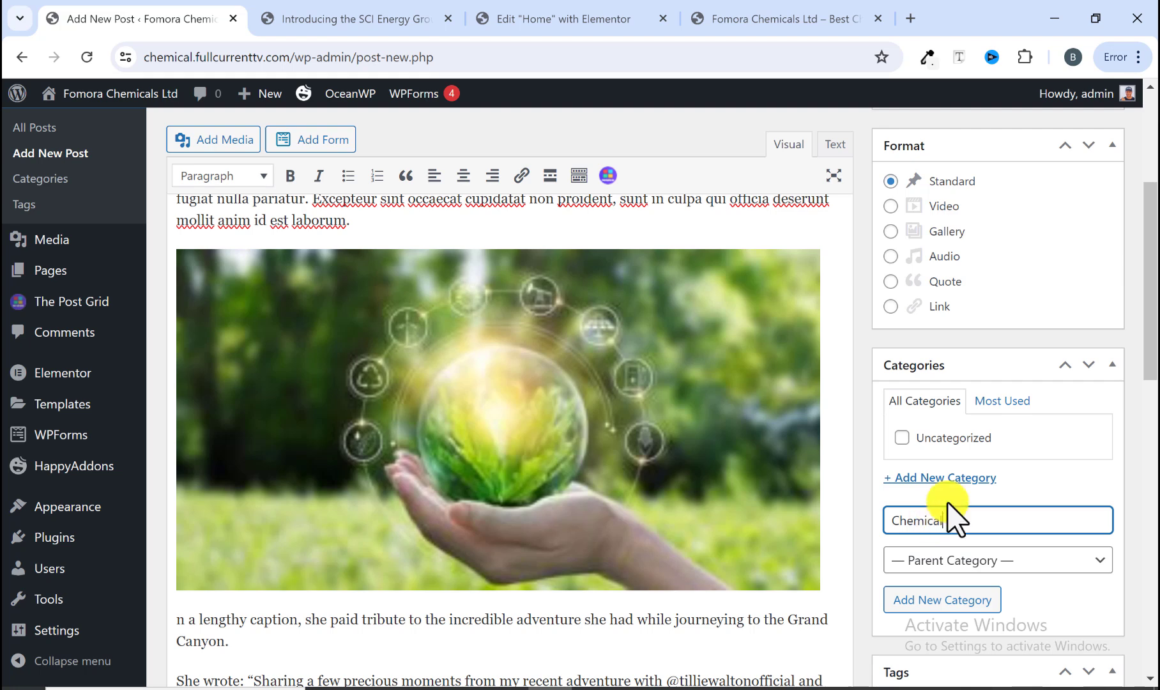
pyautogui.scroll(-3, 948, 511)
pyautogui.click(933, 416)
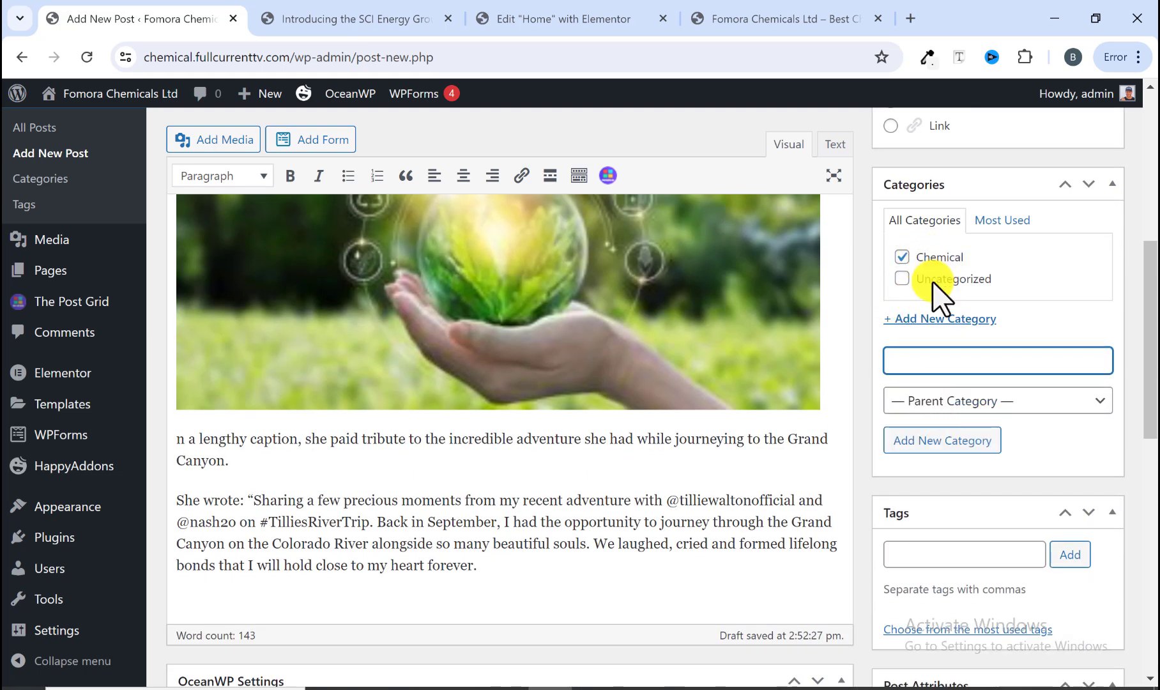
# Step: Set the post's featured image to blog3.jpg from the media library, matching the reference article's main image
pyautogui.scroll(-3, 963, 474)
pyautogui.scroll(6, 932, 414)
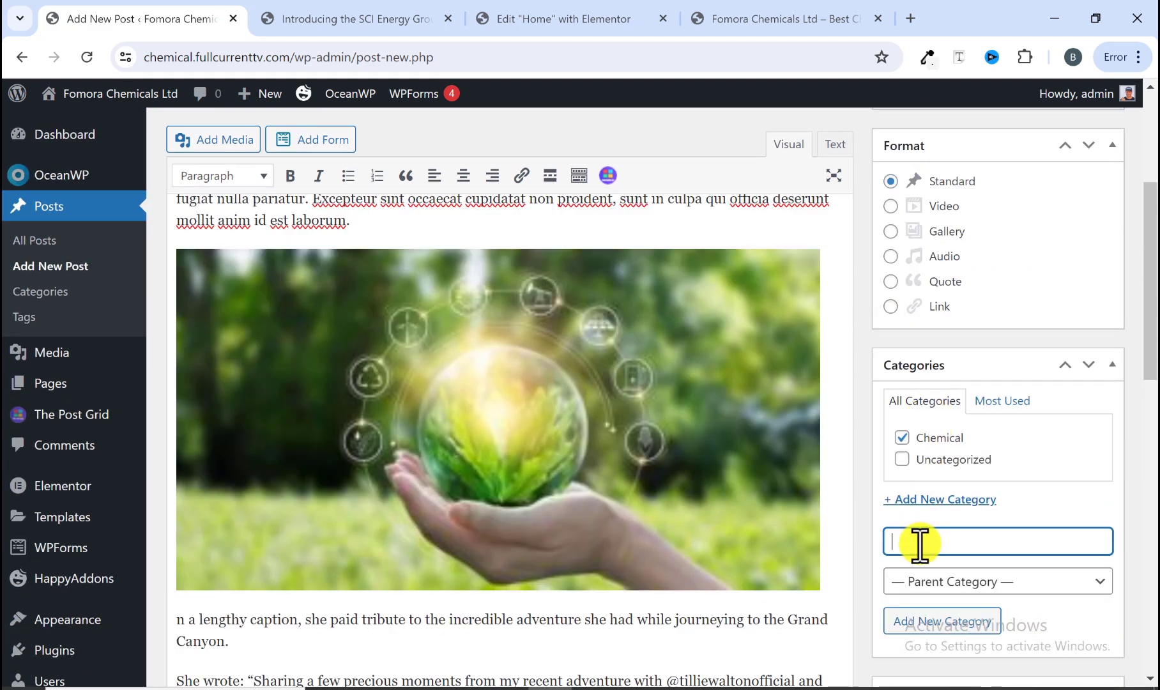
pyautogui.scroll(5, 924, 593)
pyautogui.scroll(-6, 926, 584)
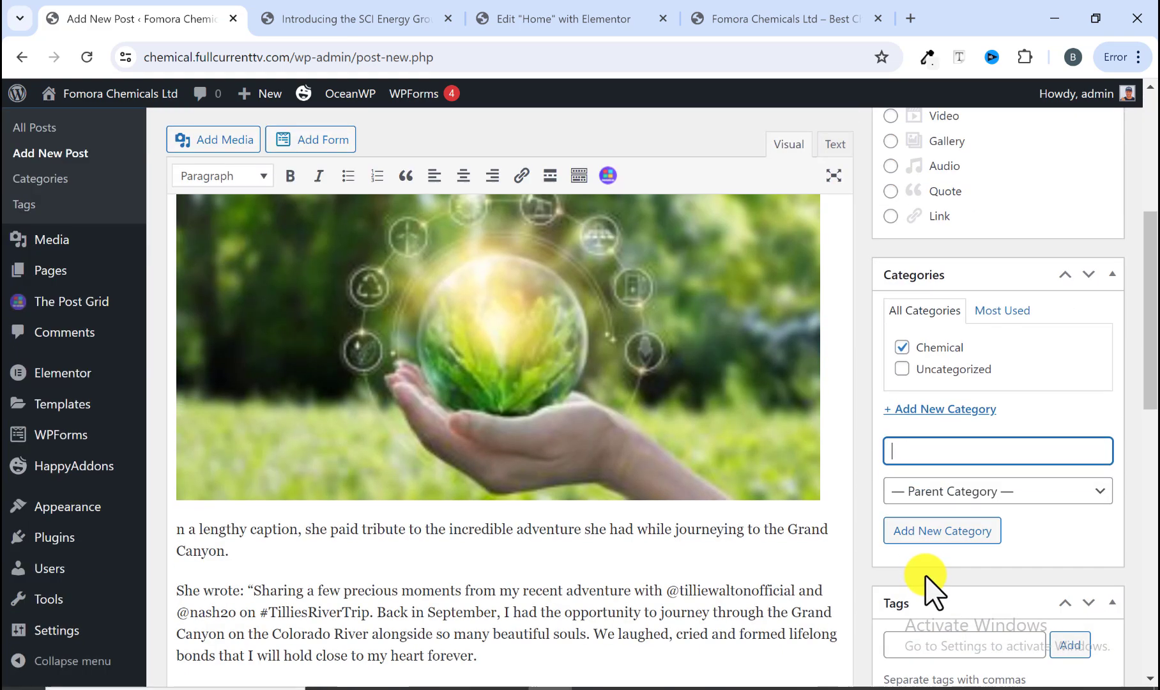
pyautogui.scroll(-5, 925, 578)
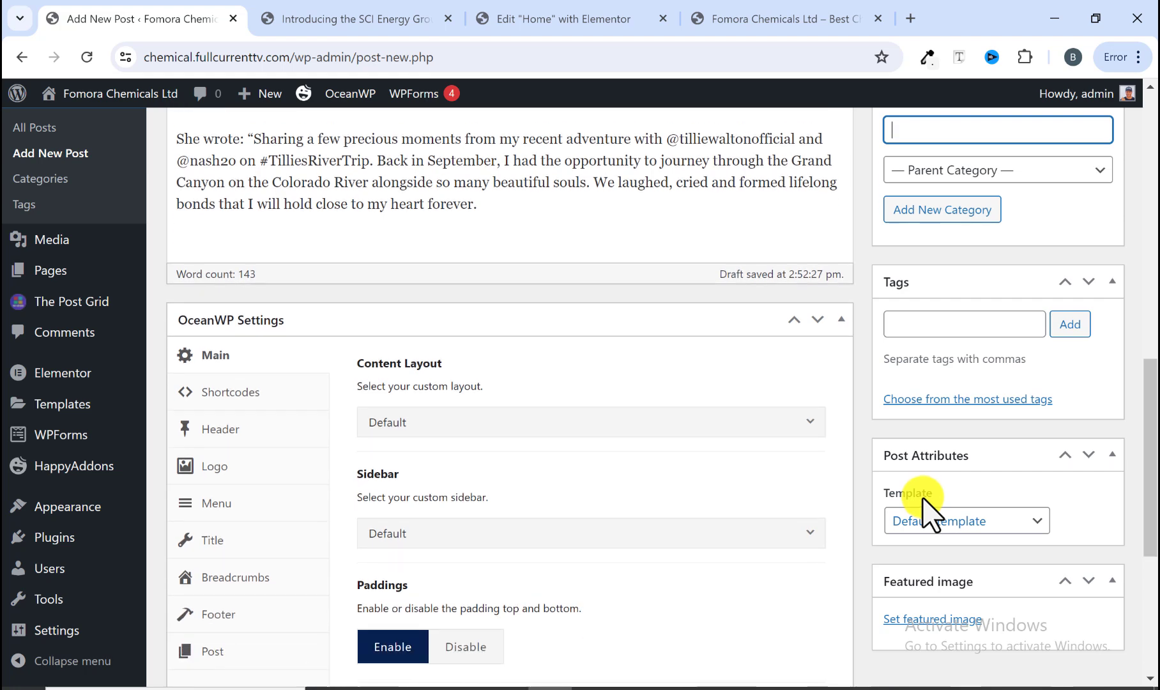
pyautogui.click(376, 19)
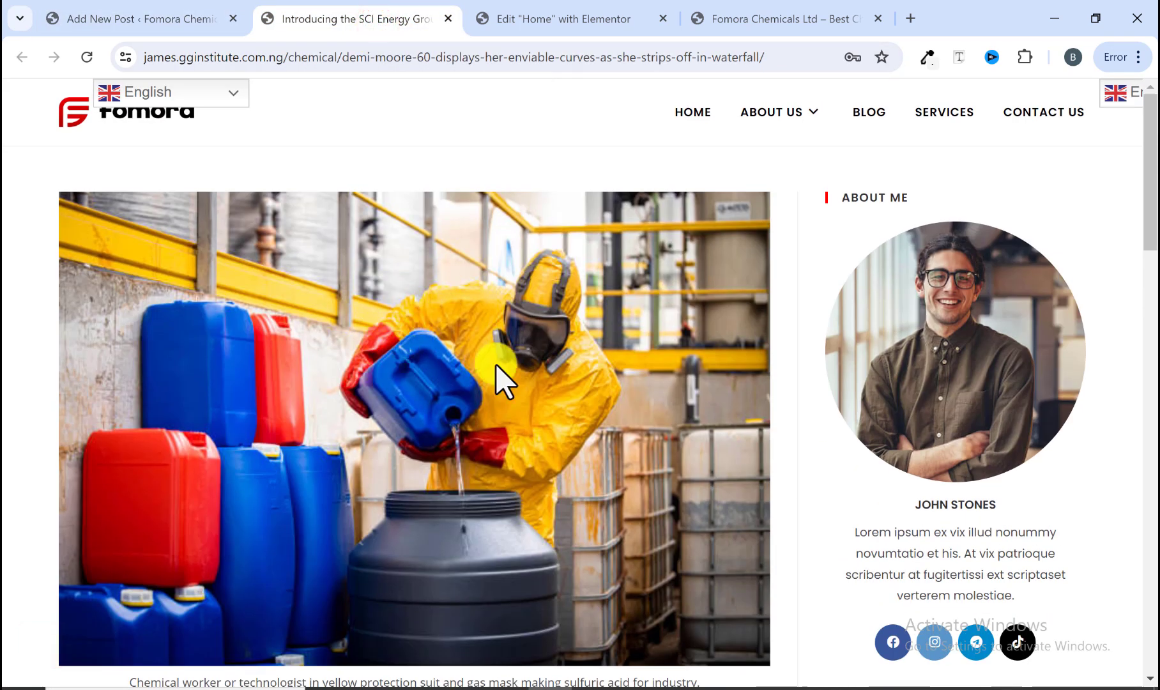
pyautogui.scroll(-2, 403, 358)
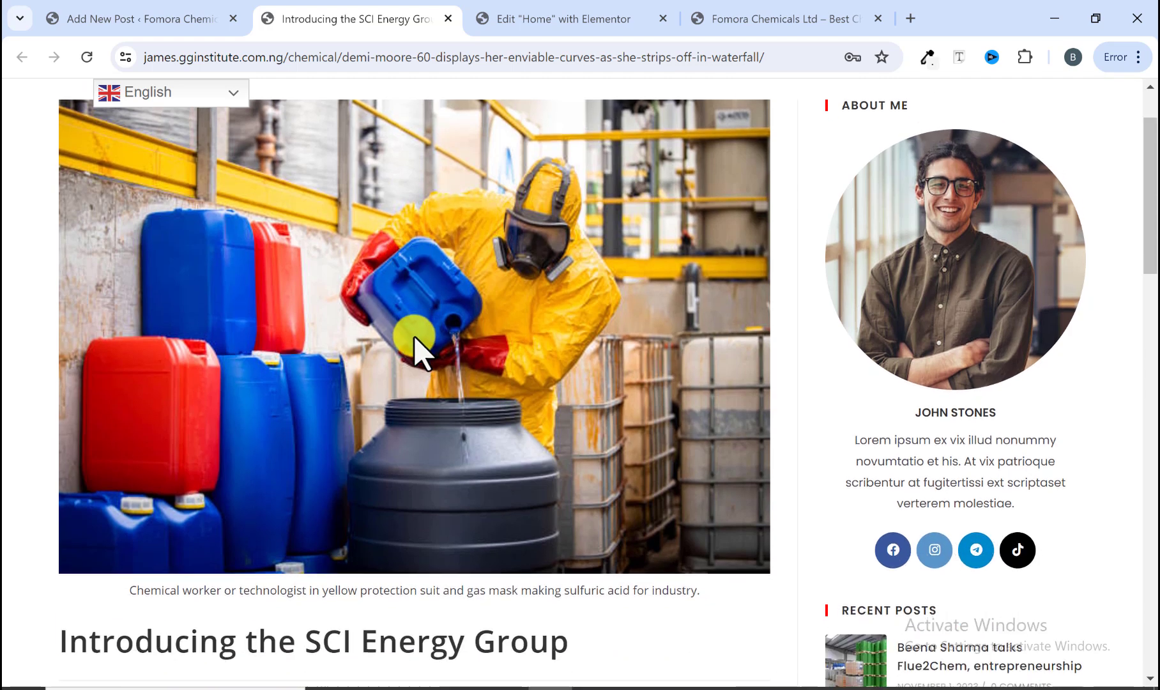
pyautogui.scroll(2, 407, 332)
pyautogui.click(193, 21)
pyautogui.scroll(-2, 932, 518)
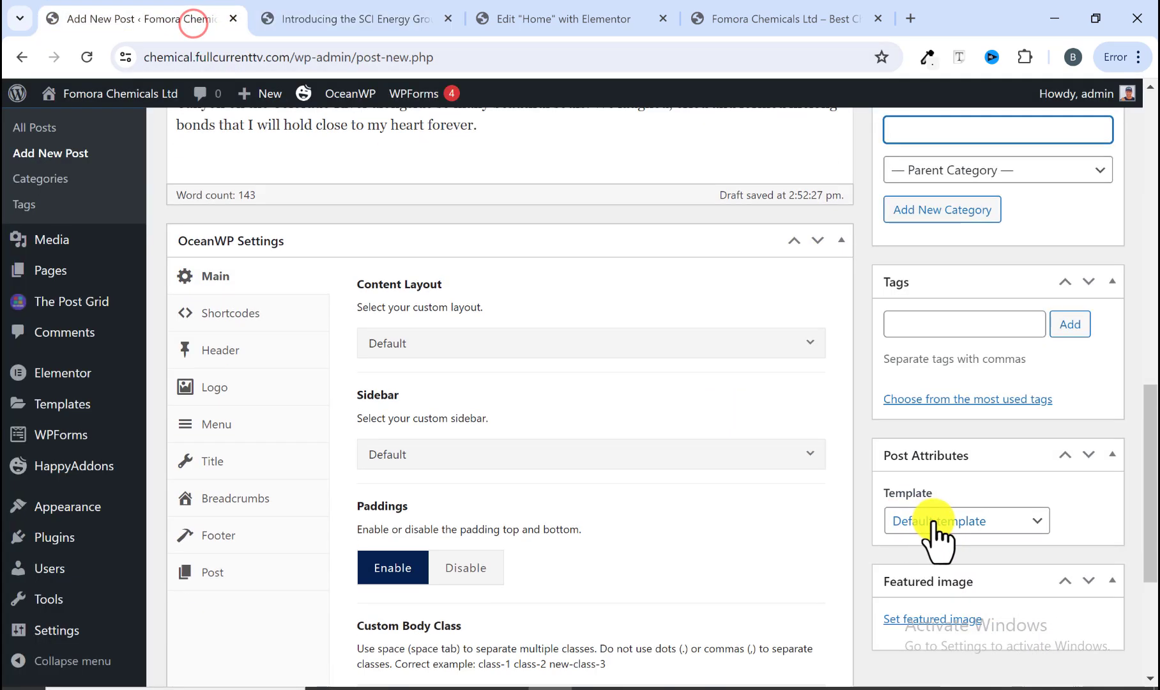
pyautogui.click(924, 621)
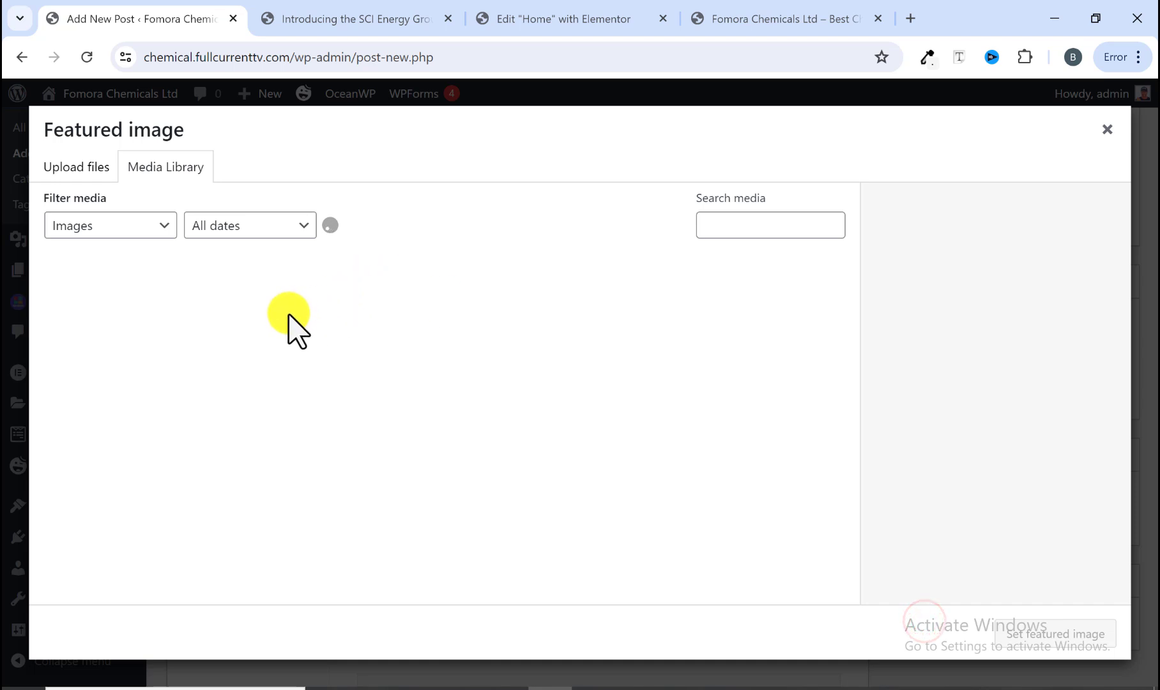
pyautogui.click(777, 304)
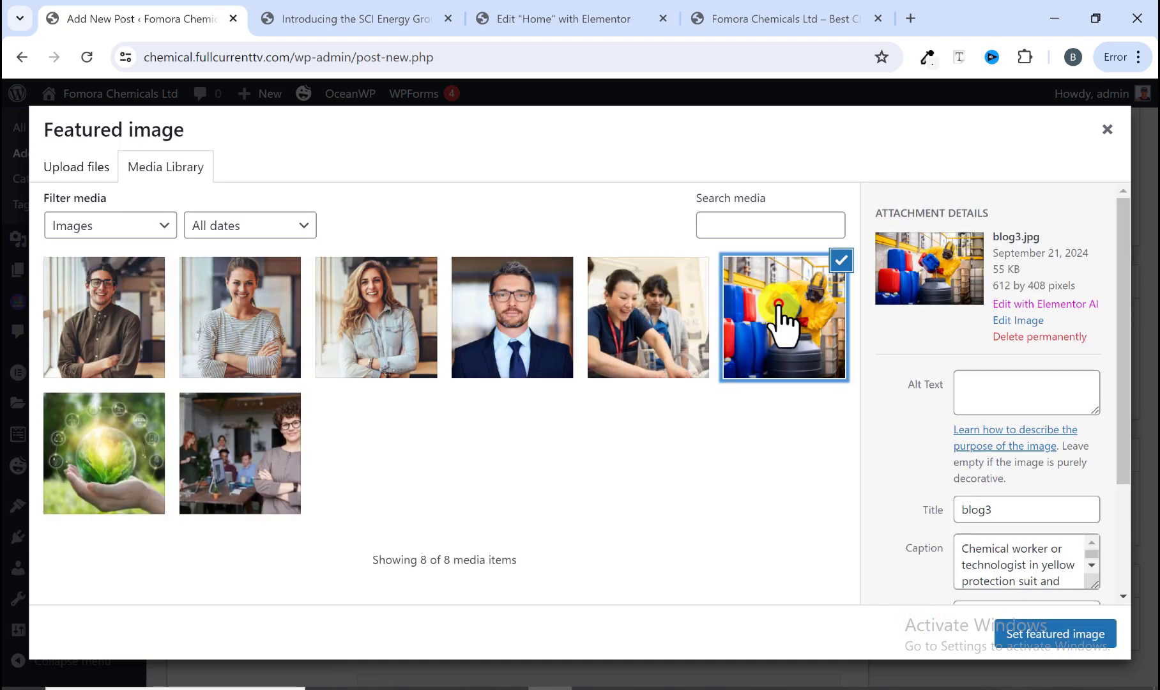
pyautogui.click(1032, 636)
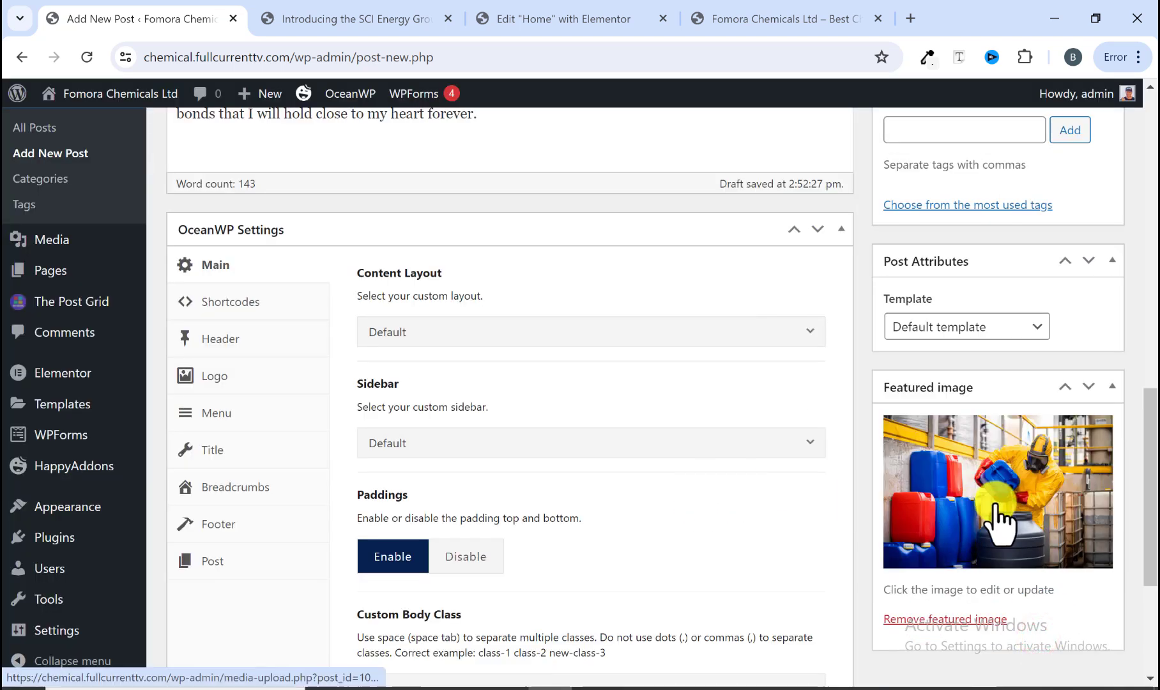
# Step: Publish the post and scroll through the published page
pyautogui.scroll(10, 997, 518)
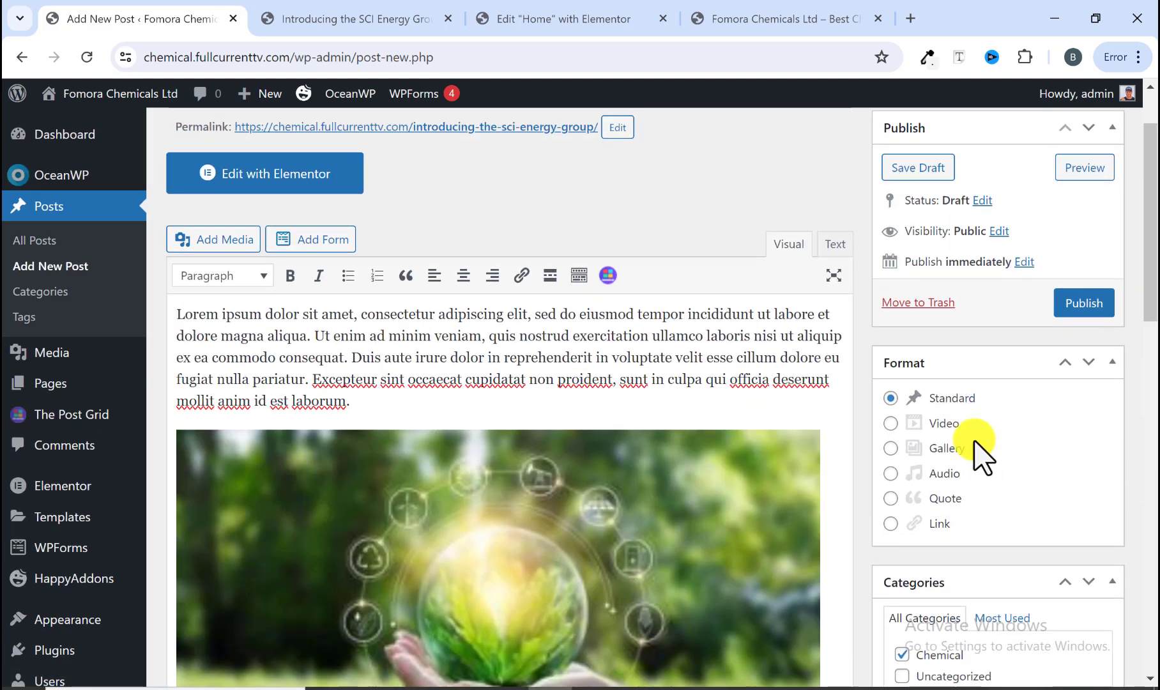
pyautogui.click(1071, 309)
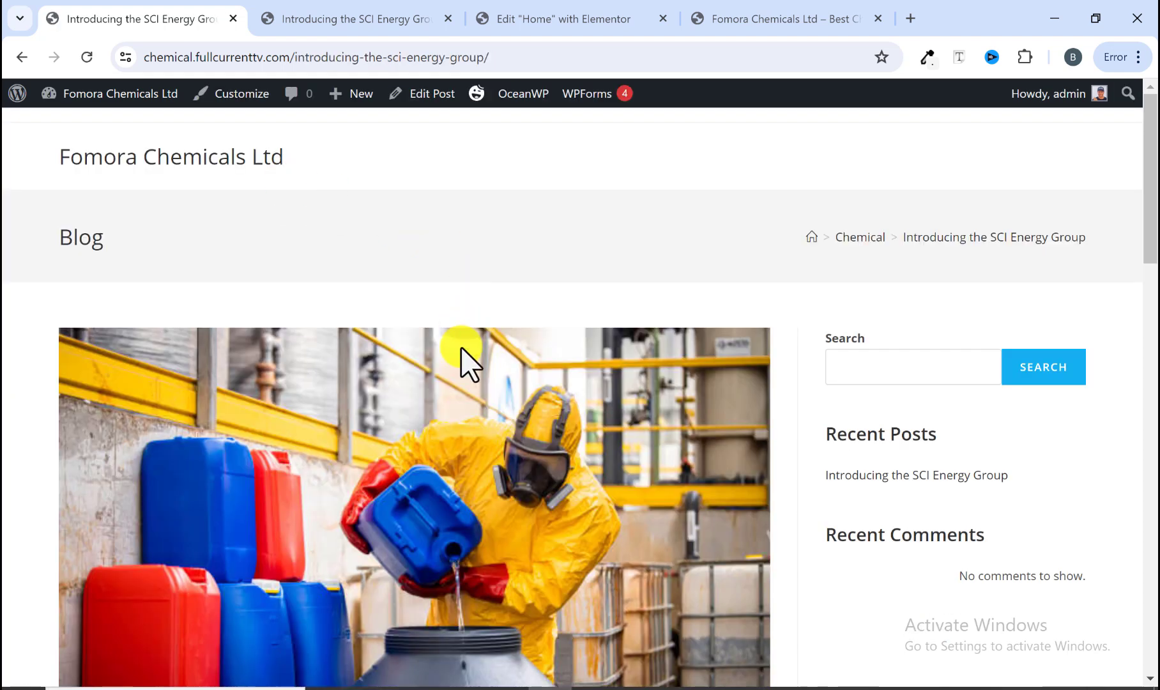
pyautogui.scroll(-1, 462, 348)
pyautogui.scroll(-8, 461, 351)
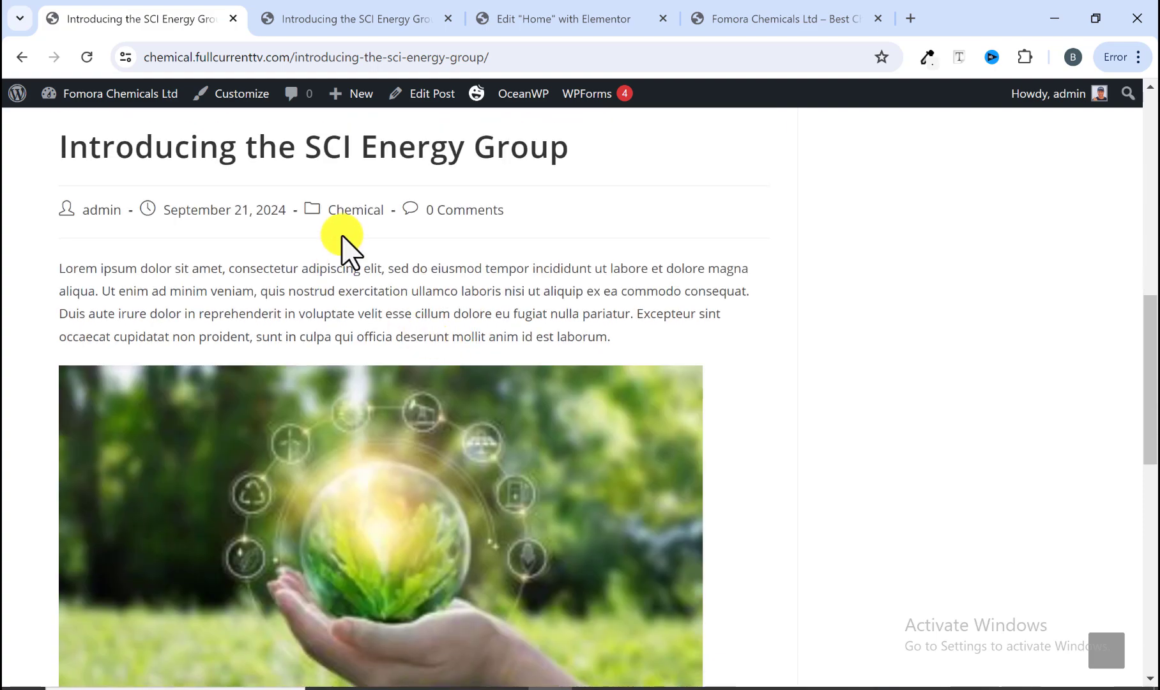
pyautogui.scroll(-8, 313, 293)
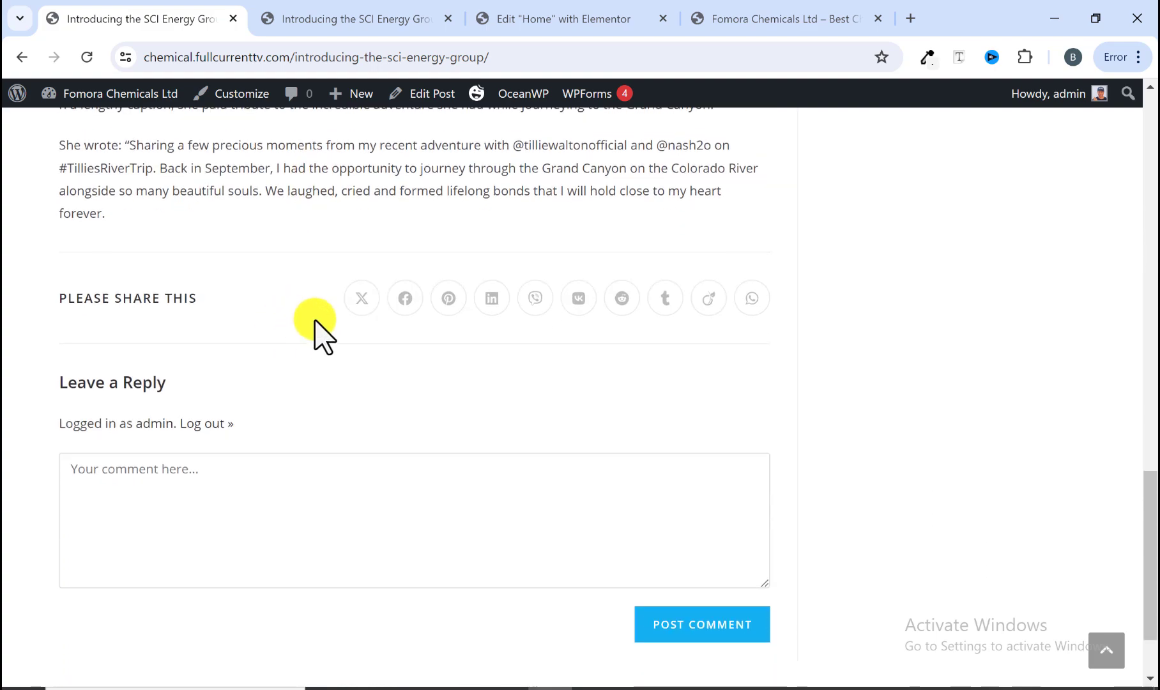
pyautogui.scroll(17, 317, 324)
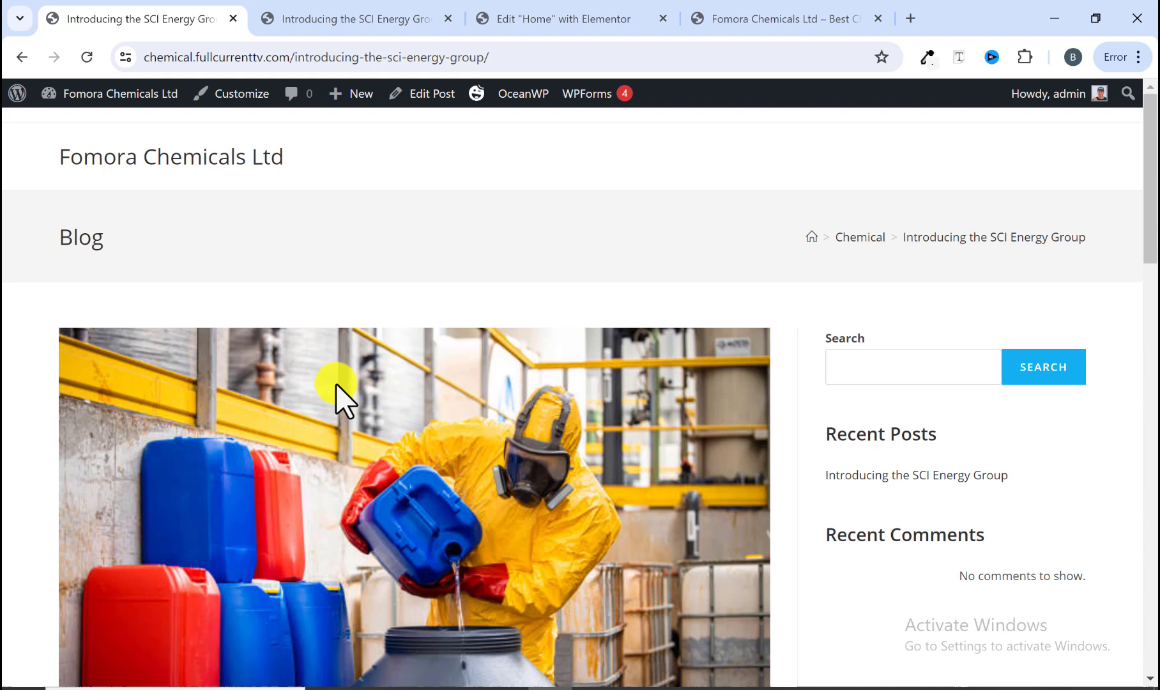
# Step: Compare the reference article's layout with the published post
pyautogui.click(377, 18)
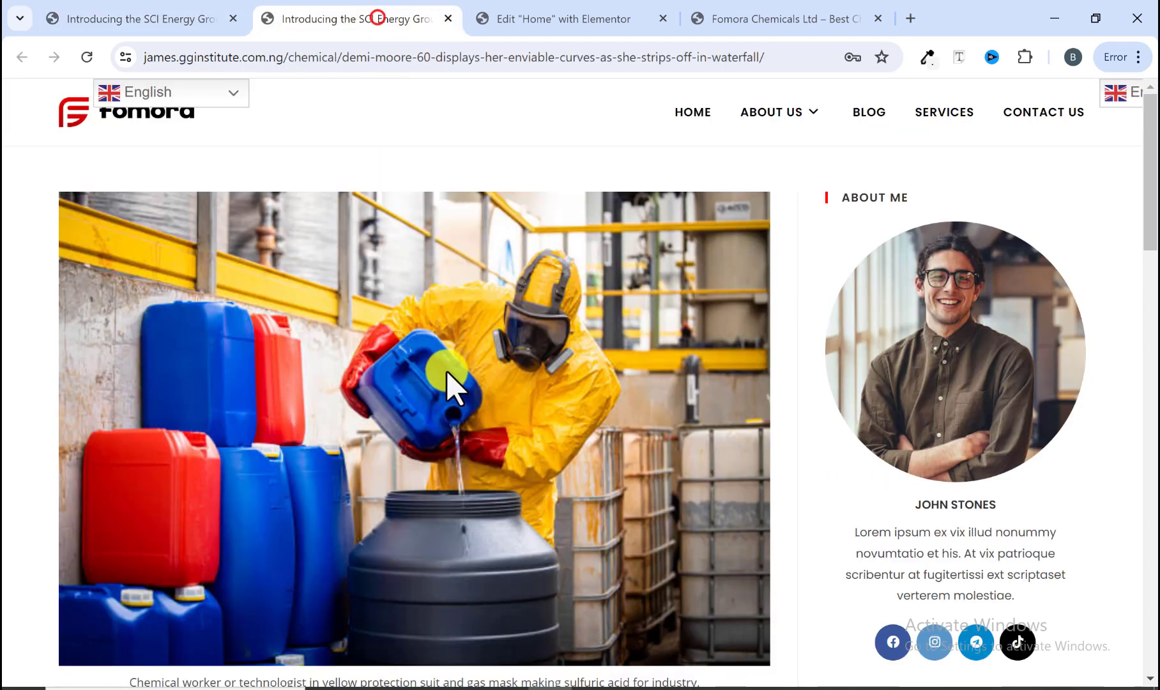
pyautogui.scroll(-3, 862, 482)
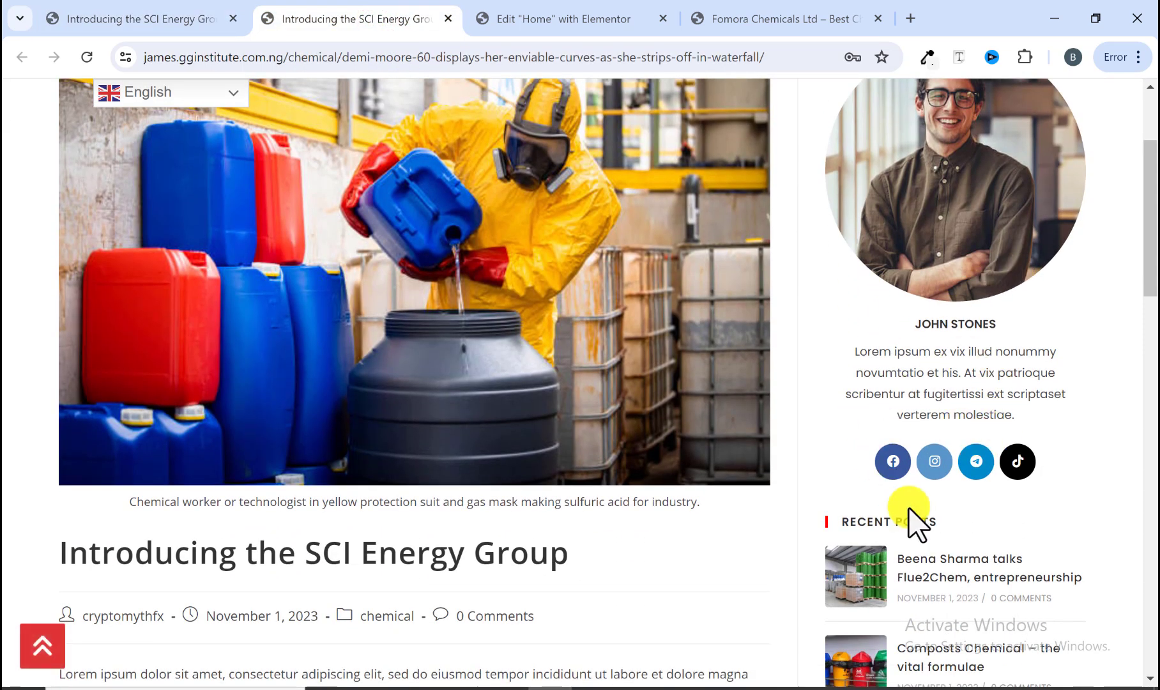
pyautogui.scroll(-5, 868, 488)
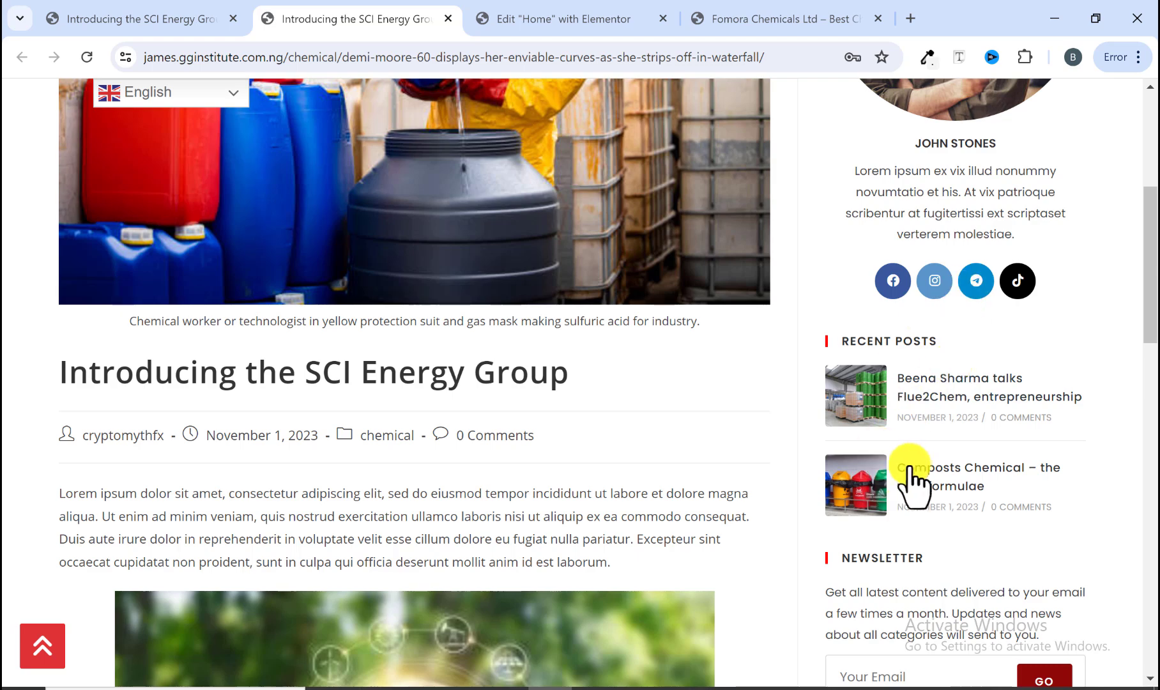
pyautogui.scroll(-3, 947, 406)
pyautogui.scroll(12, 895, 476)
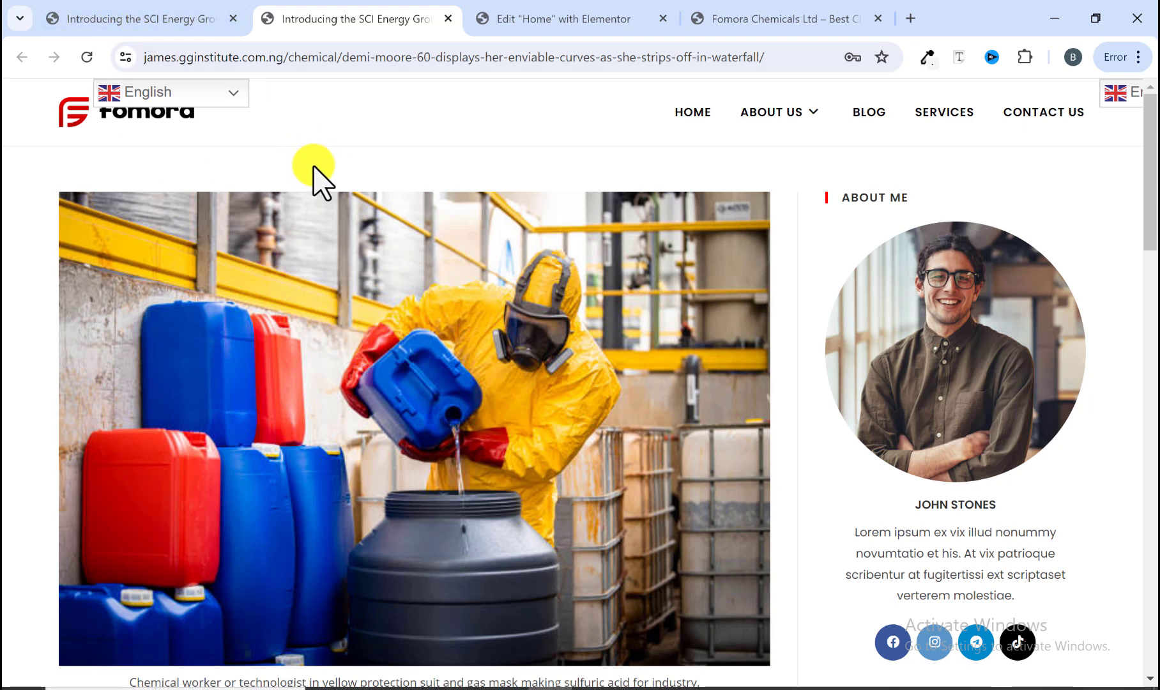
pyautogui.click(186, 19)
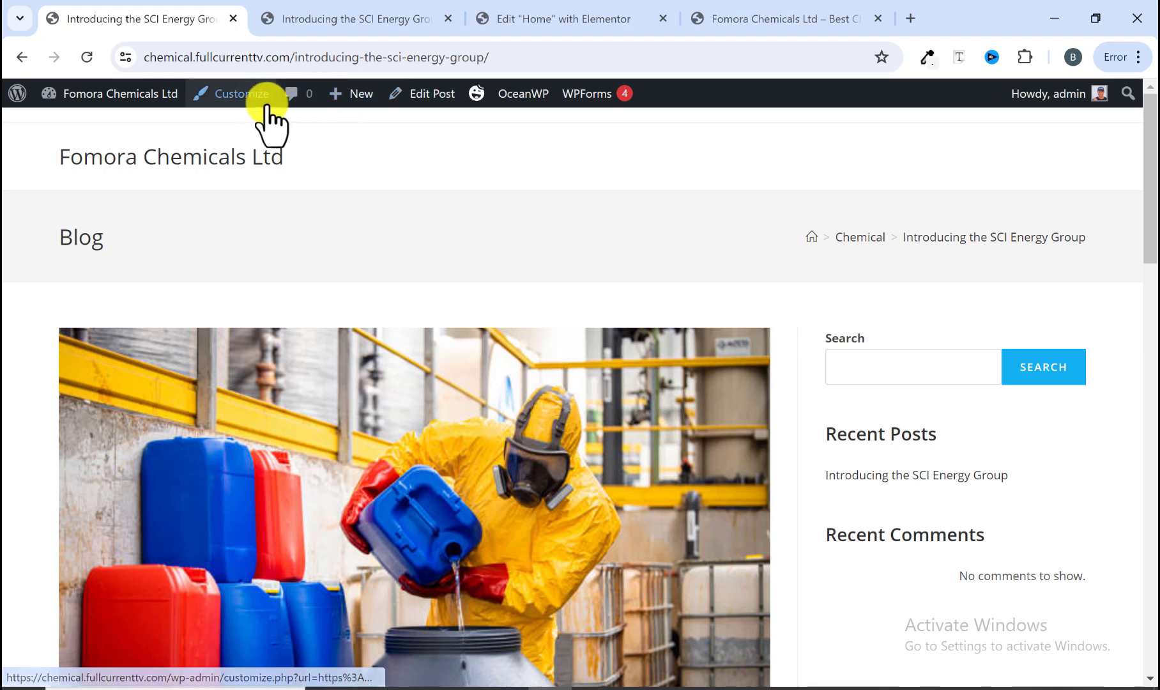
# Step: Disable the post's page title in the OceanWP Title settings and update the post
pyautogui.click(438, 94)
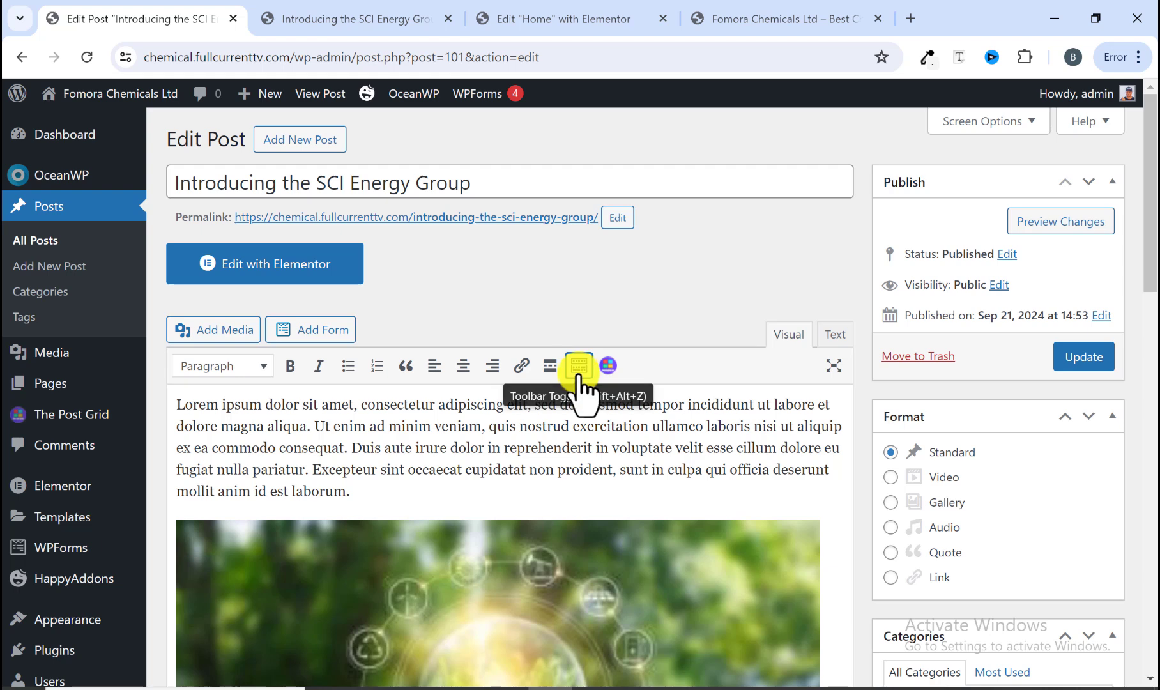
pyautogui.scroll(-2, 483, 441)
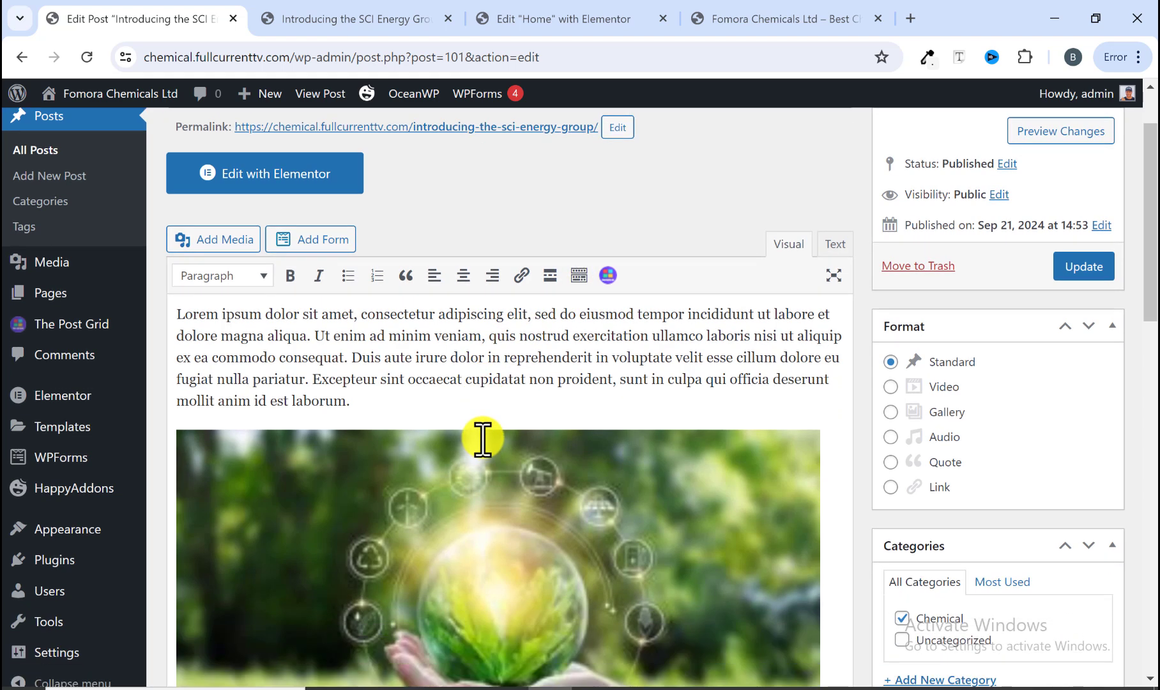
pyautogui.scroll(2, 556, 404)
pyautogui.scroll(-4, 923, 380)
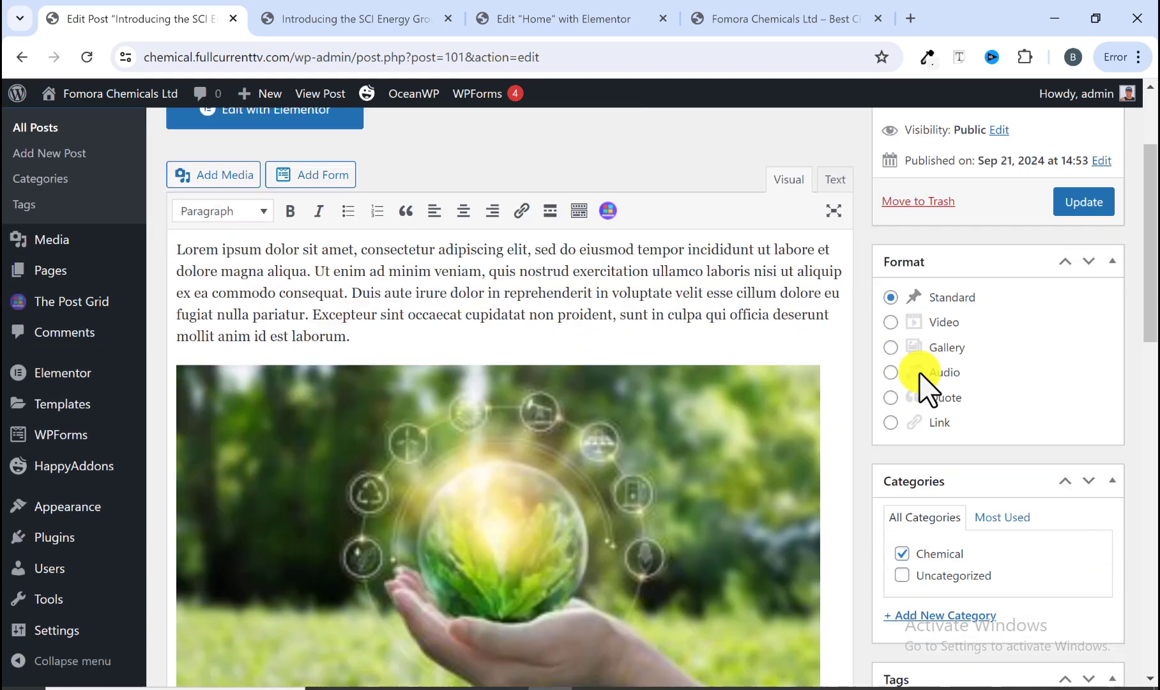
pyautogui.scroll(-10, 923, 383)
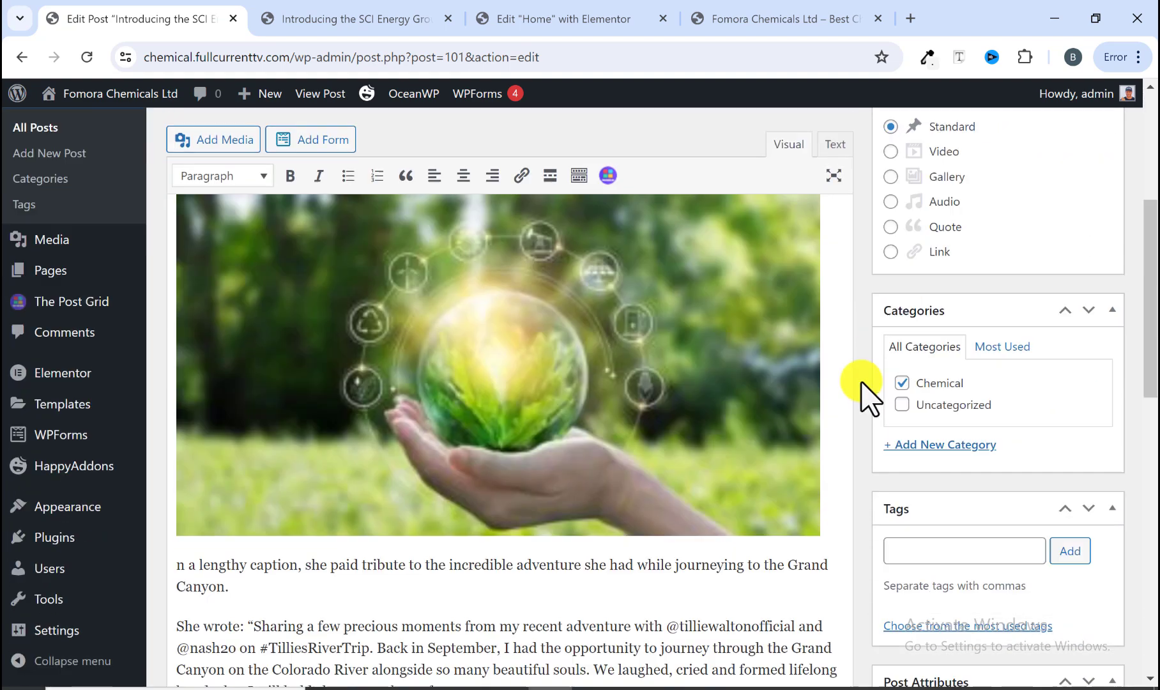
pyautogui.scroll(-1, 465, 380)
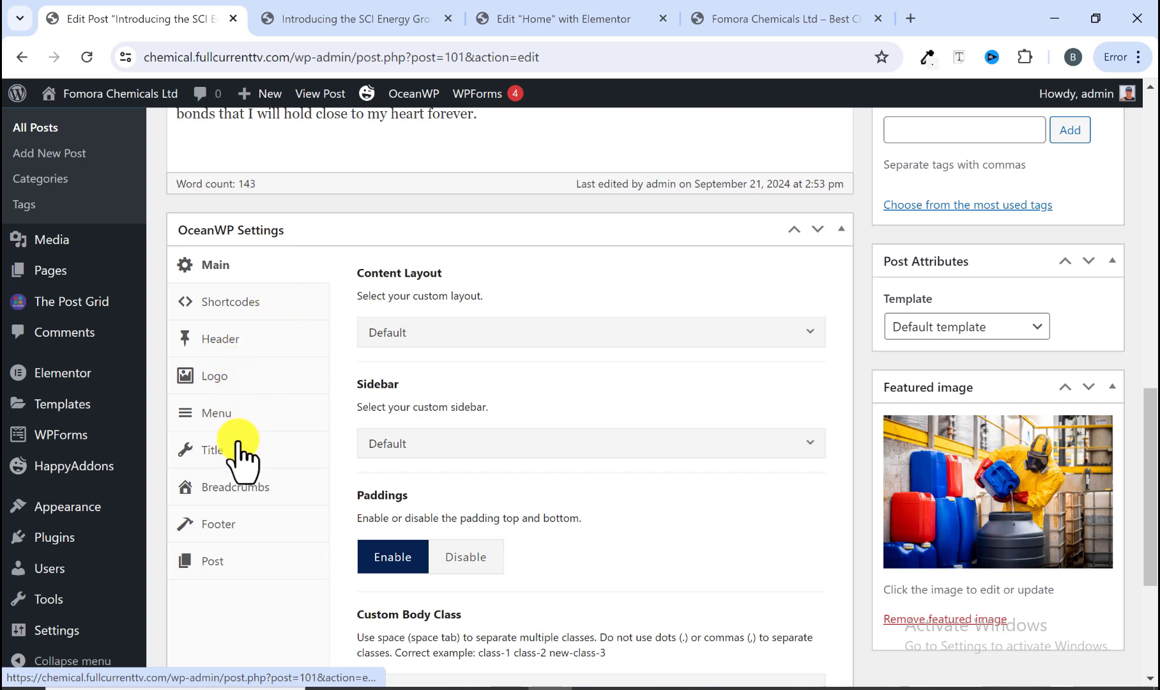
pyautogui.click(237, 445)
pyautogui.click(540, 335)
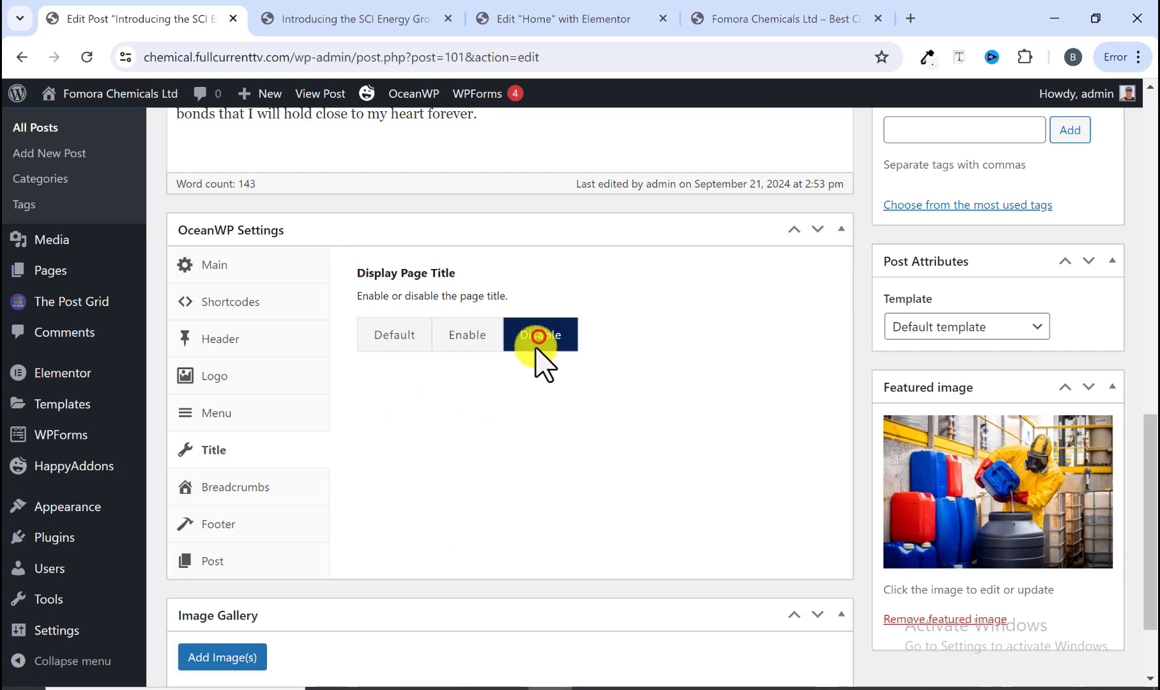
pyautogui.scroll(3, 478, 390)
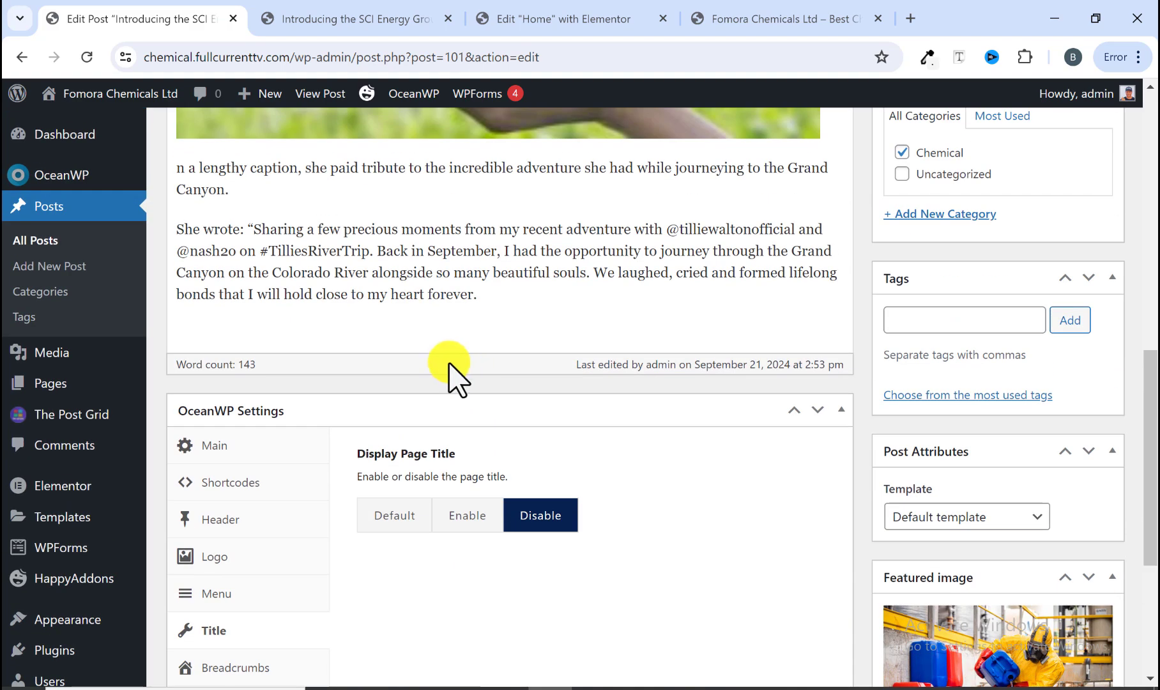
pyautogui.scroll(10, 401, 344)
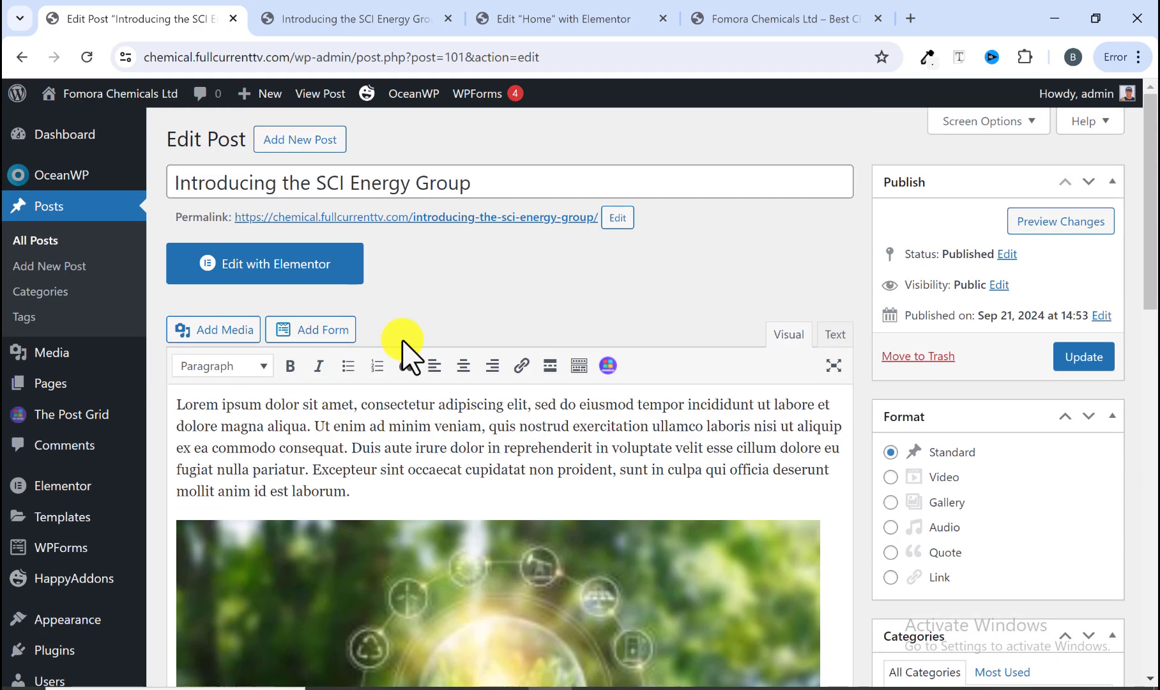
pyautogui.click(1075, 361)
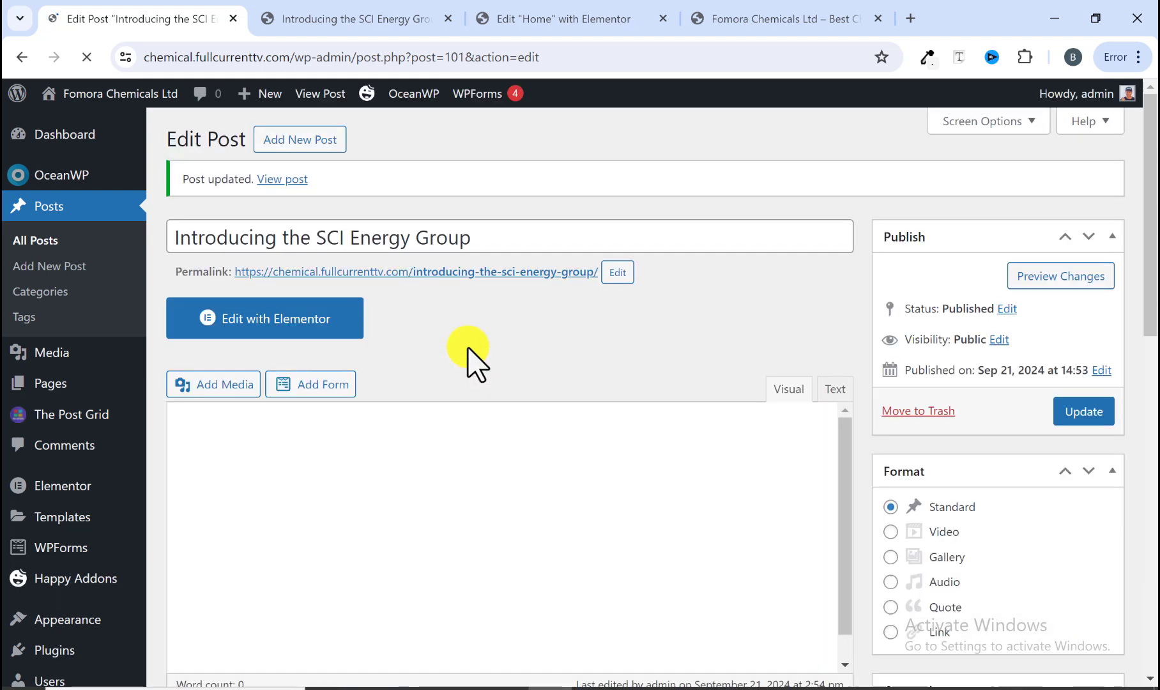
# Step: View the updated post's published page
pyautogui.click(278, 182)
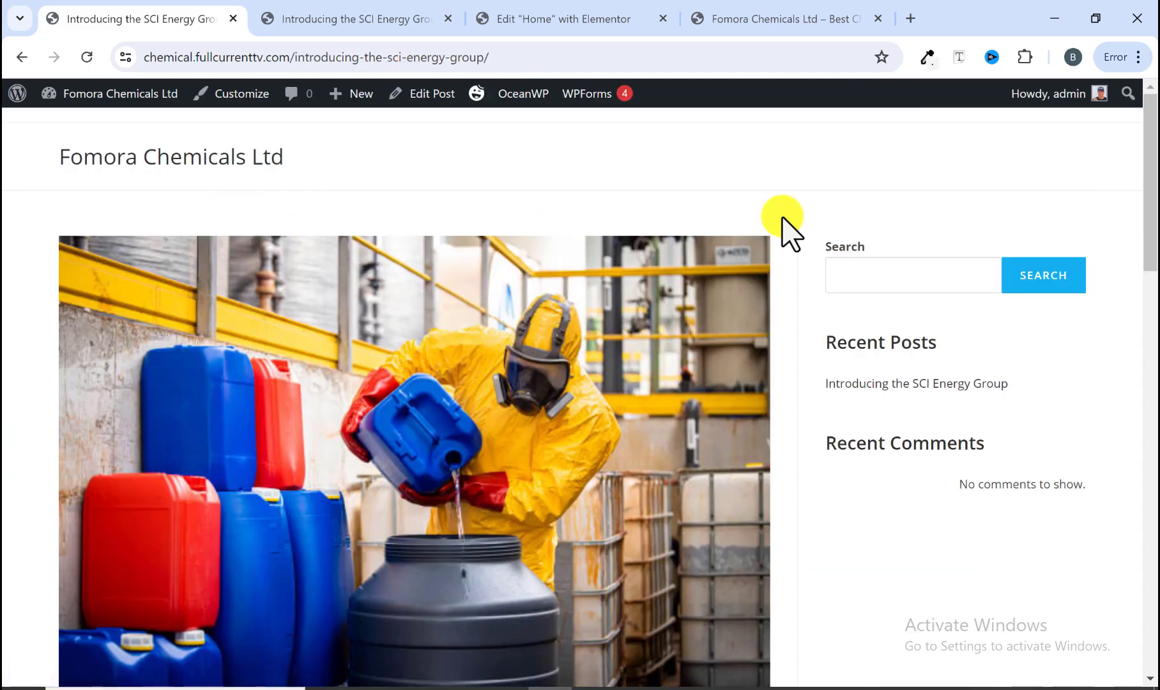
pyautogui.scroll(-20, 845, 293)
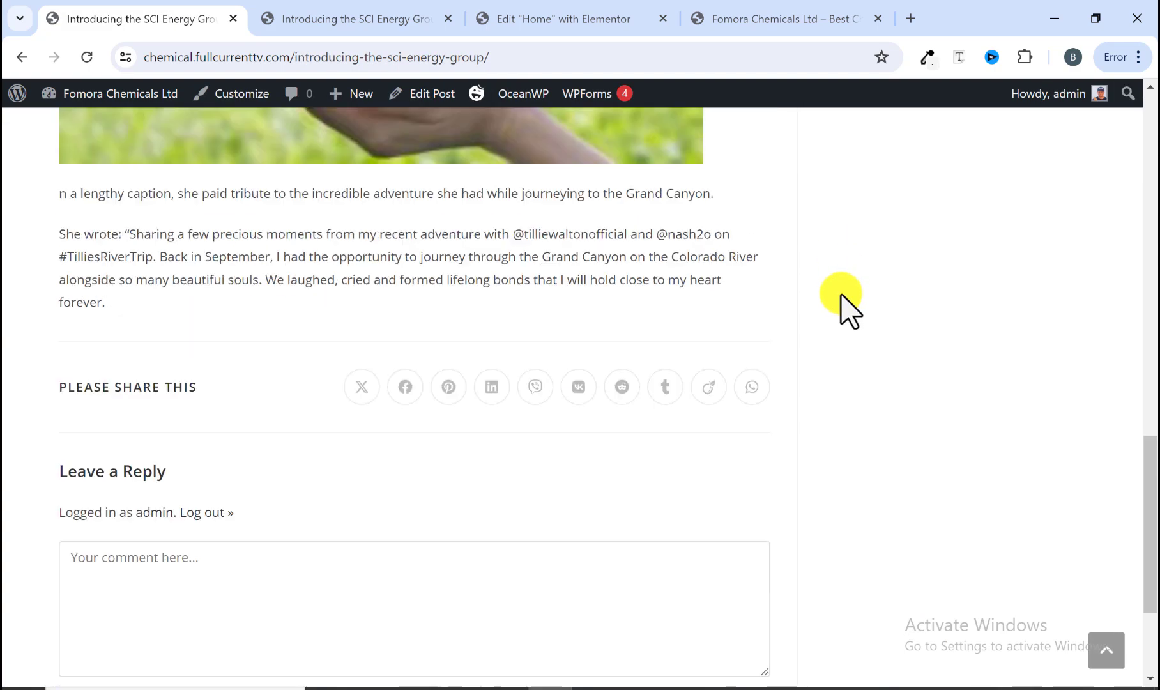
pyautogui.scroll(20, 834, 297)
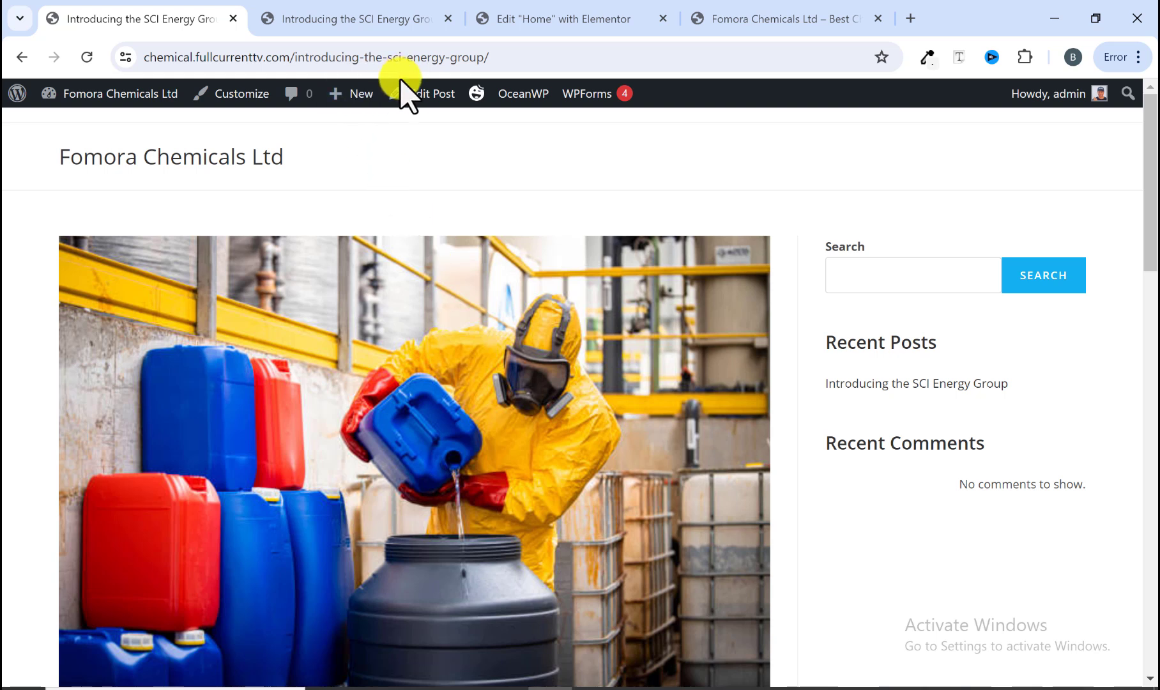
# Step: Start a new post and review the lower sections of the reference article
pyautogui.moveTo(350, 96)
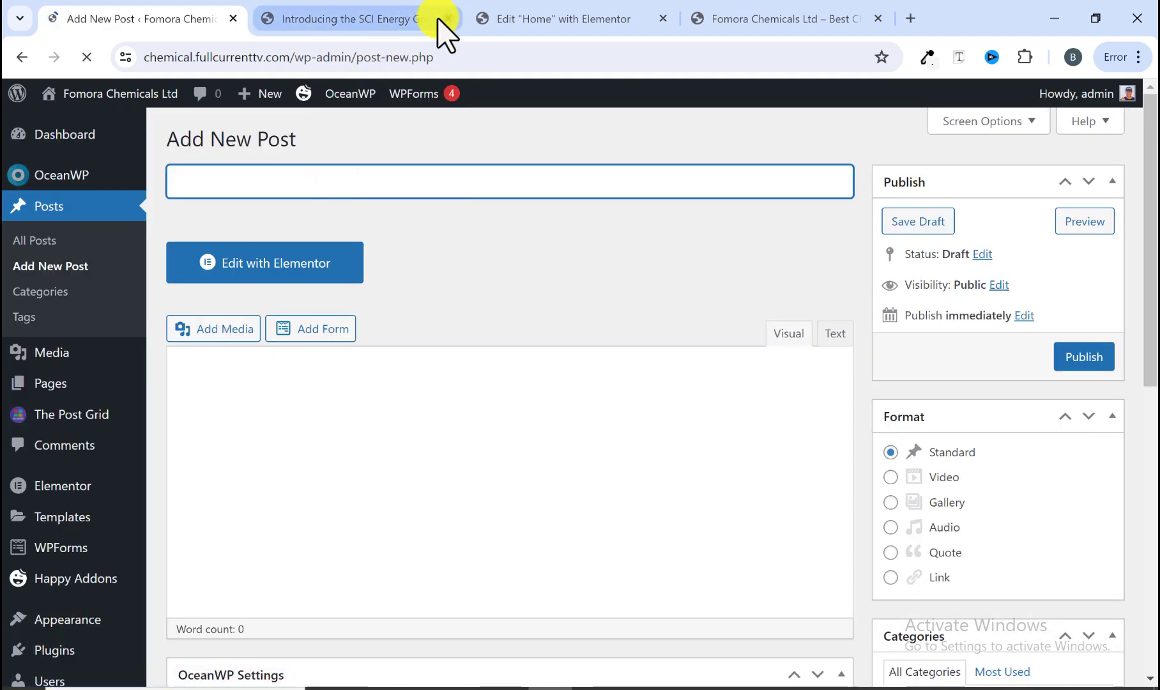
pyautogui.click(367, 20)
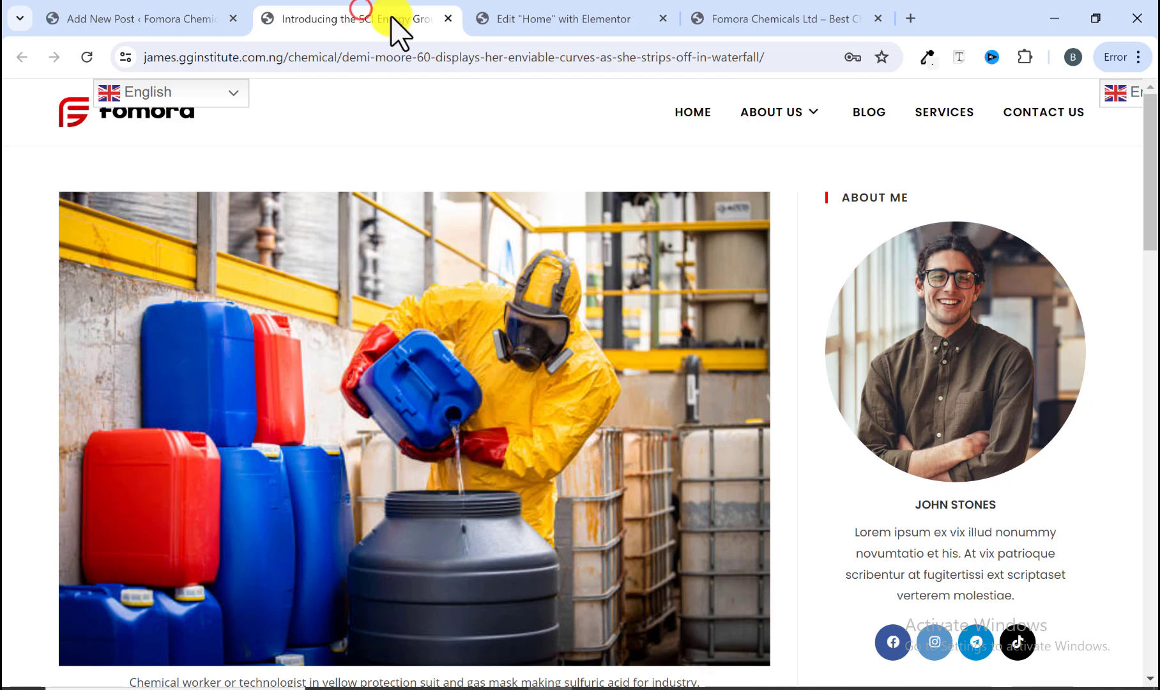
pyautogui.scroll(-20, 412, 329)
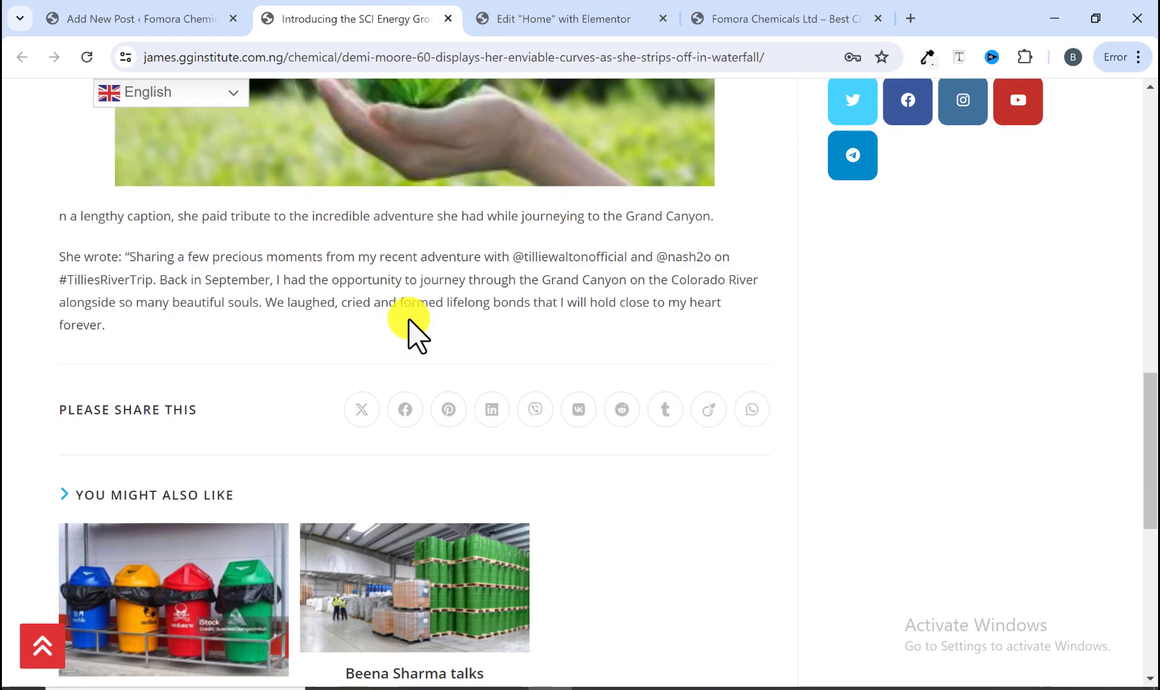
pyautogui.scroll(-5, 409, 326)
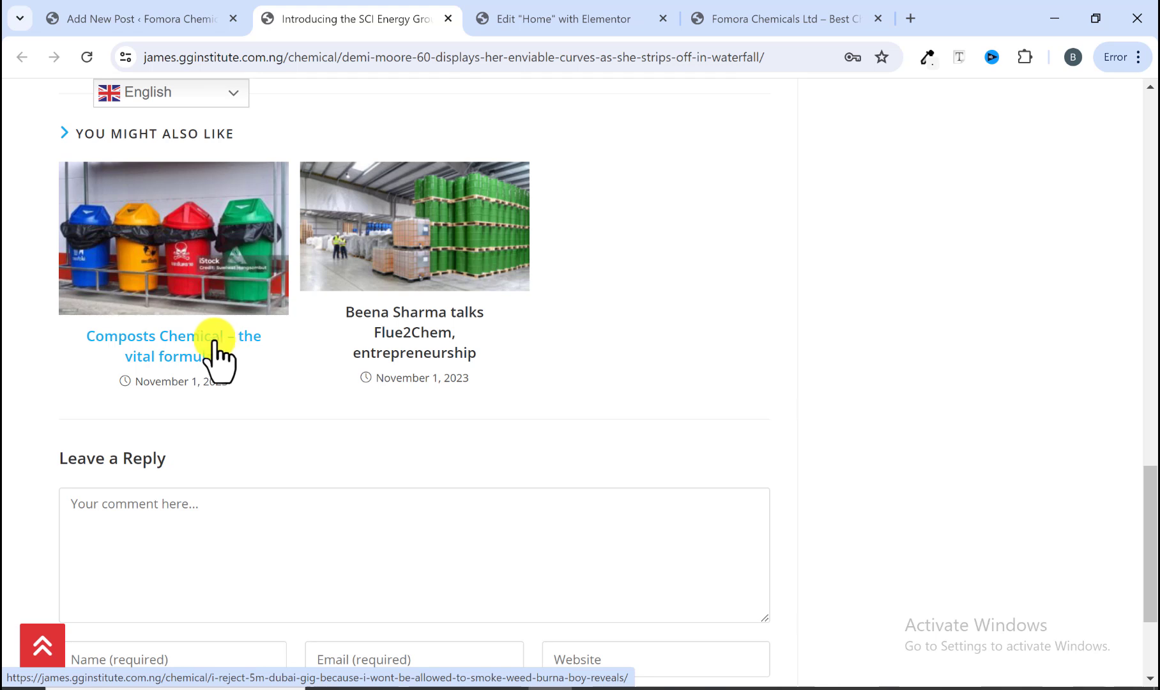
pyautogui.click(757, 14)
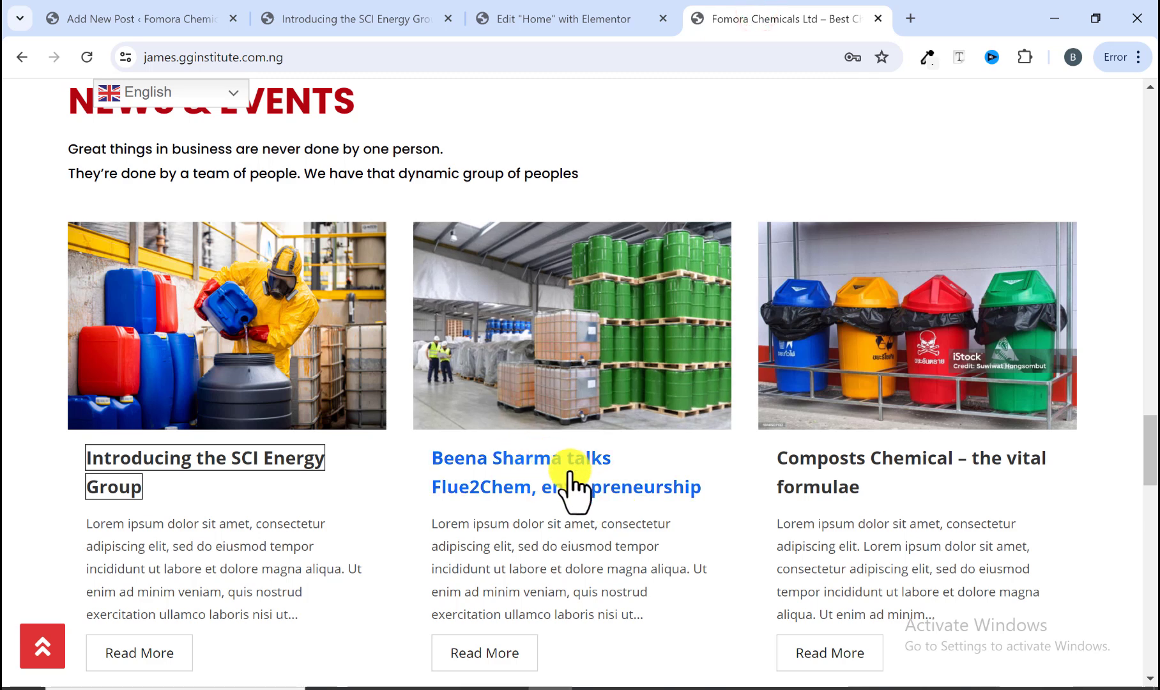
pyautogui.rightClick(540, 454)
pyautogui.click(657, 256)
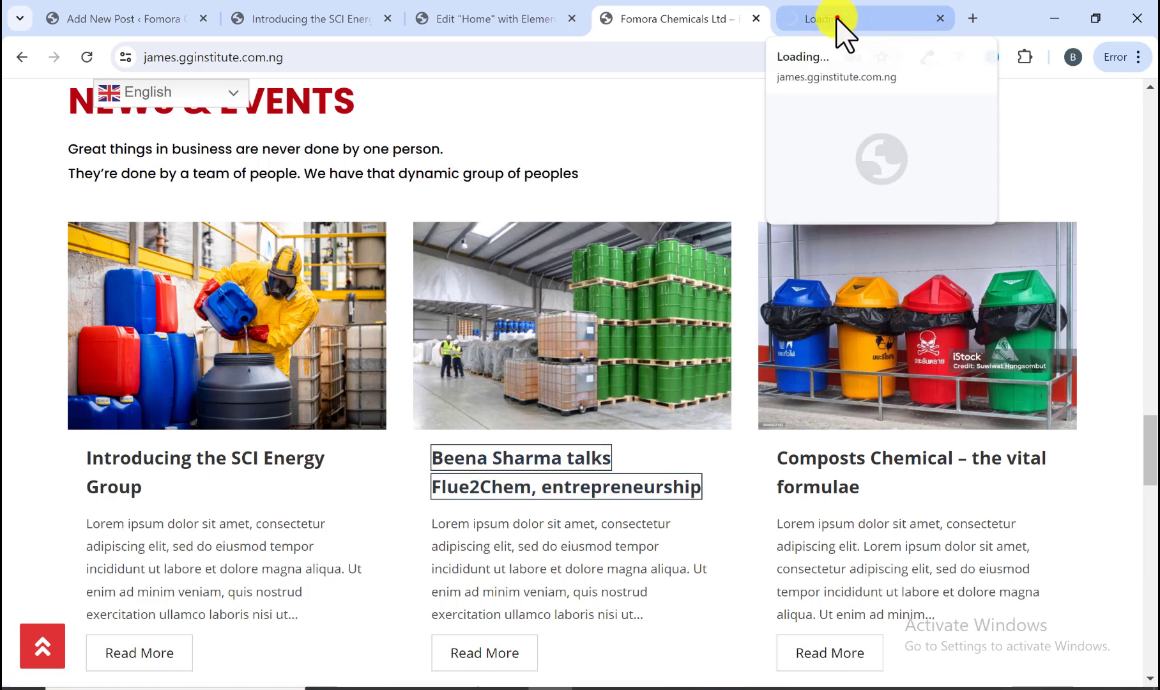
pyautogui.moveTo(837, 19); pyautogui.dragTo(472, 12)
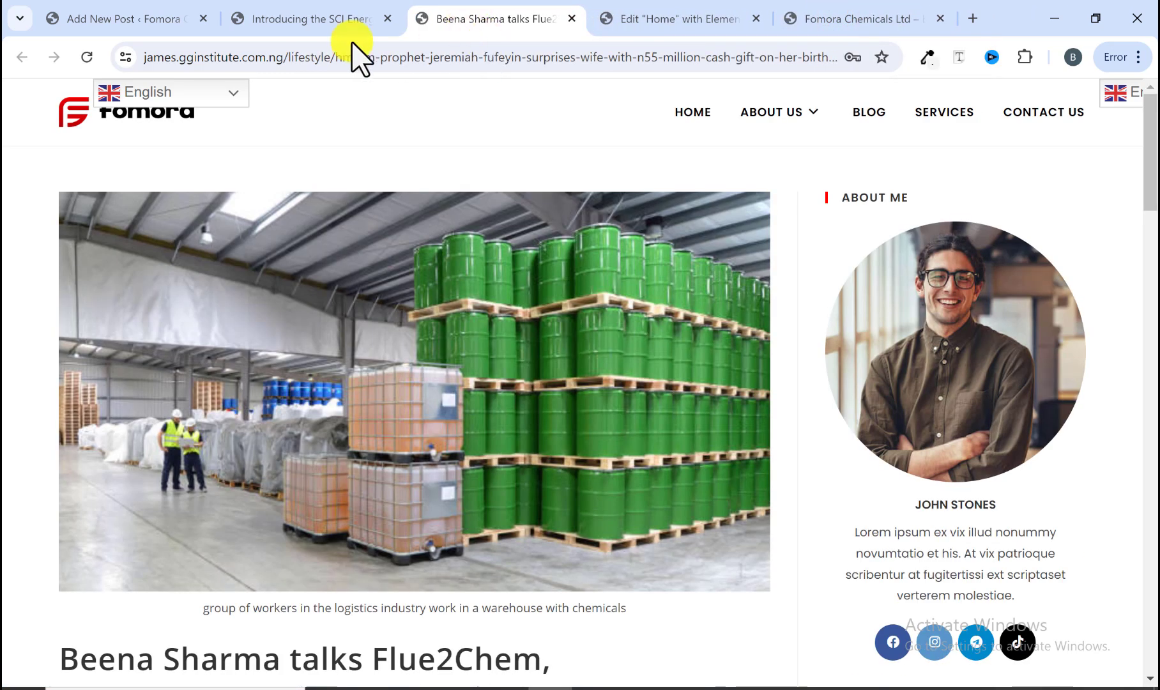
pyautogui.click(305, 24)
pyautogui.scroll(15, 383, 208)
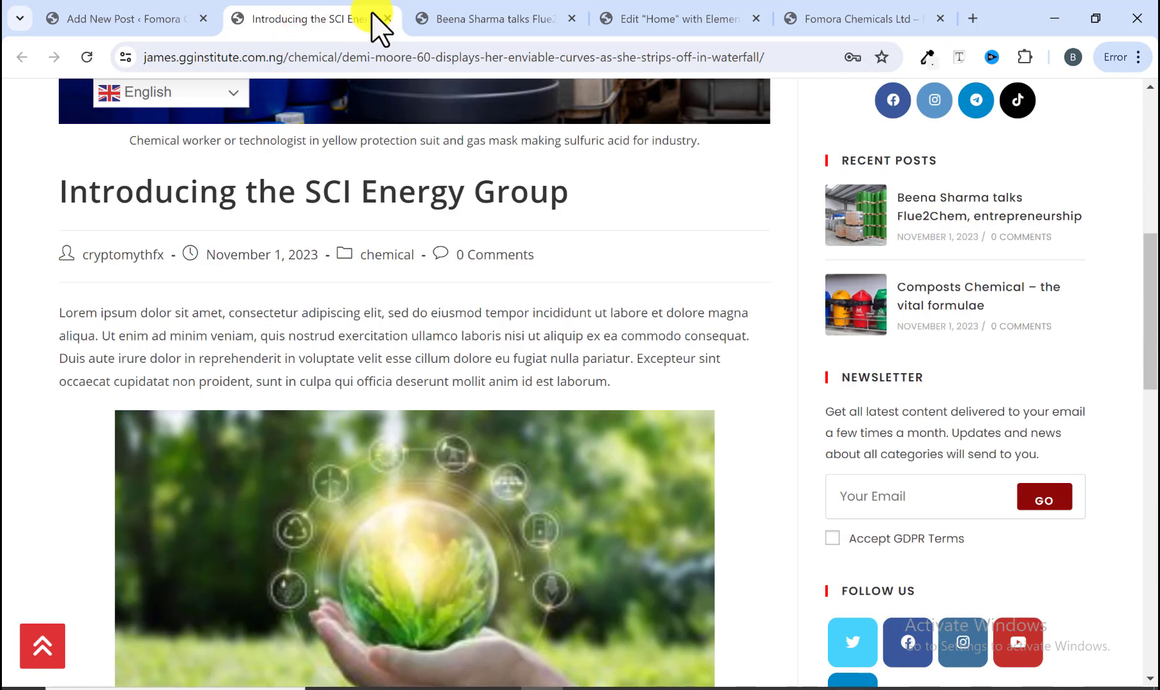
pyautogui.click(384, 20)
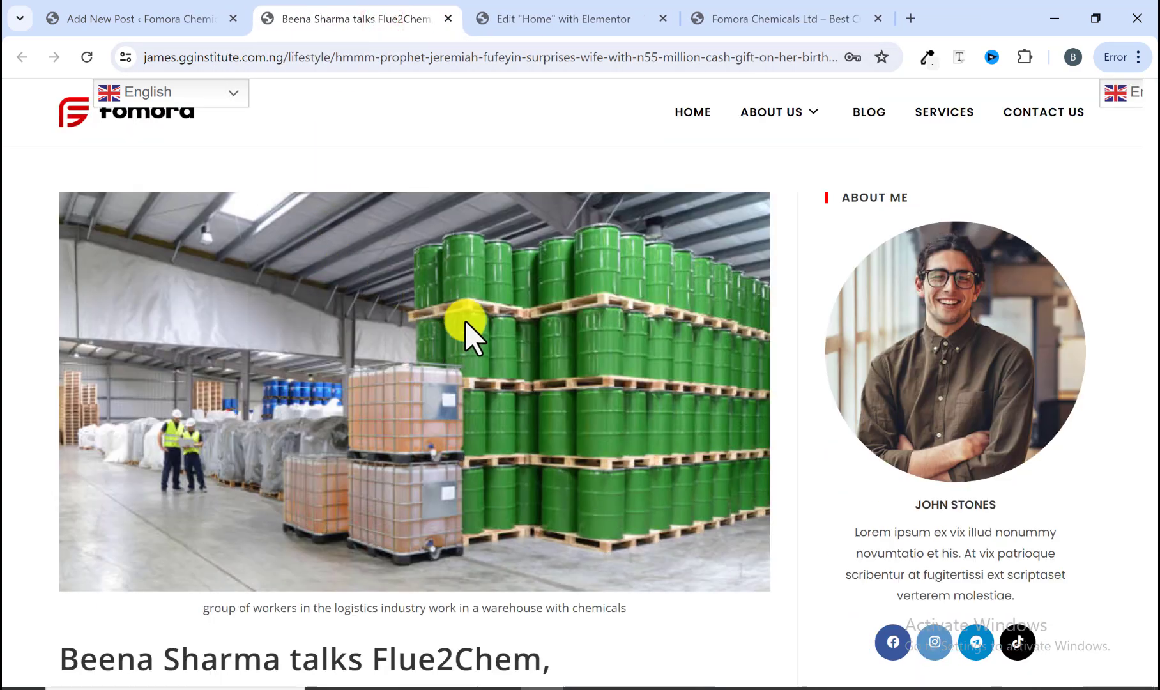
# Step: Copy the reference article's title and paste it as the new post's title
pyautogui.scroll(-4, 466, 326)
pyautogui.scroll(-4, 468, 323)
pyautogui.scroll(7, 467, 323)
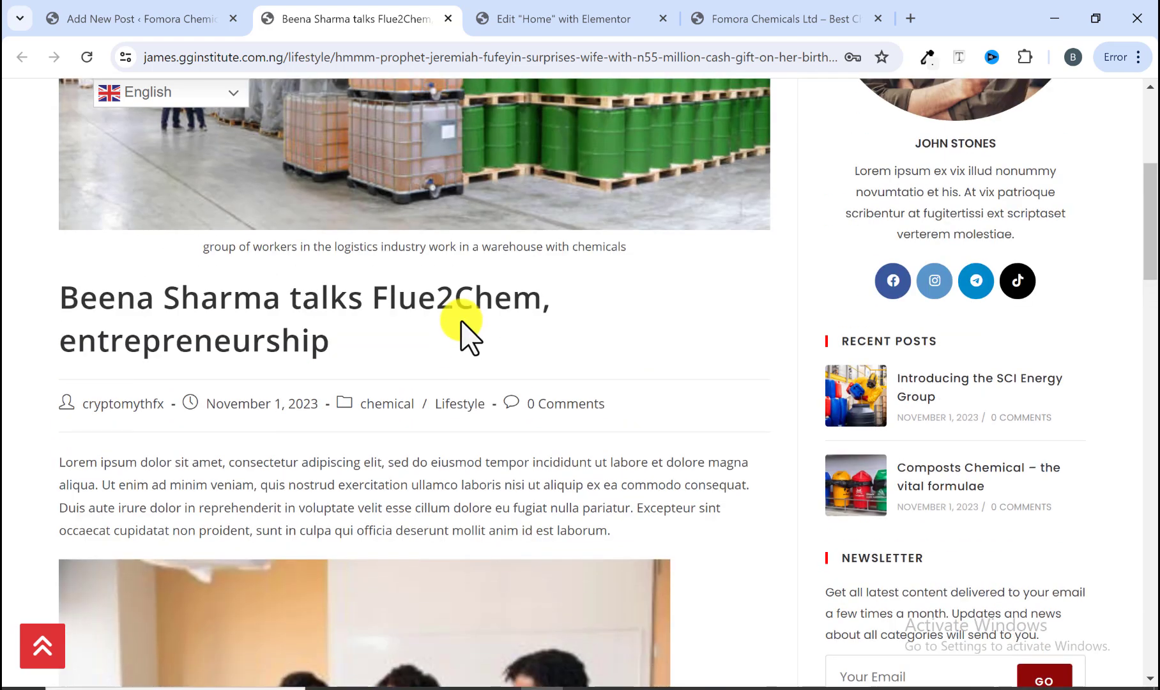
pyautogui.scroll(-3, 236, 242)
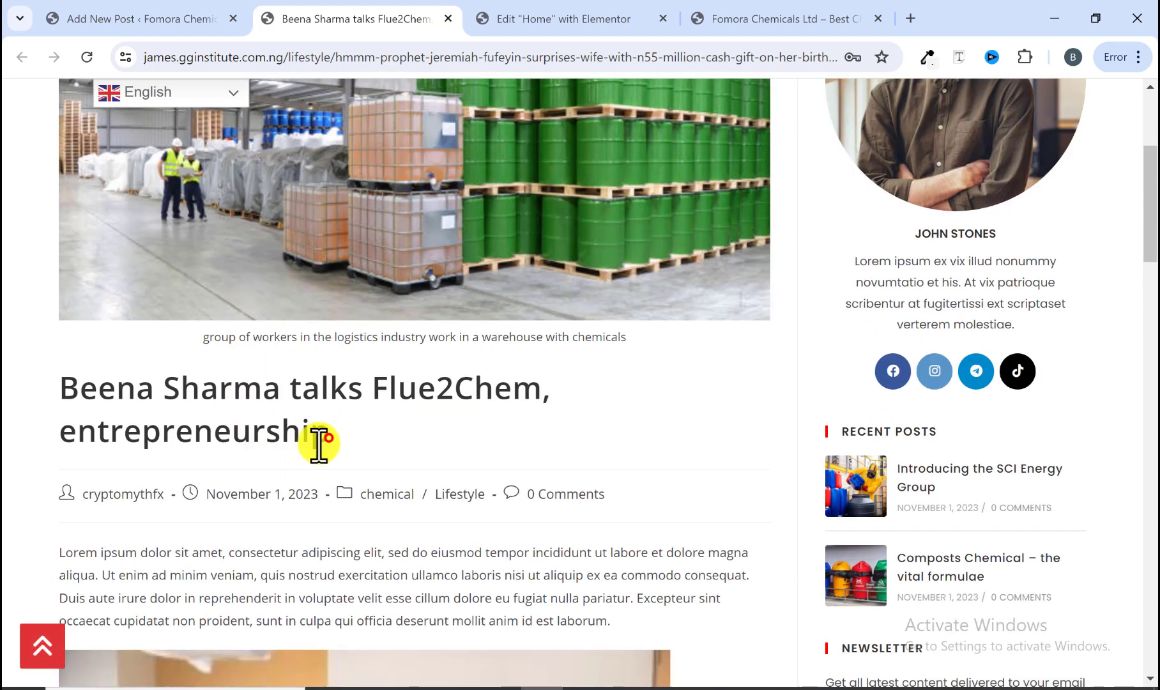
pyautogui.moveTo(319, 441); pyautogui.dragTo(61, 385)
pyautogui.rightClick(106, 386)
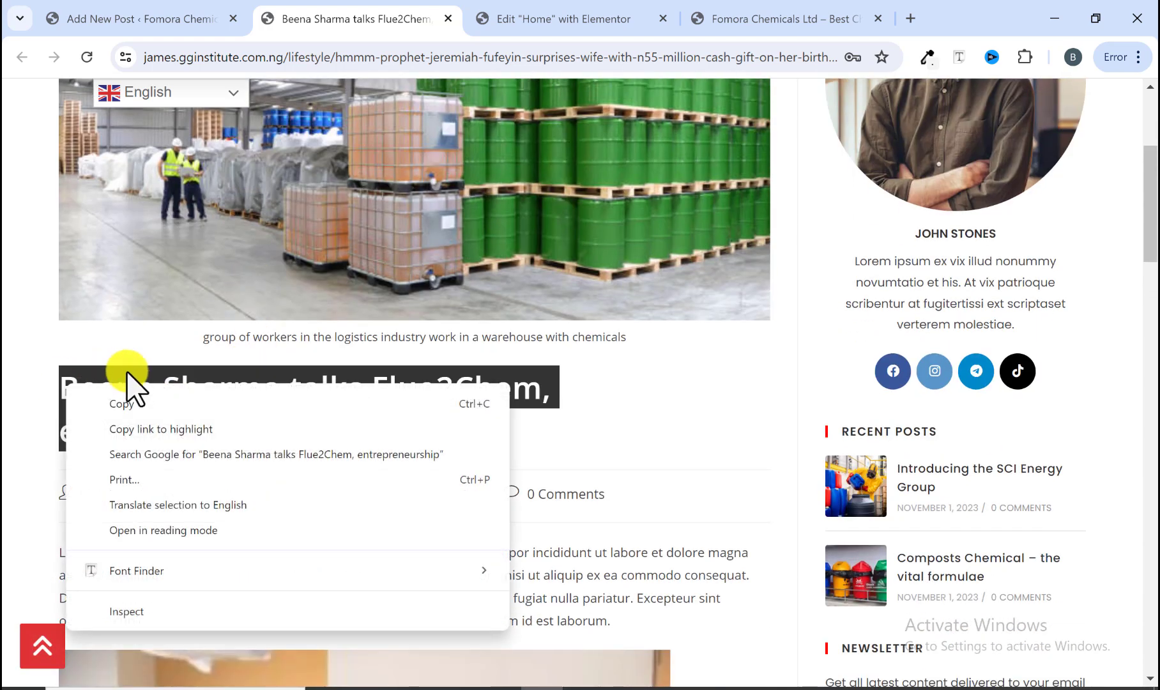
pyautogui.click(121, 401)
pyautogui.click(177, 19)
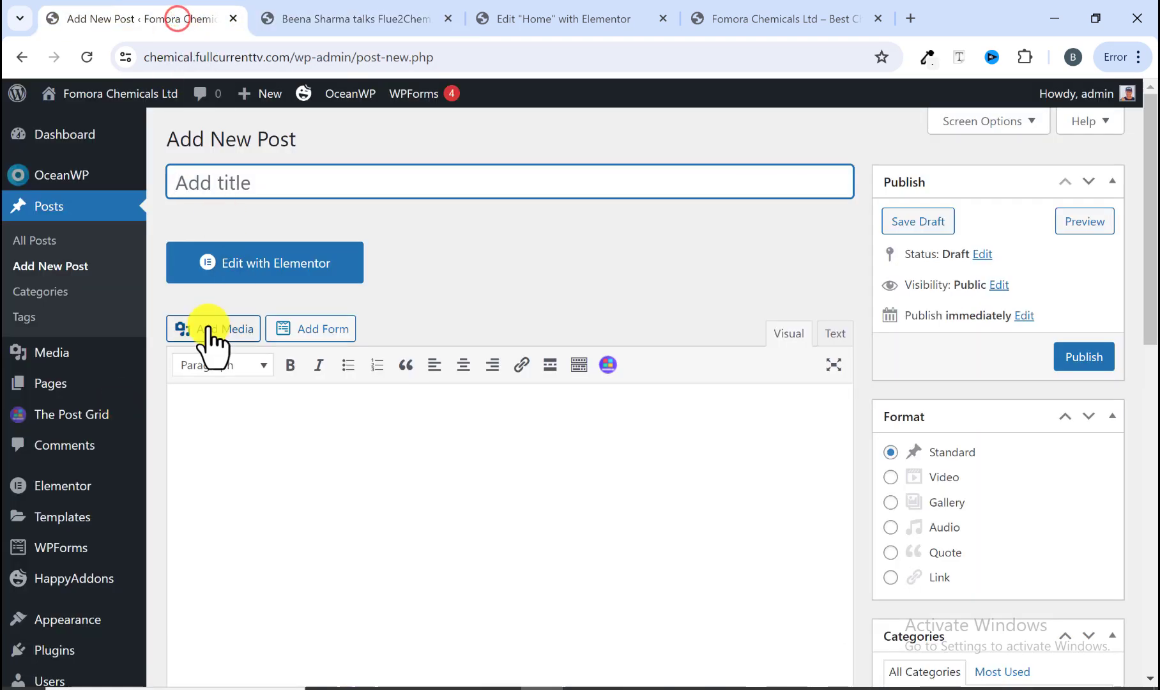
pyautogui.rightClick(258, 186)
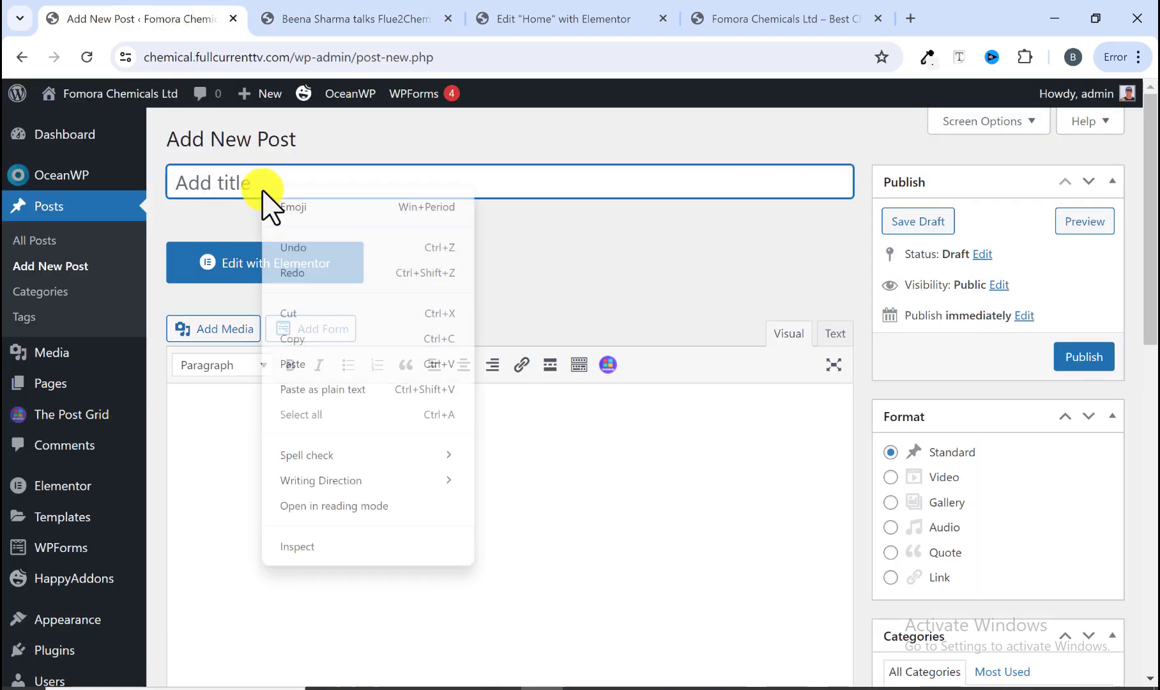
pyautogui.click(334, 365)
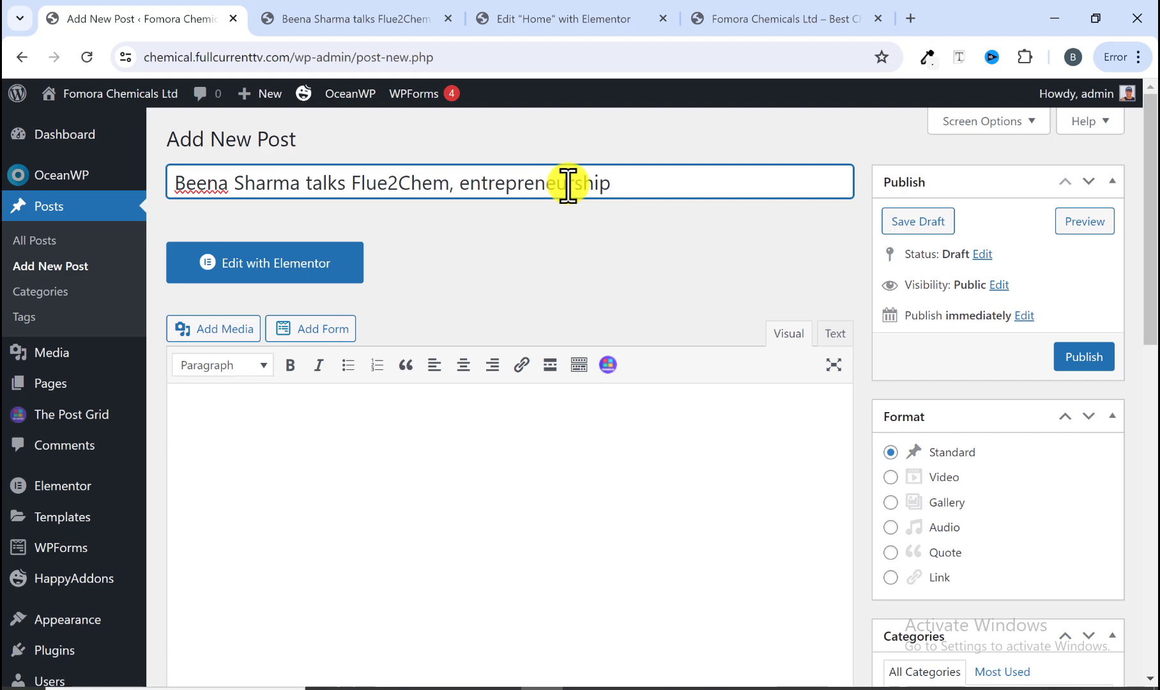
# Step: Copy the reference article's first paragraph and paste it into the new post's body
pyautogui.click(308, 419)
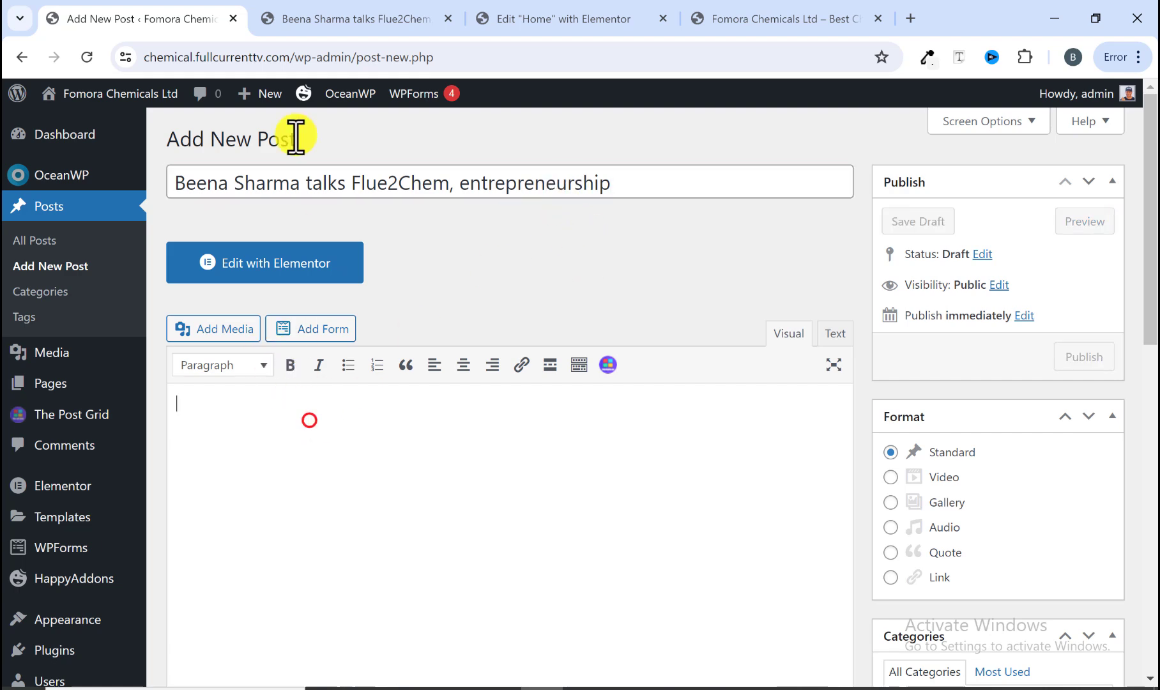
pyautogui.click(330, 19)
pyautogui.scroll(-4, 233, 389)
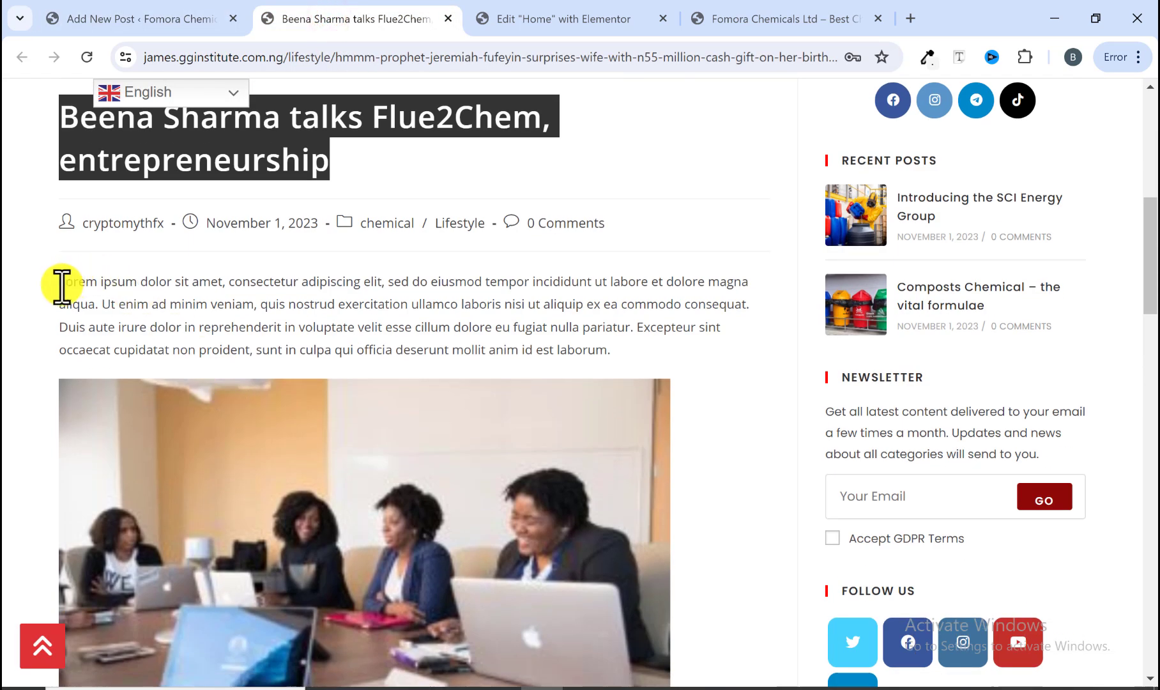
pyautogui.moveTo(62, 285); pyautogui.dragTo(629, 375)
pyautogui.rightClick(560, 319)
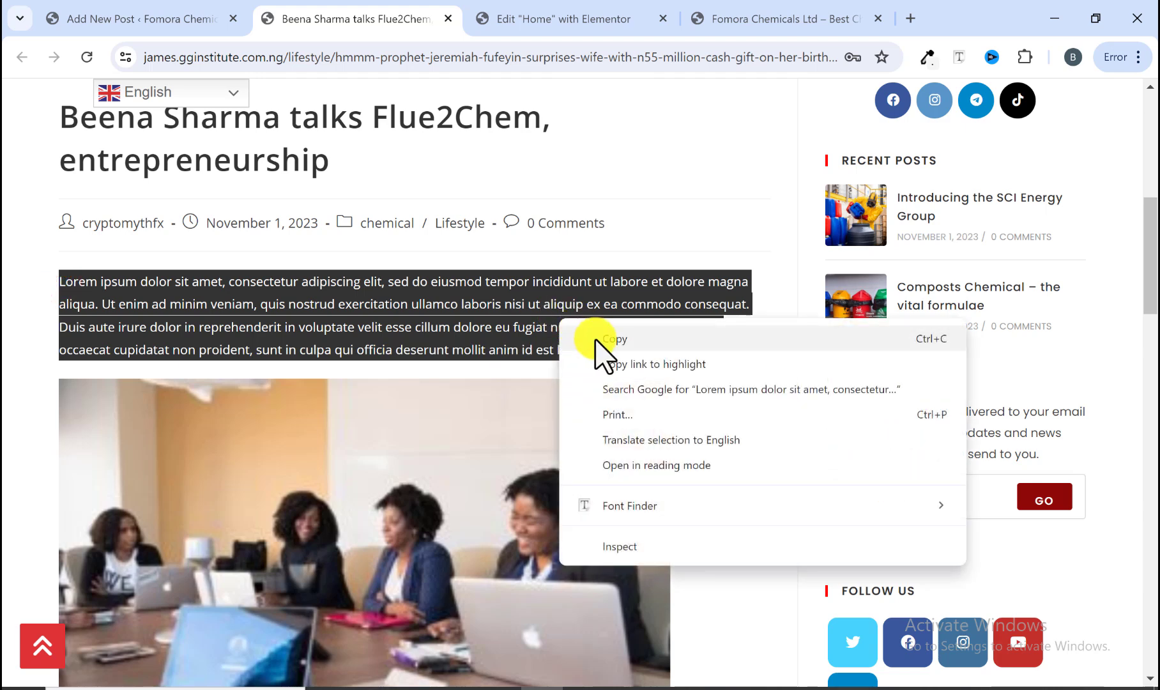
pyautogui.click(607, 338)
pyautogui.click(189, 20)
pyautogui.rightClick(253, 425)
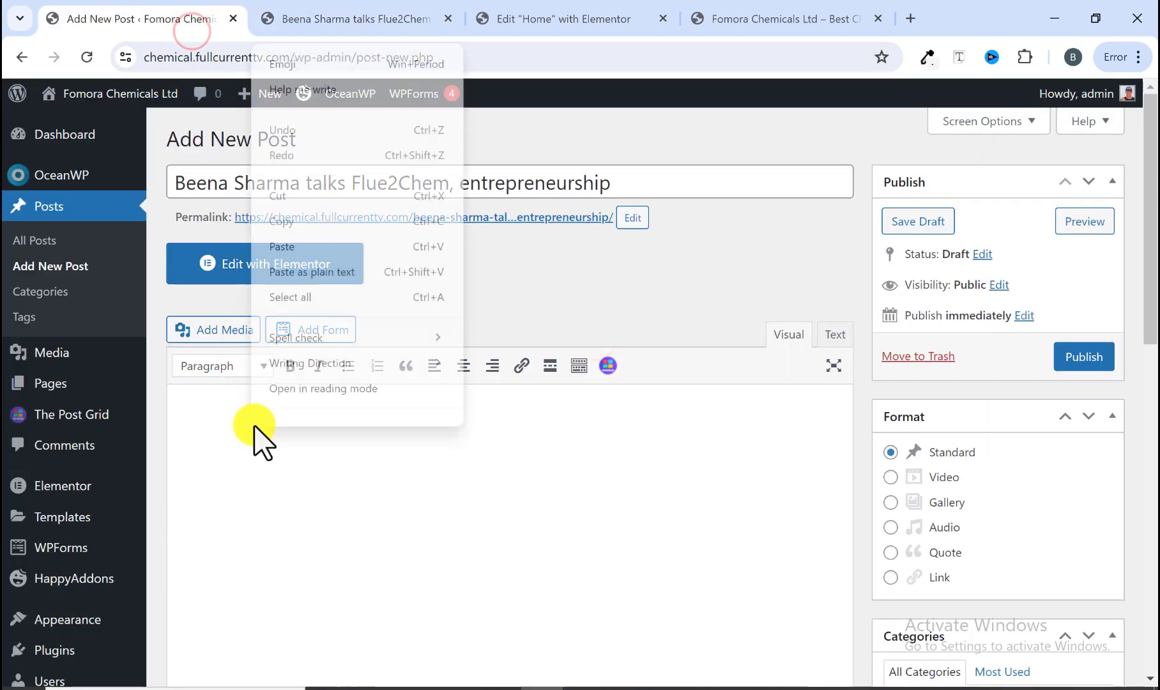
pyautogui.click(339, 246)
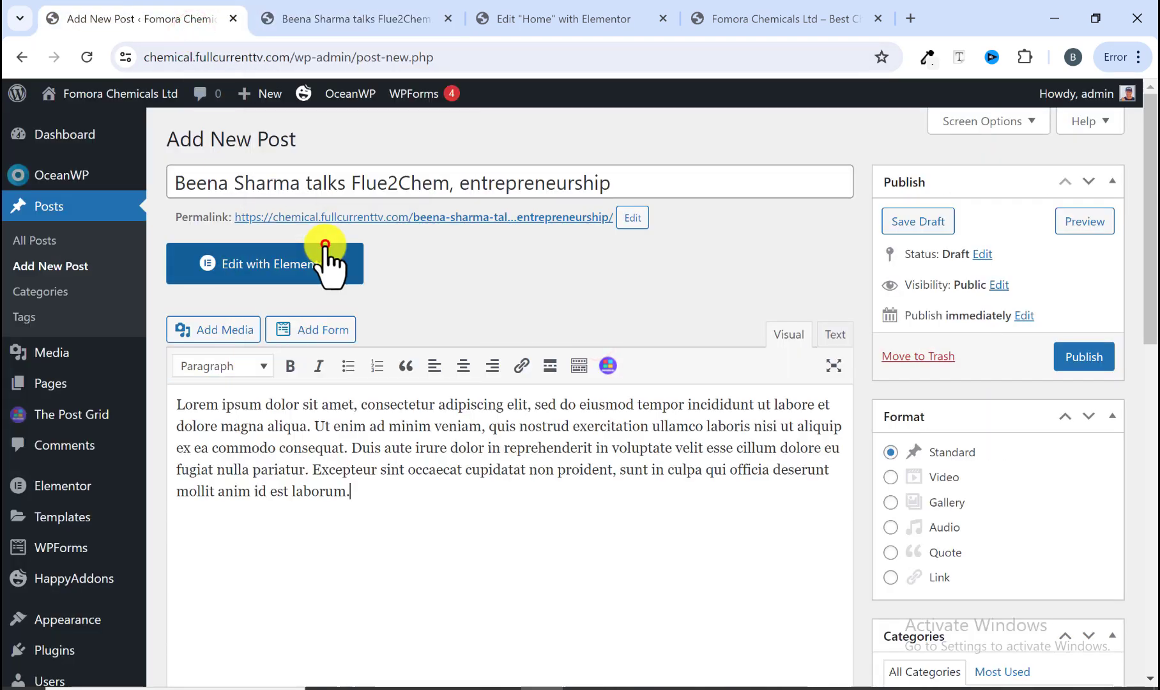
pyautogui.click(231, 331)
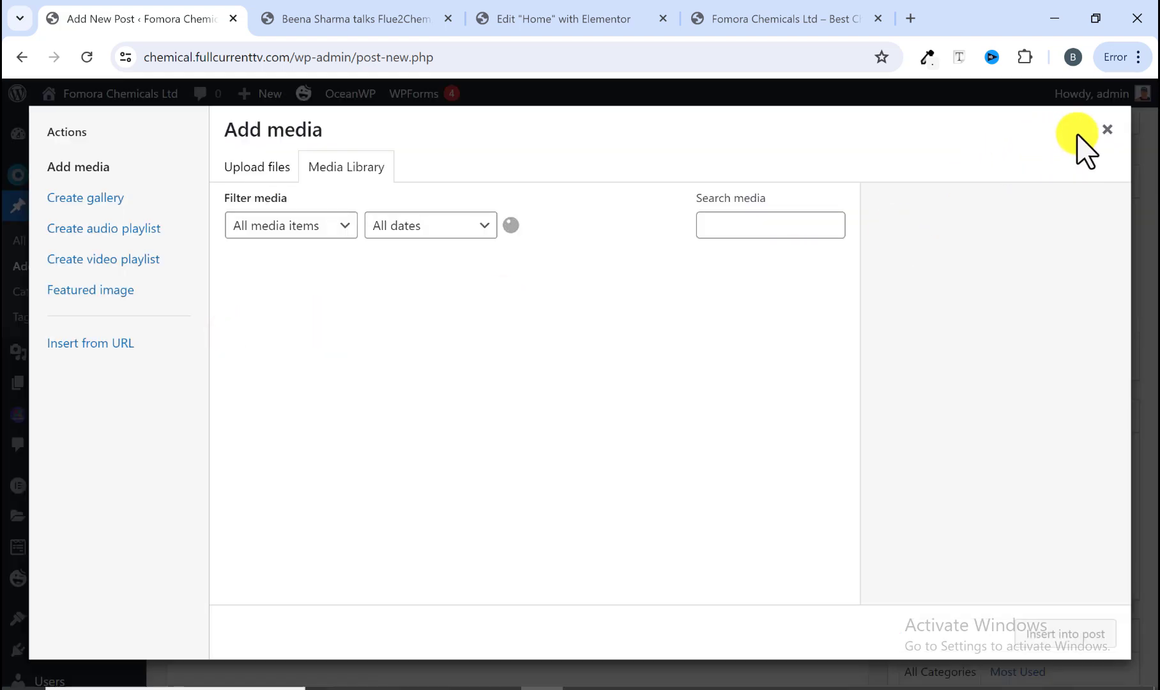
pyautogui.click(1105, 129)
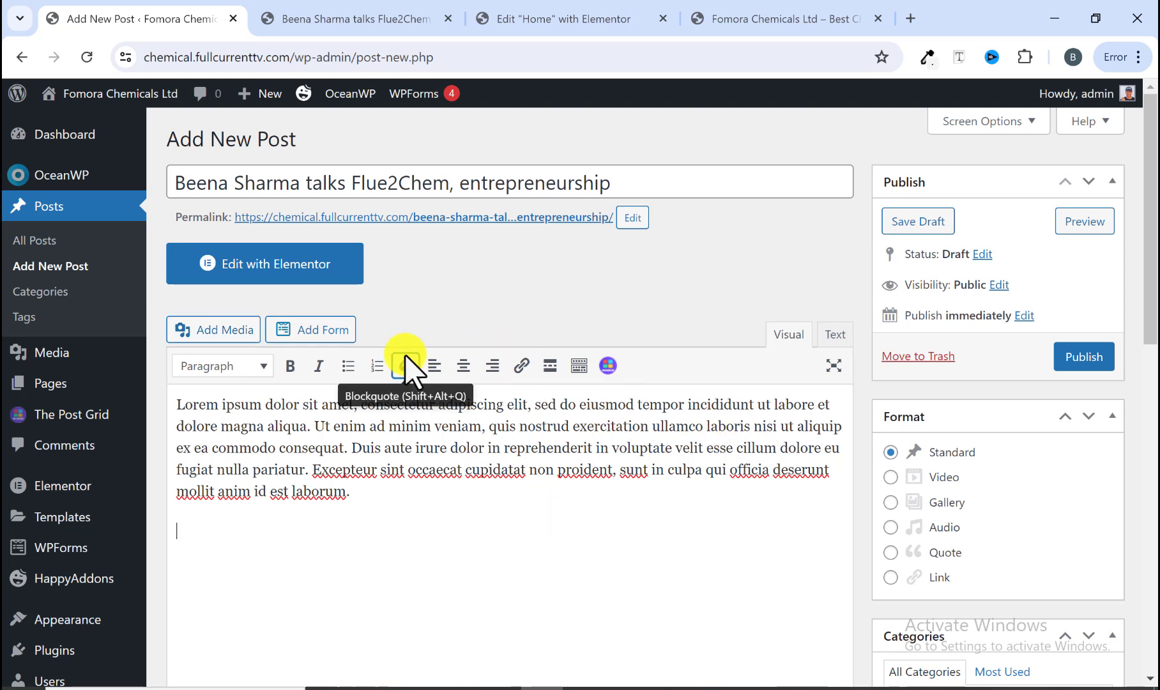
pyautogui.click(310, 19)
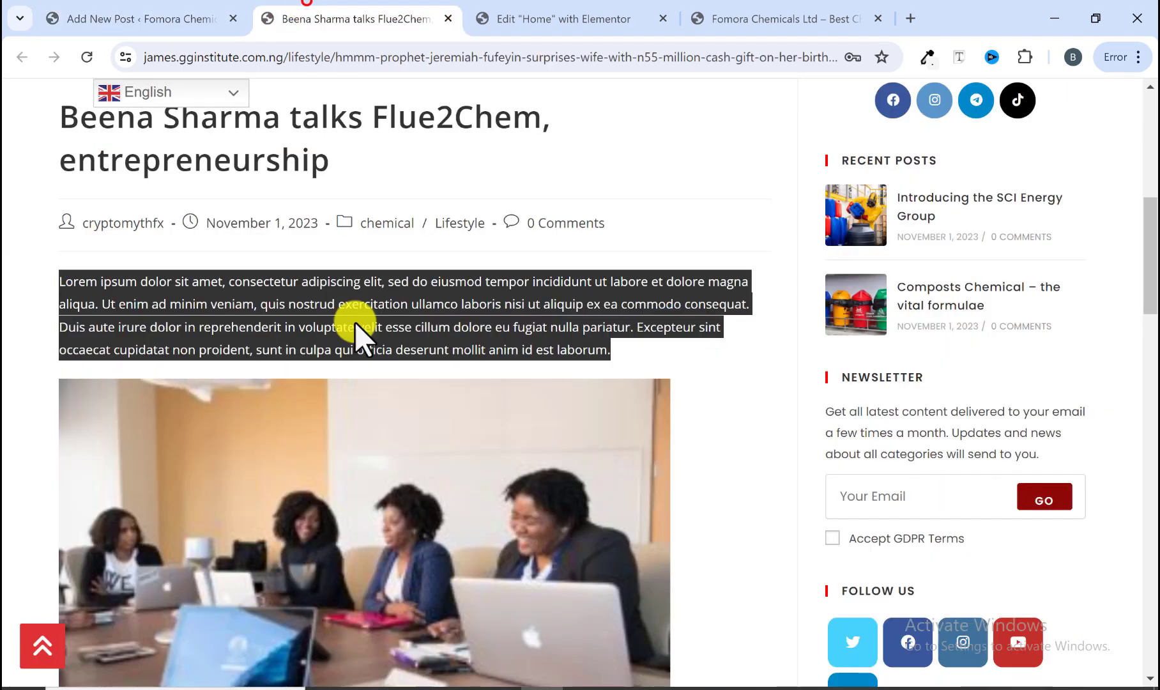
# Step: Save the reference article's meeting photo into the WebDesign Tutorial Media 2024 downloads folder
pyautogui.scroll(-3, 349, 575)
pyautogui.rightClick(361, 398)
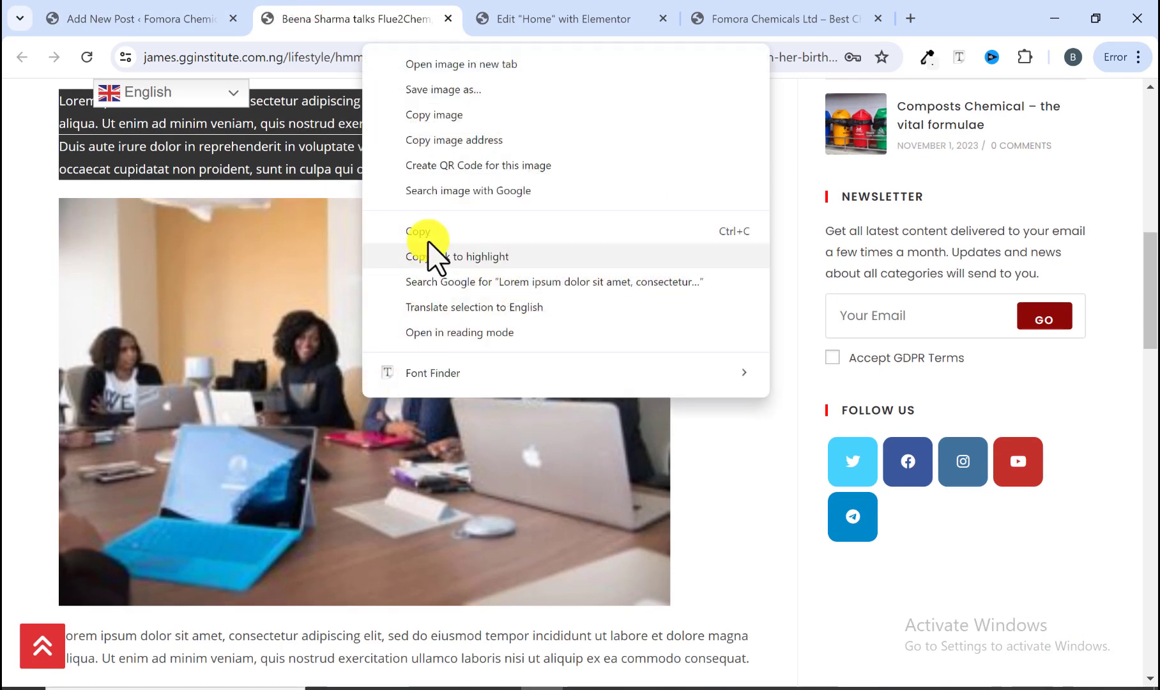
pyautogui.click(455, 92)
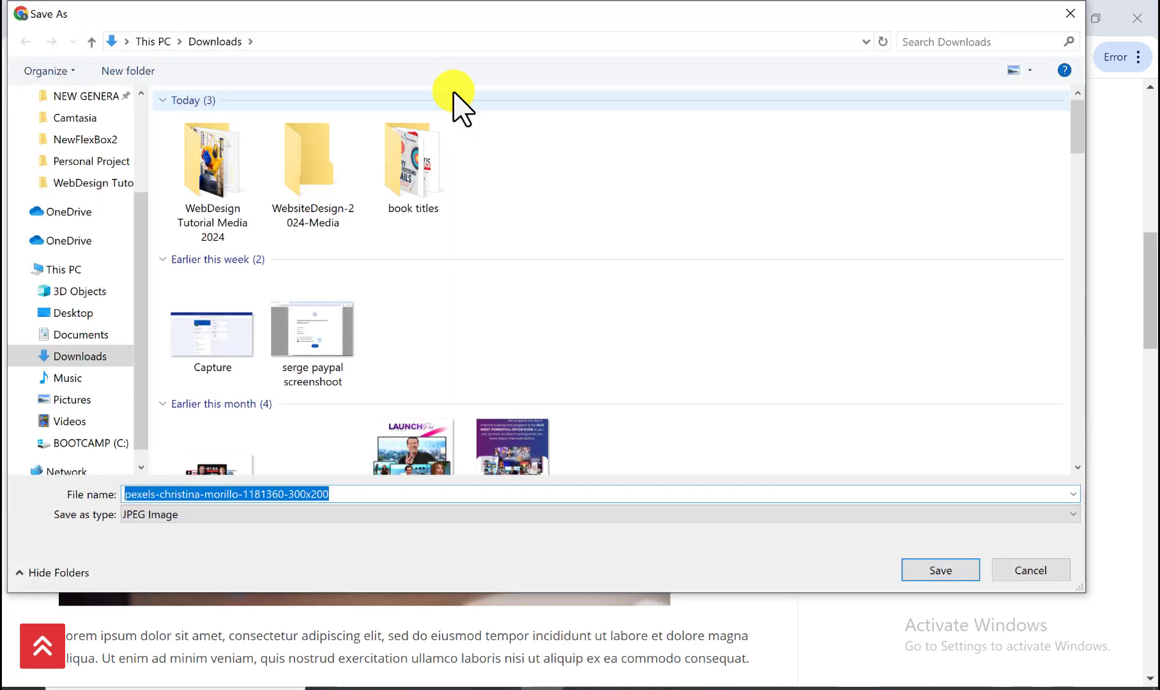
pyautogui.doubleClick(215, 182)
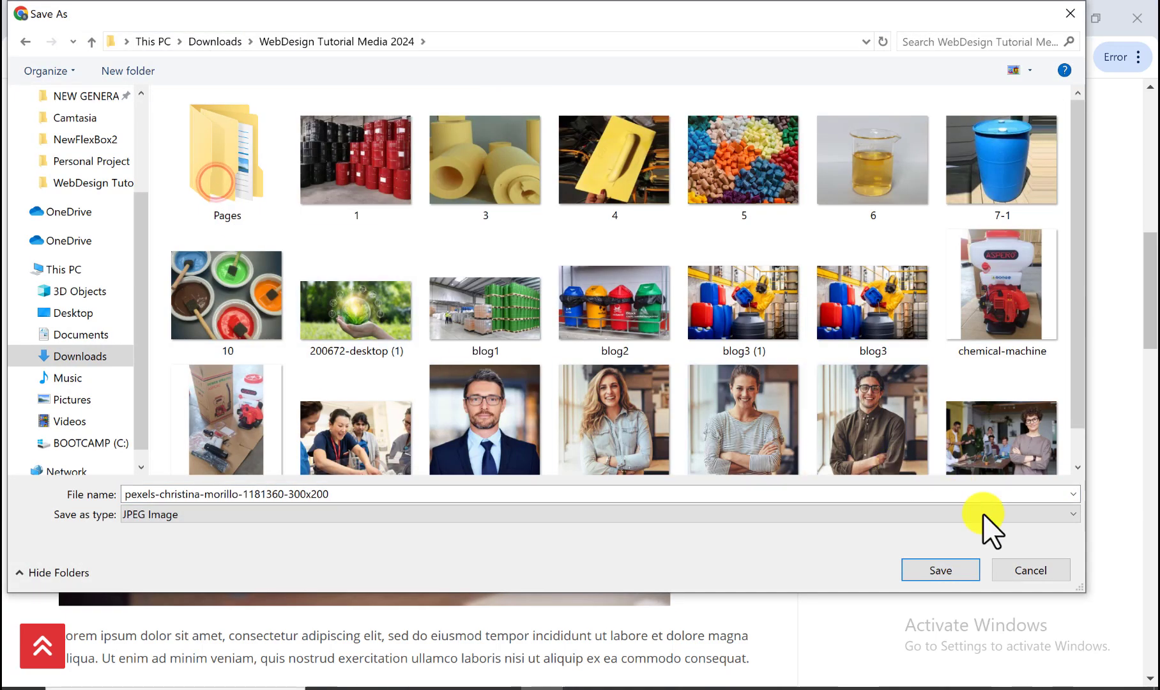
pyautogui.click(958, 568)
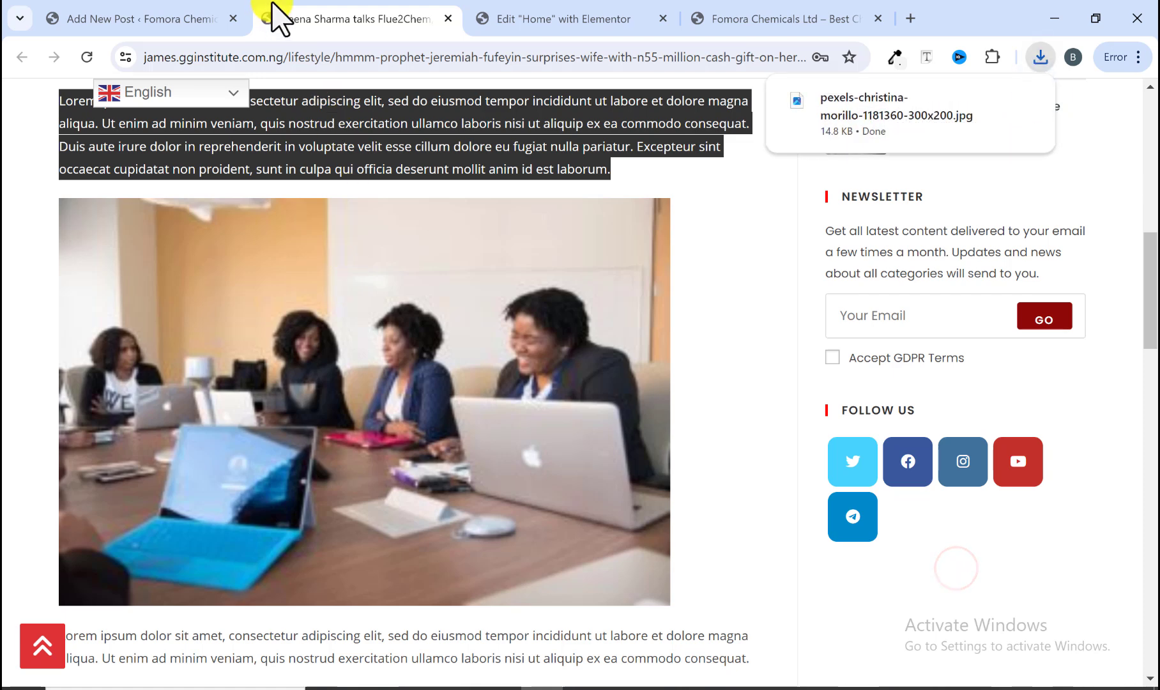
pyautogui.click(145, 19)
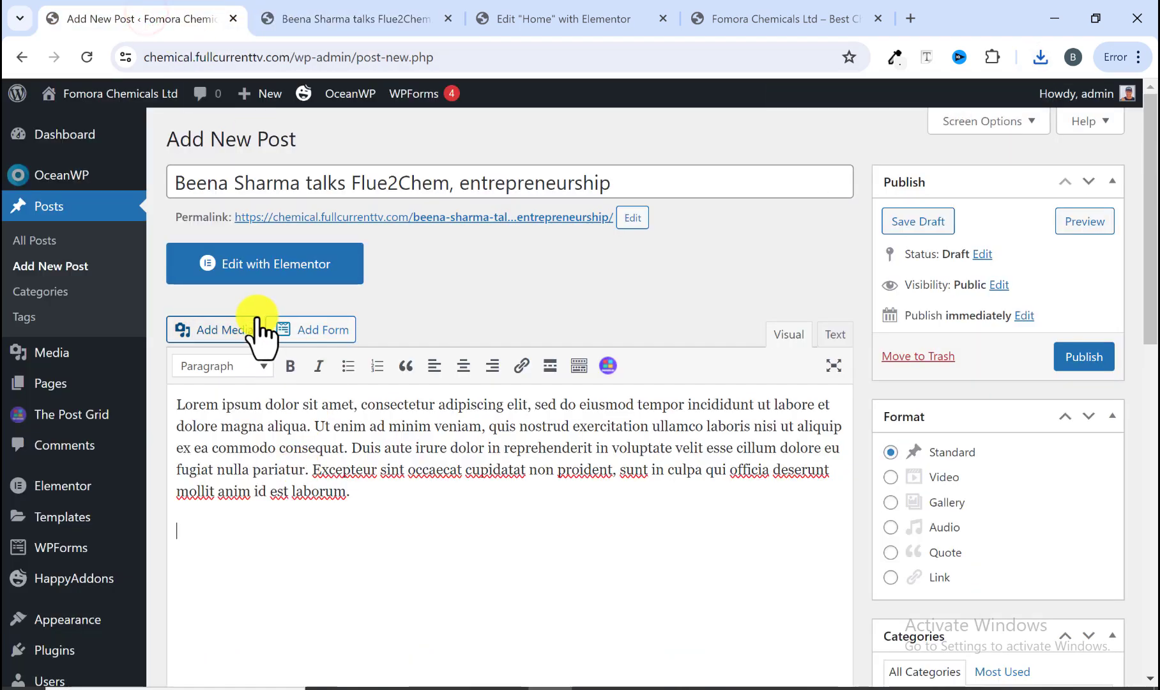
pyautogui.click(228, 327)
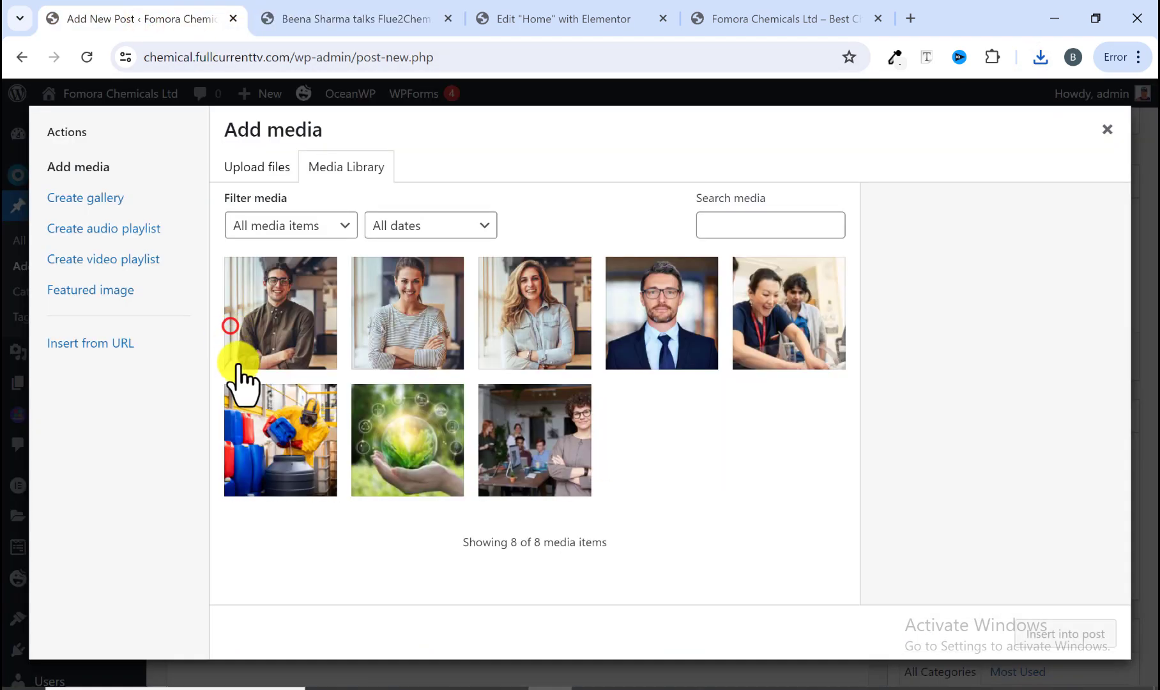
pyautogui.click(262, 171)
pyautogui.click(728, 408)
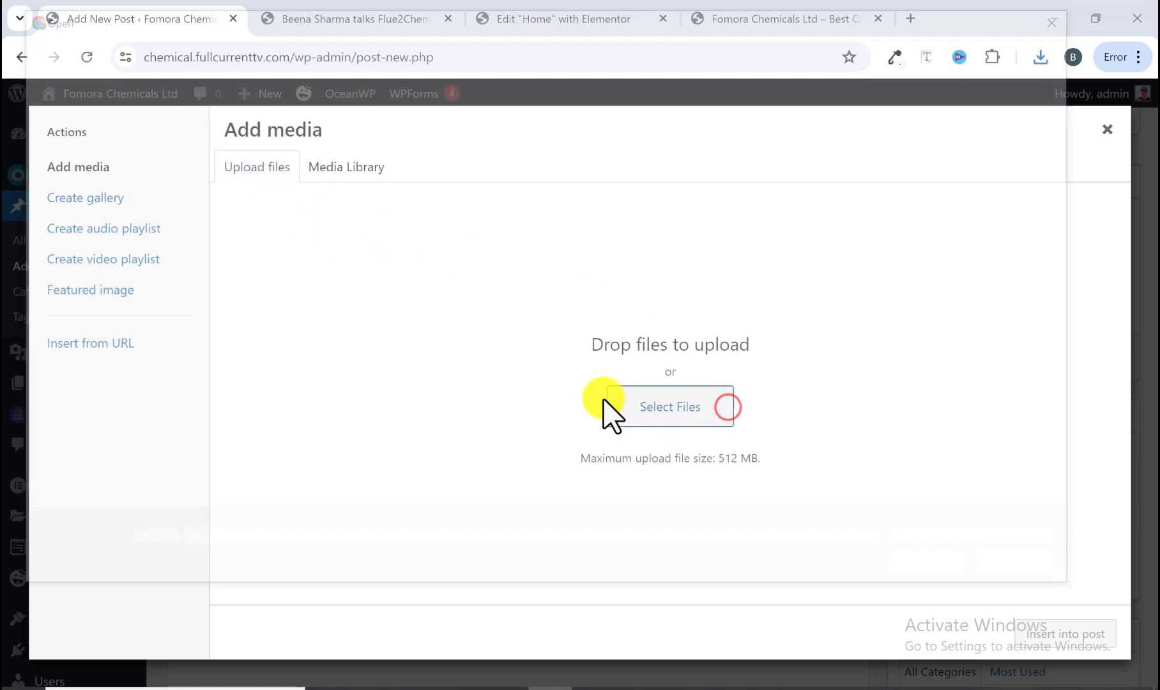
pyautogui.scroll(-2, 601, 339)
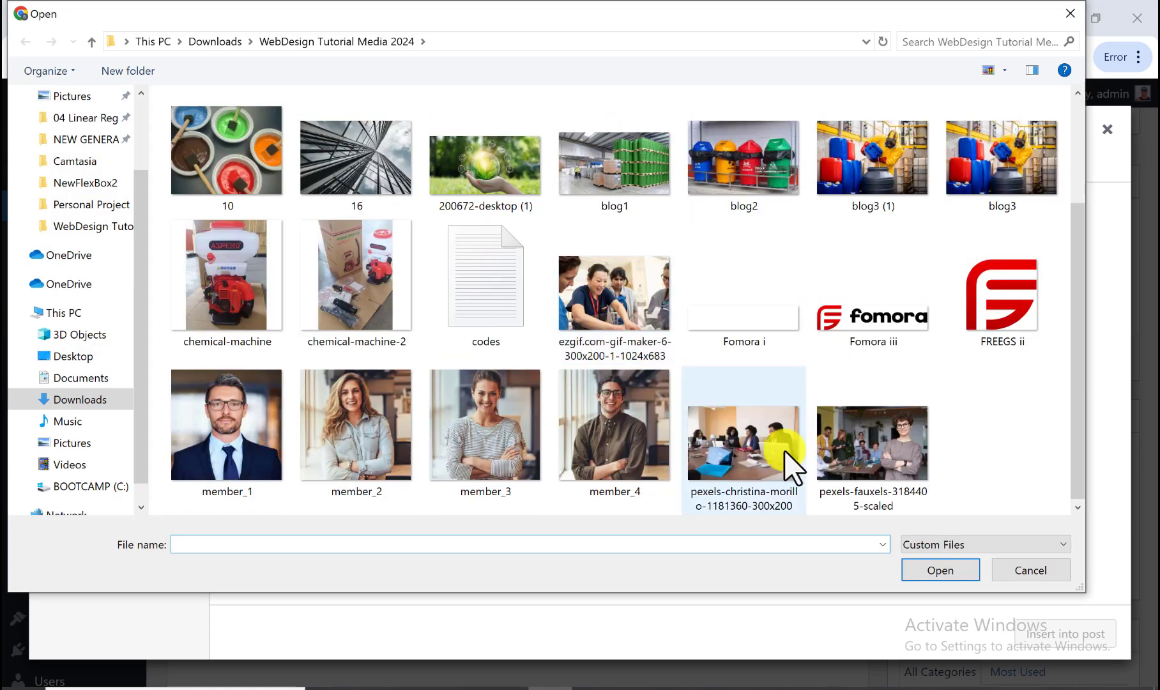
pyautogui.click(748, 453)
pyautogui.click(937, 573)
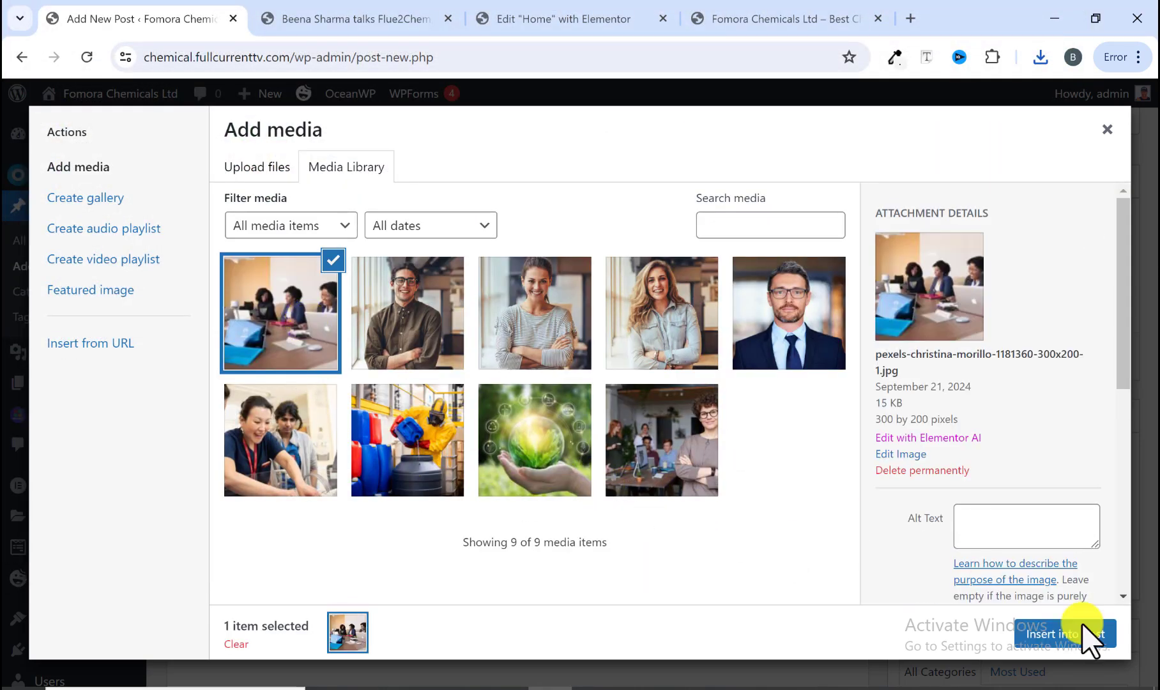
pyautogui.click(1064, 635)
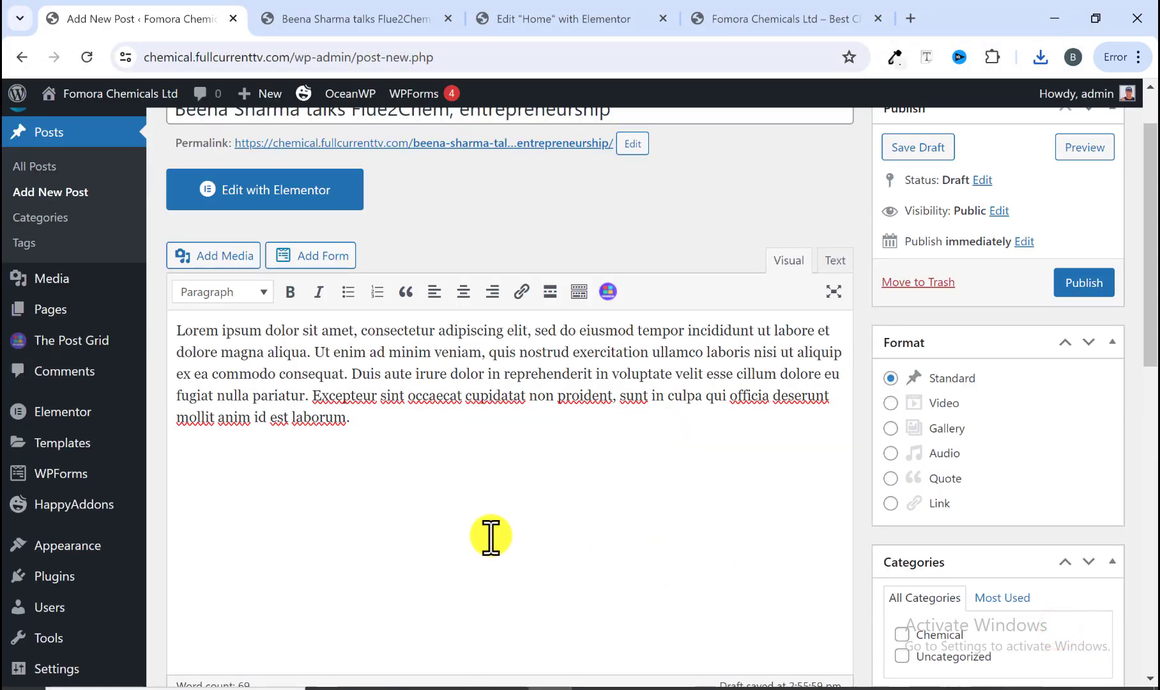
# Step: Enlarge the inserted image to the full width of the post editor
pyautogui.scroll(-3, 414, 545)
pyautogui.click(418, 531)
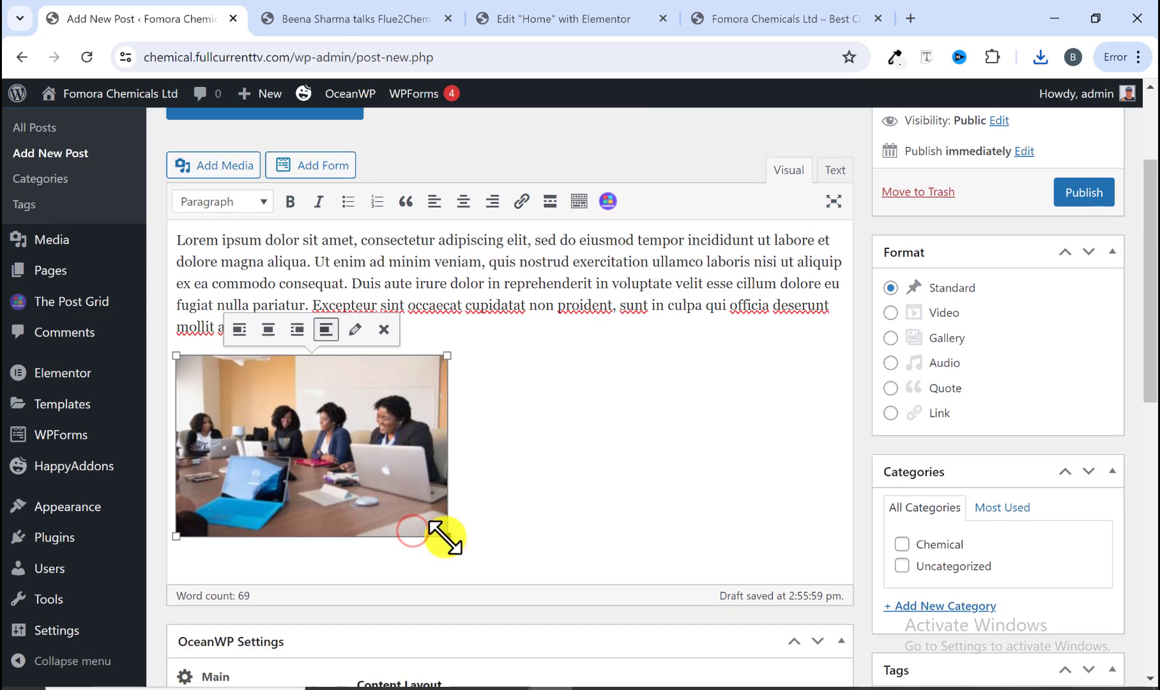
pyautogui.moveTo(445, 537); pyautogui.dragTo(832, 670)
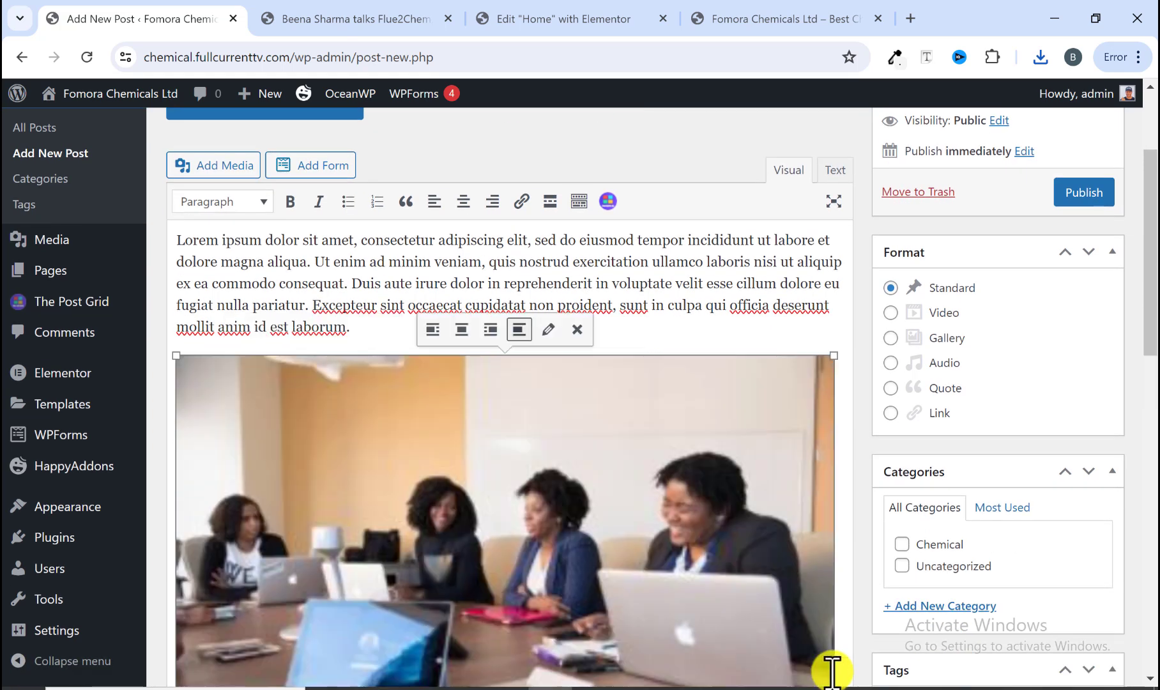
pyautogui.scroll(-3, 770, 623)
pyautogui.scroll(2, 629, 515)
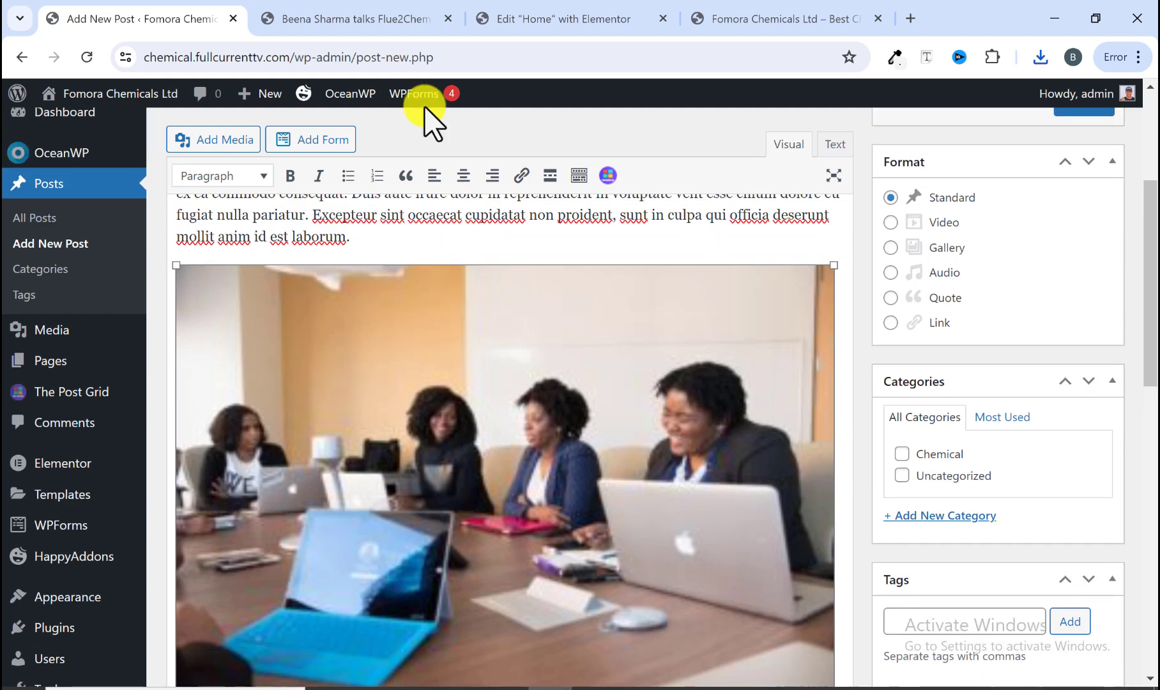
# Step: Copy the reference article's paragraph below the photo and paste it under the image in the new post
pyautogui.click(370, 19)
pyautogui.scroll(-4, 342, 311)
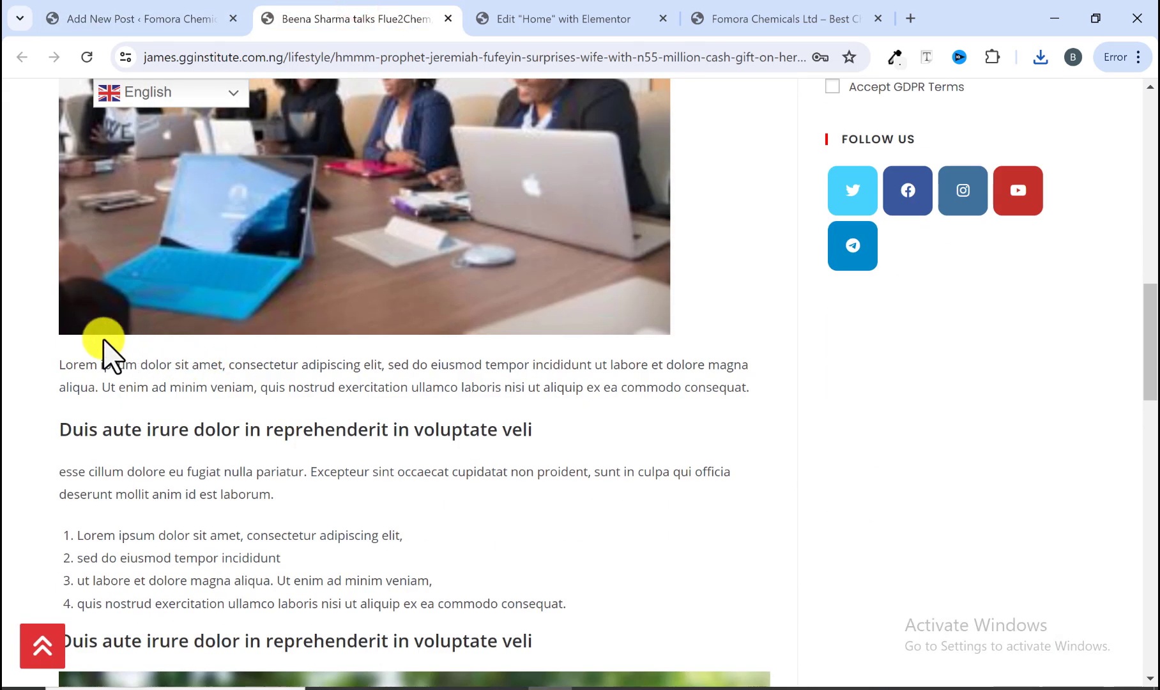
pyautogui.moveTo(58, 362); pyautogui.dragTo(797, 388)
pyautogui.rightClick(707, 386)
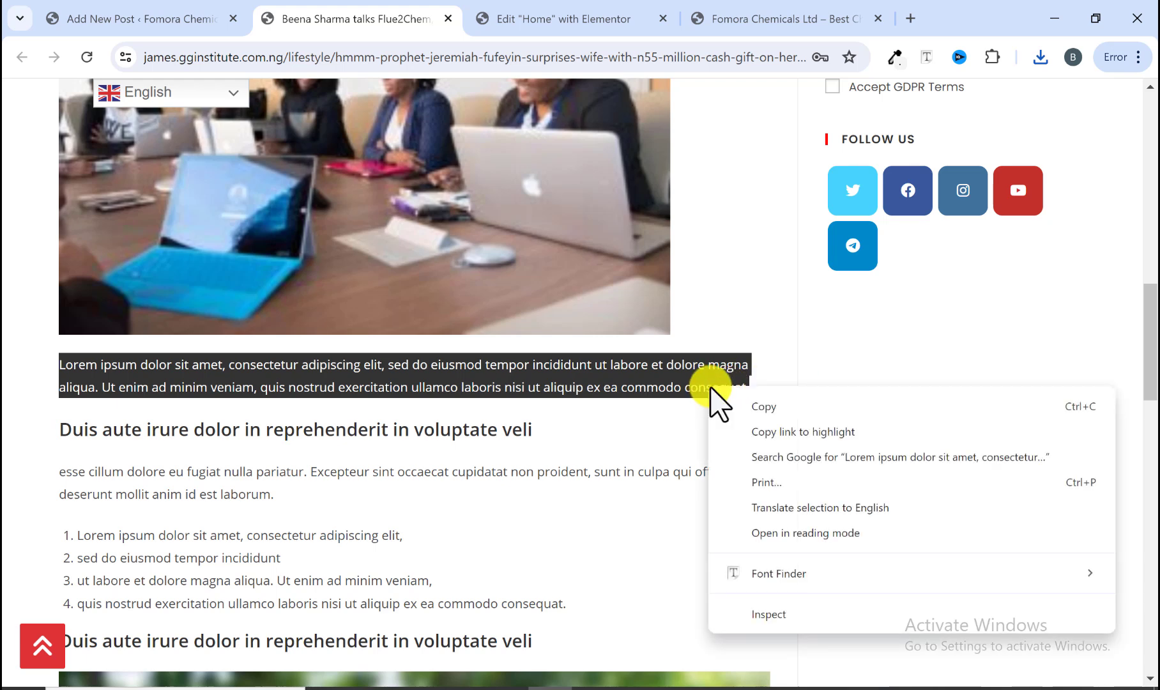
pyautogui.click(746, 403)
pyautogui.click(200, 19)
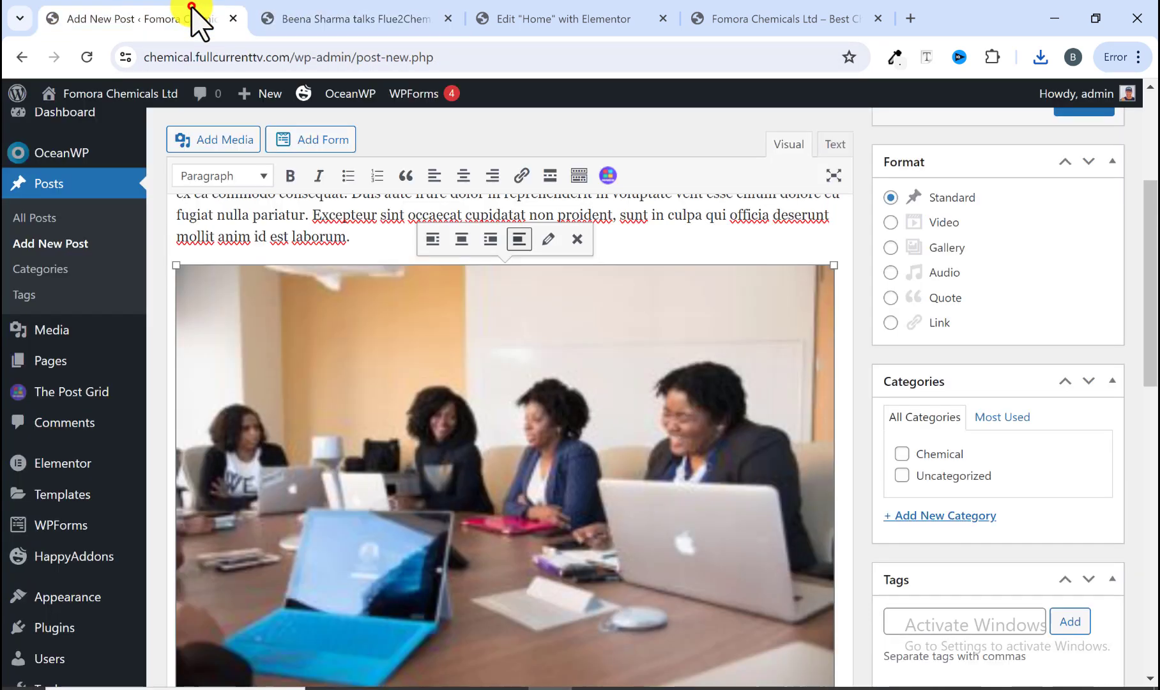
pyautogui.scroll(-5, 613, 384)
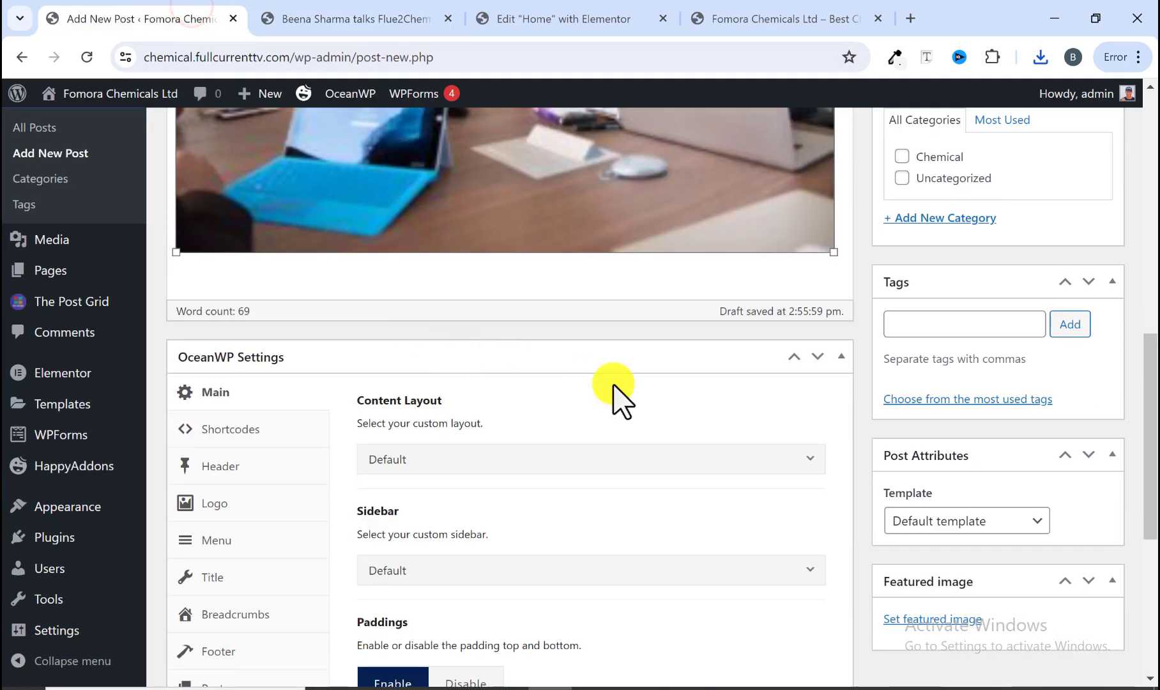
pyautogui.click(836, 245)
pyautogui.press('Return')
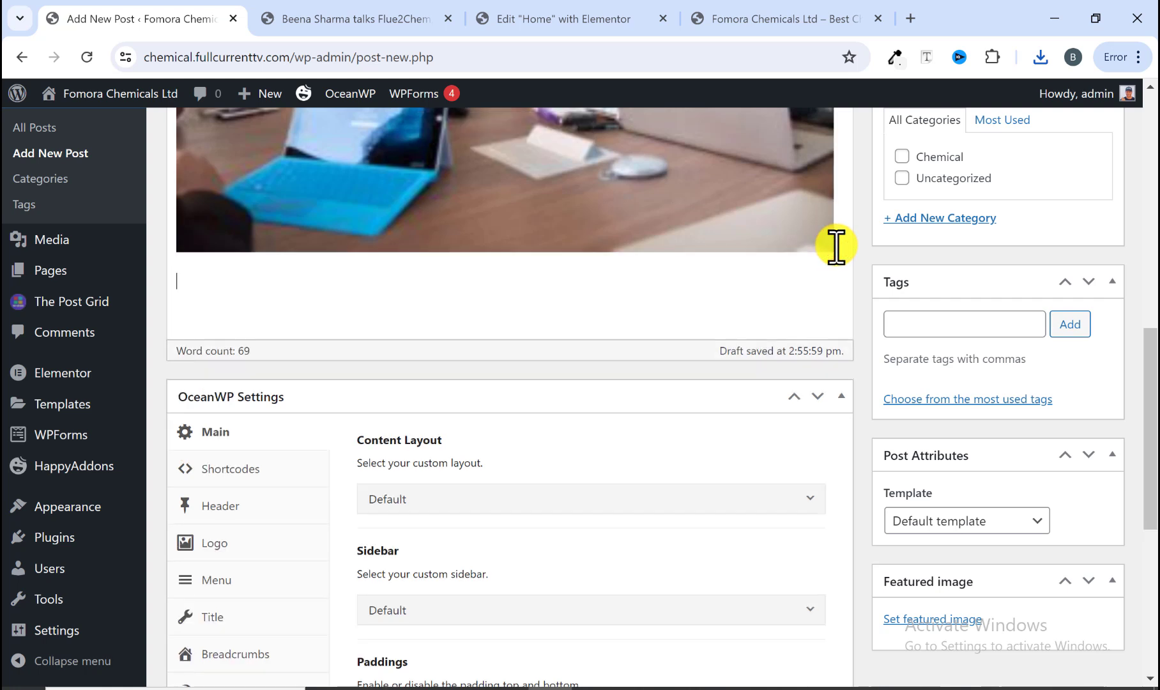
pyautogui.rightClick(538, 276)
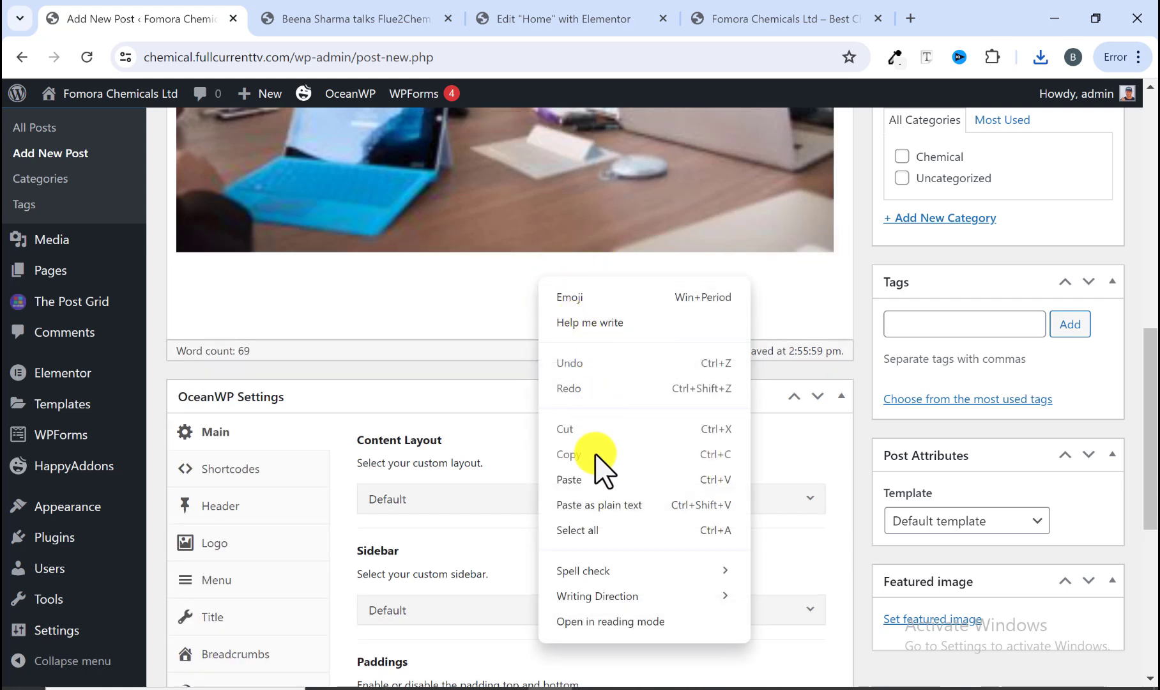
pyautogui.click(587, 479)
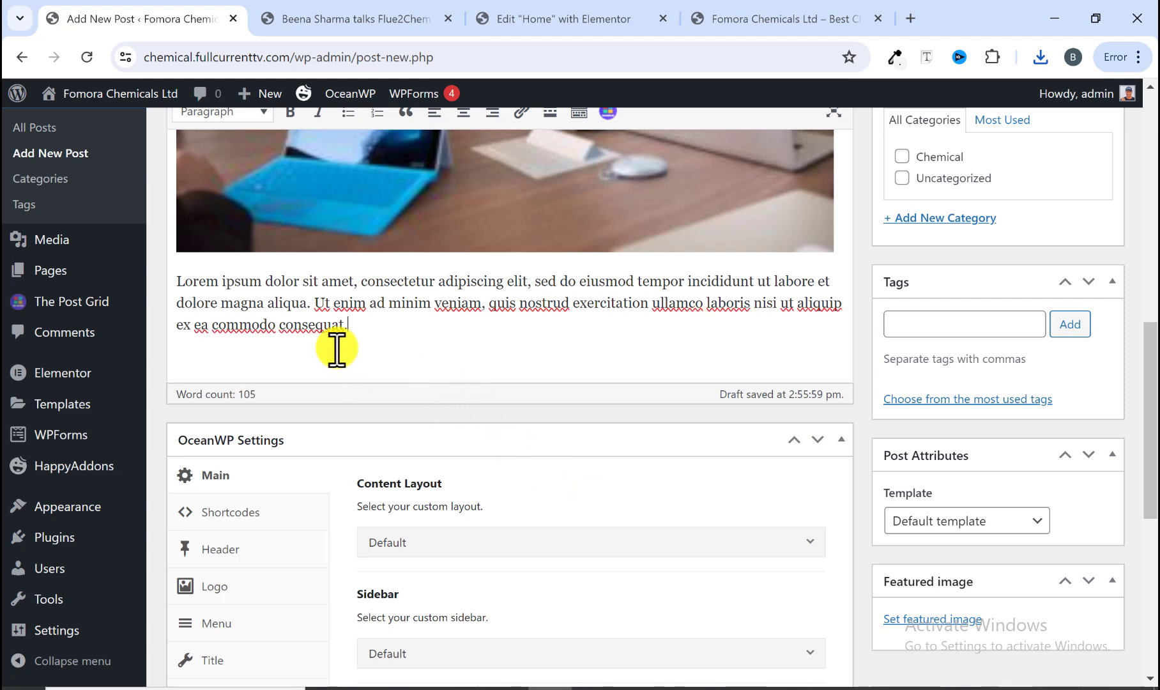
pyautogui.press('Return')
# Step: Copy the reference's 'Duis aute irure dolor in reprehenderit in voluptate veli' heading and paste it below that paragraph
pyautogui.scroll(2, 336, 348)
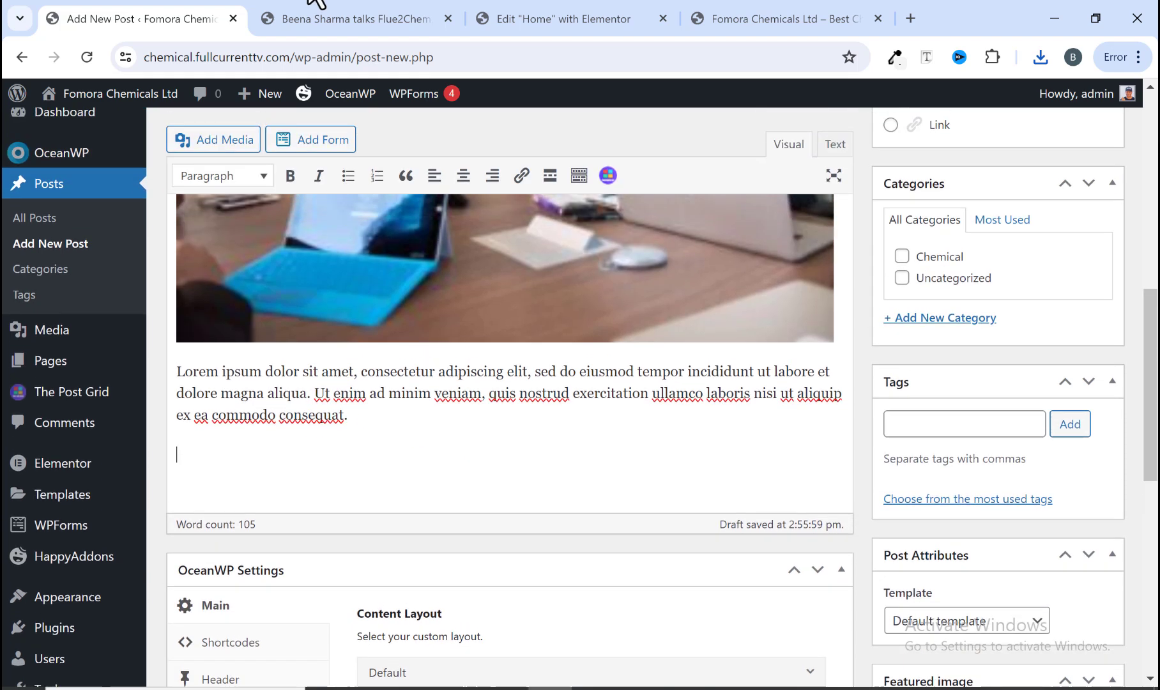
pyautogui.click(331, 16)
pyautogui.moveTo(49, 435); pyautogui.dragTo(542, 426)
pyautogui.rightClick(527, 426)
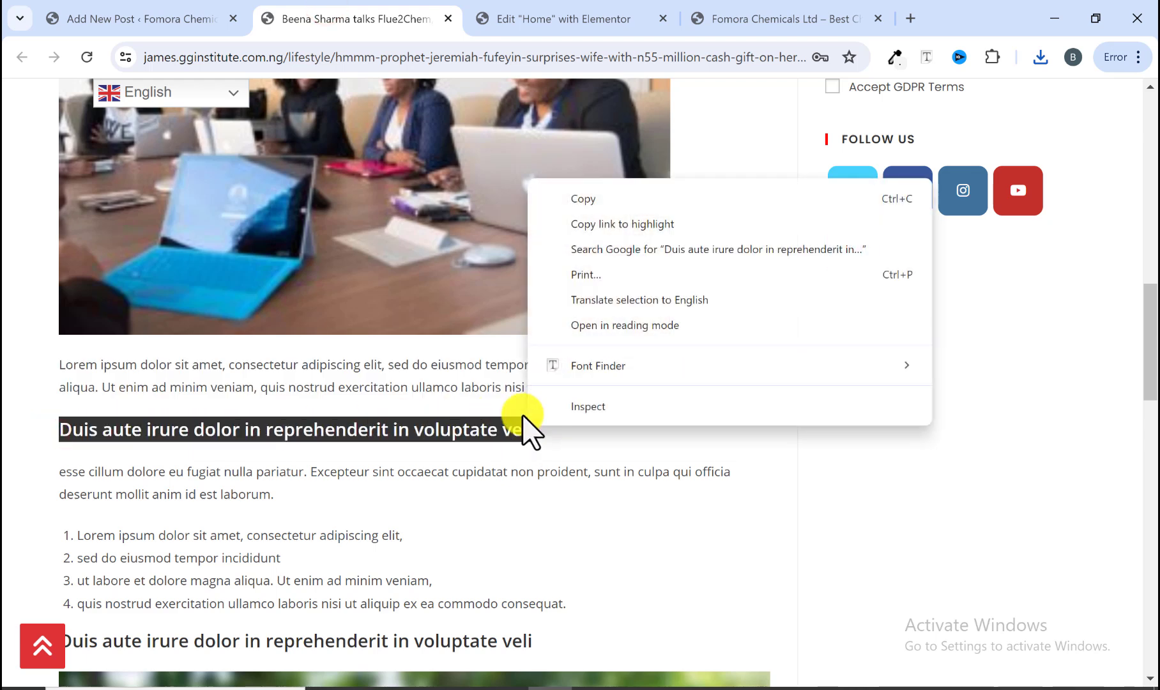
pyautogui.click(575, 204)
pyautogui.click(189, 29)
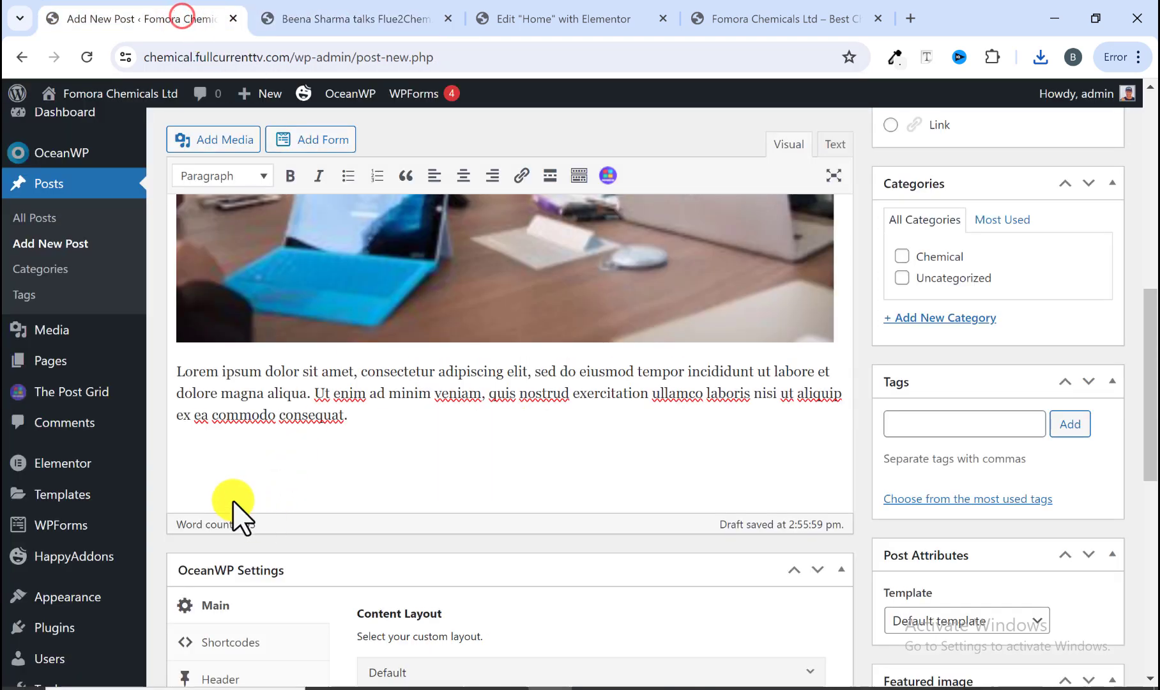
pyautogui.rightClick(223, 460)
pyautogui.click(267, 258)
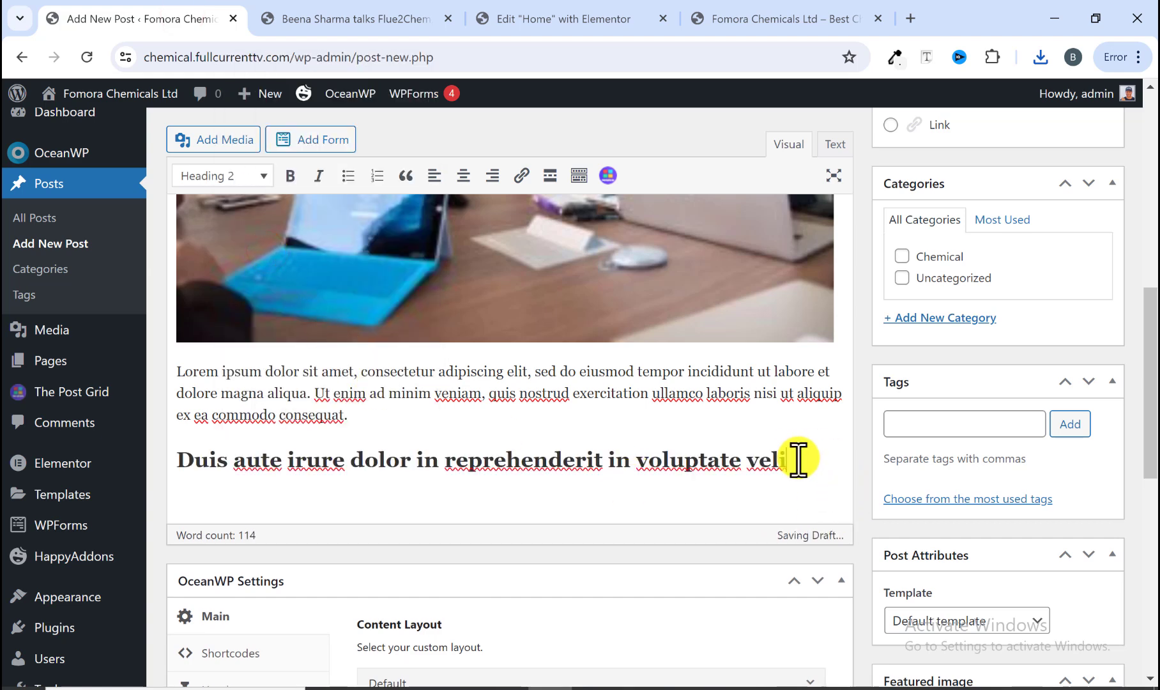
pyautogui.press('Return')
# Step: Copy the reference's following paragraph and four-item numbered list and paste them under the heading, removing the empty extra list item
pyautogui.click(401, 20)
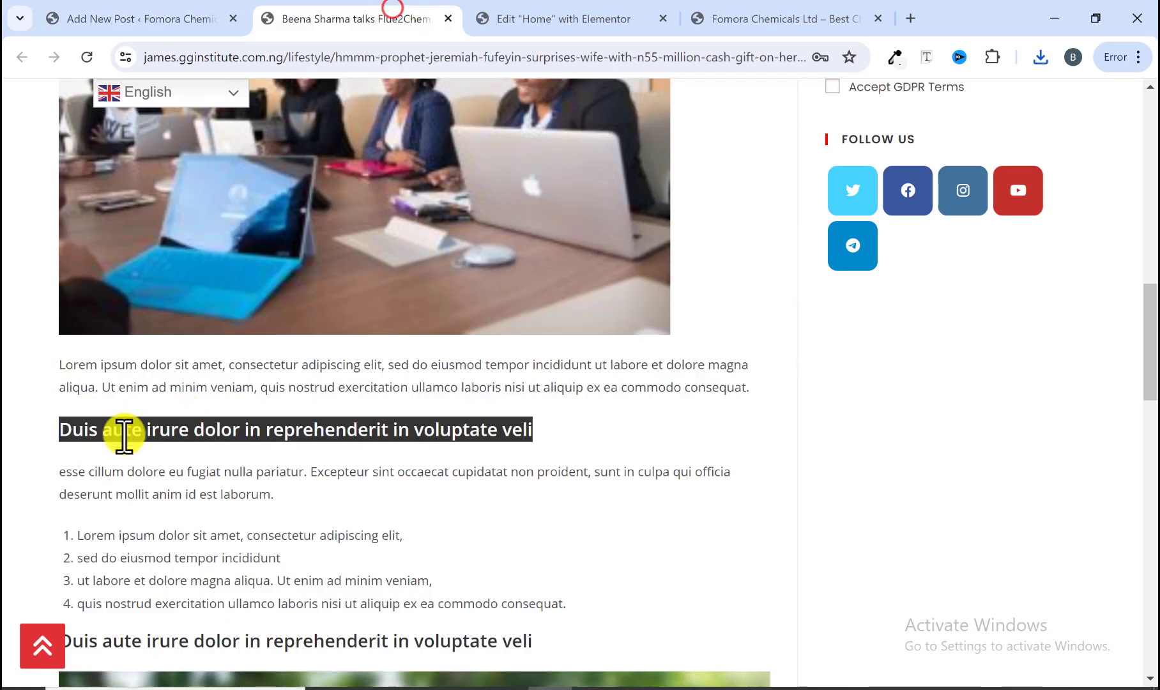
pyautogui.click(64, 485)
pyautogui.moveTo(64, 486); pyautogui.dragTo(574, 610)
pyautogui.scroll(-1, 578, 600)
pyautogui.scroll(-2, 578, 588)
pyautogui.rightClick(275, 405)
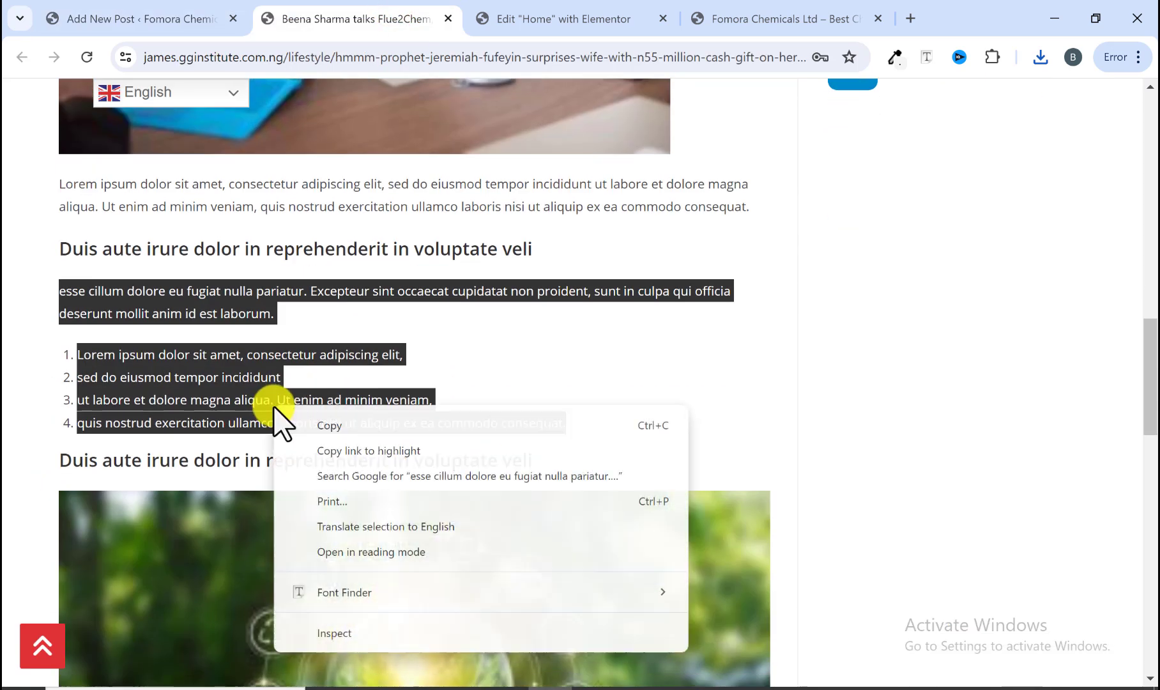
pyautogui.click(330, 418)
pyautogui.click(189, 18)
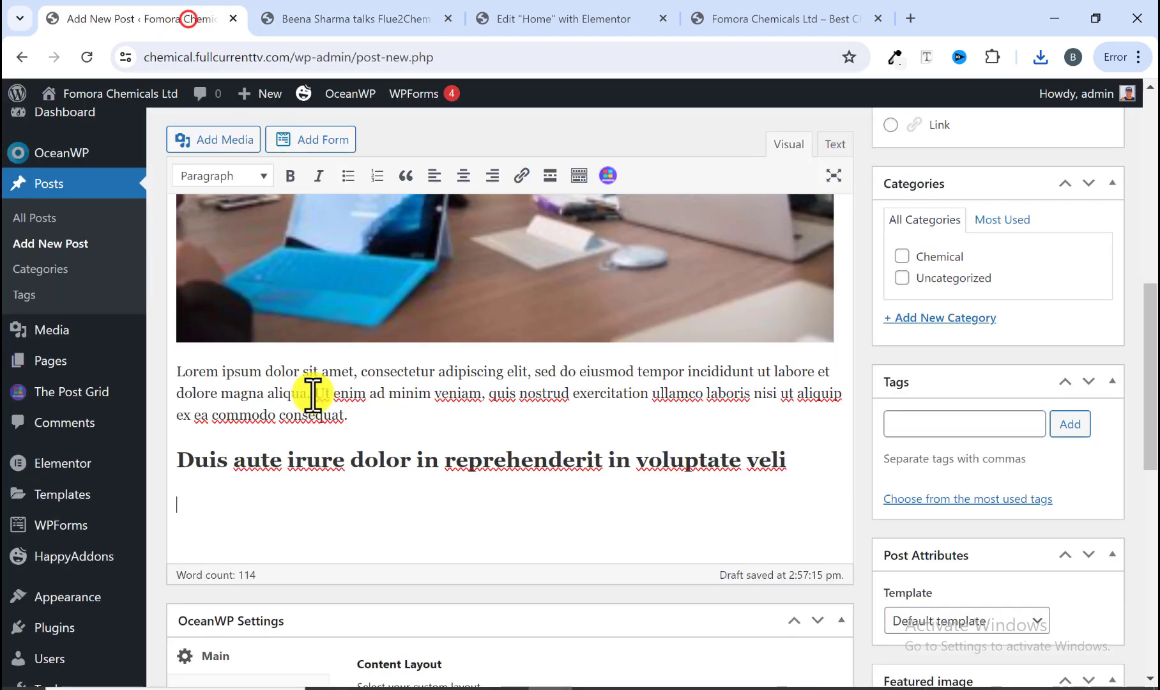
pyautogui.rightClick(257, 506)
pyautogui.click(288, 306)
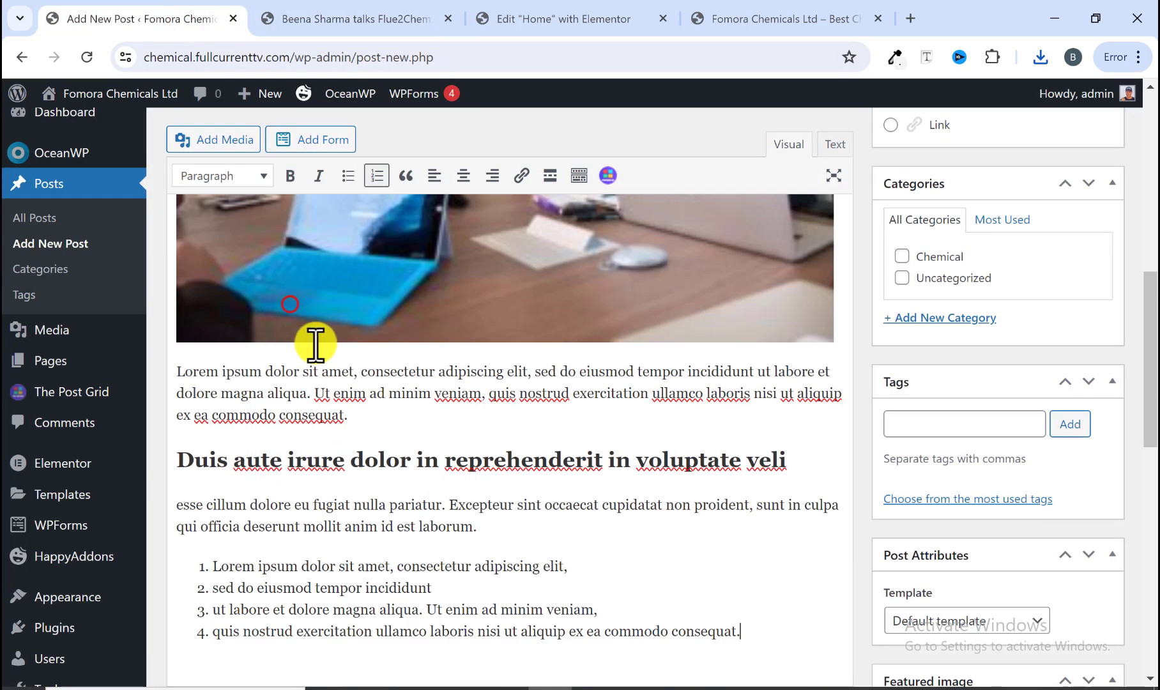
pyautogui.press('Return')
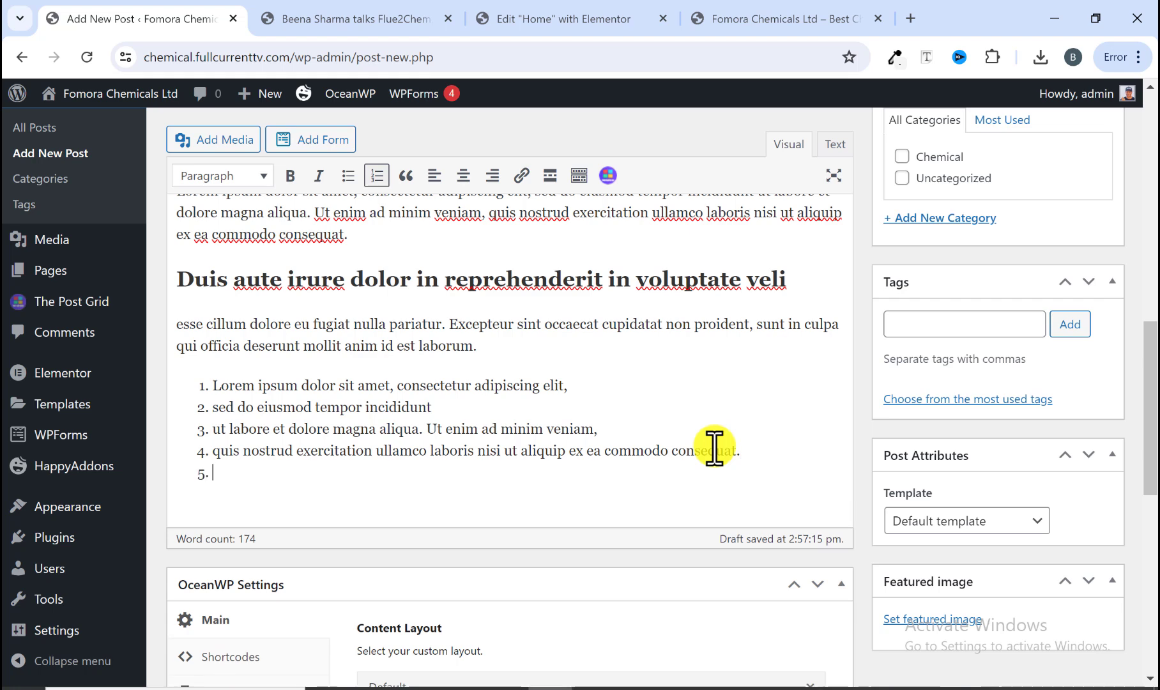
pyautogui.press('BackSpace')
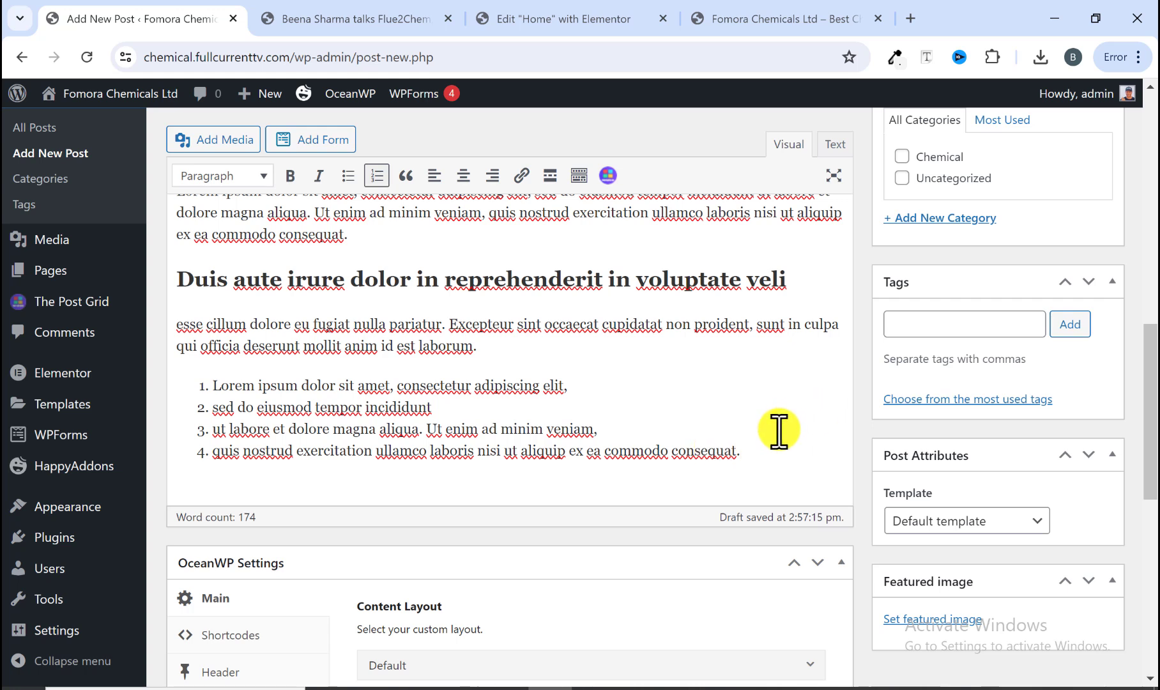
pyautogui.press('Return')
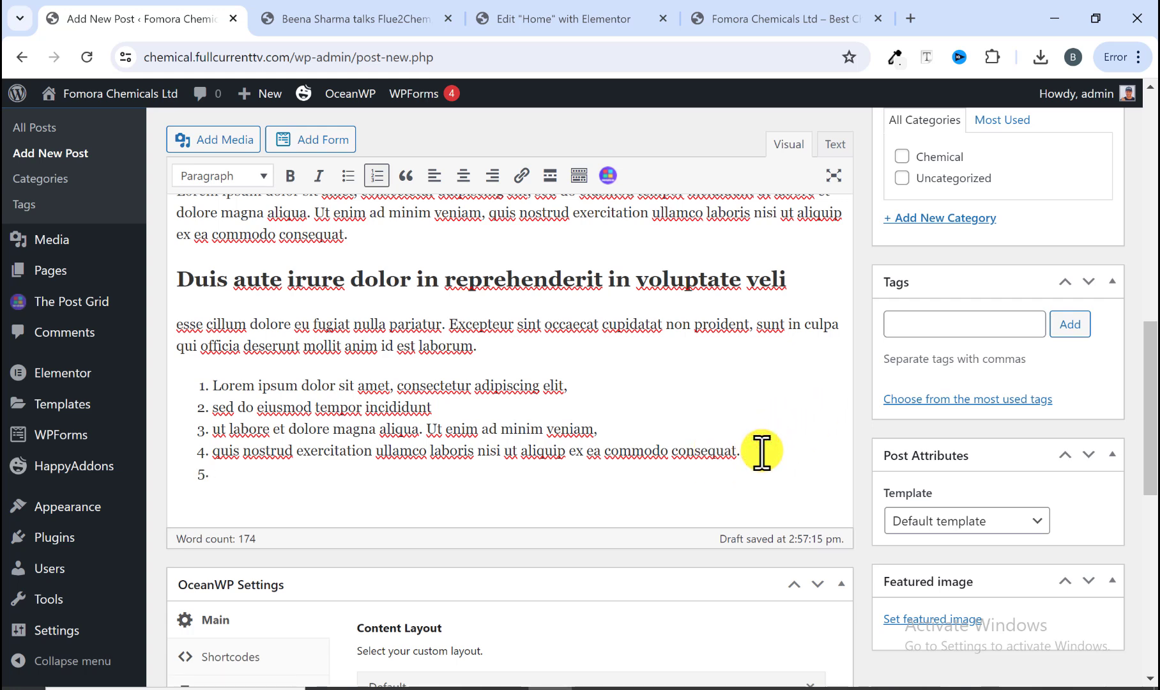
pyautogui.press('Return')
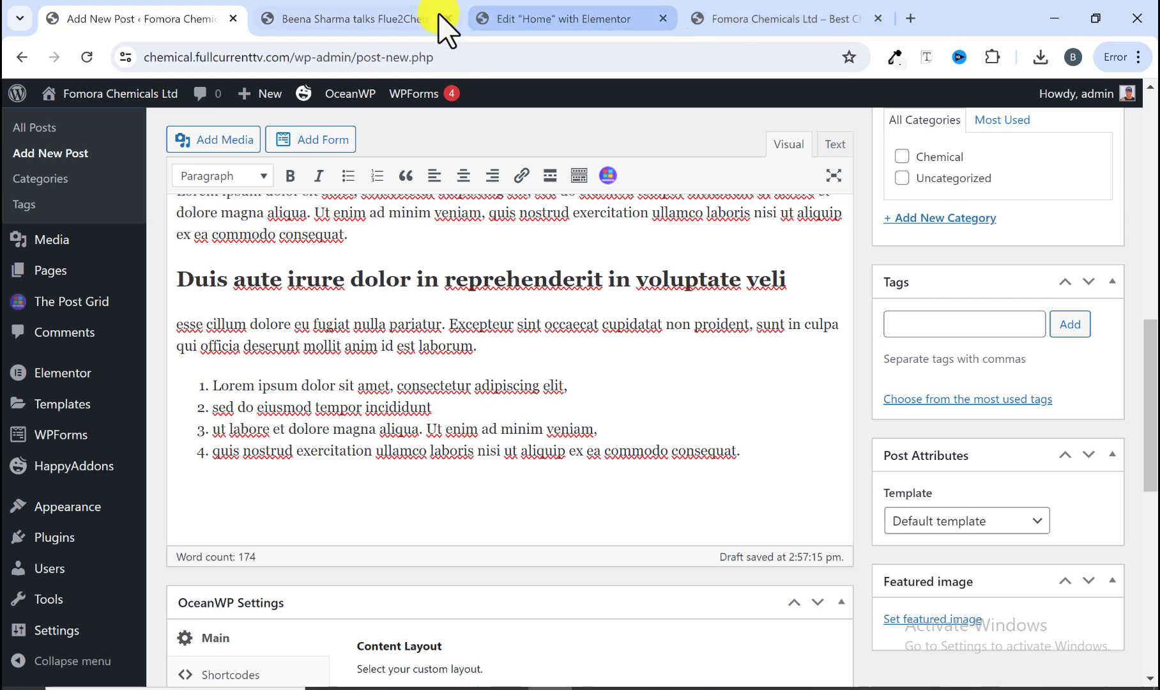
# Step: Copy the reference's second 'Duis aute irure dolor in reprehenderit in voluptate veli' heading and paste it below the numbered list
pyautogui.click(357, 14)
pyautogui.moveTo(36, 466); pyautogui.dragTo(538, 459)
pyautogui.rightClick(517, 458)
pyautogui.click(573, 232)
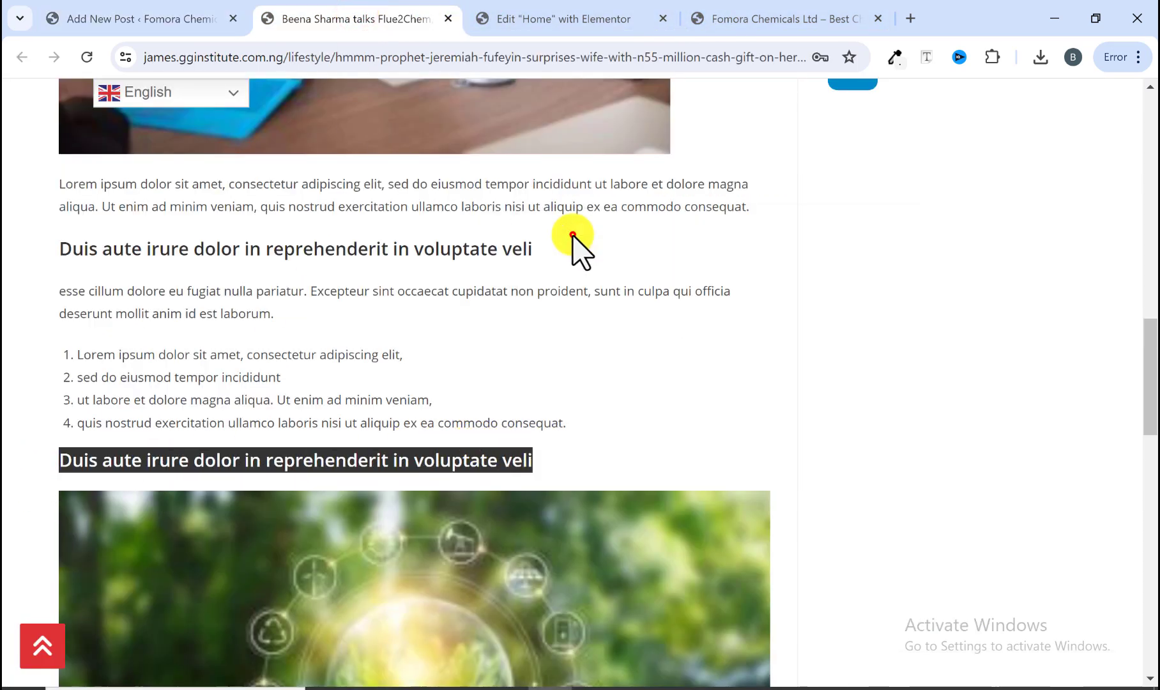
pyautogui.click(208, 20)
pyautogui.rightClick(237, 490)
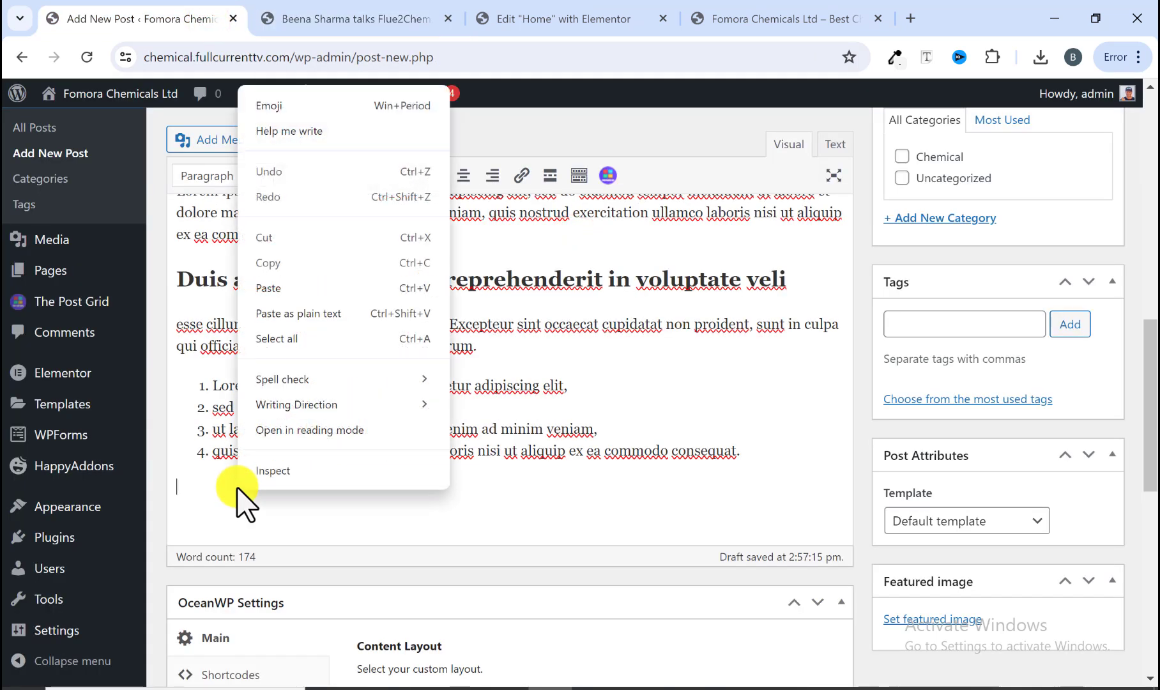
pyautogui.click(272, 285)
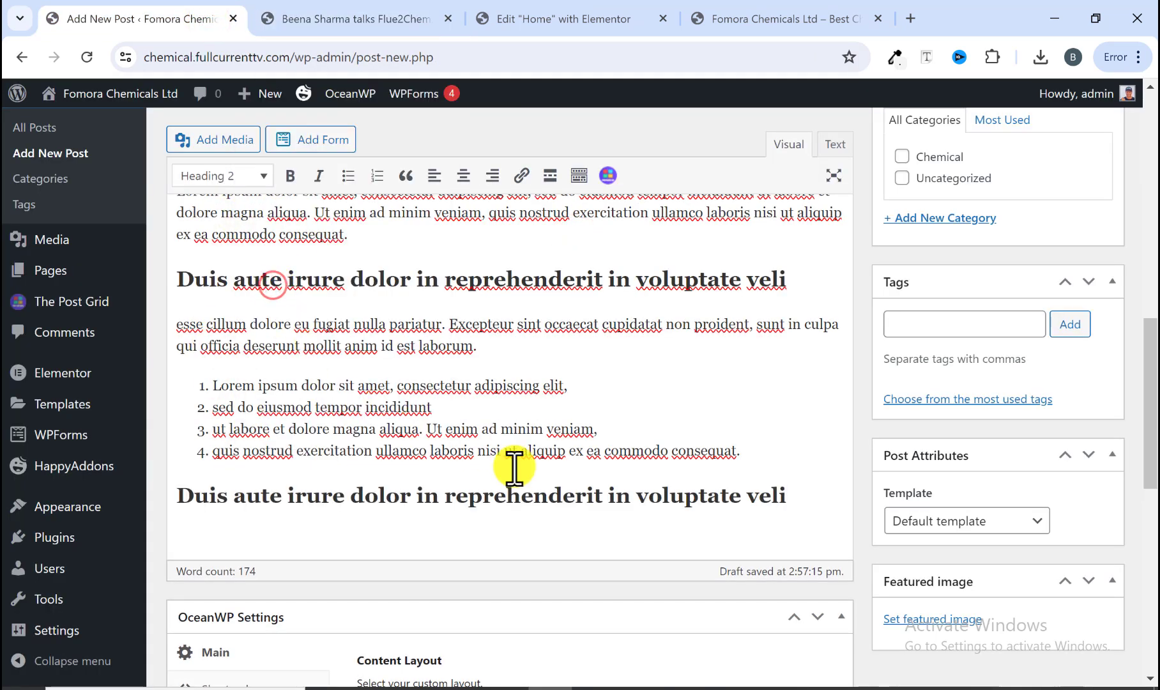
# Step: Insert the hand-holding-globe image from the media library on a new line below the second heading
pyautogui.press('Return')
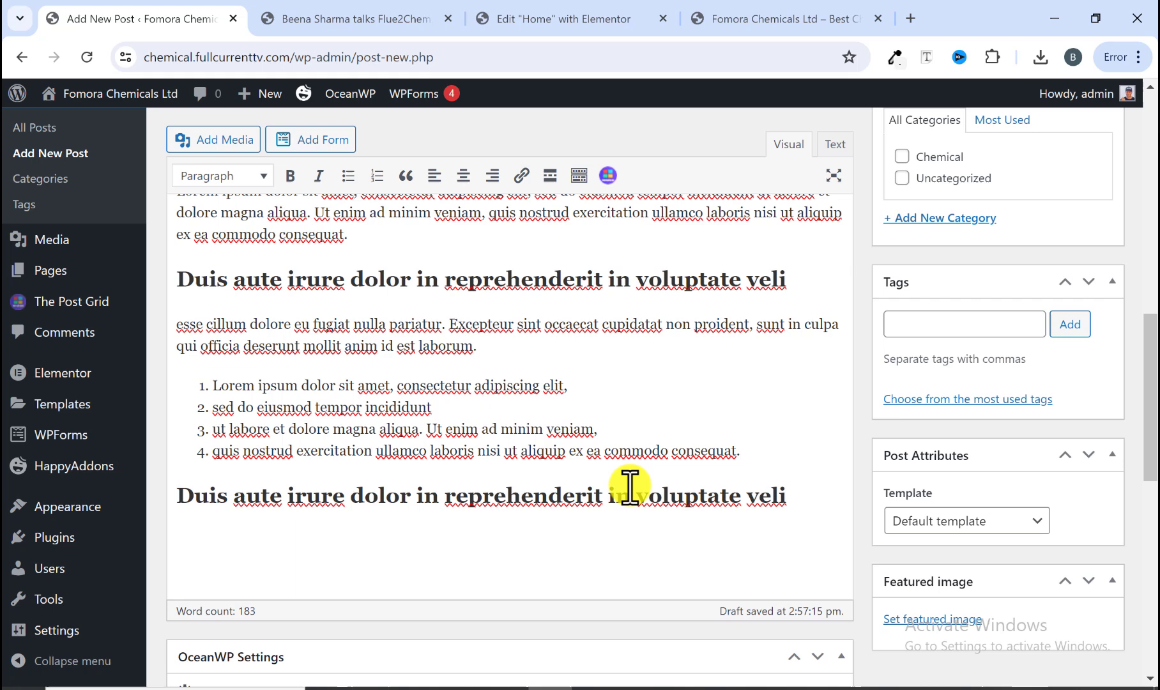
pyautogui.click(300, 9)
pyautogui.scroll(-6, 384, 415)
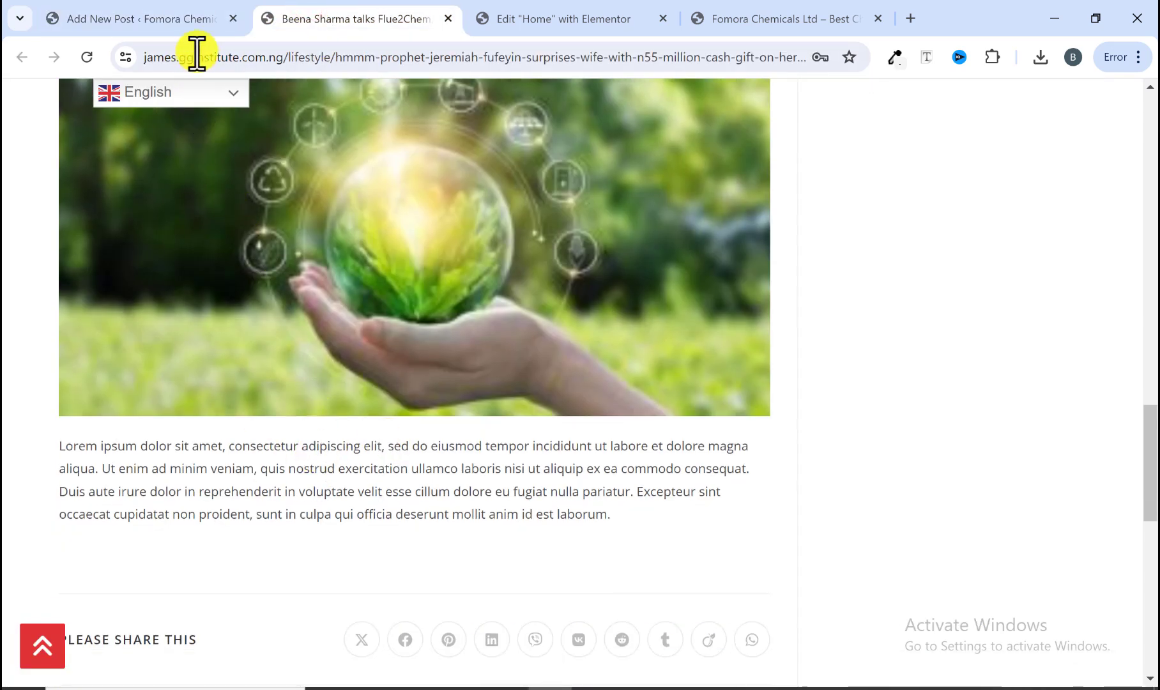
pyautogui.click(182, 18)
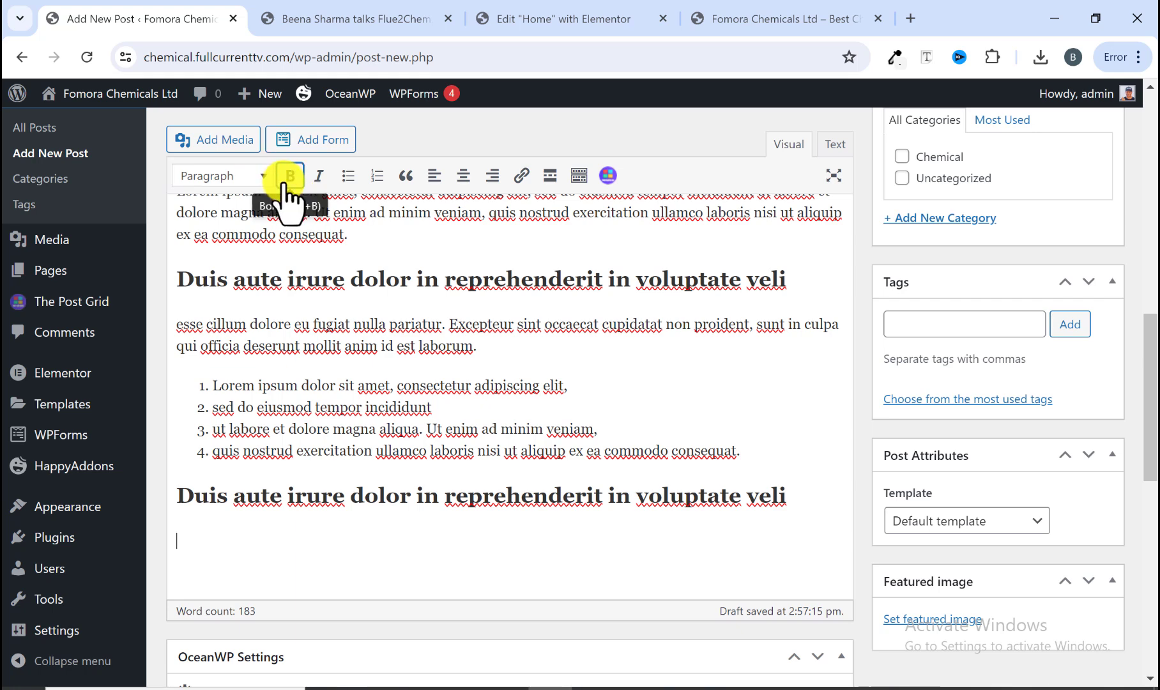
pyautogui.click(204, 139)
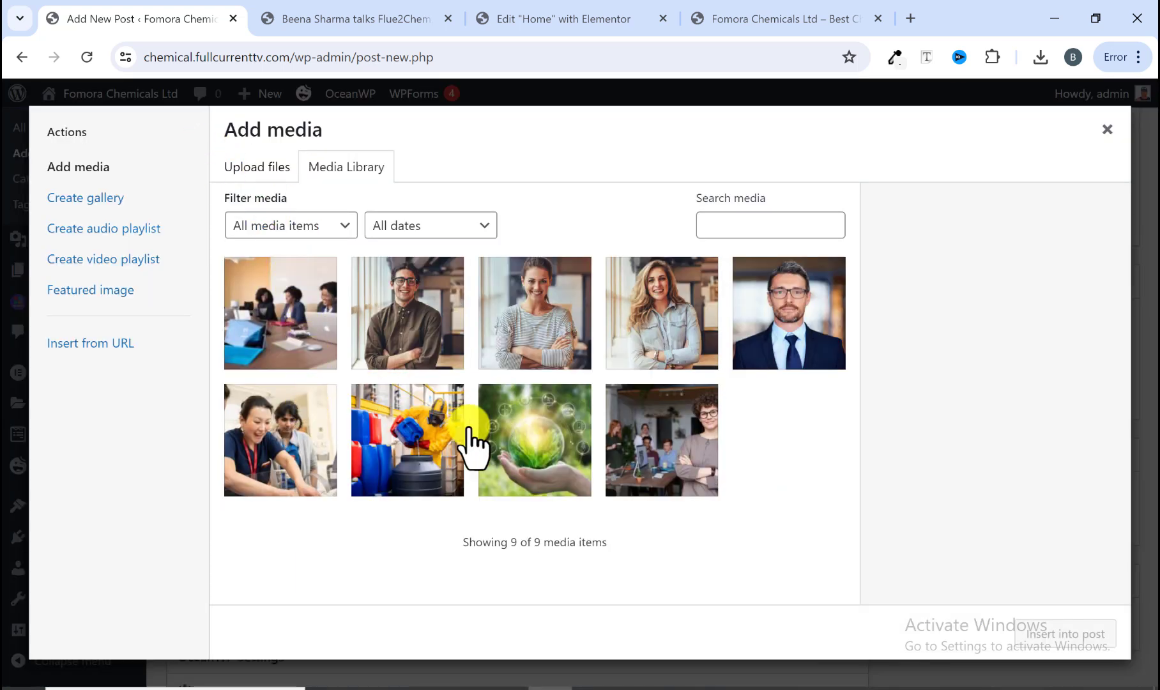
pyautogui.click(379, 23)
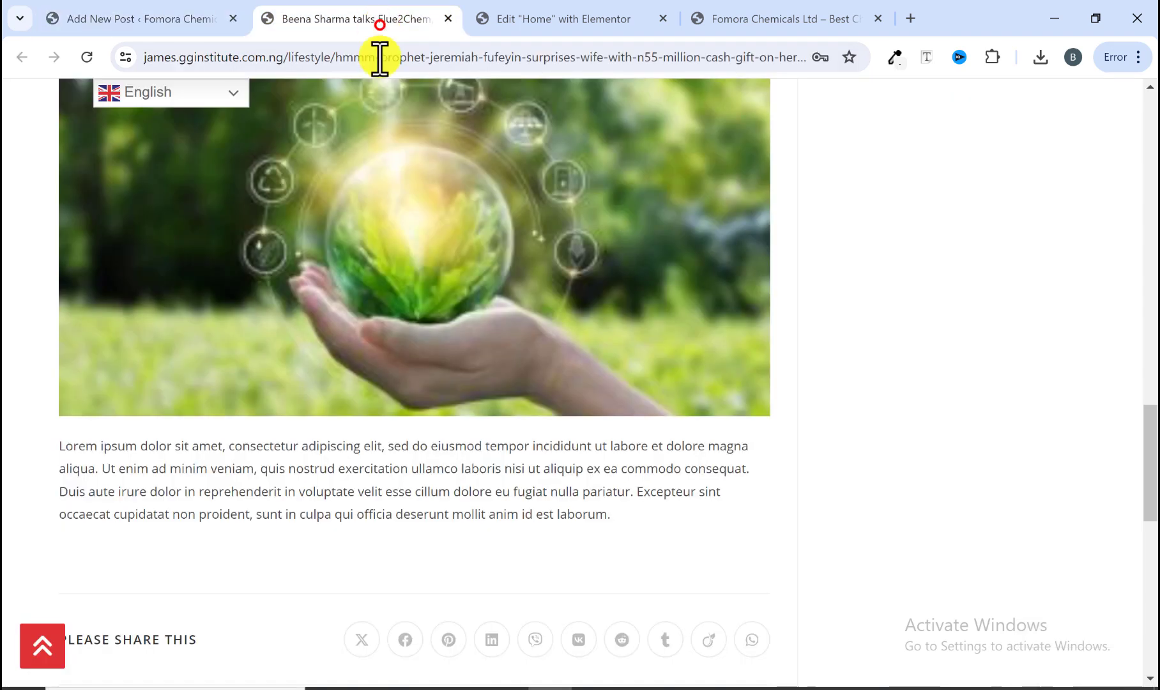
pyautogui.click(160, 25)
pyautogui.click(531, 455)
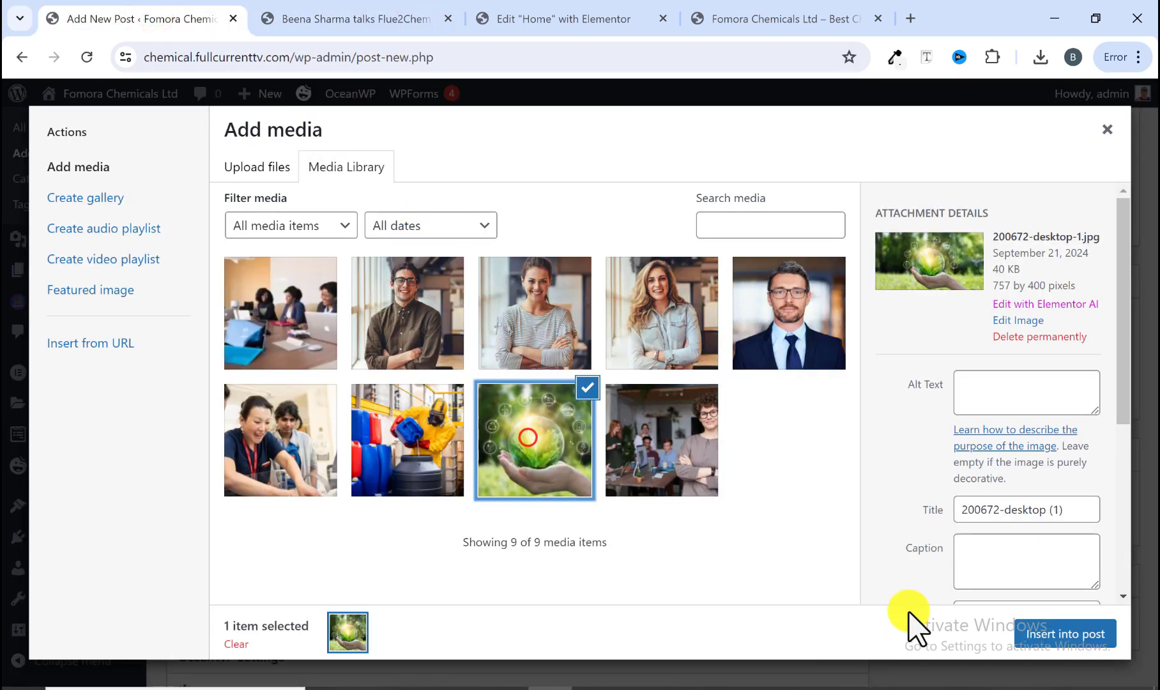
pyautogui.click(1052, 629)
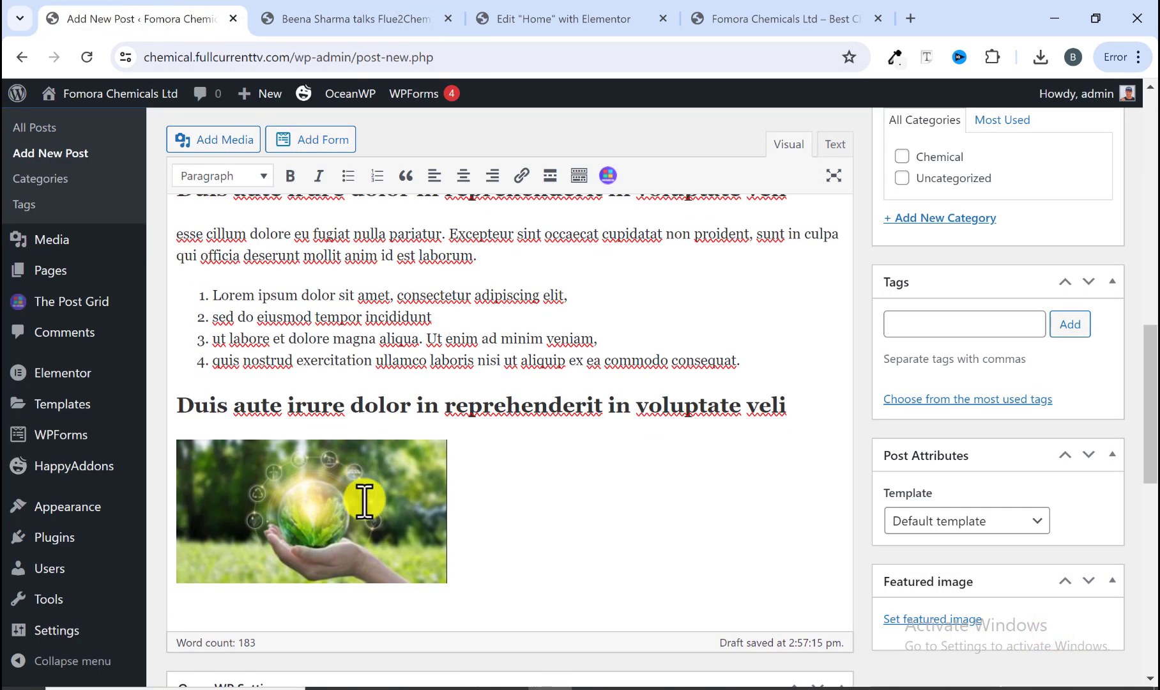
# Step: Enlarge the inserted globe image to about twice its size using its corner handle
pyautogui.click(446, 568)
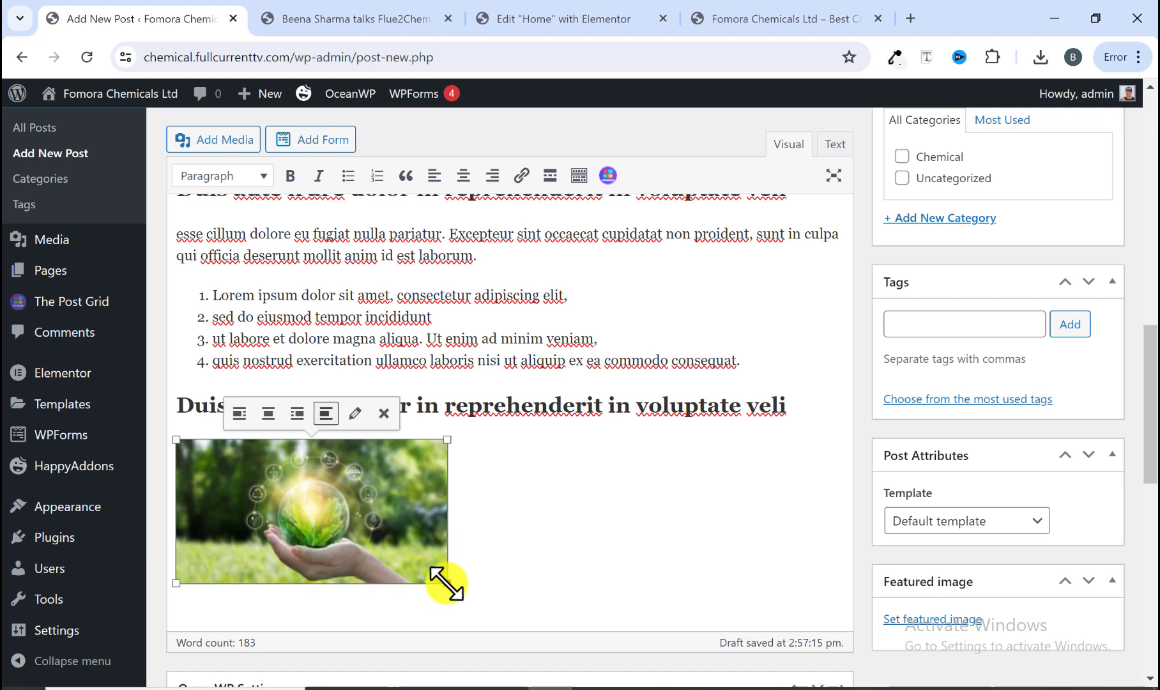
pyautogui.moveTo(446, 582); pyautogui.dragTo(696, 667)
pyautogui.scroll(-1, 640, 510)
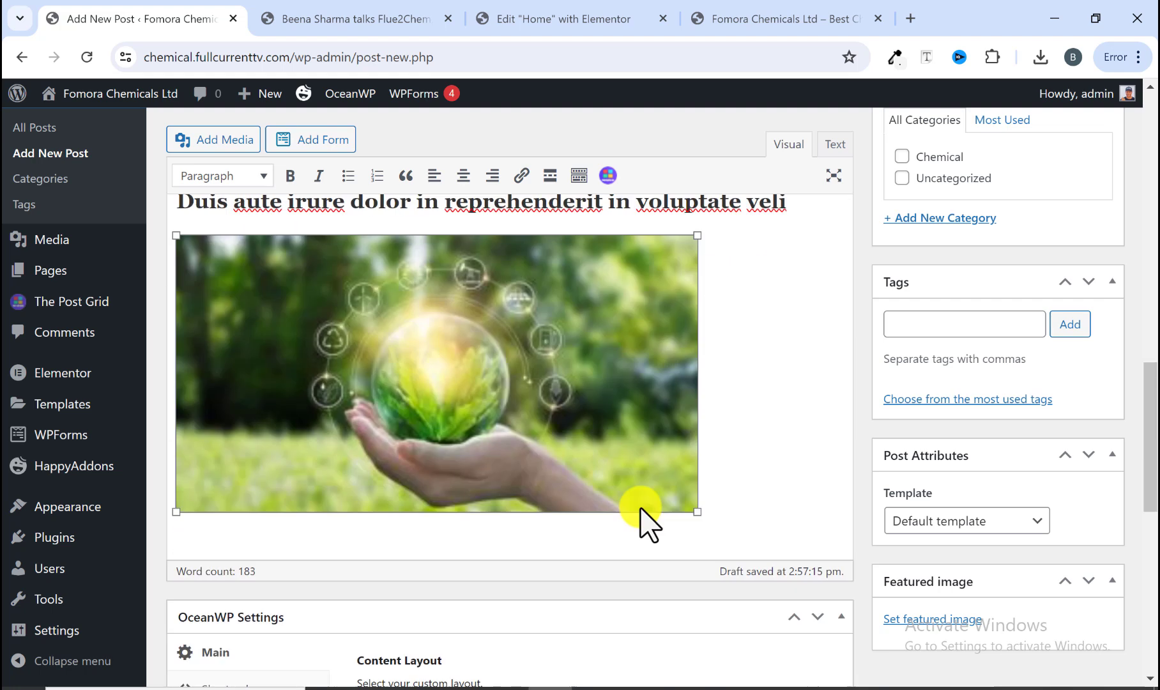
# Step: Copy the reference article's closing paragraph and paste it on a new line below the image
pyautogui.scroll(-2, 641, 509)
pyautogui.click(722, 339)
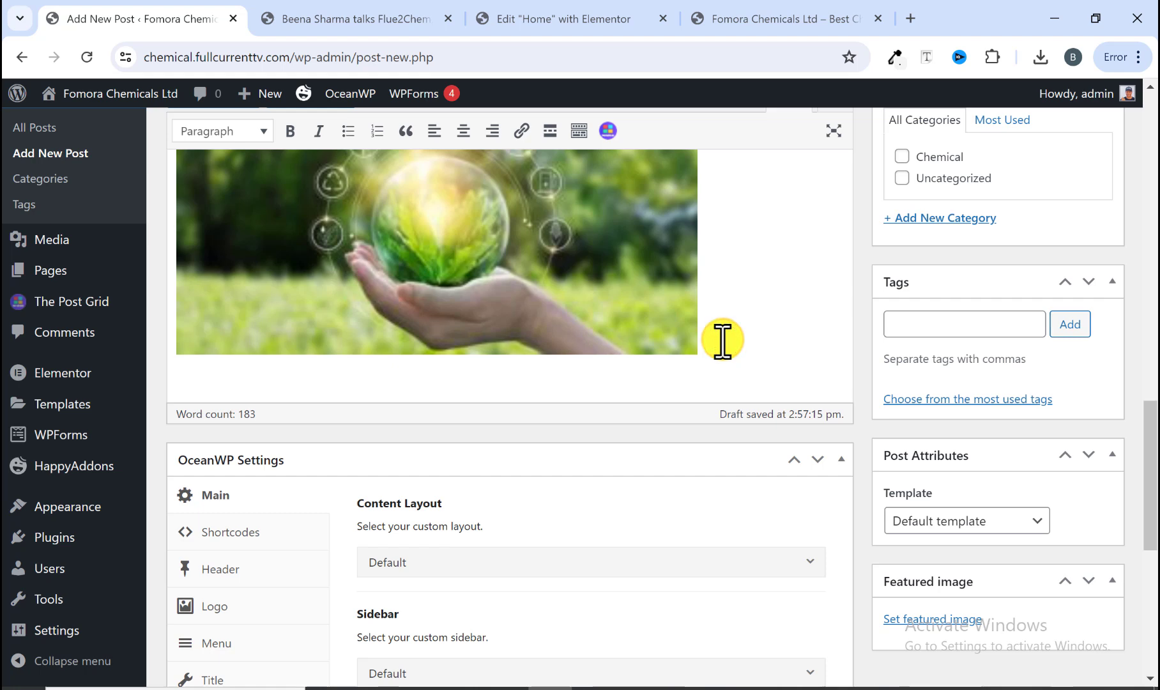
pyautogui.press('Return')
pyautogui.click(330, 12)
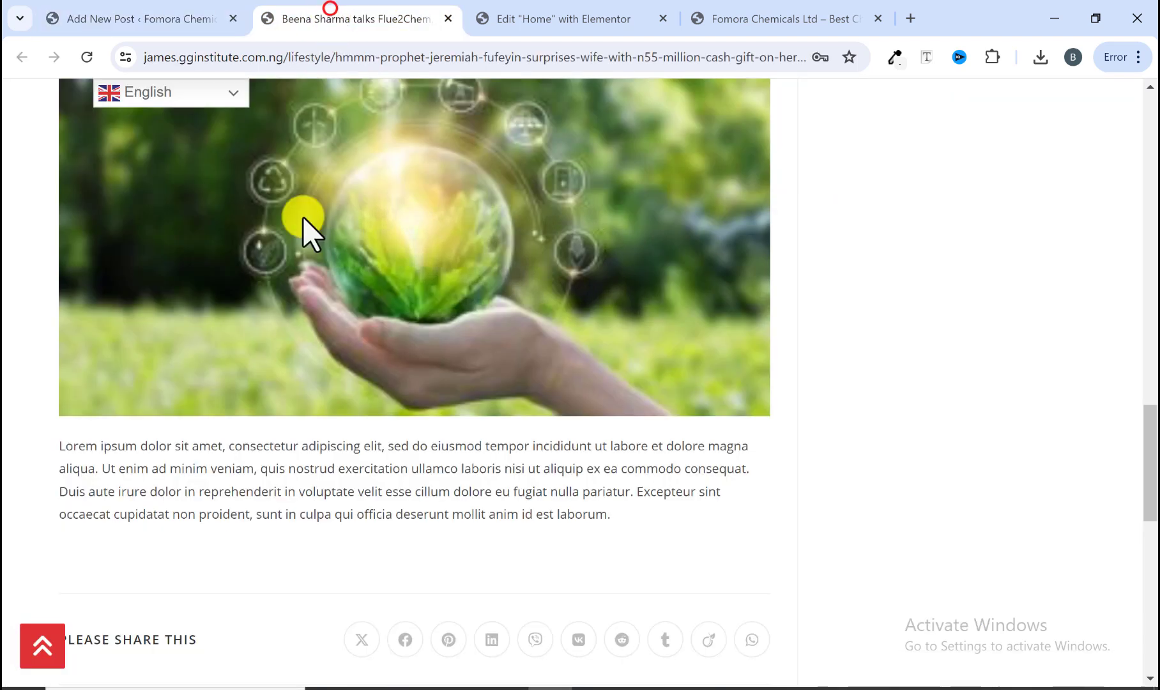
pyautogui.moveTo(53, 455); pyautogui.dragTo(699, 531)
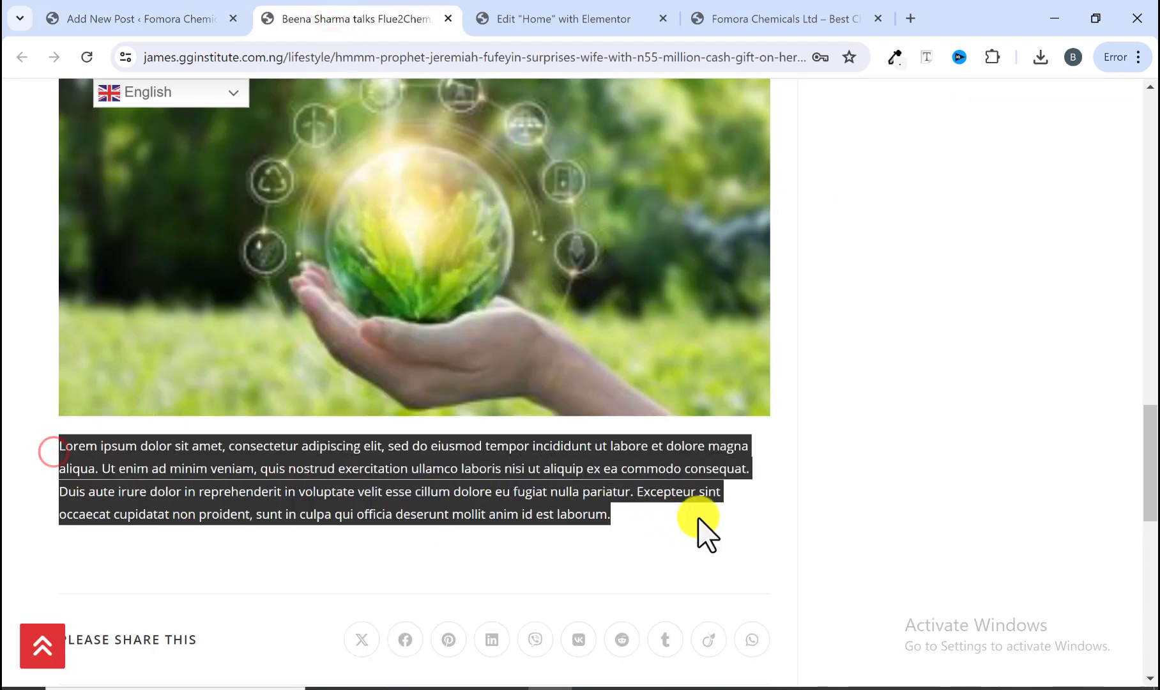
pyautogui.rightClick(580, 495)
pyautogui.click(665, 267)
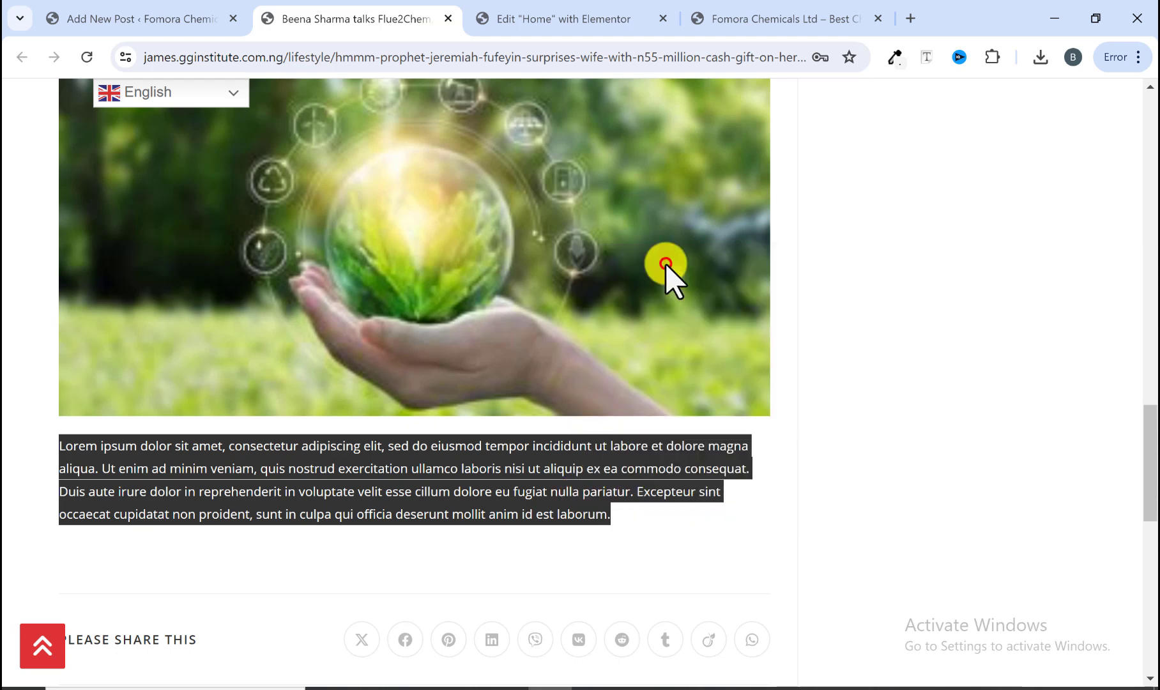
pyautogui.click(169, 5)
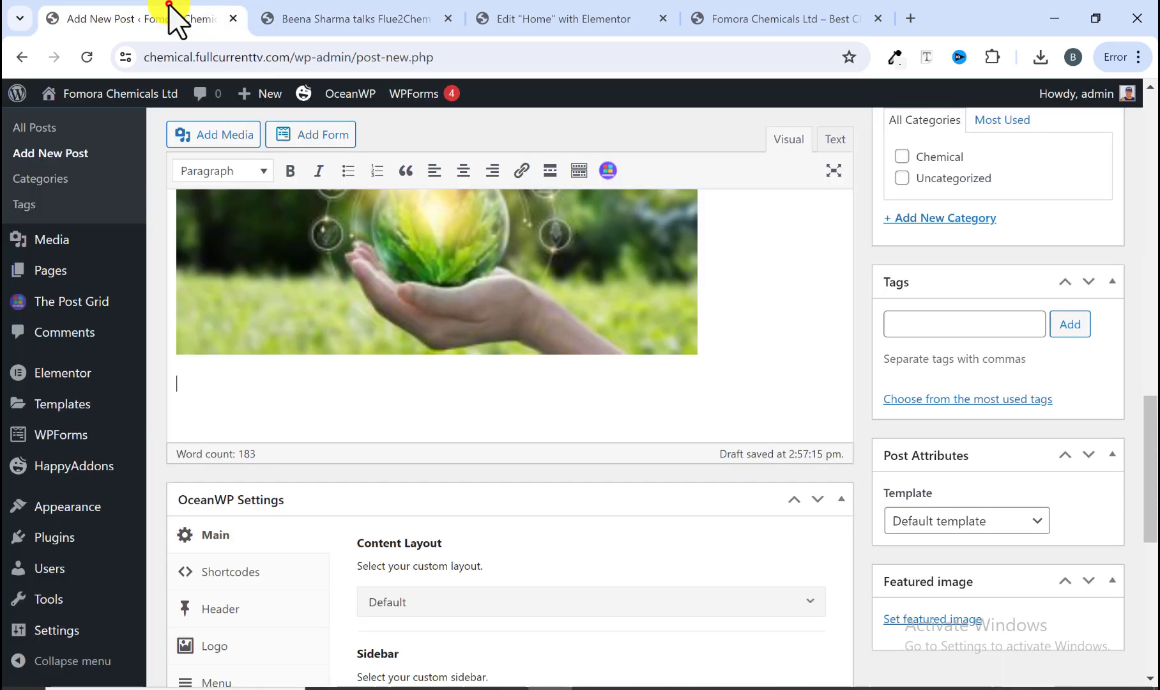
pyautogui.rightClick(273, 387)
pyautogui.click(315, 249)
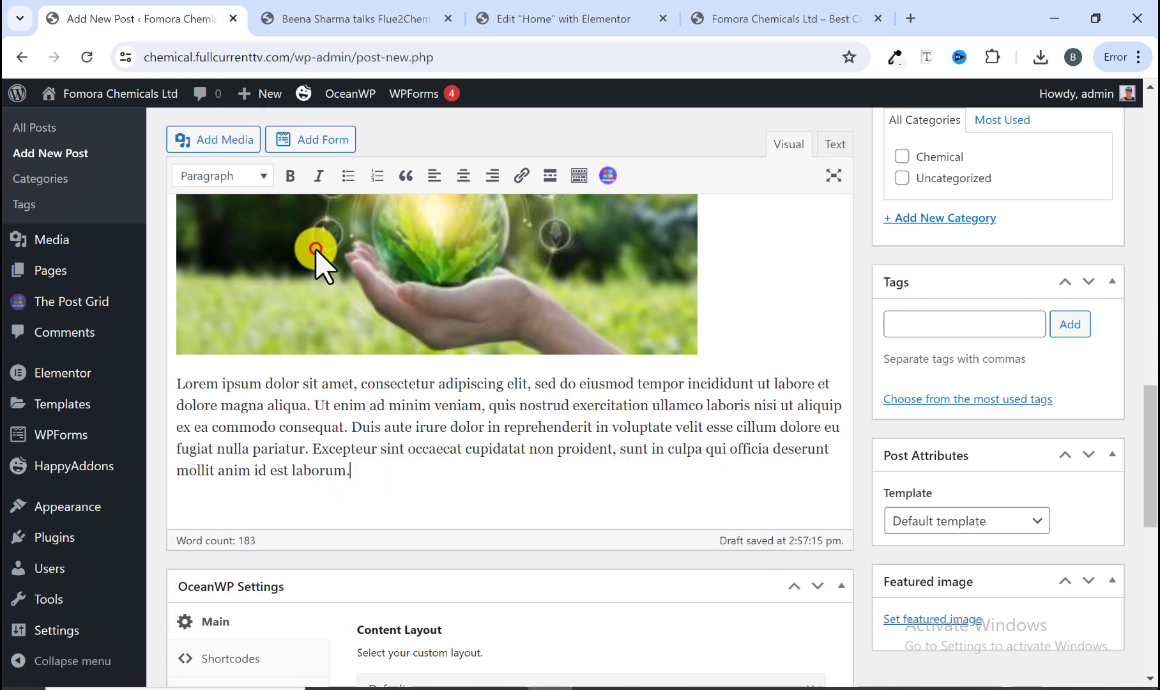
# Step: Disable the display of the page title in the post's OceanWP Title settings
pyautogui.scroll(-5, 362, 506)
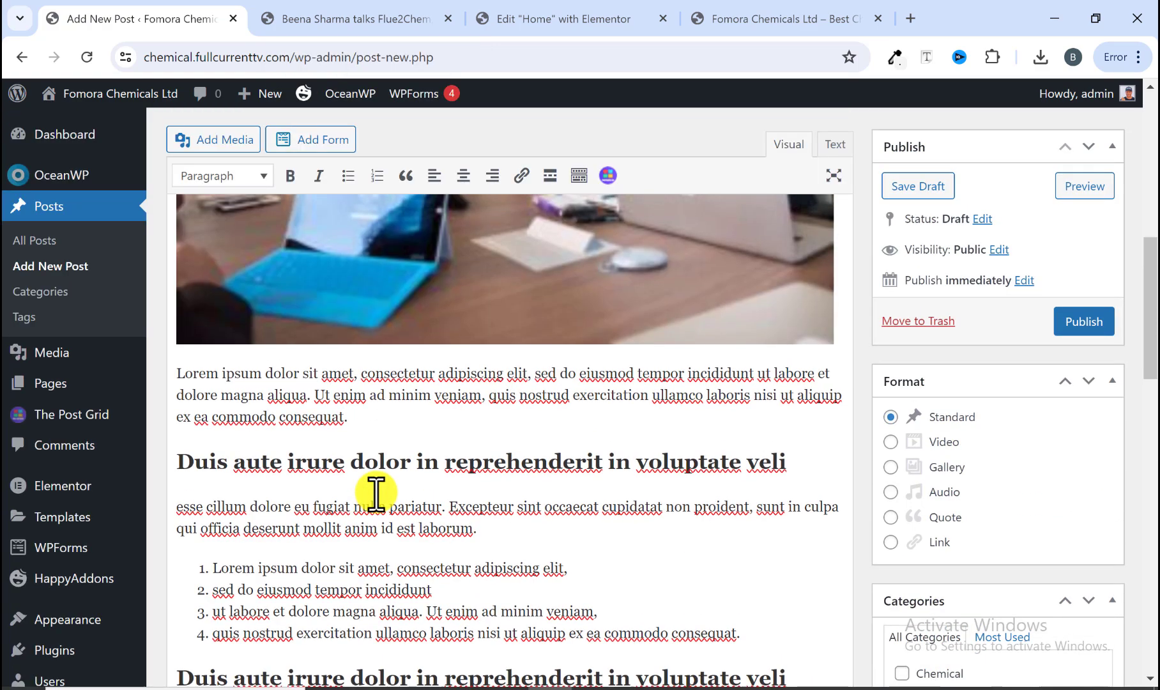
pyautogui.scroll(5, 375, 491)
pyautogui.scroll(-12, 376, 492)
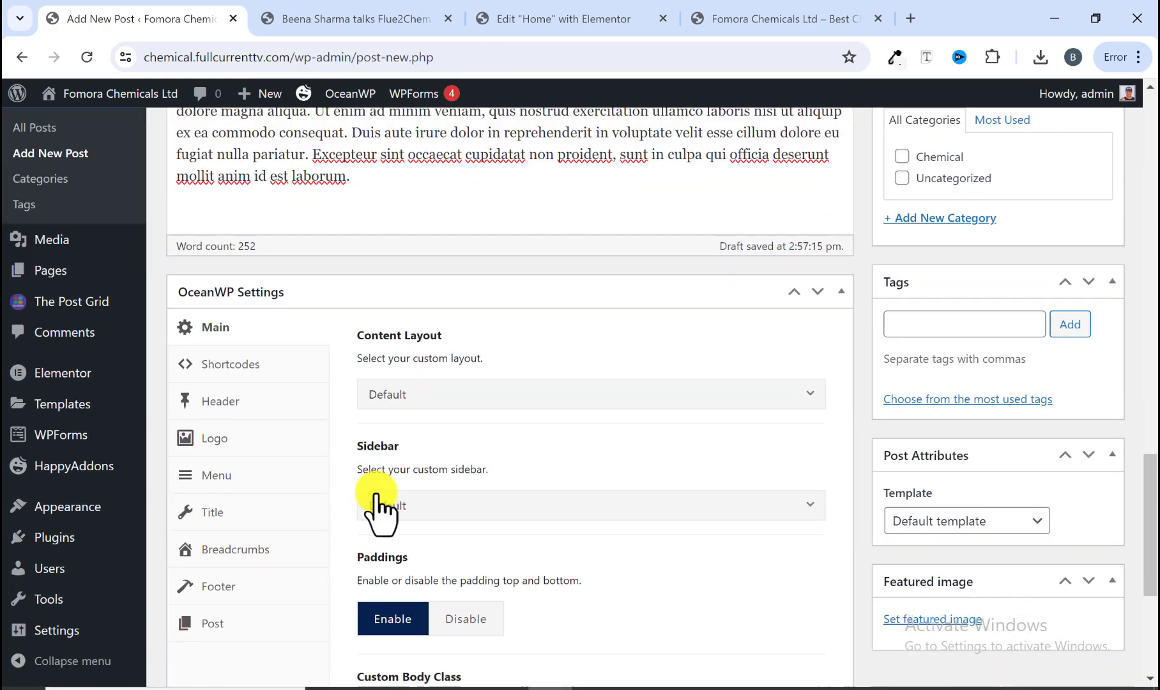
pyautogui.scroll(-2, 375, 492)
pyautogui.scroll(4, 279, 492)
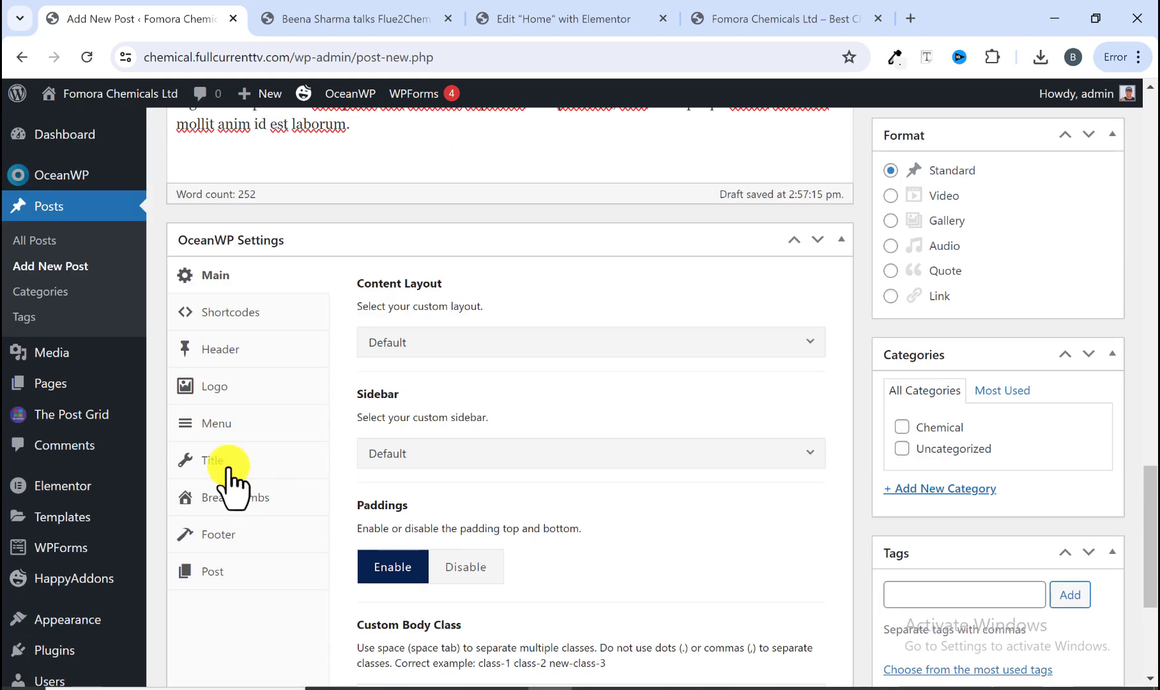
pyautogui.click(228, 461)
pyautogui.click(541, 343)
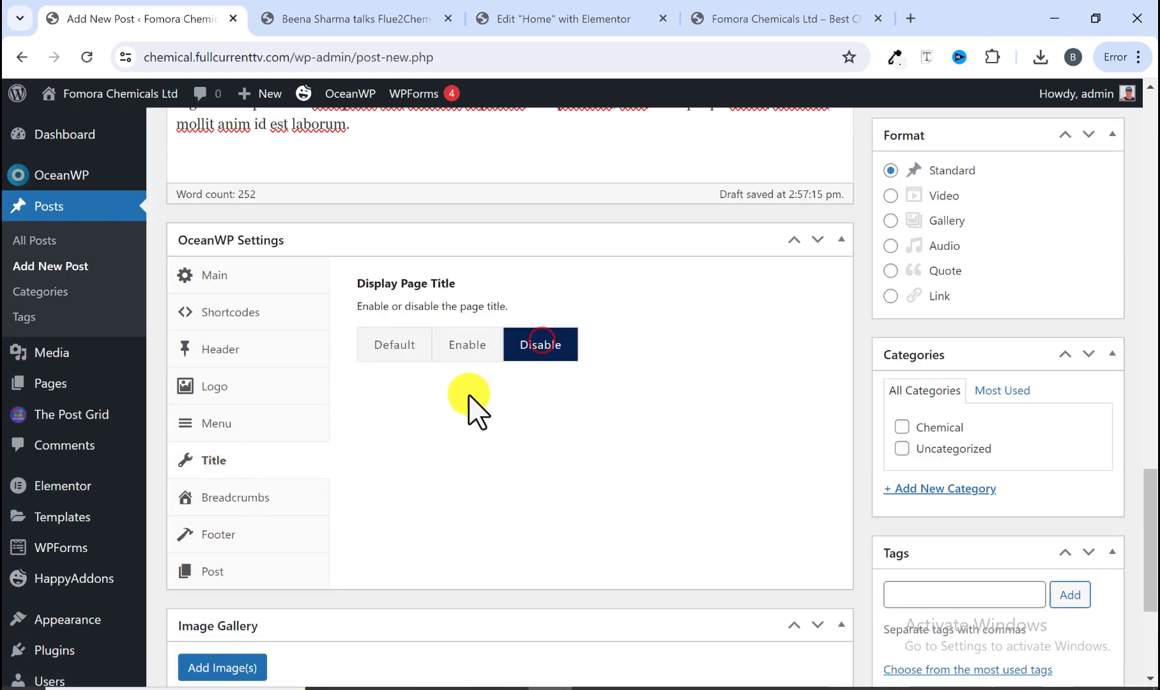
pyautogui.scroll(10, 527, 504)
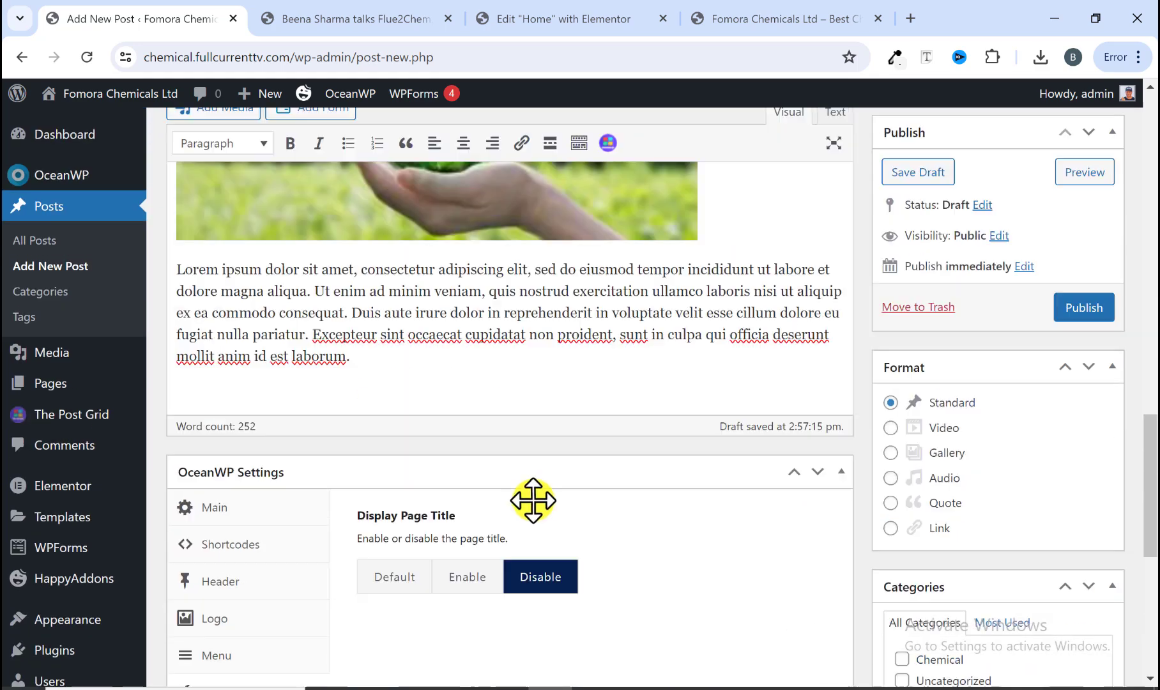
pyautogui.scroll(-4, 966, 469)
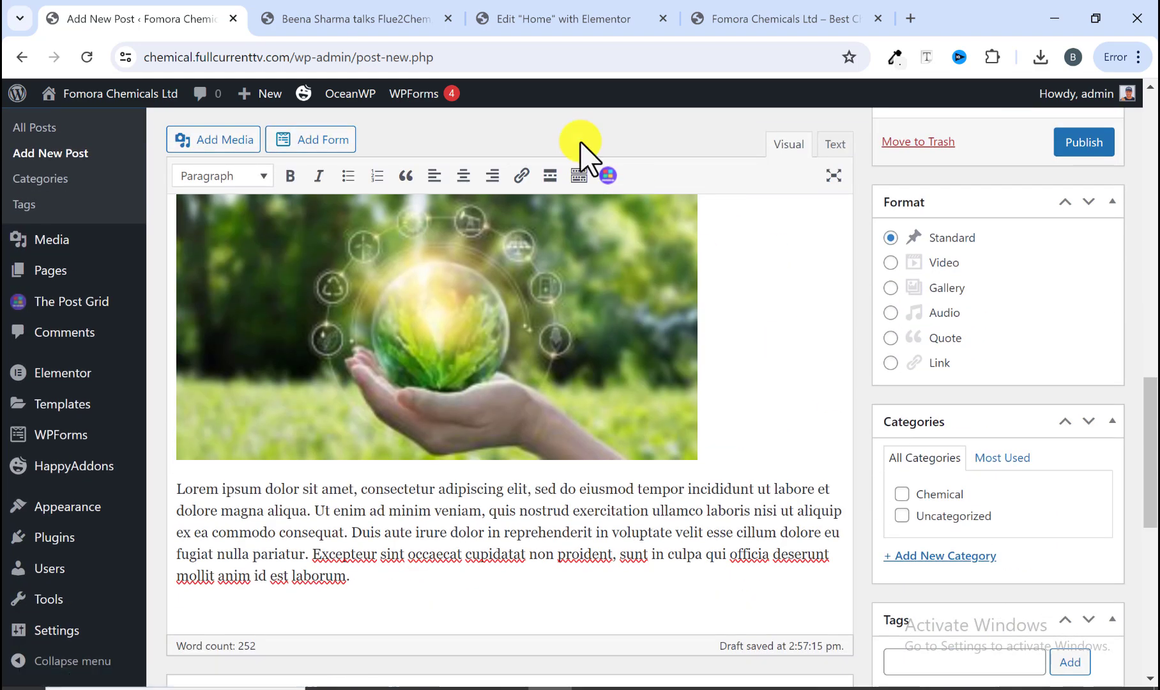
# Step: Check the reference post's categories, then add a new Lifestyle category and tick both Lifestyle and Chemical for the post
pyautogui.click(396, 20)
pyautogui.scroll(-1, 382, 355)
pyautogui.scroll(15, 383, 364)
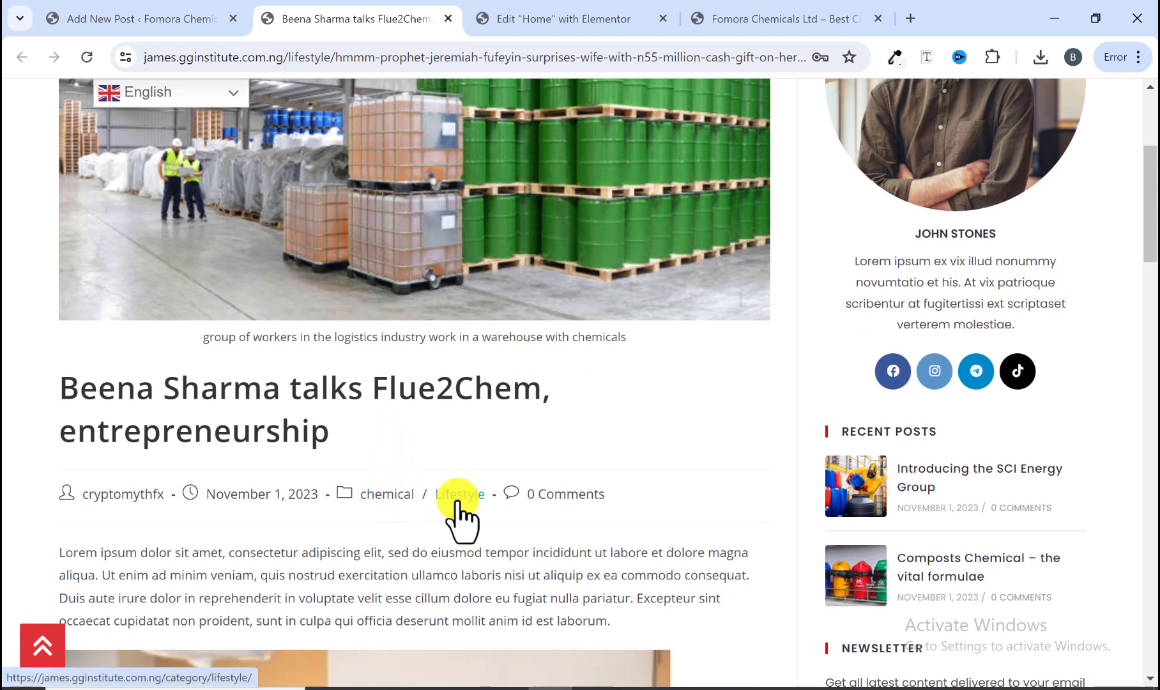
pyautogui.click(176, 13)
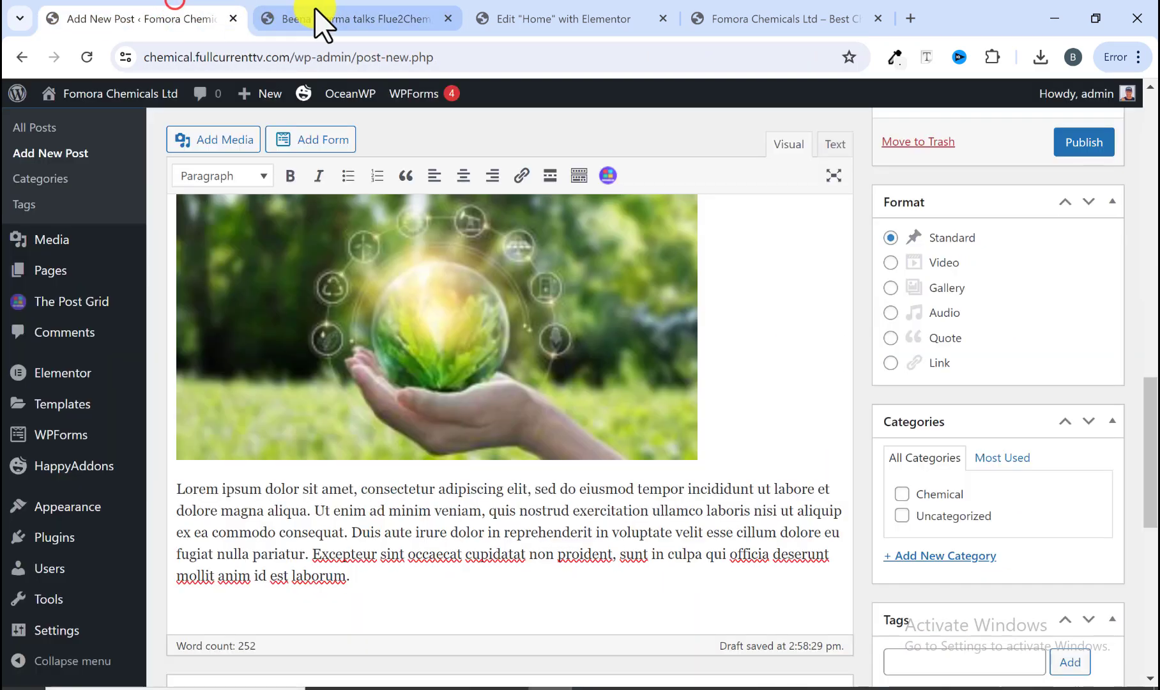
pyautogui.click(319, 18)
pyautogui.click(174, 18)
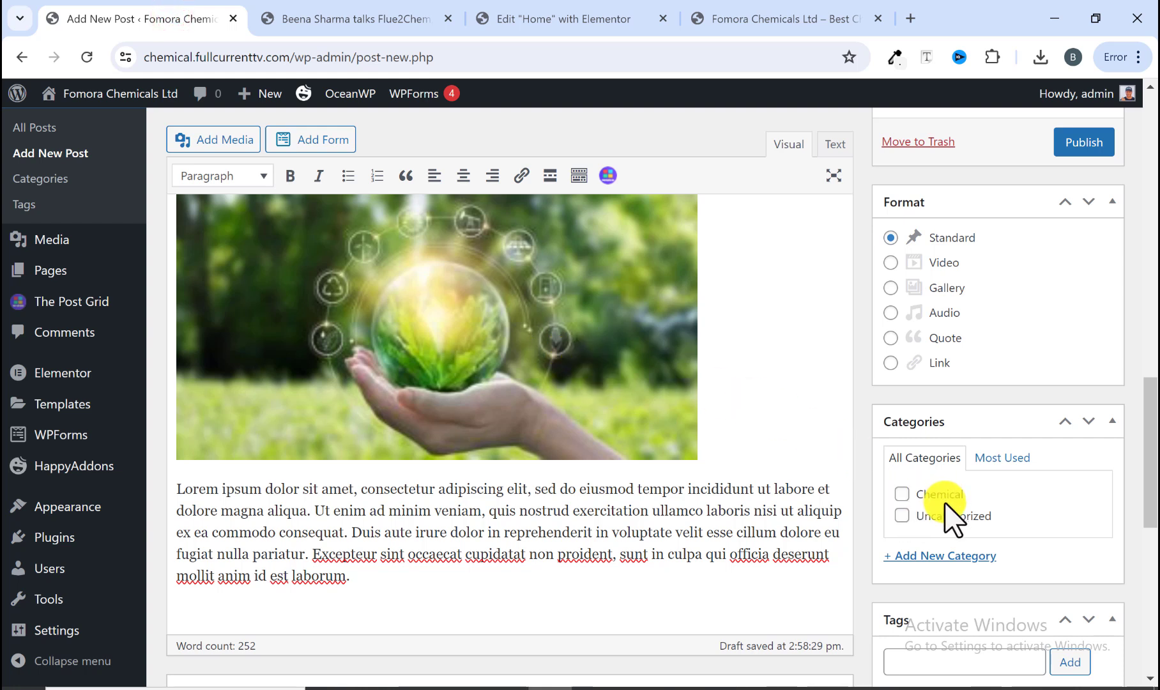
pyautogui.click(936, 559)
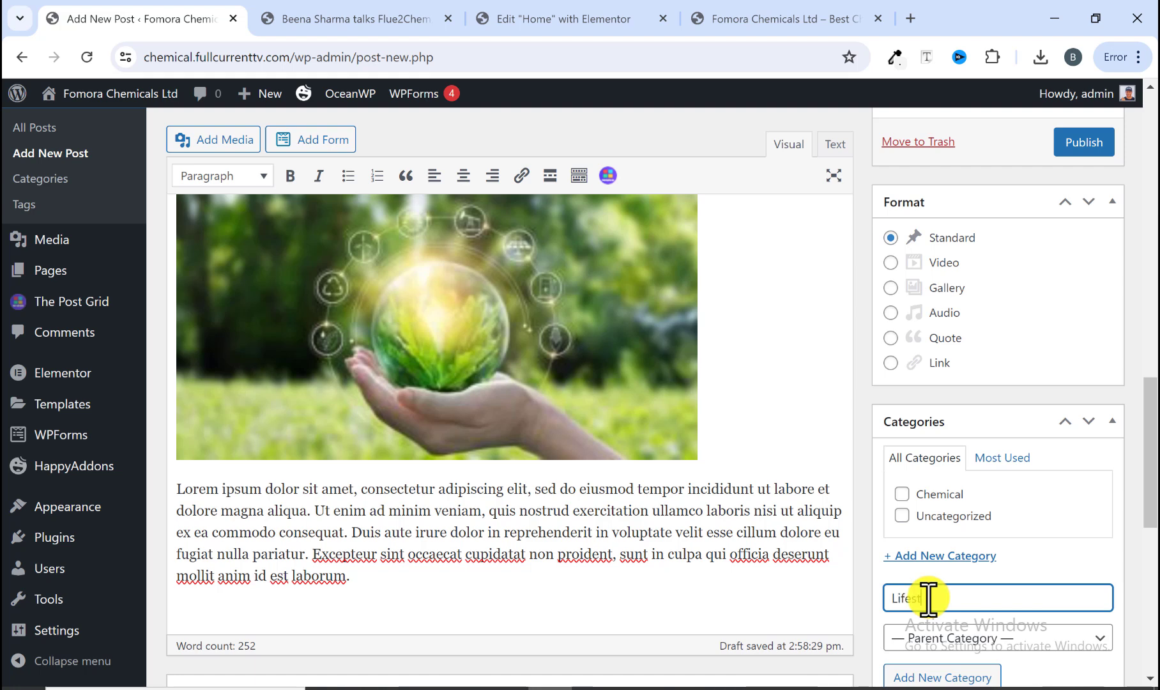
pyautogui.scroll(-3, 928, 598)
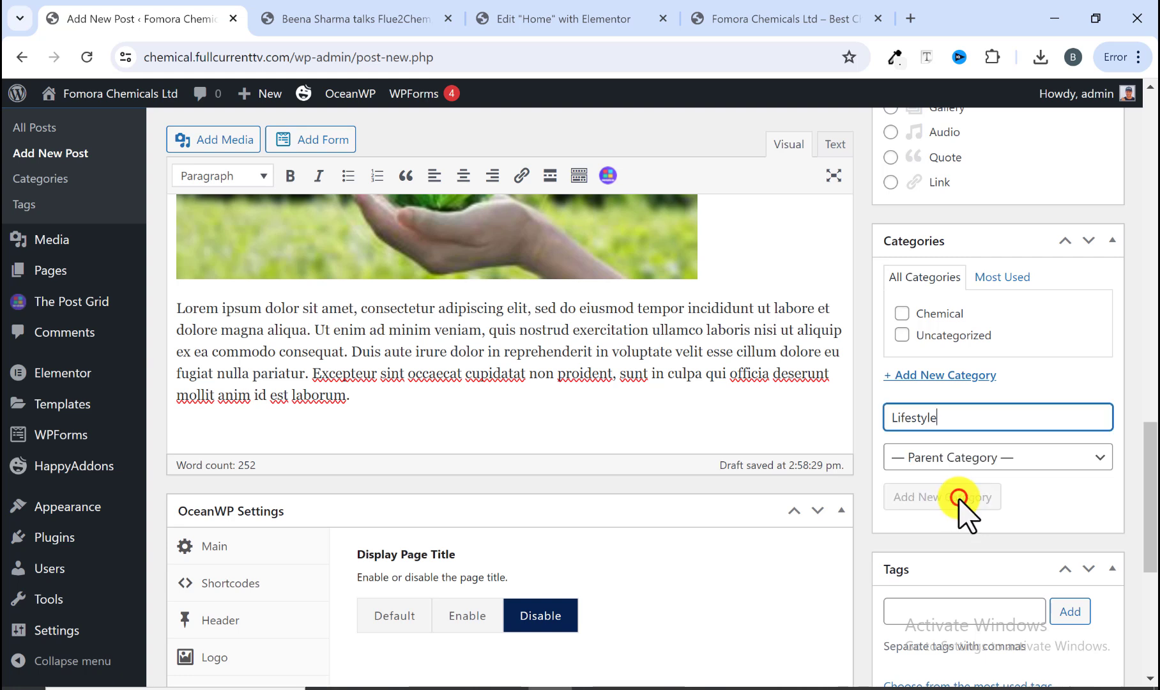
pyautogui.click(958, 497)
pyautogui.click(904, 313)
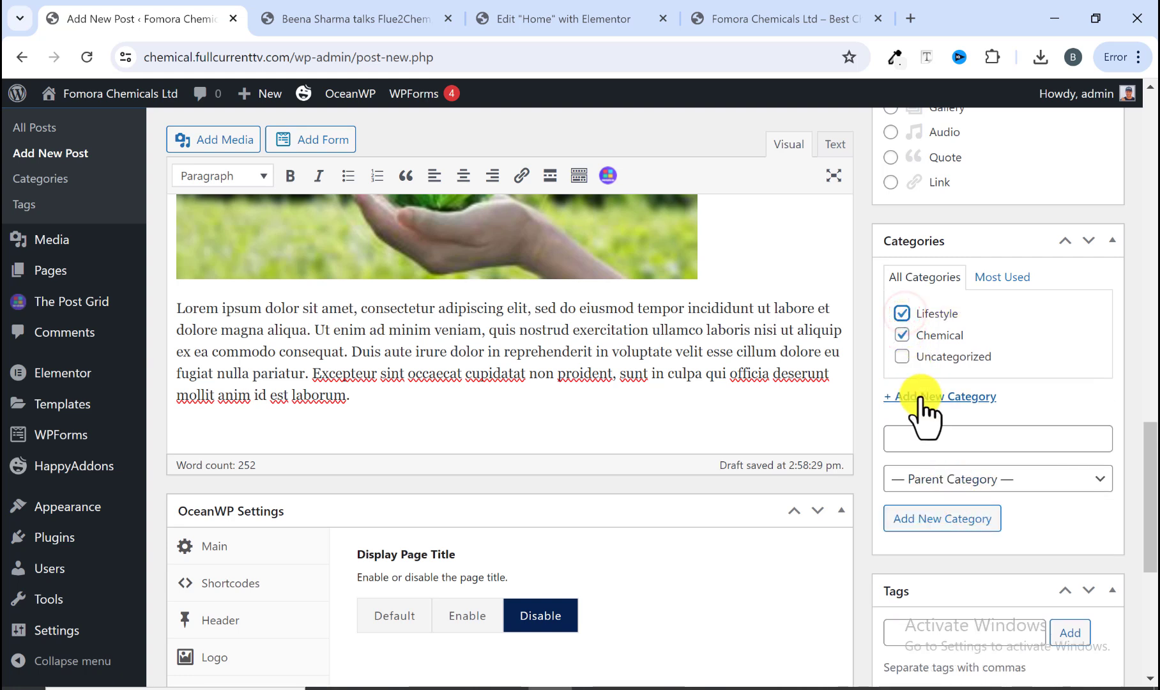
# Step: Upload the blog1 image from the reference's featured image and set it as the post's featured image
pyautogui.click(383, 19)
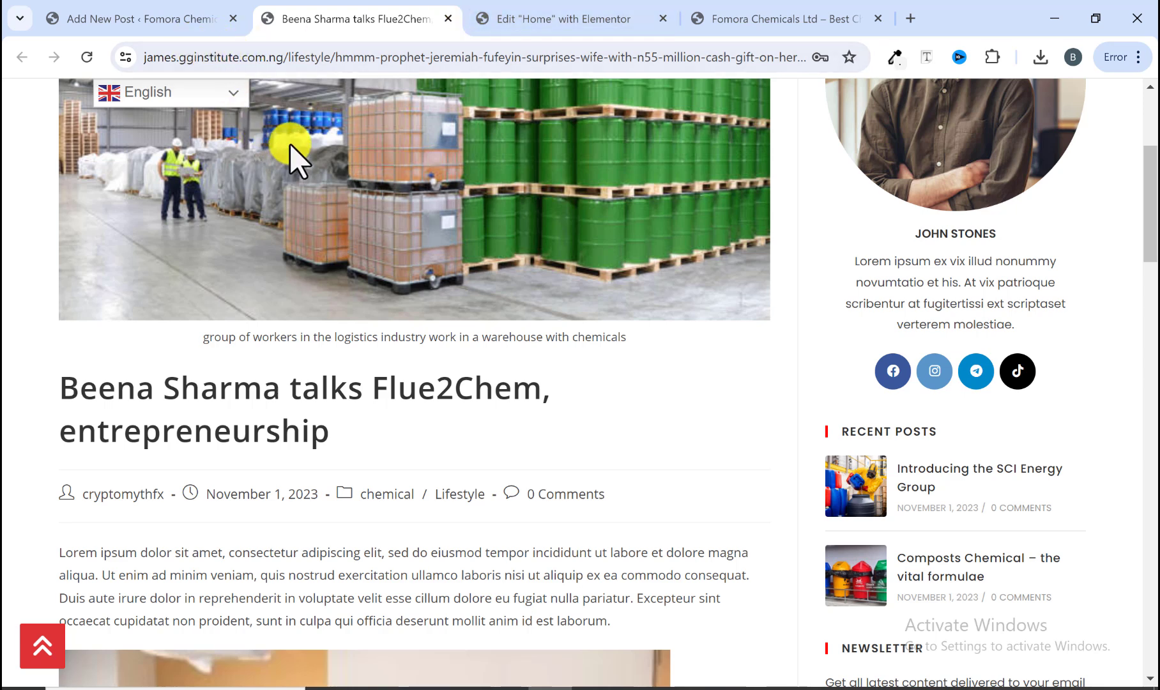
pyautogui.click(188, 25)
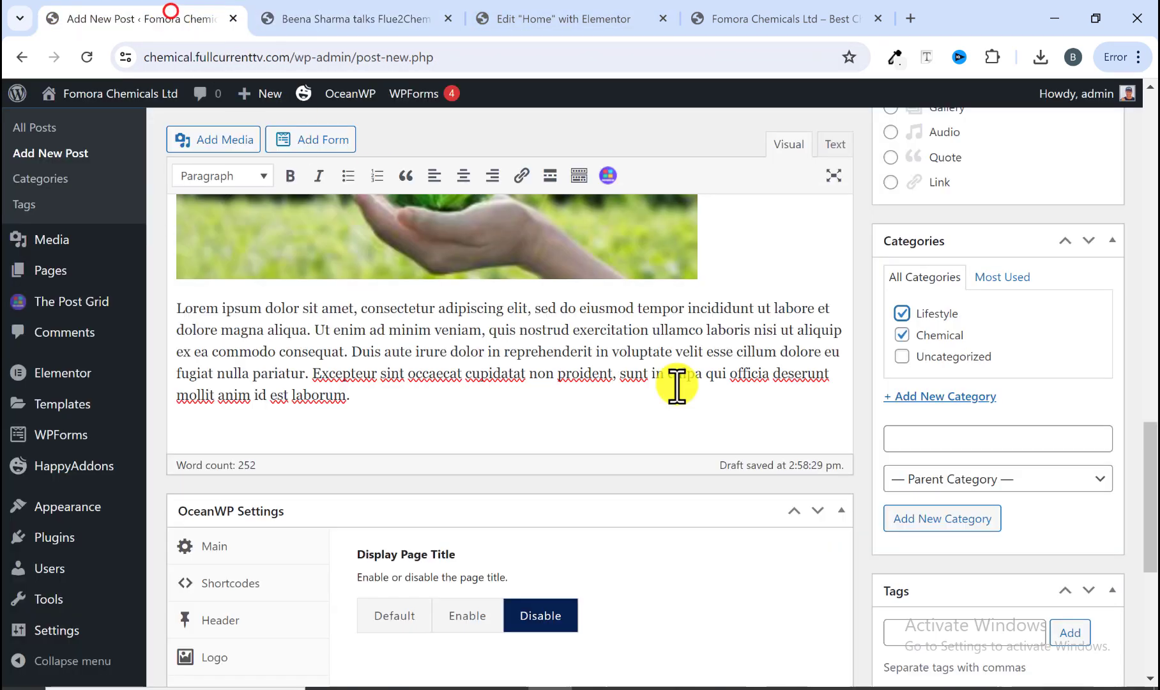
pyautogui.scroll(-5, 904, 439)
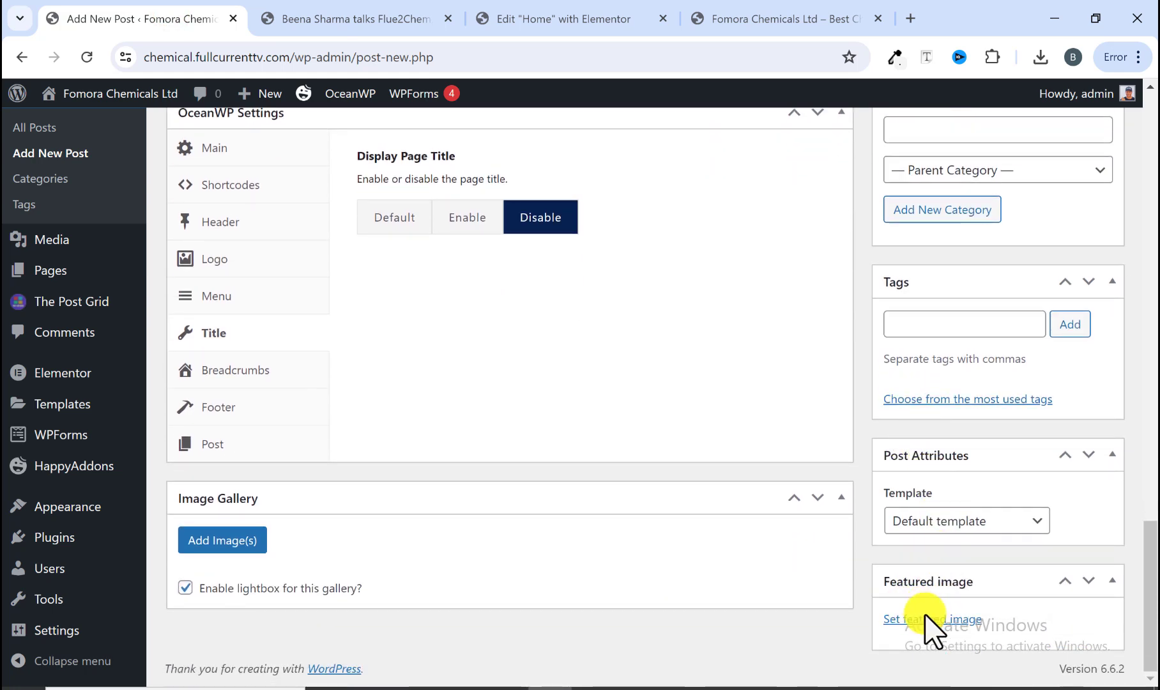
pyautogui.click(316, 20)
pyautogui.scroll(5, 452, 284)
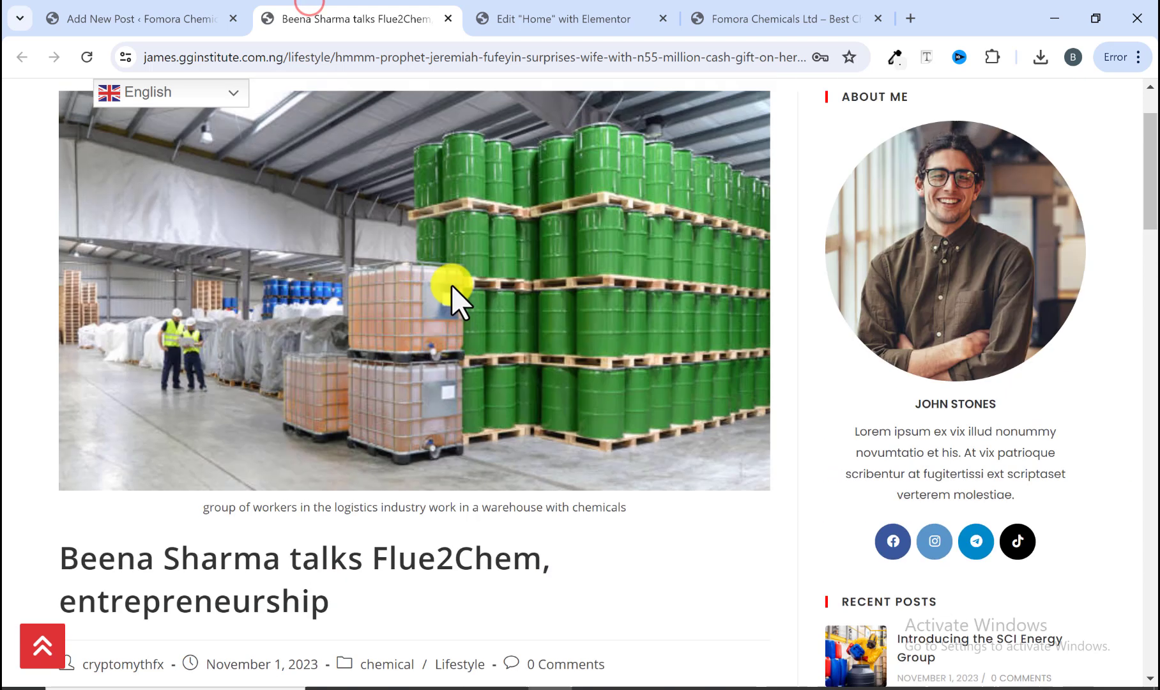
pyautogui.click(127, 19)
pyautogui.click(930, 619)
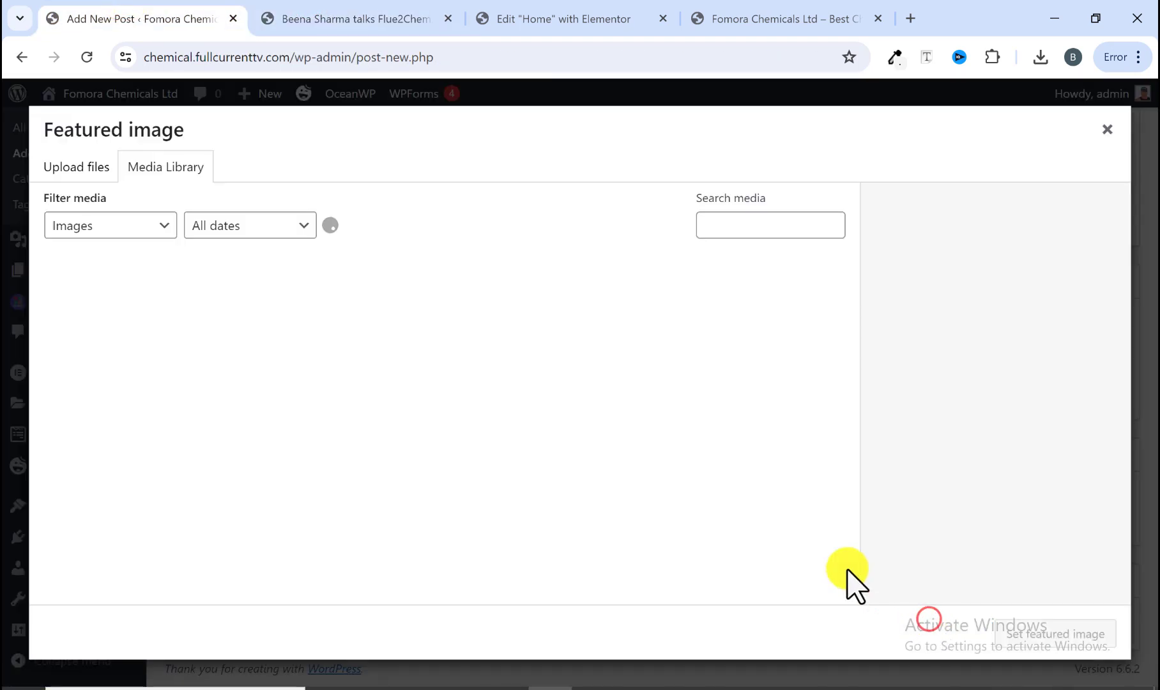
pyautogui.click(82, 168)
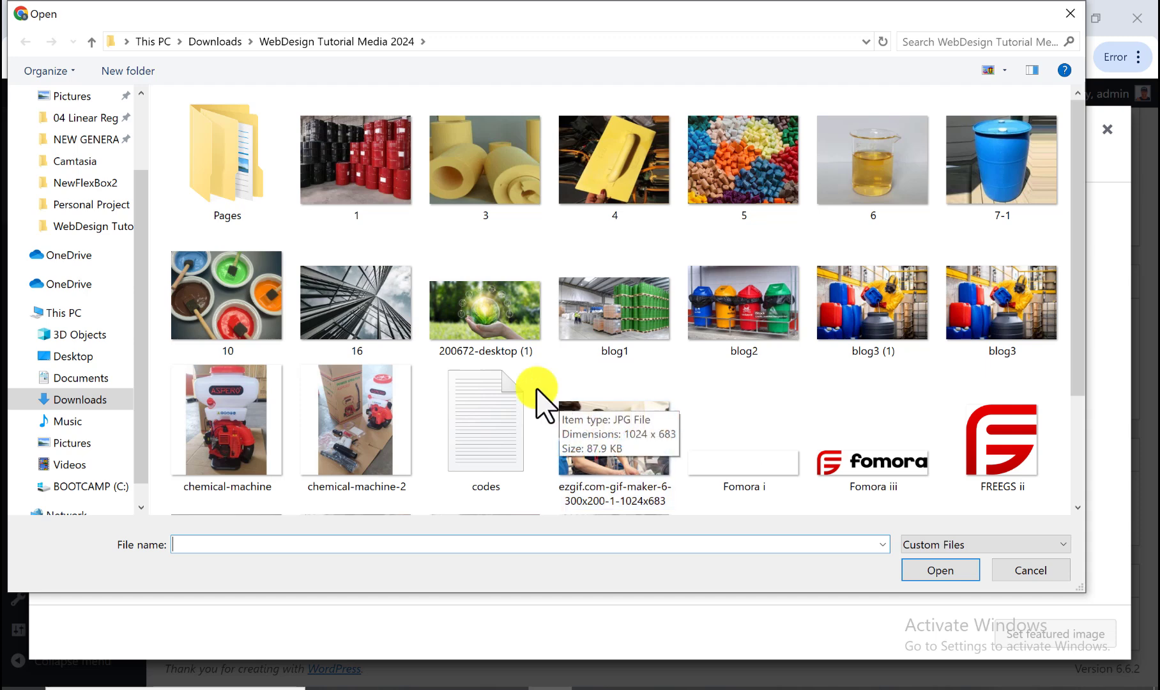
pyautogui.click(628, 315)
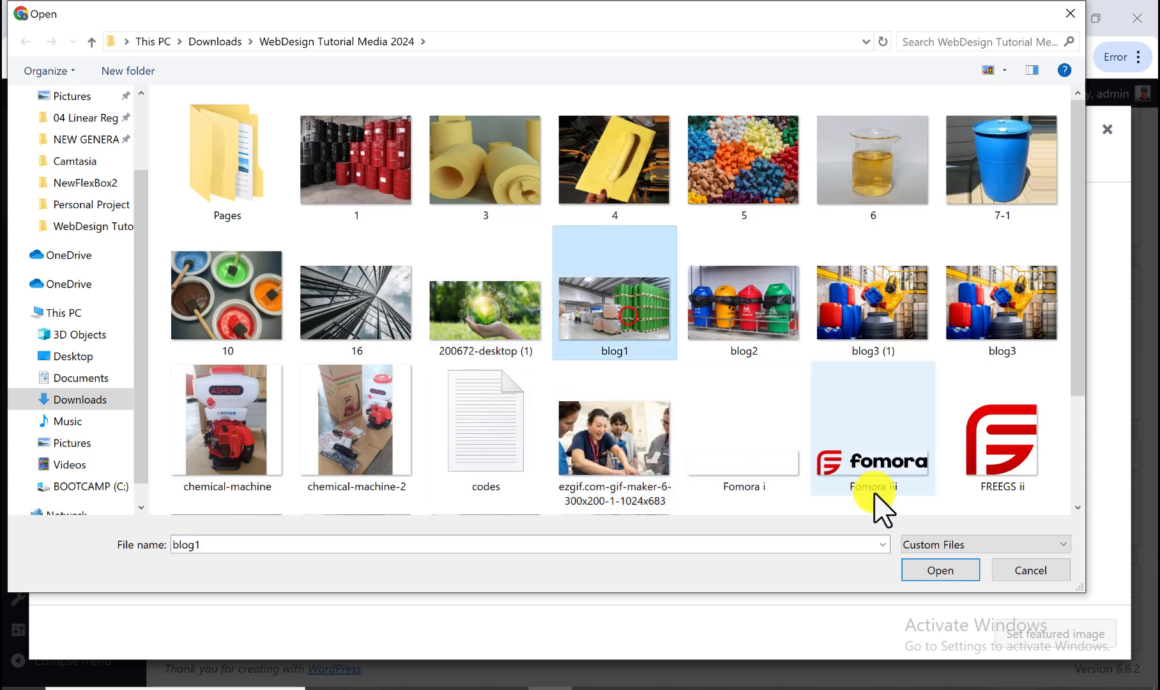
pyautogui.click(935, 569)
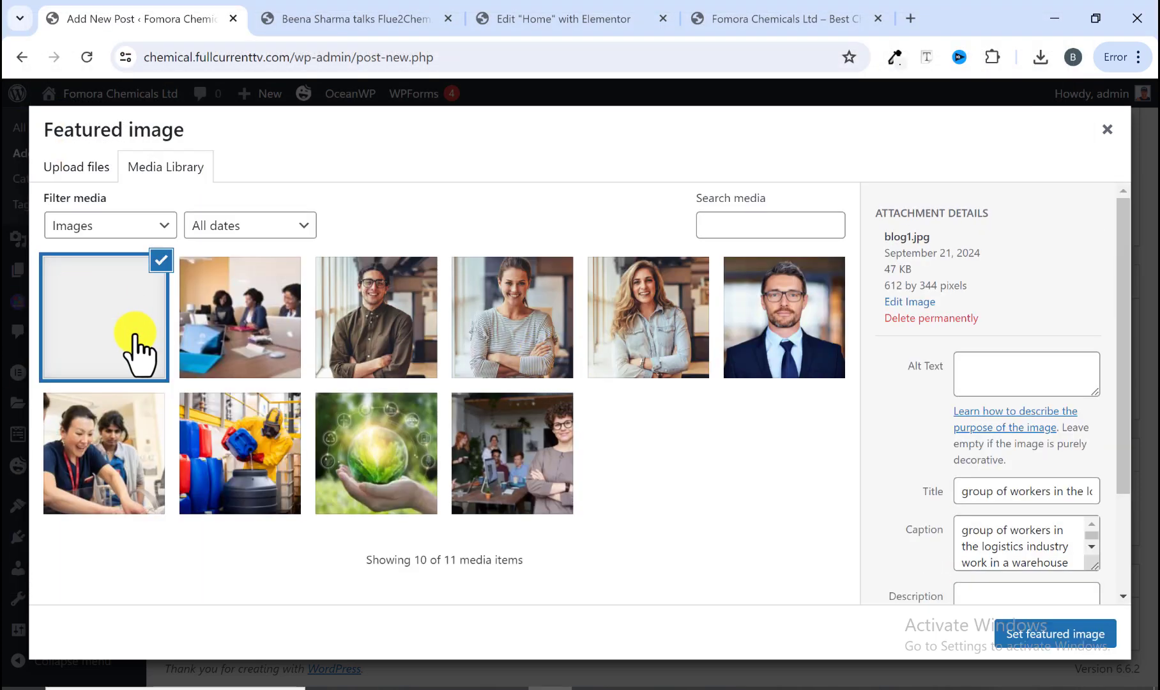
pyautogui.click(1021, 632)
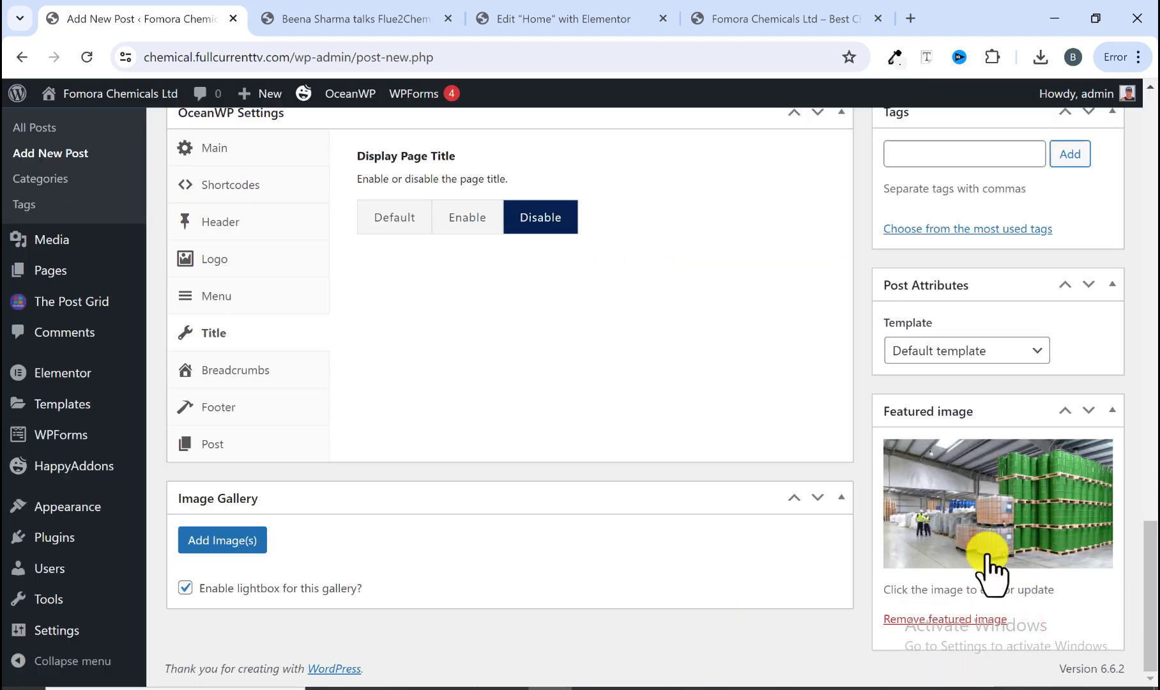
# Step: Publish the post and open the published post
pyautogui.scroll(15, 987, 562)
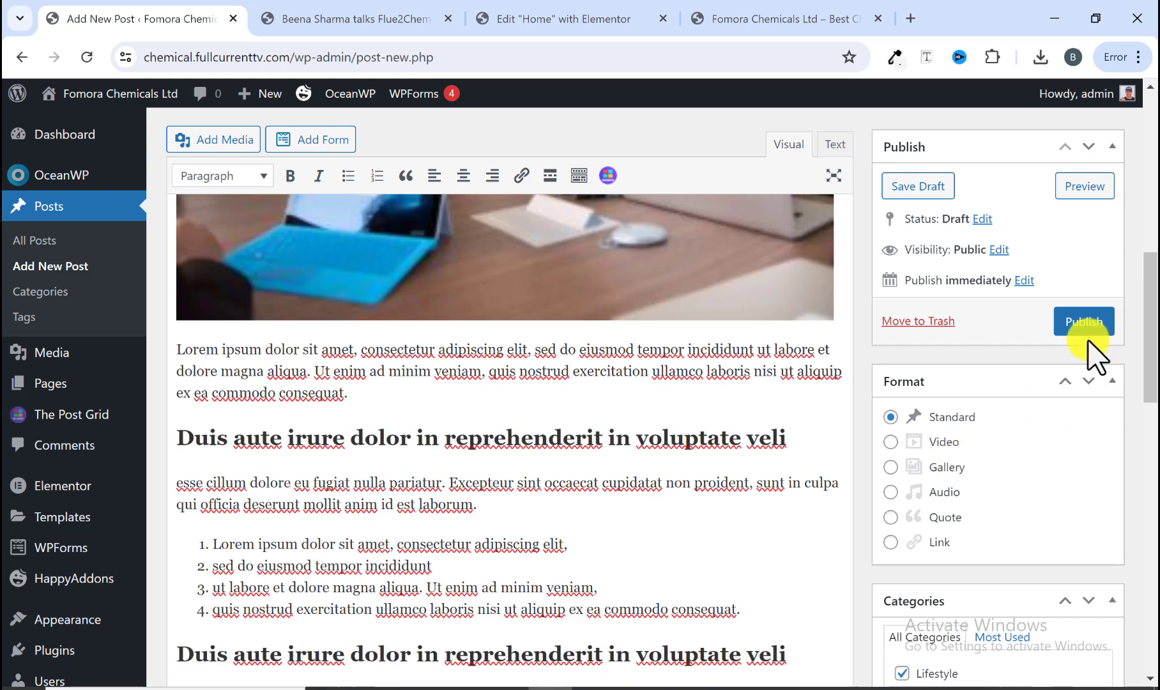
pyautogui.click(1073, 324)
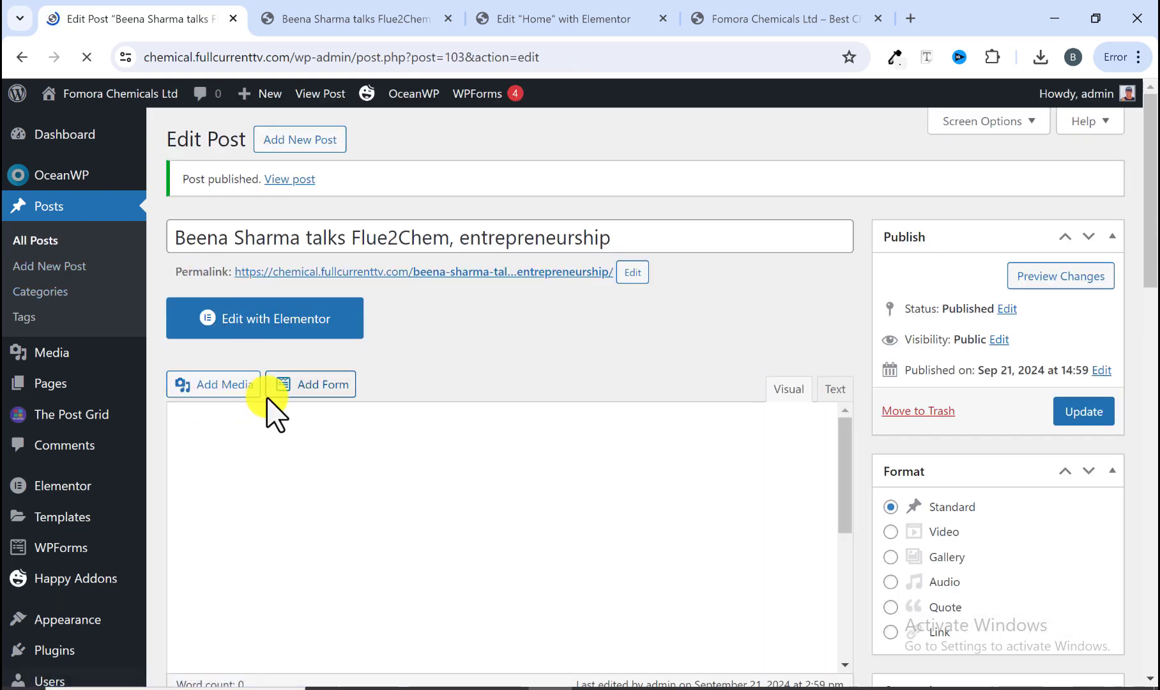
pyautogui.click(289, 179)
# Step: Scroll through the published post and compare it with the reference article and its News & Events listing
pyautogui.scroll(-3, 599, 405)
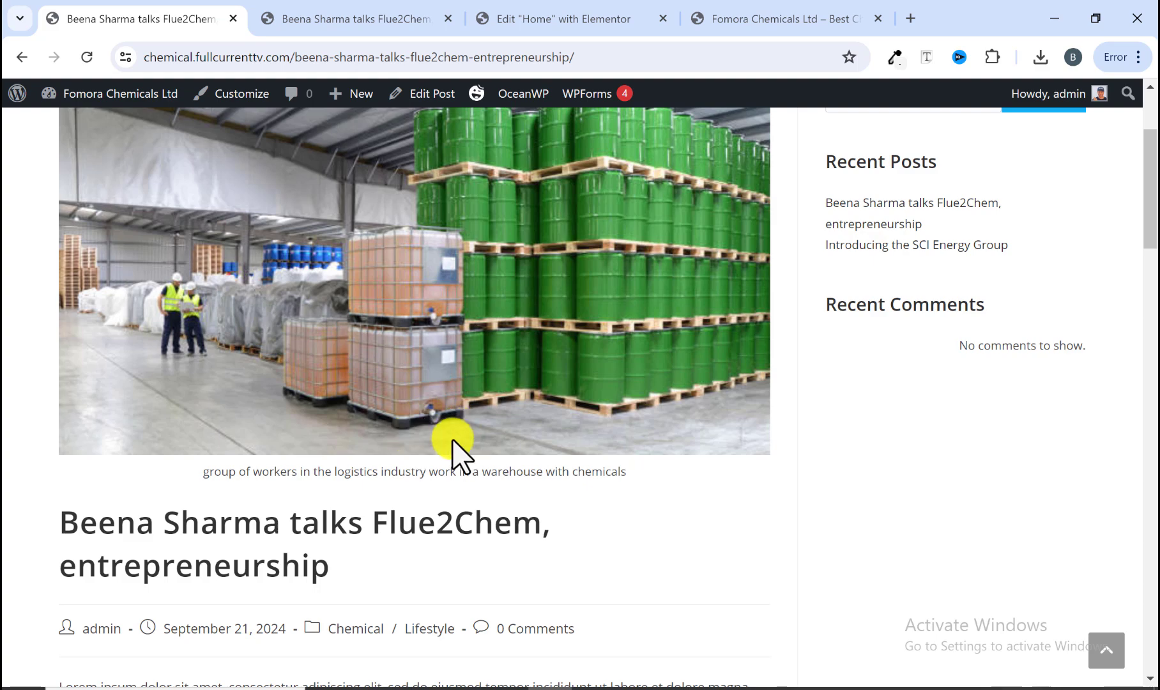
pyautogui.scroll(-8, 450, 444)
pyautogui.scroll(-15, 330, 425)
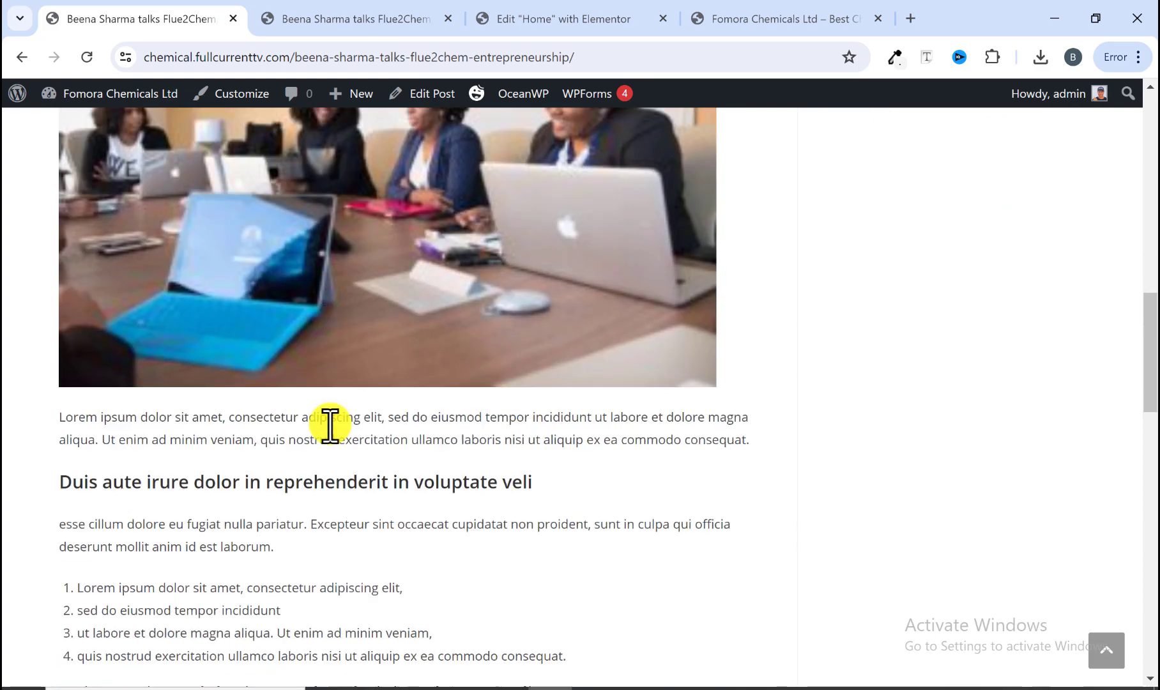
pyautogui.scroll(-6, 329, 425)
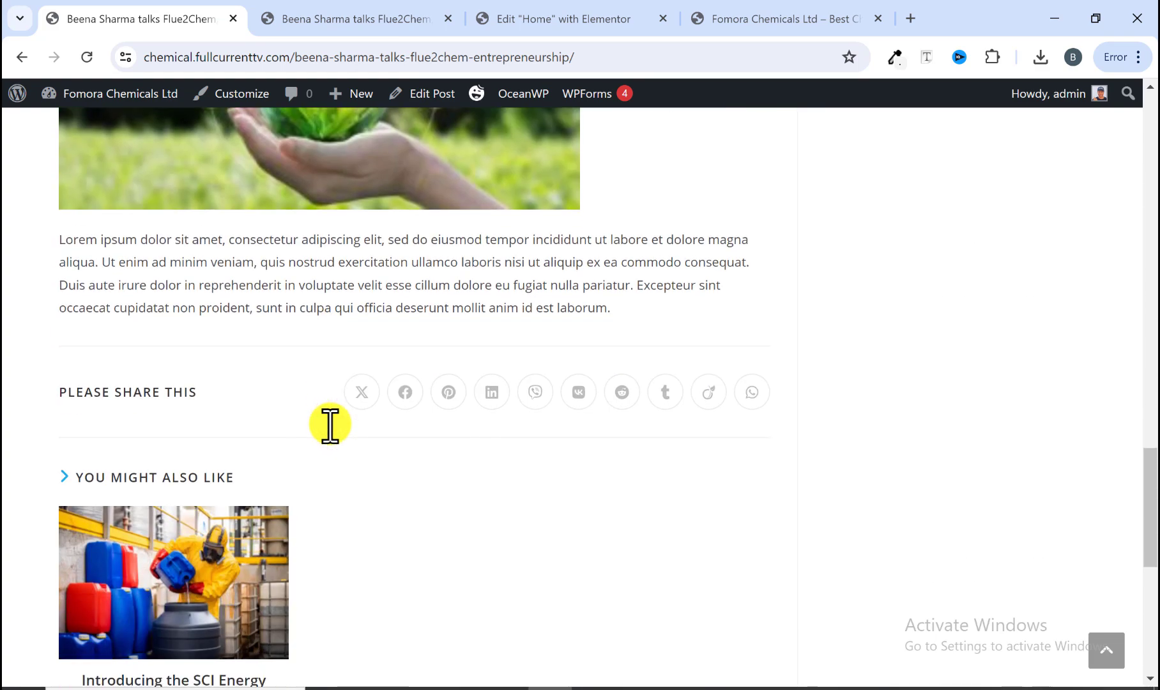
pyautogui.scroll(3, 336, 440)
pyautogui.click(362, 19)
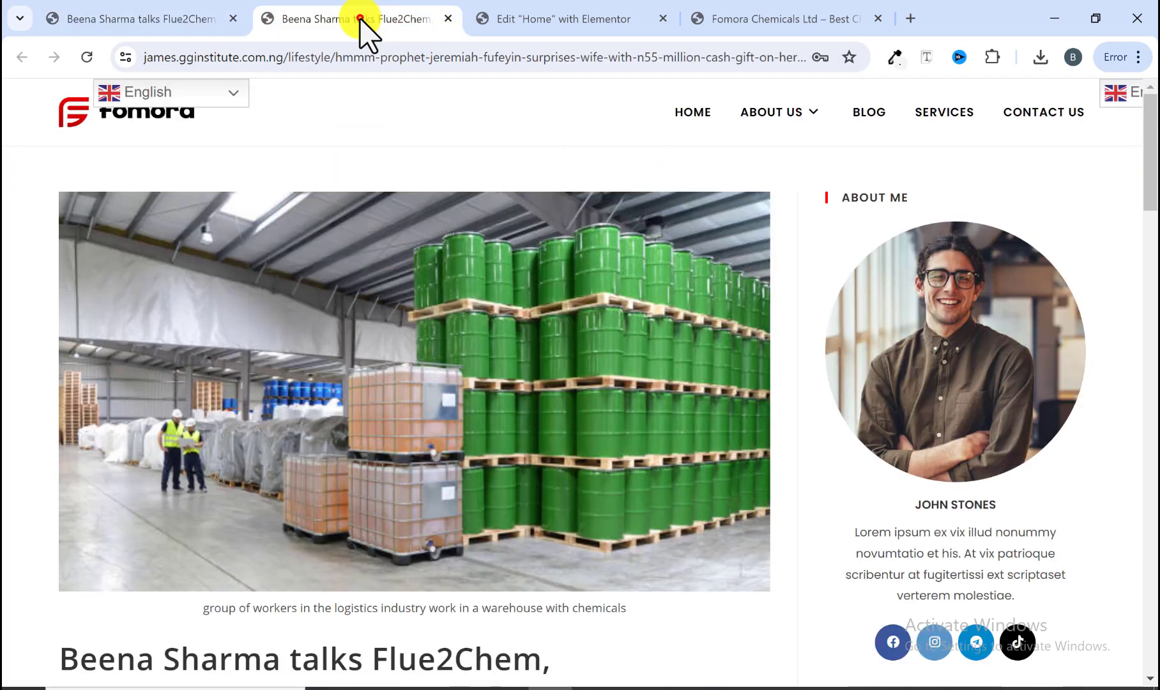
pyautogui.scroll(-15, 333, 389)
pyautogui.scroll(-7, 335, 396)
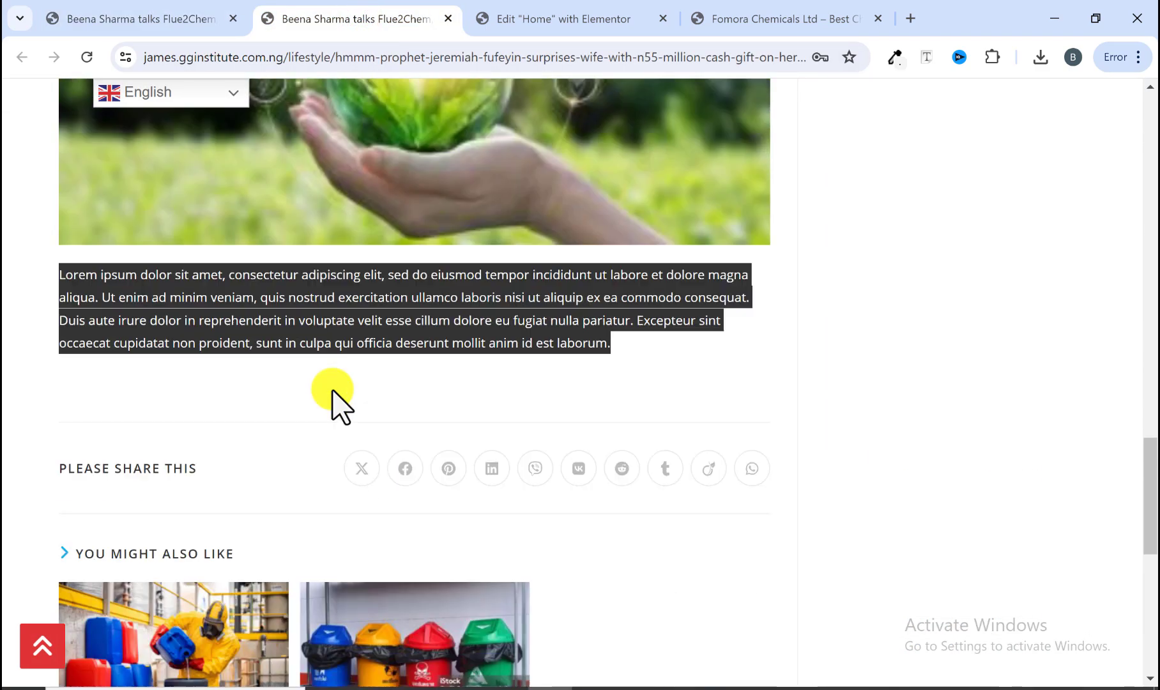
pyautogui.scroll(-3, 504, 399)
pyautogui.scroll(8, 431, 447)
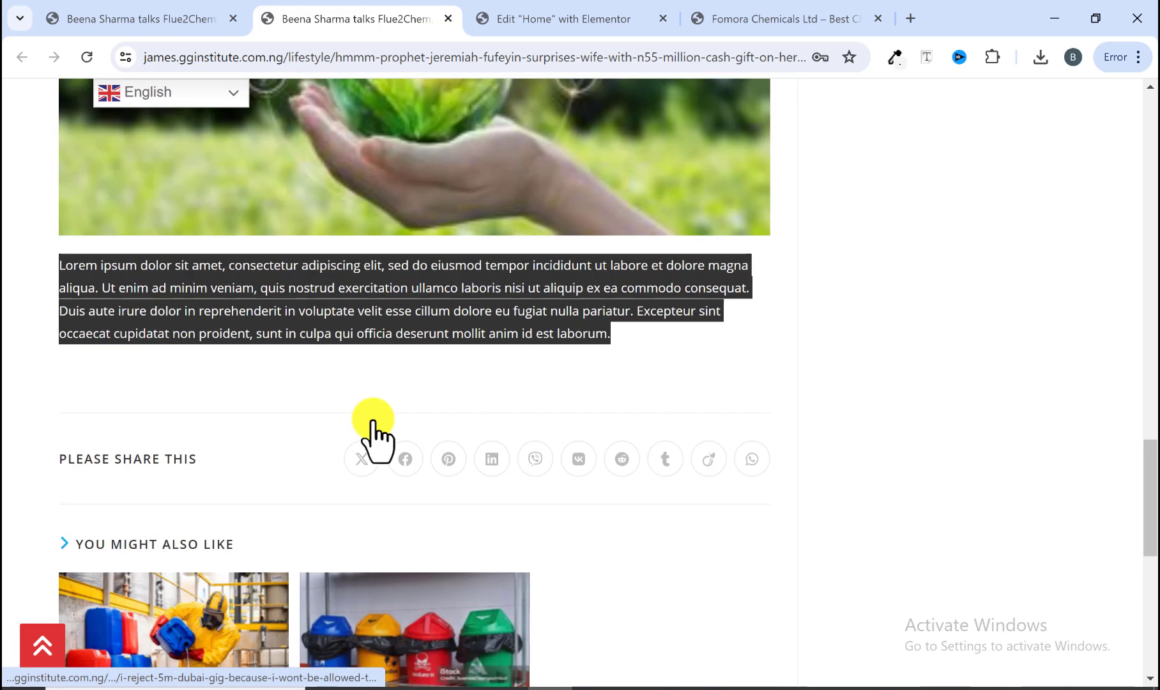
pyautogui.click(177, 10)
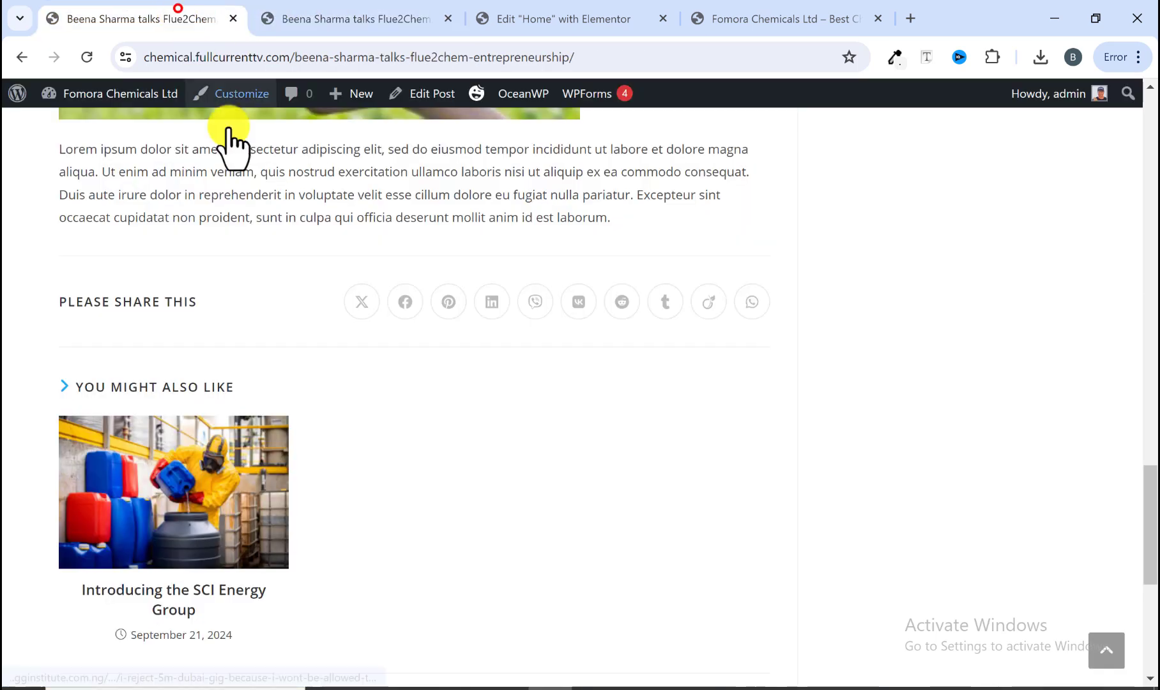
pyautogui.click(362, 19)
pyautogui.click(744, 15)
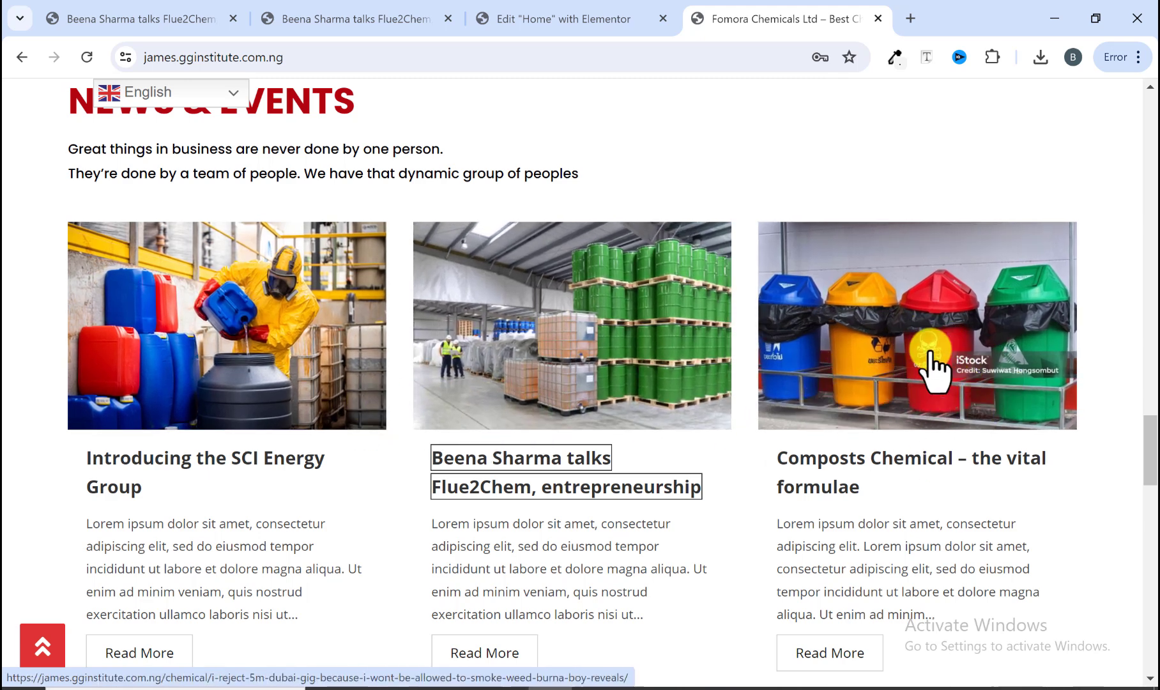
pyautogui.click(131, 19)
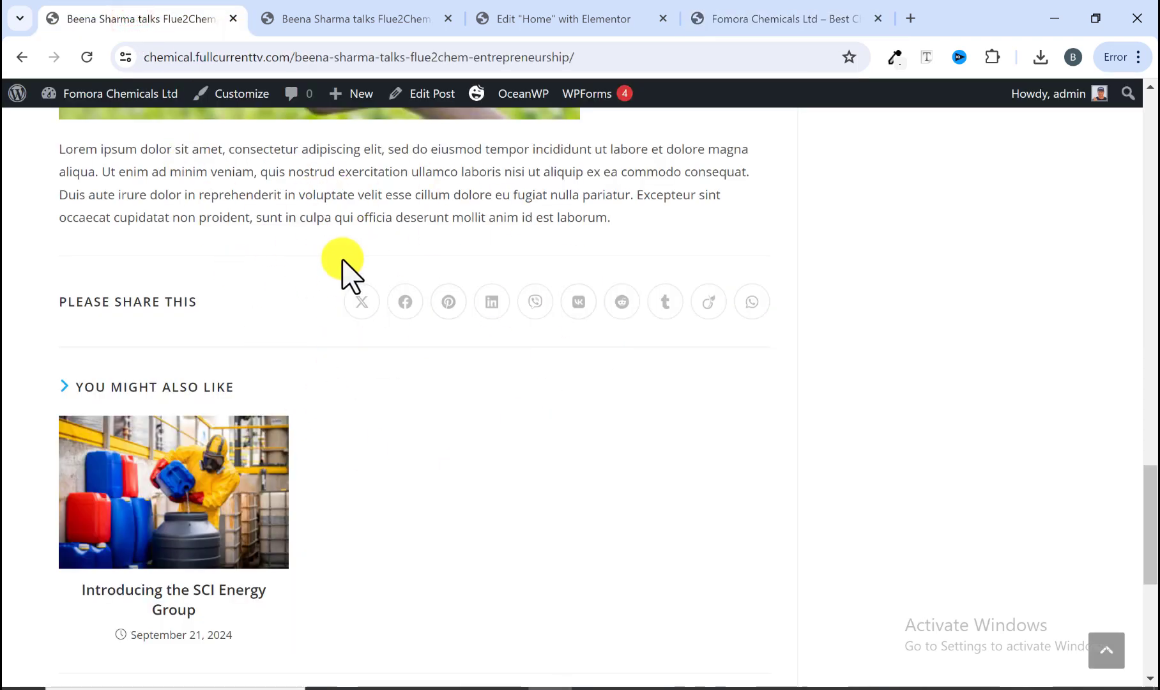
pyautogui.click(394, 11)
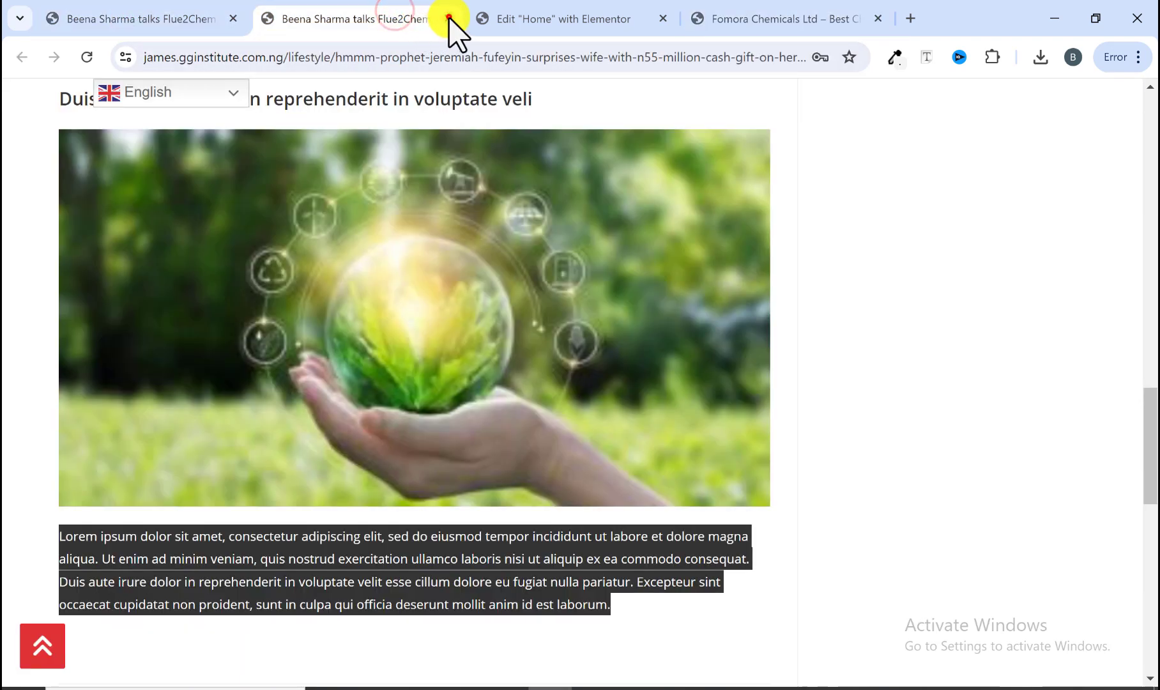
# Step: Close the reference article tab
pyautogui.click(448, 18)
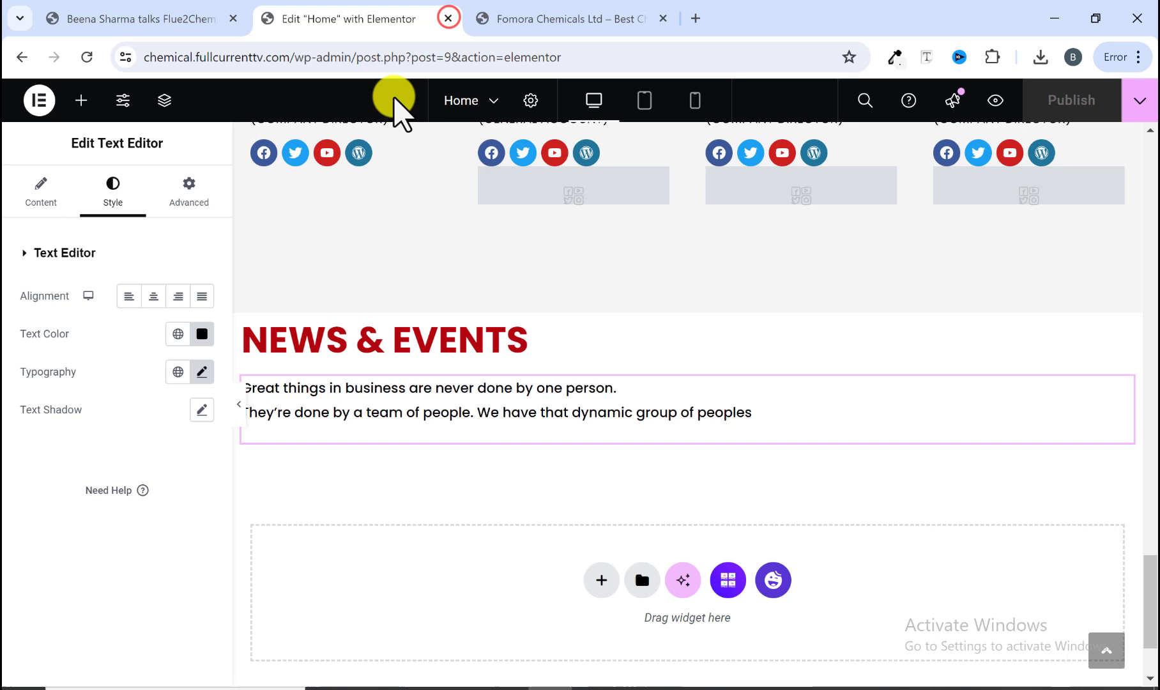
pyautogui.click(519, 18)
pyautogui.click(407, 18)
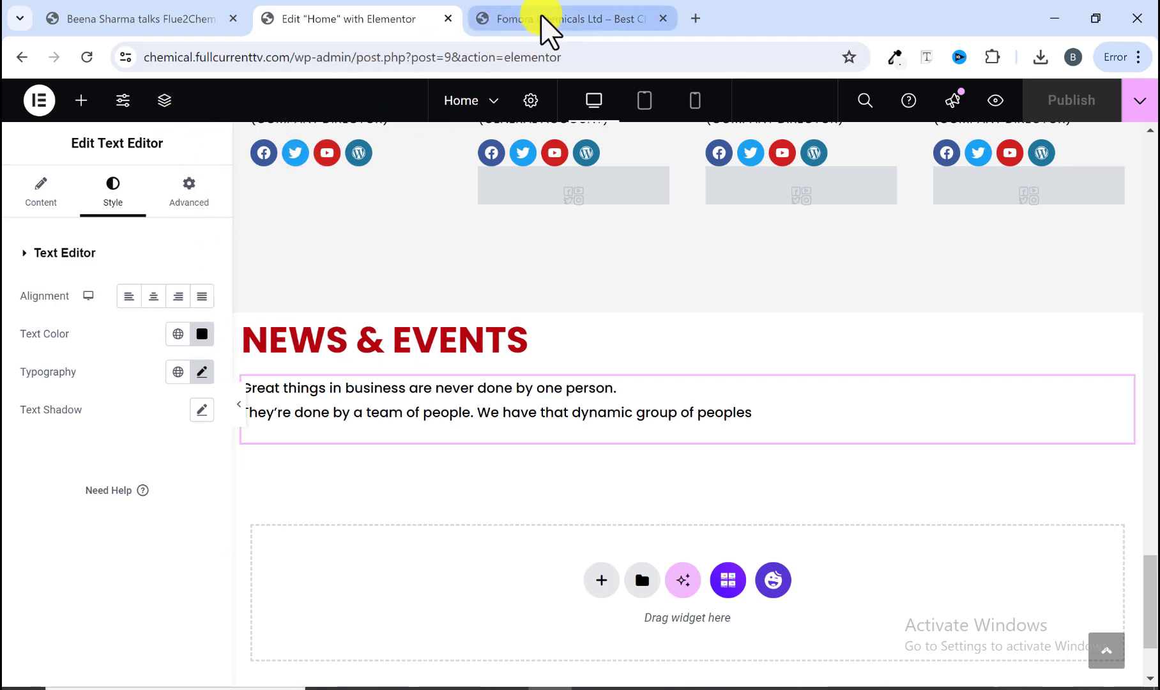
# Step: Return to the published post and go to the admin posts list
pyautogui.click(159, 23)
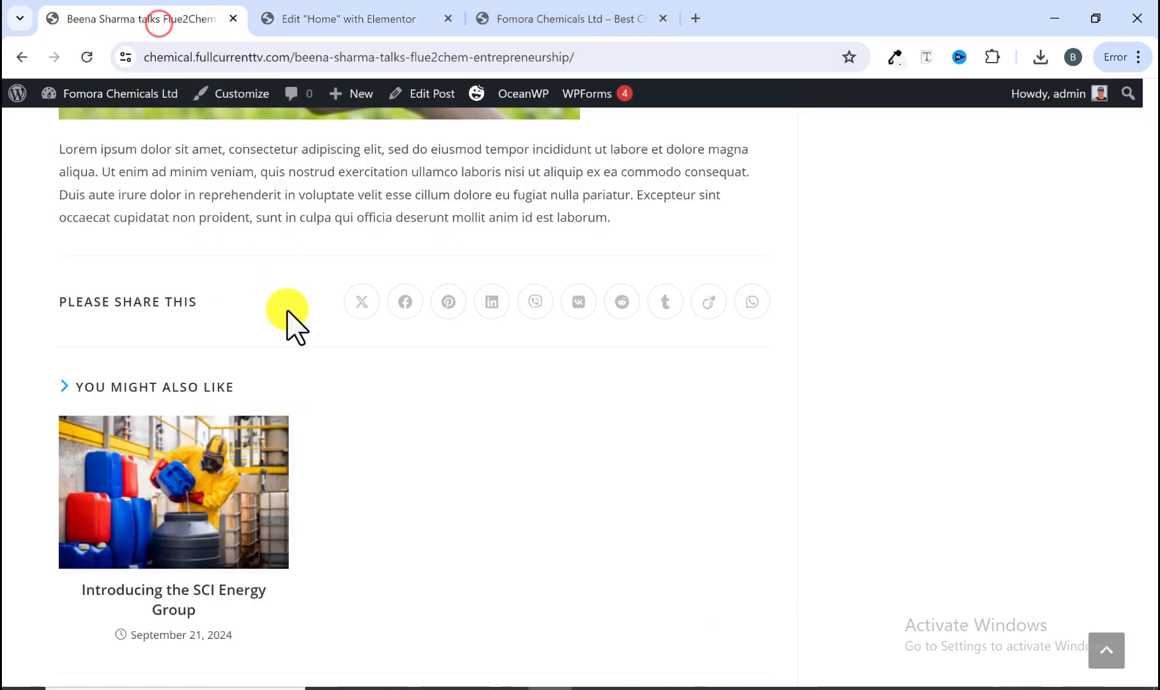
pyautogui.scroll(7, 287, 313)
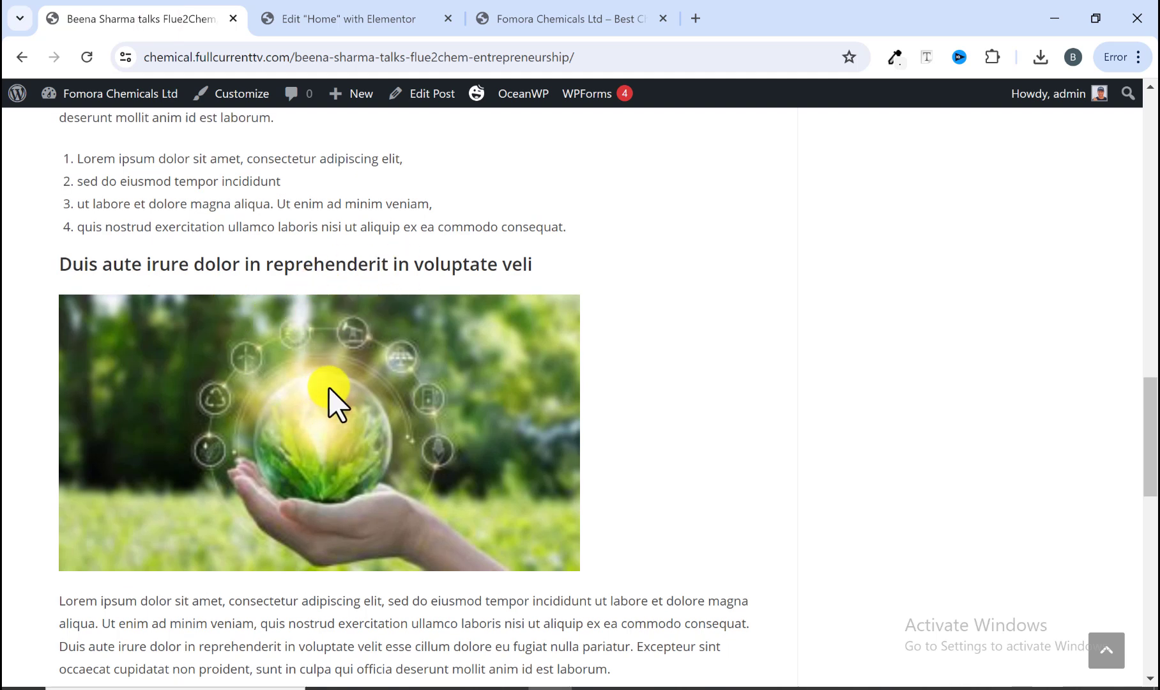
pyautogui.moveTo(60, 101)
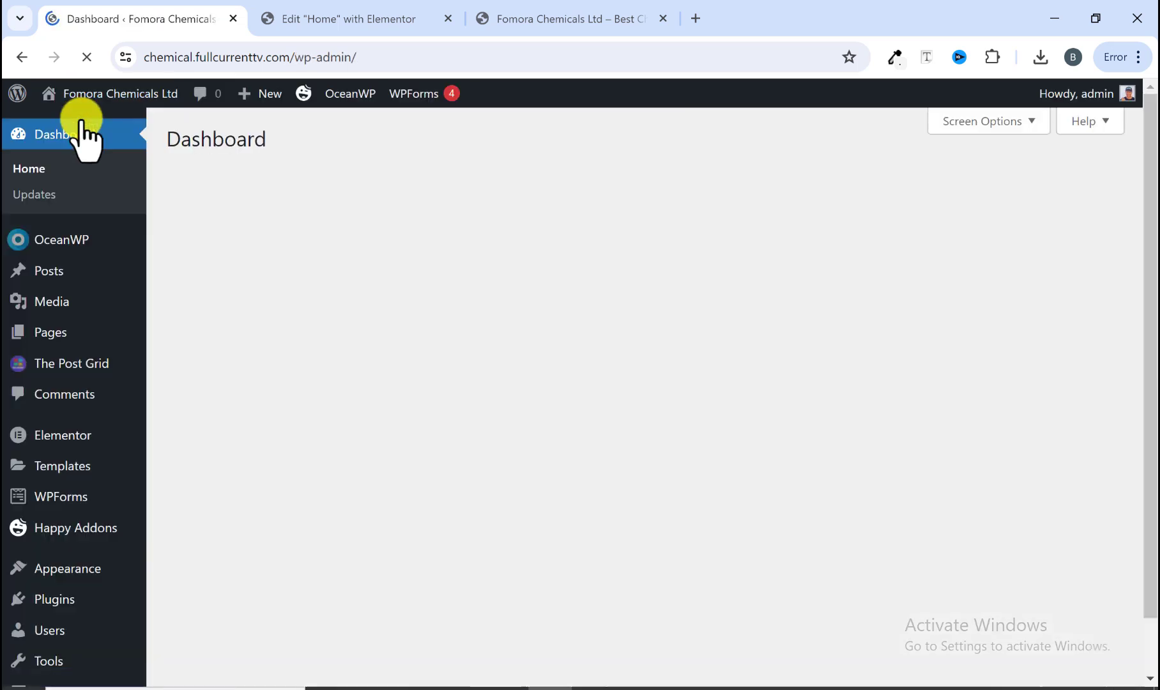
pyautogui.click(56, 270)
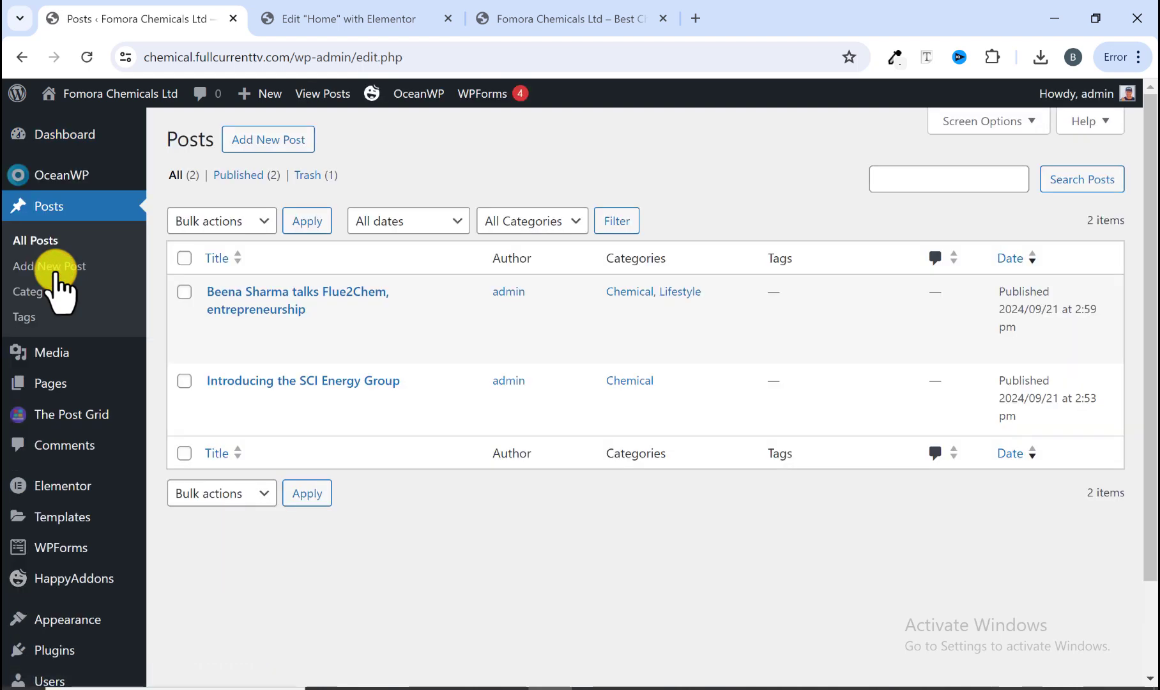
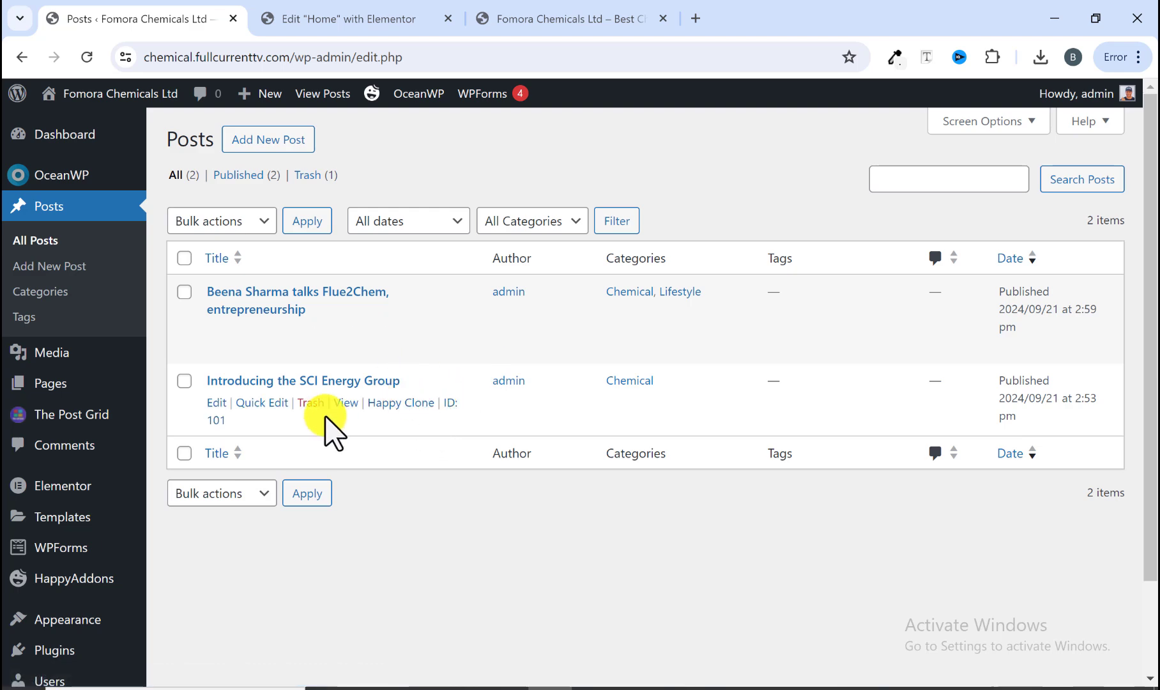
# Step: Add a TPG - Grid Layout widget below the News & Events text on the Home page
pyautogui.click(355, 18)
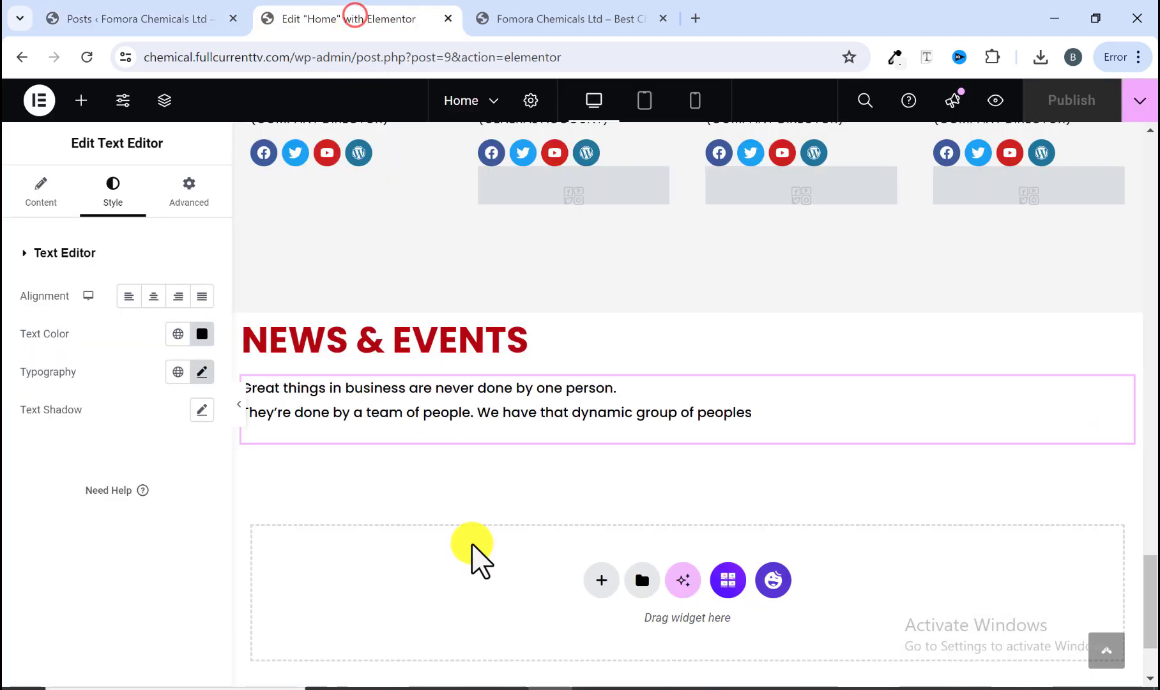
pyautogui.click(566, 19)
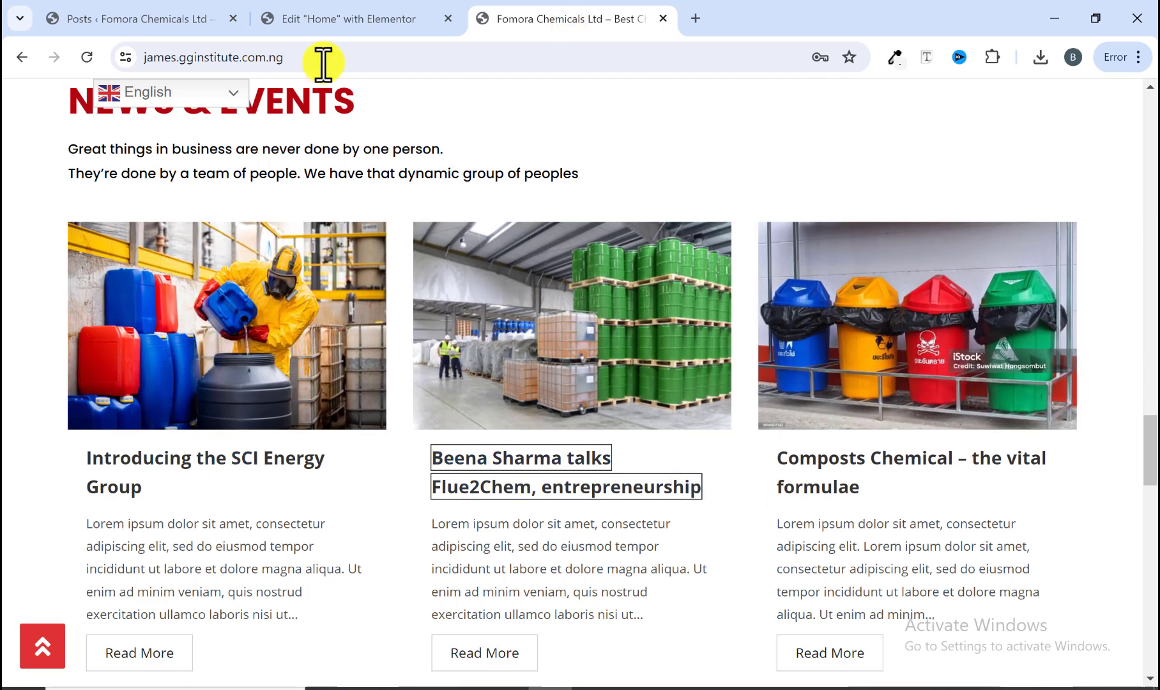
pyautogui.click(348, 19)
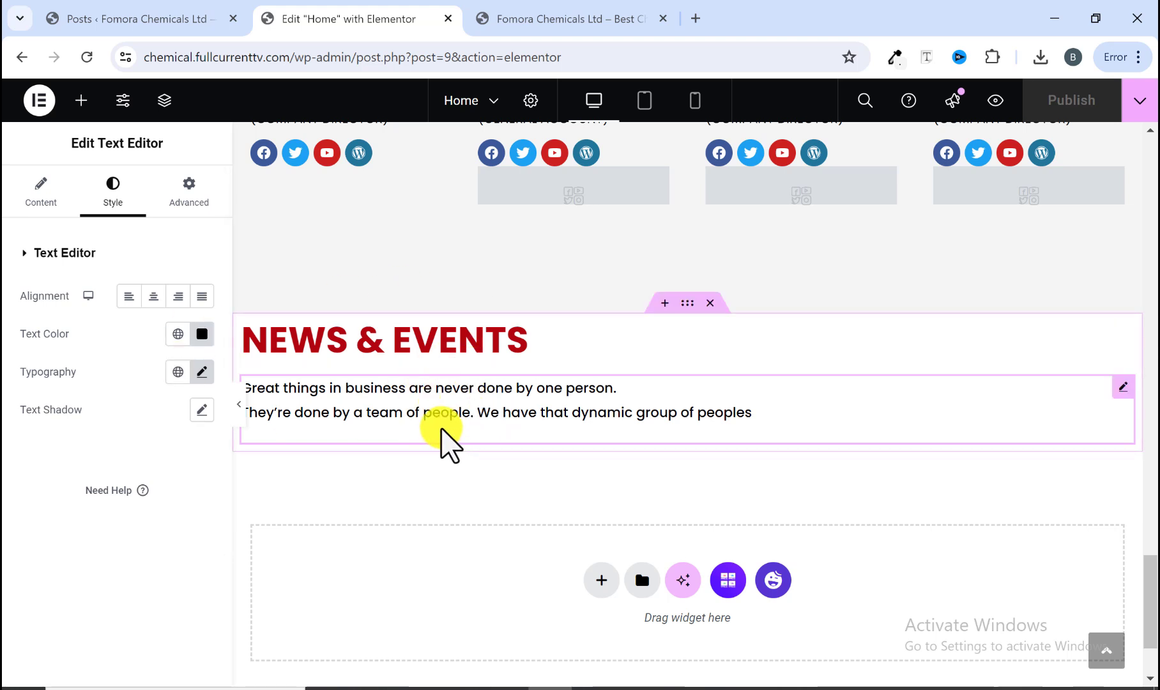
pyautogui.click(81, 102)
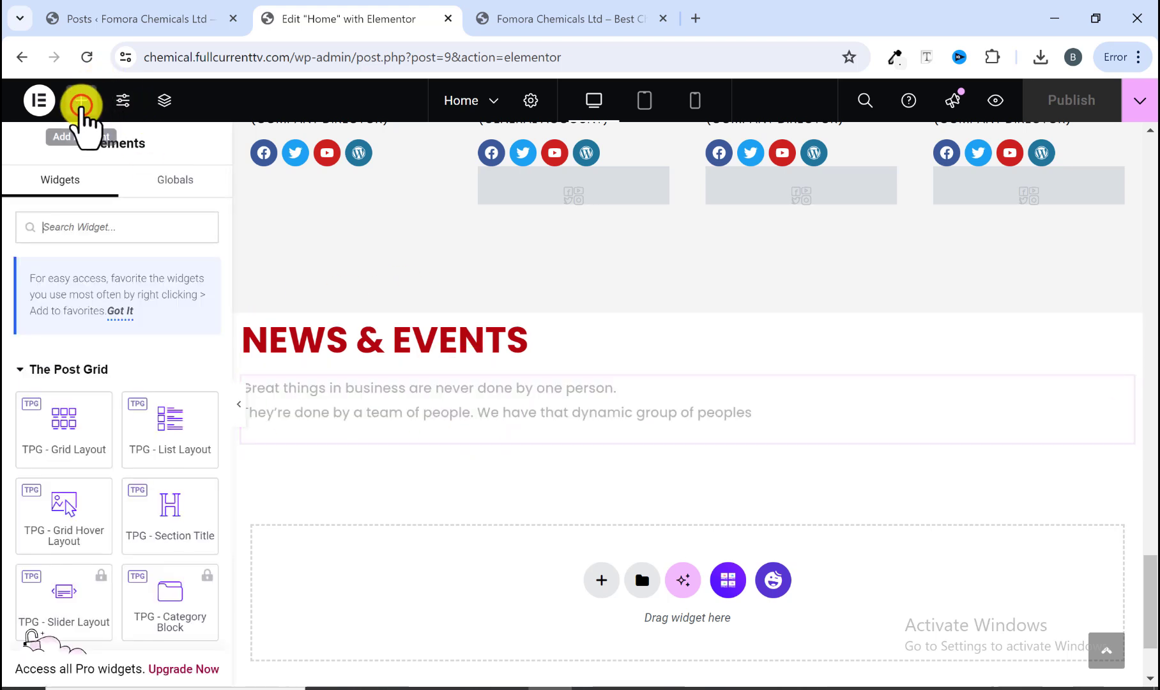
pyautogui.scroll(-3, 54, 400)
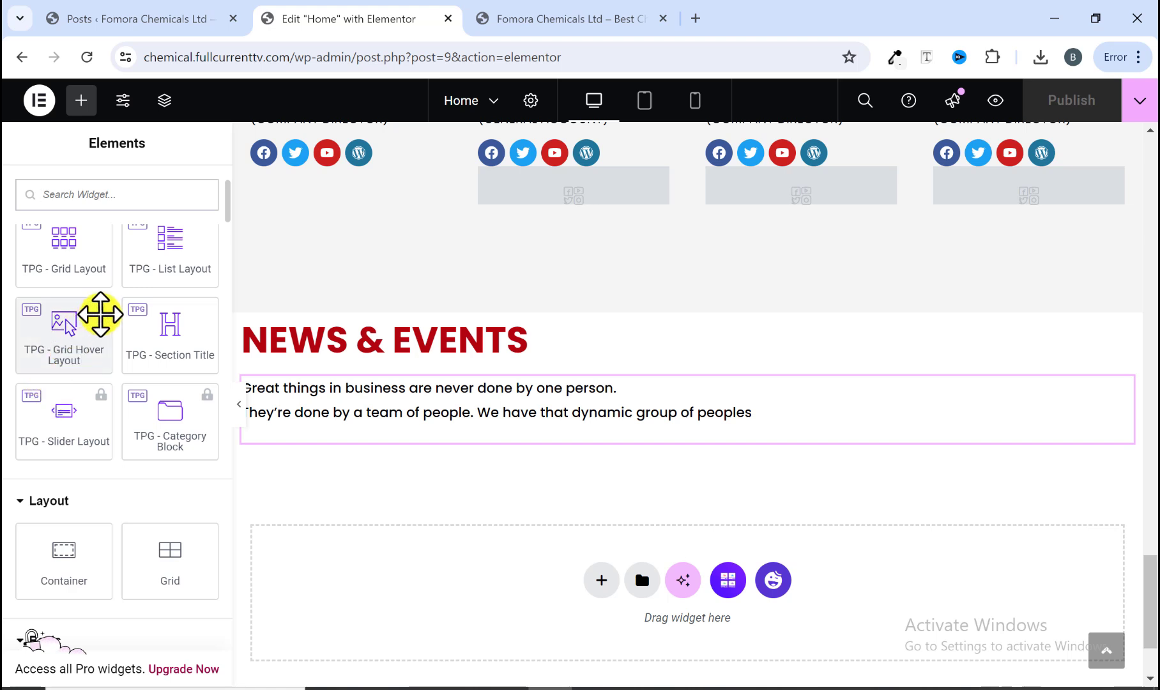
pyautogui.scroll(2, 70, 254)
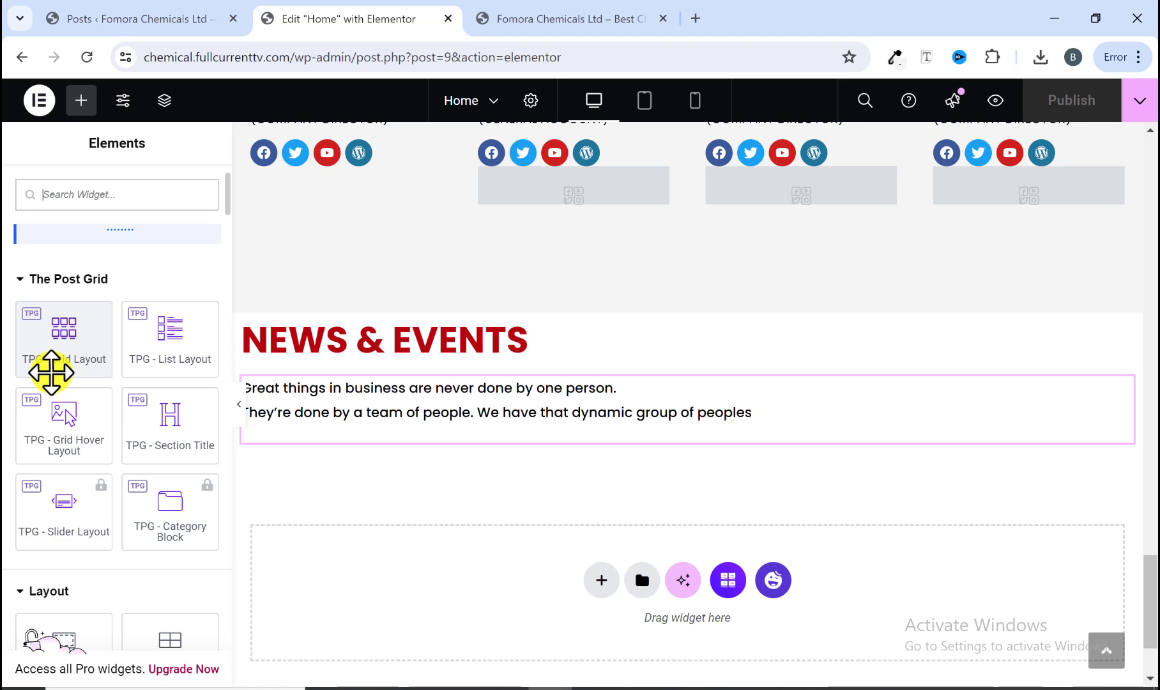
pyautogui.moveTo(43, 344); pyautogui.dragTo(296, 424)
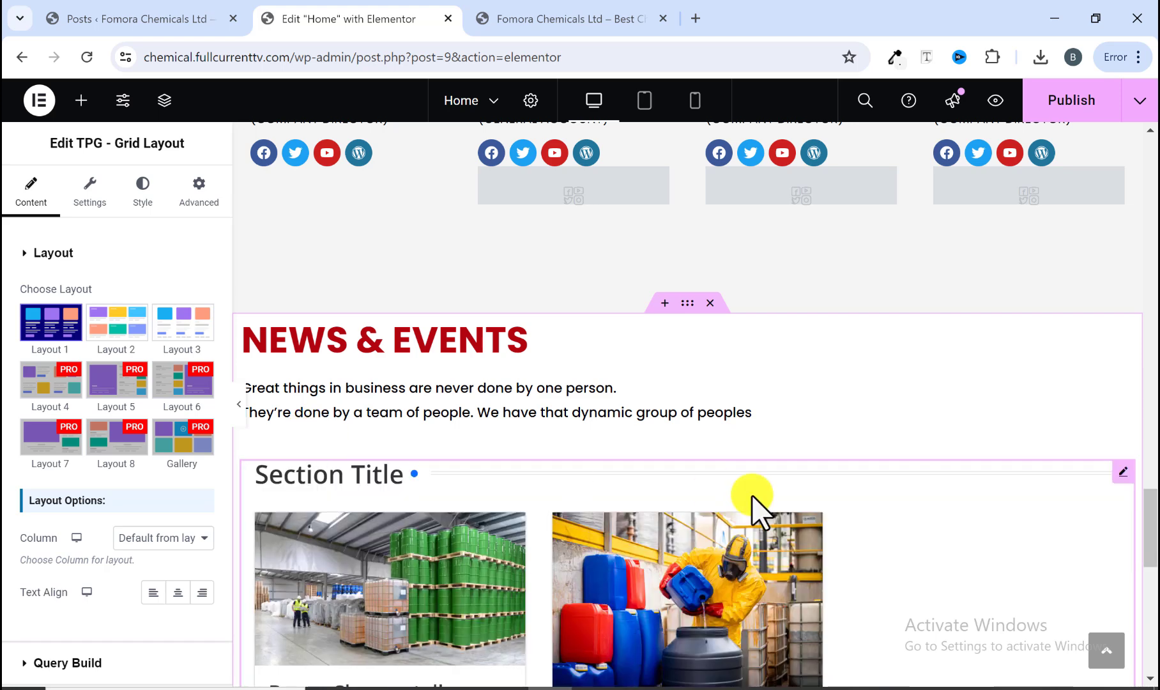
# Step: Examine the inserted posts grid and the widget's layout options
pyautogui.scroll(-3, 647, 474)
pyautogui.scroll(-1, 647, 469)
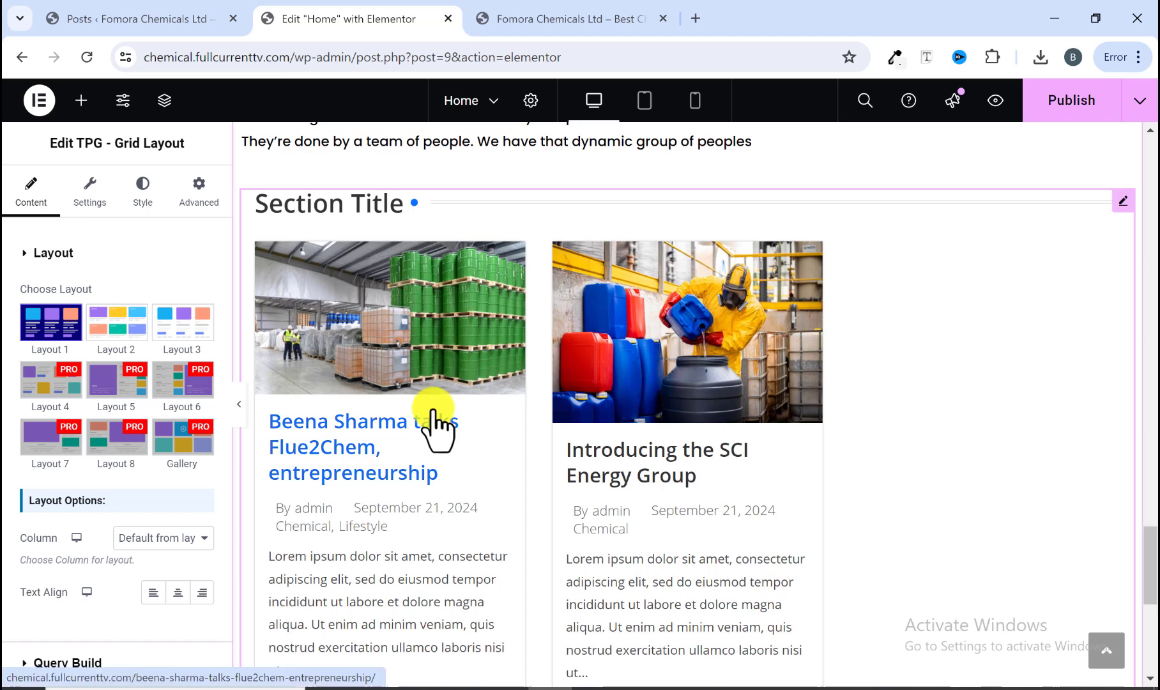
pyautogui.scroll(-2, 569, 485)
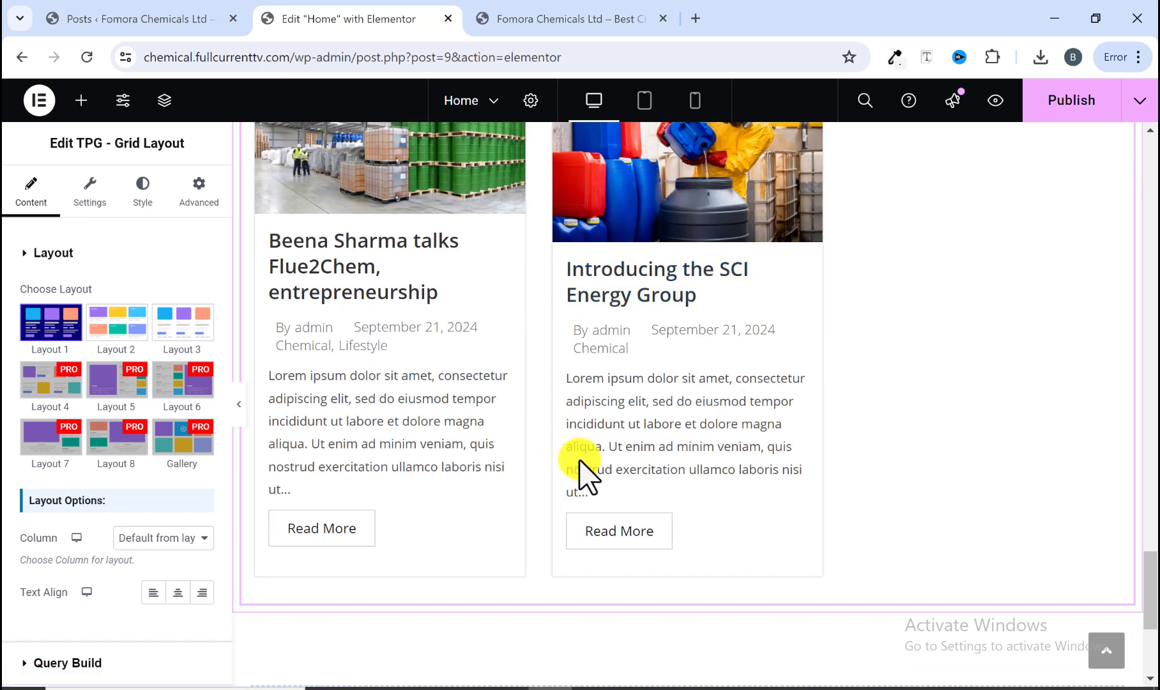
pyautogui.scroll(1, 591, 475)
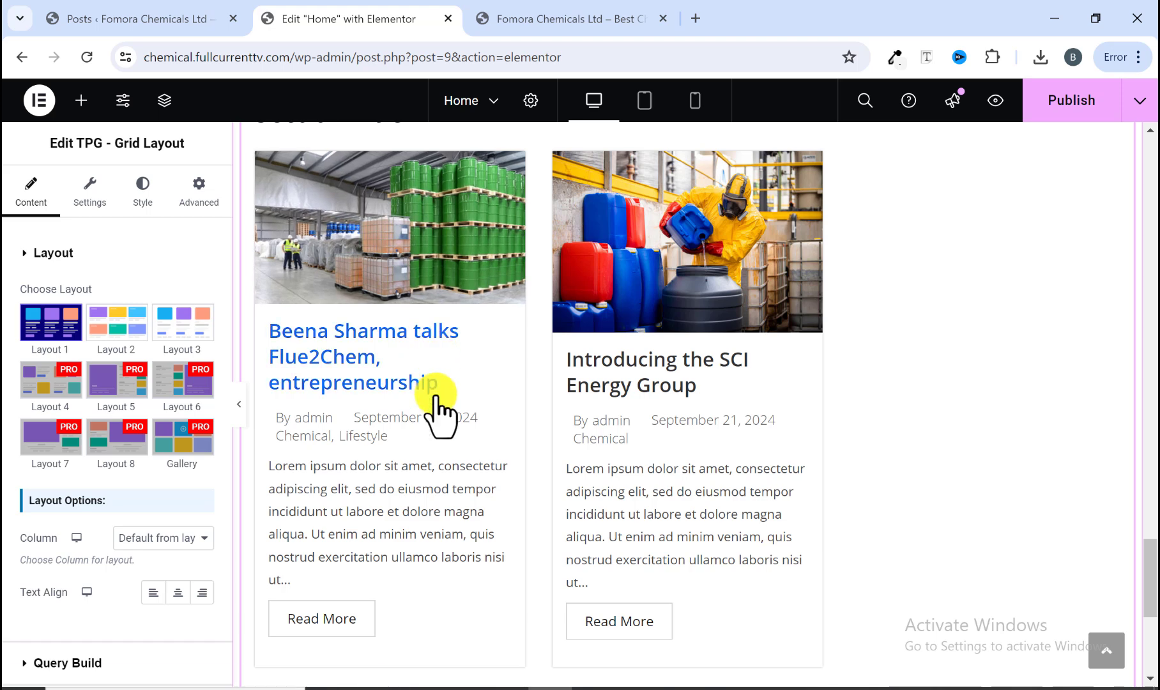
pyautogui.scroll(5, 572, 434)
pyautogui.scroll(-3, 572, 434)
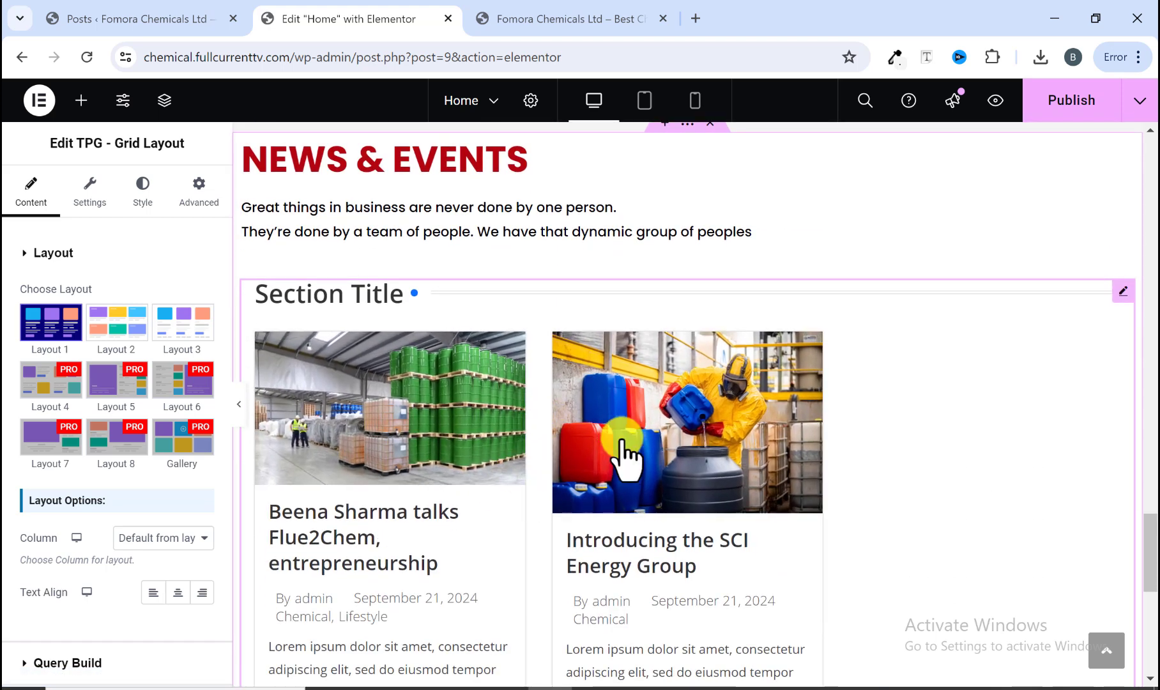
pyautogui.scroll(-2, 622, 455)
pyautogui.scroll(-3, 167, 425)
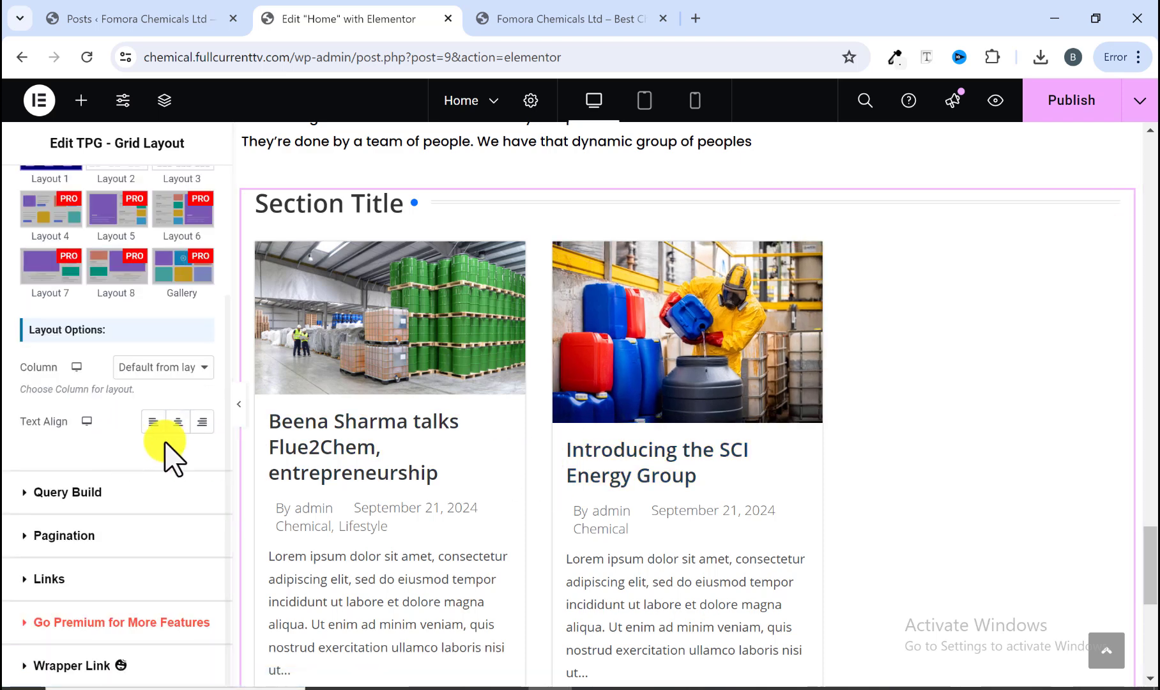
pyautogui.scroll(3, 93, 456)
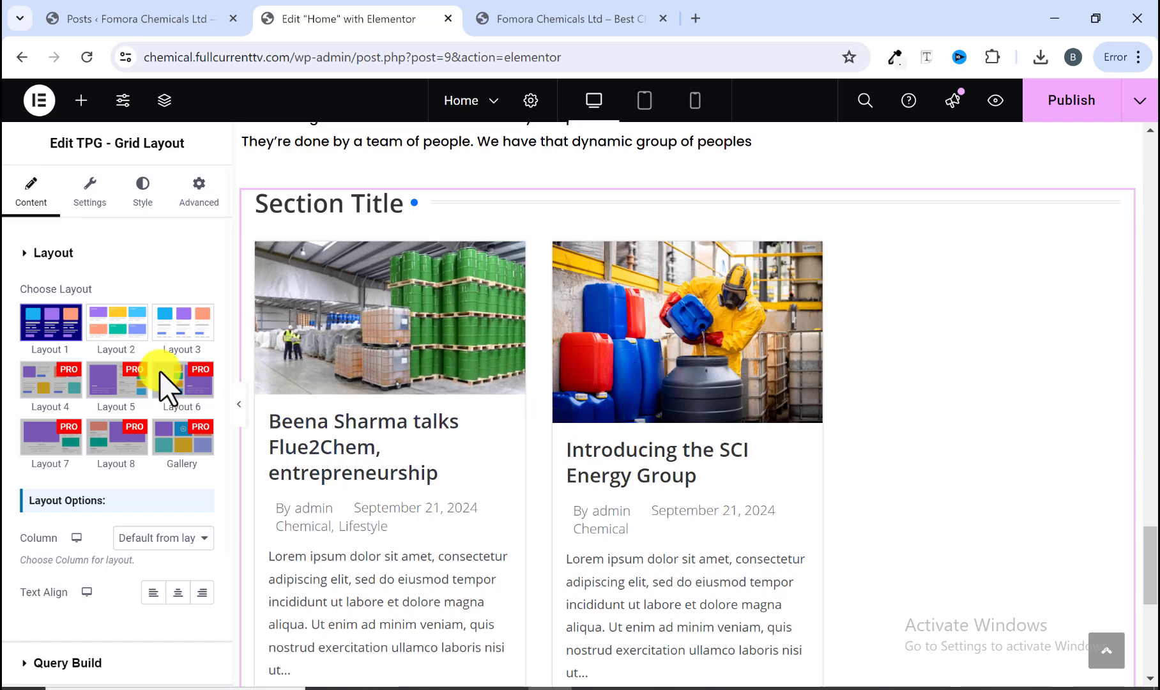
# Step: Switch the posts grid to Layout 3 and hide its section title
pyautogui.click(121, 340)
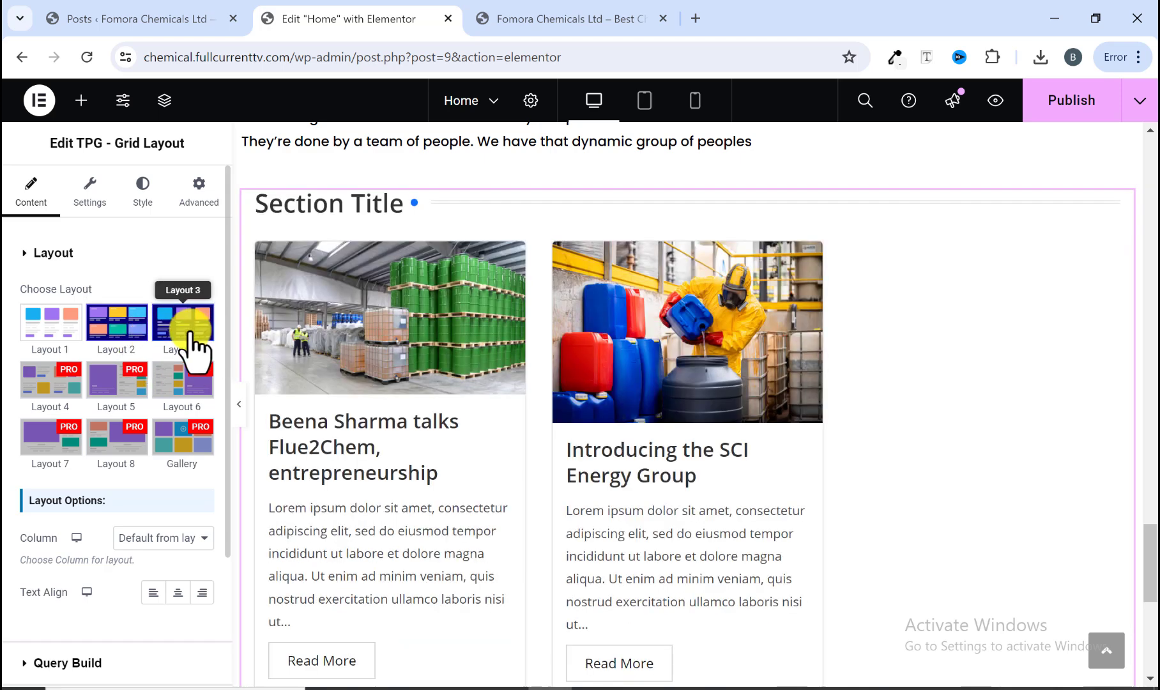
pyautogui.click(189, 330)
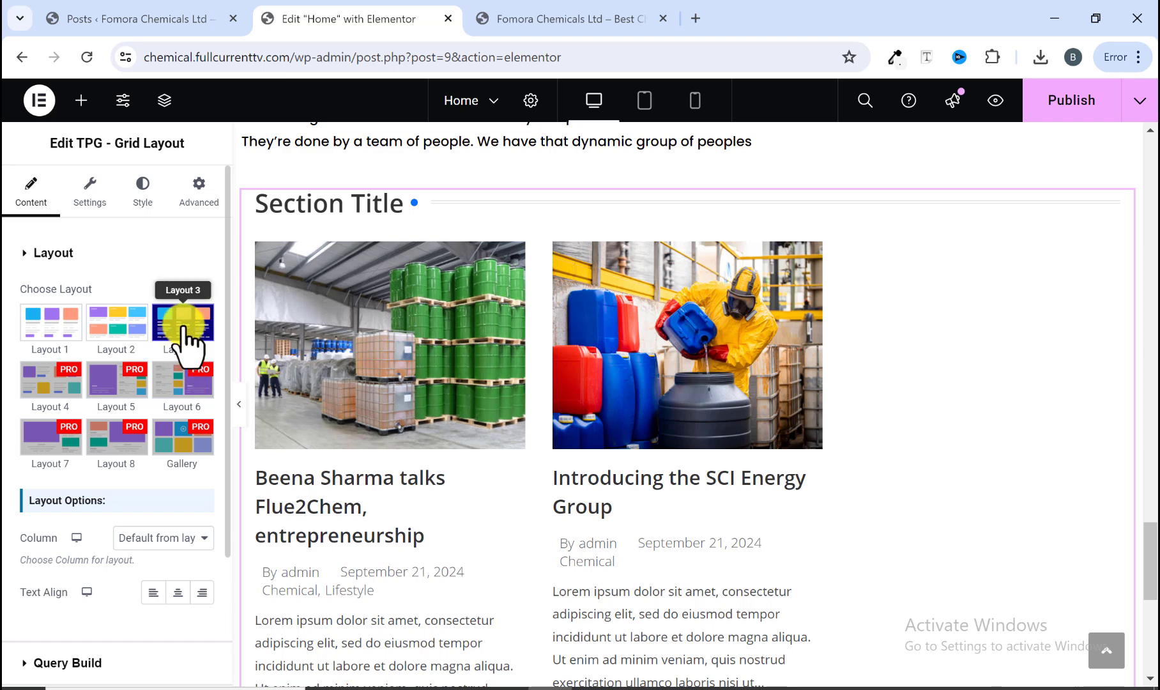
pyautogui.click(89, 191)
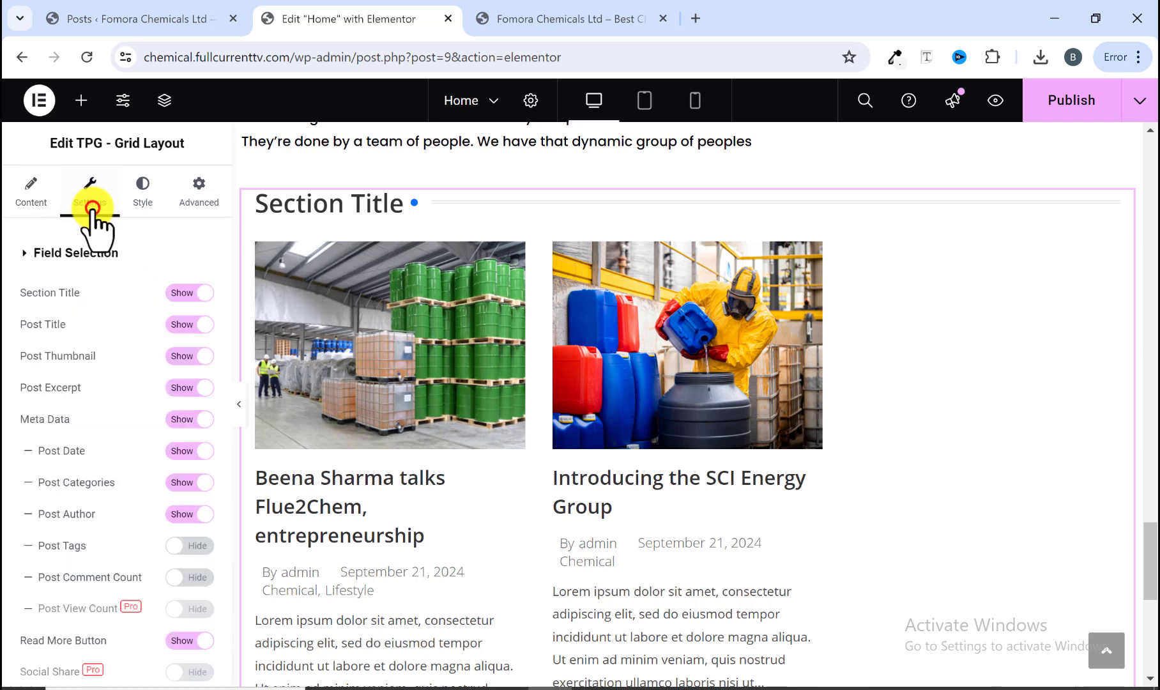
pyautogui.scroll(2, 370, 326)
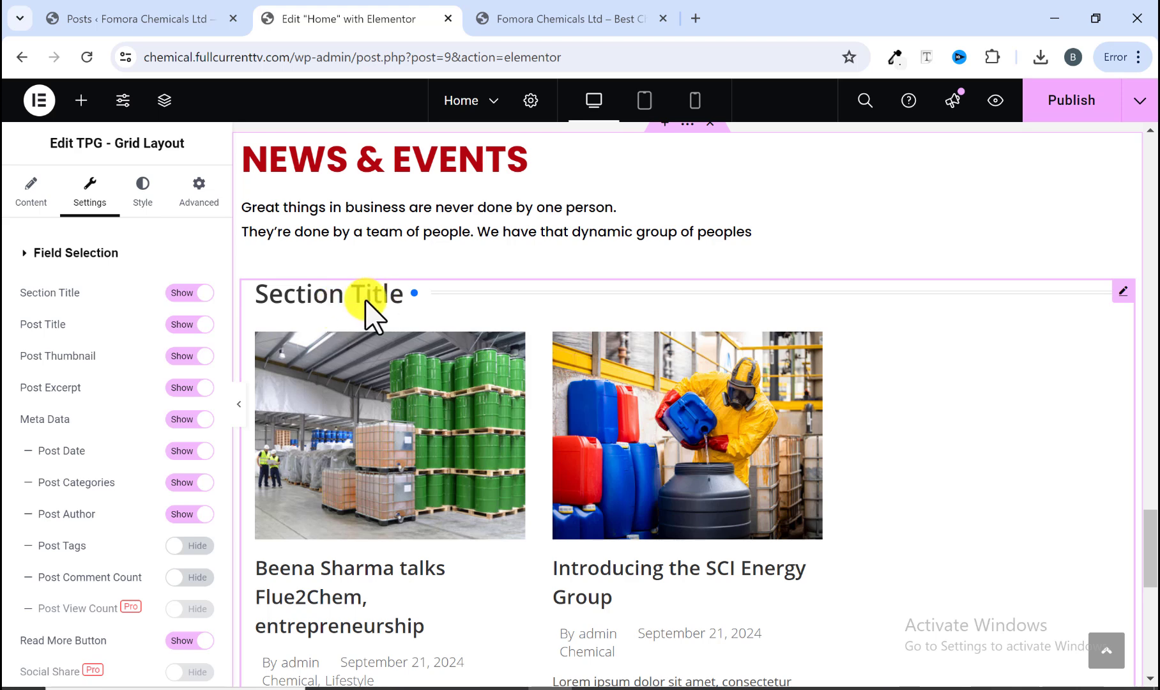
pyautogui.click(197, 292)
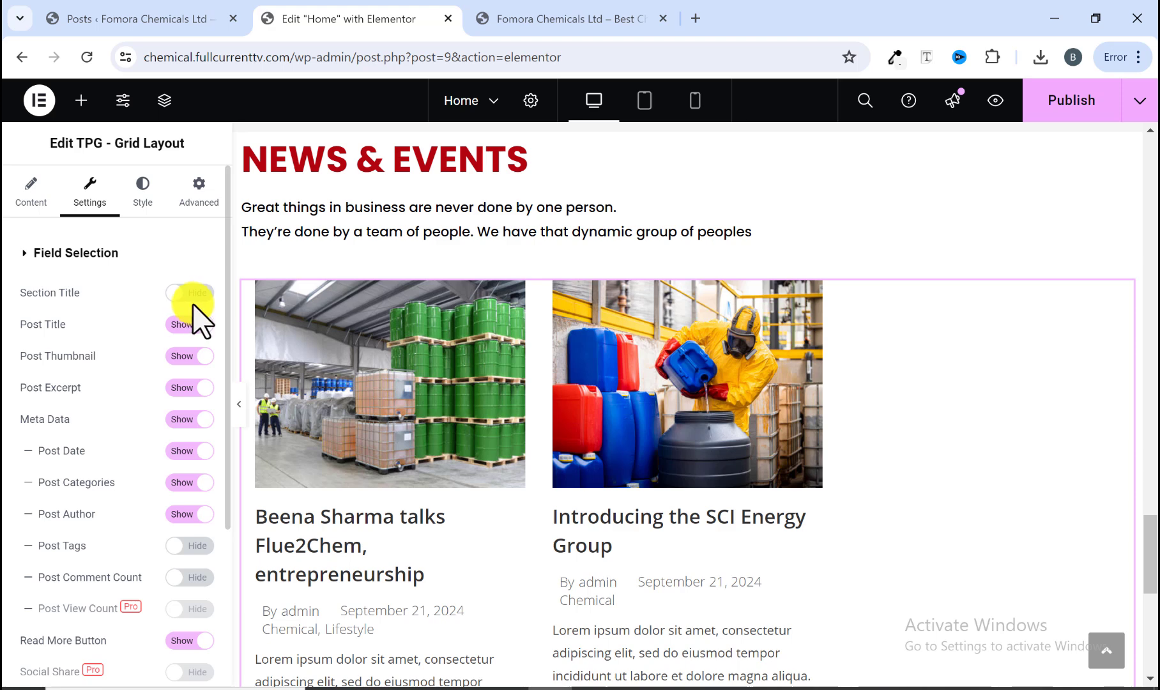
# Step: Compare the grid with the reference site's News & Events cards and hide the post meta data
pyautogui.scroll(-1, 364, 460)
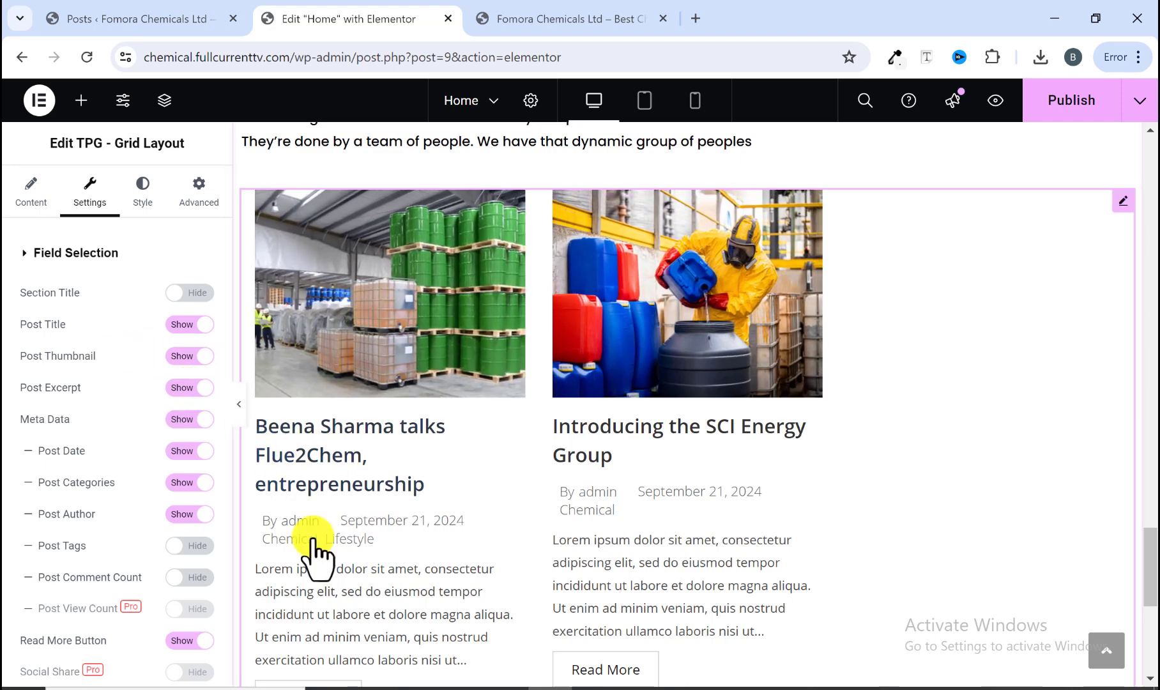
pyautogui.scroll(-1, 313, 553)
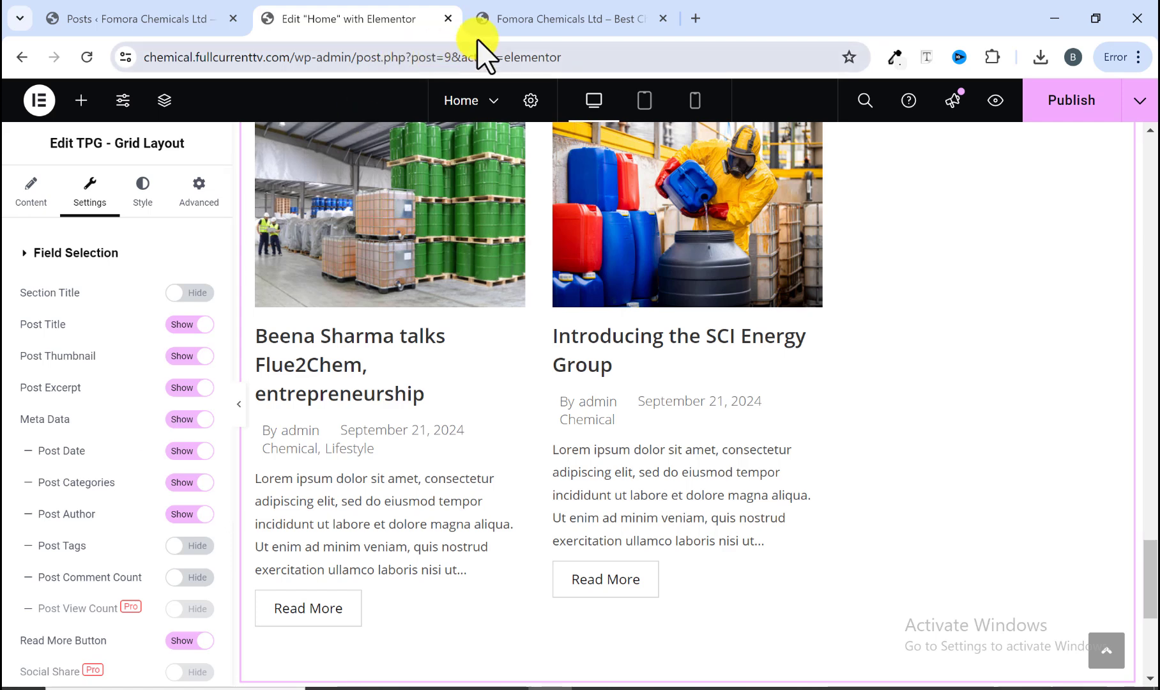
pyautogui.click(523, 20)
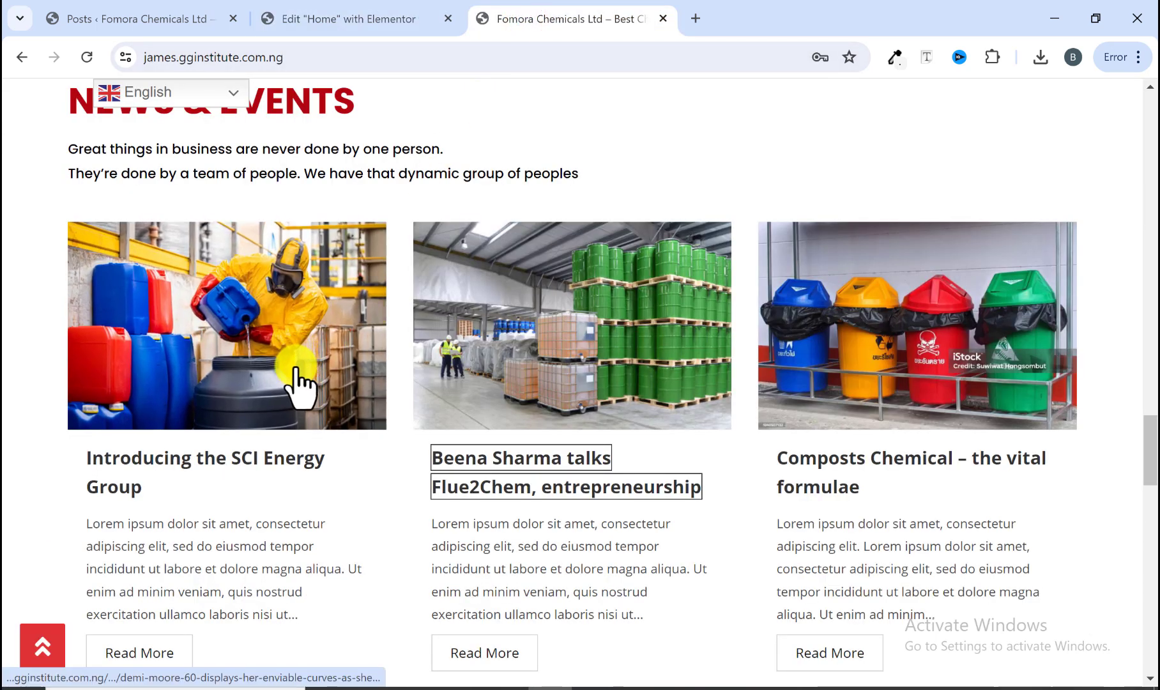
pyautogui.click(330, 20)
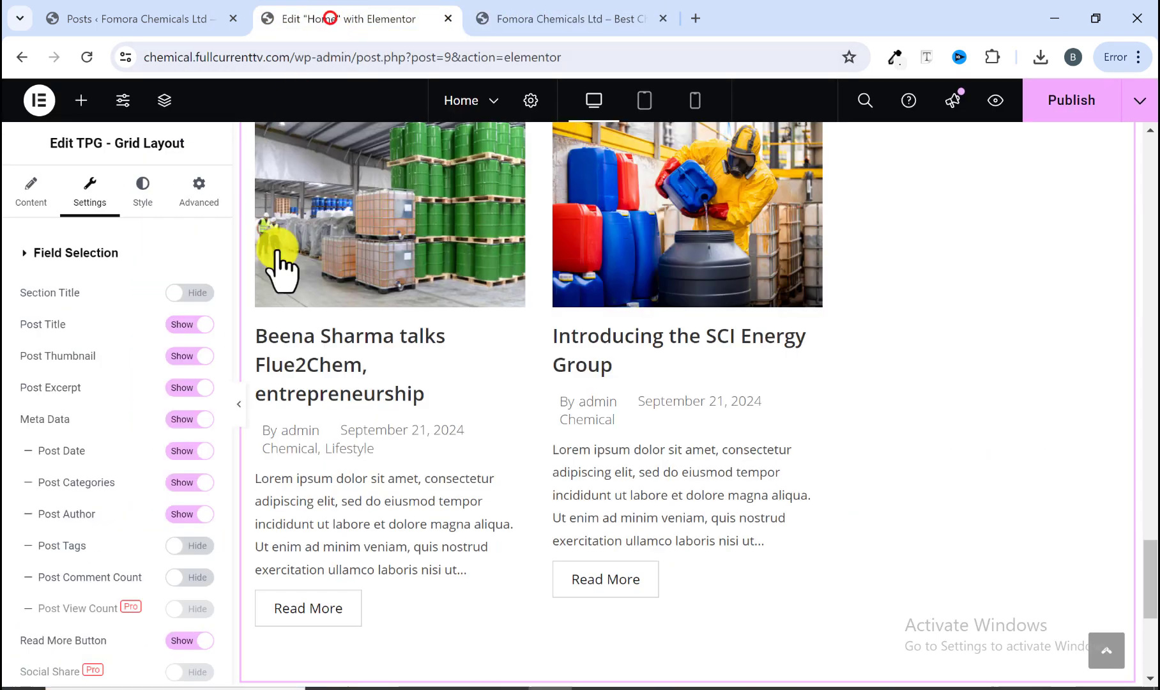
pyautogui.click(186, 419)
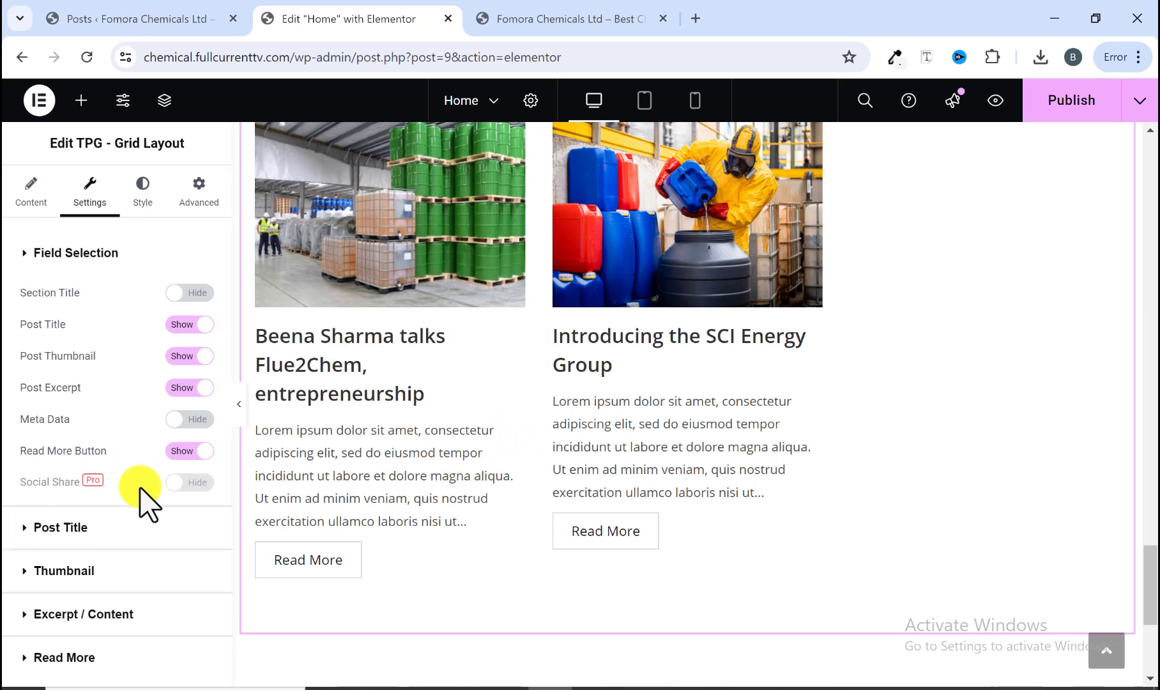
# Step: Set the post title colour to black #000000 in the grid's style settings
pyautogui.click(137, 191)
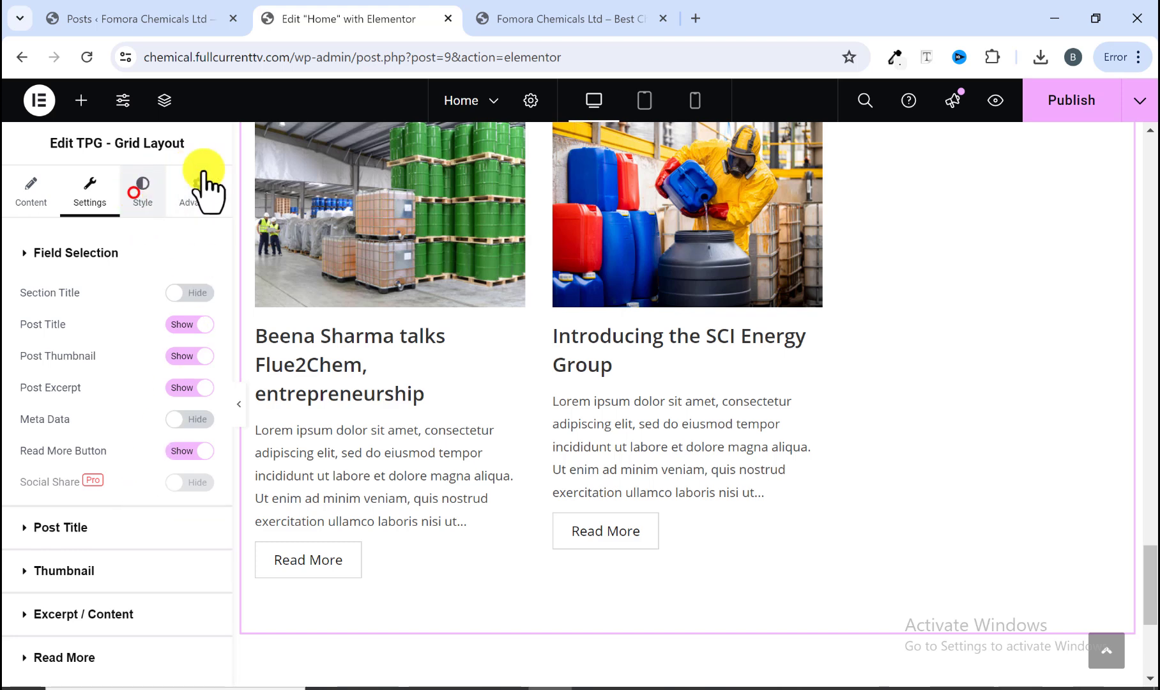
pyautogui.click(524, 27)
pyautogui.click(372, 26)
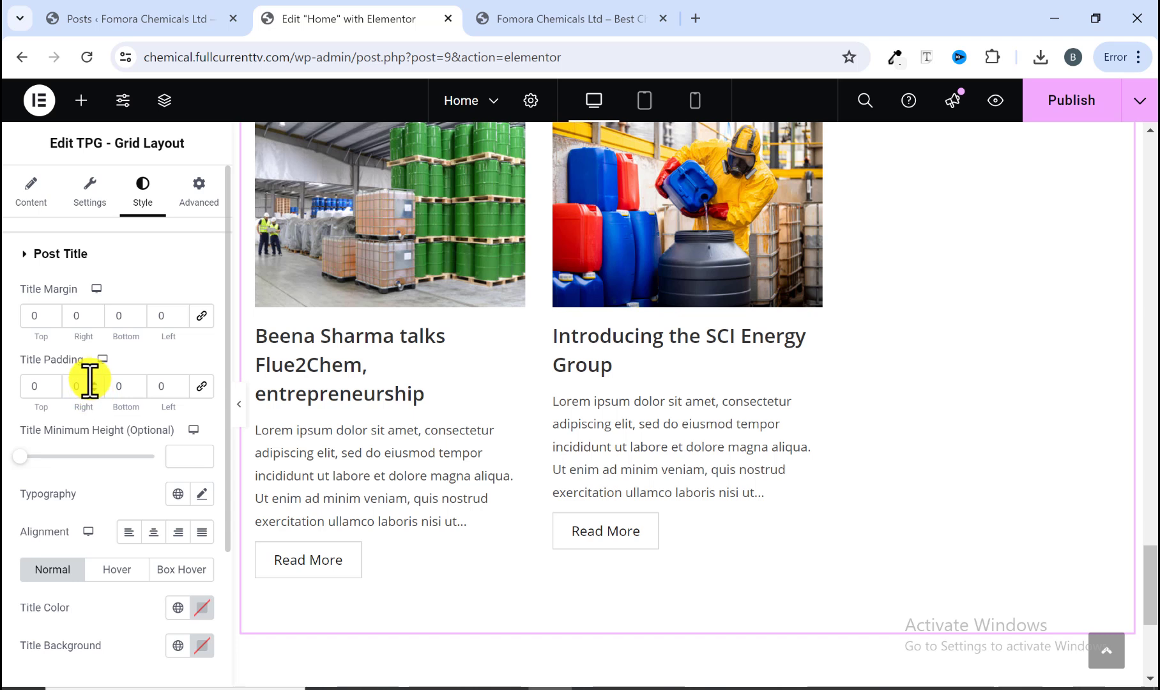
pyautogui.scroll(-3, 89, 380)
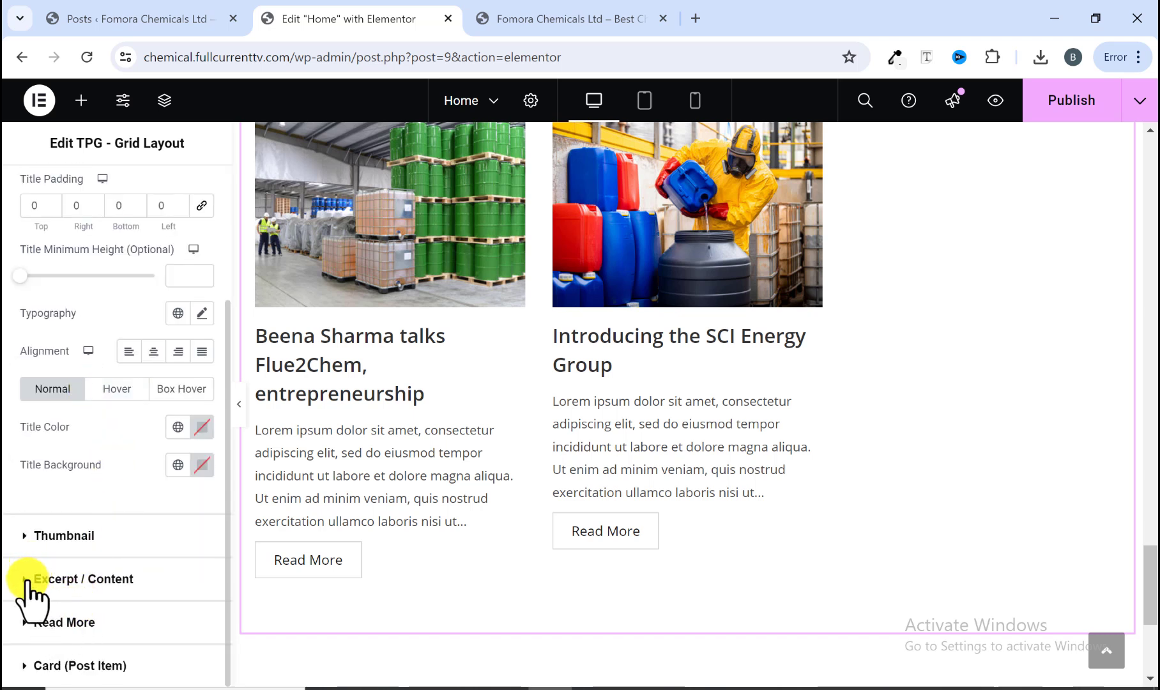
pyautogui.scroll(3, 30, 578)
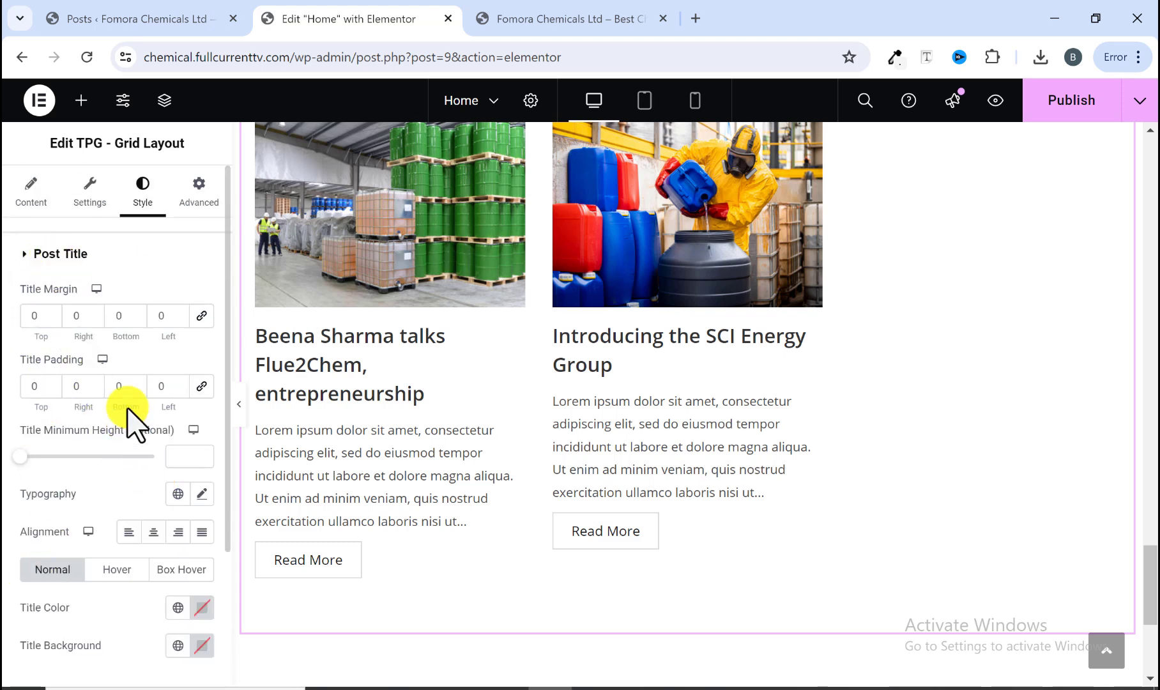
pyautogui.scroll(-2, 163, 514)
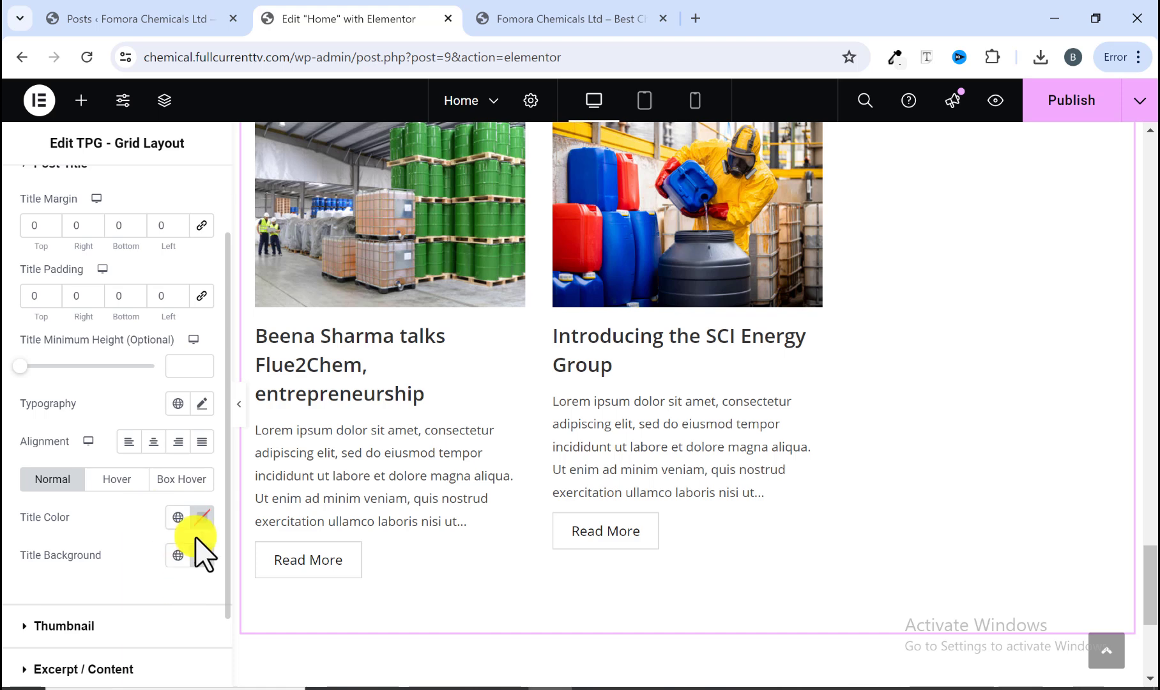
pyautogui.click(201, 519)
pyautogui.click(100, 416)
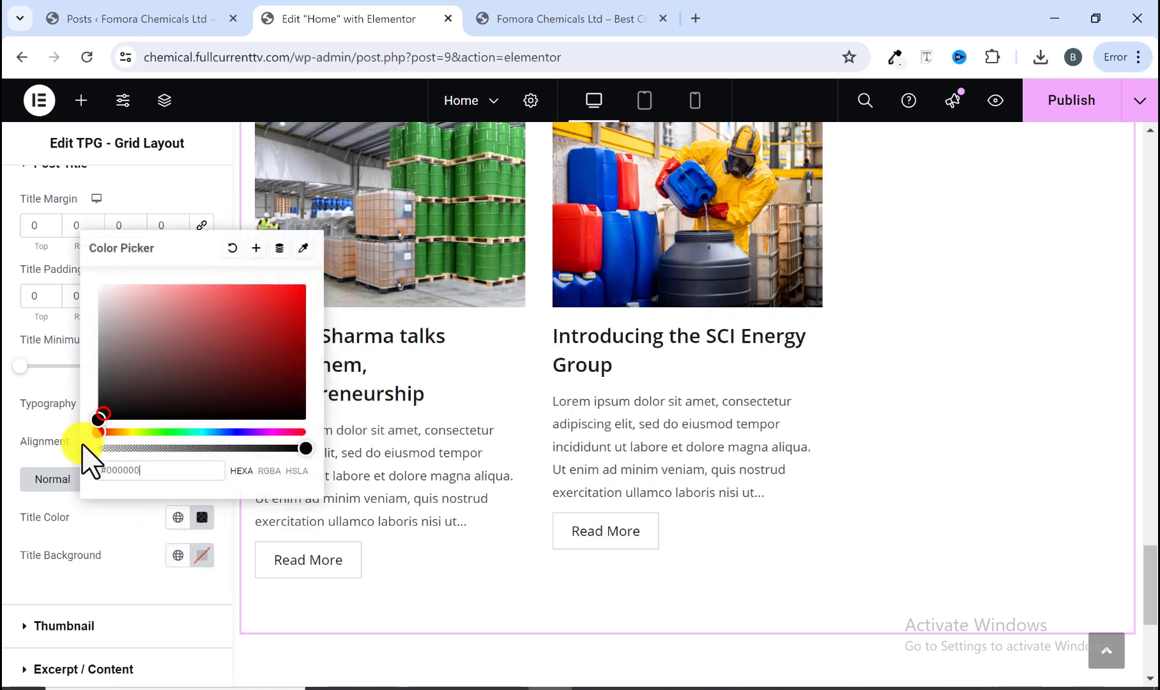
pyautogui.click(44, 531)
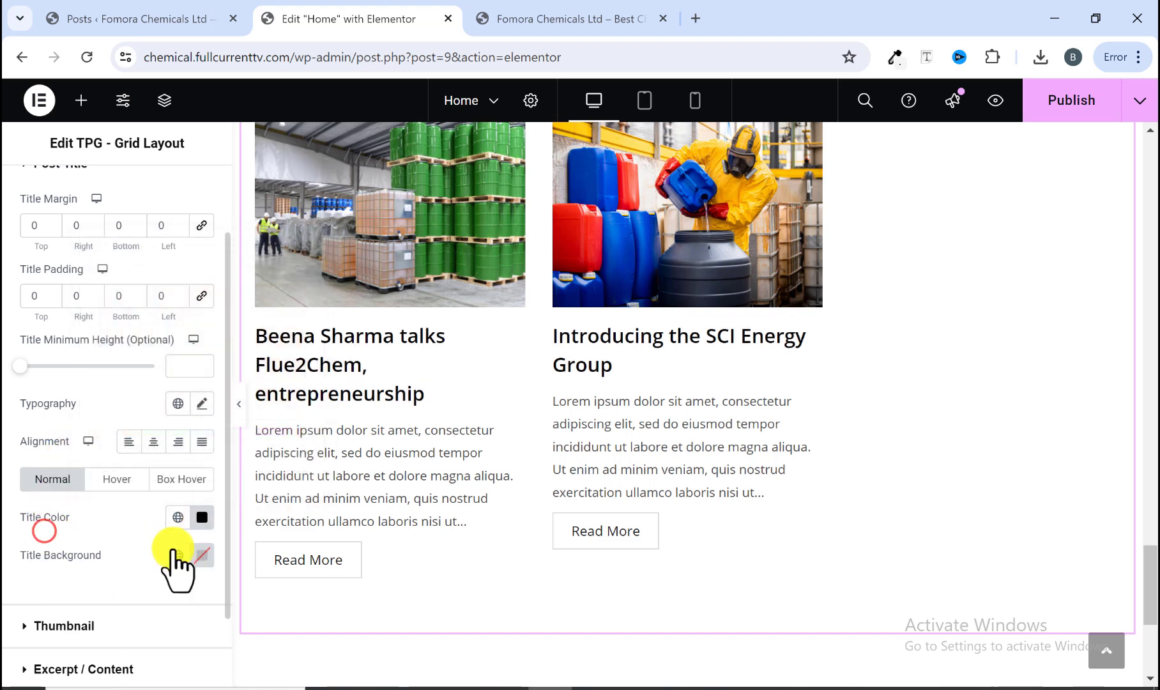
# Step: Set the post title font family to Poppins
pyautogui.click(203, 404)
pyautogui.click(159, 488)
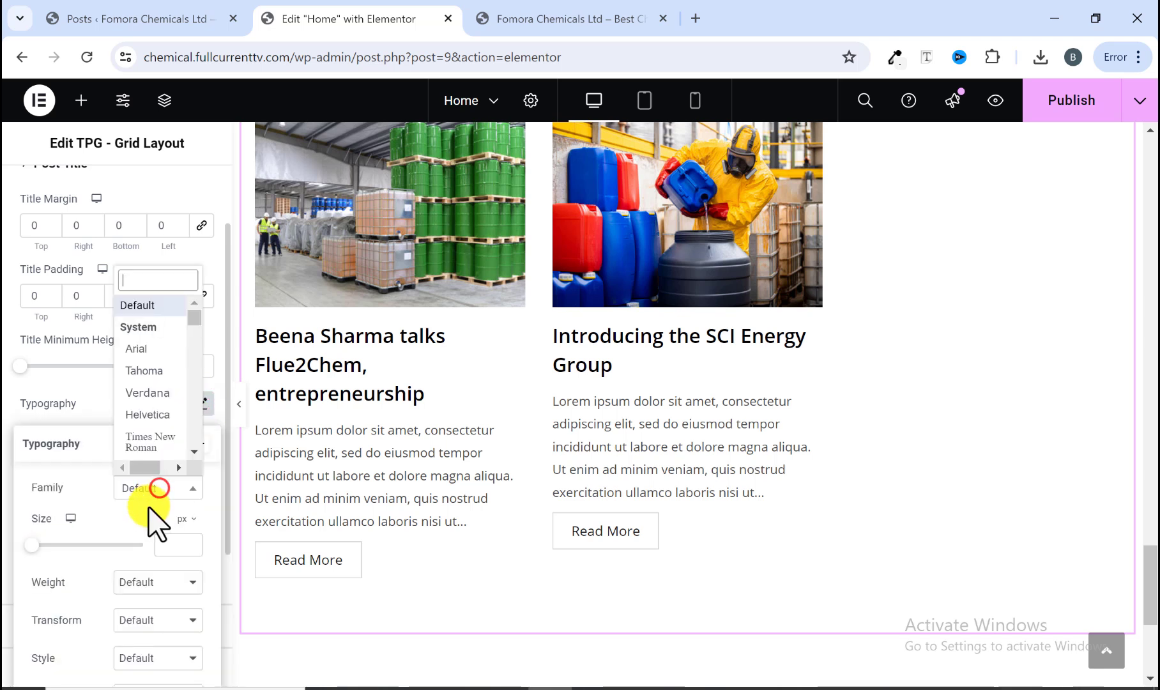
pyautogui.write('popp')
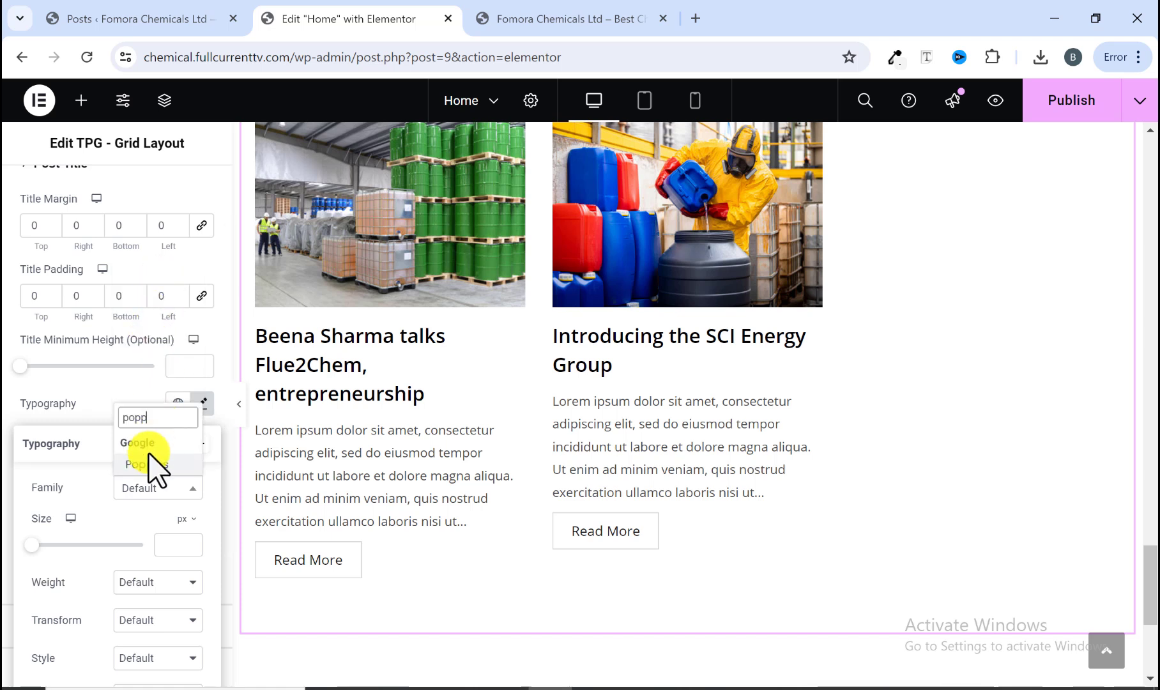
pyautogui.click(147, 463)
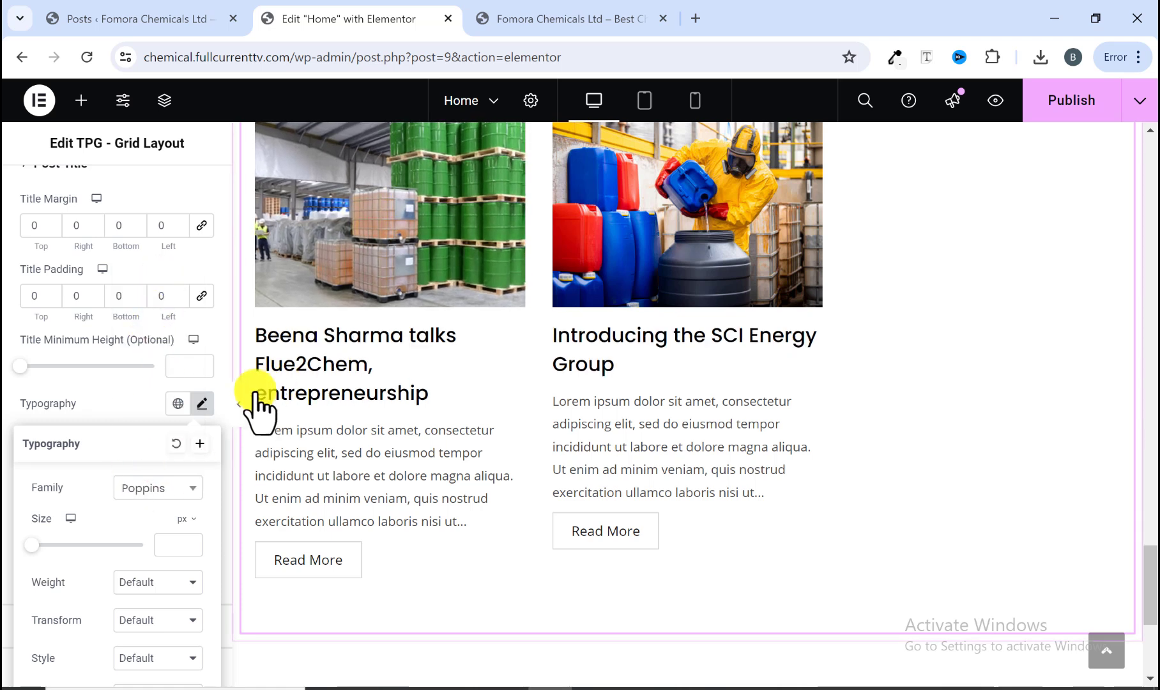
pyautogui.click(516, 8)
pyautogui.click(382, 19)
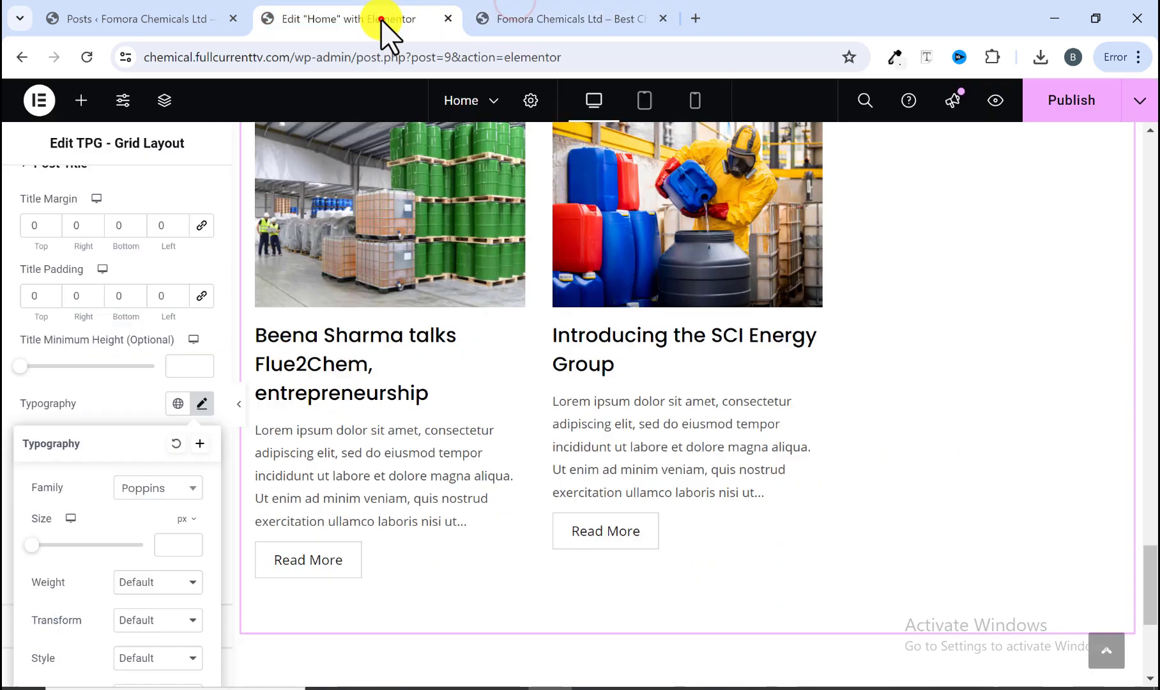
pyautogui.scroll(-2, 137, 530)
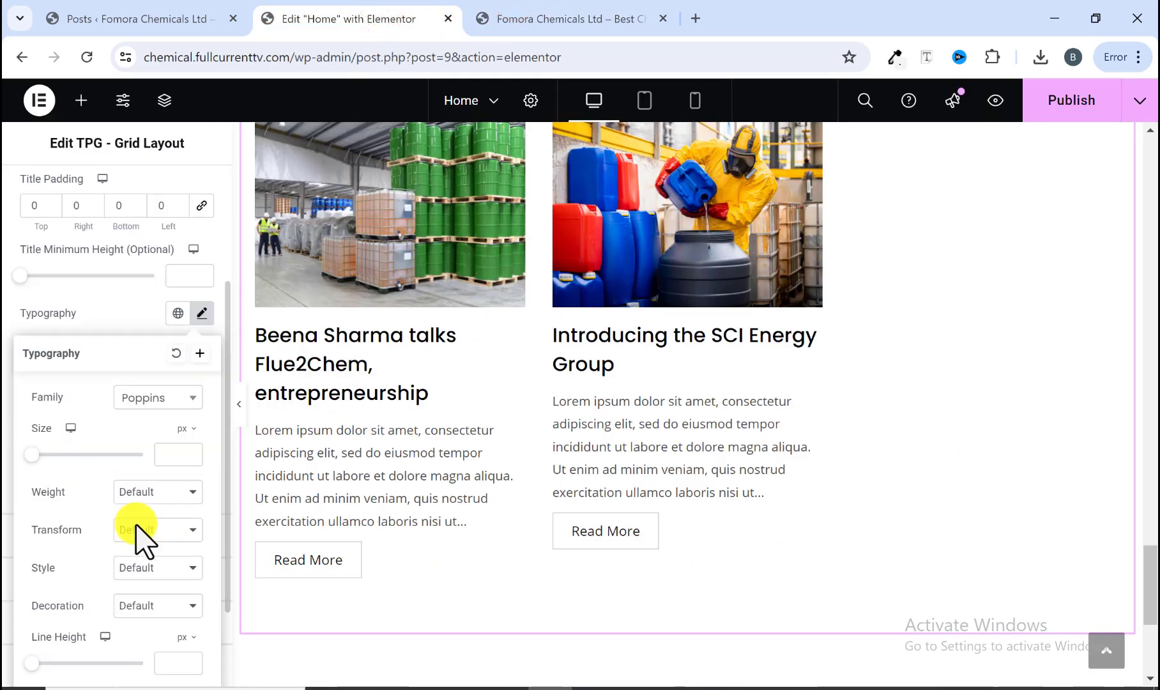
# Step: Set the post title font weight to 600 (Semi Bold)
pyautogui.click(139, 493)
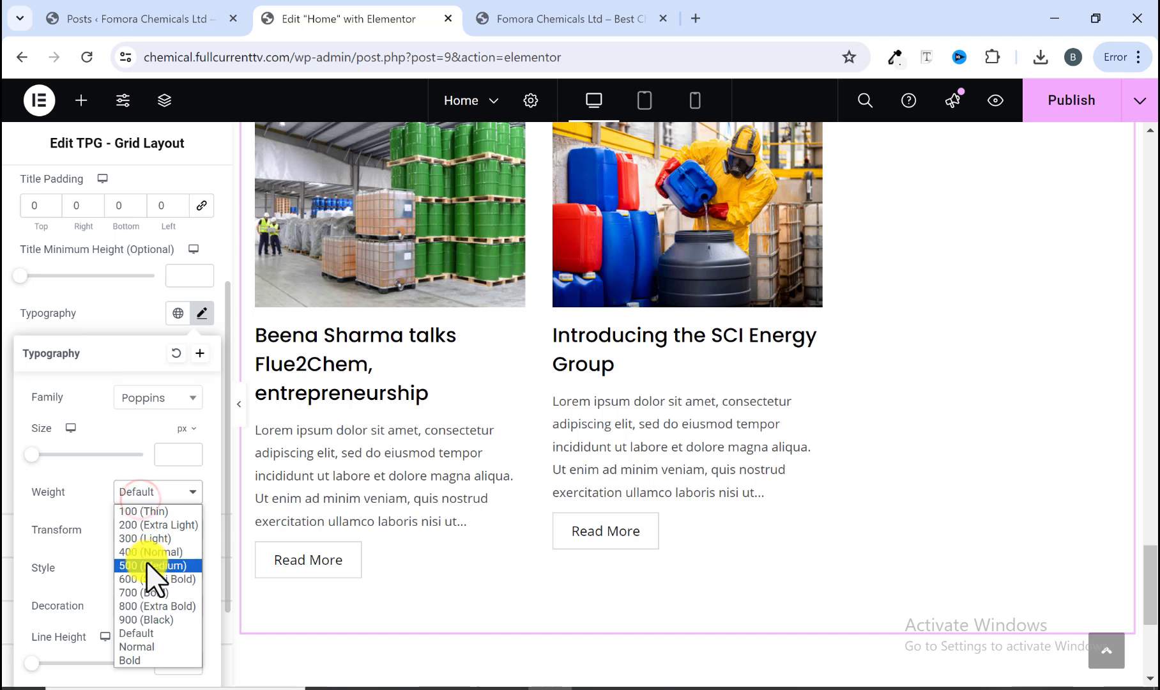
pyautogui.click(154, 579)
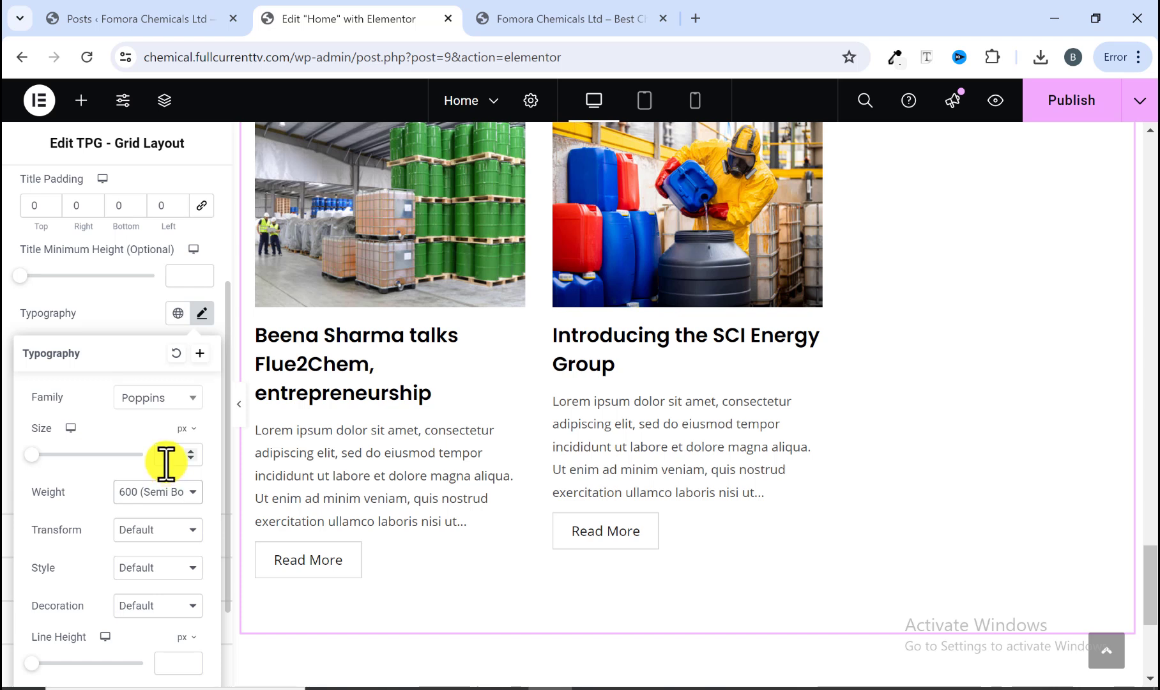
pyautogui.click(242, 412)
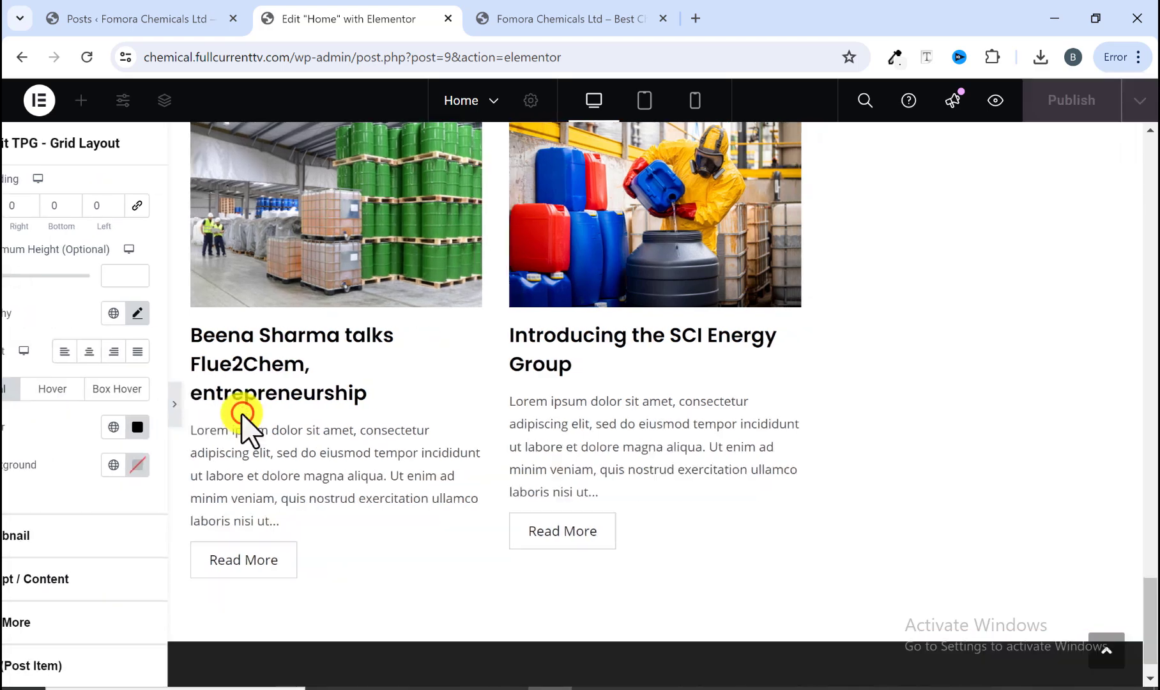
# Step: Compare the editor's News & Events grid with the reference site's News & Events section
pyautogui.scroll(3, 422, 376)
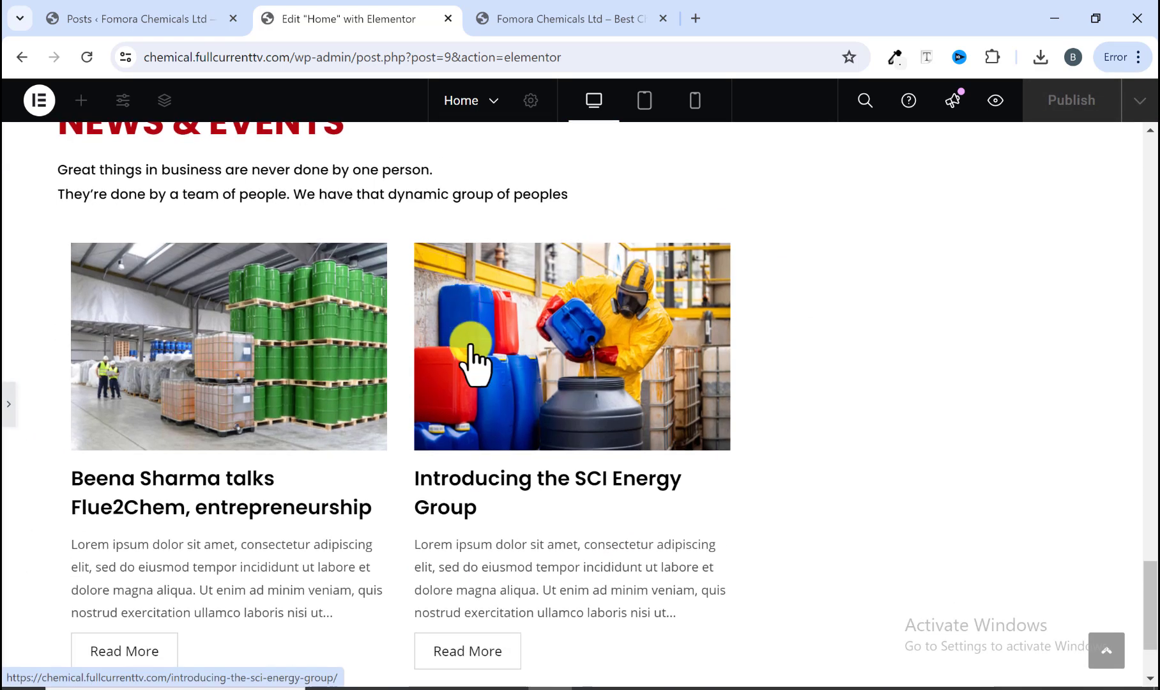
pyautogui.scroll(3, 470, 357)
pyautogui.scroll(-4, 473, 355)
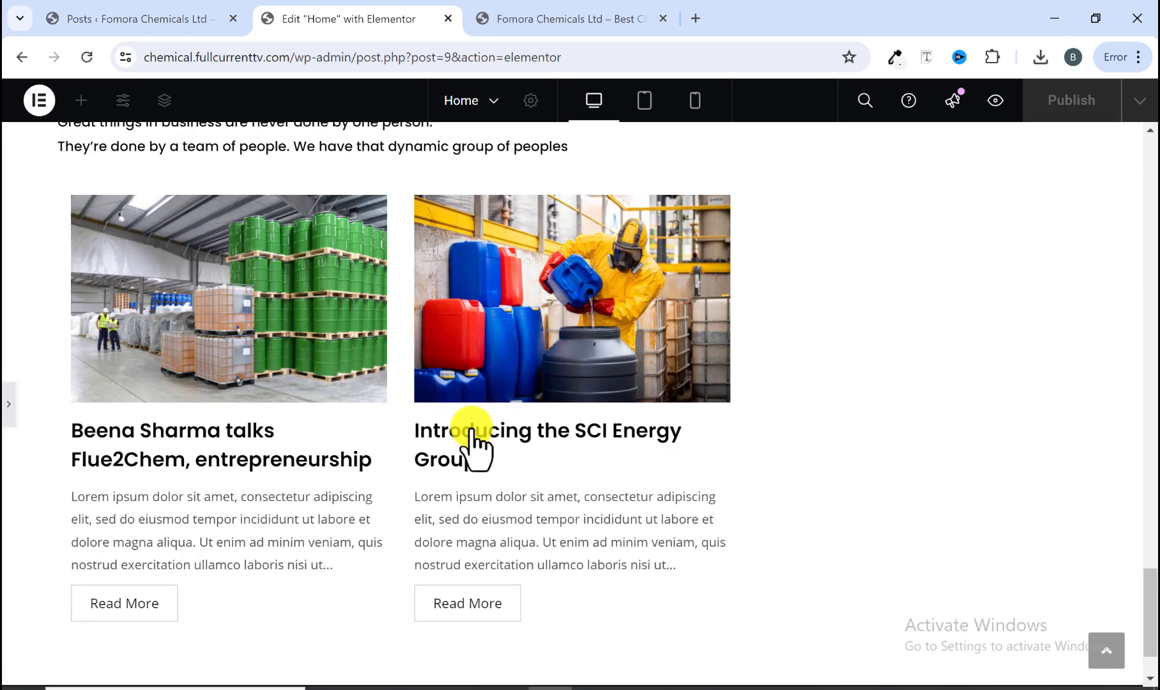
pyautogui.click(521, 18)
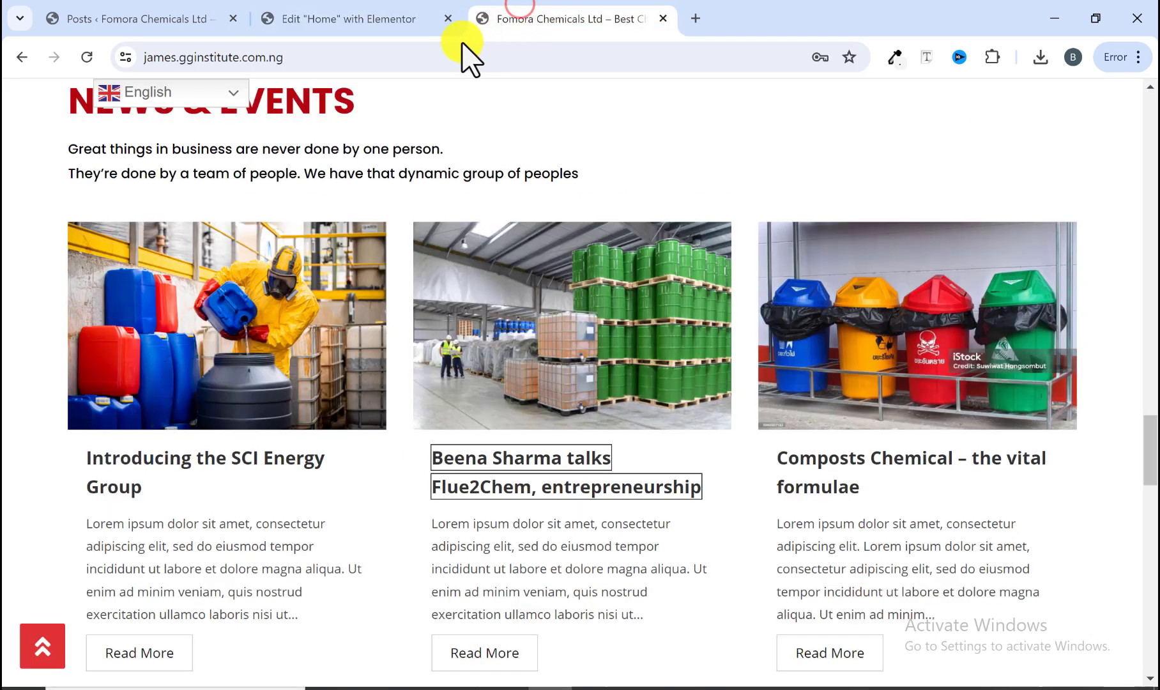
pyautogui.click(368, 18)
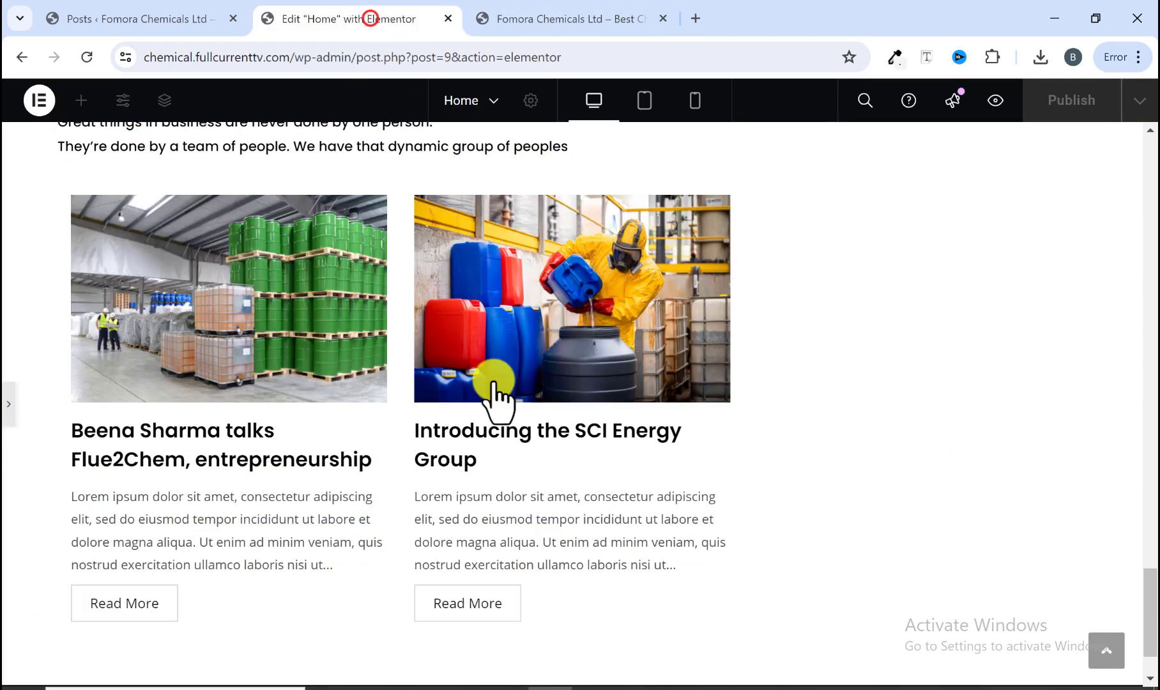
pyautogui.scroll(3, 256, 517)
pyautogui.scroll(-4, 256, 518)
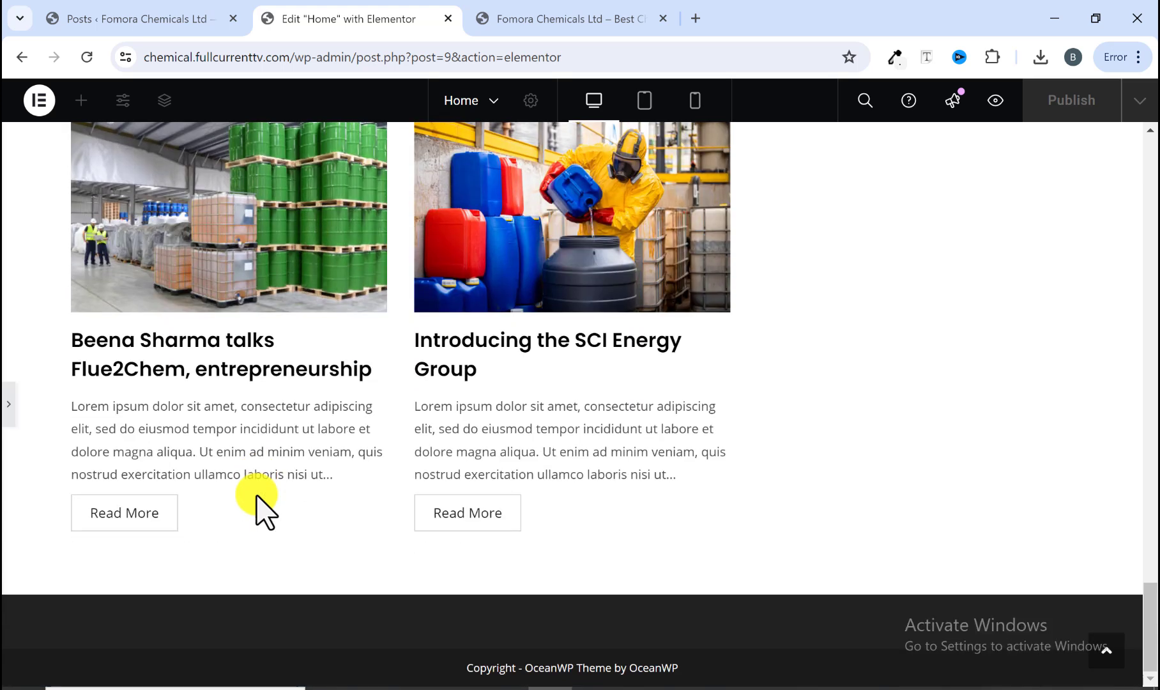
pyautogui.scroll(7, 258, 496)
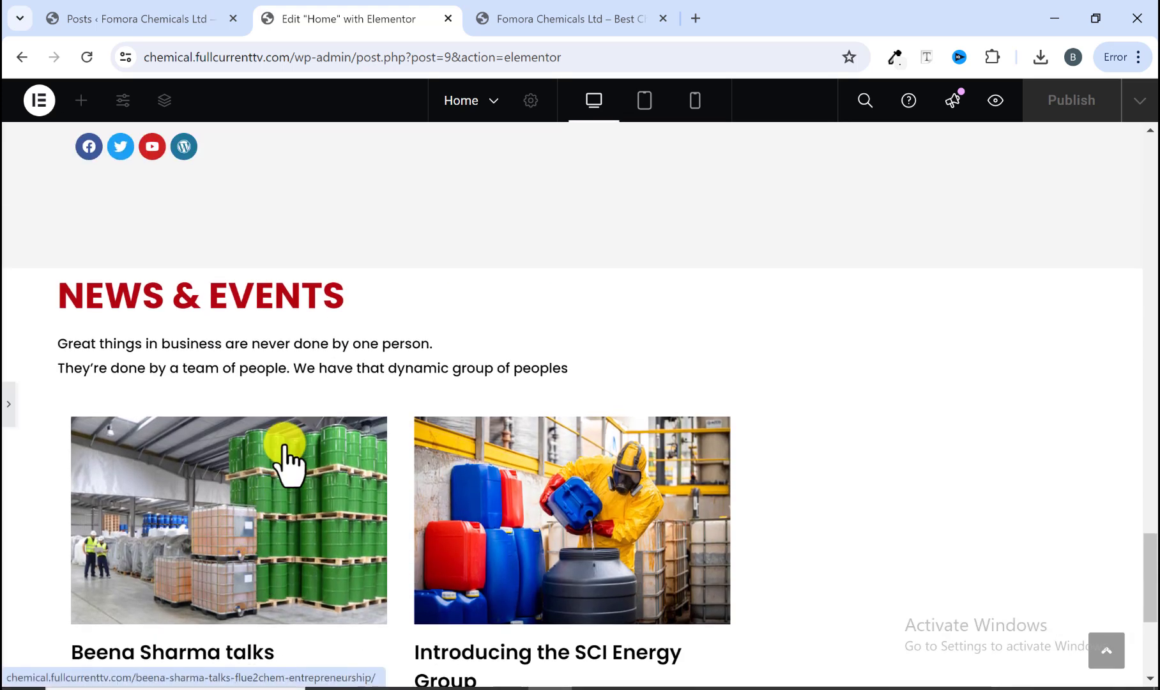
pyautogui.scroll(-3, 290, 457)
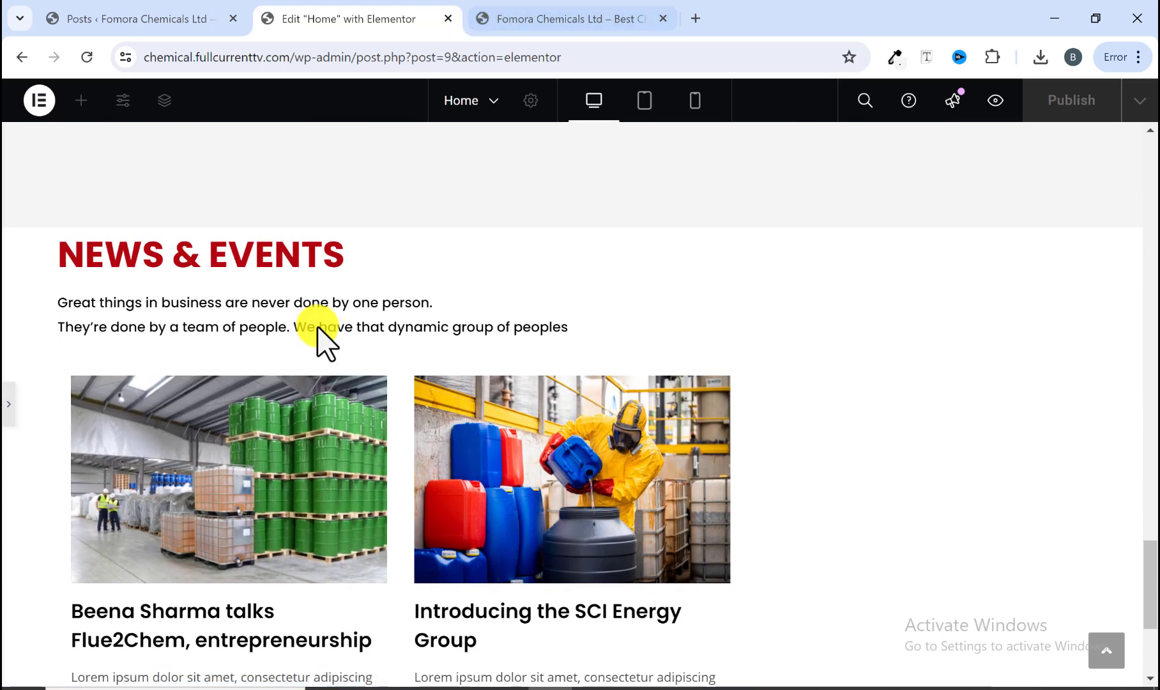
pyautogui.click(530, 14)
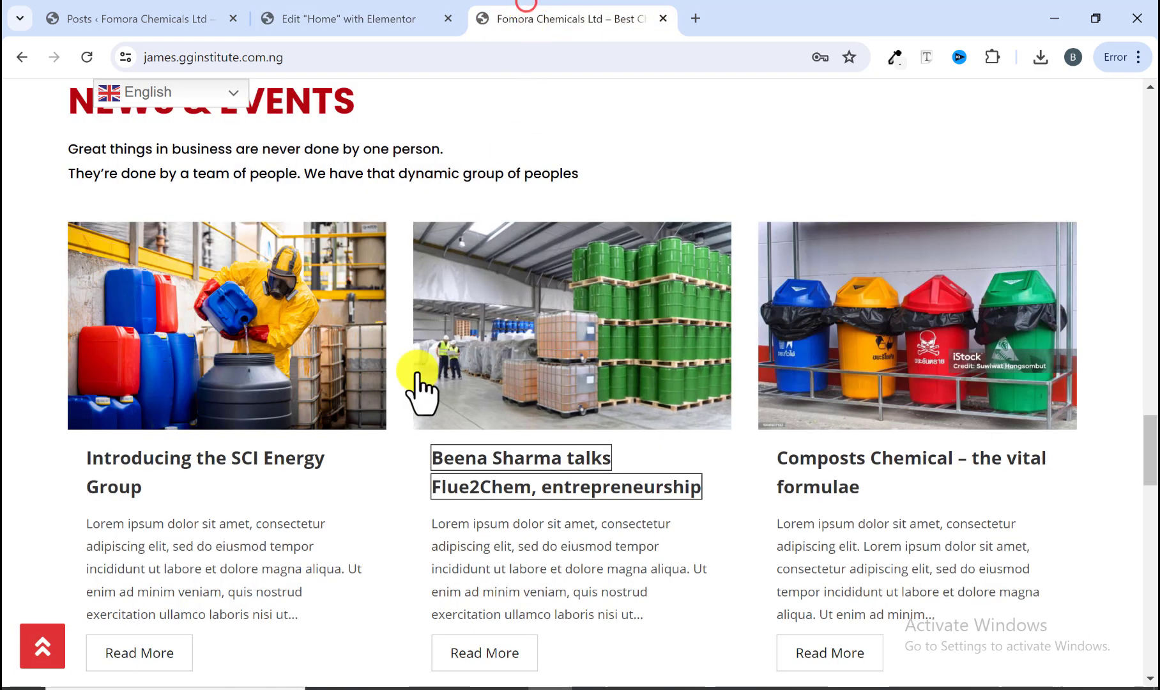
pyautogui.scroll(3, 318, 301)
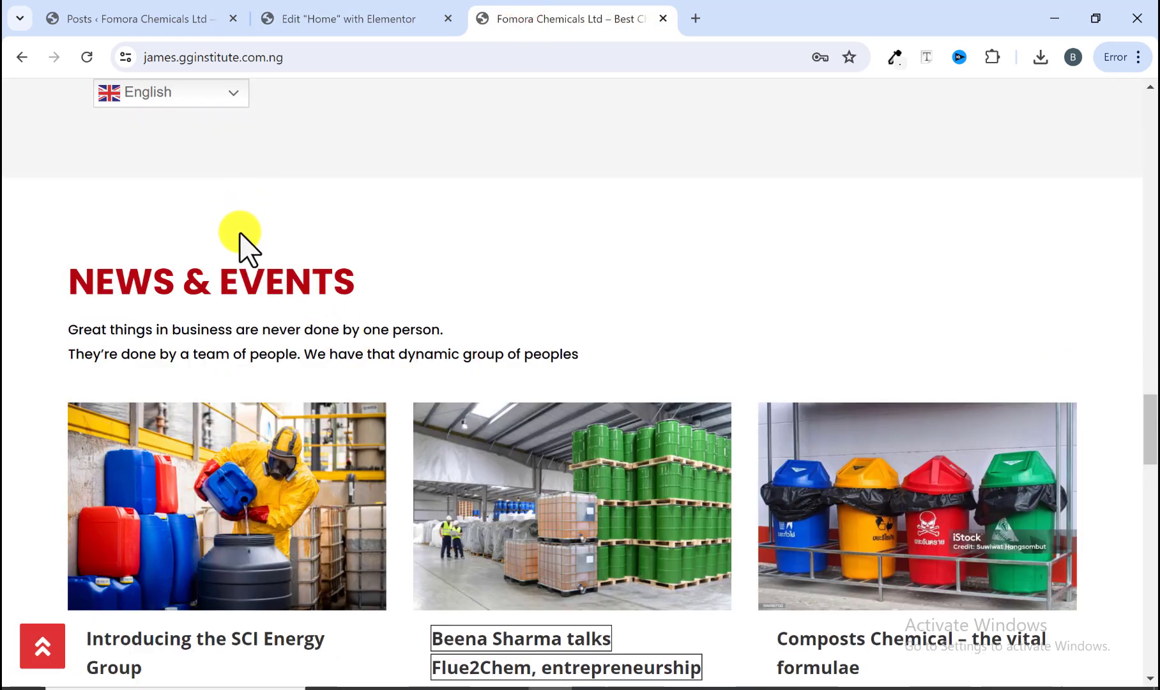
pyautogui.scroll(-7, 245, 319)
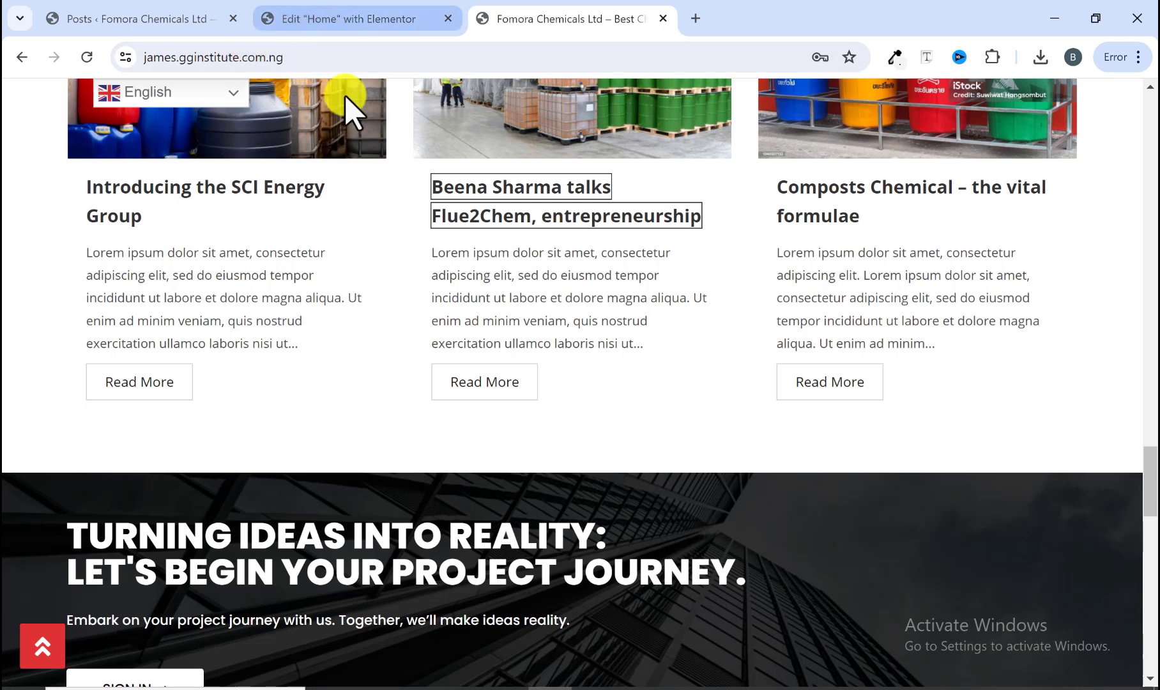
# Step: Set the News & Events container's top and bottom padding to 70 px in its advanced settings
pyautogui.click(356, 26)
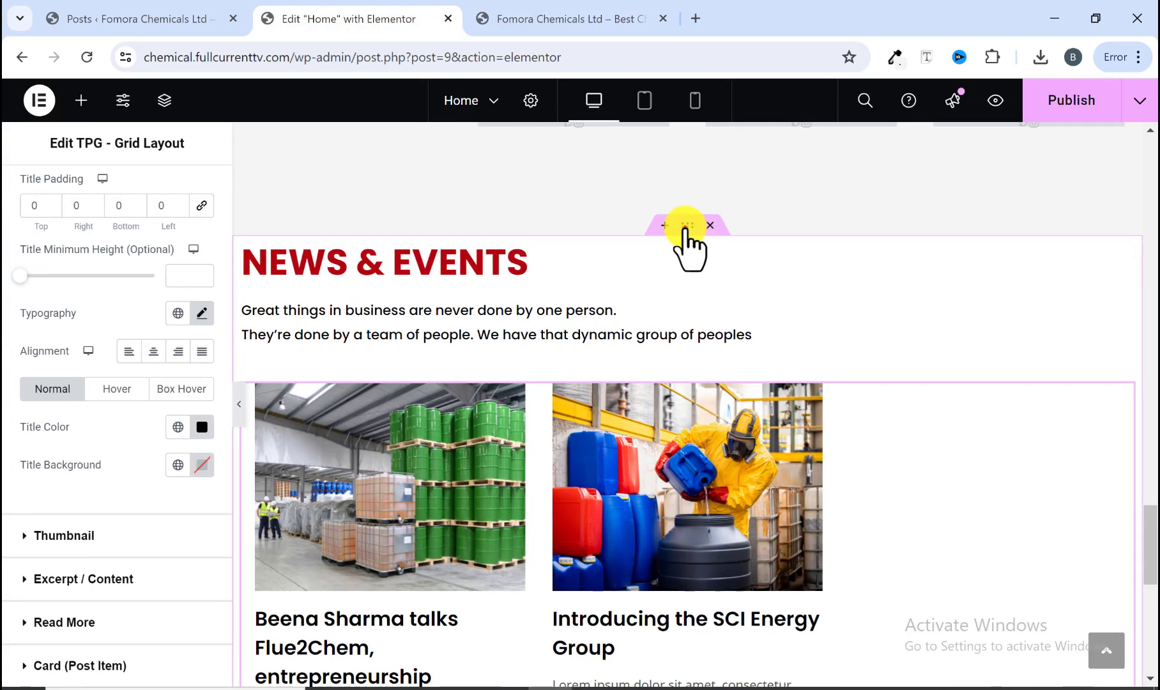
pyautogui.click(685, 225)
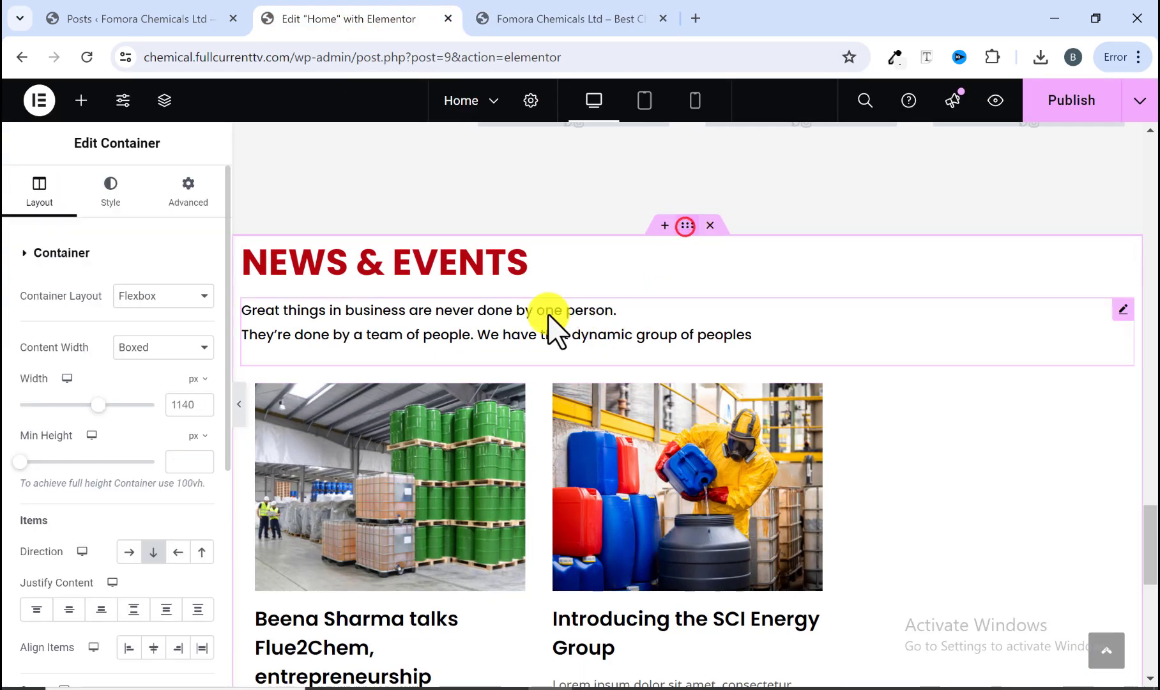
pyautogui.click(190, 203)
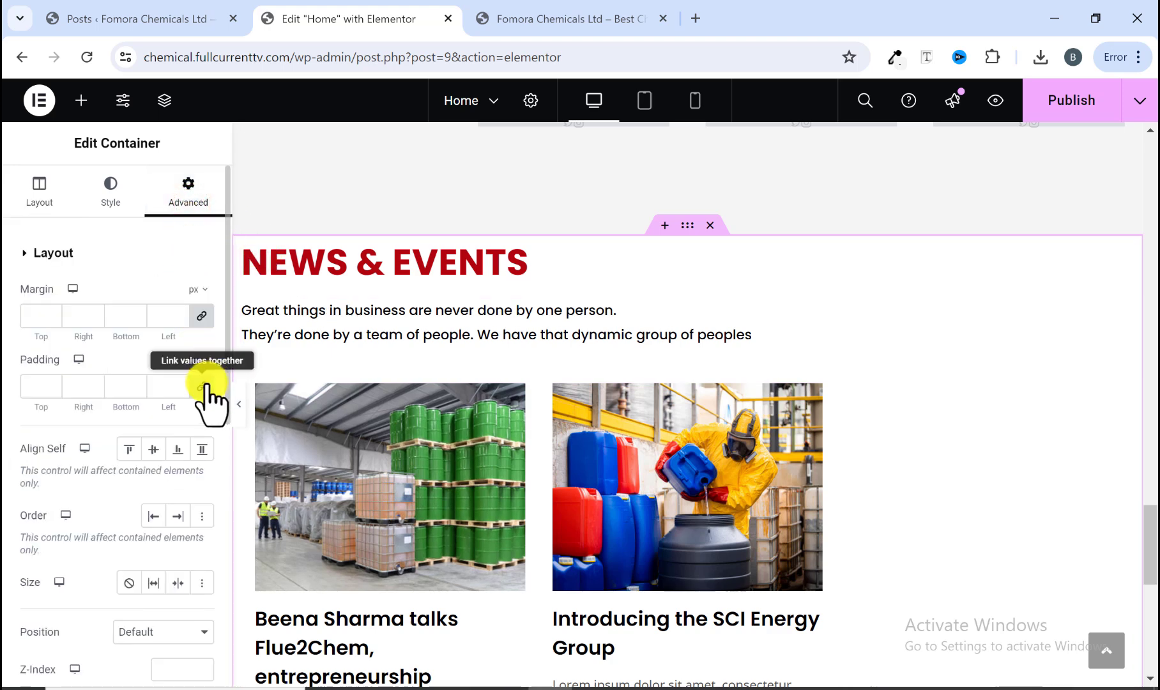
pyautogui.click(204, 384)
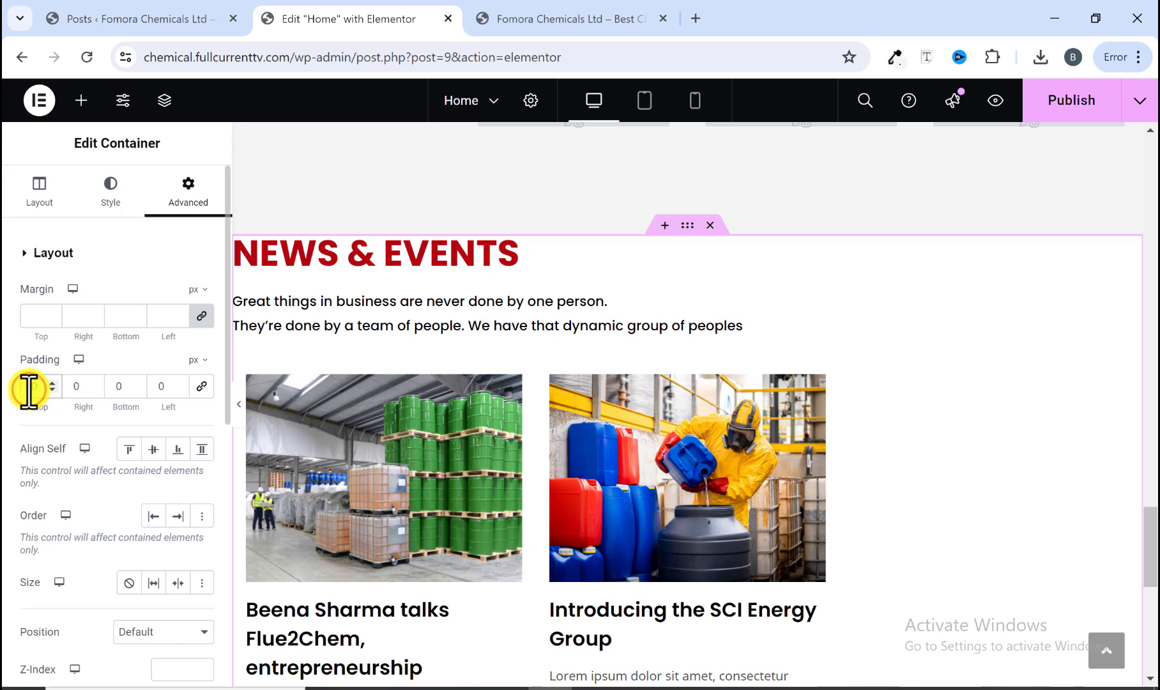
pyautogui.write('7')
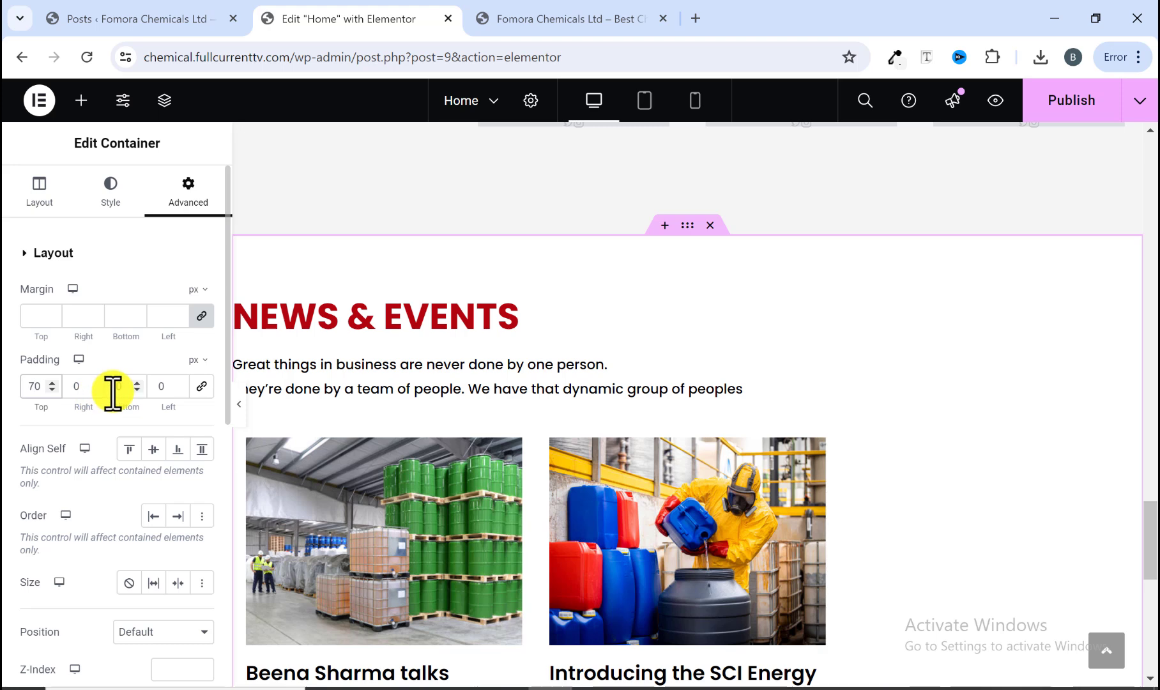
pyautogui.click(114, 386)
pyautogui.write('70')
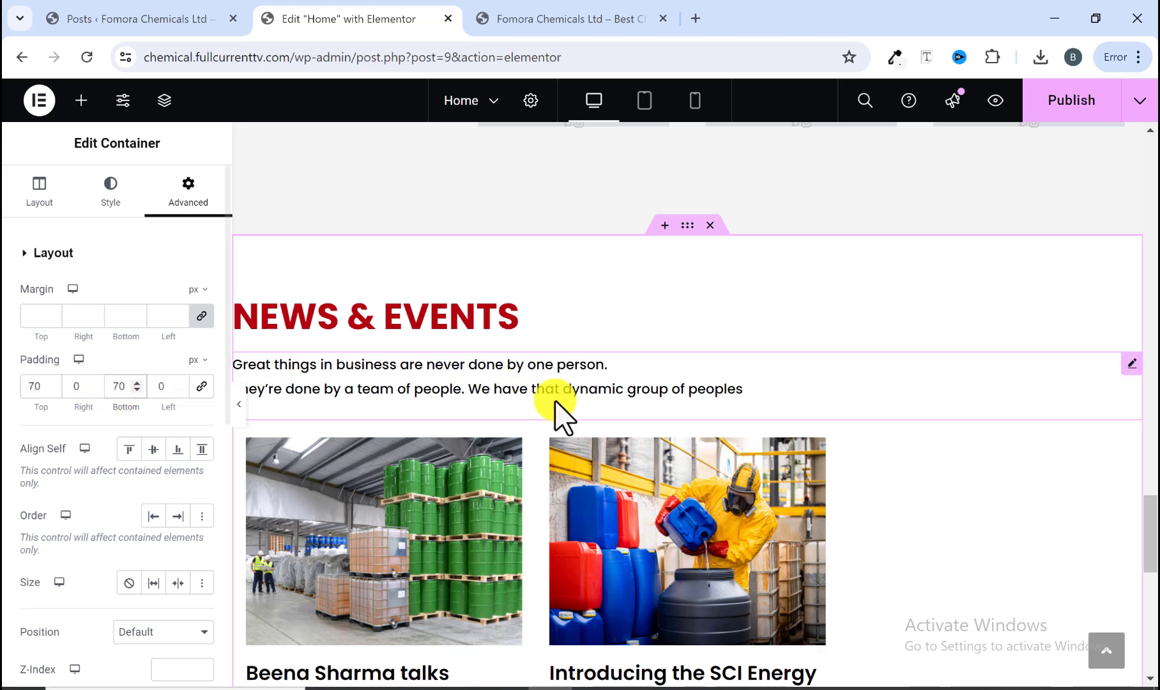
# Step: Compare the spacing of the padded News & Events section with the reference site
pyautogui.scroll(-6, 553, 409)
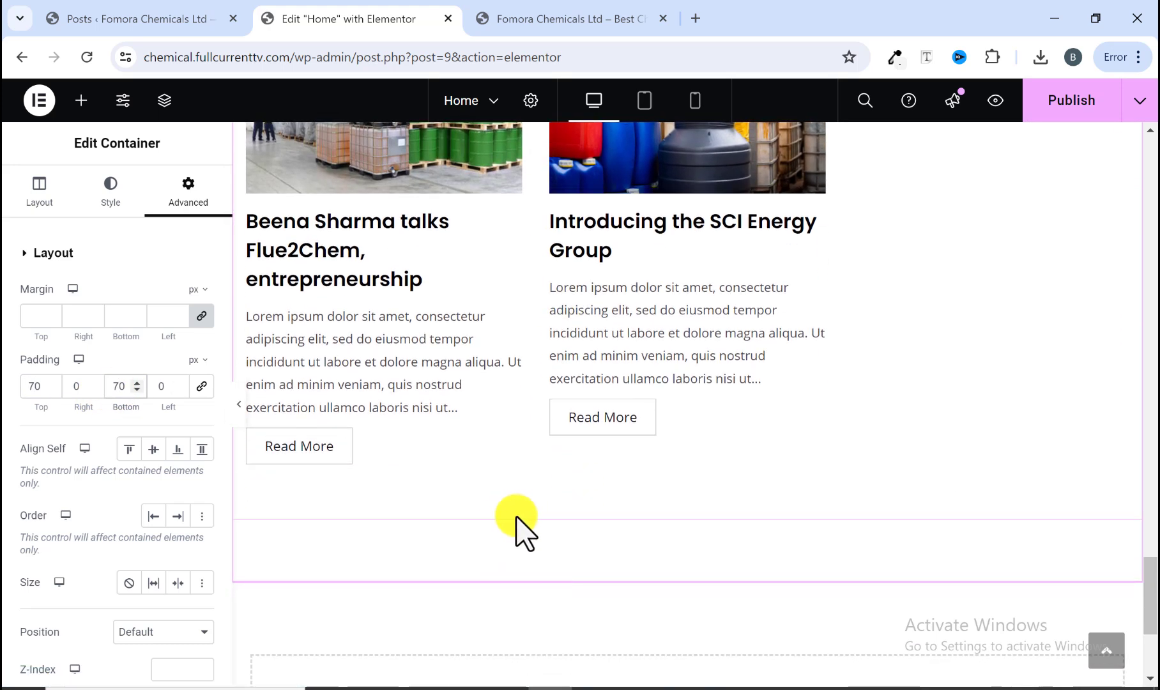
pyautogui.scroll(-2, 502, 535)
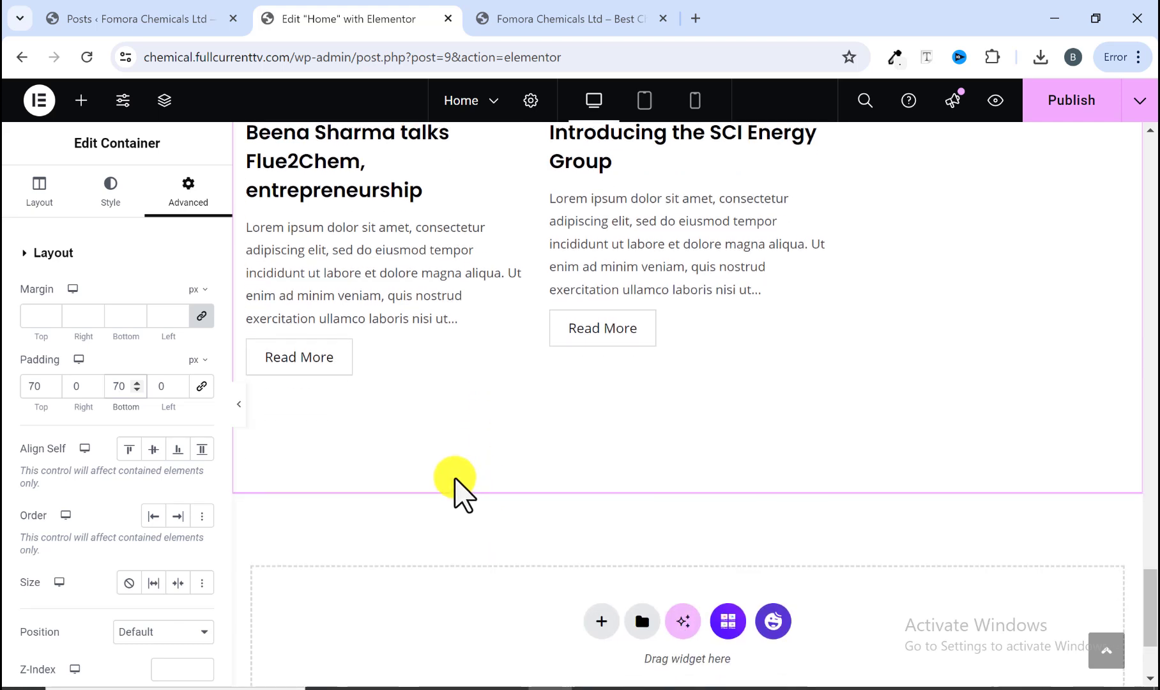
pyautogui.scroll(10, 455, 487)
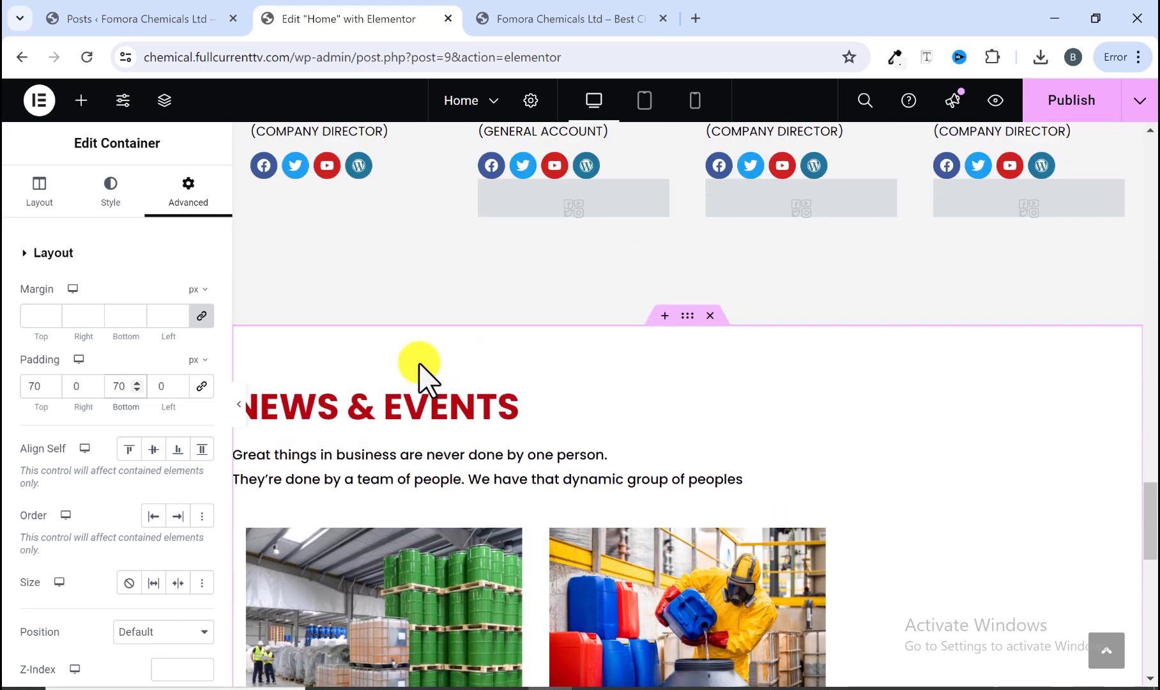
pyautogui.click(239, 404)
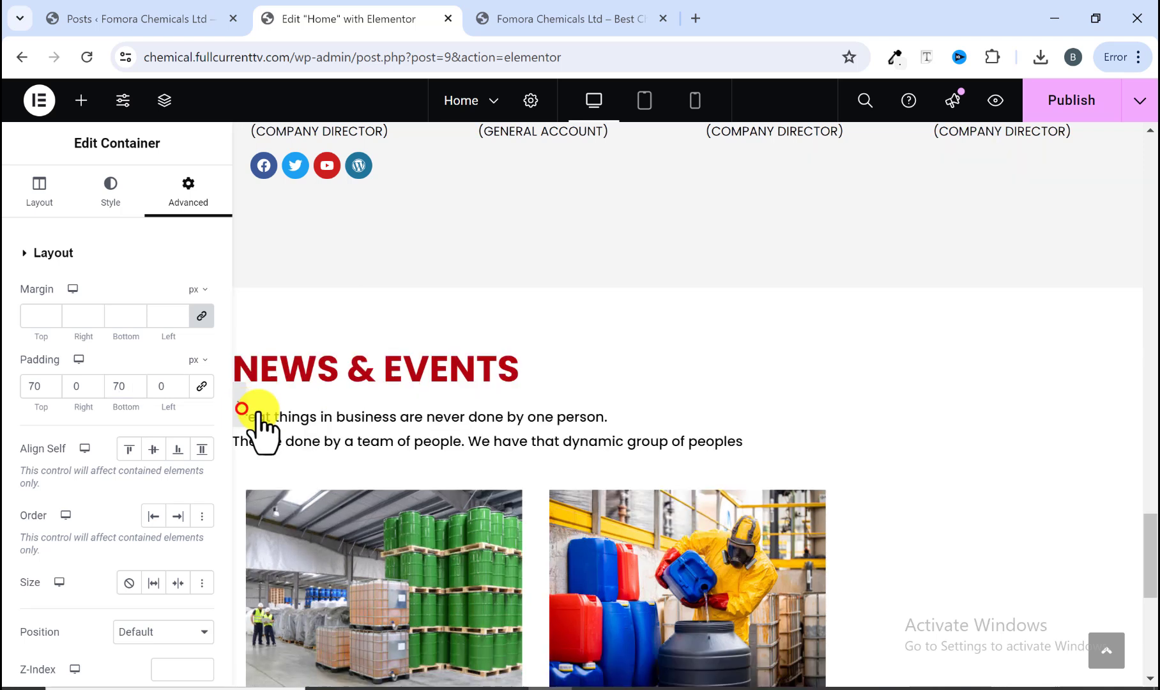
pyautogui.scroll(3, 419, 418)
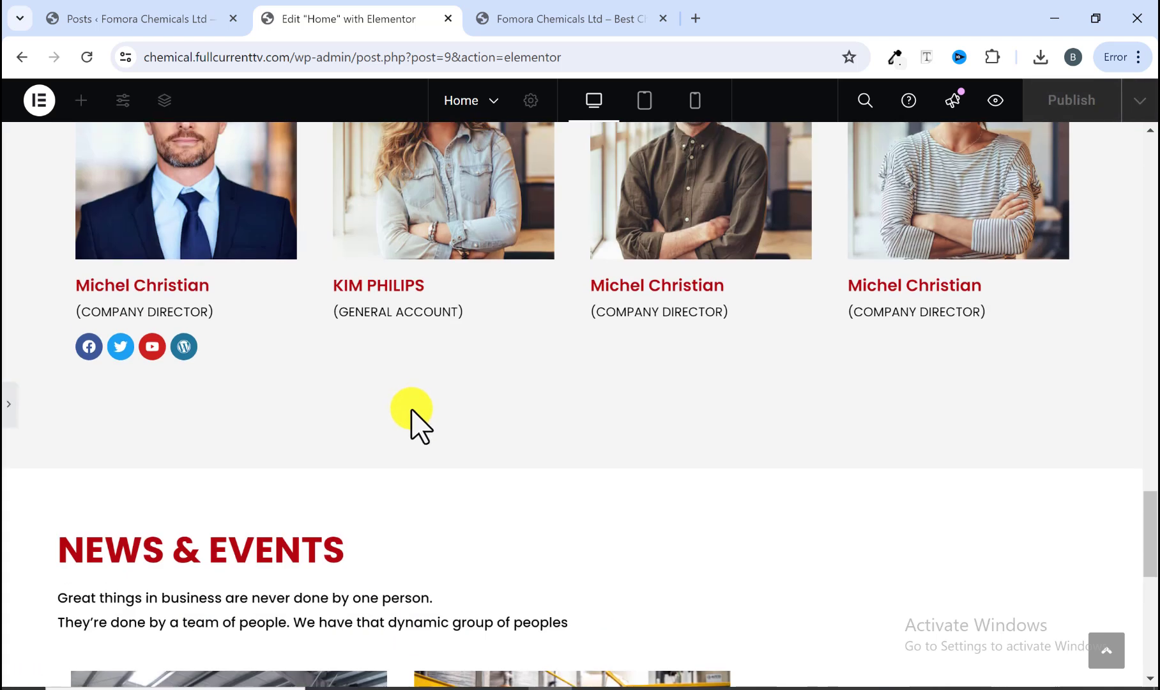
pyautogui.click(525, 19)
pyautogui.scroll(8, 414, 350)
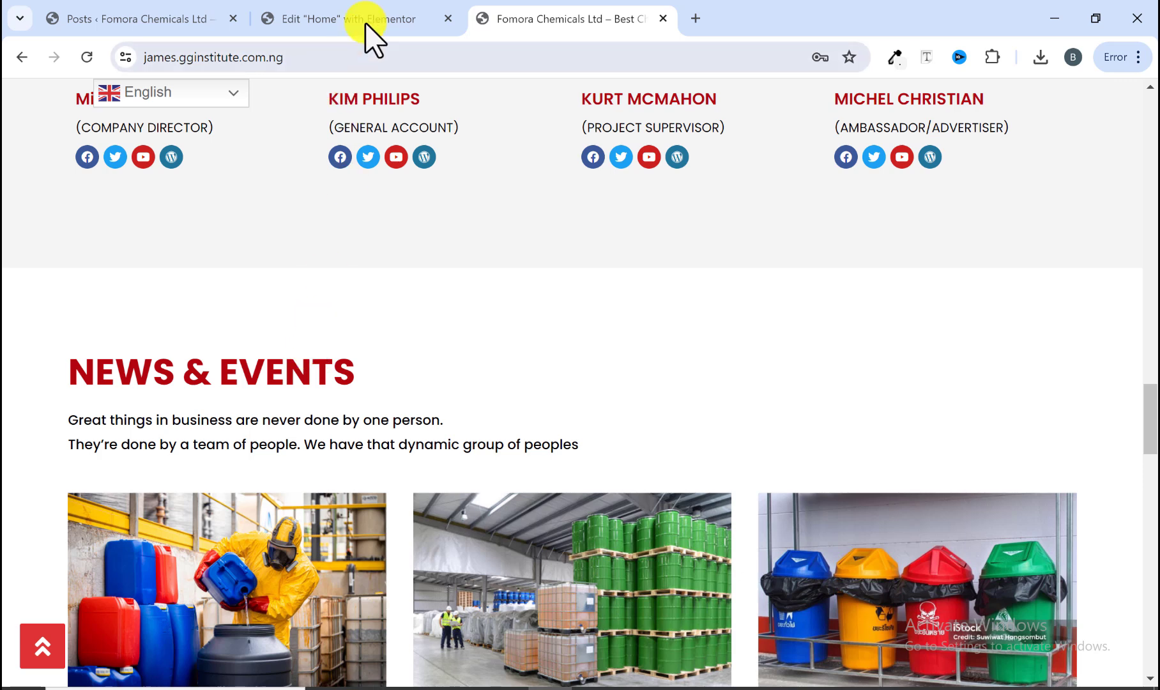
pyautogui.click(373, 19)
pyautogui.scroll(-3, 331, 358)
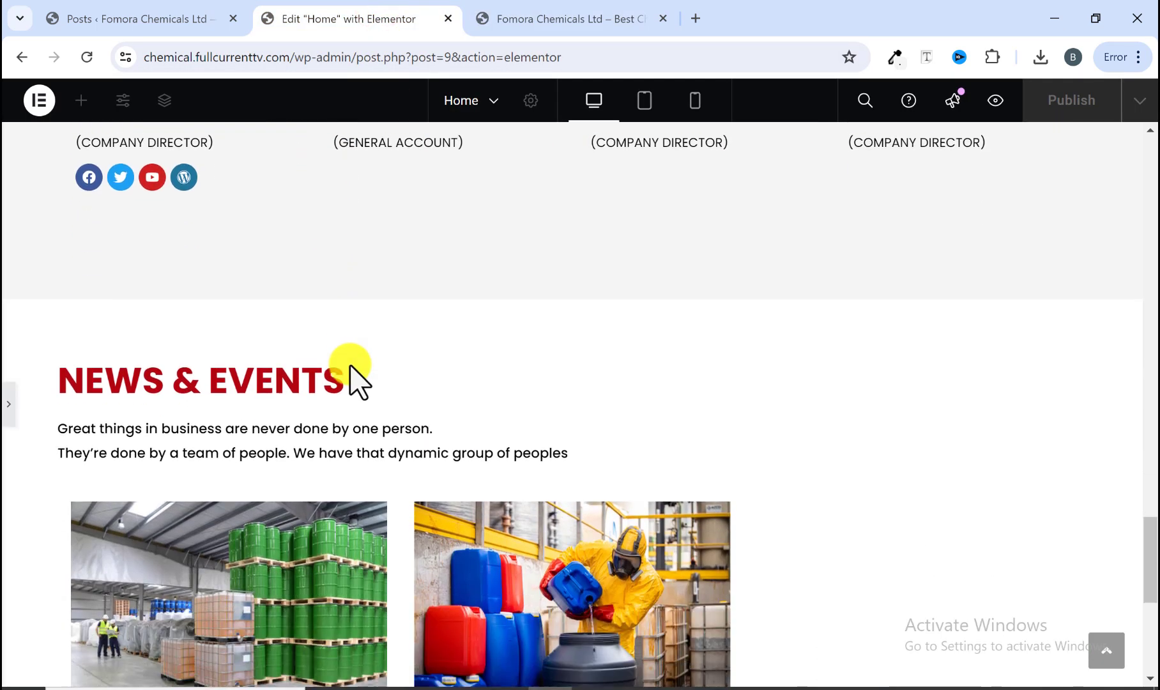
pyautogui.scroll(-6, 387, 424)
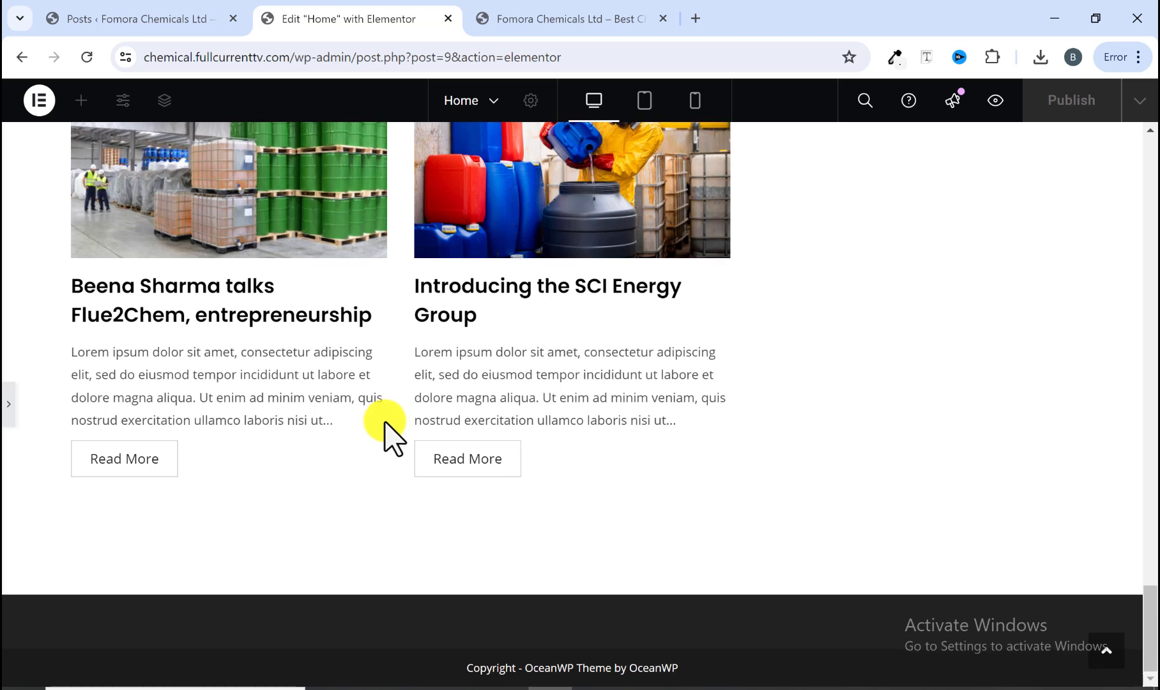
pyautogui.click(521, 14)
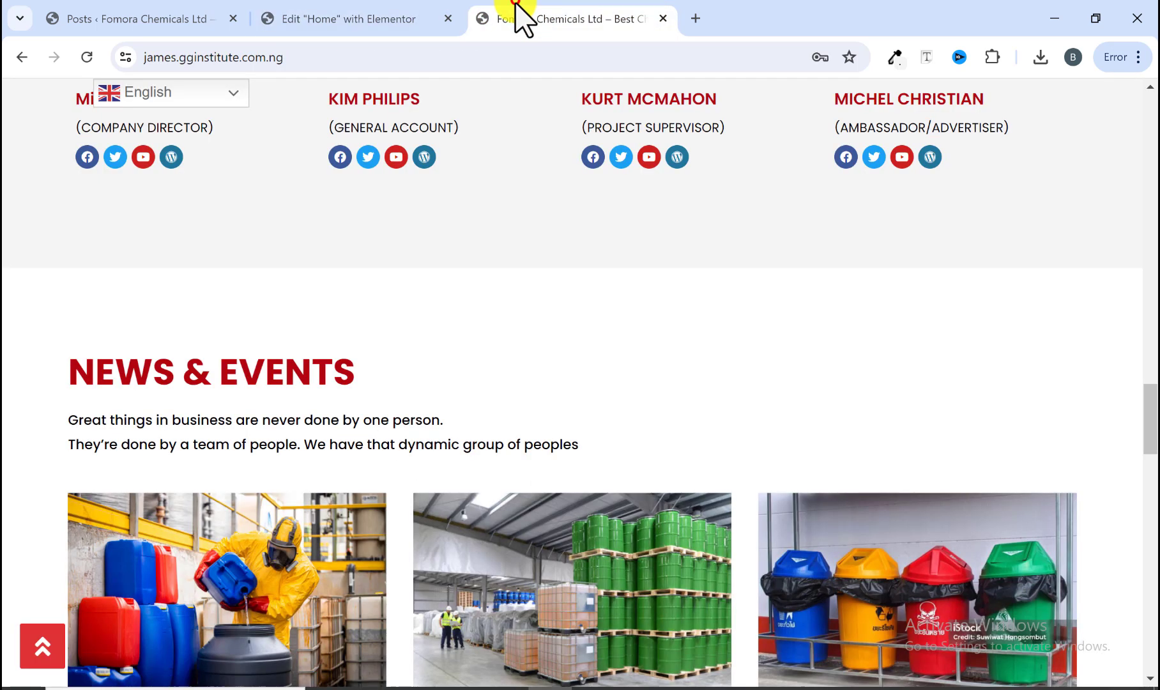
pyautogui.click(319, 21)
pyautogui.click(9, 414)
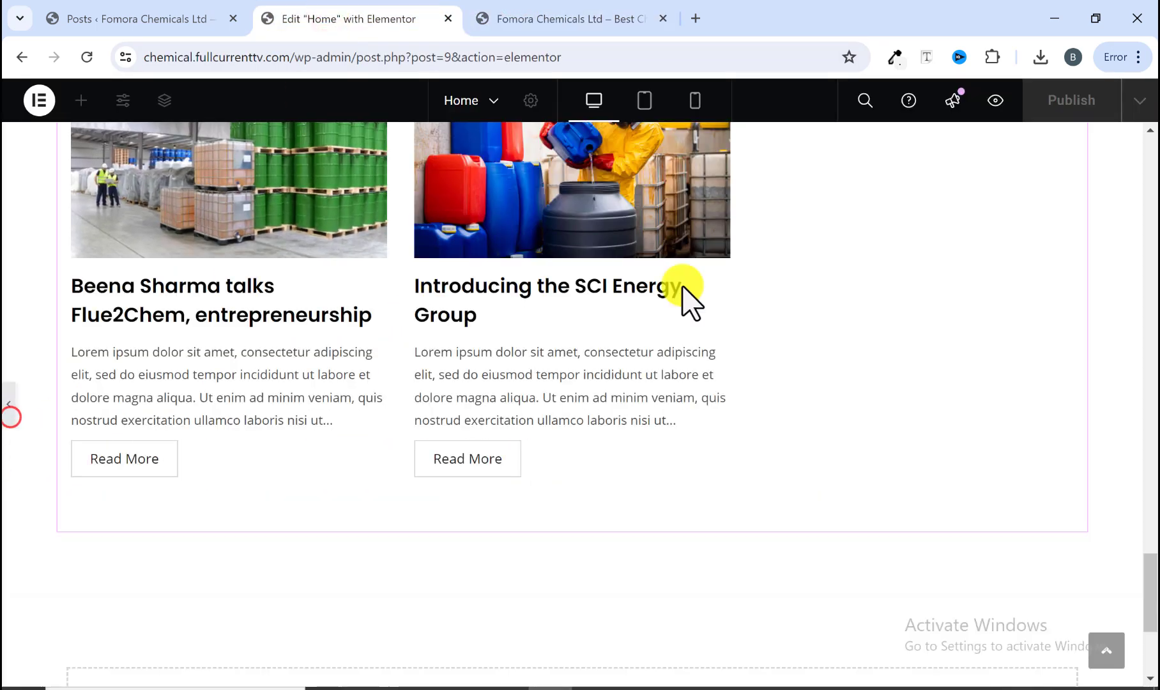
pyautogui.click(1055, 110)
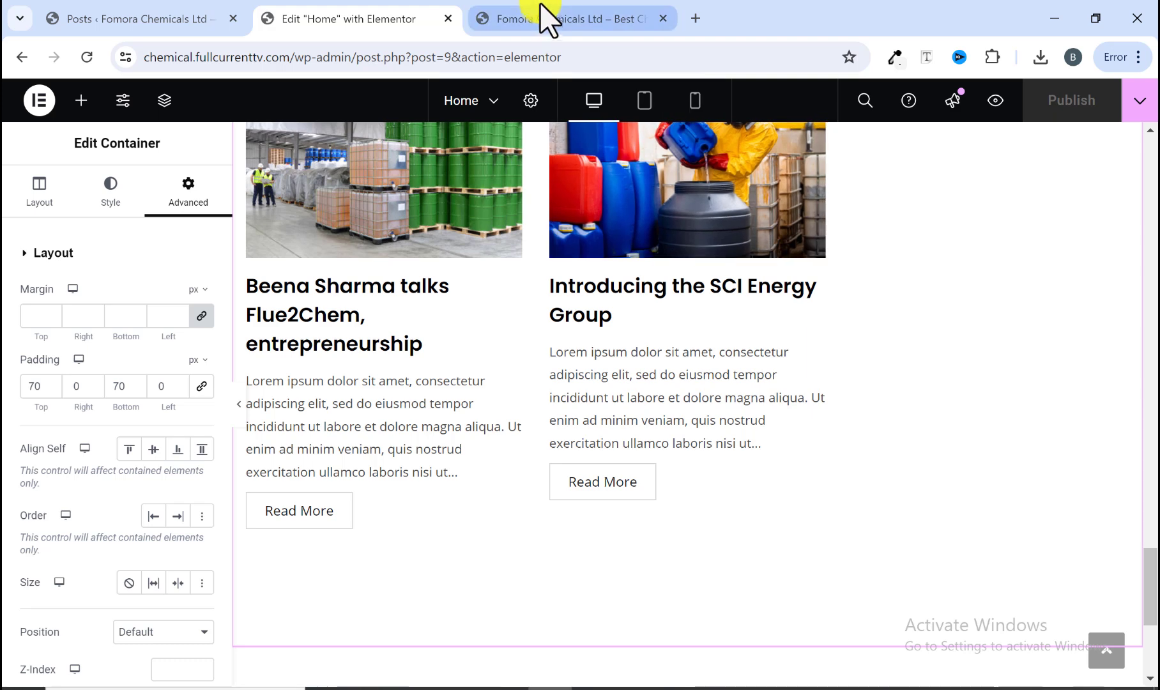
pyautogui.click(542, 21)
pyautogui.scroll(-5, 440, 569)
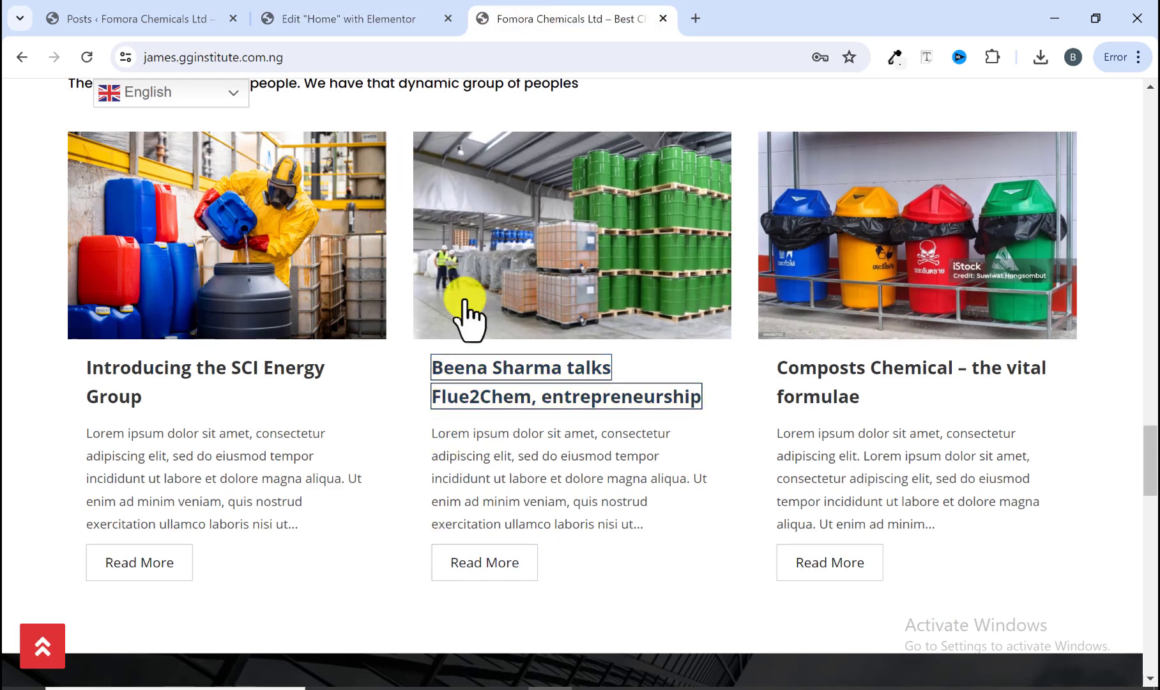
pyautogui.scroll(-1, 464, 447)
pyautogui.scroll(-3, 466, 454)
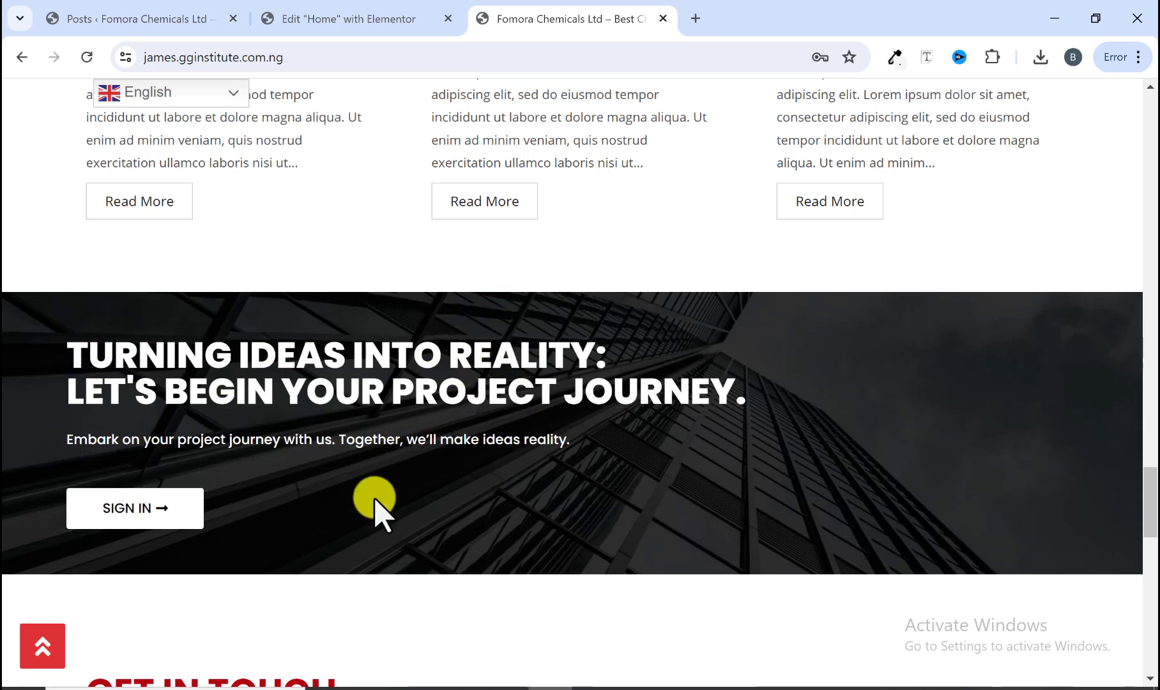
pyautogui.click(378, 21)
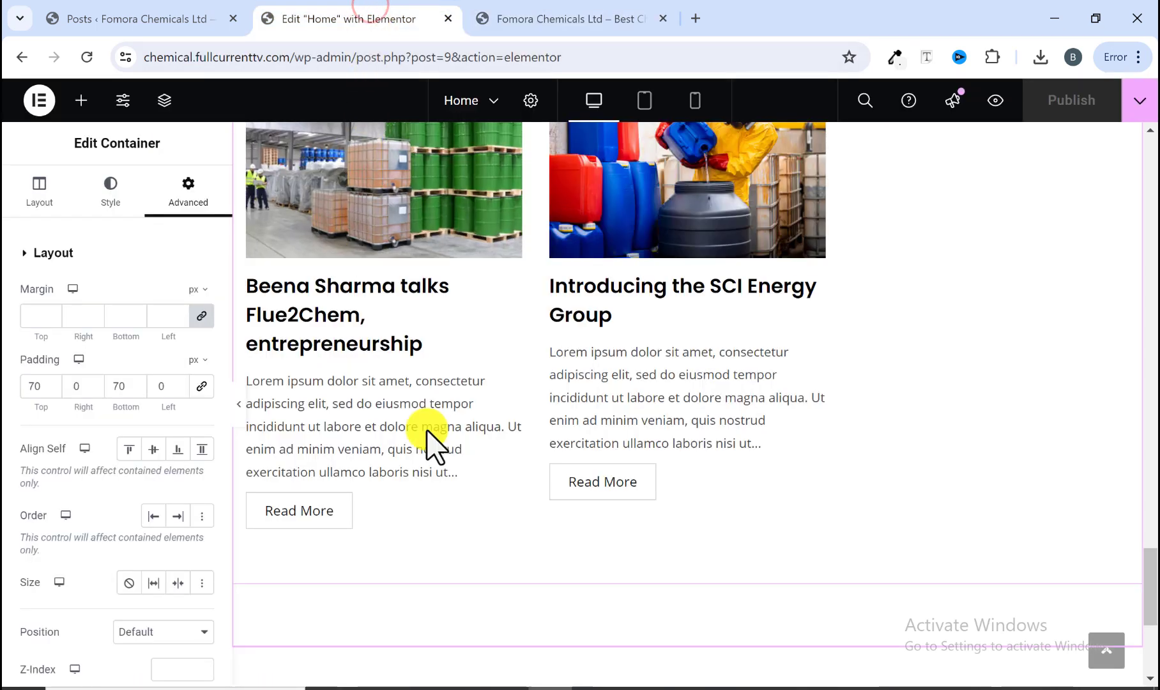
# Step: Add a new Flexbox container below the News & Events section
pyautogui.scroll(-2, 427, 441)
pyautogui.scroll(-2, 428, 441)
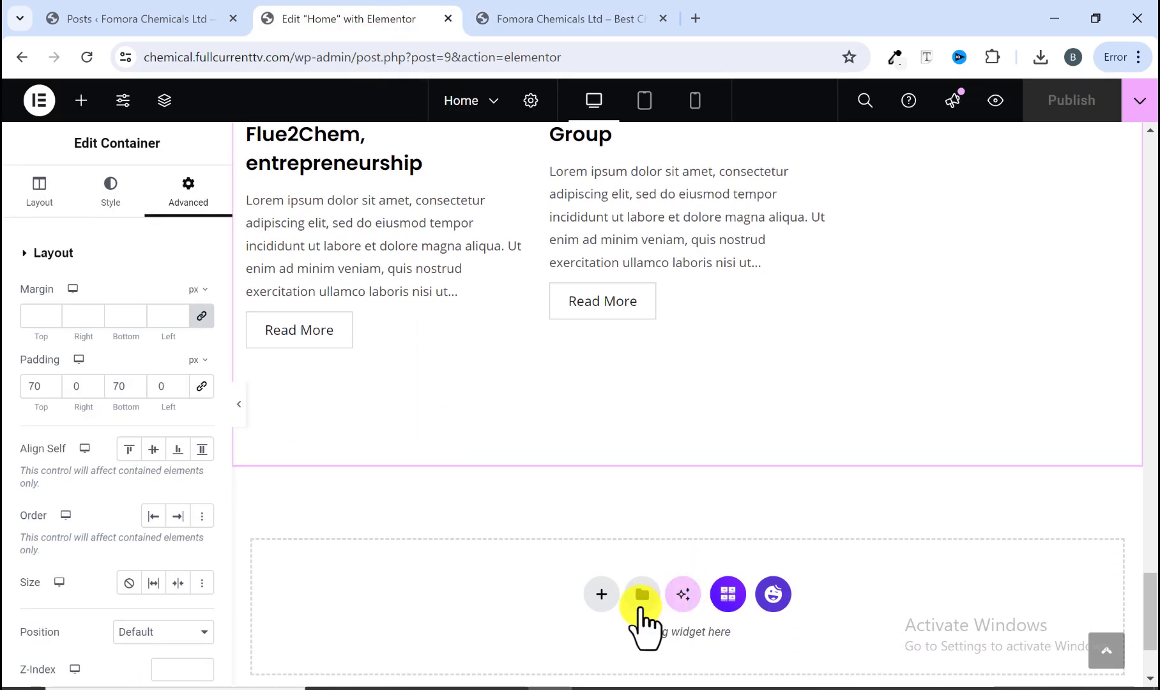
pyautogui.click(602, 596)
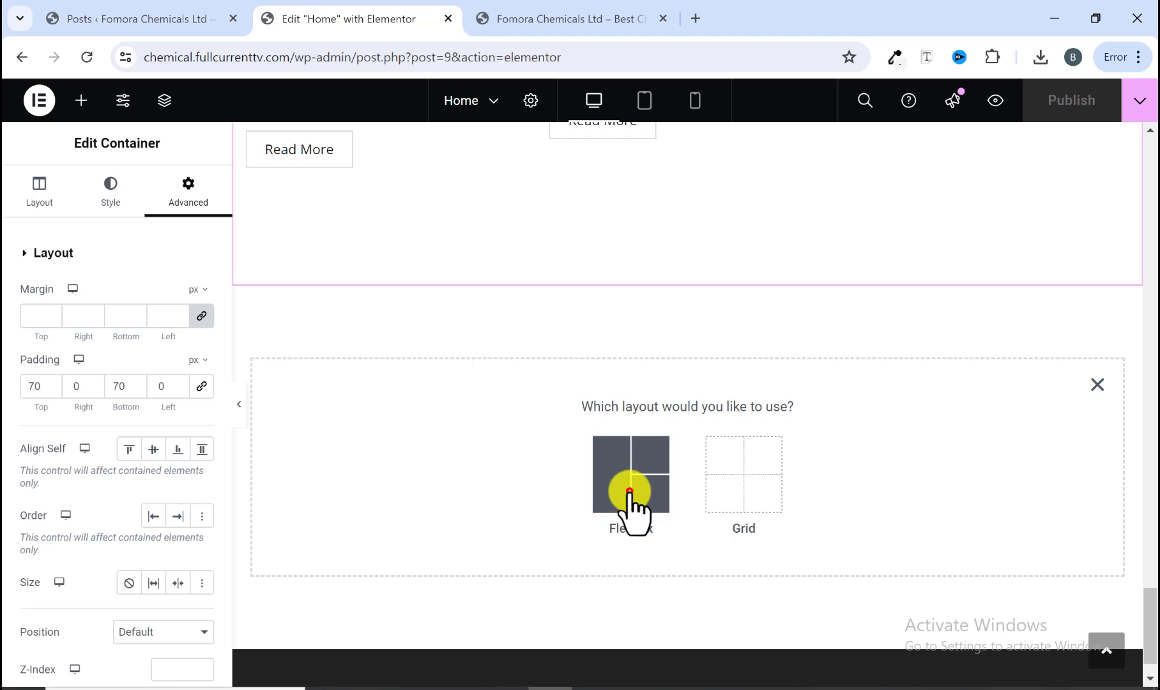
pyautogui.click(629, 492)
pyautogui.click(435, 455)
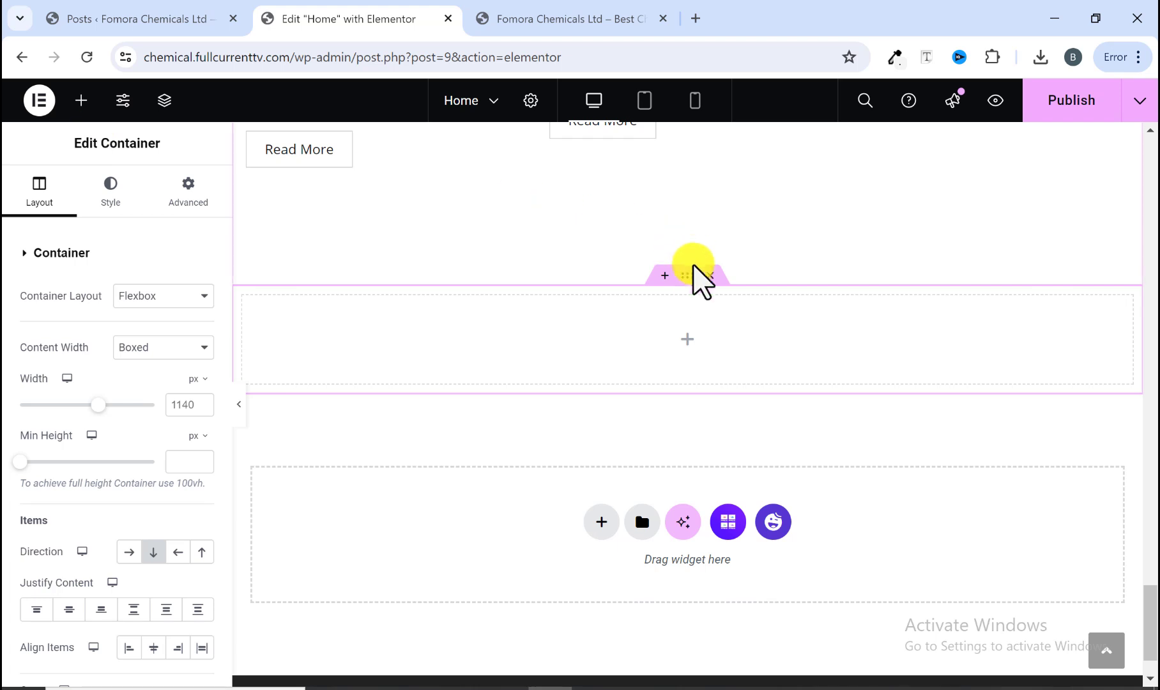
# Step: Upload the skyscraper image 16 and set it as the new container's classic background image
pyautogui.click(476, 18)
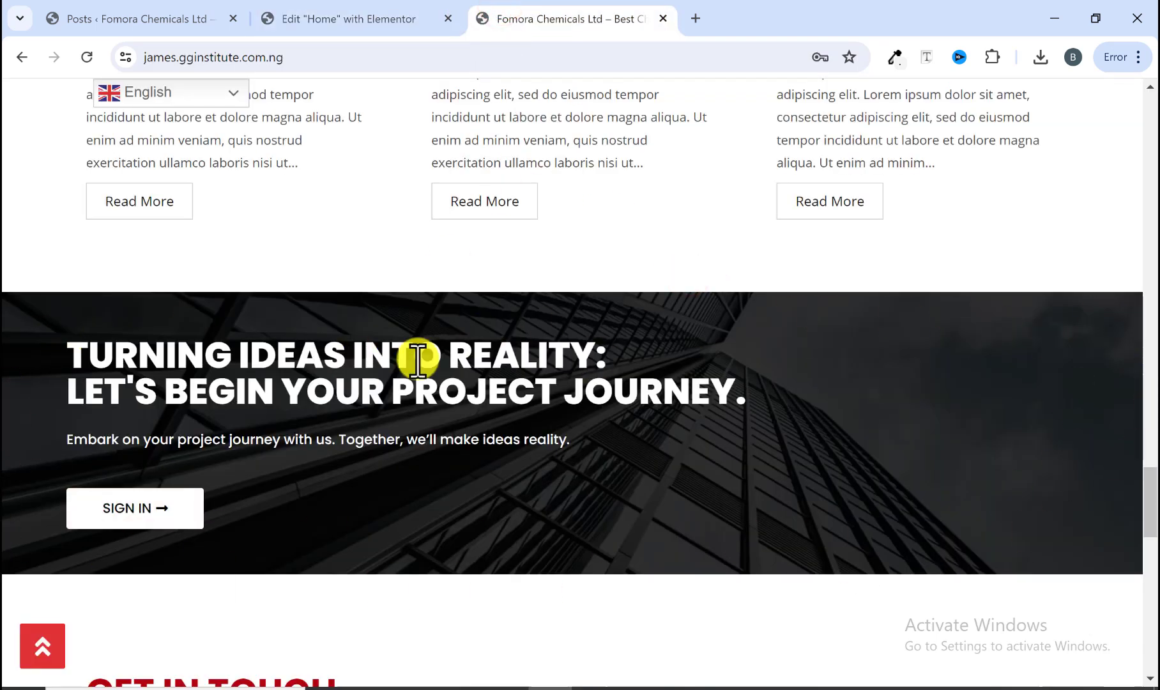
pyautogui.click(358, 26)
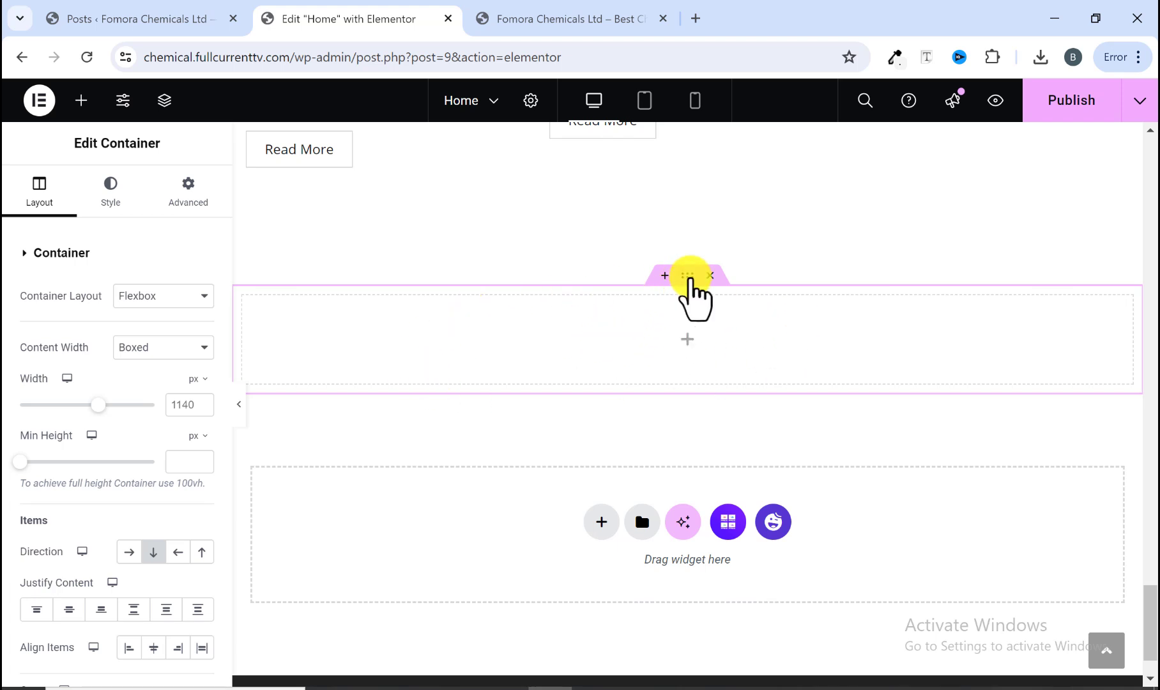
pyautogui.click(117, 194)
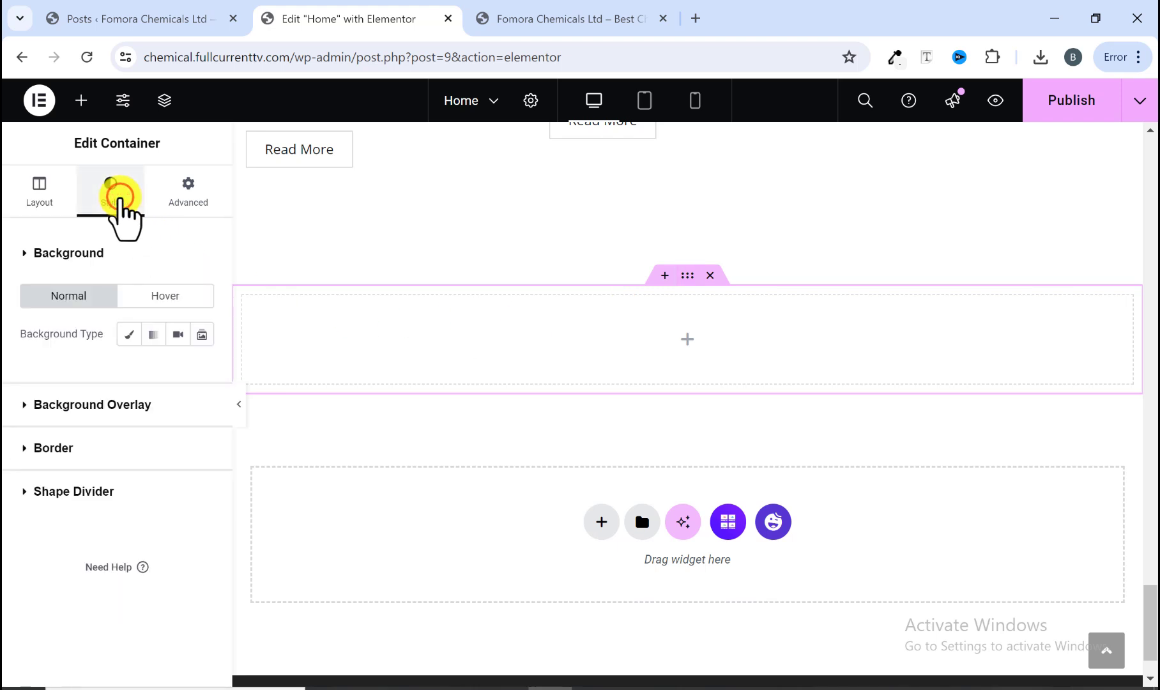
pyautogui.click(129, 332)
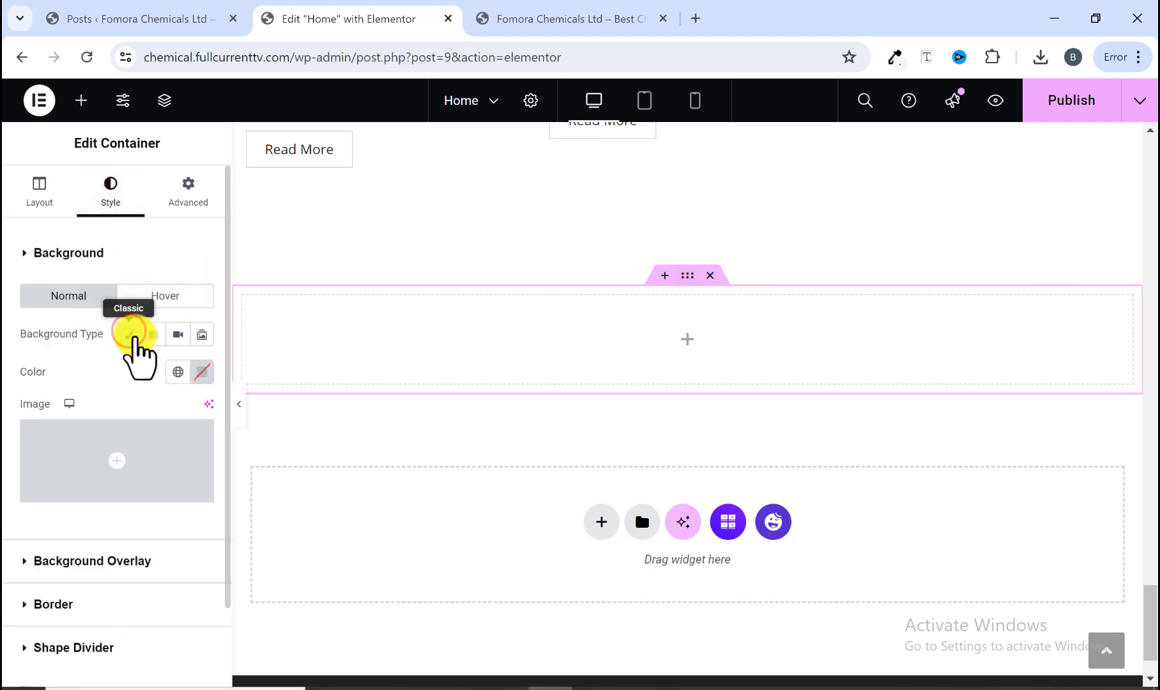
pyautogui.click(118, 486)
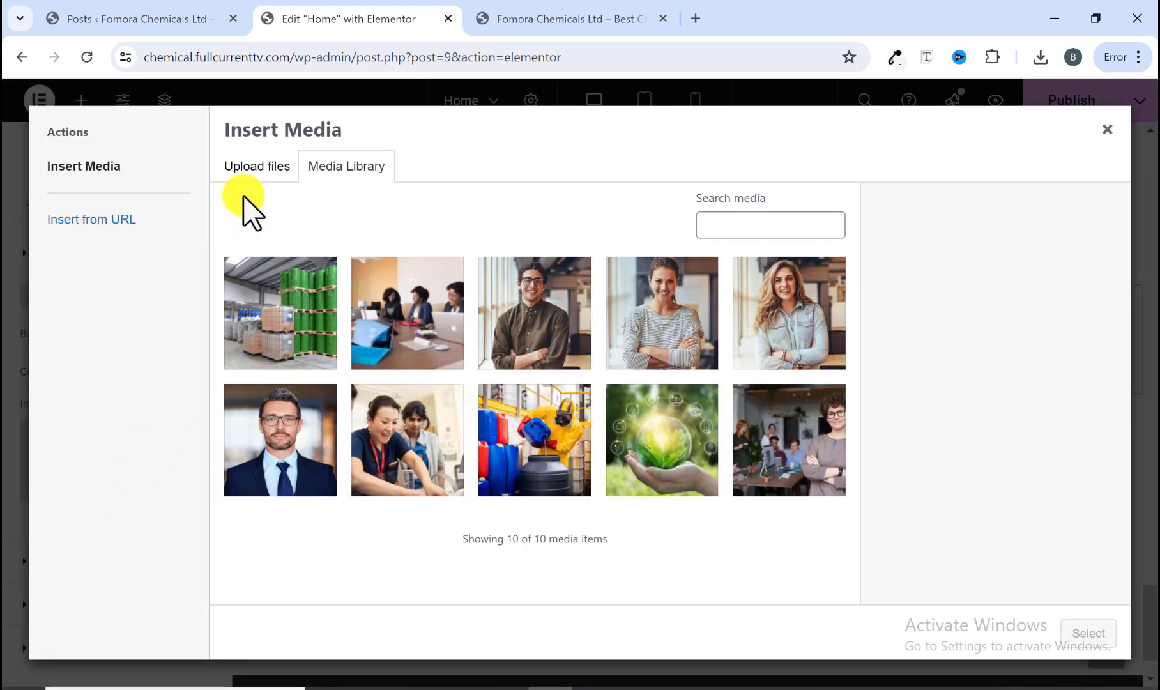
pyautogui.click(257, 172)
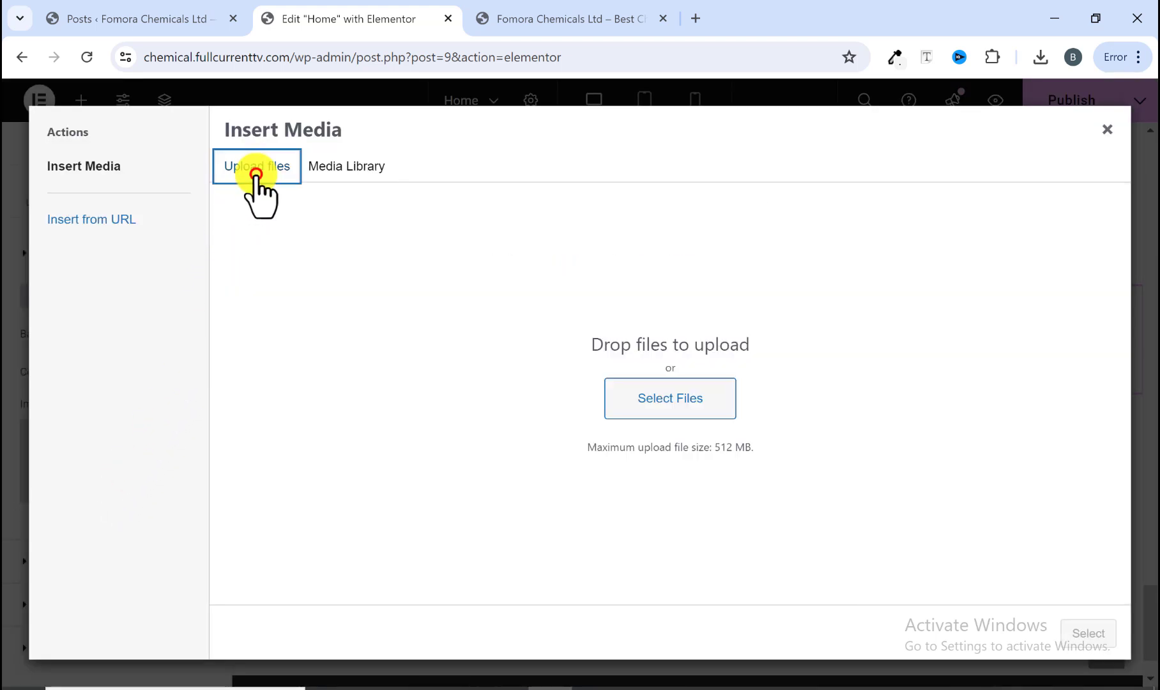
pyautogui.click(678, 399)
pyautogui.click(373, 299)
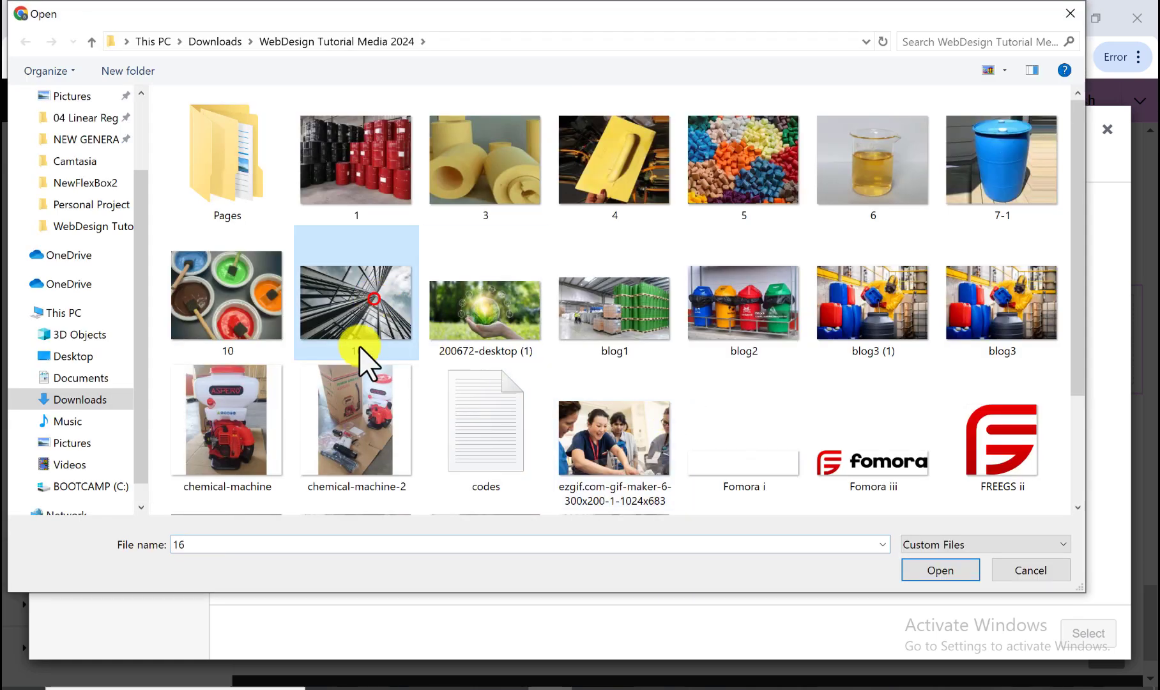
pyautogui.click(929, 570)
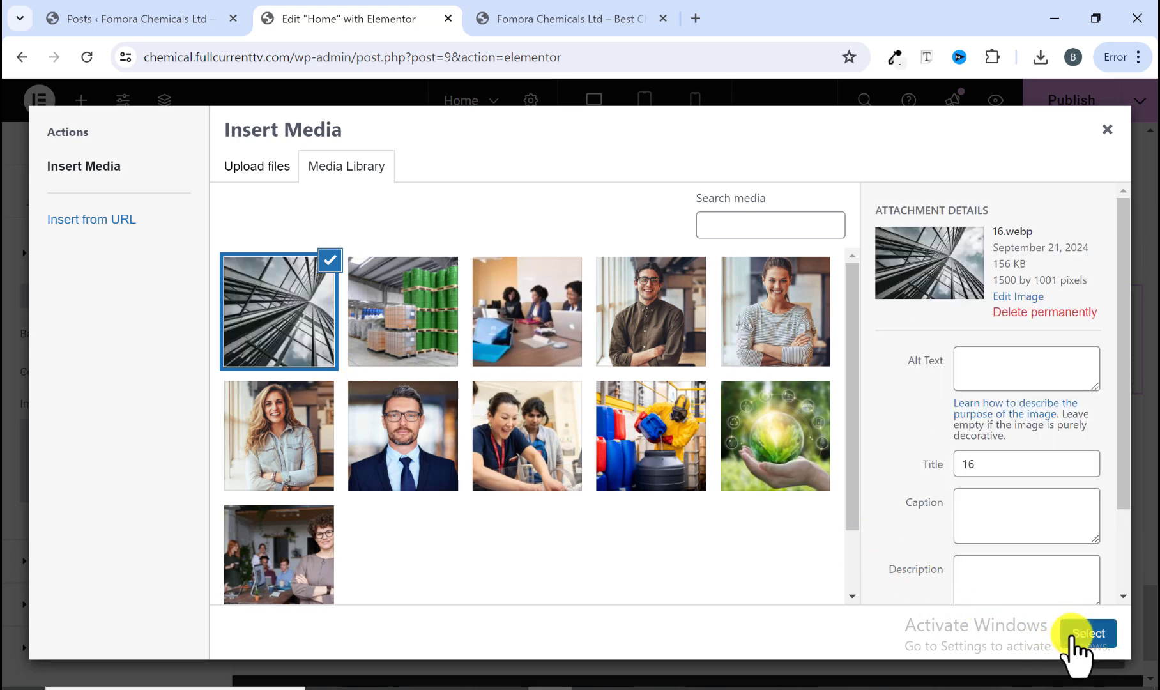
pyautogui.click(1084, 633)
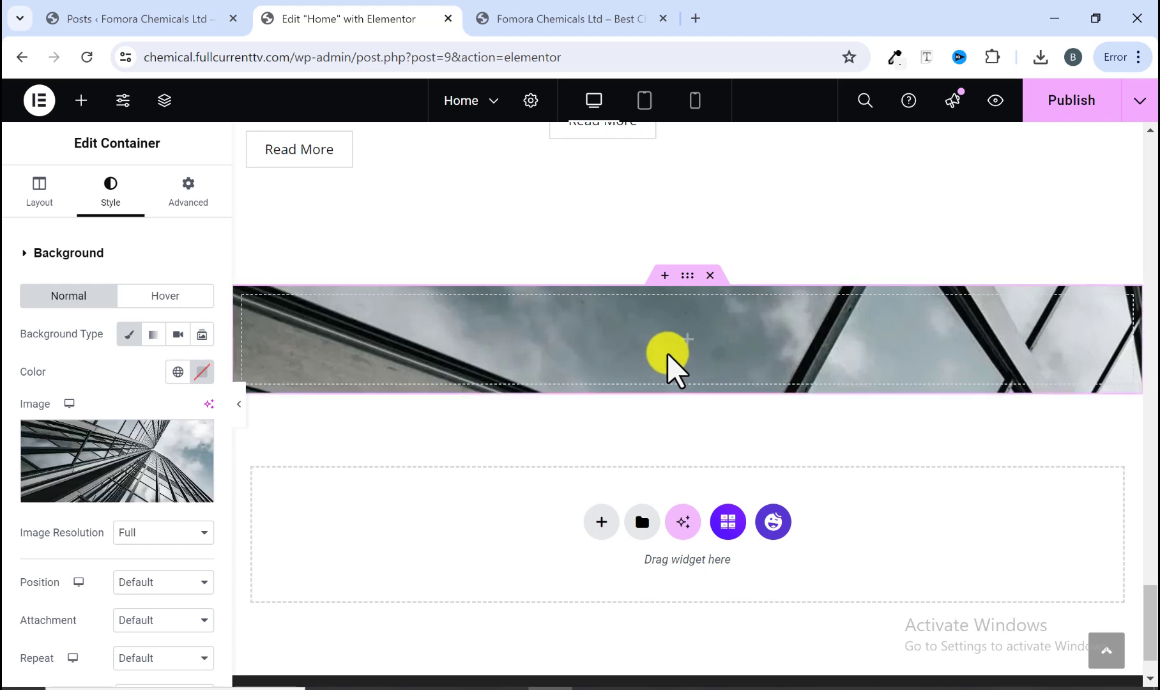
# Step: Set the new container's minimum height to 30 vh, matching the reference banner
pyautogui.click(551, 15)
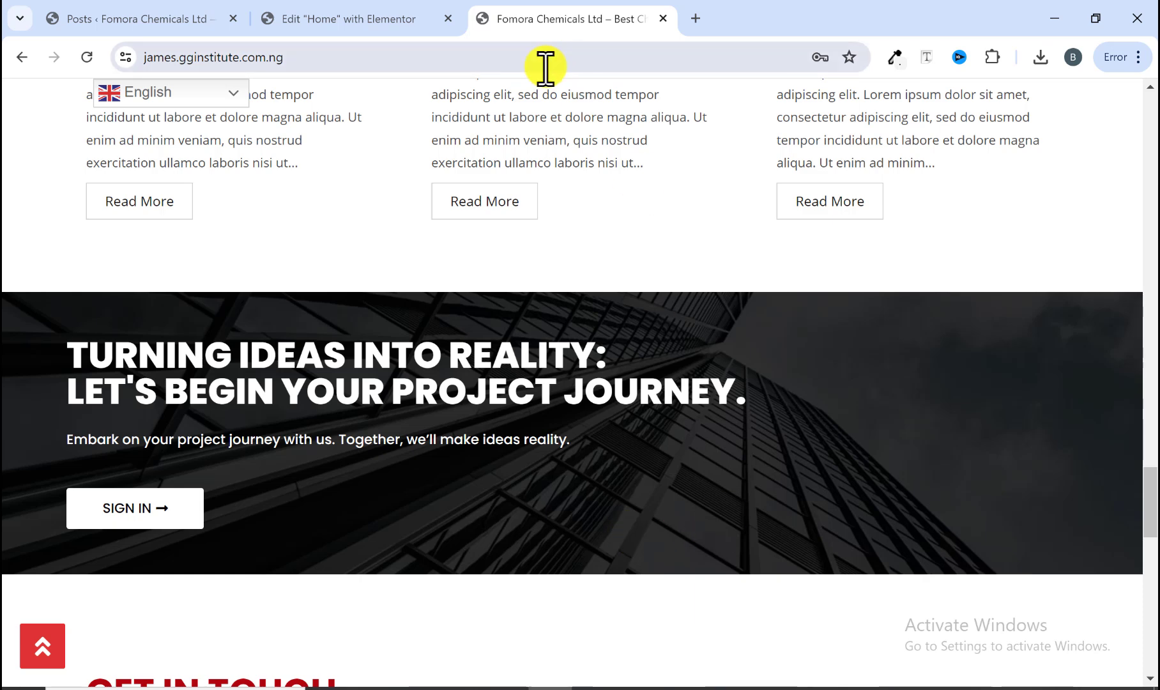
pyautogui.click(398, 19)
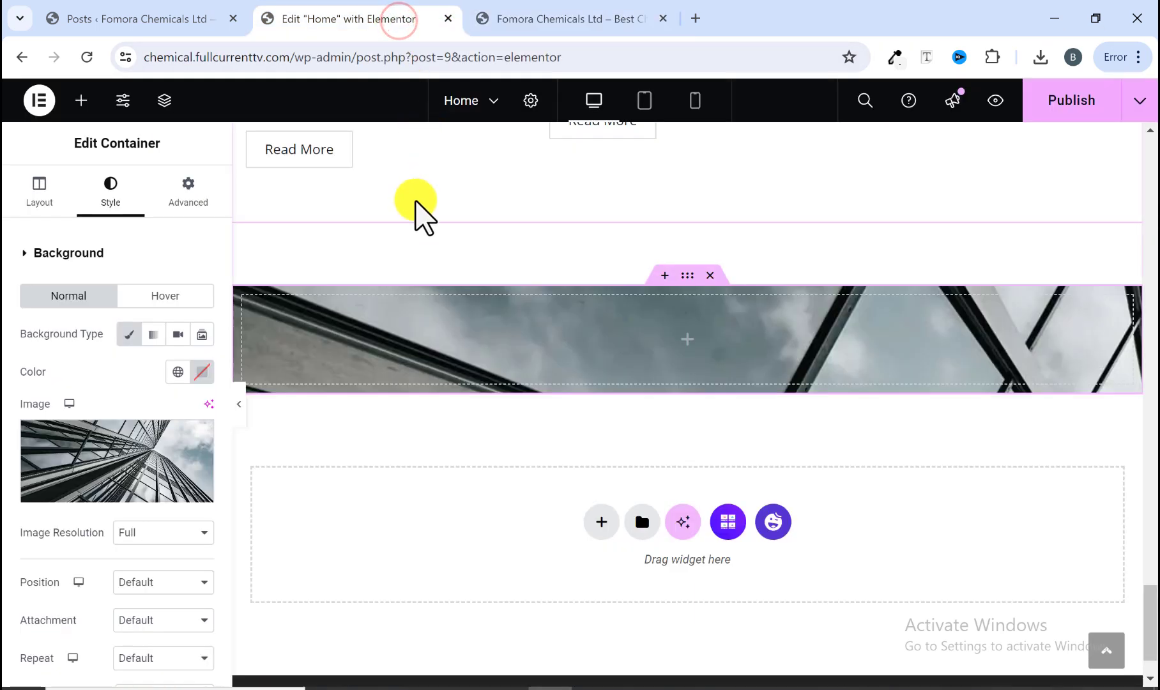
pyautogui.click(37, 189)
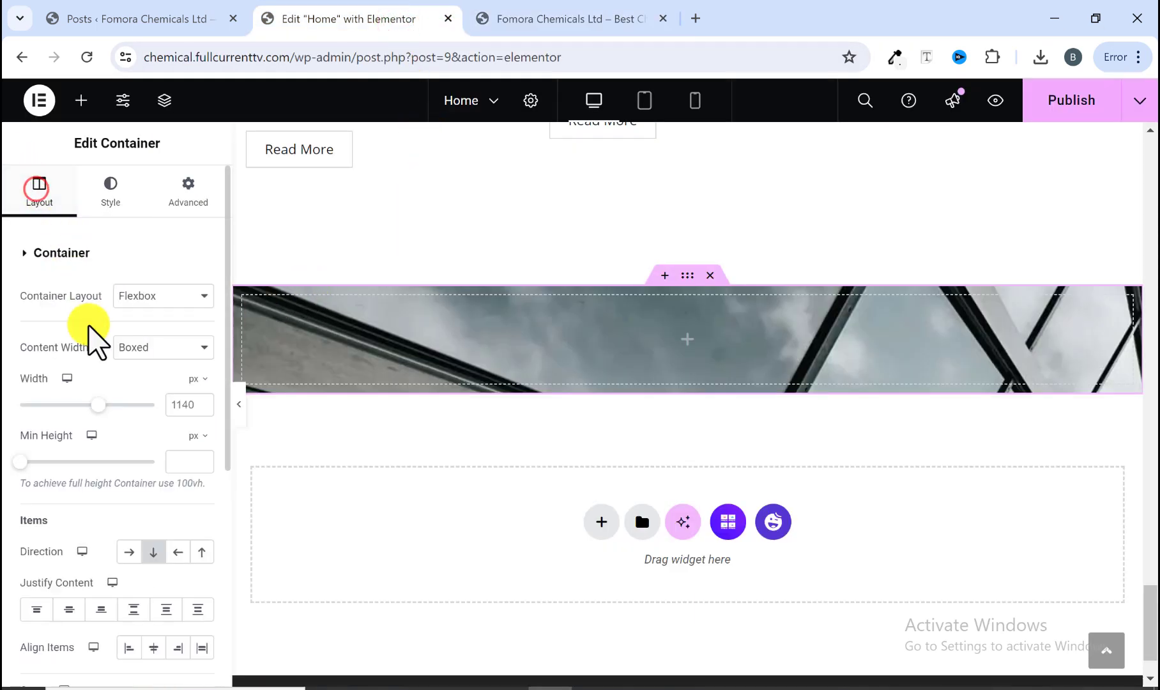
pyautogui.scroll(-2, 83, 447)
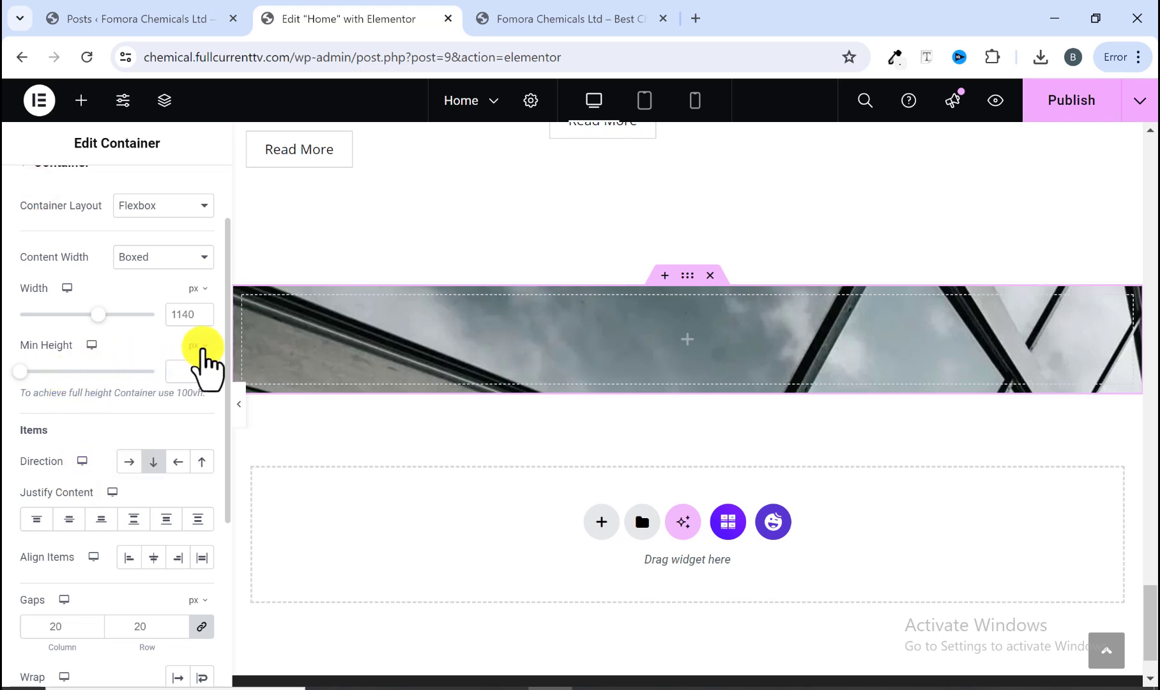
pyautogui.click(195, 345)
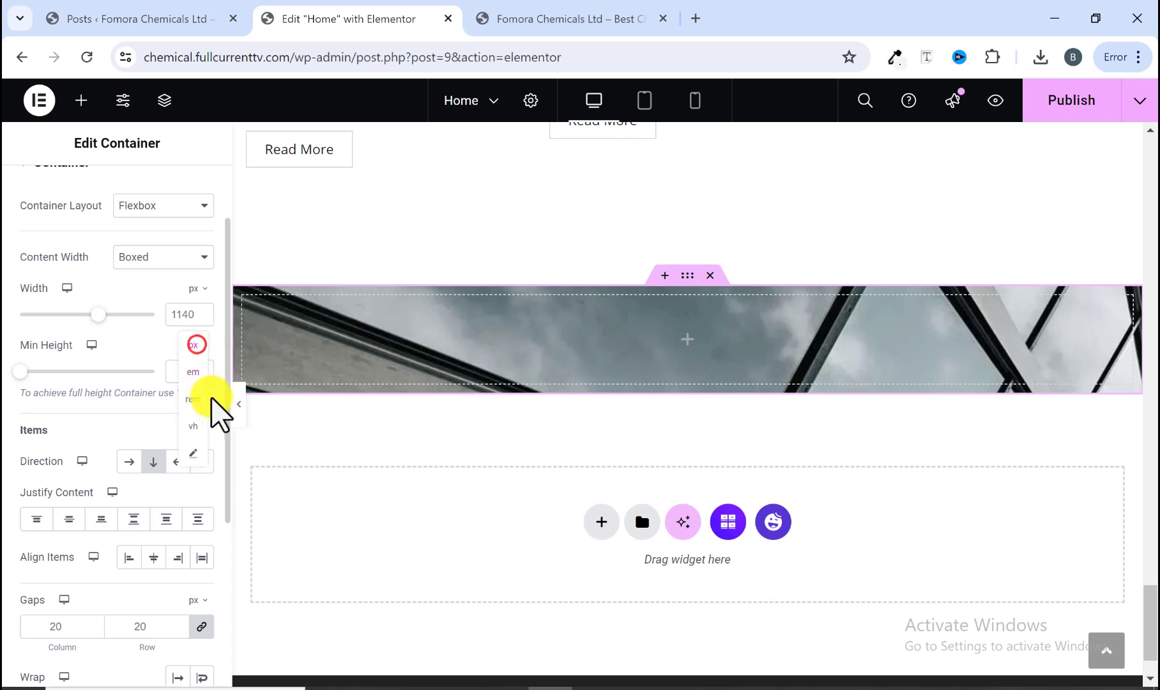
pyautogui.click(198, 426)
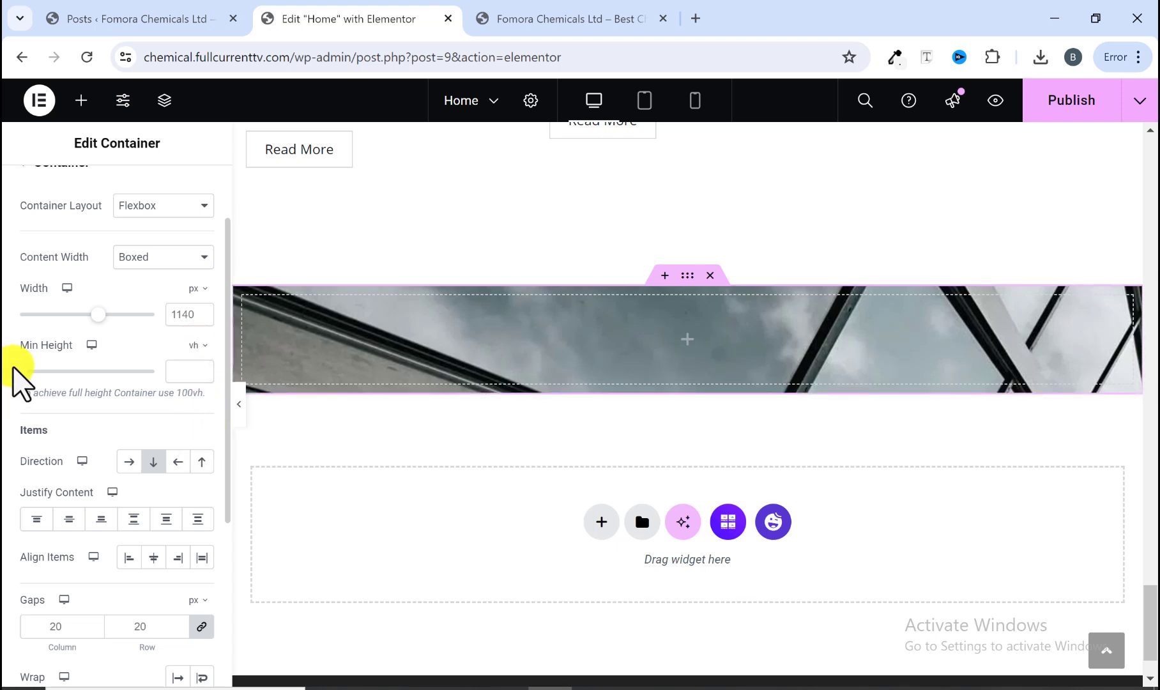
pyautogui.moveTo(18, 373); pyautogui.dragTo(72, 379)
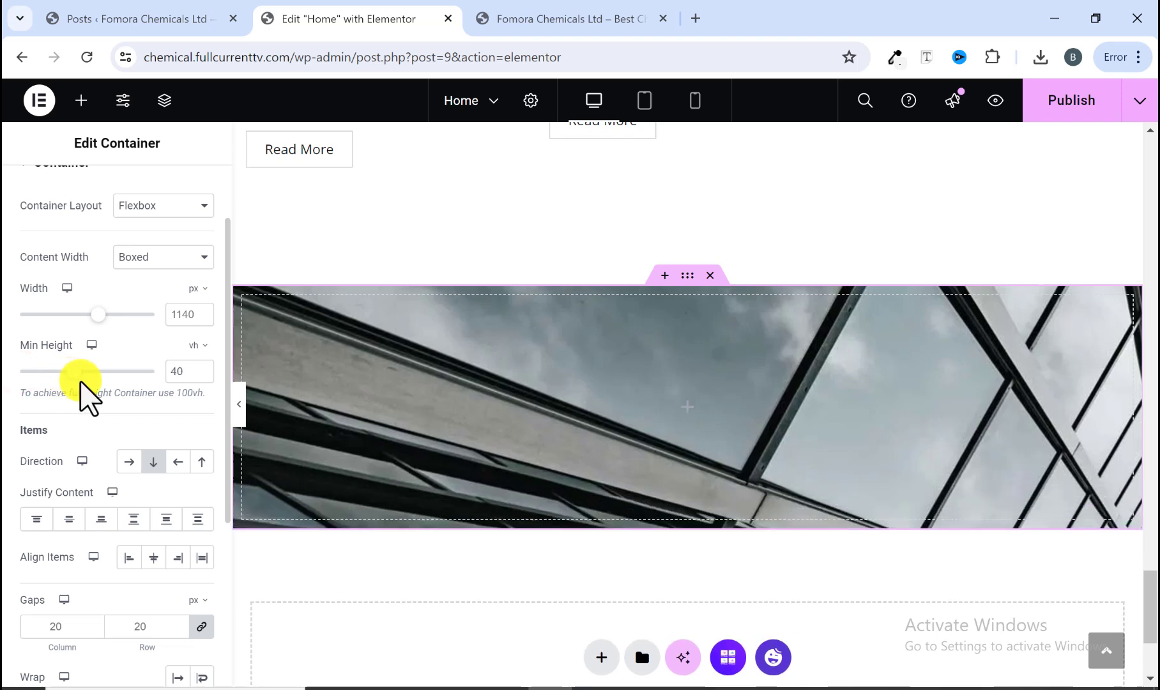
pyautogui.click(491, 21)
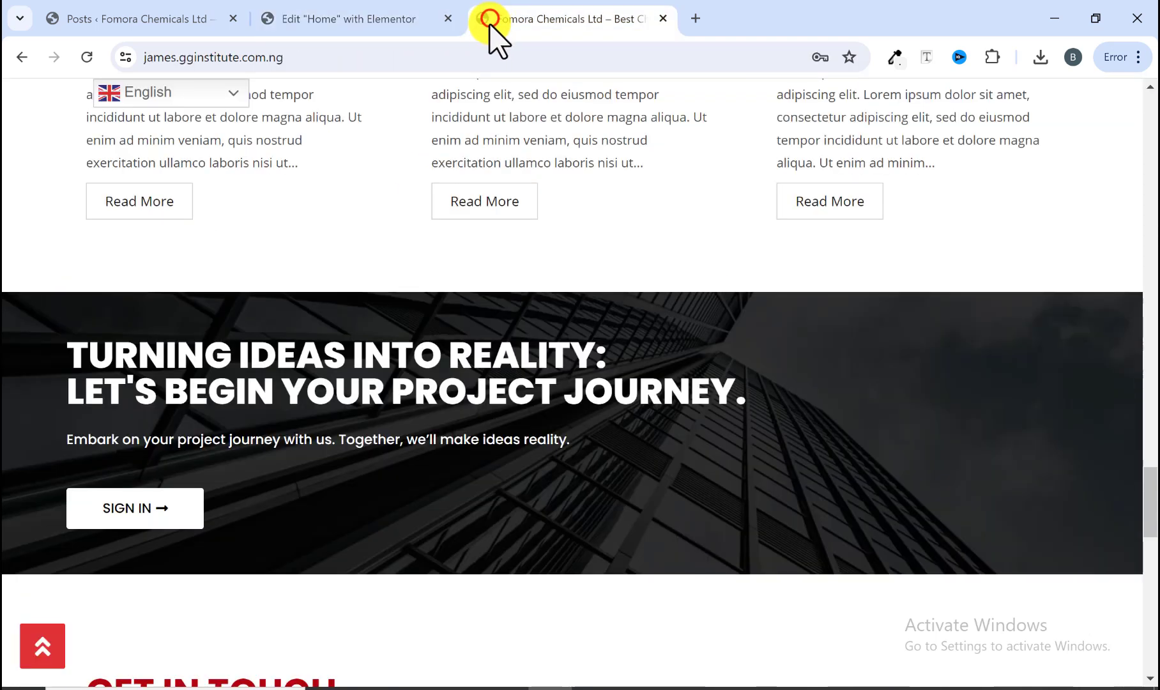
pyautogui.click(395, 20)
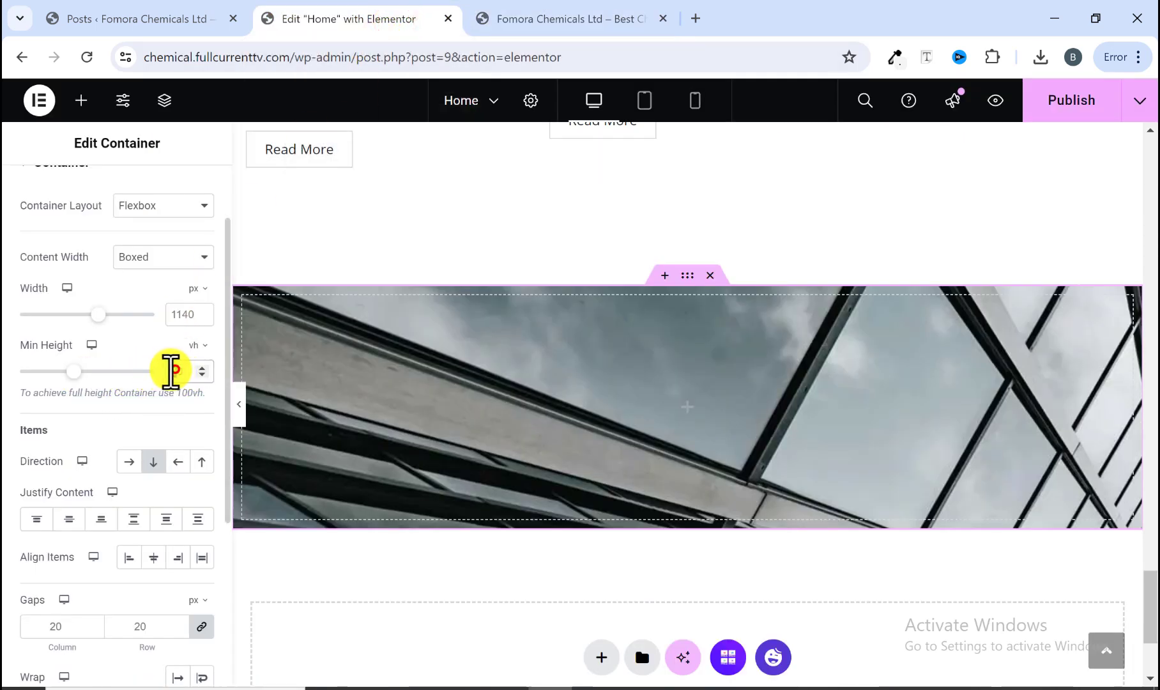
pyautogui.write('3')
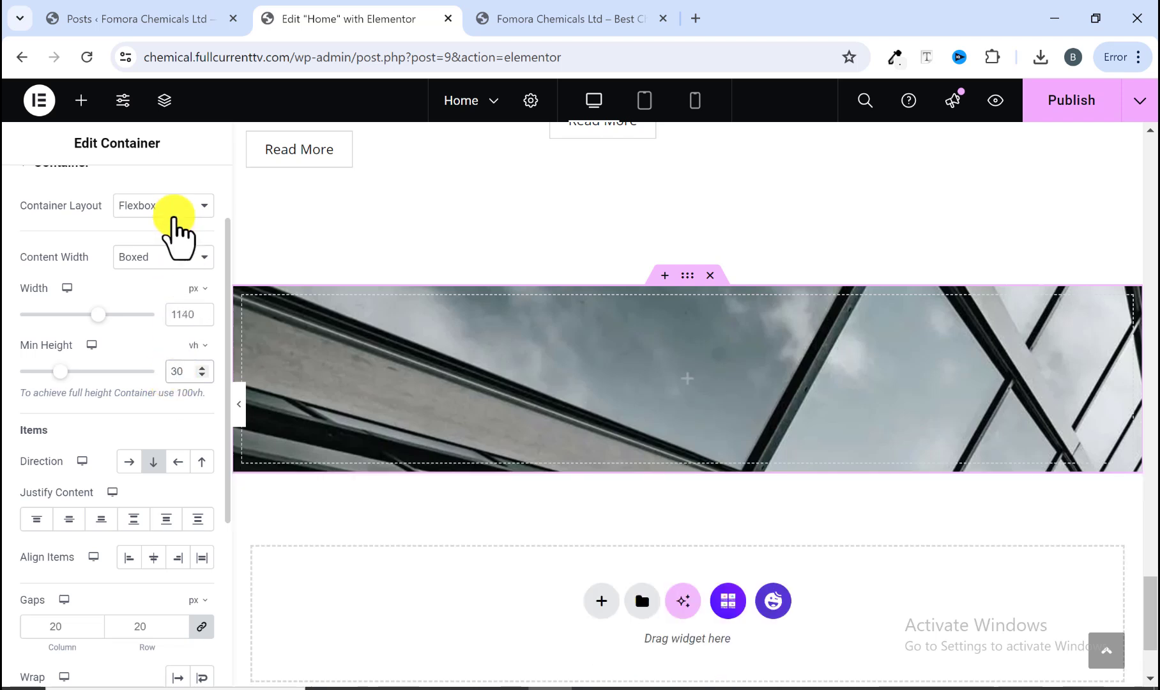
# Step: Set the background image's display size to Cover and its position to Center Center
pyautogui.scroll(2, 161, 221)
pyautogui.click(110, 190)
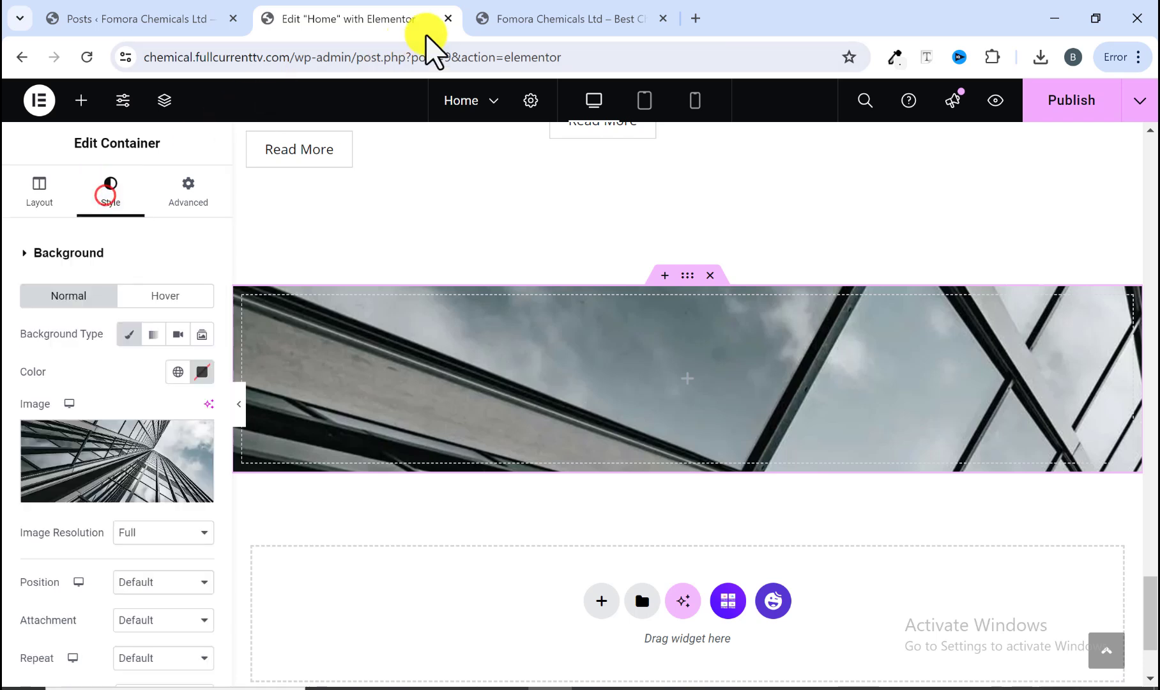
pyautogui.click(504, 19)
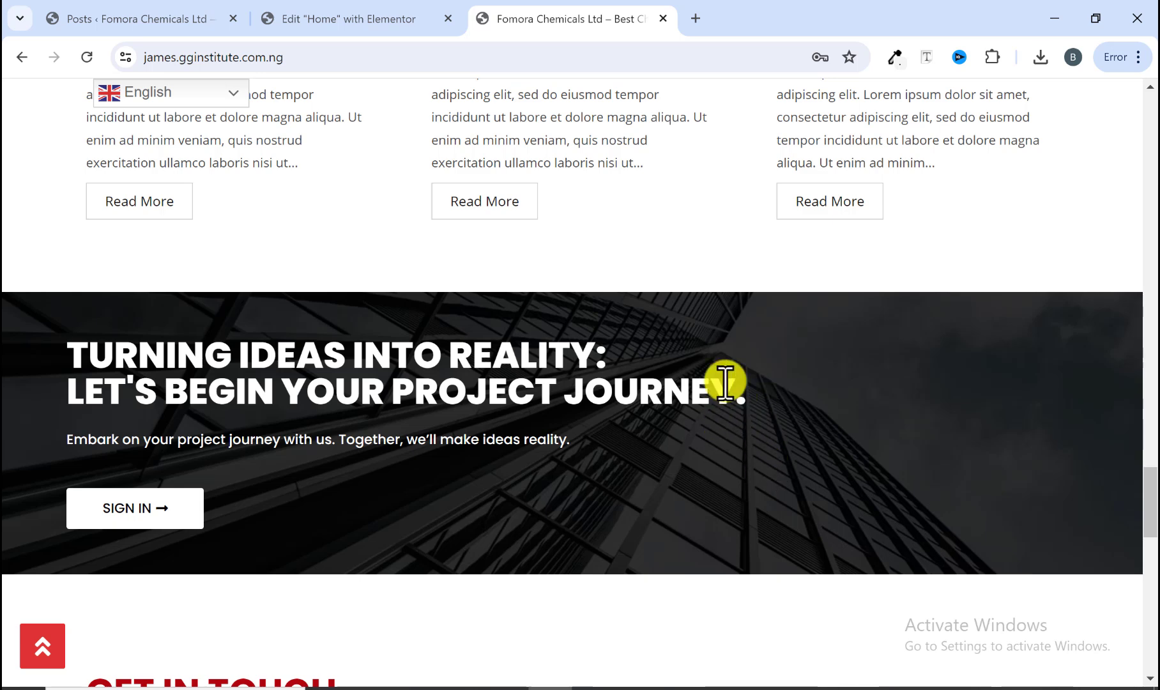
pyautogui.click(397, 17)
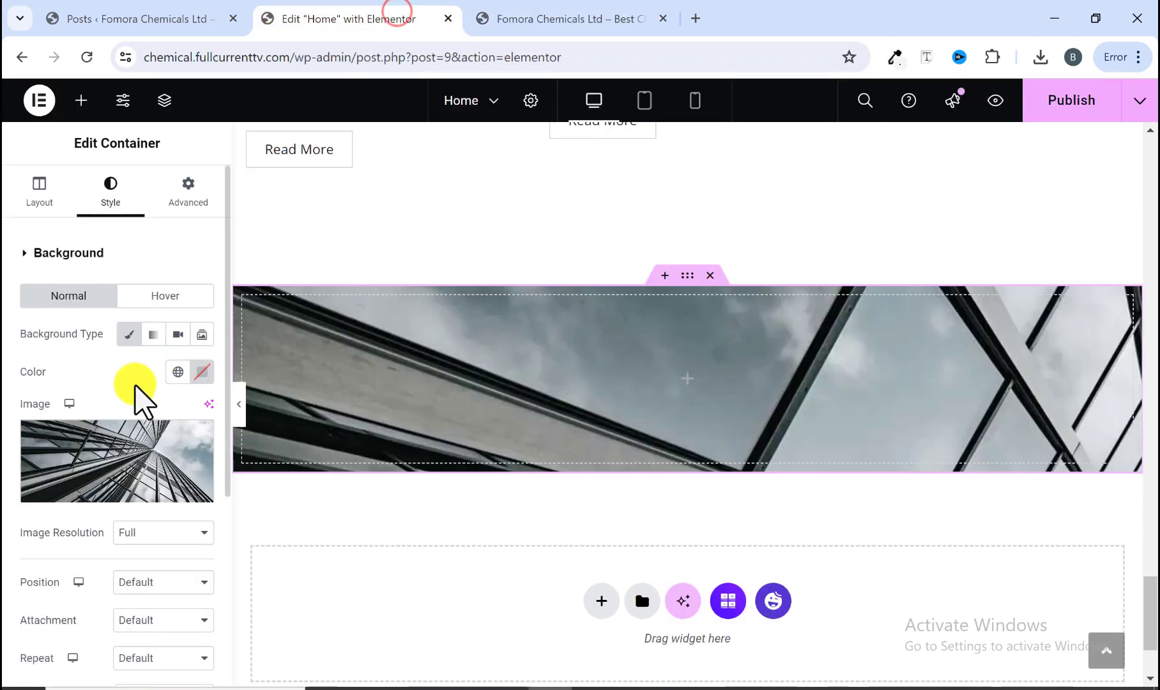
pyautogui.scroll(-2, 116, 458)
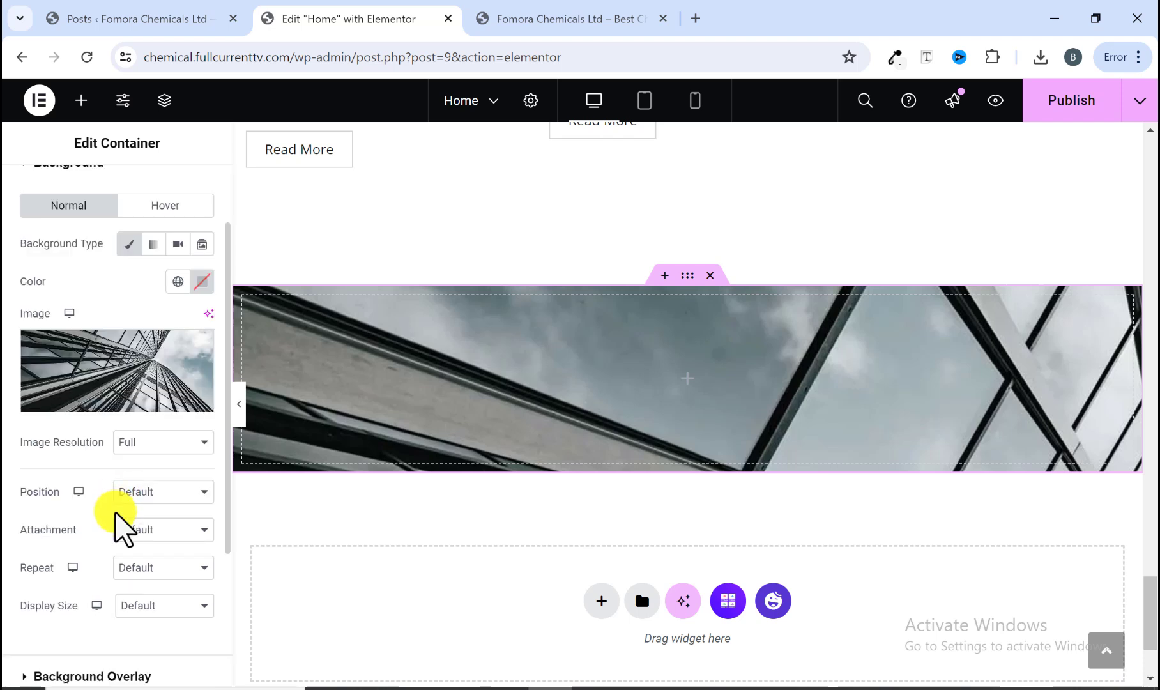
pyautogui.click(127, 607)
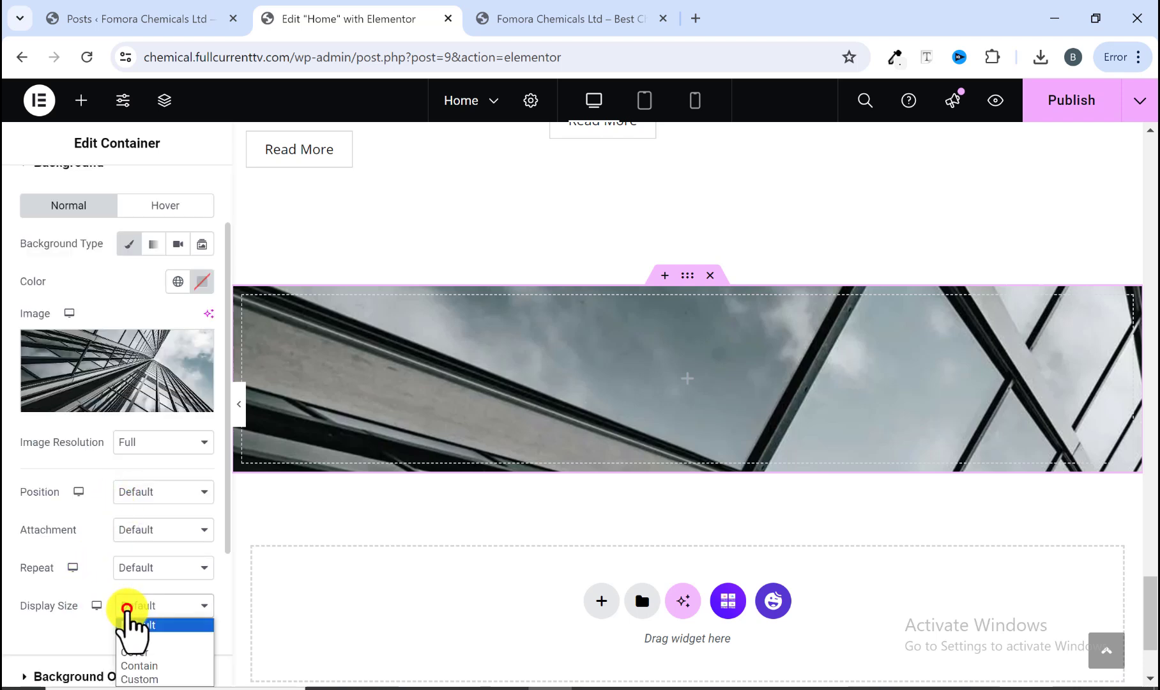
pyautogui.click(149, 658)
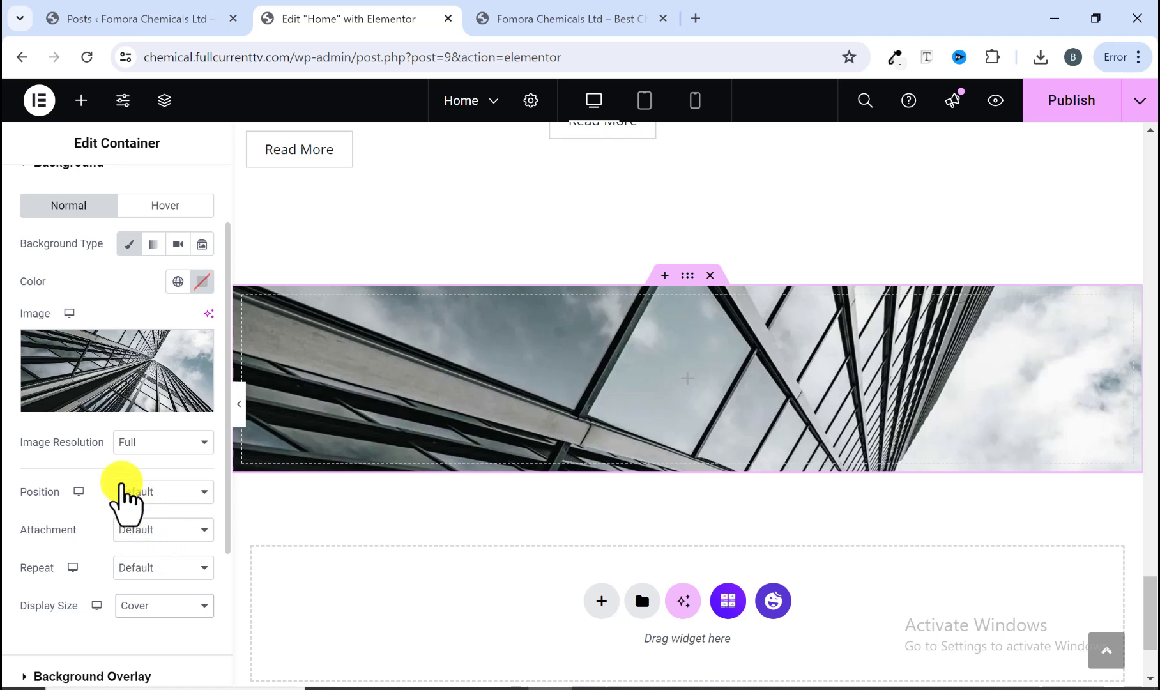
pyautogui.click(135, 493)
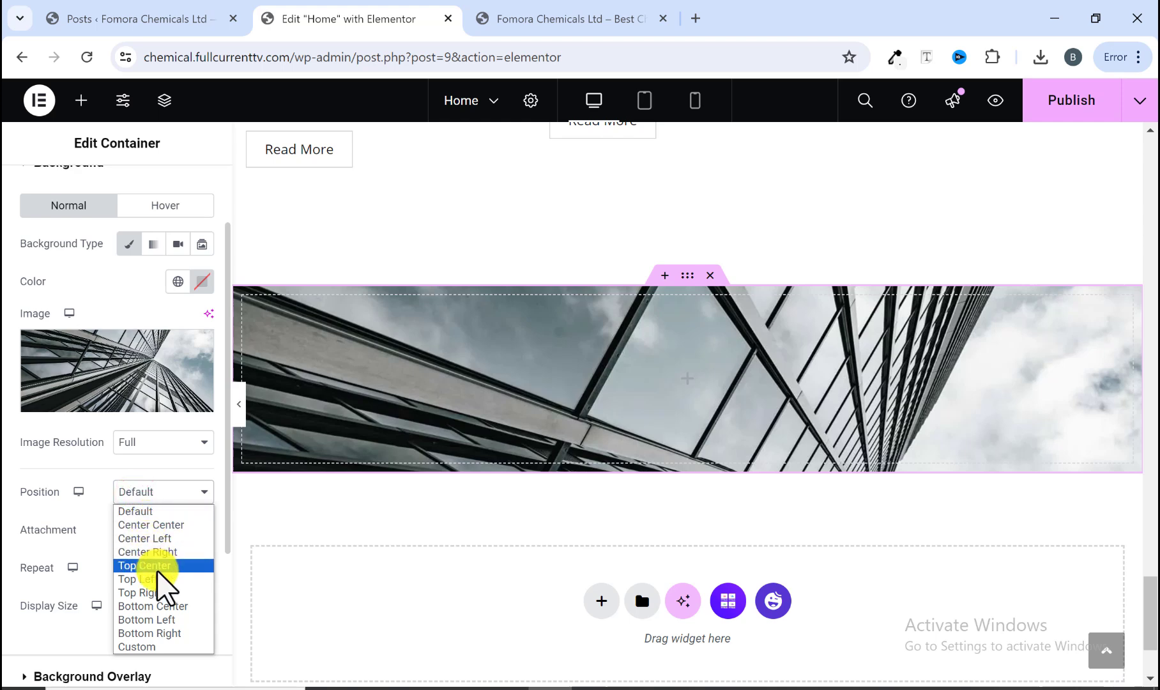
pyautogui.click(153, 526)
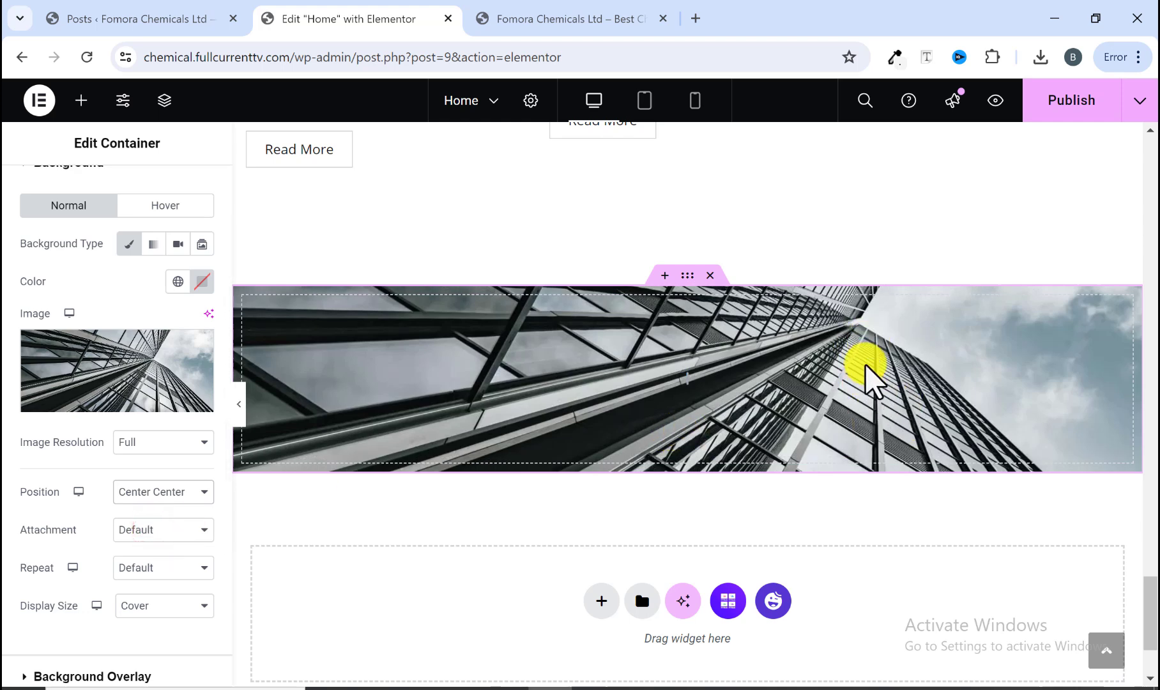
# Step: Compare the new banner container with the reference site's dark 'Turning Ideas Into Reality' banner
pyautogui.click(521, 18)
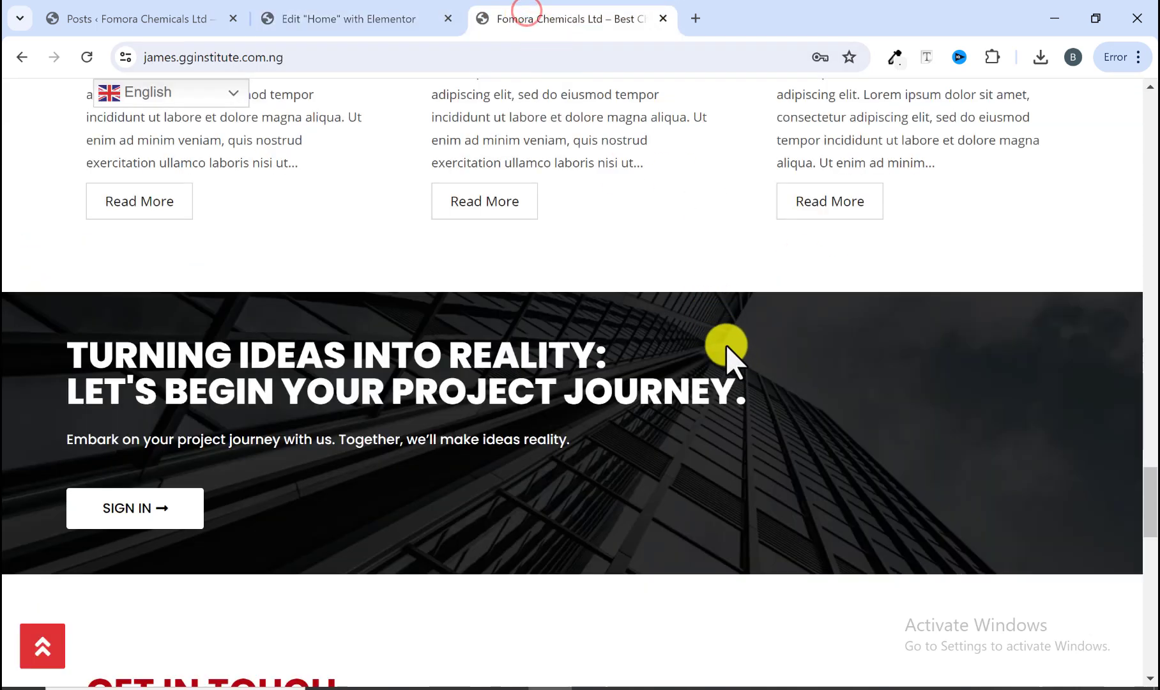
pyautogui.click(362, 18)
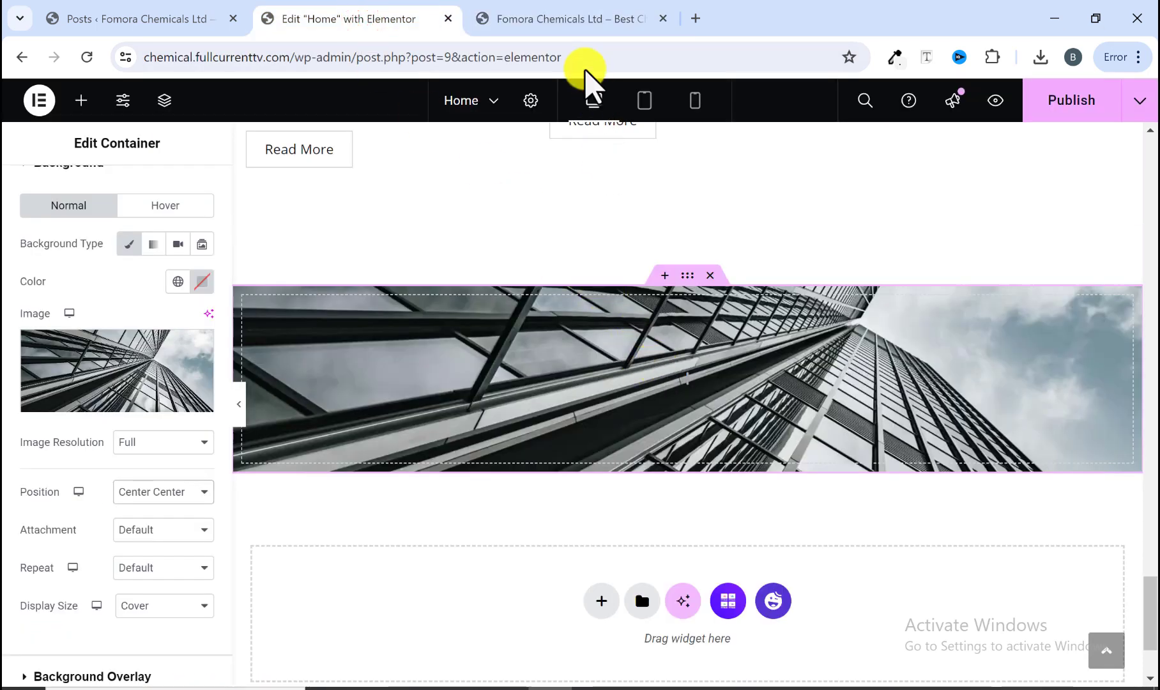
pyautogui.click(567, 19)
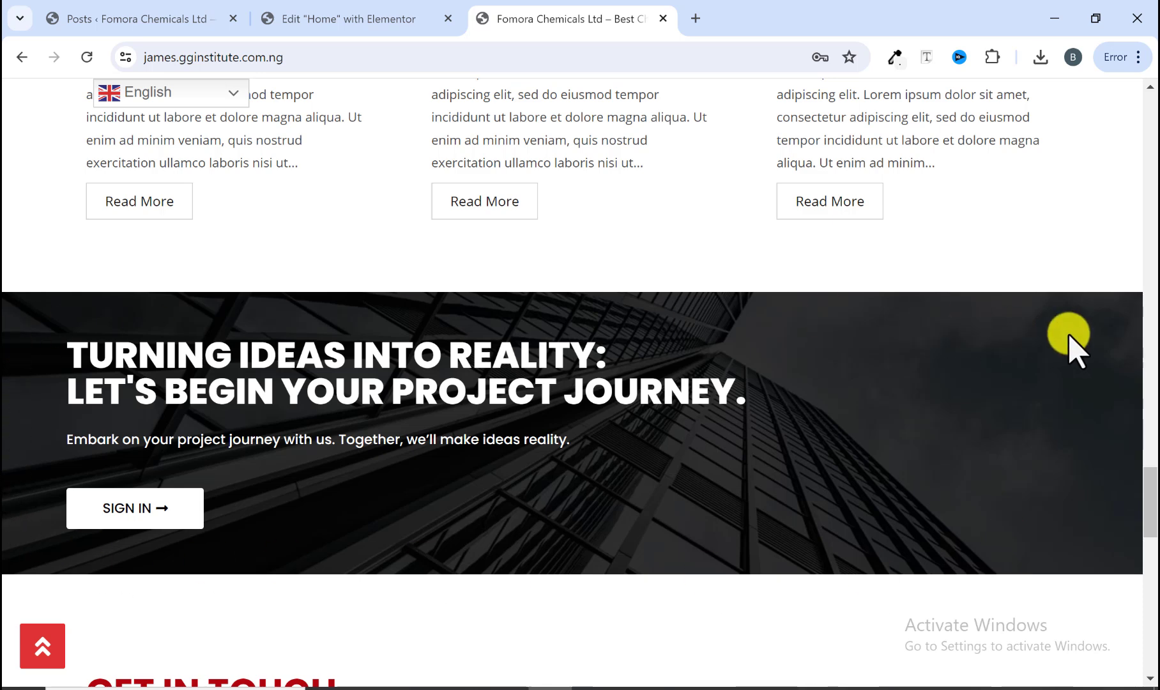
pyautogui.click(351, 14)
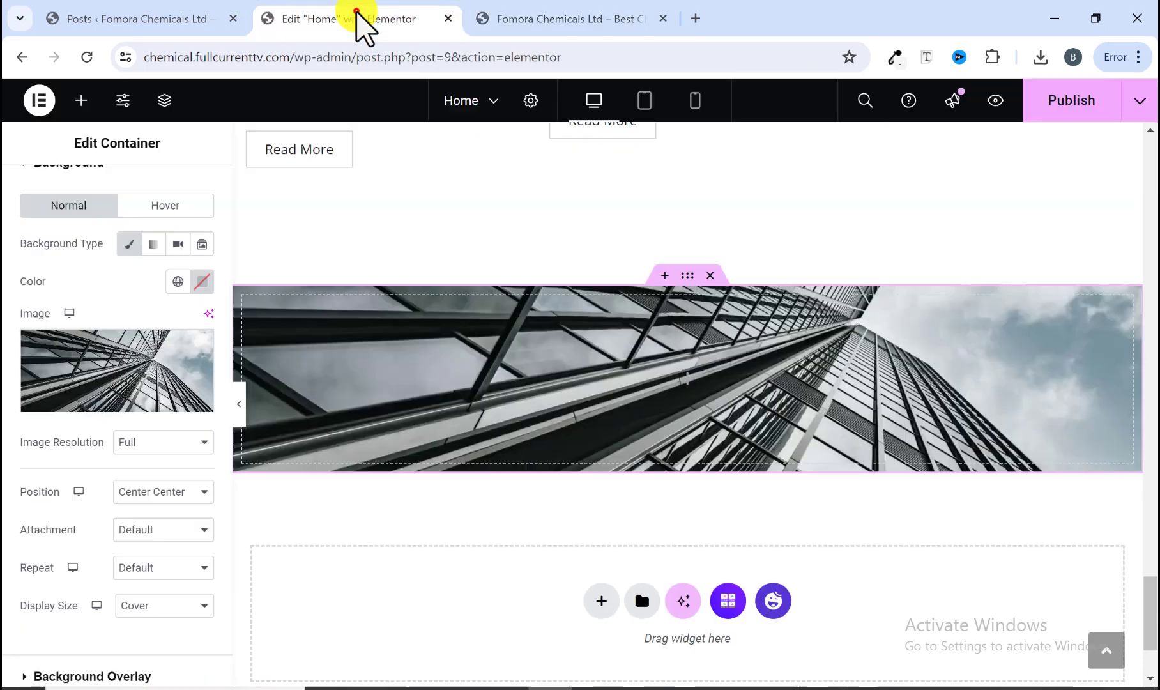
pyautogui.scroll(-3, 96, 370)
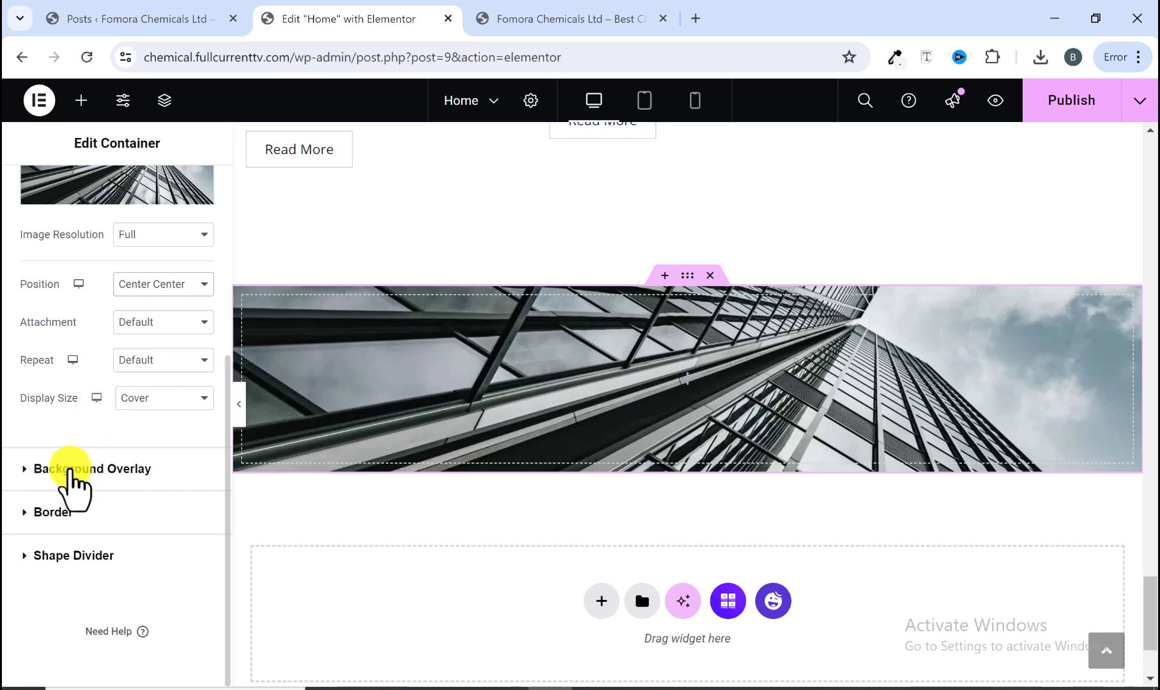
# Step: Add a classic black (#000000) background overlay to the banner container at 0.68 opacity
pyautogui.click(70, 468)
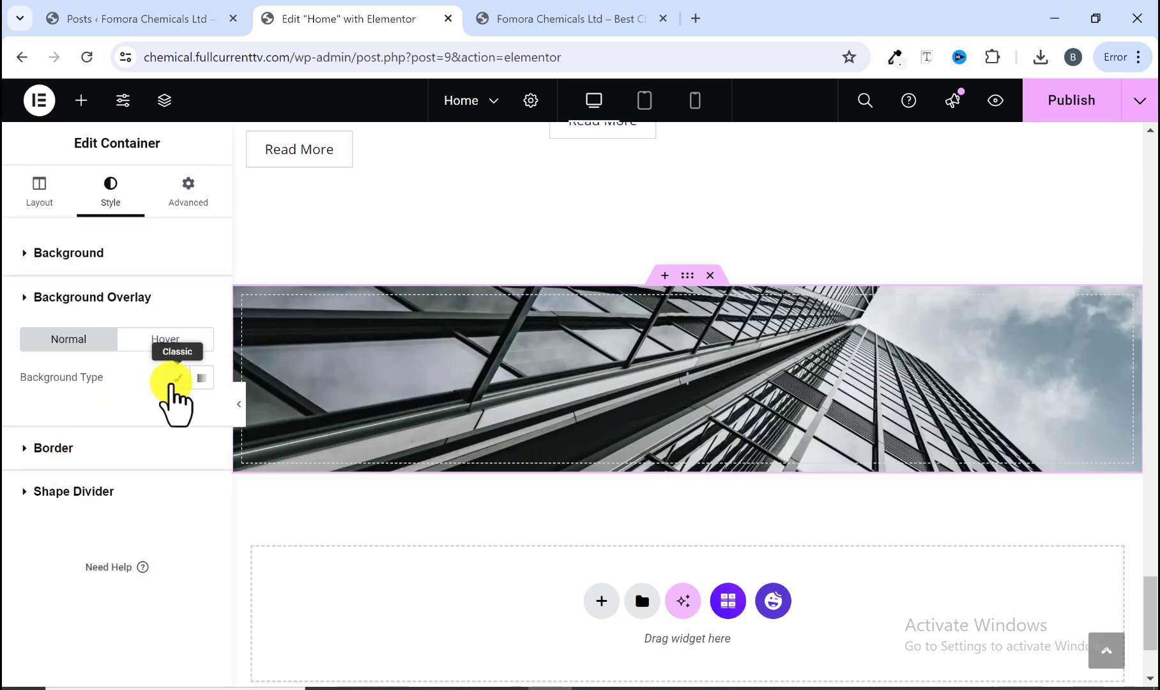
pyautogui.click(173, 379)
pyautogui.click(206, 420)
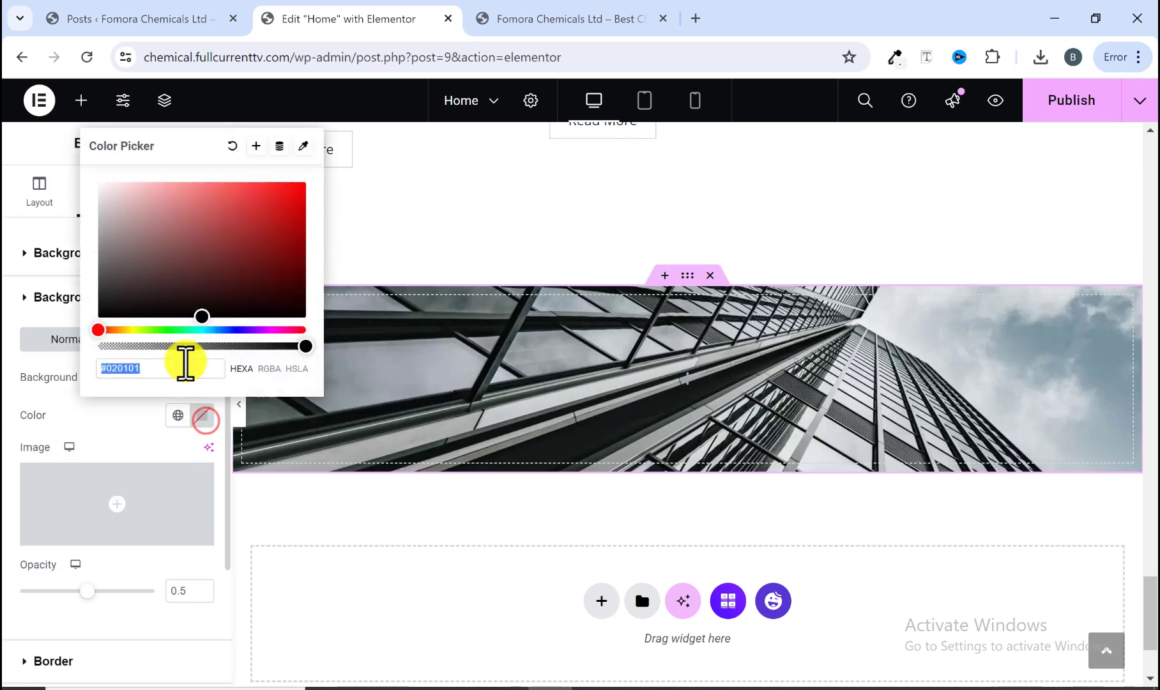
pyautogui.click(98, 317)
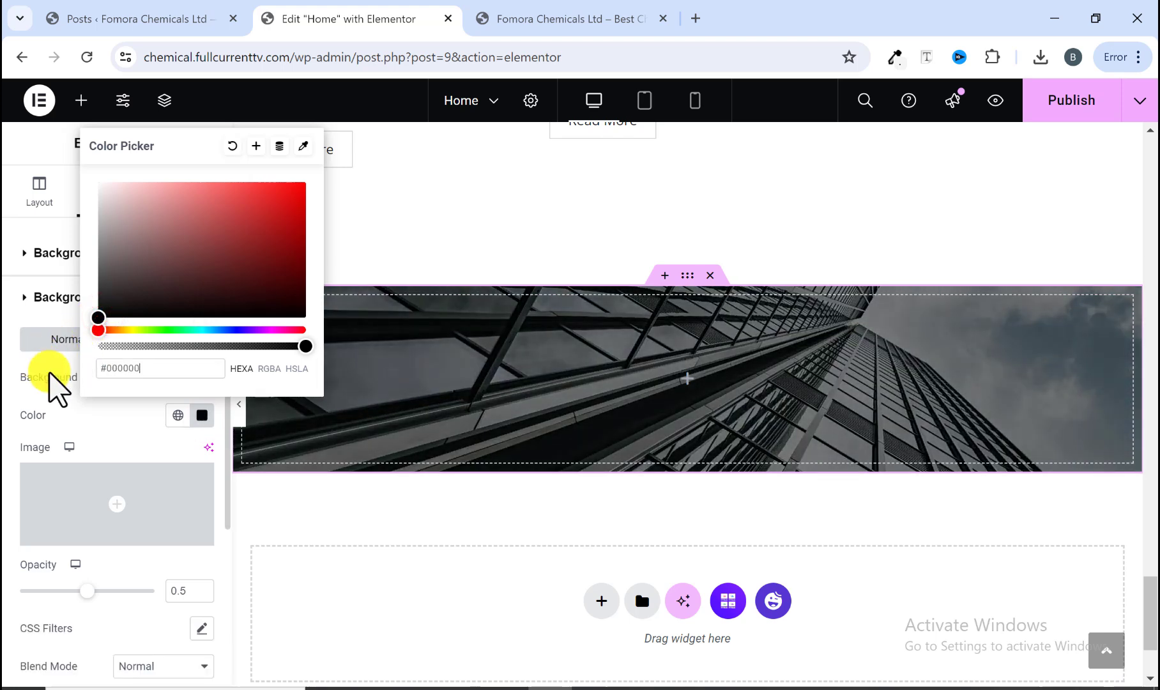
pyautogui.moveTo(87, 591); pyautogui.dragTo(113, 591)
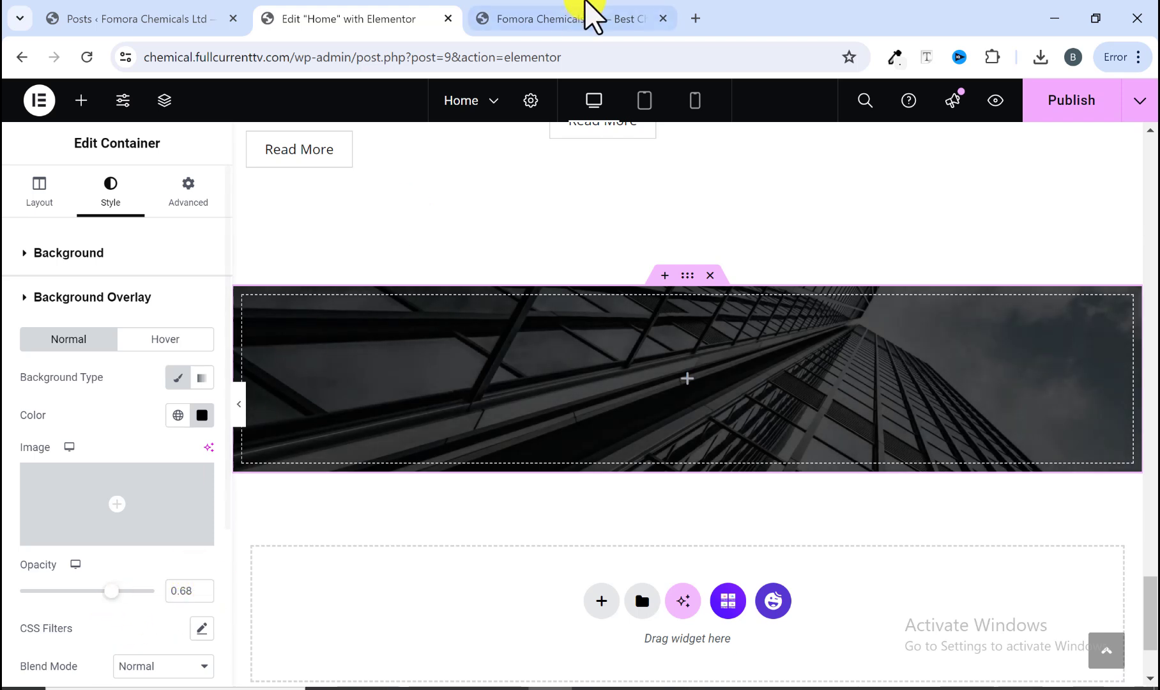
# Step: Copy the 'TURNING IDEAS INTO REALITY: LET'S BEGIN YOUR PROJECT JOURNEY.' heading text from the reference site's banner
pyautogui.click(592, 9)
pyautogui.click(383, 19)
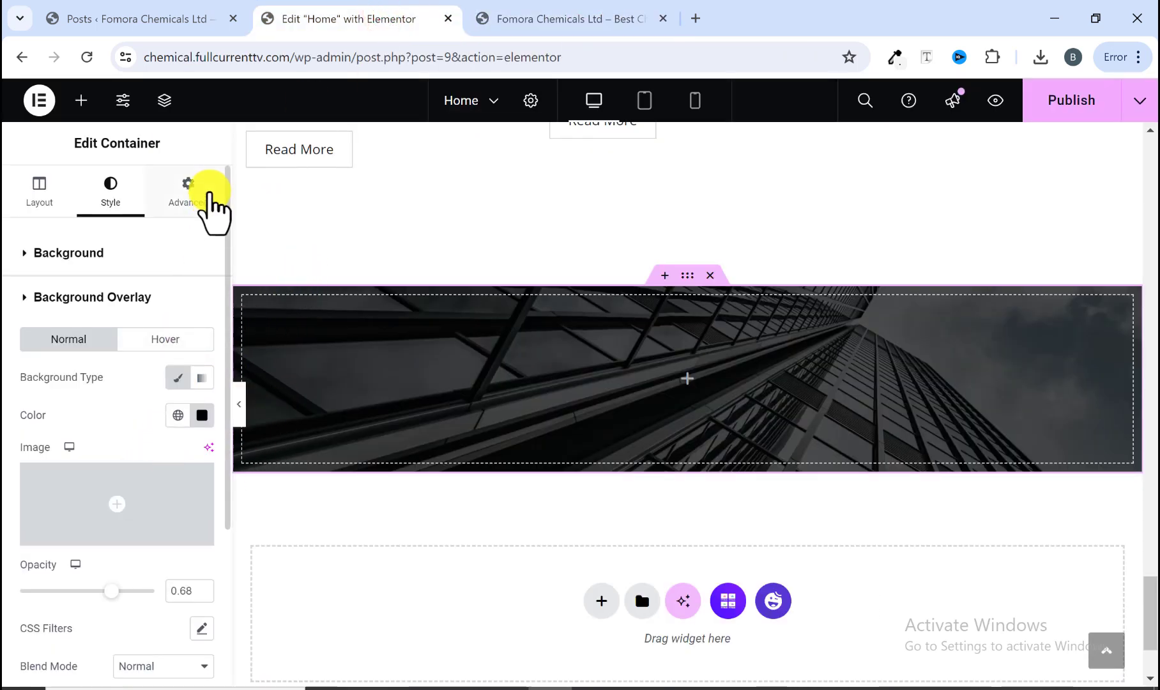
pyautogui.click(530, 18)
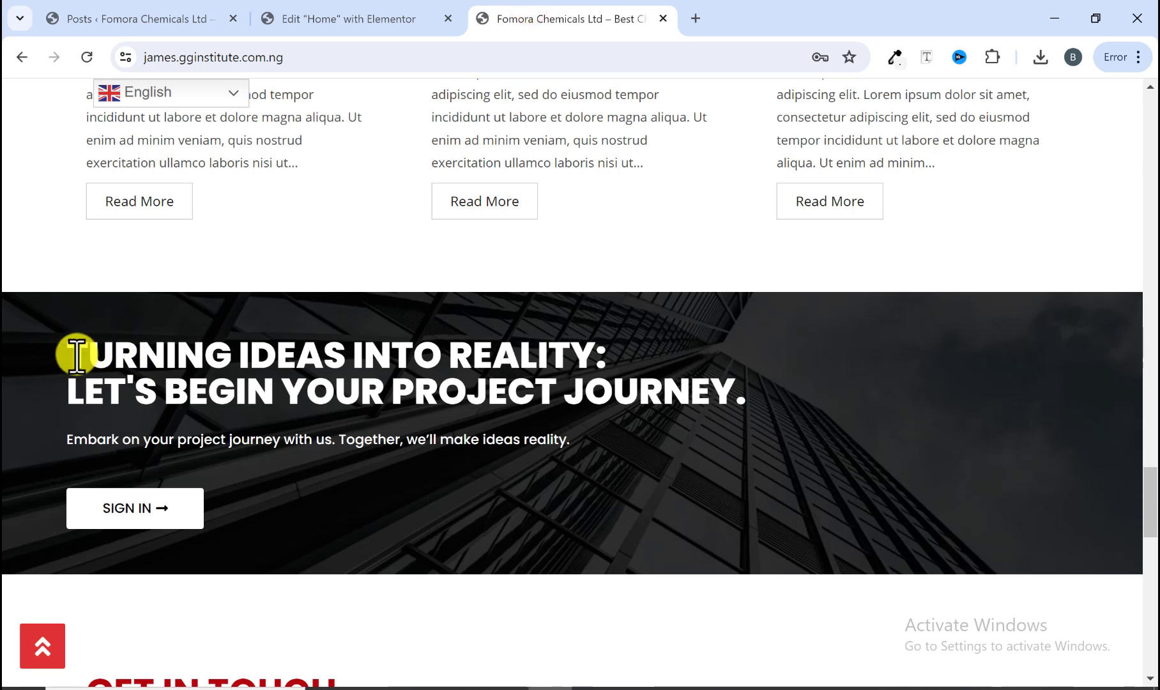
pyautogui.moveTo(76, 355); pyautogui.dragTo(749, 390)
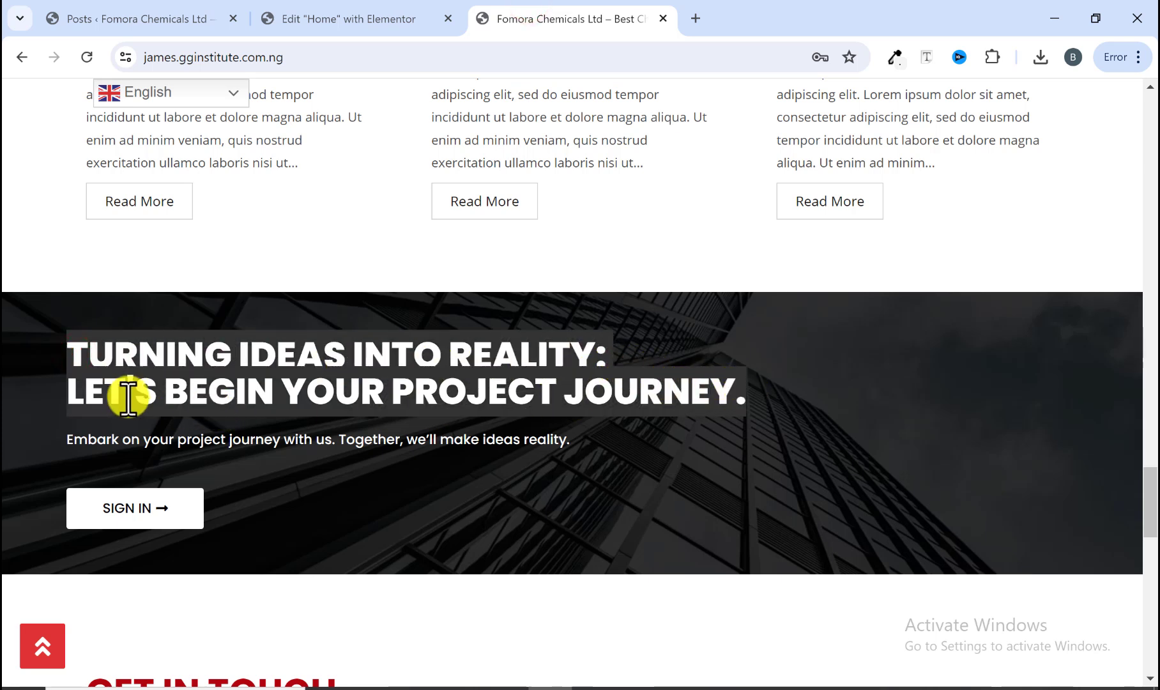
pyautogui.rightClick(332, 384)
pyautogui.click(394, 403)
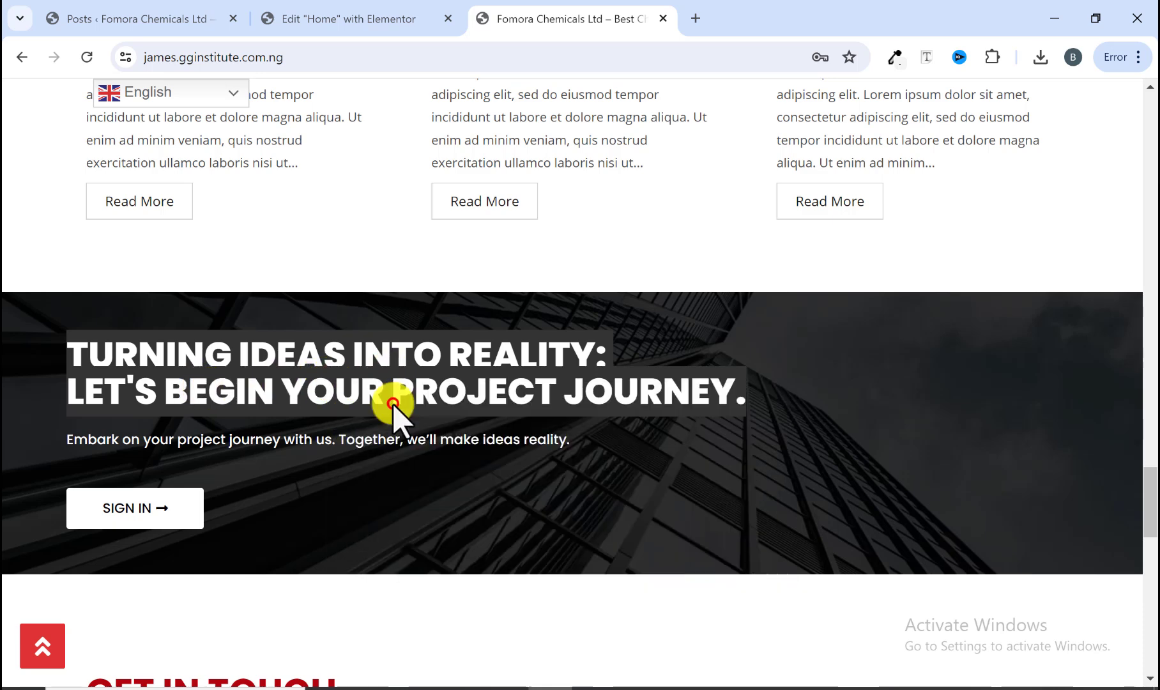
# Step: Add a Heading widget inside the banner container and paste the copied text as its title
pyautogui.click(375, 19)
pyautogui.click(81, 99)
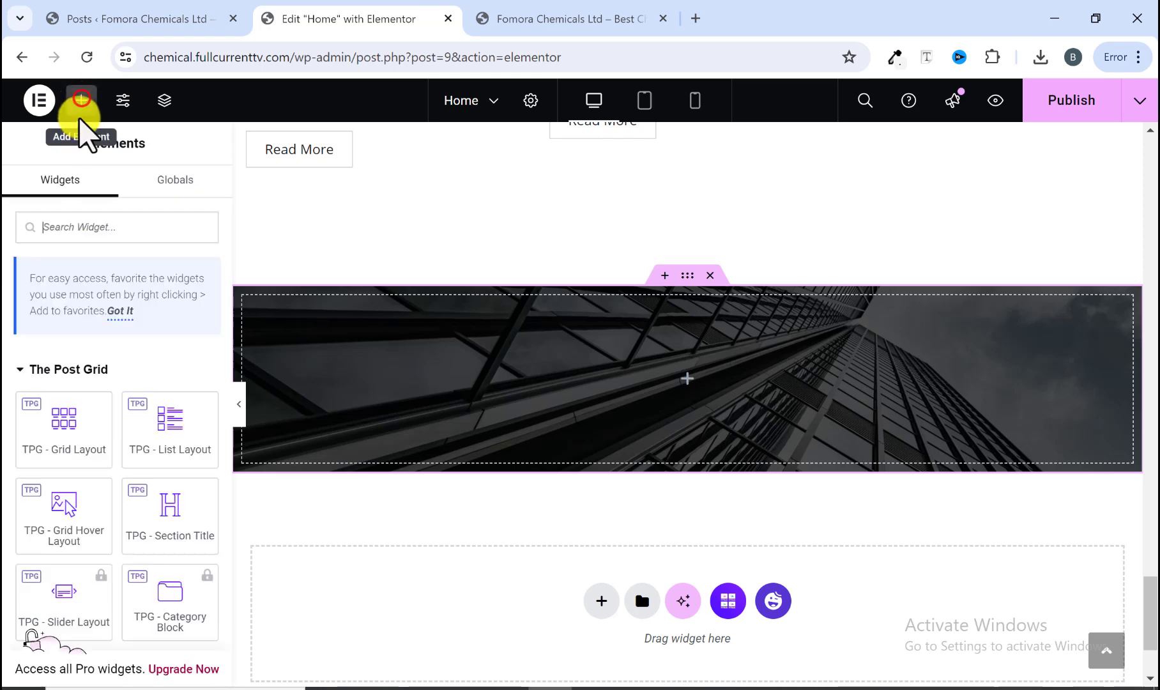
pyautogui.scroll(-5, 98, 435)
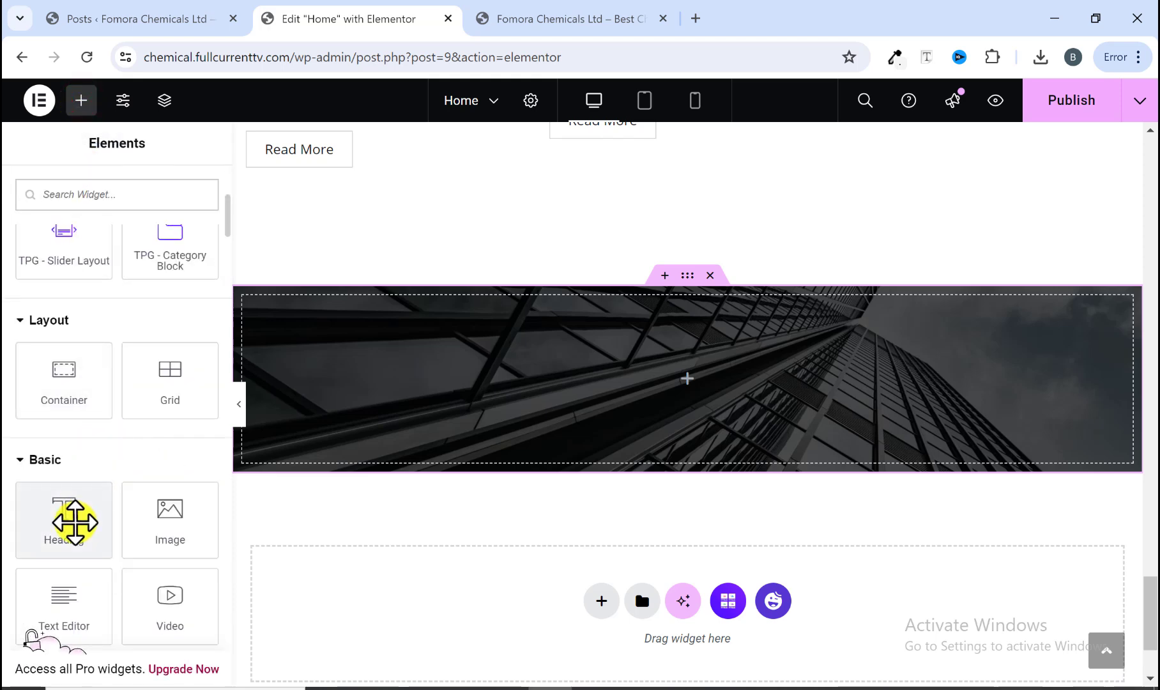
pyautogui.moveTo(74, 522); pyautogui.dragTo(452, 394)
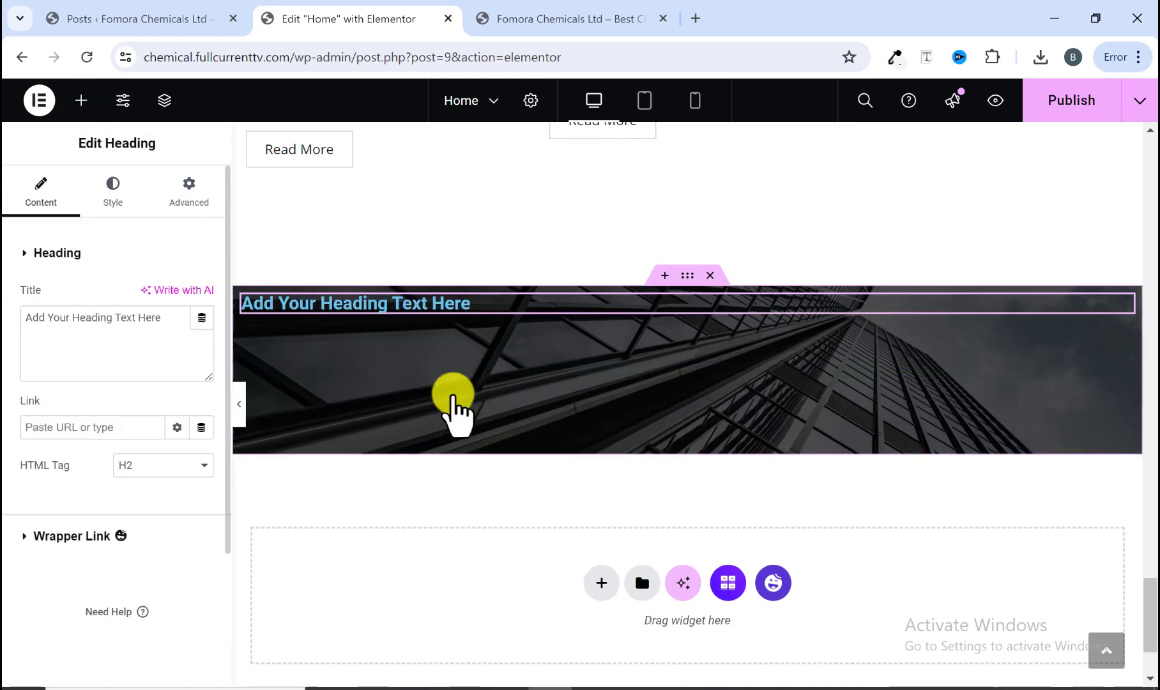
pyautogui.rightClick(107, 316)
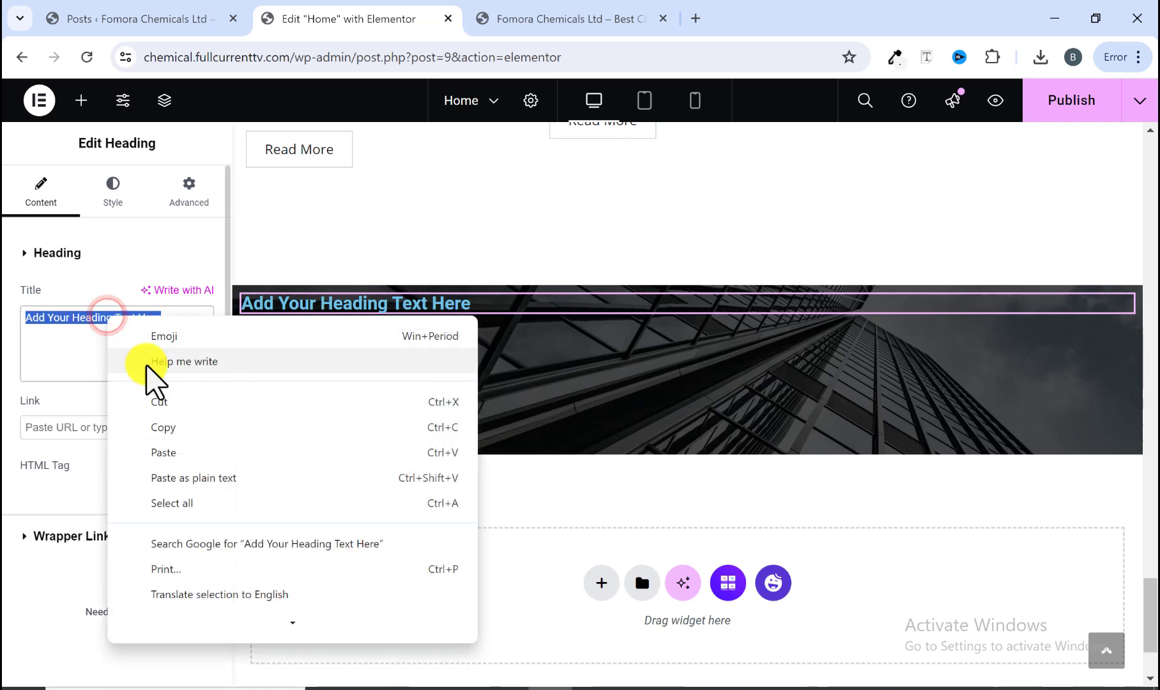
pyautogui.click(168, 452)
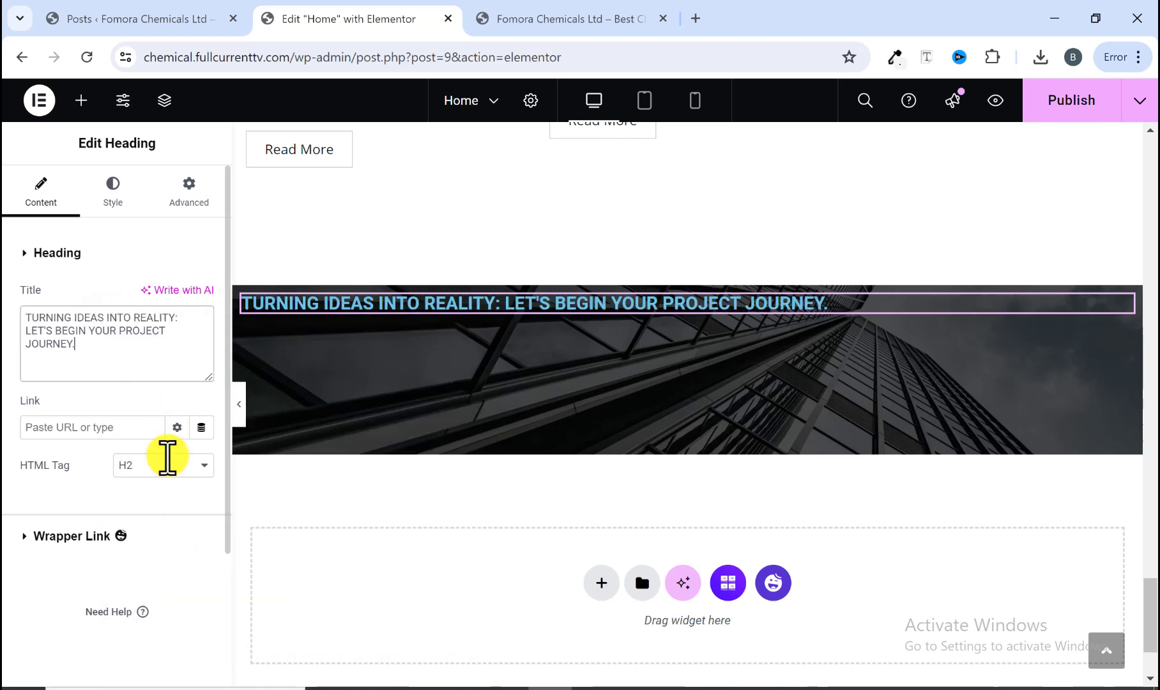
# Step: Insert a <br> line break after 'TURNING IDEAS INTO REALITY:' in the heading title
pyautogui.click(508, 19)
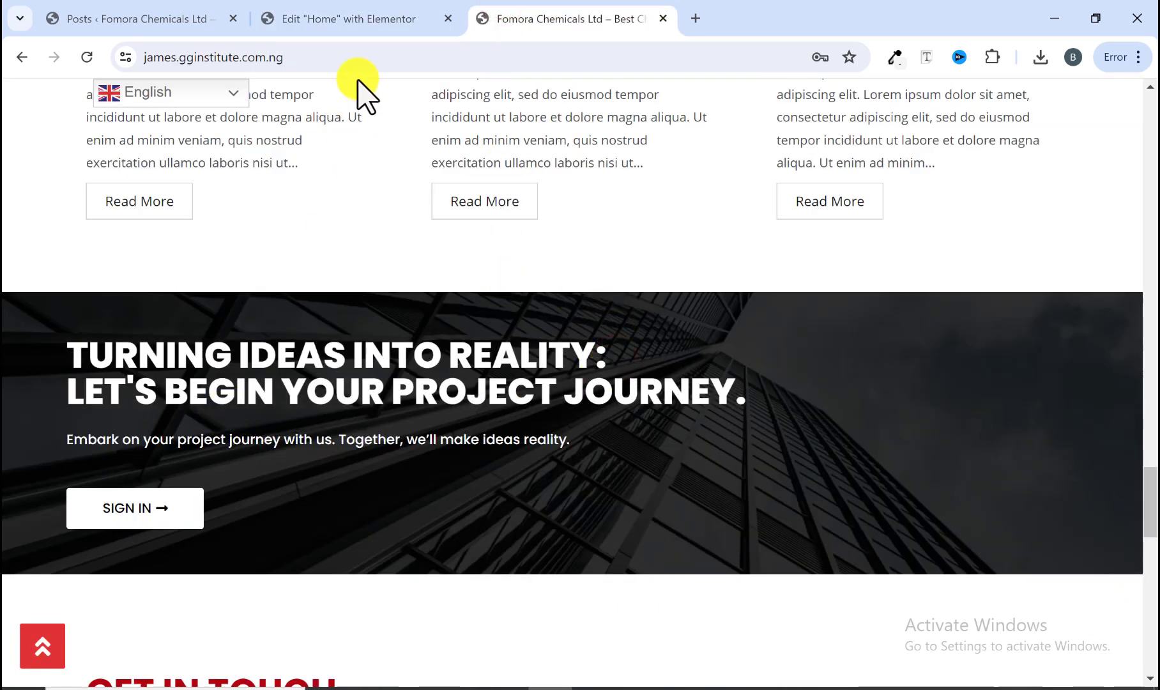
pyautogui.click(369, 21)
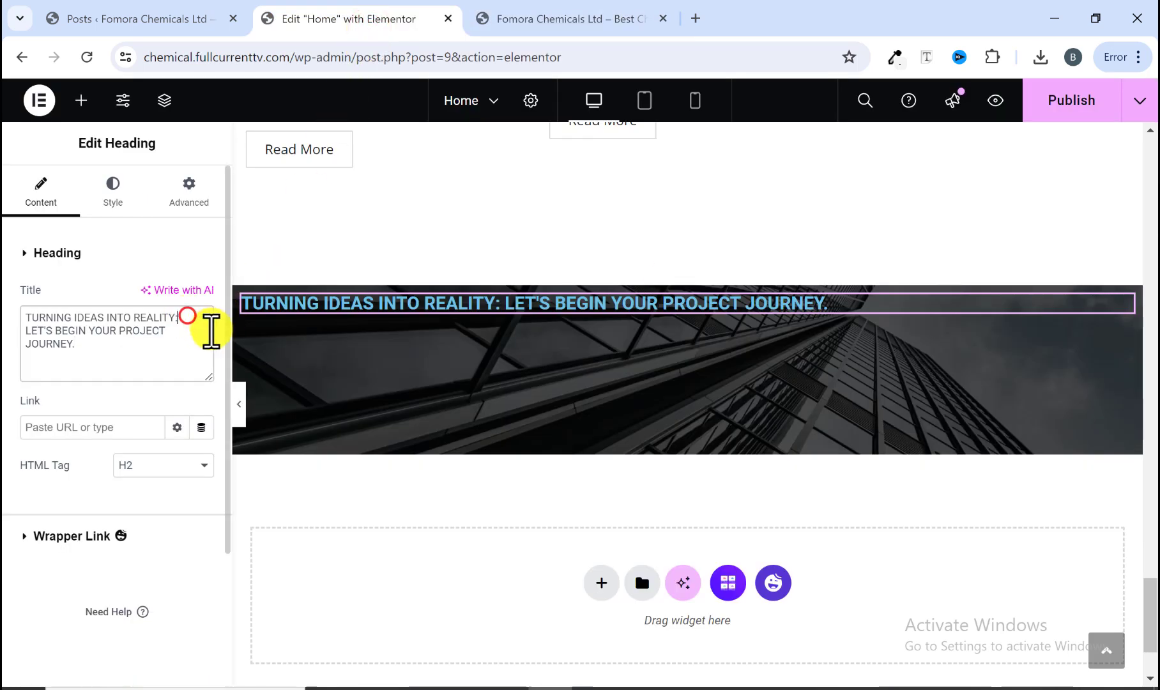
pyautogui.write('<')
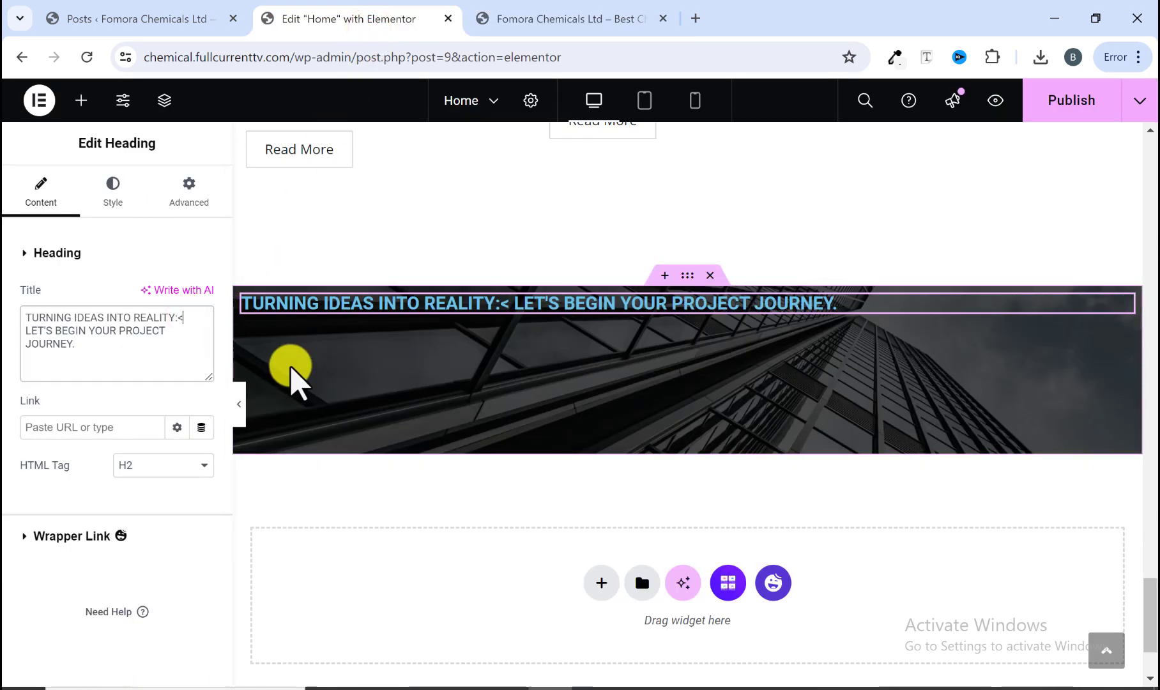
pyautogui.write('br')
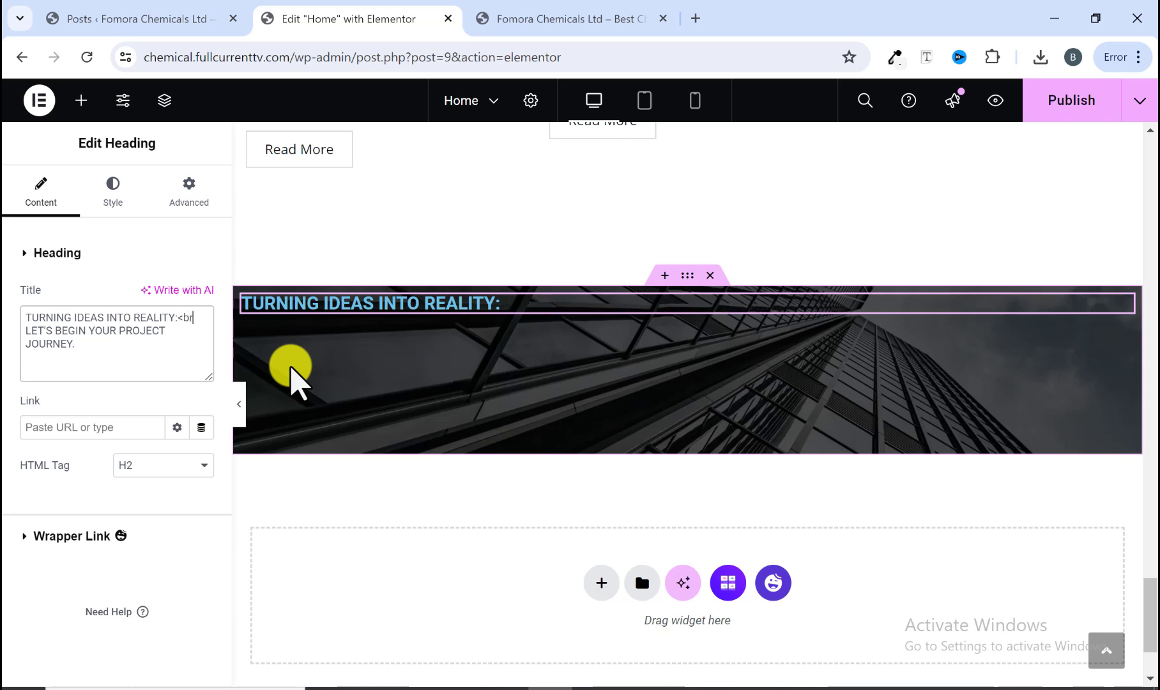
pyautogui.write('>')
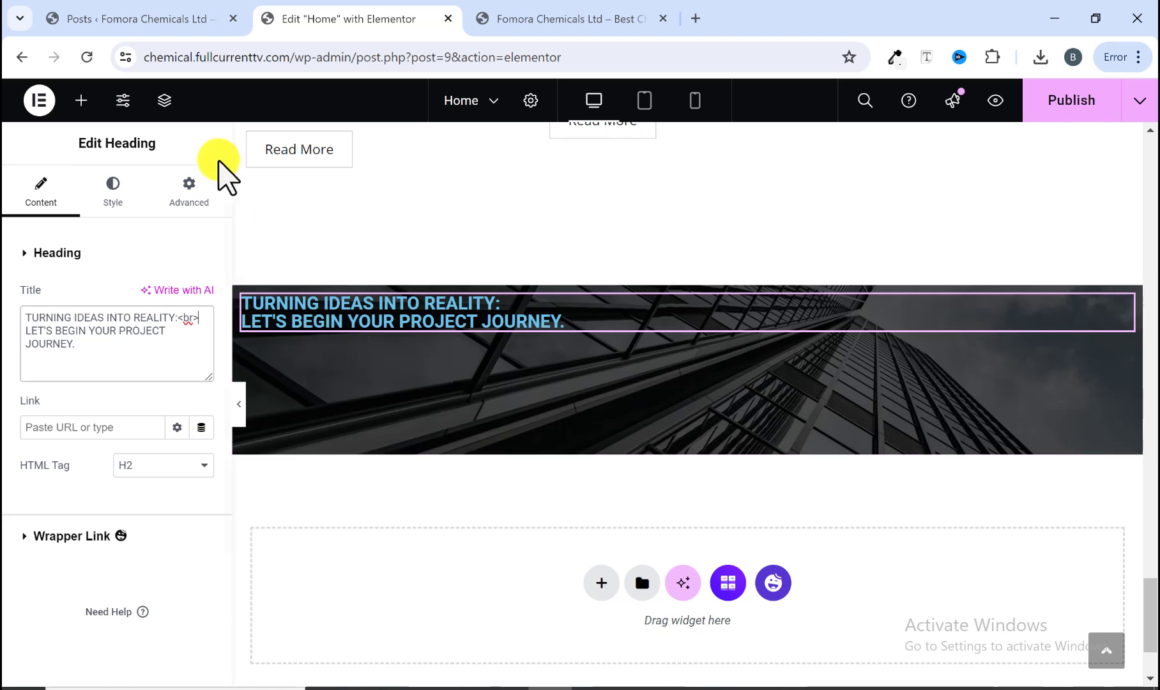
# Step: Set the heading's text color to white #FFFFFF
pyautogui.click(111, 191)
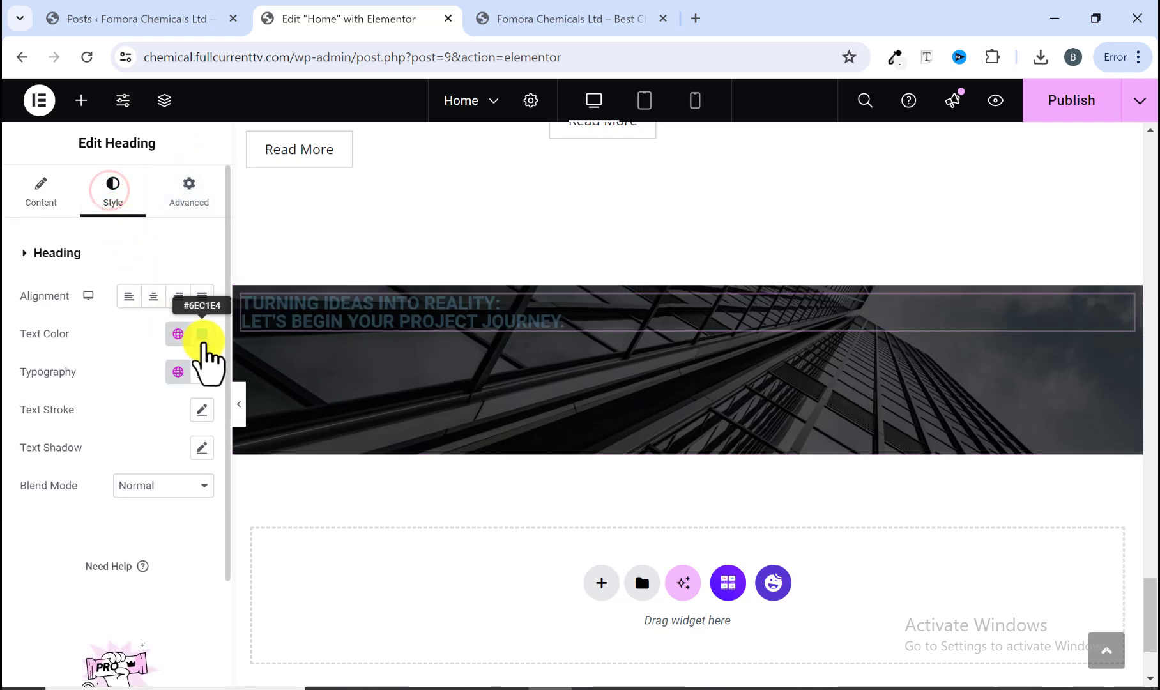
pyautogui.click(202, 333)
pyautogui.moveTo(108, 421); pyautogui.dragTo(77, 396)
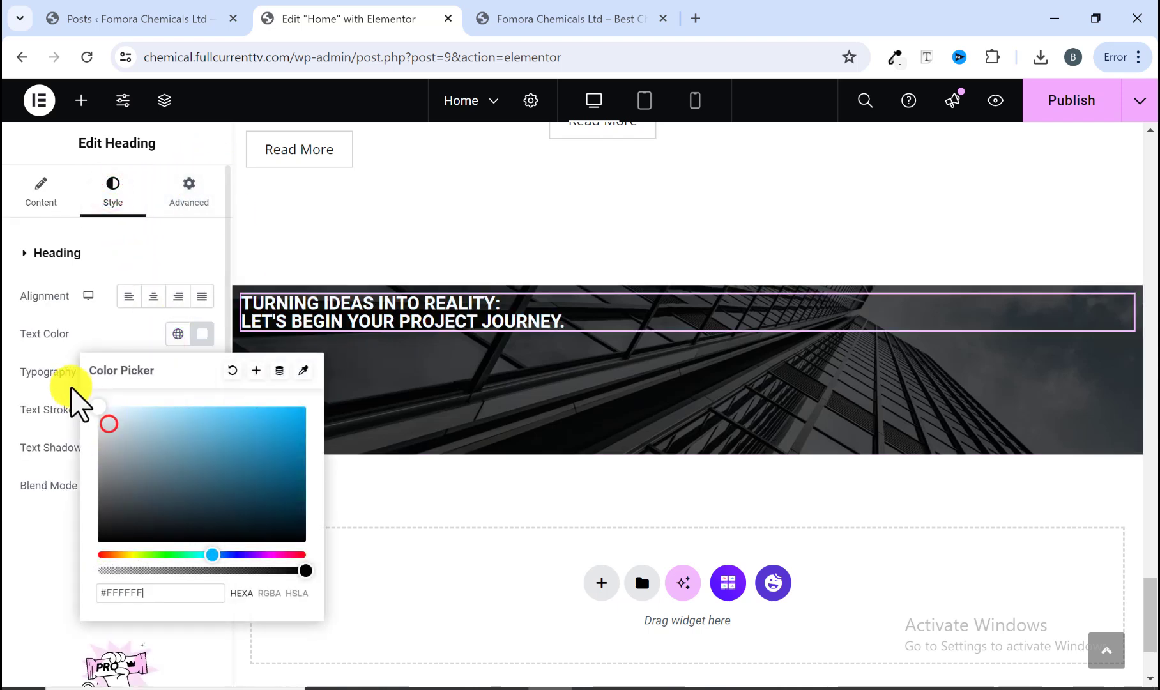
pyautogui.click(62, 405)
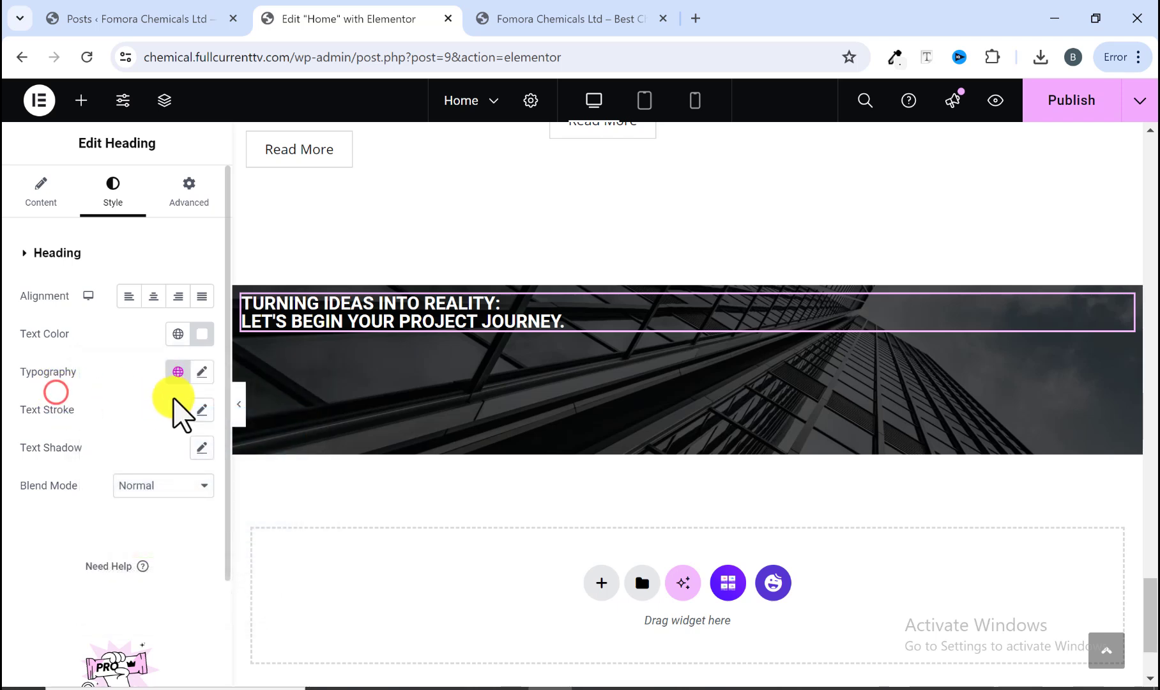
# Step: Set the heading typography to Poppins, size 40 px, weight 800 (Extra Bold)
pyautogui.click(203, 374)
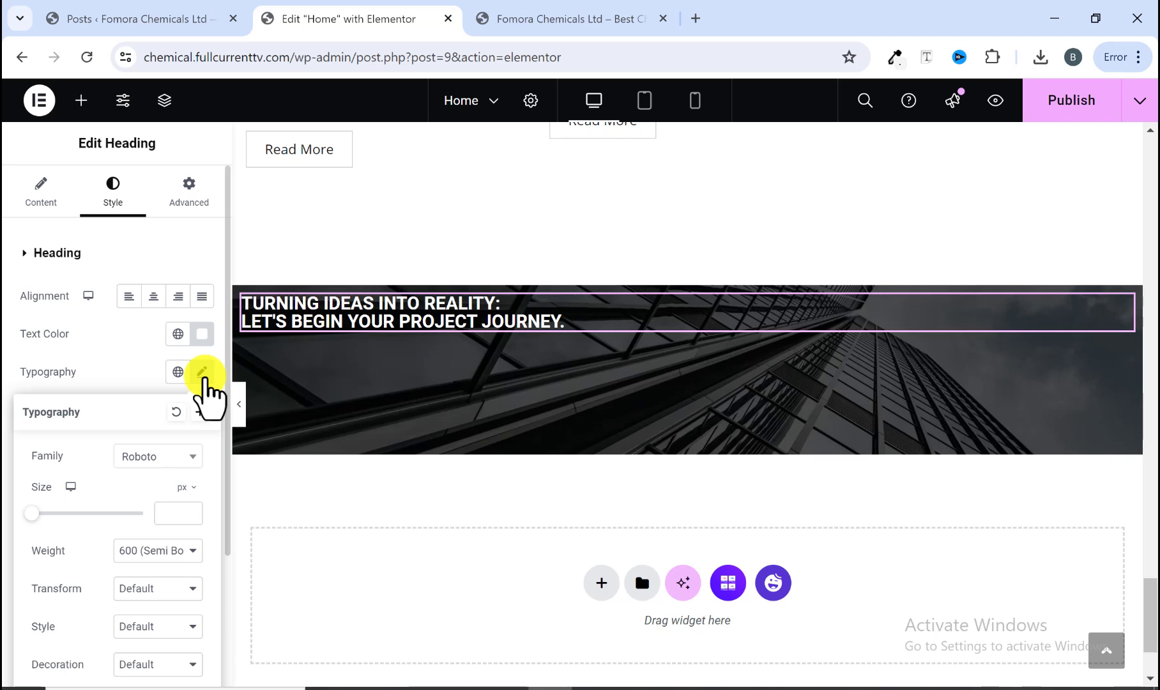
pyautogui.click(167, 455)
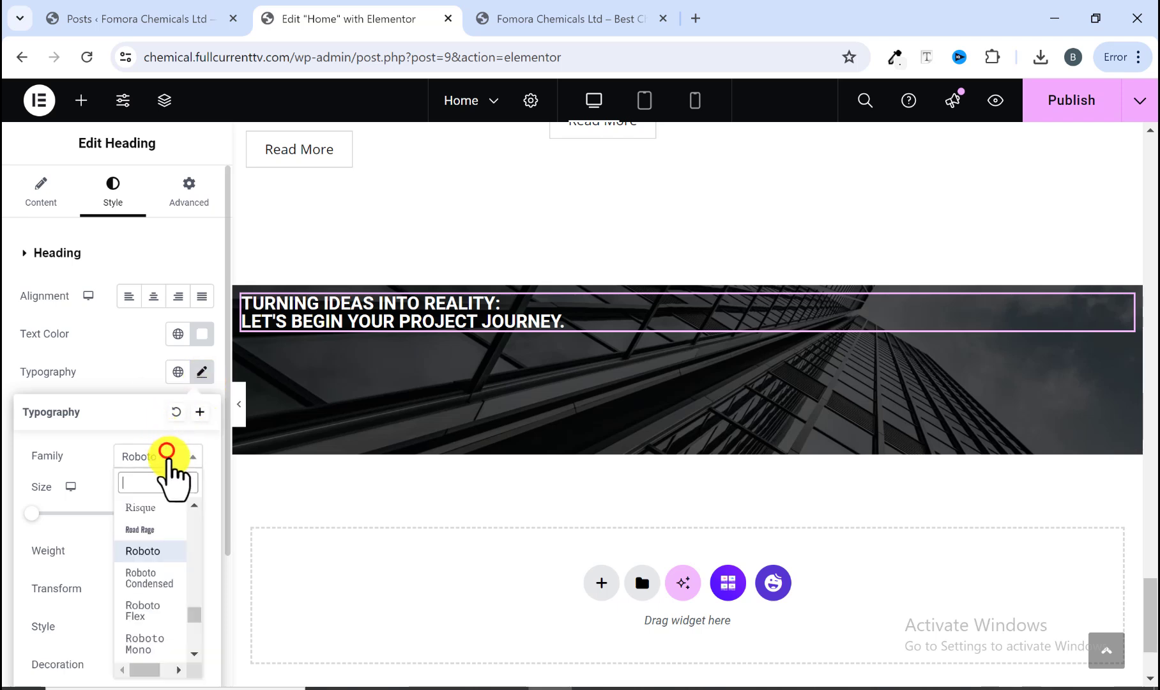
pyautogui.write('popp')
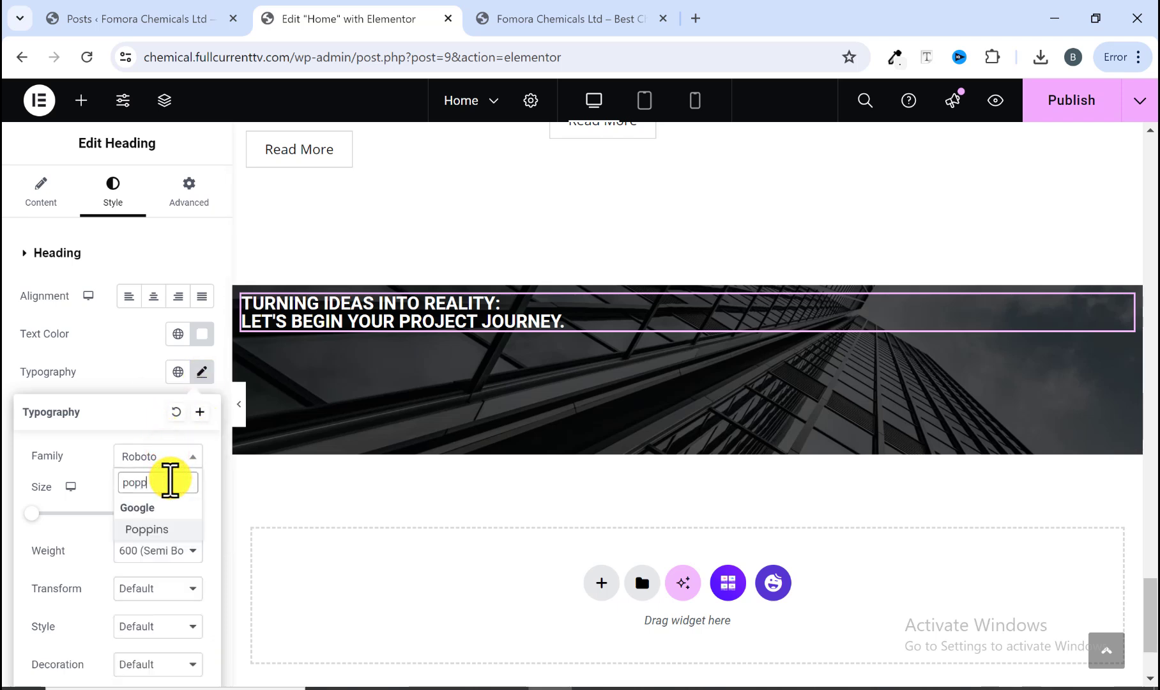
pyautogui.click(134, 529)
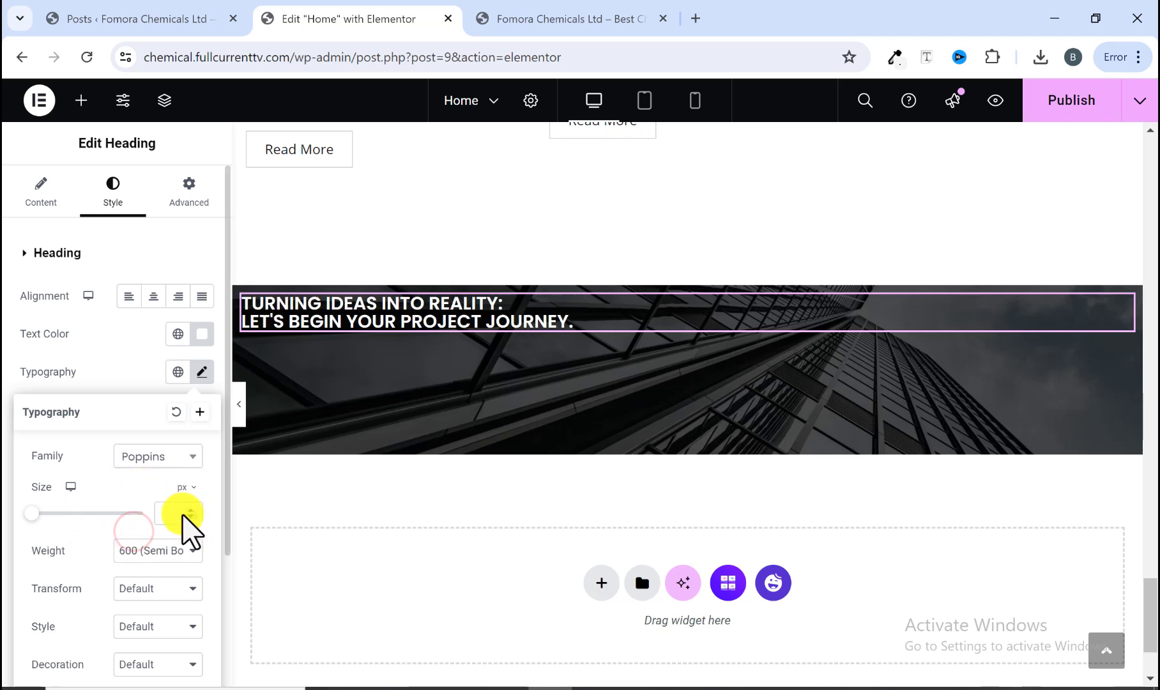
pyautogui.write('40')
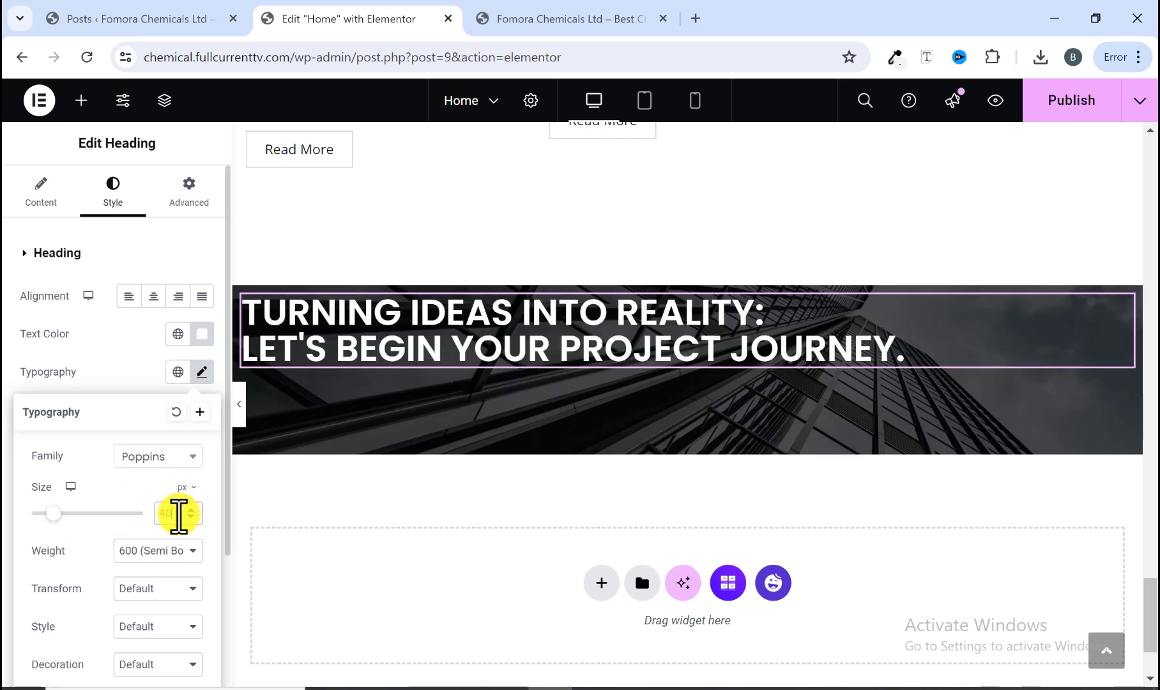
pyautogui.click(163, 551)
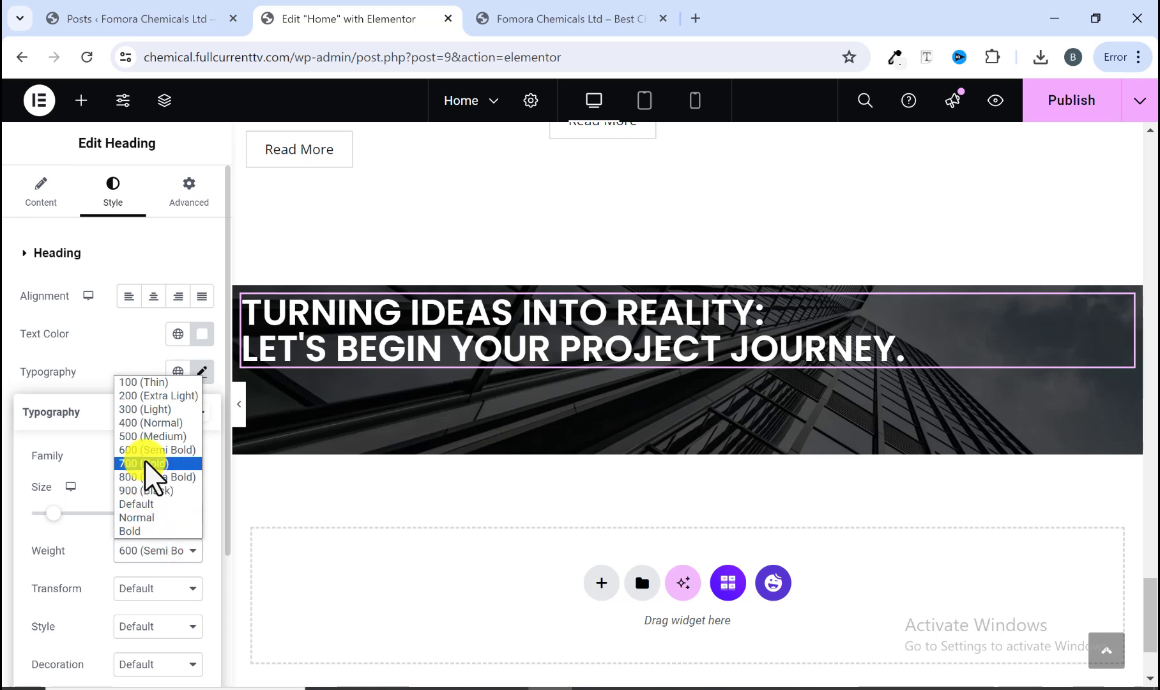
pyautogui.click(153, 479)
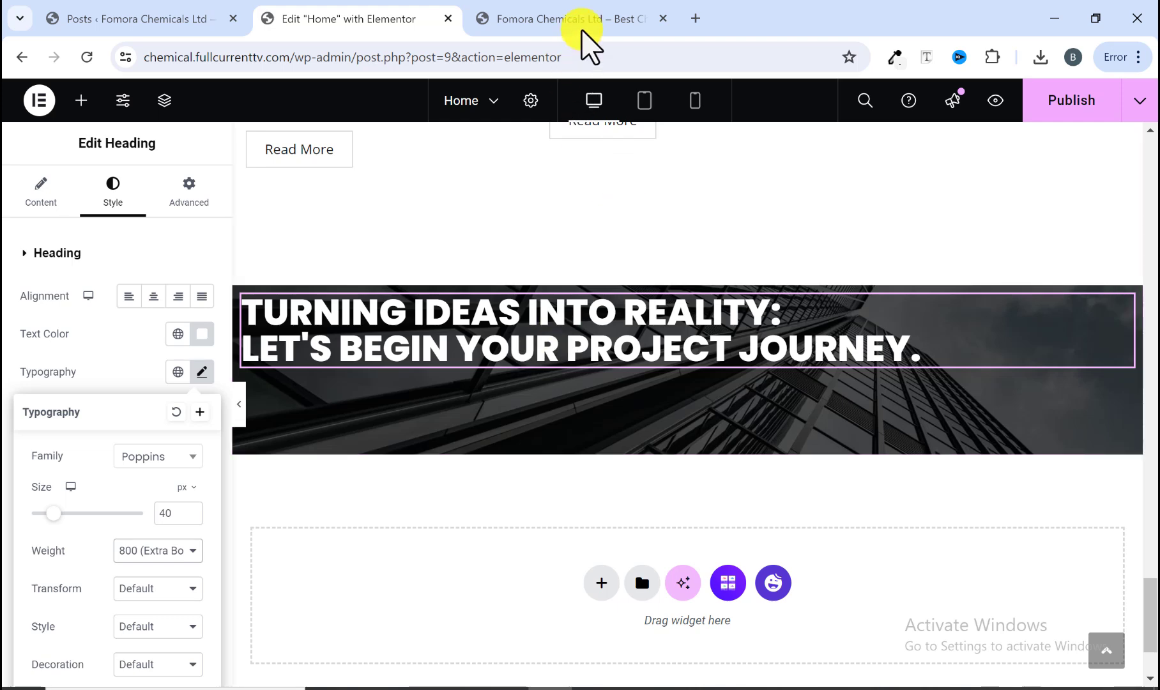
# Step: Copy the 'Embark on your project journey with us…' subtitle text from the reference site's banner
pyautogui.click(591, 16)
pyautogui.moveTo(62, 439); pyautogui.dragTo(556, 439)
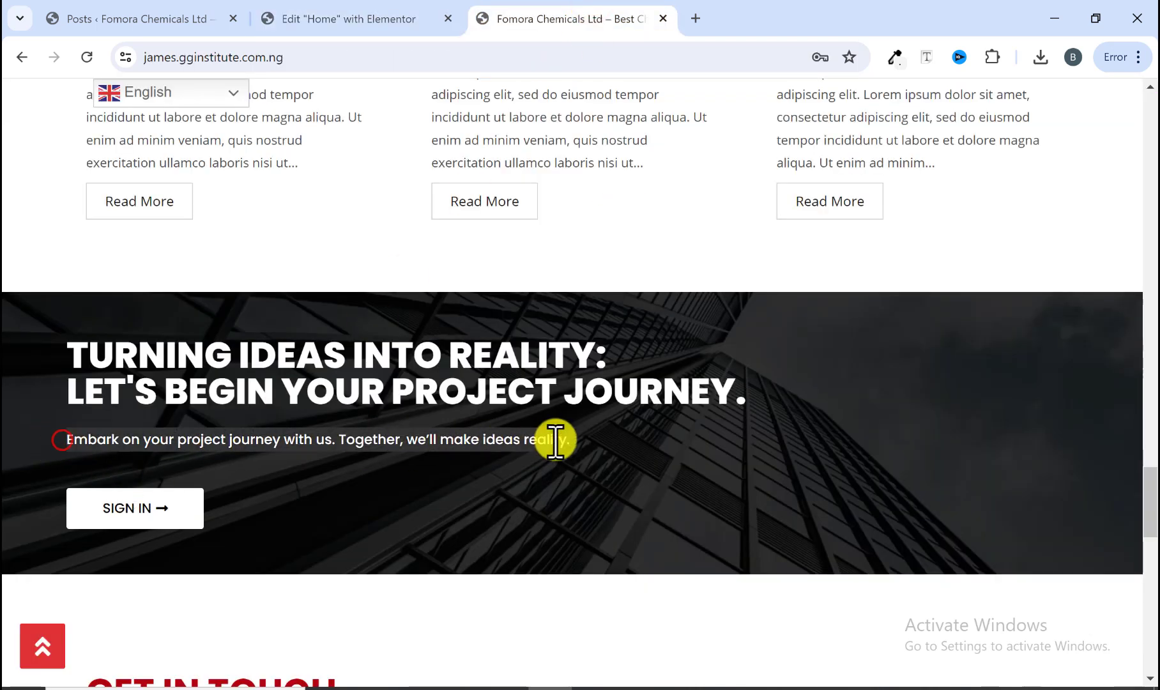
pyautogui.rightClick(557, 438)
pyautogui.click(614, 211)
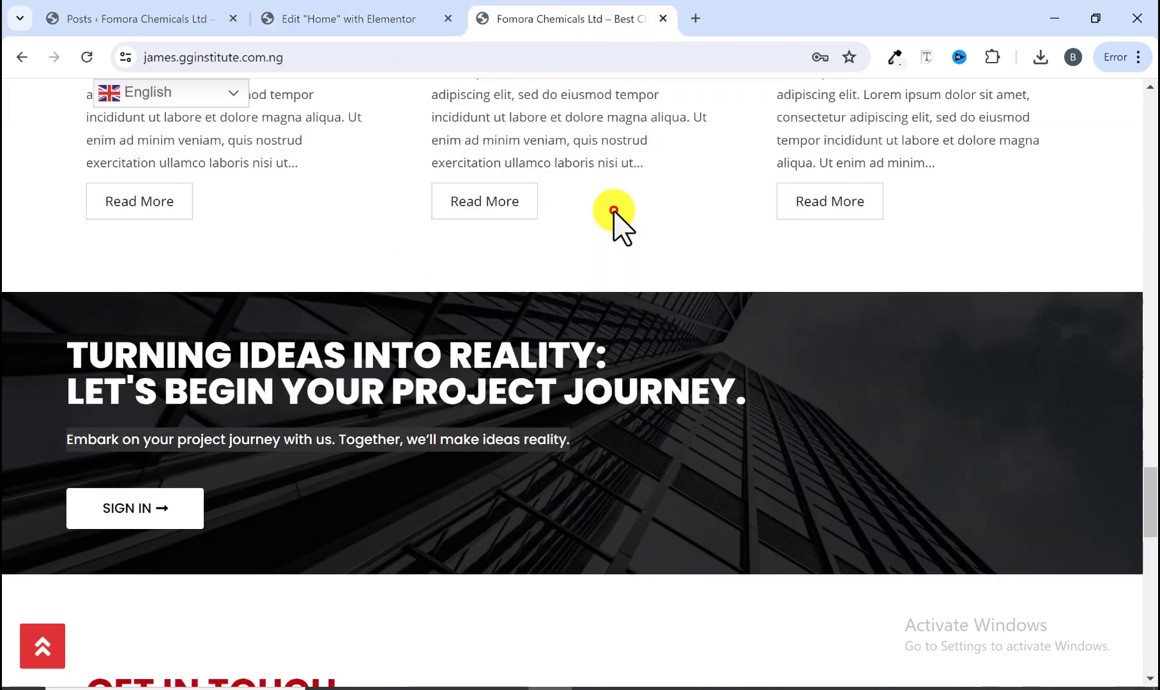
# Step: Add a Text Editor widget below the heading and replace its placeholder with the copied subtitle text
pyautogui.click(386, 16)
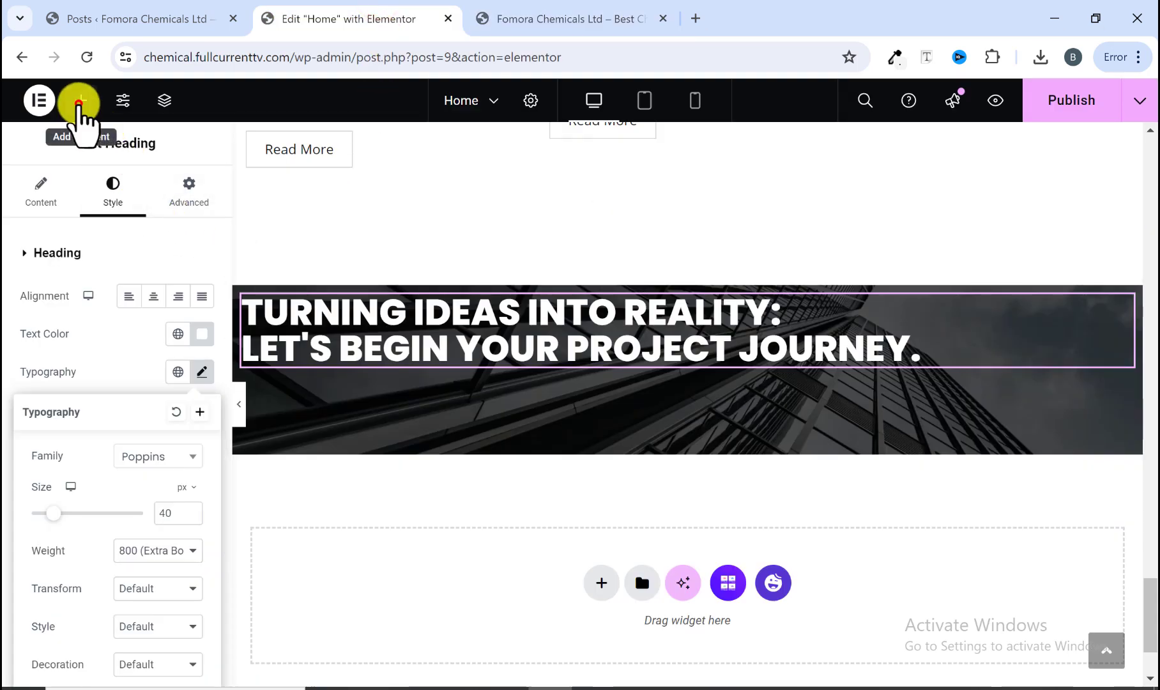
pyautogui.click(81, 101)
pyautogui.scroll(-7, 91, 472)
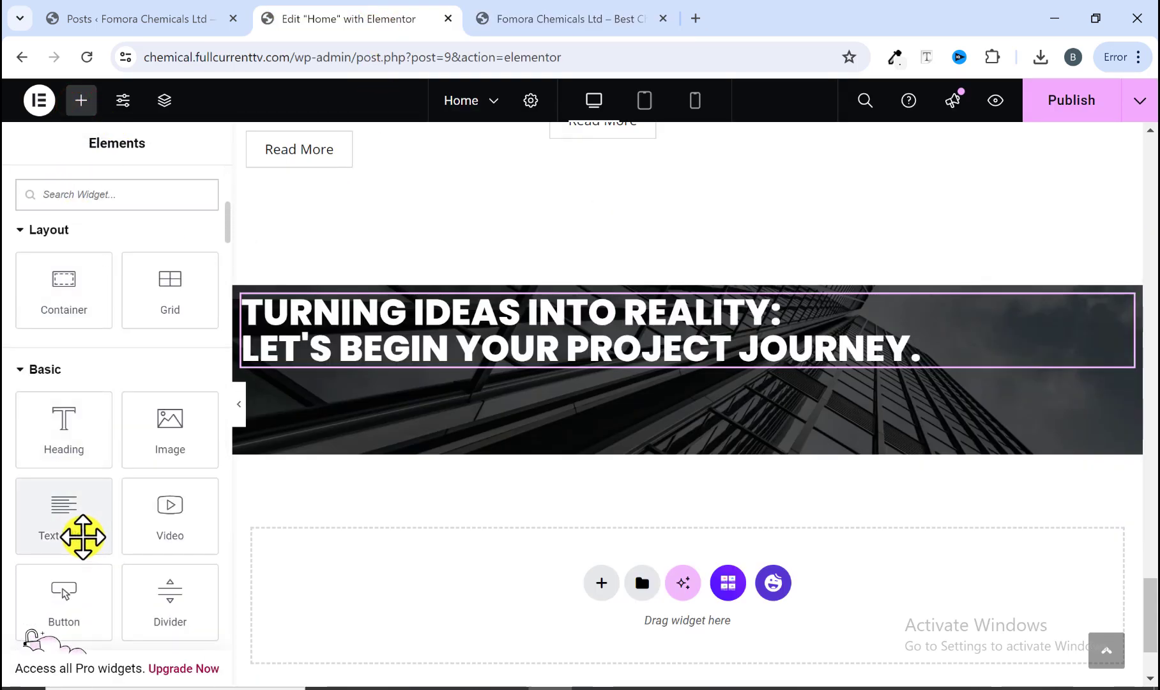
pyautogui.moveTo(75, 533); pyautogui.dragTo(448, 368)
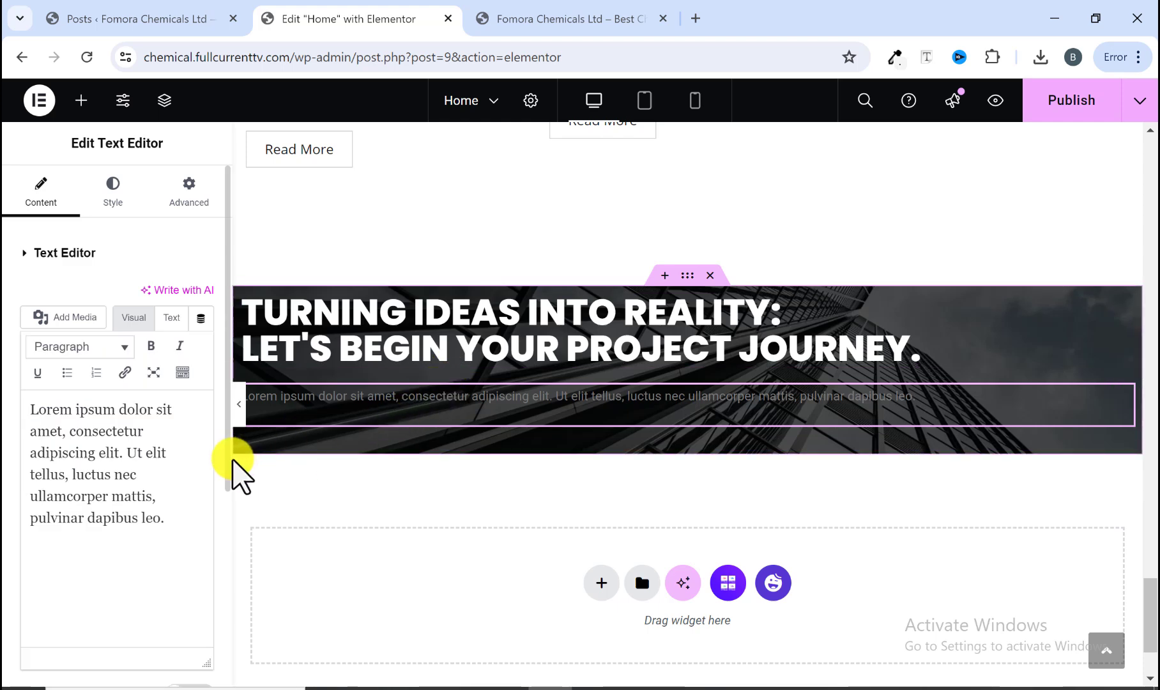
pyautogui.moveTo(177, 529); pyautogui.dragTo(34, 409)
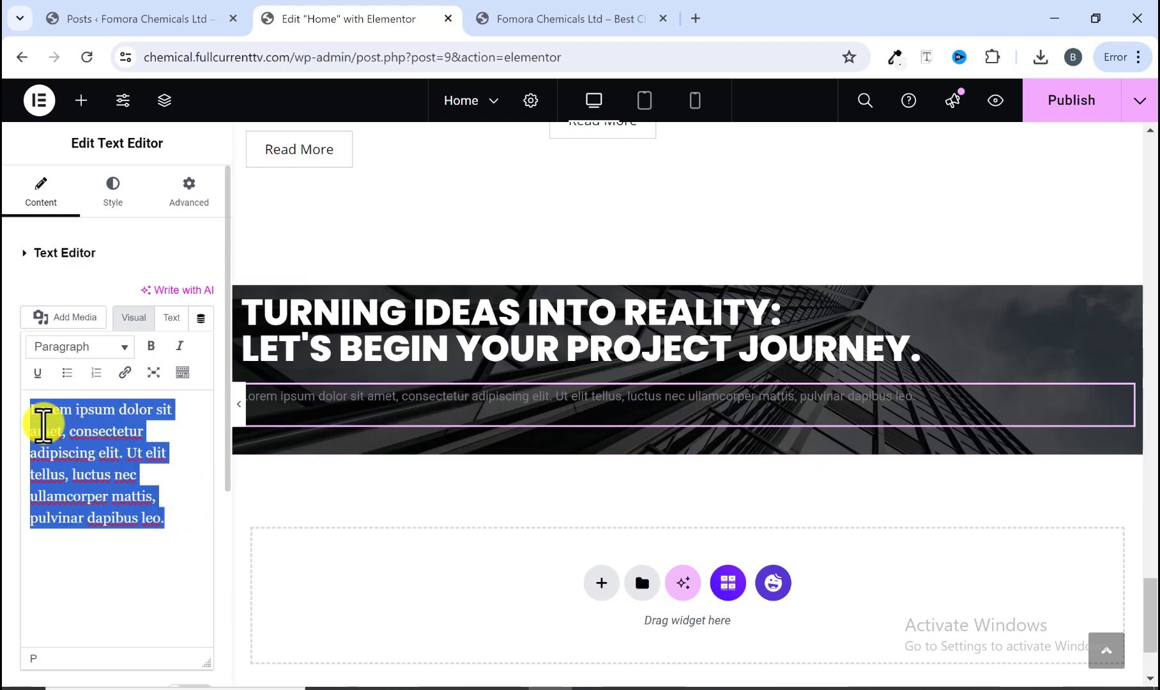
pyautogui.rightClick(43, 423)
pyautogui.click(92, 195)
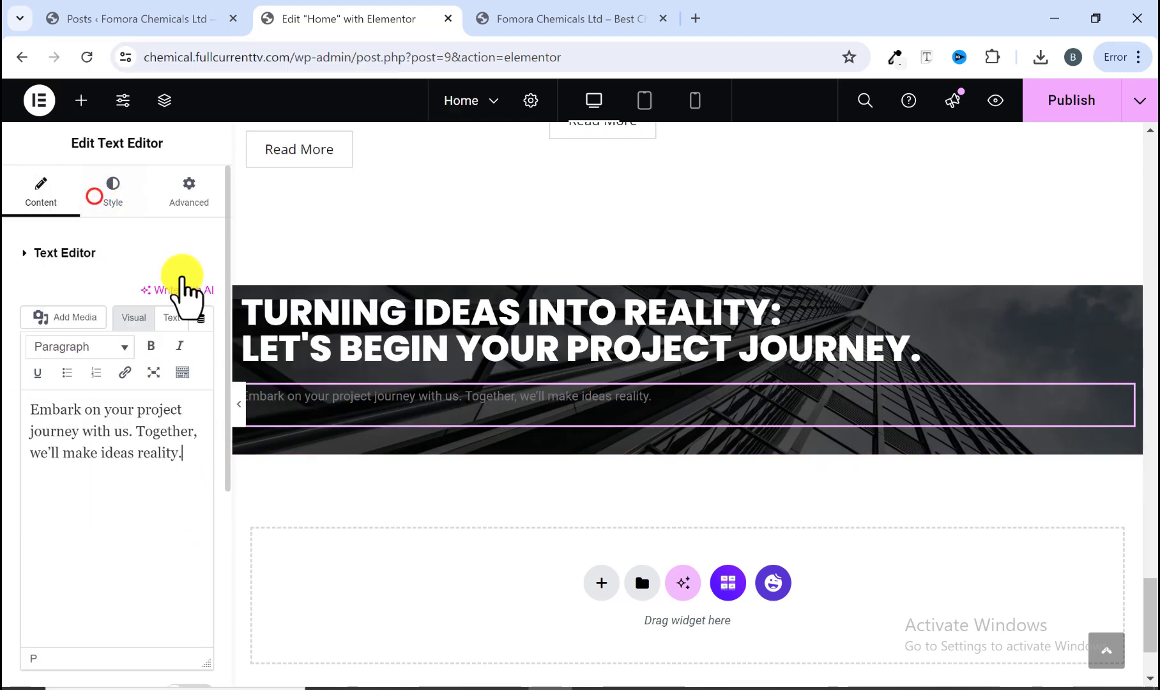
# Step: Set the subtitle text color to white #FFFFFF
pyautogui.click(117, 195)
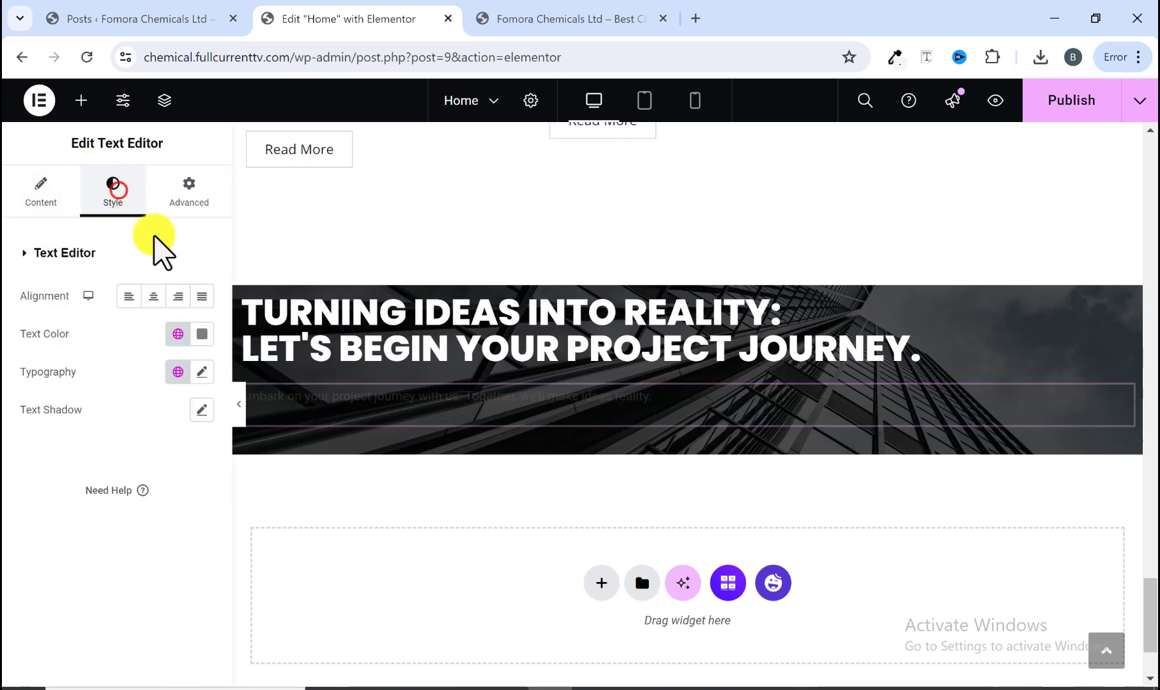
pyautogui.click(202, 334)
pyautogui.moveTo(107, 418); pyautogui.dragTo(57, 389)
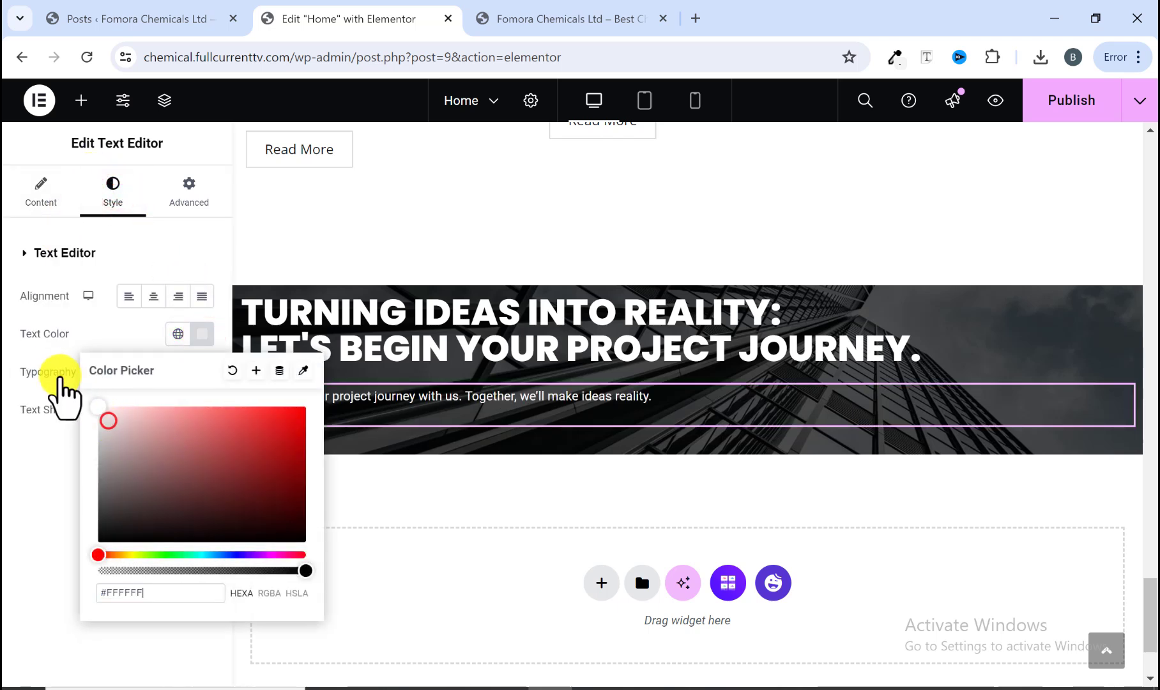
pyautogui.click(202, 333)
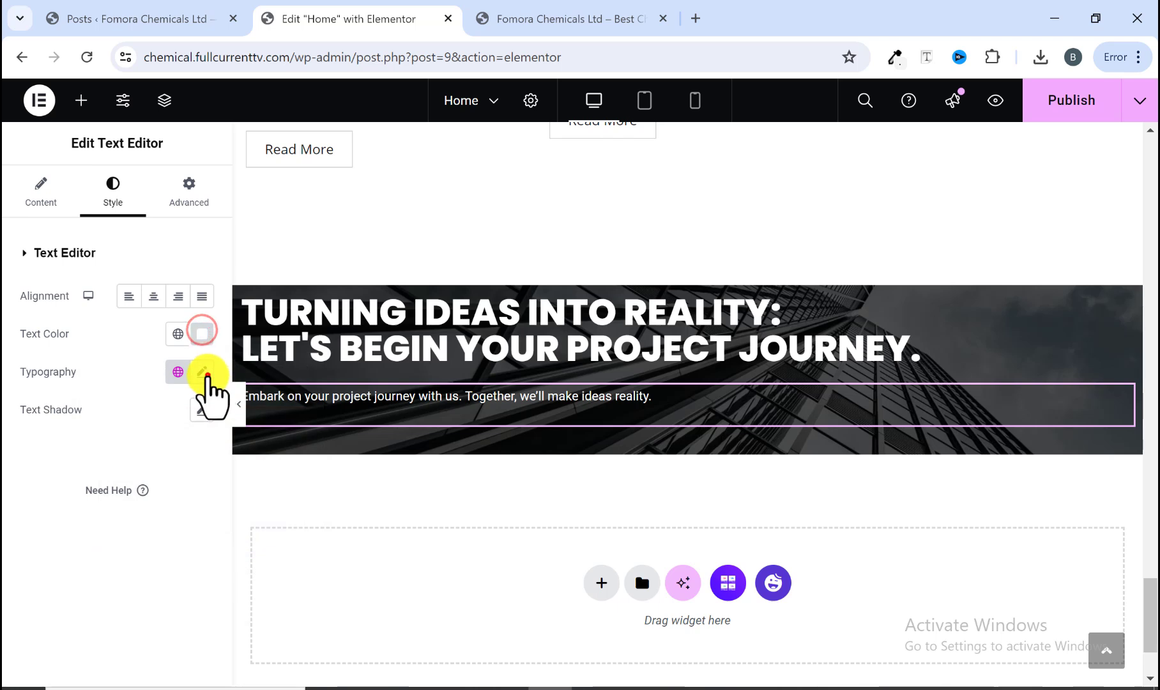
# Step: Set the subtitle typography to Poppins, size 15 px, weight 500 (Medium)
pyautogui.click(203, 372)
pyautogui.click(180, 456)
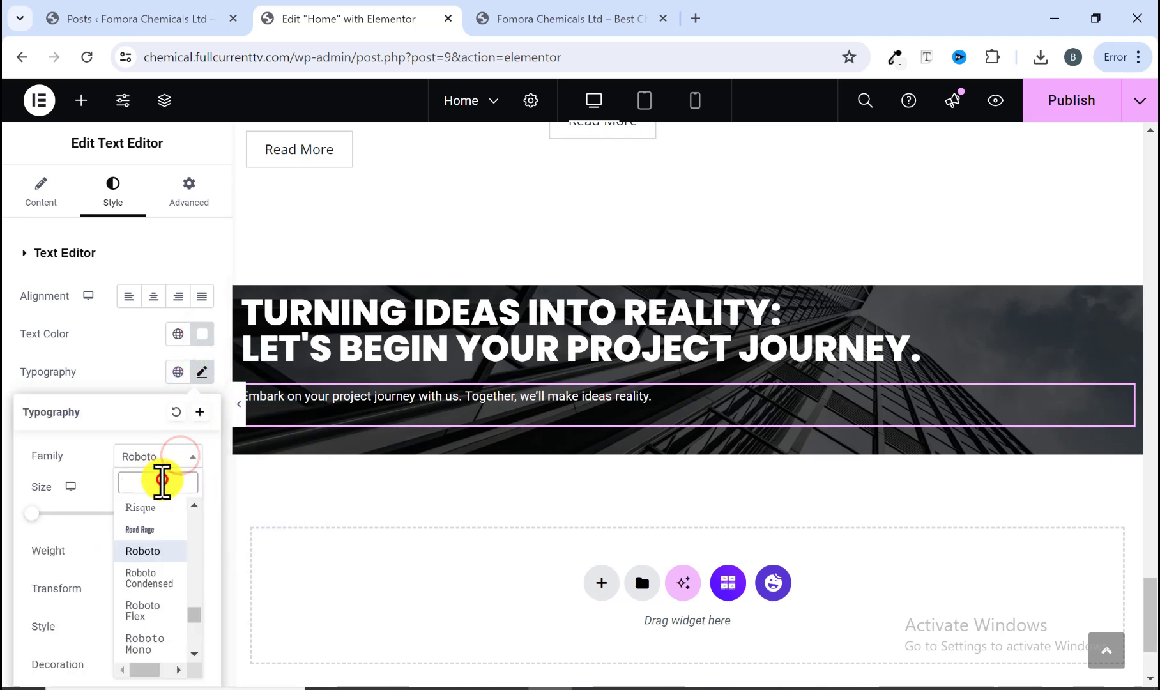
pyautogui.write('popp')
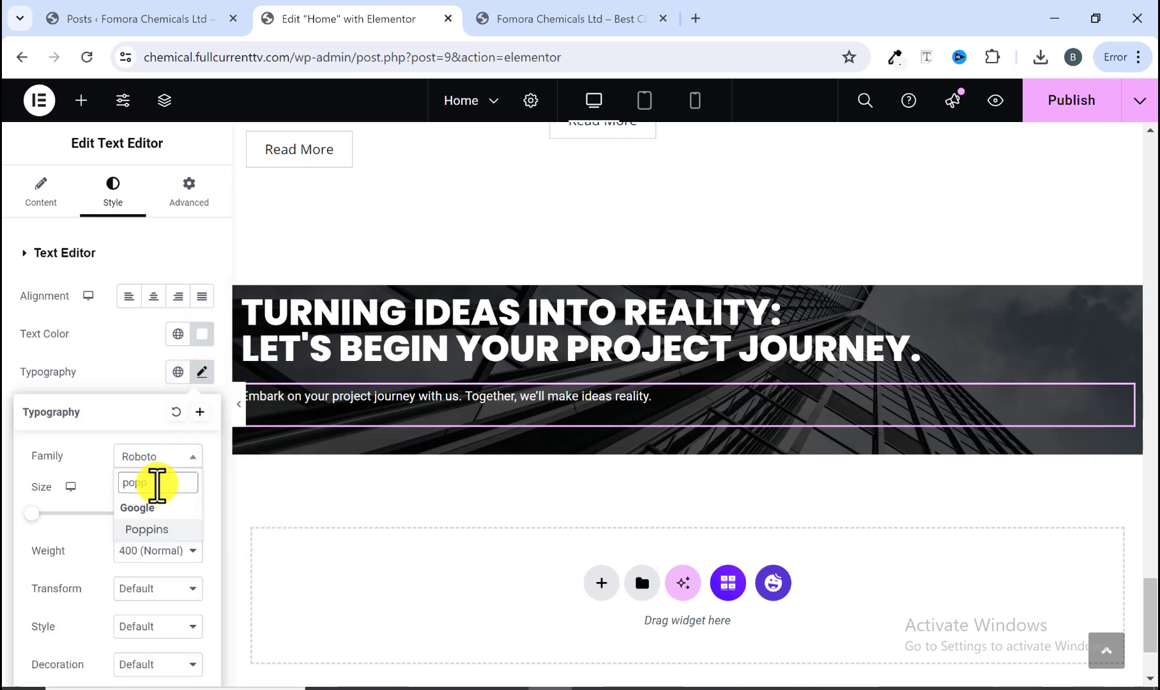
pyautogui.click(150, 529)
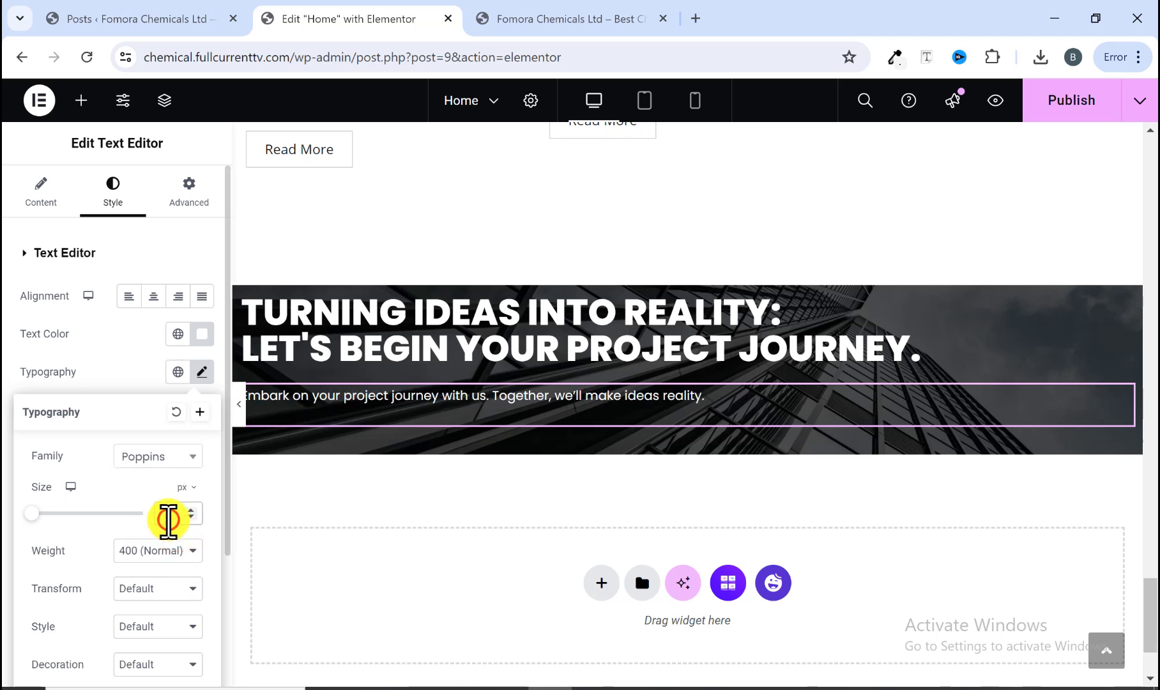
pyautogui.write('15')
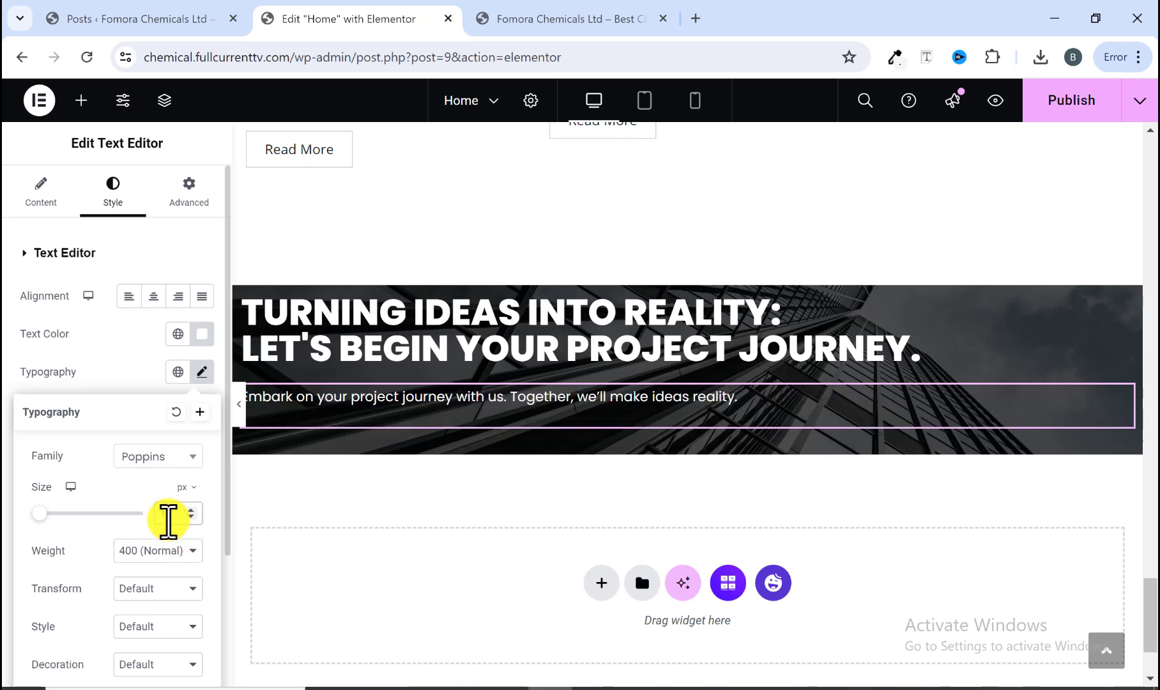
pyautogui.click(146, 551)
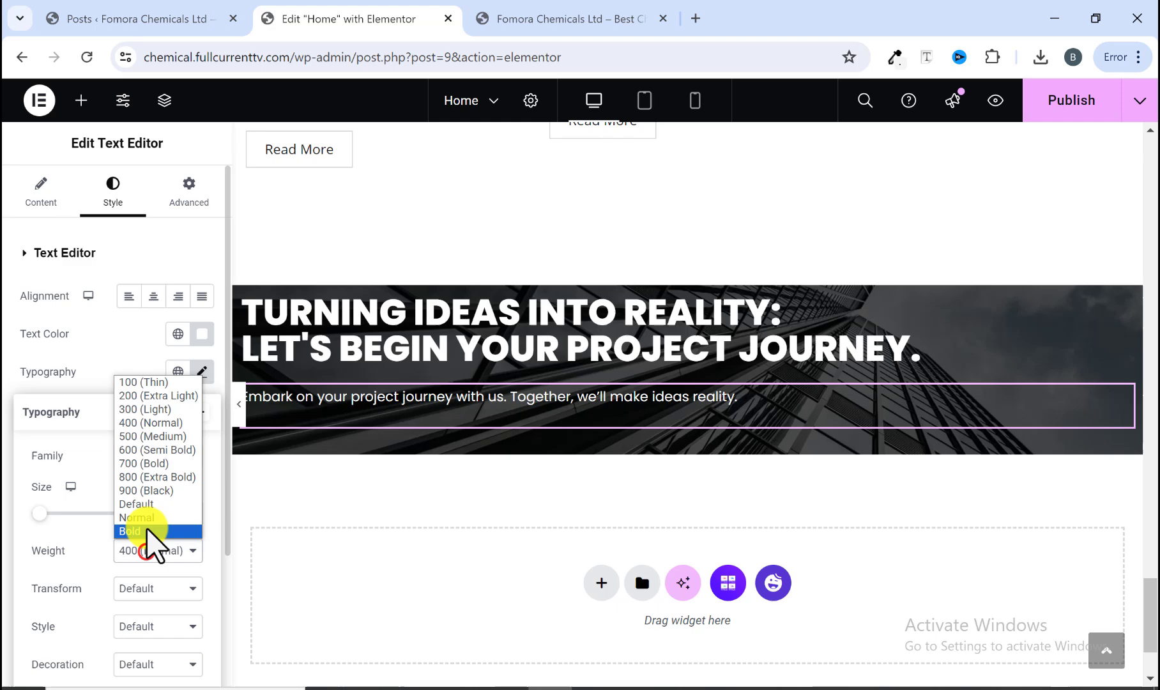
pyautogui.click(146, 440)
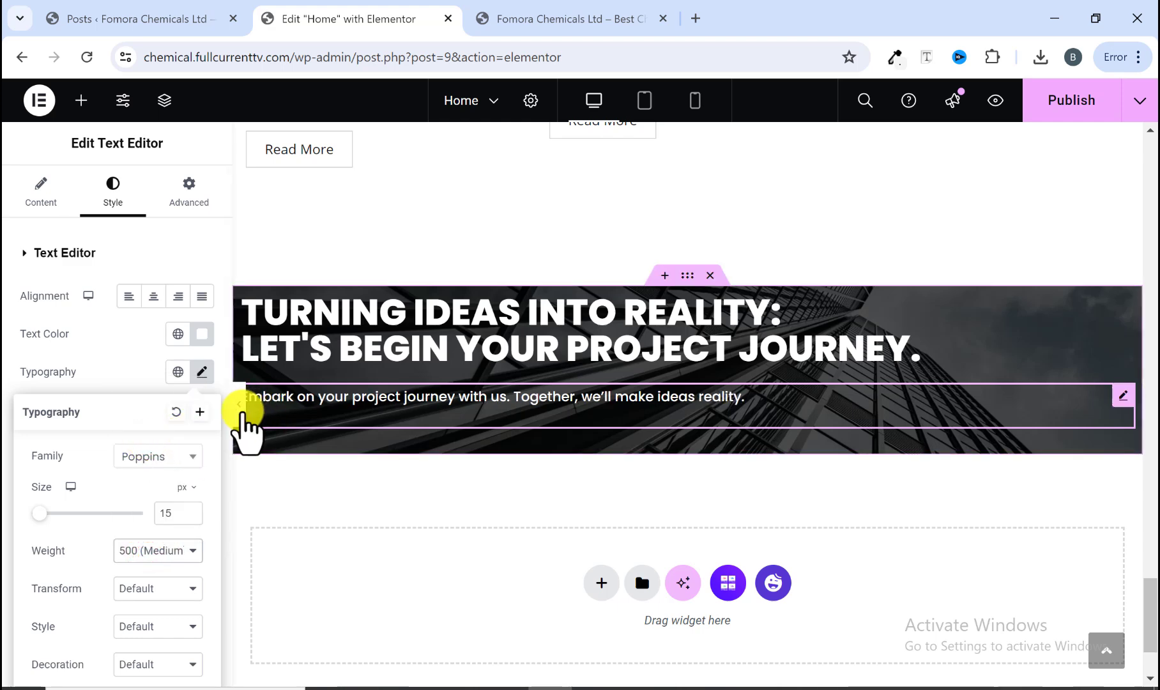
pyautogui.click(241, 420)
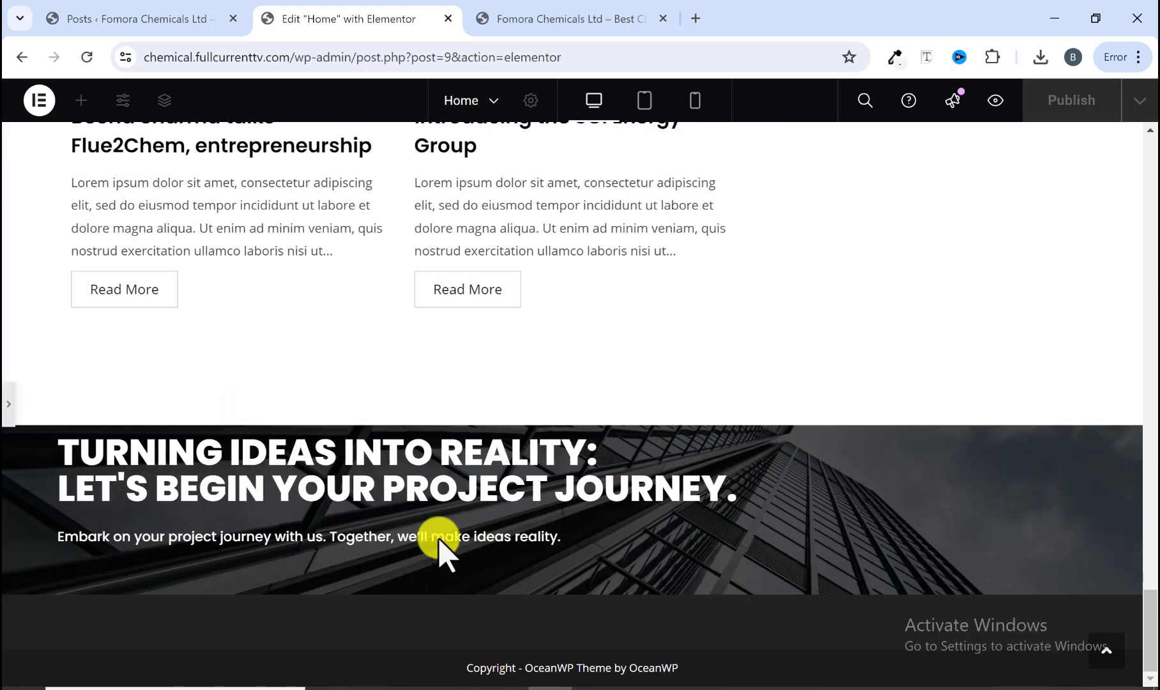
pyautogui.click(5, 412)
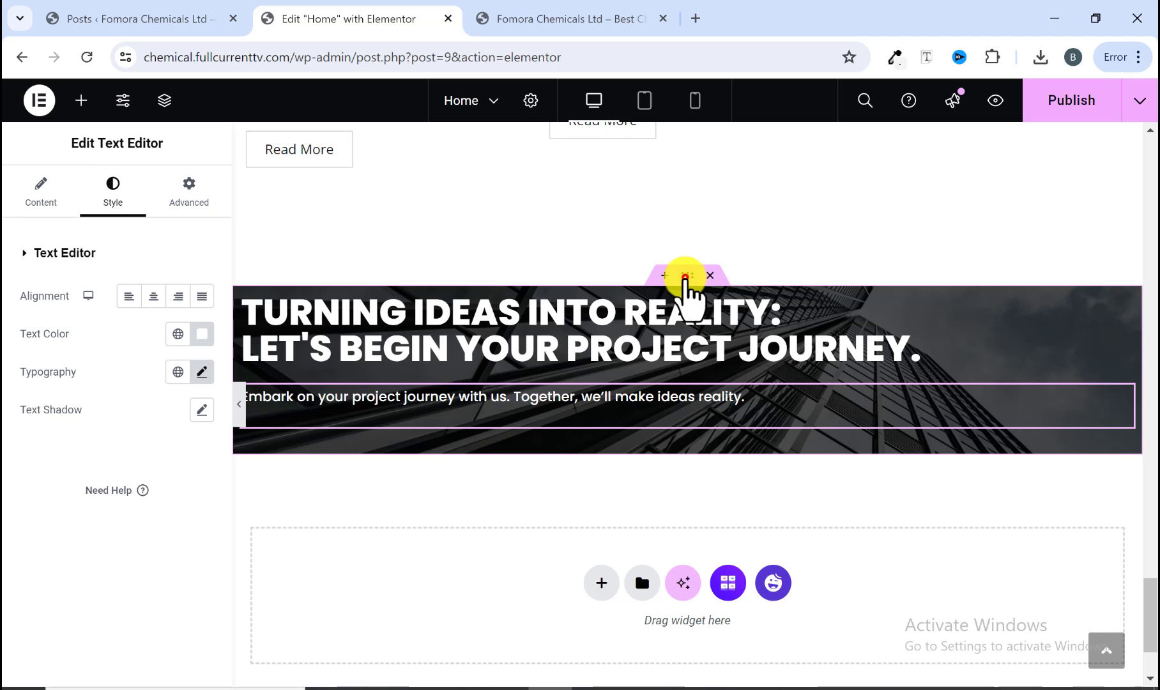
# Step: Set the banner container's minimum height to 40 vh and center its content vertically
pyautogui.click(685, 276)
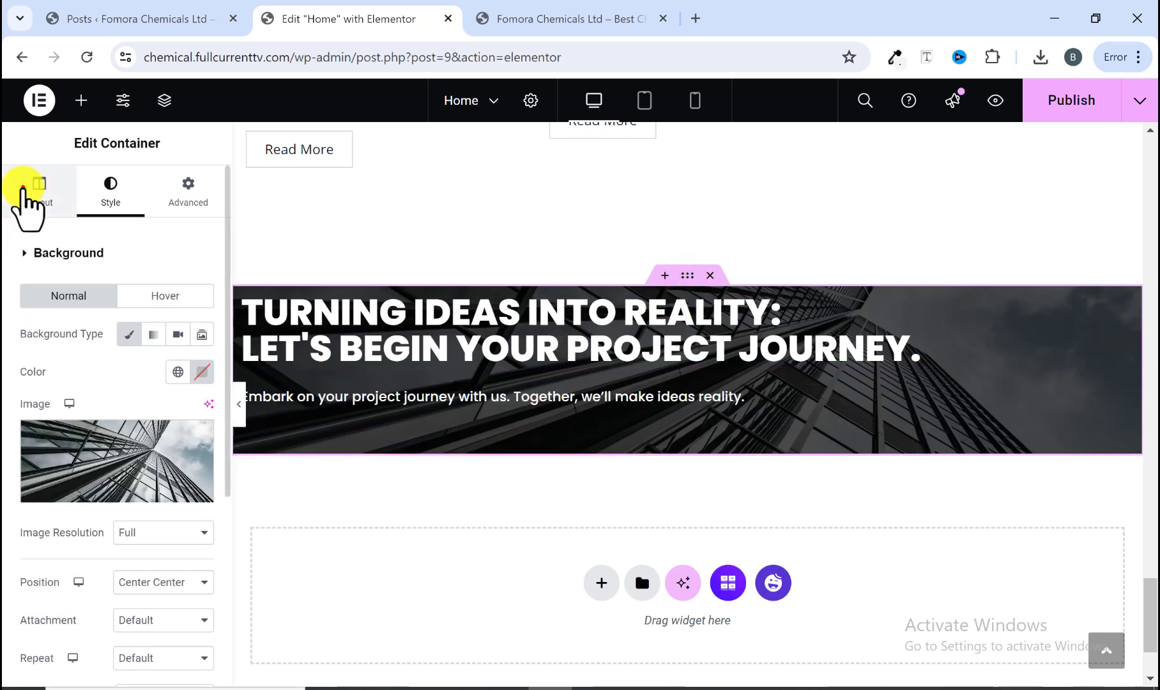
pyautogui.click(24, 188)
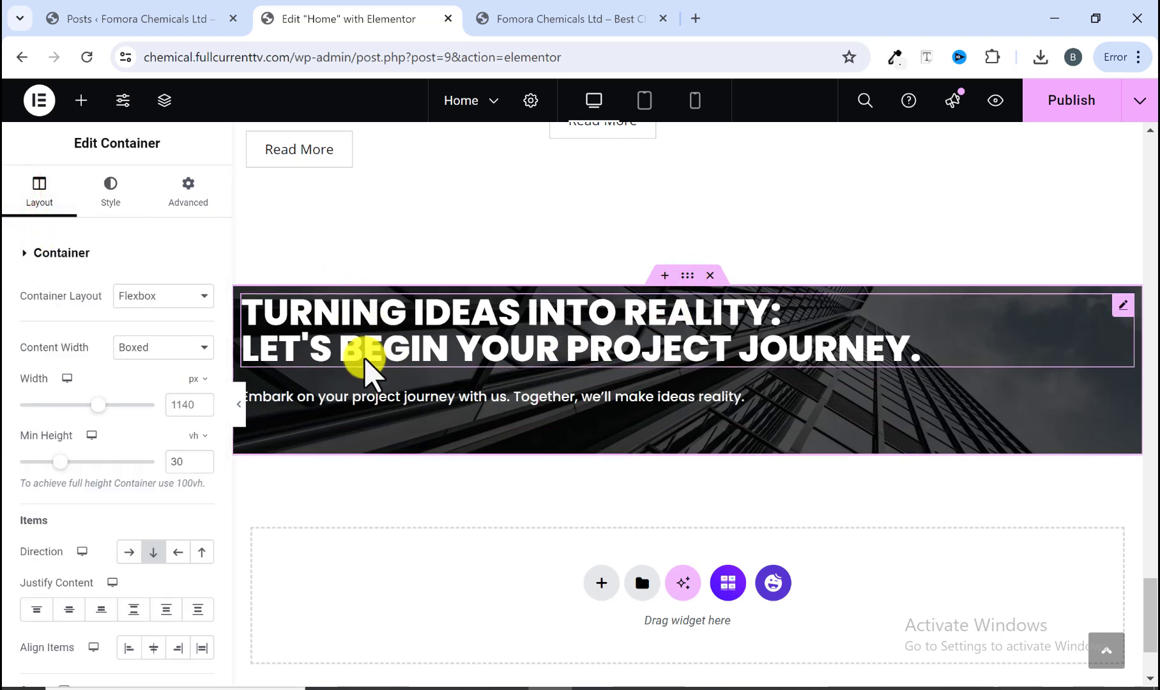
pyautogui.moveTo(62, 461); pyautogui.dragTo(77, 461)
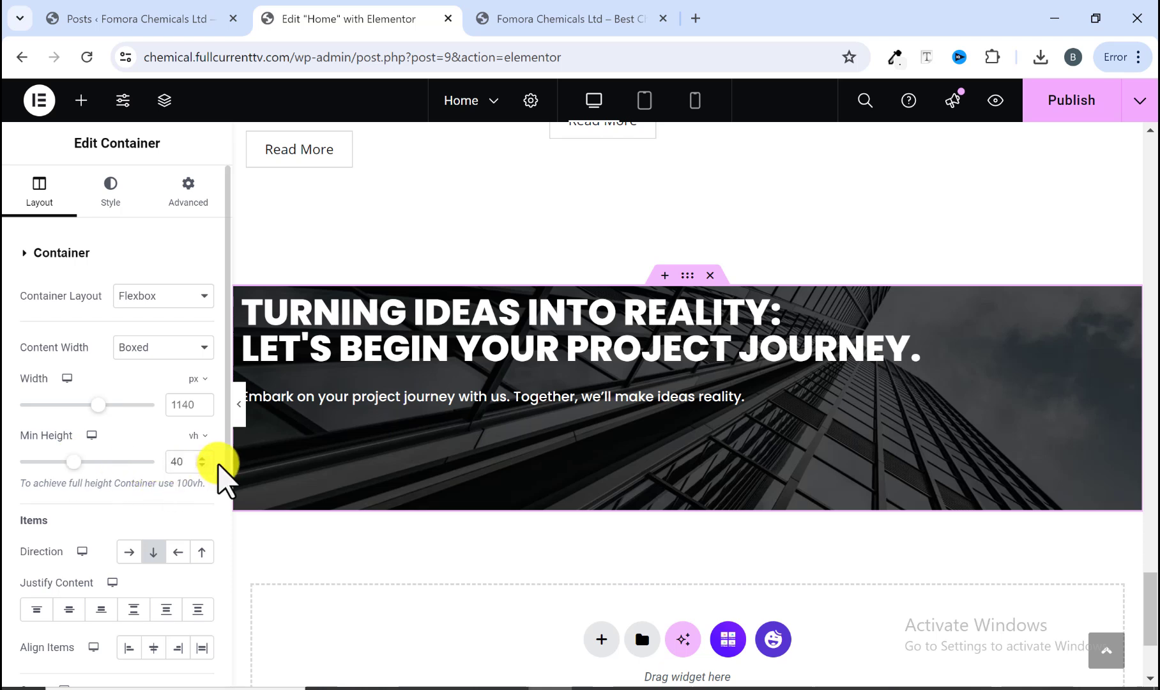
pyautogui.scroll(-1, 161, 543)
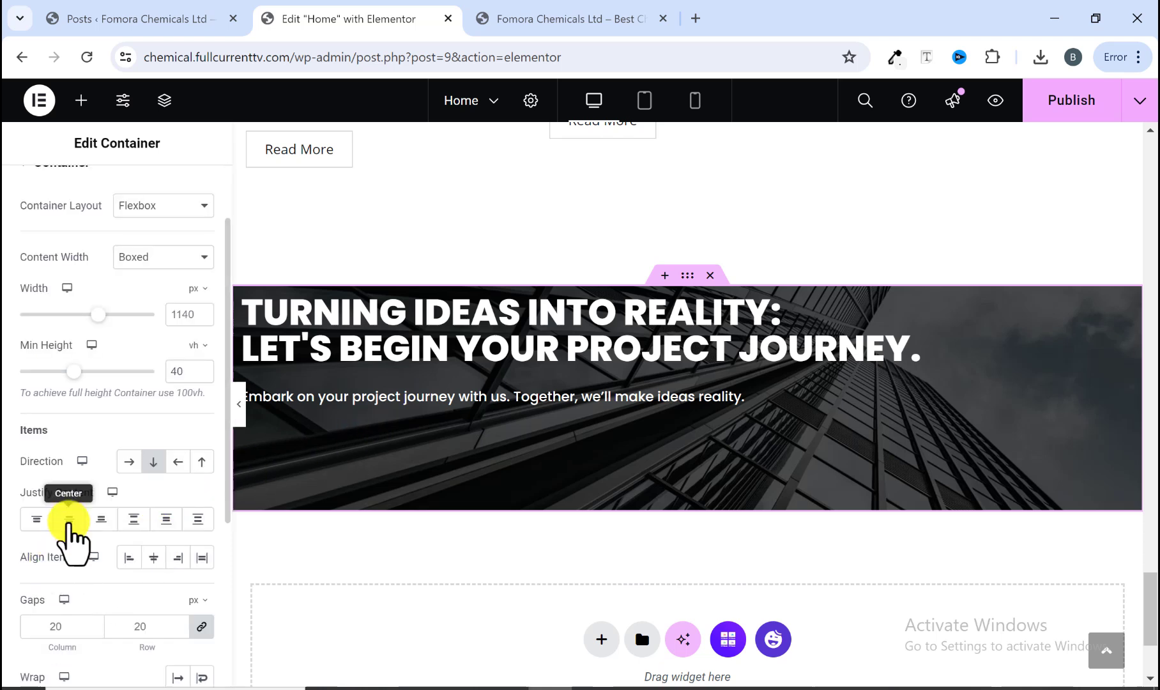
pyautogui.click(69, 519)
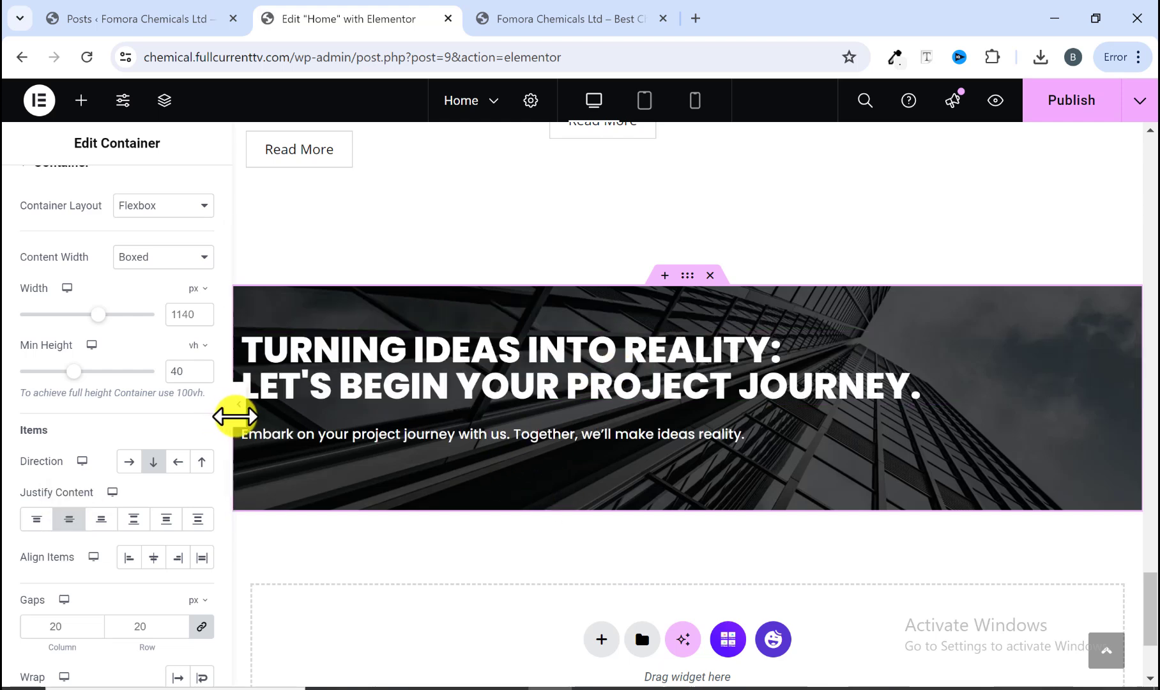
# Step: Compare the edited banner preview with the reference site's call-to-action banner
pyautogui.click(237, 415)
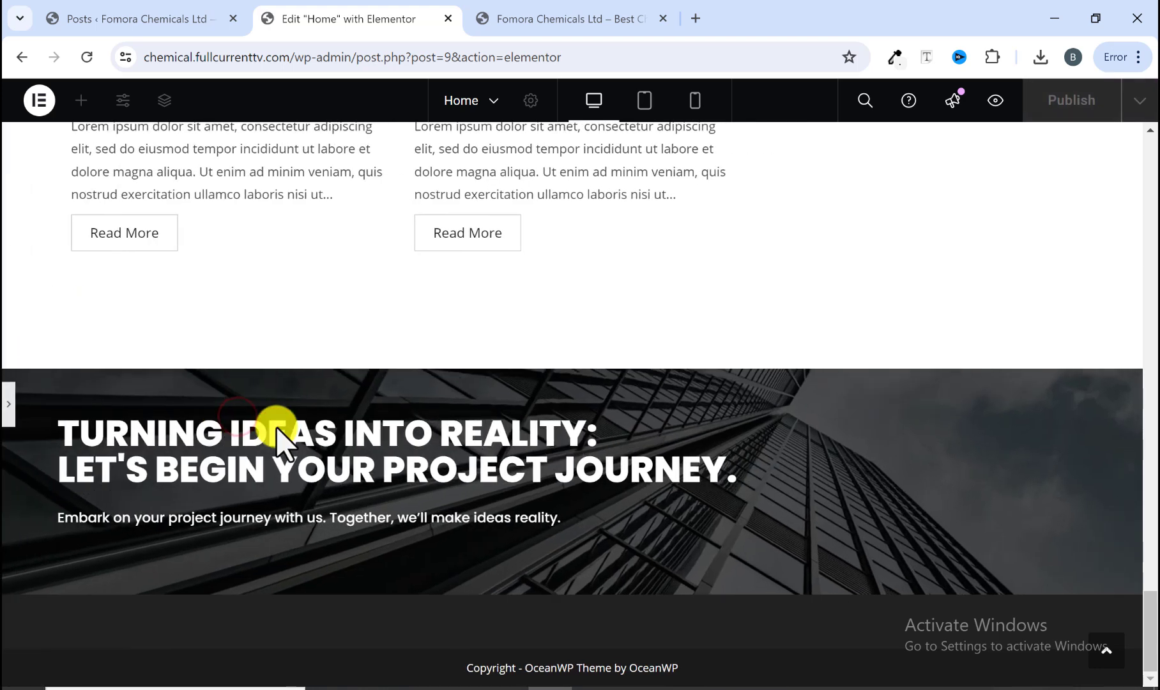
pyautogui.click(509, 15)
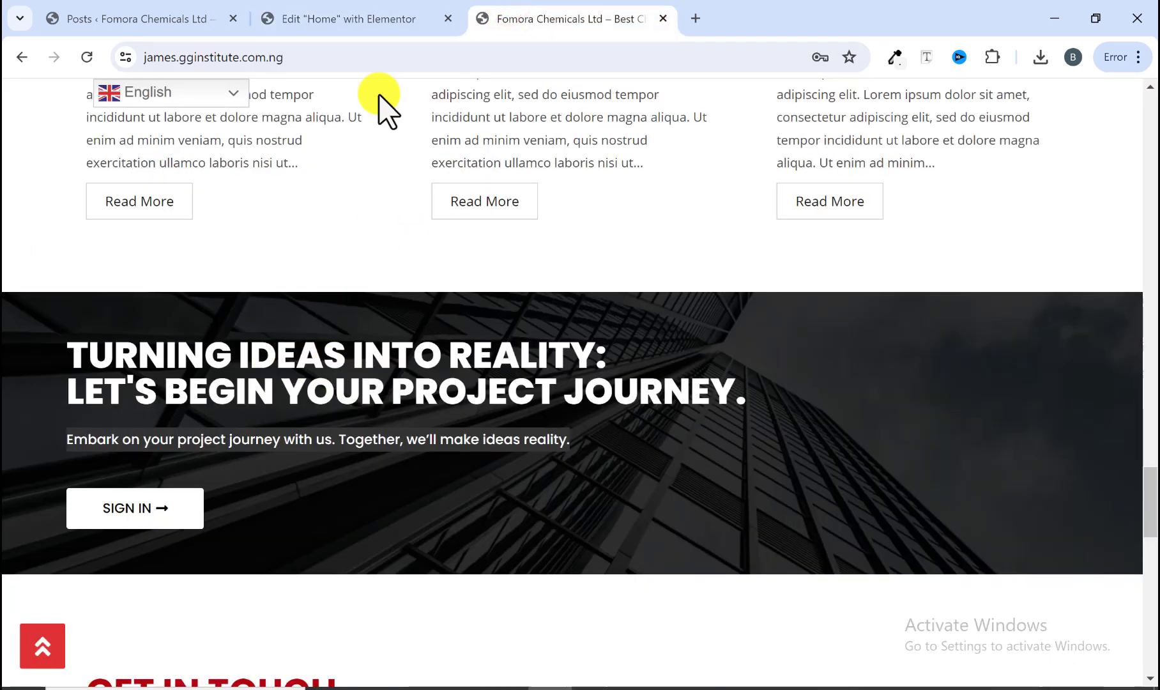
pyautogui.click(366, 20)
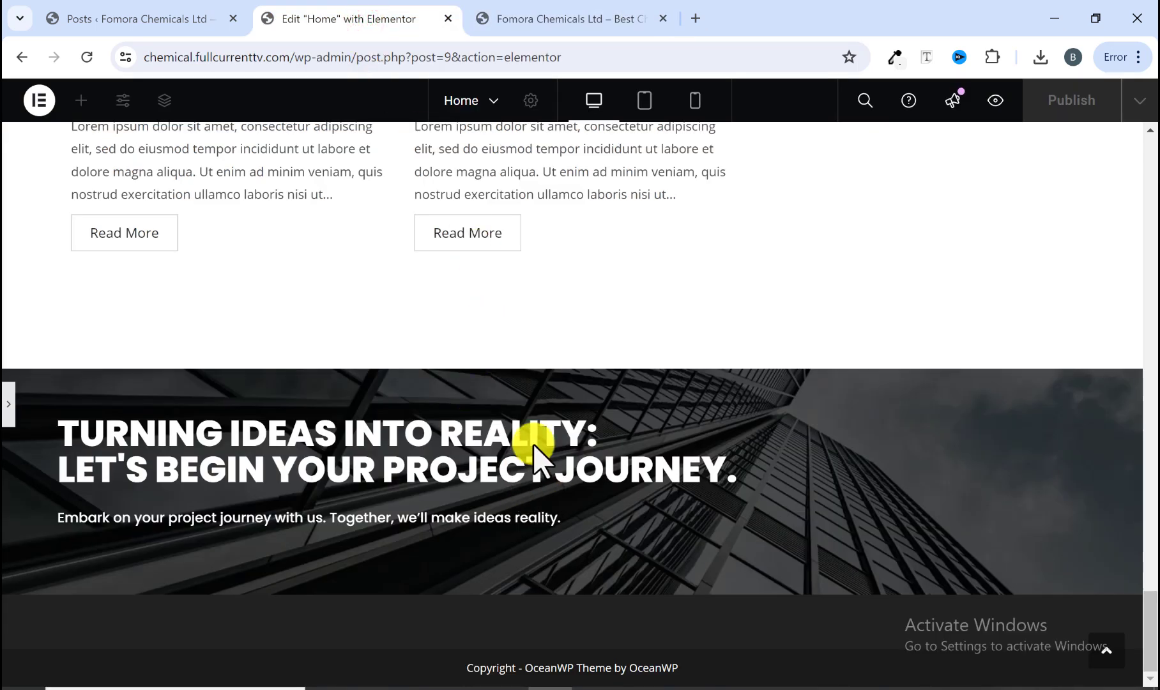
pyautogui.click(589, 18)
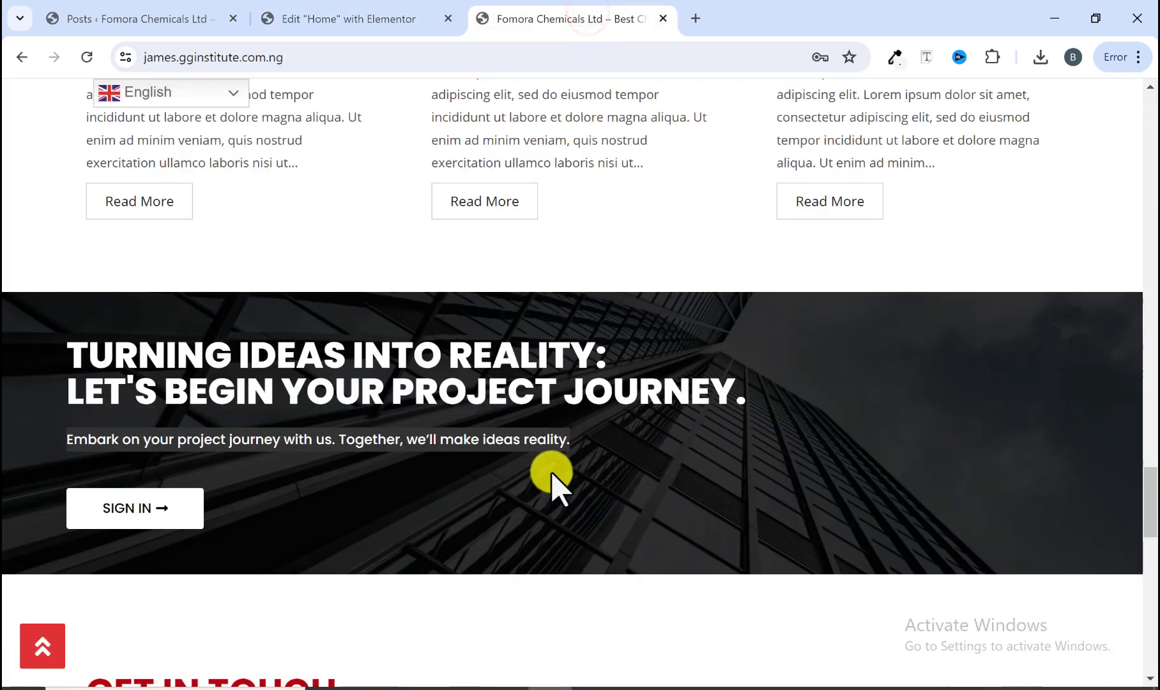
pyautogui.click(369, 26)
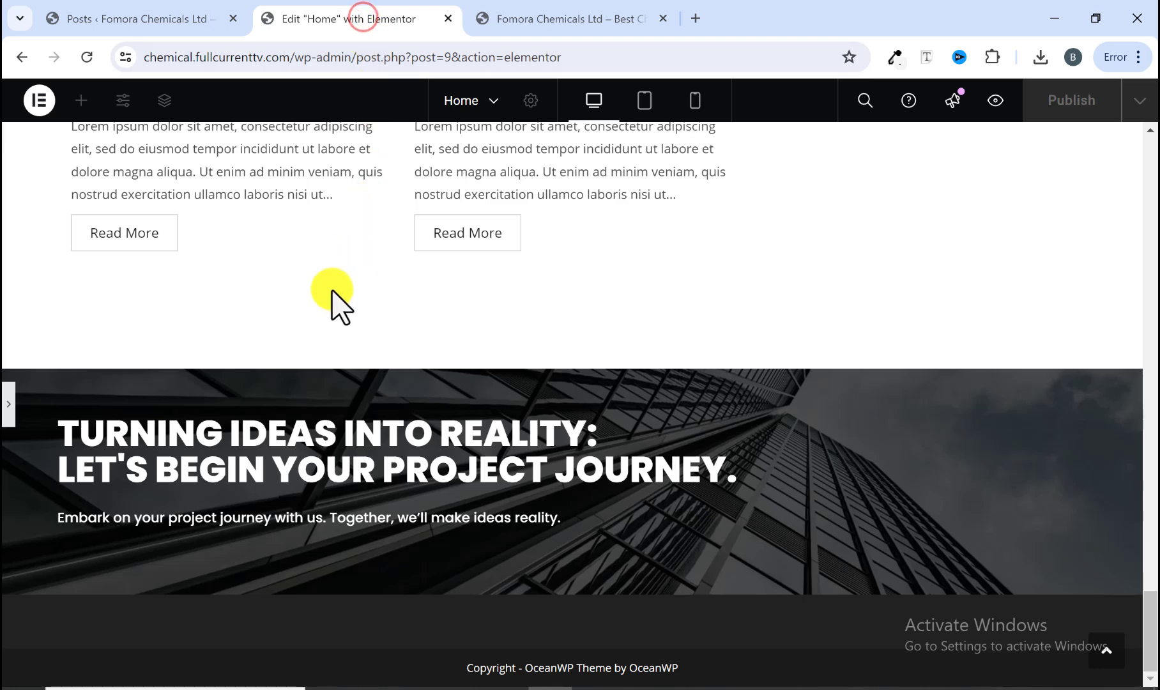
pyautogui.click(538, 19)
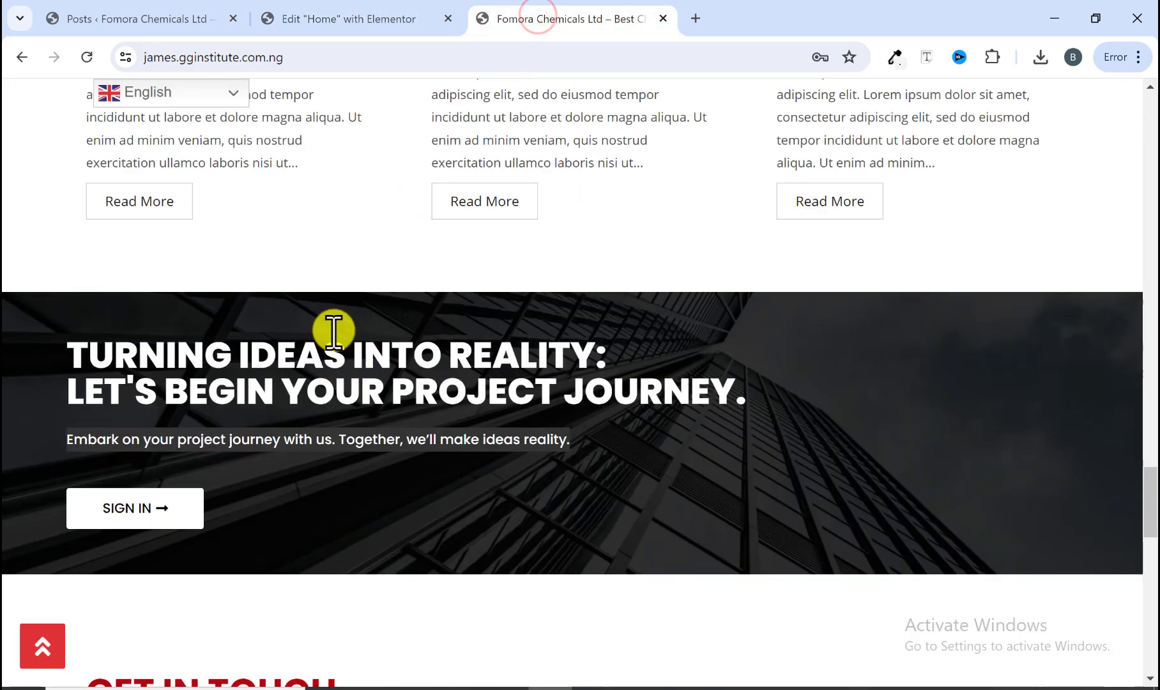
pyautogui.click(322, 20)
pyautogui.click(493, 21)
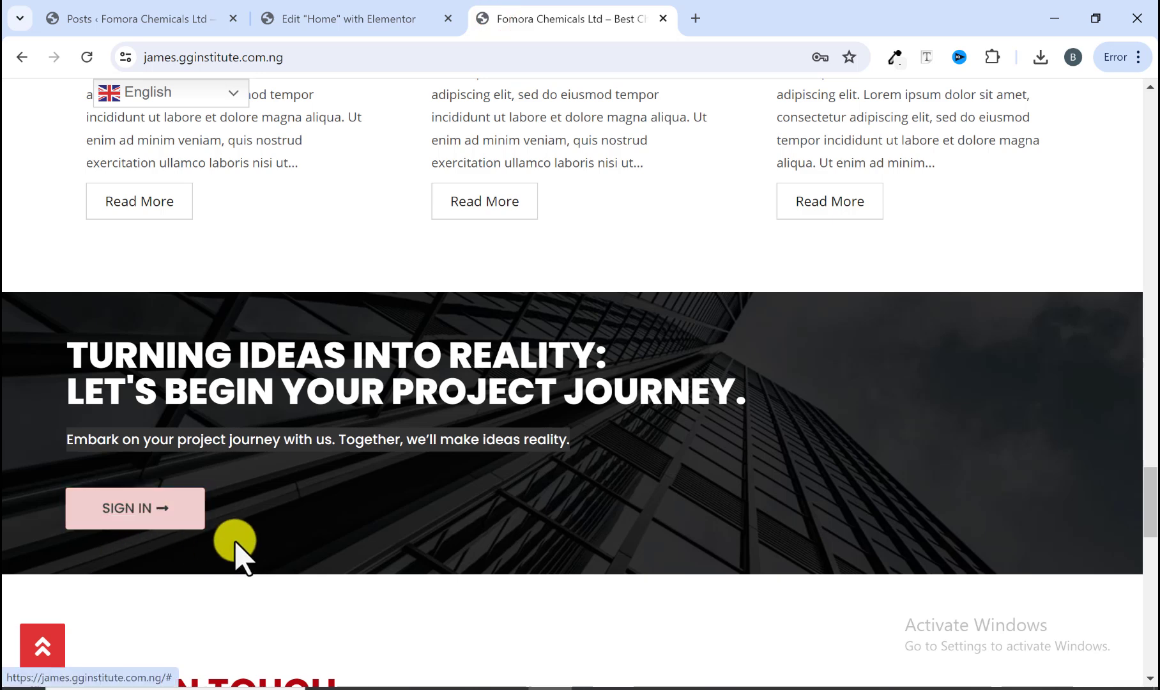
pyautogui.click(392, 20)
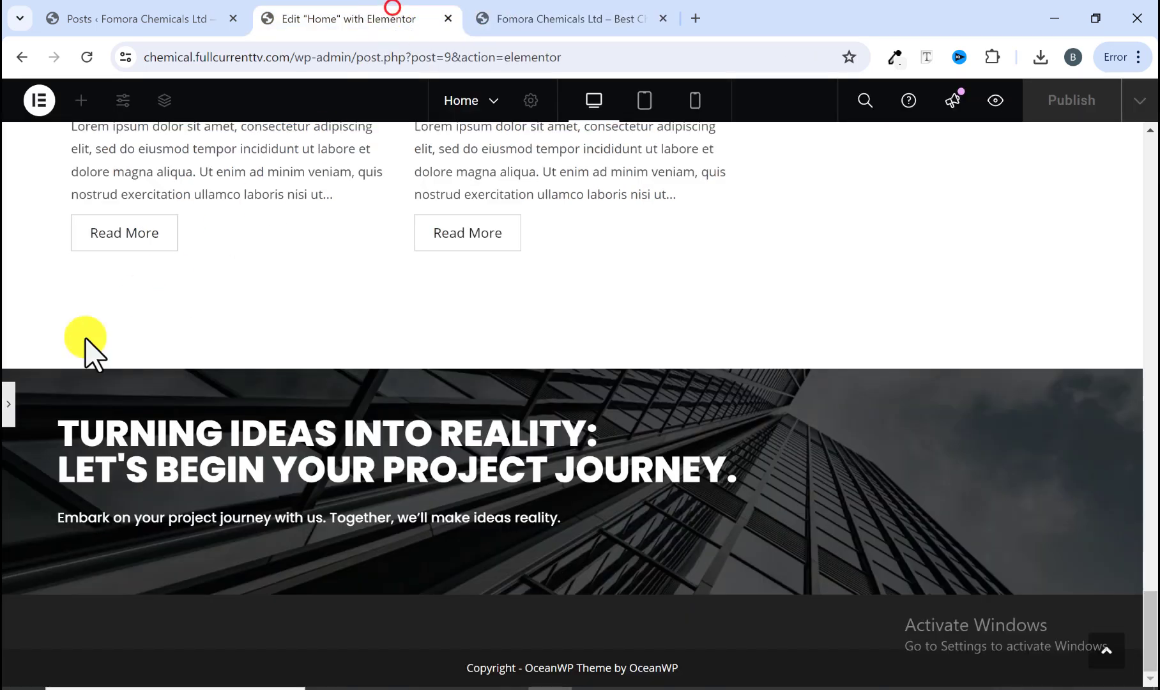
pyautogui.click(188, 383)
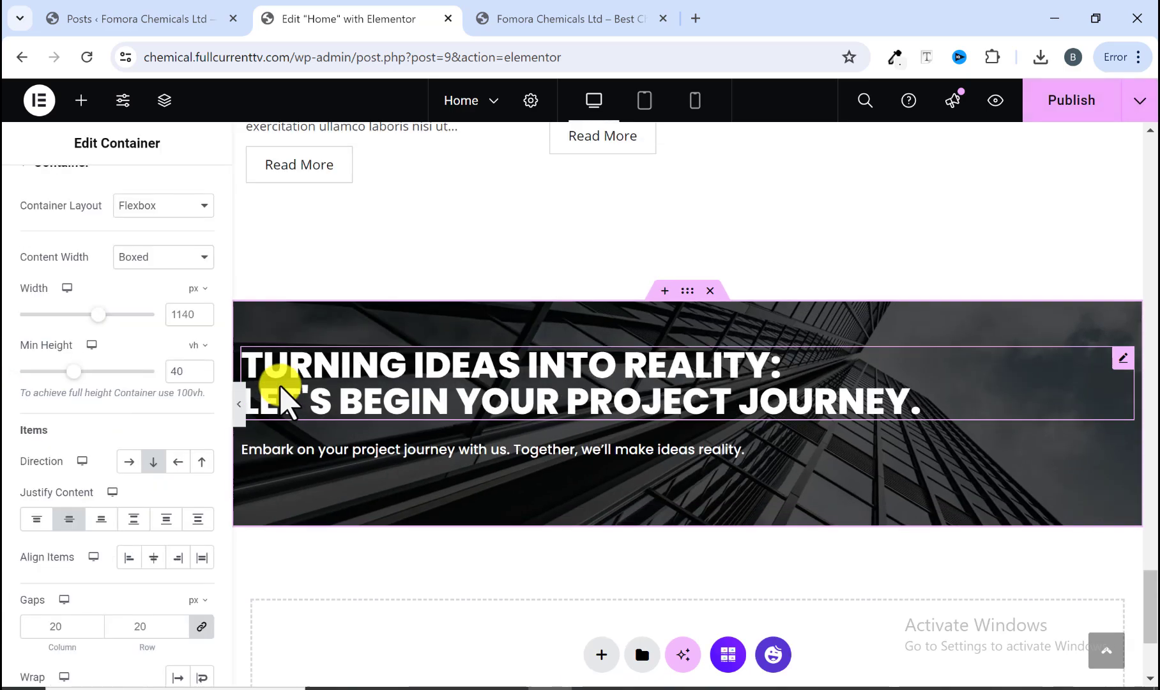
# Step: Copy the 'GET STARTED' button from the About section and paste it below the banner subtitle
pyautogui.scroll(10, 345, 414)
pyautogui.scroll(15, 447, 447)
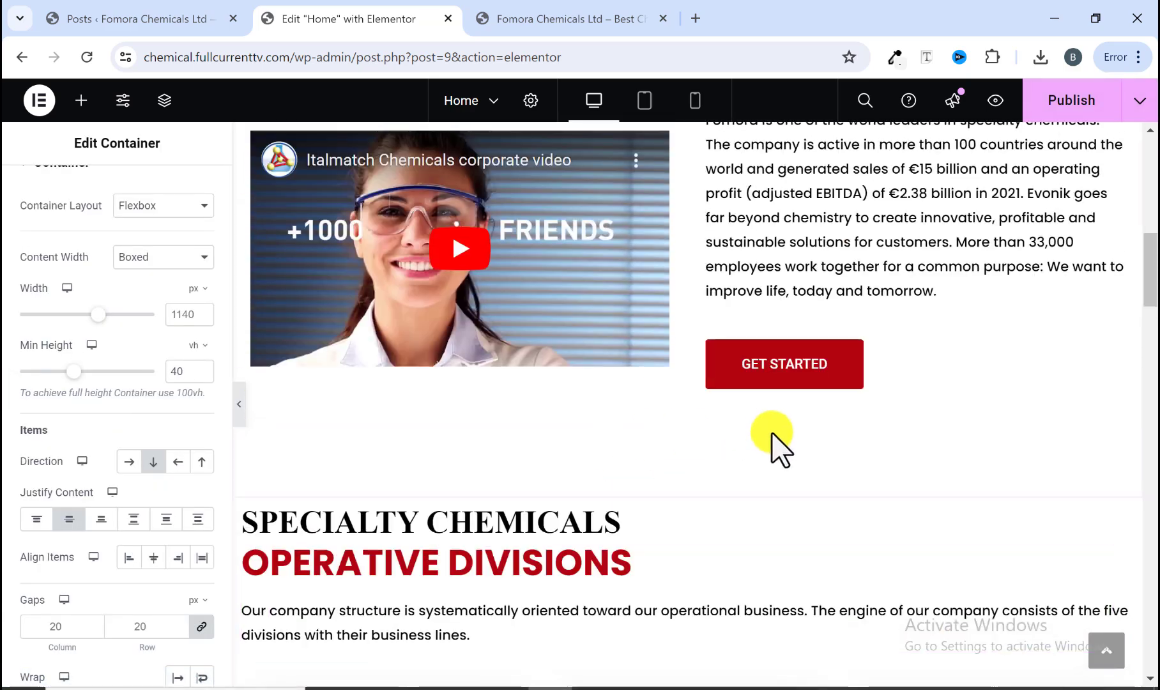
pyautogui.rightClick(831, 382)
pyautogui.click(870, 356)
pyautogui.scroll(-20, 510, 423)
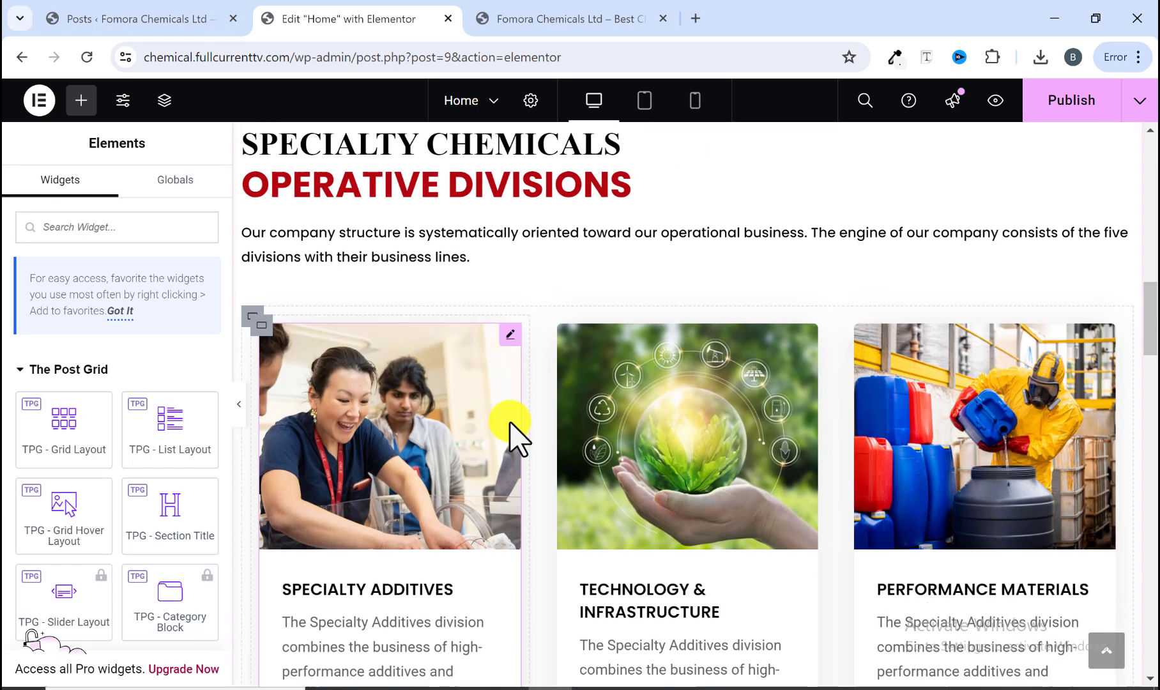
pyautogui.scroll(-3, 509, 422)
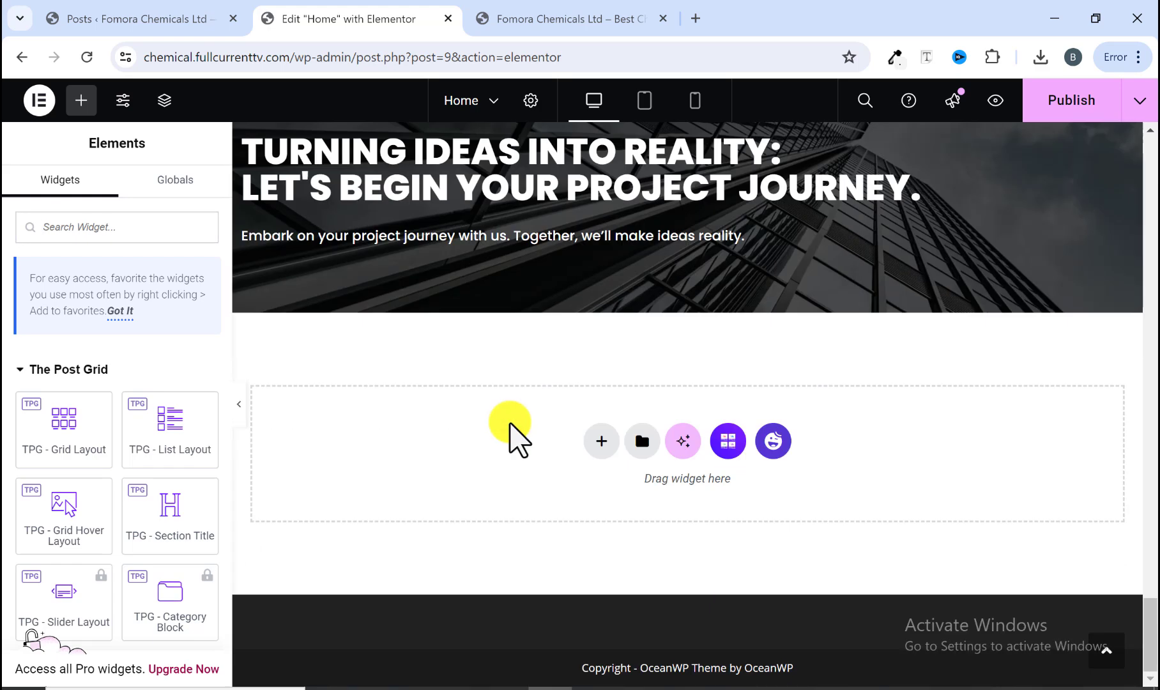
pyautogui.rightClick(472, 242)
pyautogui.click(520, 364)
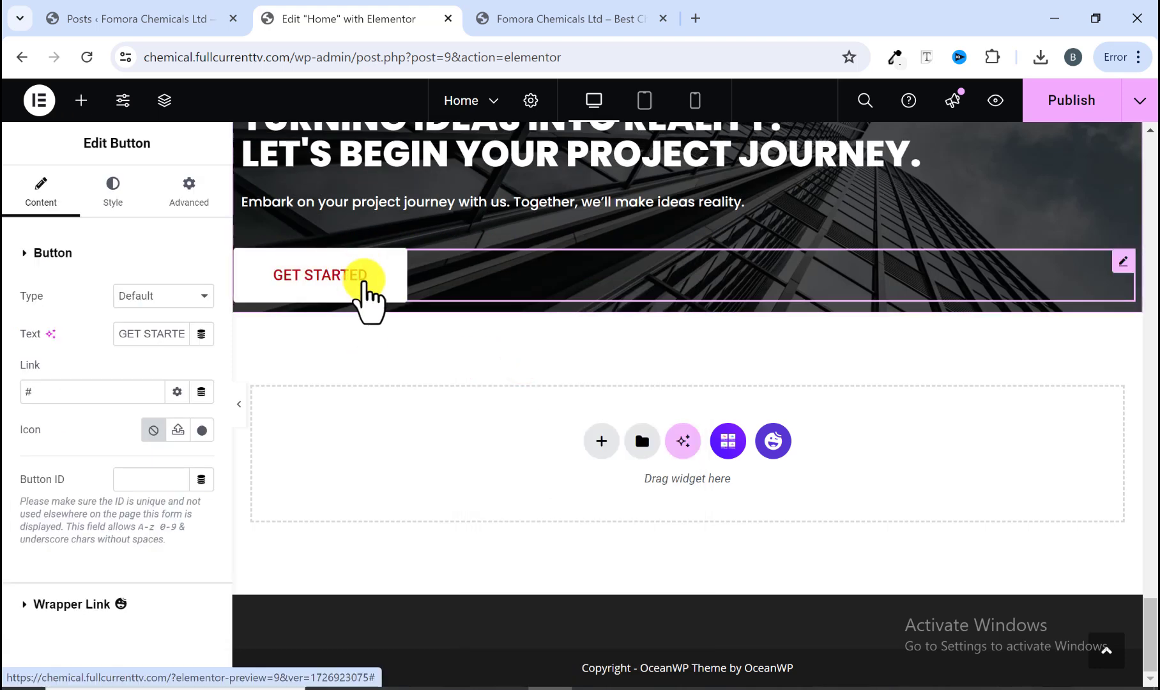
# Step: Copy the 'SIGN IN' label from the reference banner button and set the pasted button's text to SIGN IN
pyautogui.click(512, 20)
pyautogui.click(281, 503)
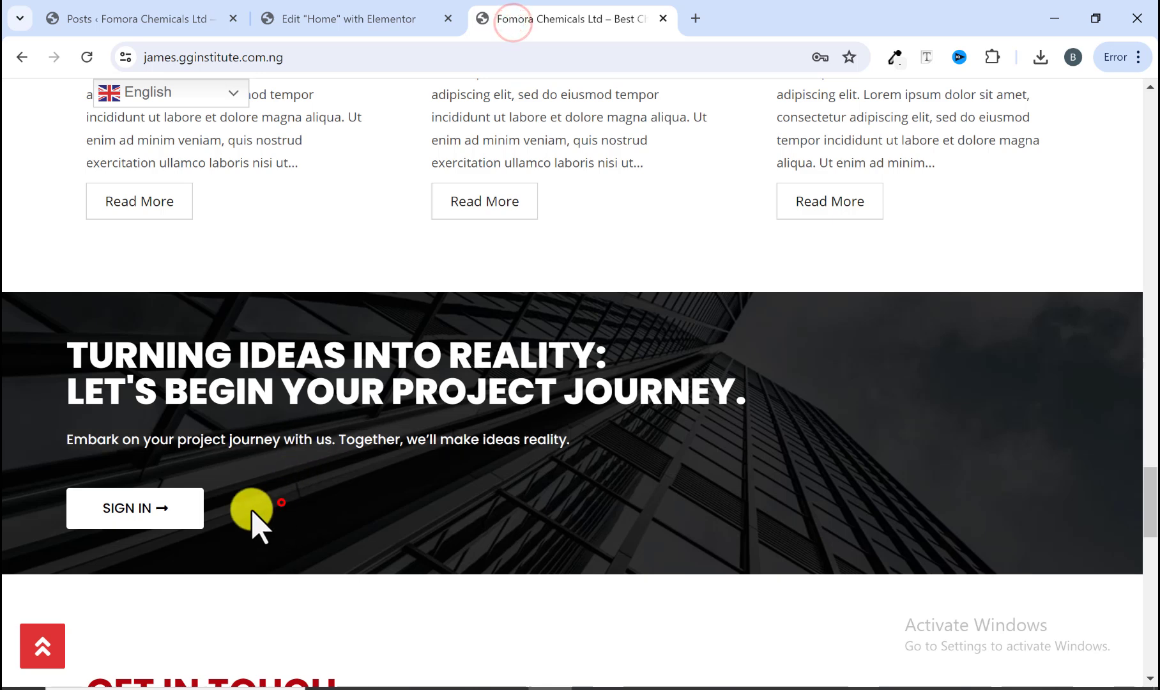
pyautogui.rightClick(124, 519)
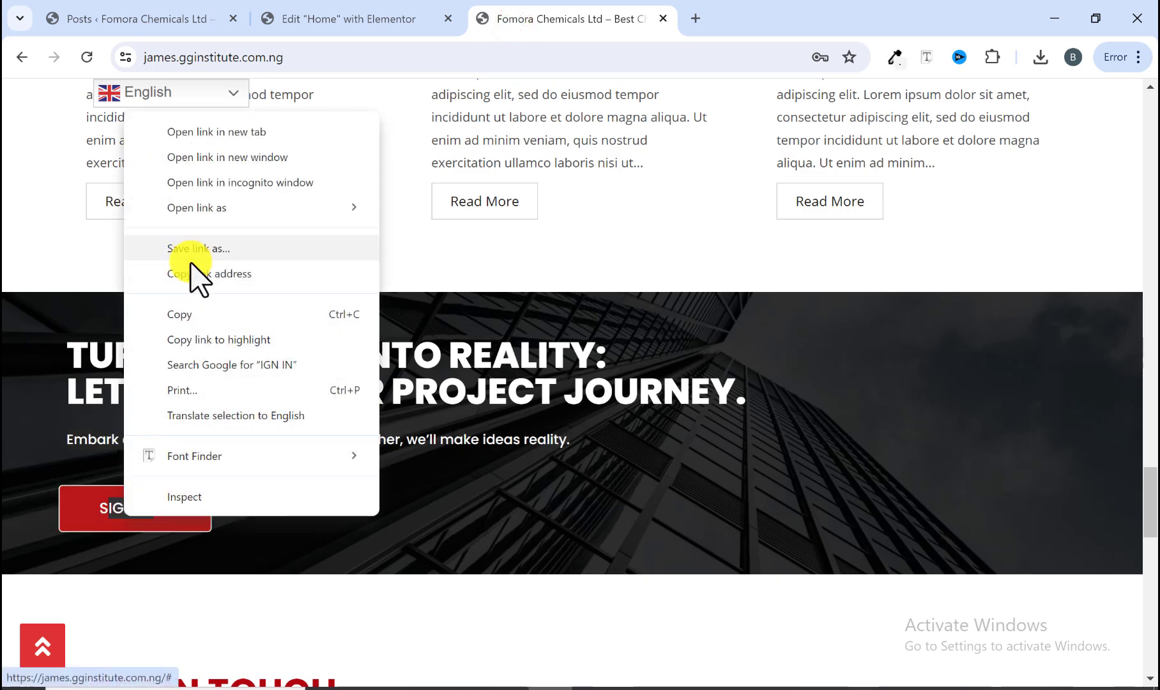
pyautogui.click(260, 542)
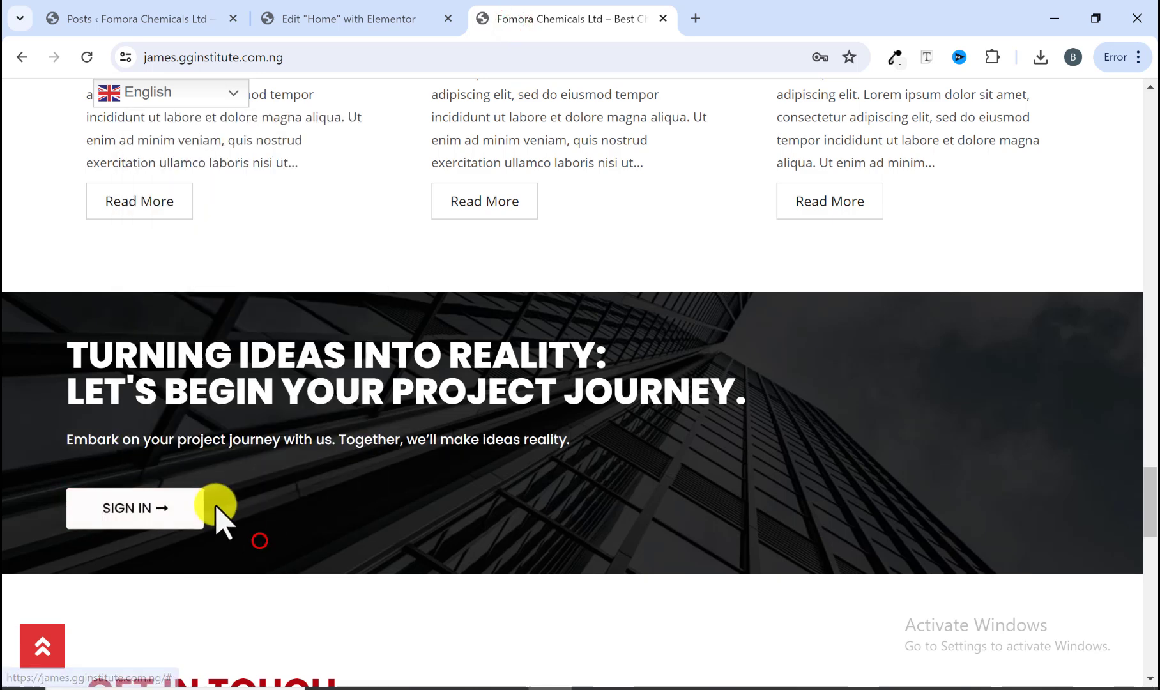
pyautogui.rightClick(101, 516)
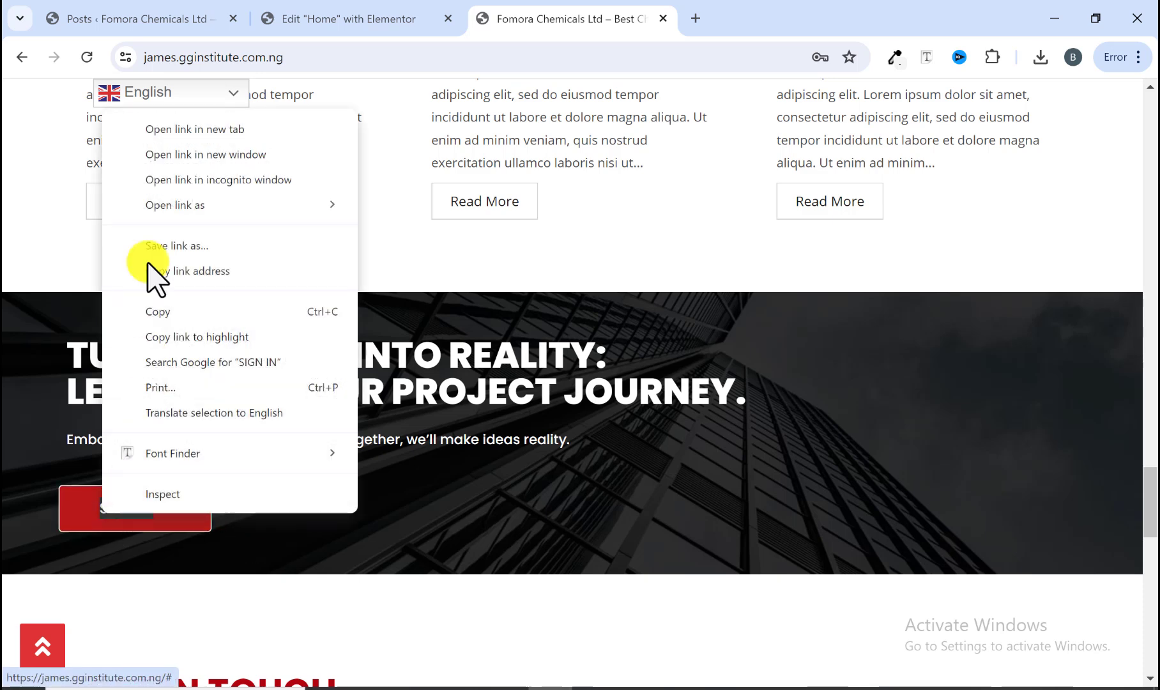
pyautogui.click(165, 309)
pyautogui.click(381, 26)
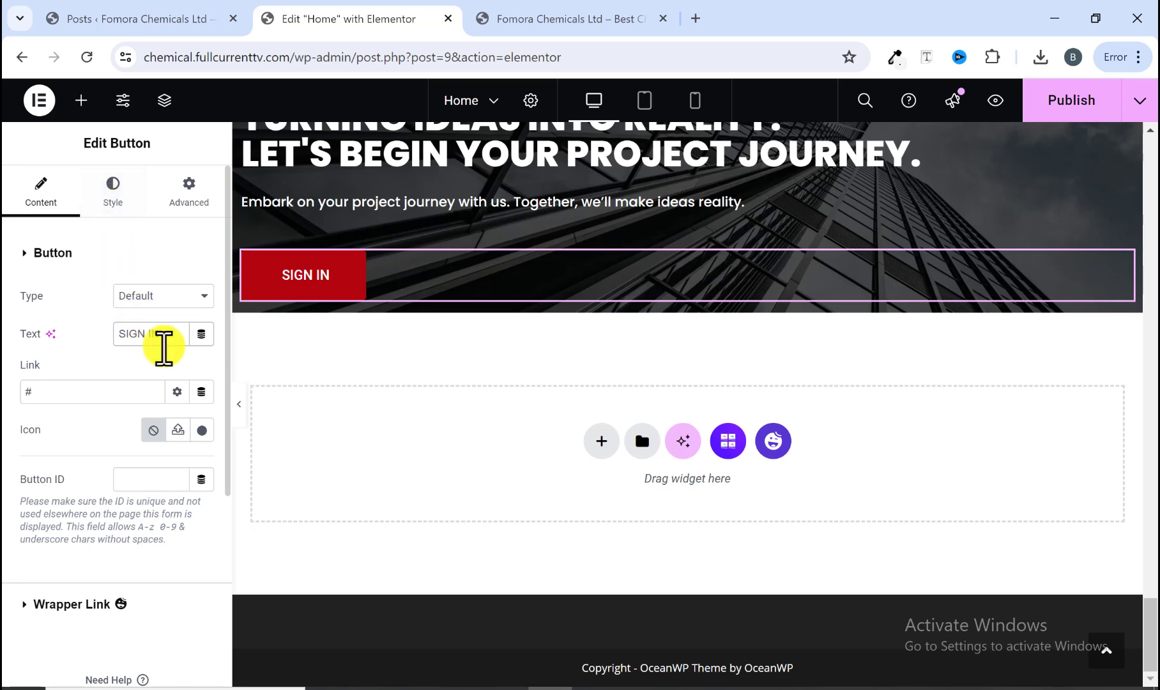
pyautogui.click(509, 29)
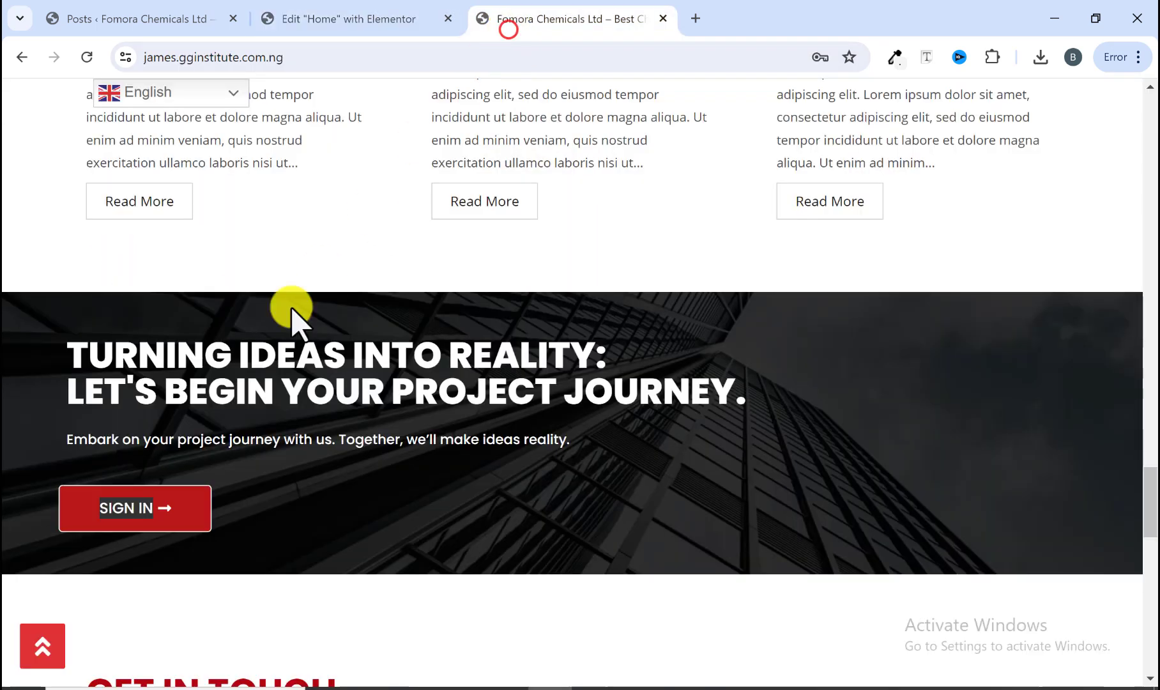
# Step: Add a long right-arrow icon from the icon library to the SIGN IN button and place it at the end
pyautogui.click(327, 19)
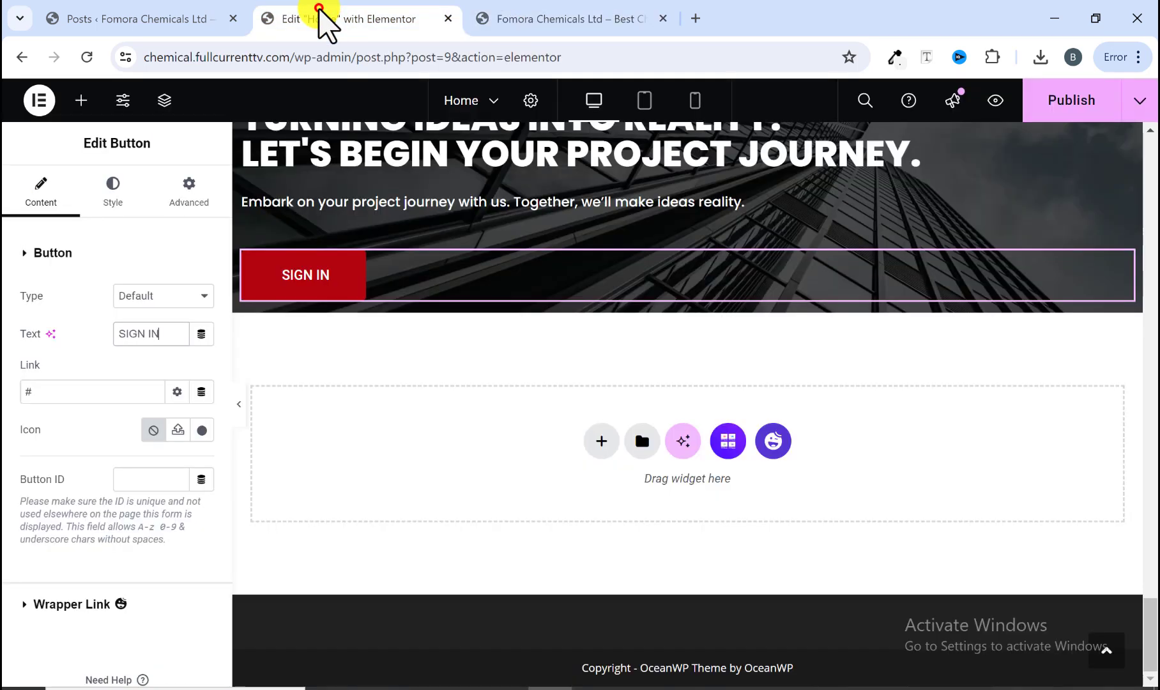
pyautogui.click(201, 429)
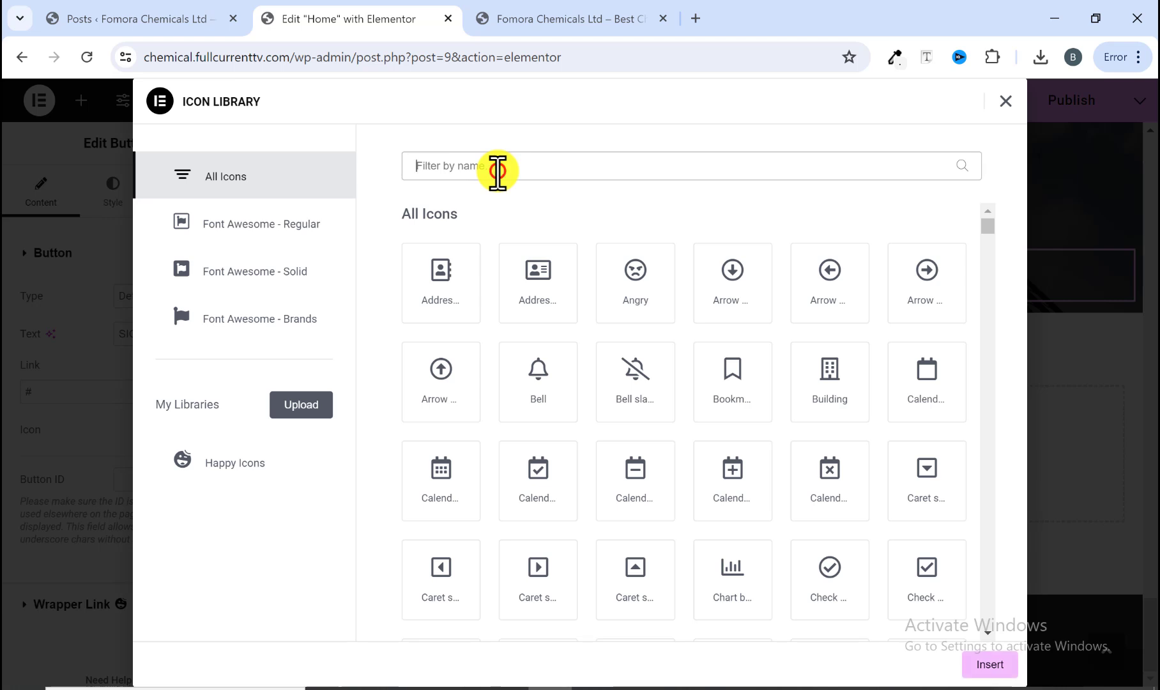
pyautogui.click(497, 167)
pyautogui.write('arrow')
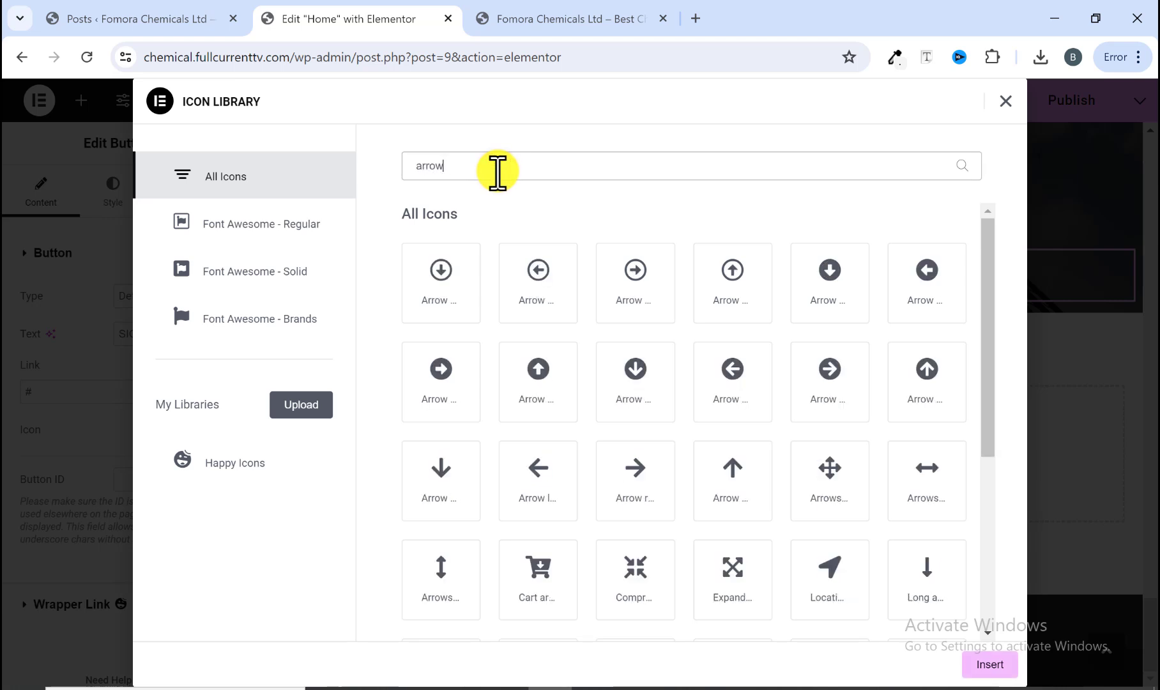
pyautogui.scroll(-3, 712, 492)
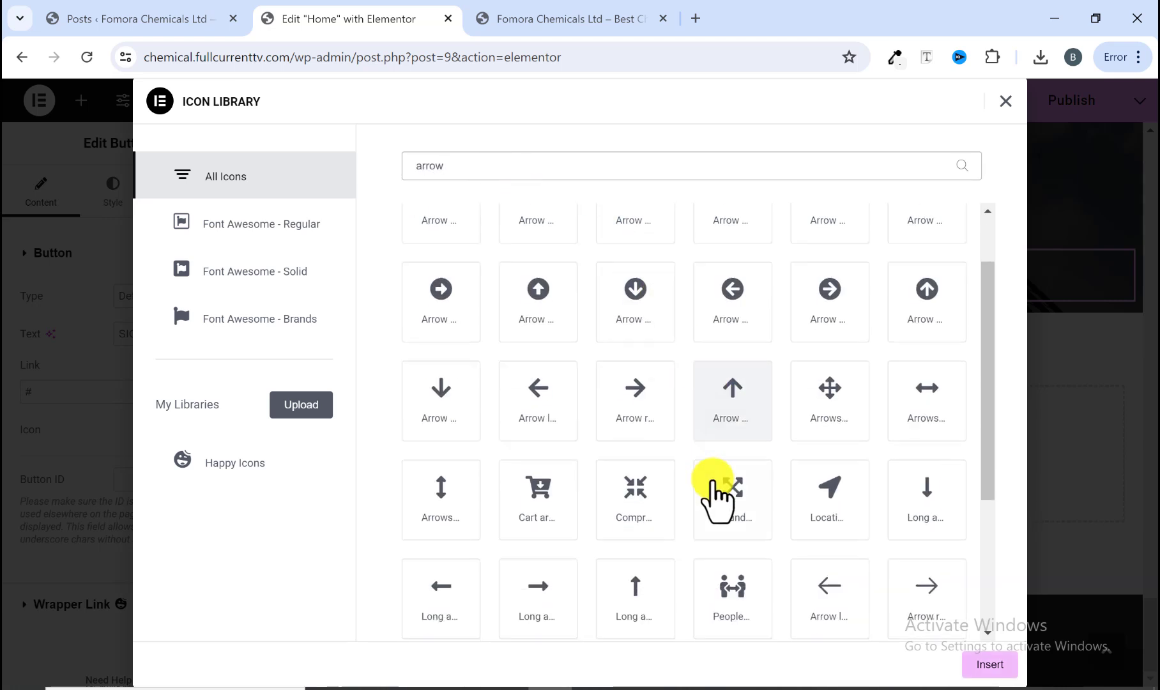
pyautogui.scroll(-1, 715, 504)
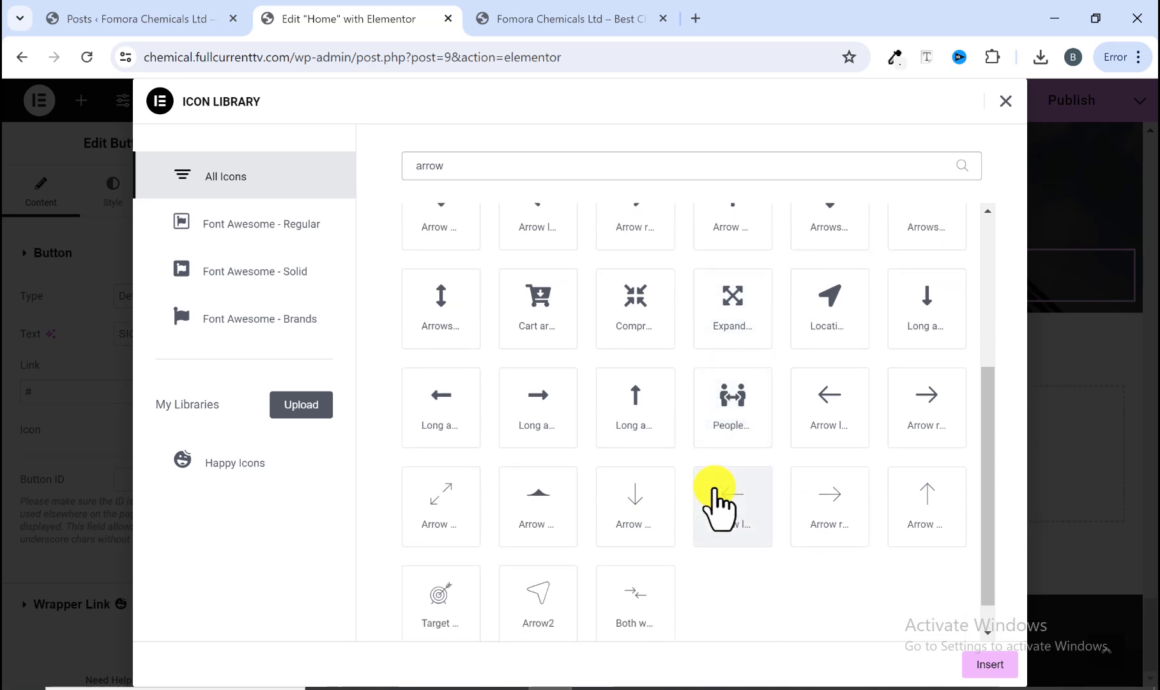
pyautogui.click(559, 417)
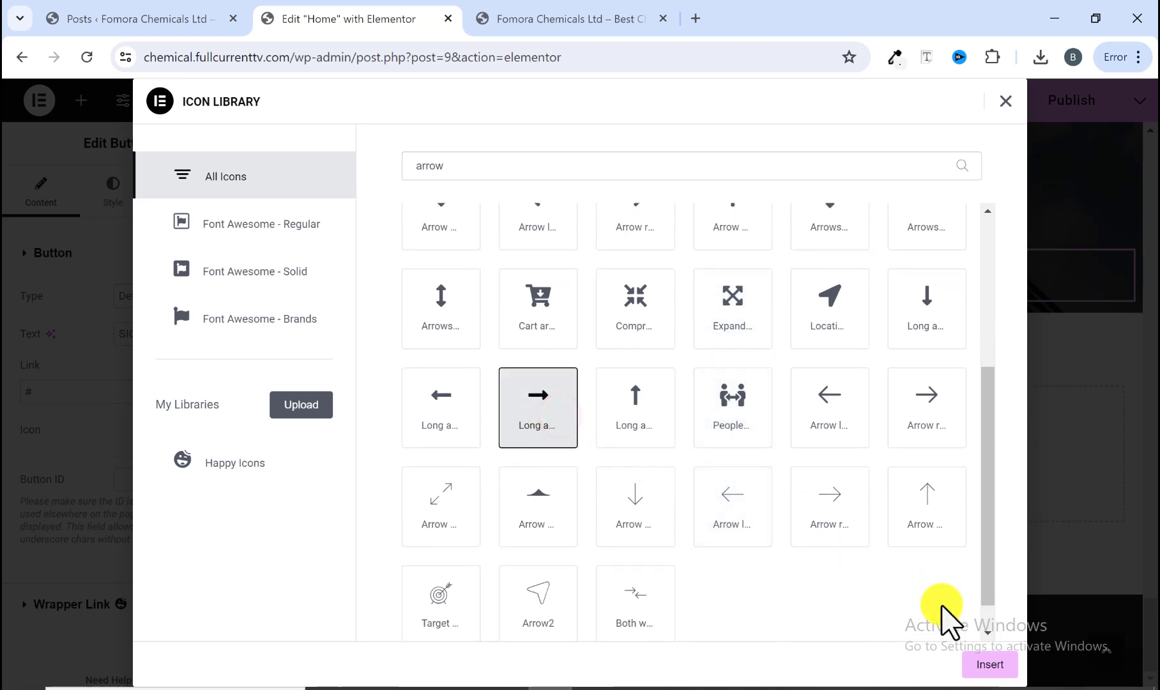
pyautogui.click(988, 668)
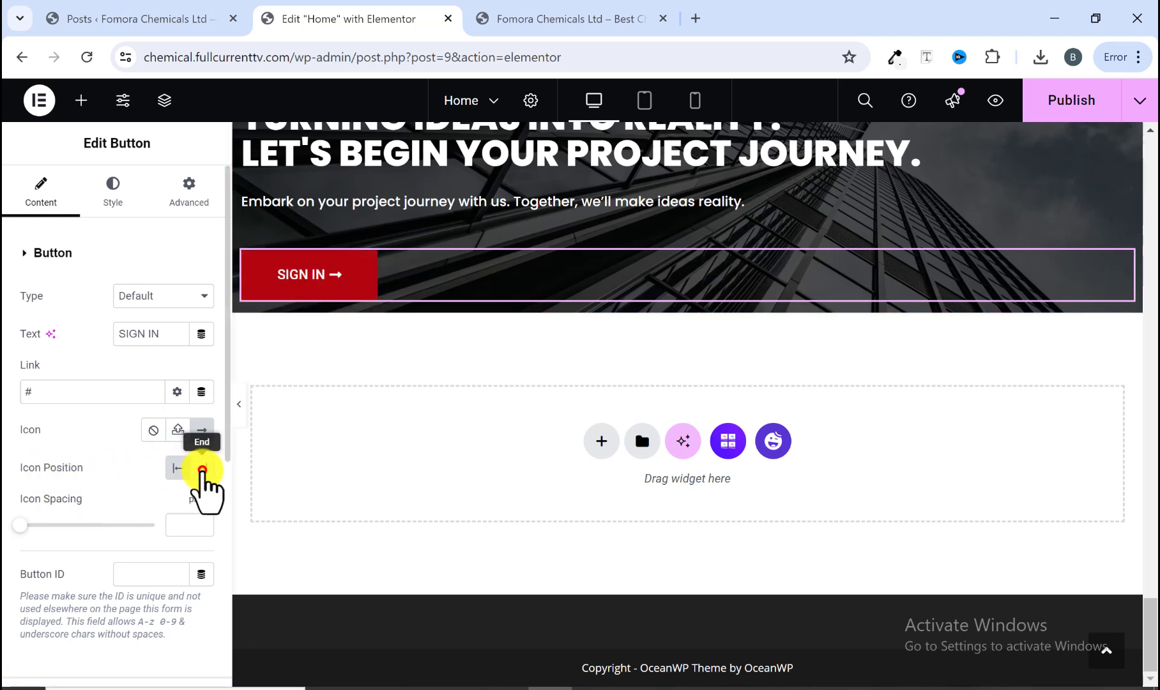
pyautogui.click(201, 470)
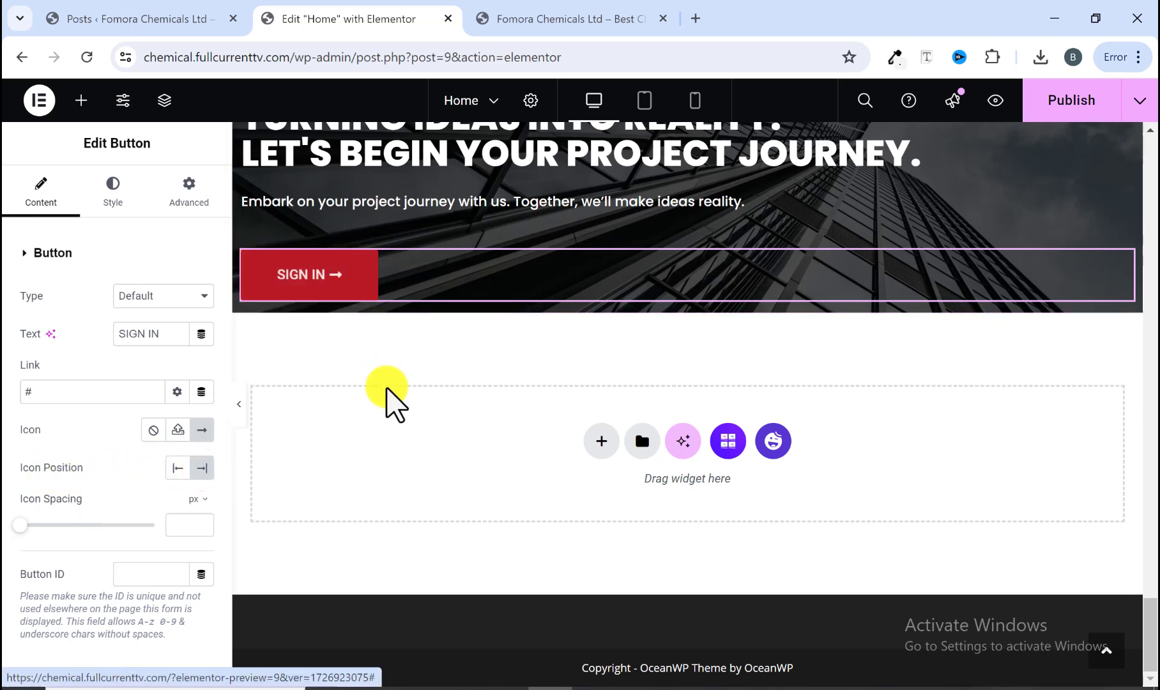
# Step: Compare with the reference button, then set the button's normal background to white #FFFFFF and text colour to black #000000
pyautogui.click(541, 23)
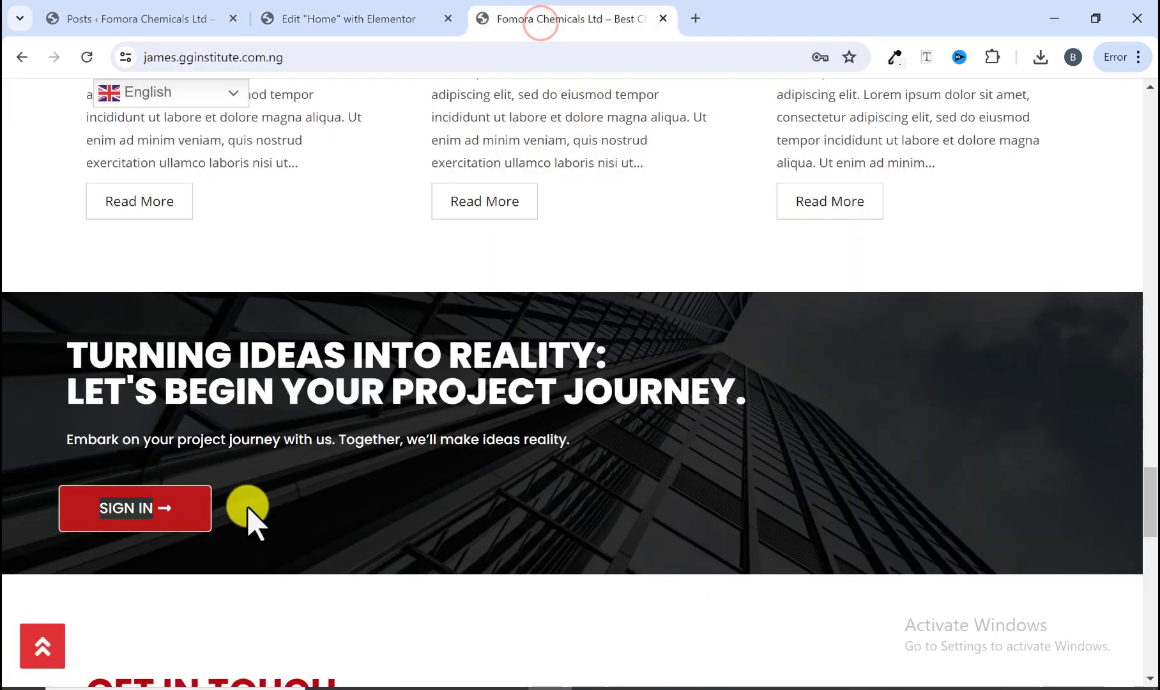
pyautogui.click(254, 591)
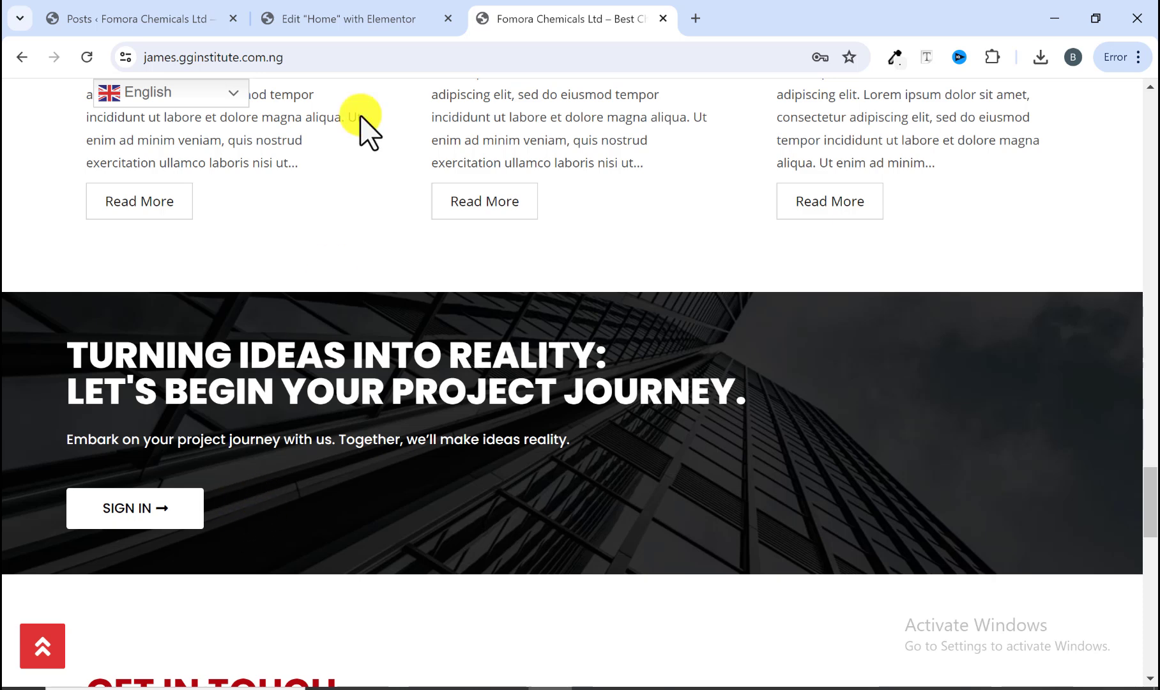
pyautogui.click(368, 19)
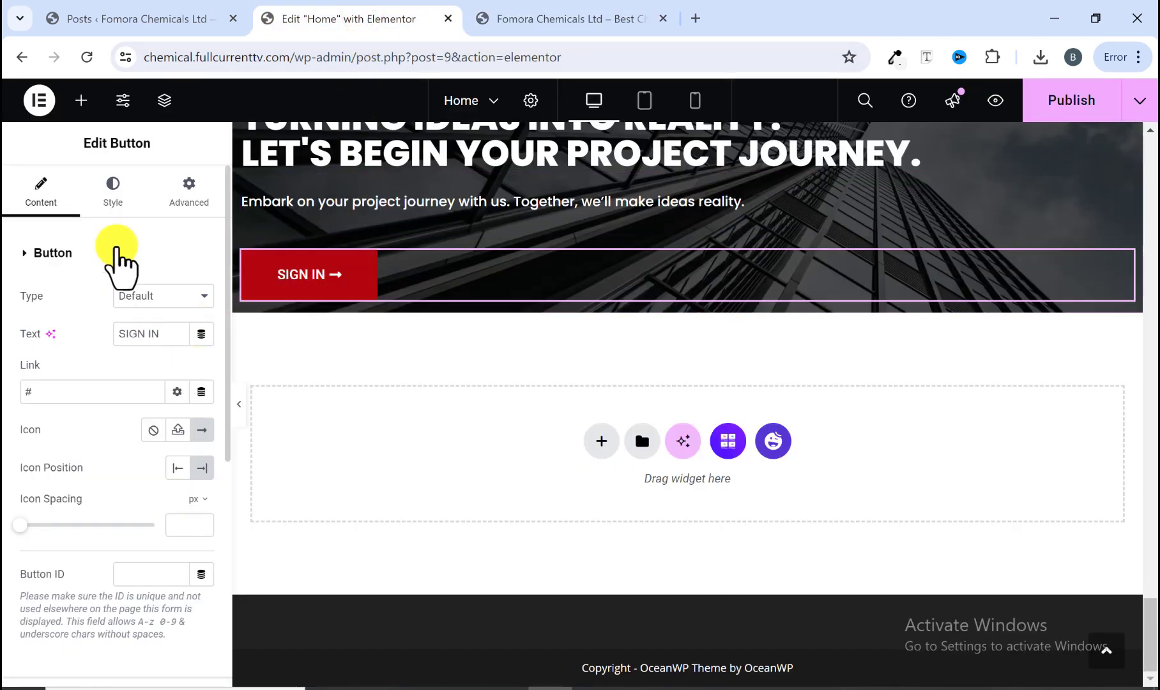
pyautogui.click(110, 206)
pyautogui.scroll(-2, 168, 492)
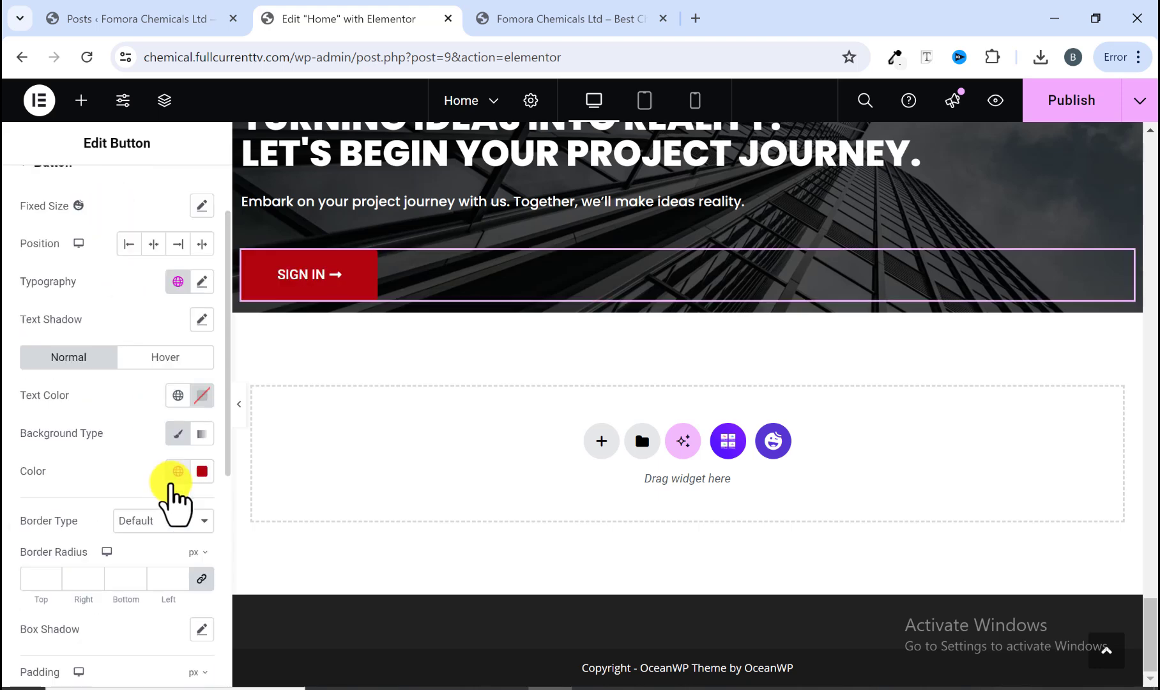
pyautogui.click(200, 477)
pyautogui.moveTo(115, 246); pyautogui.dragTo(61, 219)
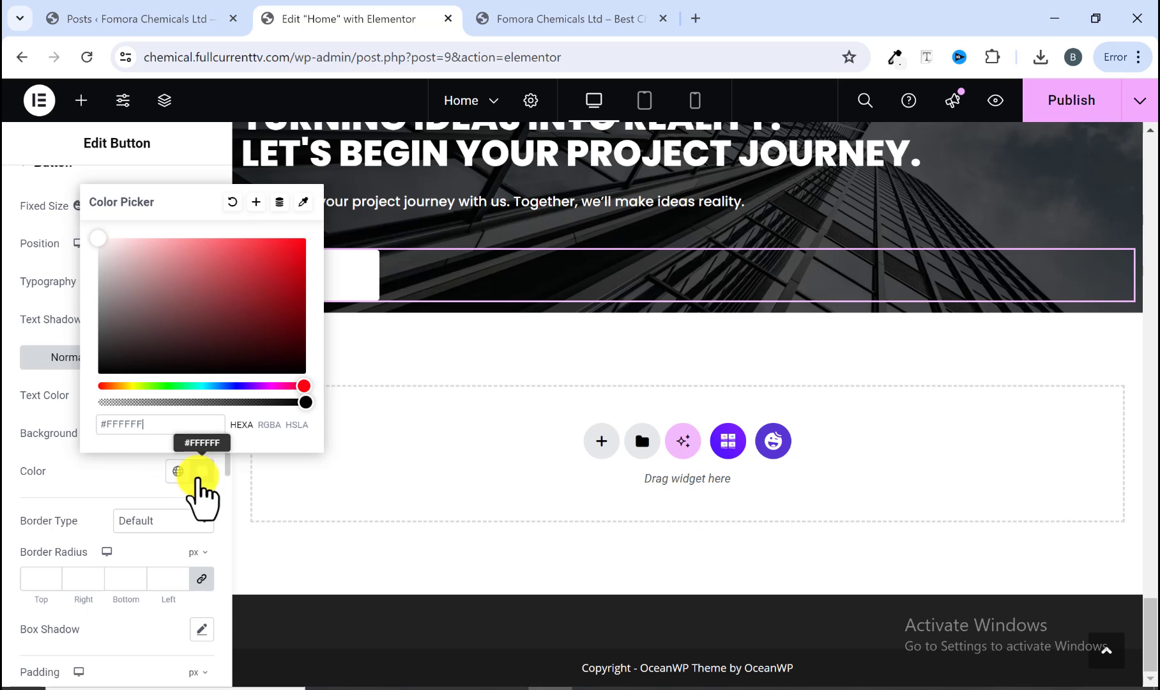
pyautogui.click(200, 477)
pyautogui.click(200, 397)
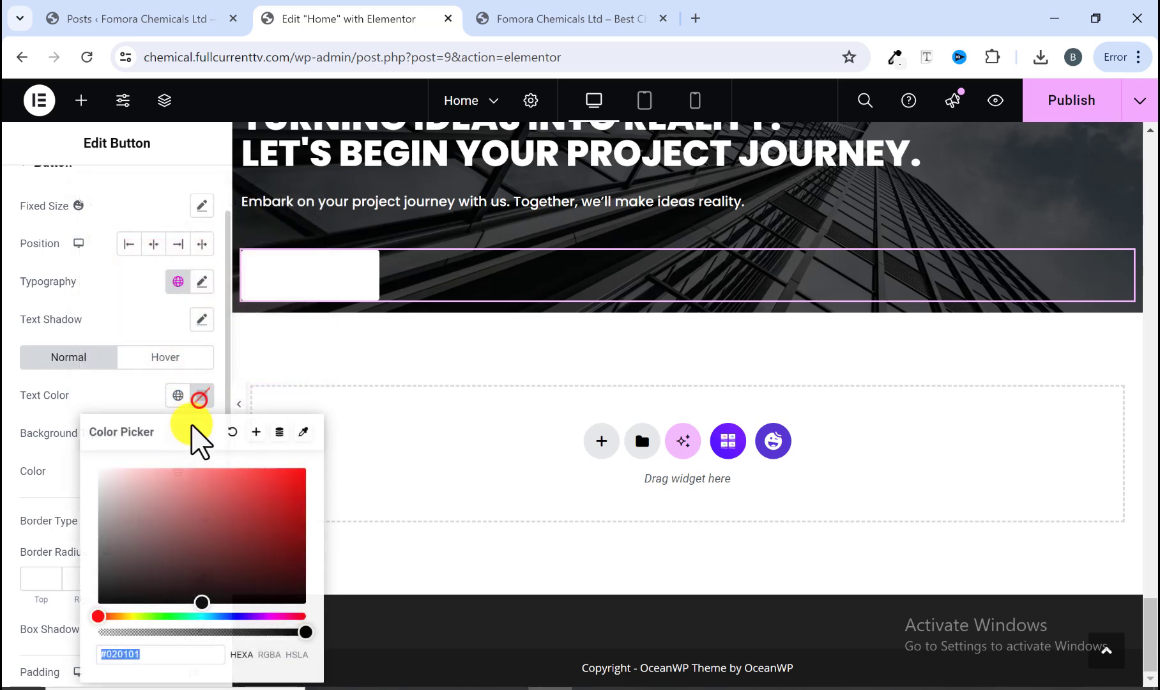
pyautogui.moveTo(100, 601); pyautogui.dragTo(55, 648)
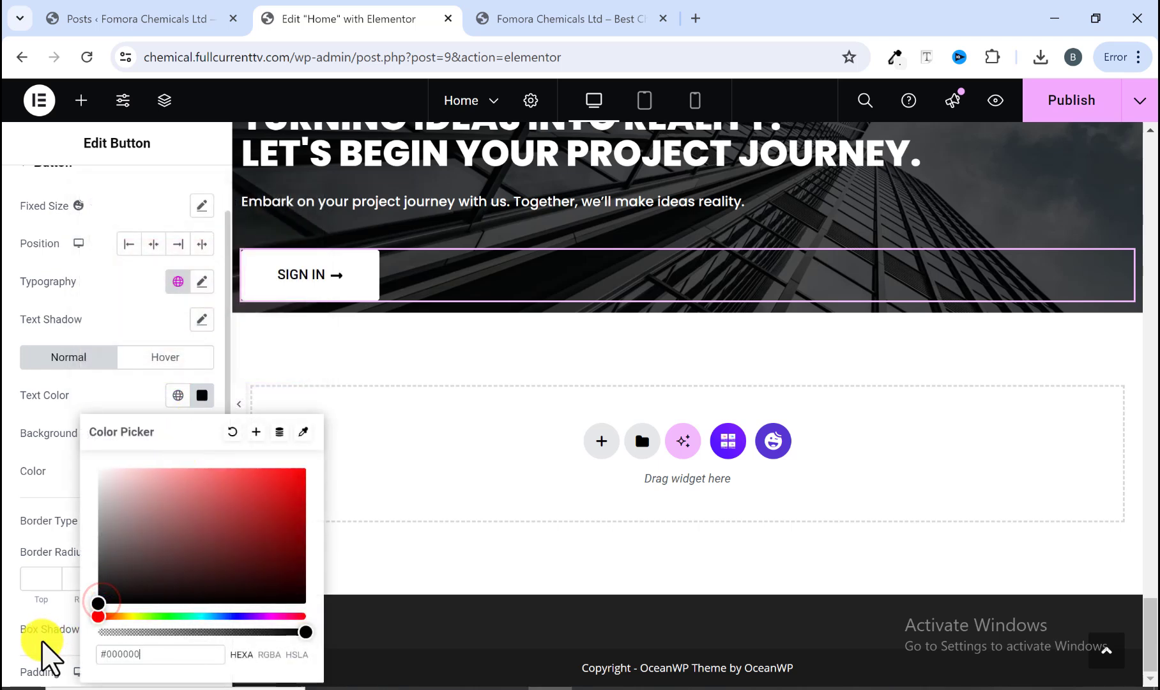
pyautogui.click(42, 492)
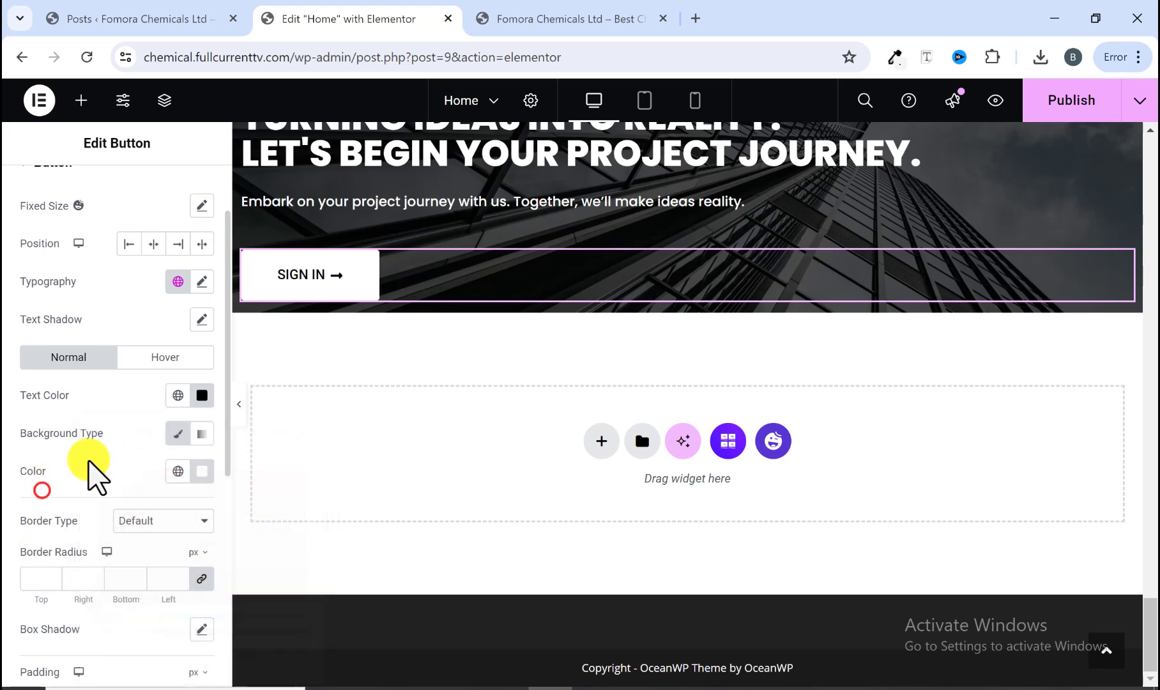
# Step: Set the button's hover background to the MainColor1 global colour and hover text colour to white, then publish the page
pyautogui.click(505, 18)
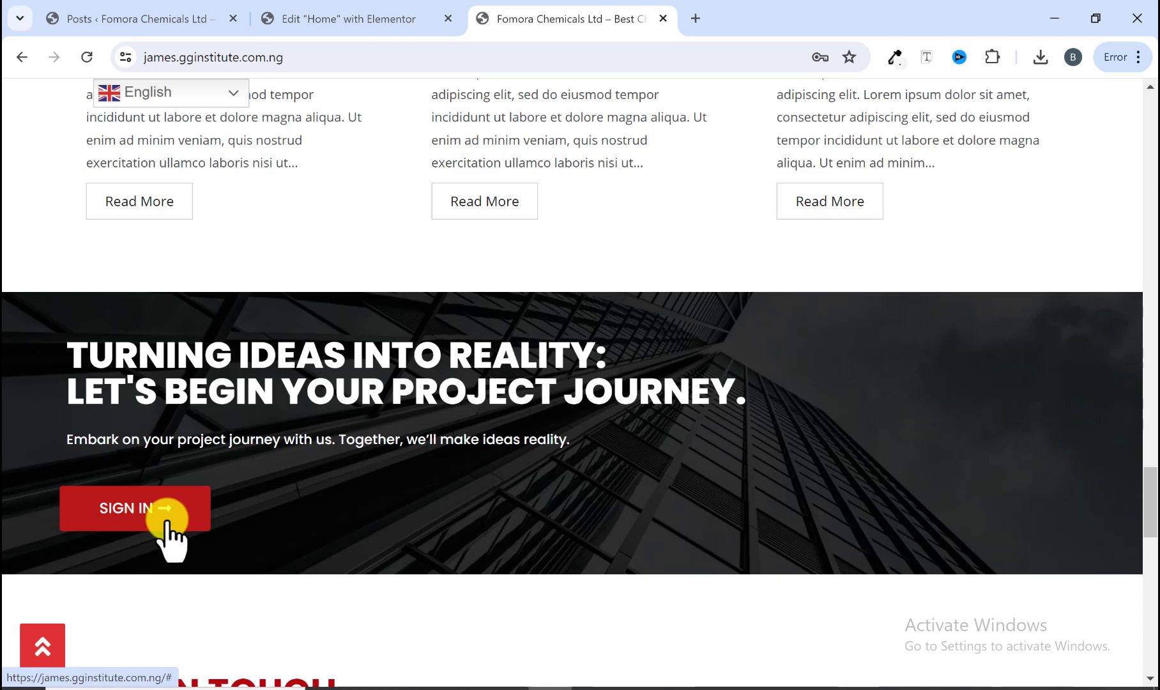
pyautogui.click(351, 22)
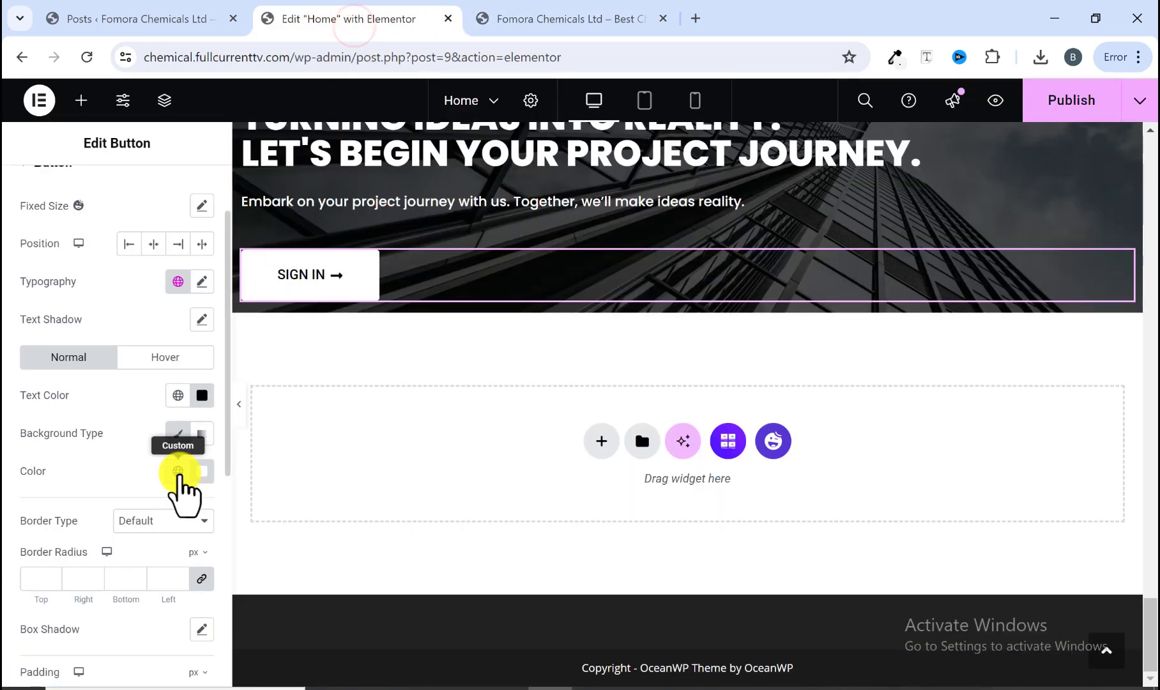
pyautogui.click(192, 366)
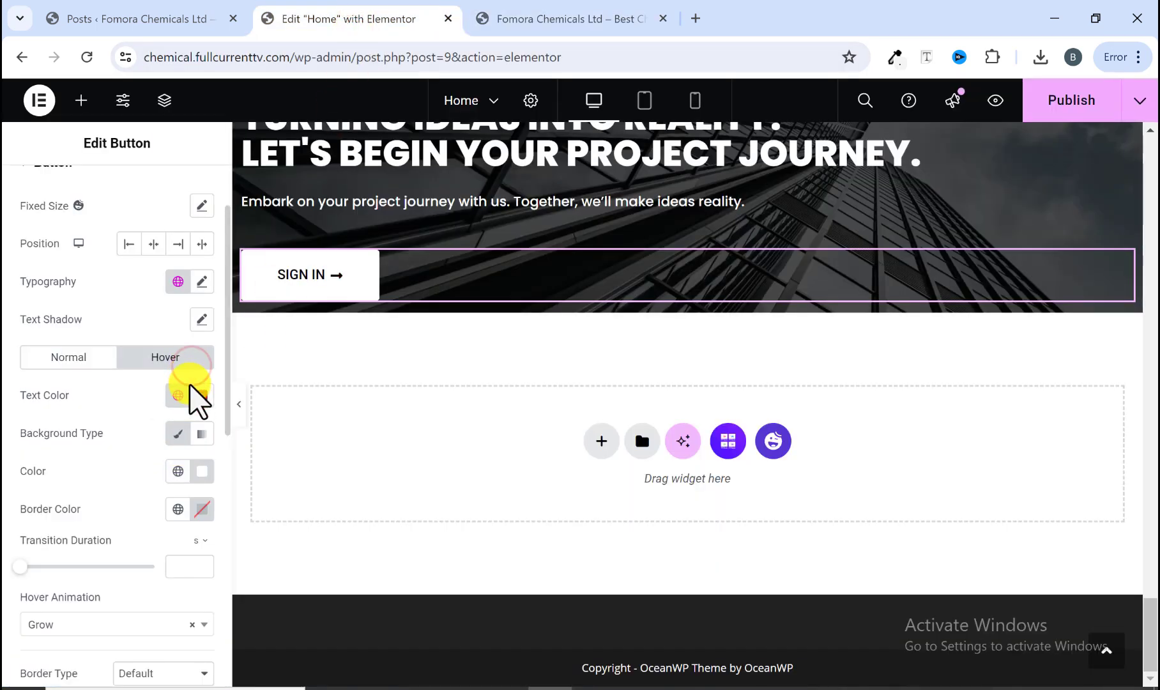
pyautogui.click(198, 474)
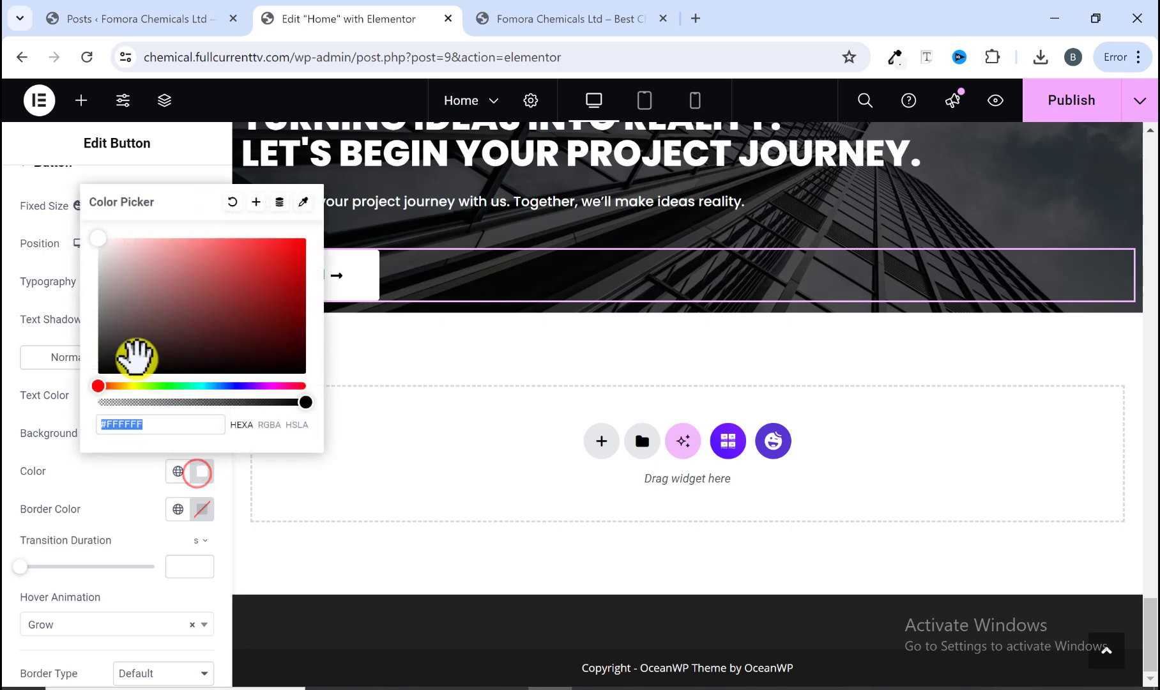
pyautogui.click(174, 471)
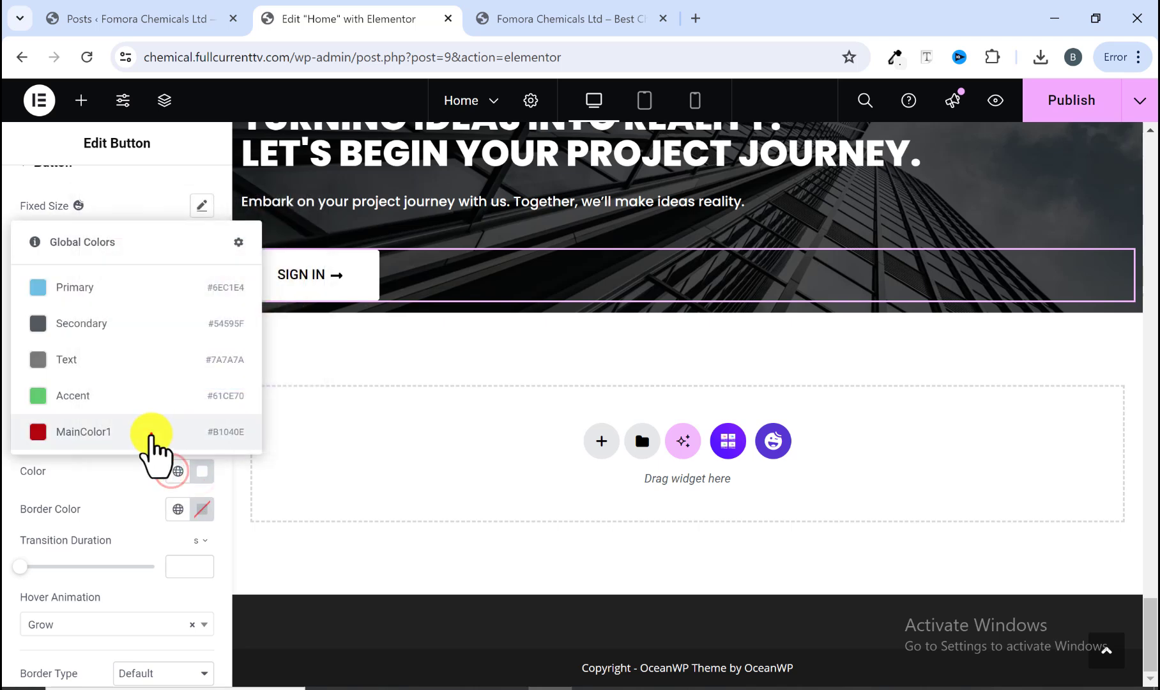
pyautogui.click(151, 432)
pyautogui.click(201, 397)
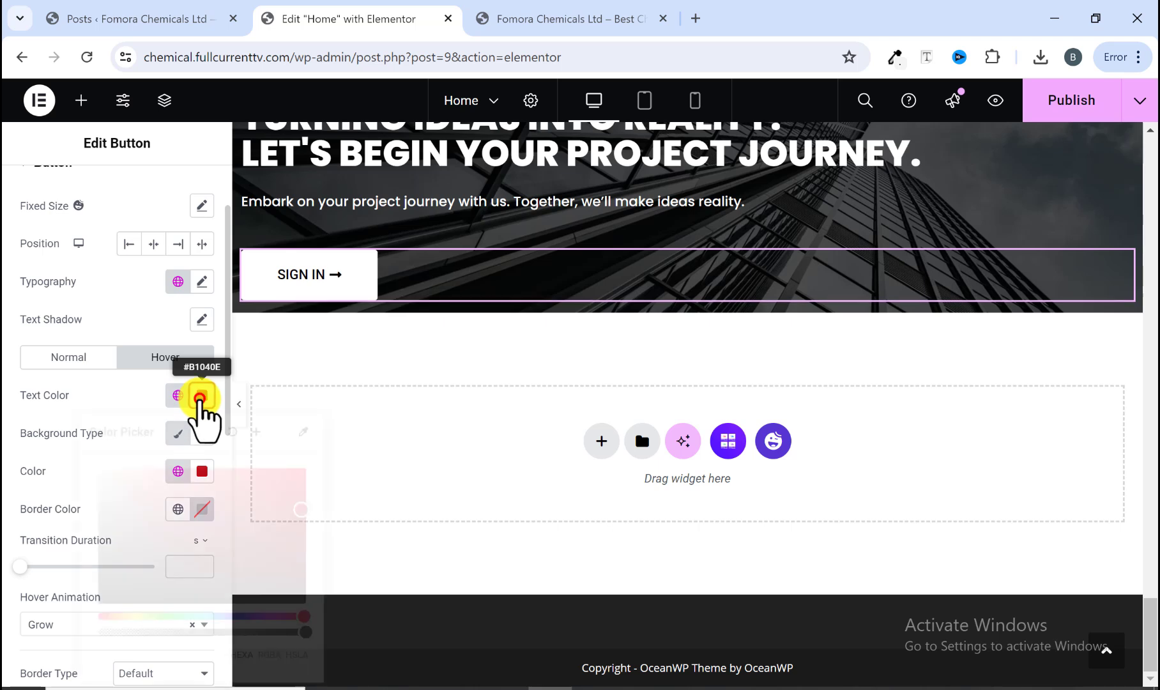
pyautogui.moveTo(83, 465); pyautogui.dragTo(66, 459)
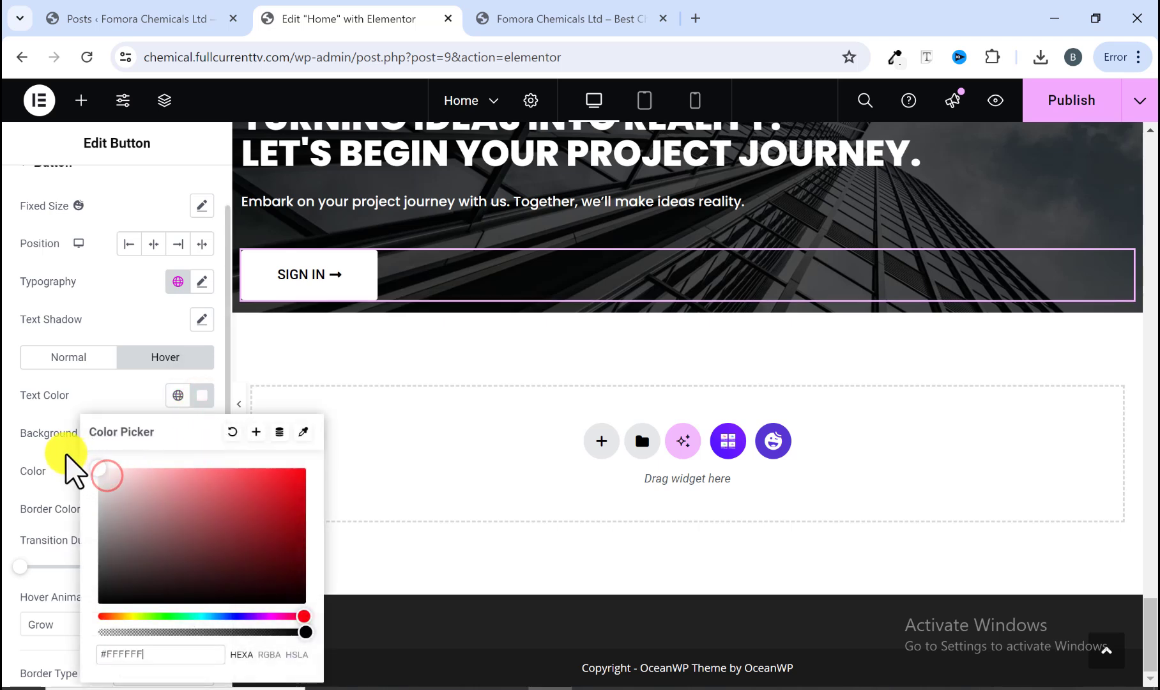
pyautogui.click(209, 396)
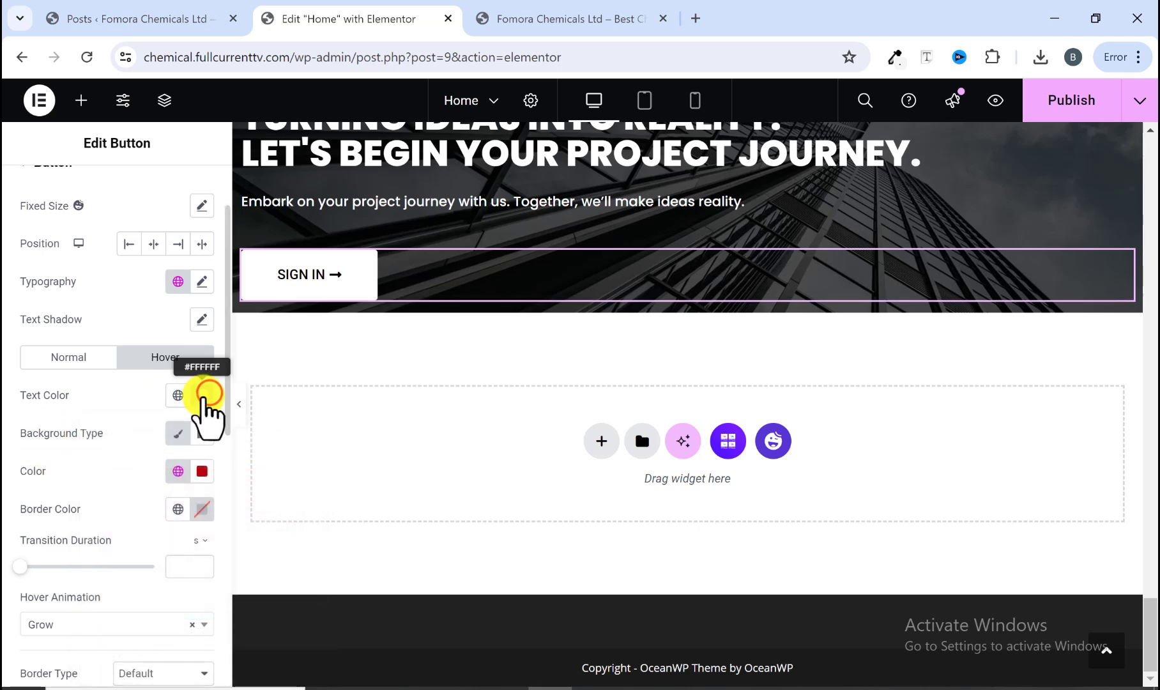
pyautogui.scroll(-1, 137, 482)
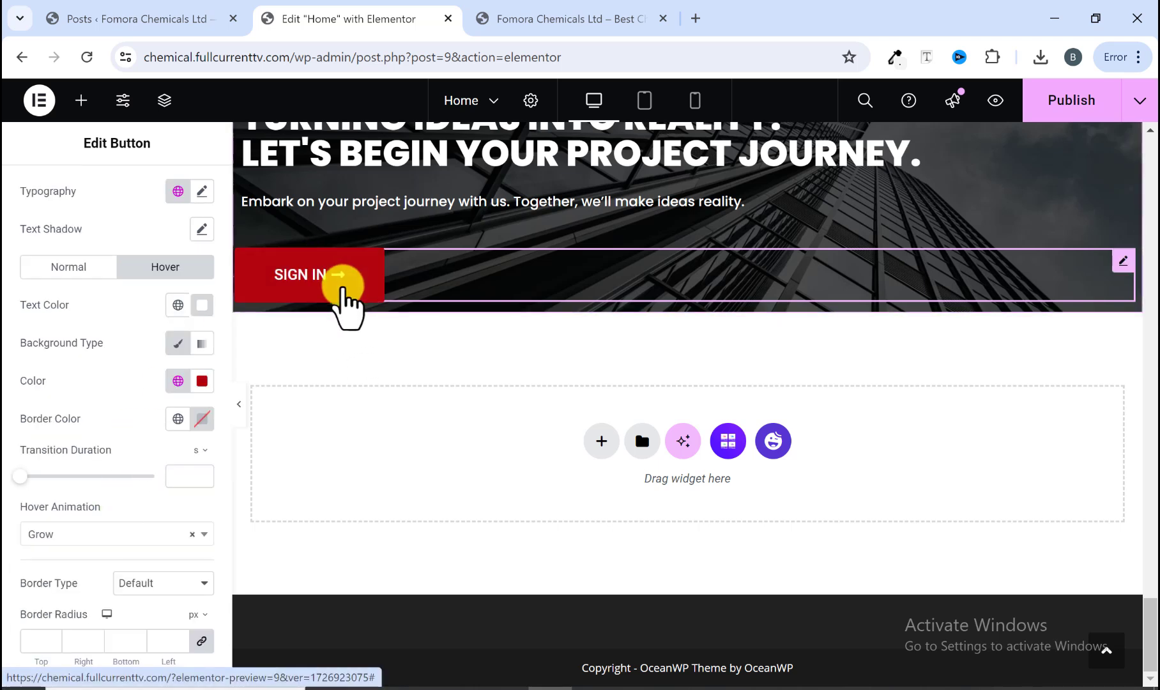
pyautogui.click(1048, 106)
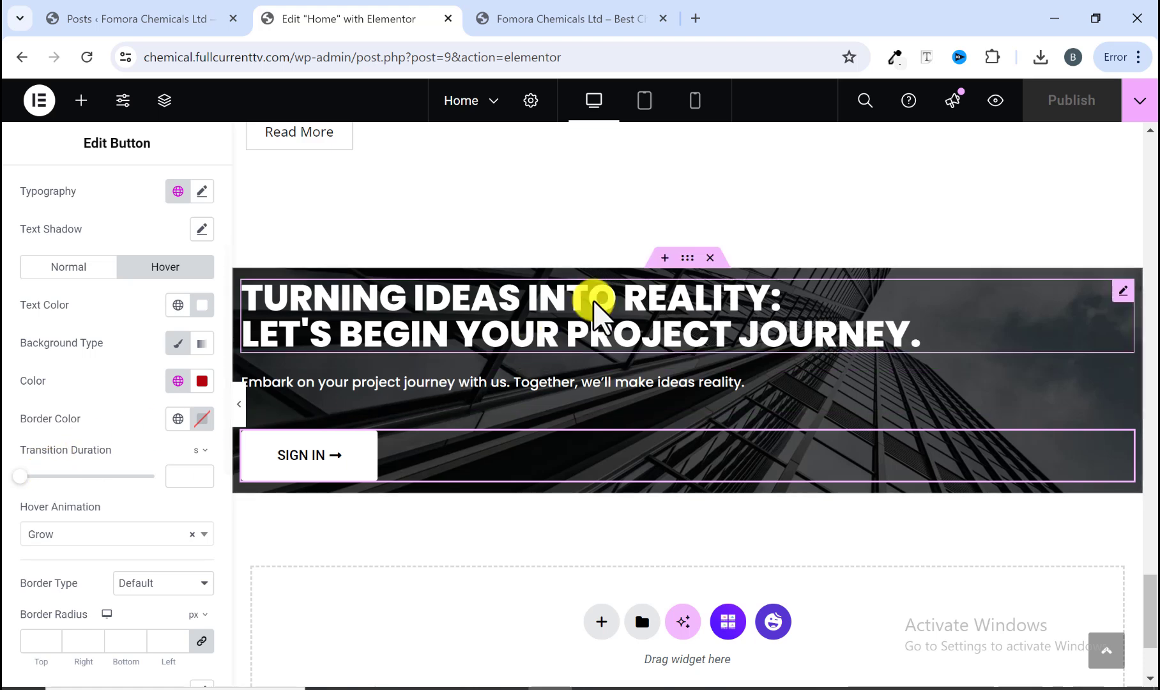
# Step: Increase the banner container's minimum height to 55 vh and preview the page without the editor panel
pyautogui.click(682, 262)
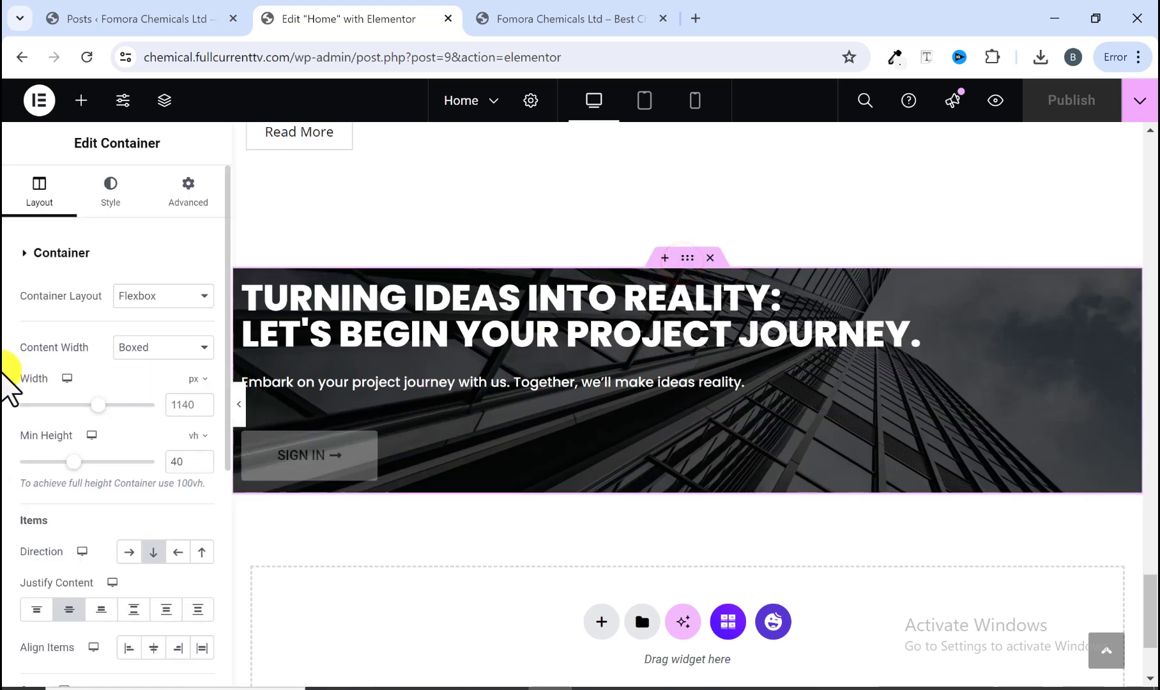
pyautogui.moveTo(78, 461); pyautogui.dragTo(97, 462)
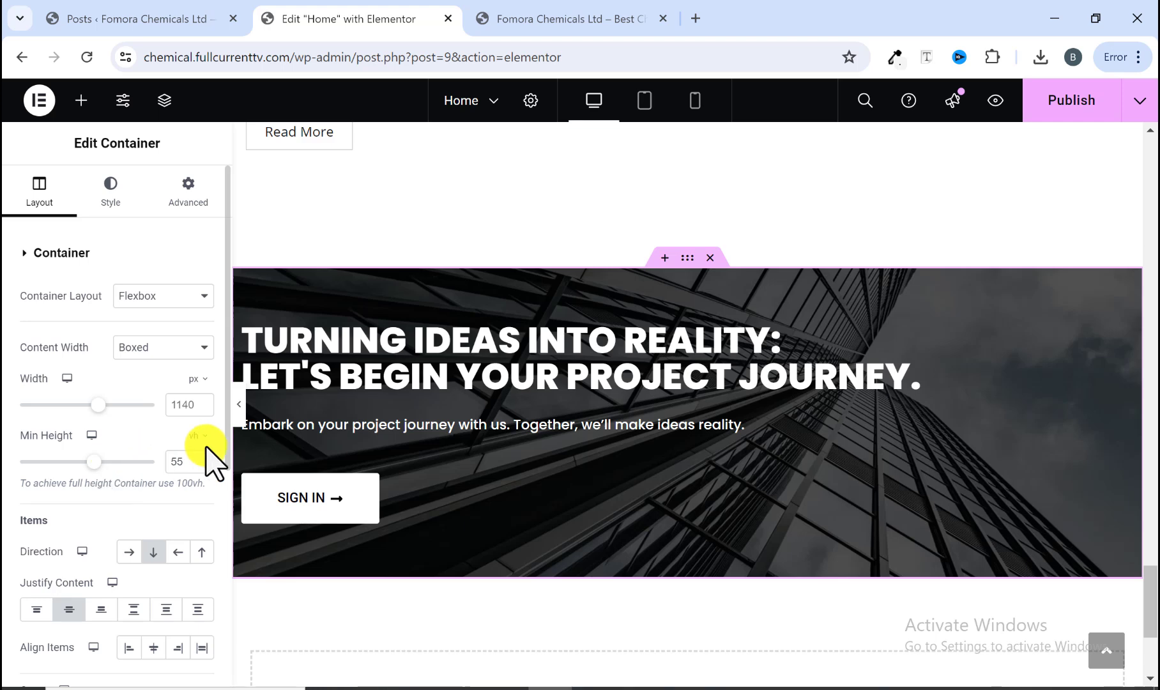
pyautogui.click(238, 406)
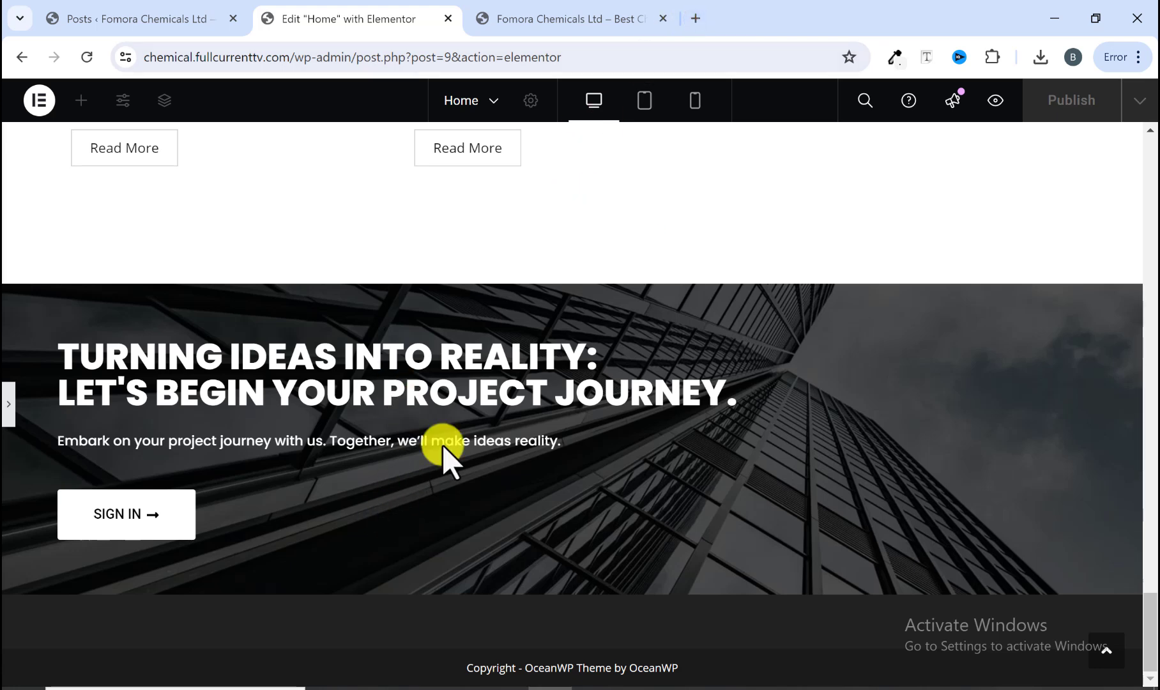
# Step: Compare the reference site's call-to-action banner and the Get In Touch section below it
pyautogui.click(592, 18)
pyautogui.scroll(-1, 515, 520)
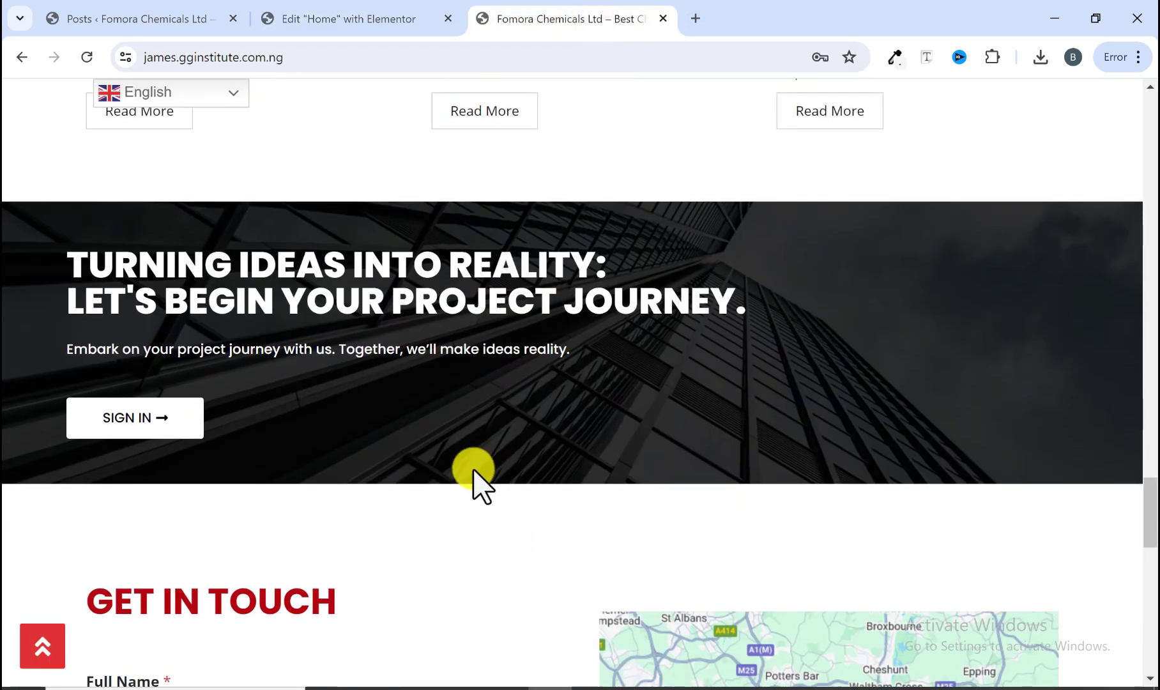
pyautogui.scroll(-2, 476, 466)
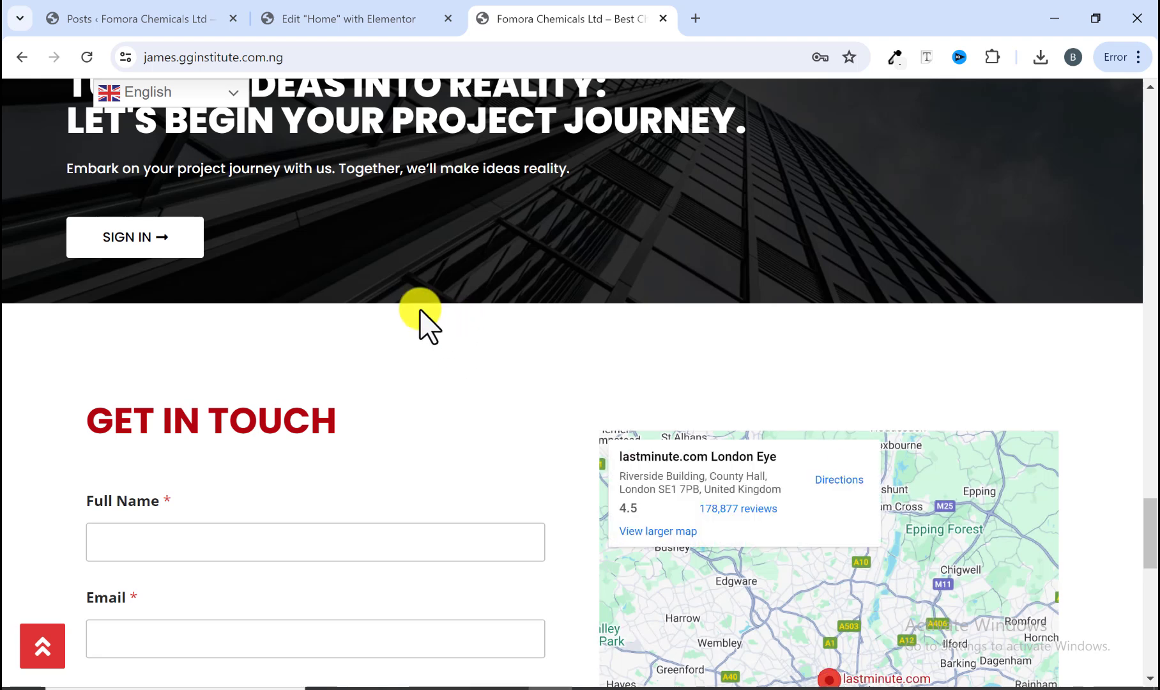
pyautogui.scroll(-1, 267, 401)
pyautogui.scroll(1, 267, 401)
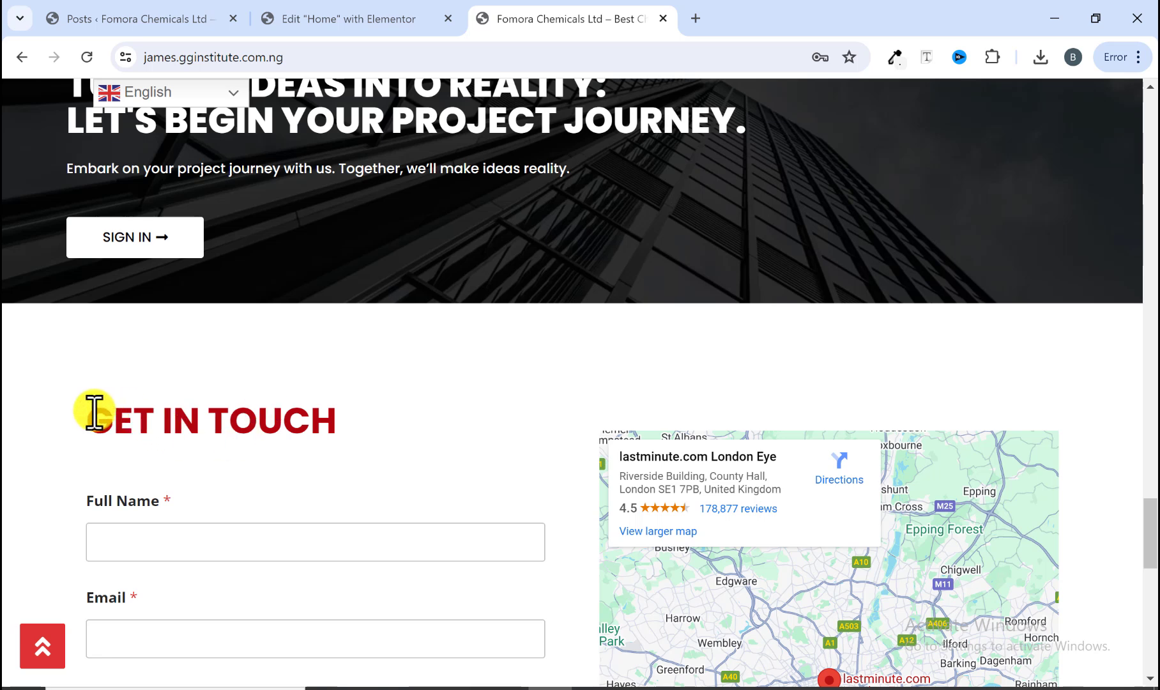
pyautogui.scroll(-3, 345, 453)
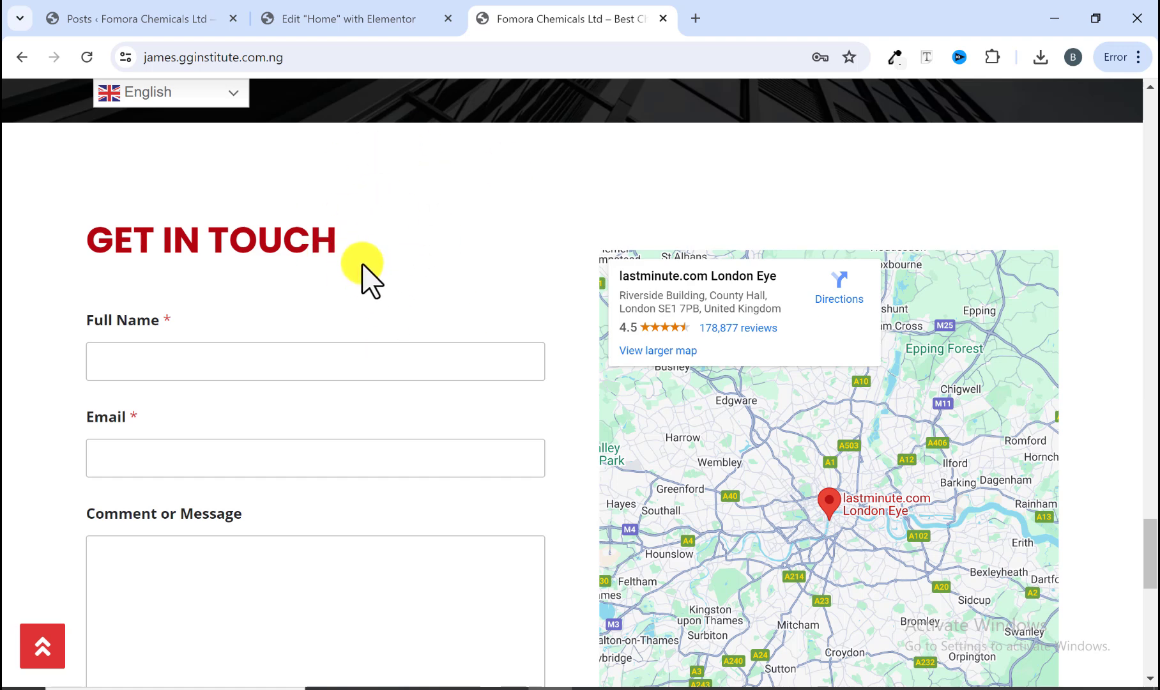
# Step: Switch to the WordPress admin tab, open the WPForms overview and dismiss the What's New popup
pyautogui.click(146, 24)
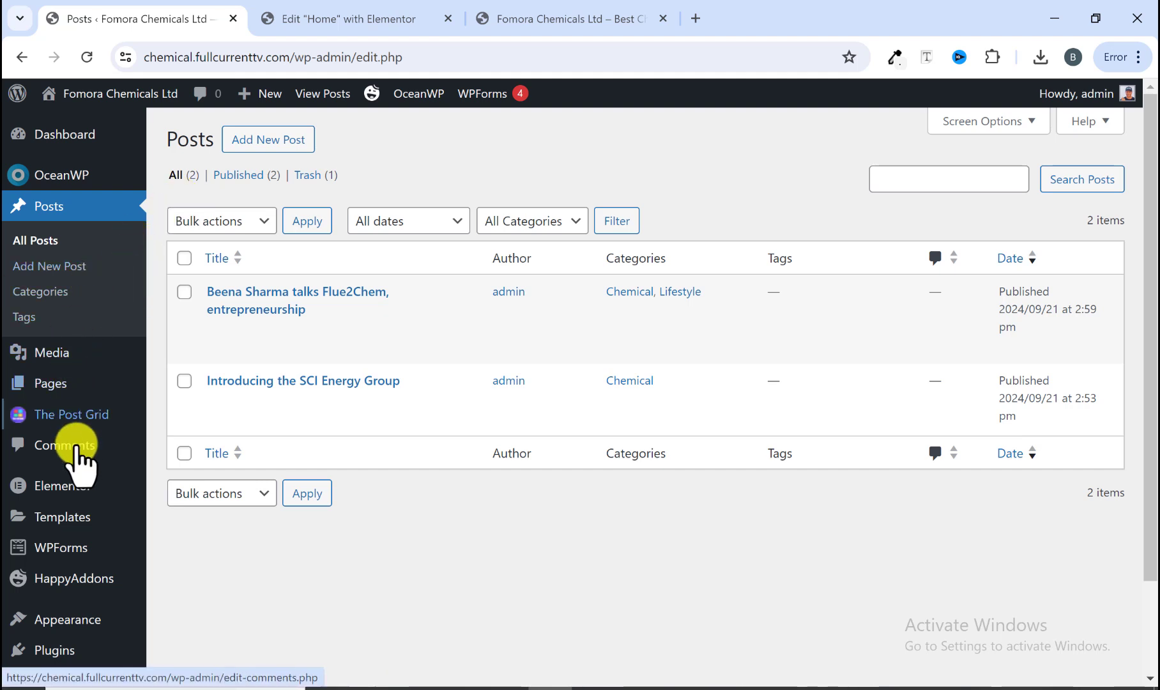
pyautogui.moveTo(45, 548)
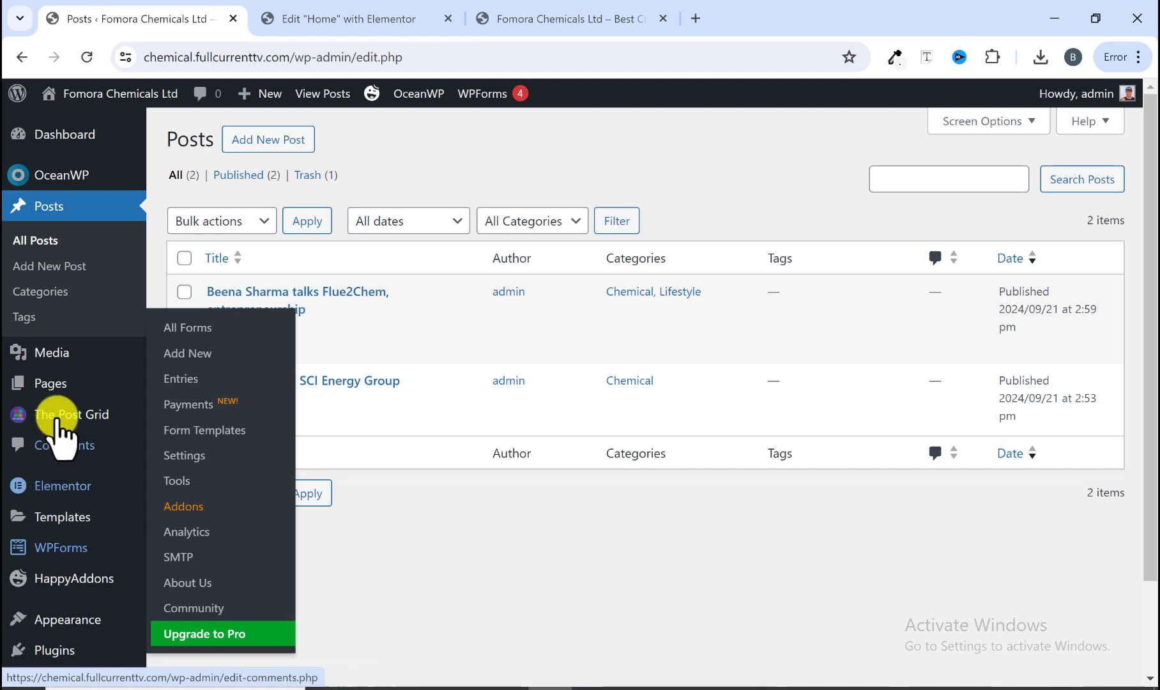
pyautogui.scroll(-2, 64, 415)
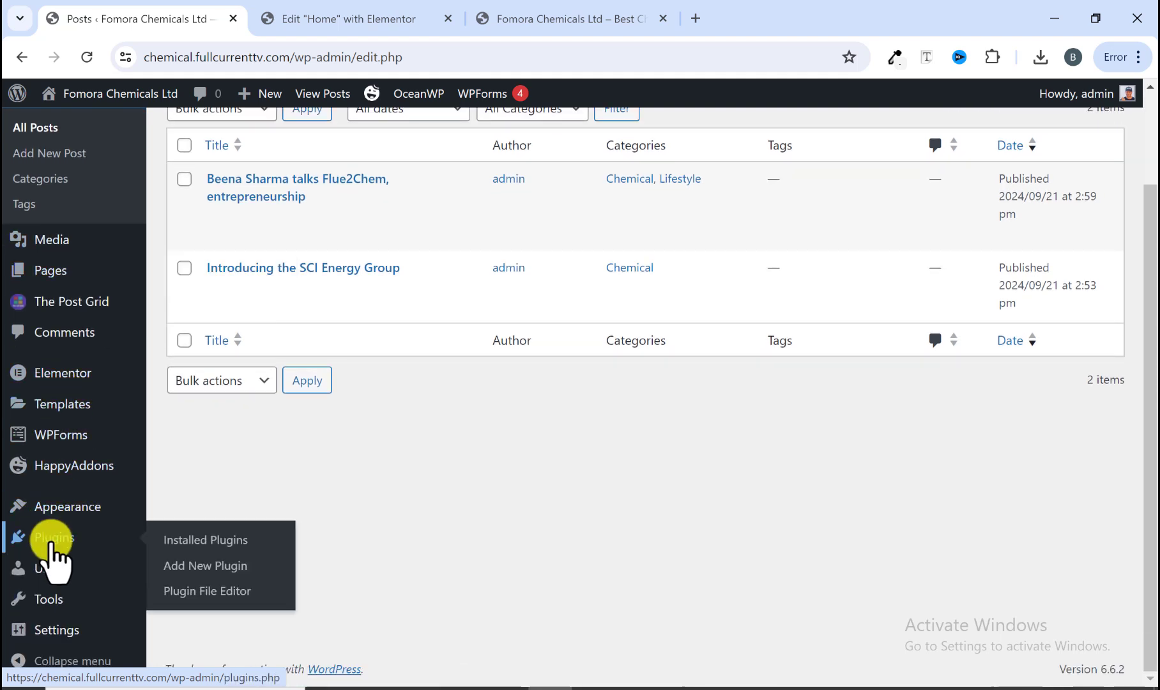
pyautogui.moveTo(62, 444)
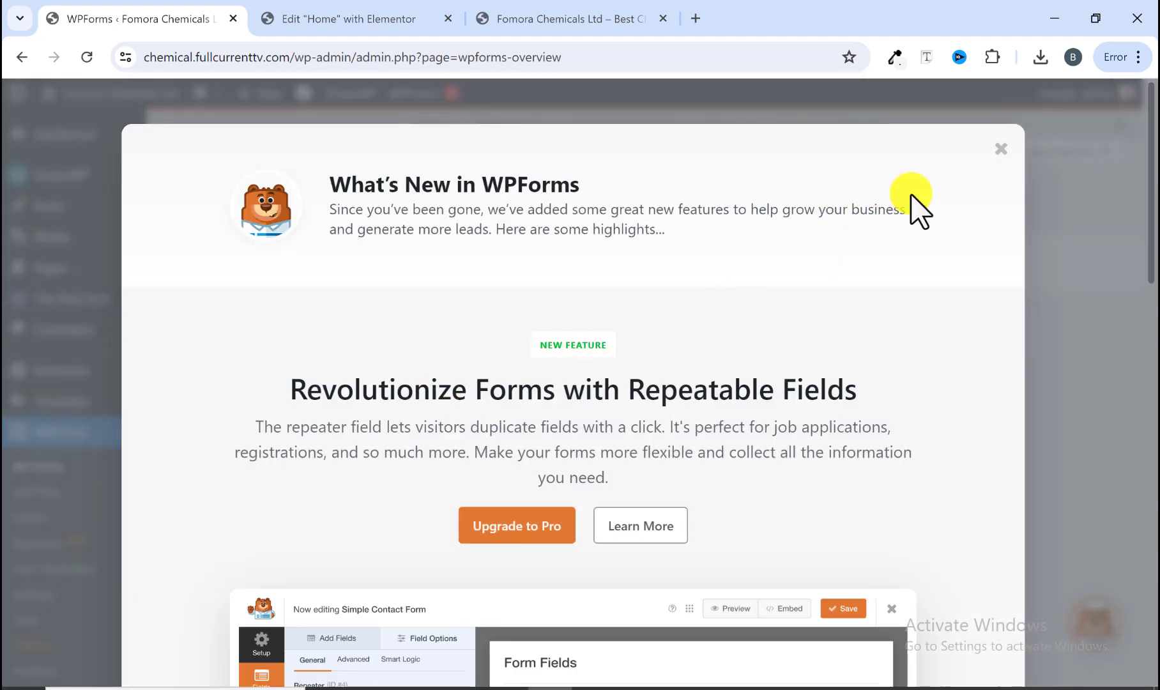
pyautogui.click(1000, 148)
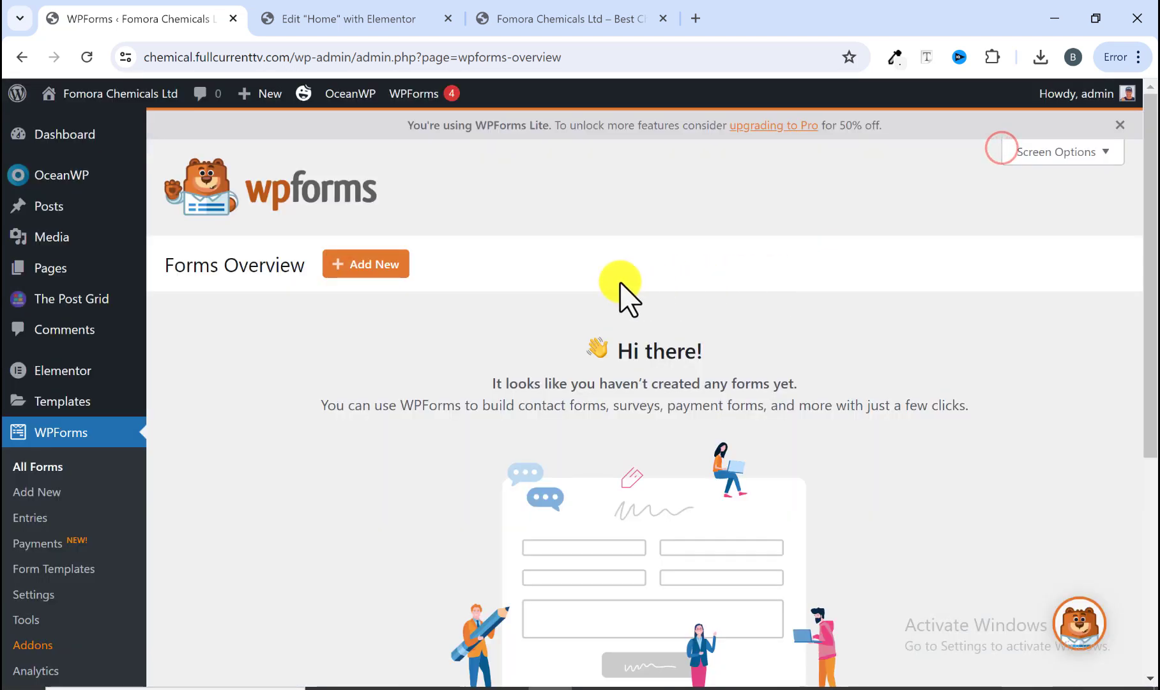
# Step: Start a new form in WPForms and dismiss the form builder's welcome screen
pyautogui.scroll(-5, 531, 307)
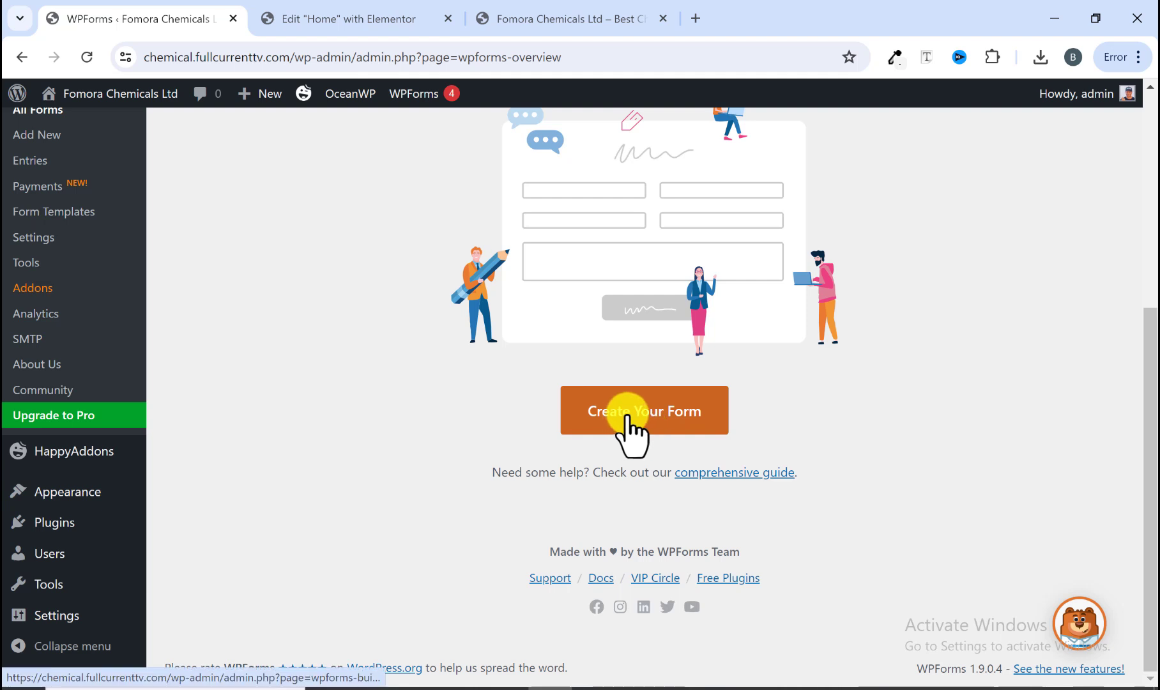
pyautogui.scroll(5, 629, 434)
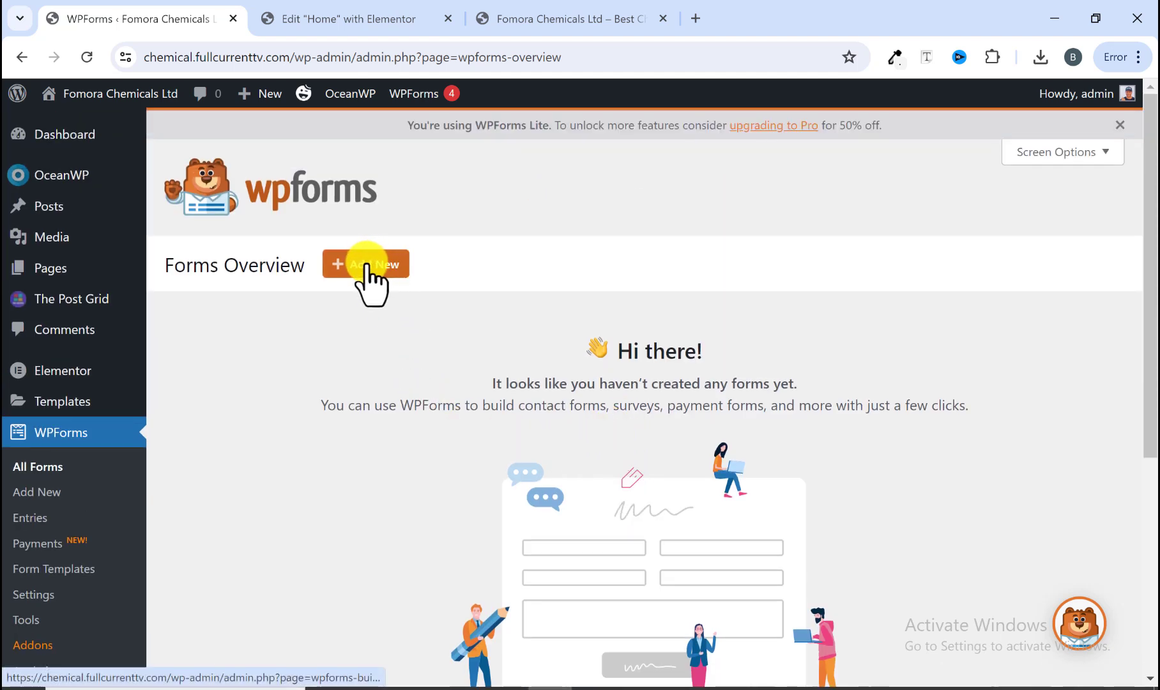
pyautogui.scroll(-5, 422, 316)
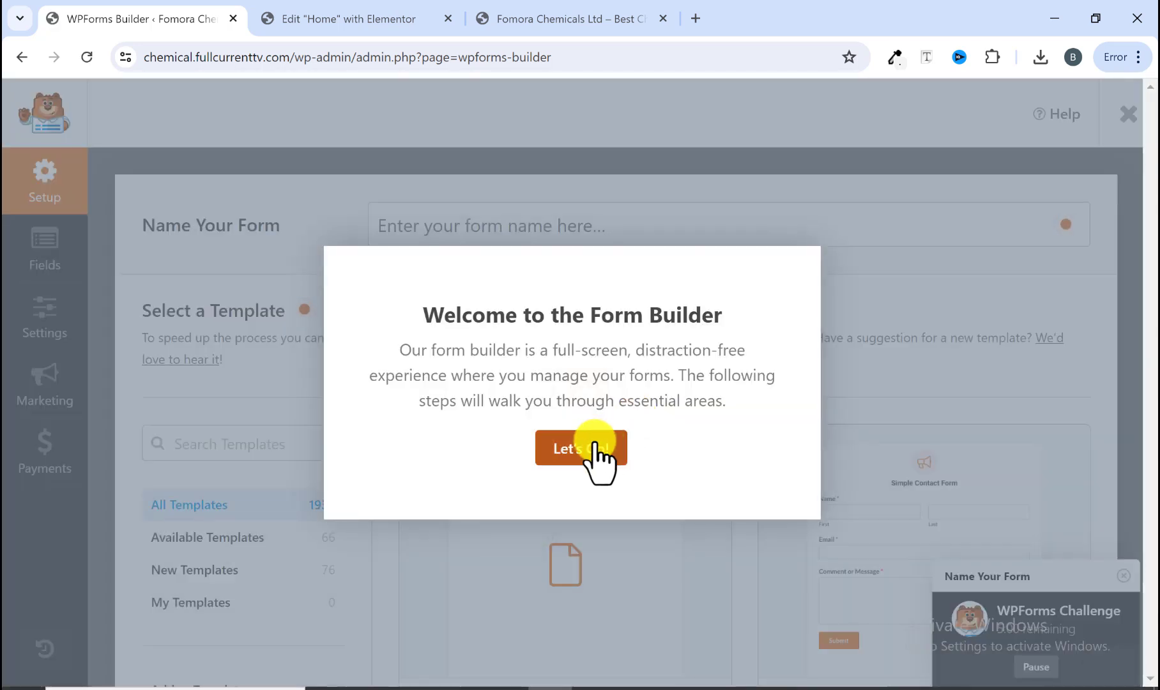
pyautogui.click(586, 449)
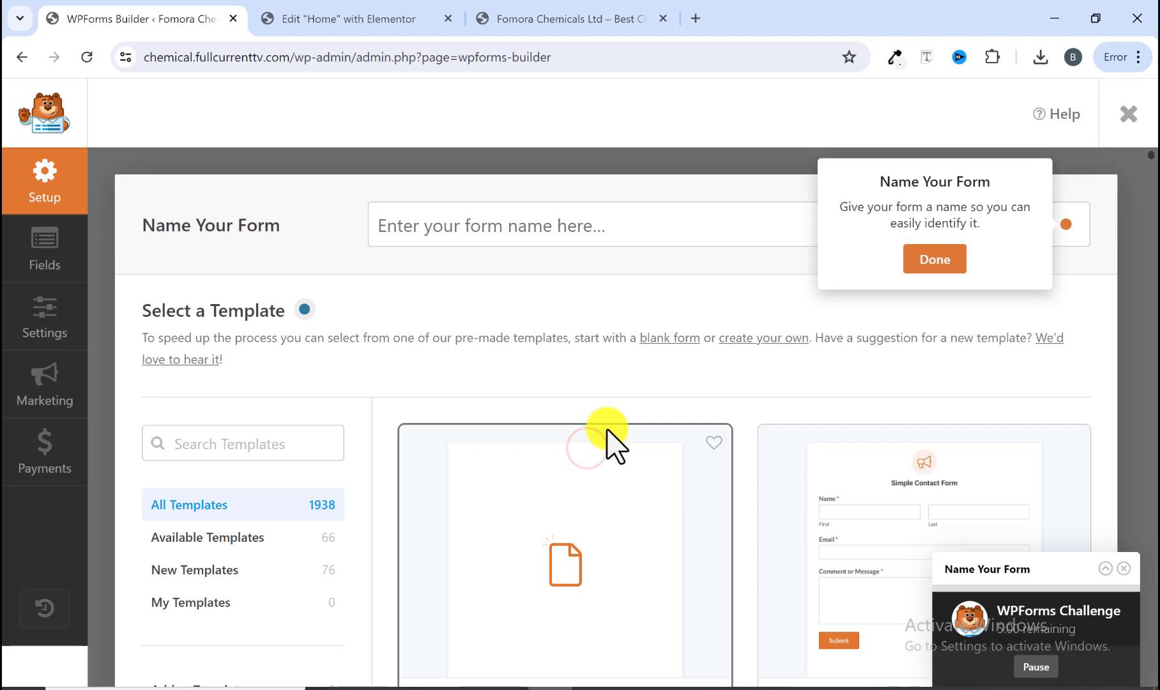
pyautogui.scroll(-3, 607, 441)
pyautogui.scroll(-3, 604, 430)
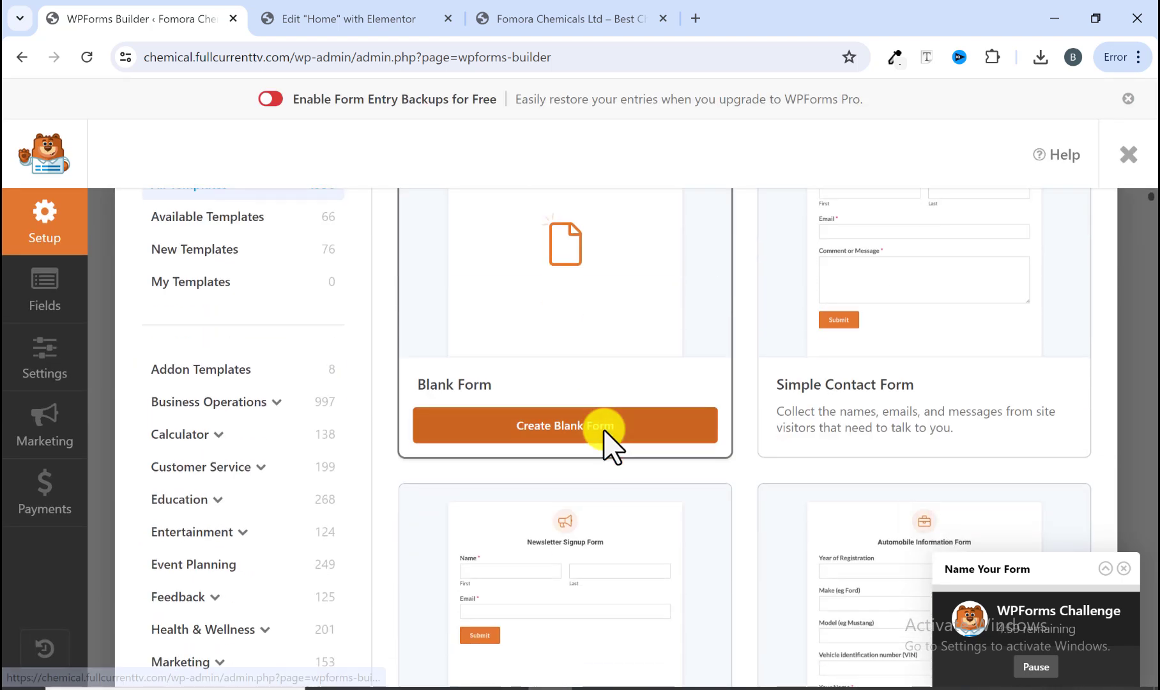
pyautogui.click(1106, 570)
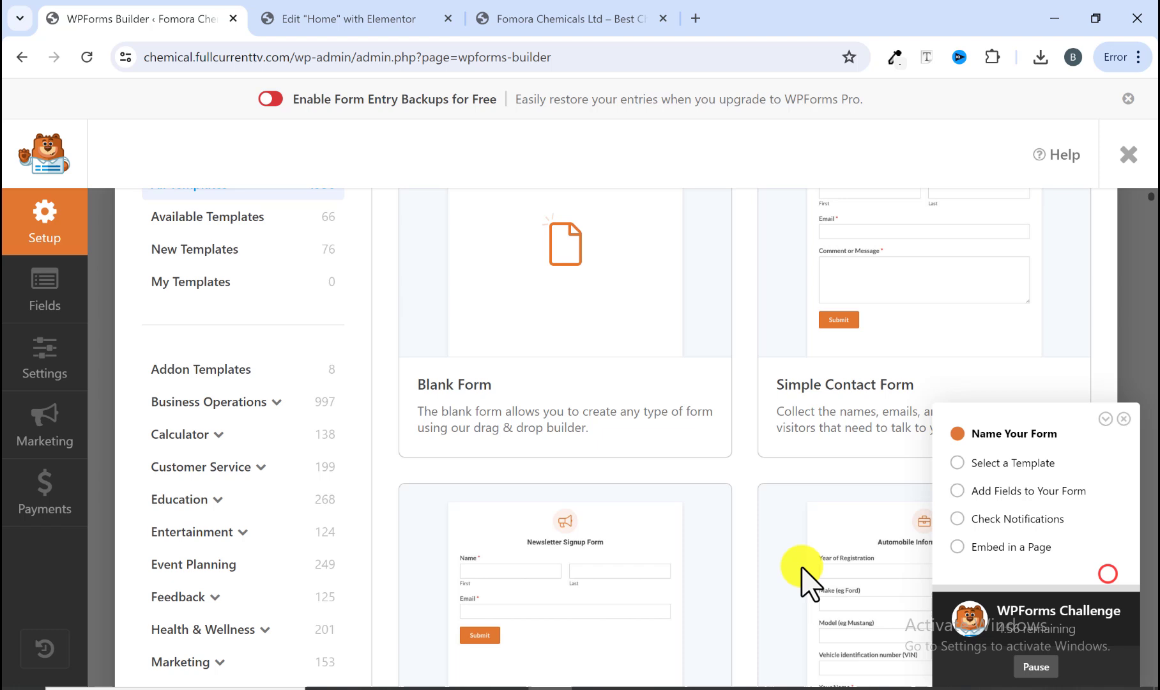
pyautogui.click(1104, 419)
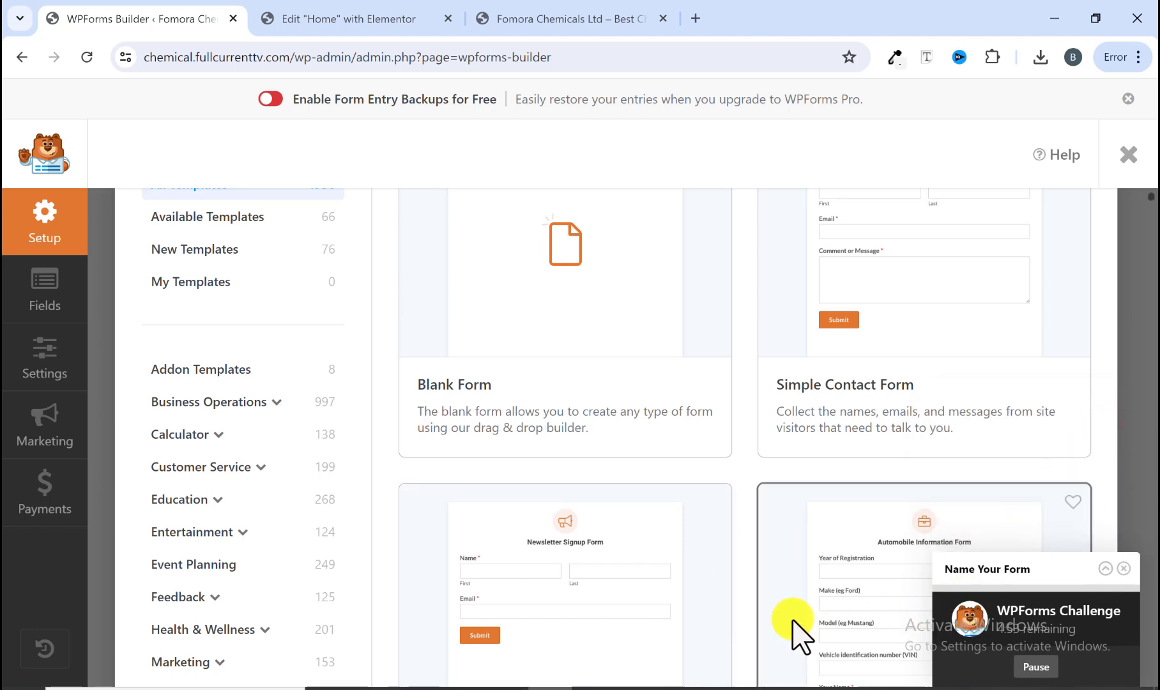
# Step: Browse the form template library to find a suitable contact form template
pyautogui.scroll(4, 474, 430)
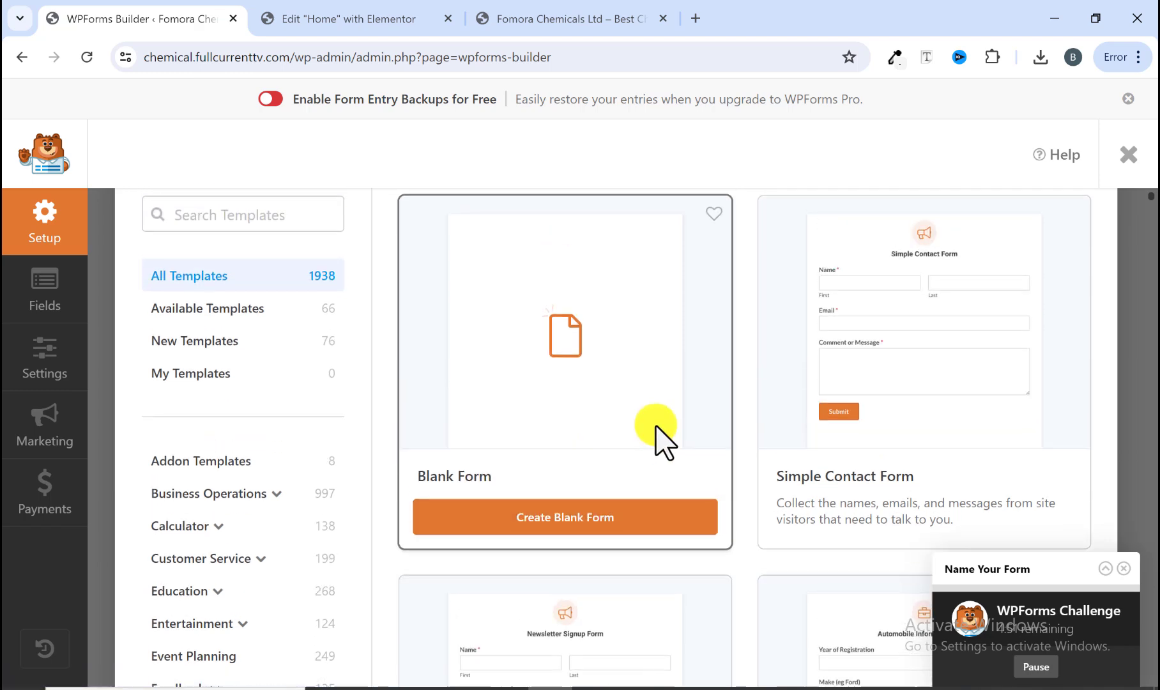
pyautogui.scroll(-6, 741, 431)
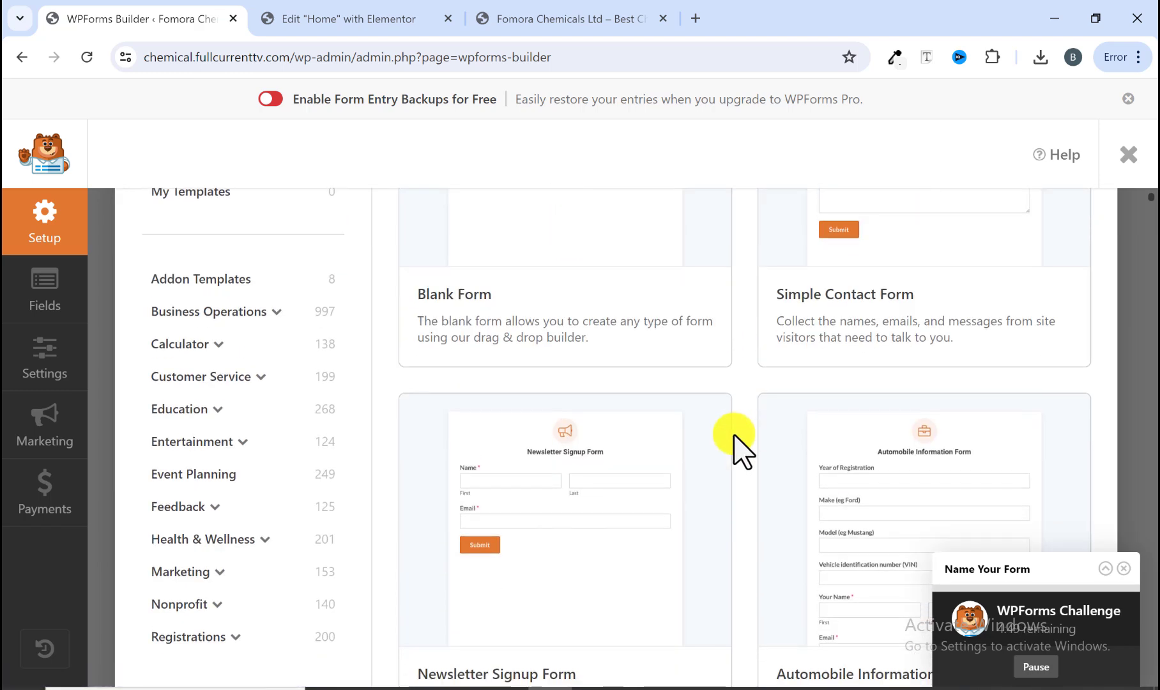
pyautogui.scroll(-1, 741, 447)
pyautogui.scroll(3, 505, 588)
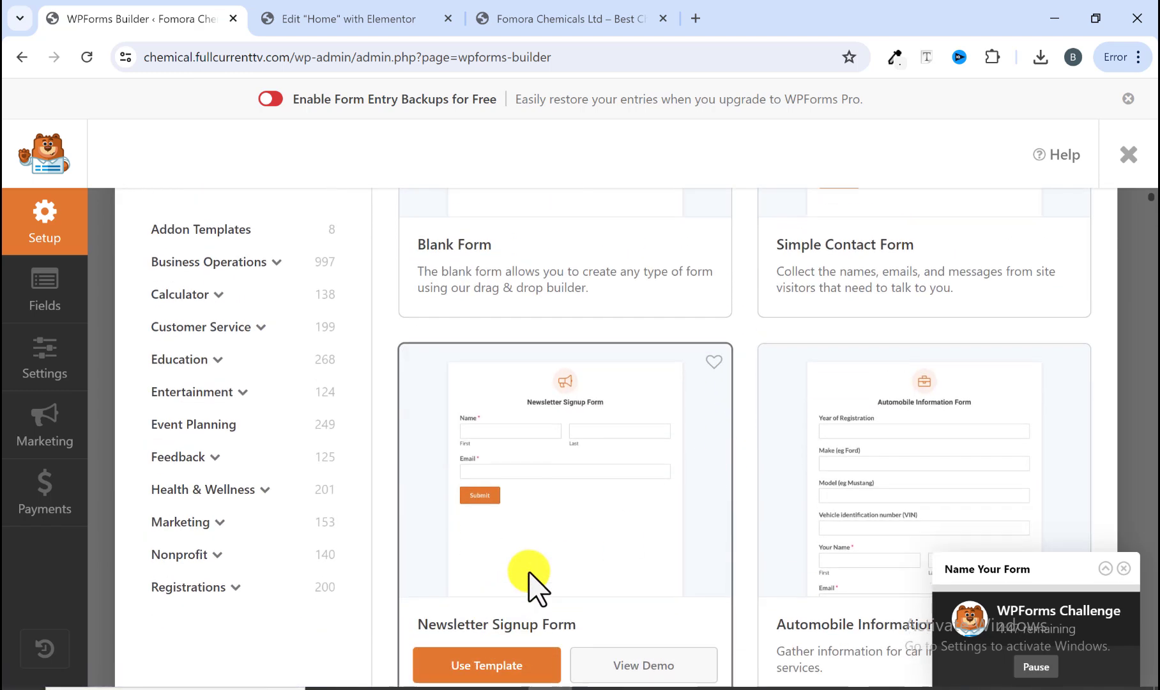
pyautogui.scroll(1, 529, 571)
pyautogui.scroll(-7, 843, 483)
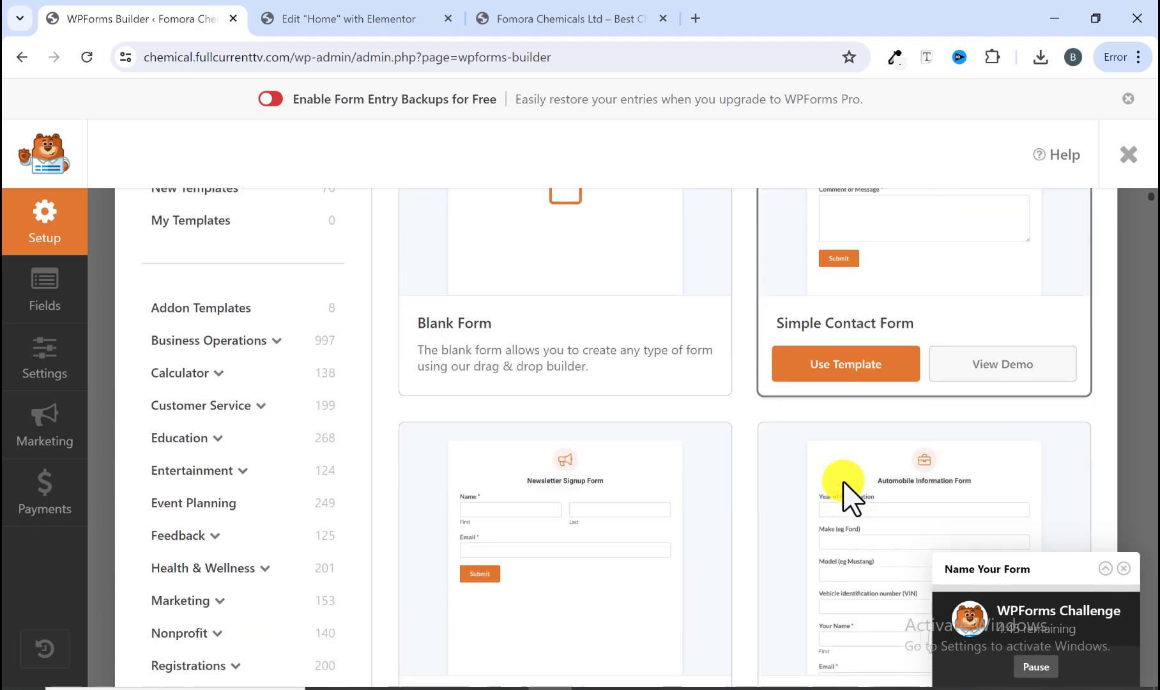
pyautogui.scroll(-5, 894, 435)
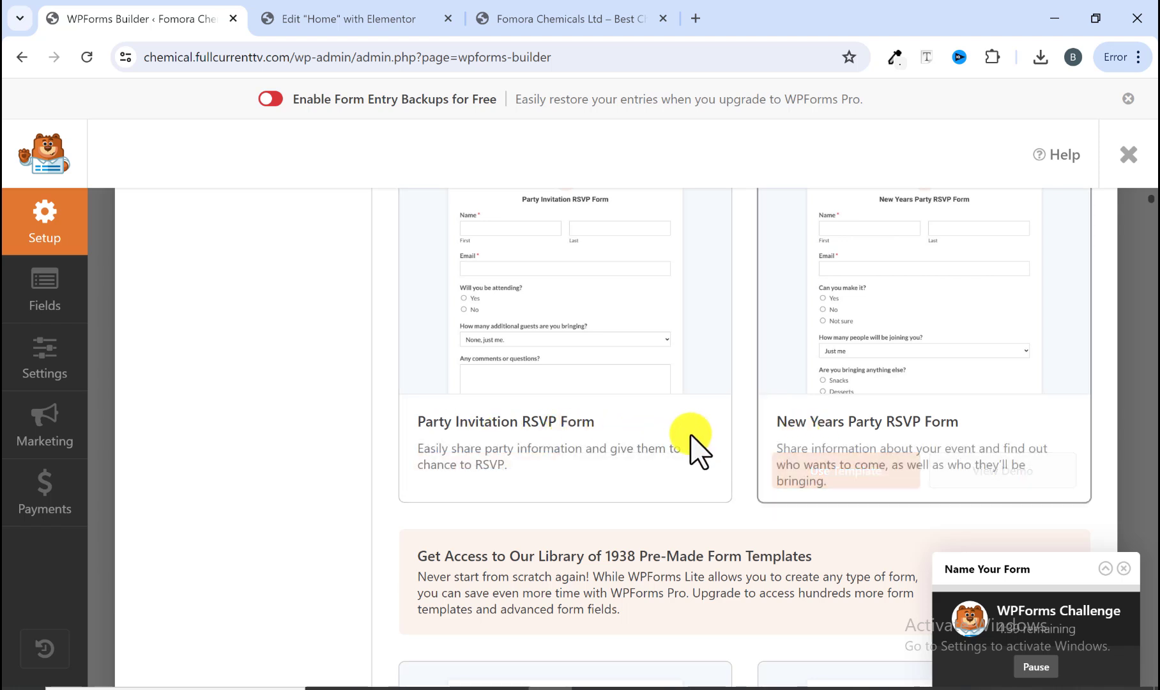
pyautogui.scroll(10, 699, 450)
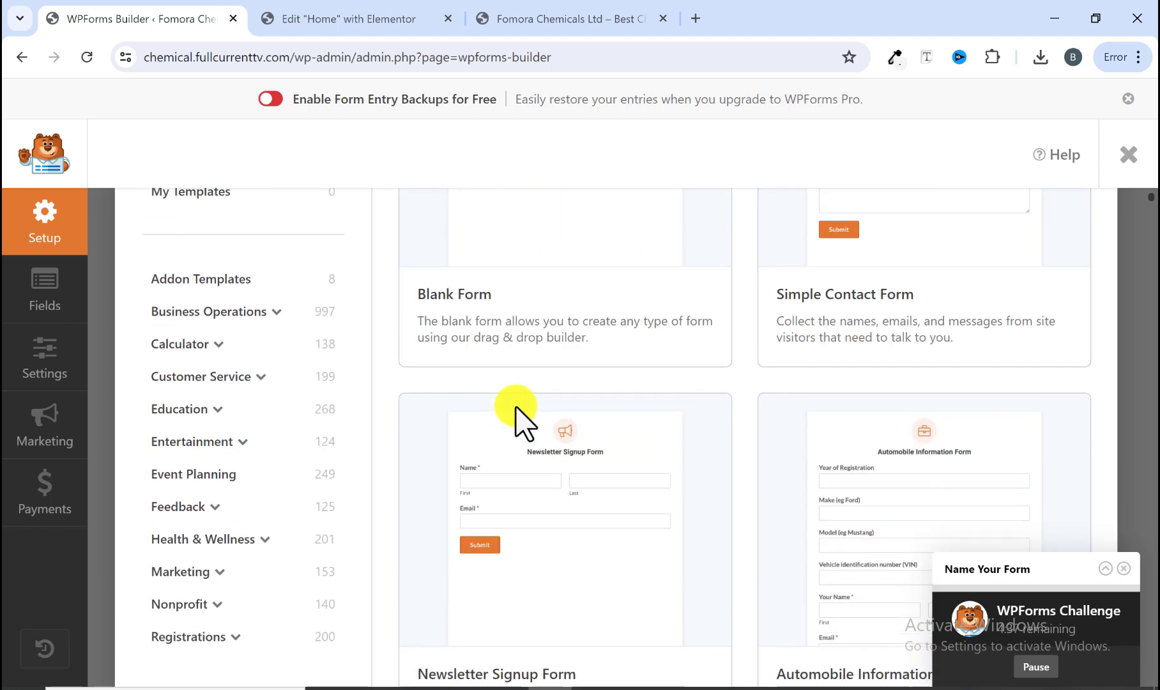
pyautogui.scroll(1, 698, 382)
pyautogui.scroll(-2, 735, 399)
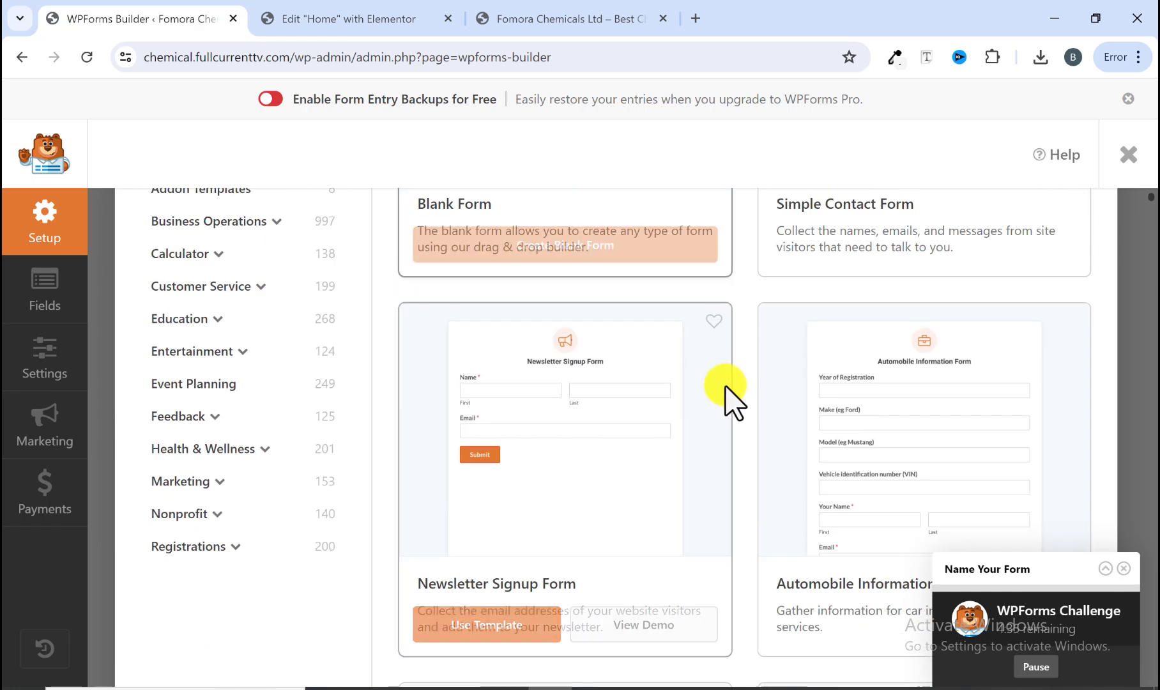
pyautogui.scroll(7, 709, 408)
pyautogui.scroll(-3, 670, 419)
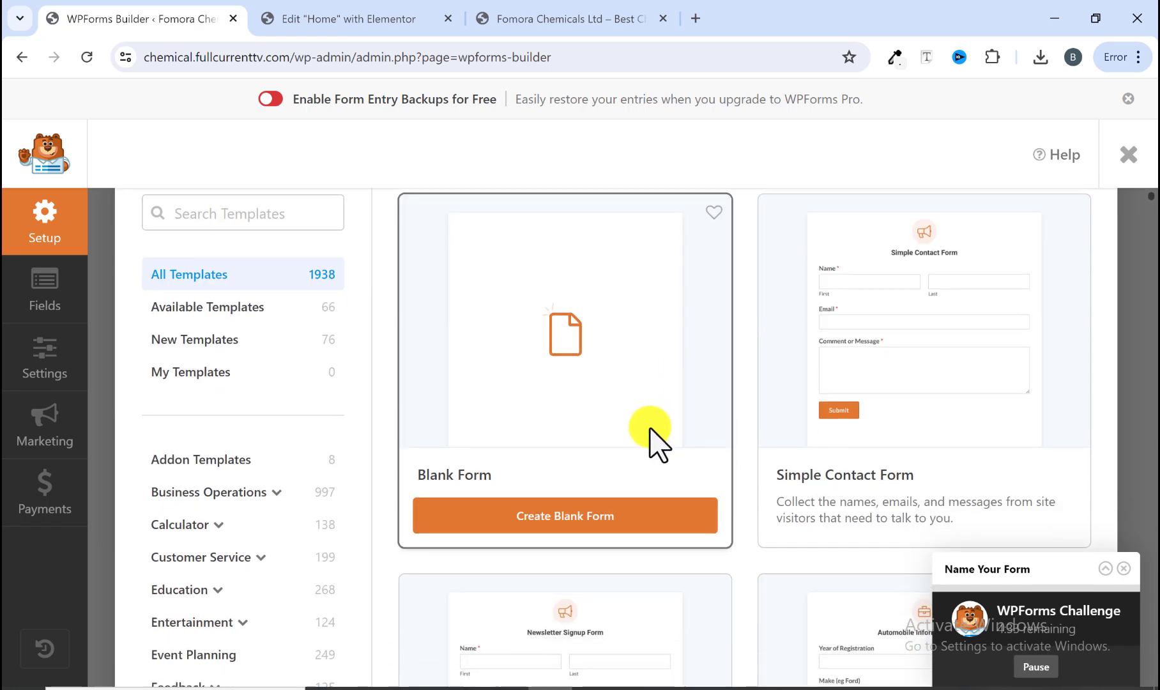
pyautogui.scroll(-2, 653, 441)
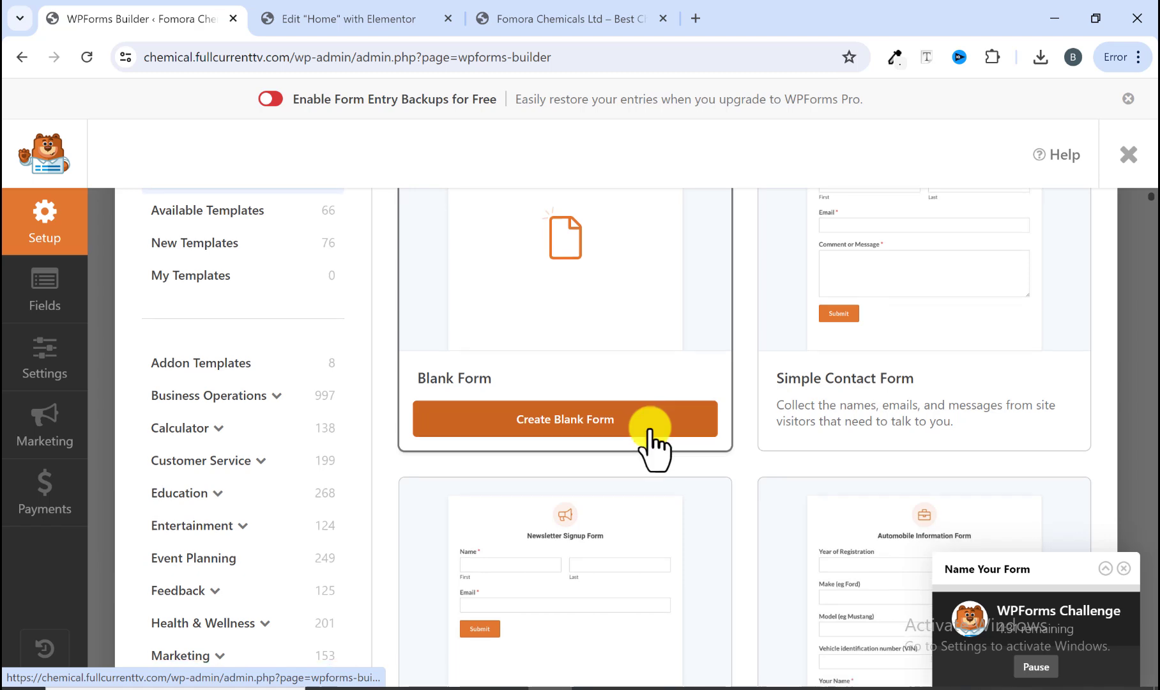
pyautogui.scroll(-3, 655, 441)
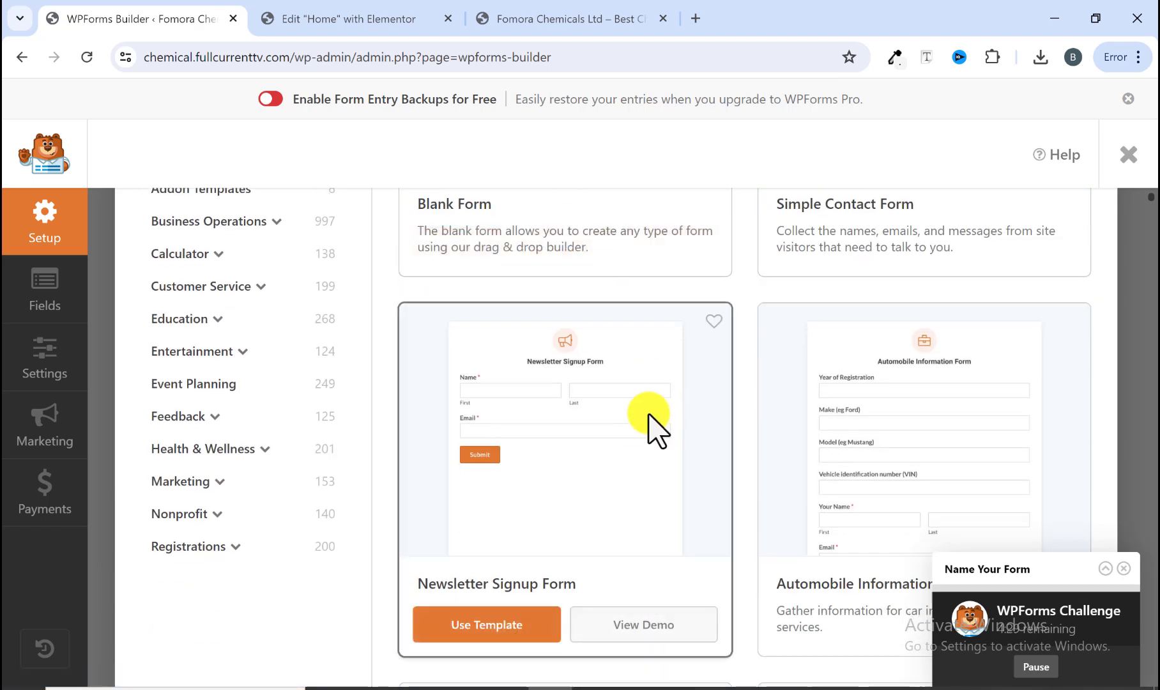
pyautogui.scroll(-8, 658, 428)
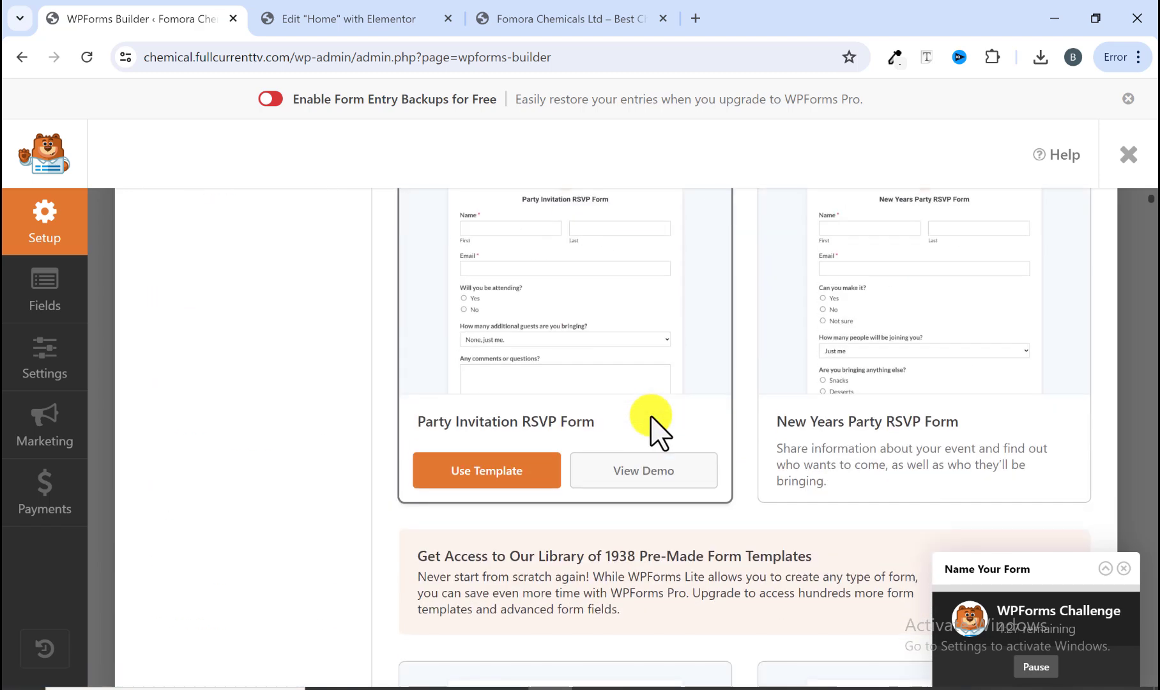
pyautogui.scroll(14, 652, 432)
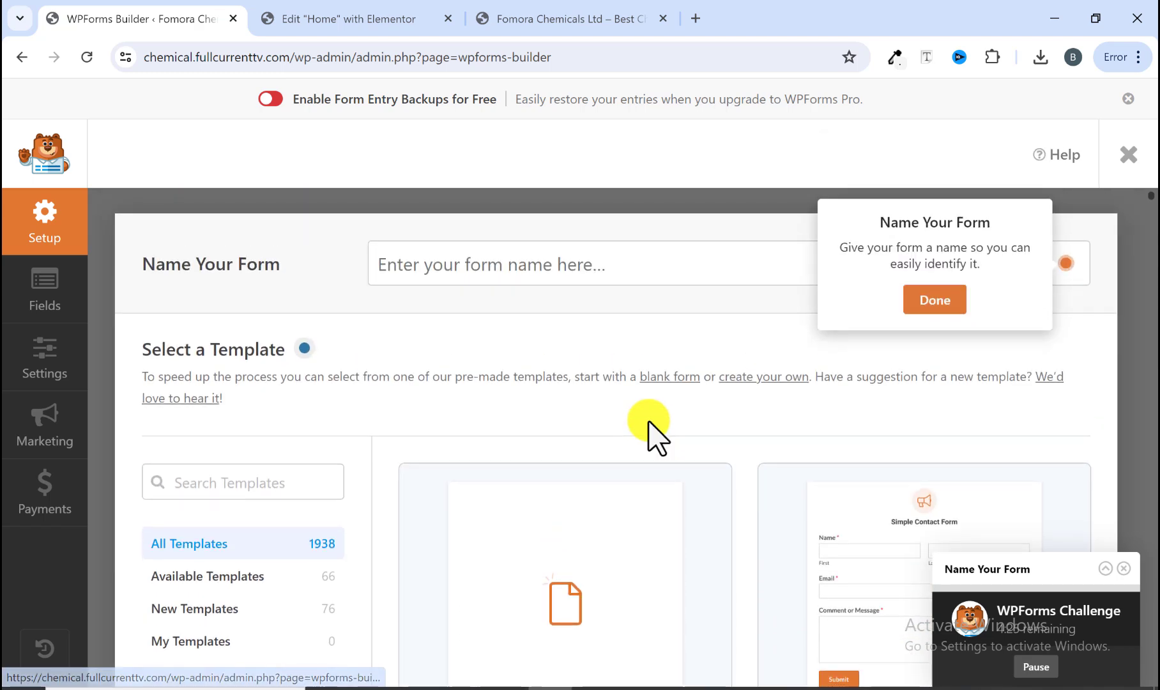
pyautogui.scroll(-4, 703, 431)
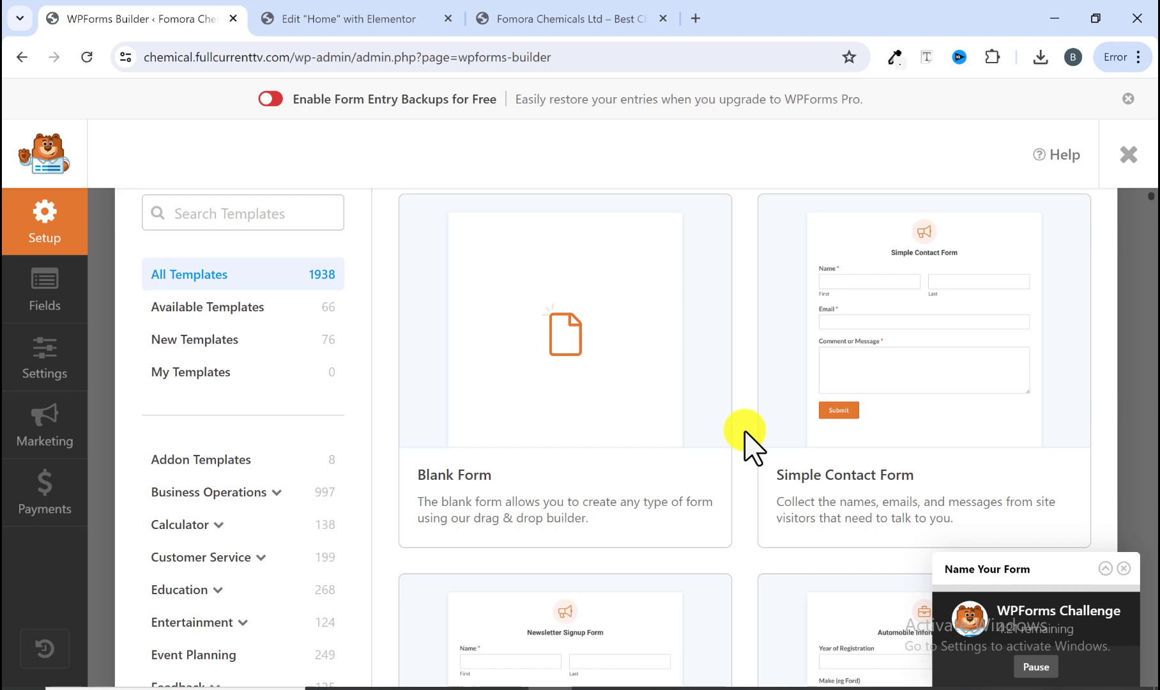
pyautogui.scroll(-20, 747, 441)
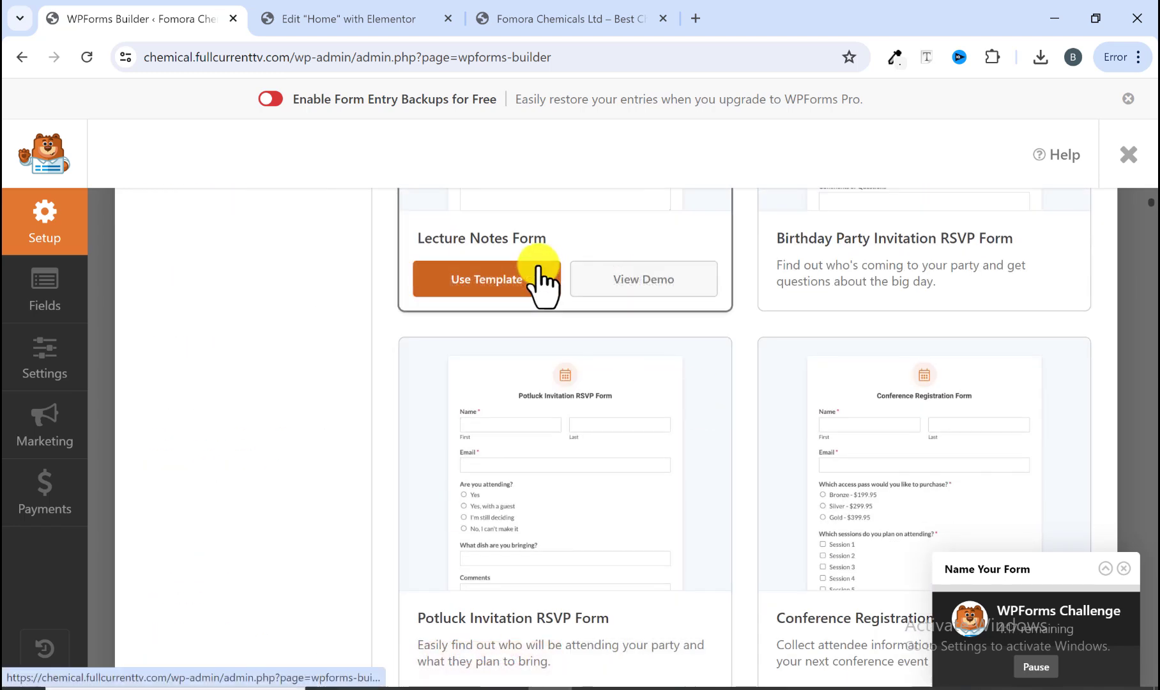
pyautogui.scroll(-6, 744, 393)
pyautogui.scroll(-3, 743, 391)
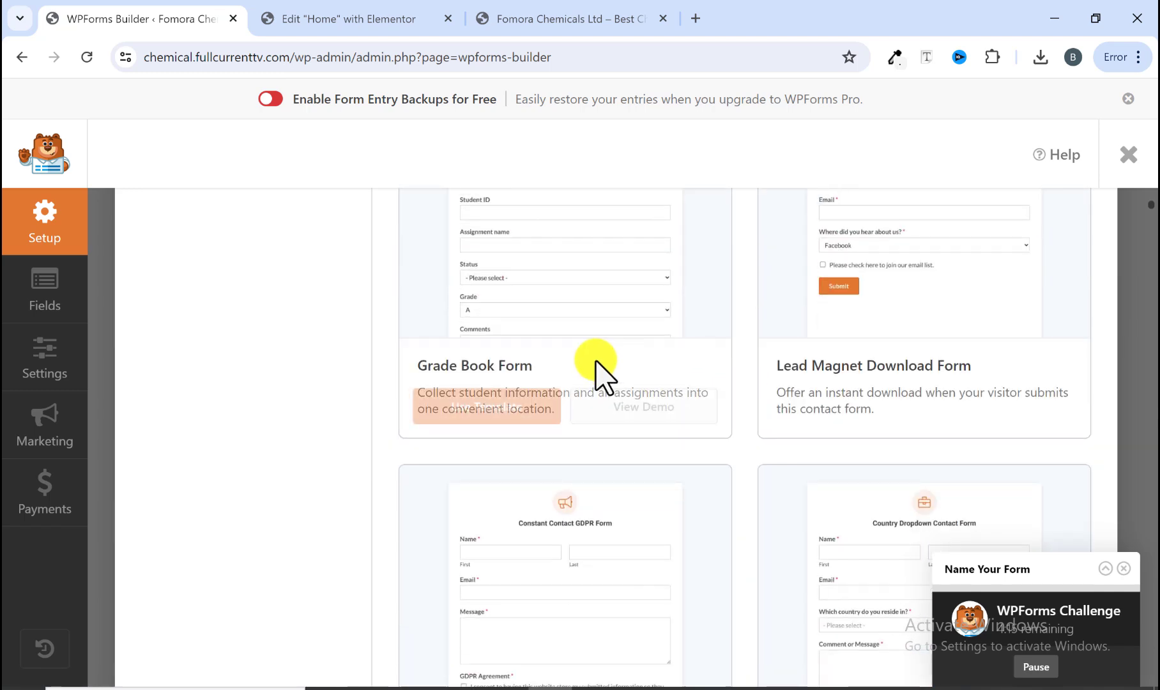
pyautogui.scroll(-15, 765, 428)
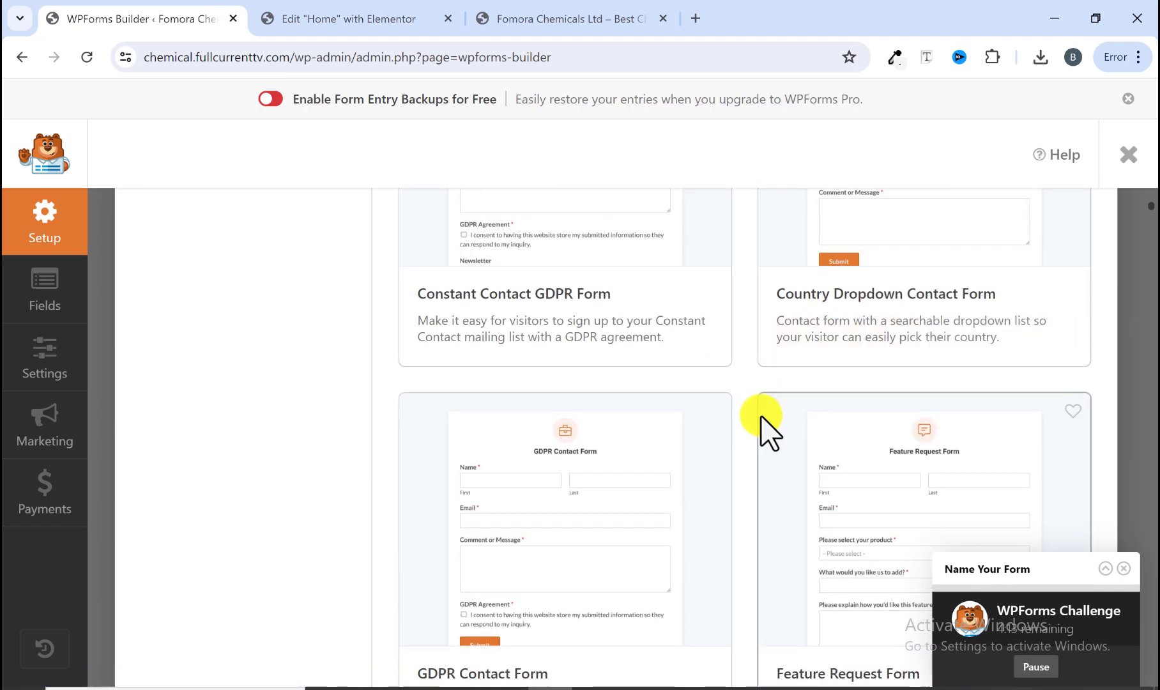
pyautogui.scroll(-15, 764, 428)
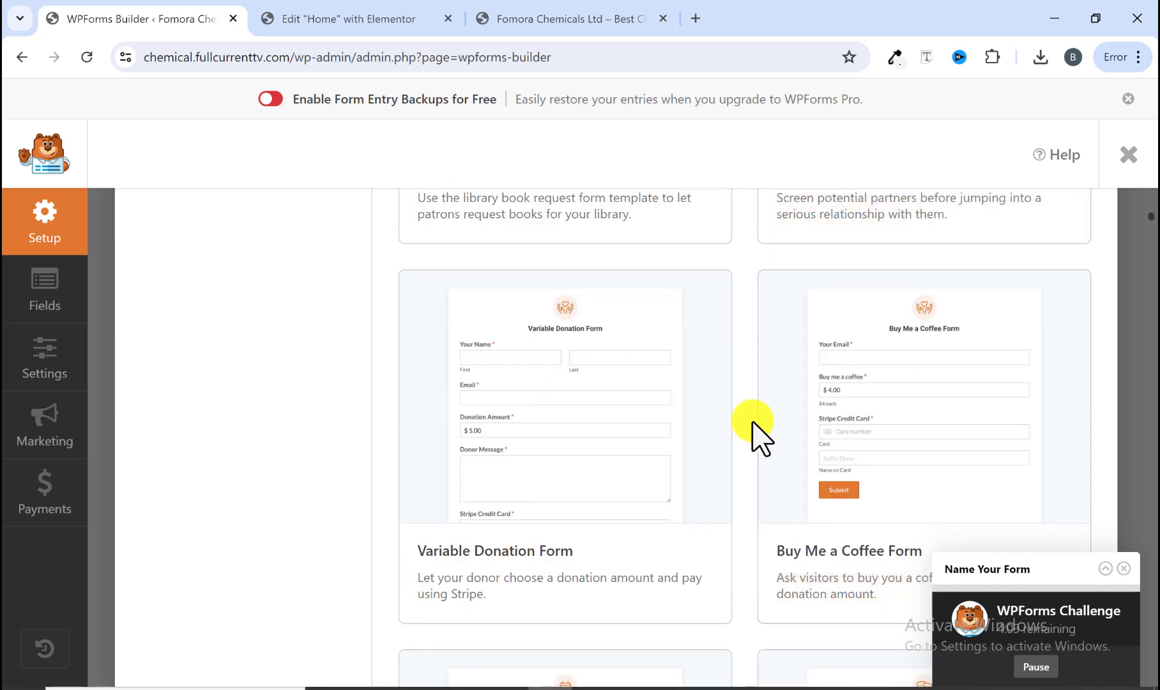
pyautogui.scroll(-10, 760, 440)
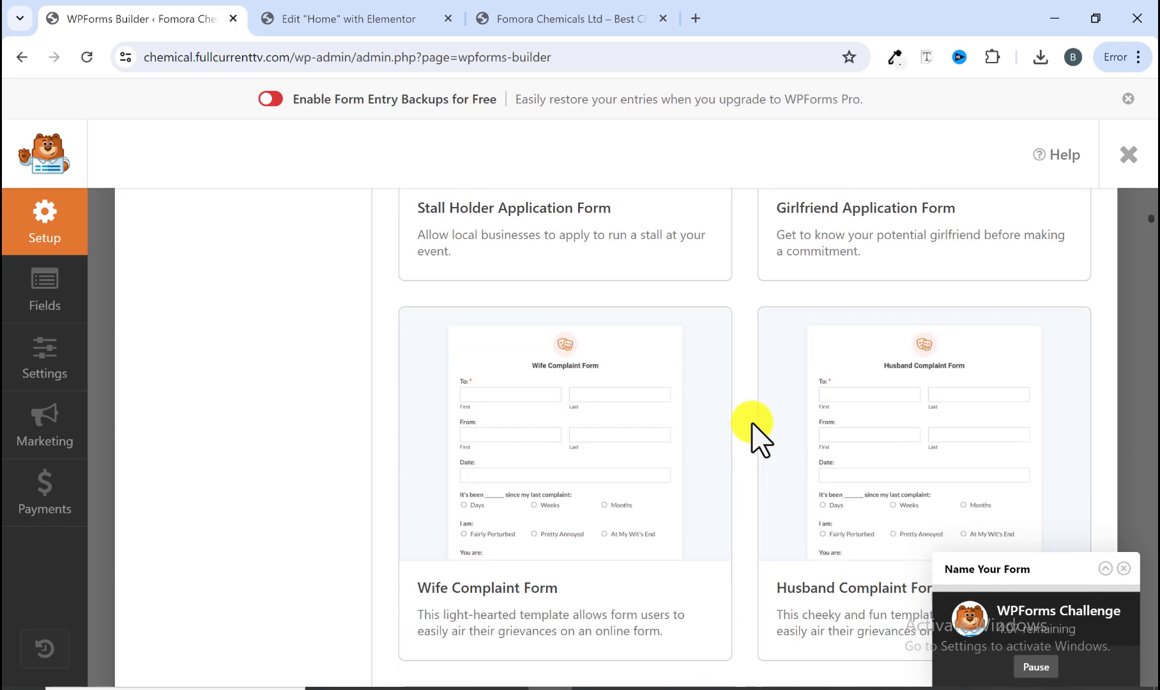
pyautogui.scroll(-2, 754, 427)
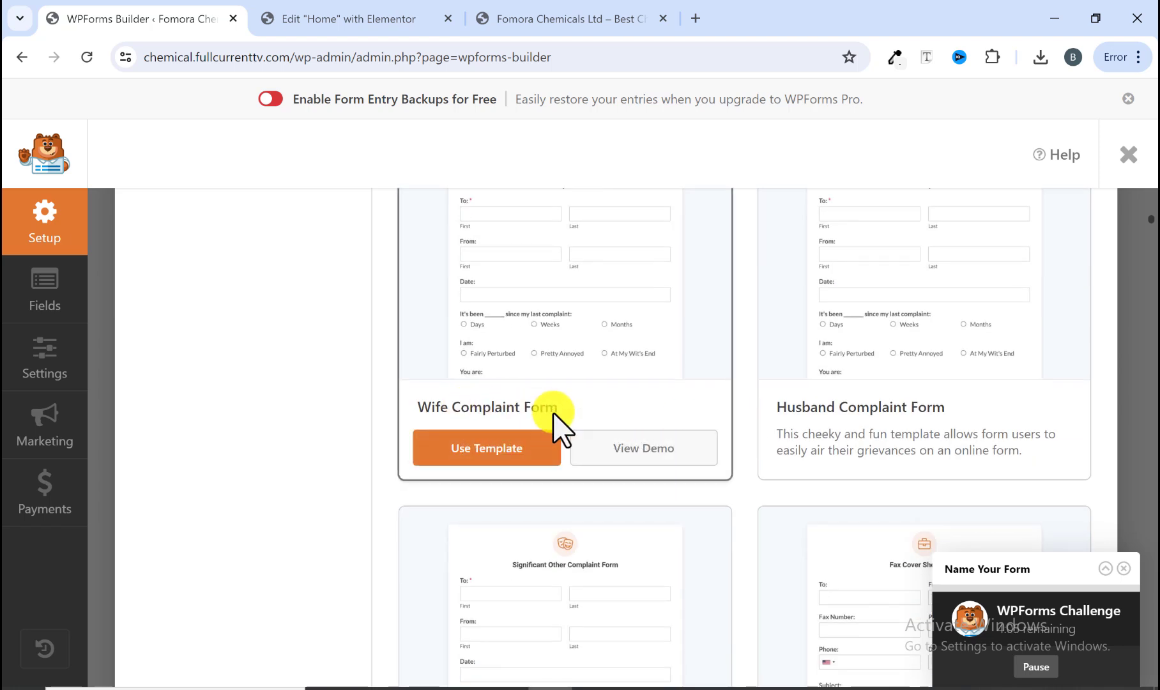
pyautogui.scroll(-5, 779, 434)
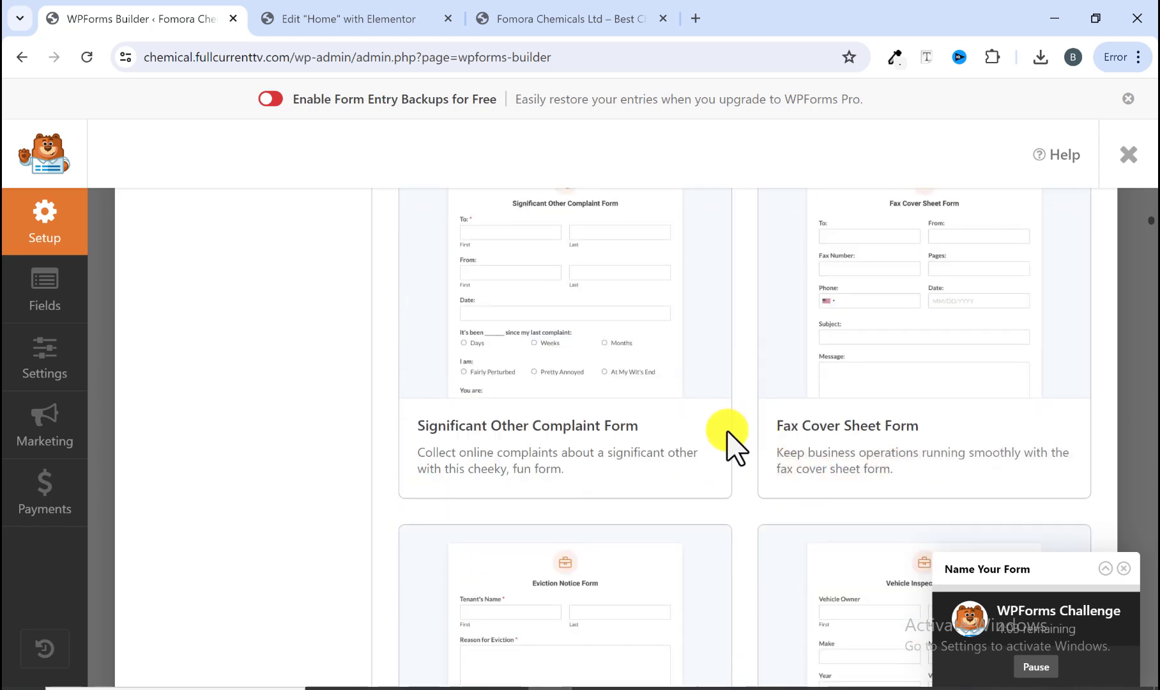
pyautogui.moveTo(733, 434)
pyautogui.scroll(-15, 735, 434)
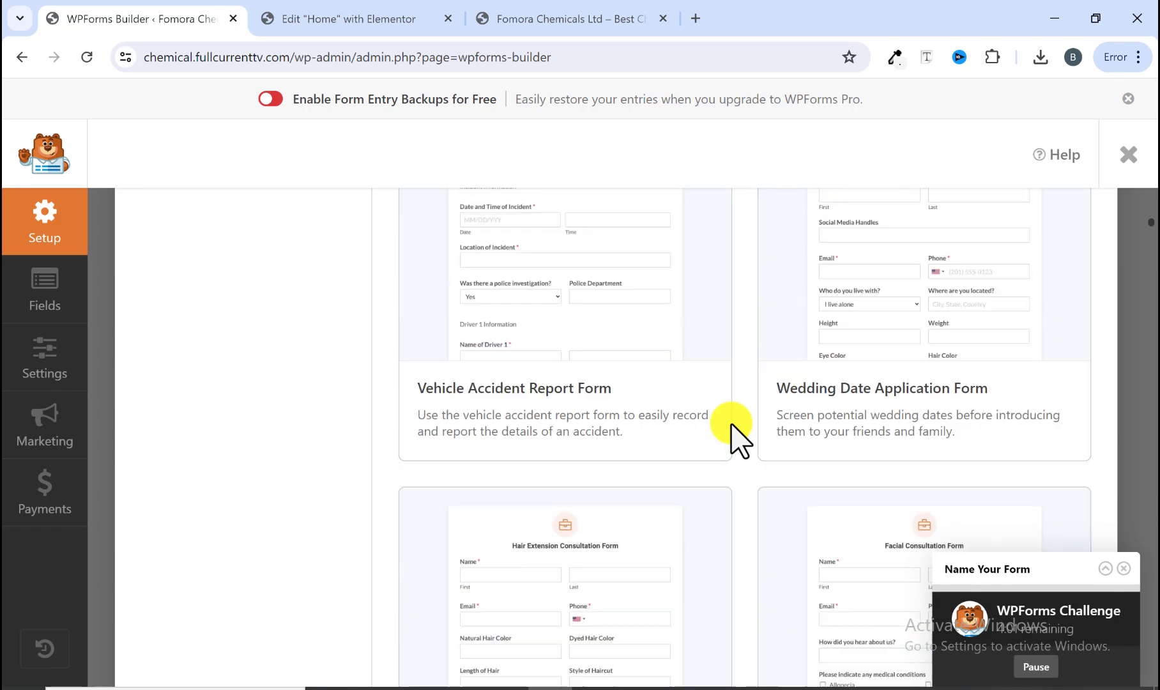
pyautogui.scroll(5, 730, 435)
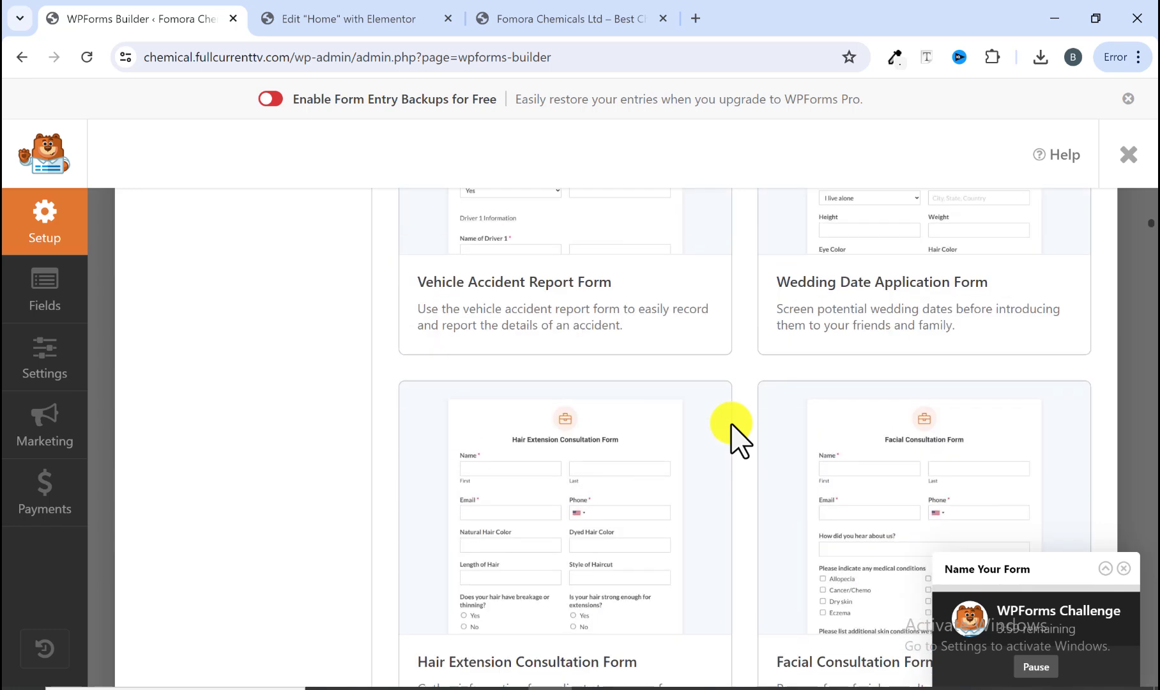
pyautogui.moveTo(578, 316)
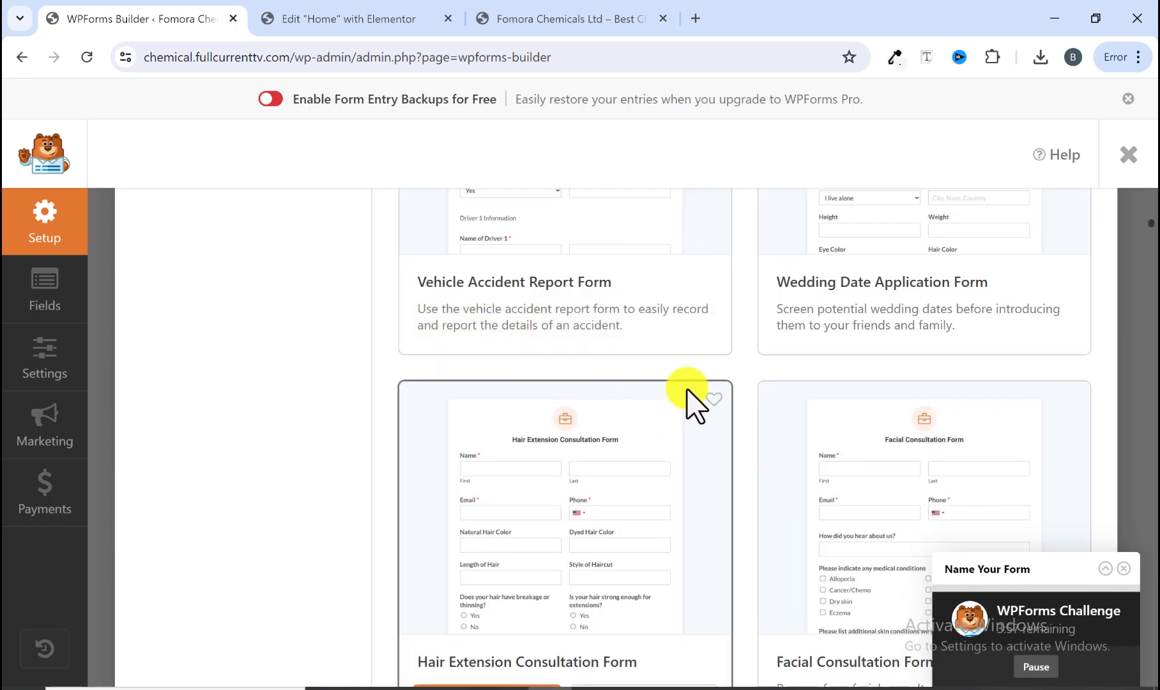
# Step: Create the new form from the Simple Contact Form template
pyautogui.scroll(-5, 653, 459)
pyautogui.scroll(-20, 651, 459)
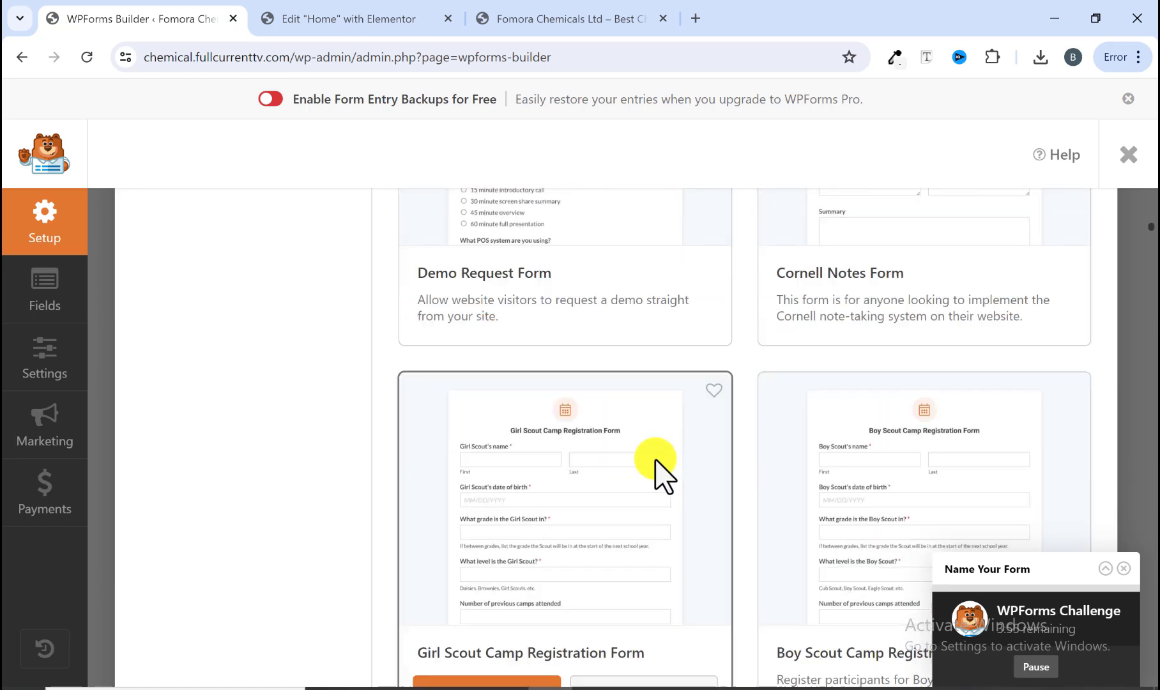
pyautogui.scroll(-3, 658, 472)
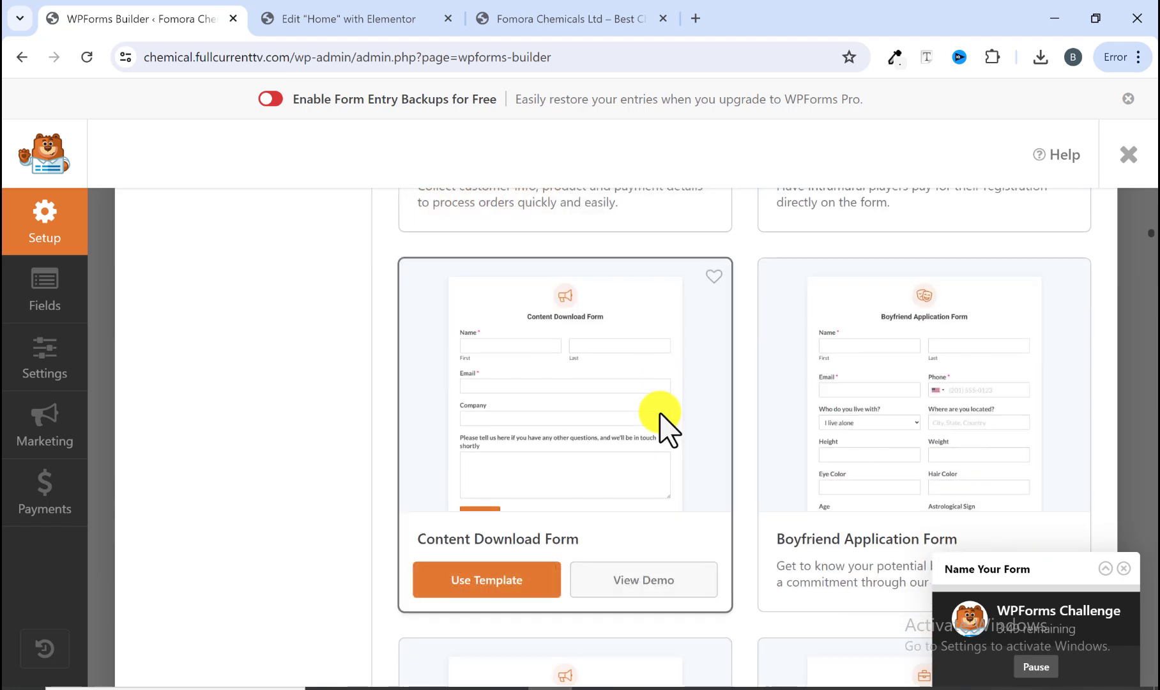
pyautogui.scroll(-4, 667, 428)
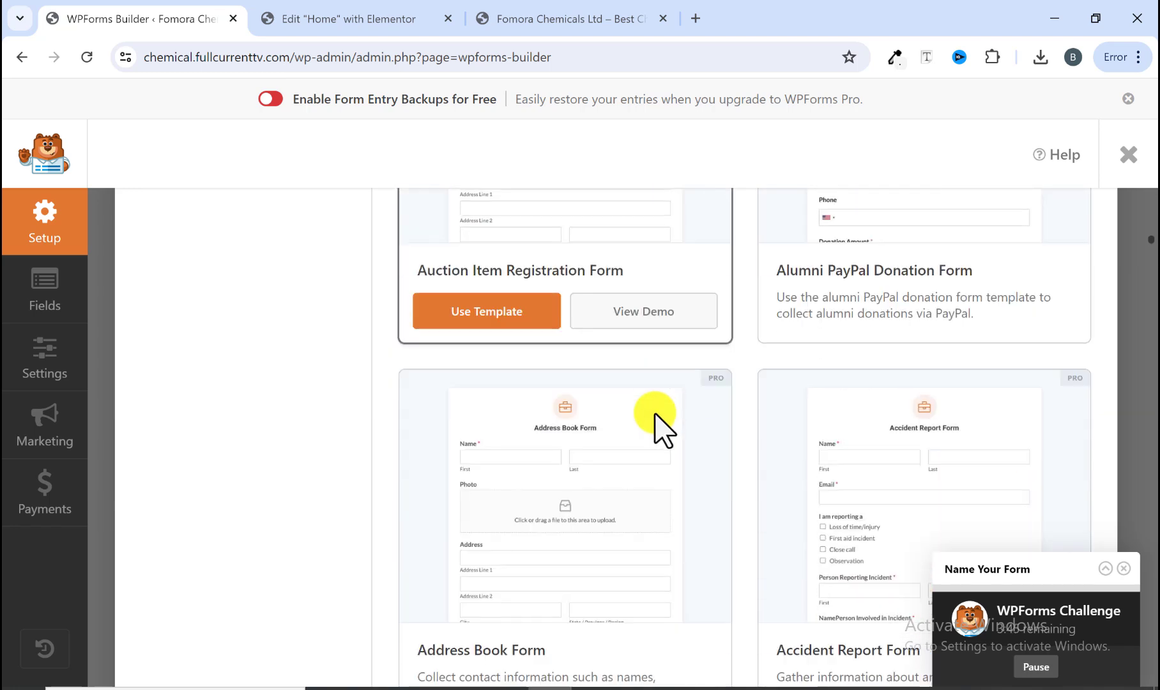
pyautogui.scroll(-7, 655, 415)
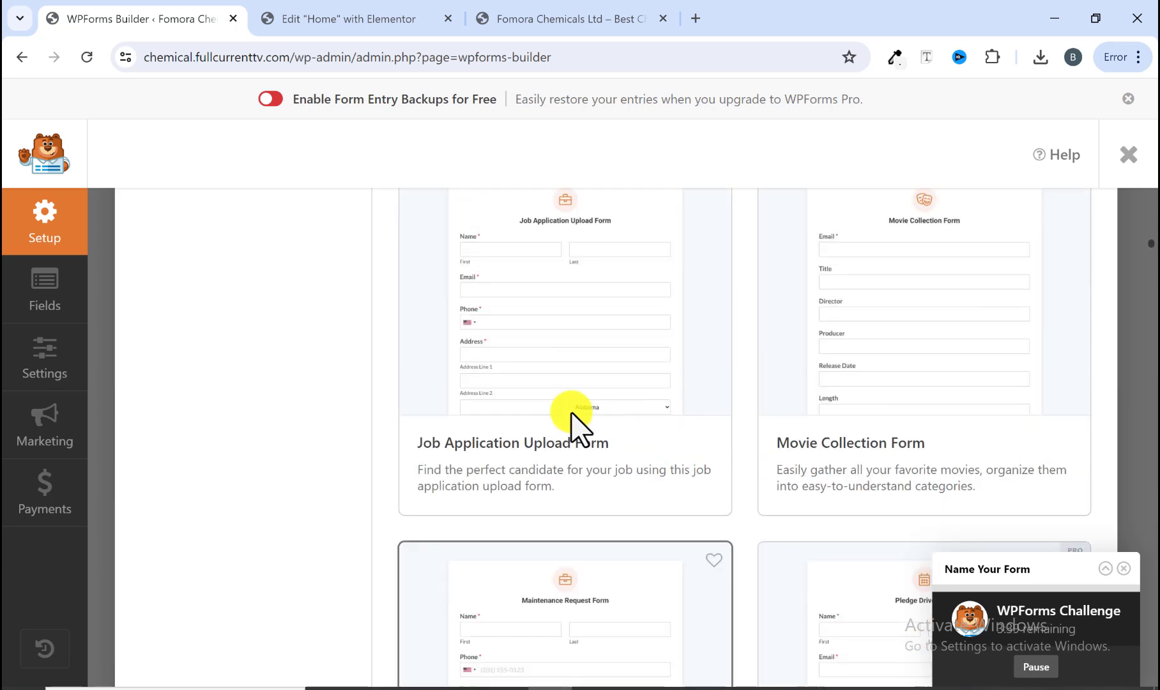
pyautogui.scroll(-4, 622, 441)
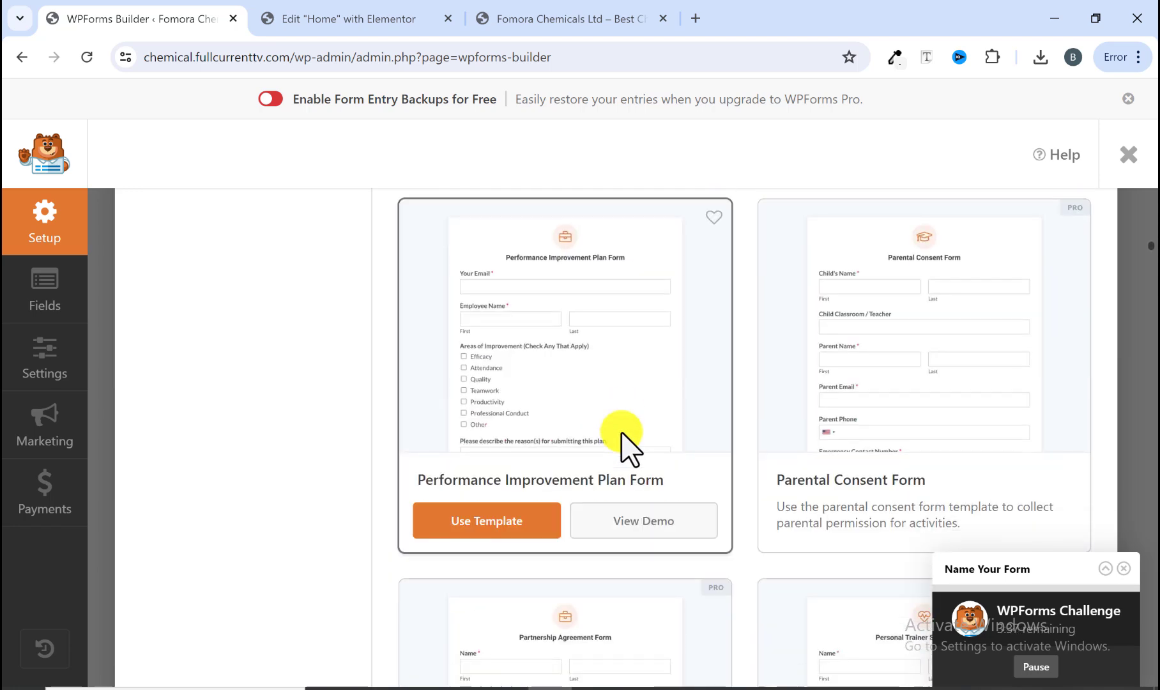
pyautogui.scroll(-12, 621, 432)
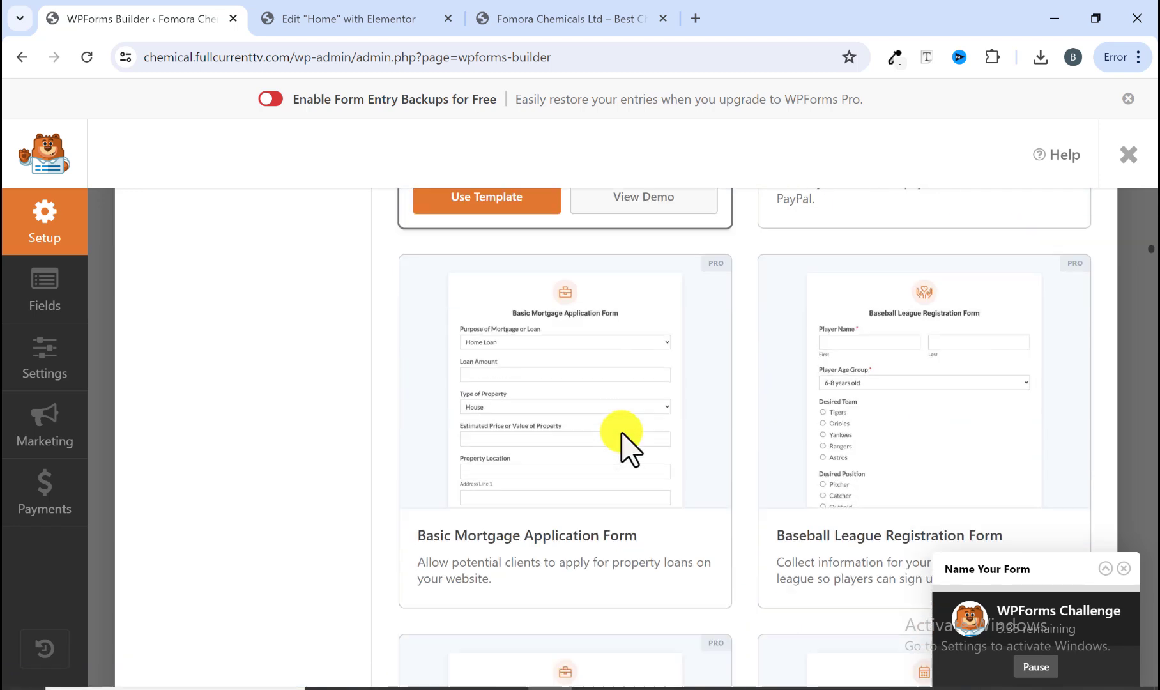
pyautogui.scroll(-13, 621, 433)
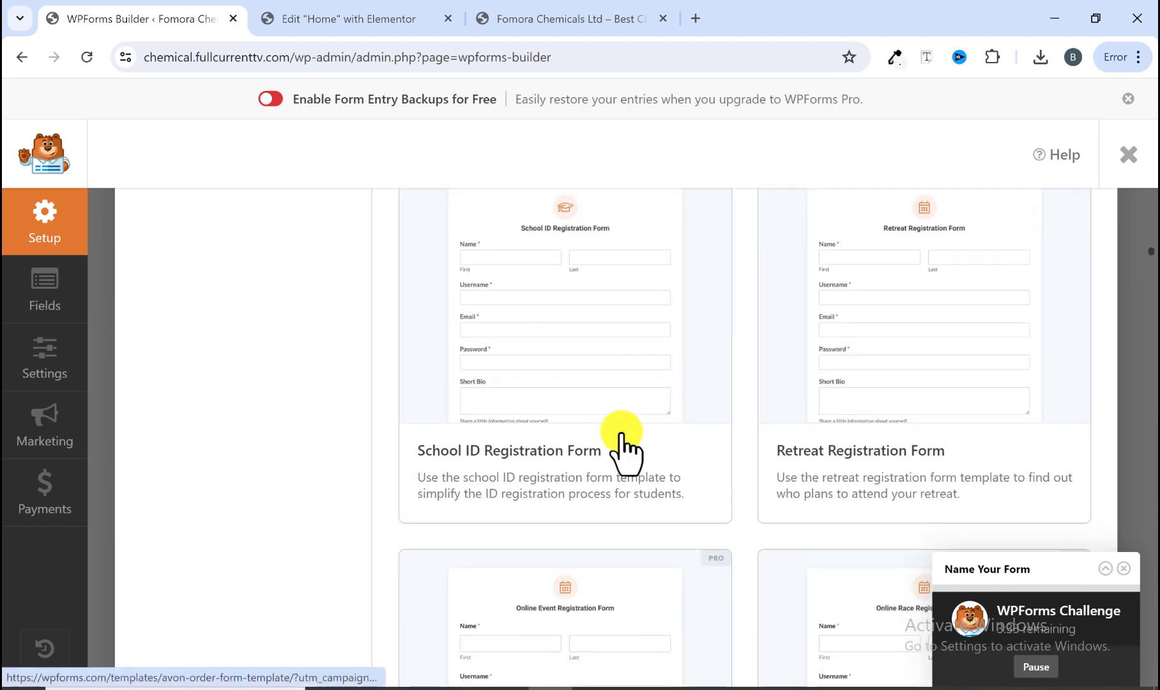
pyautogui.scroll(-18, 621, 436)
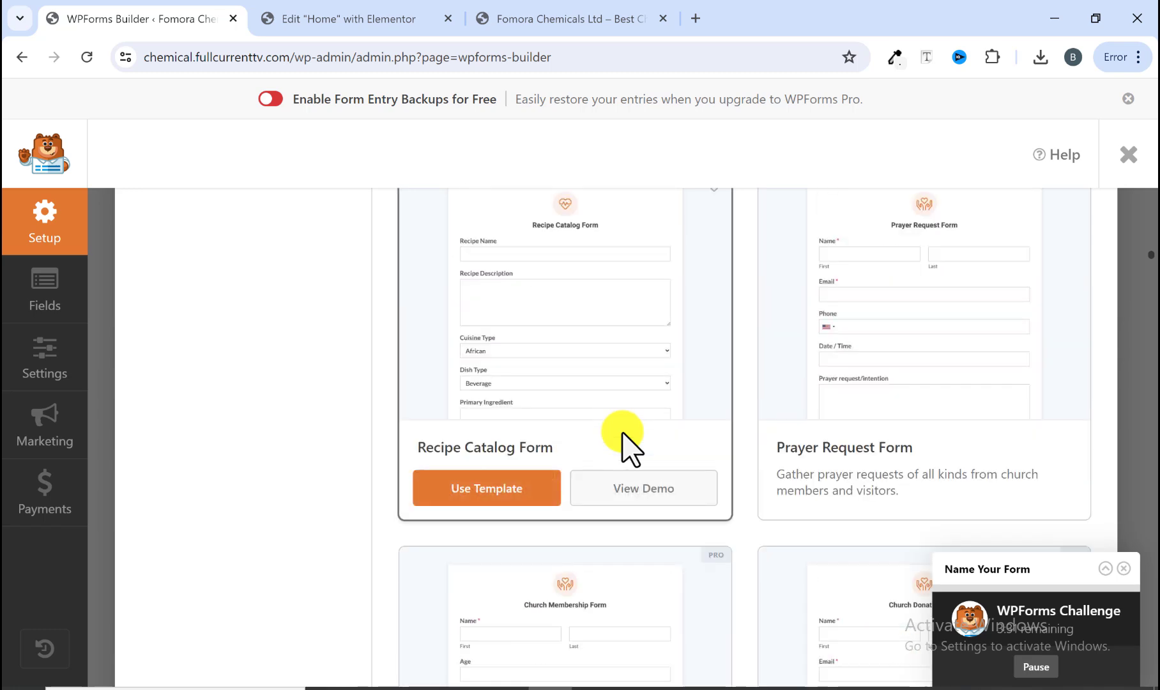
pyautogui.scroll(-8, 623, 434)
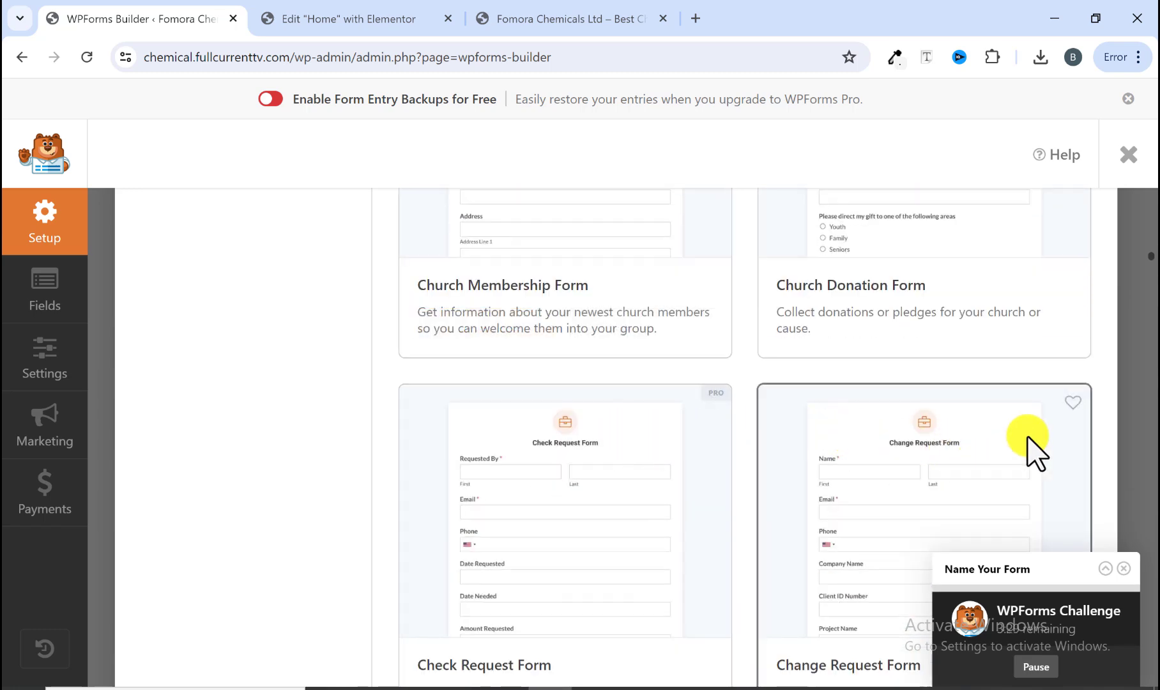
pyautogui.scroll(20, 918, 416)
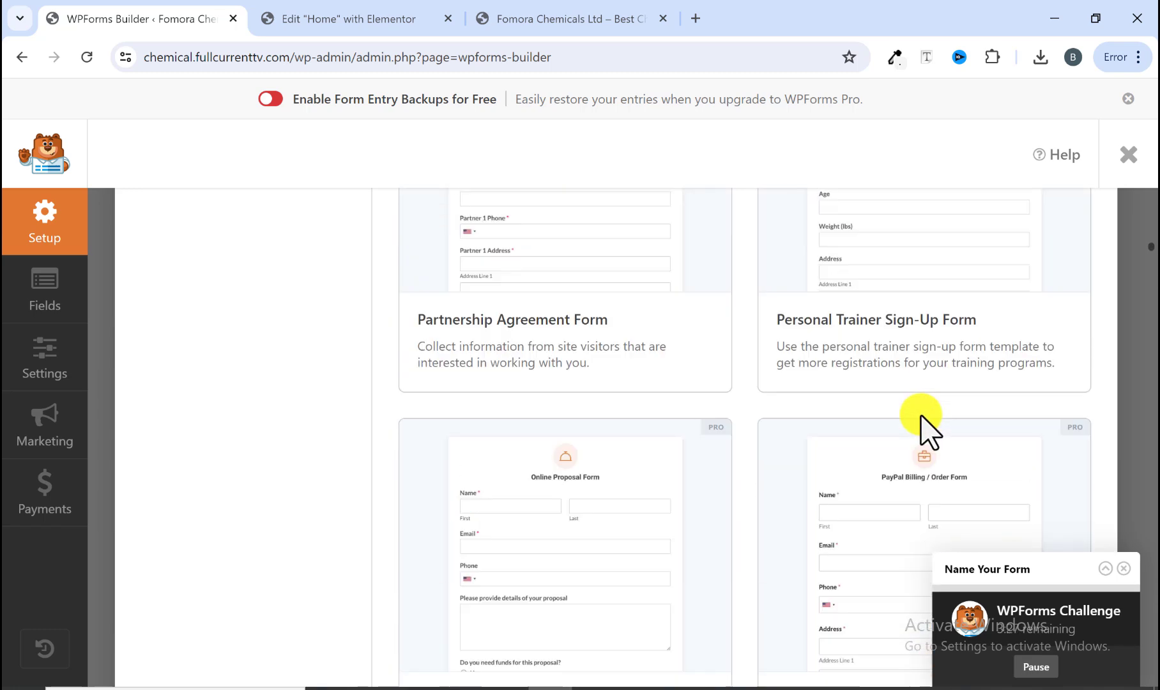
pyautogui.scroll(20, 924, 422)
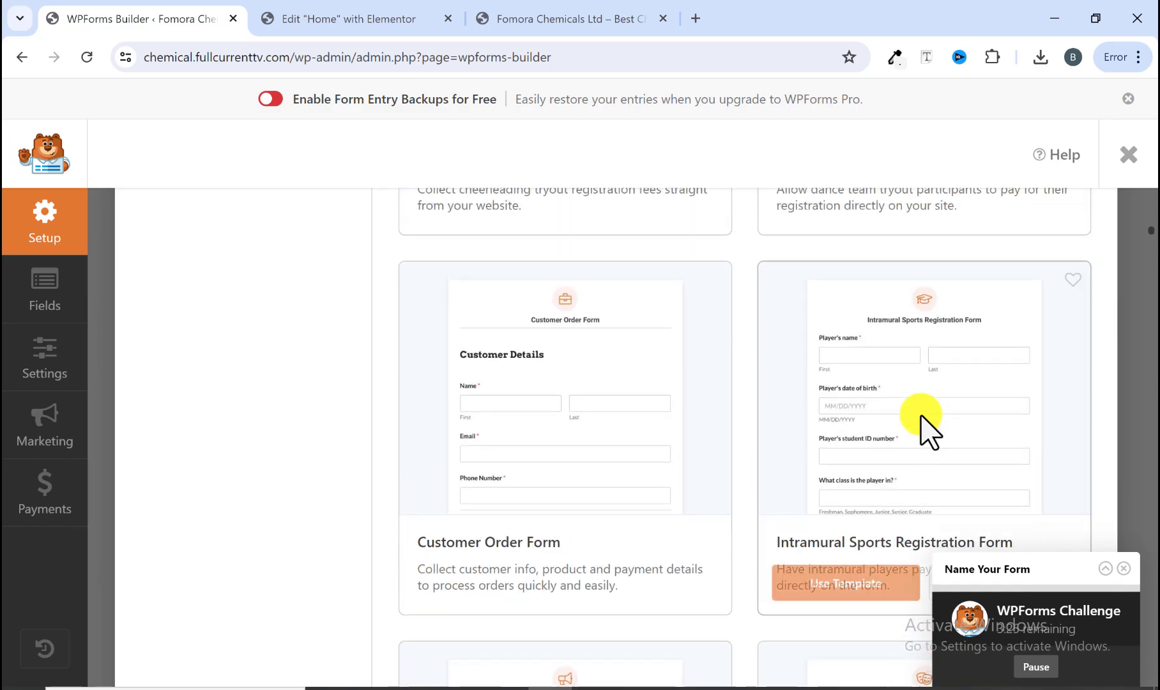
pyautogui.scroll(20, 925, 423)
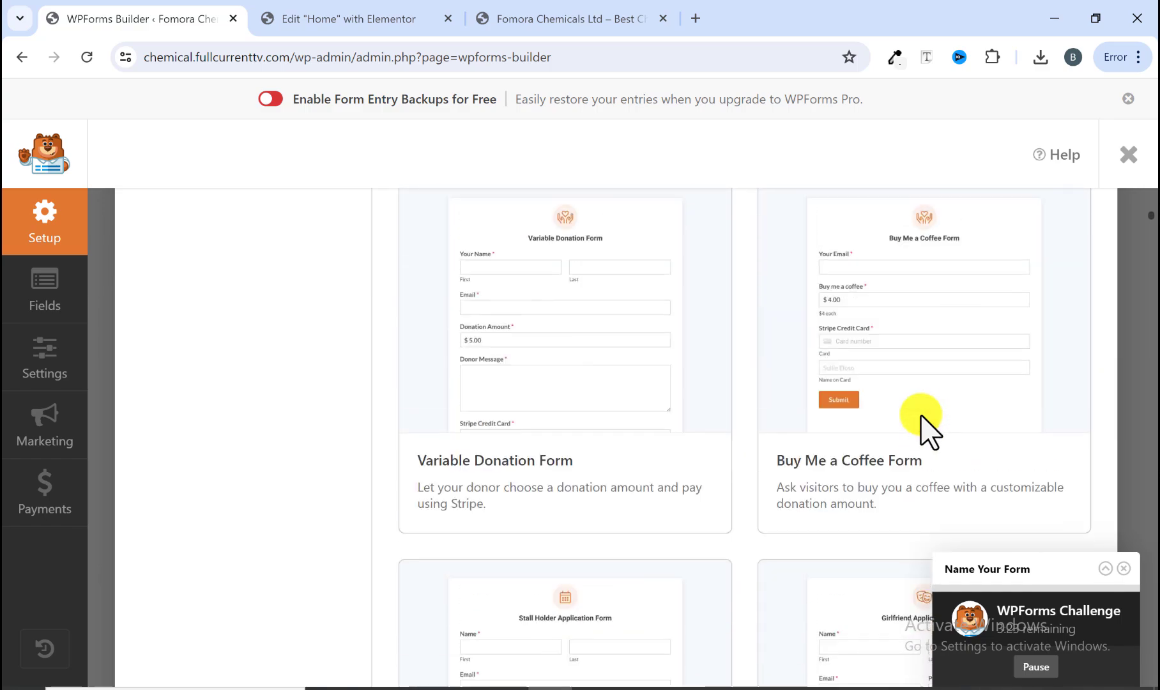
pyautogui.scroll(20, 924, 423)
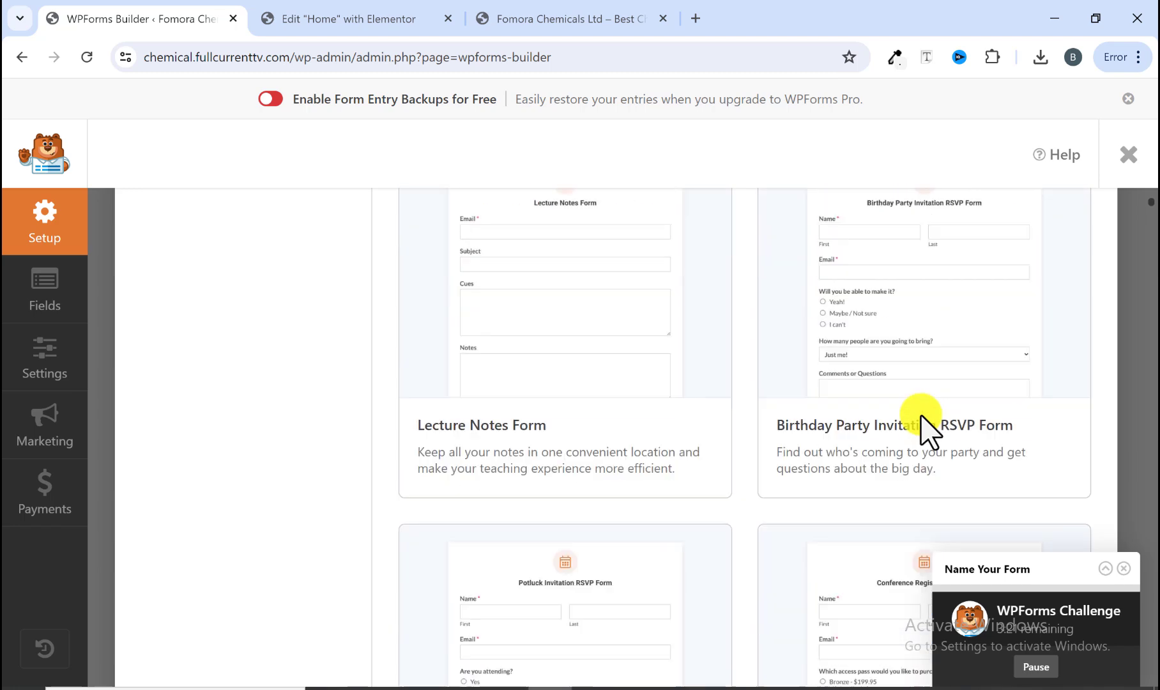
pyautogui.scroll(20, 924, 423)
pyautogui.scroll(-4, 922, 425)
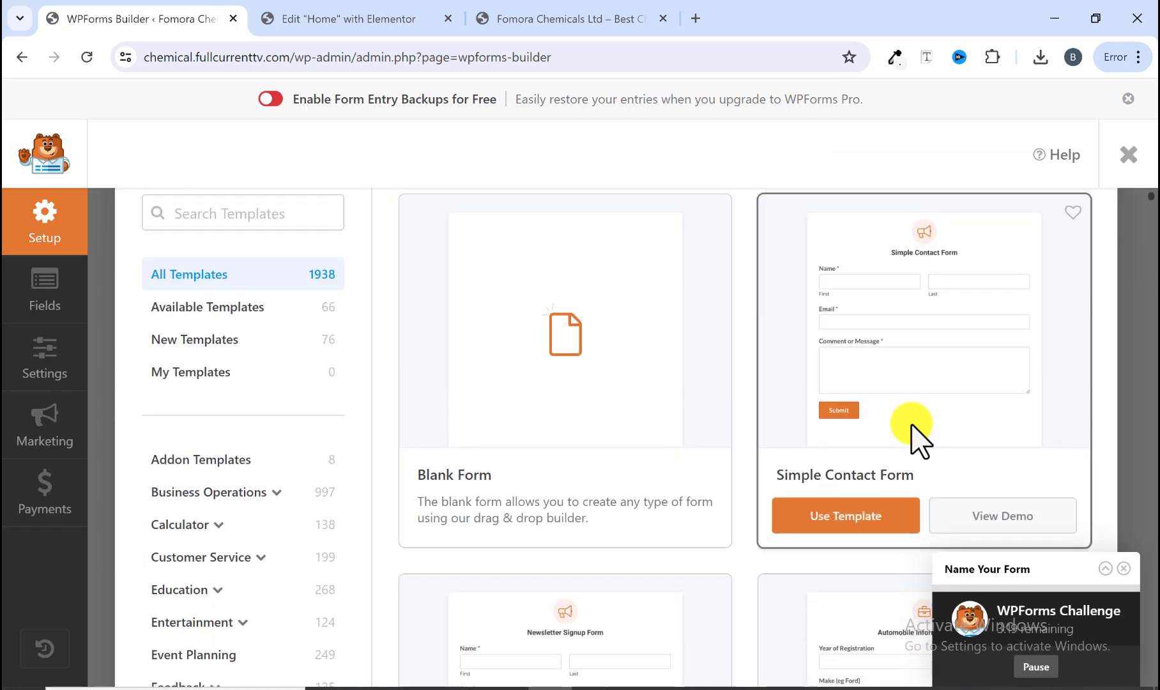
pyautogui.click(843, 517)
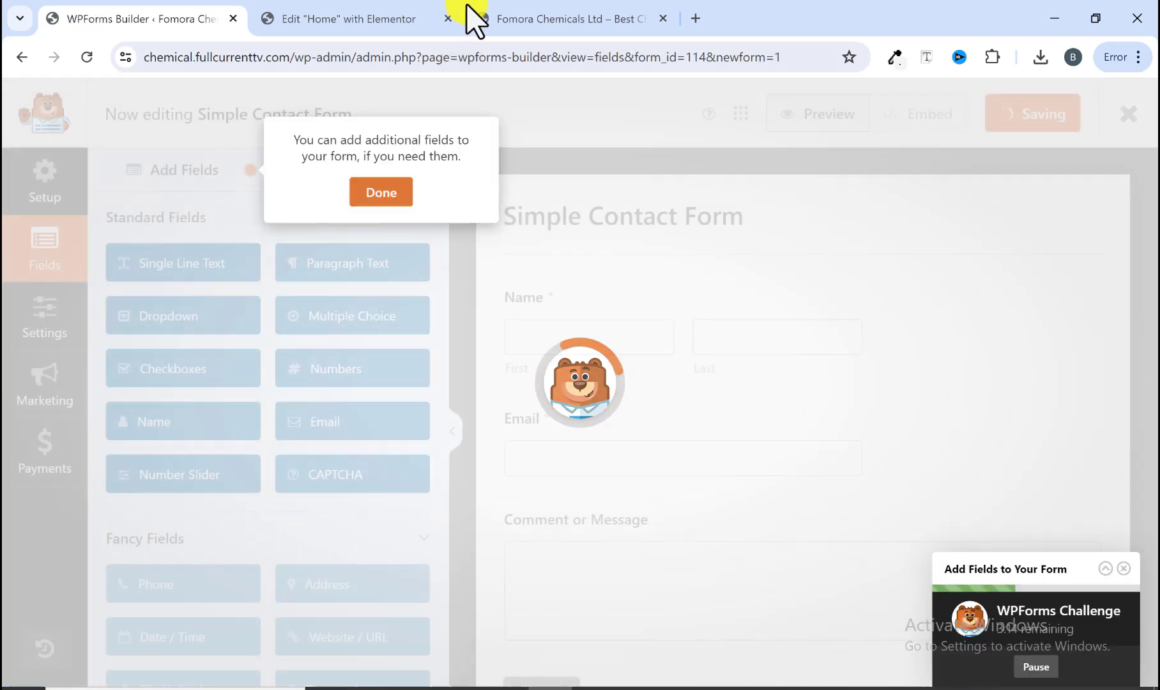
# Step: Check the reference site's Get In Touch form and the Elementor page, then return to the form builder
pyautogui.click(508, 18)
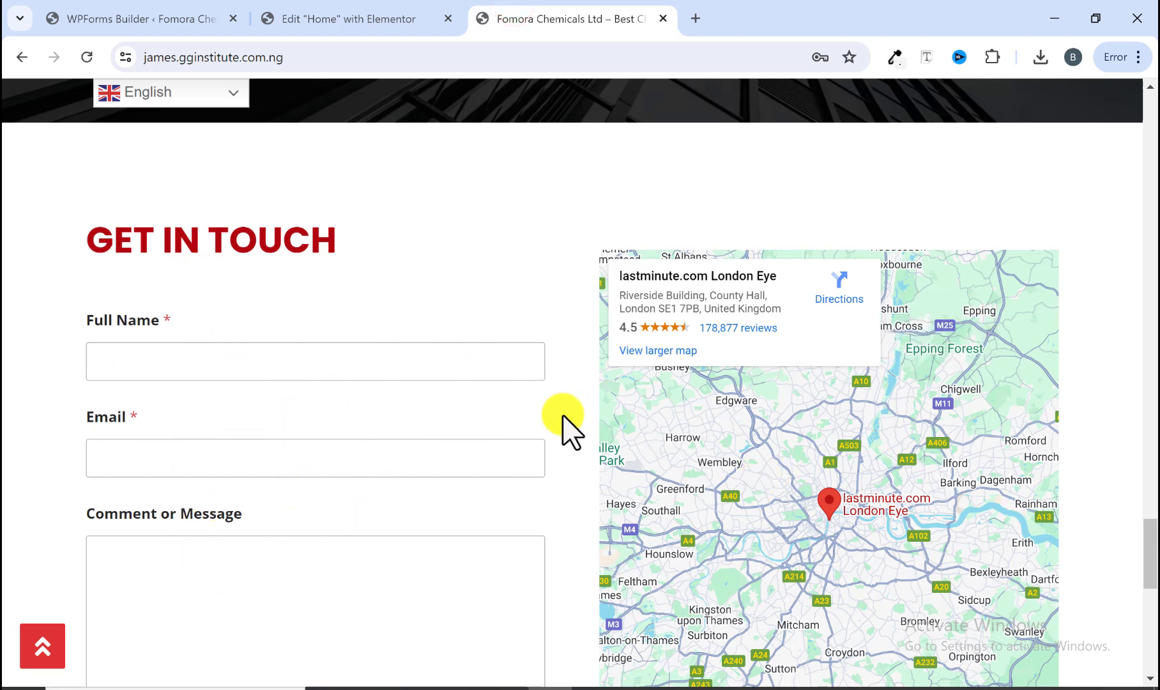
pyautogui.click(352, 23)
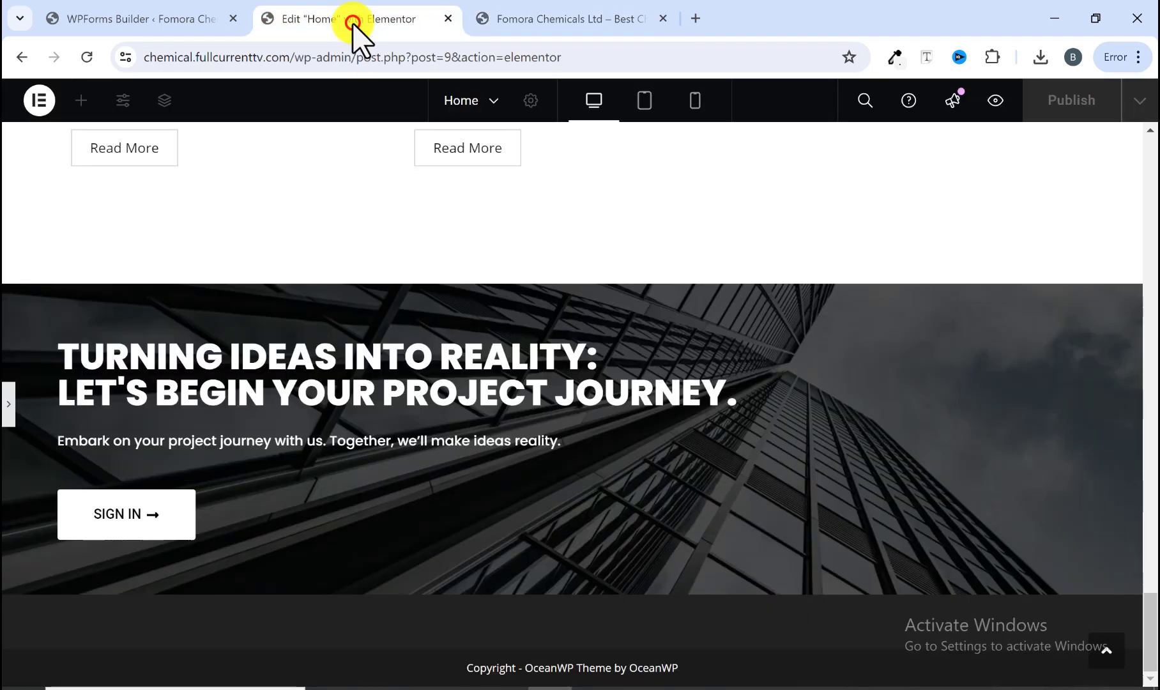
pyautogui.click(210, 21)
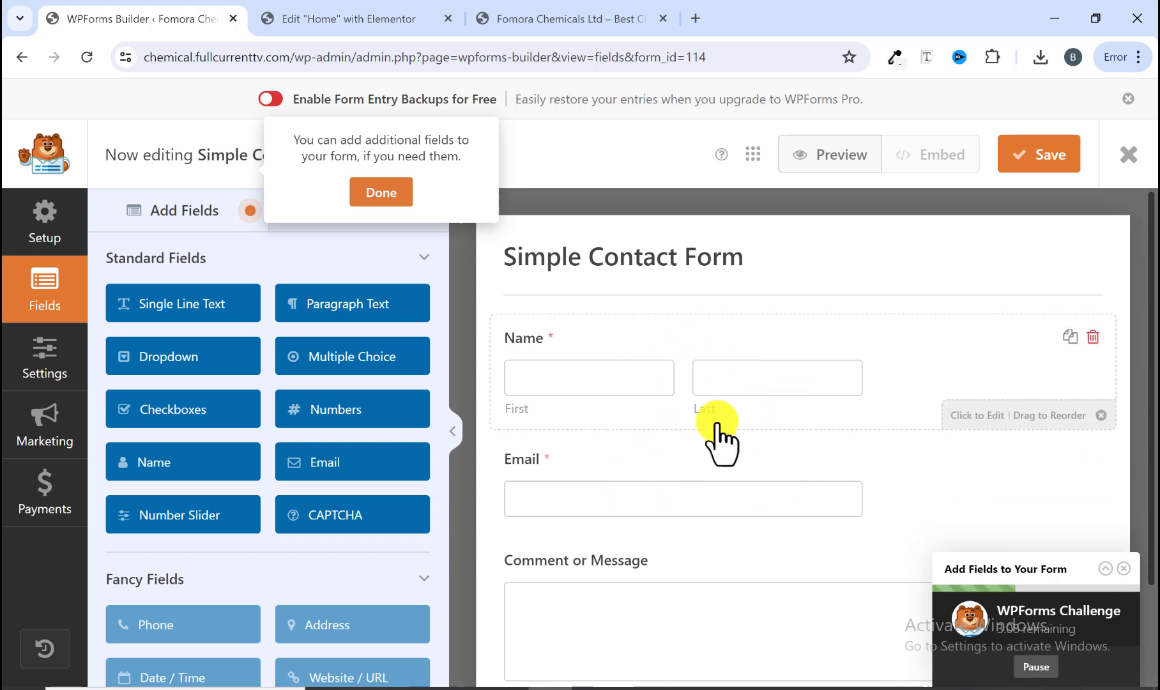
# Step: Open the Name field's options, dismiss the additional-fields tip, and return to the Fields view
pyautogui.click(561, 337)
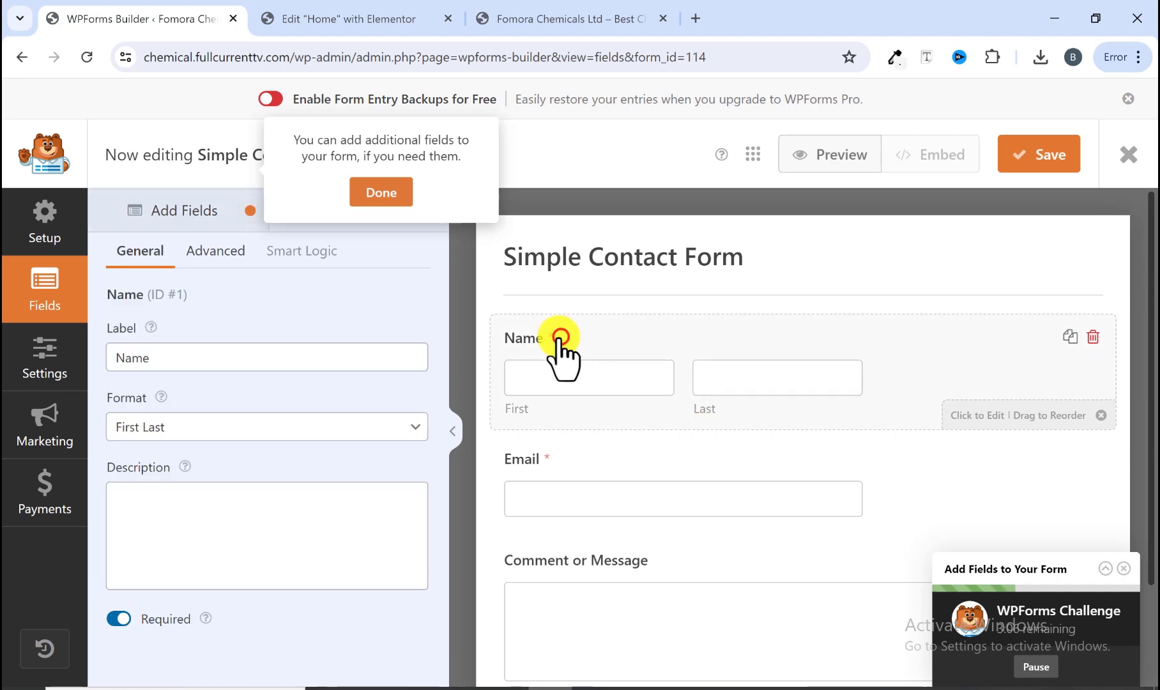
pyautogui.click(391, 190)
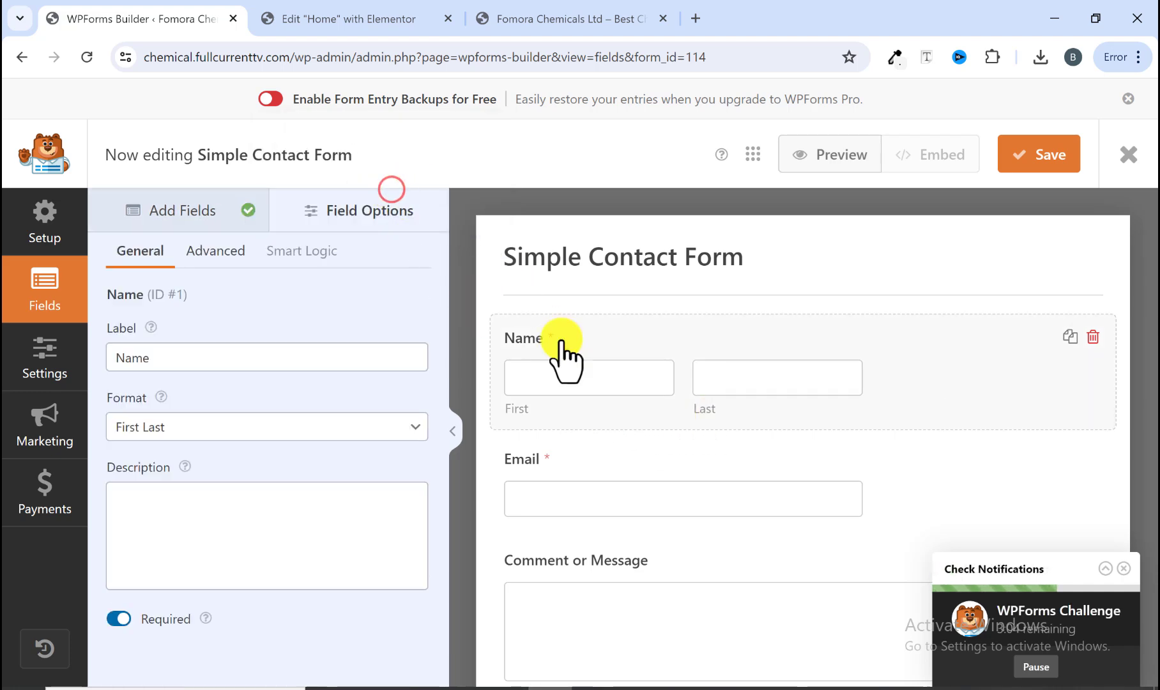
pyautogui.click(595, 346)
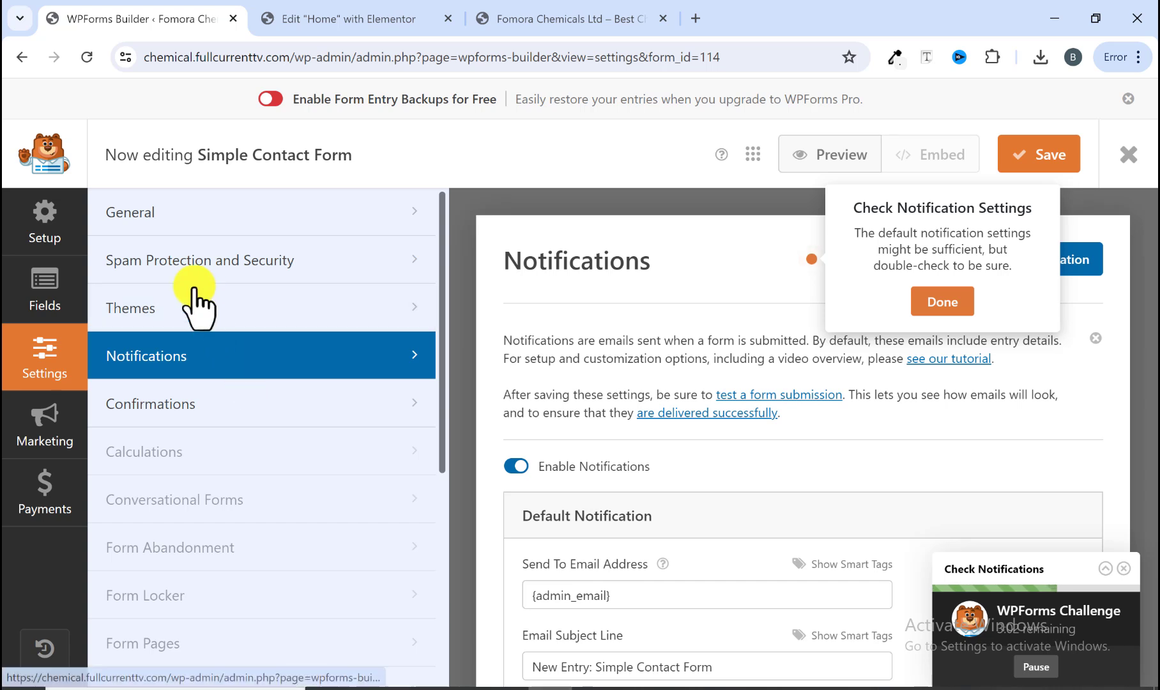
pyautogui.click(56, 285)
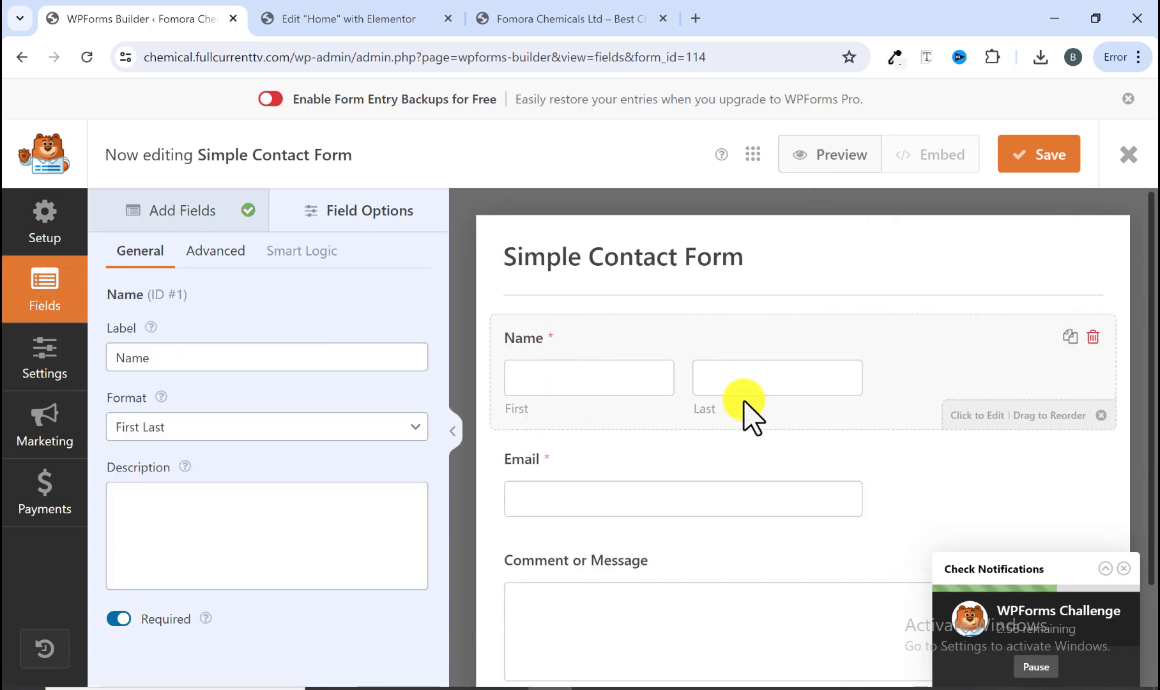
# Step: Compare the reference site's Full Name, Email and Comment or Message fields with the form in the builder
pyautogui.click(396, 19)
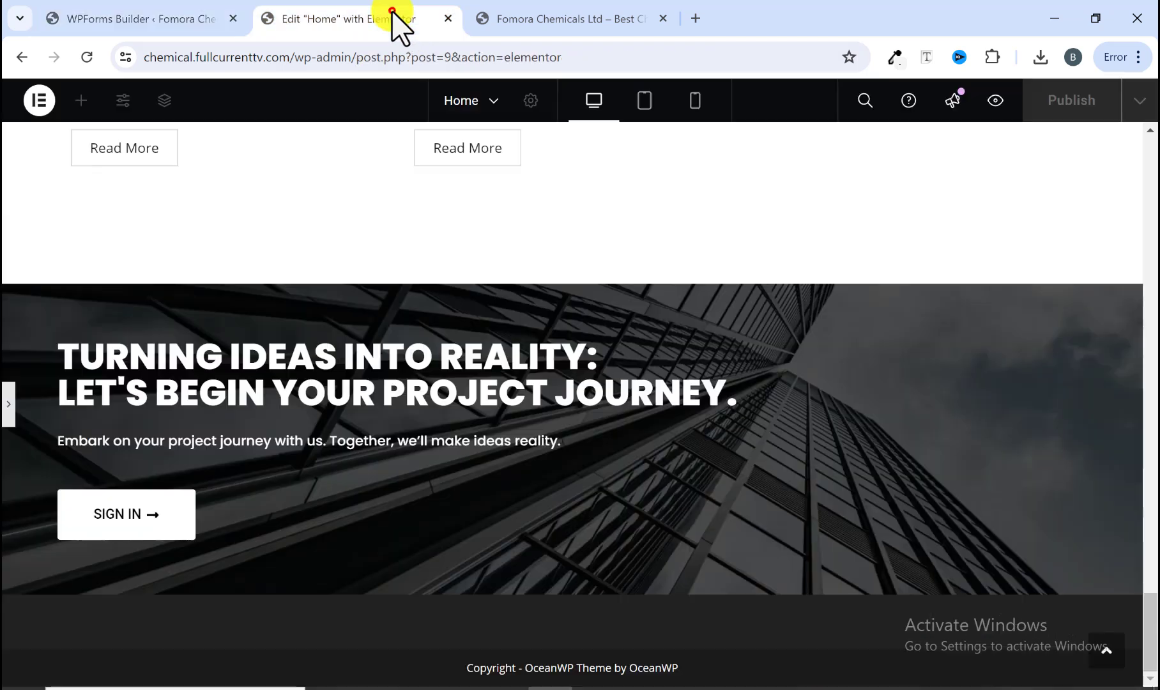
pyautogui.click(528, 23)
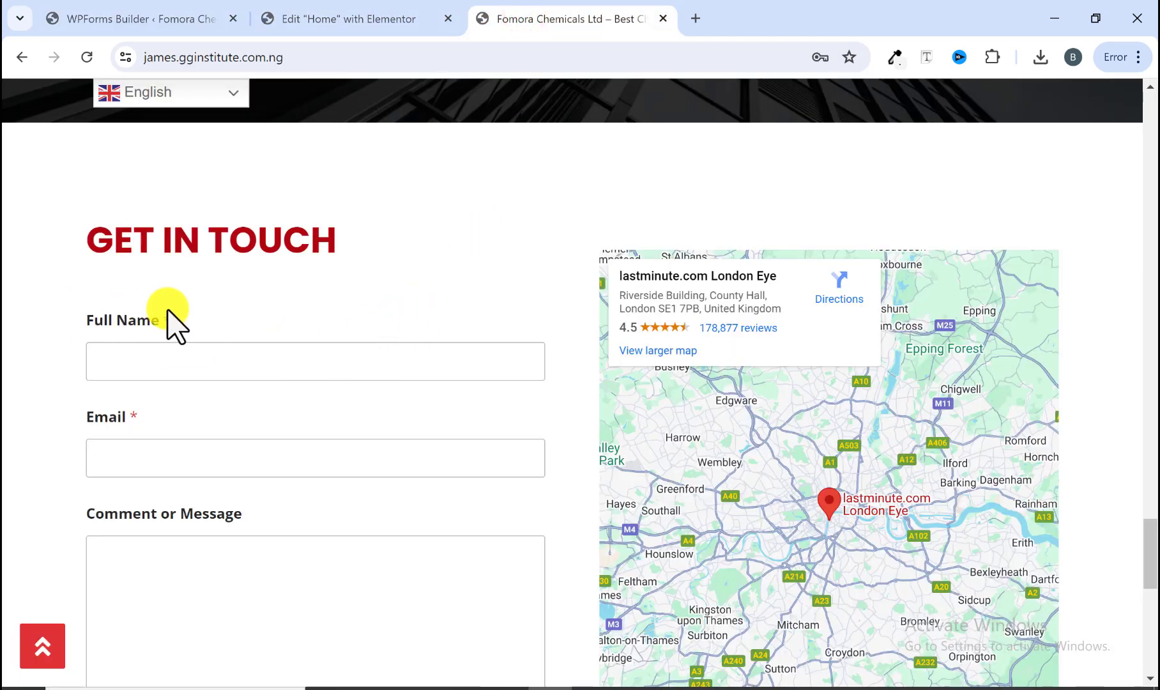
pyautogui.click(174, 19)
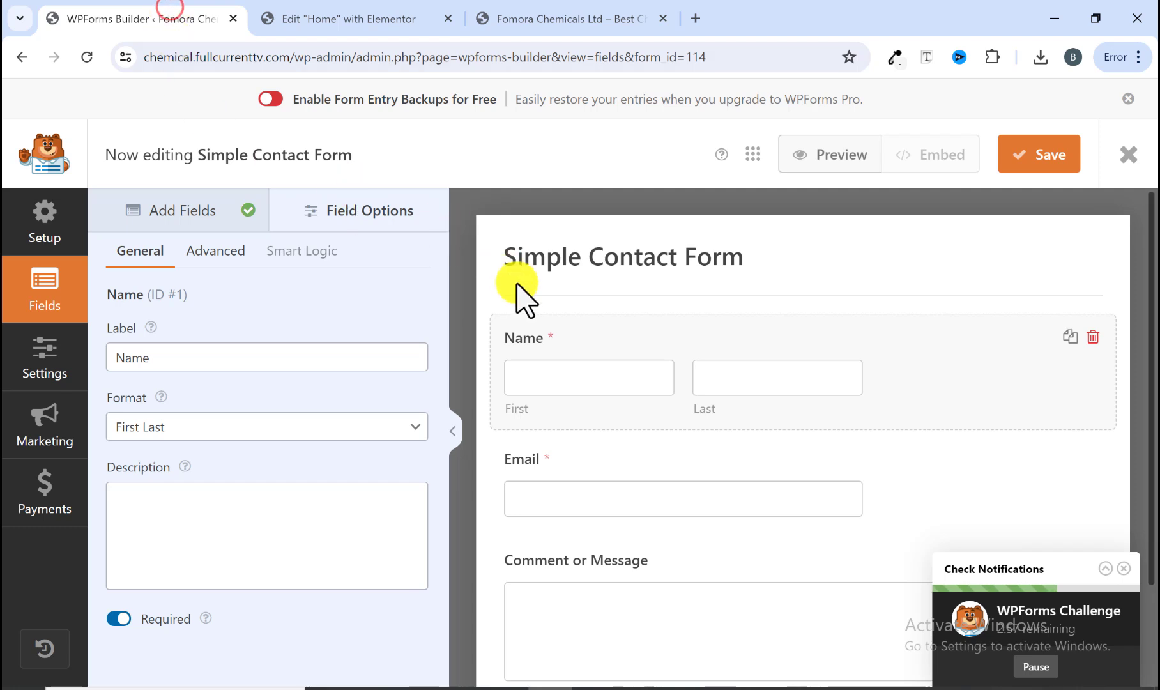
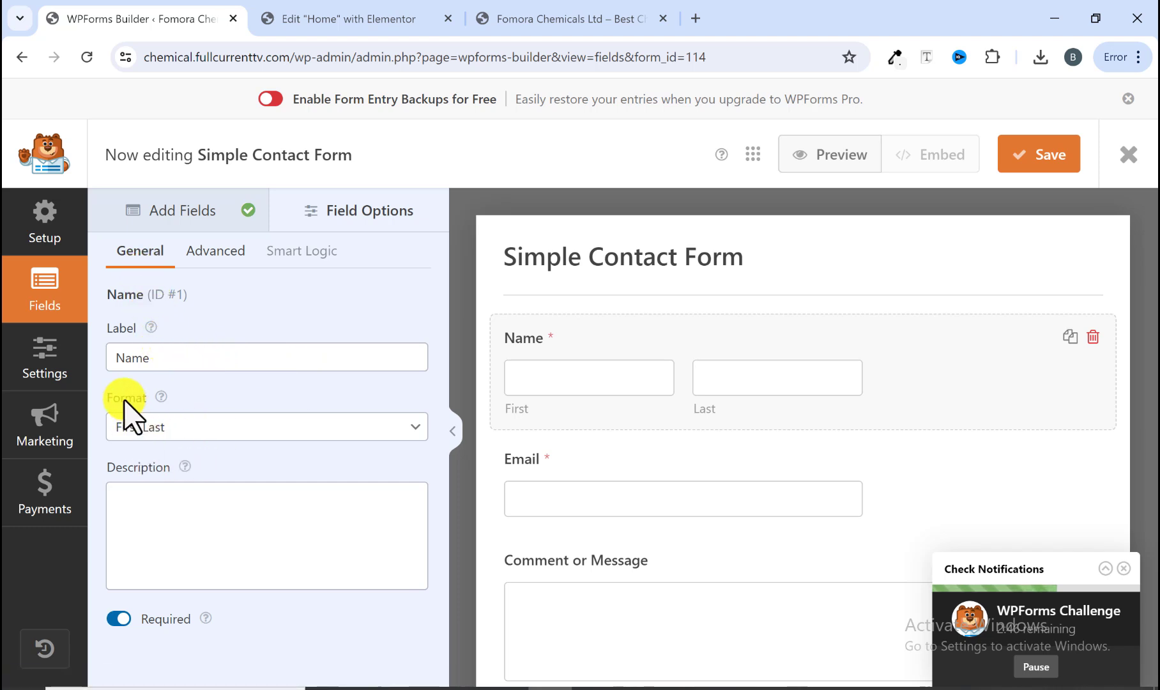
# Step: Set the Name field's format to Simple and relabel it Full Name
pyautogui.click(179, 427)
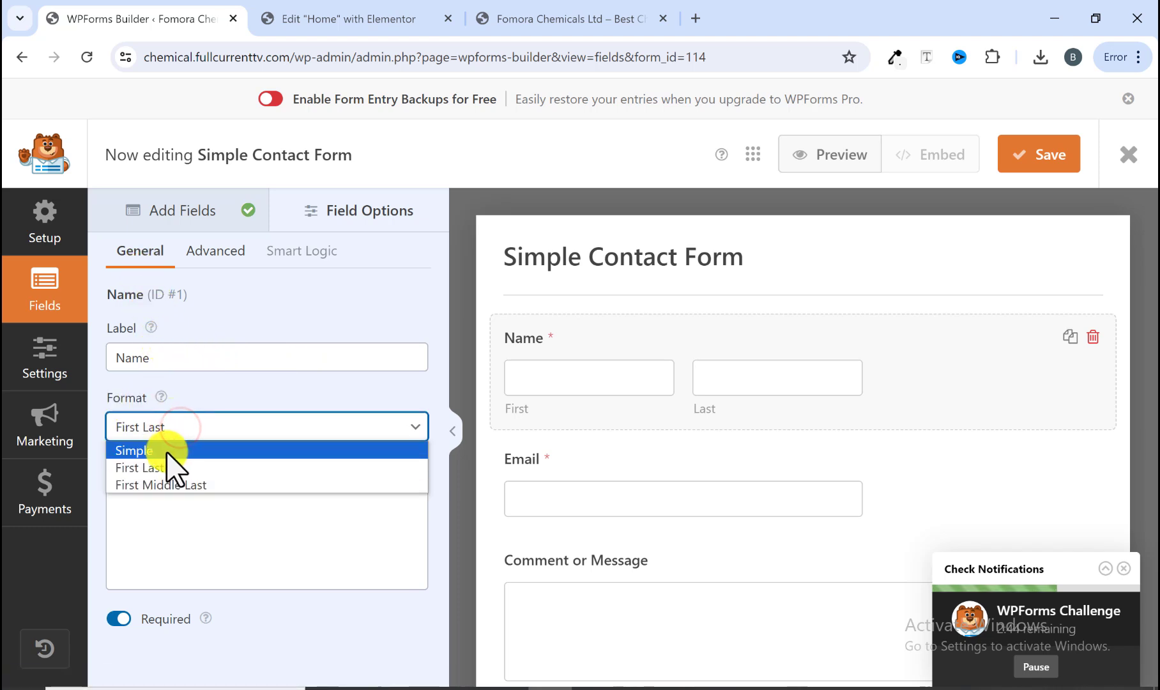
pyautogui.click(166, 451)
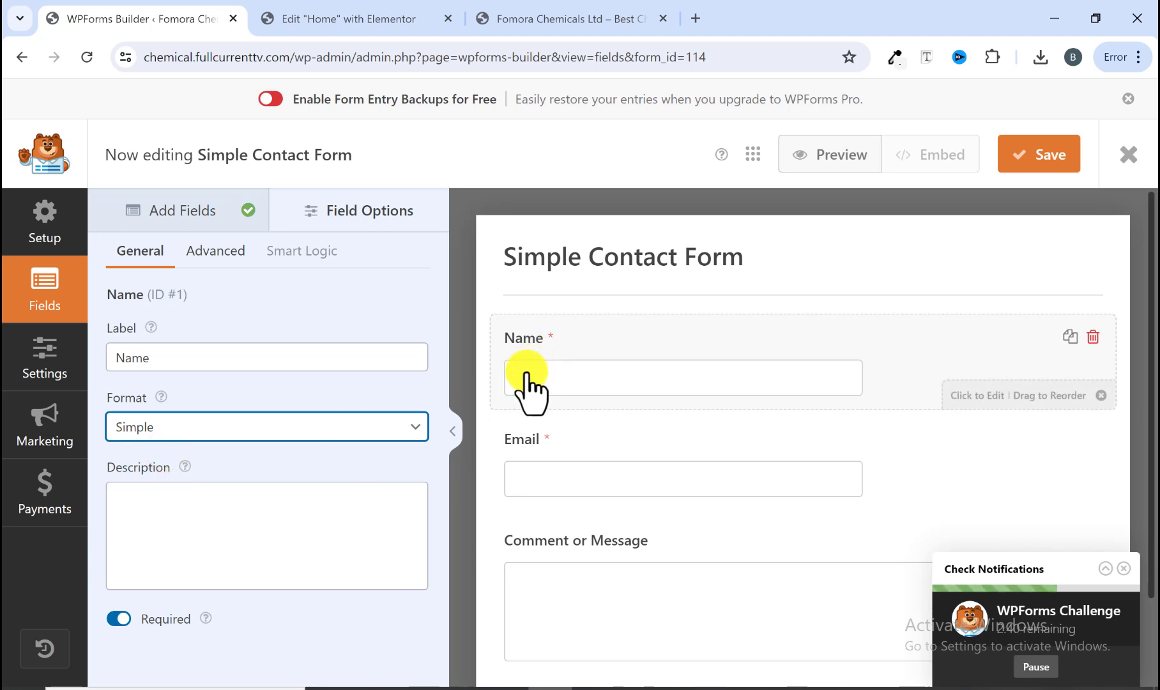
pyautogui.click(122, 357)
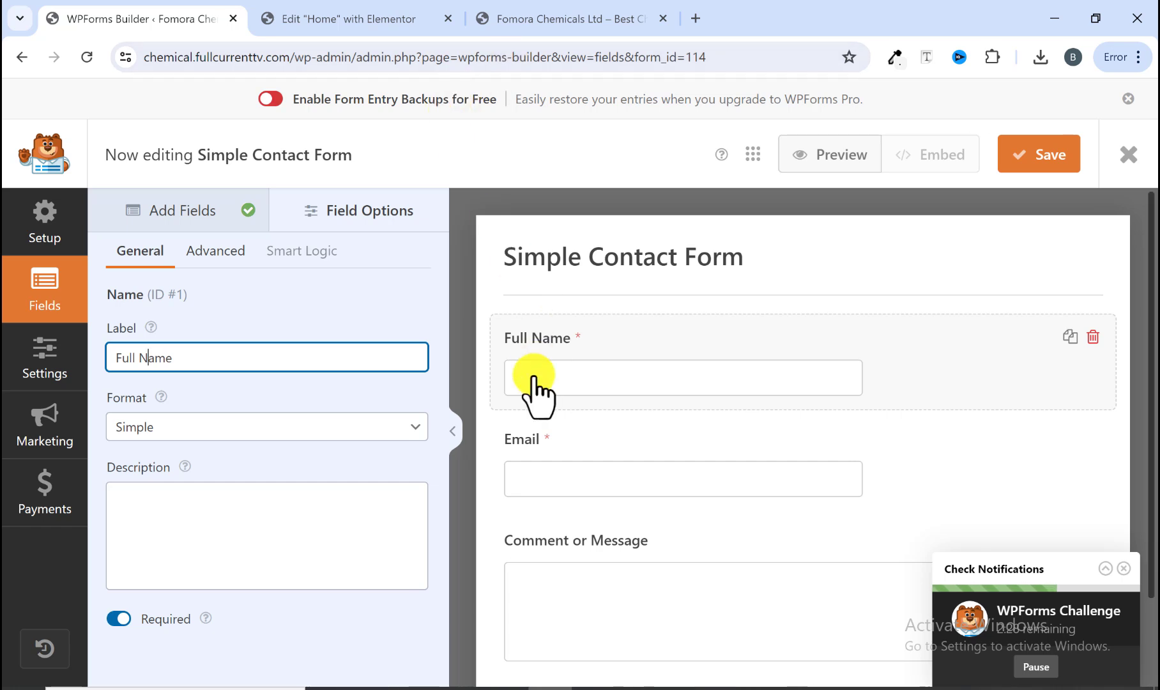
# Step: Set the Full Name field's size to Large in its advanced options
pyautogui.click(535, 18)
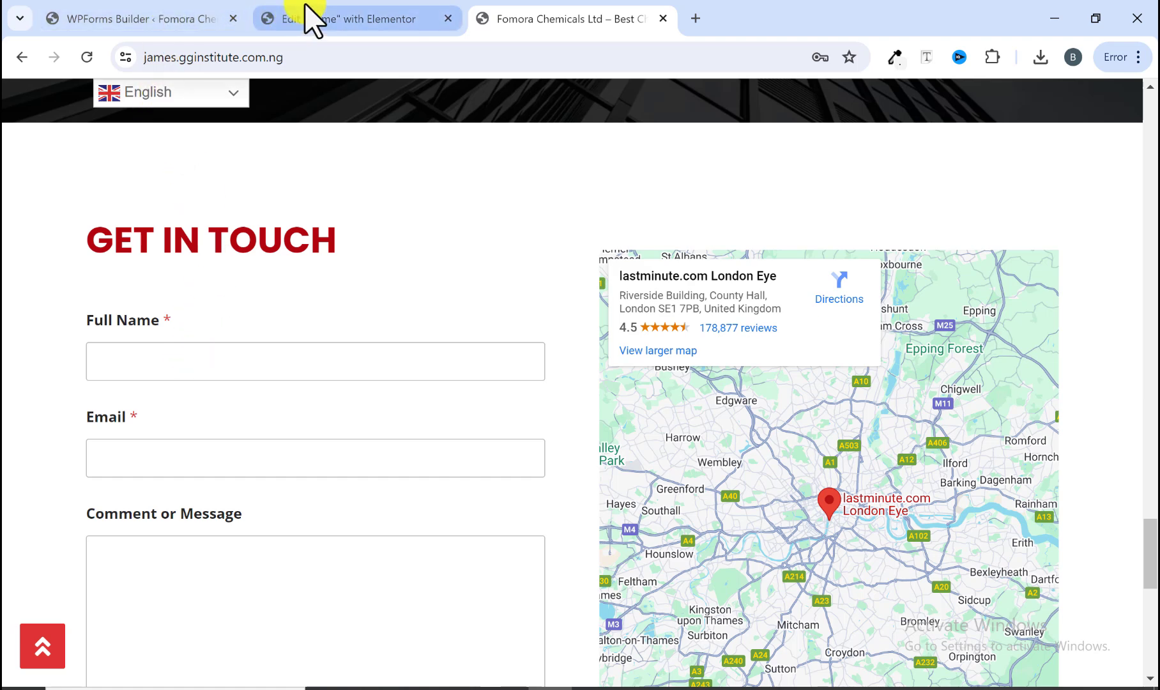
pyautogui.click(183, 16)
pyautogui.click(206, 251)
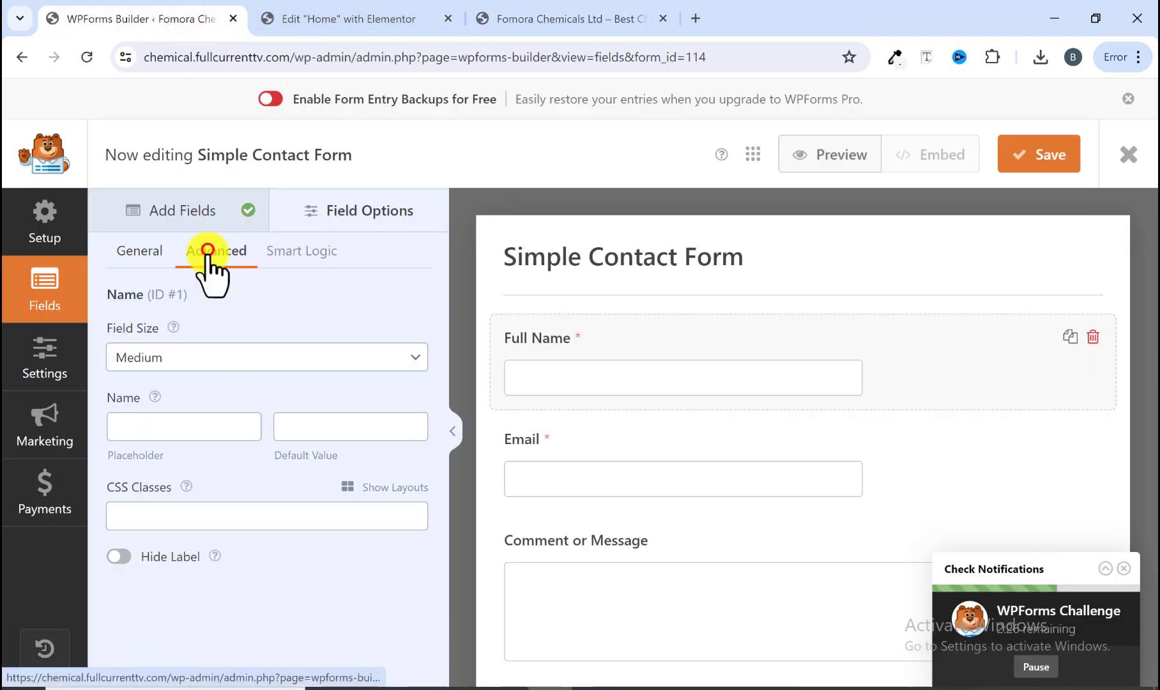
pyautogui.click(136, 359)
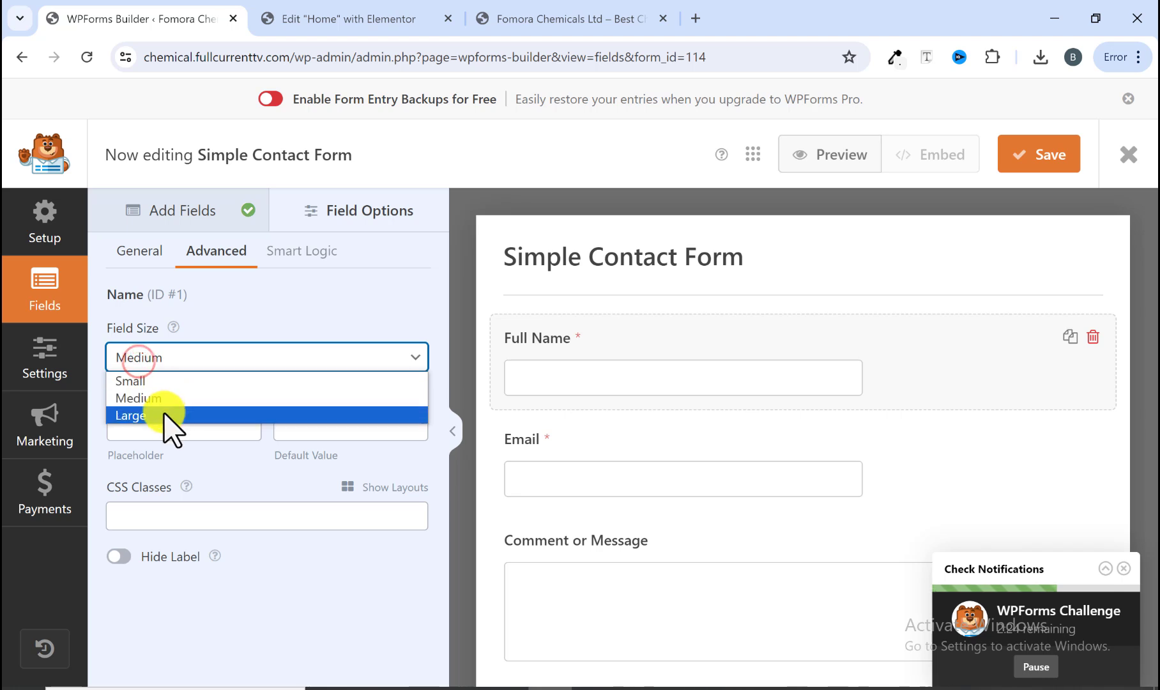
pyautogui.click(163, 413)
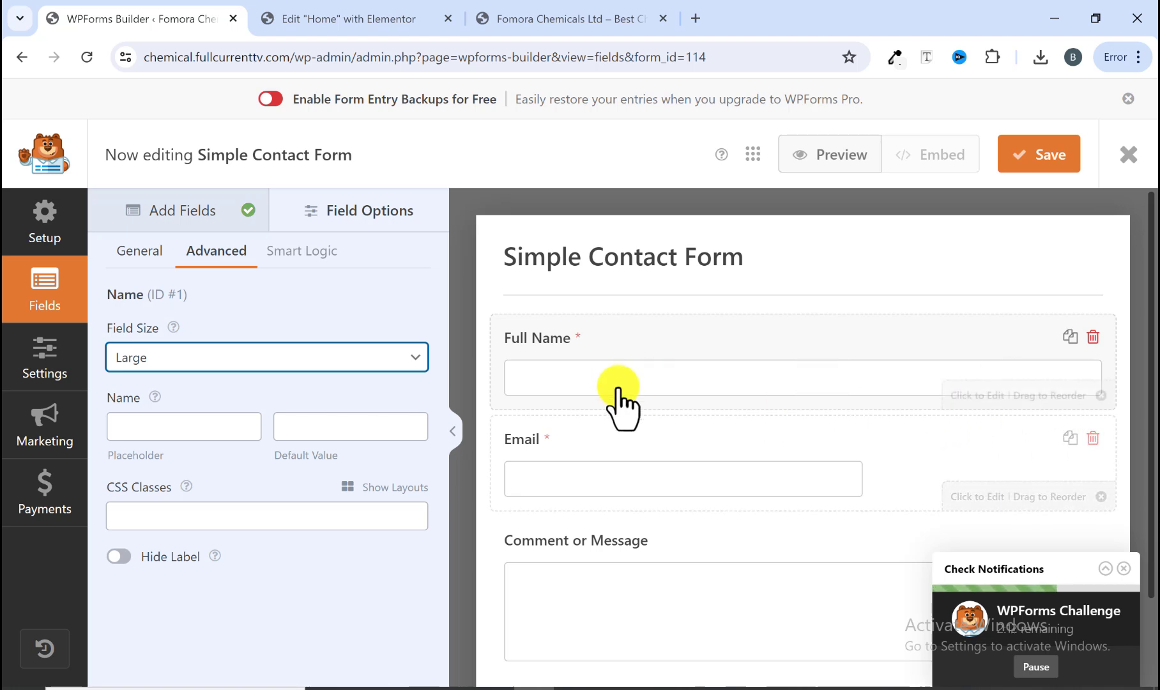
# Step: Set the Email field's size to Large in its advanced options
pyautogui.click(565, 447)
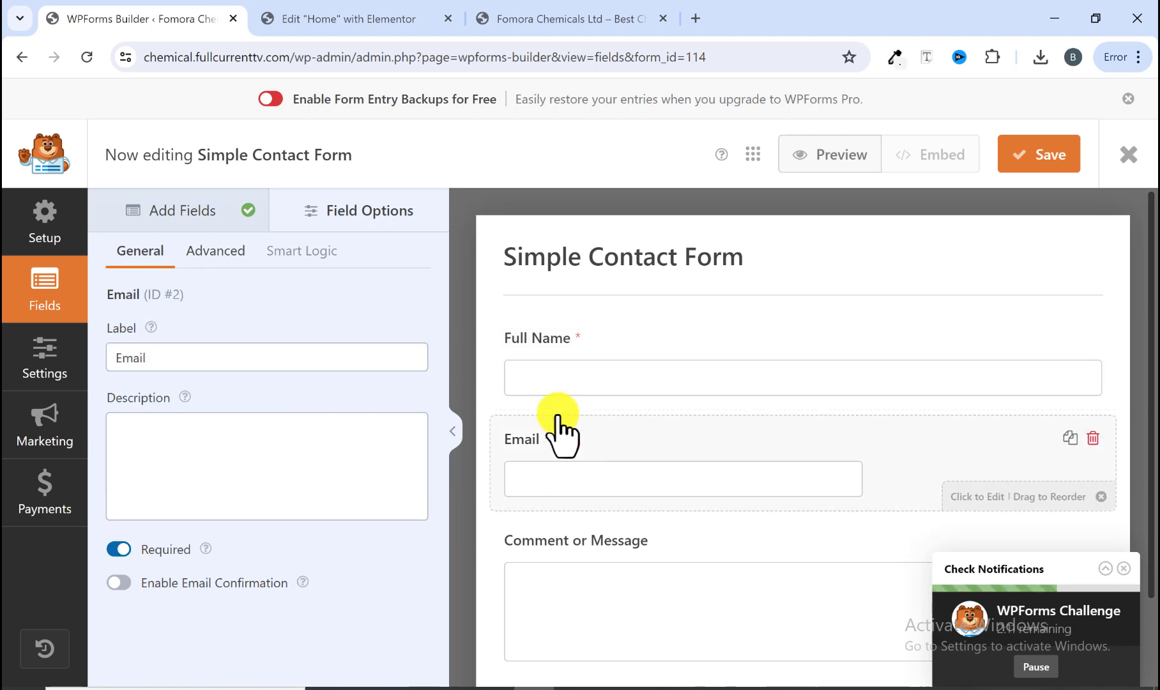
pyautogui.click(358, 14)
pyautogui.click(476, 17)
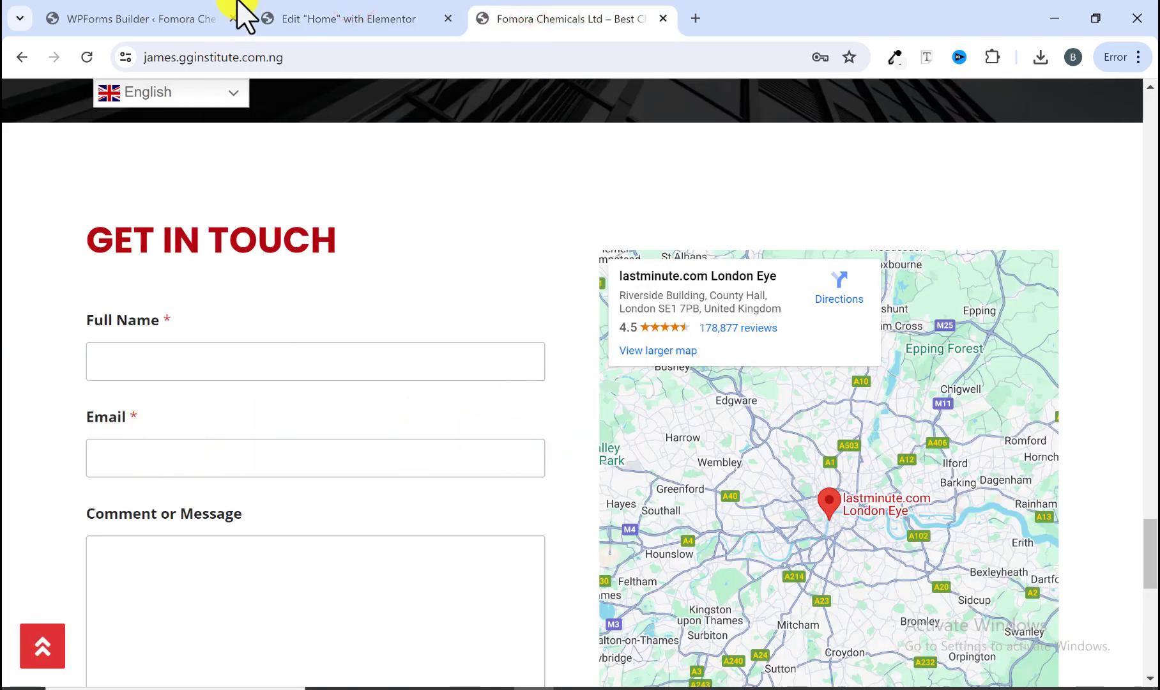
pyautogui.click(189, 19)
pyautogui.click(211, 252)
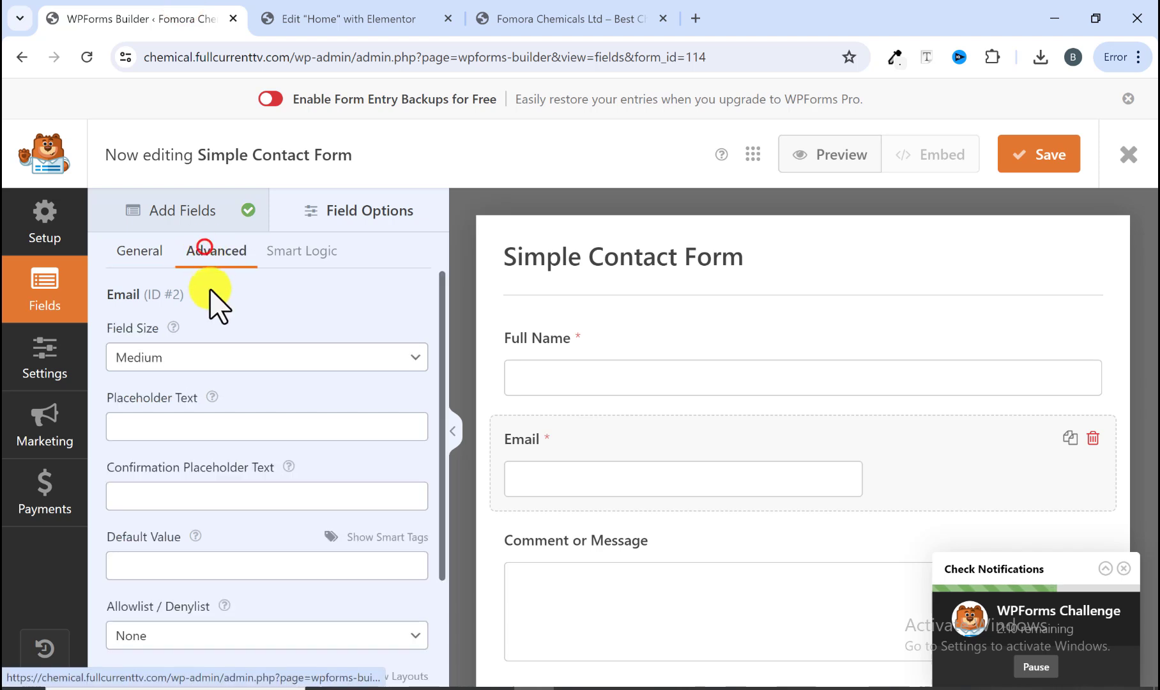
pyautogui.click(219, 363)
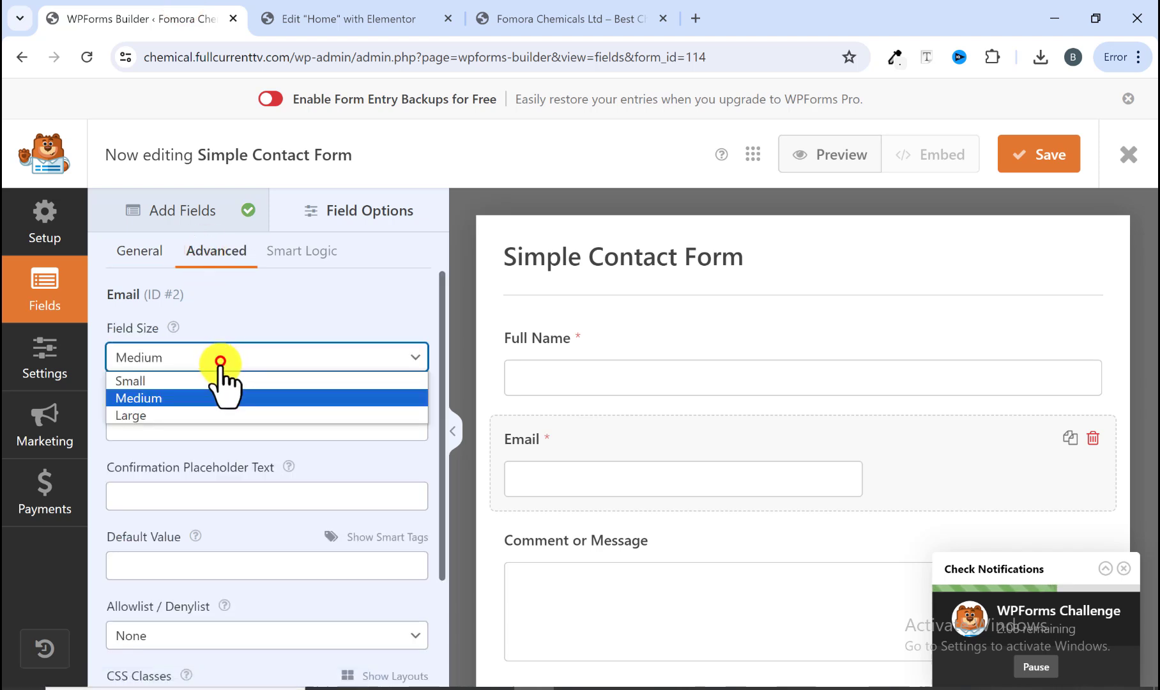
pyautogui.click(202, 414)
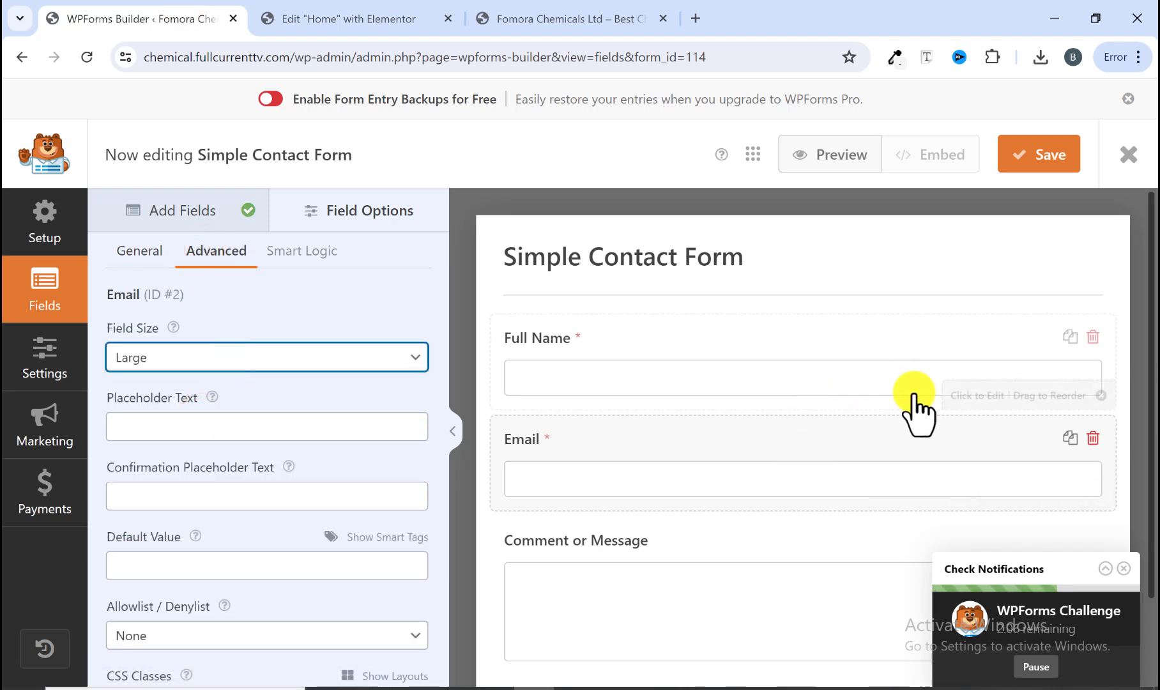
# Step: Save the form
pyautogui.scroll(-2, 720, 440)
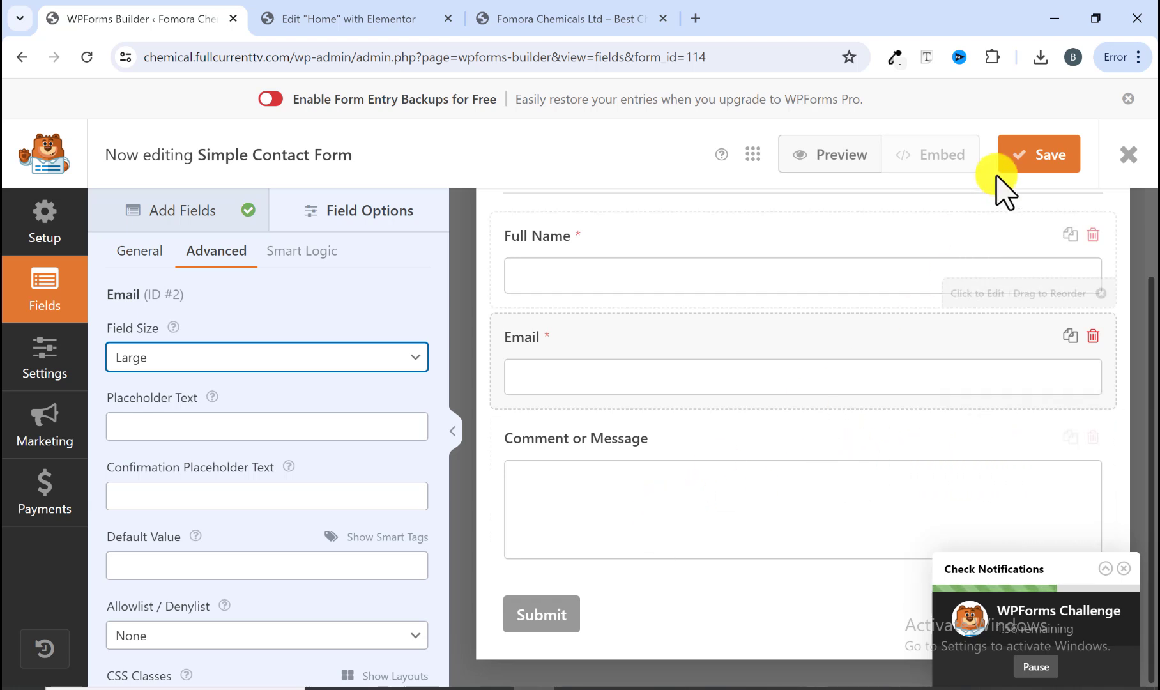
pyautogui.click(1026, 159)
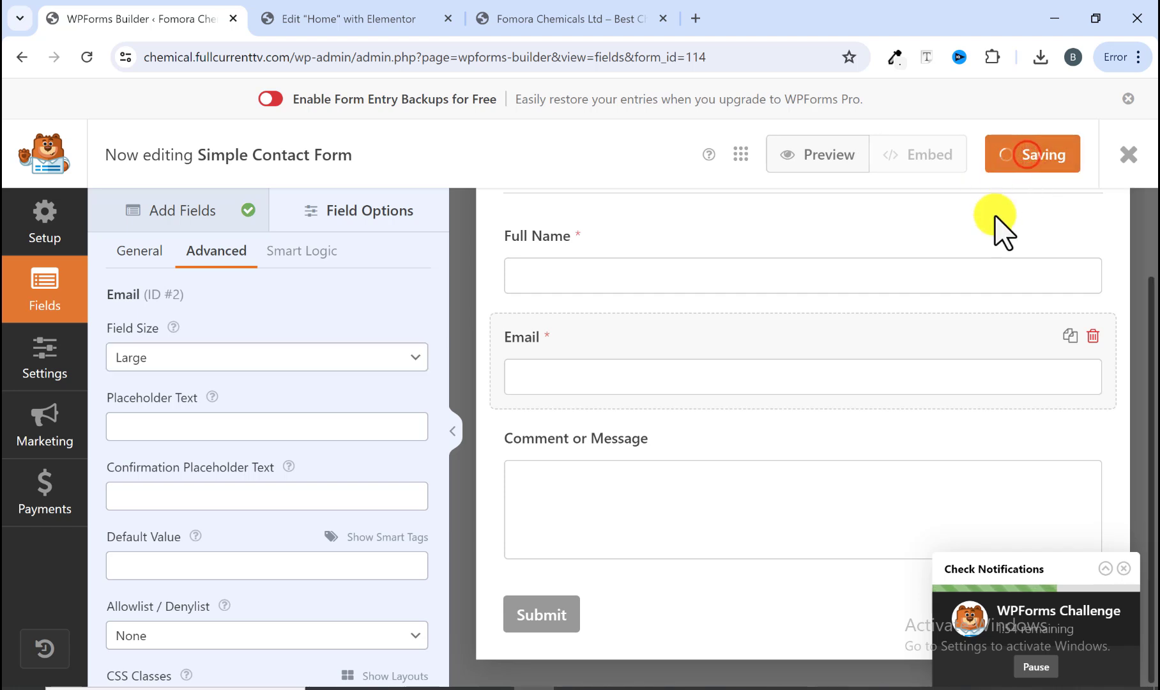
pyautogui.scroll(2, 665, 485)
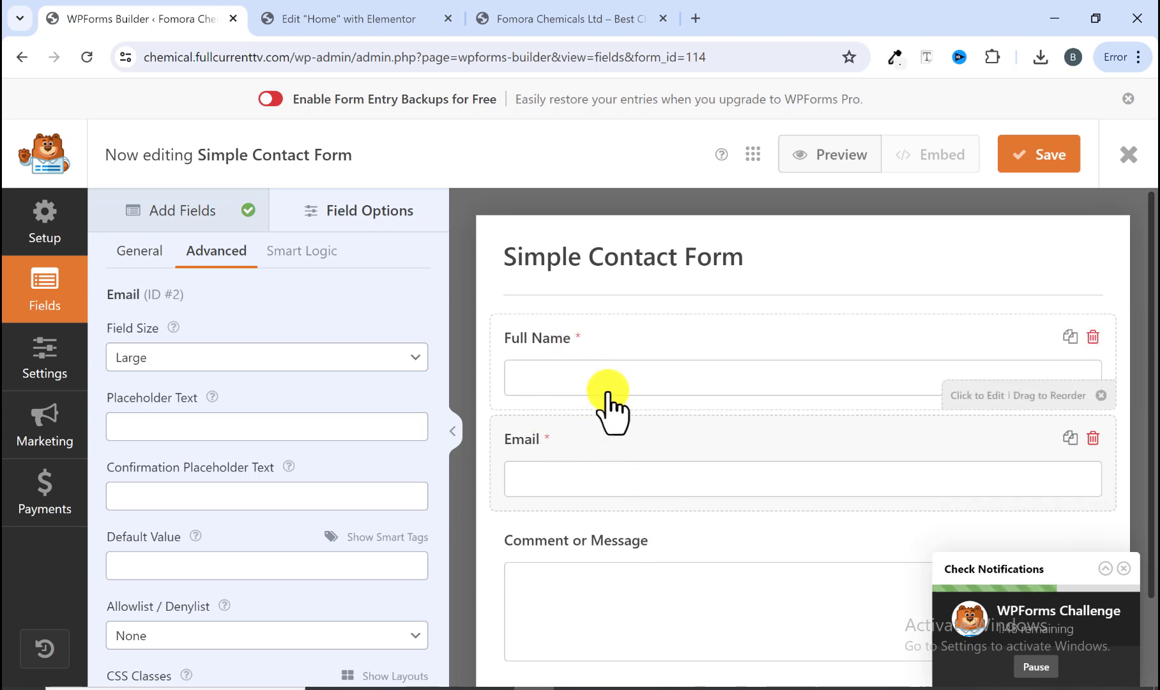
# Step: Add a Multiple Choice field below Full Name, label it Gender, and rename its first choice Male
pyautogui.click(159, 213)
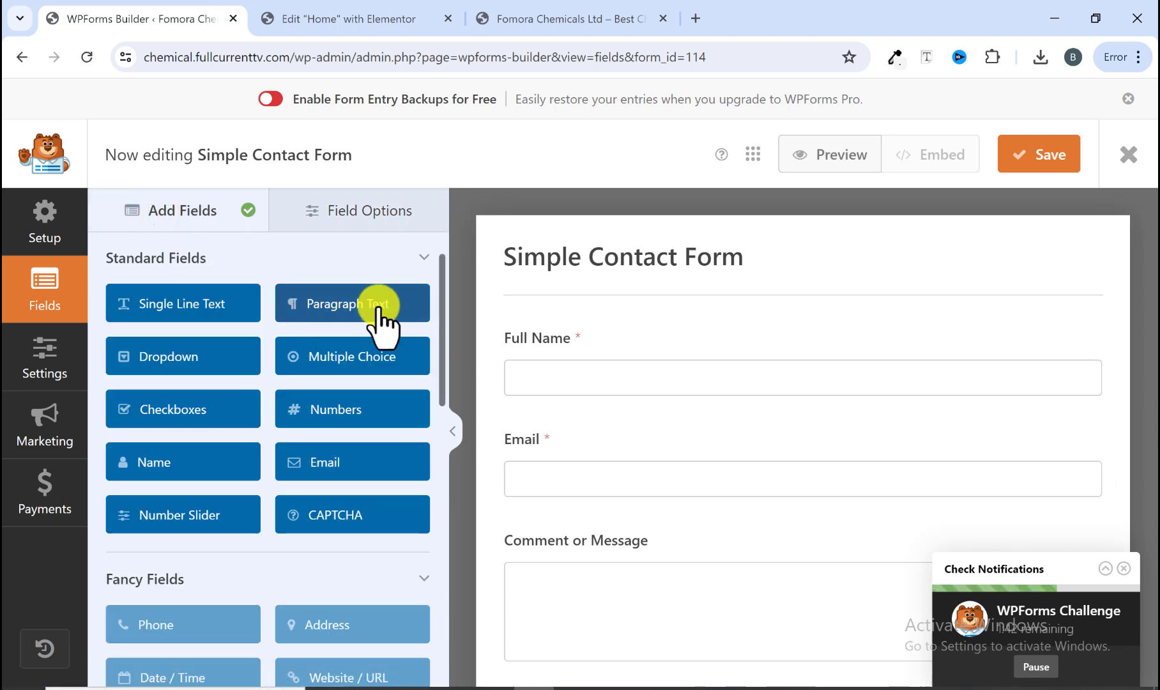
pyautogui.moveTo(317, 358); pyautogui.dragTo(571, 403)
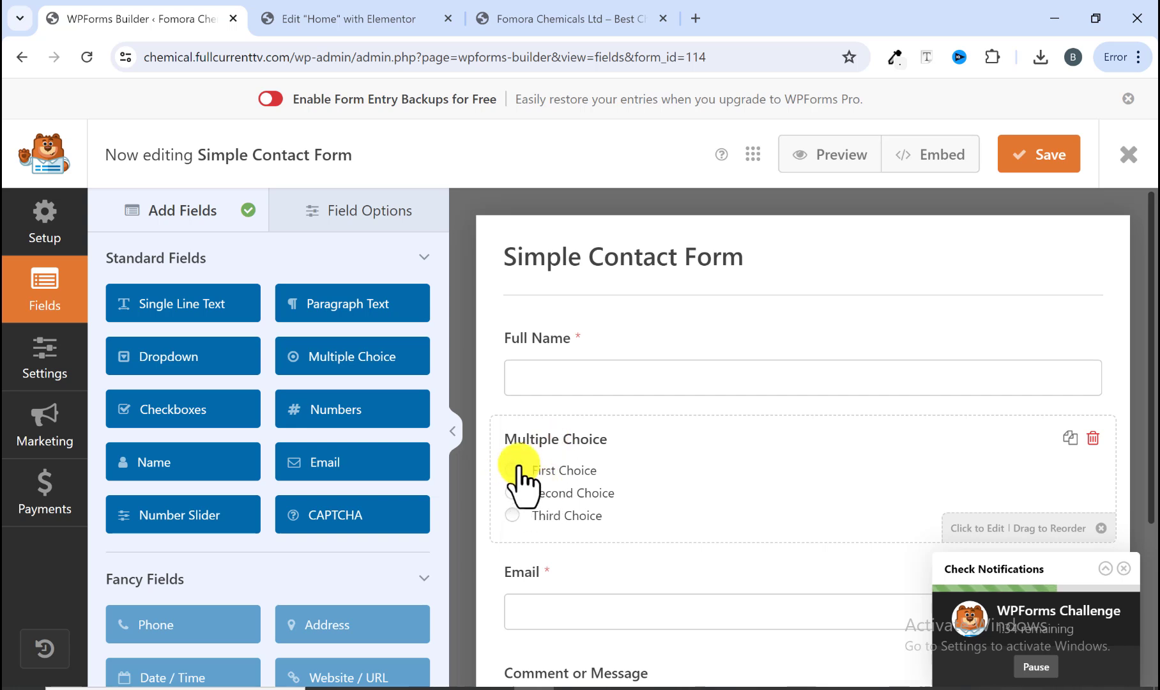
pyautogui.click(541, 444)
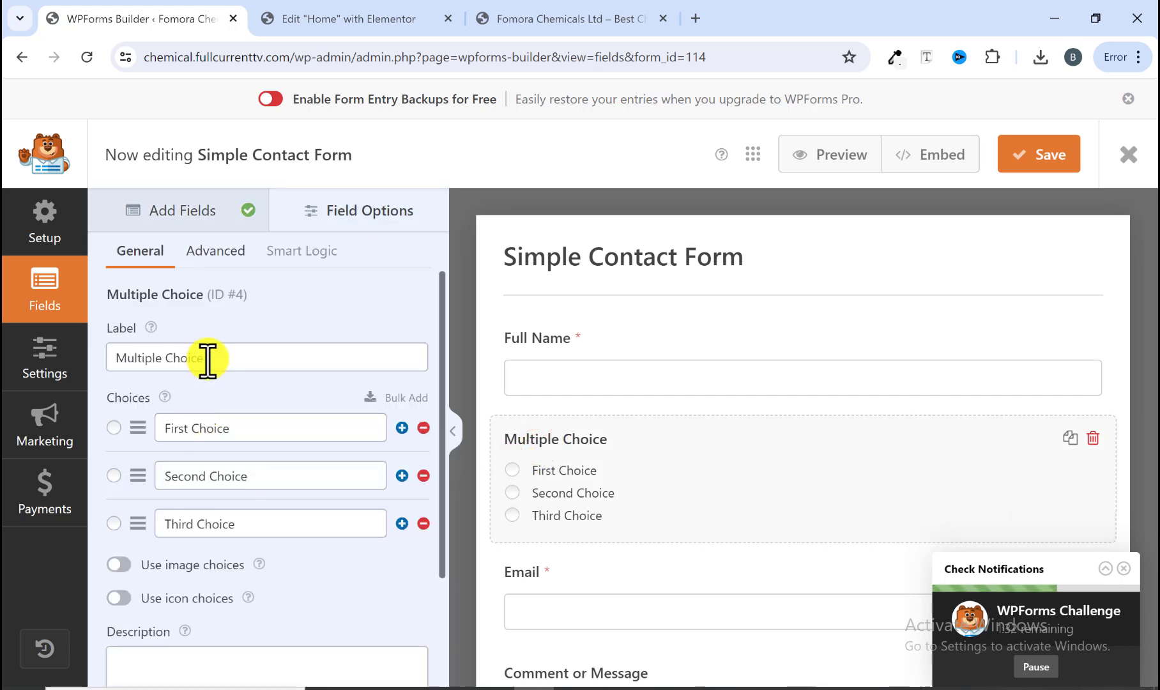
pyautogui.moveTo(207, 359); pyautogui.dragTo(110, 359)
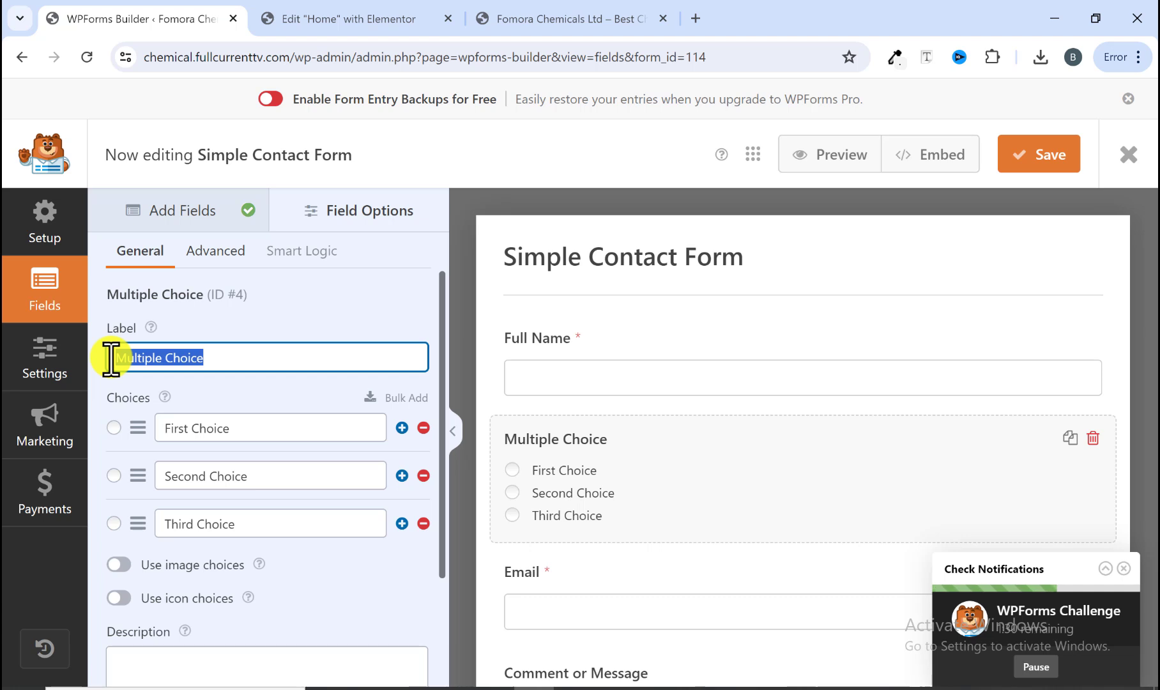
pyautogui.write('Gender')
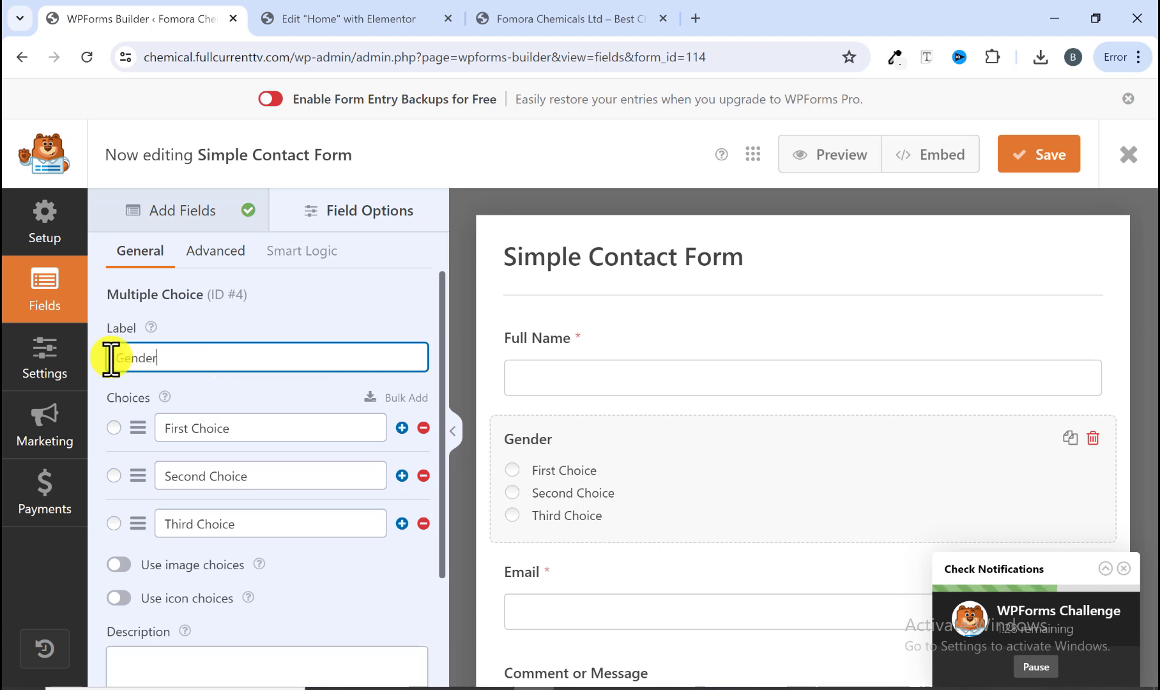
pyautogui.moveTo(237, 431); pyautogui.dragTo(174, 469)
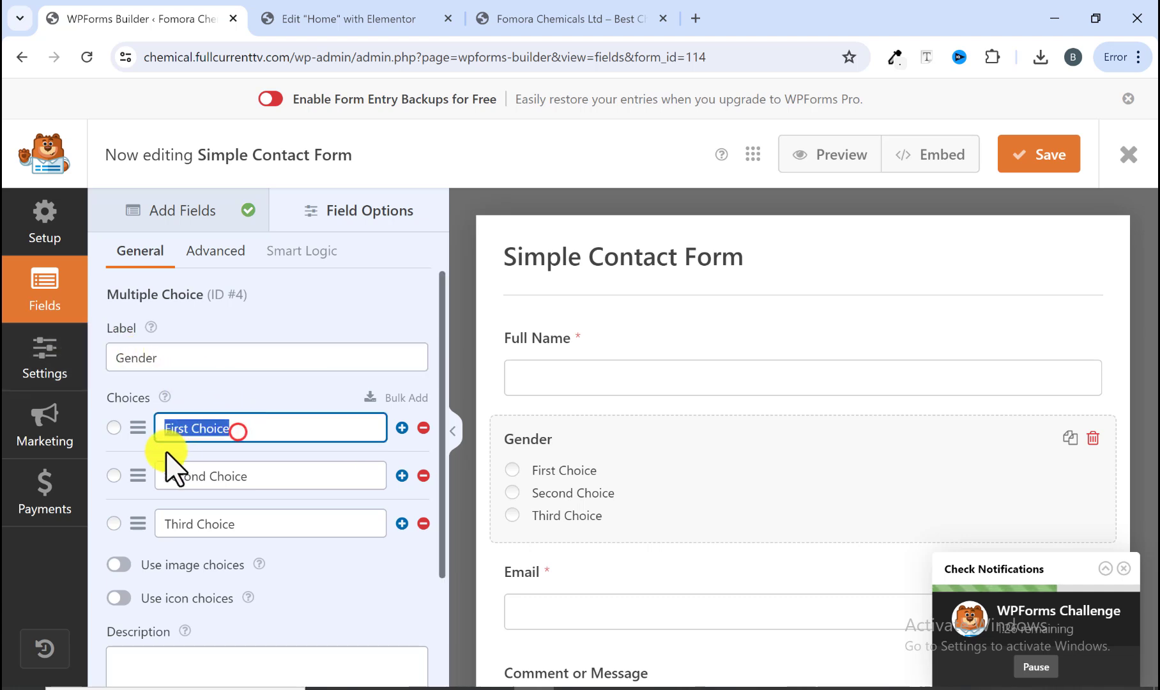
pyautogui.write('Male')
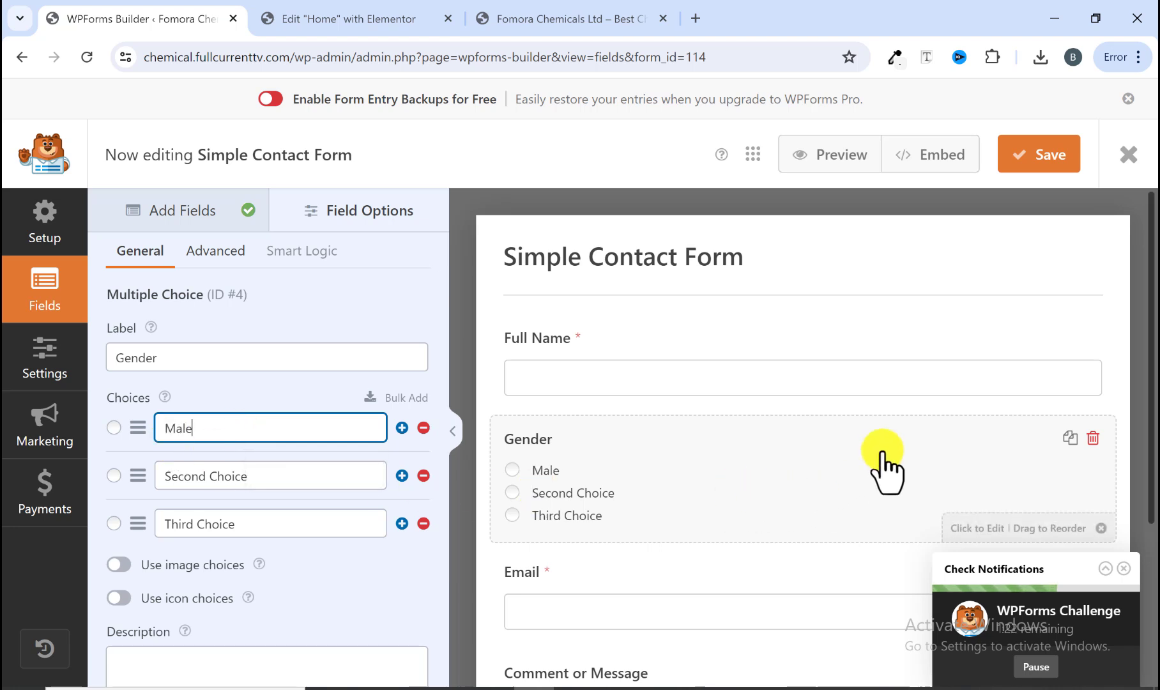
# Step: Delete the Gender field from the form
pyautogui.click(1093, 437)
pyautogui.click(520, 447)
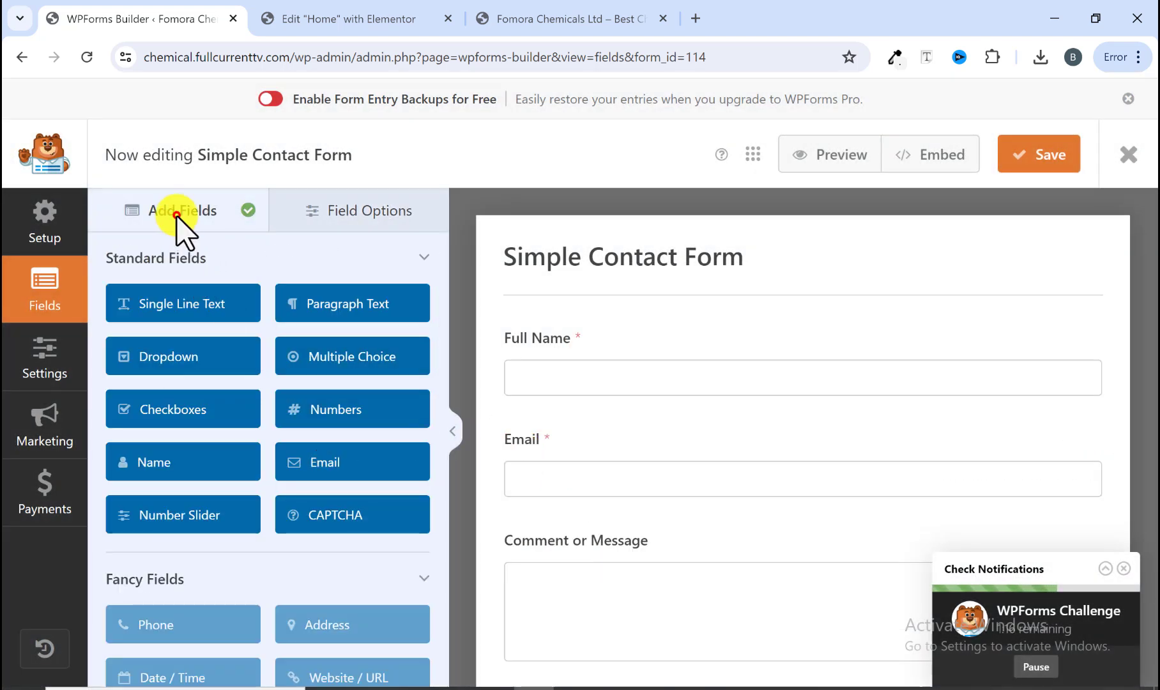
# Step: Add a Checkboxes field below Full Name and delete it again
pyautogui.scroll(-1, 202, 483)
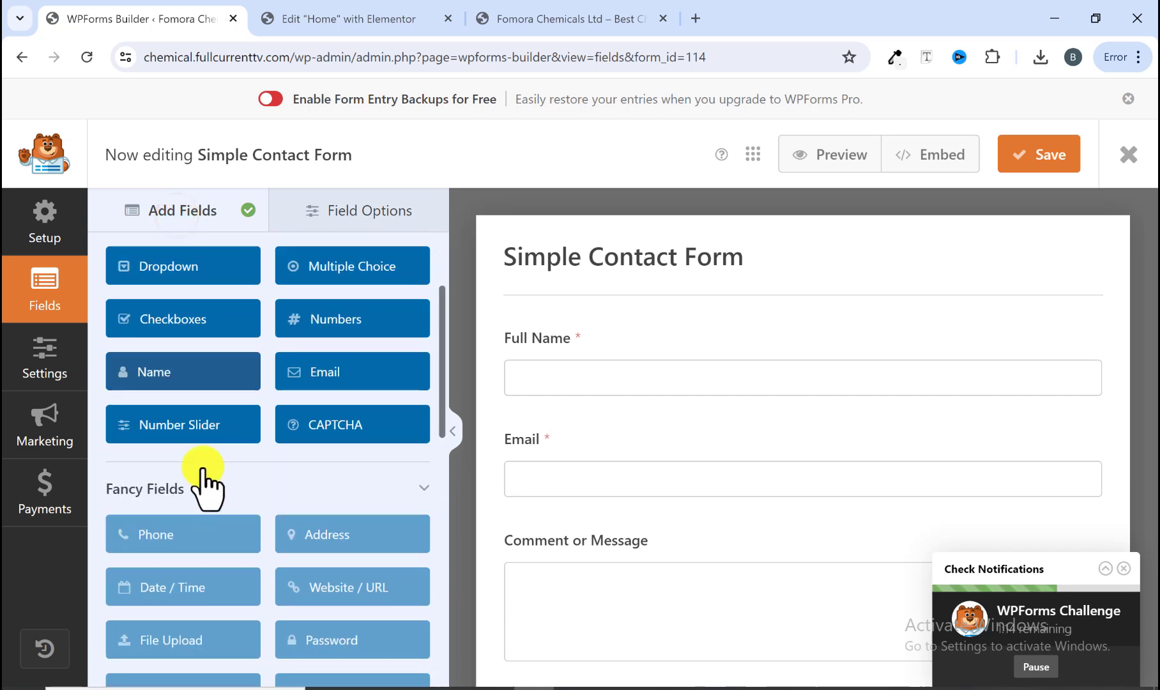
pyautogui.moveTo(158, 326); pyautogui.dragTo(589, 431)
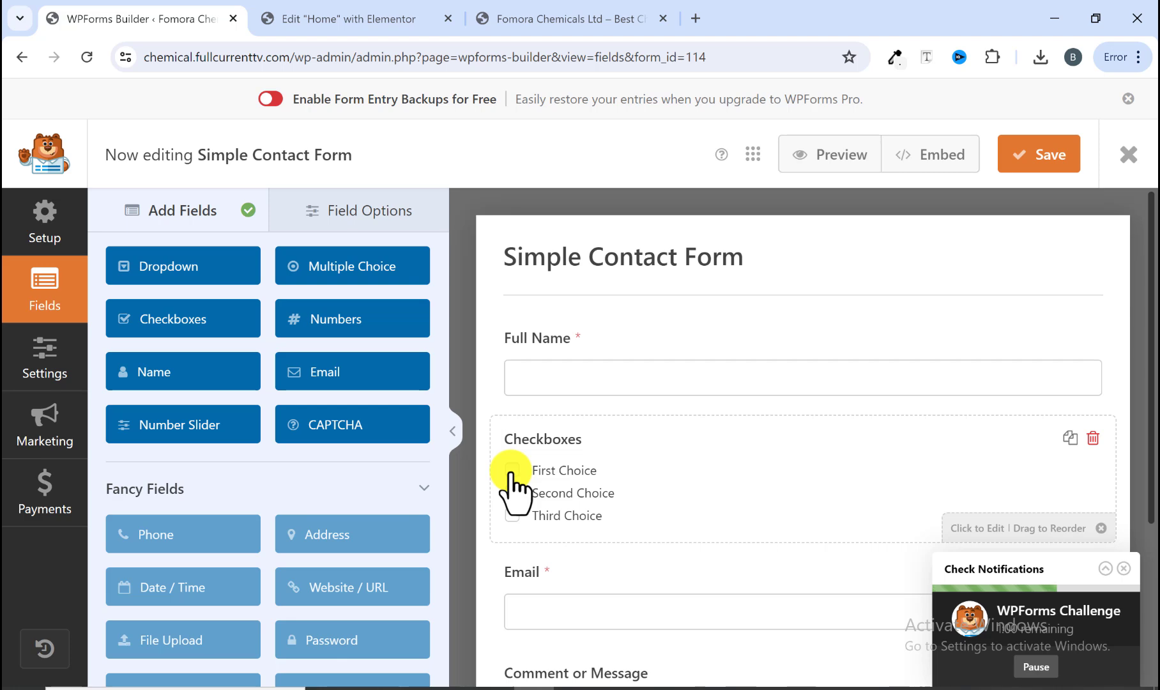
pyautogui.click(1093, 438)
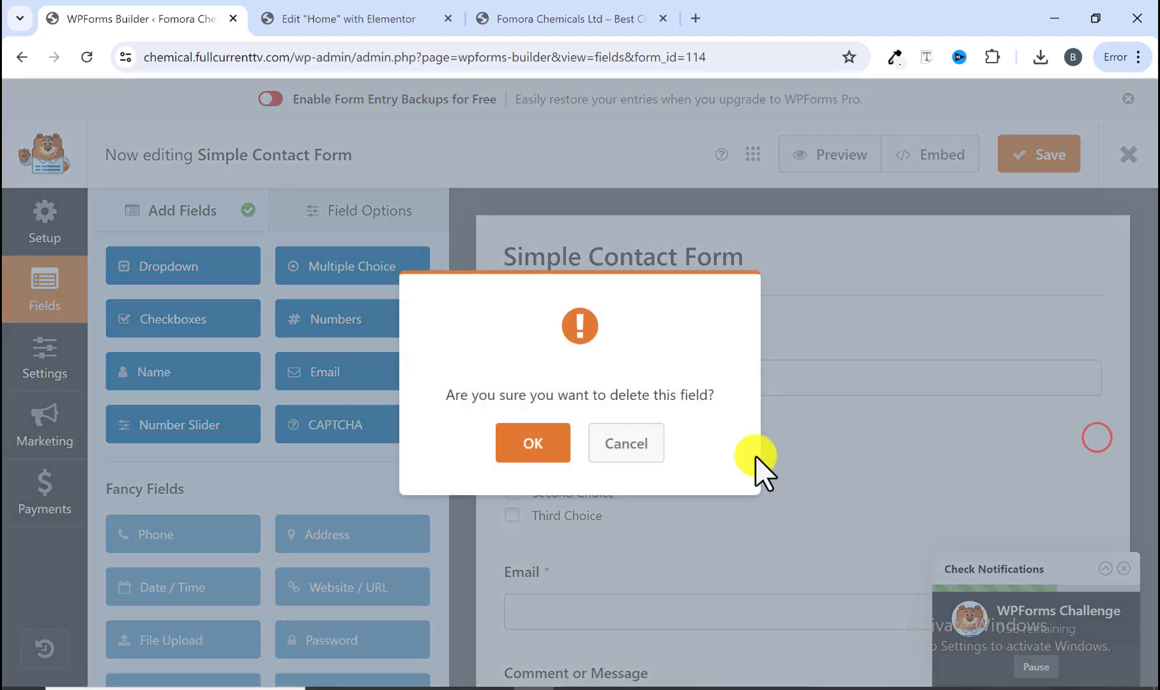
pyautogui.click(548, 444)
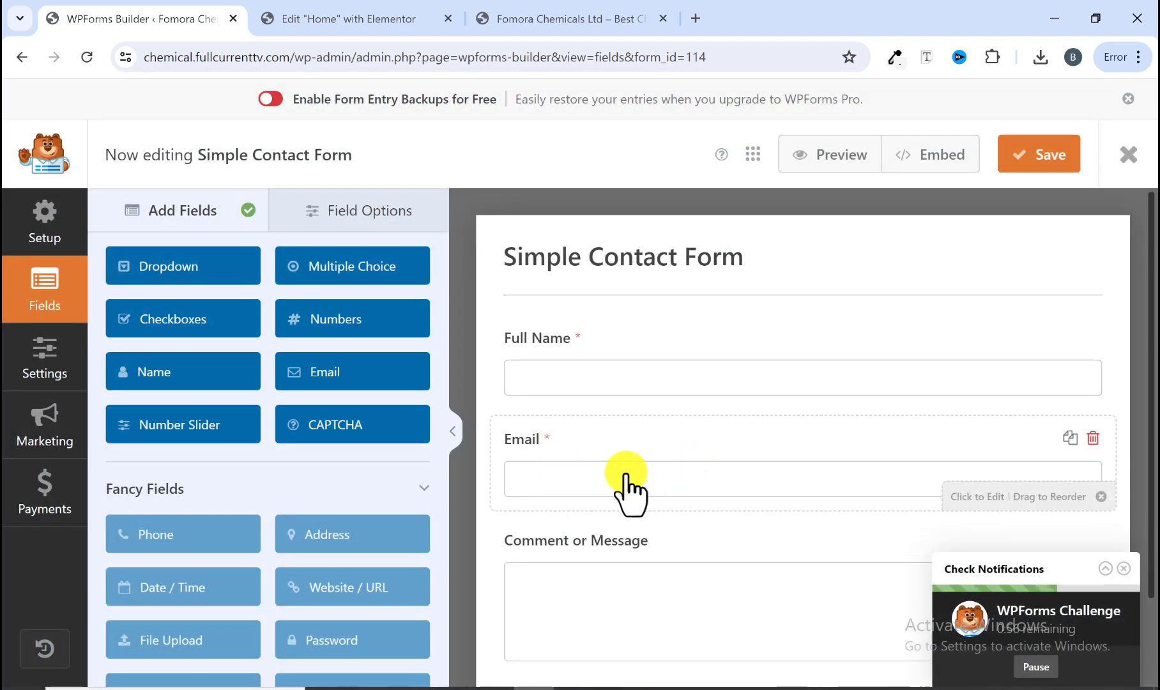
# Step: Compare the builder form with the contact form on the live website
pyautogui.scroll(-2, 610, 479)
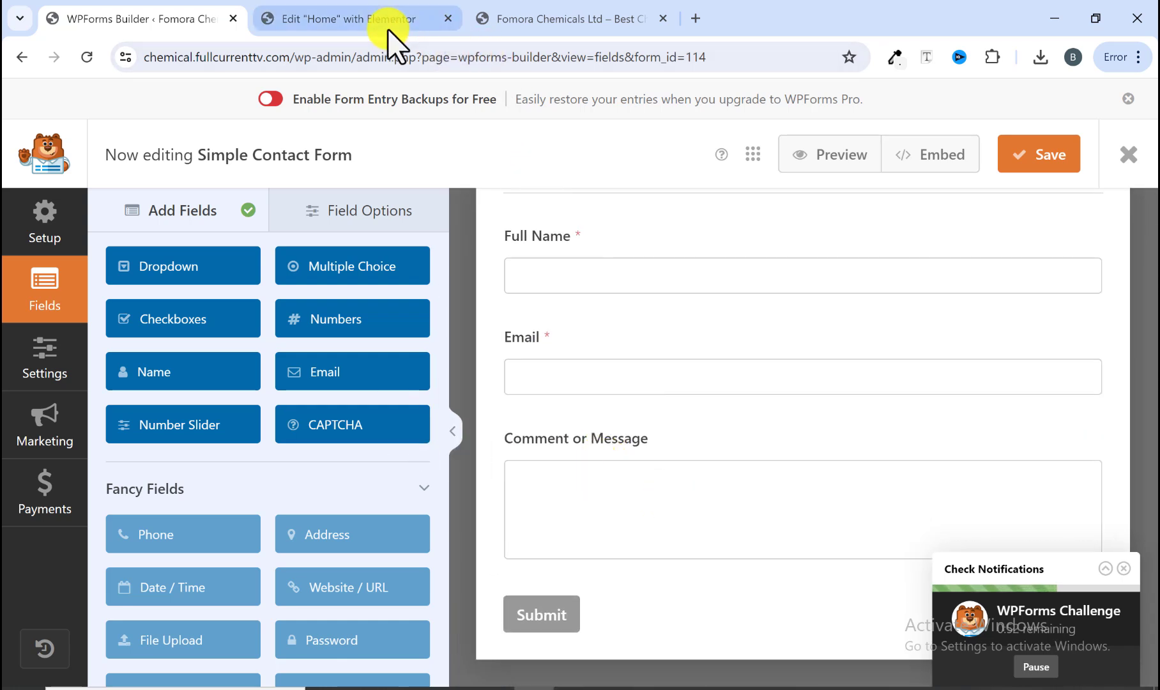
pyautogui.click(354, 19)
pyautogui.click(518, 21)
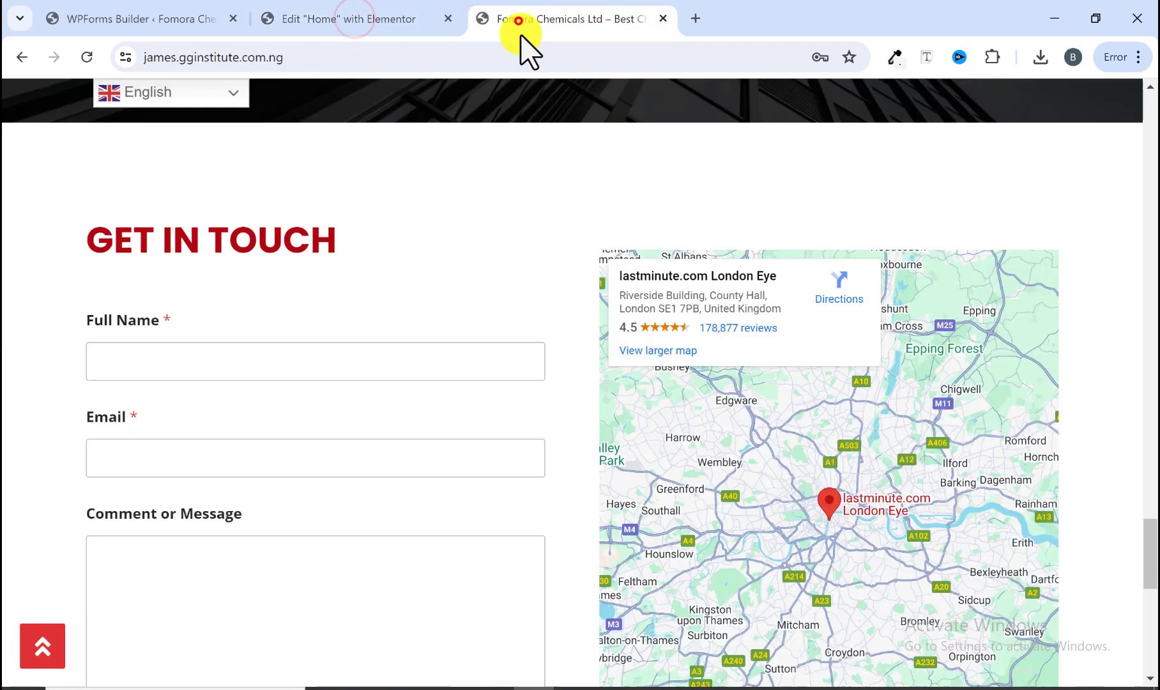
pyautogui.scroll(-5, 155, 571)
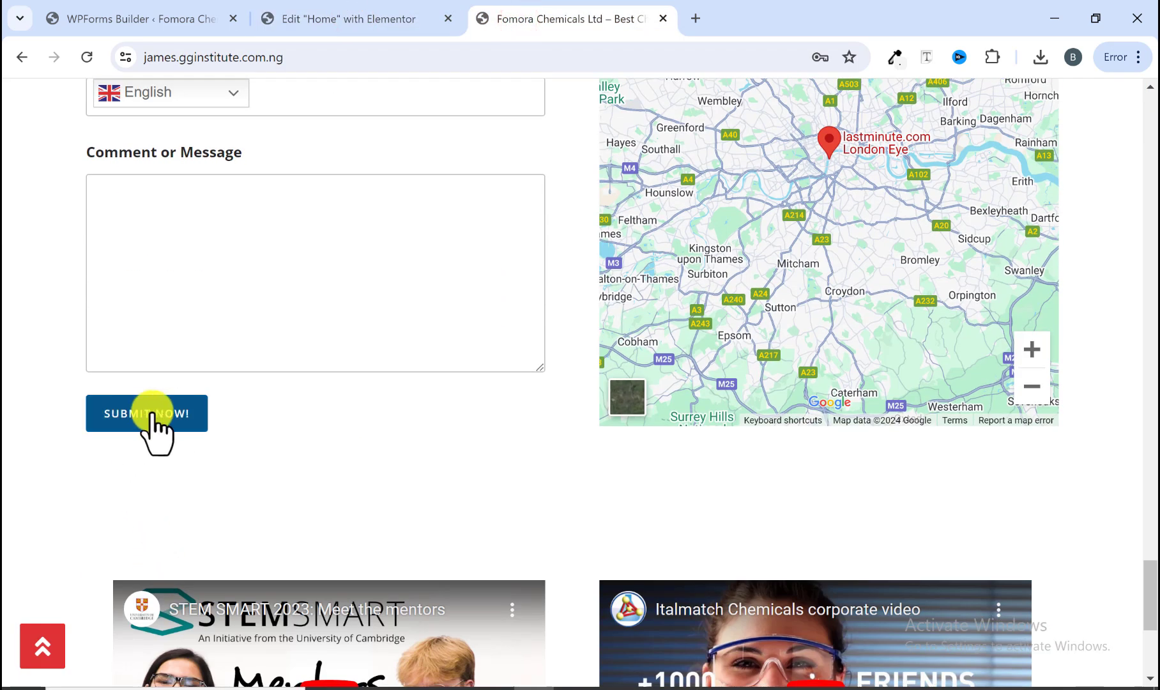
pyautogui.click(194, 22)
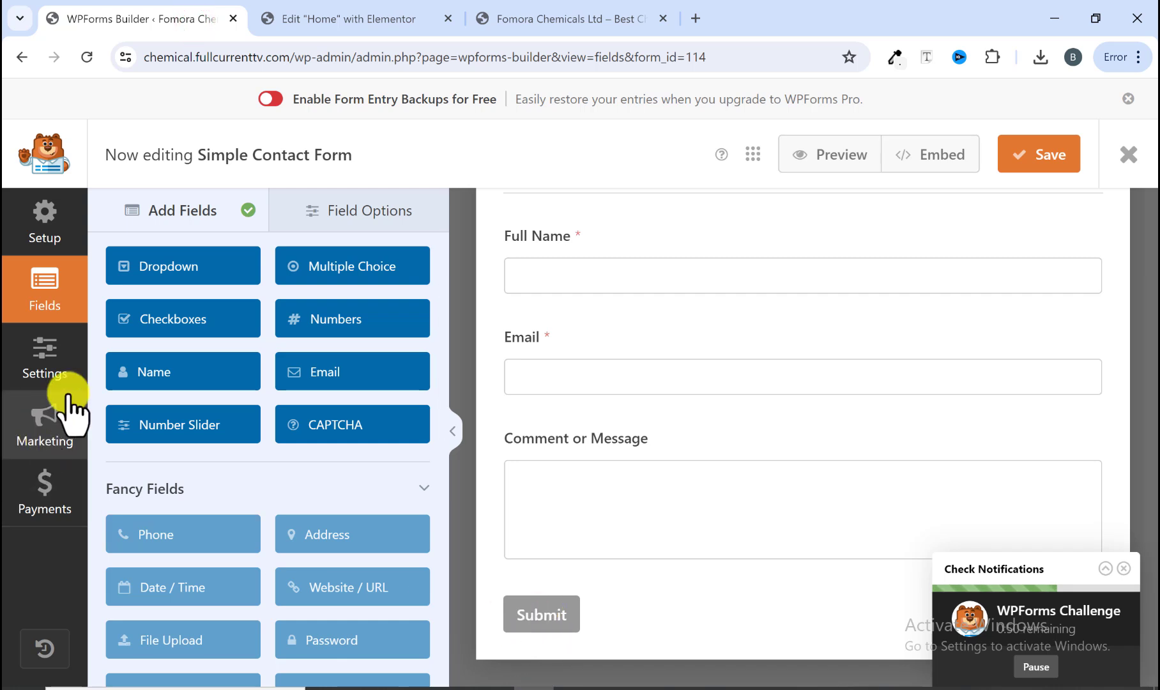
# Step: Change the form's submit button text to Submit Now in the General settings
pyautogui.click(44, 361)
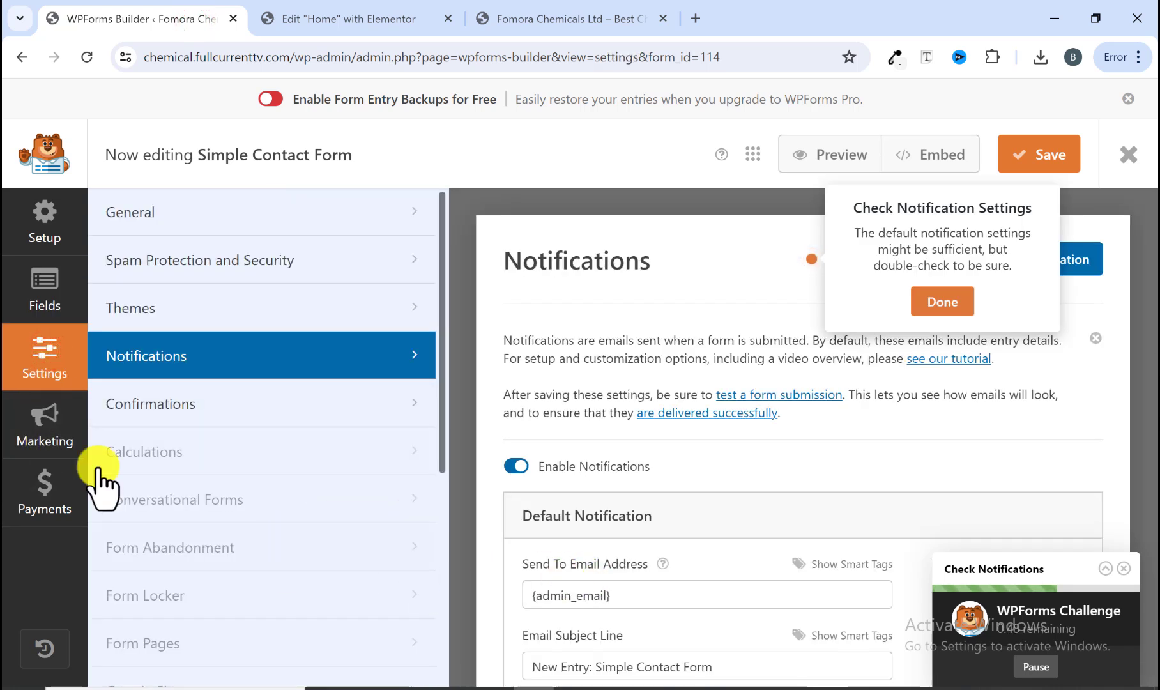
pyautogui.click(202, 217)
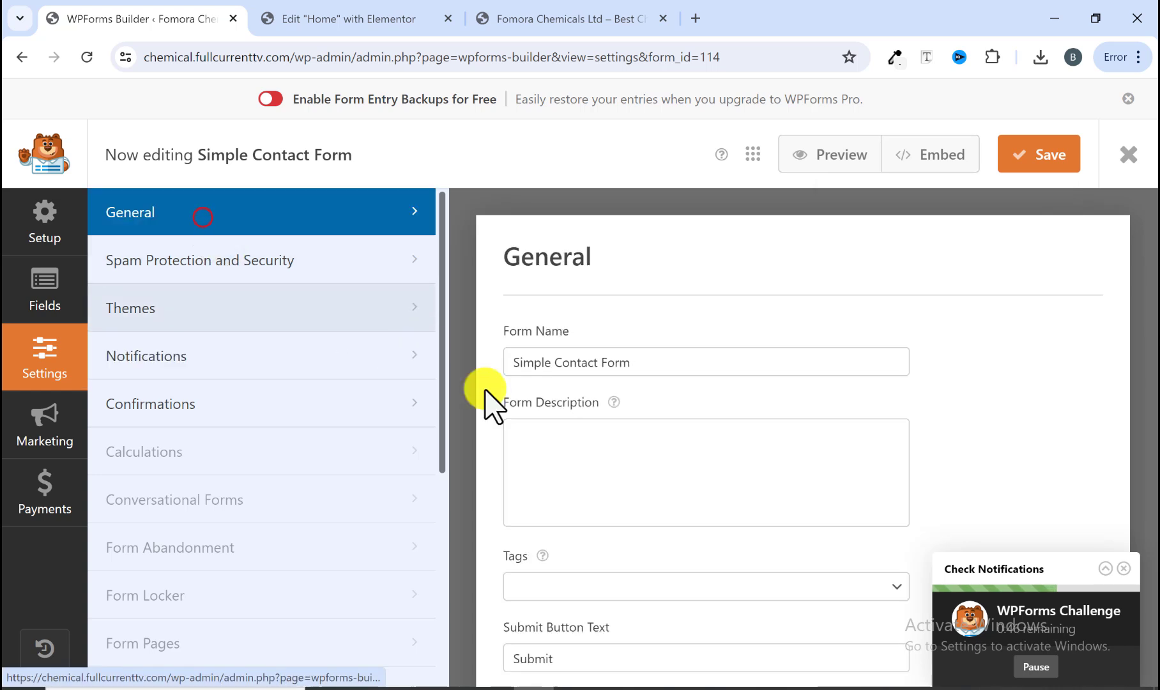
pyautogui.scroll(-3, 598, 482)
pyautogui.click(582, 497)
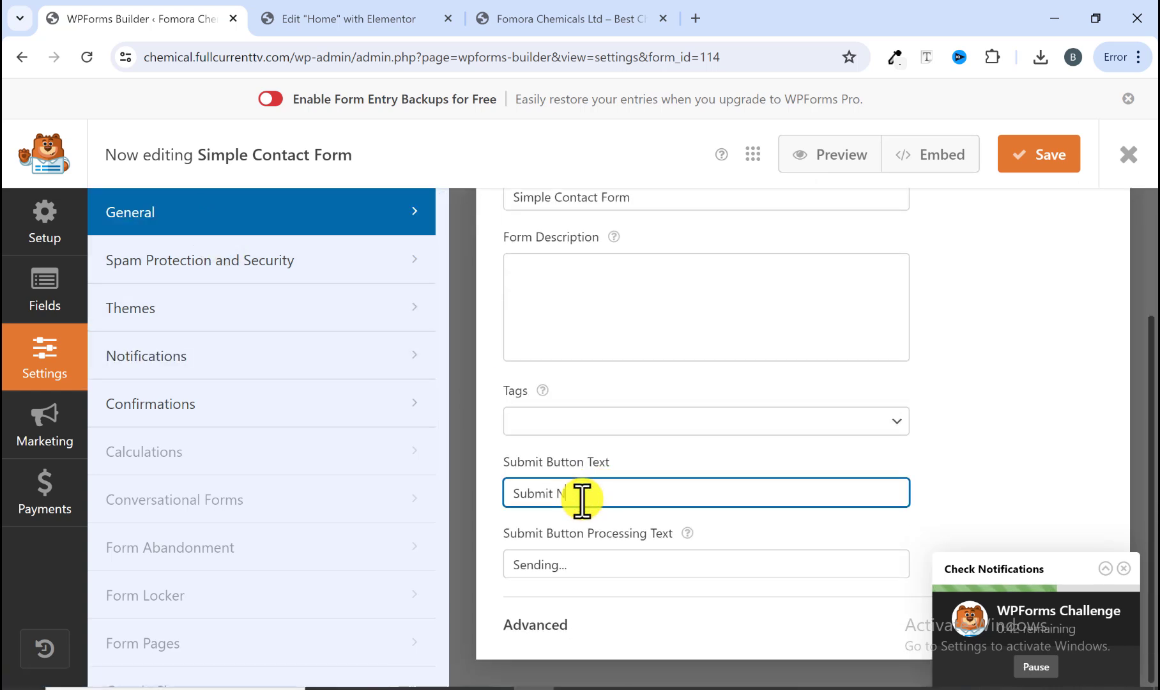
pyautogui.write('Now')
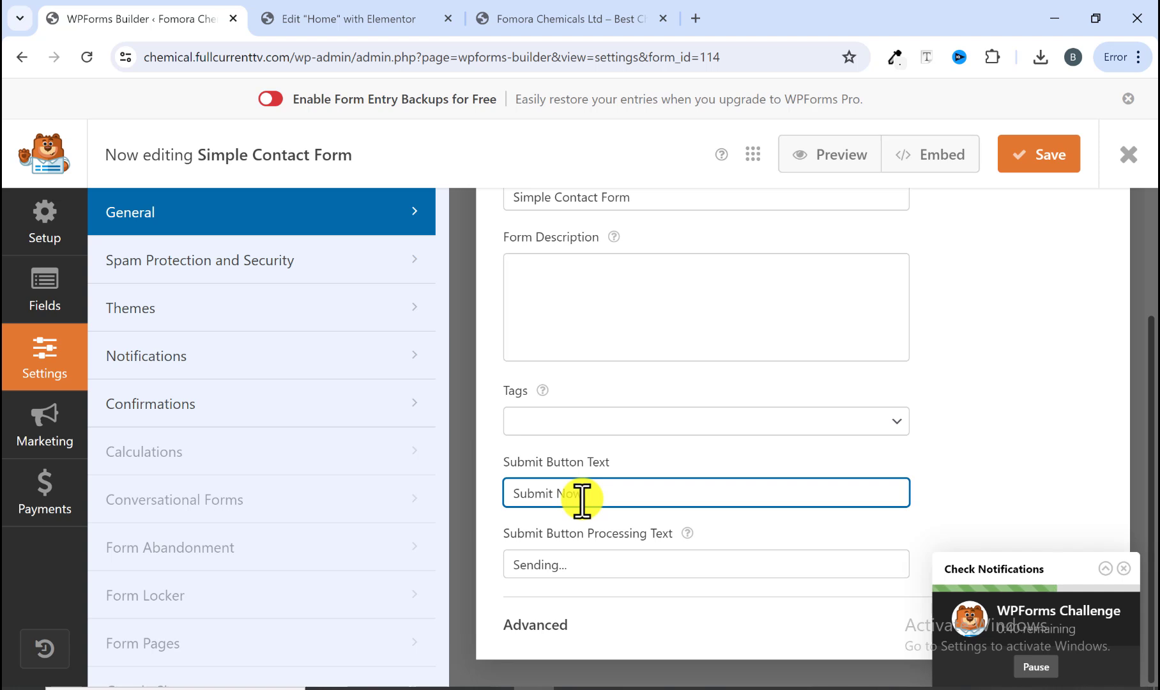
pyautogui.write('!')
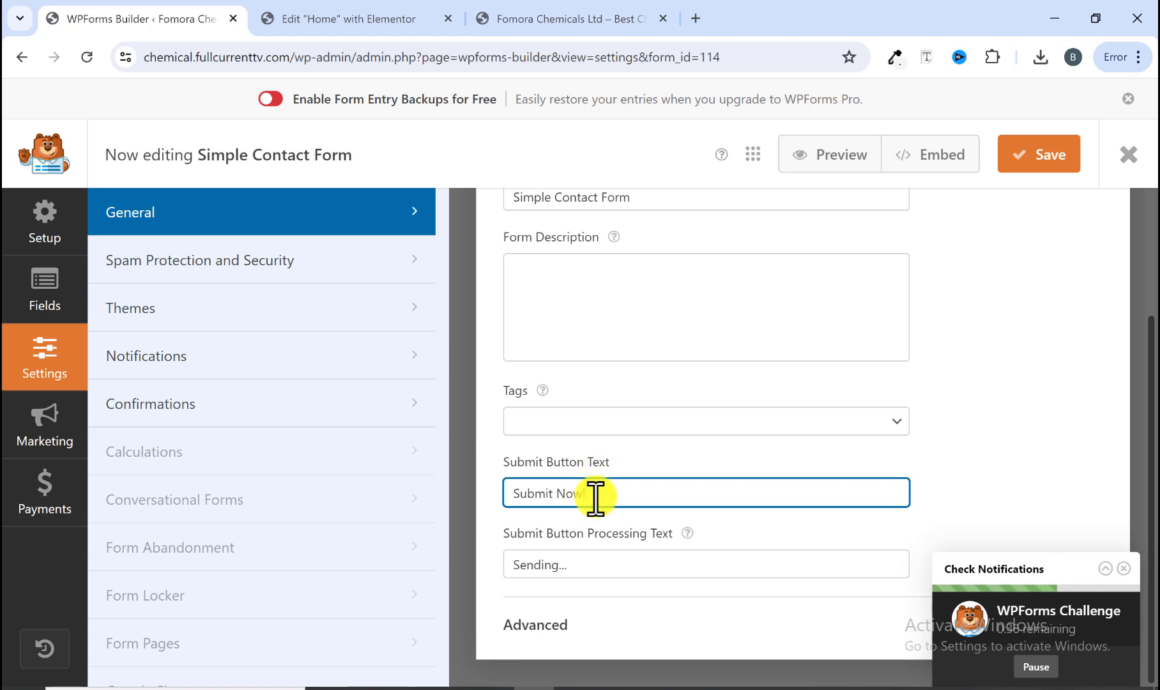
# Step: Finish the submit button text as Submit Now! and check the Form Name field
pyautogui.scroll(3, 595, 495)
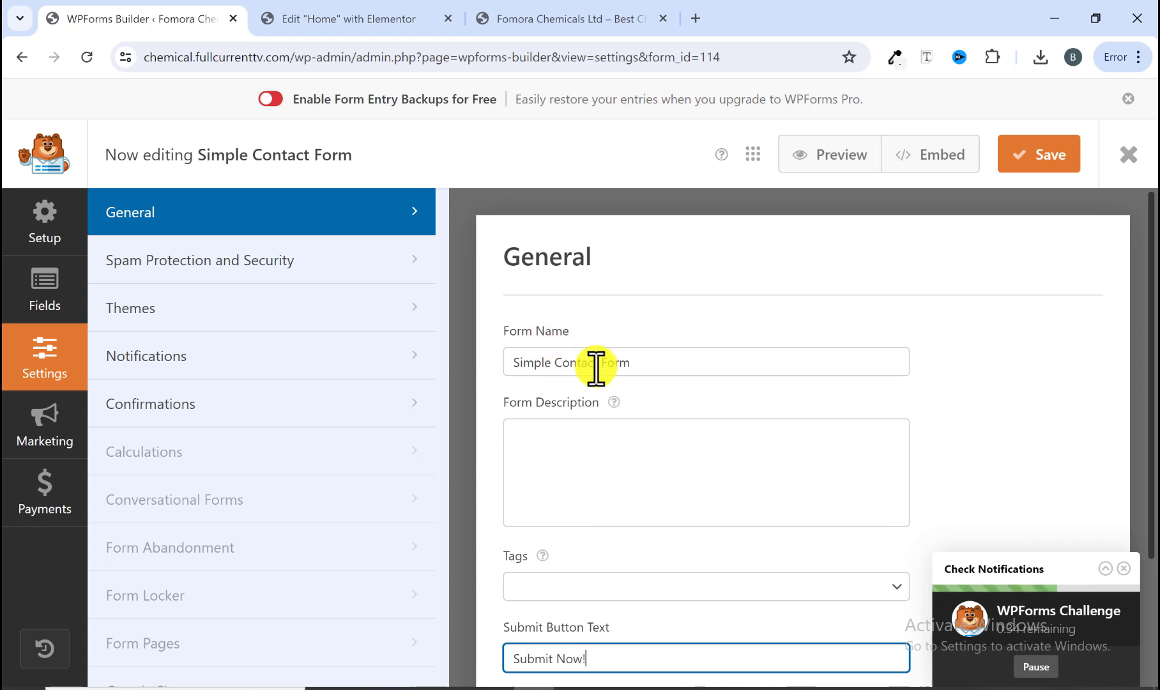
pyautogui.moveTo(636, 362); pyautogui.dragTo(510, 346)
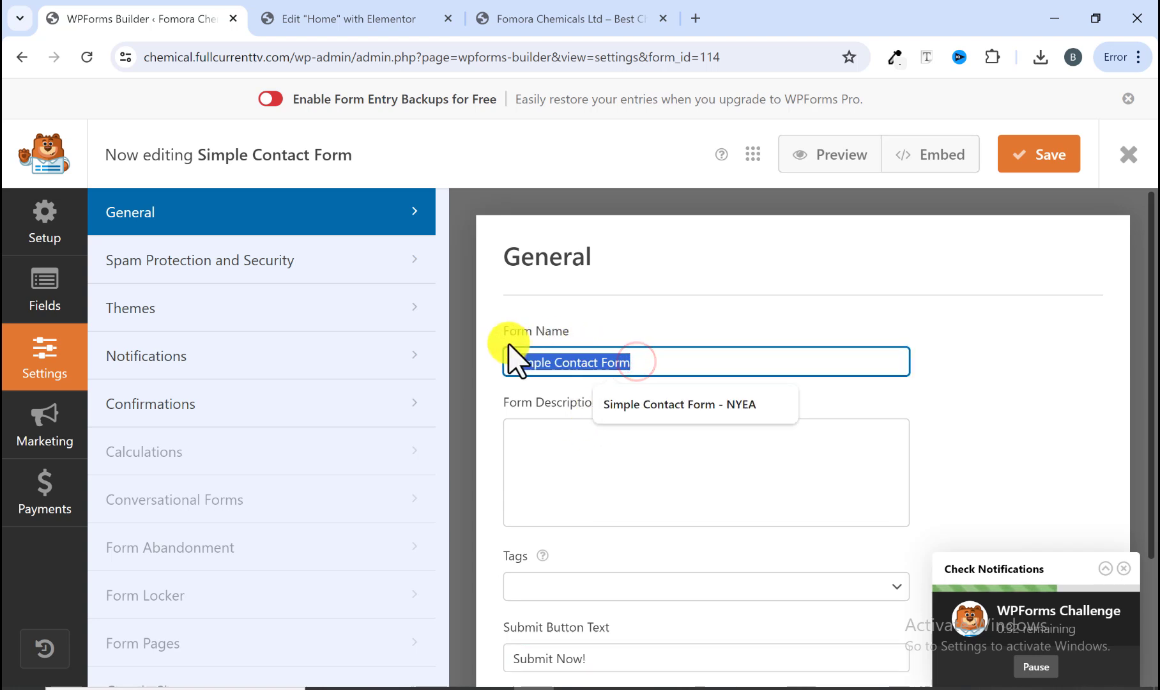
pyautogui.click(635, 365)
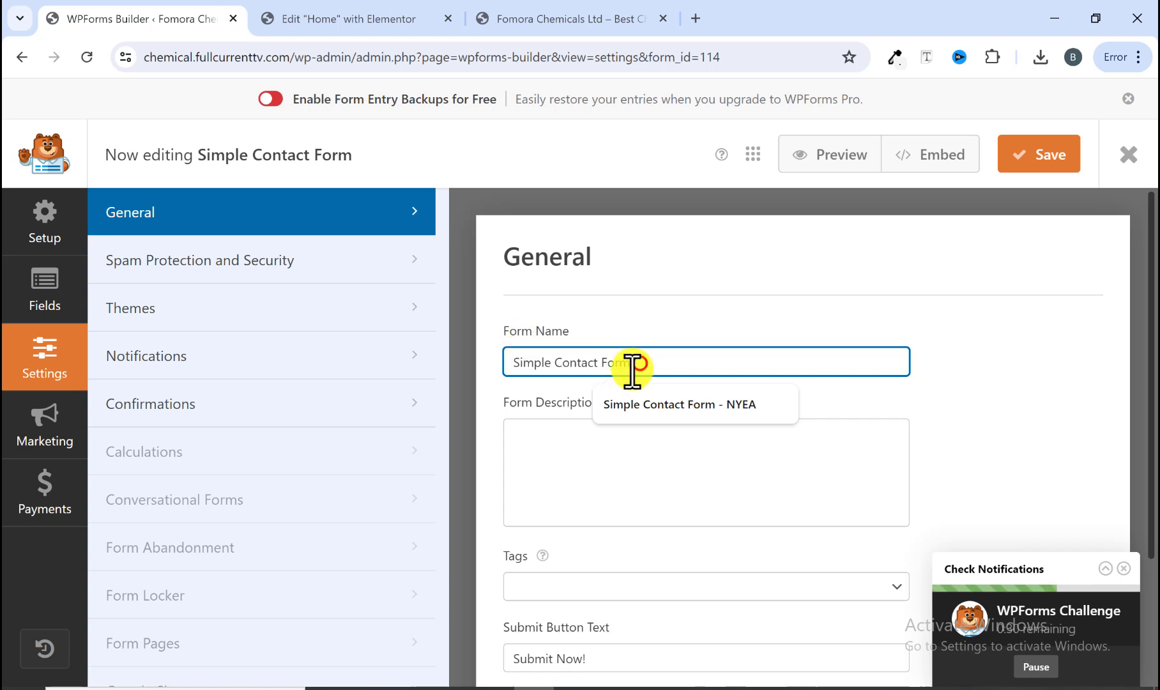
pyautogui.click(629, 333)
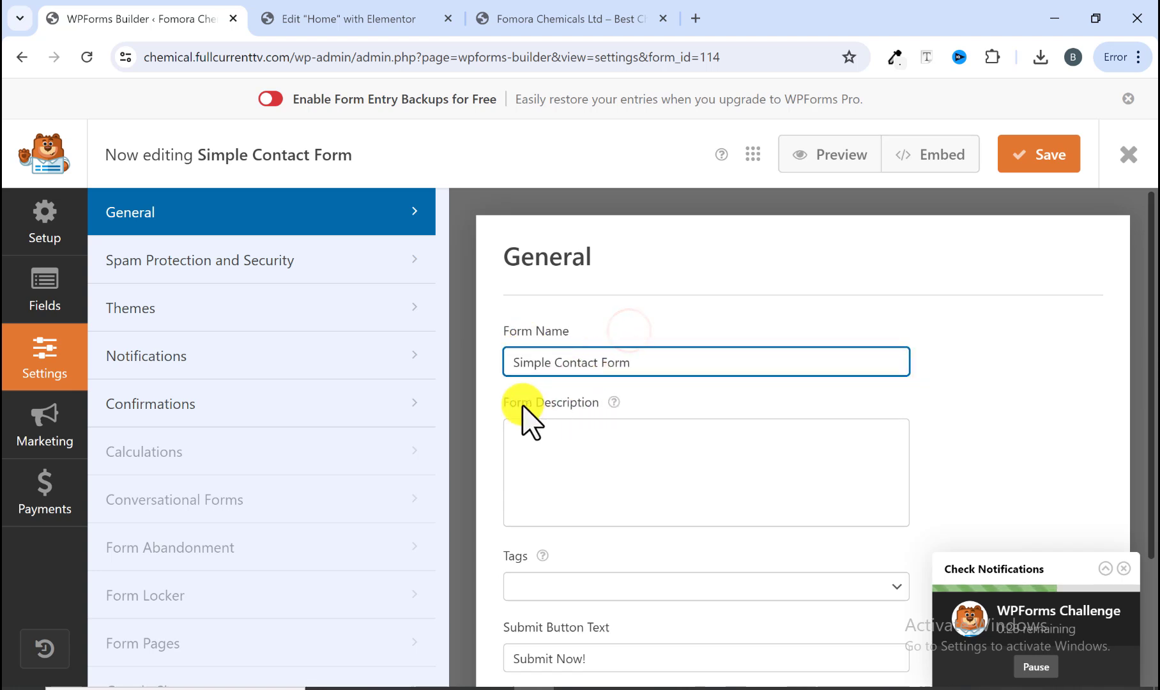
# Step: Review the default notification's email settings
pyautogui.click(220, 350)
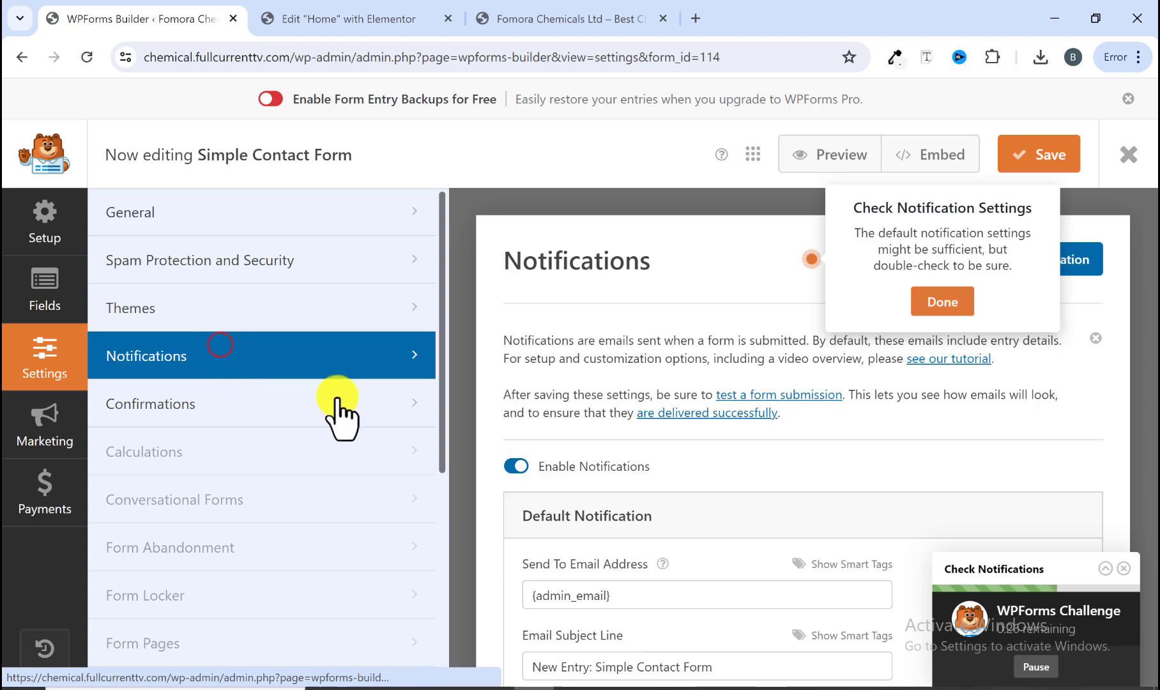
pyautogui.scroll(-3, 728, 523)
pyautogui.scroll(-1, 690, 505)
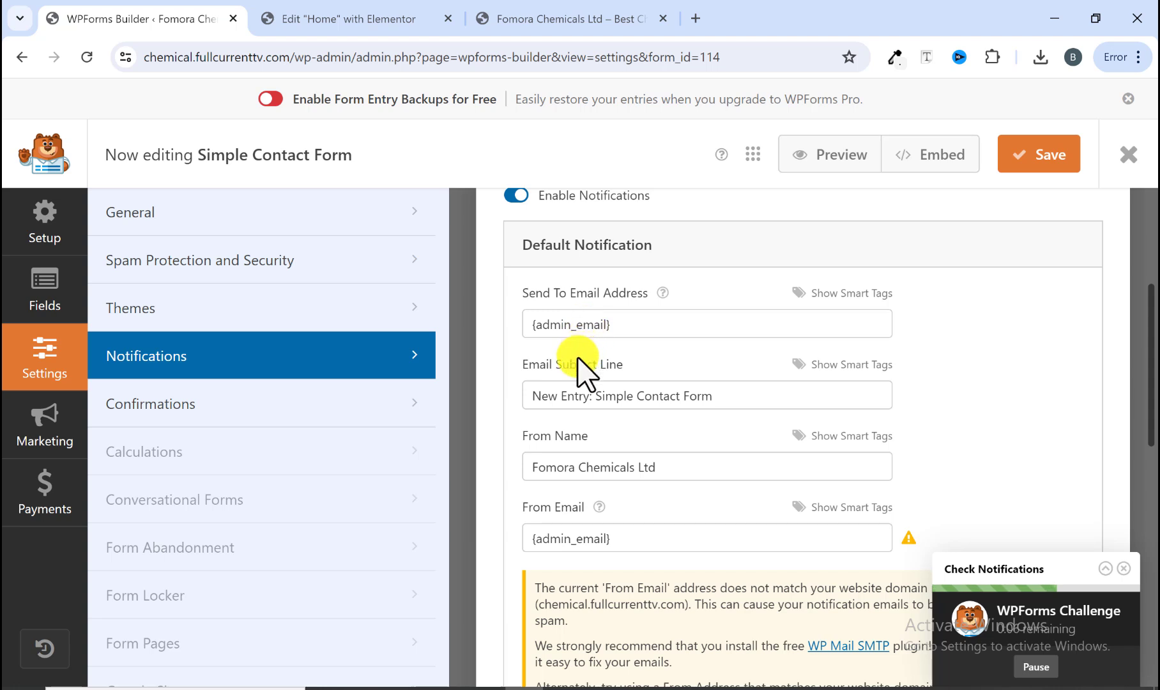
pyautogui.moveTo(713, 400); pyautogui.dragTo(526, 400)
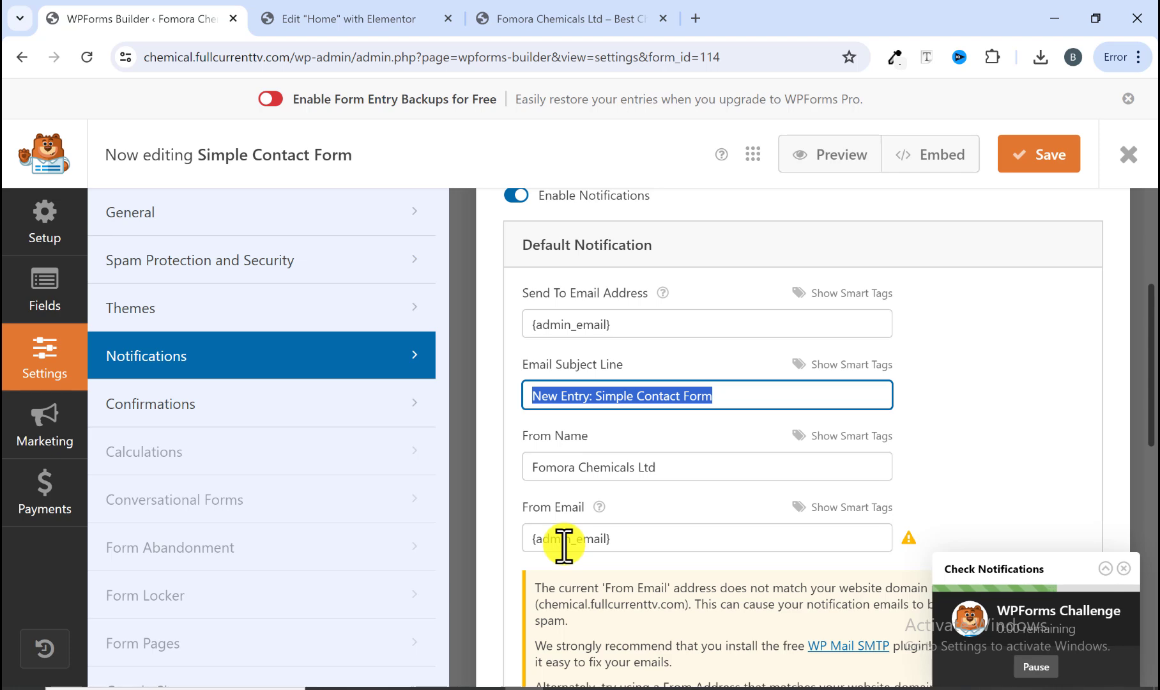
pyautogui.scroll(-3, 565, 505)
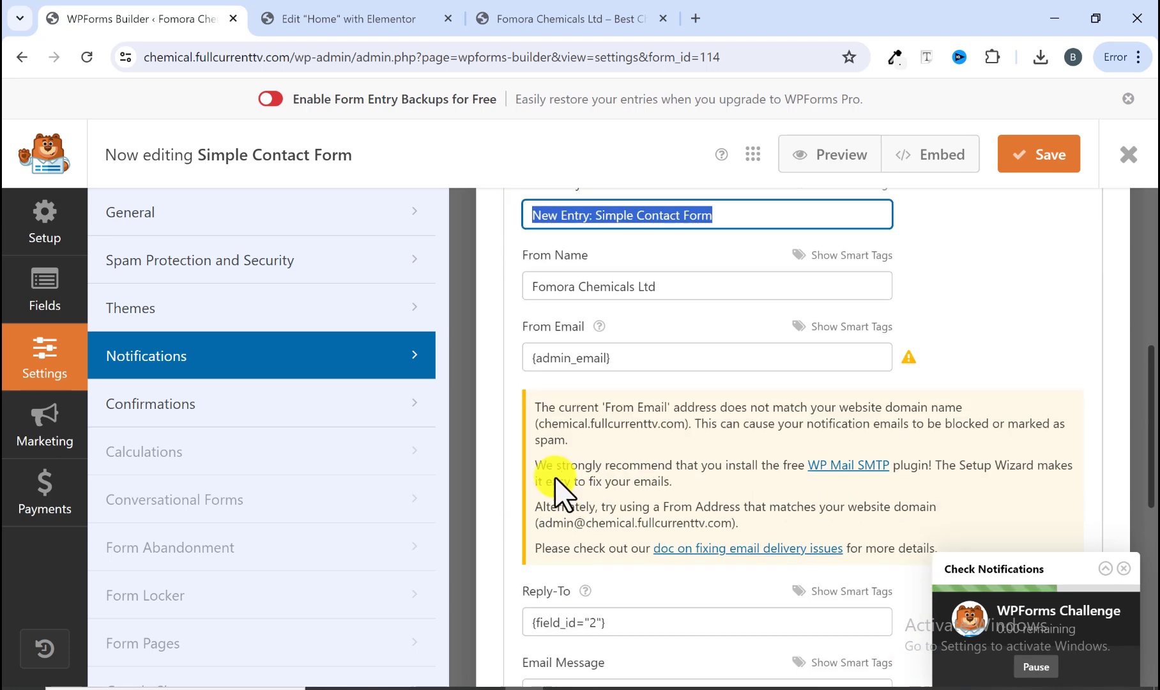
pyautogui.scroll(-7, 549, 492)
pyautogui.scroll(13, 549, 500)
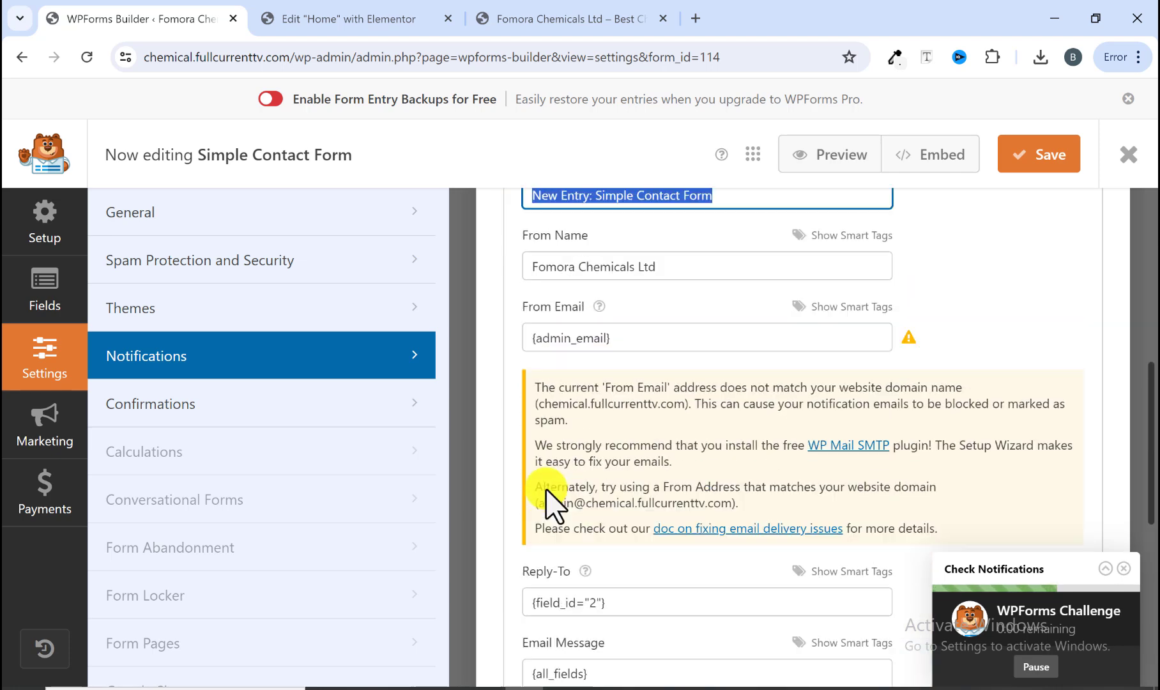
# Step: Review the default confirmation type and message
pyautogui.click(200, 405)
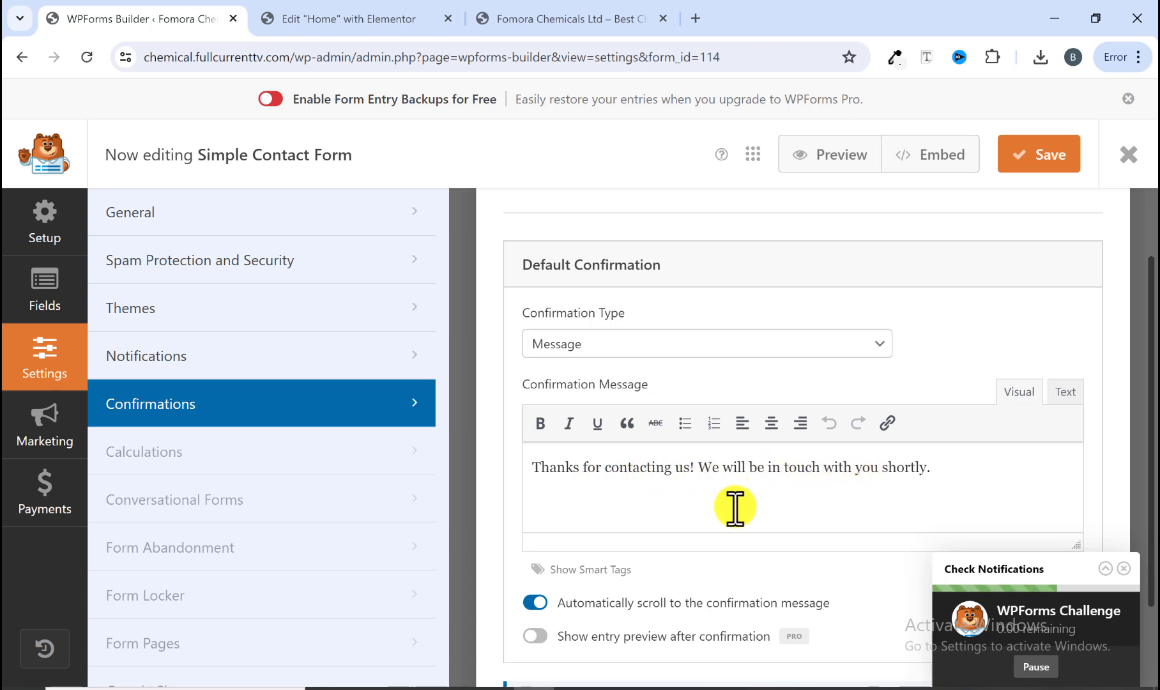
pyautogui.click(604, 341)
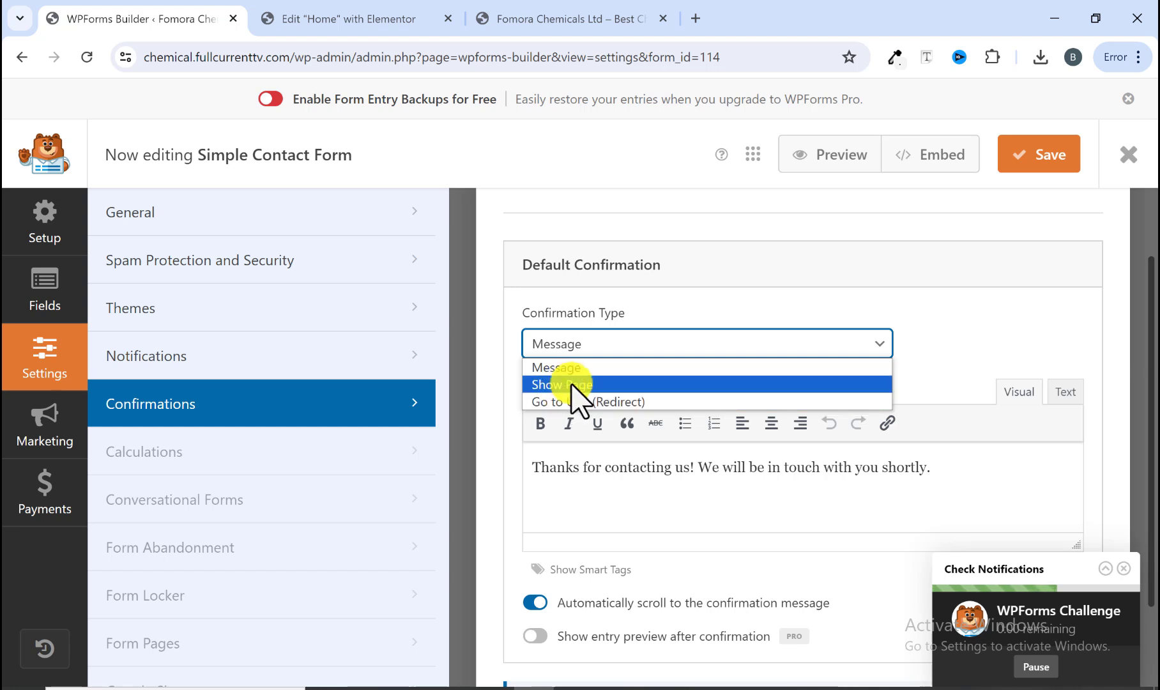
pyautogui.click(517, 355)
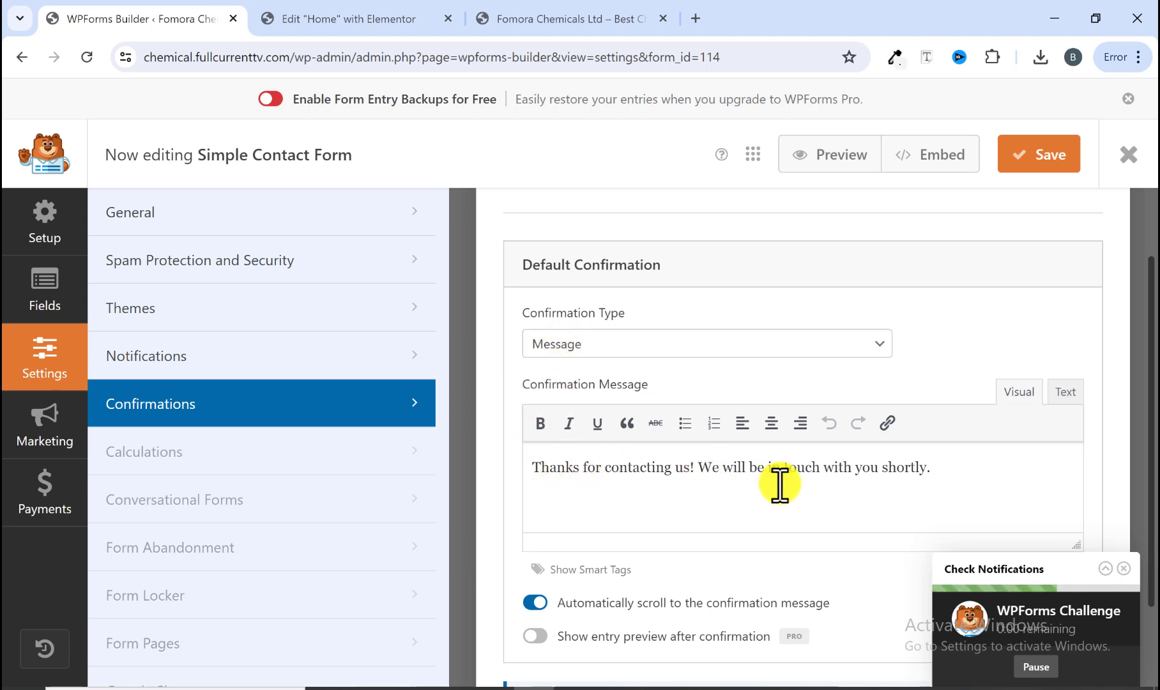
pyautogui.scroll(-2, 774, 485)
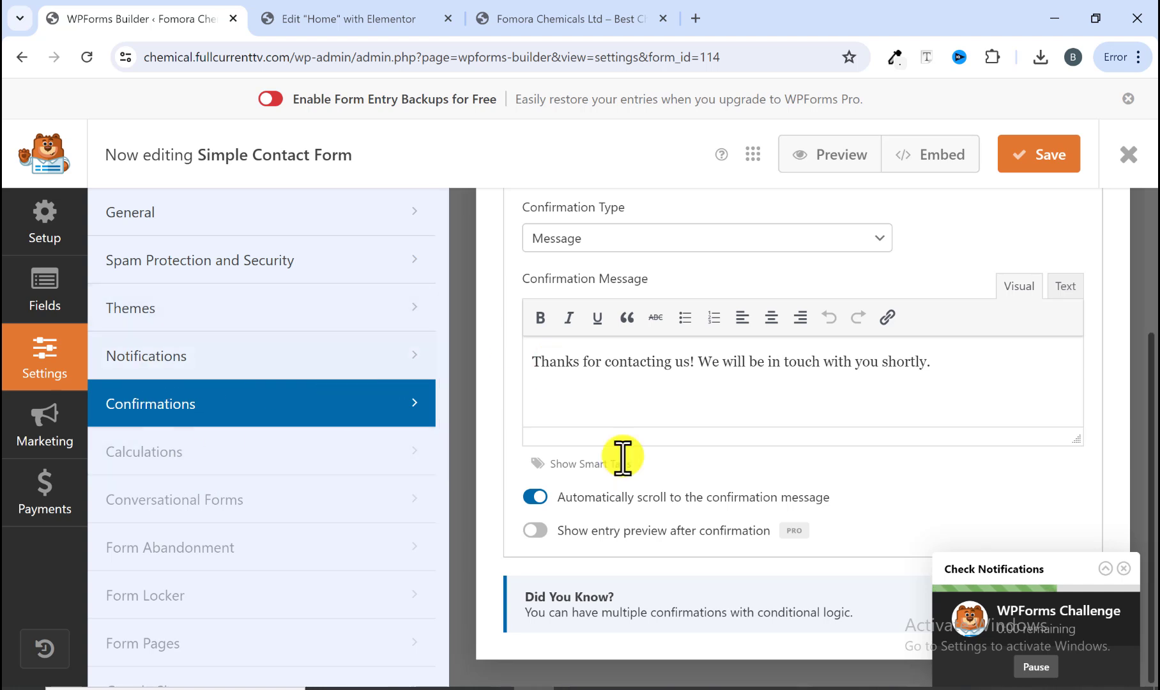
pyautogui.scroll(-2, 429, 459)
pyautogui.scroll(2, 243, 544)
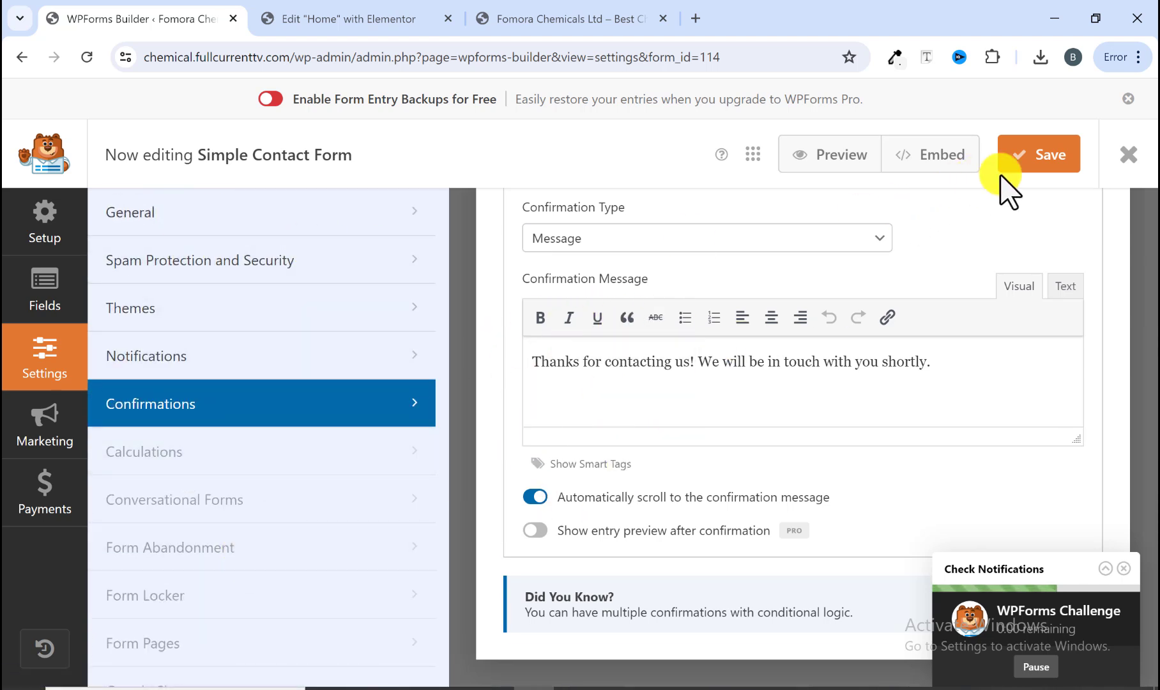
# Step: Save the form and exit the builder to the forms overview
pyautogui.click(1051, 160)
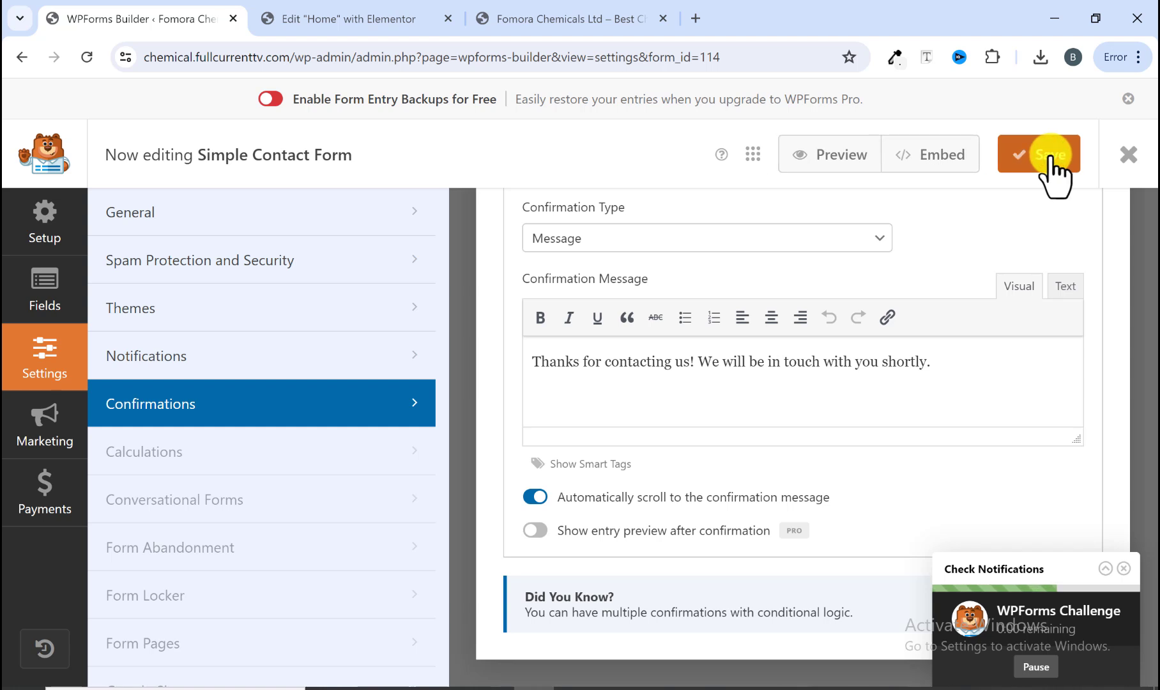
pyautogui.click(1131, 161)
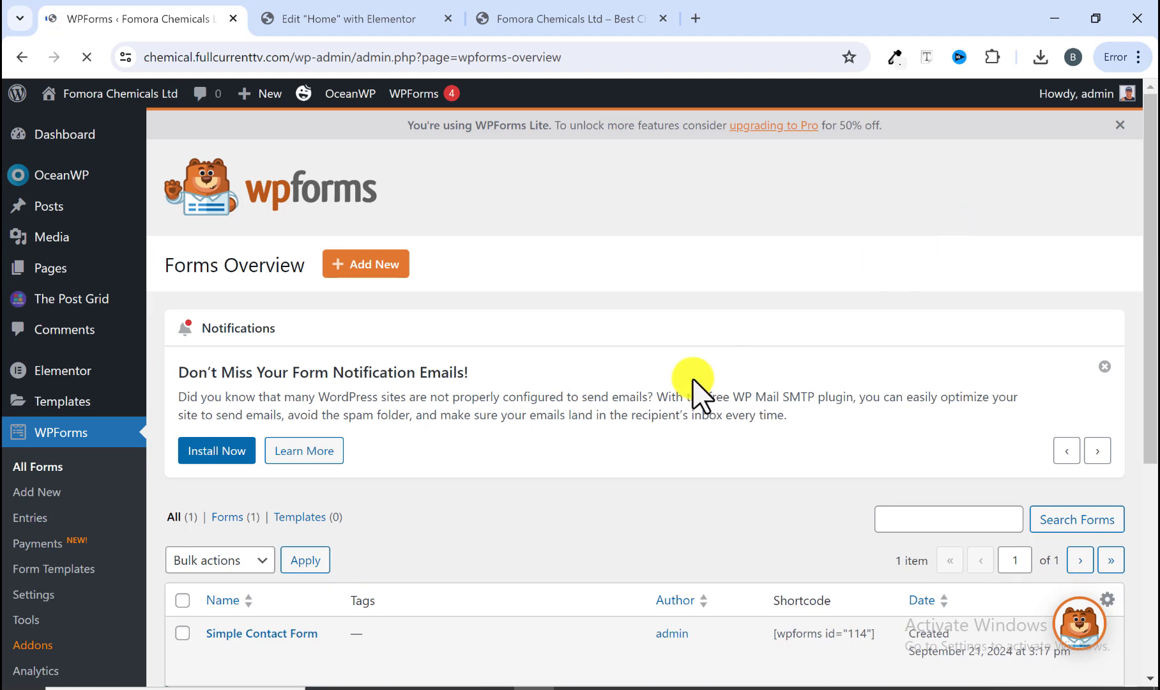
pyautogui.scroll(-4, 694, 388)
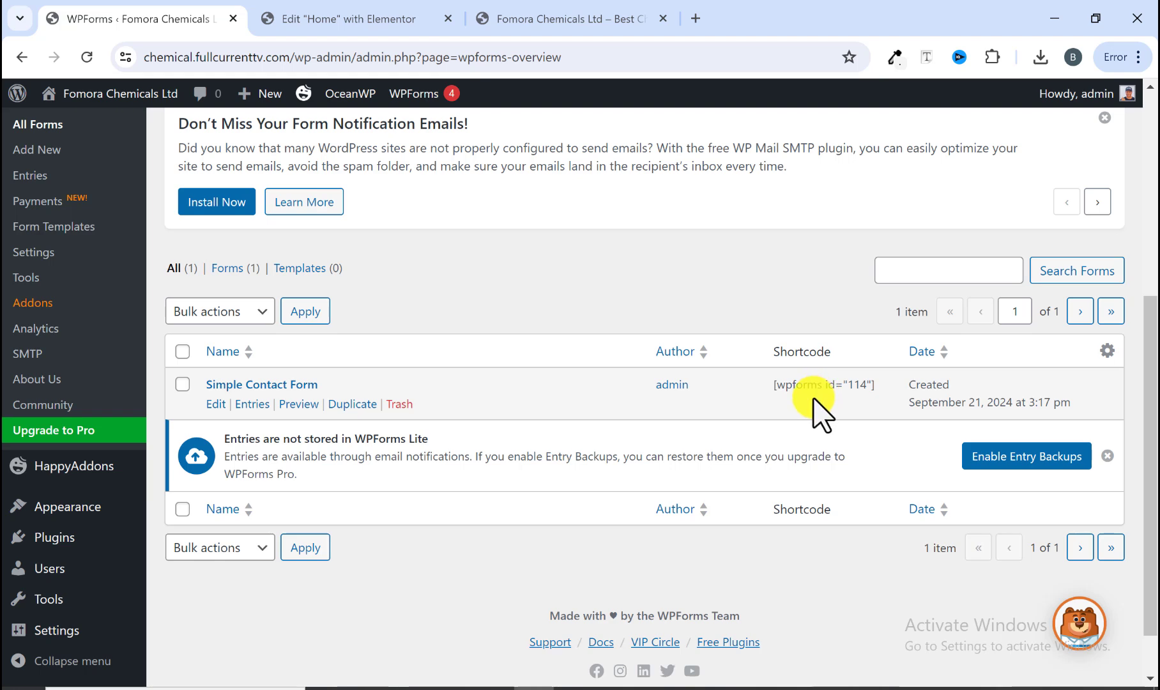
# Step: Compare the Elementor home page's empty section with the Get in Touch section on the live site
pyautogui.click(360, 15)
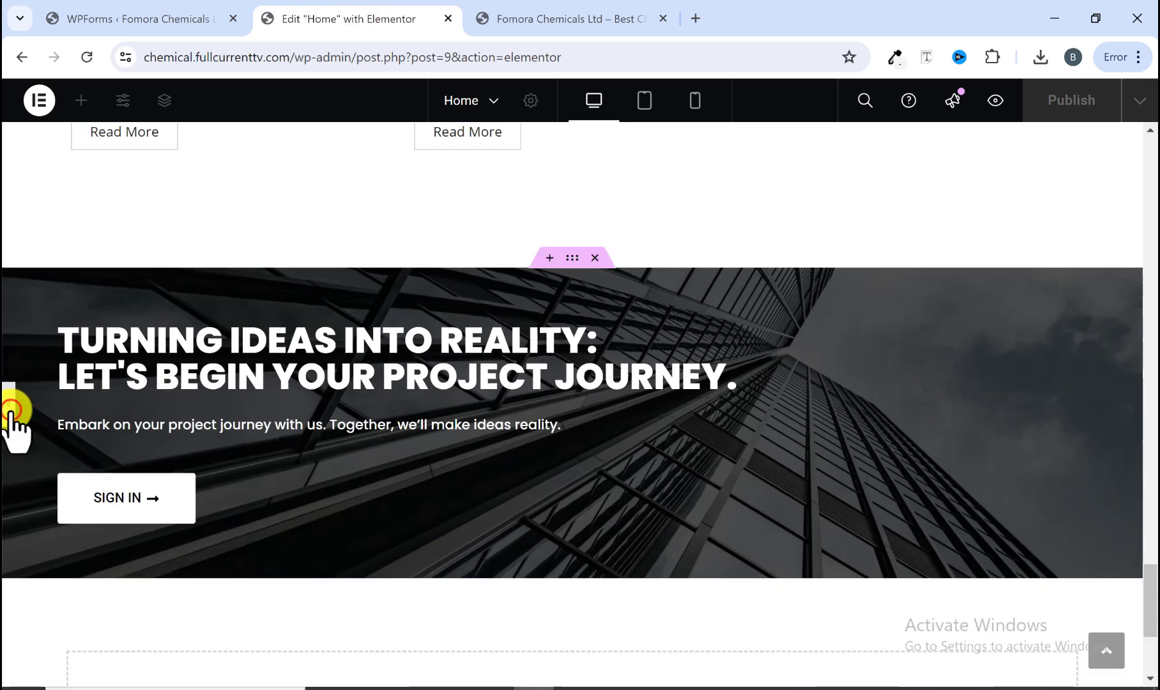
pyautogui.click(9, 414)
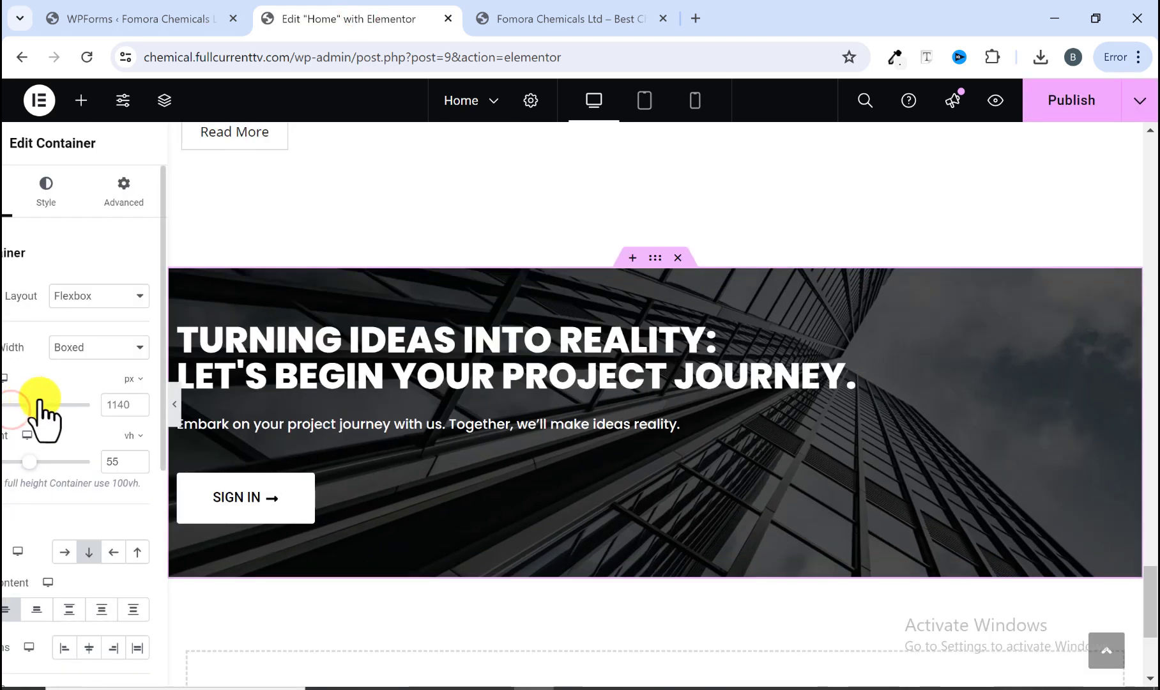
pyautogui.scroll(-4, 354, 409)
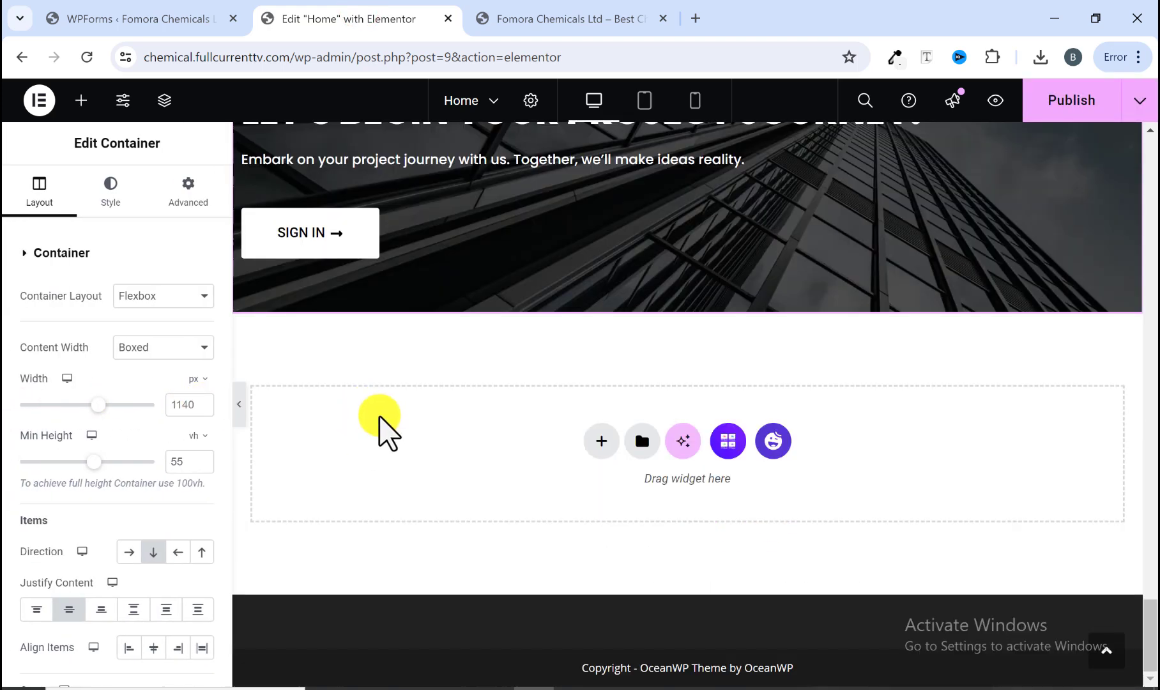
pyautogui.click(502, 18)
pyautogui.scroll(-3, 557, 300)
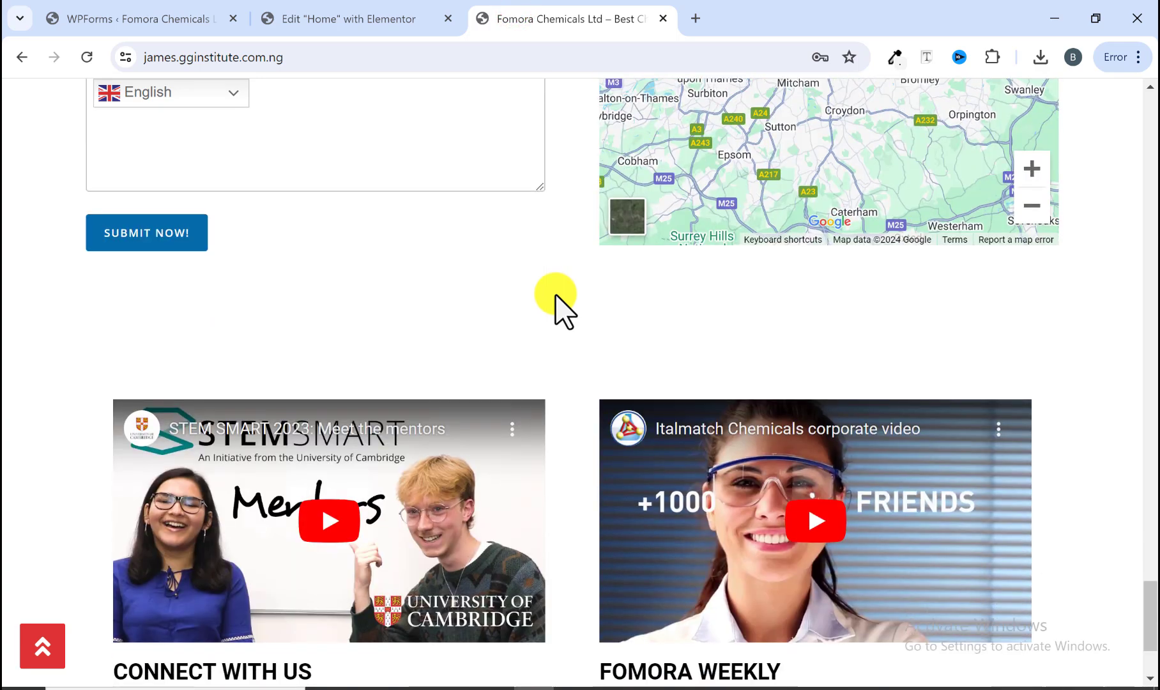
pyautogui.scroll(1, 556, 303)
pyautogui.scroll(7, 557, 300)
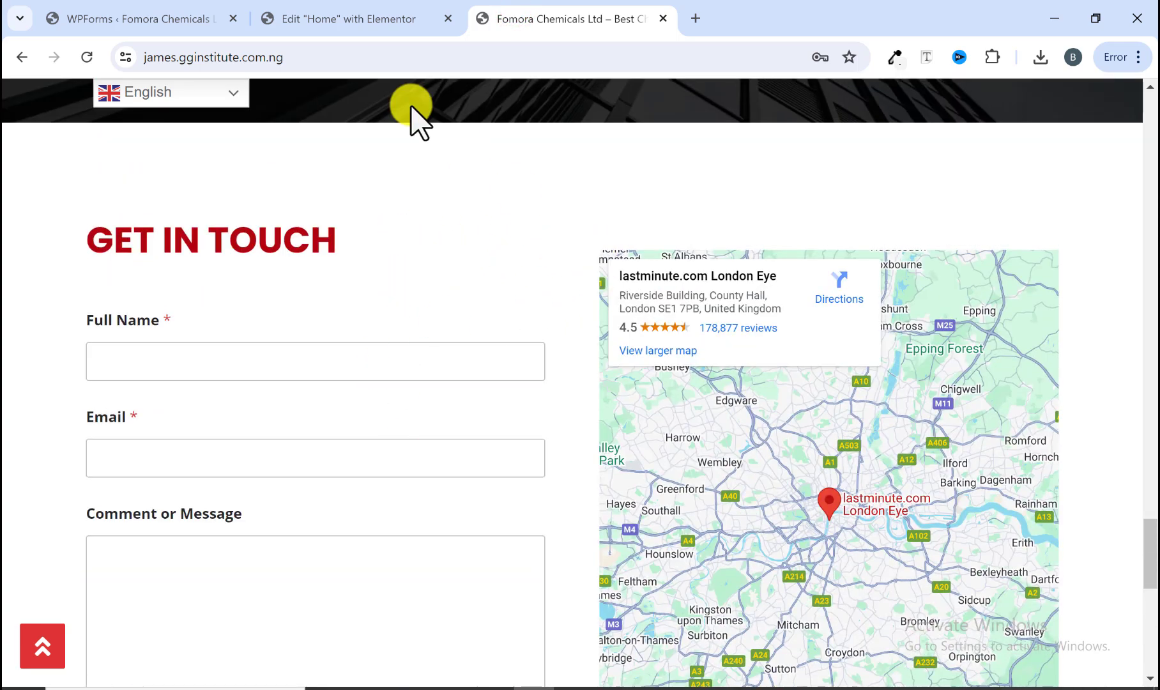
# Step: Add a flexbox container with a row-direction structure in the empty section
pyautogui.click(321, 20)
pyautogui.click(607, 442)
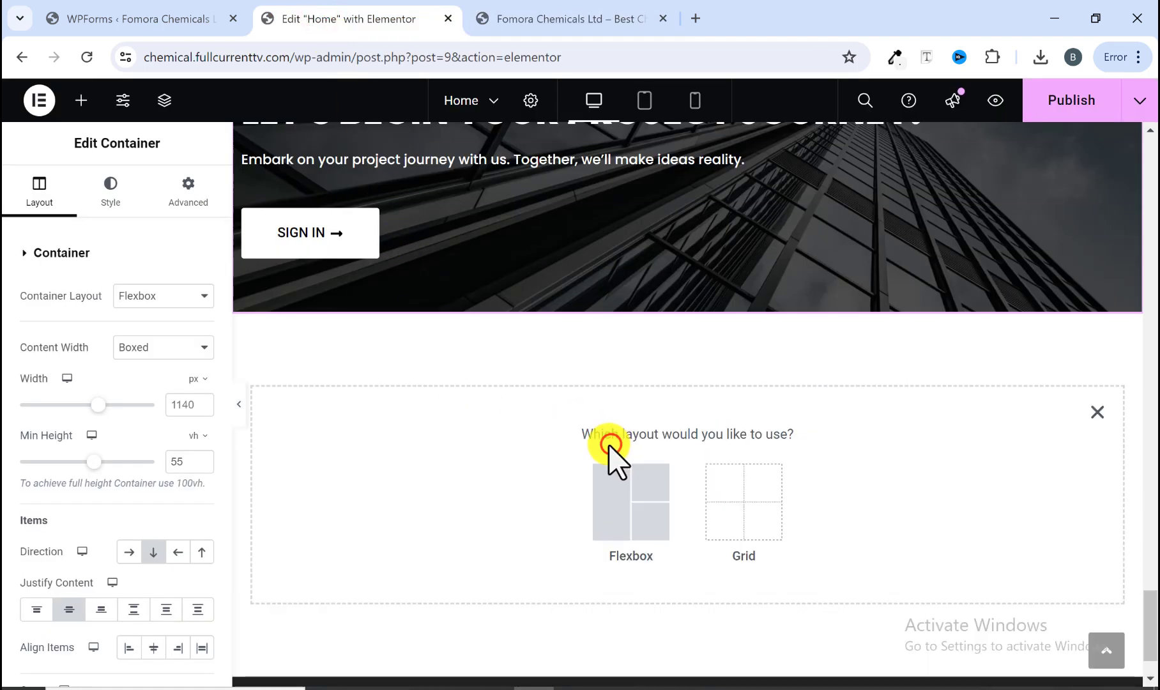
pyautogui.click(614, 477)
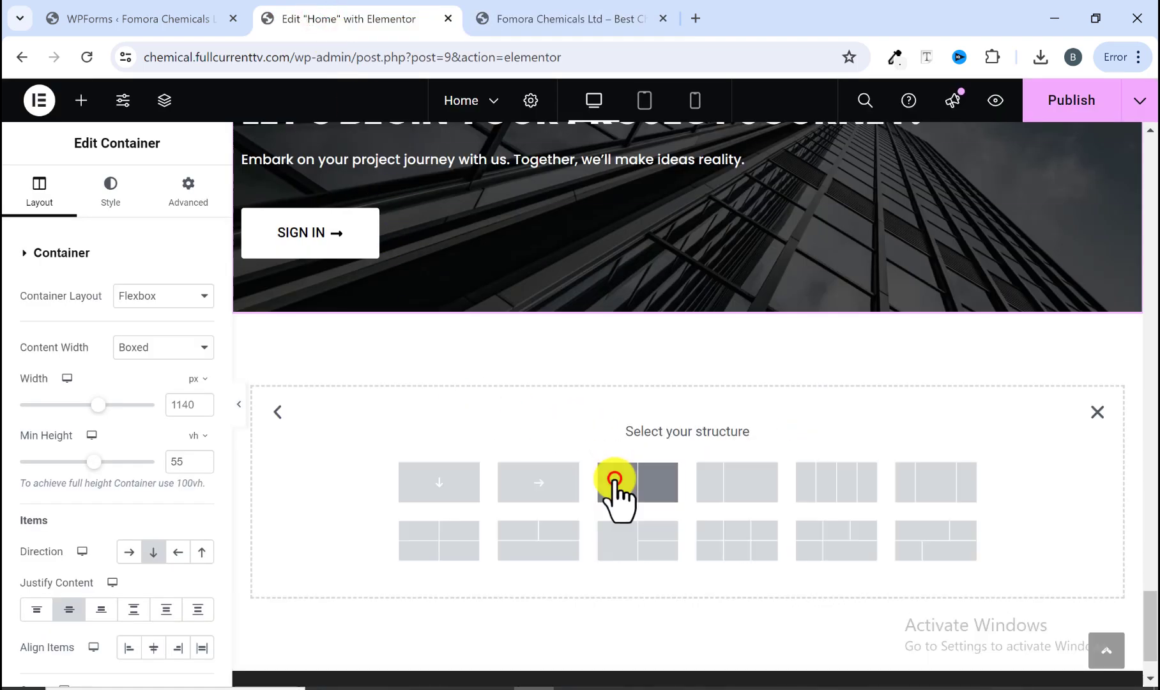
pyautogui.click(538, 486)
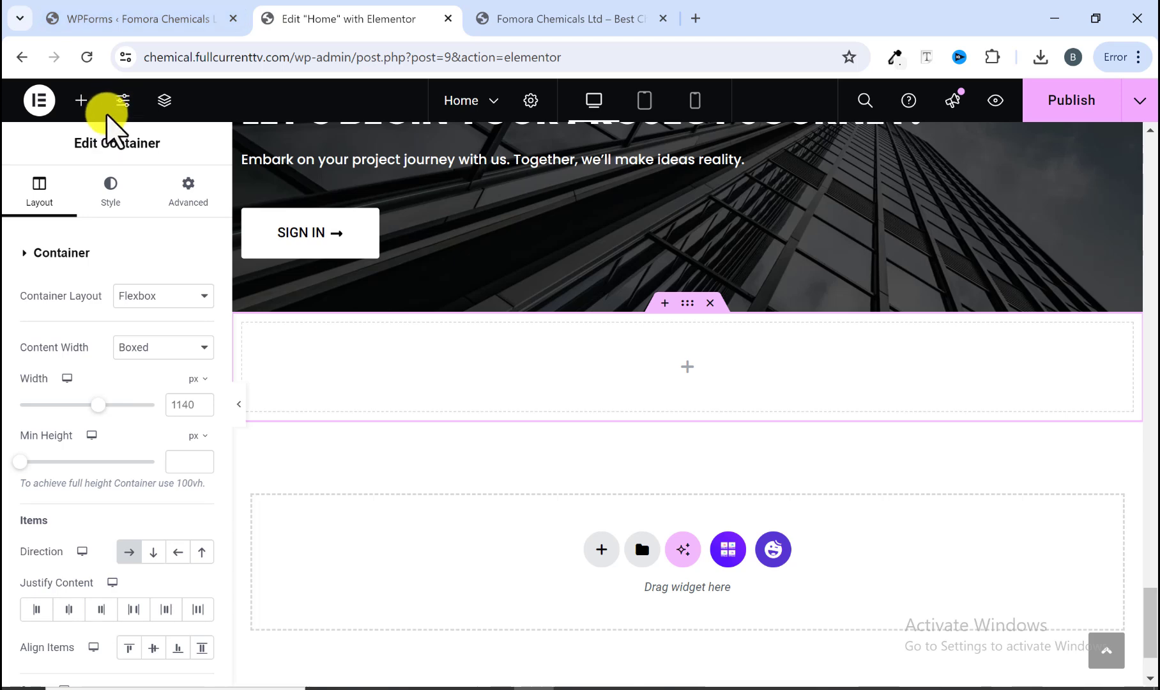
# Step: Add an inner container inside the new row container
pyautogui.click(555, 19)
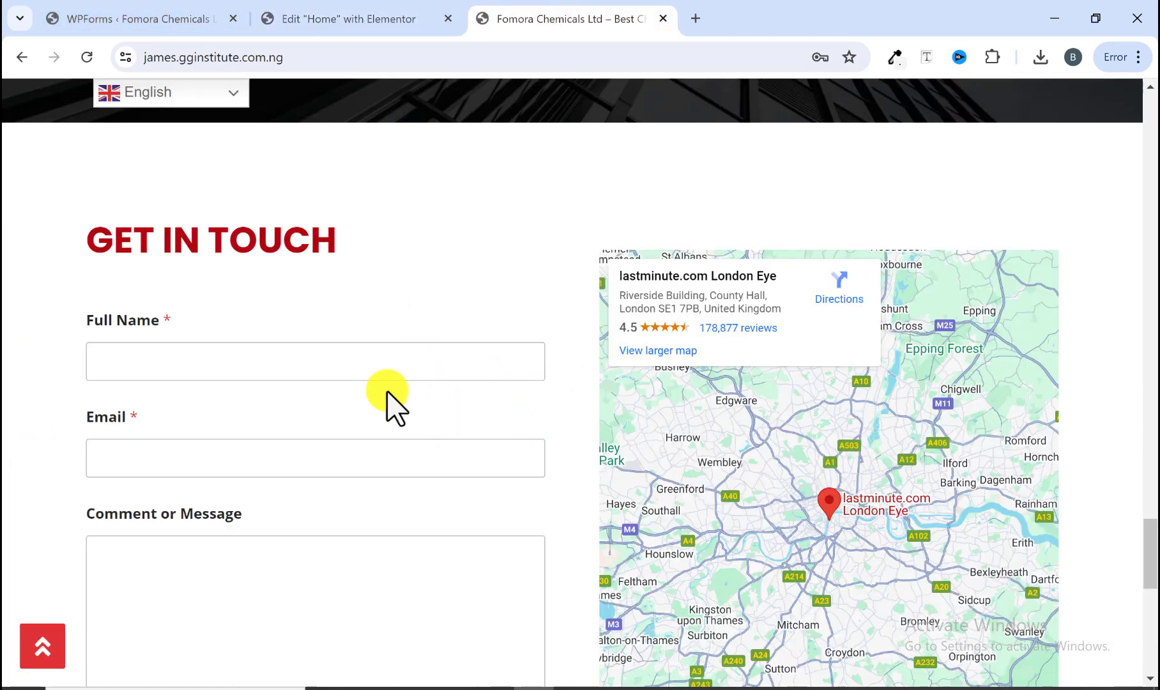
pyautogui.click(331, 19)
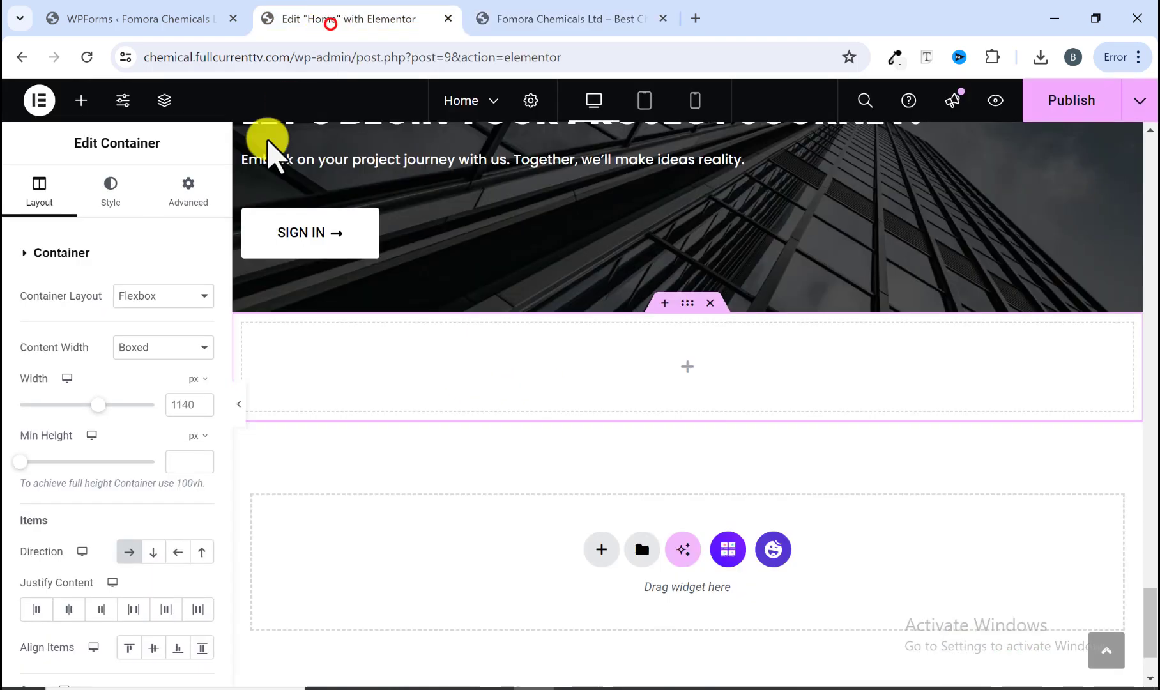
pyautogui.click(80, 105)
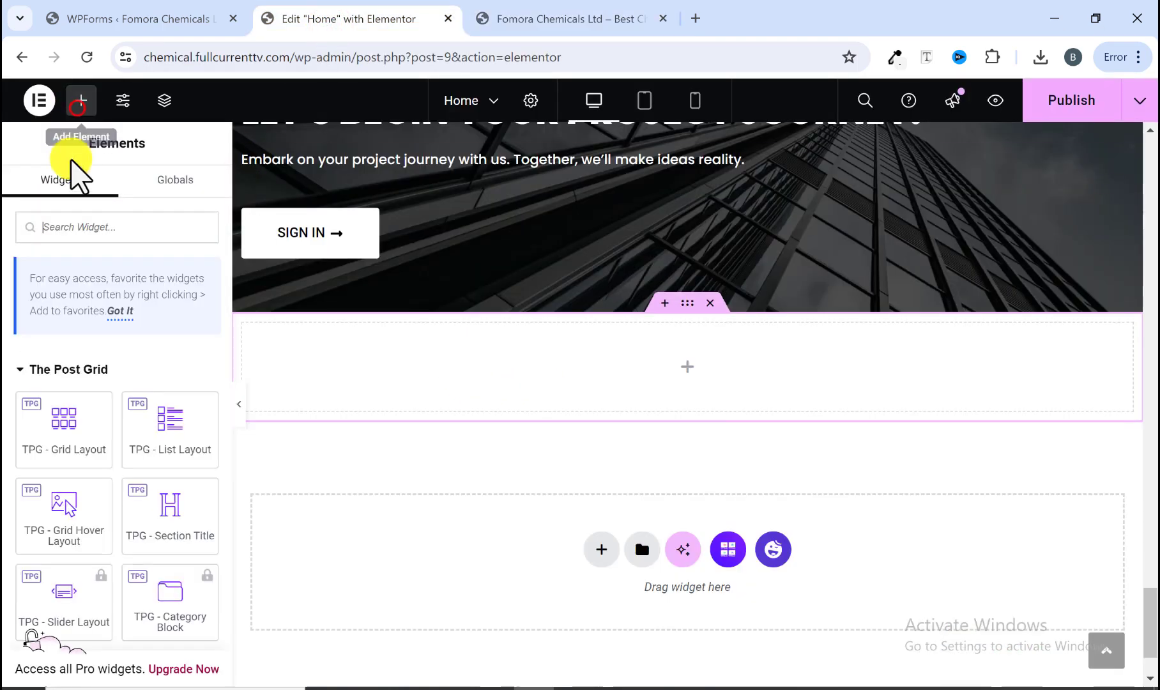
pyautogui.scroll(-5, 78, 377)
pyautogui.moveTo(53, 414); pyautogui.dragTo(355, 393)
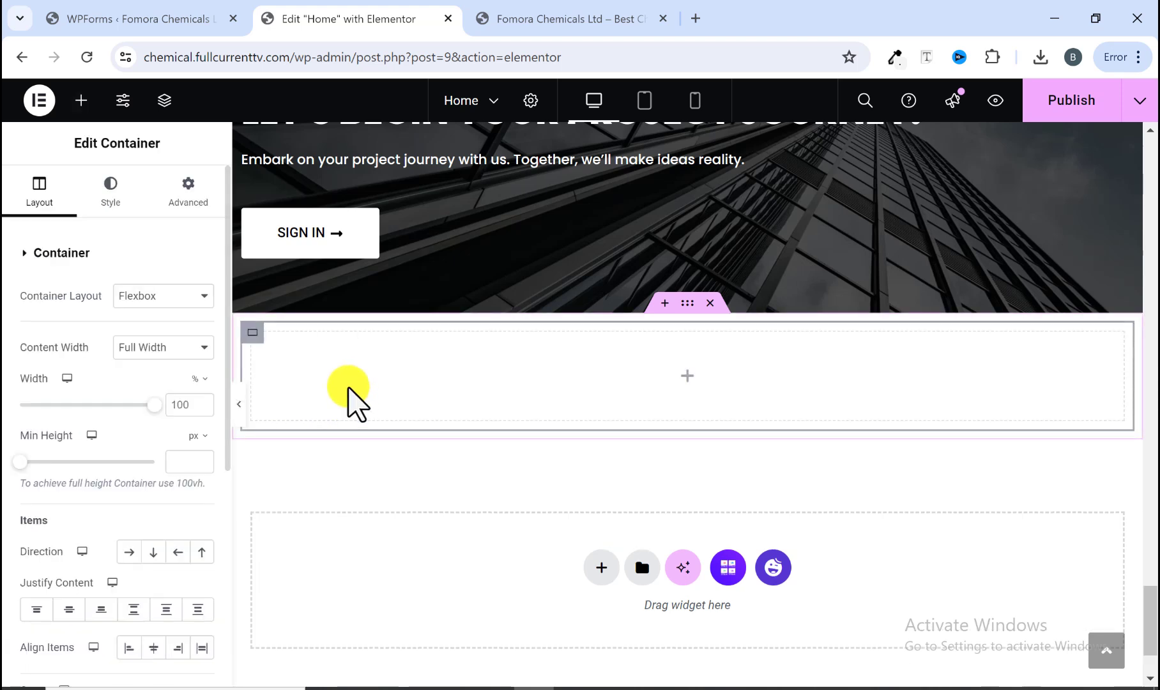
# Step: Duplicate the inner container to form two side-by-side columns
pyautogui.rightClick(350, 397)
pyautogui.click(391, 246)
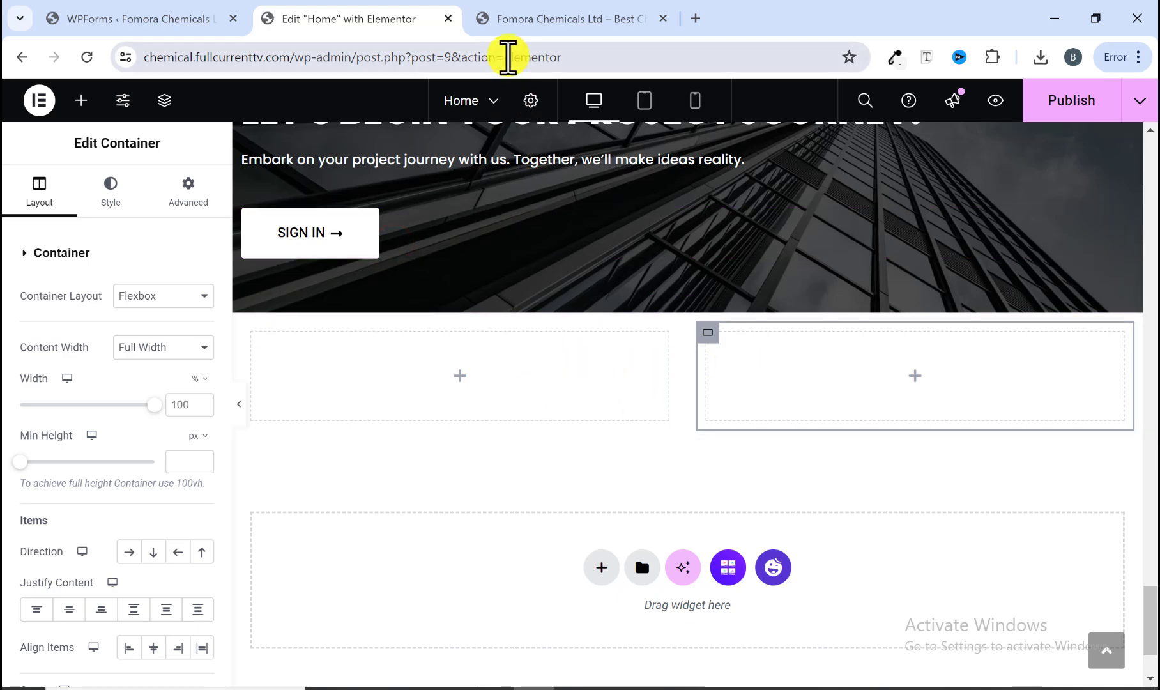
pyautogui.click(528, 21)
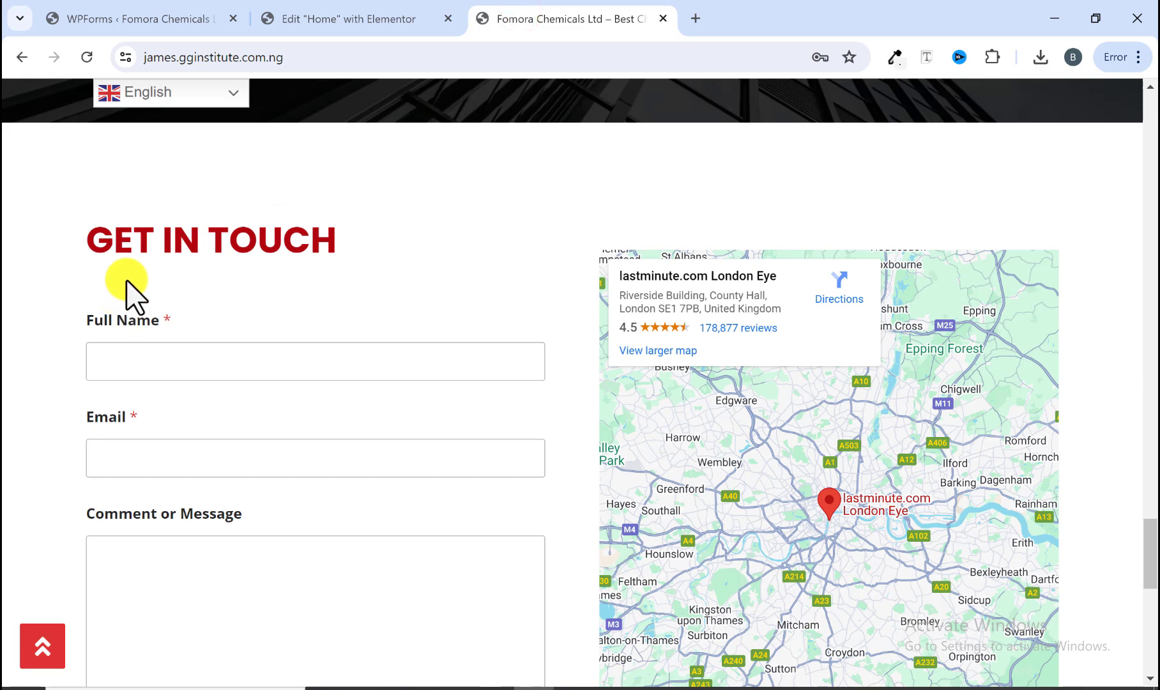
pyautogui.click(291, 25)
# Step: Copy the NEWS section heading from further up the page
pyautogui.scroll(10, 302, 362)
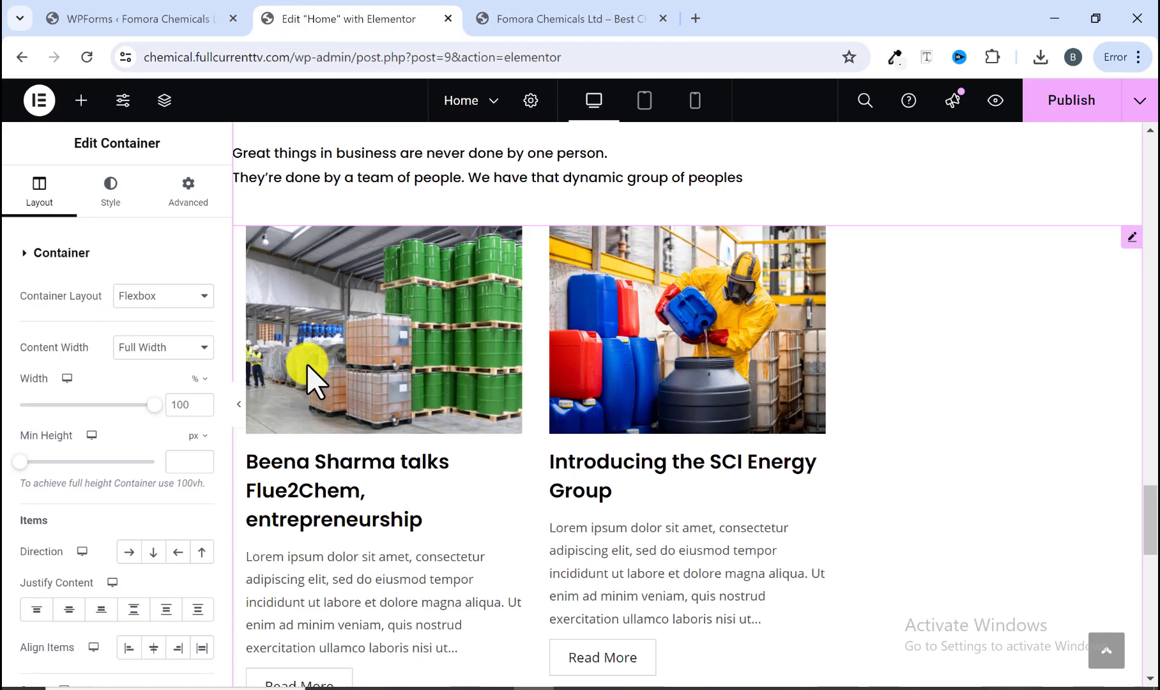
pyautogui.scroll(5, 307, 364)
pyautogui.rightClick(345, 473)
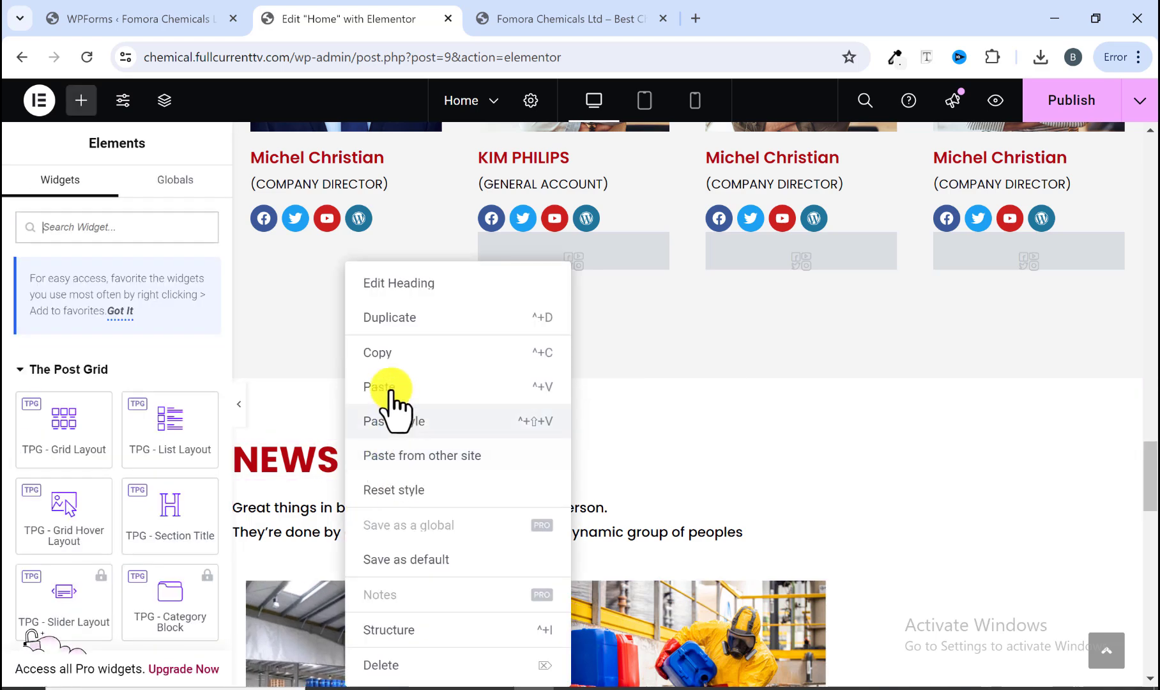
pyautogui.click(383, 358)
pyautogui.scroll(-15, 383, 394)
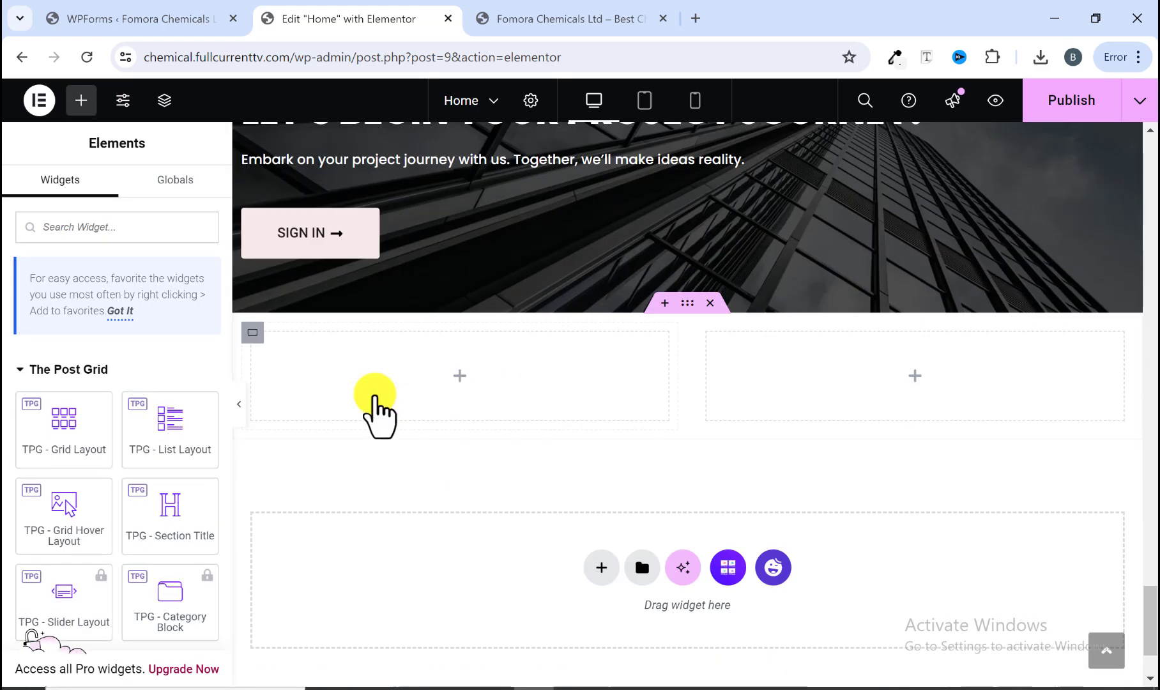
# Step: Paste the copied heading into the left column and retitle it GET IN TOUCH, copying the text from the reference site
pyautogui.rightClick(371, 394)
pyautogui.click(409, 348)
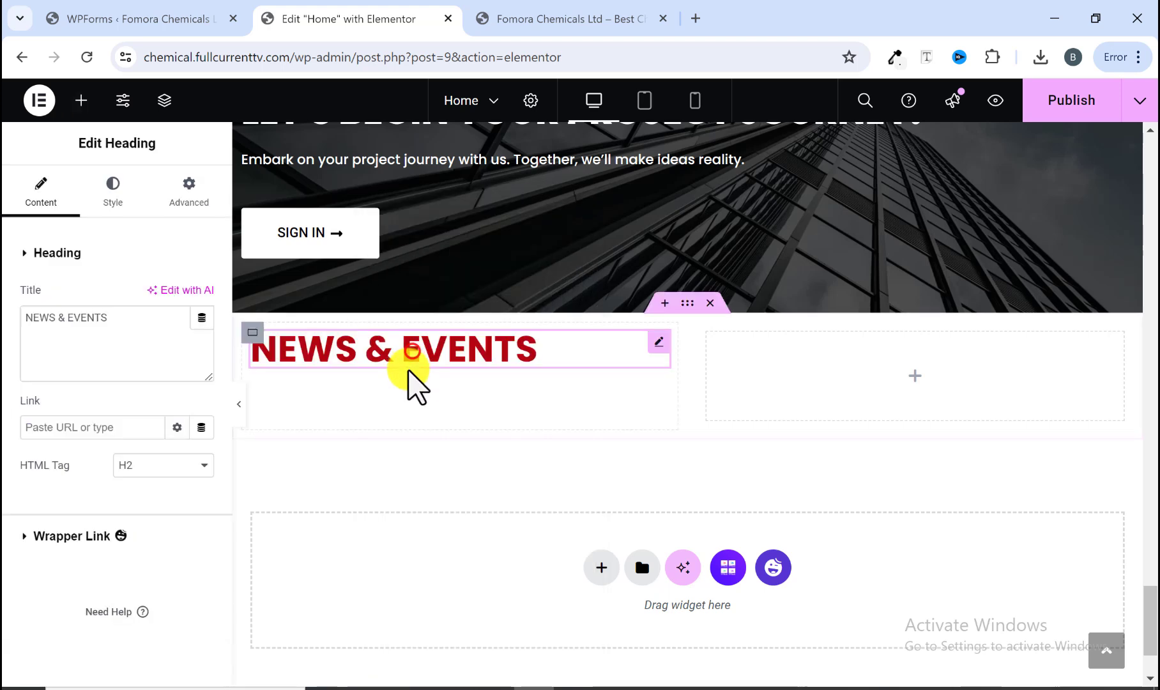
pyautogui.click(534, 17)
pyautogui.moveTo(331, 251); pyautogui.dragTo(52, 228)
pyautogui.rightClick(122, 240)
pyautogui.click(168, 259)
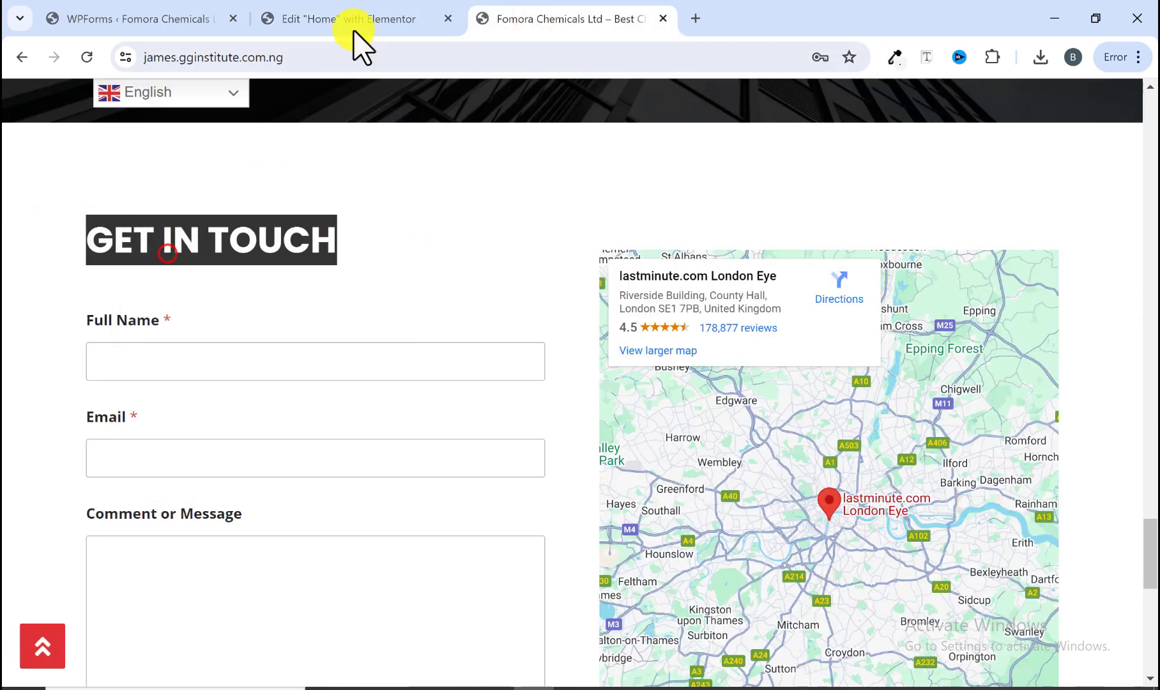
pyautogui.click(348, 22)
pyautogui.moveTo(132, 330); pyautogui.dragTo(25, 330)
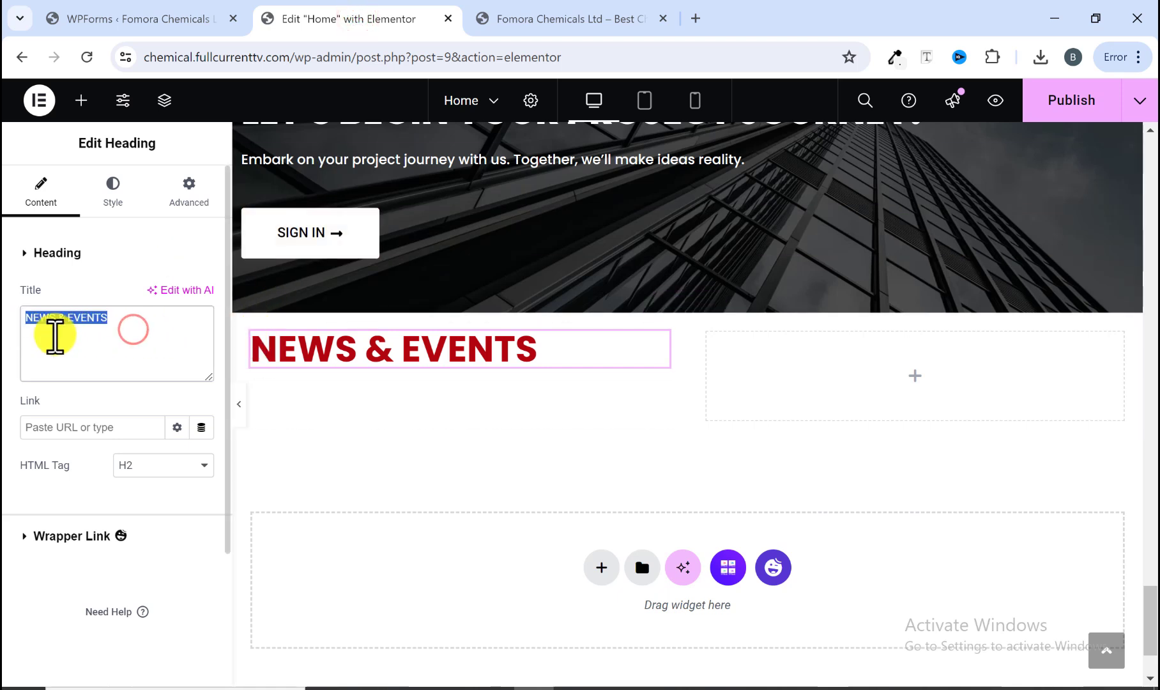
pyautogui.rightClick(55, 334)
pyautogui.click(134, 470)
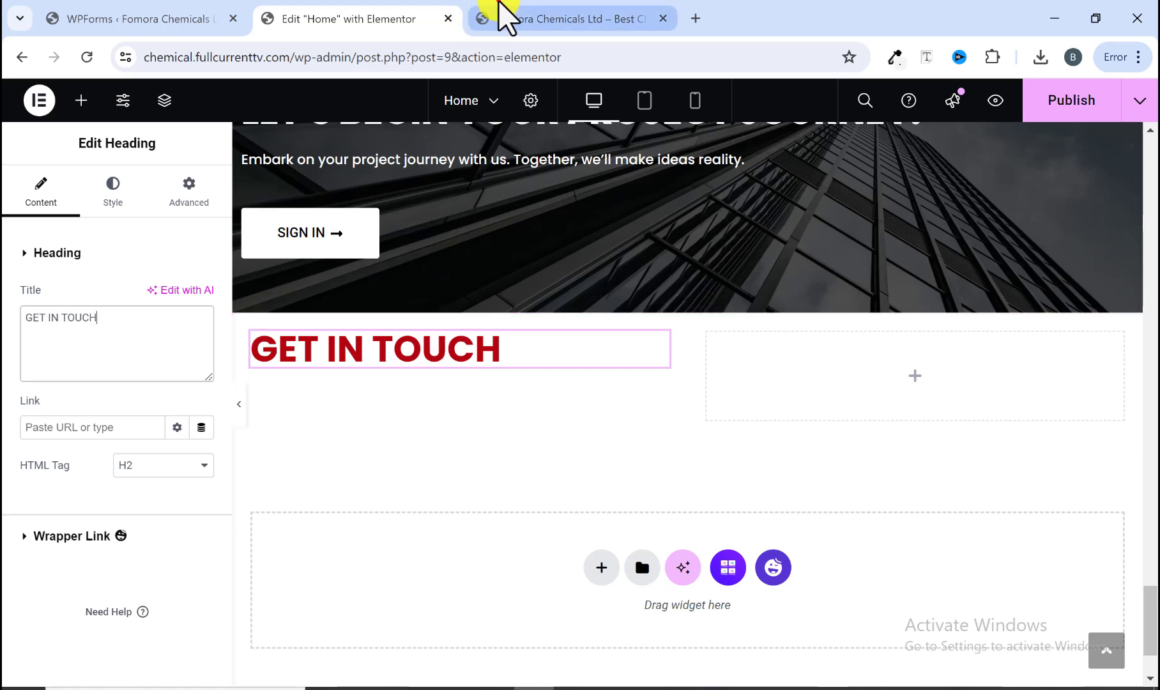
# Step: Add a WPForms widget below the heading in the left column and select the Simple Contact Form
pyautogui.click(508, 21)
pyautogui.scroll(-3, 505, 550)
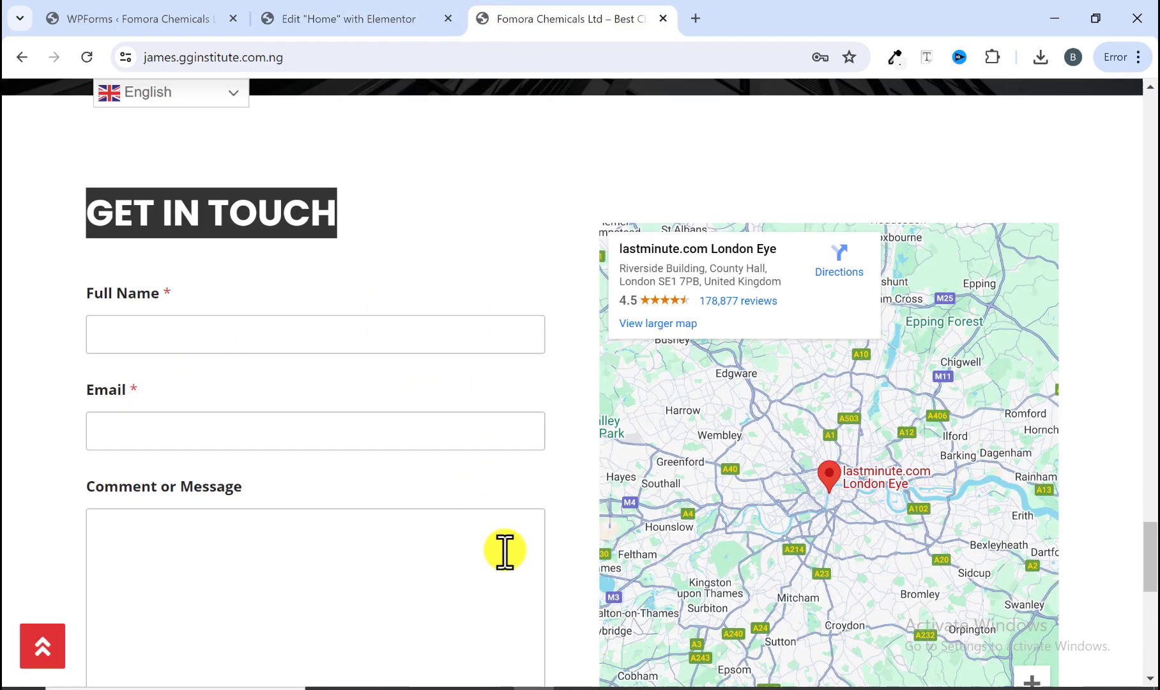
pyautogui.click(323, 19)
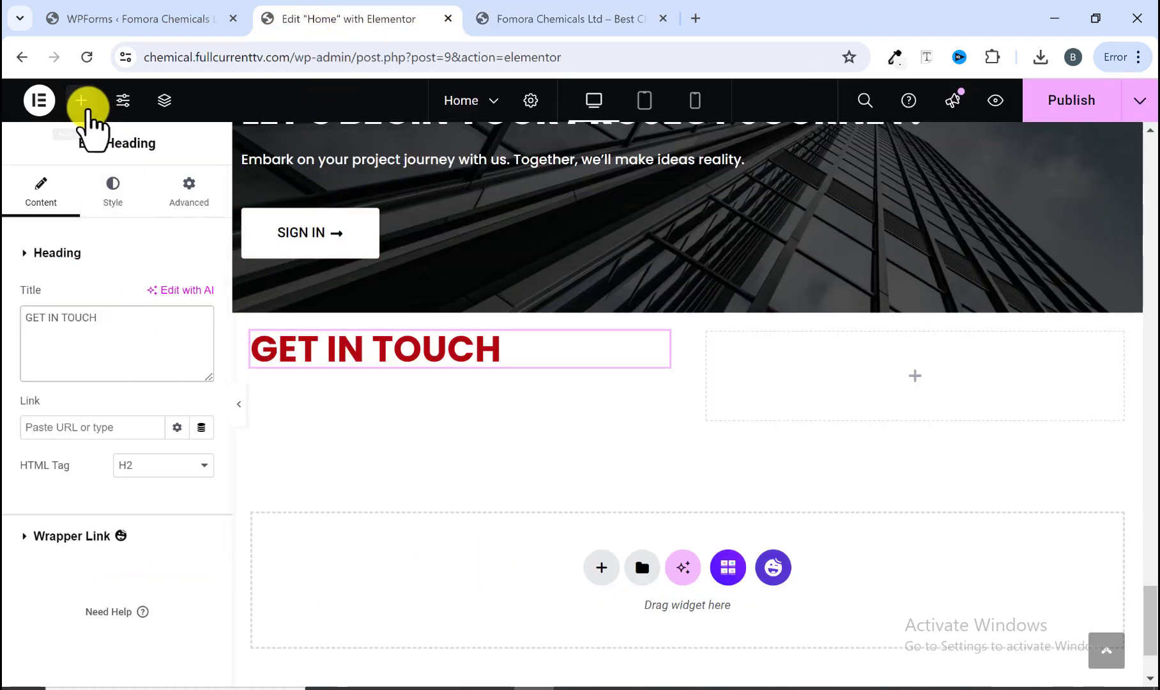
pyautogui.click(82, 101)
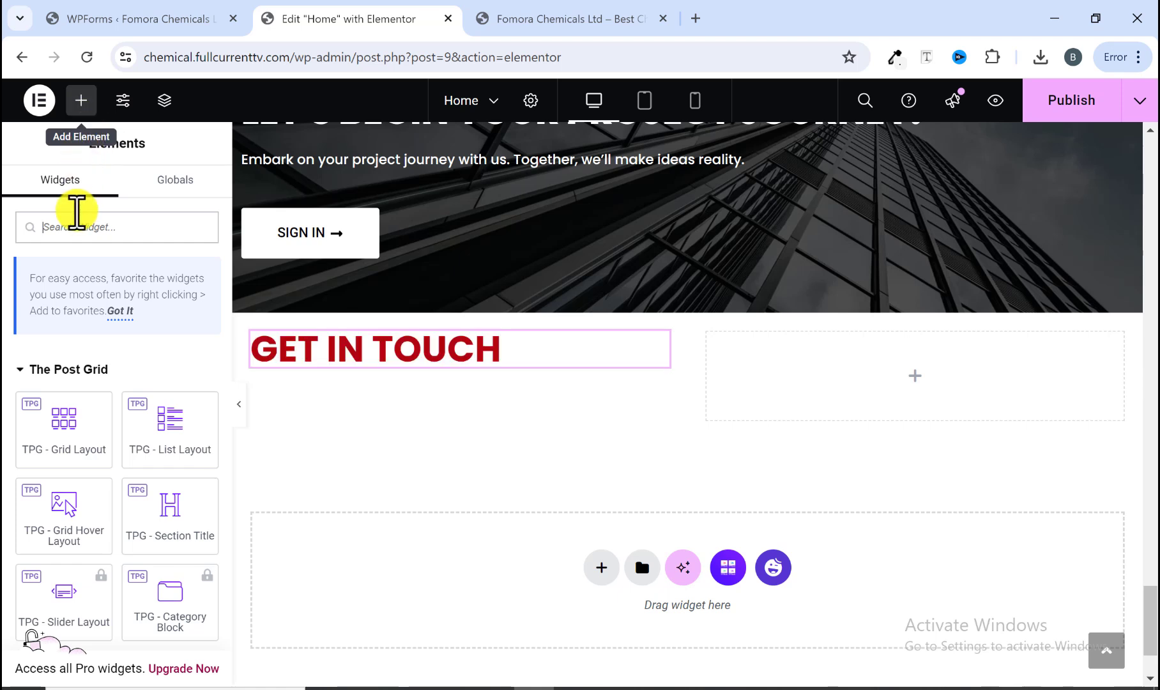
pyautogui.click(77, 227)
pyautogui.write('form')
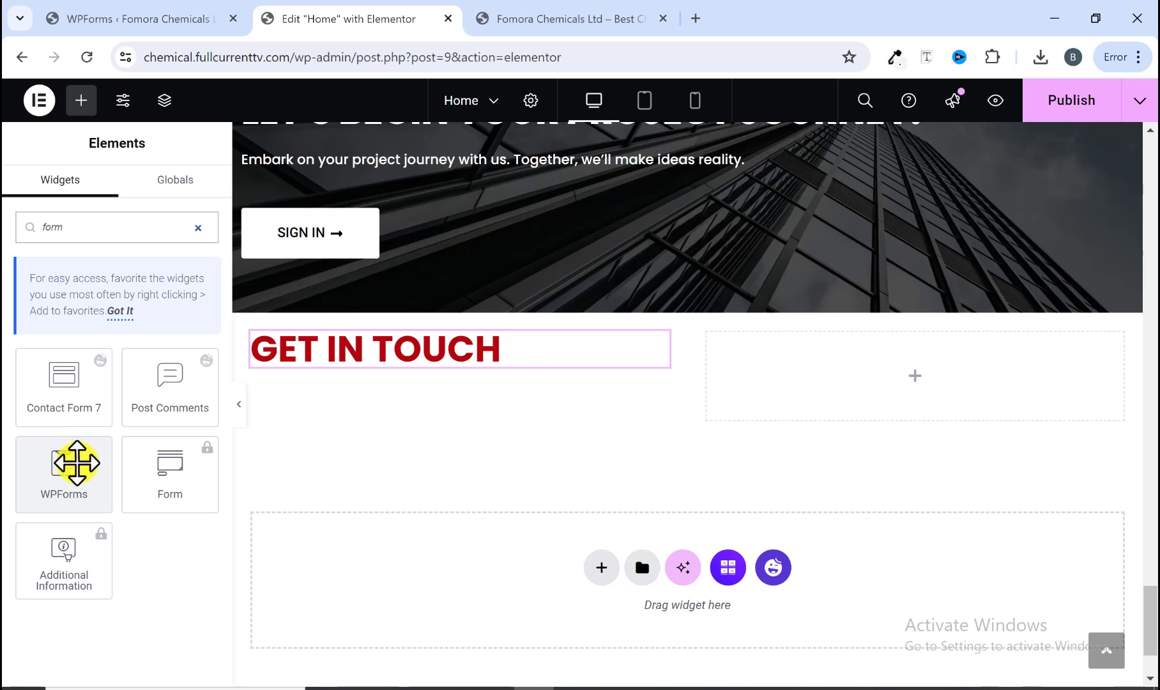
pyautogui.moveTo(69, 491); pyautogui.dragTo(365, 369)
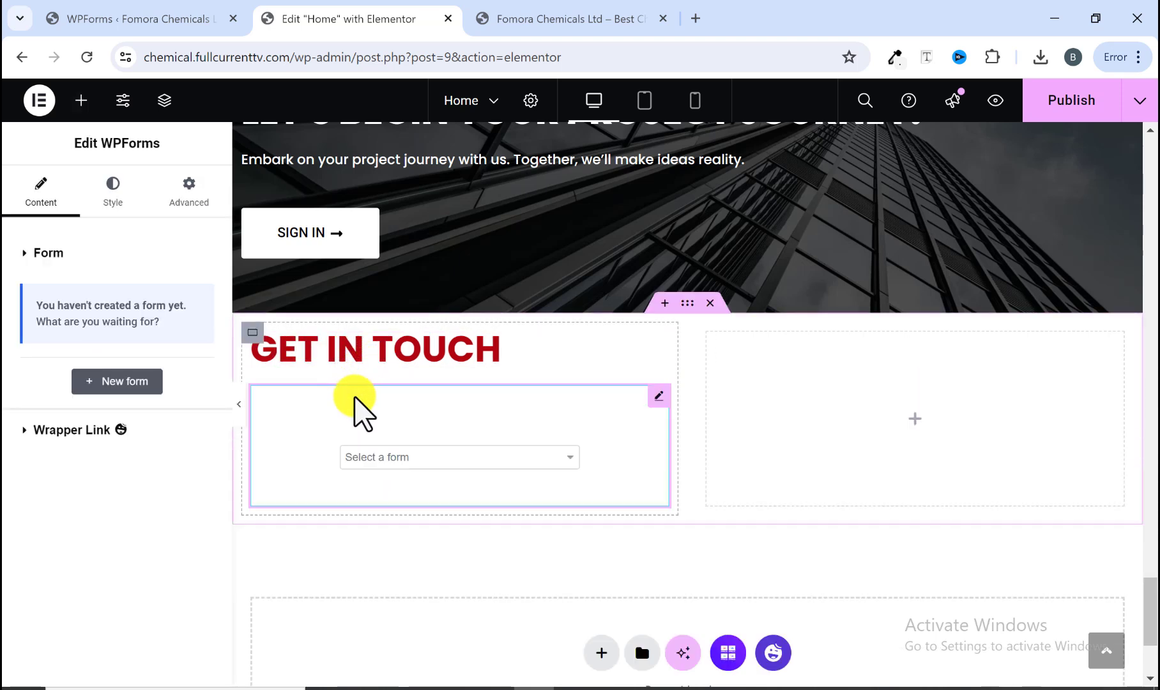
pyautogui.click(377, 504)
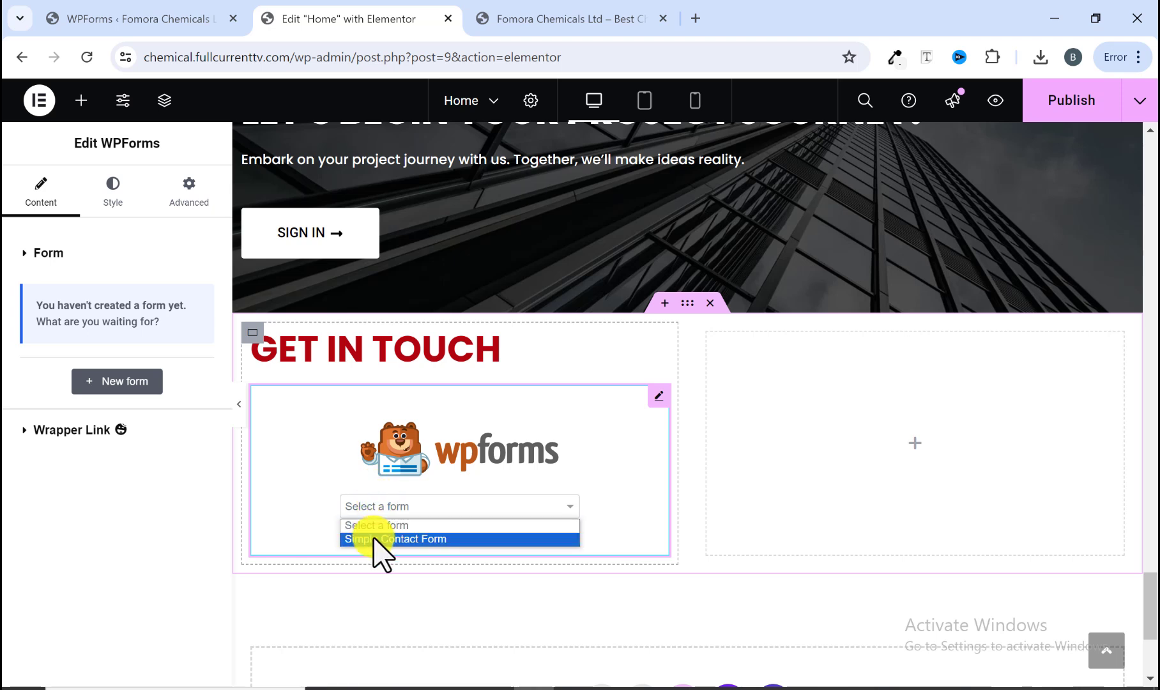
pyautogui.click(377, 539)
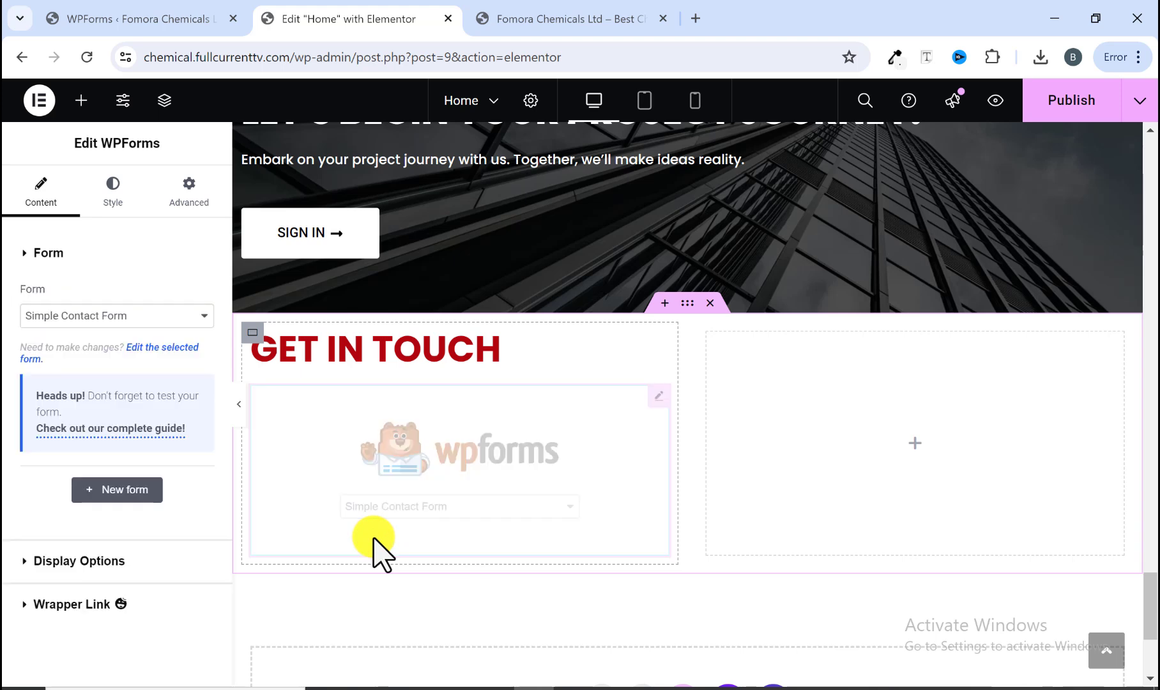
# Step: Preview the form in the section and compare it with the reference site's contact form
pyautogui.scroll(-4, 380, 524)
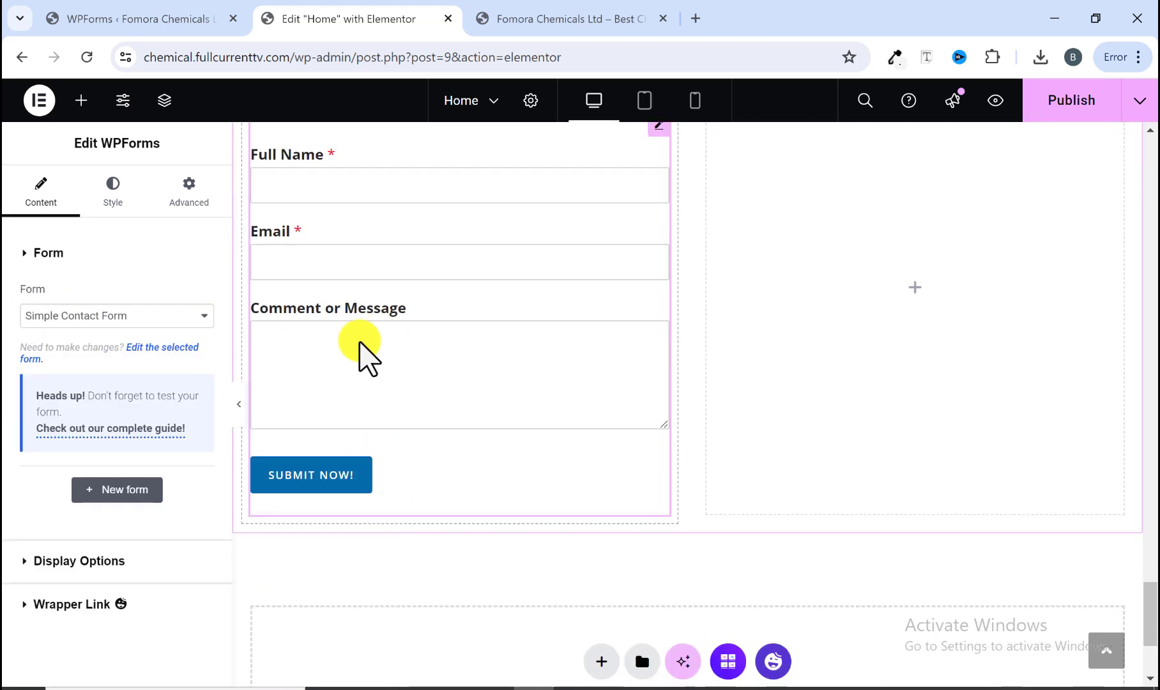
pyautogui.scroll(3, 359, 343)
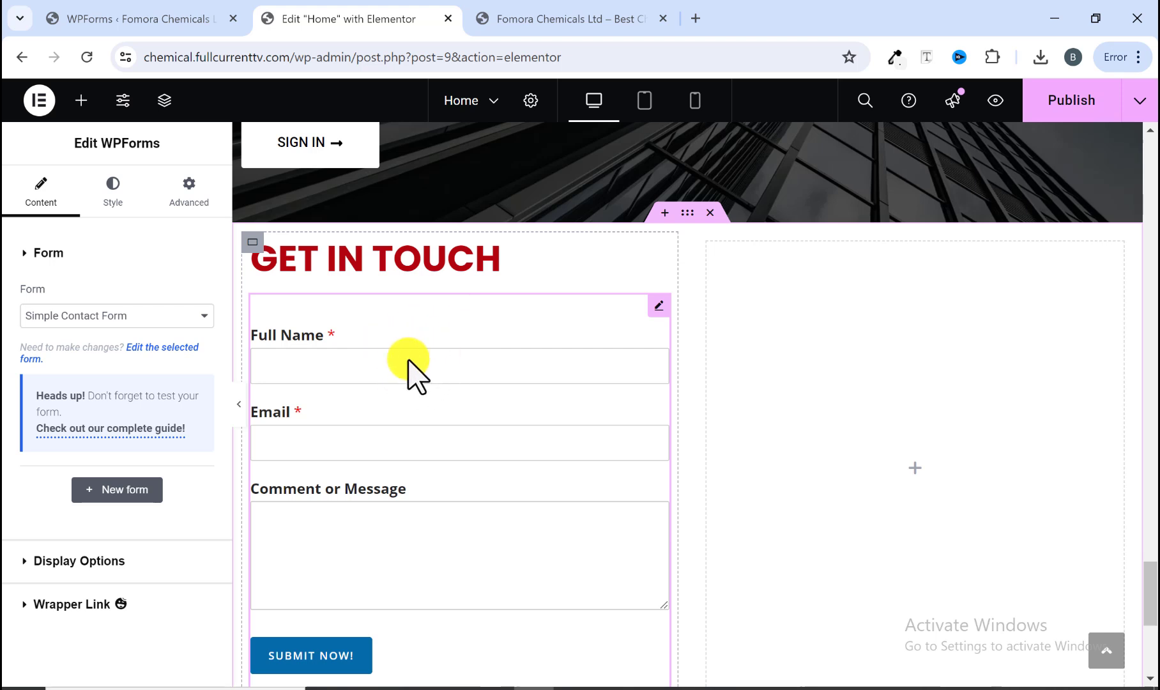
pyautogui.click(241, 412)
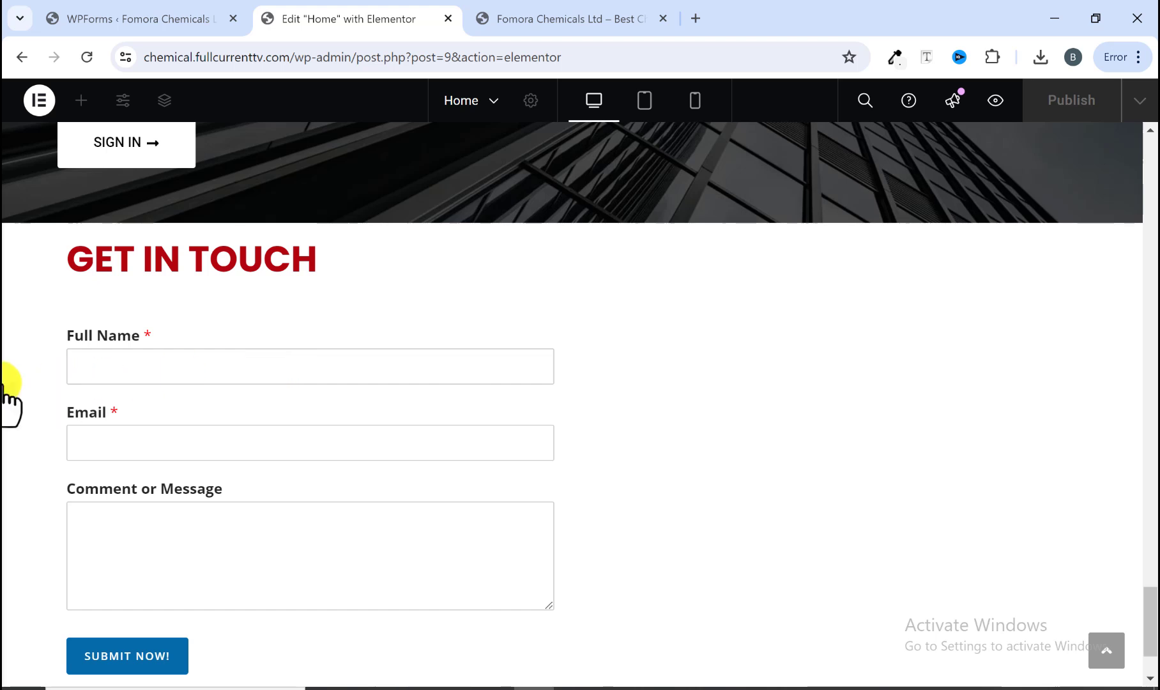
pyautogui.click(7, 409)
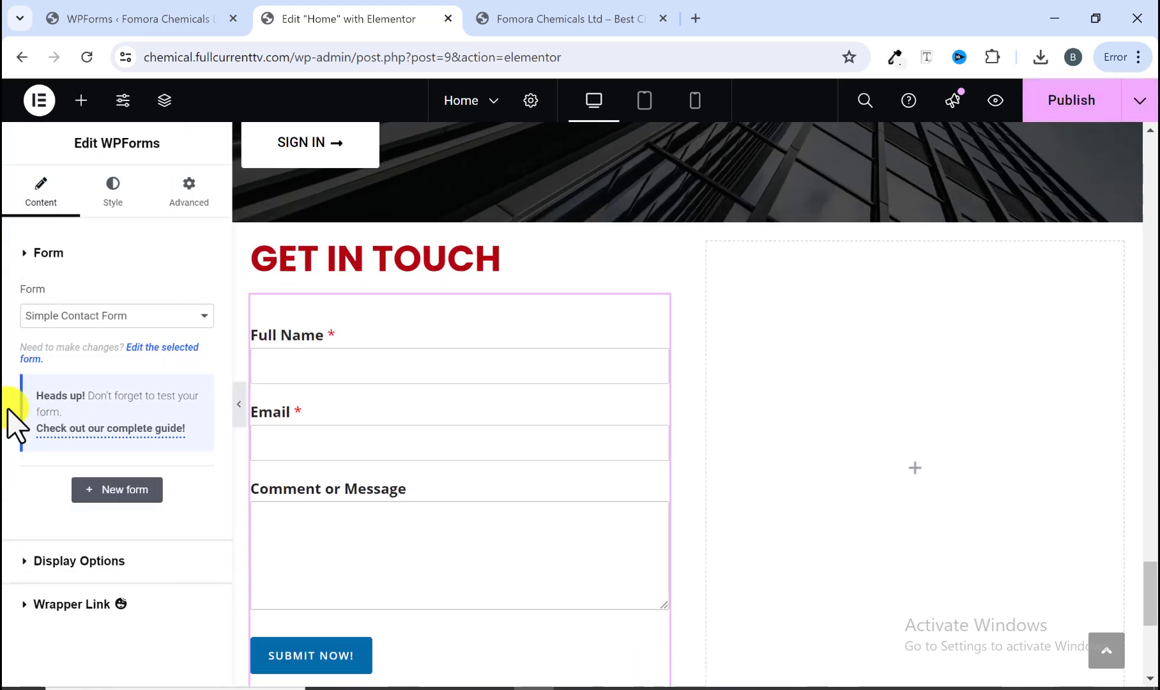
pyautogui.click(594, 19)
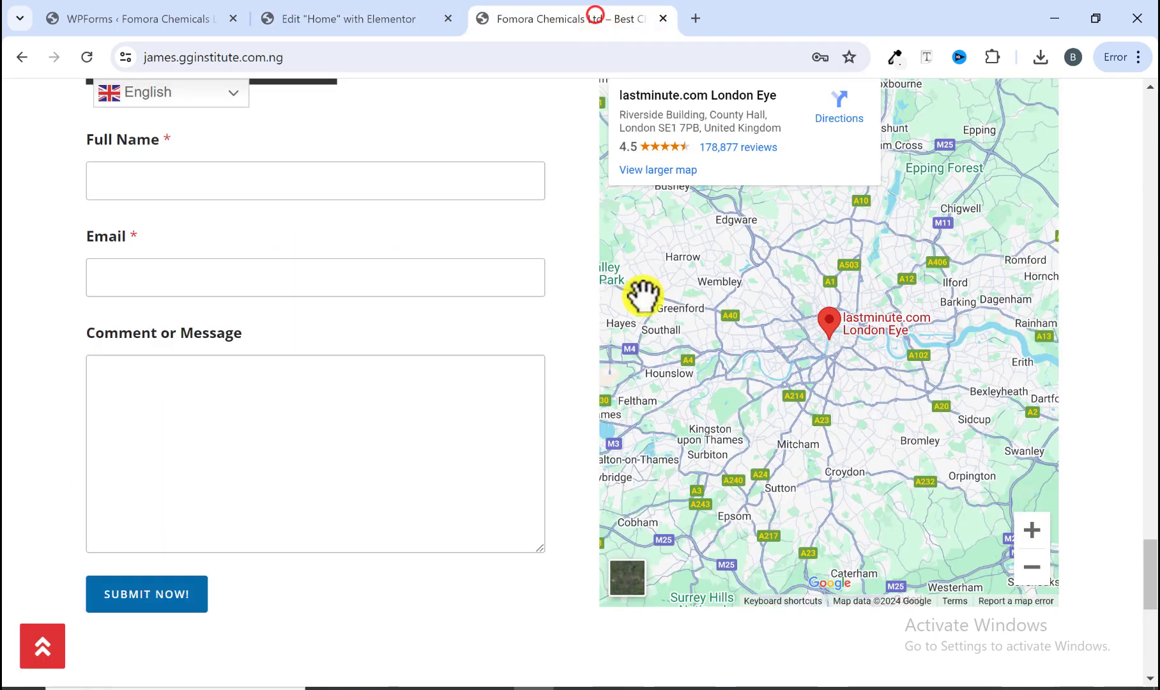
pyautogui.scroll(2, 703, 301)
pyautogui.click(361, 24)
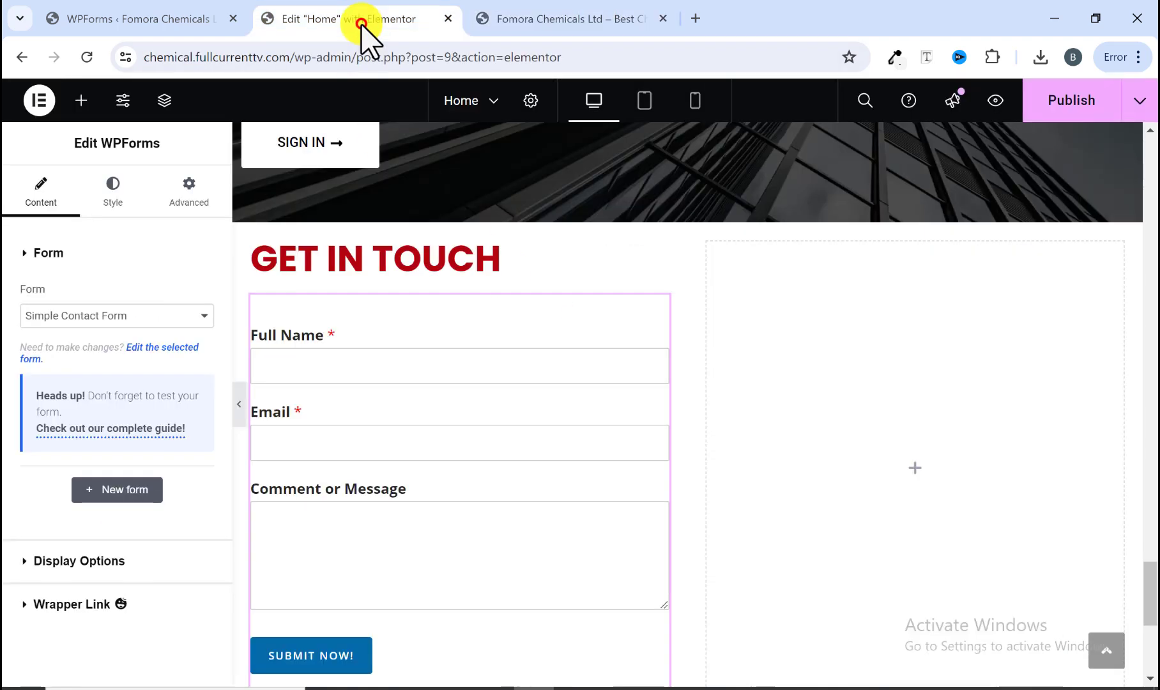
# Step: Add a Google Maps widget to the right column and set its location to Mesuullogic
pyautogui.click(90, 112)
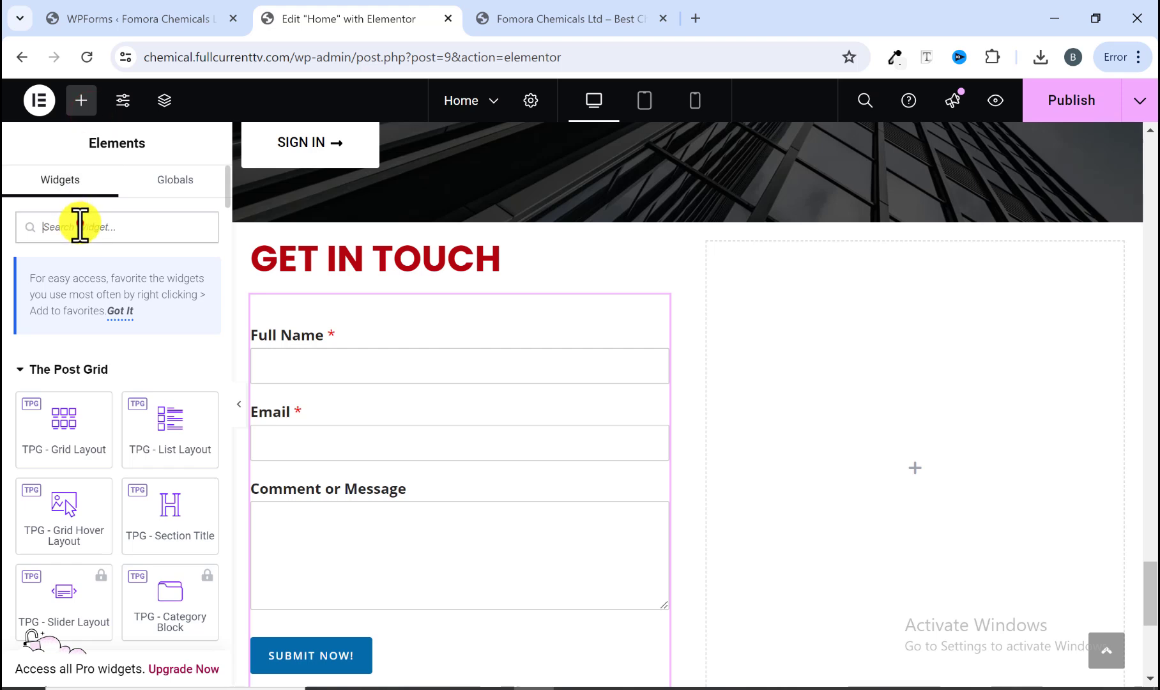
pyautogui.write('map')
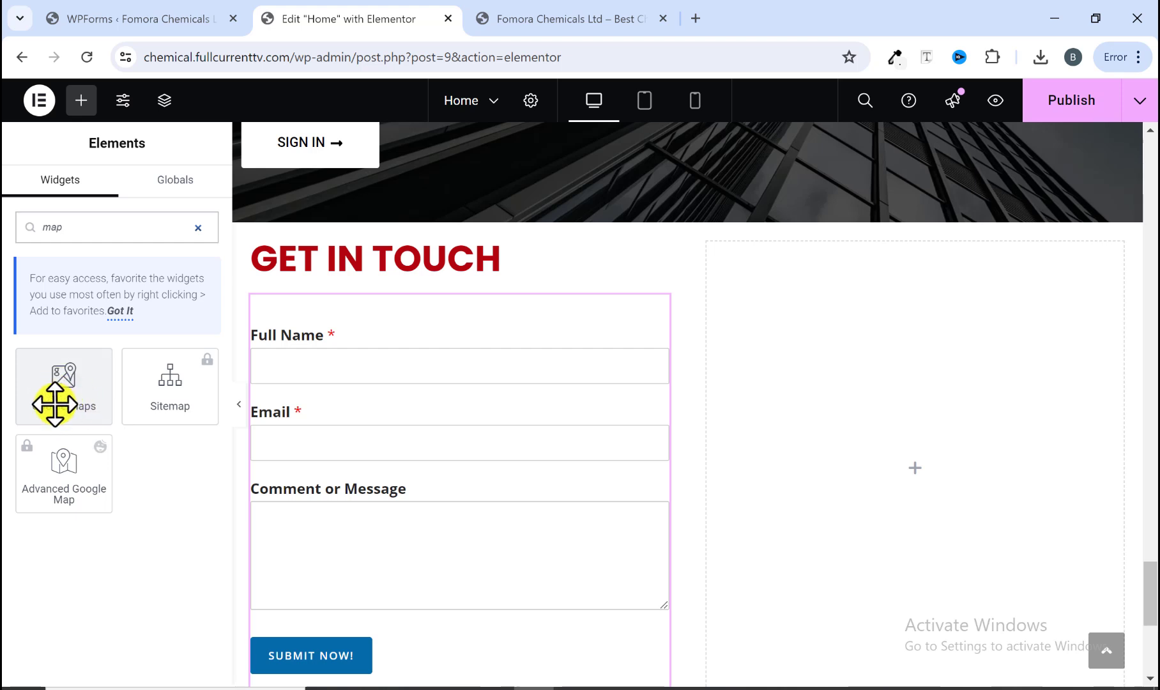
pyautogui.moveTo(62, 401); pyautogui.dragTo(847, 444)
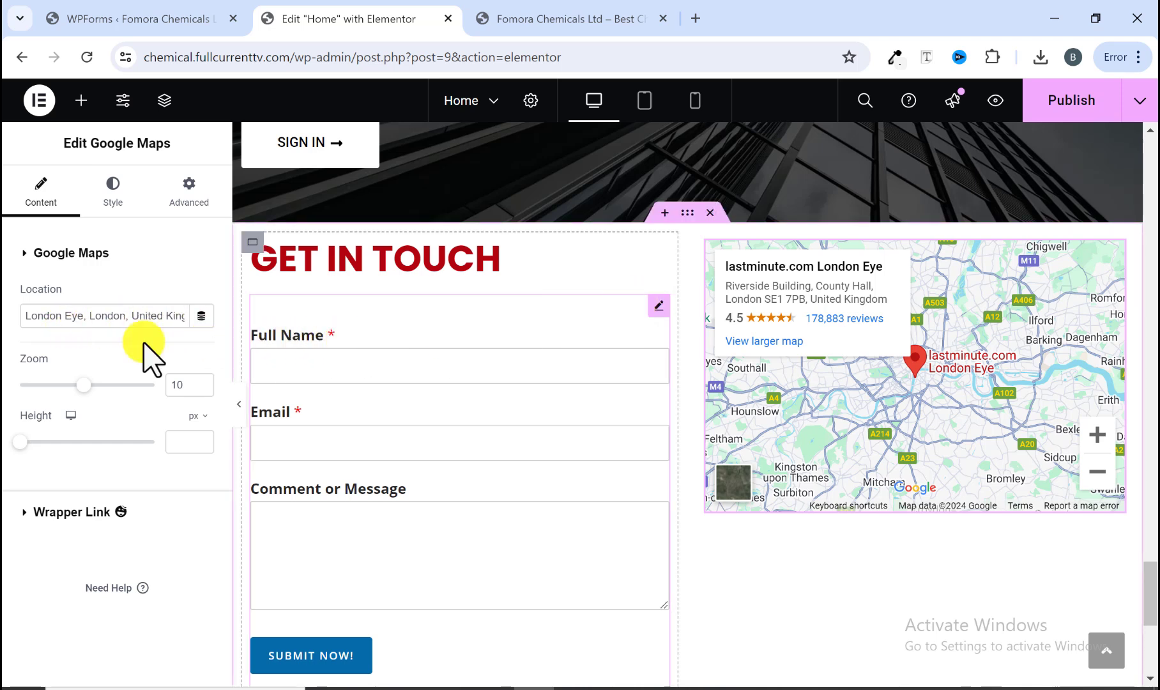
pyautogui.tripleClick(107, 315)
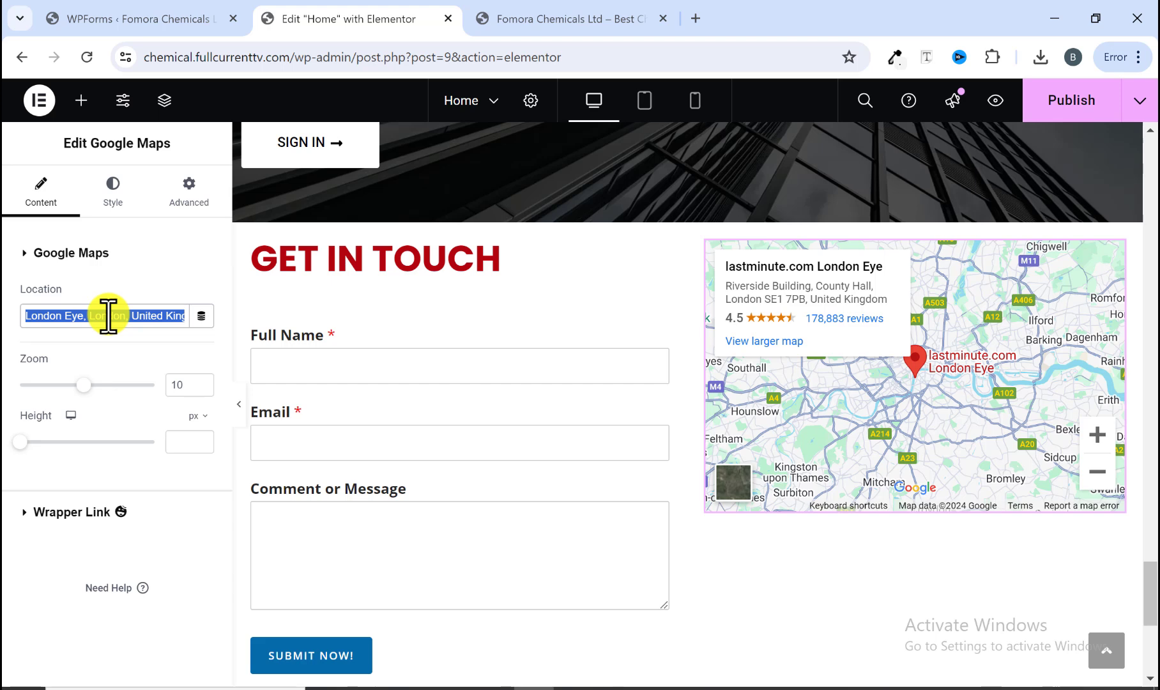
pyautogui.write('Mesuullogic')
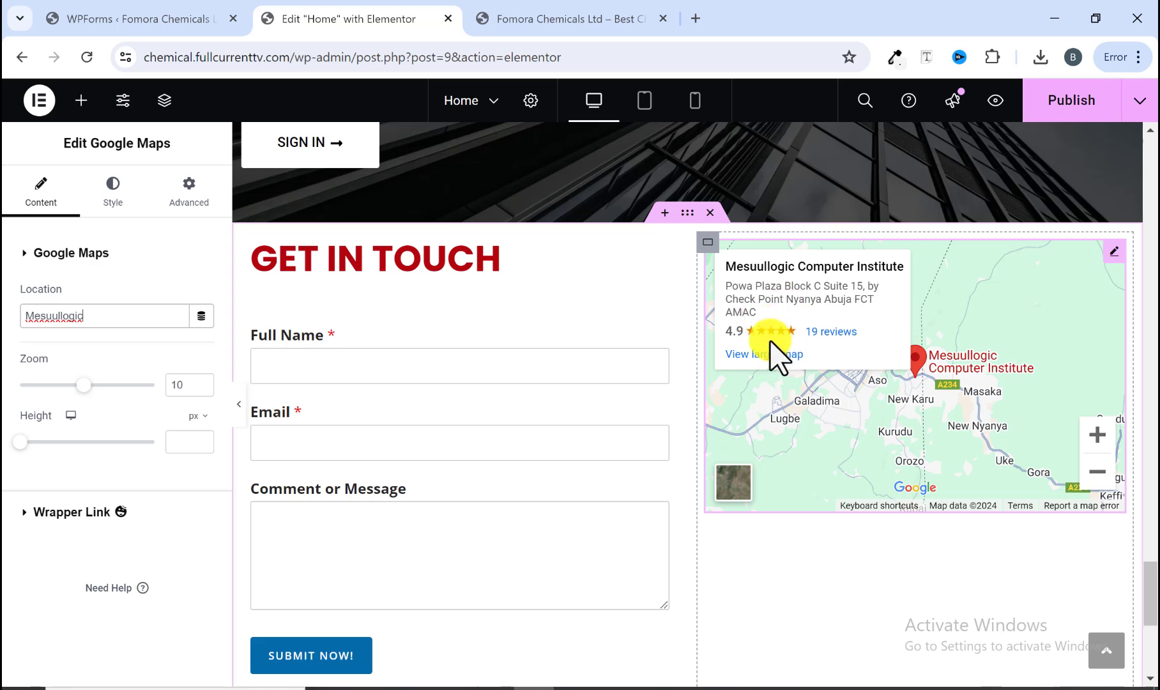
# Step: Set the map's height to 500 px
pyautogui.scroll(-2, 751, 401)
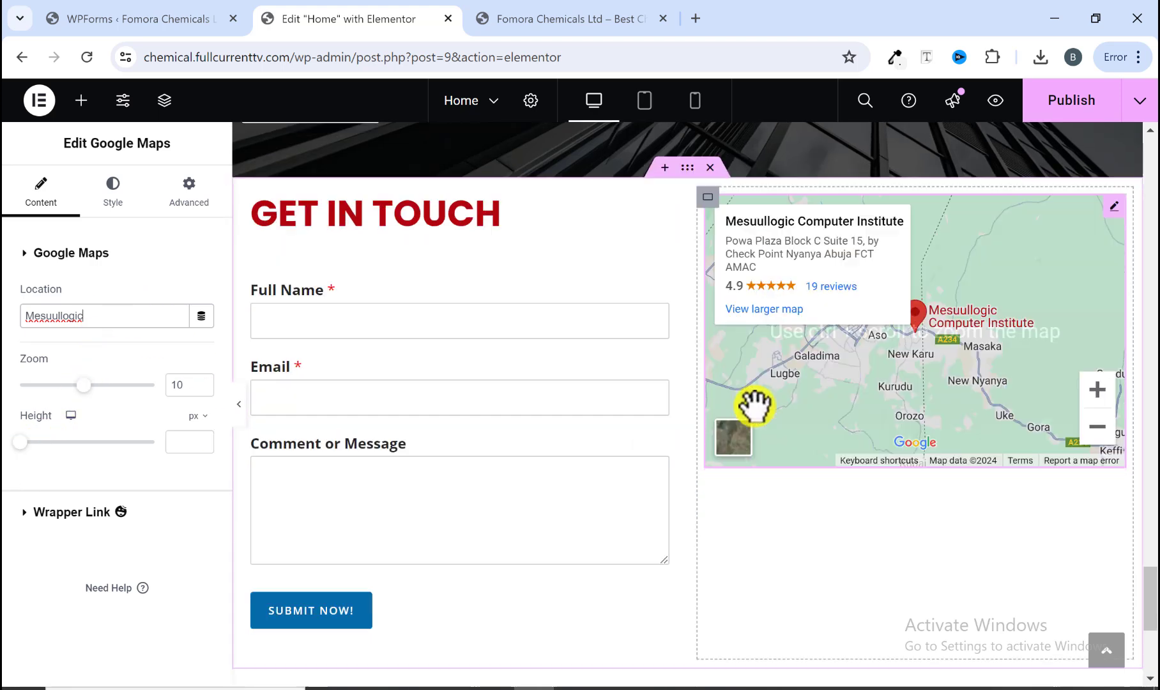
pyautogui.scroll(-2, 716, 497)
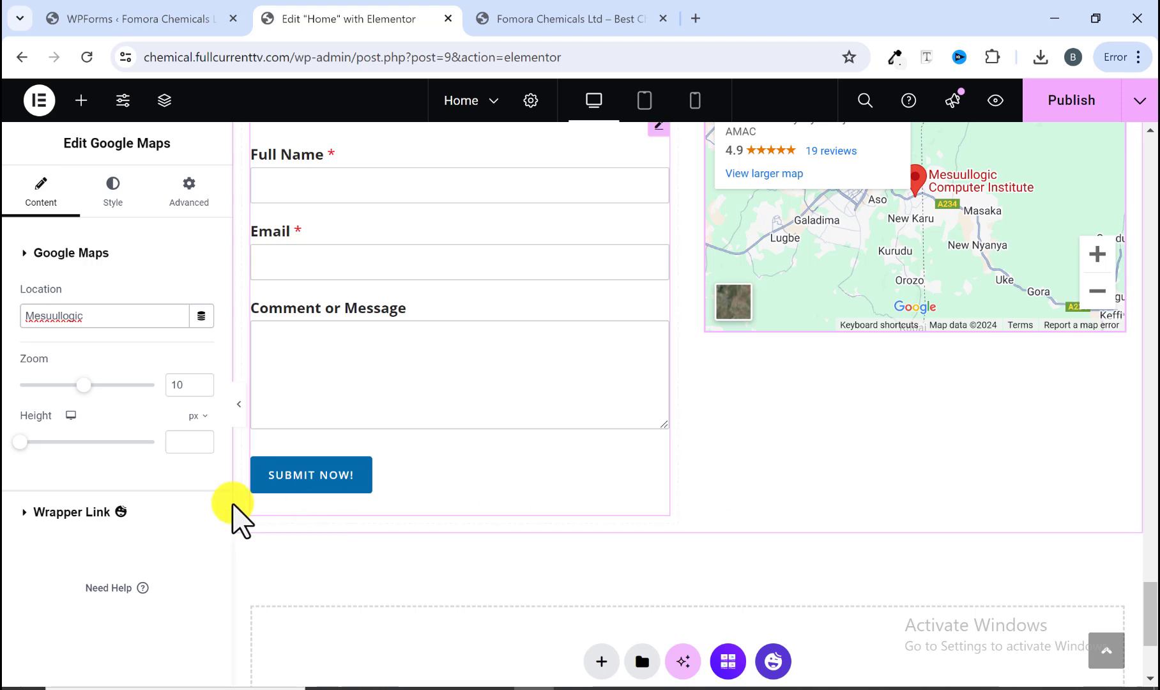
pyautogui.moveTo(19, 440); pyautogui.dragTo(64, 440)
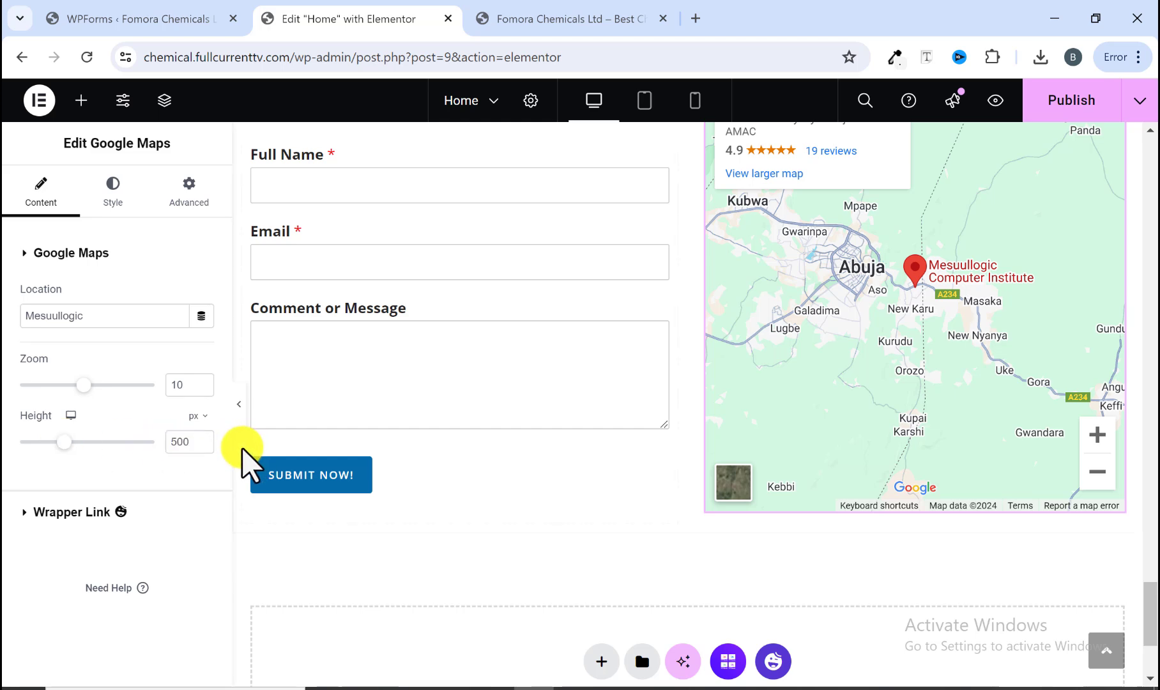
# Step: Preview the finished Get in Touch section and compare it with the reference site's version
pyautogui.click(237, 415)
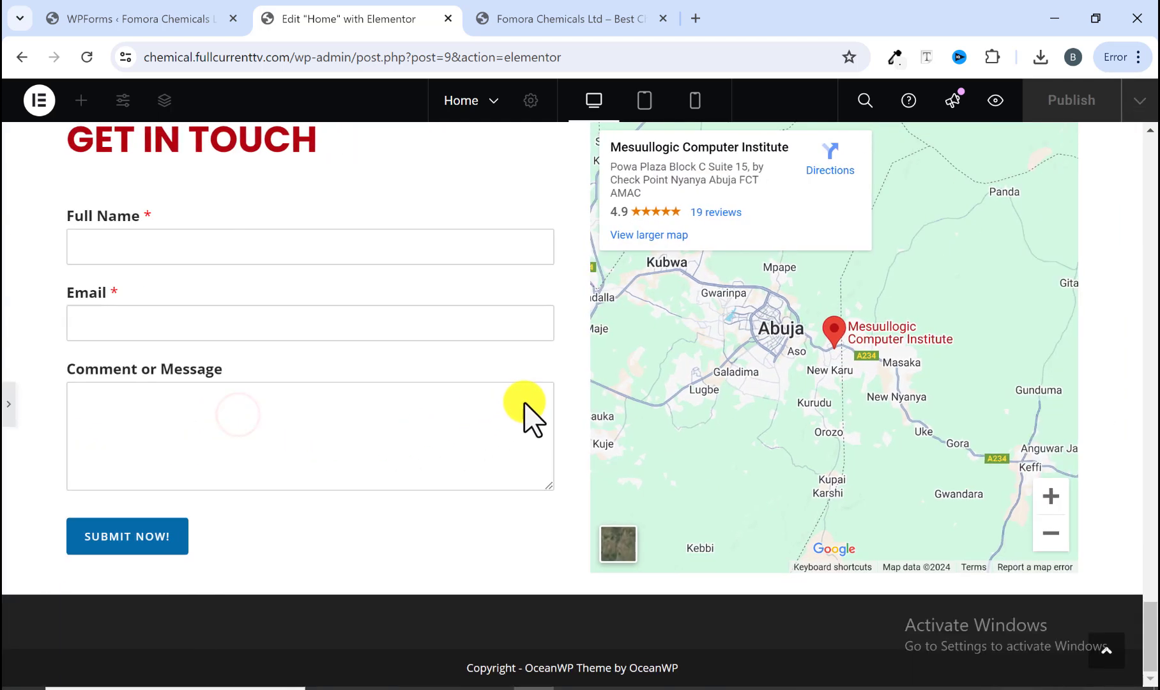
pyautogui.scroll(3, 530, 396)
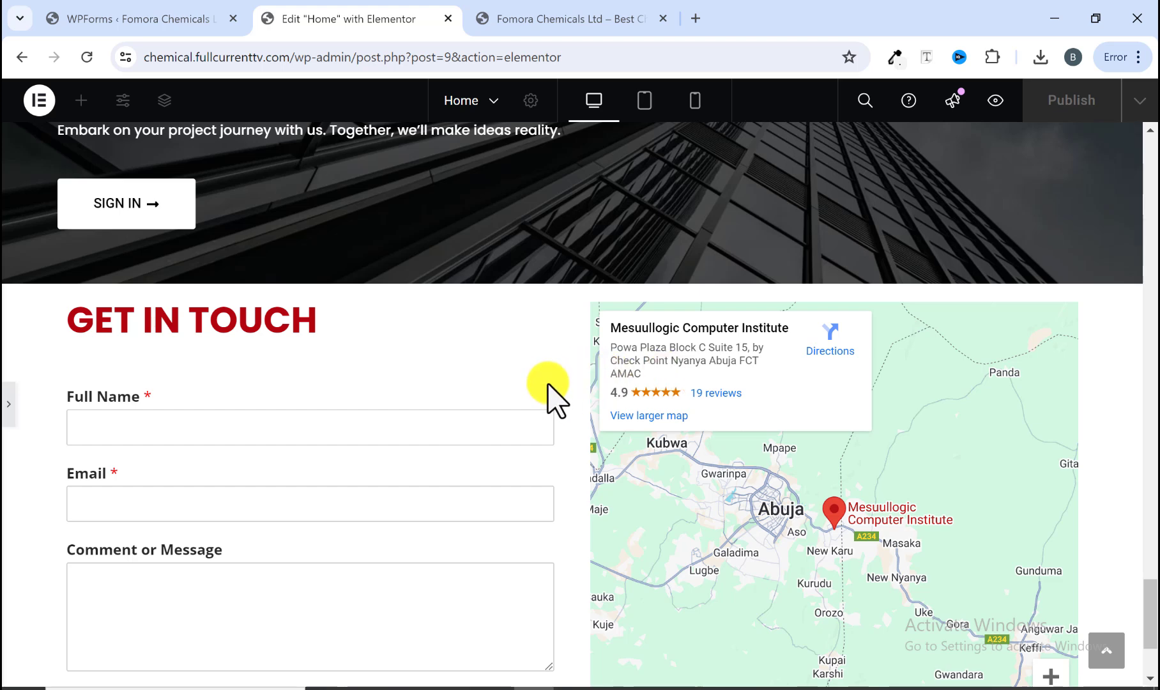
pyautogui.scroll(-2, 549, 390)
pyautogui.scroll(2, 549, 392)
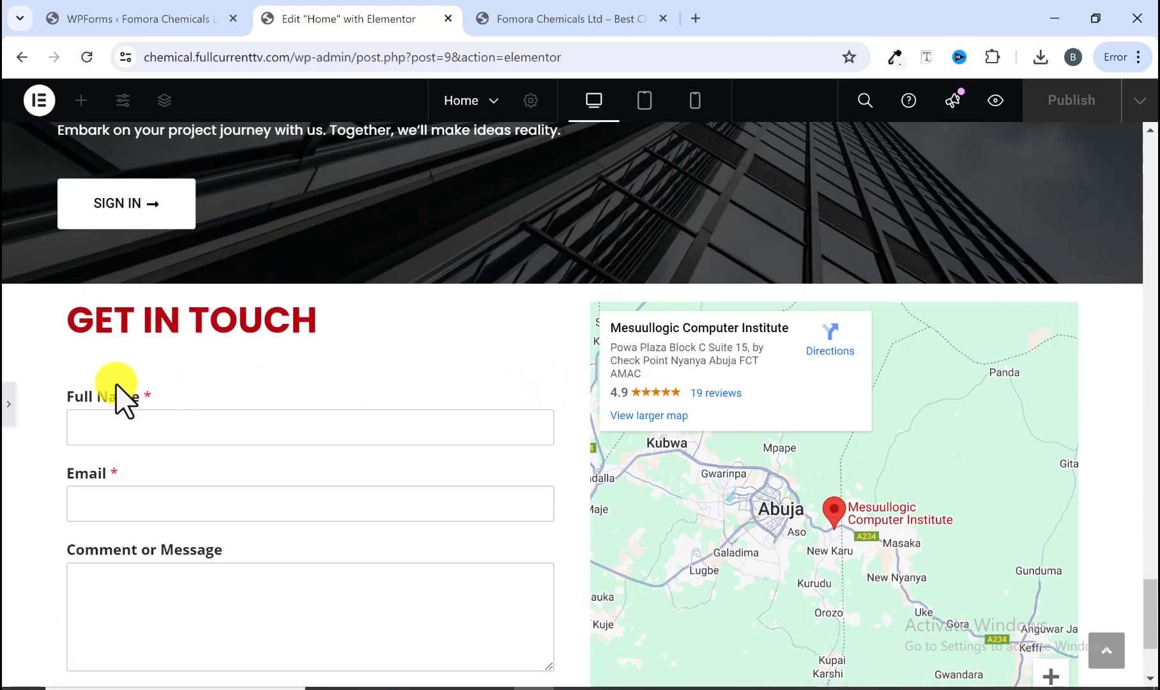
pyautogui.click(8, 412)
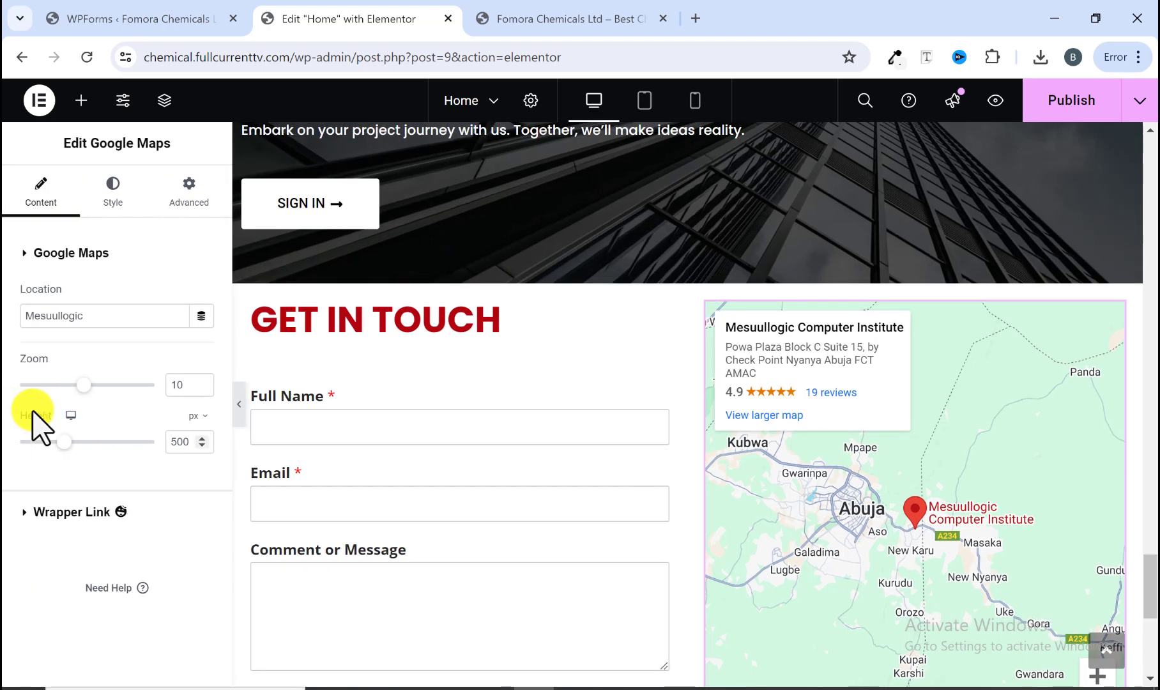
pyautogui.scroll(-3, 510, 393)
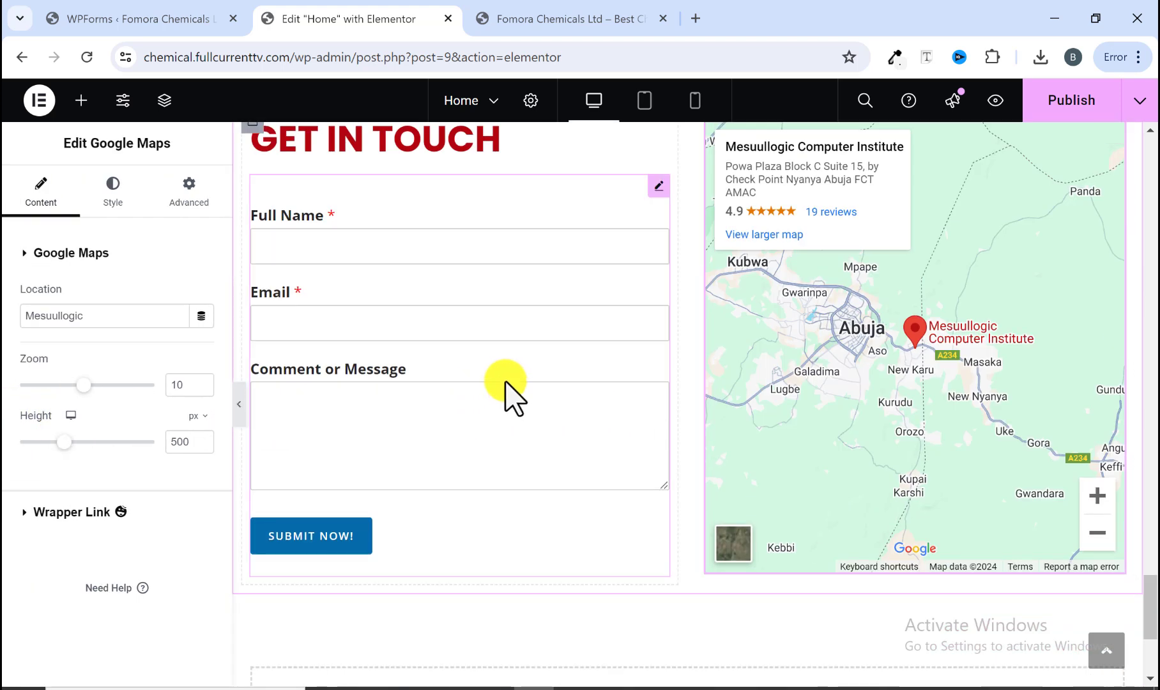
pyautogui.scroll(2, 375, 303)
pyautogui.click(562, 19)
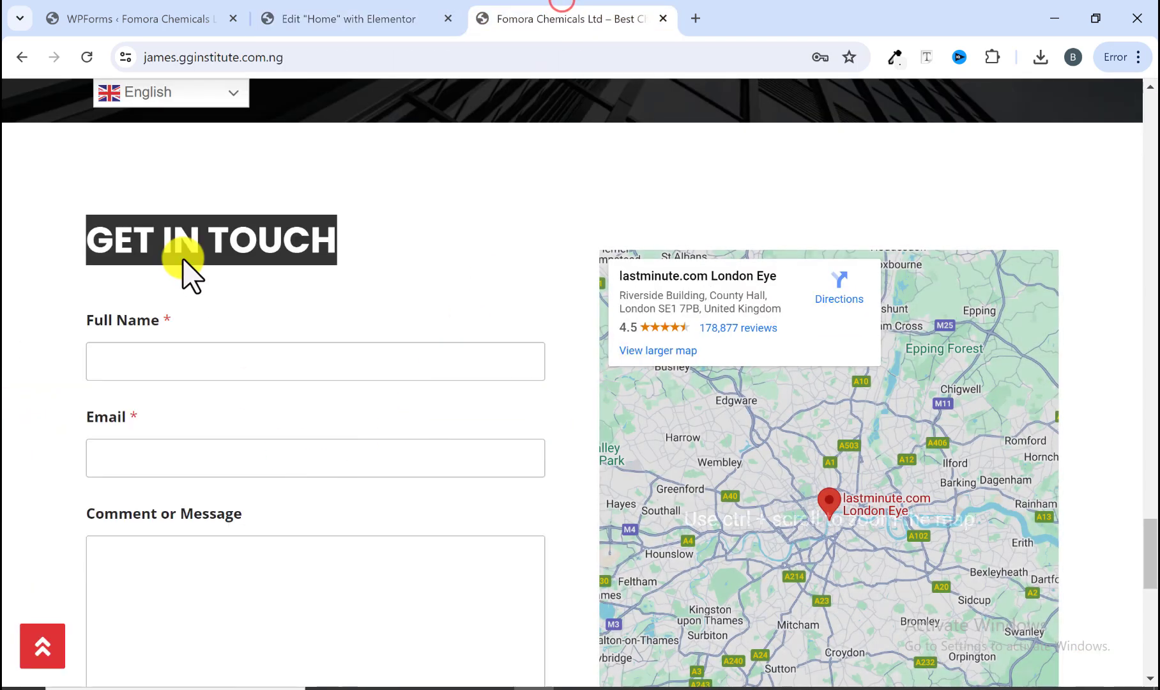
pyautogui.click(187, 300)
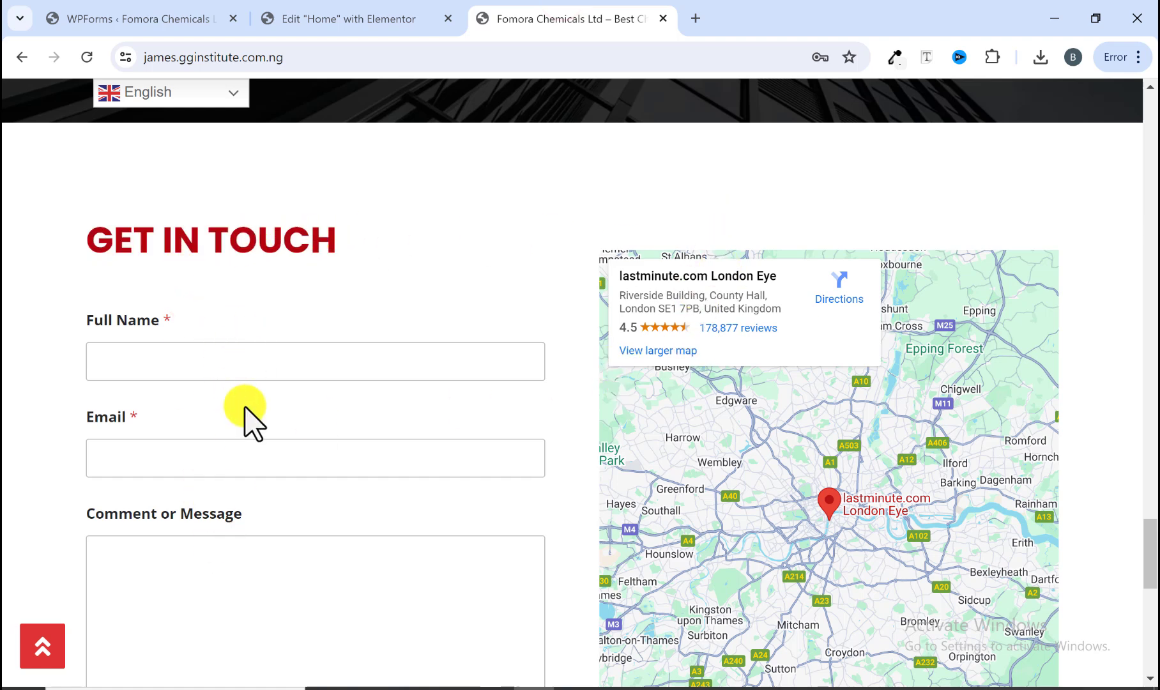
pyautogui.scroll(-1, 416, 190)
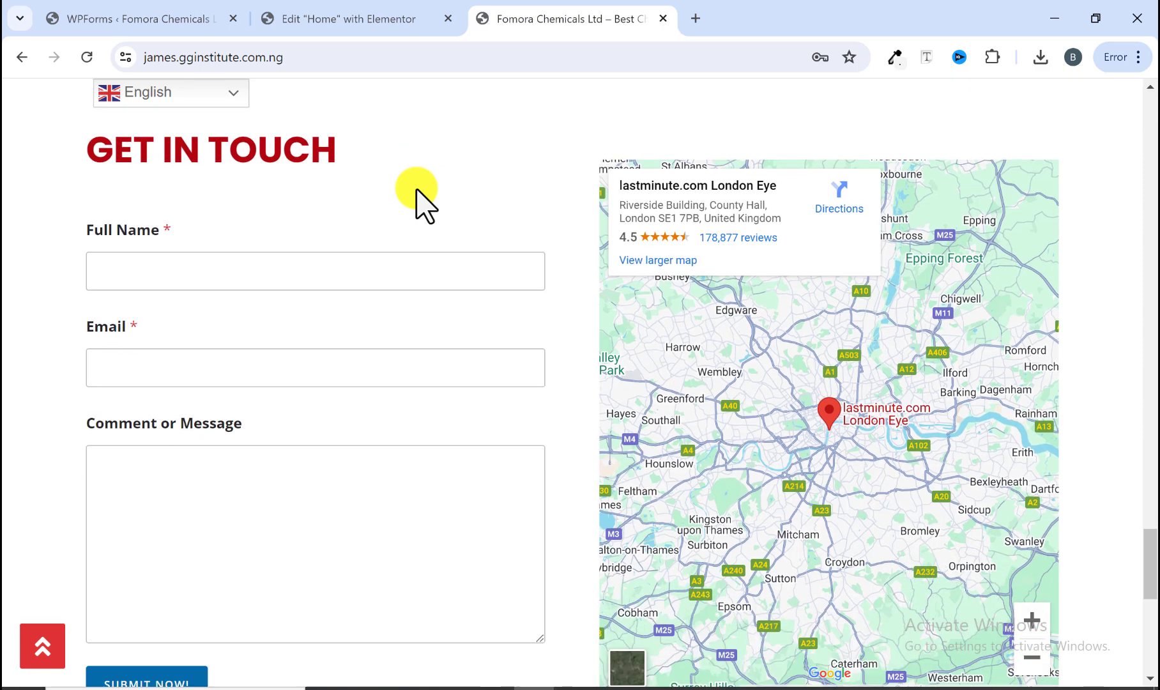
pyautogui.scroll(-3, 417, 190)
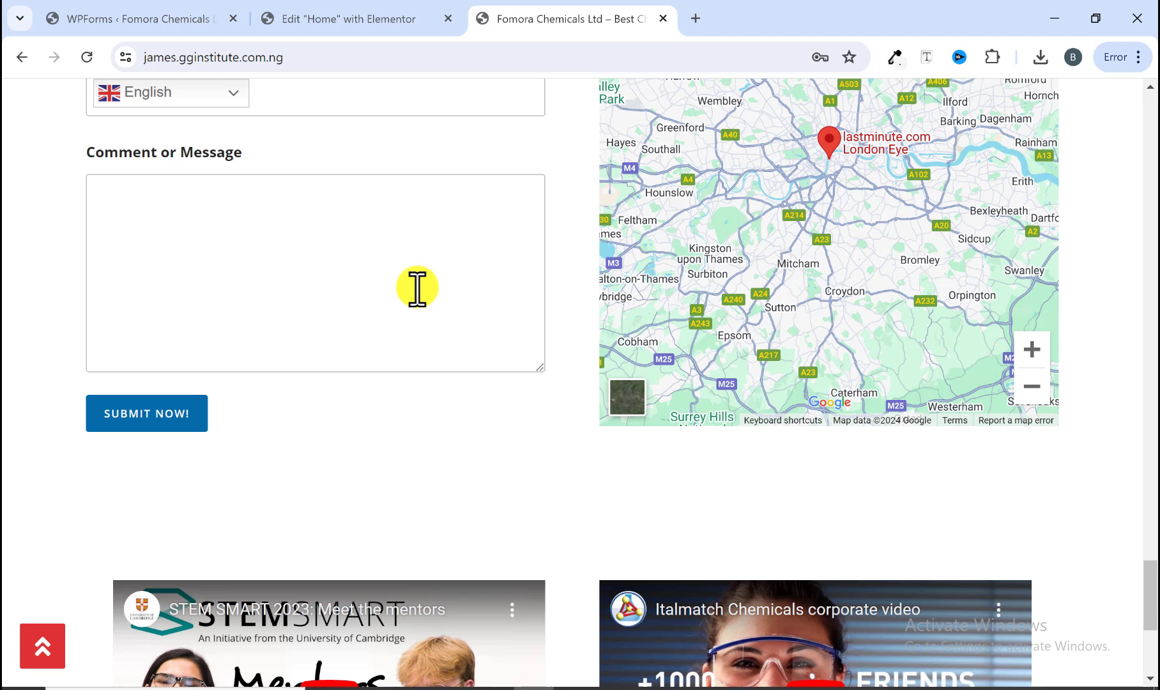
pyautogui.scroll(8, 417, 287)
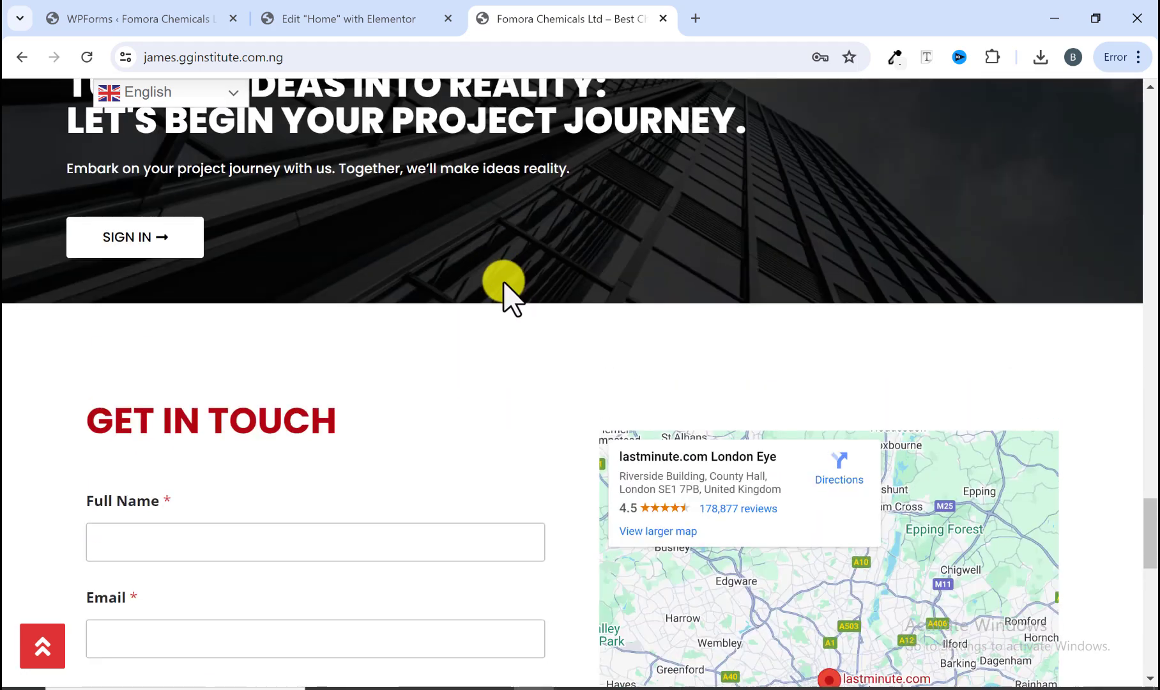
# Step: Select the Get in Touch container and set its top margin to 80 px with the margin values unlinked
pyautogui.click(415, 28)
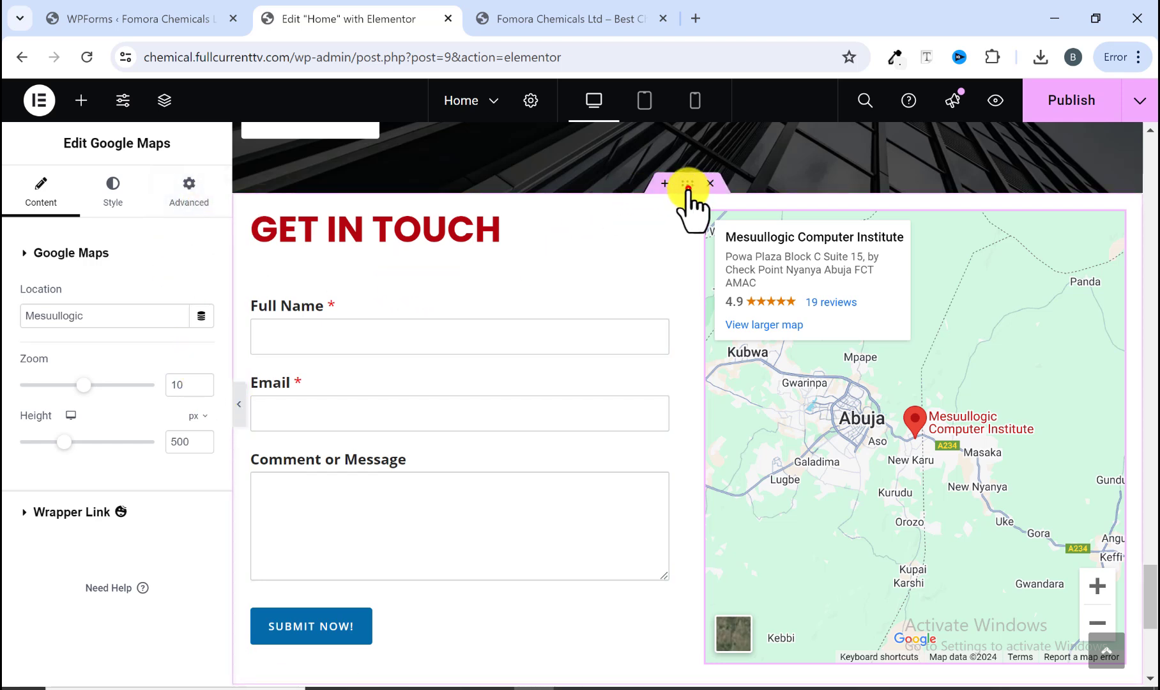
pyautogui.click(687, 184)
pyautogui.click(185, 190)
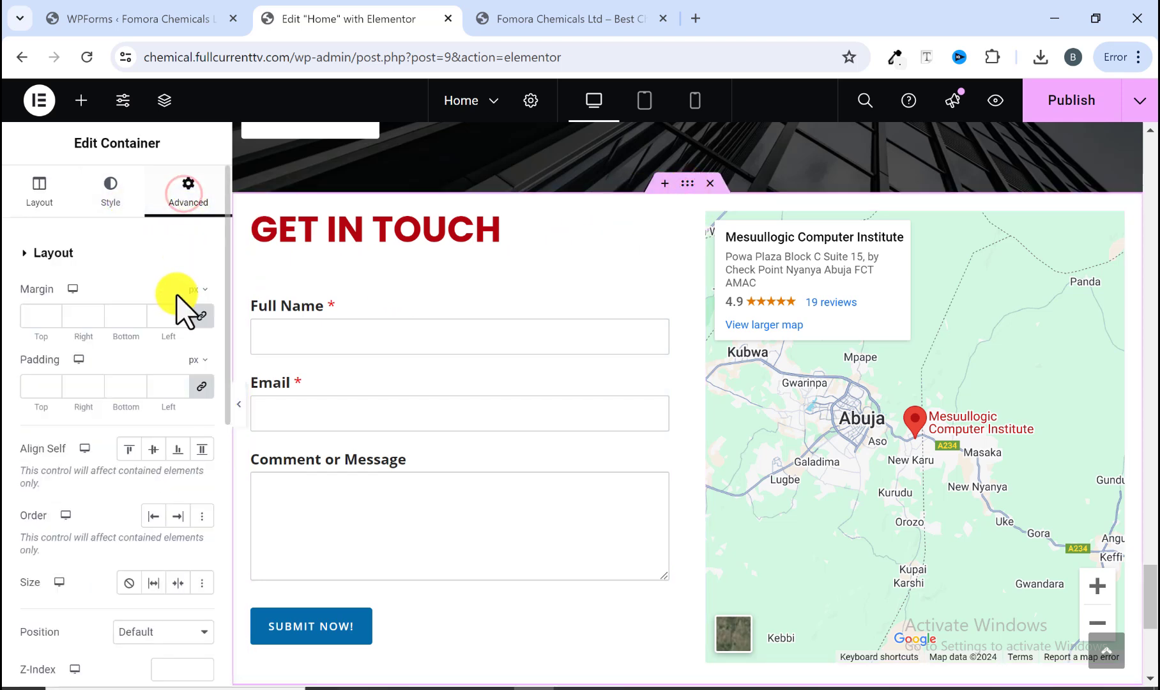
pyautogui.click(202, 316)
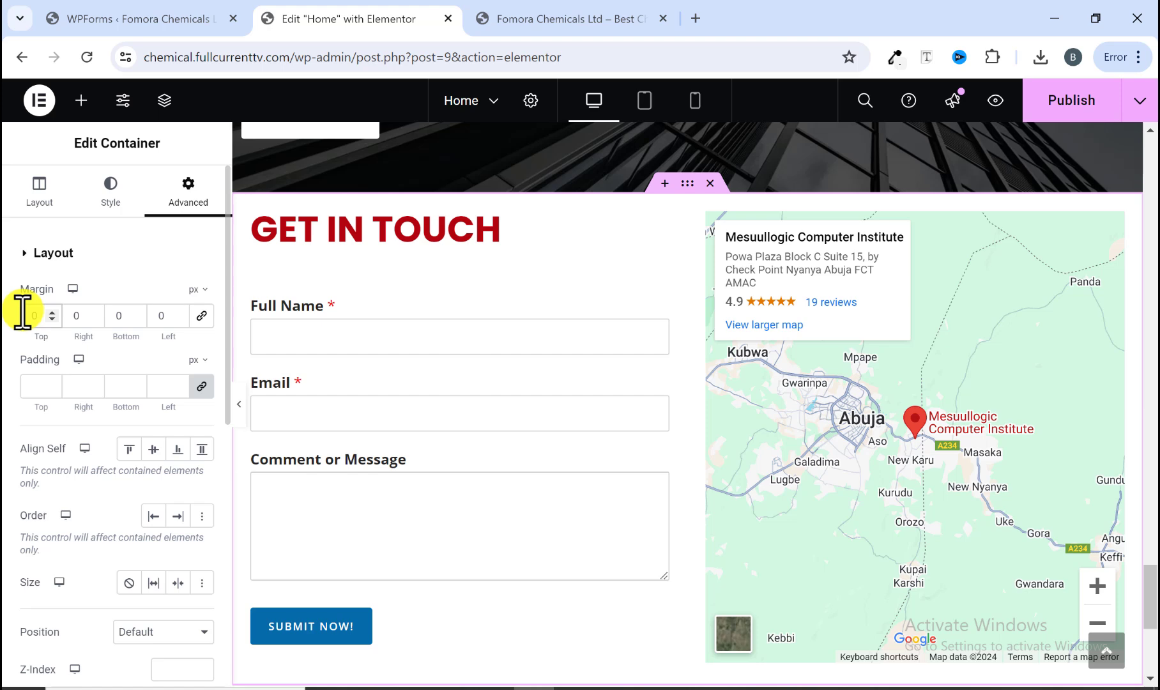
pyautogui.write('80')
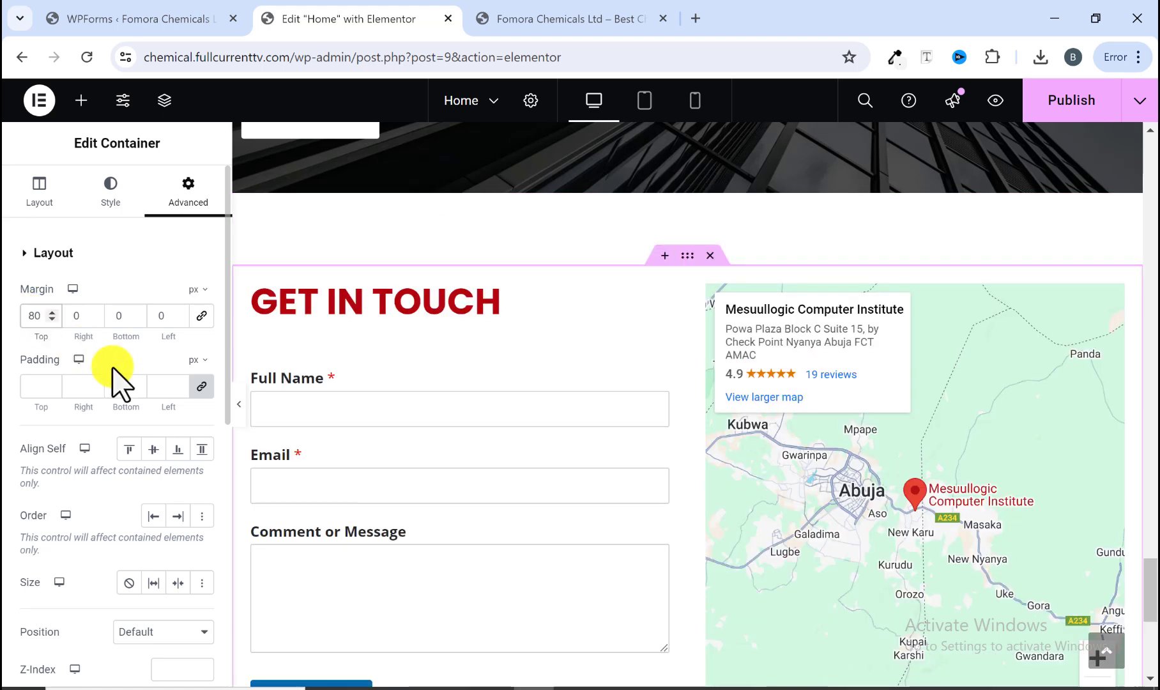
# Step: Preview the section spacing, then set the container's top margin to 100 px
pyautogui.click(238, 403)
pyautogui.scroll(6, 336, 420)
pyautogui.scroll(-5, 336, 420)
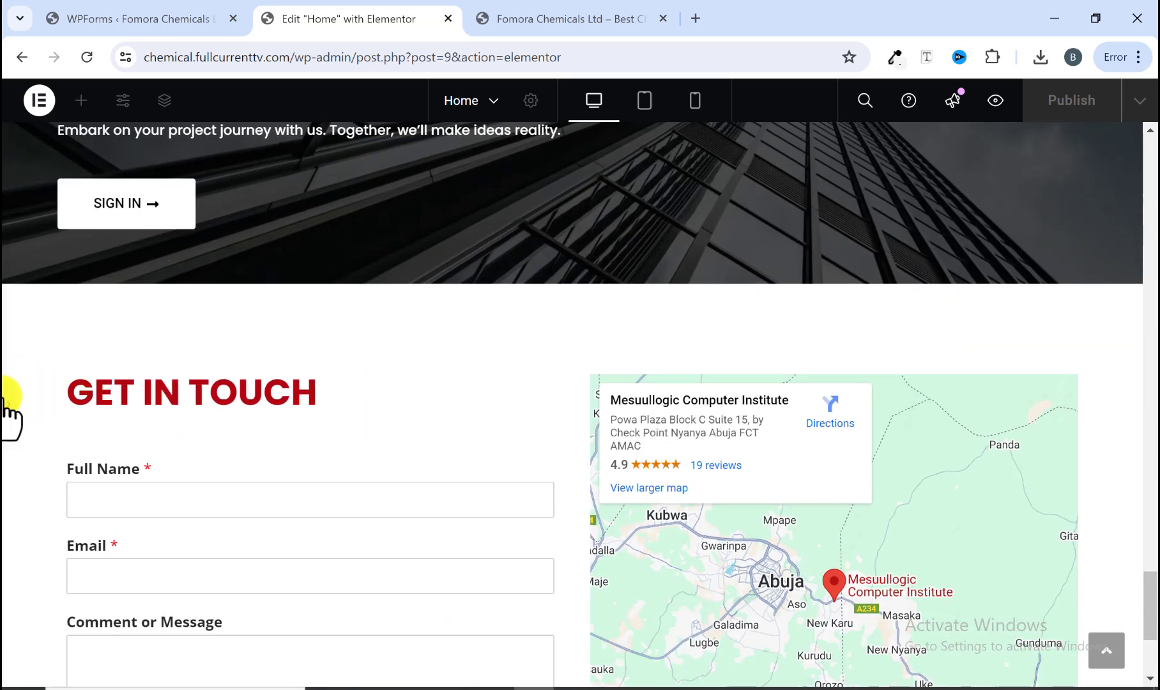
pyautogui.click(7, 404)
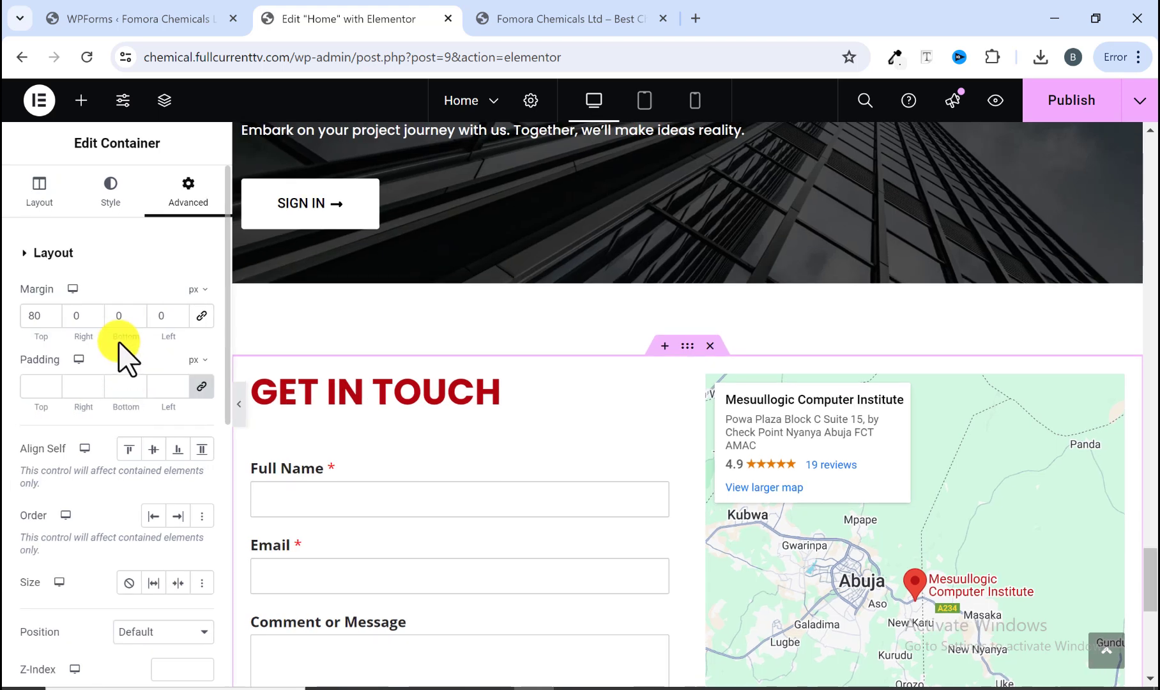
pyautogui.click(26, 316)
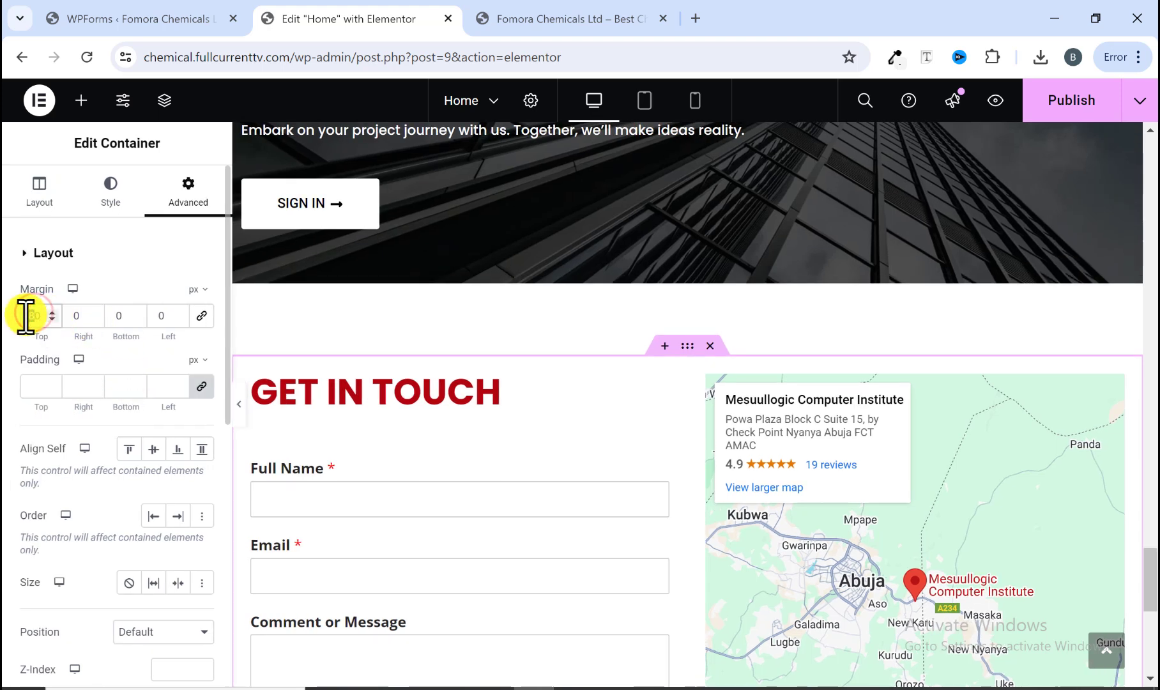
pyautogui.write('100')
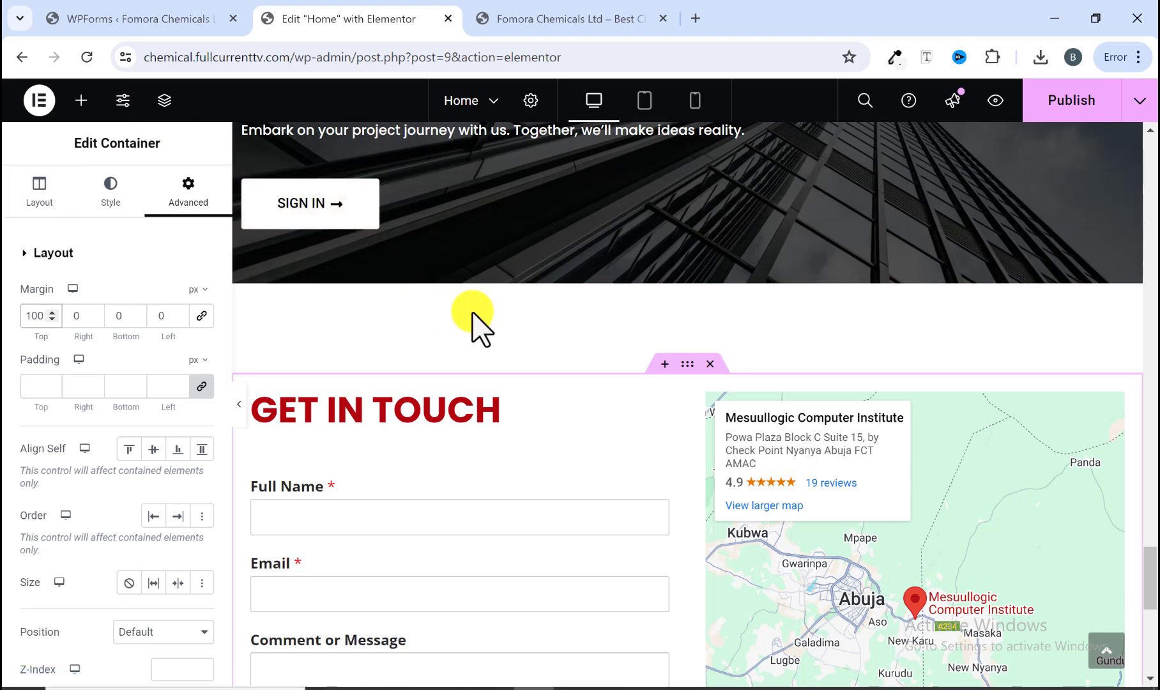
# Step: Set the container's bottom margin to 100 px and publish the page
pyautogui.scroll(-3, 474, 324)
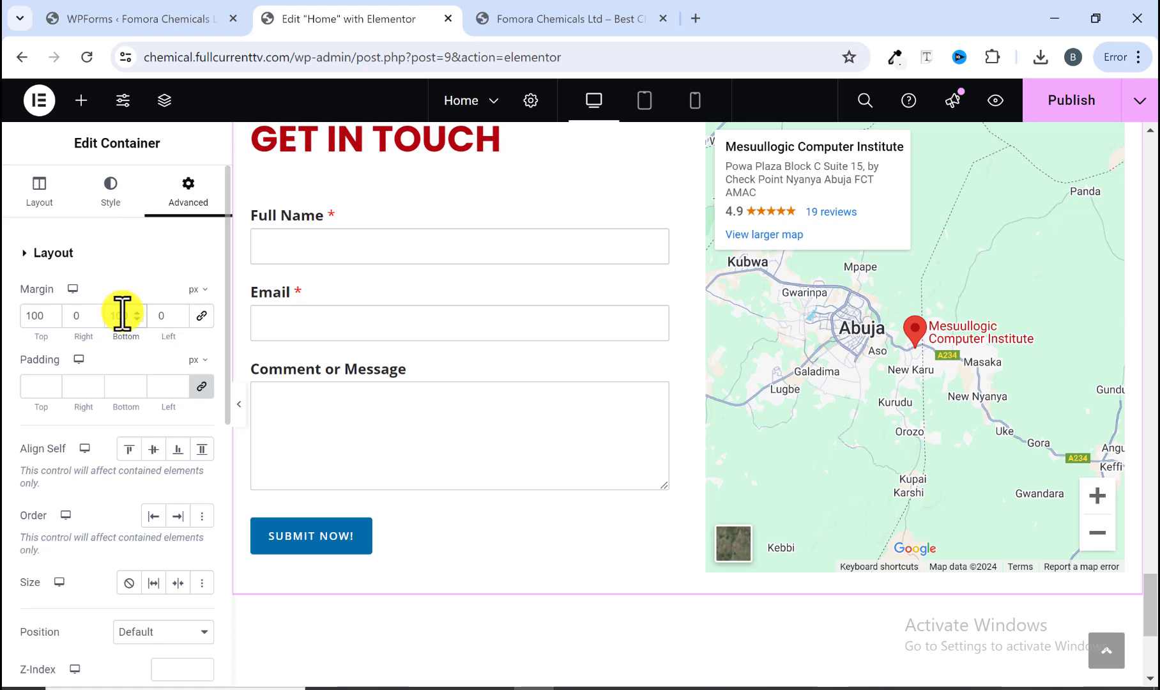
pyautogui.scroll(-3, 541, 339)
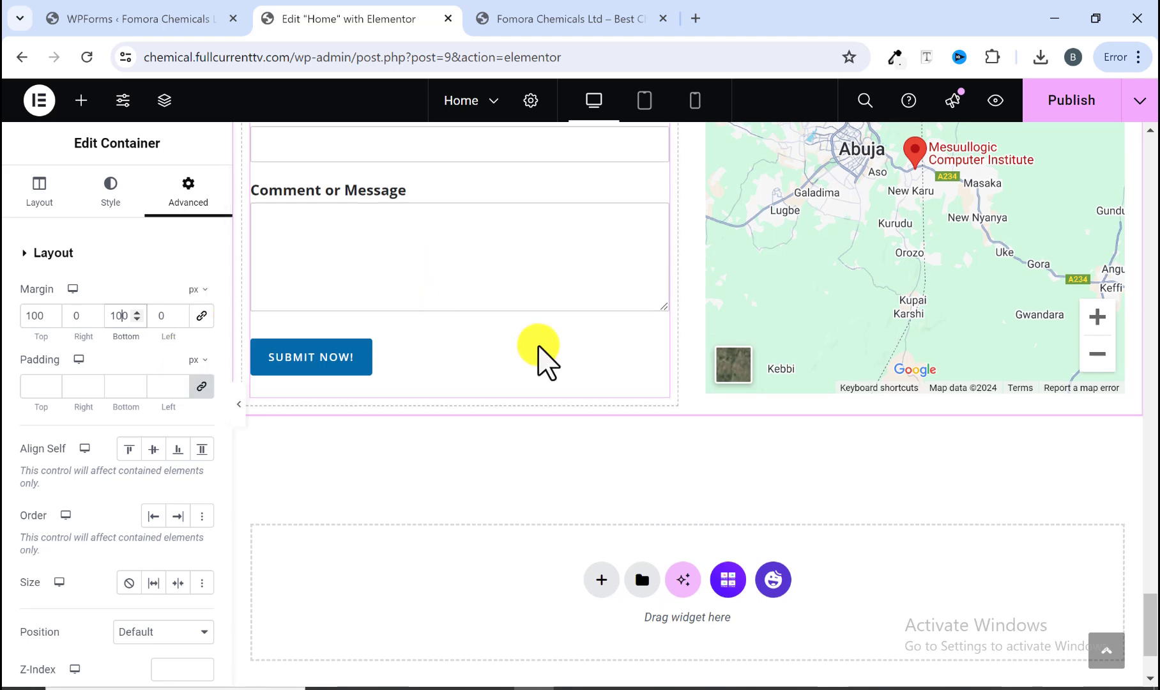
pyautogui.scroll(6, 544, 355)
pyautogui.scroll(-1, 544, 354)
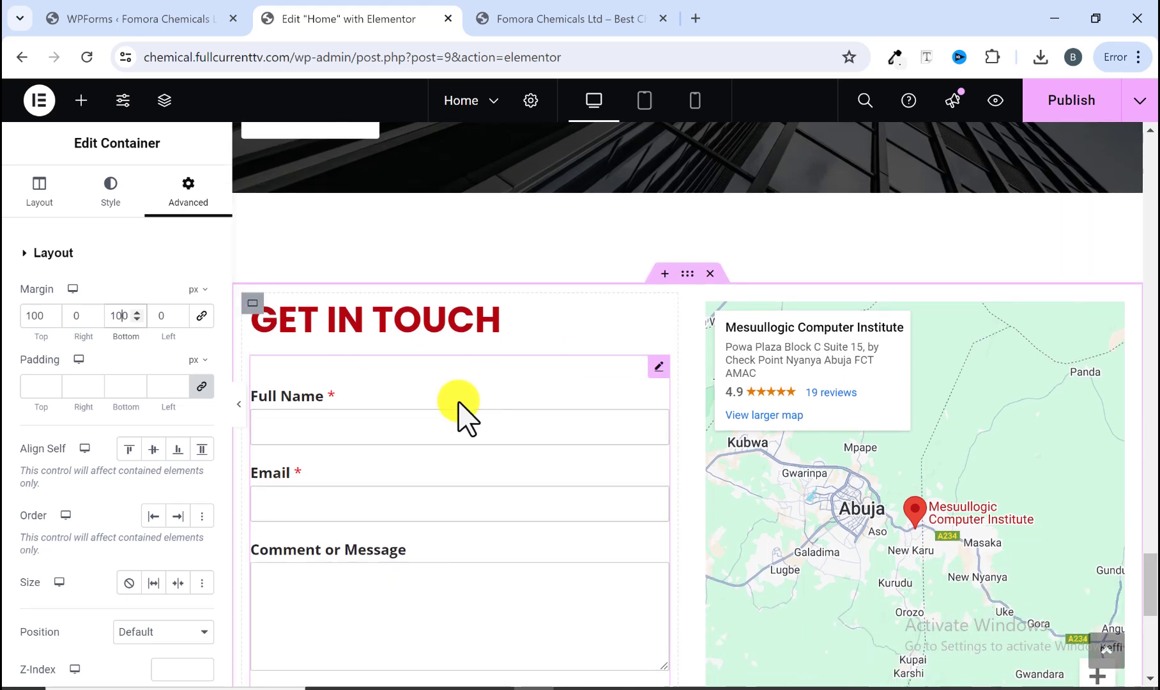
pyautogui.click(1049, 99)
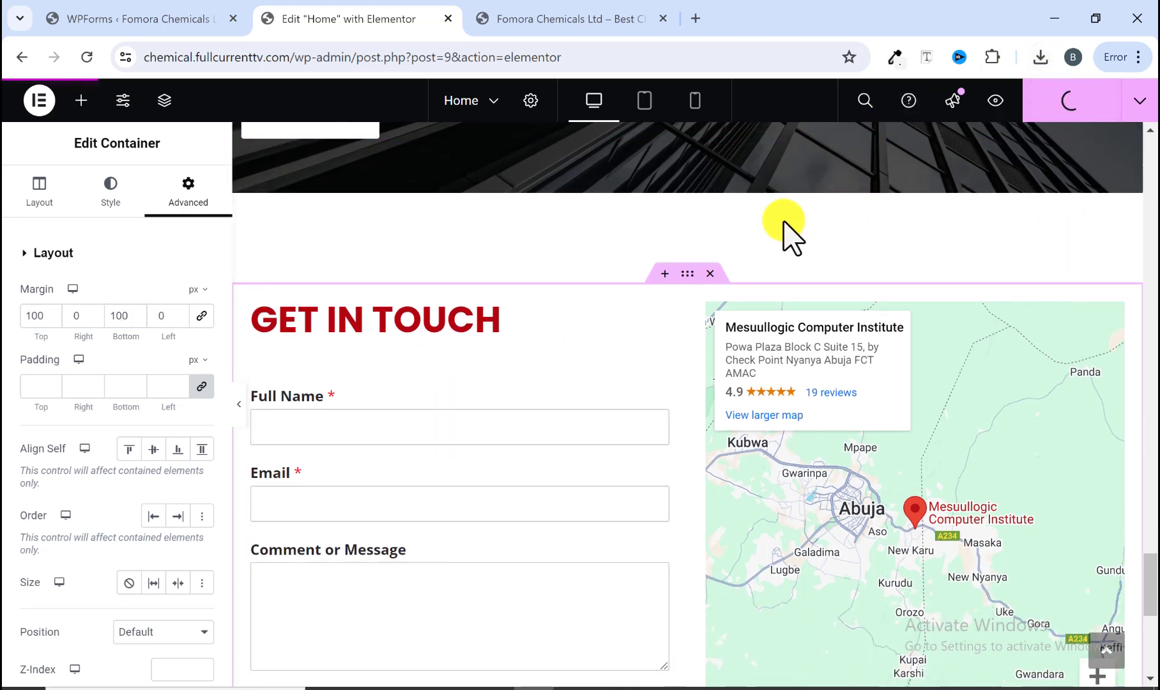
# Step: Preview the whole home page in the editor from the top down to the Get in Touch section
pyautogui.click(239, 415)
pyautogui.scroll(6, 419, 402)
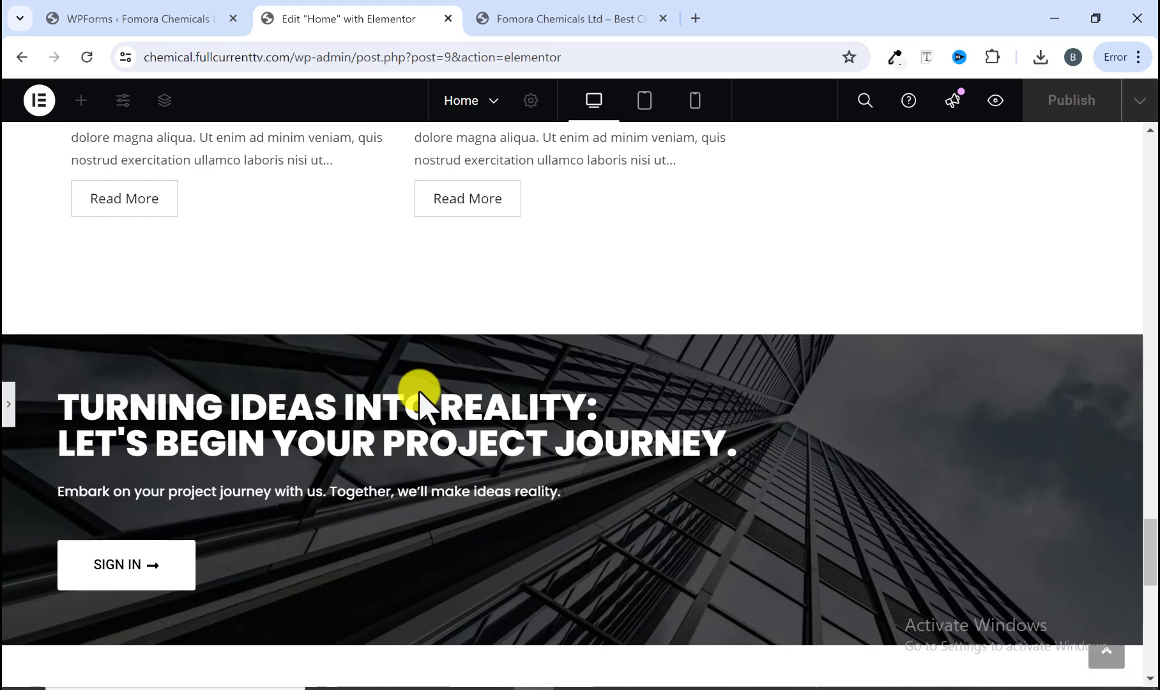
pyautogui.scroll(-5, 419, 402)
pyautogui.scroll(-5, 482, 408)
pyautogui.scroll(7, 482, 420)
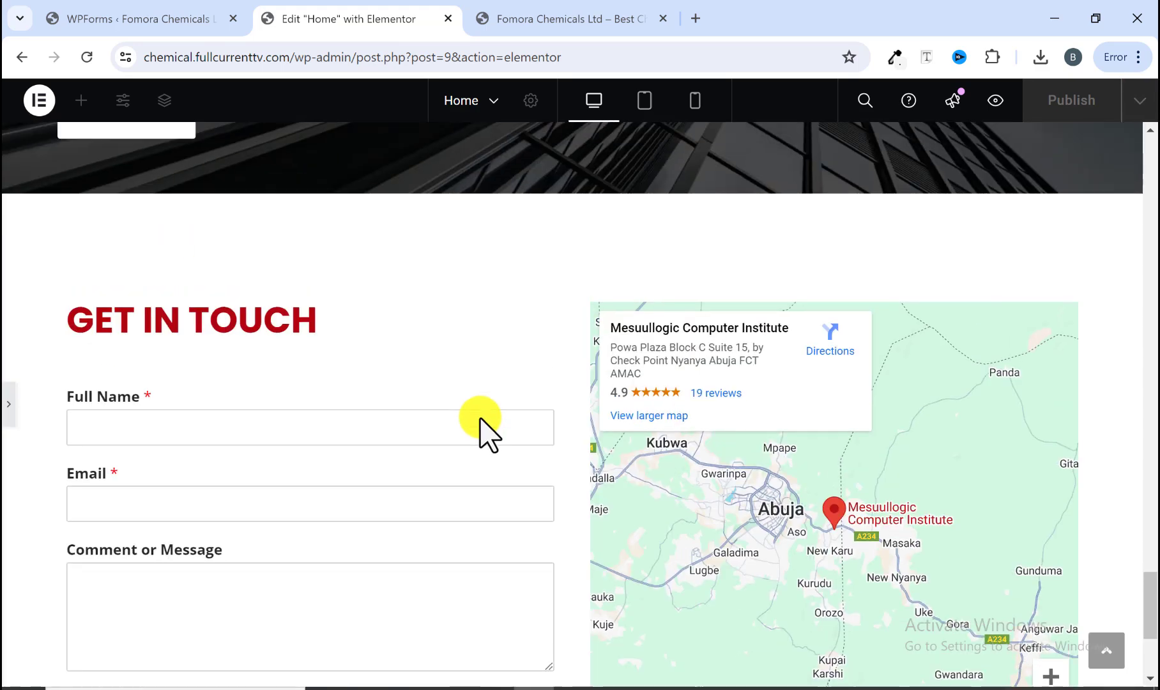
pyautogui.scroll(-1, 476, 425)
pyautogui.scroll(-4, 453, 400)
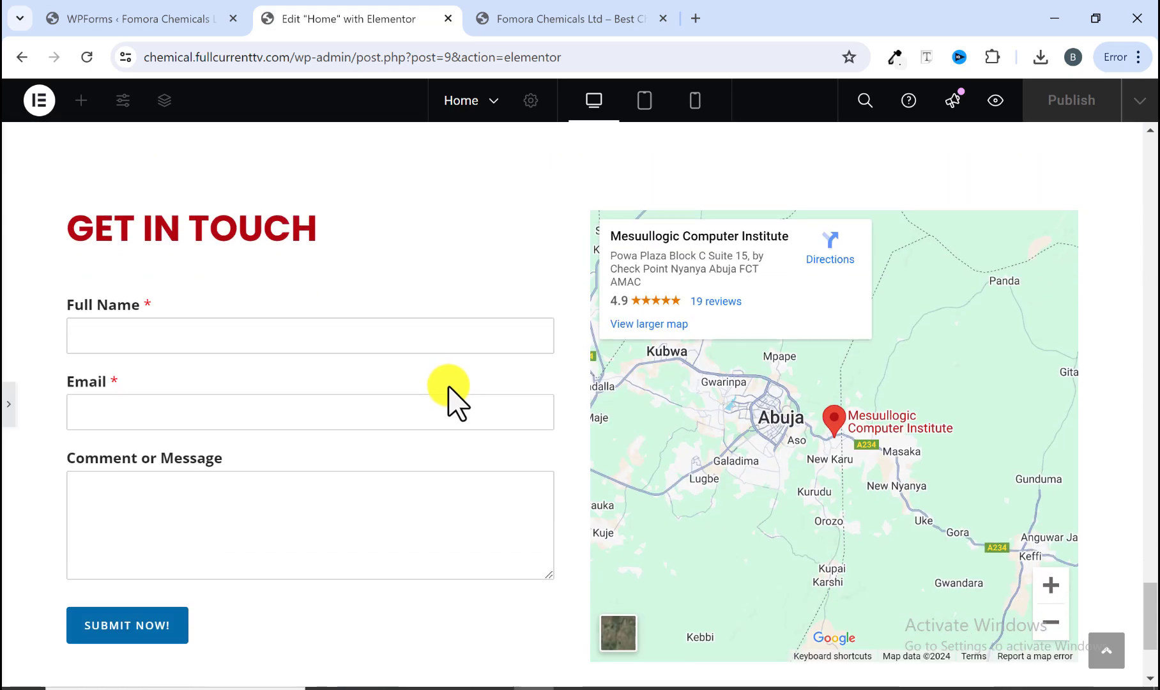
pyautogui.scroll(15, 449, 387)
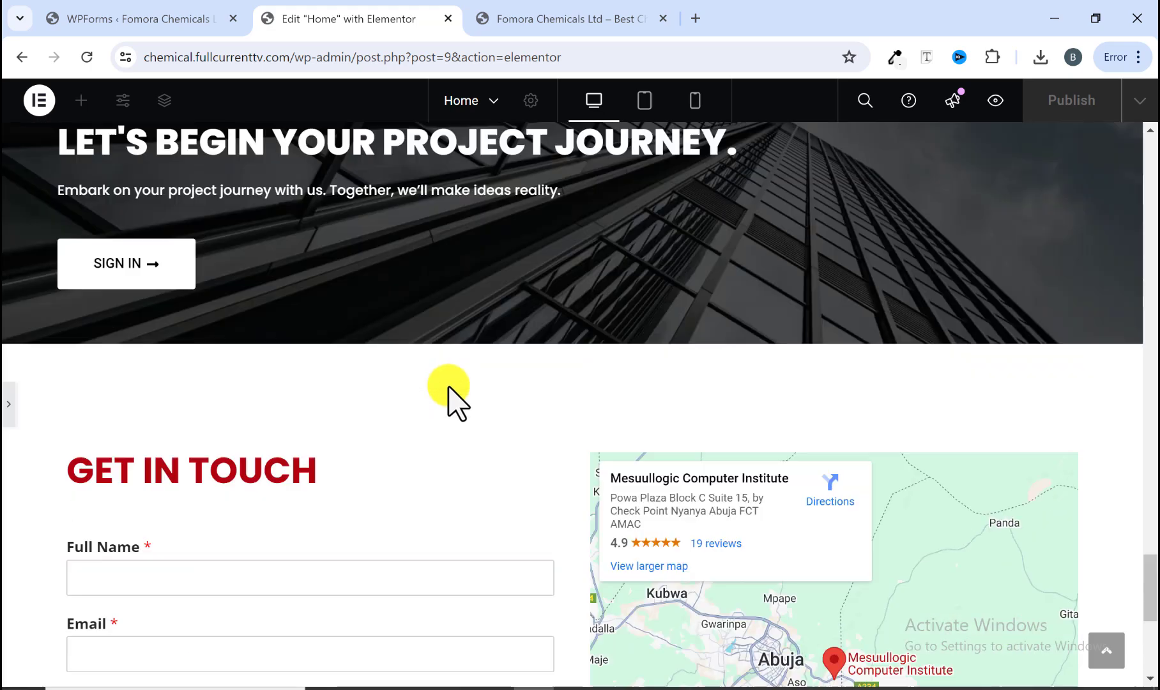
pyautogui.scroll(5, 448, 386)
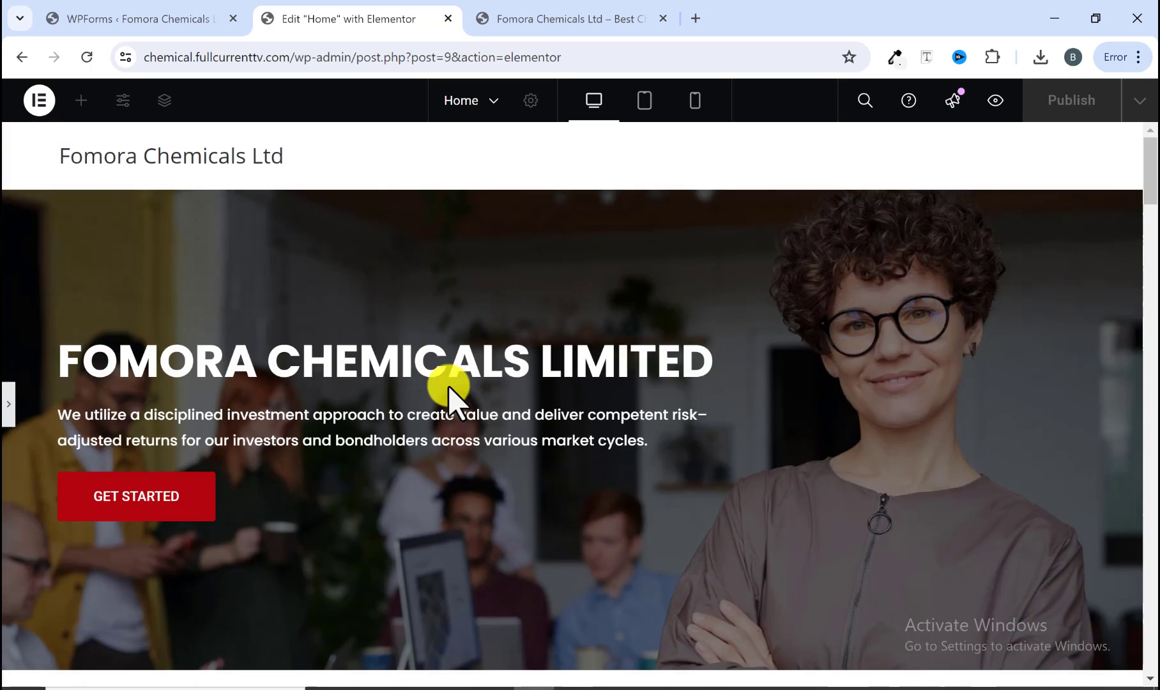
pyautogui.scroll(-1, 536, 352)
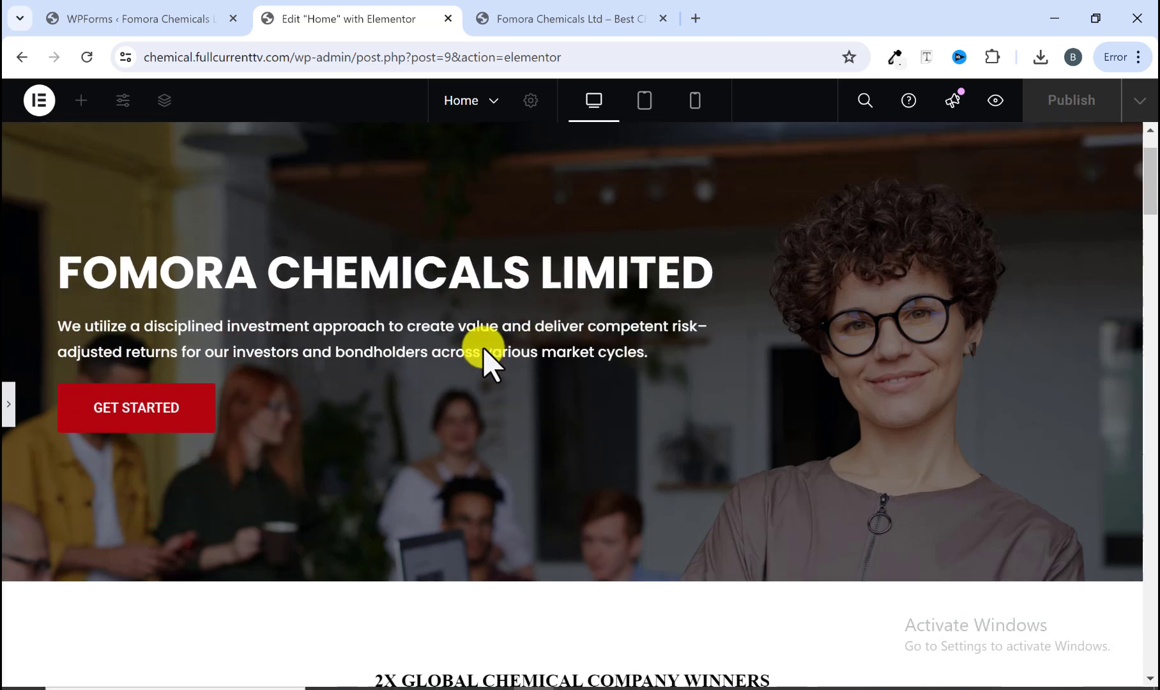
pyautogui.scroll(1, 460, 329)
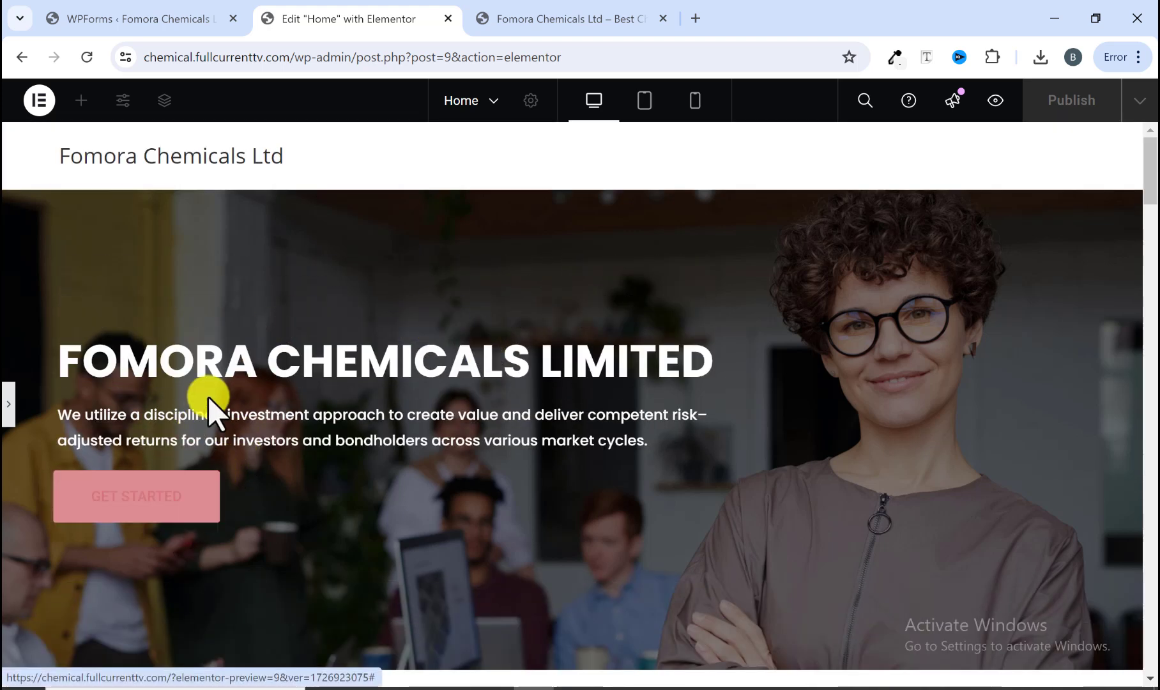
pyautogui.scroll(-8, 294, 425)
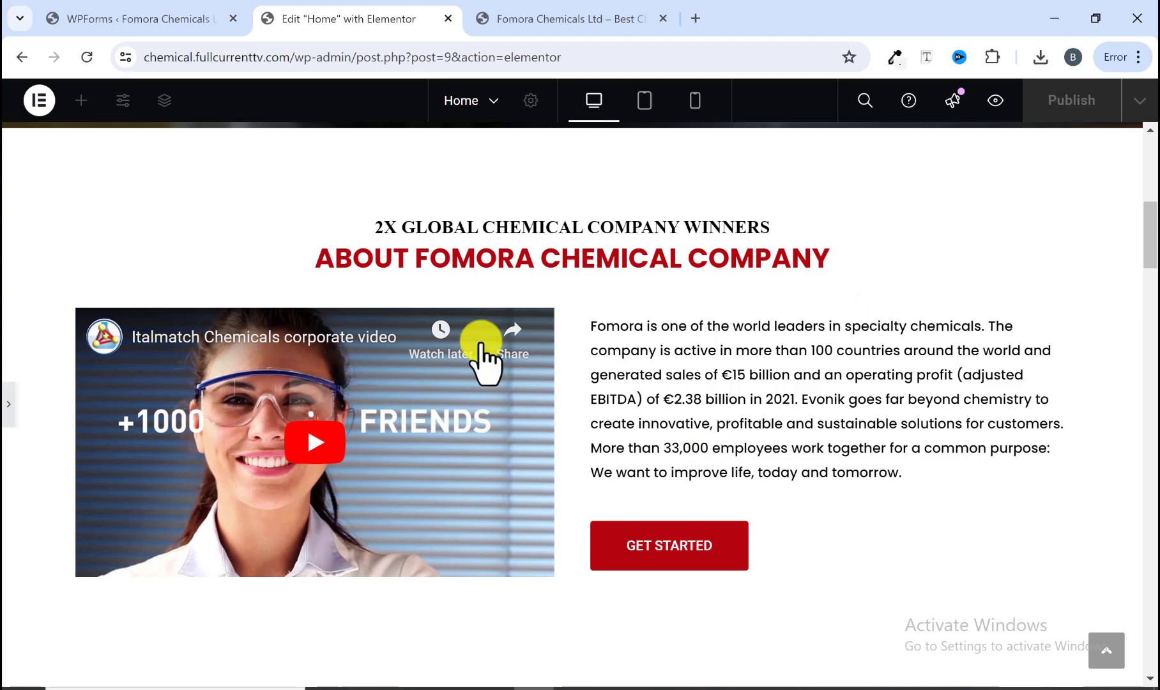
pyautogui.scroll(-10, 519, 348)
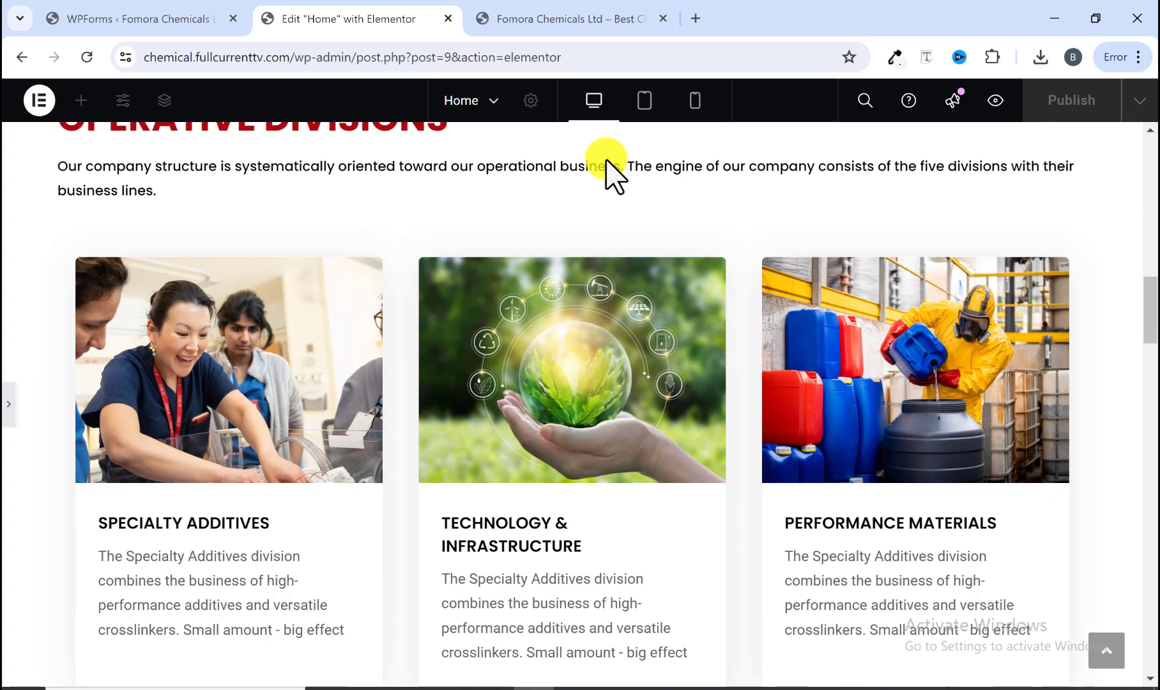
pyautogui.scroll(-8, 412, 372)
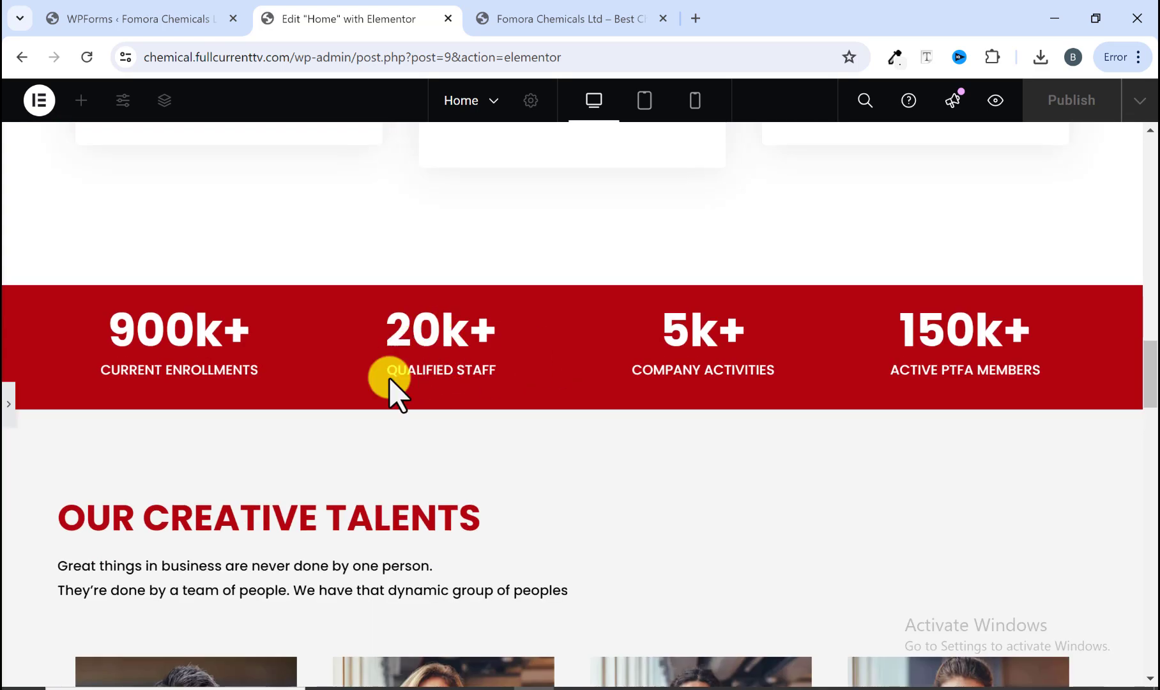
pyautogui.scroll(-7, 664, 362)
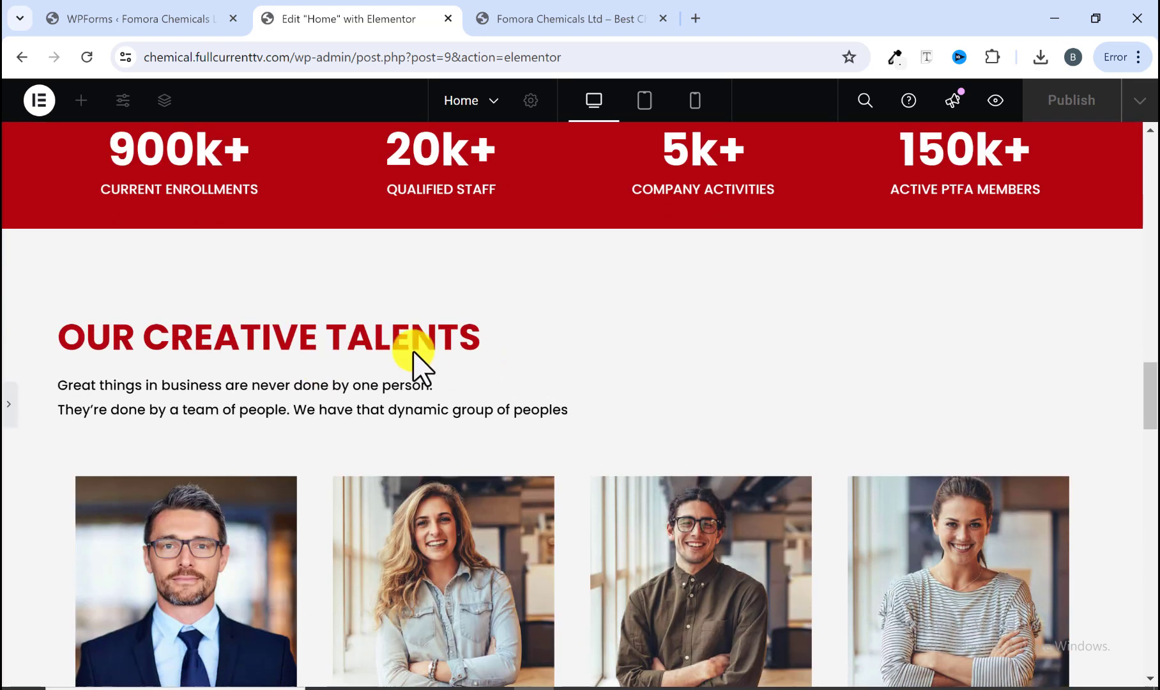
pyautogui.scroll(-9, 518, 400)
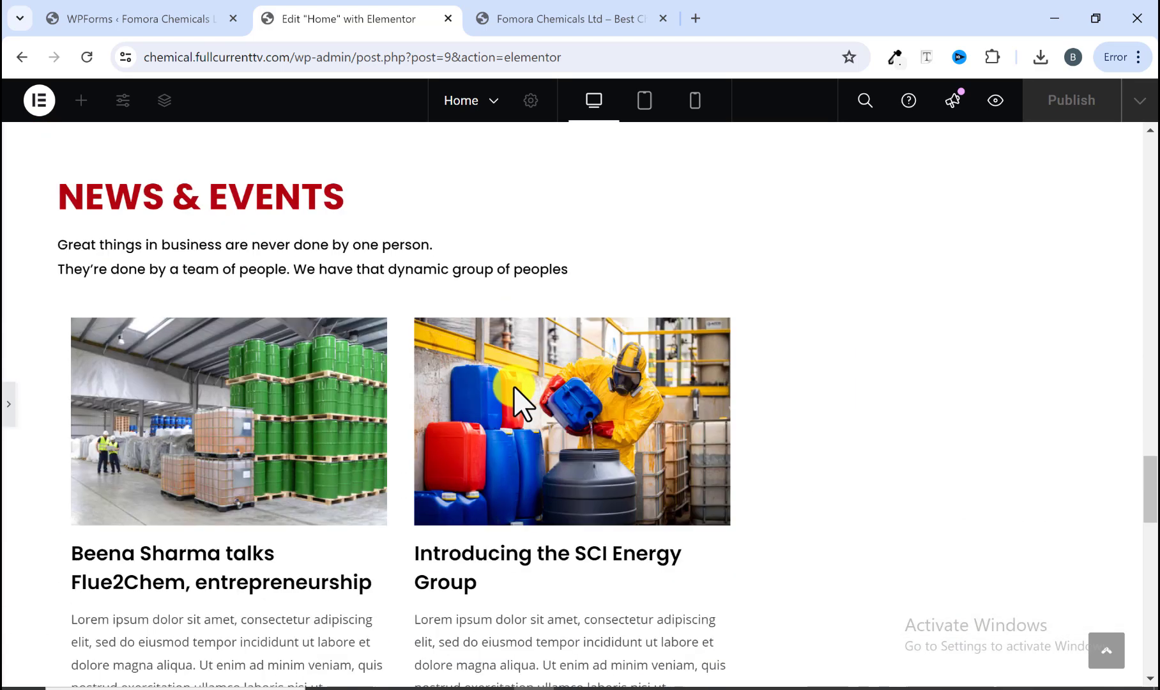
pyautogui.scroll(-10, 610, 383)
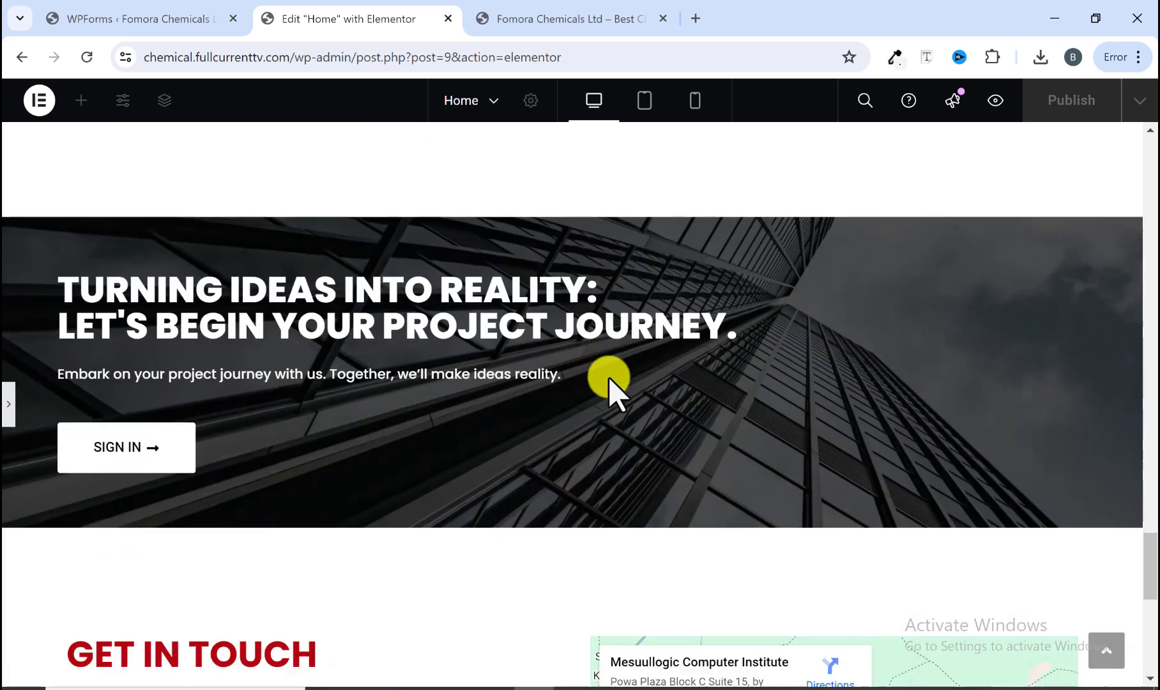
pyautogui.scroll(-7, 537, 404)
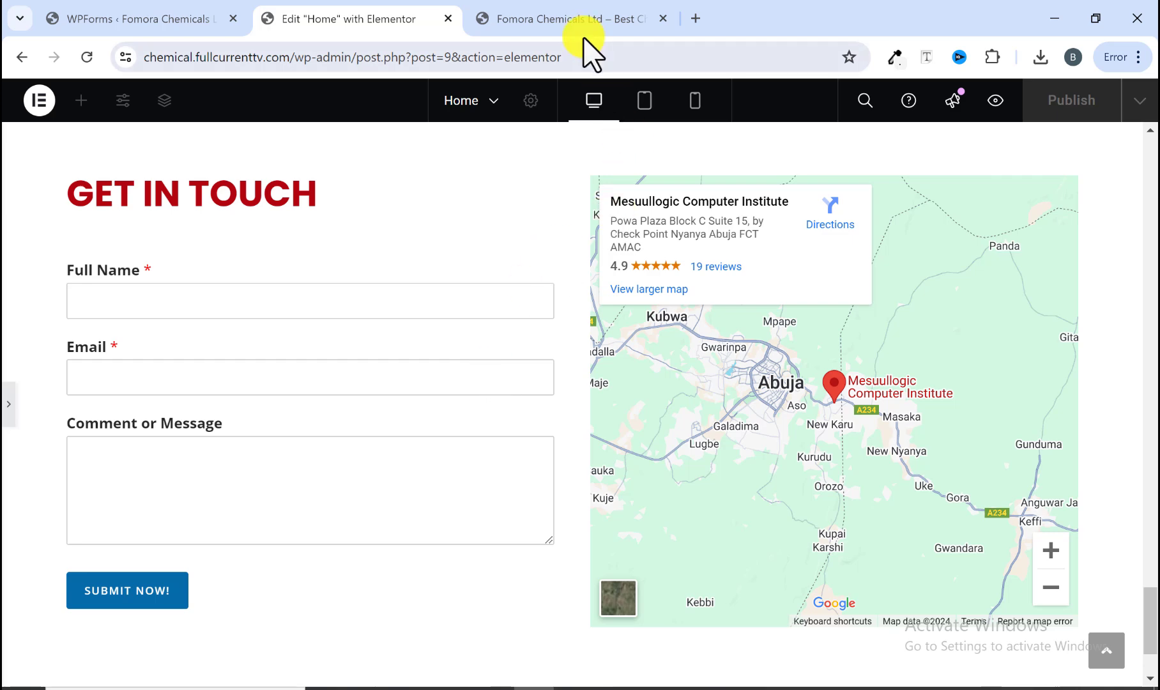
# Step: Check the footer area at the bottom of the reference site
pyautogui.click(578, 19)
pyautogui.scroll(-12, 523, 337)
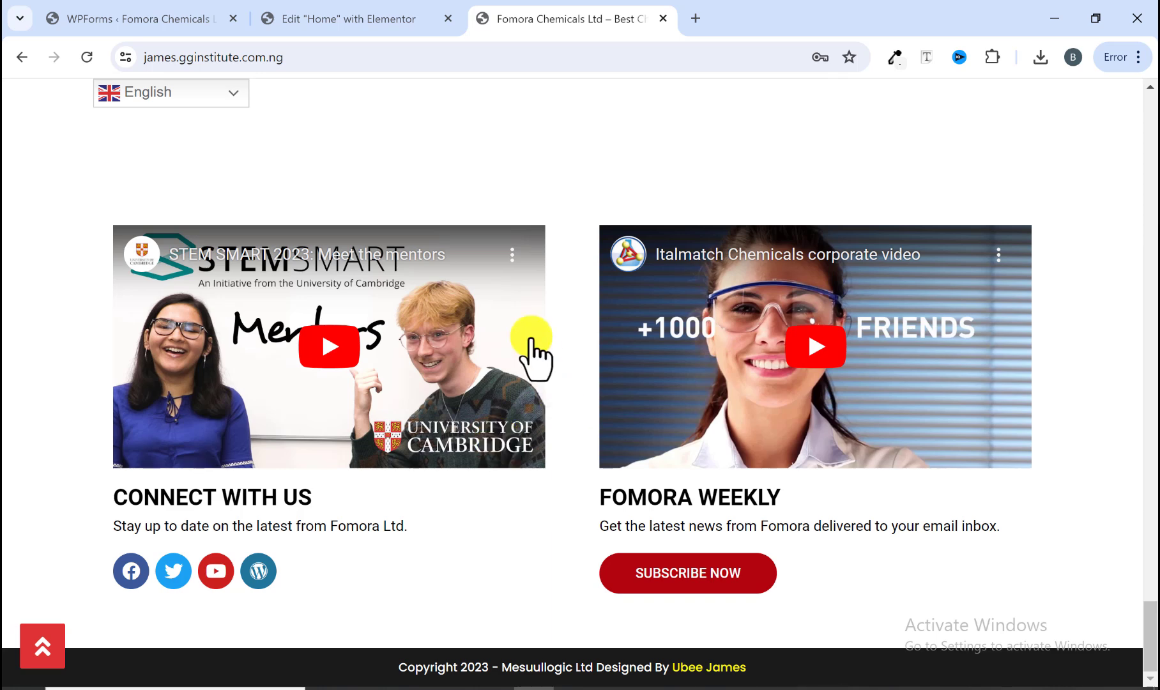
pyautogui.click(371, 19)
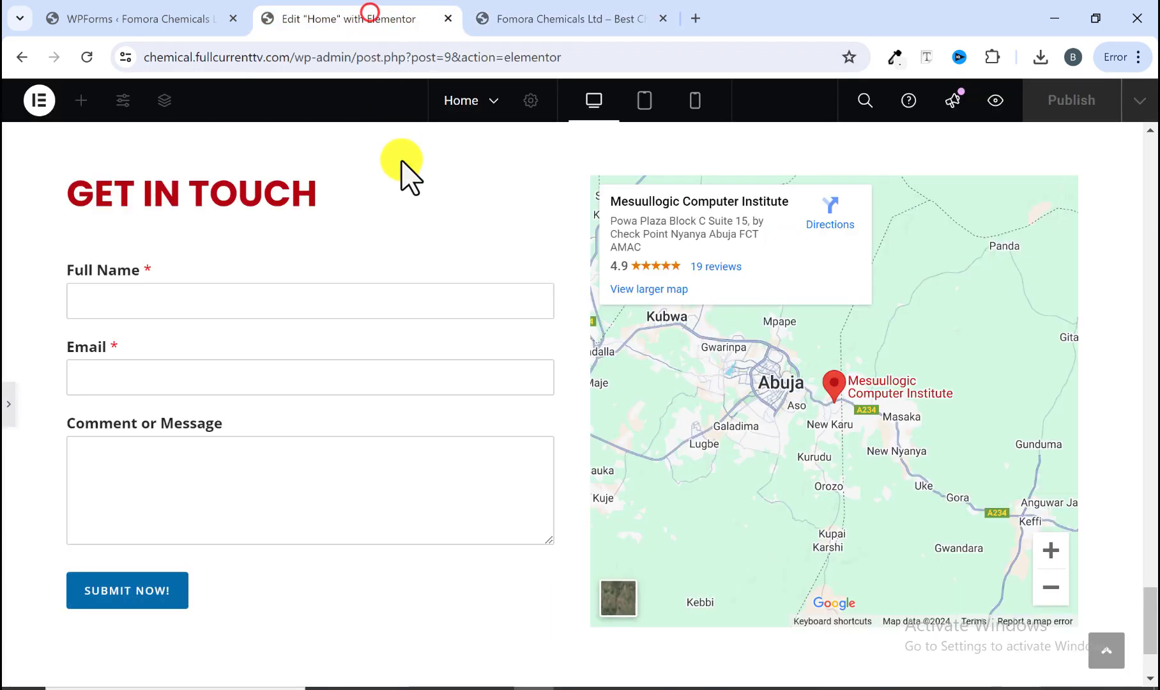
# Step: Add a new Flexbox container with a row structure below the Get in Touch section
pyautogui.scroll(-3, 459, 414)
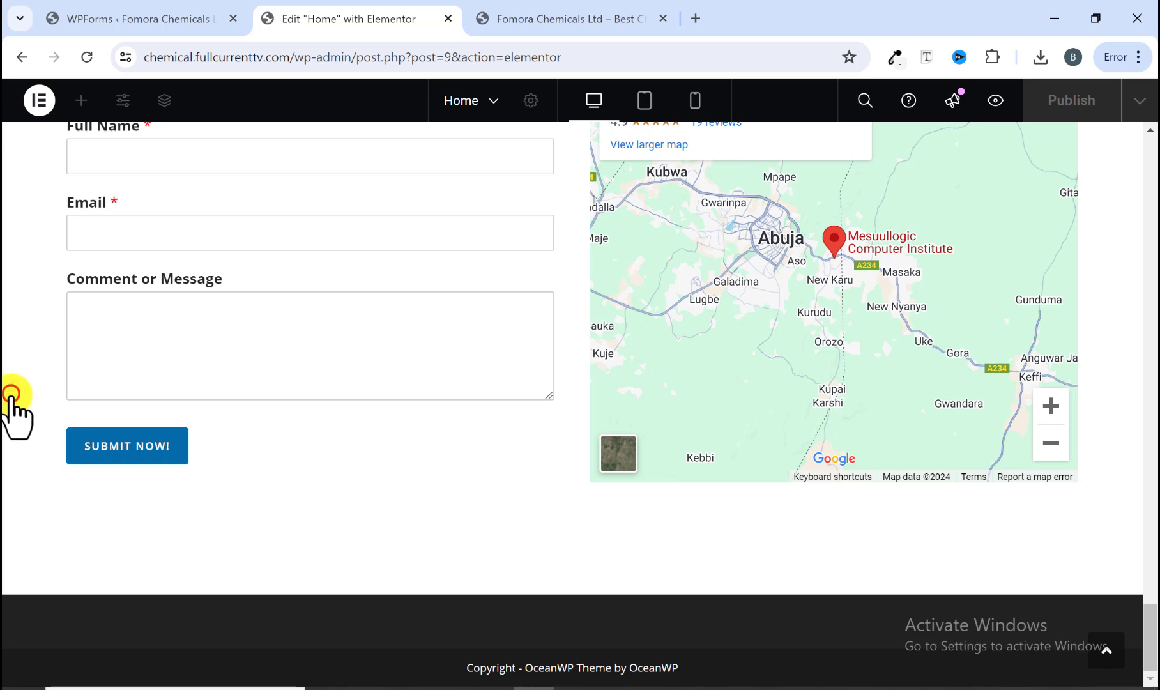
pyautogui.click(11, 396)
pyautogui.scroll(-2, 637, 530)
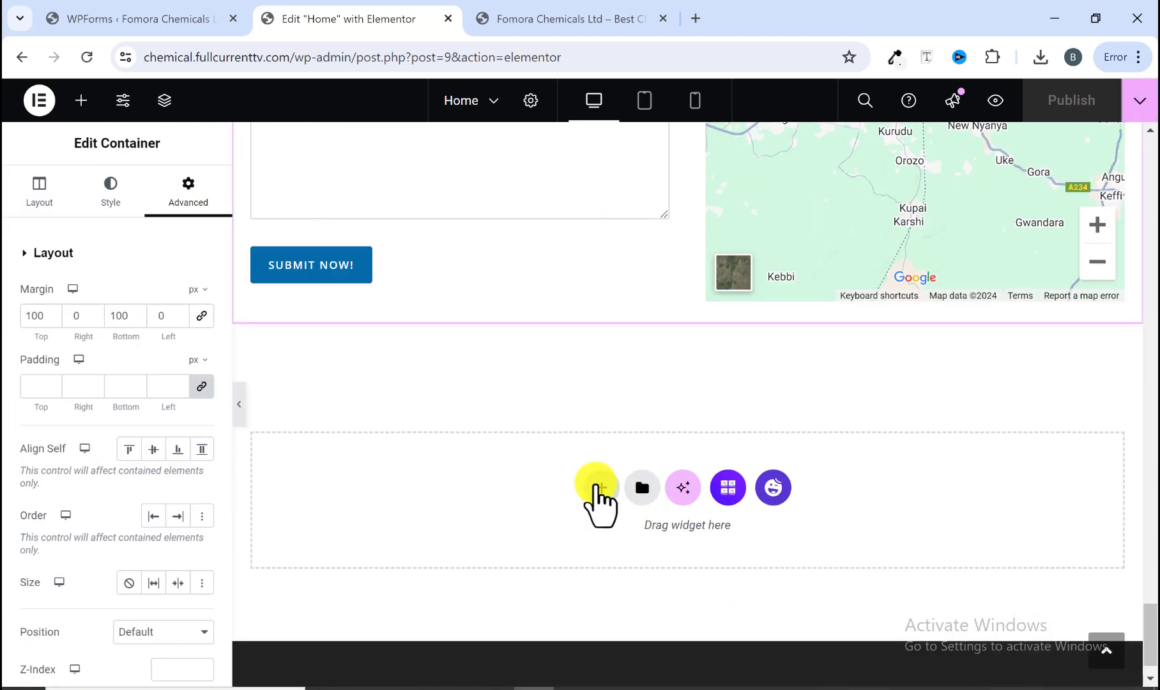
pyautogui.click(598, 488)
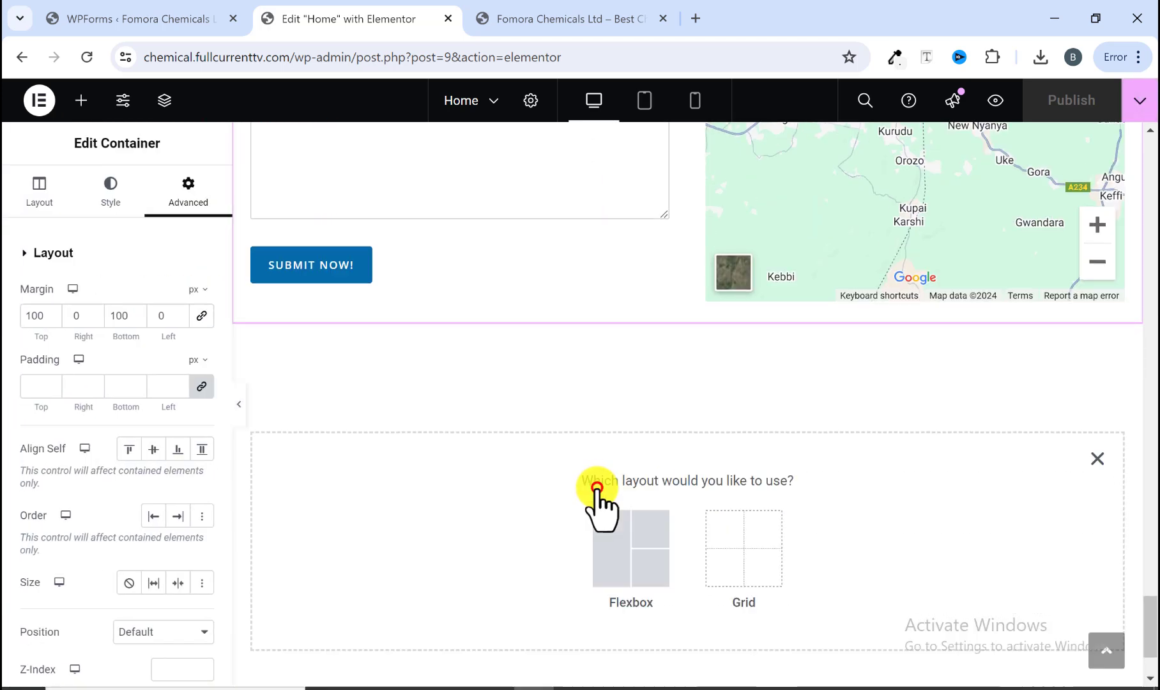
pyautogui.click(585, 14)
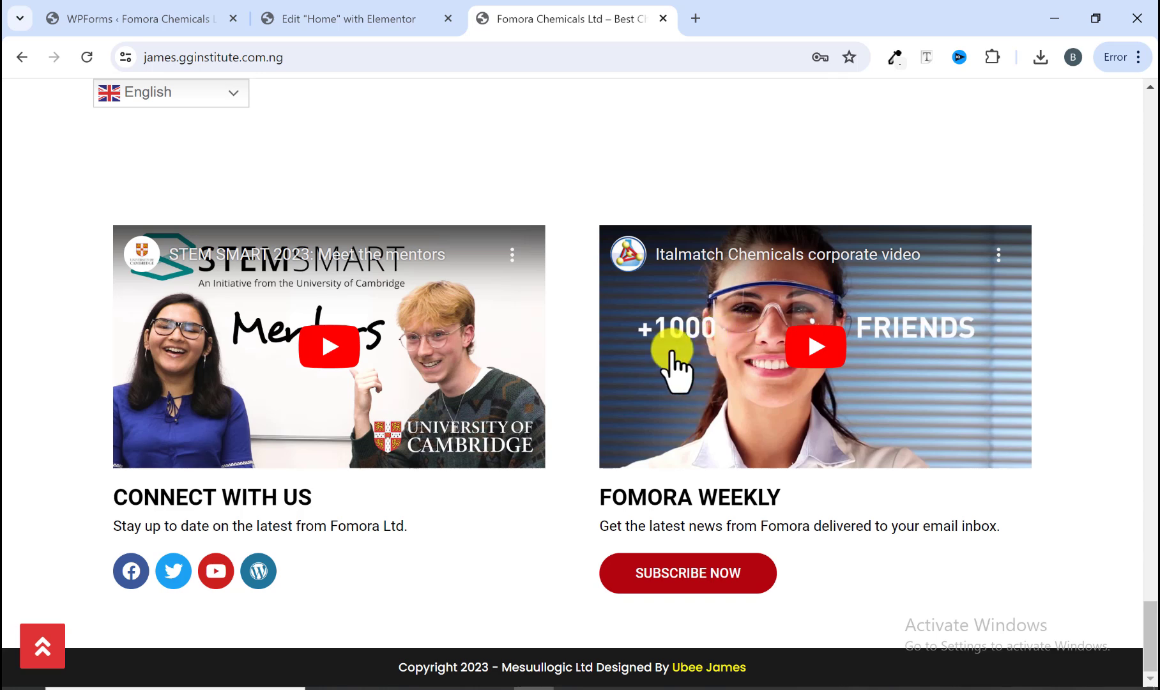
pyautogui.click(383, 23)
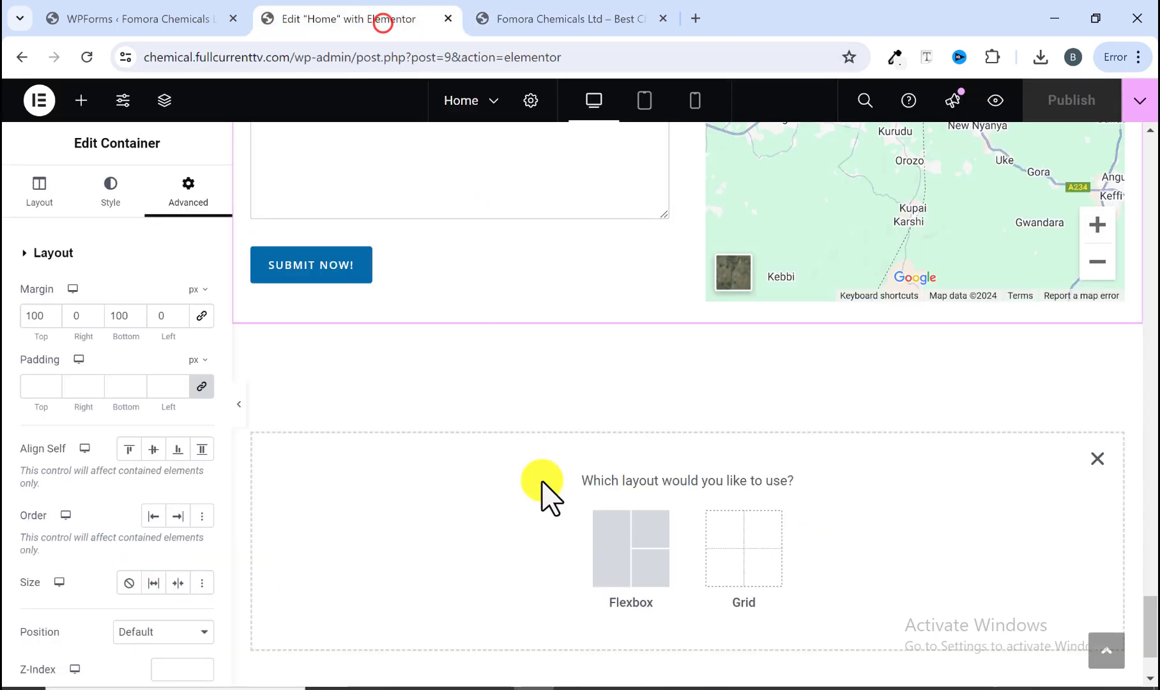
pyautogui.click(631, 553)
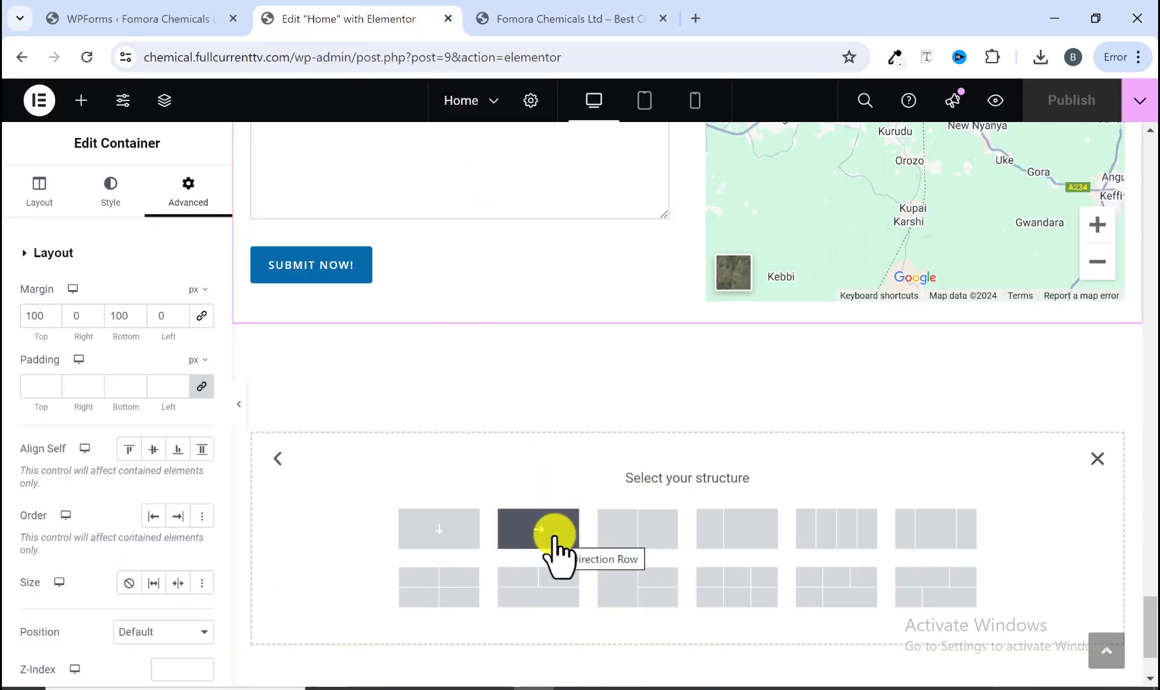
pyautogui.click(555, 534)
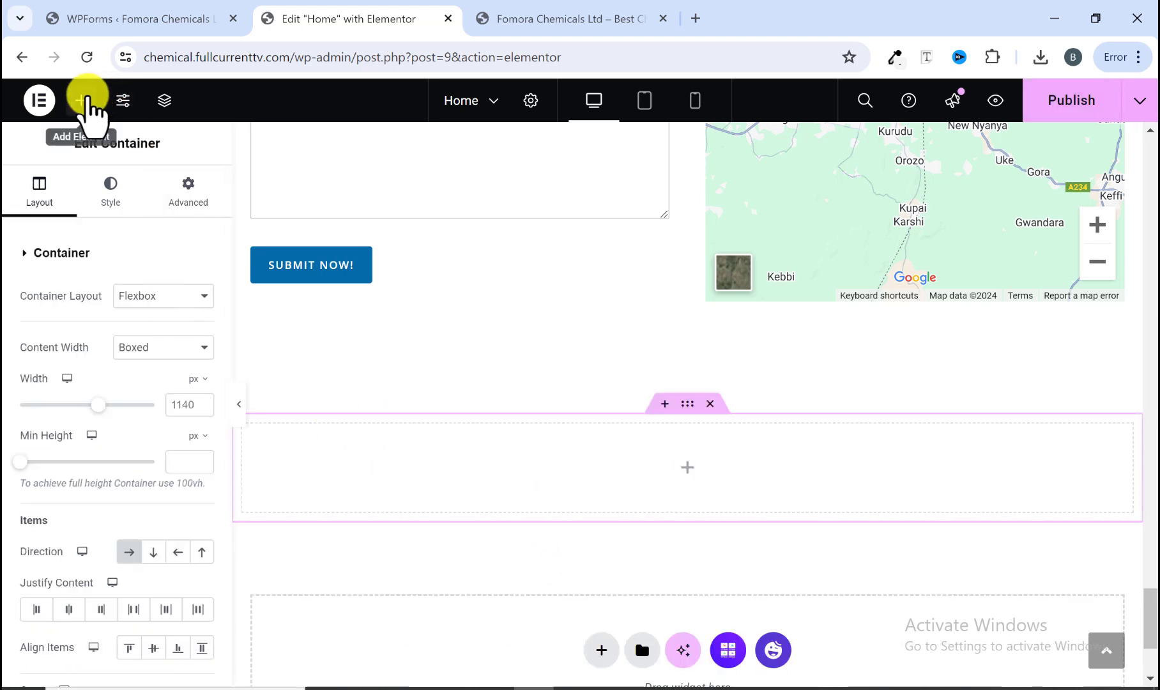
# Step: Add a Container inside the new row container and duplicate it to make two side-by-side columns
pyautogui.click(81, 101)
pyautogui.scroll(-3, 73, 374)
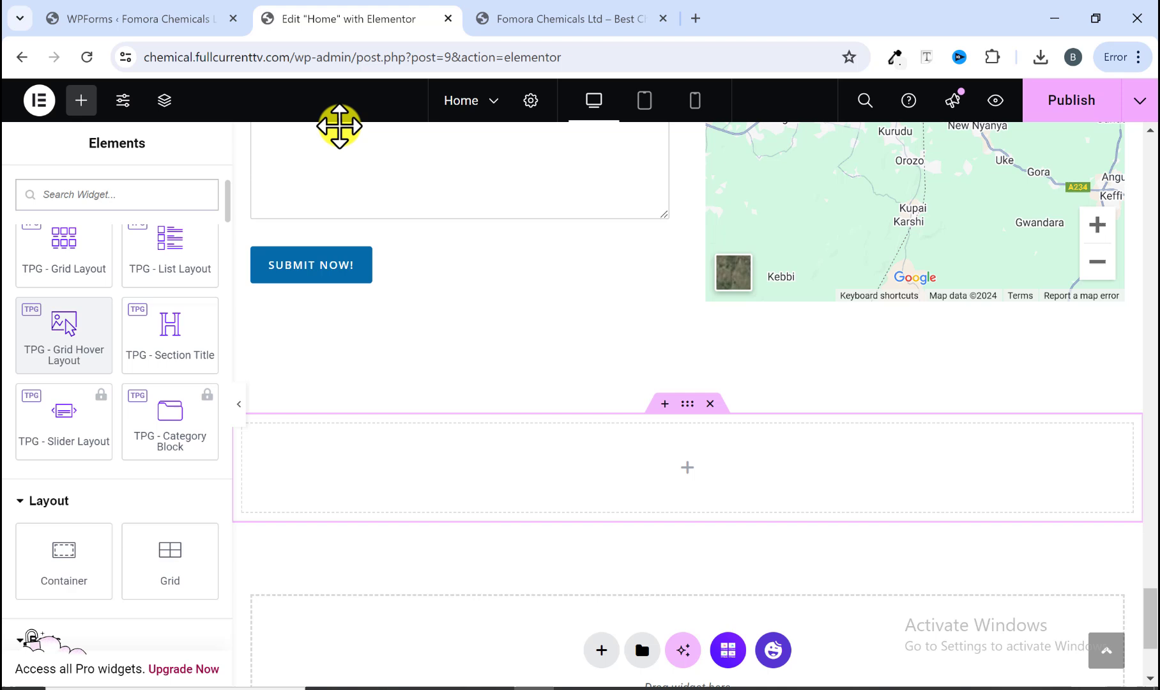
pyautogui.click(484, 19)
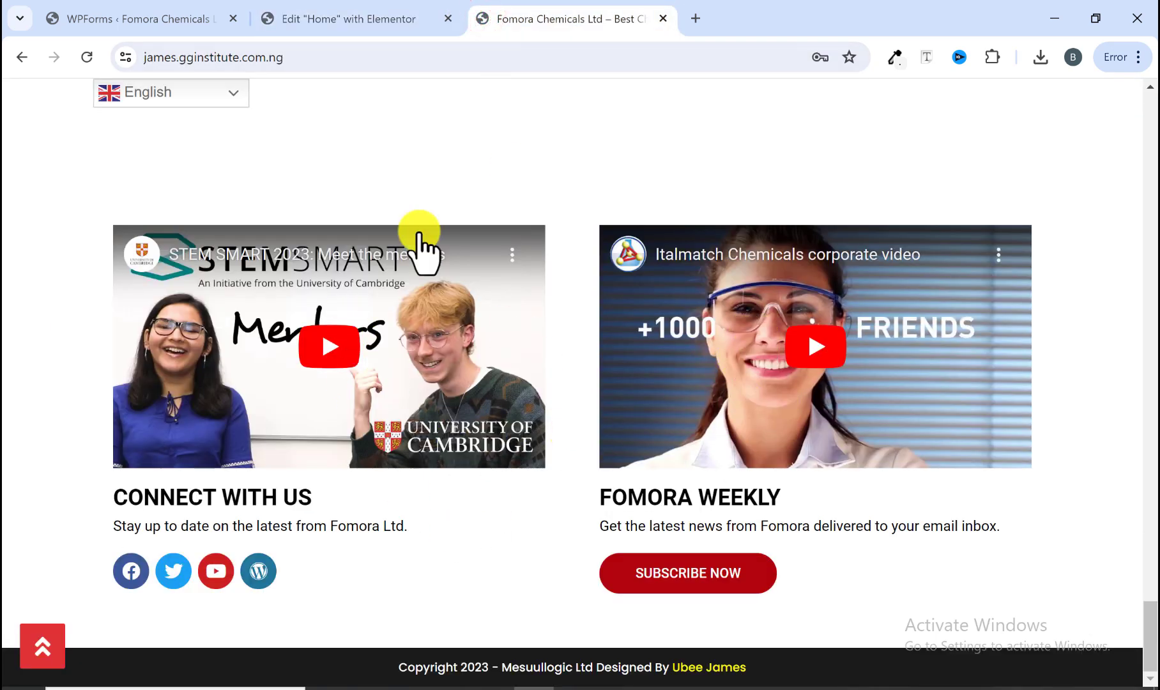
pyautogui.click(355, 18)
pyautogui.scroll(-3, 106, 473)
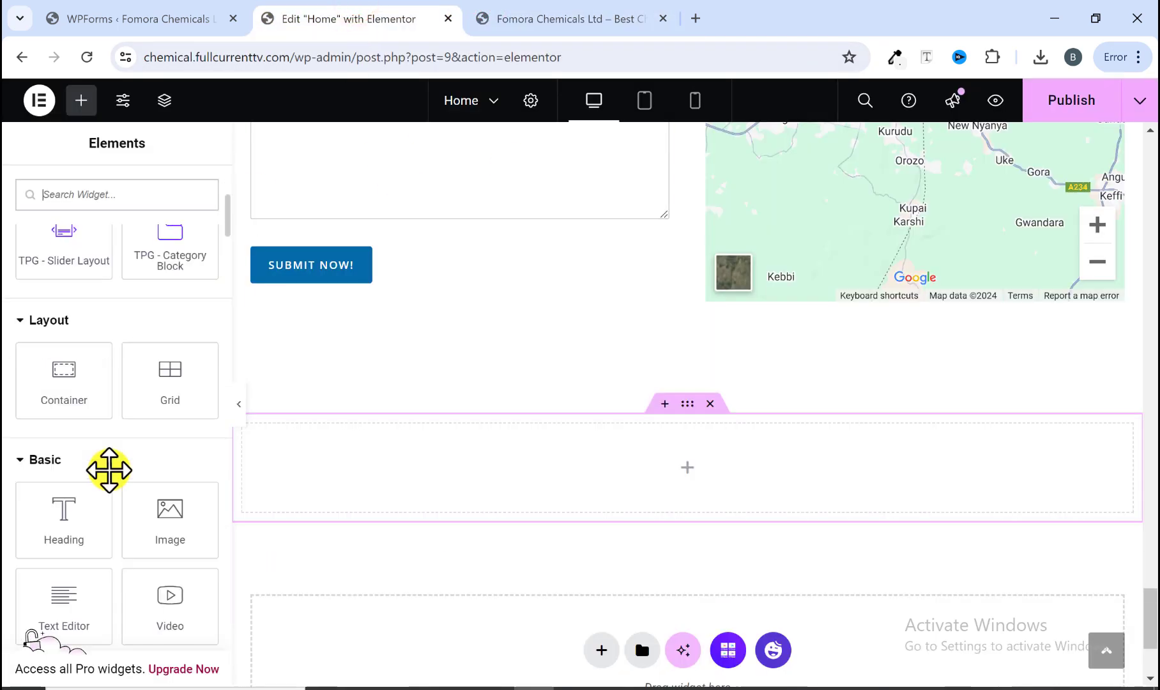
pyautogui.moveTo(72, 397); pyautogui.dragTo(402, 475)
pyautogui.rightClick(330, 474)
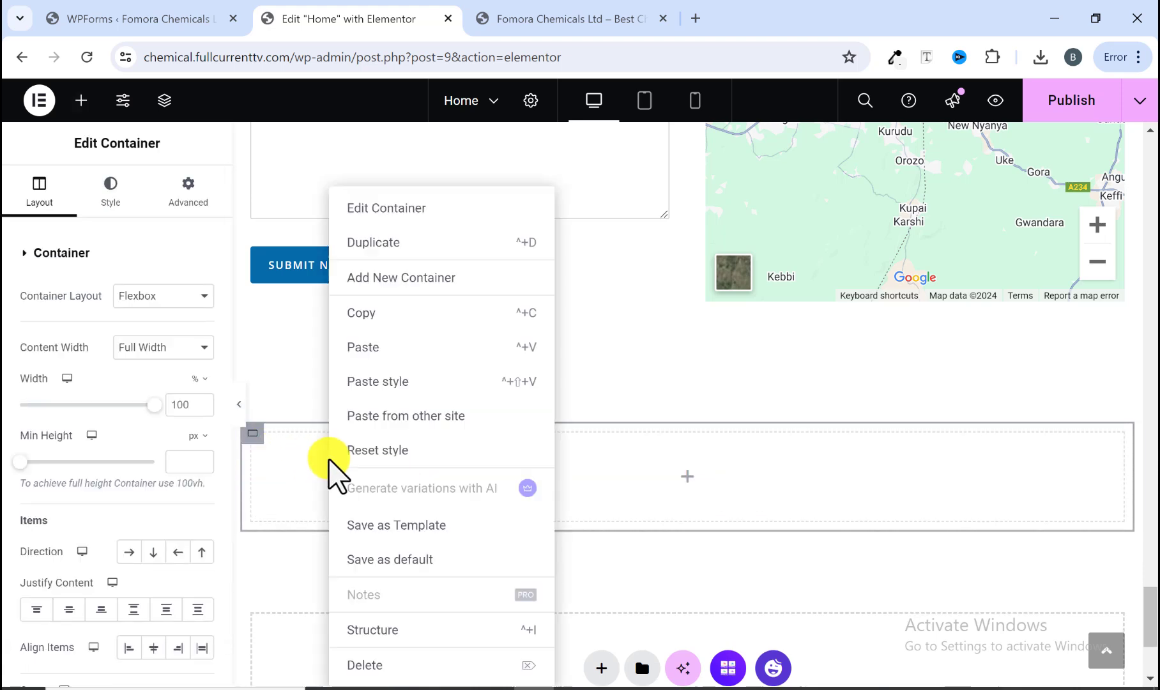
pyautogui.click(378, 245)
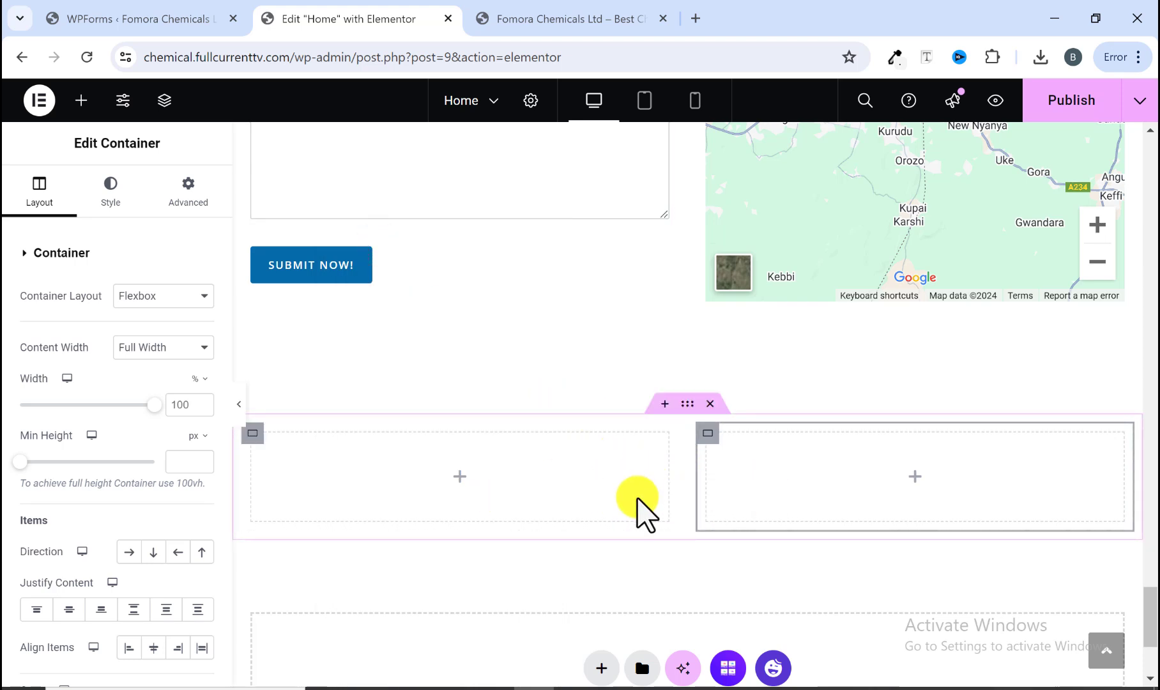
# Step: Add a Video widget to the left column and paste the reference site's STEM SMART YouTube video URL as its link
pyautogui.click(520, 20)
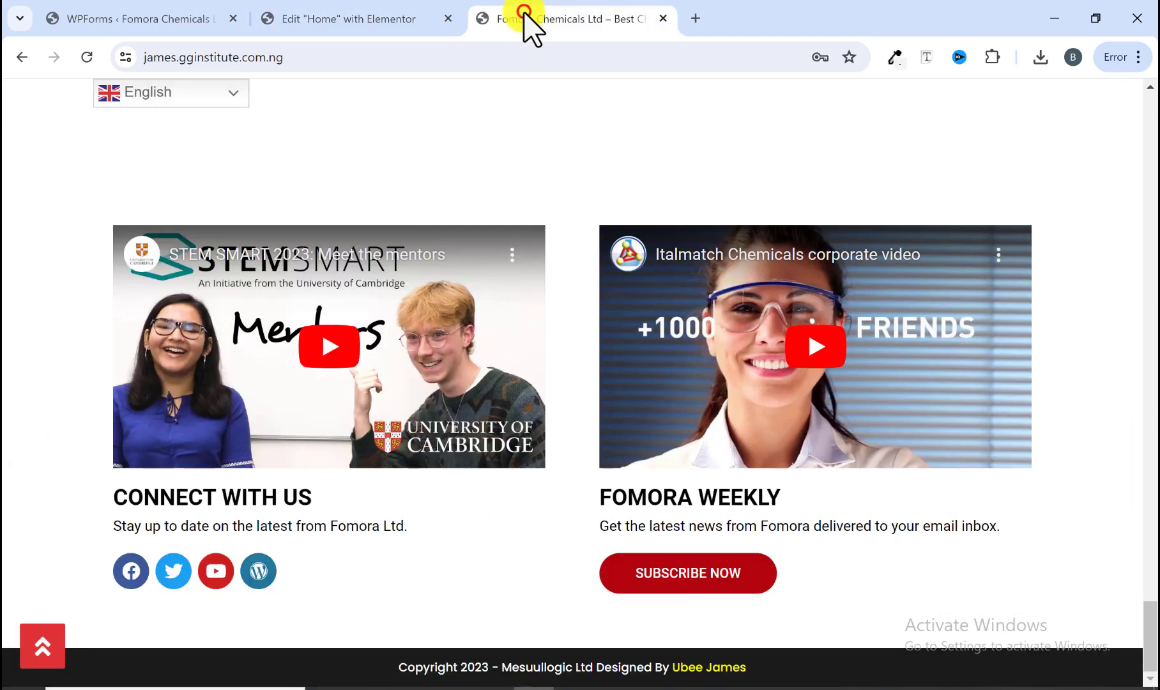
pyautogui.rightClick(388, 309)
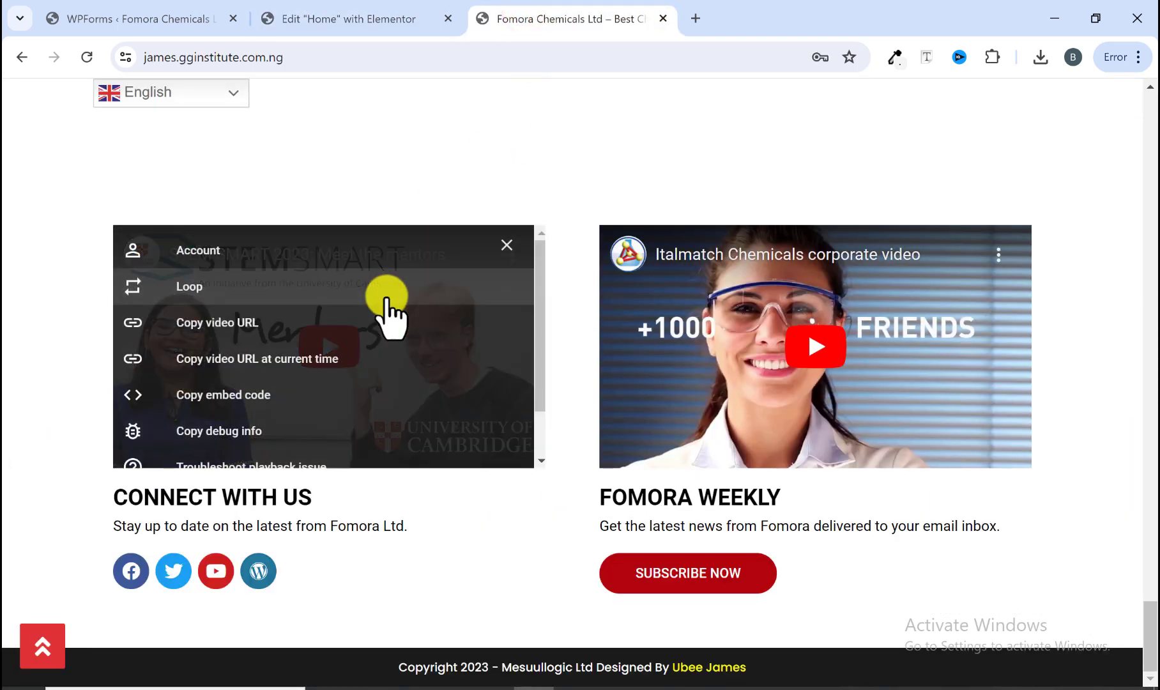
pyautogui.click(215, 326)
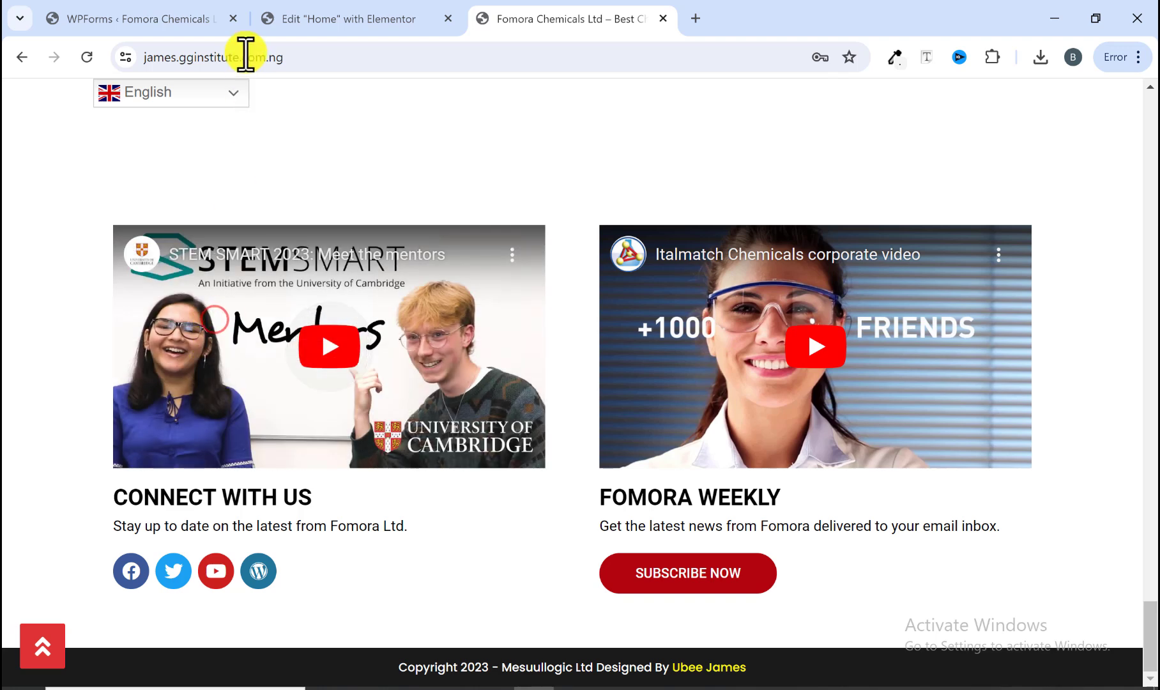
pyautogui.click(331, 12)
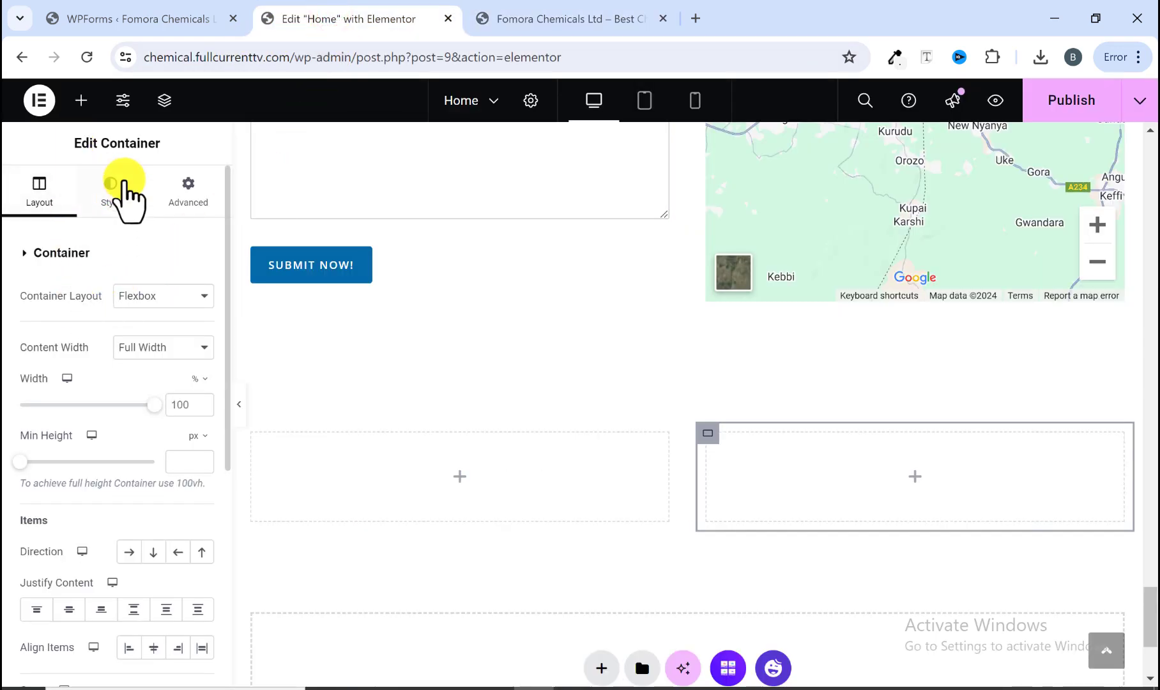
pyautogui.click(81, 101)
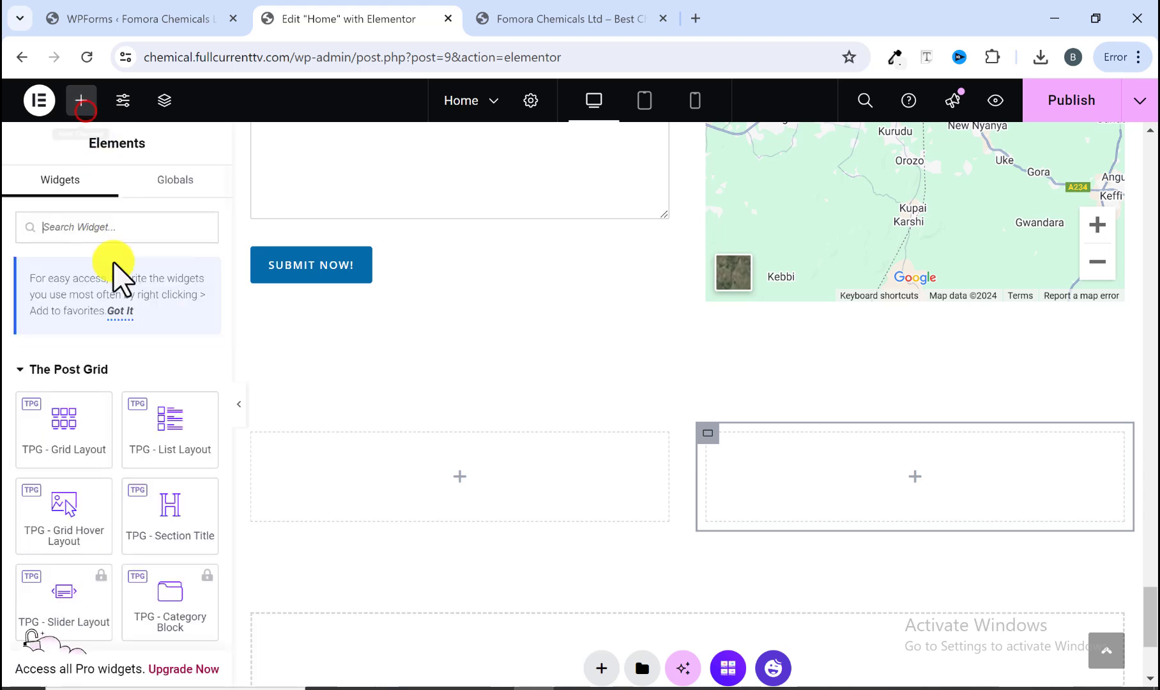
pyautogui.scroll(-5, 106, 366)
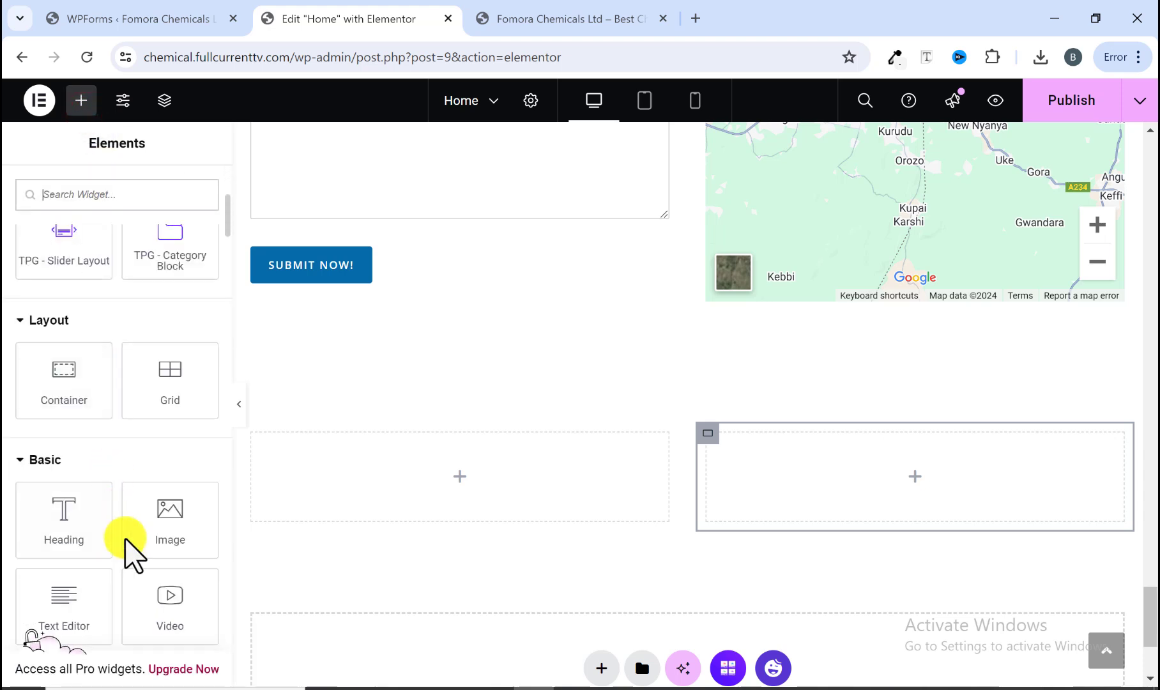
pyautogui.moveTo(158, 594); pyautogui.dragTo(401, 482)
pyautogui.tripleClick(118, 355)
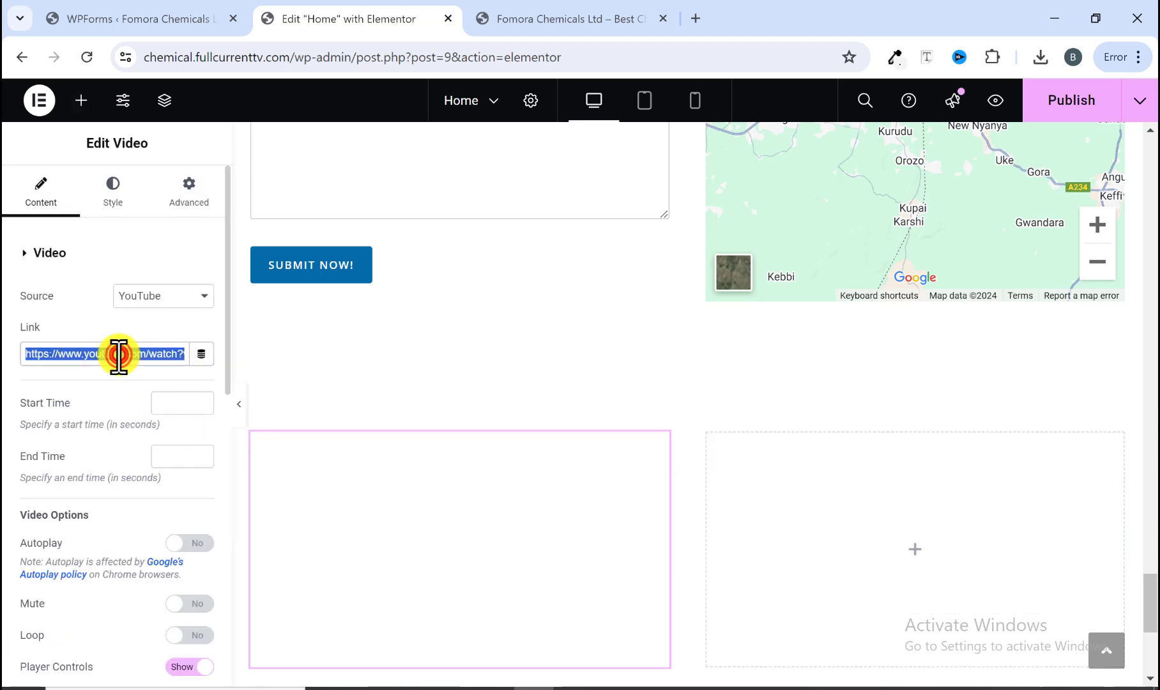
pyautogui.rightClick(118, 354)
pyautogui.click(176, 169)
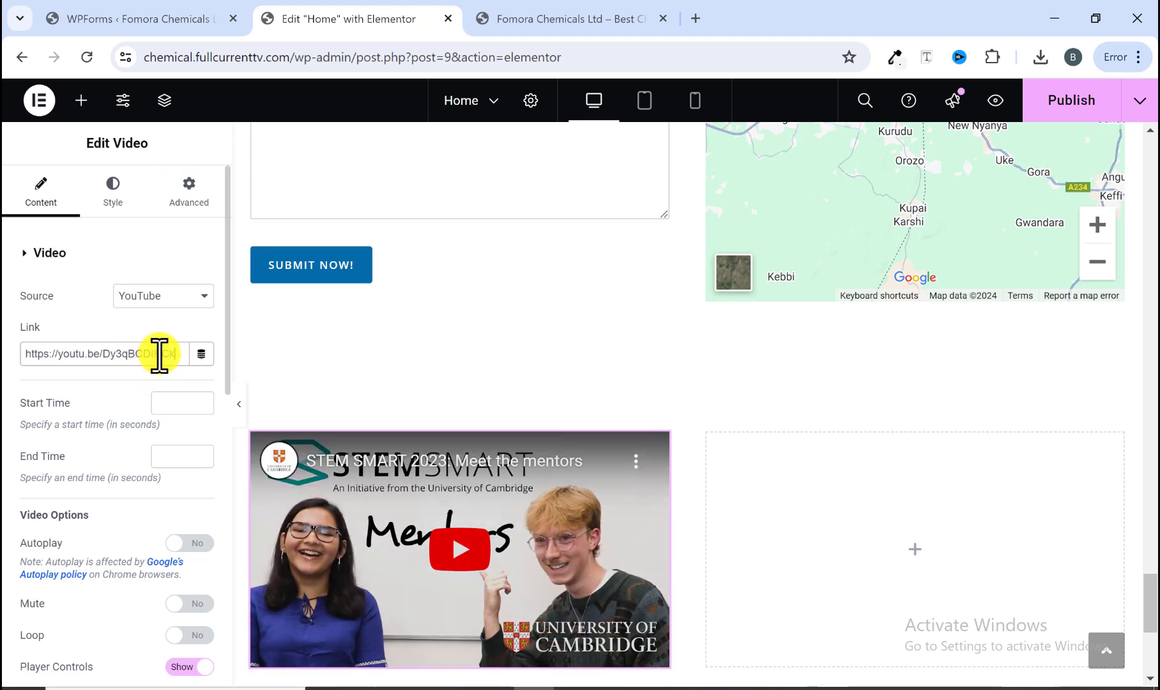
# Step: Copy the video widget and paste it into the right column
pyautogui.scroll(-1, 485, 562)
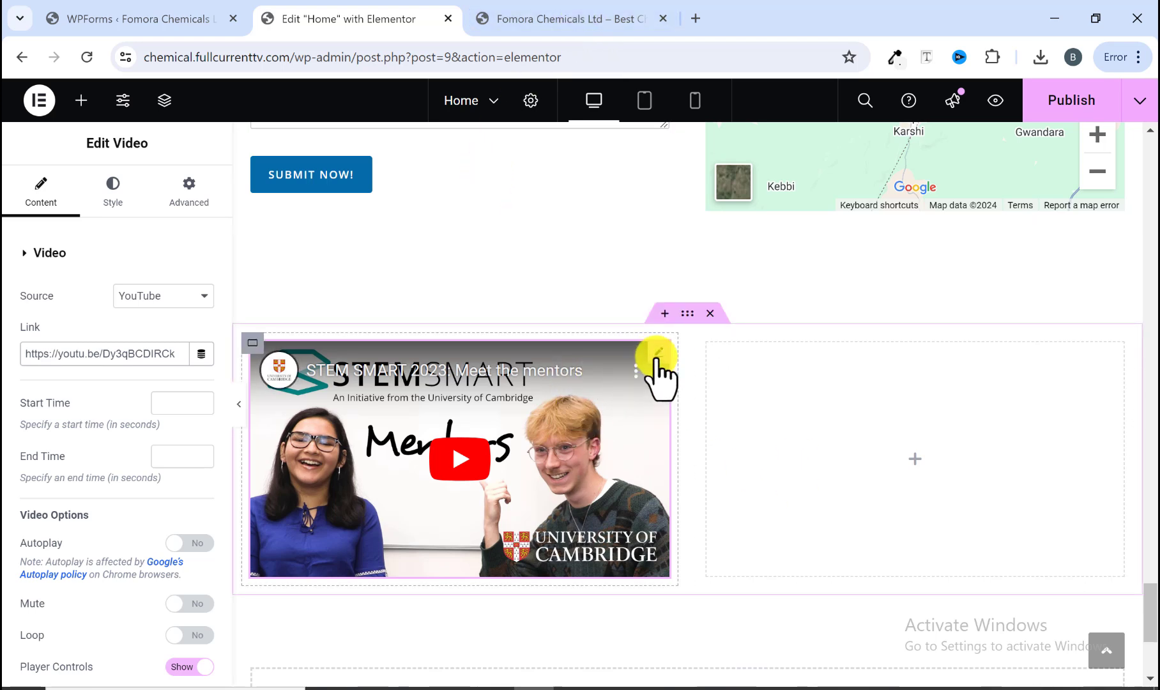
pyautogui.rightClick(658, 369)
pyautogui.click(684, 360)
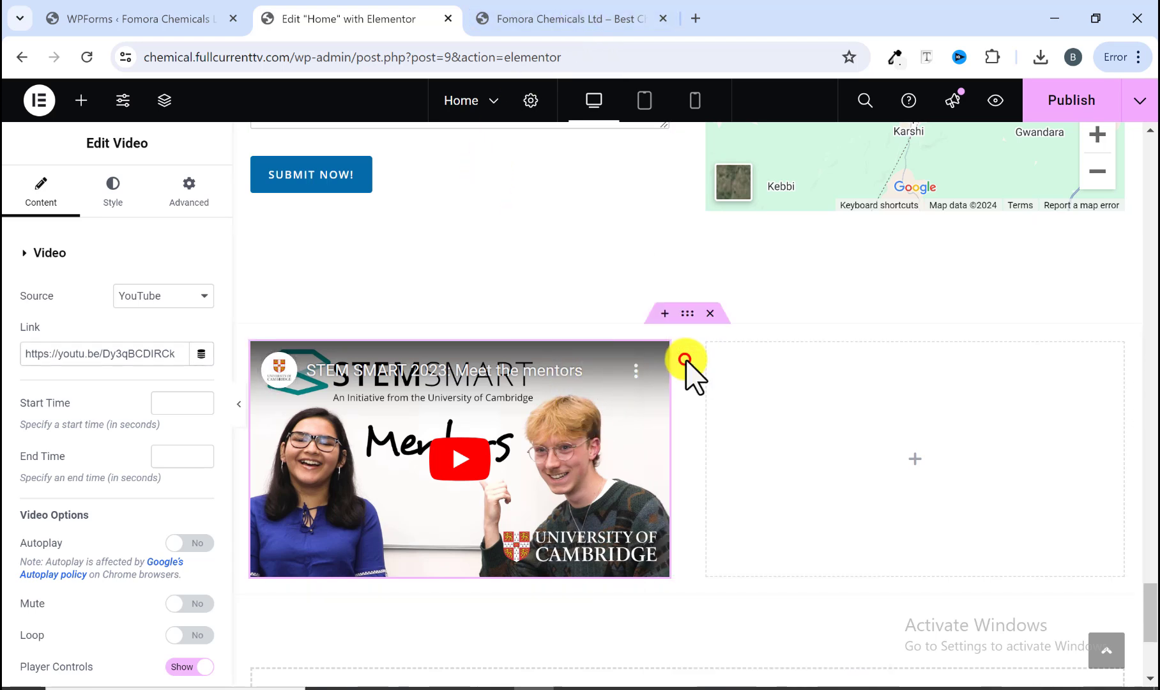
pyautogui.rightClick(801, 391)
pyautogui.click(839, 354)
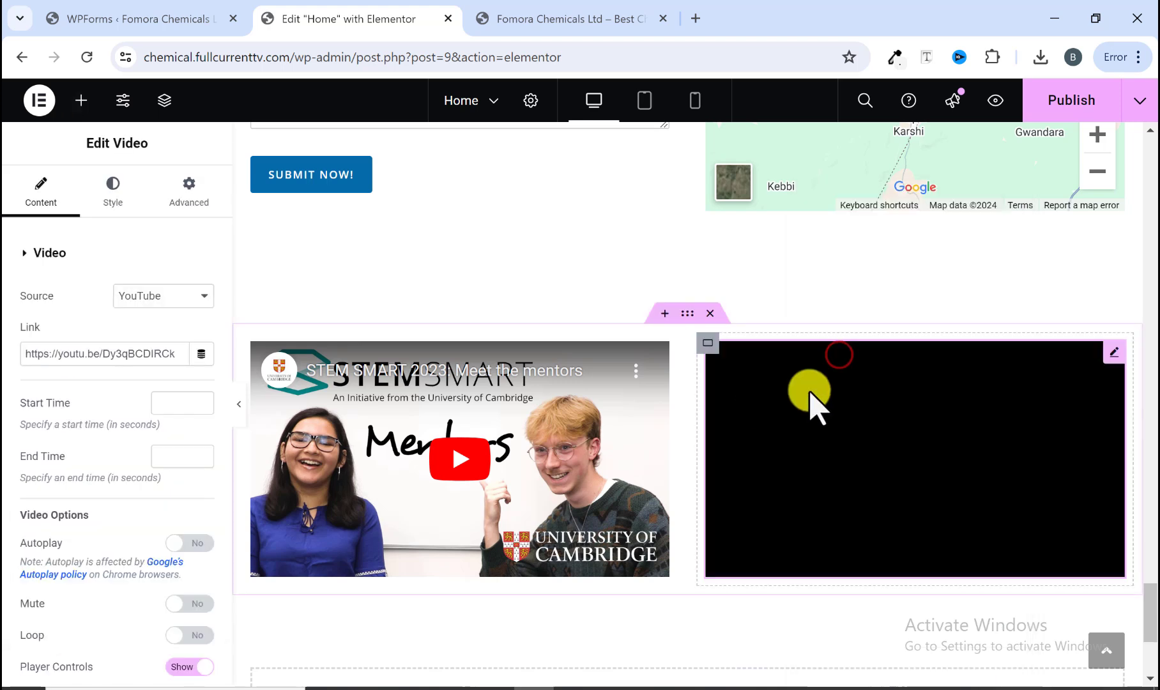
# Step: Replace the right video's link with the reference site's Italmatch Chemicals corporate video URL
pyautogui.click(554, 22)
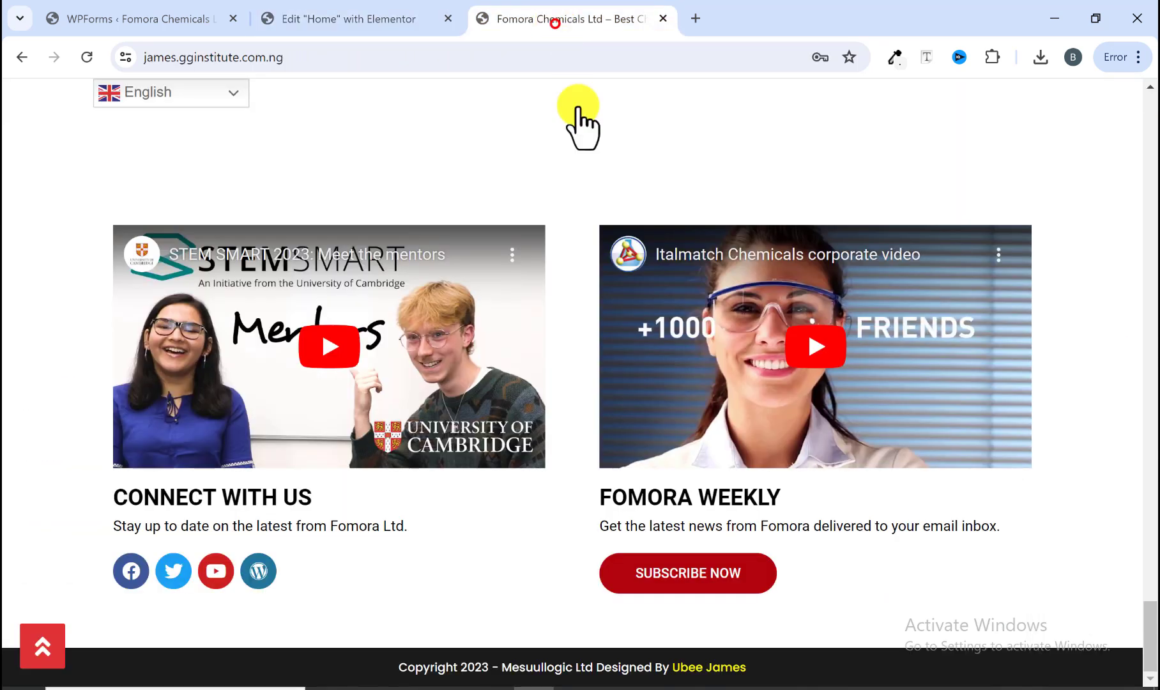
pyautogui.rightClick(707, 358)
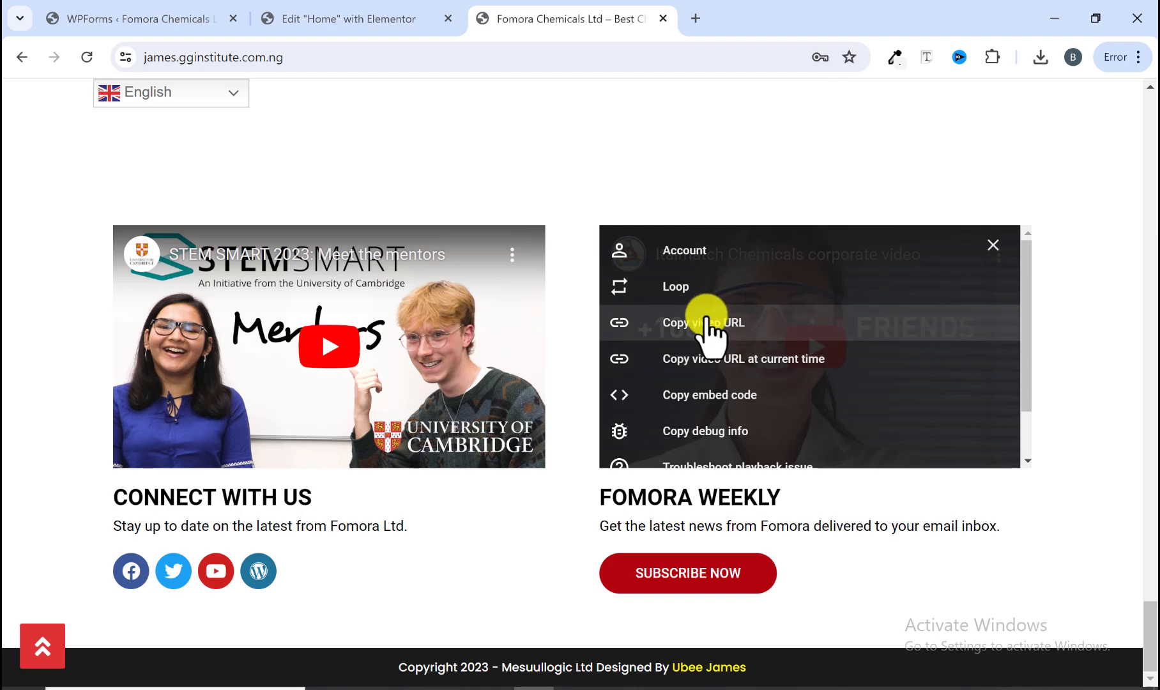
pyautogui.click(712, 329)
pyautogui.click(404, 25)
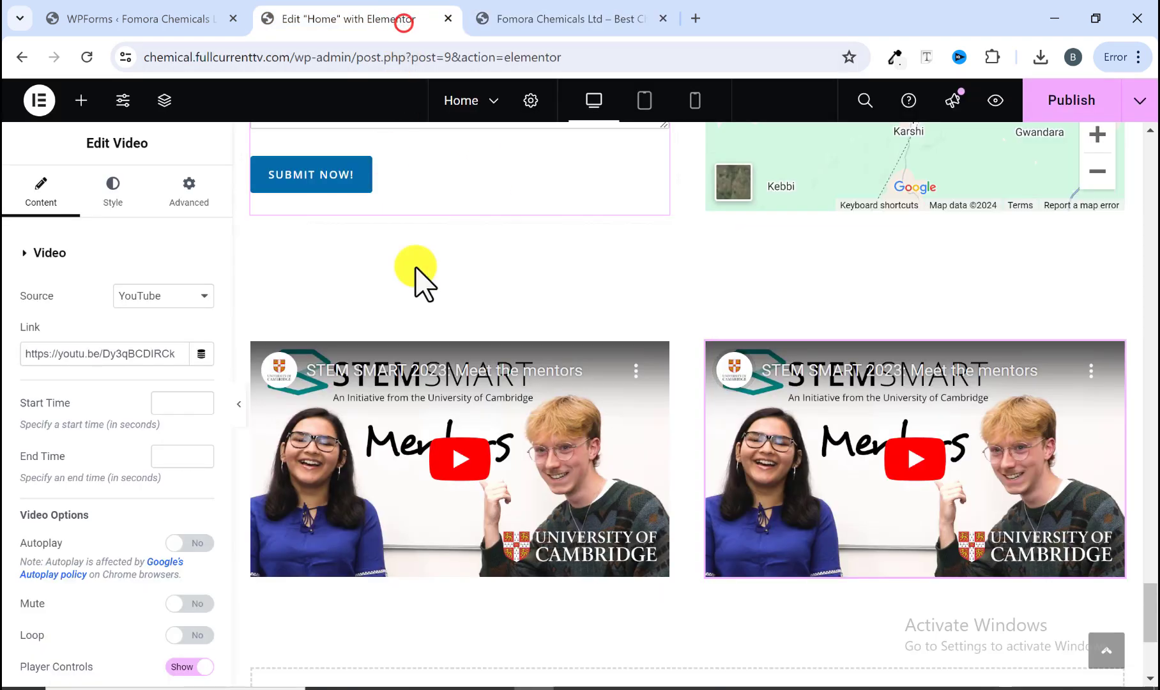
pyautogui.rightClick(161, 353)
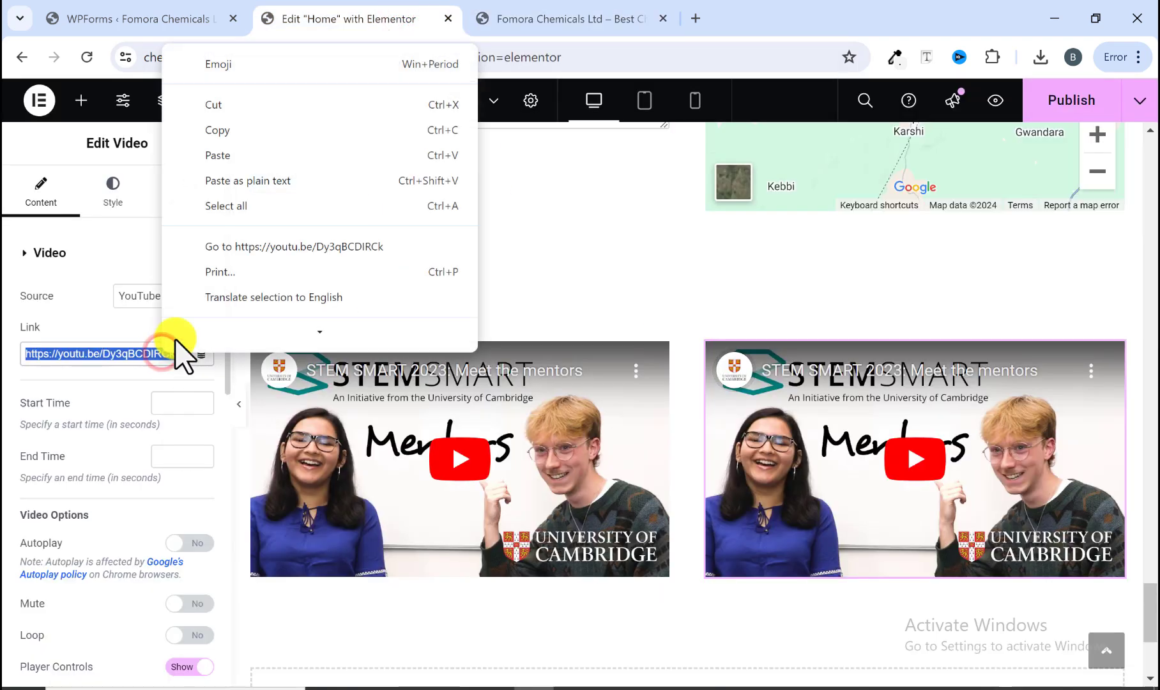
pyautogui.click(235, 167)
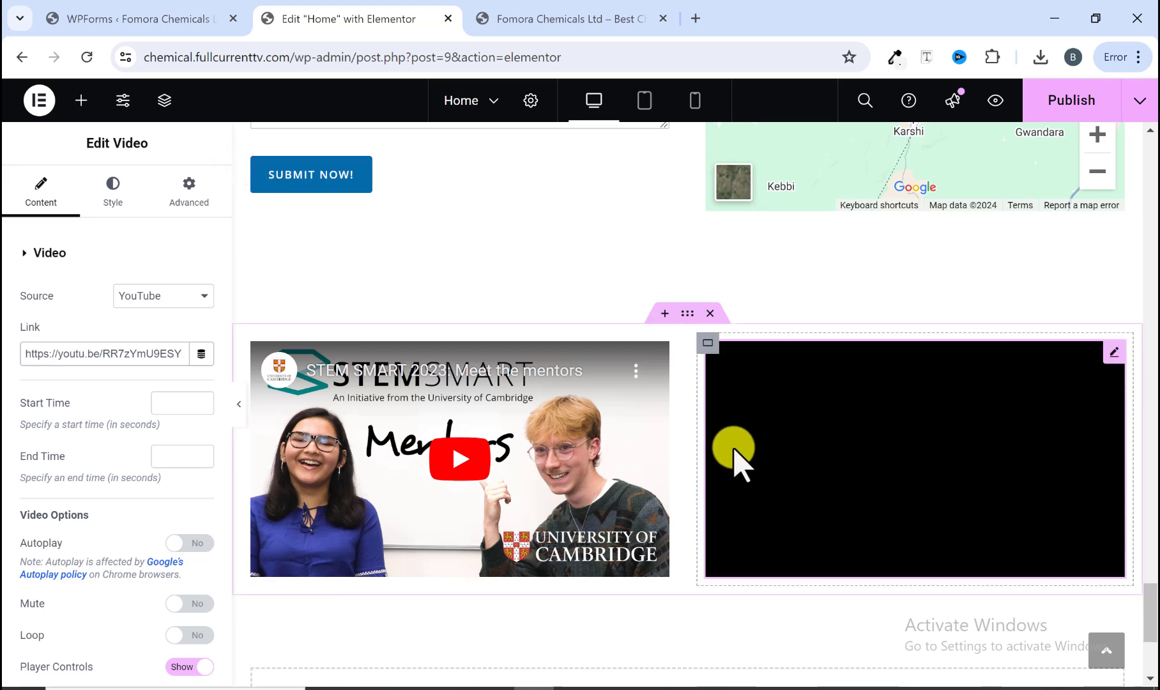
pyautogui.scroll(-3, 859, 511)
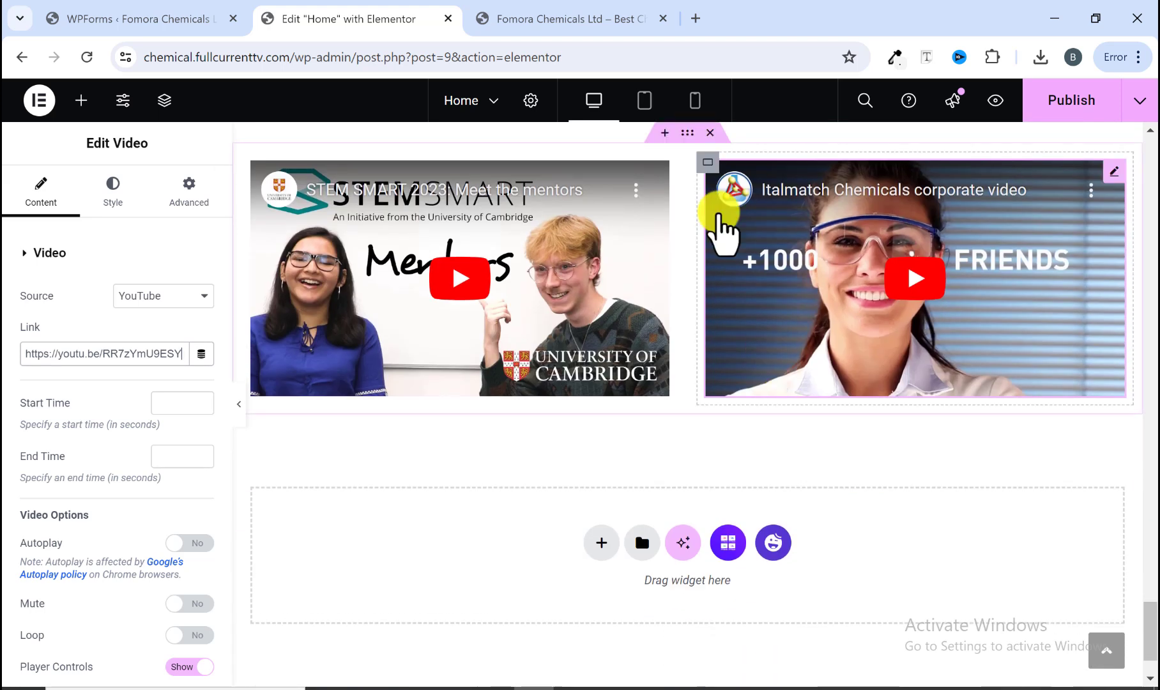
# Step: Add a Heading below the left video with the title CONNECT WITH US copied from the reference site
pyautogui.click(588, 19)
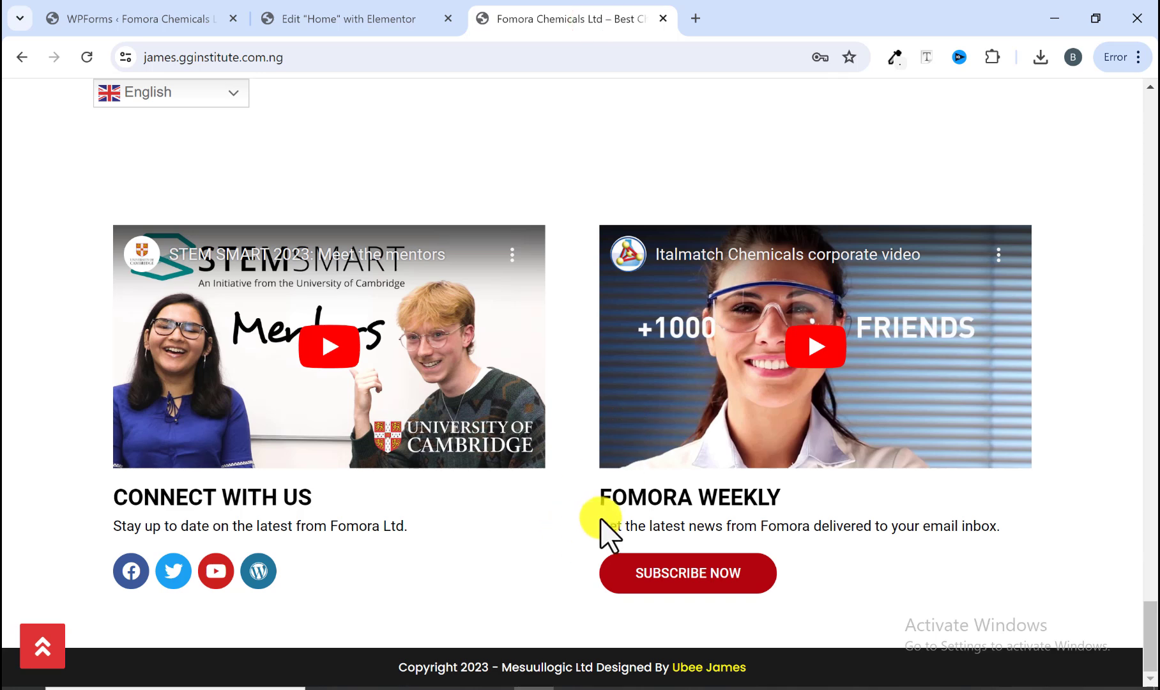
pyautogui.moveTo(107, 502); pyautogui.dragTo(402, 514)
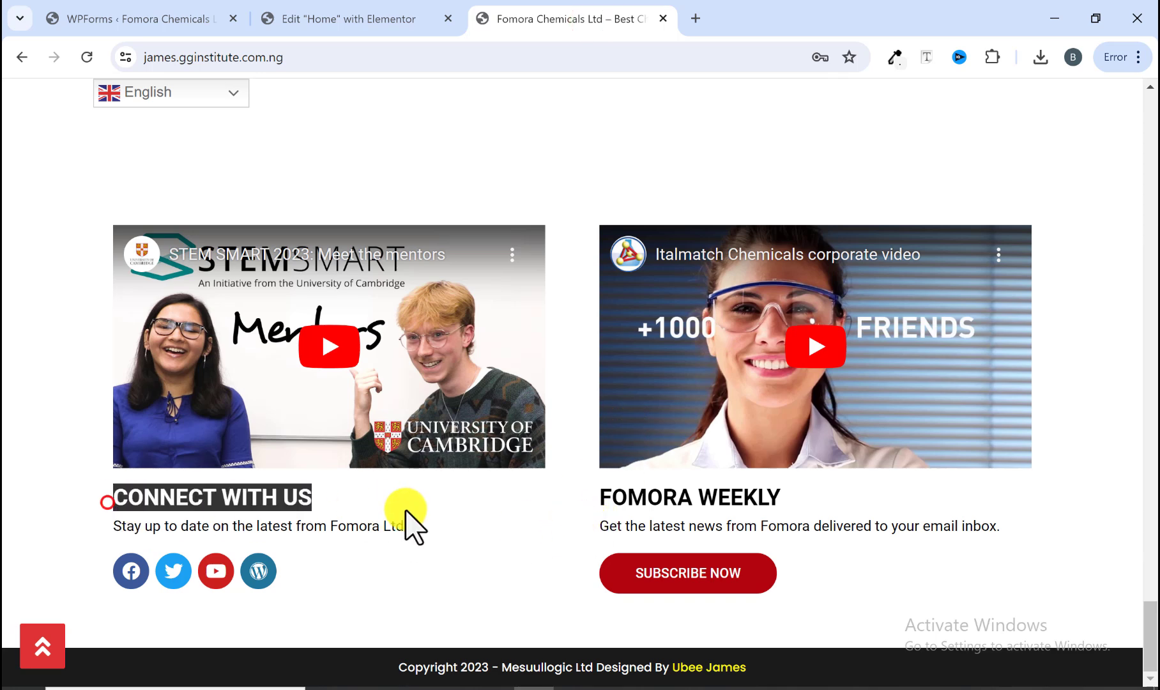
pyautogui.rightClick(279, 505)
pyautogui.click(336, 276)
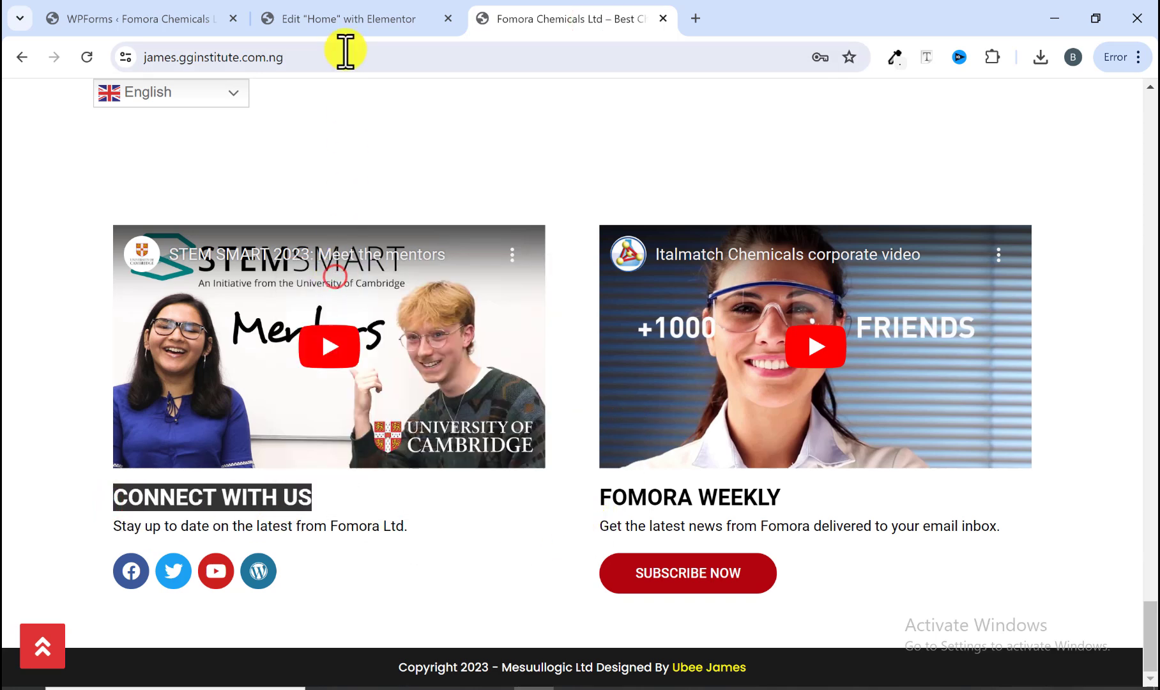
pyautogui.click(348, 19)
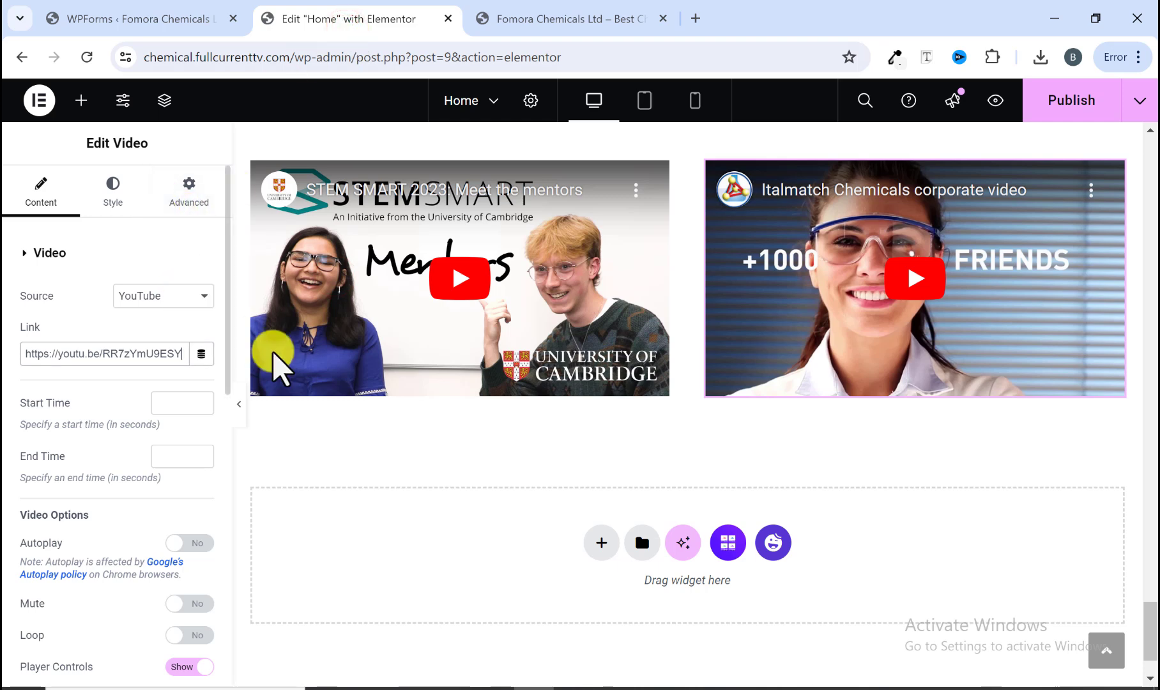
pyautogui.scroll(1, 277, 363)
pyautogui.click(88, 103)
pyautogui.scroll(-3, 246, 371)
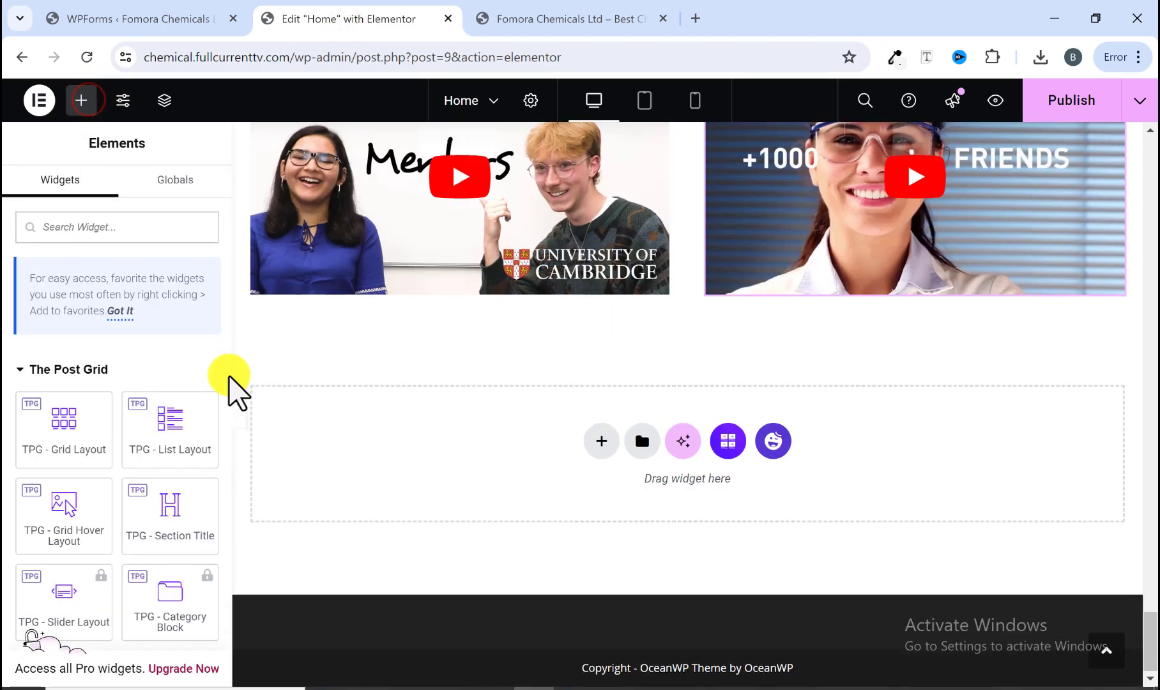
pyautogui.scroll(-4, 130, 504)
pyautogui.moveTo(70, 587); pyautogui.dragTo(397, 290)
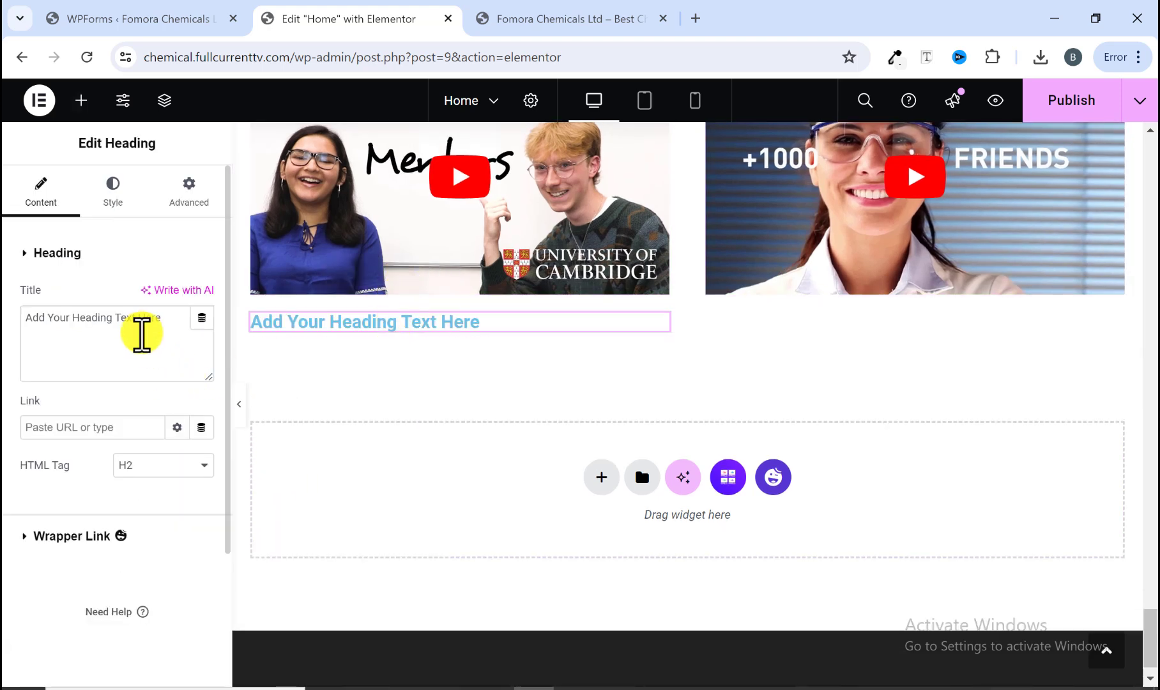
pyautogui.rightClick(161, 333)
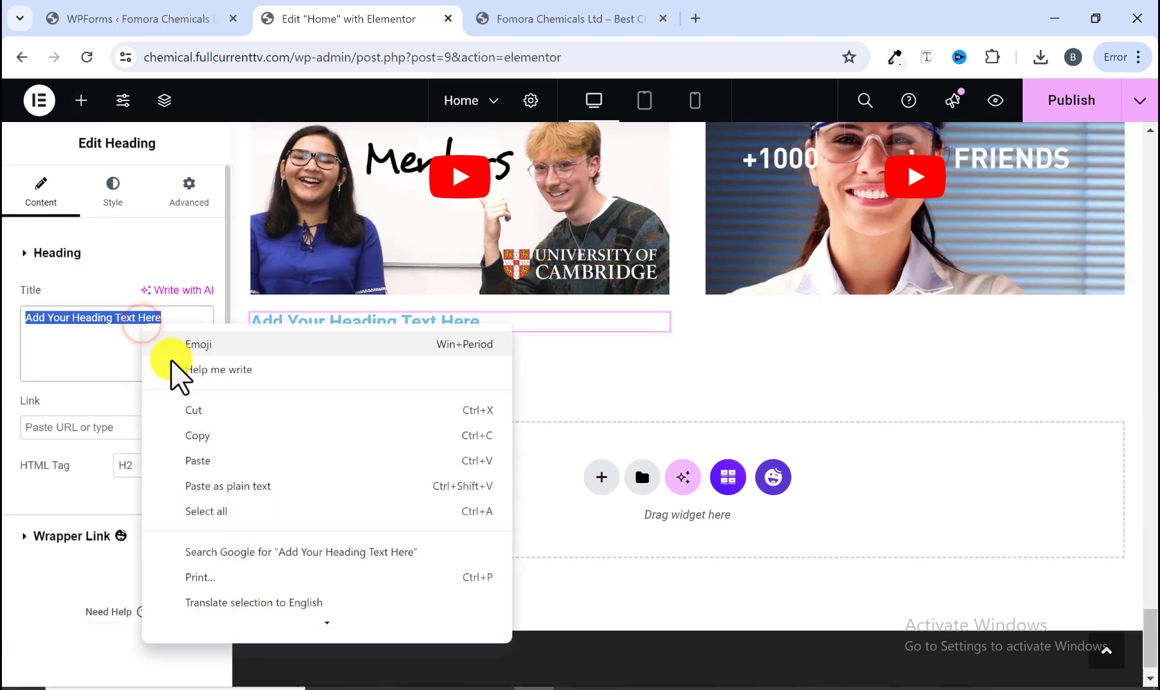
pyautogui.click(208, 456)
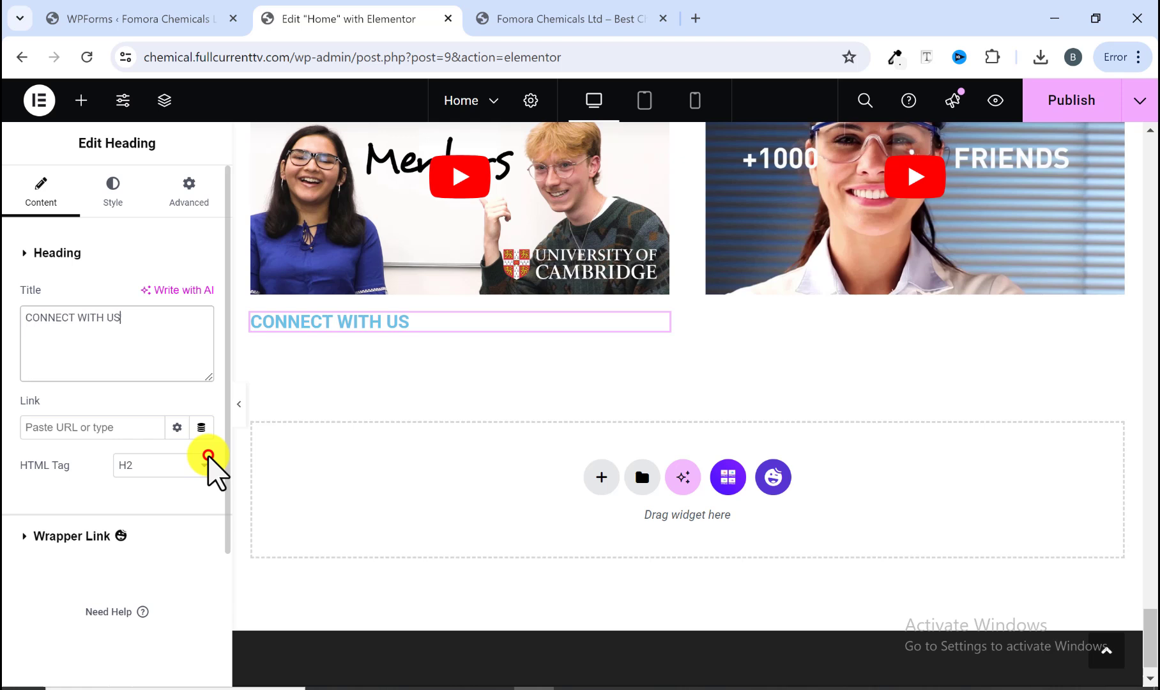
# Step: Set the heading's text color to black #000000
pyautogui.click(113, 207)
pyautogui.click(201, 333)
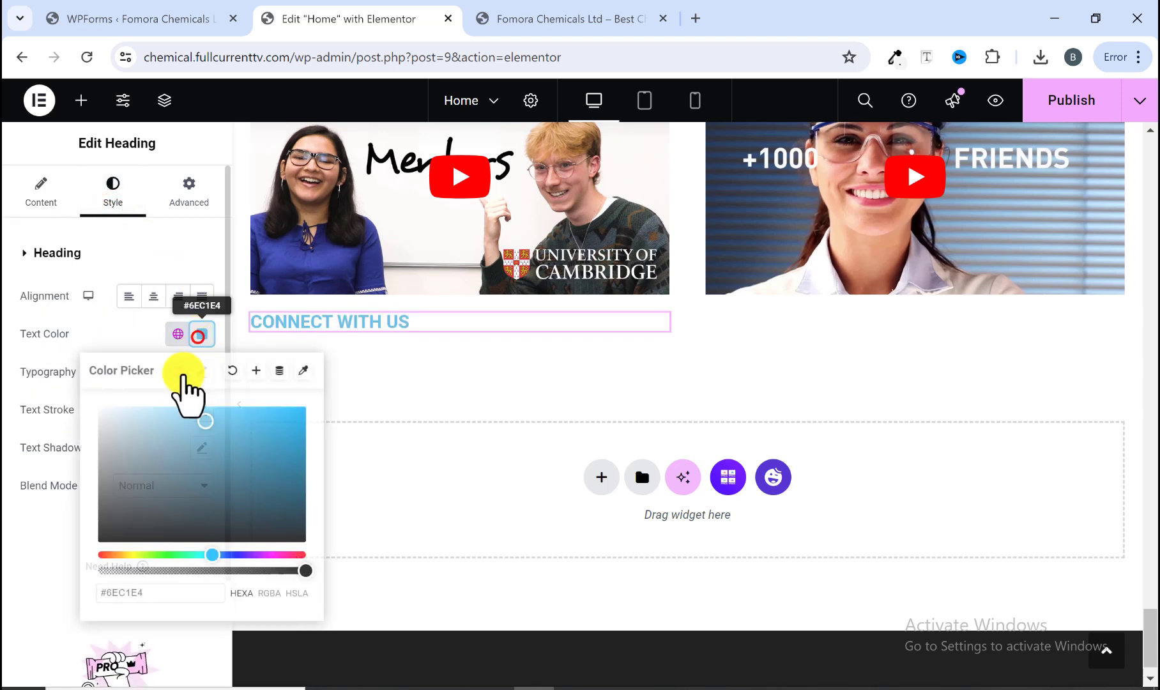
pyautogui.moveTo(97, 533); pyautogui.dragTo(67, 597)
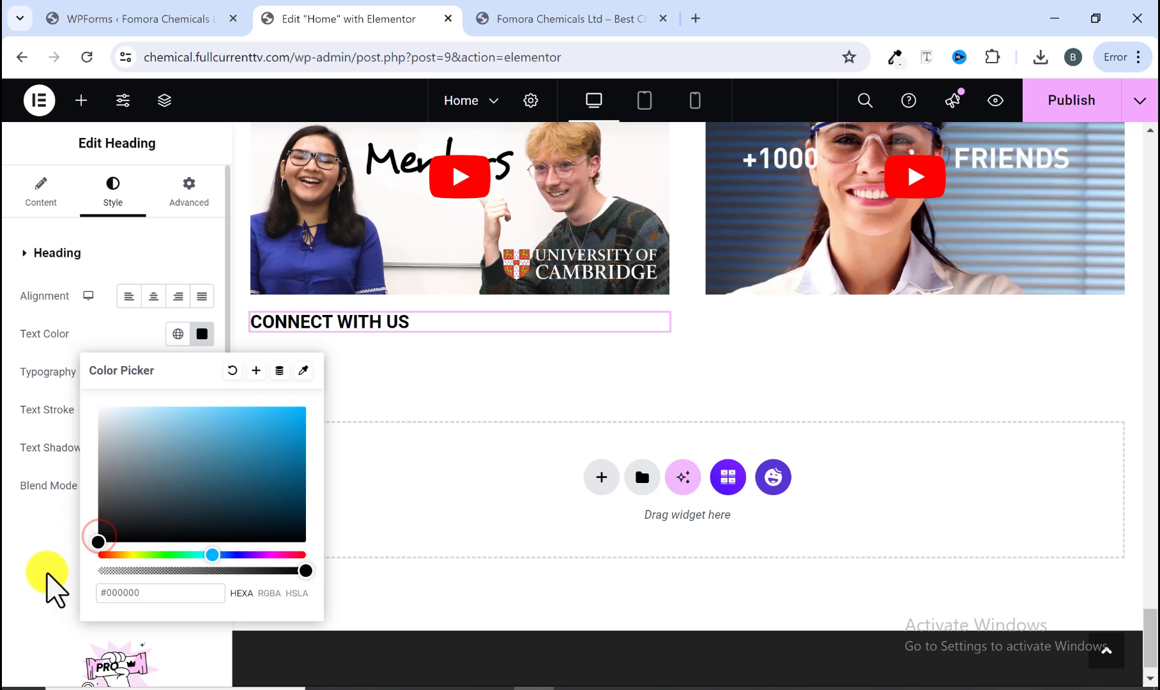
pyautogui.click(35, 540)
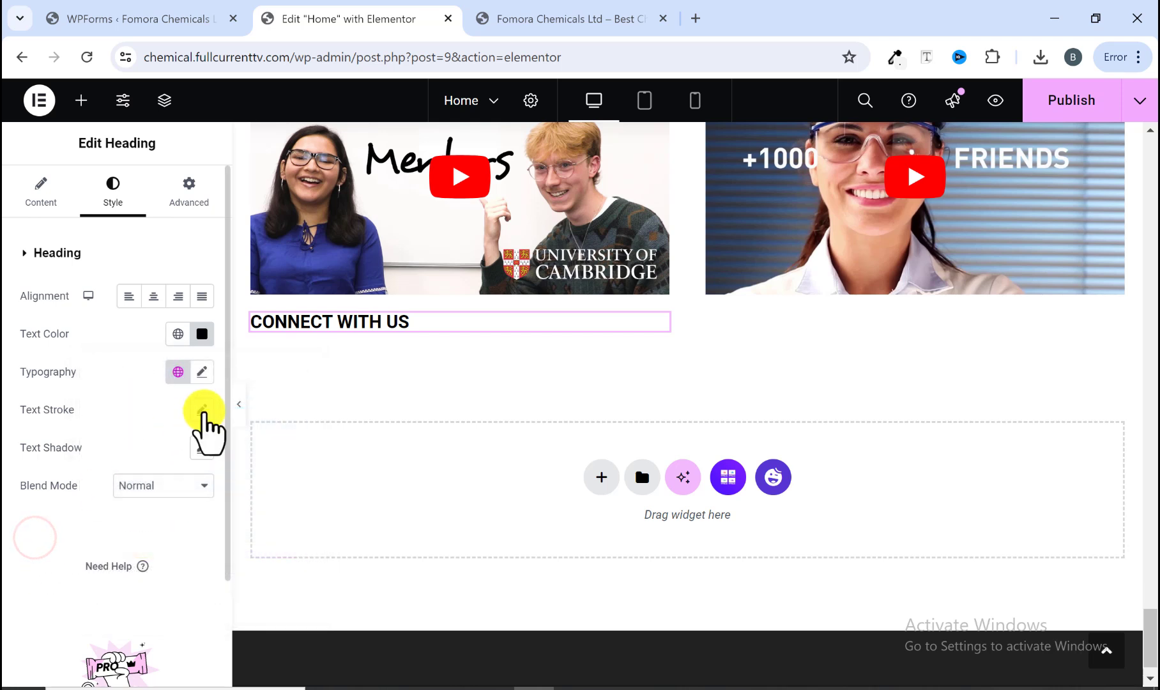
# Step: Set the heading's typography to the Roboto family at size 25 px
pyautogui.click(202, 372)
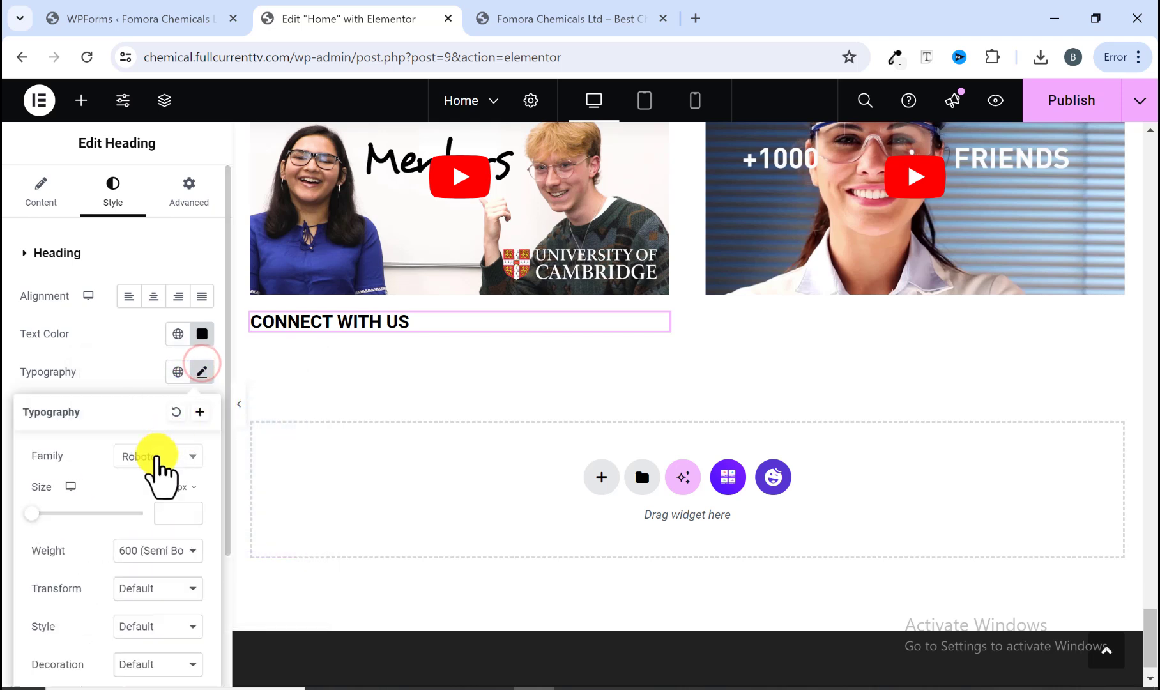
pyautogui.click(156, 456)
pyautogui.click(80, 468)
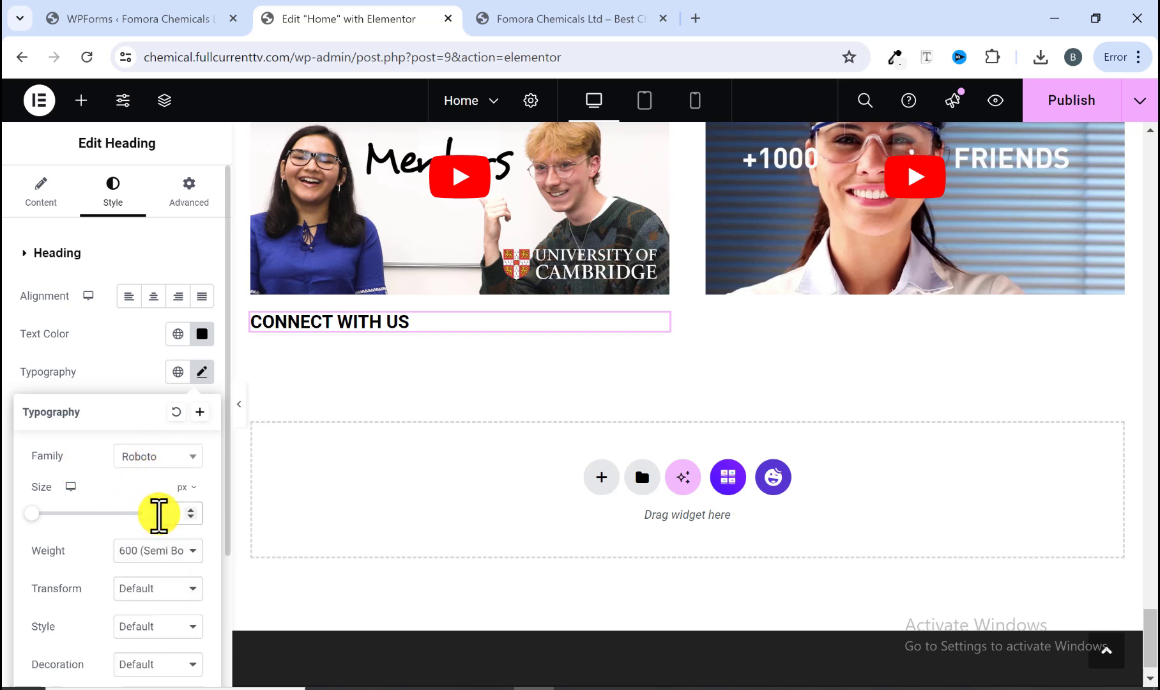
pyautogui.click(159, 515)
pyautogui.write('25')
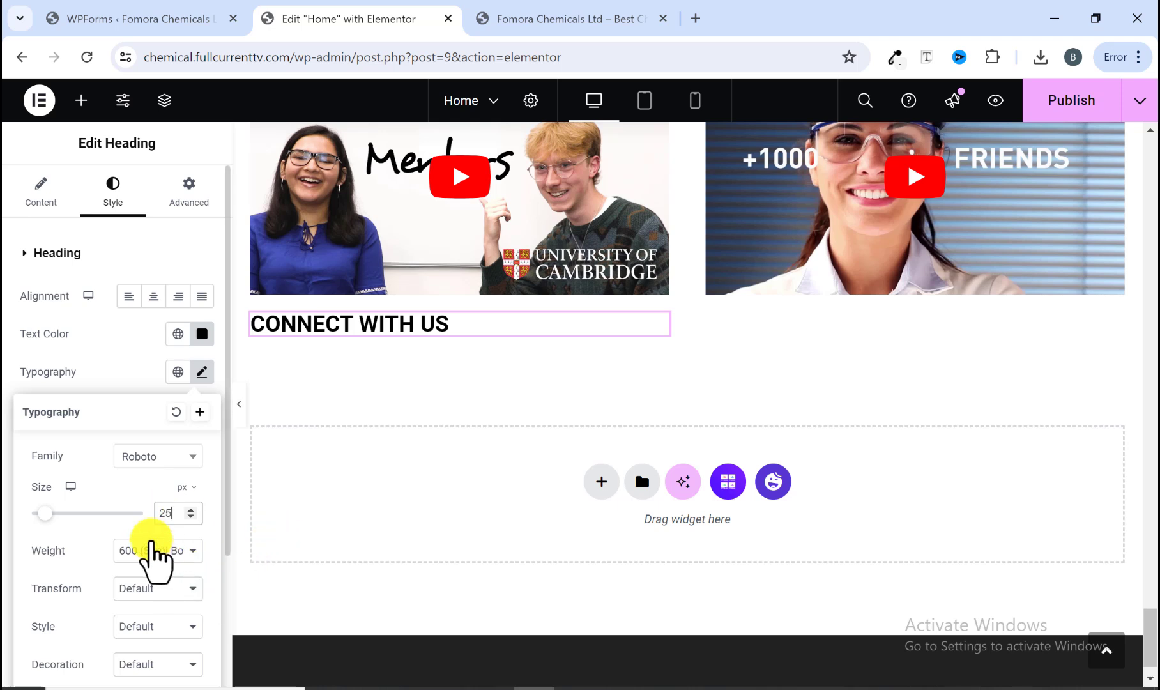
# Step: Copy the line "Stay up to date on the latest from Fomora Ltd." from the reference site
pyautogui.click(538, 18)
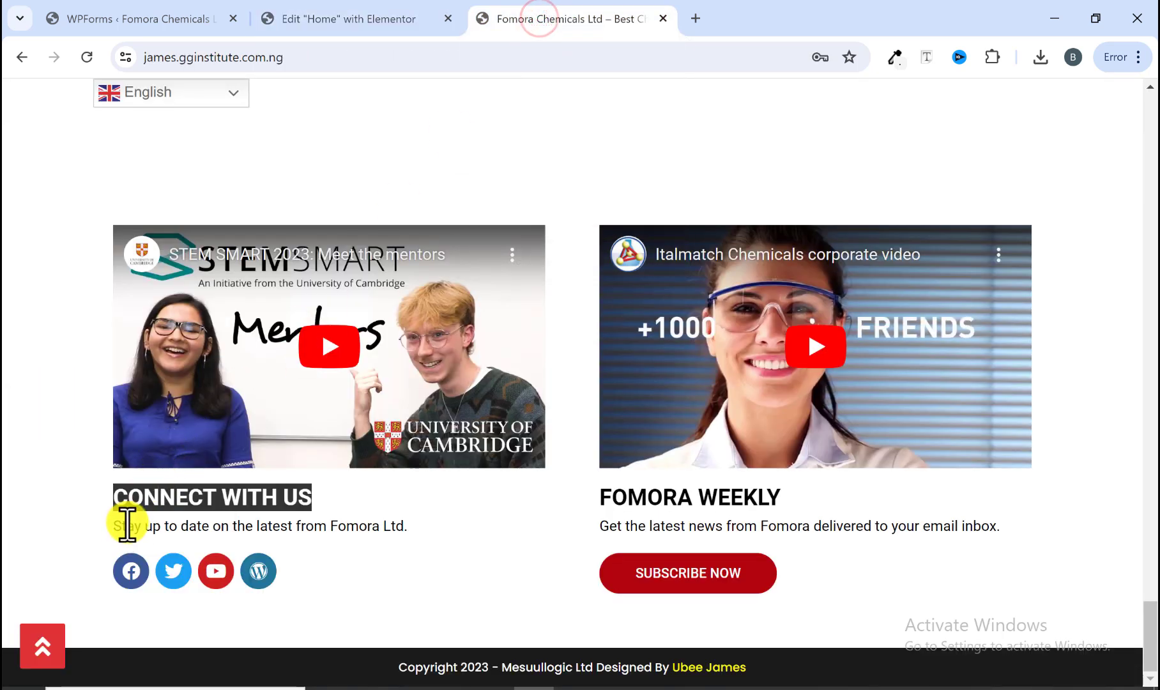
pyautogui.moveTo(116, 531); pyautogui.dragTo(400, 562)
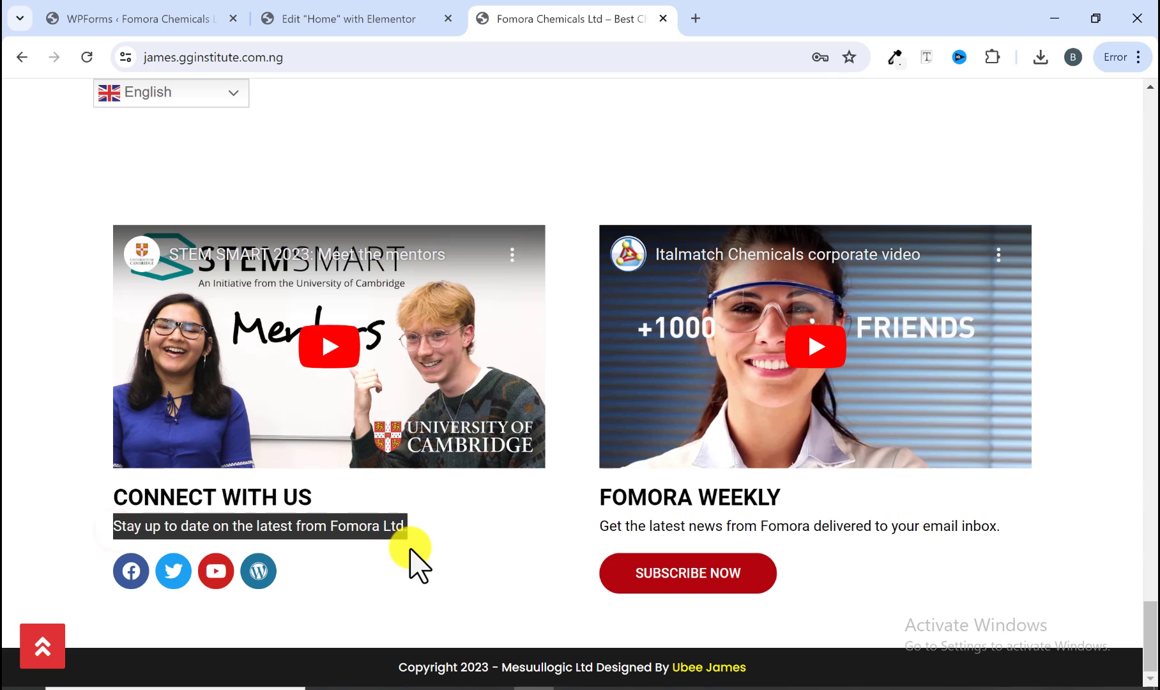
pyautogui.rightClick(394, 540)
pyautogui.click(452, 312)
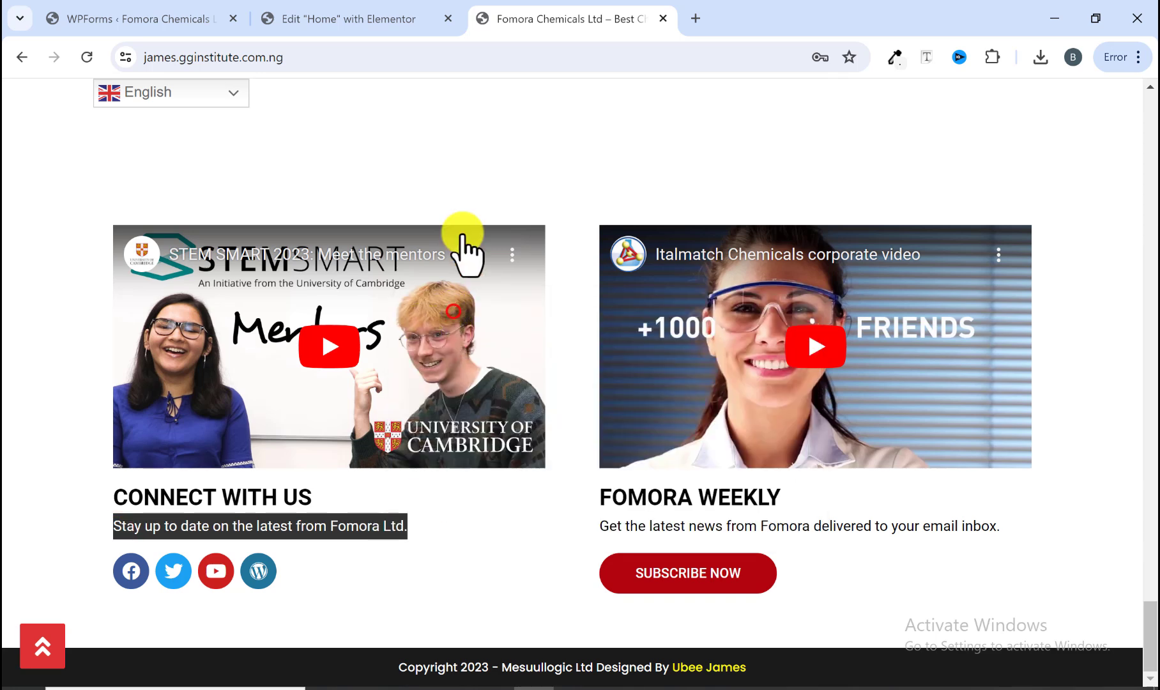
pyautogui.click(376, 19)
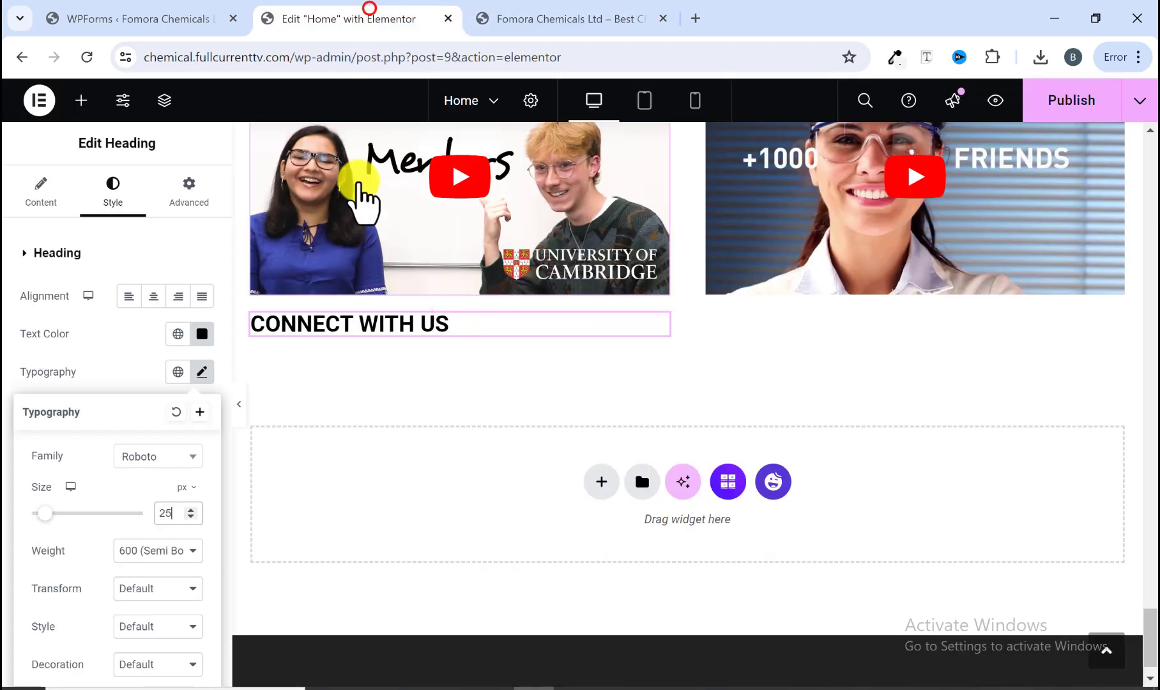
# Step: Add a Text Editor widget below the CONNECT WITH US heading and replace its placeholder with the copied line
pyautogui.rightClick(330, 331)
pyautogui.click(81, 101)
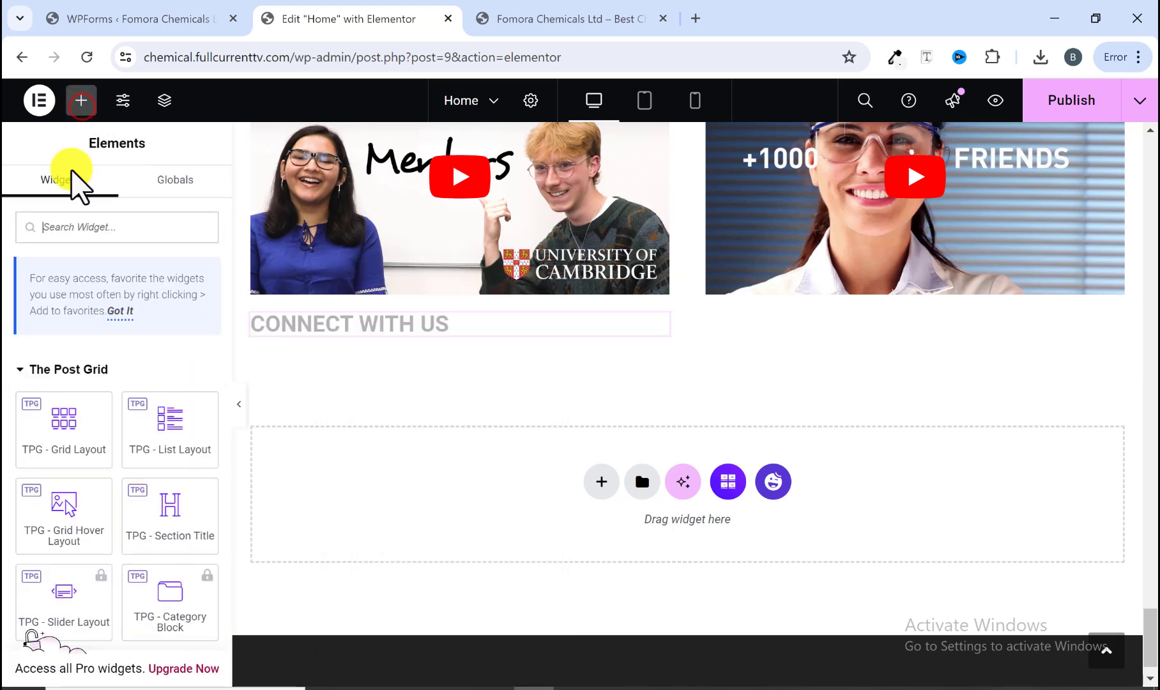
pyautogui.scroll(-10, 64, 407)
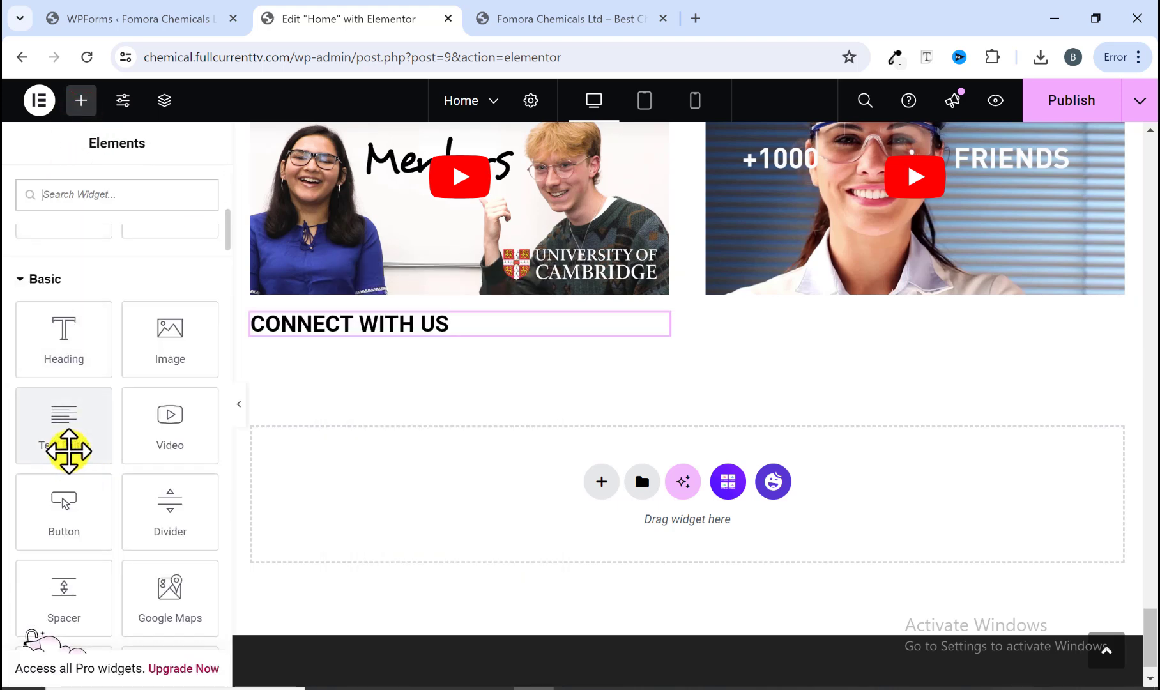
pyautogui.moveTo(68, 451); pyautogui.dragTo(358, 348)
pyautogui.moveTo(358, 345)
pyautogui.mouseDown()
pyautogui.moveTo(364, 329)
pyautogui.moveTo(352, 337)
pyautogui.mouseUp()
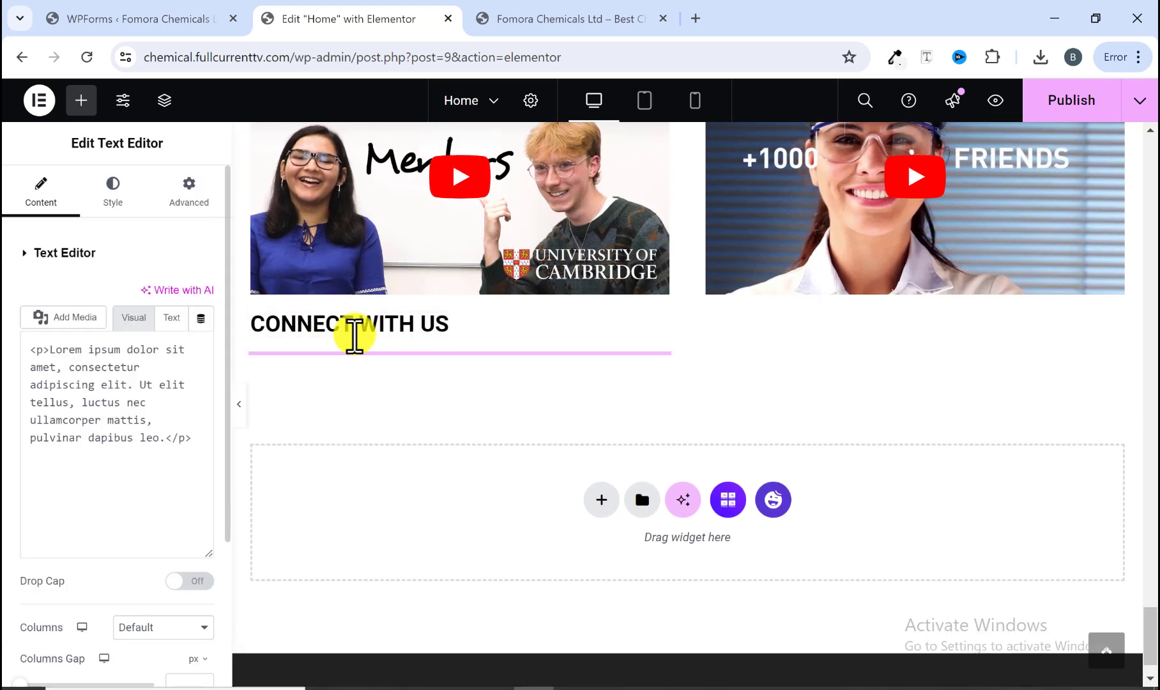
pyautogui.click(164, 517)
pyautogui.hotkey('ctrl', 'a')
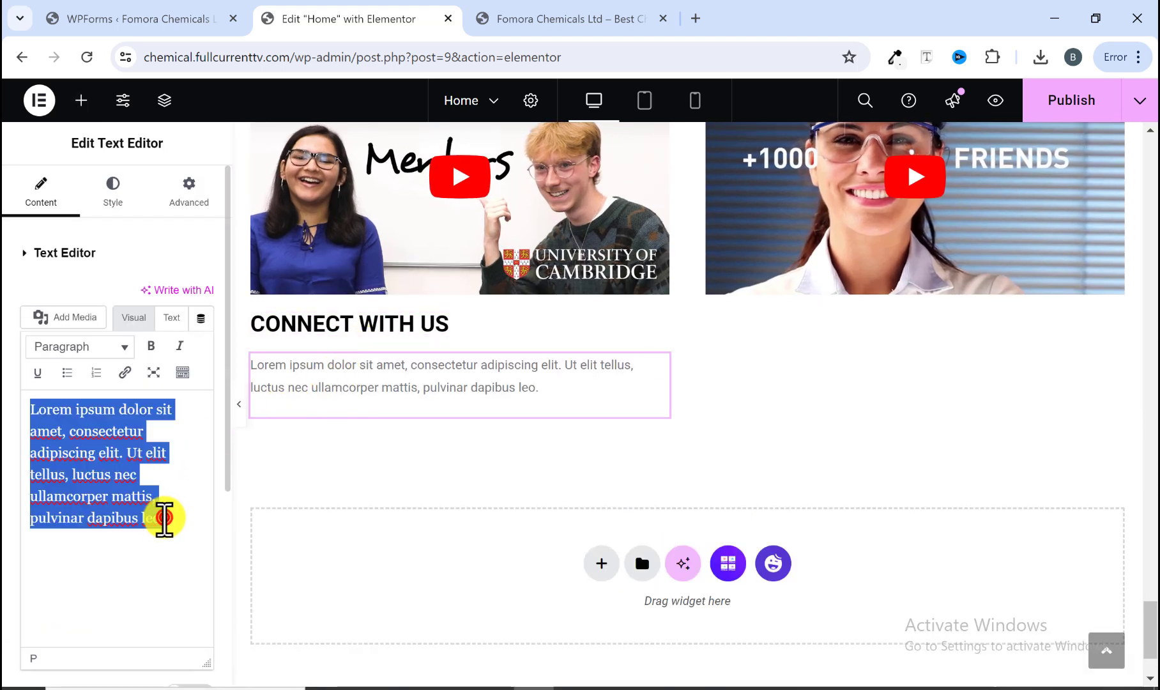
pyautogui.rightClick(164, 518)
pyautogui.click(217, 235)
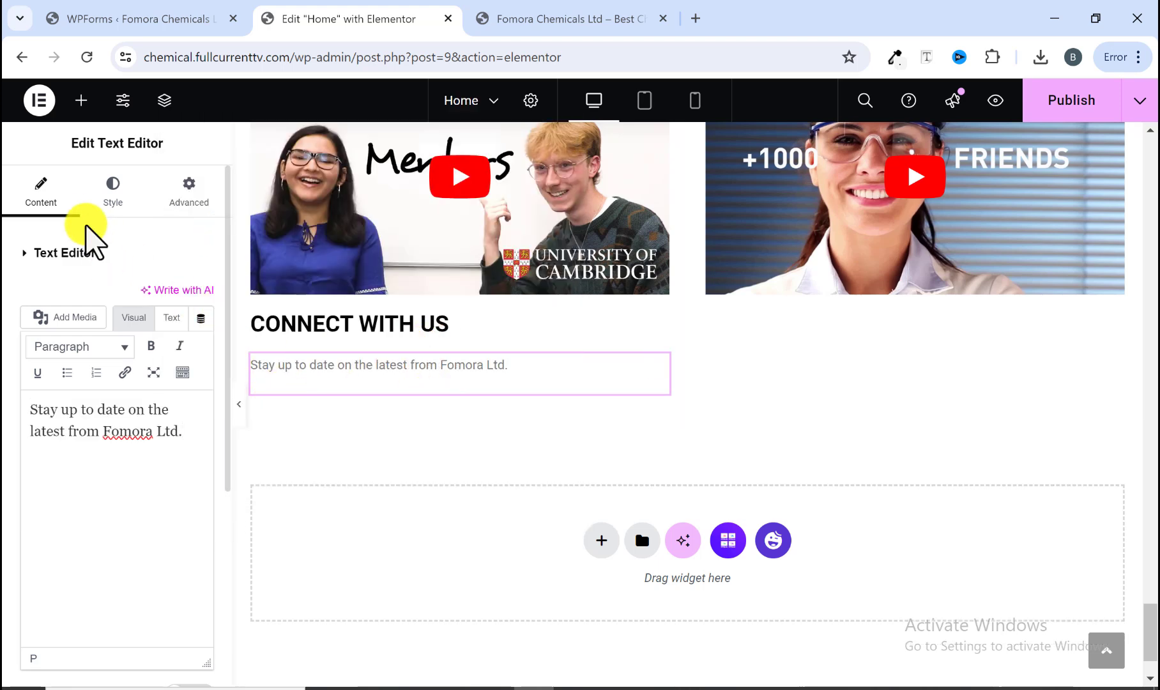
# Step: Set the paragraph's text color to black
pyautogui.click(103, 205)
pyautogui.click(201, 333)
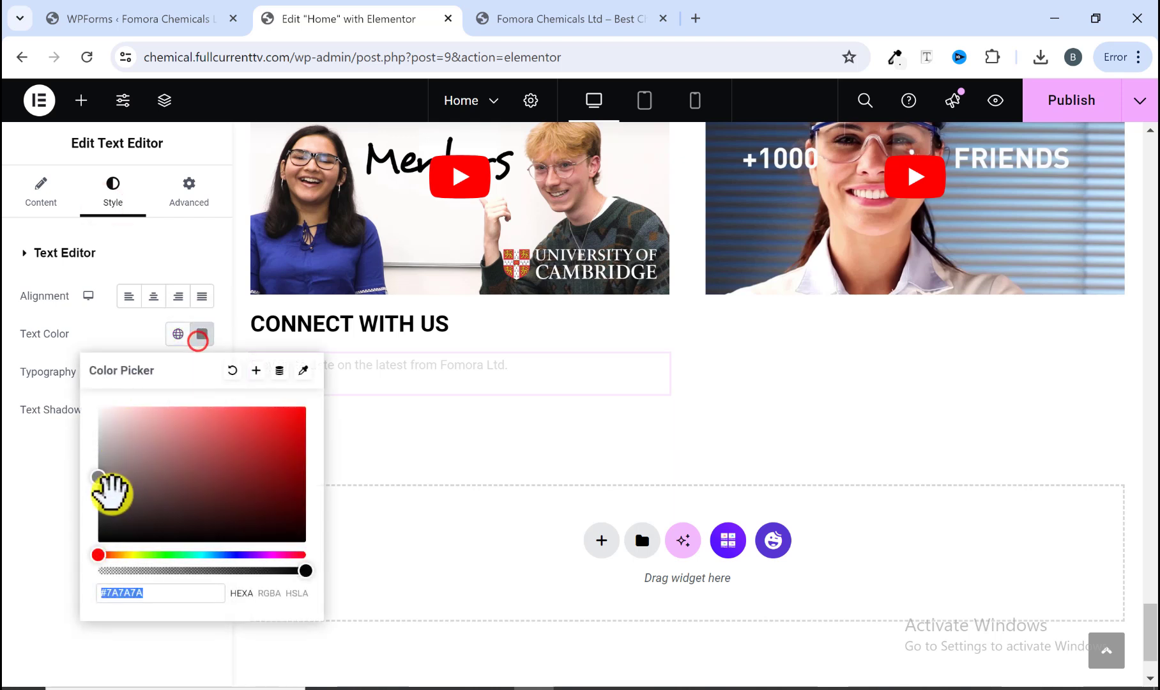
pyautogui.moveTo(106, 533); pyautogui.dragTo(70, 590)
pyautogui.click(33, 501)
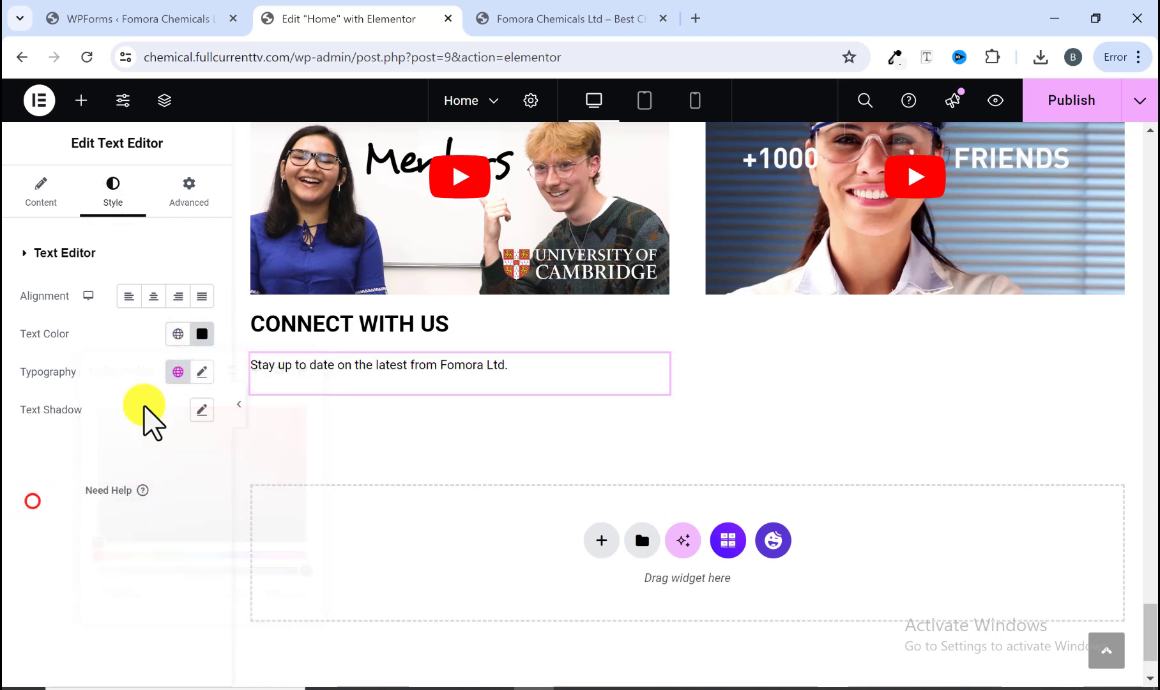
# Step: Set the paragraph's typography to the Poppins family with weight 500 (Medium)
pyautogui.click(193, 375)
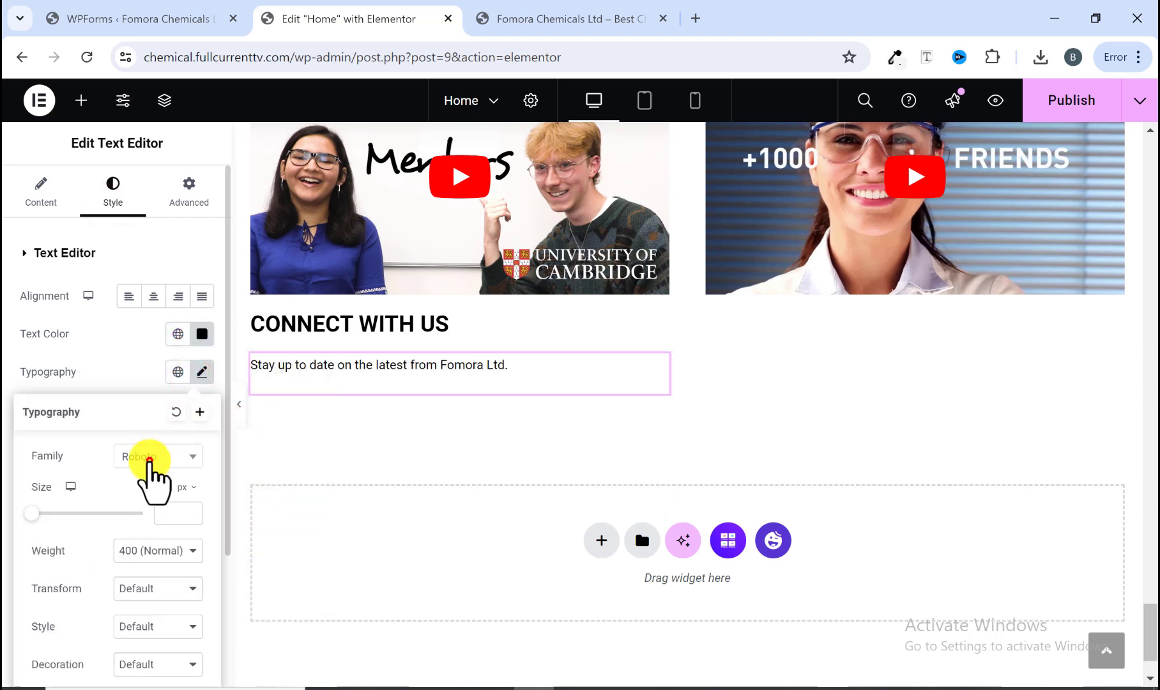
pyautogui.click(149, 457)
pyautogui.write('POPP')
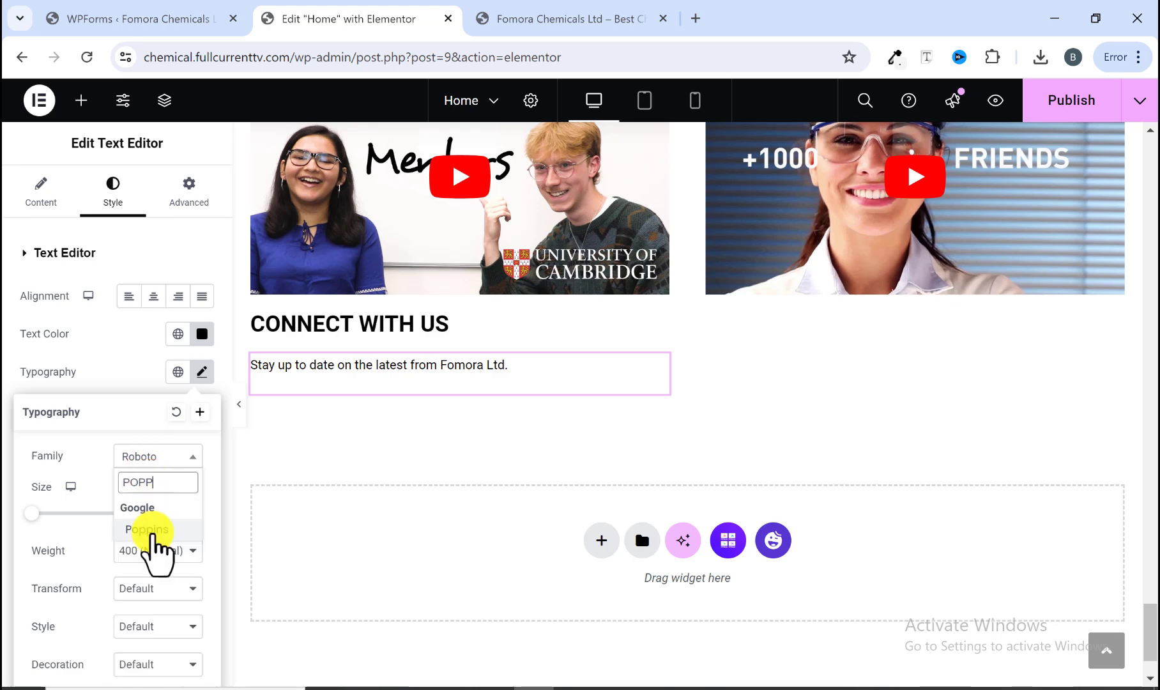
pyautogui.click(149, 530)
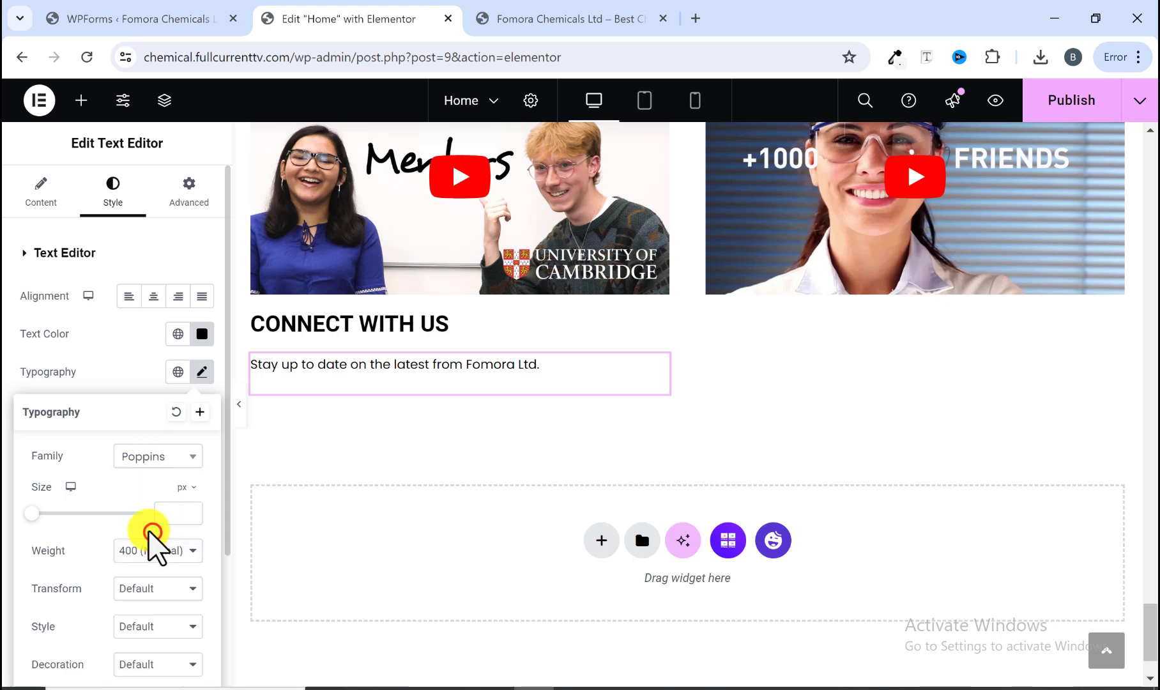
pyautogui.scroll(-2, 144, 540)
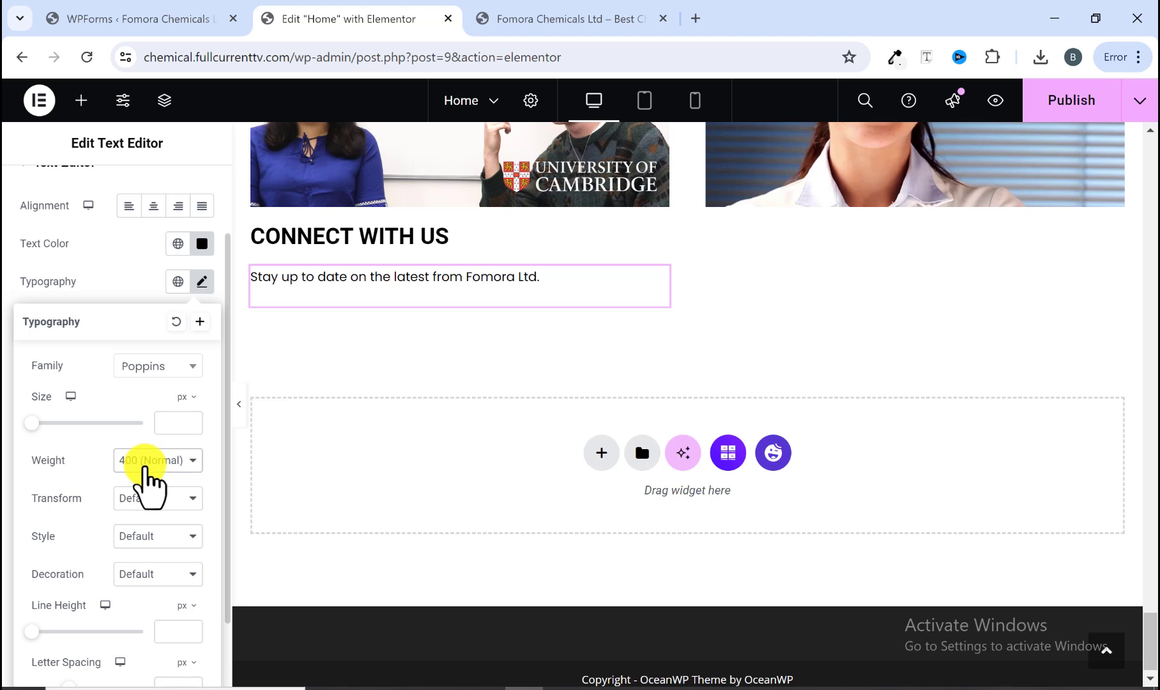
pyautogui.click(145, 461)
pyautogui.click(149, 534)
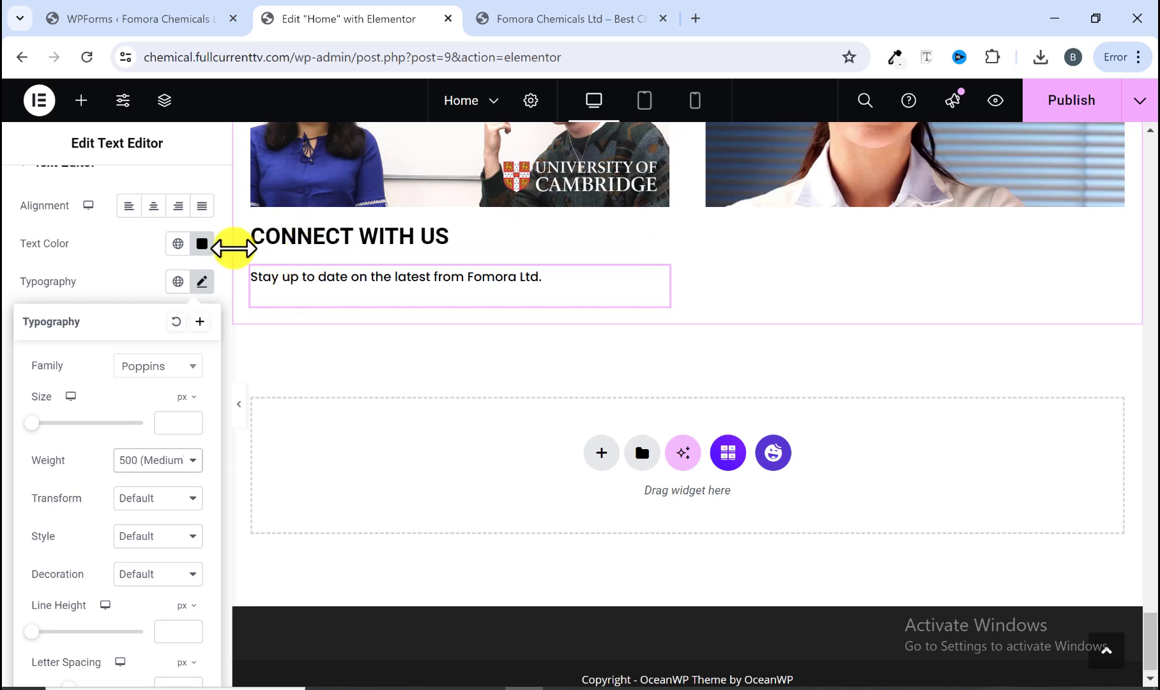
# Step: Unlink the paragraph's margins and set its top margin to -13 px
pyautogui.scroll(2, 192, 256)
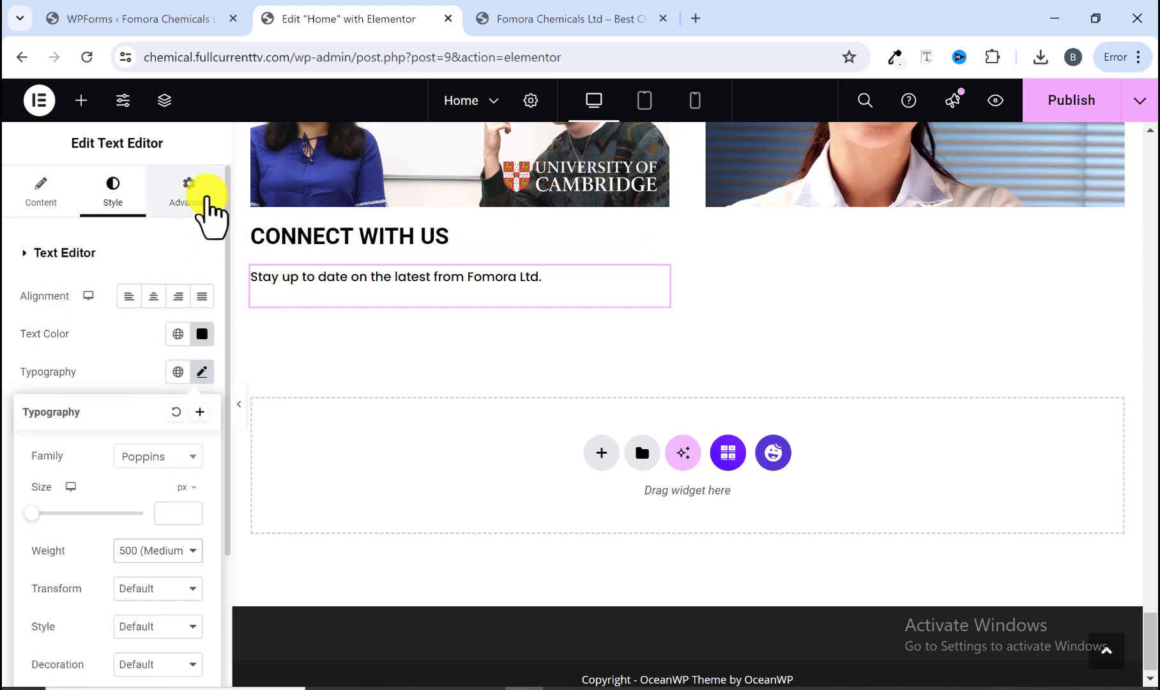
pyautogui.click(206, 197)
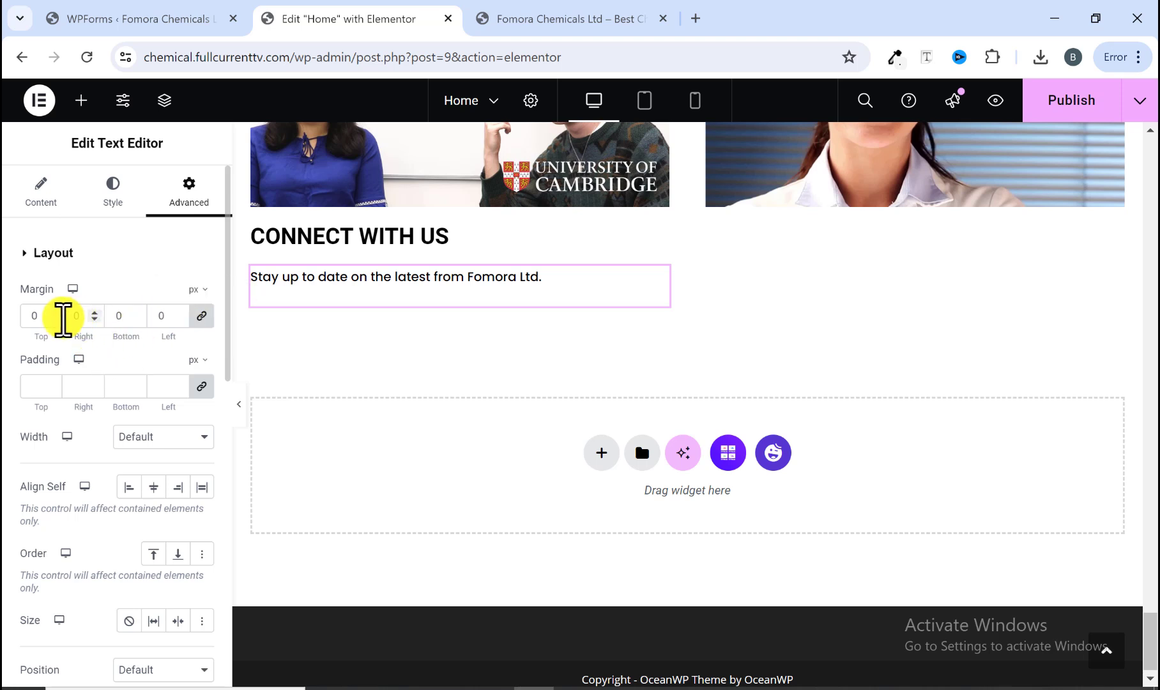
pyautogui.click(201, 315)
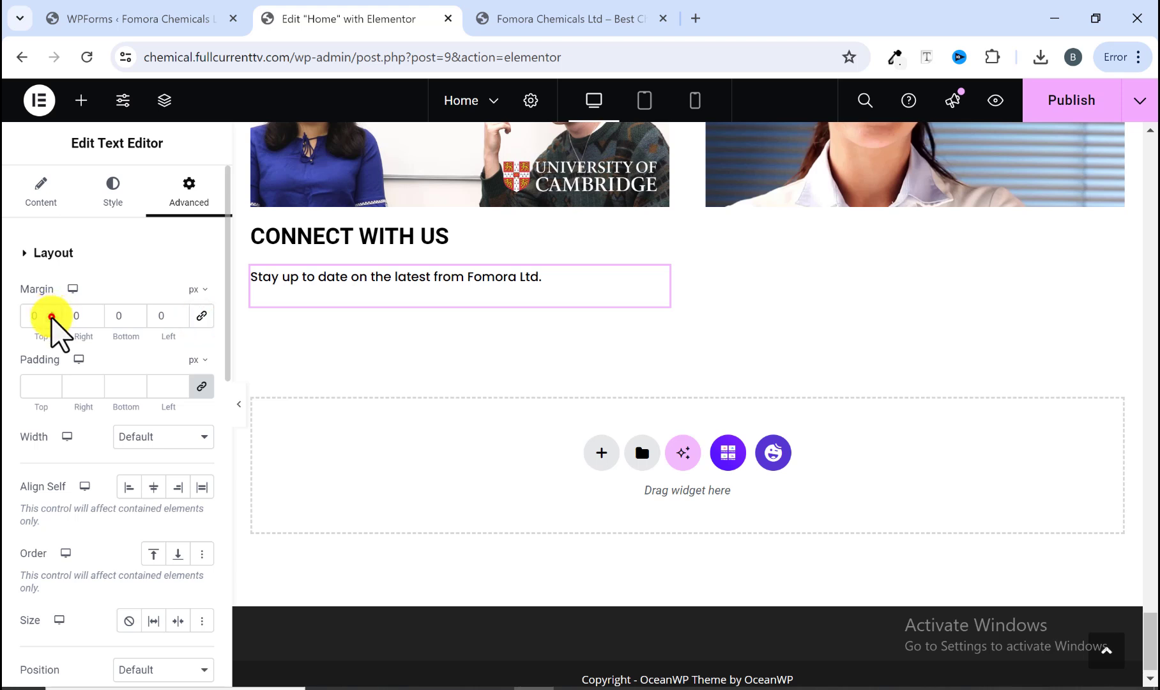
pyautogui.click(52, 316)
pyautogui.click(52, 318)
pyautogui.click(52, 318)
pyautogui.click(51, 317)
pyautogui.click(52, 317)
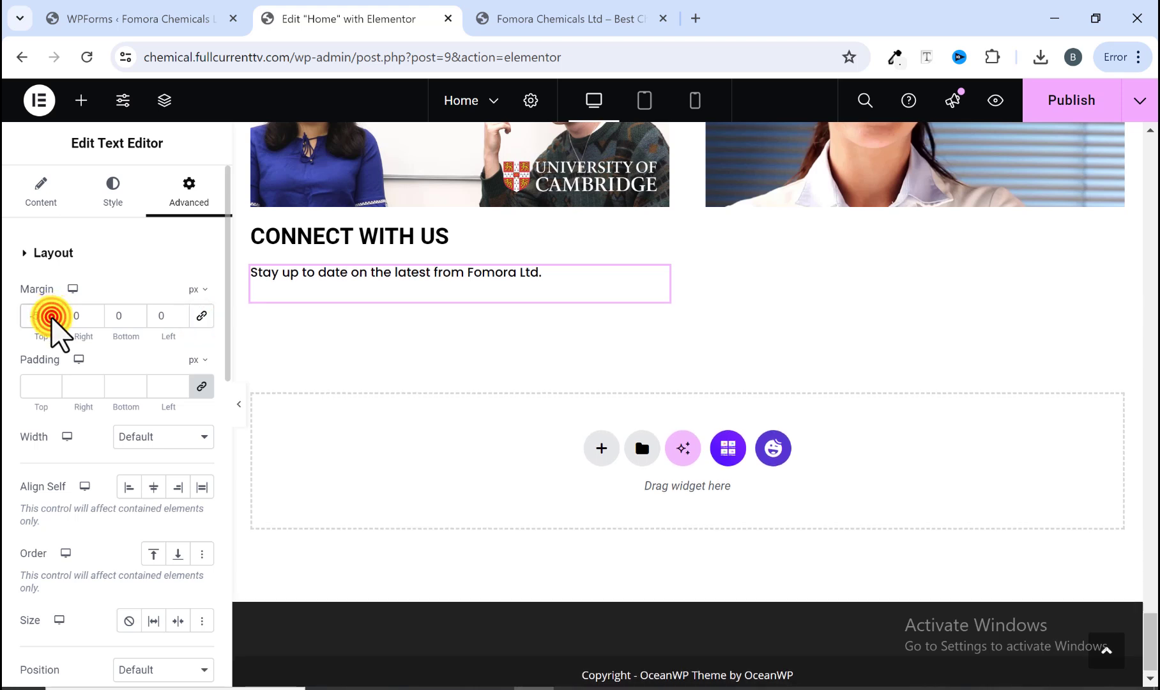
pyautogui.click(52, 317)
pyautogui.click(52, 318)
pyautogui.click(52, 318)
pyautogui.click(52, 318)
pyautogui.click(51, 318)
pyautogui.click(52, 317)
pyautogui.click(52, 317)
pyautogui.click(52, 318)
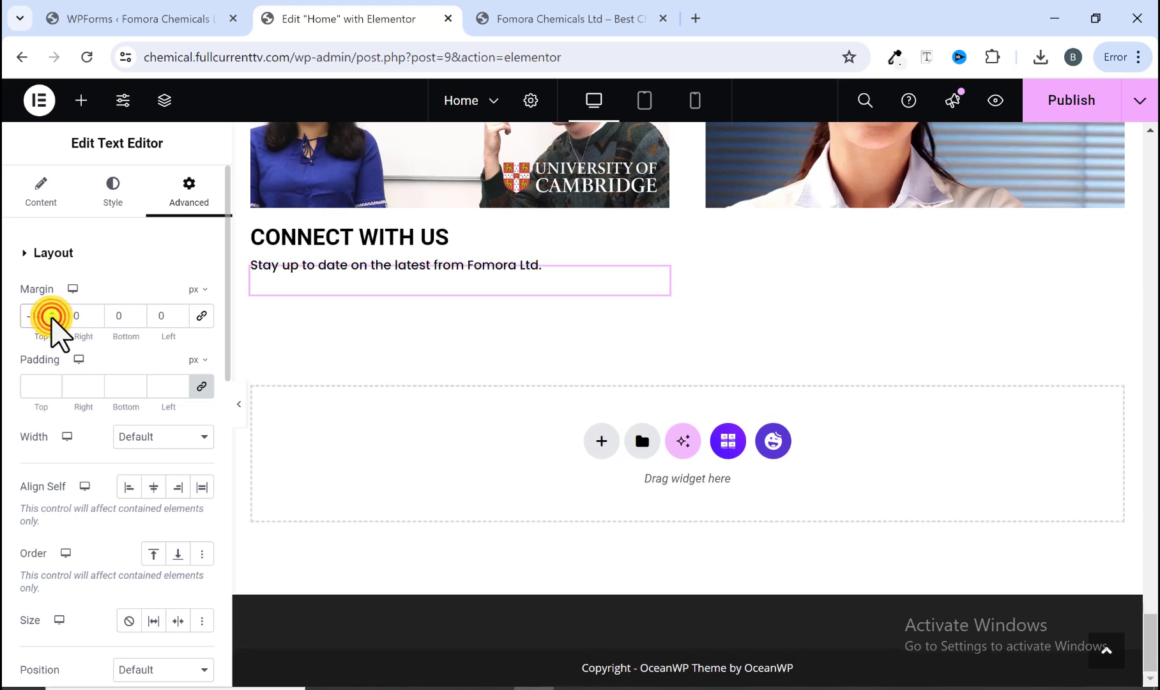
pyautogui.click(51, 317)
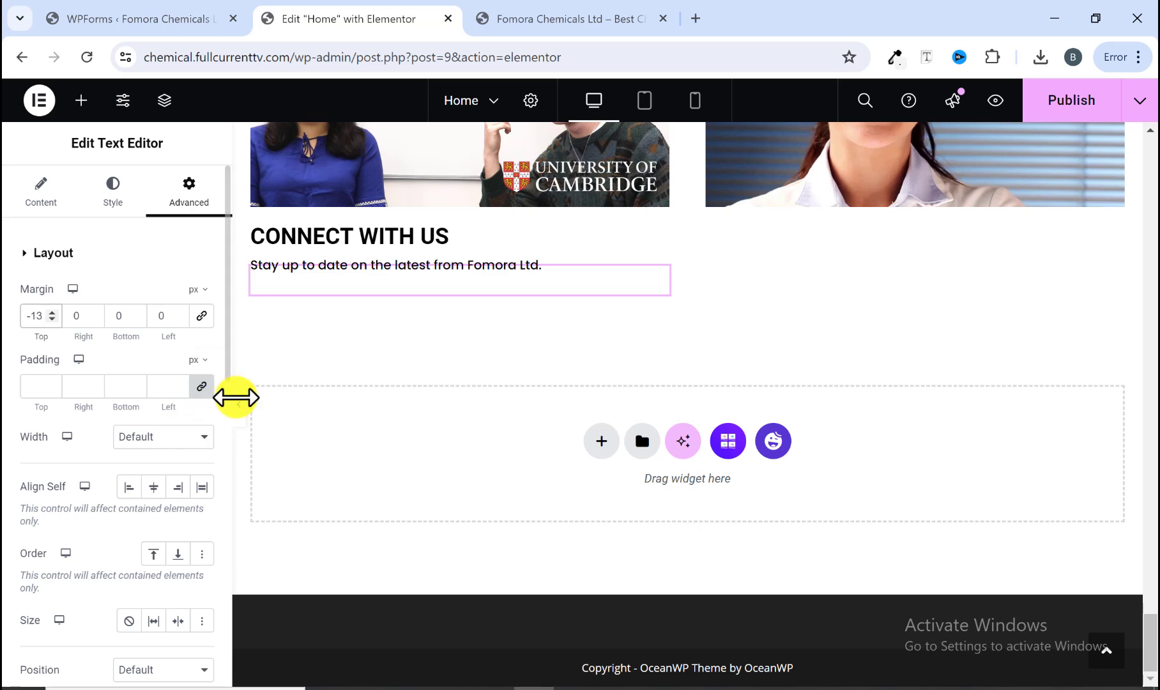
# Step: Preview the video section and compare it with the reference site's CONNECT WITH US area
pyautogui.click(237, 405)
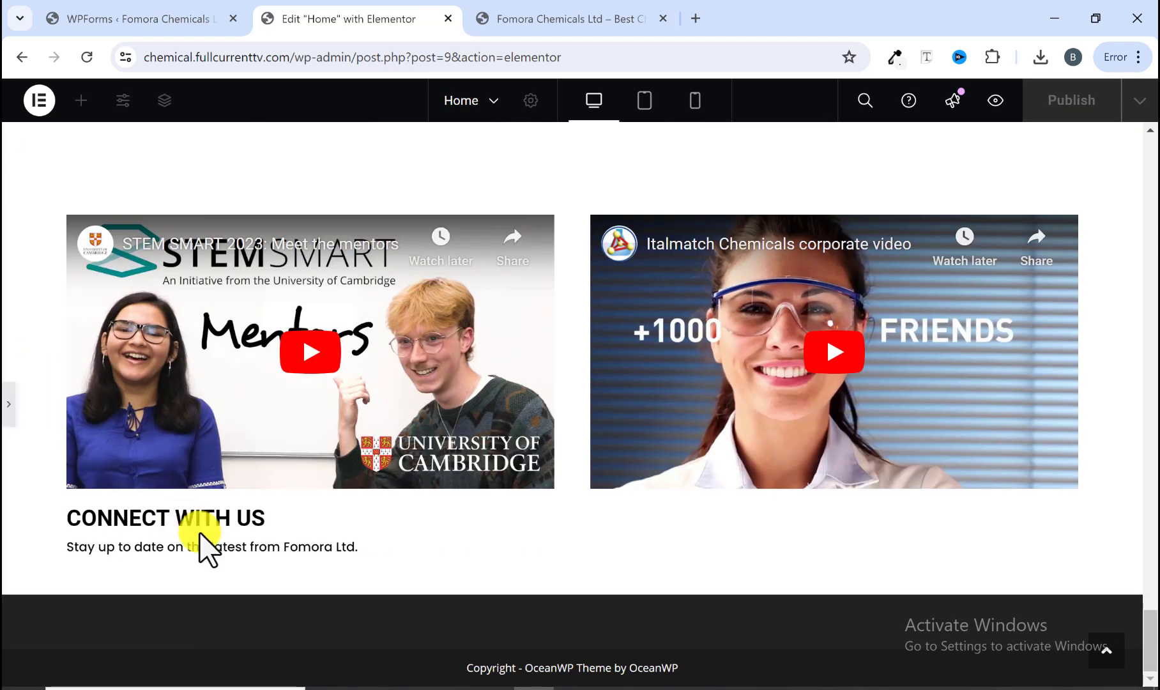
pyautogui.click(577, 19)
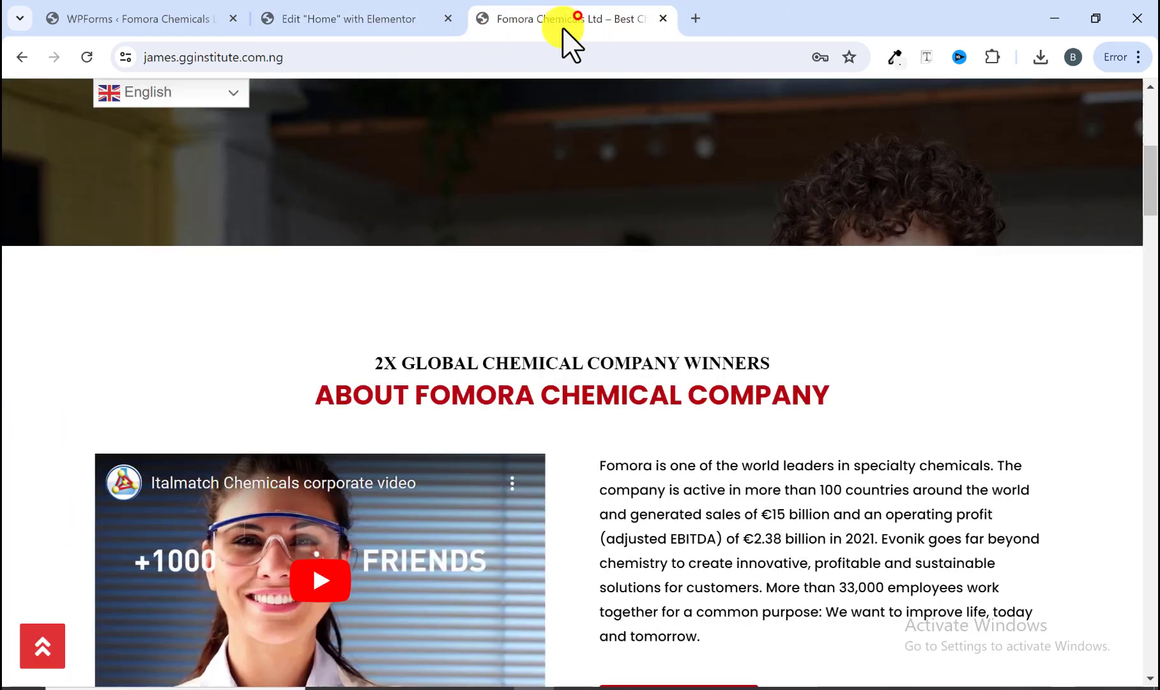
pyautogui.scroll(-20, 268, 456)
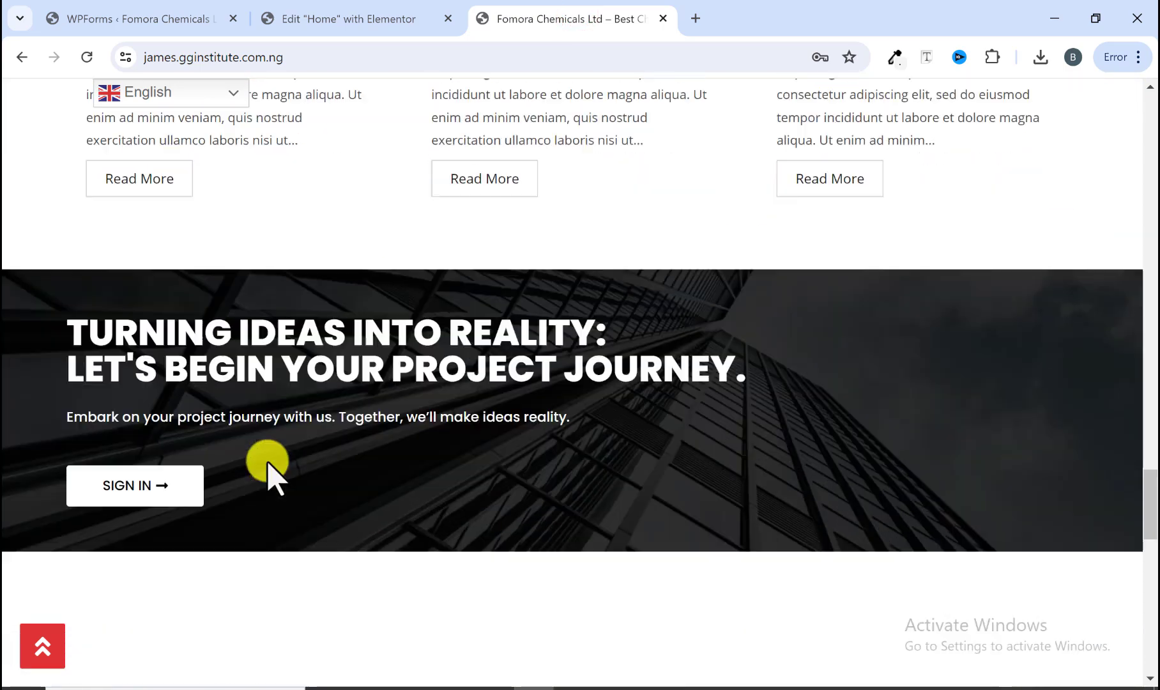
pyautogui.scroll(-3, 267, 470)
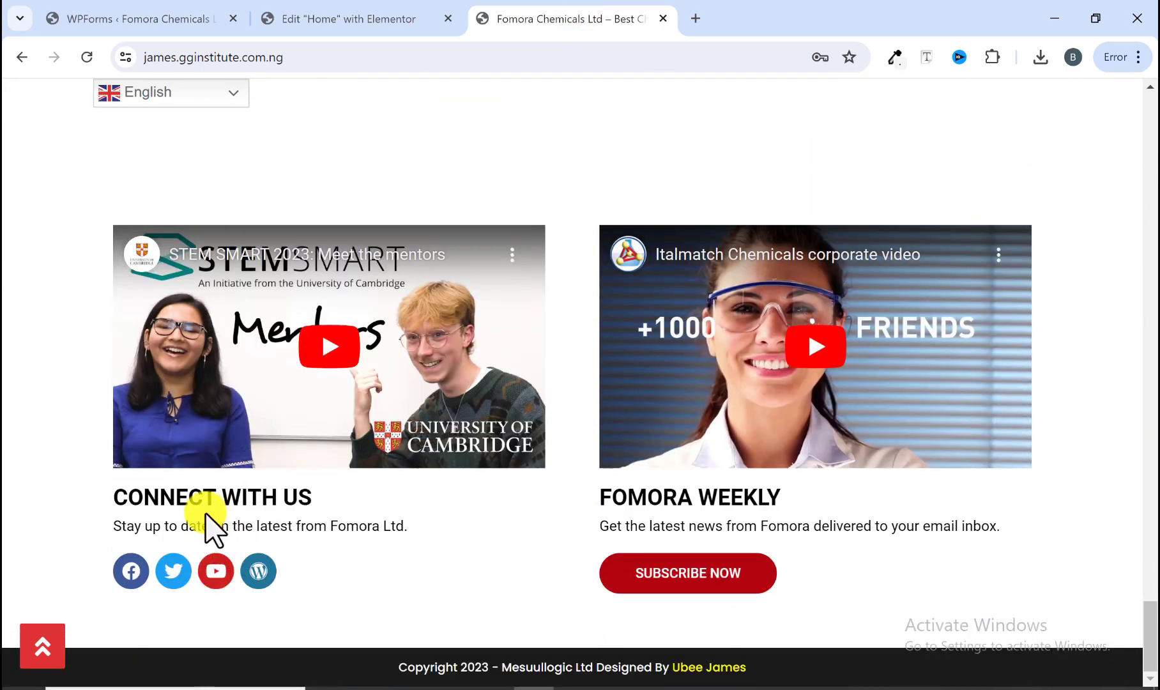
pyautogui.click(356, 10)
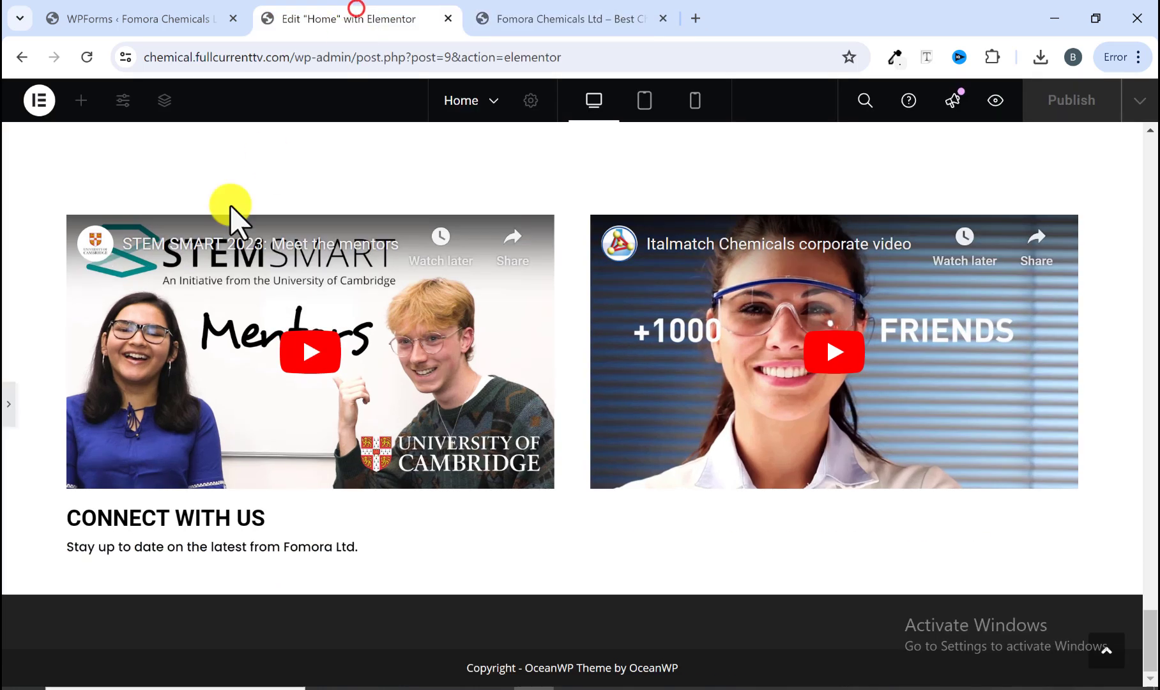
pyautogui.click(7, 406)
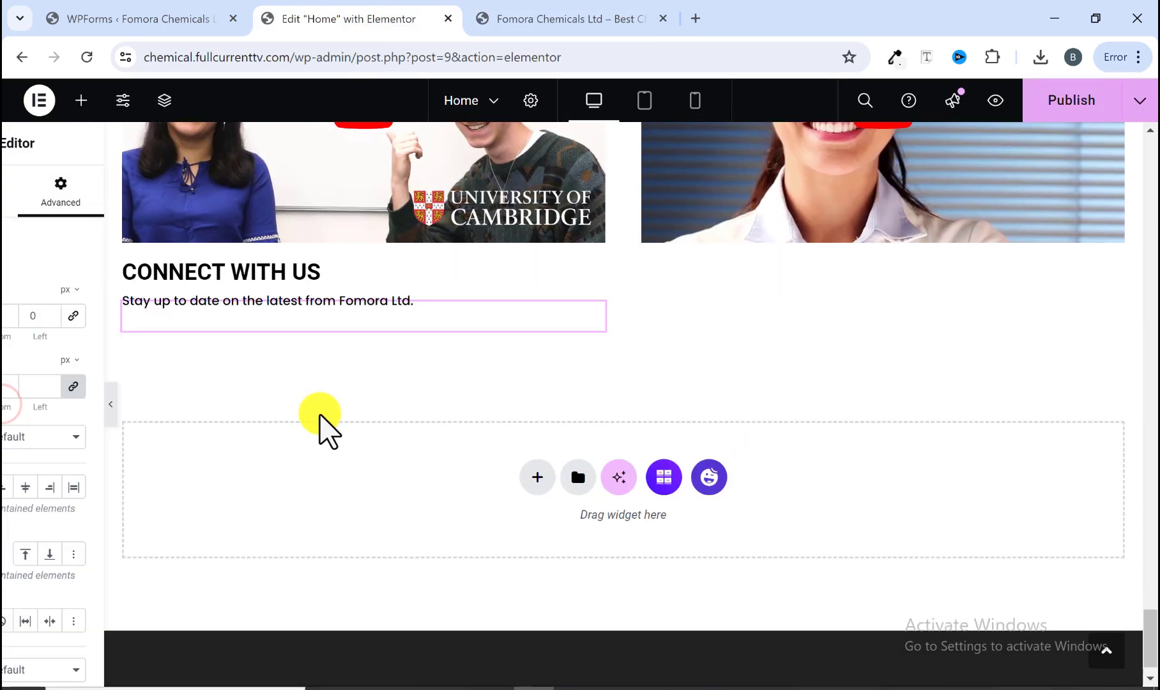
pyautogui.click(558, 18)
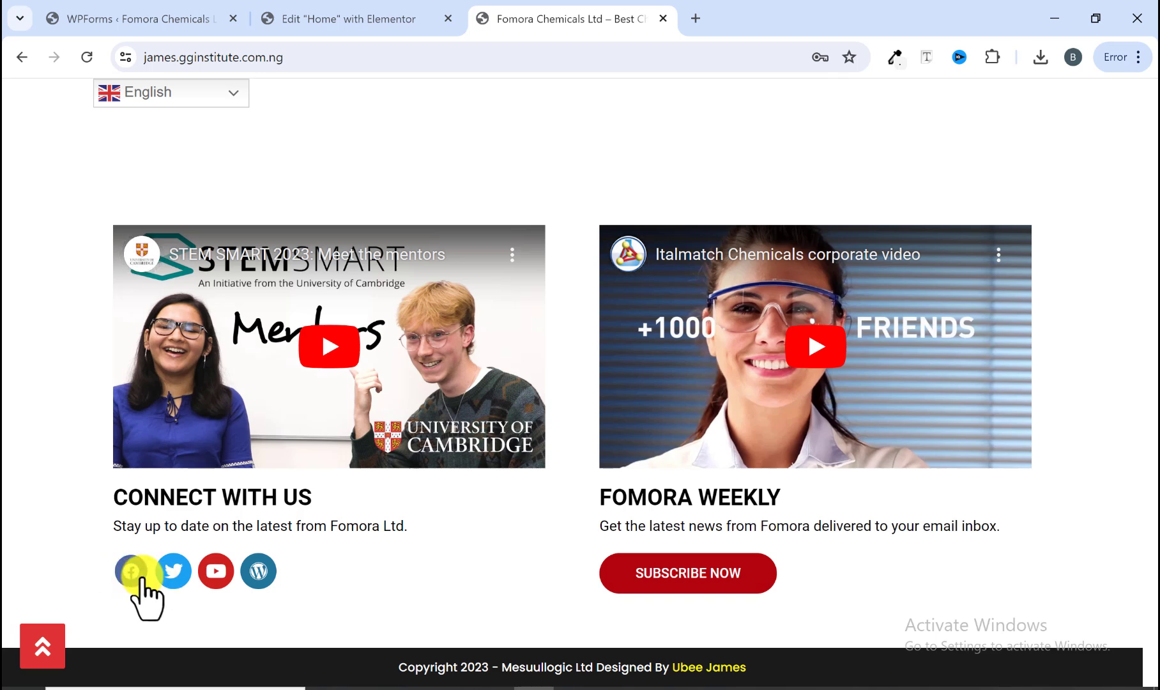
pyautogui.click(390, 23)
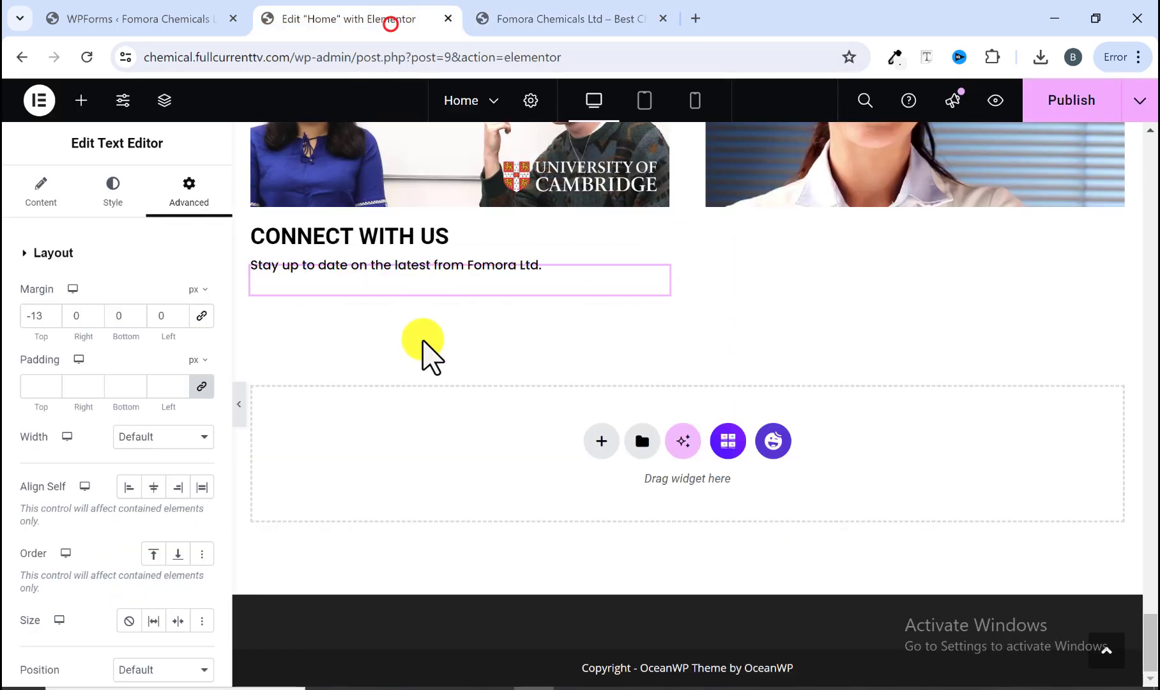
pyautogui.scroll(20, 431, 325)
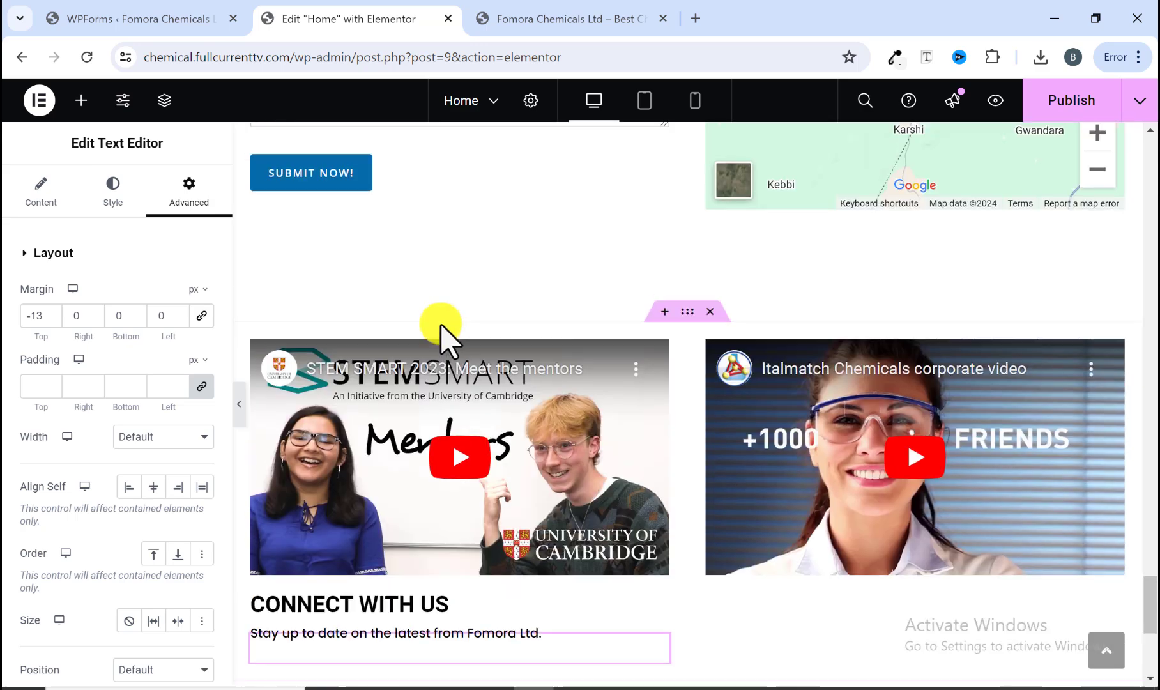
pyautogui.scroll(-6, 442, 339)
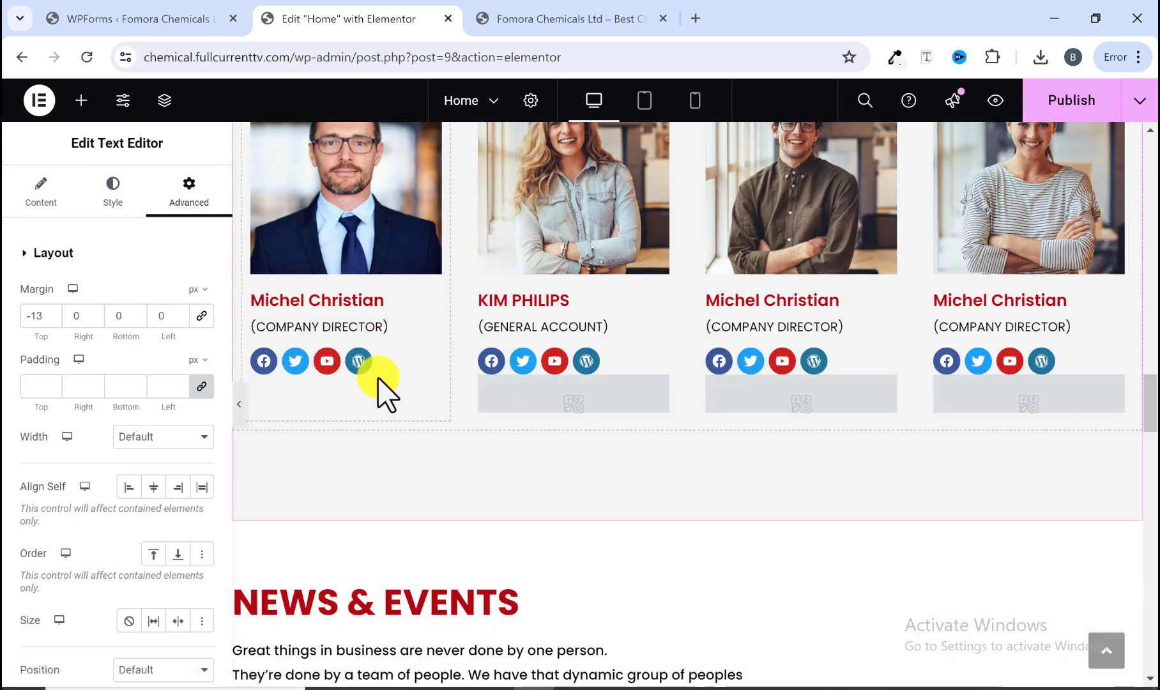
# Step: Copy a team member's social icons and paste them below the CONNECT WITH US paragraph
pyautogui.rightClick(358, 361)
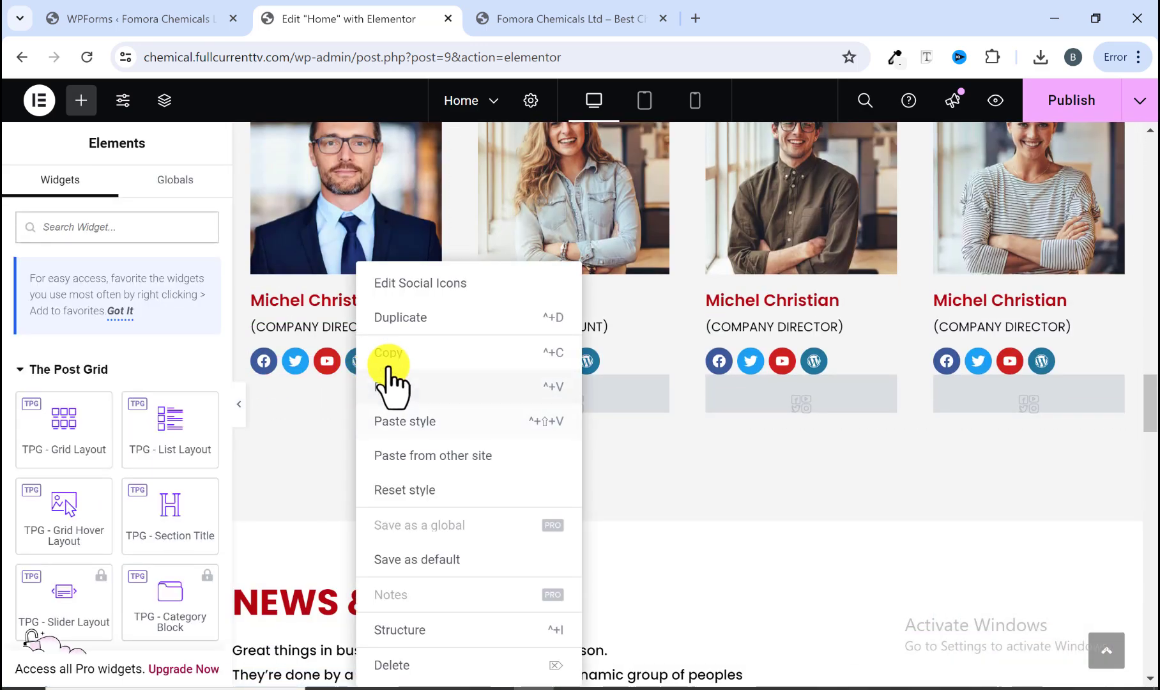
pyautogui.click(391, 383)
pyautogui.scroll(-6, 376, 428)
pyautogui.scroll(-12, 374, 425)
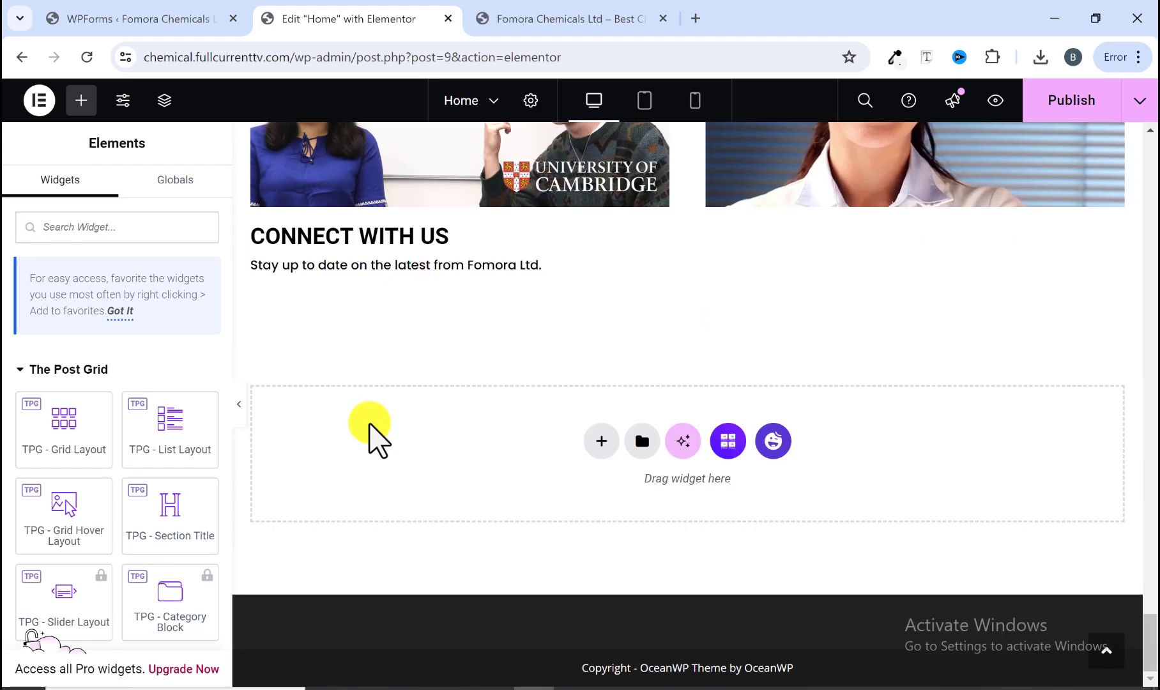
pyautogui.rightClick(331, 275)
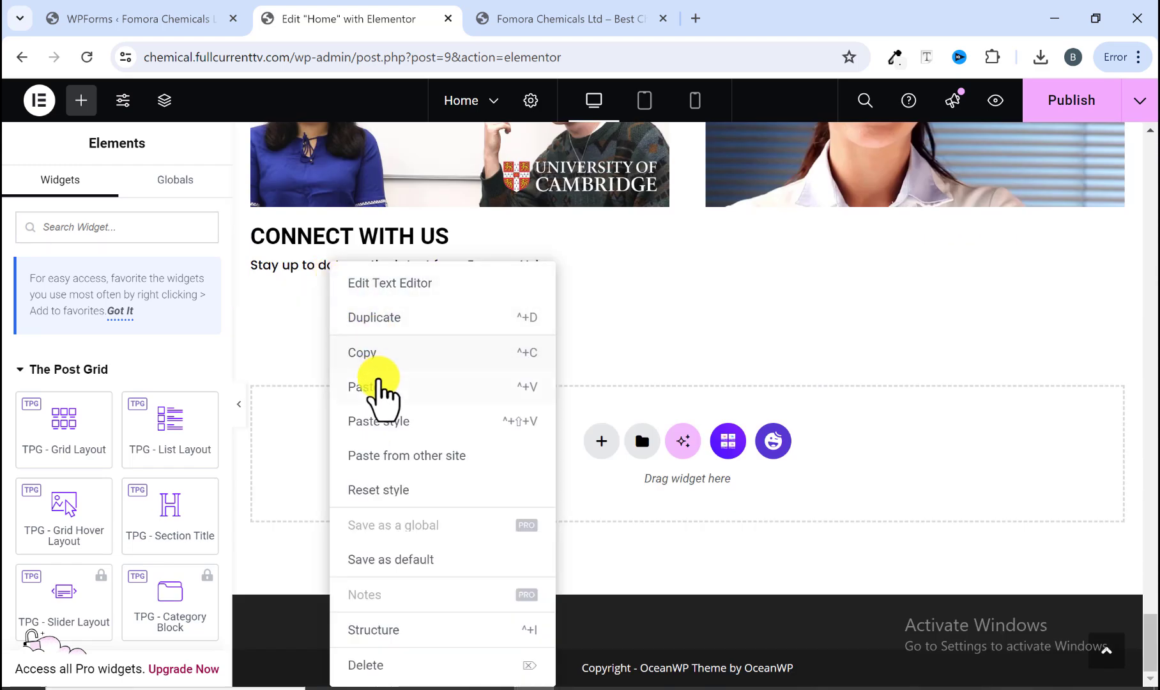
pyautogui.click(382, 387)
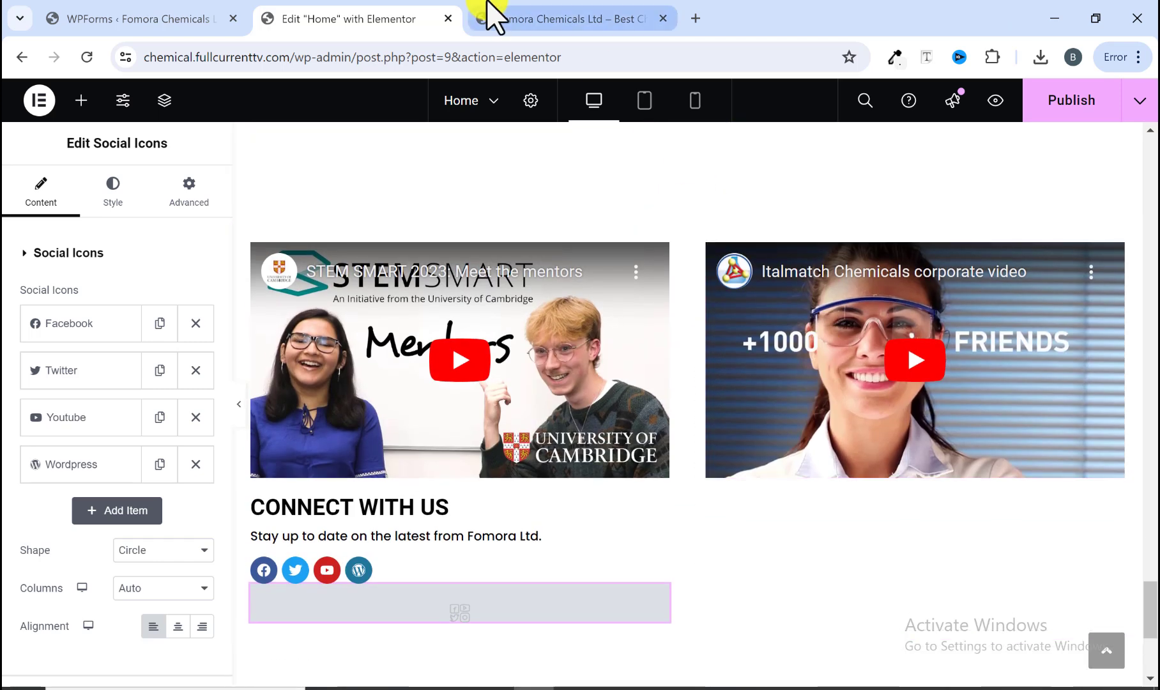
# Step: Copy the CONNECT WITH US heading and paste it into the right video column
pyautogui.click(511, 19)
pyautogui.click(398, 14)
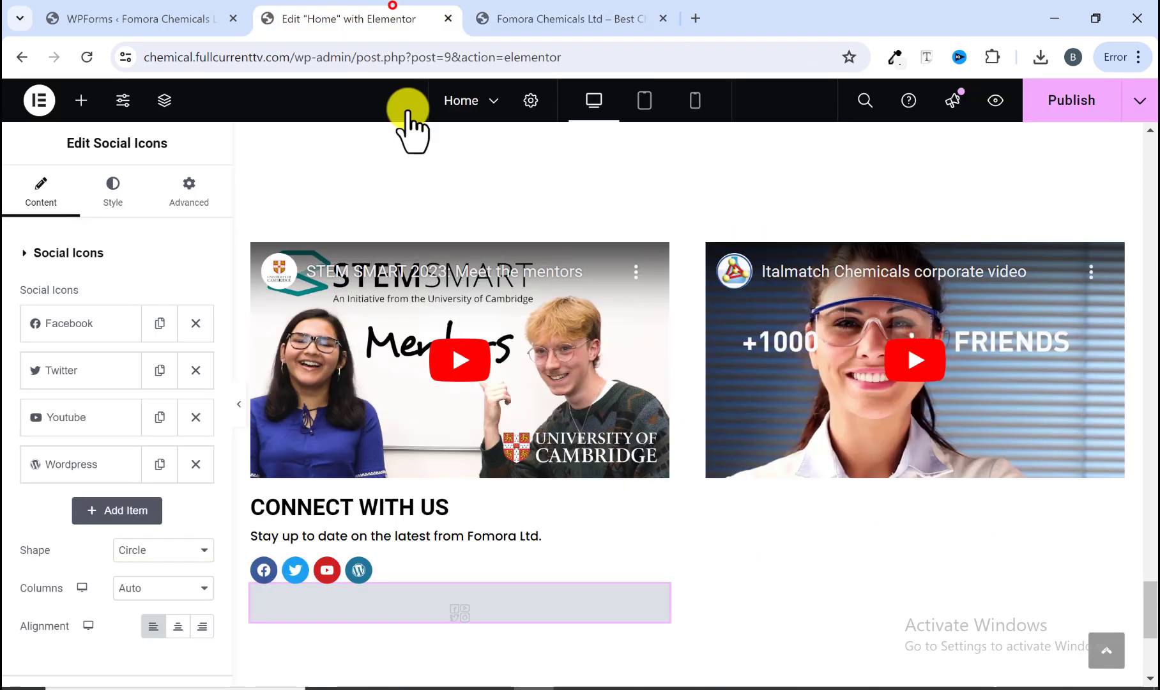
pyautogui.rightClick(311, 507)
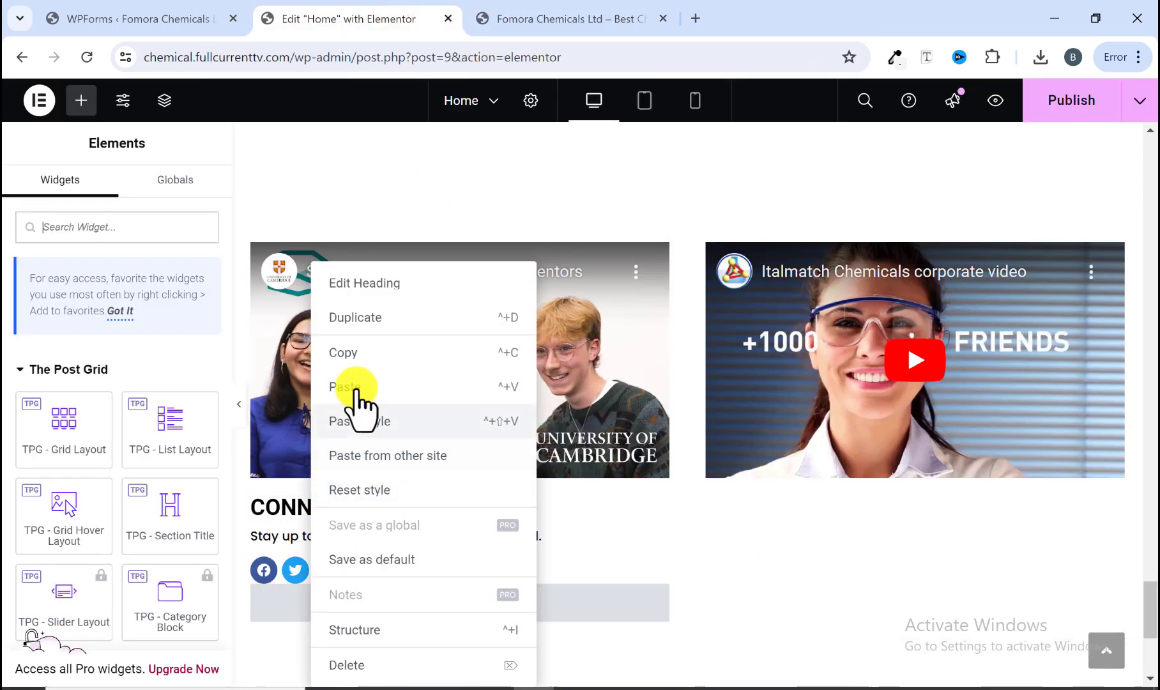
pyautogui.click(360, 358)
pyautogui.rightClick(746, 468)
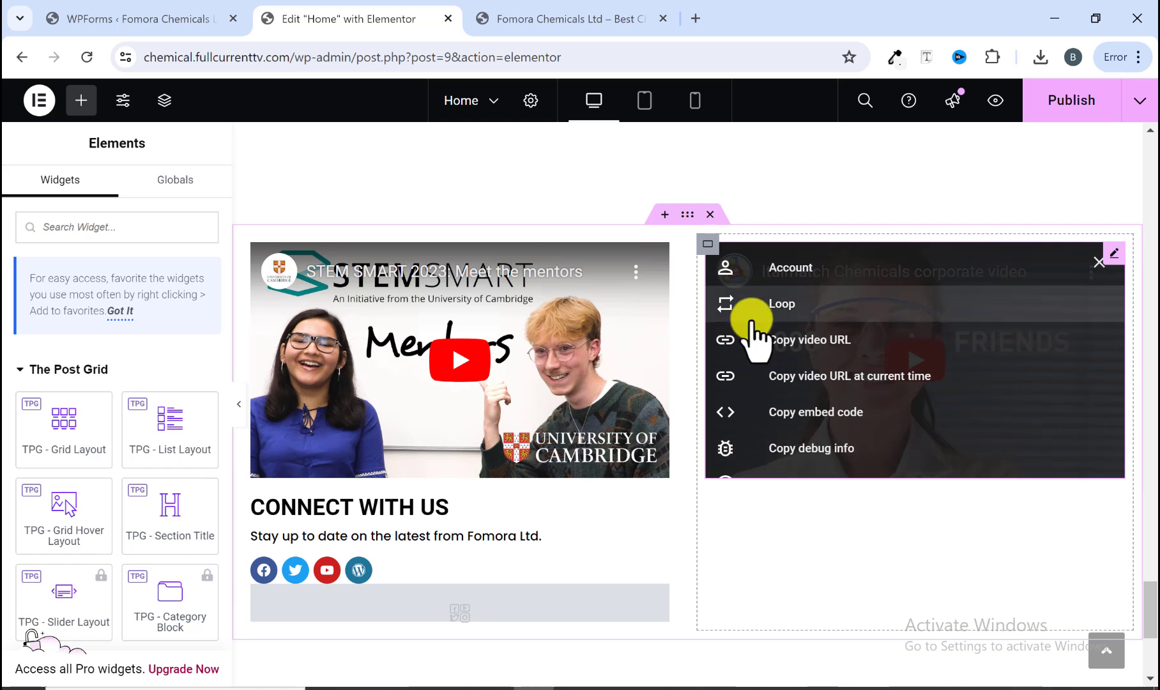
pyautogui.rightClick(823, 489)
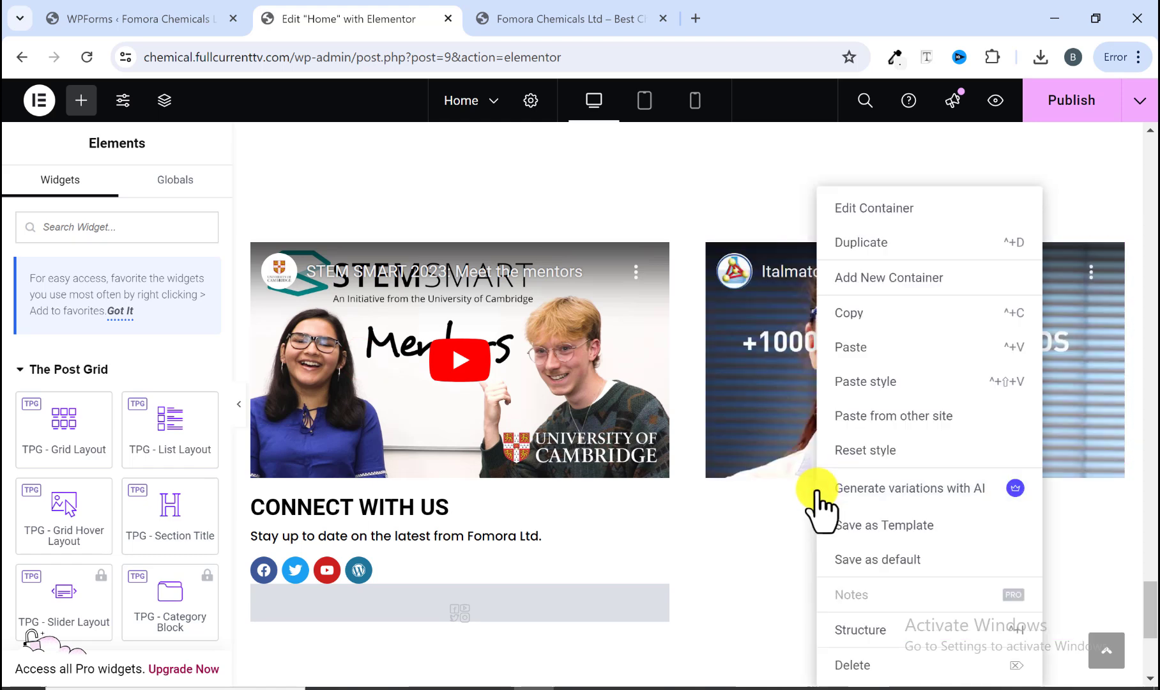
pyautogui.click(852, 346)
# Step: Copy the FOMORA WEEKLY heading from the reference site and set it as the right heading's title
pyautogui.click(515, 16)
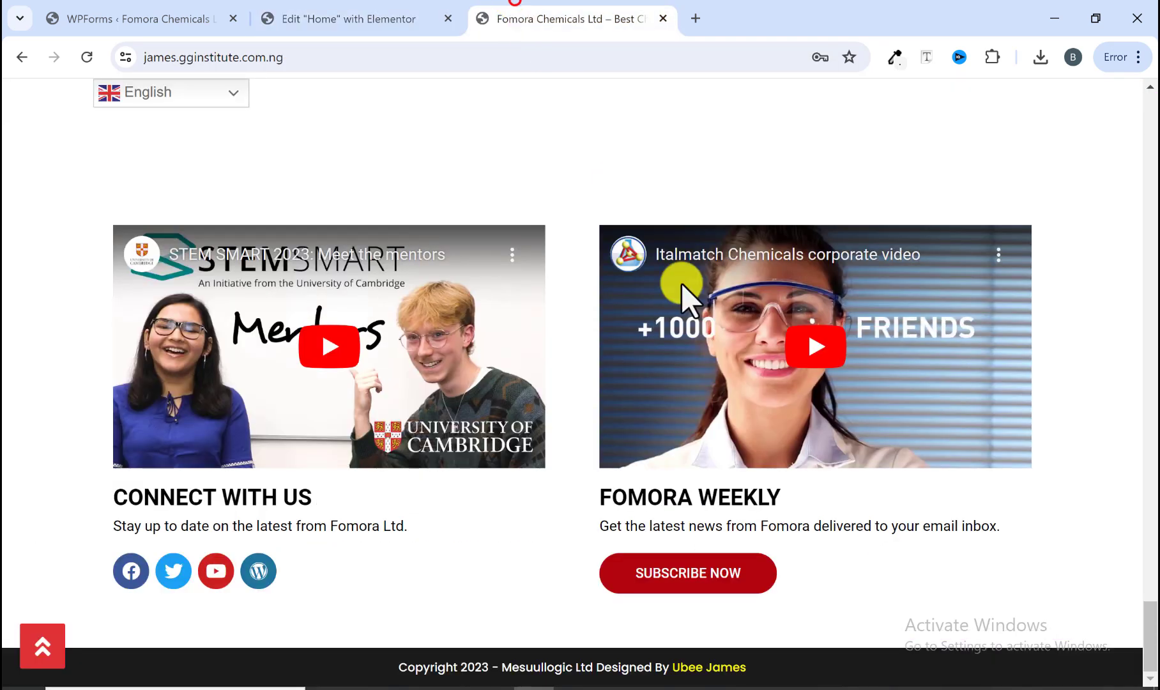
pyautogui.moveTo(788, 498); pyautogui.dragTo(599, 496)
pyautogui.rightClick(603, 495)
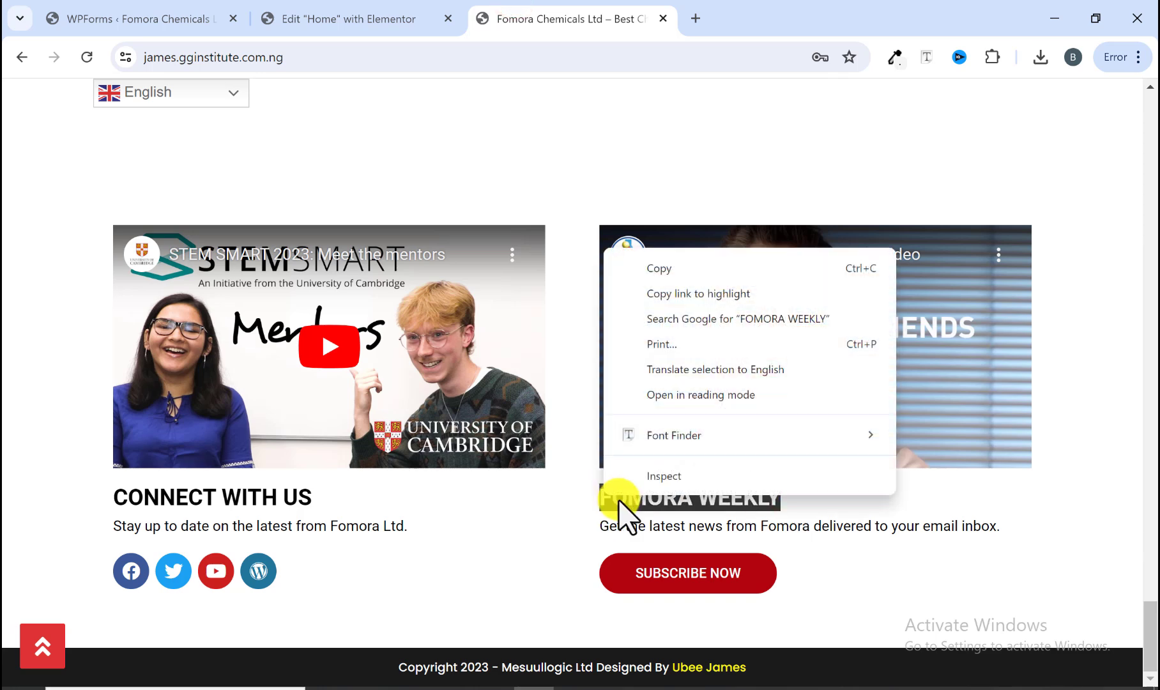
pyautogui.click(658, 269)
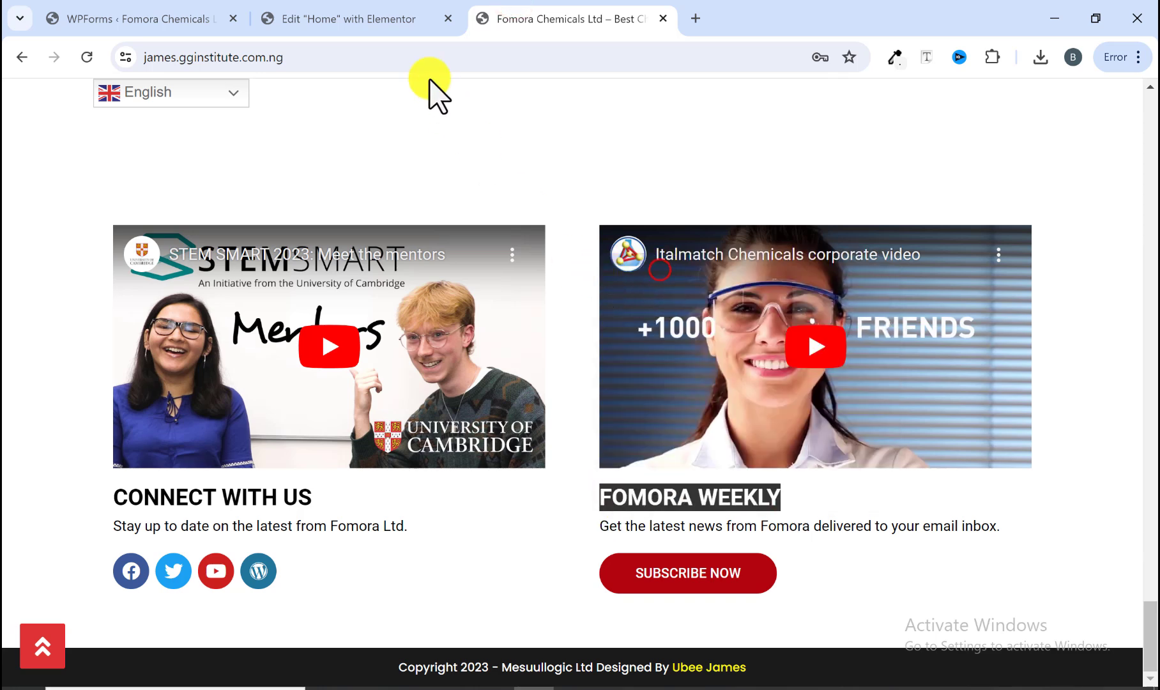
pyautogui.click(389, 18)
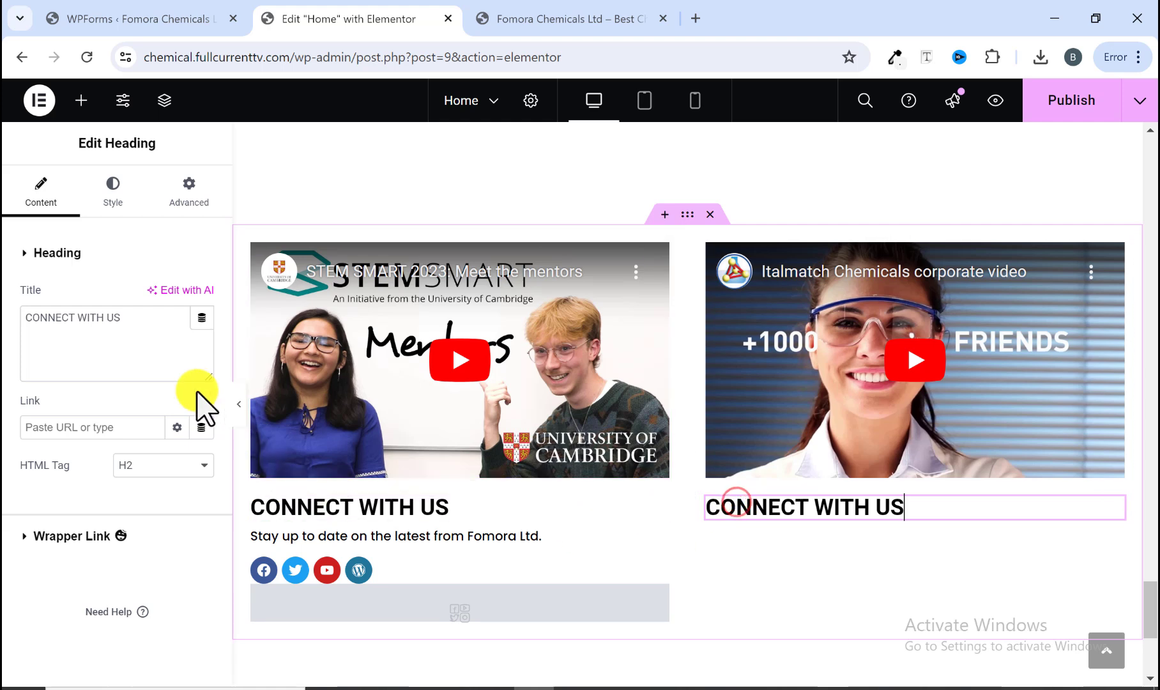
pyautogui.rightClick(127, 329)
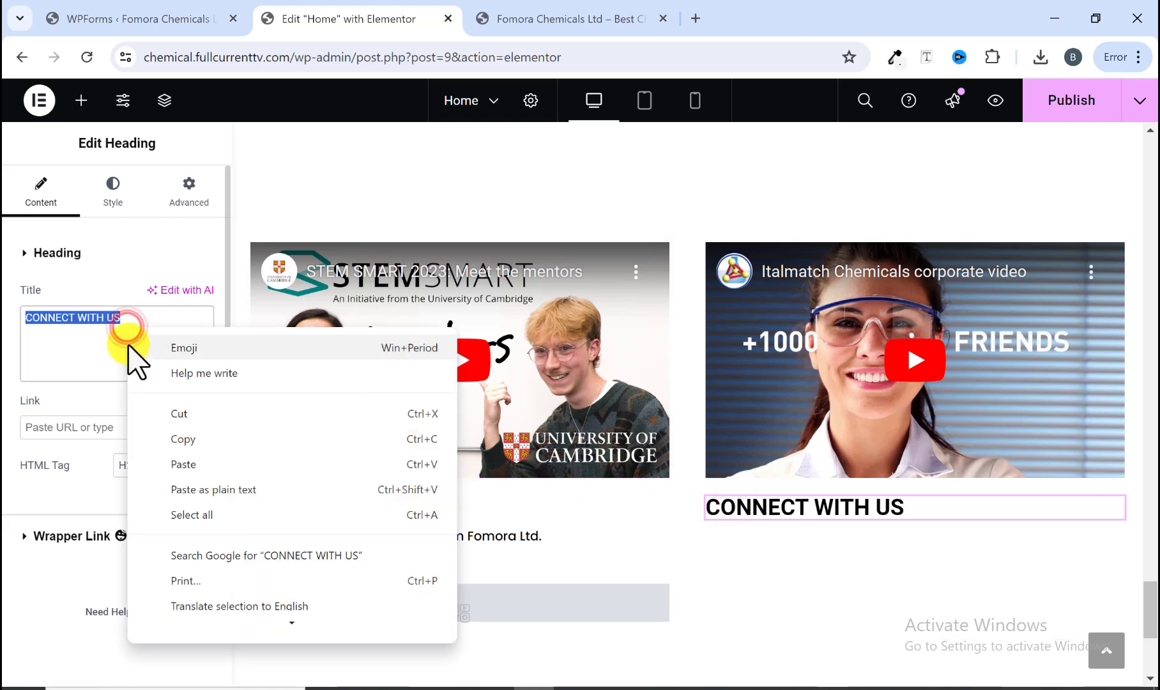
pyautogui.click(188, 464)
pyautogui.click(530, 18)
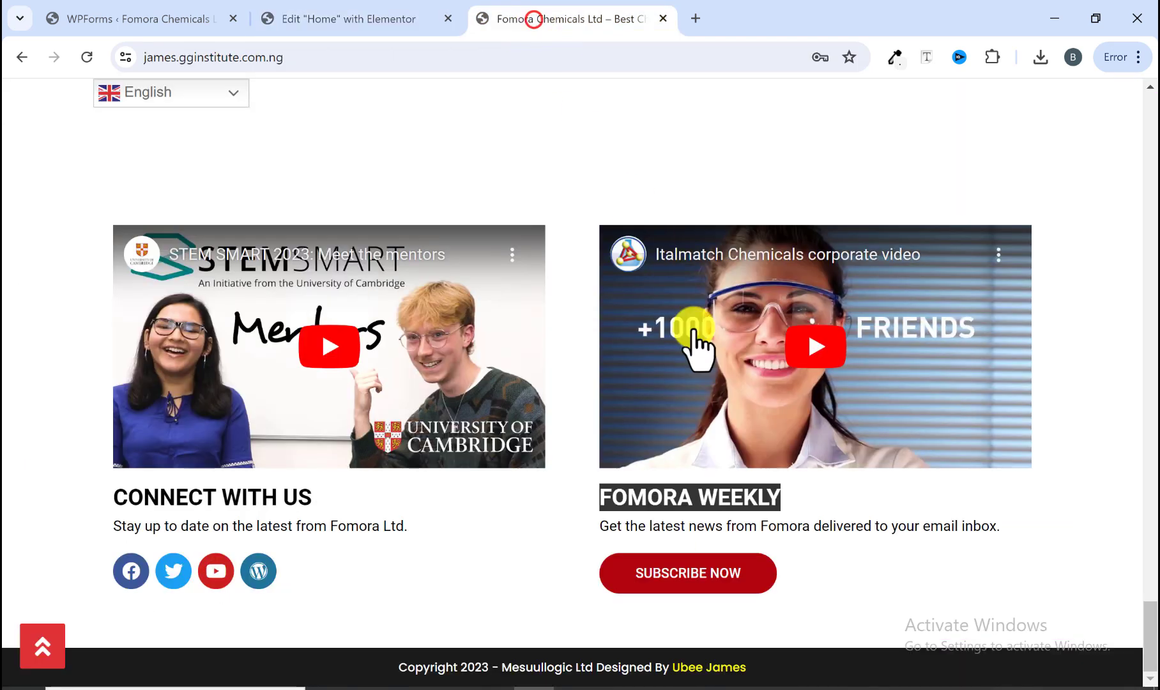
pyautogui.click(578, 529)
pyautogui.moveTo(578, 529); pyautogui.dragTo(1000, 519)
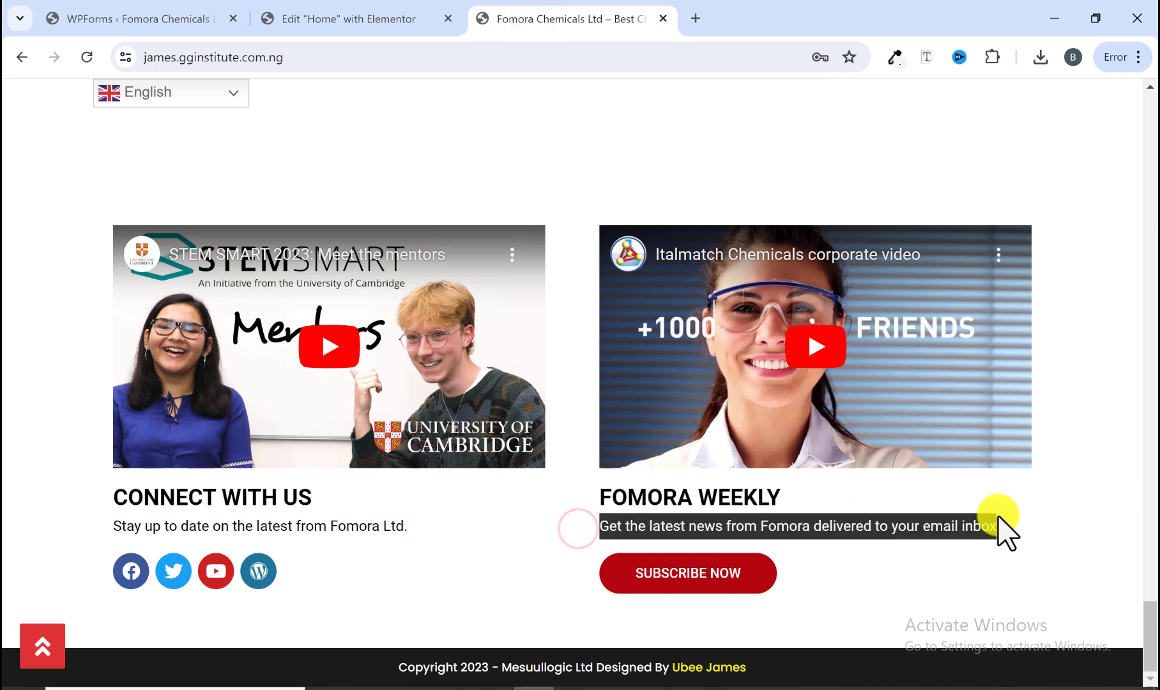
pyautogui.rightClick(1000, 529)
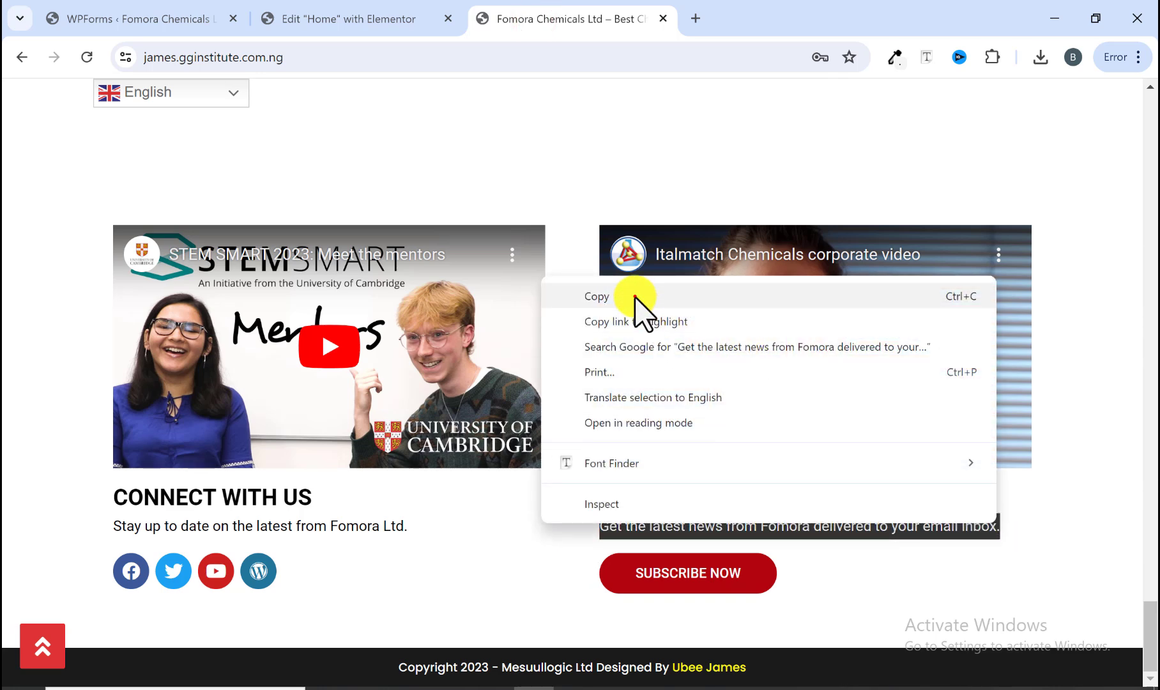
pyautogui.click(636, 296)
pyautogui.click(321, 15)
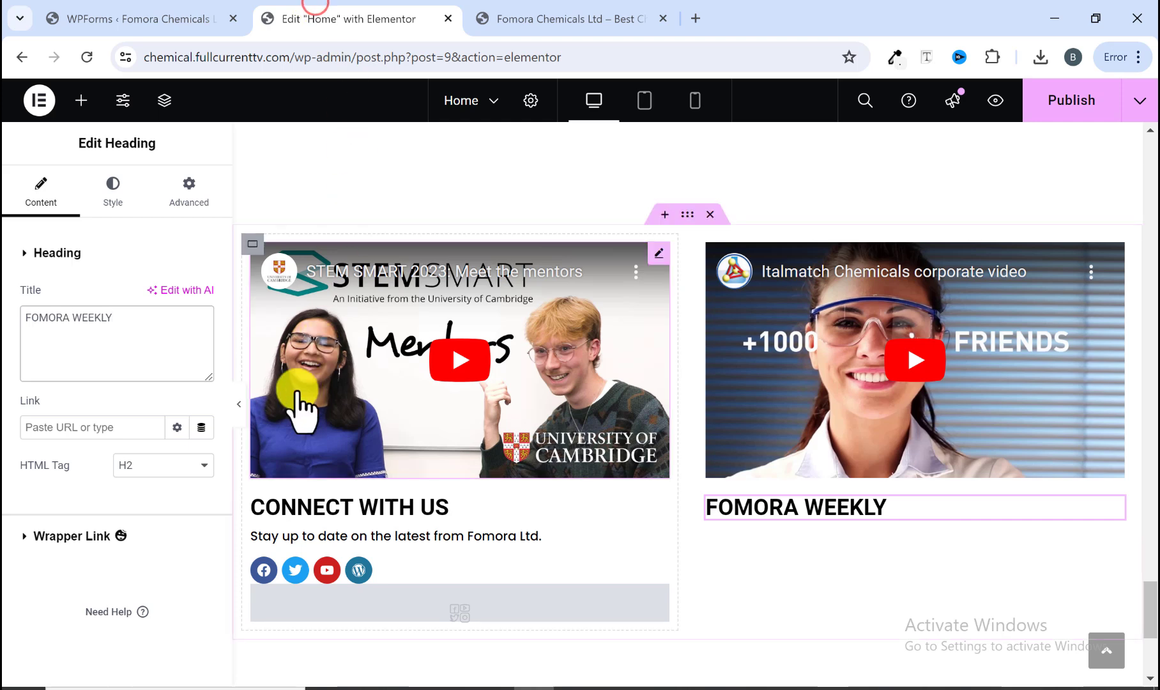
pyautogui.click(145, 326)
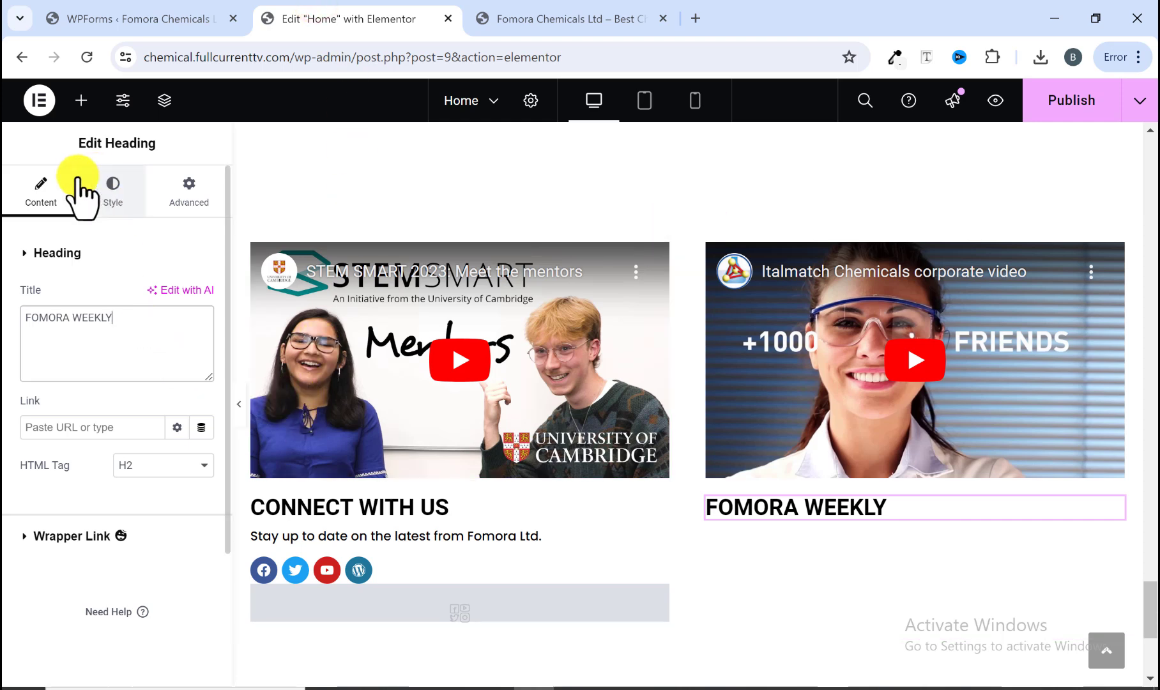
# Step: Copy the CONNECT WITH US paragraph and paste it below the FOMORA WEEKLY heading
pyautogui.rightClick(391, 540)
pyautogui.click(447, 358)
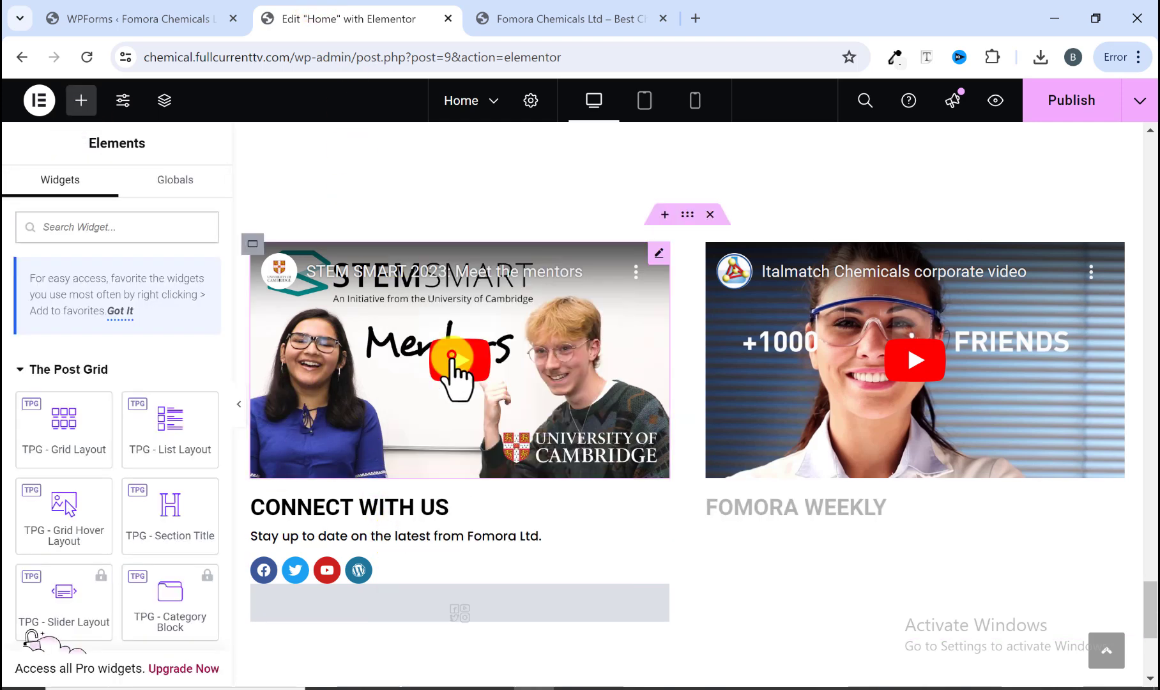
pyautogui.rightClick(763, 515)
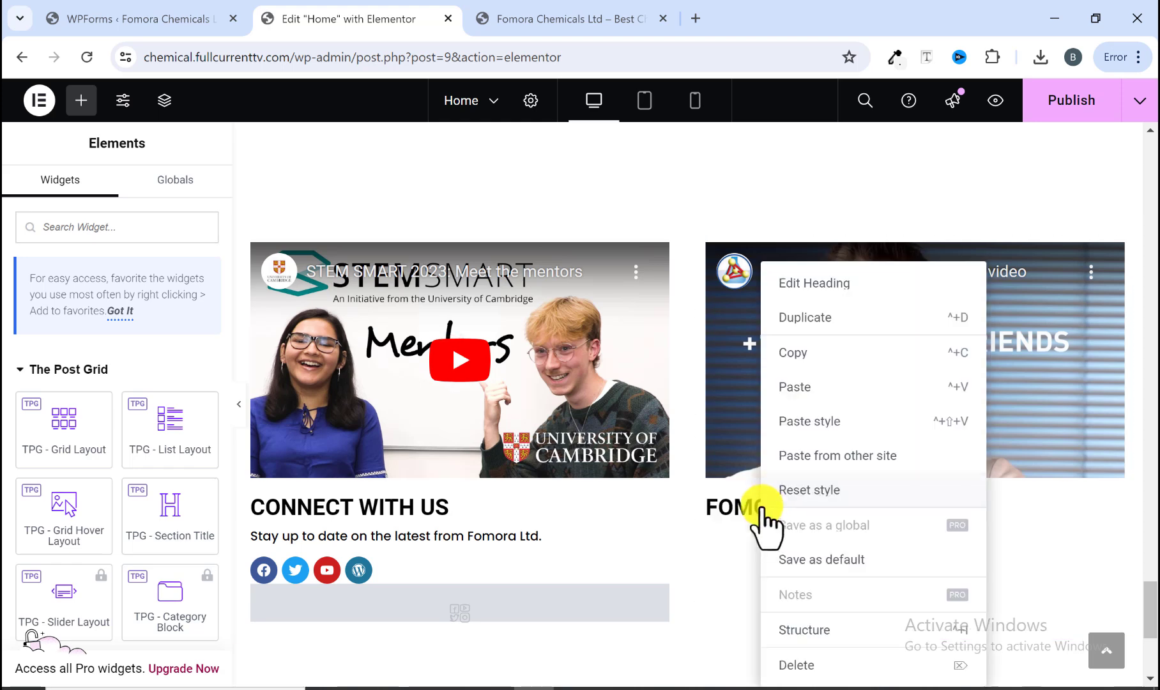
pyautogui.click(795, 388)
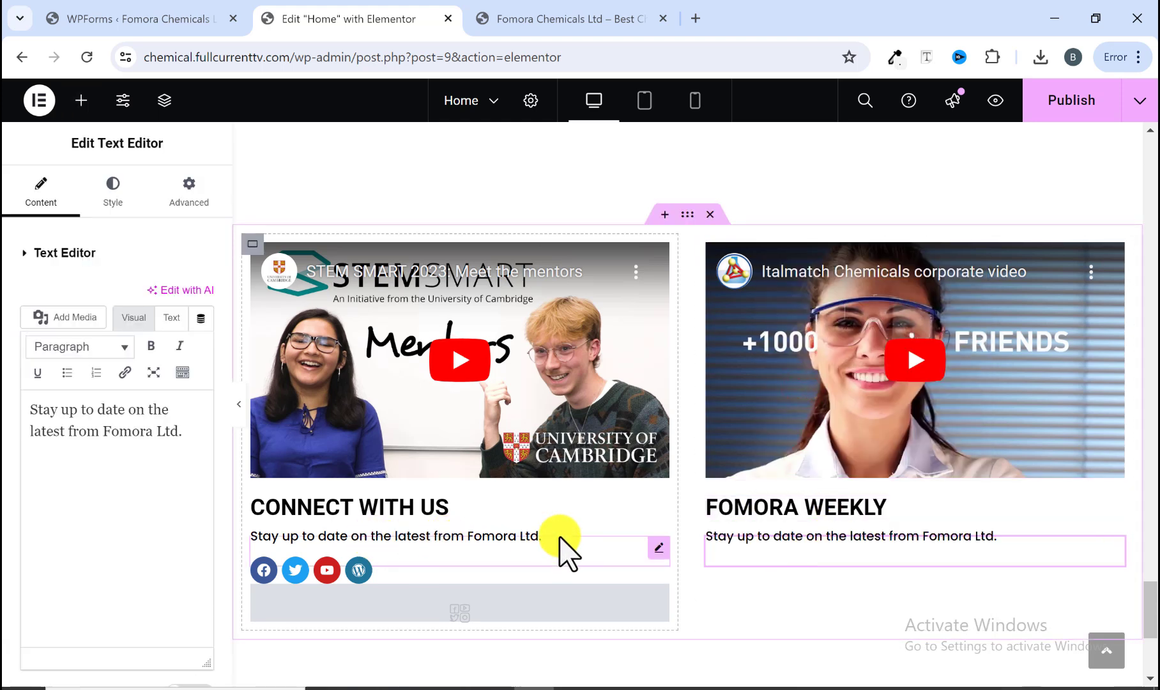
# Step: Replace the pasted paragraph's text with "Get the latest news from Fomora delivered to your email inbox." from the reference site
pyautogui.click(560, 21)
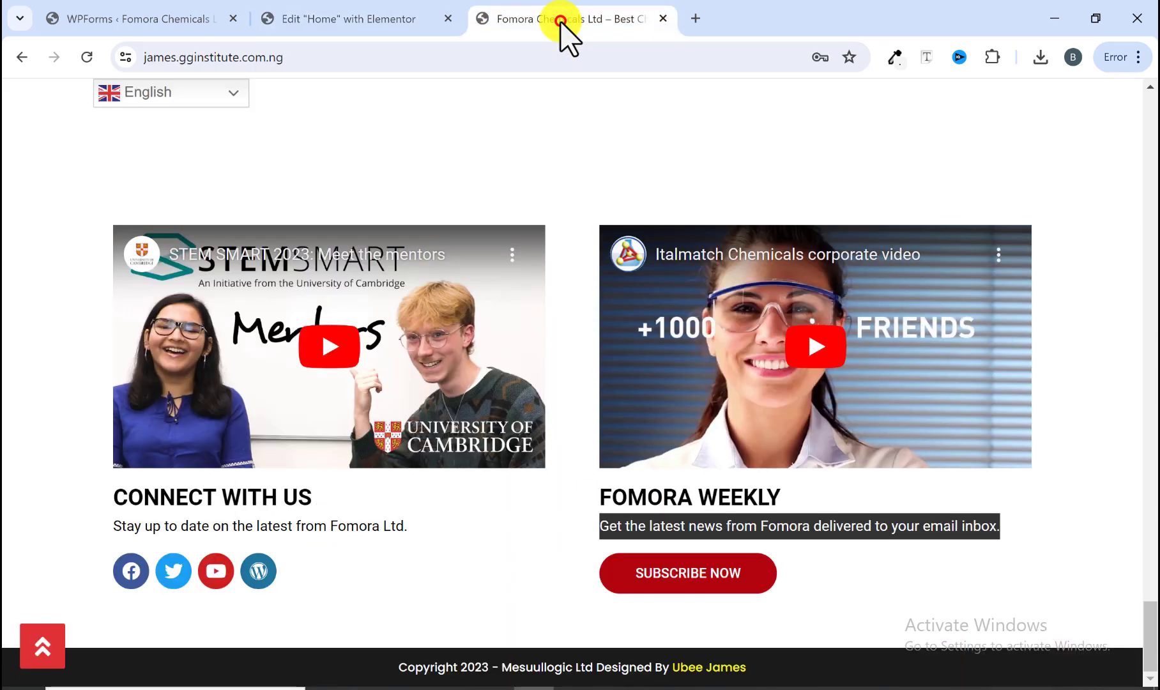
pyautogui.rightClick(654, 525)
pyautogui.click(706, 298)
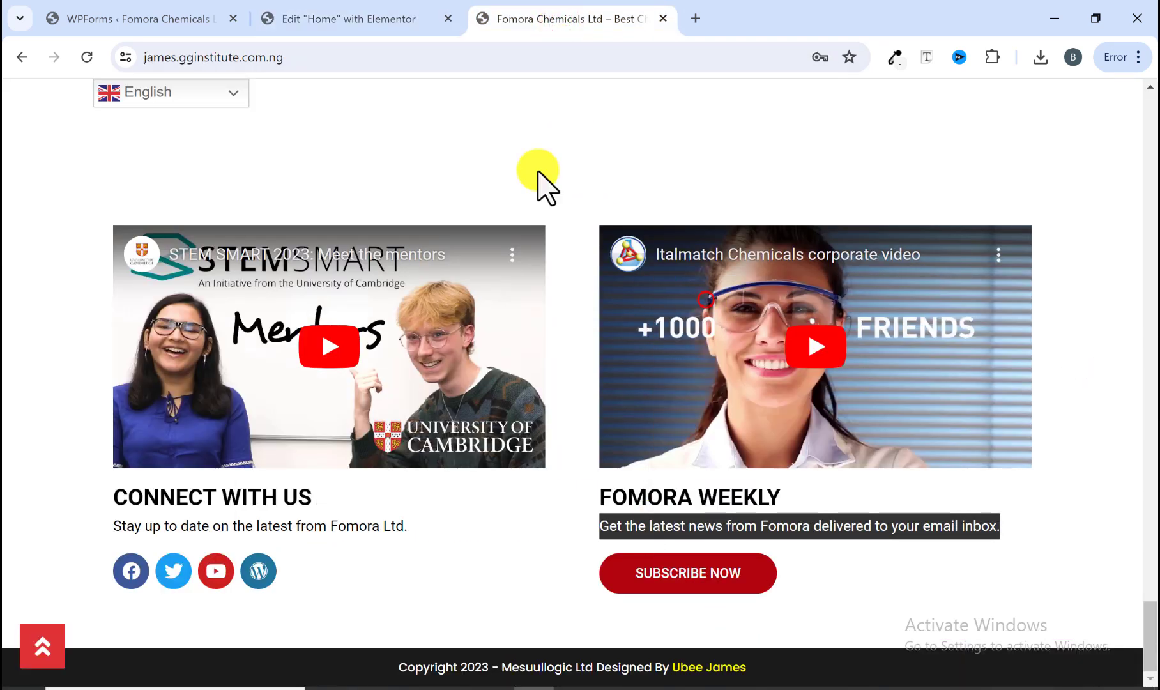
pyautogui.click(396, 29)
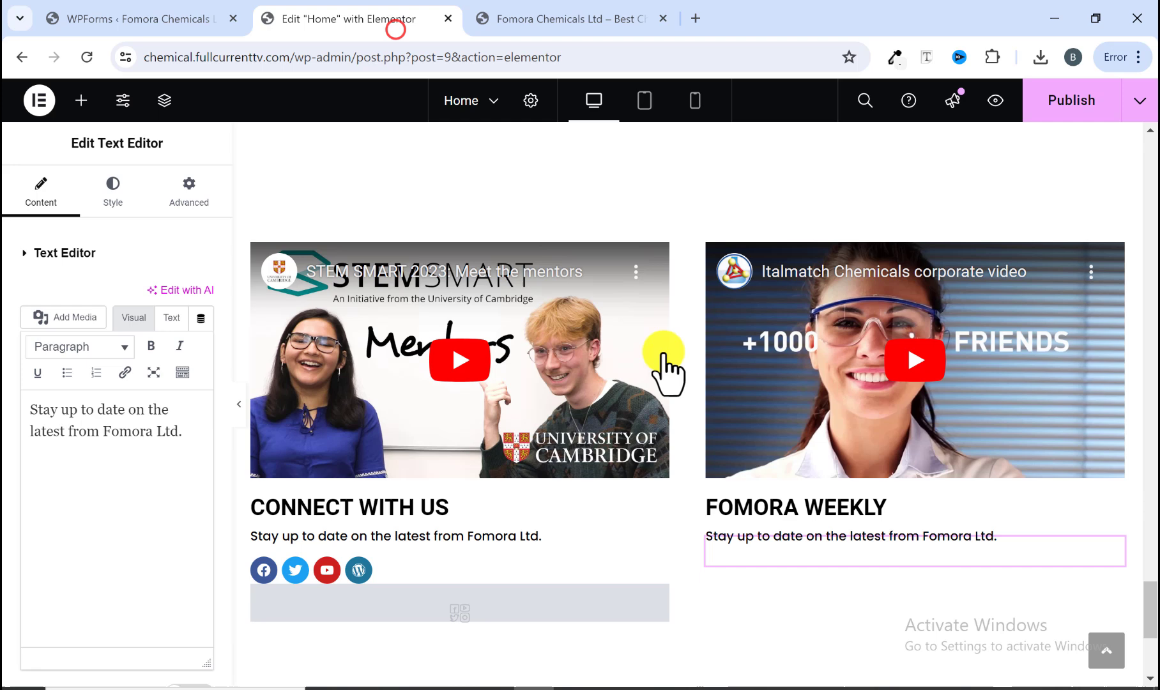
pyautogui.click(127, 407)
pyautogui.hotkey('ctrl', 'a')
pyautogui.rightClick(143, 415)
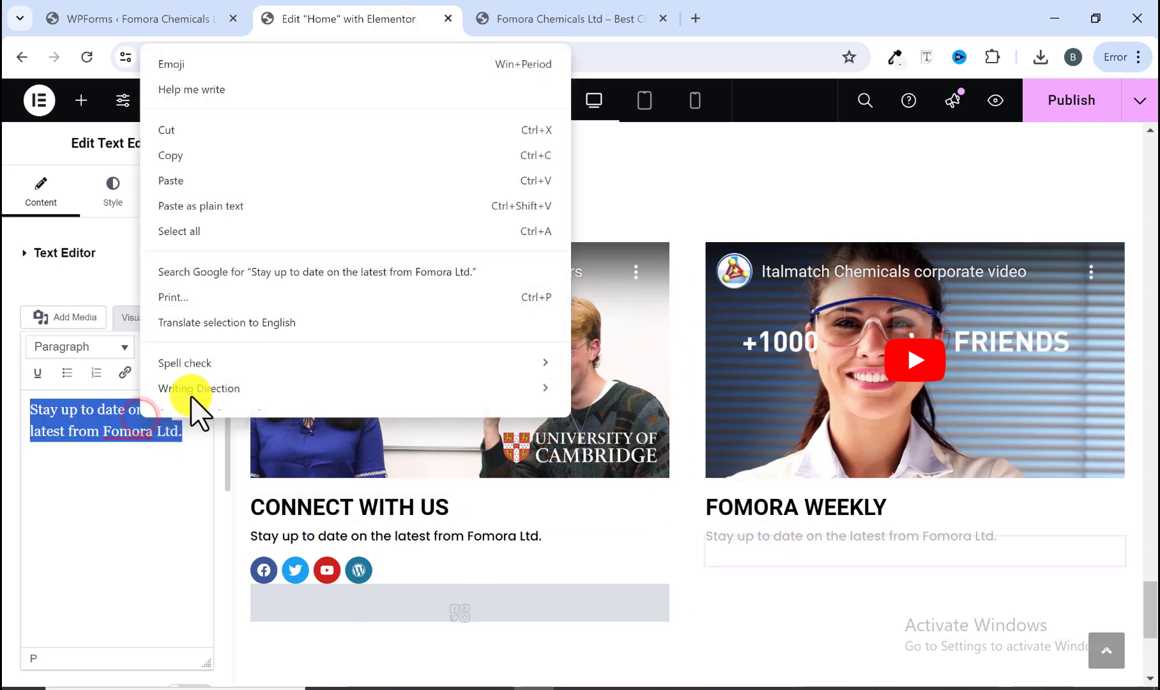
pyautogui.click(168, 180)
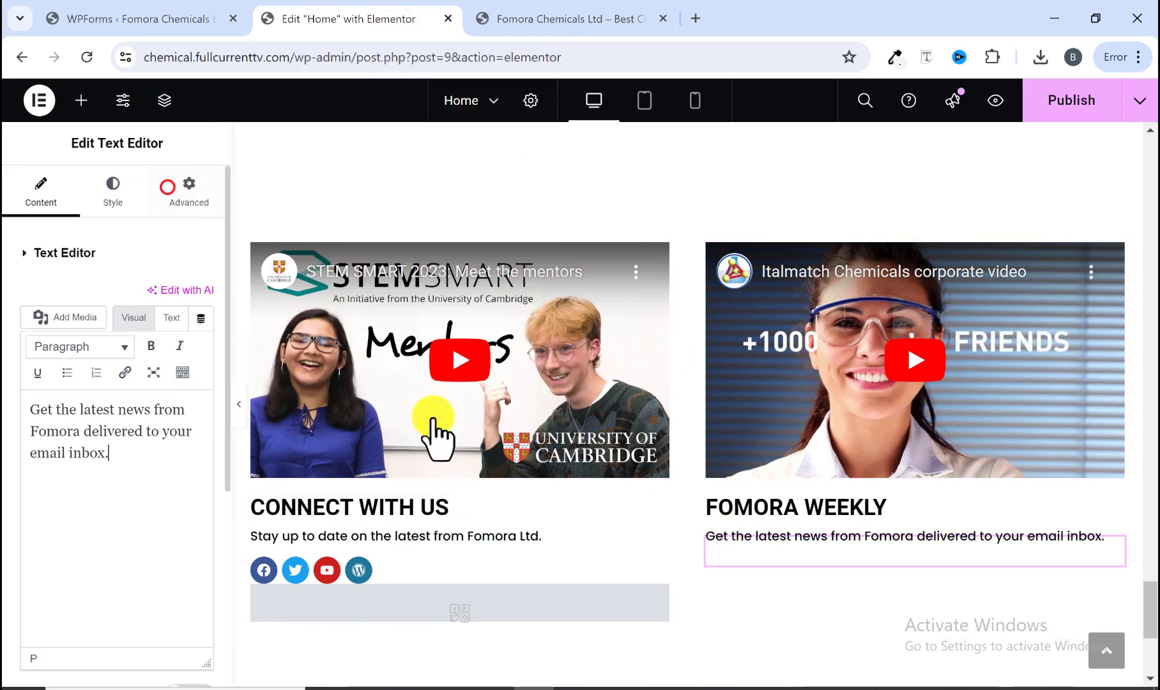
# Step: Review the reference site's contact, map and video sections against the editor page
pyautogui.click(571, 18)
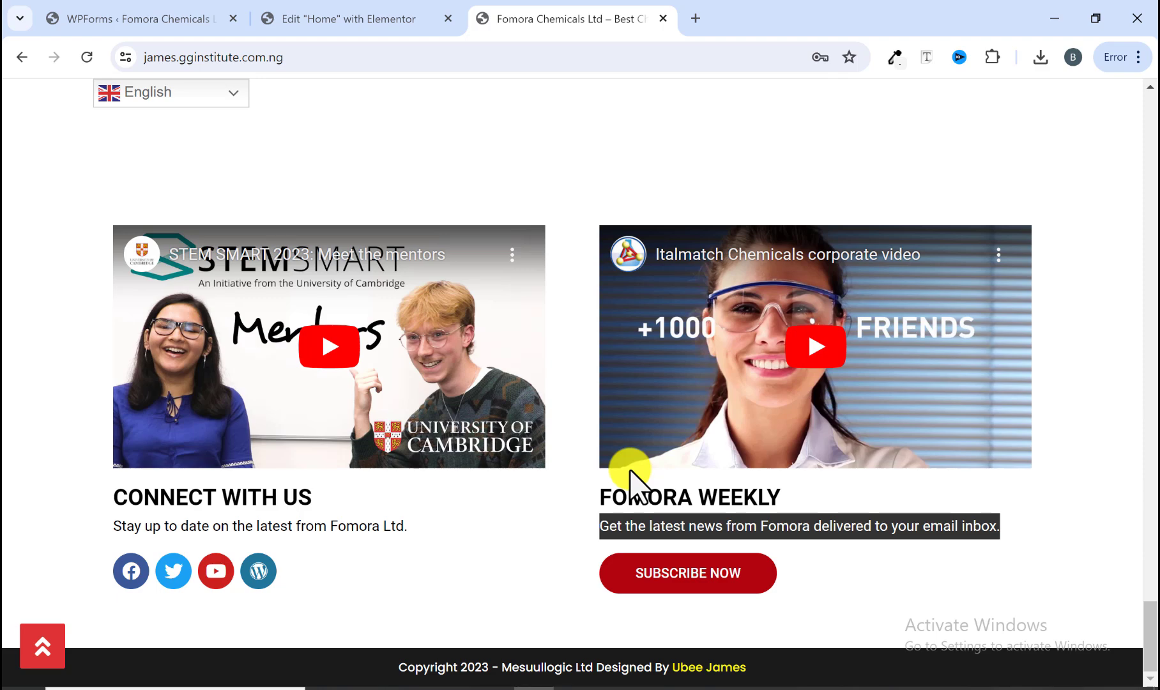
pyautogui.scroll(10, 642, 469)
pyautogui.scroll(-6, 648, 470)
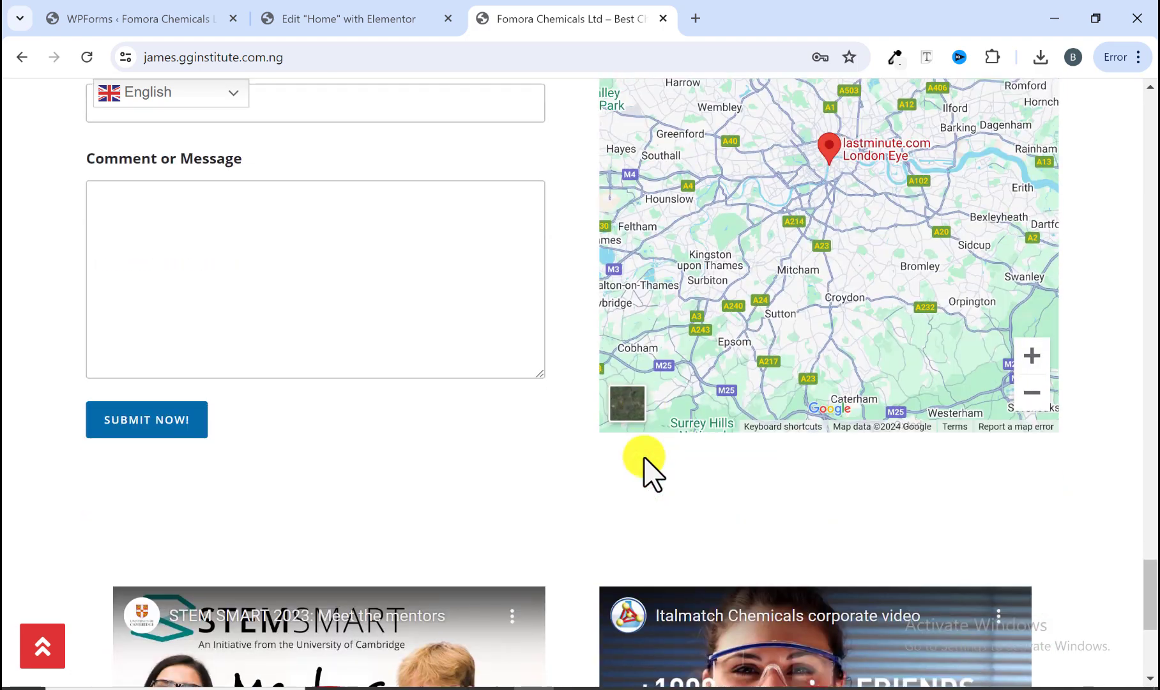
pyautogui.scroll(-5, 645, 473)
pyautogui.click(392, 9)
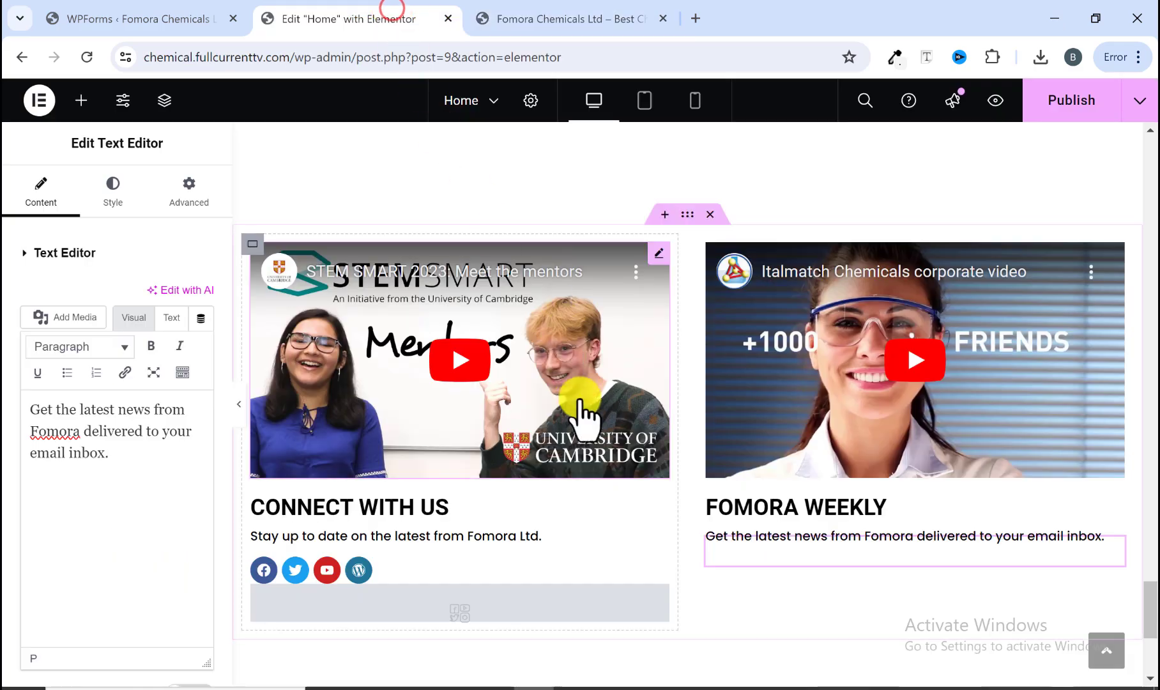
pyautogui.scroll(6, 531, 466)
pyautogui.scroll(15, 546, 469)
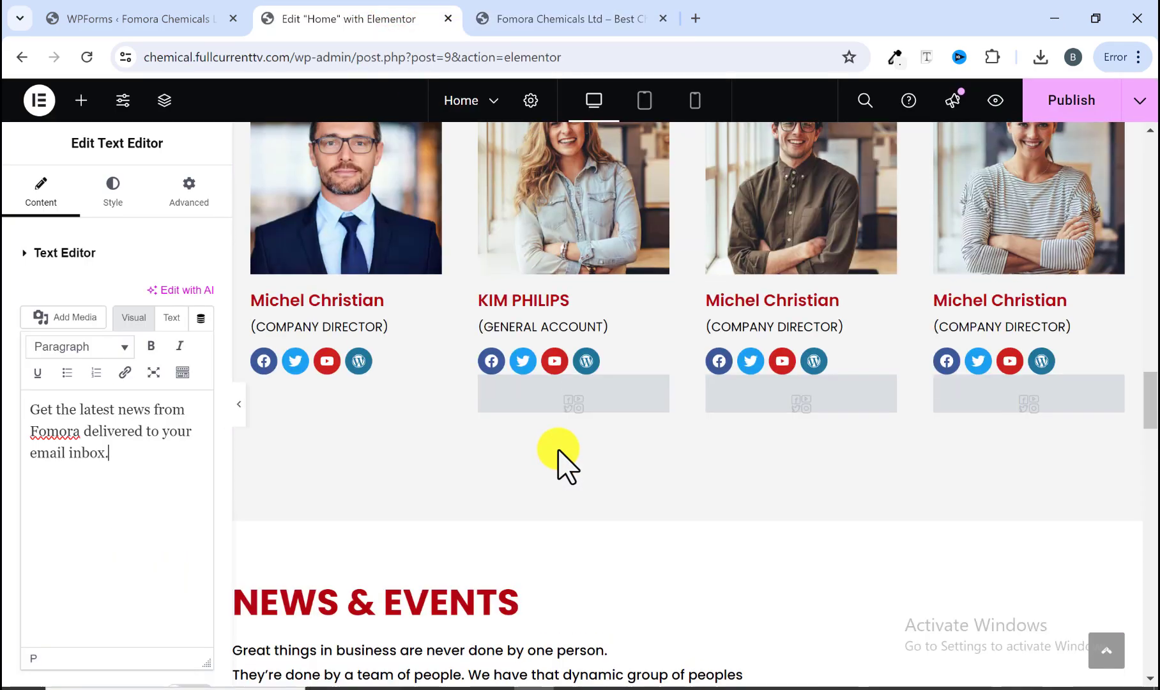
pyautogui.scroll(-7, 557, 457)
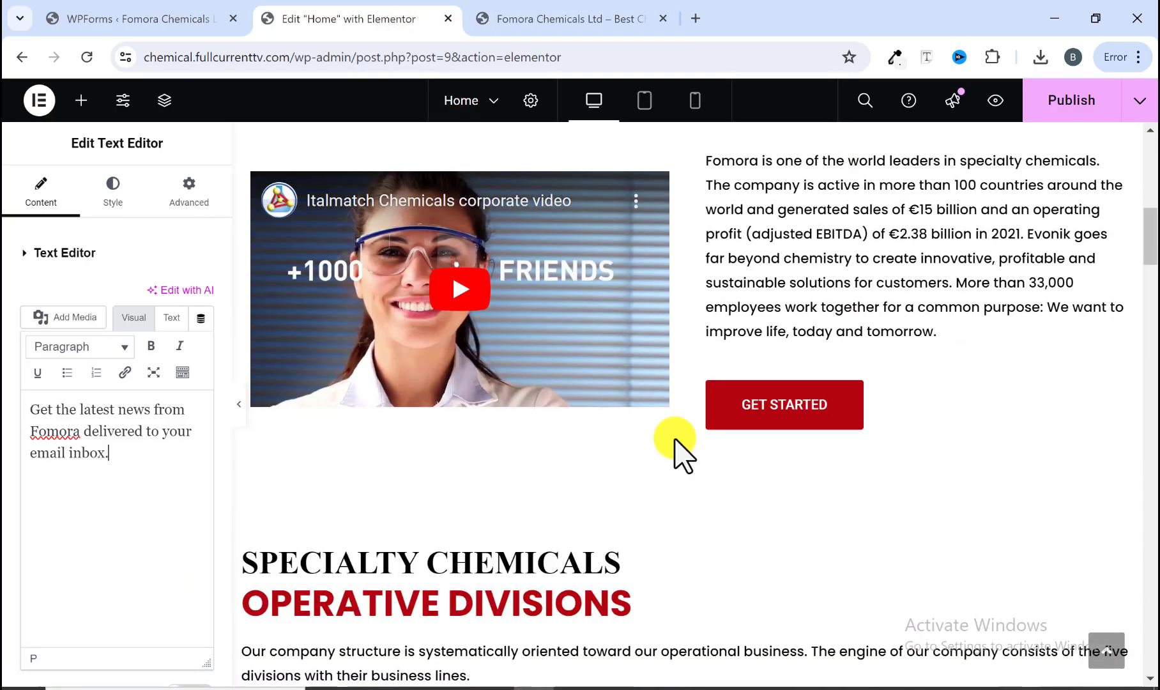
# Step: Copy the GET STARTED button and paste it below the FOMORA WEEKLY paragraph
pyautogui.rightClick(824, 407)
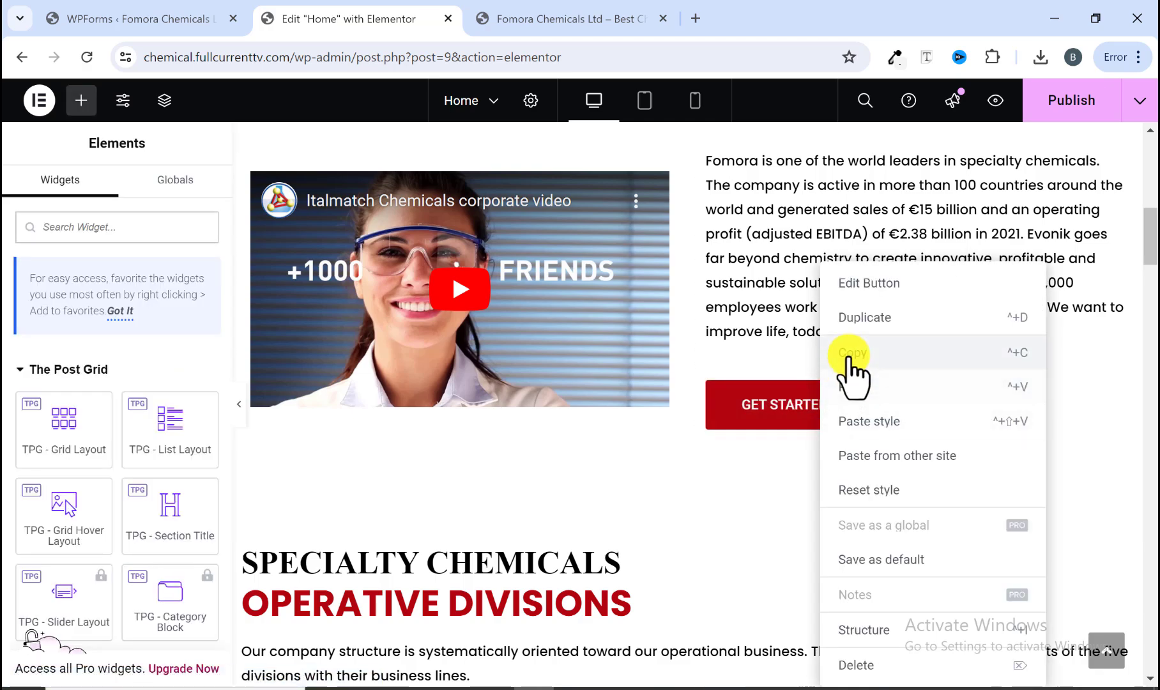
pyautogui.scroll(-15, 833, 376)
pyautogui.scroll(-15, 834, 374)
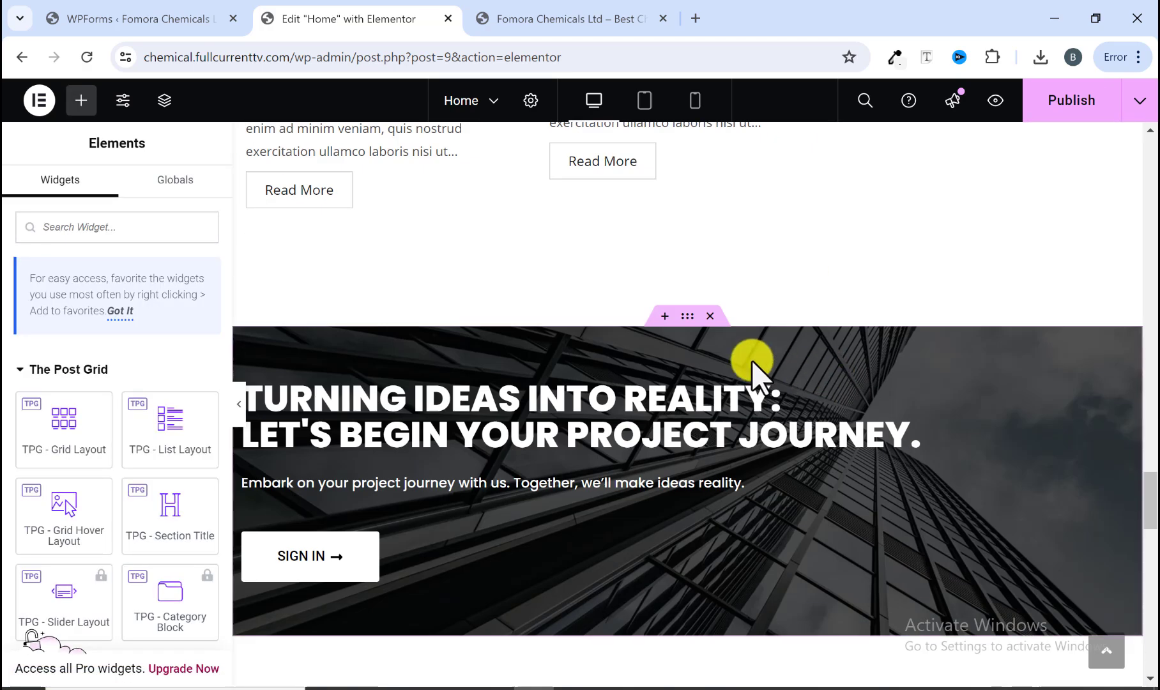
pyautogui.scroll(3, 760, 376)
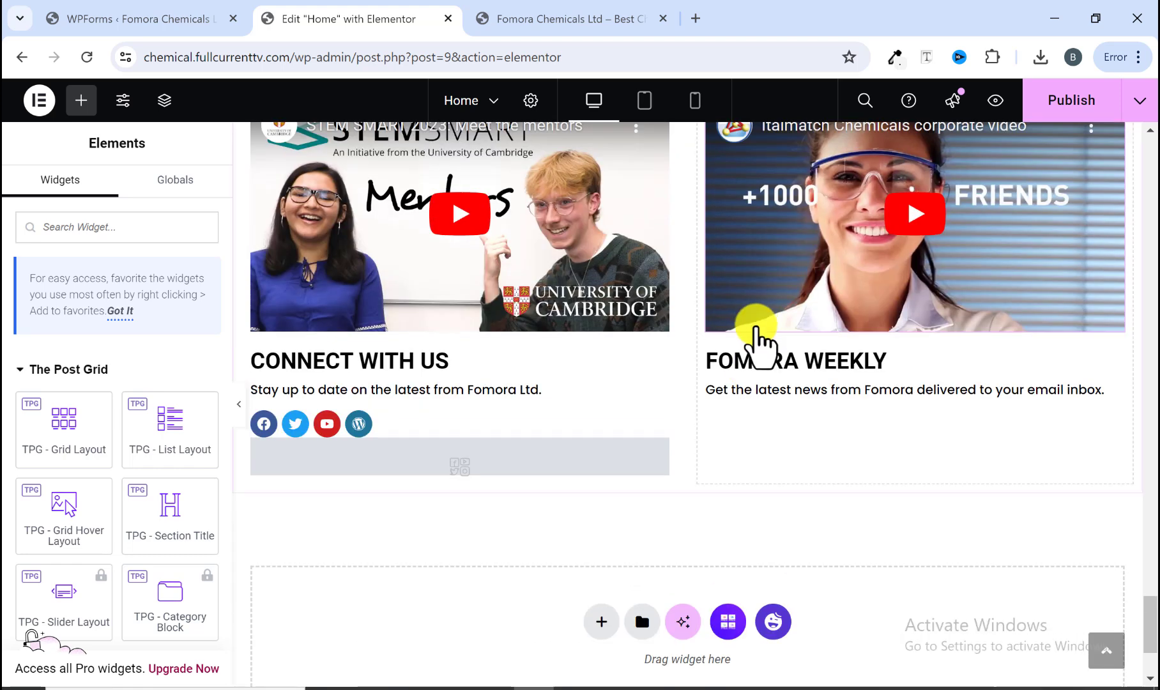
pyautogui.rightClick(751, 388)
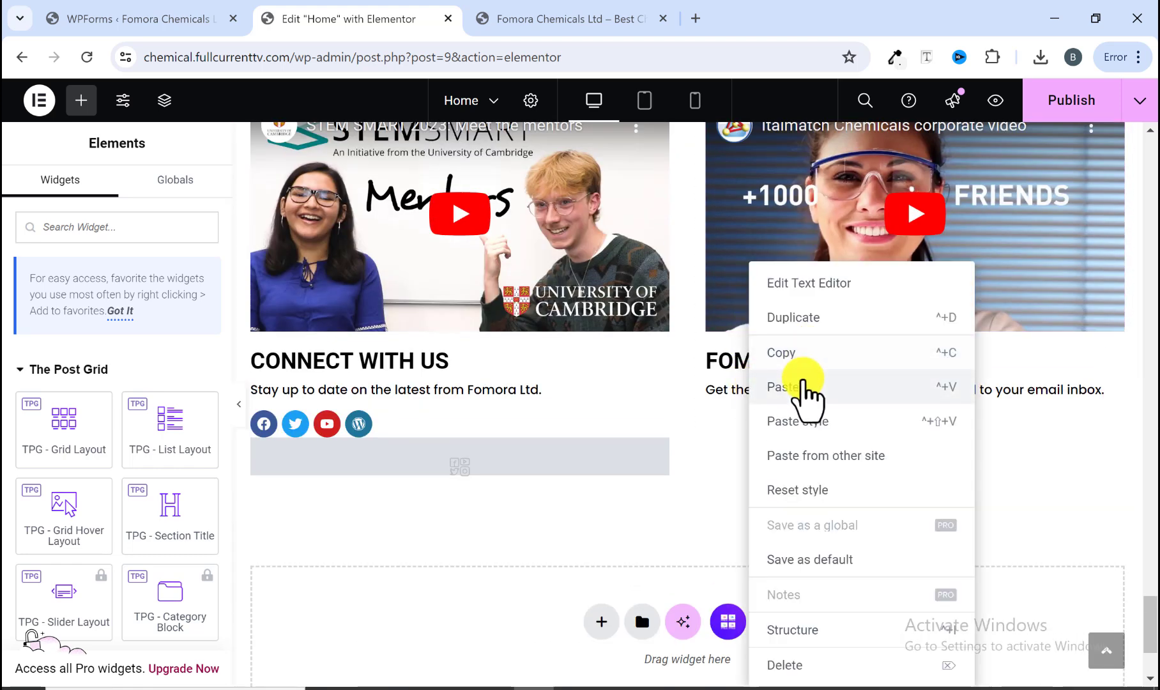
pyautogui.click(802, 384)
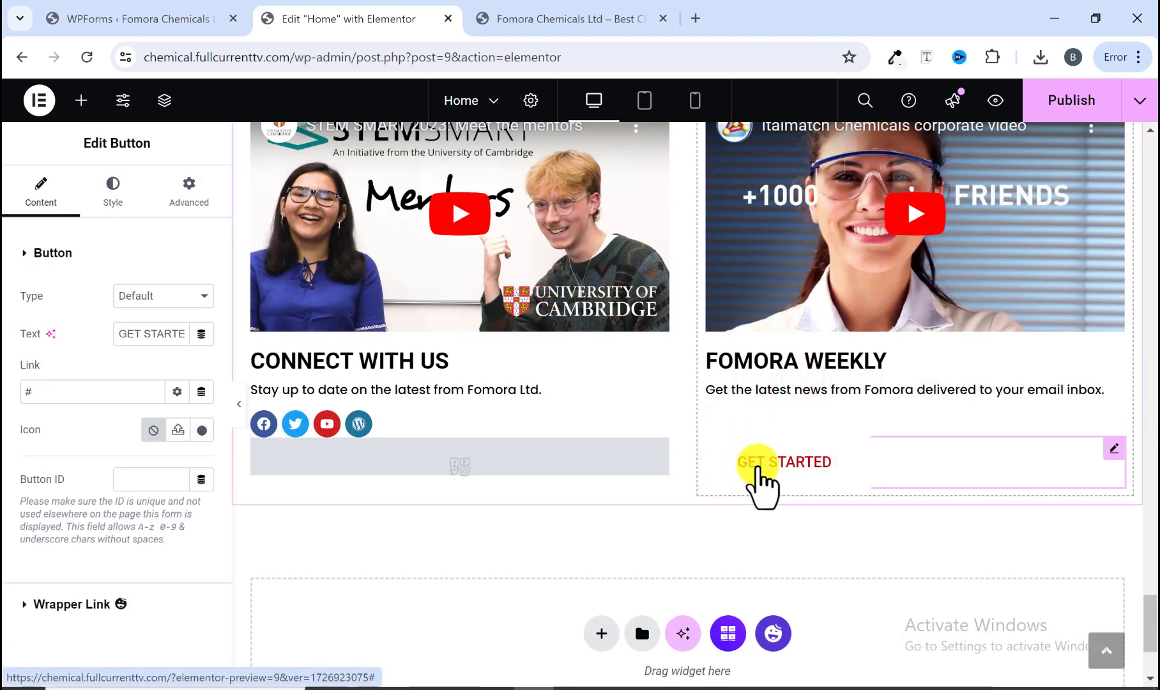
# Step: Copy the SUBSCRIBE NOW label from the reference site and set it as the pasted button's text
pyautogui.click(594, 19)
pyautogui.click(813, 567)
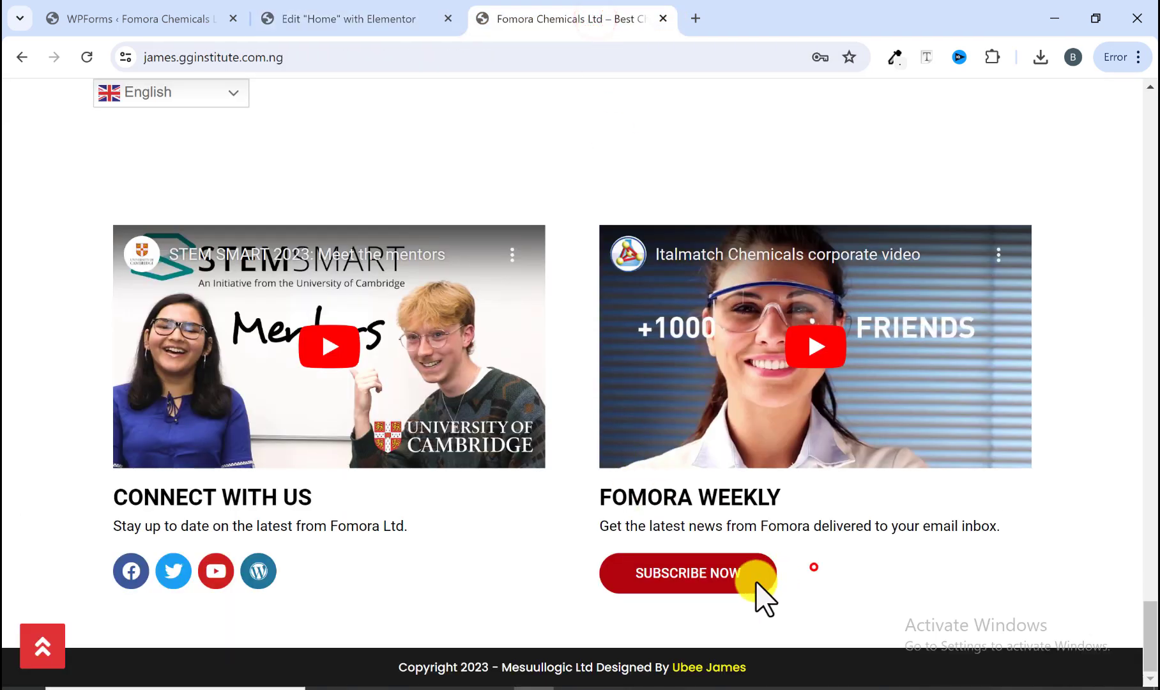
pyautogui.rightClick(639, 574)
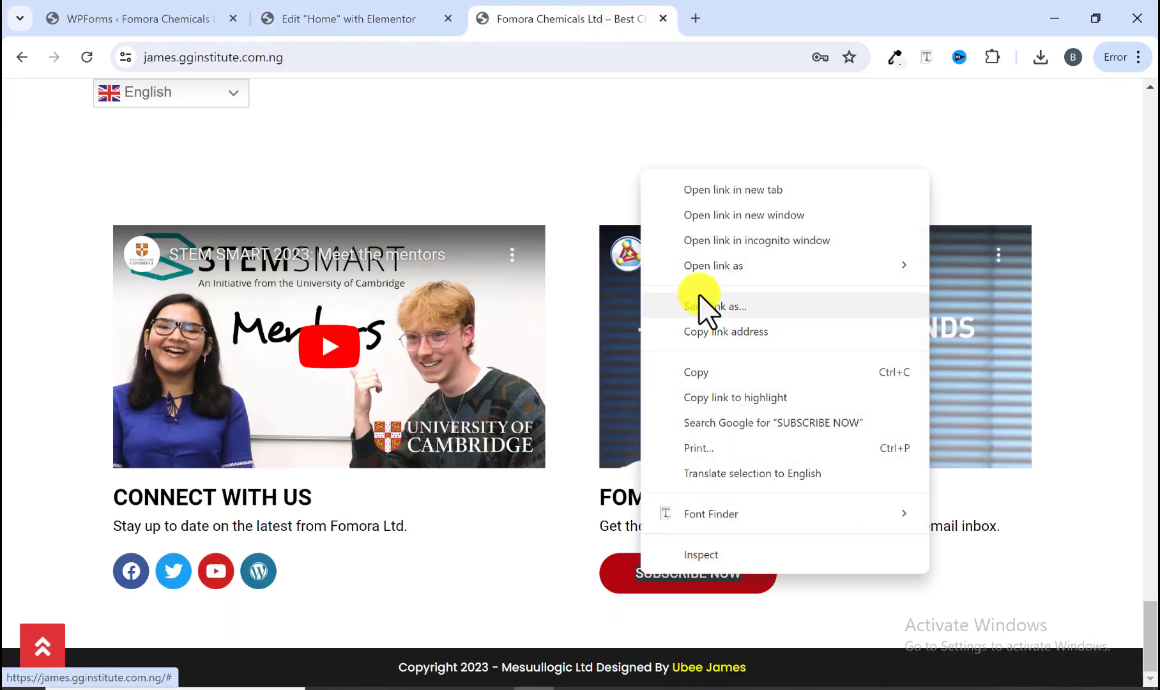
pyautogui.click(706, 367)
pyautogui.click(382, 19)
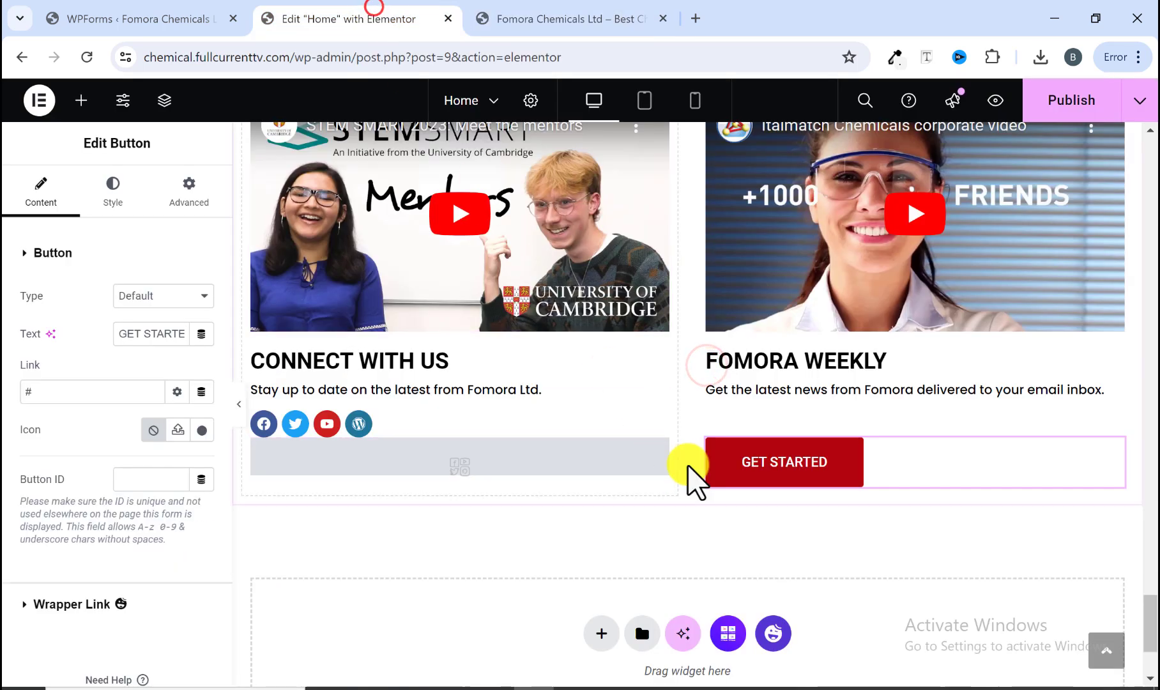
pyautogui.click(725, 463)
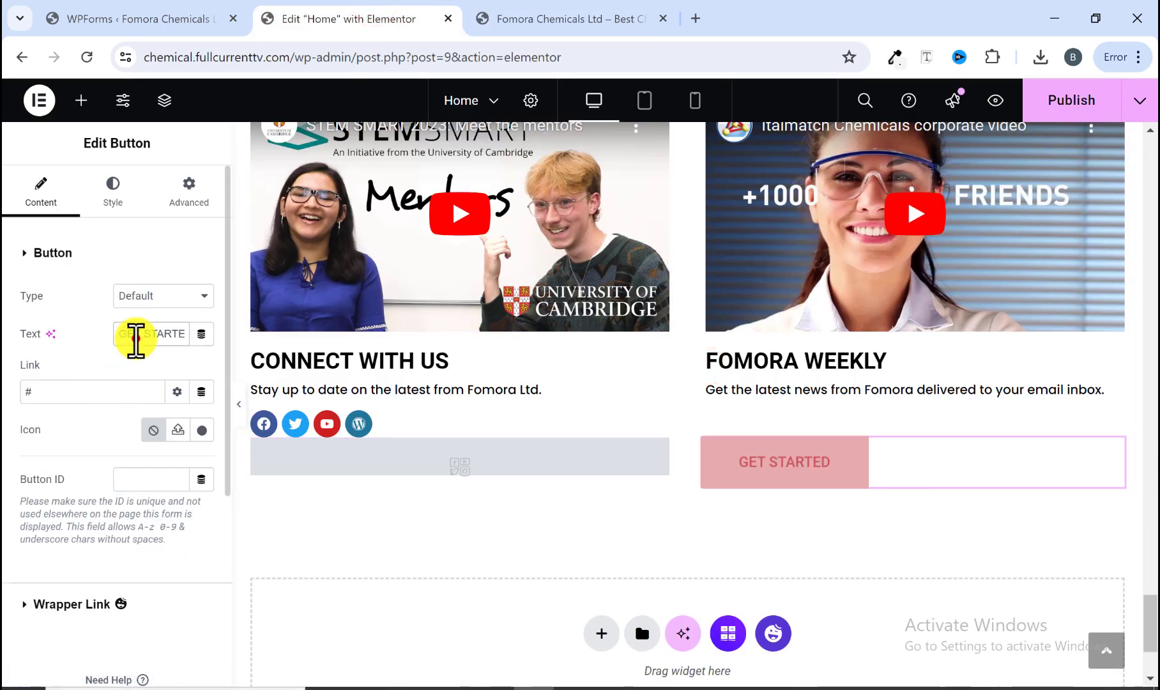
pyautogui.tripleClick(132, 333)
pyautogui.rightClick(136, 342)
pyautogui.click(187, 451)
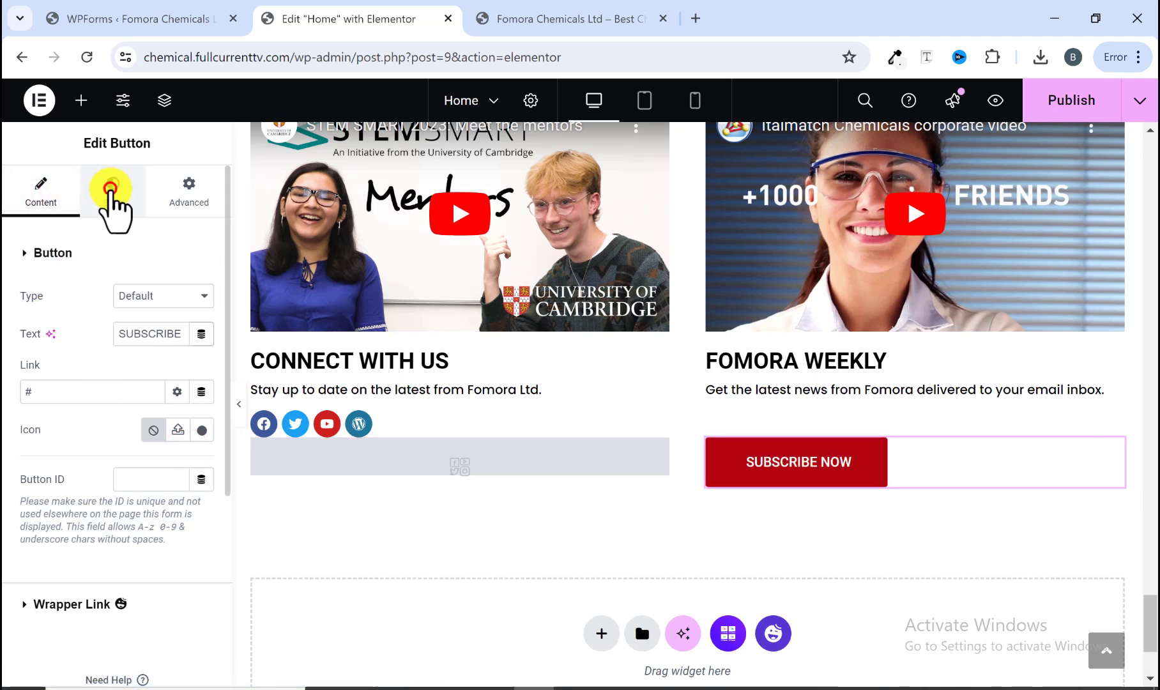
# Step: Examine the button's style settings and compare them with the reference site's SUBSCRIBE NOW button
pyautogui.click(110, 189)
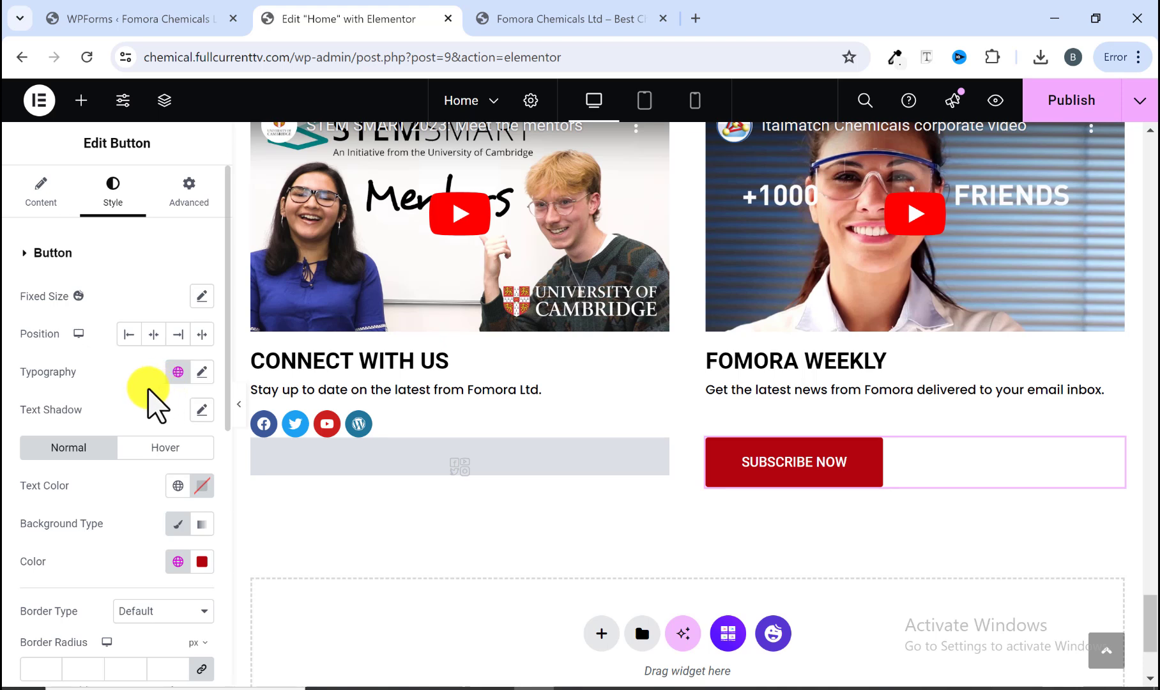
pyautogui.click(543, 18)
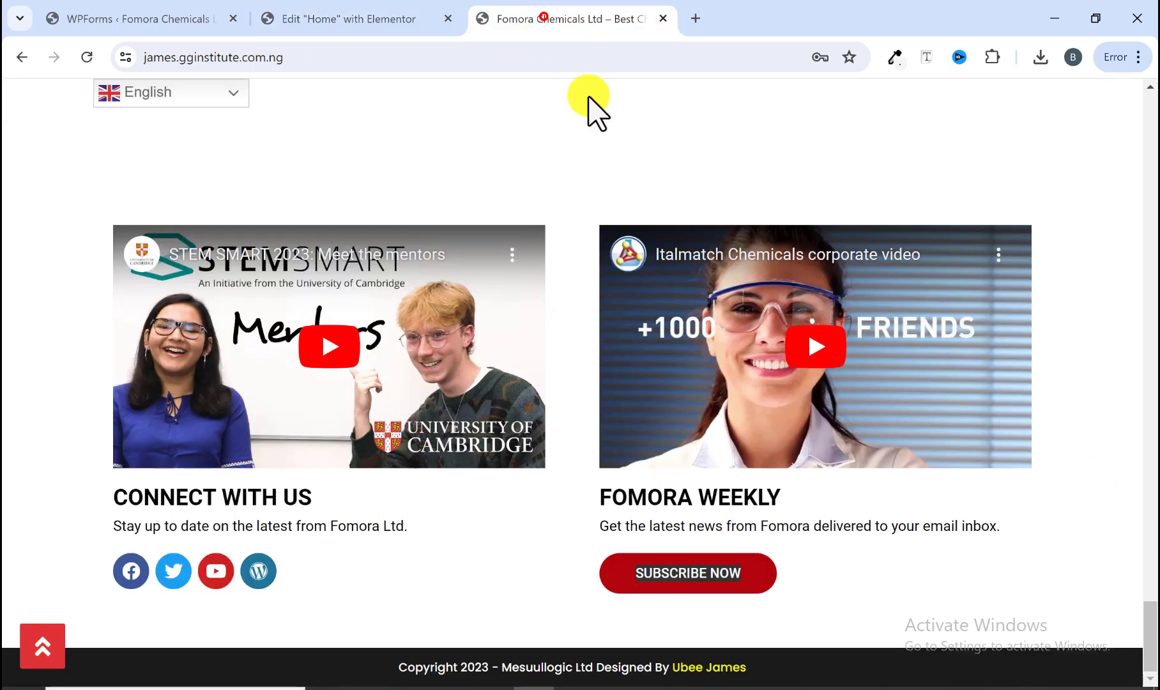
pyautogui.click(382, 19)
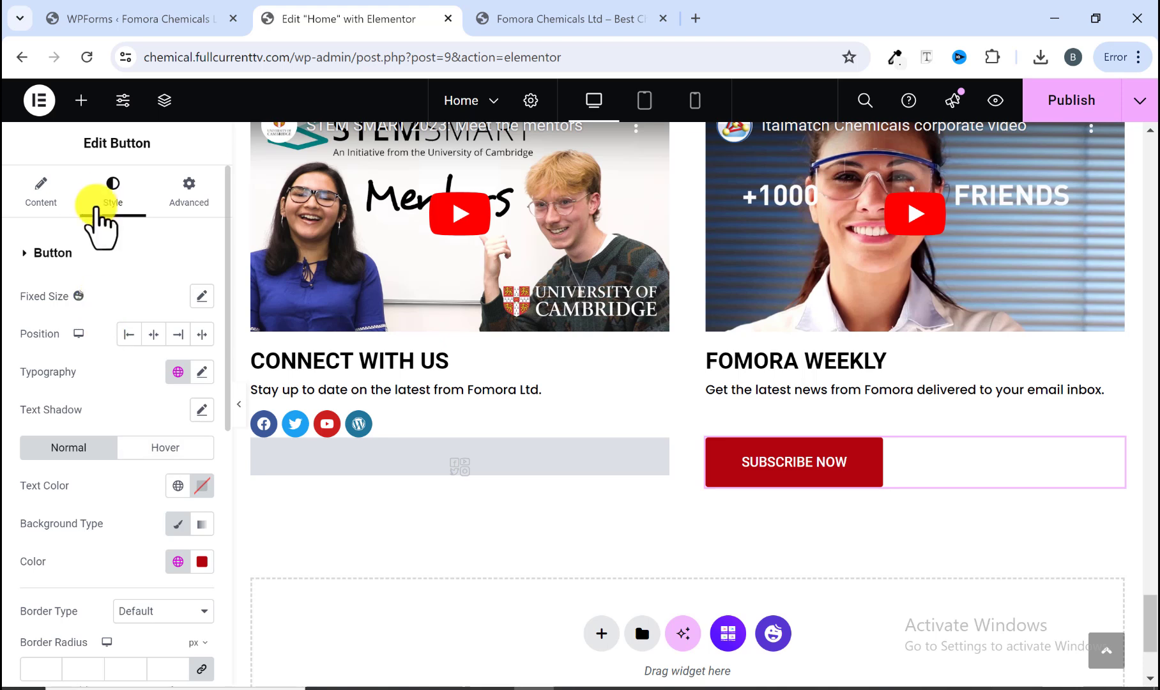
pyautogui.scroll(-4, 83, 453)
pyautogui.scroll(-3, 82, 473)
pyautogui.scroll(4, 69, 489)
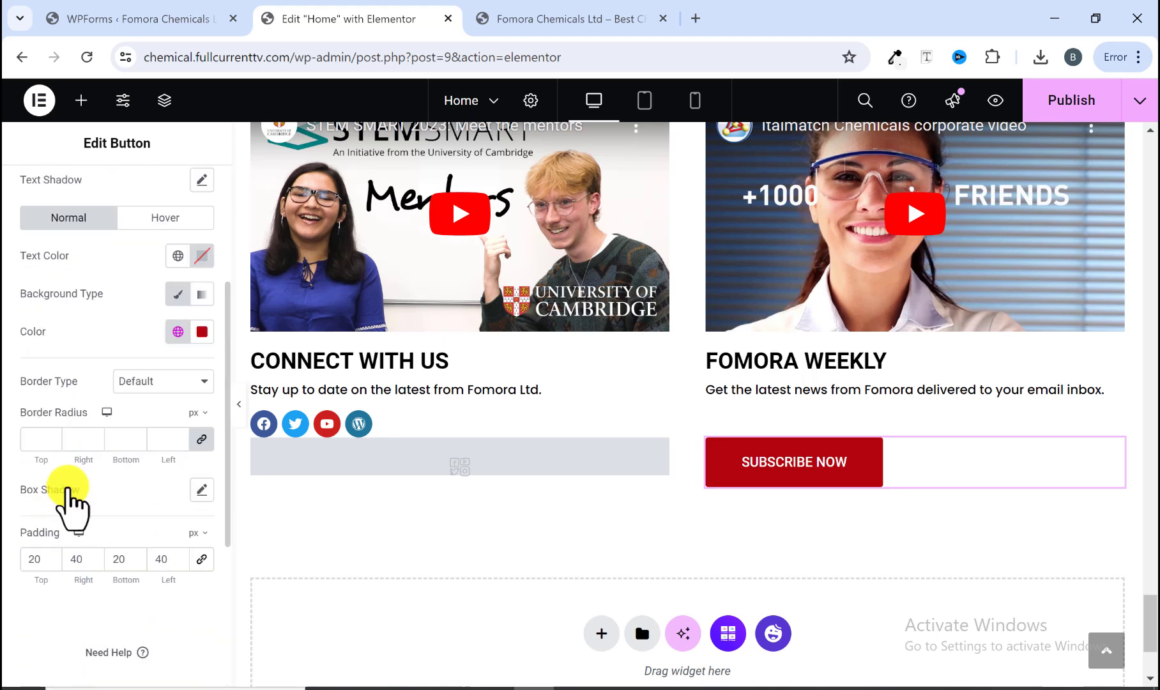
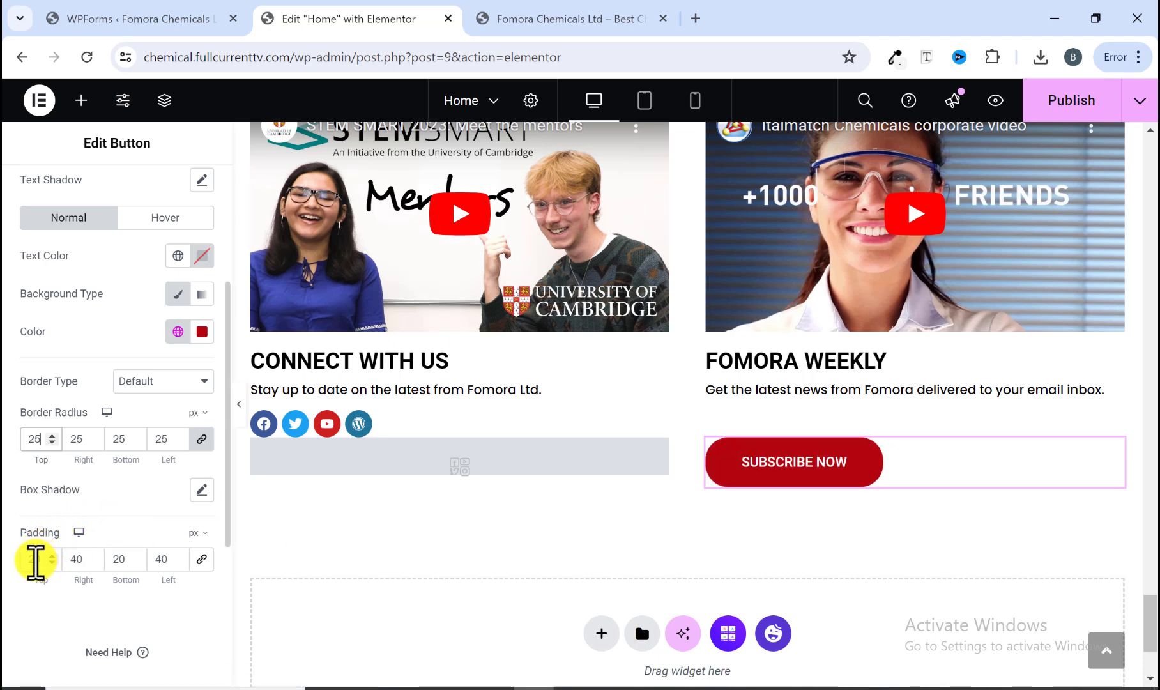
# Step: Set the SUBSCRIBE NOW button's top and bottom padding to 15 px
pyautogui.click(51, 563)
pyautogui.click(51, 562)
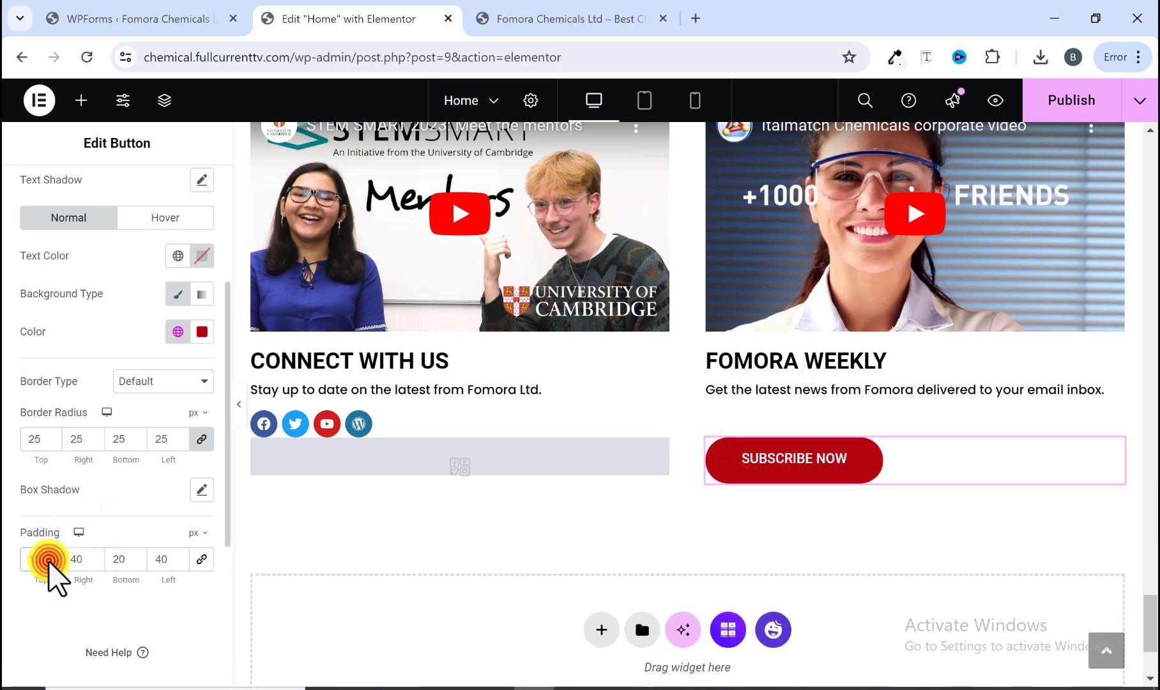
pyautogui.click(51, 563)
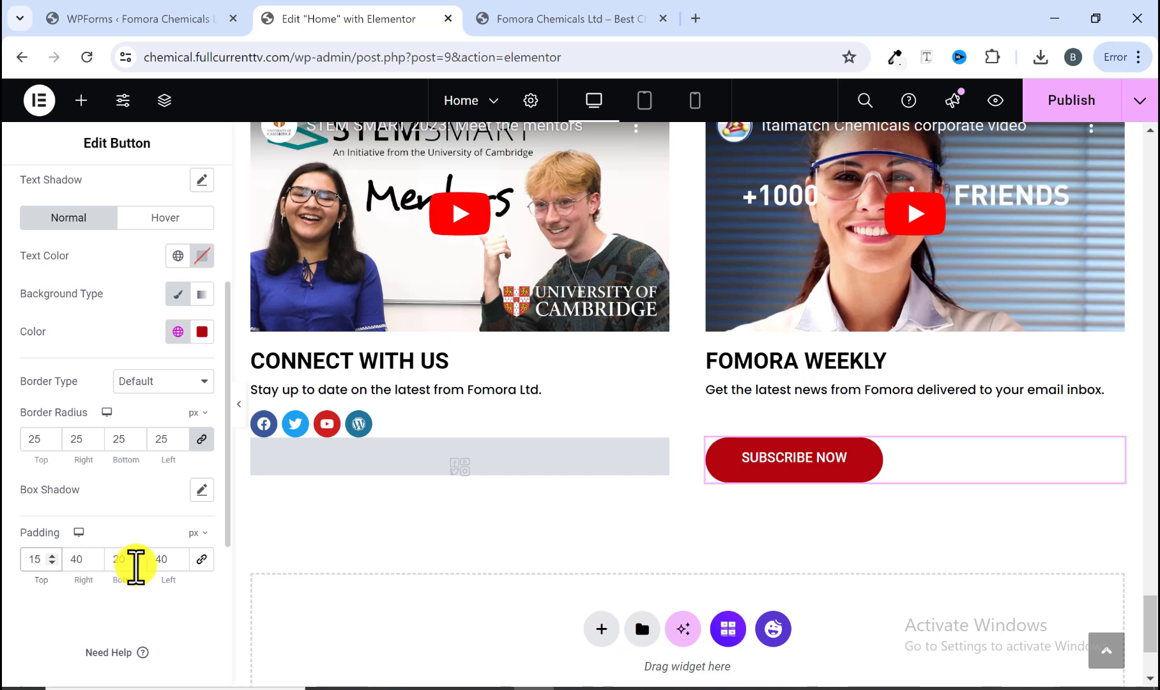
pyautogui.click(136, 563)
pyautogui.click(136, 564)
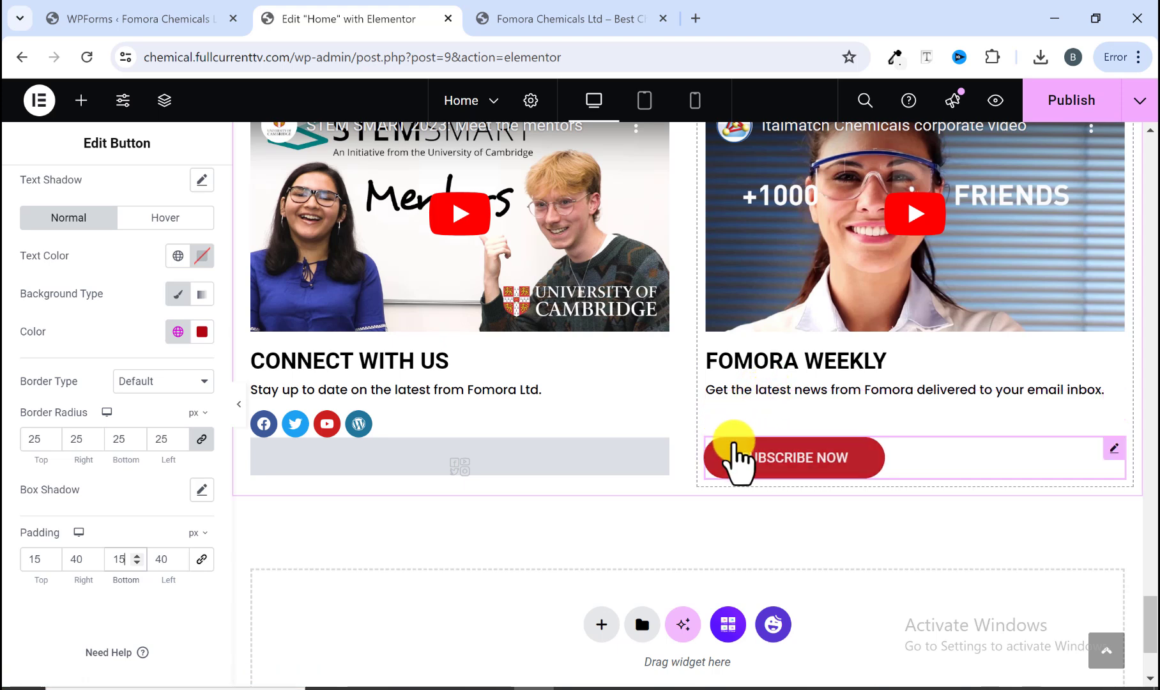
# Step: Unlink the button's margins and set its top margin to -26 px to pull it up under the paragraph
pyautogui.scroll(4, 78, 311)
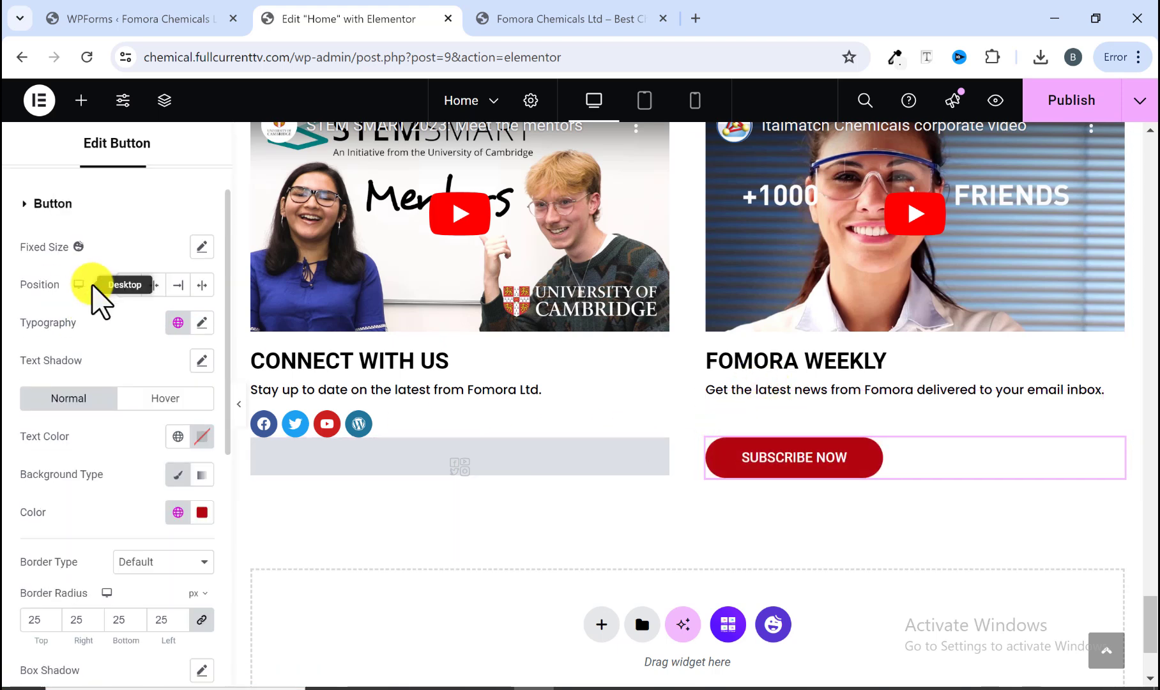
pyautogui.click(204, 196)
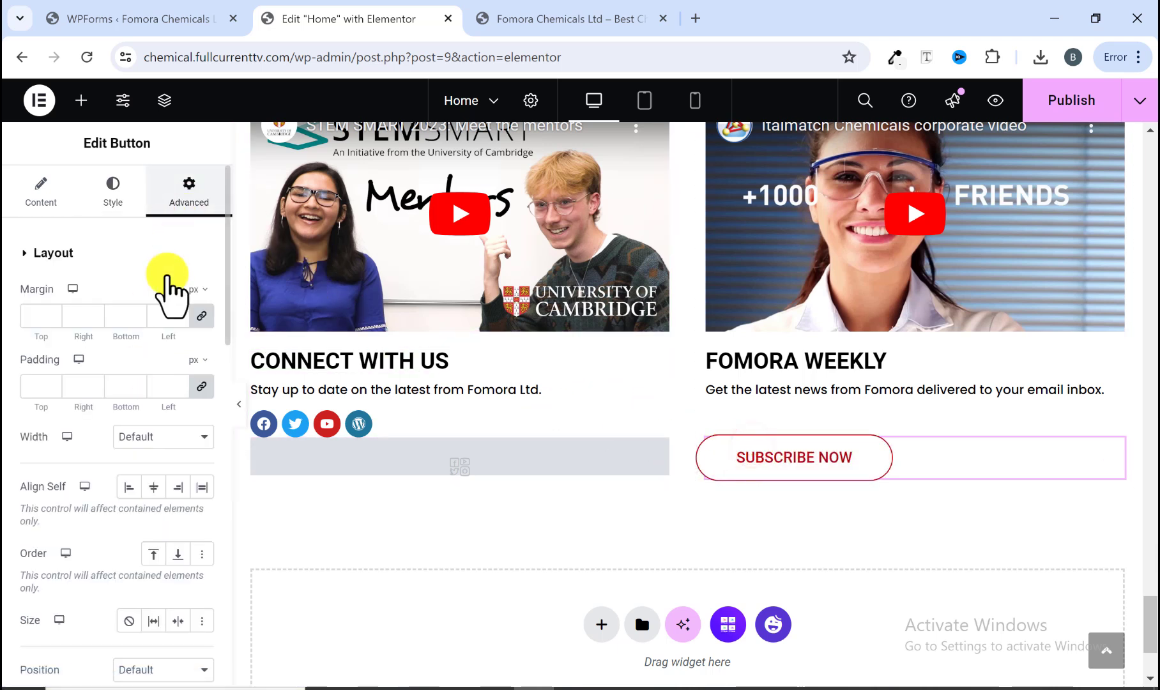
pyautogui.click(200, 317)
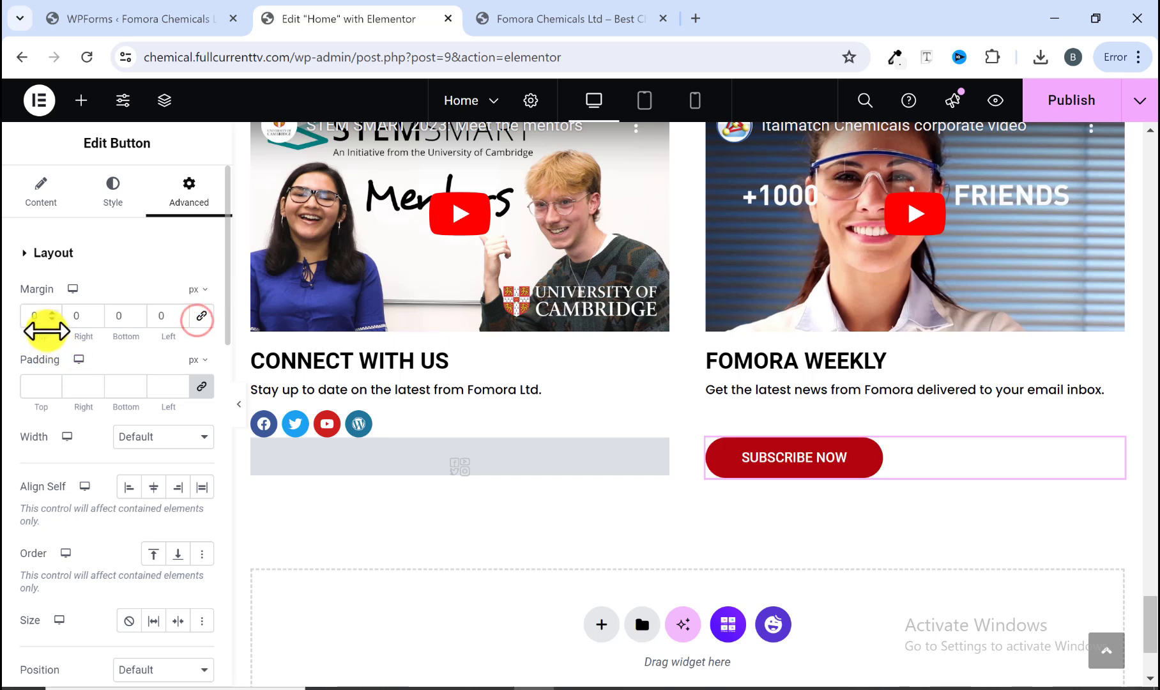
pyautogui.moveTo(51, 317); pyautogui.dragTo(51, 317)
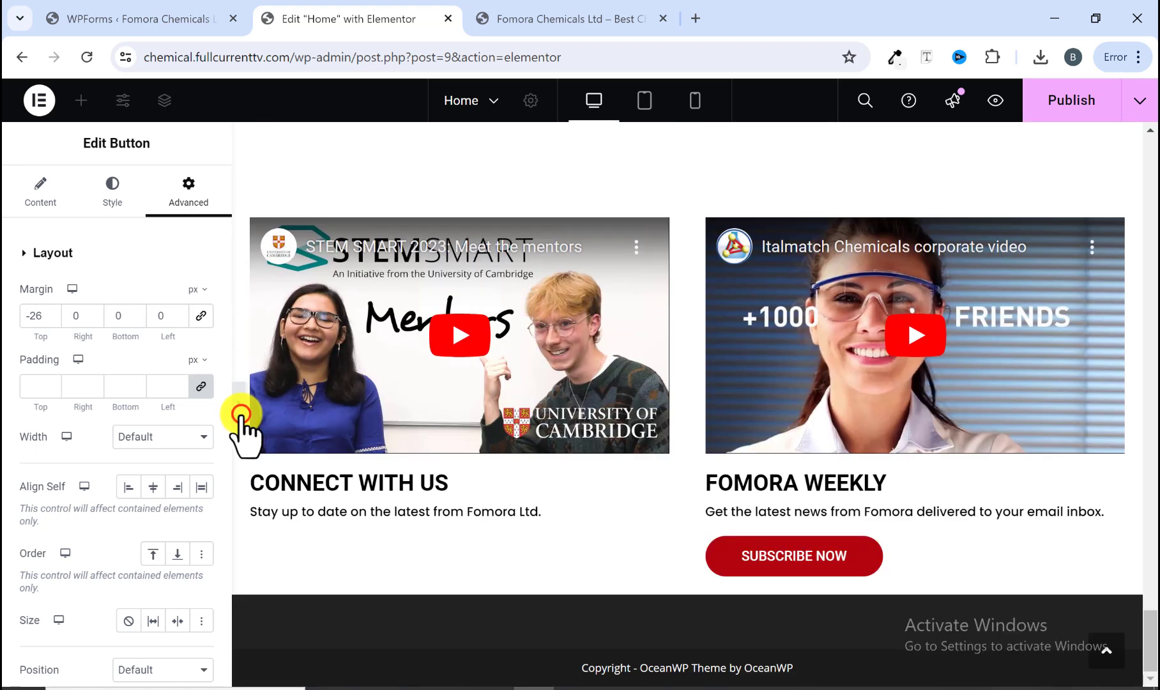
# Step: Preview the video and newsletter section and compare it with the same section on the reference site
pyautogui.click(239, 404)
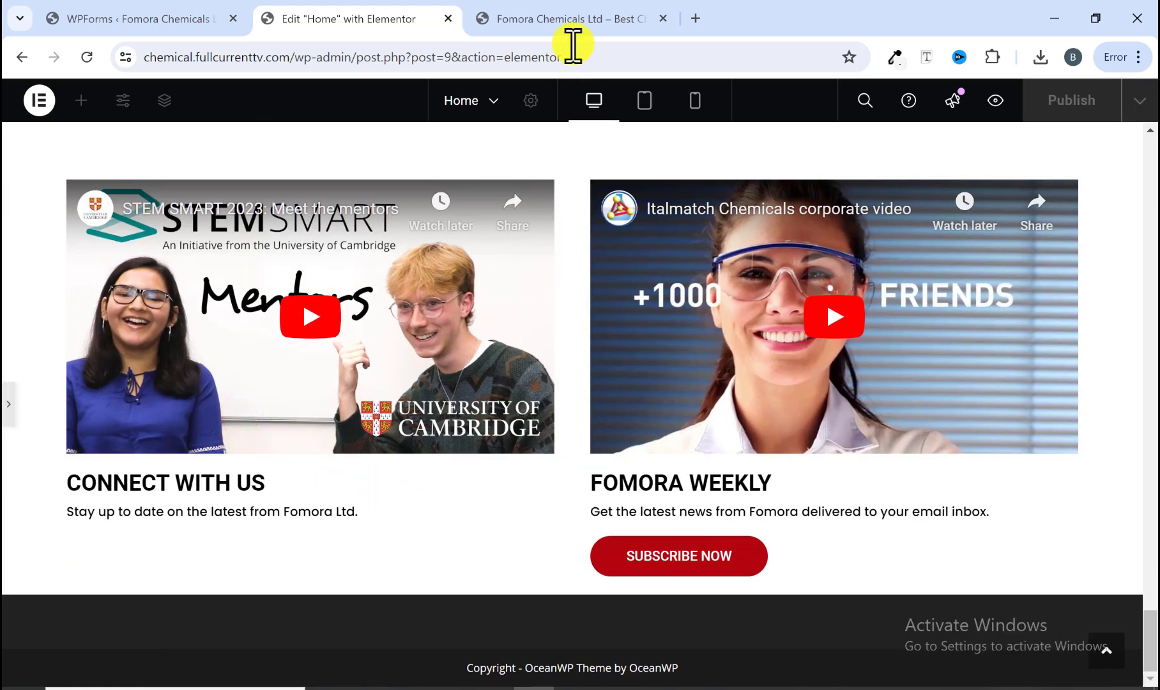
pyautogui.click(572, 14)
pyautogui.click(345, 14)
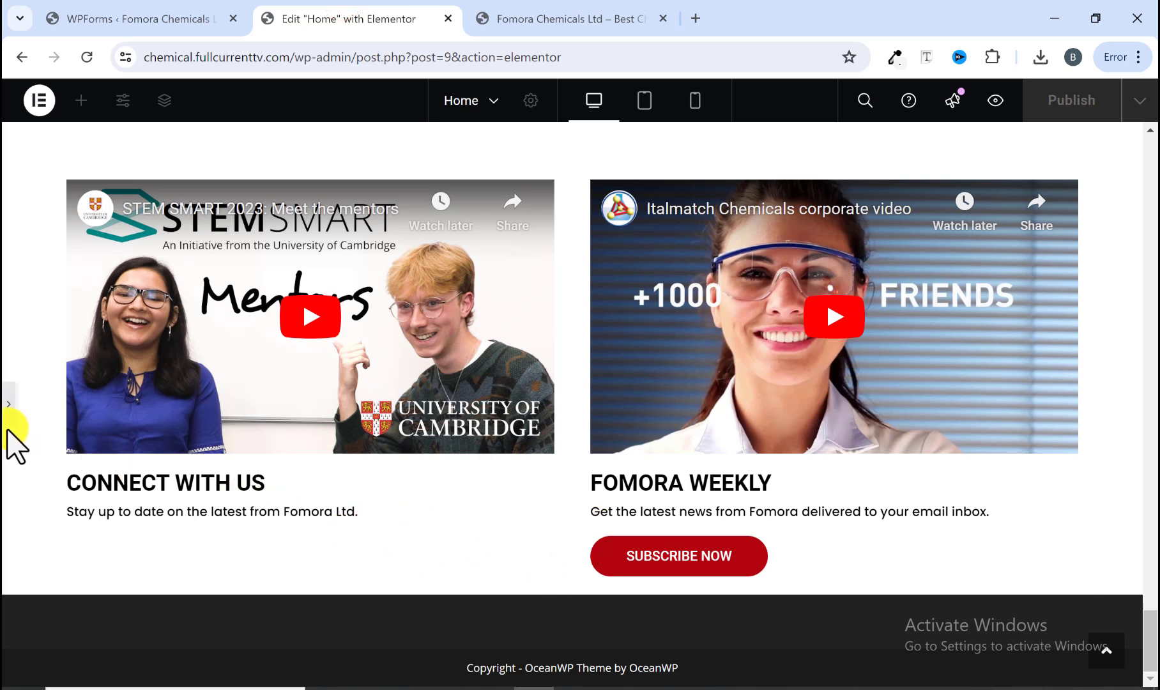
pyautogui.click(536, 18)
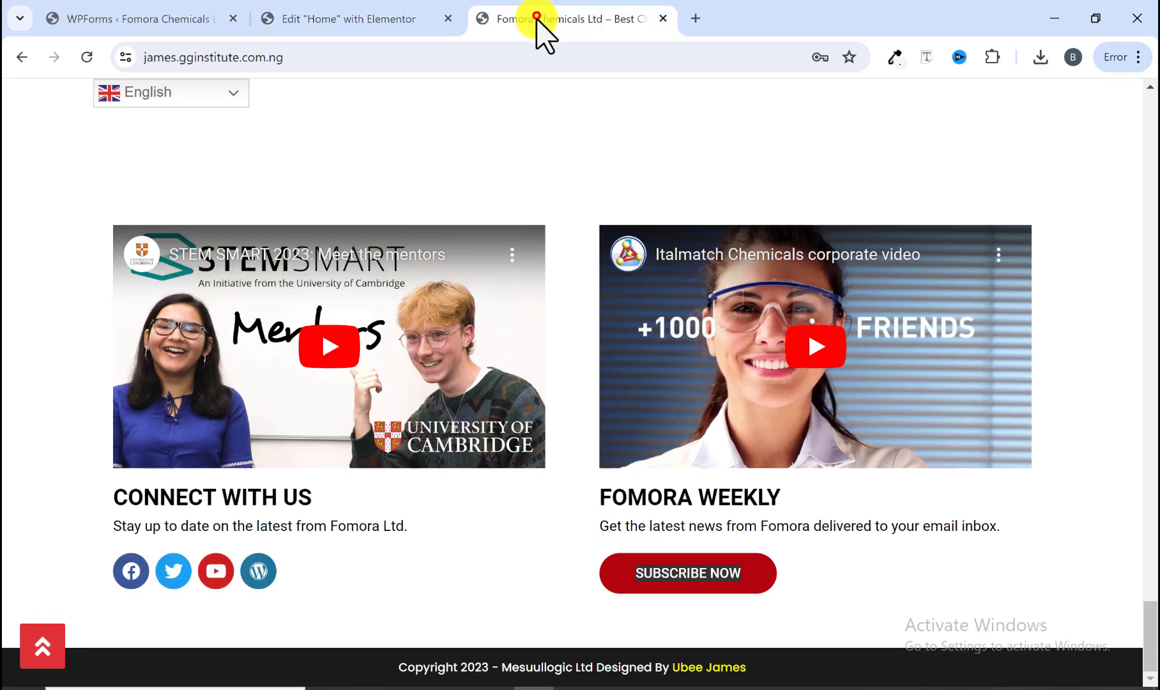
pyautogui.scroll(4, 584, 410)
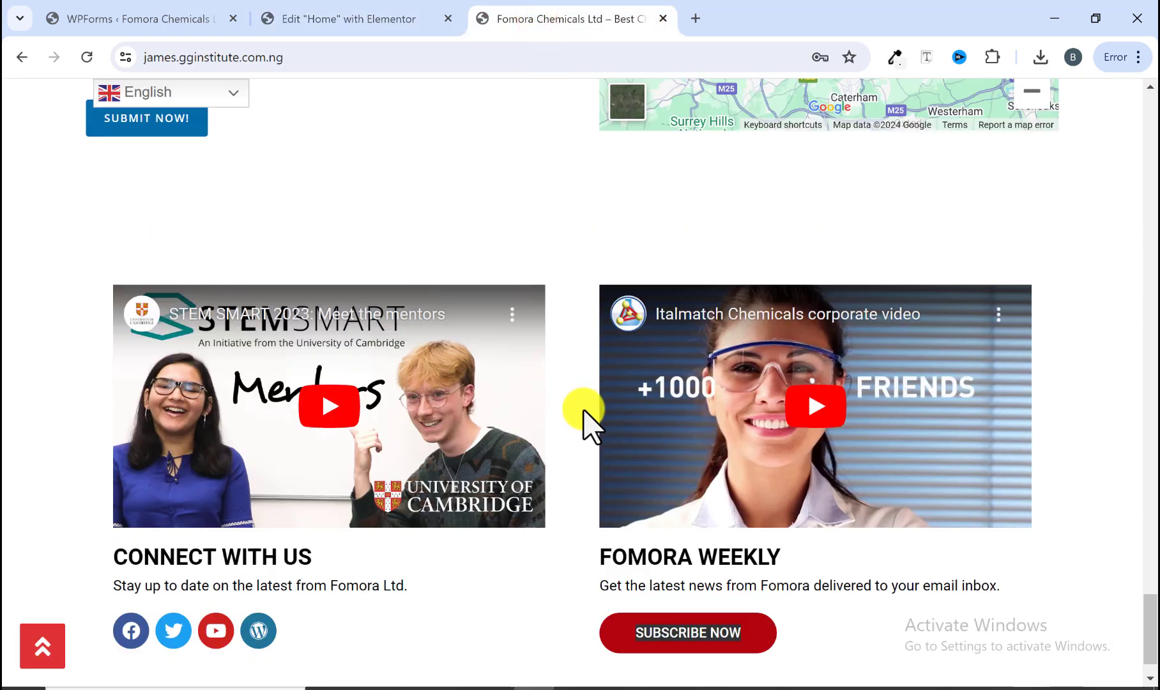
pyautogui.click(582, 407)
pyautogui.scroll(-4, 562, 445)
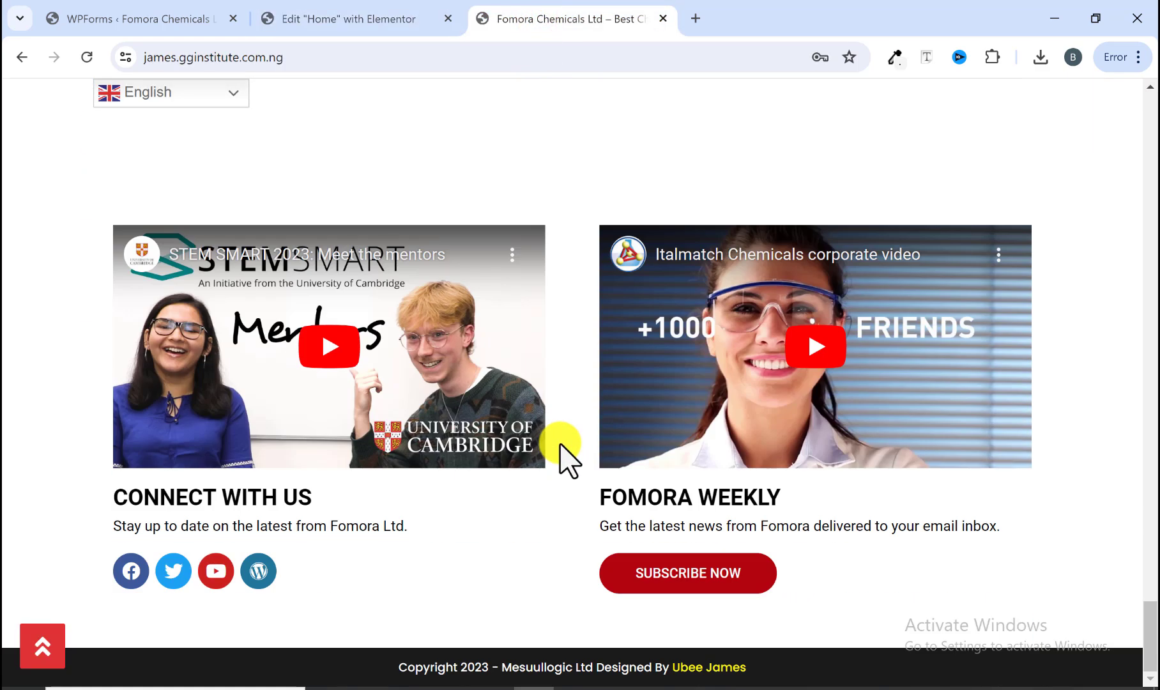
pyautogui.scroll(7, 560, 457)
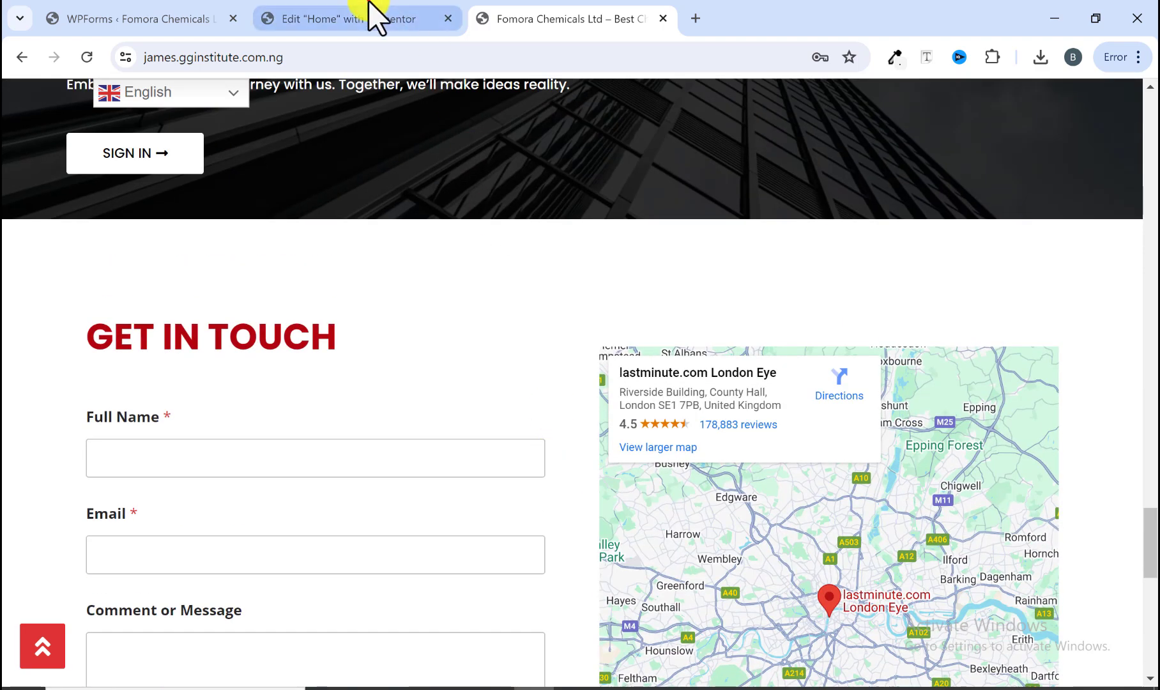
# Step: Scroll through the whole edited home page in preview to review every section
pyautogui.click(374, 16)
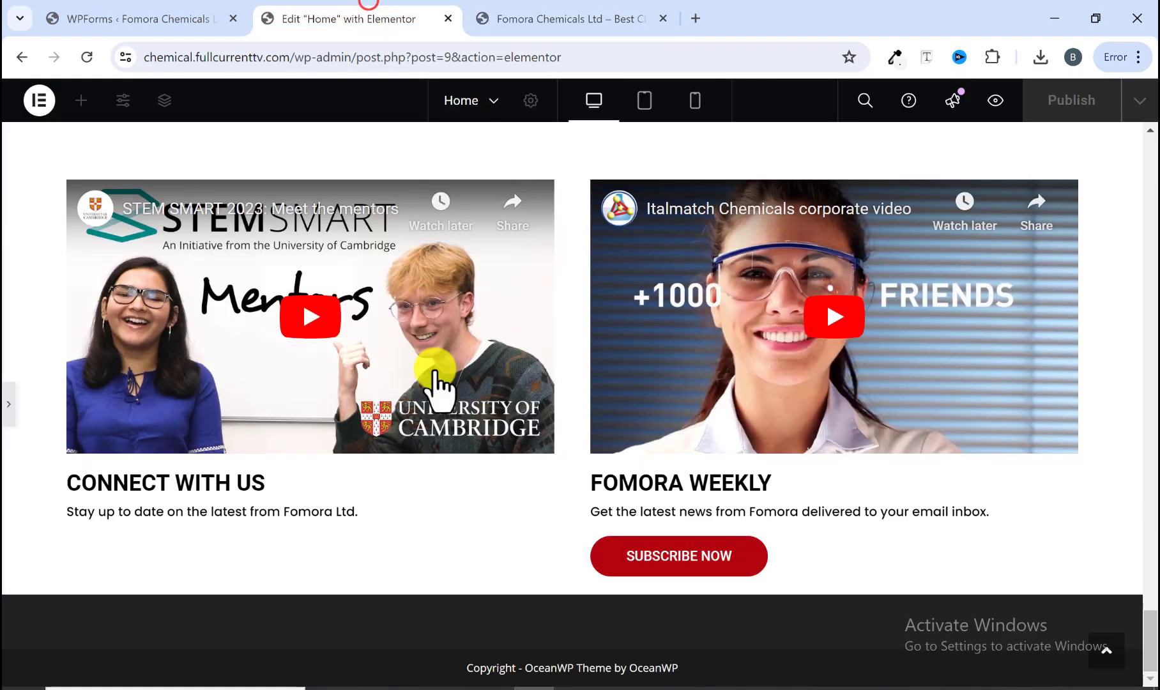
pyautogui.scroll(20, 428, 505)
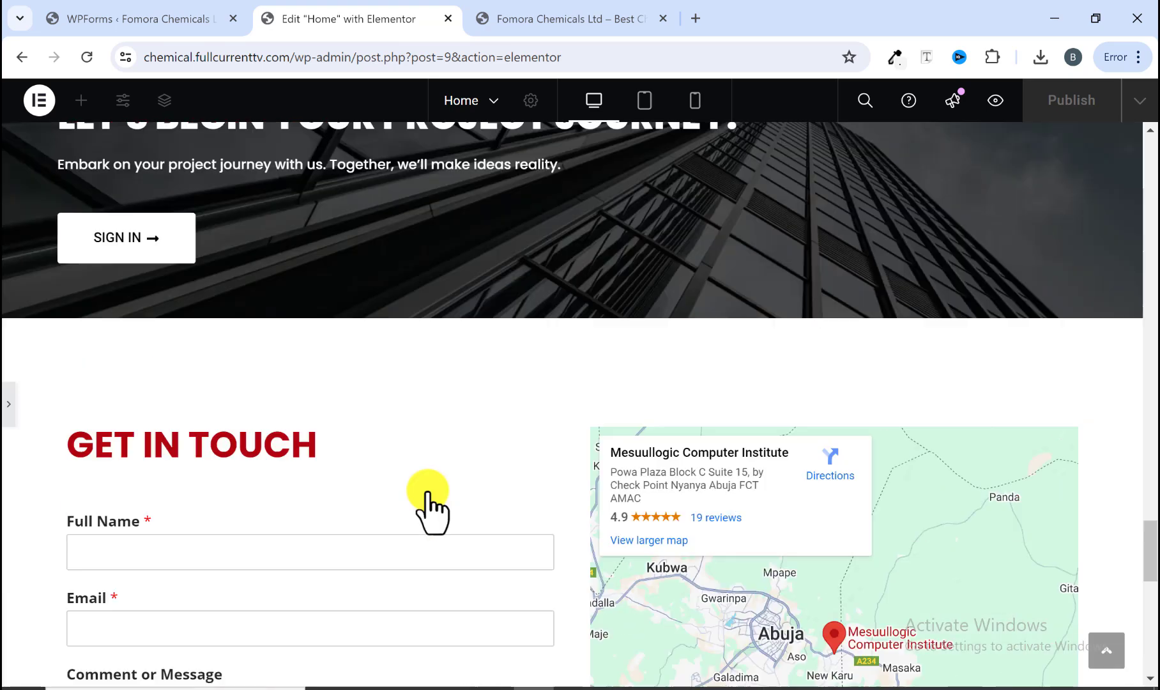
pyautogui.scroll(10, 427, 505)
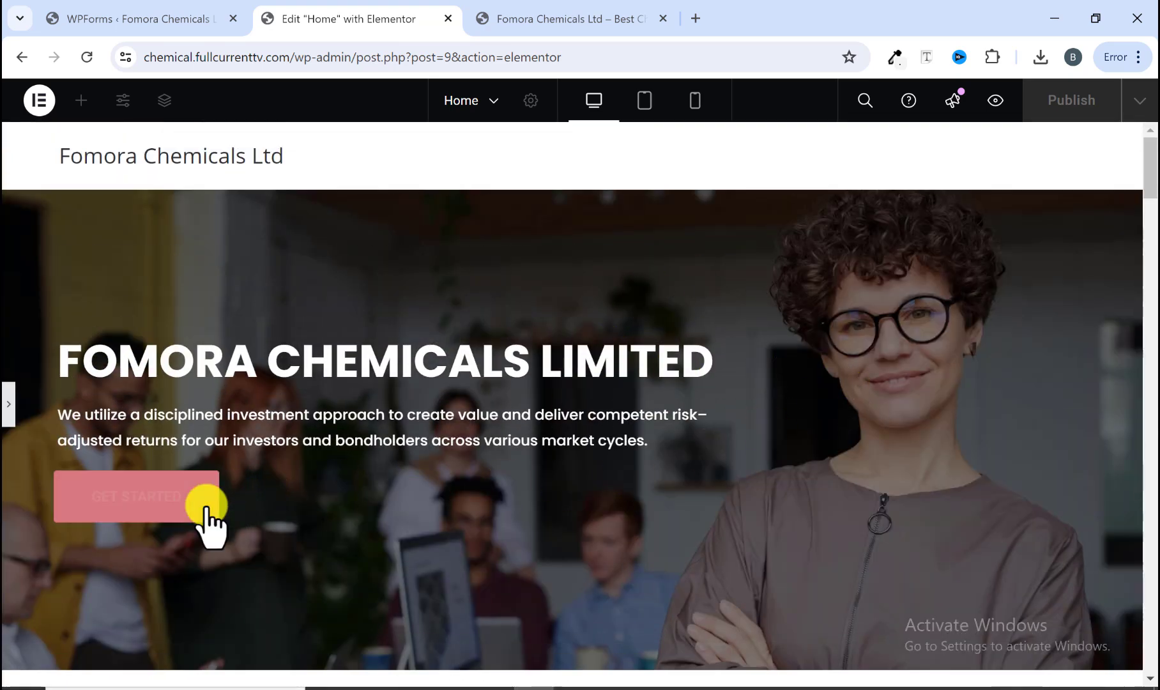
pyautogui.scroll(-10, 324, 526)
pyautogui.scroll(1, 272, 422)
pyautogui.scroll(2, 557, 526)
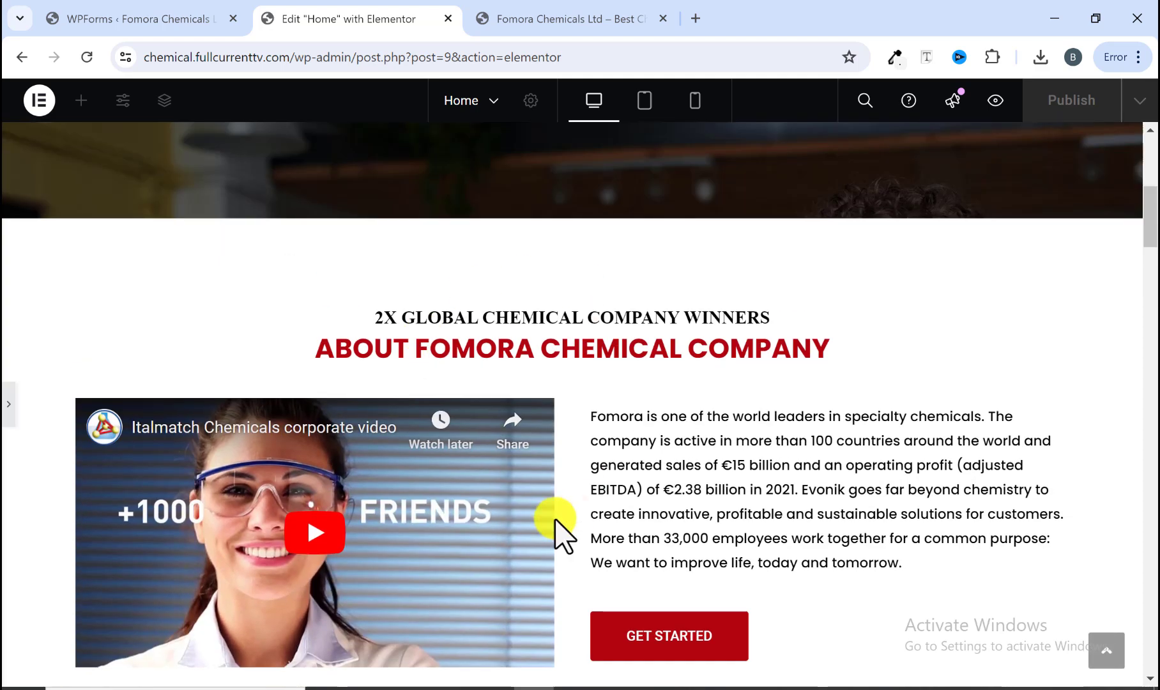
pyautogui.scroll(-10, 535, 453)
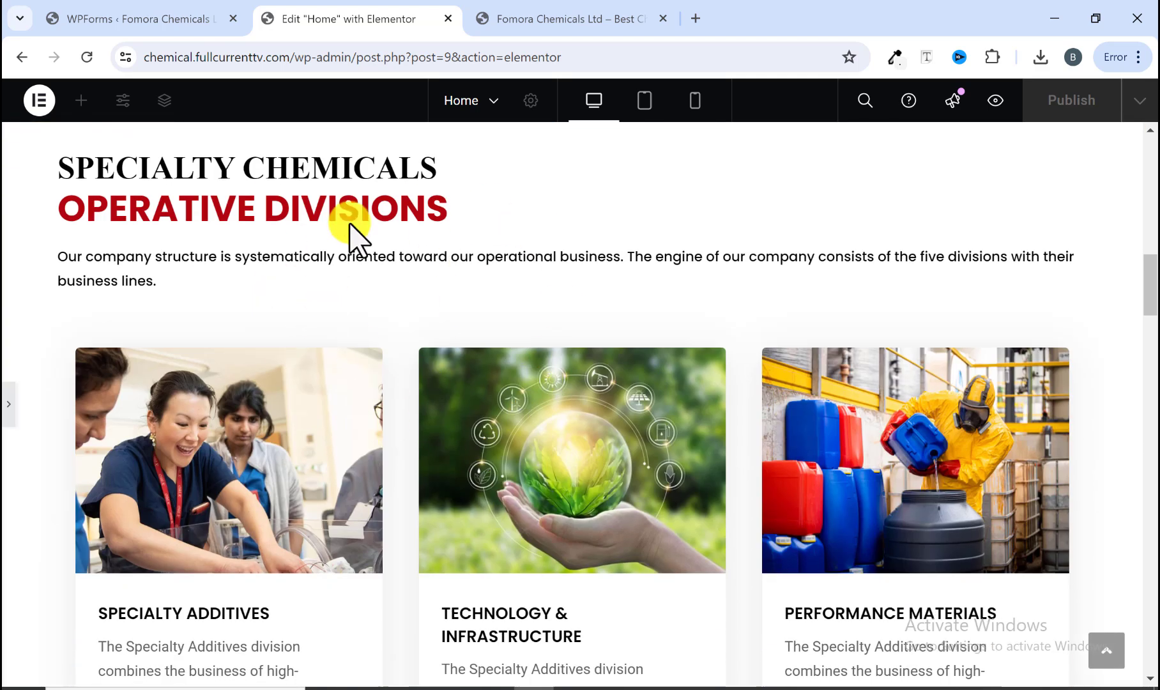
pyautogui.scroll(-7, 677, 428)
pyautogui.scroll(-3, 613, 298)
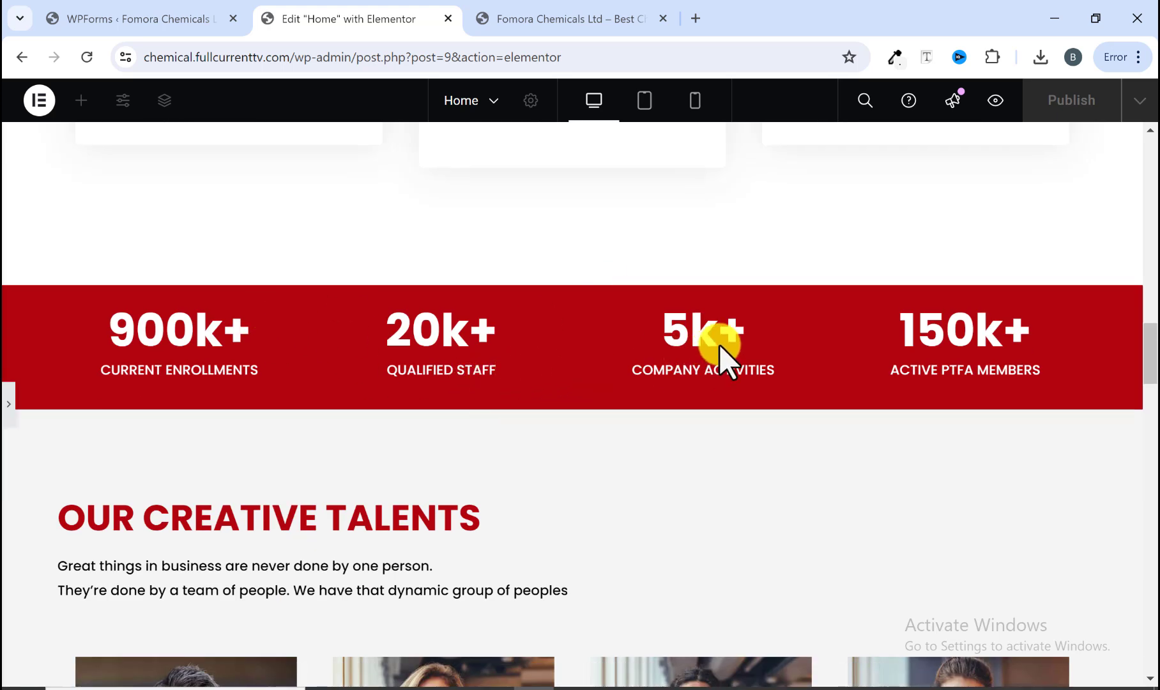
pyautogui.scroll(-6, 721, 348)
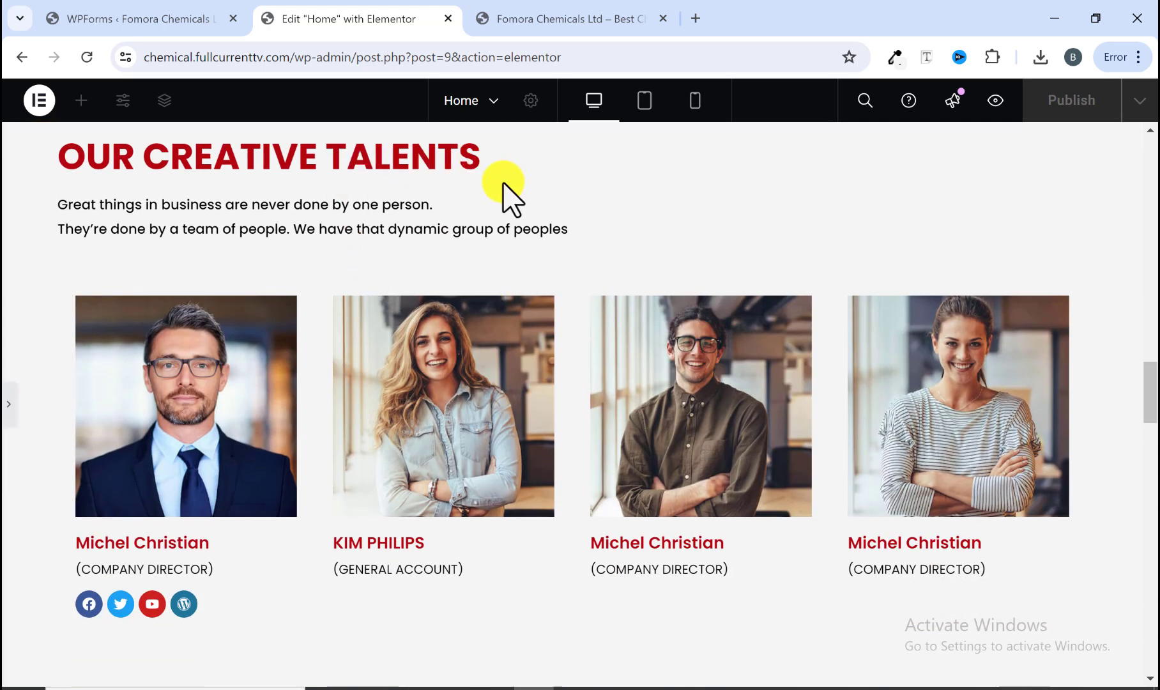
pyautogui.scroll(-10, 562, 385)
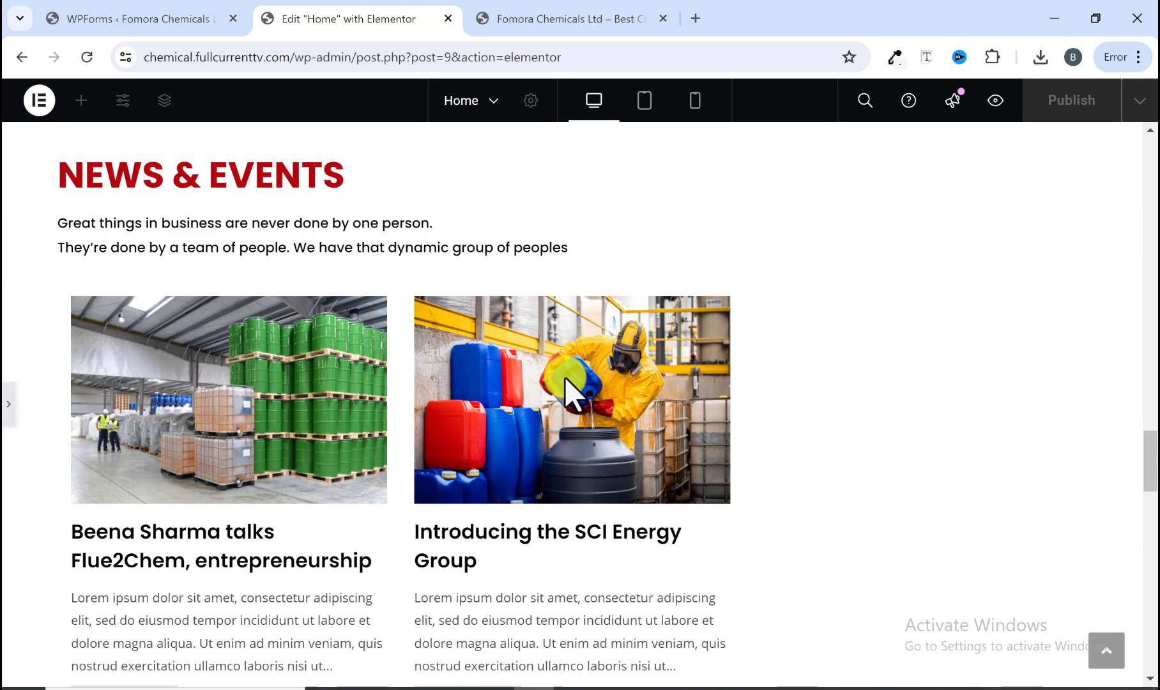
pyautogui.scroll(-2, 498, 415)
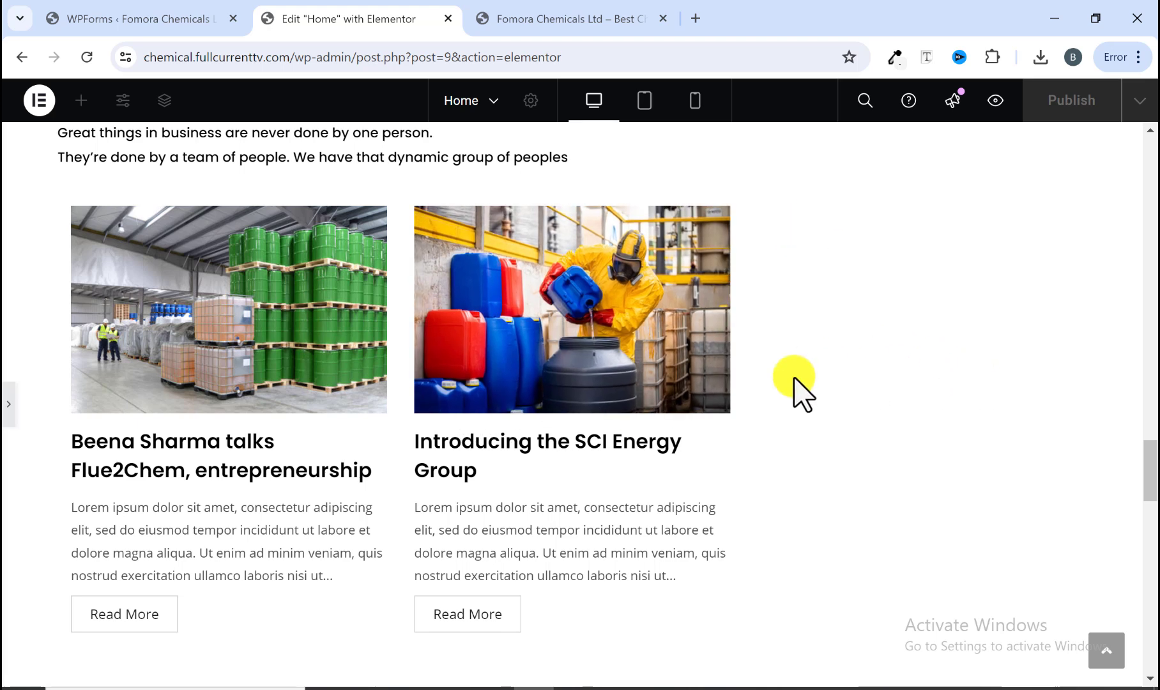
pyautogui.scroll(-5, 686, 409)
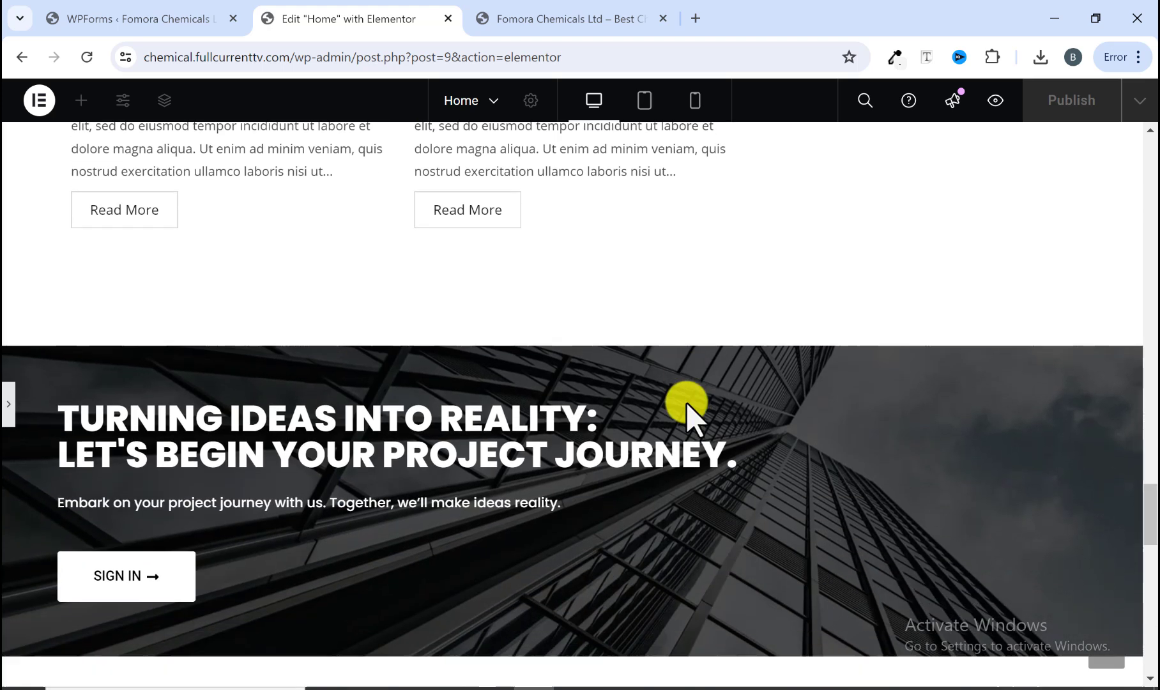
pyautogui.scroll(-2, 686, 402)
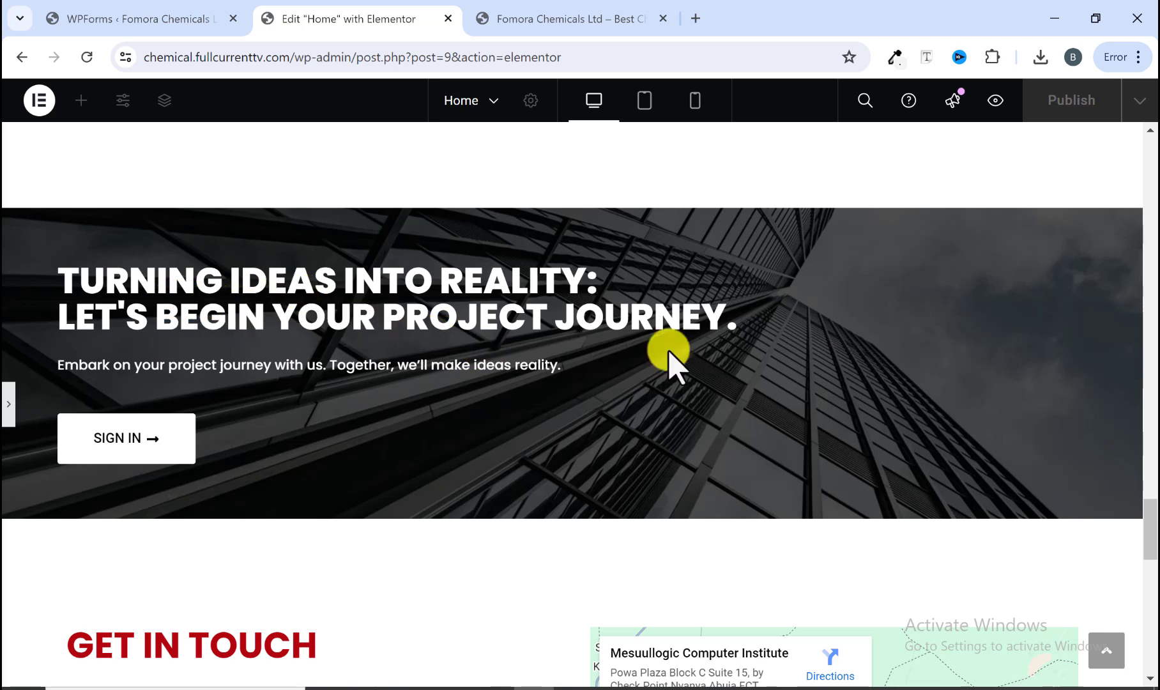
pyautogui.scroll(-6, 496, 456)
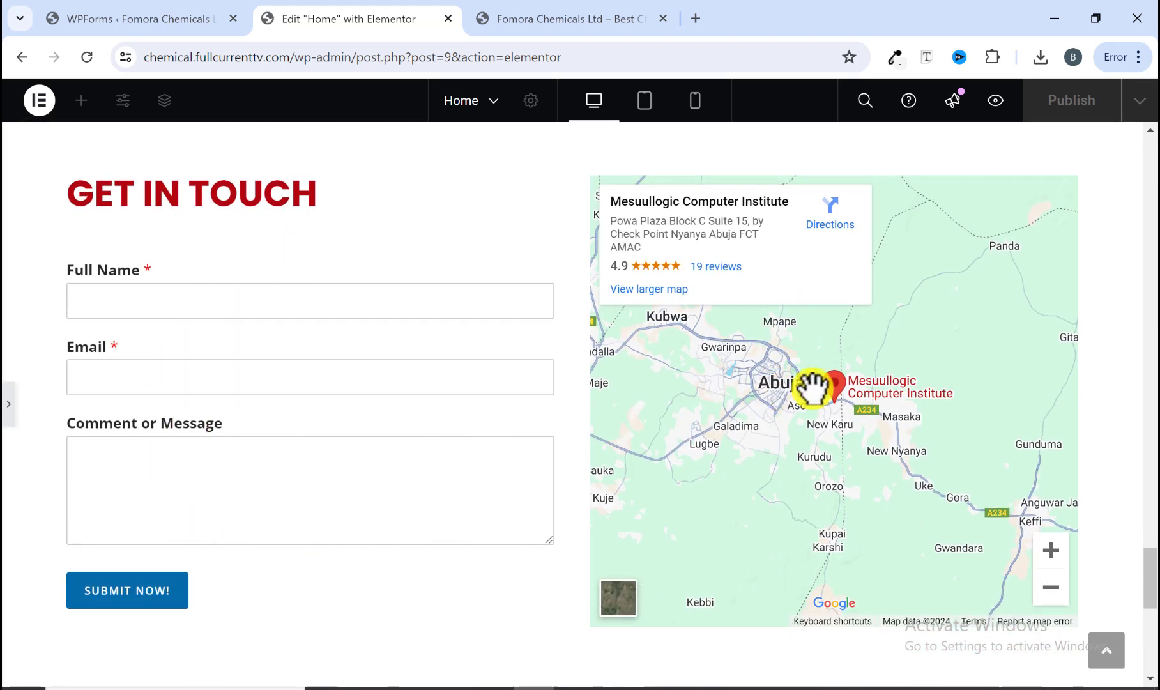
pyautogui.scroll(-8, 600, 487)
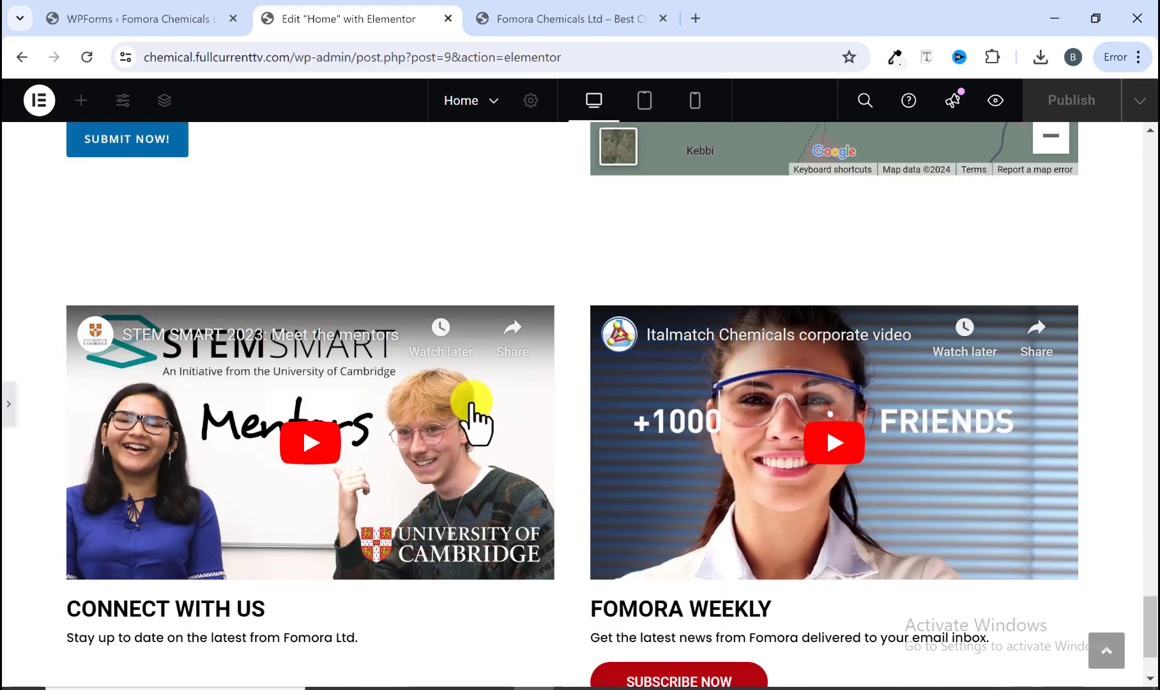
pyautogui.scroll(-1, 600, 441)
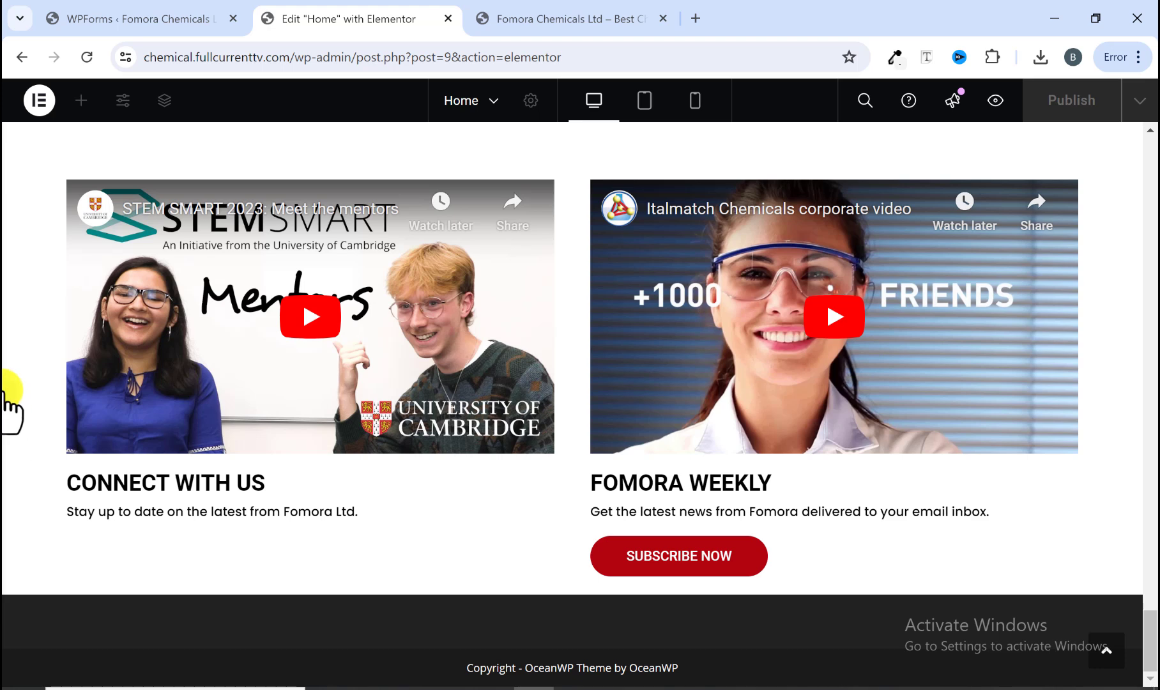
# Step: Compare the hero and About Fomora sections on the reference site with the editor page
pyautogui.click(8, 401)
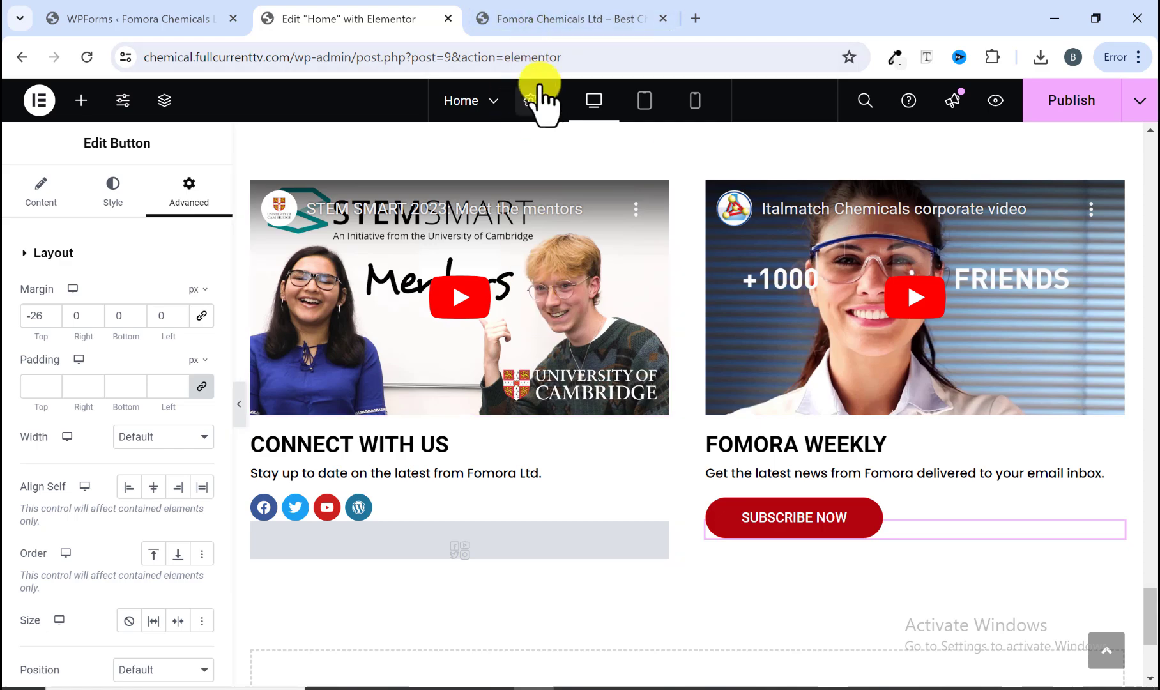
pyautogui.click(532, 21)
pyautogui.scroll(15, 549, 298)
pyautogui.scroll(10, 548, 301)
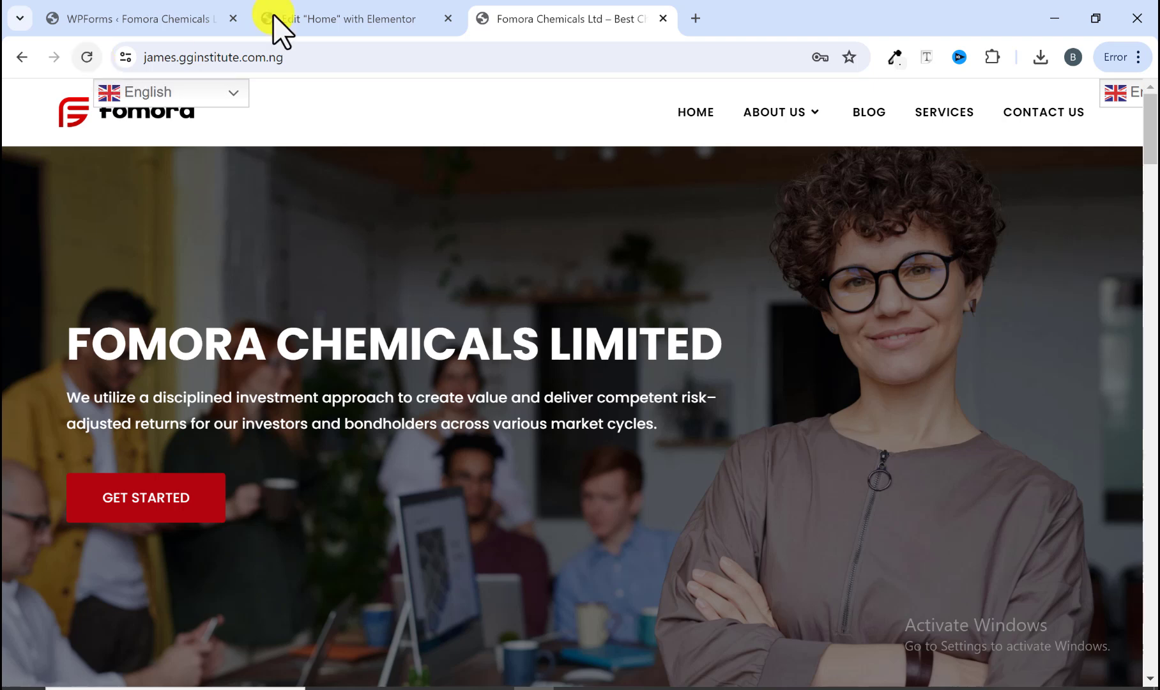
pyautogui.scroll(-5, 393, 434)
pyautogui.scroll(-2, 393, 431)
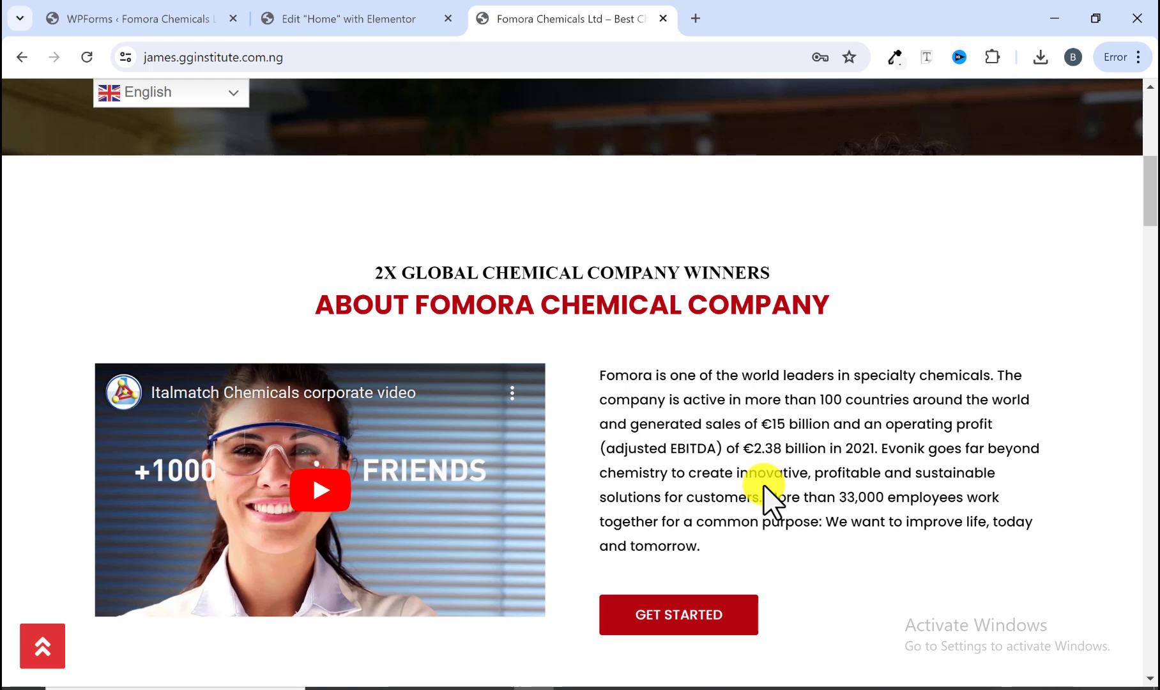
pyautogui.click(383, 20)
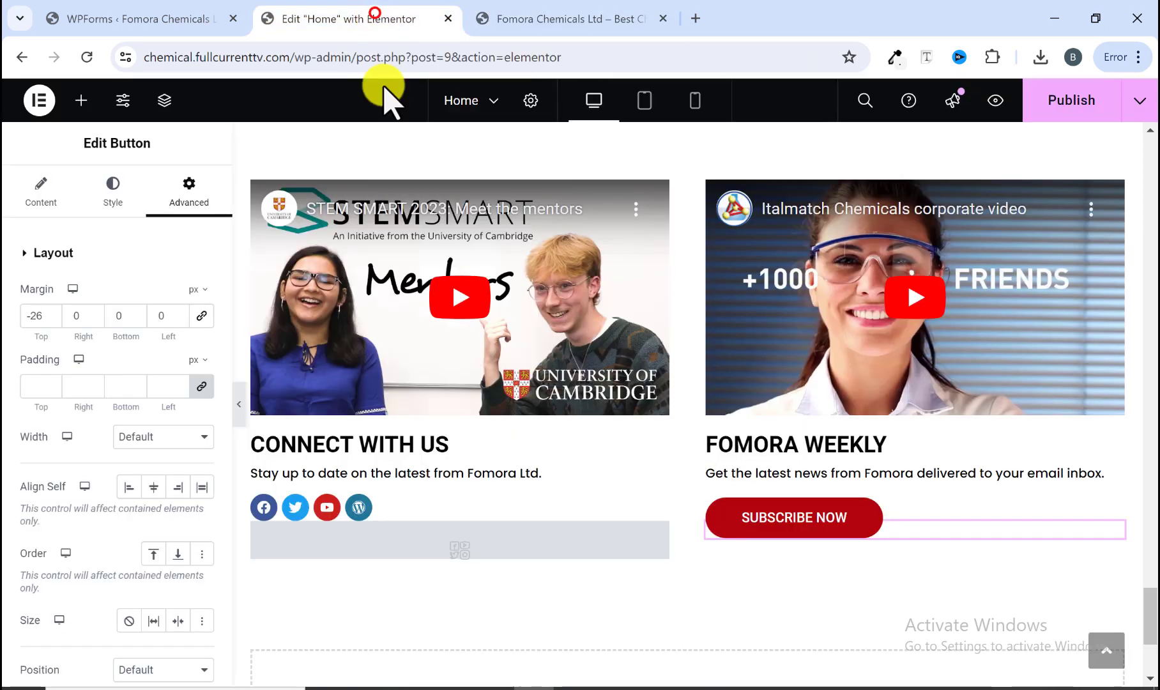
# Step: Give the About Fomora video container a Fade In Left entrance animation
pyautogui.scroll(10, 424, 312)
pyautogui.scroll(20, 424, 317)
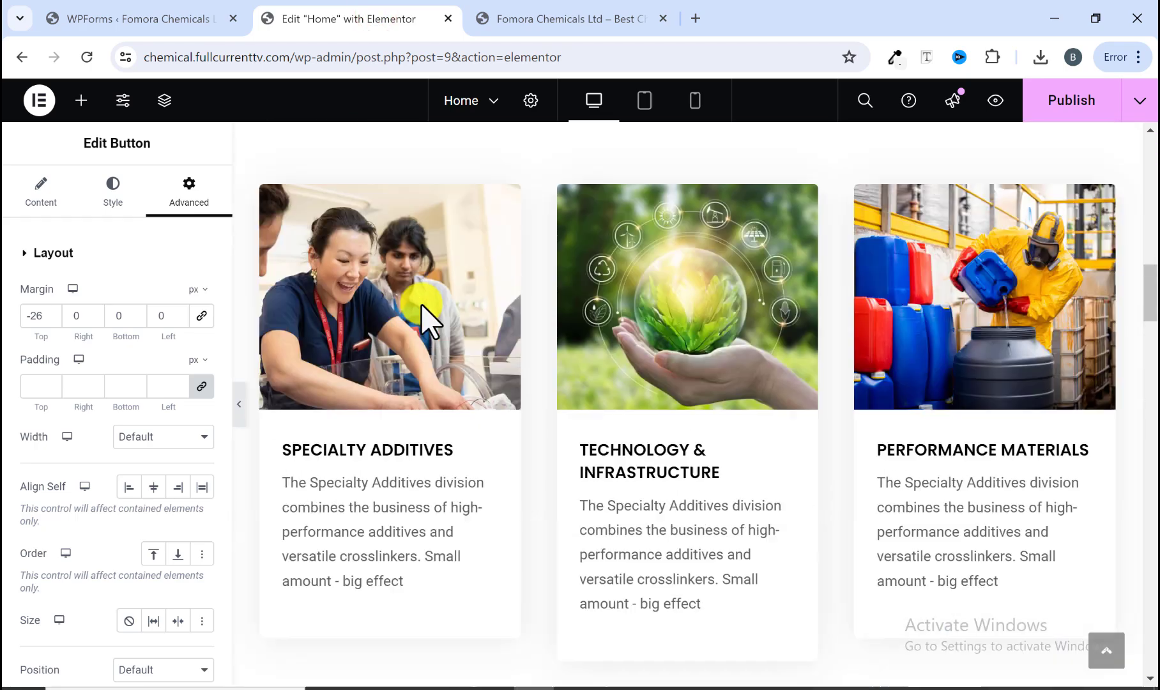
pyautogui.scroll(-5, 424, 315)
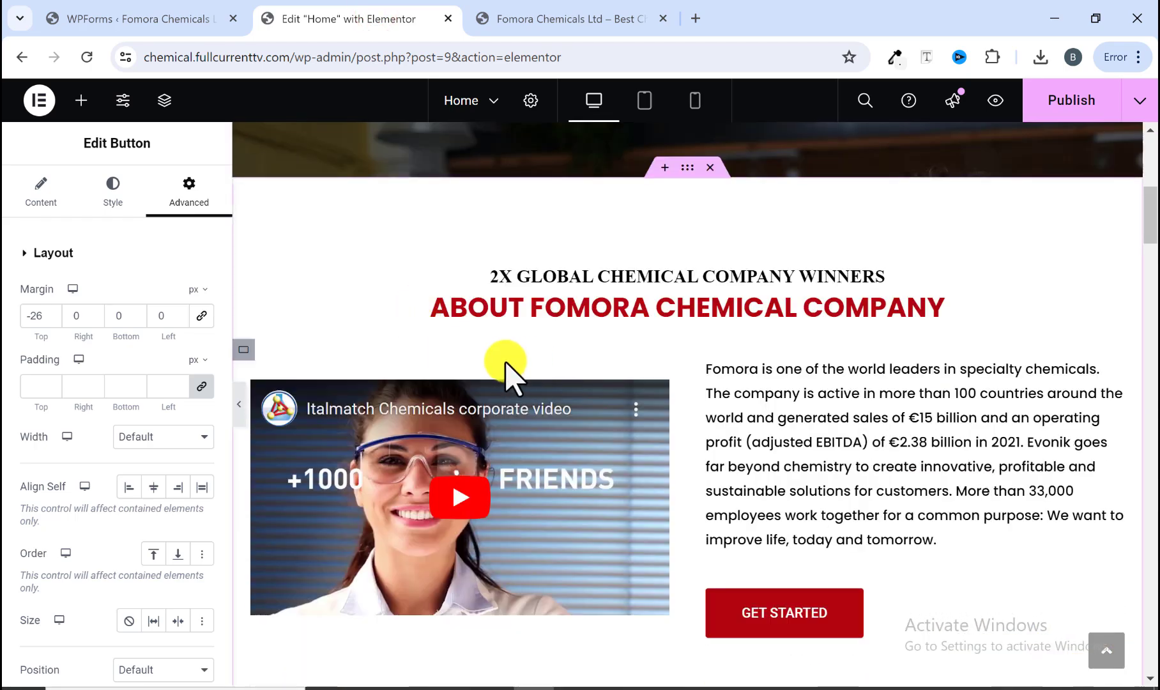
pyautogui.scroll(-2, 438, 385)
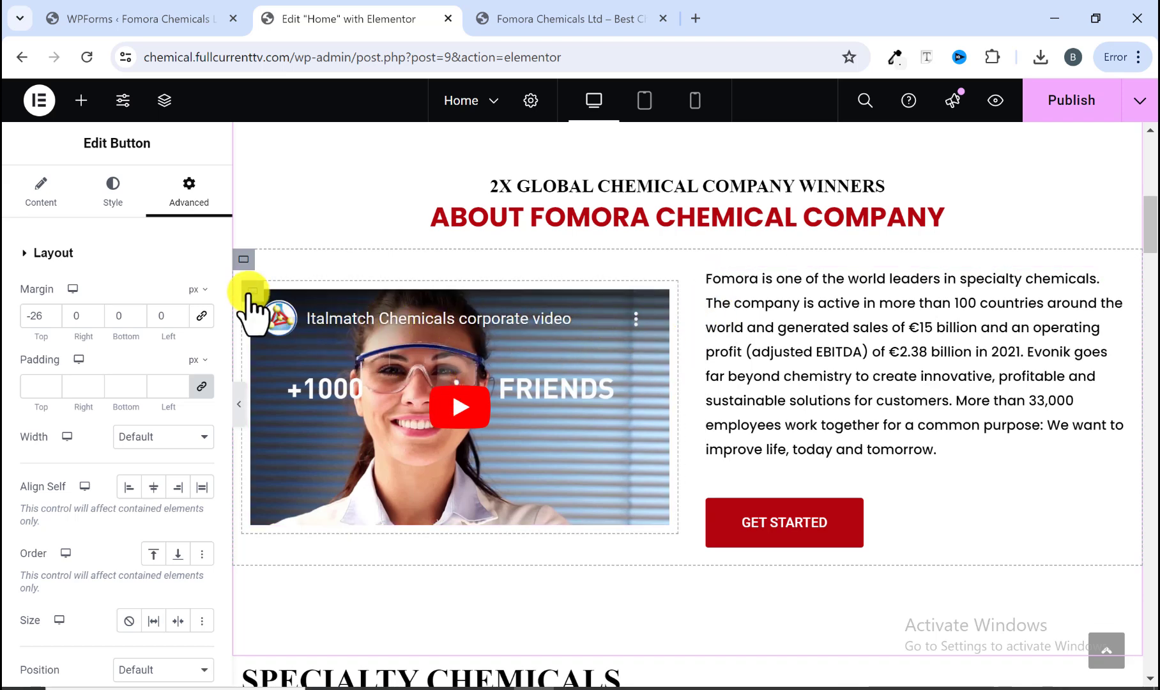
pyautogui.click(249, 292)
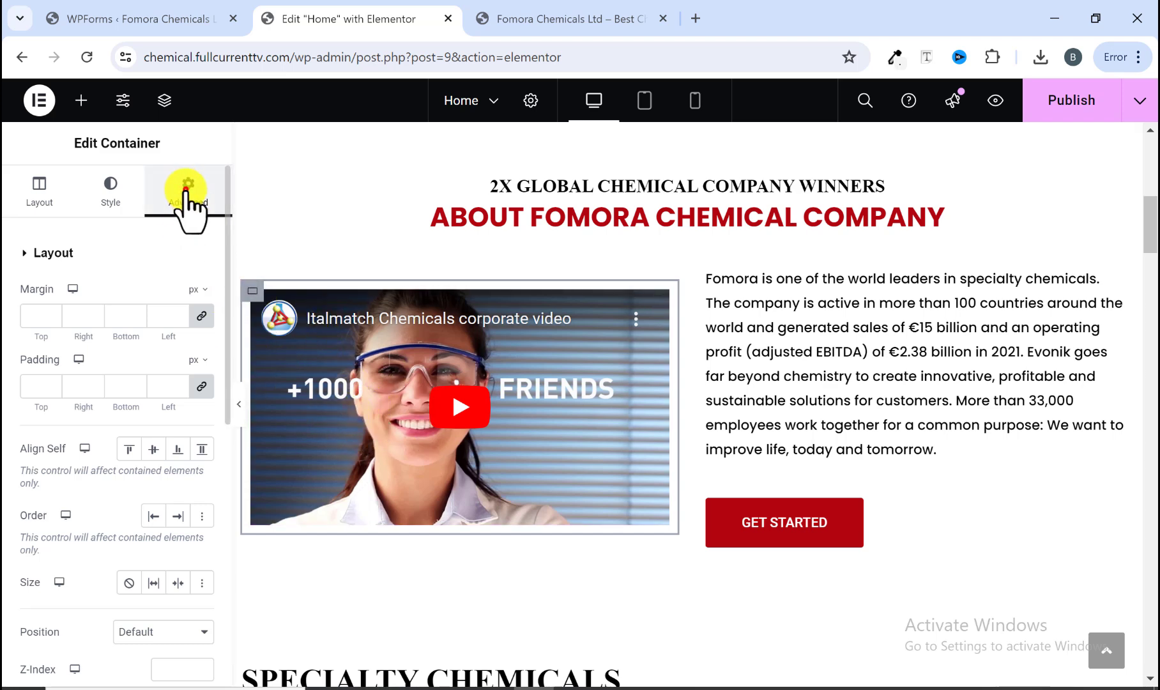
pyautogui.scroll(-8, 193, 275)
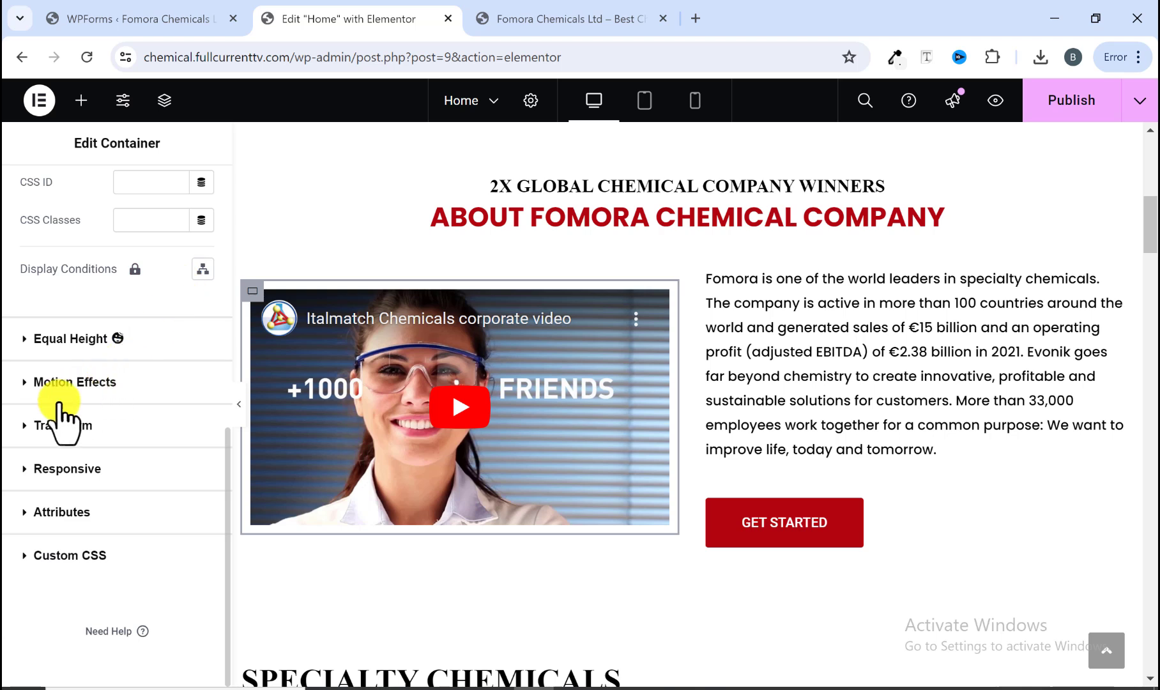
pyautogui.click(28, 383)
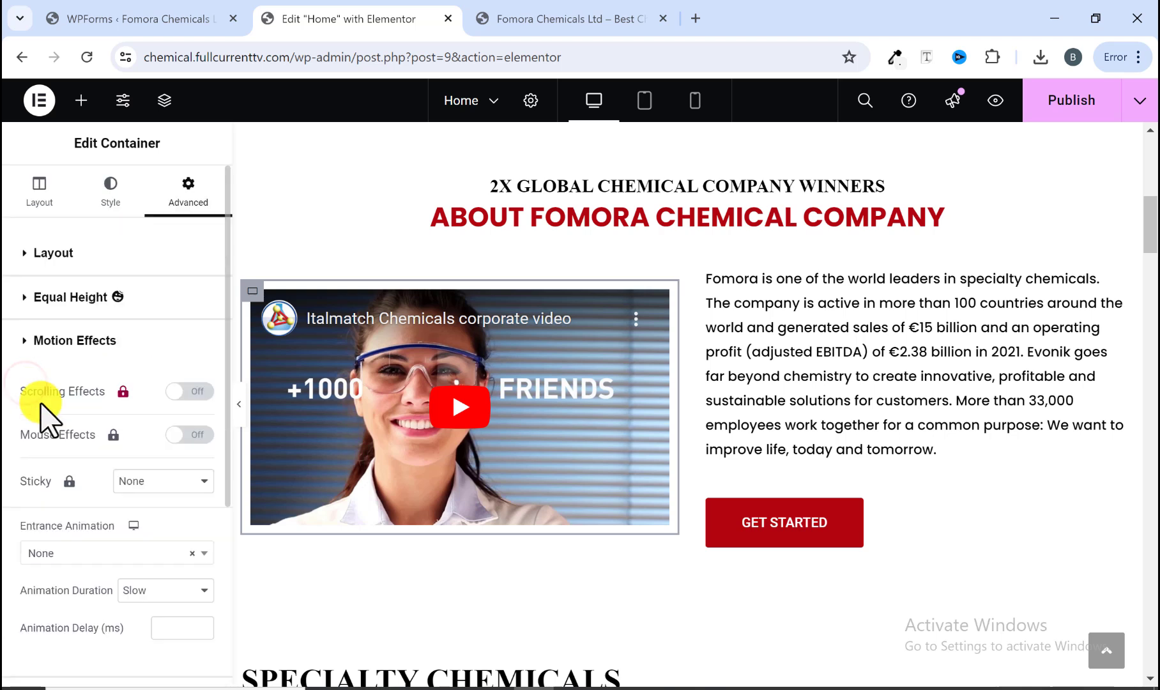
pyautogui.scroll(-1, 60, 436)
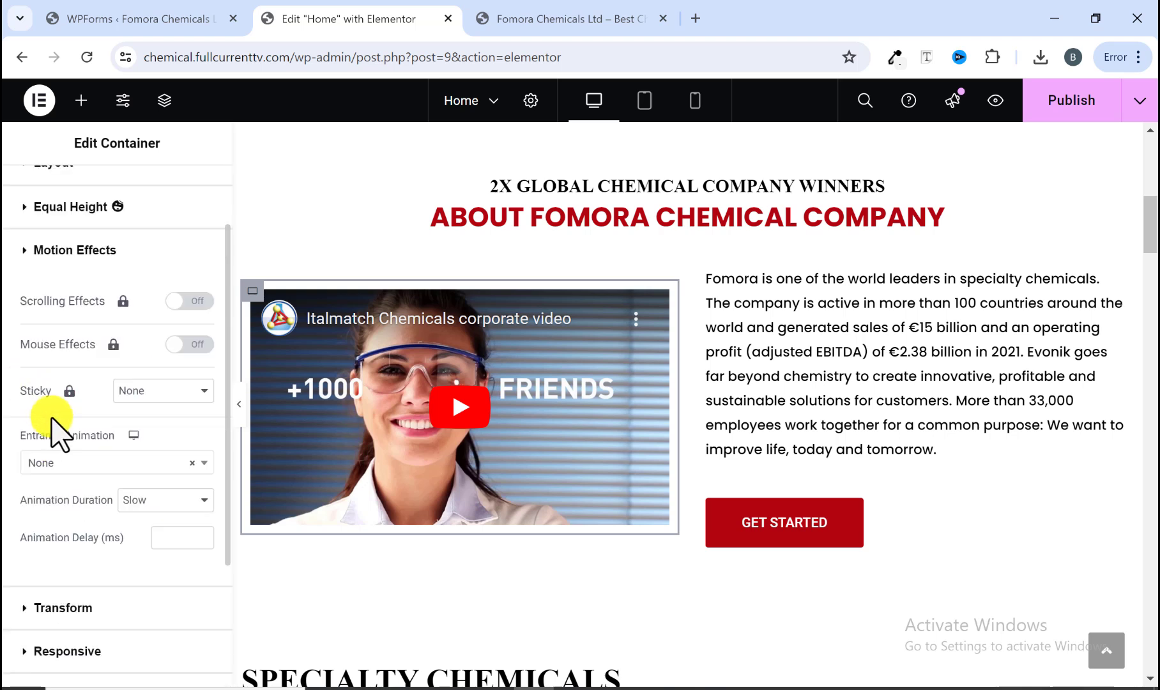
pyautogui.scroll(-1, 81, 458)
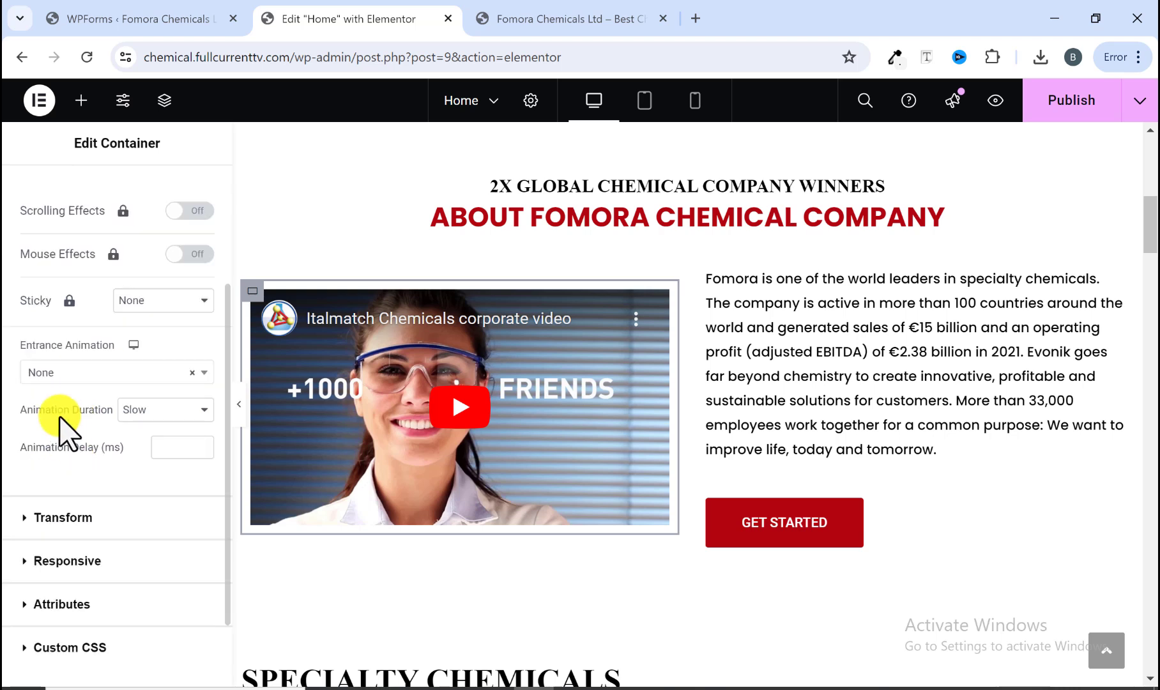
pyautogui.click(61, 374)
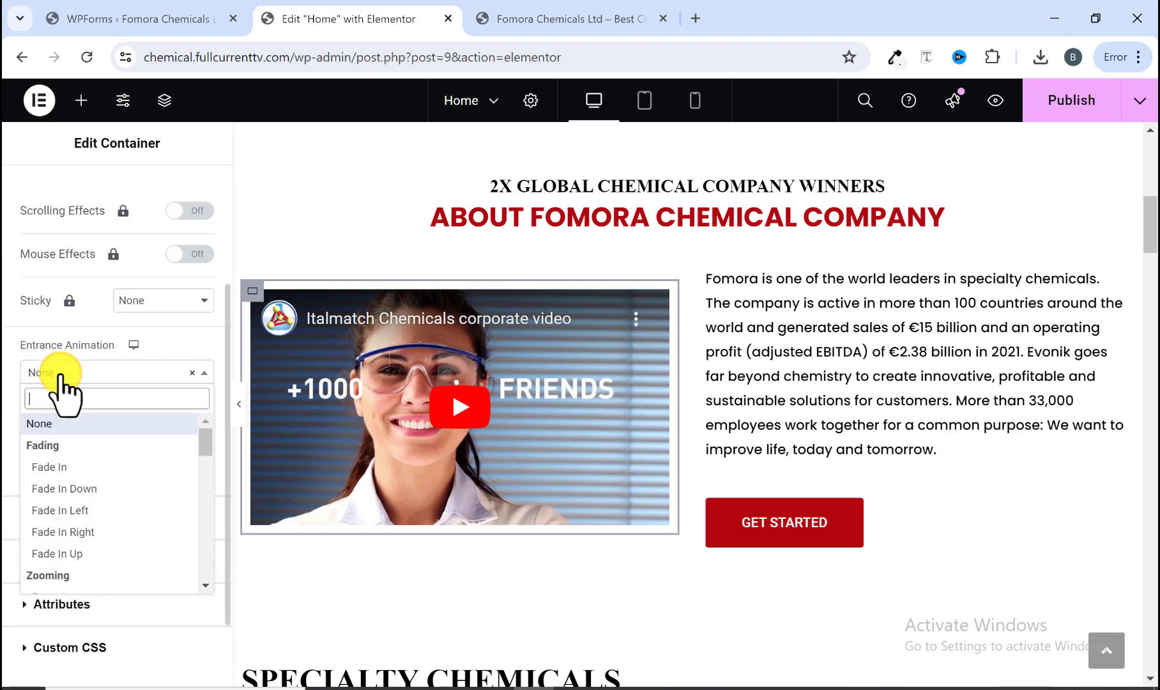
pyautogui.click(66, 510)
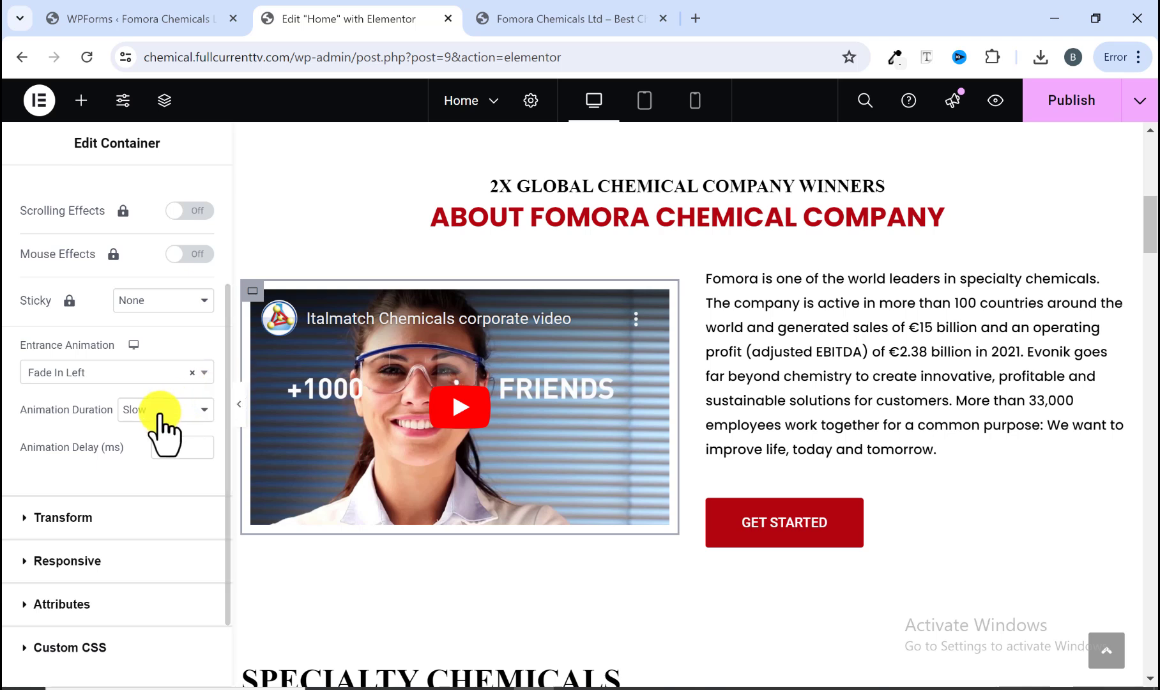
pyautogui.click(147, 432)
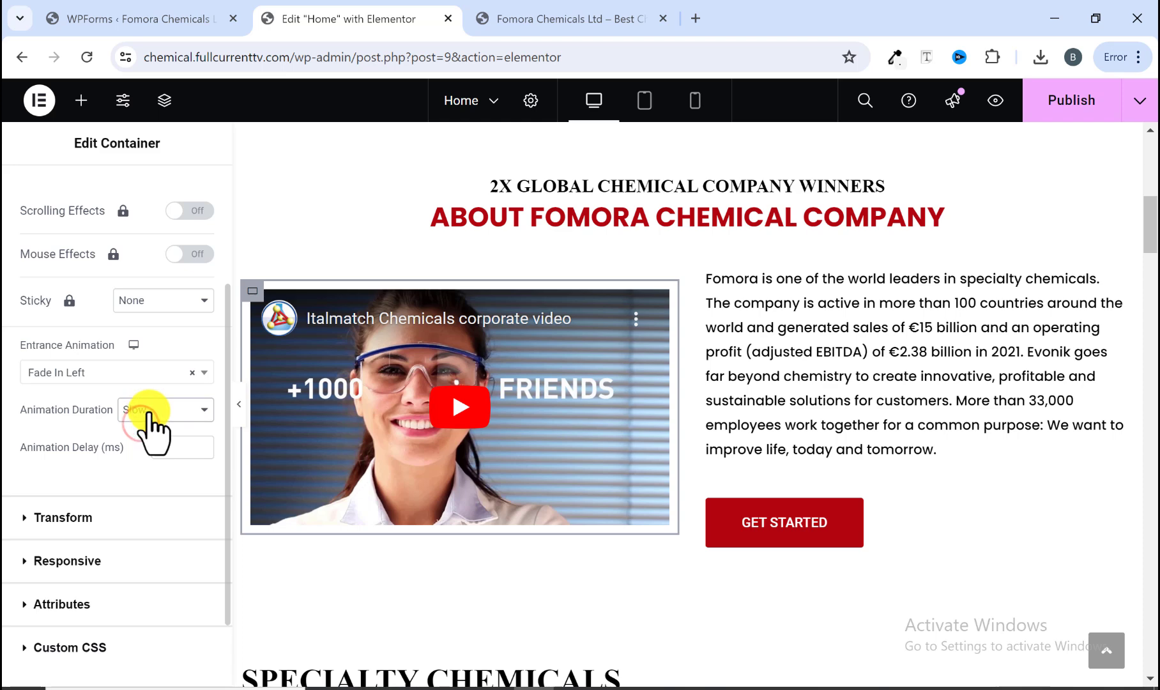
pyautogui.click(148, 456)
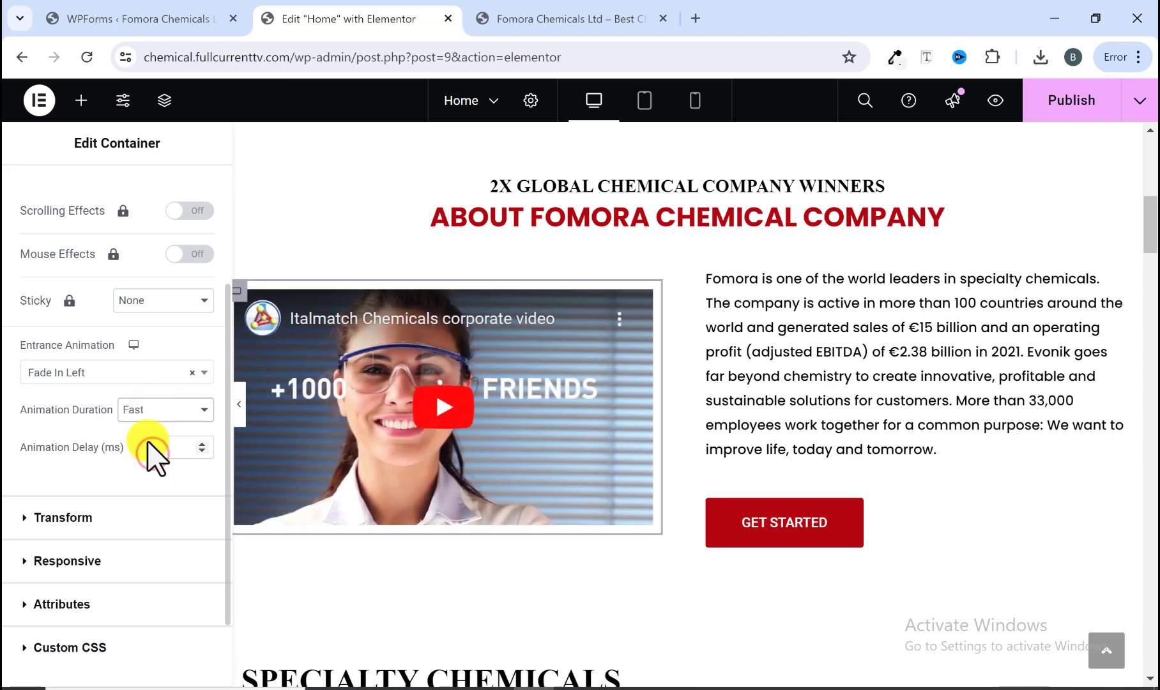
pyautogui.click(142, 409)
pyautogui.click(145, 432)
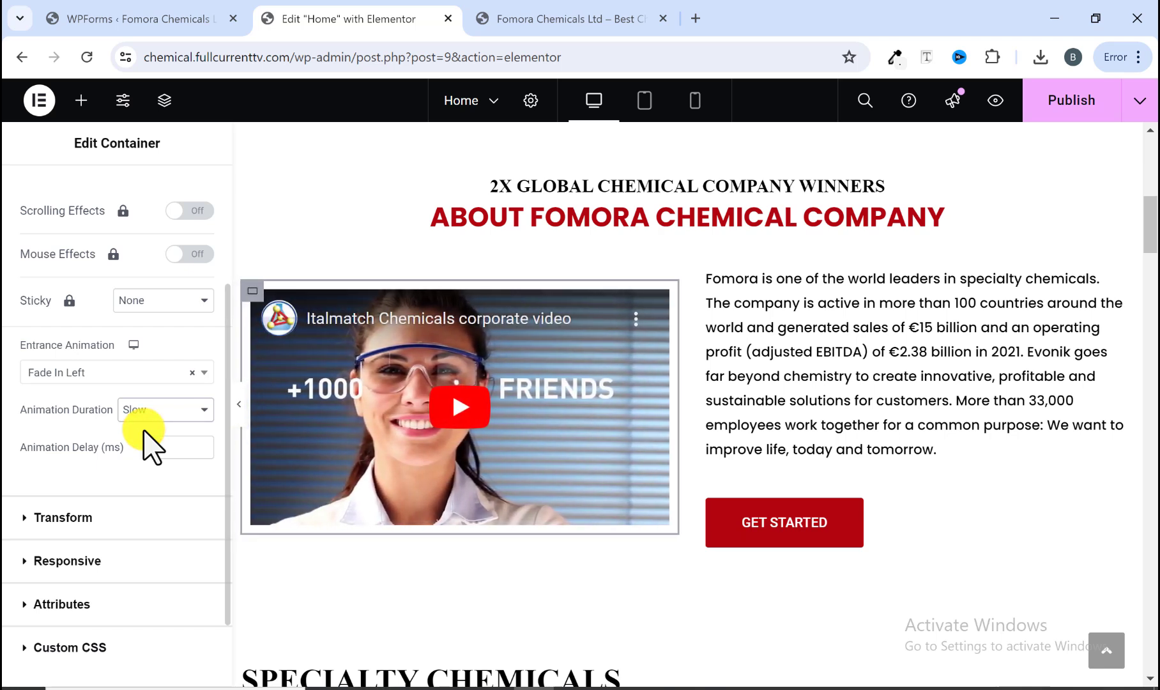
# Step: Give the About Fomora text and button container a Fade In Right entrance animation with Slow duration
pyautogui.click(711, 273)
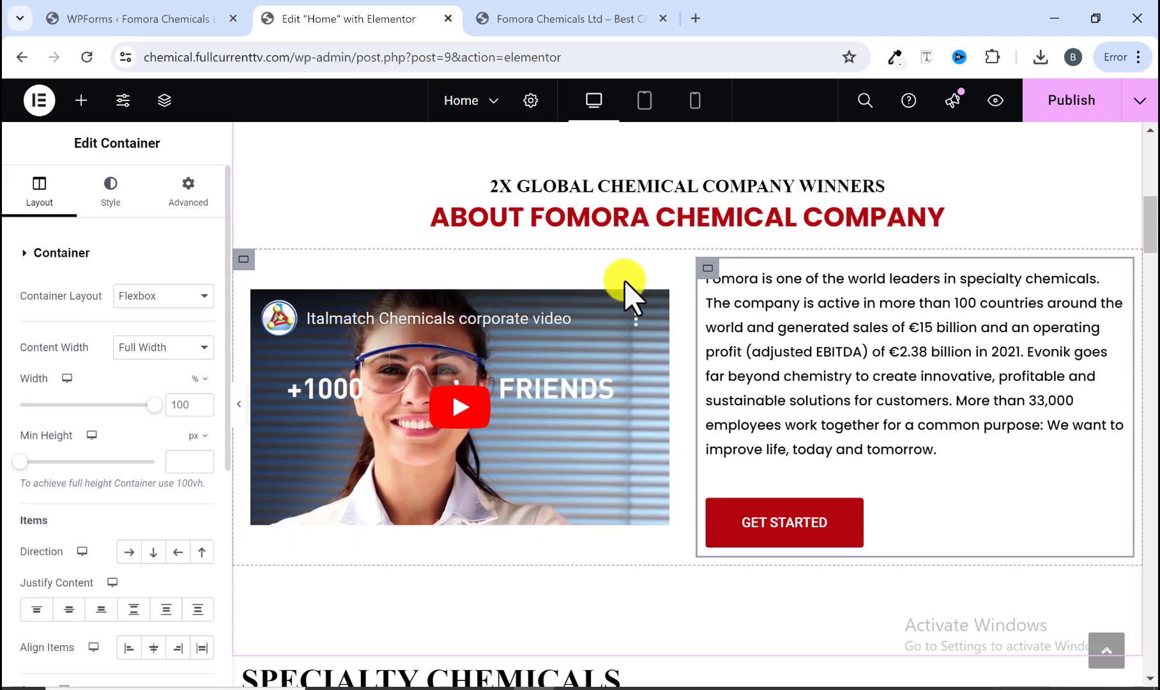
pyautogui.click(187, 198)
pyautogui.scroll(-10, 153, 375)
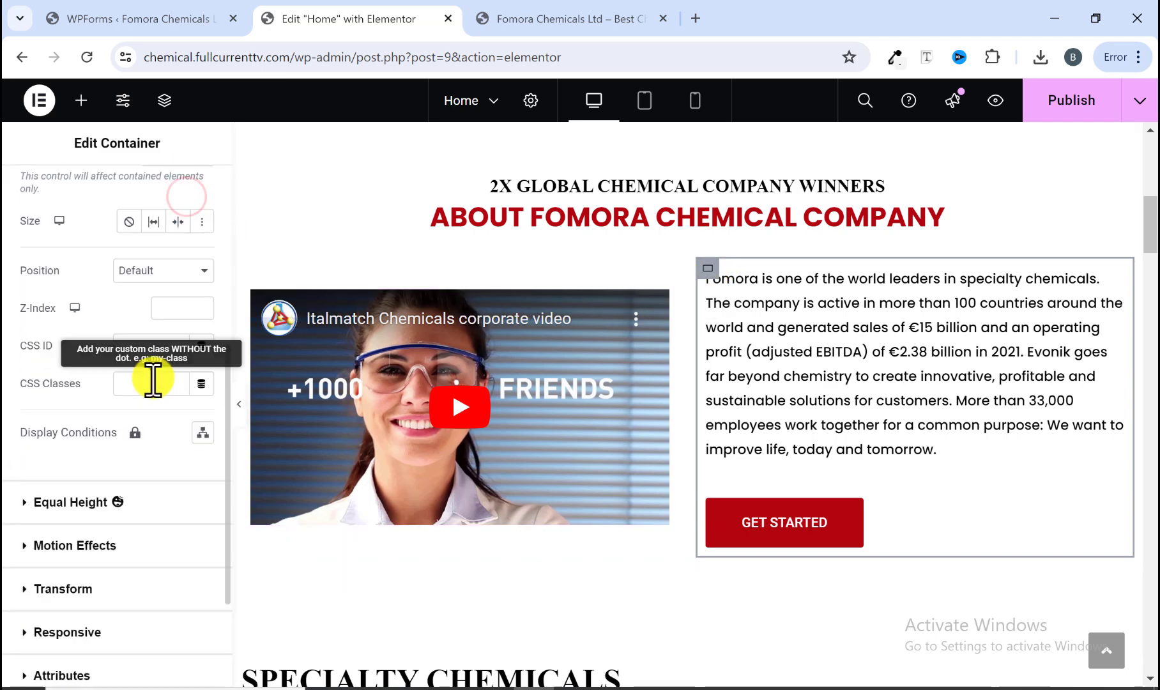
pyautogui.click(74, 383)
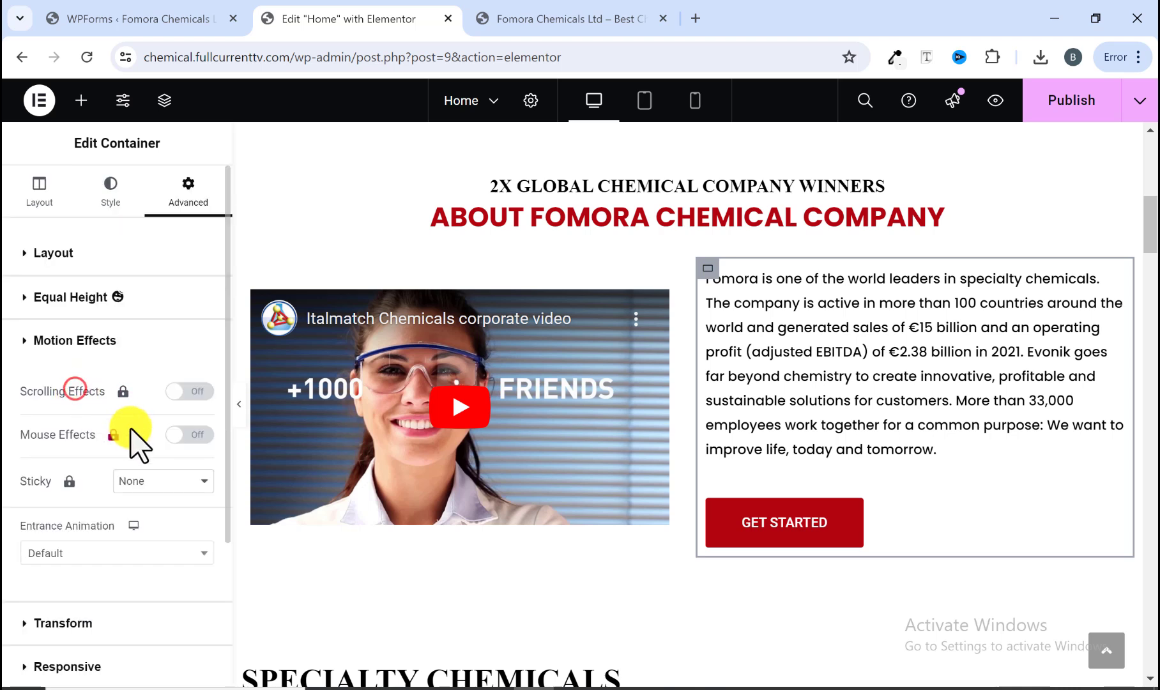
pyautogui.click(142, 482)
pyautogui.click(154, 484)
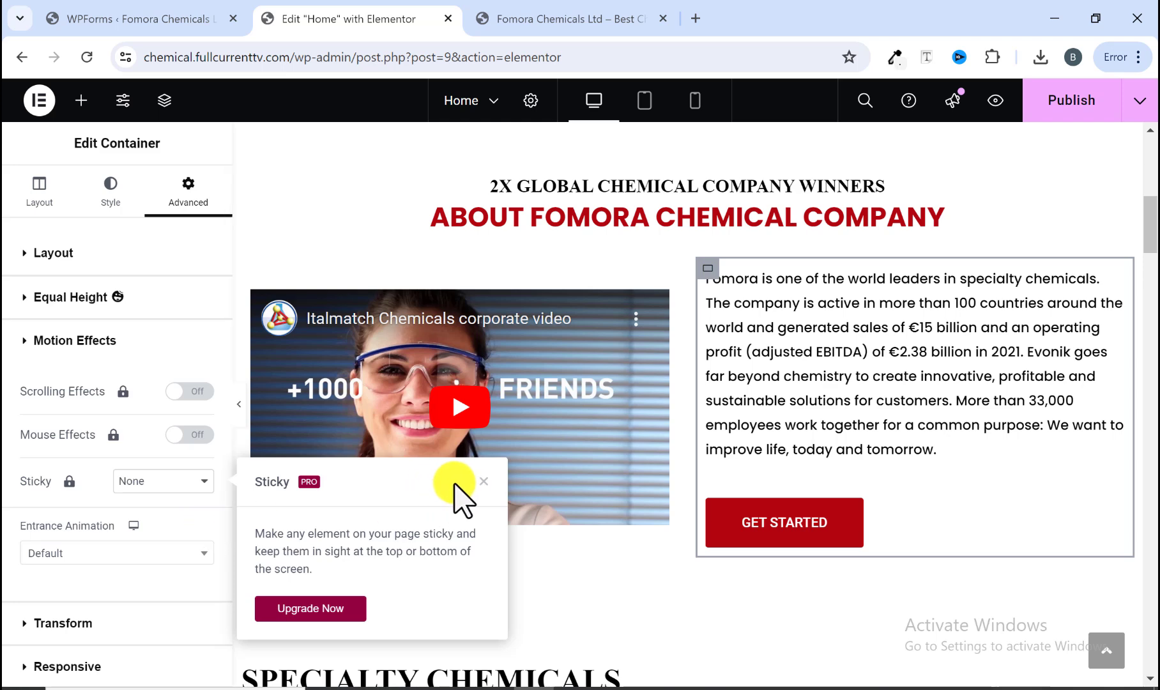
pyautogui.click(483, 481)
pyautogui.click(110, 554)
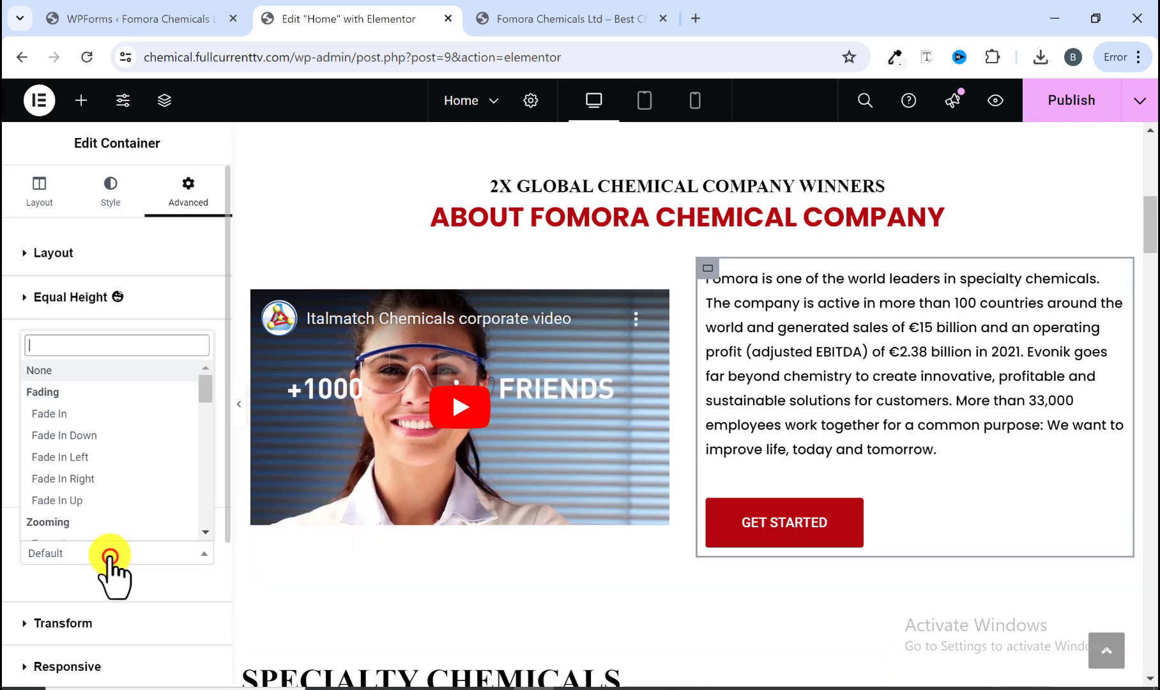
pyautogui.click(86, 479)
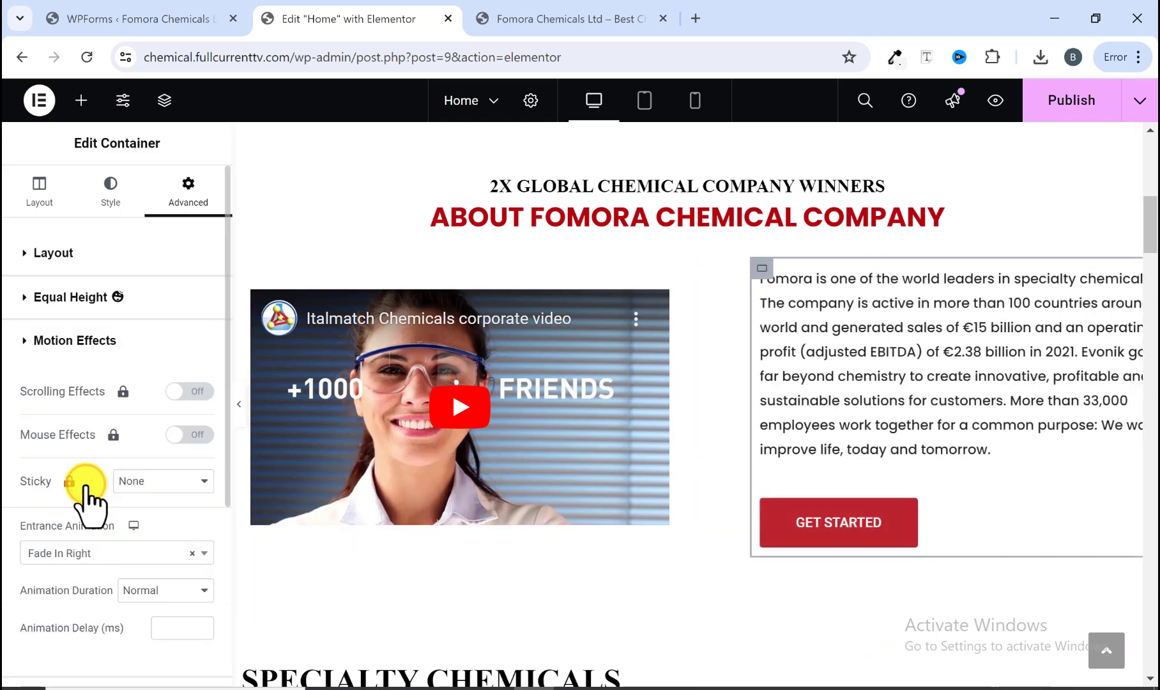
pyautogui.scroll(-2, 108, 510)
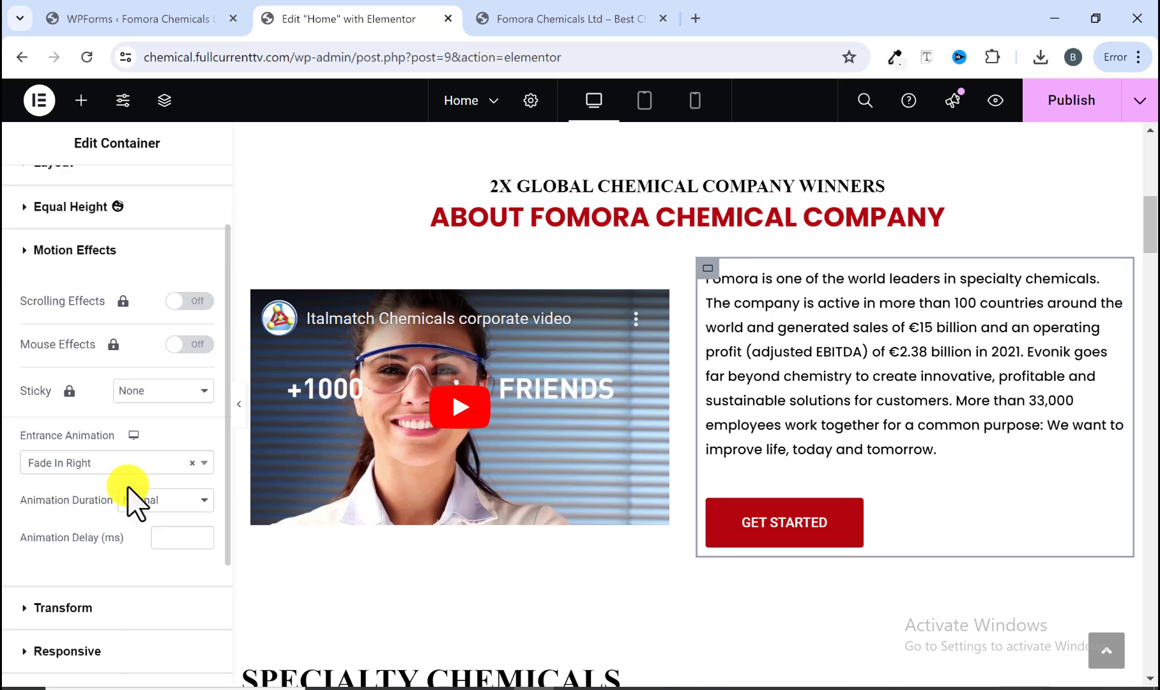
pyautogui.click(142, 531)
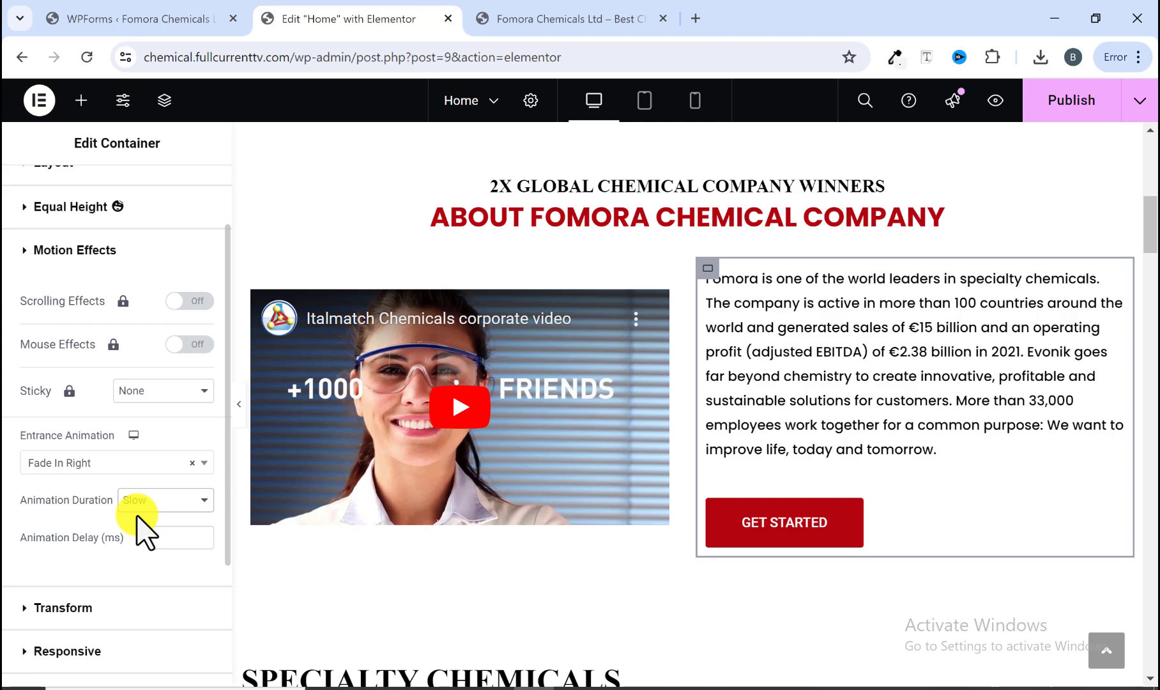
# Step: Scroll through the reference site from the About section down to the Get in Touch section
pyautogui.scroll(-15, 415, 487)
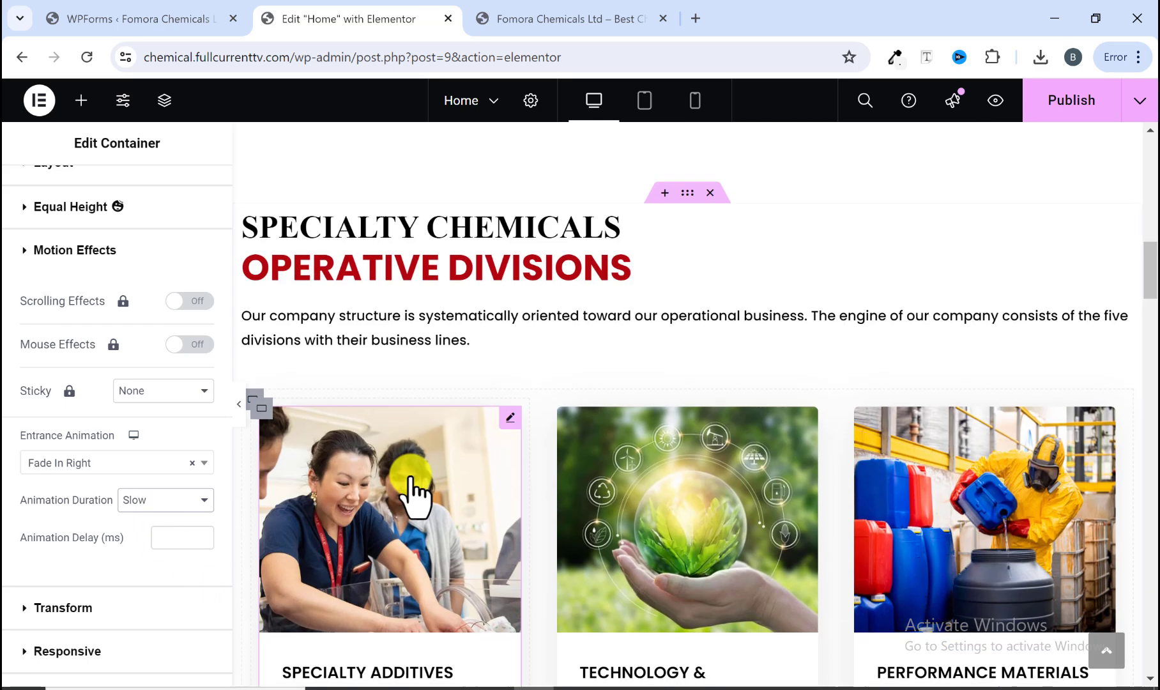
pyautogui.click(511, 20)
pyautogui.scroll(-12, 508, 412)
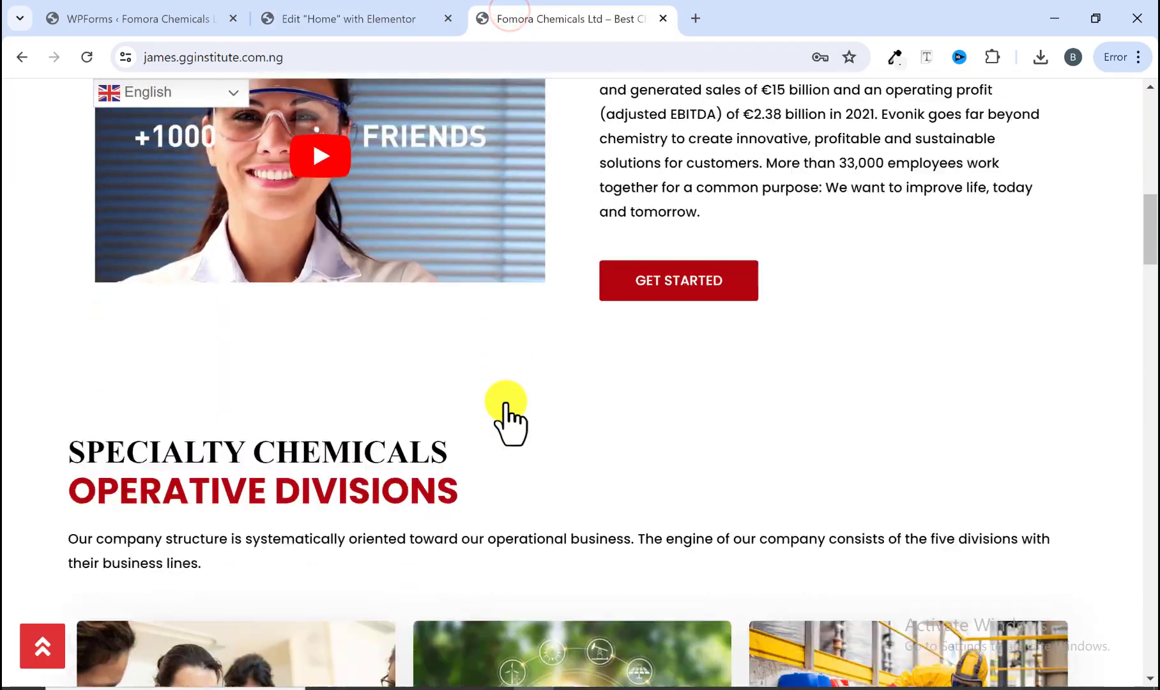
pyautogui.scroll(-18, 506, 409)
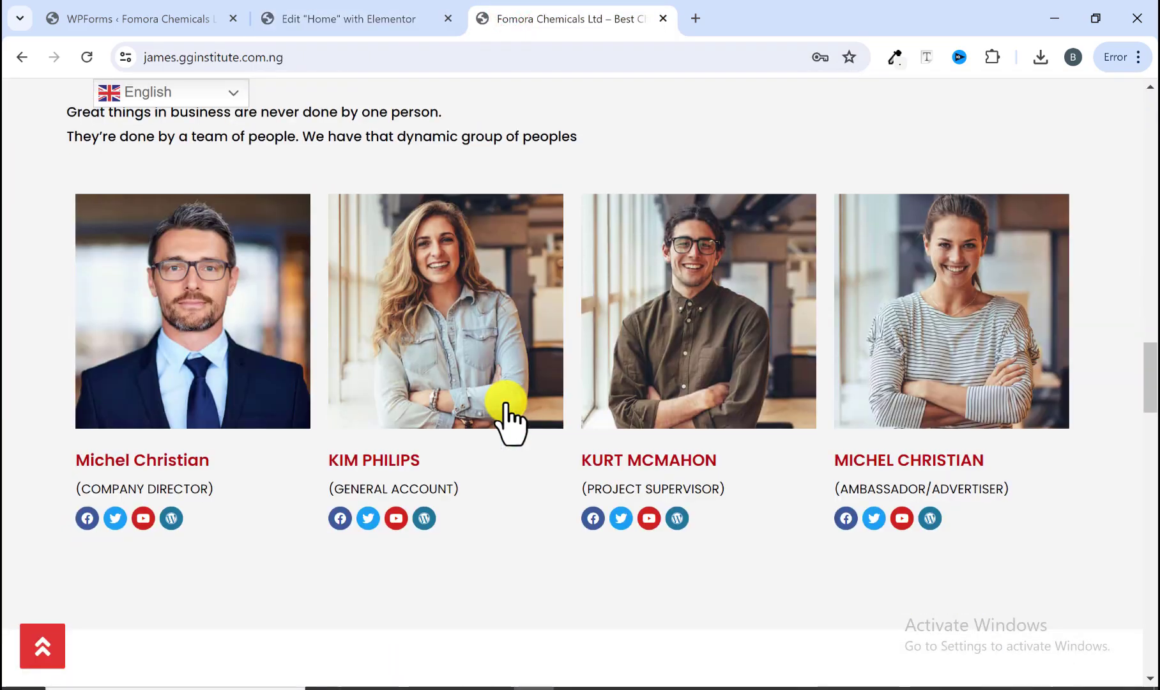
pyautogui.scroll(-18, 507, 413)
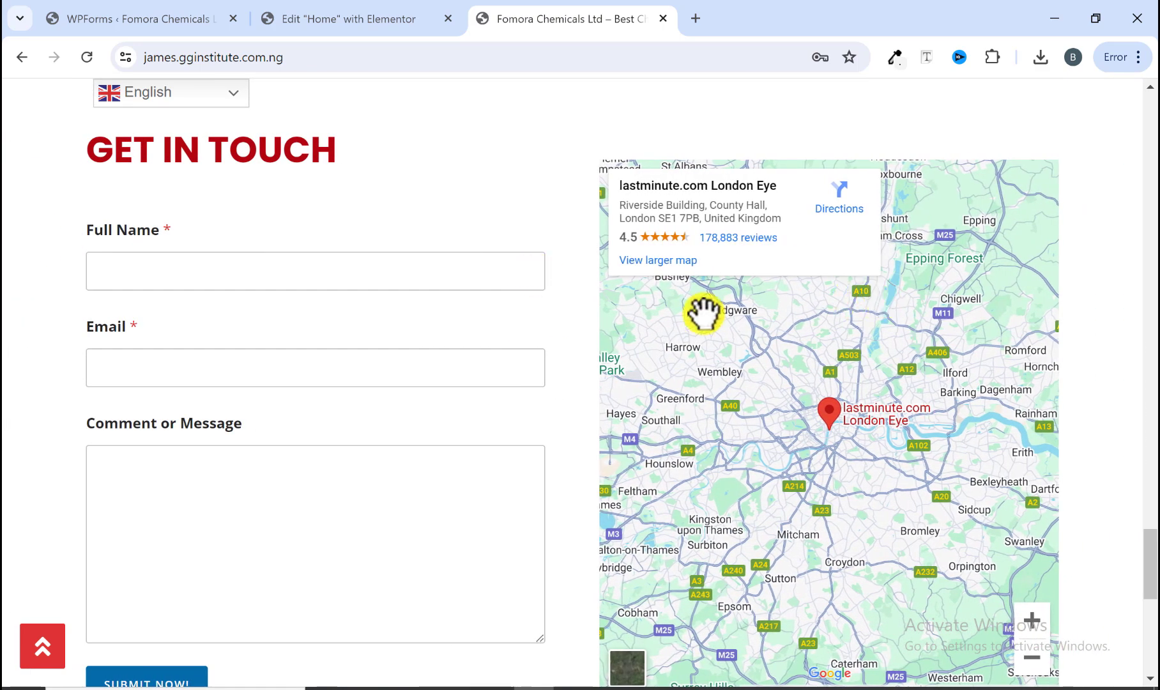
# Step: Give the Get in Touch form container a Fade In Left entrance animation with Slow duration
pyautogui.click(412, 24)
pyautogui.scroll(-20, 471, 455)
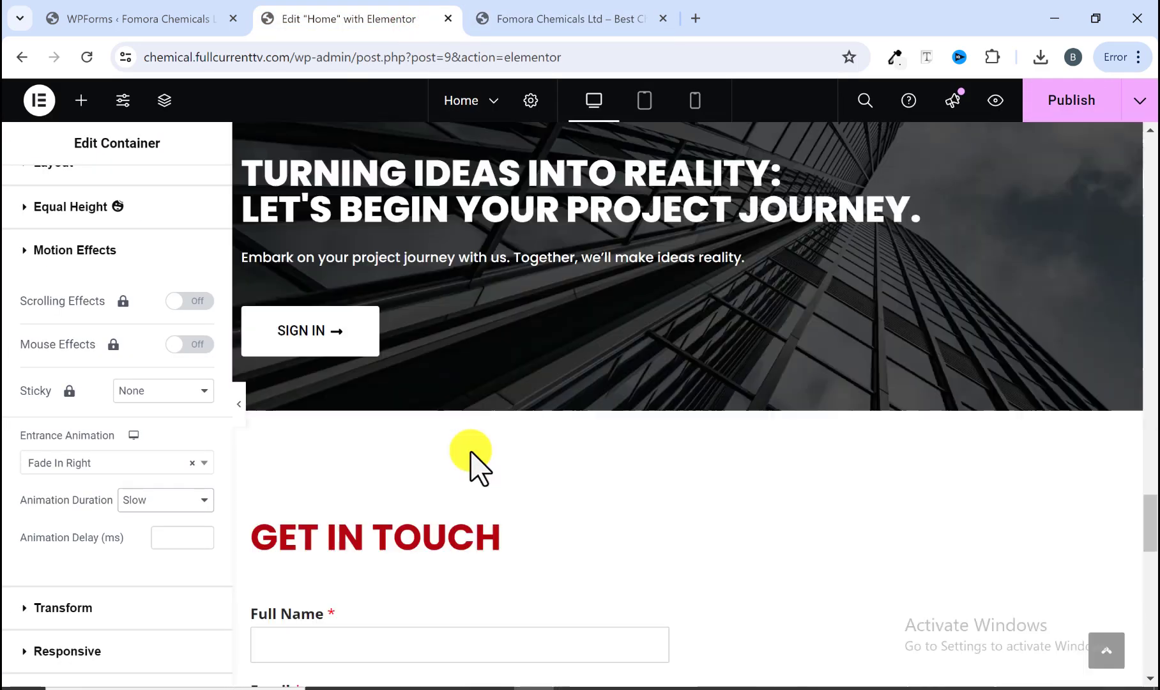
pyautogui.scroll(8, 472, 460)
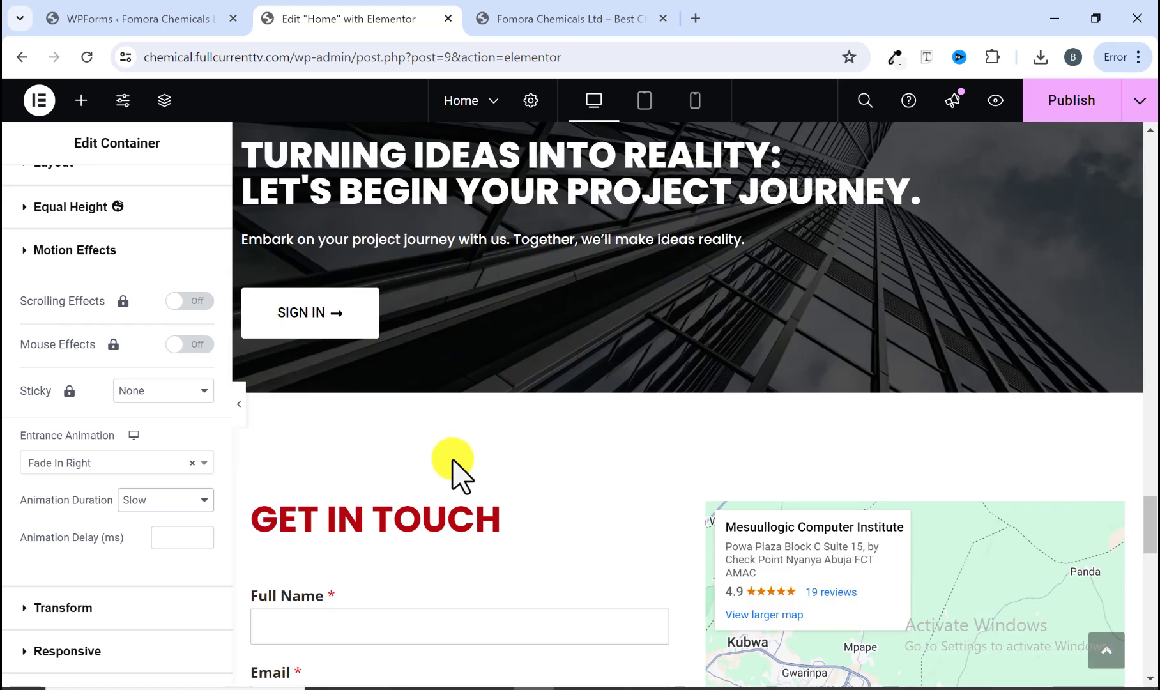
pyautogui.click(251, 505)
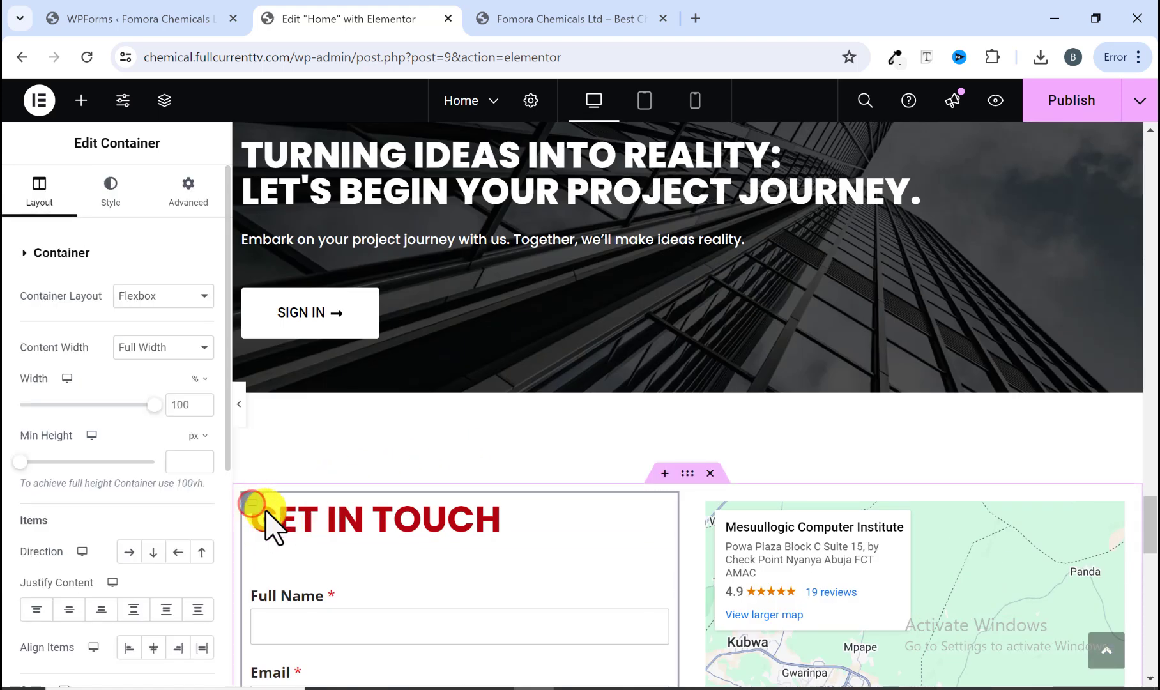
pyautogui.click(179, 195)
pyautogui.scroll(-4, 154, 429)
pyautogui.click(98, 455)
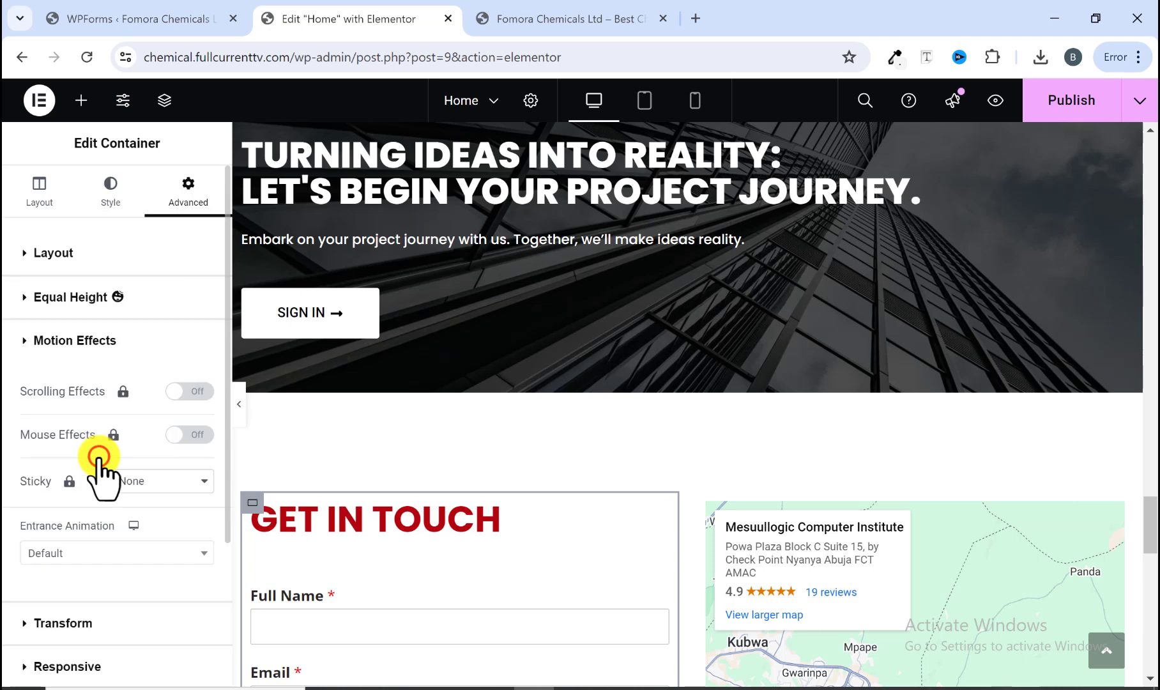
pyautogui.click(116, 469)
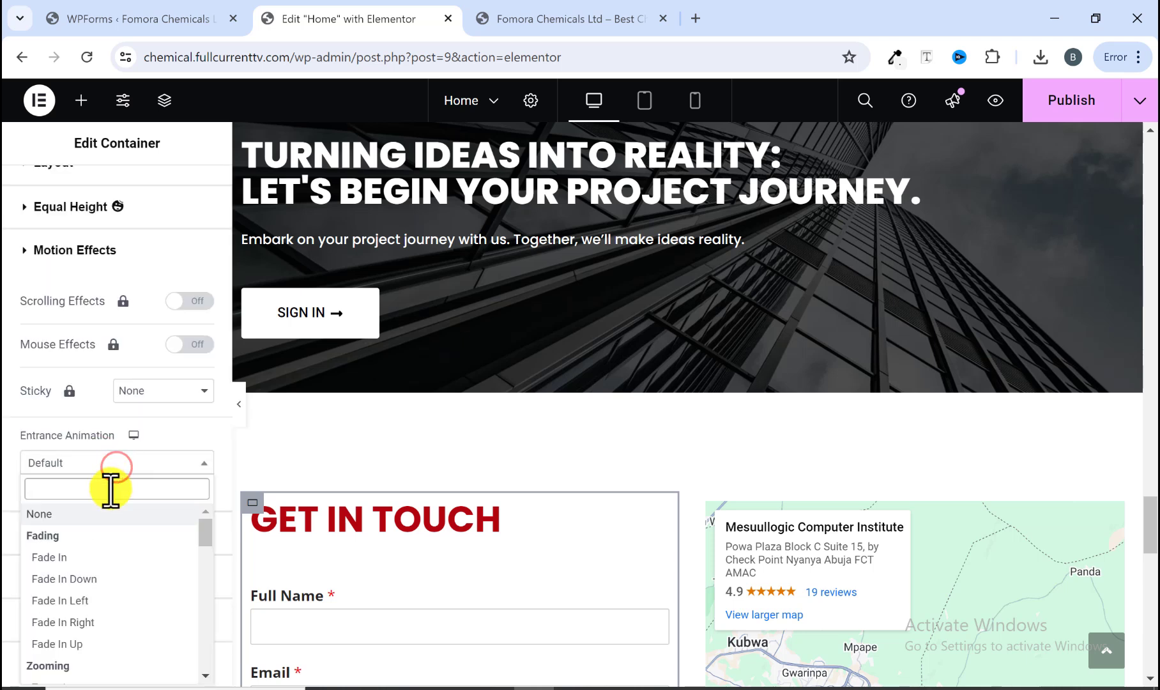
pyautogui.click(76, 599)
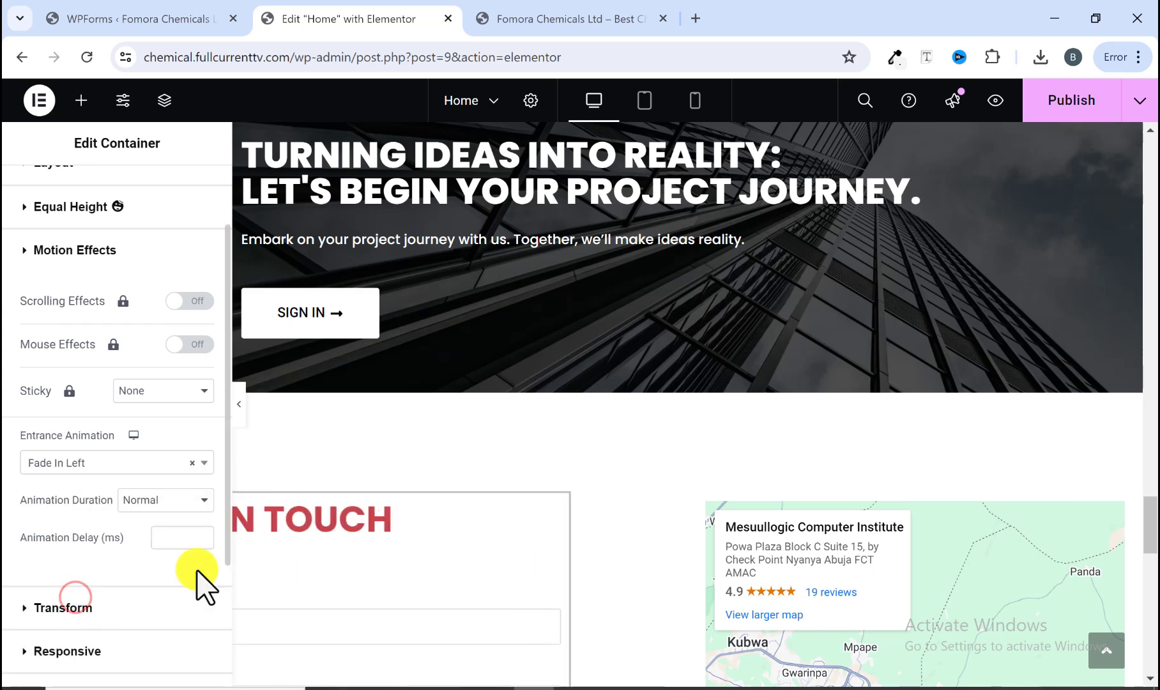
pyautogui.click(161, 504)
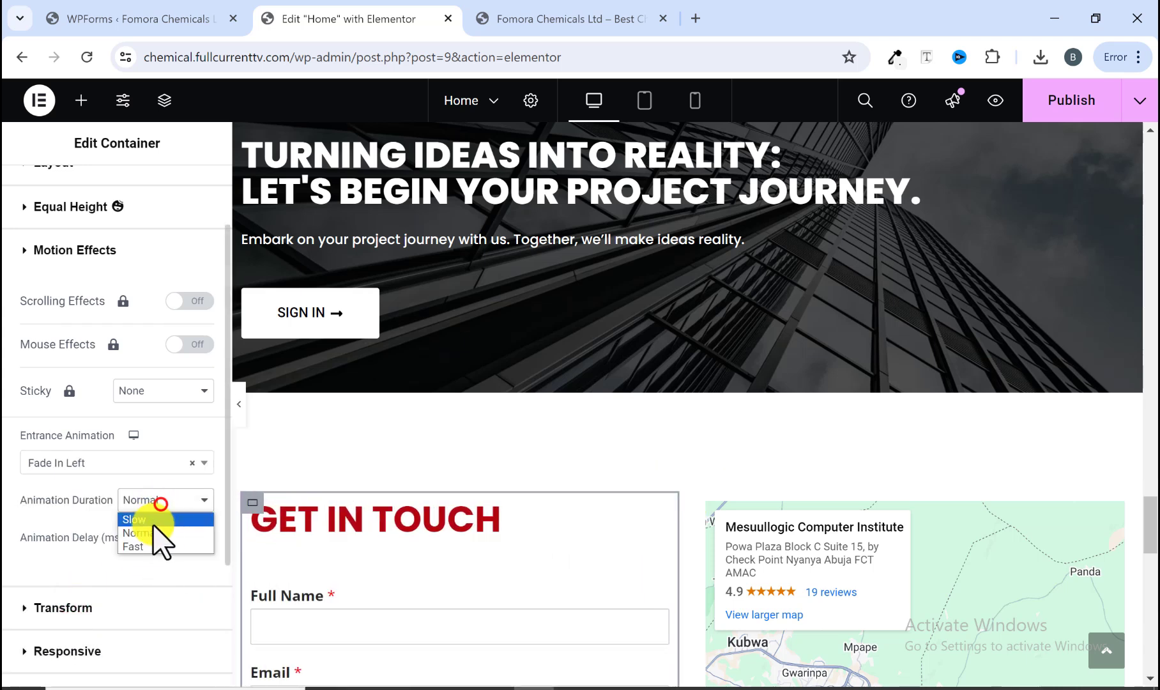
pyautogui.click(154, 520)
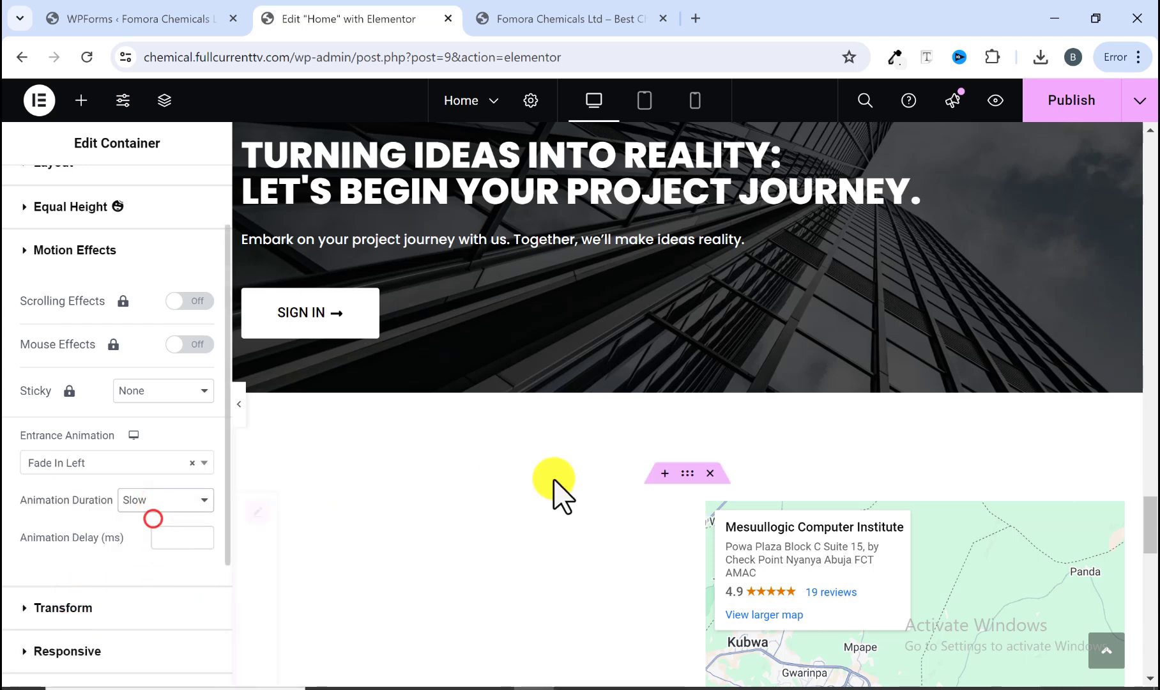
# Step: Give the Get in Touch map container a Fade In Right entrance animation with Slow duration and publish the page
pyautogui.click(706, 503)
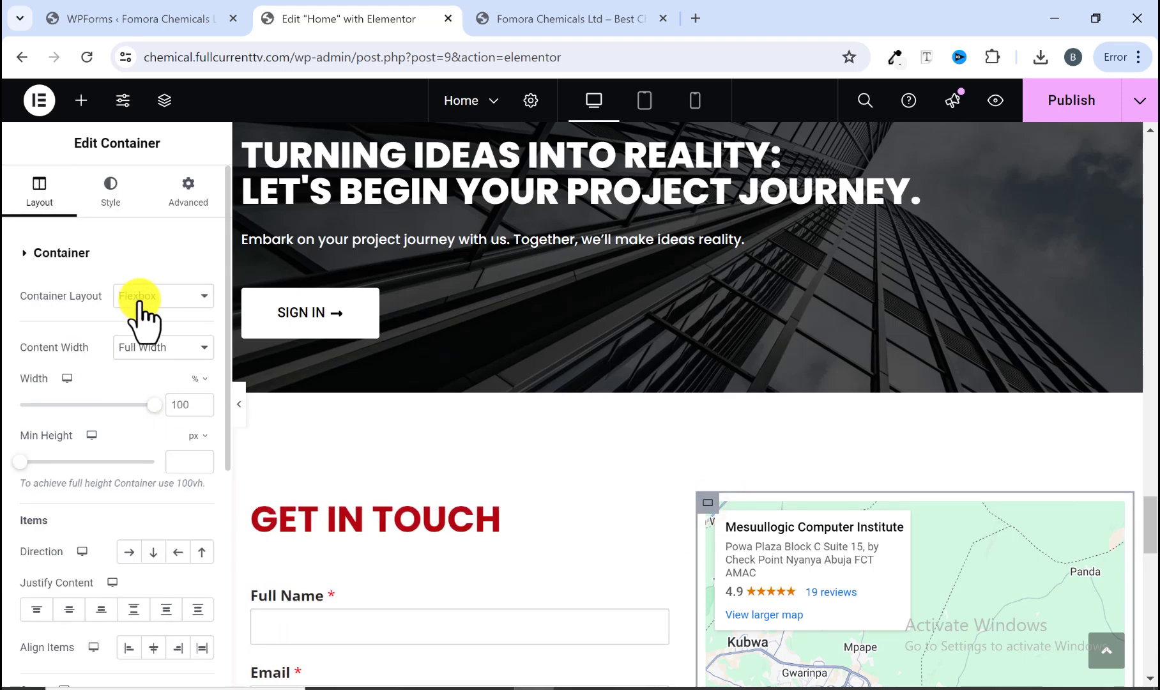
pyautogui.click(190, 194)
pyautogui.scroll(-5, 144, 399)
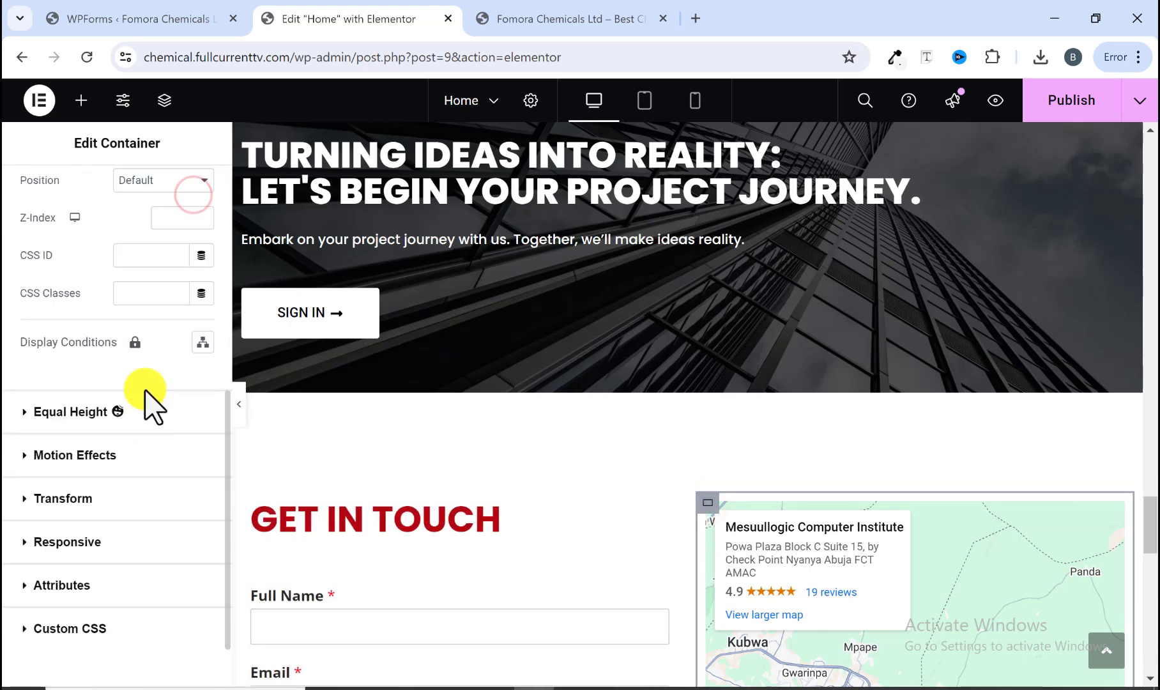
pyautogui.click(97, 459)
pyautogui.scroll(-3, 102, 455)
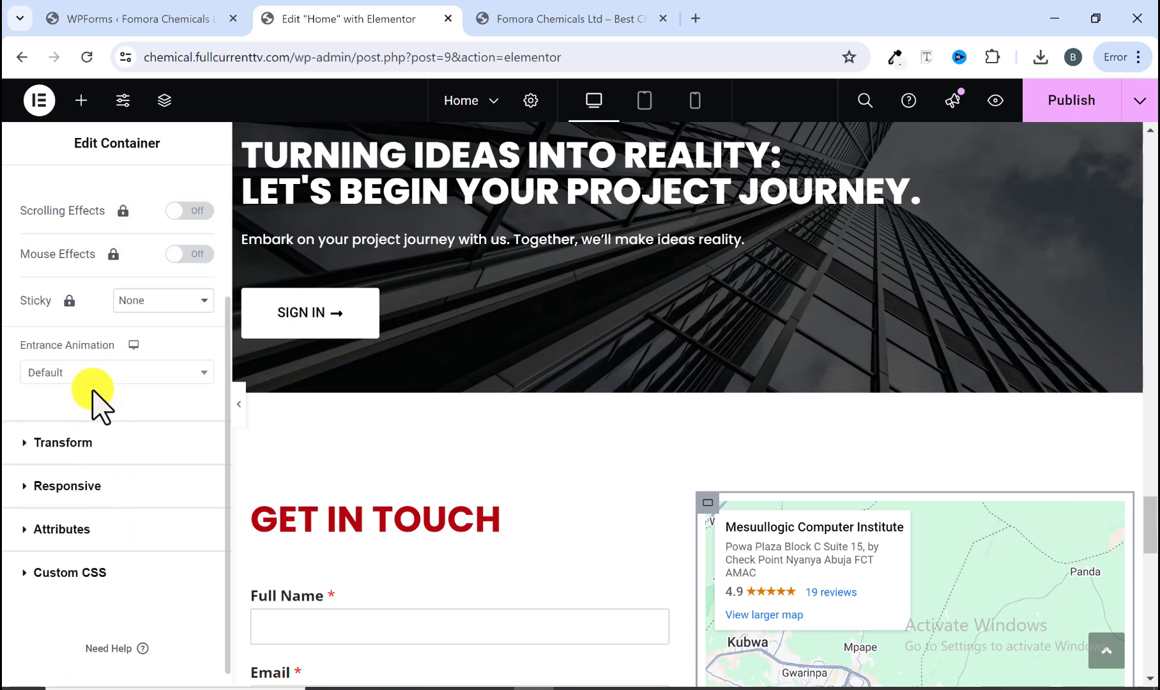
pyautogui.click(93, 364)
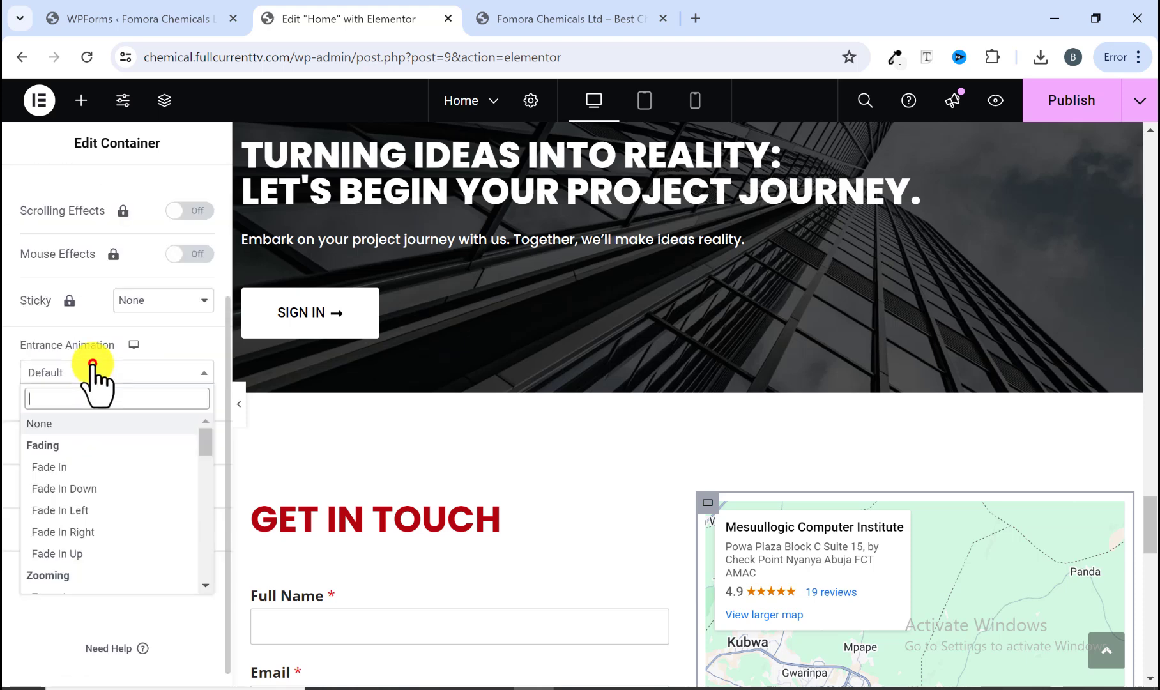
pyautogui.click(106, 531)
pyautogui.scroll(-2, 115, 529)
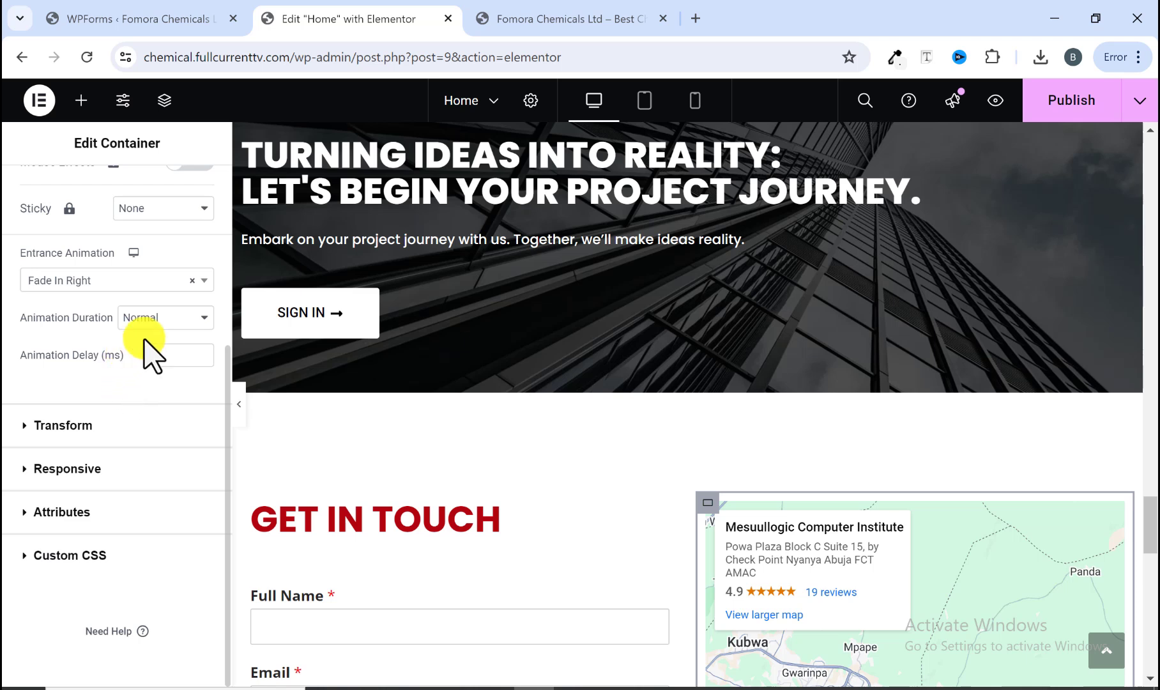
pyautogui.click(157, 318)
pyautogui.click(153, 339)
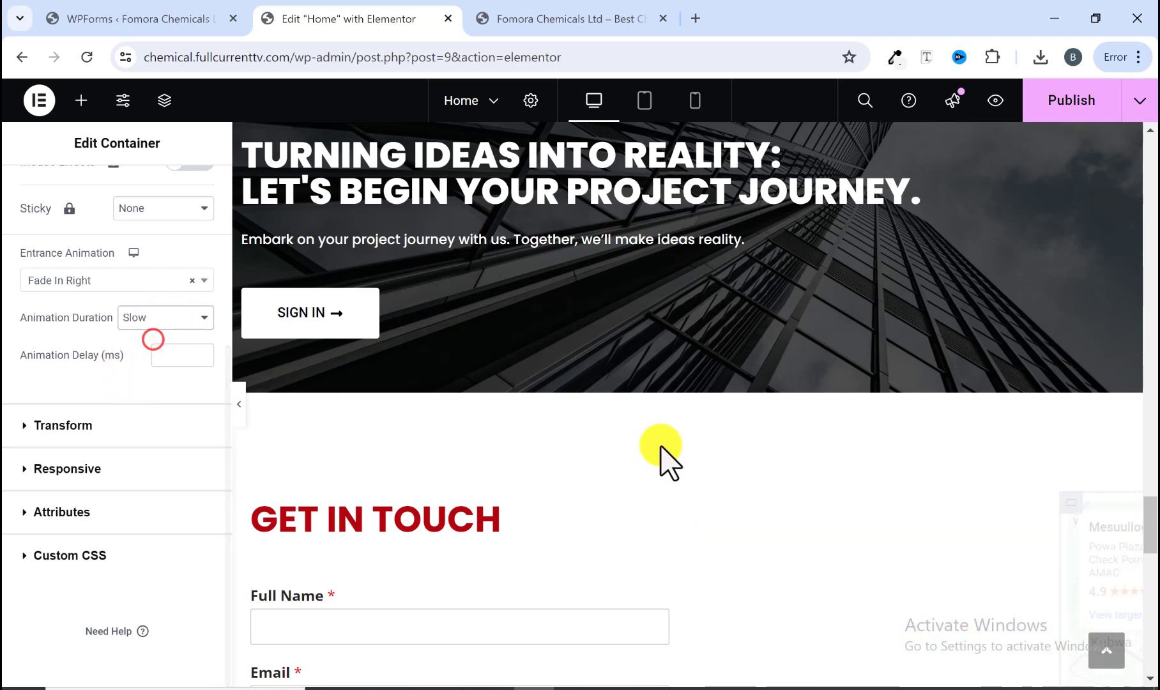
pyautogui.click(1090, 106)
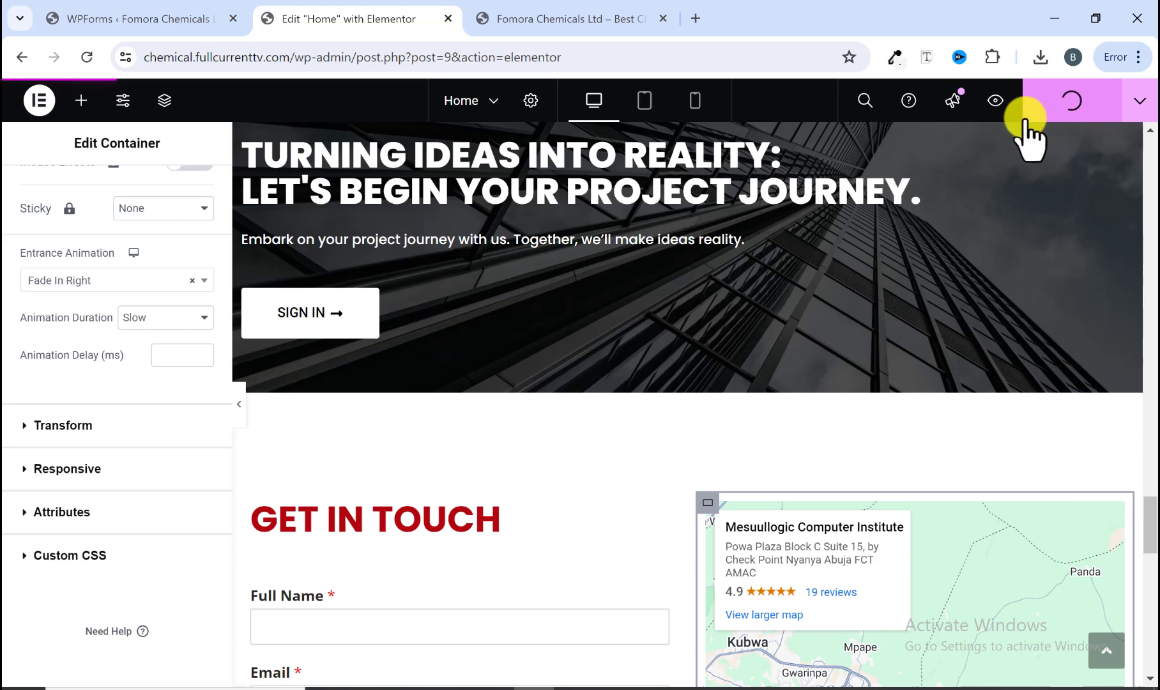
# Step: Scroll through the edited home page in the editor to review its sections
pyautogui.scroll(-15, 712, 332)
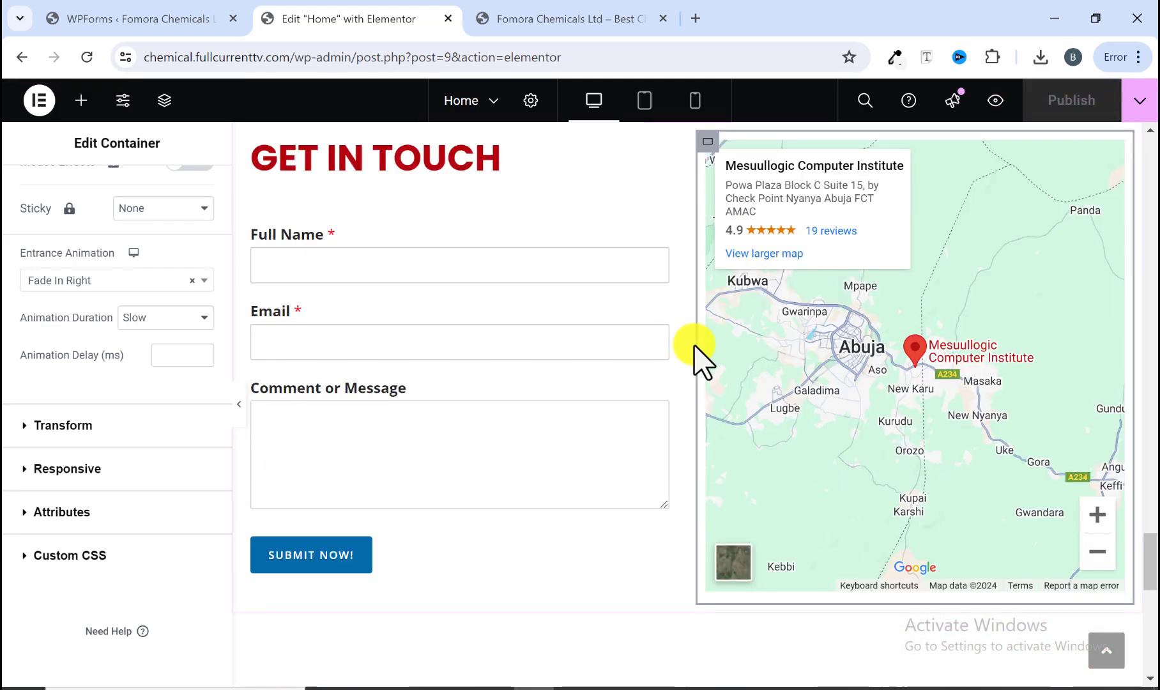
pyautogui.scroll(12, 694, 354)
pyautogui.scroll(20, 686, 361)
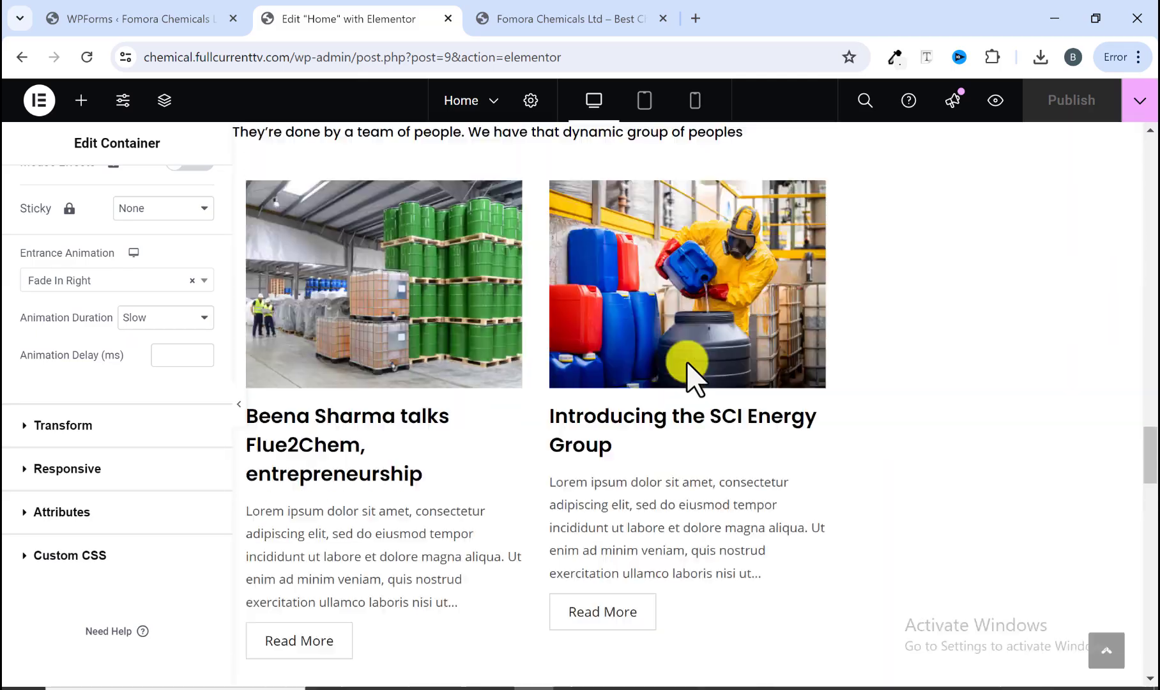
pyautogui.scroll(8, 687, 362)
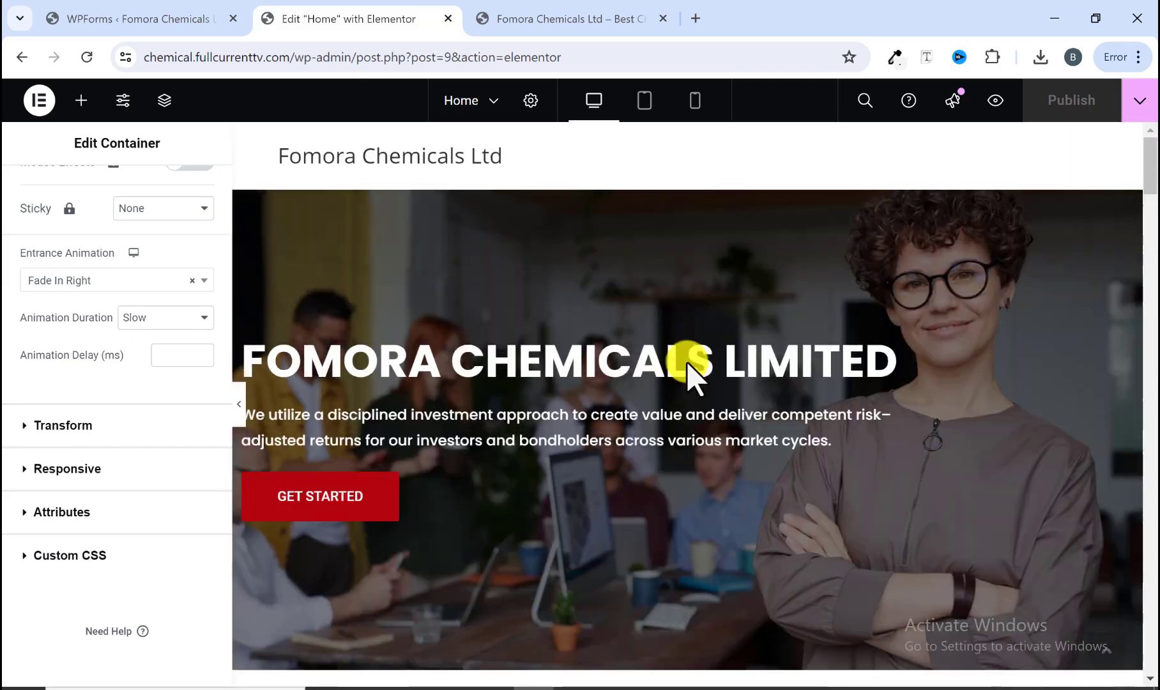
pyautogui.scroll(-11, 687, 361)
pyautogui.scroll(-20, 686, 361)
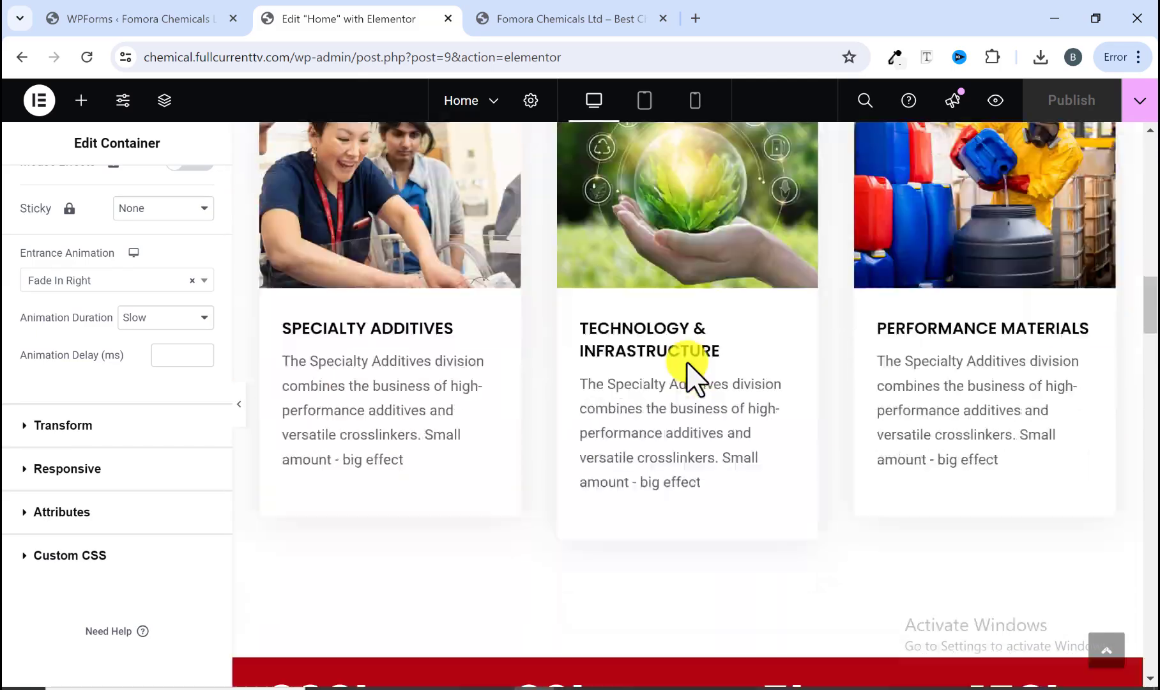
pyautogui.scroll(-15, 687, 370)
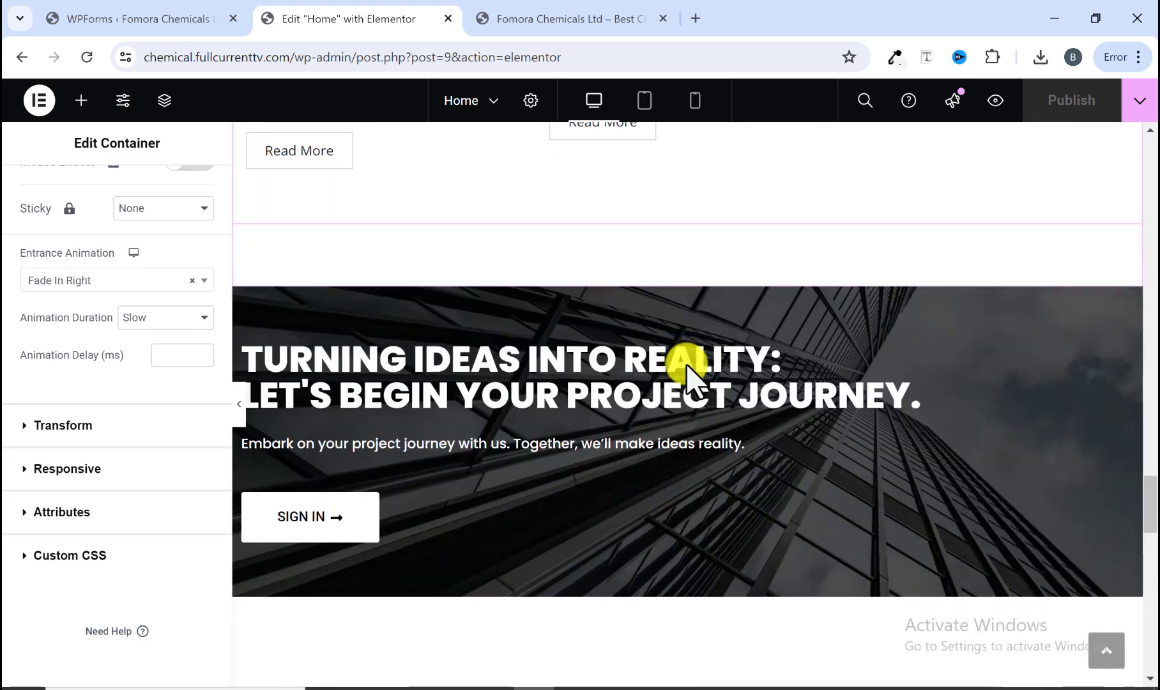
pyautogui.scroll(-5, 687, 384)
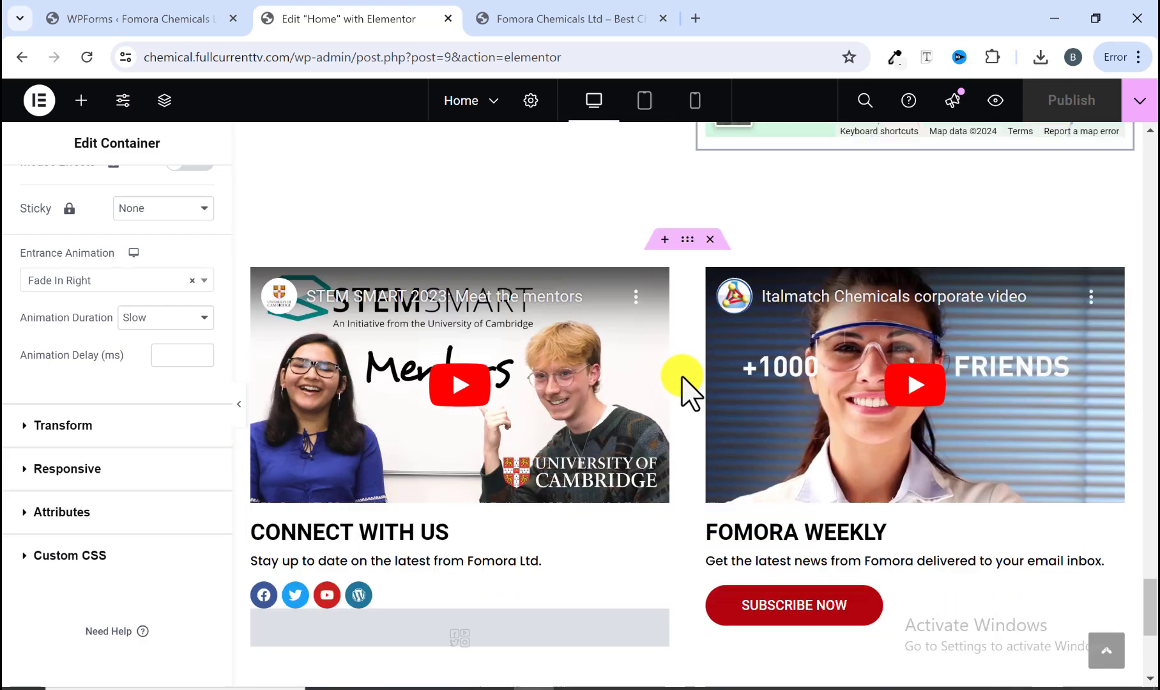
pyautogui.scroll(10, 684, 383)
pyautogui.scroll(5, 686, 384)
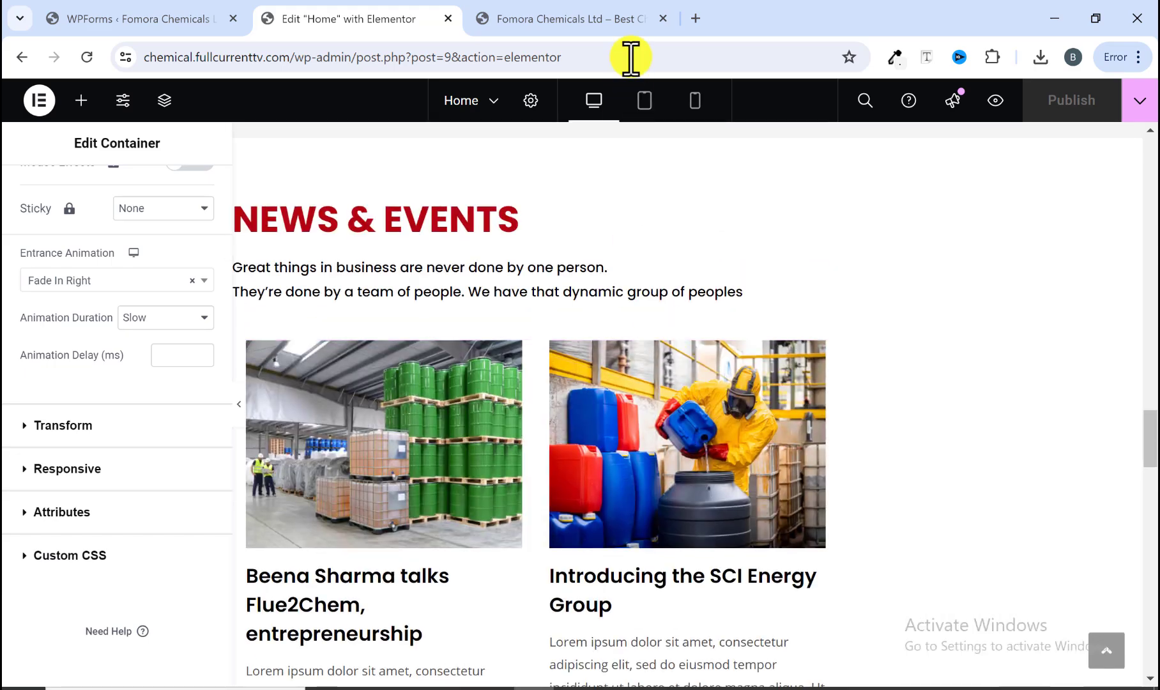
# Step: Switch to the reference site and scroll through its home page from top to bottom
pyautogui.click(625, 28)
pyautogui.scroll(5, 598, 309)
pyautogui.scroll(20, 598, 308)
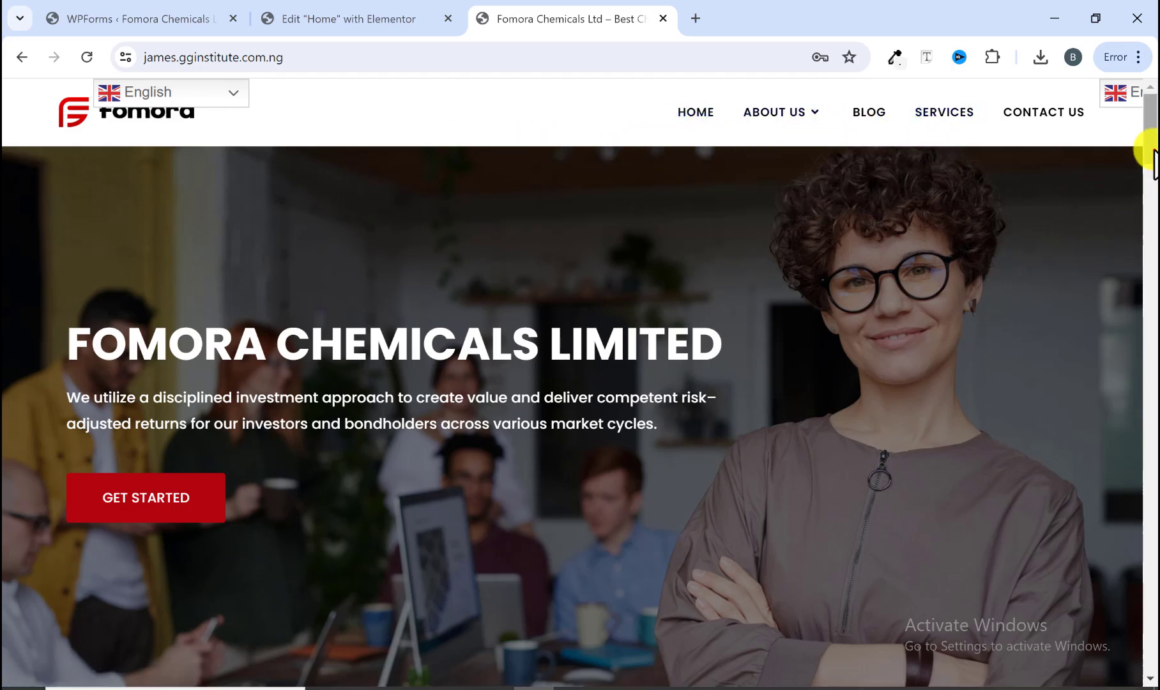
pyautogui.moveTo(1150, 150); pyautogui.dragTo(1150, 664)
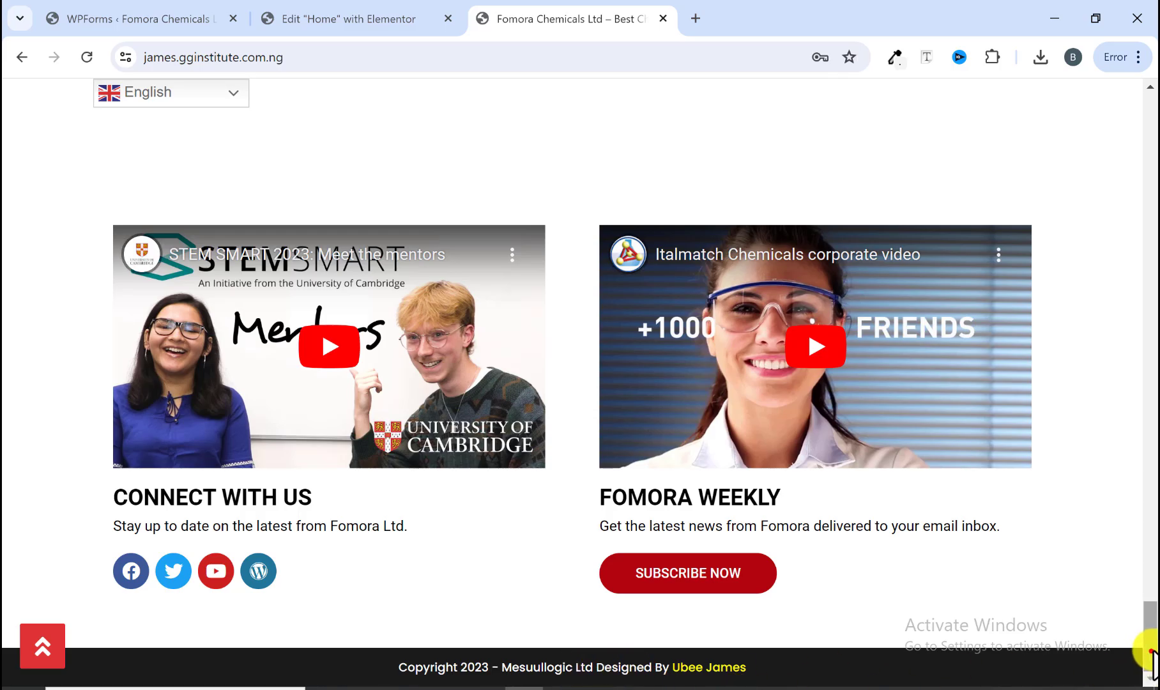
pyautogui.moveTo(1149, 652); pyautogui.dragTo(1150, 134)
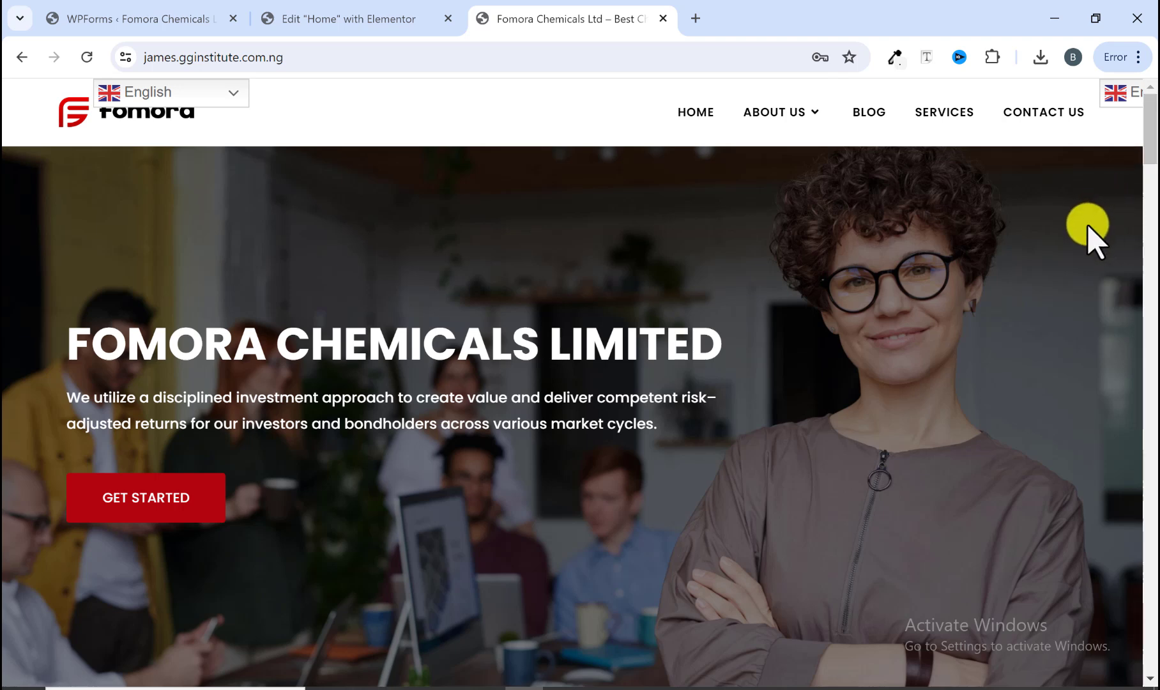
# Step: Preview the home page changes and scroll through the preview to check the entrance animations
pyautogui.click(358, 16)
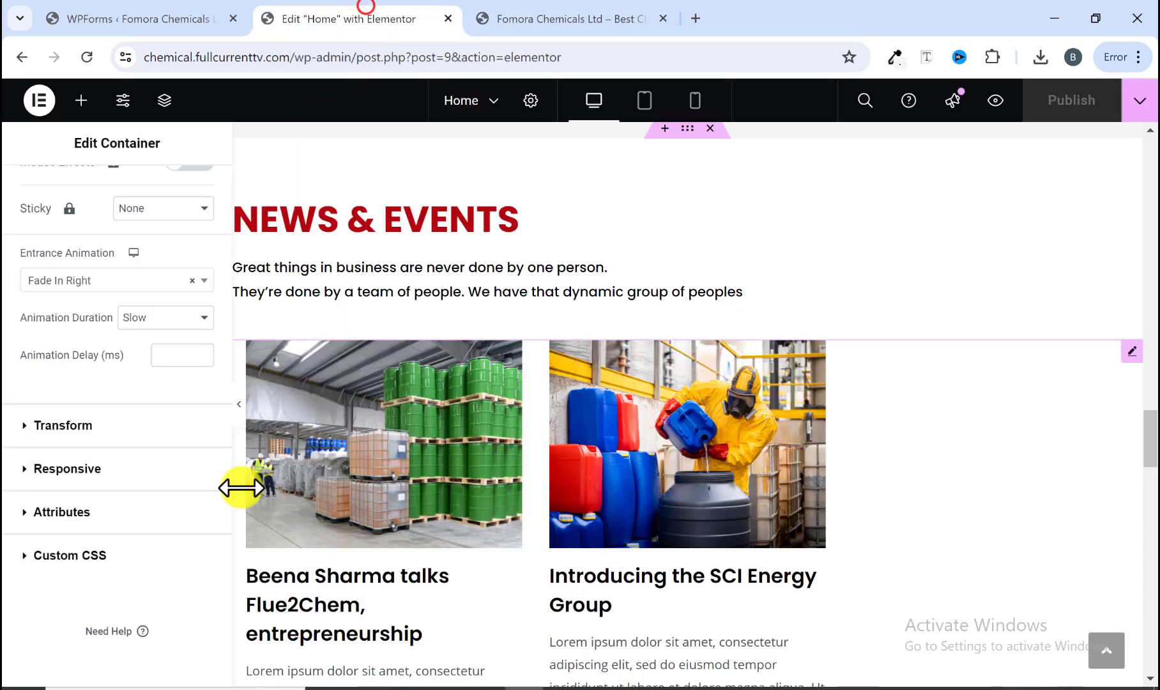
pyautogui.click(995, 102)
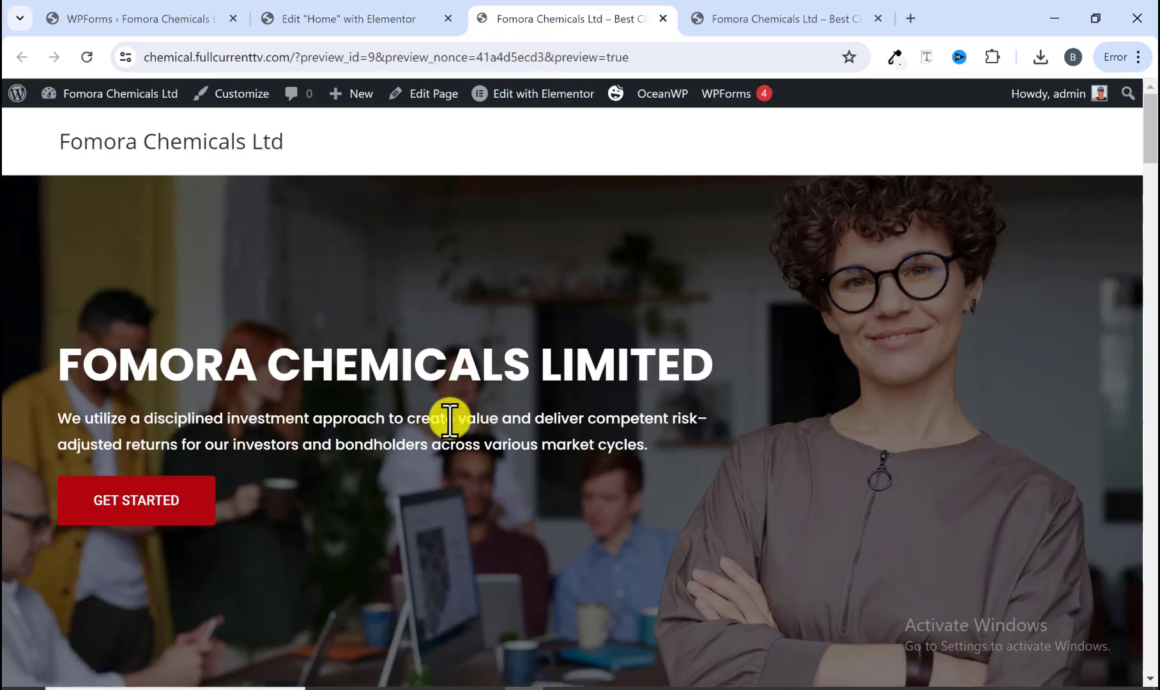
pyautogui.scroll(-5, 539, 370)
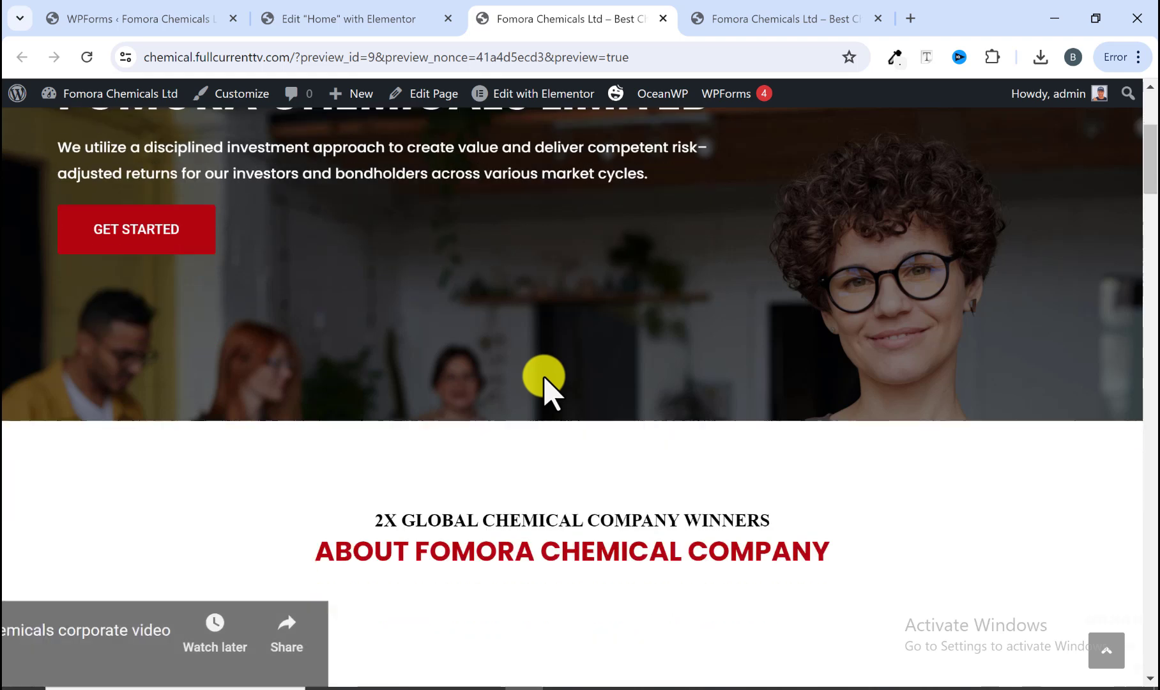
pyautogui.scroll(-3, 544, 384)
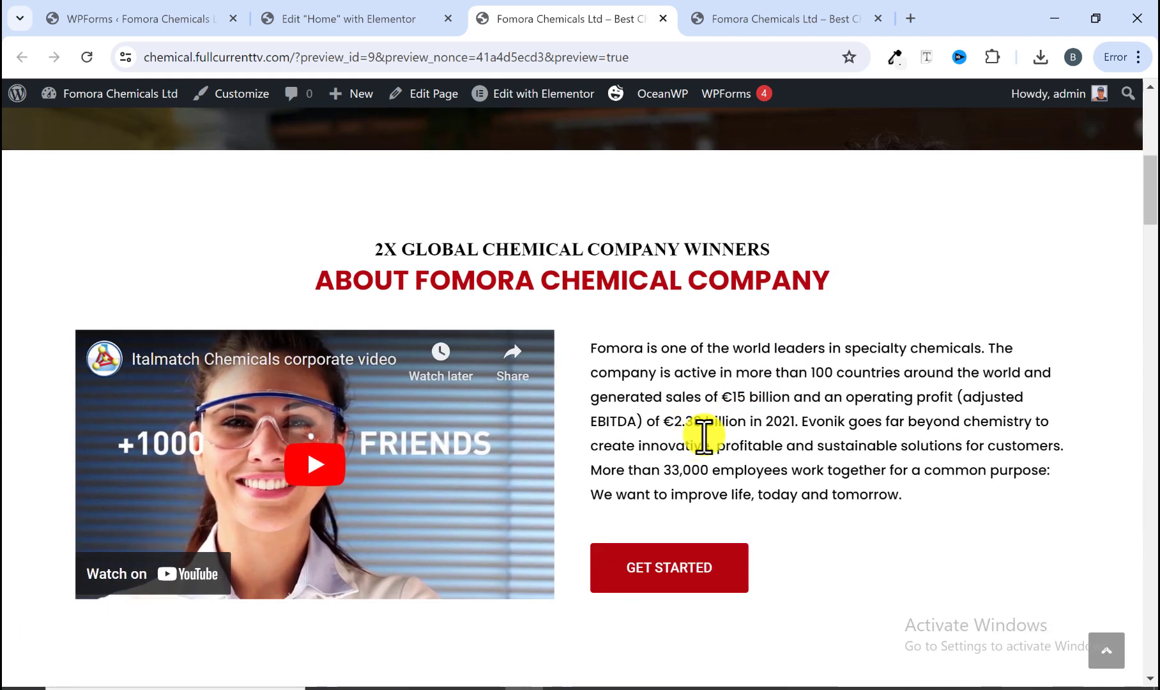
pyautogui.scroll(-8, 585, 445)
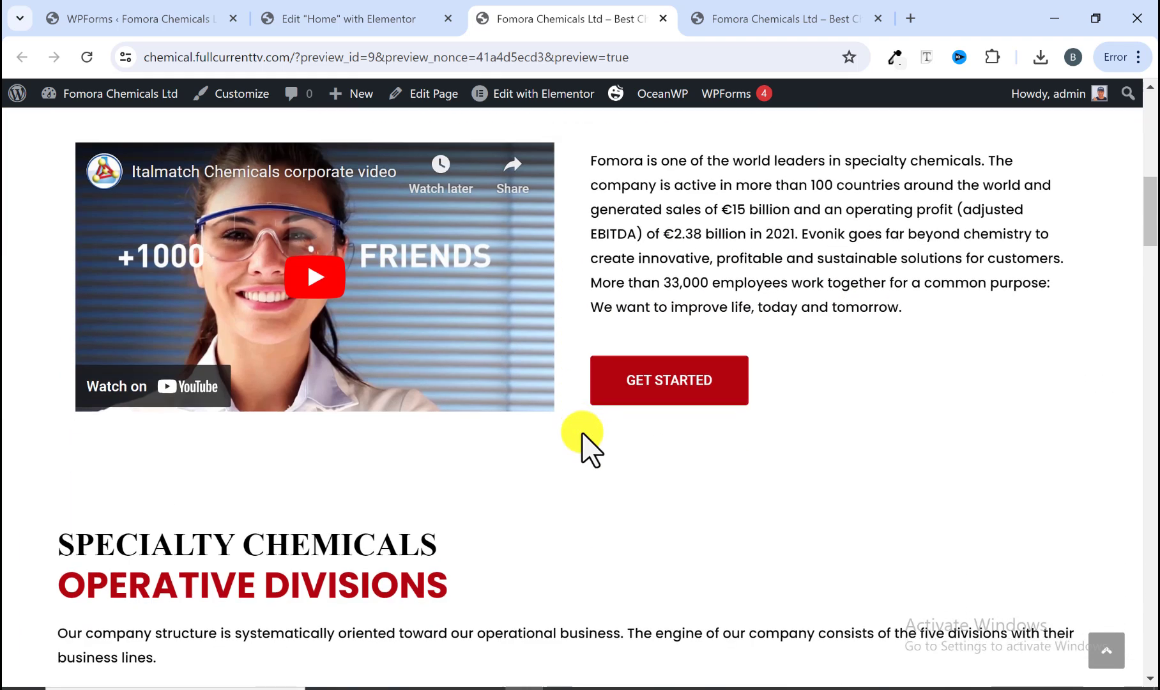
pyautogui.scroll(-15, 730, 435)
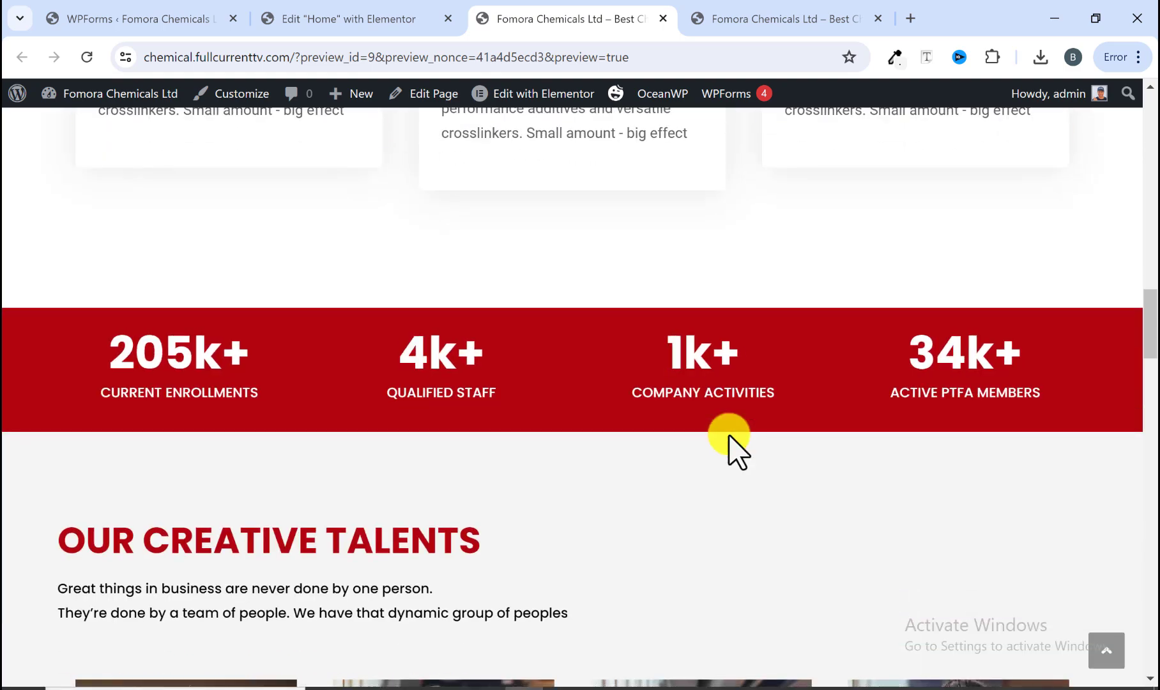
pyautogui.scroll(-15, 729, 447)
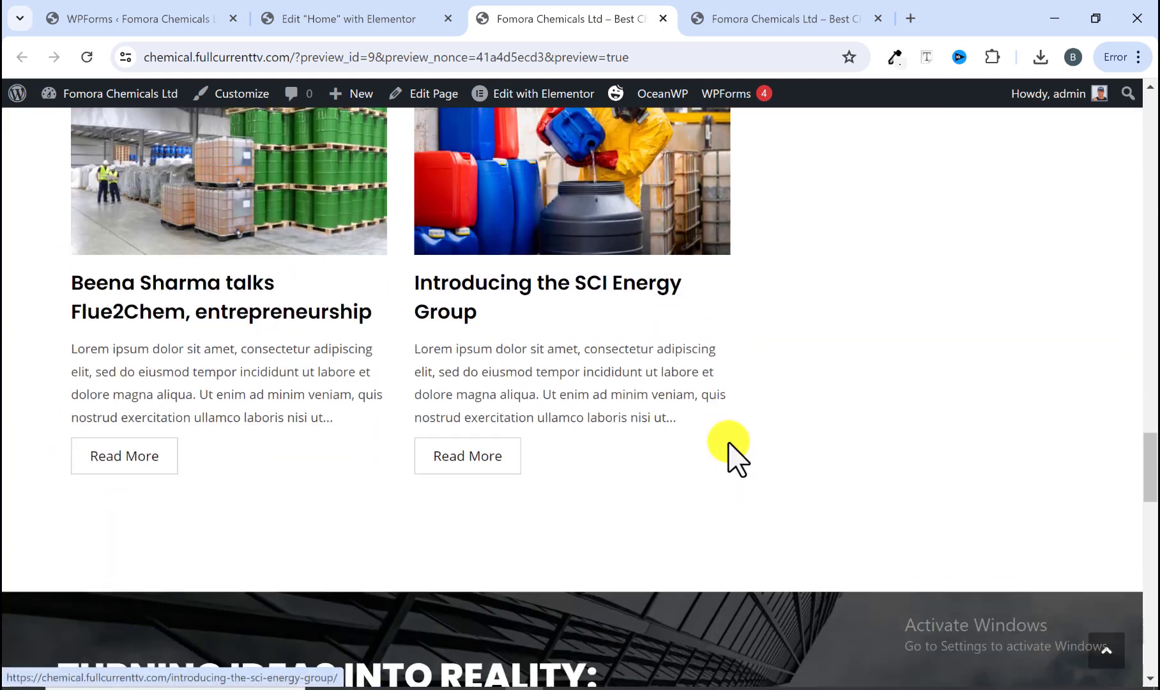
pyautogui.scroll(-2, 728, 447)
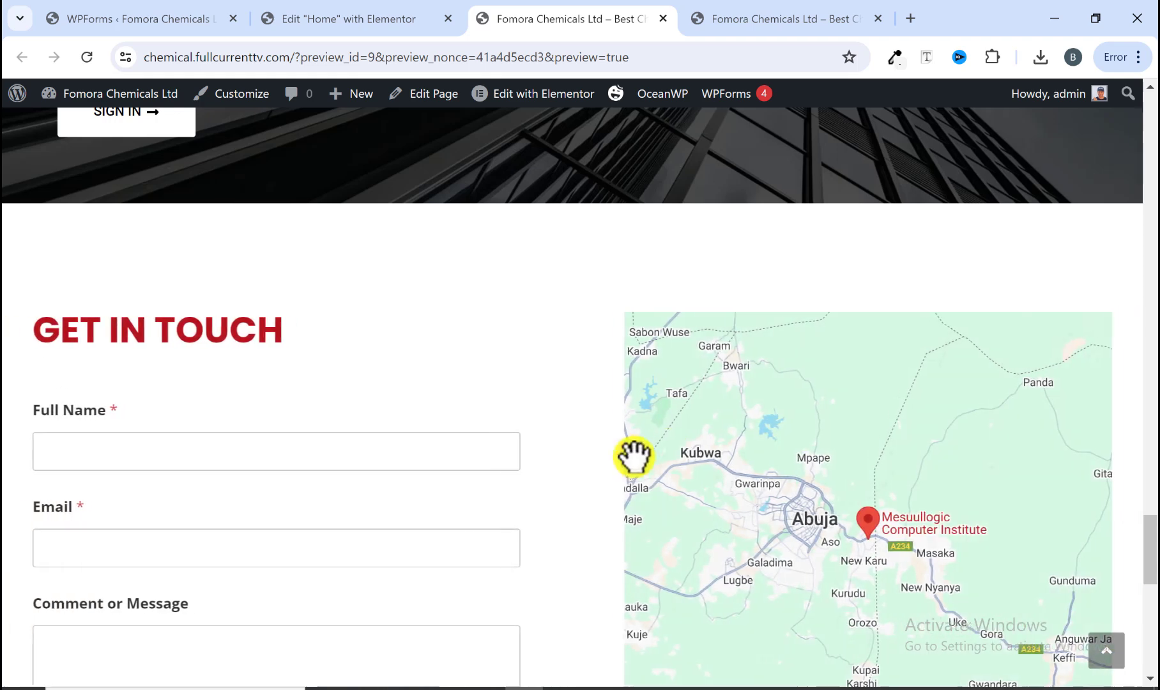
pyautogui.scroll(-4, 646, 455)
pyautogui.scroll(-6, 646, 456)
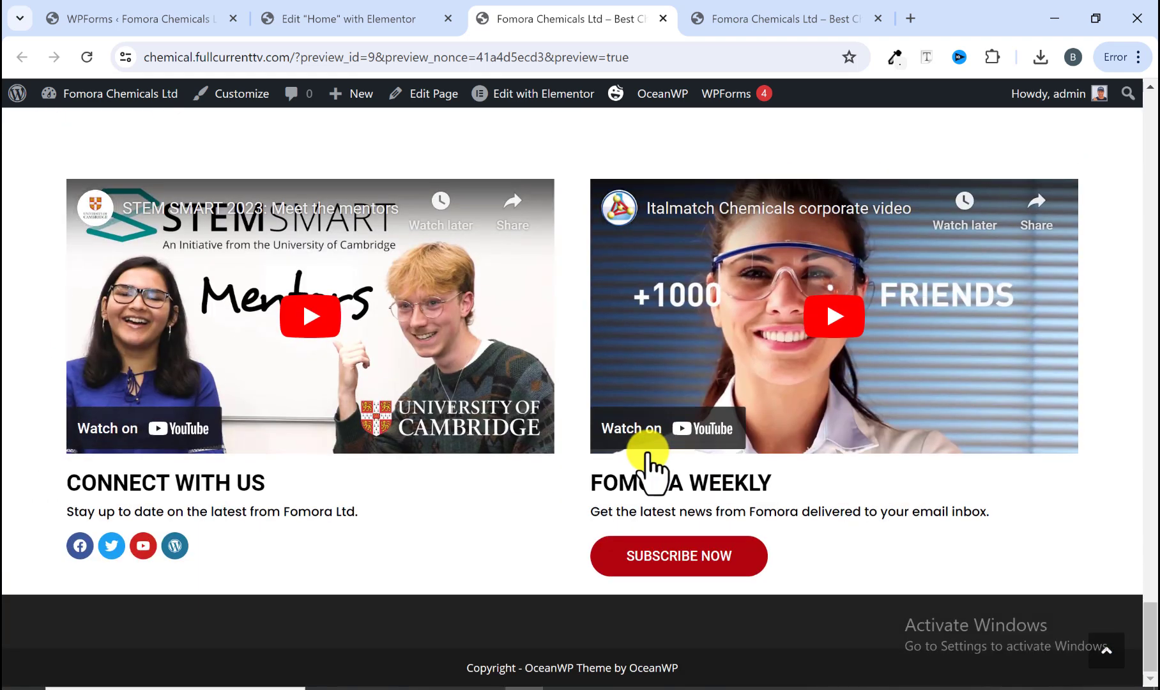
pyautogui.scroll(14, 646, 444)
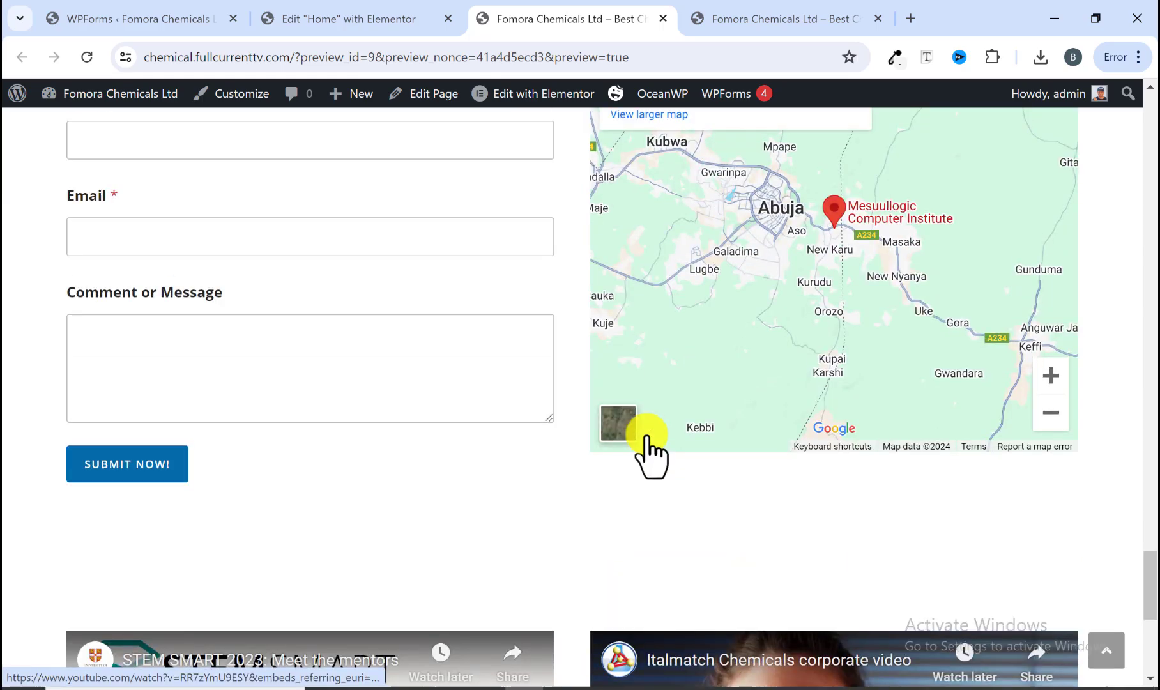
pyautogui.scroll(20, 646, 444)
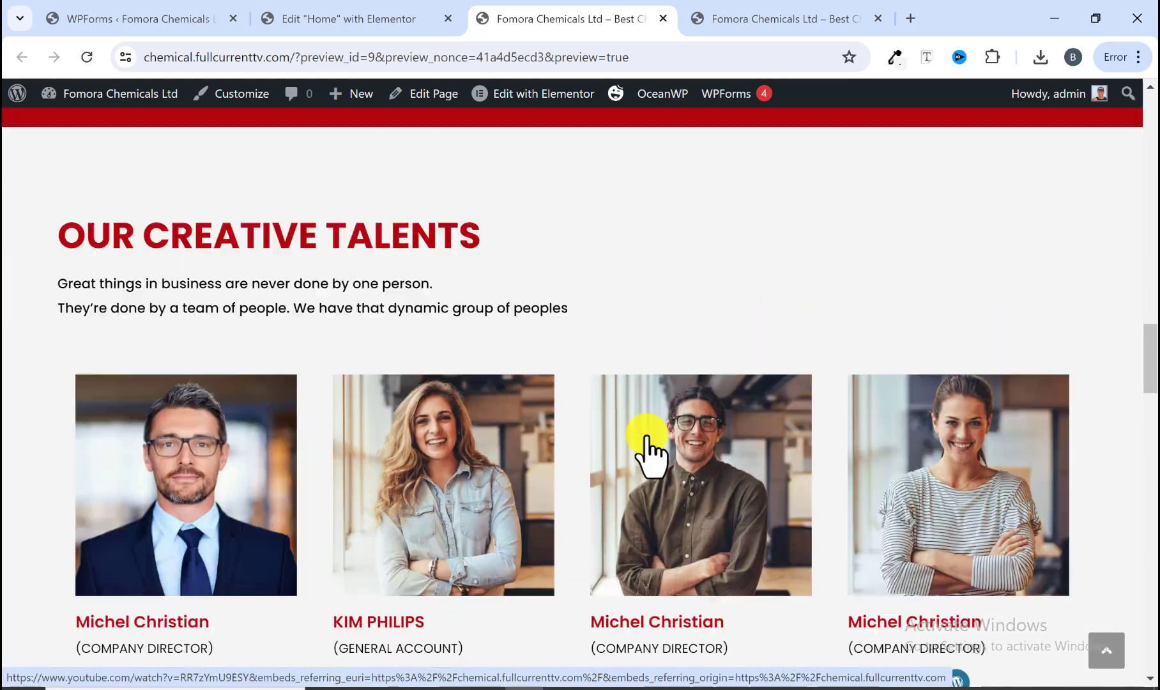
pyautogui.scroll(5, 646, 444)
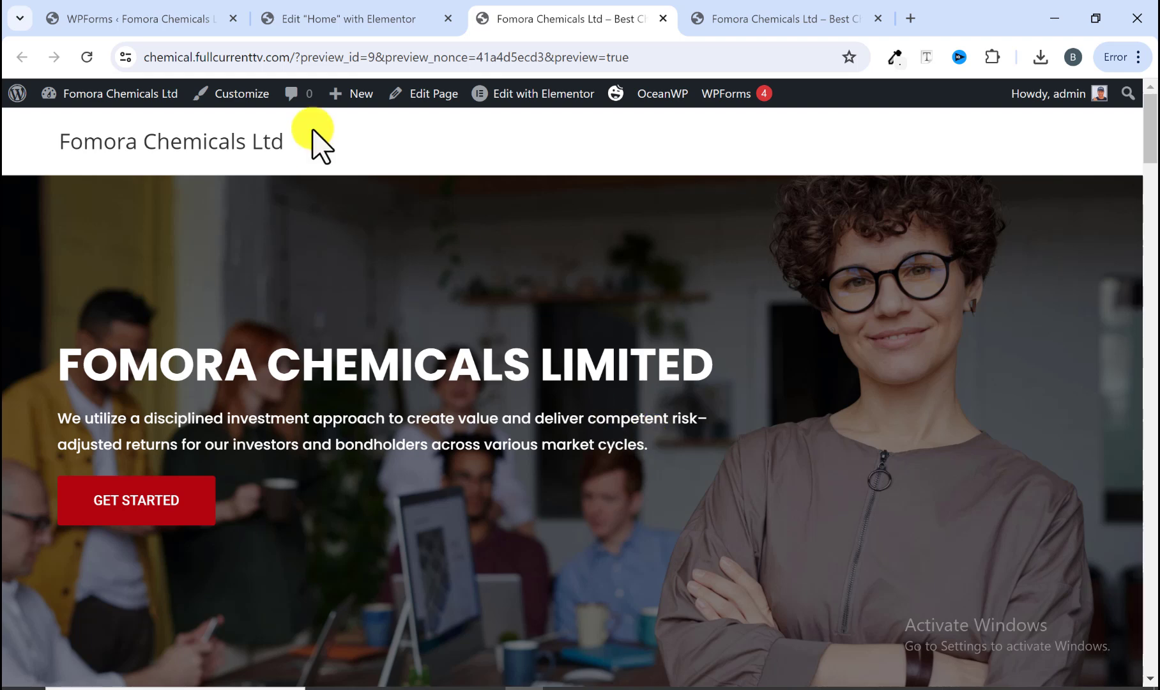
# Step: Compare the preview against the reference site's home page by switching between them
pyautogui.click(739, 20)
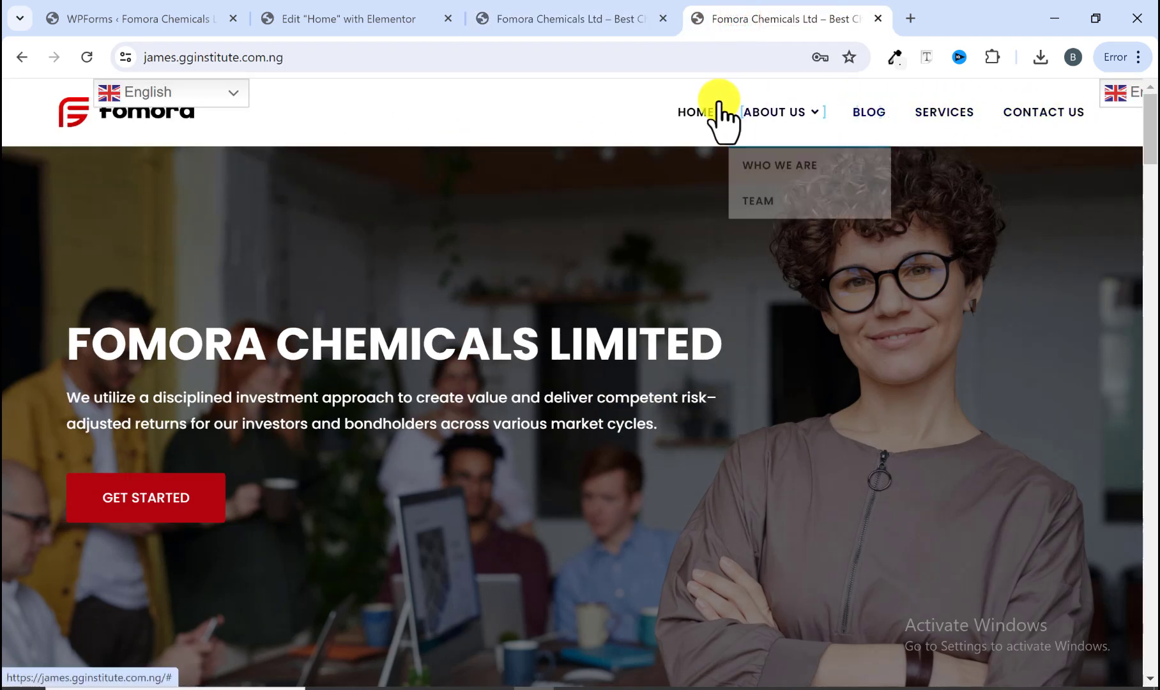
pyautogui.click(593, 25)
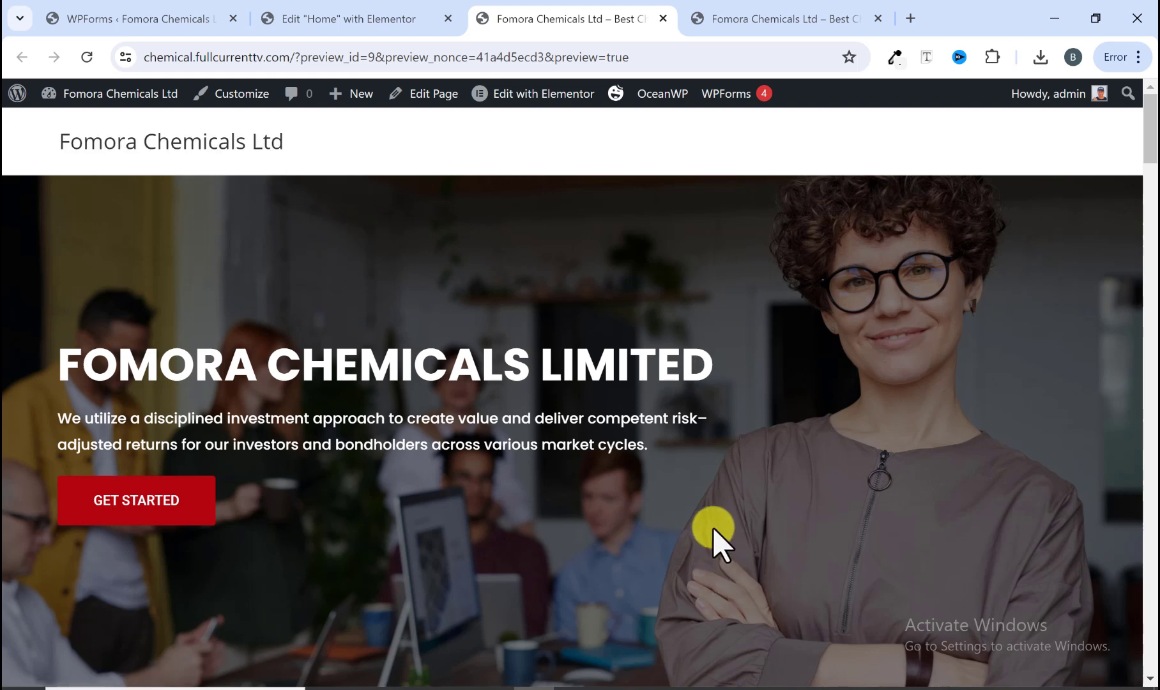
pyautogui.click(760, 20)
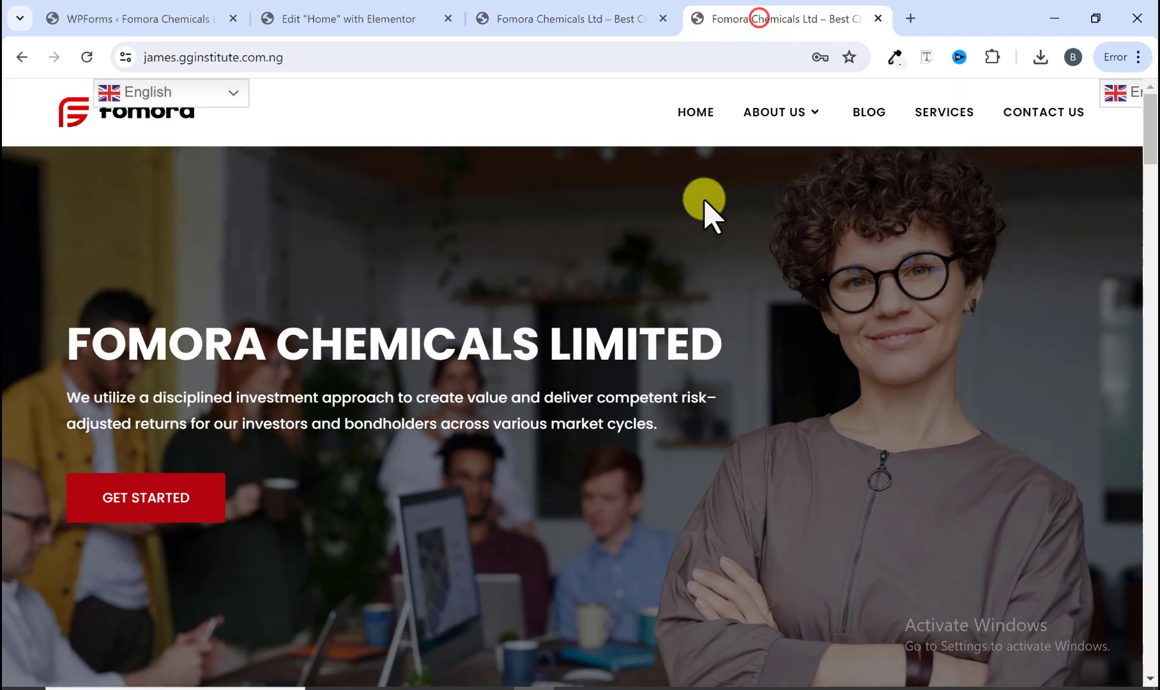
# Step: Open the reference site's Who We Are page under About Us and scroll through it
pyautogui.moveTo(822, 120)
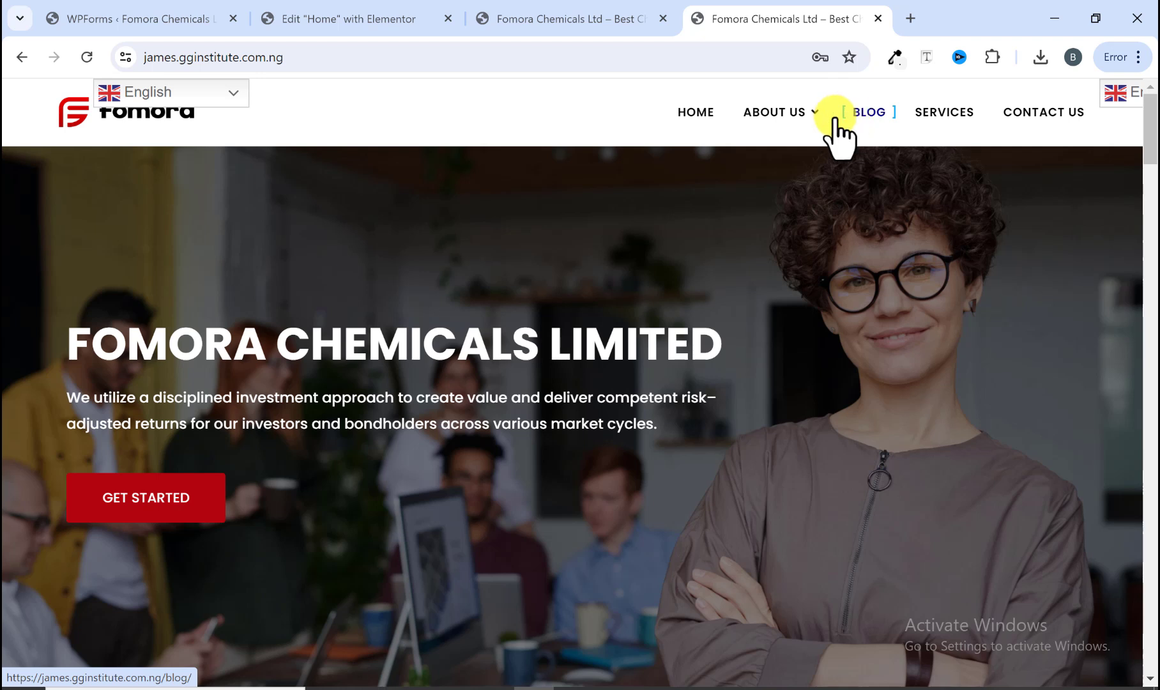
pyautogui.moveTo(777, 122)
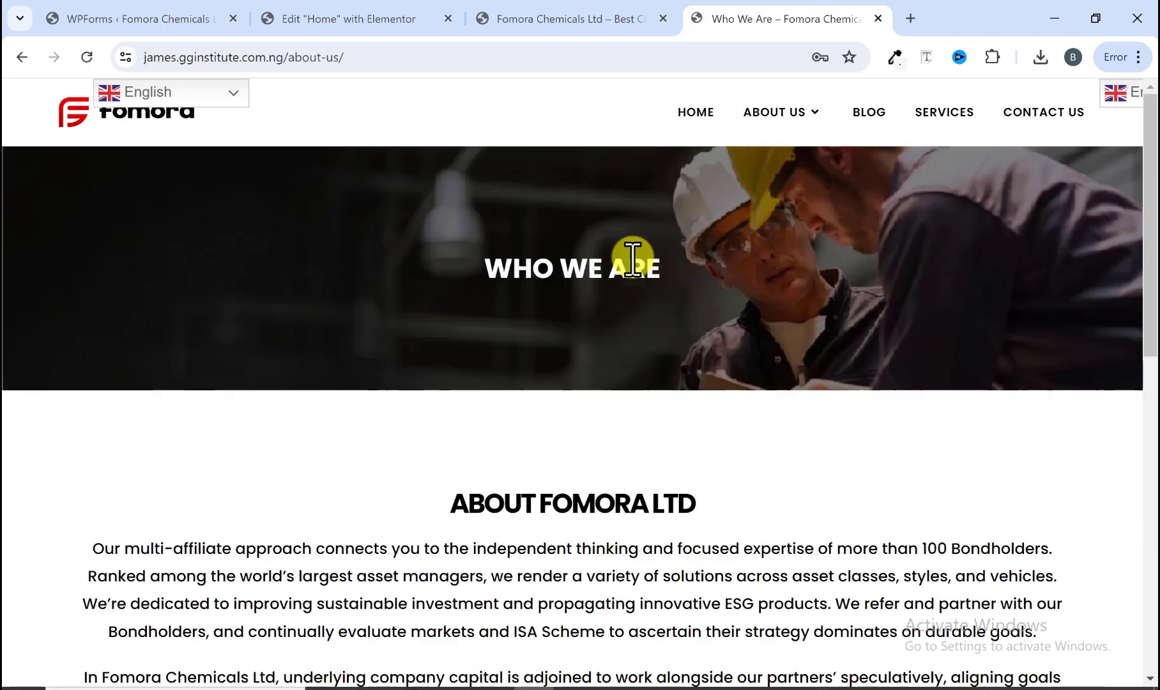
pyautogui.scroll(-2, 639, 409)
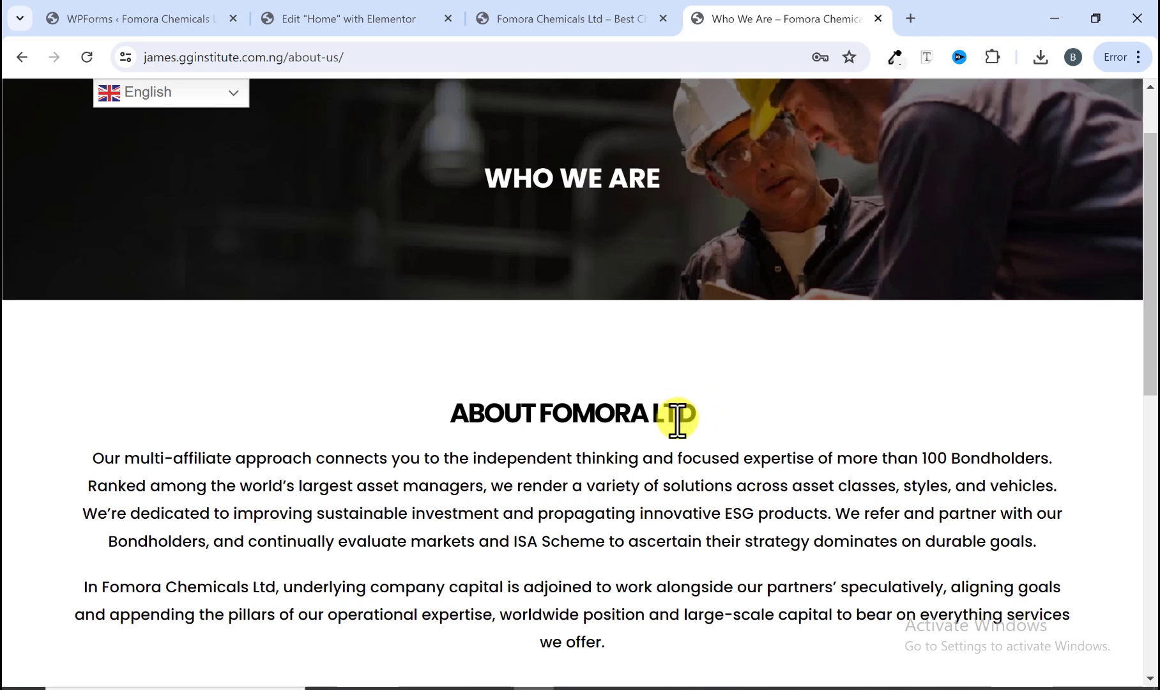
# Step: Open the reference site's Team page under About Us and scroll through it
pyautogui.scroll(2, 677, 418)
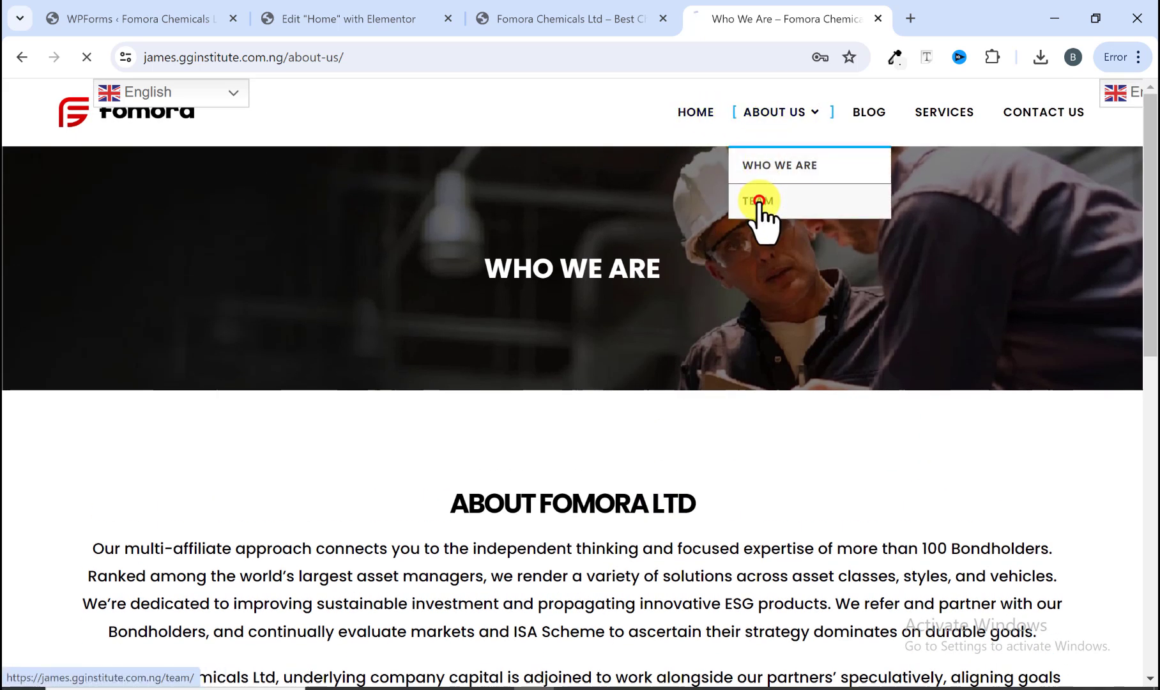
pyautogui.click(759, 201)
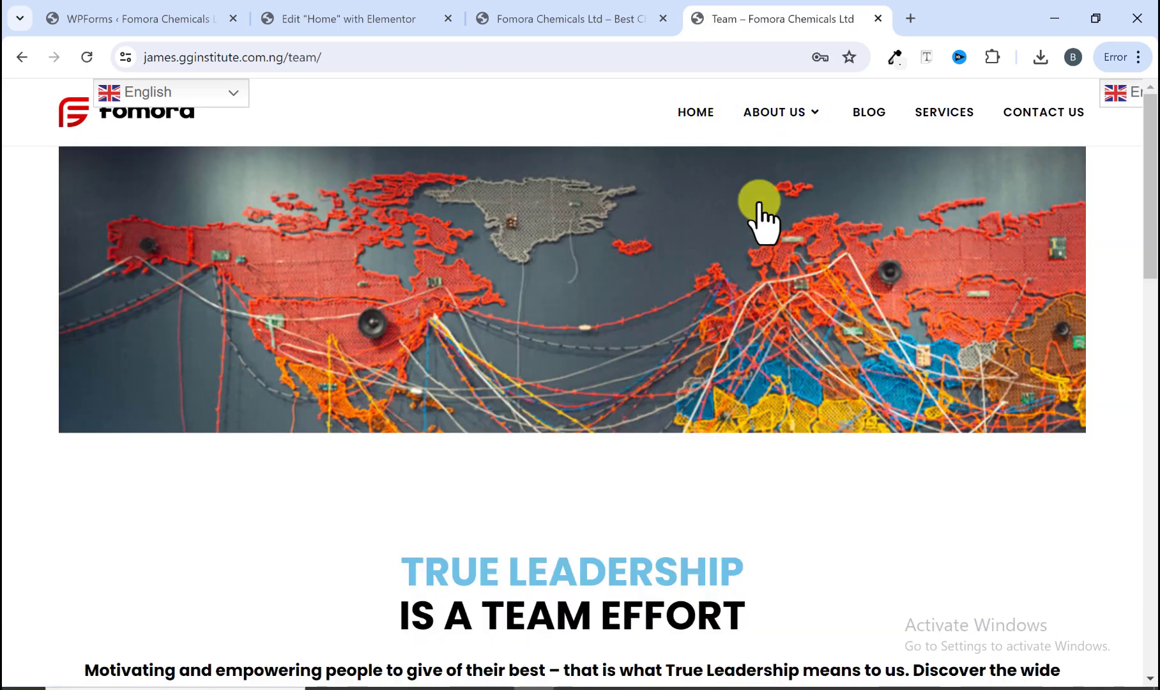
pyautogui.scroll(-3, 743, 241)
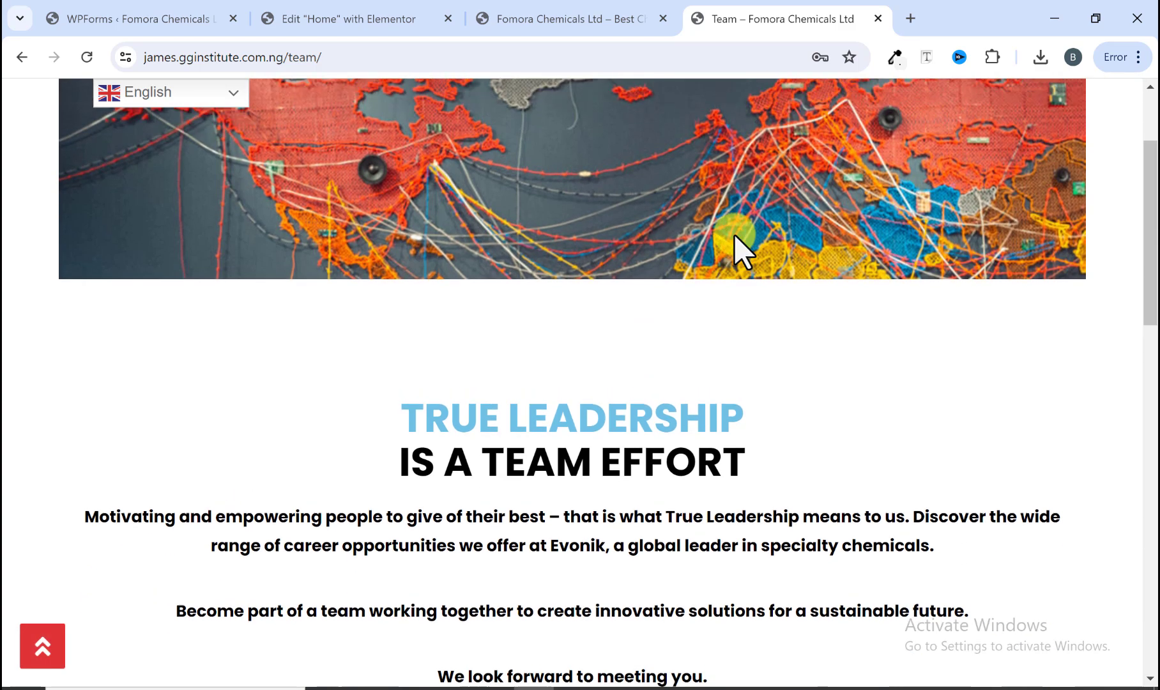
pyautogui.scroll(3, 742, 251)
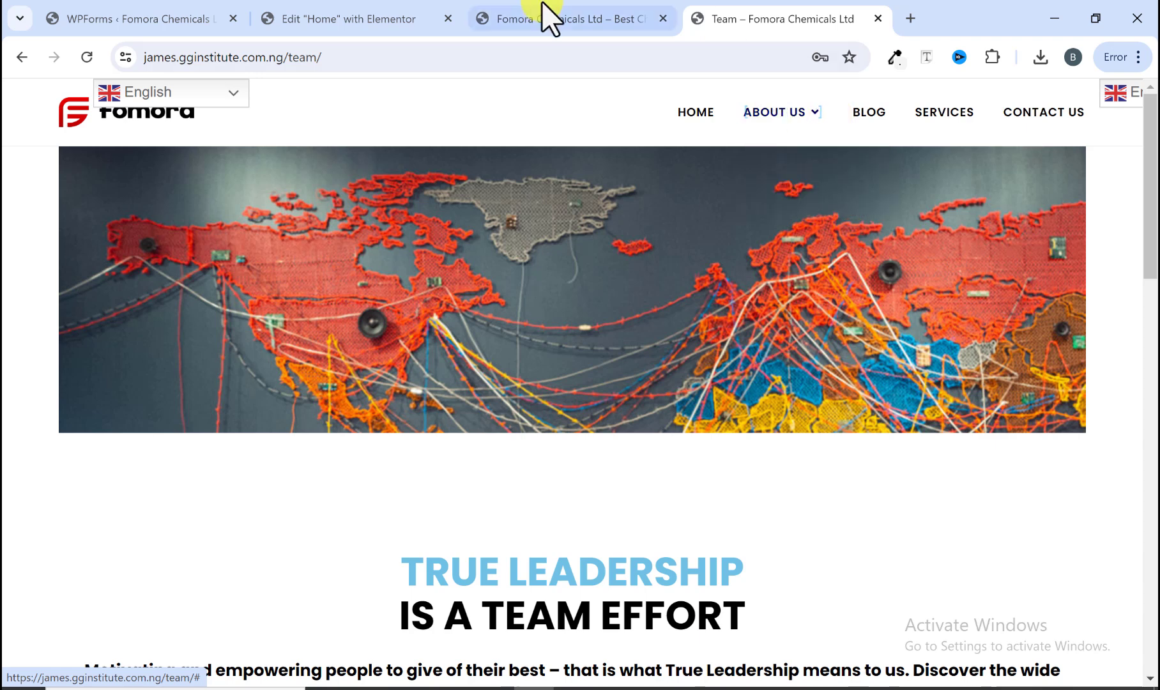
# Step: Switch to the WordPress admin, add a new page from Pages and dismiss the WPForms help popup
pyautogui.click(578, 23)
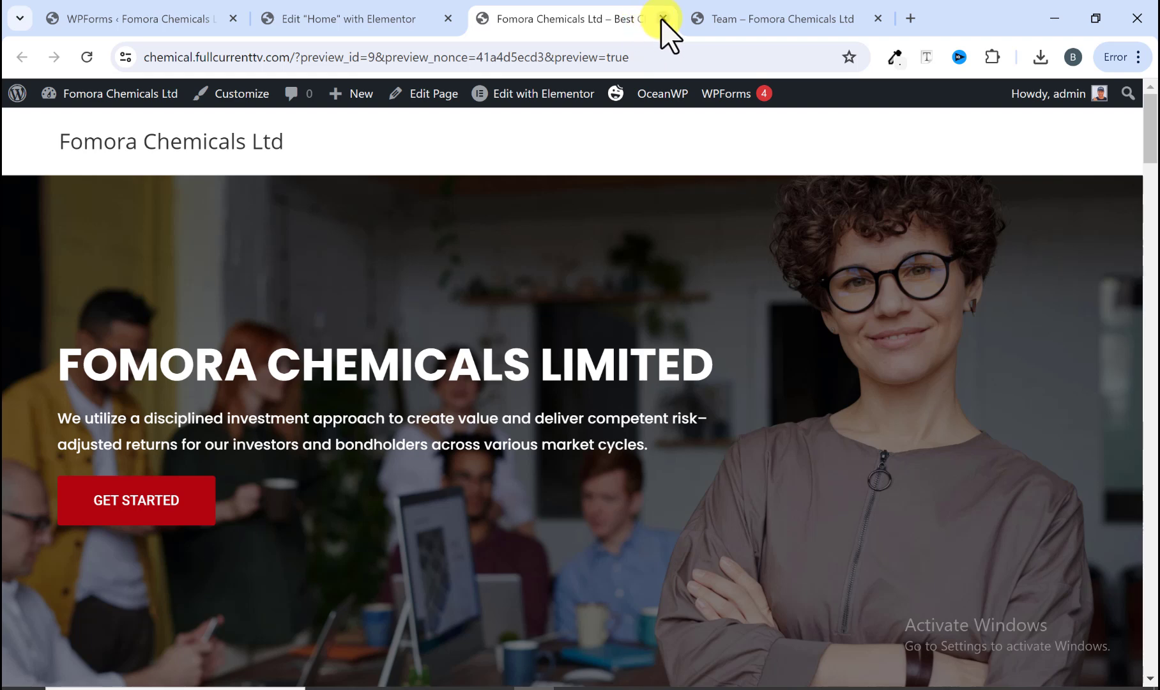
pyautogui.click(205, 16)
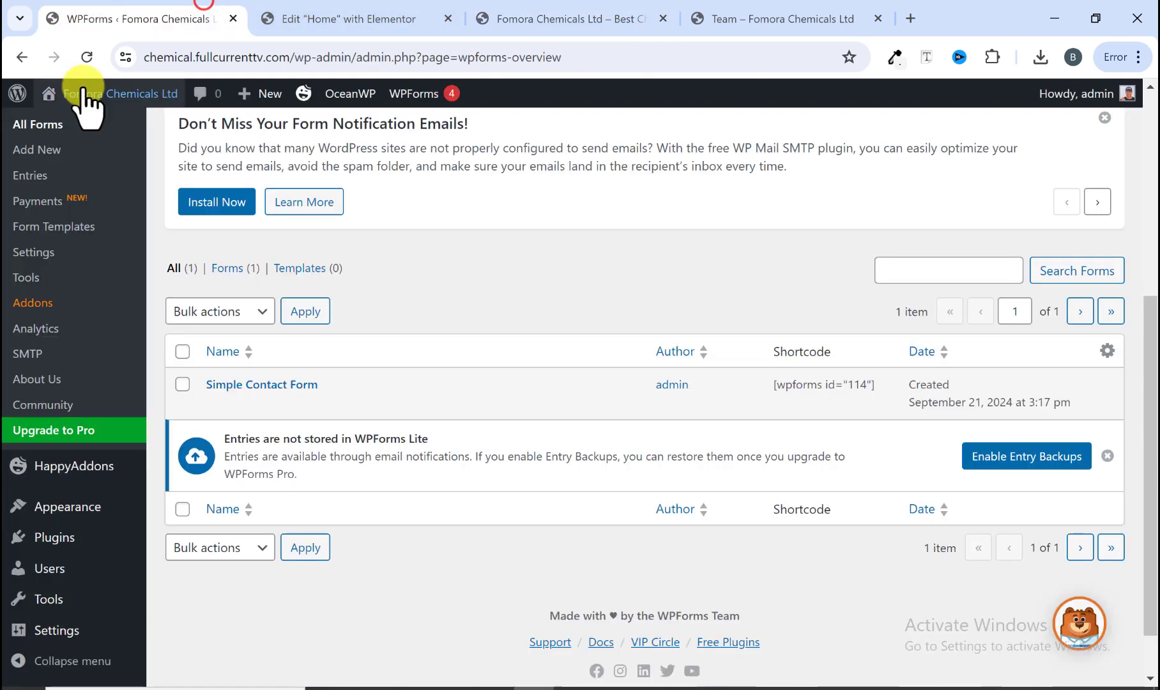
pyautogui.scroll(-1, 71, 301)
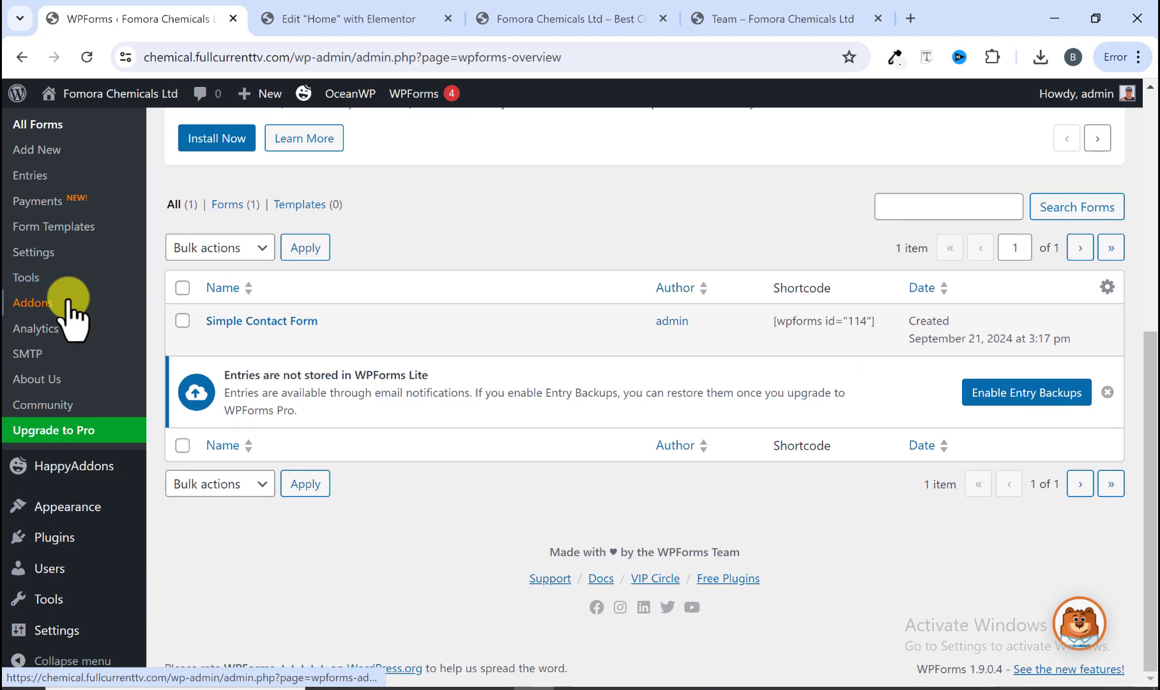
pyautogui.scroll(6, 72, 326)
pyautogui.moveTo(62, 269)
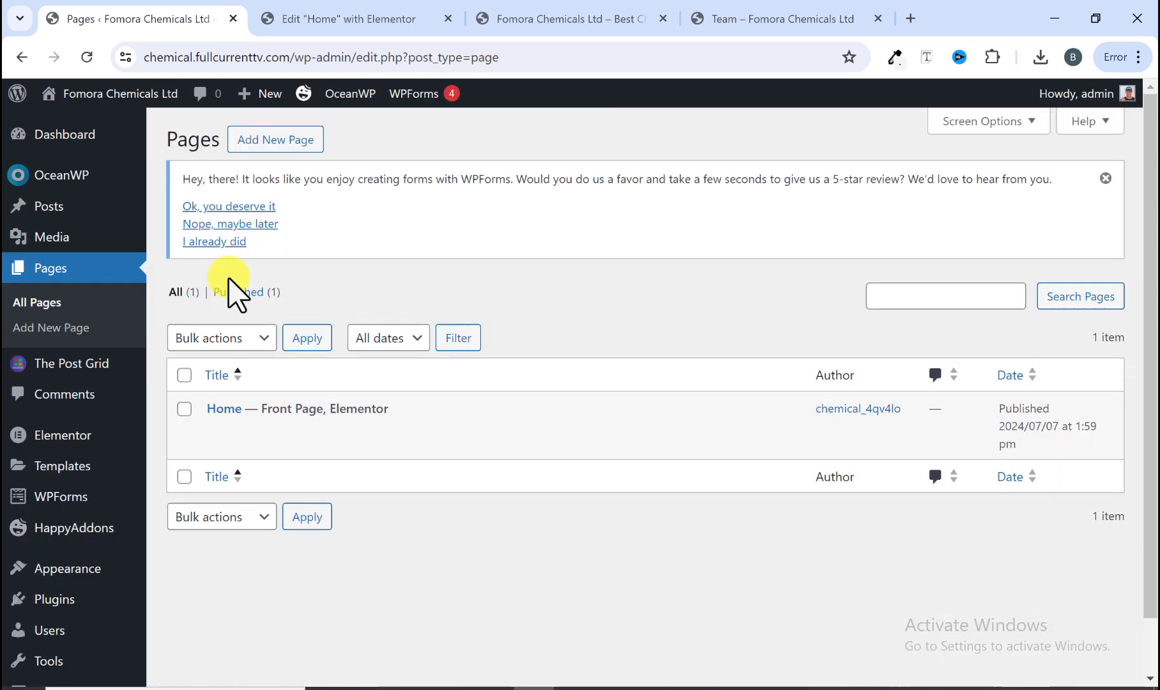
pyautogui.moveTo(248, 423)
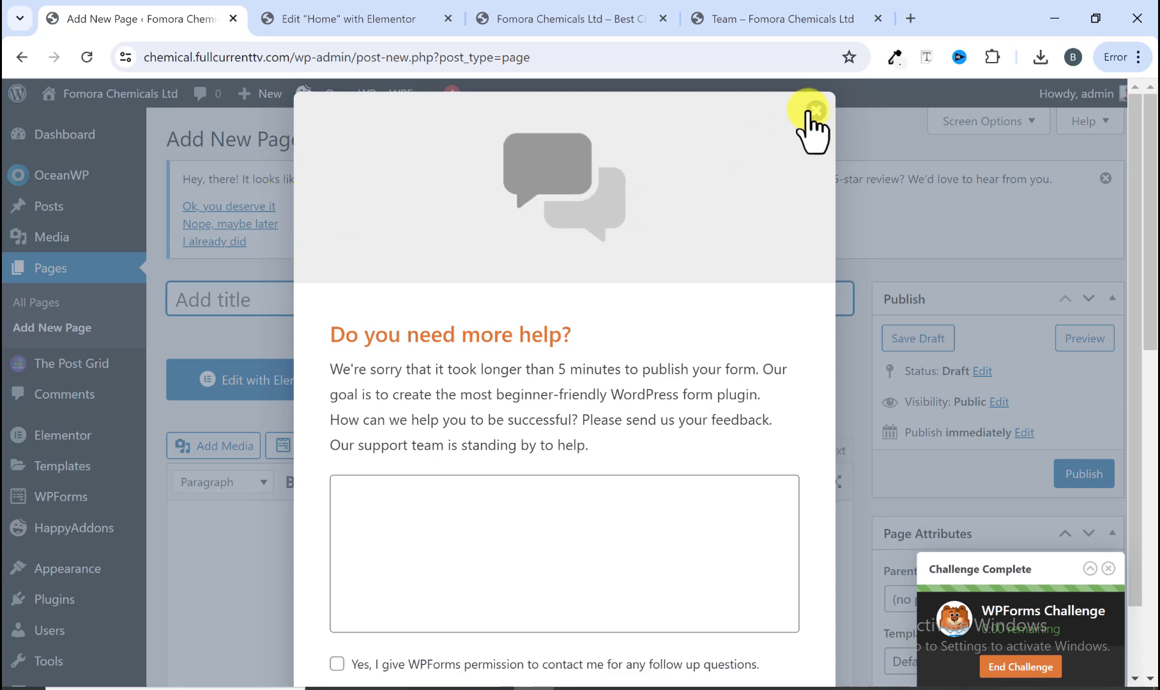
pyautogui.click(814, 110)
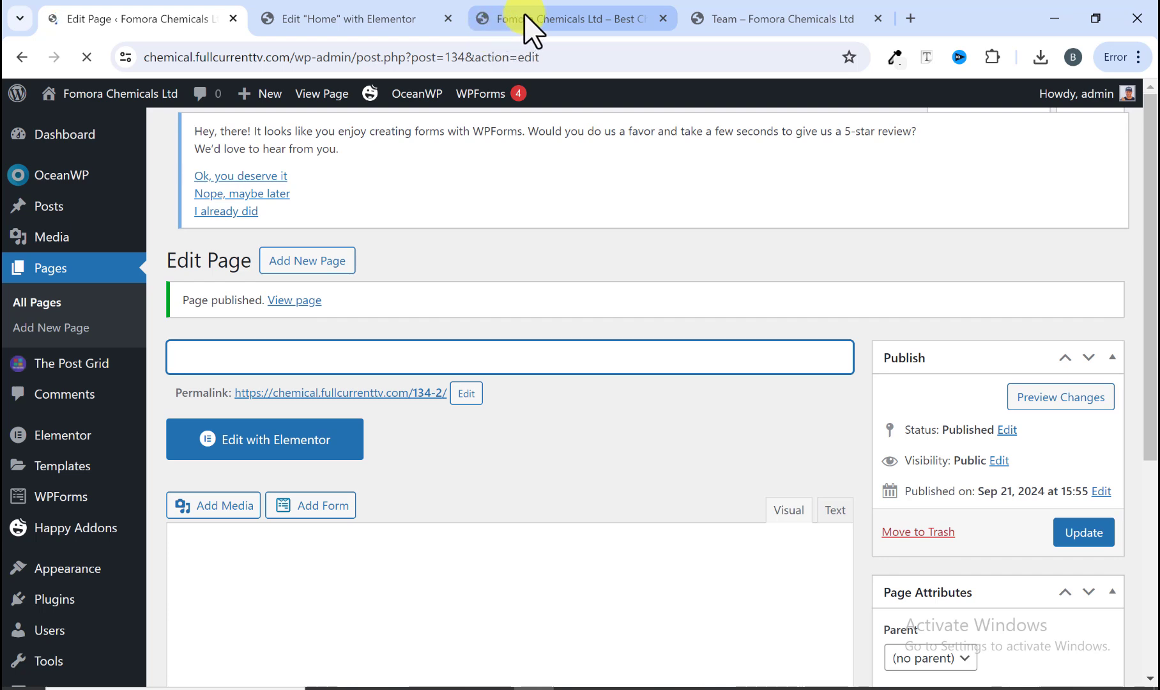
# Step: Check the About Us menu items on the reference site's Team page
pyautogui.click(525, 17)
pyautogui.click(740, 18)
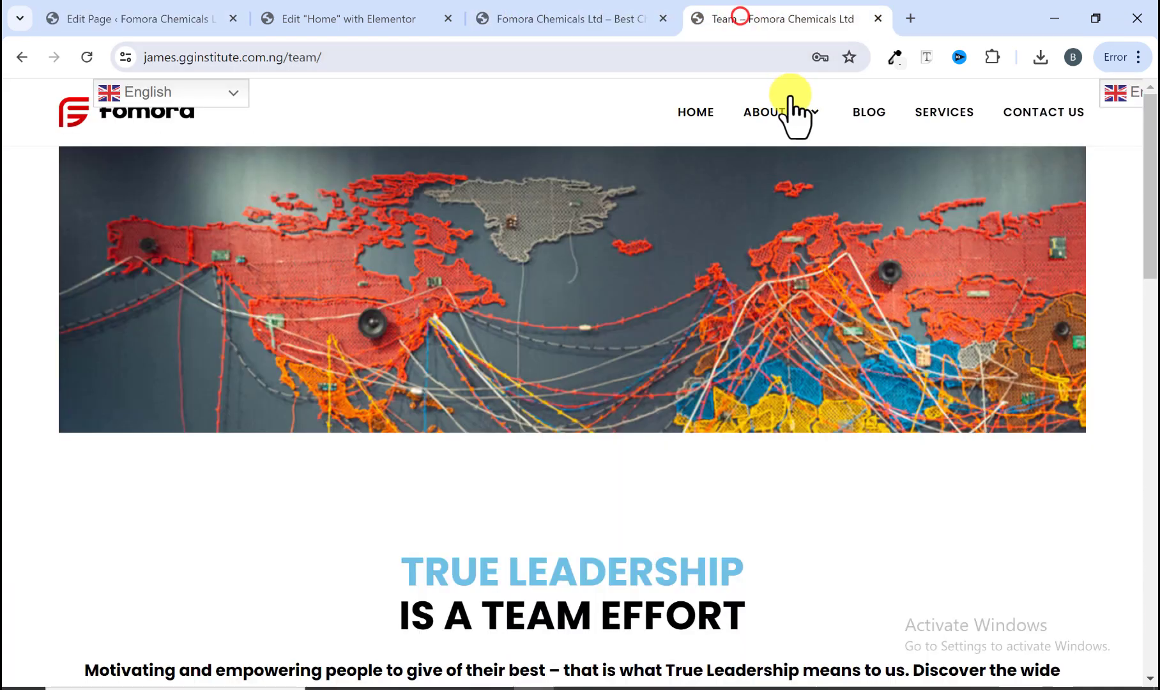
pyautogui.moveTo(784, 114)
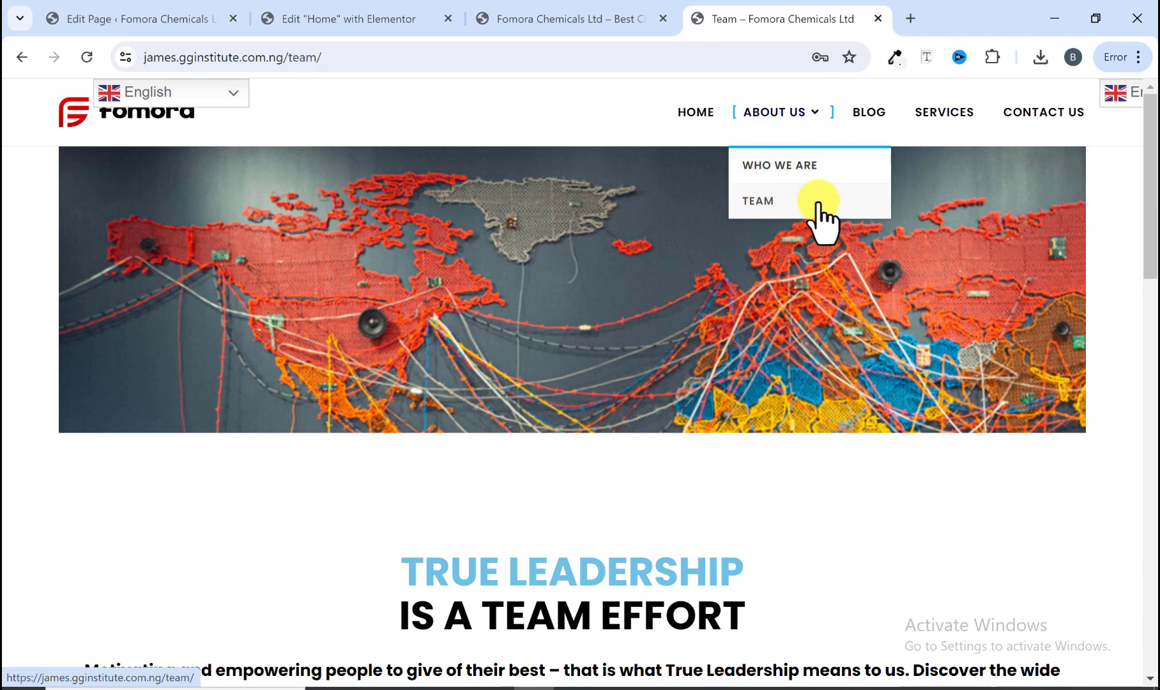
# Step: Title the new page "Who we are" and update it
pyautogui.click(403, 19)
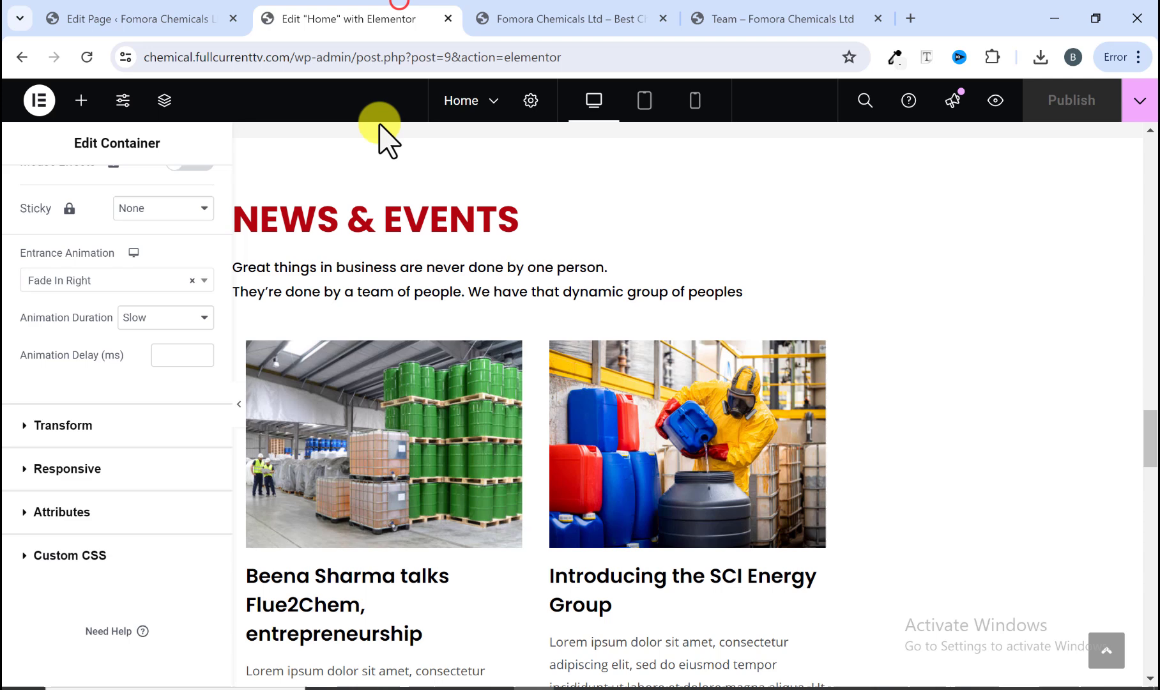
pyautogui.click(165, 25)
pyautogui.click(317, 348)
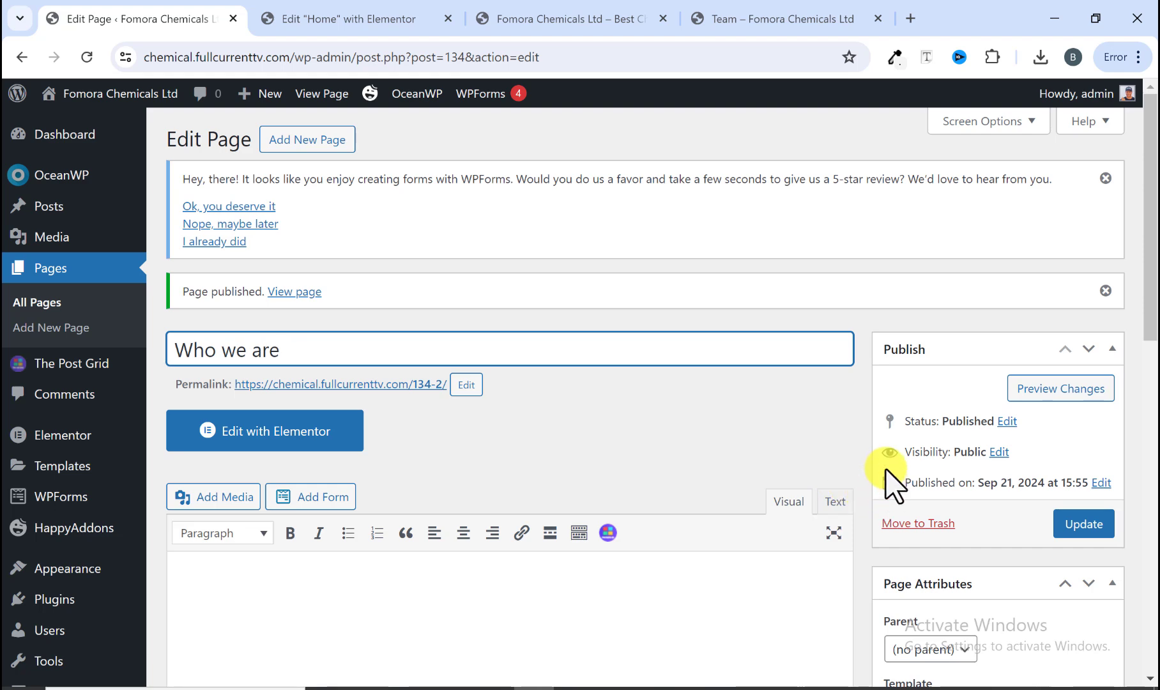
pyautogui.scroll(-3, 540, 393)
pyautogui.click(1086, 344)
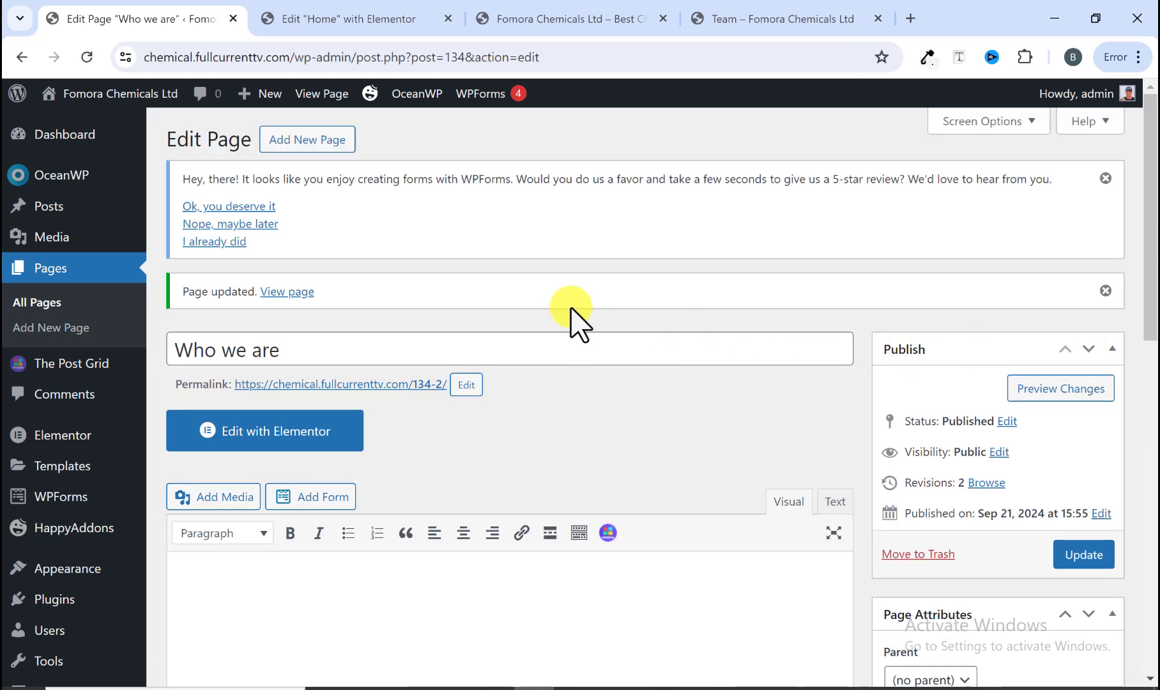
# Step: Add a new page titled "Team" and publish it
pyautogui.moveTo(242, 97)
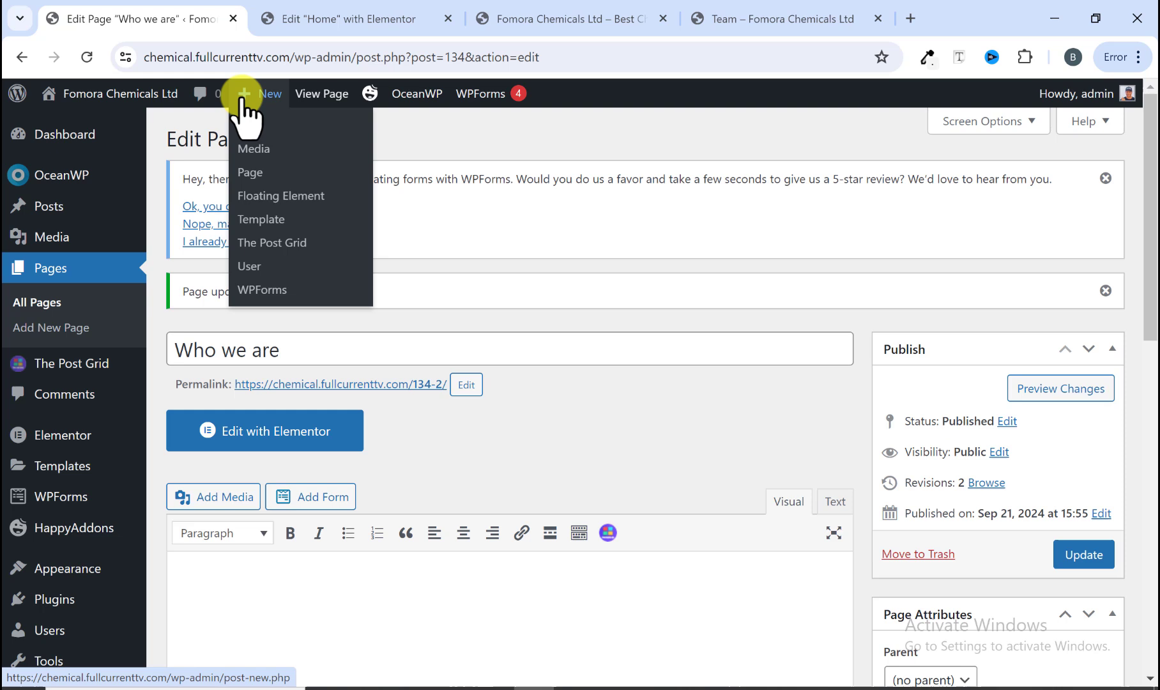
pyautogui.click(252, 169)
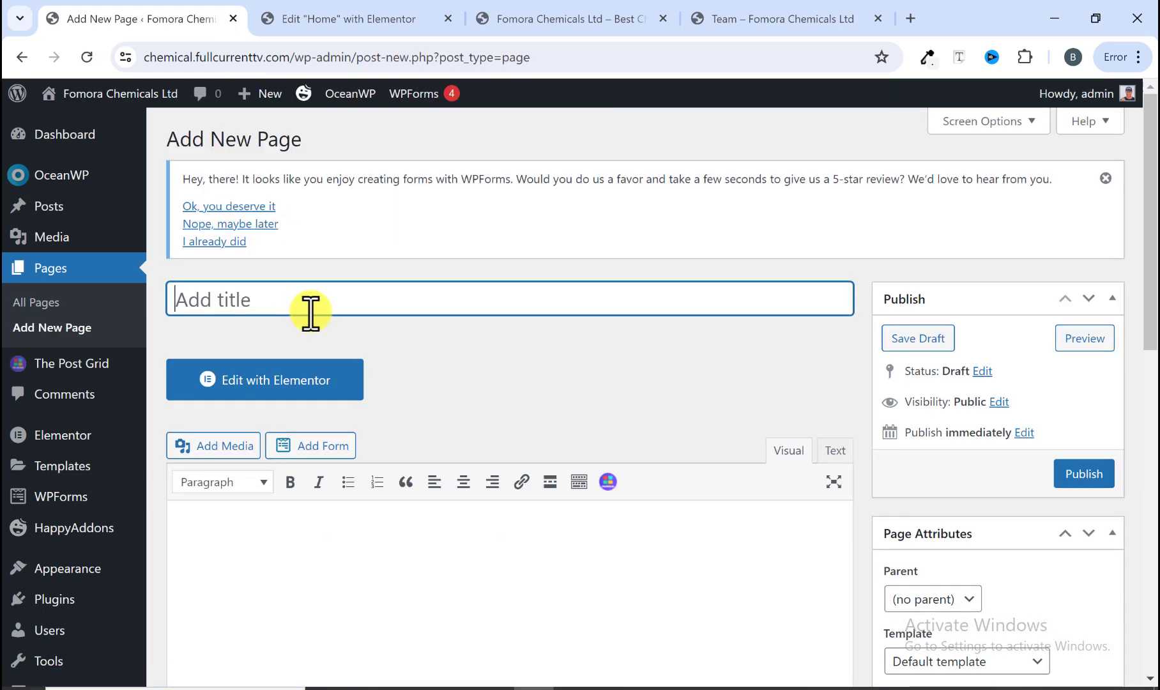
pyautogui.write('Team')
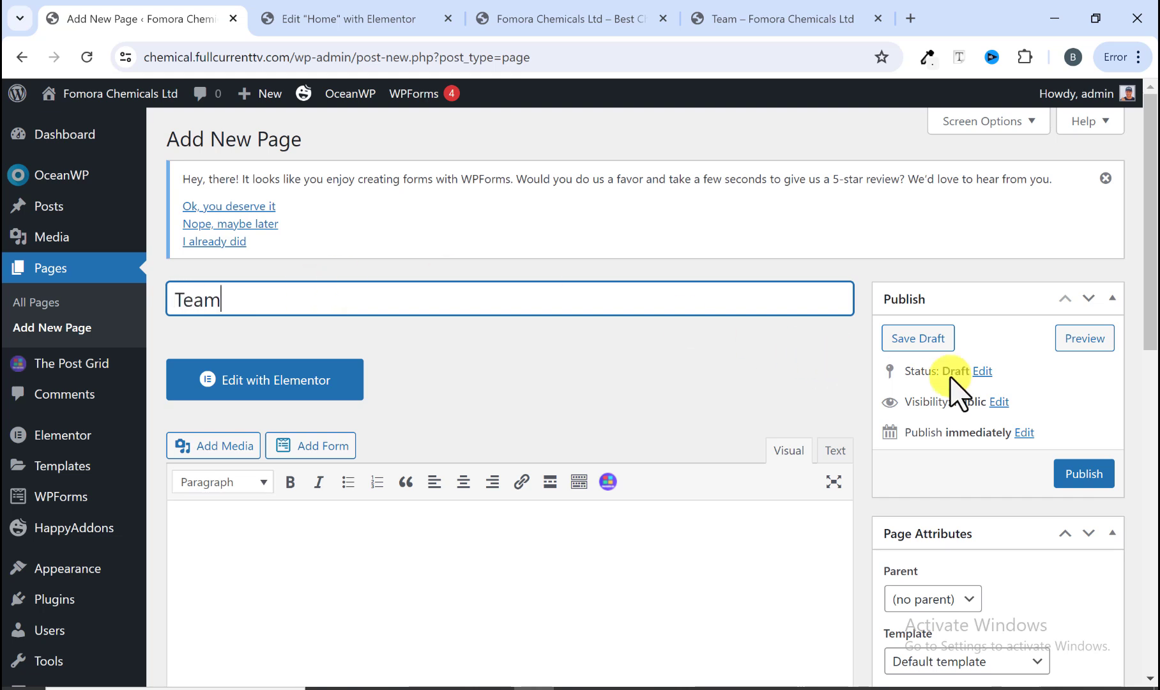
pyautogui.click(1081, 471)
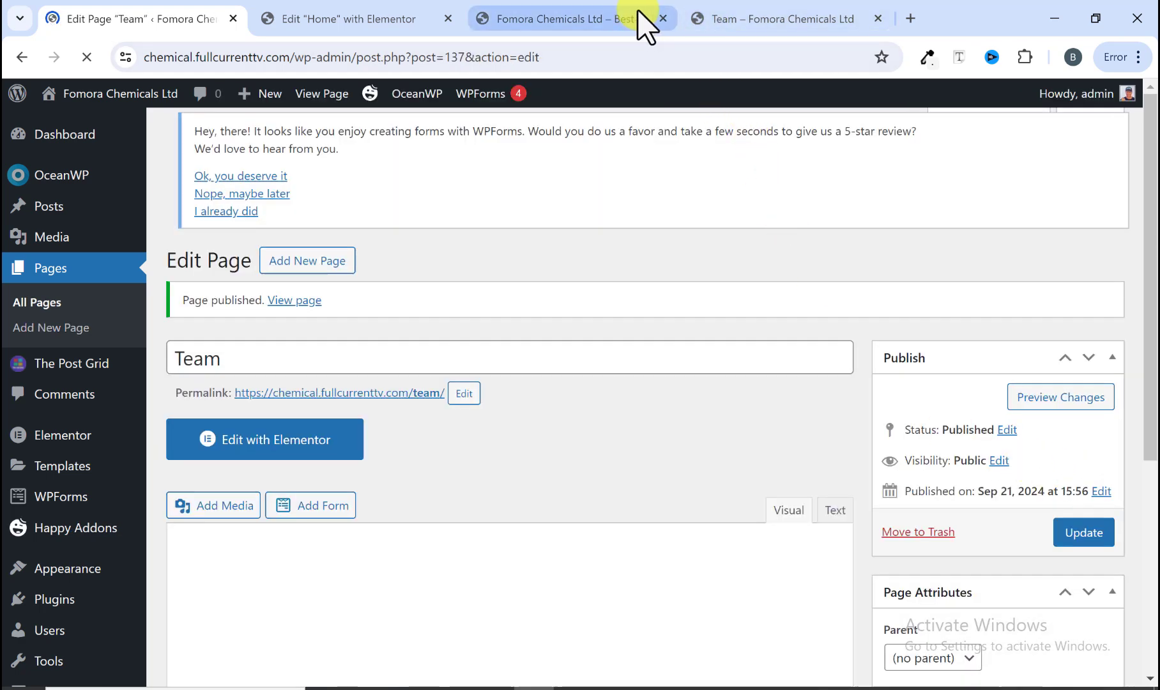
# Step: Add a new page titled "Blog" and publish it
pyautogui.click(724, 18)
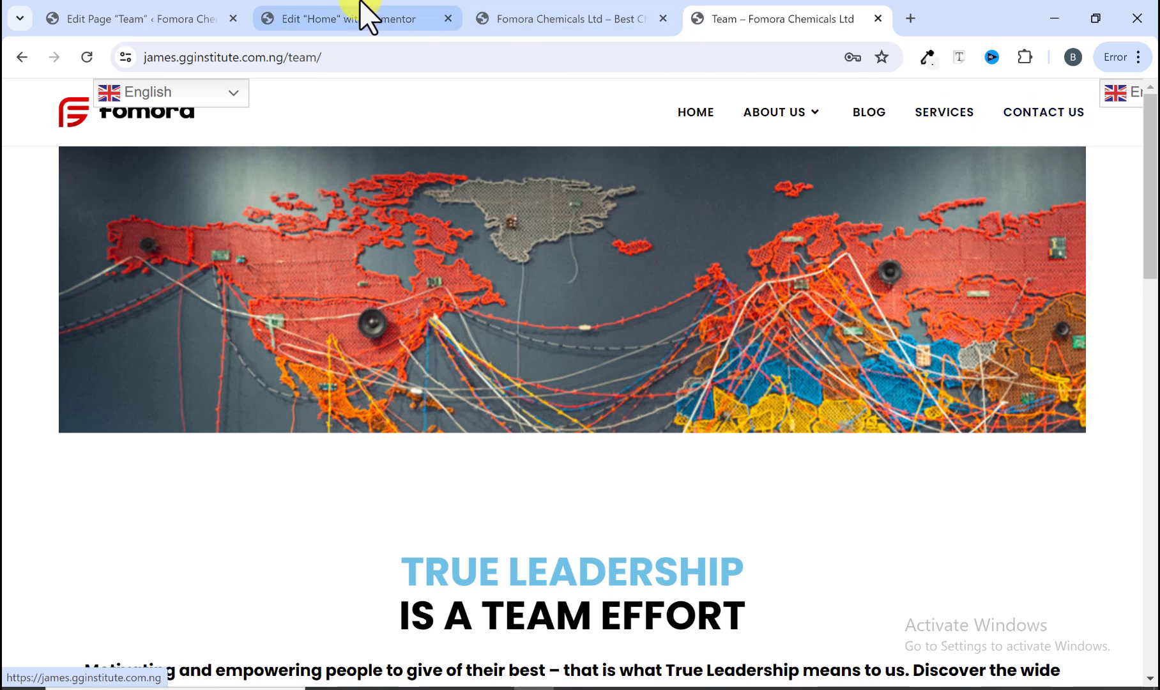
pyautogui.click(352, 18)
pyautogui.click(189, 22)
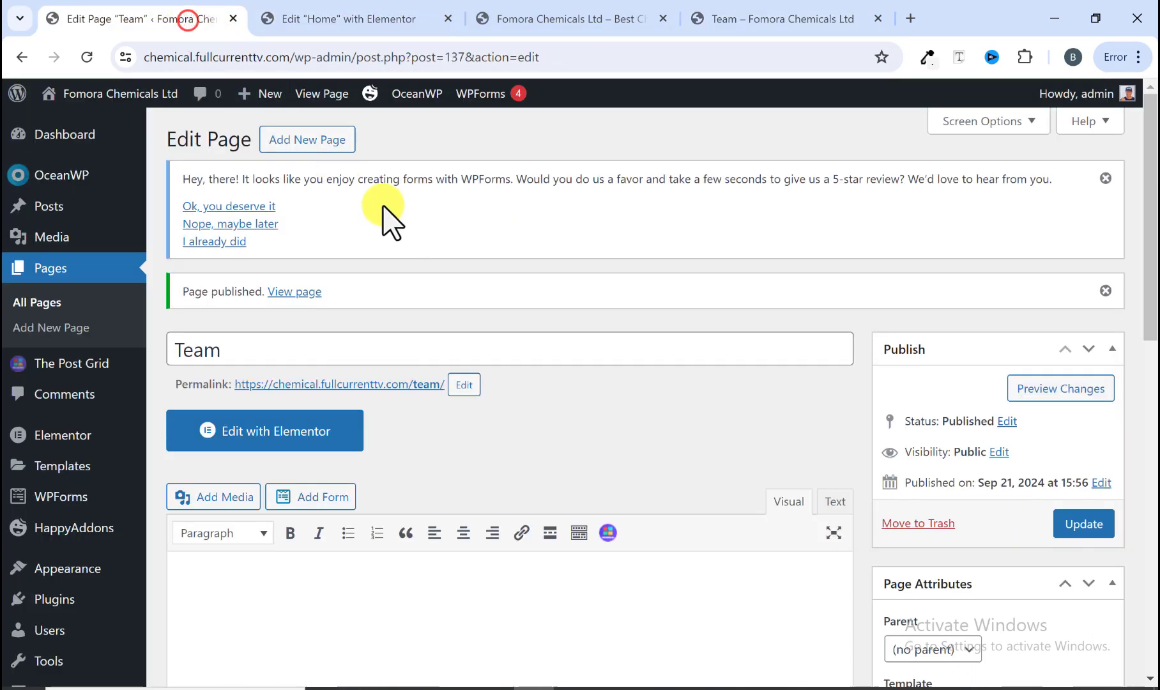
pyautogui.moveTo(254, 99)
pyautogui.click(261, 170)
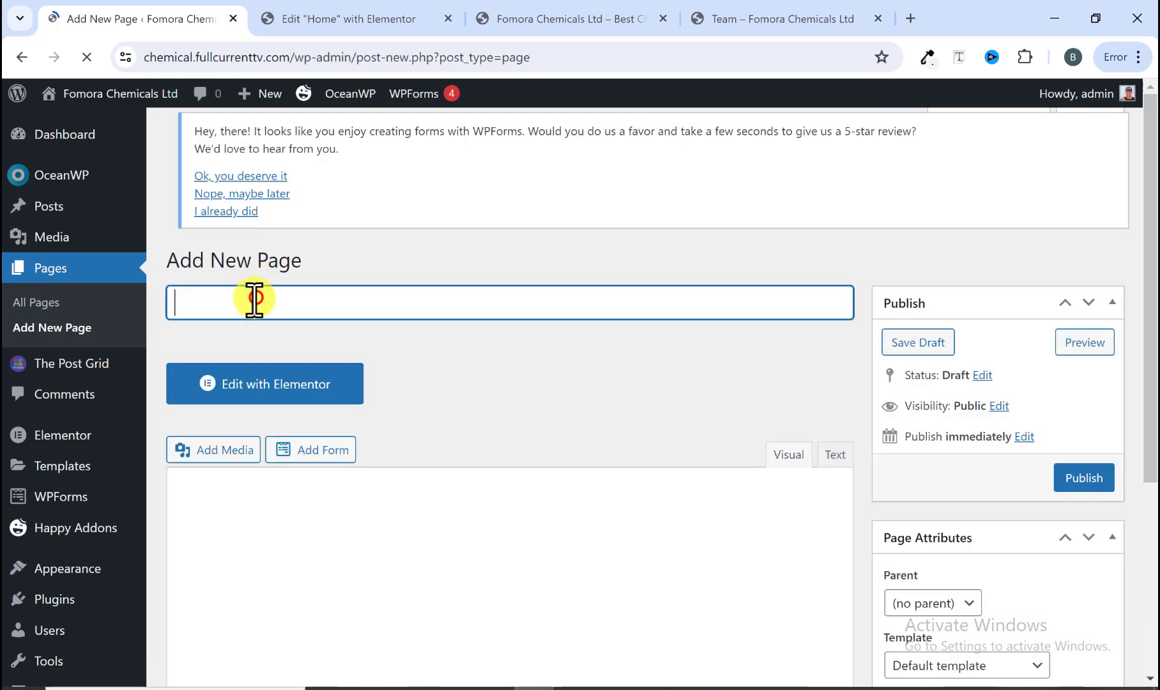
pyautogui.write('Blog')
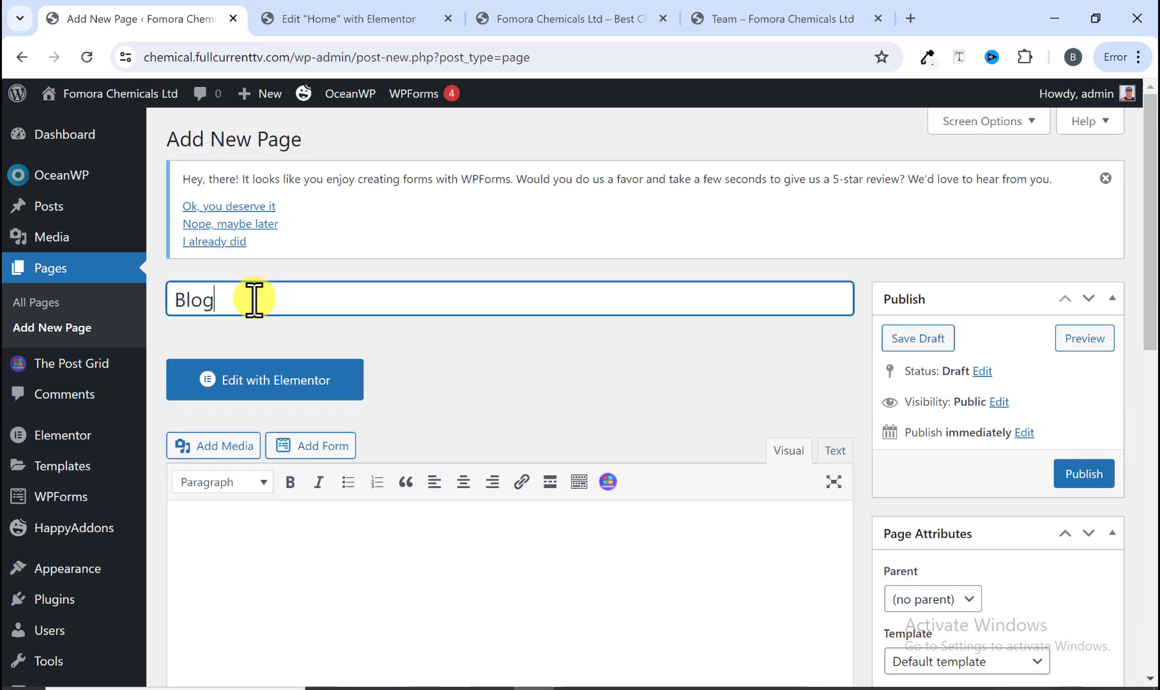
pyautogui.click(1071, 472)
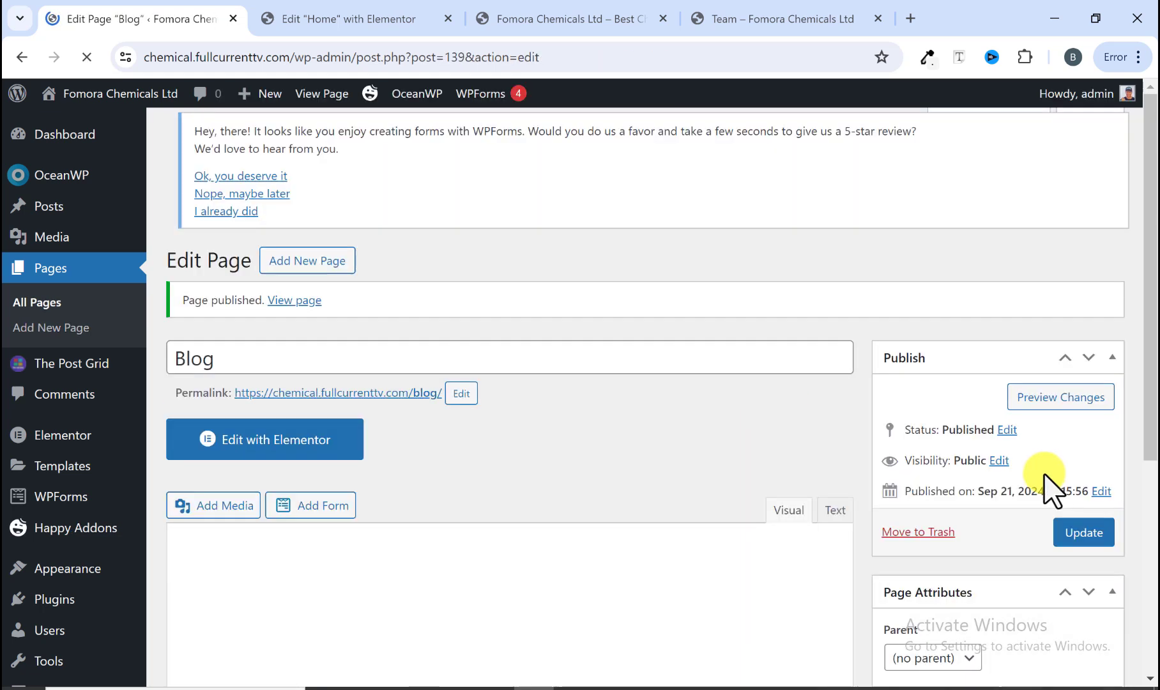
# Step: Add a new page titled "Services" and publish it
pyautogui.moveTo(262, 96)
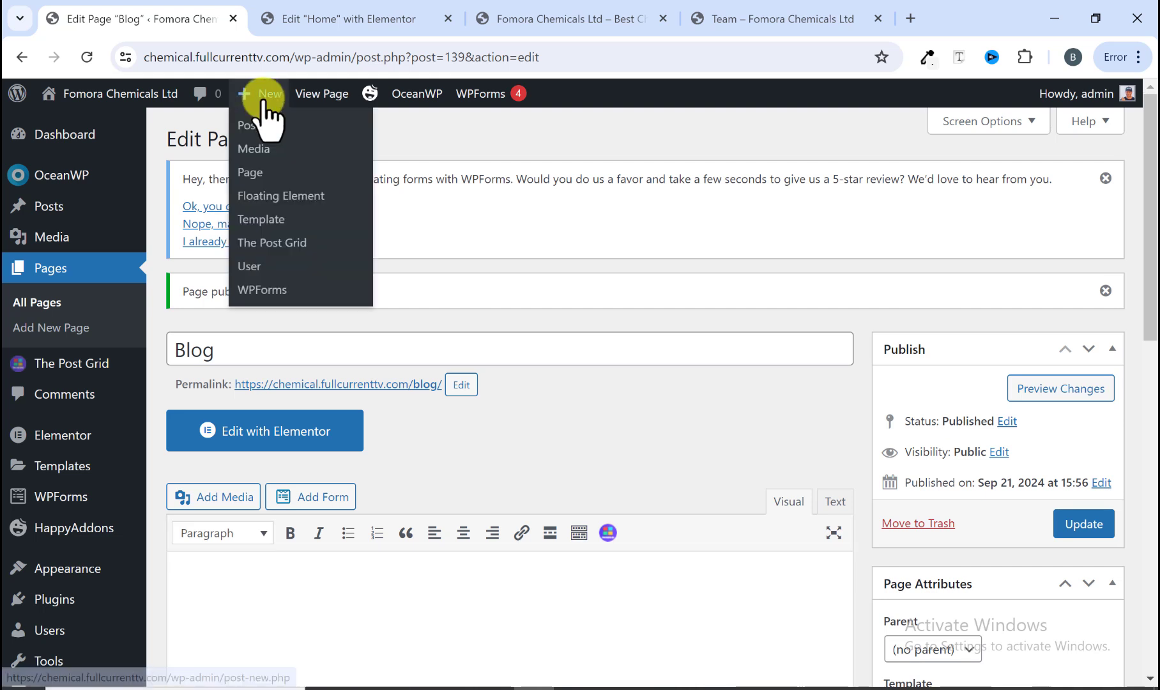
pyautogui.click(260, 171)
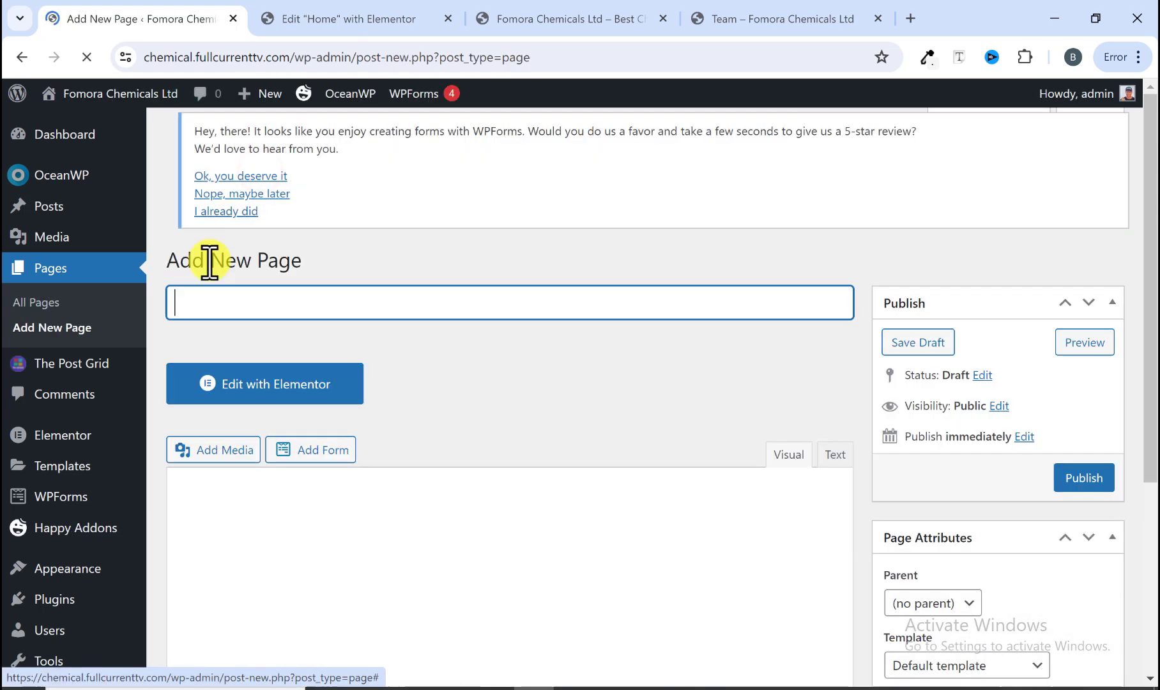
pyautogui.write('Services')
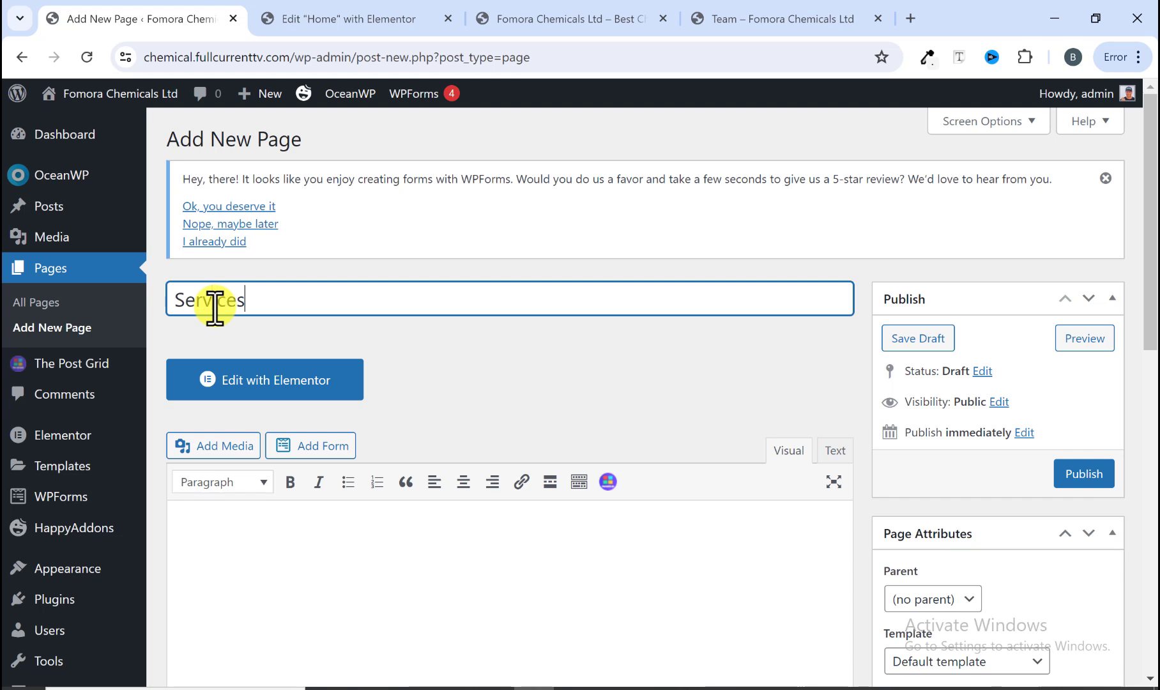
pyautogui.click(1085, 474)
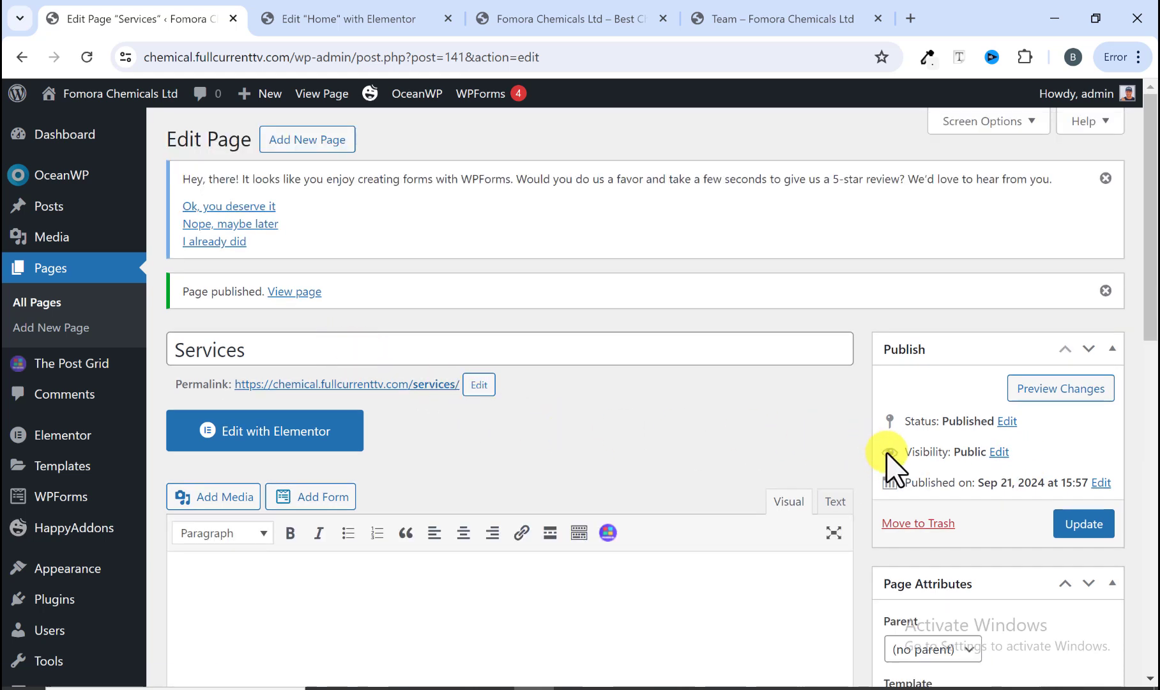
# Step: Add a new page titled "Contact Us", publish it, and review the list of all pages
pyautogui.moveTo(271, 96)
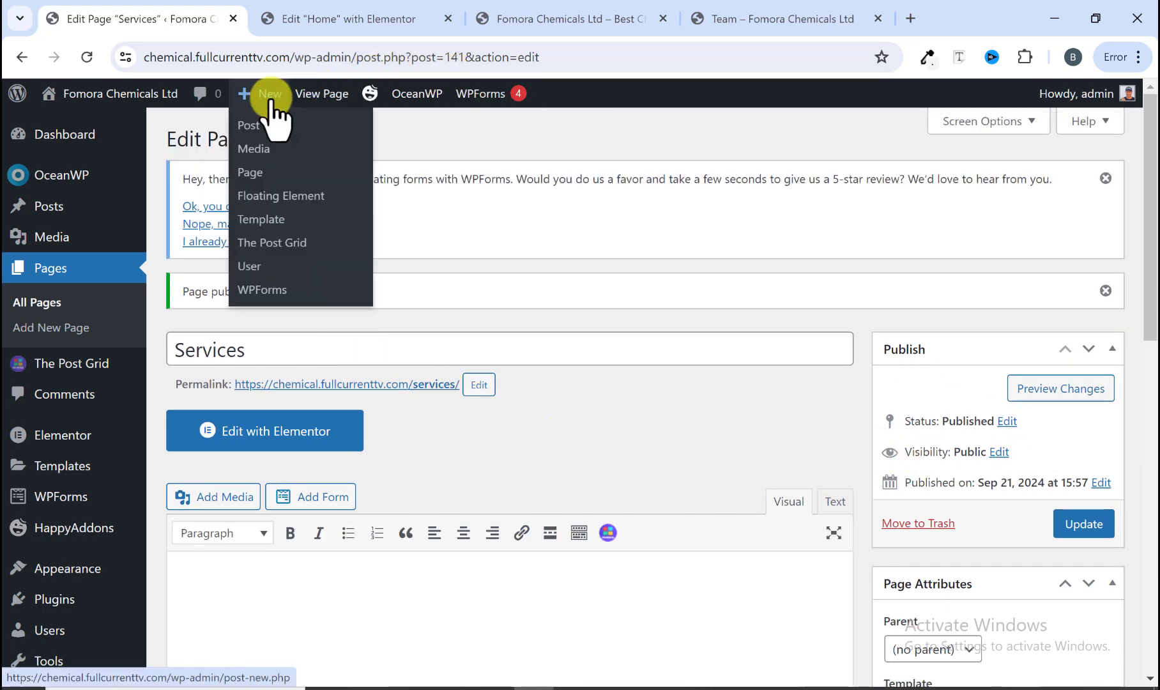
pyautogui.click(263, 182)
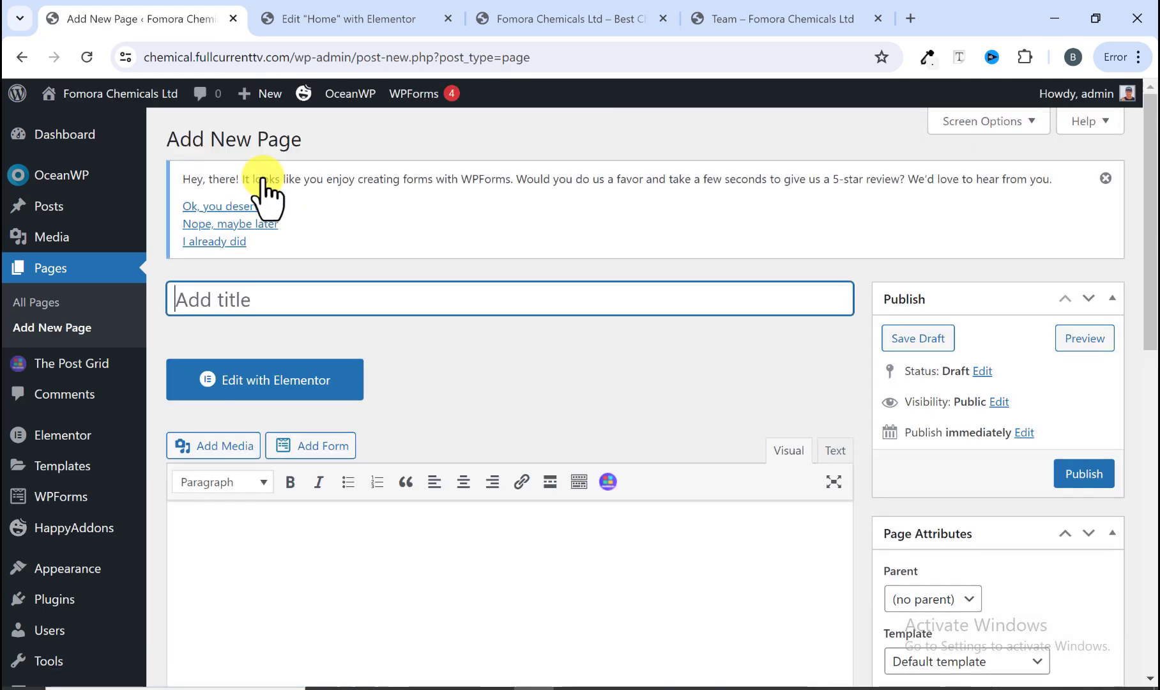
pyautogui.rightClick(249, 296)
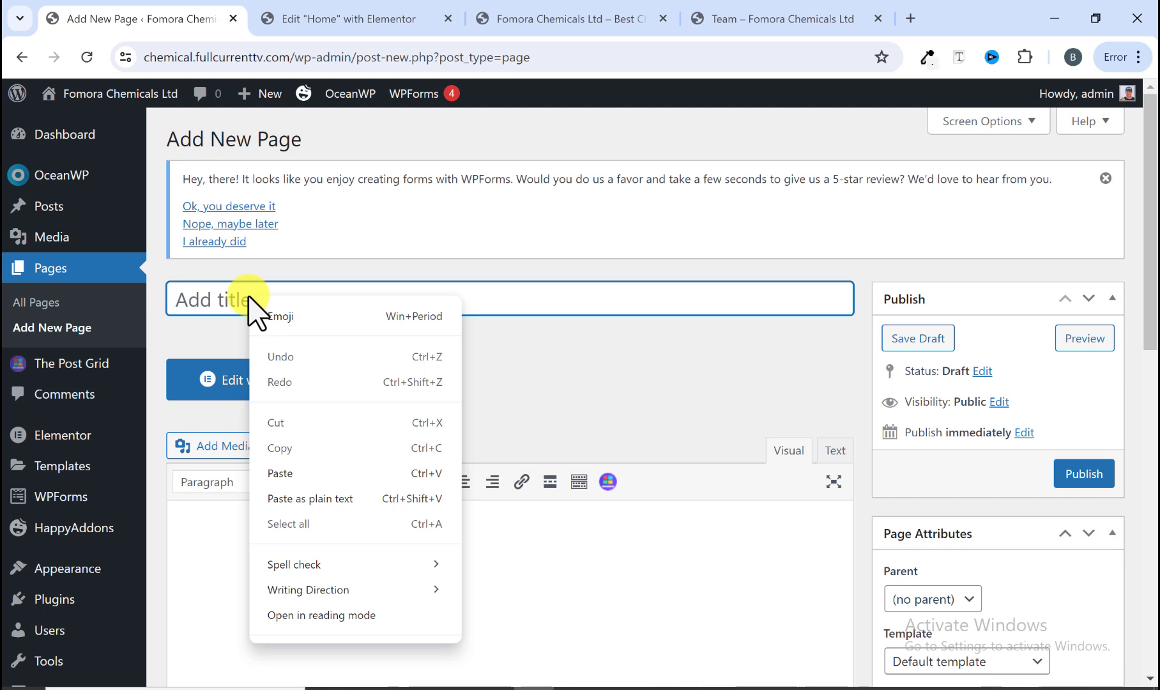
pyautogui.click(249, 296)
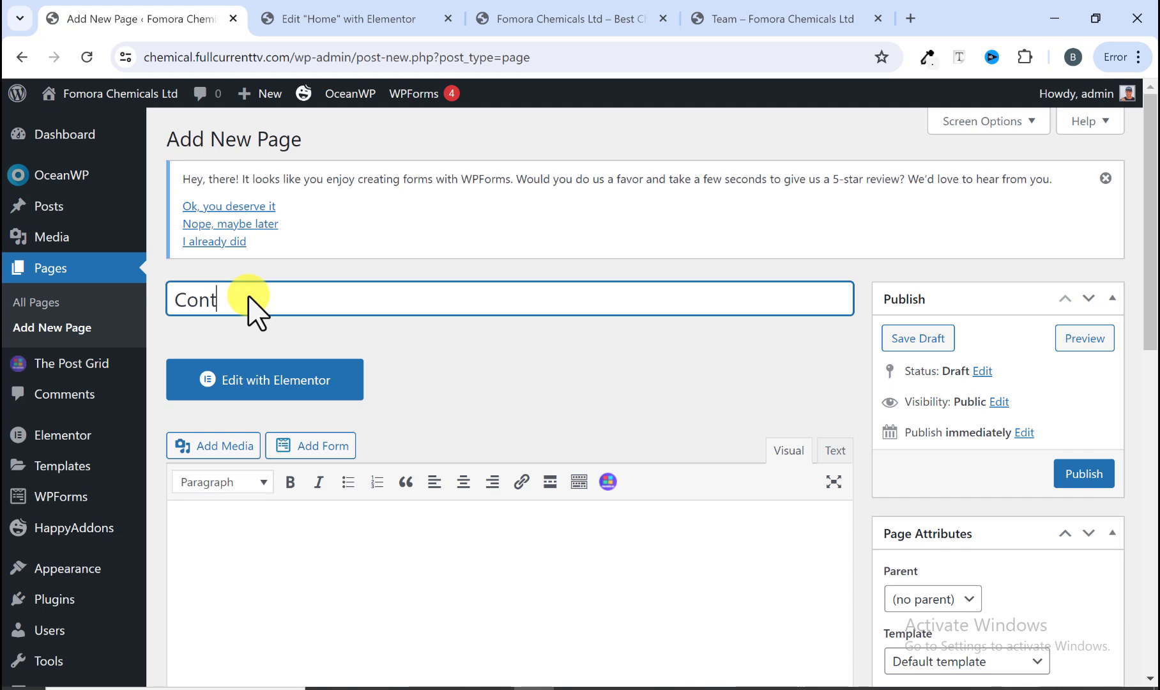
pyautogui.write('Contact Us')
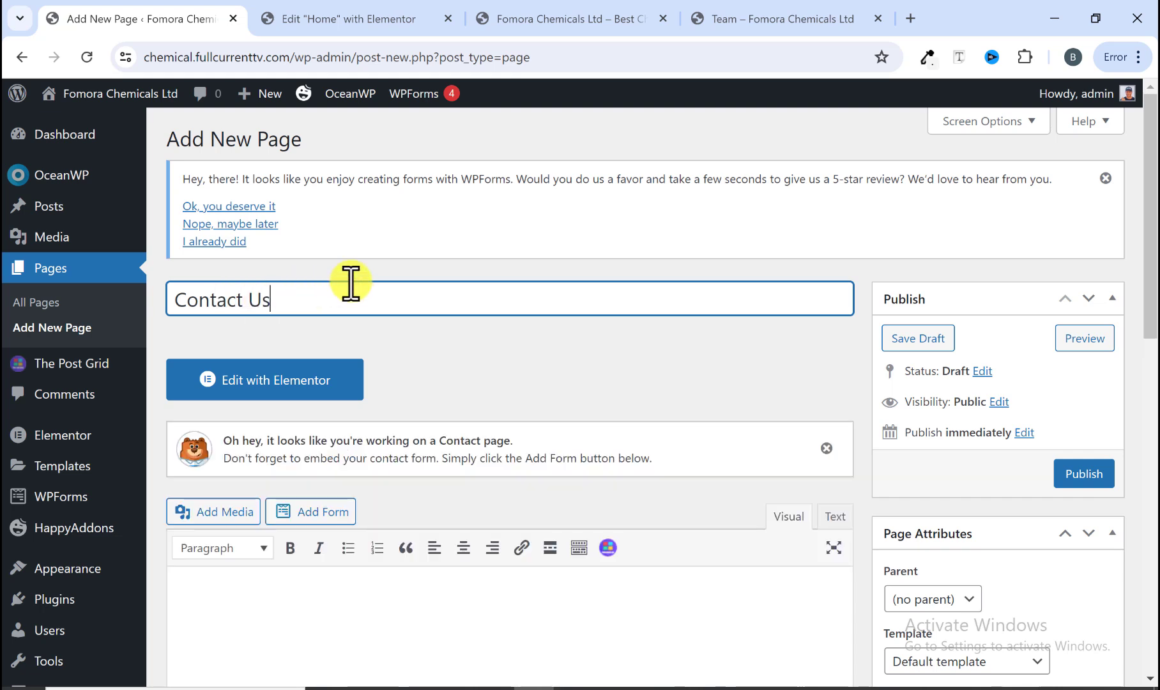
pyautogui.click(1086, 475)
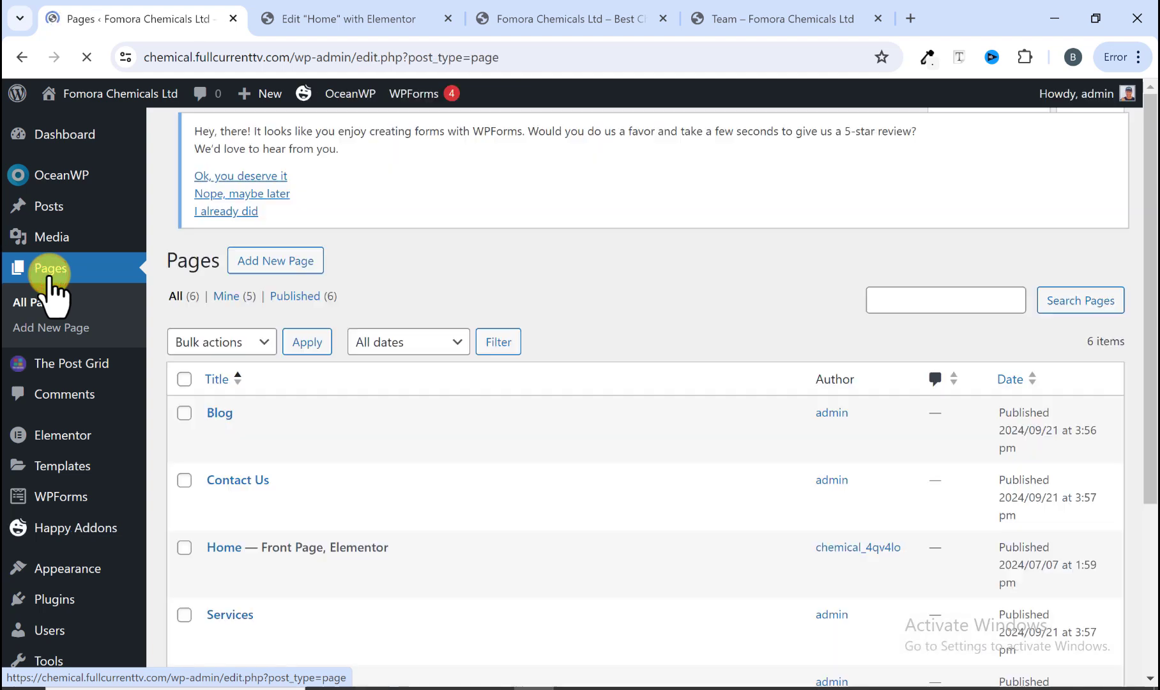
pyautogui.scroll(-4, 275, 370)
pyautogui.scroll(-1, 286, 383)
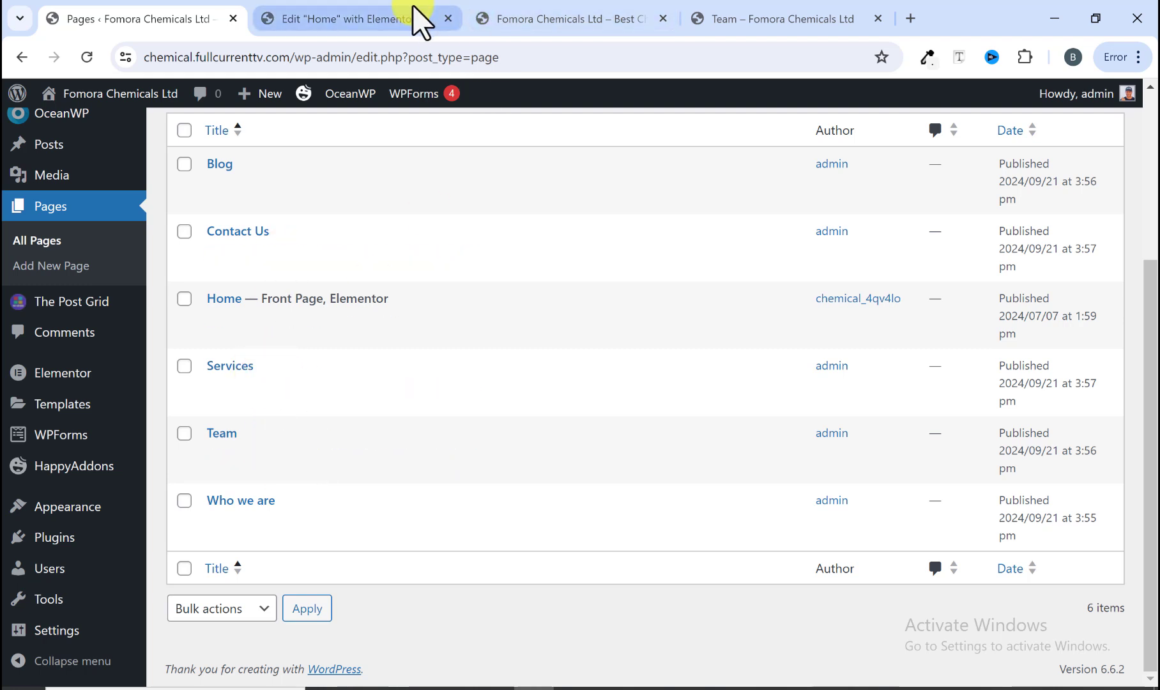
# Step: Compare the reference site's header menu with the list of site pages
pyautogui.click(734, 18)
pyautogui.moveTo(785, 186)
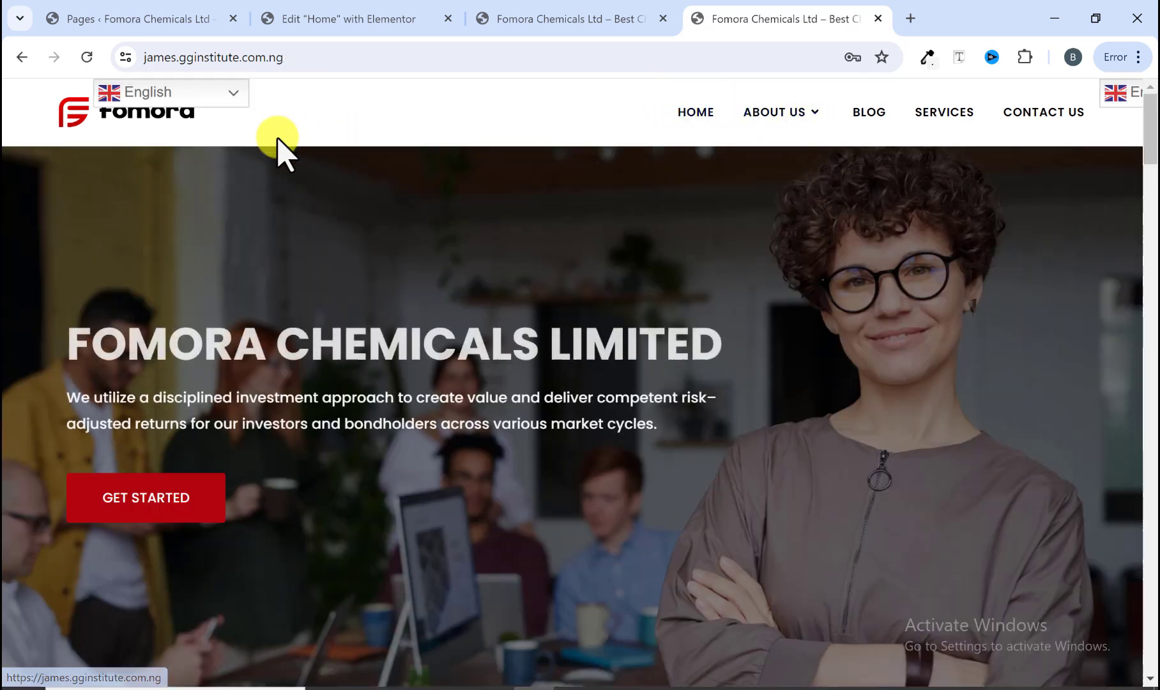
pyautogui.click(198, 20)
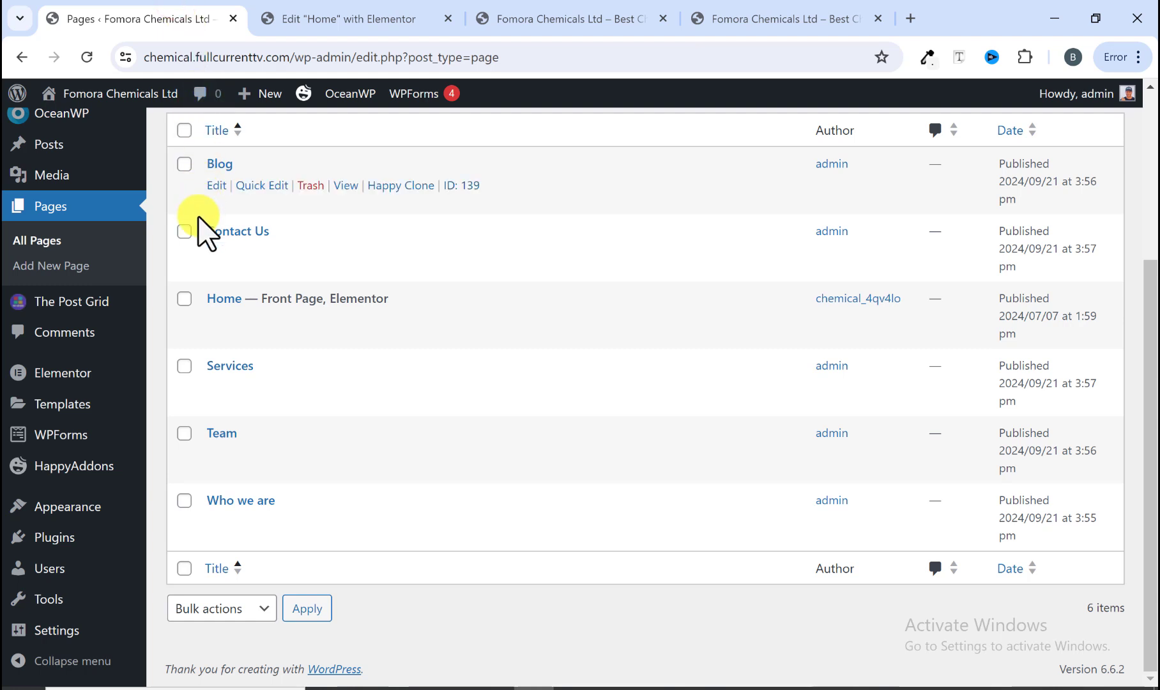
pyautogui.moveTo(382, 305)
pyautogui.scroll(3, 375, 293)
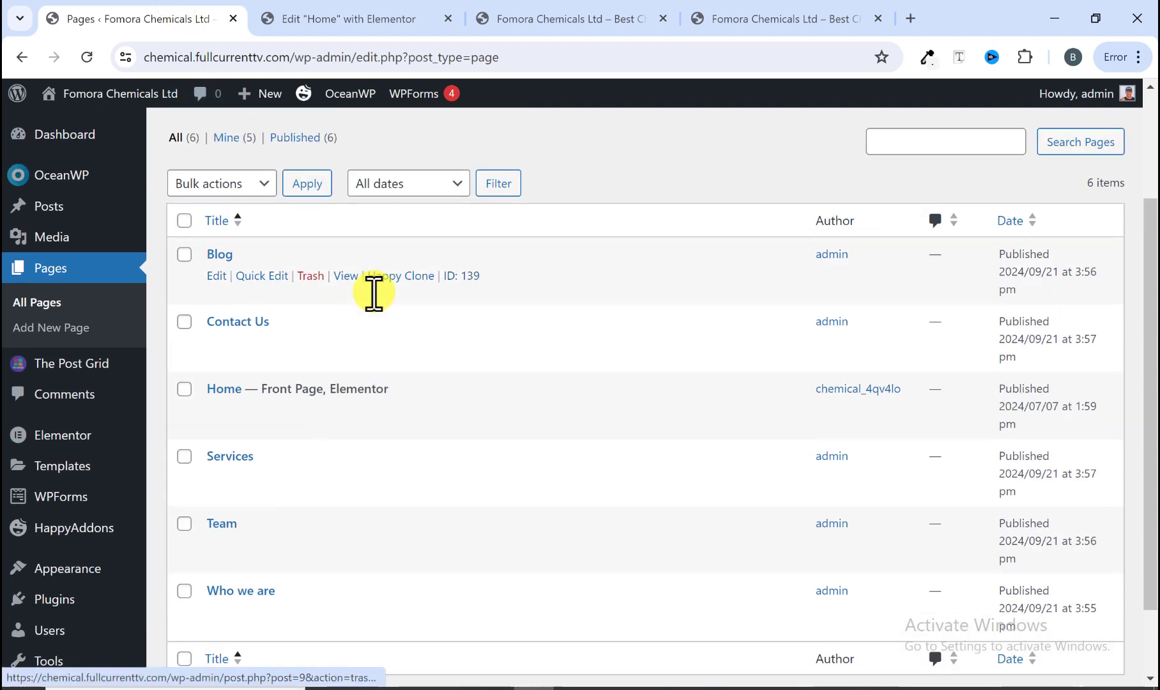
pyautogui.scroll(-3, 383, 311)
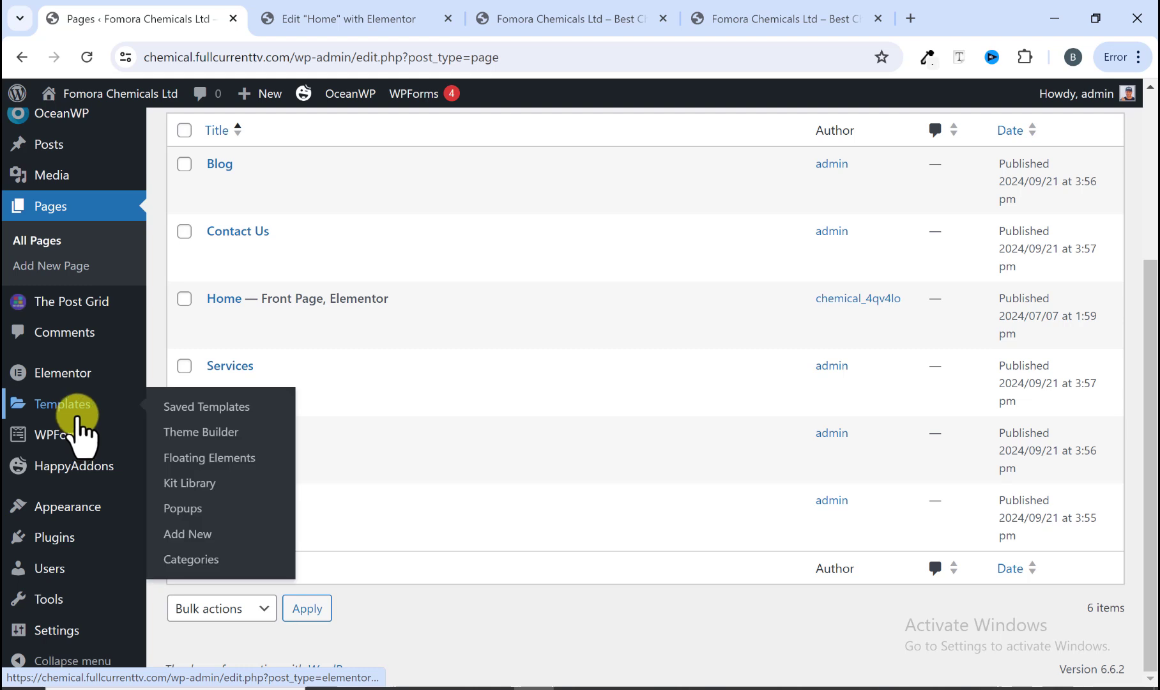
# Step: Create a new menu named "Main Menu" assigned to the Main and Mobile display locations
pyautogui.moveTo(83, 517)
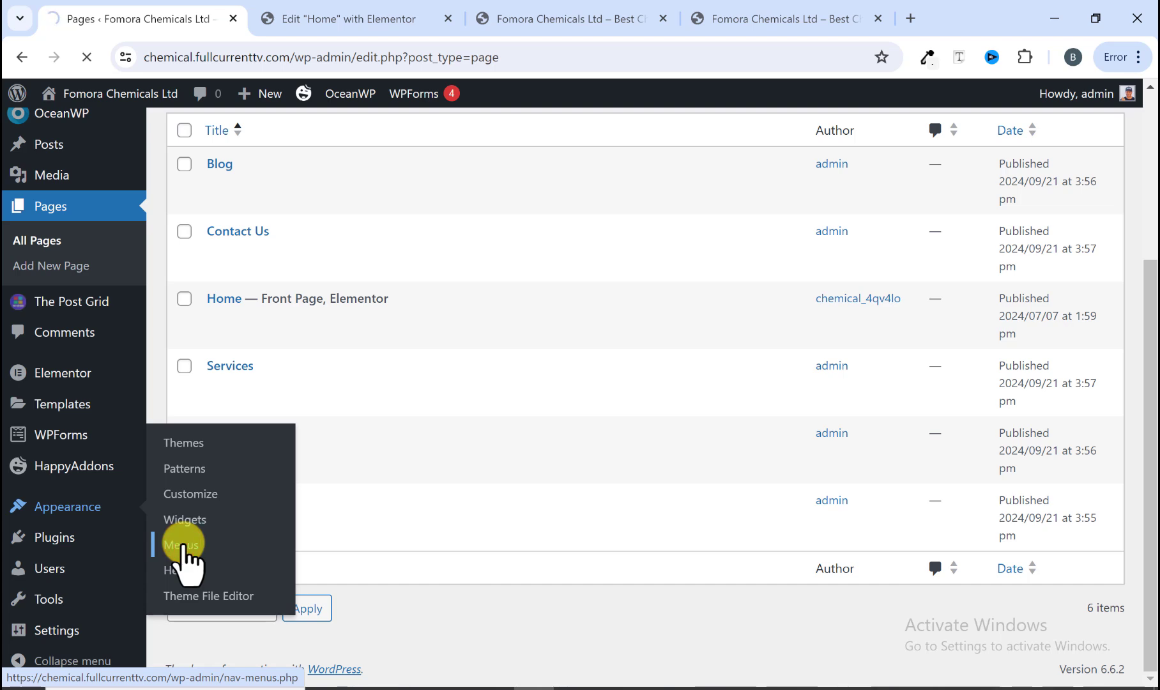
pyautogui.scroll(-4, 243, 536)
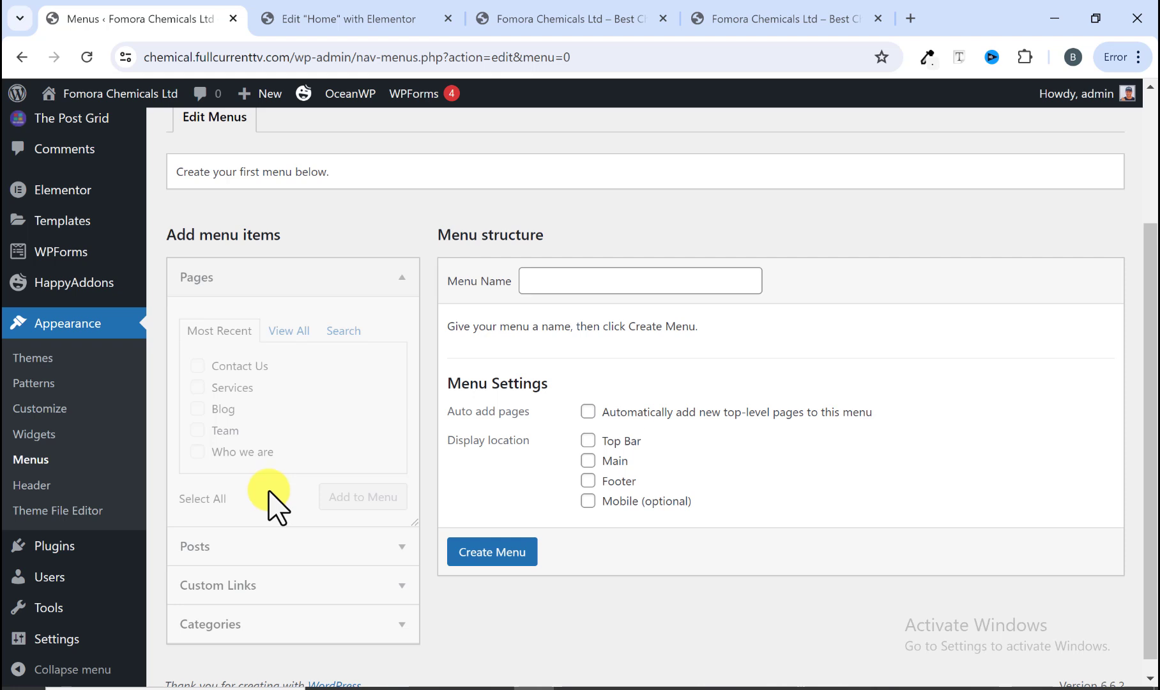
pyautogui.click(531, 280)
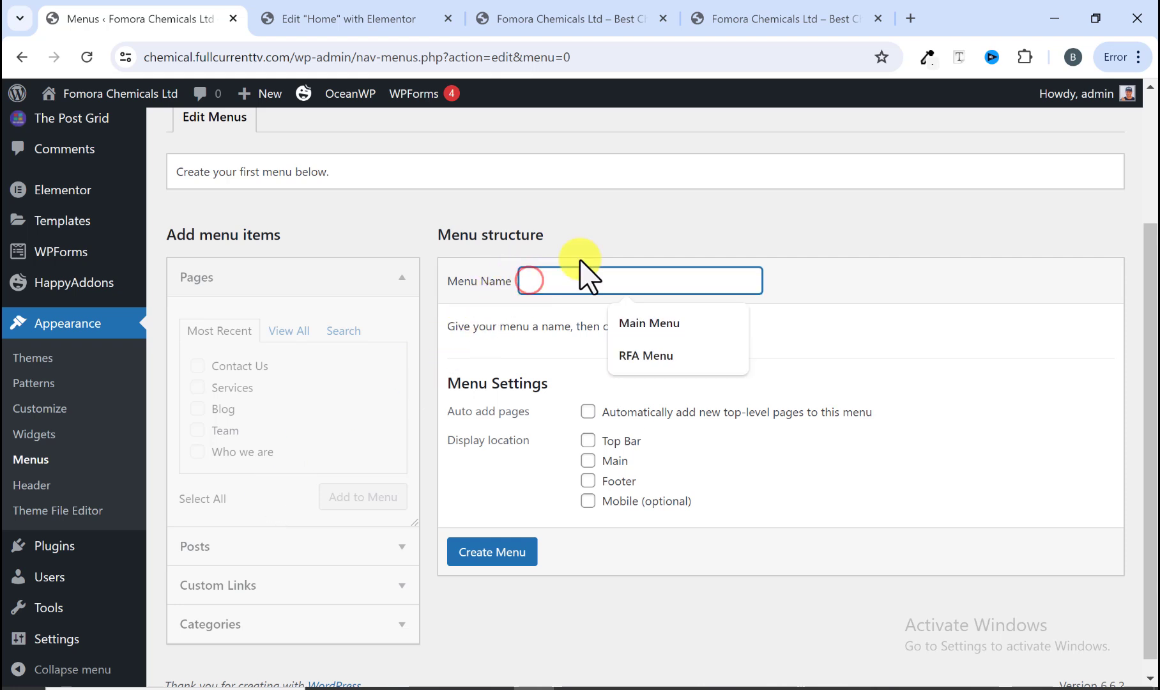
pyautogui.click(594, 242)
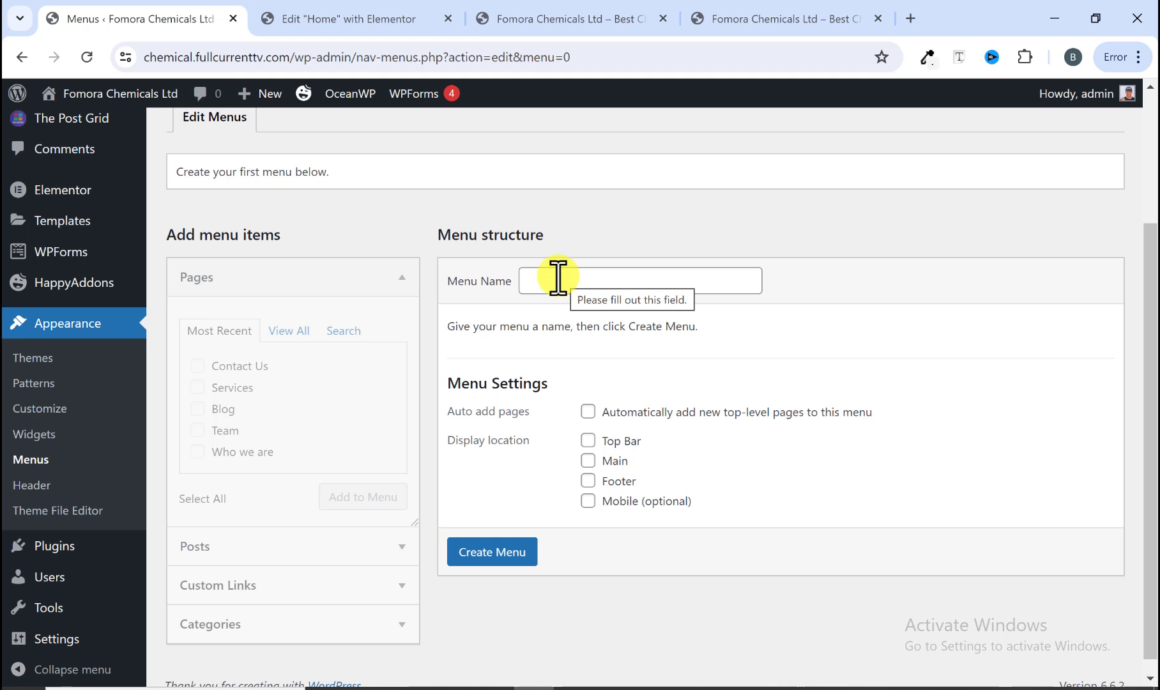
pyautogui.click(558, 277)
pyautogui.click(619, 329)
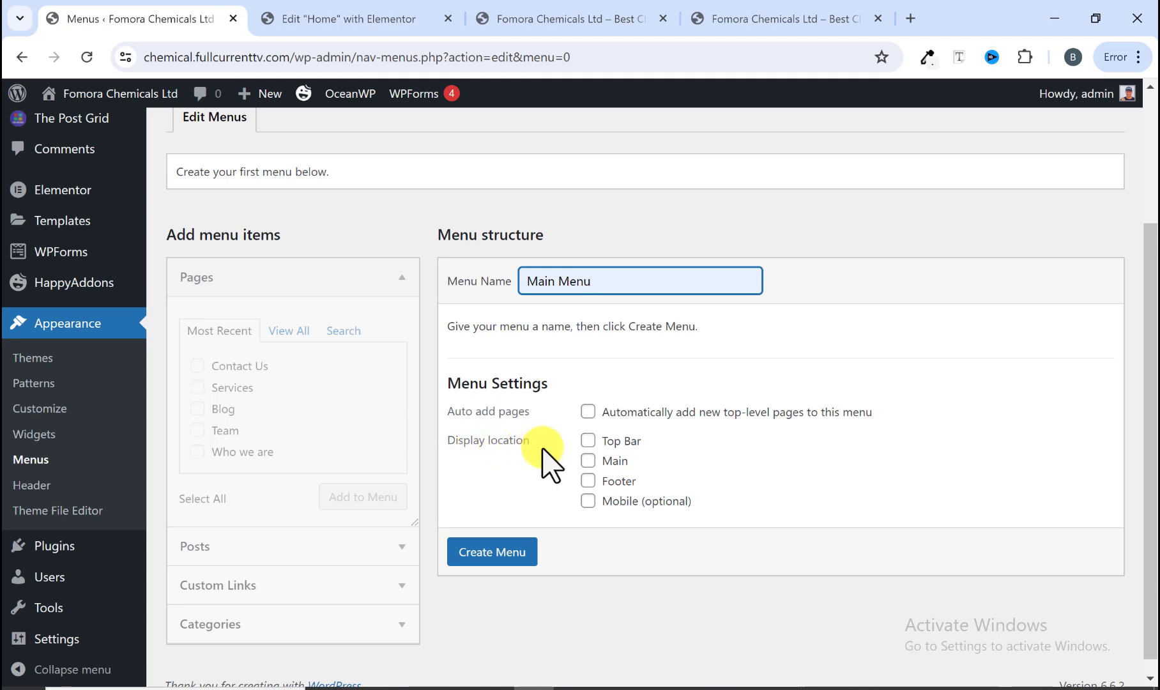
pyautogui.click(587, 461)
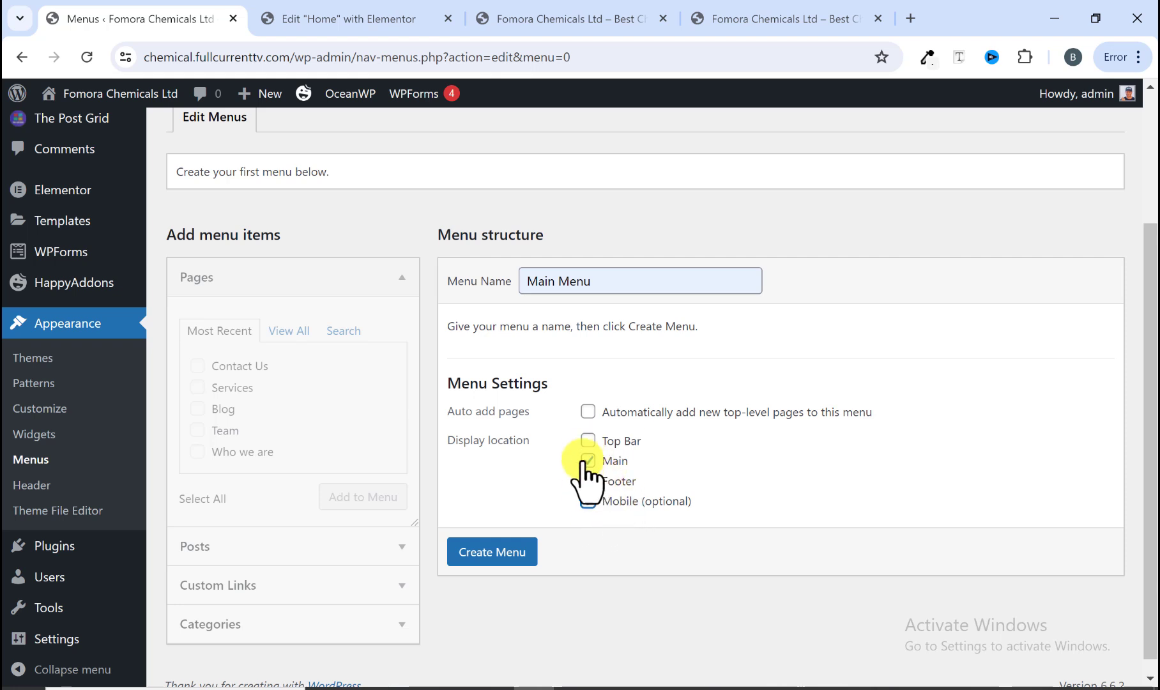
pyautogui.click(482, 549)
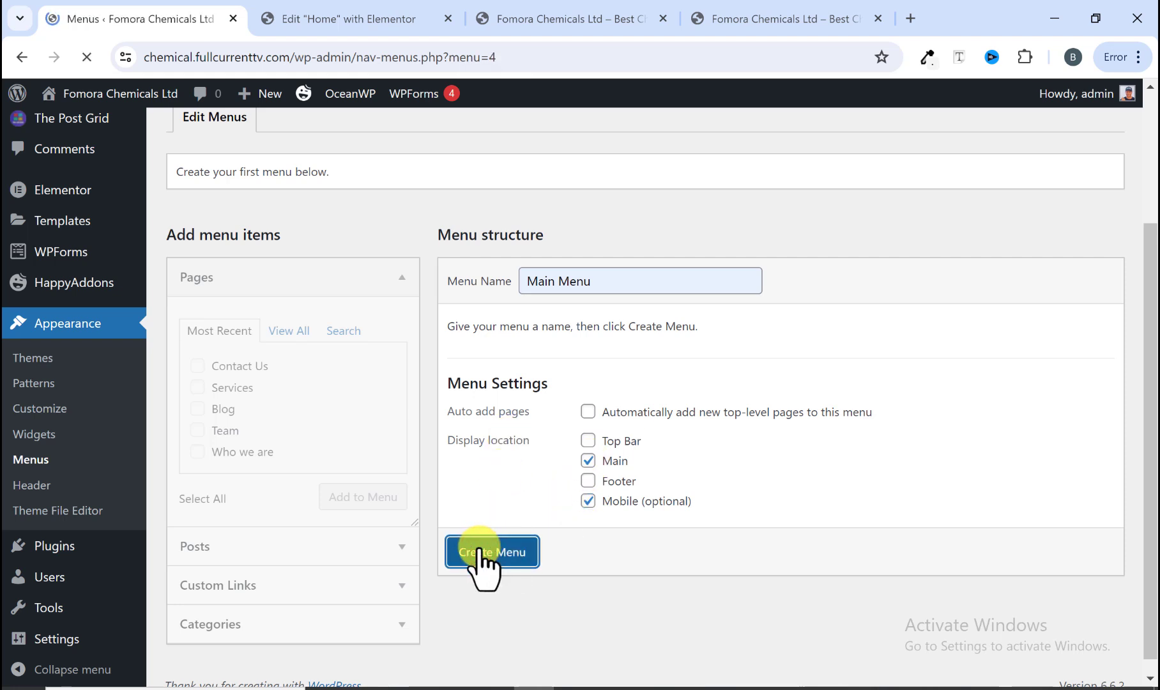
# Step: Add the Home, Blog, Contact Us, Services, Team and Who we are pages to the menu
pyautogui.scroll(-3, 476, 447)
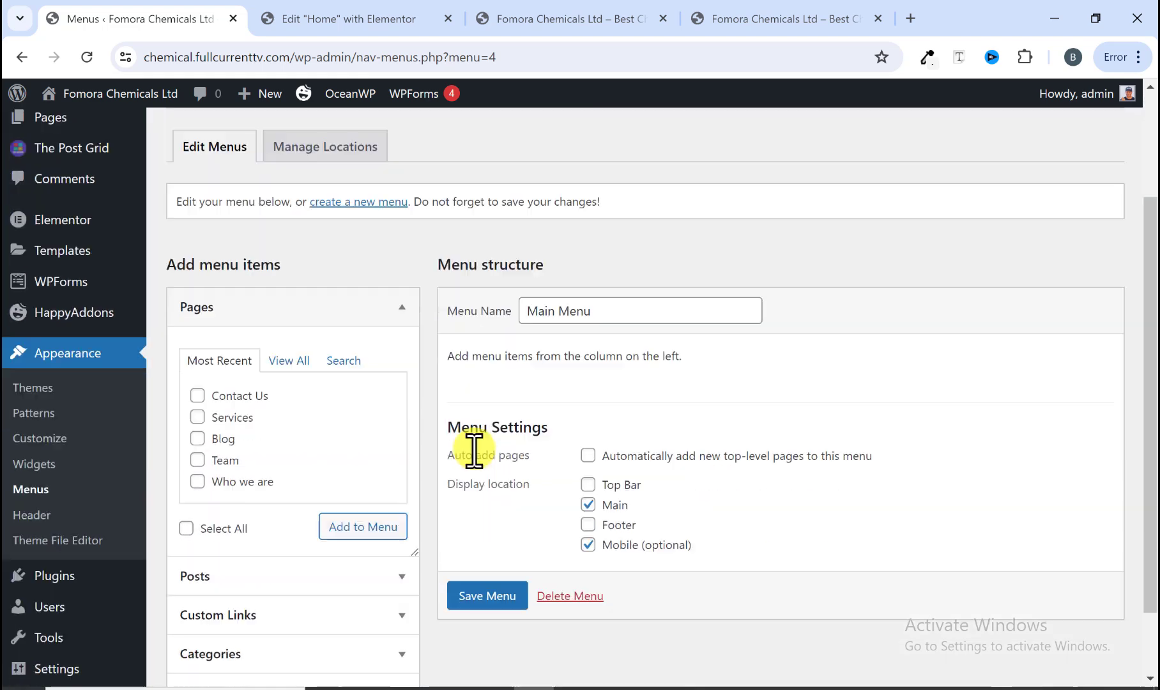
pyautogui.scroll(2, 530, 434)
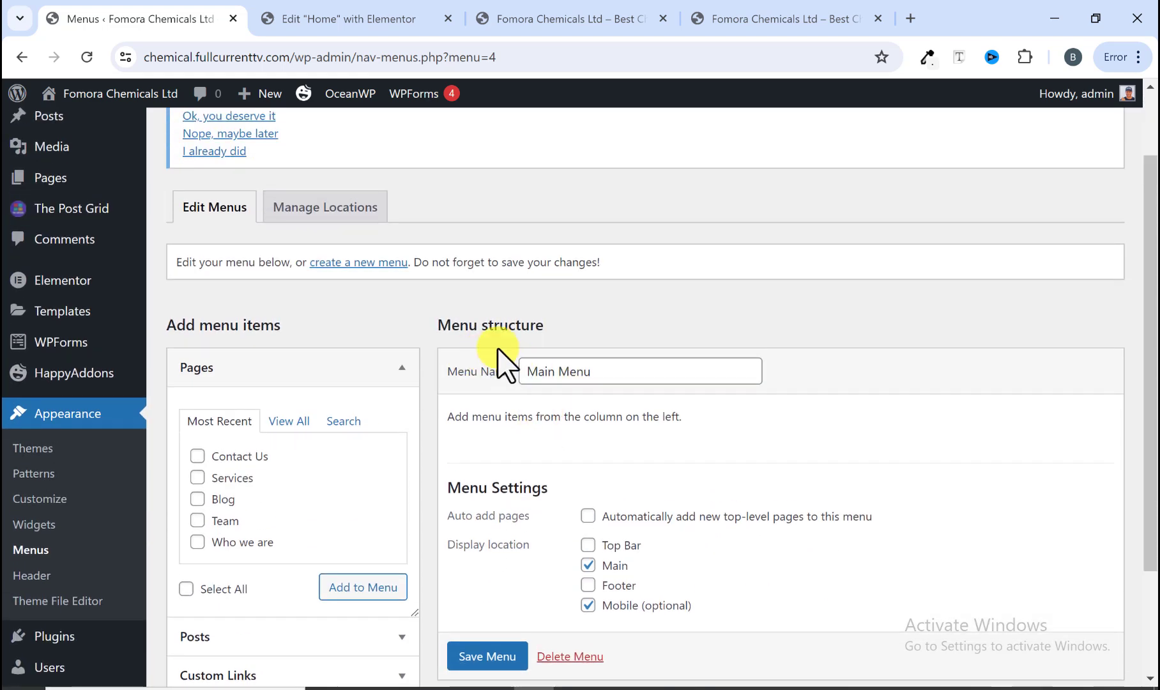
pyautogui.scroll(-3, 574, 453)
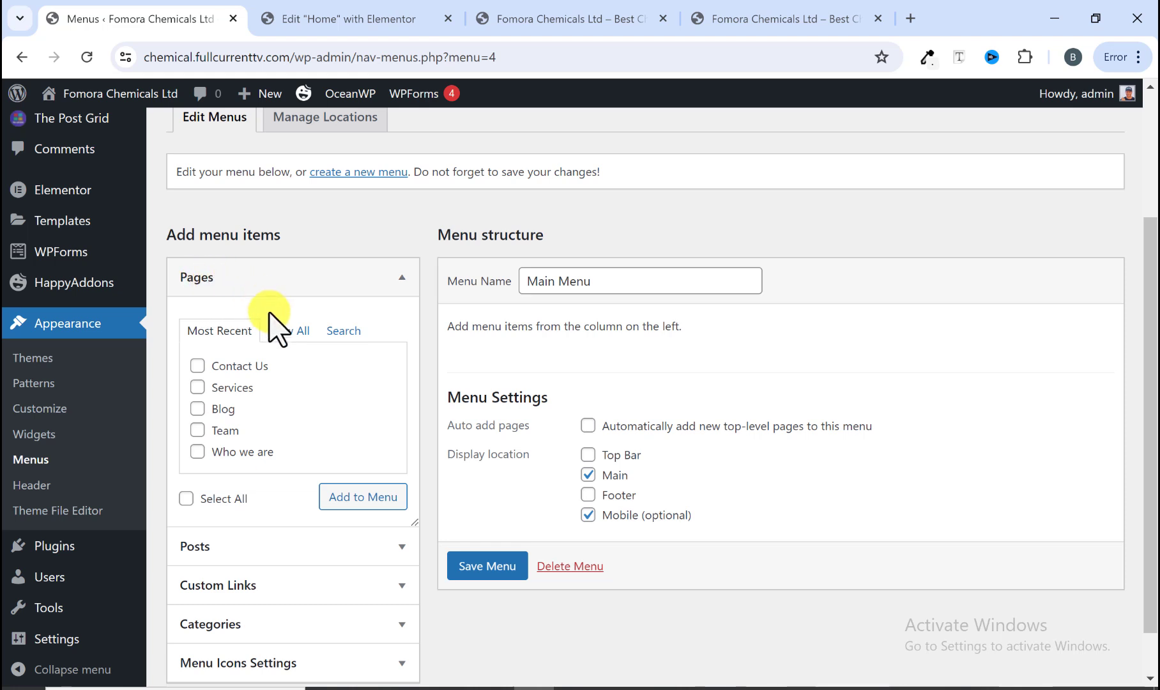
pyautogui.click(283, 331)
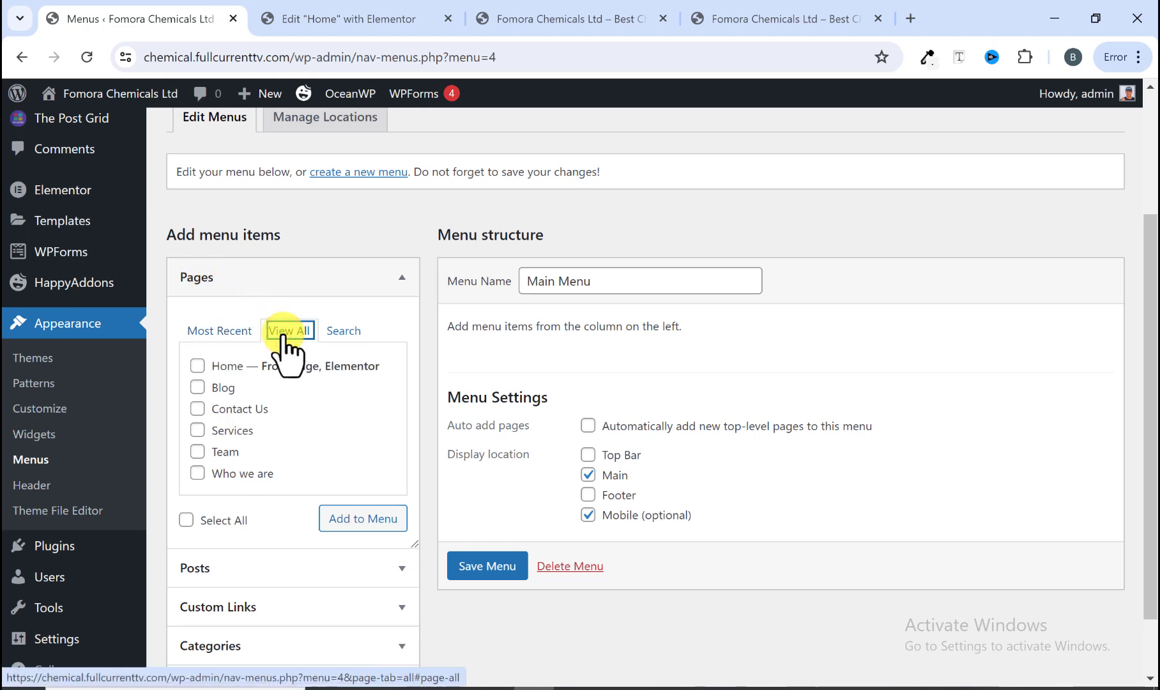
pyautogui.click(198, 366)
pyautogui.click(198, 387)
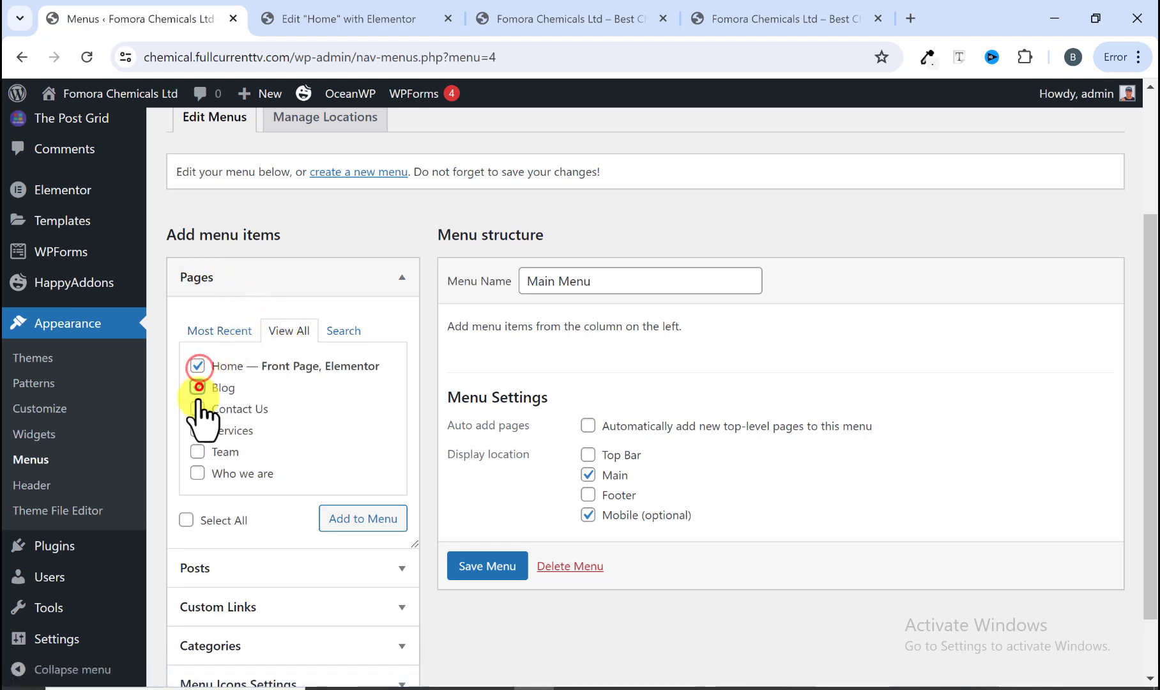
pyautogui.click(197, 409)
pyautogui.click(197, 430)
pyautogui.click(196, 451)
pyautogui.click(198, 473)
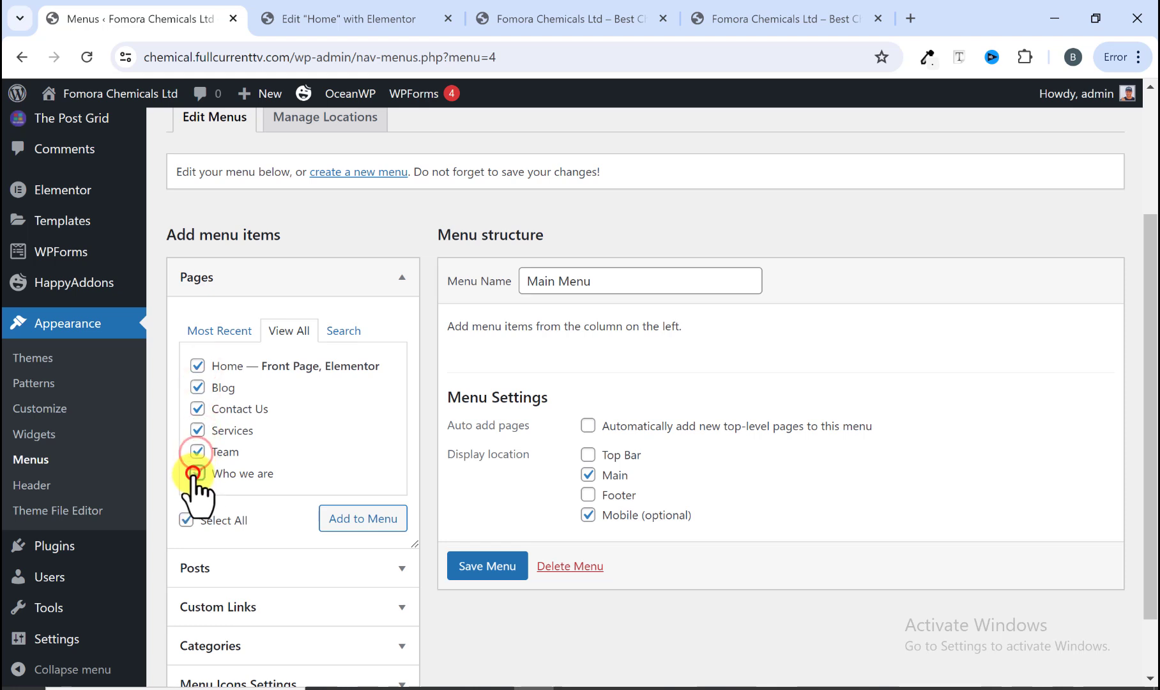
pyautogui.click(329, 518)
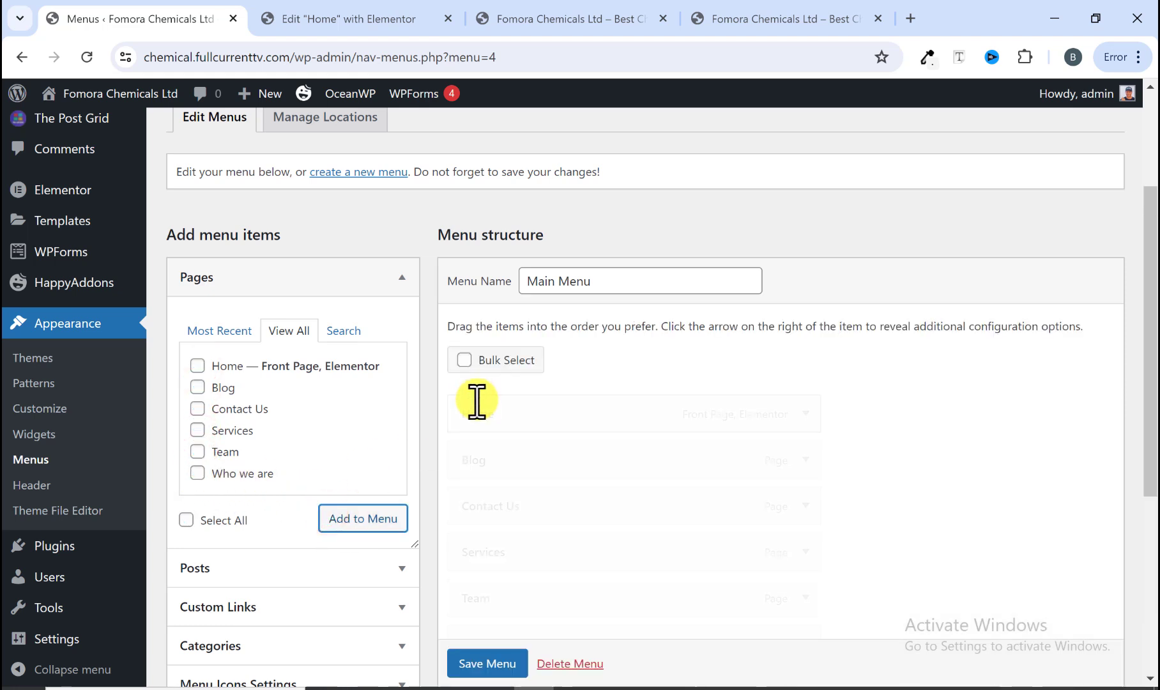
# Step: Fill in a custom link with link text "About Us" and URL "#"
pyautogui.scroll(-4, 528, 389)
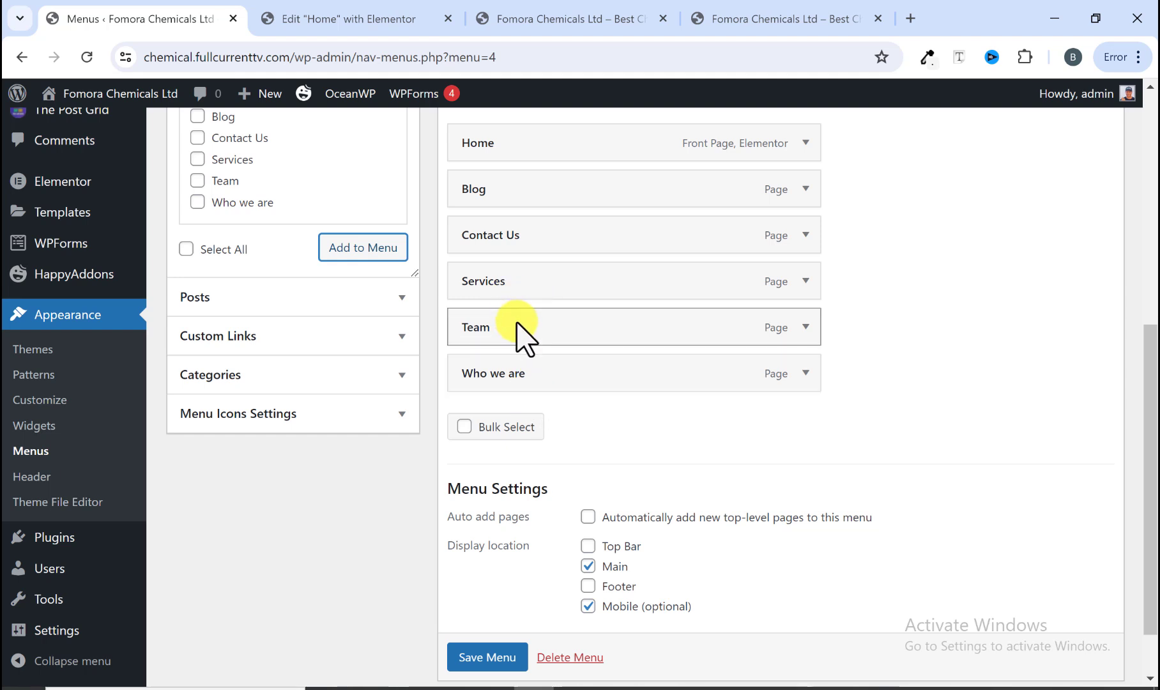
pyautogui.scroll(2, 516, 307)
pyautogui.scroll(-1, 564, 331)
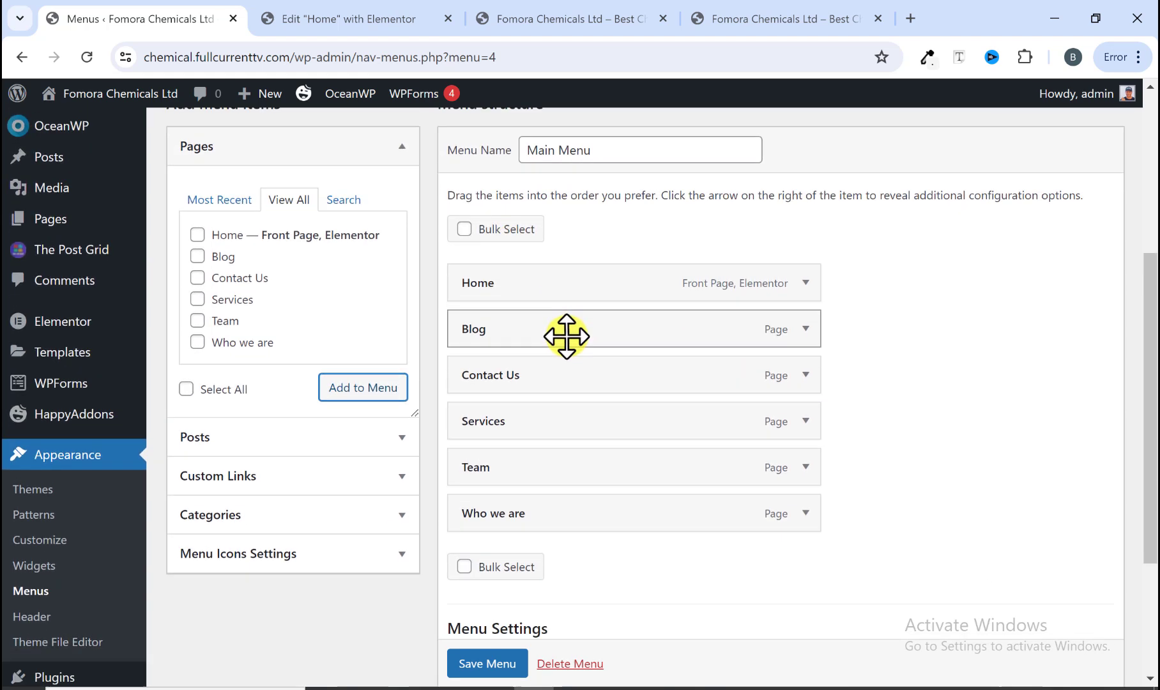
pyautogui.scroll(-1, 566, 335)
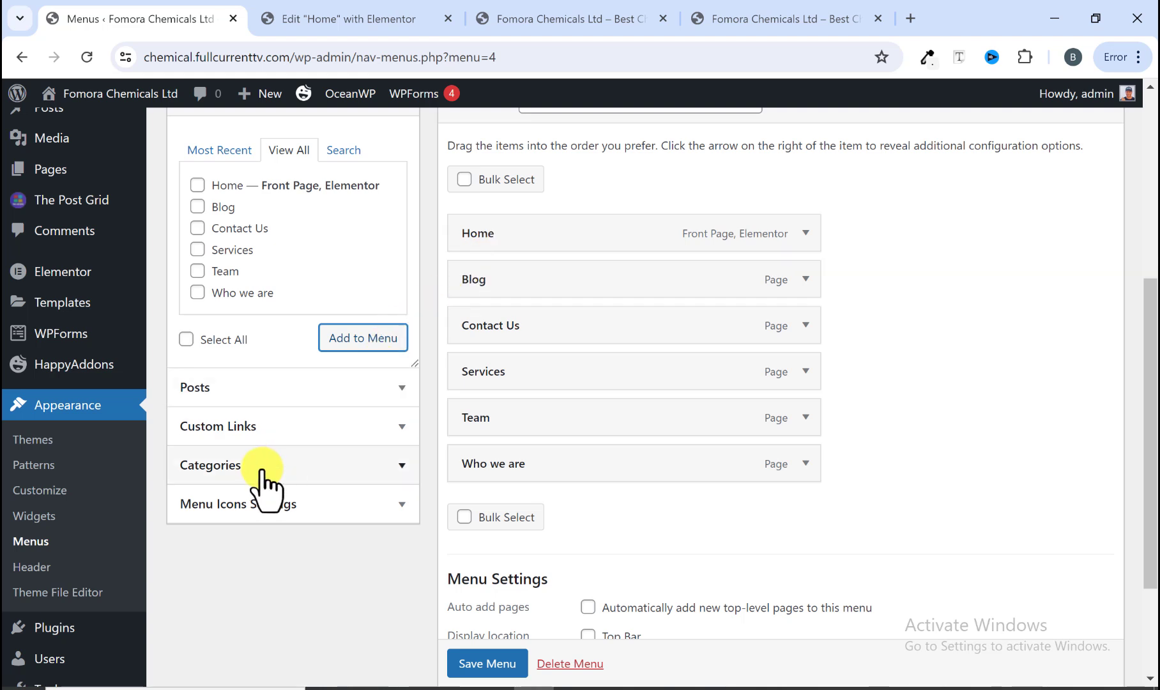
pyautogui.click(243, 427)
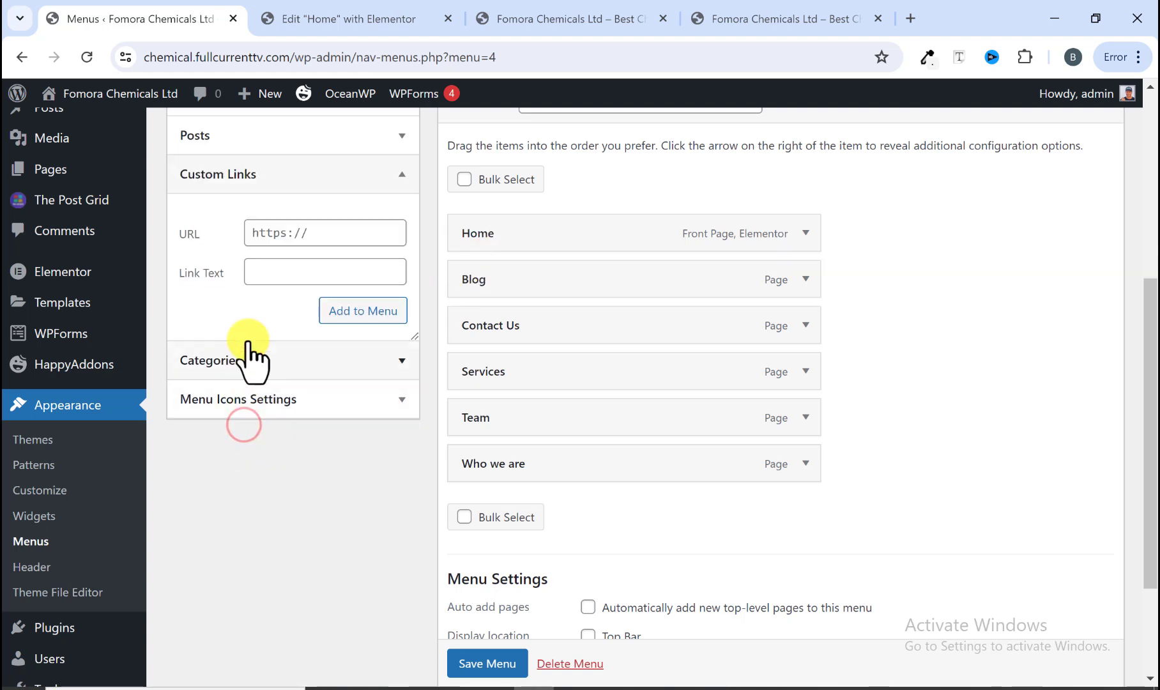
pyautogui.click(277, 269)
pyautogui.click(836, 17)
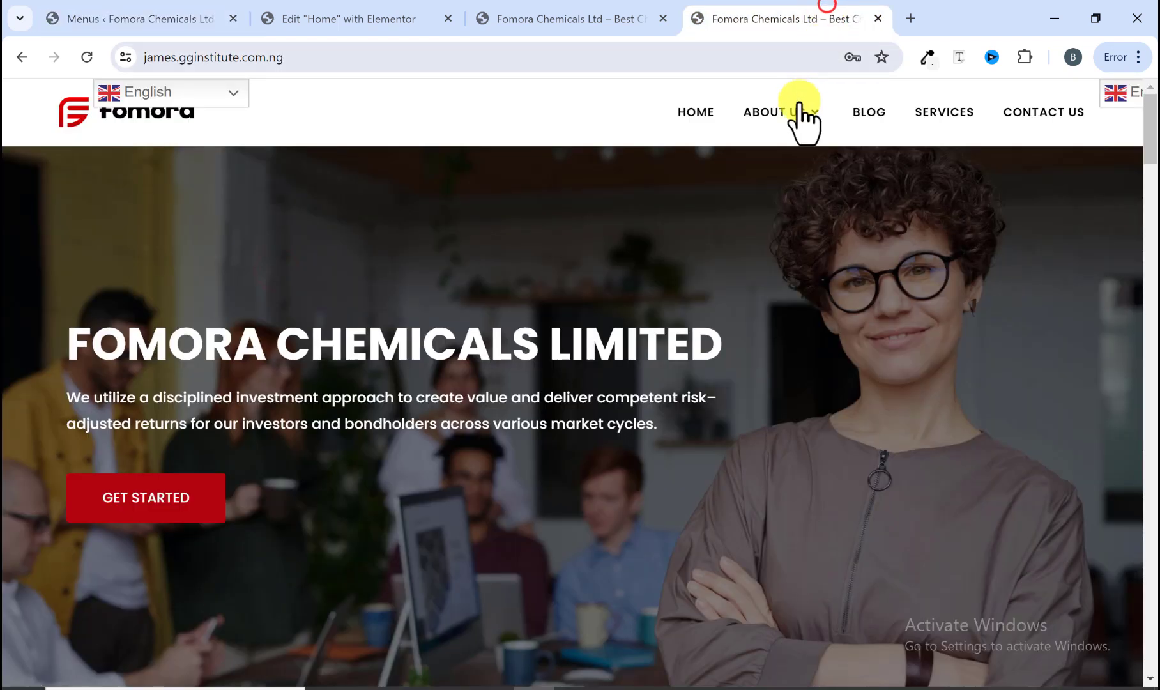
pyautogui.click(544, 14)
pyautogui.click(168, 9)
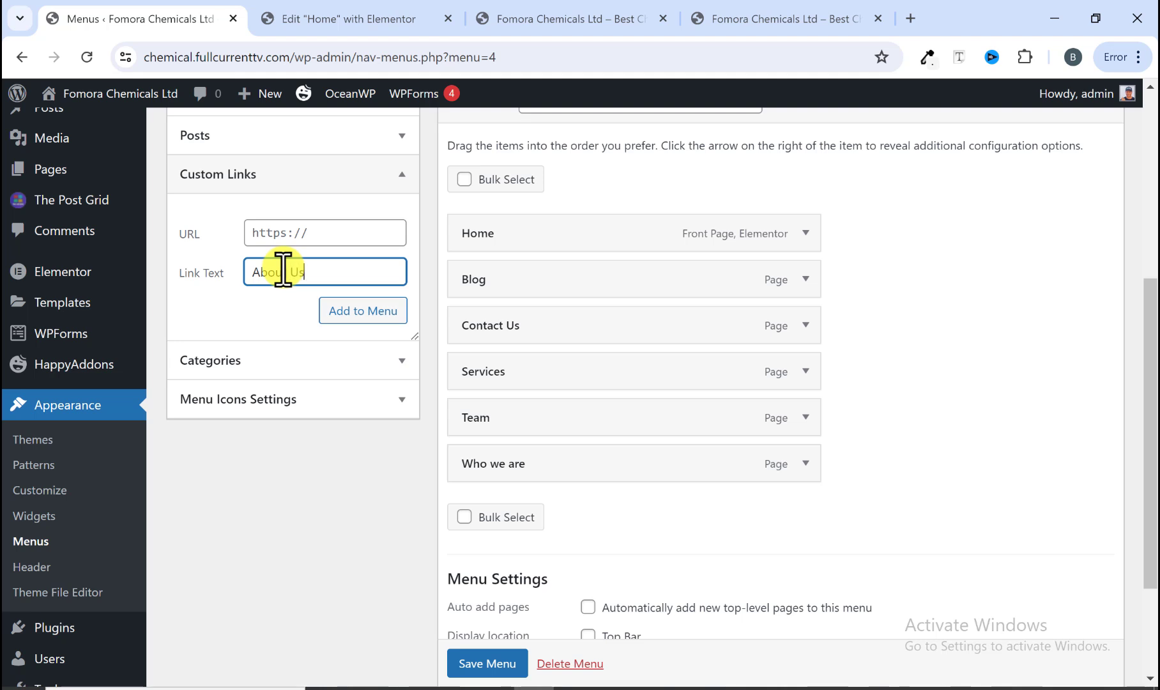
pyautogui.click(320, 232)
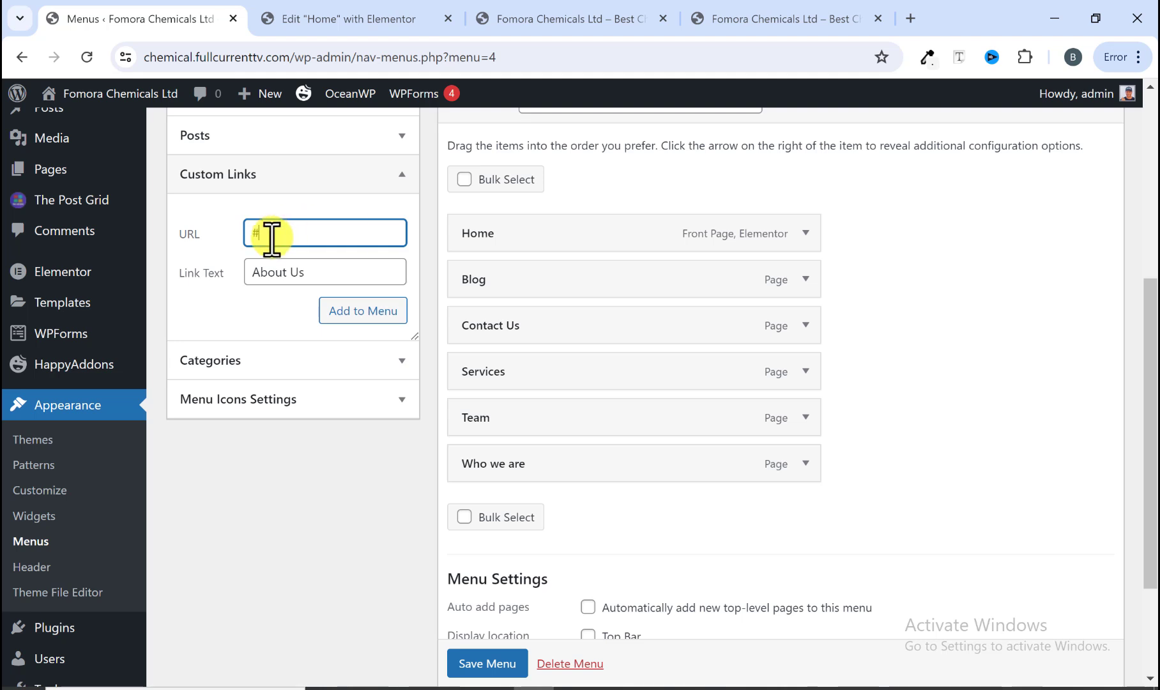
# Step: Add the About Us custom link to the menu, matching the reference site's About Us dropdown
pyautogui.click(774, 19)
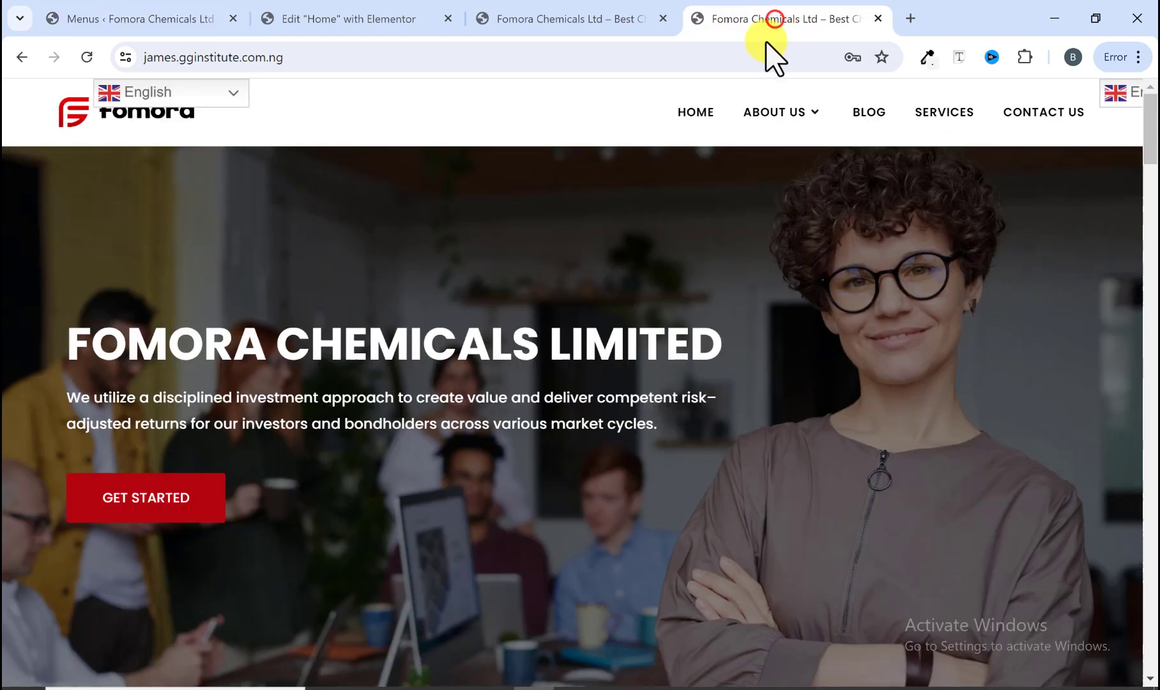
pyautogui.moveTo(764, 118)
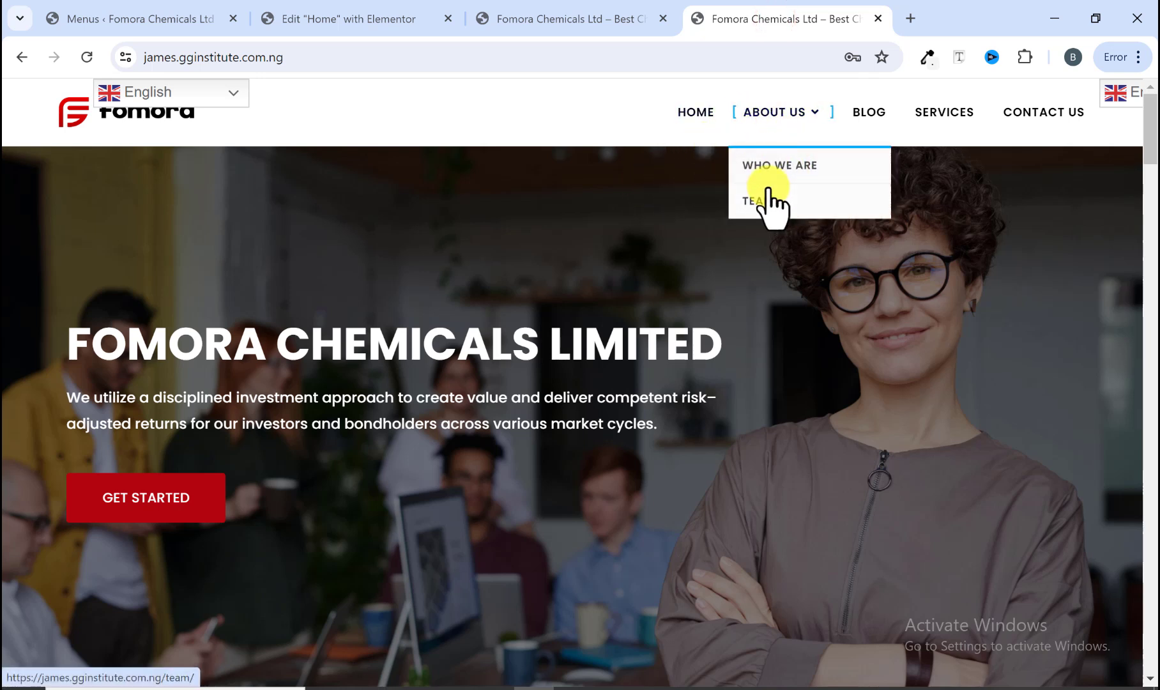
pyautogui.click(773, 110)
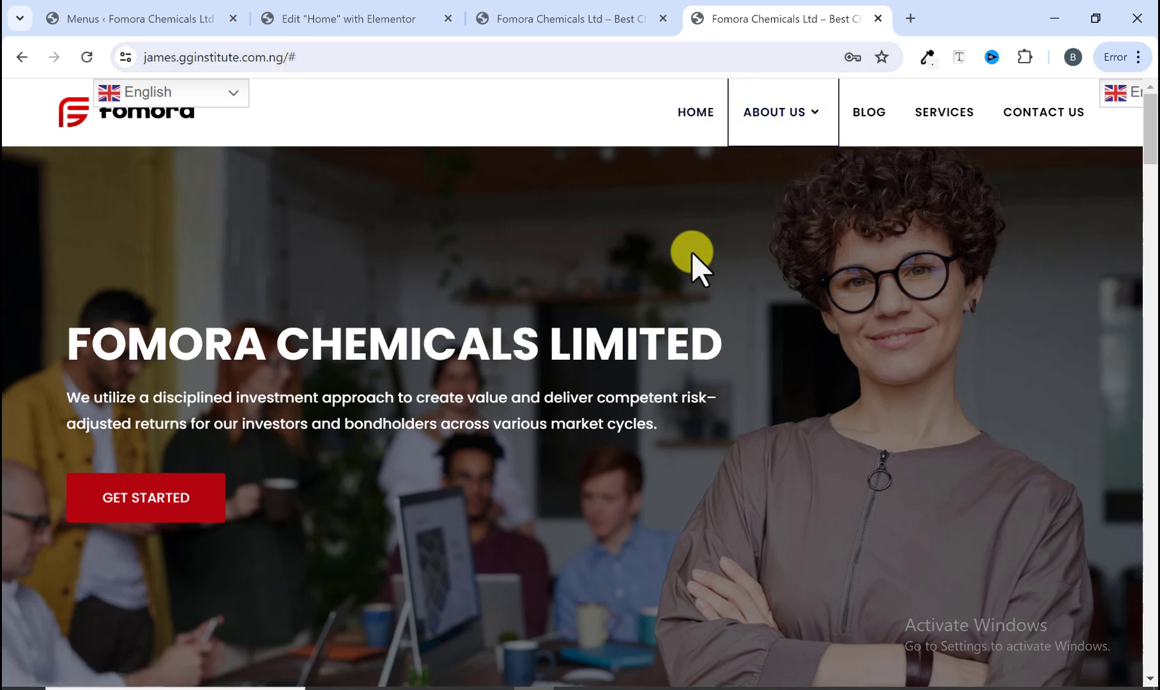
pyautogui.moveTo(779, 120)
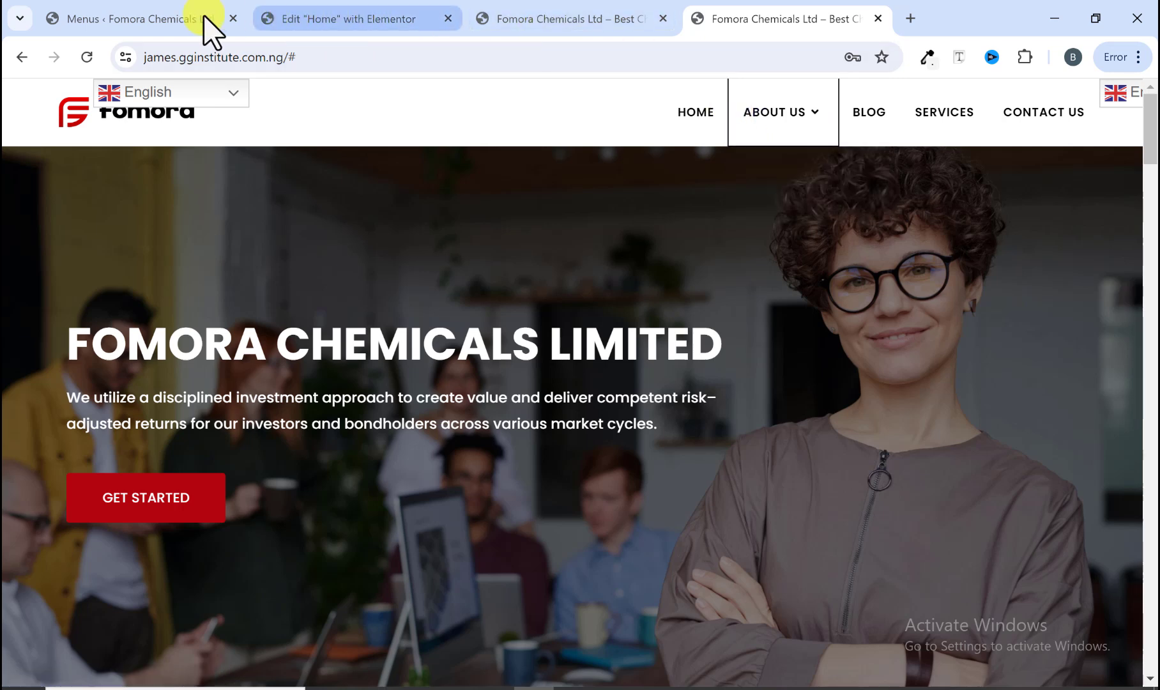
pyautogui.click(207, 32)
pyautogui.click(278, 241)
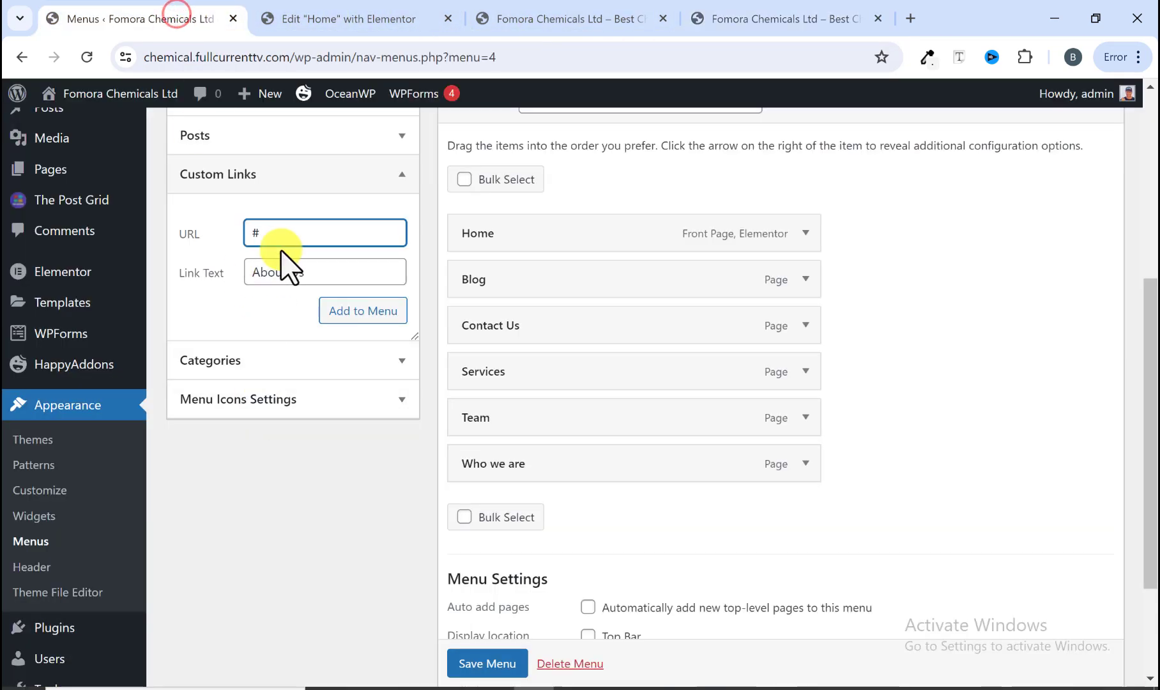
pyautogui.click(362, 313)
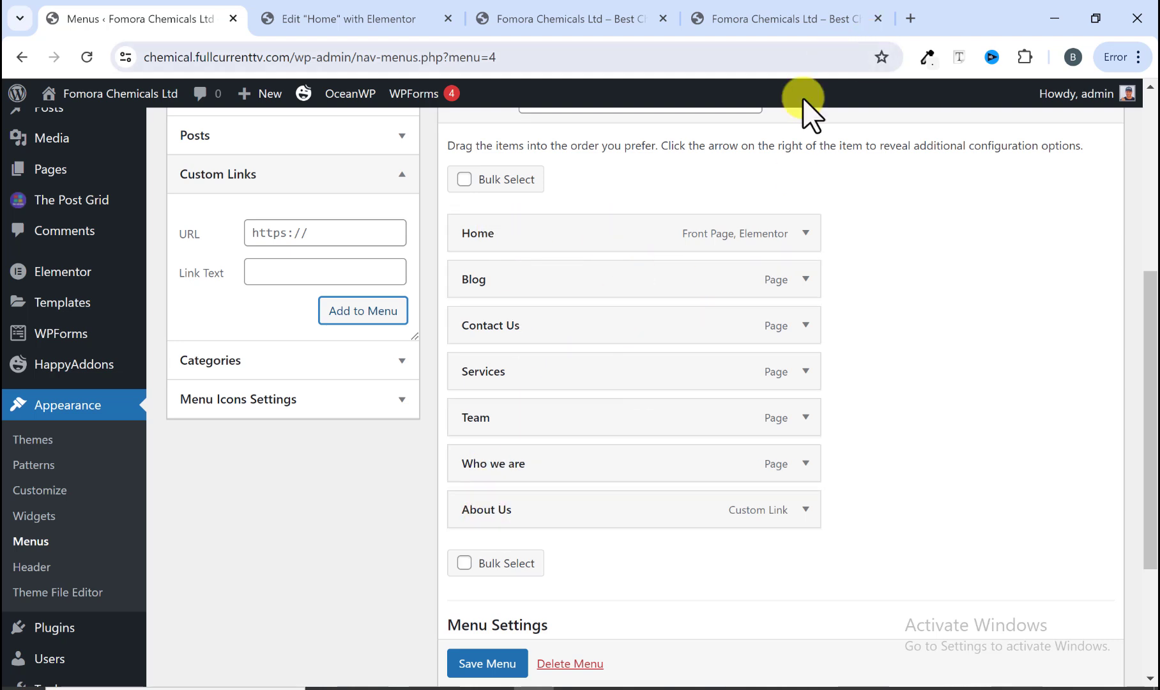
# Step: Reorder the menu: About Us after Home, Who we are and Team nested under it, Services before Contact Us
pyautogui.click(540, 508)
pyautogui.moveTo(540, 508); pyautogui.dragTo(510, 265)
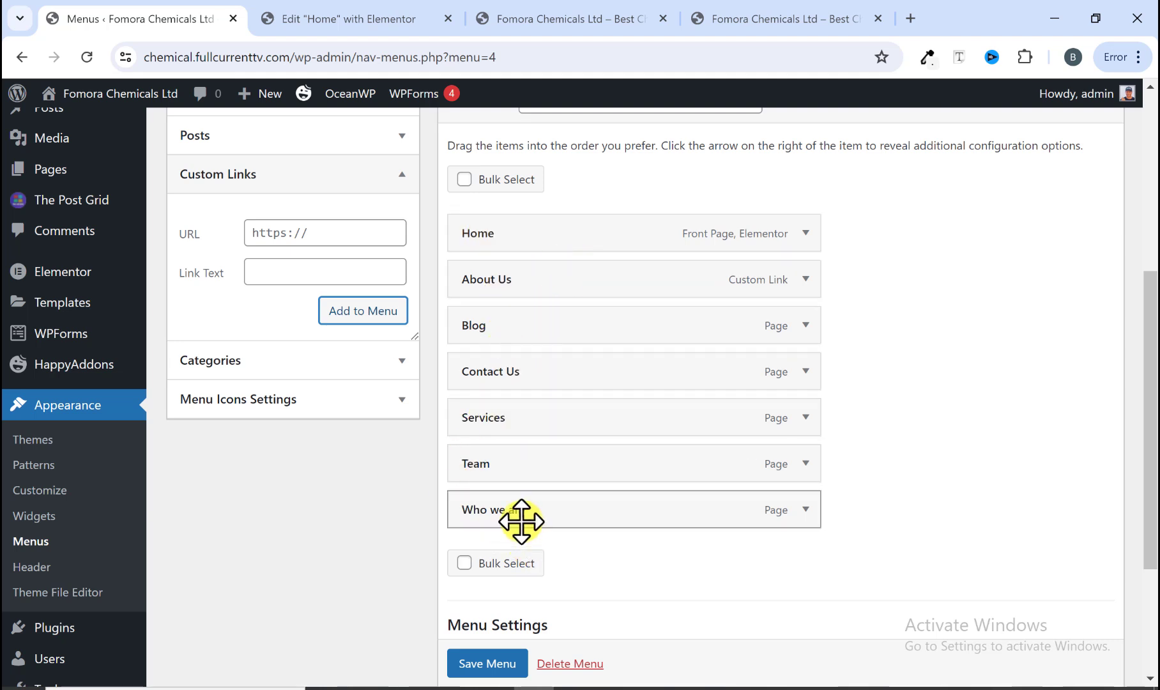
pyautogui.moveTo(522, 521); pyautogui.dragTo(540, 326)
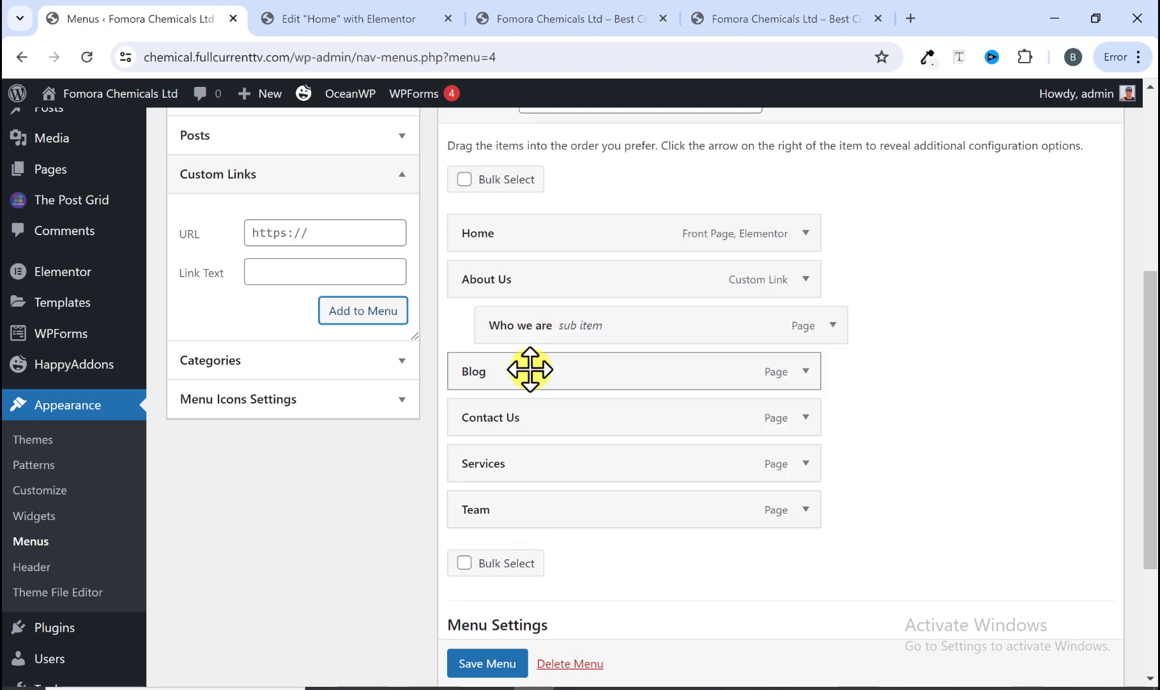
pyautogui.moveTo(508, 509); pyautogui.dragTo(535, 368)
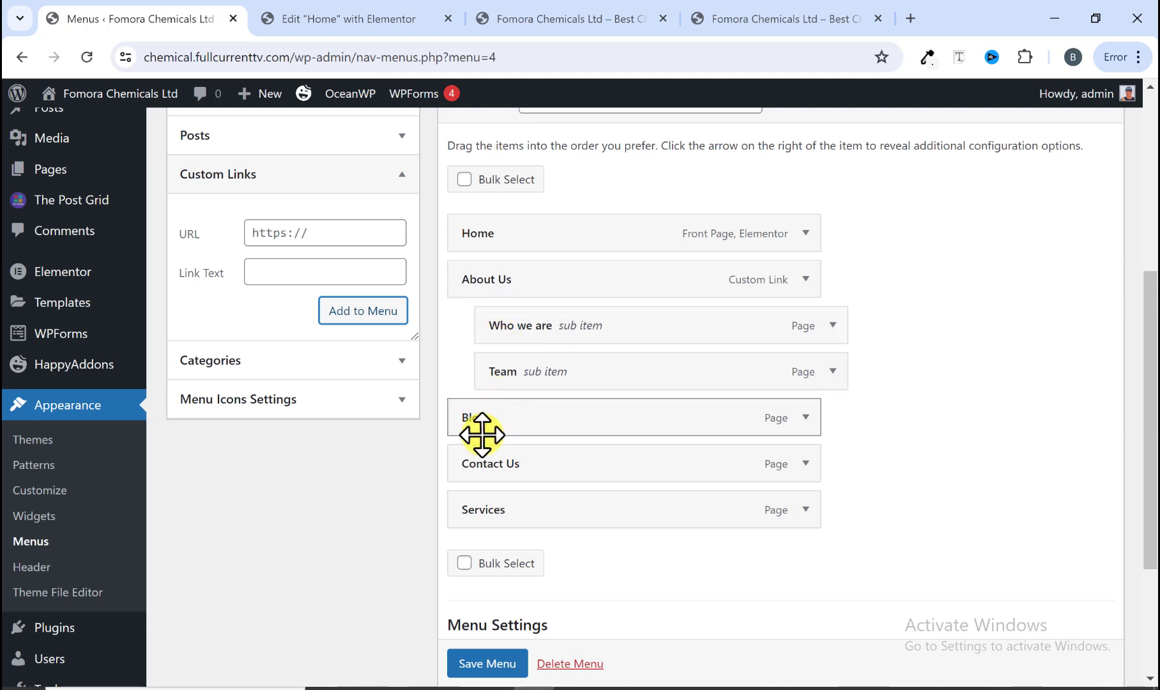
pyautogui.moveTo(512, 515); pyautogui.dragTo(539, 476)
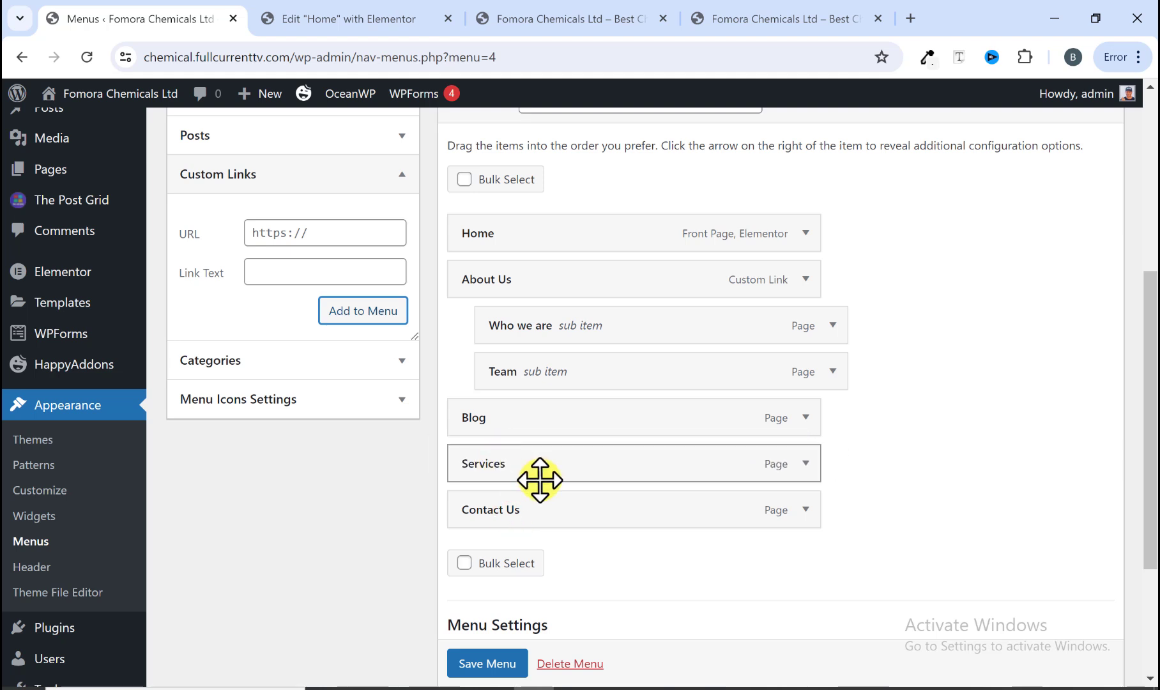
# Step: Reload the site preview and check the new main navigation menu against the reference site
pyautogui.click(714, 19)
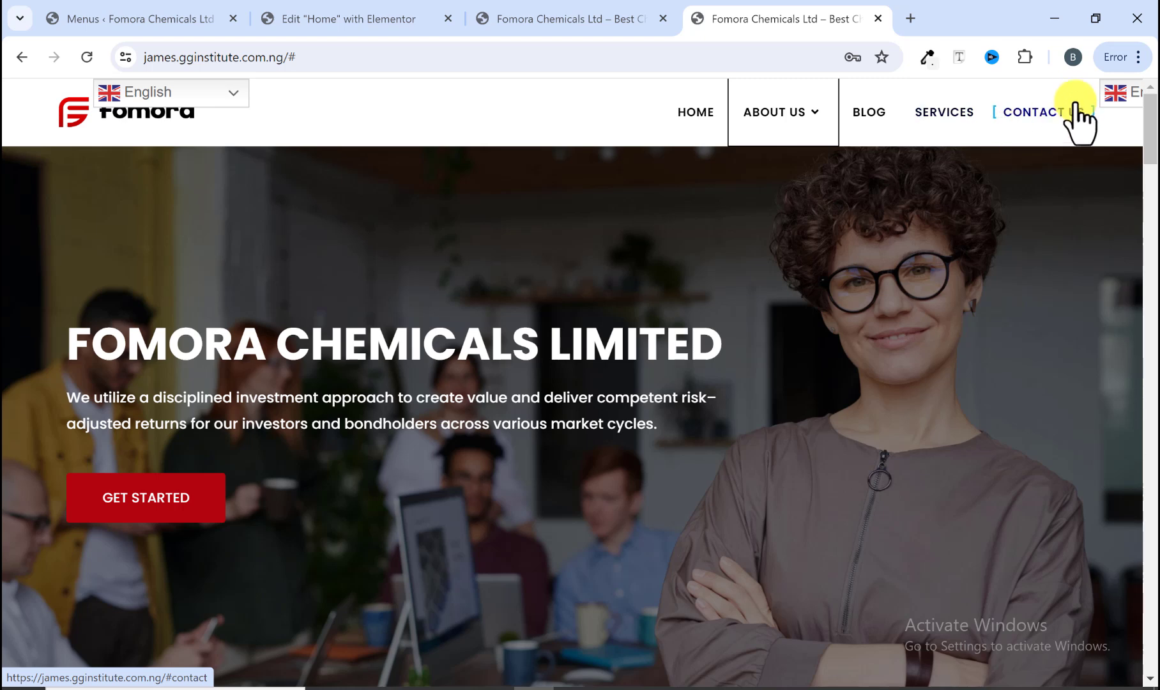
pyautogui.click(608, 19)
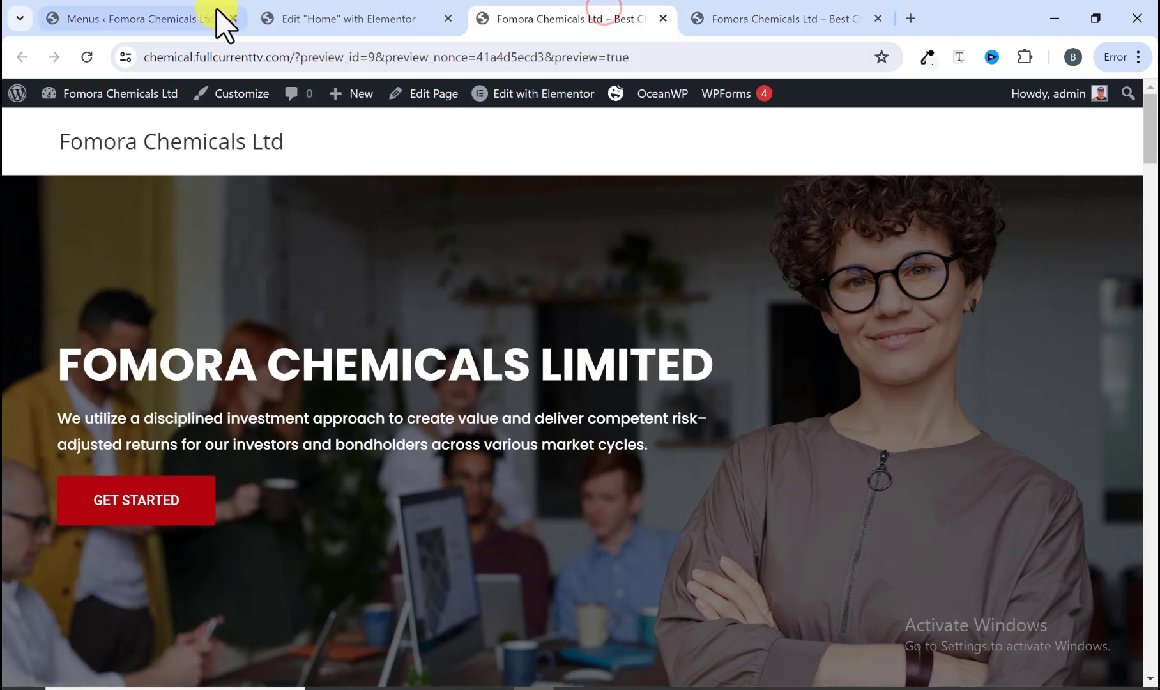
pyautogui.click(154, 13)
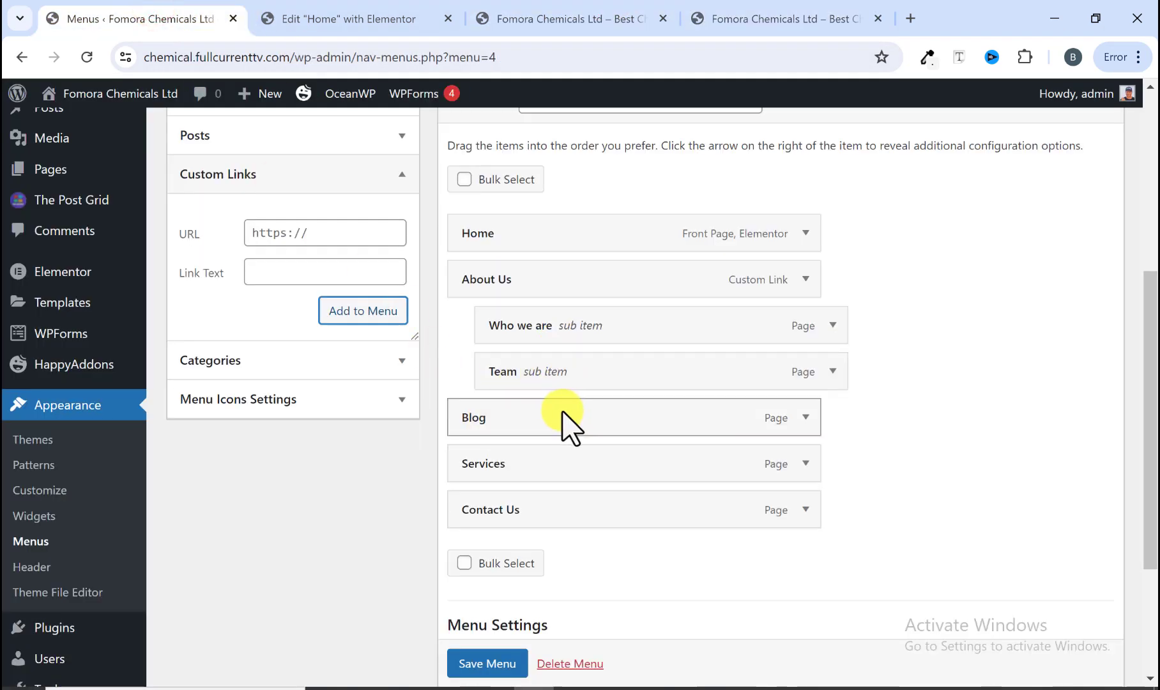
pyautogui.scroll(-3, 562, 409)
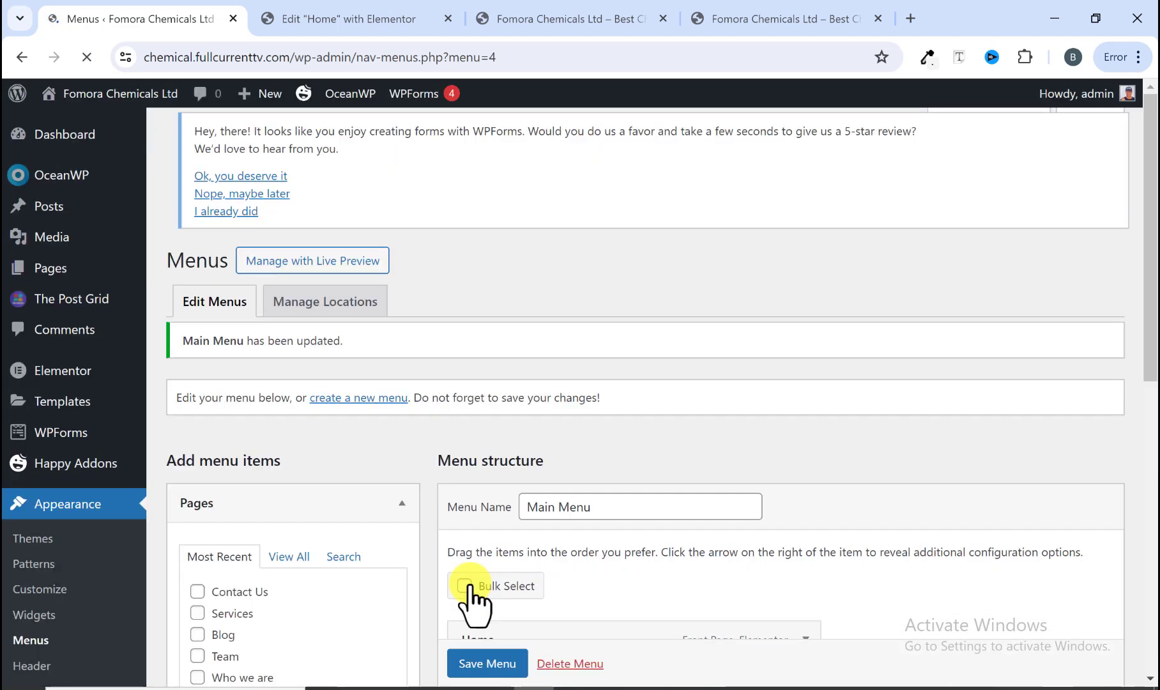
pyautogui.scroll(-3, 473, 594)
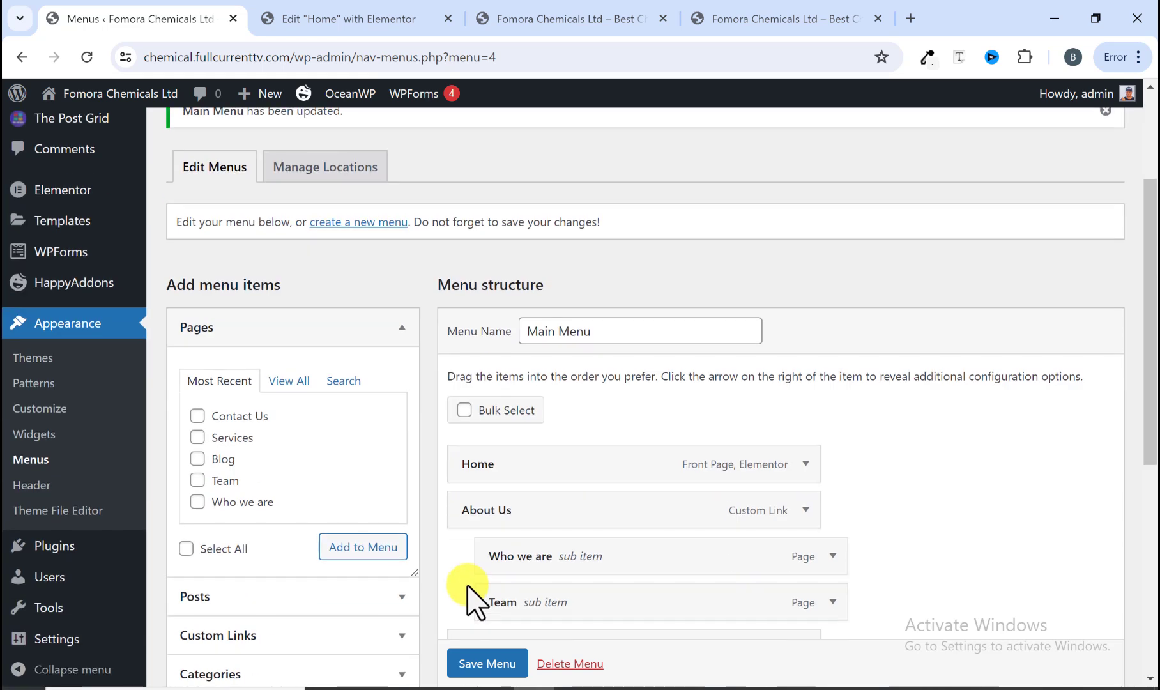
pyautogui.click(391, 18)
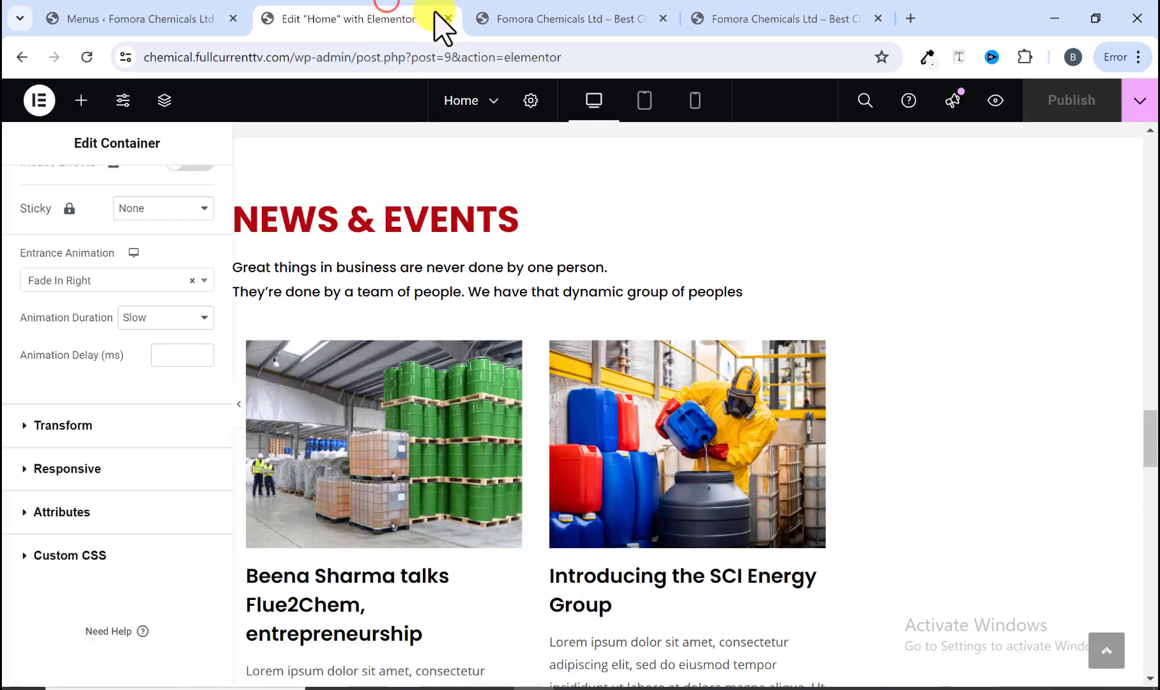
pyautogui.click(530, 17)
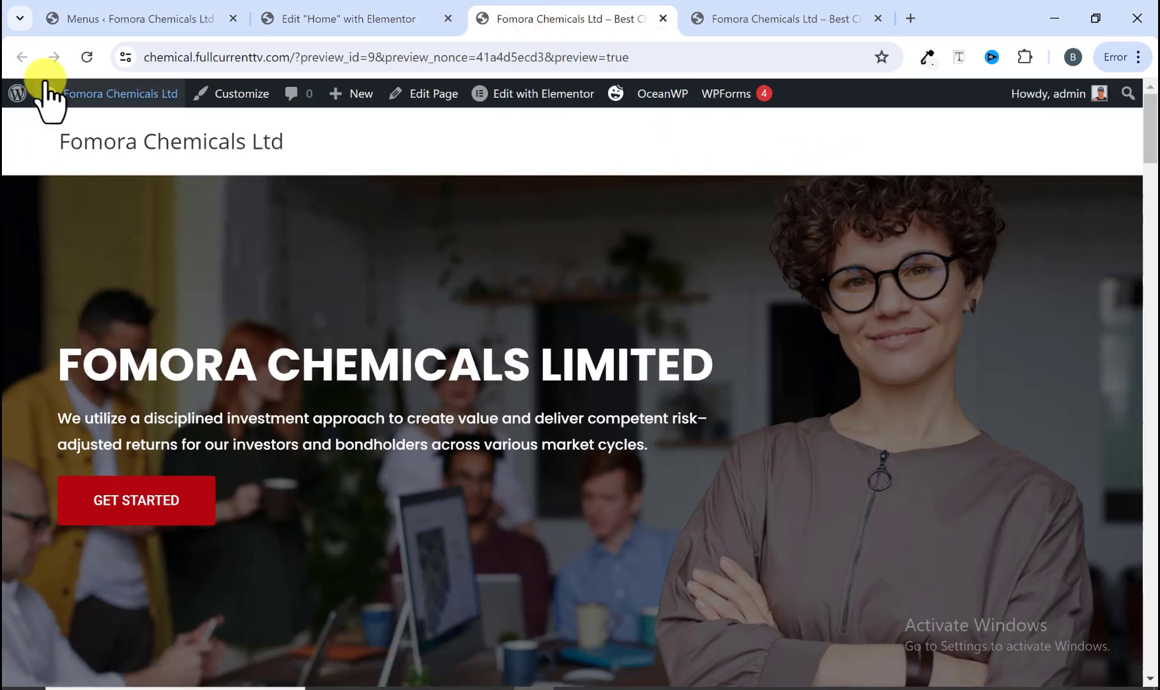
pyautogui.click(87, 63)
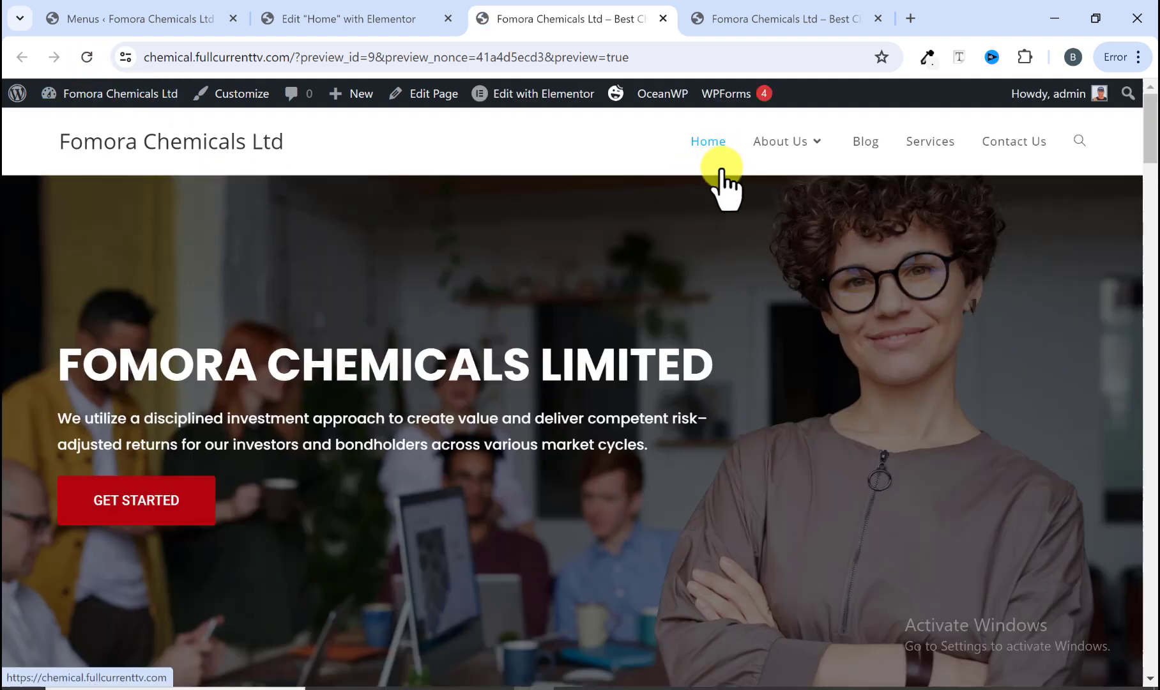
pyautogui.moveTo(787, 146)
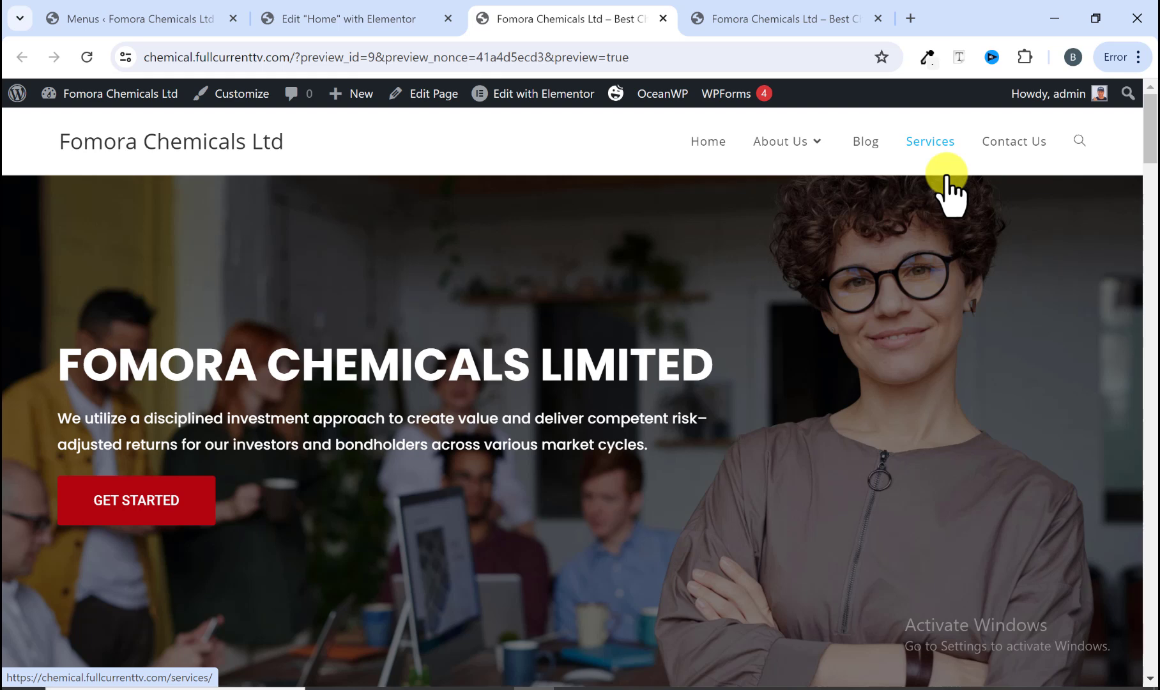
pyautogui.scroll(-4, 901, 173)
pyautogui.scroll(4, 901, 181)
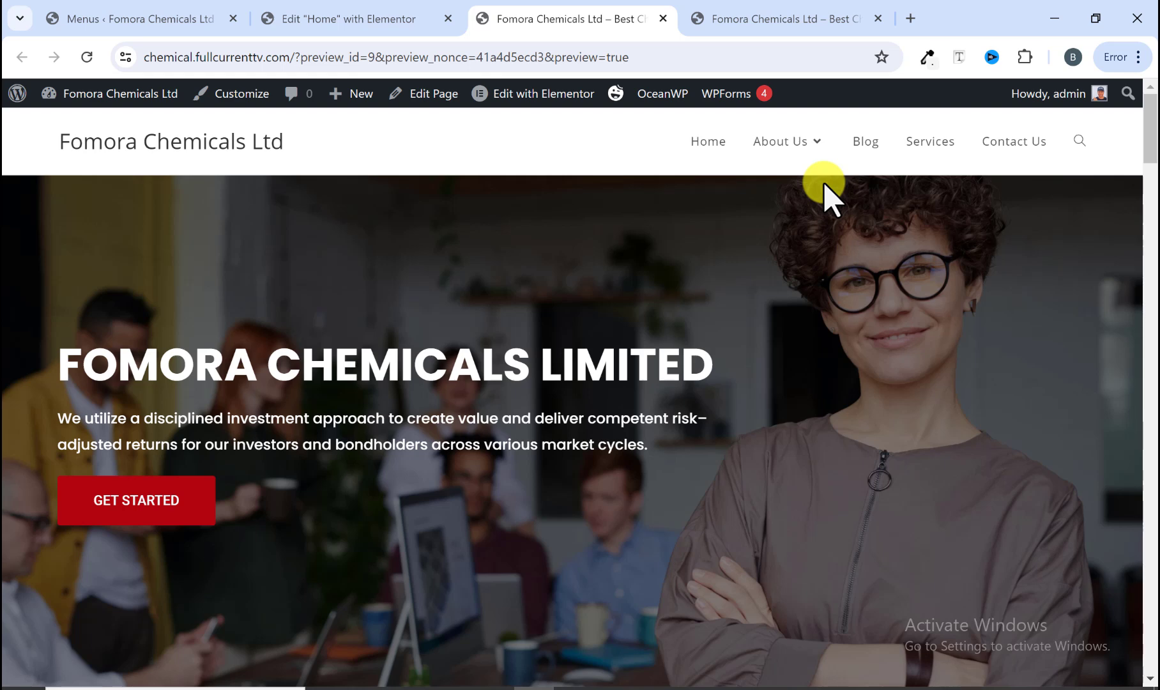
# Step: Compare the preview's header and menu with the reference site's header in the Customizer
pyautogui.click(813, 19)
pyautogui.moveTo(728, 137)
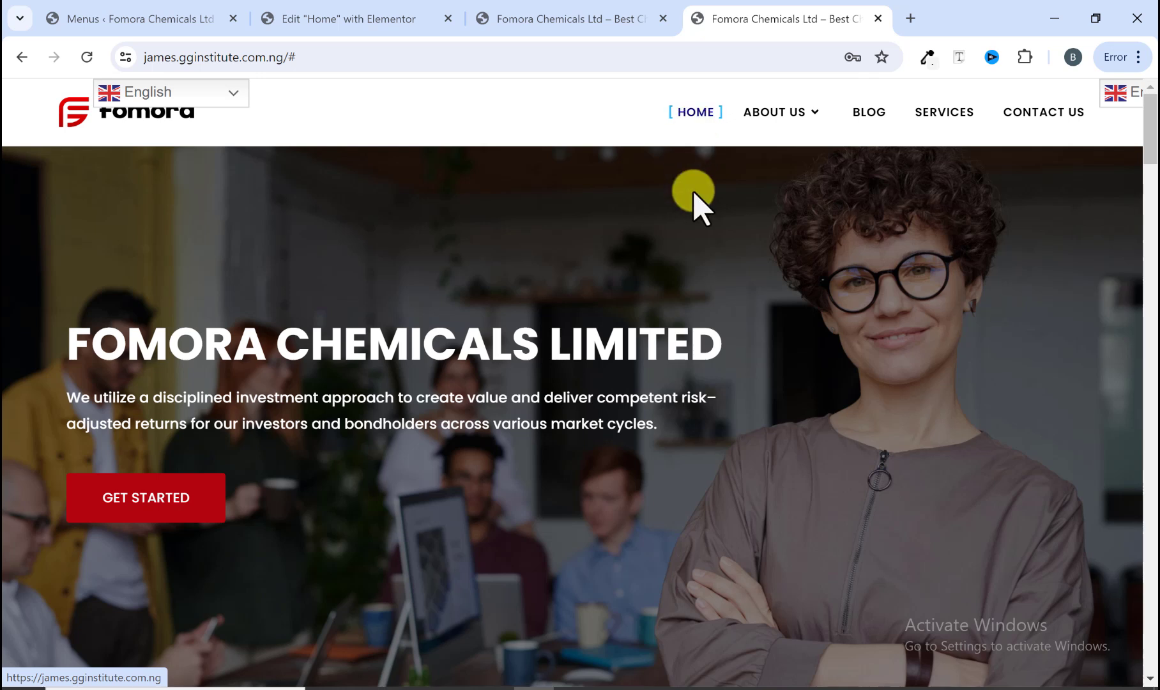
pyautogui.moveTo(751, 119)
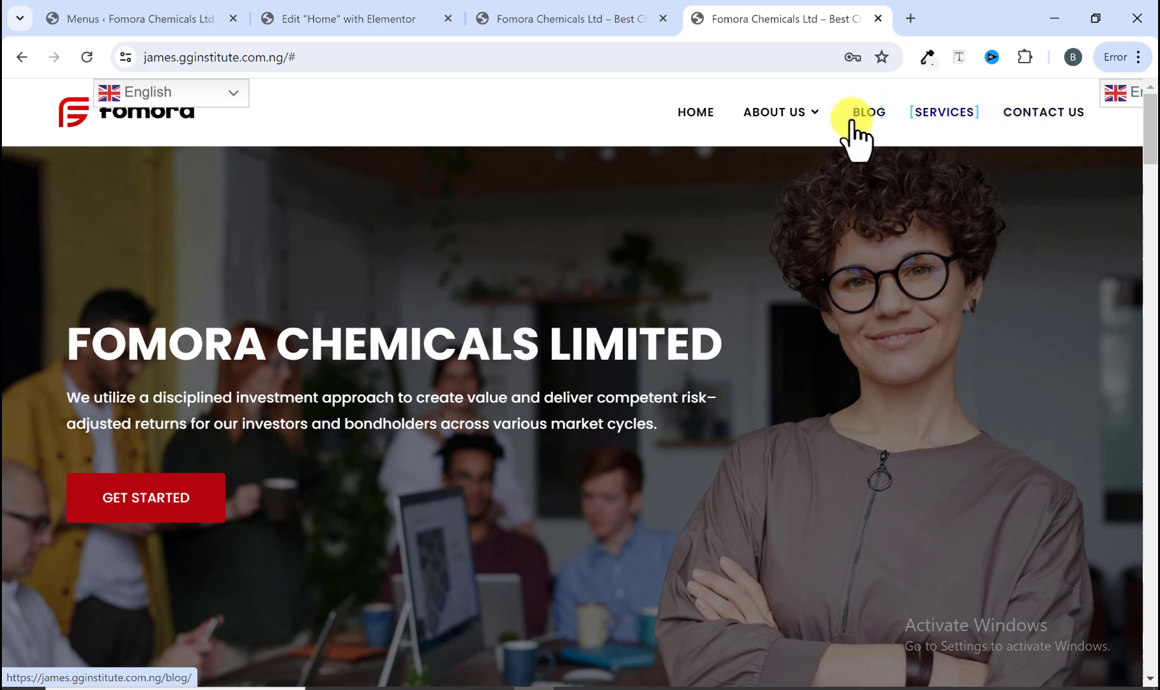
pyautogui.moveTo(803, 114)
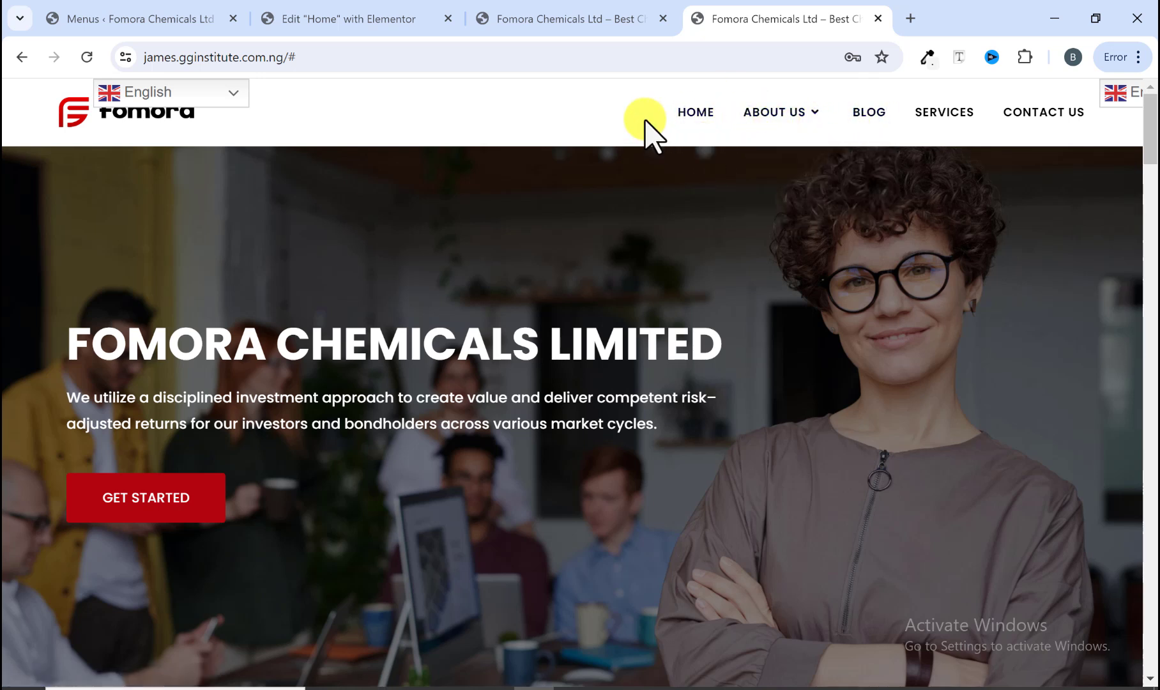
pyautogui.click(567, 18)
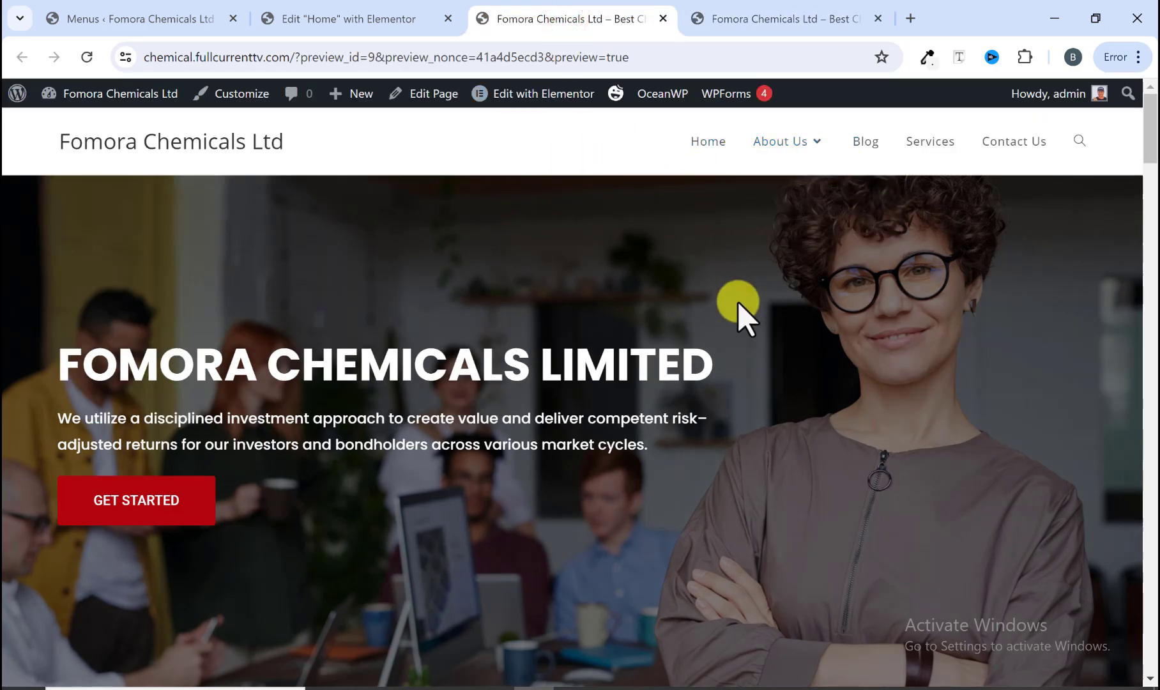
pyautogui.scroll(-5, 737, 316)
pyautogui.scroll(5, 737, 336)
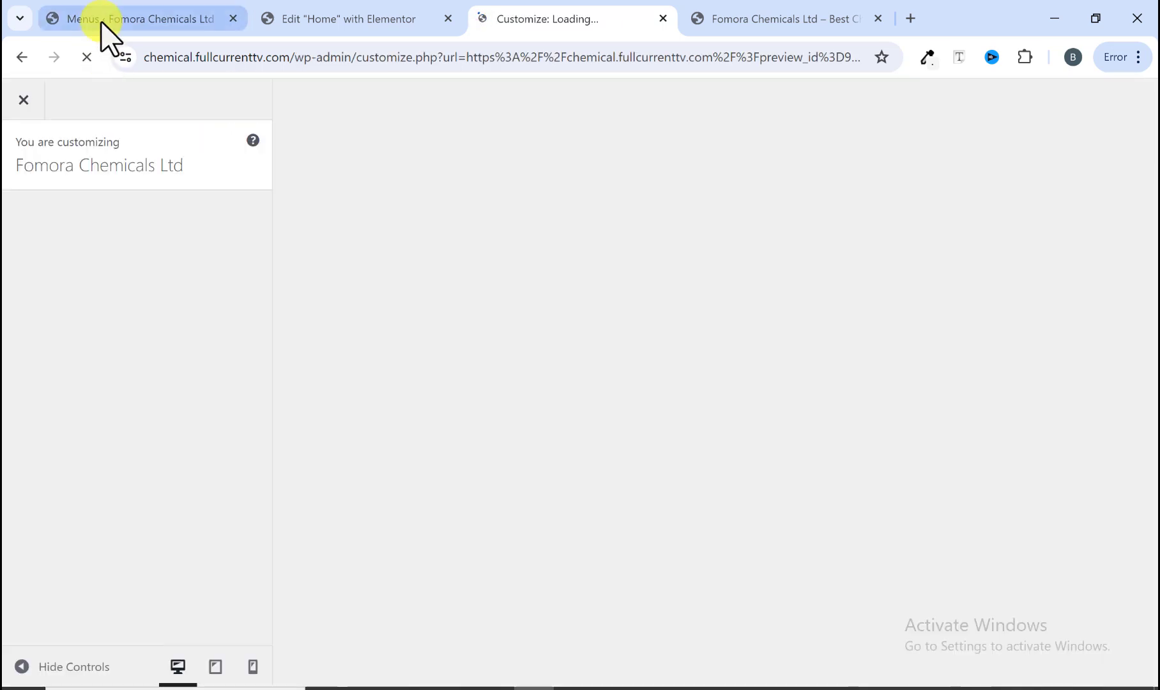
pyautogui.click(95, 19)
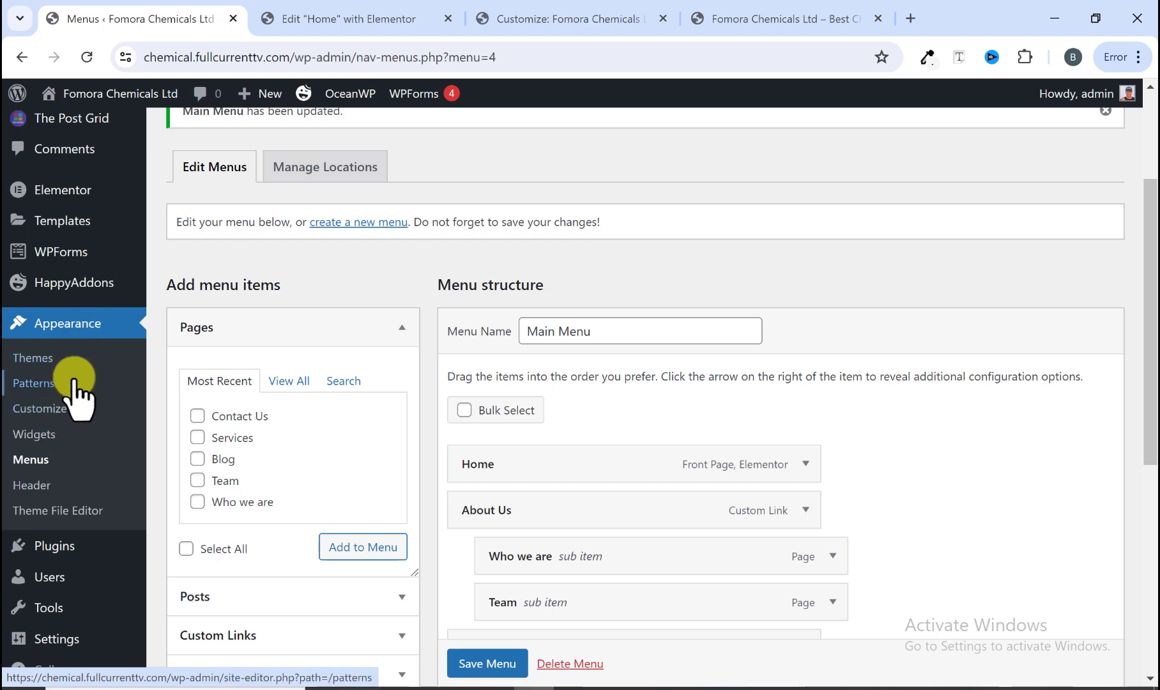
pyautogui.click(590, 17)
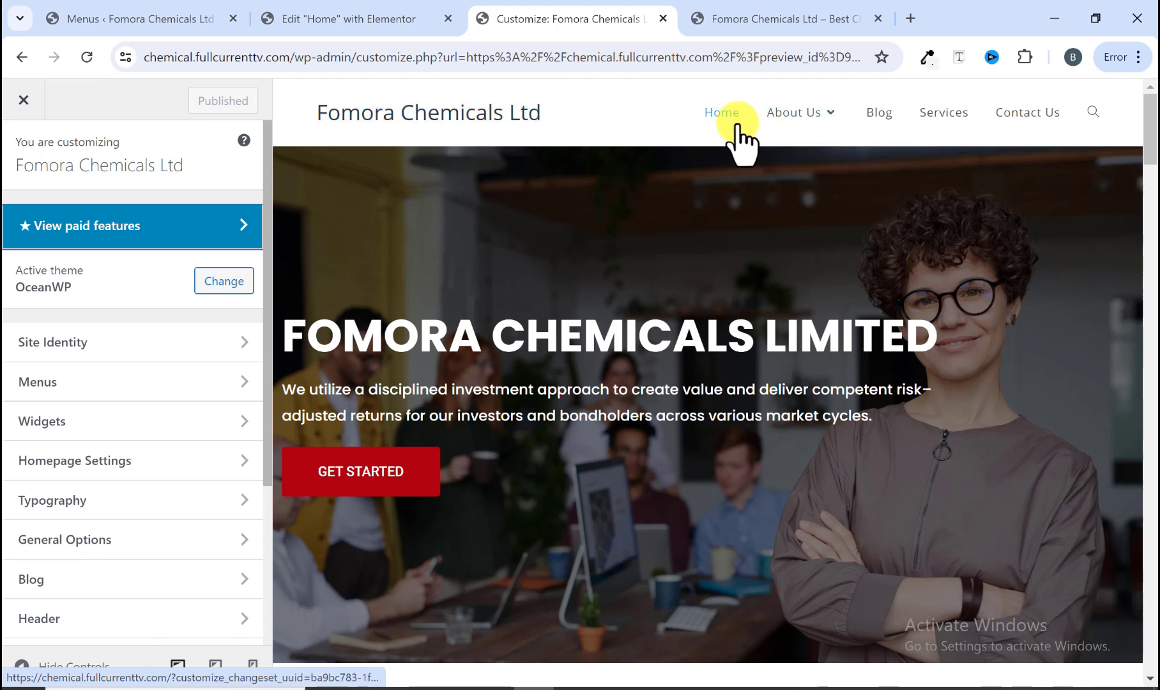
# Step: Upload the Fomora iii image and set it as the header logo without cropping
pyautogui.scroll(-3, 102, 434)
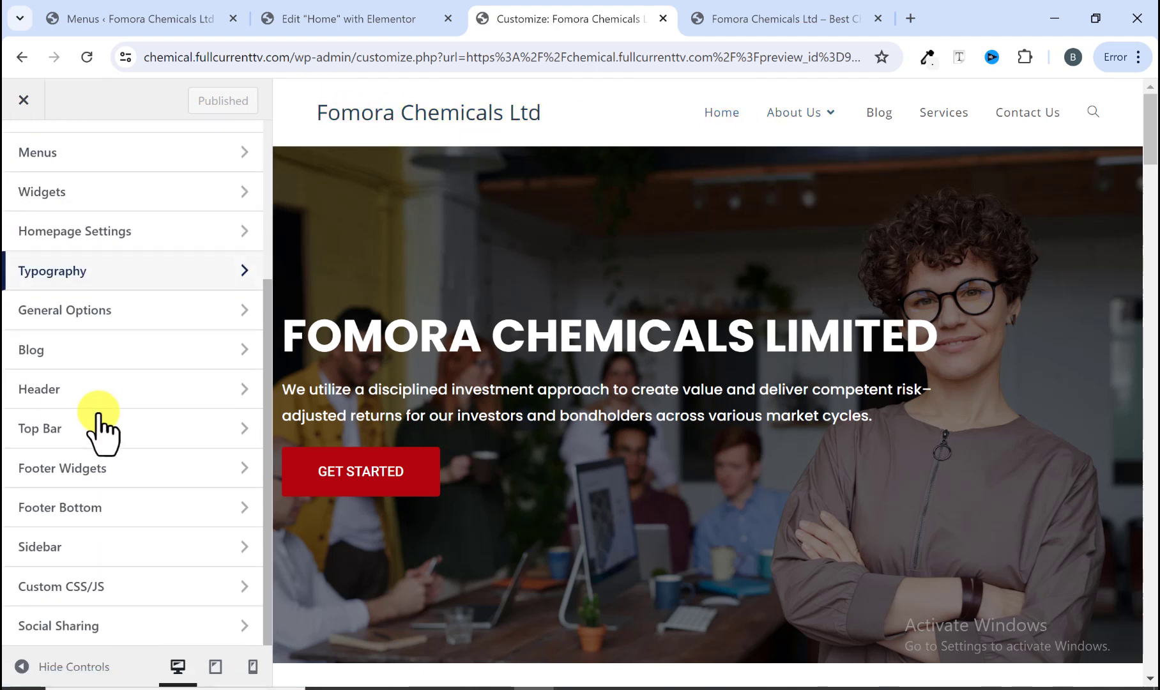
pyautogui.click(75, 389)
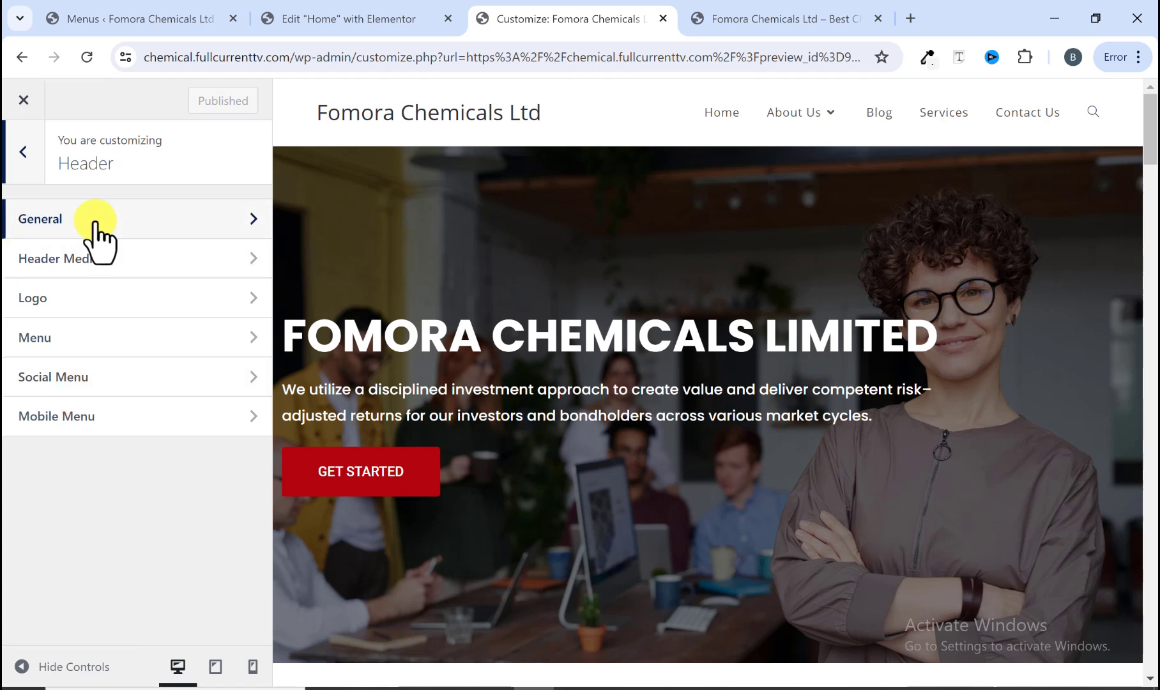
pyautogui.click(73, 299)
pyautogui.click(93, 262)
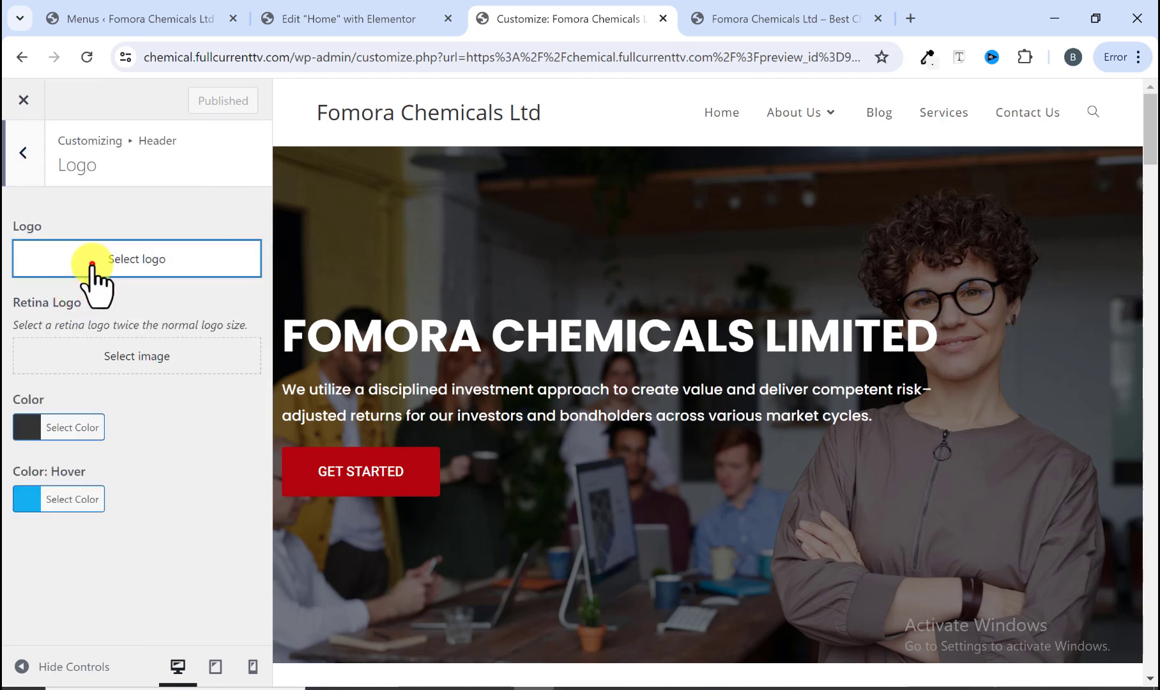
pyautogui.click(107, 171)
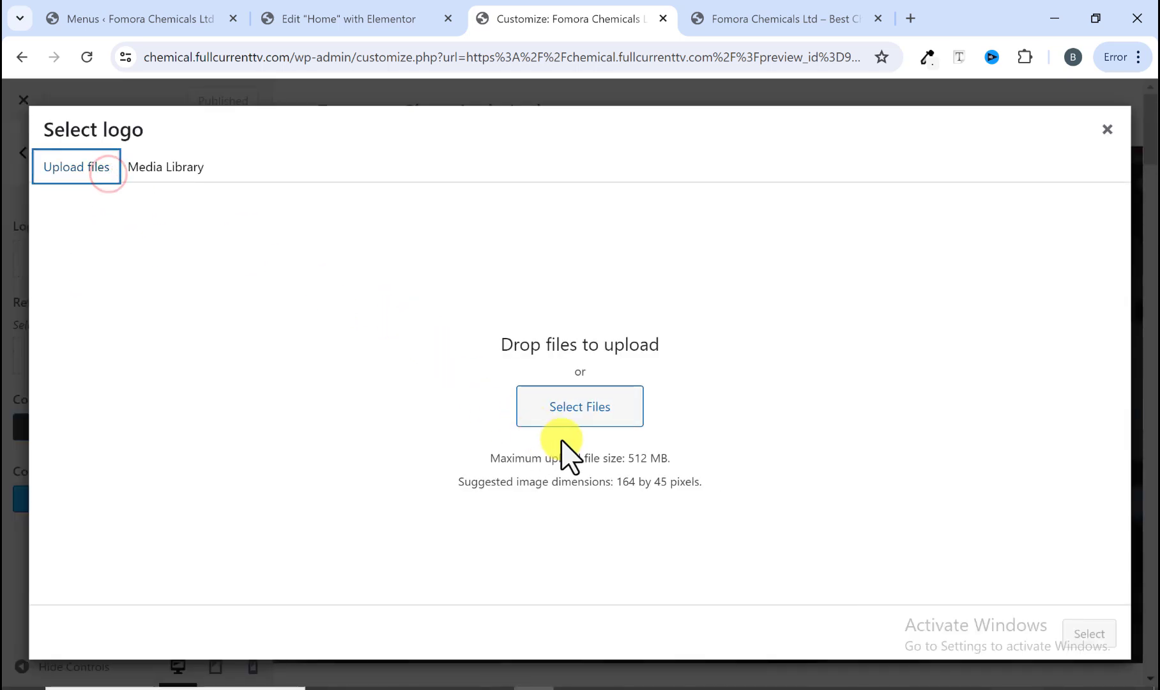
pyautogui.click(567, 412)
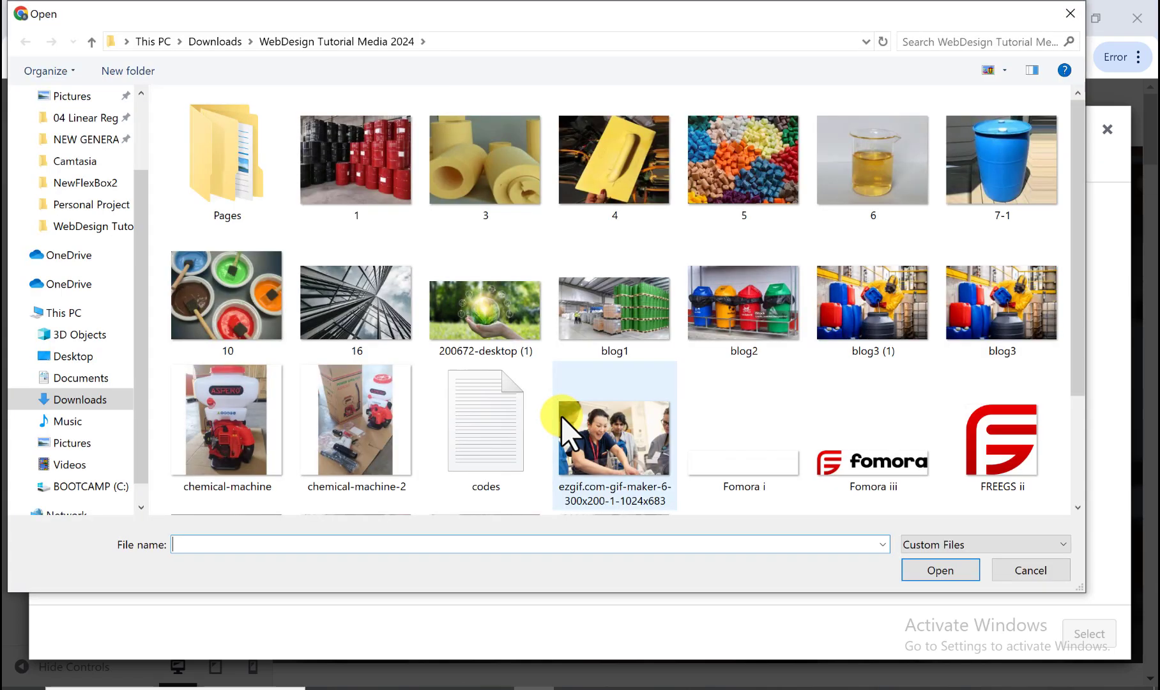
pyautogui.click(903, 428)
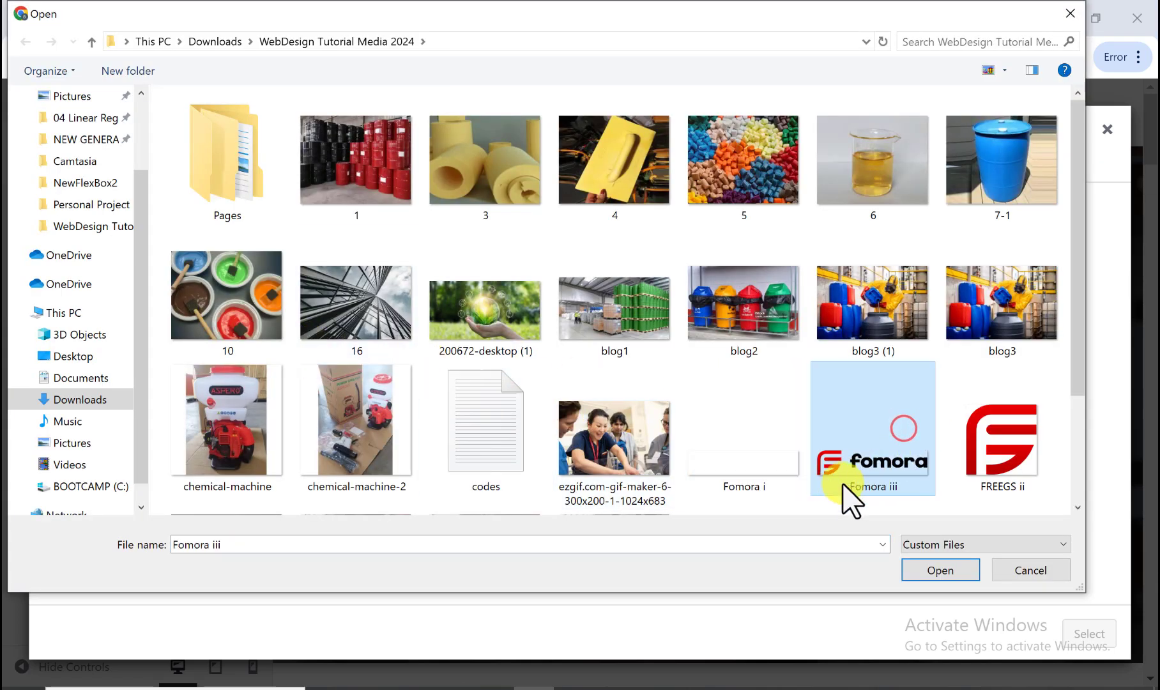
pyautogui.click(939, 569)
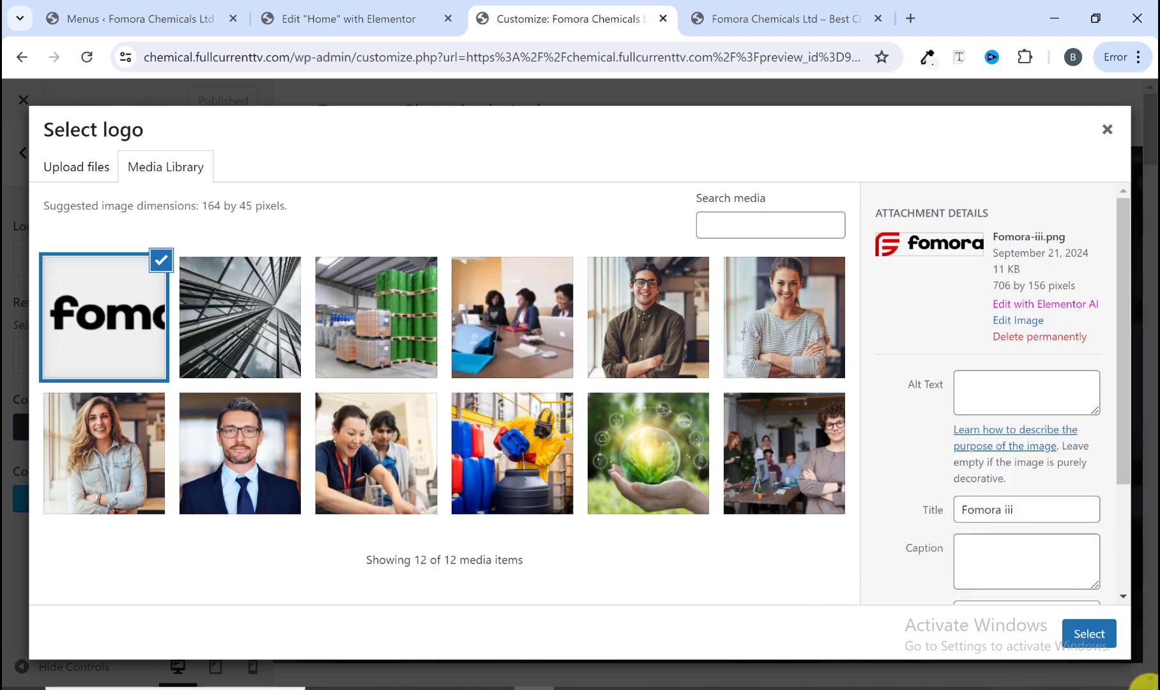
pyautogui.click(1097, 637)
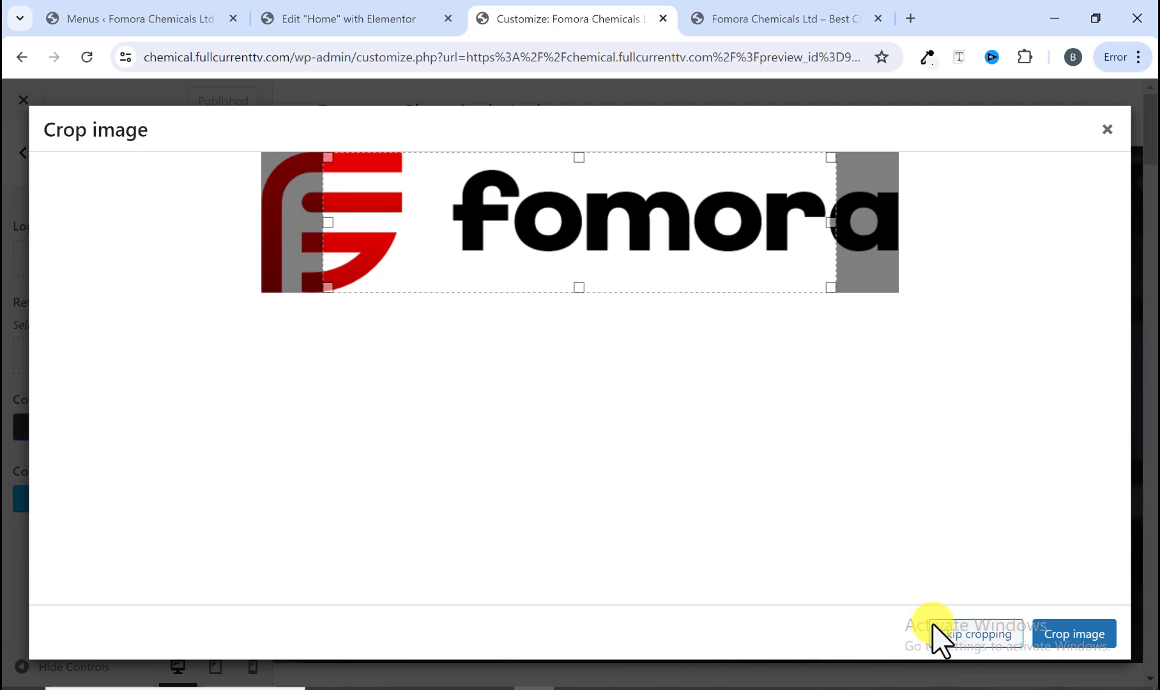
pyautogui.click(954, 634)
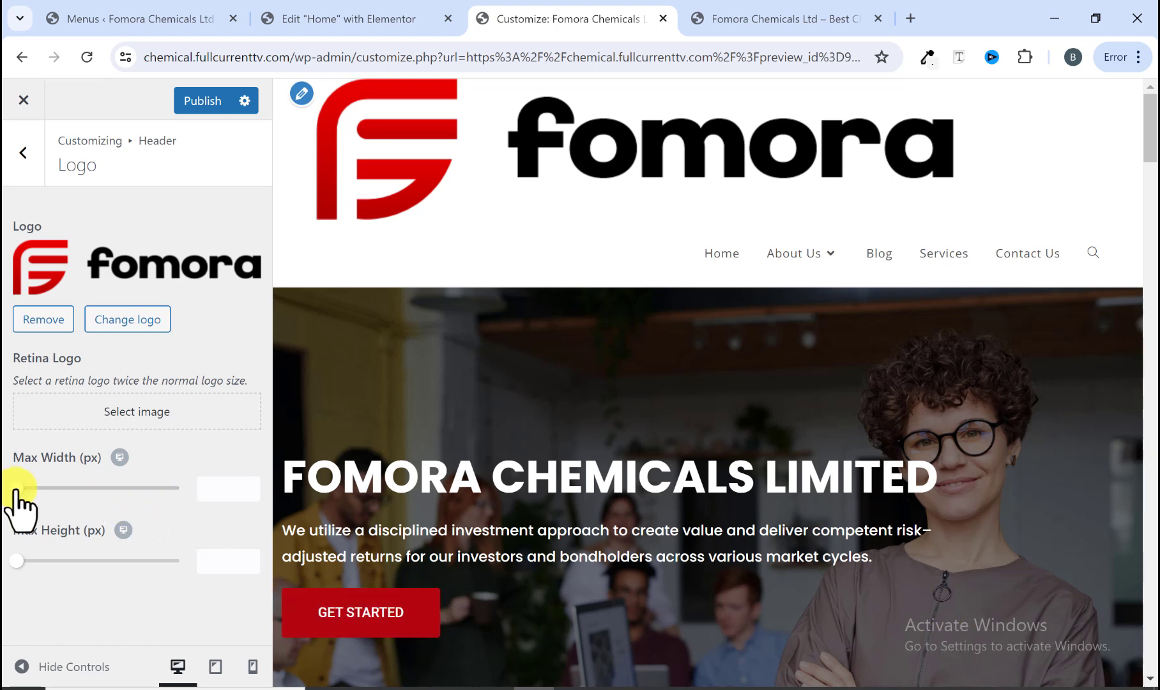
# Step: Set the logo's max width to 140 px and publish the changes
pyautogui.moveTo(17, 488); pyautogui.dragTo(55, 490)
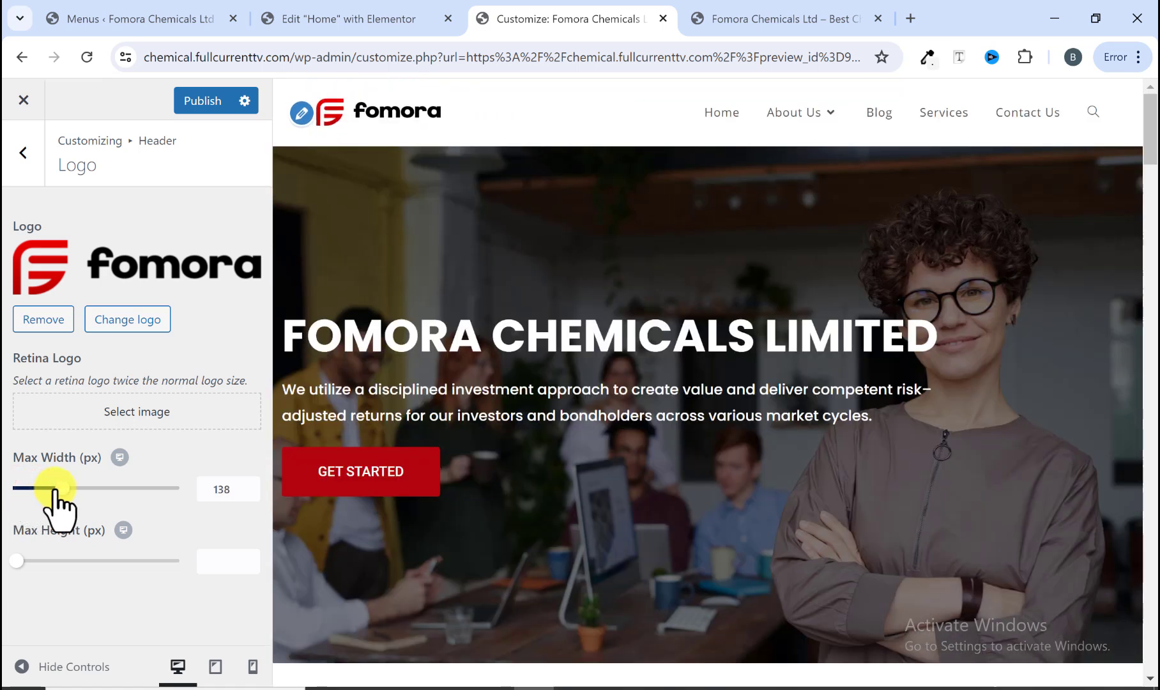
pyautogui.click(250, 481)
pyautogui.click(250, 481)
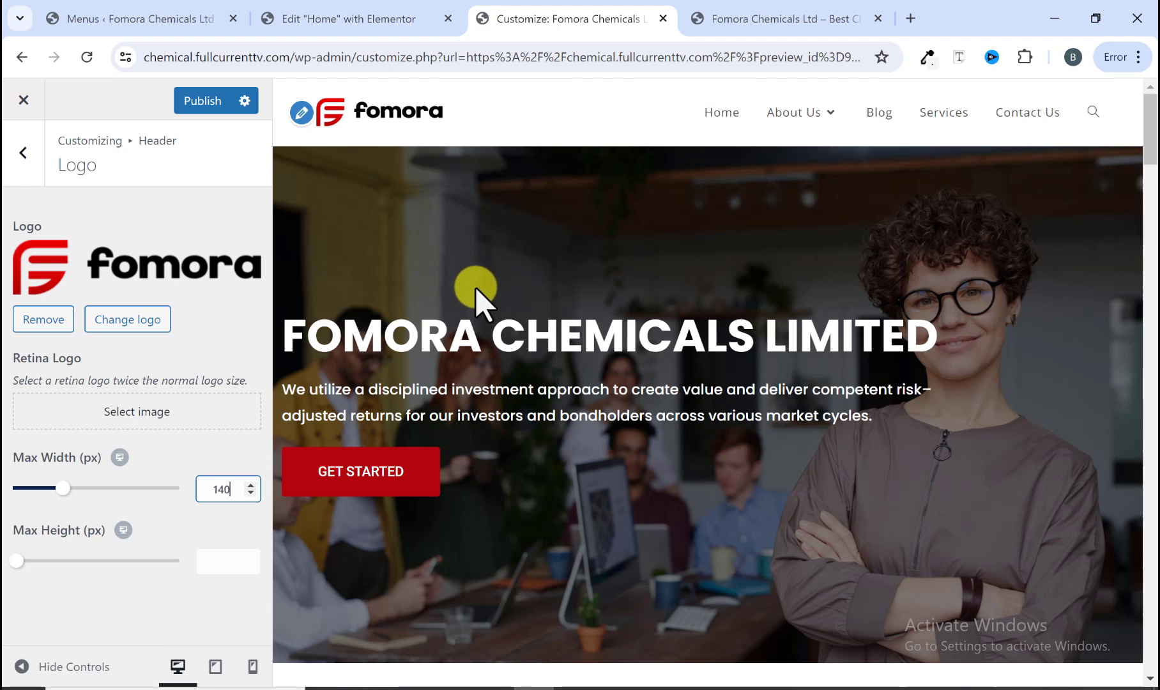
pyautogui.click(202, 107)
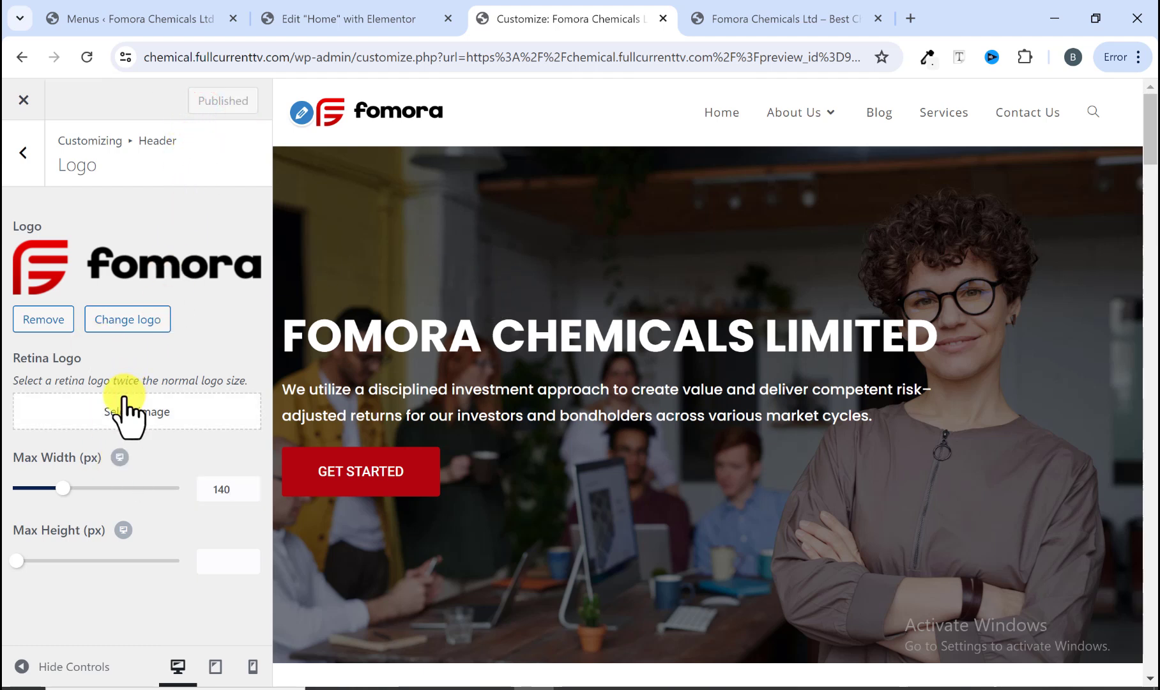
# Step: Set the main menu's typography font family to Poppins
pyautogui.click(29, 170)
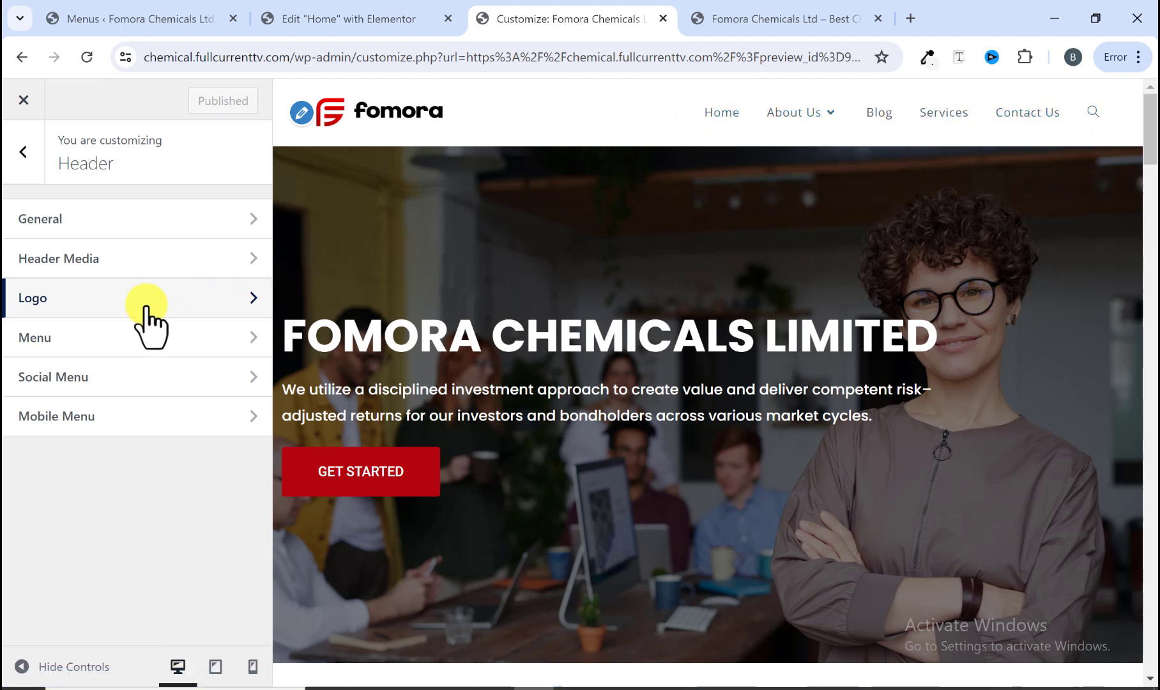
pyautogui.click(23, 152)
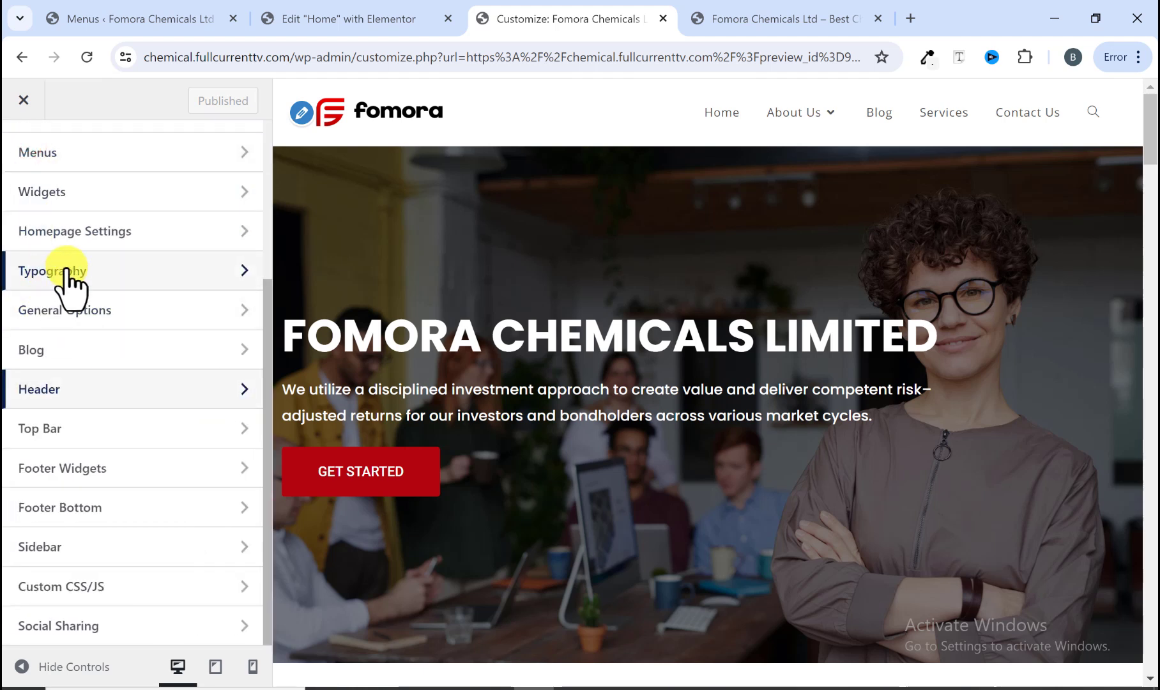
pyautogui.click(68, 270)
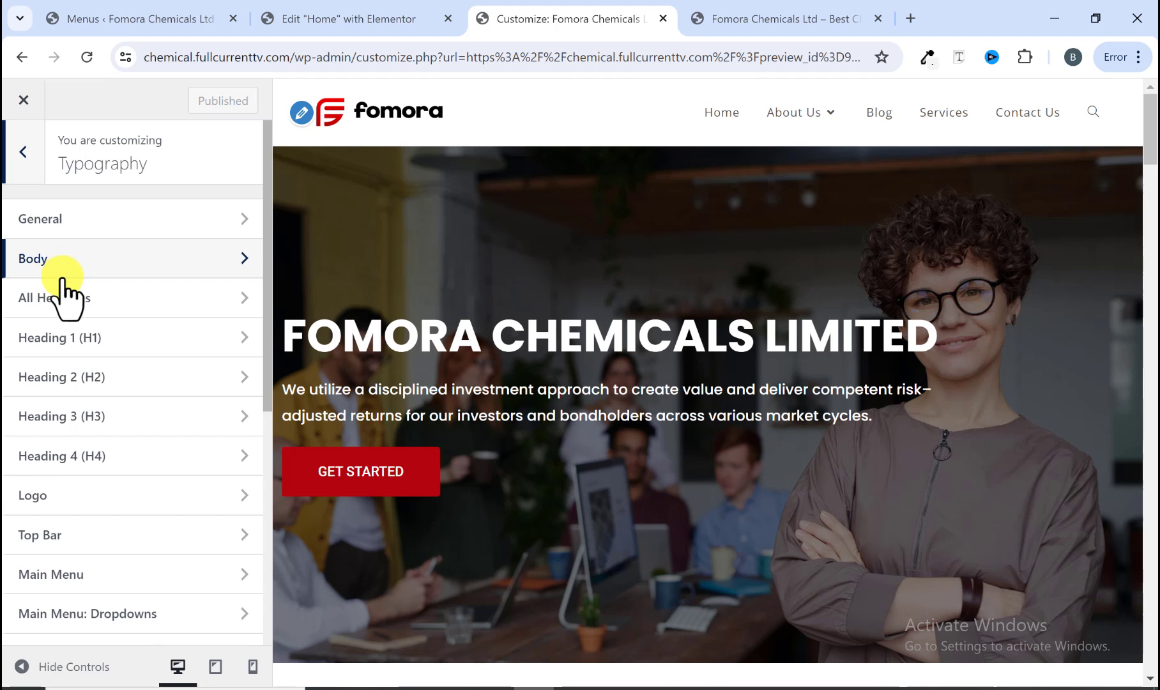
pyautogui.scroll(-6, 64, 293)
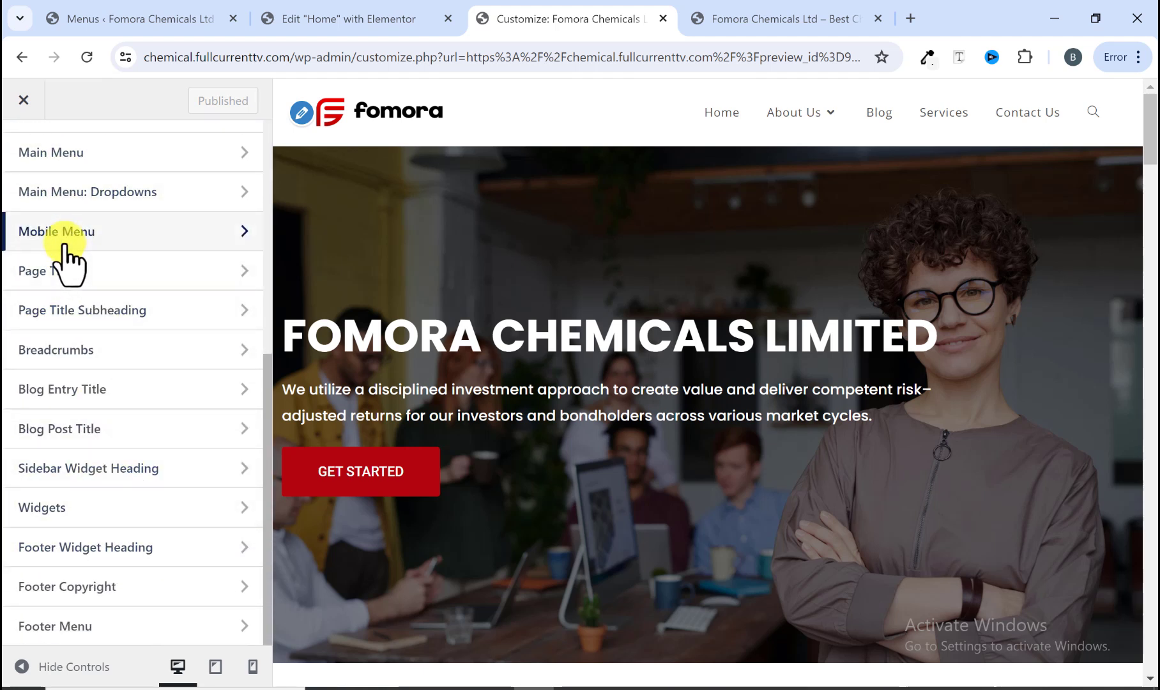
pyautogui.click(118, 161)
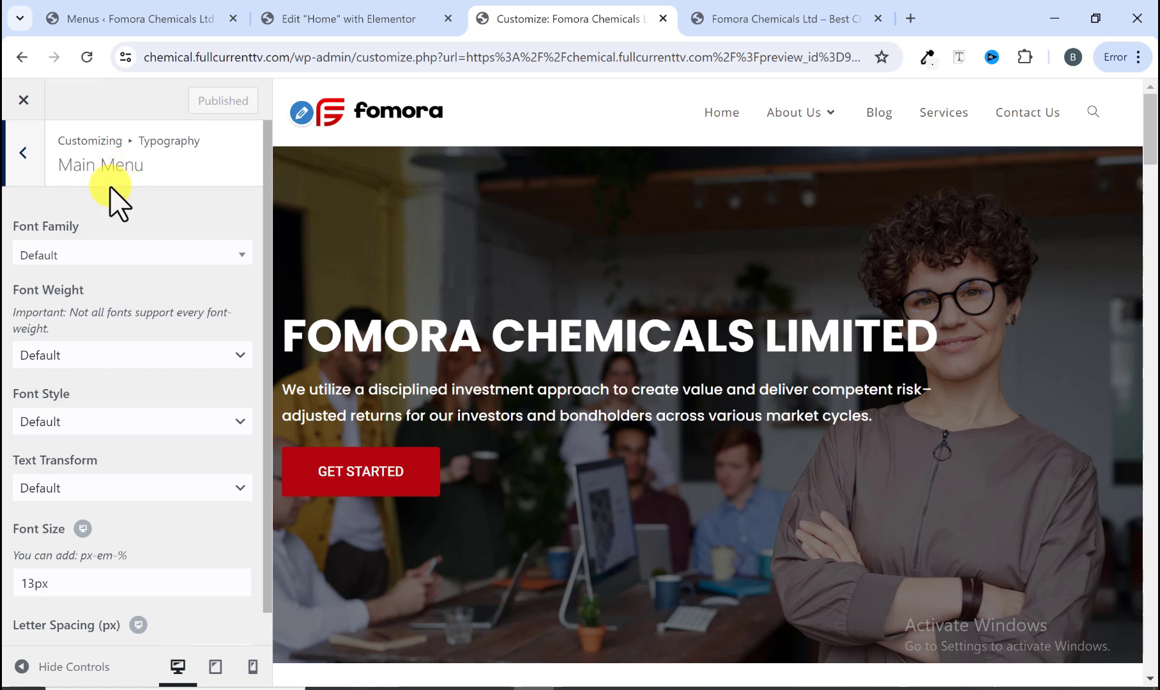
pyautogui.click(99, 252)
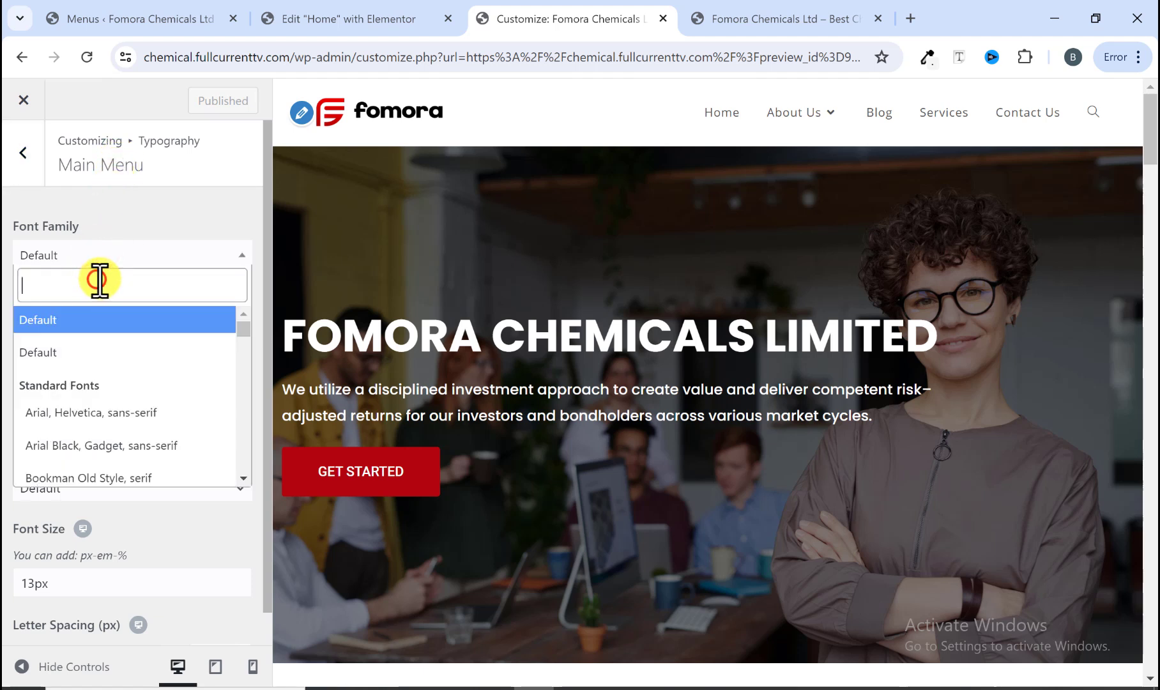
pyautogui.write('poo')
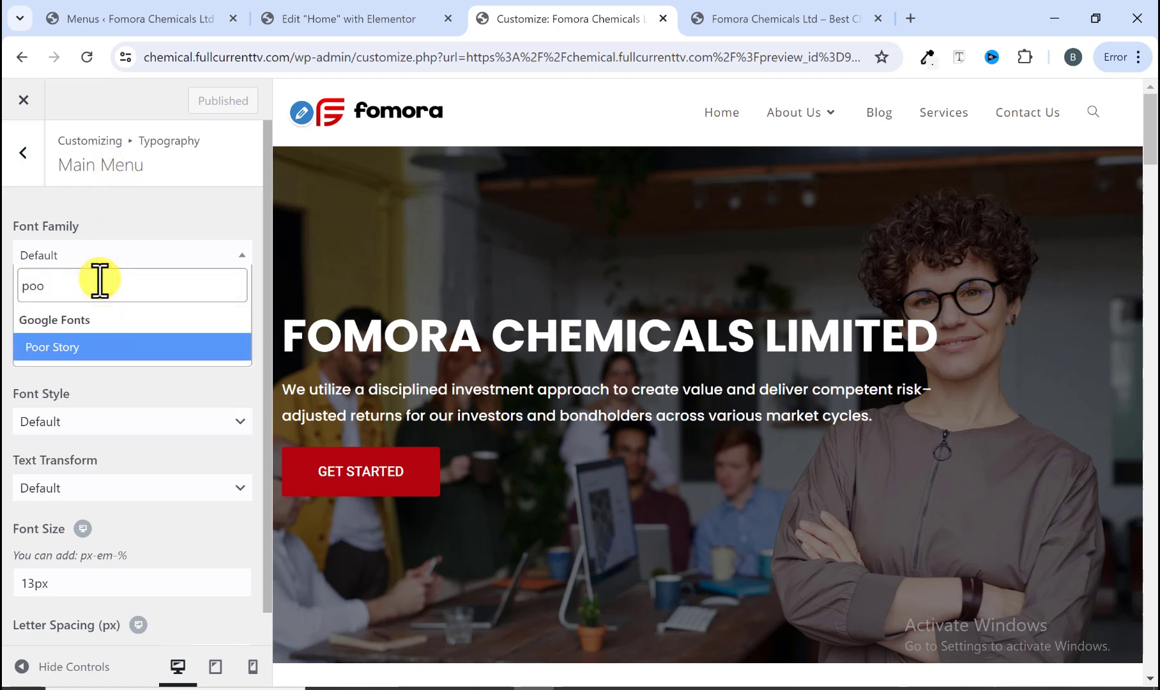
pyautogui.press('BackSpace')
pyautogui.write('pp')
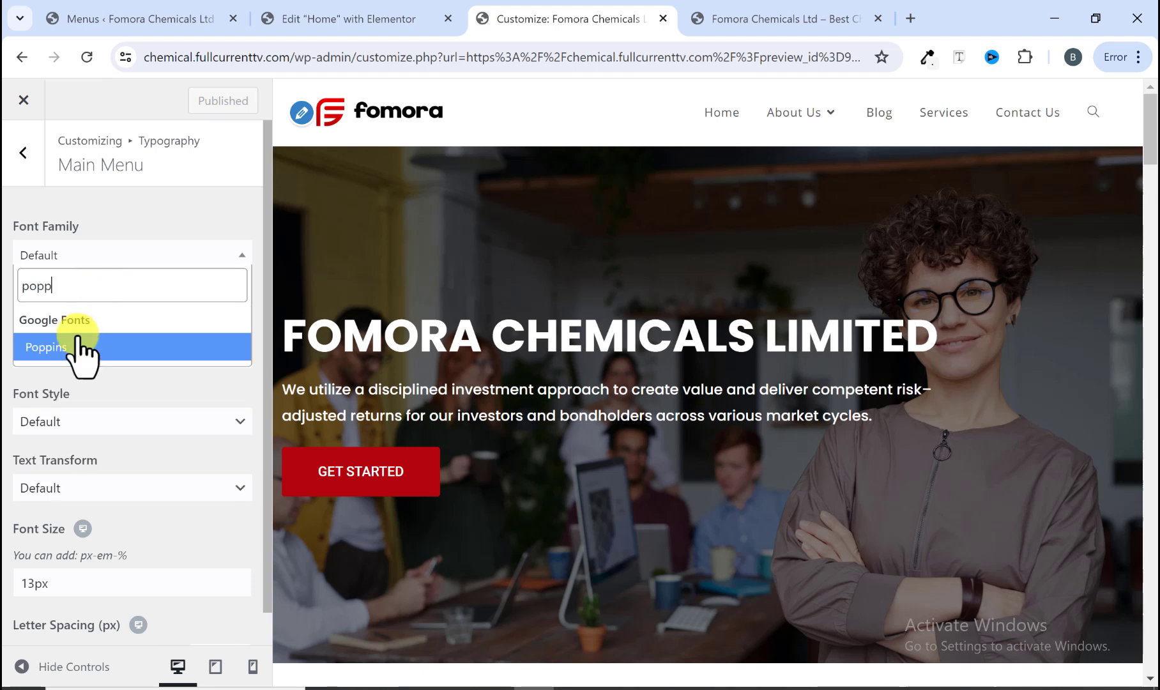
pyautogui.click(78, 348)
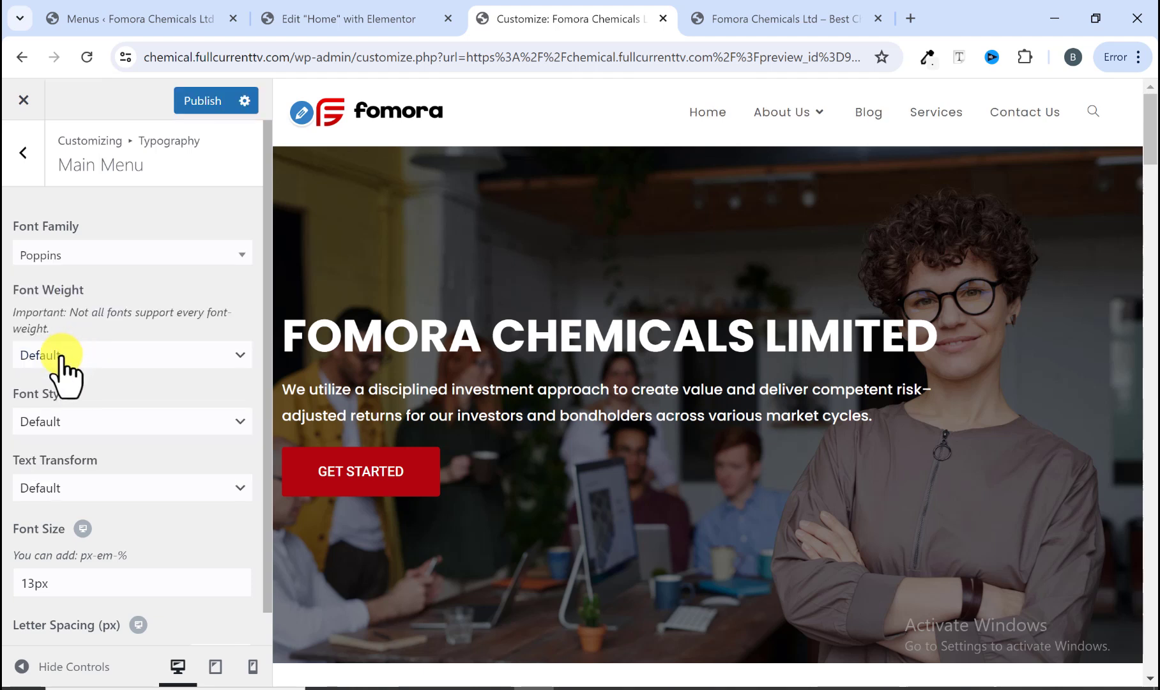
# Step: Set the main menu's text transform to Uppercase
pyautogui.click(64, 420)
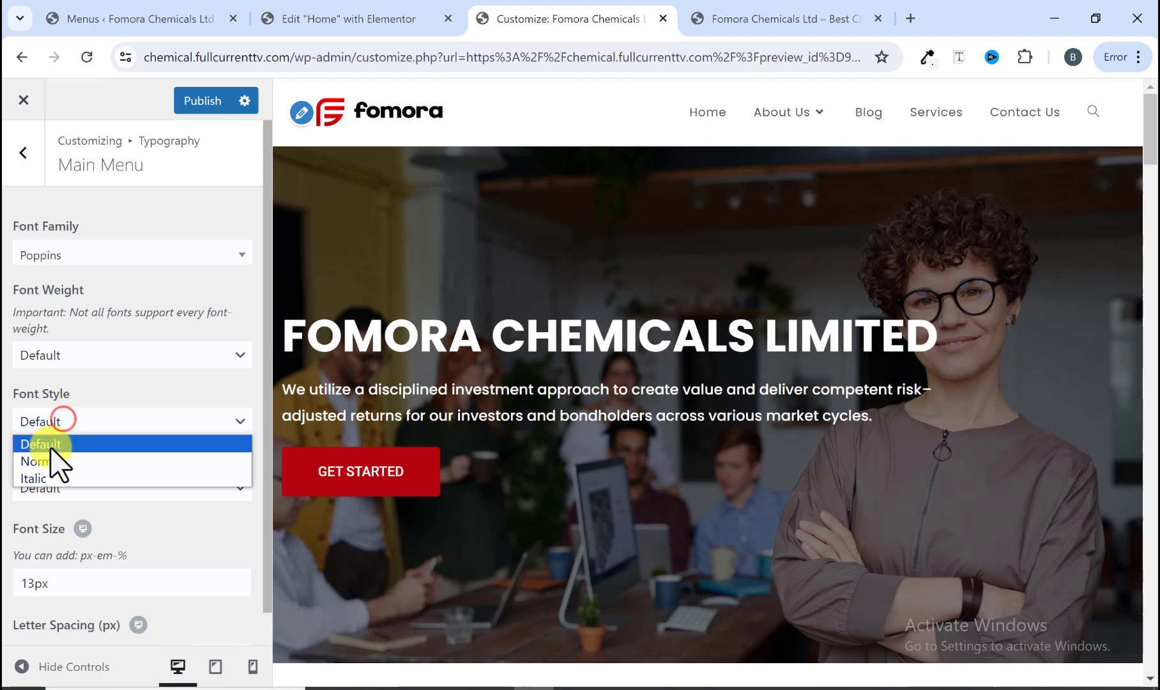
pyautogui.click(49, 440)
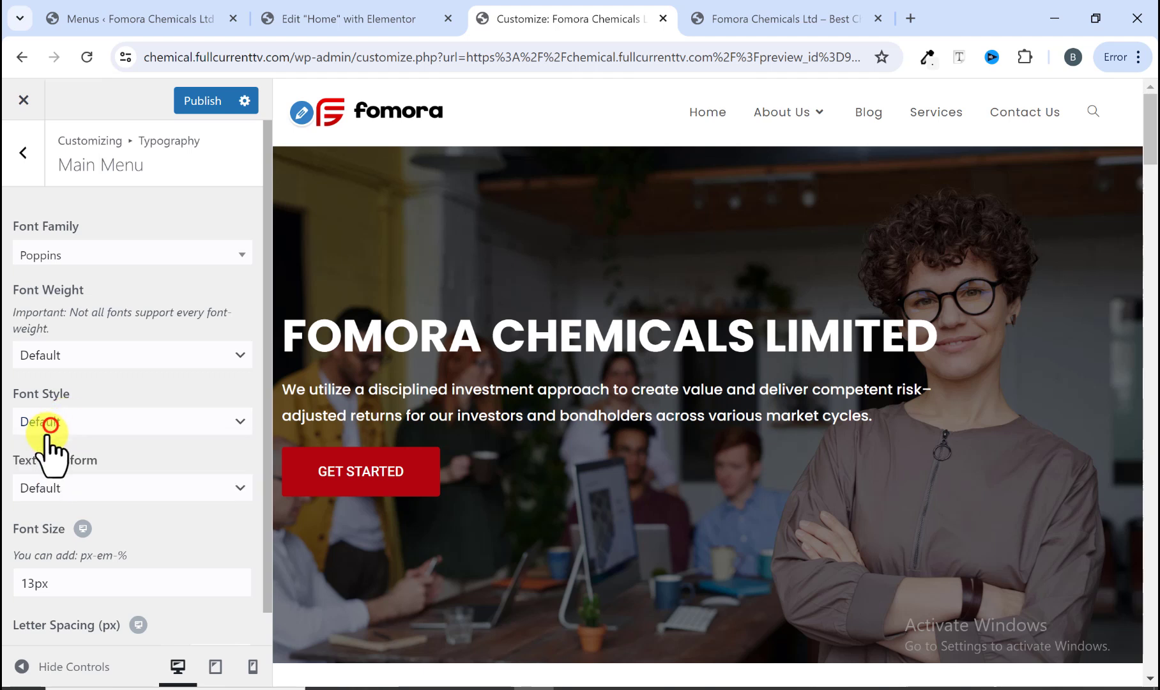
pyautogui.click(55, 480)
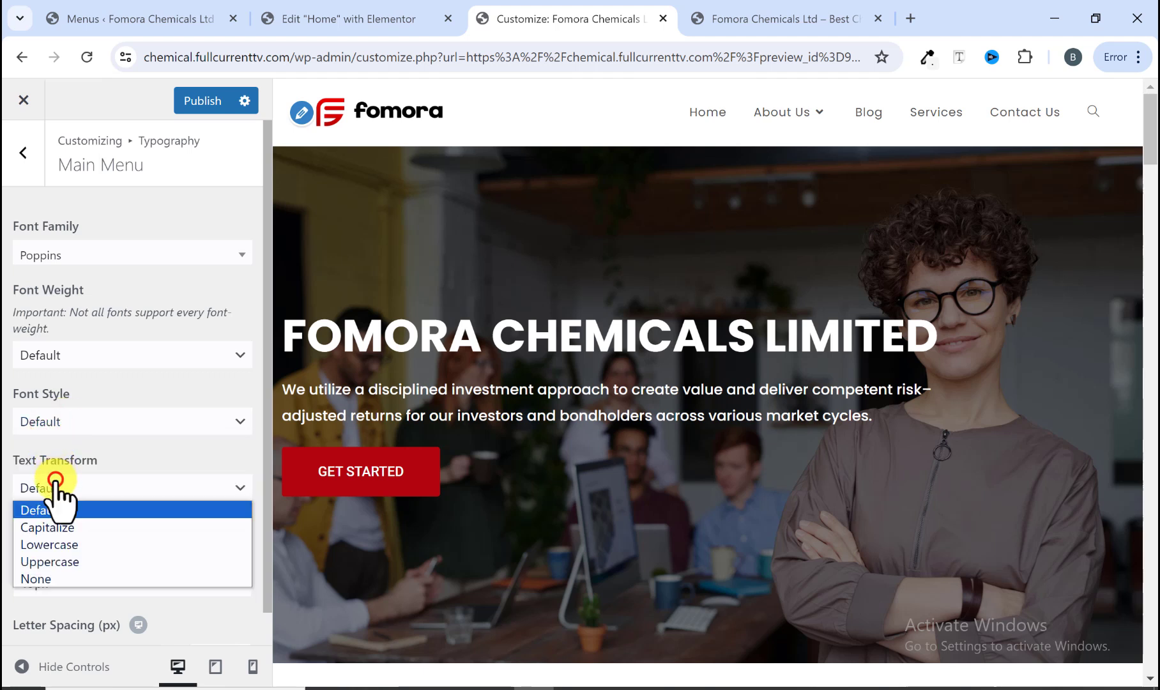
pyautogui.click(49, 561)
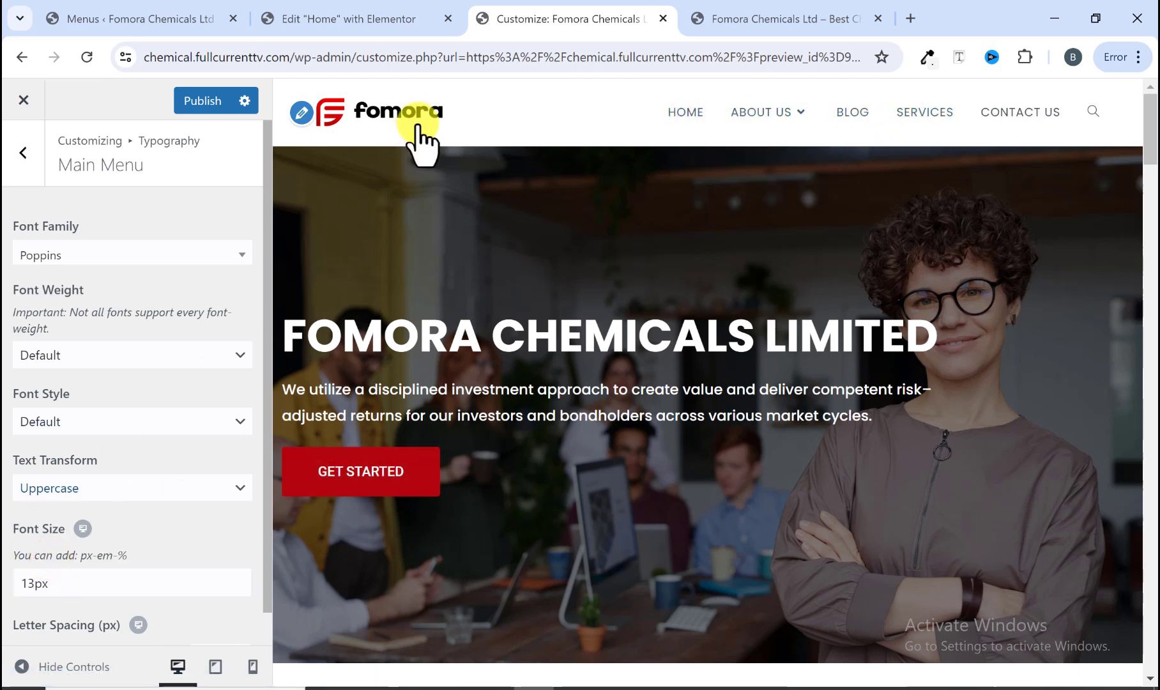
# Step: Compare the menu with the reference site and set the main menu font weight to Semibold: 600
pyautogui.click(778, 14)
pyautogui.moveTo(750, 120)
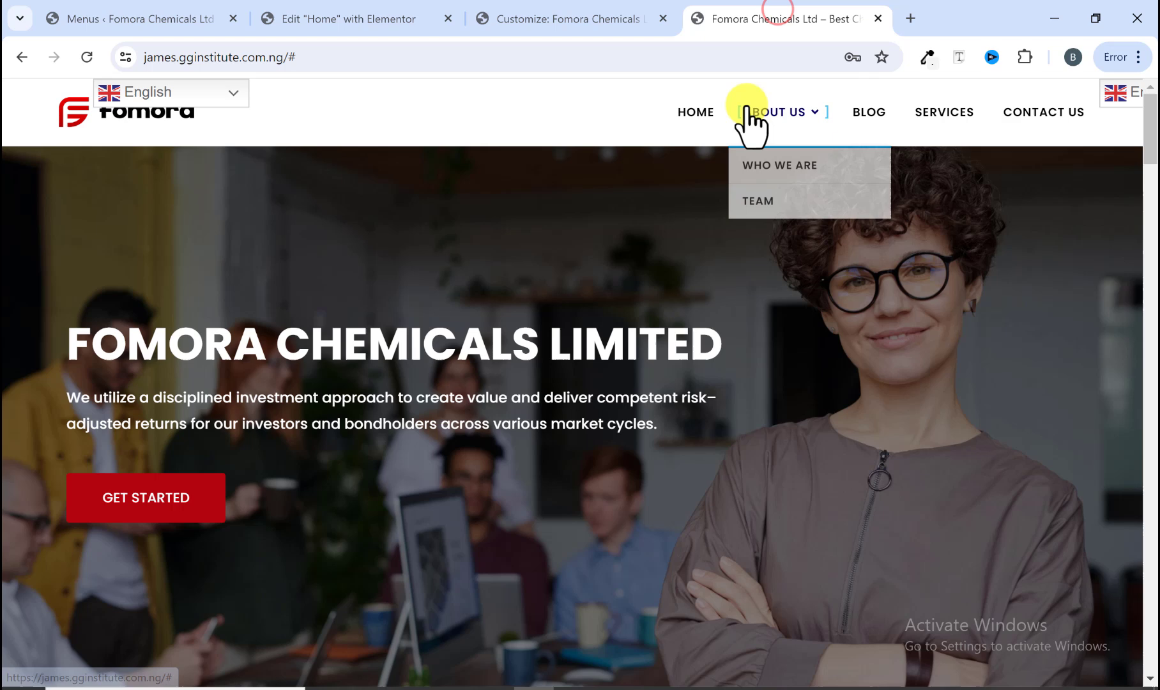
pyautogui.click(611, 18)
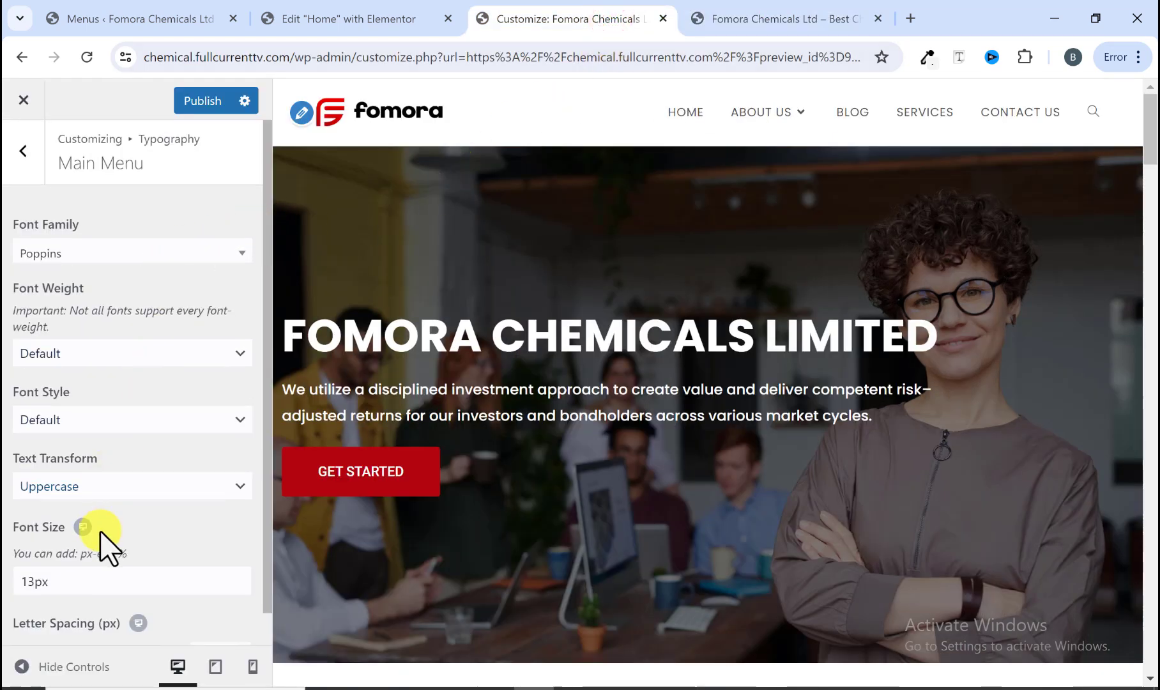
pyautogui.scroll(-1, 77, 531)
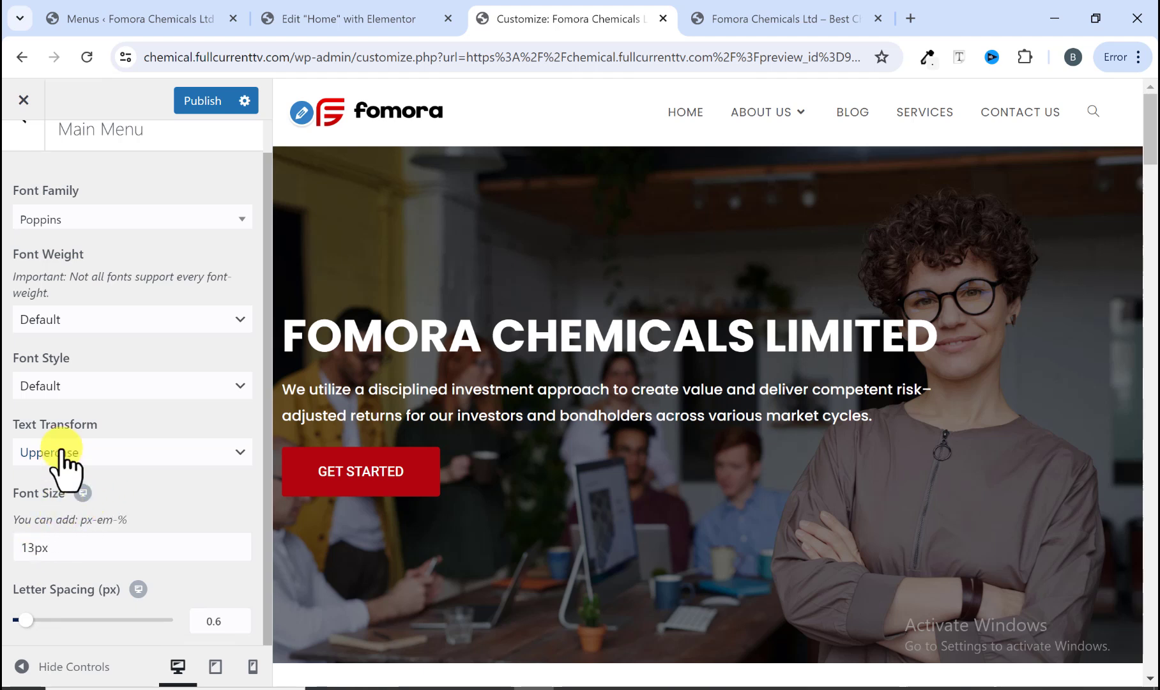
pyautogui.click(56, 316)
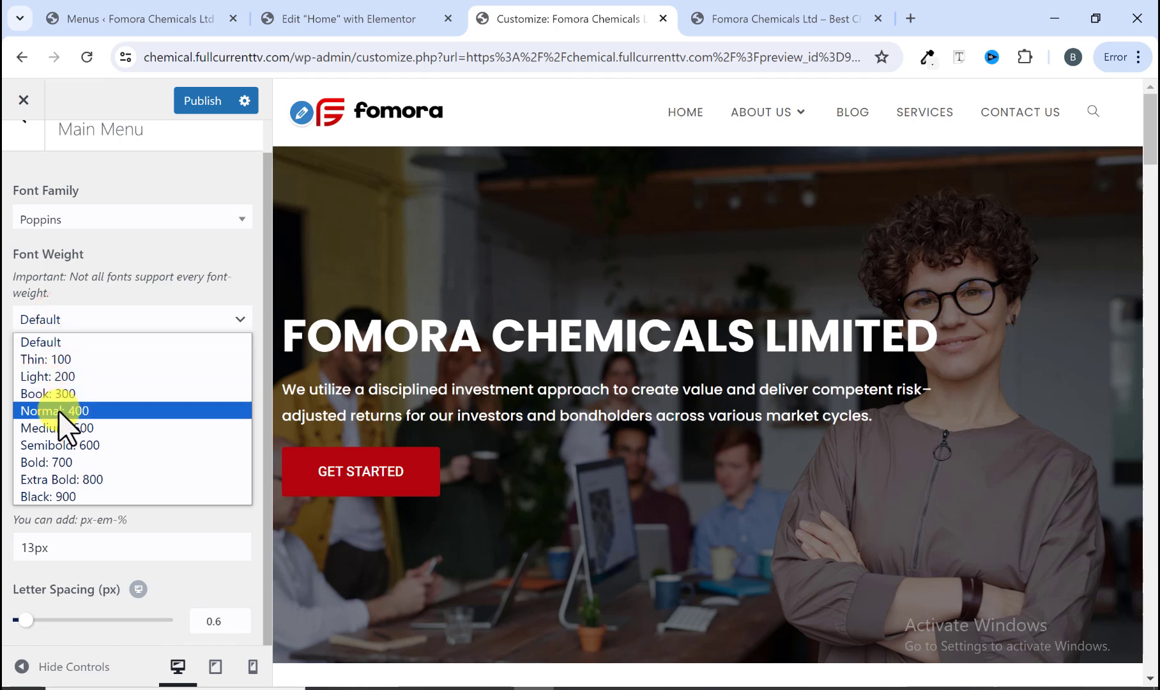
pyautogui.click(67, 426)
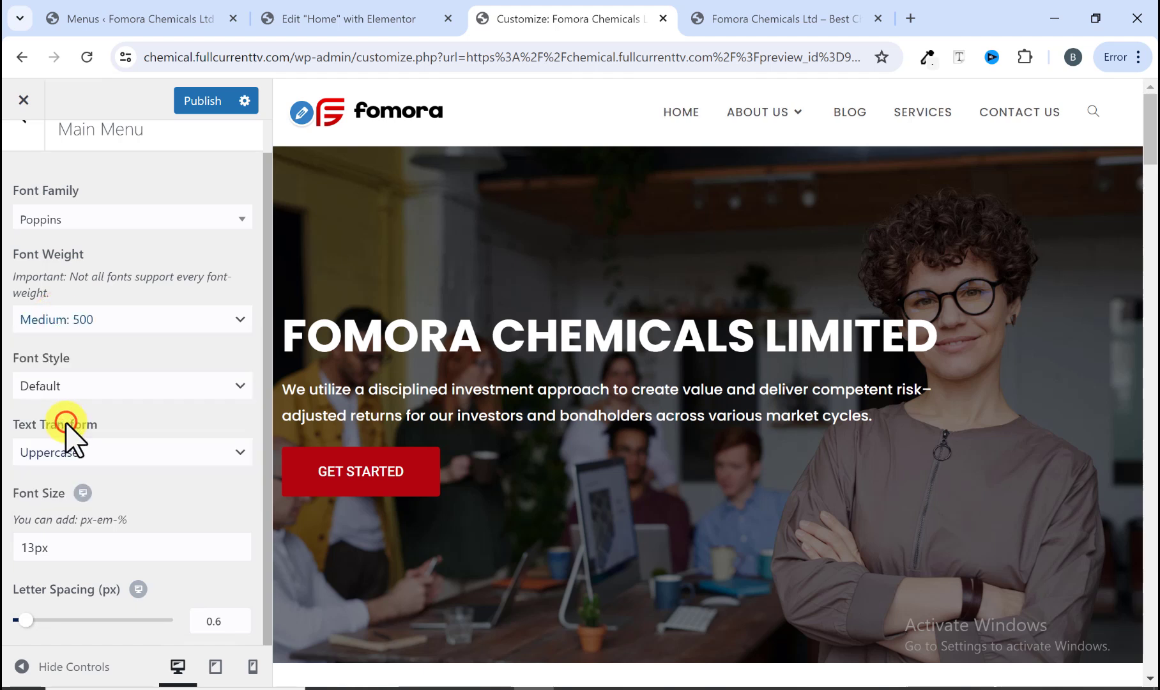
pyautogui.click(86, 318)
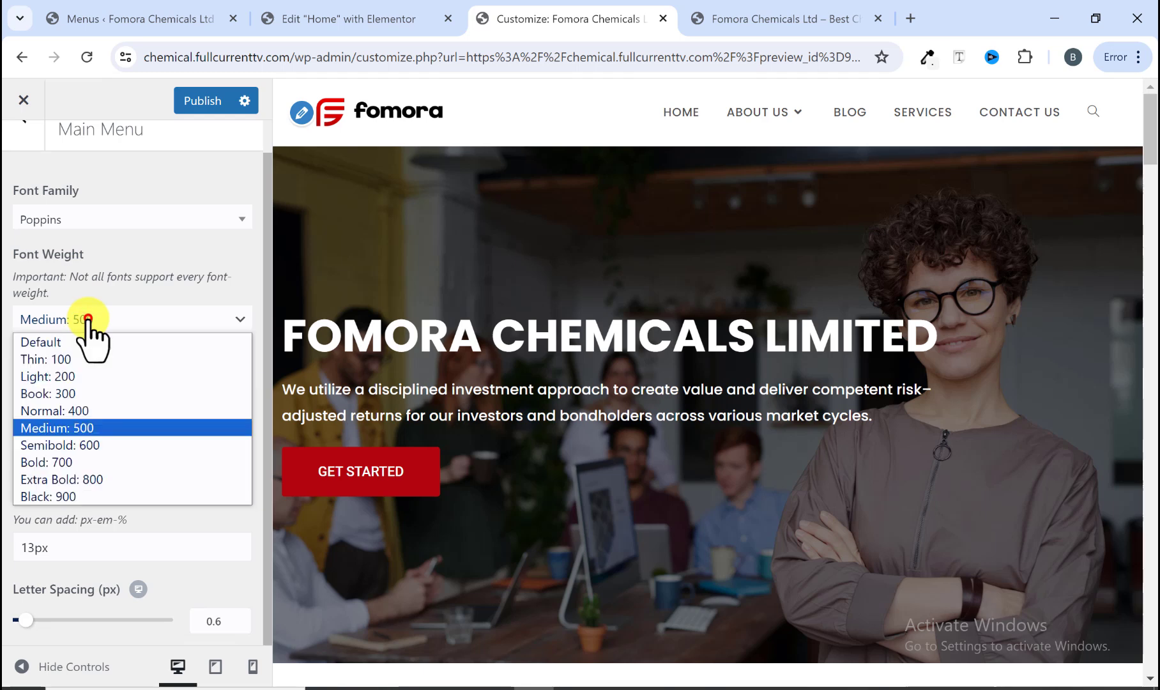
pyautogui.click(86, 444)
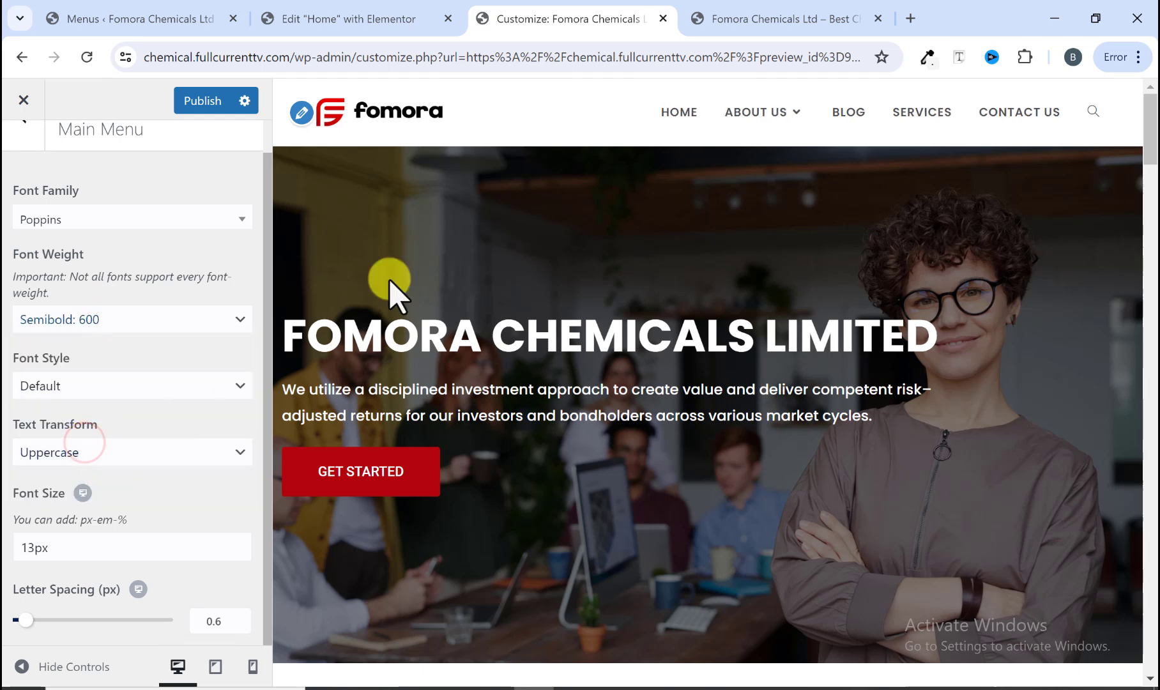
# Step: Check the reference site's About Us dropdown and set the Main Menu: Dropdowns font family to Poppins
pyautogui.click(817, 14)
pyautogui.moveTo(767, 135)
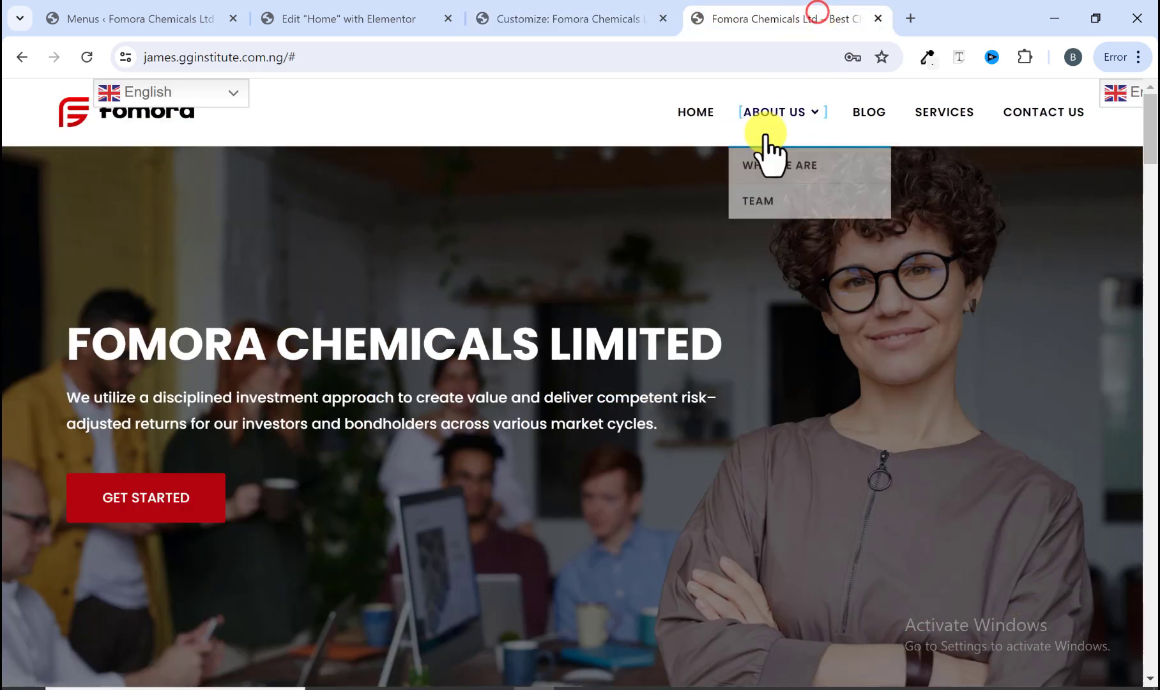
pyautogui.click(626, 16)
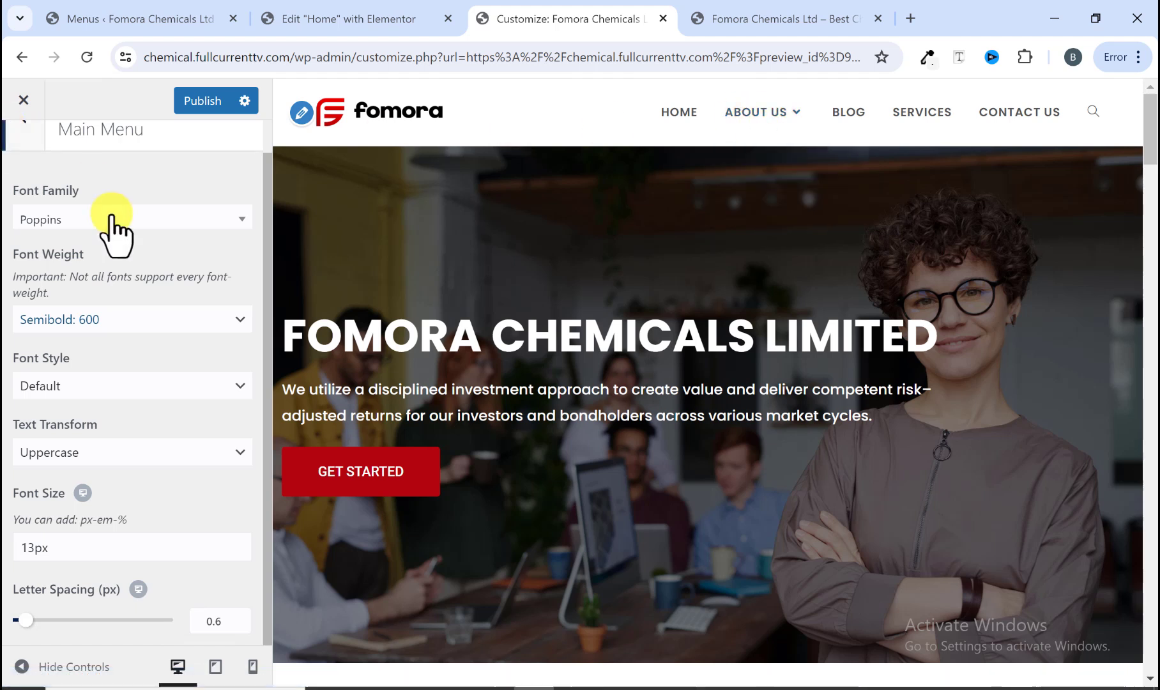
pyautogui.scroll(1, 114, 230)
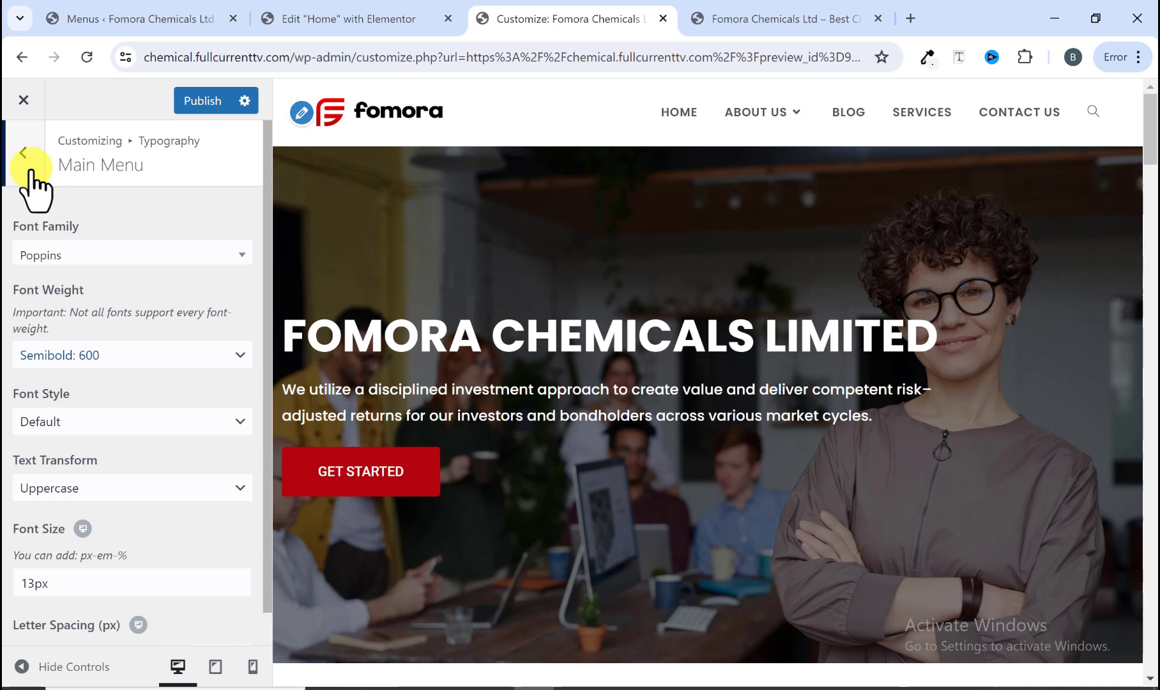
pyautogui.click(28, 168)
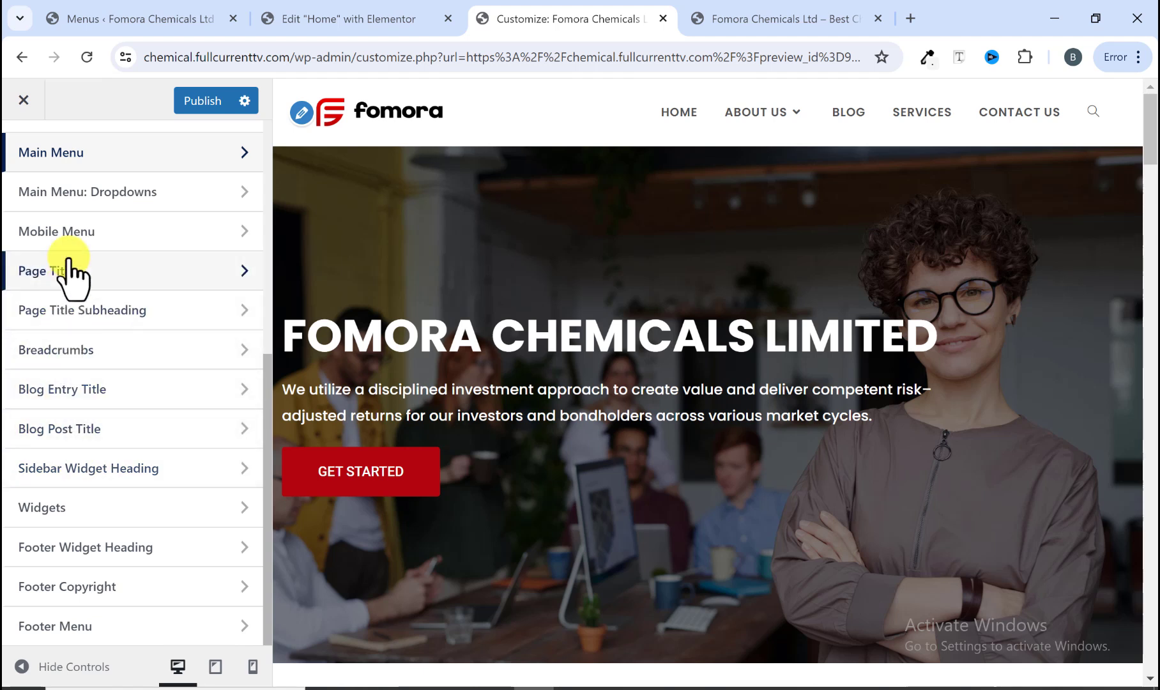
pyautogui.scroll(2, 67, 269)
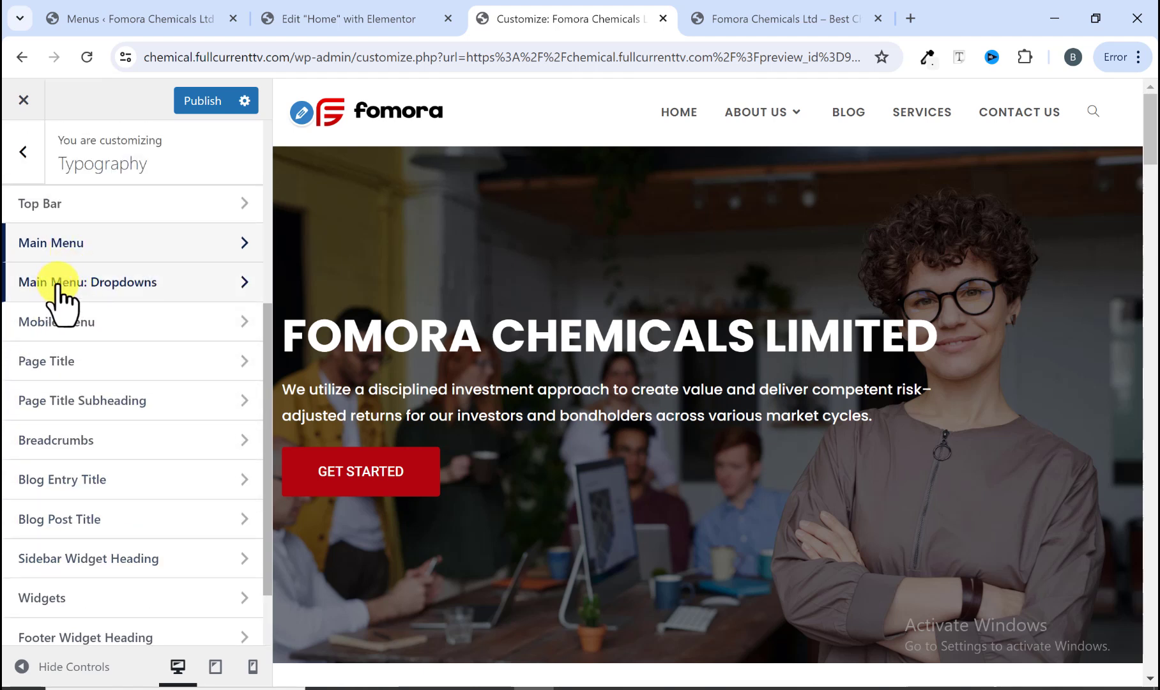
pyautogui.click(167, 284)
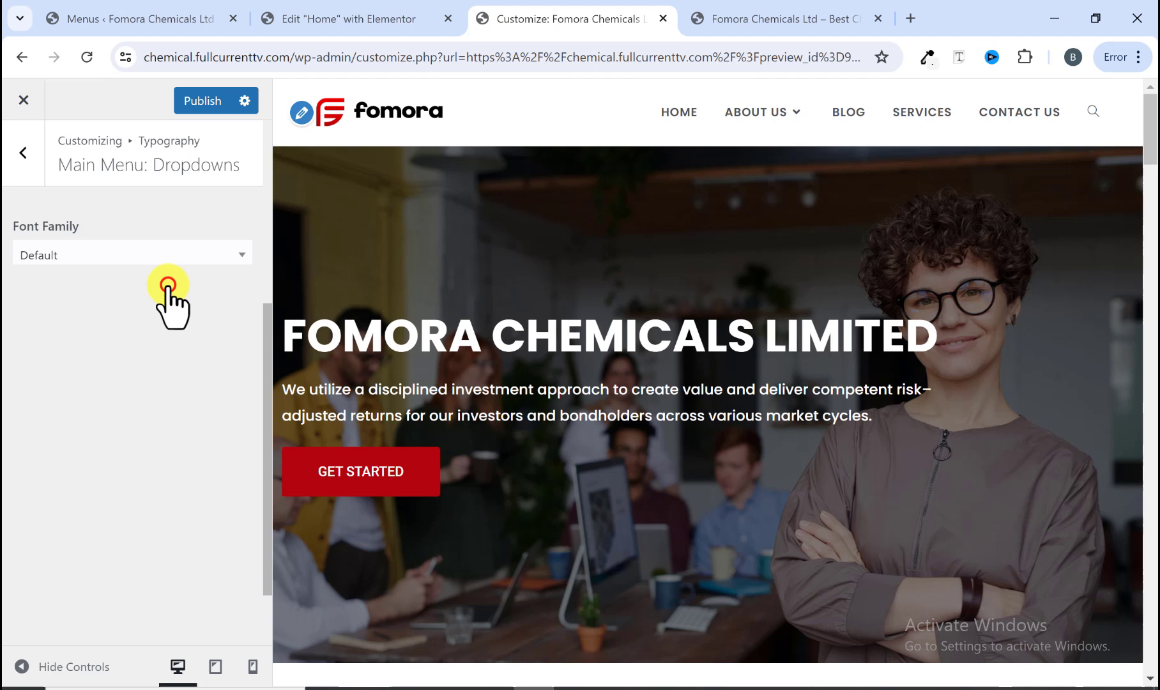
pyautogui.click(131, 247)
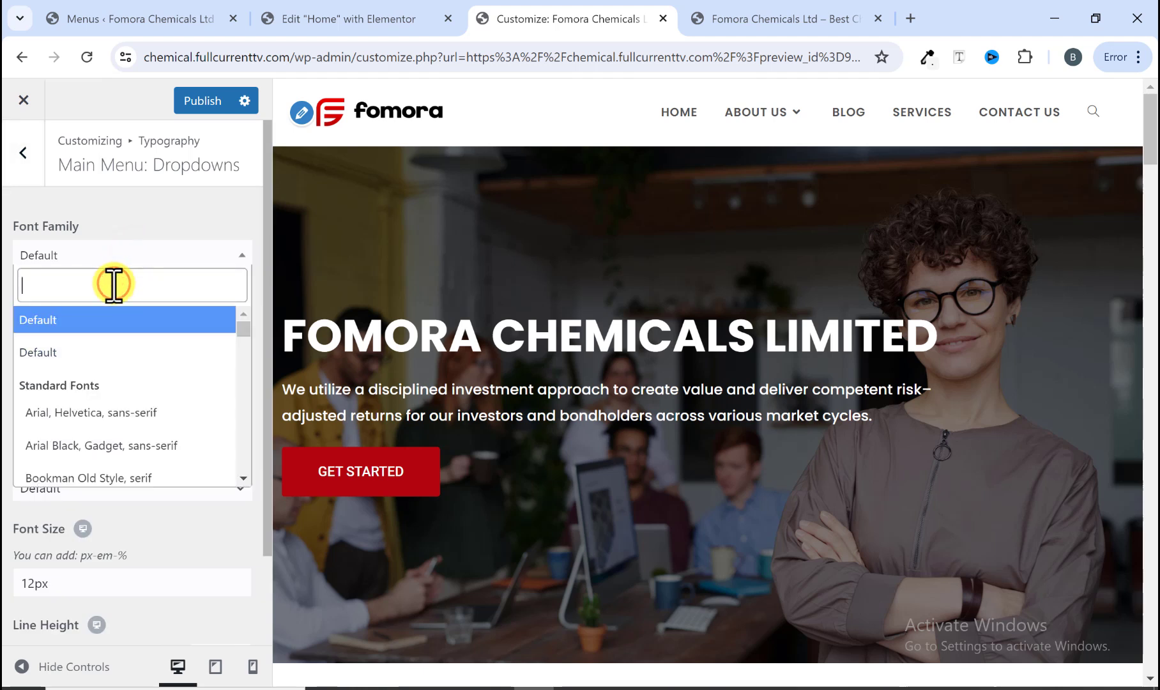
pyautogui.write('popp')
pyautogui.click(74, 343)
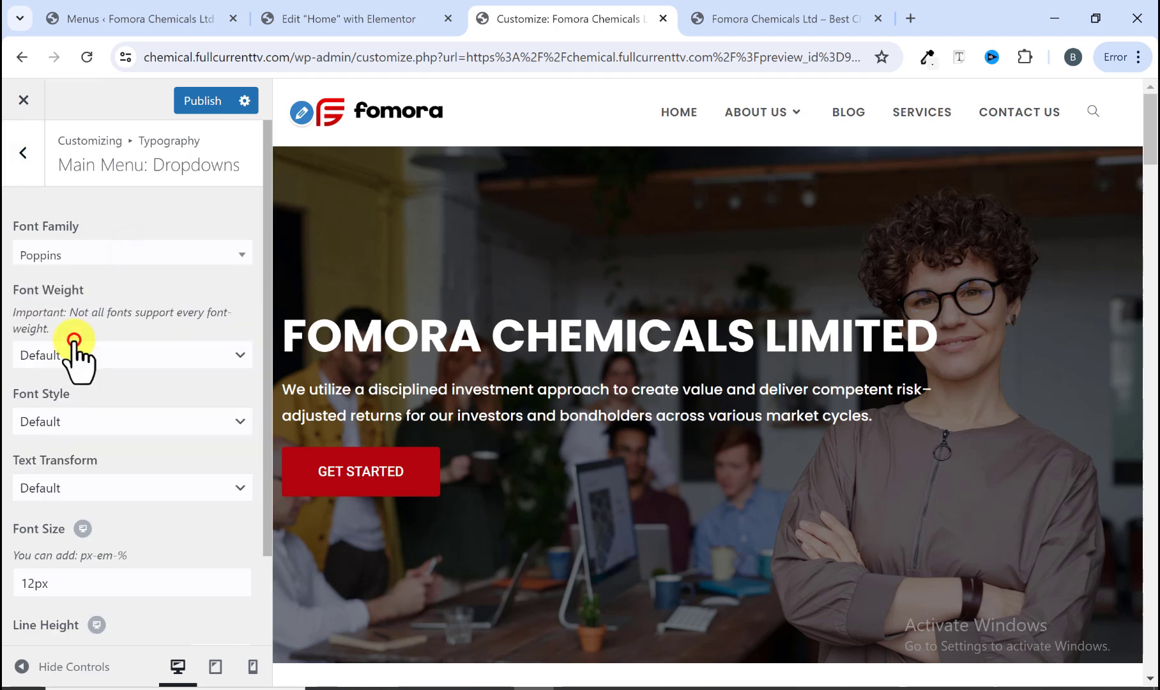
# Step: Set the dropdown menu text transform to Uppercase and its font weight to Semibold: 600
pyautogui.click(69, 419)
pyautogui.click(69, 418)
pyautogui.scroll(-1, 69, 416)
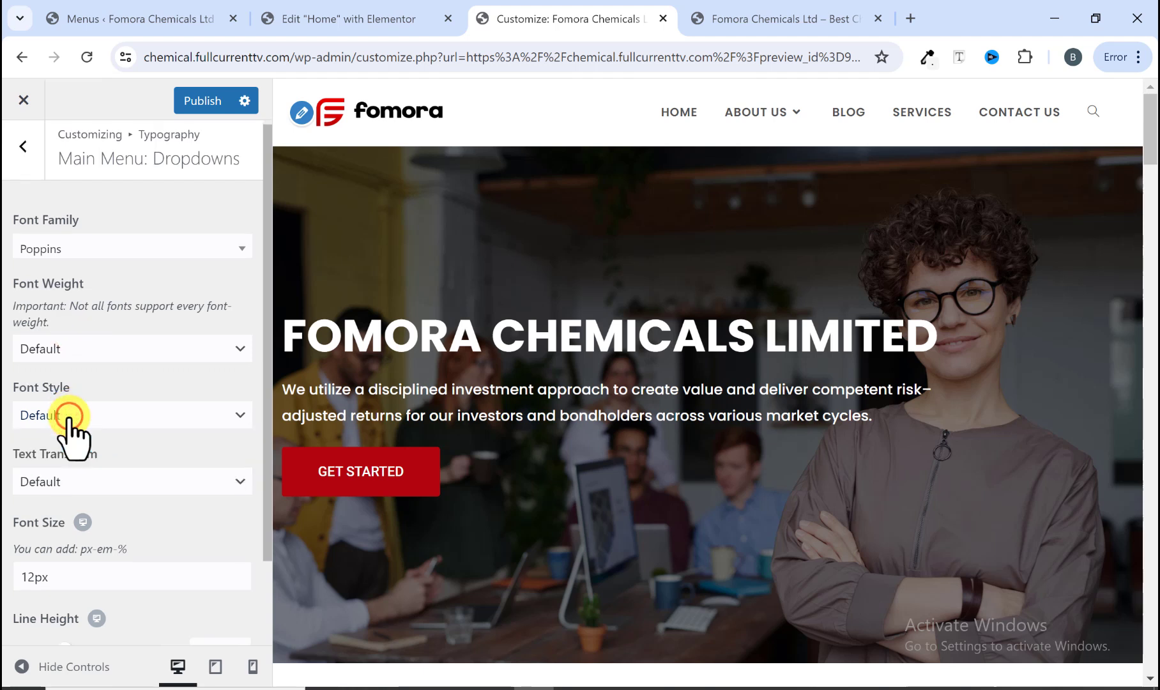
pyautogui.scroll(-1, 69, 418)
pyautogui.click(64, 399)
pyautogui.click(62, 473)
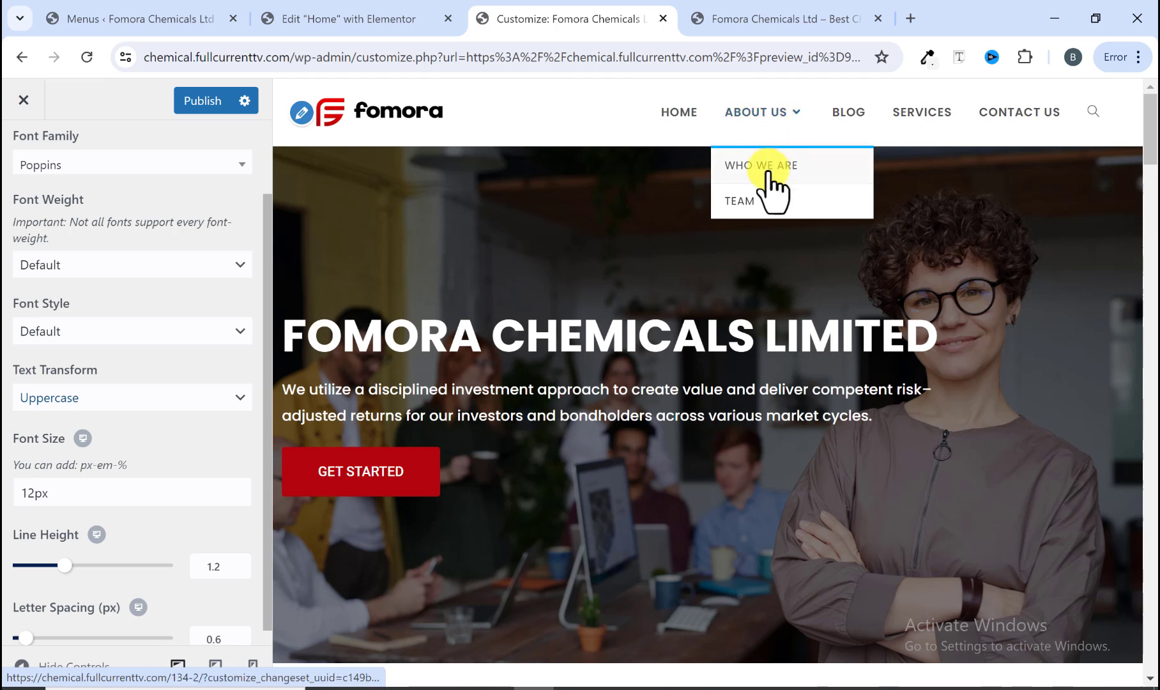
pyautogui.click(88, 264)
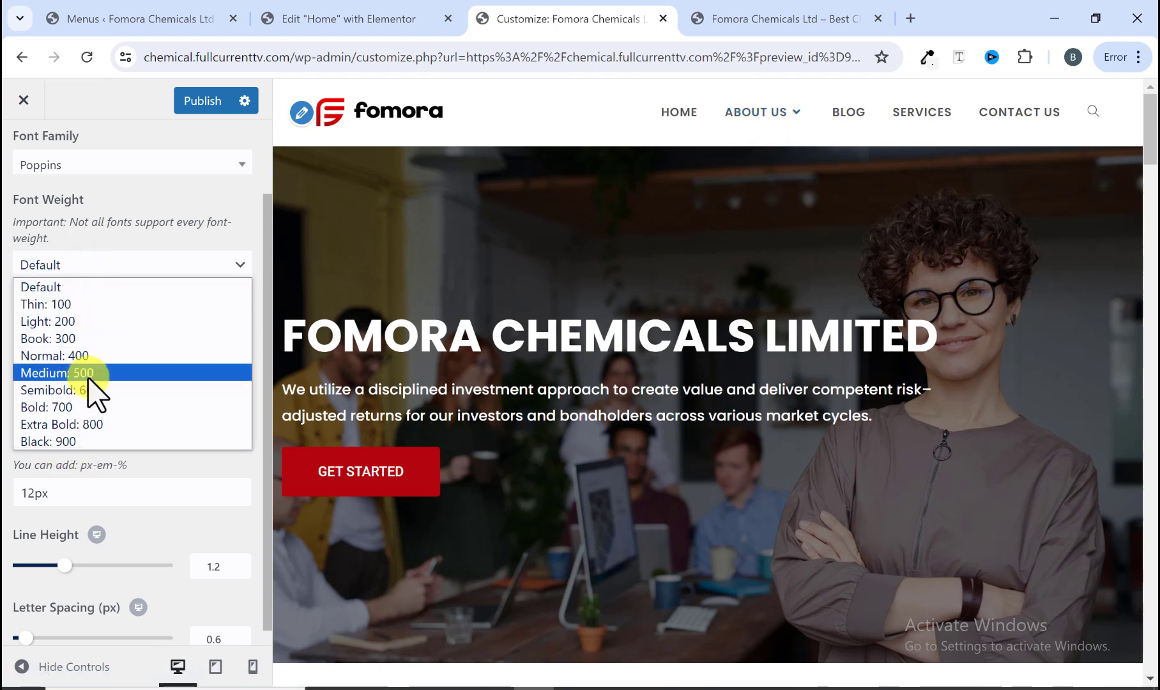
pyautogui.click(93, 391)
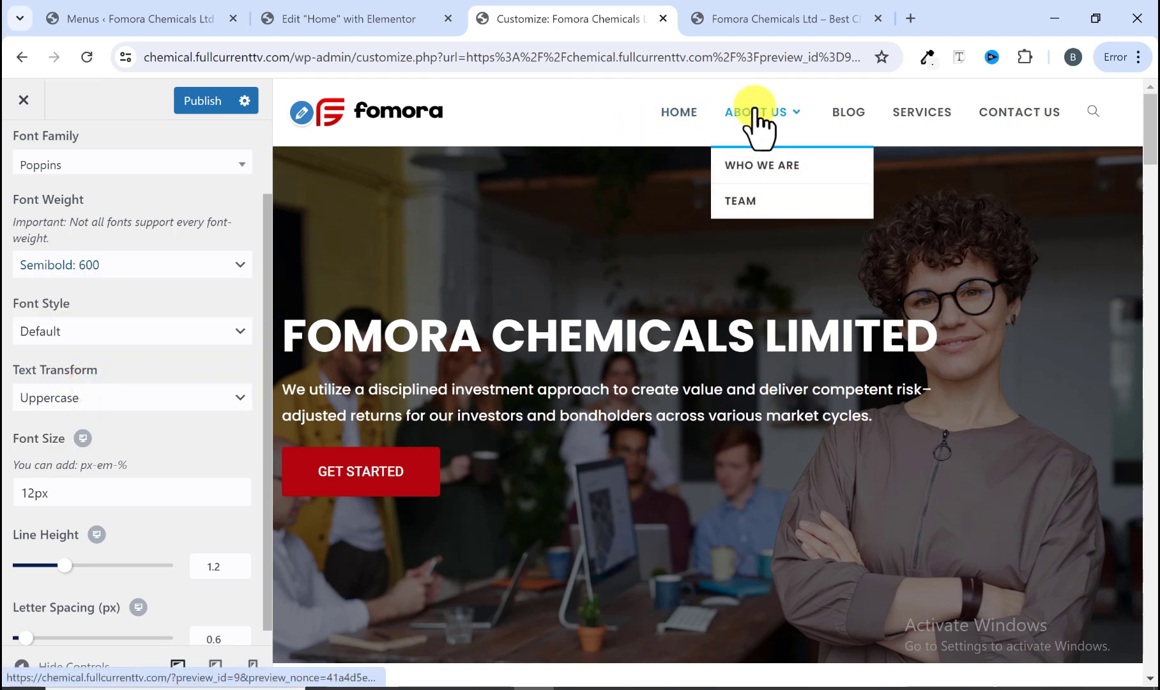
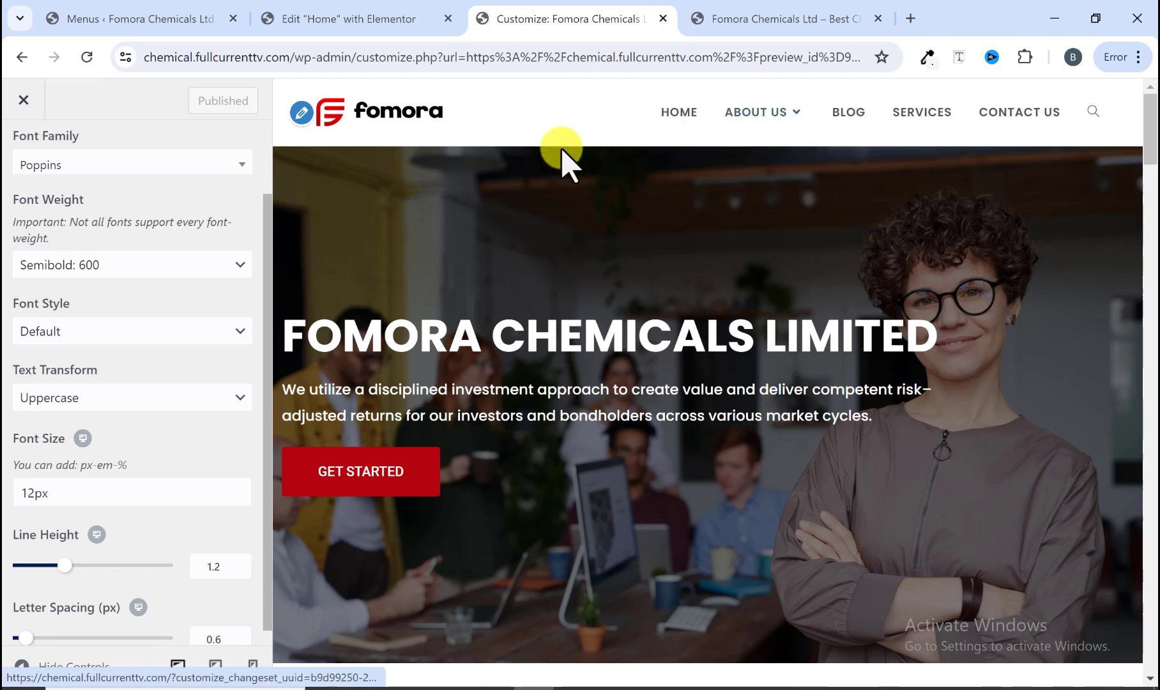
# Step: Return to the main Customizer sections and compare the header menu with the reference site
pyautogui.scroll(2, 217, 205)
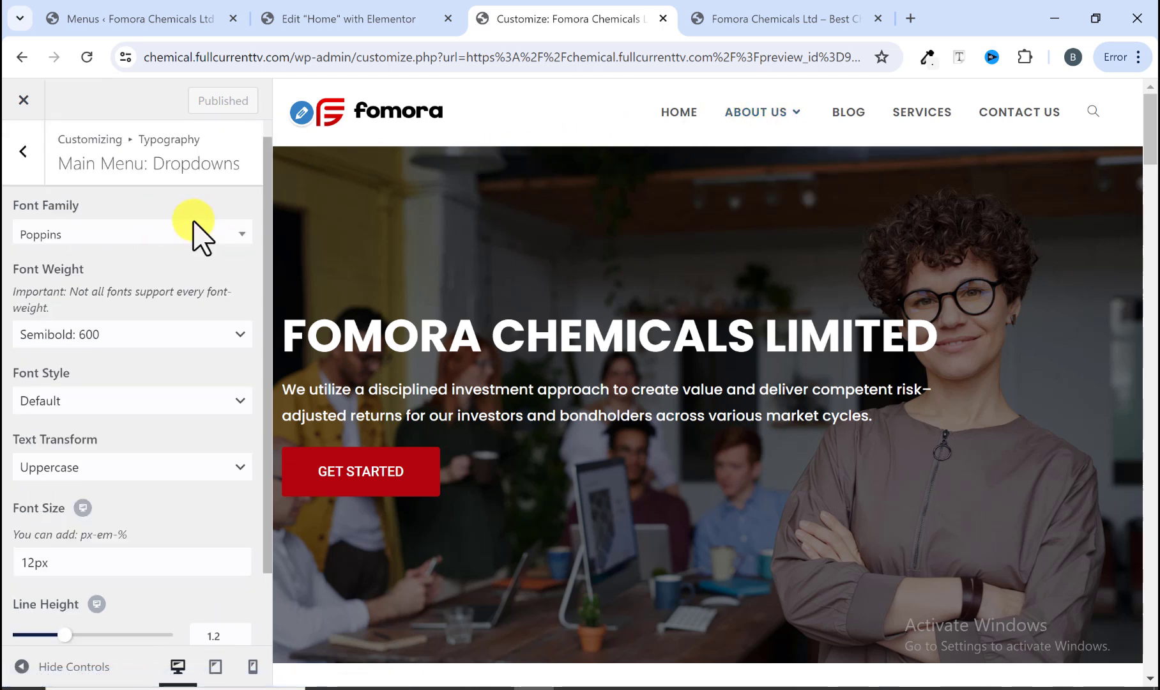
pyautogui.click(29, 160)
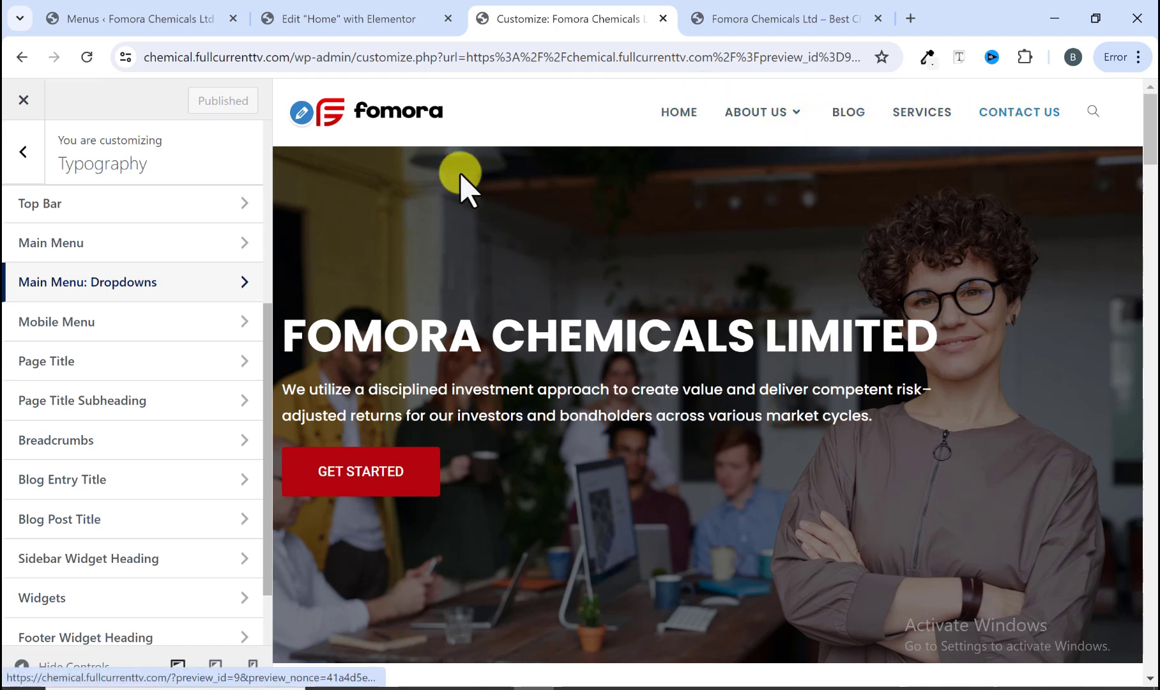
pyautogui.scroll(3, 182, 275)
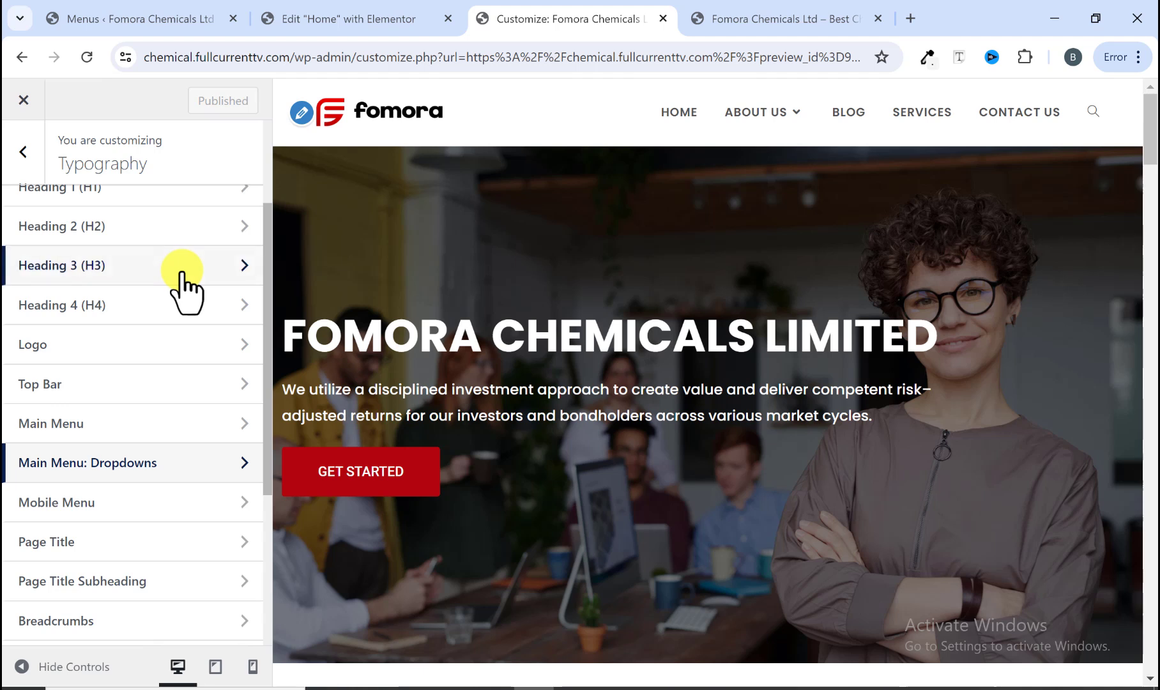
pyautogui.scroll(3, 181, 287)
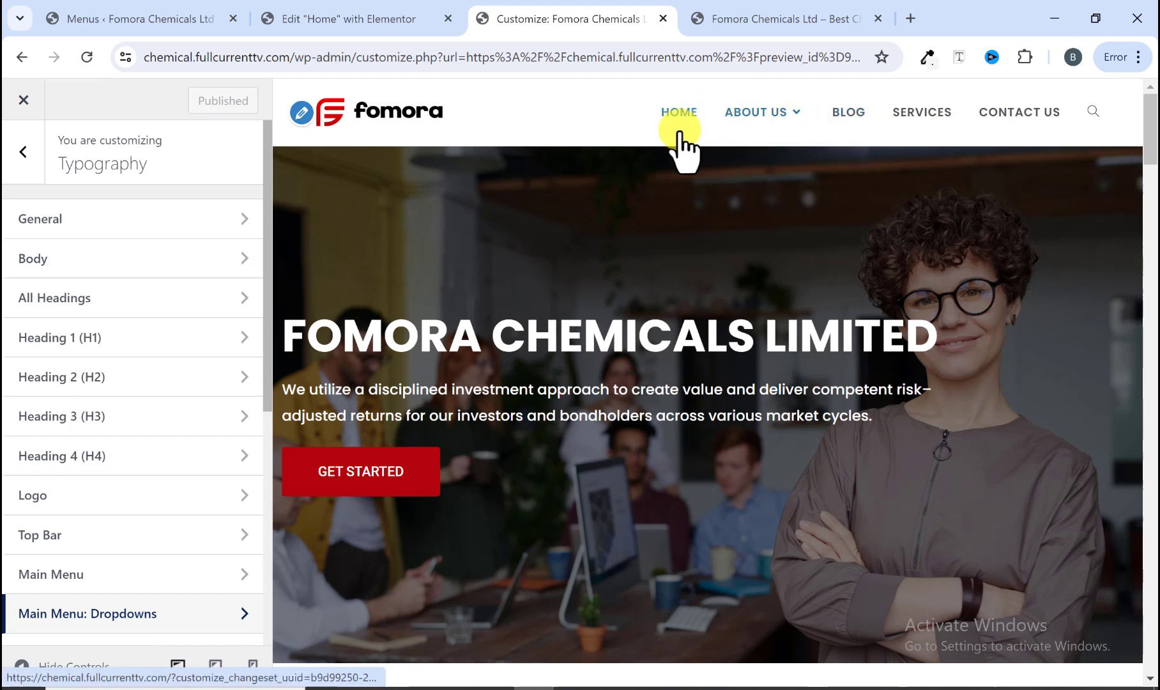
pyautogui.click(16, 167)
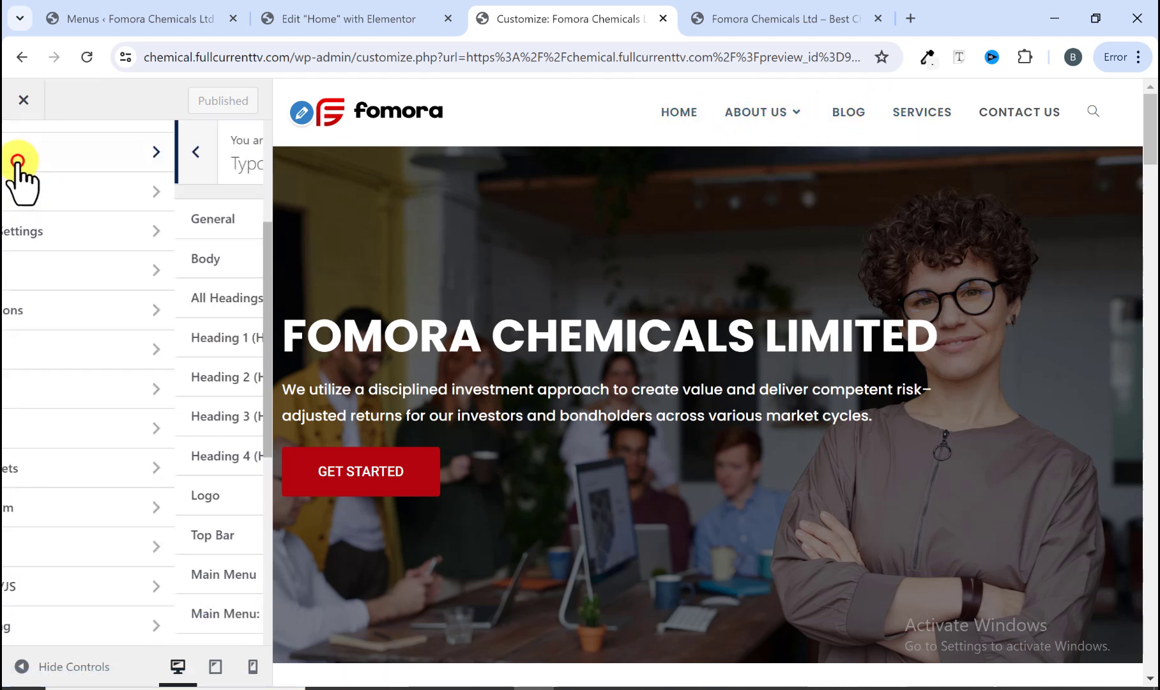
pyautogui.click(741, 4)
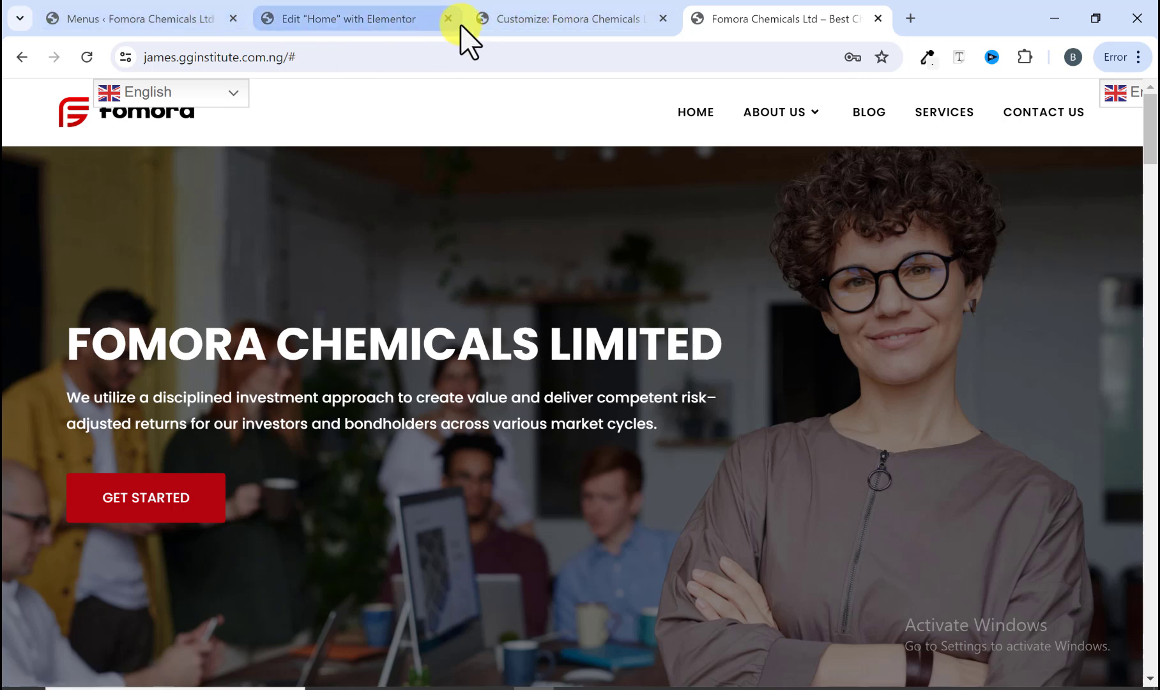
pyautogui.click(517, 19)
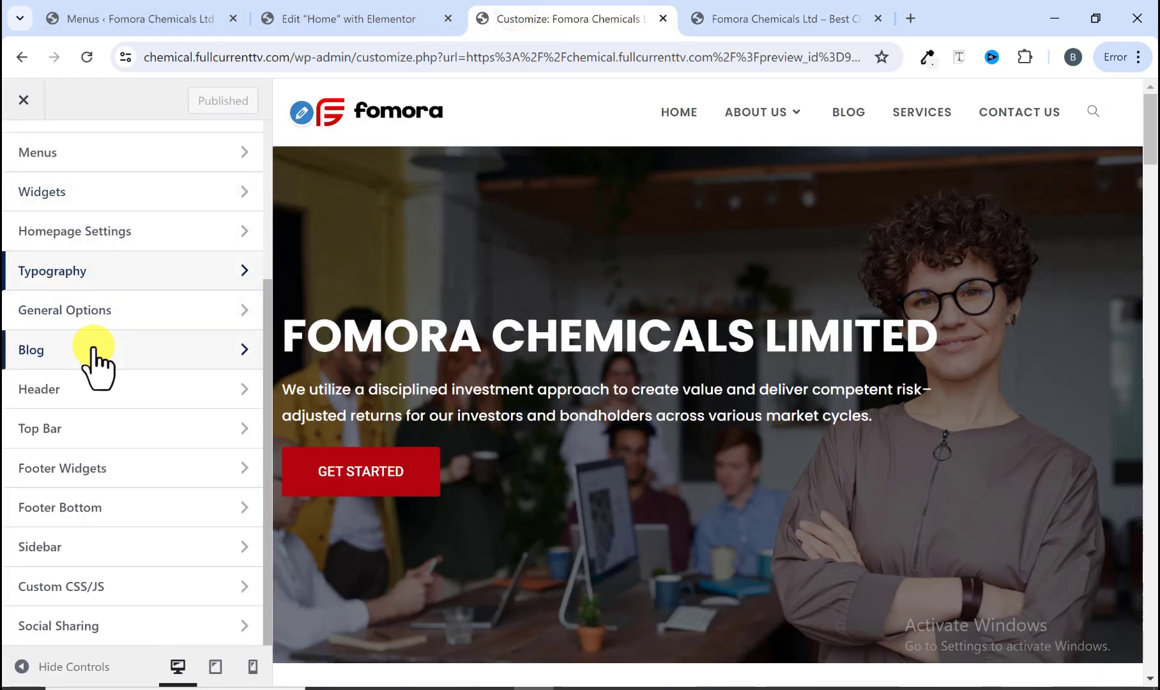
# Step: Review the header's General settings and its style options, keeping the Minimal style
pyautogui.click(106, 385)
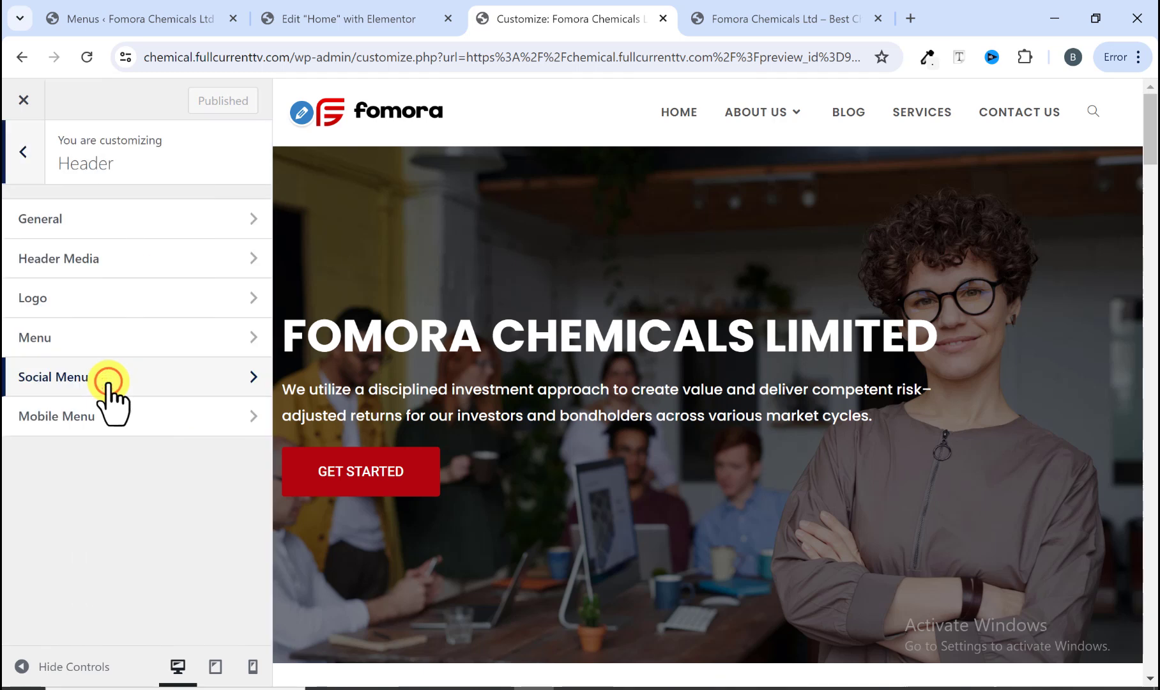
pyautogui.click(104, 234)
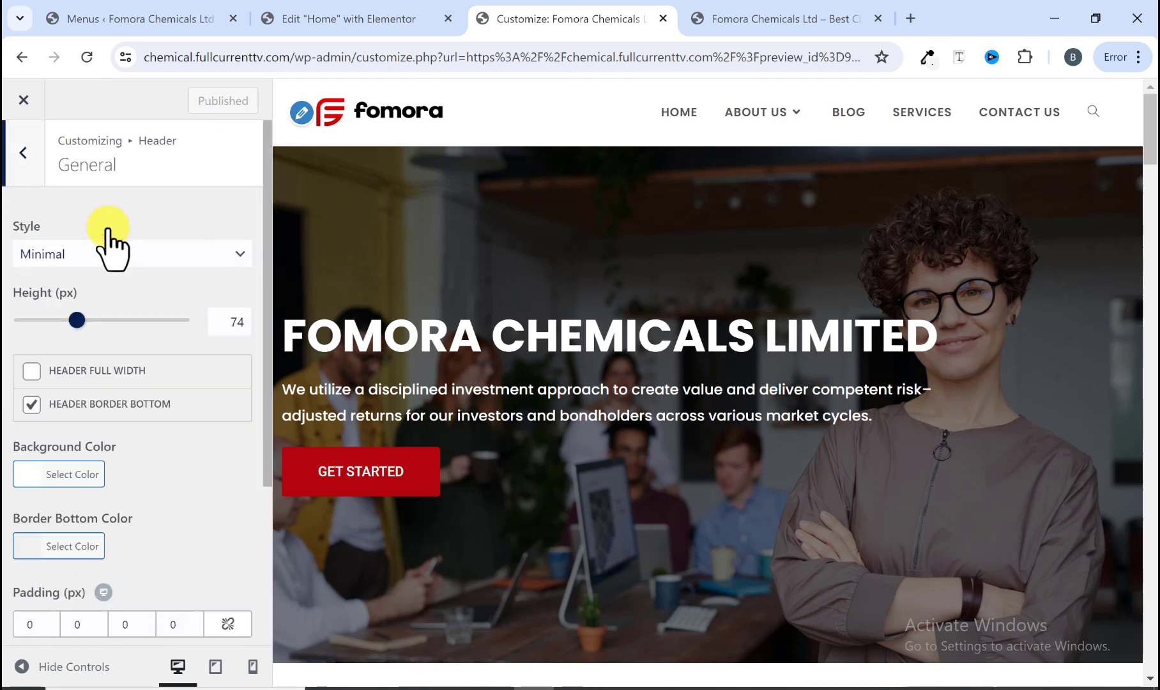
pyautogui.scroll(-3, 125, 279)
pyautogui.scroll(3, 124, 272)
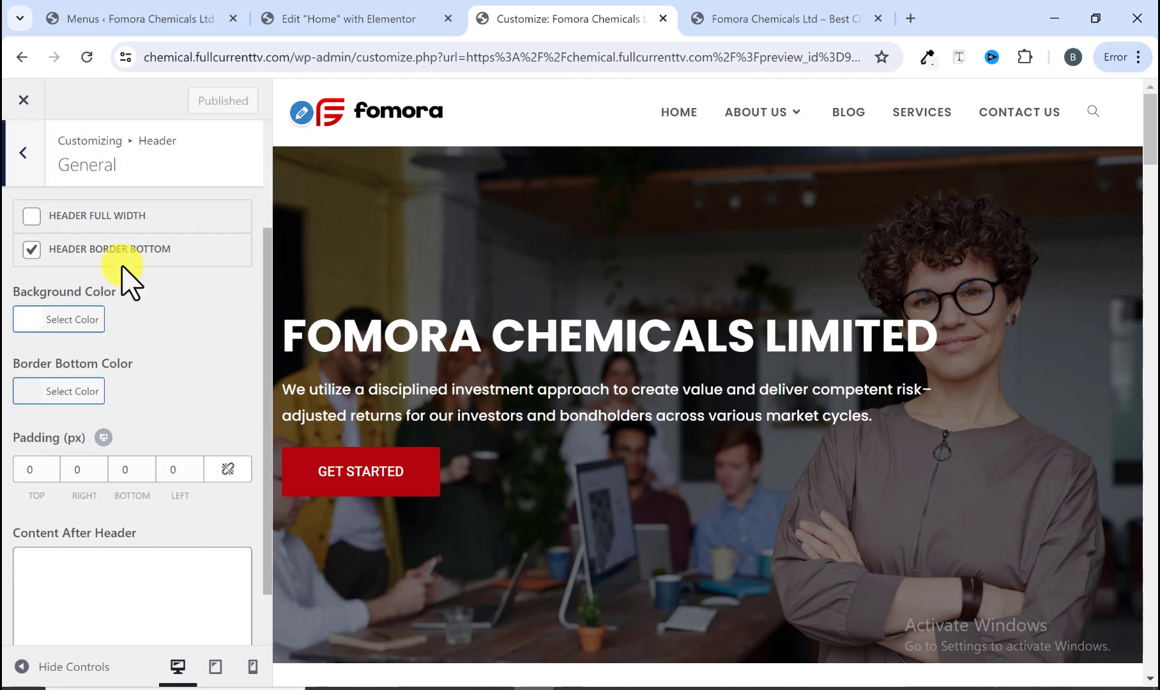
pyautogui.click(125, 257)
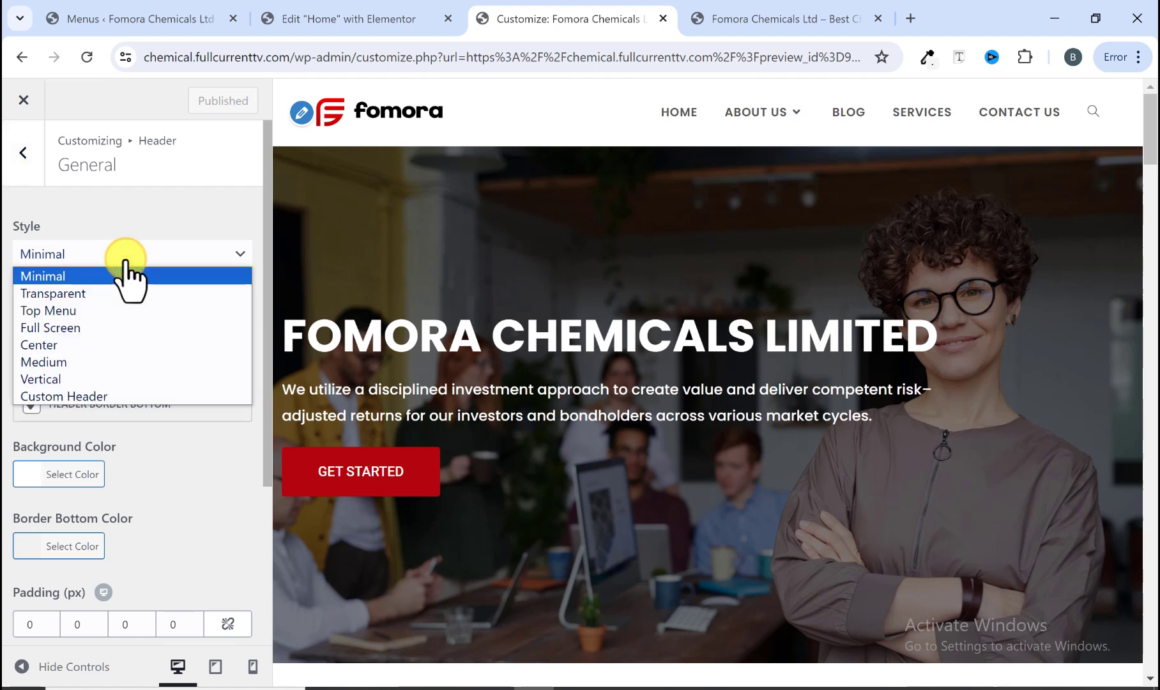
pyautogui.click(128, 274)
pyautogui.click(38, 167)
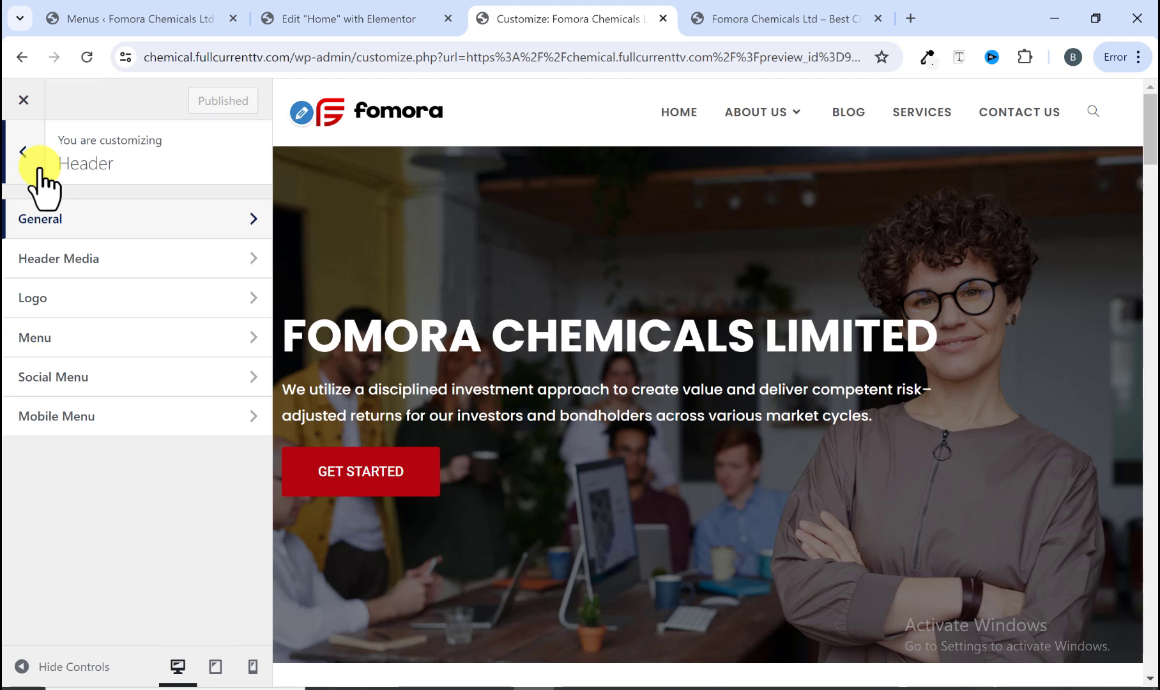
# Step: Set the header menu's links effect to Brackets and preview it on the menu items
pyautogui.click(120, 332)
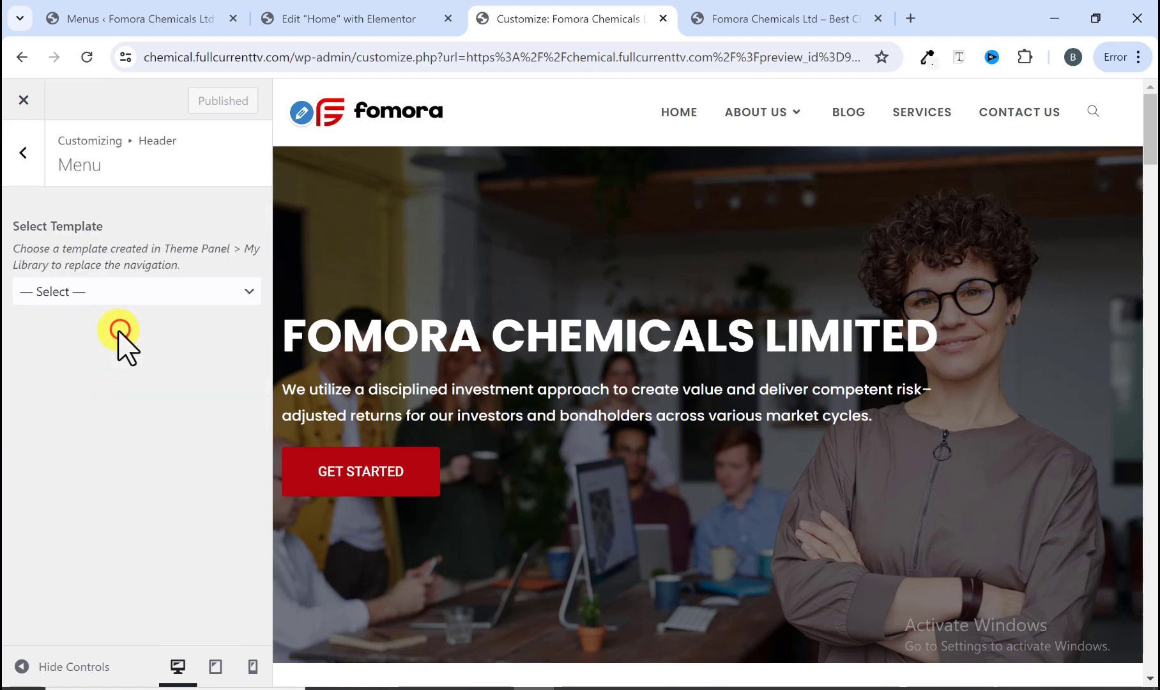
pyautogui.scroll(-4, 124, 322)
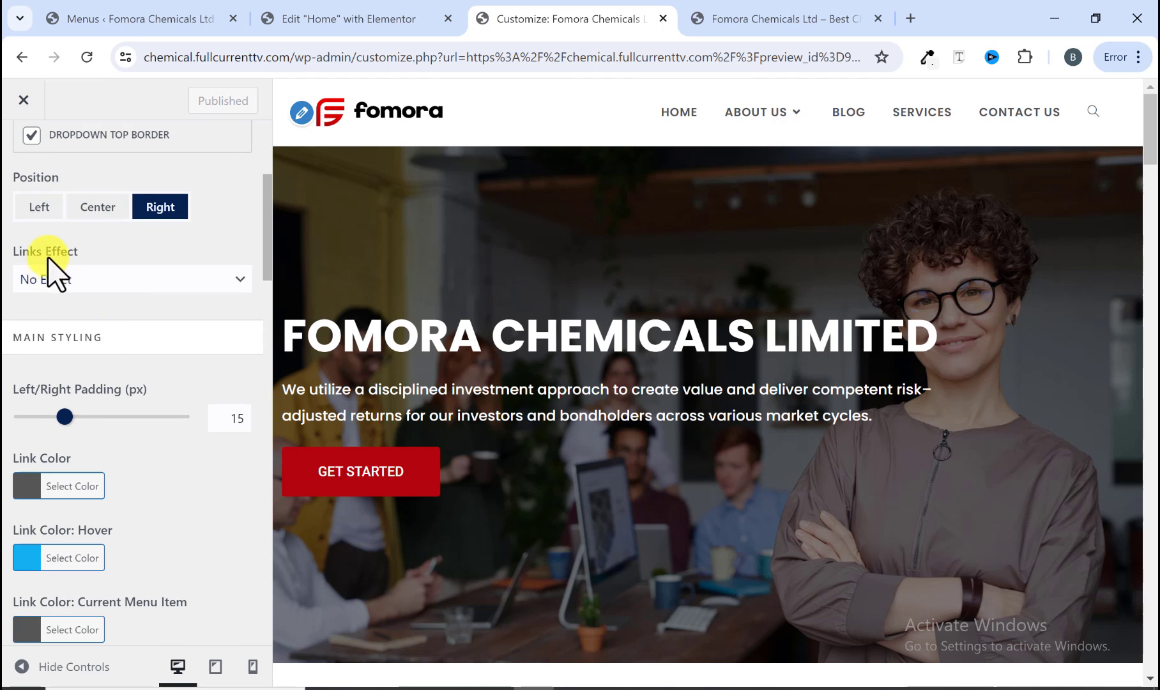
pyautogui.click(89, 281)
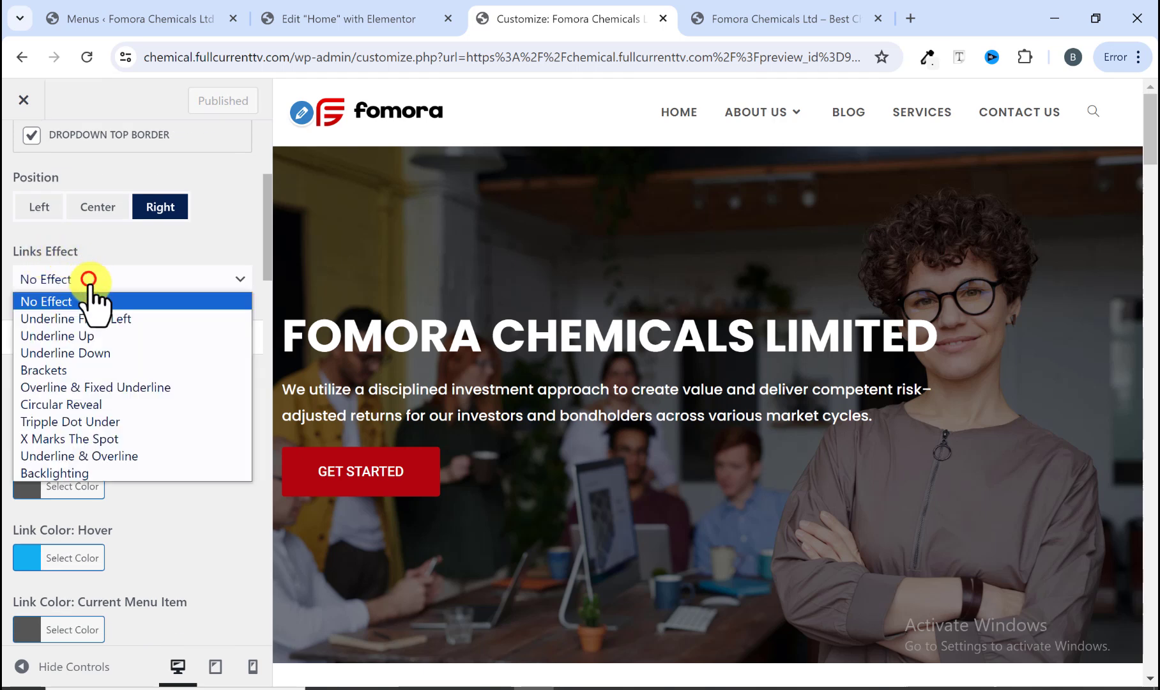
pyautogui.click(89, 369)
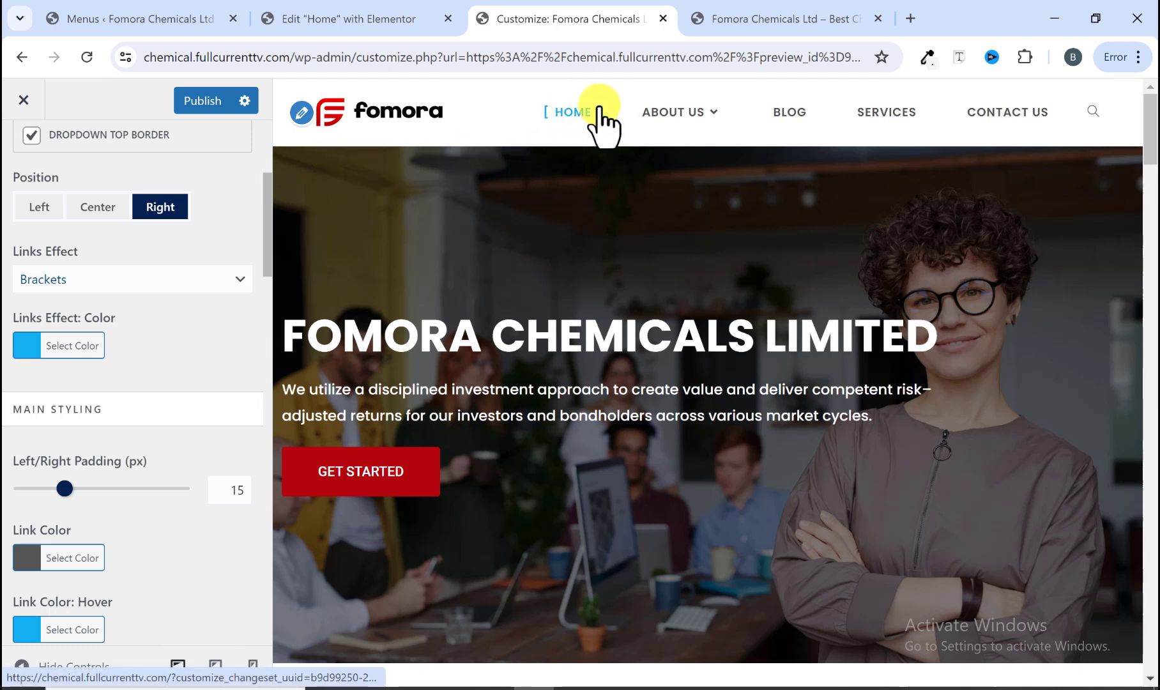
pyautogui.moveTo(640, 109)
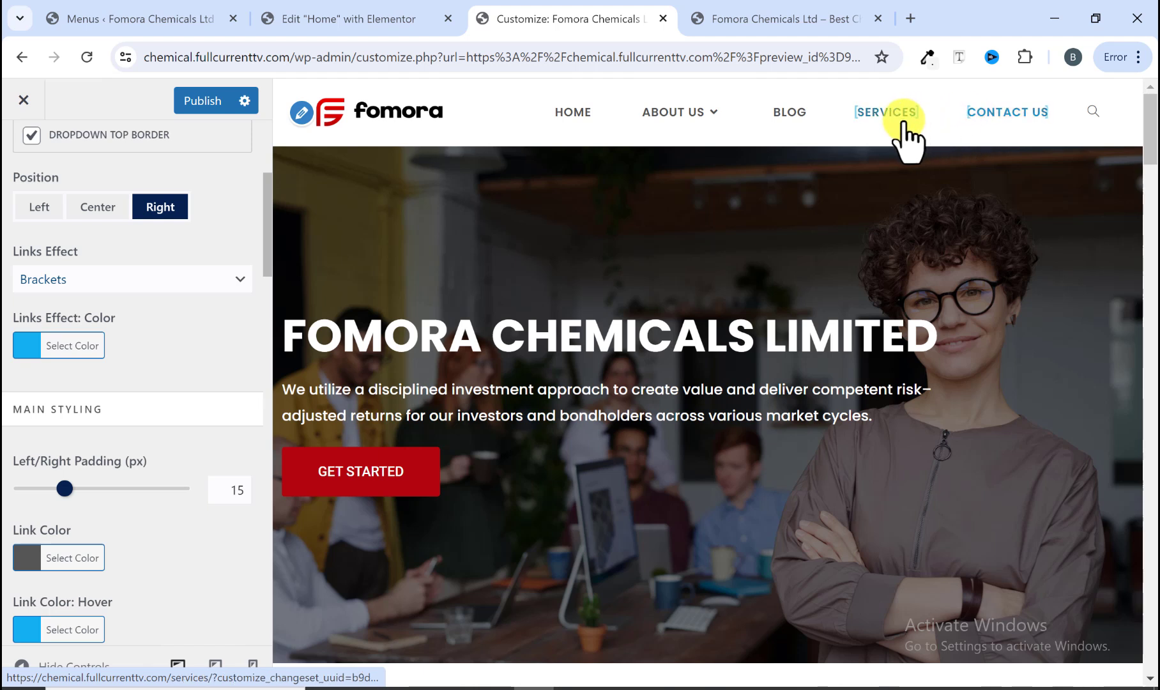
pyautogui.moveTo(714, 110)
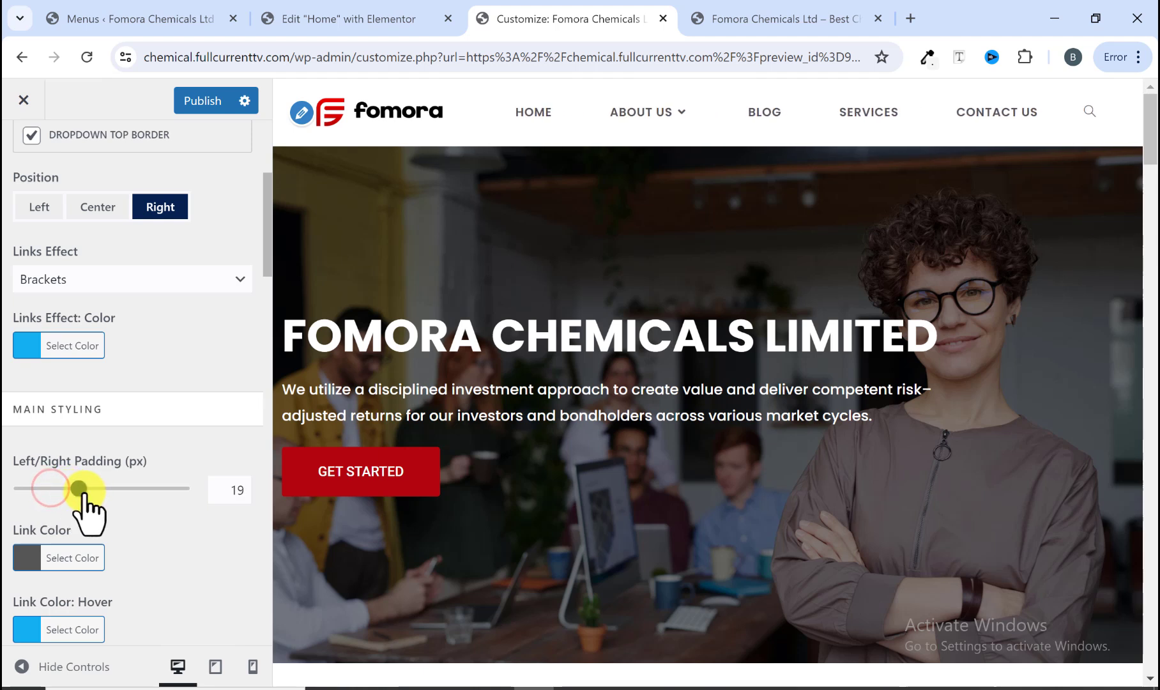
# Step: Set the menu's Left/Right Padding to 2 px after checking the reference site's spacing
pyautogui.moveTo(79, 489); pyautogui.dragTo(12, 489)
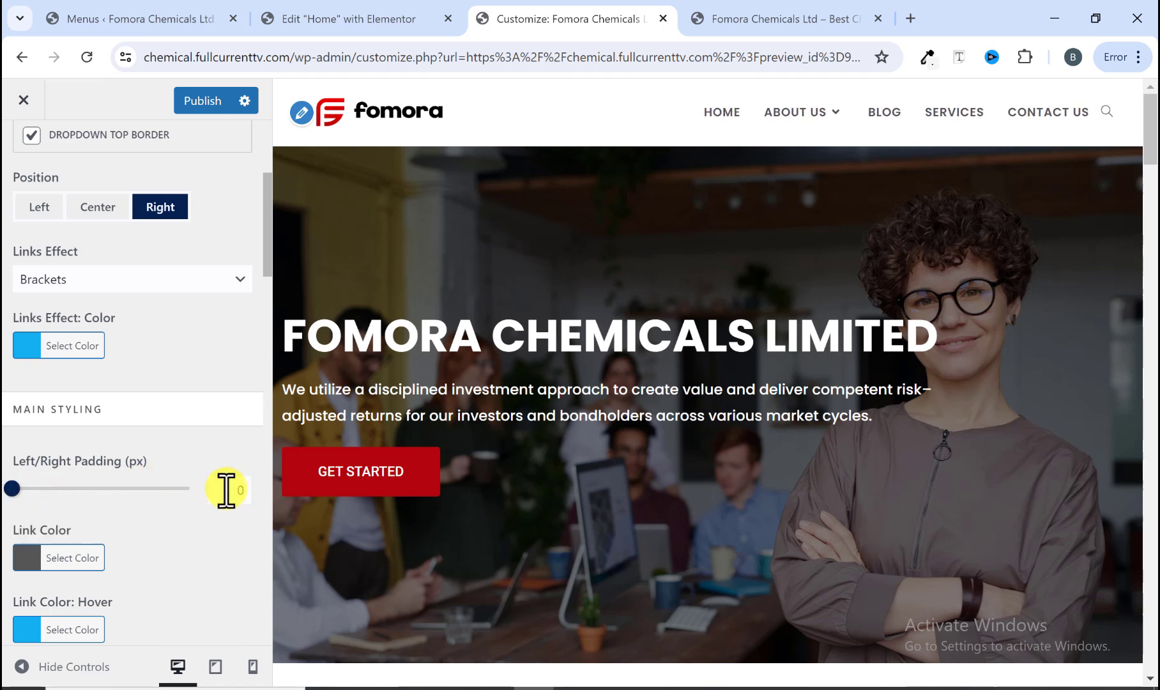
pyautogui.click(772, 17)
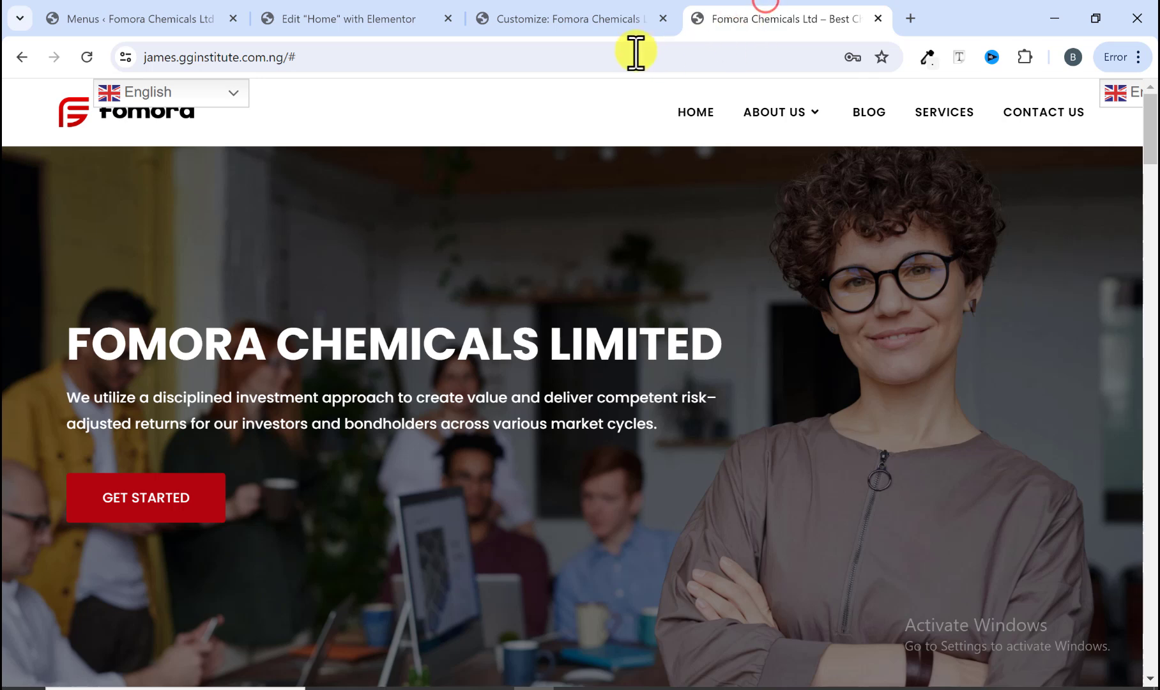
pyautogui.click(566, 19)
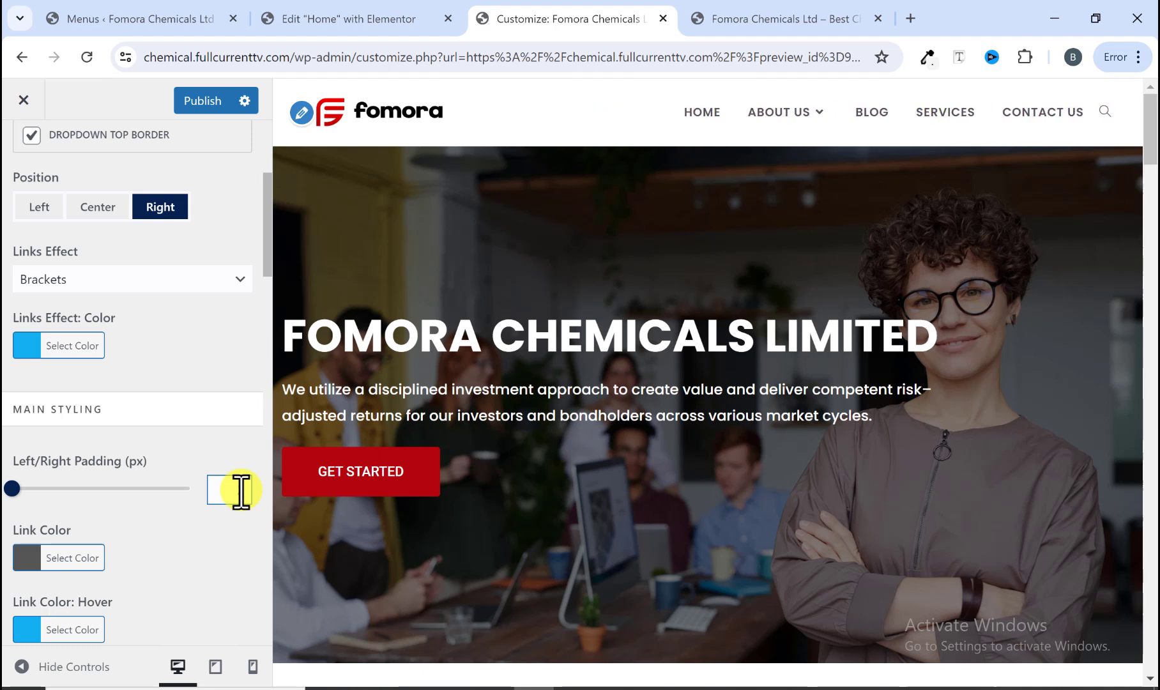
pyautogui.write('2')
# Step: Set the menu link color to black (#000000) and publish the changes
pyautogui.scroll(-2, 38, 498)
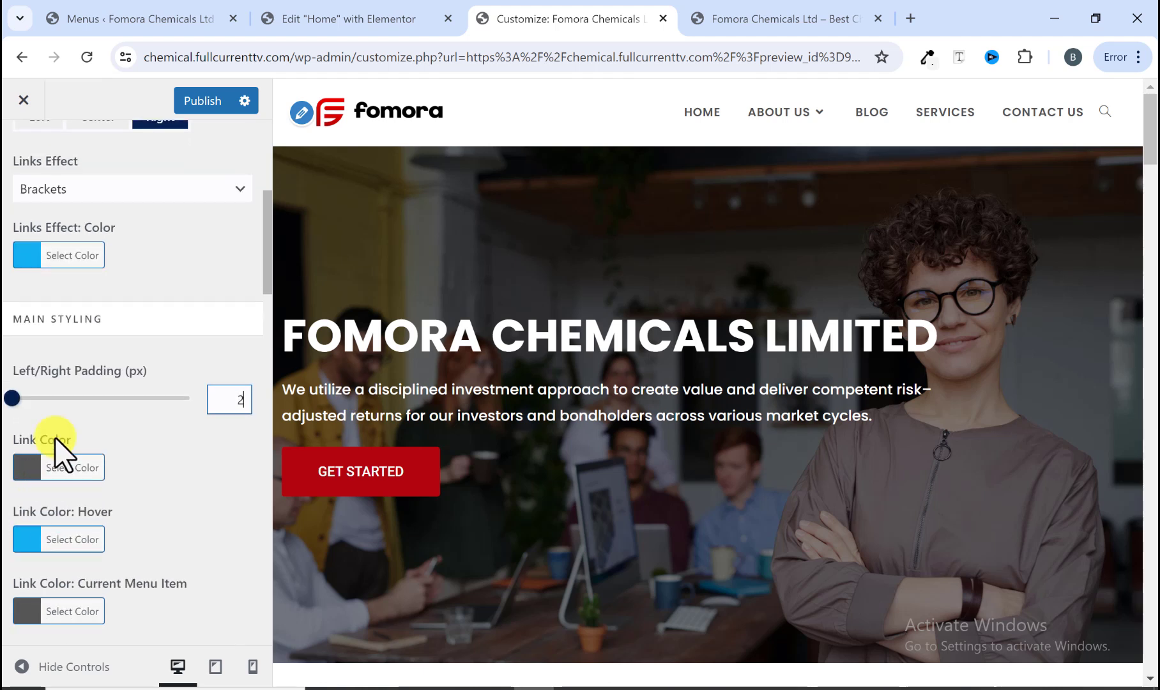
pyautogui.scroll(3, 54, 447)
pyautogui.scroll(-2, 38, 543)
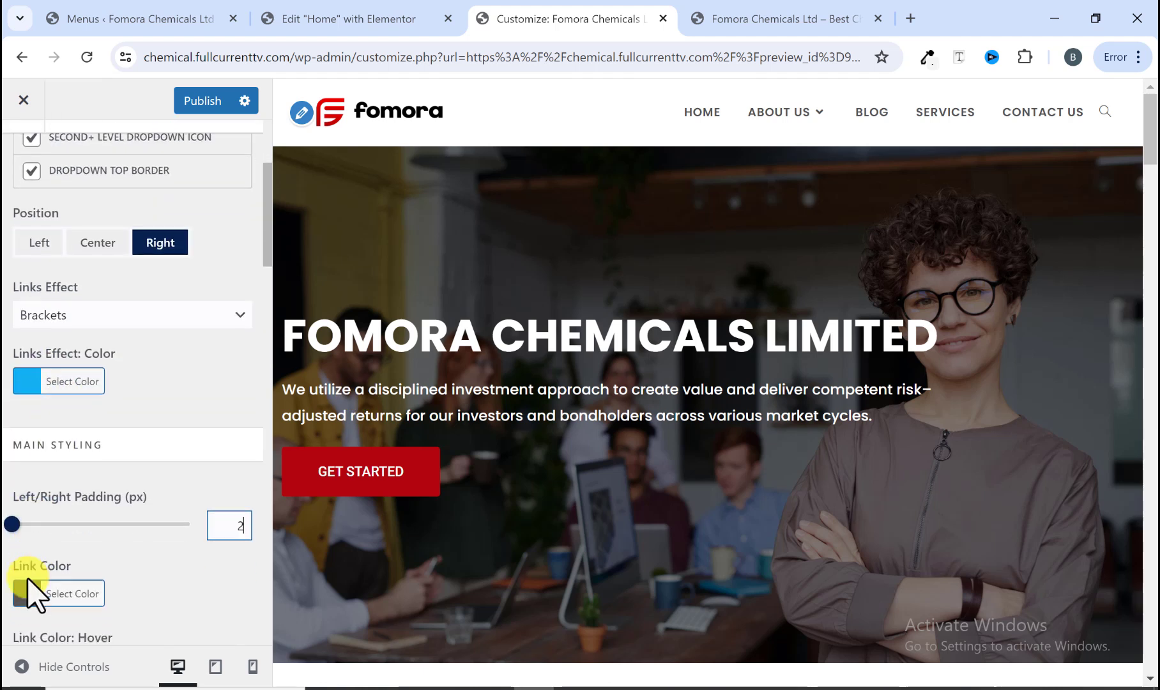
pyautogui.click(32, 555)
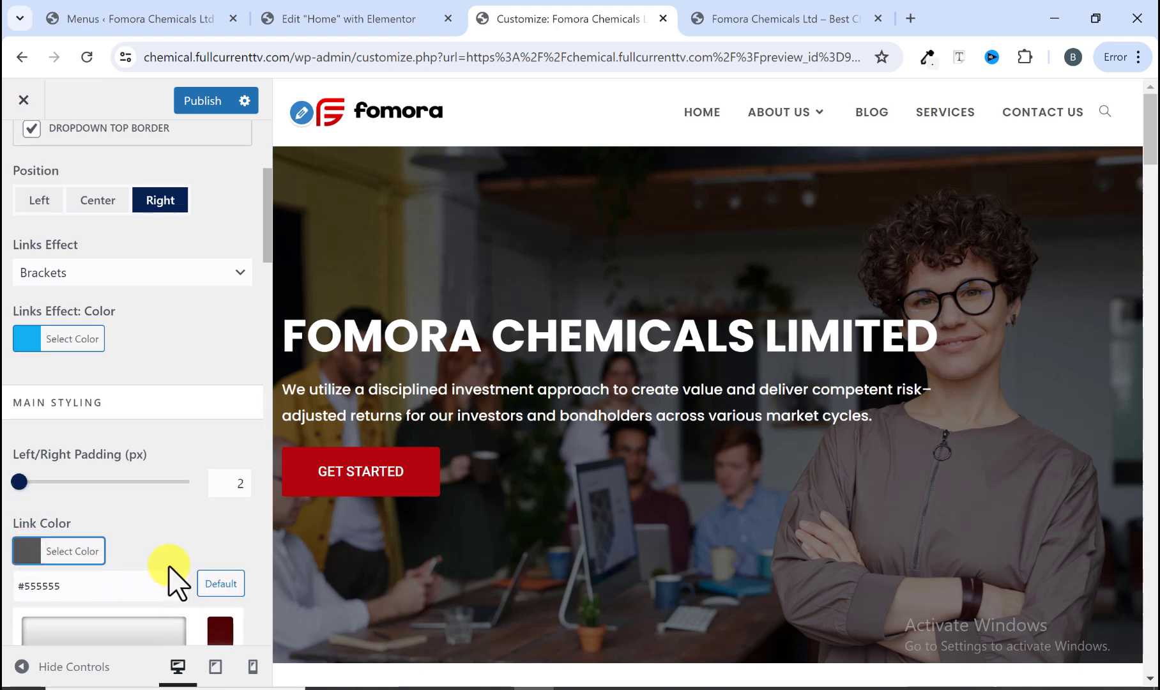
pyautogui.scroll(-3, 96, 575)
pyautogui.click(28, 617)
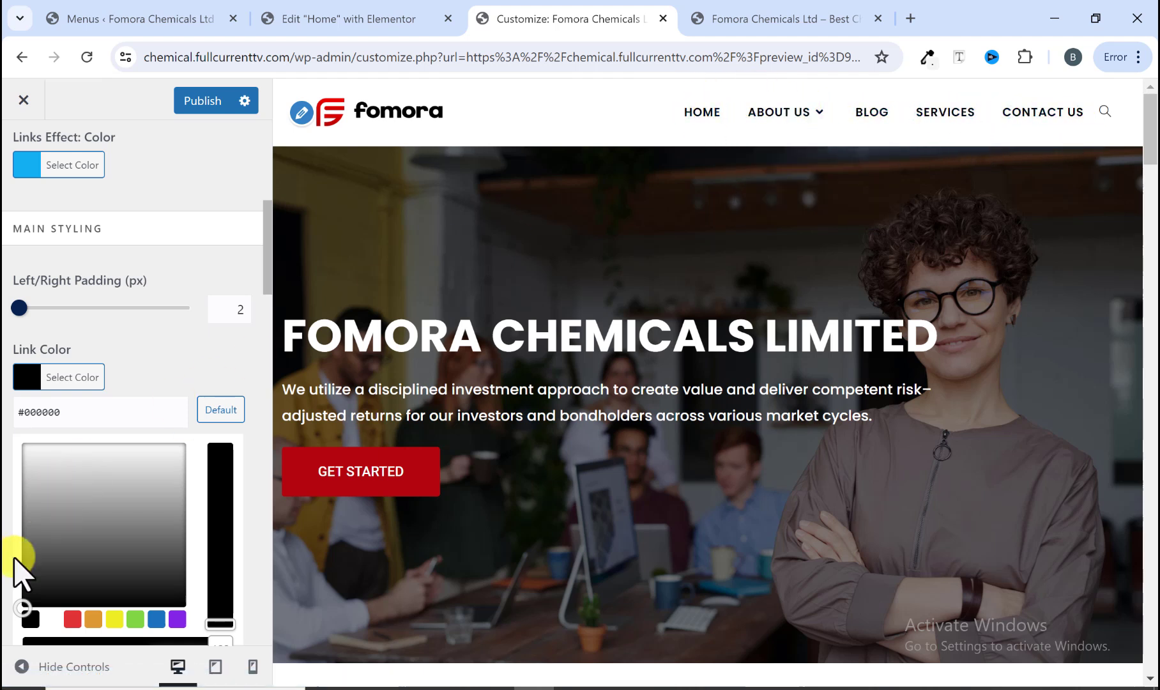
pyautogui.scroll(-3, 90, 622)
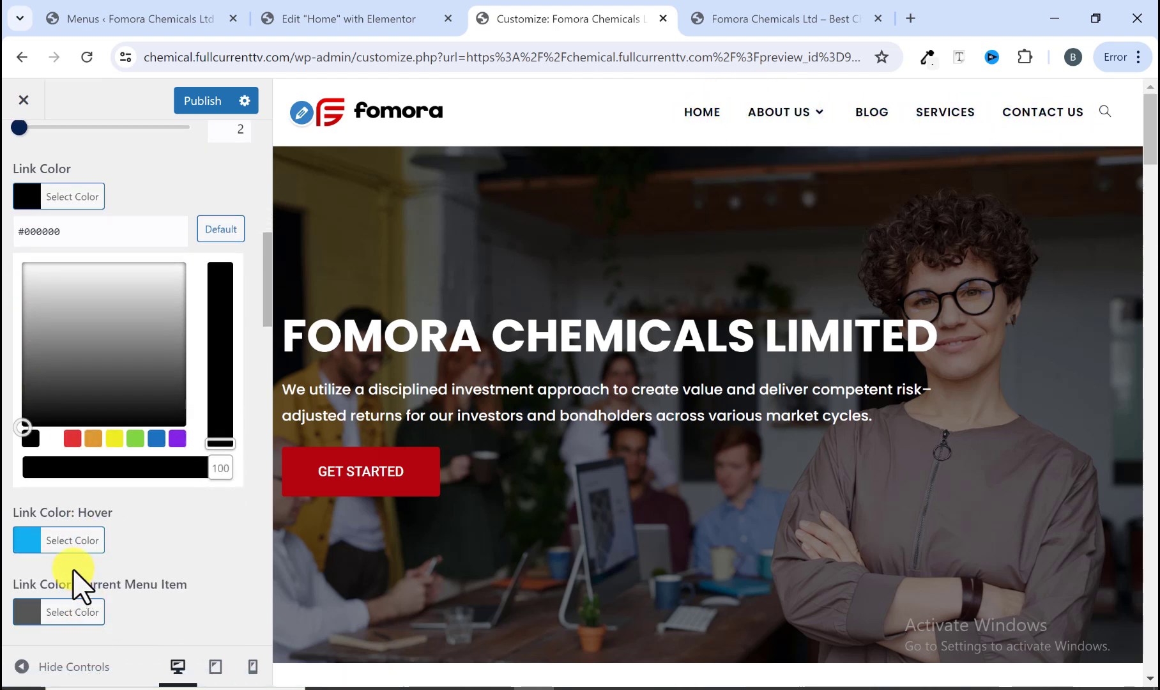
pyautogui.click(202, 100)
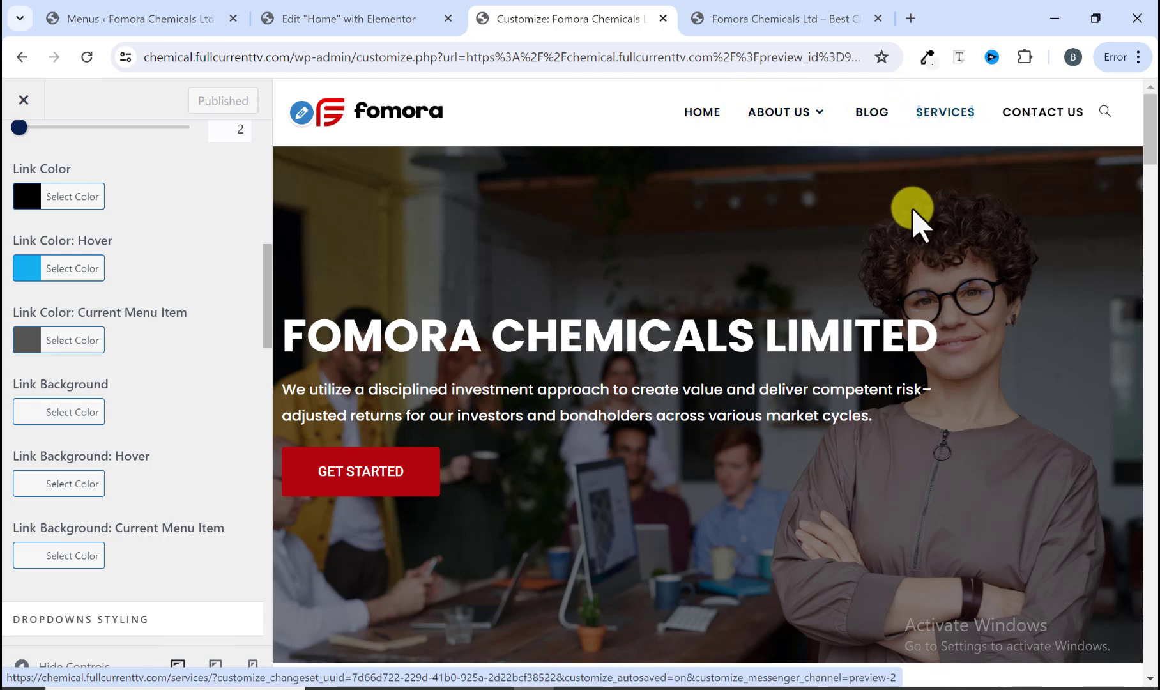
# Step: Scroll through the published home page and the reference site to compare them
pyautogui.scroll(-2, 912, 217)
pyautogui.scroll(-15, 912, 217)
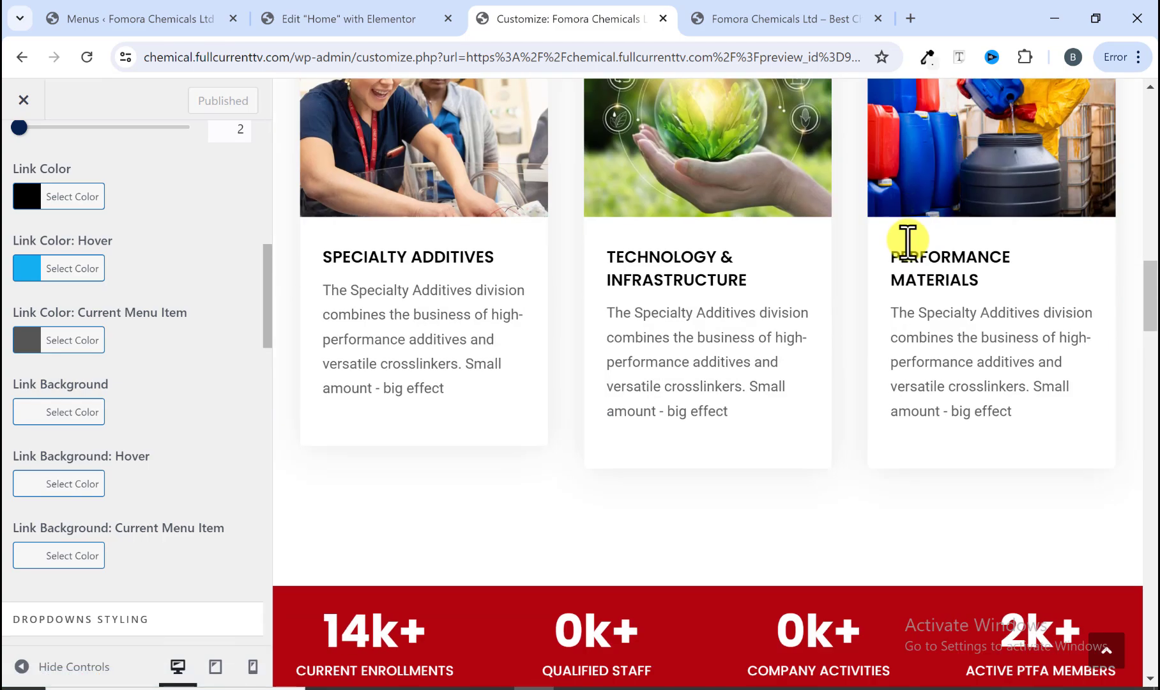
pyautogui.scroll(-15, 912, 253)
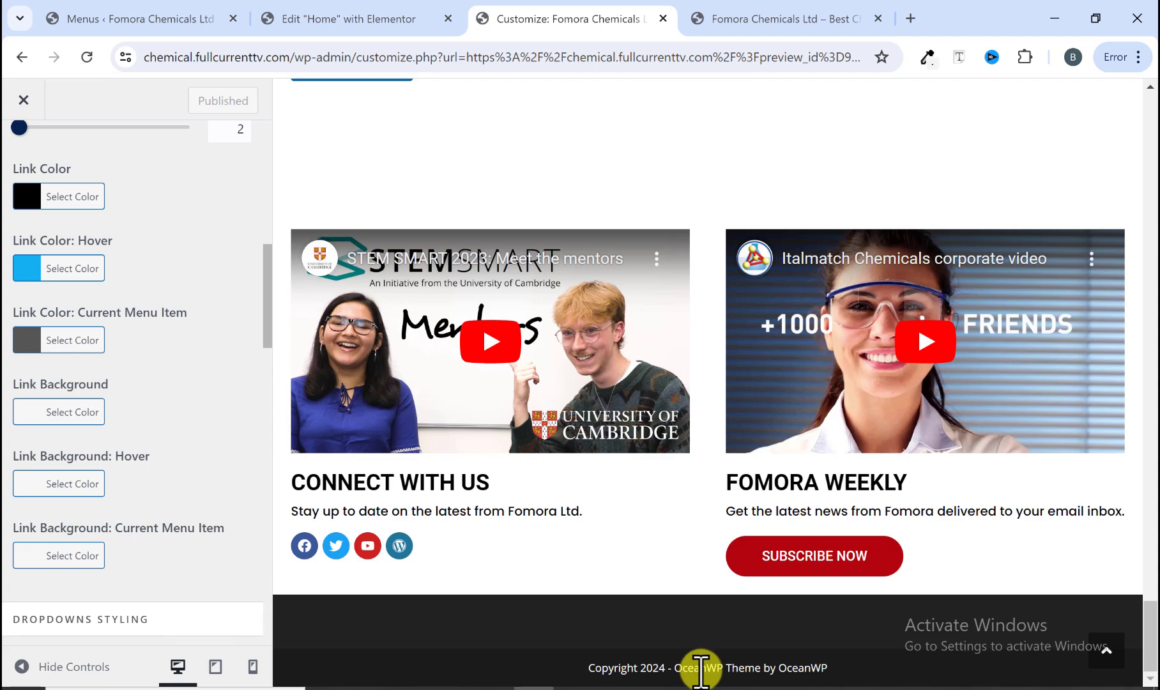
pyautogui.click(792, 19)
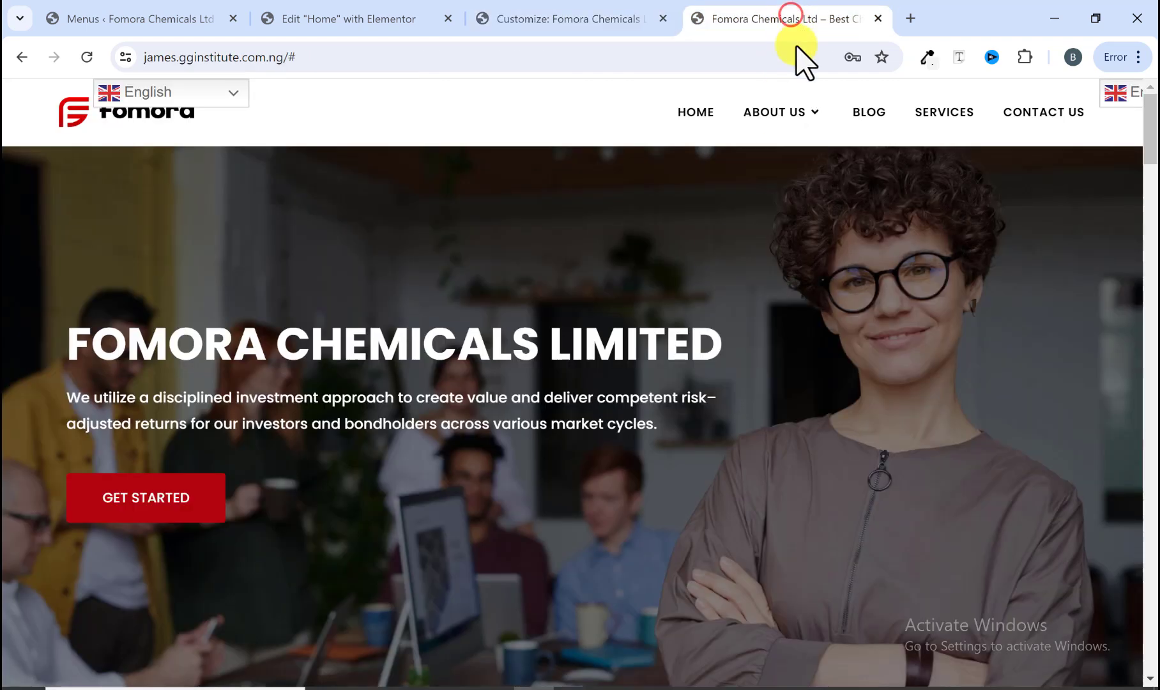
pyautogui.scroll(-10, 674, 329)
pyautogui.scroll(-20, 666, 315)
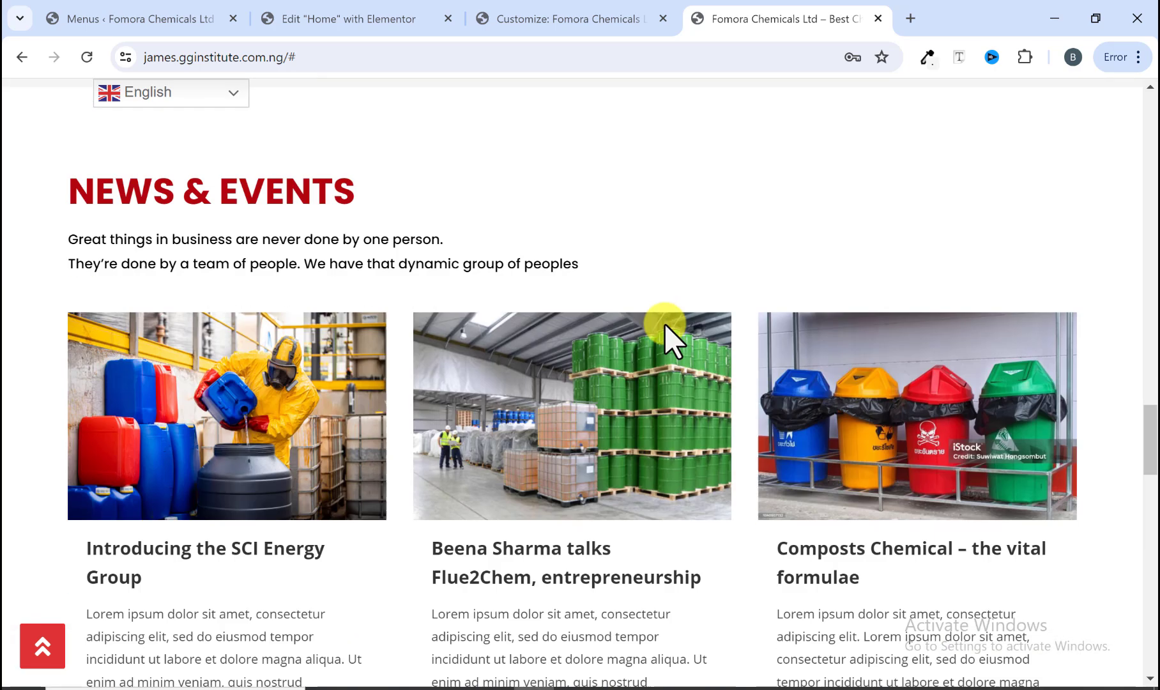
pyautogui.scroll(-8, 664, 325)
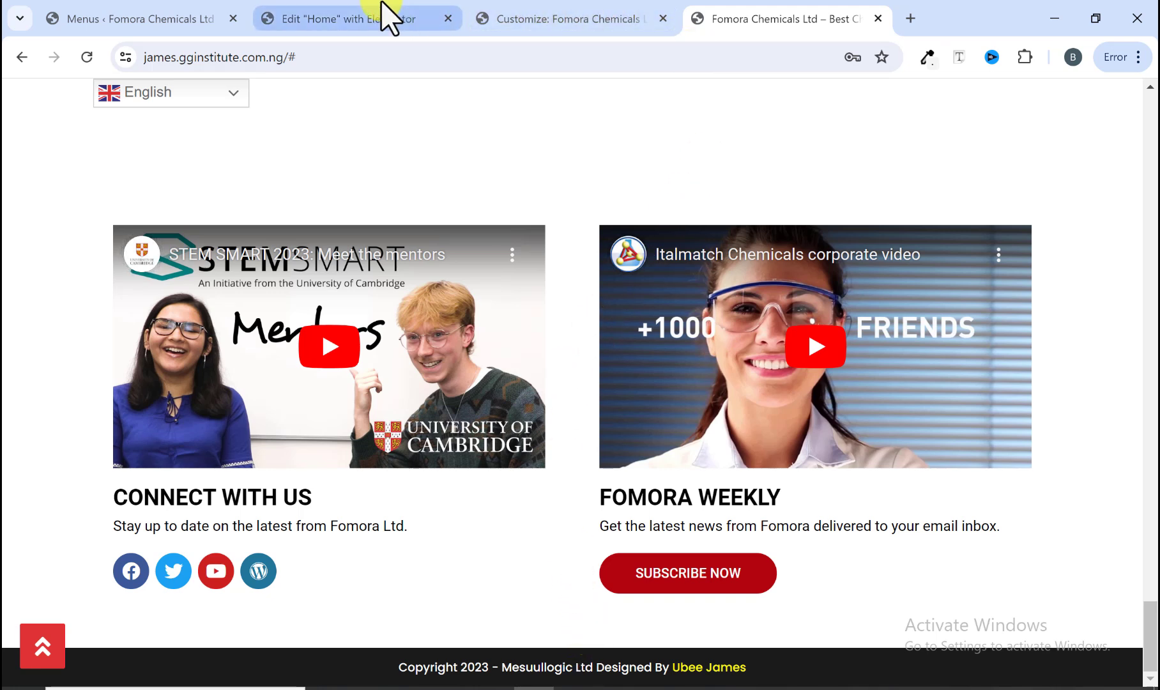
pyautogui.click(383, 18)
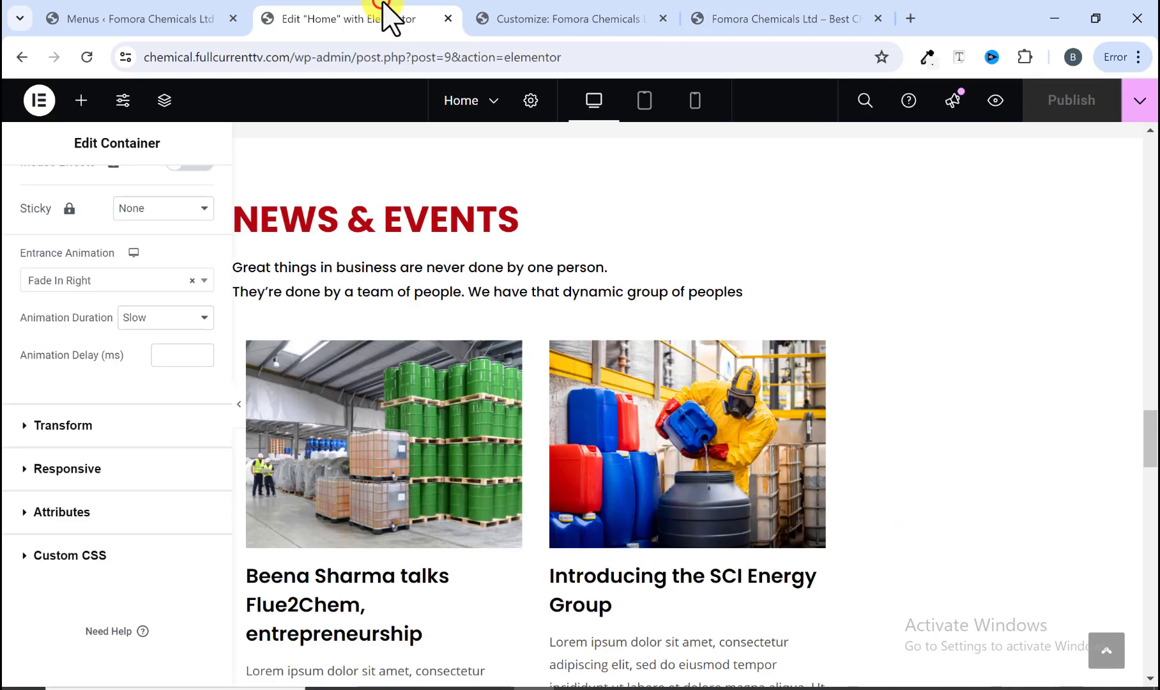
pyautogui.click(573, 17)
pyautogui.scroll(10, 150, 246)
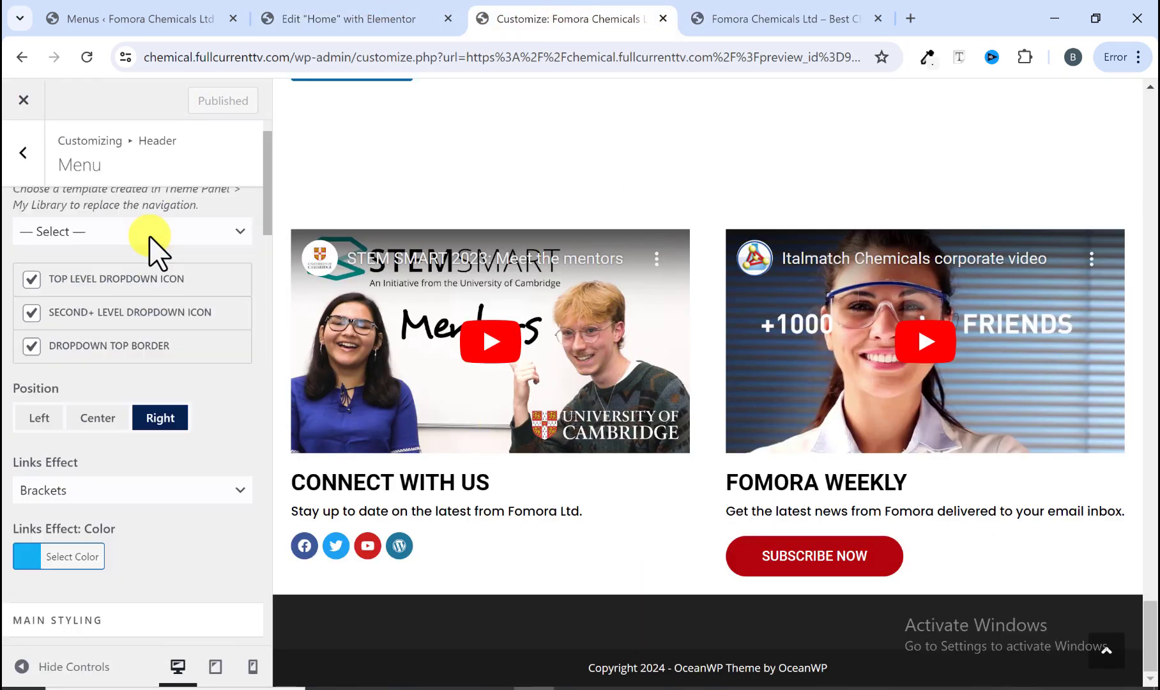
pyautogui.click(30, 161)
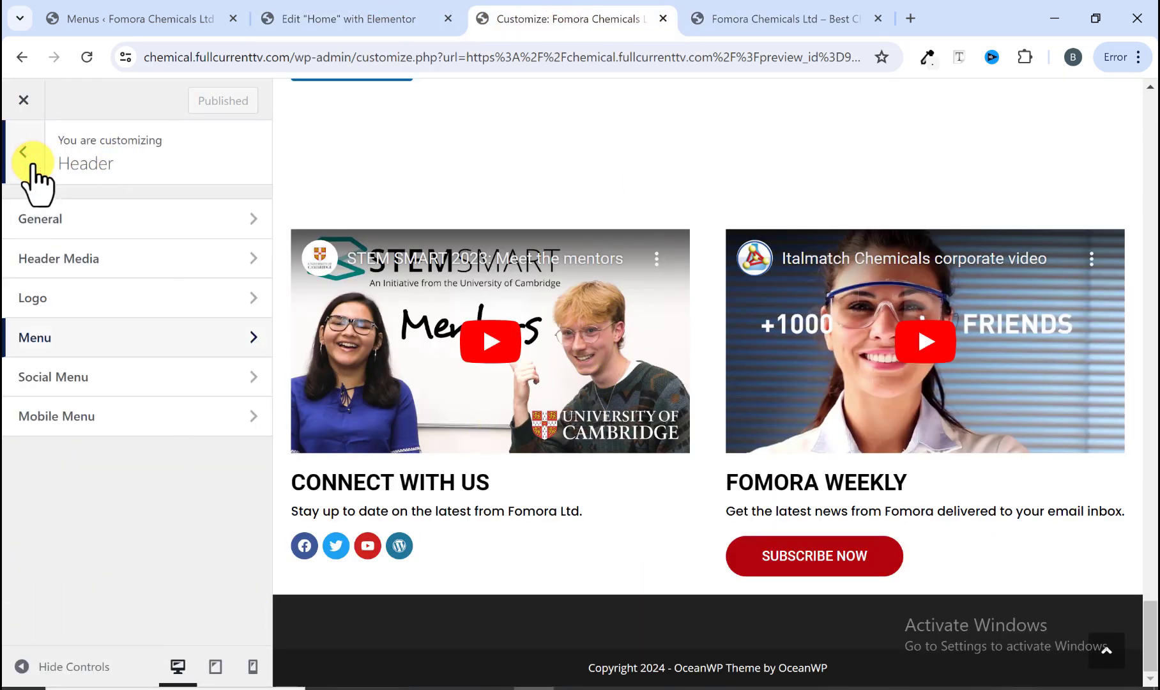
# Step: Disable the footer widgets in the theme customizer
pyautogui.click(23, 151)
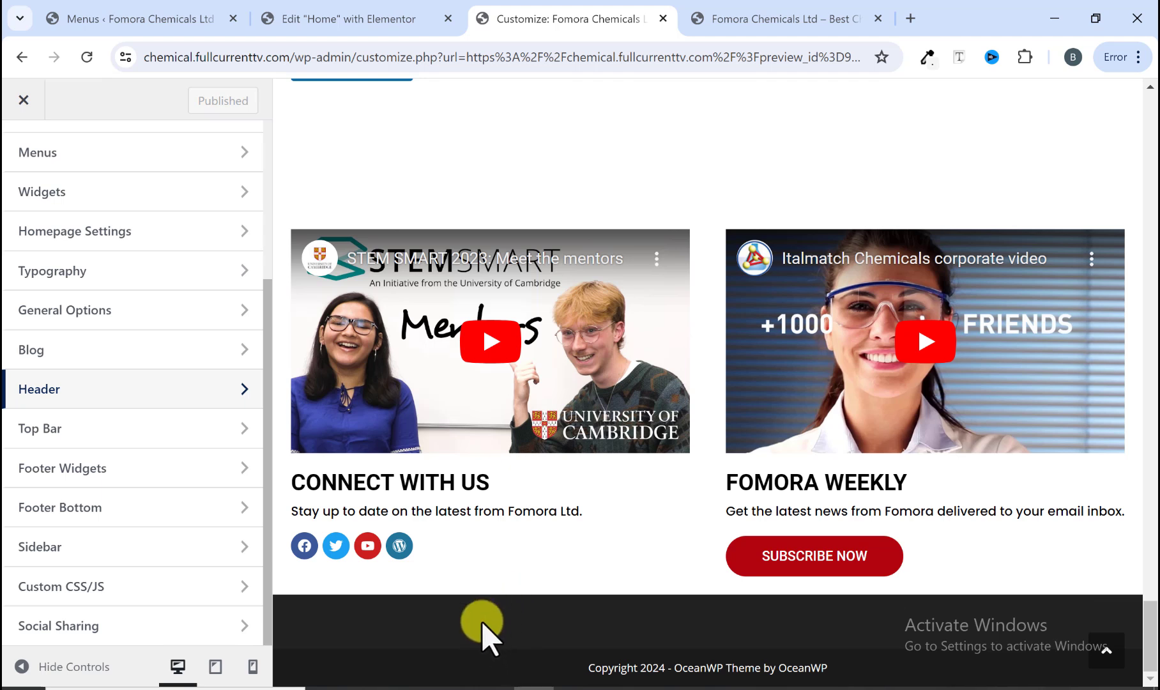
pyautogui.click(162, 476)
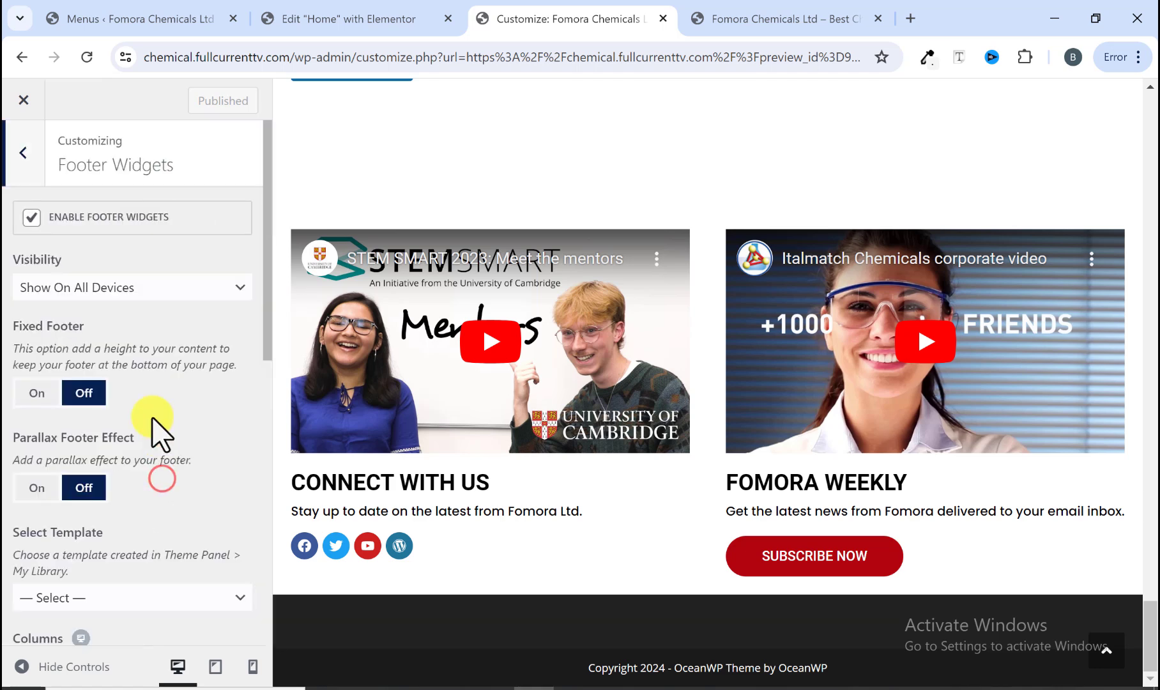
pyautogui.click(32, 217)
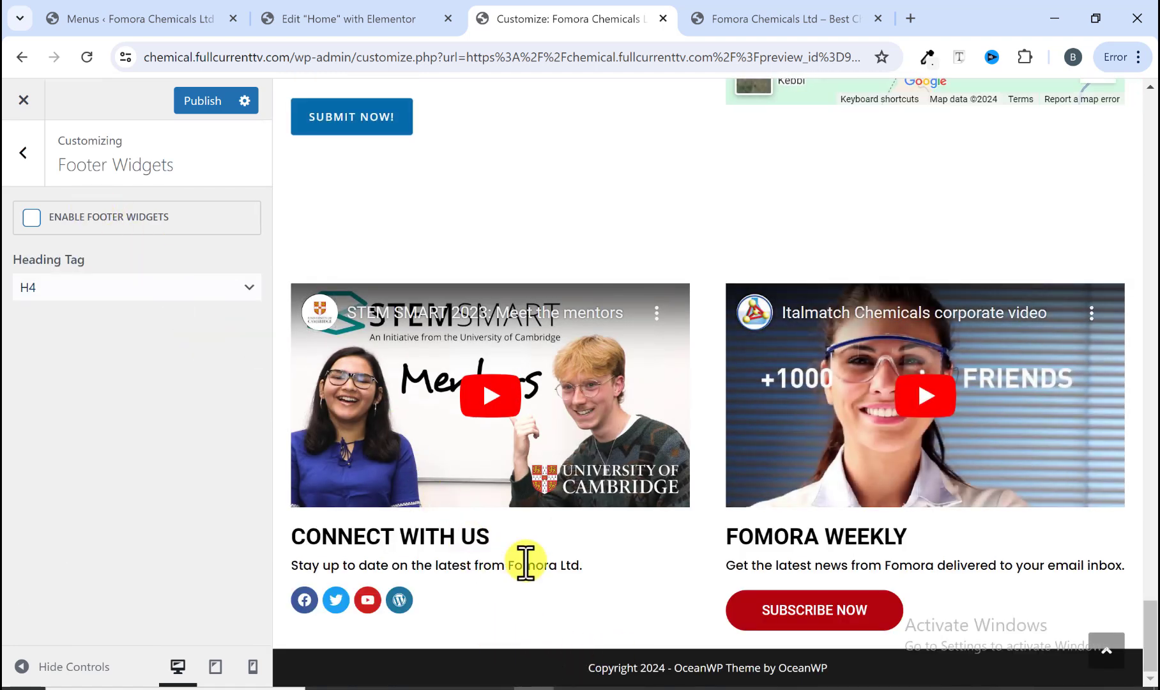
pyautogui.click(21, 155)
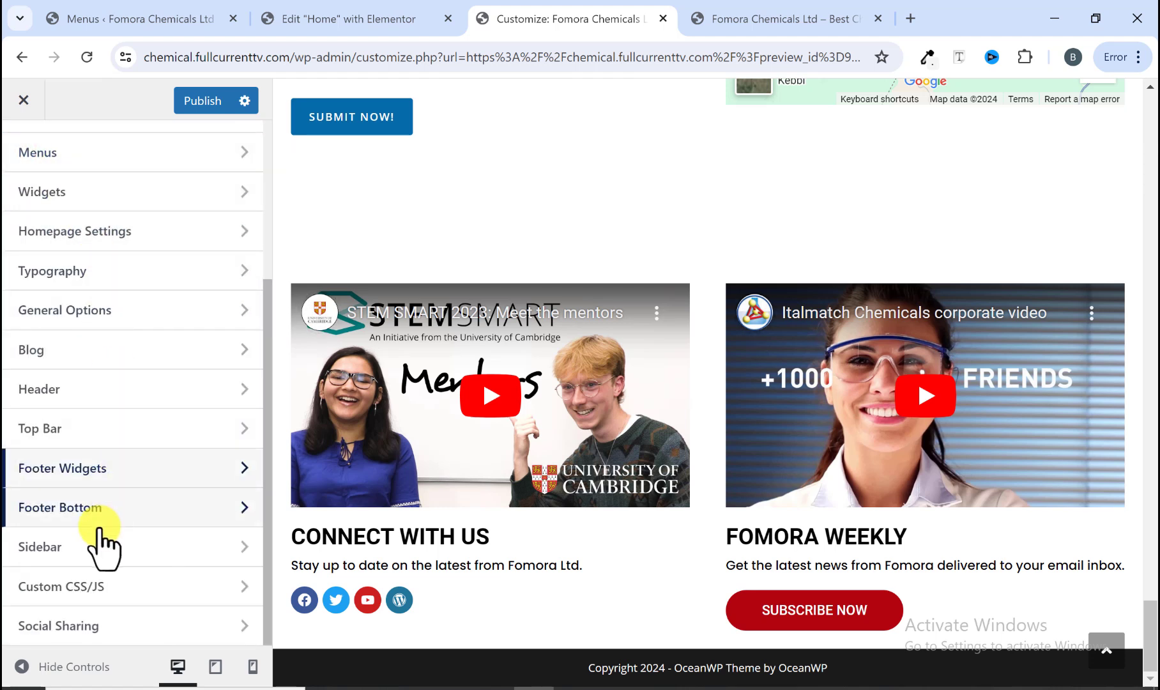
# Step: In the footer bottom copyright text, change "Copyright" to "Copyrights" and replace the date shortcode with 2024
pyautogui.click(84, 511)
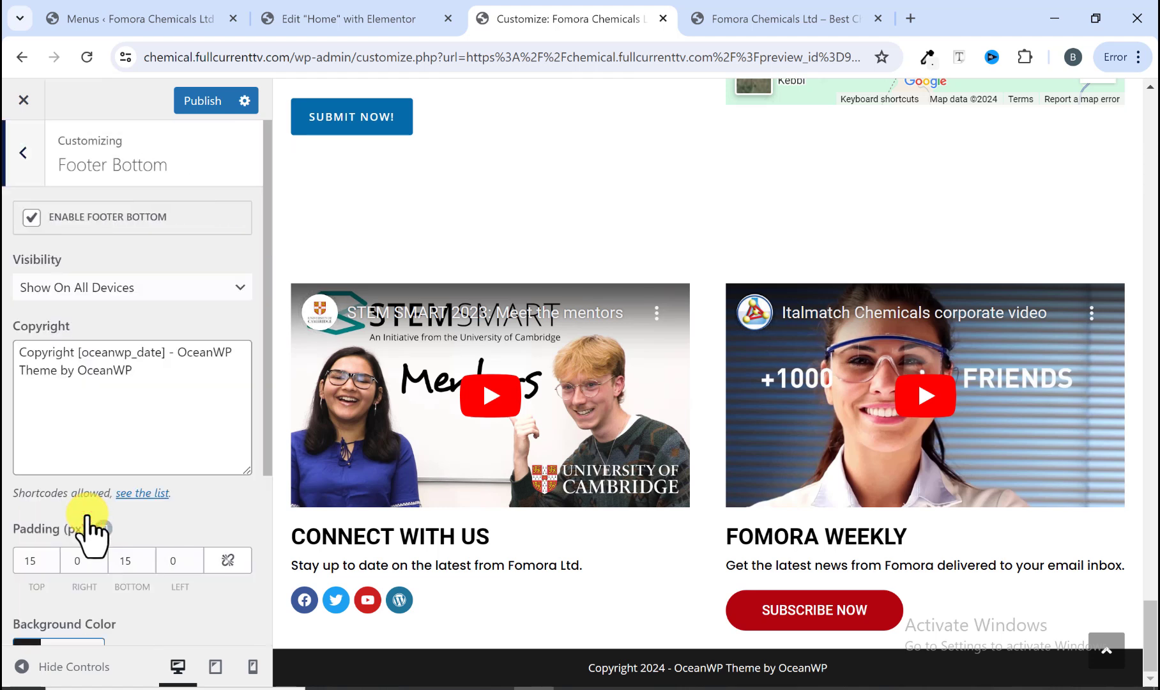
pyautogui.click(73, 351)
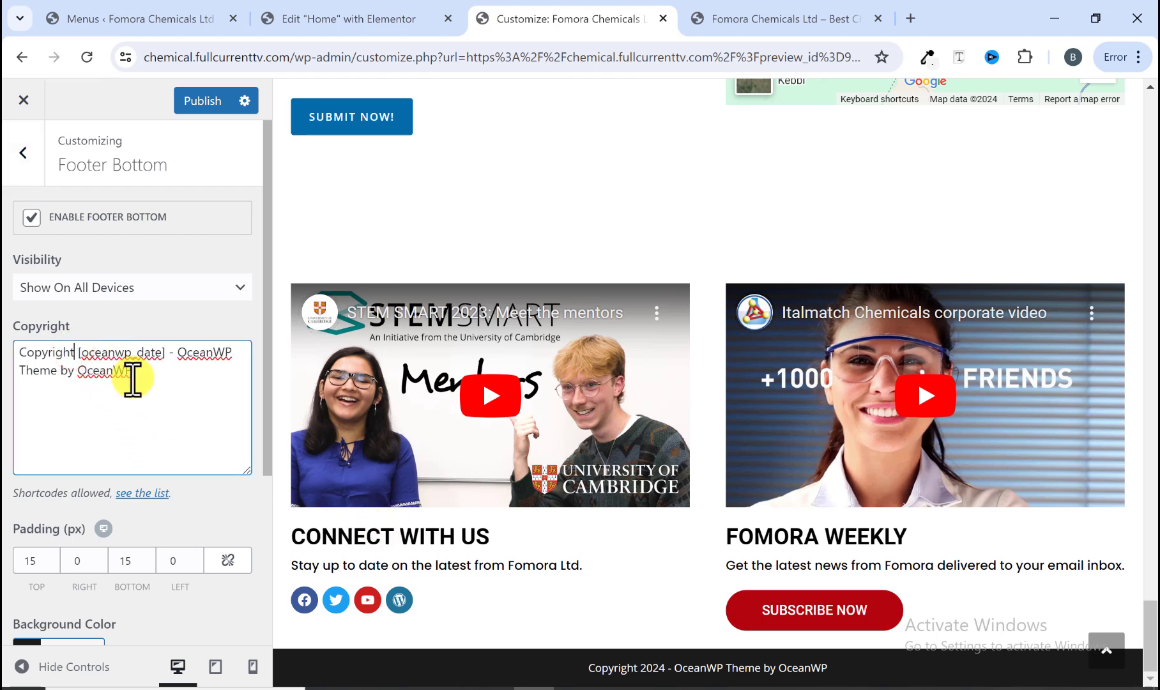
pyautogui.write('s')
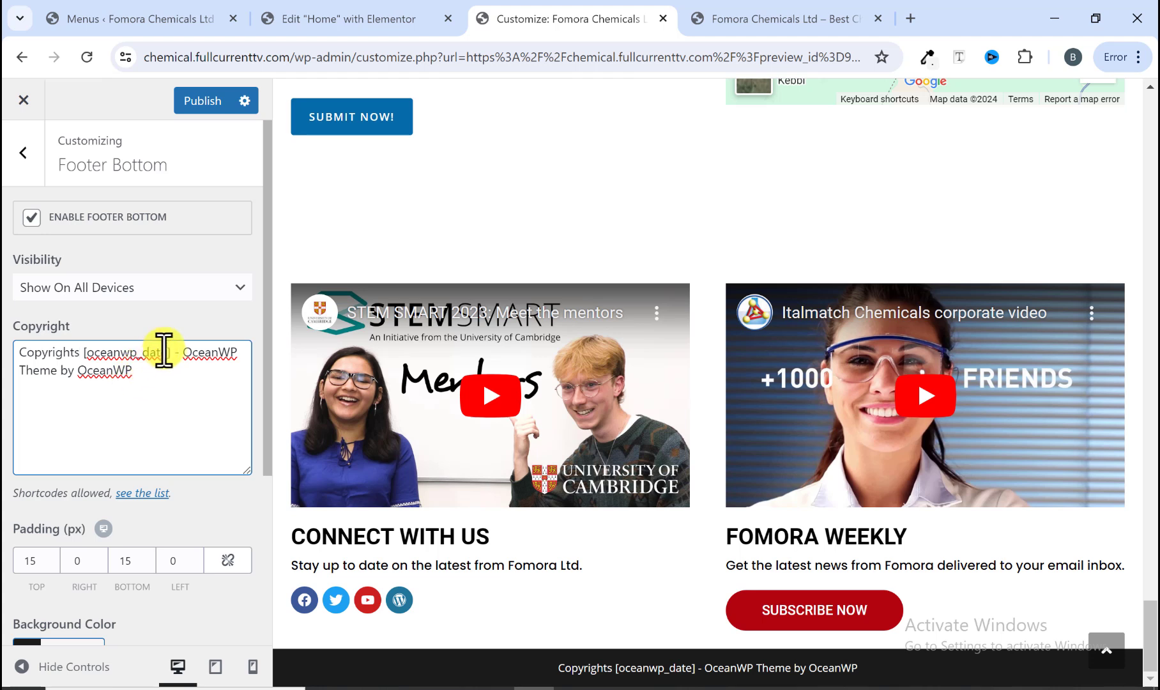
pyautogui.moveTo(169, 352); pyautogui.dragTo(83, 361)
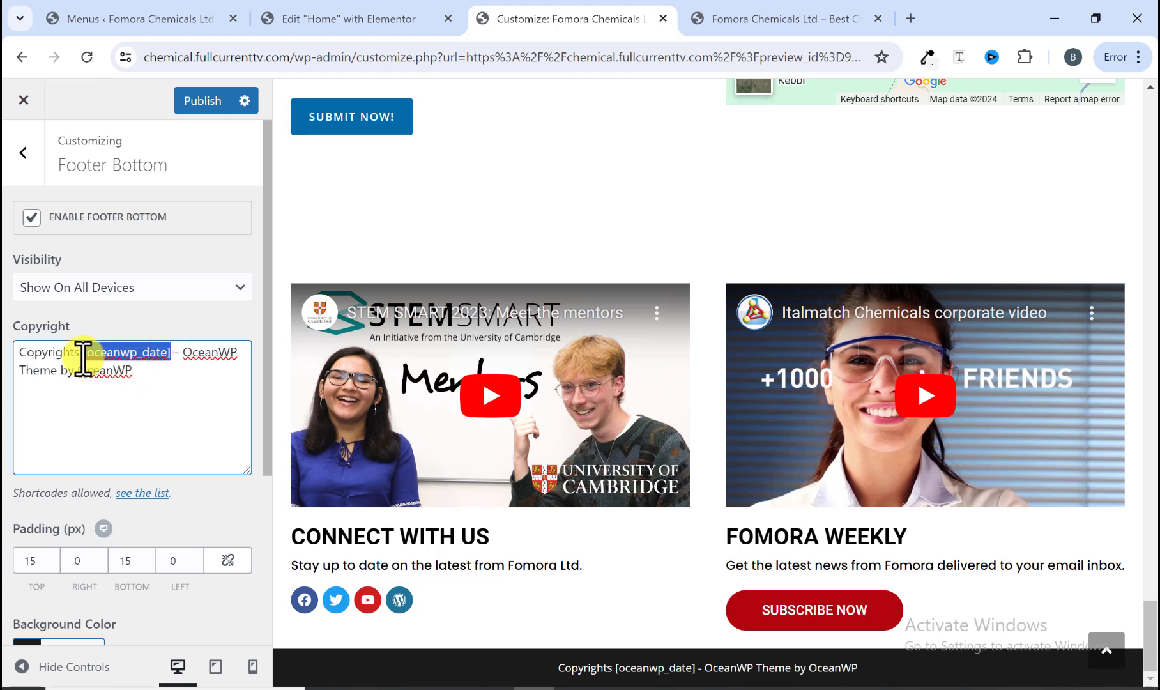
pyautogui.write('2024')
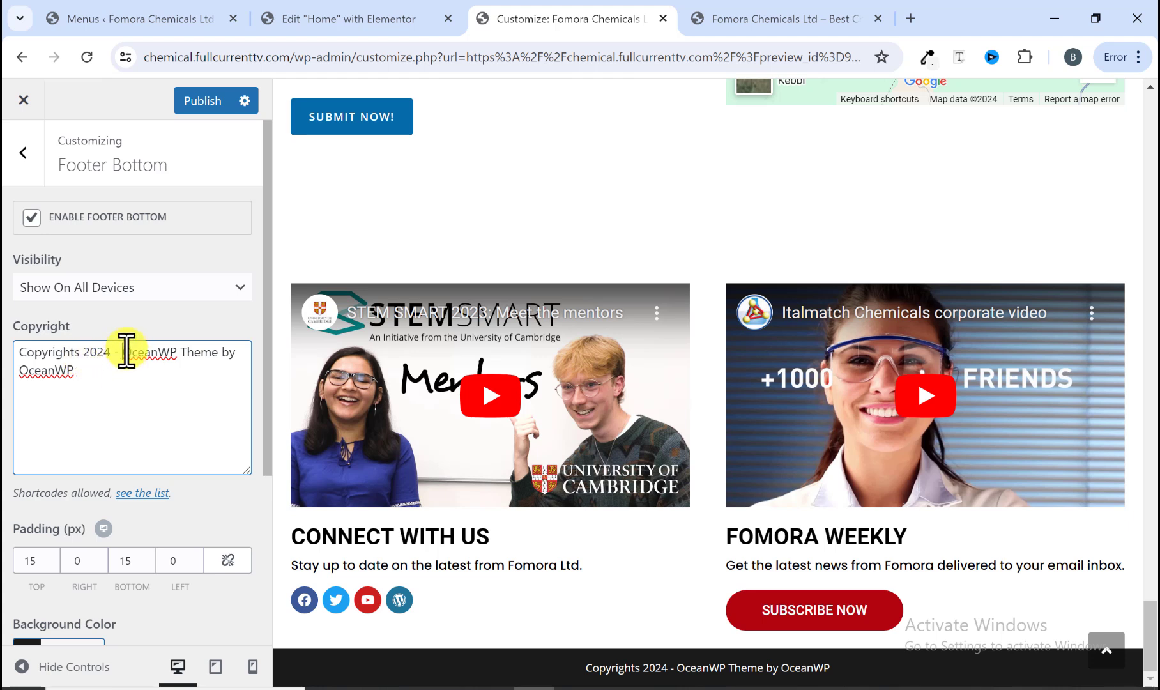
# Step: Replace the theme credit with "Desined by" followed by the designer's name, and publish the changes
pyautogui.moveTo(125, 352); pyautogui.dragTo(200, 352)
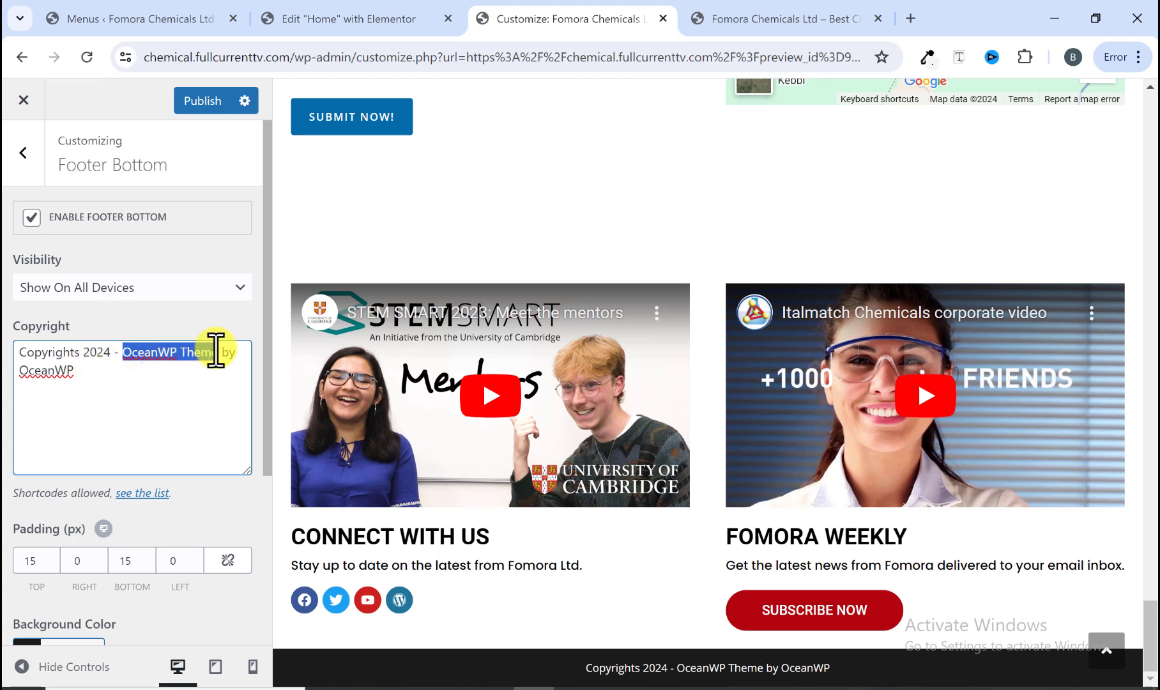
pyautogui.write('Desi')
pyautogui.write('ned')
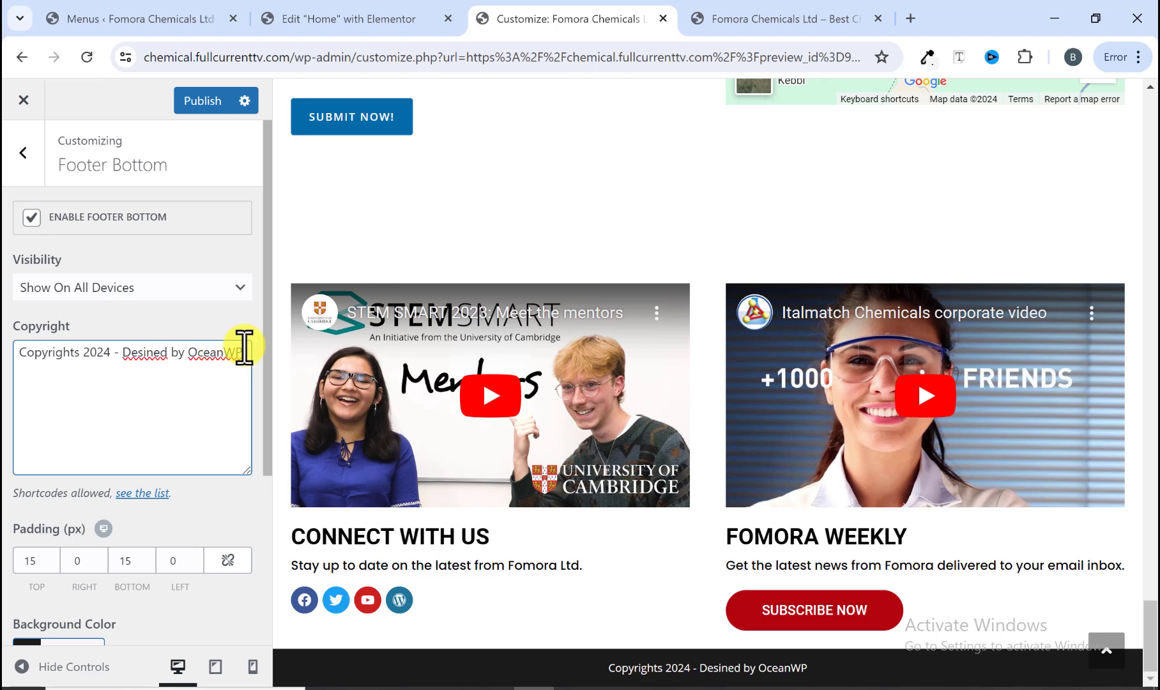
pyautogui.moveTo(243, 352); pyautogui.dragTo(191, 355)
pyautogui.write('Ubee ')
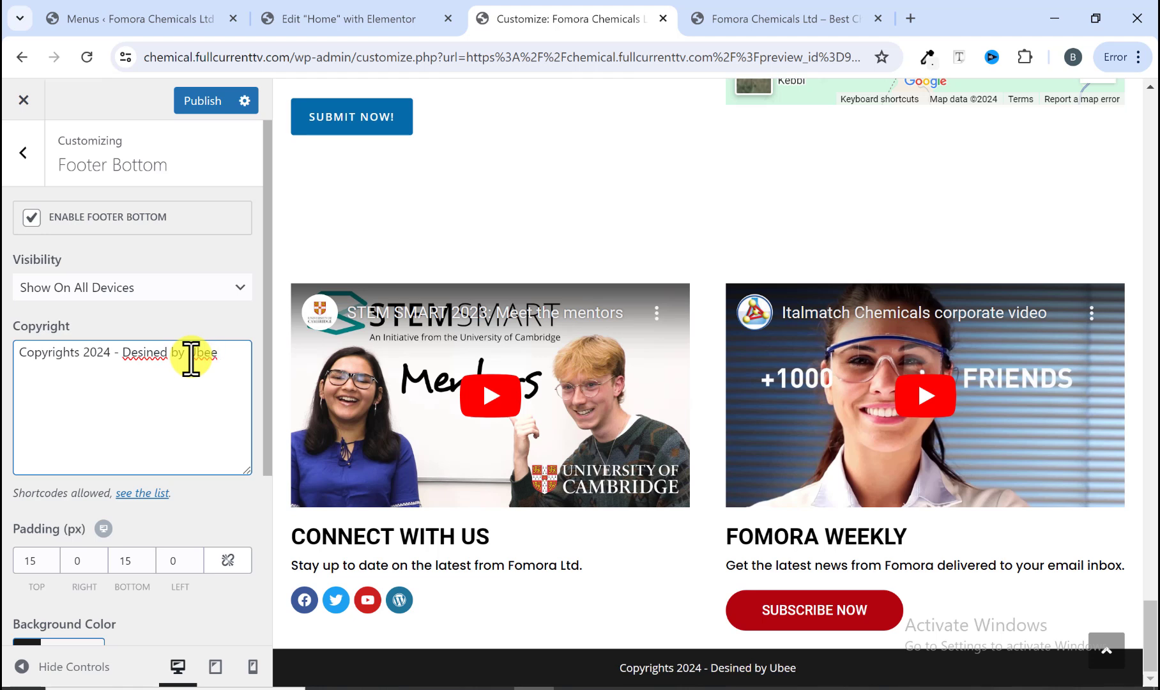
pyautogui.write('James')
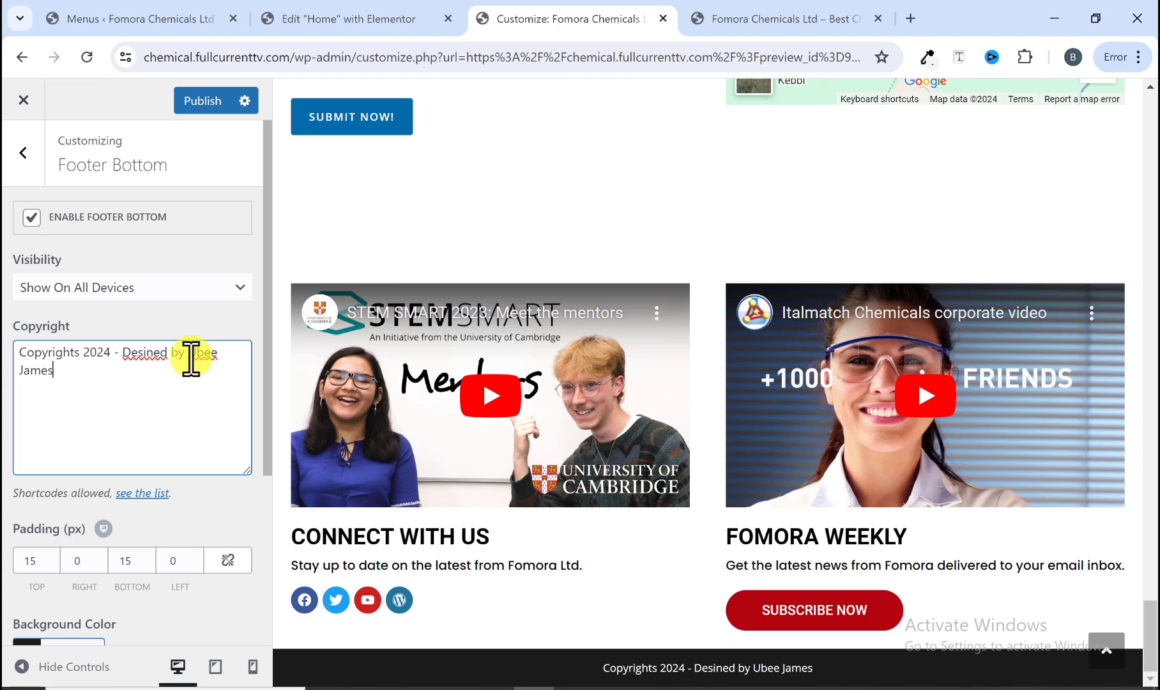
pyautogui.click(216, 100)
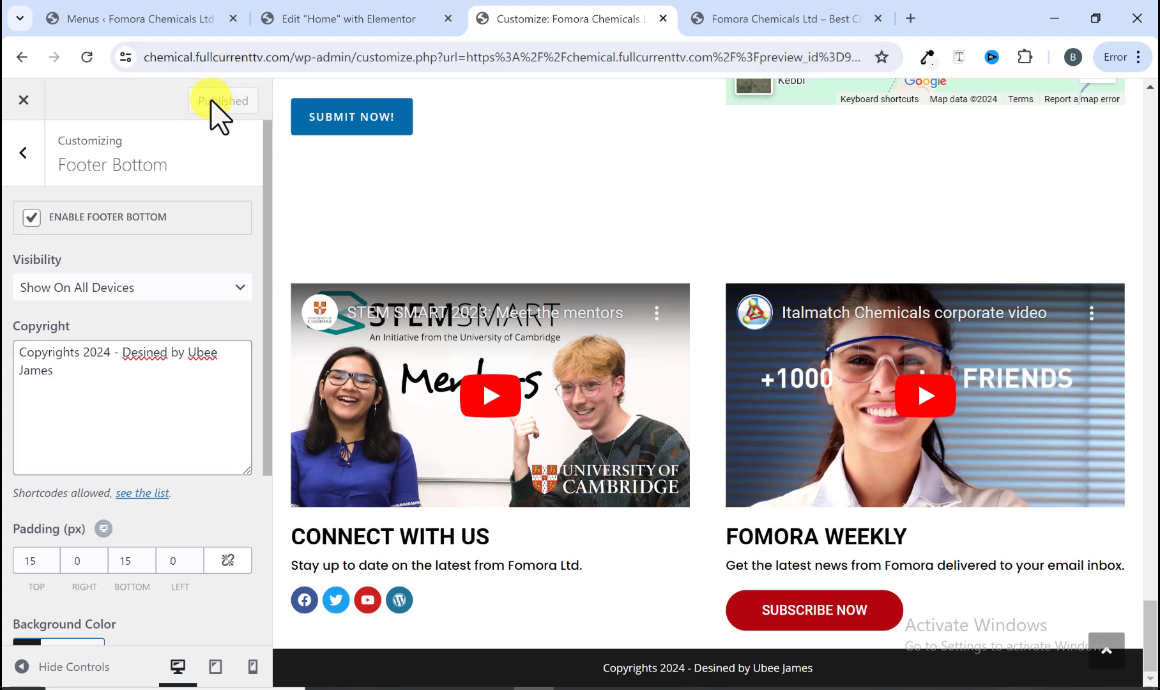
# Step: Compare the footer credit with the reference site's footer
pyautogui.click(729, 18)
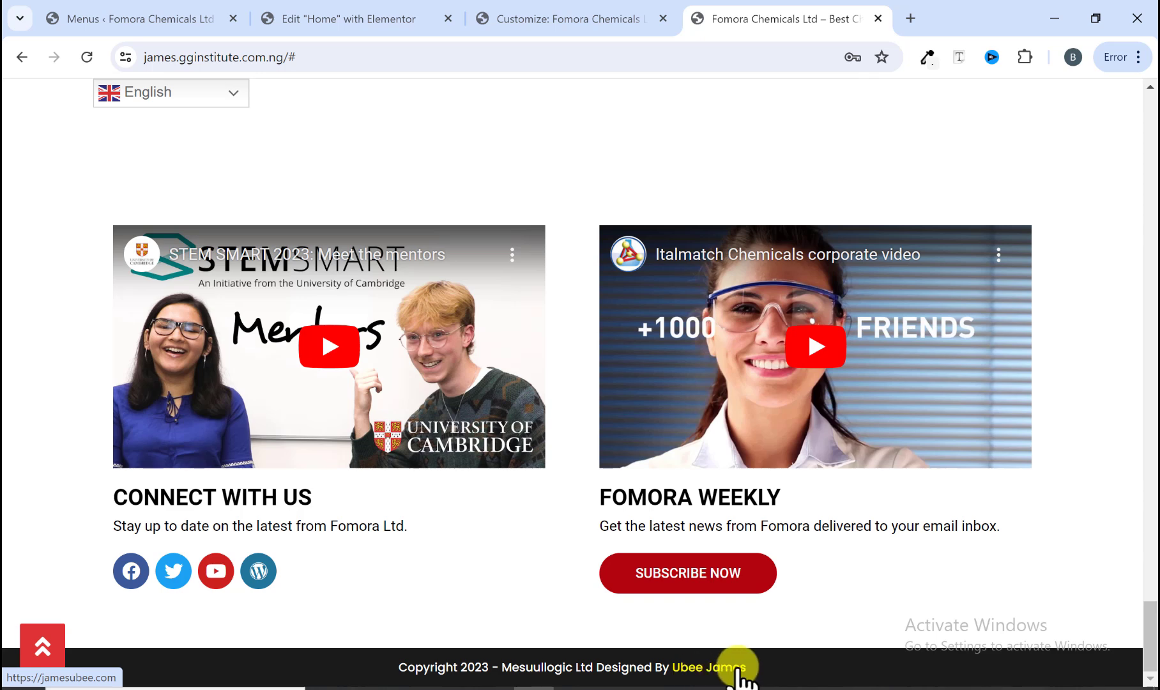
pyautogui.click(560, 23)
pyautogui.click(351, 20)
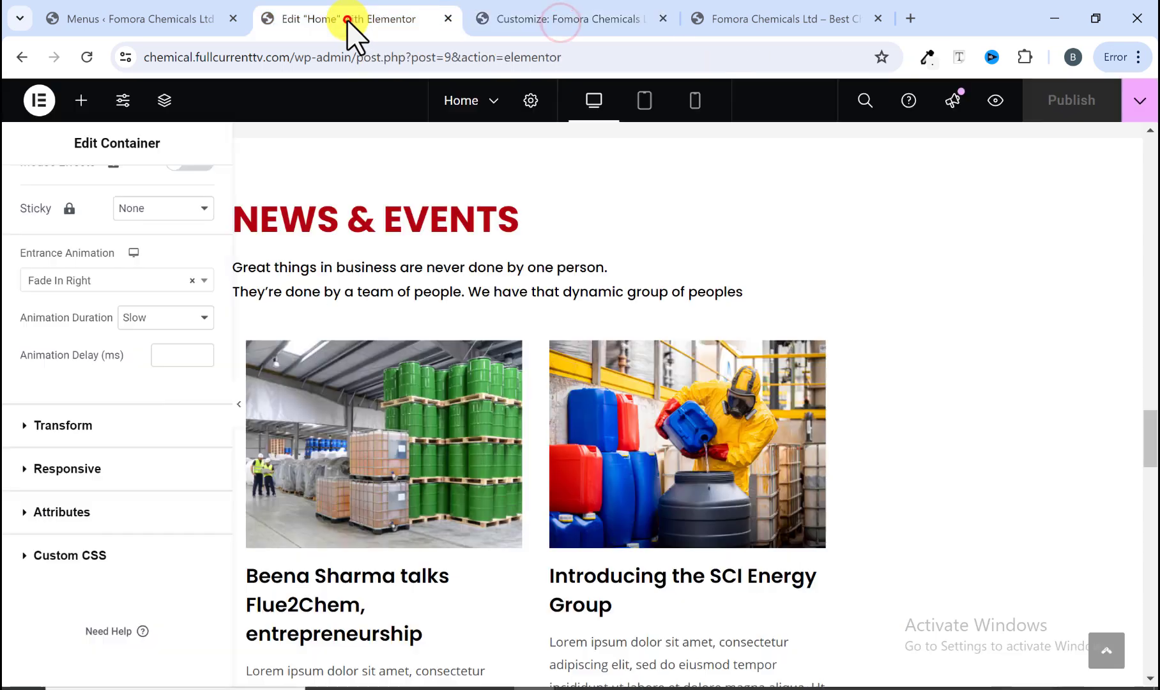
pyautogui.click(502, 12)
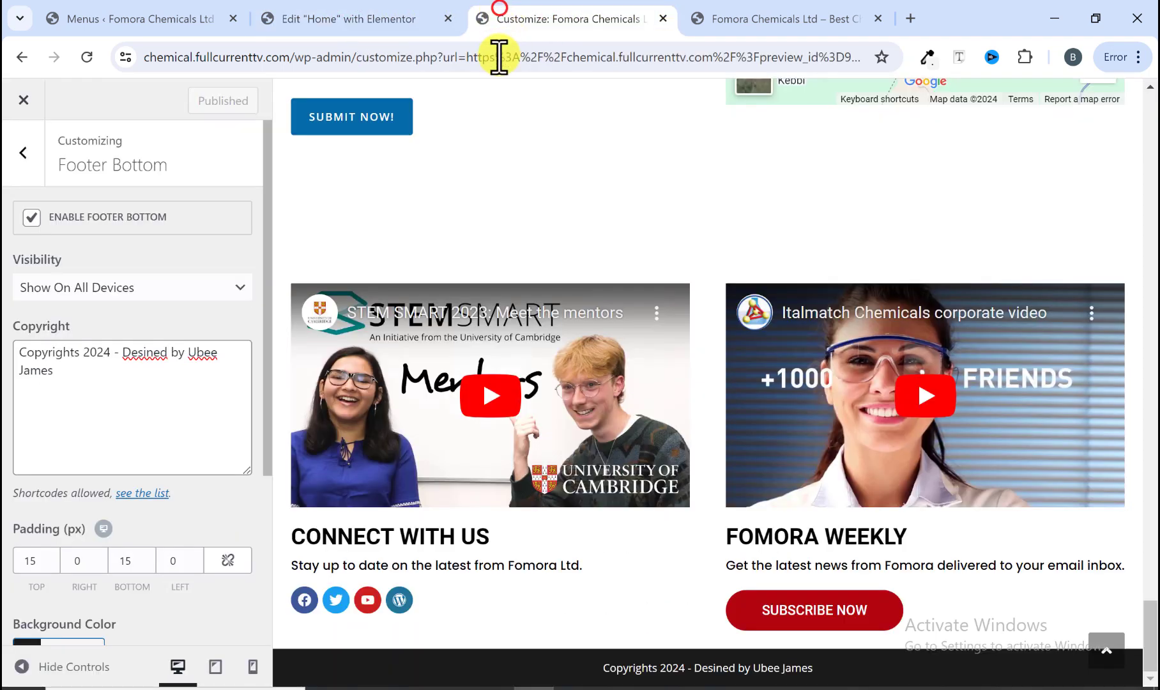
# Step: Wrap the designer's name in an anchor tag linking to the designer's website, with a color style attribute
pyautogui.click(188, 355)
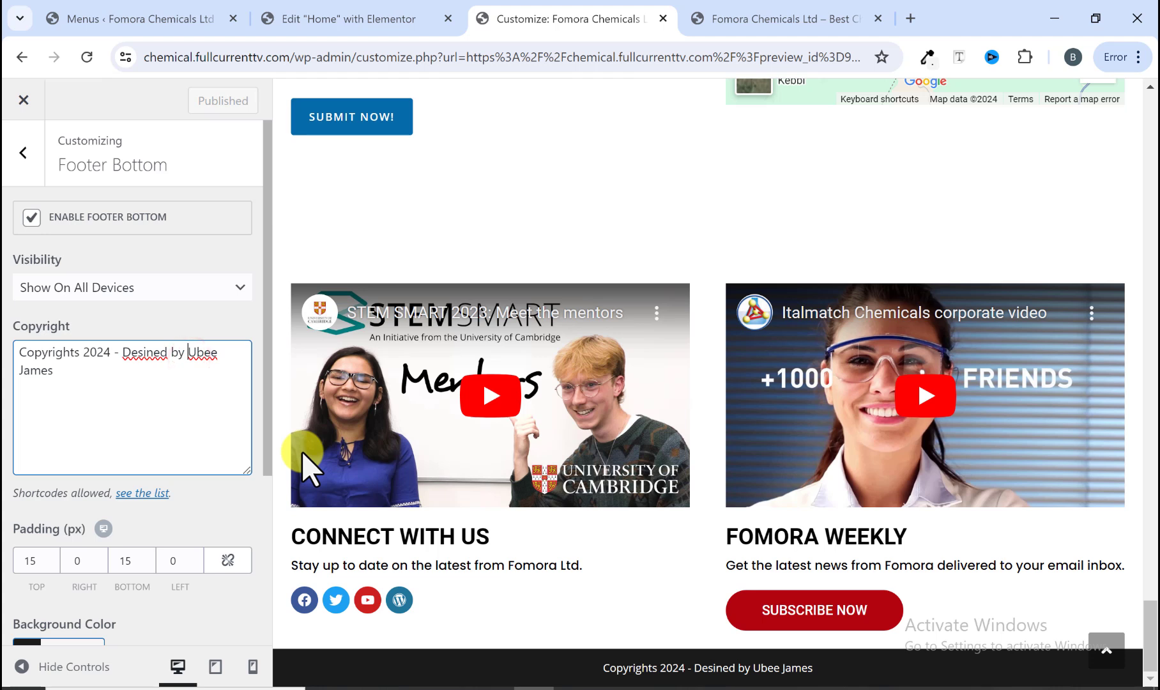
pyautogui.write('<')
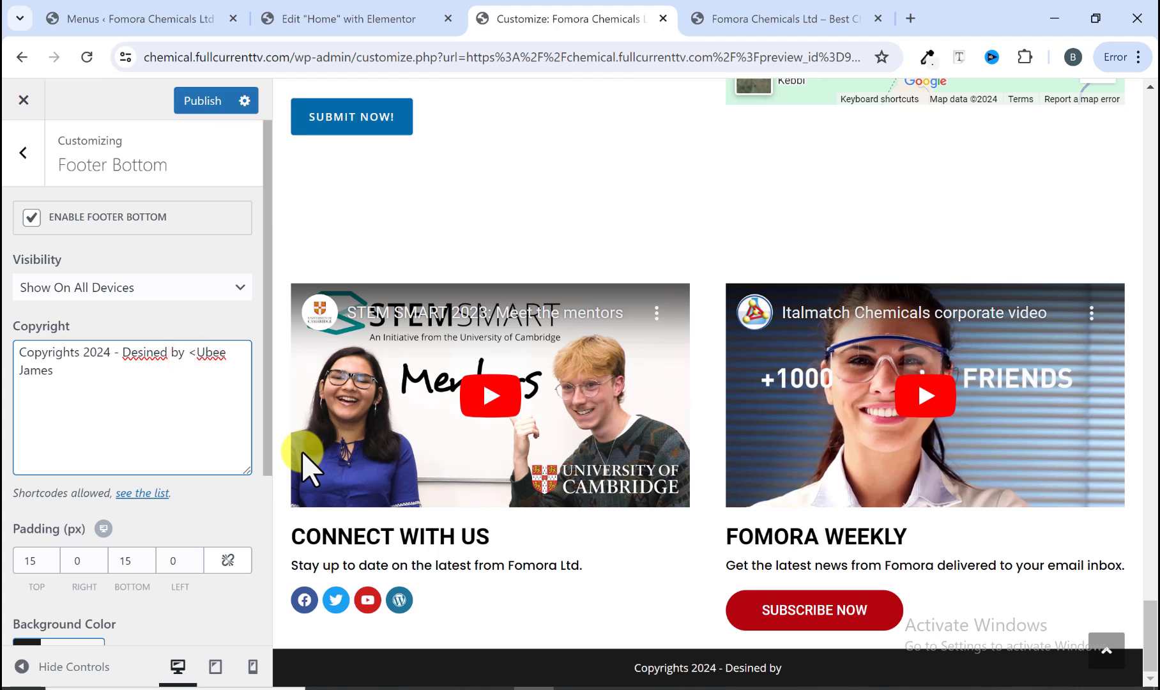
pyautogui.write('a href=')
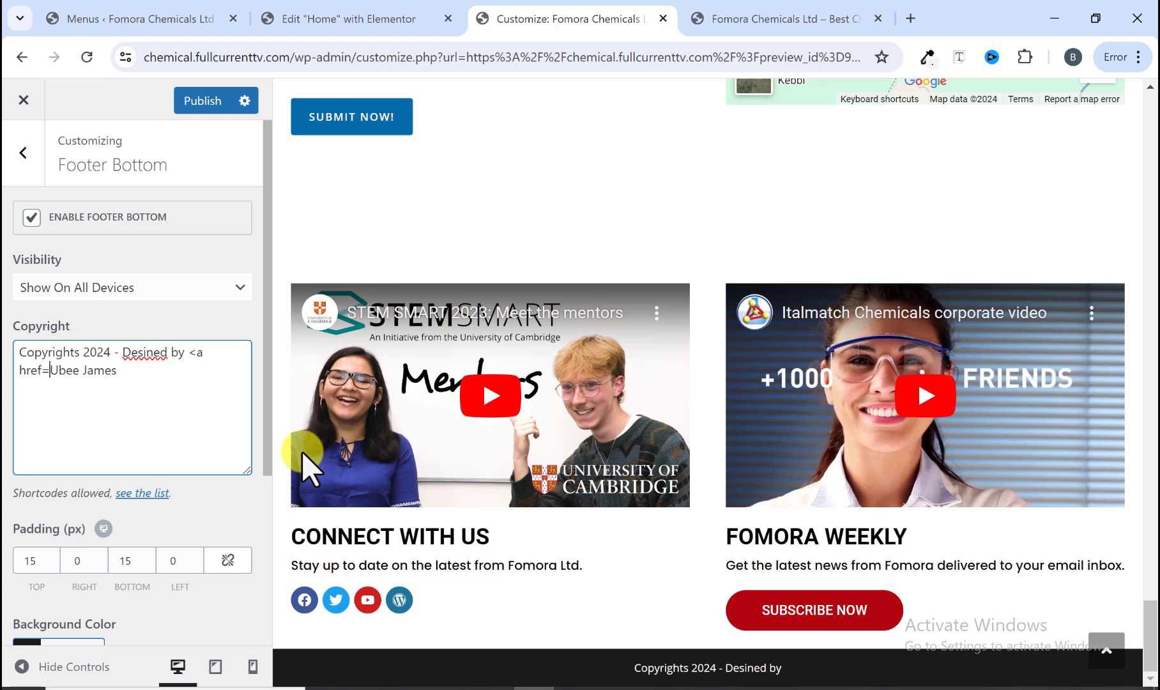
pyautogui.write('""https')
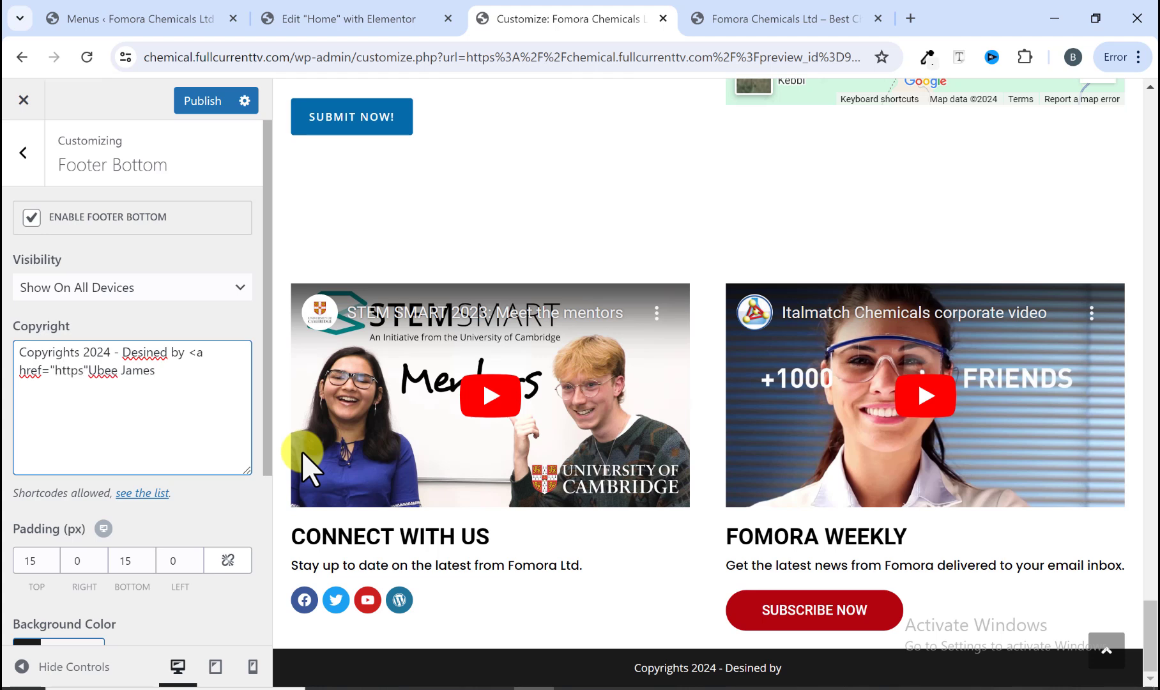
pyautogui.write('://james')
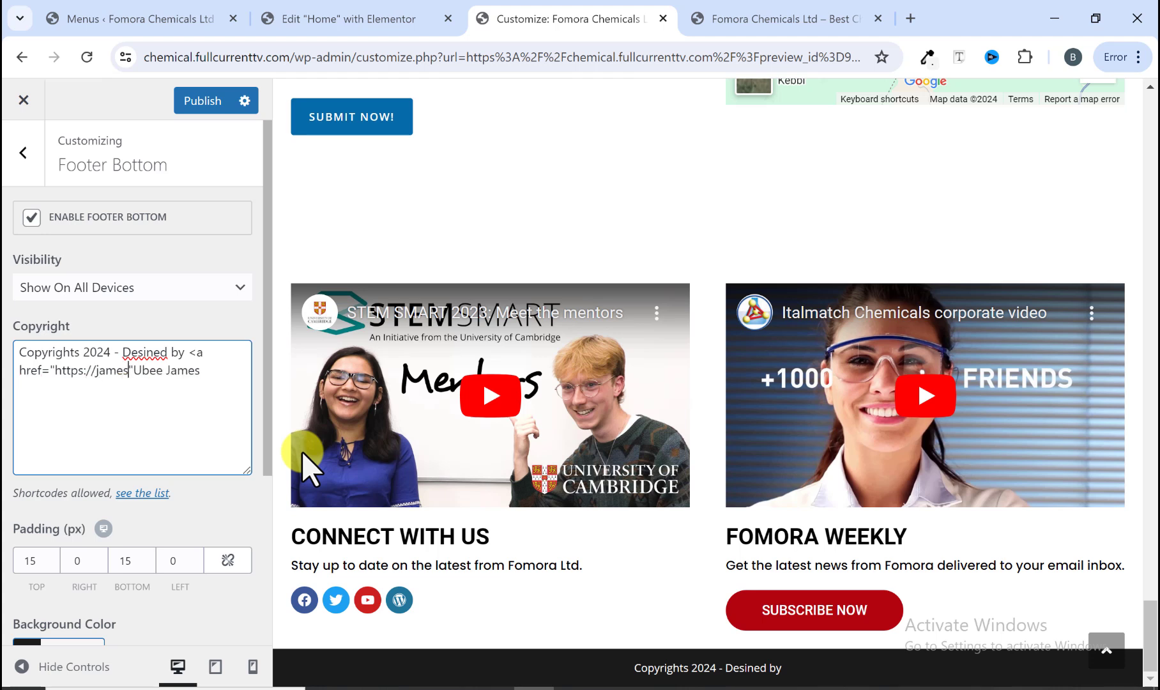
pyautogui.write('ubee.com')
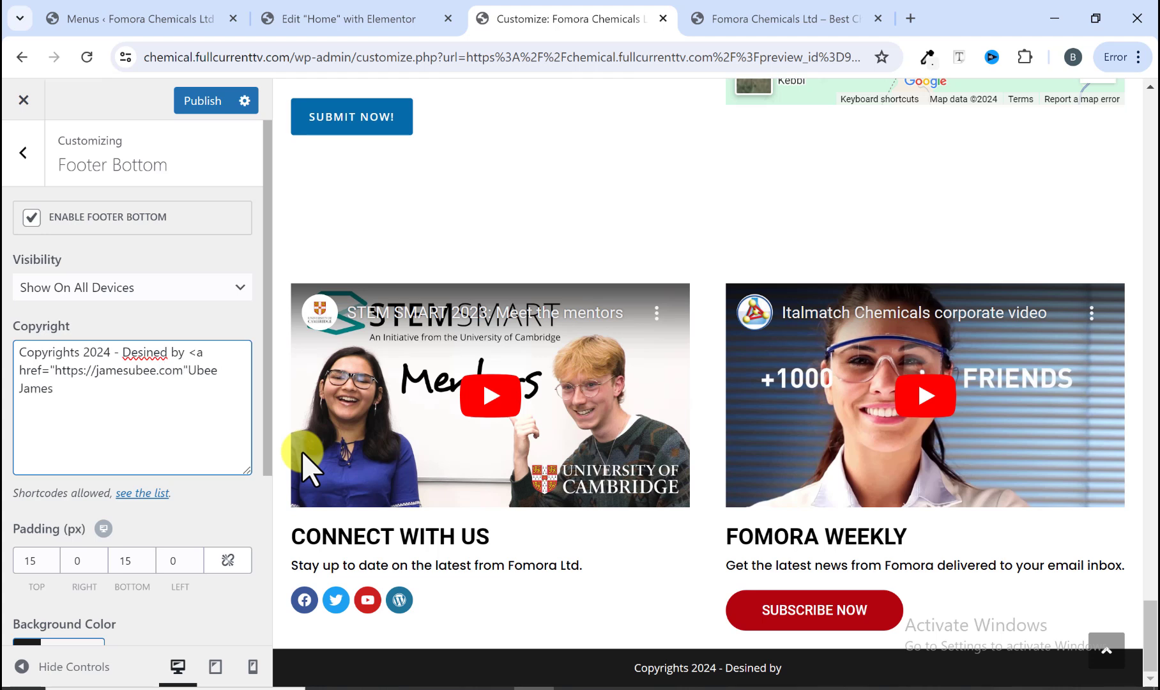
pyautogui.write(' style')
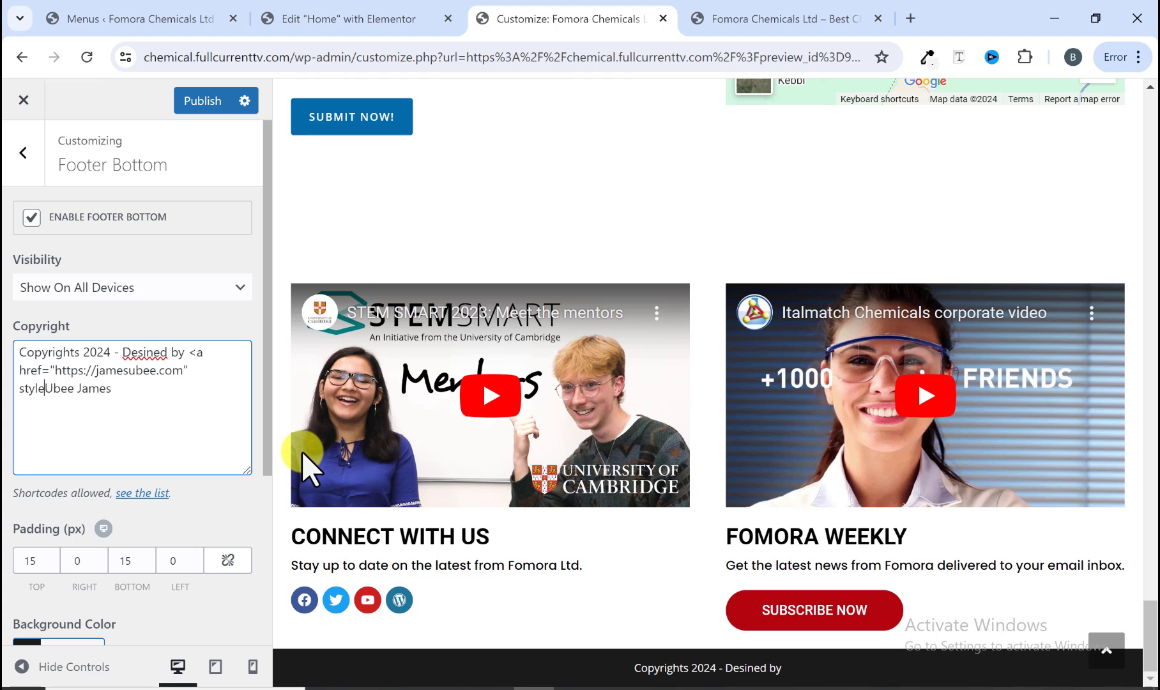
pyautogui.write('=""color')
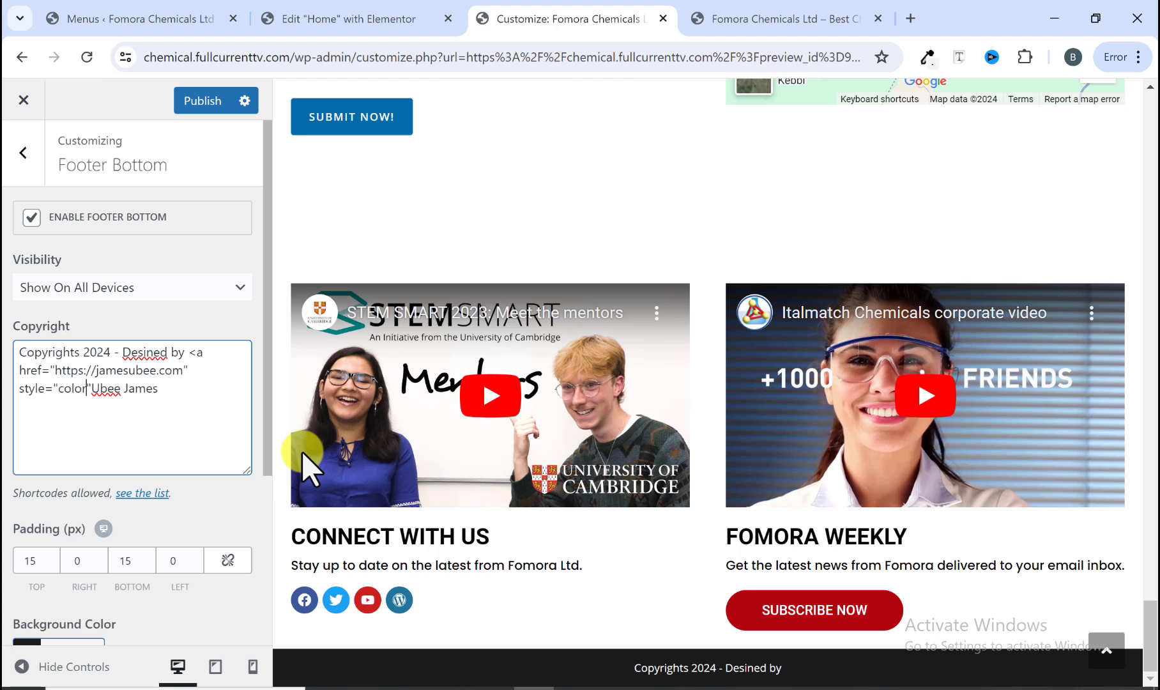
pyautogui.write(':value')
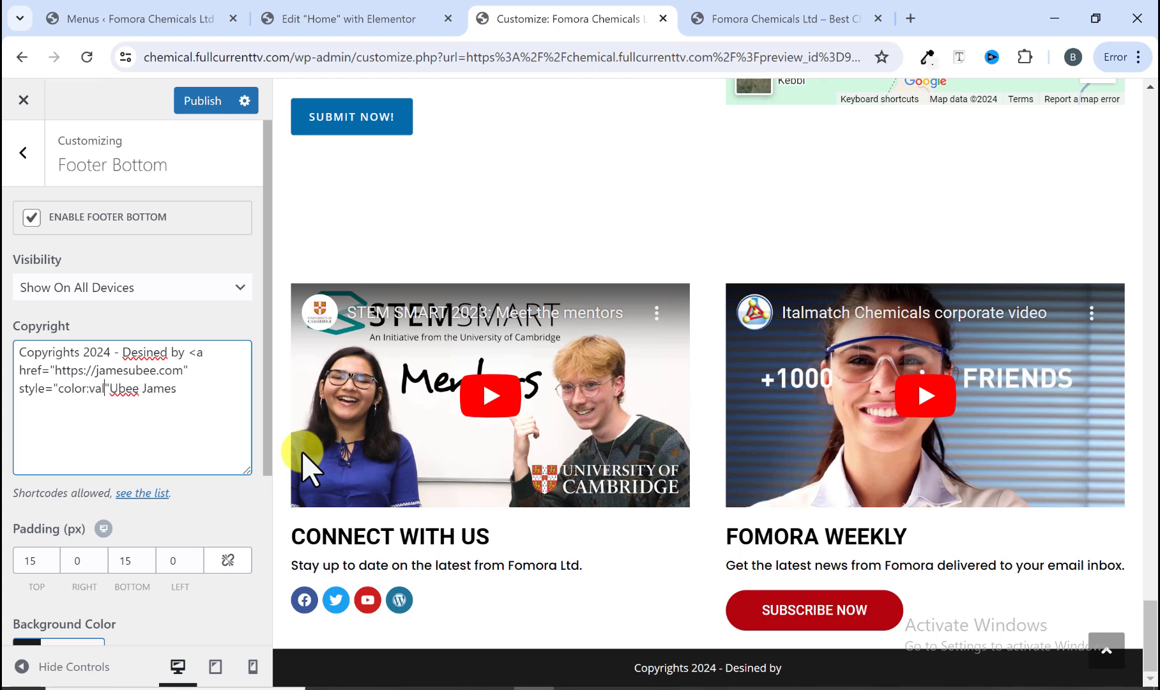
pyautogui.write(';')
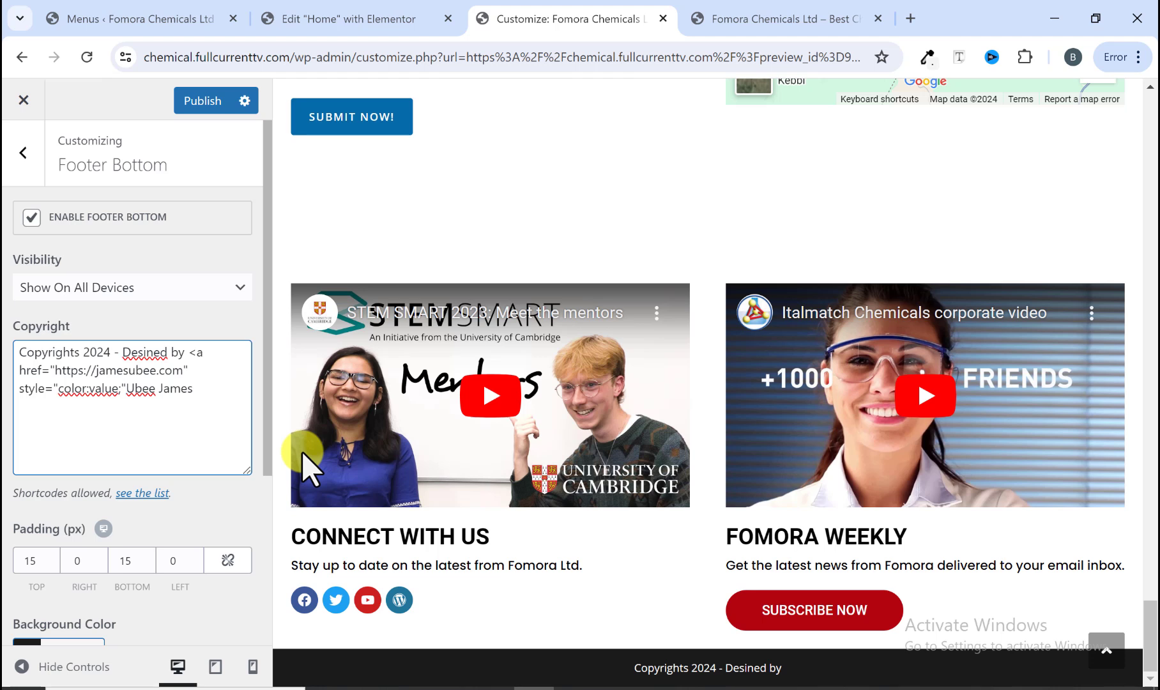
pyautogui.write('>')
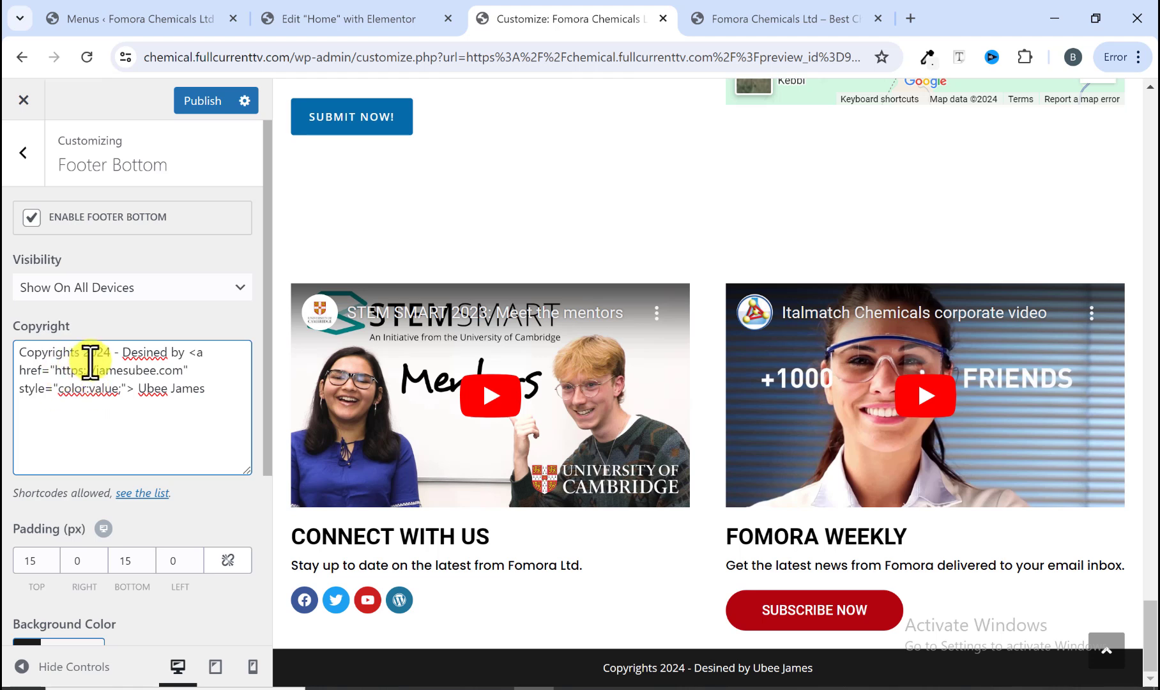
pyautogui.click(209, 385)
pyautogui.write('</a>')
# Step: Set the footer bottom links color to yellow (#eeee22)
pyautogui.scroll(-4, 54, 626)
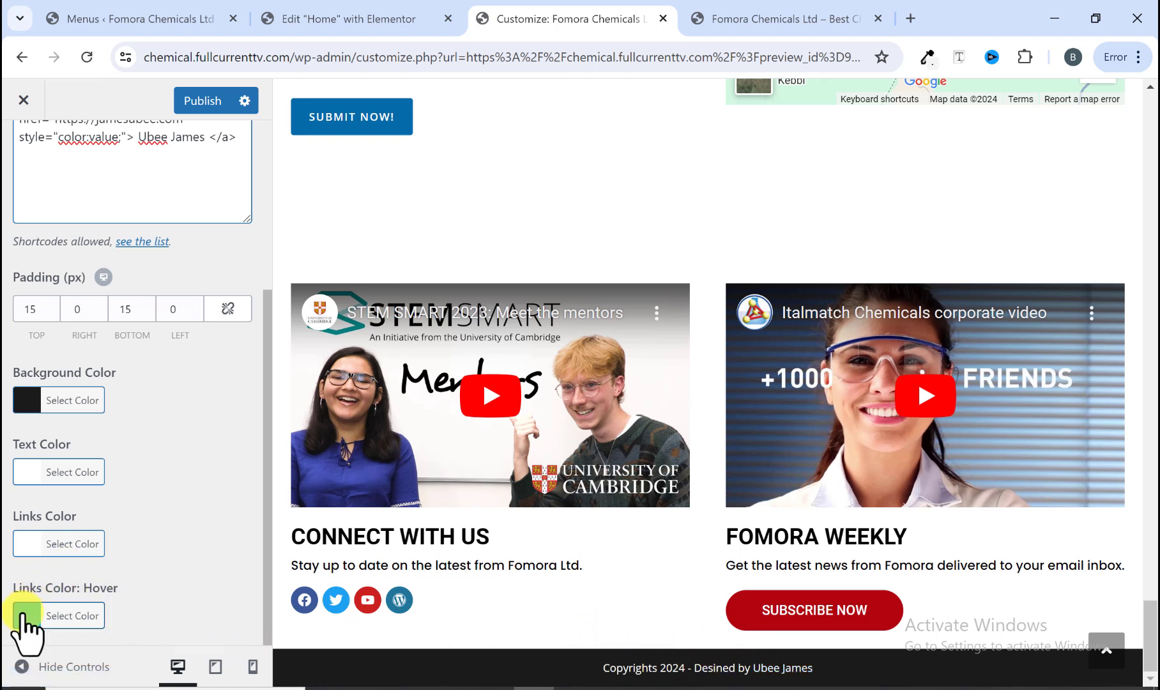
pyautogui.click(26, 544)
pyautogui.scroll(-3, 119, 573)
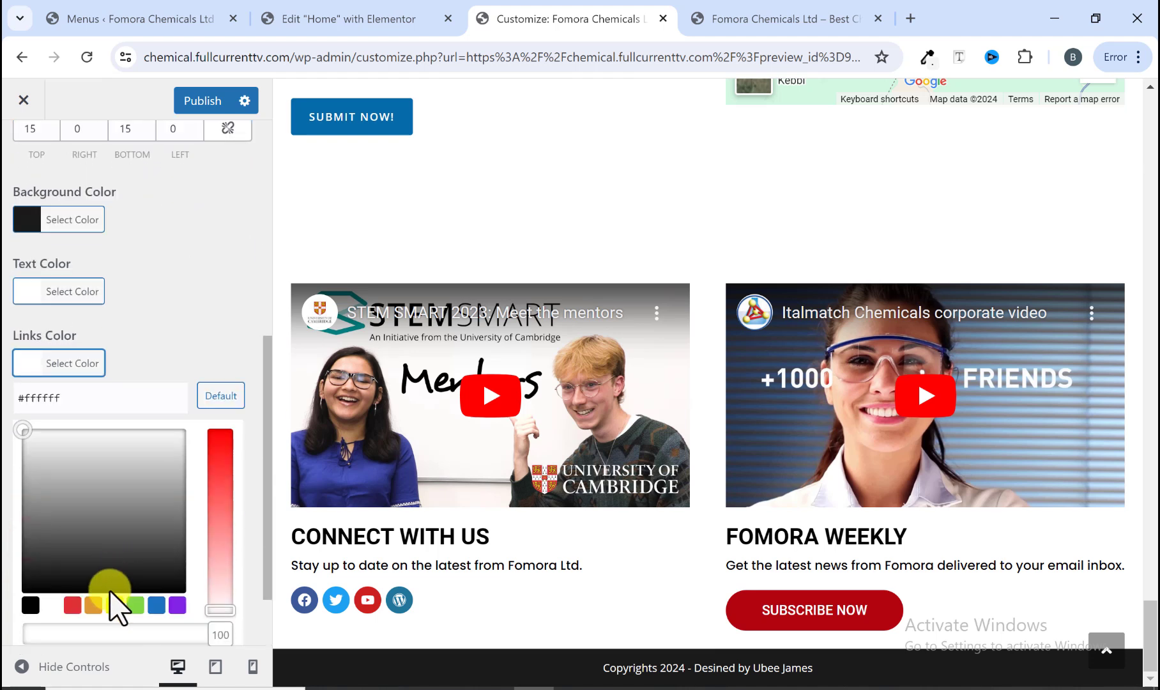
pyautogui.click(111, 605)
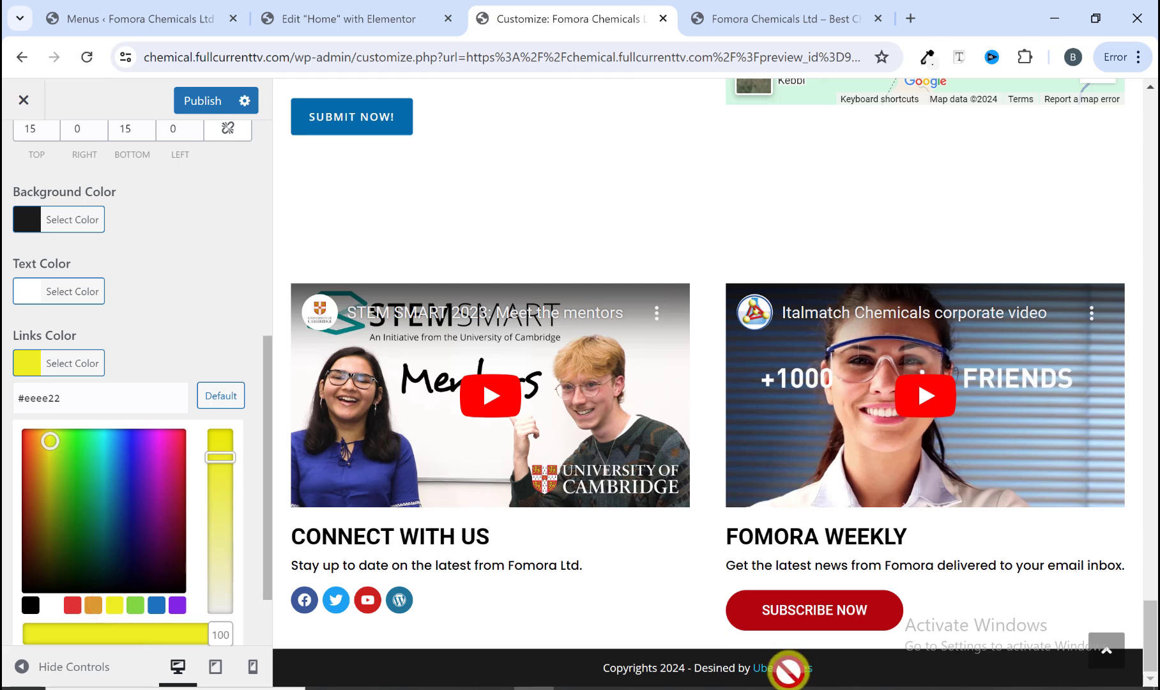
pyautogui.click(188, 346)
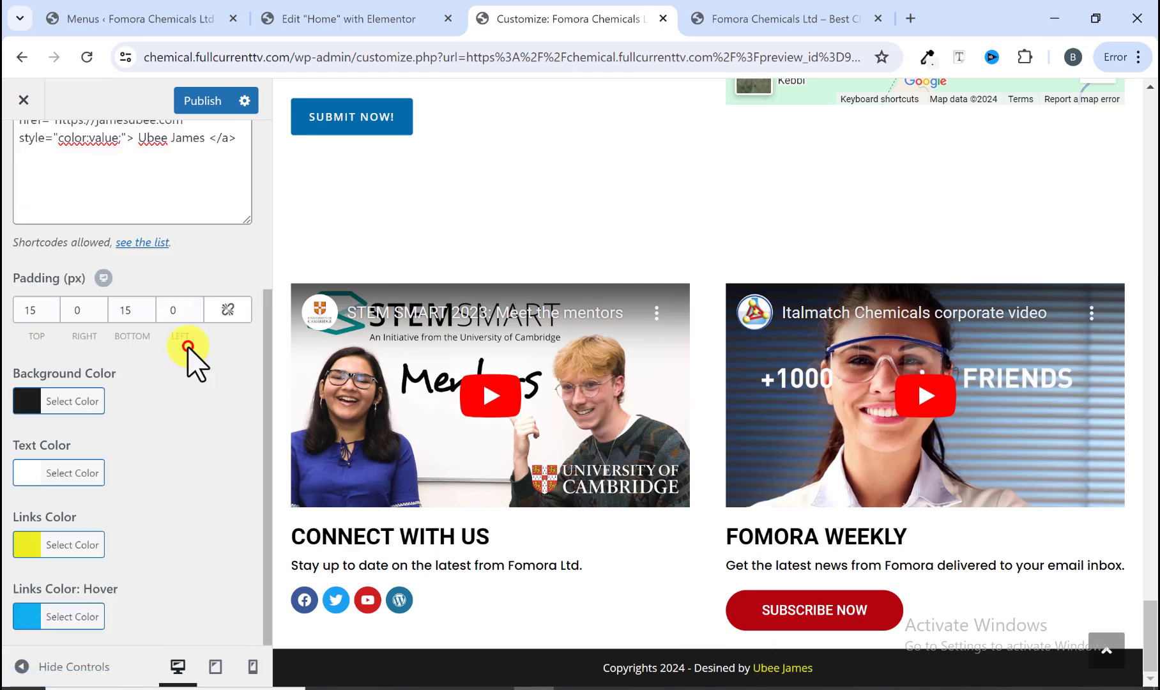
# Step: Set the footer bottom links hover color to yellow (#eeee22)
pyautogui.click(711, 23)
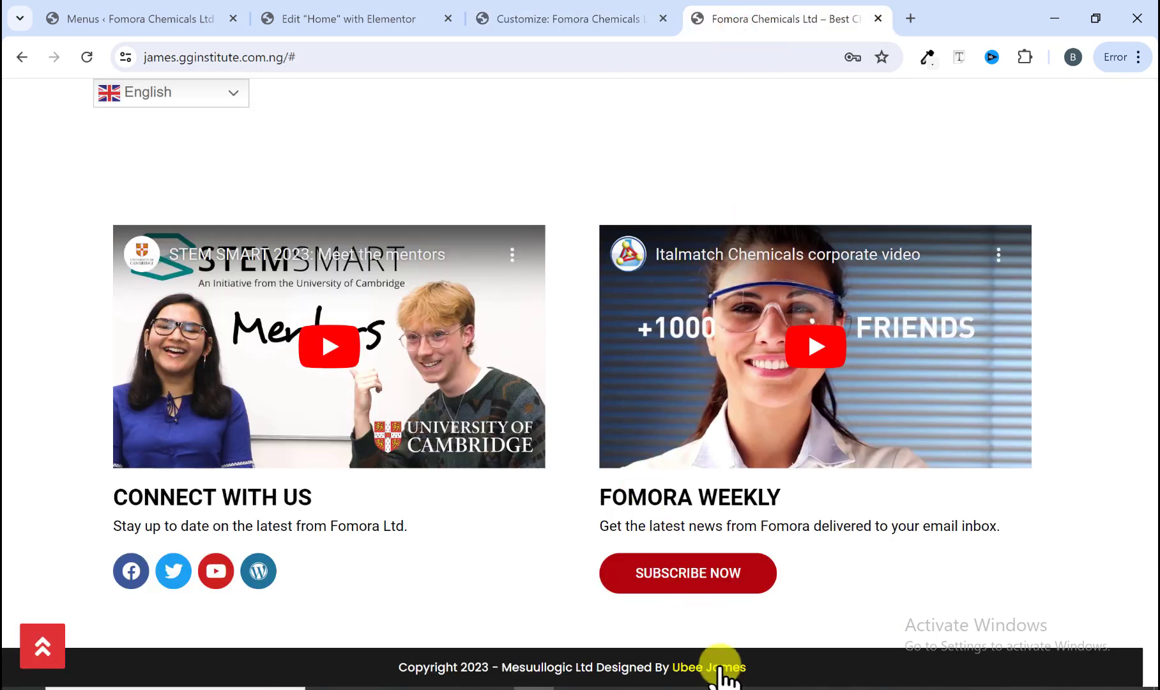
pyautogui.click(578, 21)
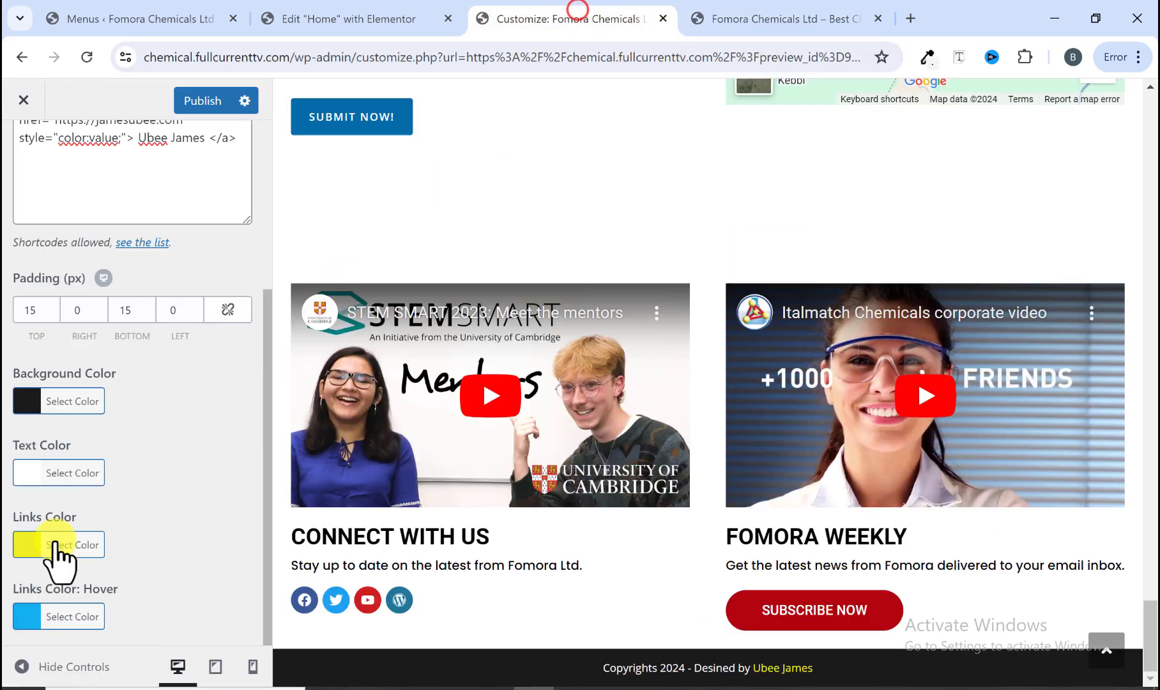
pyautogui.click(24, 623)
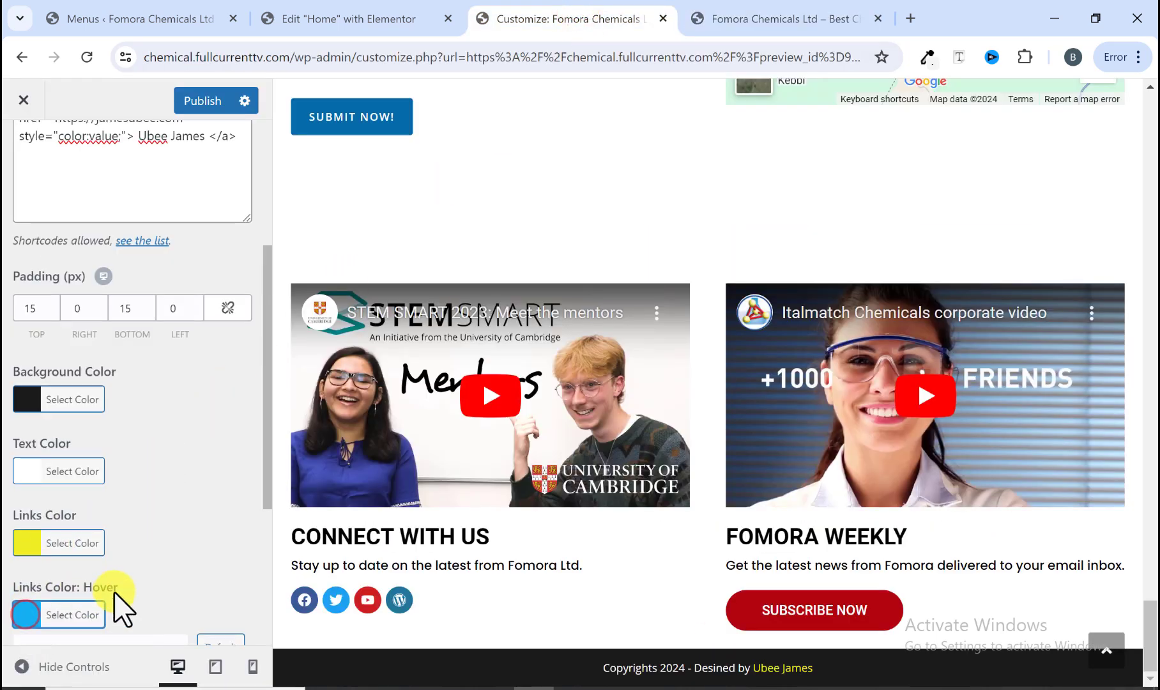
pyautogui.click(114, 586)
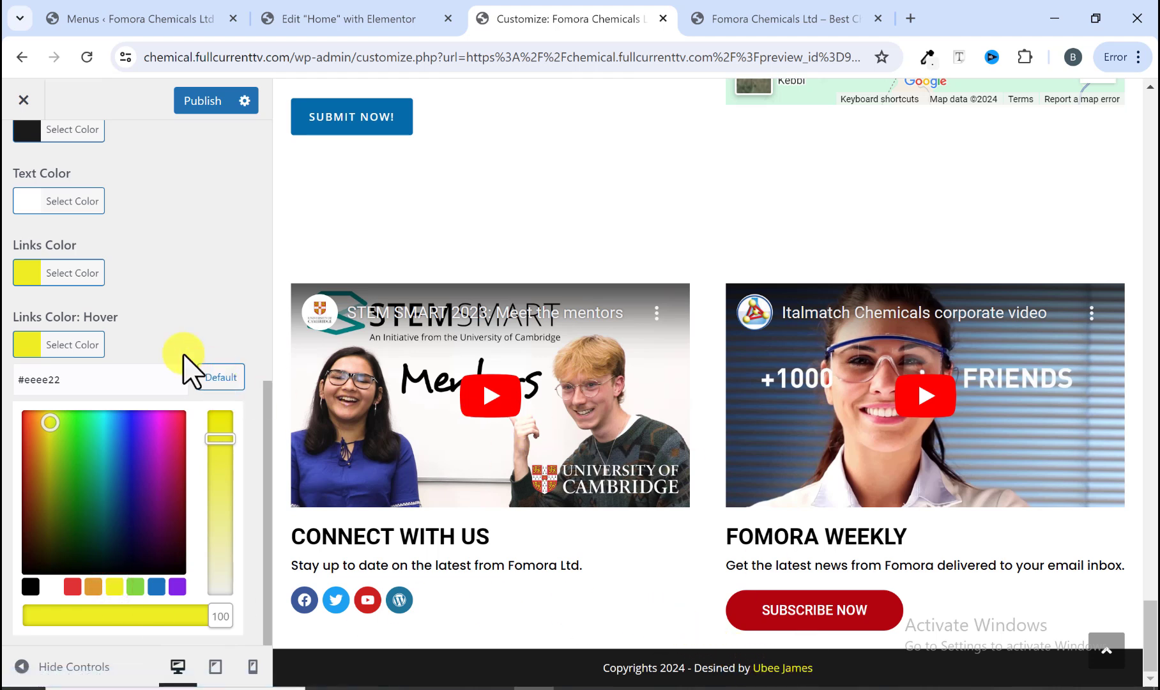
# Step: Correct the copyright text's spelling to "Designed by"
pyautogui.scroll(8, 189, 393)
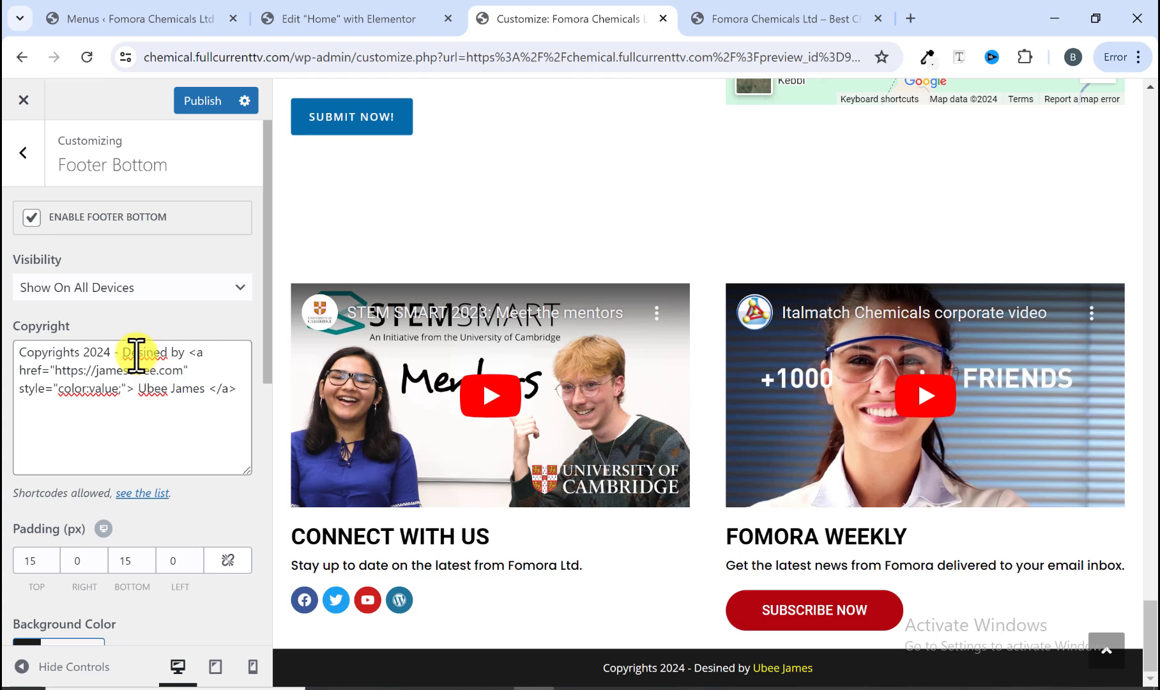
pyautogui.click(146, 352)
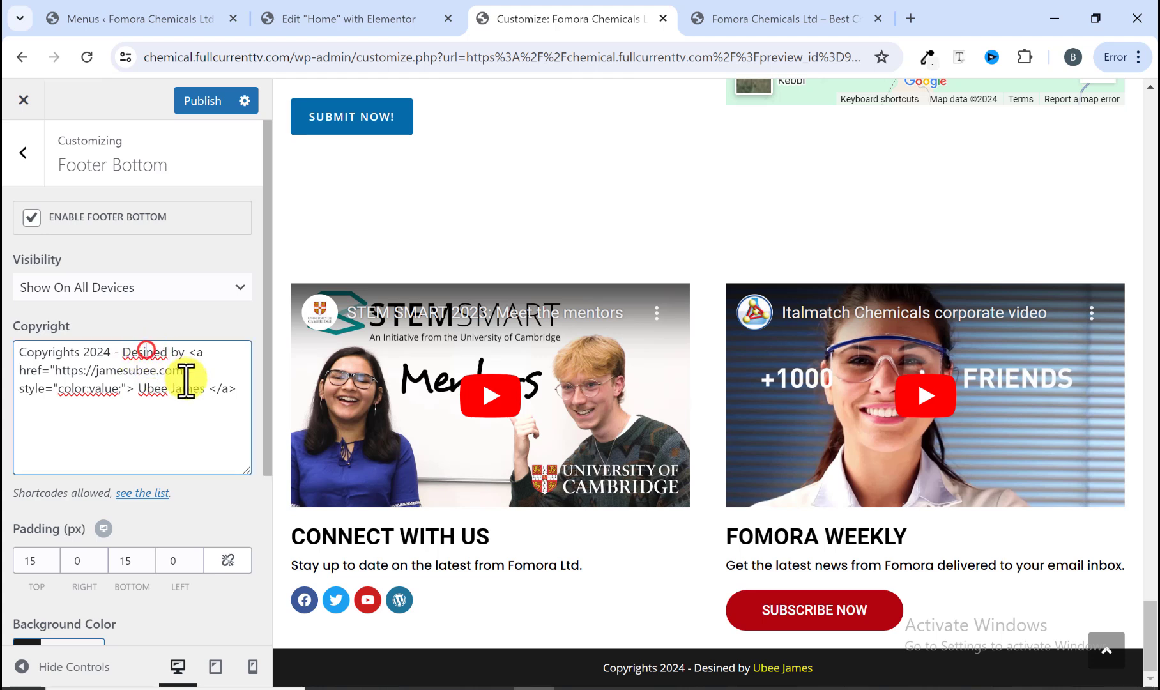
pyautogui.write('g')
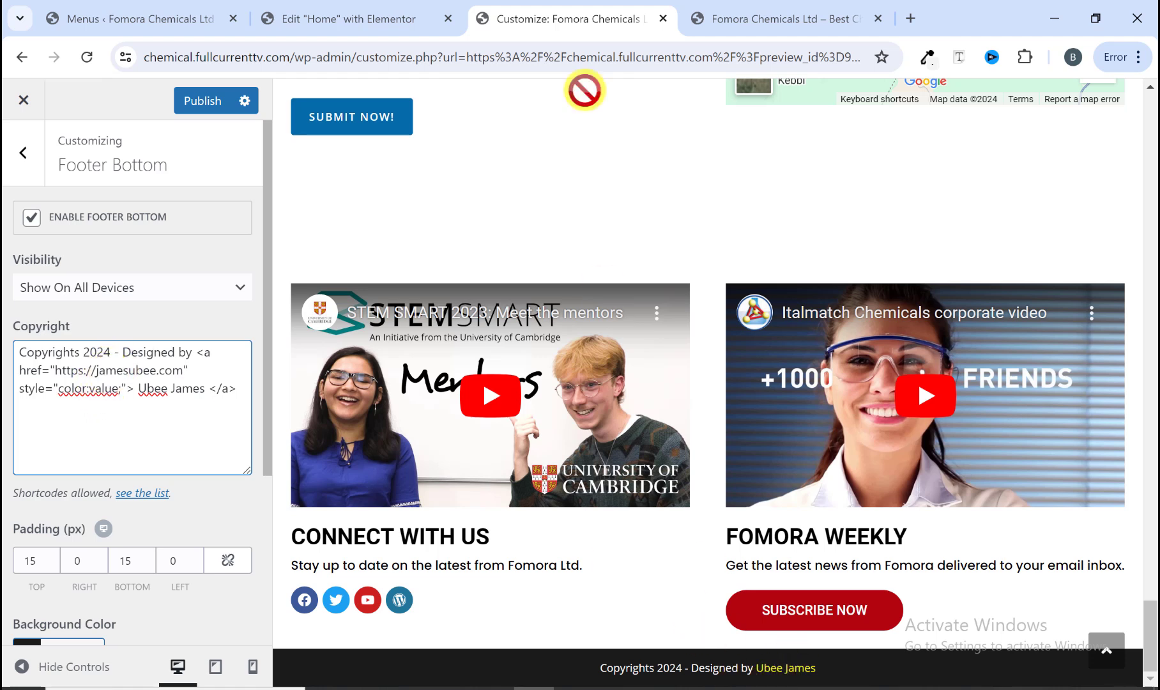
# Step: Set the Footer Copyright typography font family to Poppins
pyautogui.click(777, 28)
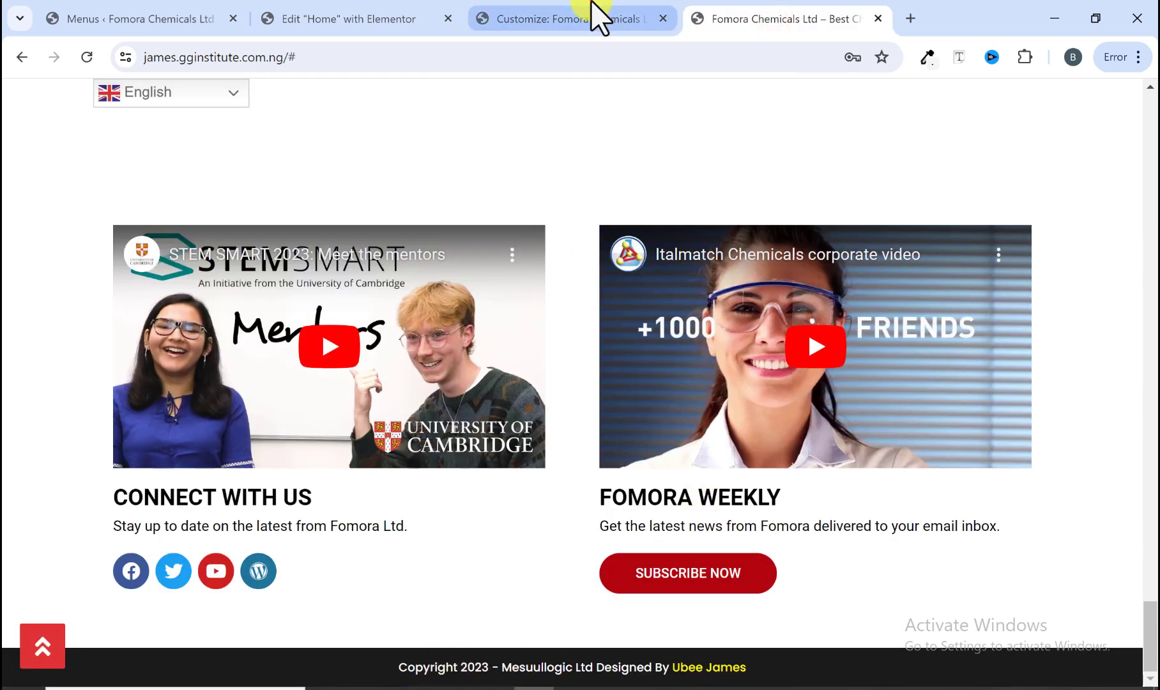
pyautogui.click(597, 16)
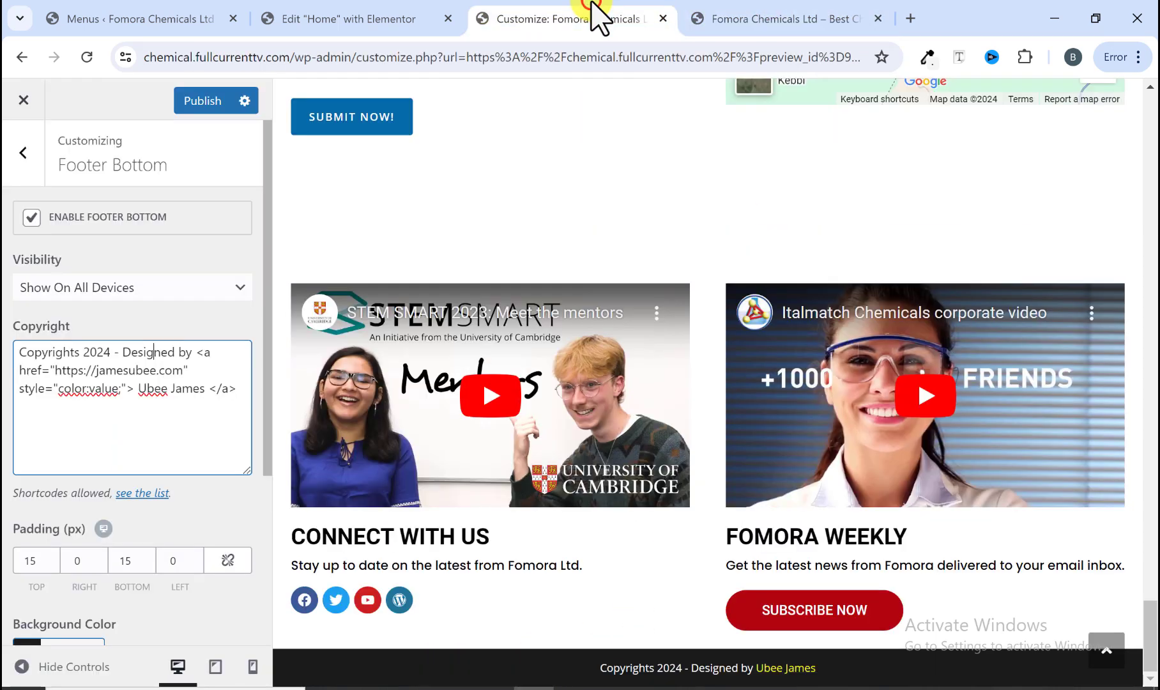
pyautogui.click(27, 156)
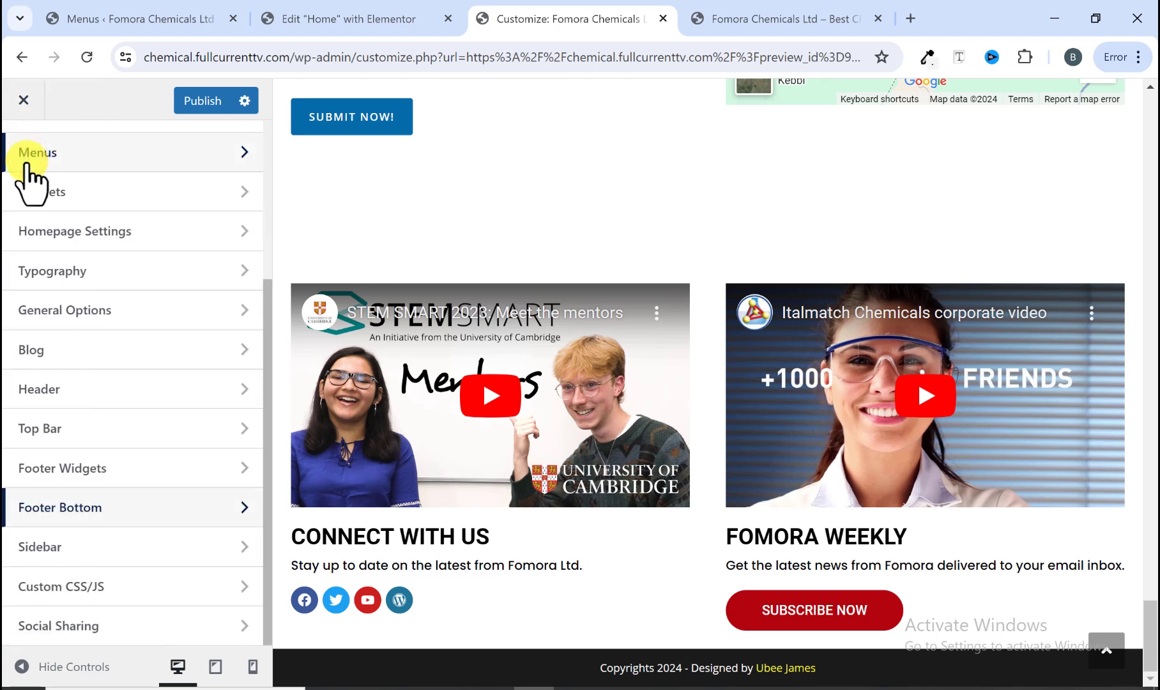
pyautogui.click(62, 274)
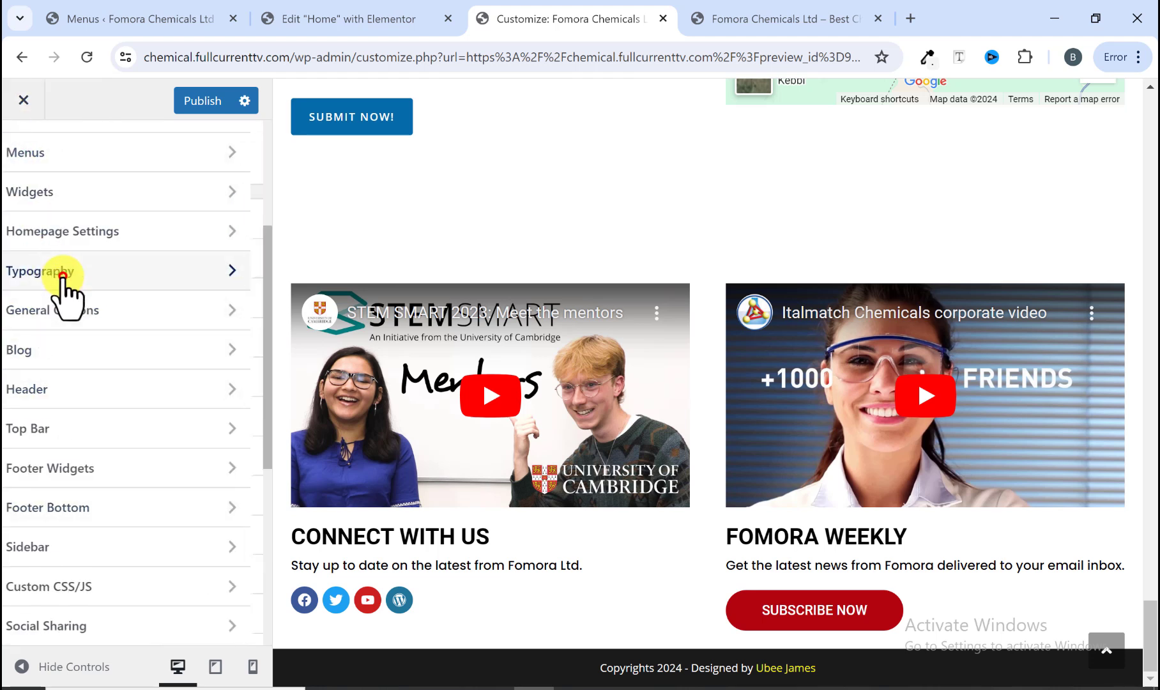
pyautogui.scroll(-6, 103, 358)
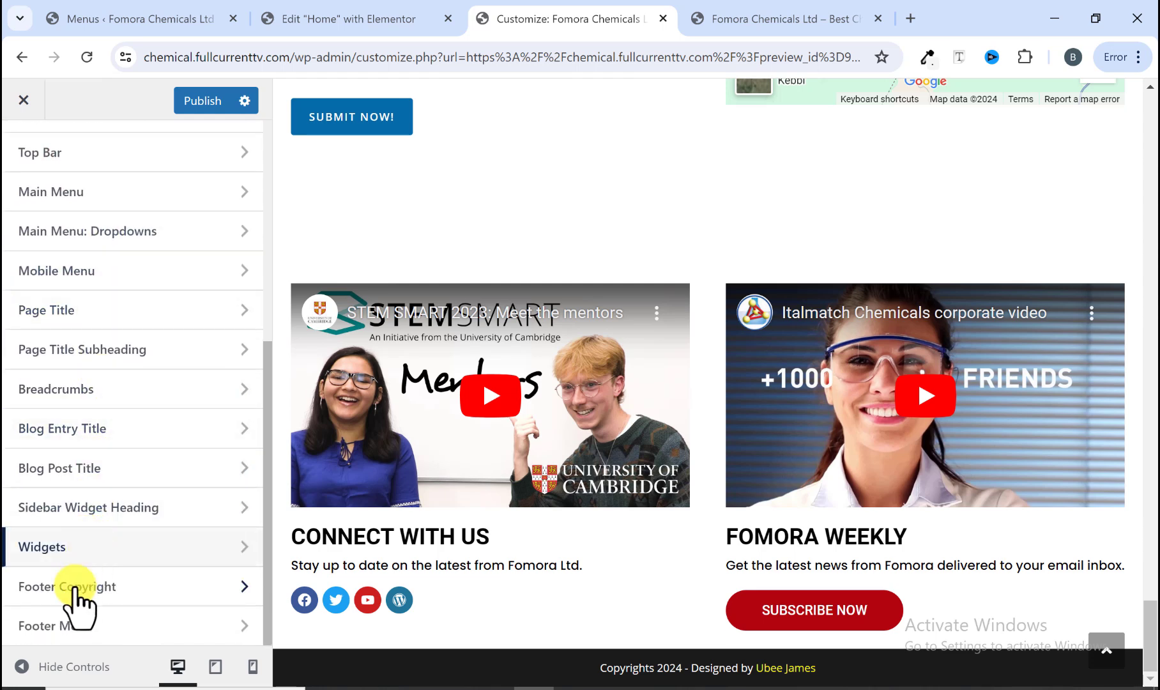
pyautogui.click(83, 587)
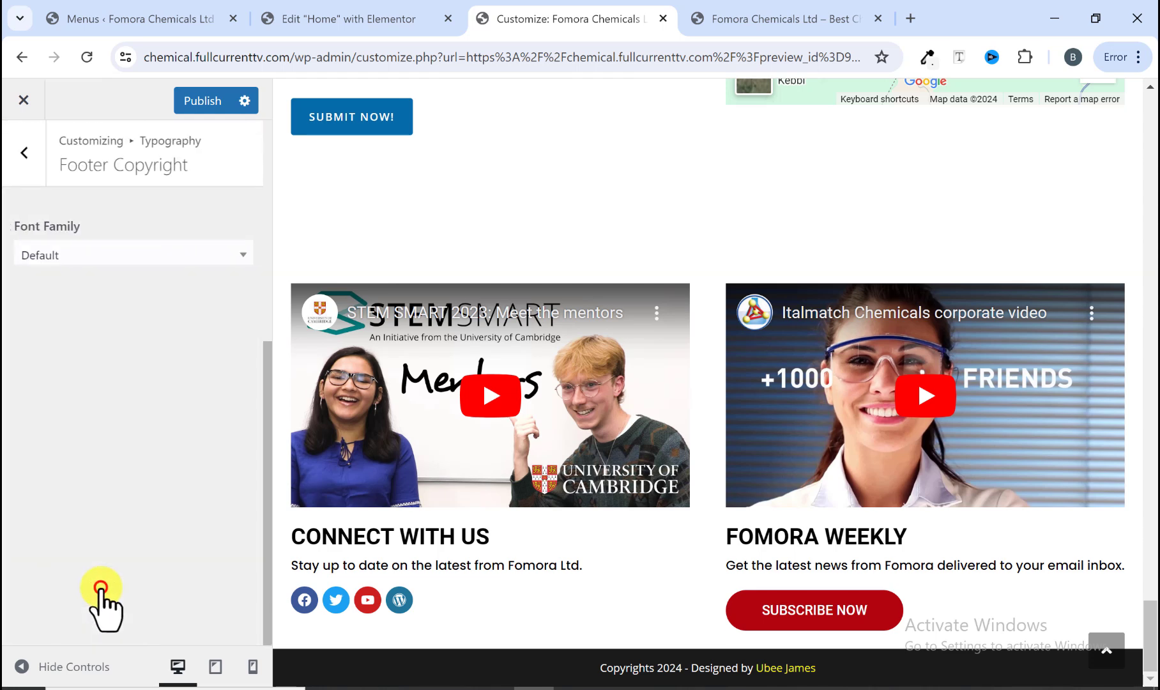
pyautogui.click(76, 255)
pyautogui.write('po')
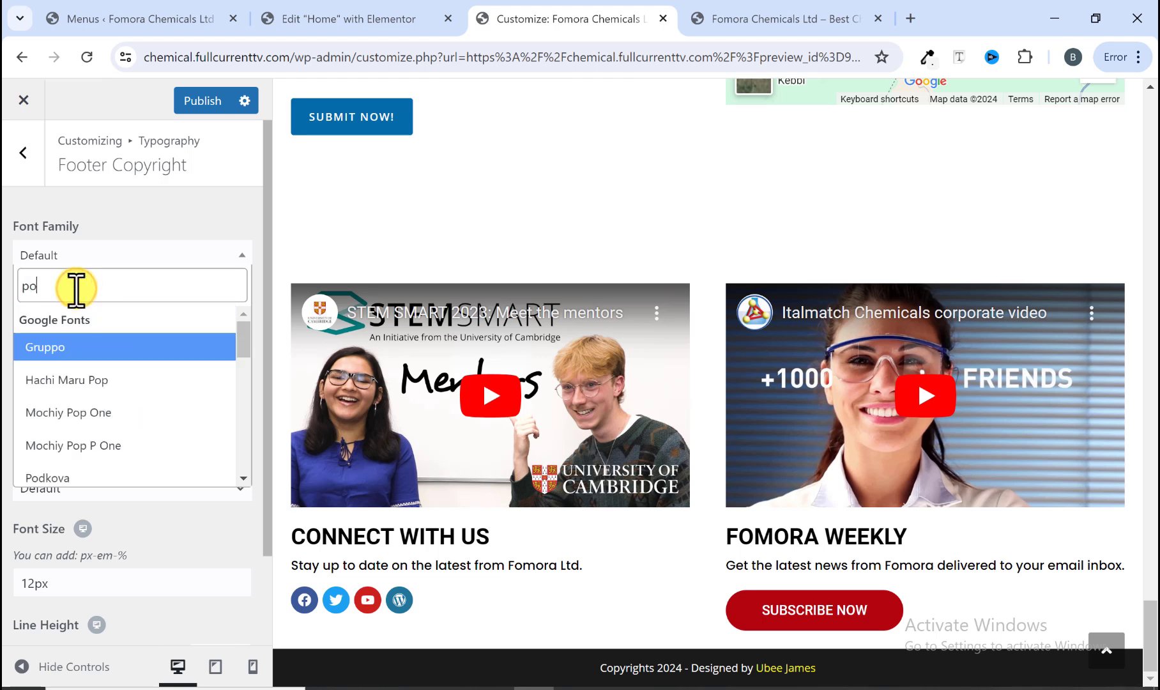
pyautogui.write('pp')
pyautogui.click(70, 350)
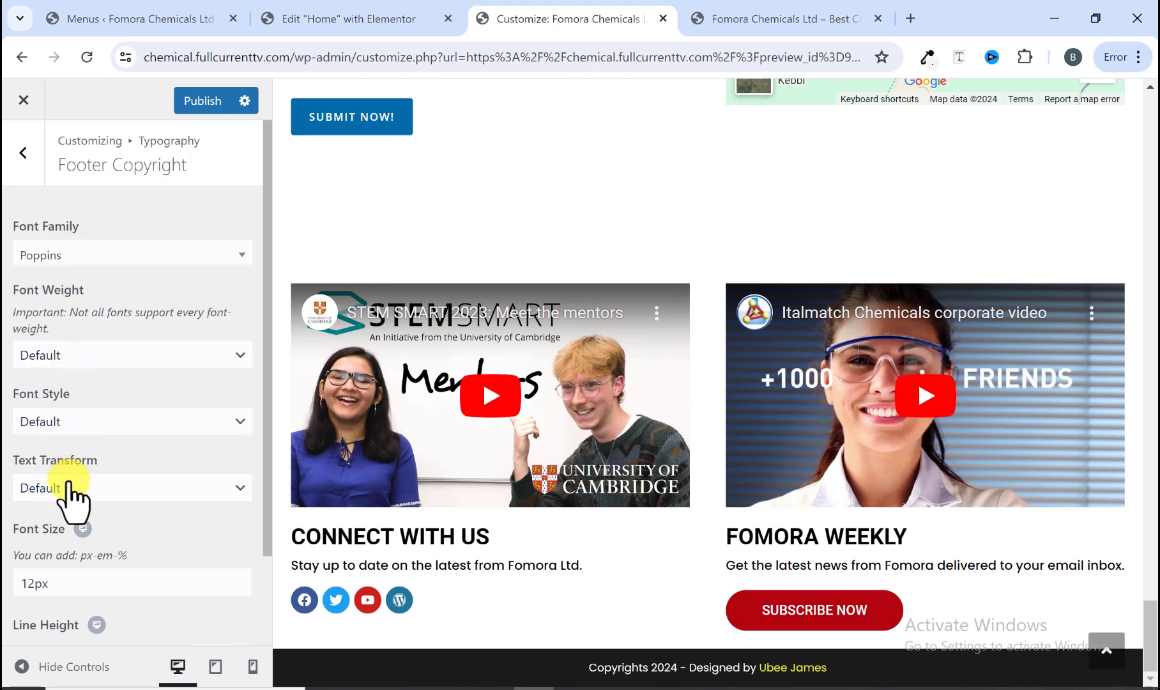
# Step: Set the footer copyright font size to 13px
pyautogui.scroll(-1, 77, 497)
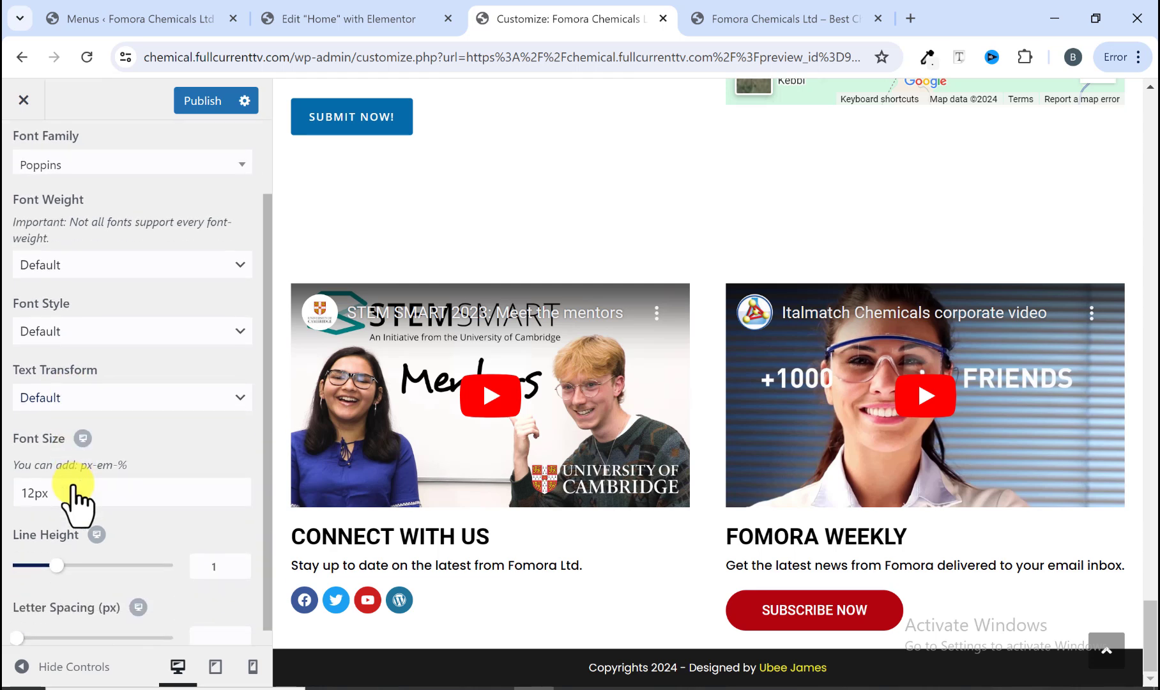
pyautogui.click(32, 495)
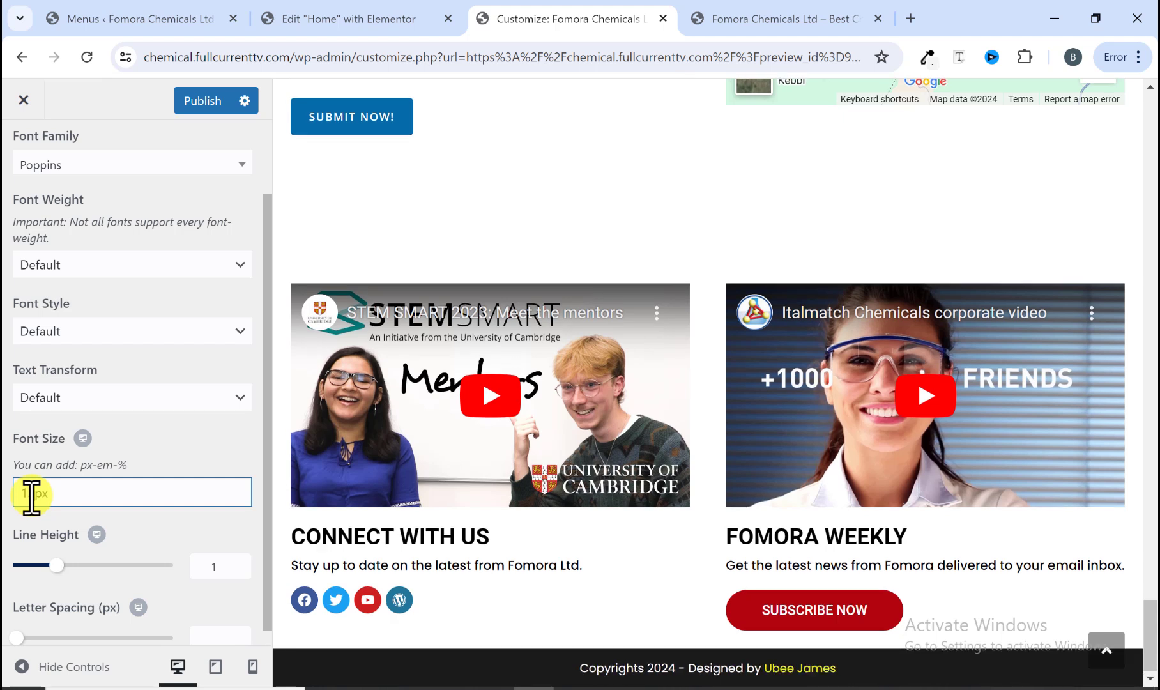
pyautogui.write('3')
pyautogui.scroll(-1, 85, 557)
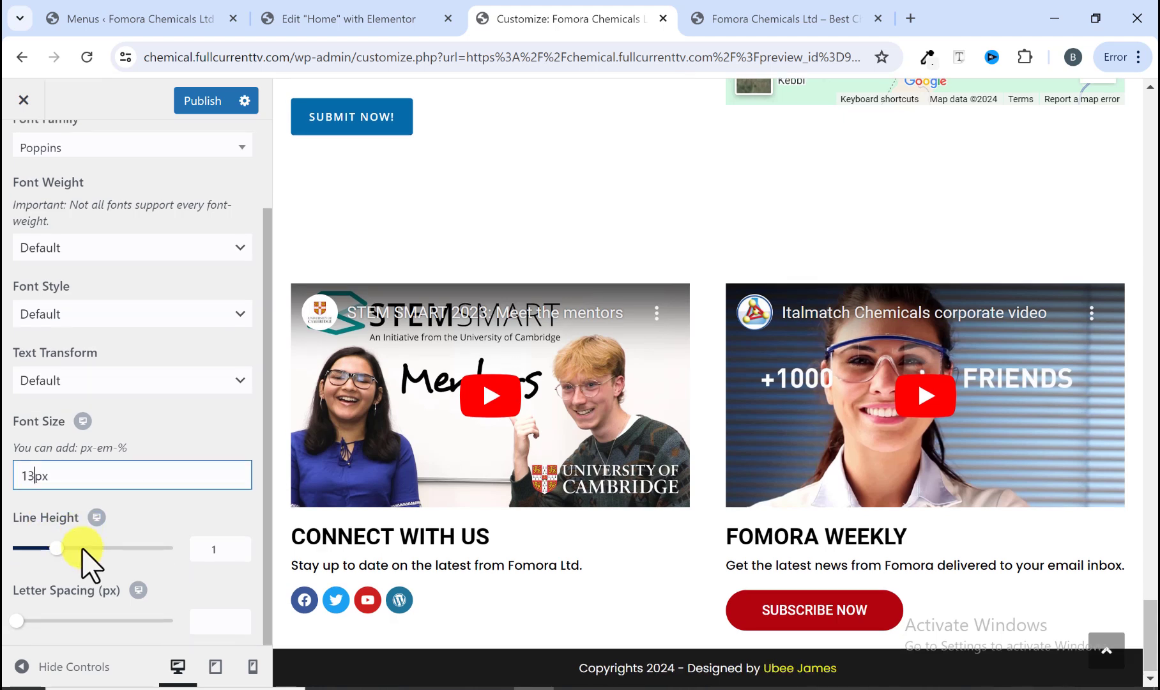
pyautogui.scroll(1, 88, 565)
pyautogui.scroll(-2, 89, 566)
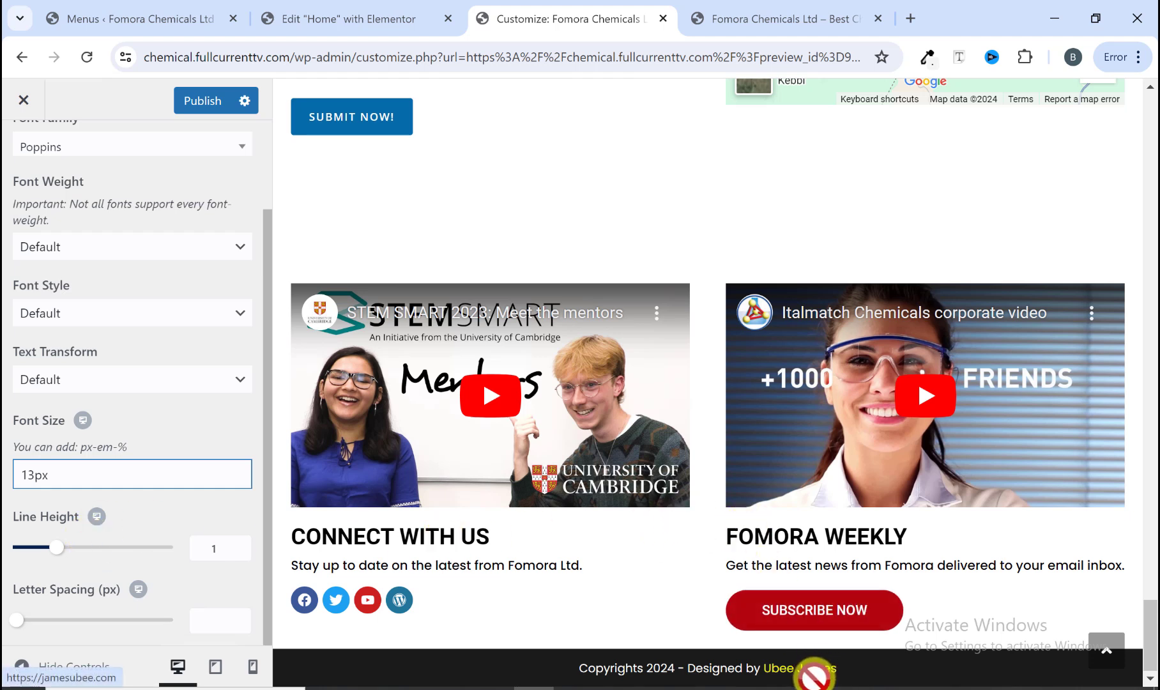
# Step: Publish the customizer changes after comparing the footer with the reference site
pyautogui.click(770, 16)
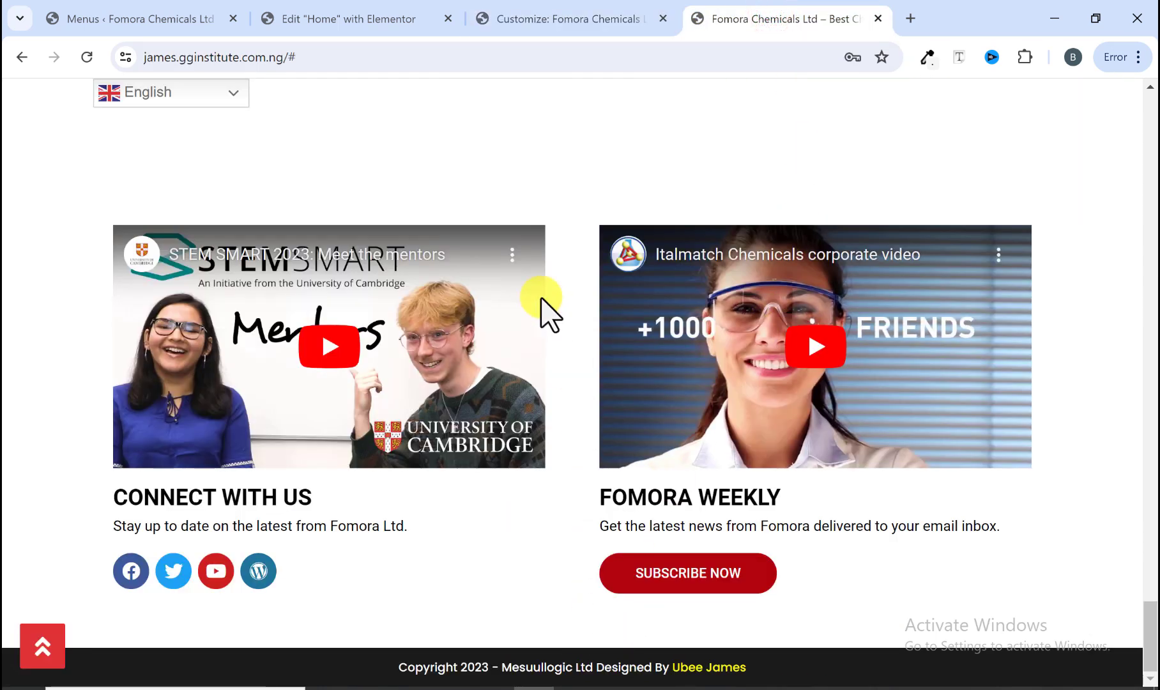
pyautogui.click(553, 9)
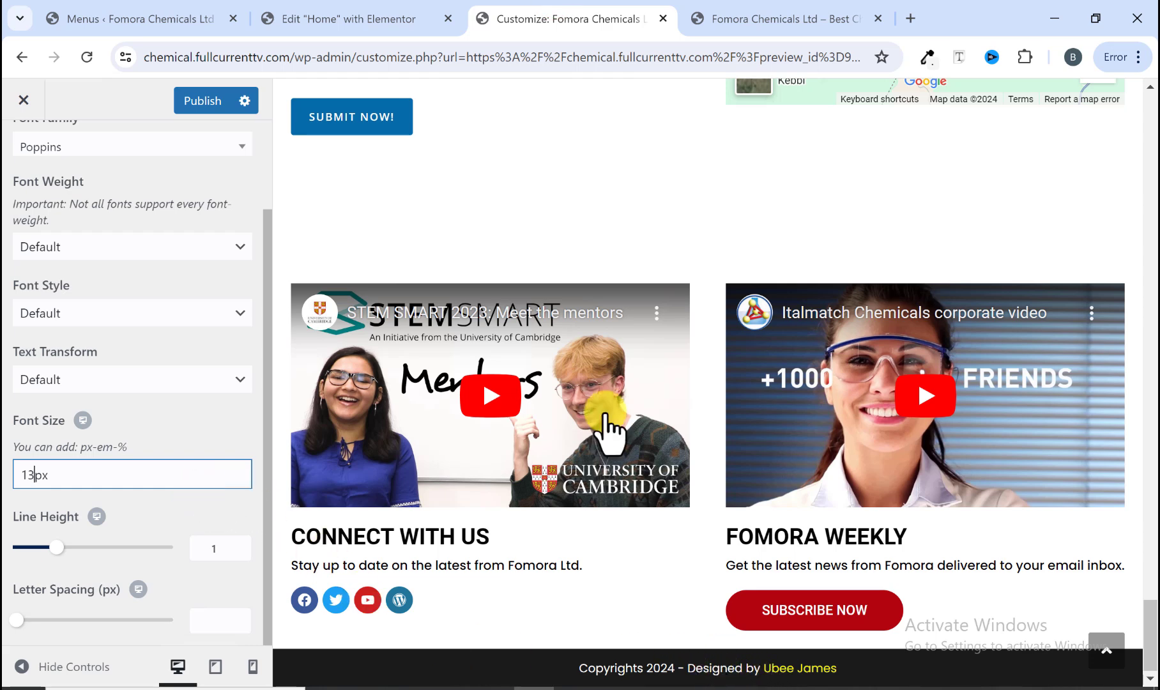
pyautogui.scroll(1, 613, 426)
pyautogui.scroll(5, 681, 658)
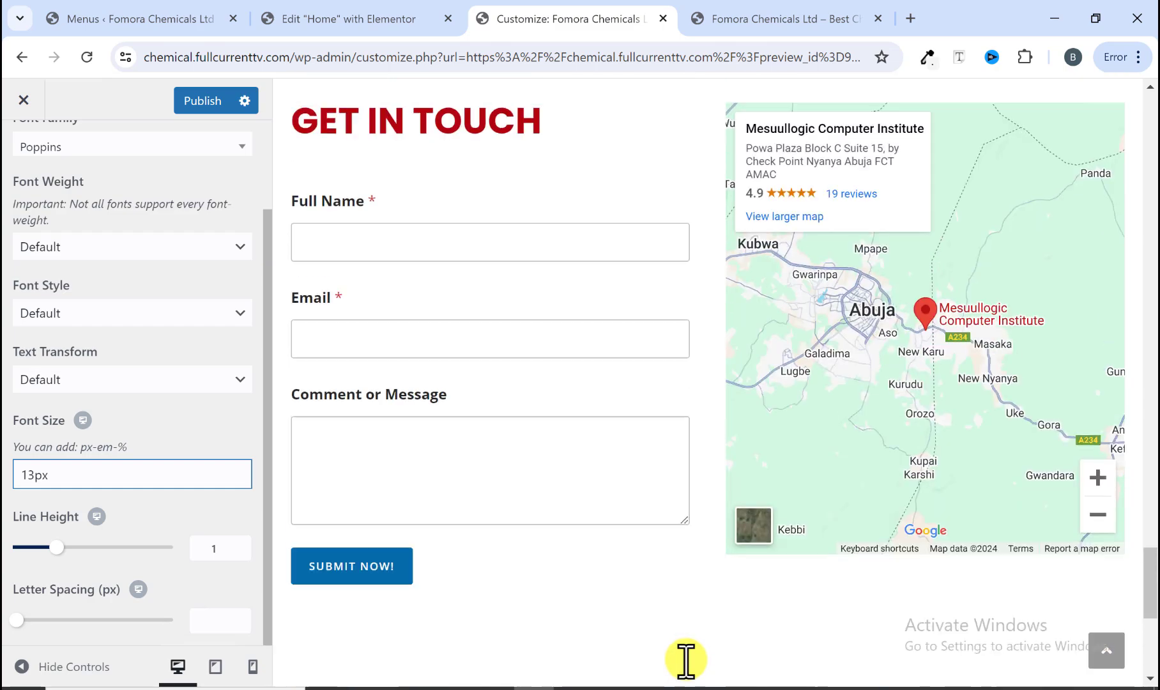
pyautogui.scroll(15, 618, 476)
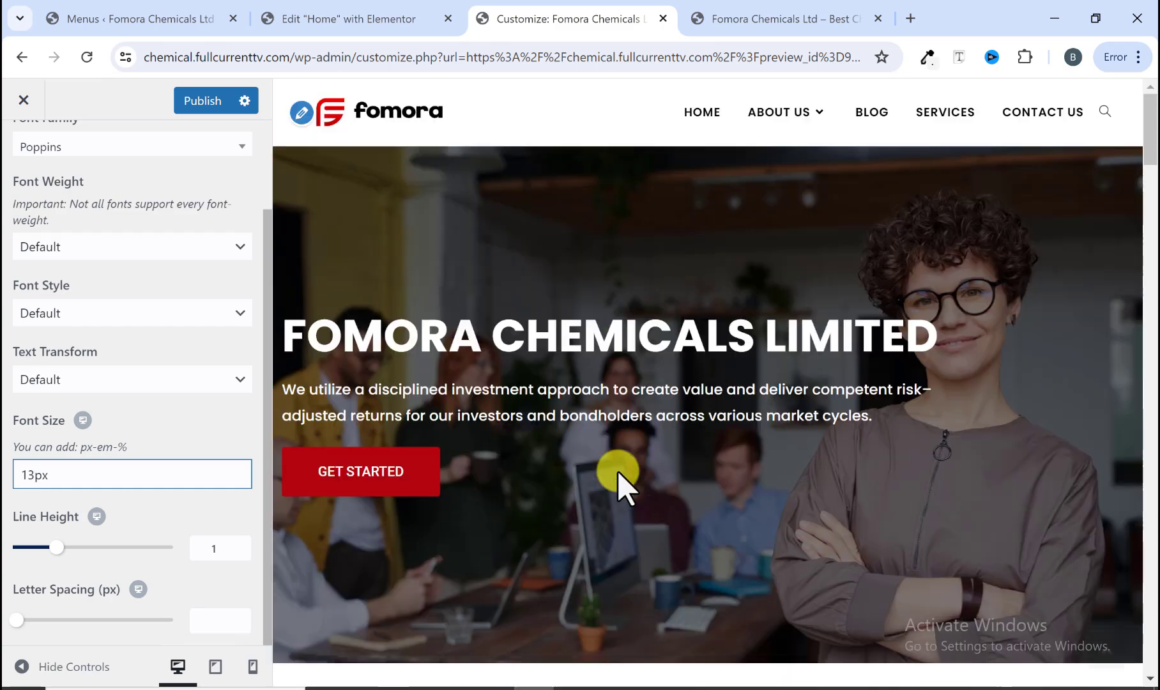
pyautogui.click(206, 101)
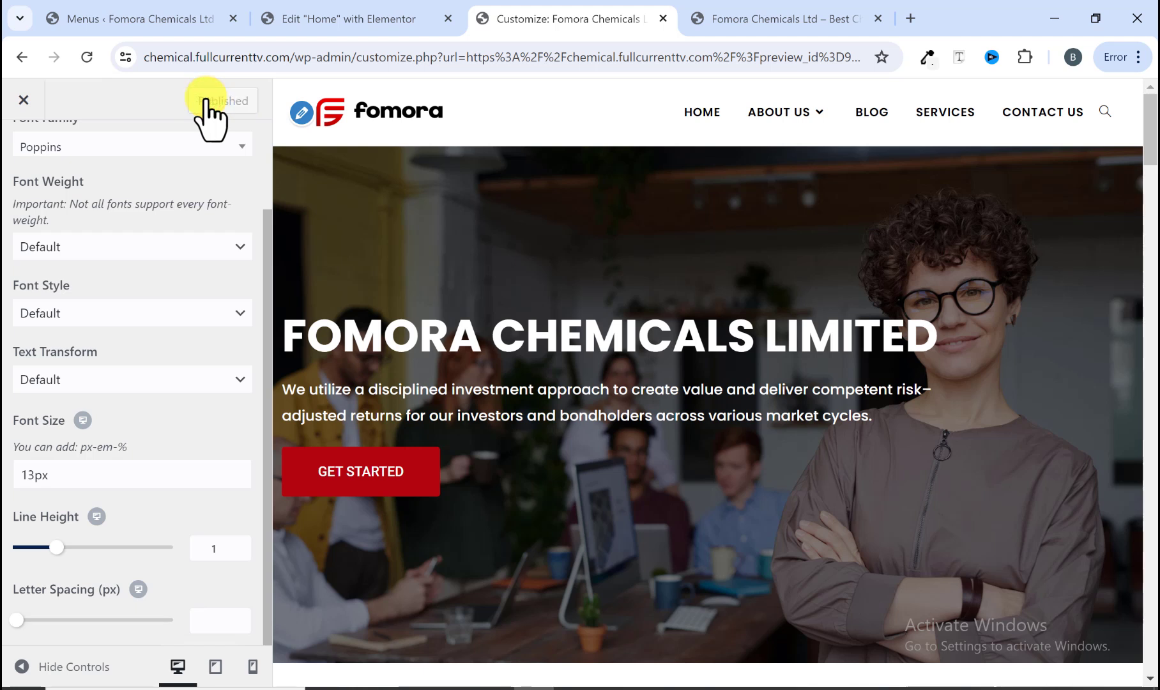
# Step: Close the Customizer and review the published home page down to the footer
pyautogui.scroll(2, 128, 275)
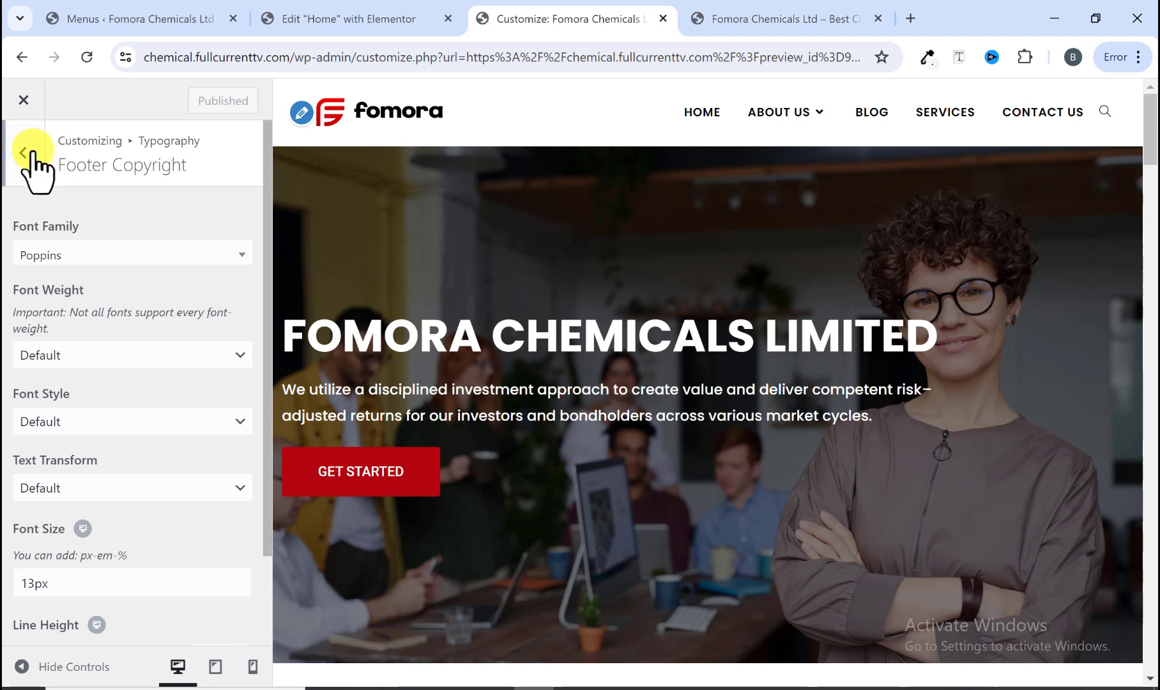
pyautogui.click(26, 103)
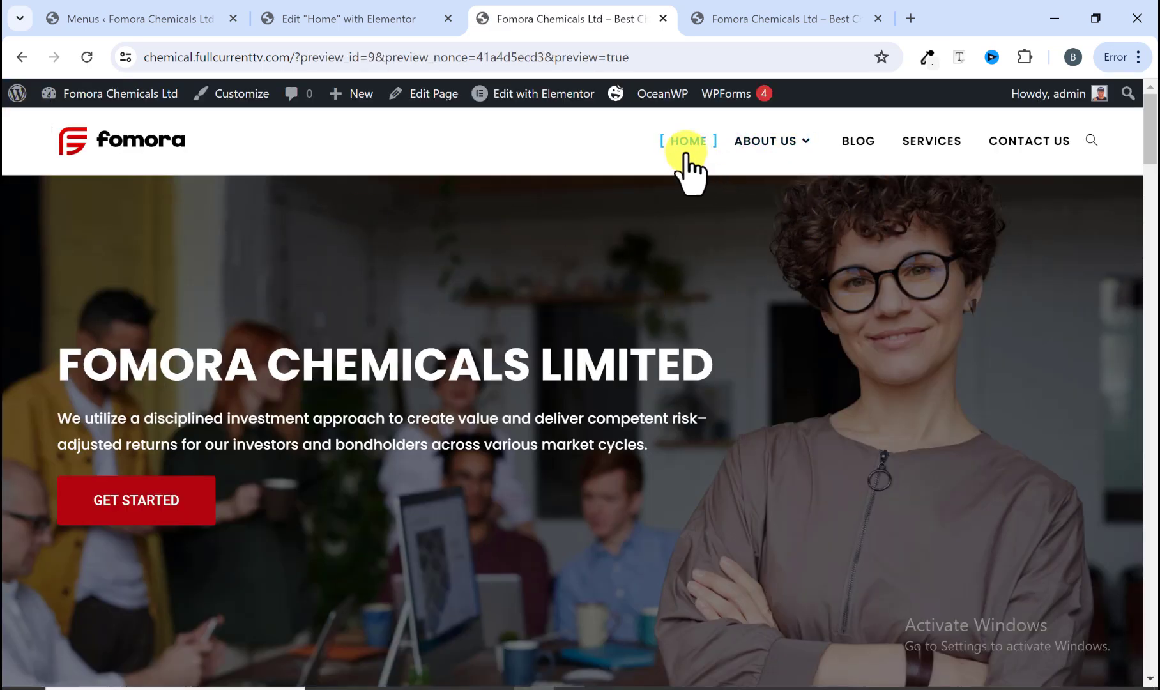
pyautogui.scroll(-15, 422, 182)
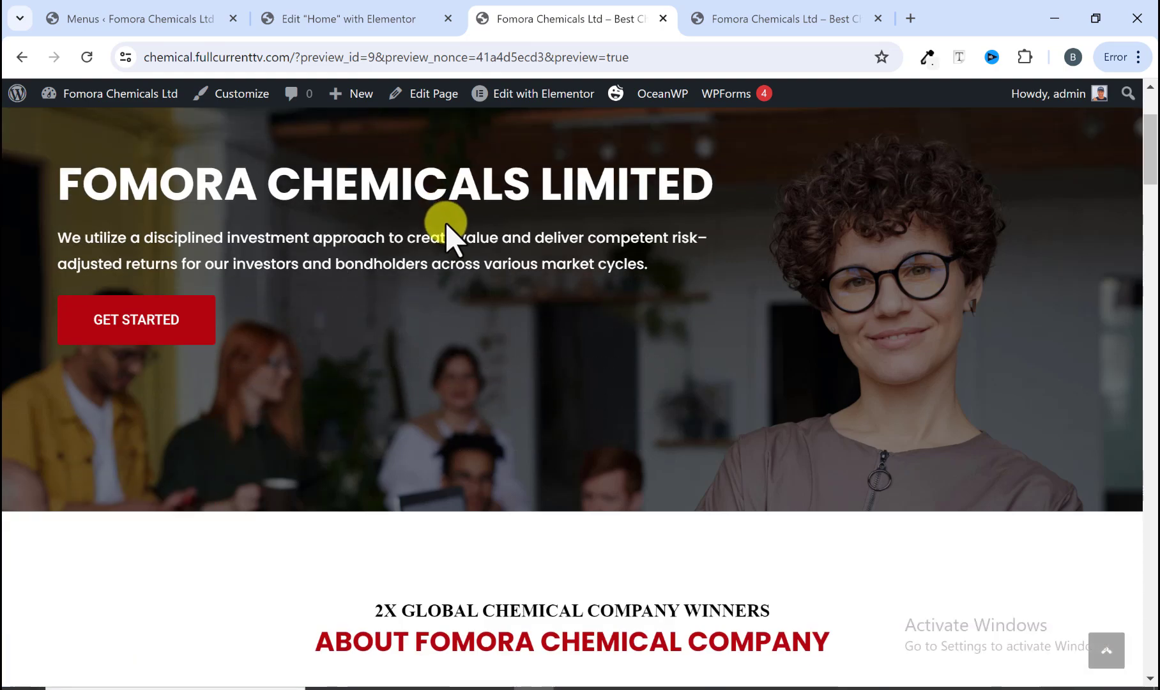
pyautogui.scroll(-20, 465, 279)
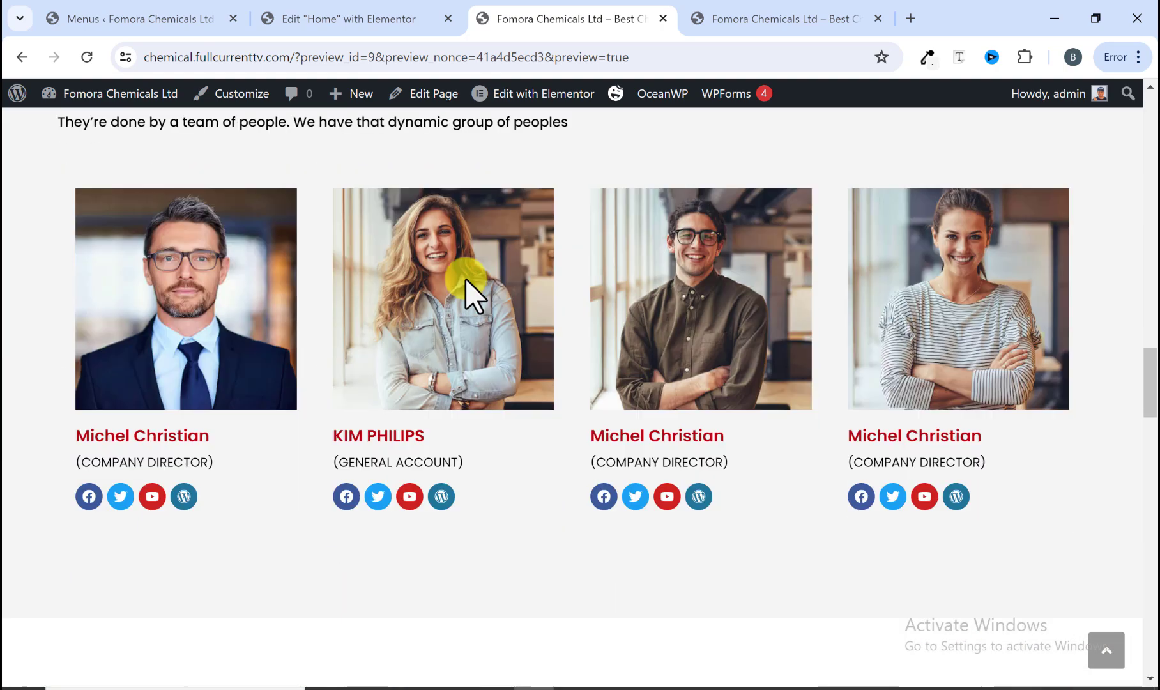
pyautogui.scroll(-5, 465, 278)
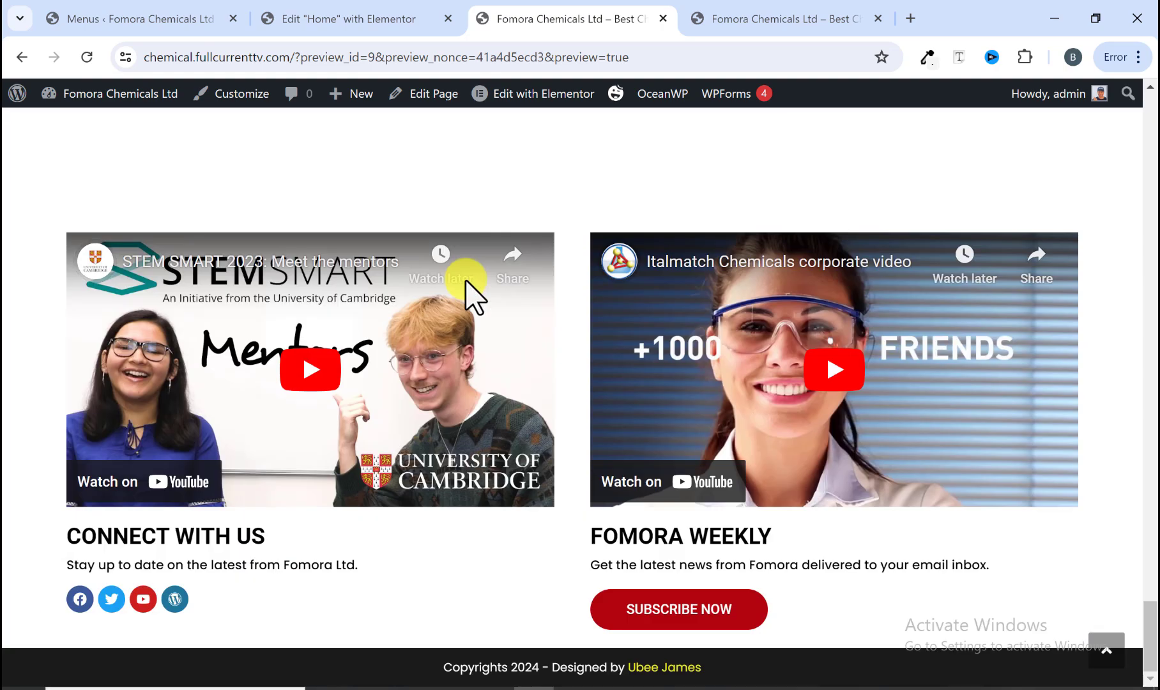
# Step: Browse the reference site's home page and its About Us page
pyautogui.click(782, 32)
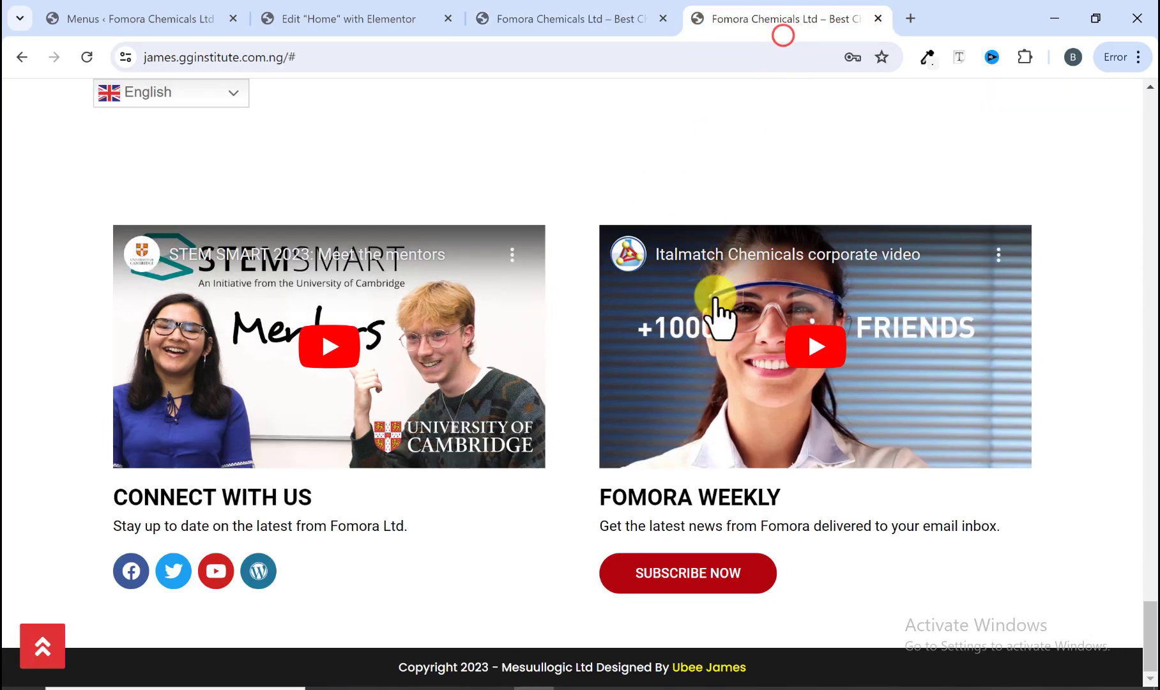
pyautogui.scroll(20, 677, 356)
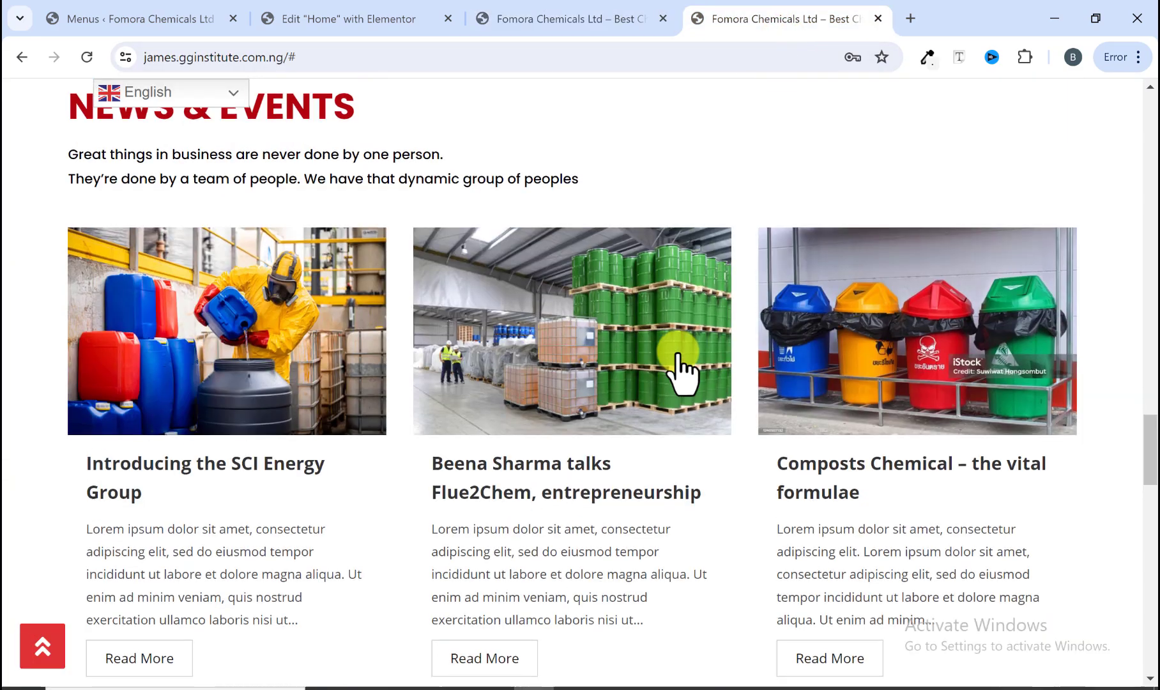
pyautogui.scroll(20, 679, 361)
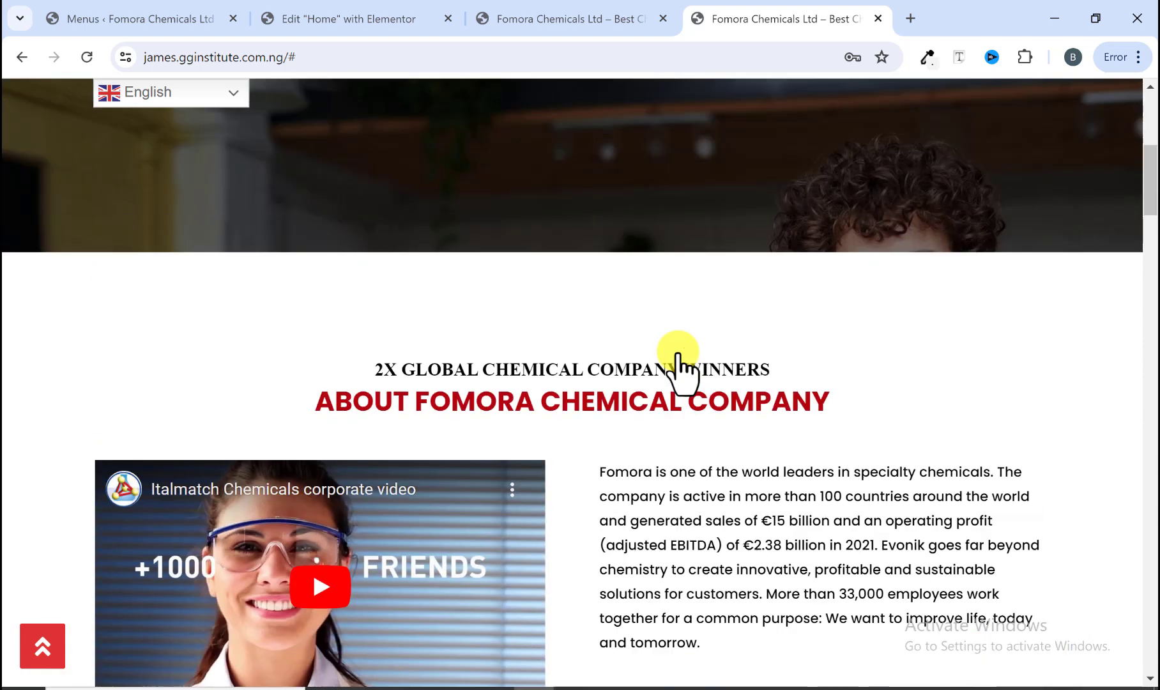
pyautogui.scroll(1, 681, 371)
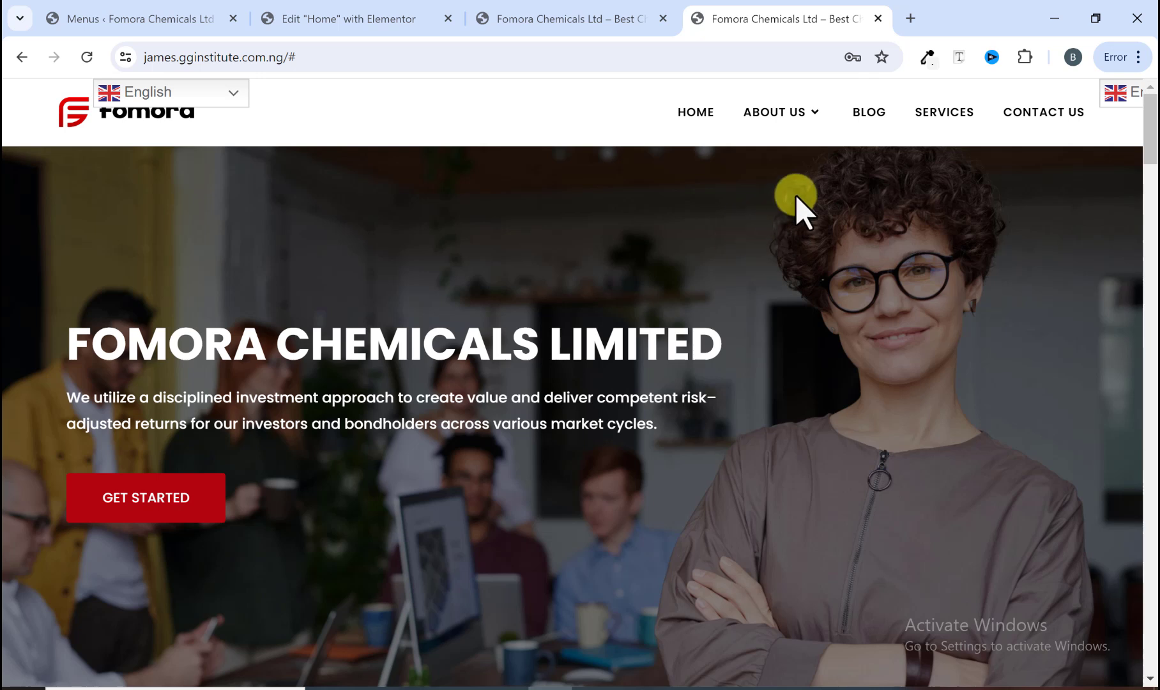
pyautogui.moveTo(780, 120)
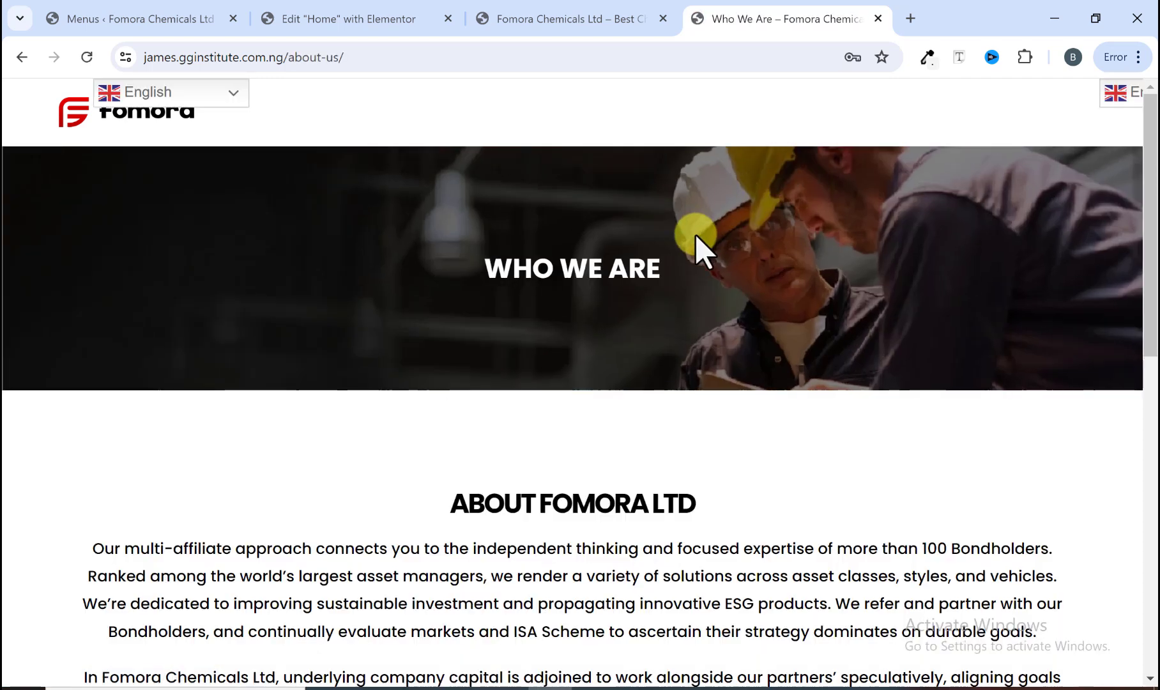
pyautogui.scroll(-5, 518, 345)
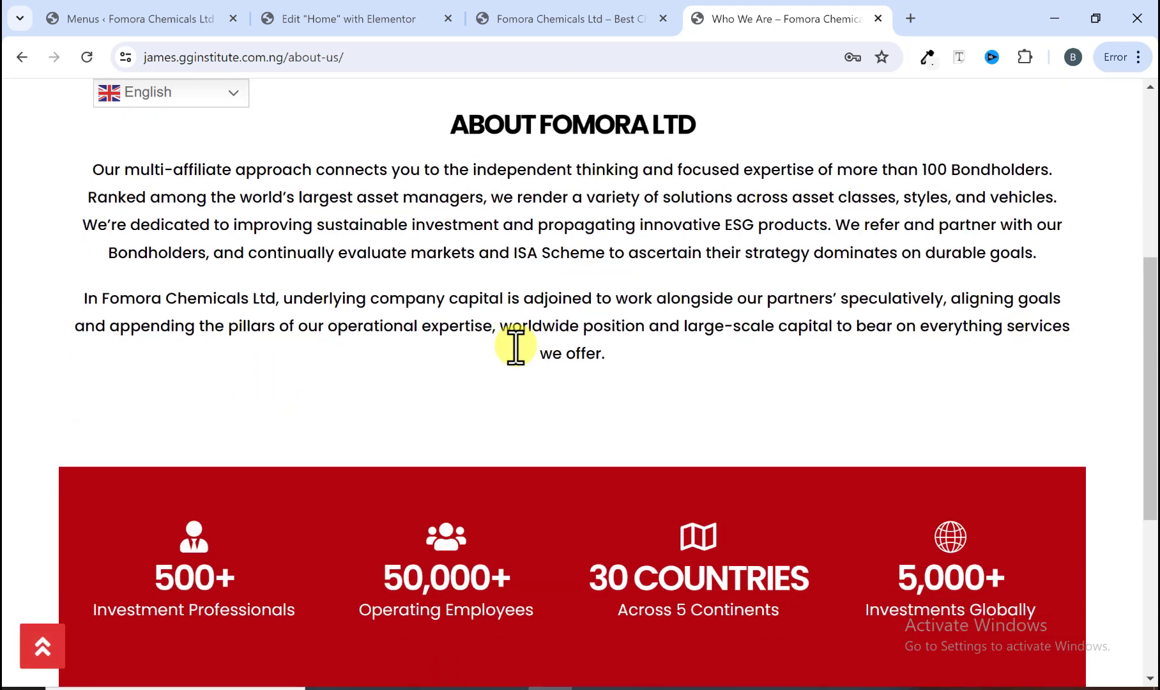
# Step: Examine the reference site's Who We Are page from the banner through the About text and stats section
pyautogui.scroll(5, 518, 344)
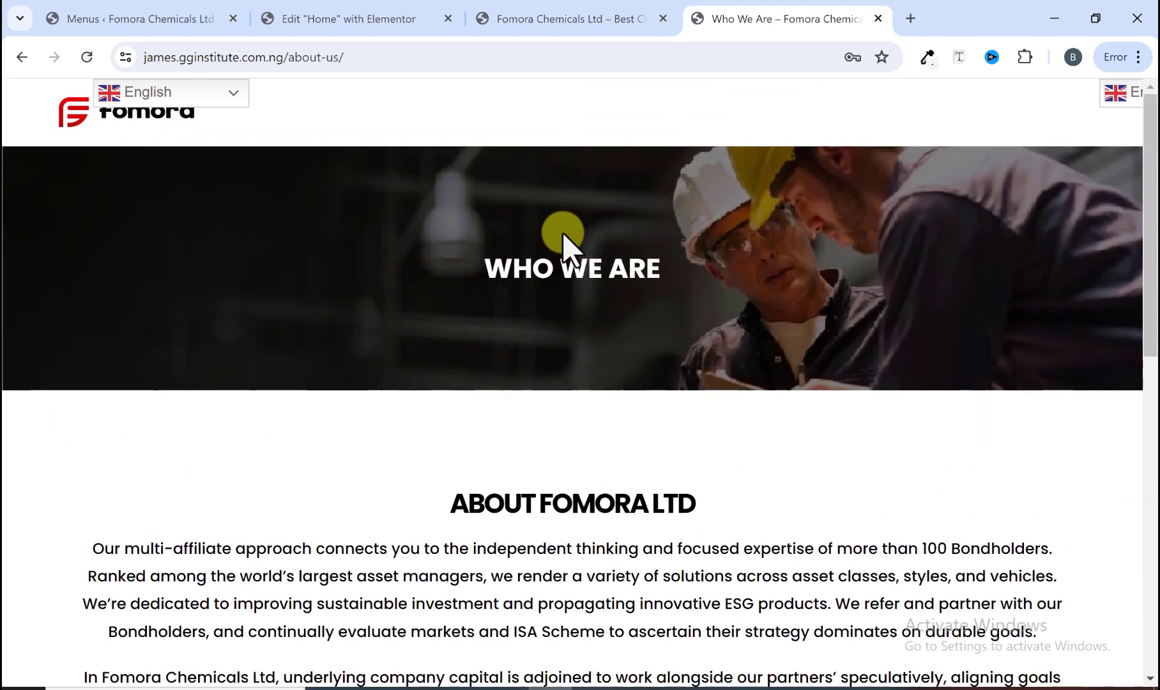
pyautogui.scroll(-8, 728, 307)
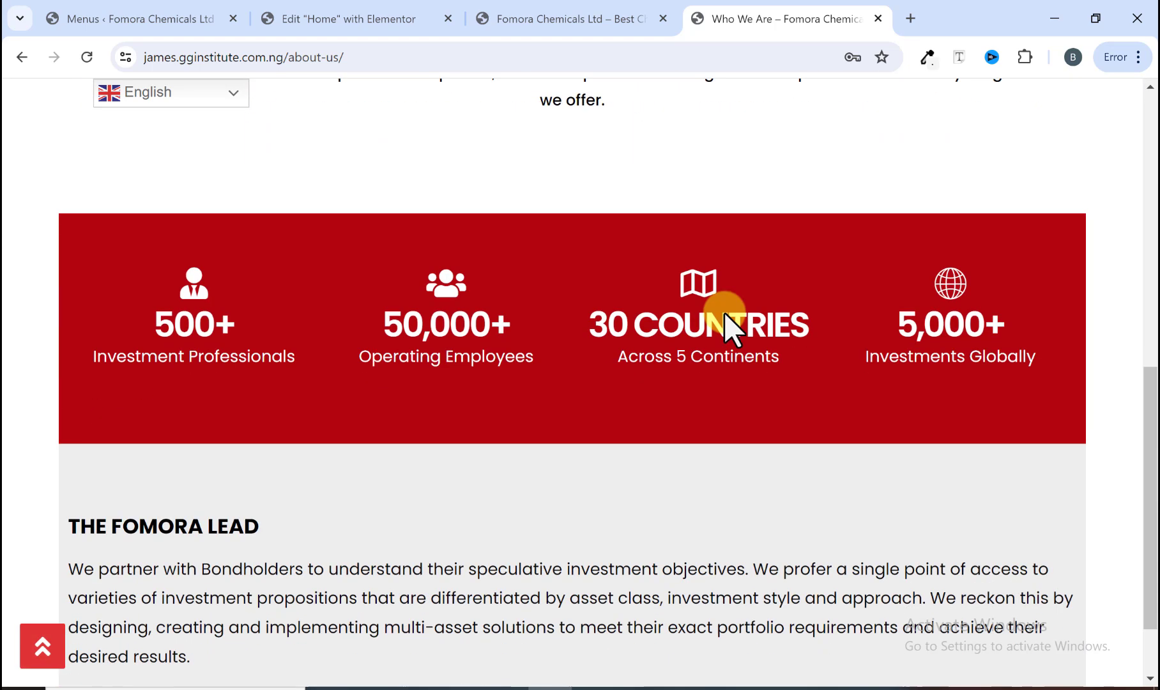
pyautogui.scroll(8, 725, 313)
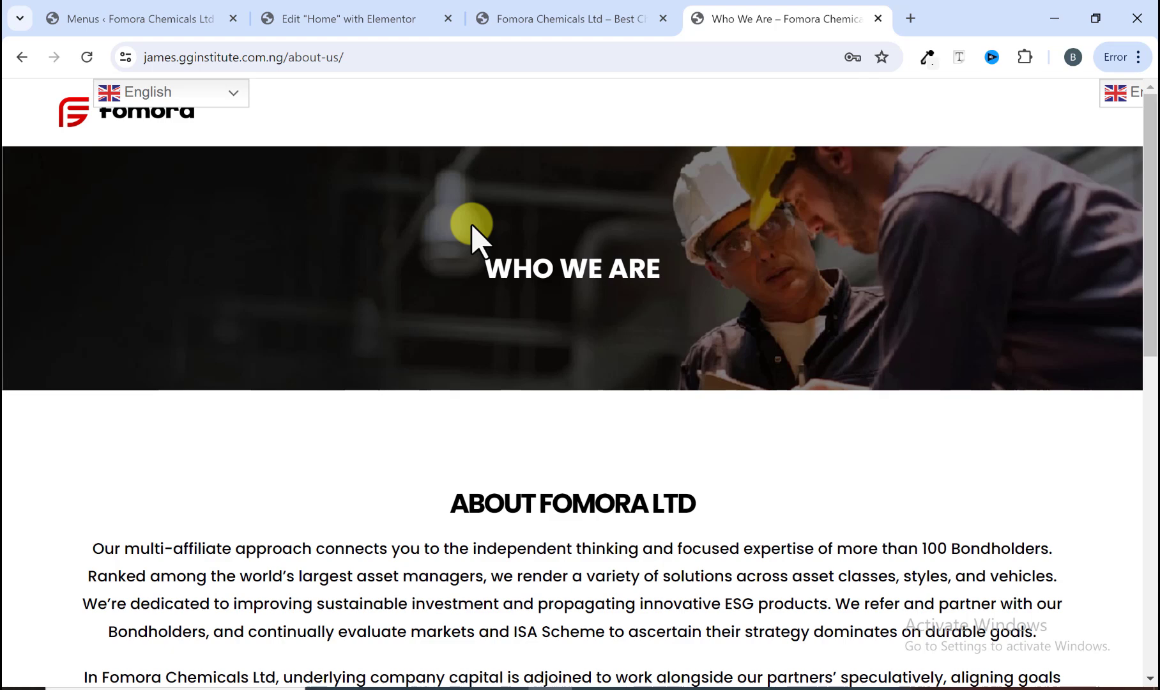
pyautogui.scroll(-5, 487, 263)
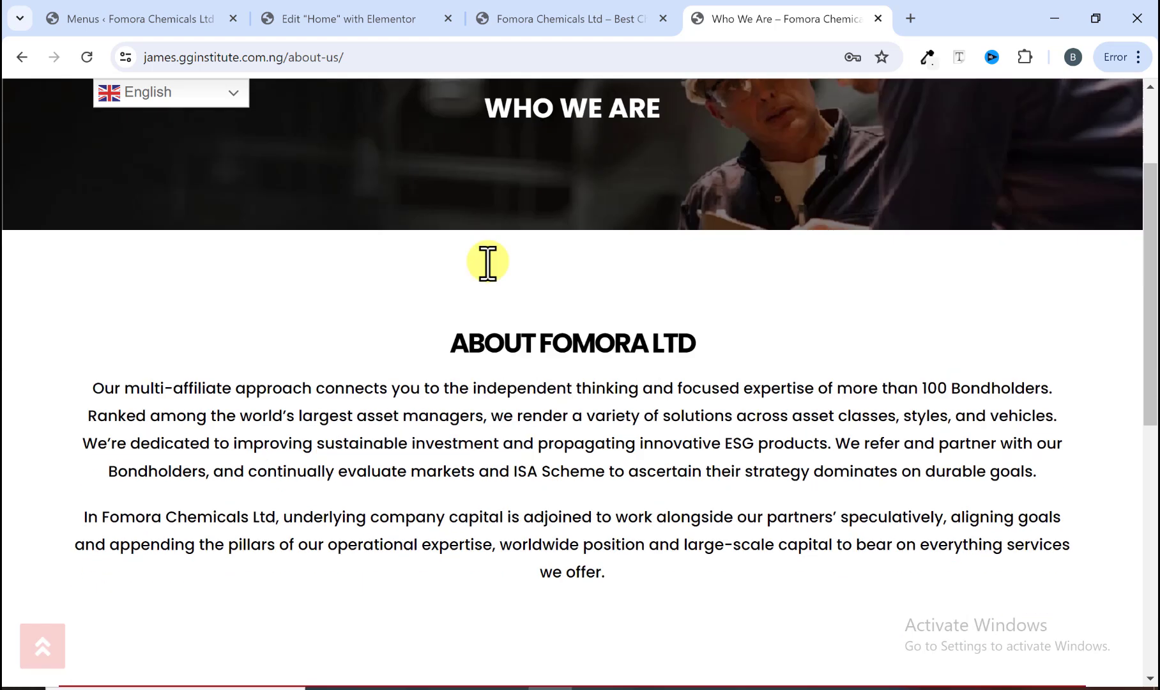
pyautogui.scroll(5, 492, 277)
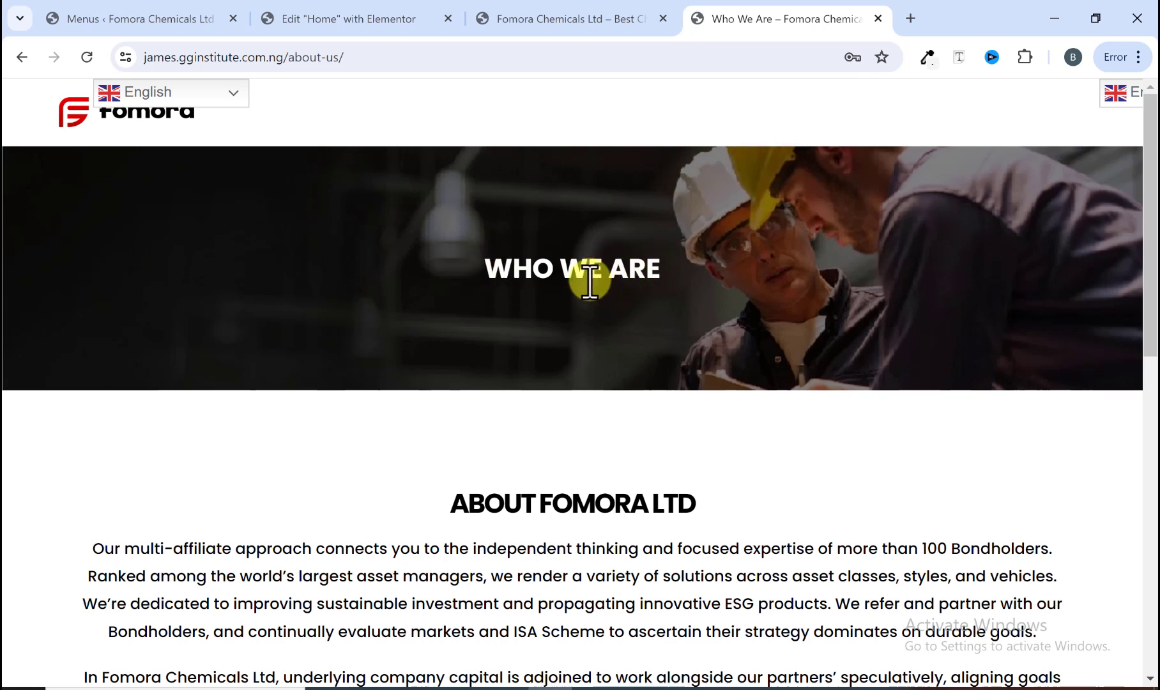
pyautogui.scroll(-4, 585, 295)
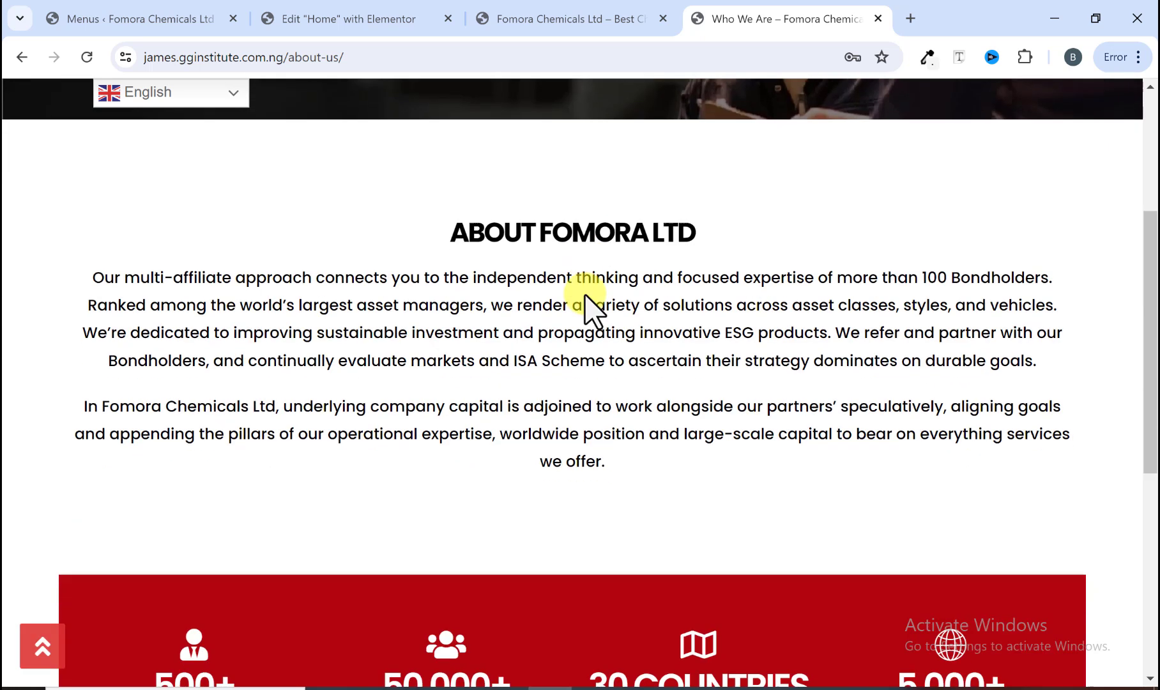
pyautogui.scroll(4, 585, 295)
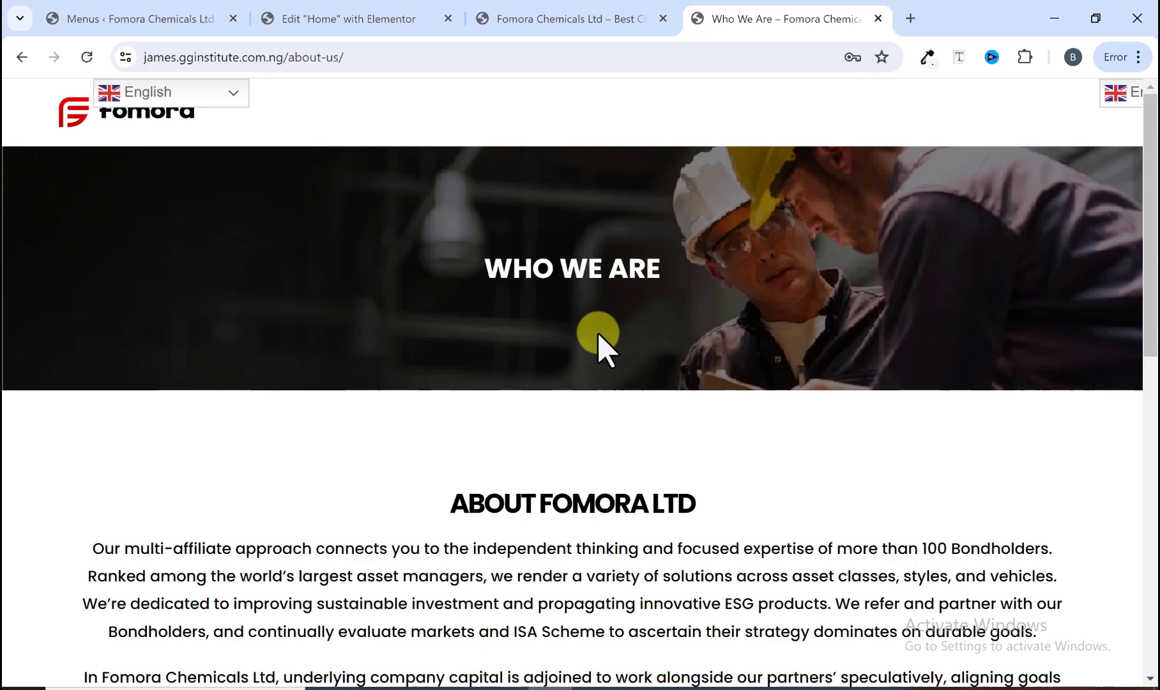
# Step: Open the Who we are page for editing from the WordPress pages list
pyautogui.click(19, 59)
pyautogui.moveTo(760, 118)
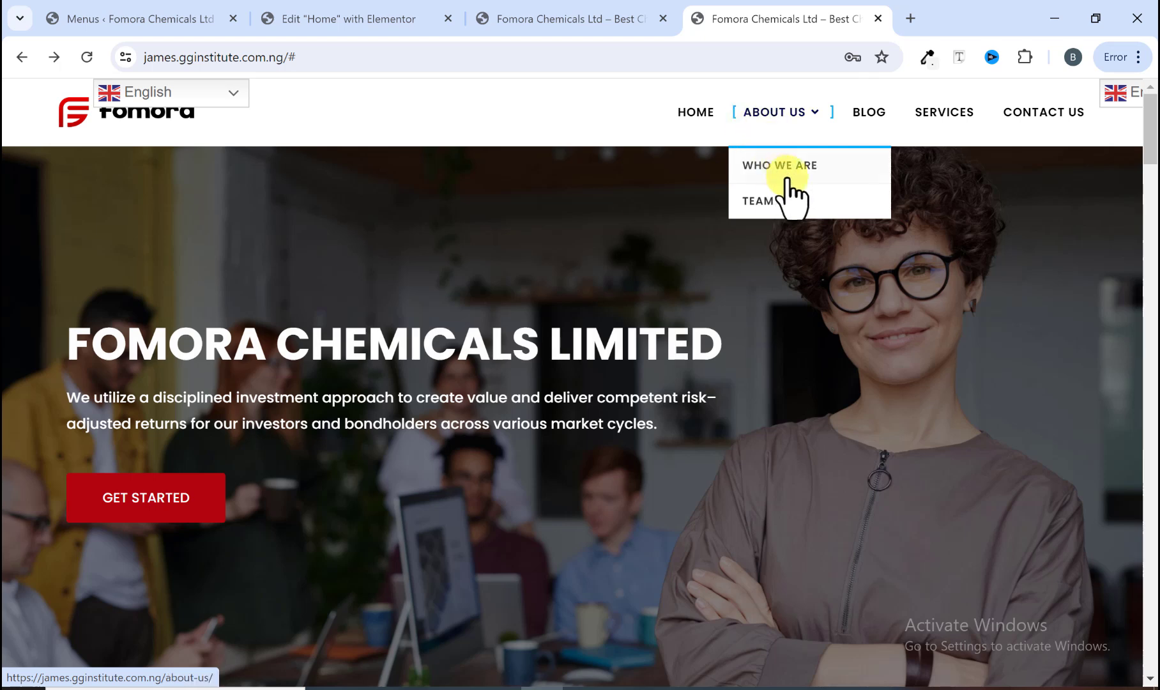
pyautogui.click(557, 19)
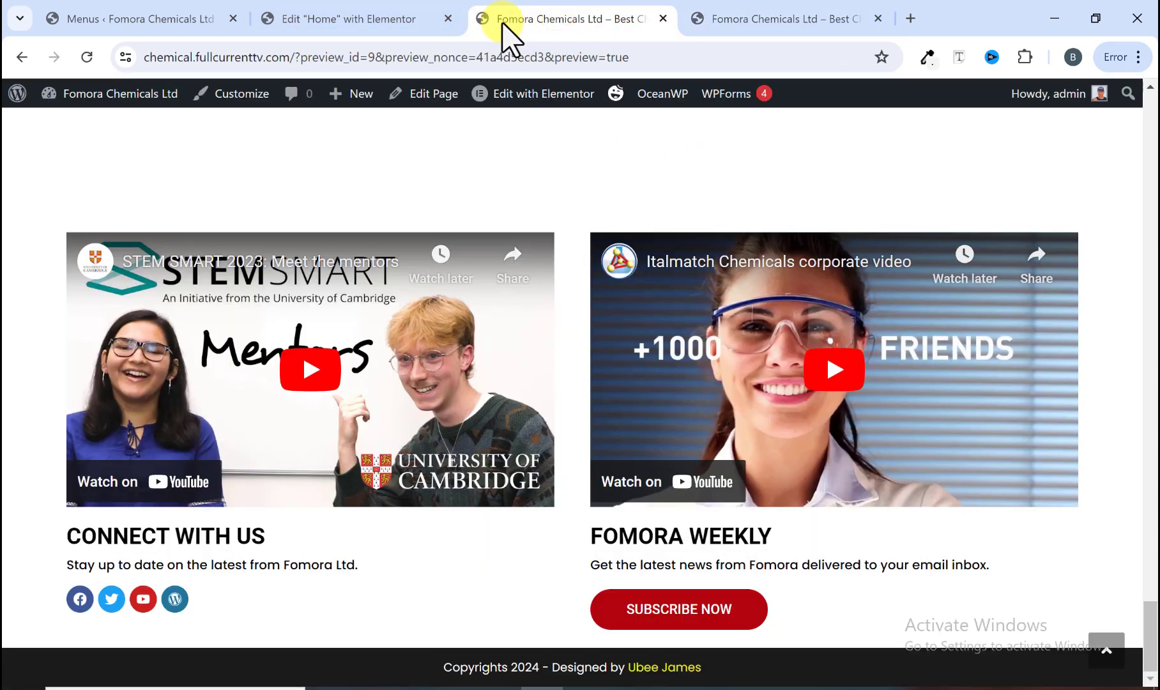
pyautogui.click(375, 21)
pyautogui.click(181, 19)
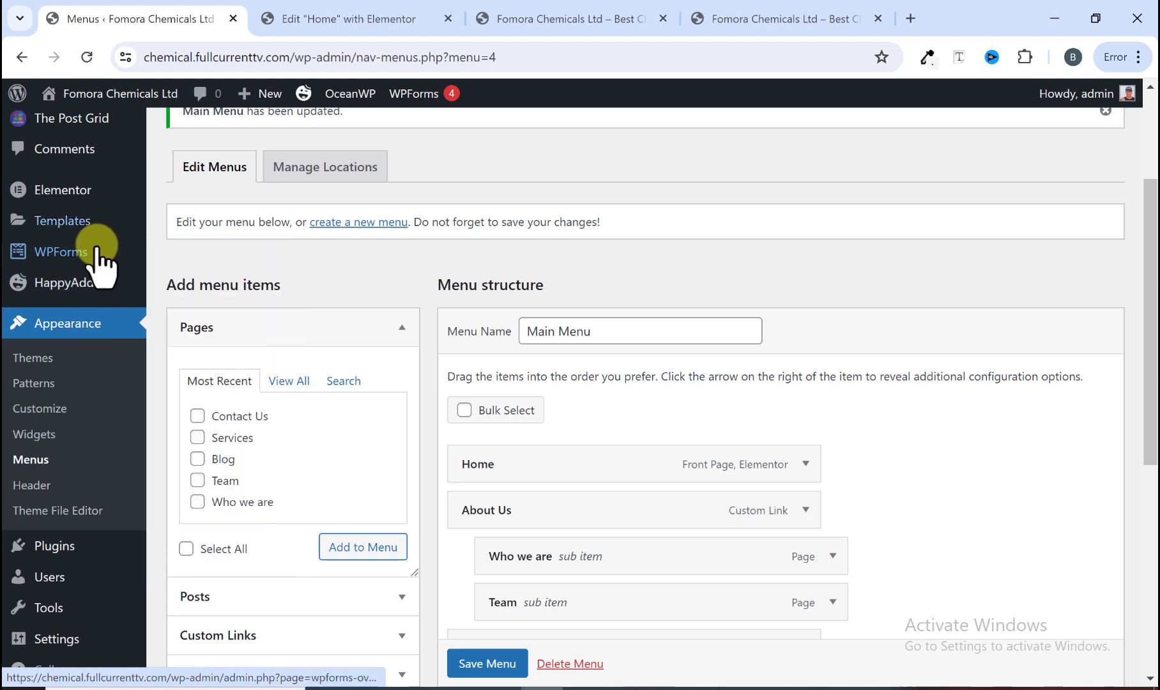
pyautogui.moveTo(77, 292)
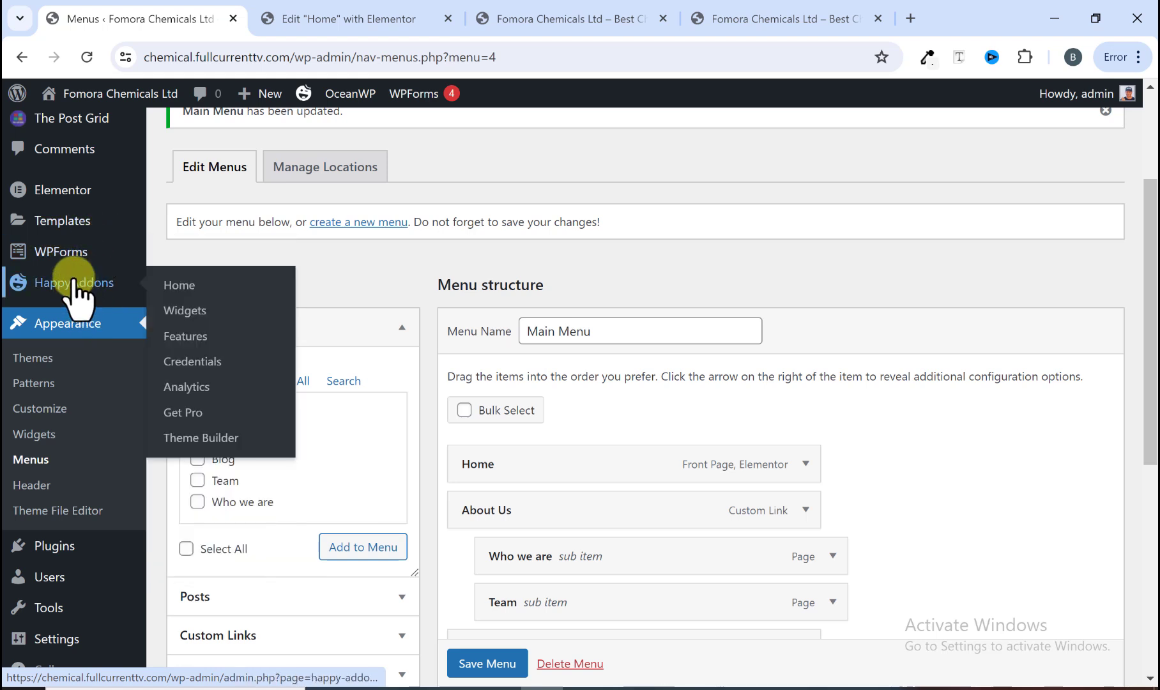
pyautogui.scroll(3, 77, 284)
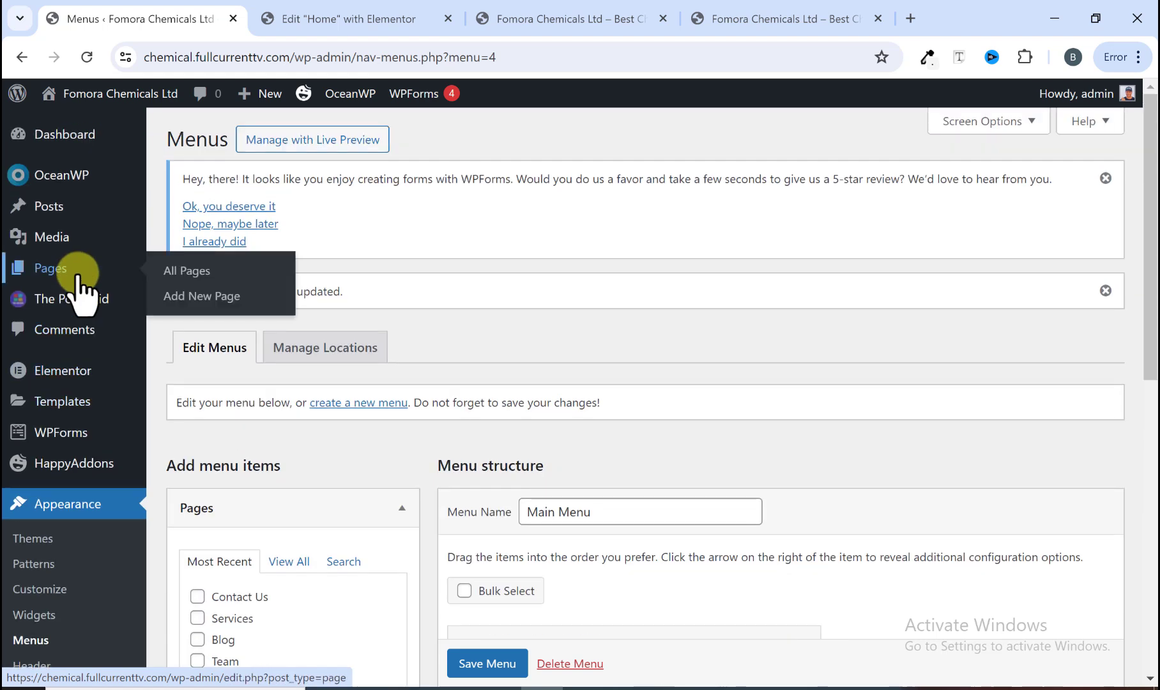
pyautogui.click(61, 273)
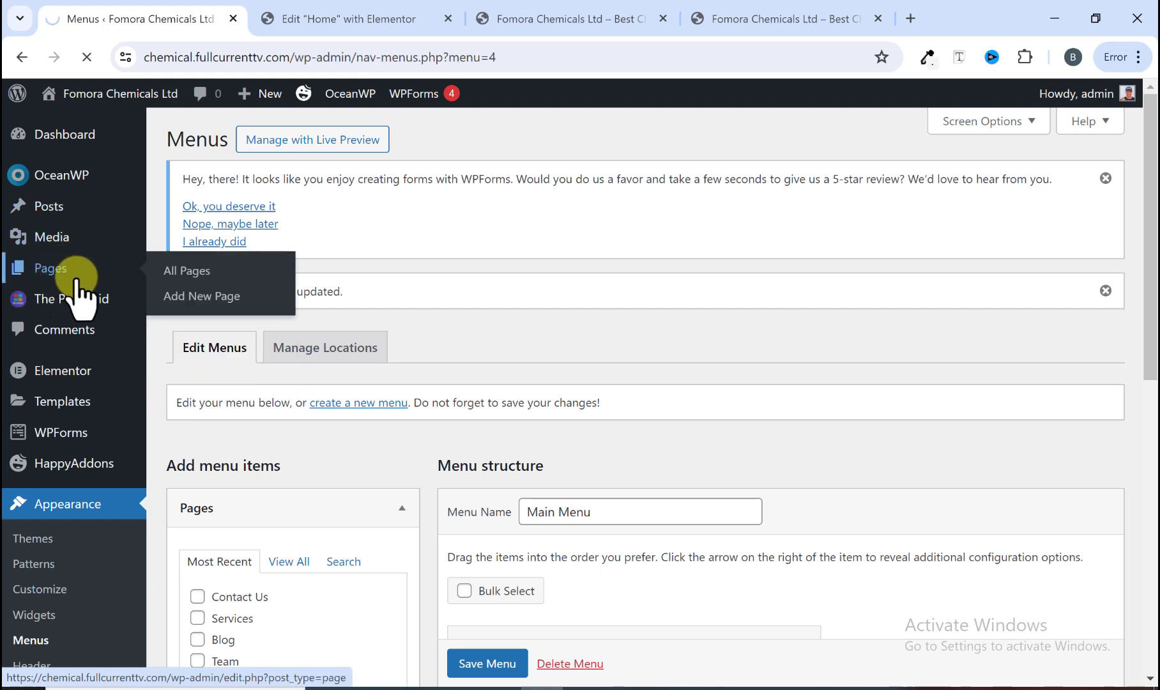
pyautogui.scroll(-4, 362, 355)
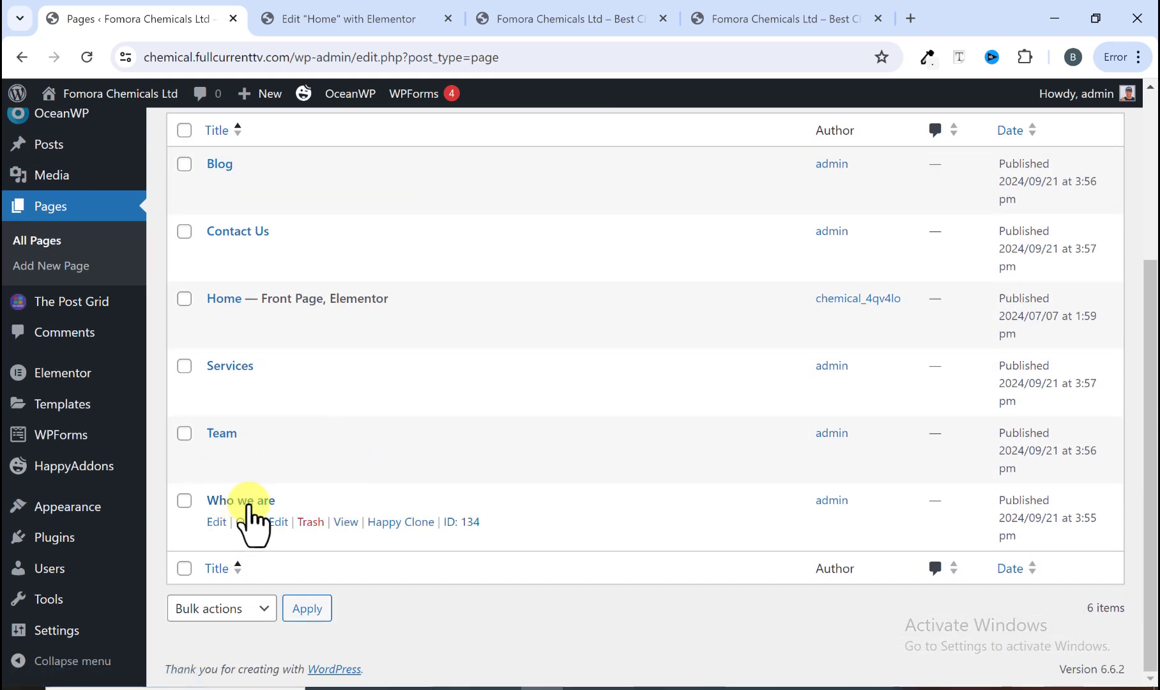
pyautogui.click(216, 521)
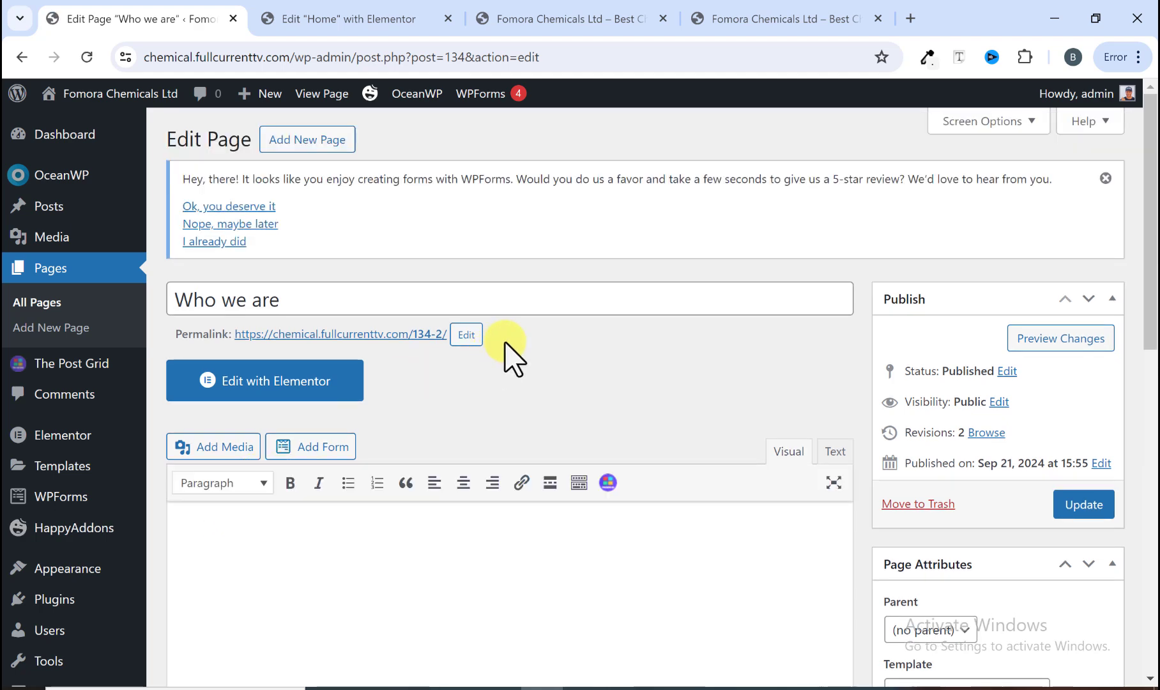
# Step: Set the page's OceanWP content layout to Full Width and disable its top and bottom paddings
pyautogui.scroll(-10, 681, 359)
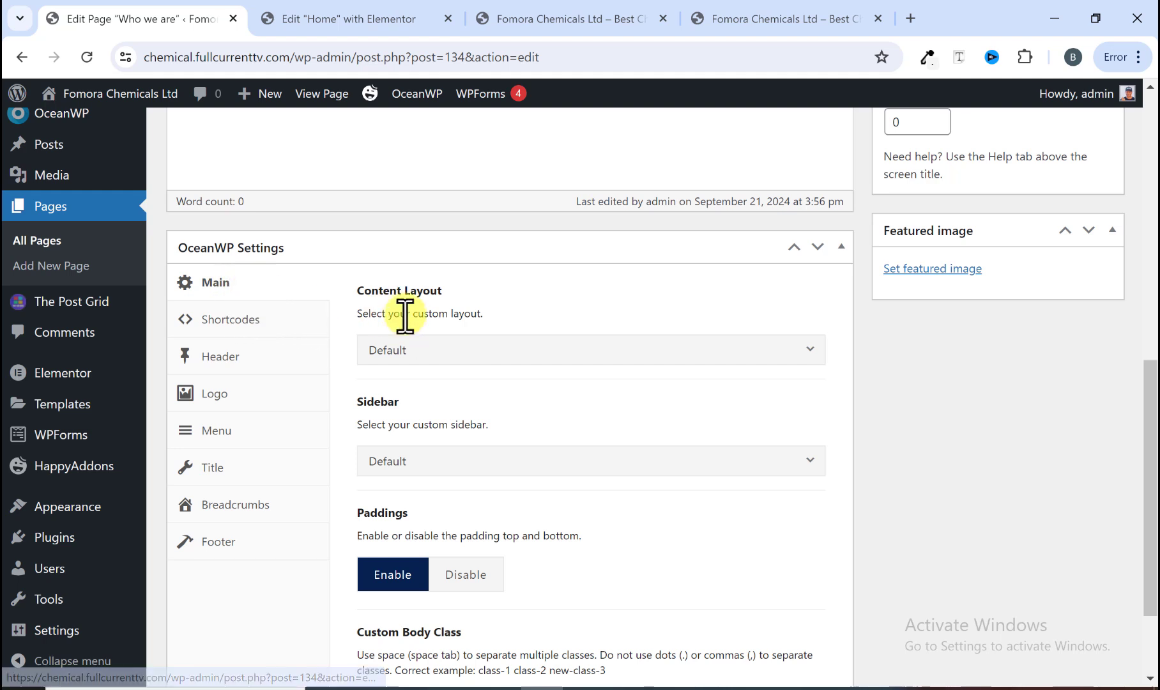
pyautogui.click(455, 356)
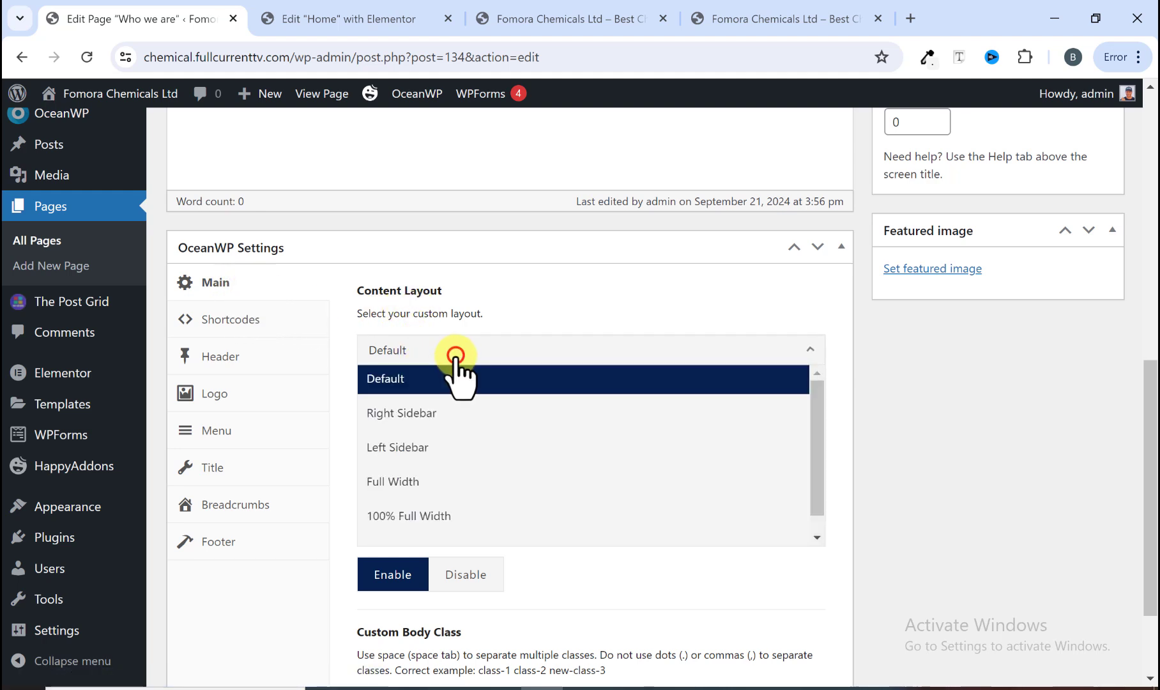
pyautogui.click(406, 486)
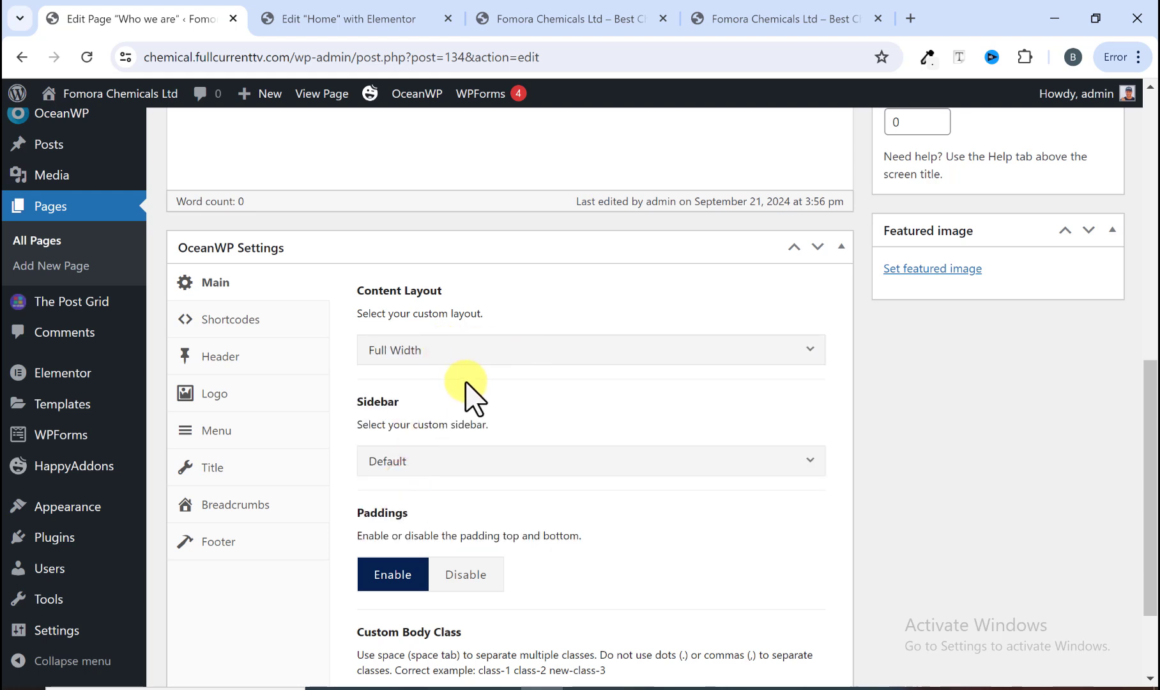
pyautogui.scroll(-2, 454, 402)
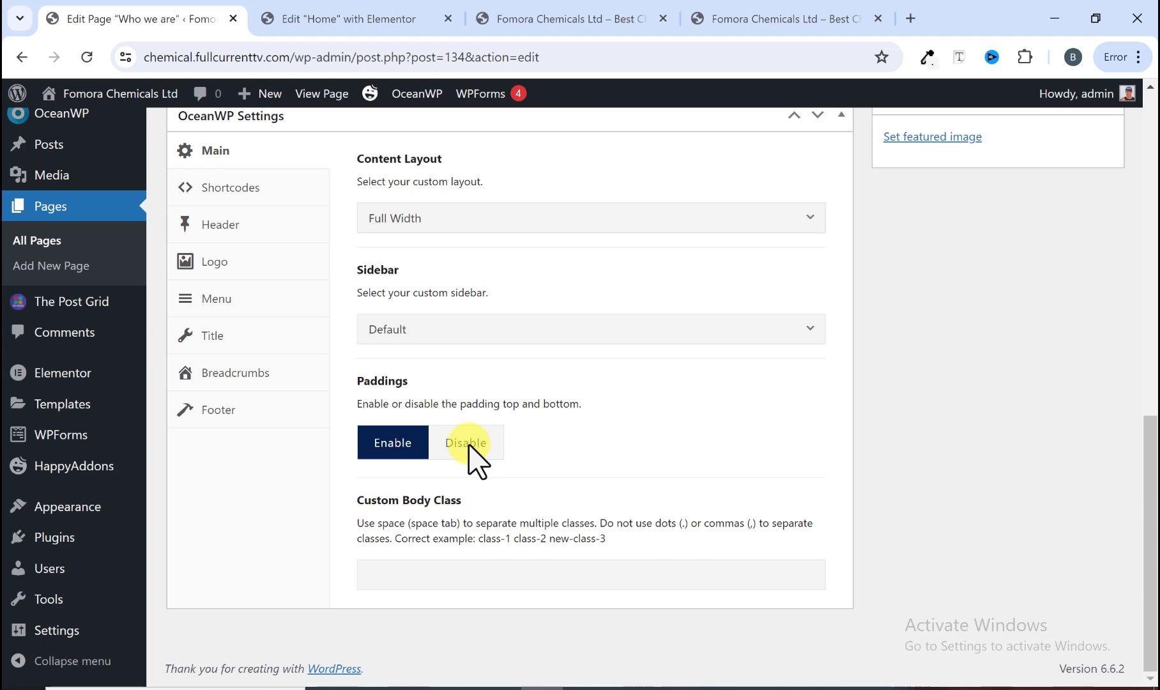
pyautogui.click(467, 443)
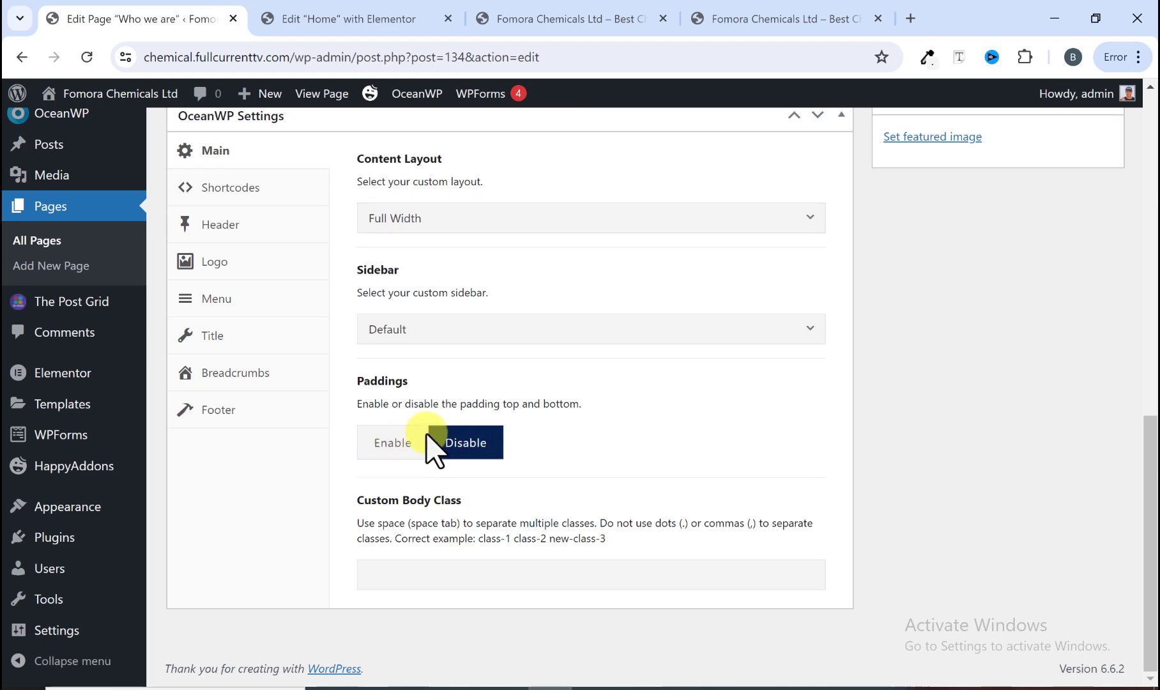
# Step: Disable the top bar and the page title for this page, then update the page
pyautogui.click(237, 228)
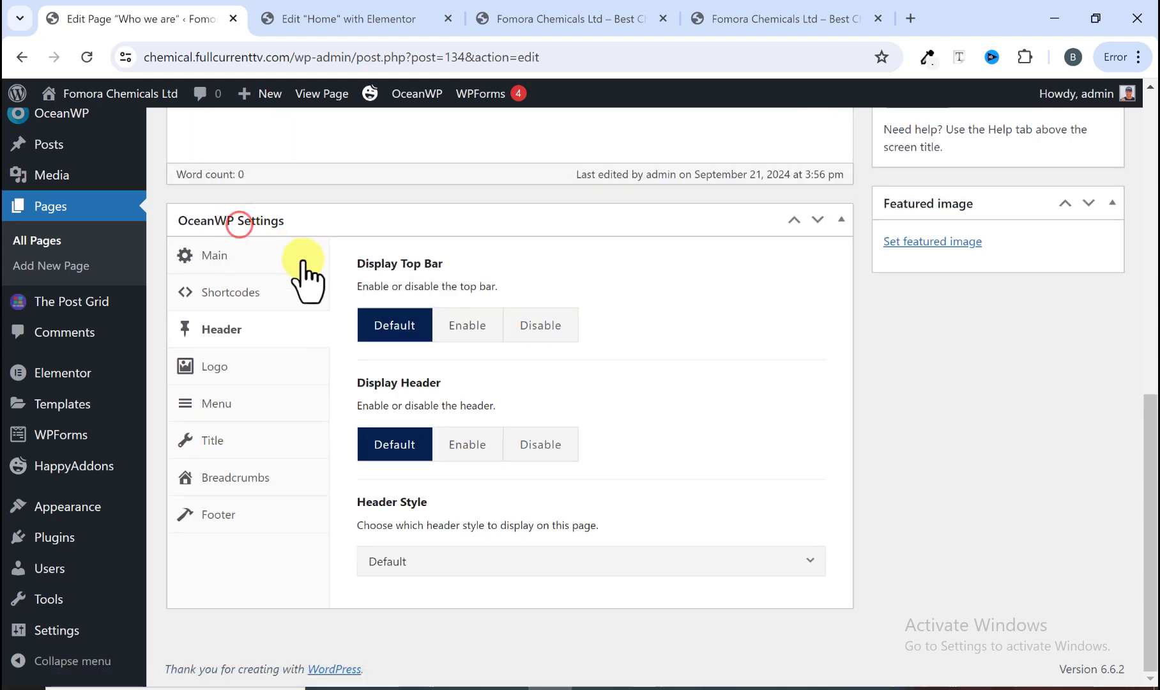
pyautogui.click(540, 327)
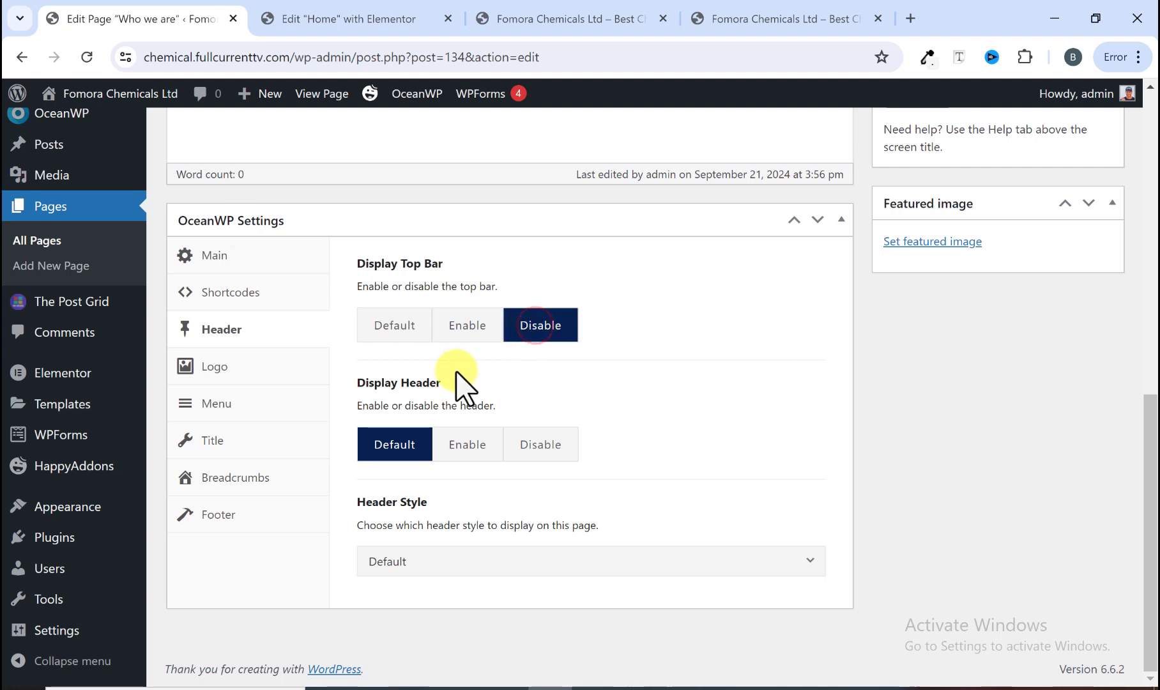
pyautogui.click(227, 440)
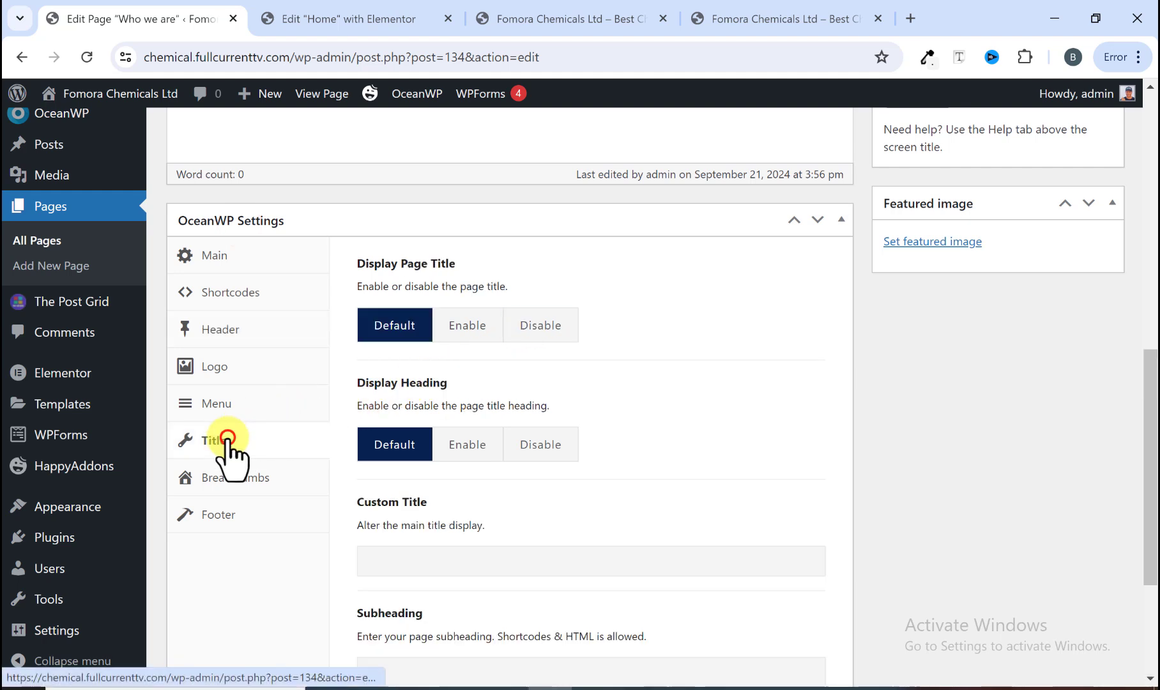
pyautogui.click(547, 328)
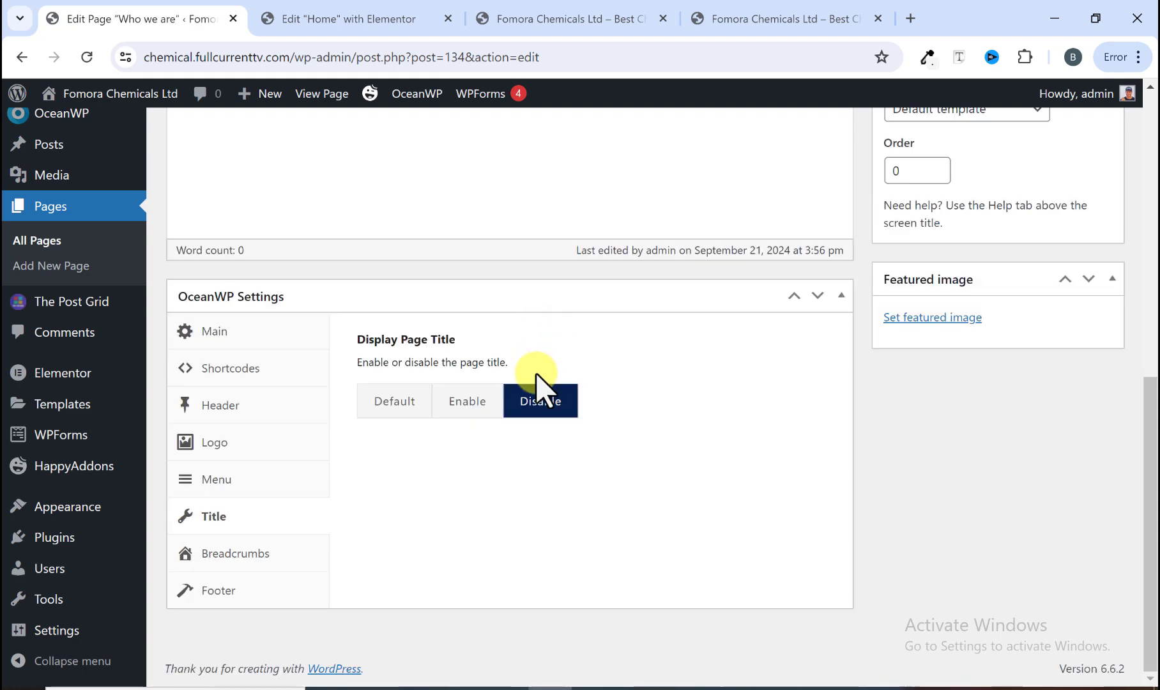
pyautogui.scroll(5, 639, 457)
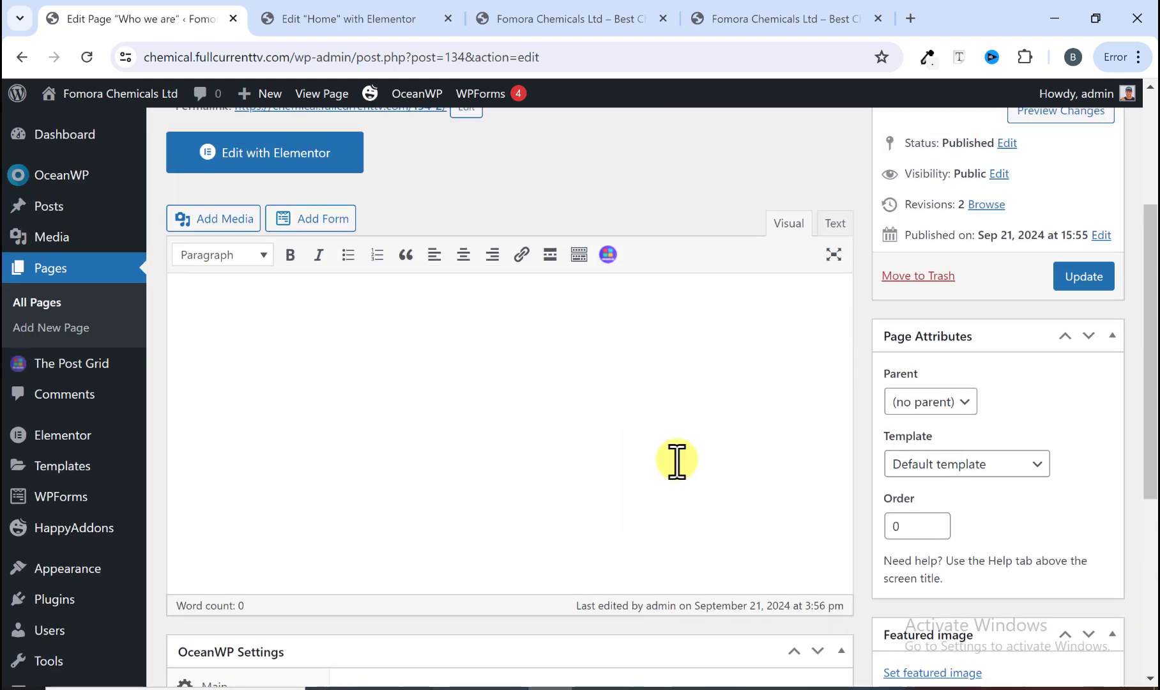
pyautogui.scroll(3, 677, 459)
pyautogui.click(1089, 511)
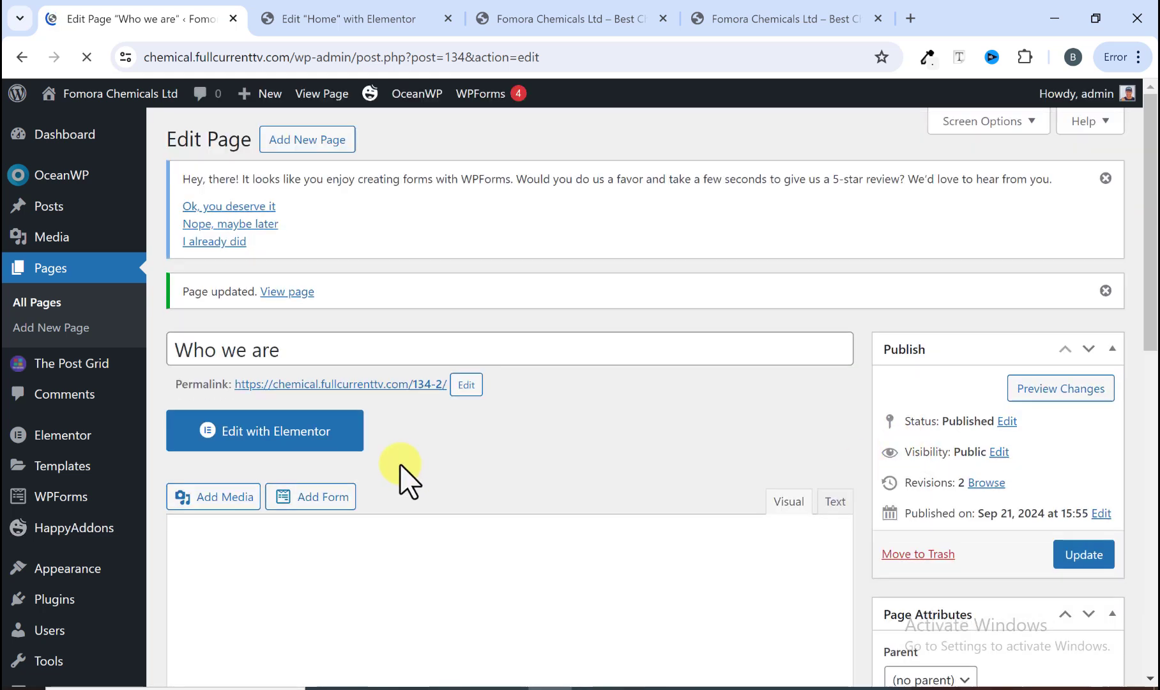
# Step: Open the Who we are page in Elementor and bring up the template library's My Templates section
pyautogui.click(311, 434)
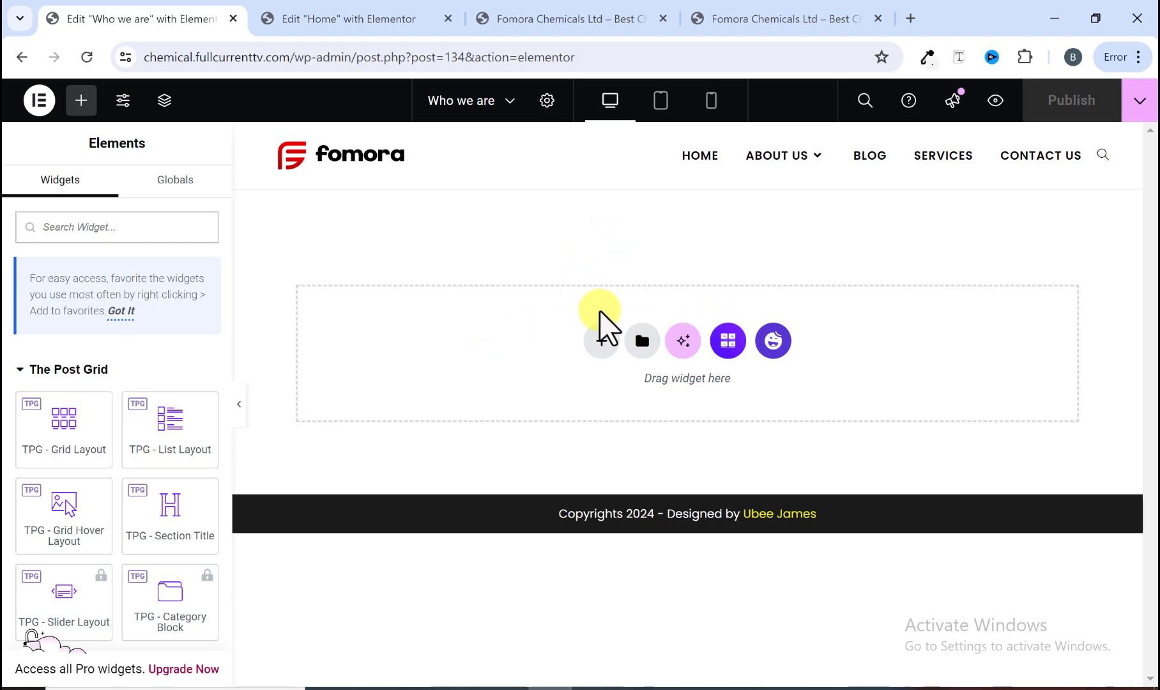
pyautogui.click(643, 344)
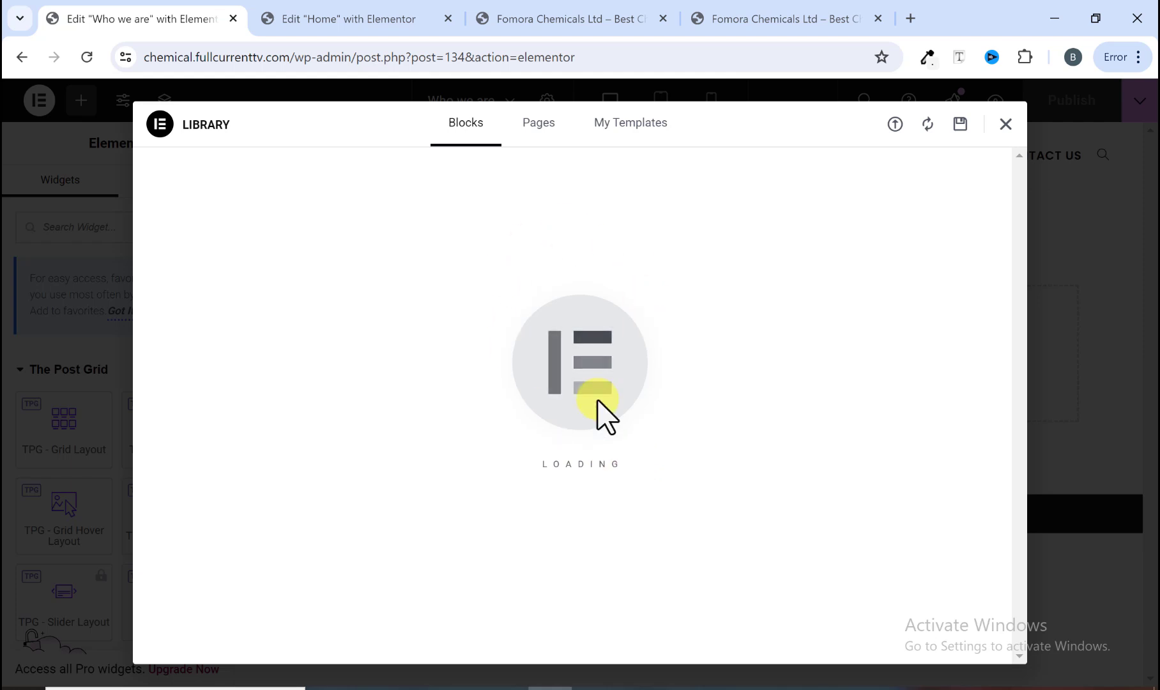
pyautogui.click(631, 123)
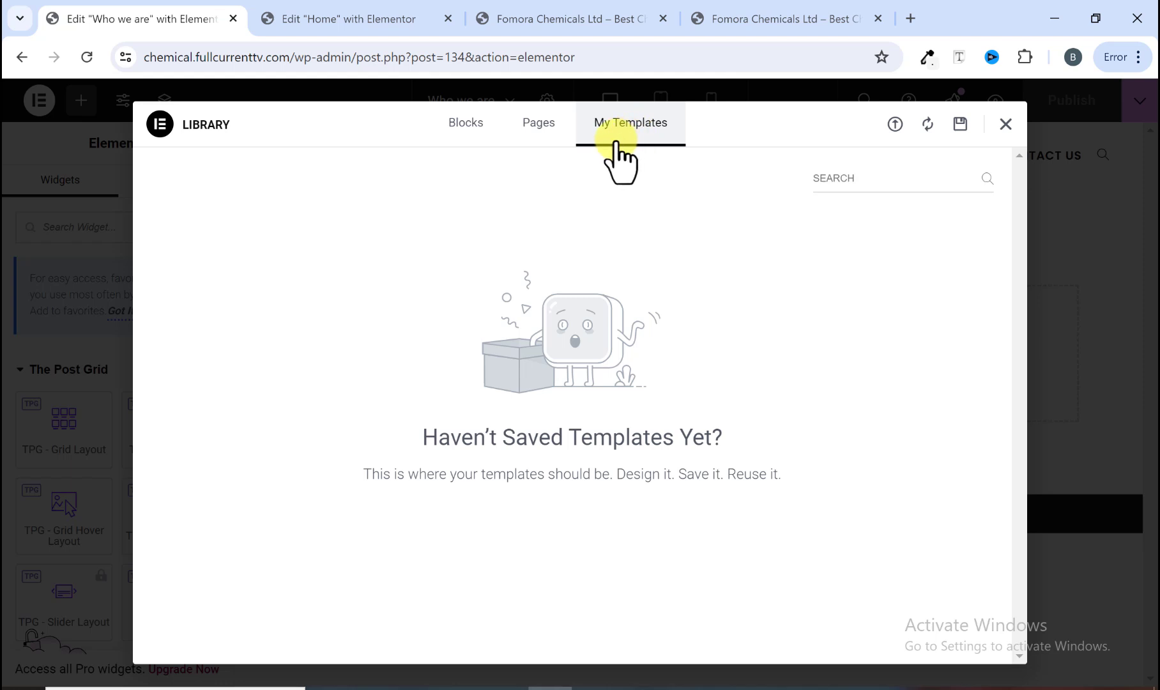
pyautogui.click(479, 131)
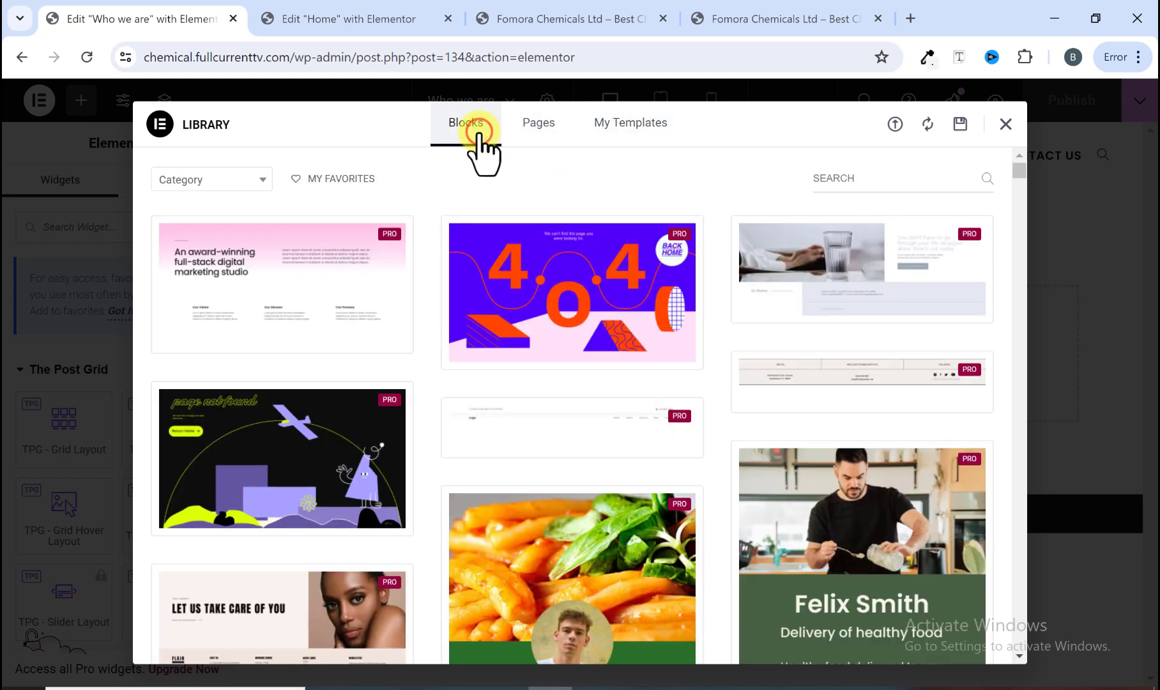
pyautogui.click(615, 124)
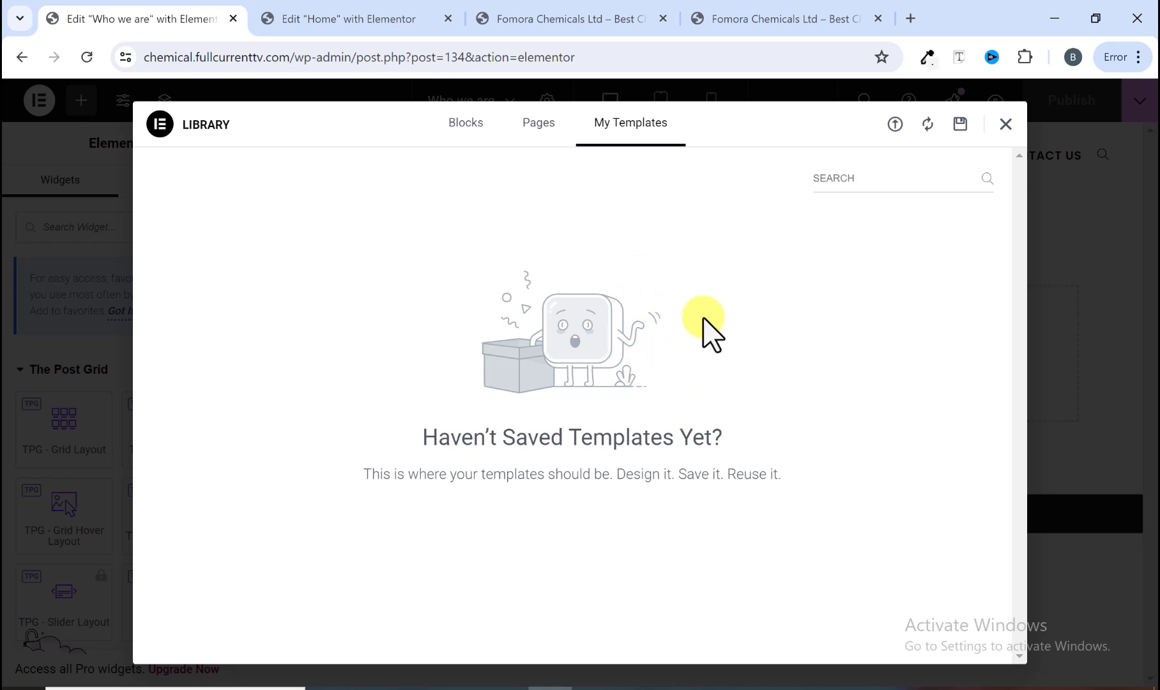
pyautogui.click(895, 124)
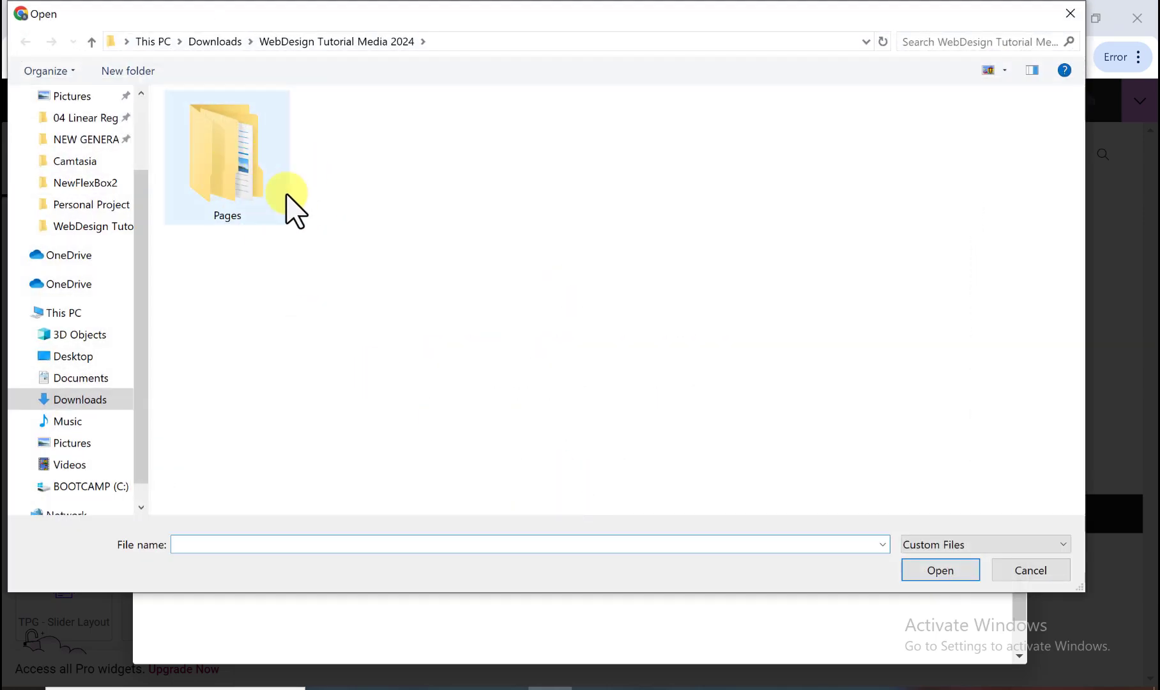
pyautogui.doubleClick(226, 179)
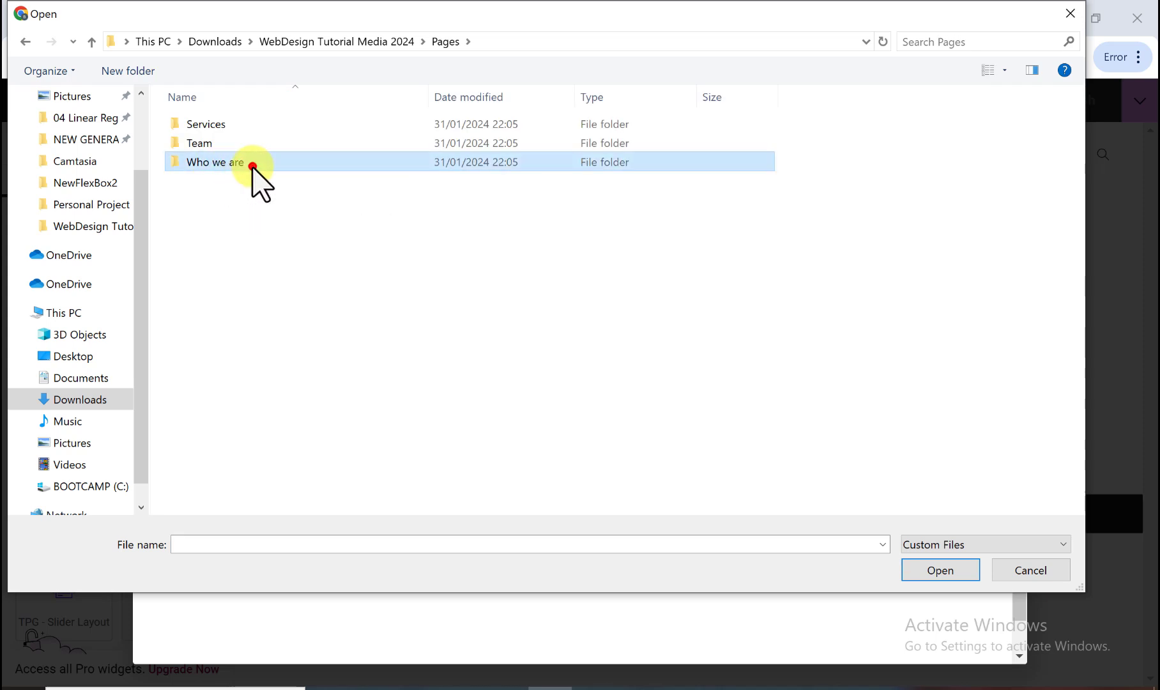
pyautogui.doubleClick(253, 167)
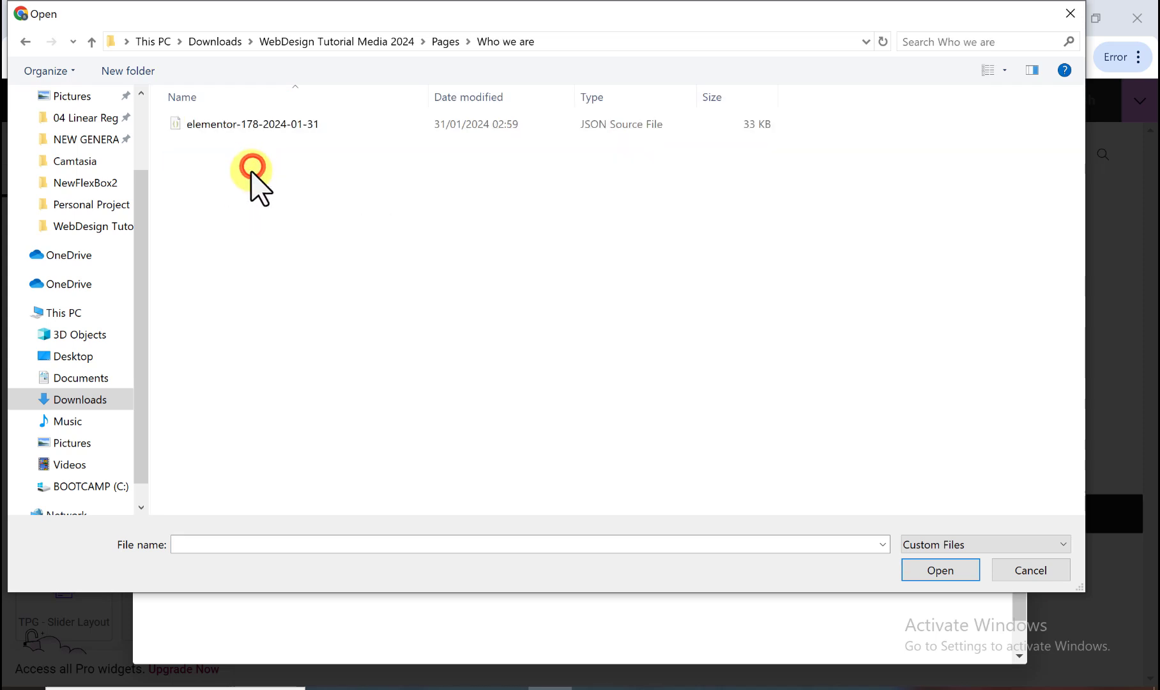
pyautogui.click(221, 126)
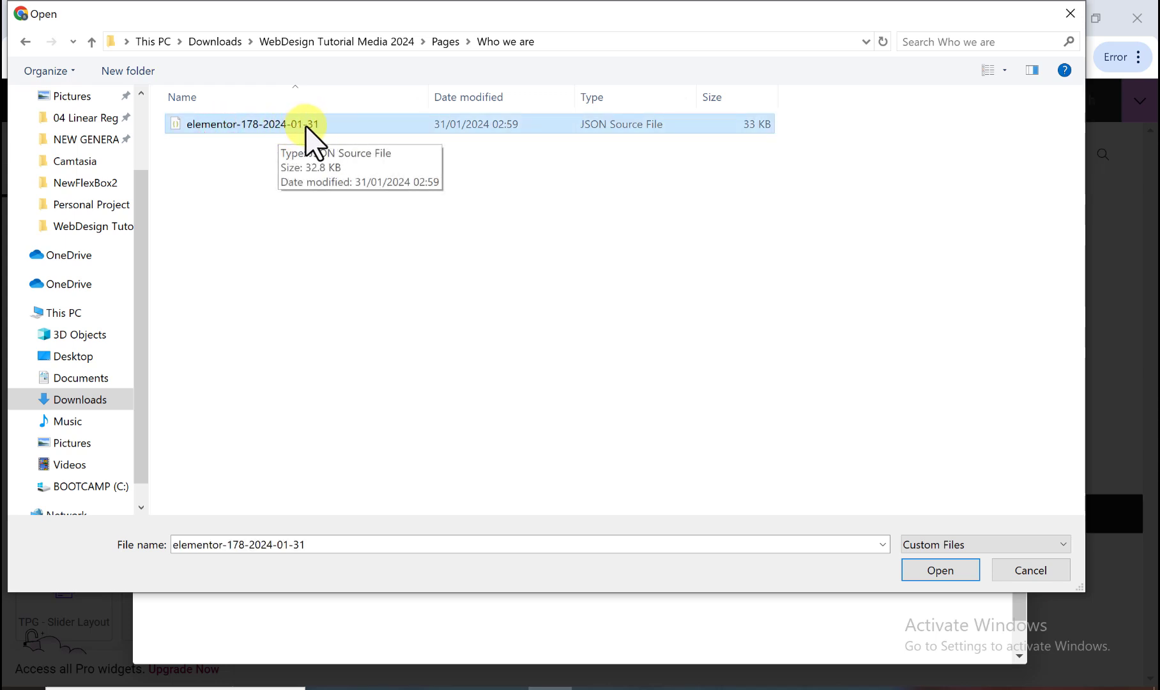
pyautogui.click(936, 570)
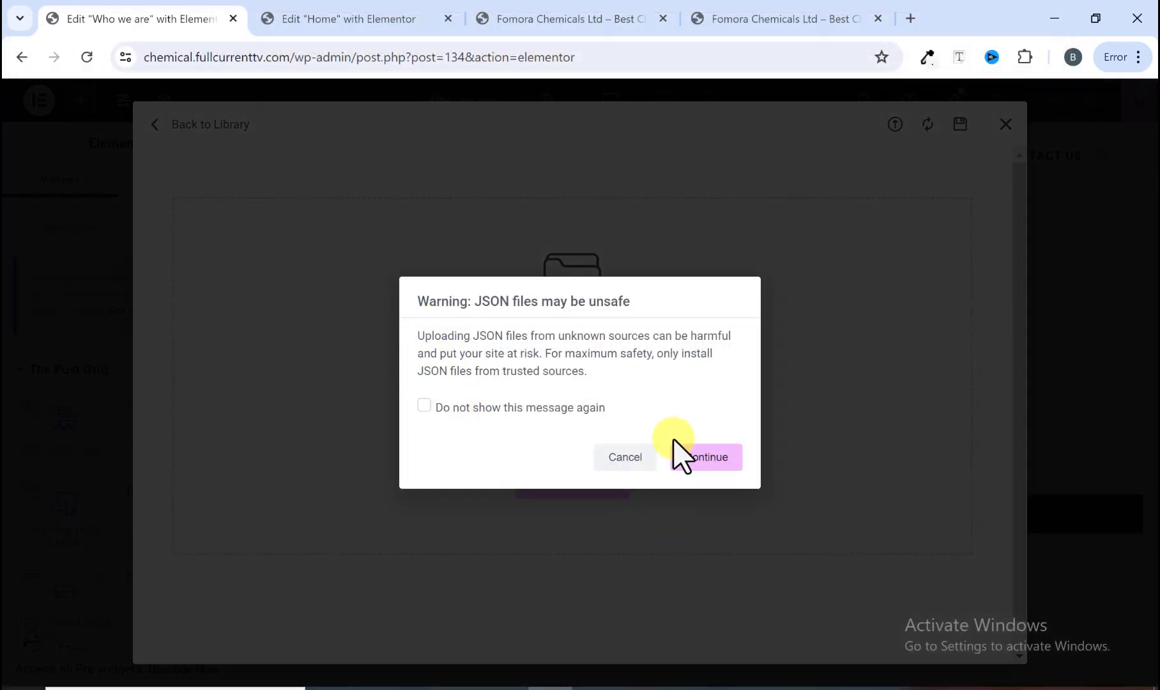
pyautogui.click(693, 458)
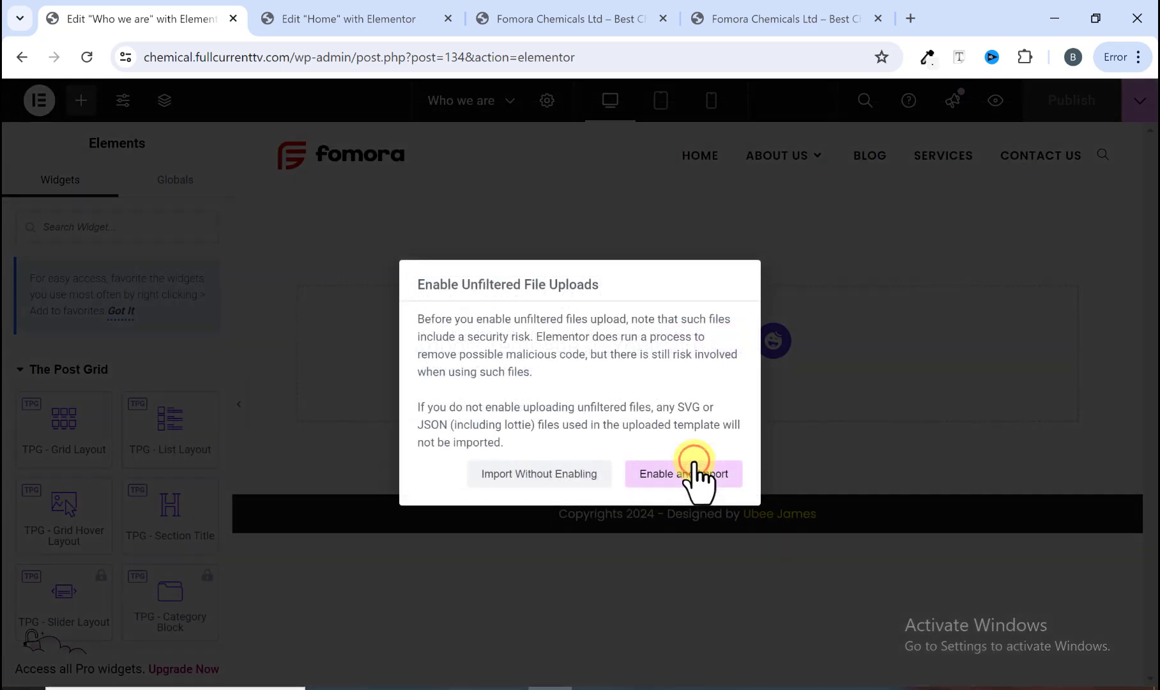
pyautogui.click(676, 472)
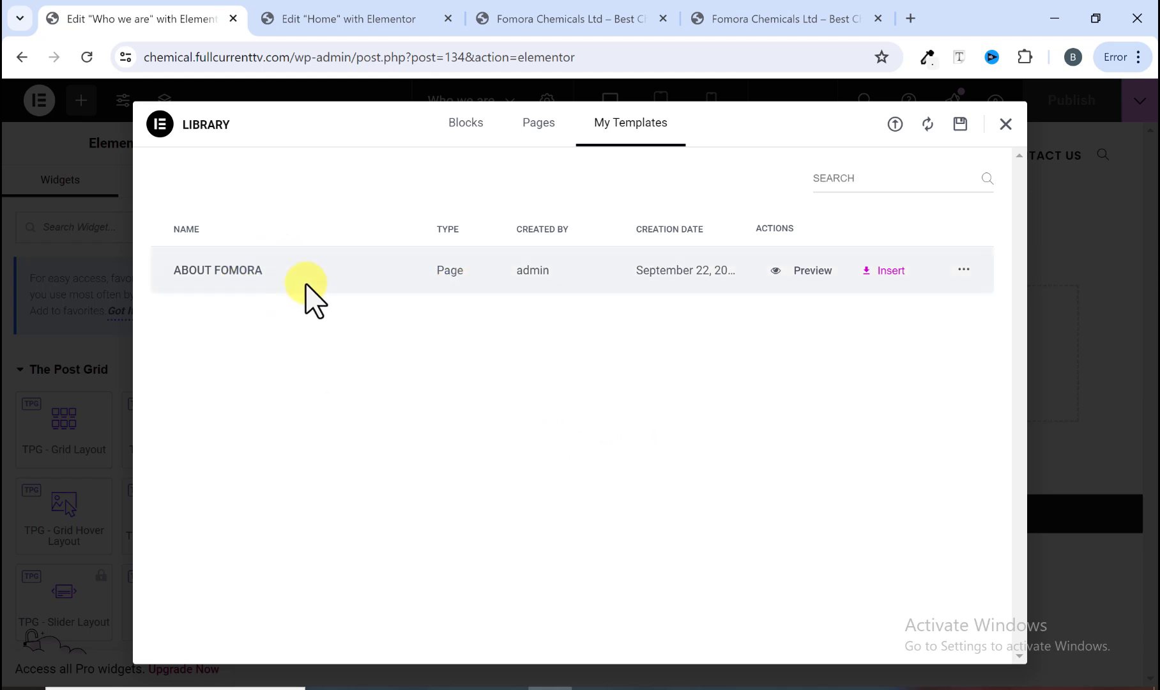
# Step: Insert the ABOUT FOMORA template into the Who we are page, applying its page settings
pyautogui.click(893, 272)
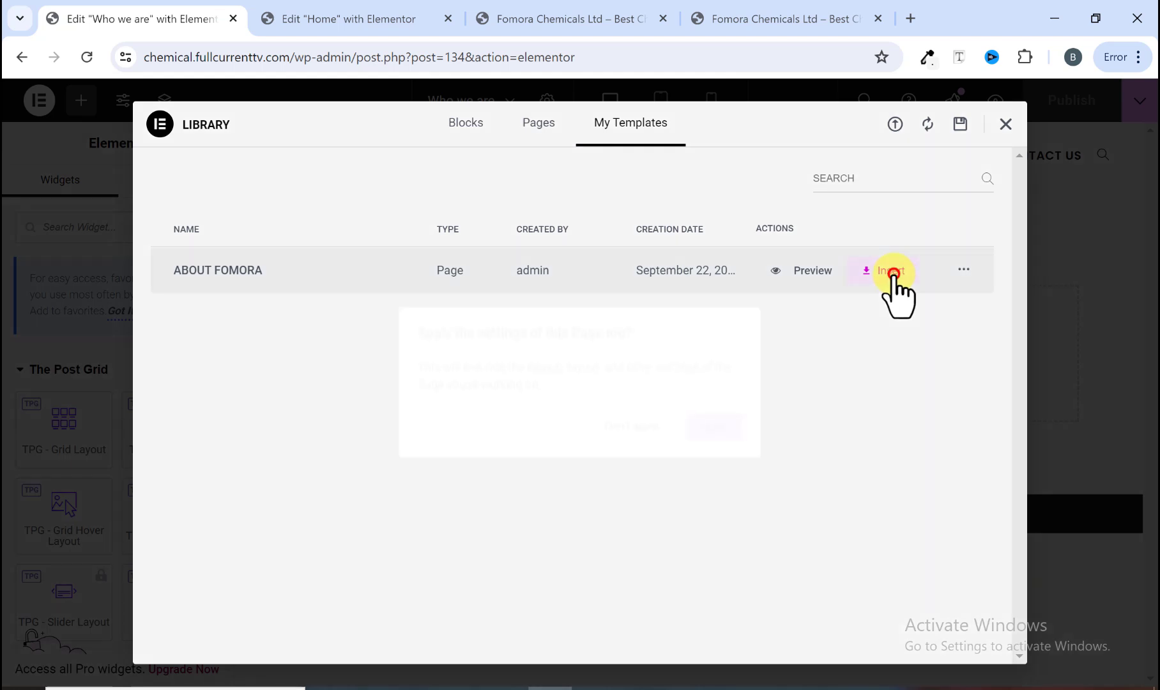
pyautogui.click(700, 426)
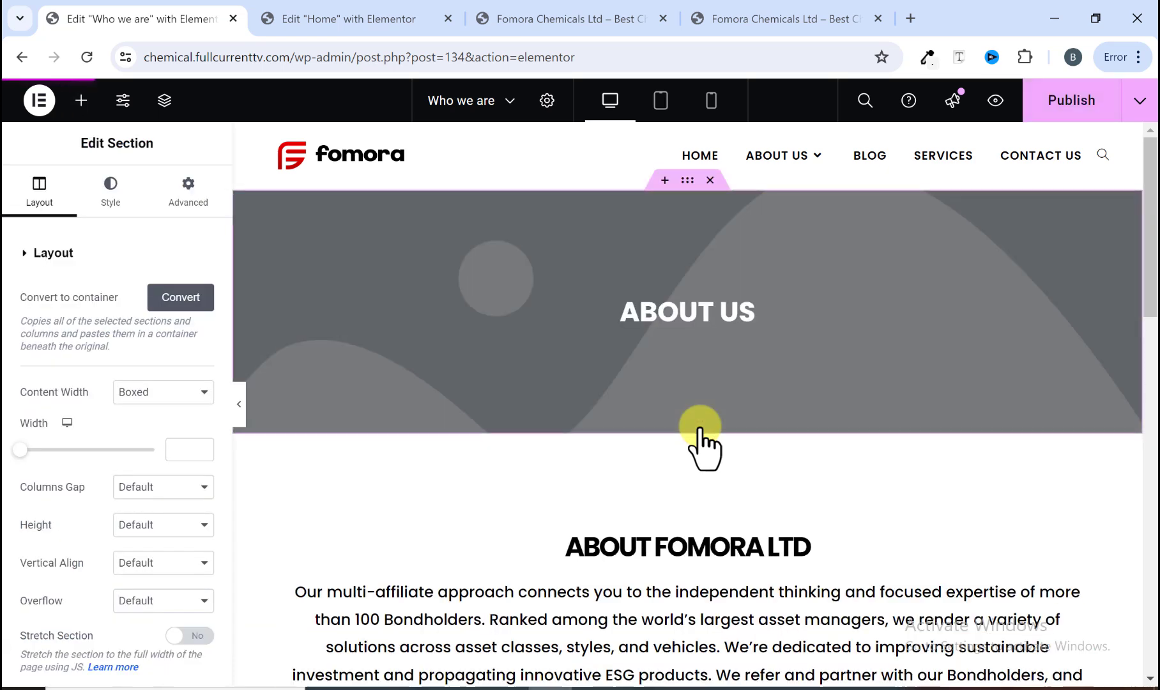
pyautogui.scroll(-5, 769, 422)
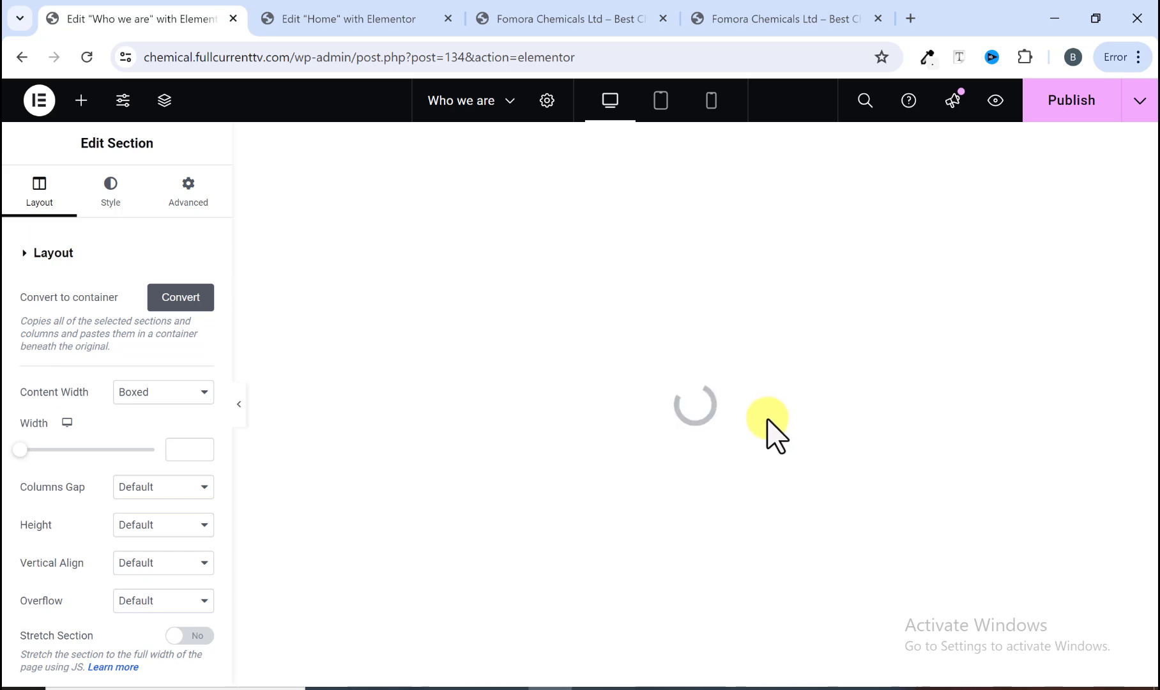
pyautogui.scroll(-10, 768, 423)
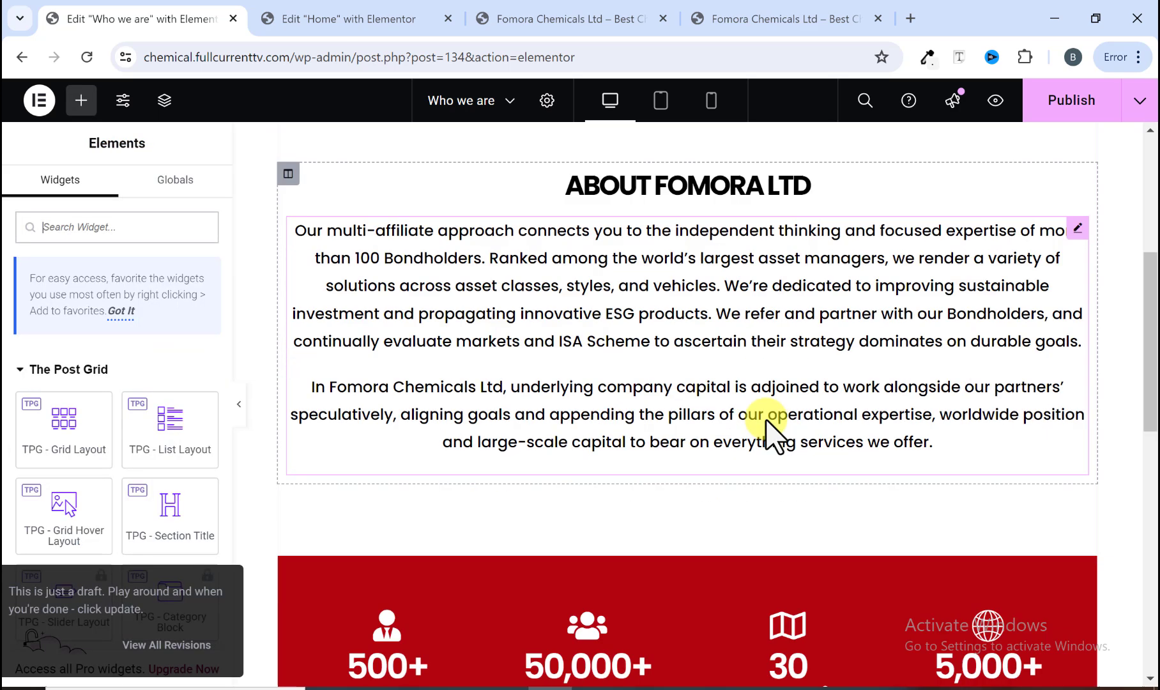
pyautogui.scroll(8, 771, 433)
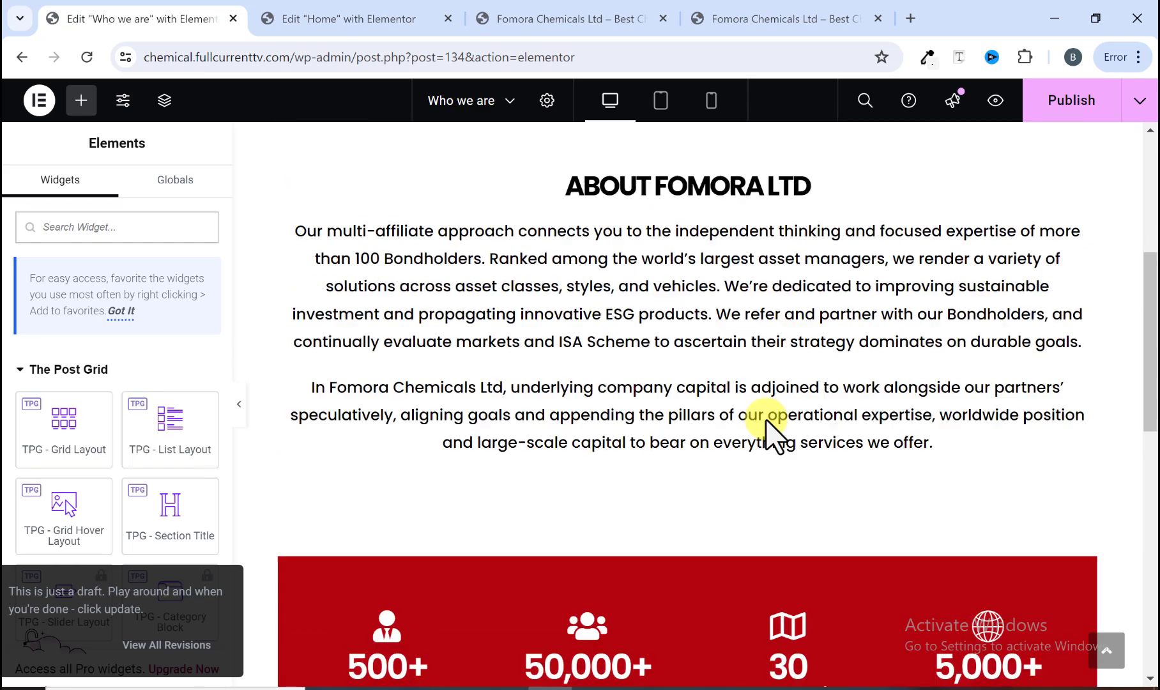
pyautogui.scroll(3, 679, 294)
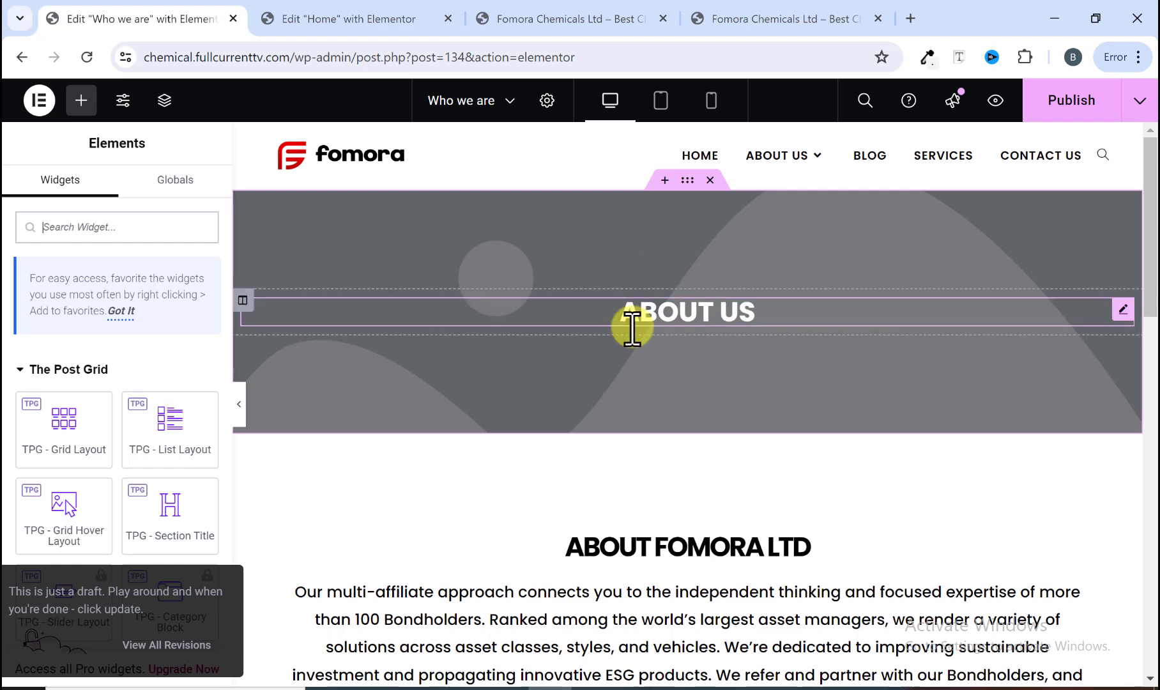
# Step: Set the ABOUT US hero section's background image to 16.webp from the media library
pyautogui.click(685, 211)
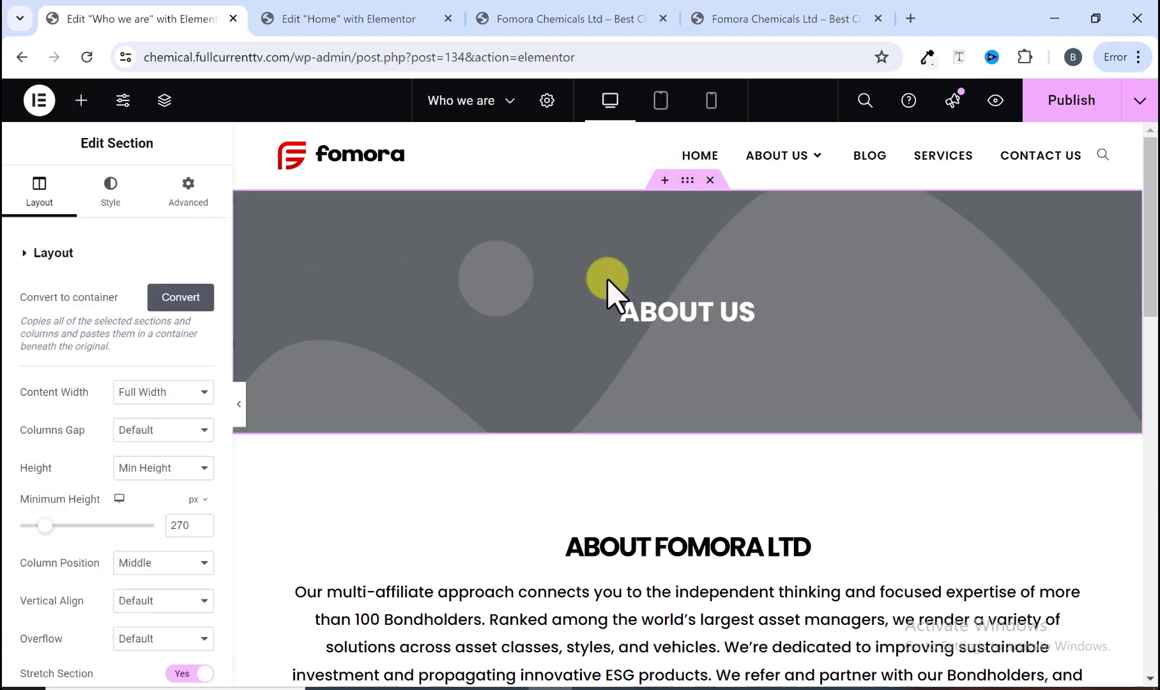
pyautogui.click(114, 198)
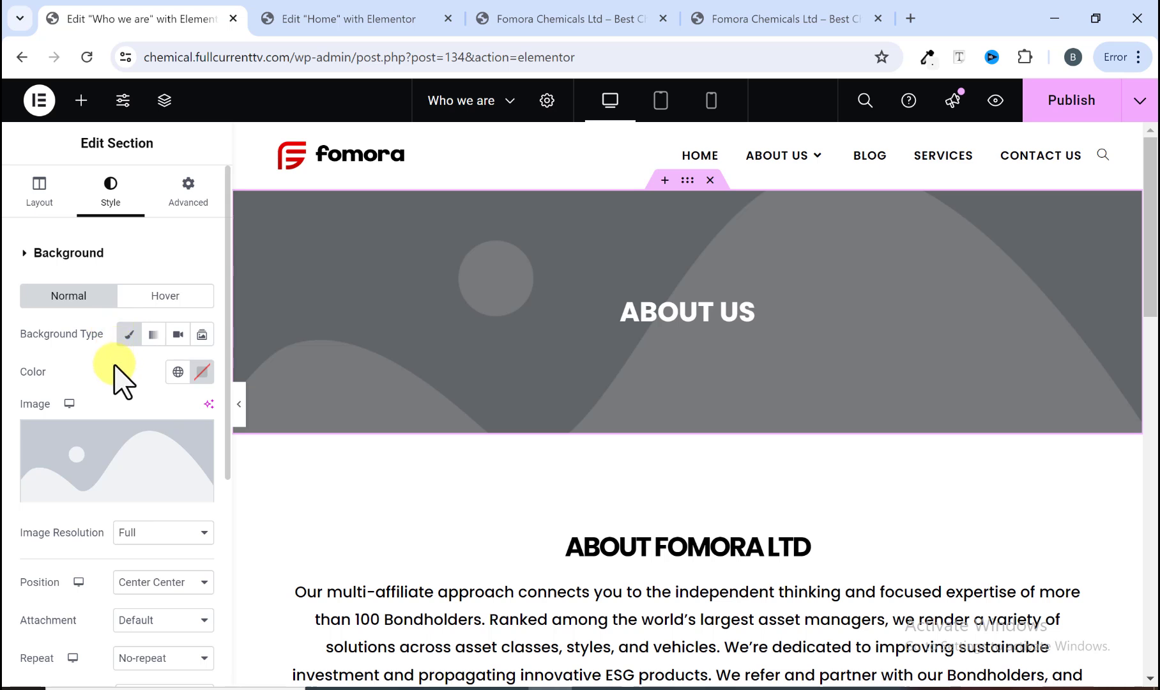
pyautogui.click(113, 485)
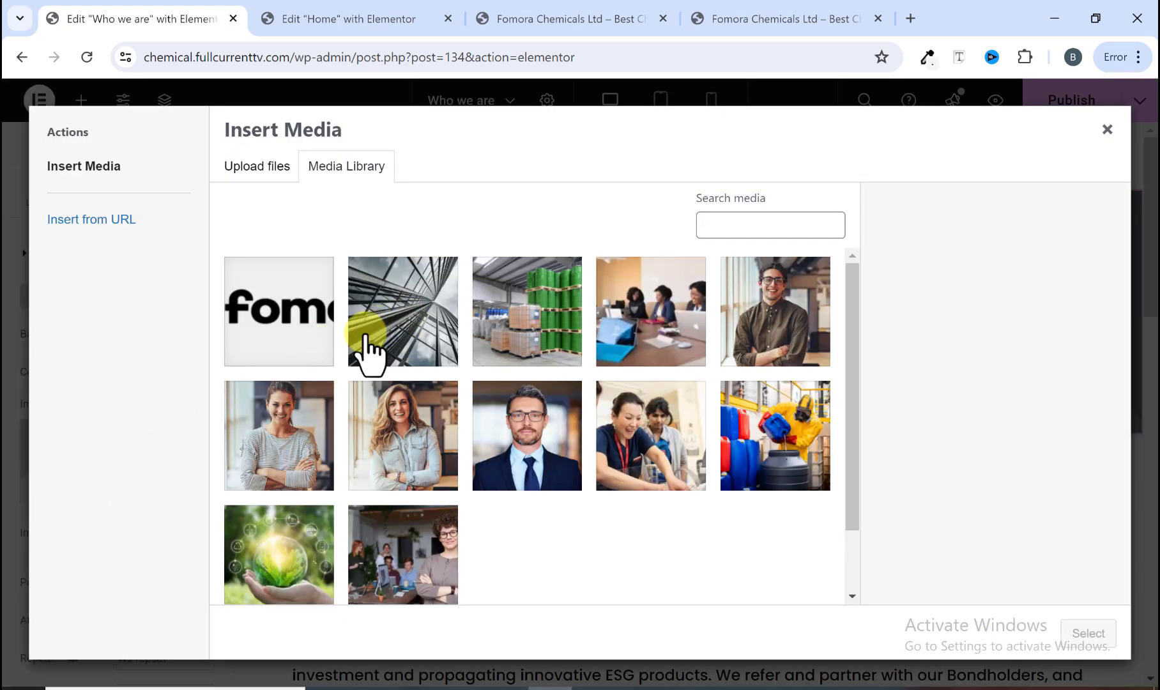
pyautogui.scroll(-2, 438, 395)
pyautogui.scroll(2, 421, 377)
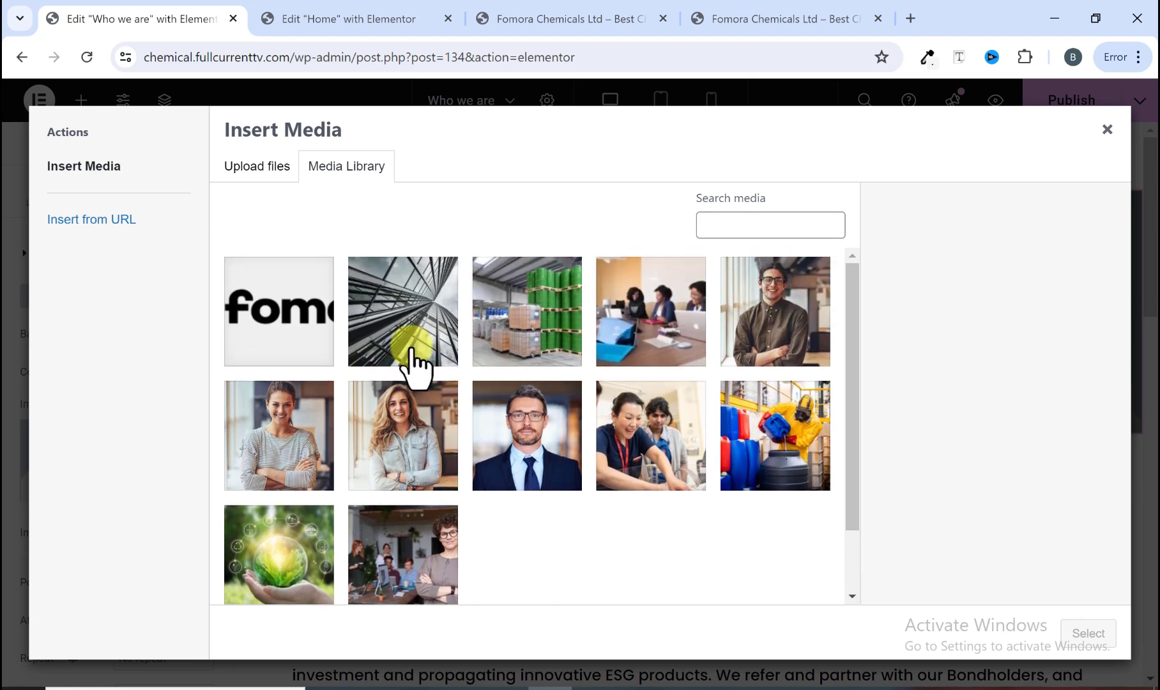
pyautogui.click(411, 350)
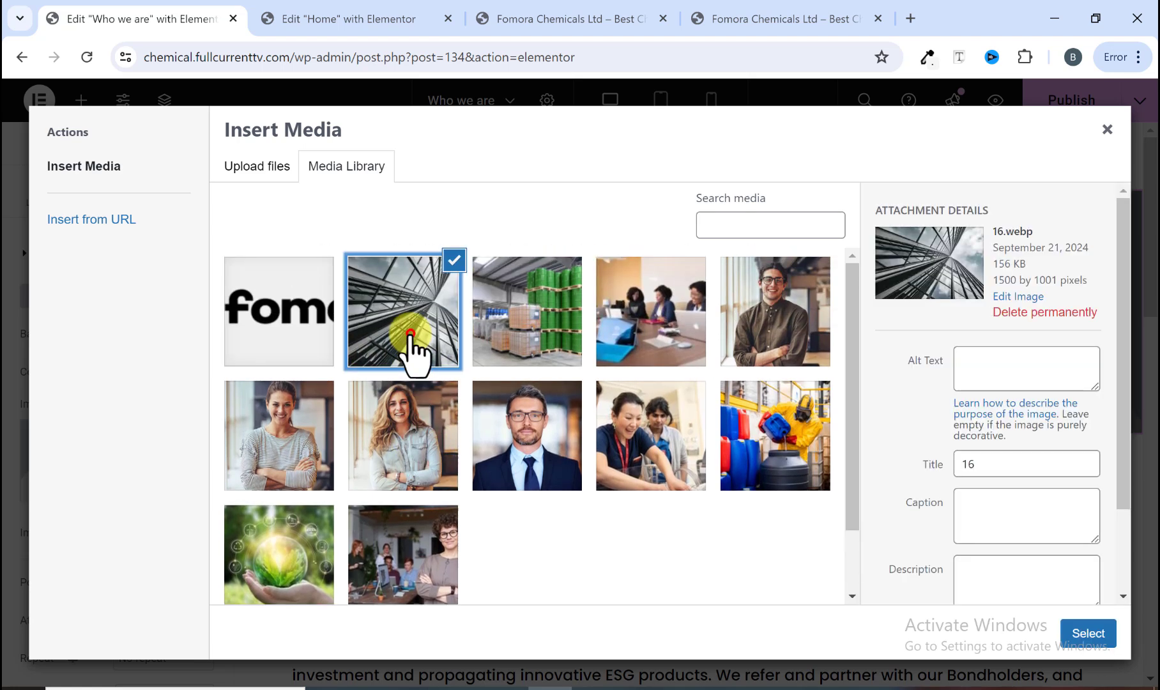
pyautogui.click(1091, 639)
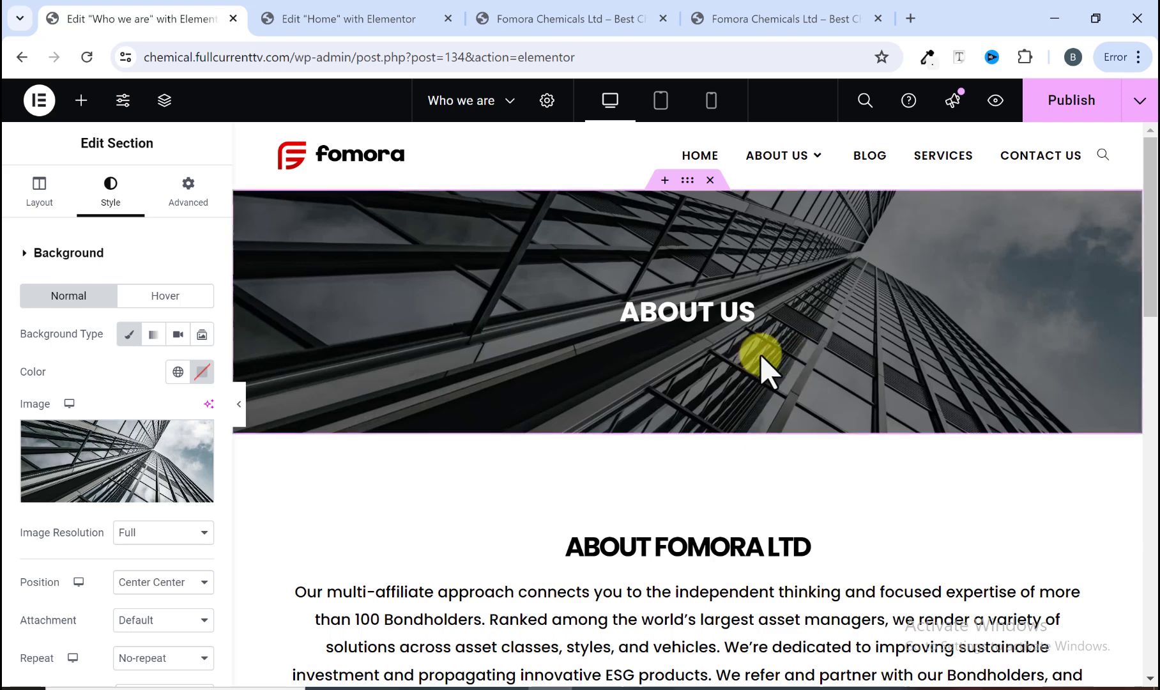
# Step: Review the imported page with the editor panel hidden, then restore the panel and publish the page
pyautogui.scroll(-2, 671, 434)
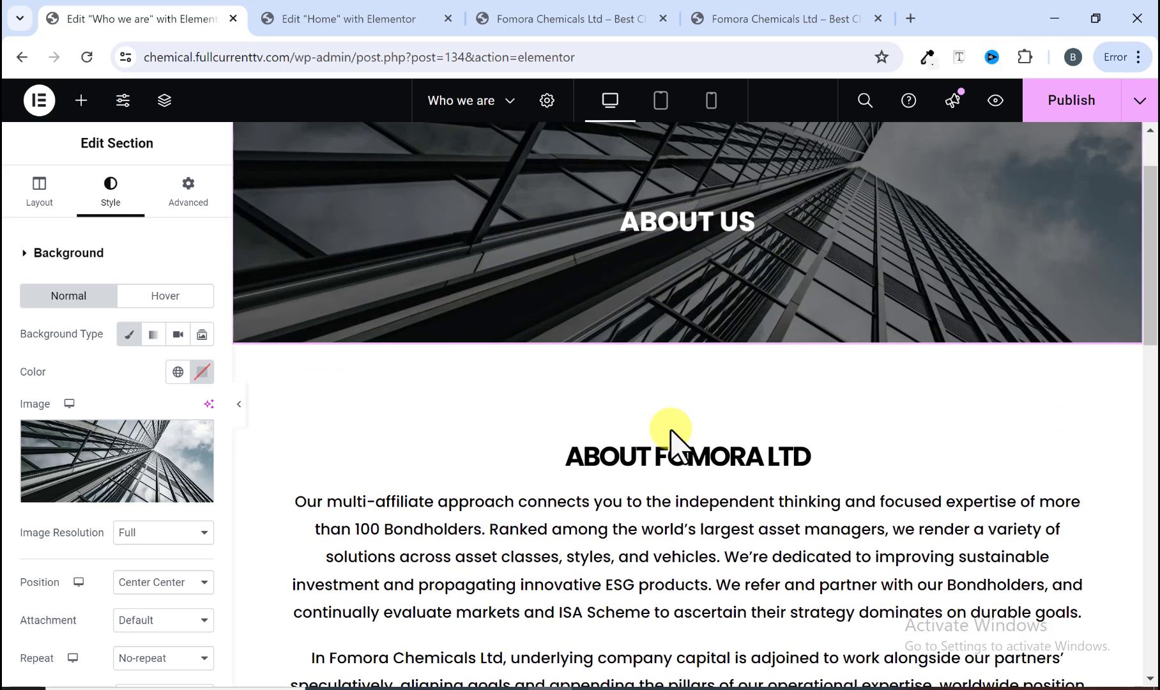
pyautogui.scroll(-2, 670, 434)
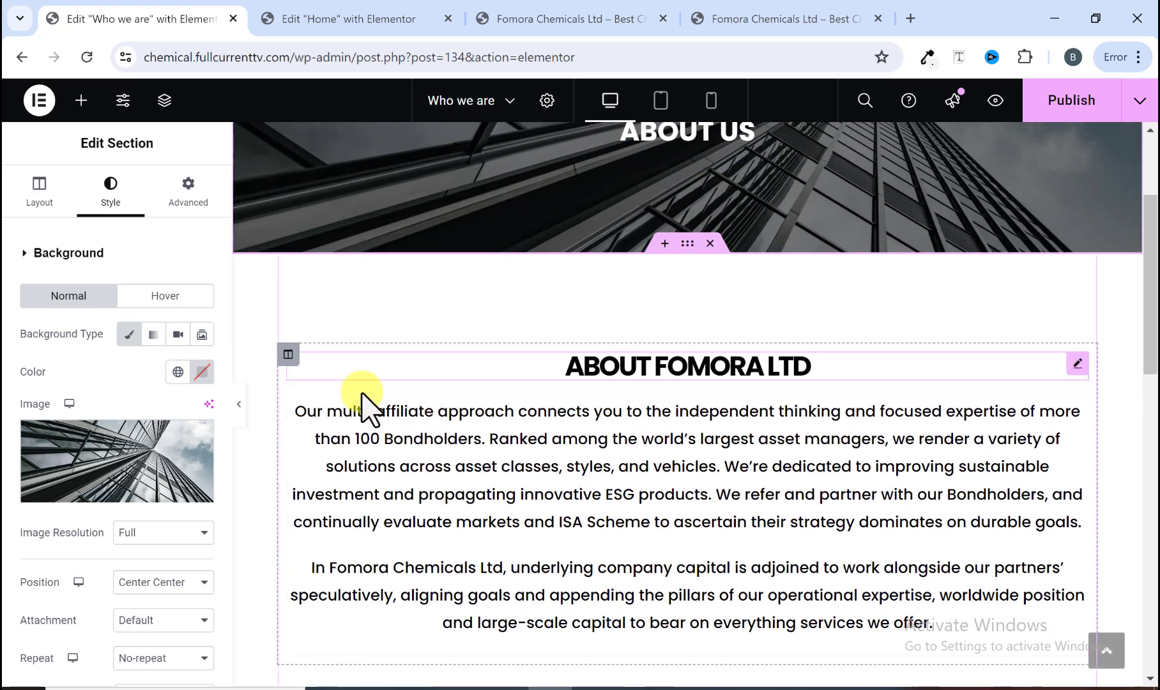
pyautogui.click(237, 412)
pyautogui.scroll(4, 518, 337)
pyautogui.scroll(-6, 518, 337)
pyautogui.scroll(-10, 518, 334)
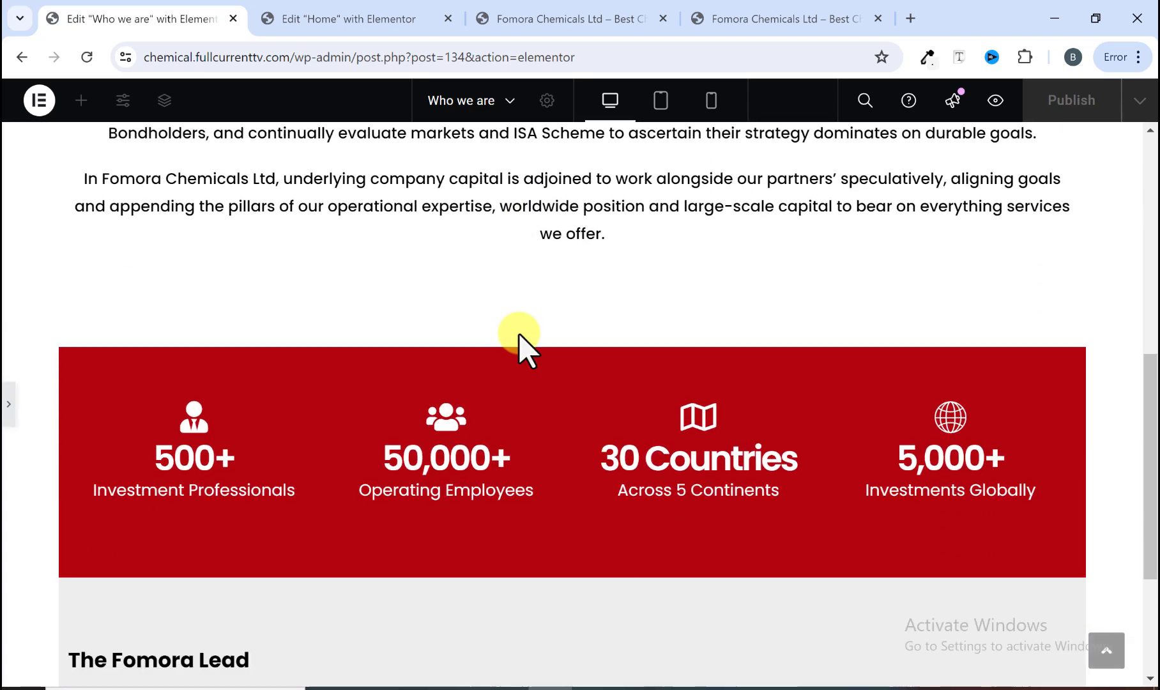
pyautogui.scroll(15, 512, 339)
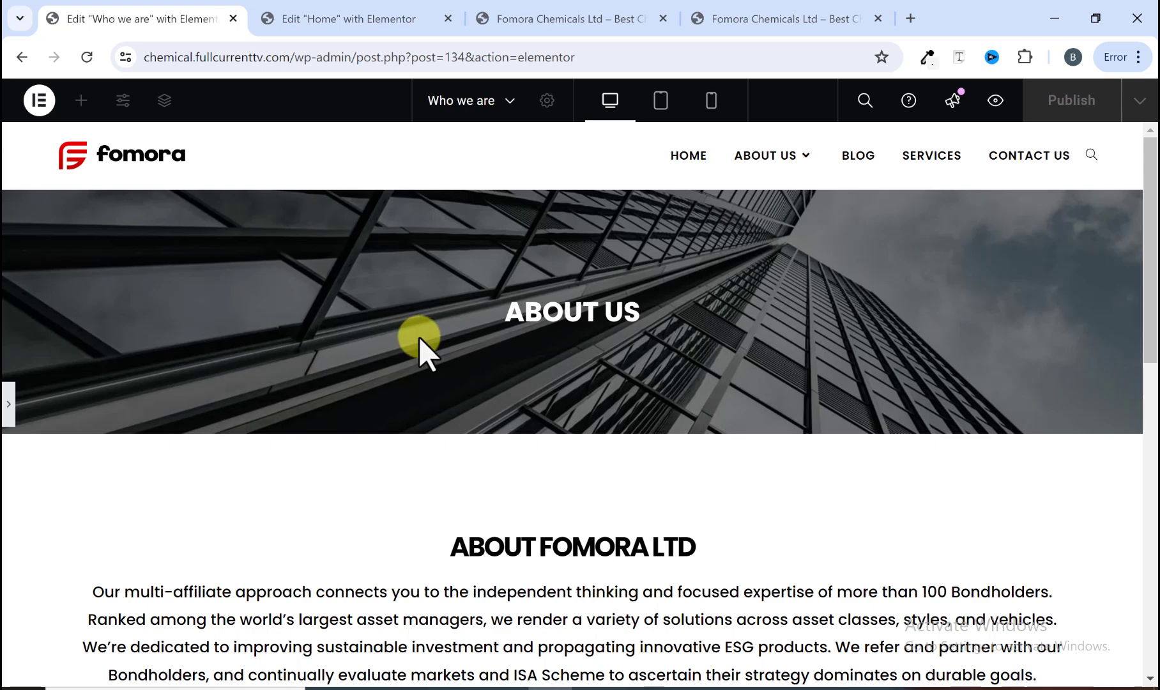
pyautogui.click(5, 397)
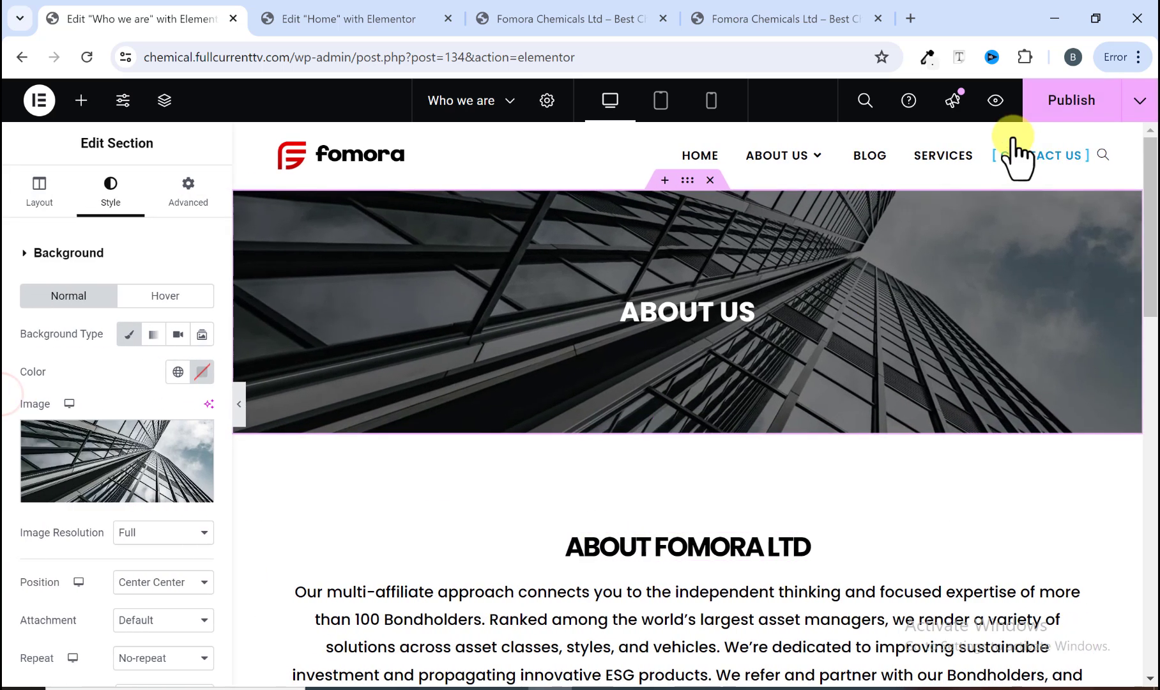
pyautogui.click(1035, 103)
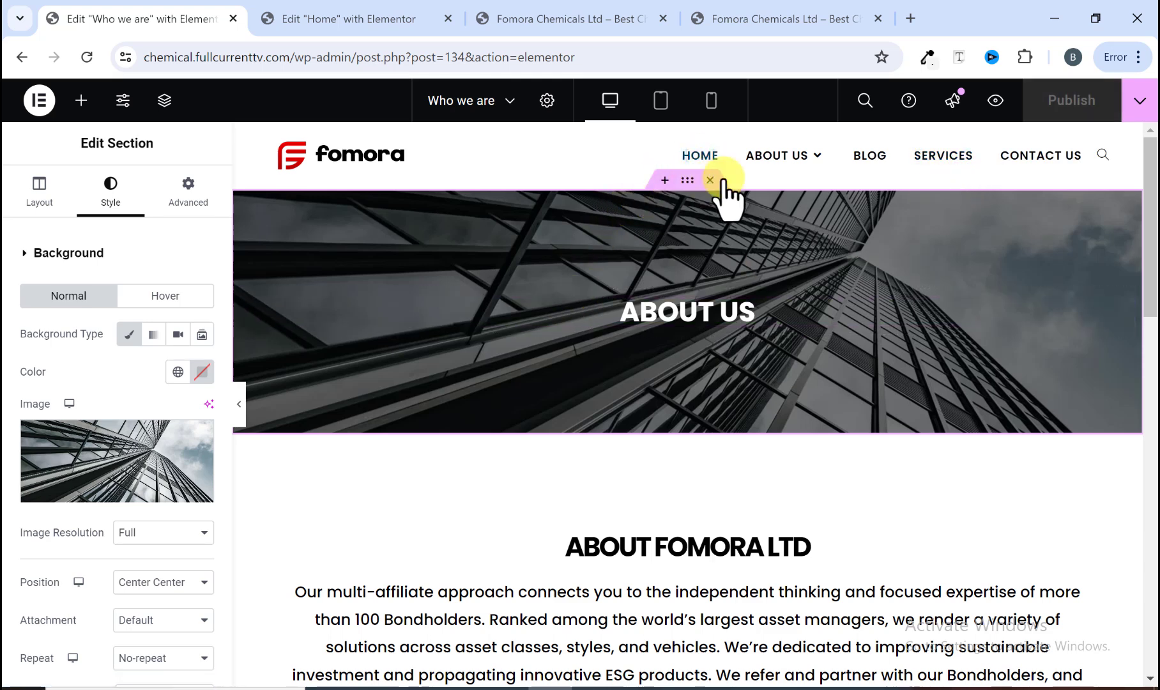
pyautogui.moveTo(775, 161)
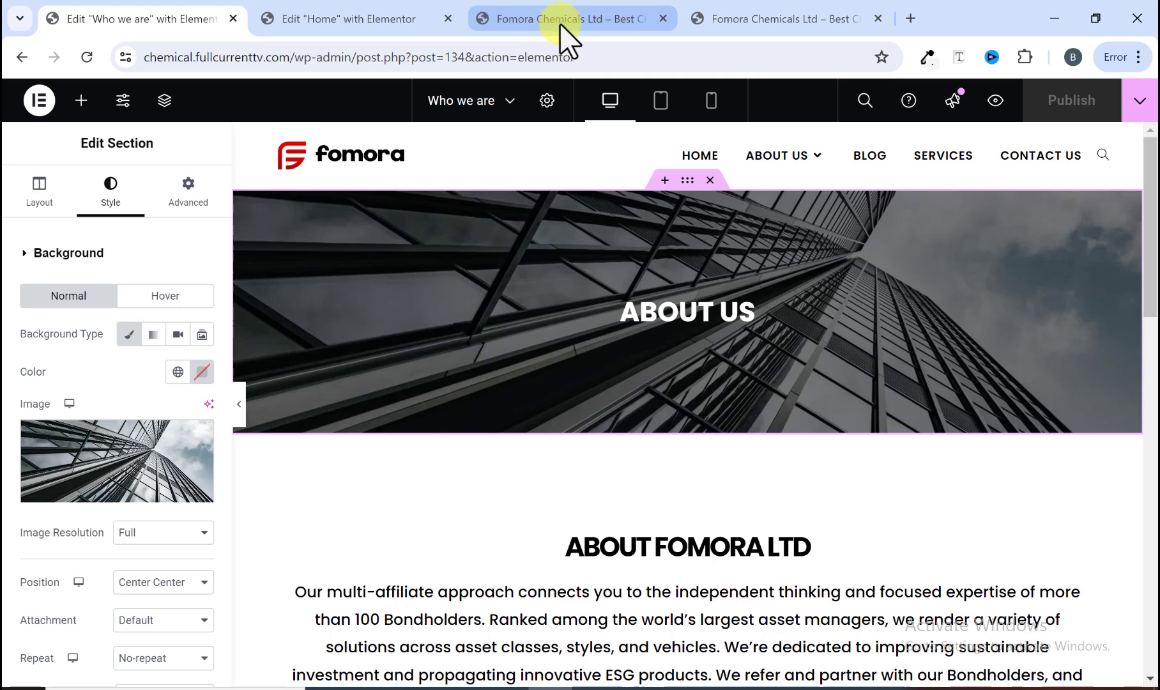
# Step: Compare the edited page with the reference site's About Us menu in the other browser tab
pyautogui.click(720, 20)
pyautogui.moveTo(747, 146)
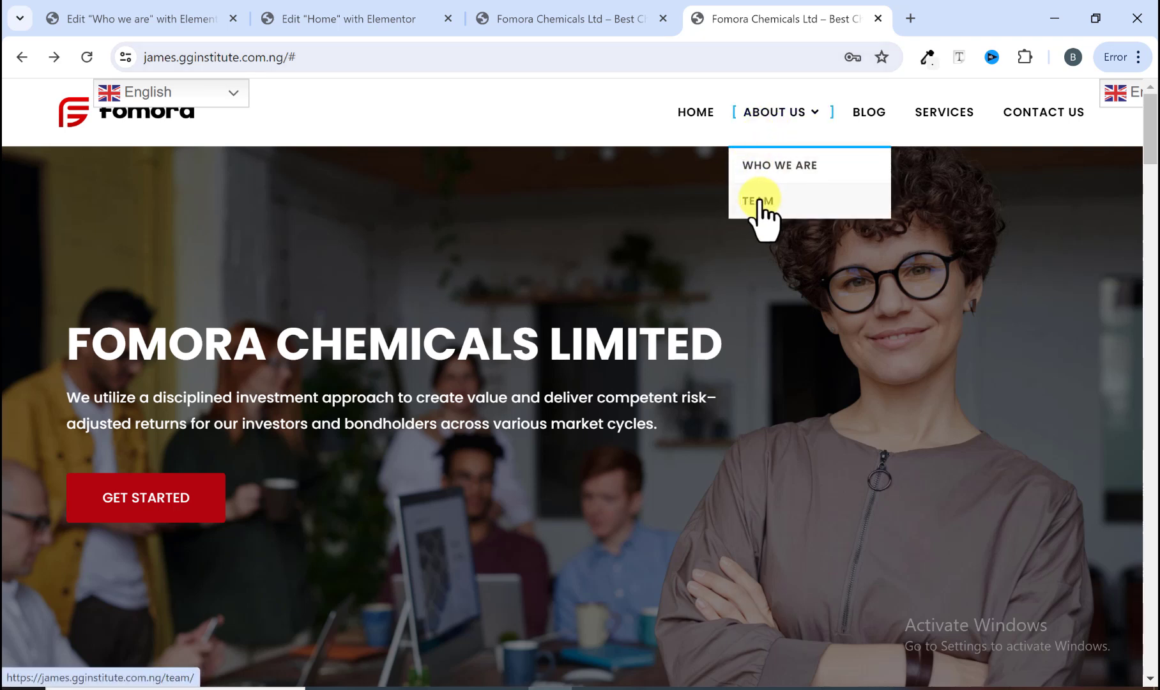
pyautogui.click(93, 18)
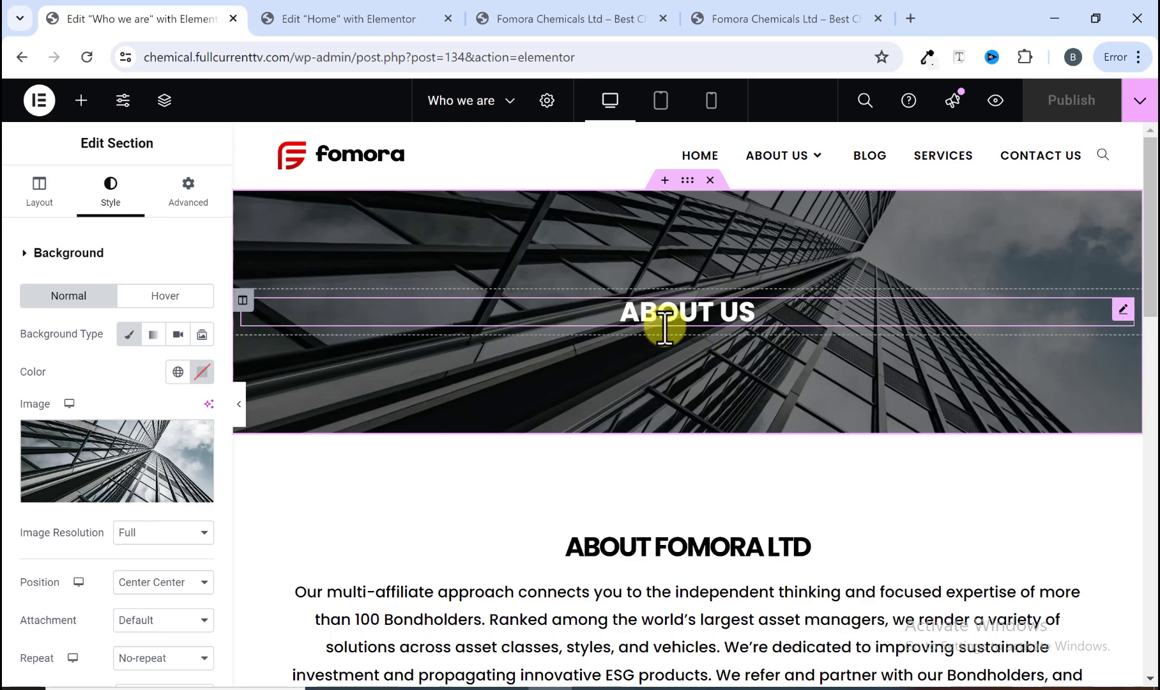
pyautogui.scroll(-8, 654, 390)
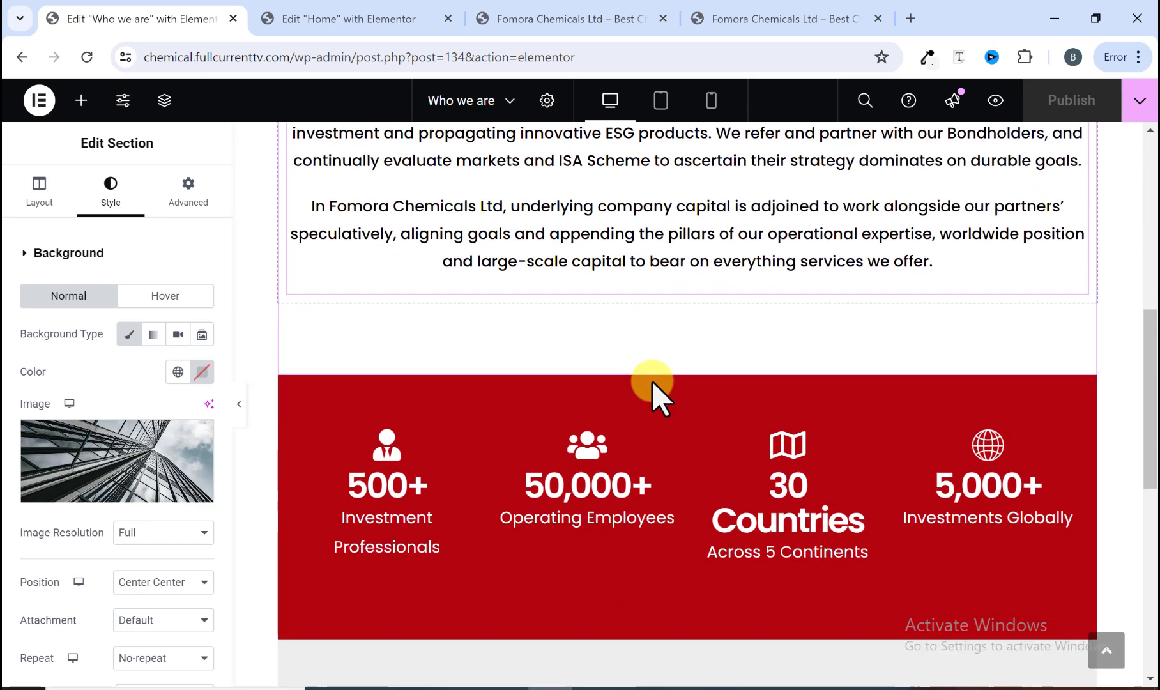
pyautogui.scroll(4, 651, 379)
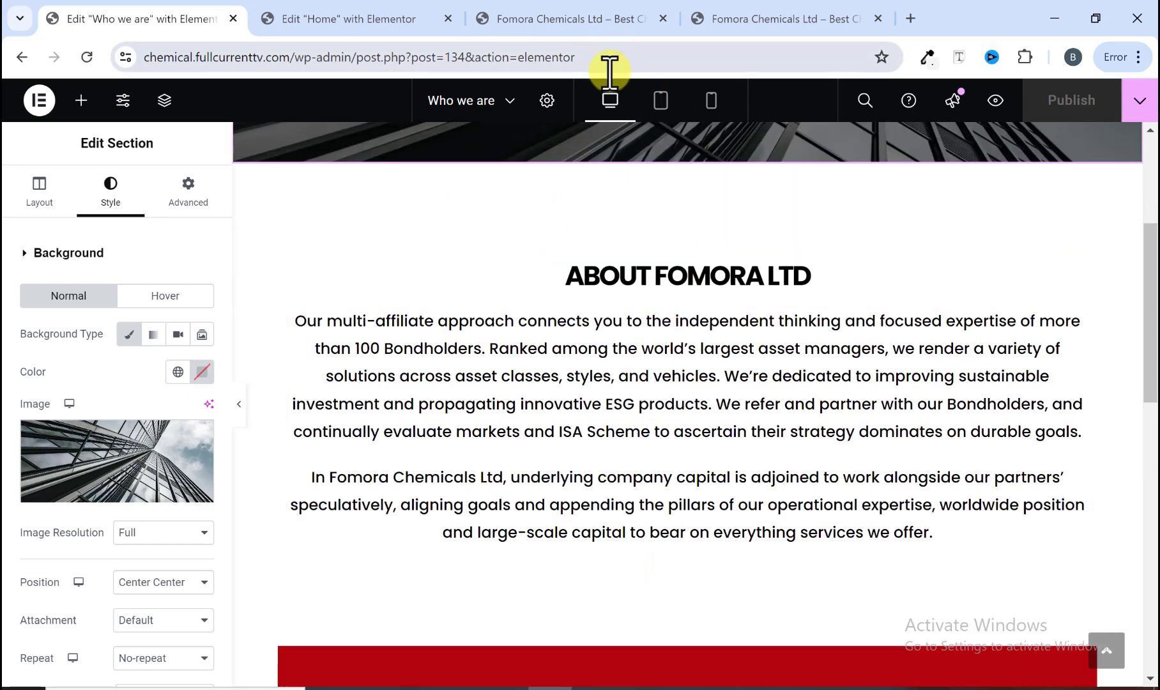
pyautogui.click(813, 35)
pyautogui.moveTo(774, 121)
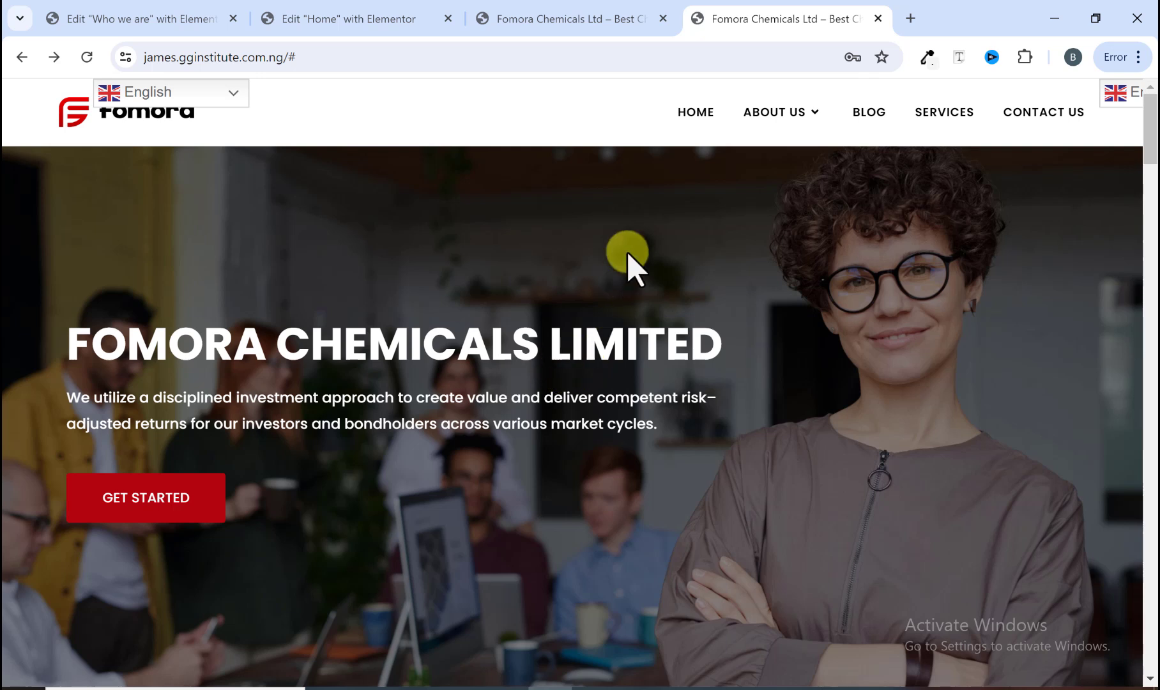
pyautogui.click(183, 19)
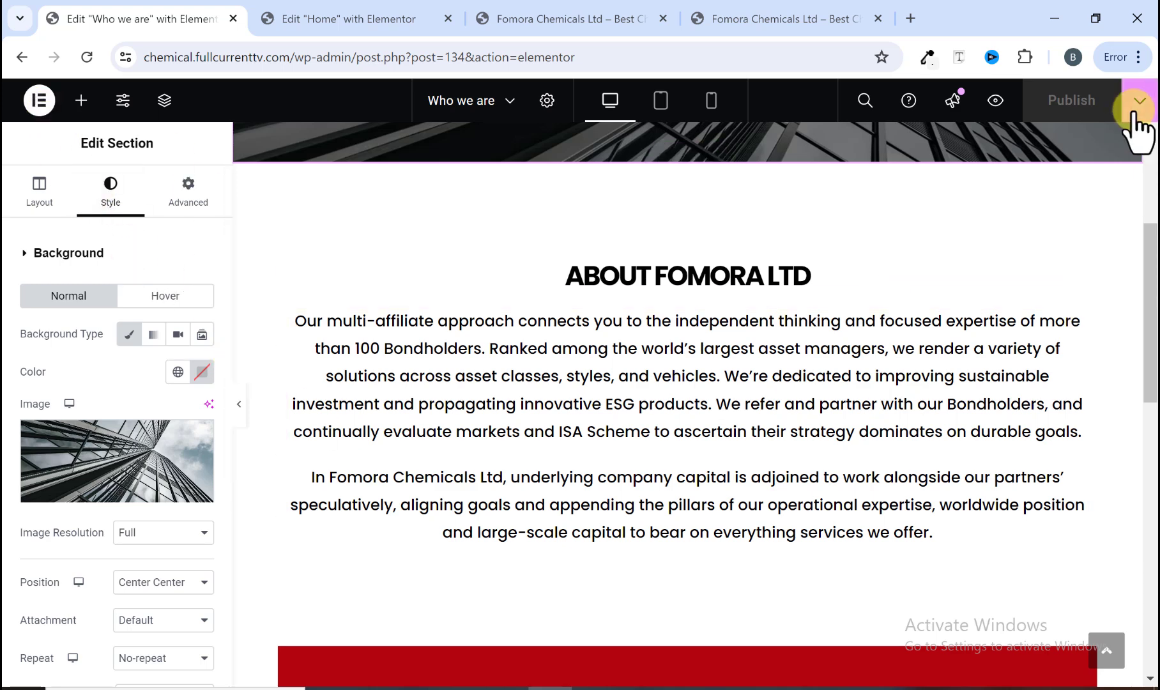
# Step: Exit the Elementor editor back to the WordPress page editor
pyautogui.click(39, 102)
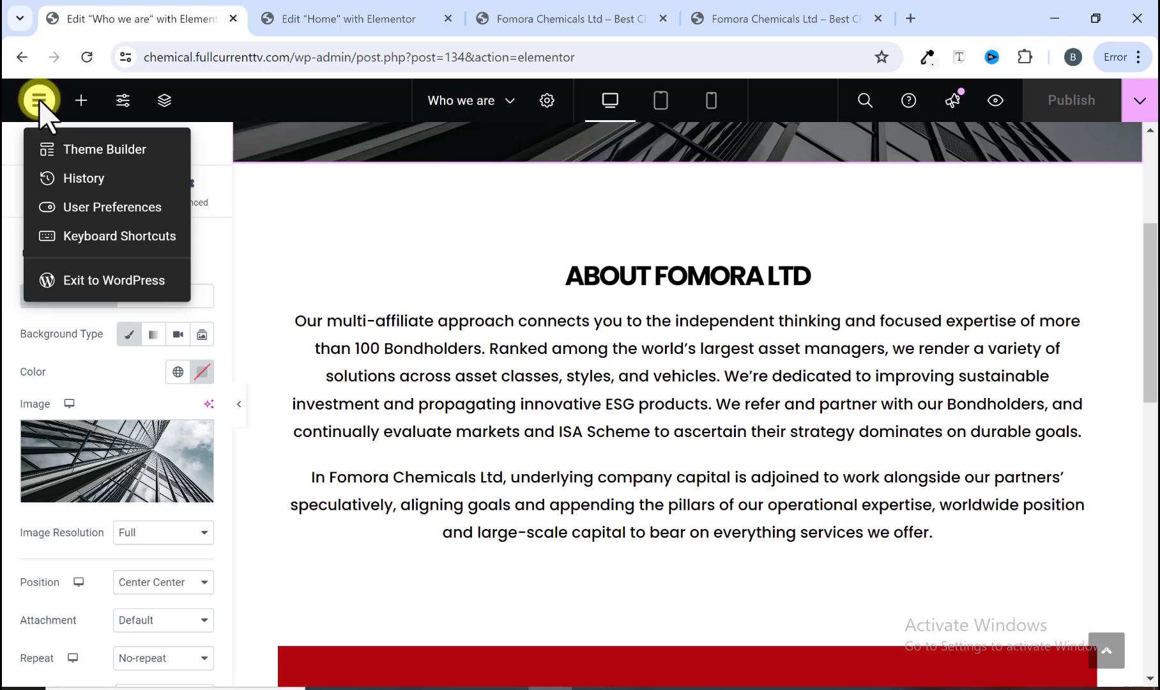
pyautogui.click(93, 281)
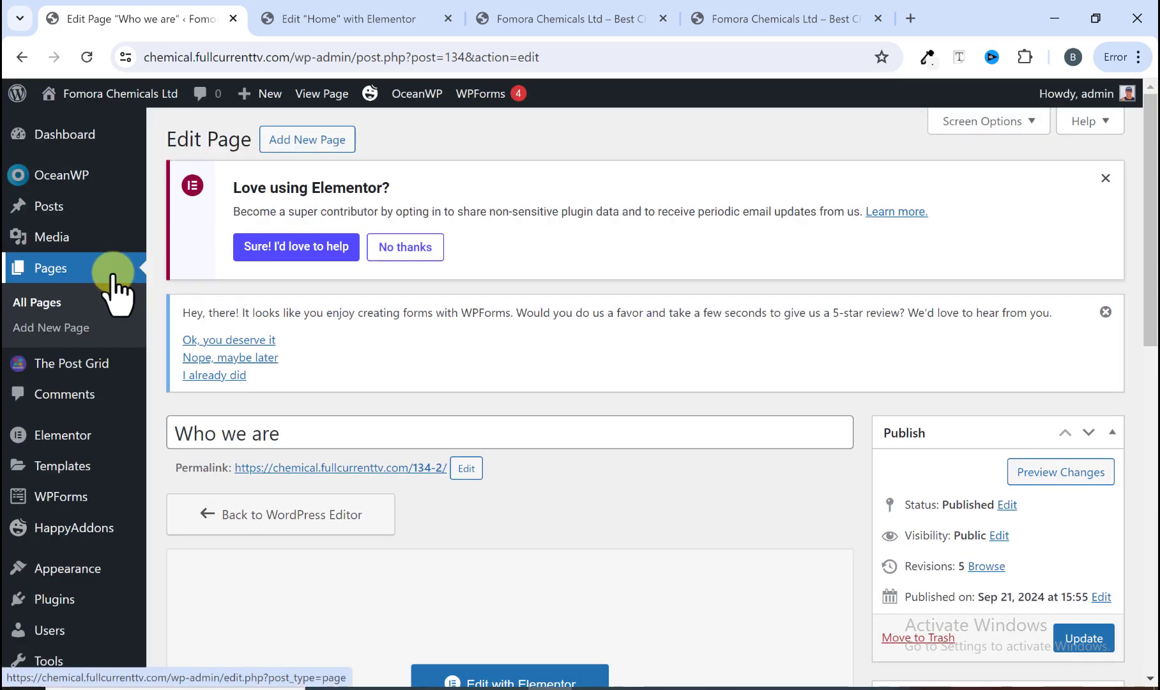
pyautogui.scroll(-3, 230, 358)
pyautogui.scroll(1, 222, 339)
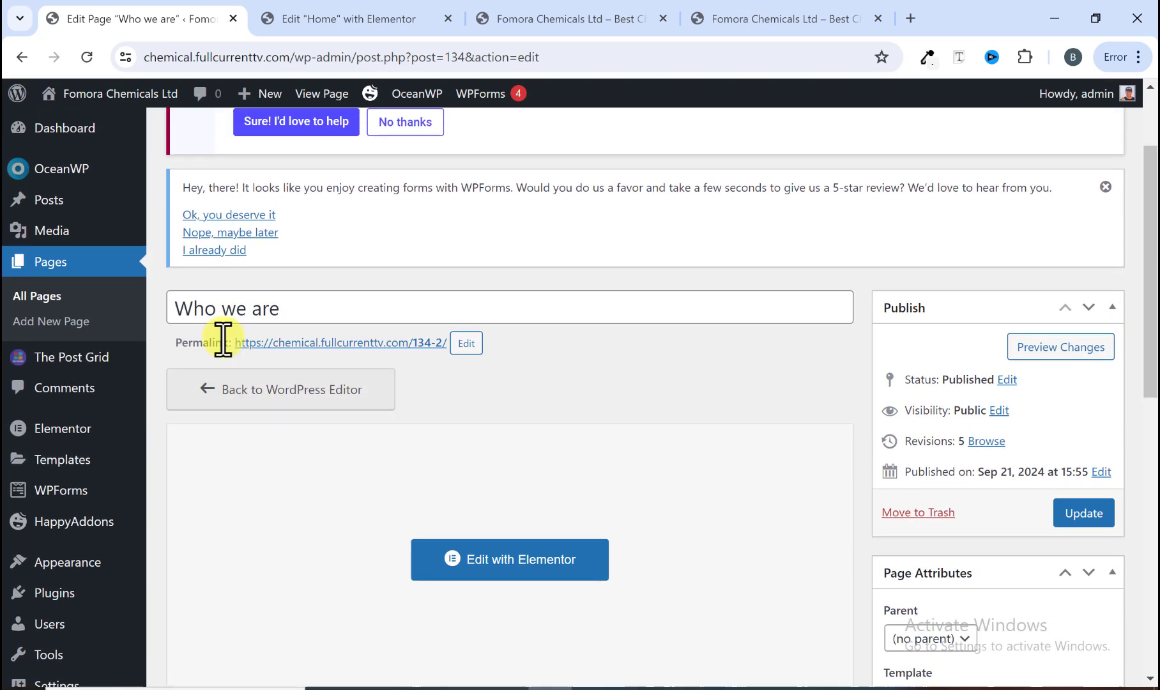
# Step: Open the site's homepage in the preview tab by removing the preview parameters from the address
pyautogui.click(543, 16)
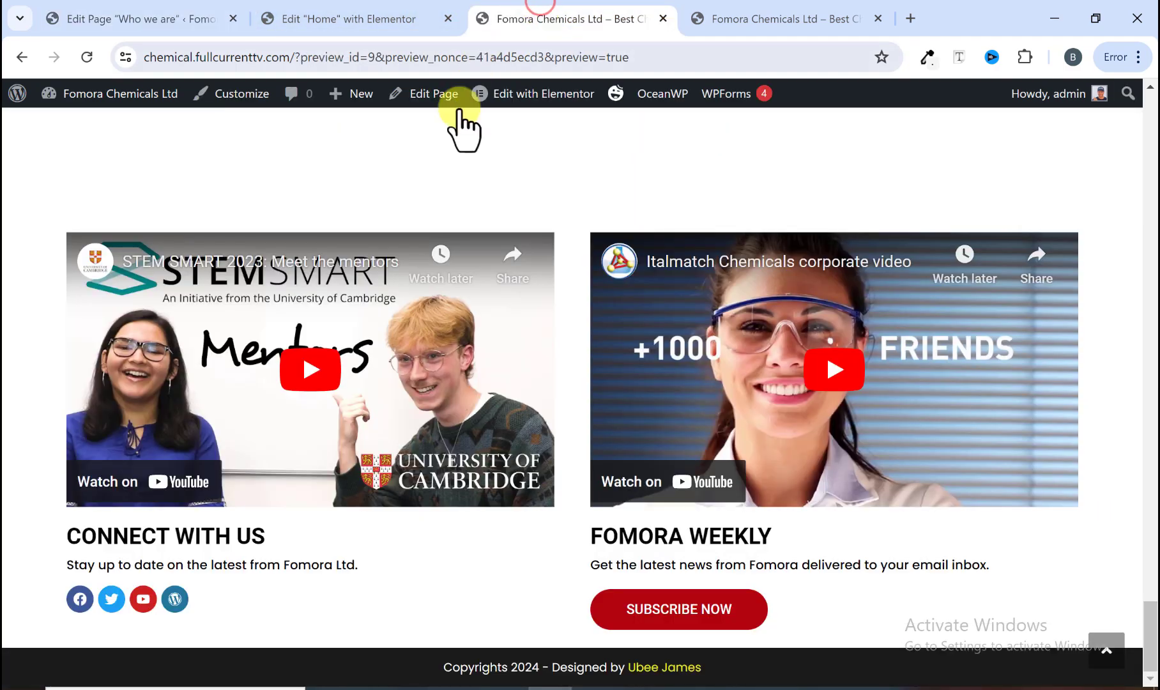
pyautogui.scroll(20, 460, 268)
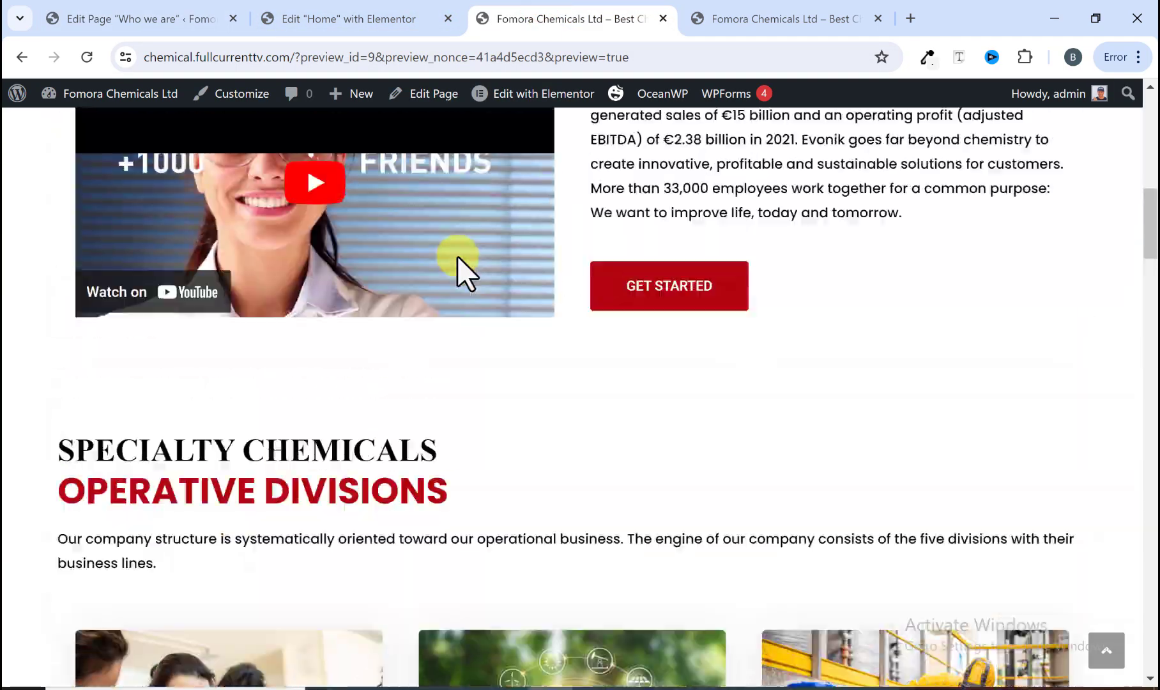
pyautogui.scroll(10, 457, 256)
pyautogui.click(93, 56)
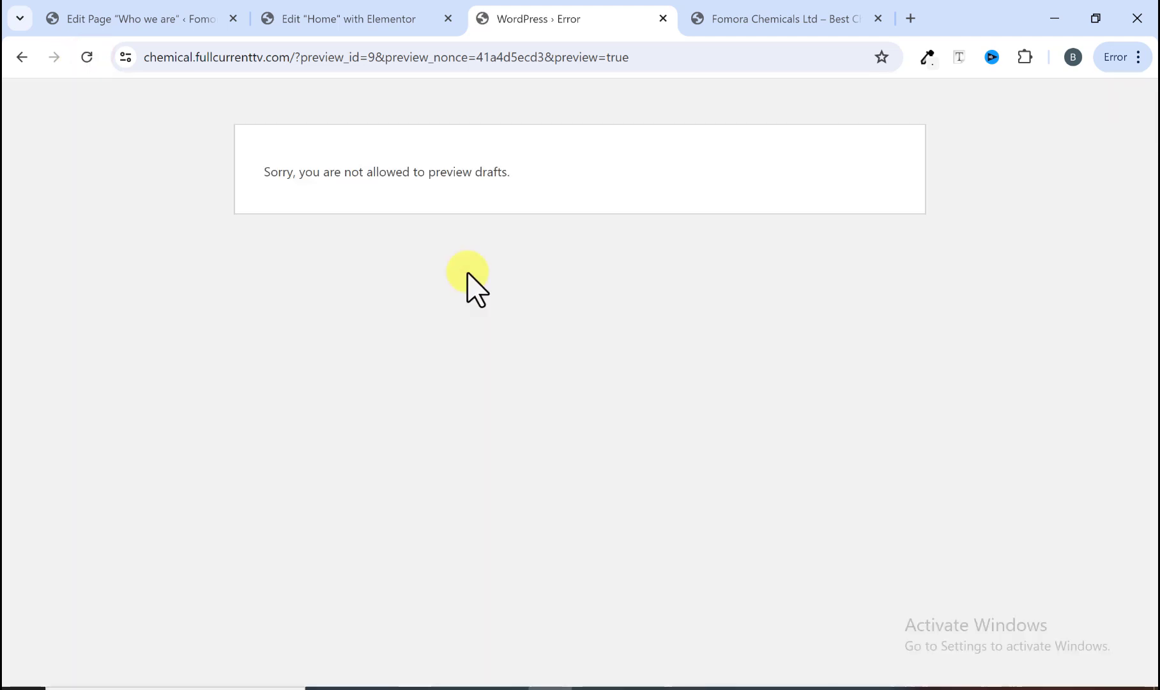
pyautogui.click(629, 64)
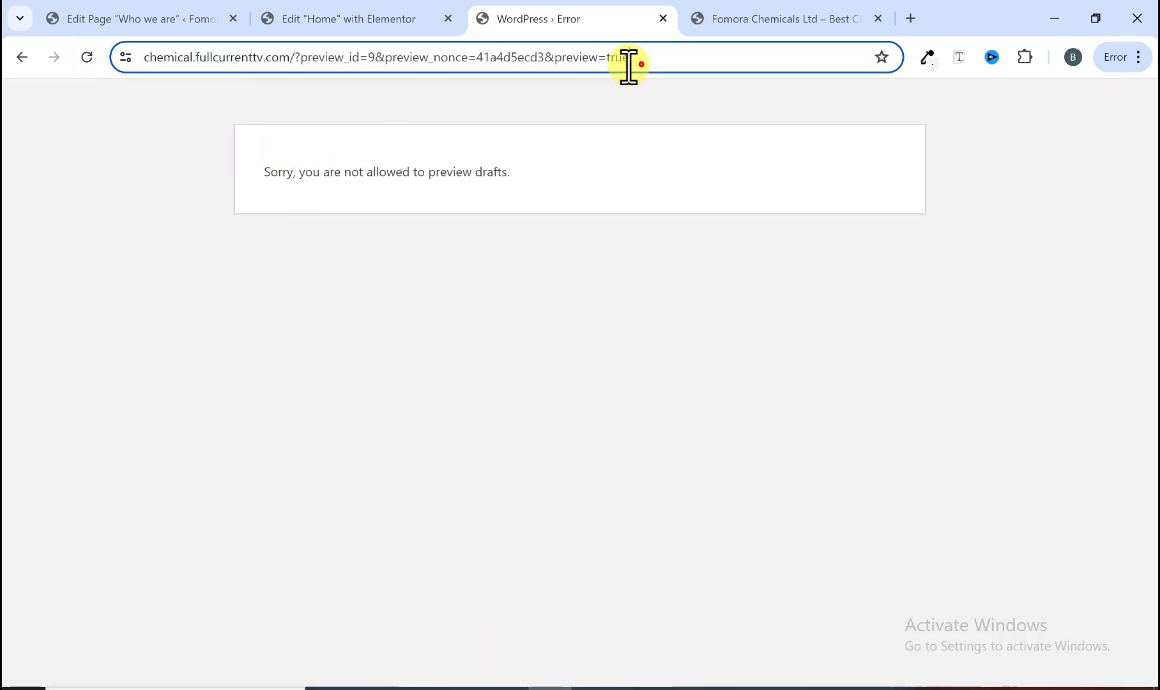
pyautogui.moveTo(628, 64); pyautogui.dragTo(297, 57)
pyautogui.press('BackSpace')
pyautogui.press('Return')
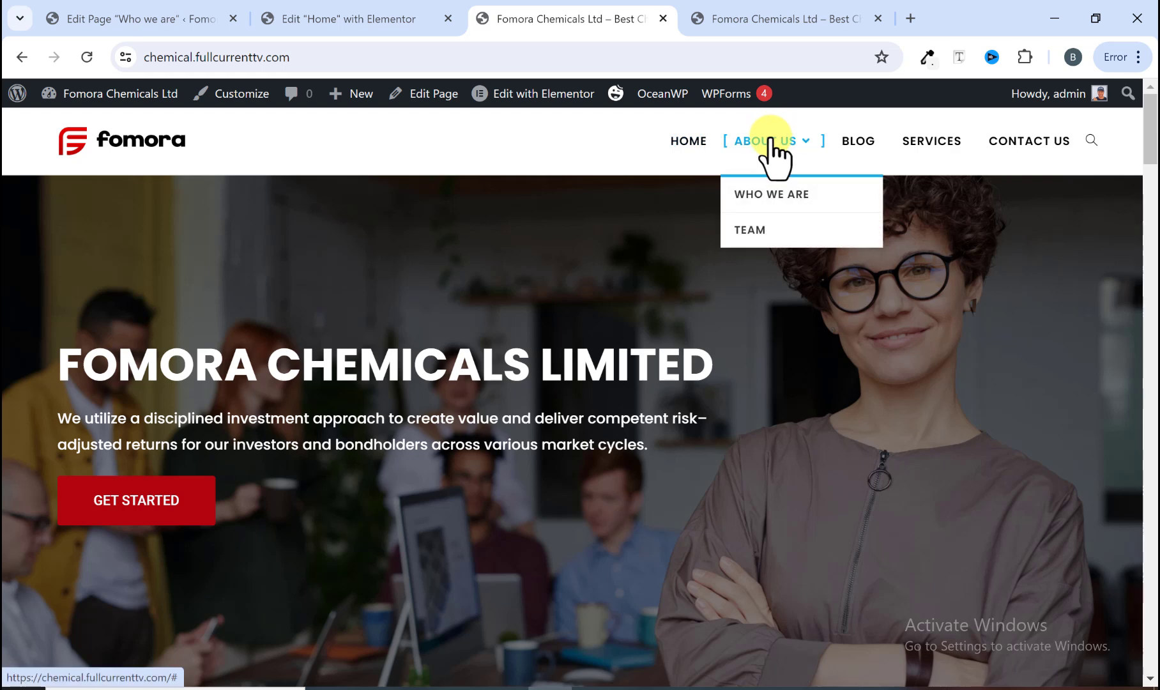
# Step: Open the Who We Are page and then the Blog page from the site's menu to check them
pyautogui.click(775, 193)
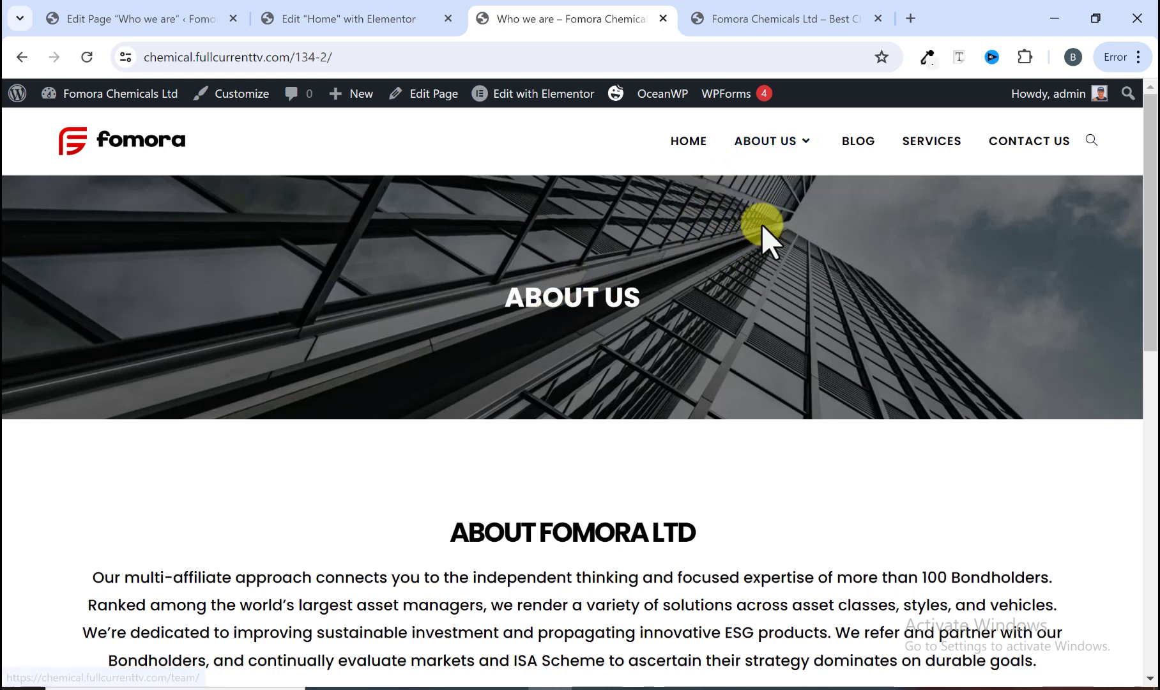
pyautogui.click(854, 142)
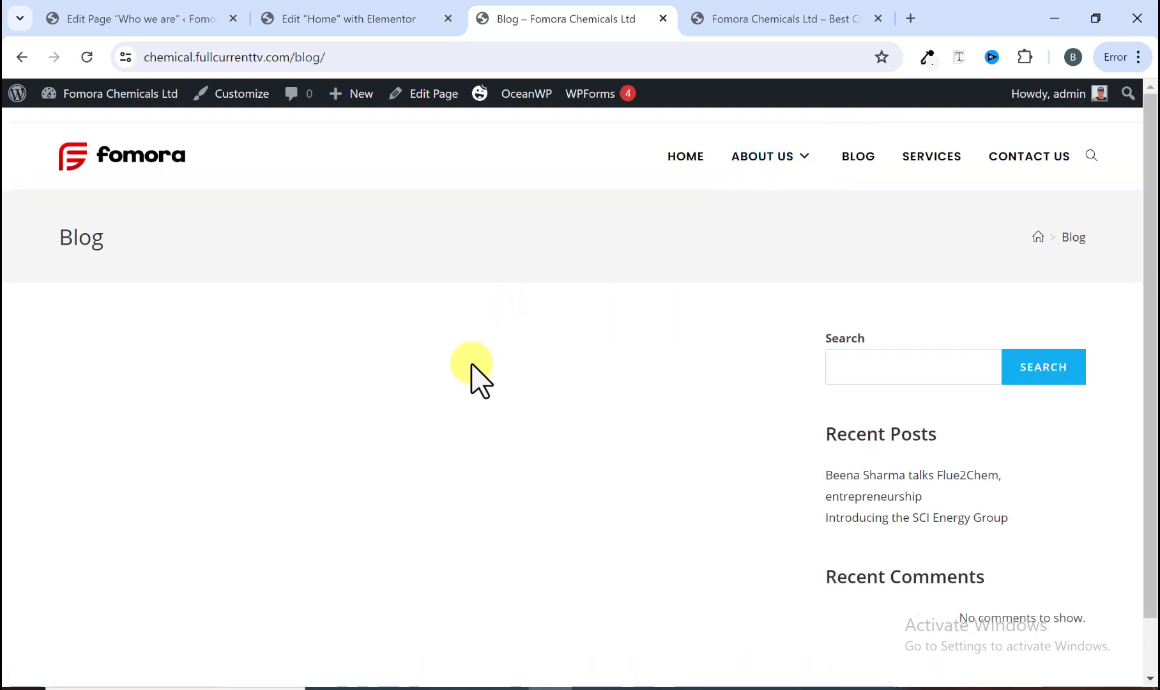
pyautogui.scroll(-2, 235, 363)
pyautogui.scroll(2, 236, 362)
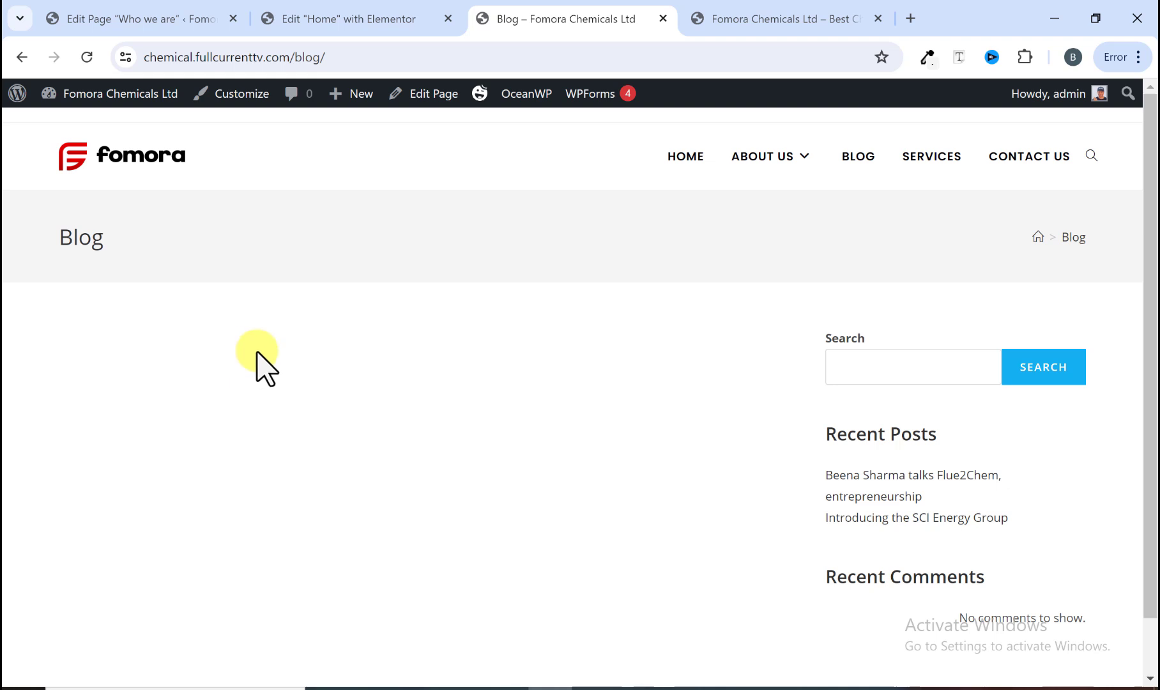
pyautogui.scroll(-2, 354, 383)
pyautogui.scroll(2, 355, 399)
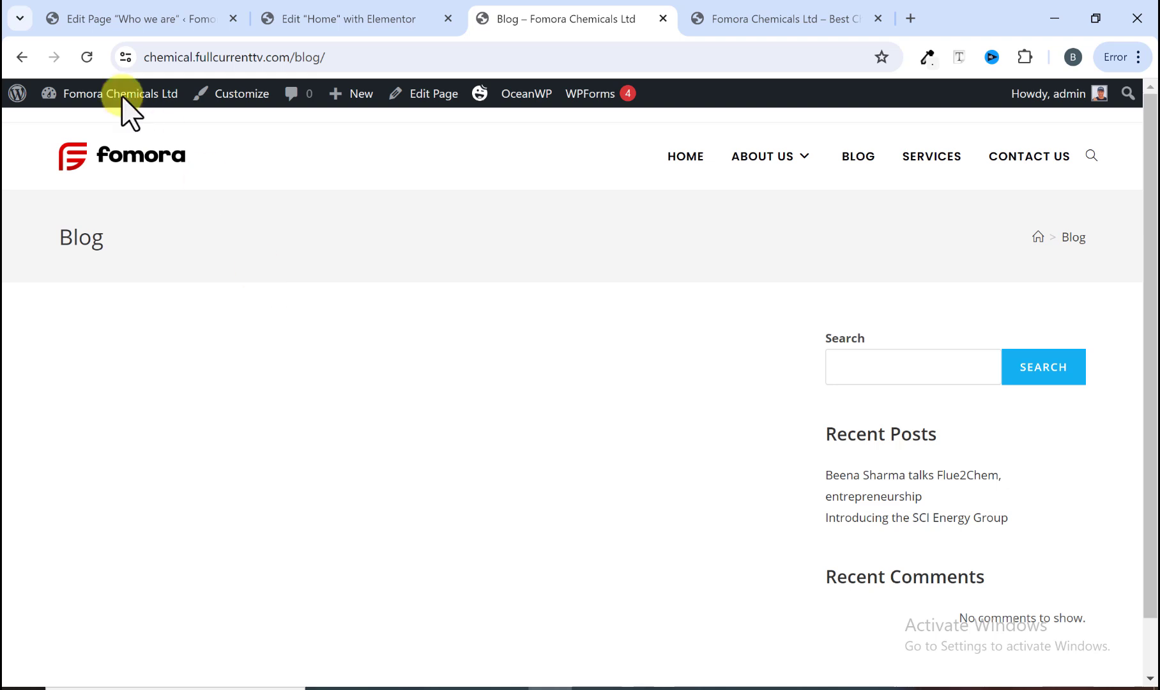
# Step: In Reading Settings, set the Posts page to Blog and save the settings
pyautogui.click(110, 19)
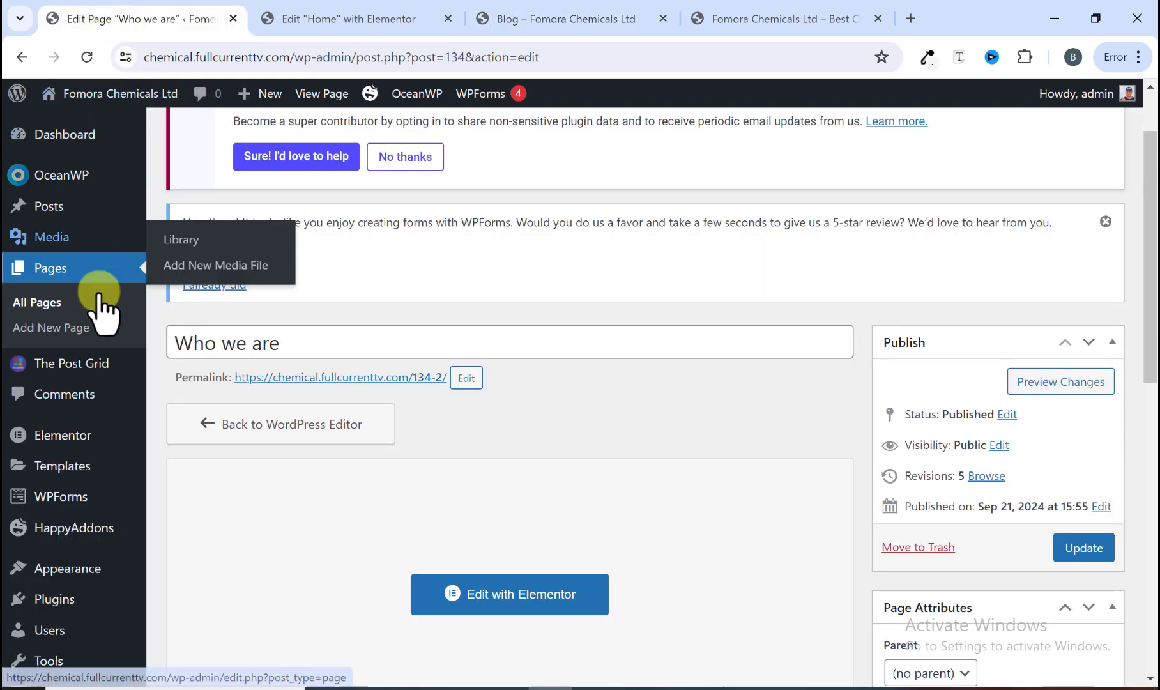
pyautogui.scroll(-5, 103, 333)
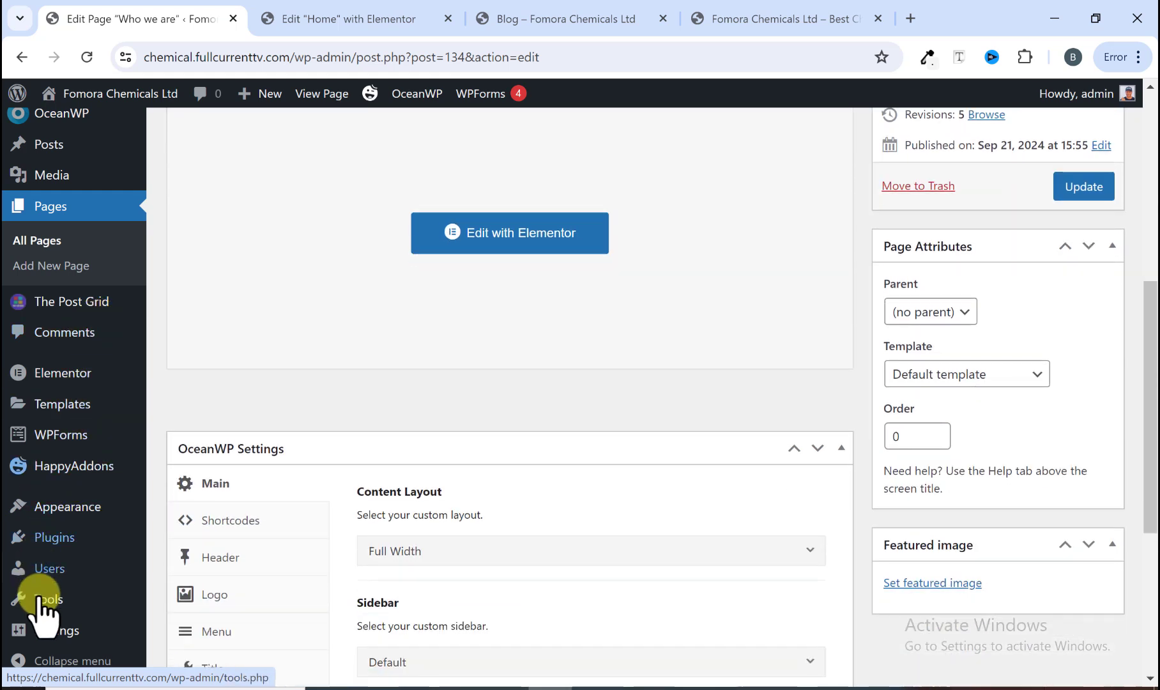
pyautogui.moveTo(45, 632)
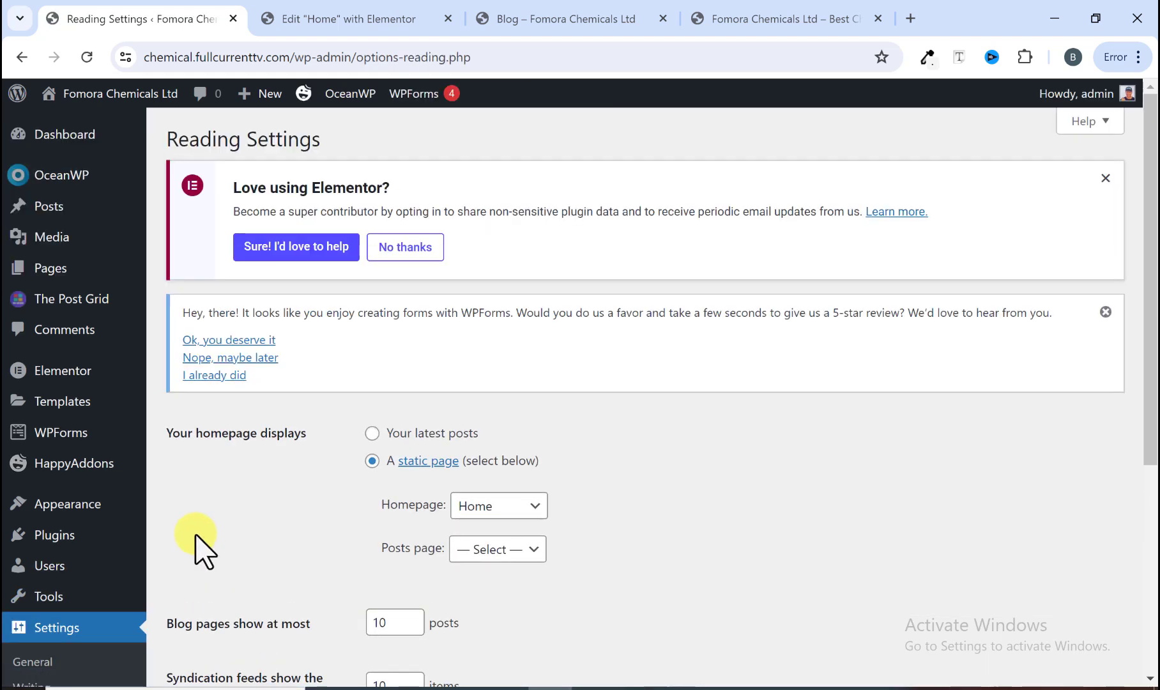
pyautogui.scroll(-3, 195, 543)
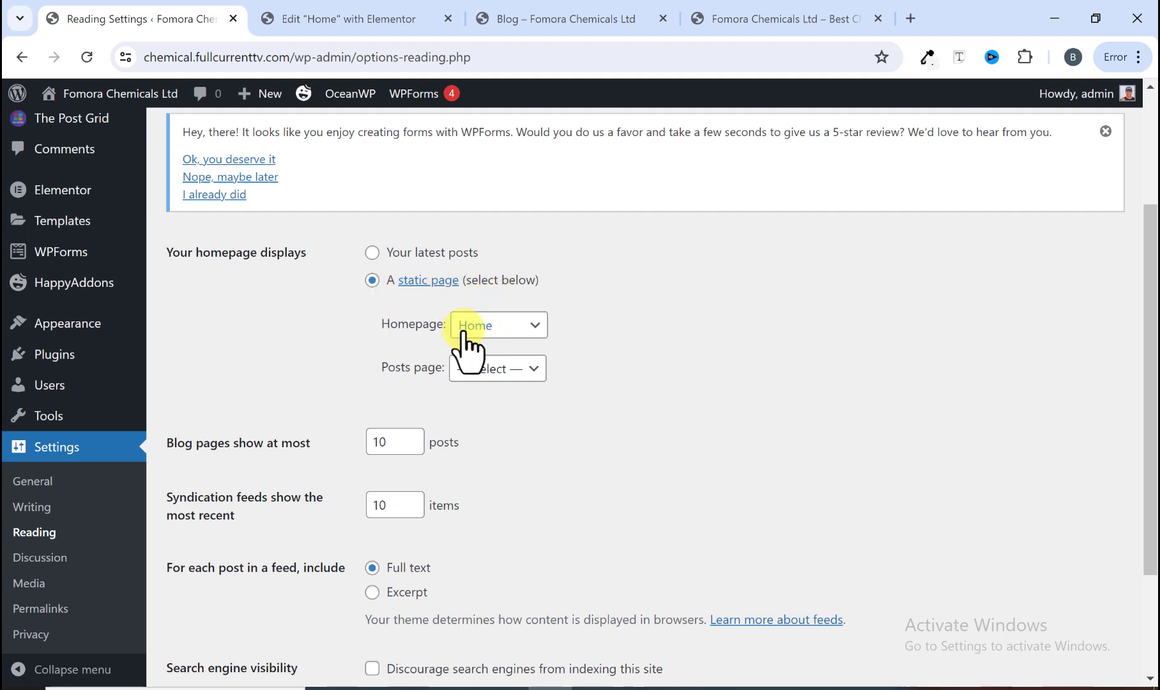
pyautogui.click(452, 373)
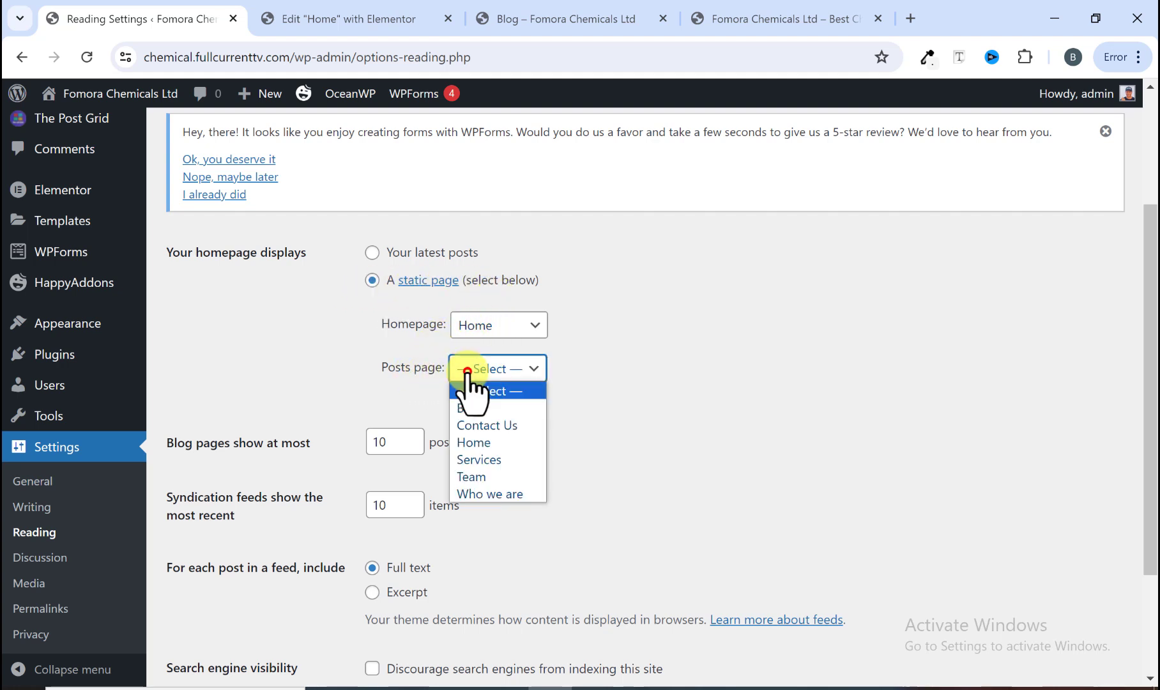
pyautogui.click(472, 406)
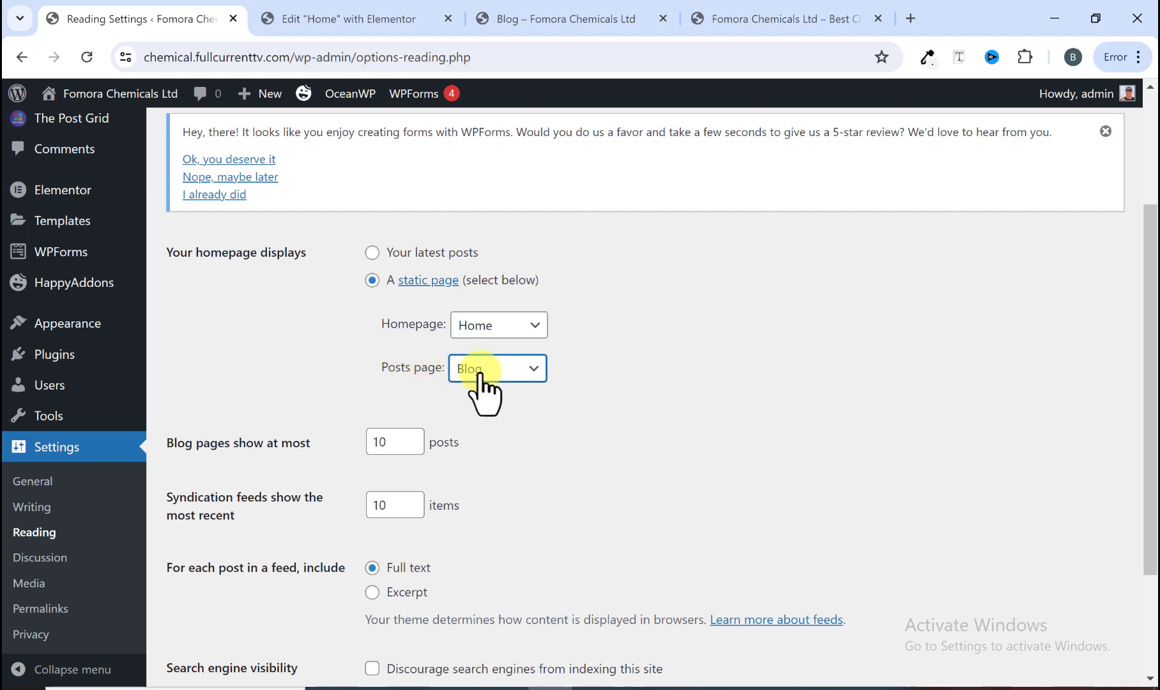
pyautogui.scroll(-2, 415, 433)
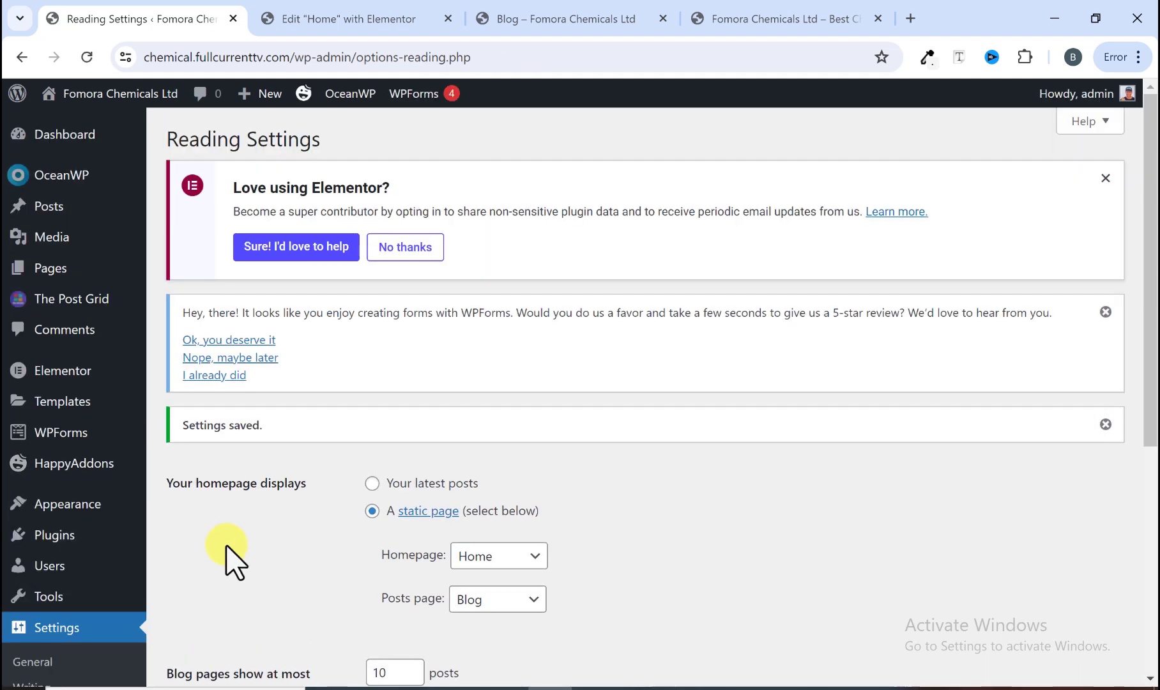
# Step: Reload the Blog page and scroll through its post listing
pyautogui.click(580, 18)
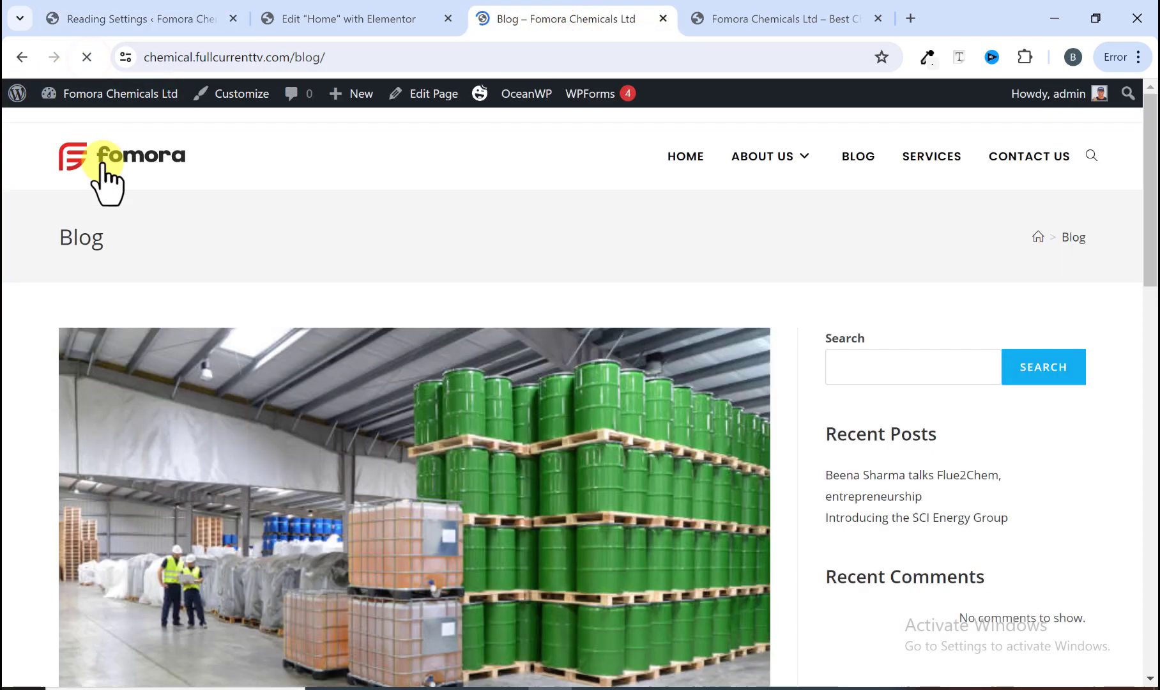
pyautogui.scroll(-3, 358, 357)
pyautogui.scroll(-10, 359, 366)
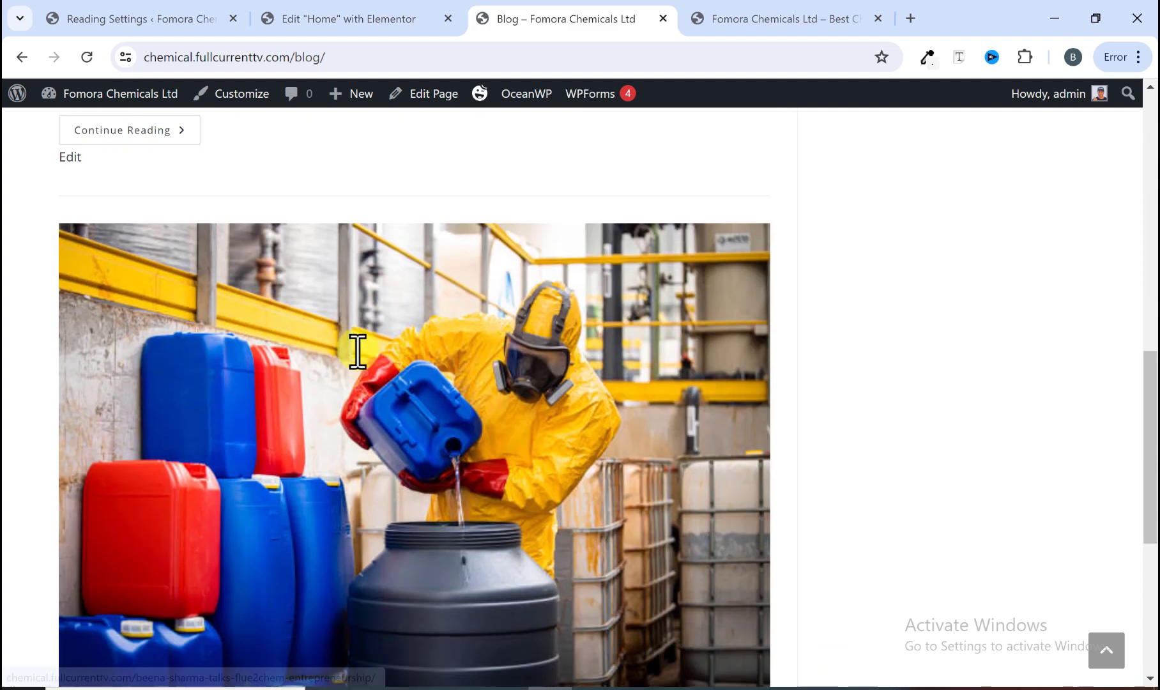
pyautogui.scroll(-5, 366, 447)
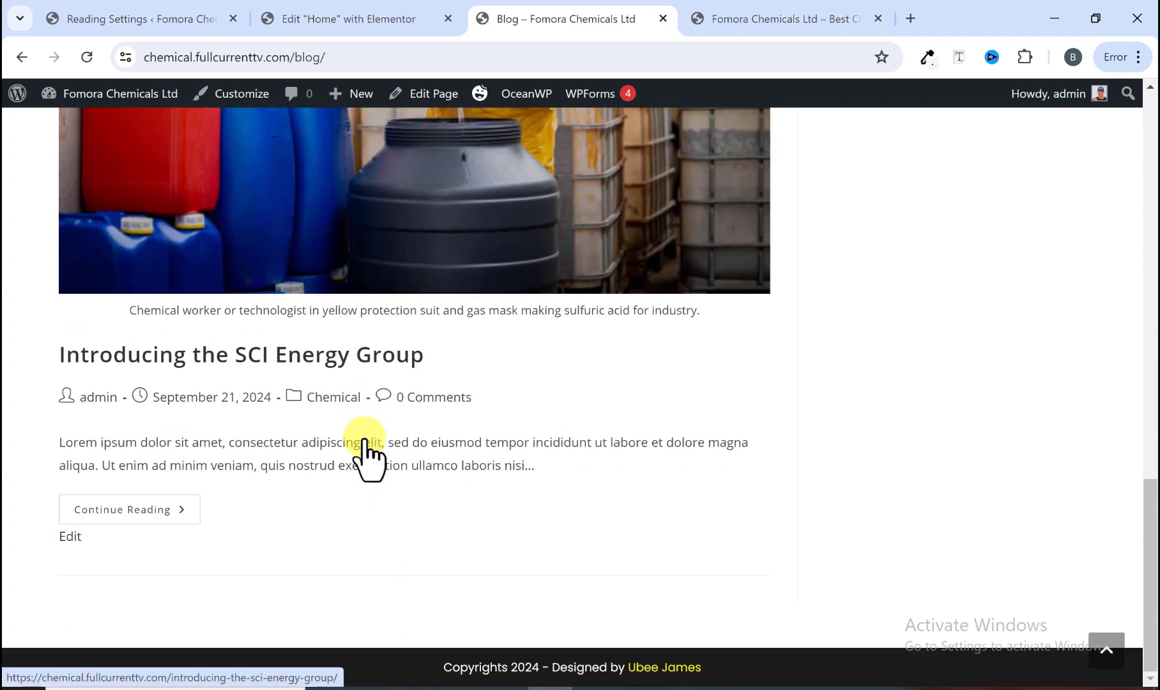
pyautogui.scroll(4, 362, 447)
pyautogui.scroll(14, 361, 436)
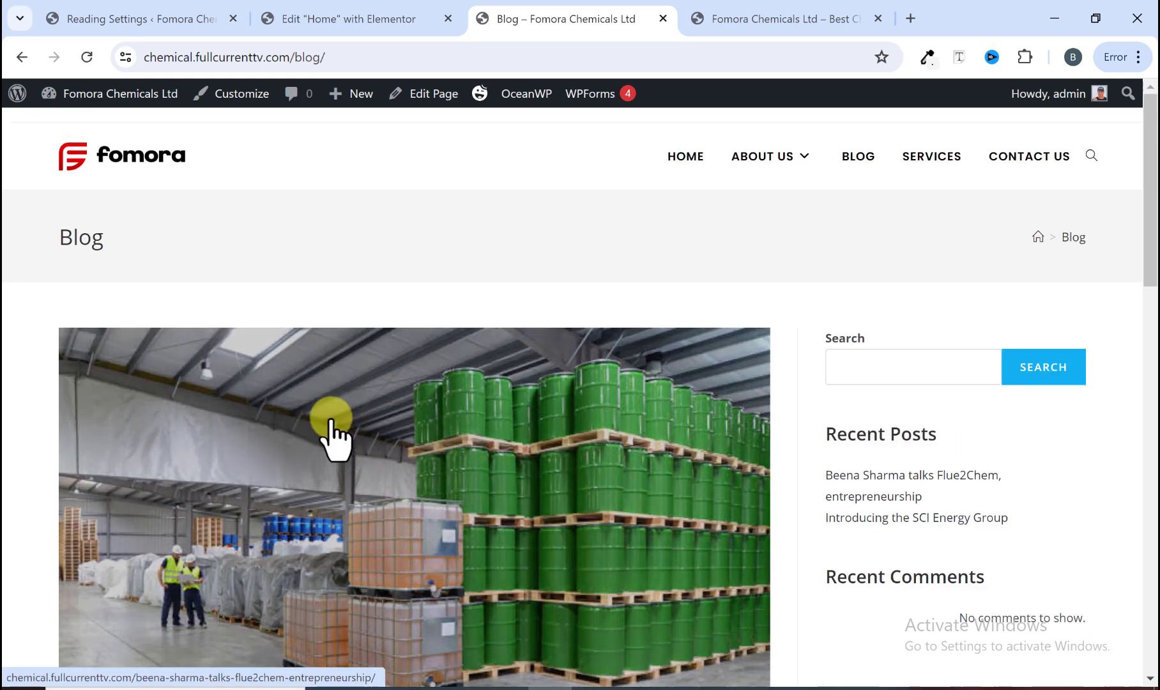
# Step: Compare the site's Blog page with the reference site's blog page in the other tab
pyautogui.click(736, 14)
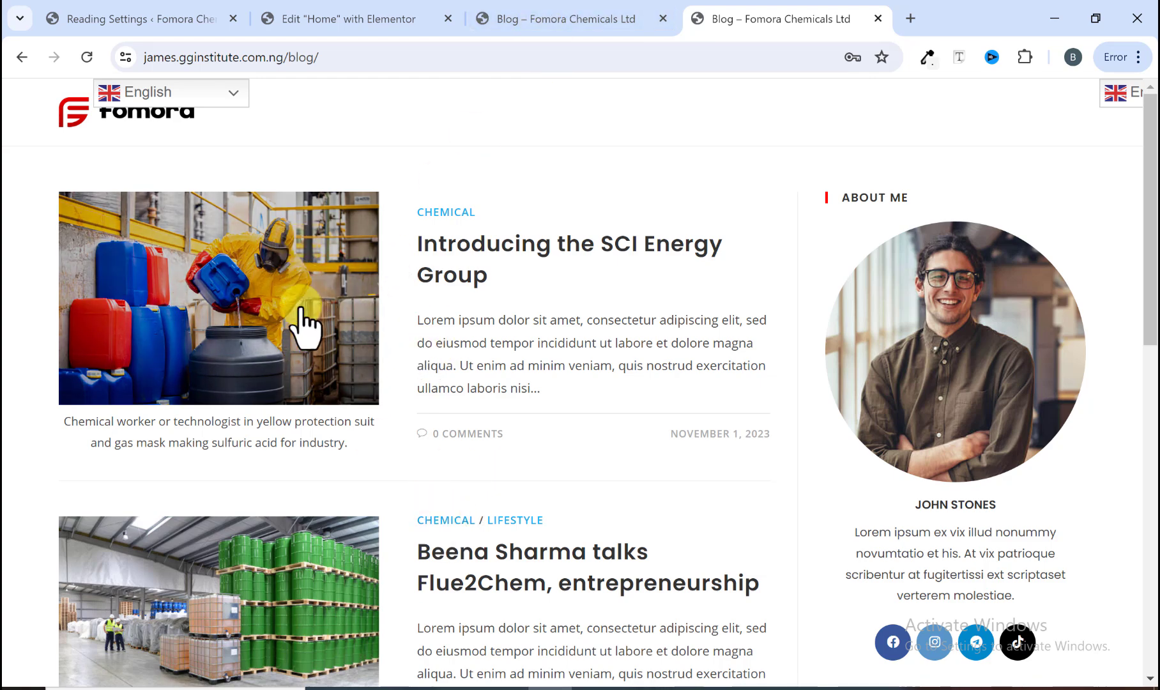
pyautogui.scroll(-4, 365, 389)
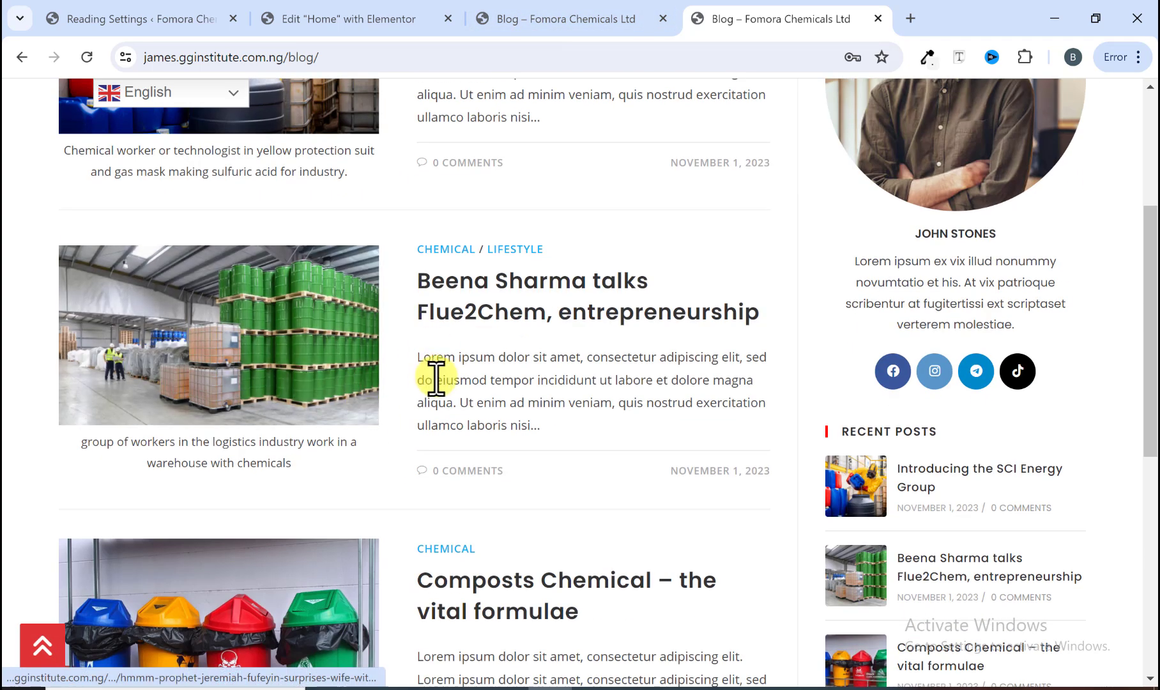
pyautogui.scroll(-2, 349, 492)
pyautogui.scroll(6, 344, 491)
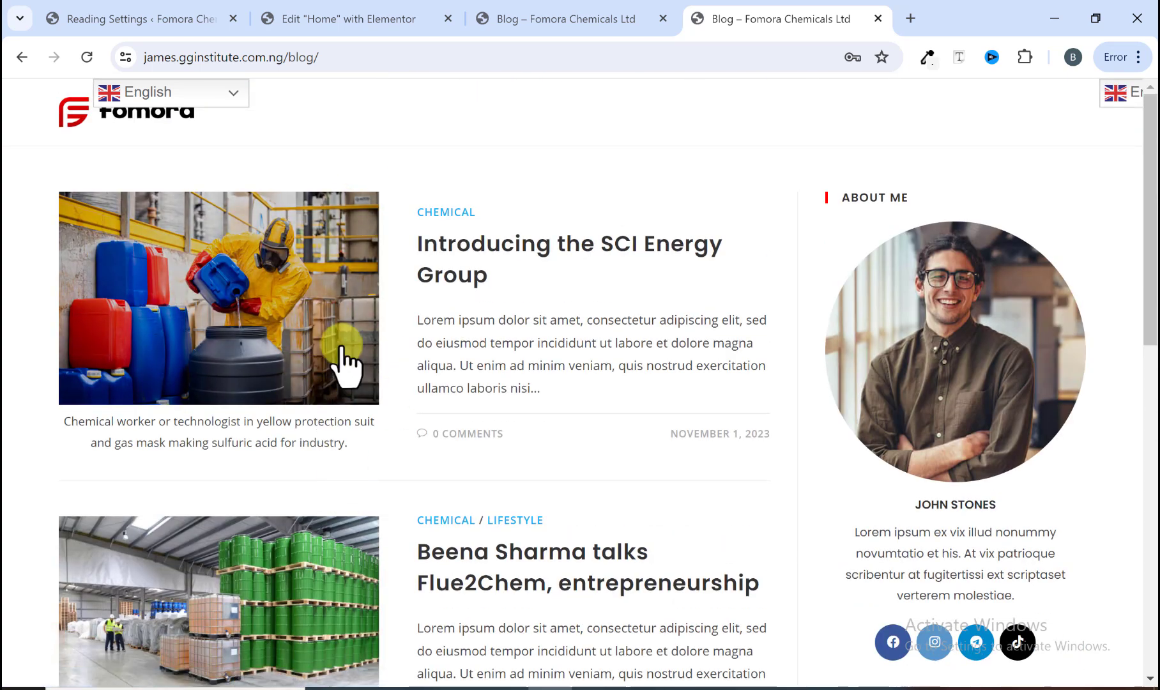
pyautogui.click(534, 15)
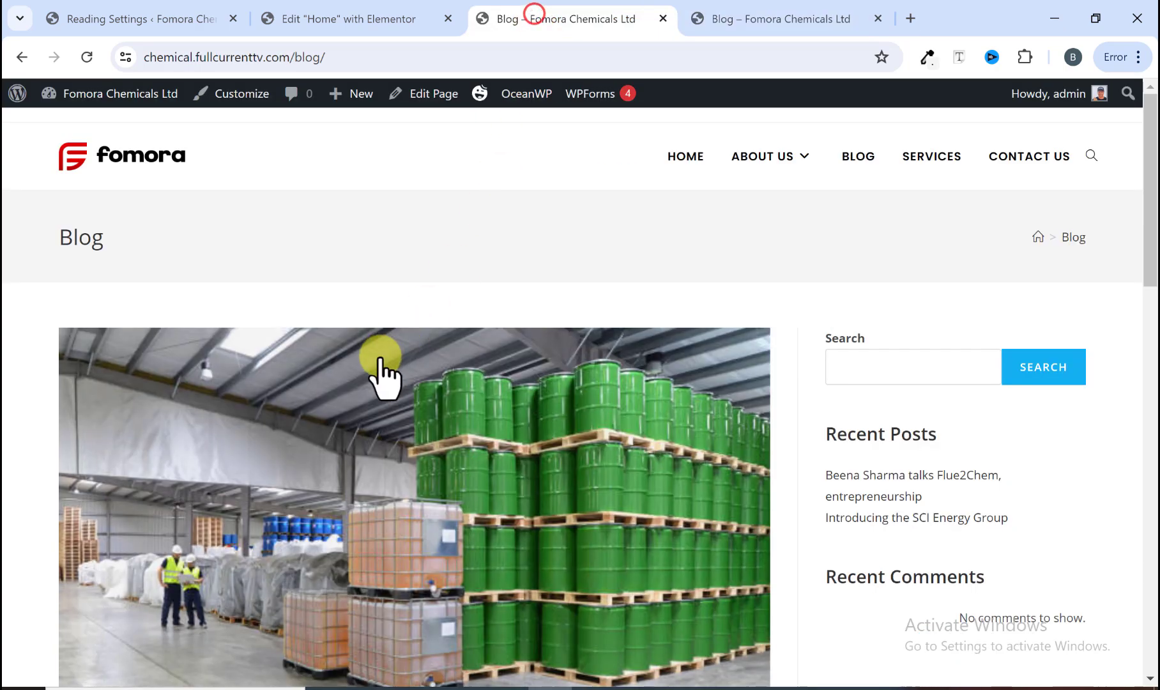
pyautogui.scroll(-15, 381, 369)
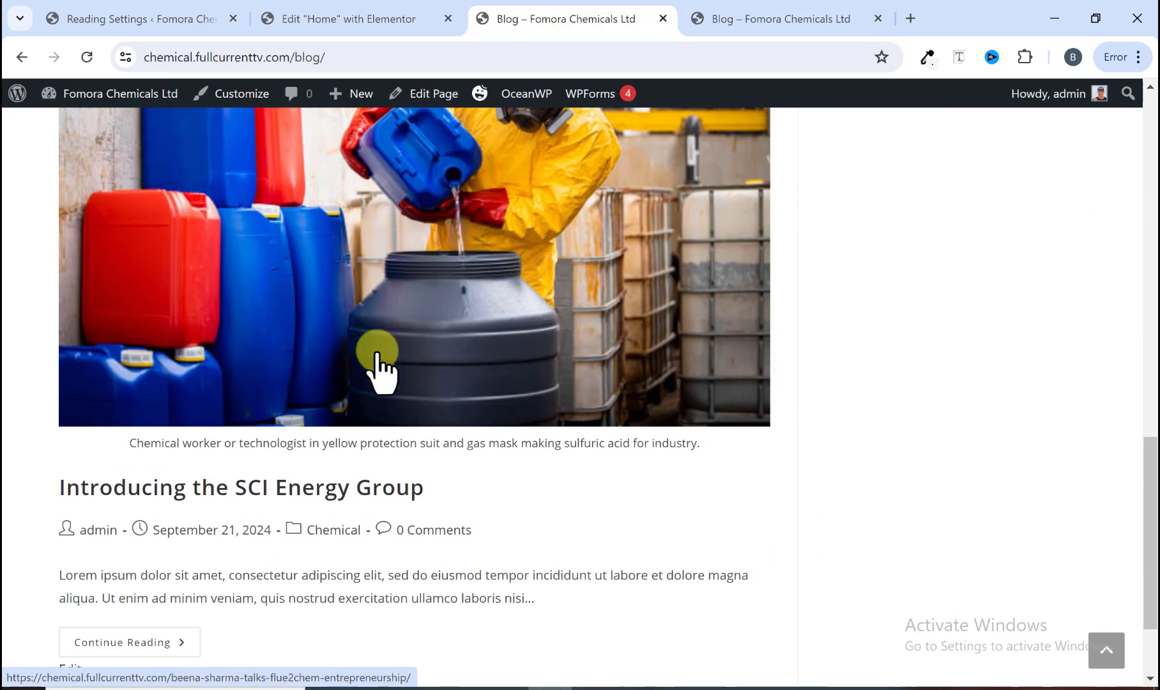
pyautogui.scroll(-2, 381, 370)
pyautogui.scroll(15, 378, 367)
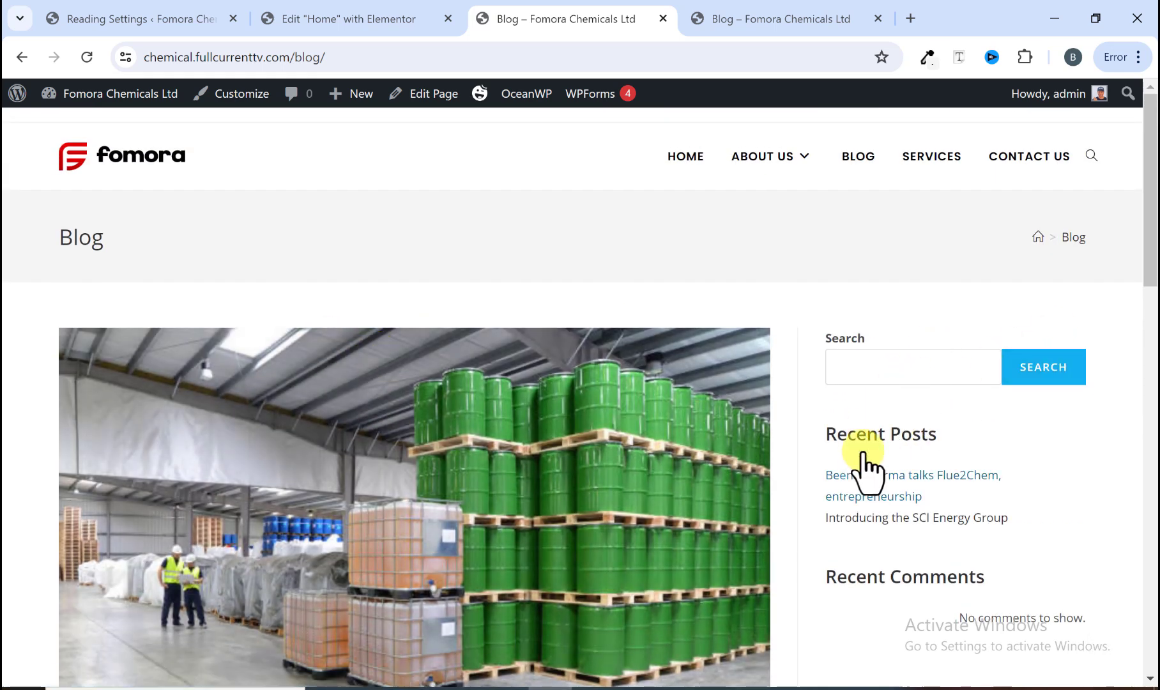
pyautogui.scroll(-1, 864, 459)
pyautogui.click(749, 19)
pyautogui.scroll(-3, 955, 338)
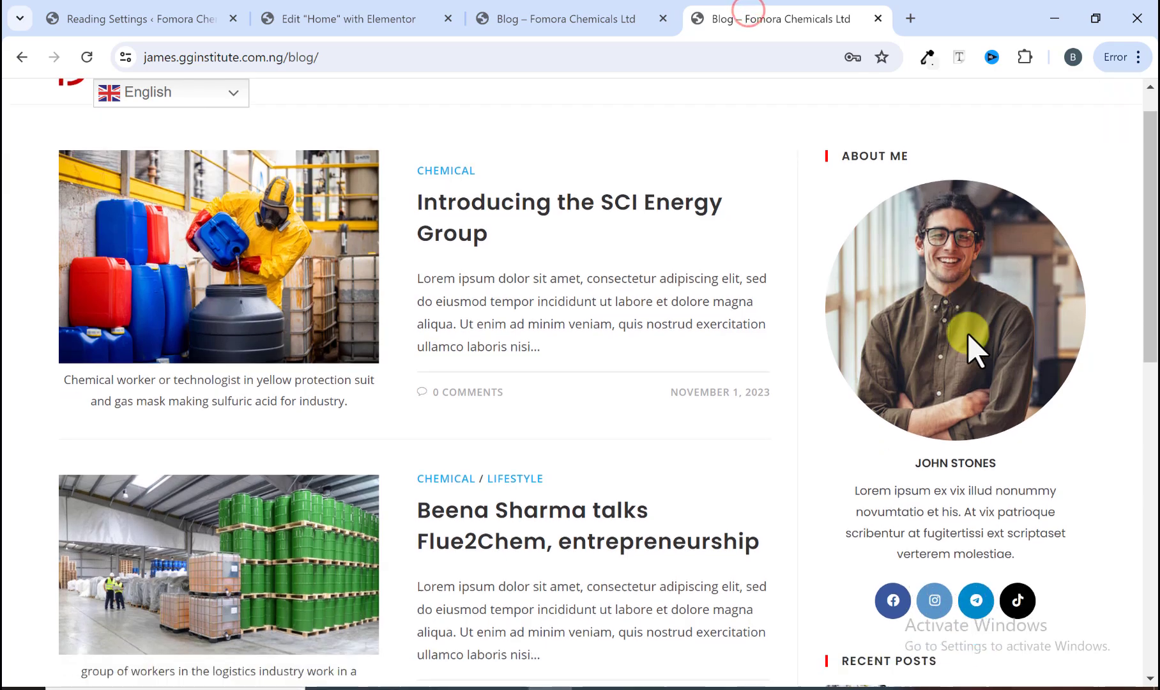
pyautogui.scroll(2, 945, 313)
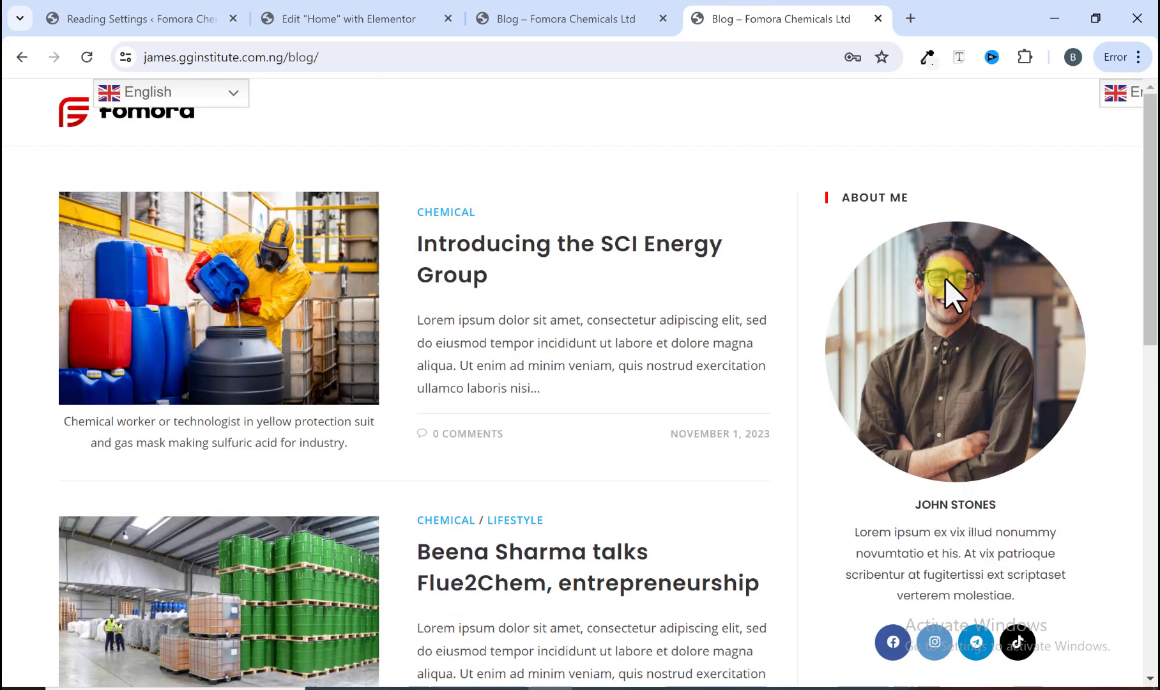
pyautogui.scroll(-4, 947, 294)
pyautogui.scroll(-5, 939, 316)
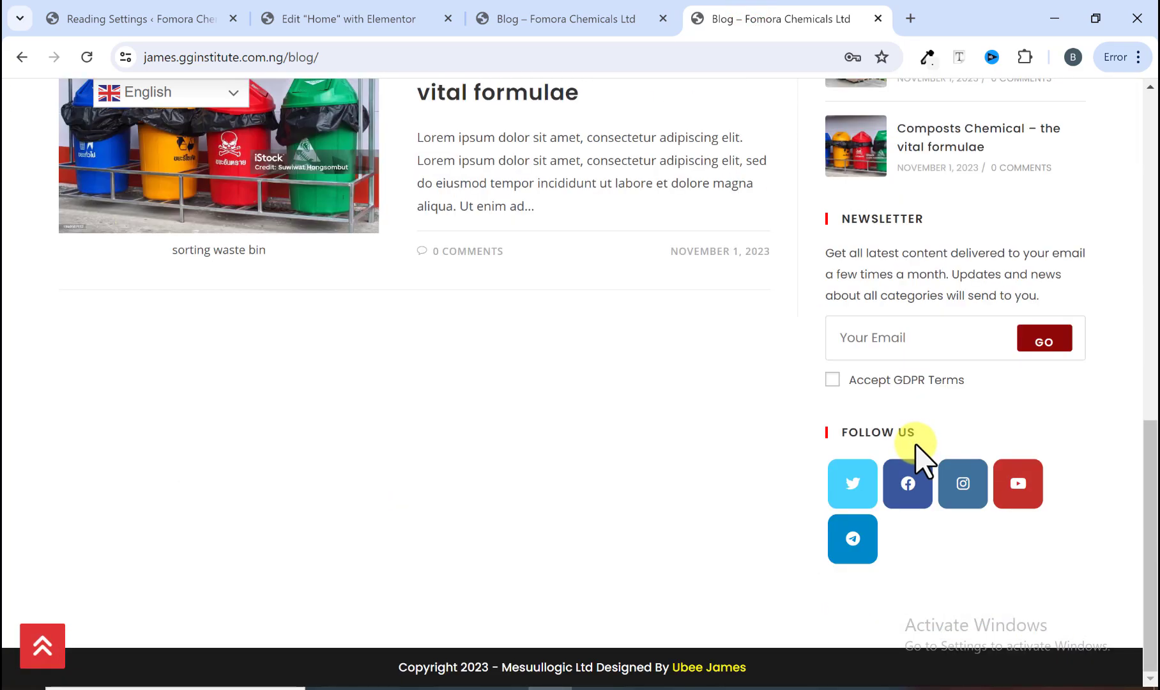
pyautogui.scroll(9, 916, 456)
pyautogui.click(593, 19)
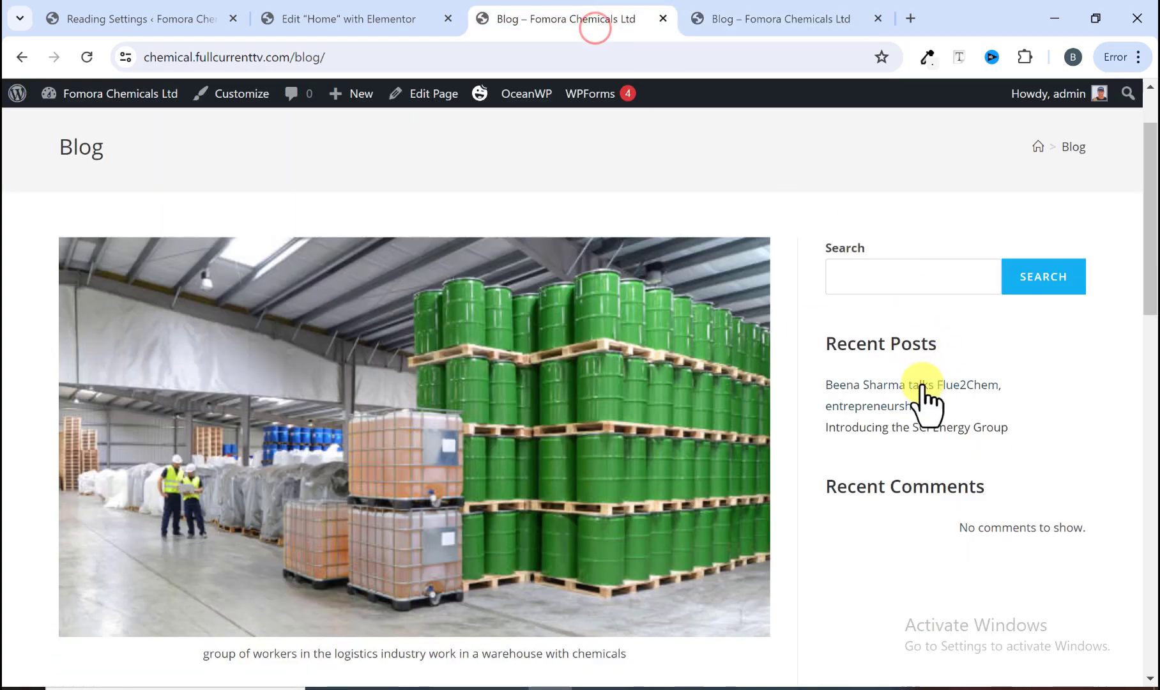
pyautogui.scroll(-3, 923, 396)
pyautogui.scroll(-2, 920, 389)
pyautogui.scroll(5, 919, 389)
pyautogui.scroll(-2, 918, 388)
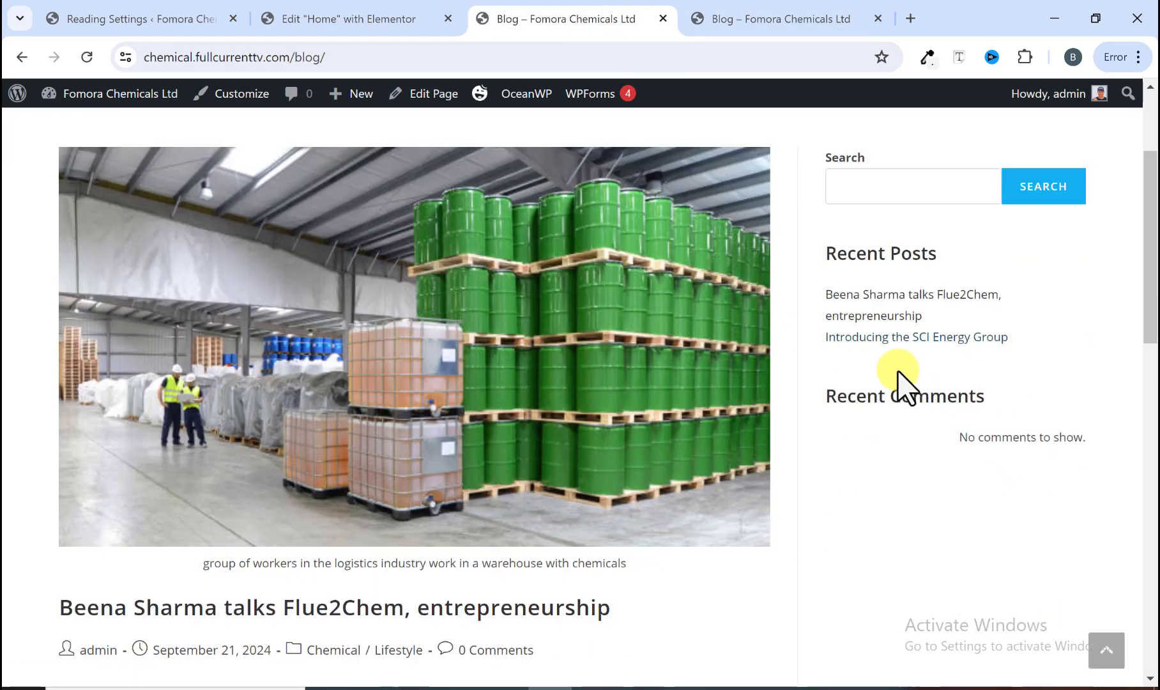
pyautogui.scroll(2, 898, 384)
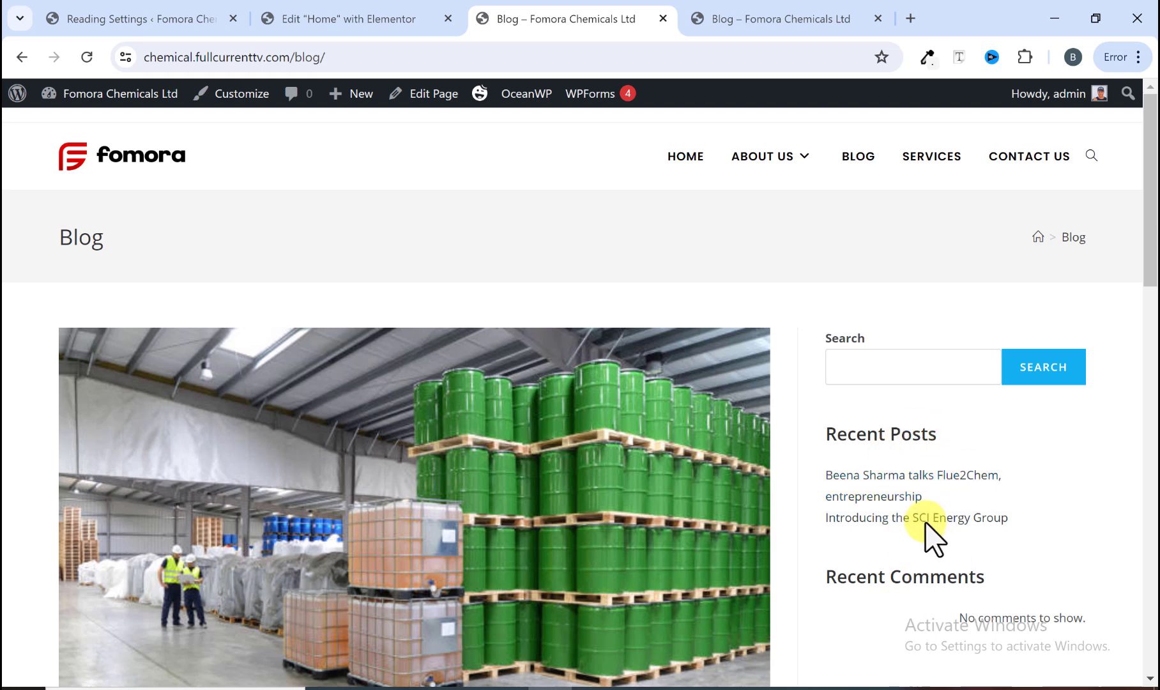
pyautogui.click(746, 14)
pyautogui.scroll(-10, 946, 279)
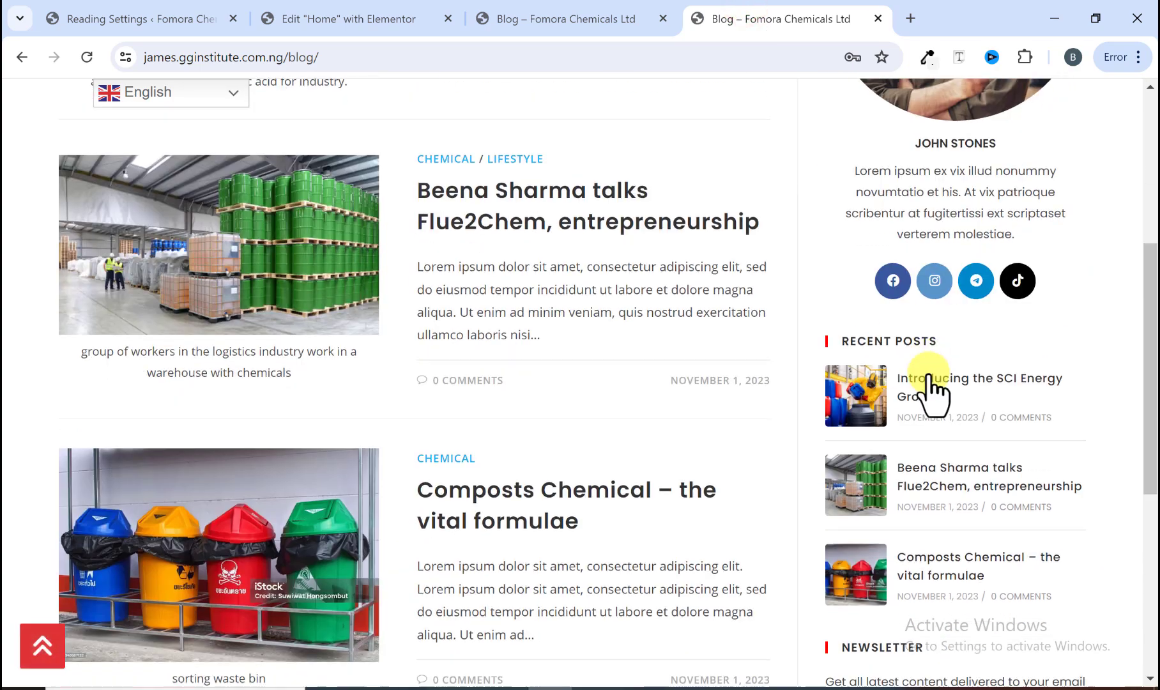
pyautogui.scroll(12, 901, 492)
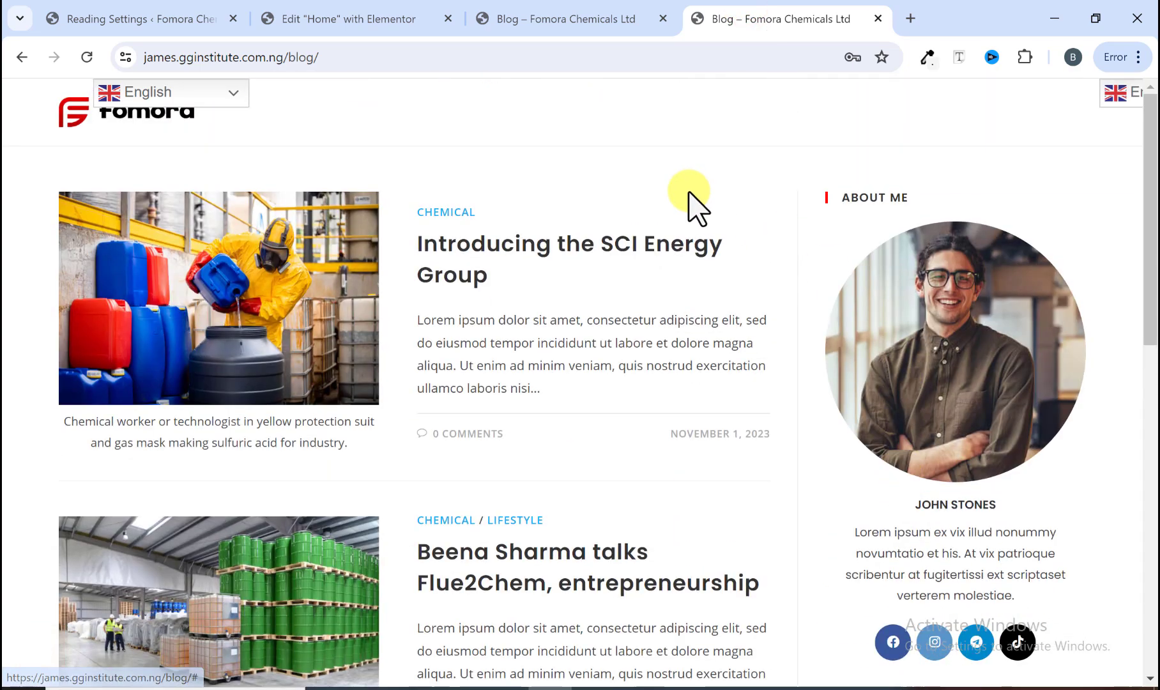
pyautogui.click(578, 14)
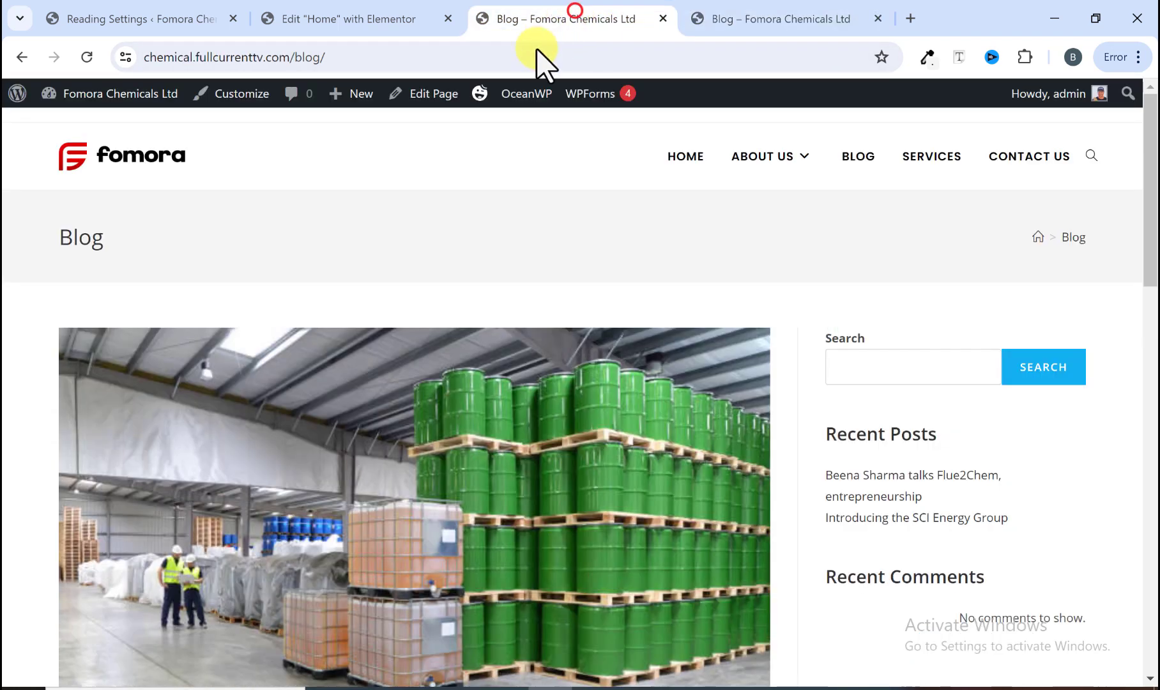
# Step: Open the Appearance Widgets screen and review the Default Sidebar's widgets
pyautogui.click(174, 17)
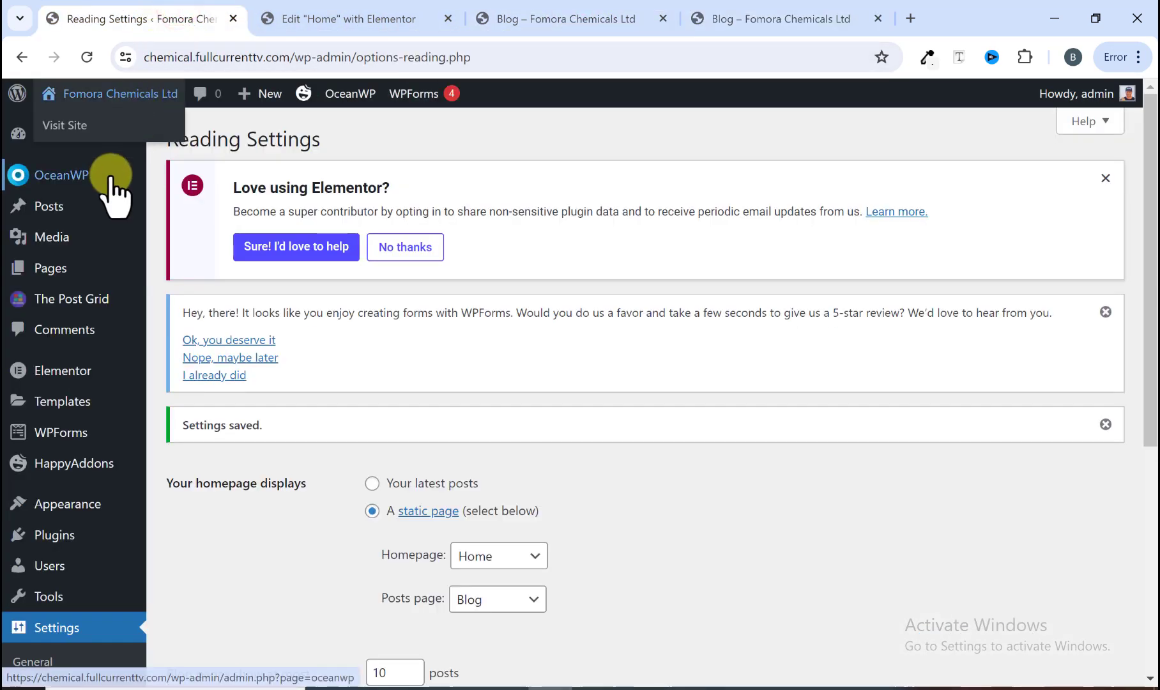
pyautogui.moveTo(79, 497)
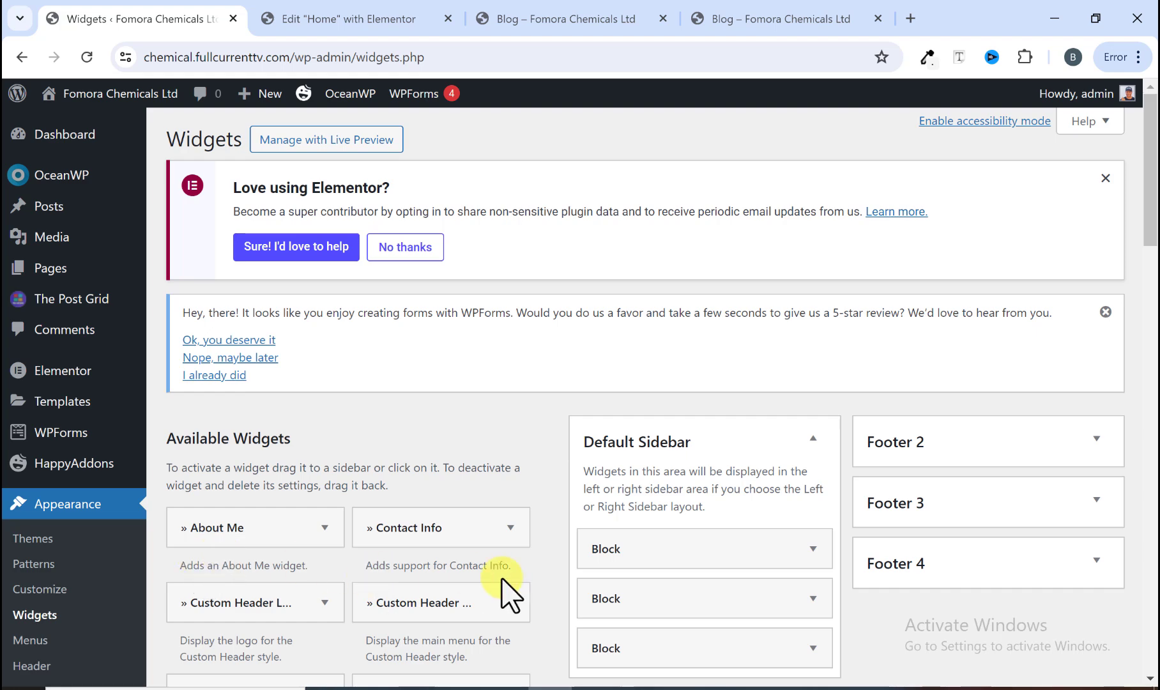
pyautogui.scroll(-3, 564, 492)
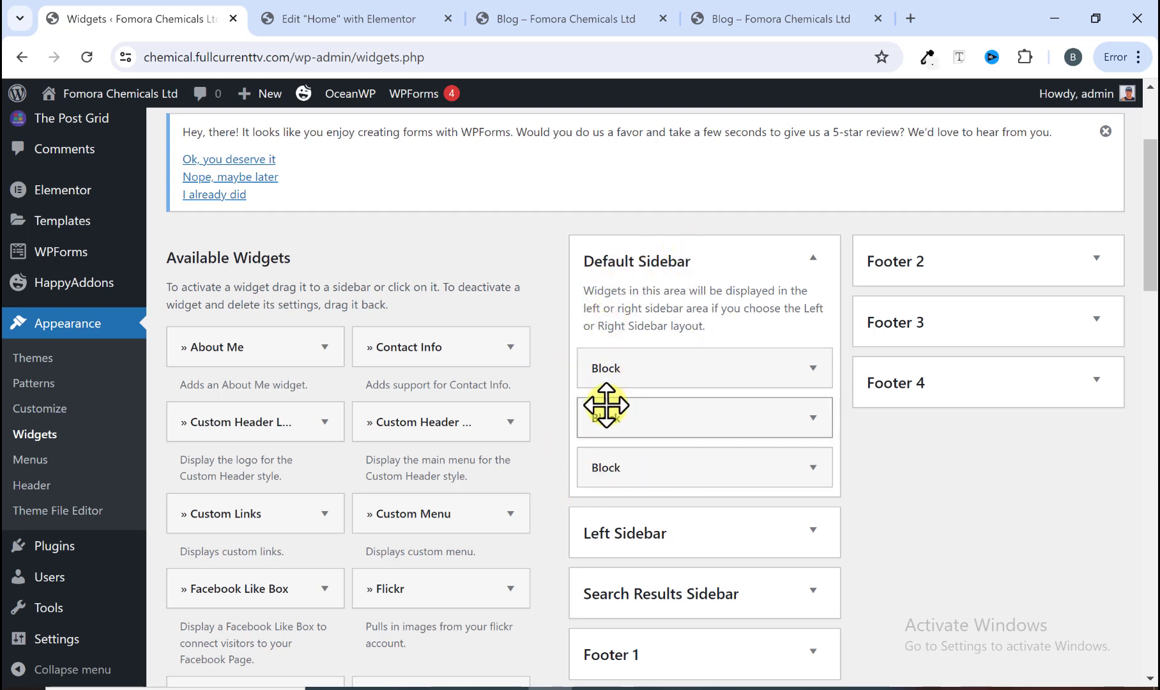
# Step: Examine the sidebar widgets on the reference site's blog page in the other tab
pyautogui.click(728, 18)
pyautogui.scroll(-2, 987, 301)
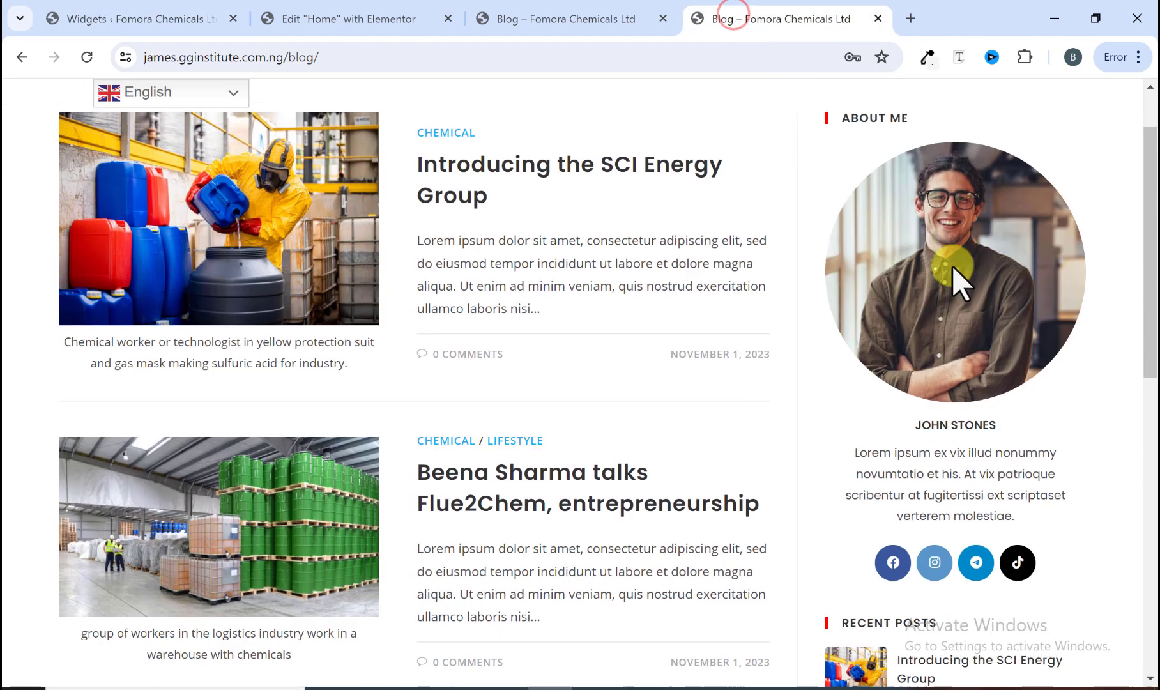
pyautogui.scroll(2, 934, 294)
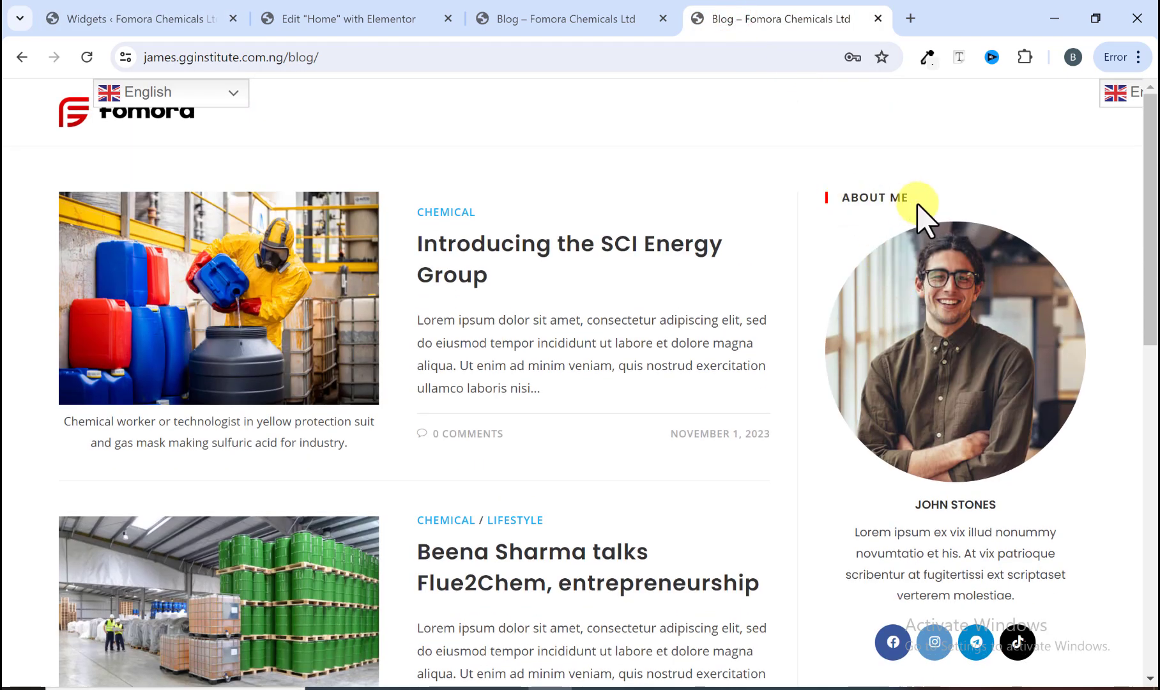
pyautogui.scroll(-3, 893, 297)
pyautogui.scroll(3, 892, 297)
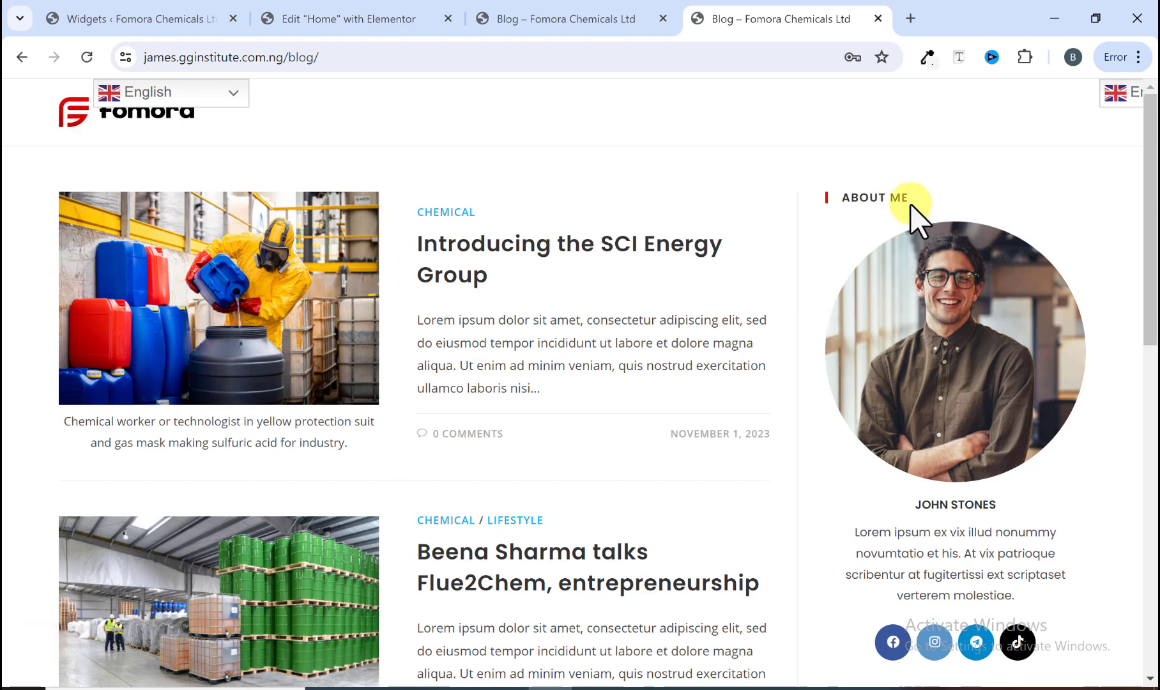
pyautogui.moveTo(911, 200); pyautogui.dragTo(847, 200)
pyautogui.scroll(-4, 839, 269)
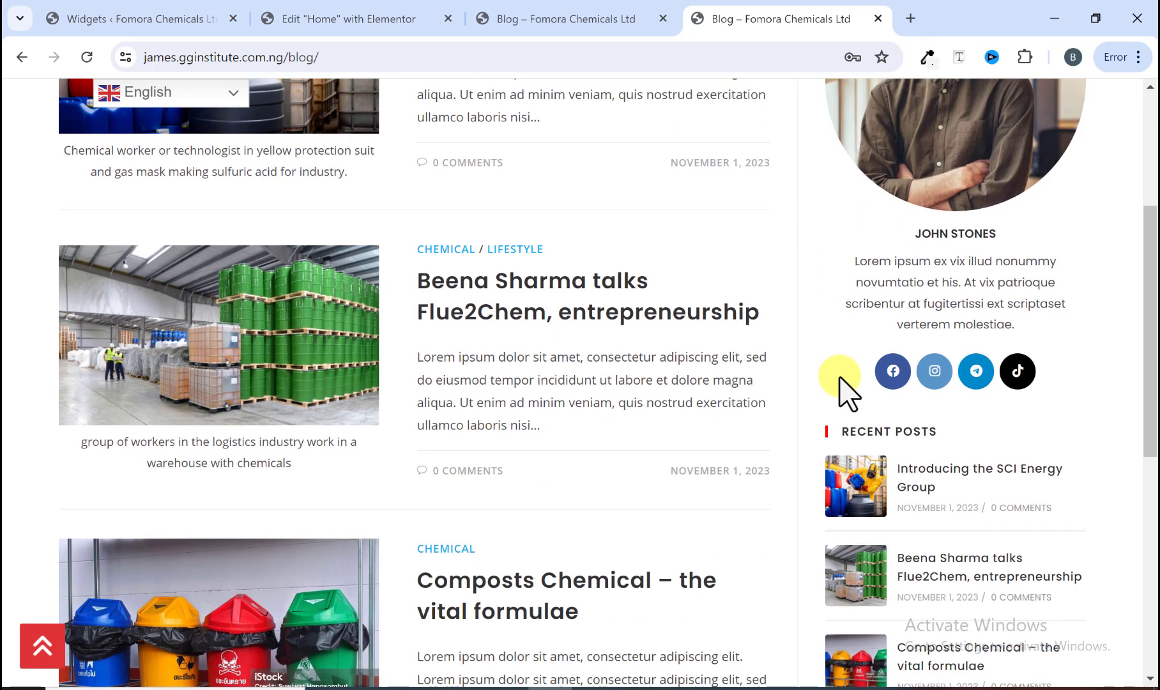
pyautogui.moveTo(843, 431); pyautogui.dragTo(894, 466)
pyautogui.scroll(-5, 894, 466)
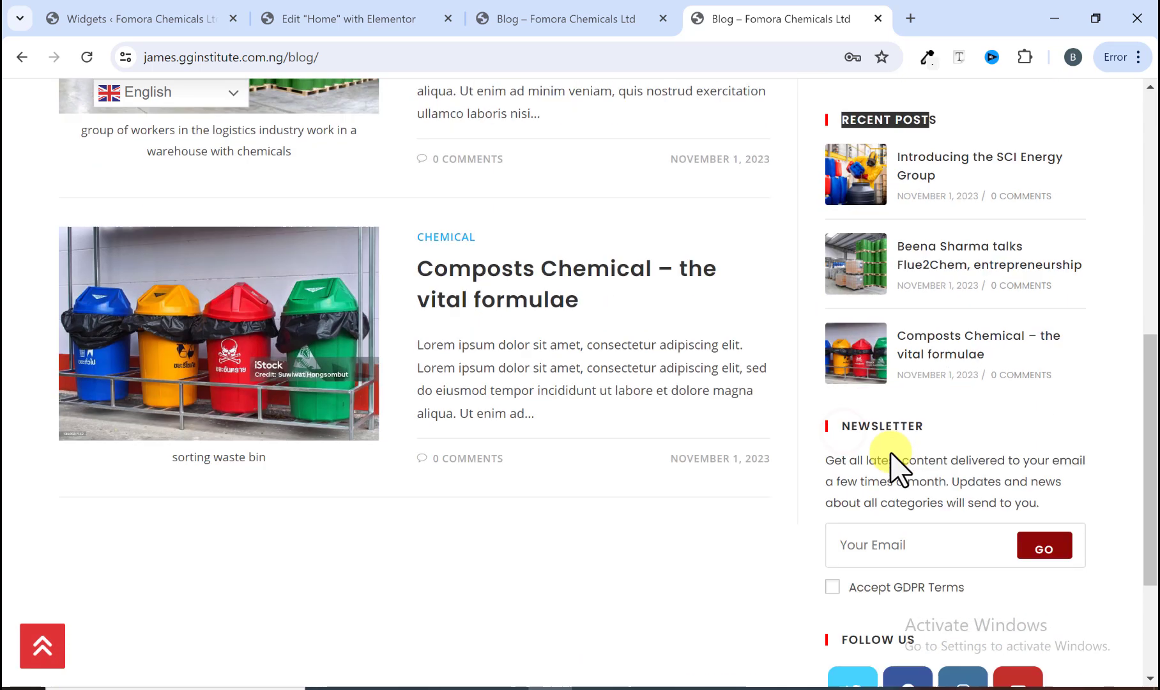
pyautogui.scroll(-2, 881, 454)
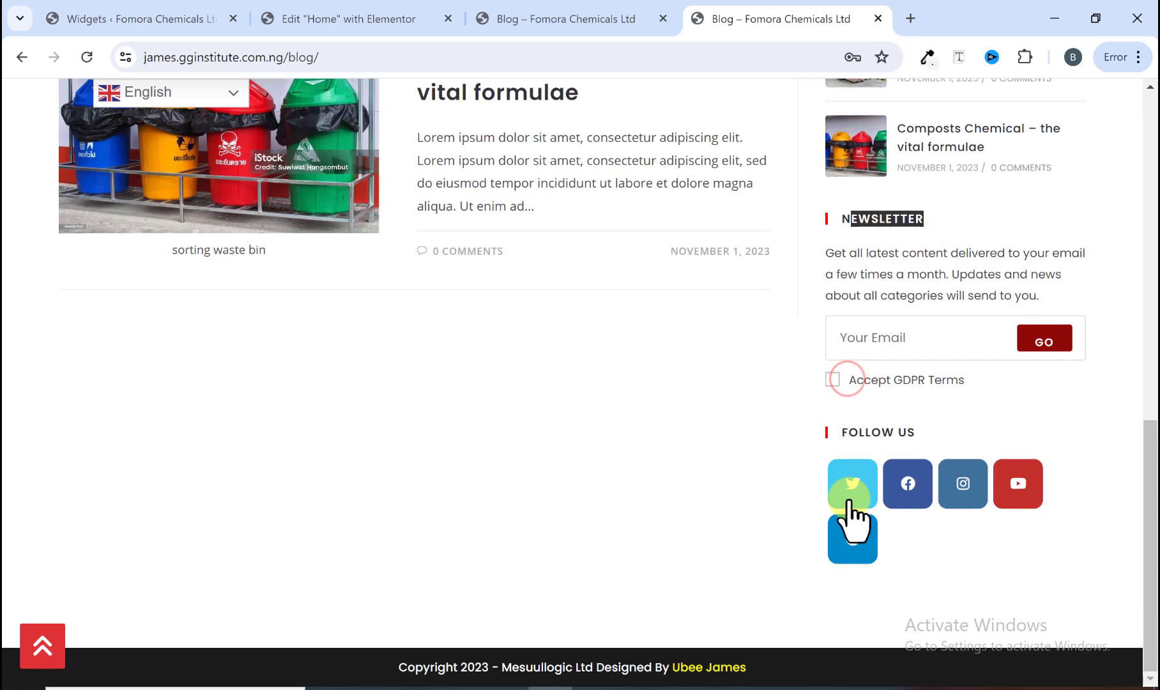
pyautogui.moveTo(844, 437); pyautogui.dragTo(926, 440)
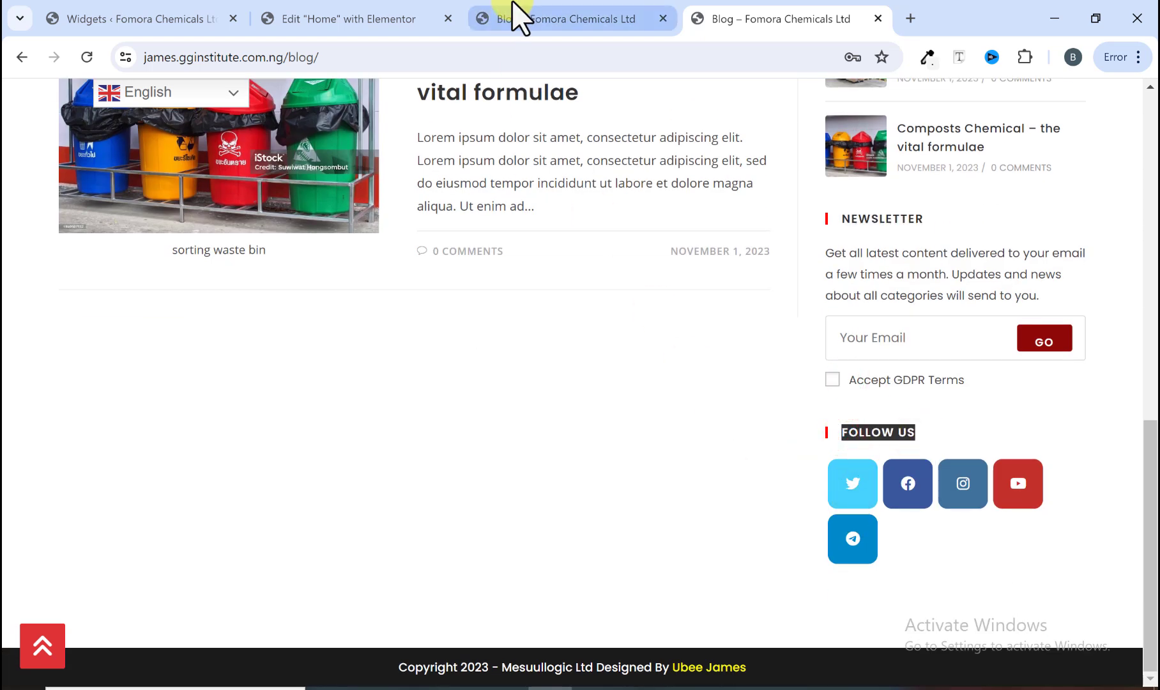
# Step: Delete the search, recent posts and recent comments blocks from the Default Sidebar
pyautogui.click(191, 19)
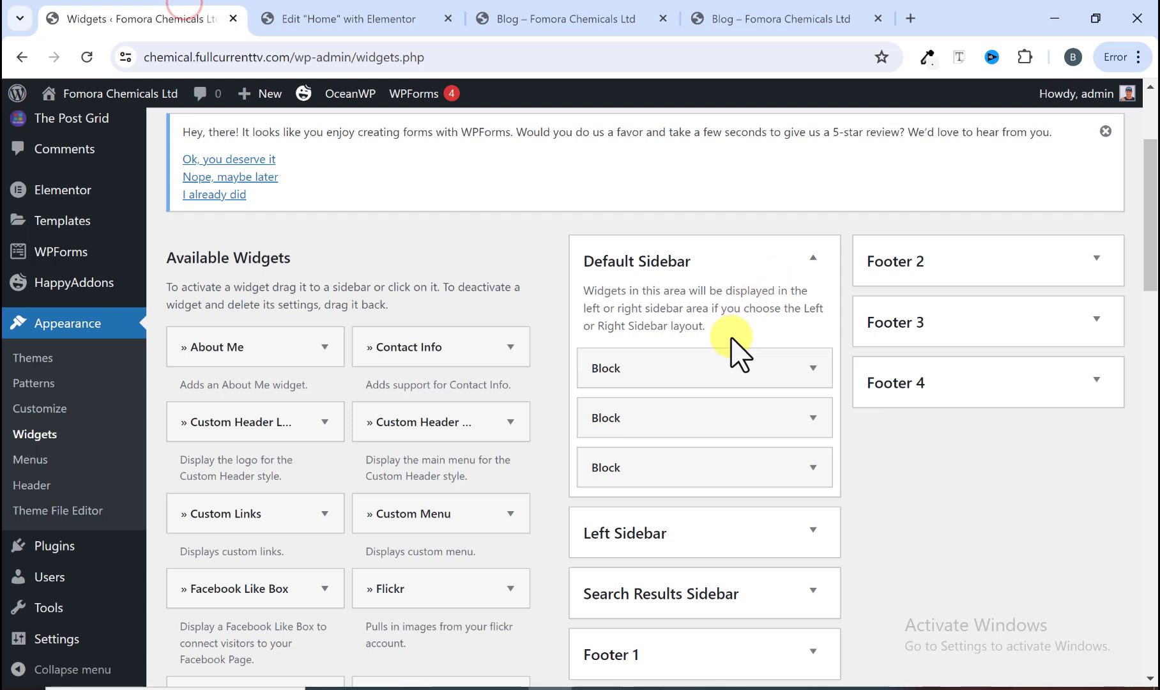
pyautogui.scroll(-1, 756, 339)
pyautogui.click(812, 278)
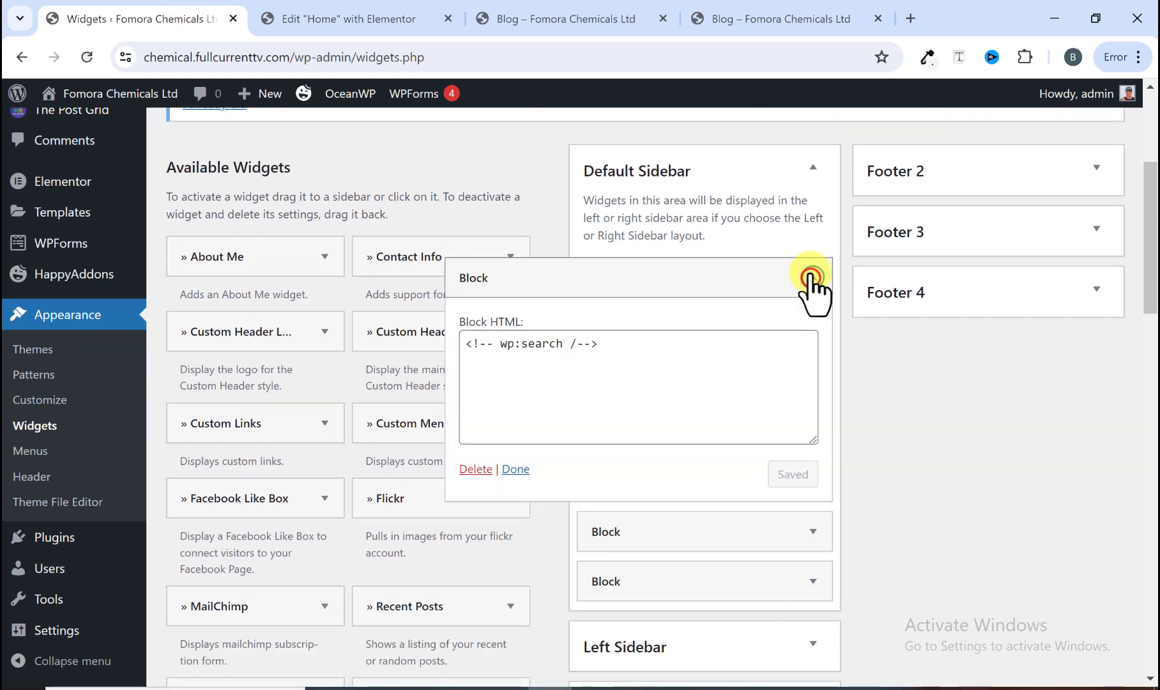
pyautogui.click(476, 469)
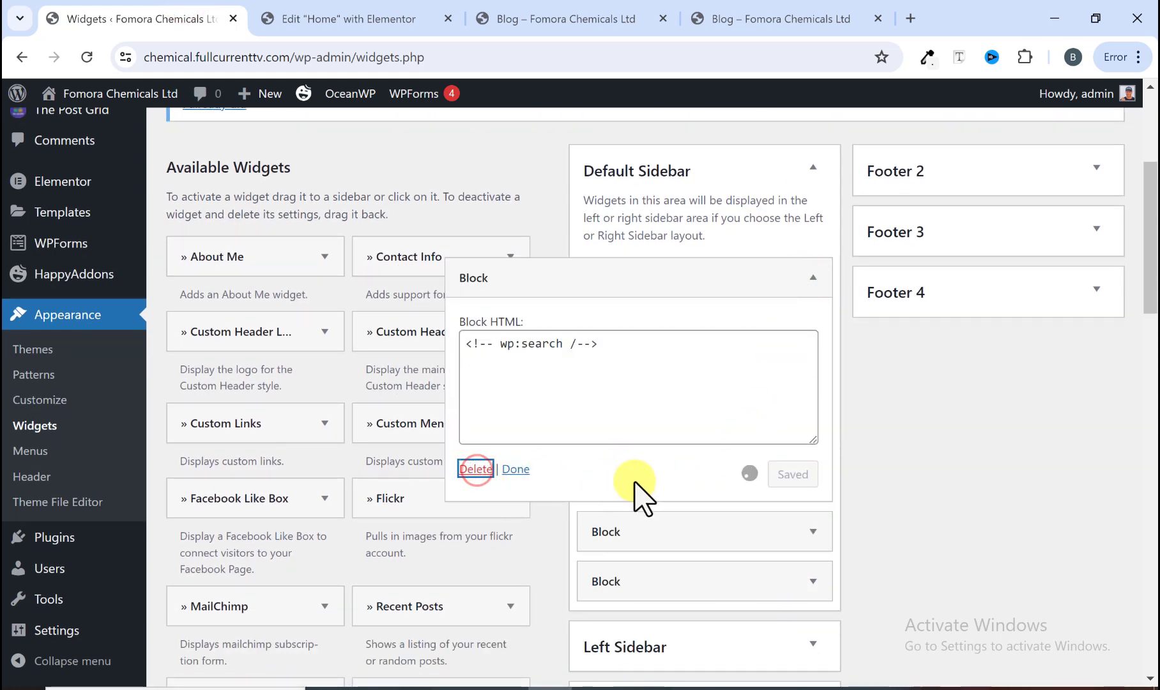
pyautogui.click(812, 278)
pyautogui.click(476, 471)
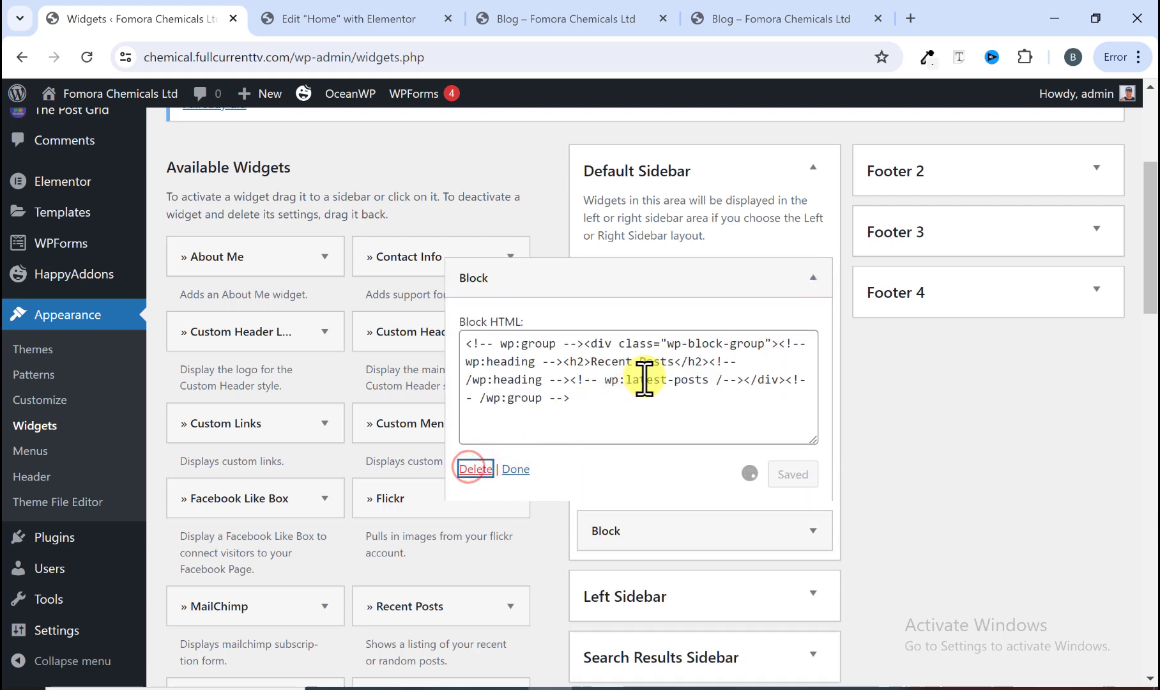
pyautogui.click(813, 278)
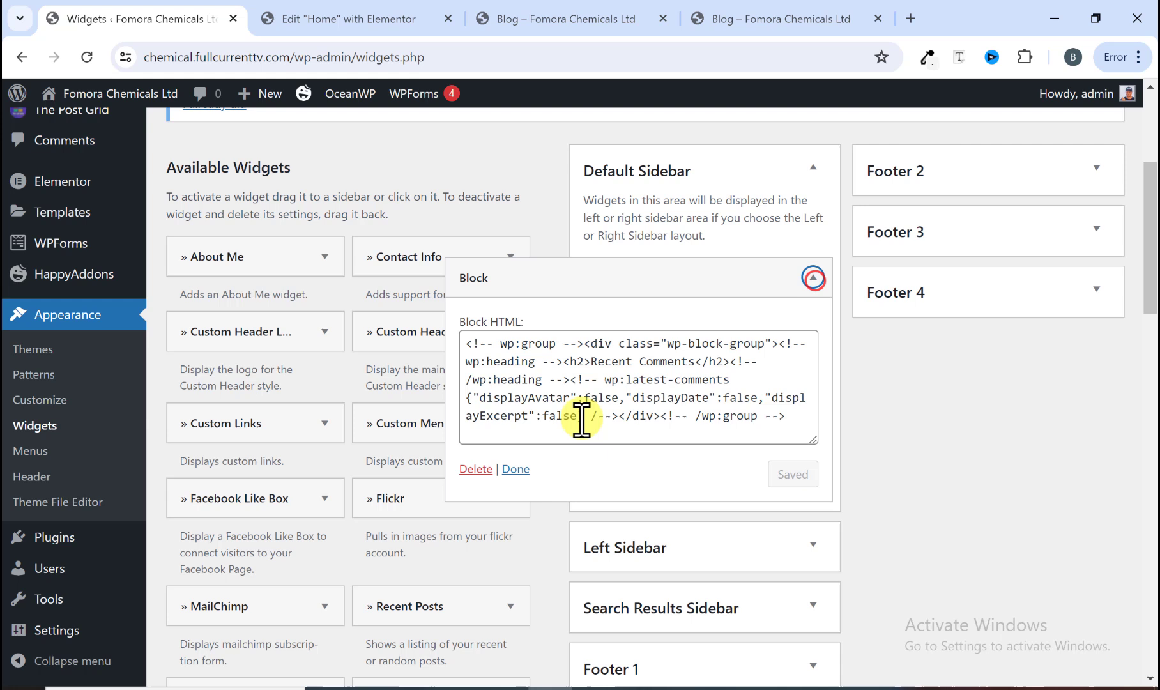
pyautogui.click(477, 469)
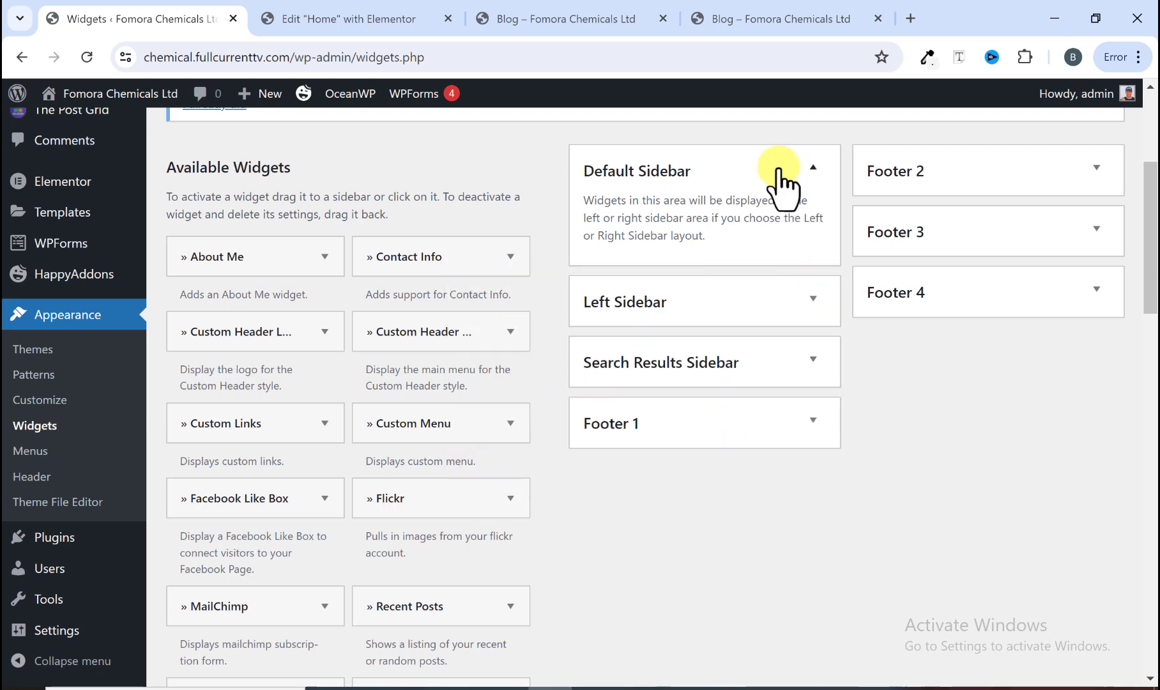
# Step: Add an About Me widget to the Default Sidebar and set its image to member_4.jpg from the media library
pyautogui.moveTo(286, 259); pyautogui.dragTo(699, 240)
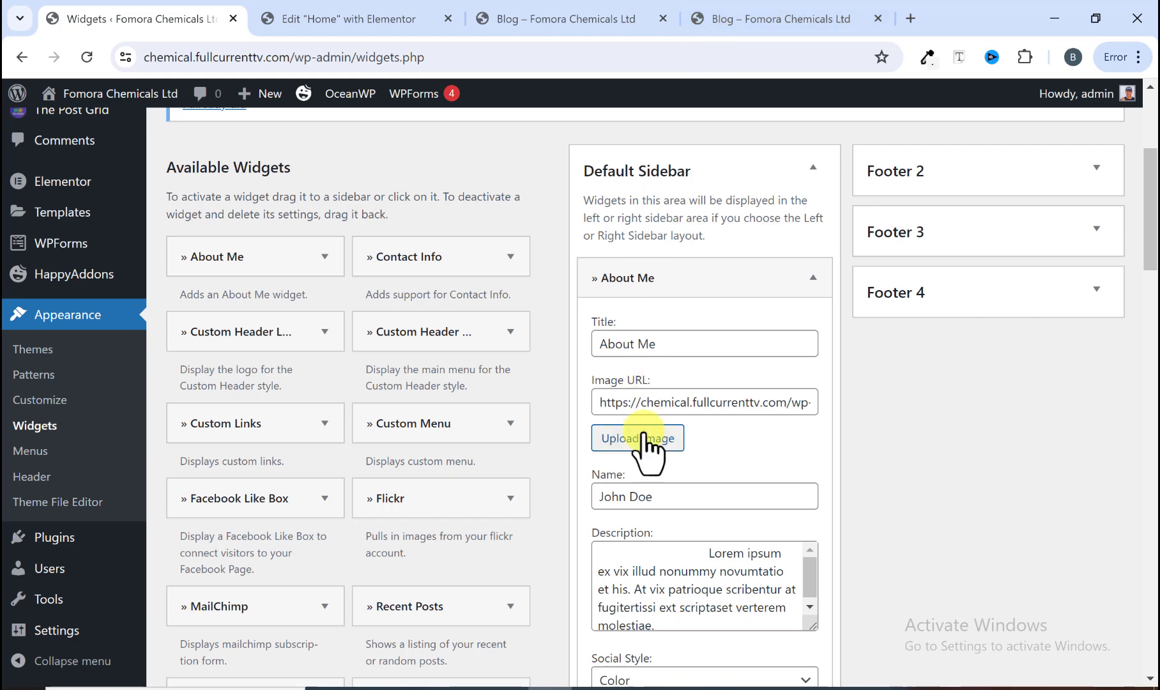
pyautogui.click(793, 18)
pyautogui.scroll(15, 893, 259)
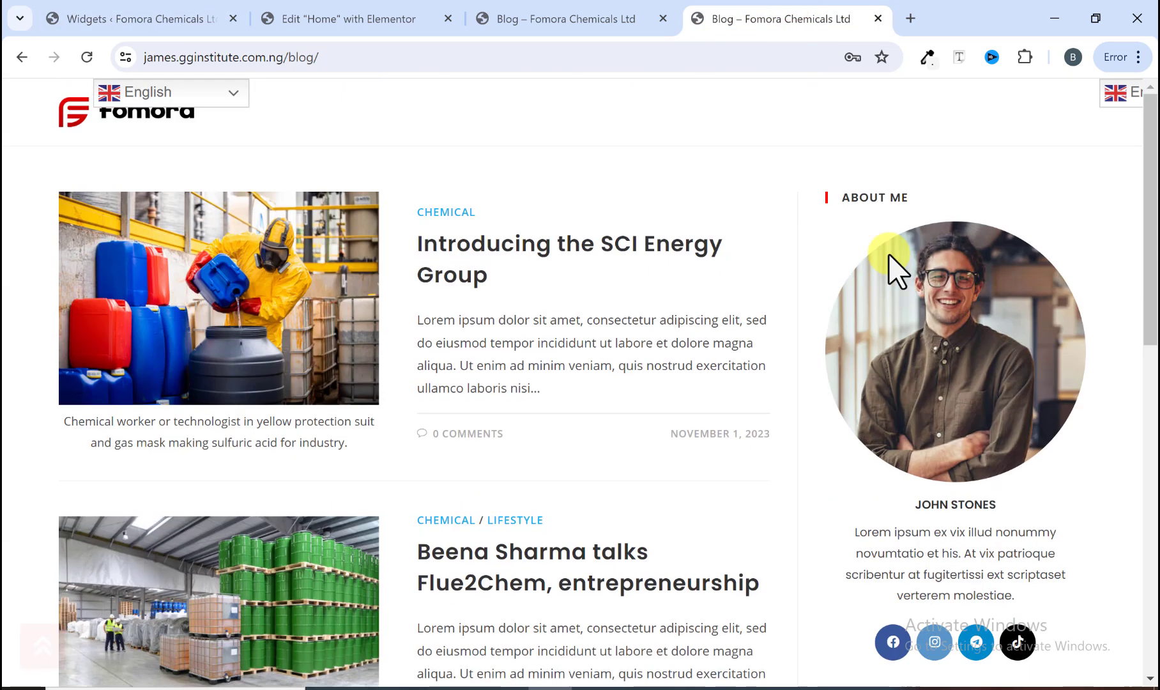
pyautogui.click(137, 11)
pyautogui.click(632, 438)
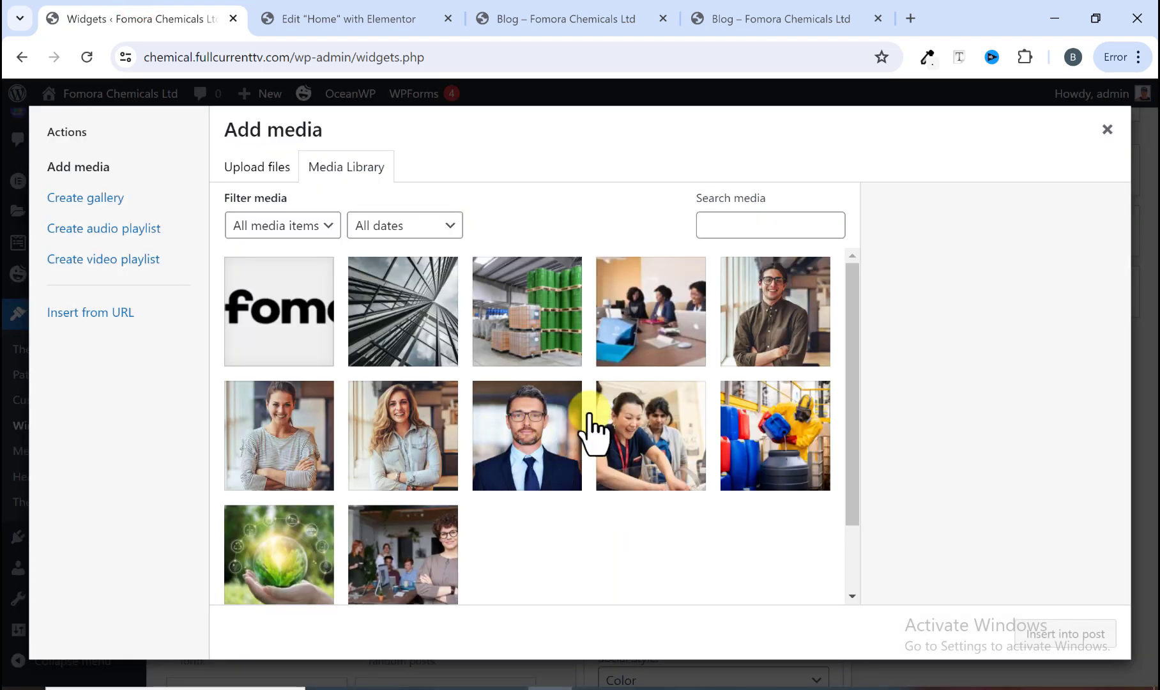
pyautogui.click(772, 326)
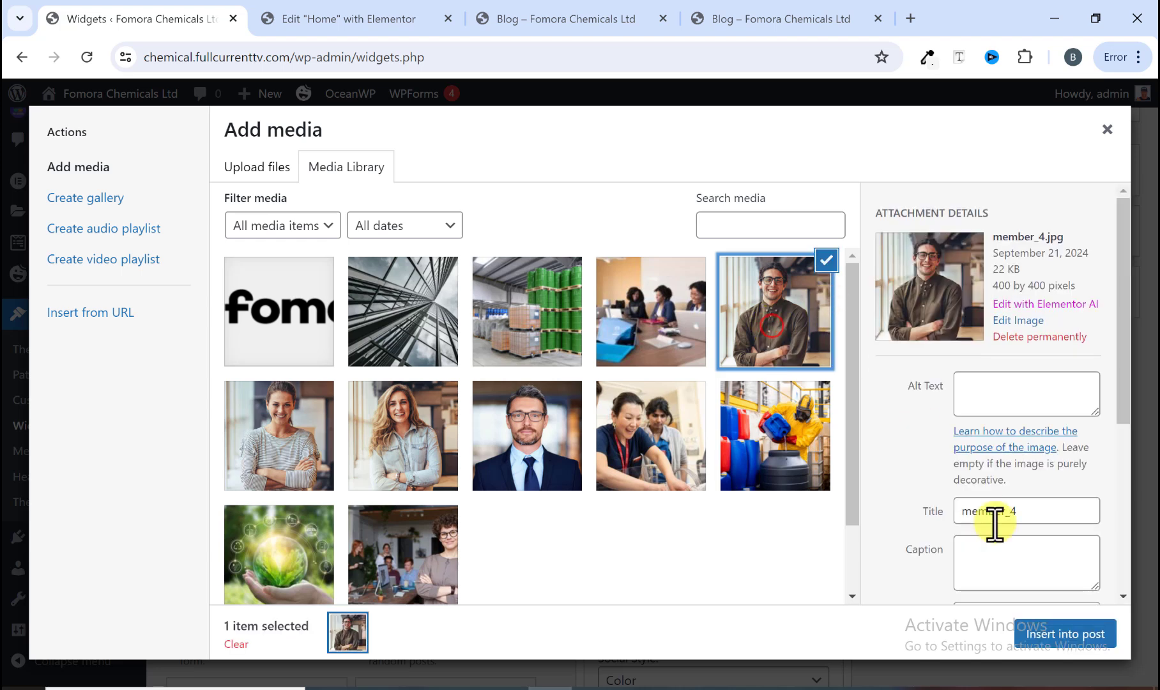
pyautogui.click(1067, 632)
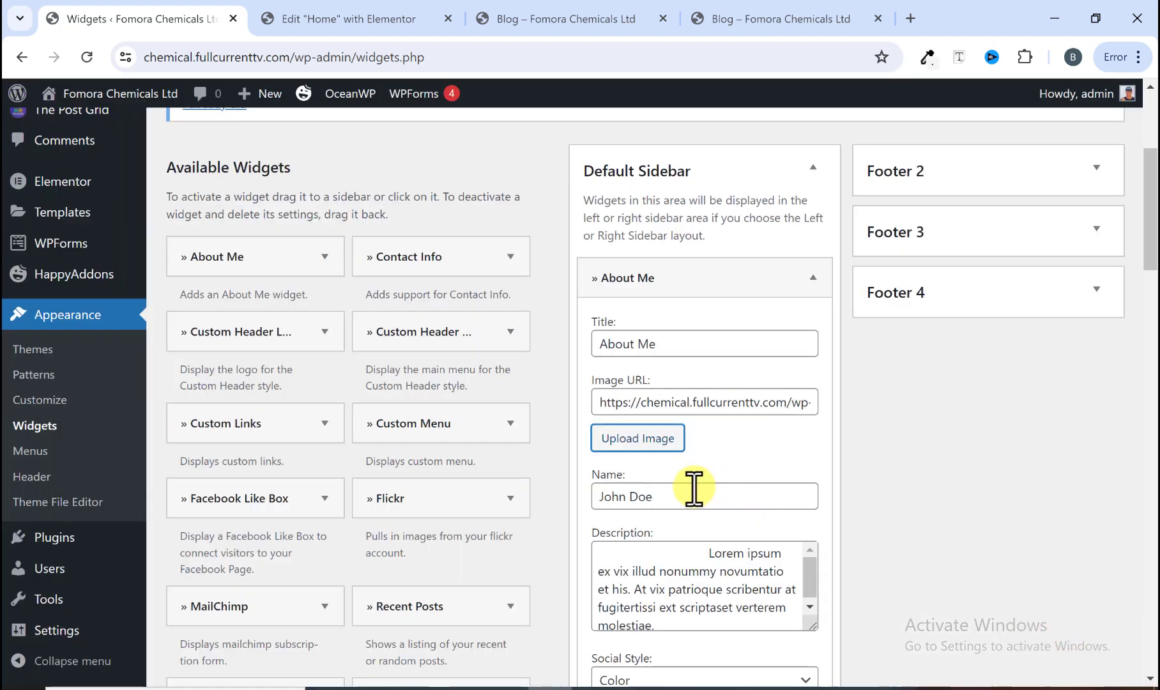
# Step: Copy the person's name from the reference sidebar and paste it into the About Me widget's Name field
pyautogui.scroll(-1, 645, 460)
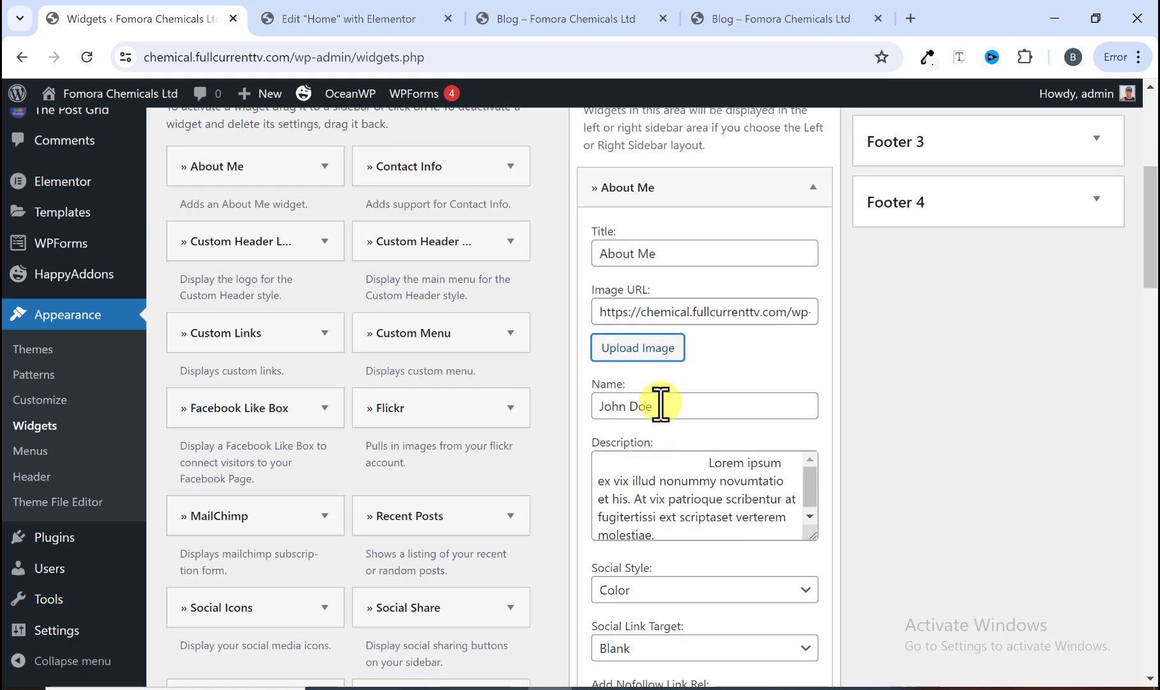
pyautogui.moveTo(660, 404); pyautogui.dragTo(592, 412)
pyautogui.click(772, 19)
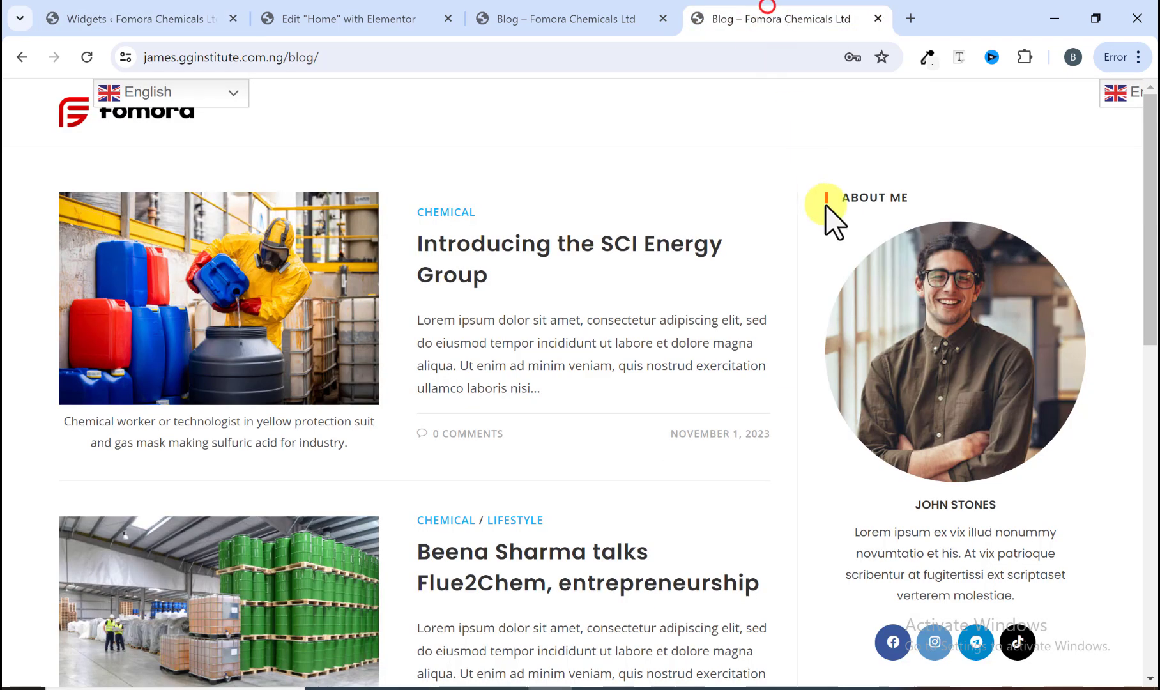
pyautogui.scroll(-3, 862, 300)
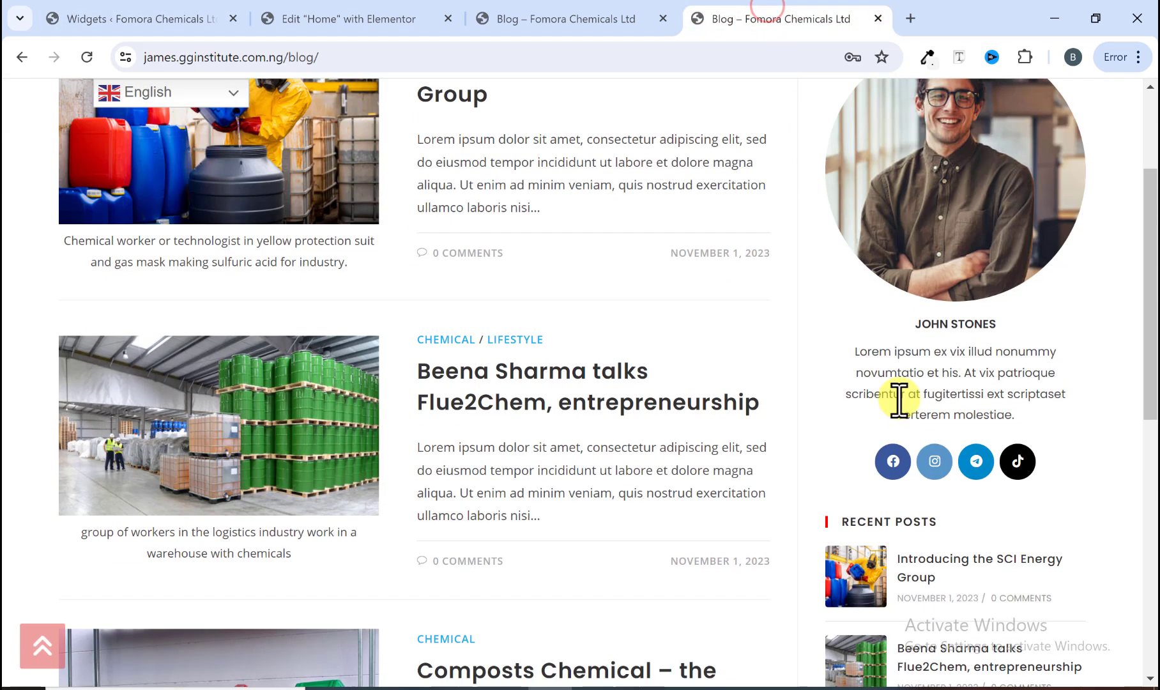
pyautogui.rightClick(926, 323)
pyautogui.click(774, 337)
pyautogui.click(90, 25)
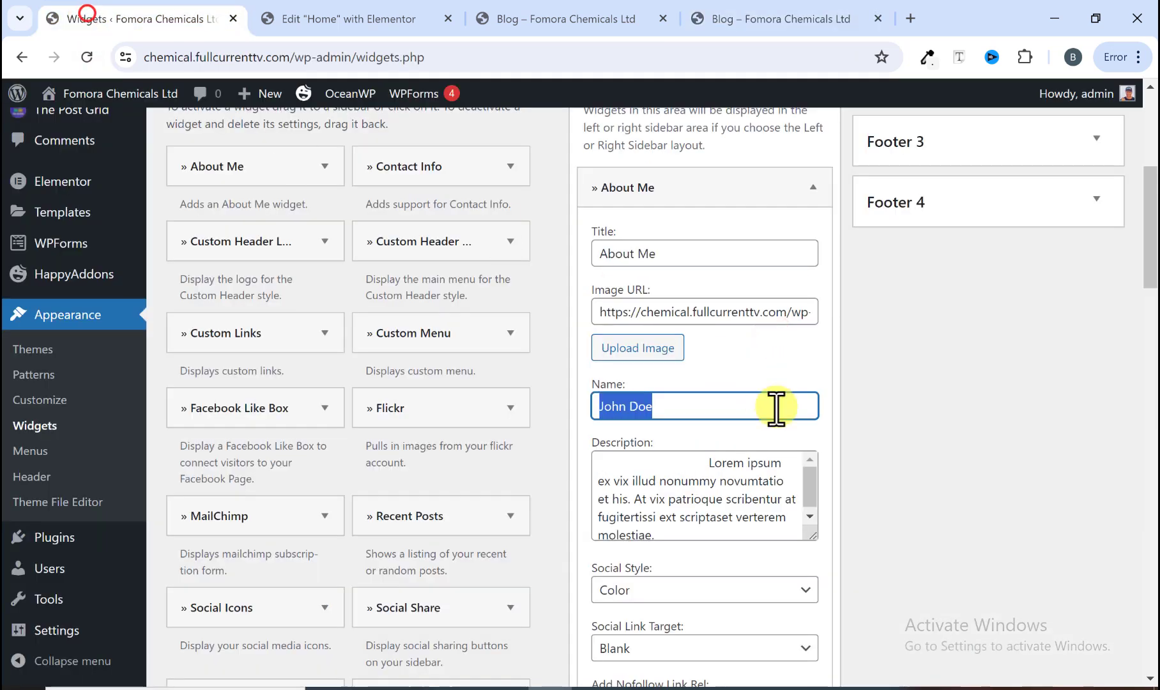
pyautogui.rightClick(670, 407)
pyautogui.click(737, 160)
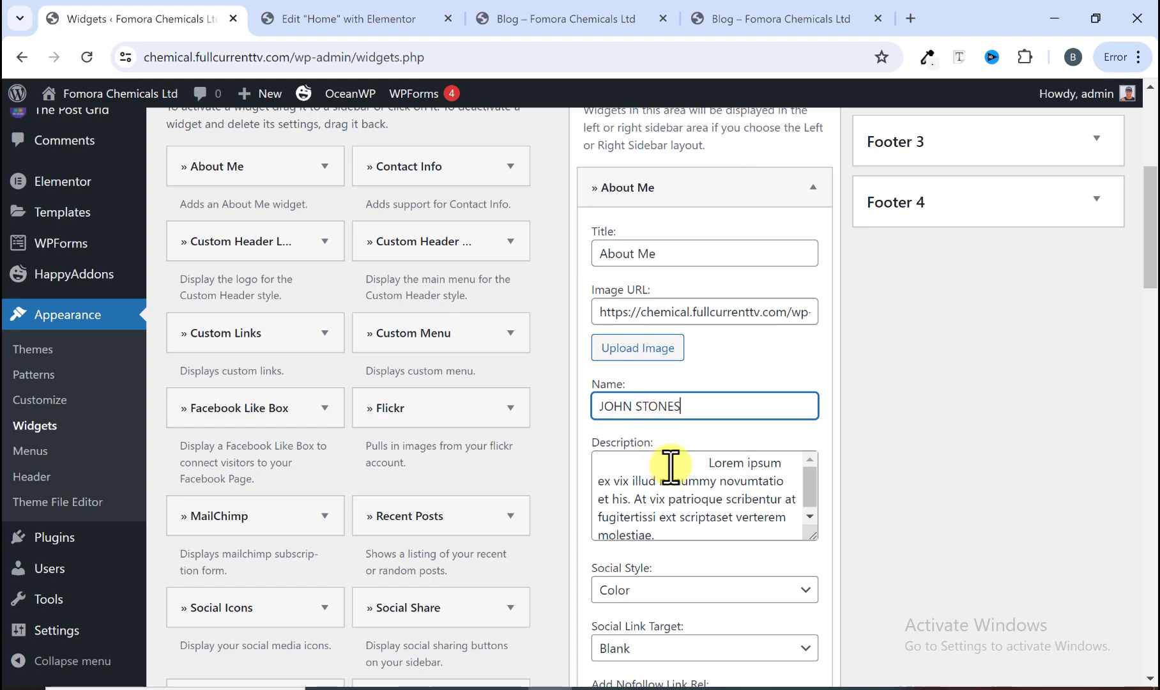
# Step: Check the reference sidebar's social icons and go to the About Me widget's Social Links fields
pyautogui.scroll(-3, 679, 508)
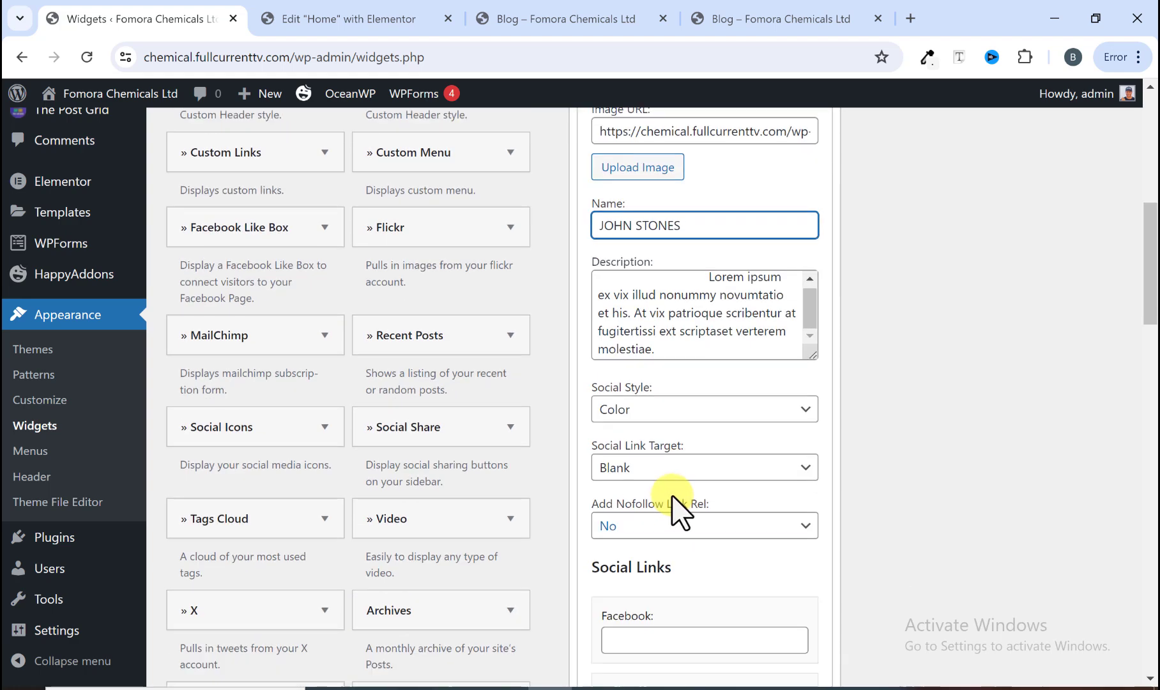
pyautogui.scroll(-3, 637, 417)
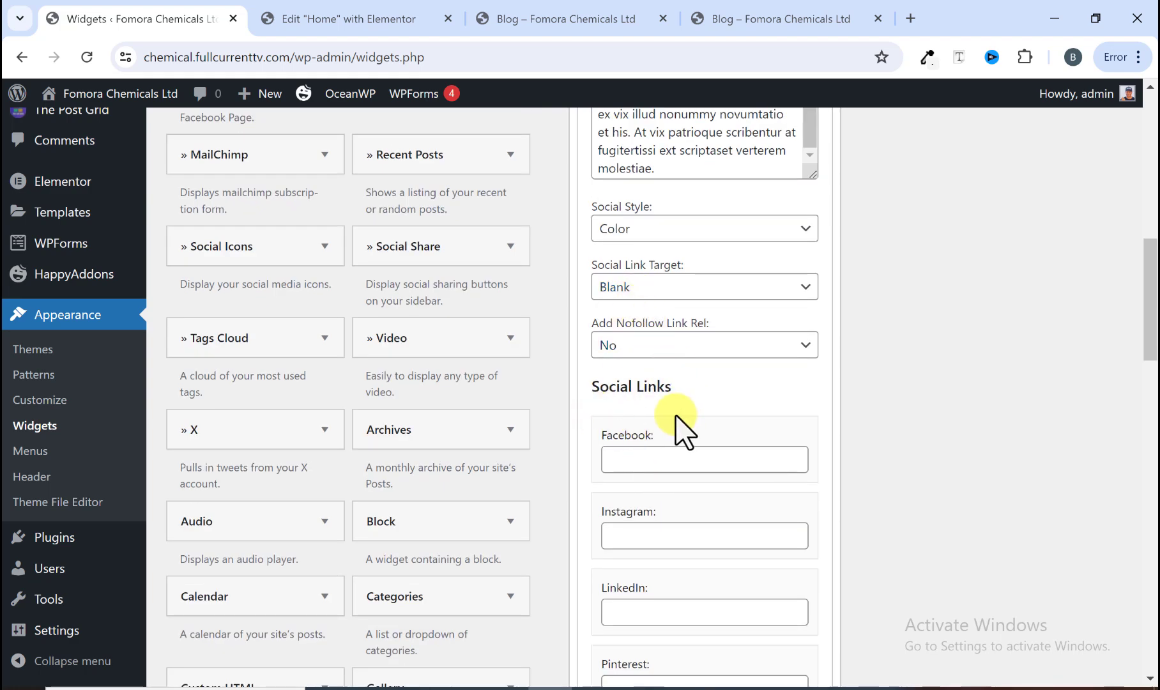
pyautogui.click(771, 19)
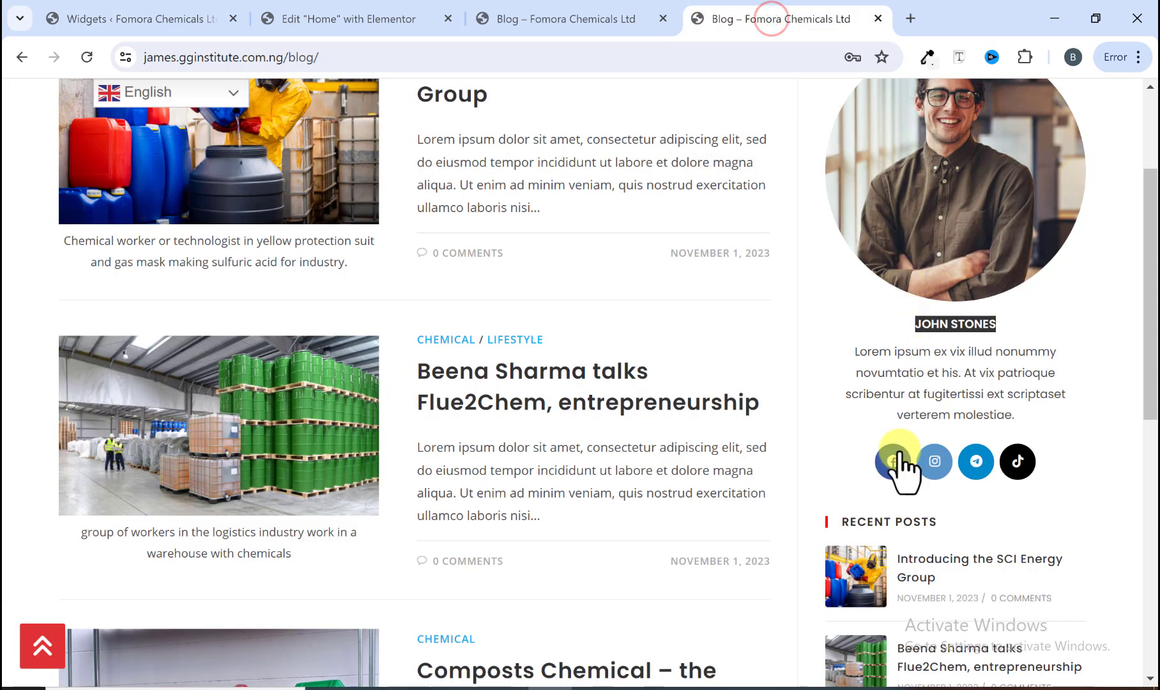
pyautogui.click(121, 18)
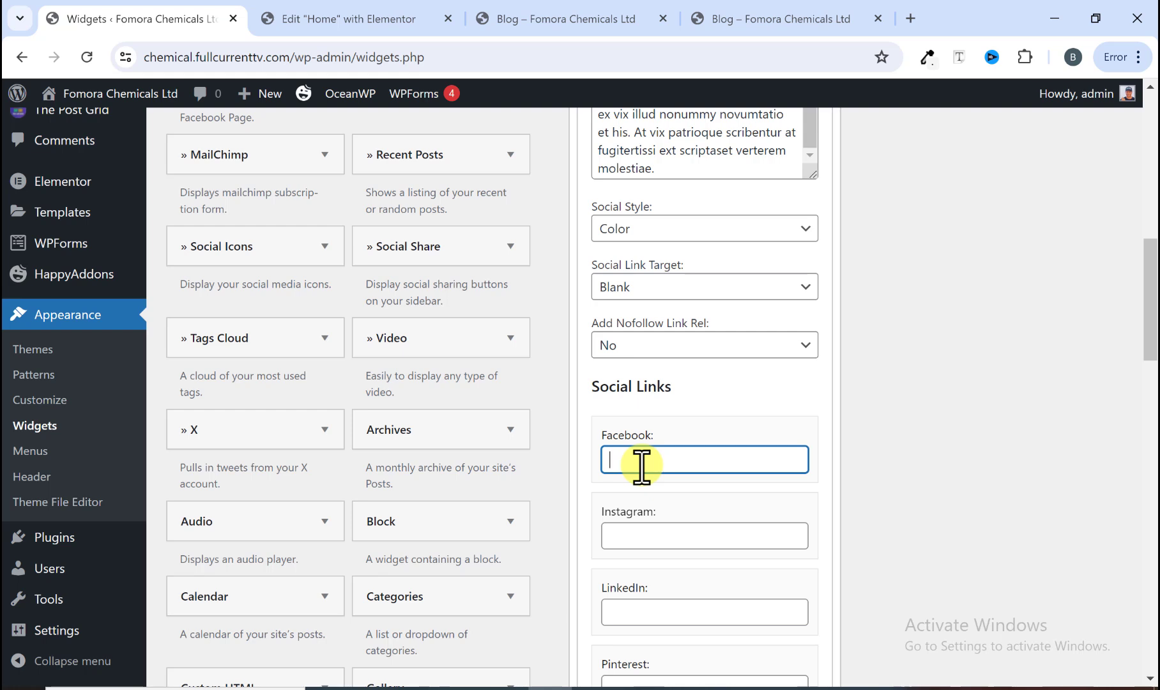
# Step: Enter # as the Facebook, Instagram, X and tiktok links in the About Me widget's Social Links
pyautogui.scroll(-1, 639, 476)
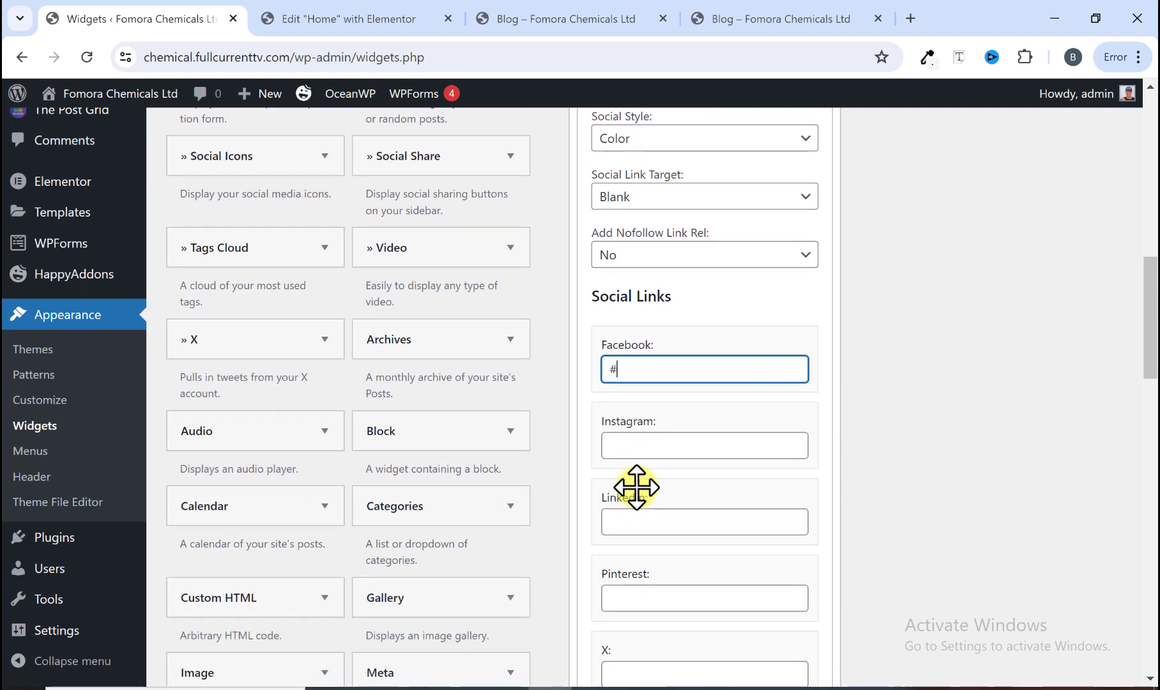
pyautogui.click(645, 458)
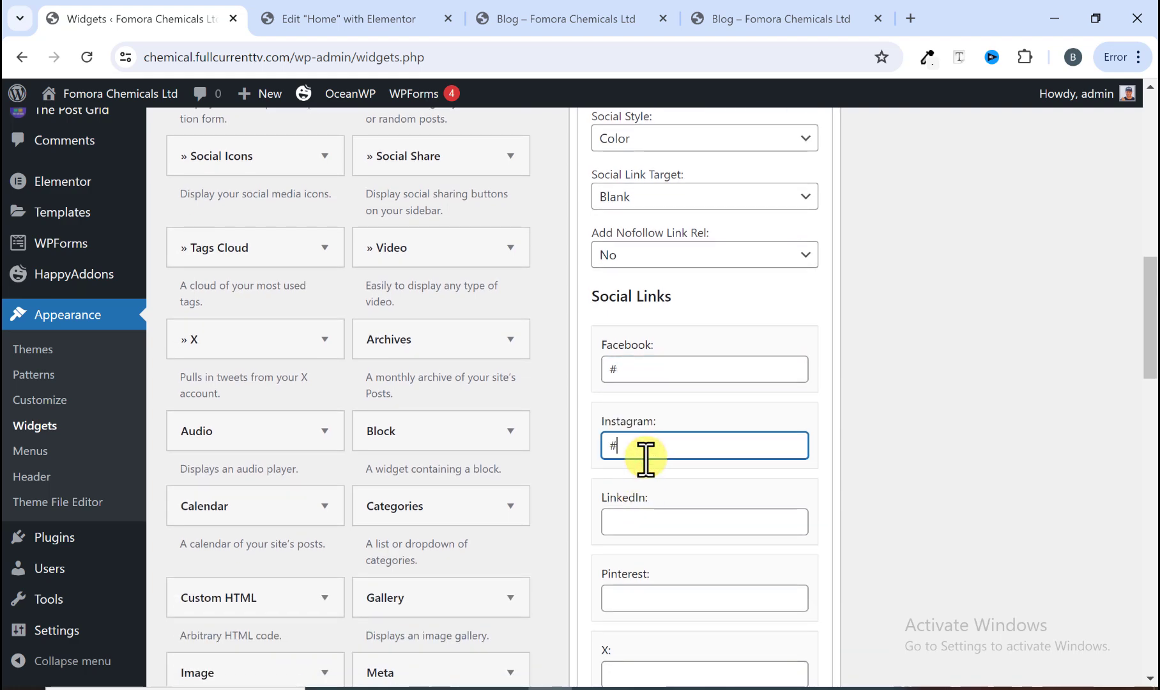
pyautogui.scroll(-2, 646, 447)
pyautogui.click(639, 495)
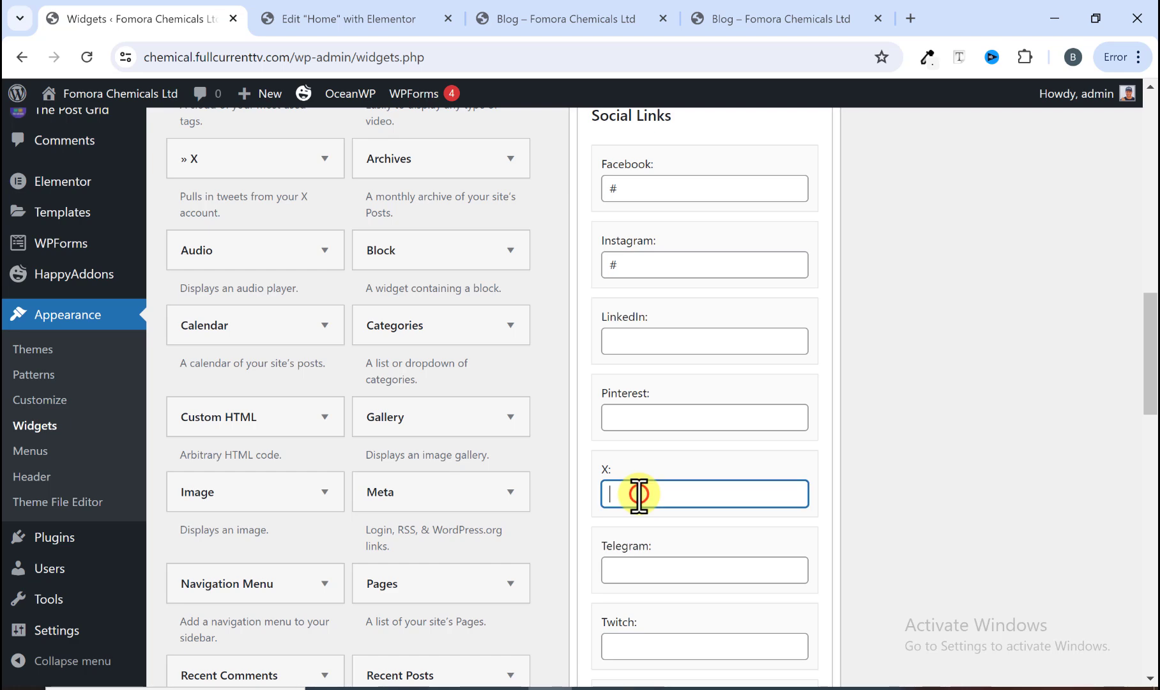
pyautogui.scroll(-7, 646, 492)
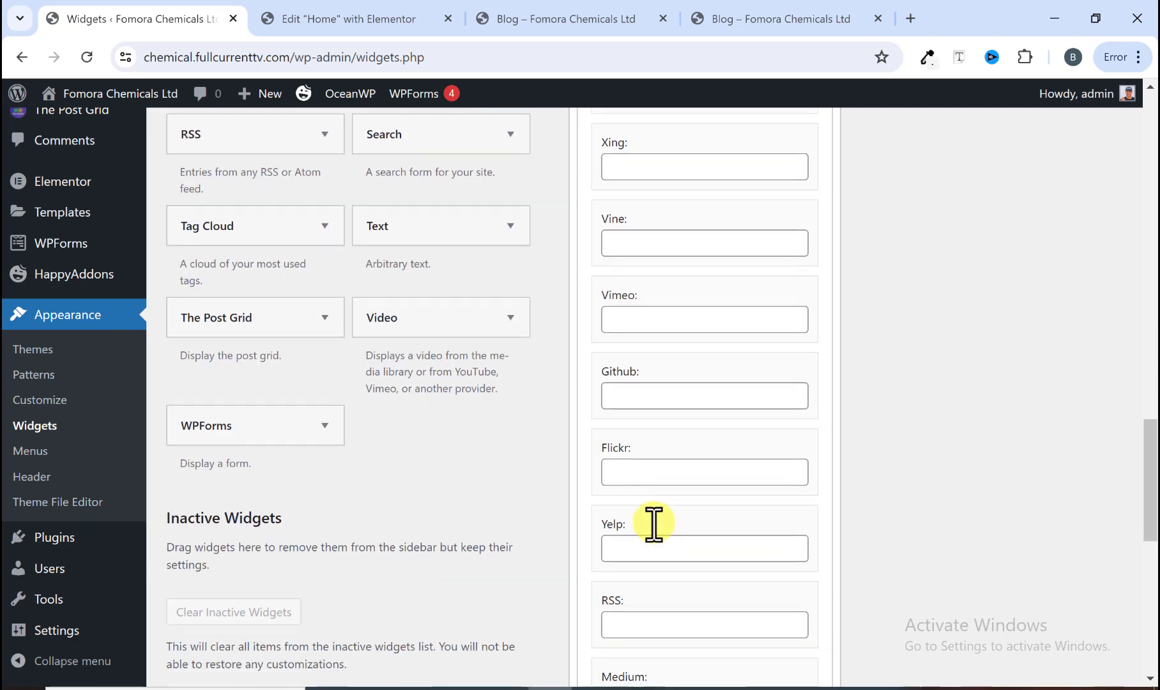
pyautogui.scroll(-5, 654, 524)
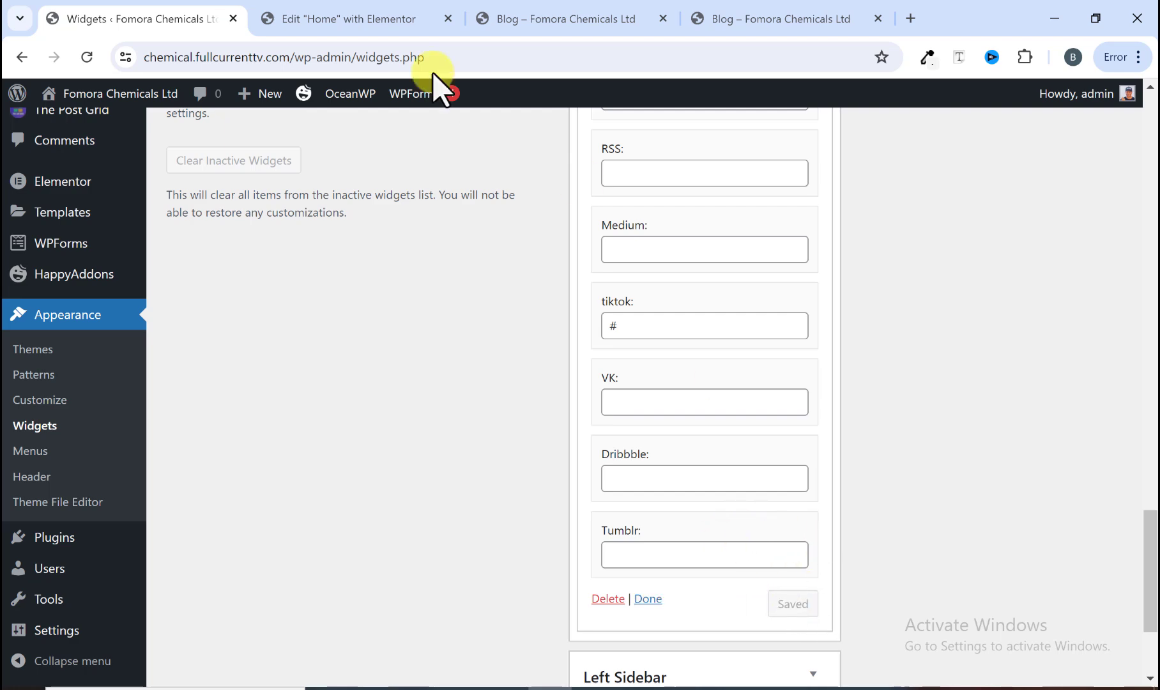
# Step: Reload the site's Blog page and examine the About Me widget in its sidebar
pyautogui.click(557, 19)
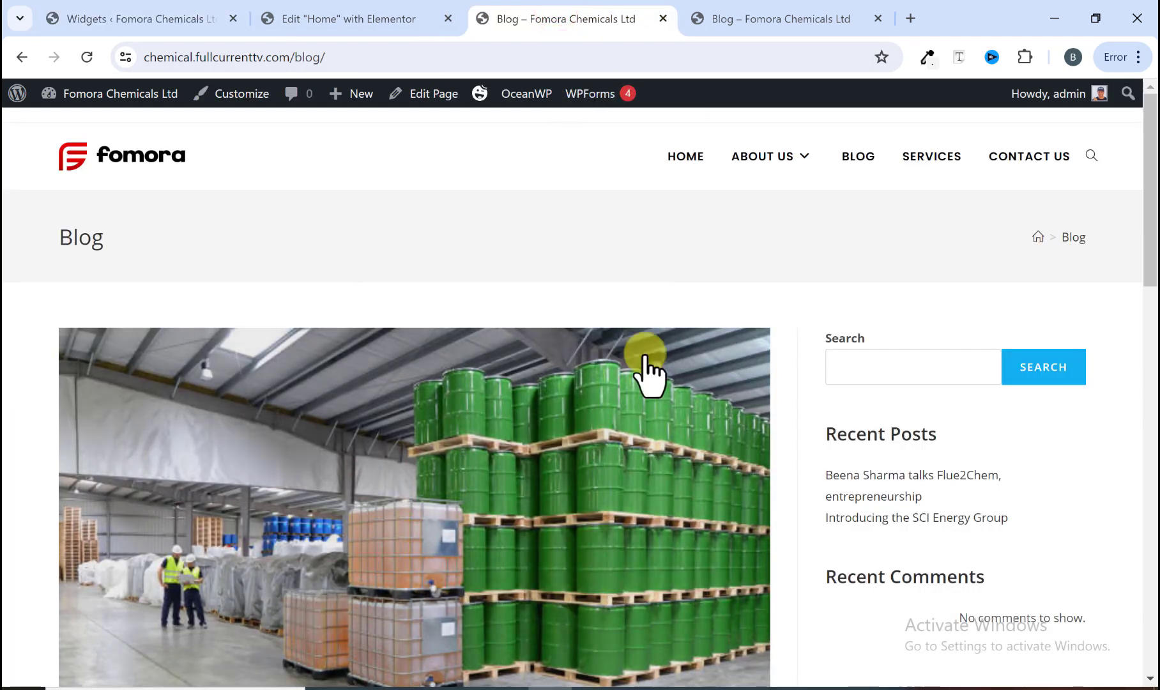
pyautogui.click(86, 57)
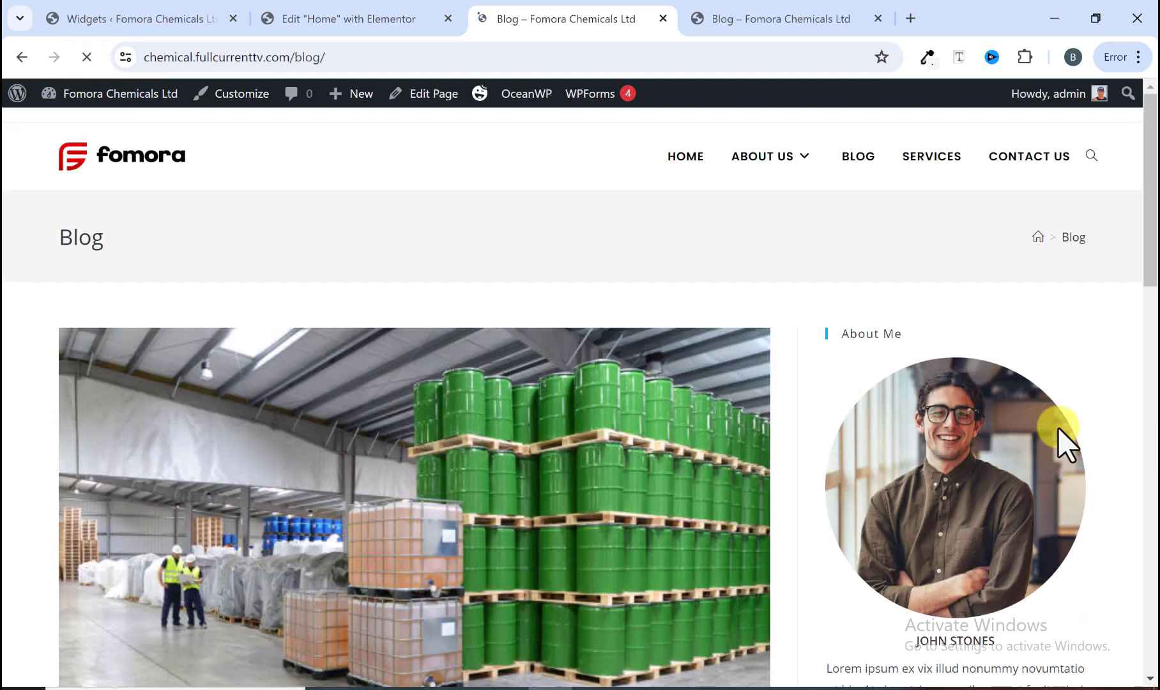
pyautogui.scroll(-3, 1057, 428)
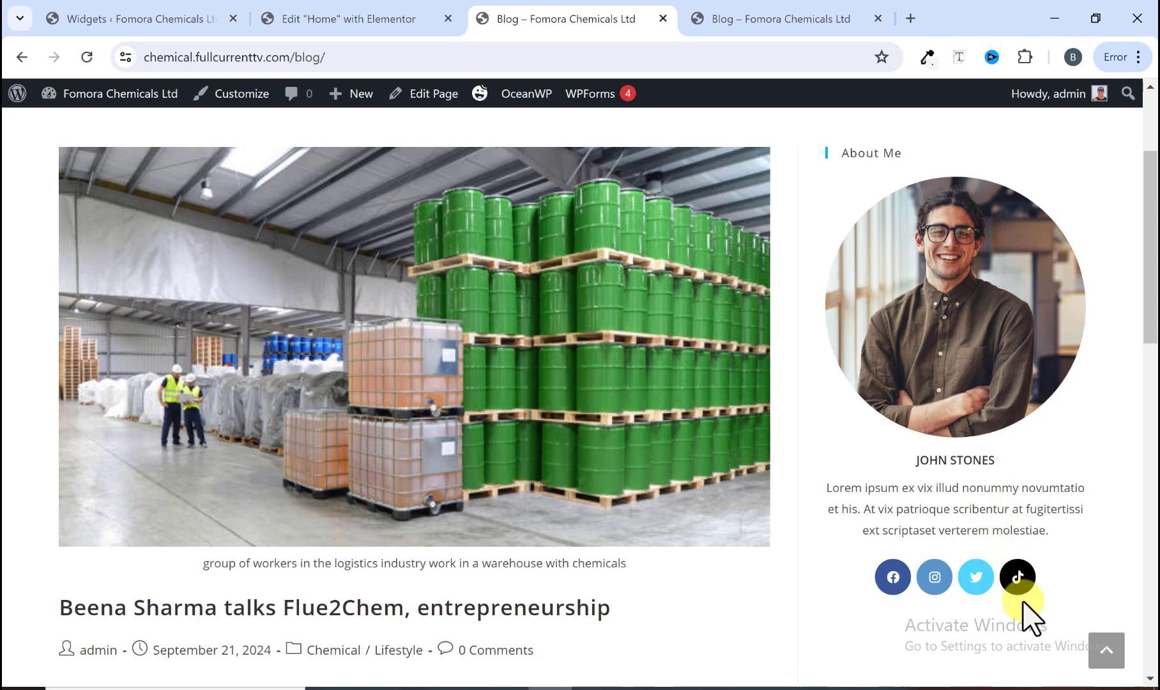
pyautogui.scroll(3, 875, 331)
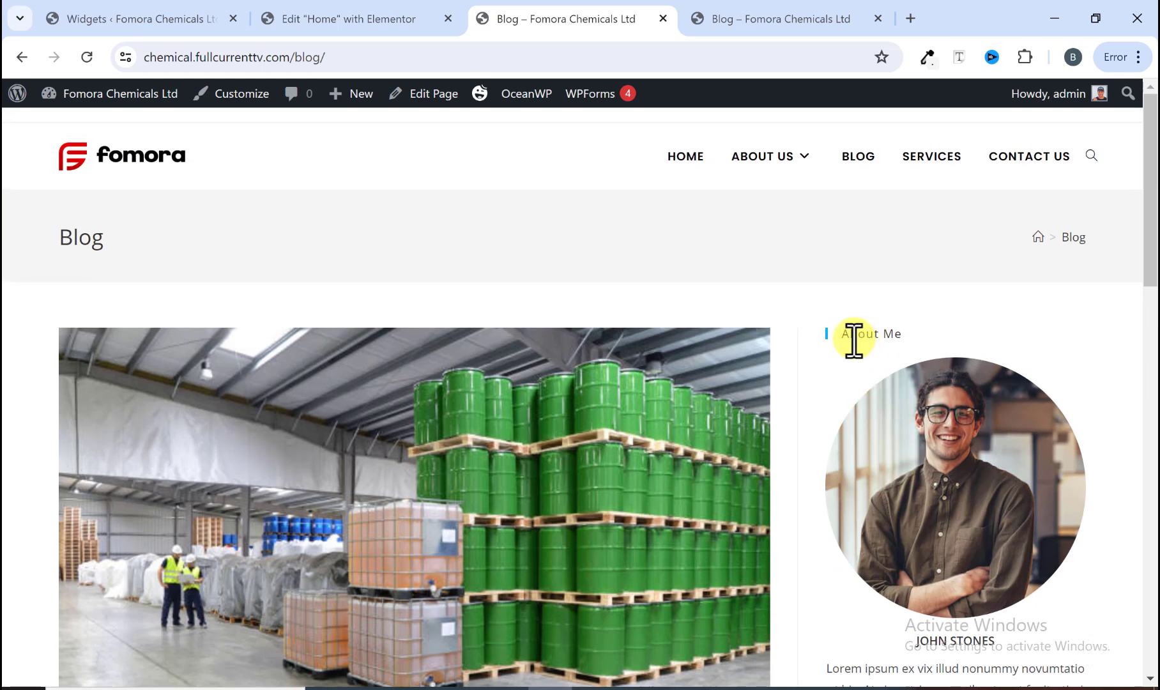
pyautogui.scroll(-6, 880, 416)
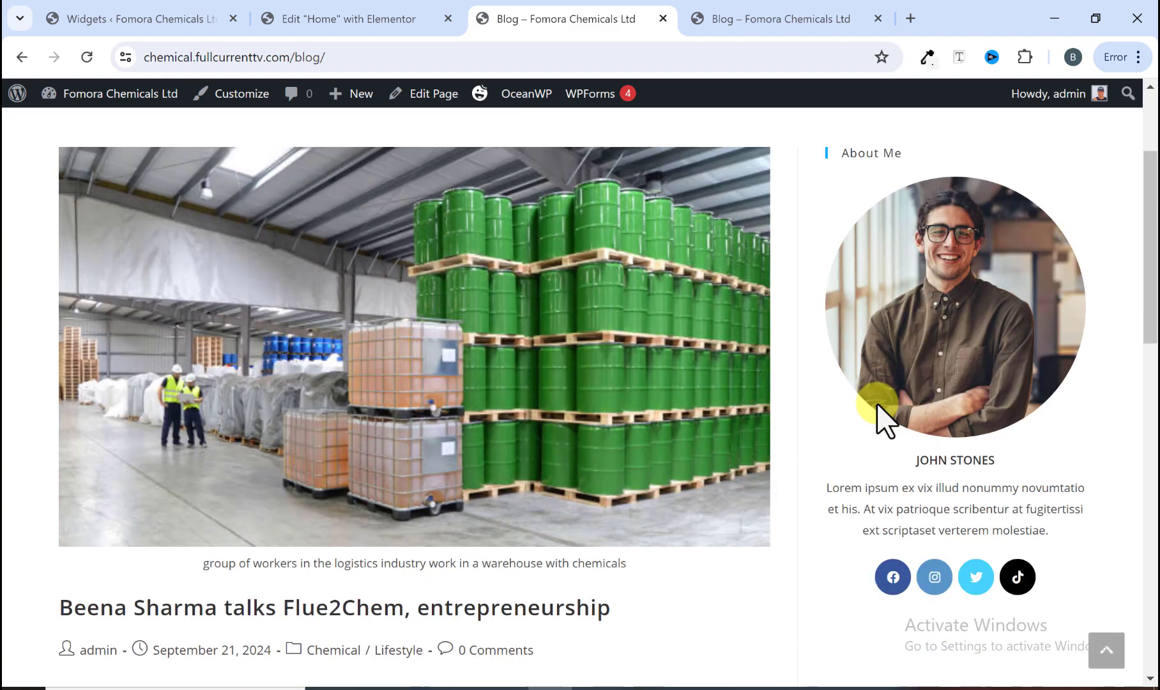
pyautogui.scroll(2, 880, 435)
# Step: Check the widgets below About Me in the reference sidebar, then review the About Me widget settings
pyautogui.click(774, 32)
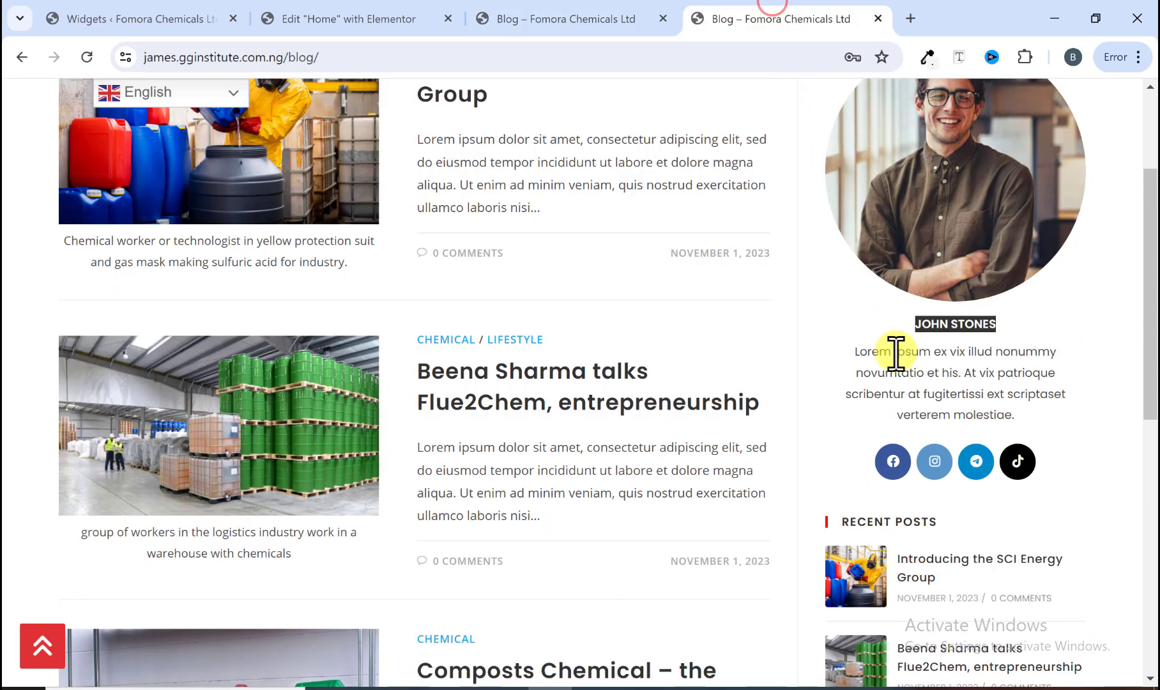
pyautogui.scroll(-4, 888, 396)
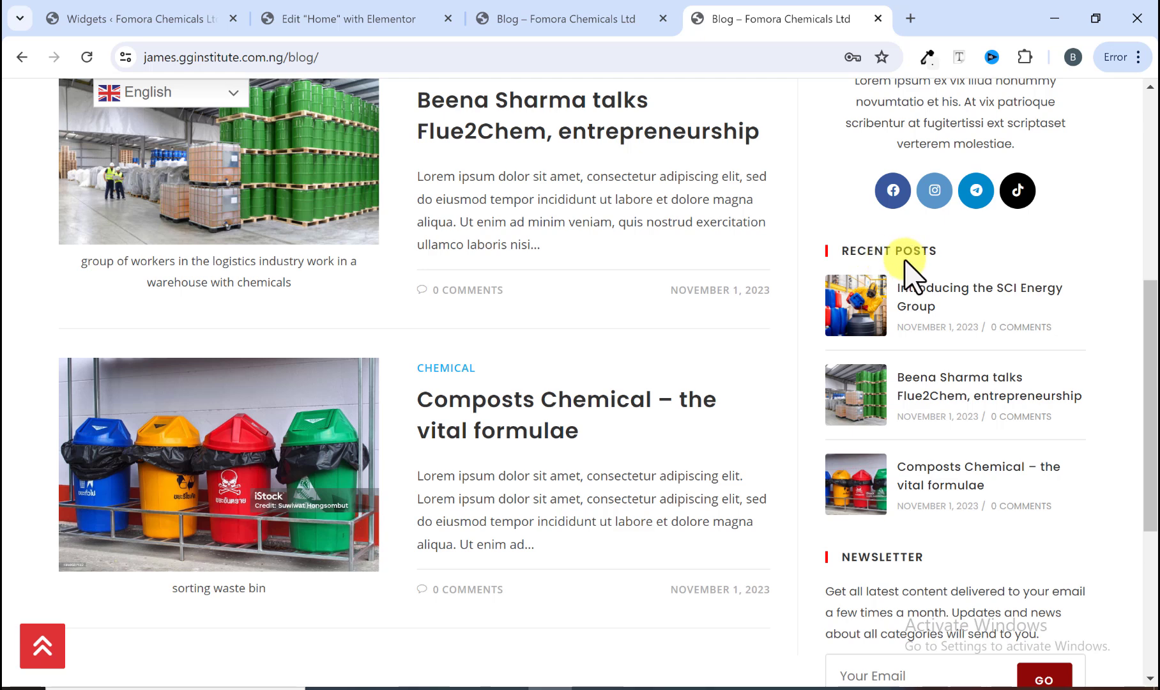
pyautogui.click(165, 15)
pyautogui.scroll(10, 321, 313)
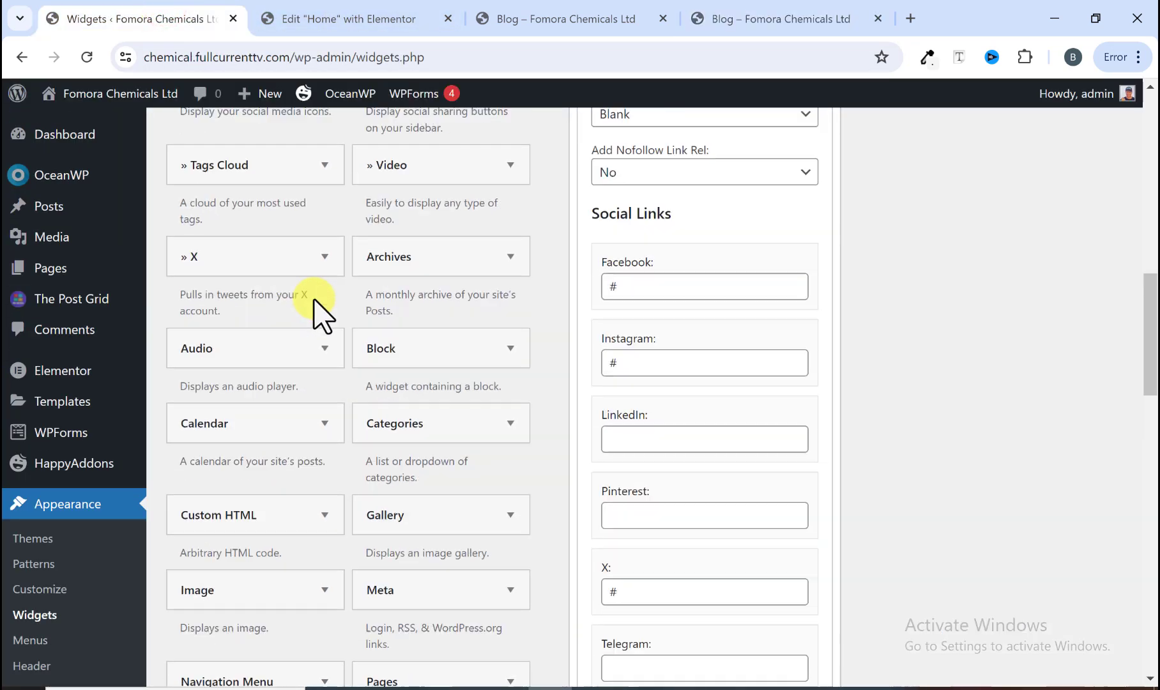
pyautogui.scroll(8, 319, 310)
pyautogui.scroll(-4, 319, 307)
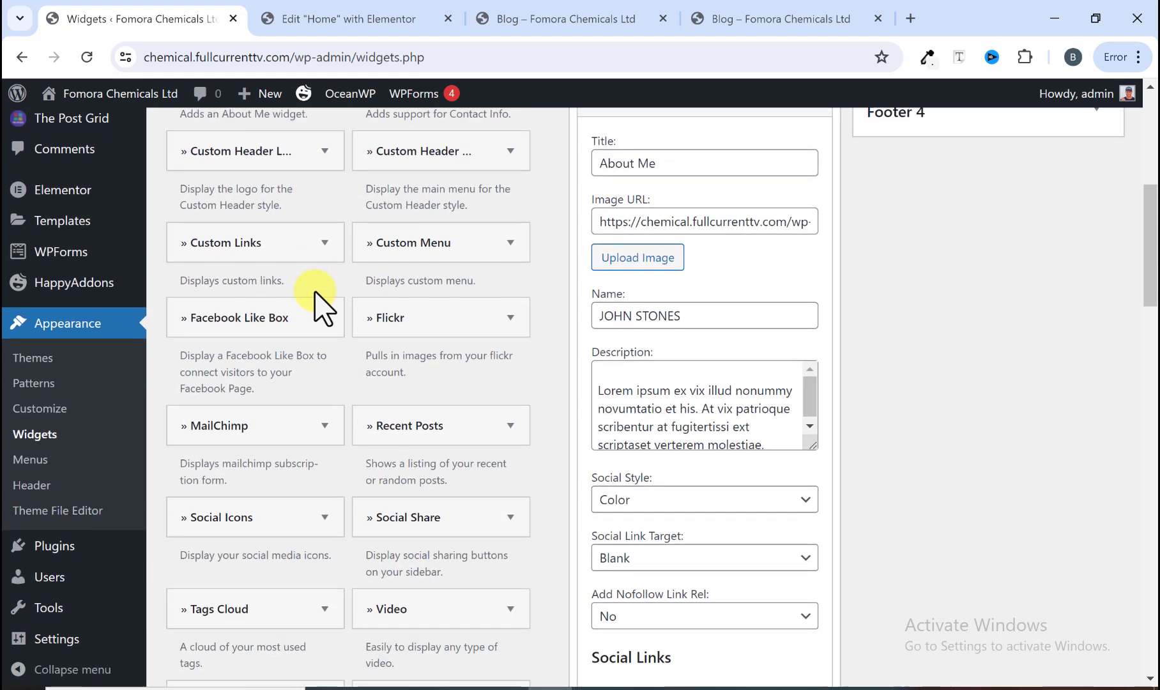
pyautogui.scroll(-1, 320, 306)
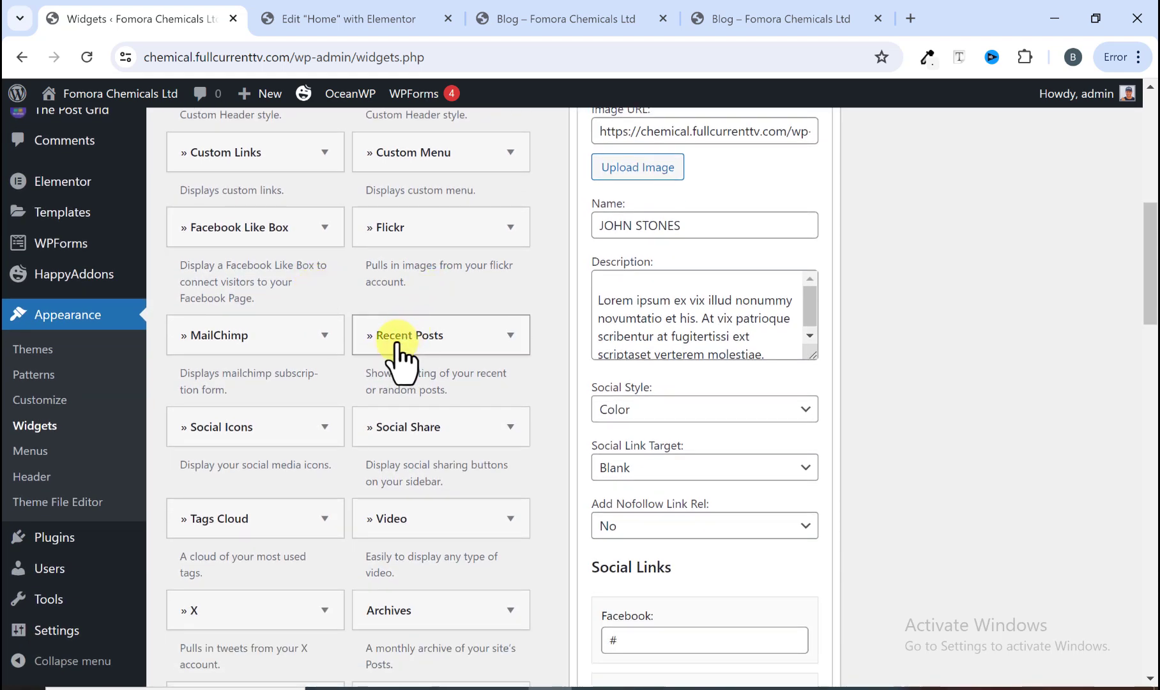
pyautogui.scroll(4, 403, 341)
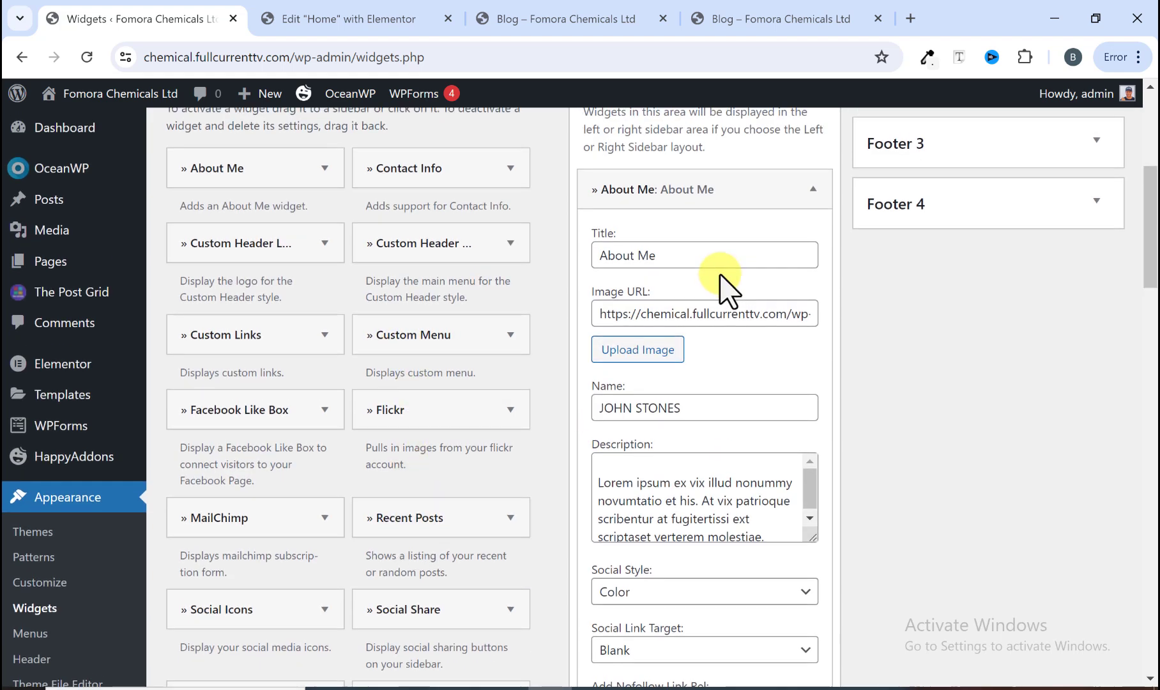
pyautogui.scroll(4, 767, 326)
# Step: Collapse the About Me widget and add a Recent Posts widget below it in the Default Sidebar with default settings
pyautogui.click(813, 369)
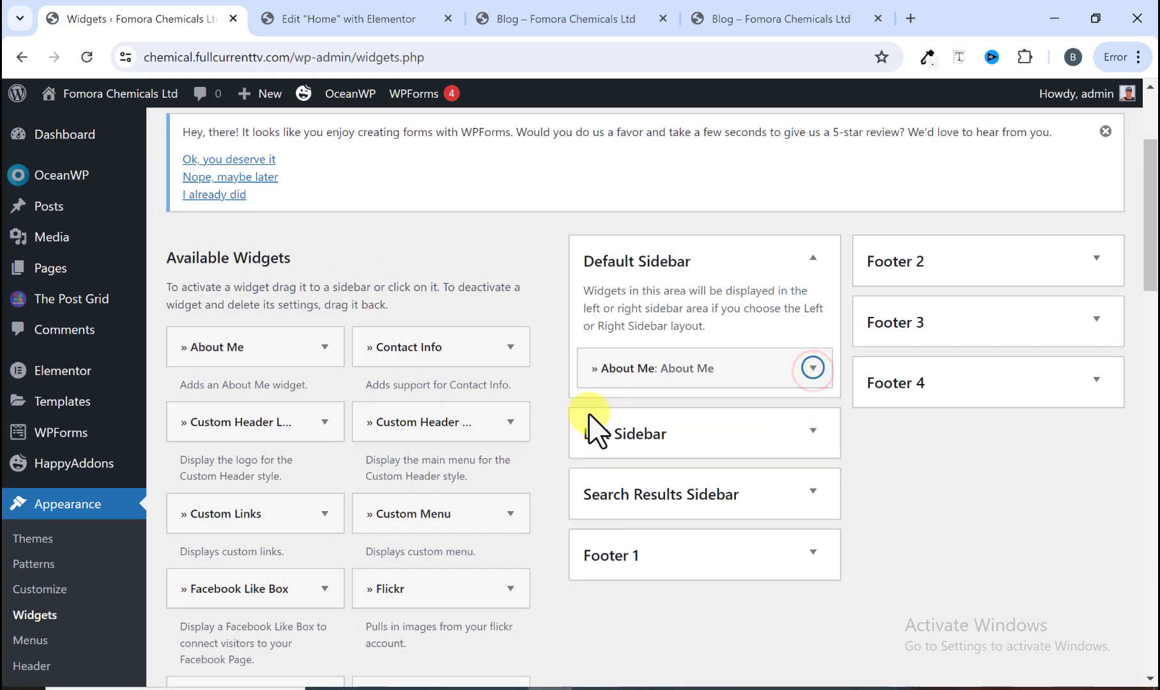
pyautogui.scroll(-4, 408, 549)
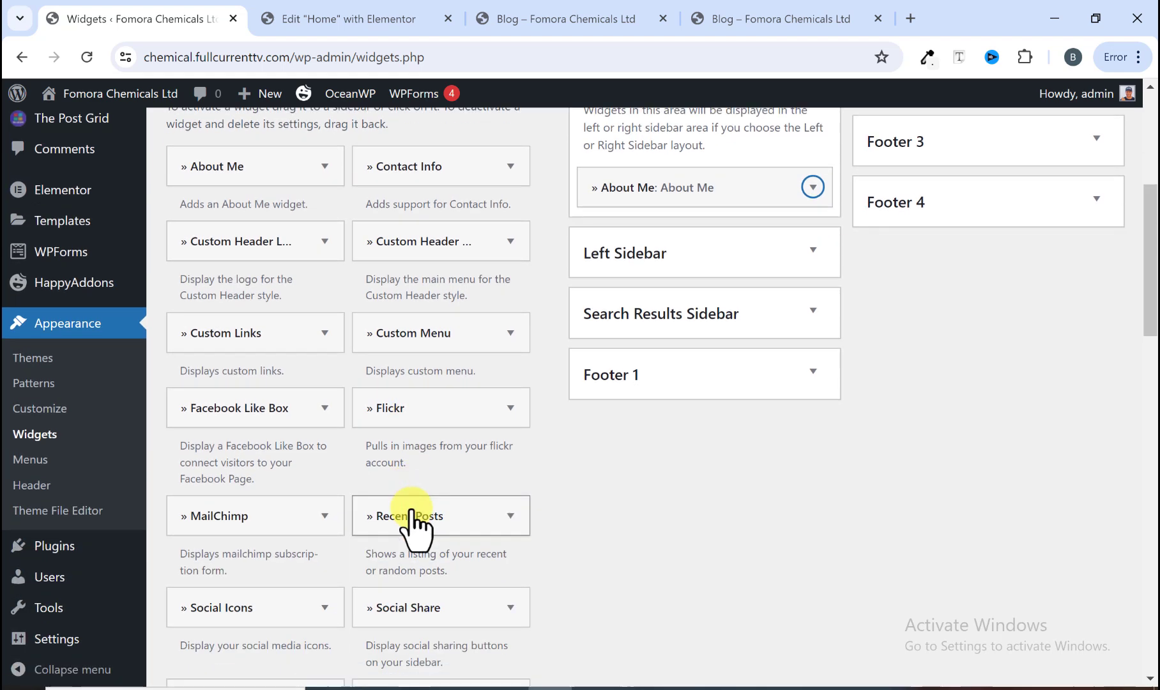
pyautogui.moveTo(422, 529); pyautogui.dragTo(647, 238)
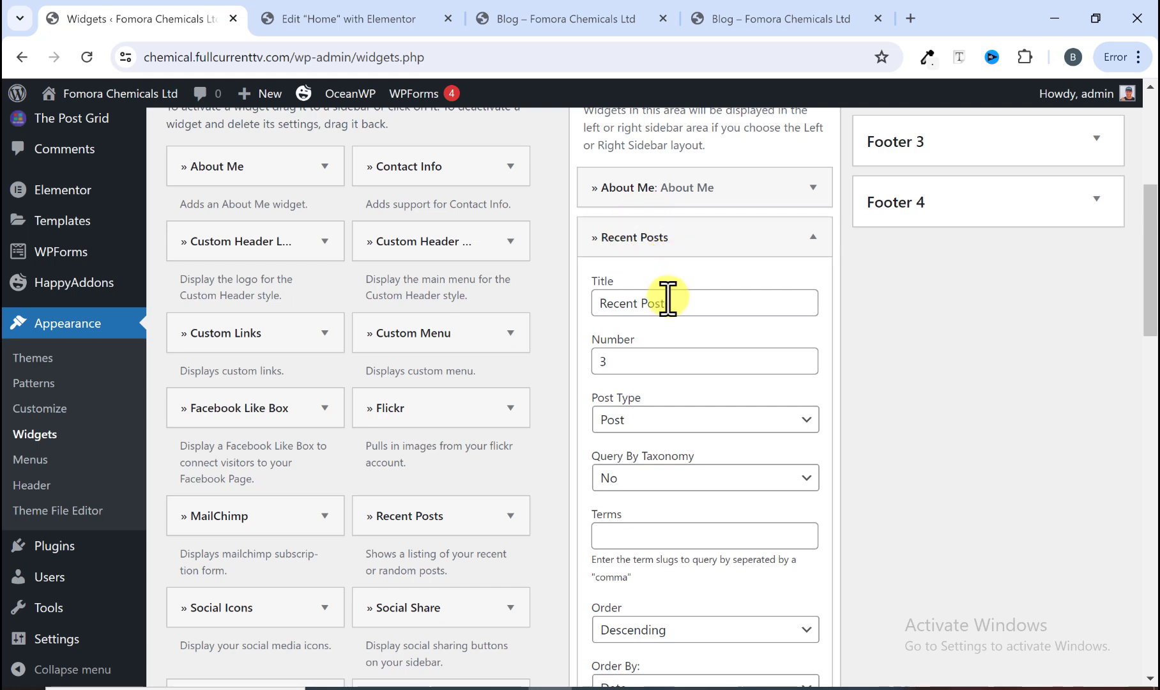
pyautogui.scroll(-3, 621, 365)
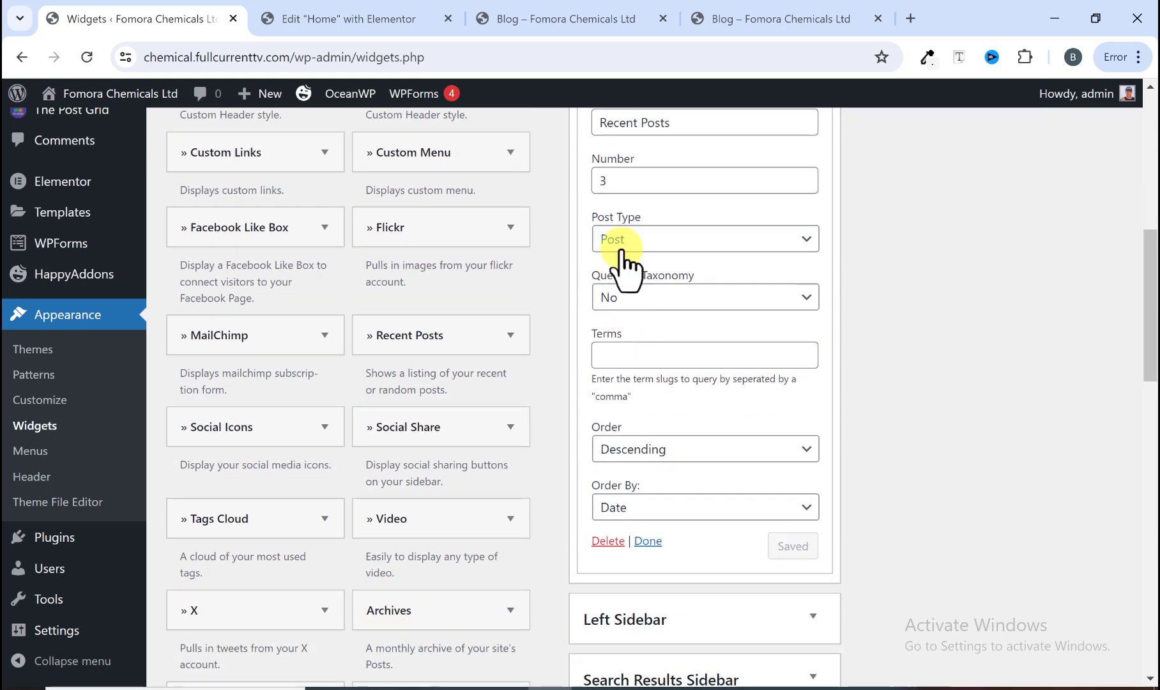
pyautogui.scroll(-2, 637, 268)
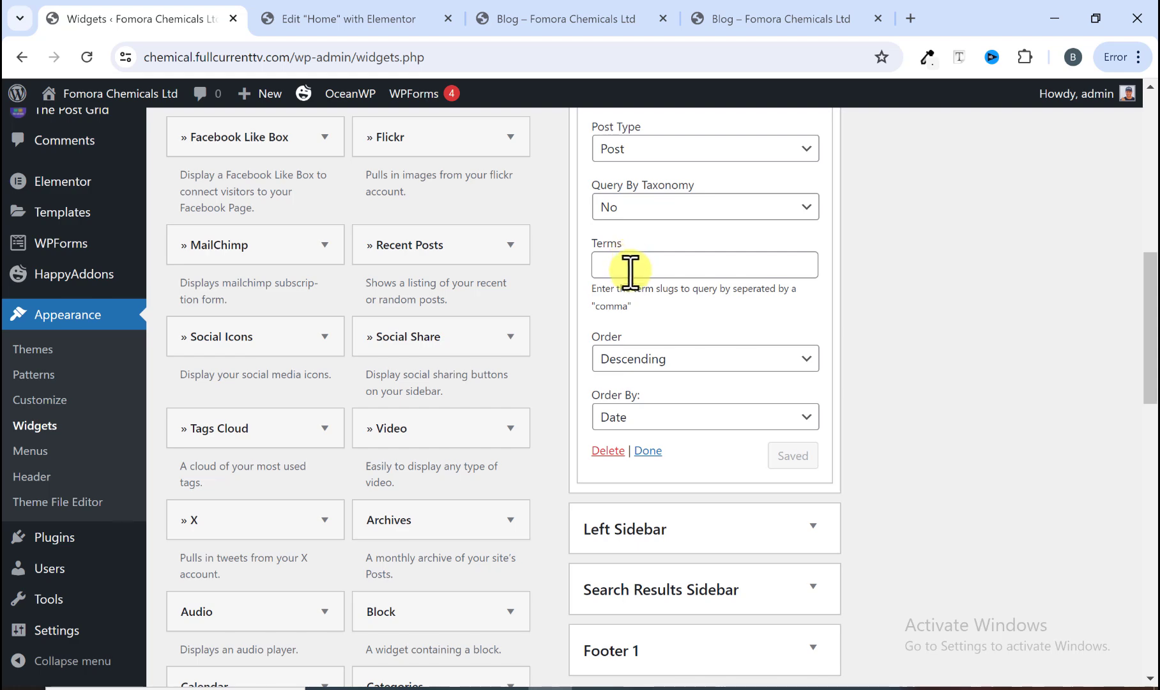
pyautogui.scroll(2, 647, 311)
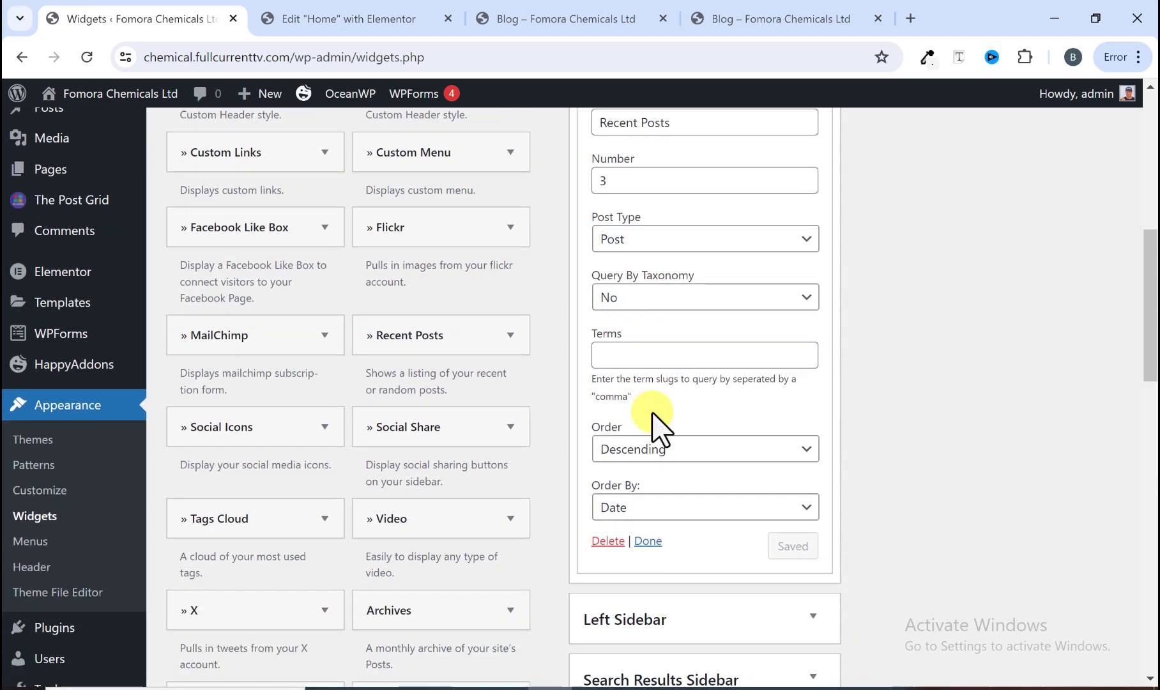
pyautogui.click(649, 542)
# Step: Examine the newsletter and follow-us widgets further down the reference sidebar
pyautogui.scroll(6, 647, 553)
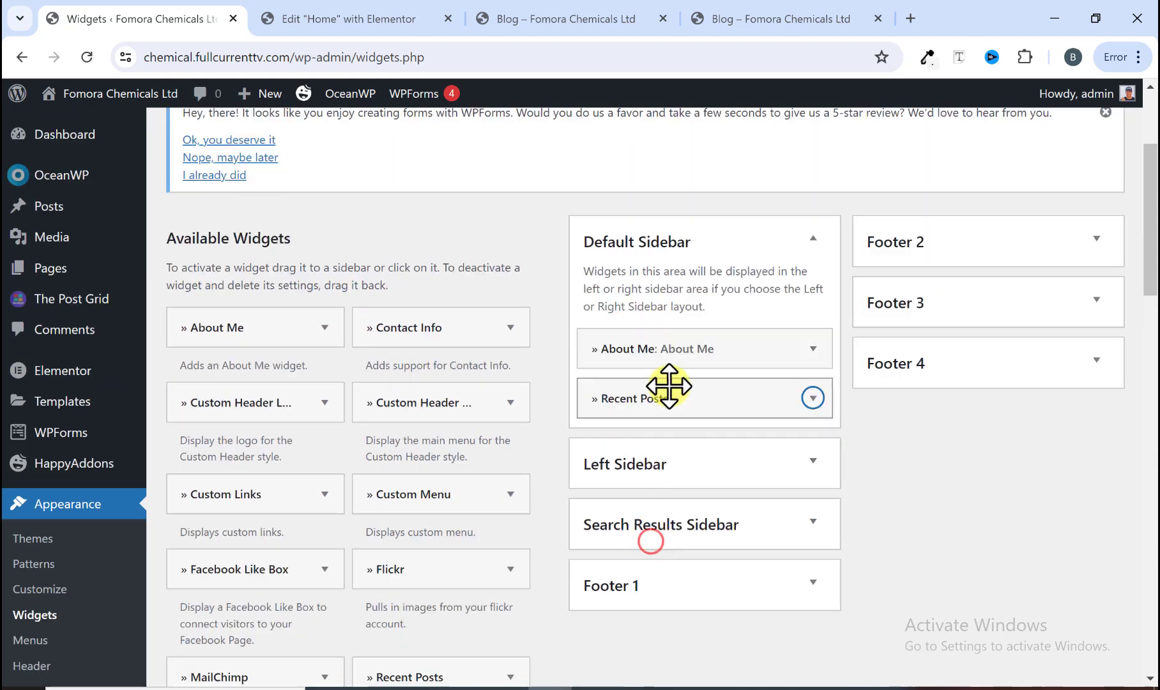
pyautogui.click(749, 25)
pyautogui.scroll(-4, 900, 281)
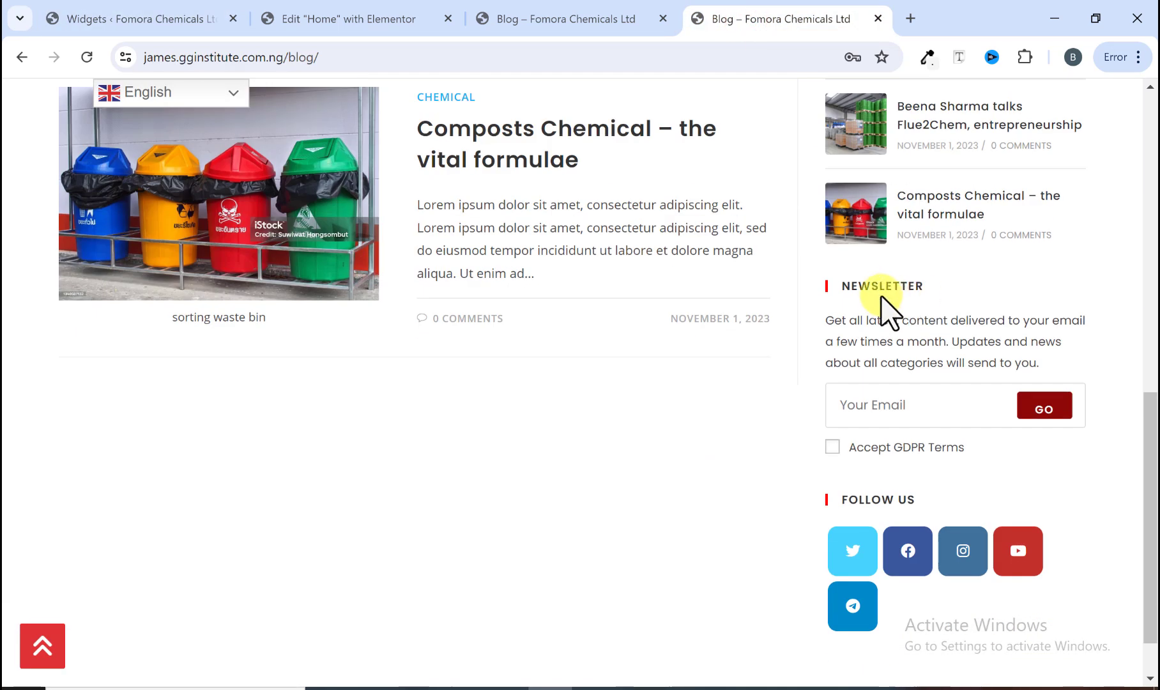
pyautogui.click(153, 13)
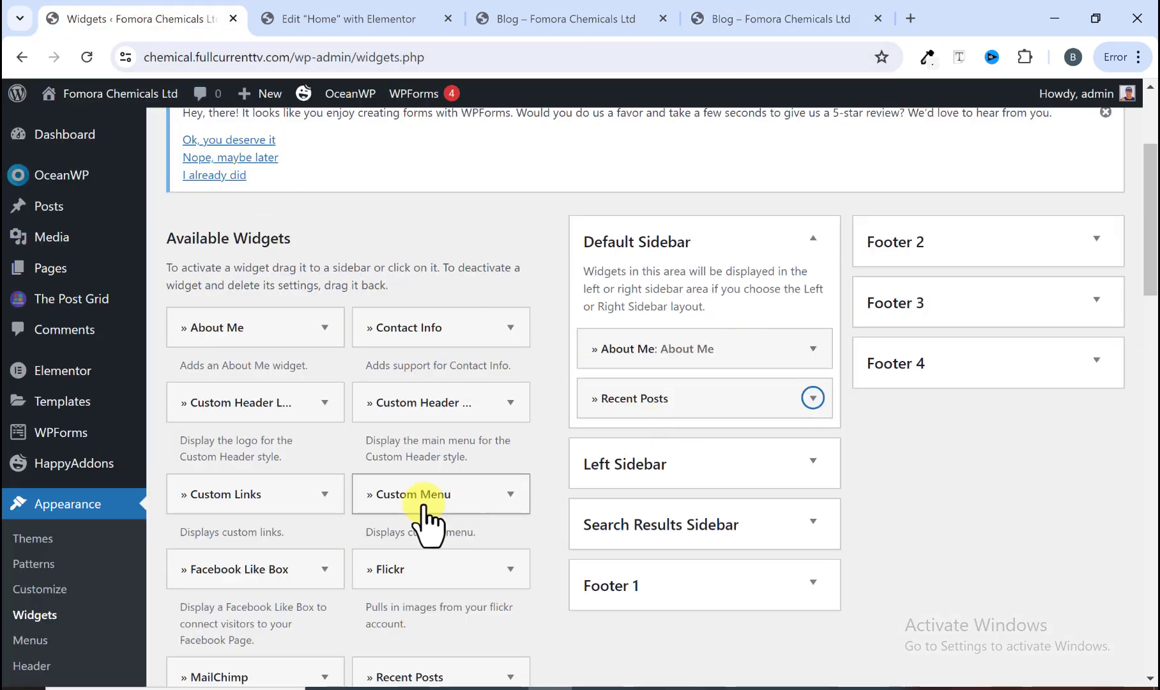
# Step: Add a MailChimp newsletter widget below Recent Posts in the Default Sidebar, keeping its Newsletter title and defaults
pyautogui.scroll(-3, 342, 456)
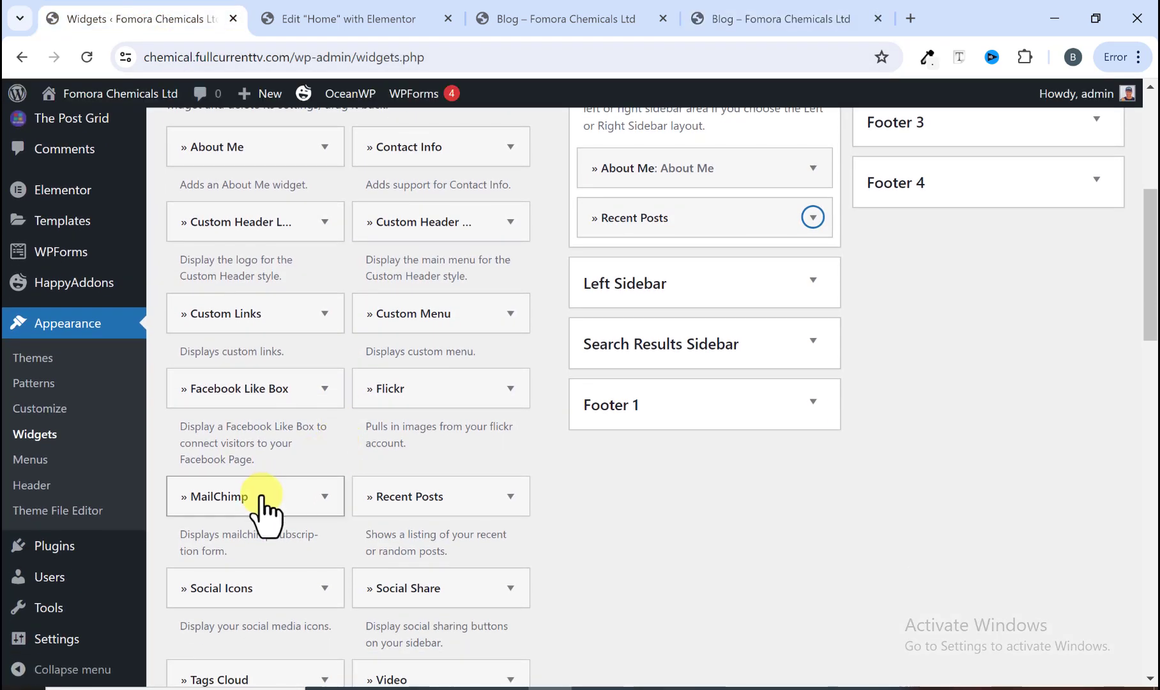
pyautogui.scroll(2, 595, 569)
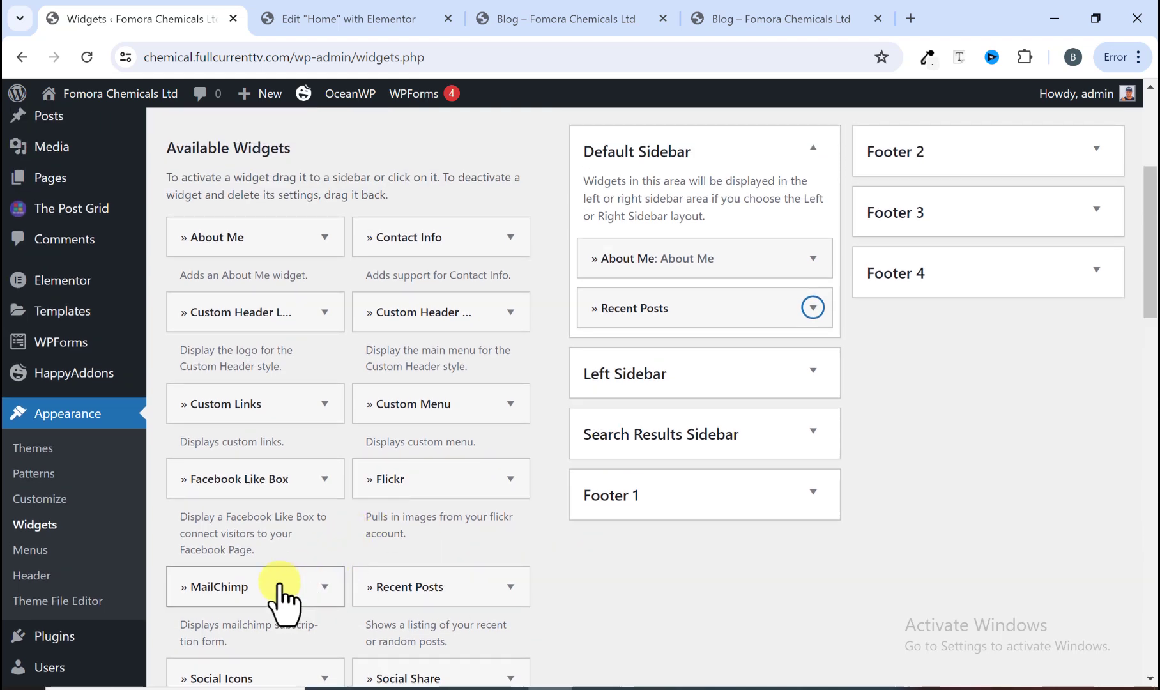
pyautogui.moveTo(259, 589); pyautogui.dragTo(684, 365)
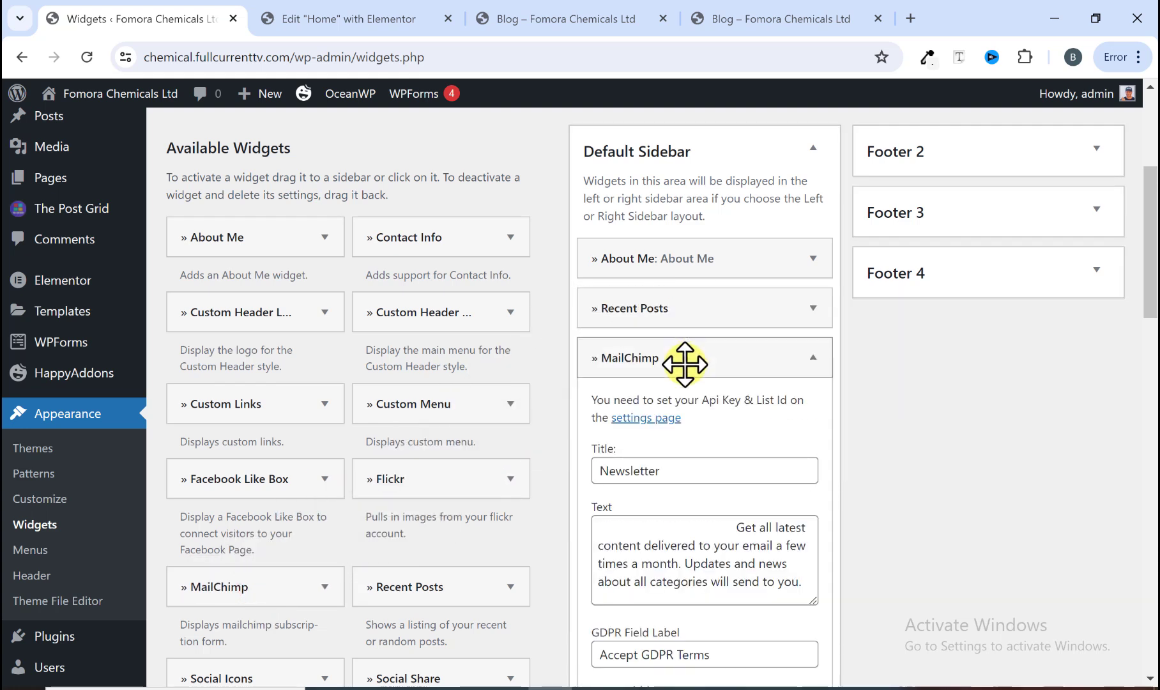
pyautogui.moveTo(667, 472); pyautogui.dragTo(591, 471)
pyautogui.scroll(-1, 657, 504)
pyautogui.scroll(-3, 680, 461)
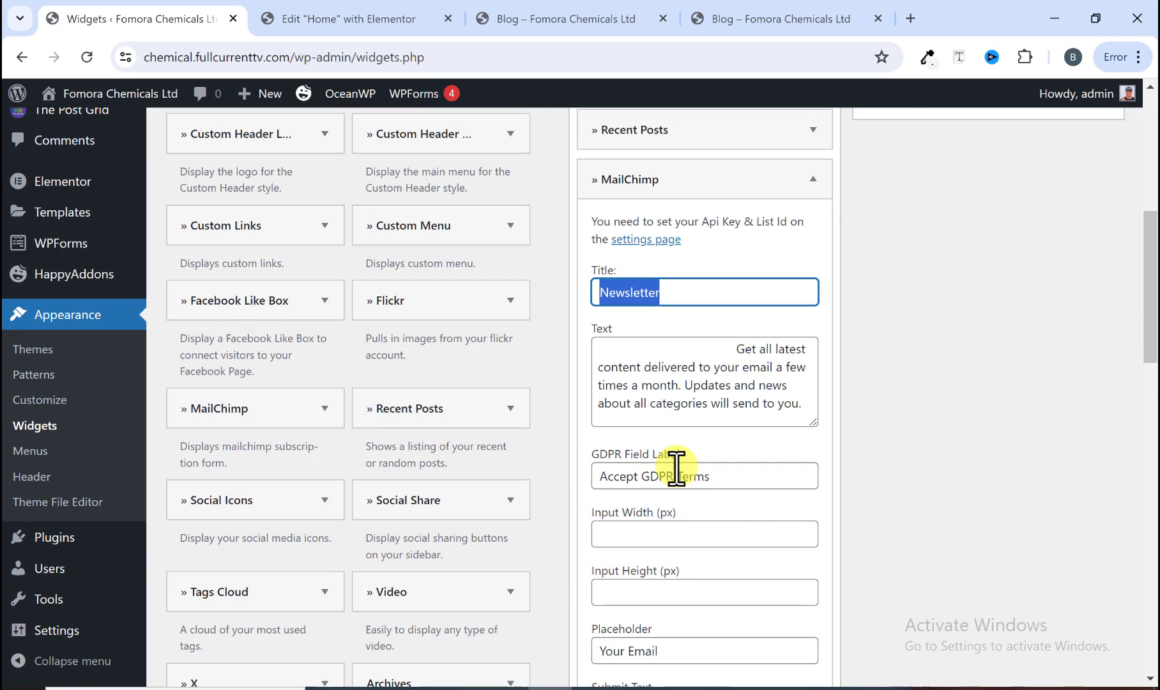
pyautogui.scroll(-1, 629, 441)
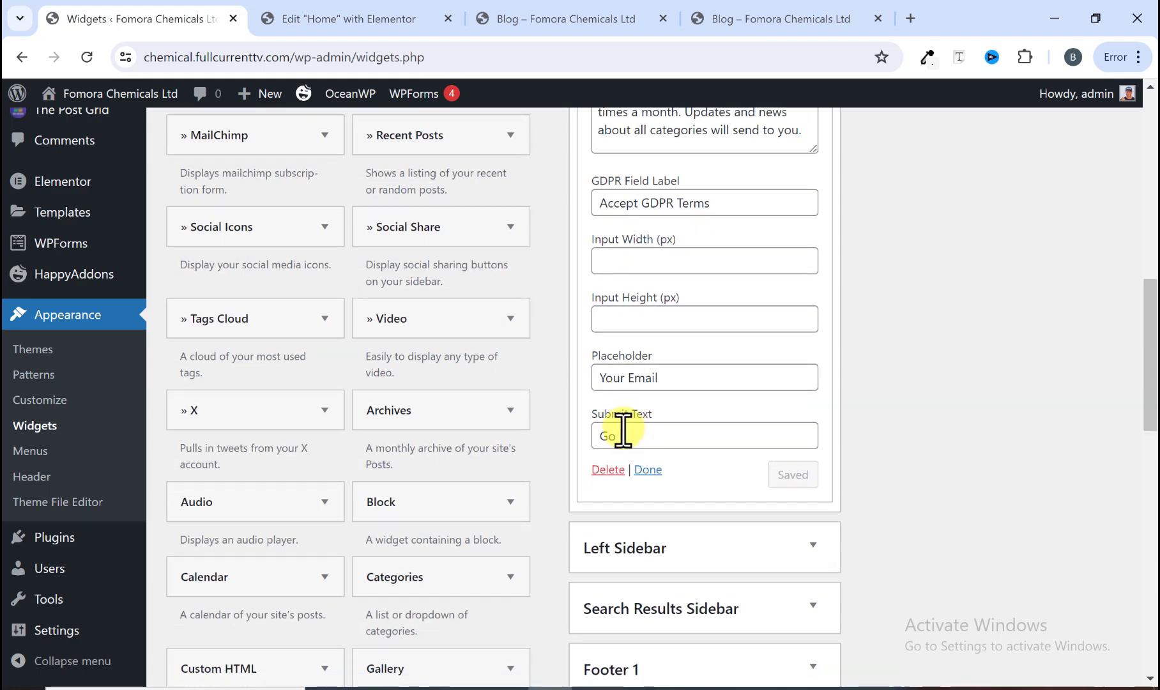
pyautogui.click(647, 470)
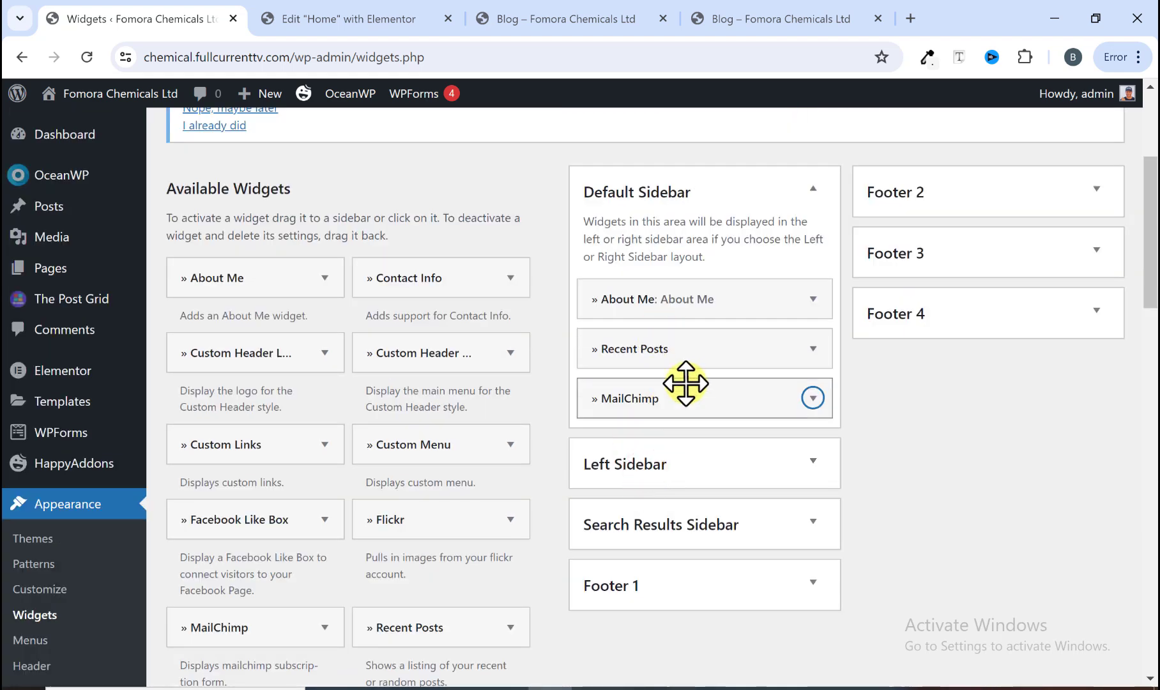
# Step: Check the reference sidebar's Follow Us social icons section
pyautogui.scroll(-6, 667, 404)
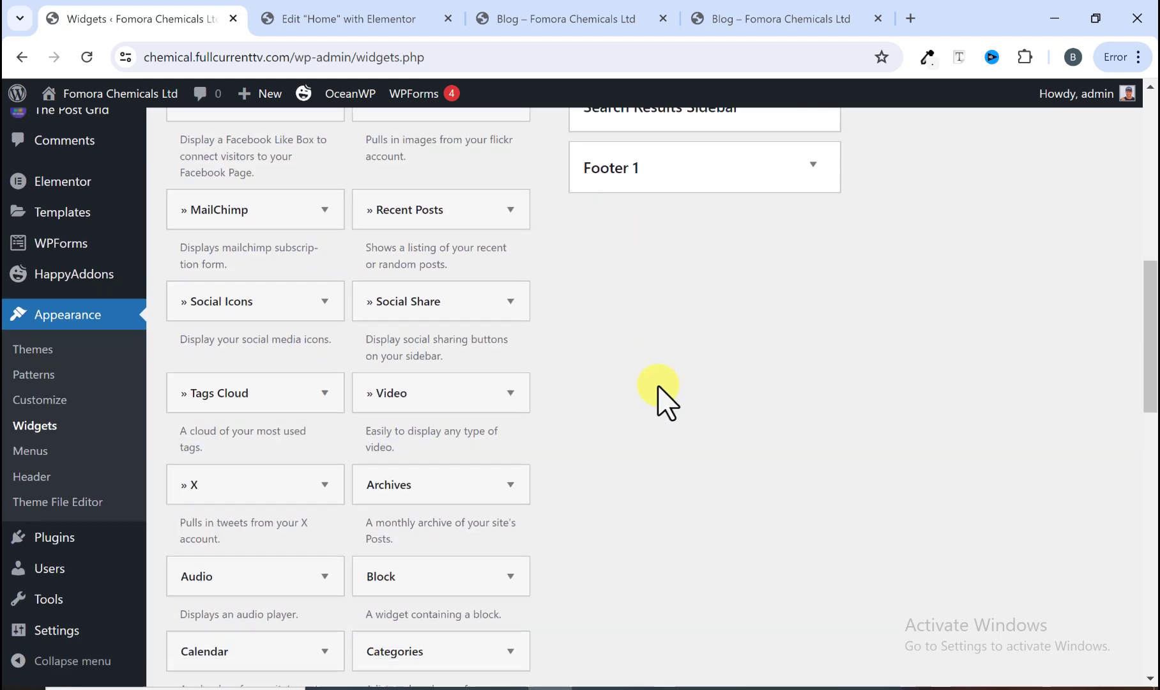
pyautogui.scroll(5, 662, 402)
pyautogui.click(743, 16)
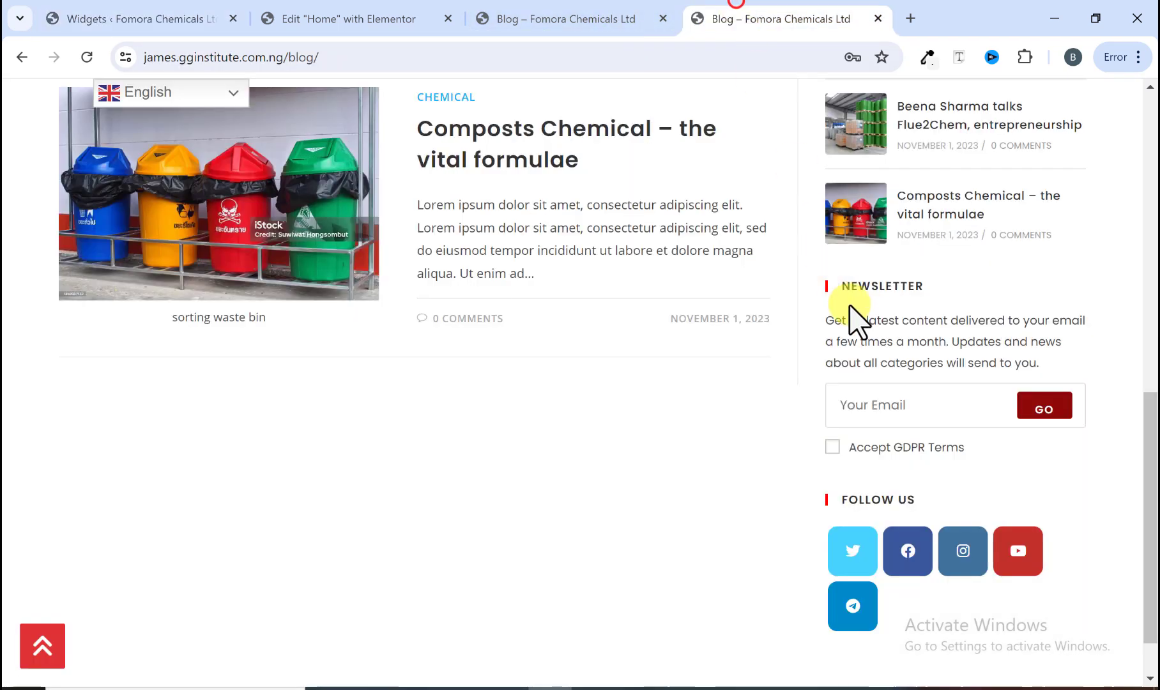
pyautogui.scroll(-1, 894, 401)
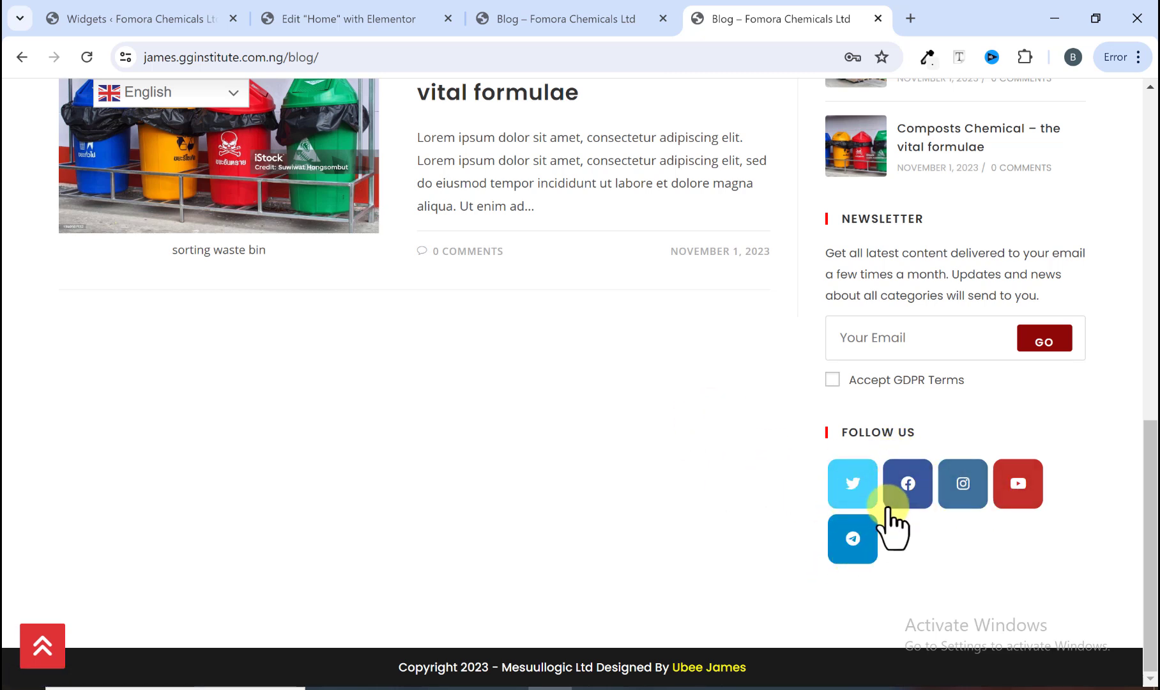
pyautogui.click(105, 18)
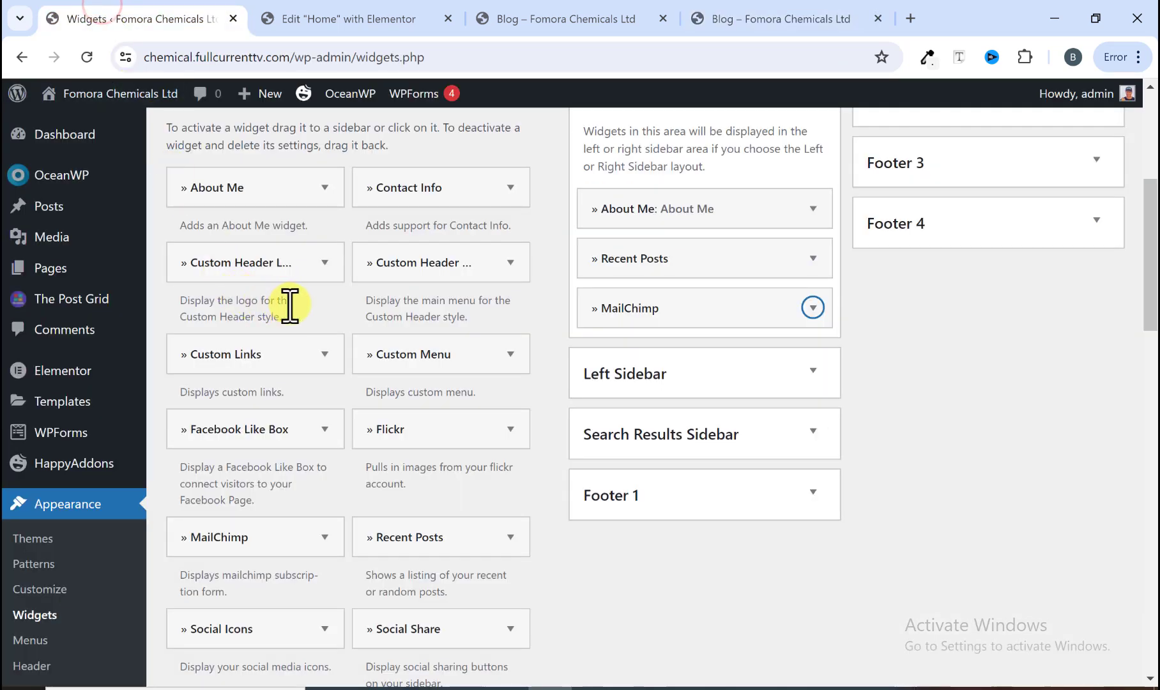
# Step: Add a Social Icons widget below MailChimp in the Default Sidebar
pyautogui.scroll(-3, 289, 305)
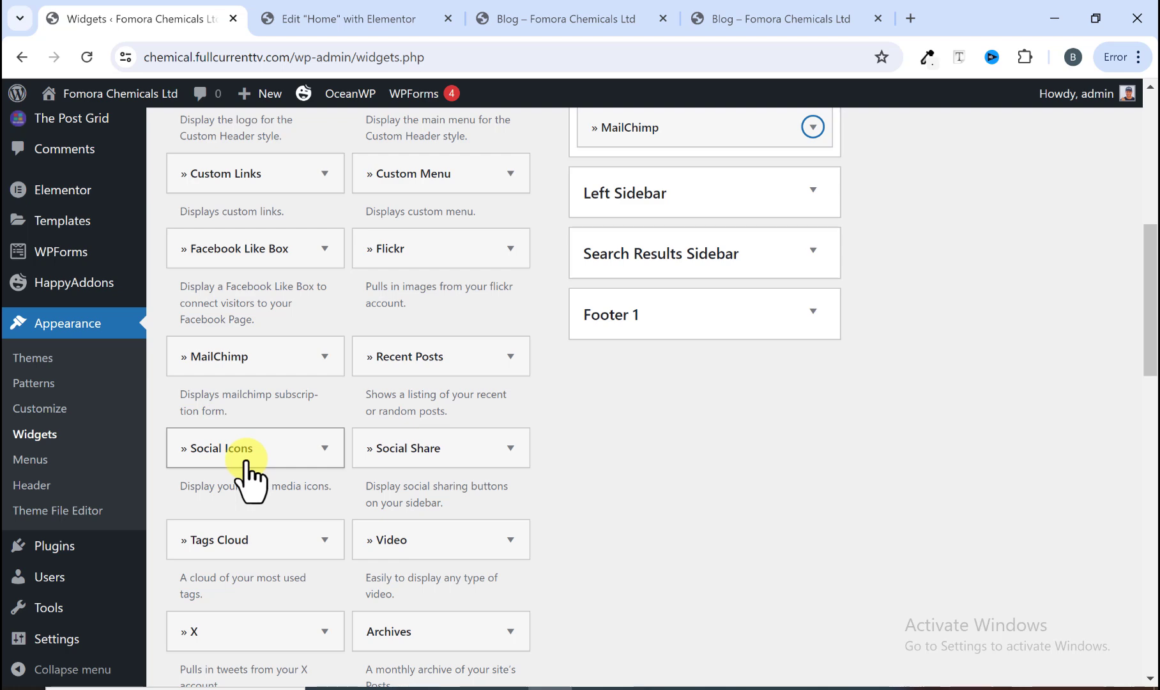
pyautogui.moveTo(247, 460); pyautogui.dragTo(666, 177)
pyautogui.scroll(3, 673, 256)
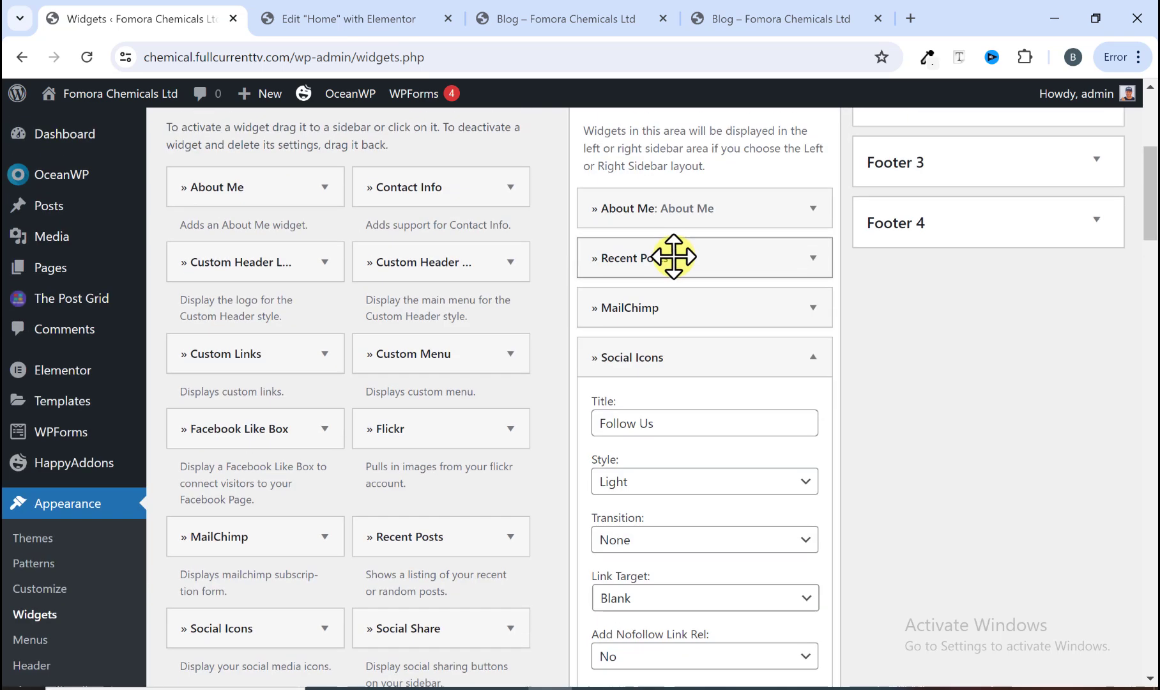
# Step: Set the Social Icons widget's X, Facebook, Instagram and LinkedIn links to # and save the widget
pyautogui.scroll(-3, 639, 326)
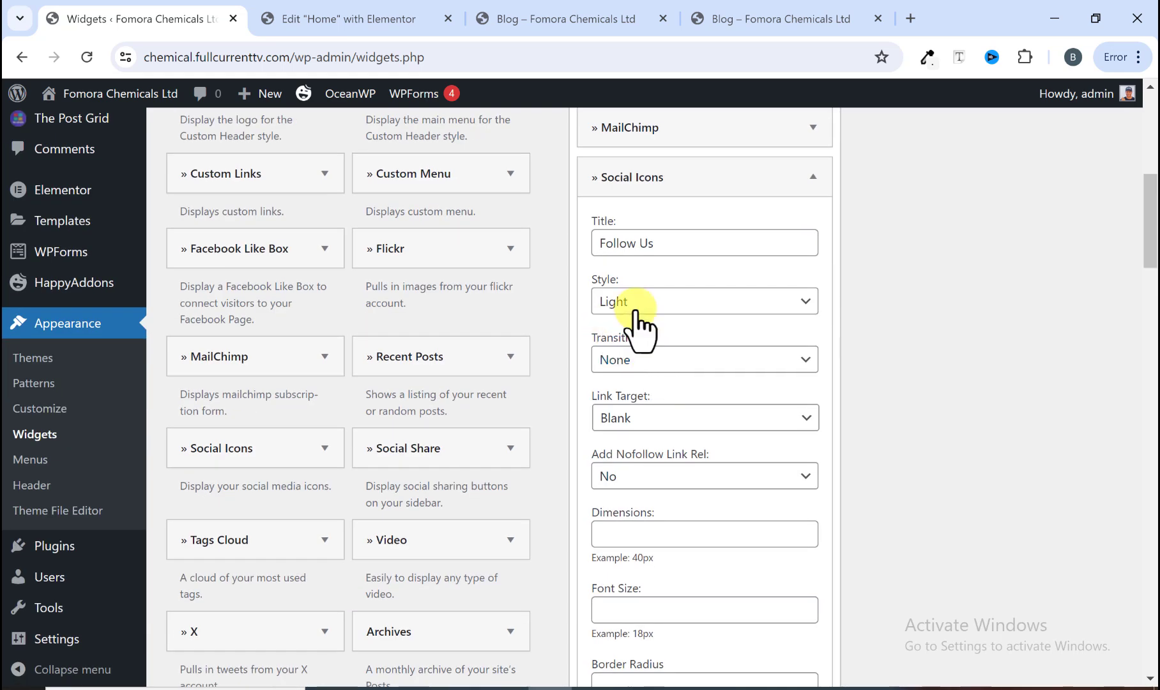
pyautogui.scroll(-2, 639, 332)
pyautogui.scroll(-3, 654, 396)
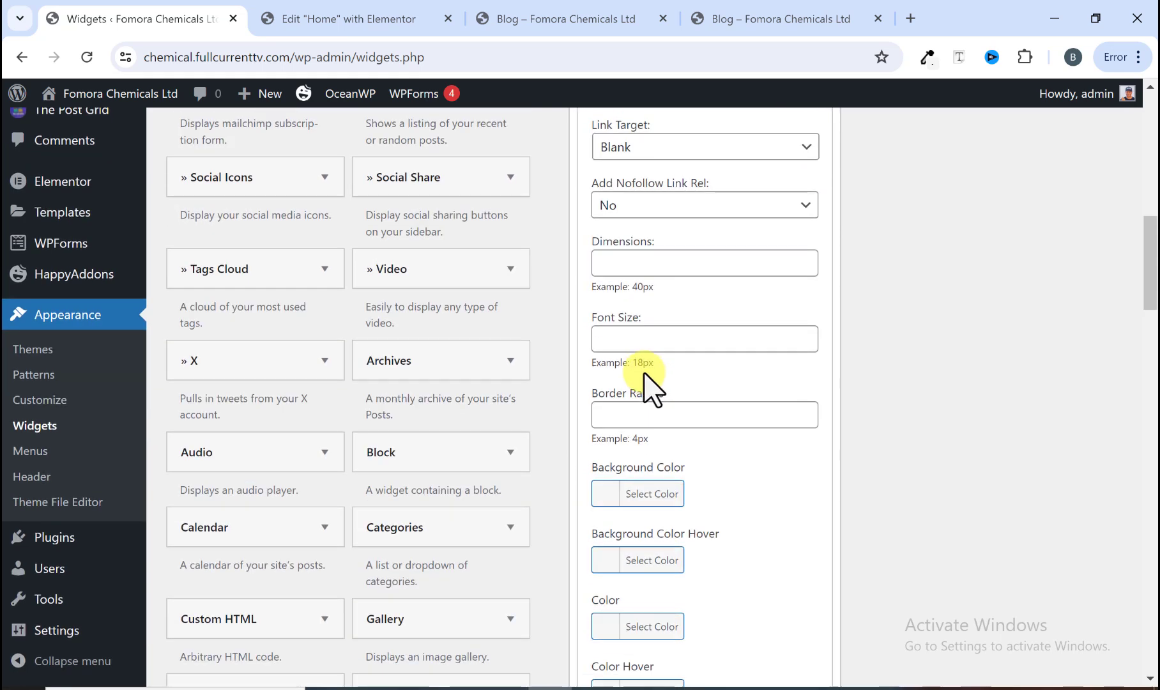
pyautogui.scroll(-10, 645, 383)
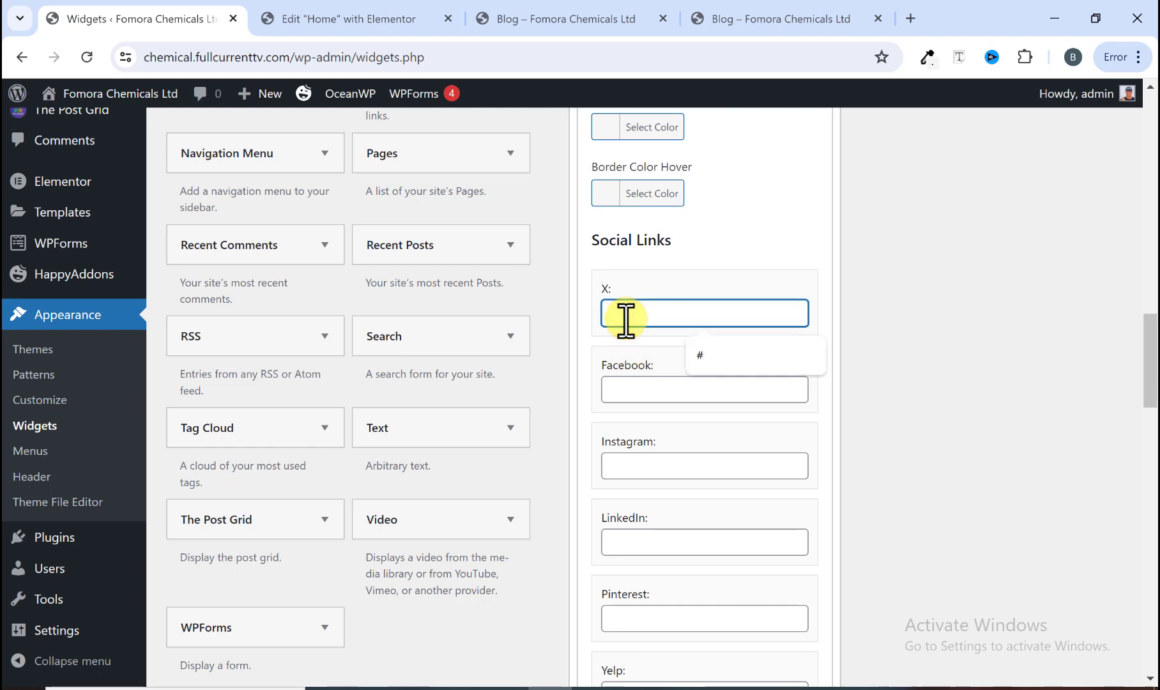
pyautogui.click(730, 354)
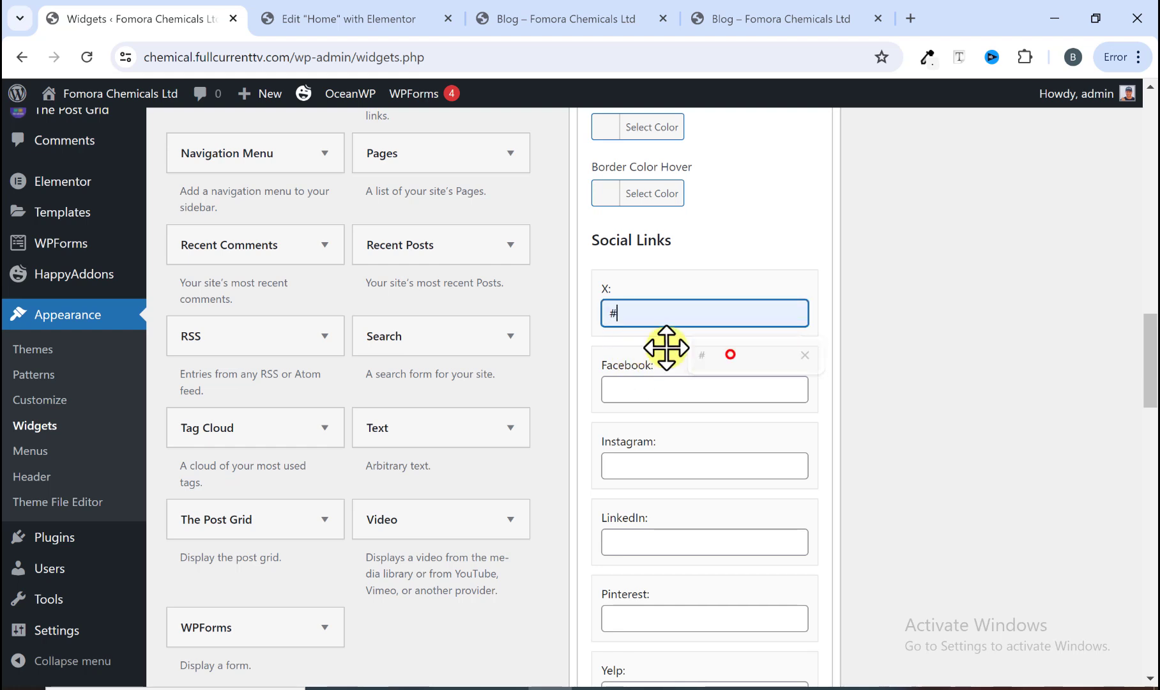
pyautogui.click(635, 387)
pyautogui.click(710, 427)
pyautogui.click(664, 459)
pyautogui.click(703, 508)
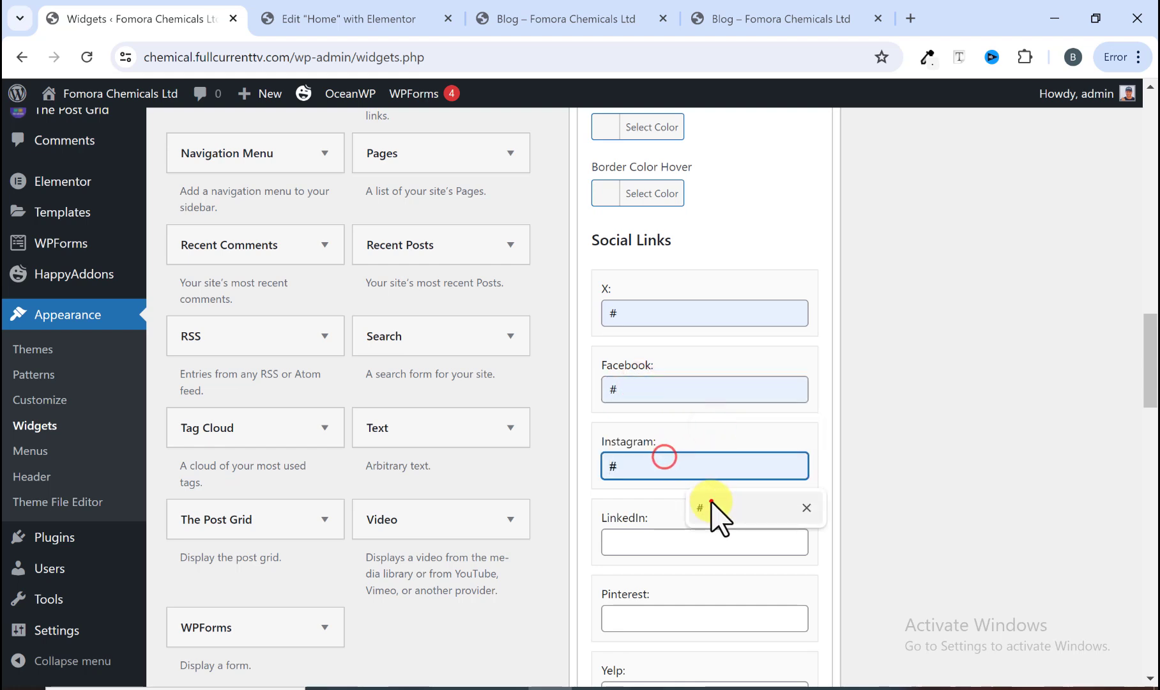
pyautogui.click(674, 542)
pyautogui.click(710, 583)
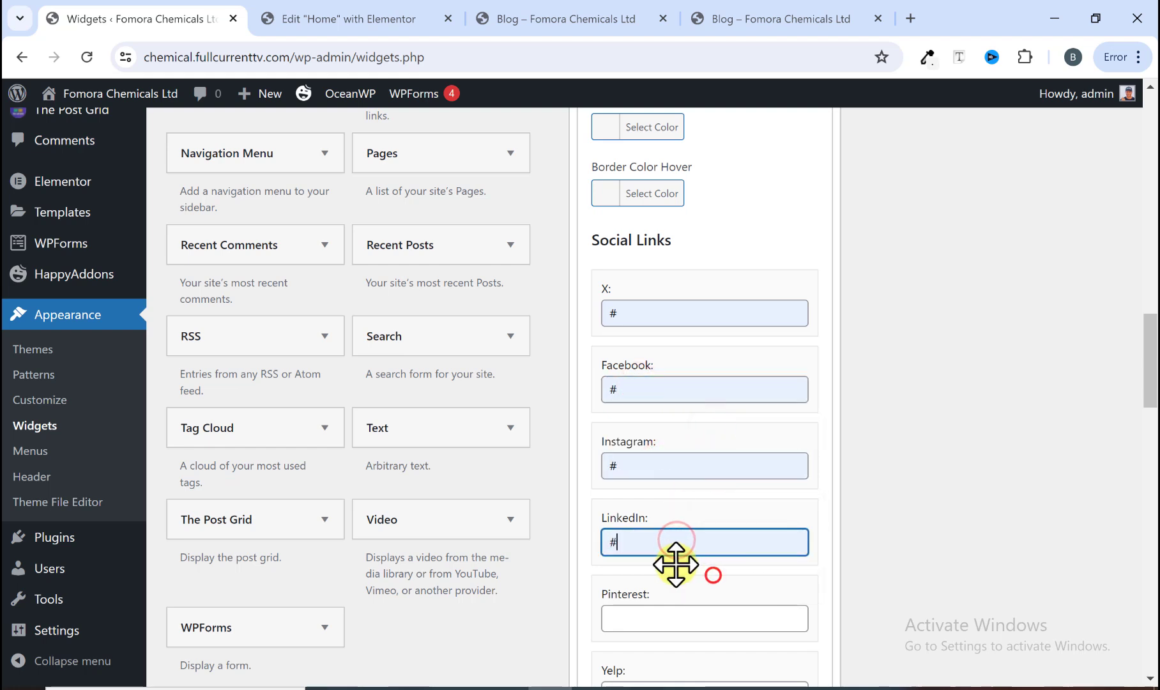
pyautogui.click(671, 615)
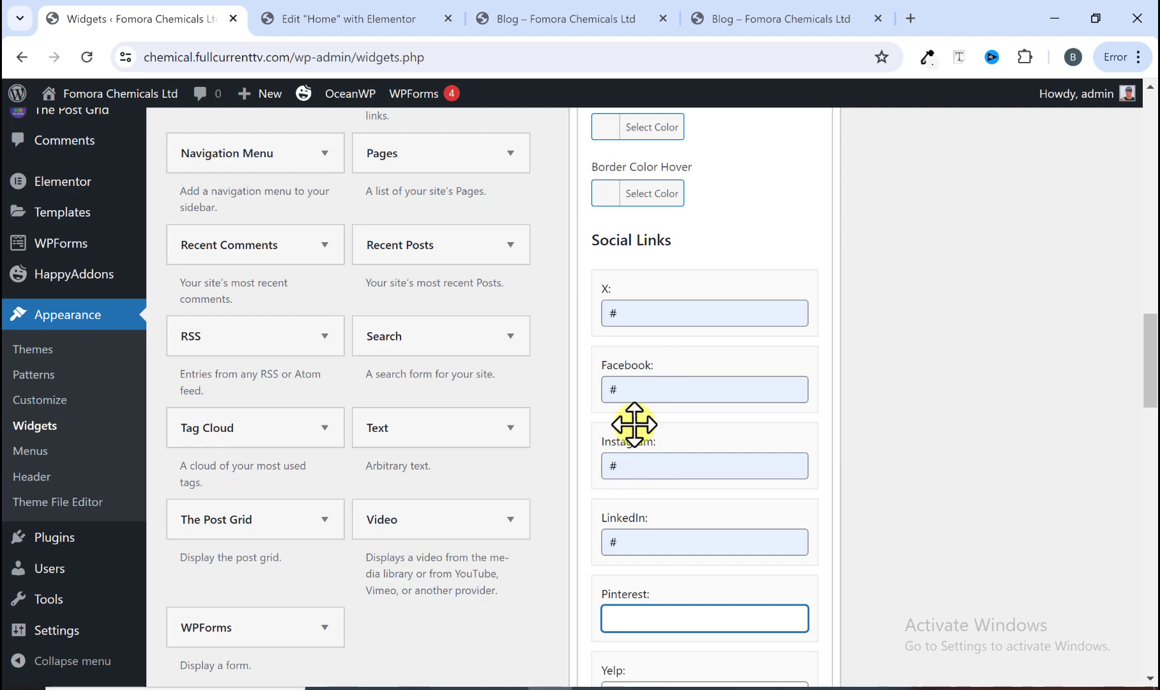
pyautogui.scroll(1, 686, 383)
pyautogui.scroll(-20, 678, 368)
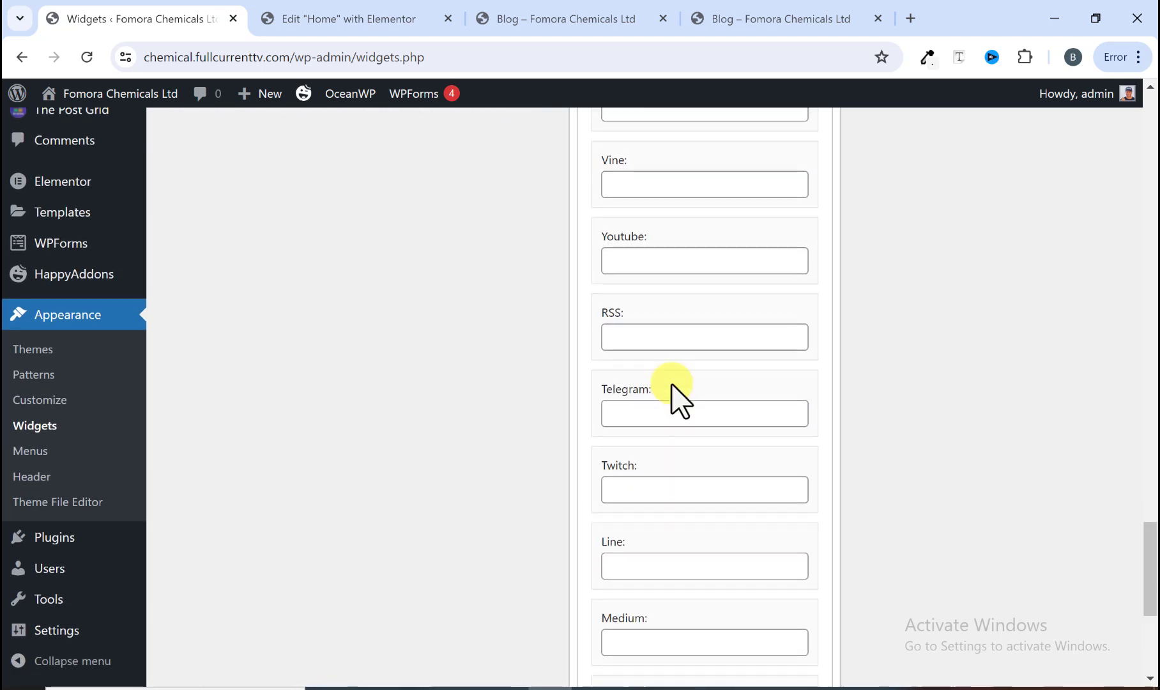
pyautogui.scroll(-5, 670, 385)
pyautogui.click(787, 402)
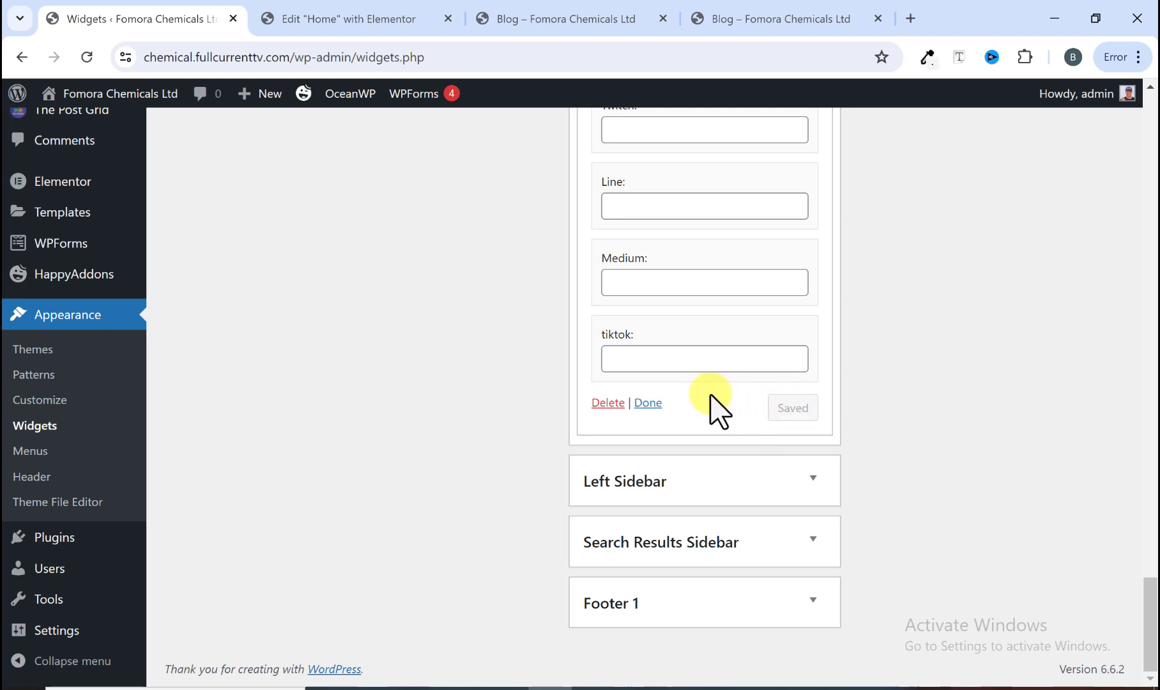
# Step: Review the Blog page sidebar's About Me, Recent Posts, Newsletter and Follow Us sections
pyautogui.click(616, 16)
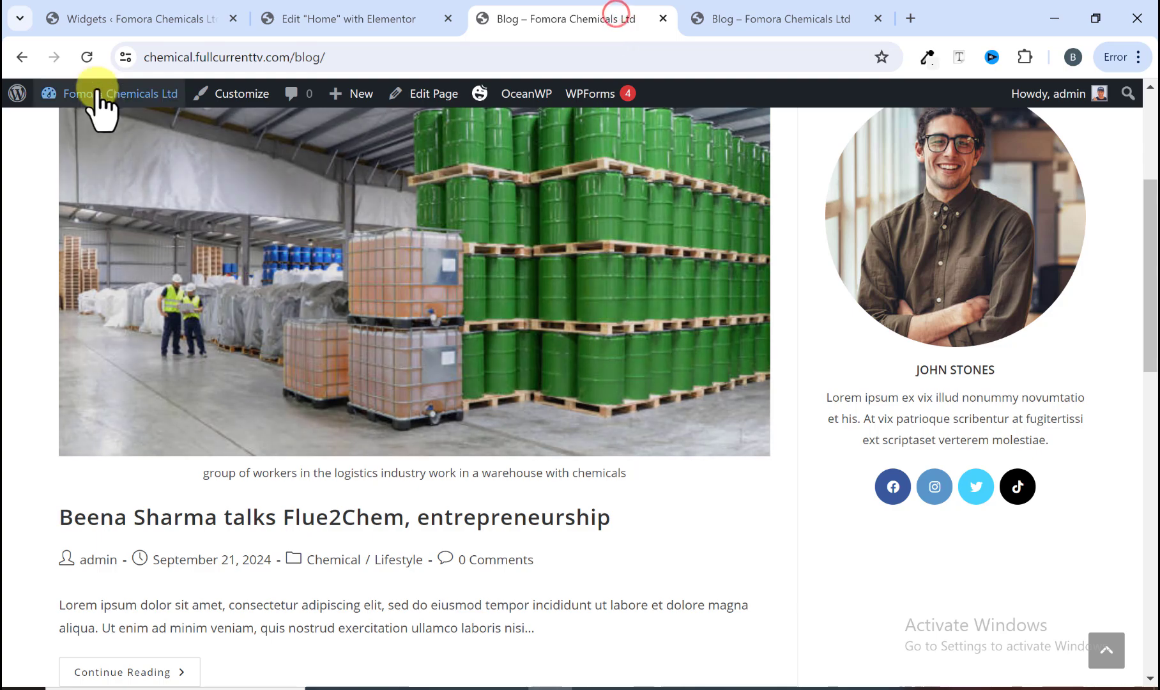
pyautogui.scroll(-8, 836, 536)
pyautogui.scroll(10, 919, 440)
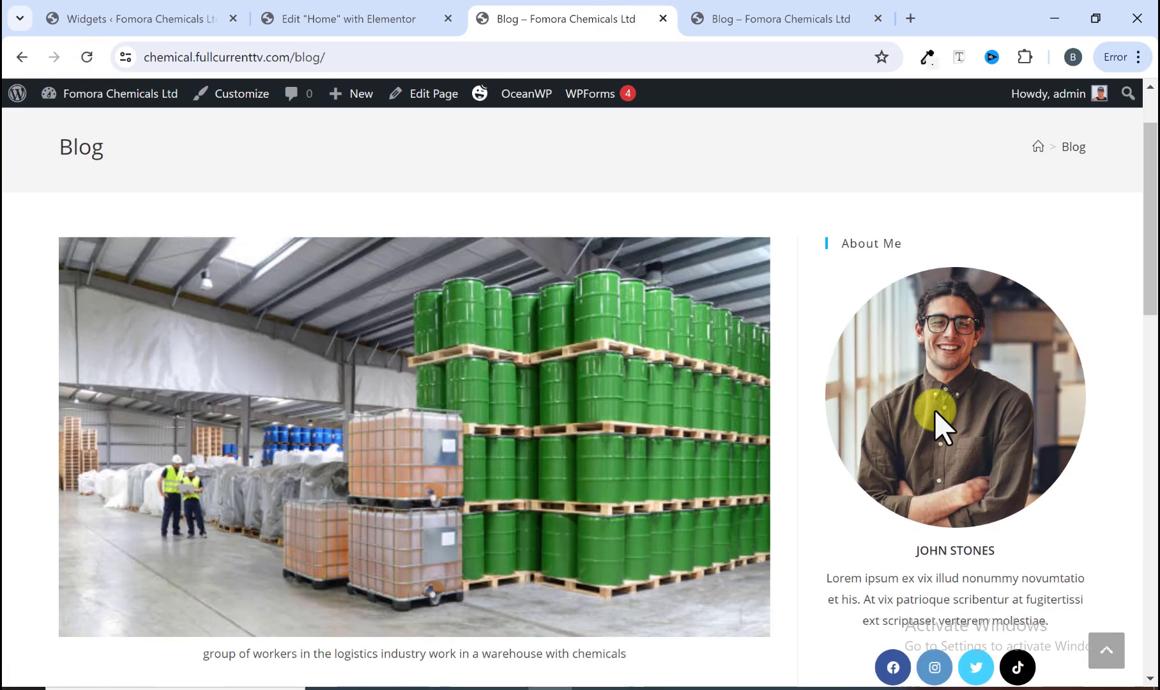
pyautogui.scroll(-8, 978, 419)
pyautogui.scroll(-3, 958, 521)
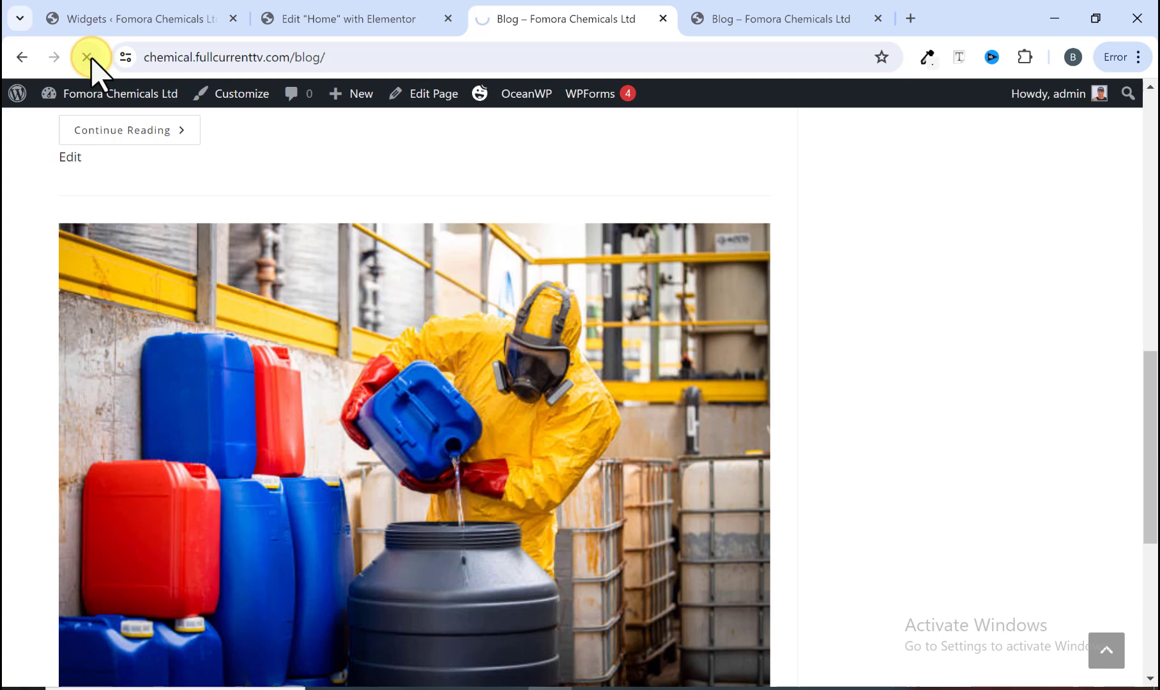
pyautogui.scroll(10, 818, 440)
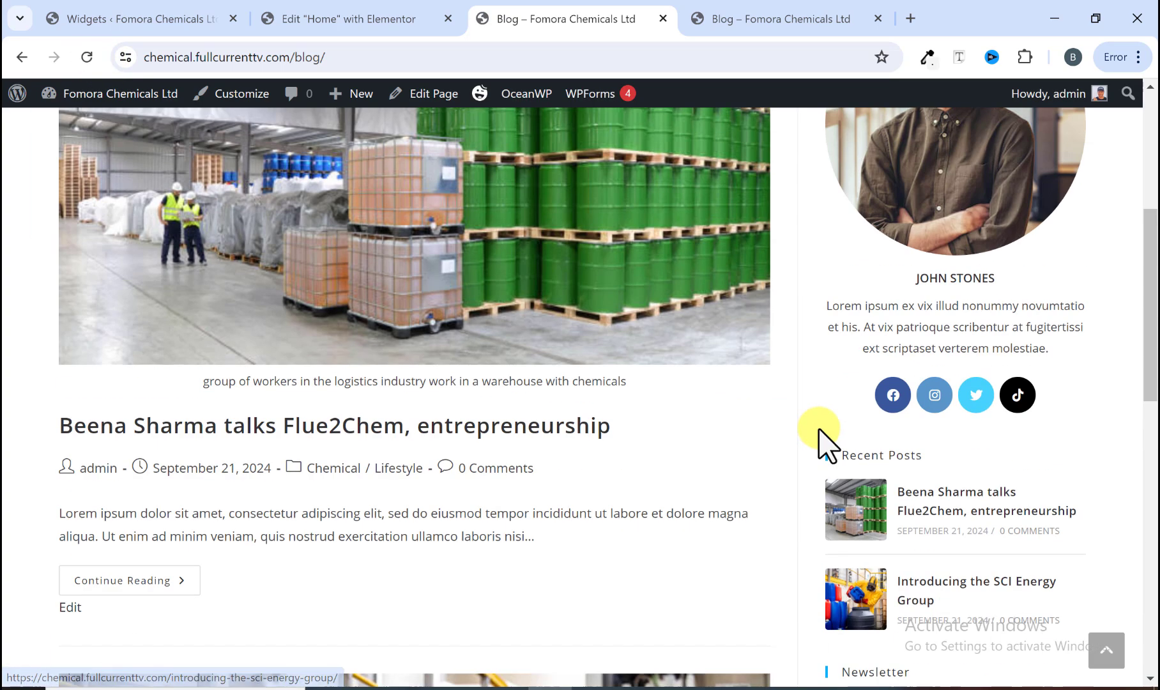
pyautogui.scroll(-5, 837, 427)
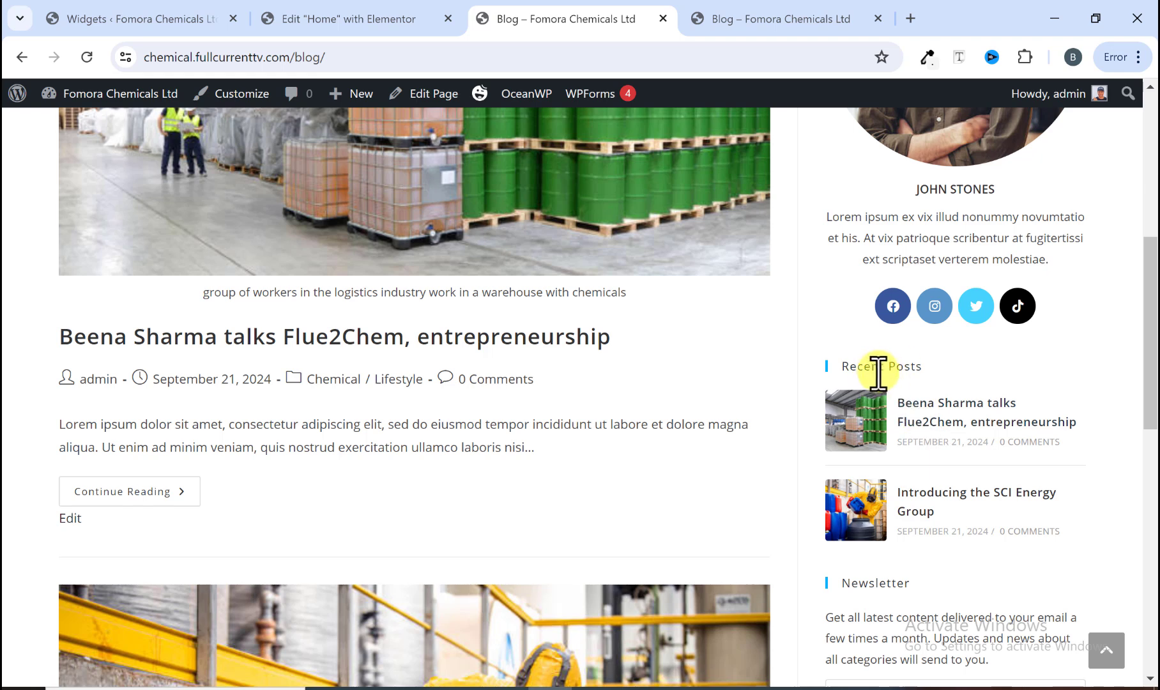
pyautogui.scroll(-3, 945, 485)
pyautogui.scroll(-4, 971, 468)
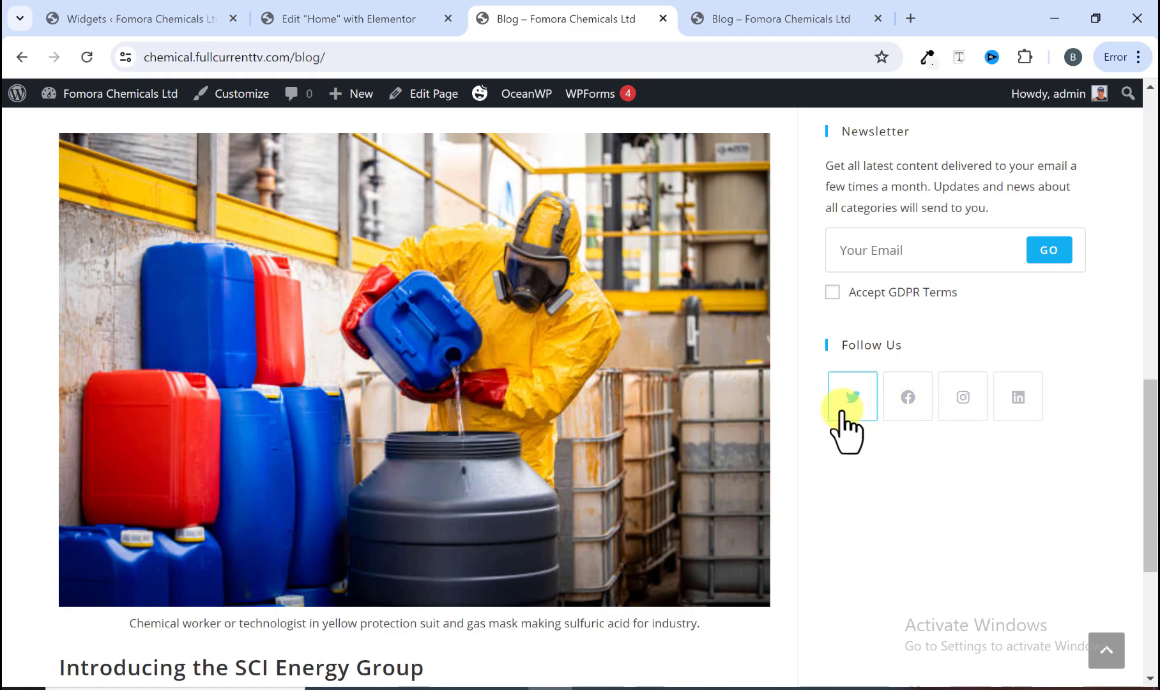
pyautogui.scroll(9, 955, 459)
pyautogui.scroll(4, 949, 455)
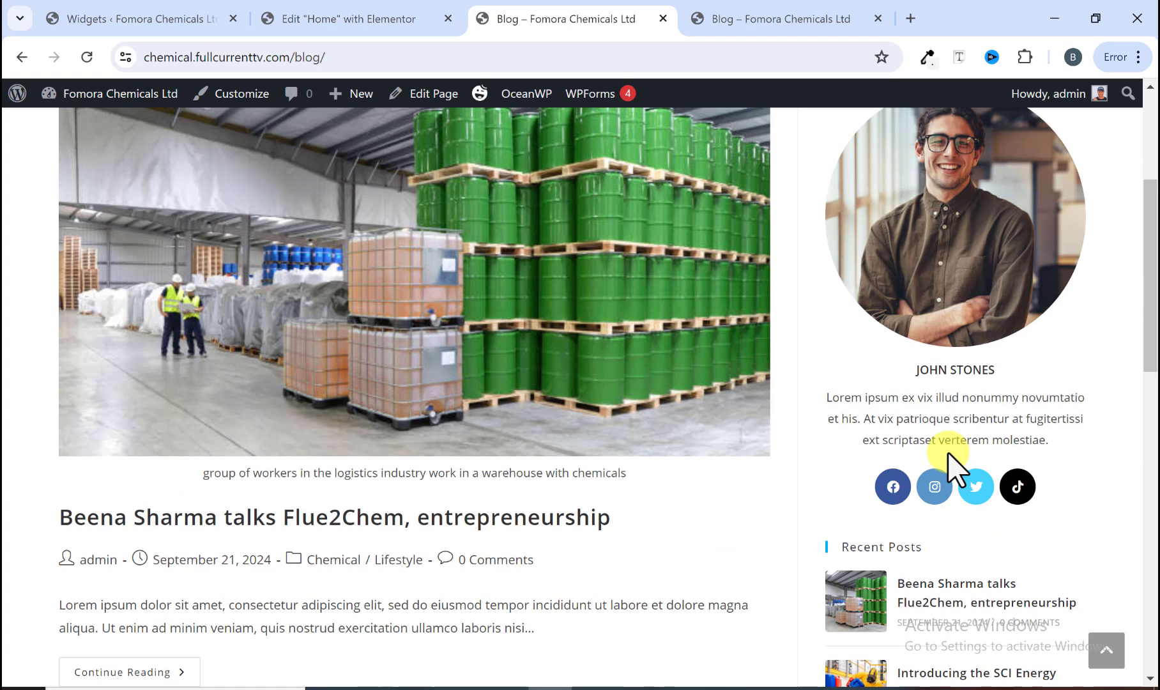
pyautogui.scroll(-6, 949, 454)
pyautogui.scroll(-8, 952, 466)
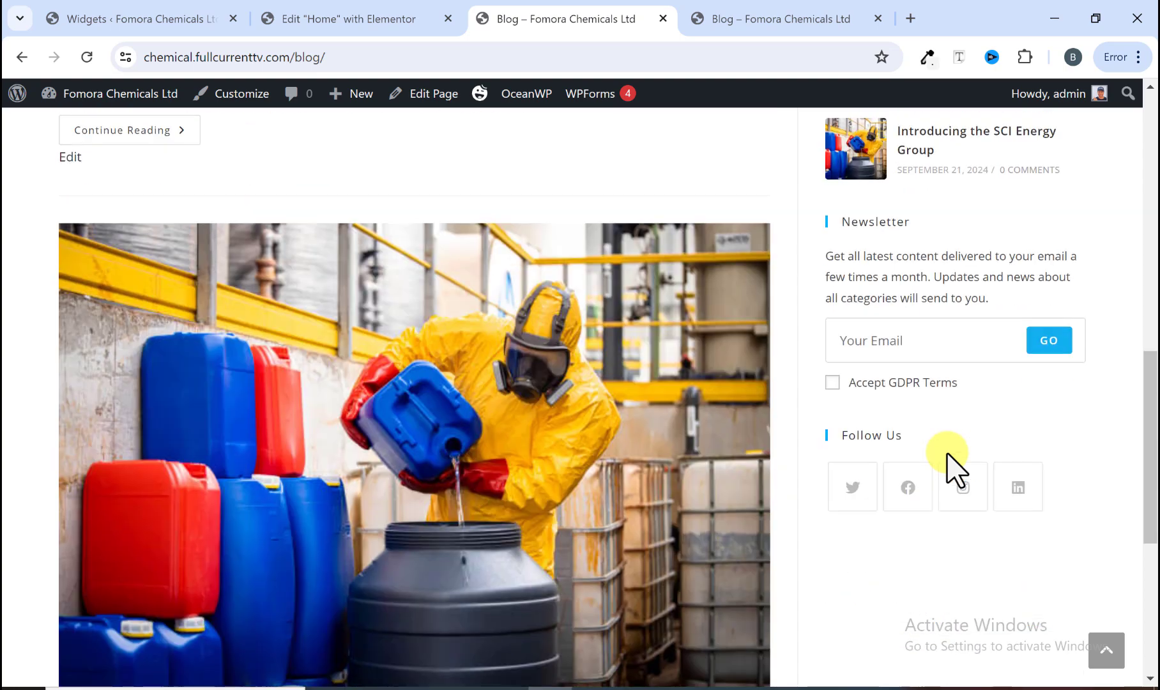
pyautogui.scroll(-1, 942, 467)
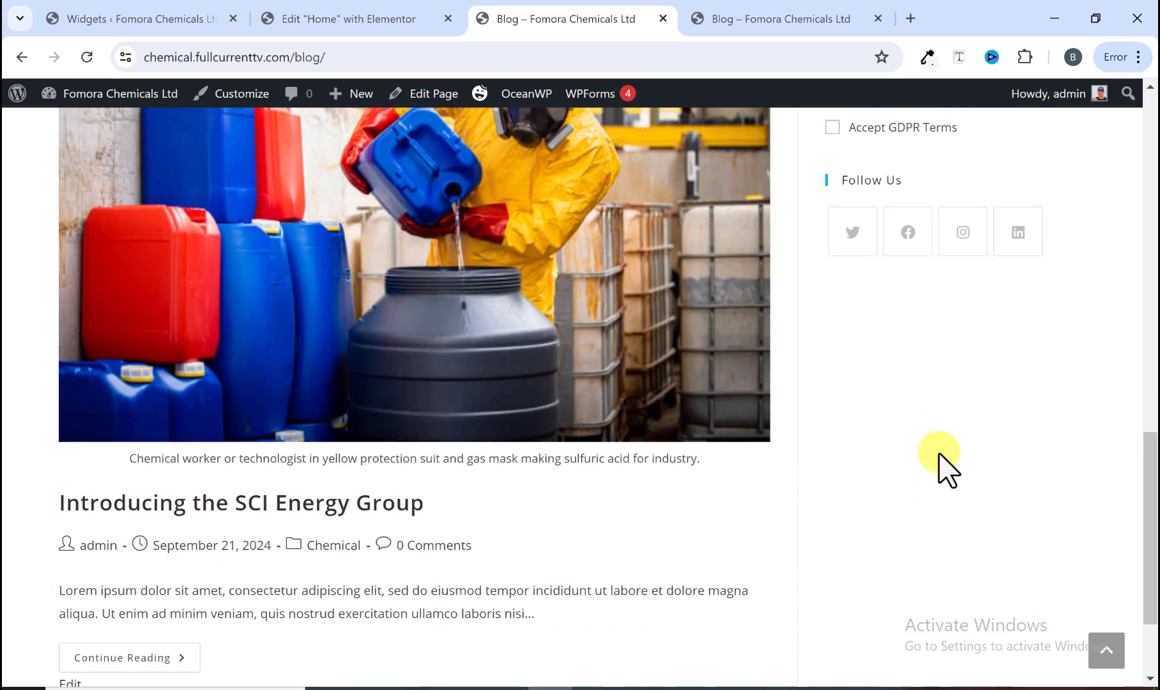
pyautogui.scroll(9, 942, 466)
# Step: Change the Follow Us social icons style to Colored and save the widget
pyautogui.click(128, 16)
pyautogui.scroll(20, 620, 357)
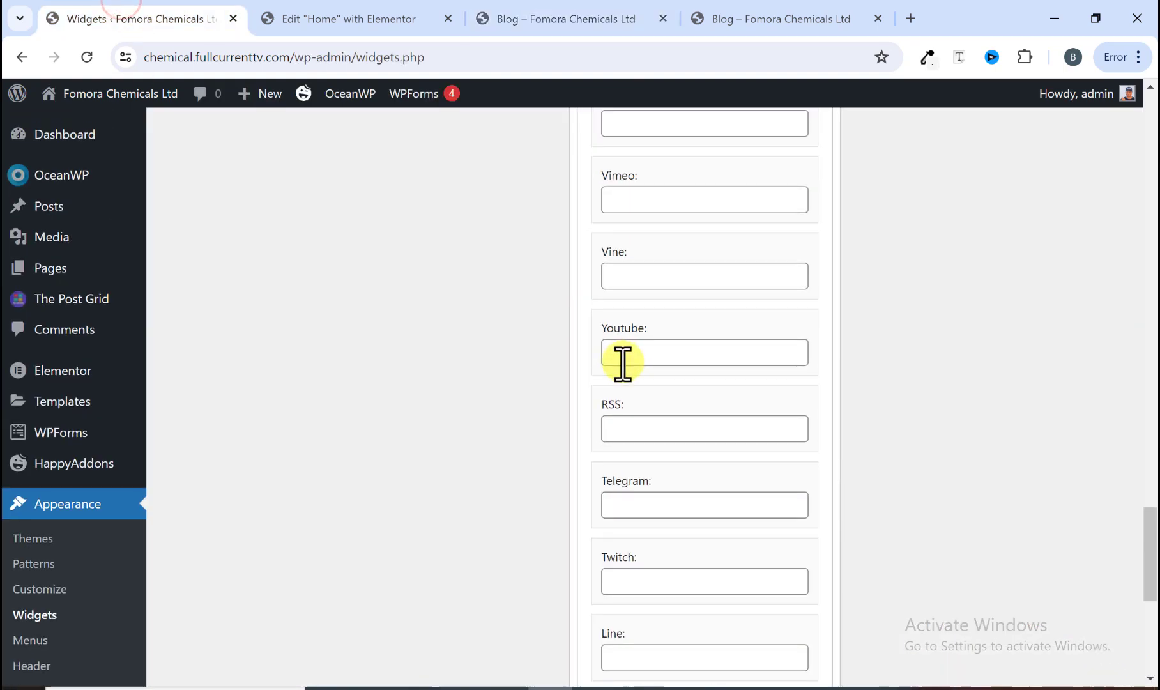
pyautogui.scroll(11, 623, 362)
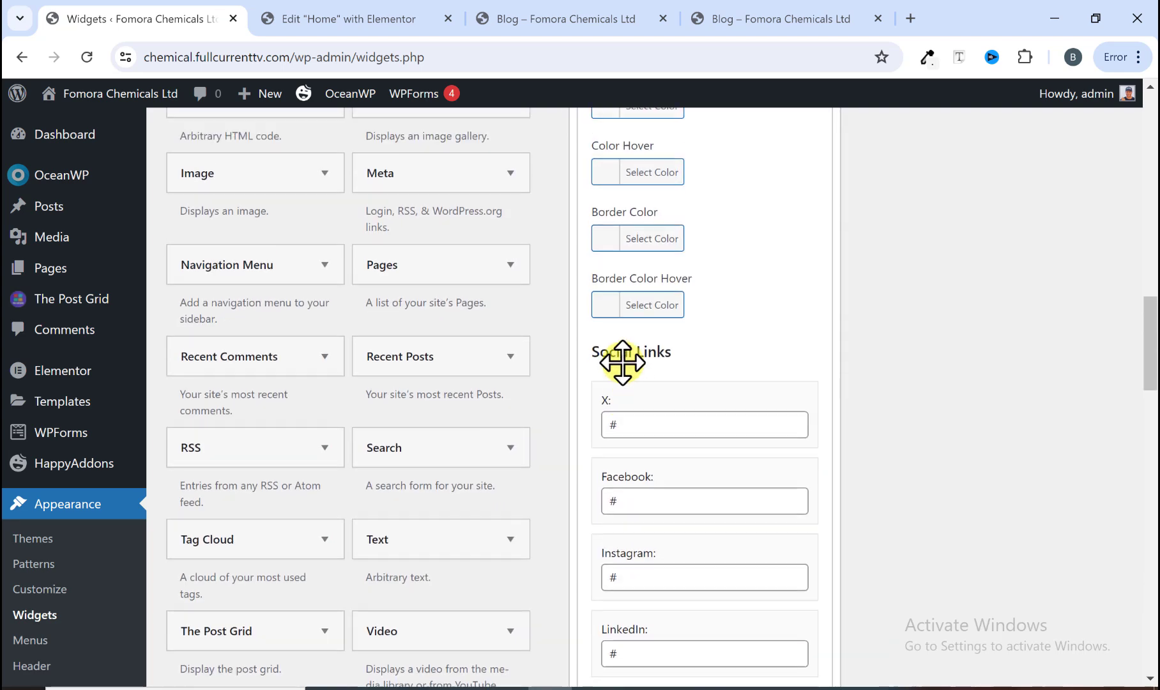
pyautogui.scroll(5, 621, 370)
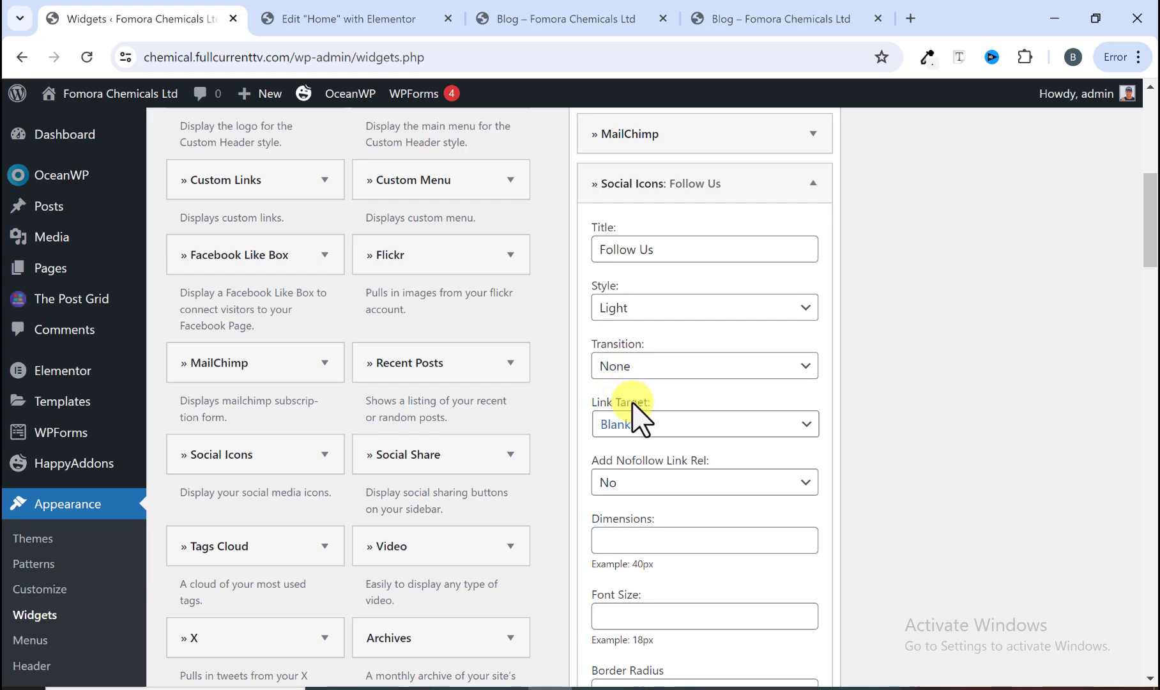
pyautogui.scroll(4, 642, 421)
pyautogui.scroll(-5, 647, 422)
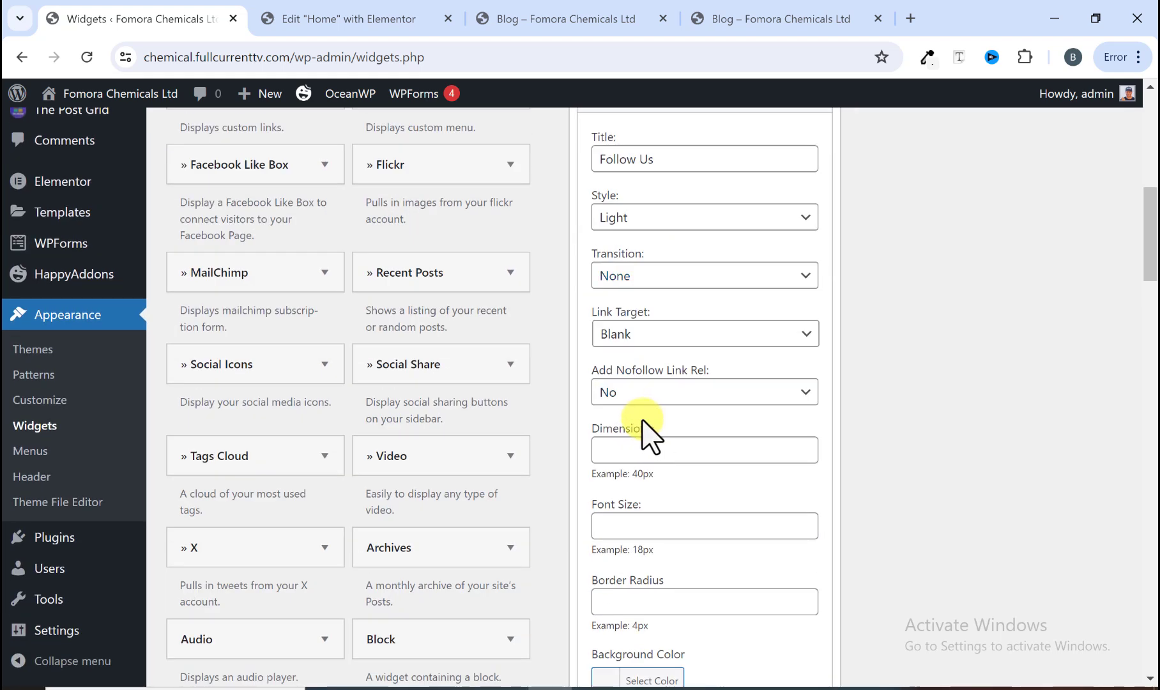
pyautogui.scroll(-3, 642, 422)
pyautogui.scroll(6, 636, 415)
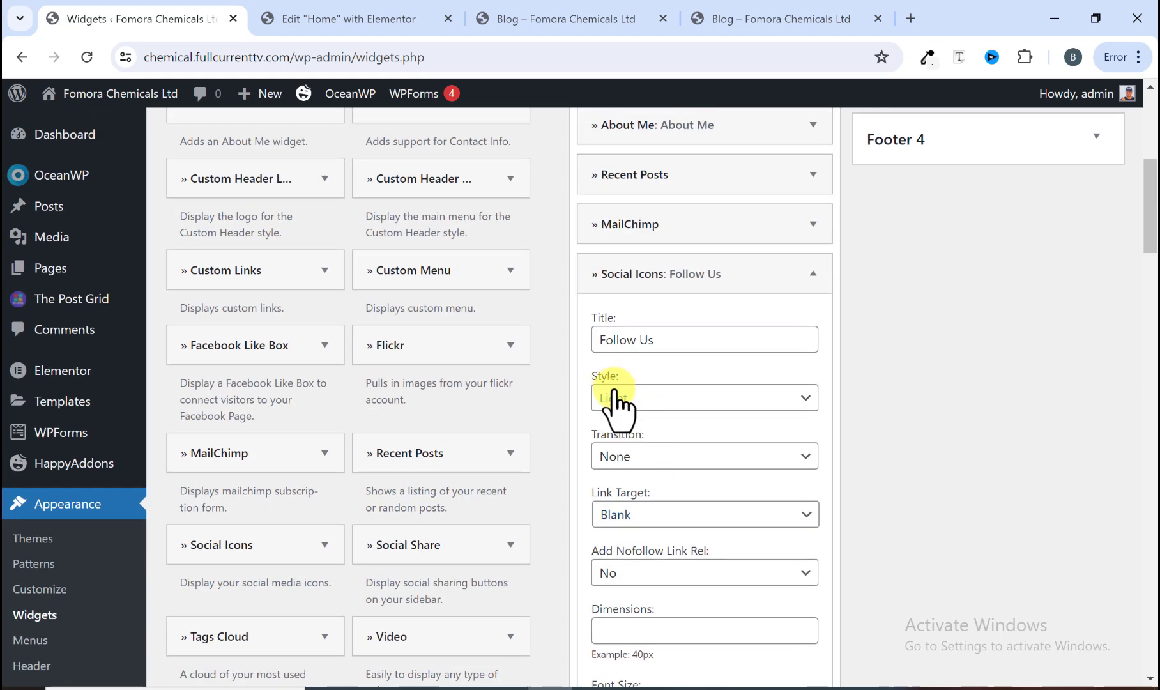
pyautogui.click(613, 399)
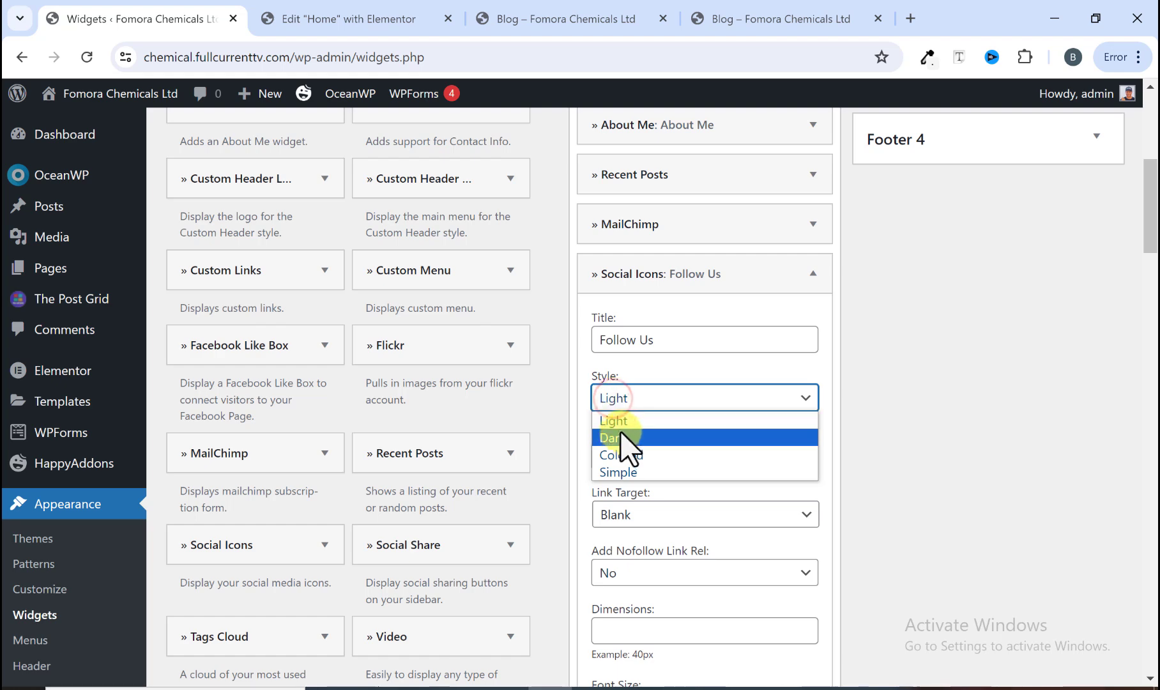
pyautogui.click(624, 455)
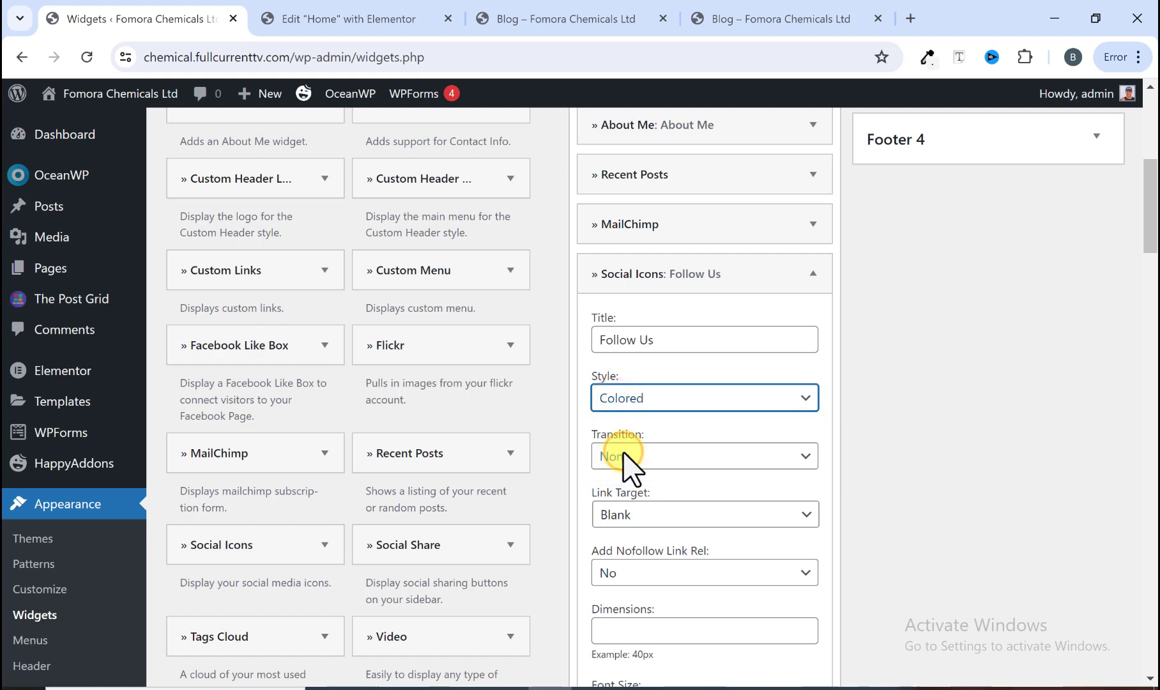
pyautogui.scroll(-20, 639, 456)
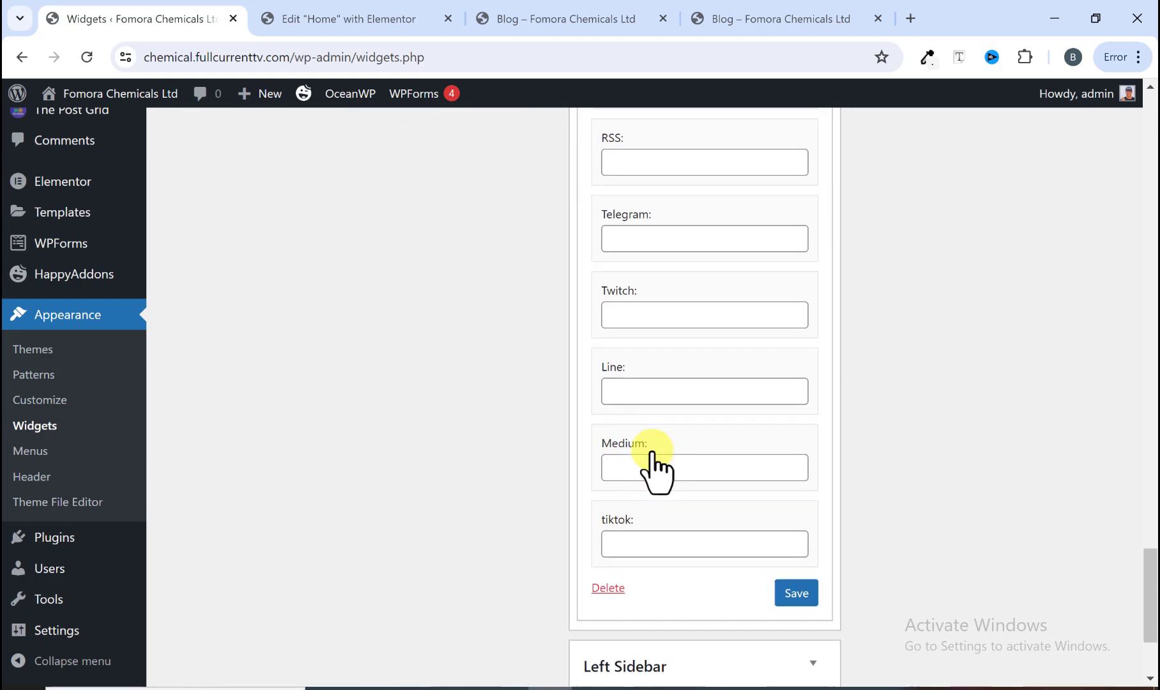
pyautogui.scroll(-3, 677, 457)
pyautogui.click(796, 409)
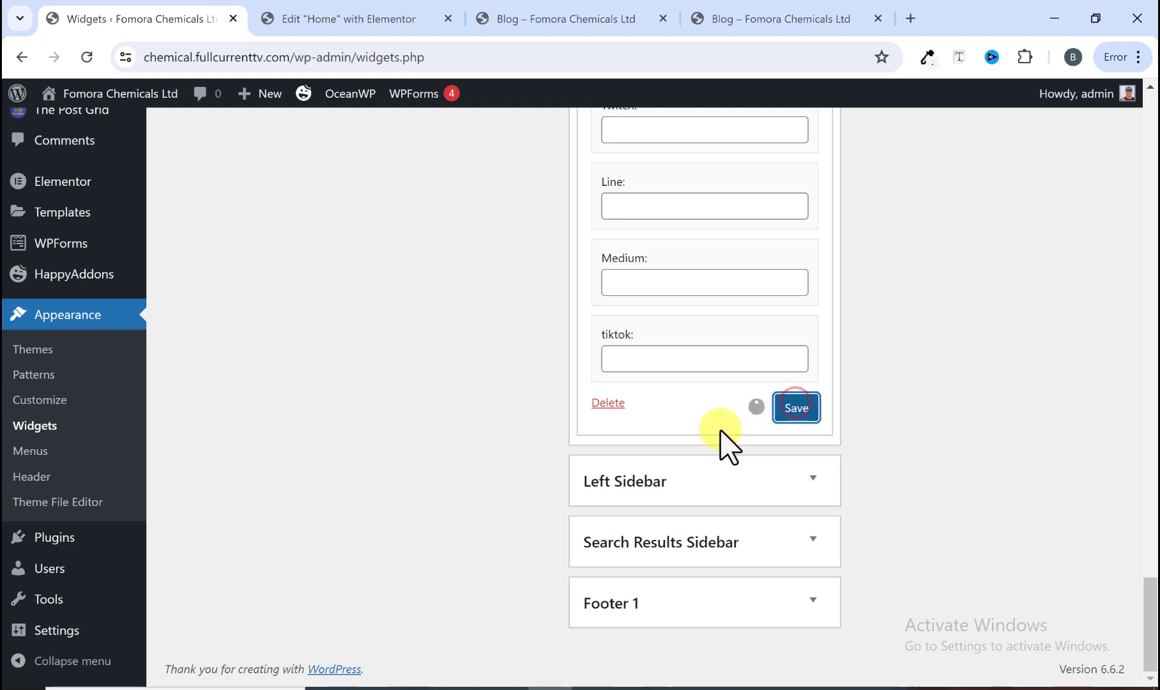
# Step: Check the Blog page sidebar's Follow Us icons against the reference site
pyautogui.click(717, 18)
pyautogui.click(590, 15)
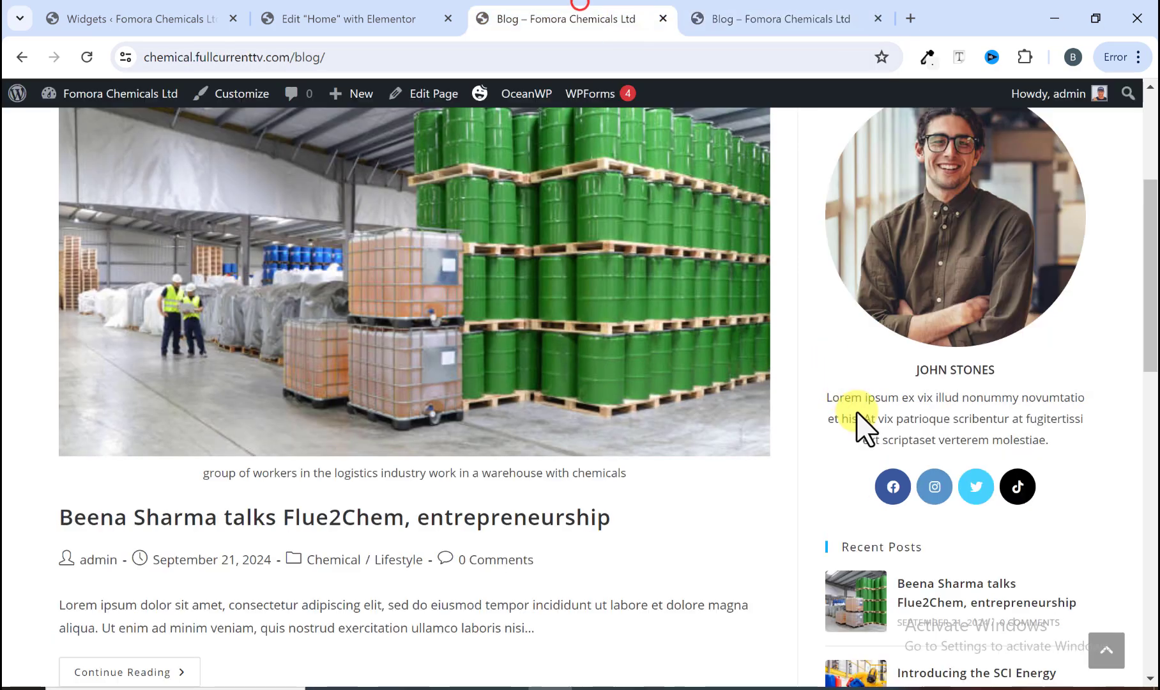
pyautogui.scroll(-10, 882, 492)
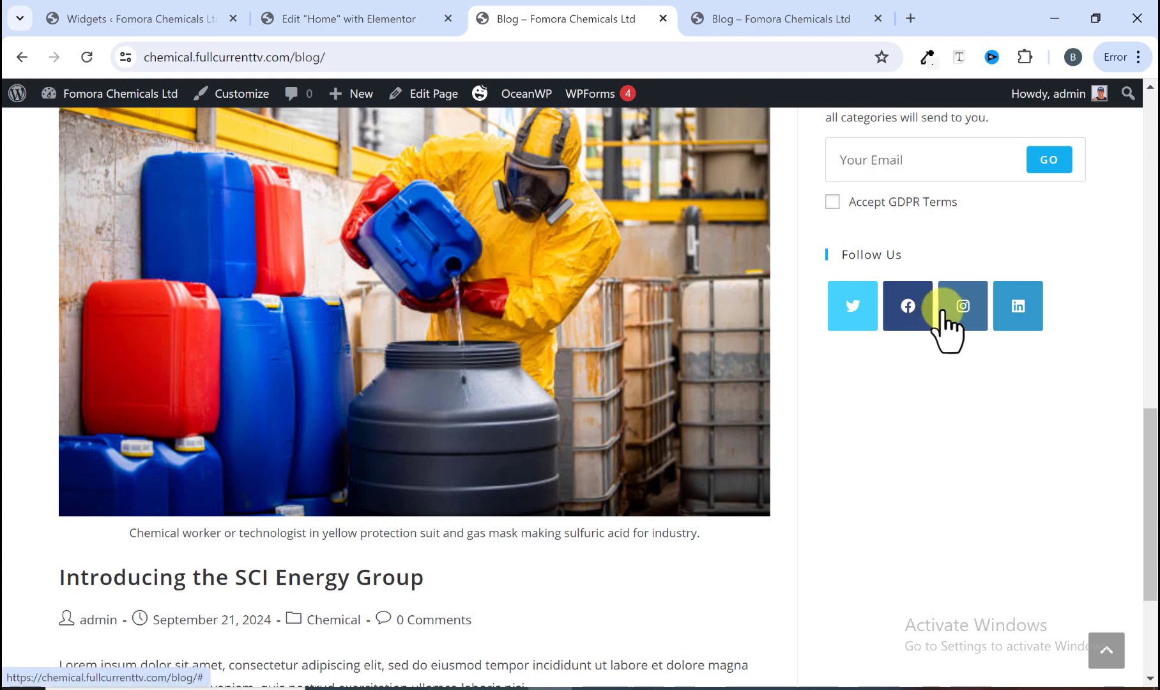
pyautogui.scroll(10, 945, 326)
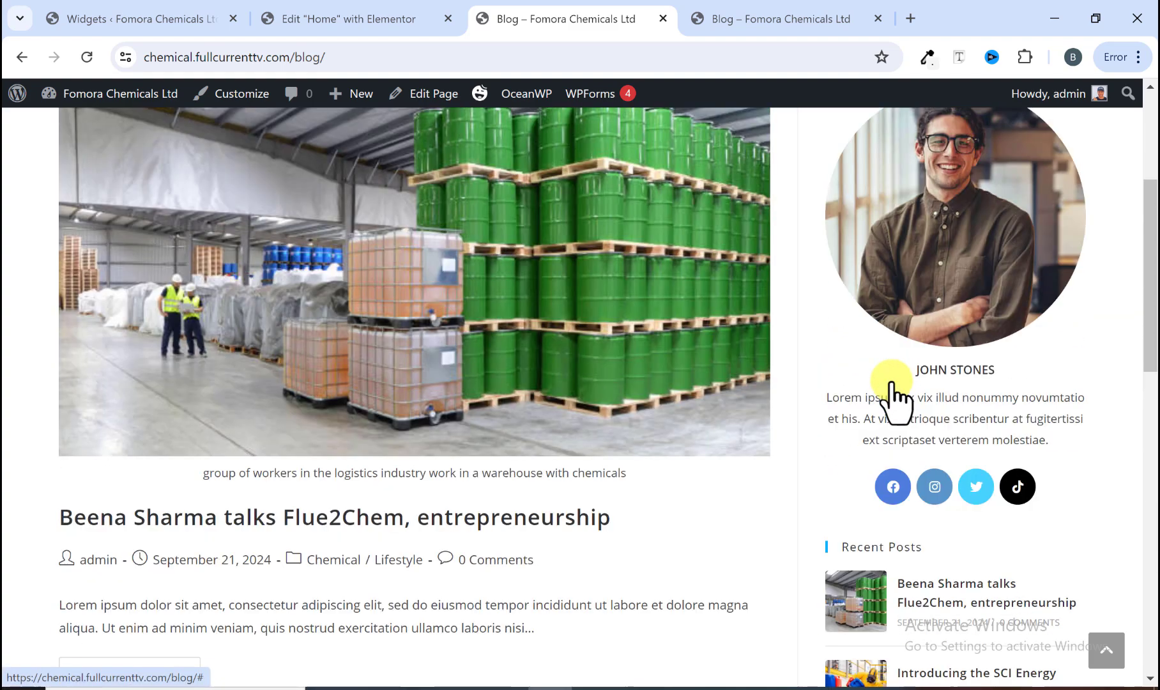
pyautogui.scroll(3, 891, 380)
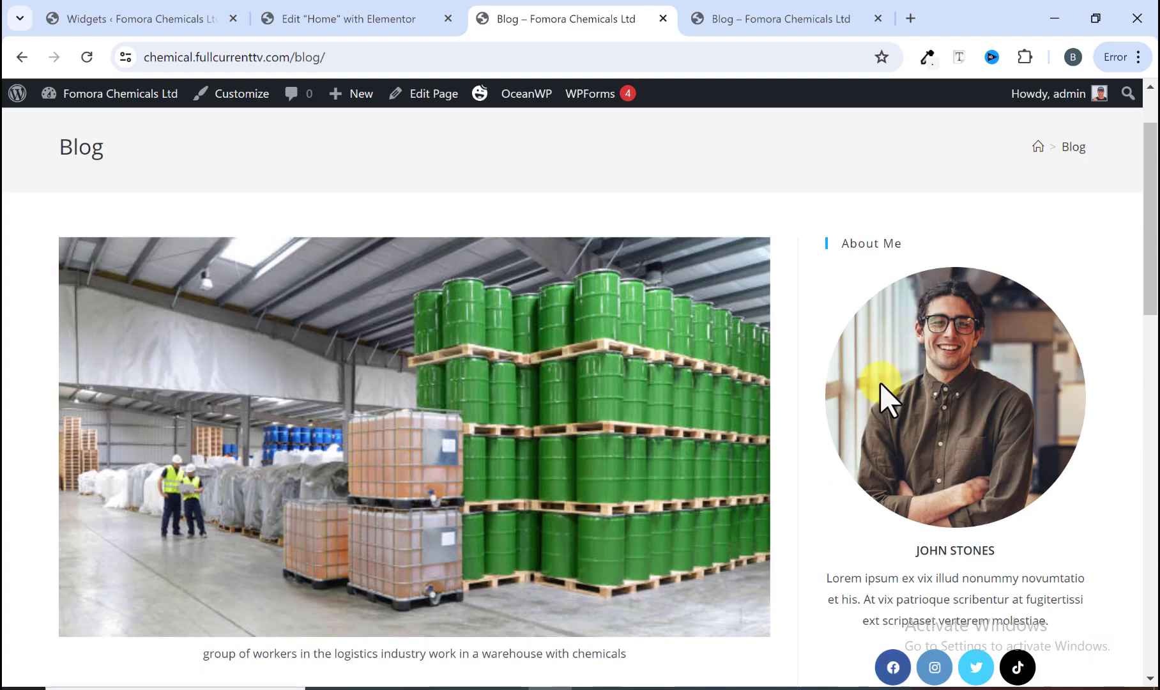
pyautogui.scroll(2, 859, 383)
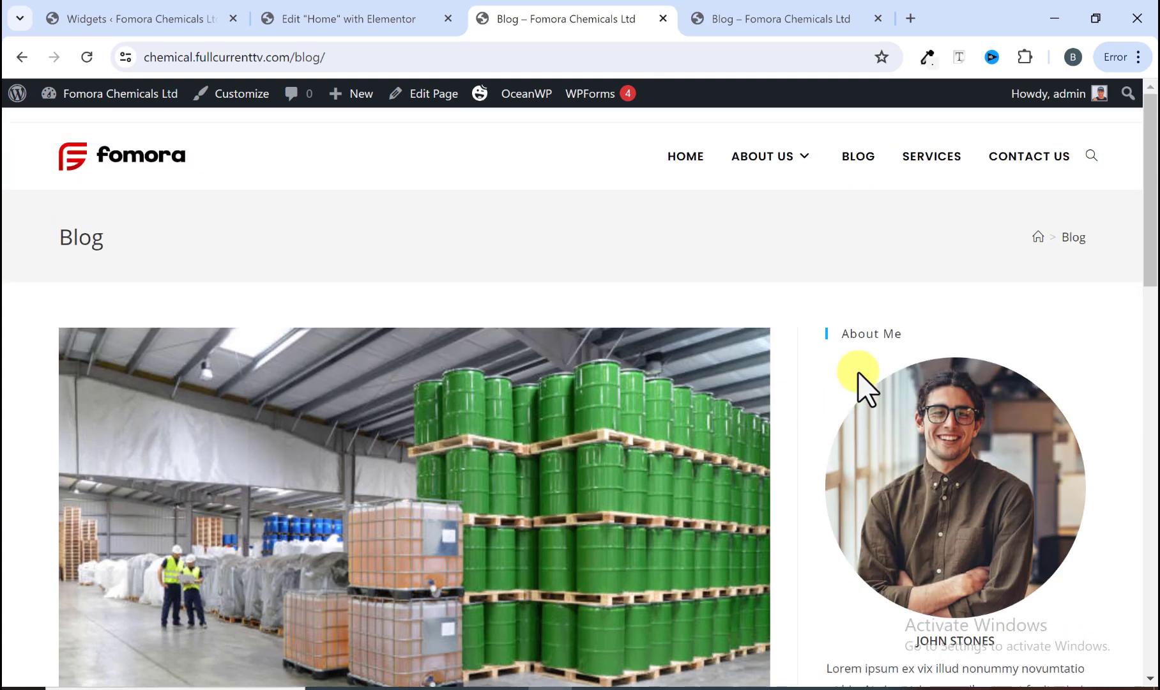
pyautogui.scroll(-6, 517, 319)
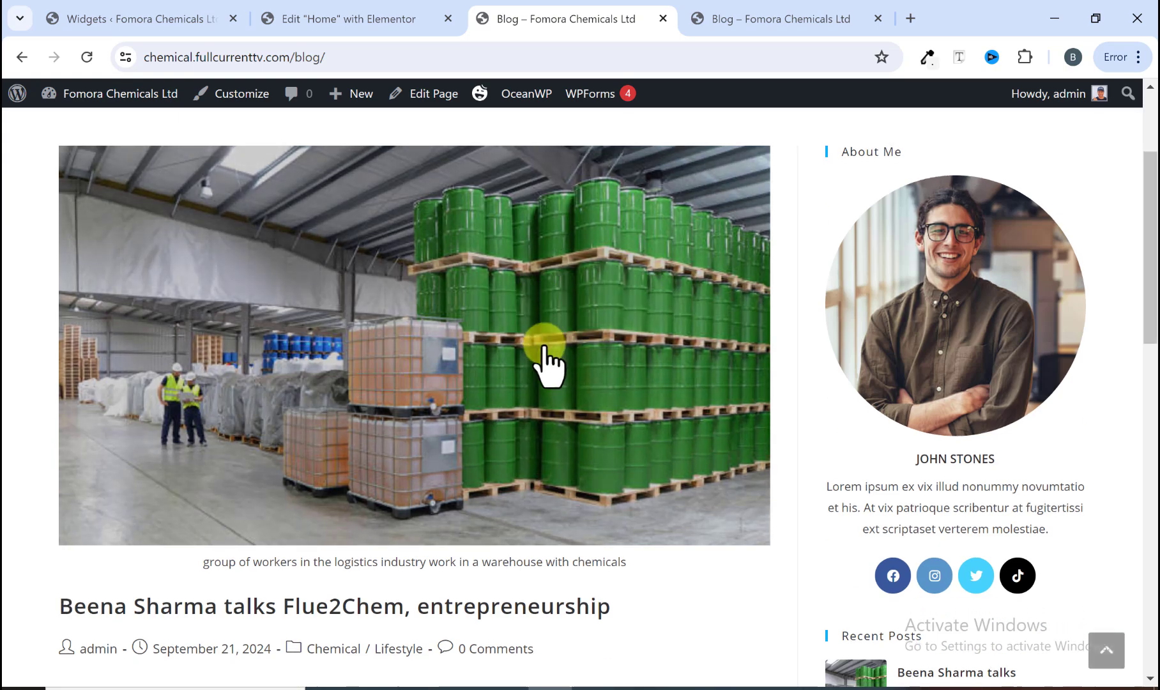
# Step: Scroll through the Blog page to review the posts alongside the sidebar widgets
pyautogui.scroll(4, 511, 355)
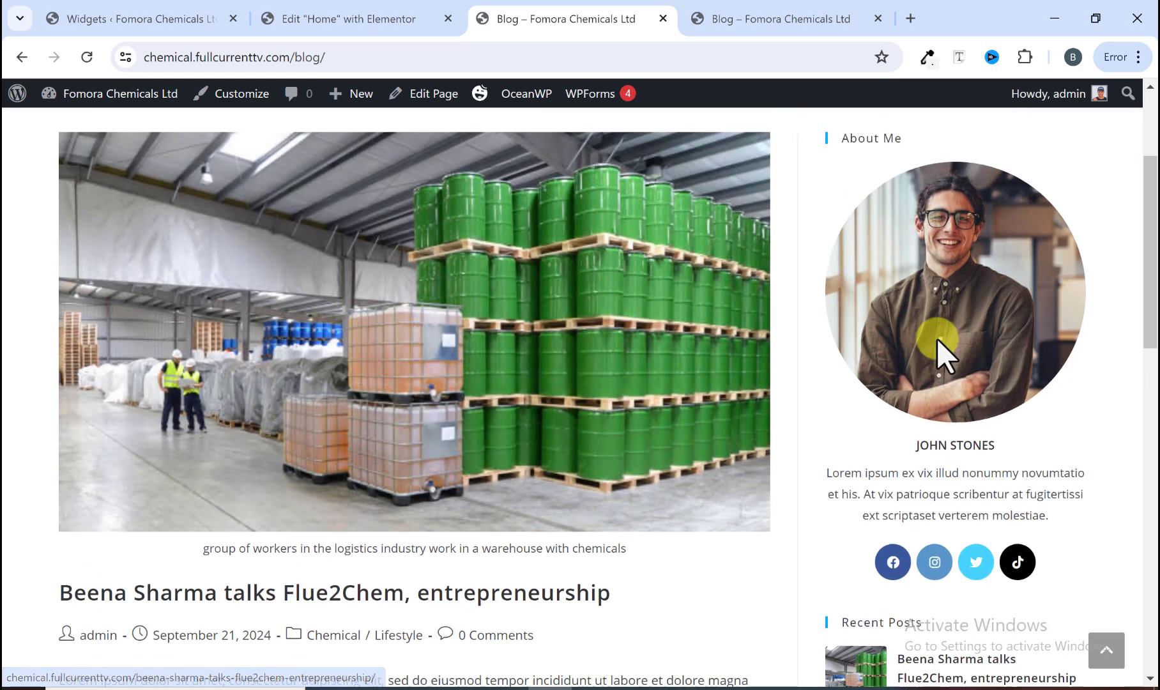
pyautogui.scroll(-10, 936, 339)
pyautogui.scroll(-2, 934, 345)
pyautogui.scroll(12, 932, 349)
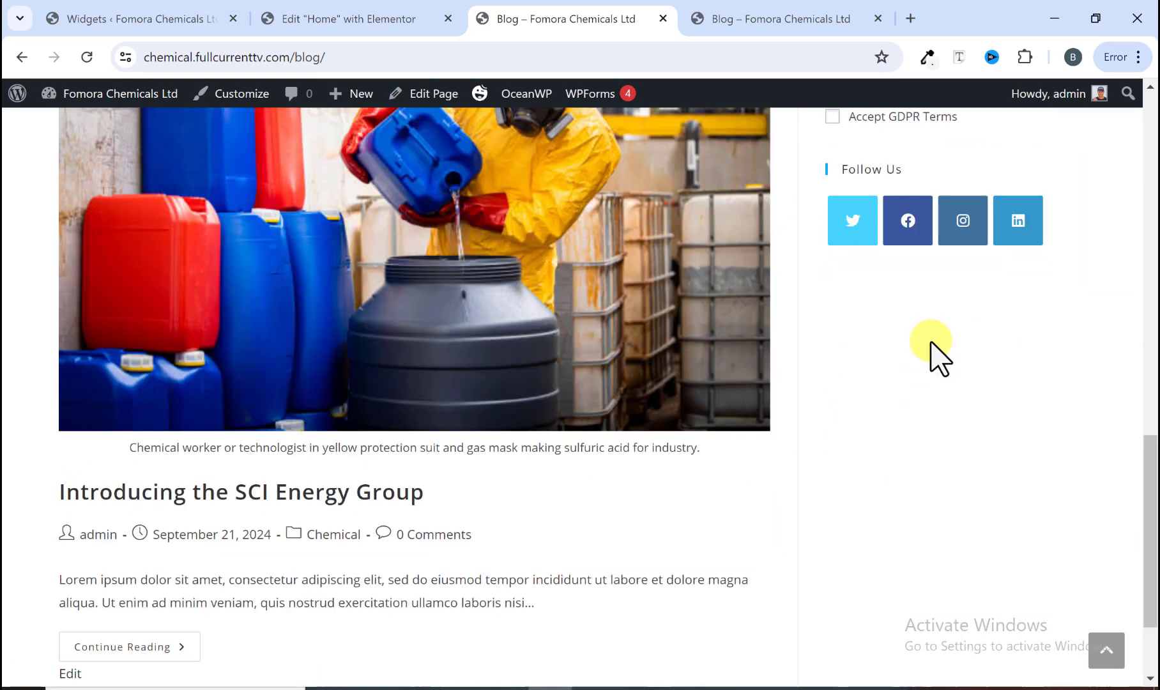
pyautogui.scroll(1, 511, 381)
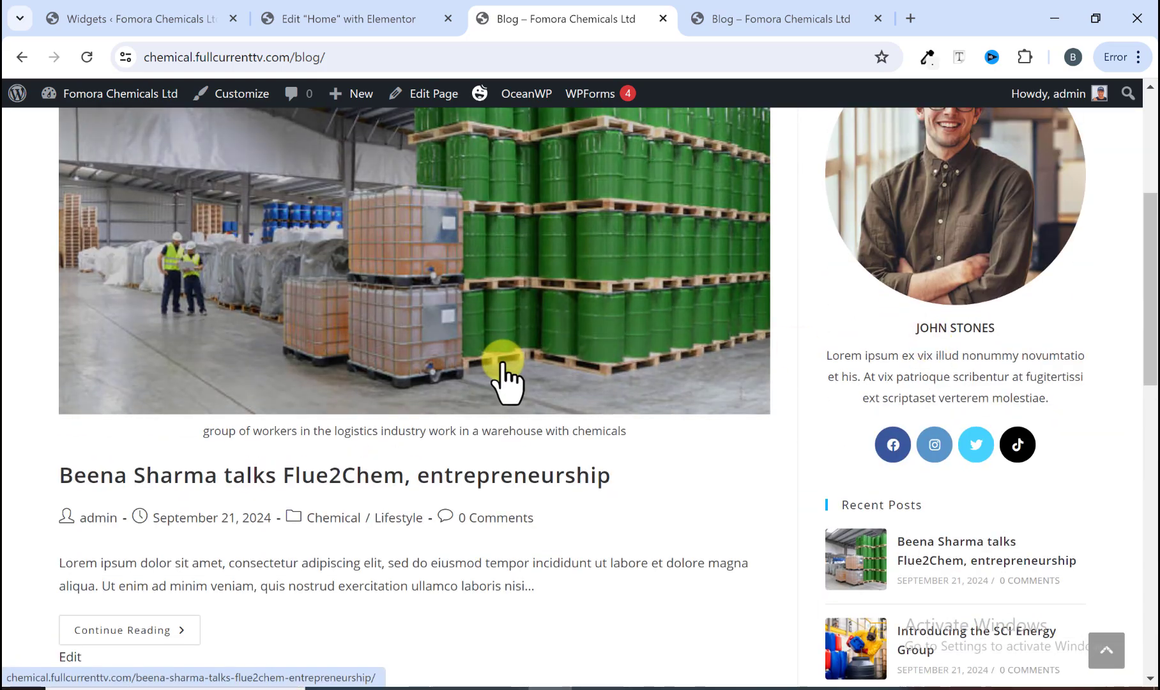
pyautogui.scroll(-9, 511, 380)
pyautogui.scroll(12, 610, 368)
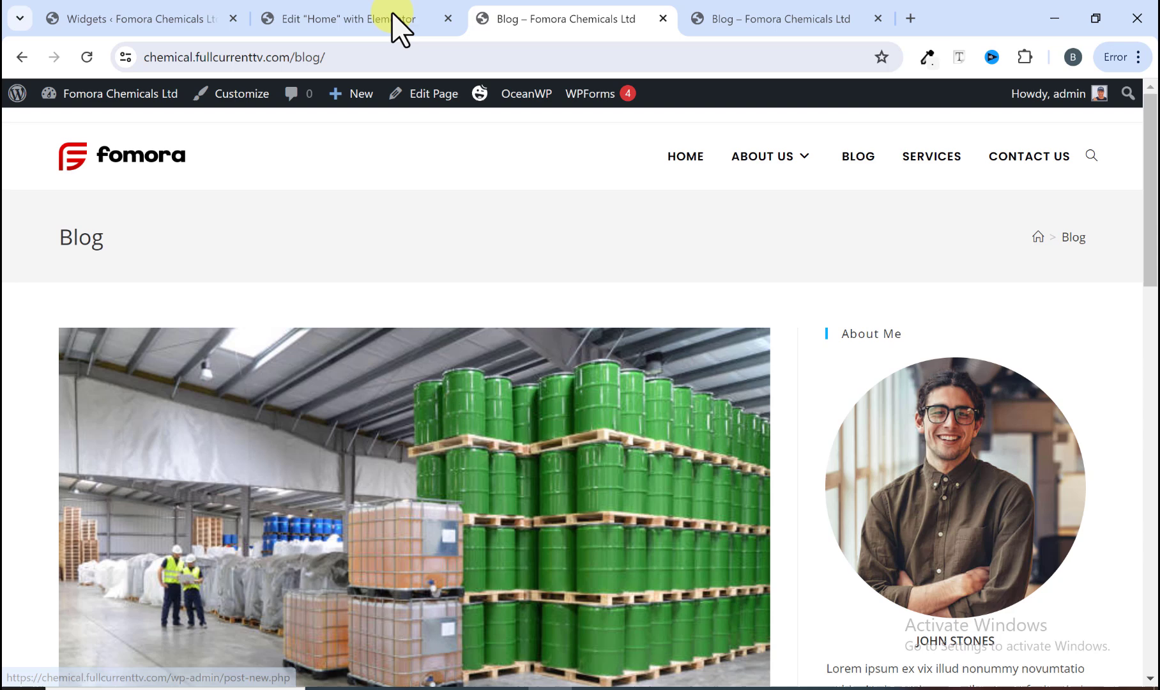
# Step: Switch to the Home page in Elementor and preview it in the tablet responsive view
pyautogui.click(394, 9)
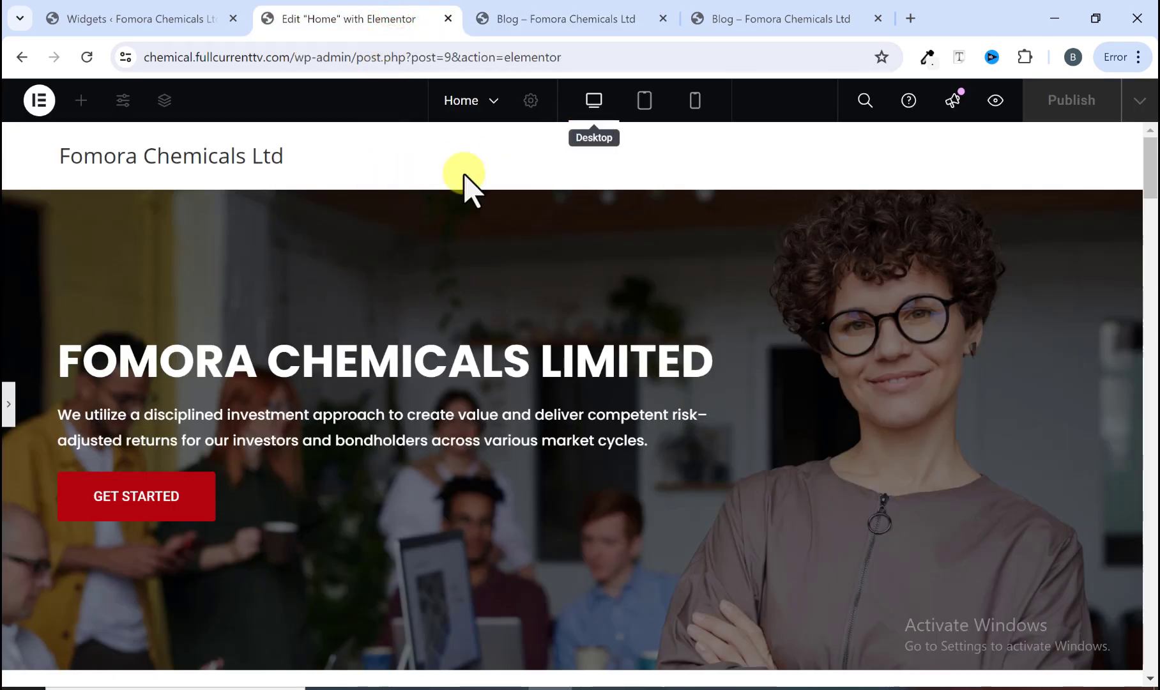
pyautogui.click(7, 409)
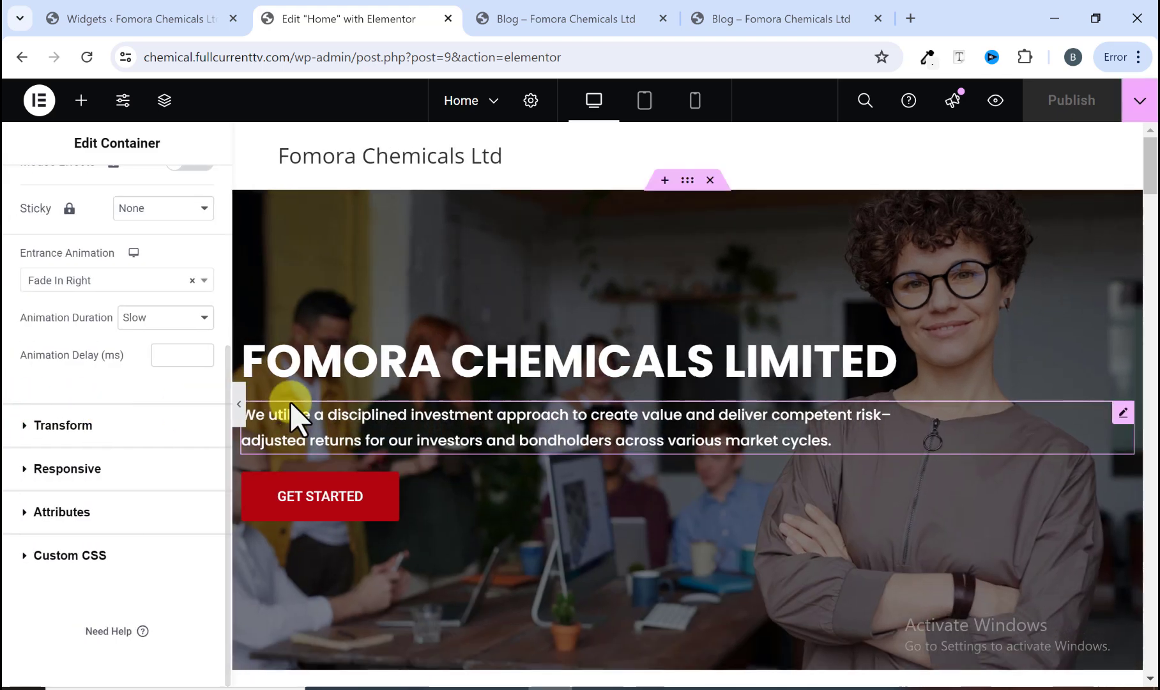
pyautogui.click(594, 106)
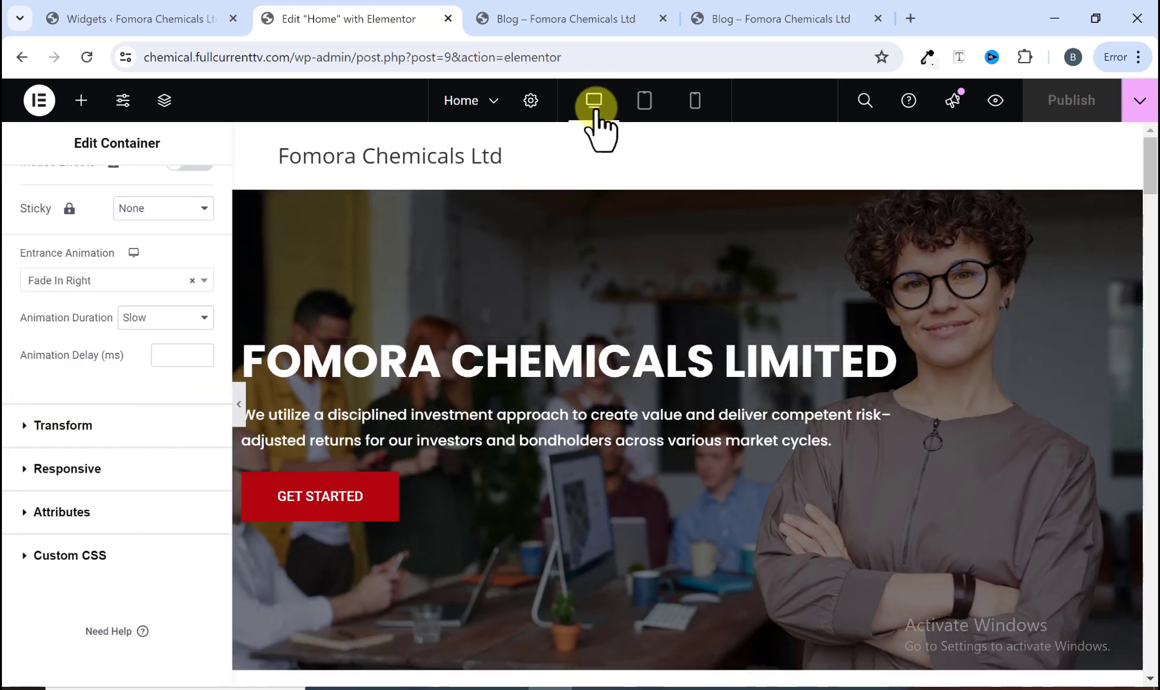
pyautogui.click(239, 403)
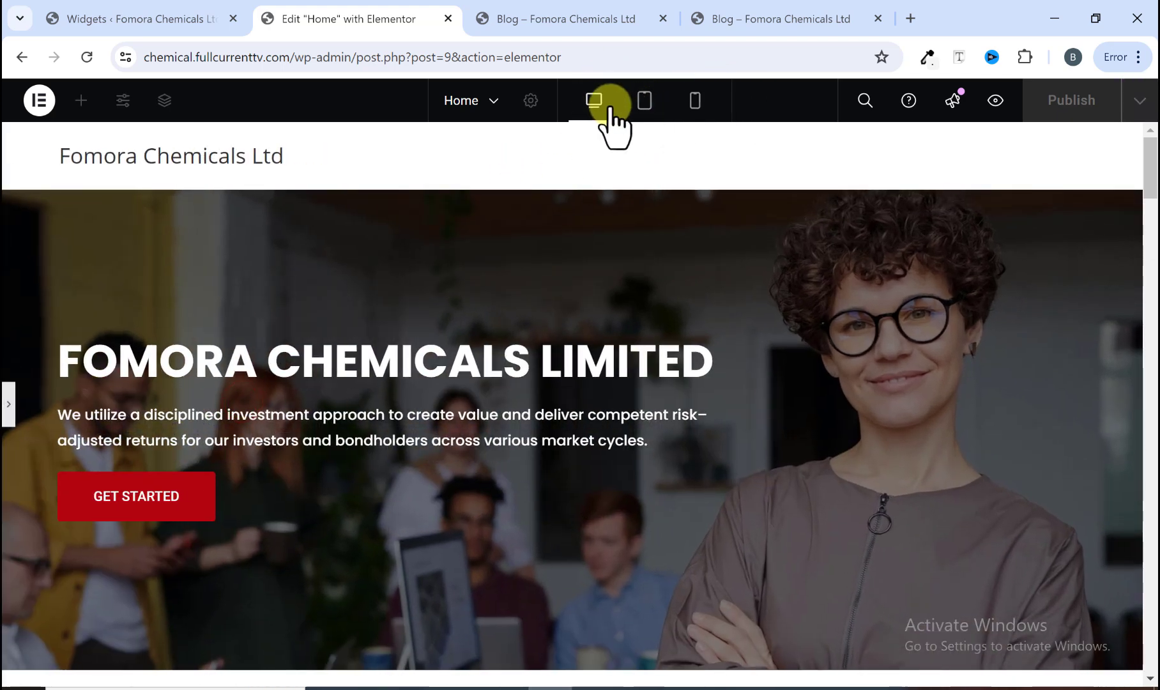
pyautogui.click(643, 102)
pyautogui.scroll(-20, 642, 176)
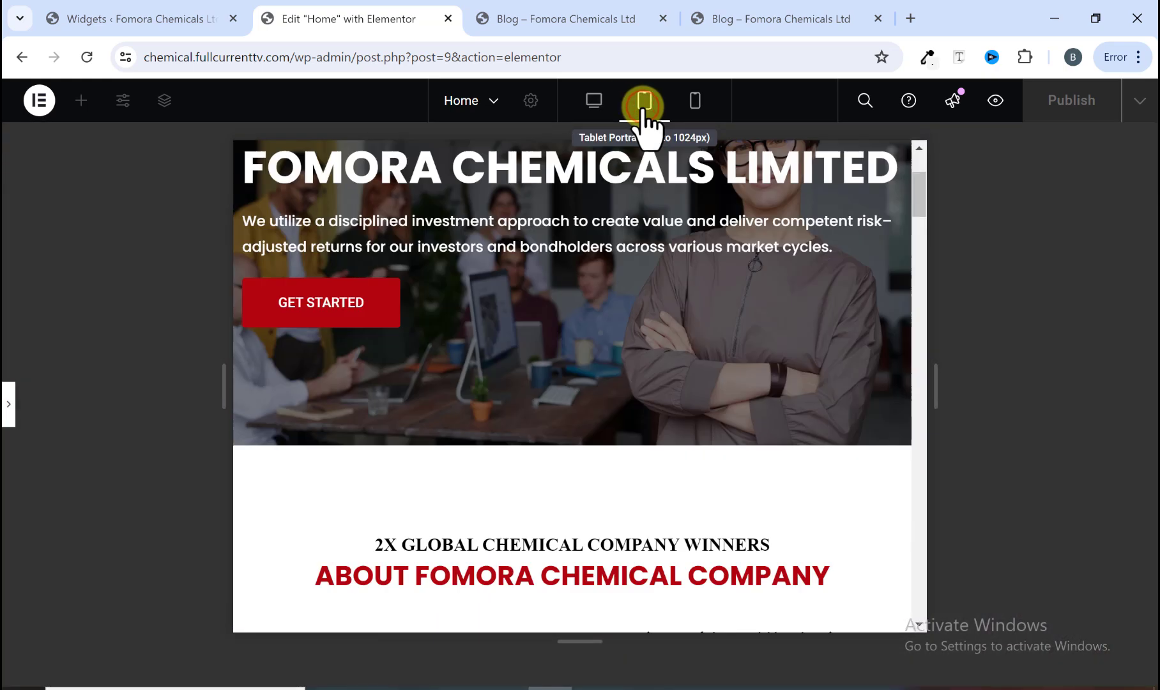
pyautogui.scroll(15, 613, 273)
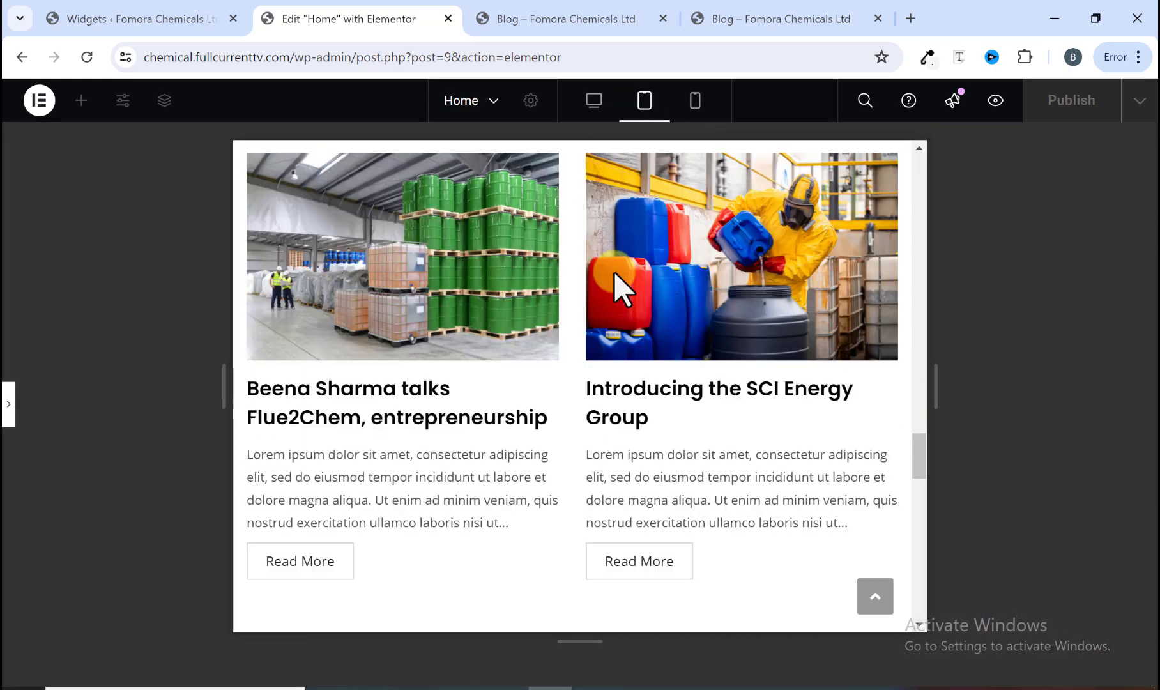
pyautogui.scroll(15, 613, 275)
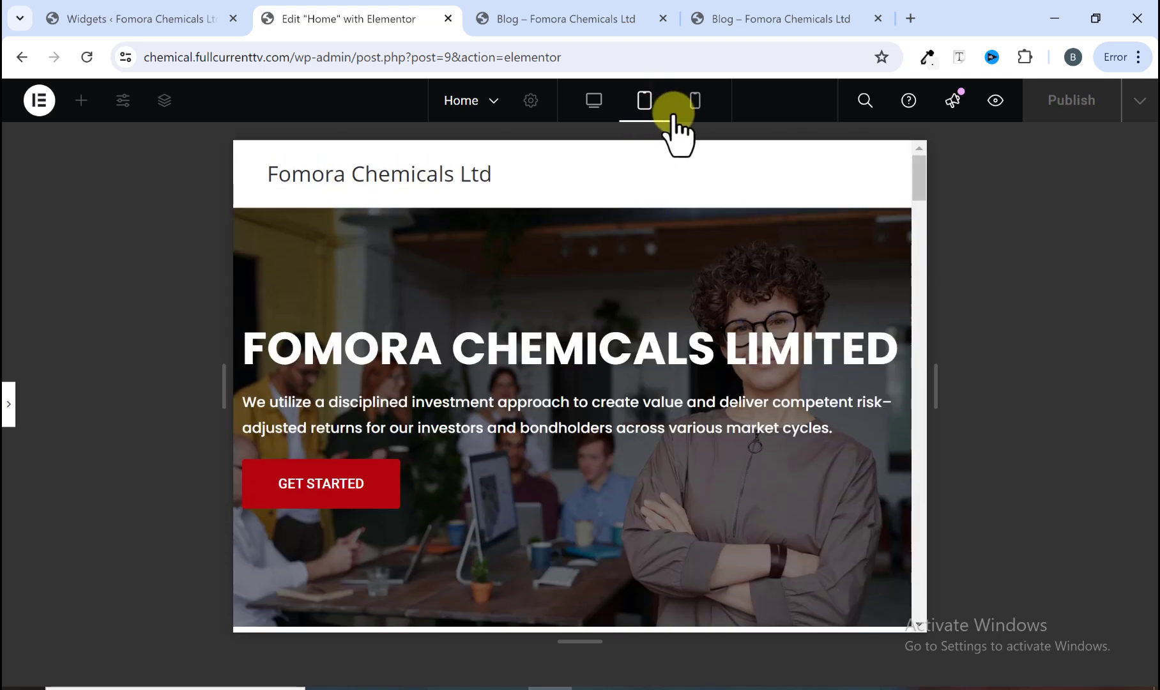
# Step: Preview the Home page in the mobile responsive view, scrolling through its sections
pyautogui.click(695, 102)
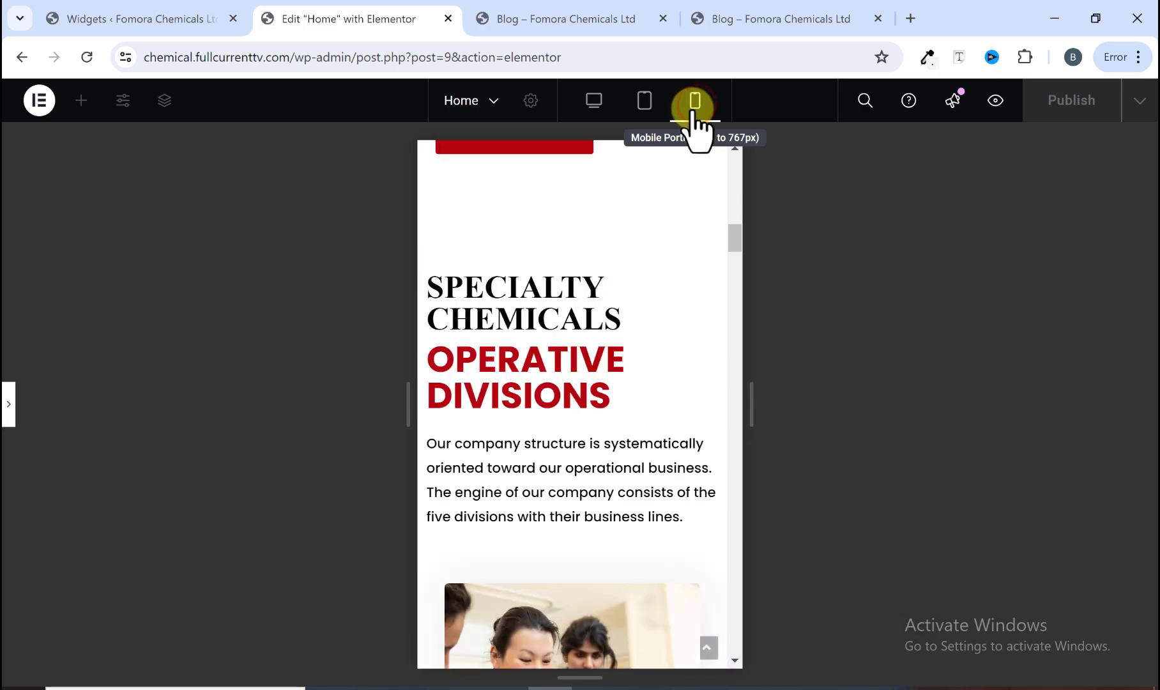
pyautogui.scroll(-15, 616, 290)
pyautogui.scroll(20, 603, 341)
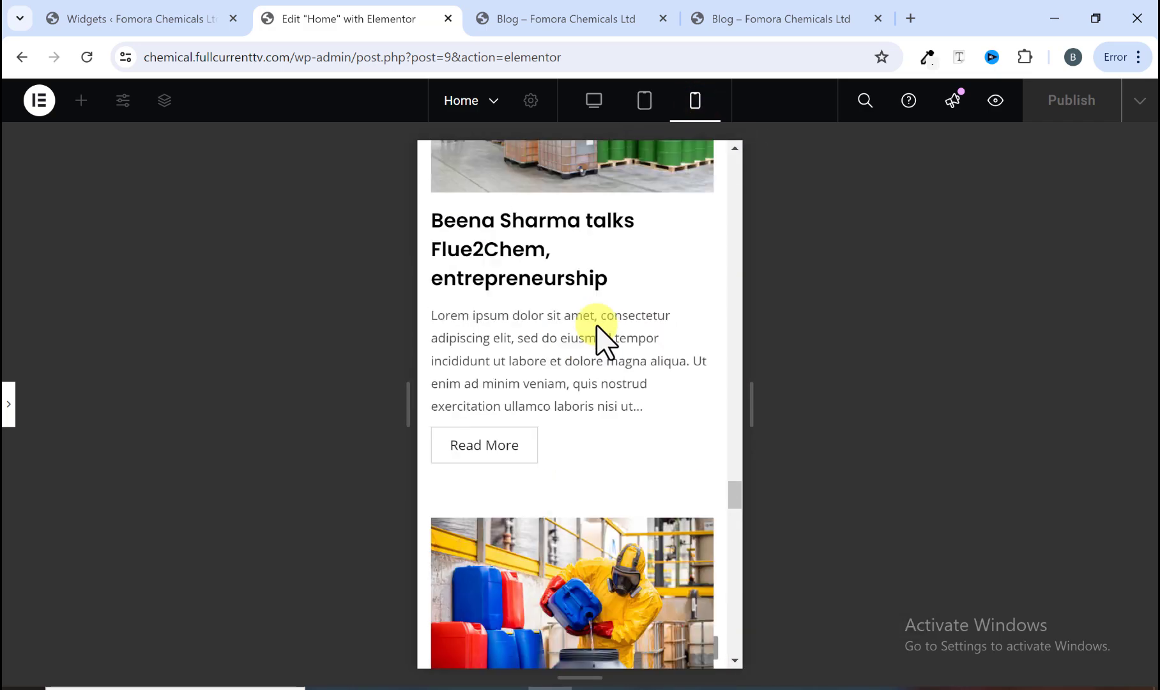
pyautogui.scroll(20, 598, 325)
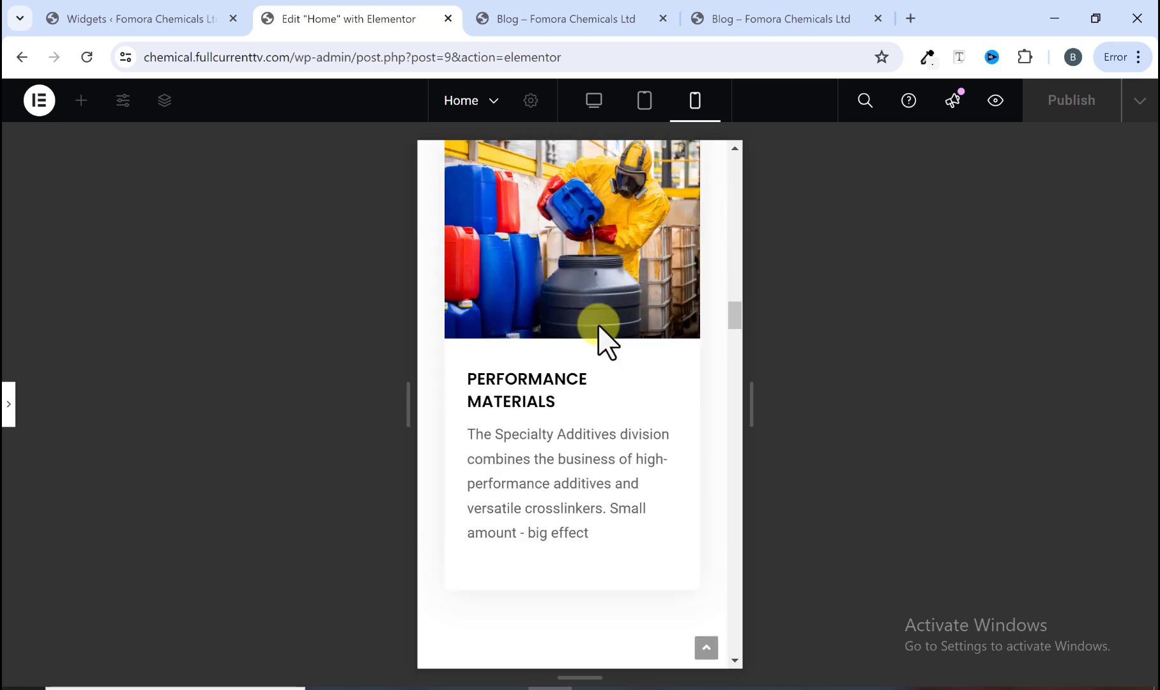
pyautogui.scroll(10, 598, 326)
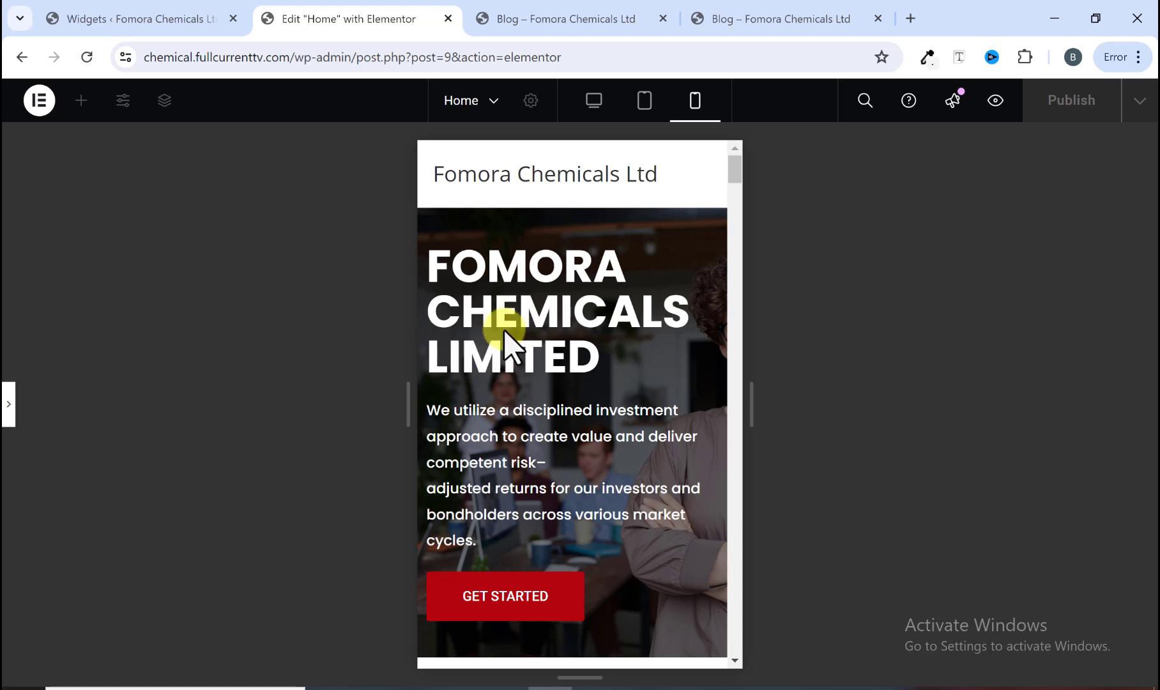
# Step: In tablet view, set the hero container's left and right padding to 20 px each
pyautogui.click(645, 103)
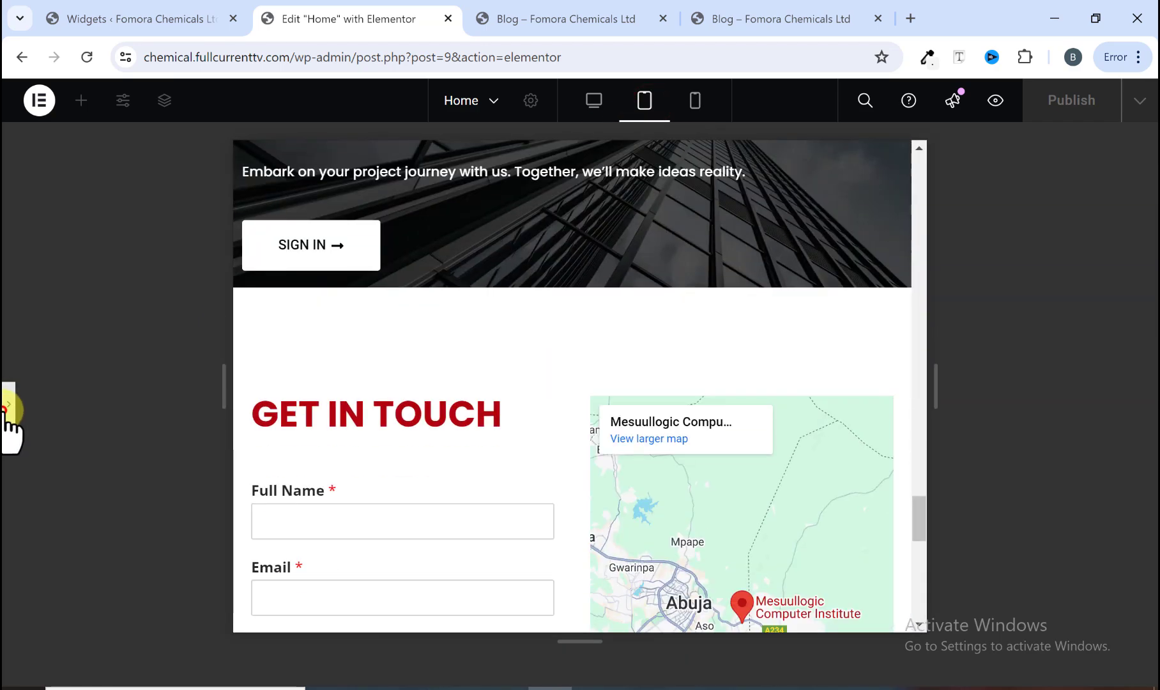
pyautogui.click(8, 409)
pyautogui.scroll(10, 511, 409)
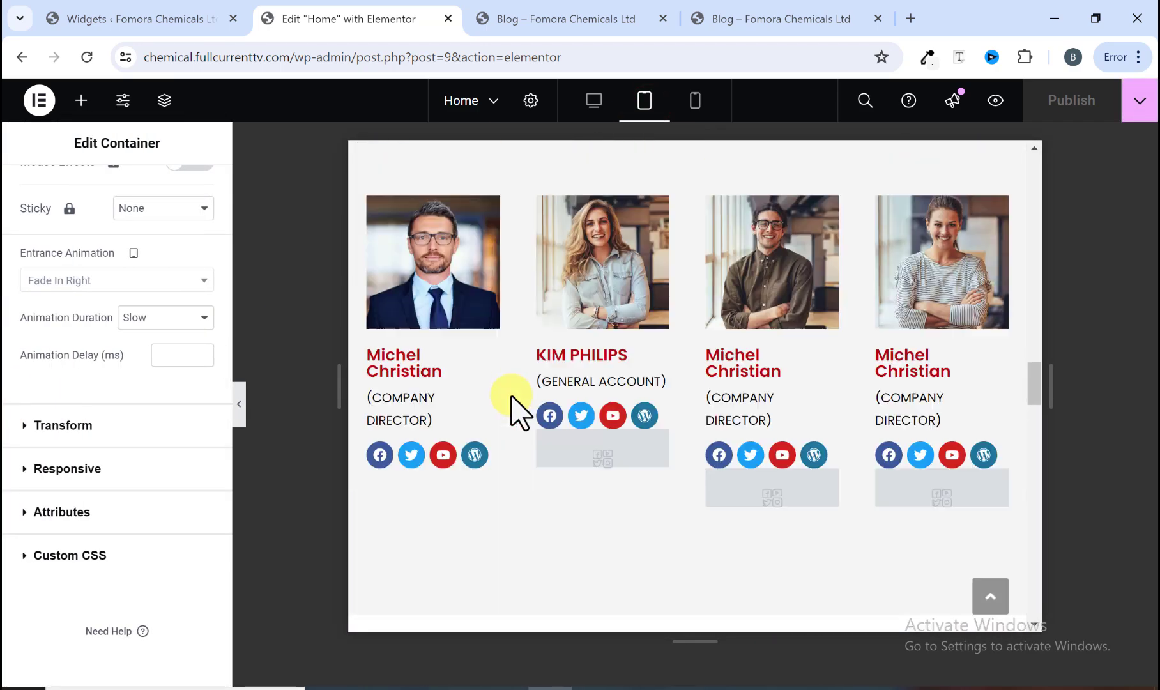
pyautogui.scroll(15, 511, 396)
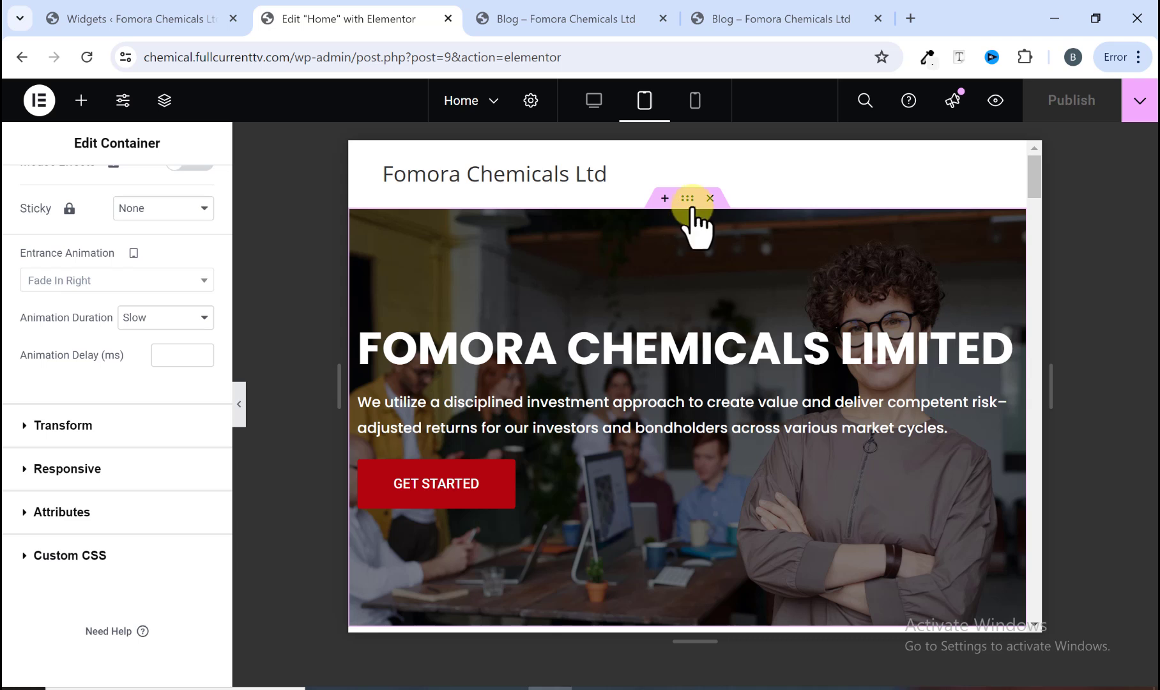
pyautogui.click(686, 198)
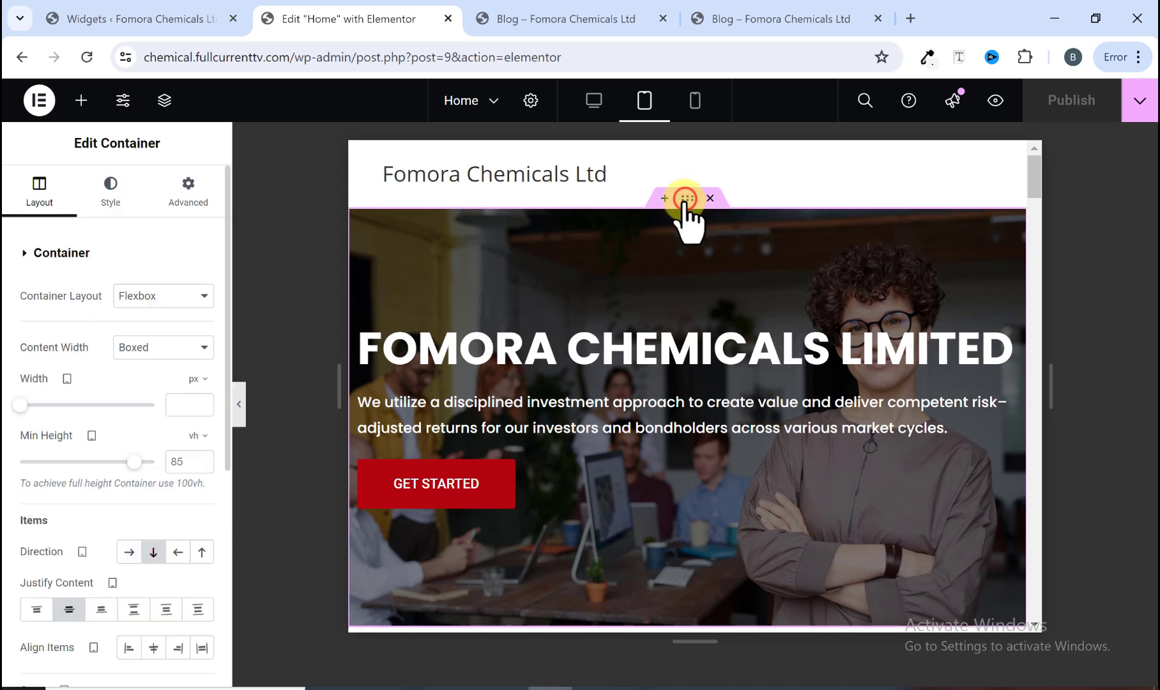
pyautogui.click(192, 200)
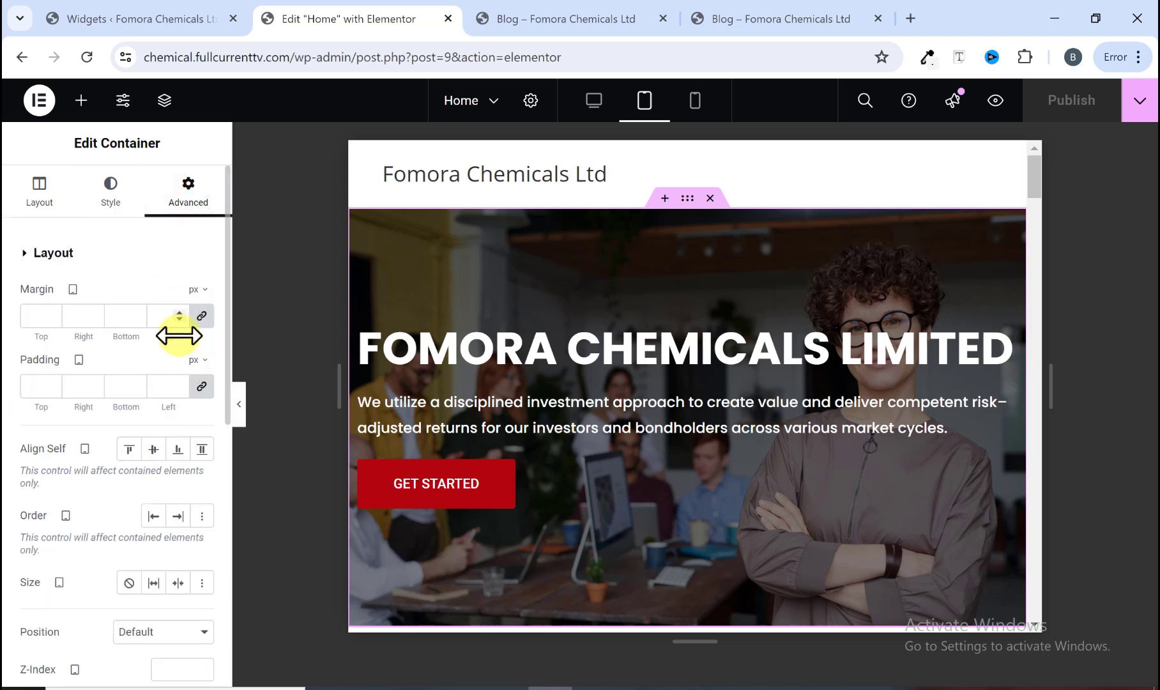
pyautogui.click(202, 385)
pyautogui.click(46, 385)
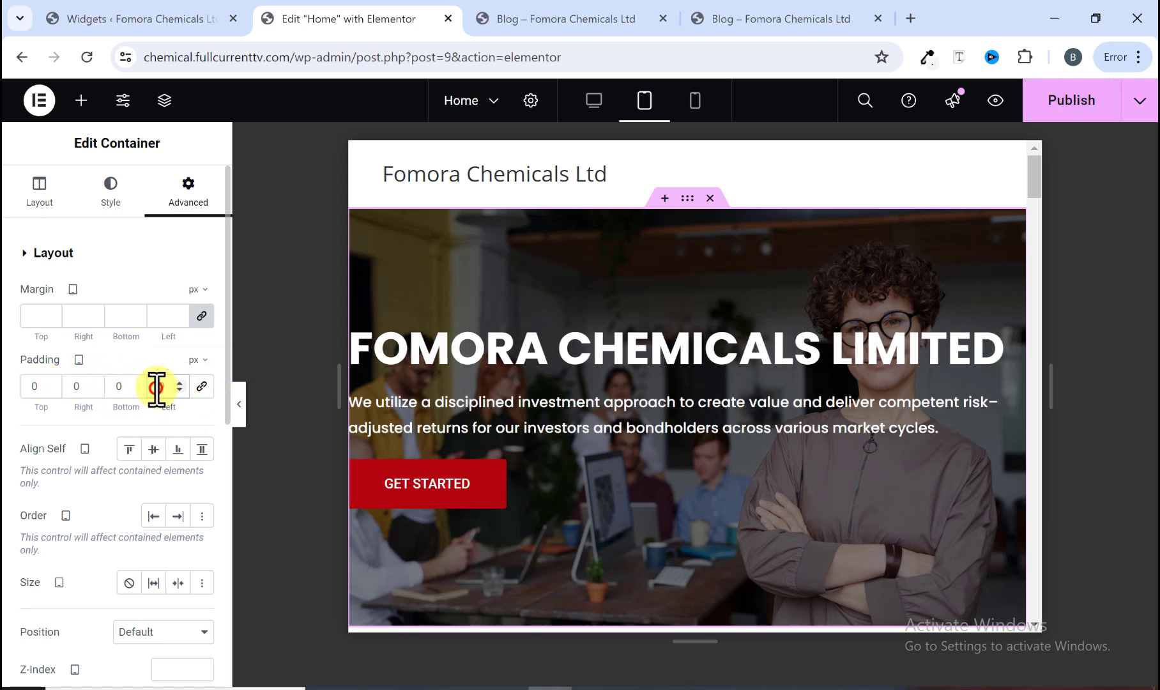
pyautogui.write('1')
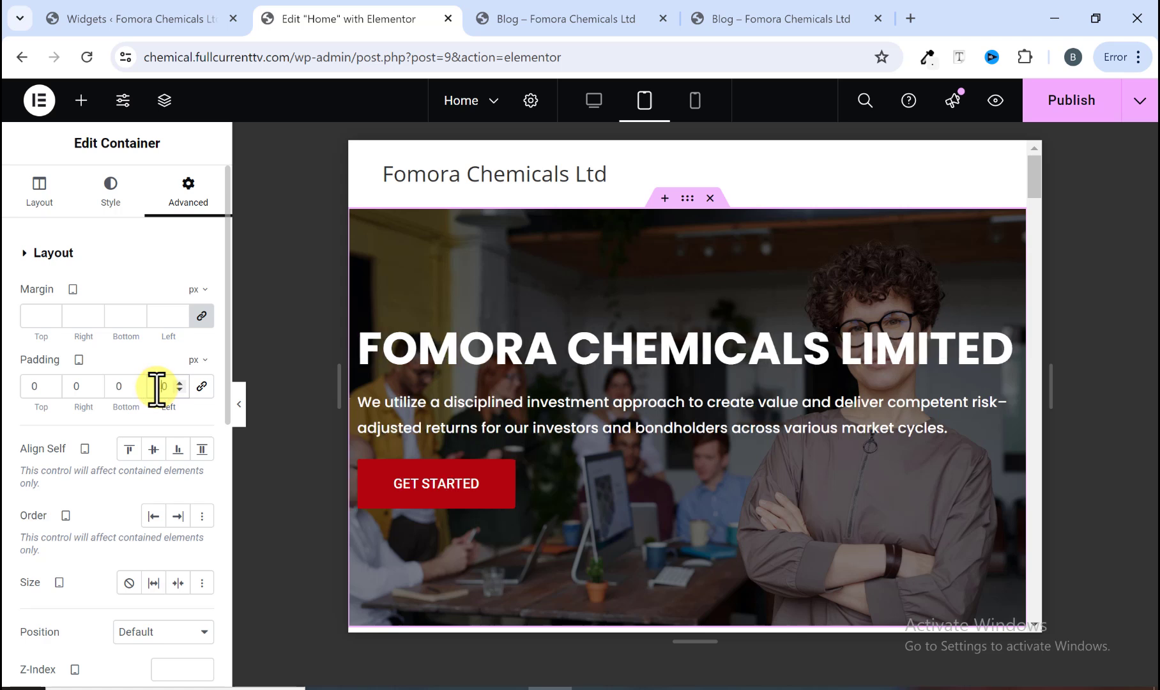
pyautogui.press('BackSpace')
pyautogui.write('20')
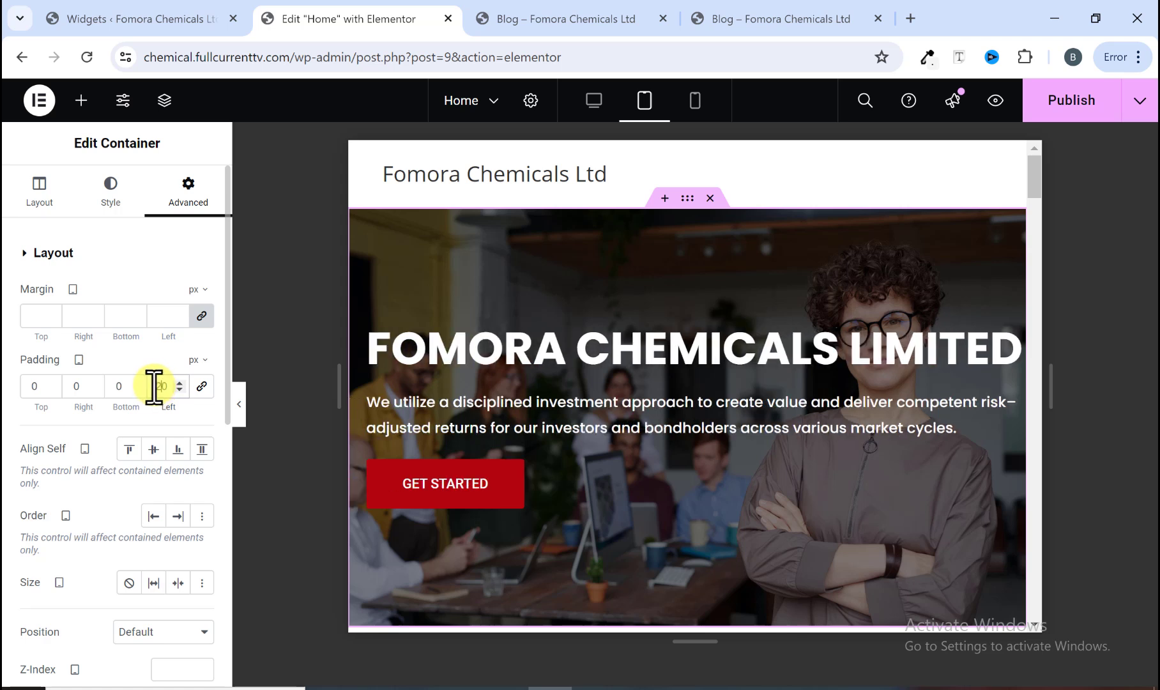
pyautogui.click(75, 387)
pyautogui.write('20')
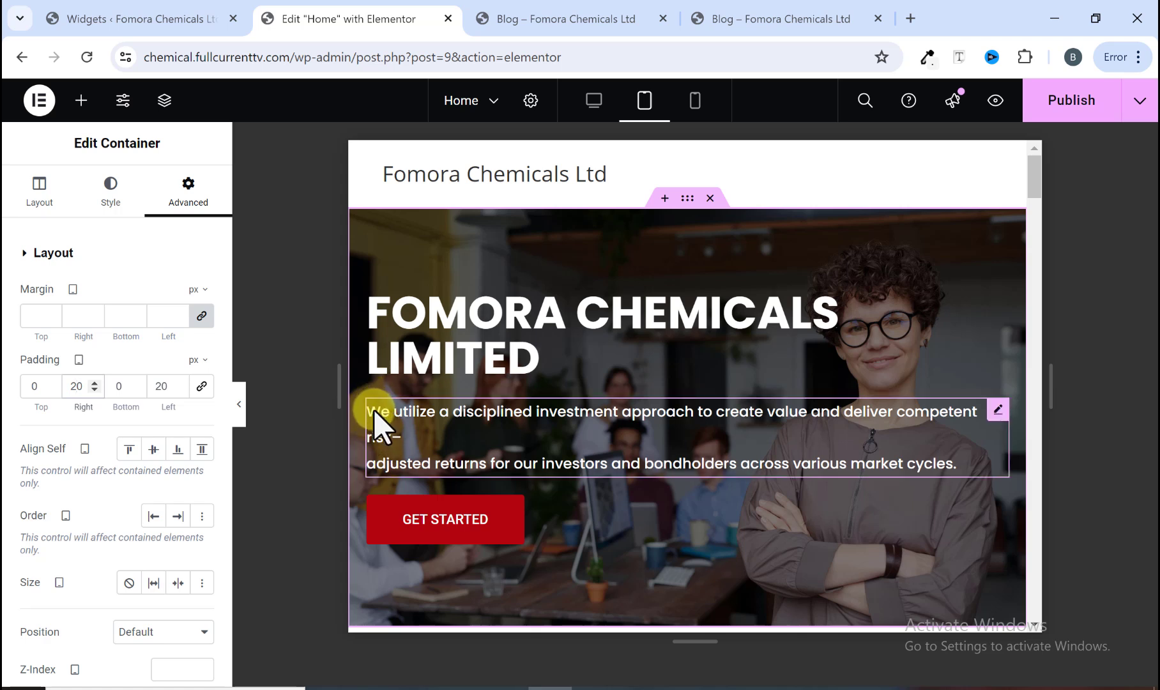
# Step: Set the hero heading's tablet font size to 40 px
pyautogui.click(455, 346)
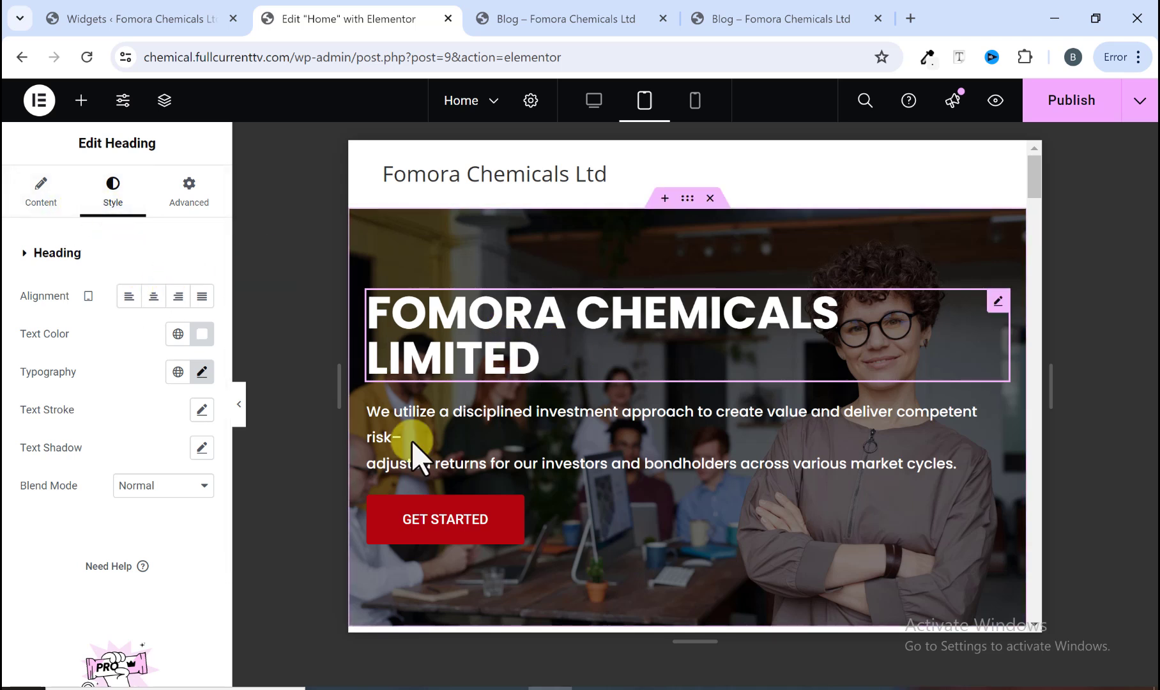
pyautogui.click(202, 372)
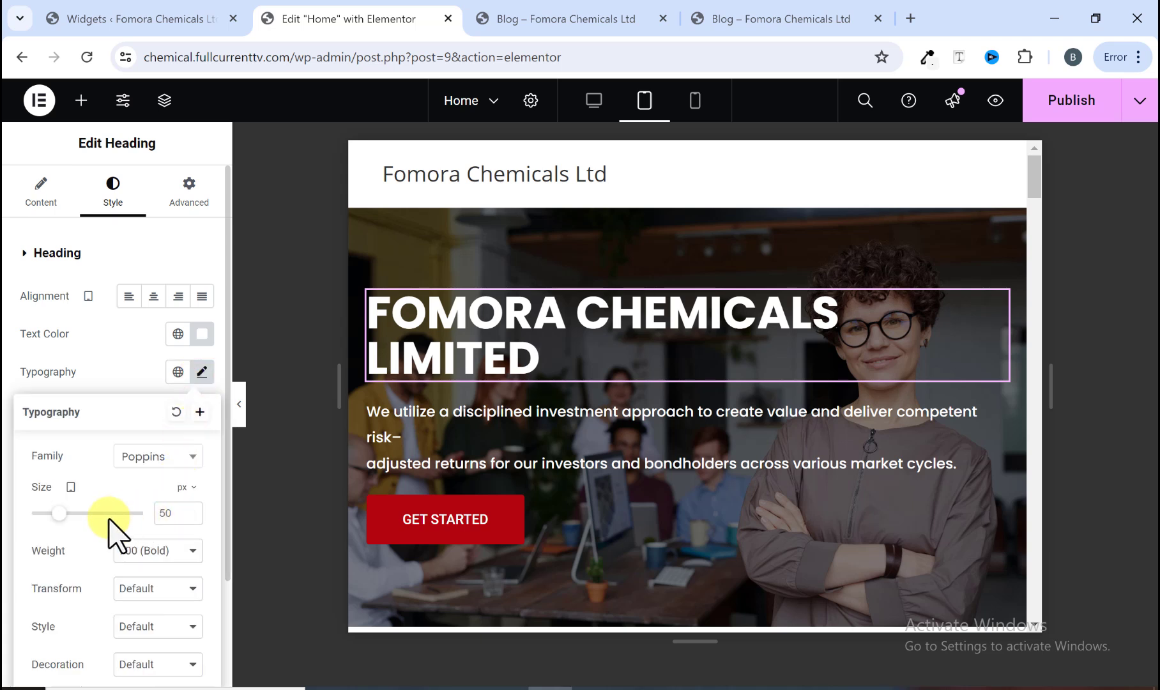
pyautogui.moveTo(60, 514); pyautogui.dragTo(56, 513)
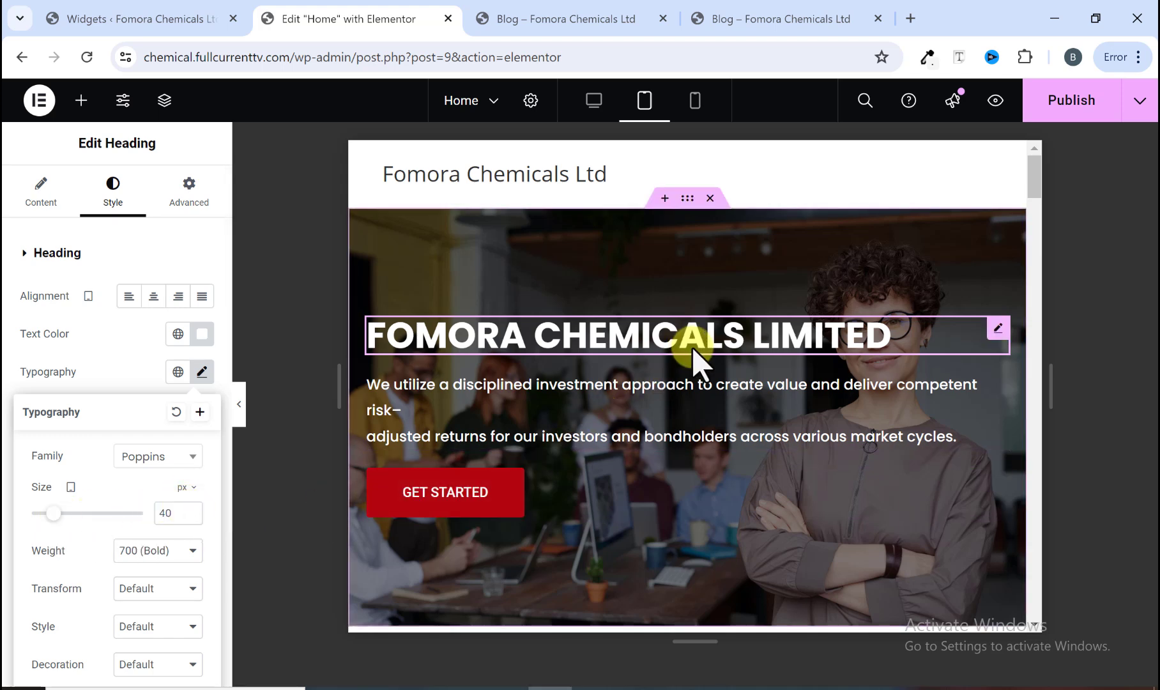
# Step: Set the hero paragraph text's tablet font size to 14 px
pyautogui.click(653, 386)
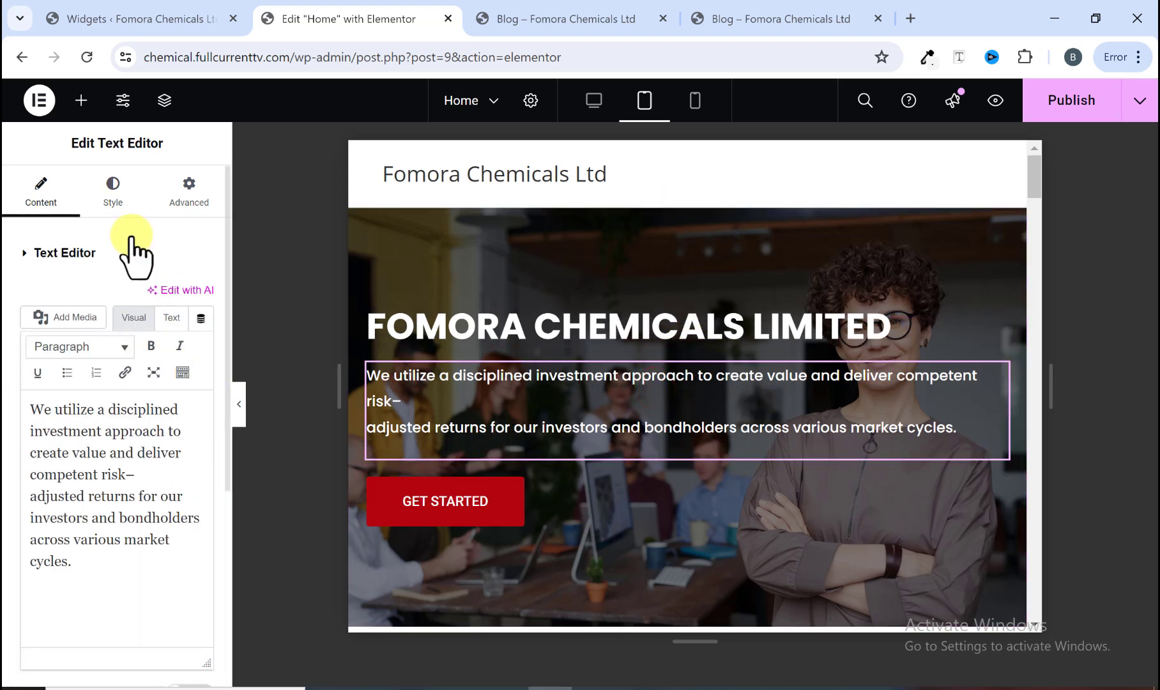
pyautogui.click(111, 189)
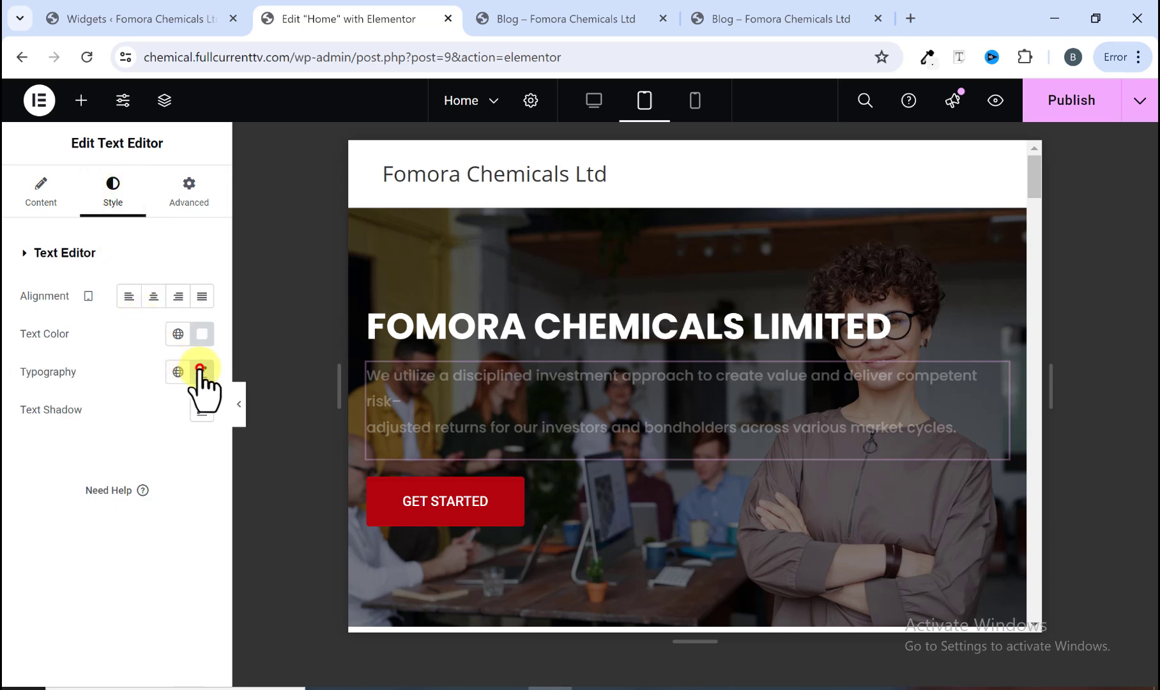
pyautogui.click(200, 371)
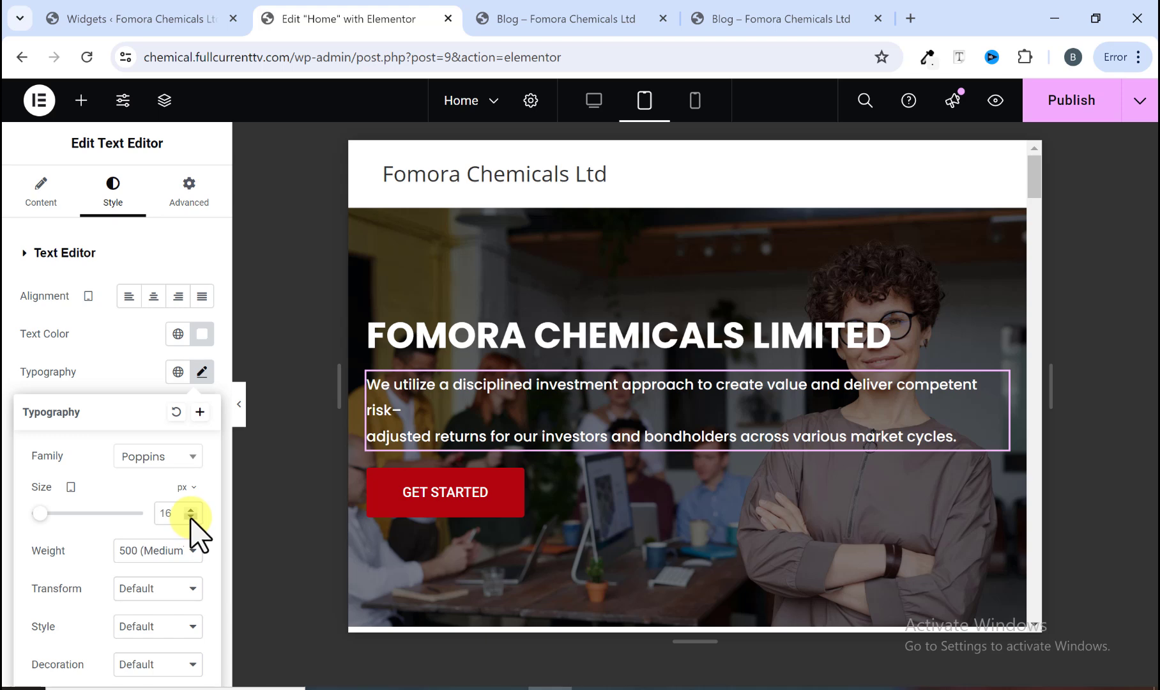
pyautogui.press('BackSpace')
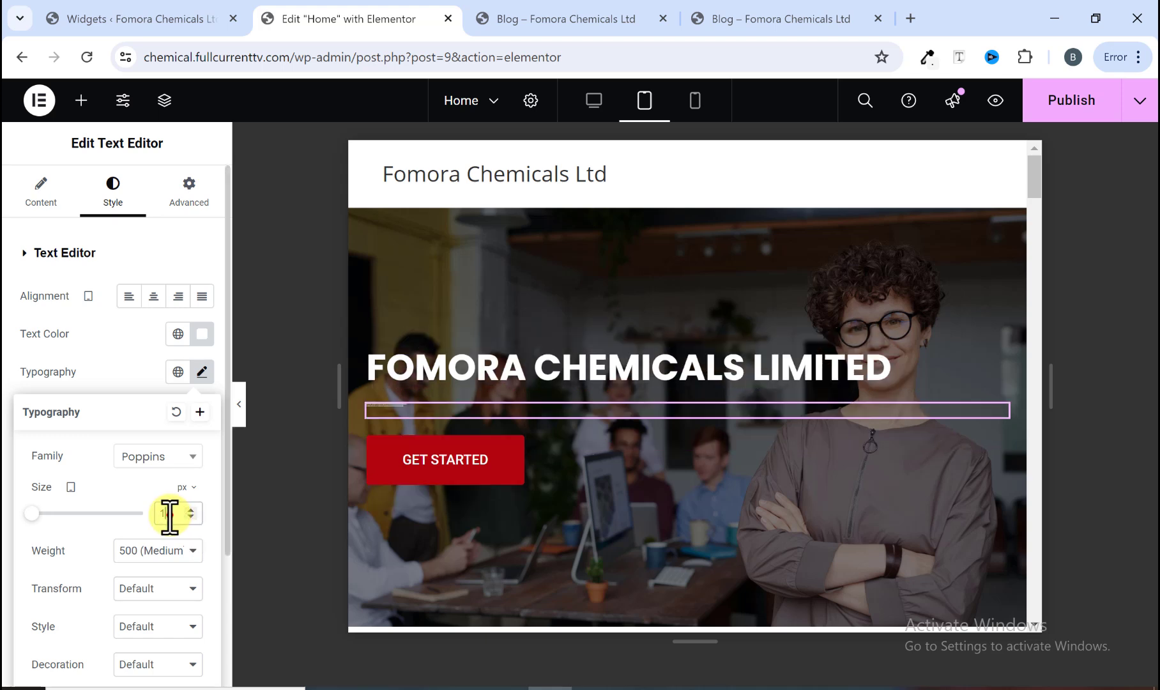
pyautogui.write('30')
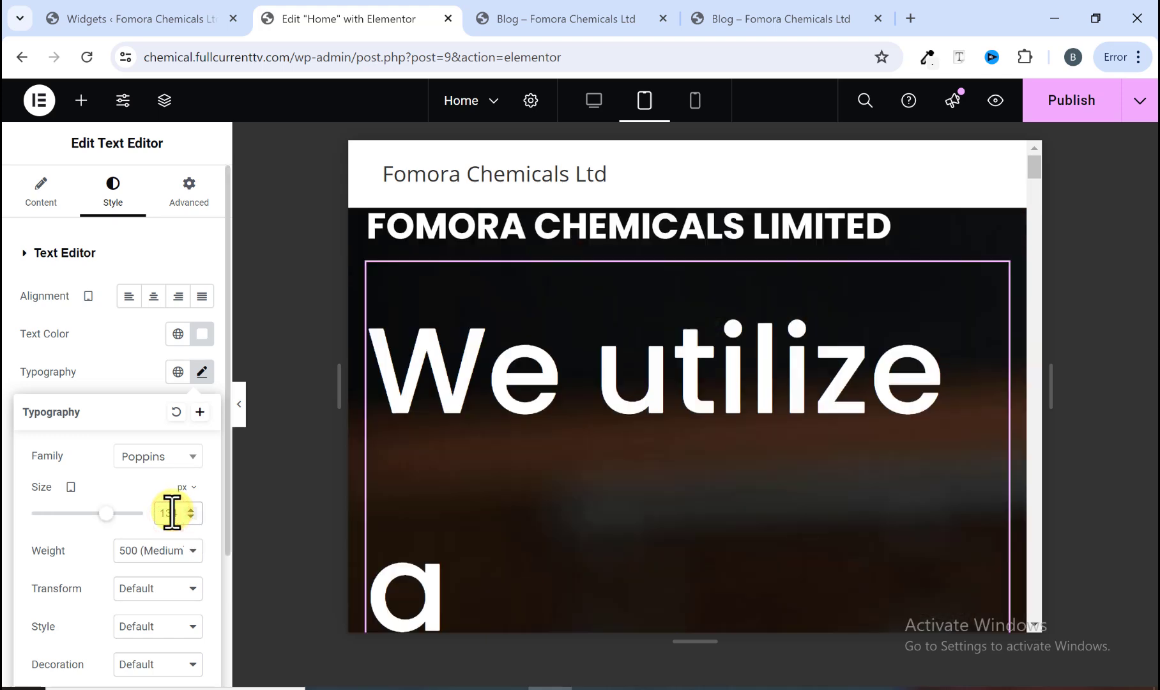
pyautogui.press('BackSpace')
pyautogui.press('BackSpace')
pyautogui.write('4')
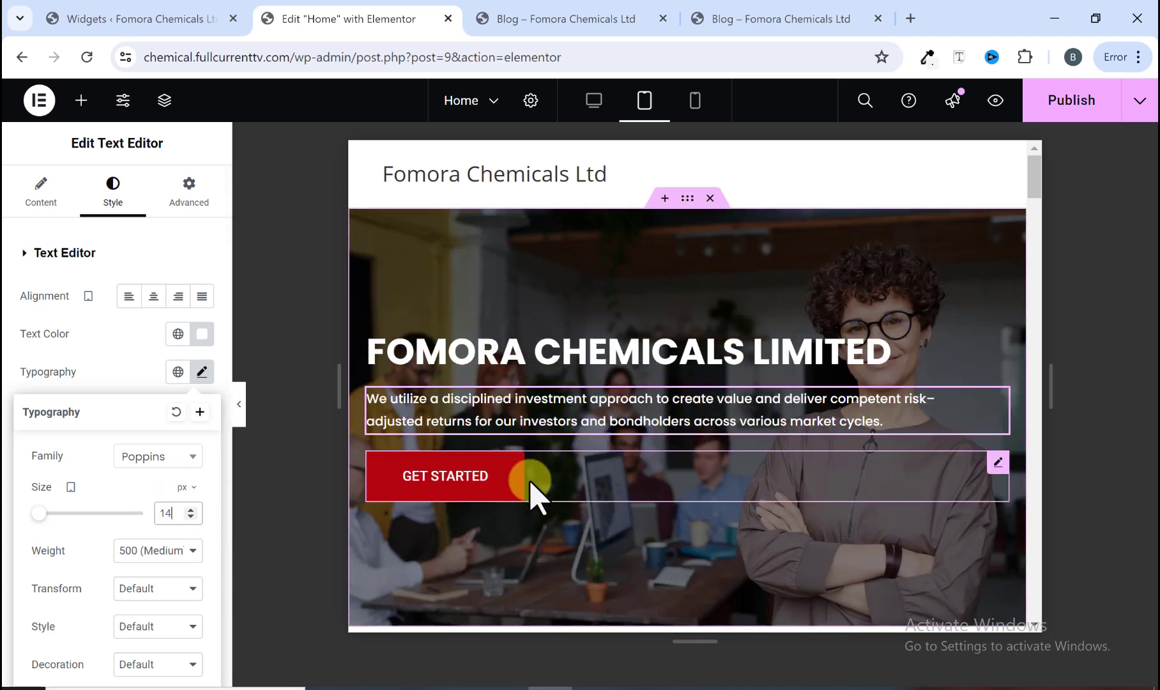
pyautogui.click(240, 414)
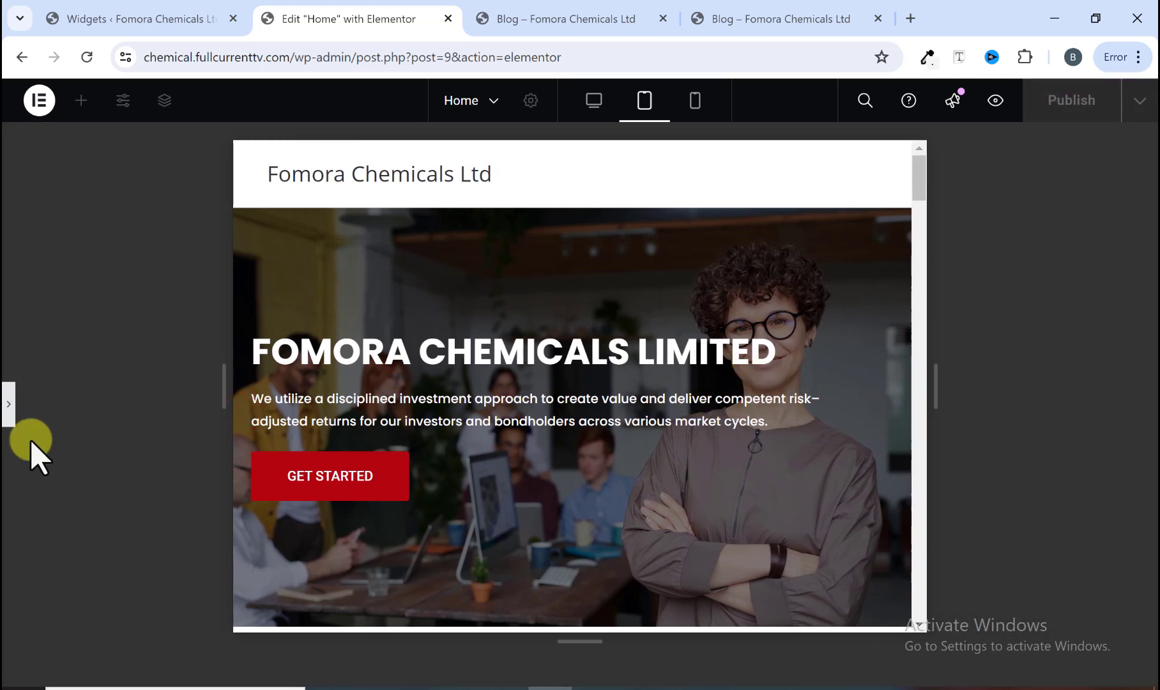
pyautogui.click(540, 396)
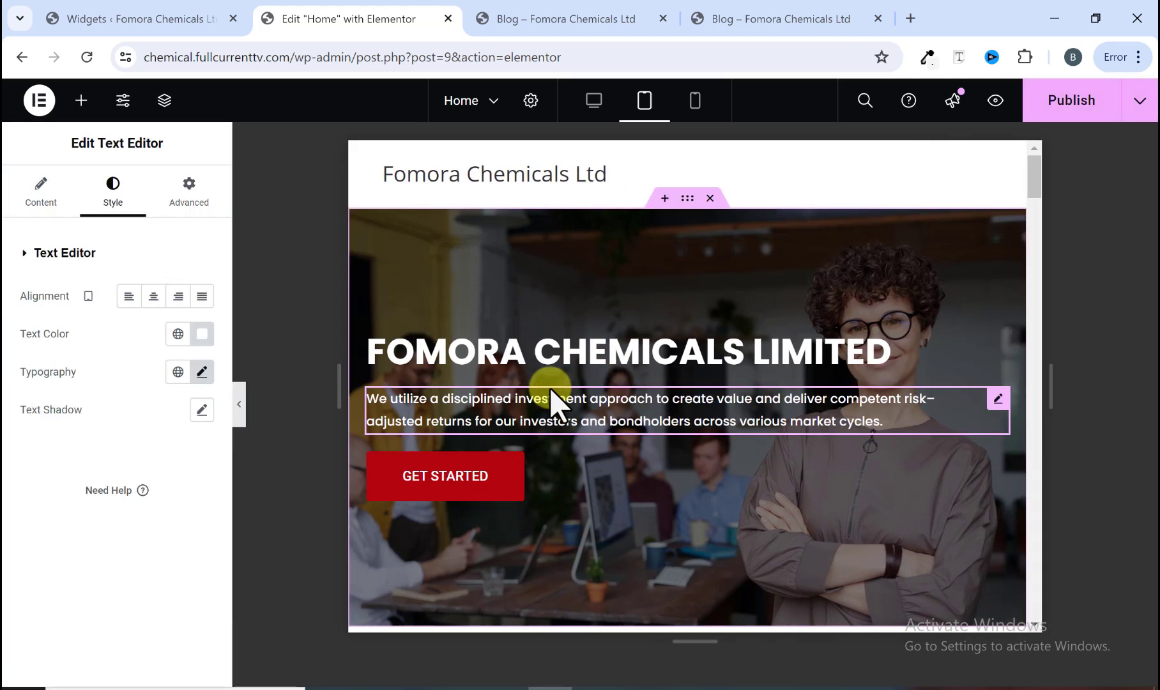
# Step: In tablet view, stack the About section's video and text vertically by setting its container direction to column
pyautogui.scroll(-6, 551, 402)
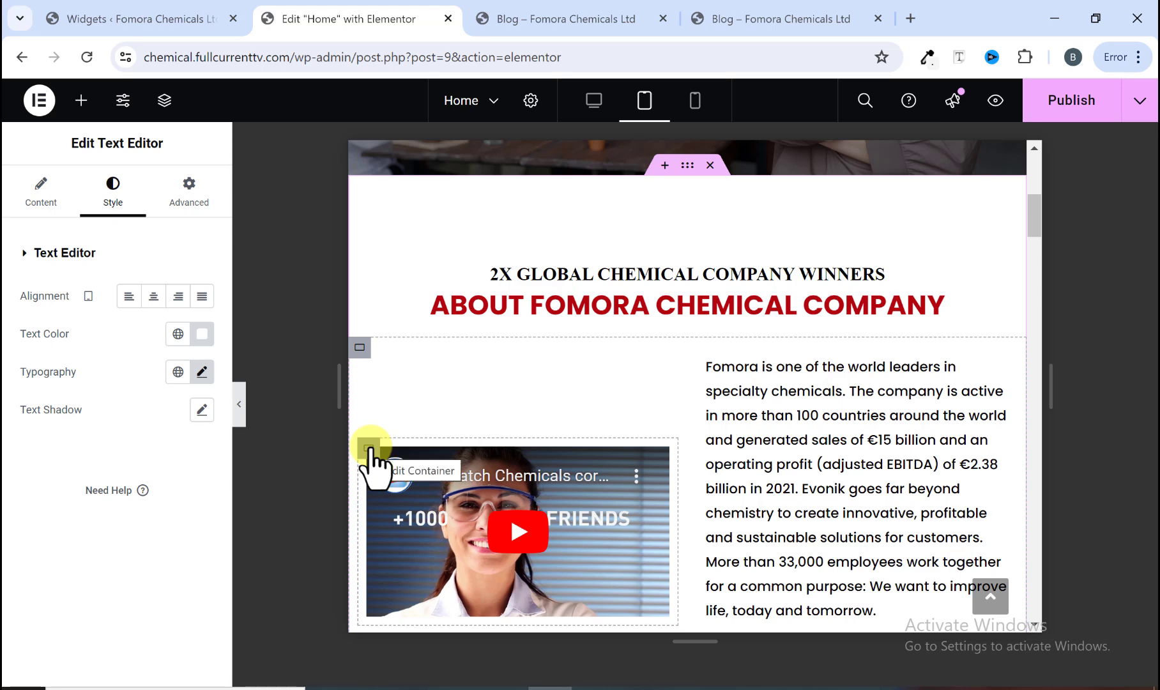
pyautogui.scroll(-3, 803, 440)
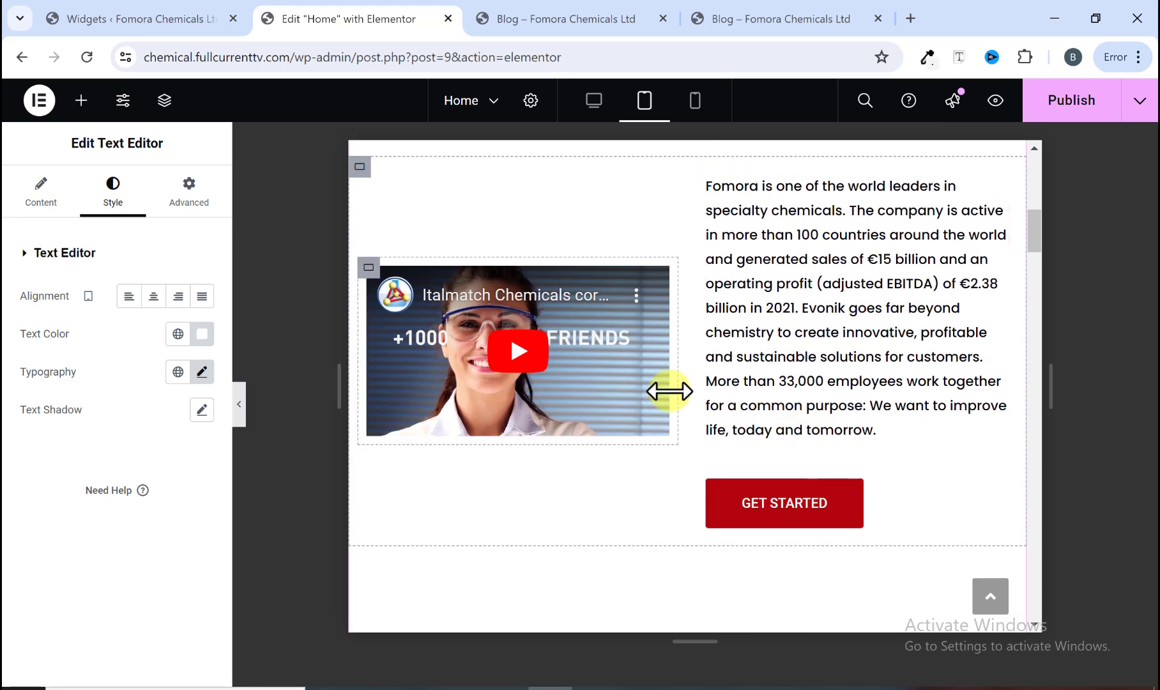
pyautogui.scroll(2, 670, 391)
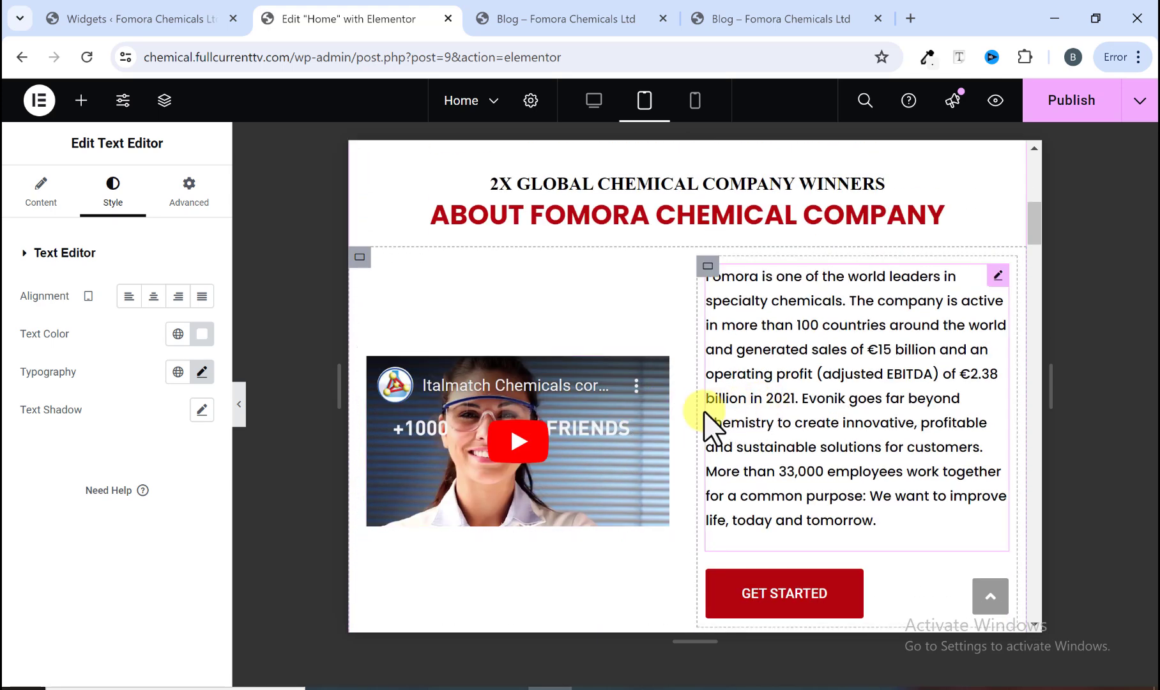
pyautogui.click(360, 260)
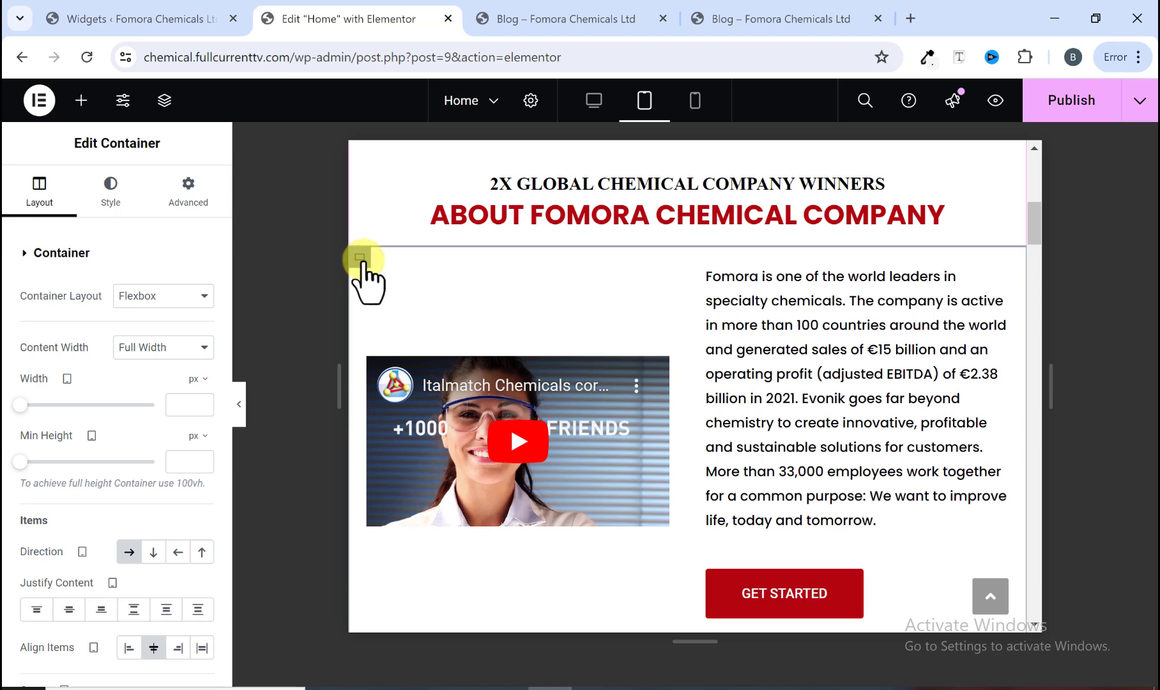
pyautogui.click(154, 552)
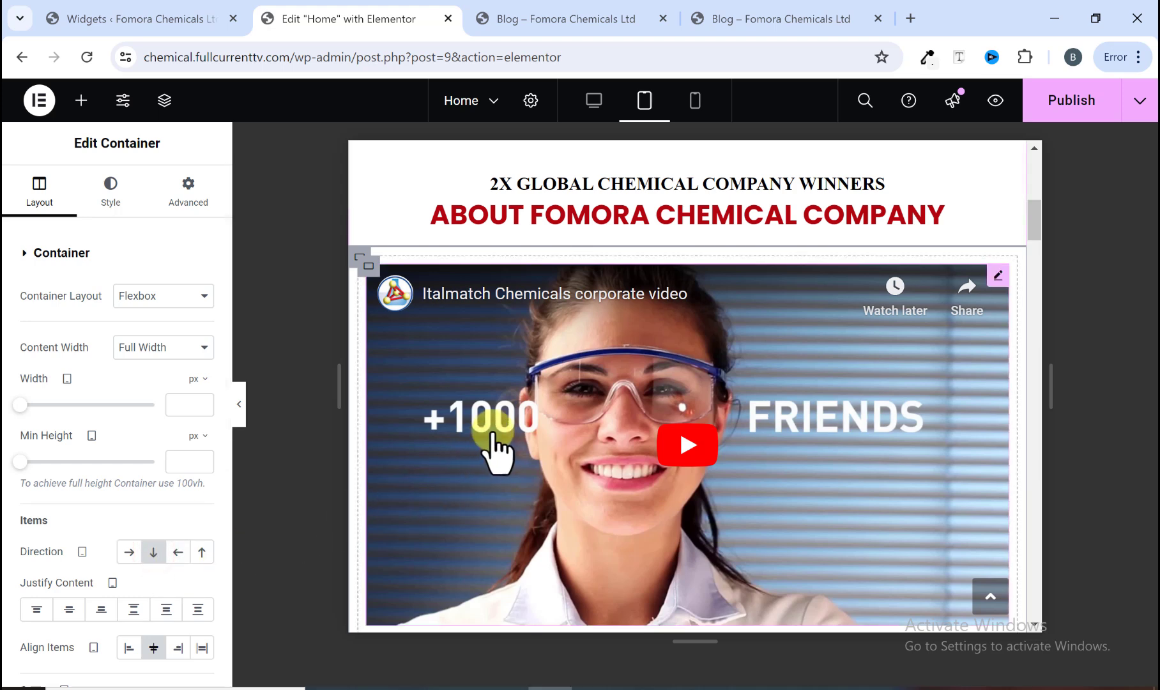
# Step: Compare the About section's layout between the desktop and tablet views
pyautogui.scroll(-8, 600, 427)
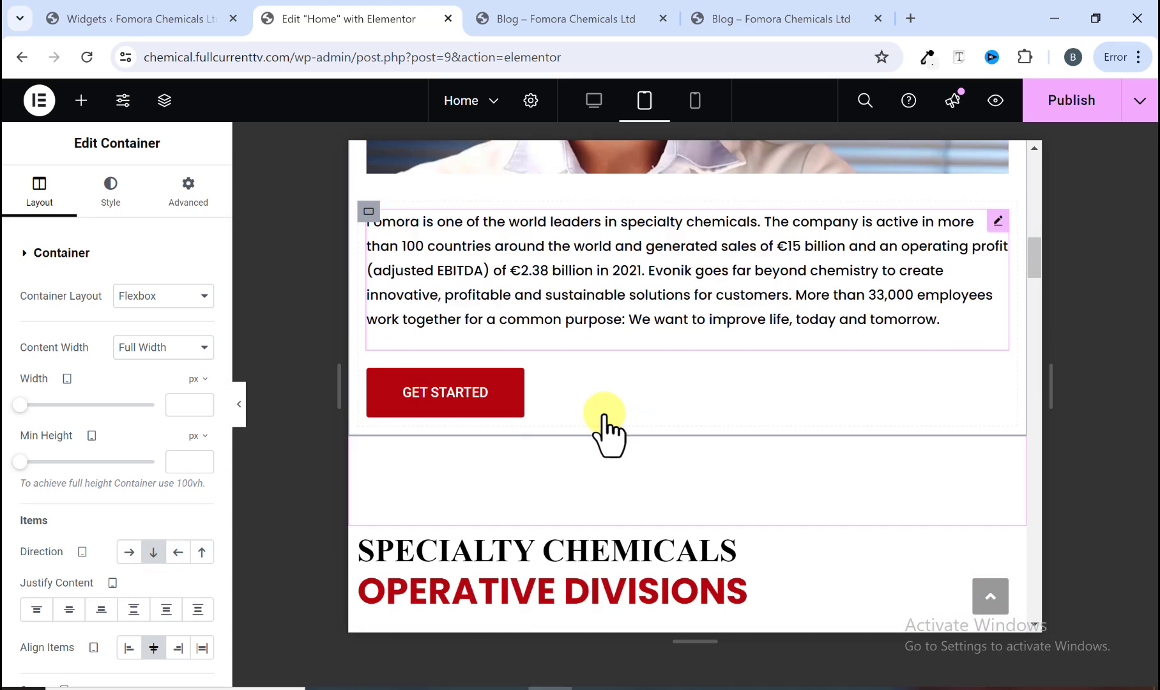
pyautogui.scroll(5, 600, 426)
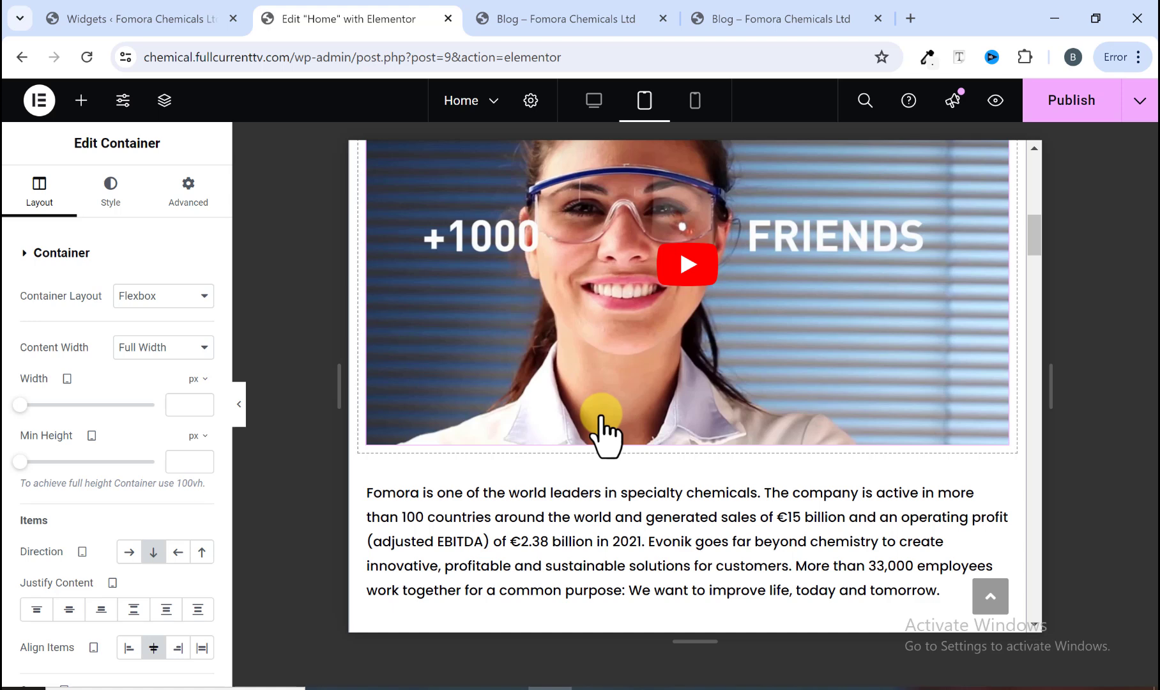
pyautogui.scroll(3, 600, 422)
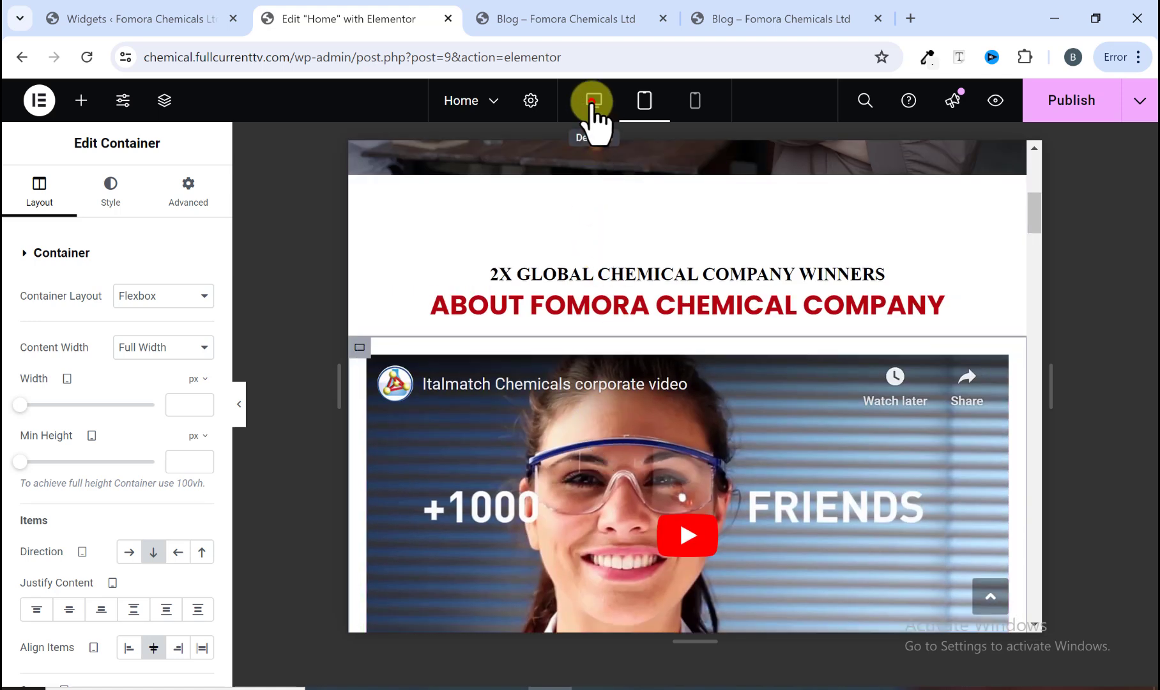
pyautogui.click(593, 101)
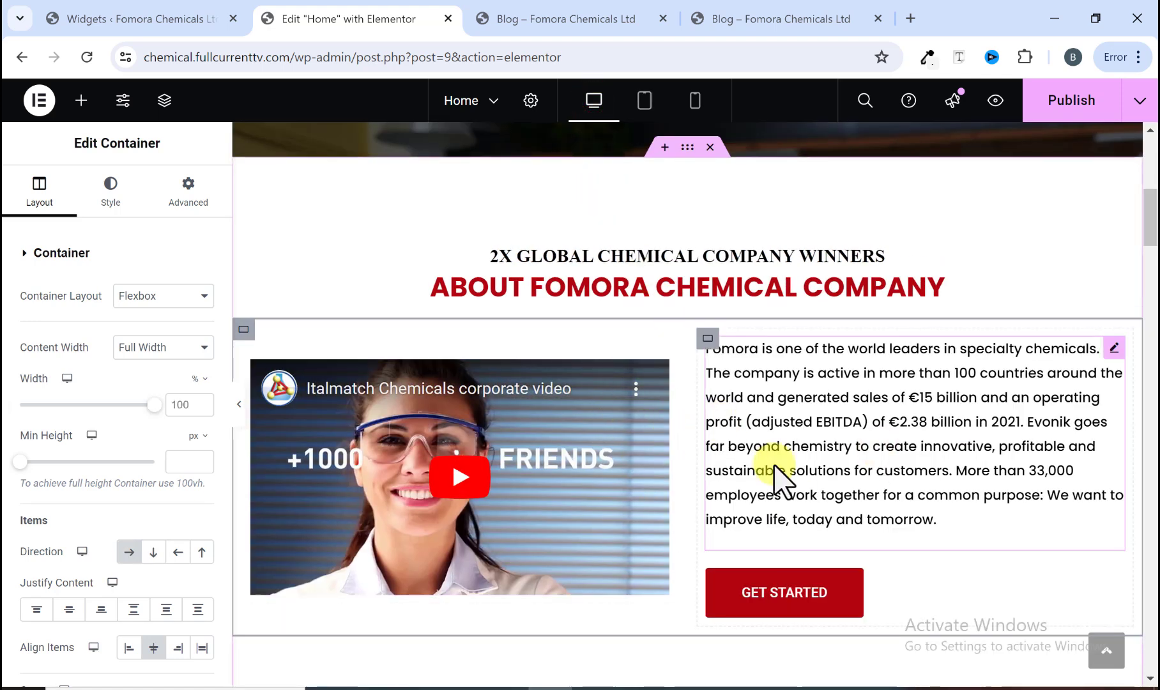
pyautogui.click(644, 101)
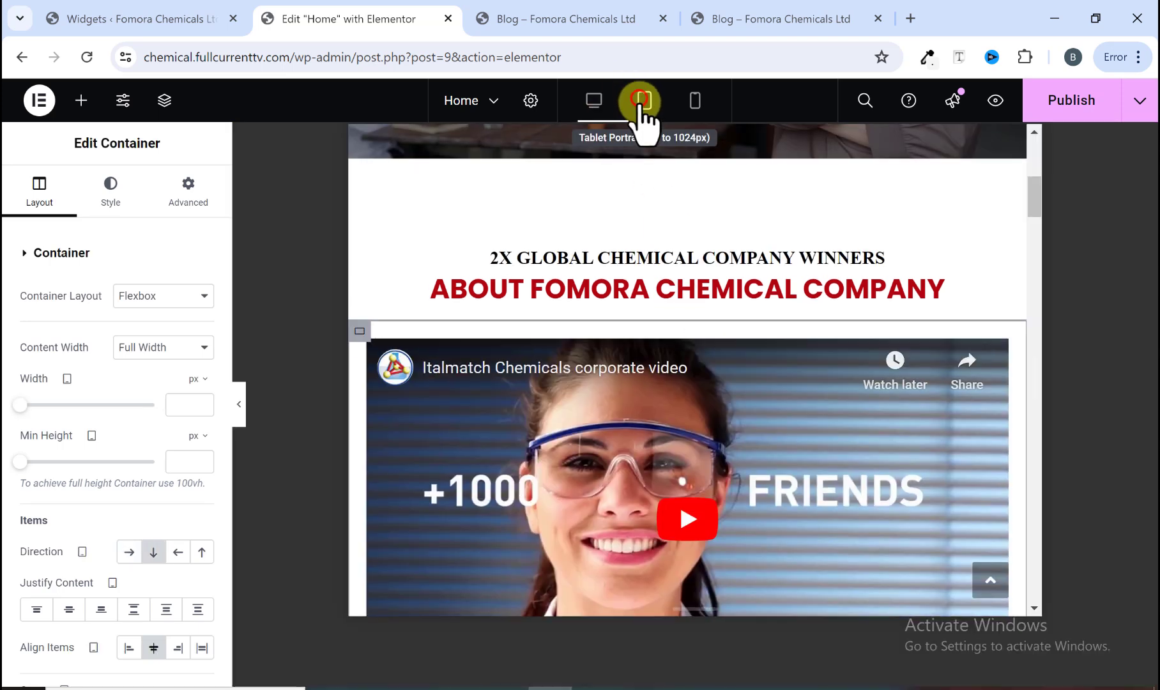
pyautogui.scroll(-10, 655, 337)
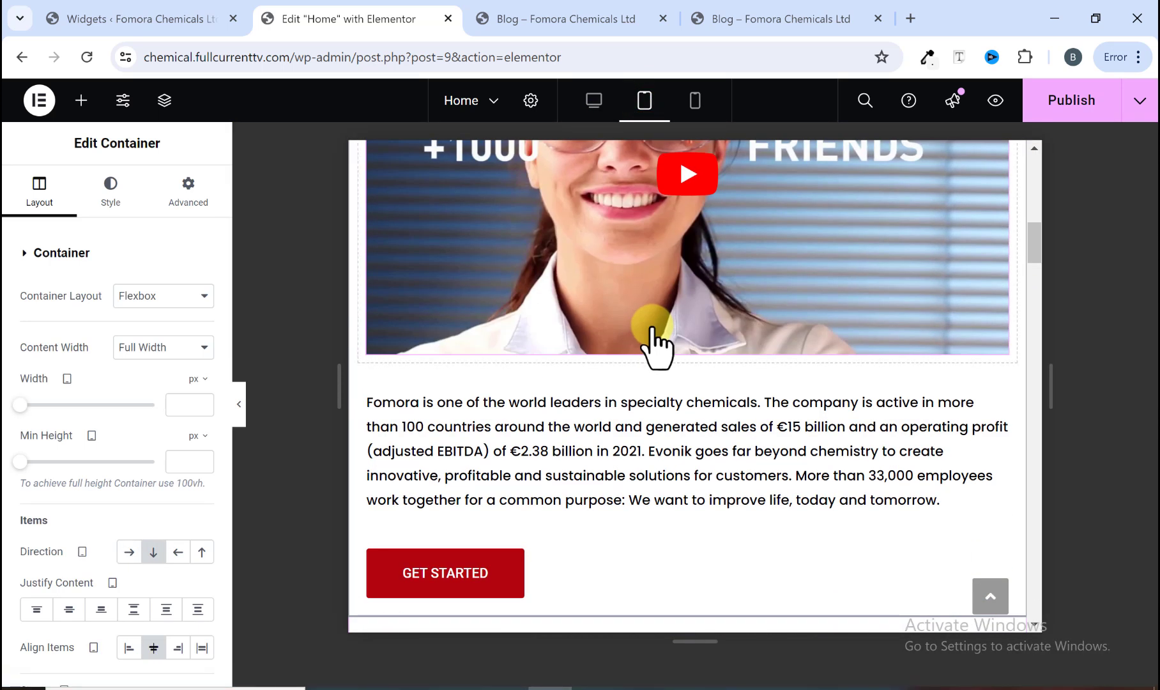
pyautogui.scroll(5, 668, 374)
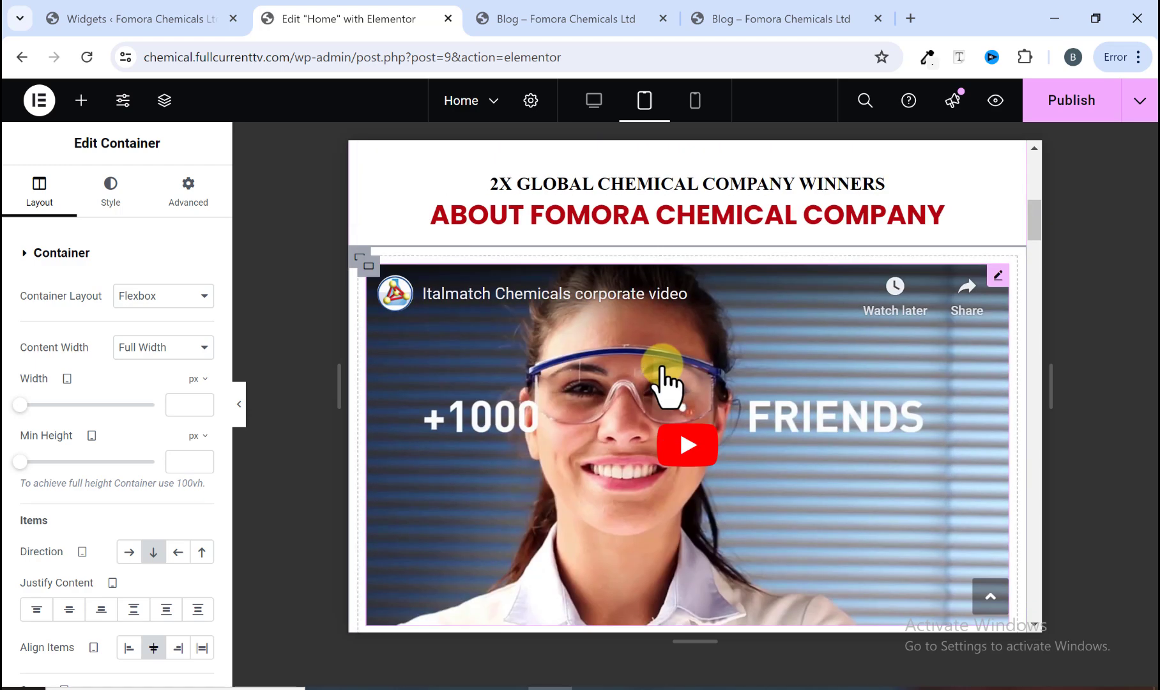
# Step: Set the division cards container's tablet direction to column so the three cards stack vertically
pyautogui.scroll(-5, 661, 374)
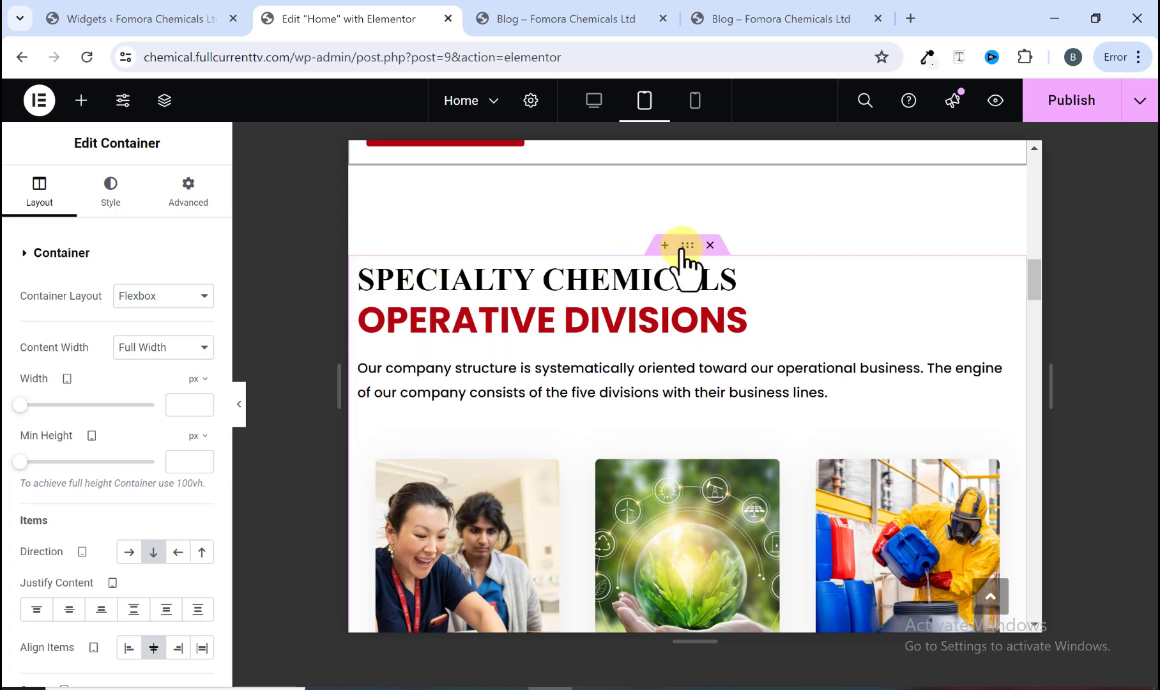
pyautogui.scroll(-3, 660, 367)
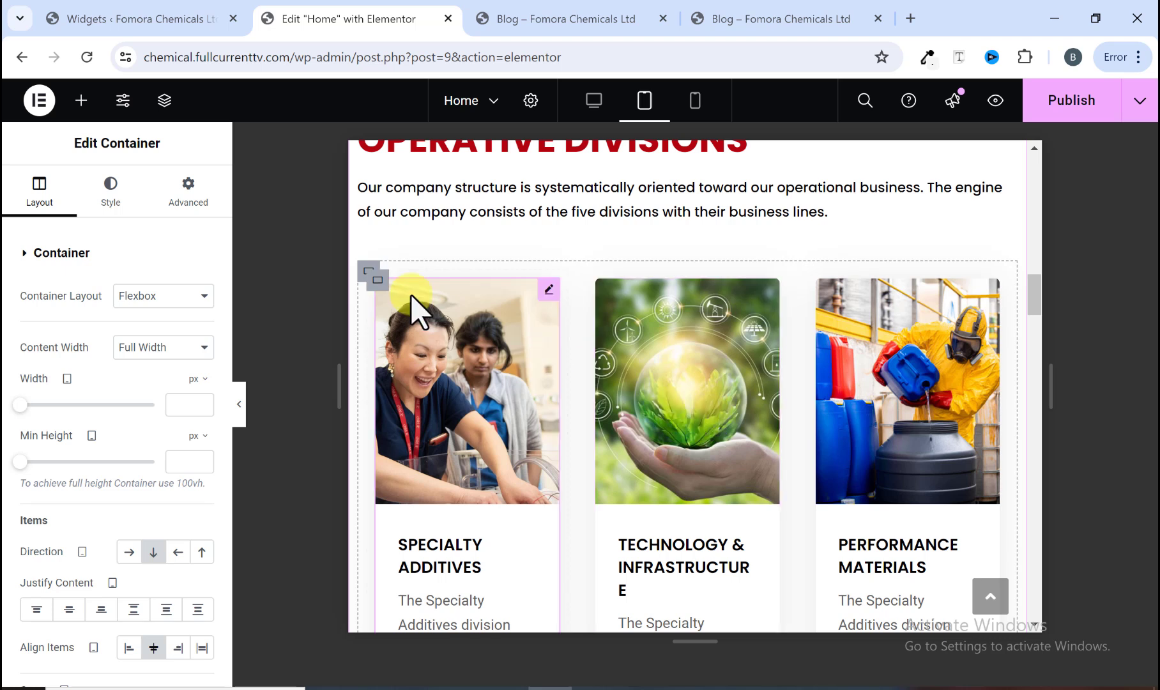
pyautogui.click(369, 272)
pyautogui.click(370, 269)
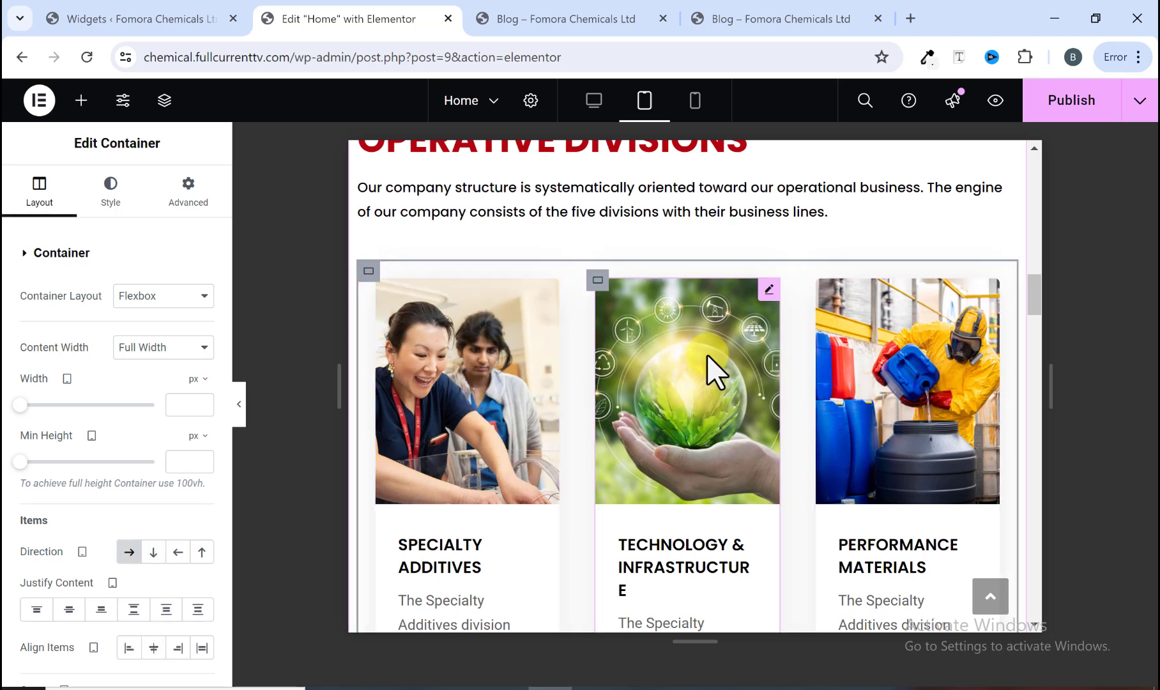
pyautogui.click(150, 551)
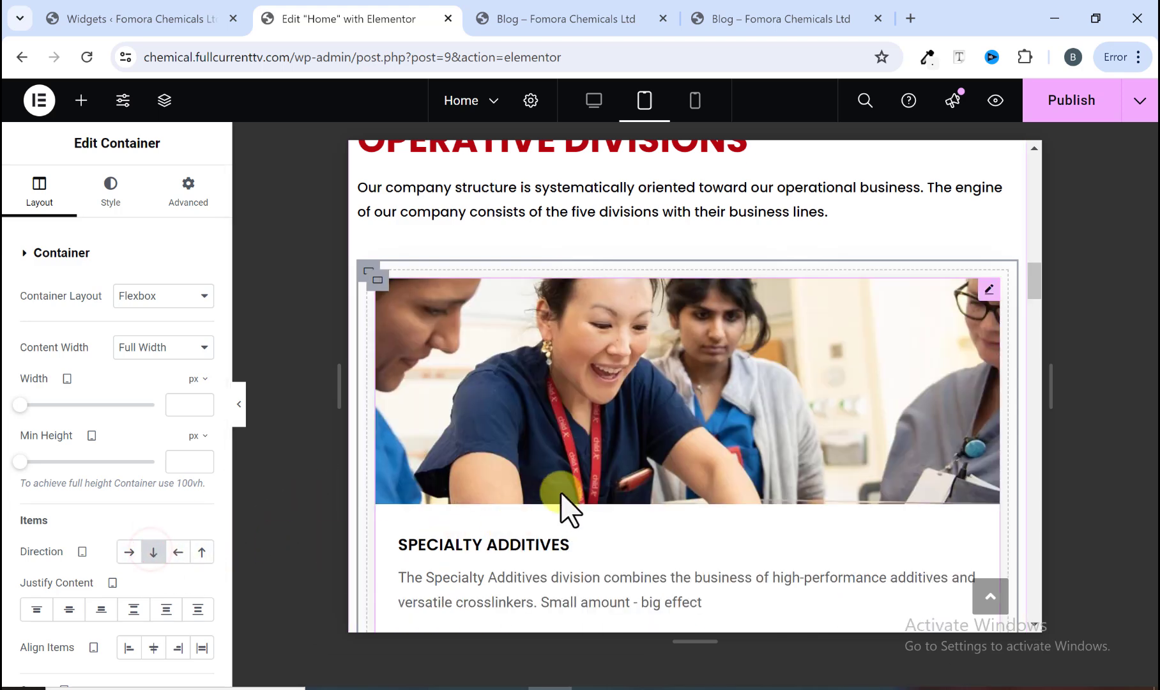
# Step: Scroll through the stacked division cards to review their tablet layout
pyautogui.scroll(3, 562, 492)
pyautogui.scroll(-5, 562, 384)
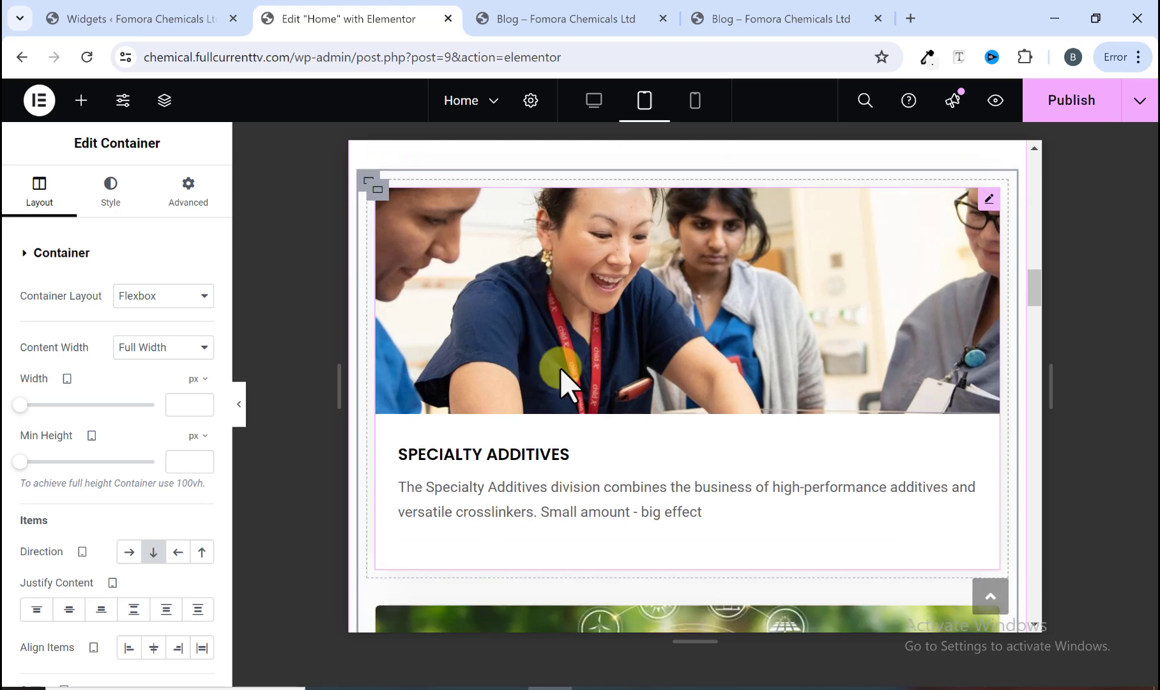
pyautogui.scroll(-8, 581, 445)
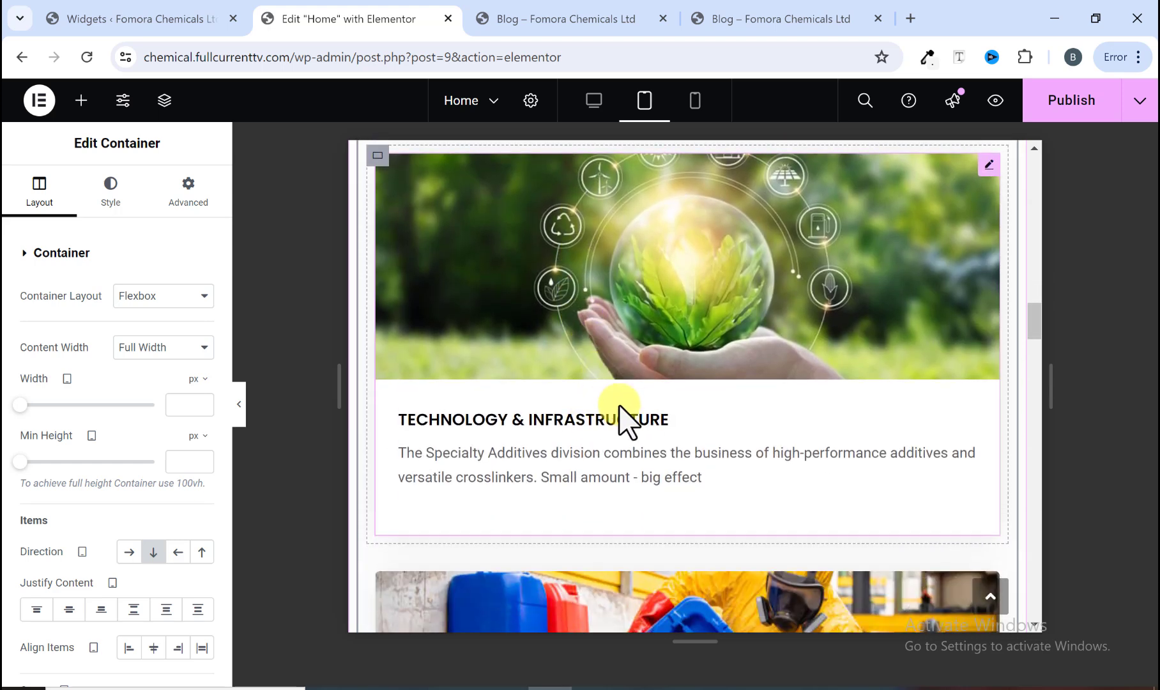
pyautogui.scroll(-3, 613, 415)
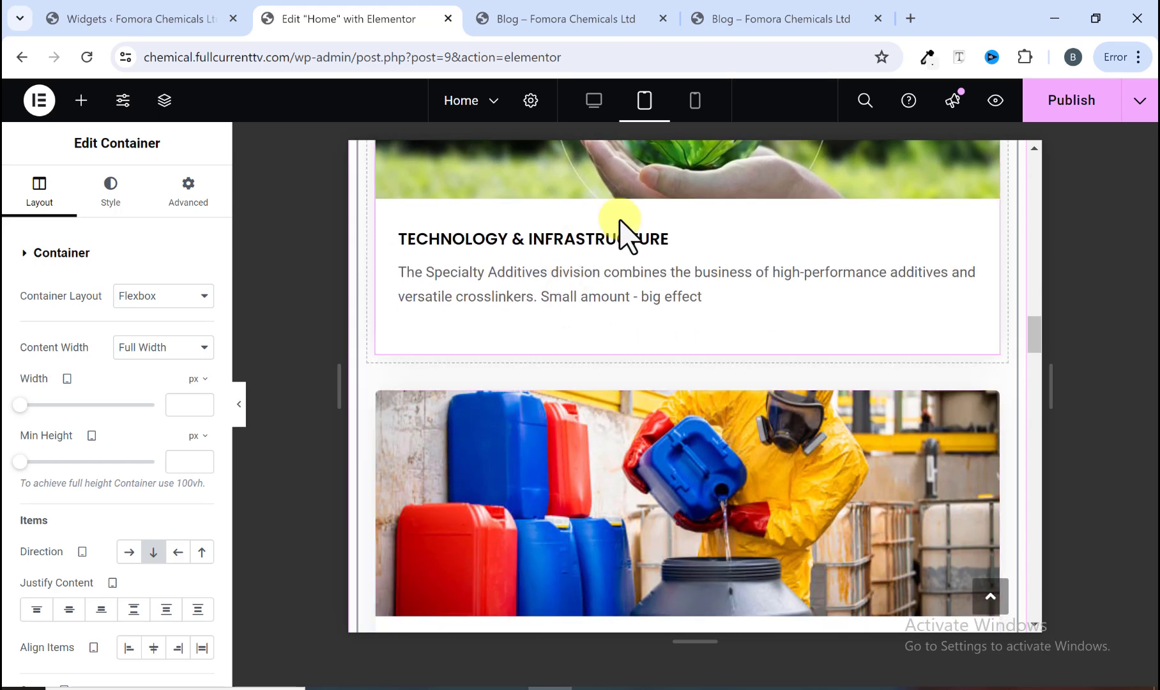
pyautogui.scroll(-5, 716, 262)
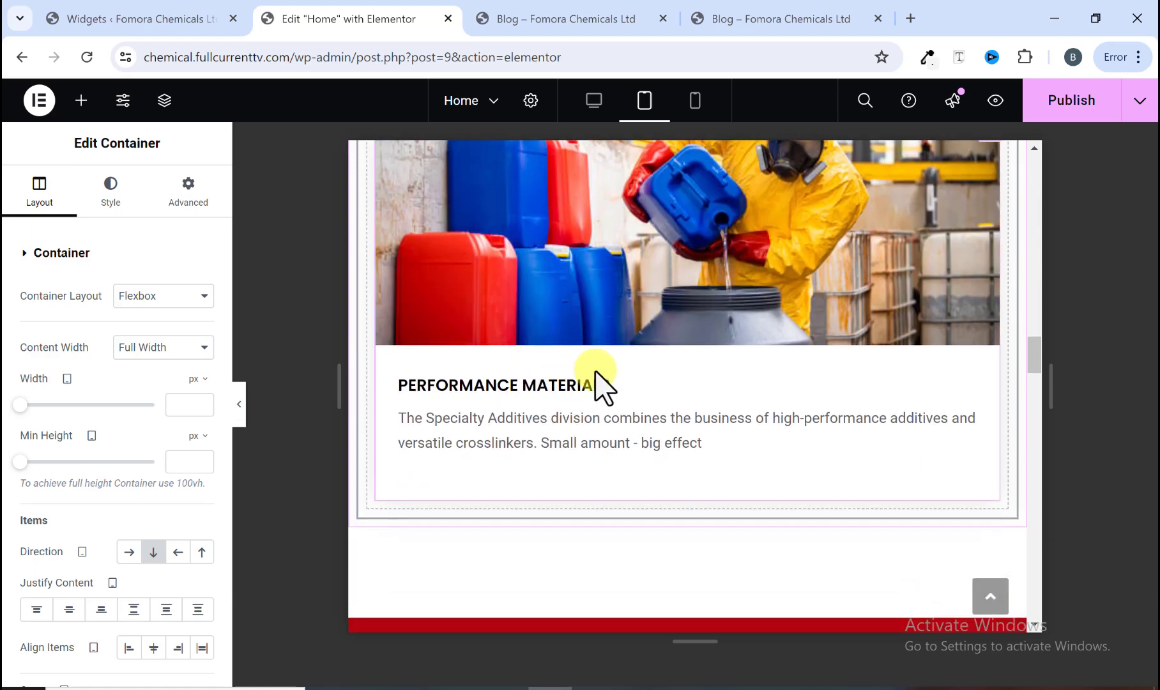
pyautogui.scroll(15, 595, 370)
pyautogui.scroll(-18, 596, 373)
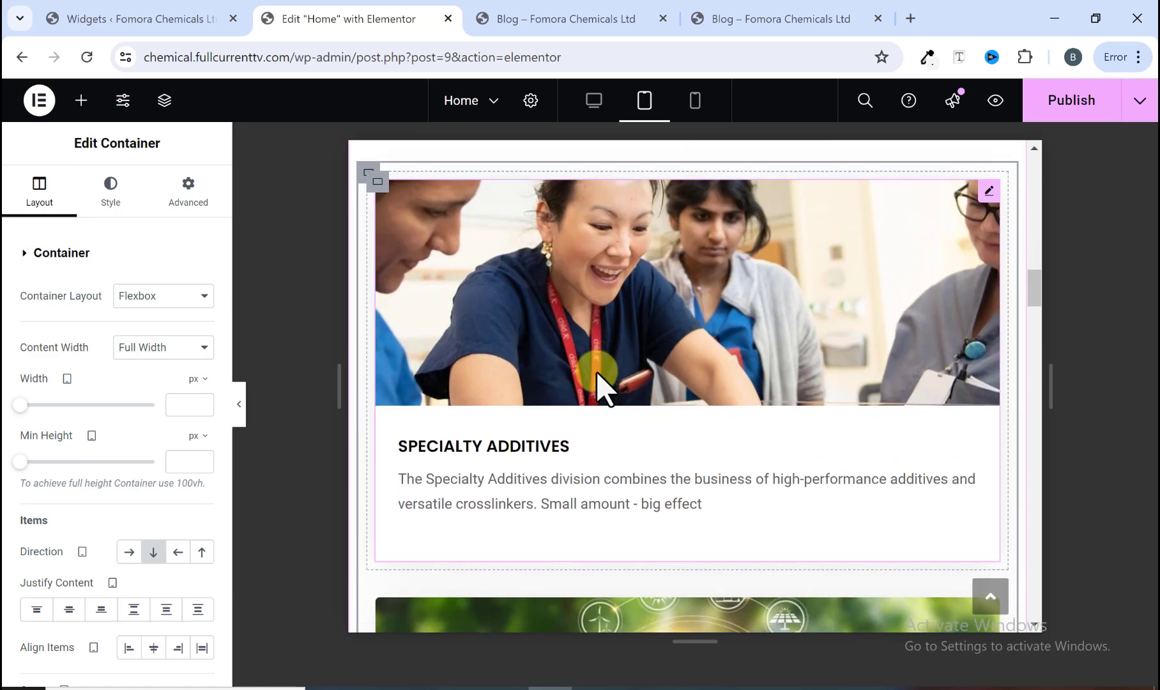
pyautogui.scroll(-4, 597, 383)
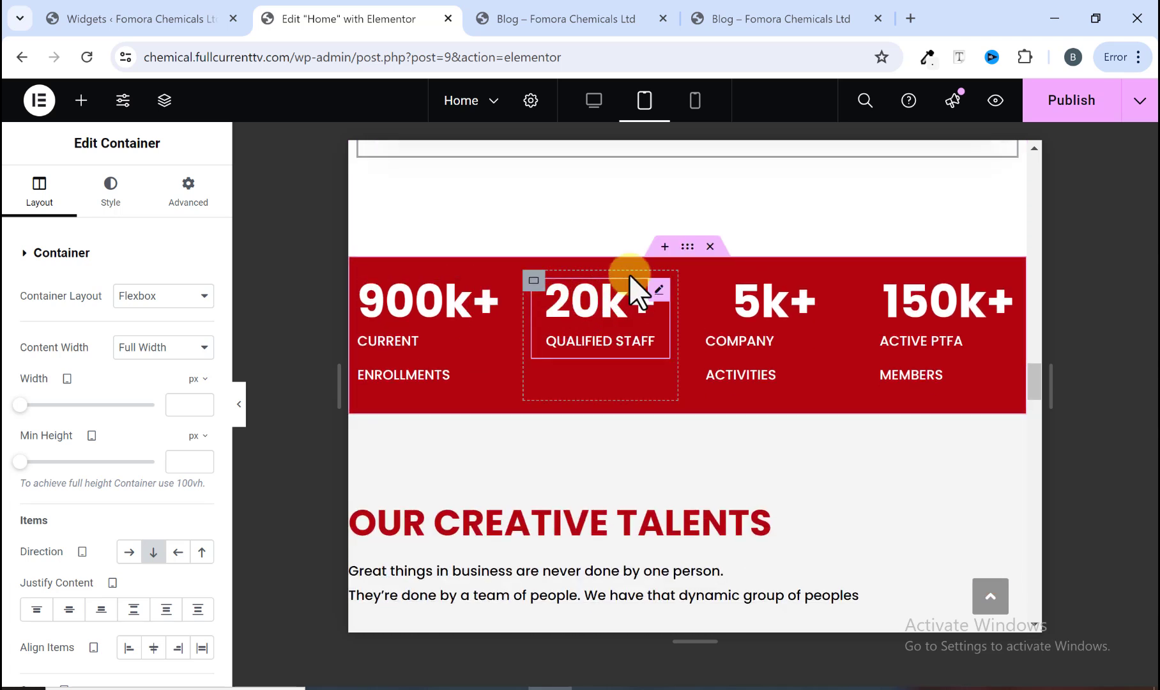
# Step: Set the red statistics section's tablet container direction to column so the four counters stack
pyautogui.click(685, 249)
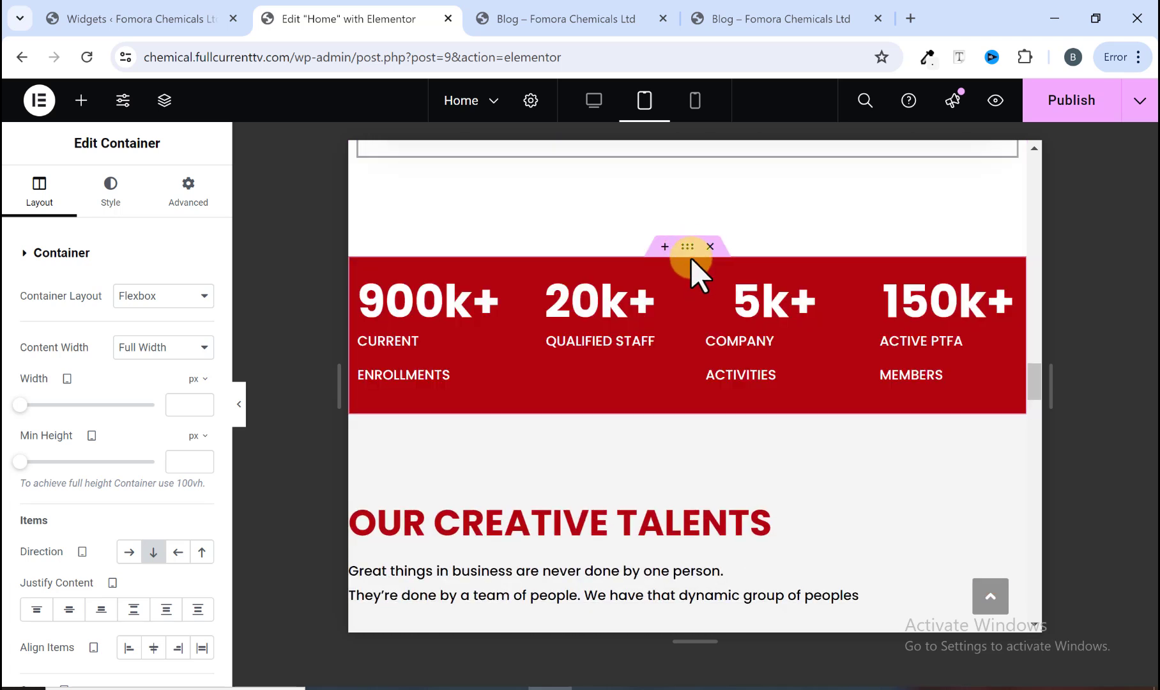
pyautogui.click(689, 247)
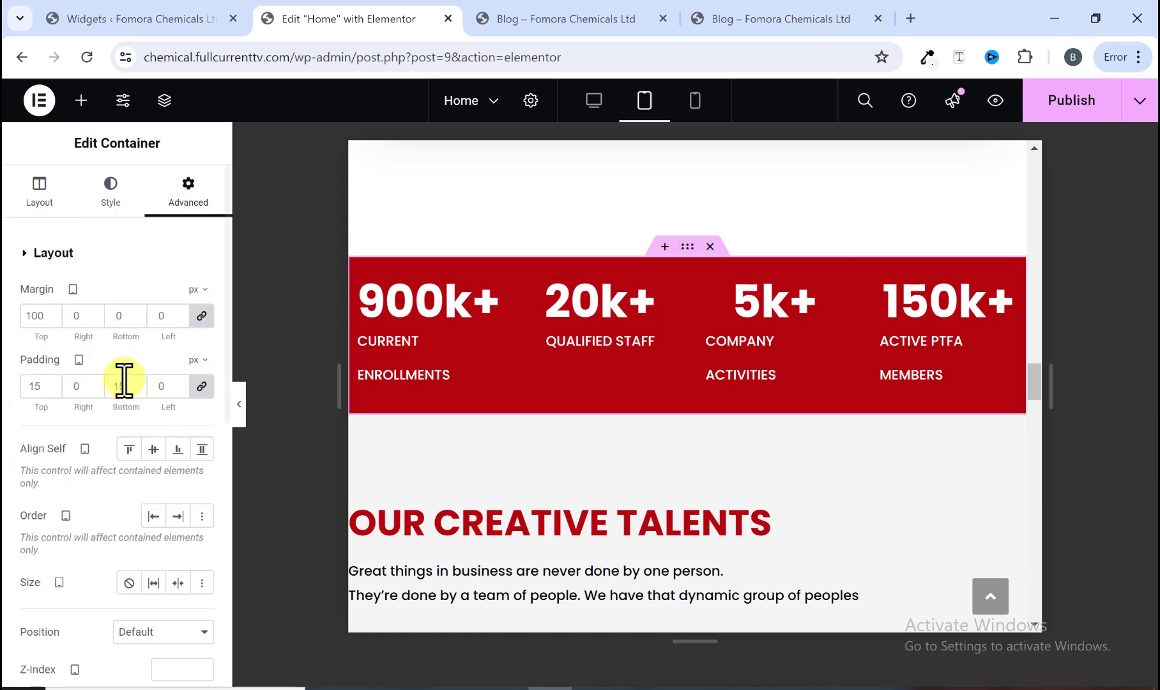
pyautogui.scroll(-2, 124, 383)
pyautogui.scroll(2, 127, 441)
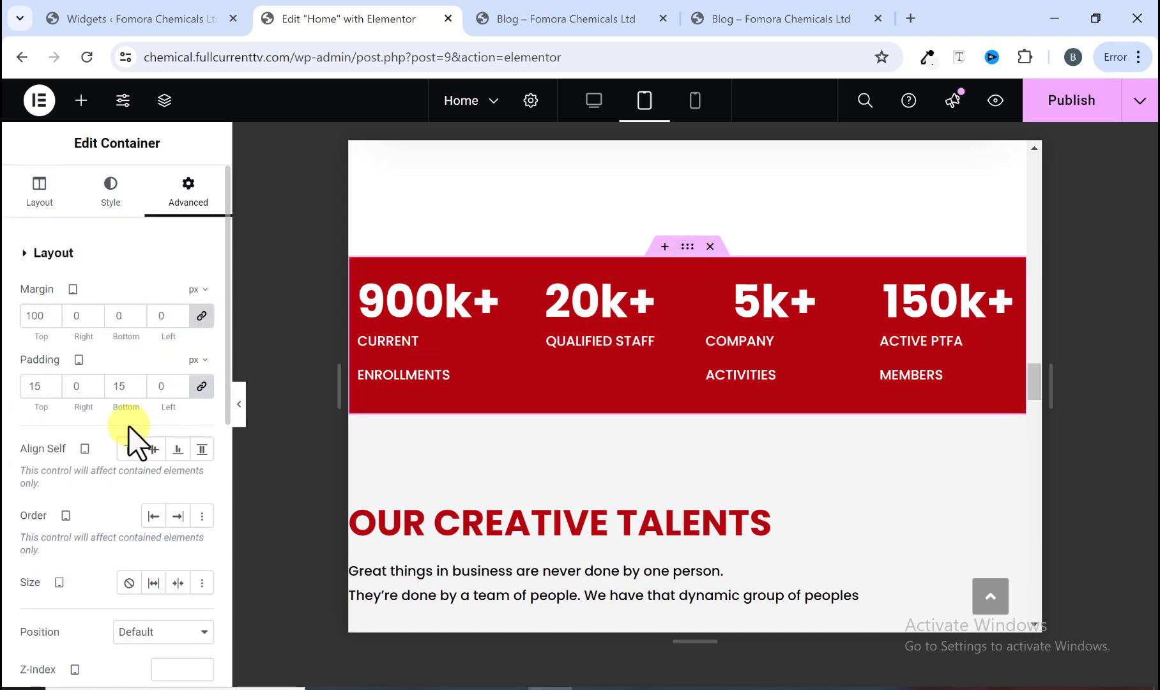
pyautogui.click(40, 185)
pyautogui.scroll(-2, 96, 448)
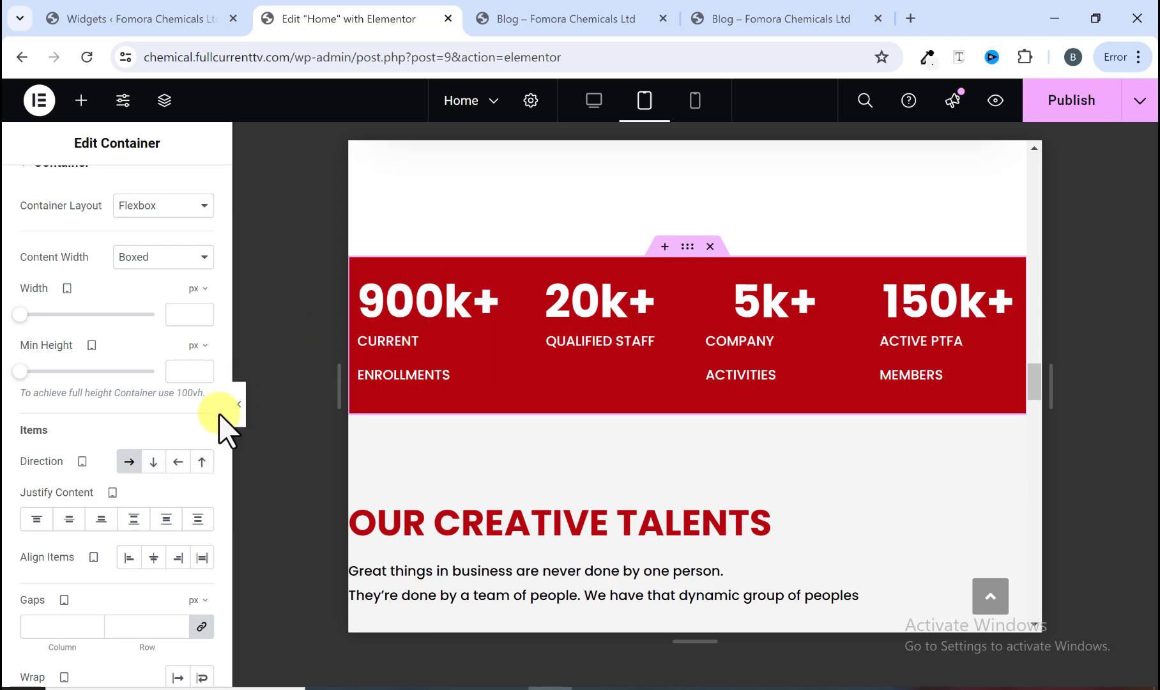
pyautogui.click(153, 461)
pyautogui.scroll(5, 441, 435)
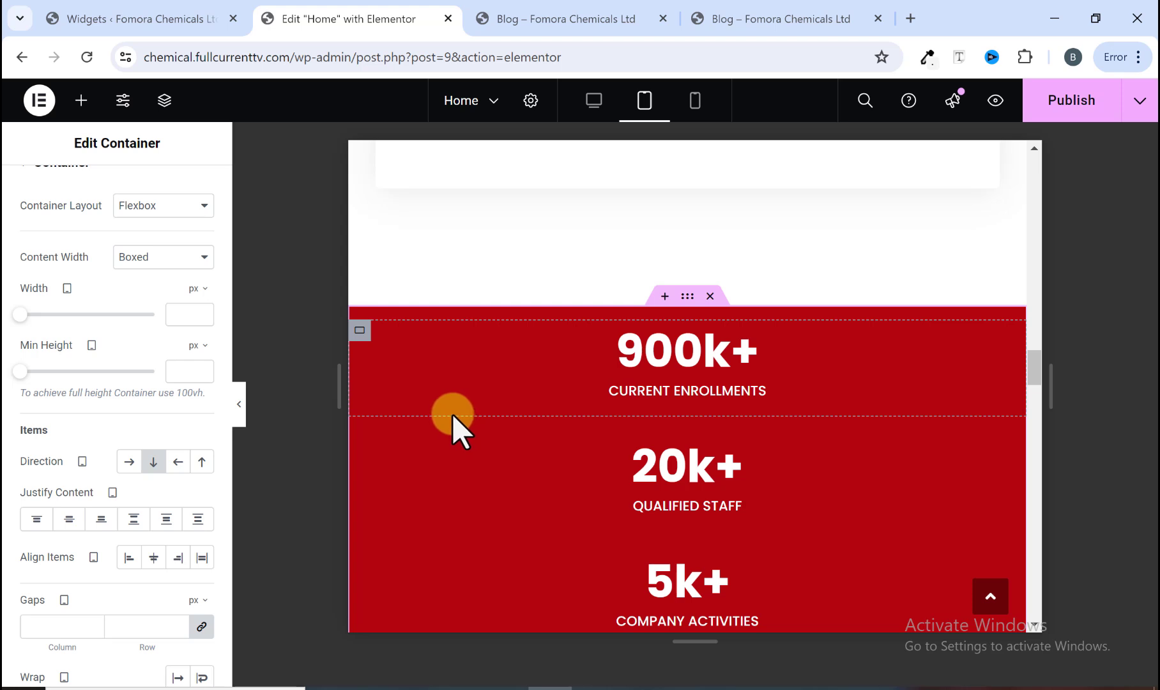
# Step: Select the first counter's container and review the stacked statistics in tablet view
pyautogui.click(360, 329)
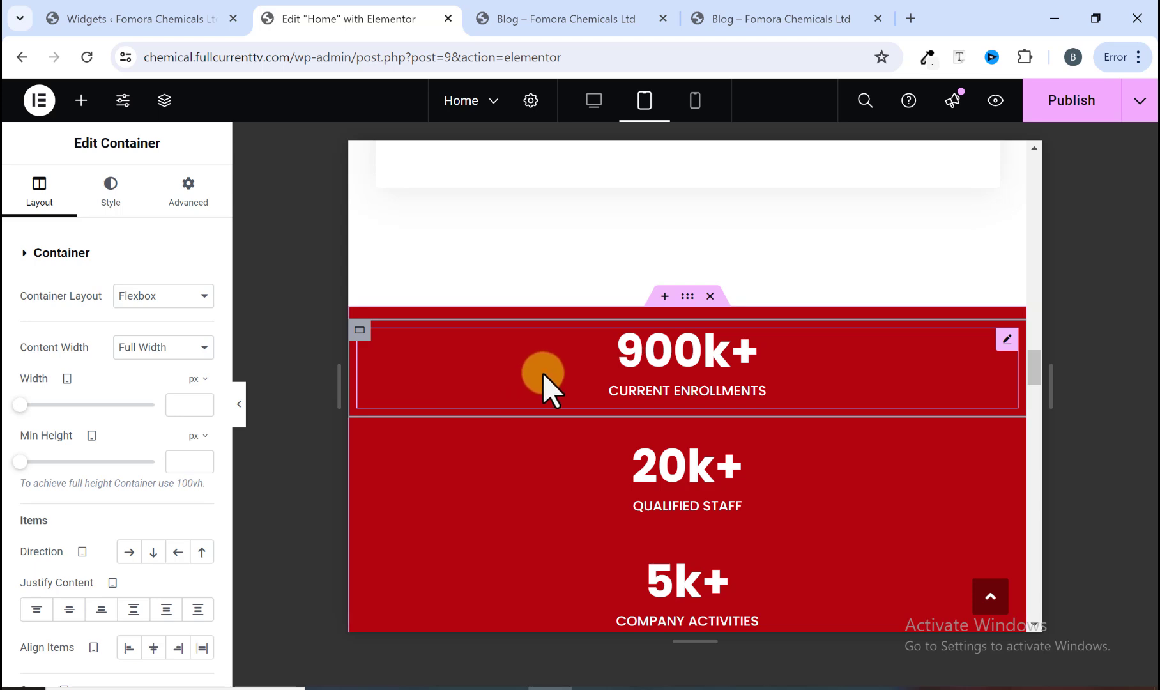
pyautogui.scroll(-4, 567, 361)
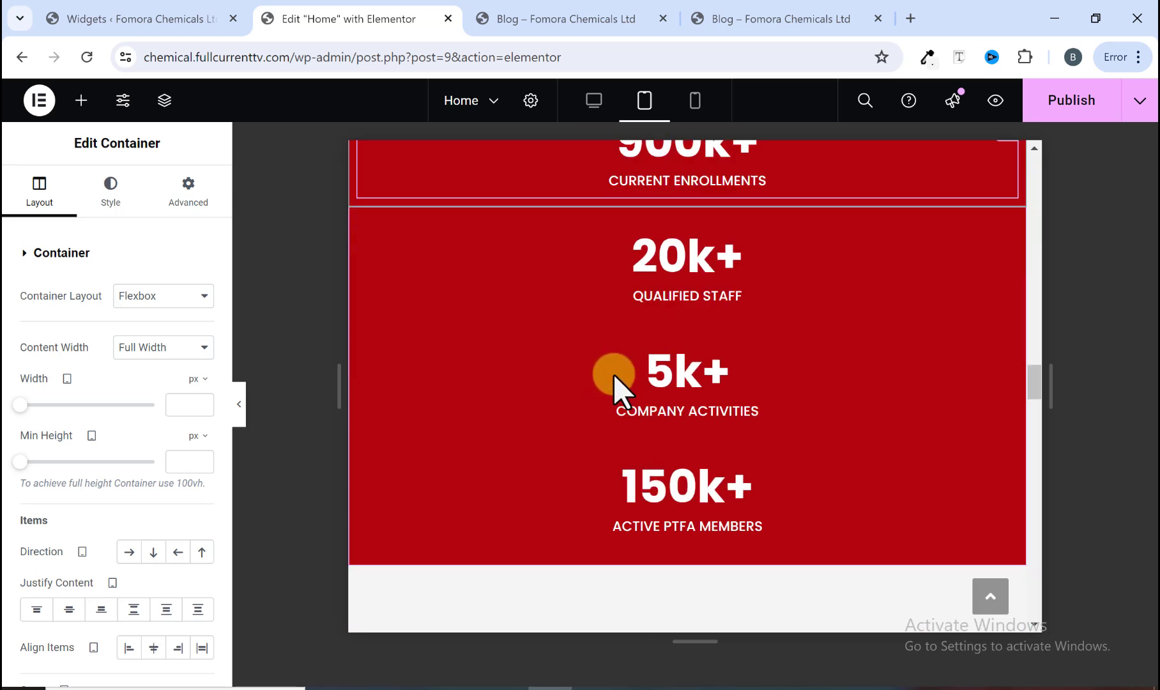
pyautogui.scroll(10, 614, 380)
pyautogui.scroll(-8, 613, 364)
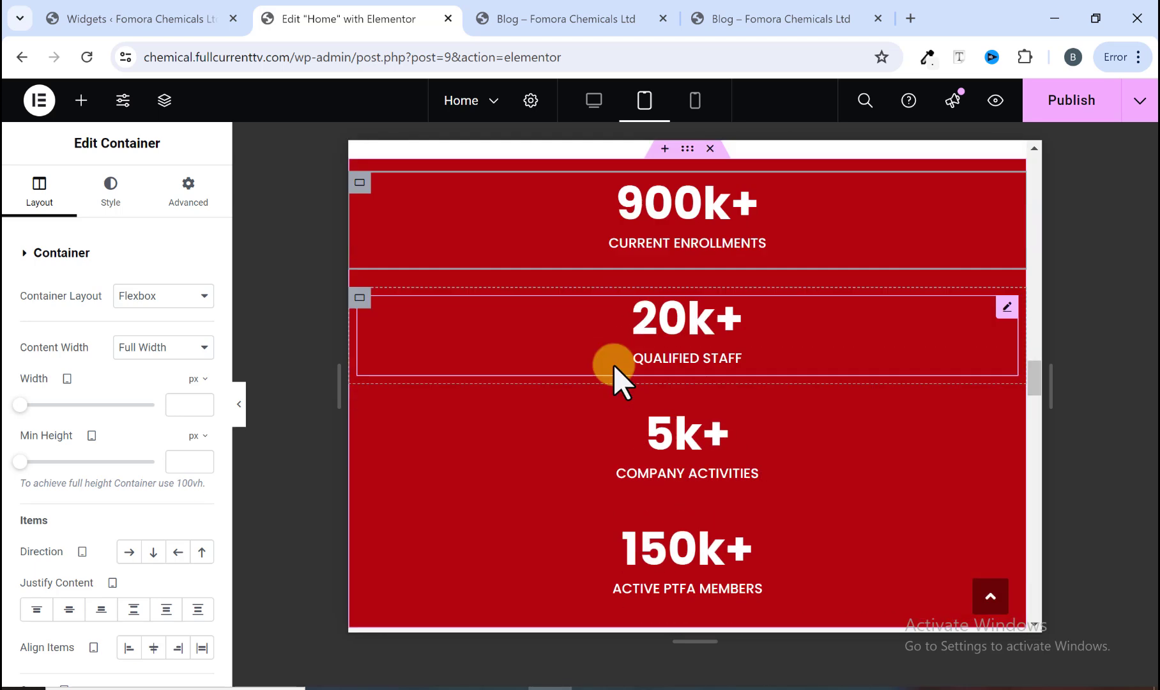
pyautogui.scroll(5, 613, 364)
pyautogui.scroll(-2, 613, 365)
pyautogui.scroll(-4, 612, 364)
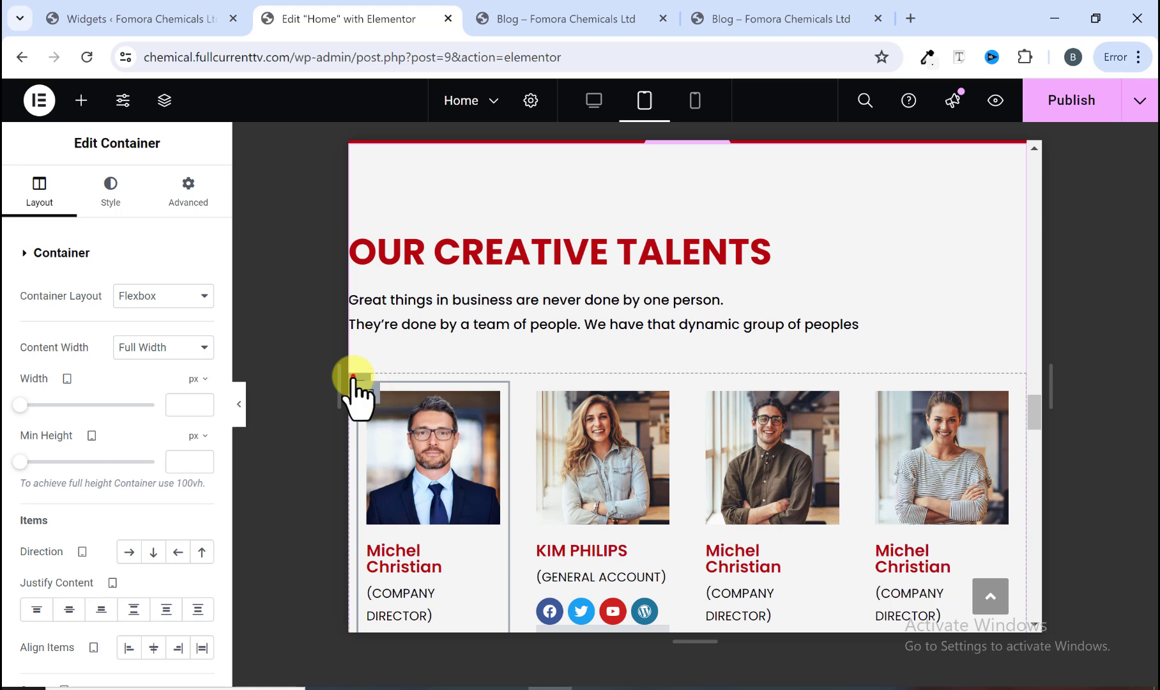
# Step: Set the team members container's tablet direction to column so the profile cards stack vertically
pyautogui.click(353, 377)
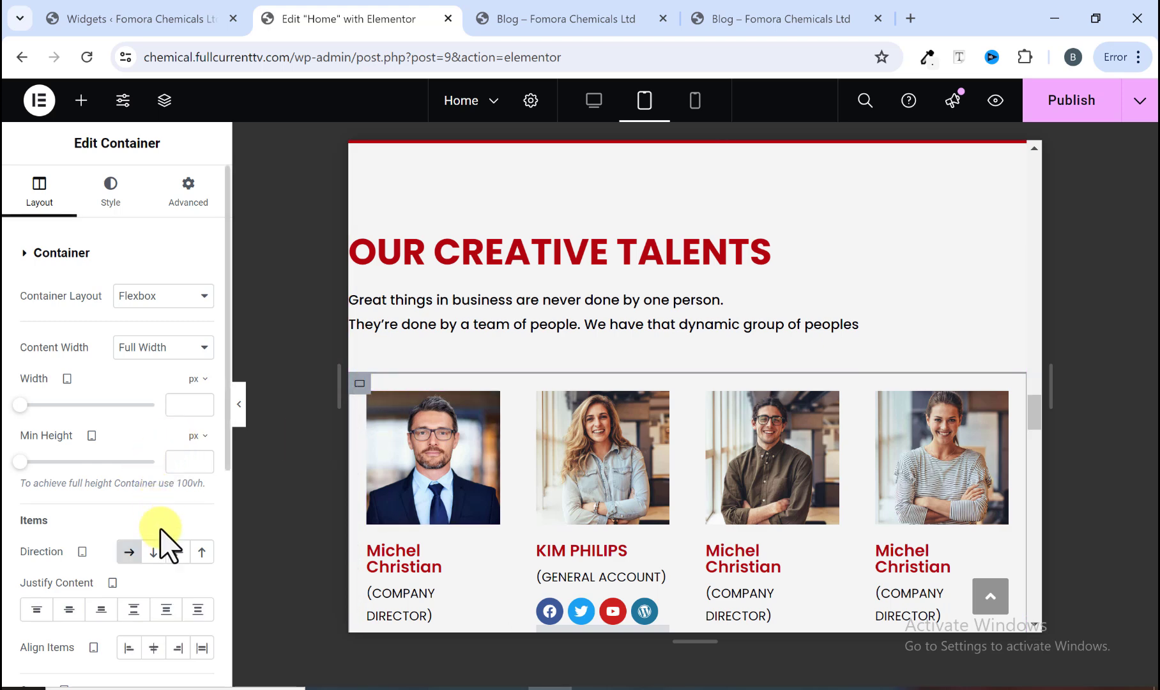
pyautogui.click(154, 553)
pyautogui.scroll(-5, 604, 455)
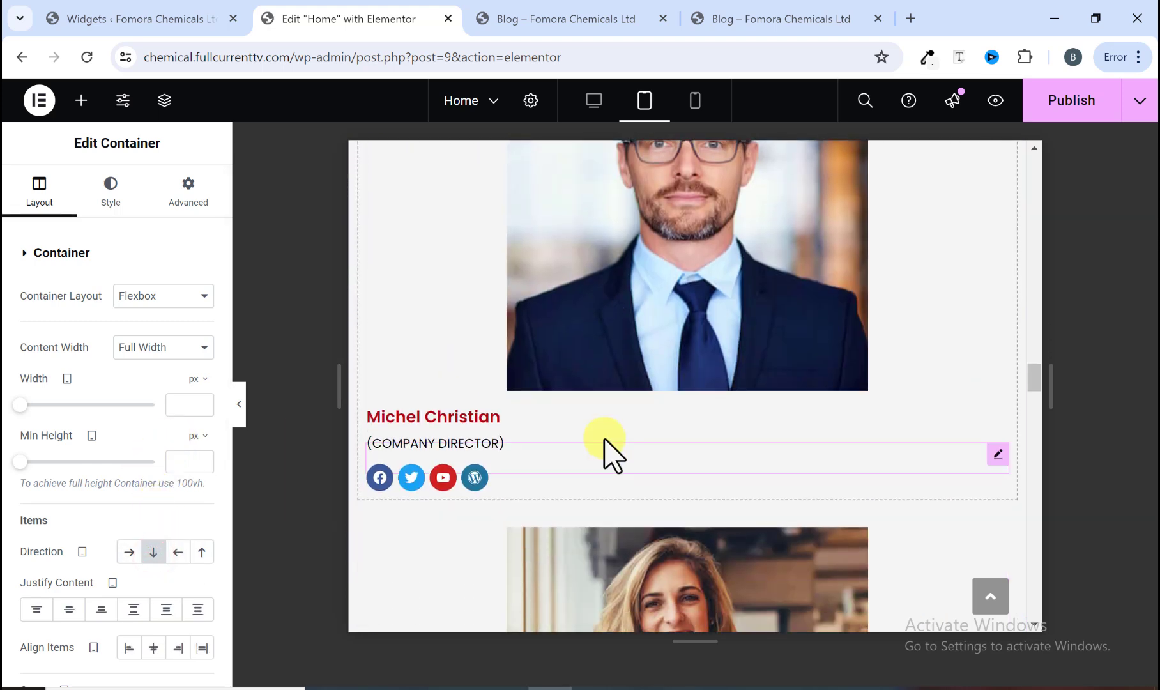
pyautogui.scroll(3, 603, 428)
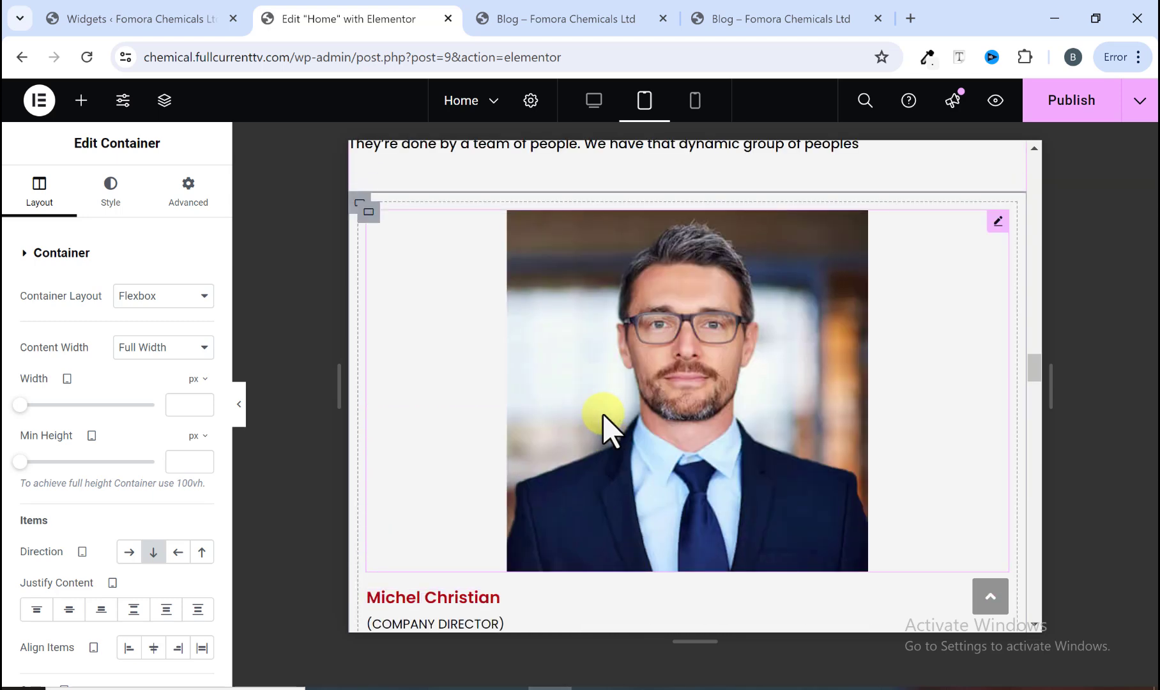
pyautogui.scroll(3, 602, 413)
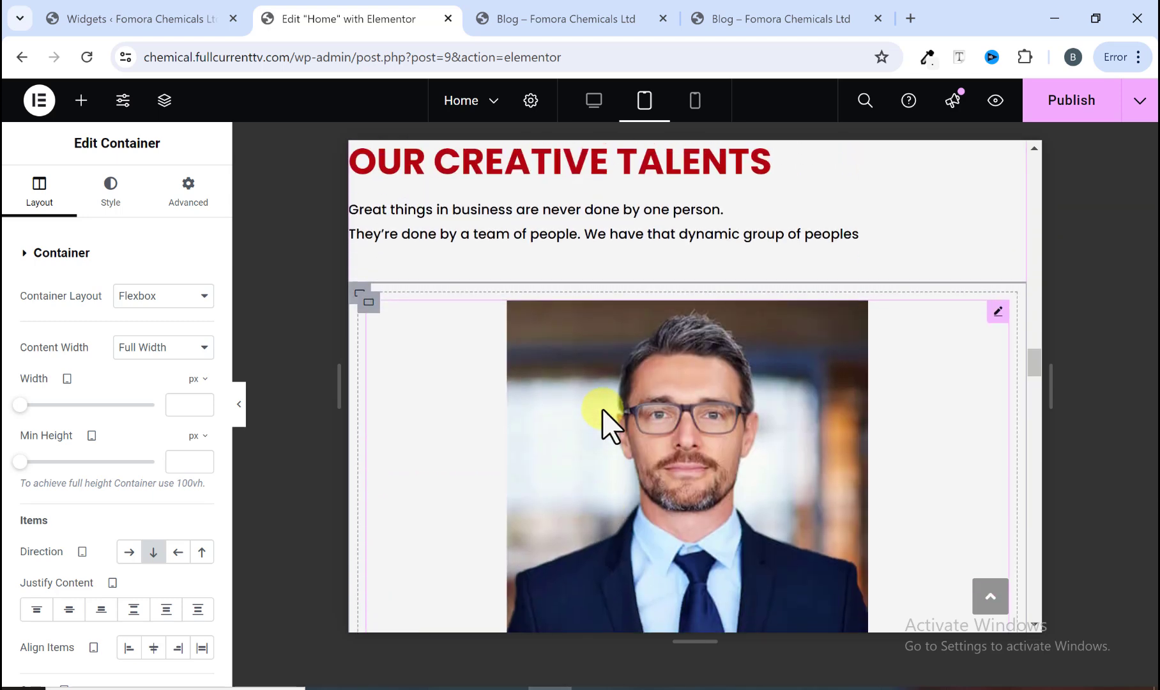
# Step: Try switching the team cards back to a row with the first card's tablet width at 50%, then restore column direction
pyautogui.scroll(-4, 588, 338)
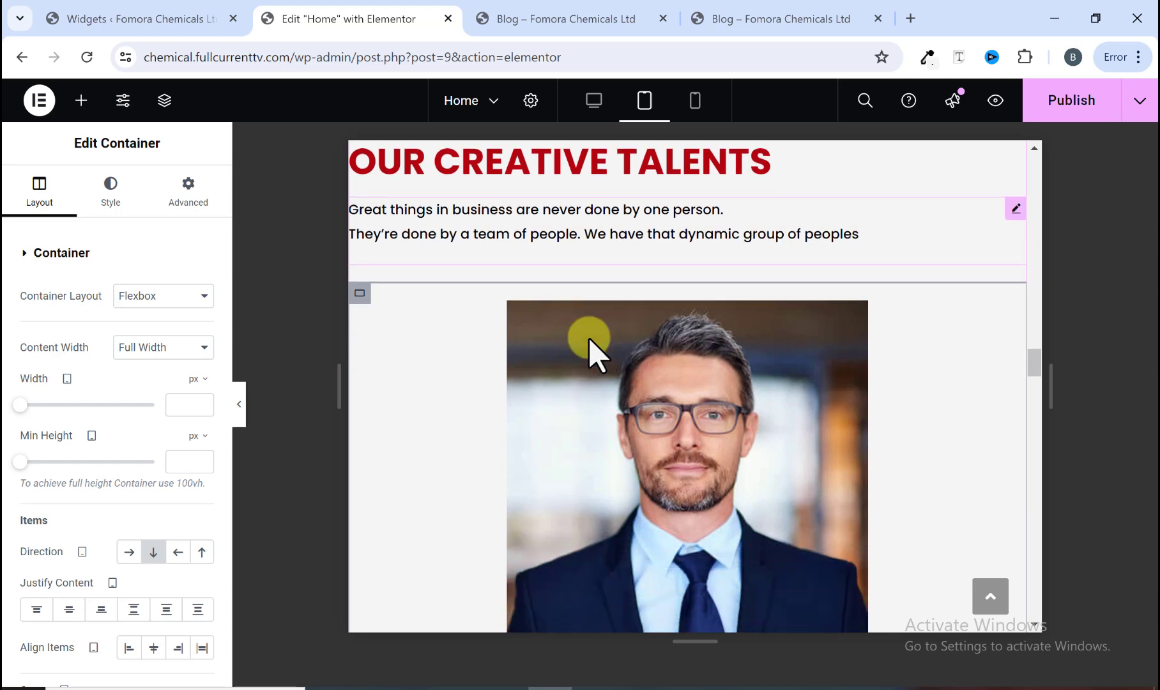
pyautogui.scroll(4, 588, 335)
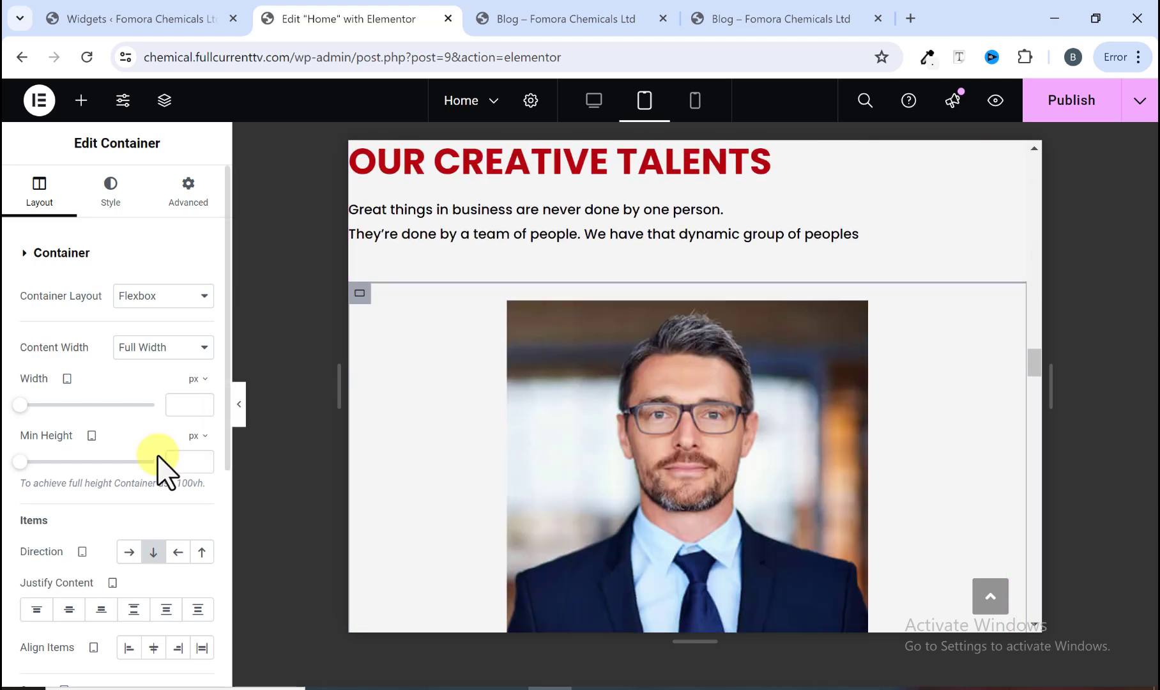
pyautogui.click(129, 552)
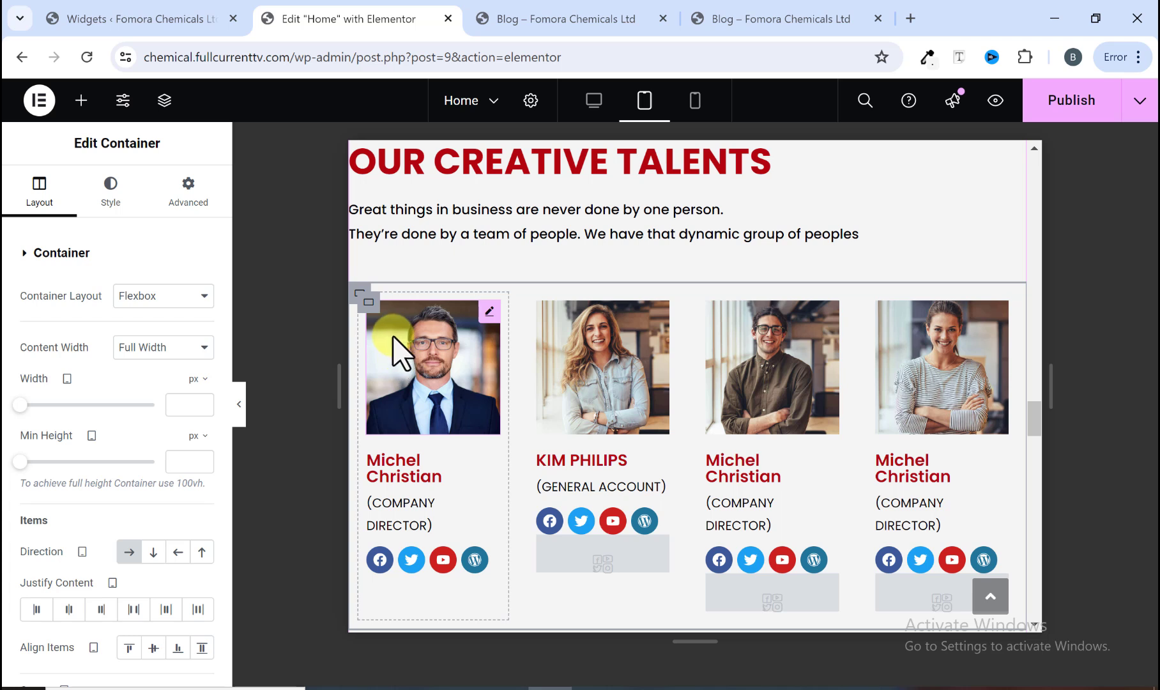
pyautogui.click(369, 302)
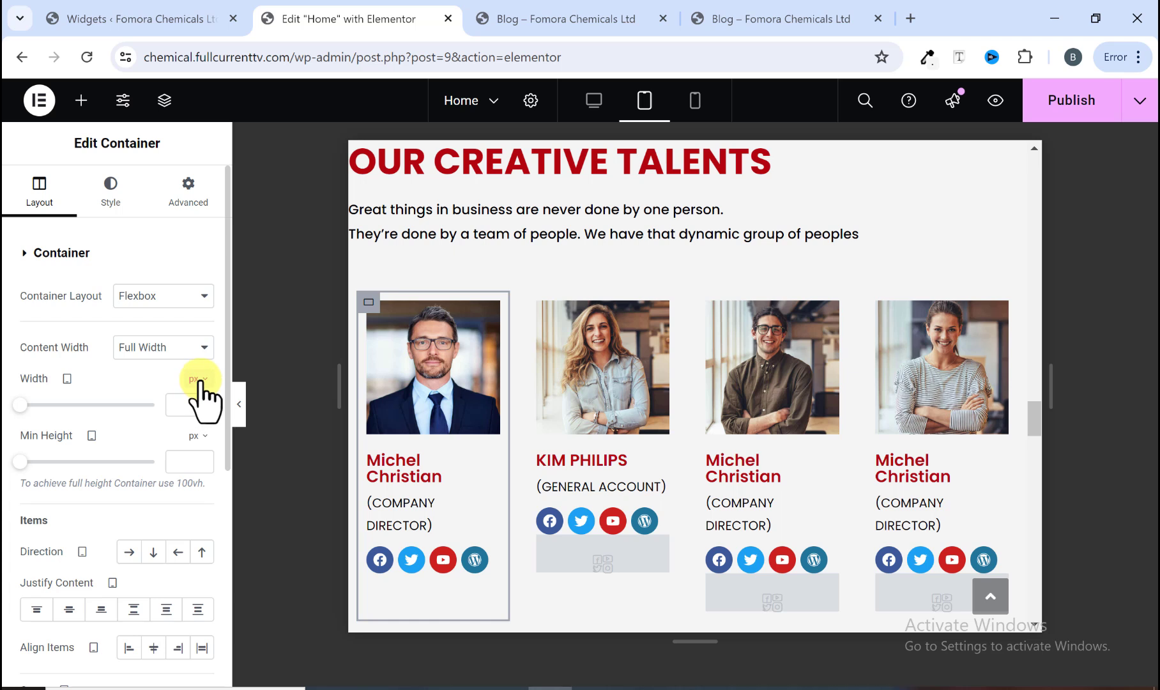
pyautogui.click(199, 348)
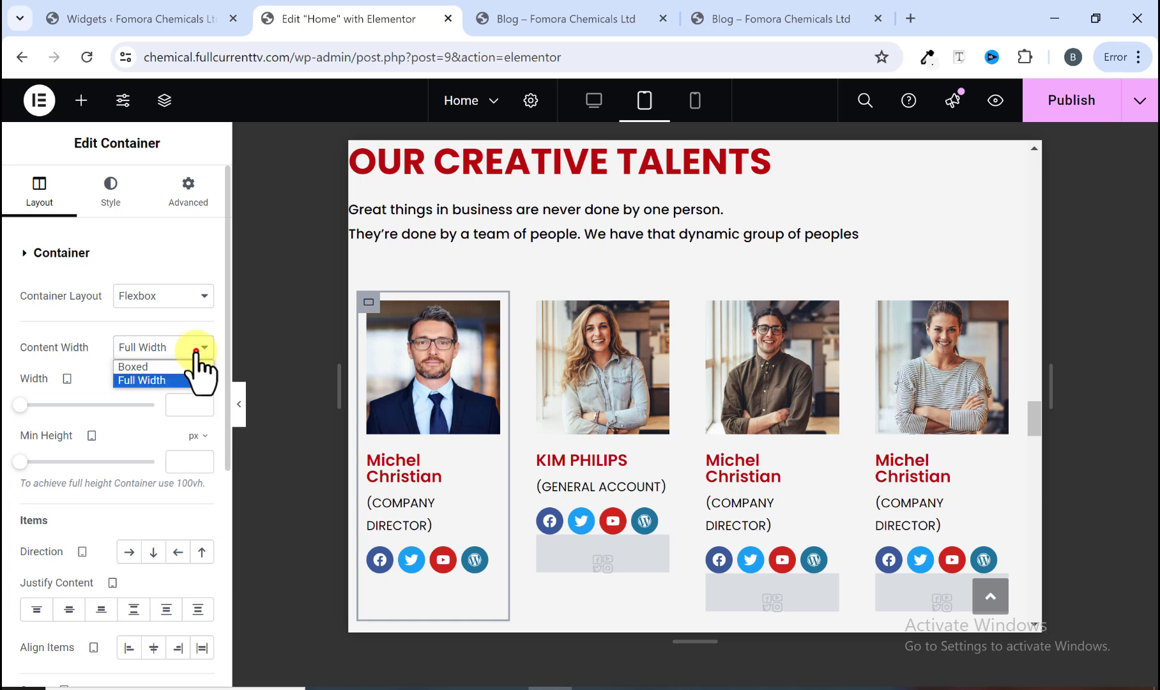
pyautogui.click(197, 350)
pyautogui.click(198, 379)
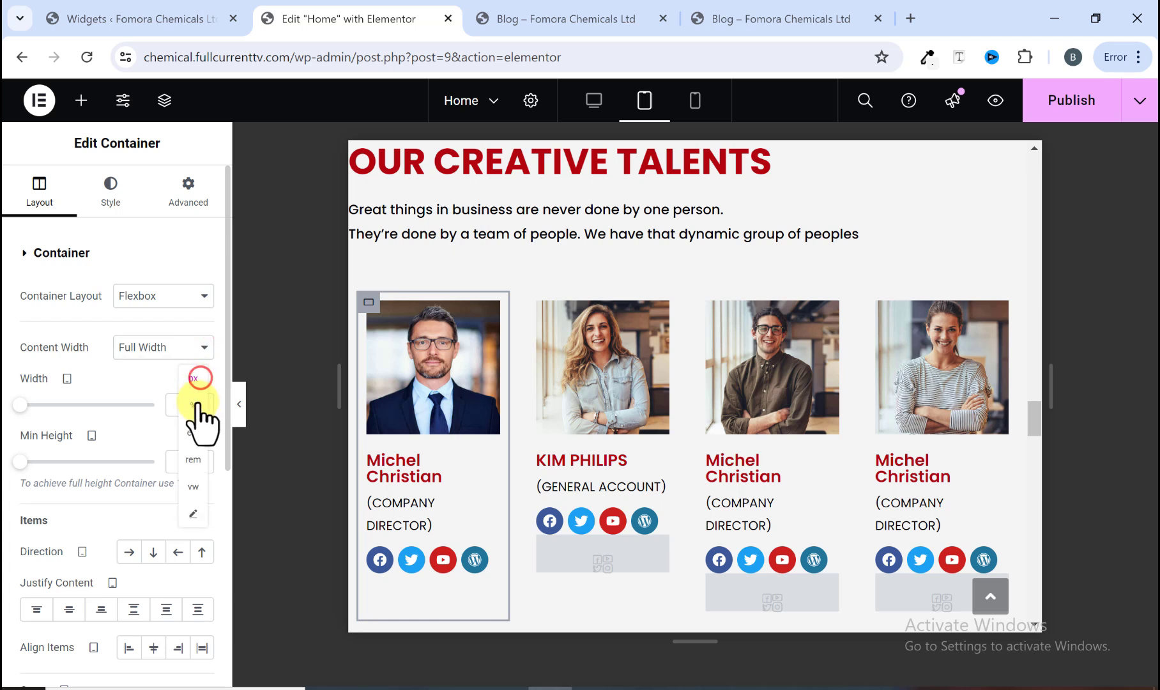
pyautogui.click(196, 406)
pyautogui.click(183, 407)
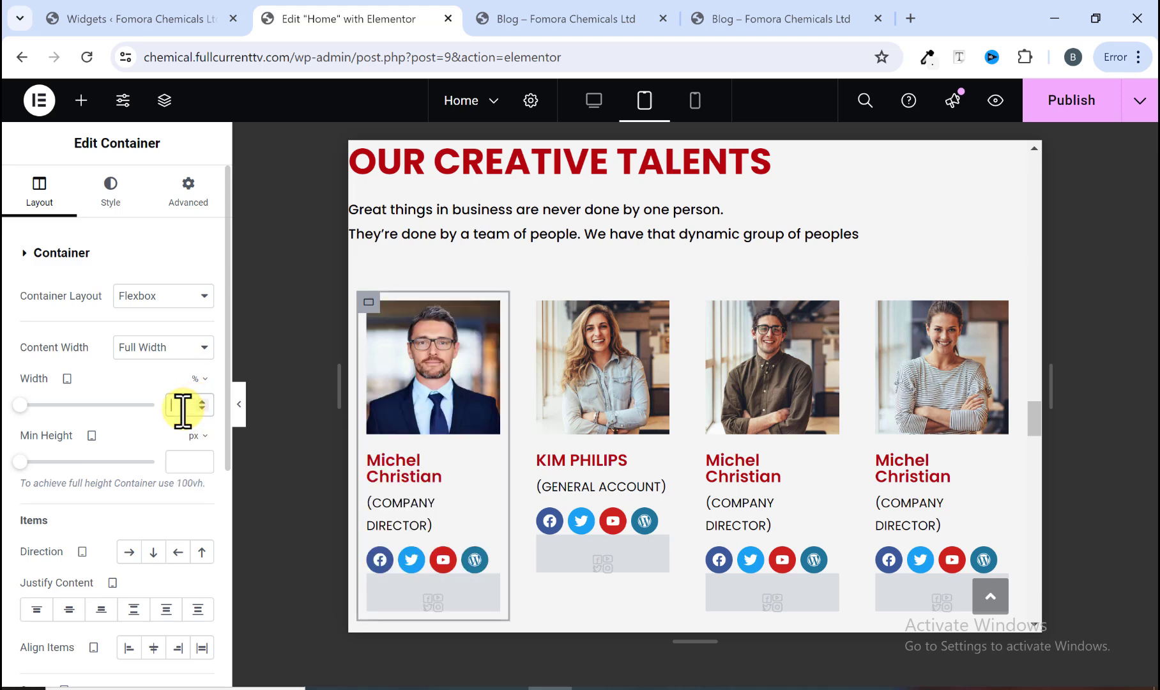
pyautogui.write('50')
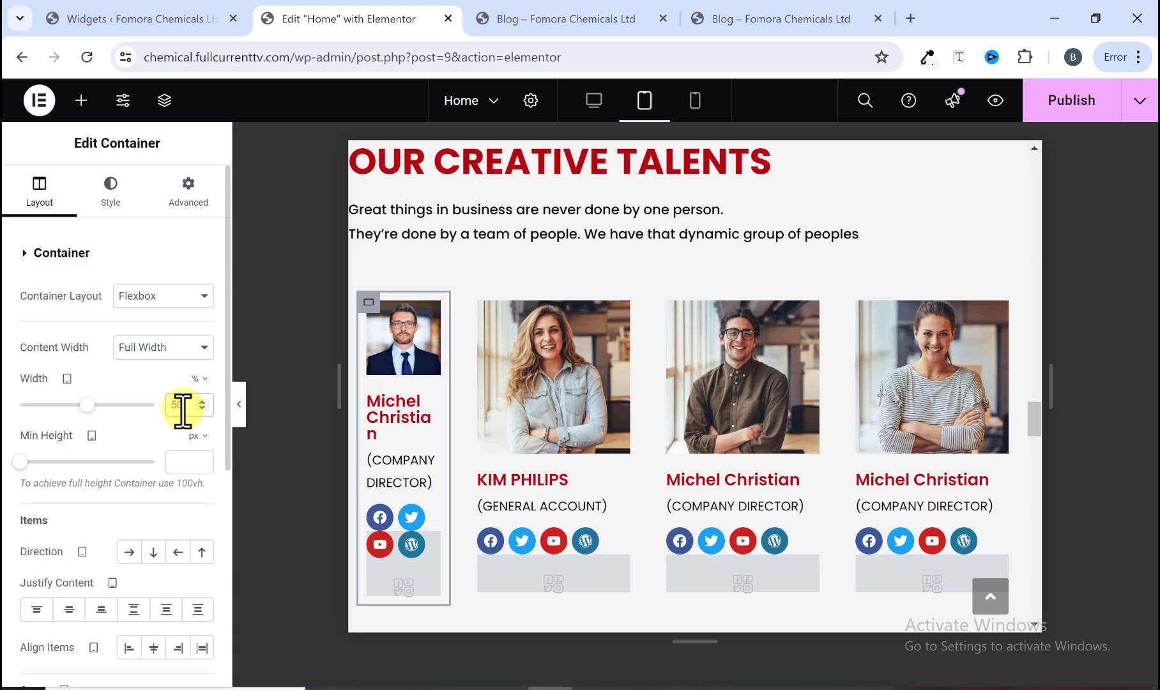
pyautogui.press('BackSpace')
pyautogui.press('BackSpace')
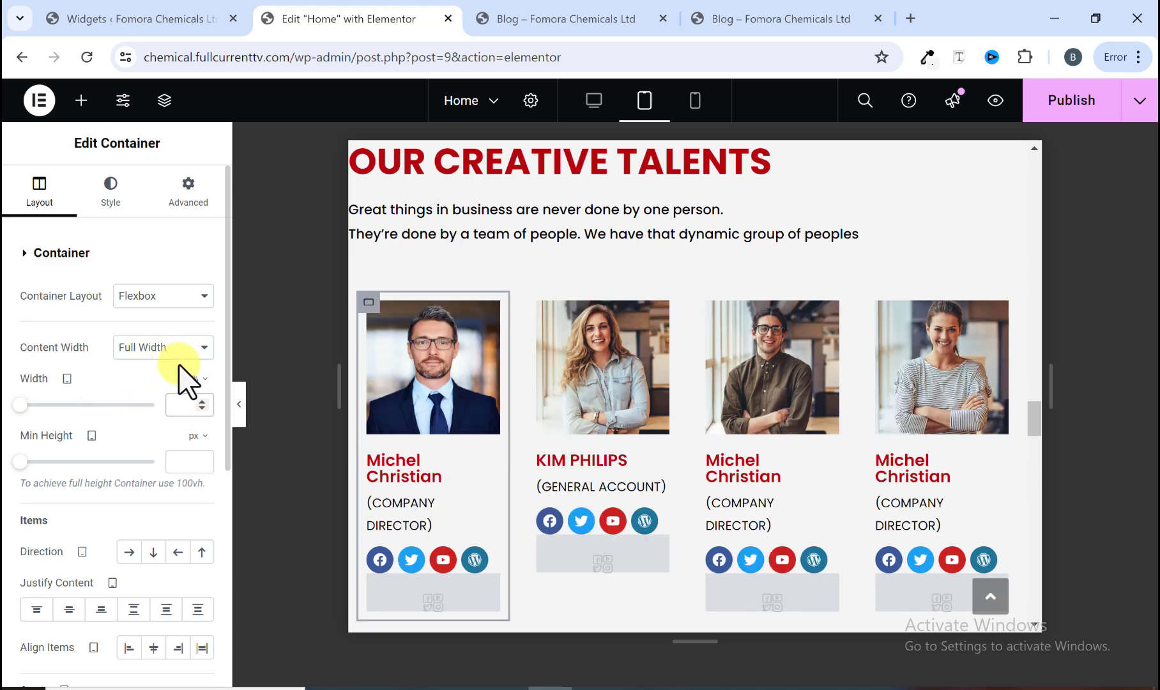
pyautogui.click(201, 378)
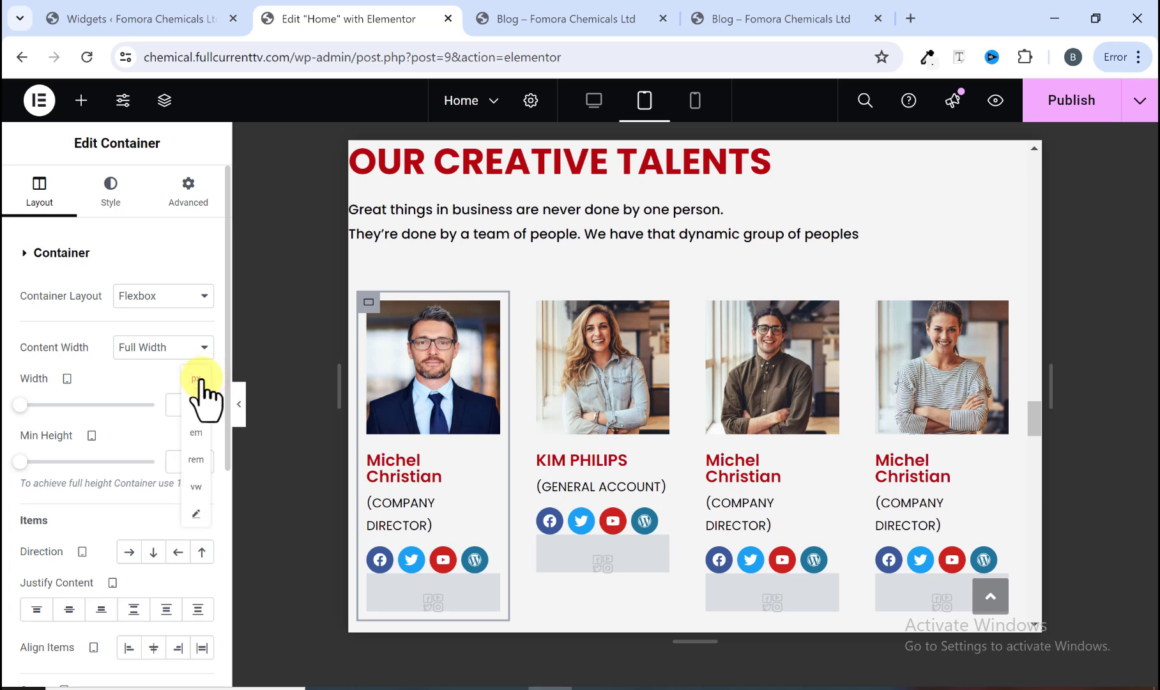
pyautogui.click(201, 379)
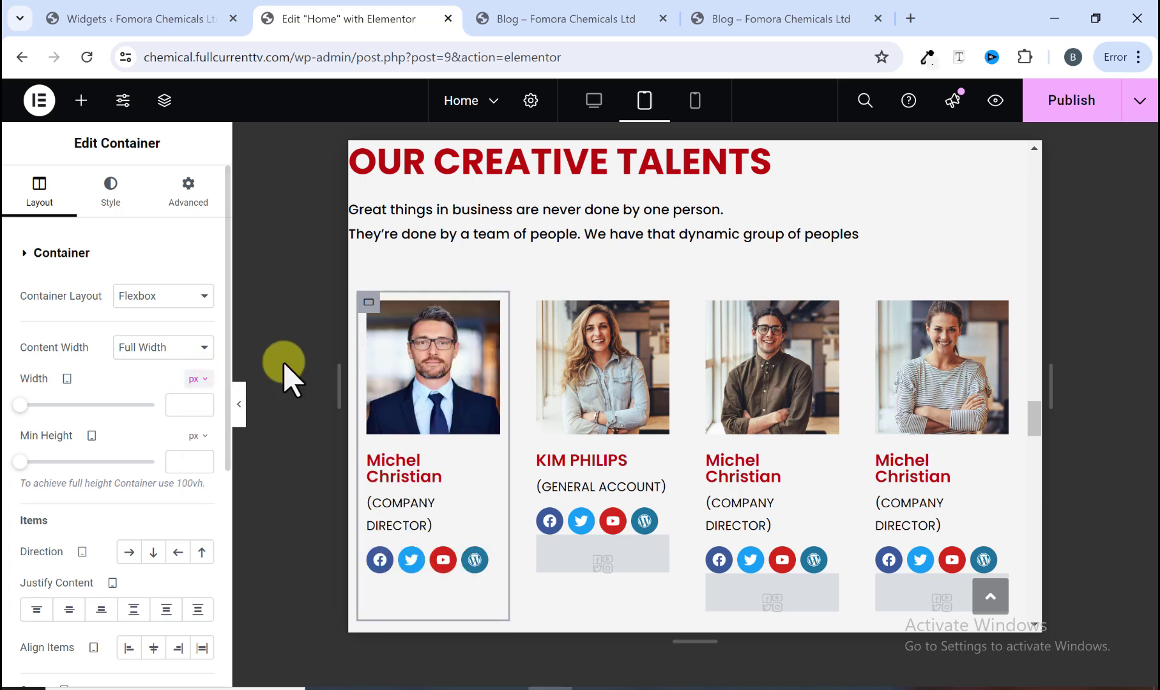
pyautogui.click(360, 292)
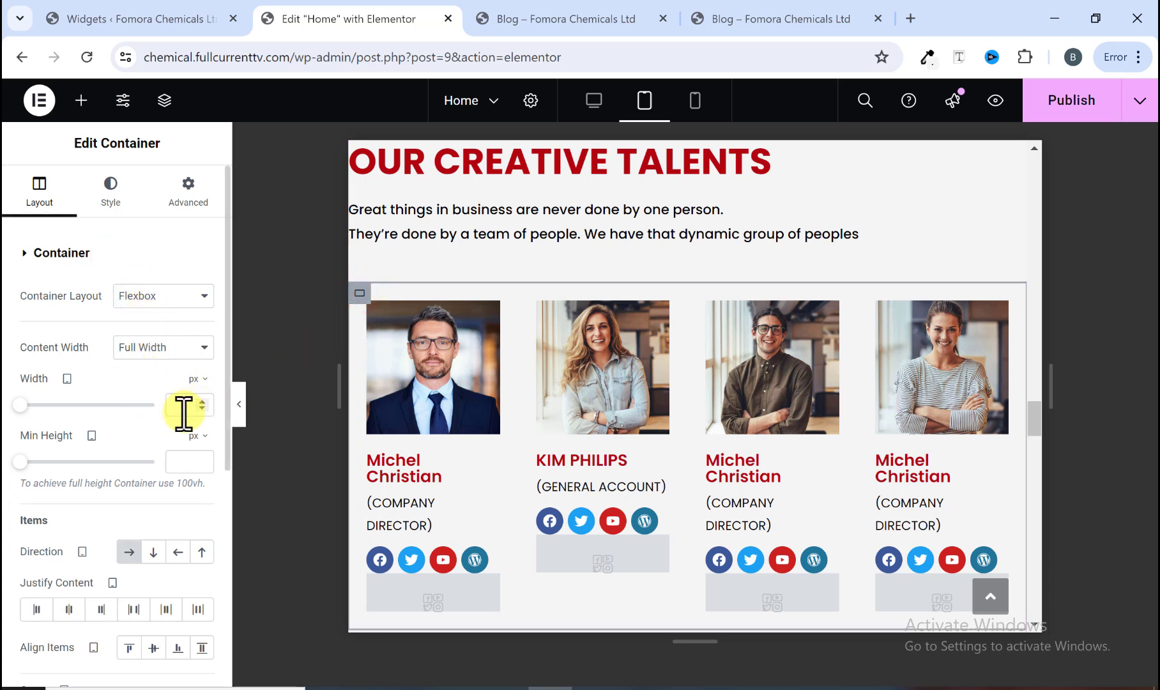
pyautogui.click(152, 552)
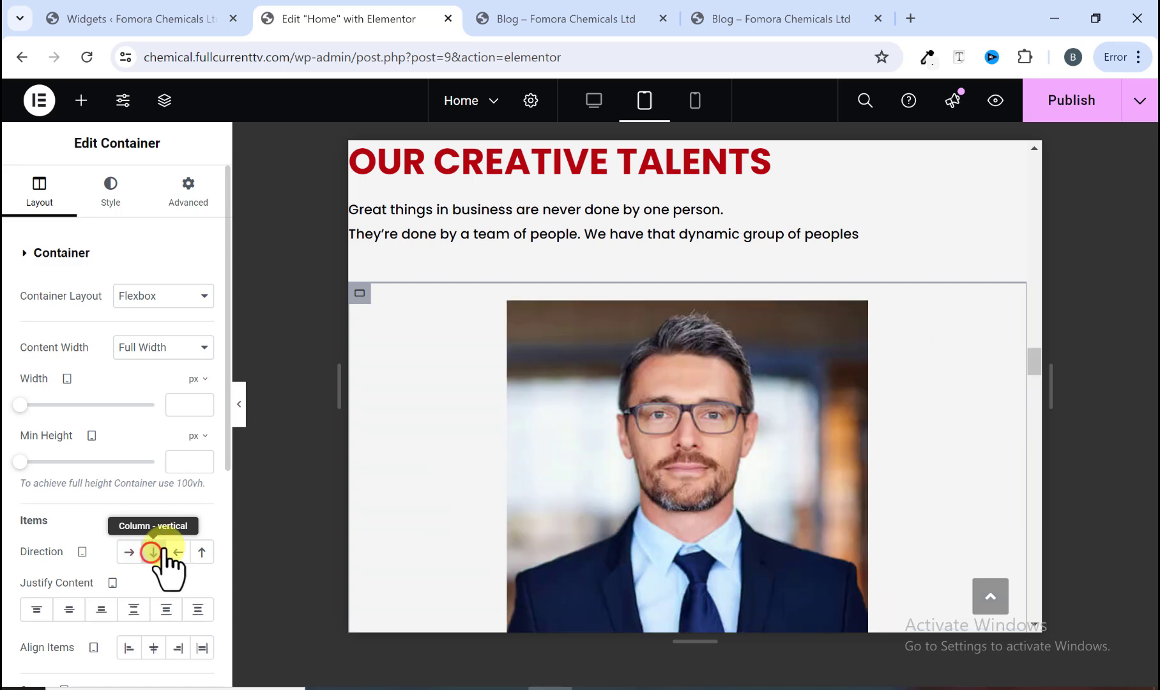
# Step: Set the first profile image's tablet width to 100%
pyautogui.scroll(-4, 760, 447)
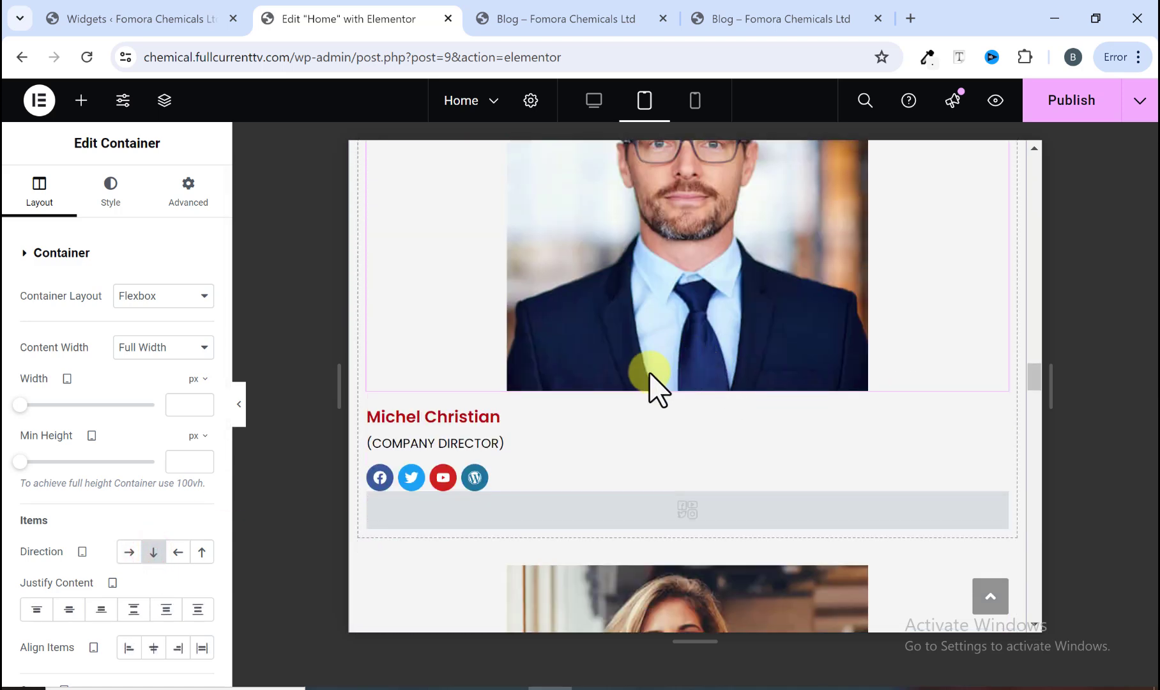
pyautogui.scroll(2, 651, 383)
pyautogui.scroll(4, 632, 399)
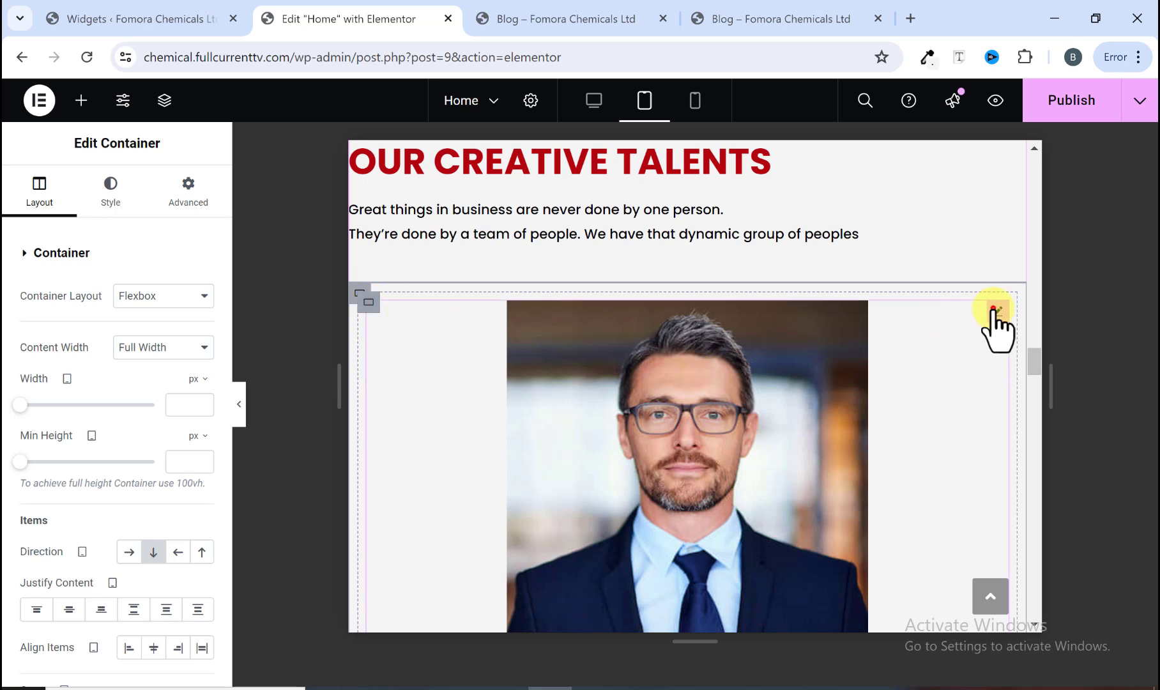
pyautogui.click(993, 310)
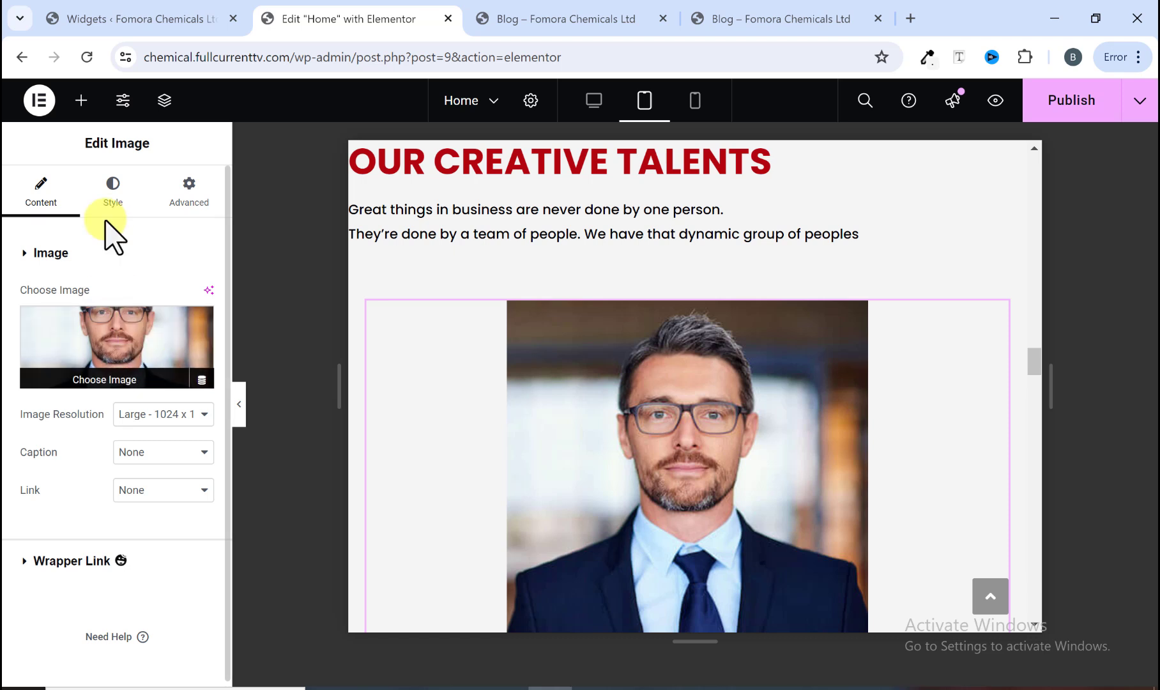
pyautogui.click(113, 194)
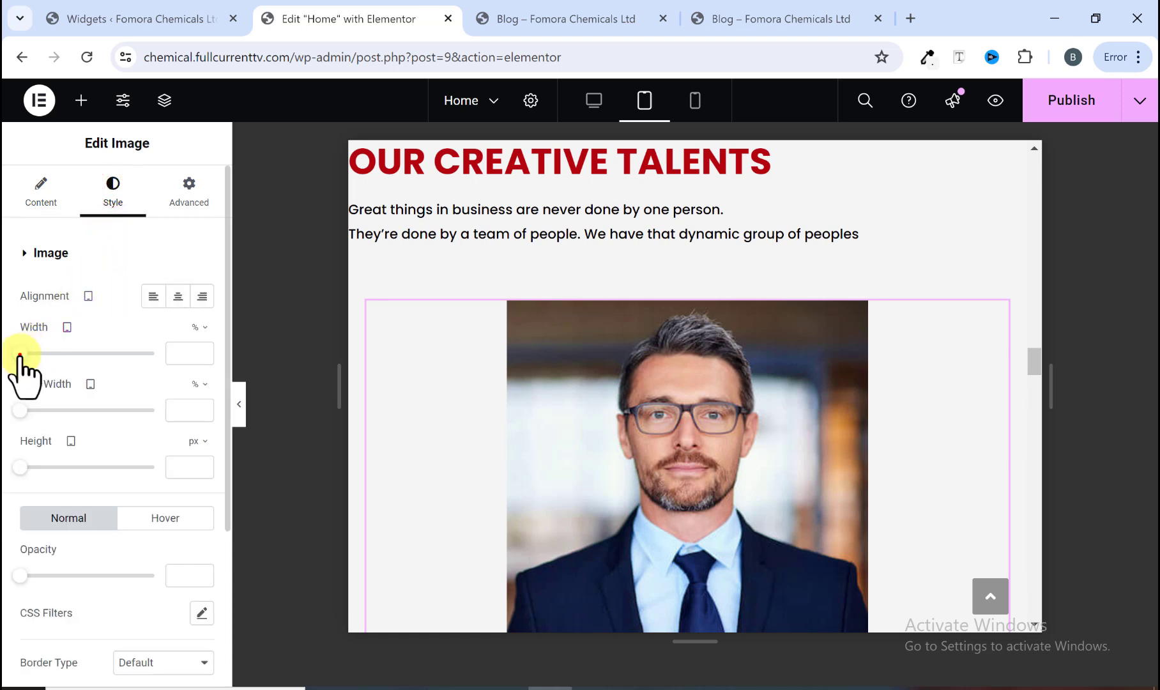
pyautogui.moveTo(20, 354); pyautogui.dragTo(159, 363)
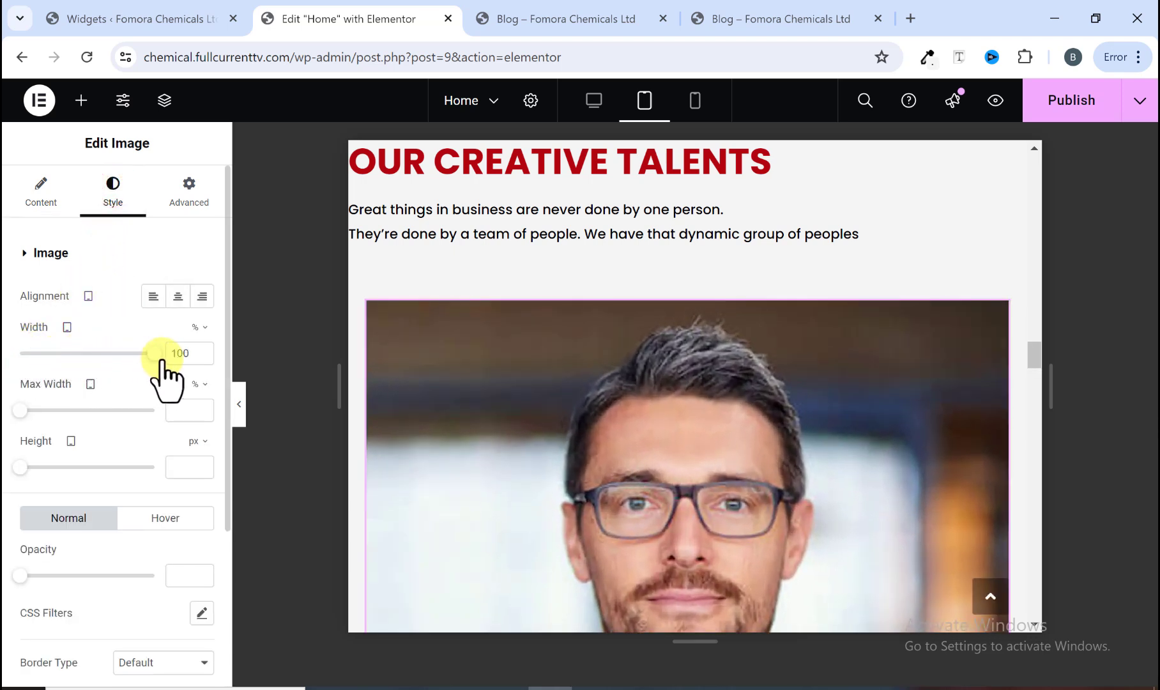
# Step: Scroll through the first profile card to review the enlarged image in tablet view
pyautogui.scroll(-4, 638, 396)
pyautogui.scroll(-5, 650, 383)
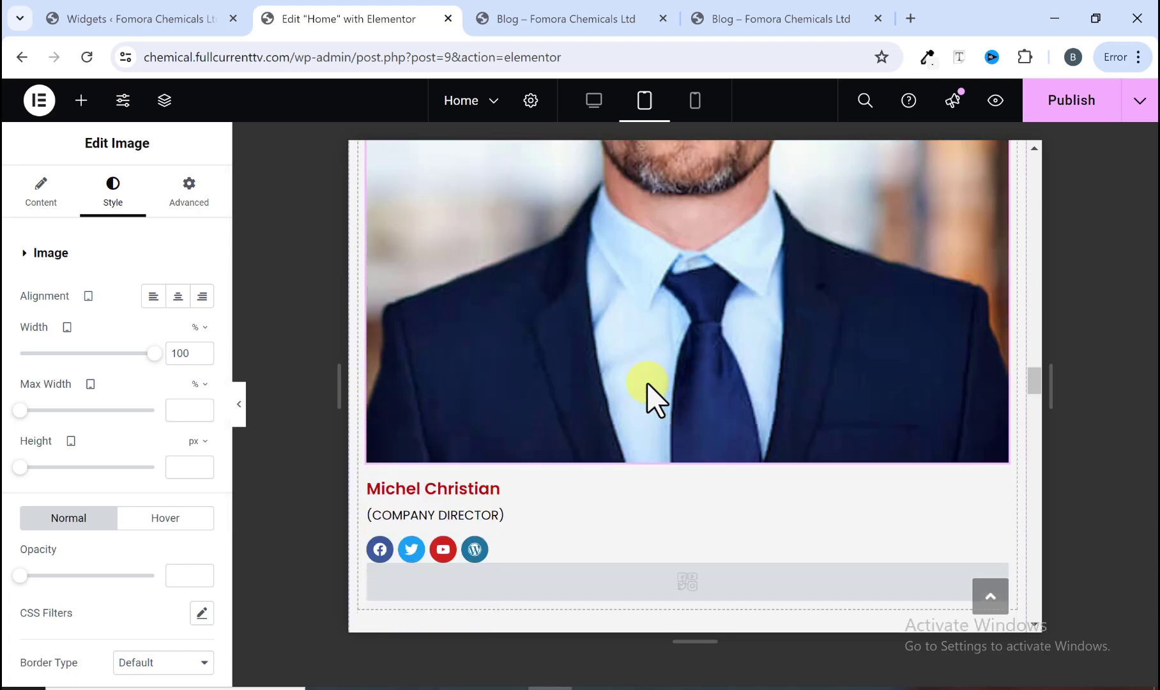
pyautogui.scroll(8, 645, 383)
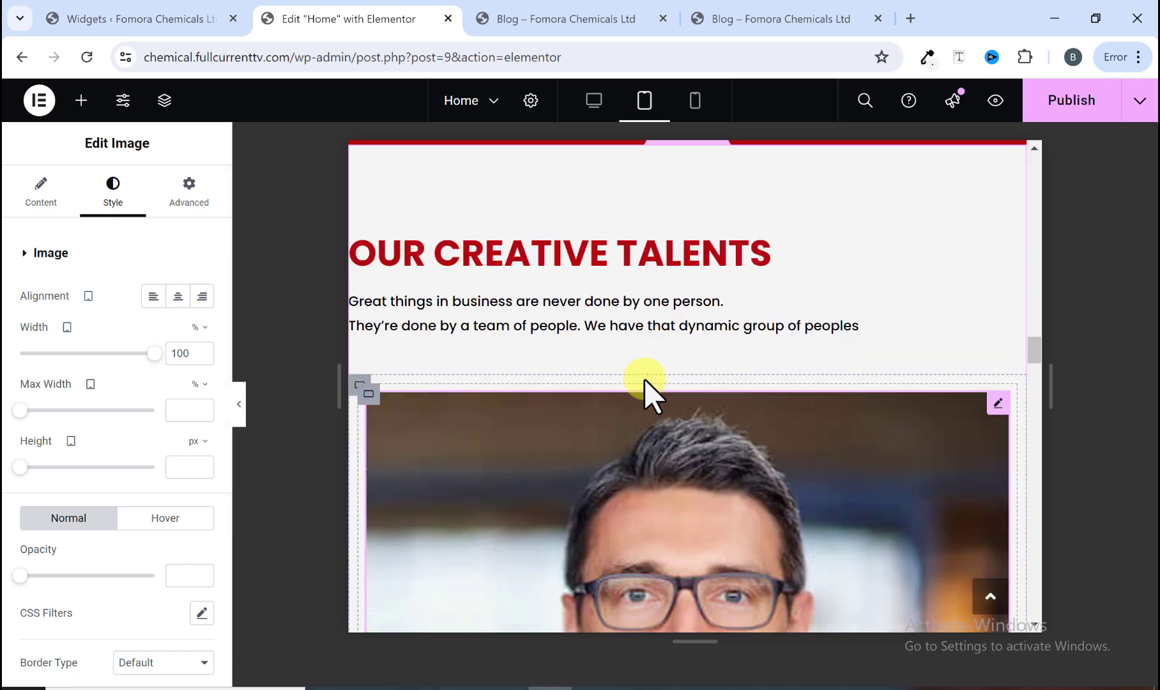
pyautogui.scroll(-3, 639, 386)
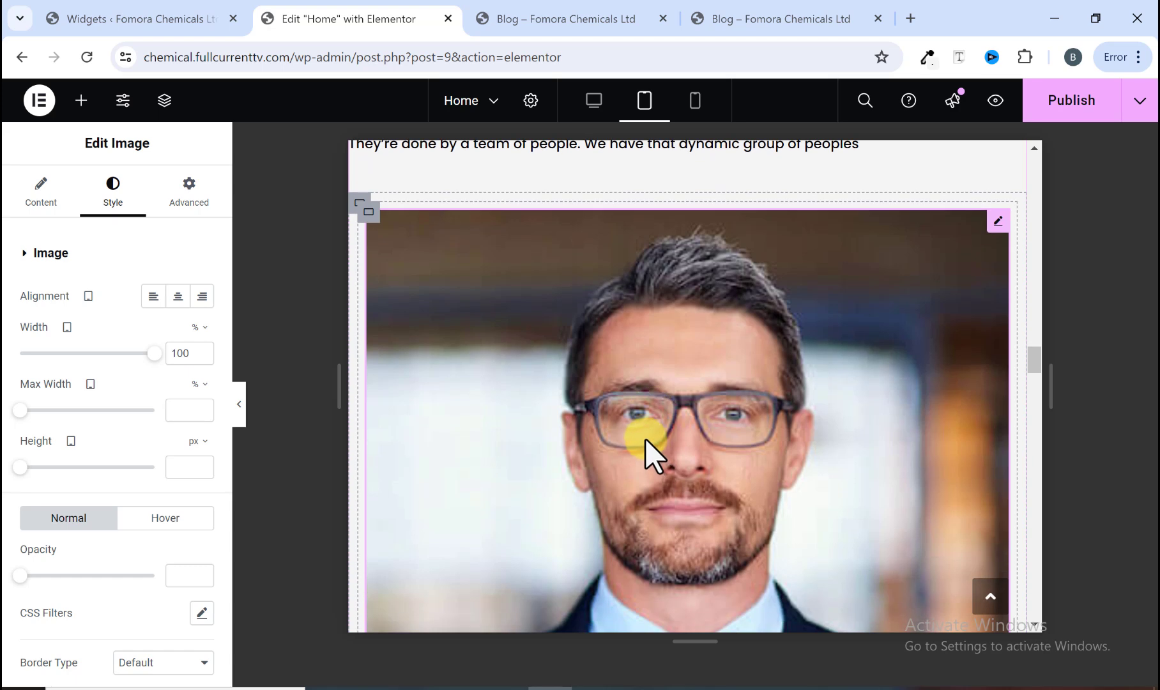
pyautogui.scroll(2, 644, 438)
pyautogui.scroll(3, 643, 437)
pyautogui.scroll(-5, 651, 452)
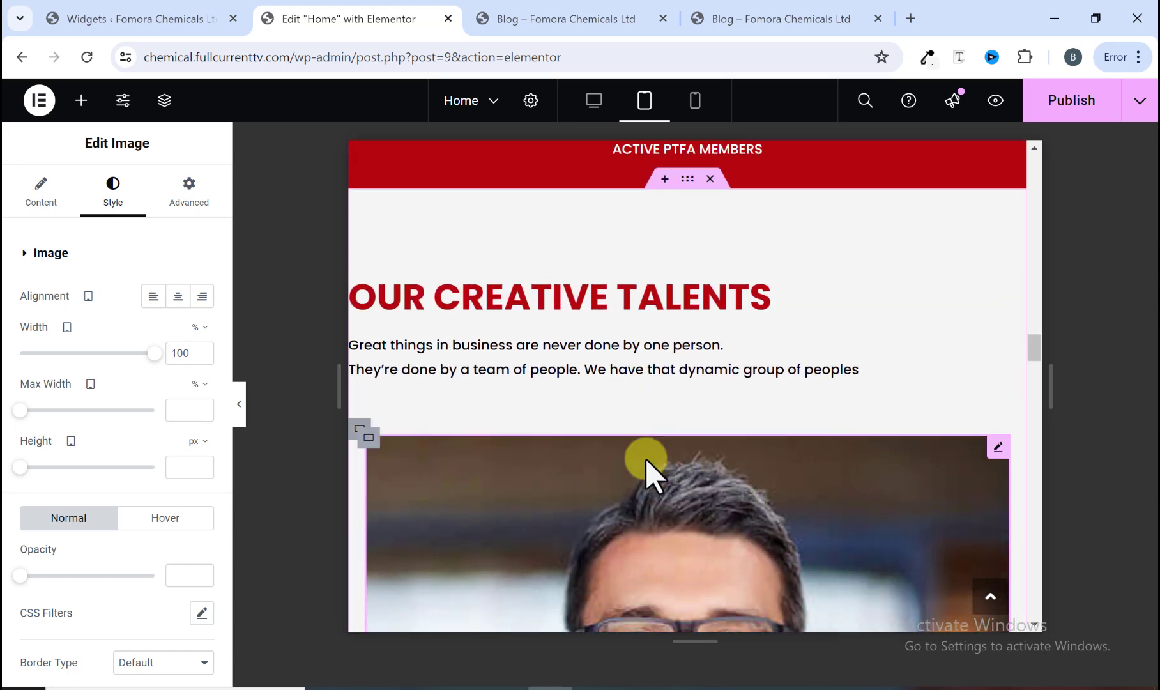
pyautogui.scroll(-4, 646, 442)
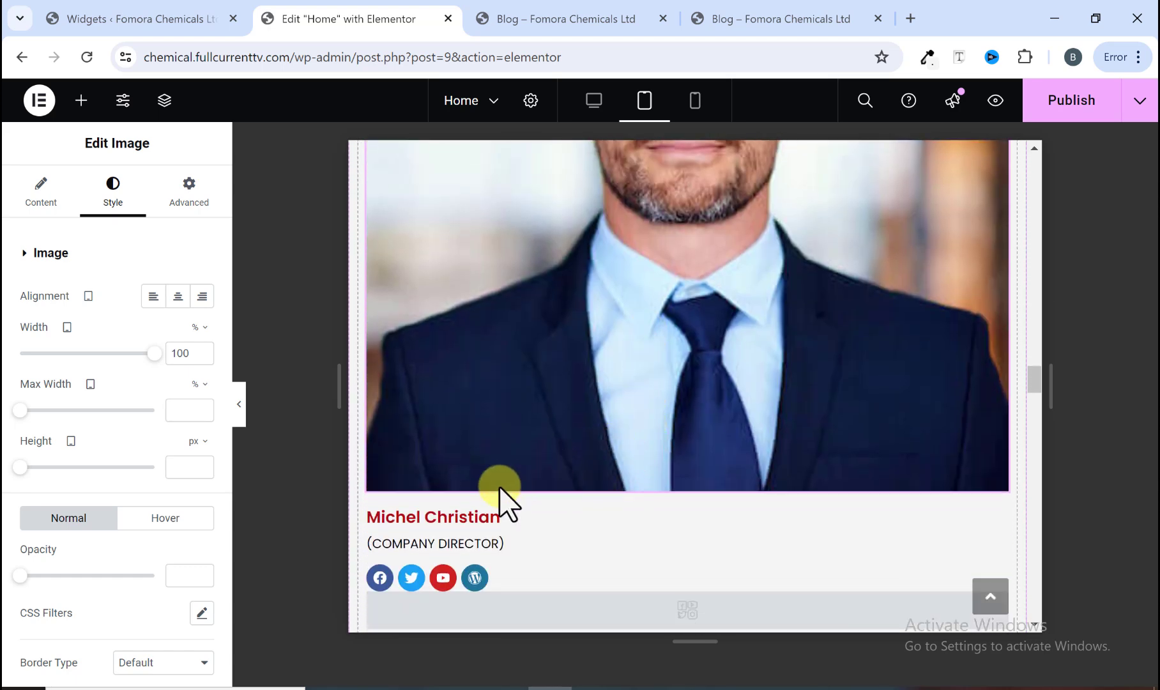
pyautogui.scroll(-3, 458, 515)
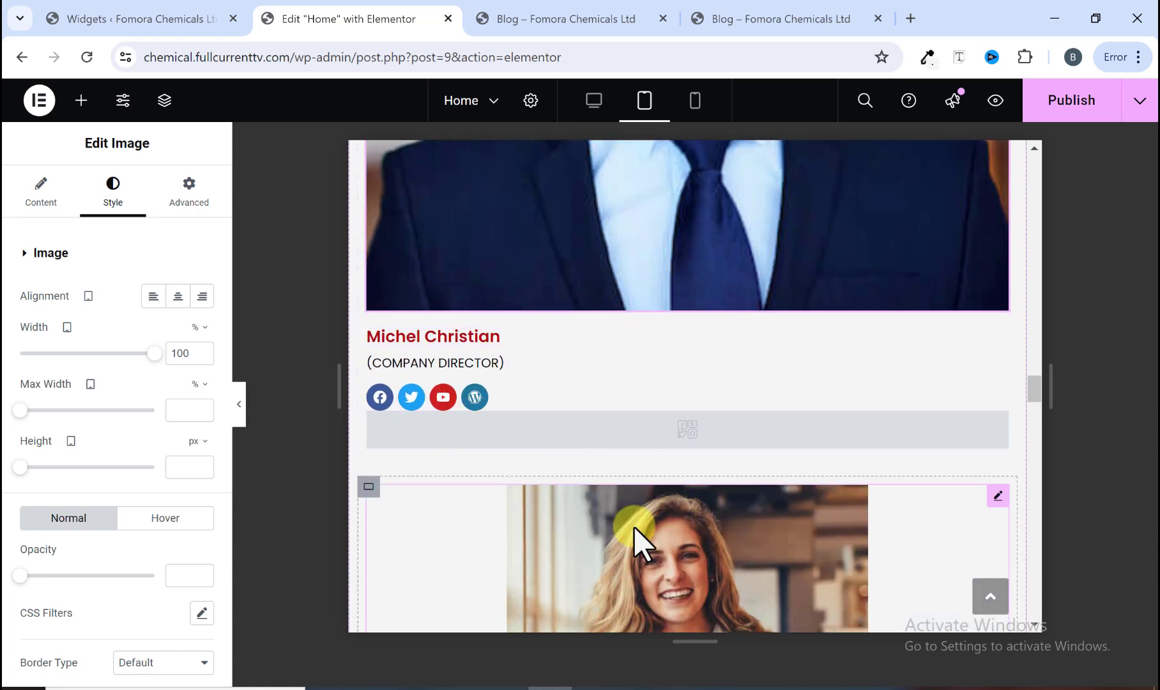
pyautogui.scroll(-6, 634, 526)
pyautogui.scroll(3, 594, 514)
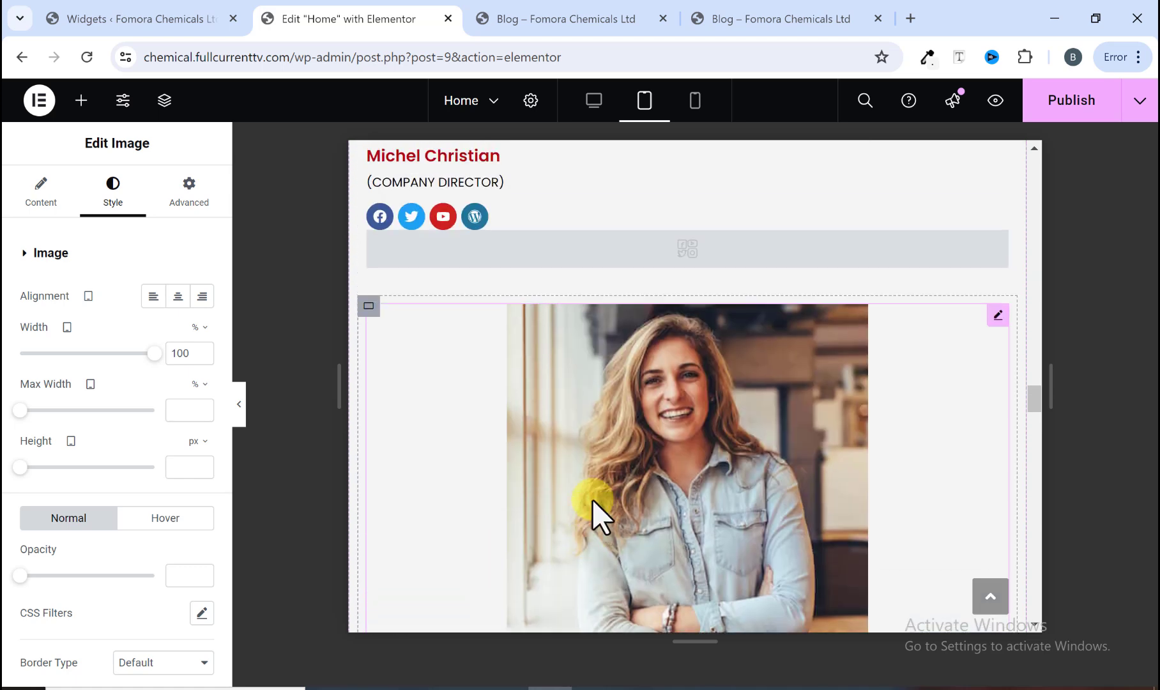
# Step: Set the second profile image's tablet width to 100%
pyautogui.click(996, 314)
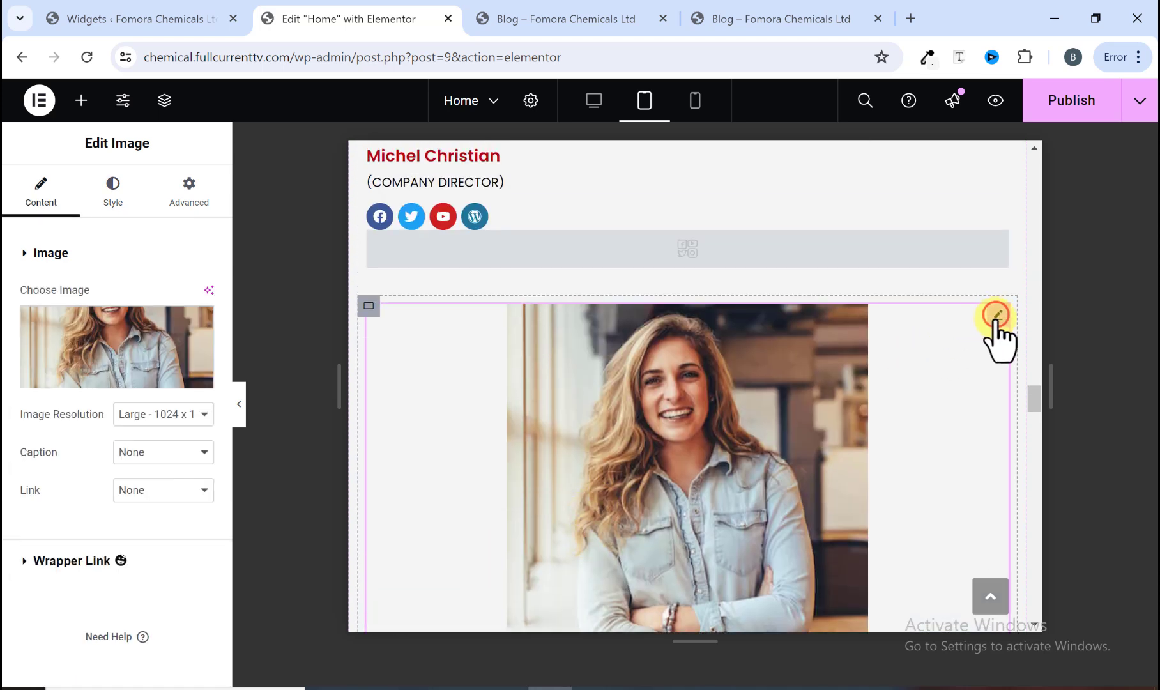
pyautogui.click(111, 198)
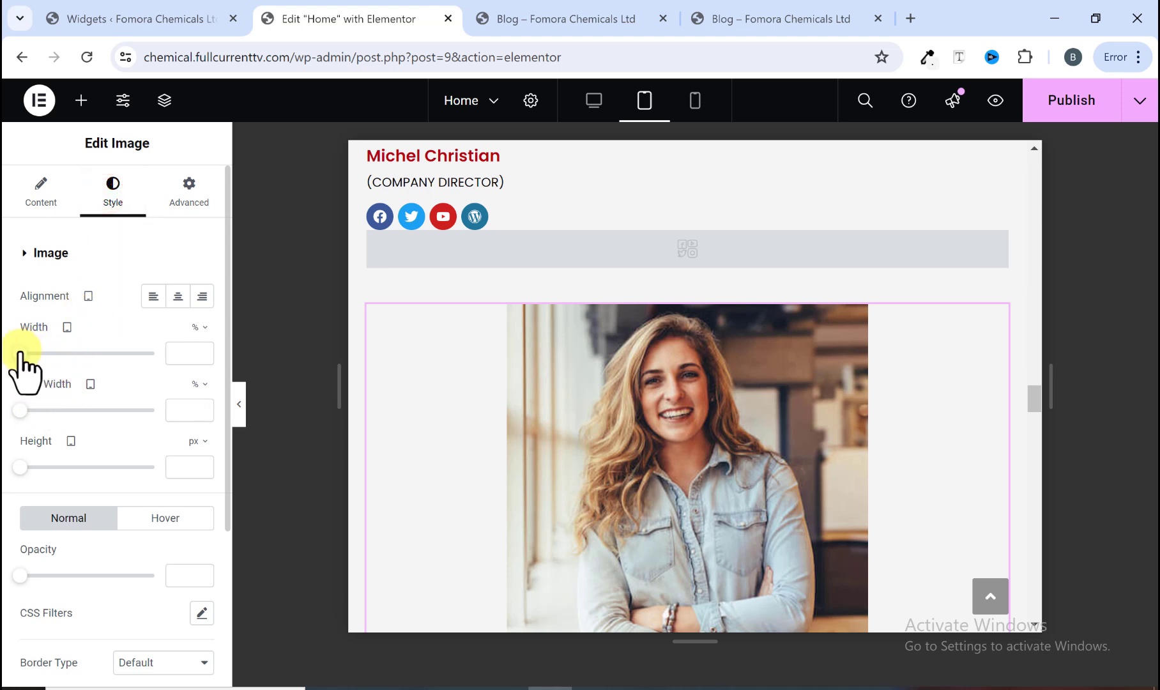
pyautogui.moveTo(20, 352); pyautogui.dragTo(127, 352)
pyautogui.scroll(-5, 592, 380)
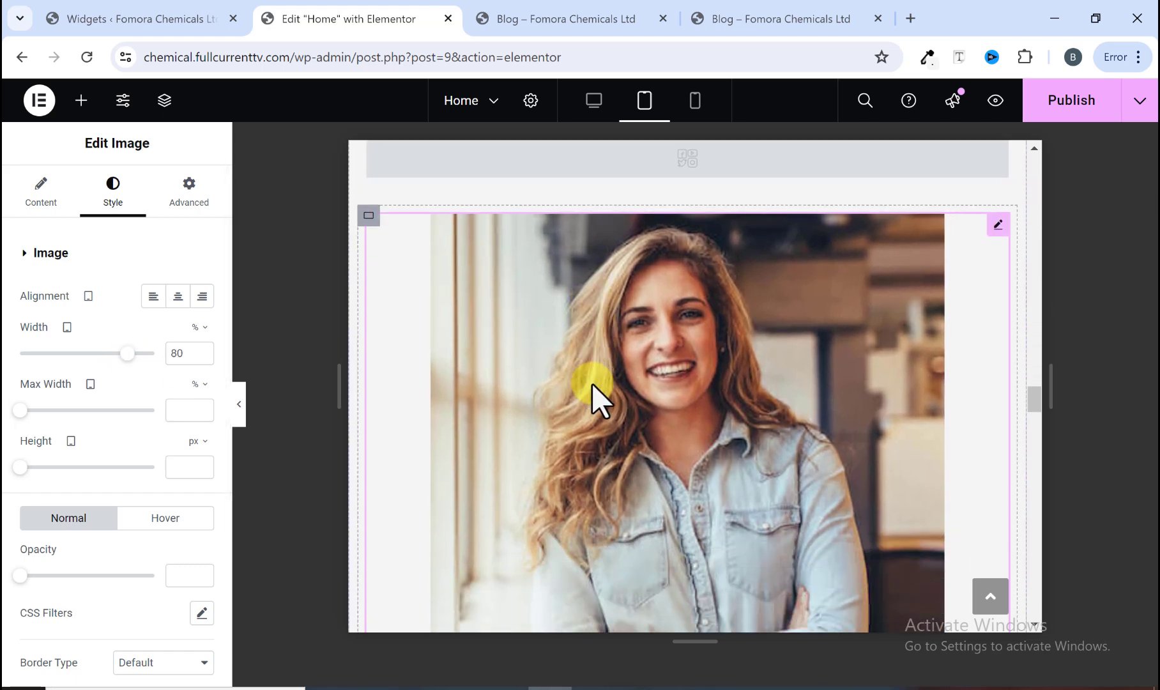
pyautogui.scroll(4, 584, 389)
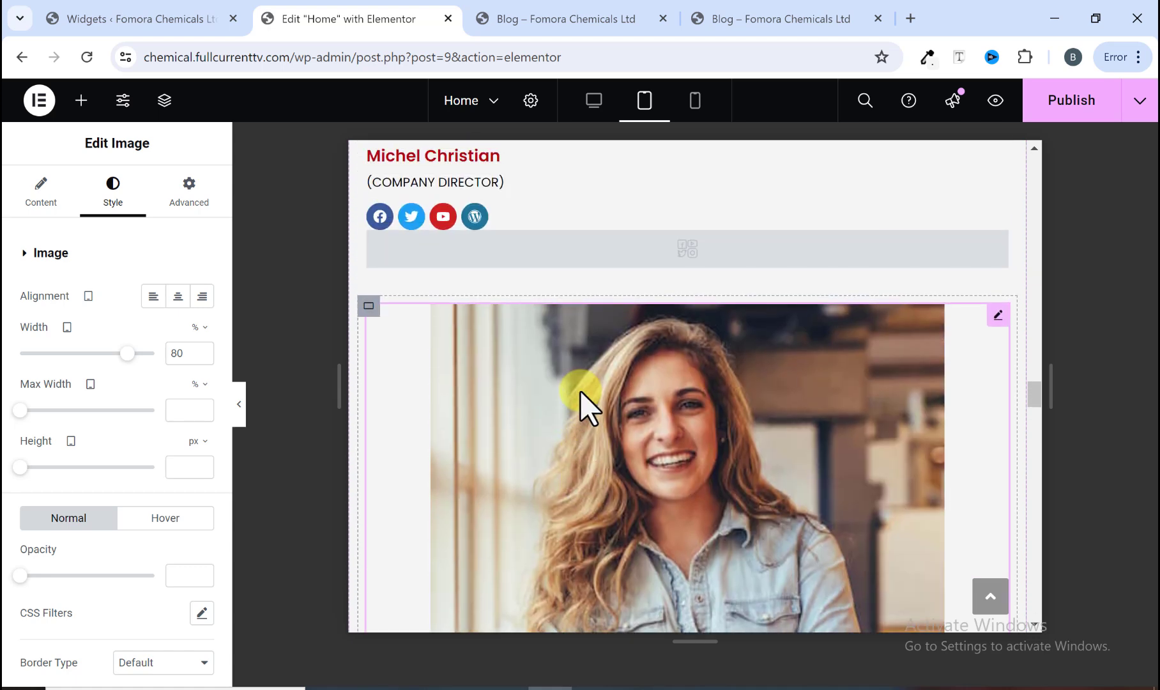
pyautogui.scroll(-3, 579, 391)
pyautogui.scroll(-3, 578, 393)
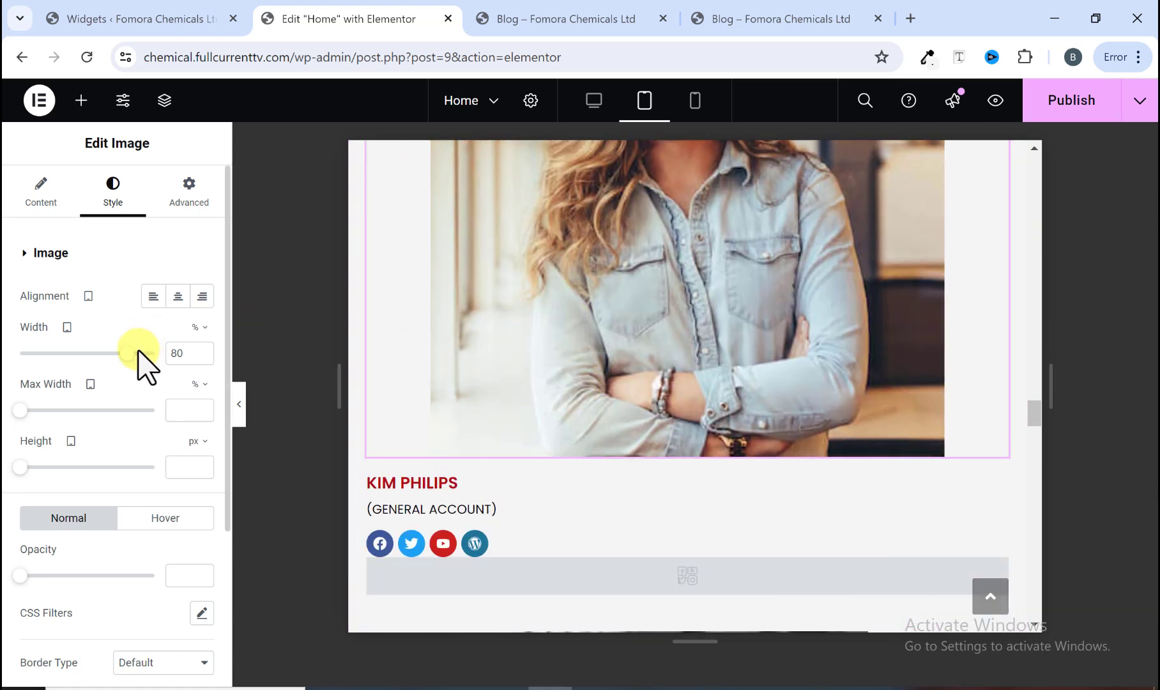
pyautogui.moveTo(131, 352); pyautogui.dragTo(168, 357)
# Step: Set the third profile image's tablet width to 100%
pyautogui.scroll(5, 545, 383)
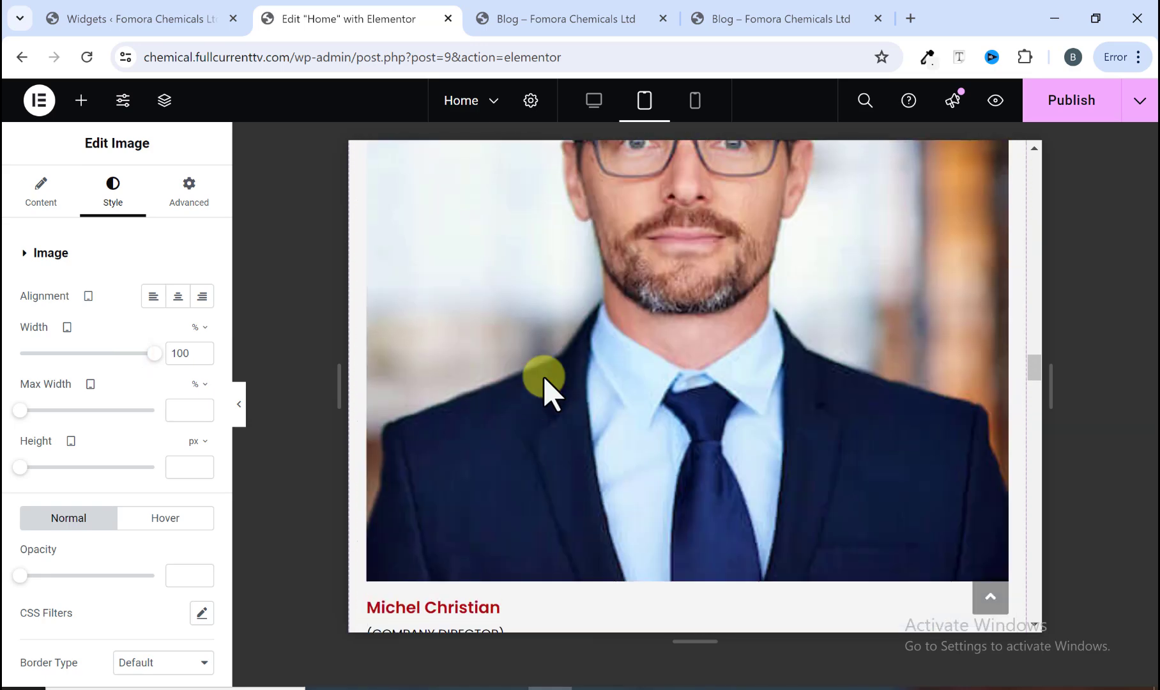
pyautogui.scroll(-5, 544, 378)
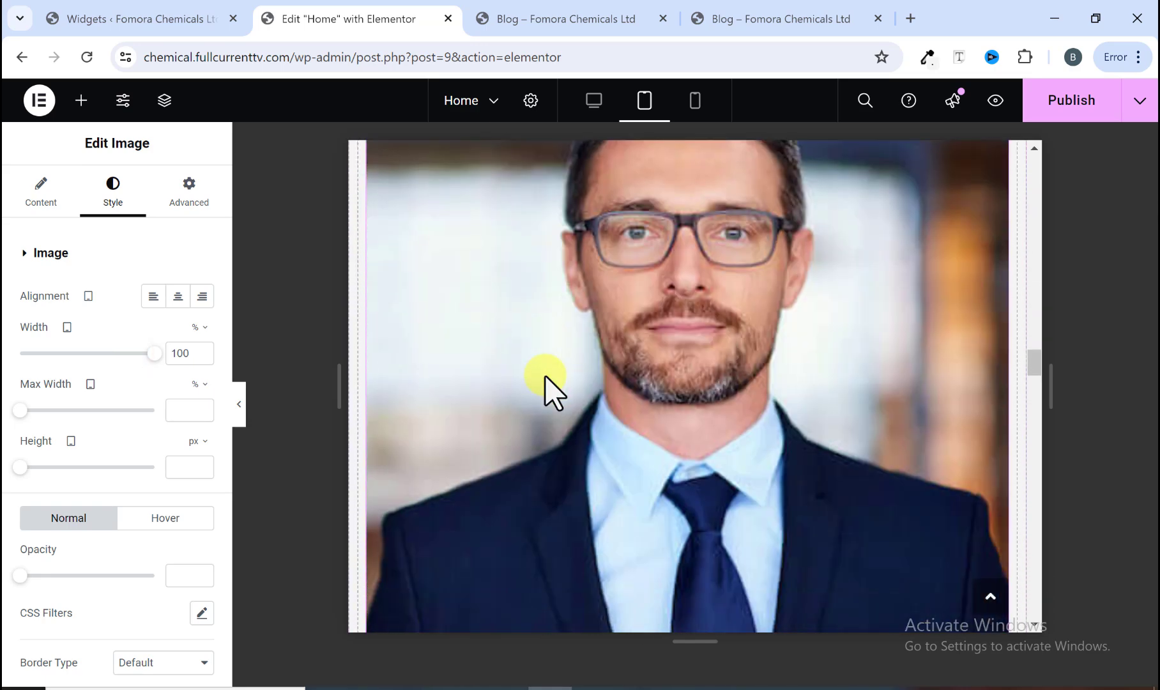
pyautogui.scroll(-8, 543, 377)
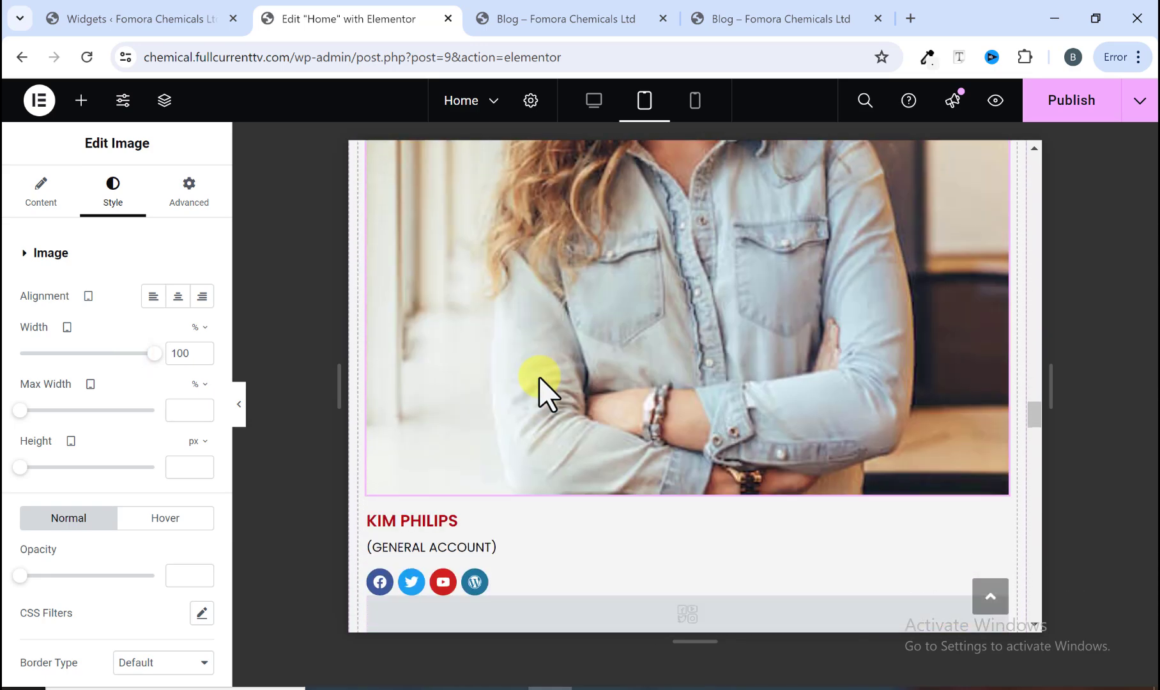
pyautogui.scroll(-2, 539, 389)
pyautogui.scroll(-3, 549, 402)
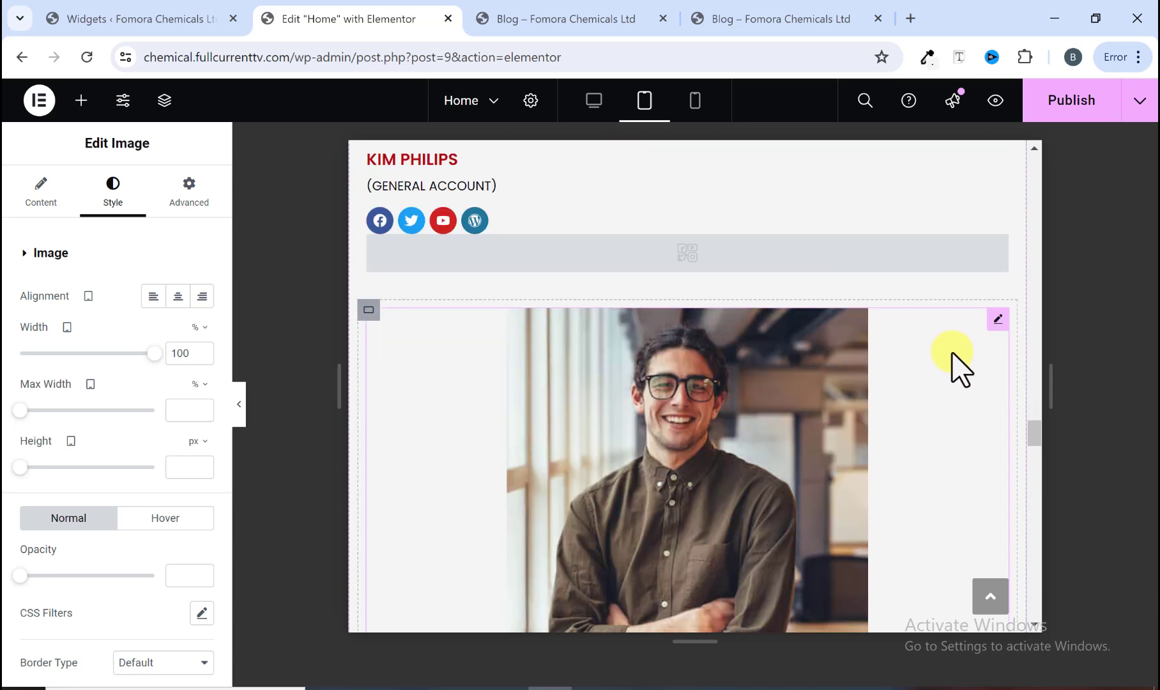
pyautogui.click(997, 321)
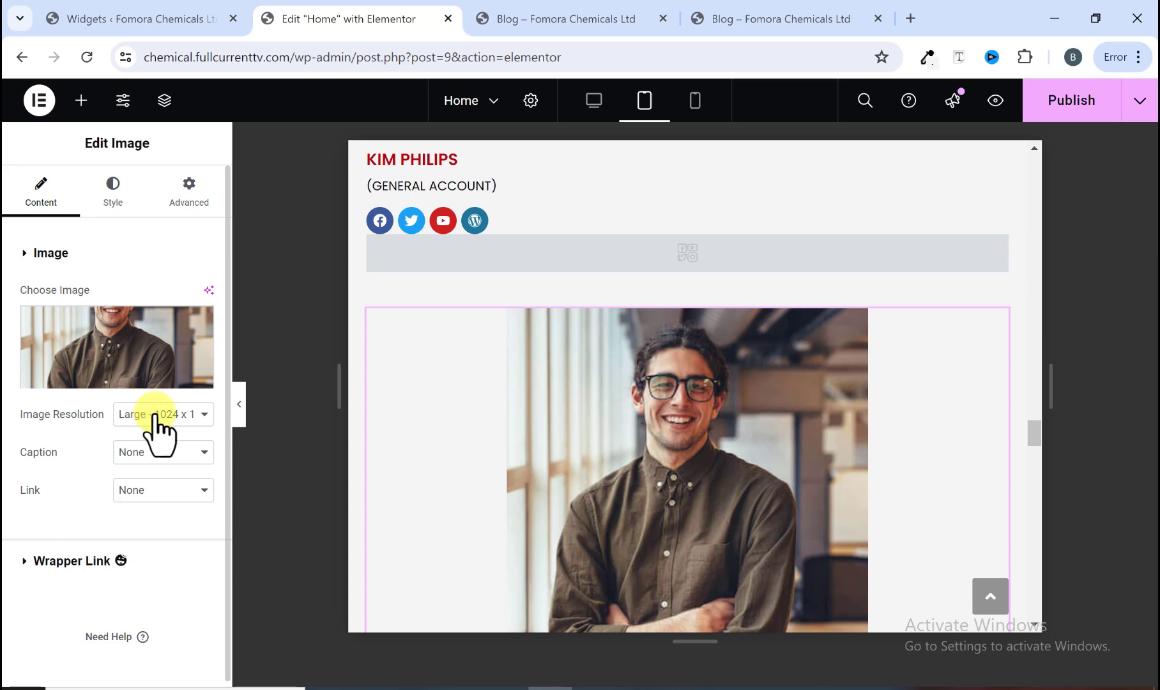
pyautogui.click(116, 203)
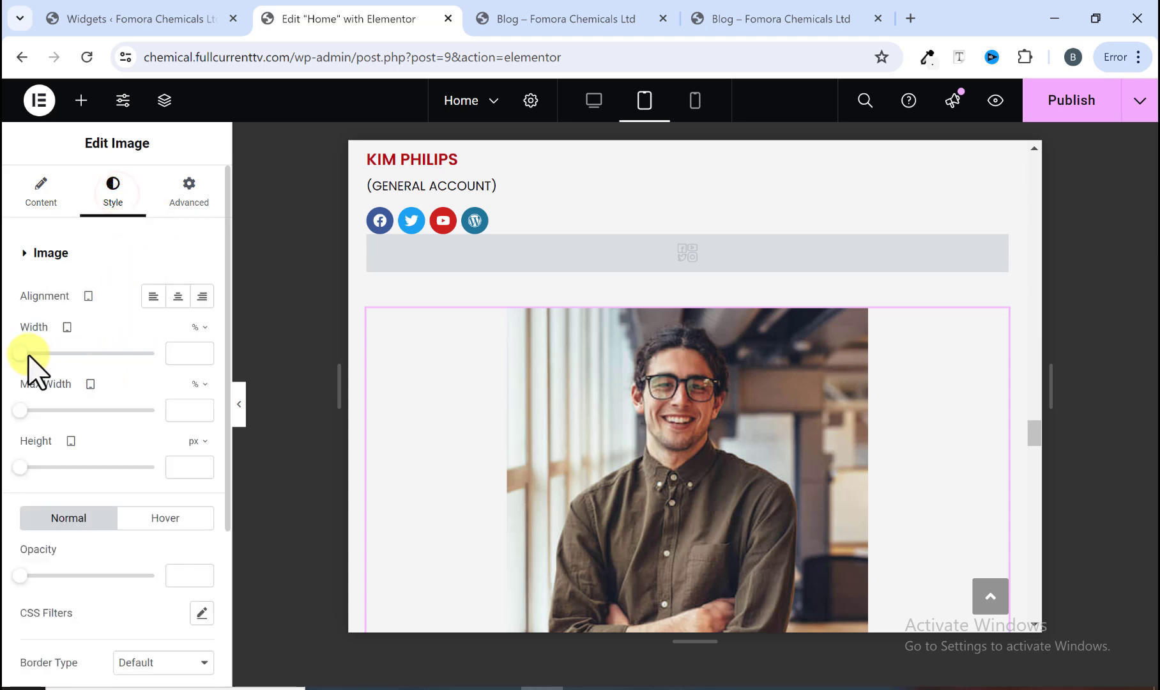
pyautogui.moveTo(23, 354); pyautogui.dragTo(166, 358)
# Step: Set the fourth profile image's tablet width to 100% and publish the page
pyautogui.scroll(-8, 657, 517)
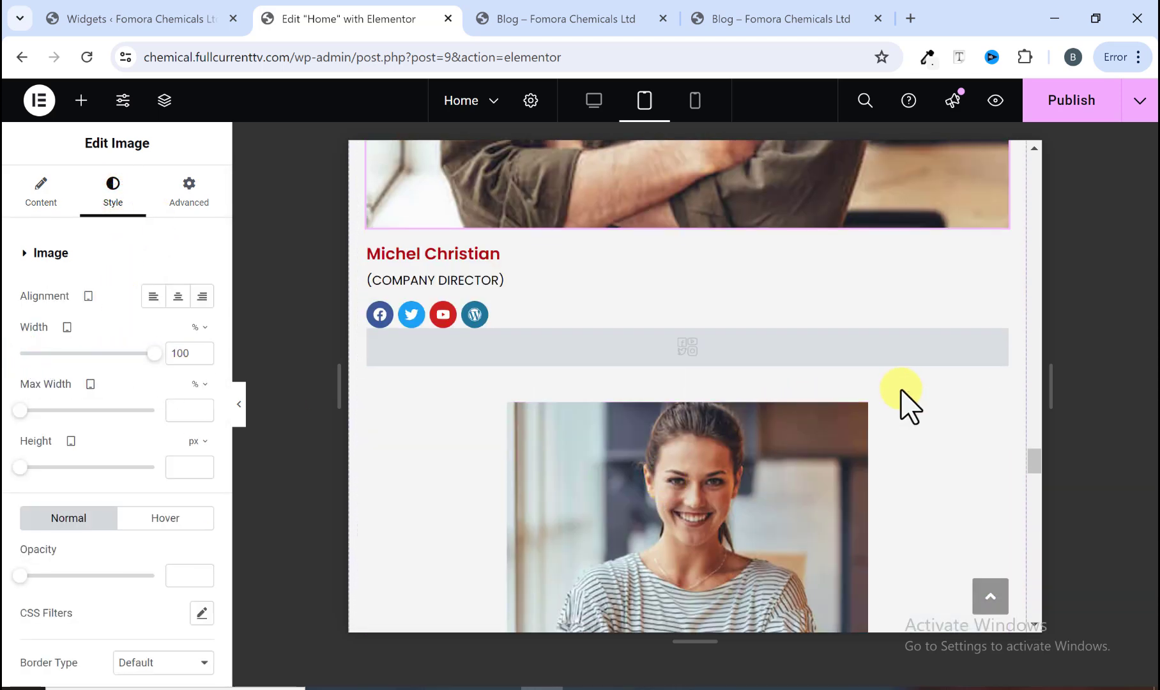
pyautogui.click(996, 414)
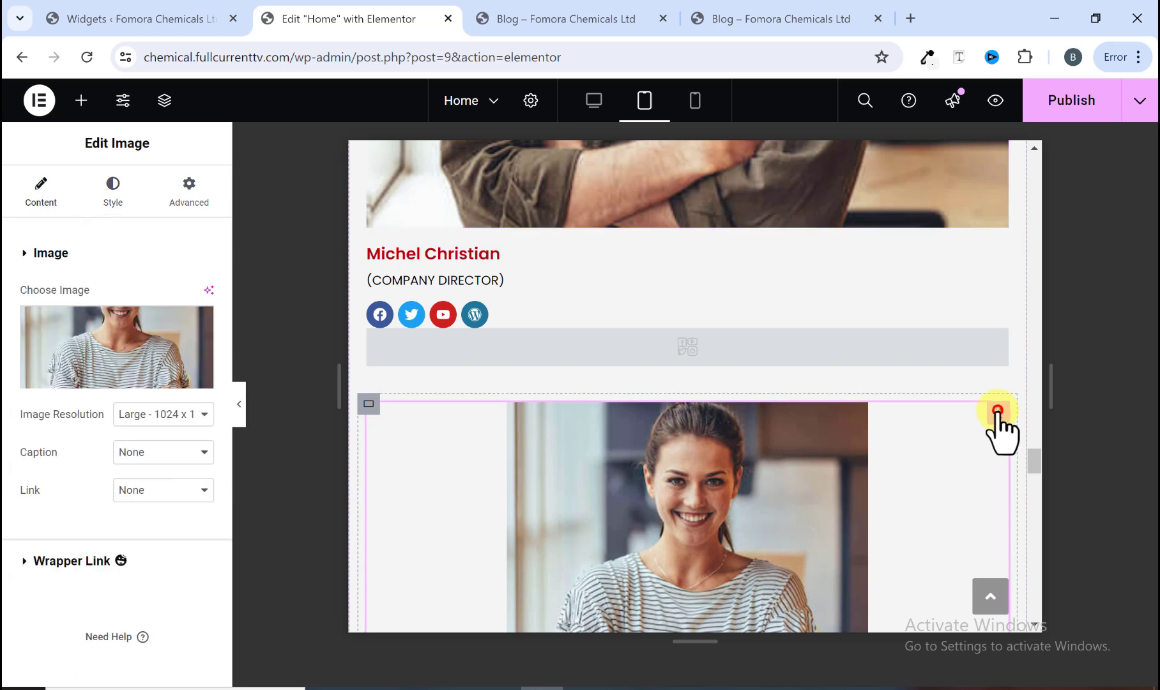
pyautogui.click(116, 198)
pyautogui.moveTo(21, 353); pyautogui.dragTo(166, 366)
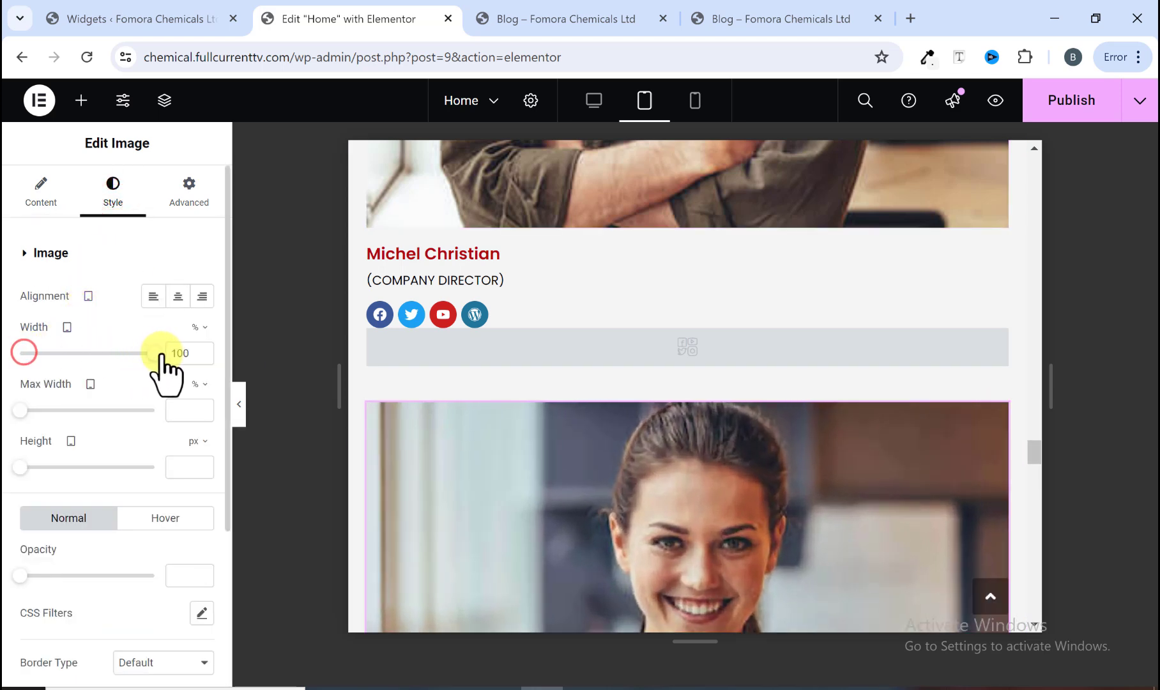
pyautogui.scroll(-9, 671, 408)
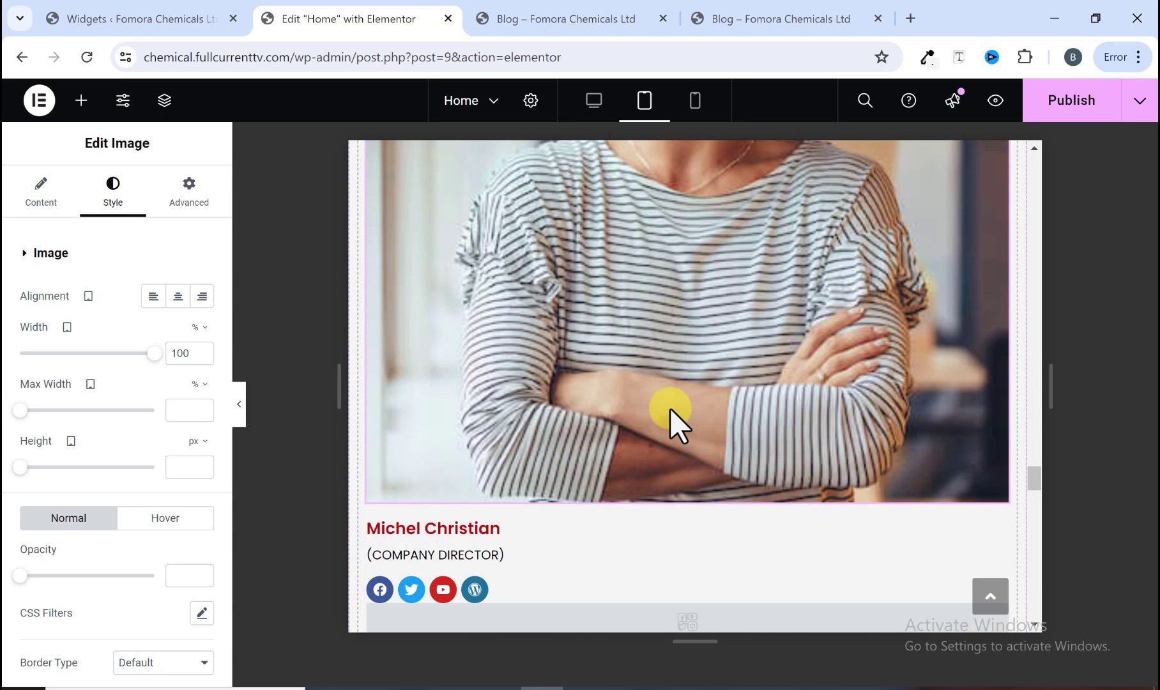
pyautogui.scroll(-6, 669, 419)
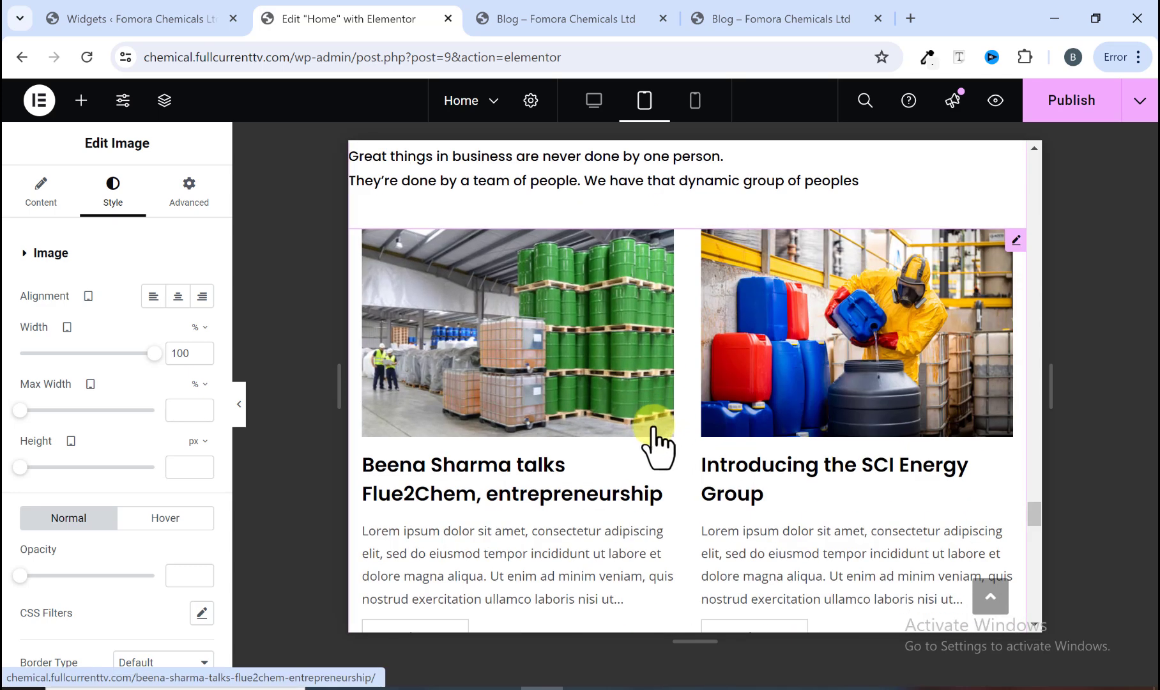
pyautogui.click(1064, 112)
# Step: Set the 'Turning Ideas Into Reality' heading's tablet font size to 35 px
pyautogui.scroll(3, 553, 387)
pyautogui.scroll(-2, 546, 392)
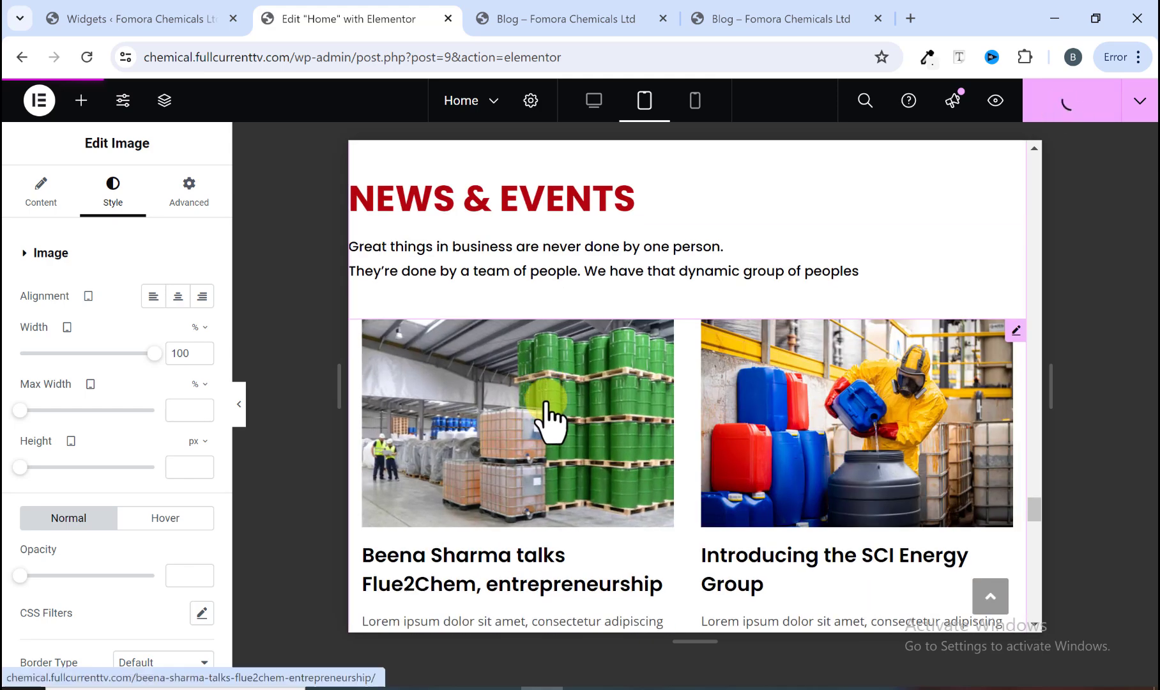
pyautogui.scroll(1, 555, 404)
pyautogui.scroll(-10, 619, 428)
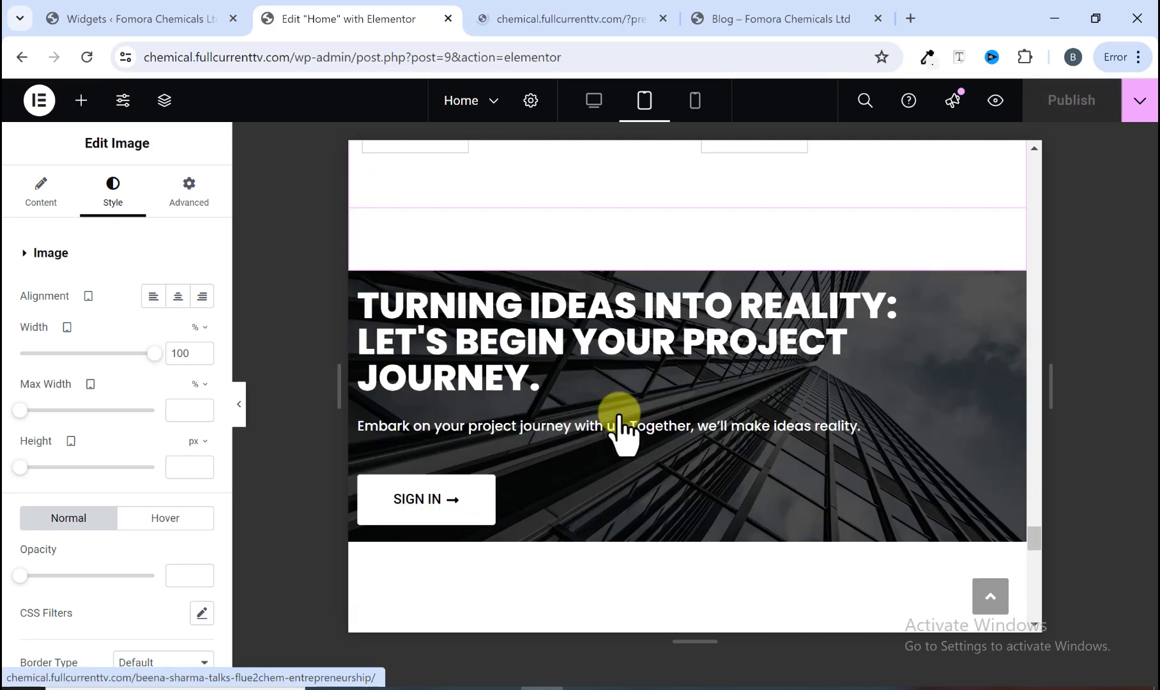
pyautogui.click(680, 313)
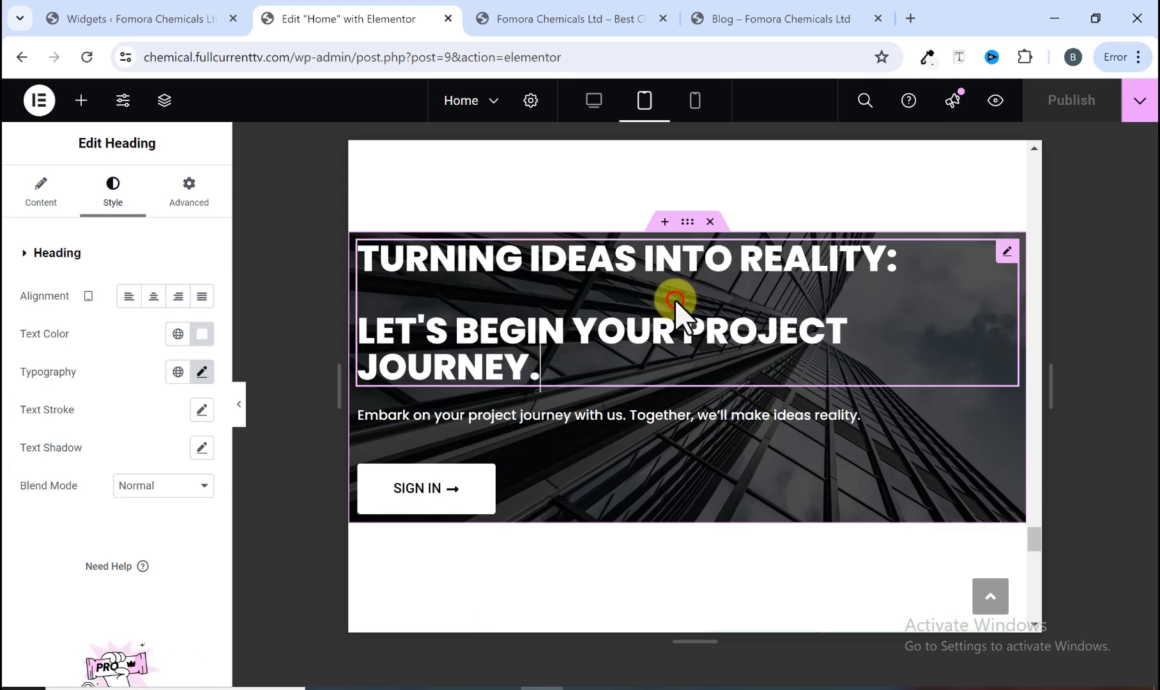
pyautogui.click(196, 370)
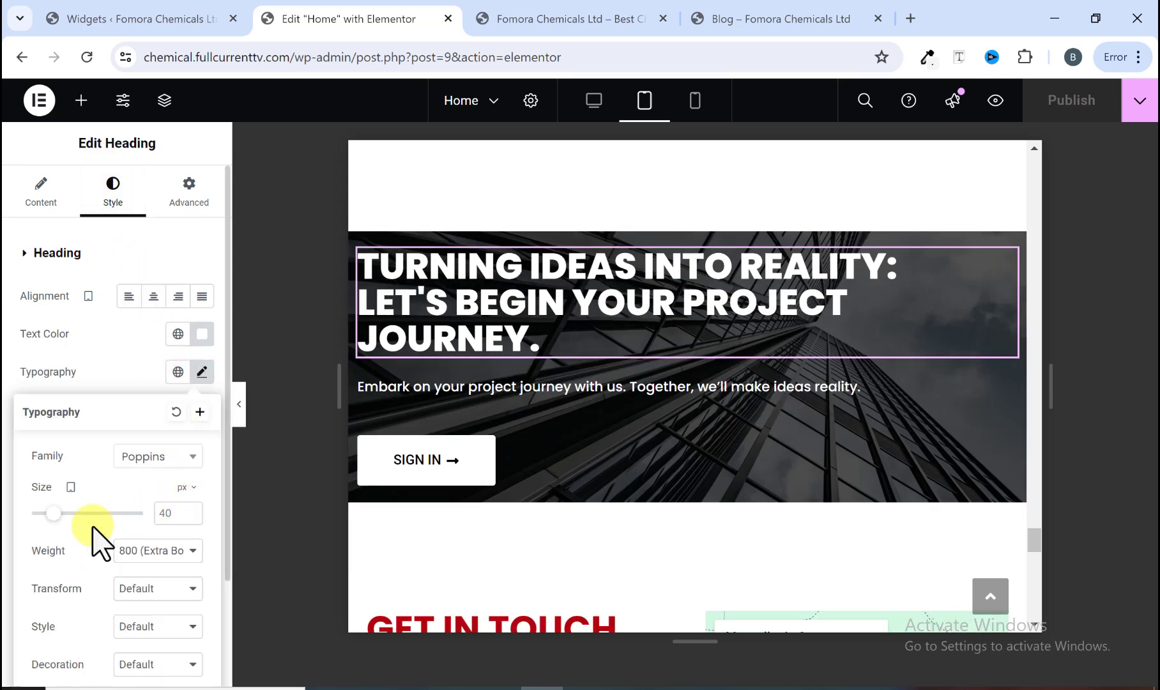
pyautogui.moveTo(51, 514); pyautogui.dragTo(50, 515)
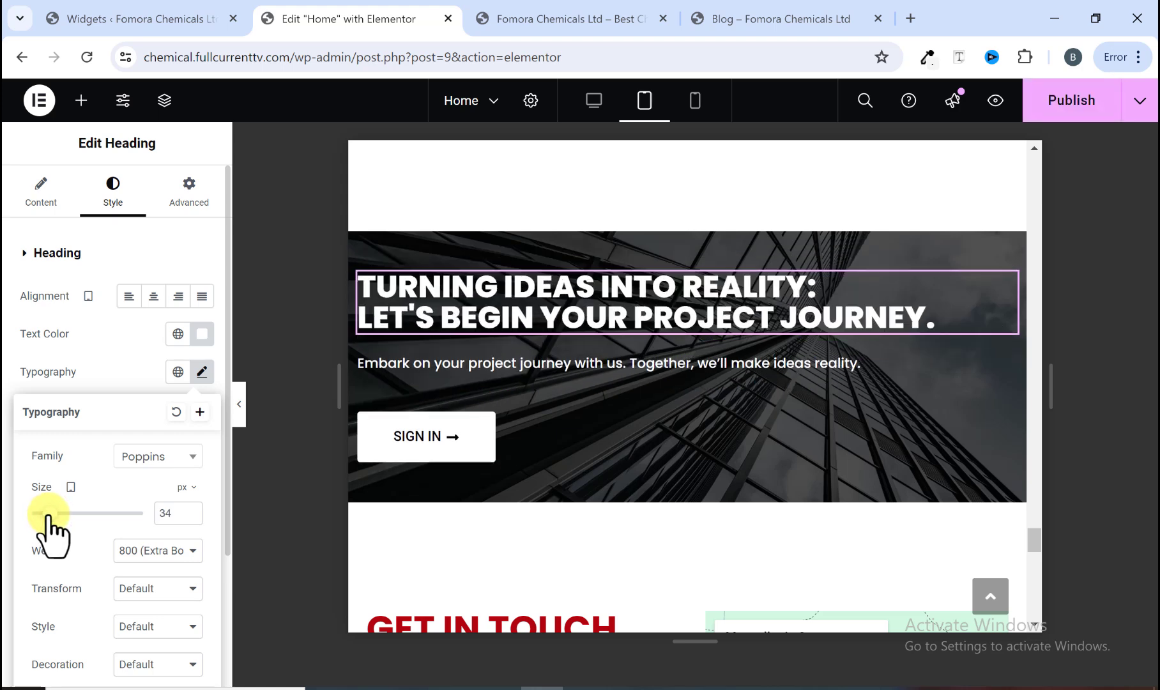
pyautogui.click(189, 509)
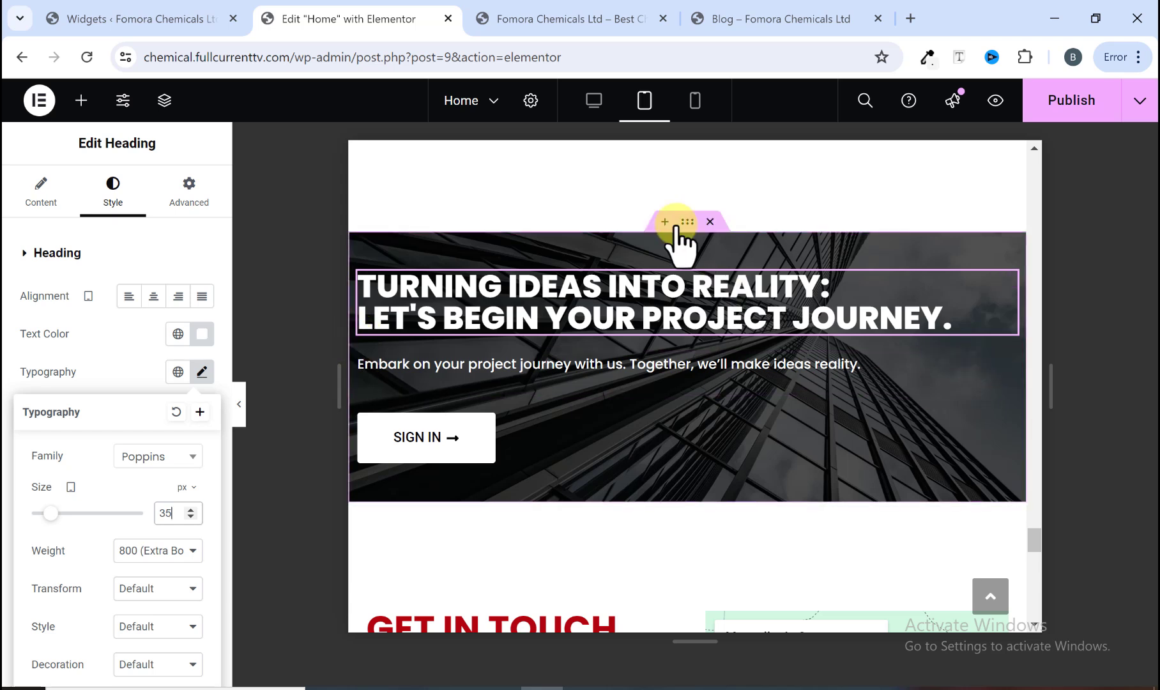
# Step: Try giving the heading a 10 px left padding, then clear it
pyautogui.click(188, 193)
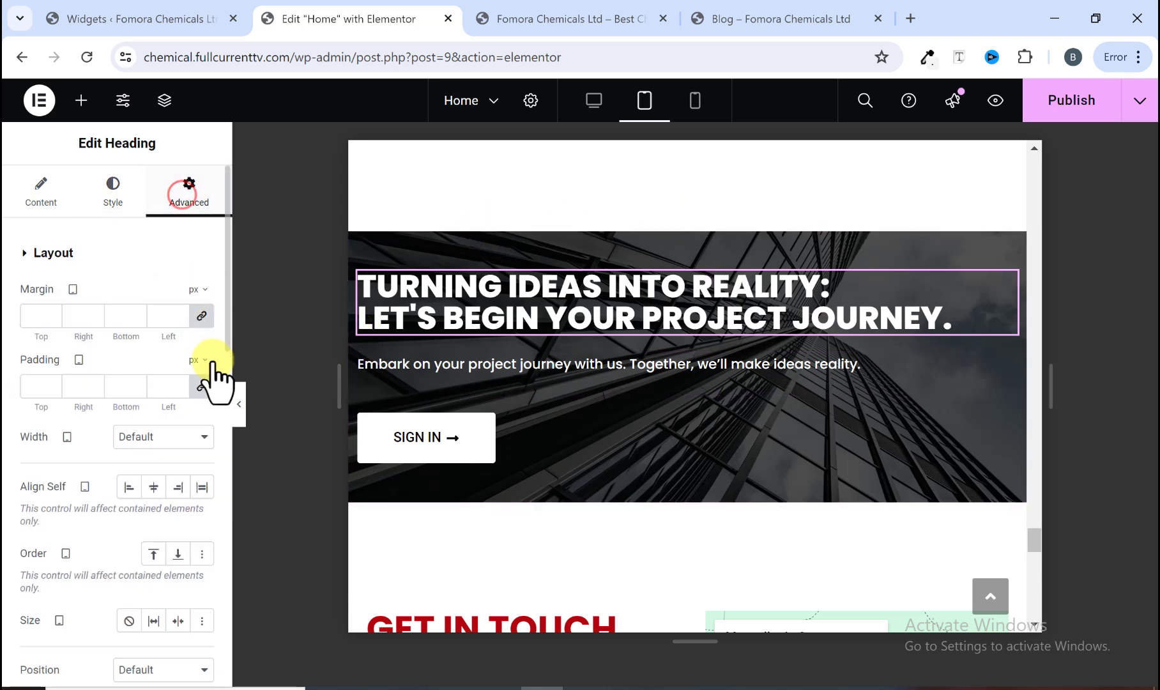
pyautogui.click(202, 387)
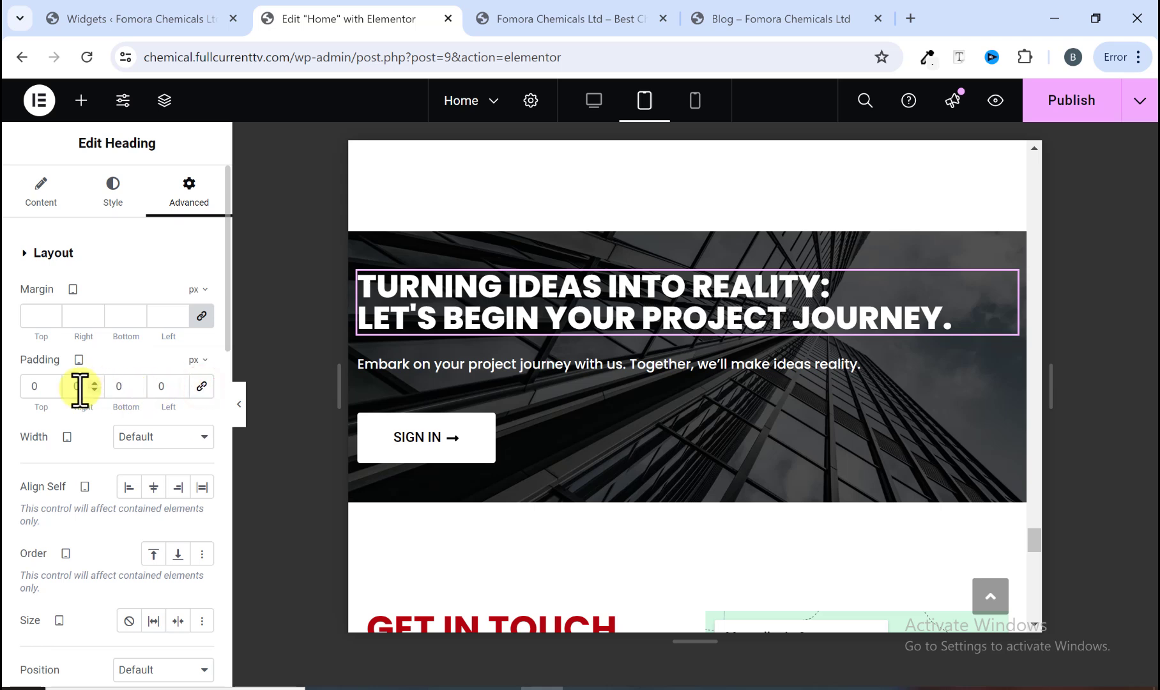
pyautogui.click(157, 386)
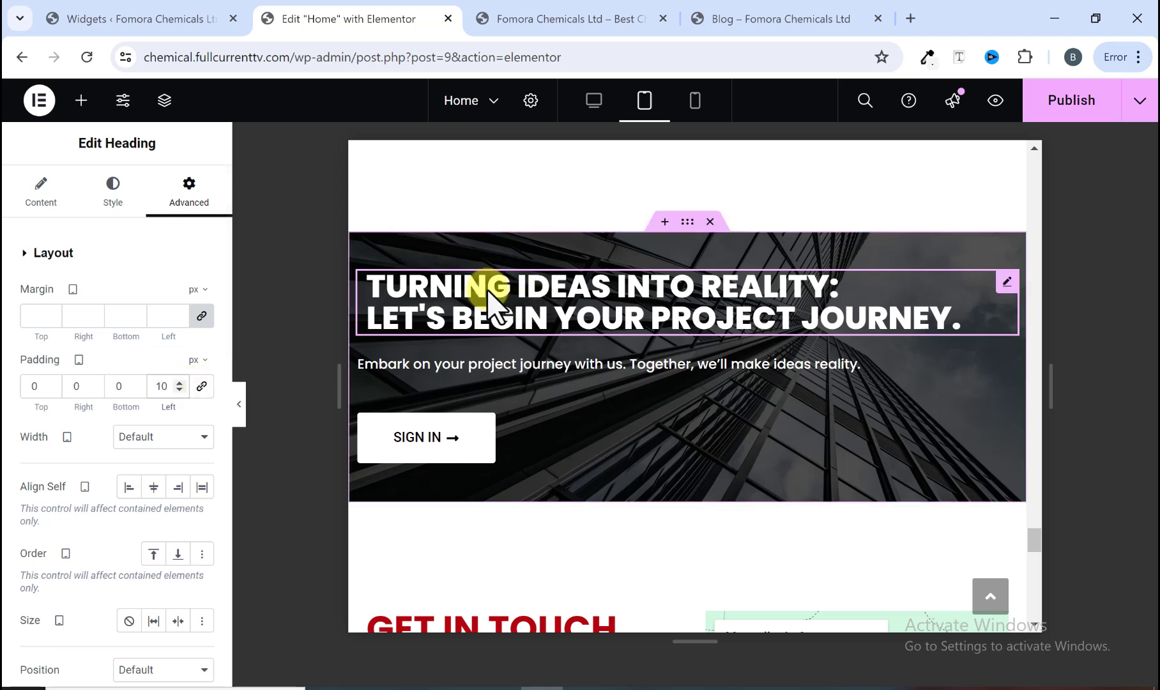
pyautogui.press('BackSpace')
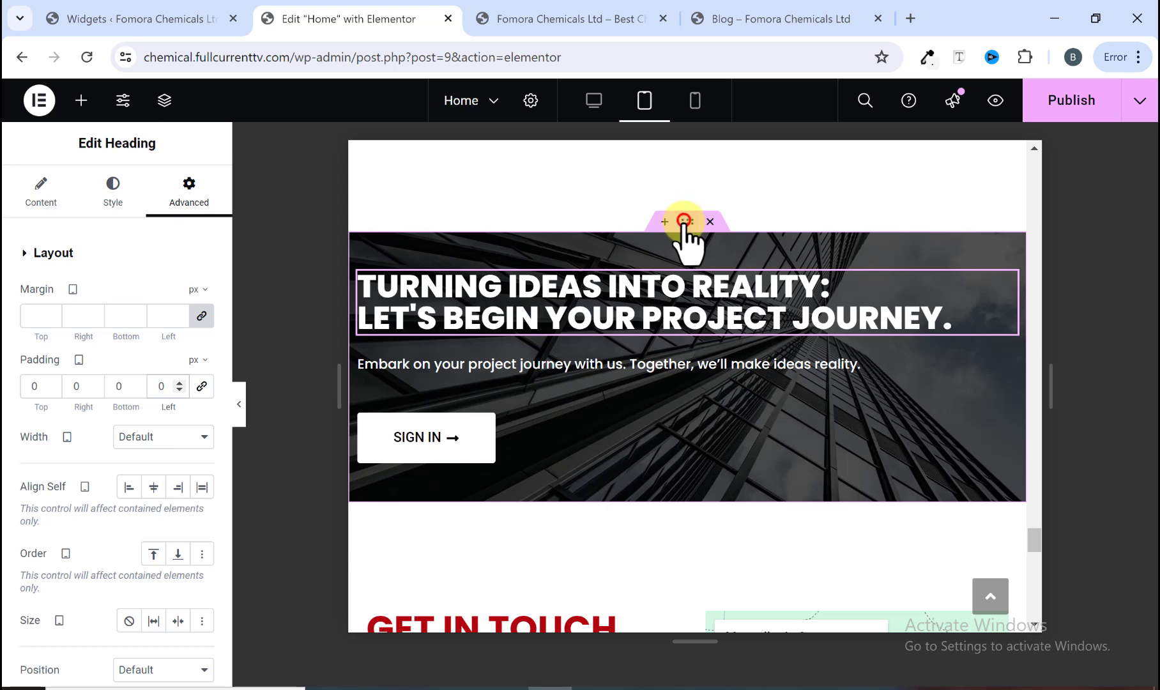
# Step: Set the call-to-action container's tablet left and right padding to 20 px
pyautogui.click(684, 221)
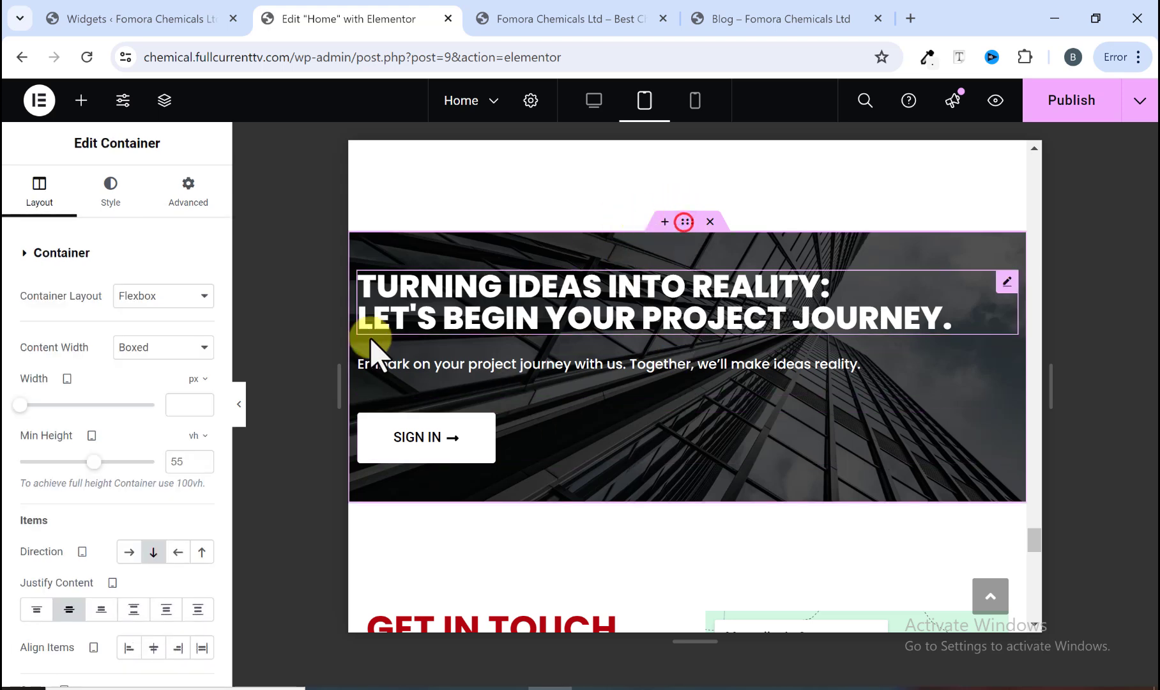
pyautogui.click(190, 197)
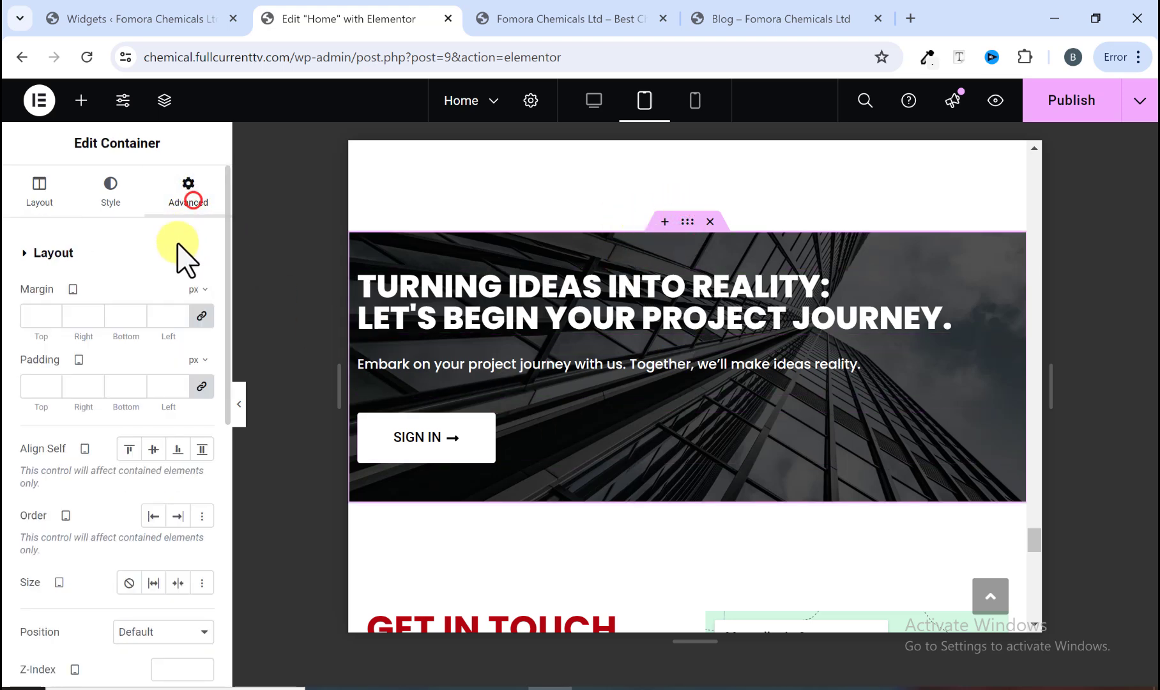
pyautogui.click(200, 386)
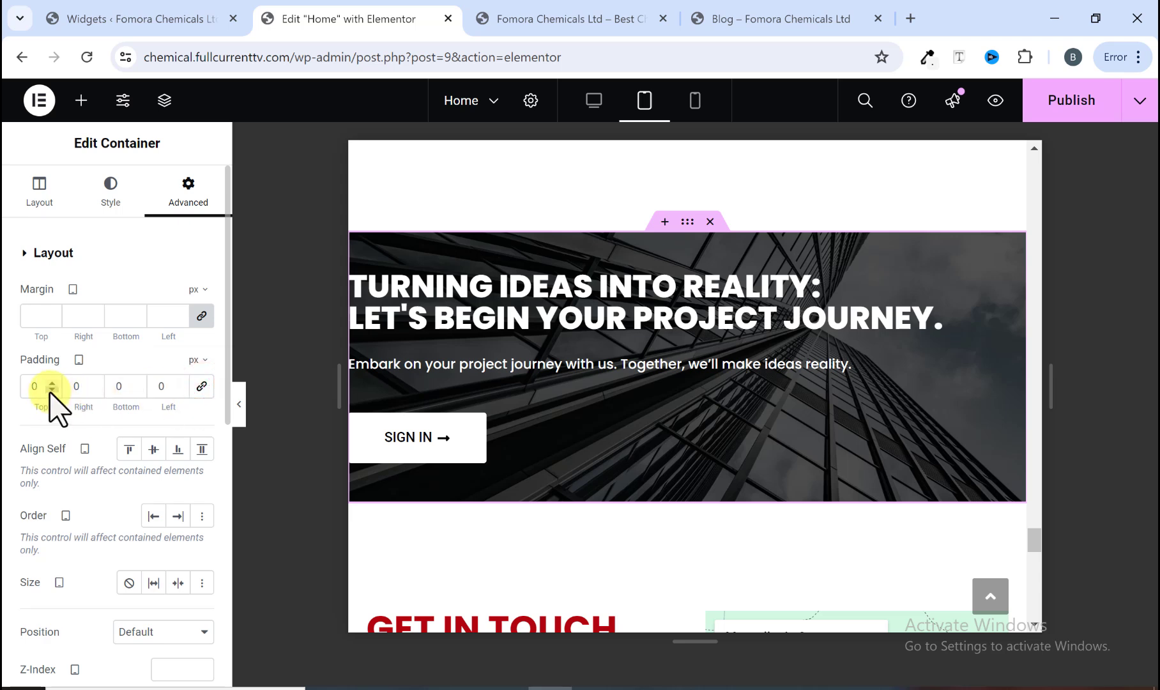
pyautogui.click(151, 387)
pyautogui.write('10')
pyautogui.press('BackSpace')
pyautogui.press('BackSpace')
pyautogui.write('20')
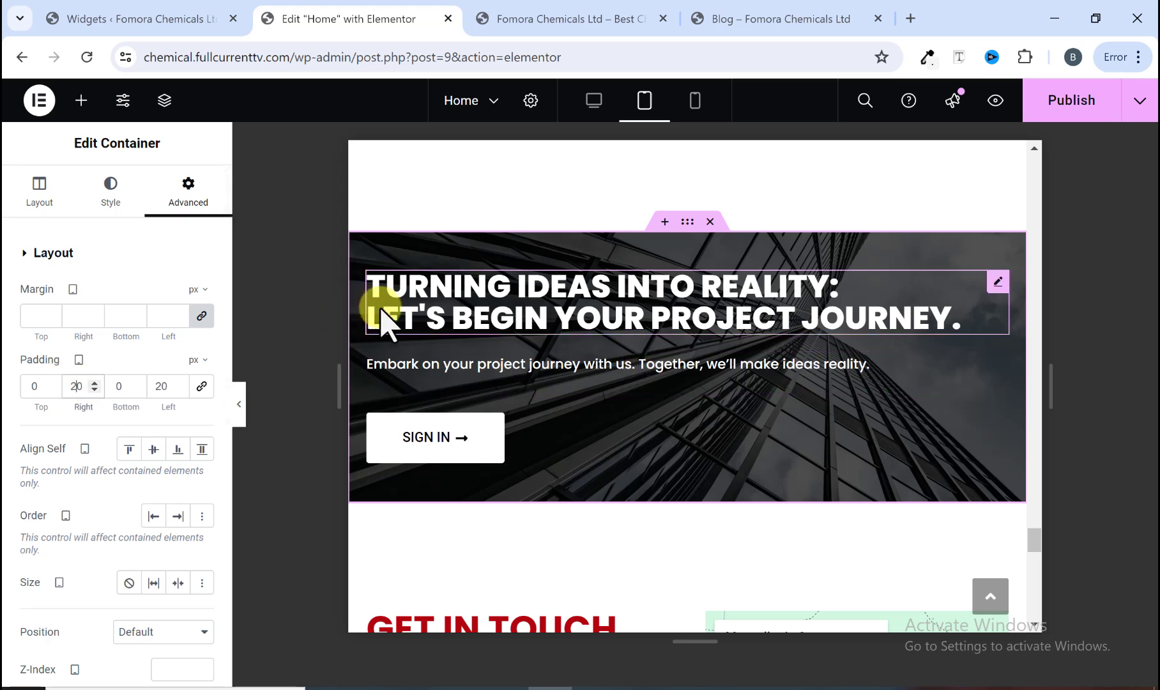
# Step: Set the Get in Touch container's tablet direction to column
pyautogui.scroll(-1, 440, 332)
pyautogui.scroll(-4, 445, 338)
pyautogui.scroll(-2, 483, 338)
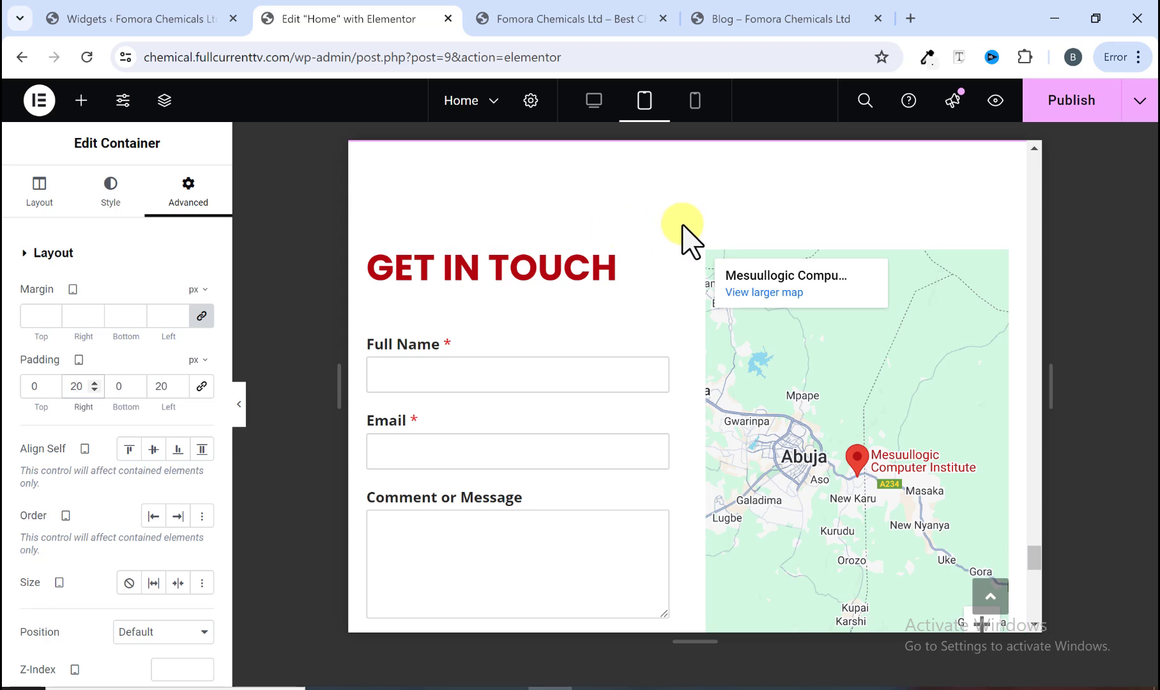
pyautogui.click(686, 222)
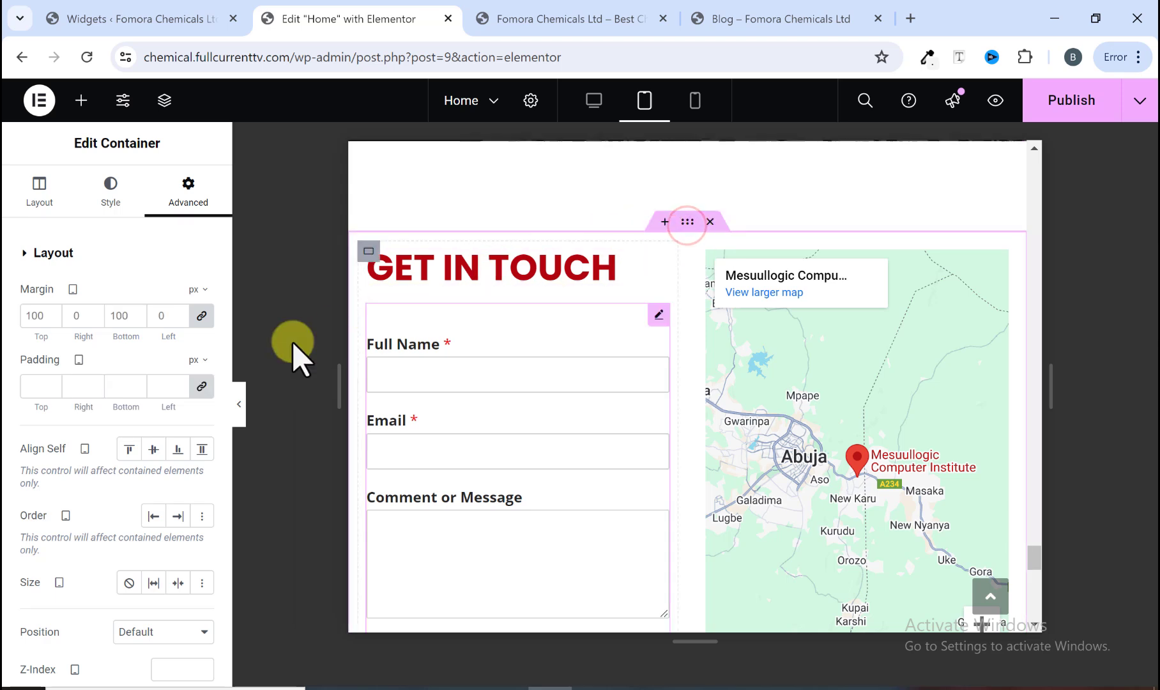
pyautogui.scroll(-1, 120, 380)
pyautogui.scroll(2, 52, 251)
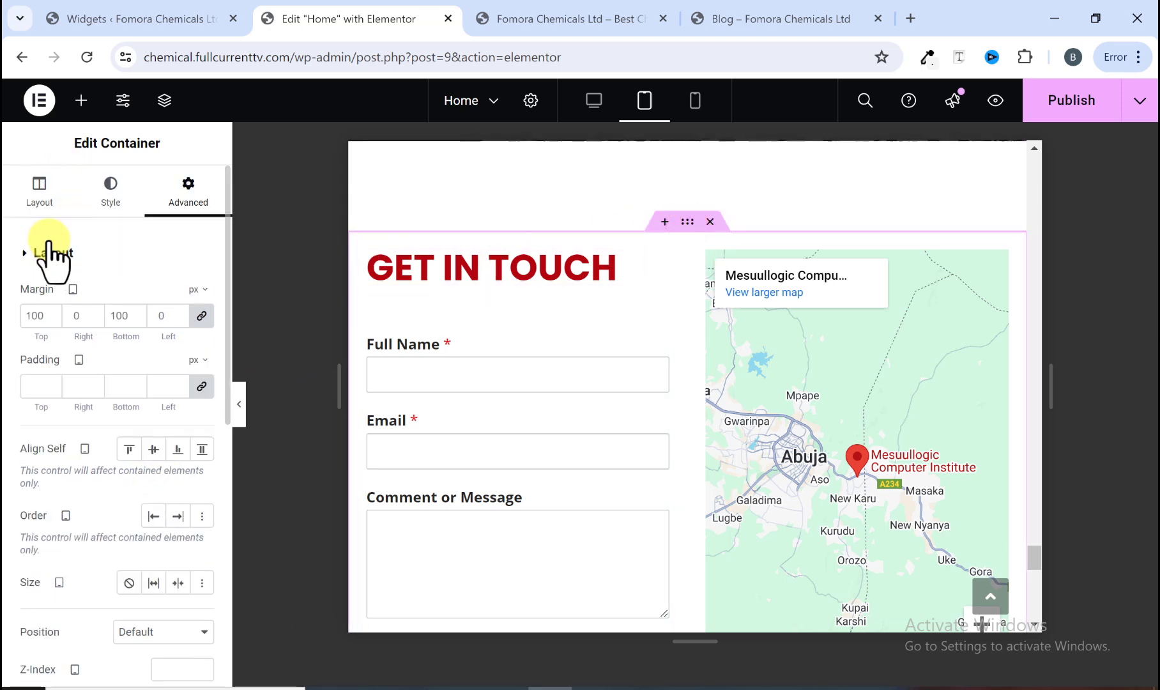
pyautogui.click(39, 189)
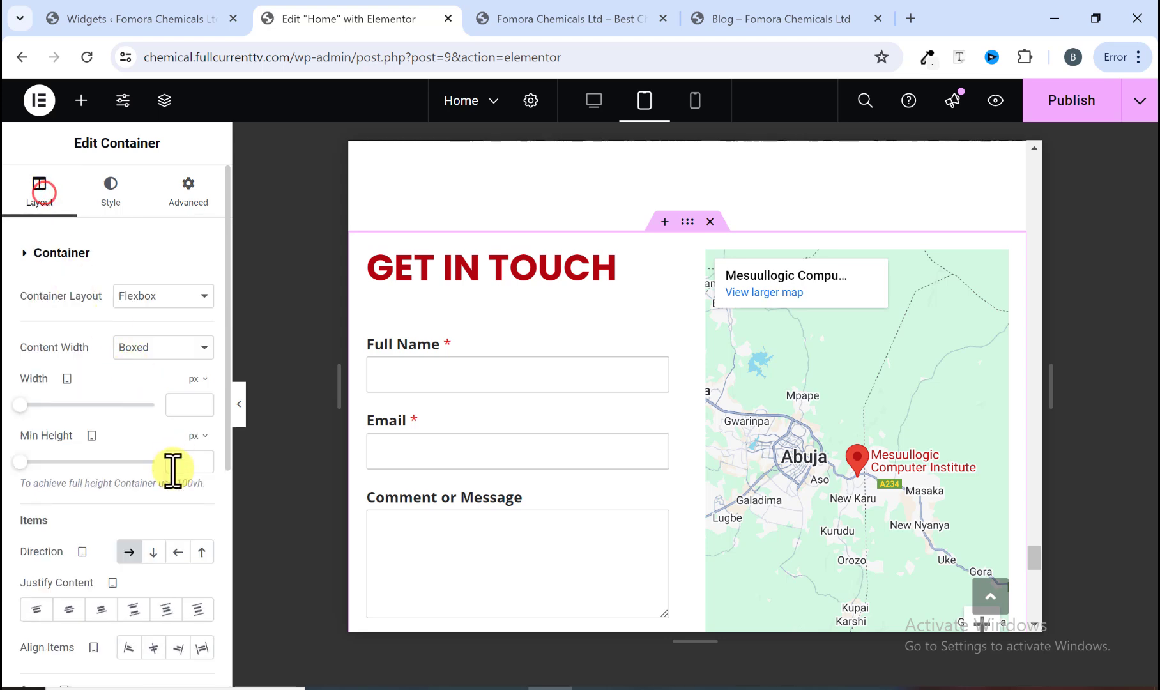
pyautogui.click(154, 553)
# Step: Set the Connect With Us and Fomora Weekly container's tablet direction to column
pyautogui.scroll(-3, 673, 380)
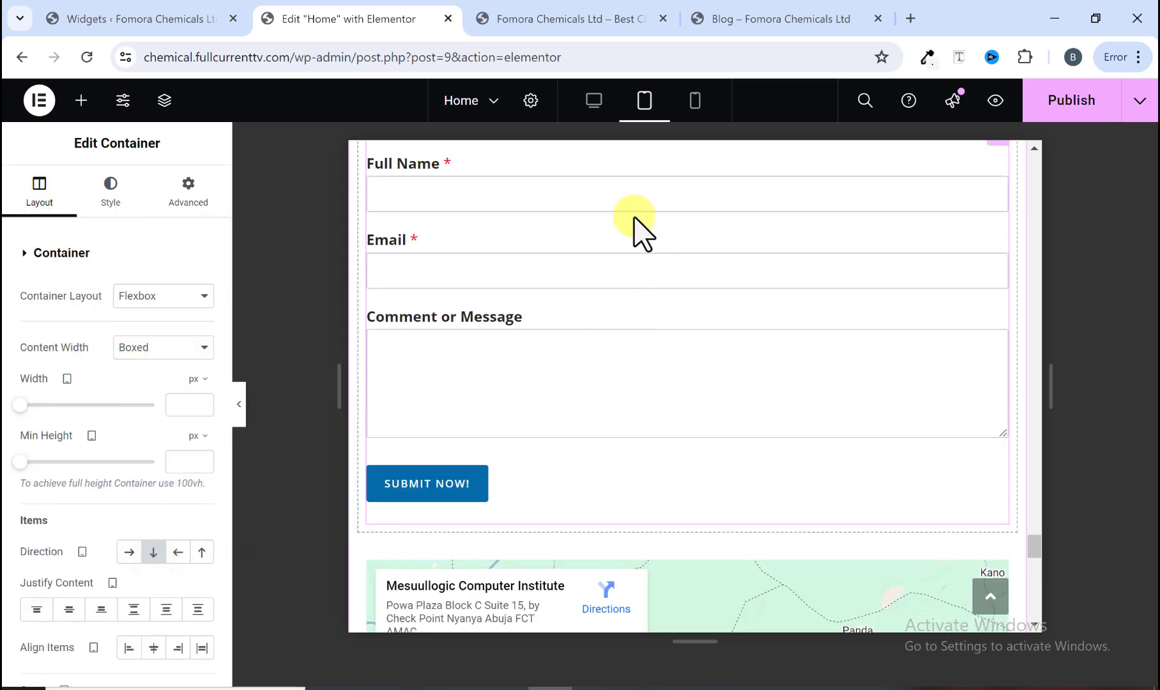
pyautogui.scroll(3, 647, 219)
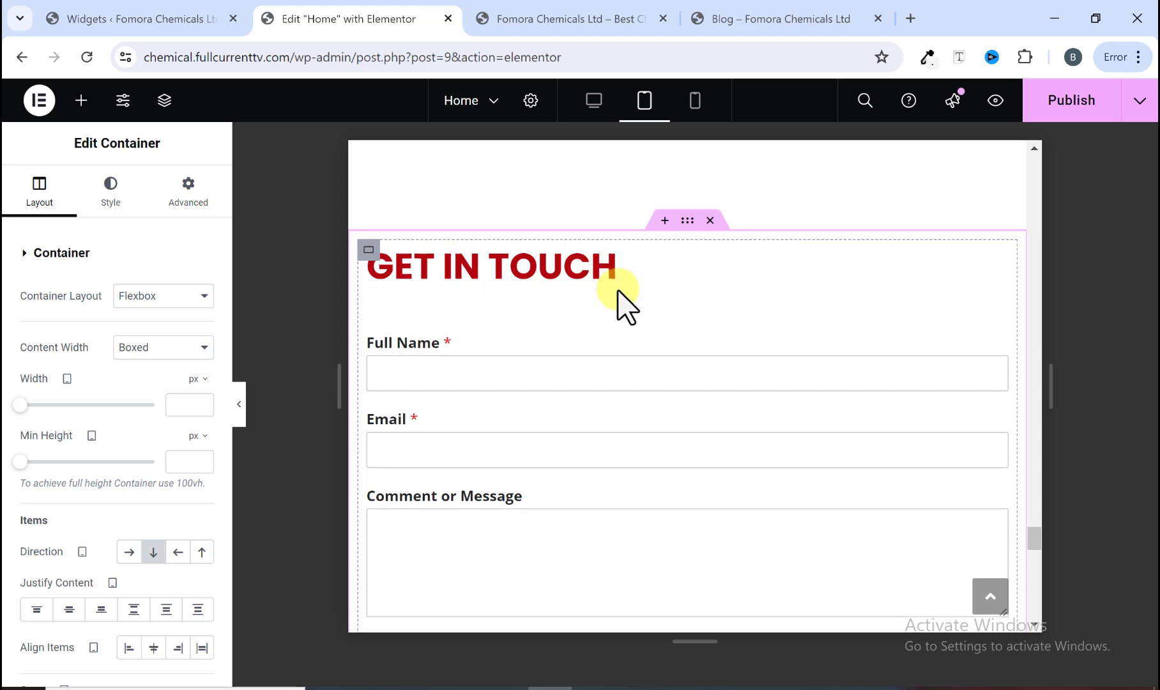
pyautogui.scroll(-6, 618, 294)
pyautogui.scroll(-1, 610, 345)
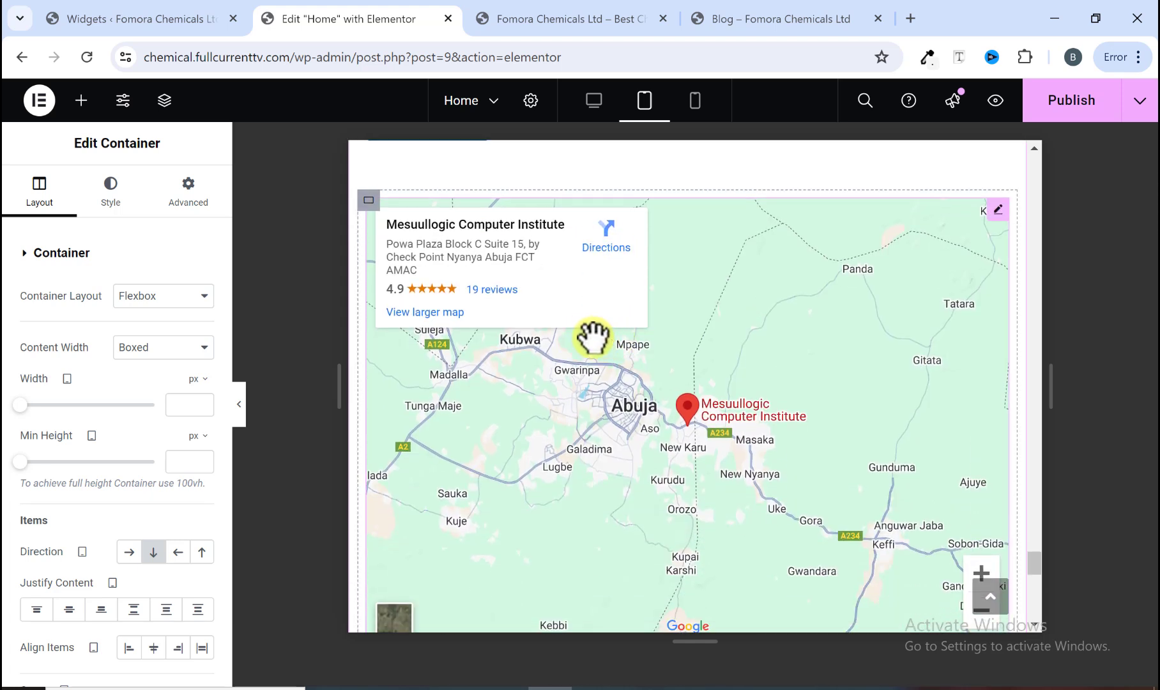
pyautogui.scroll(-7, 591, 337)
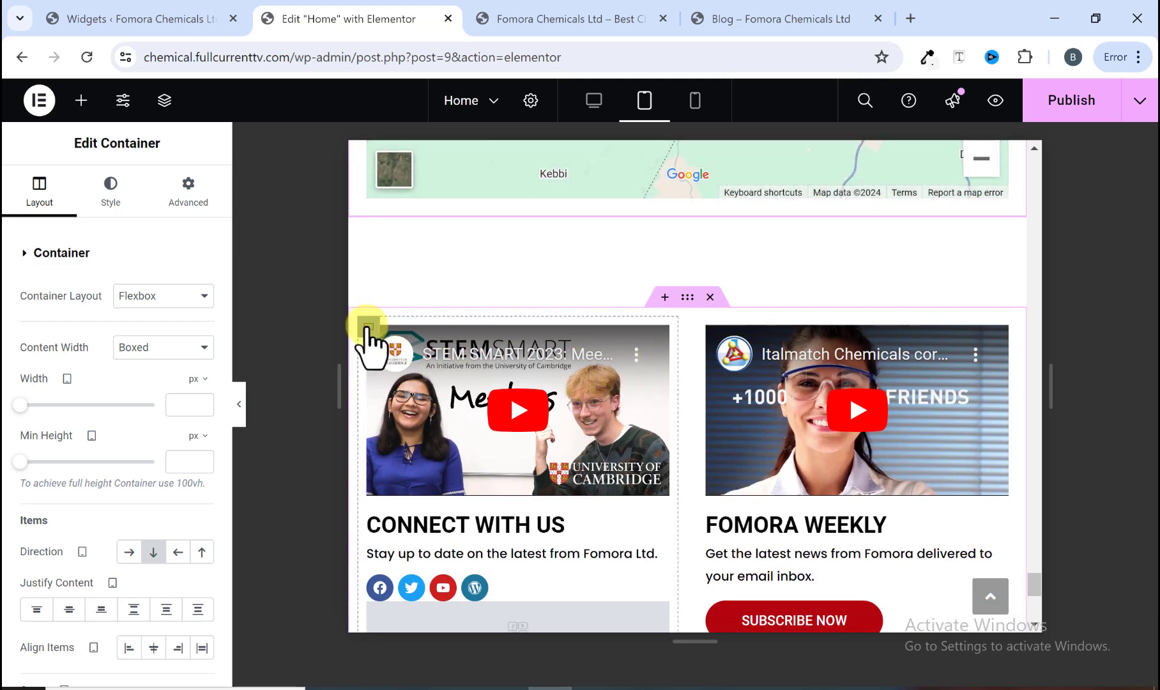
pyautogui.click(688, 296)
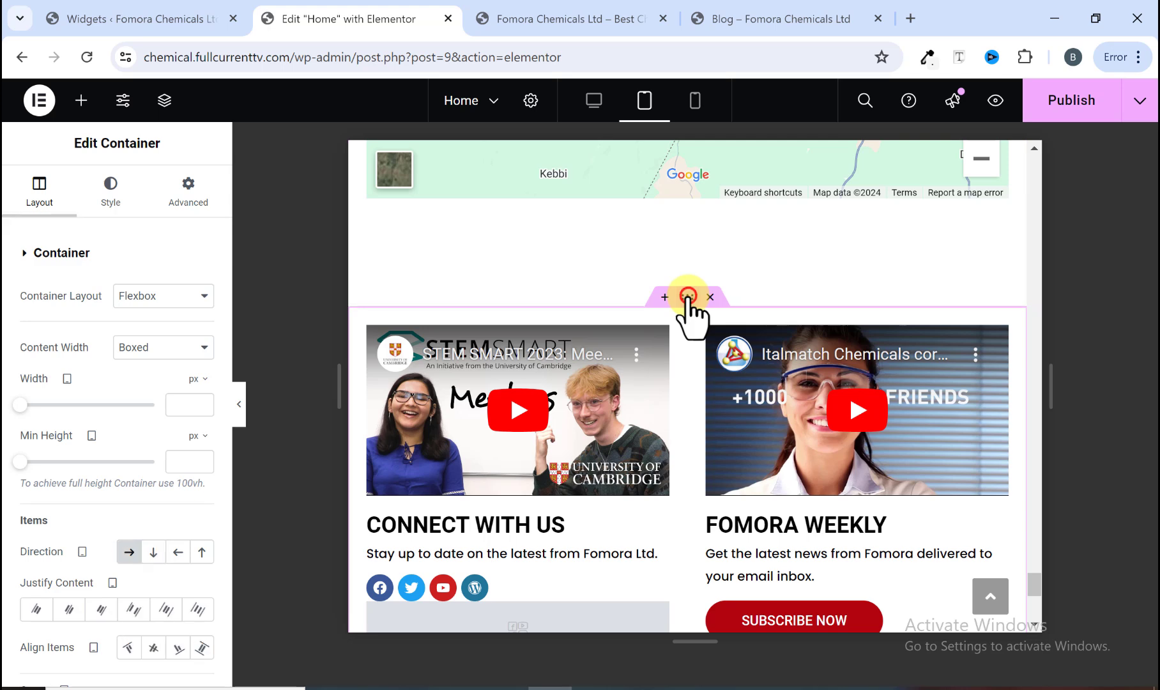
pyautogui.click(153, 551)
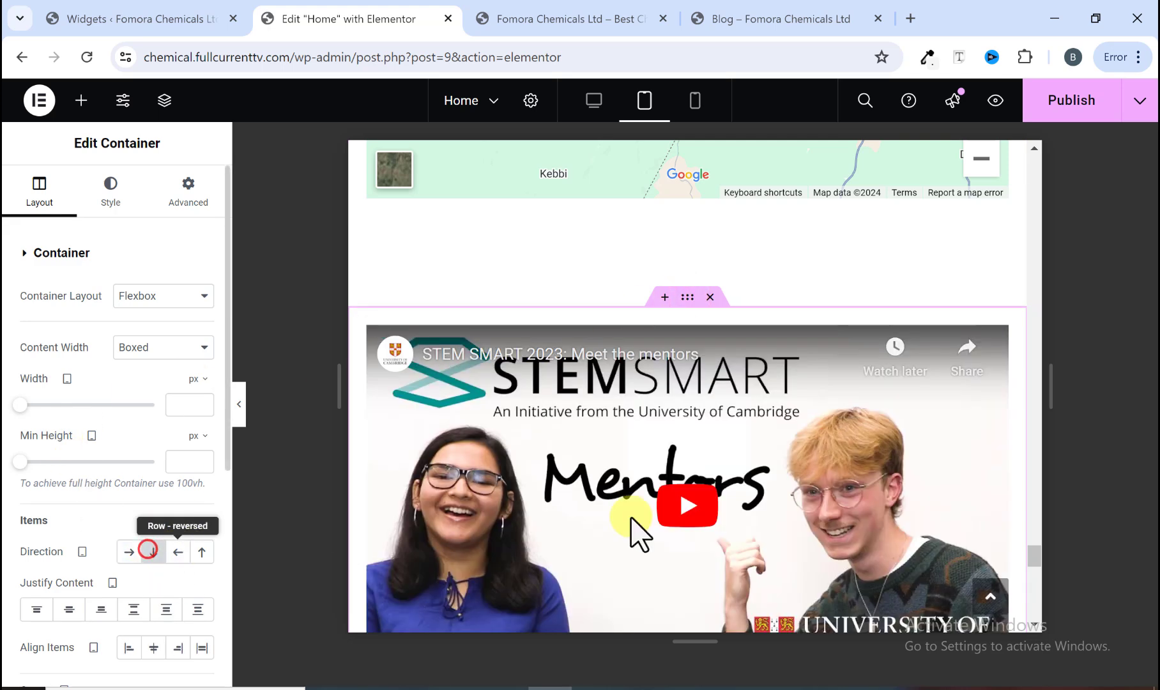
# Step: Switch the Home page editor from the tablet preview to the mobile preview
pyautogui.scroll(-2, 703, 319)
pyautogui.scroll(-7, 642, 371)
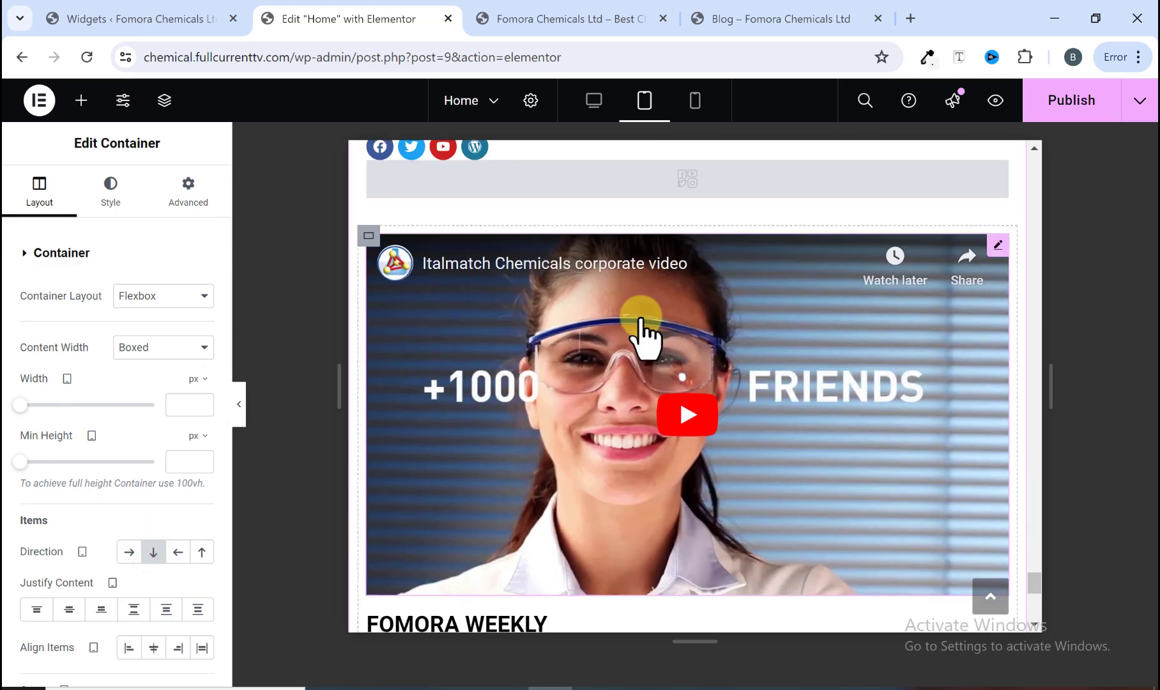
pyautogui.scroll(10, 667, 428)
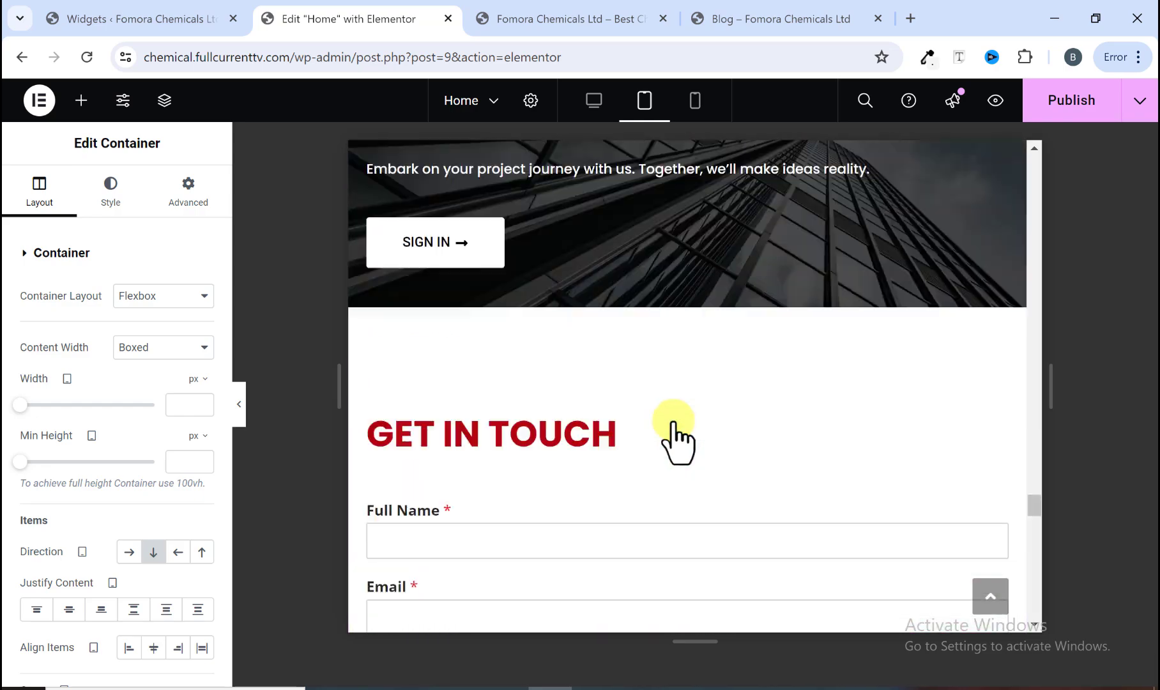
pyautogui.scroll(8, 677, 440)
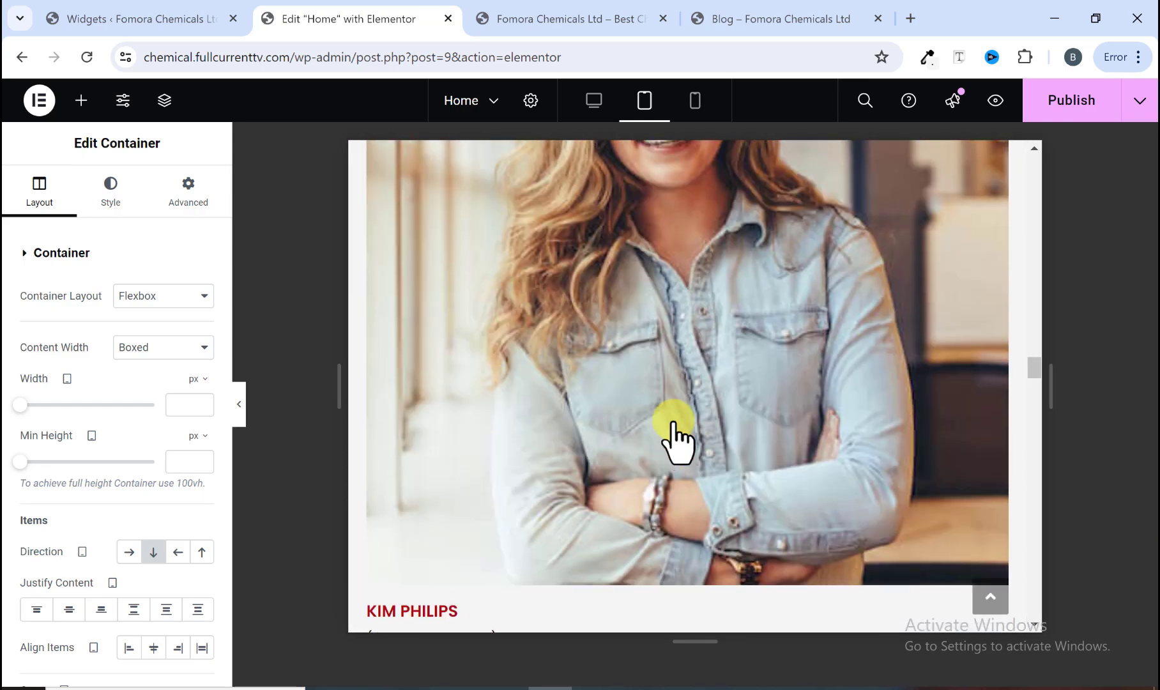
pyautogui.scroll(15, 677, 441)
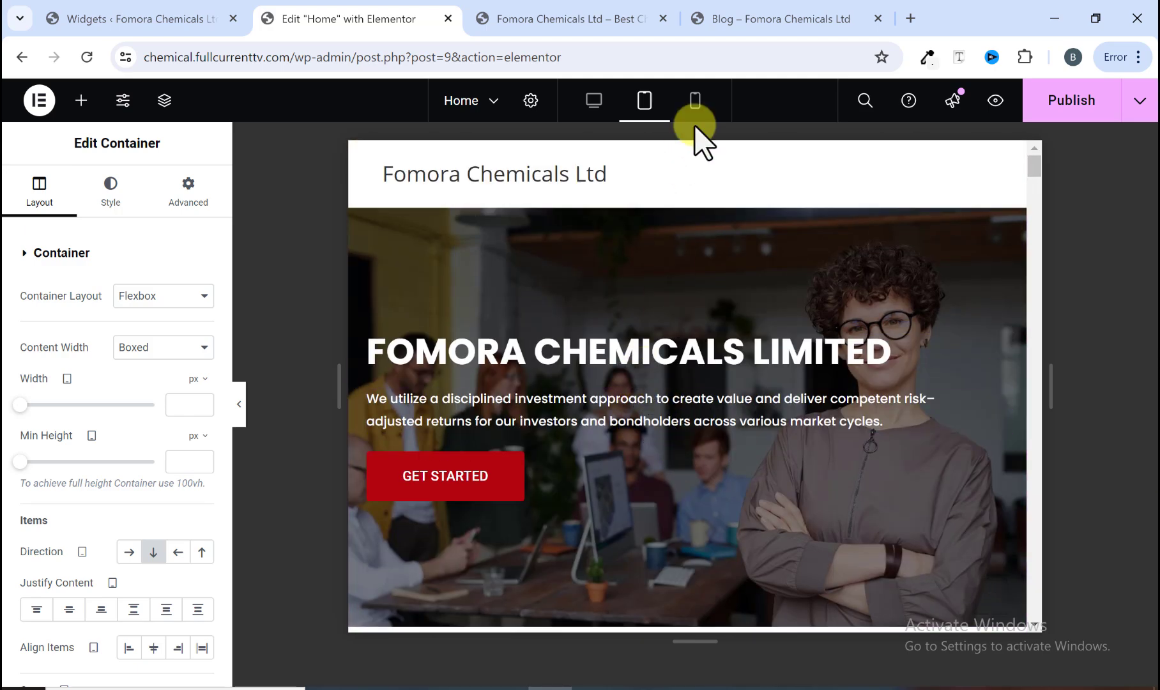
pyautogui.click(696, 102)
pyautogui.scroll(-20, 690, 256)
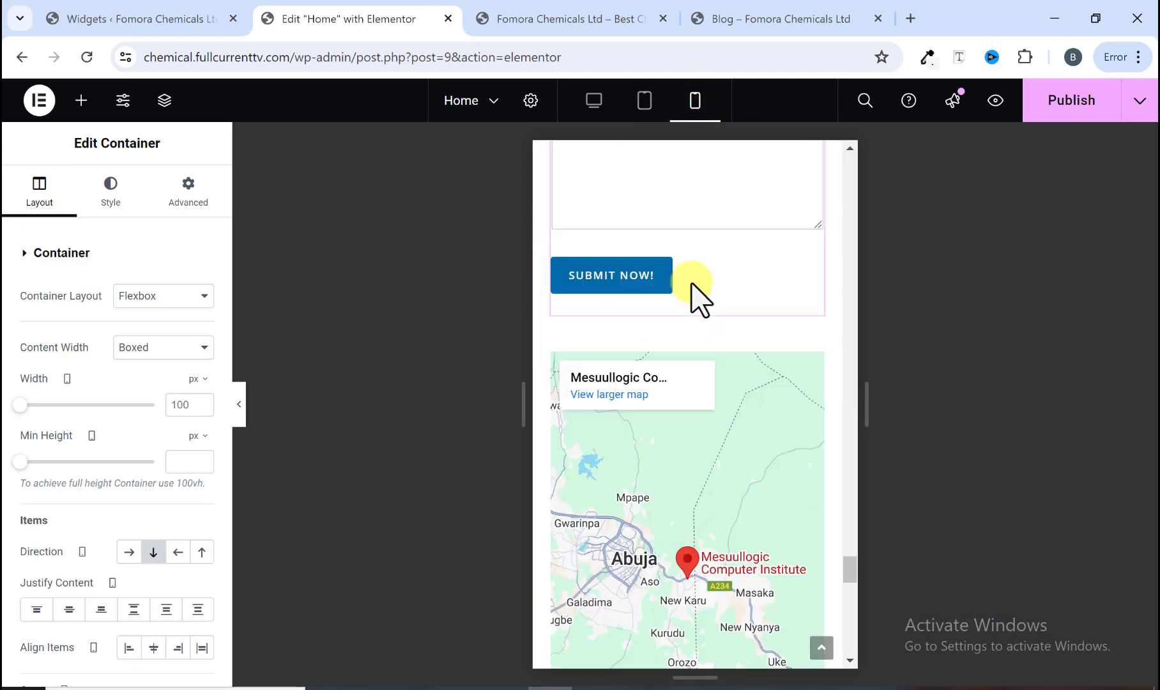
pyautogui.click(820, 647)
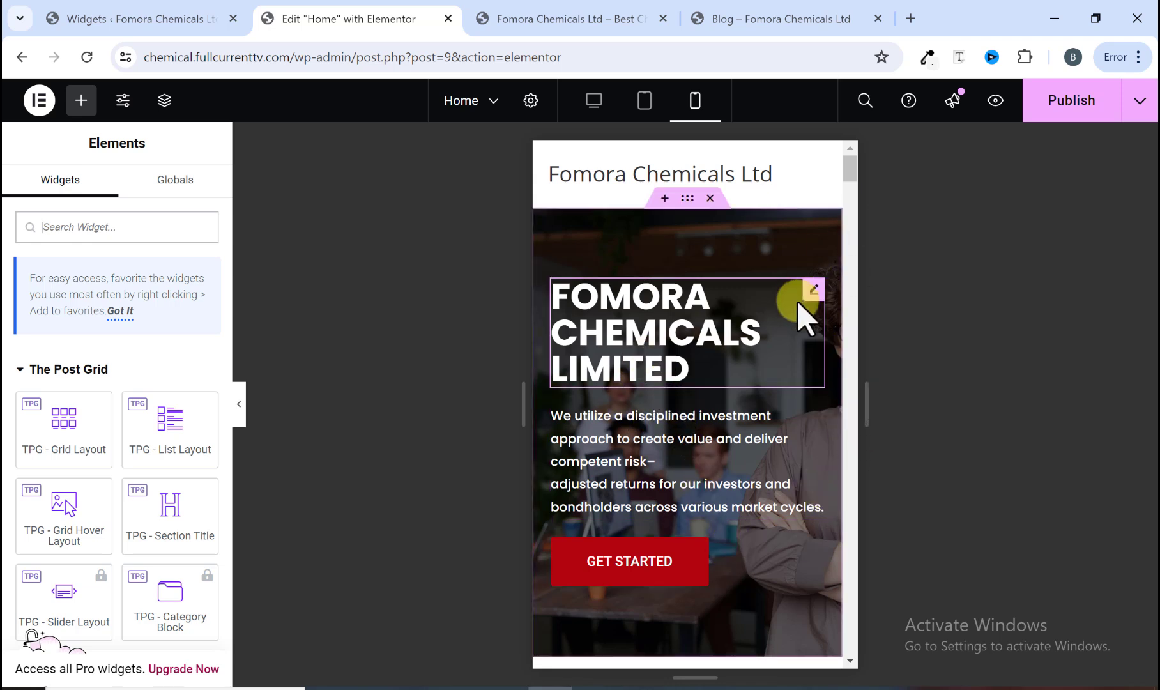
# Step: Set the About Fomora section container's mobile padding to 100 px top and bottom and 20 px left and right
pyautogui.scroll(-5, 800, 313)
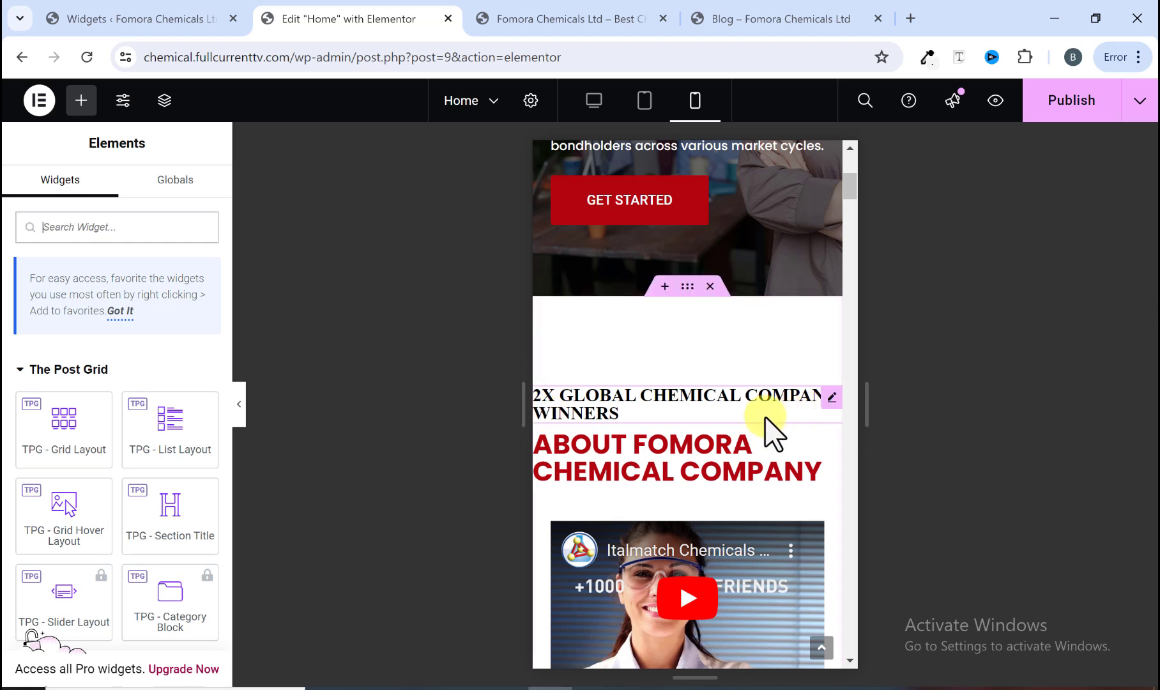
pyautogui.click(684, 287)
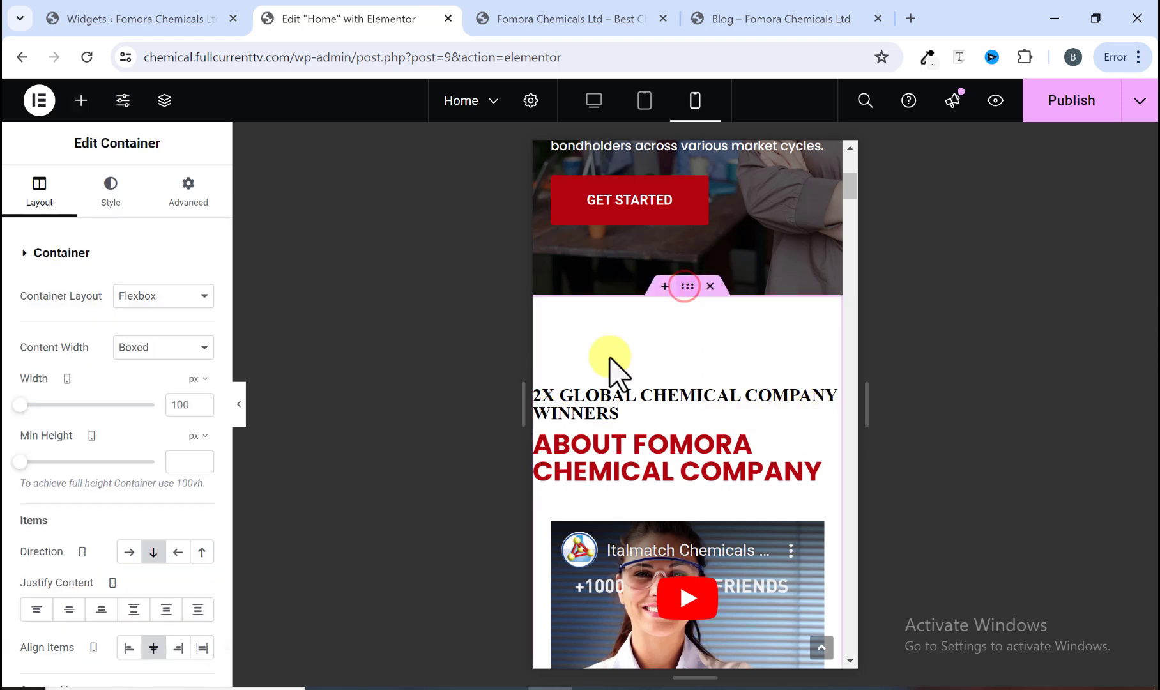
pyautogui.click(184, 202)
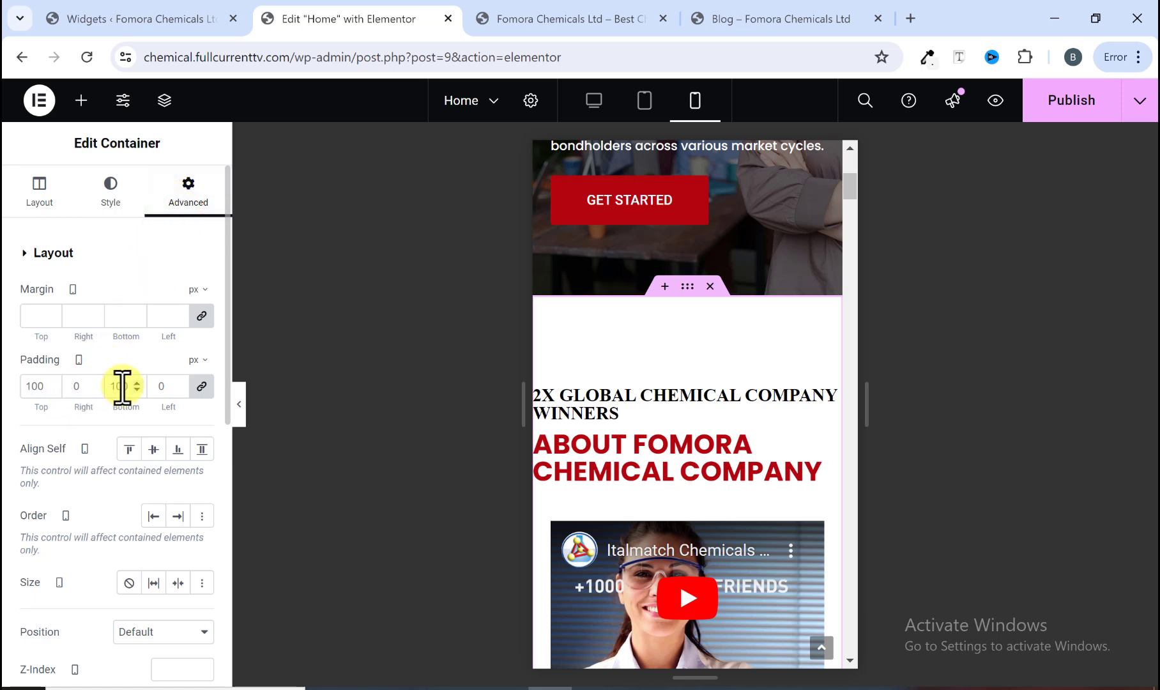
pyautogui.click(159, 386)
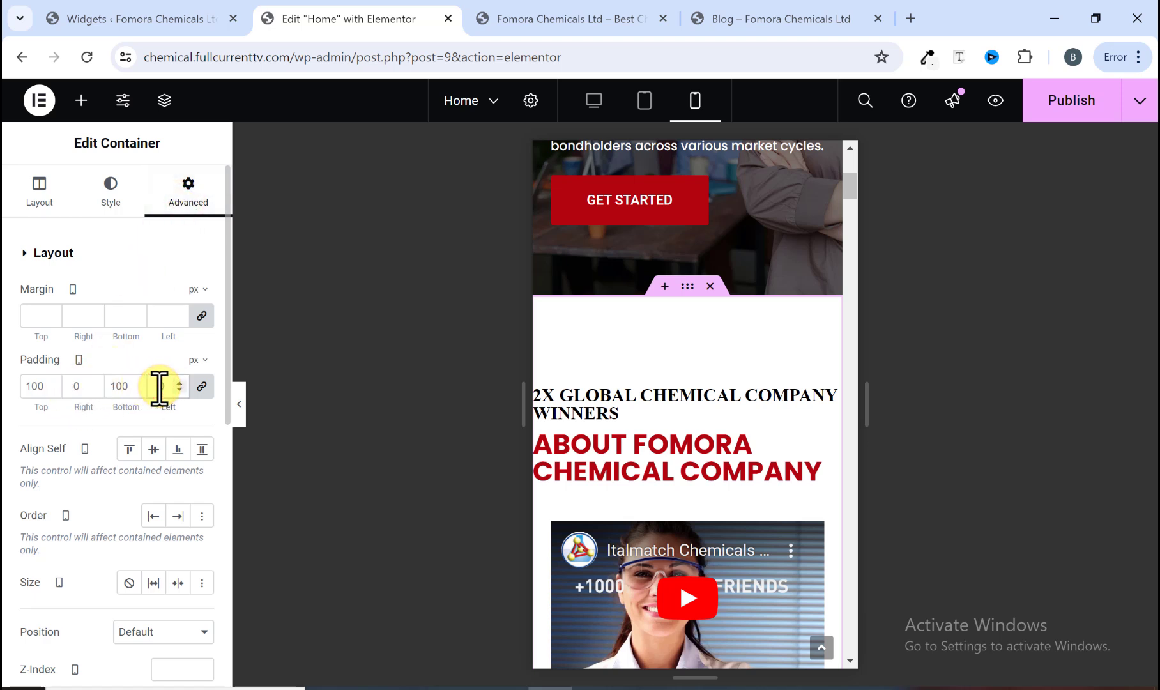
pyautogui.write('2')
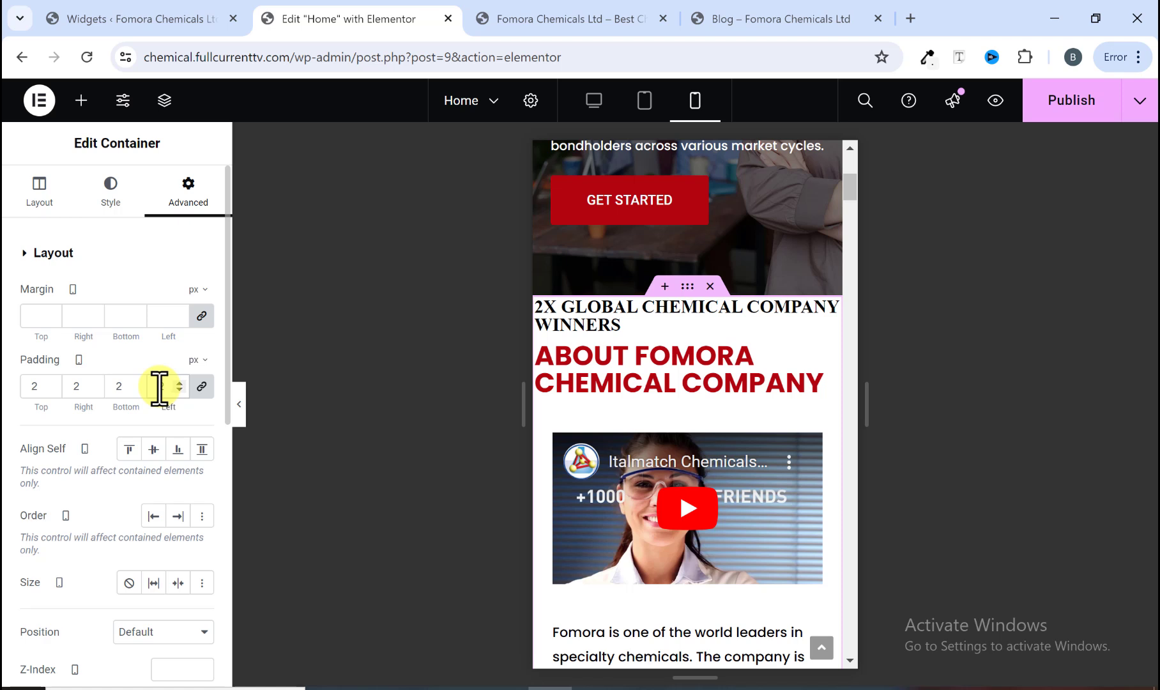
pyautogui.click(200, 386)
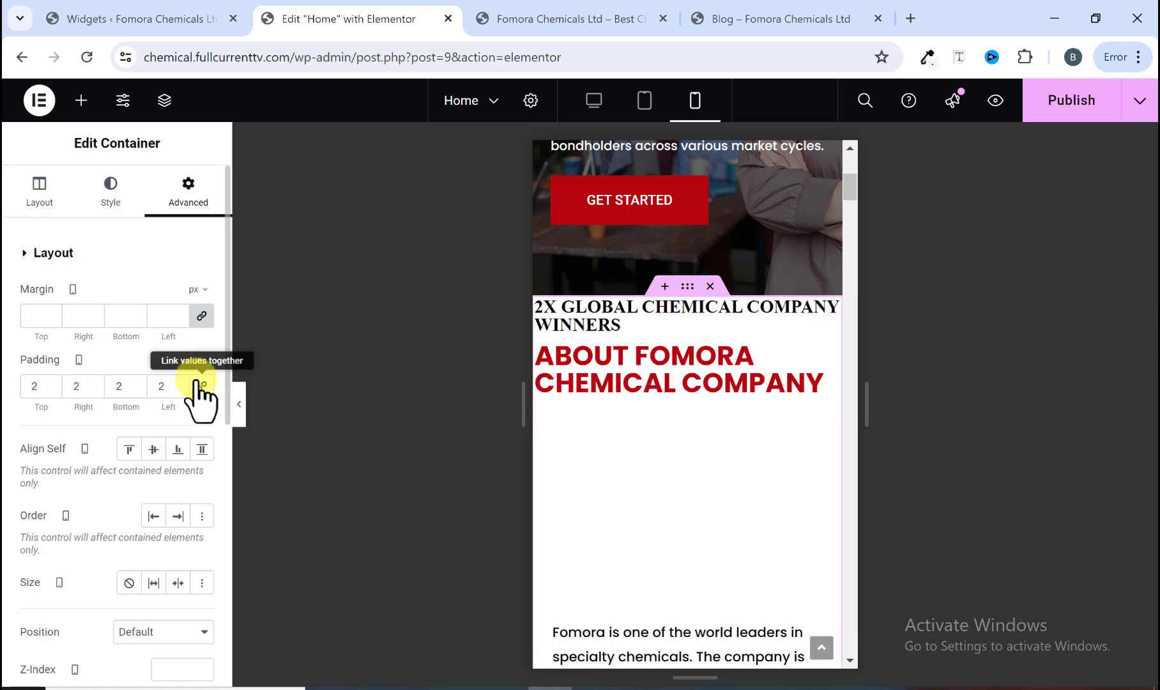
pyautogui.doubleClick(26, 387)
pyautogui.write('100')
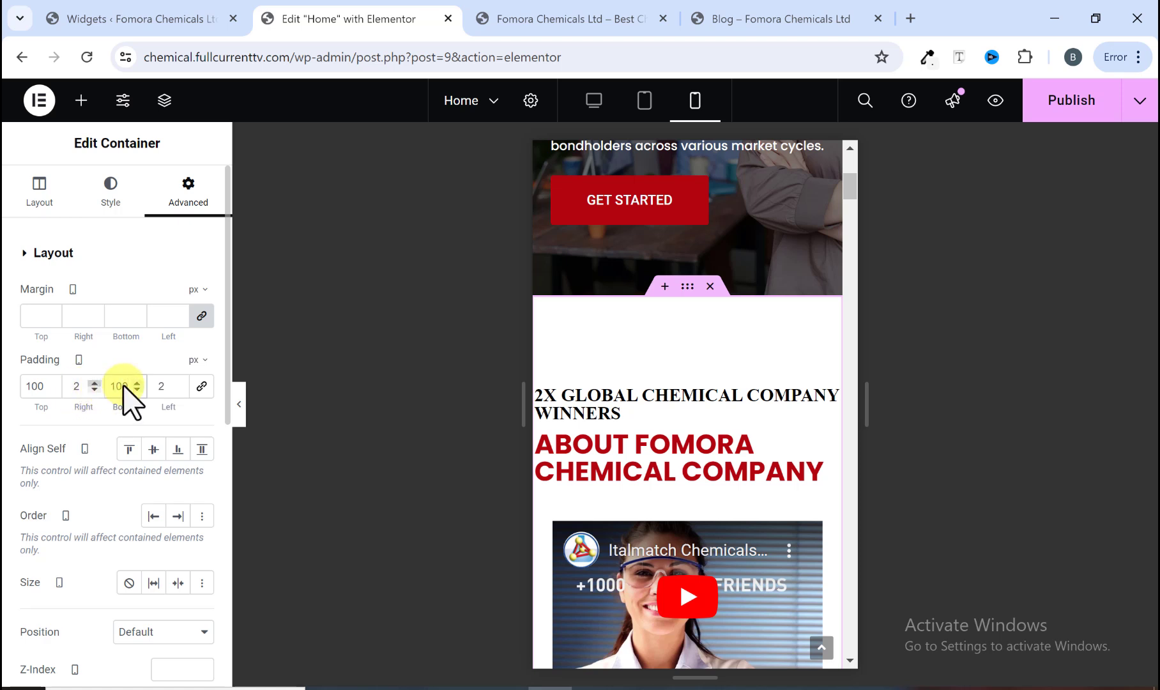
pyautogui.write('0')
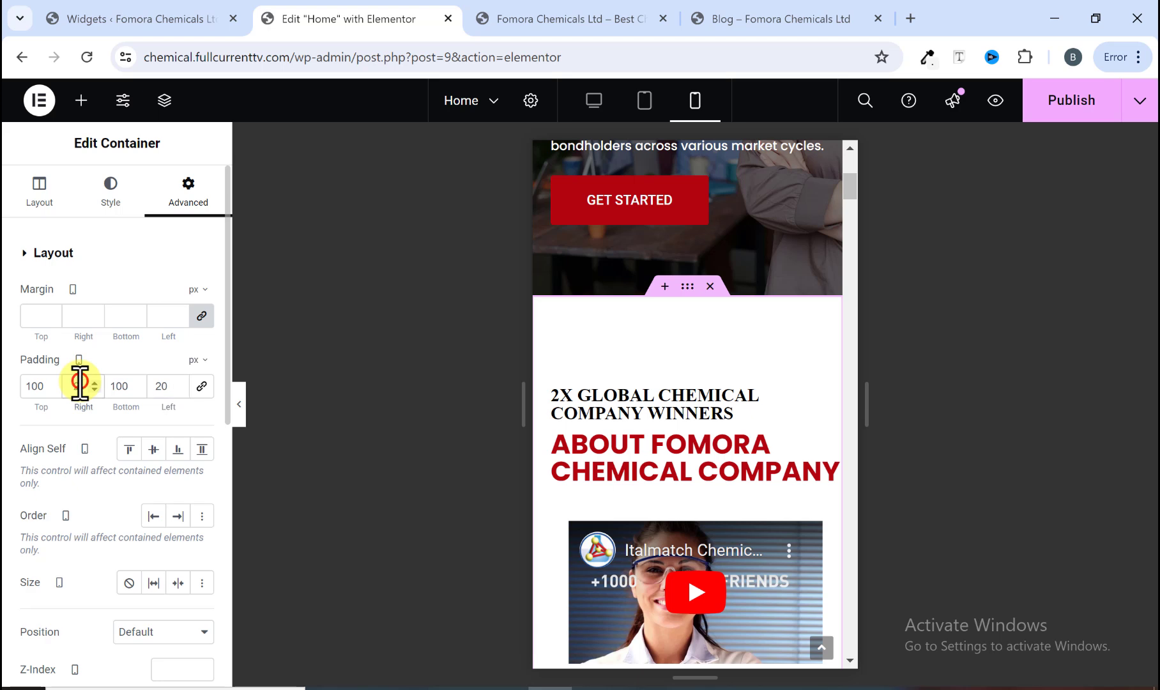
pyautogui.write('0')
# Step: Set the Specialty Chemicals Operative Divisions container's mobile left and right padding to 20 px
pyautogui.scroll(-4, 664, 416)
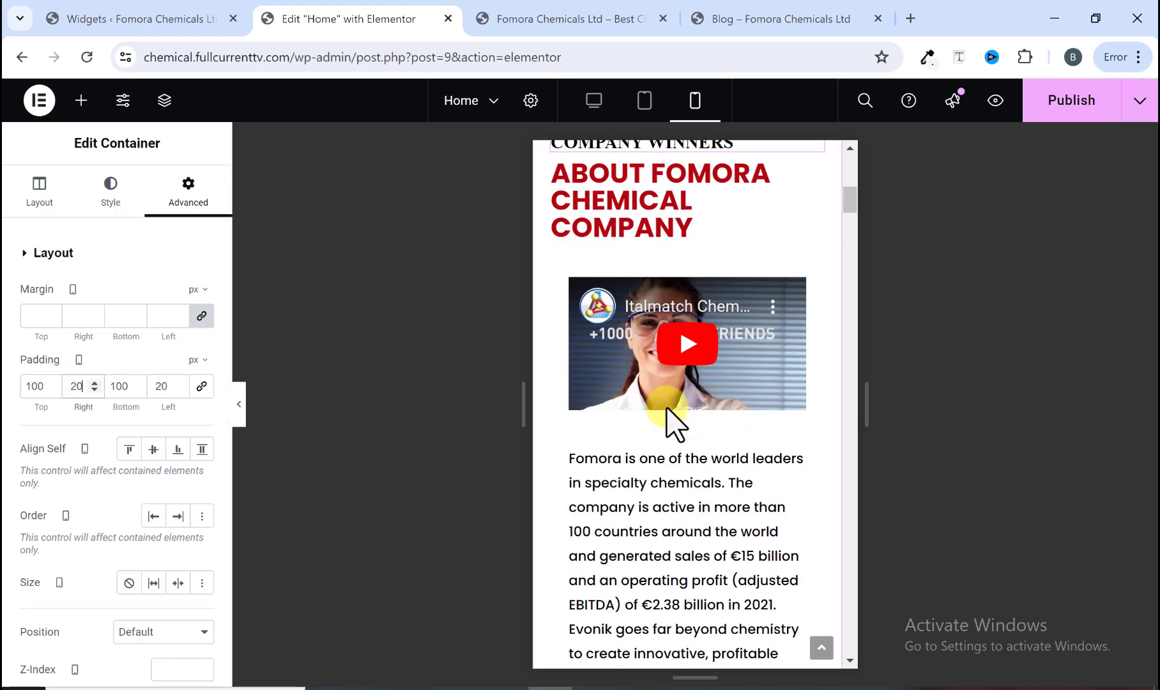
pyautogui.scroll(2, 667, 408)
pyautogui.scroll(3, 667, 406)
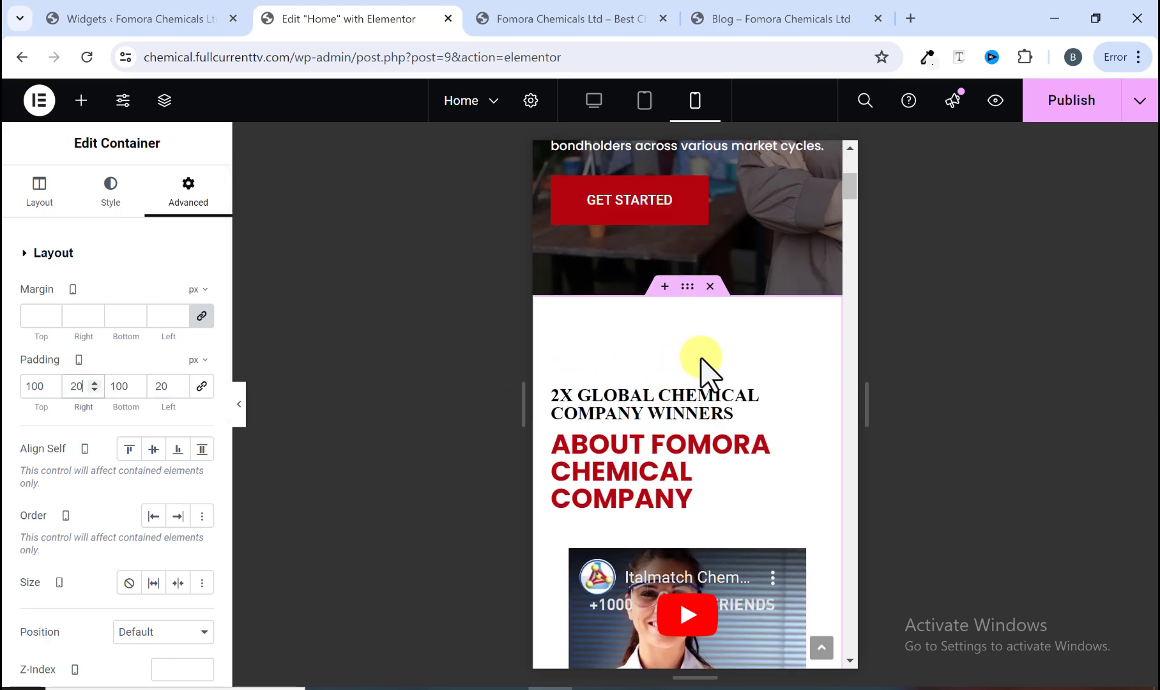
pyautogui.scroll(-3, 715, 422)
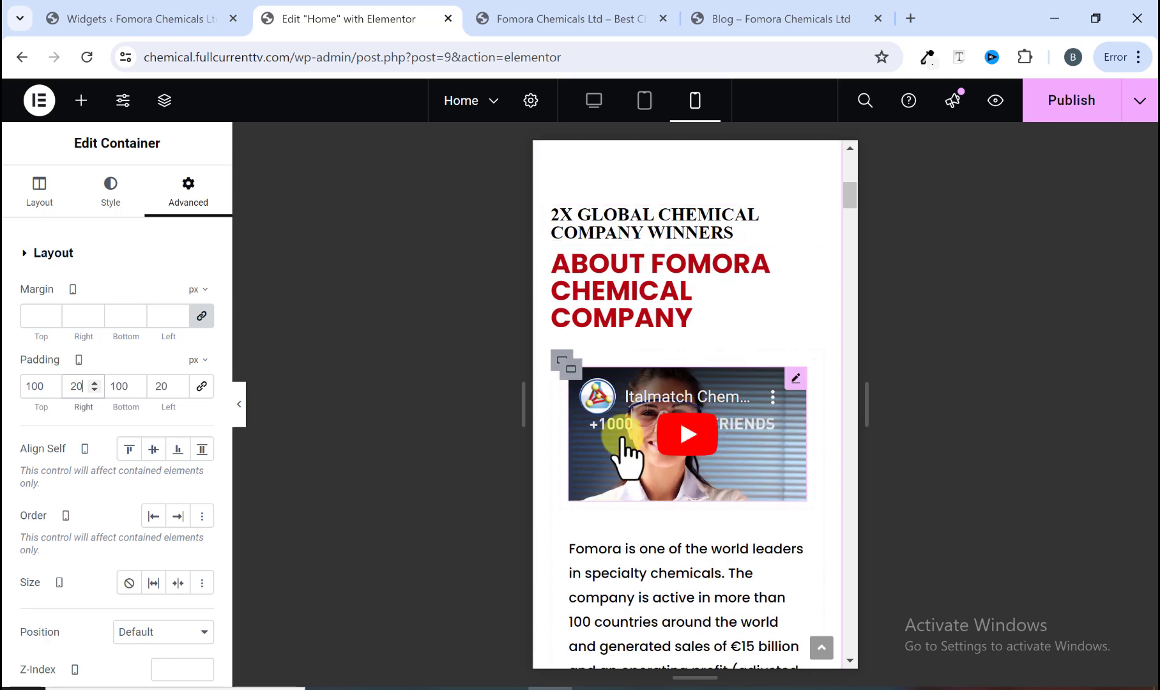
pyautogui.scroll(-15, 629, 402)
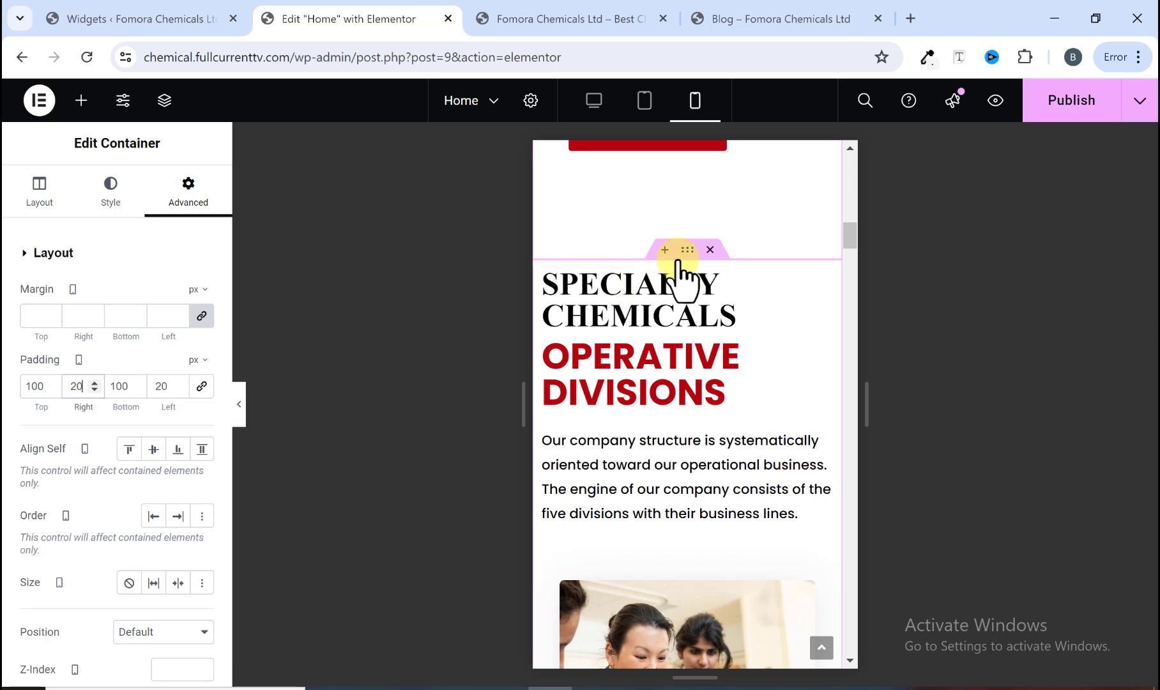
pyautogui.click(687, 250)
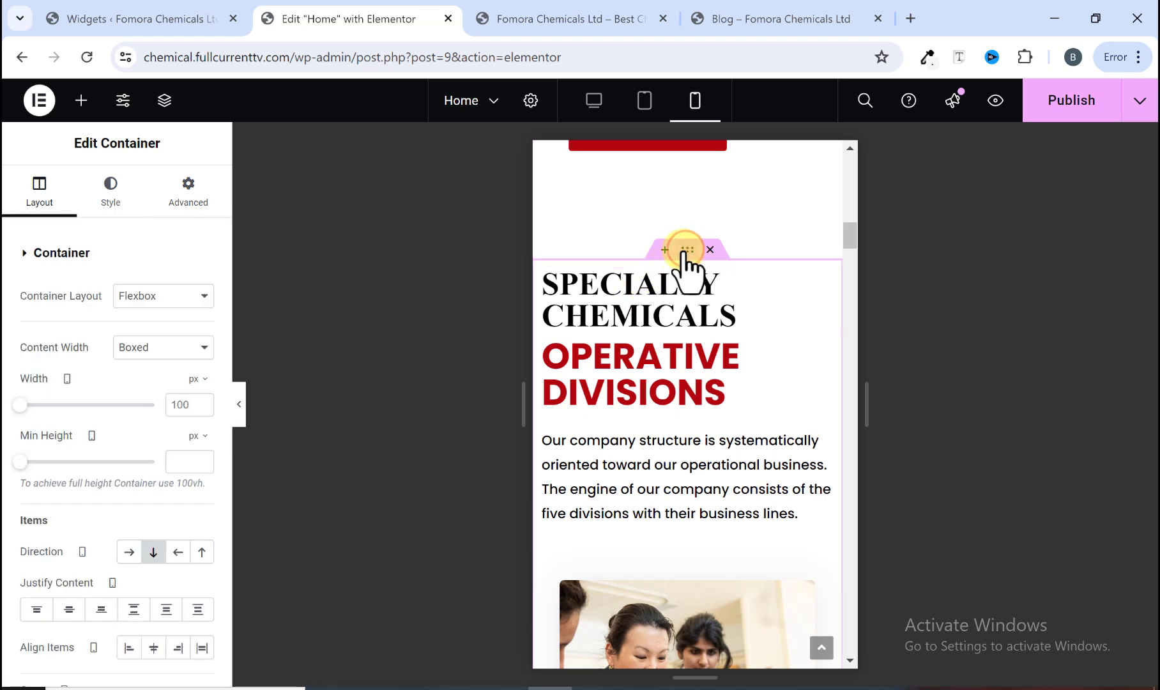
pyautogui.click(189, 192)
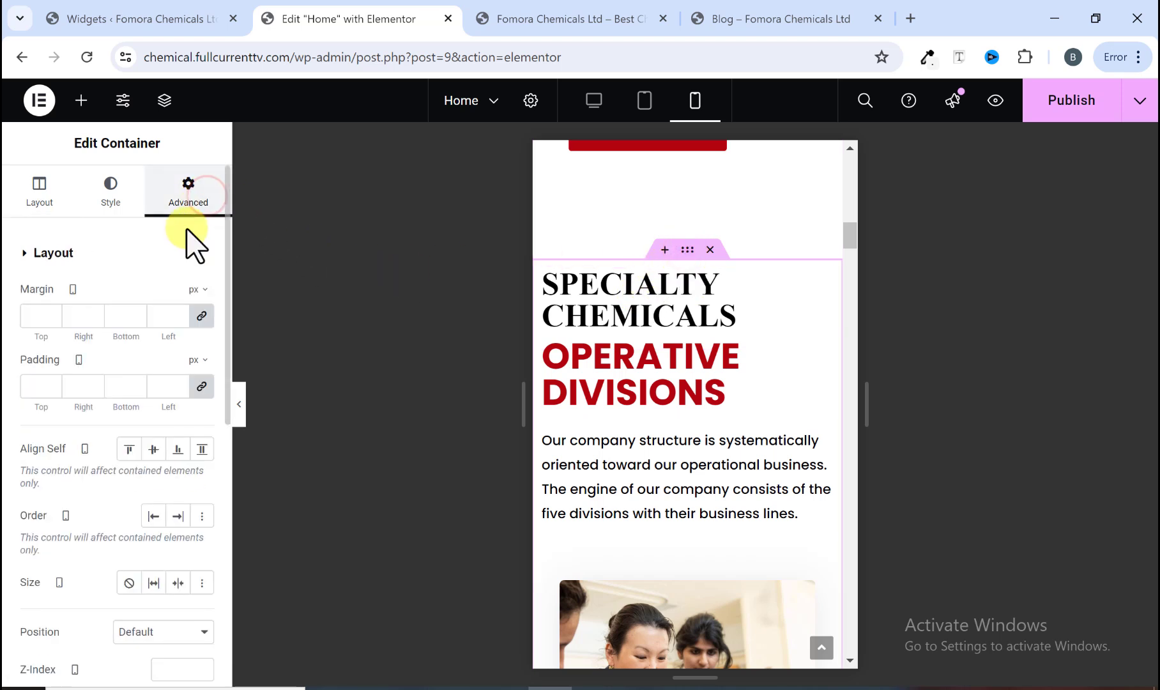
pyautogui.click(202, 386)
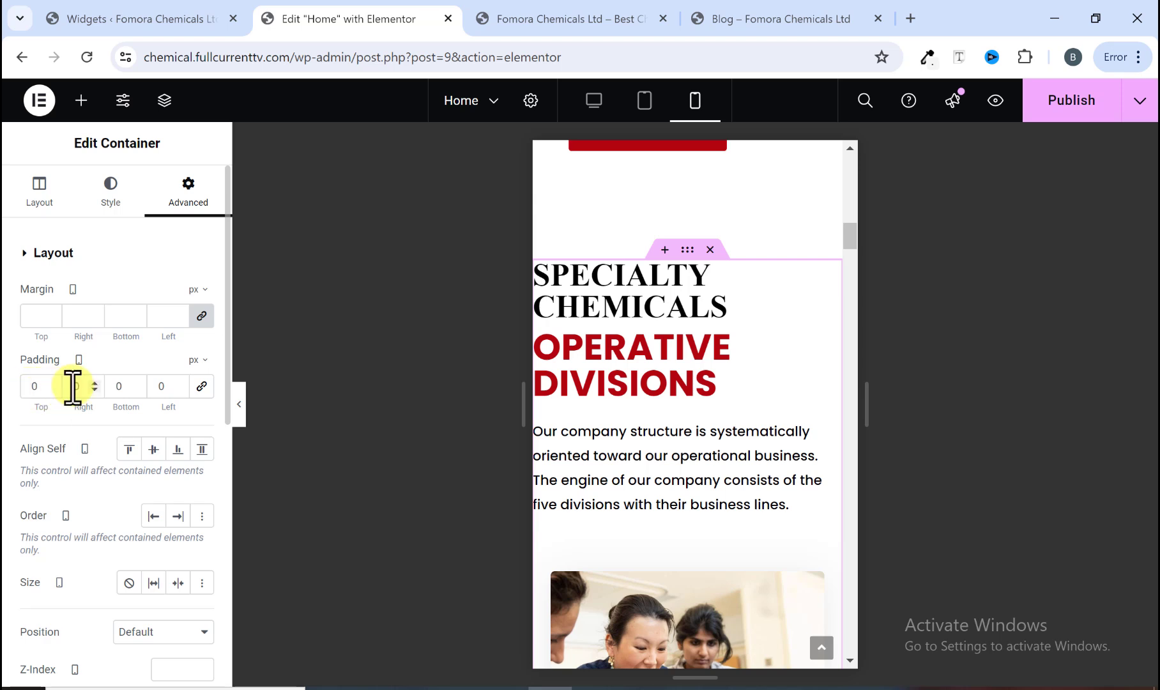
pyautogui.click(149, 384)
pyautogui.write('2')
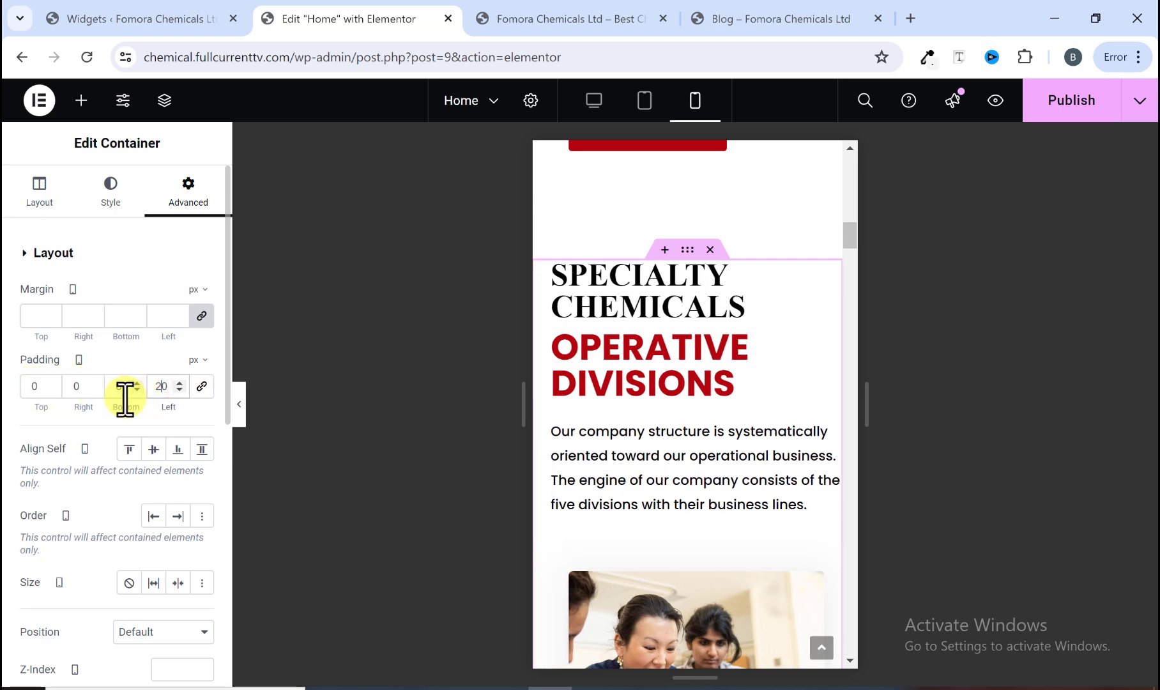
pyautogui.click(71, 385)
pyautogui.write('2')
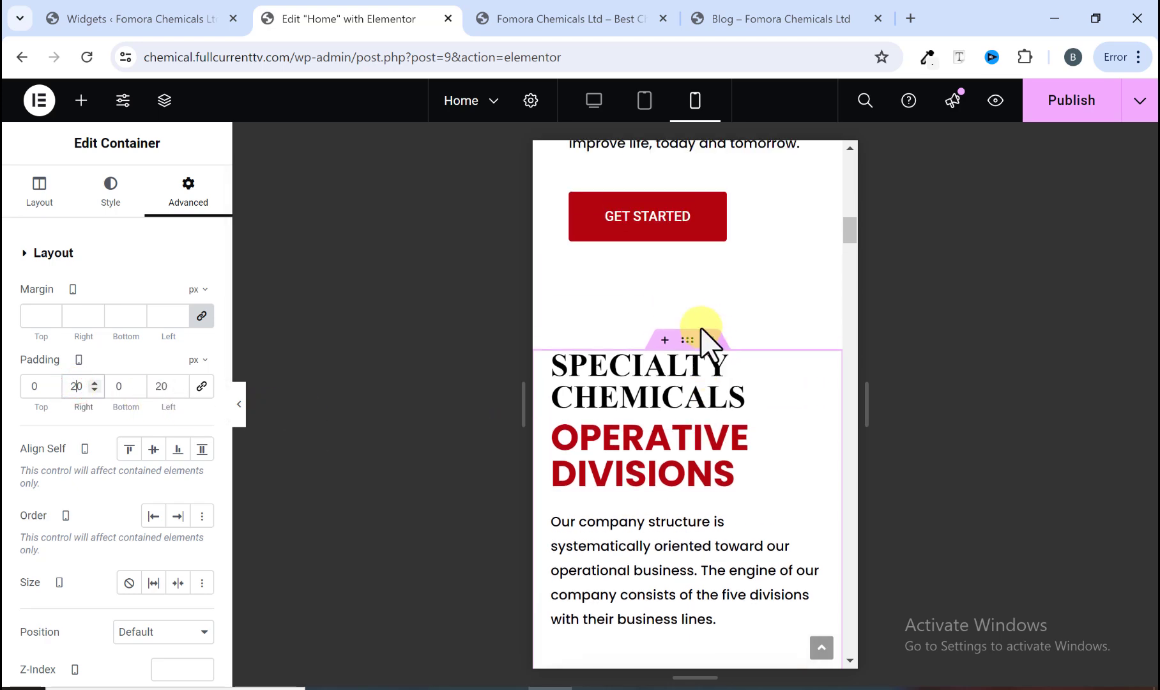
# Step: Set the Our Creative Talents container's mobile padding to 100 px top and bottom and 20 px left and right
pyautogui.scroll(-10, 706, 345)
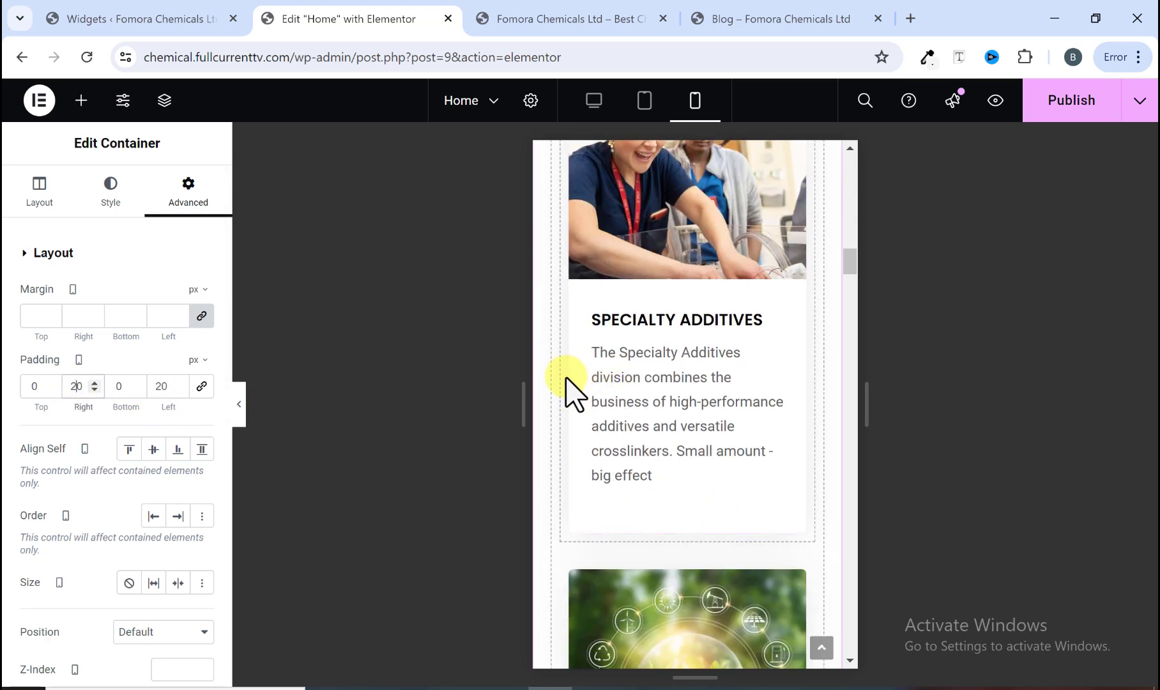
pyautogui.scroll(-15, 565, 378)
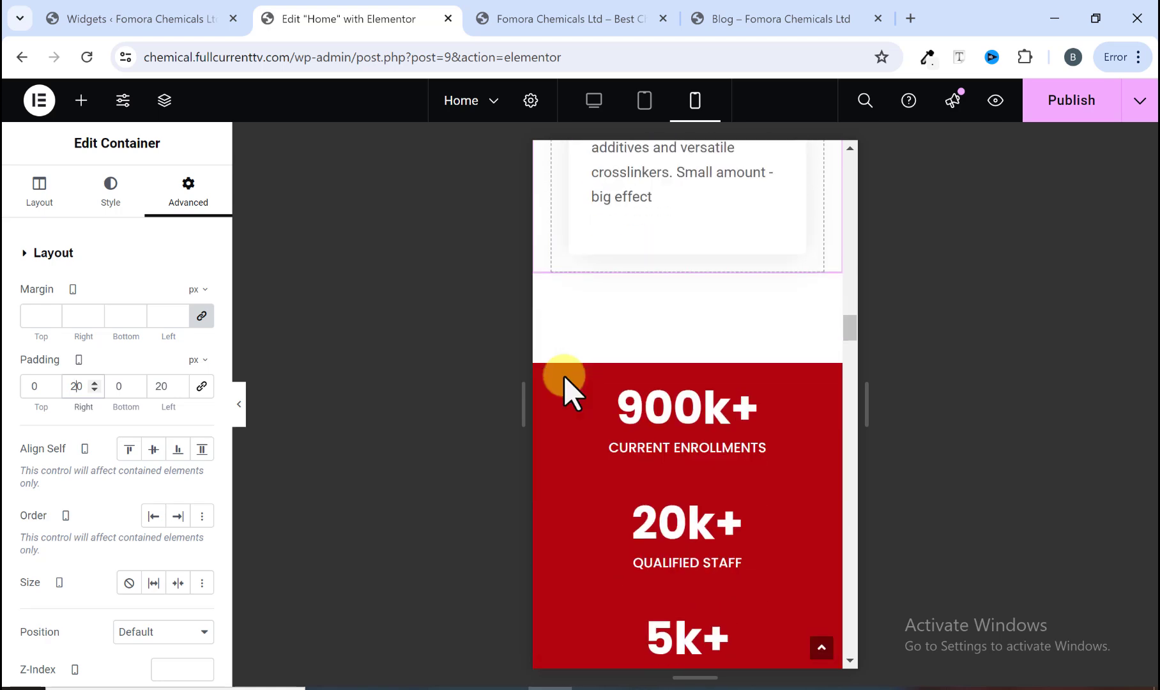
pyautogui.scroll(-5, 563, 375)
pyautogui.scroll(2, 677, 277)
pyautogui.scroll(-2, 662, 316)
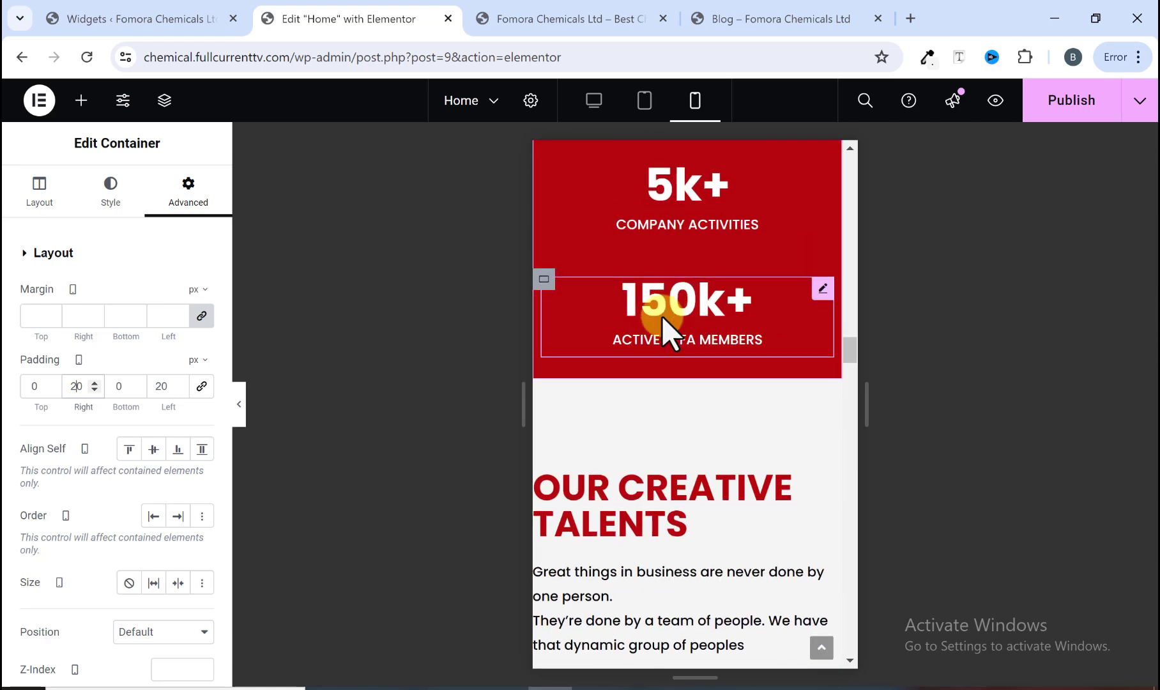
pyautogui.scroll(-4, 662, 316)
pyautogui.scroll(3, 694, 259)
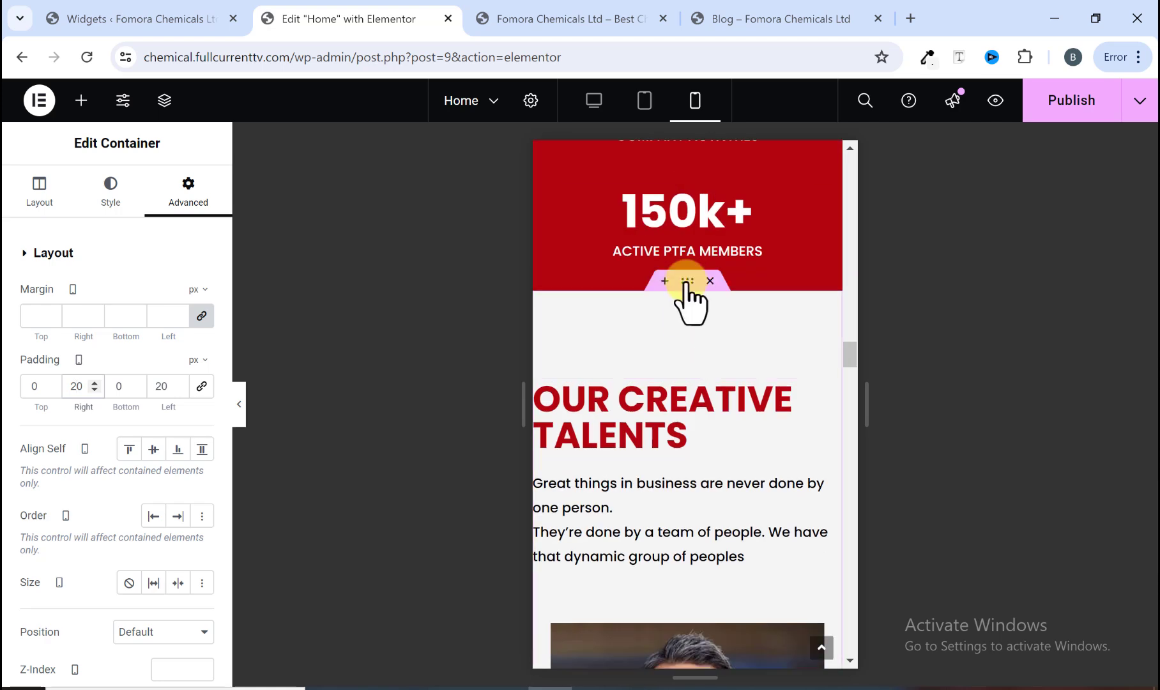
pyautogui.click(686, 281)
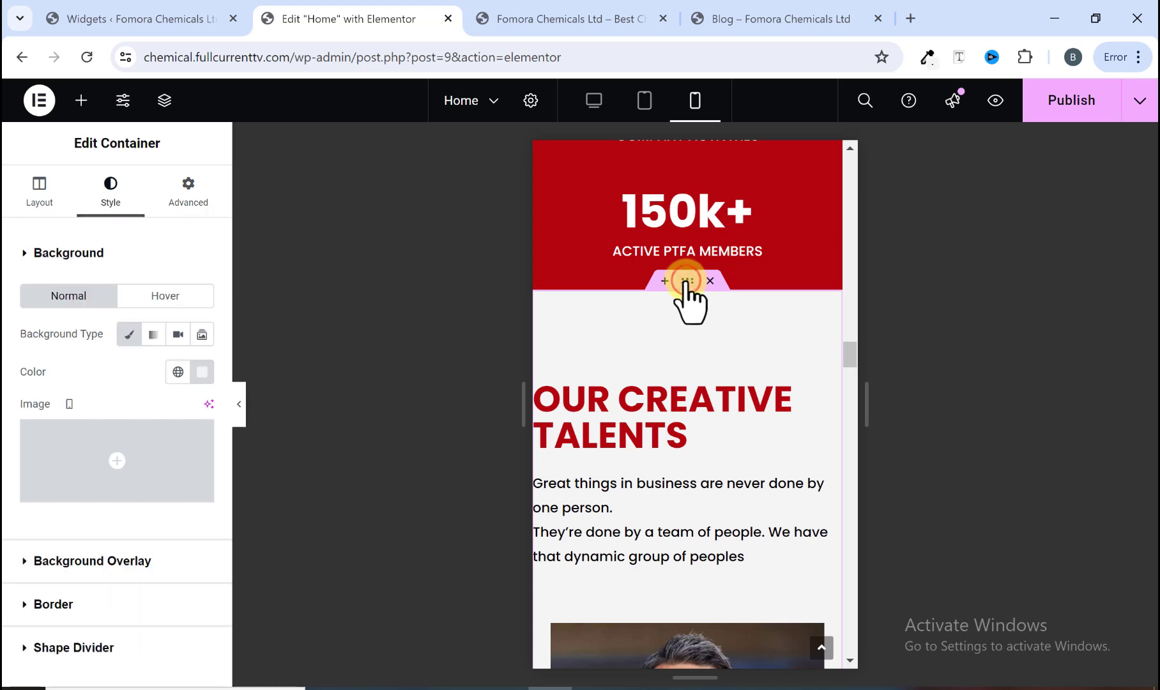
pyautogui.click(193, 199)
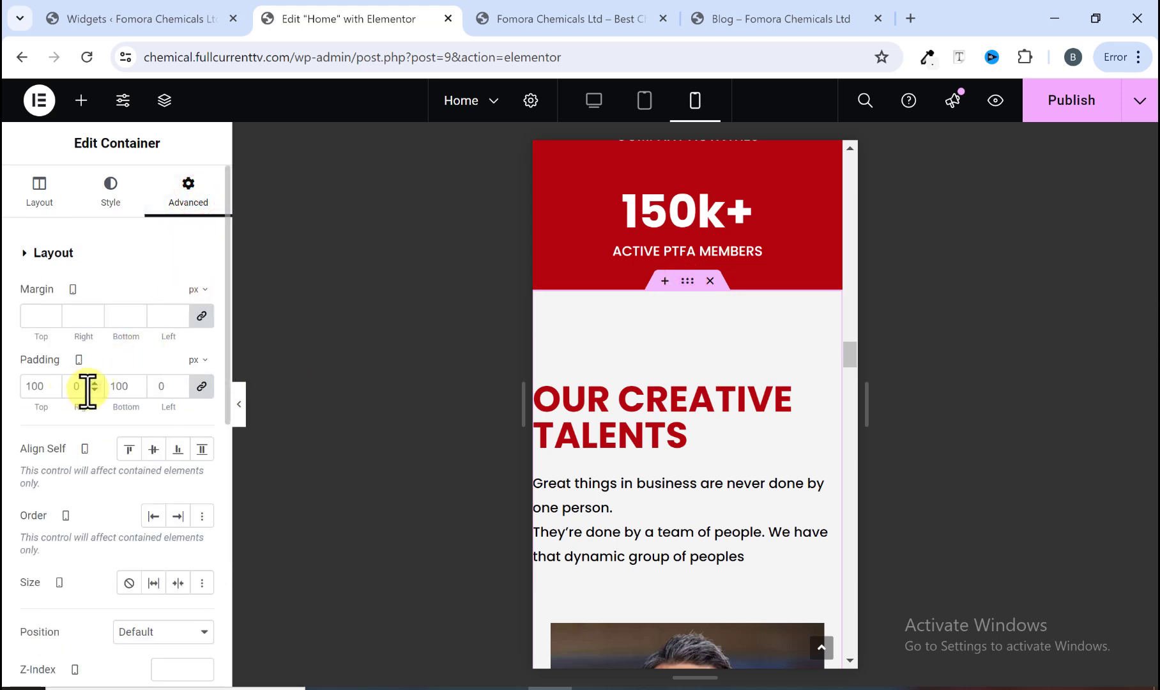
pyautogui.click(202, 386)
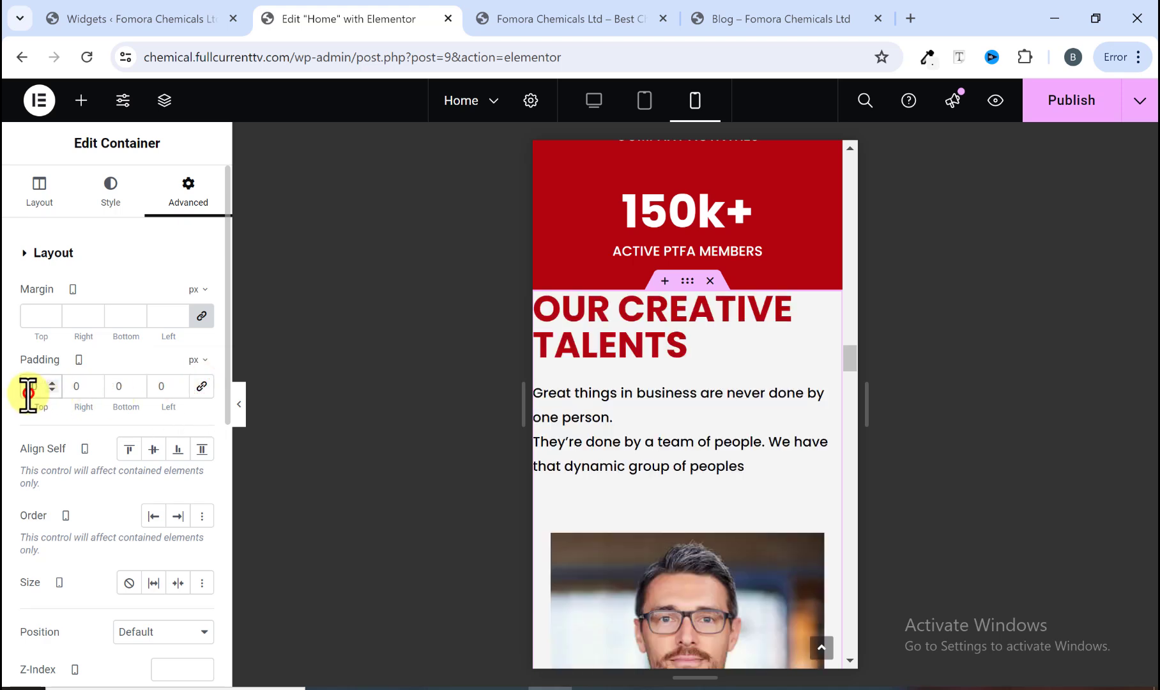
pyautogui.write('1000')
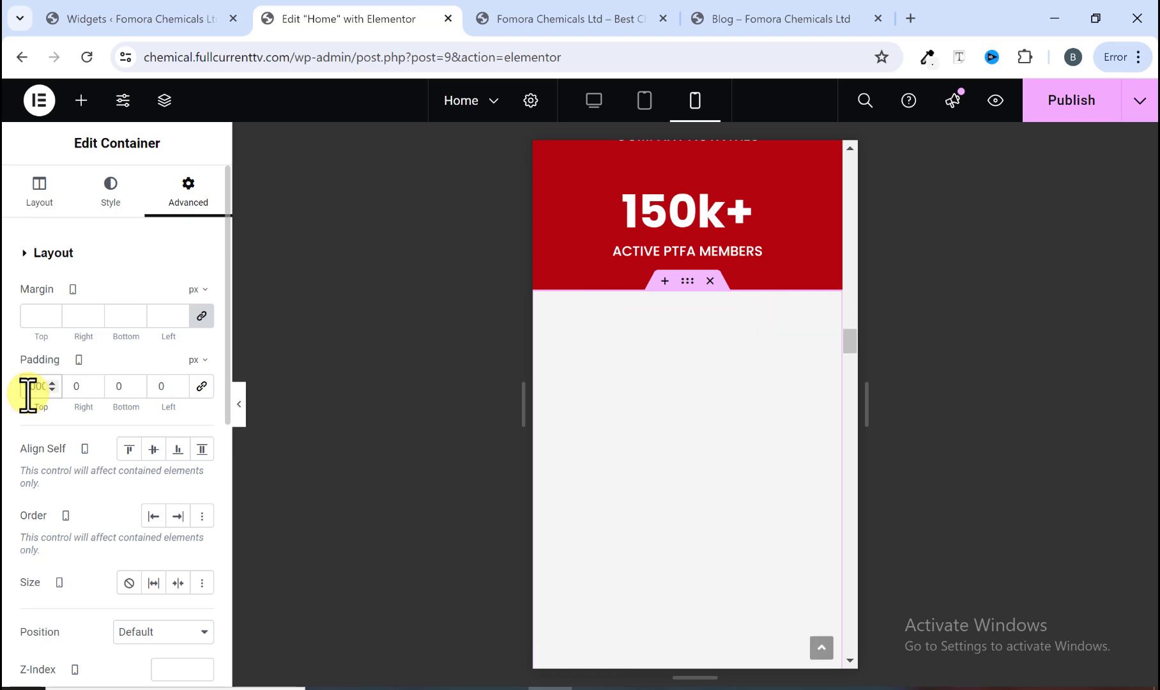
pyautogui.press('Delete')
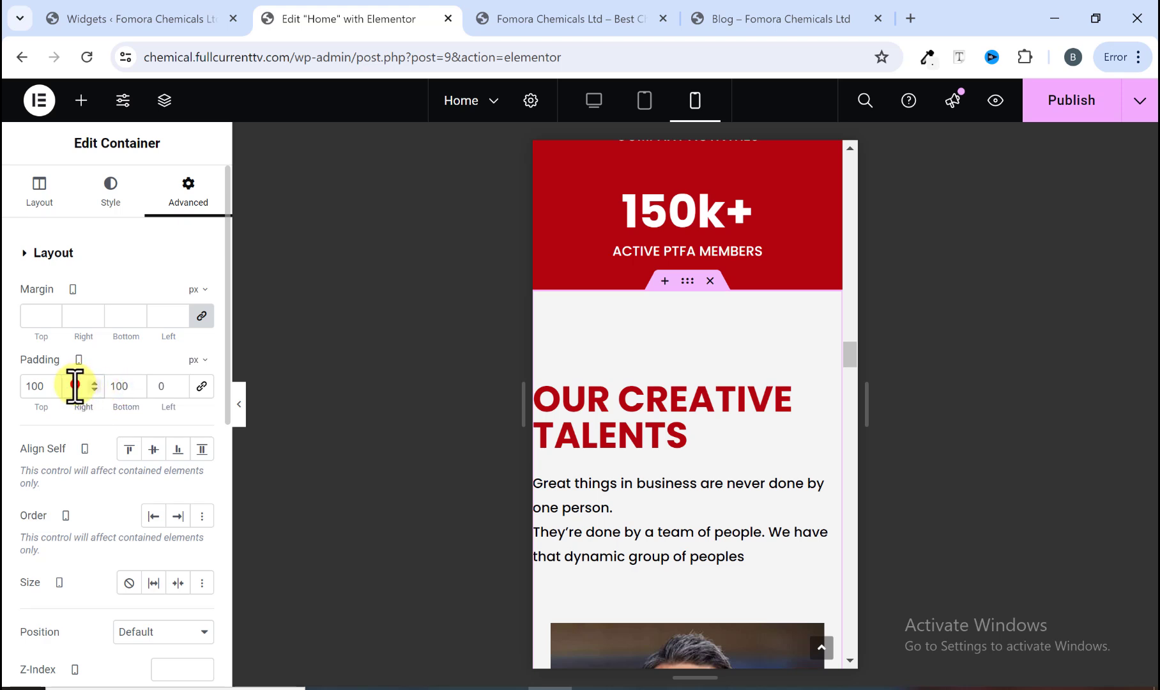
pyautogui.write('20')
pyautogui.click(156, 386)
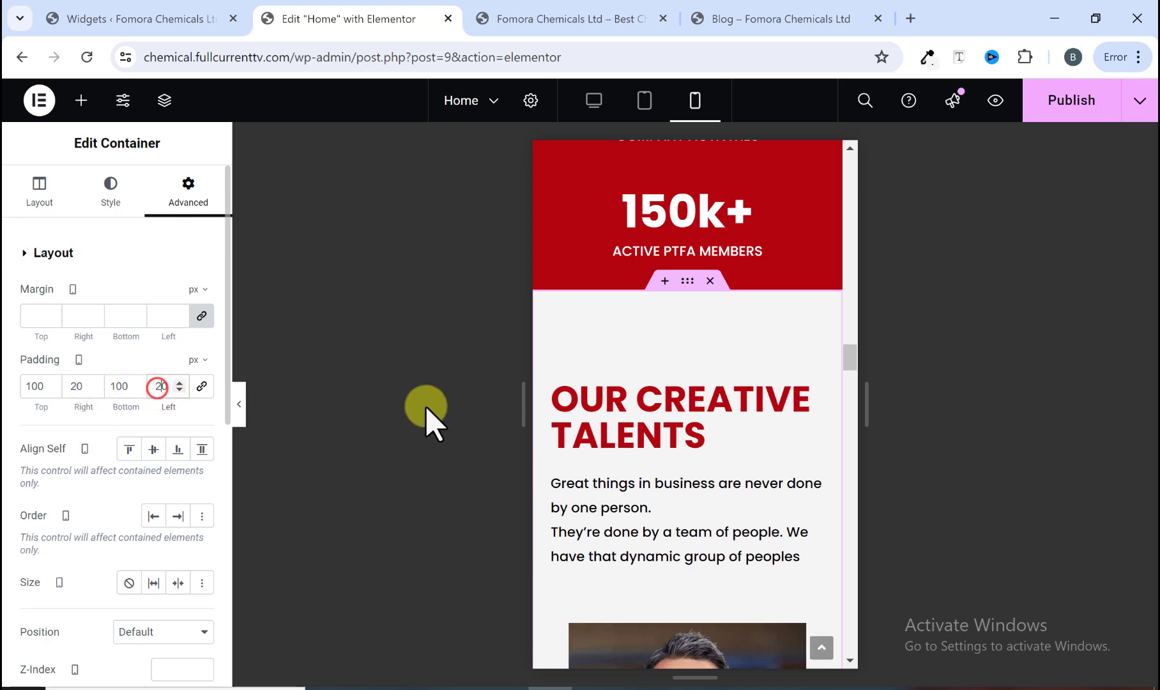
pyautogui.write('20')
# Step: Set the News & Events container's mobile padding to 70 px top and bottom and 20 px left and right
pyautogui.scroll(-8, 704, 383)
pyautogui.scroll(-10, 705, 383)
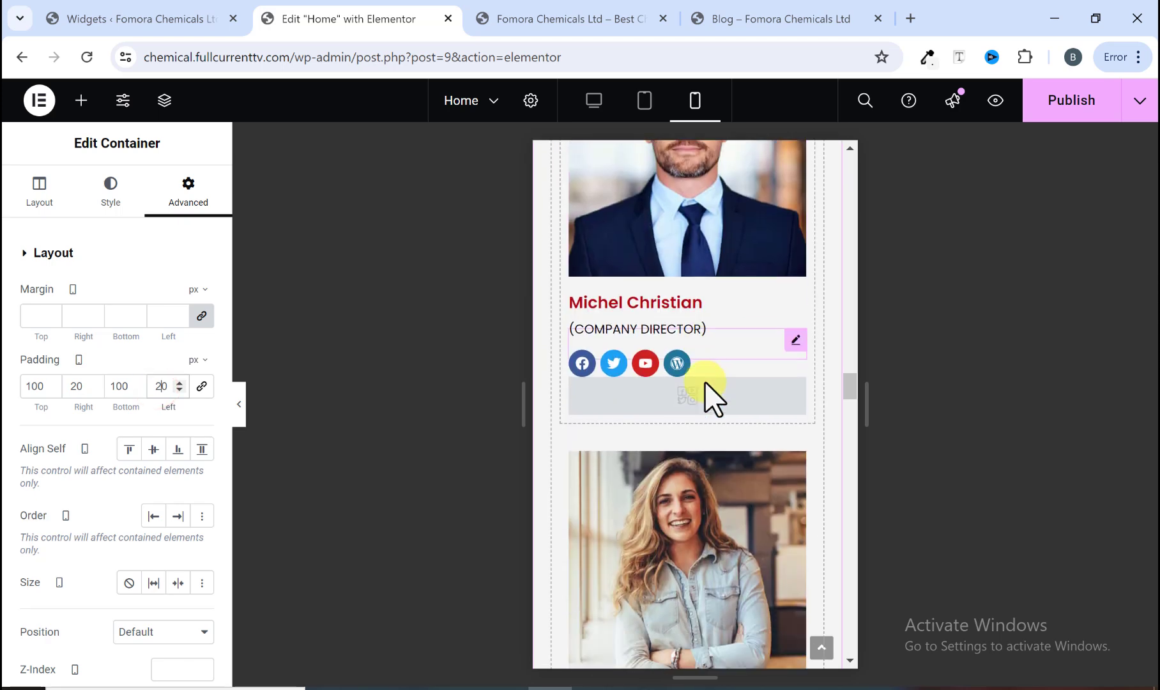
pyautogui.scroll(-5, 707, 391)
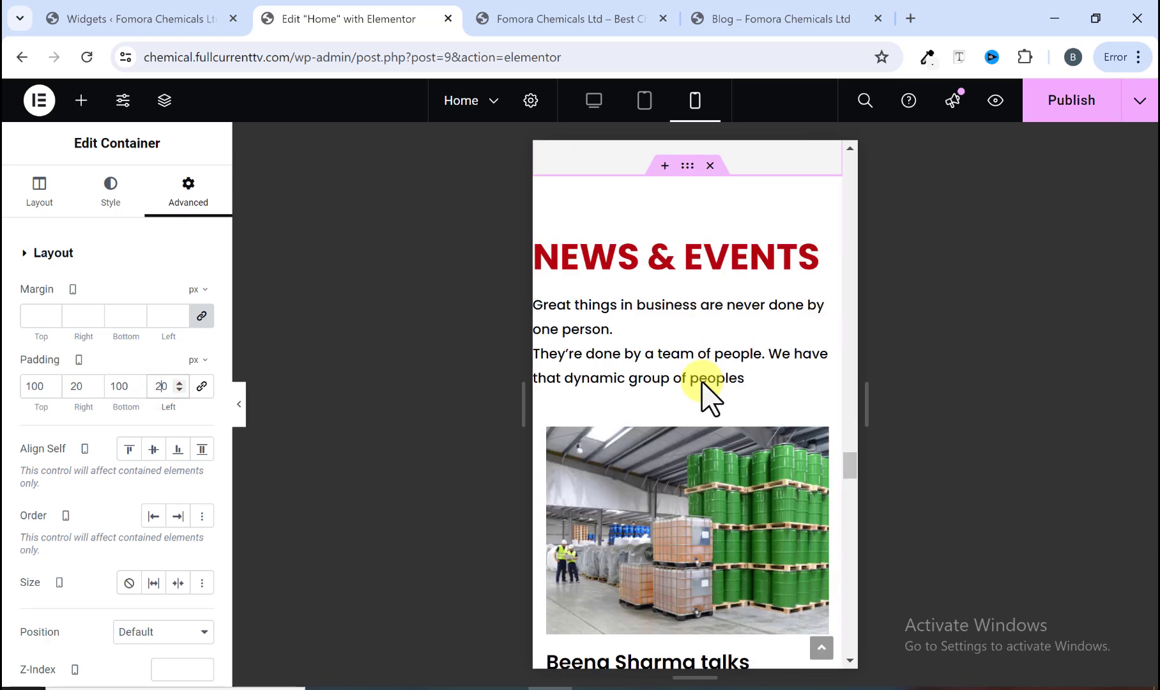
pyautogui.click(683, 166)
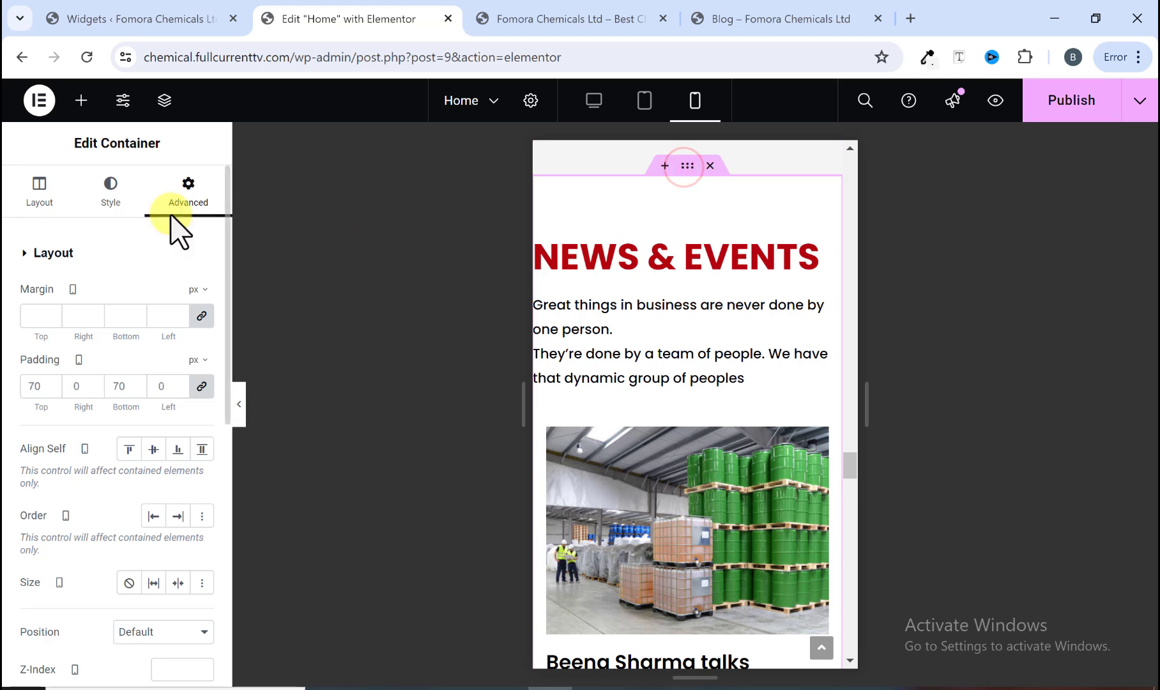
pyautogui.click(198, 386)
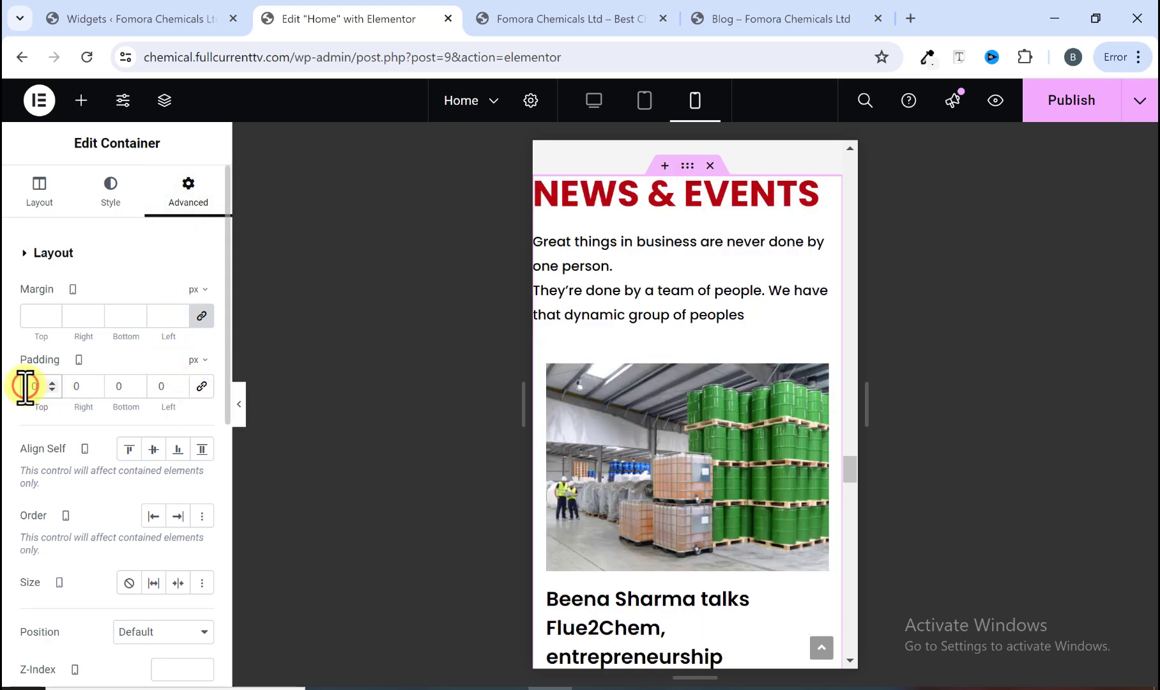
pyautogui.click(25, 386)
pyautogui.write('7')
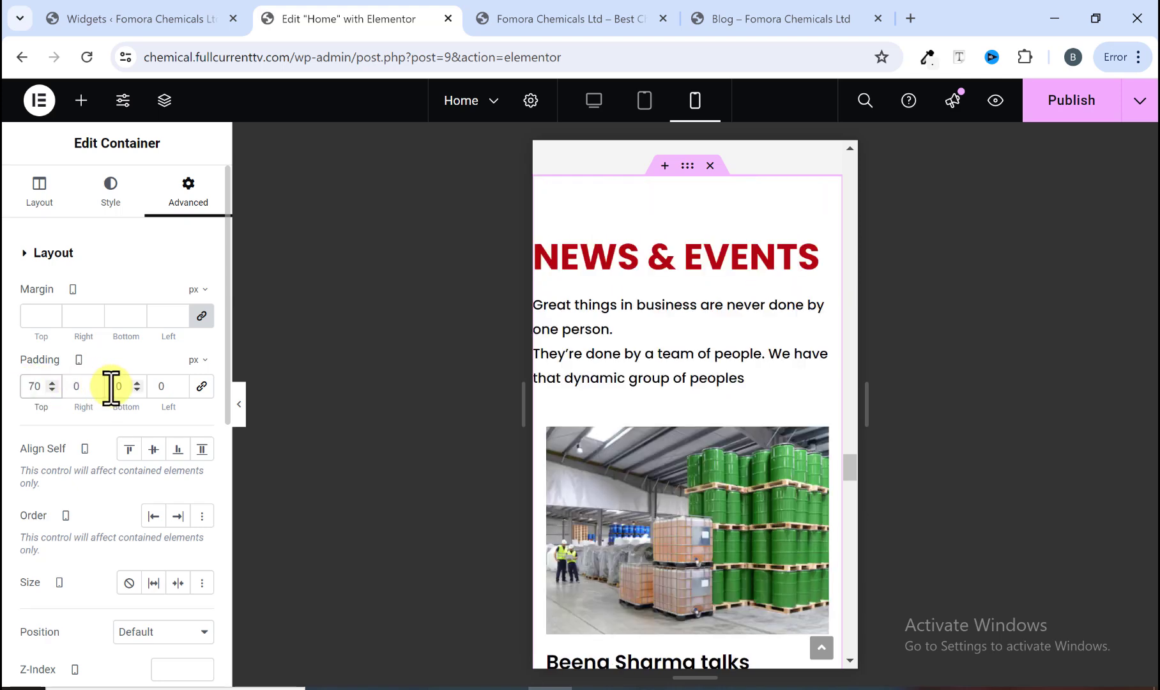
pyautogui.write('20')
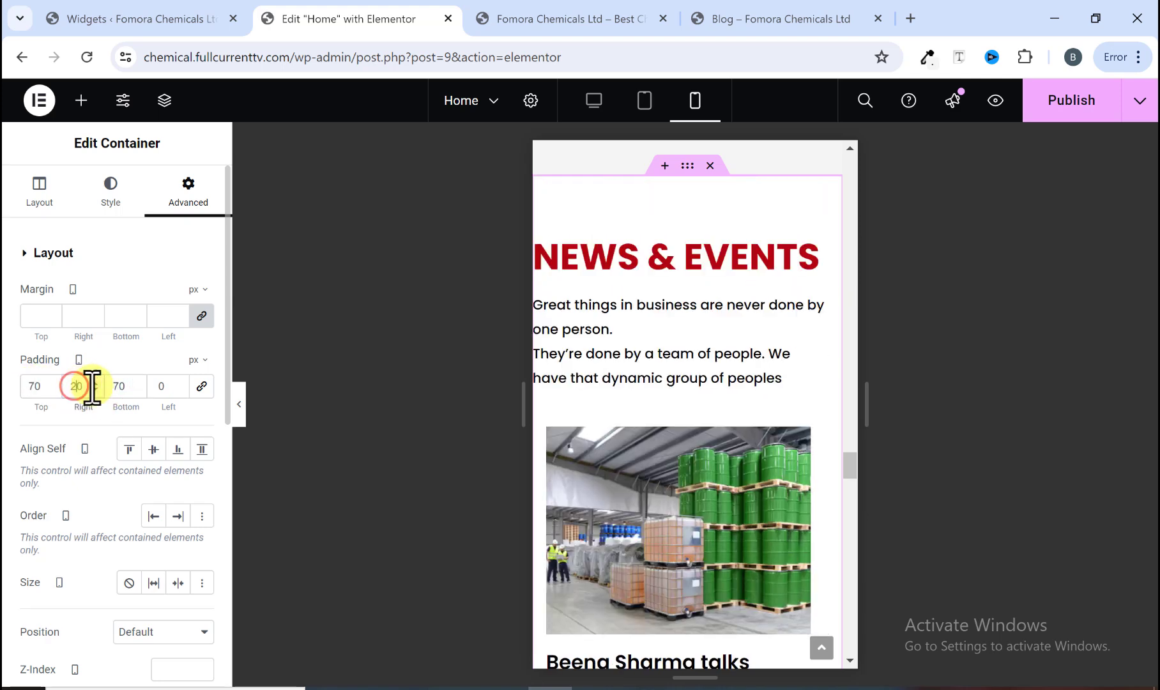
pyautogui.click(158, 386)
pyautogui.write('20')
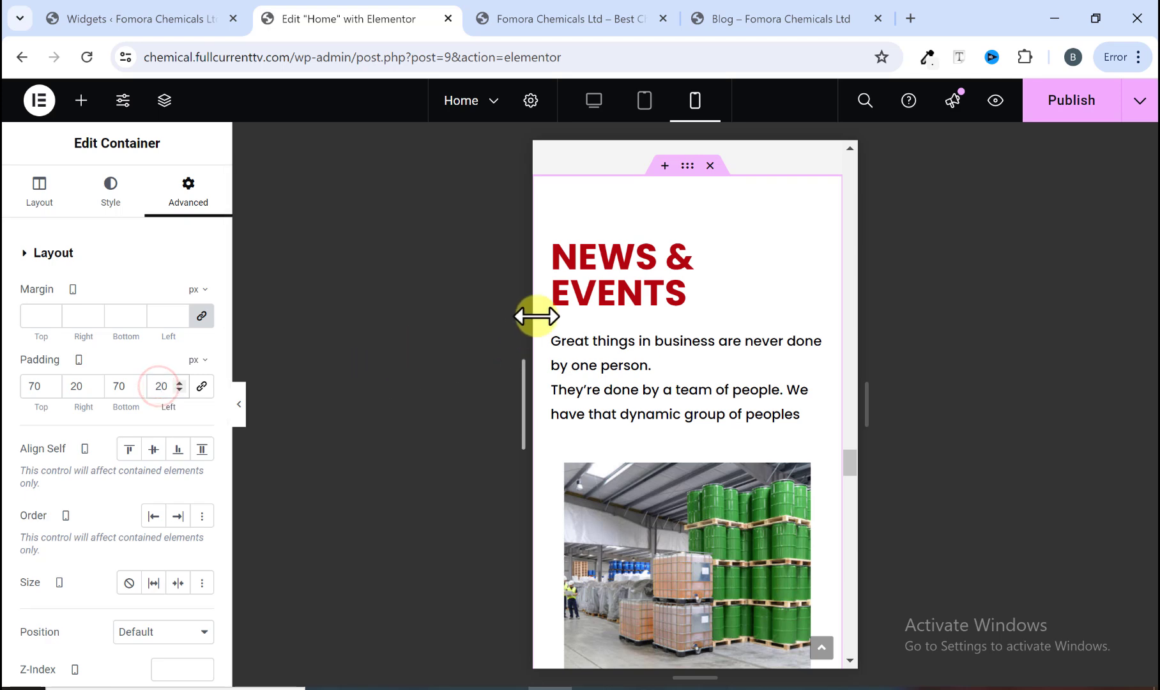
# Step: Set the Turning Ideas Into Reality container's mobile padding to 70 px top and bottom and 20 px left and right
pyautogui.scroll(-4, 766, 420)
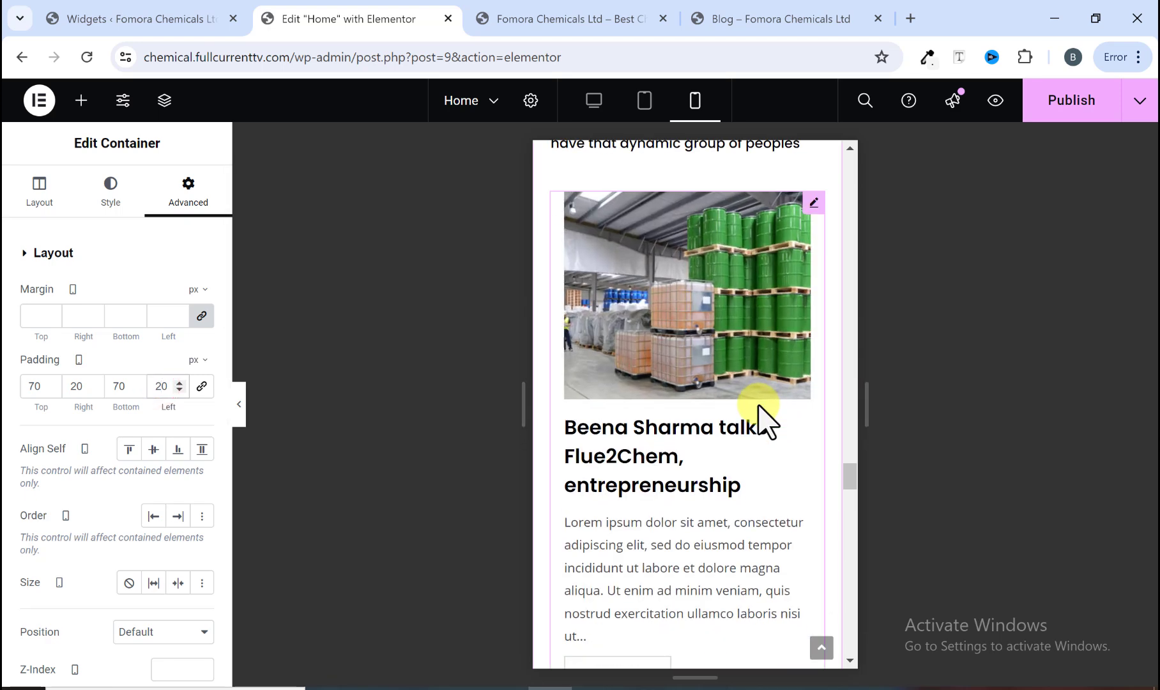
pyautogui.scroll(-15, 760, 409)
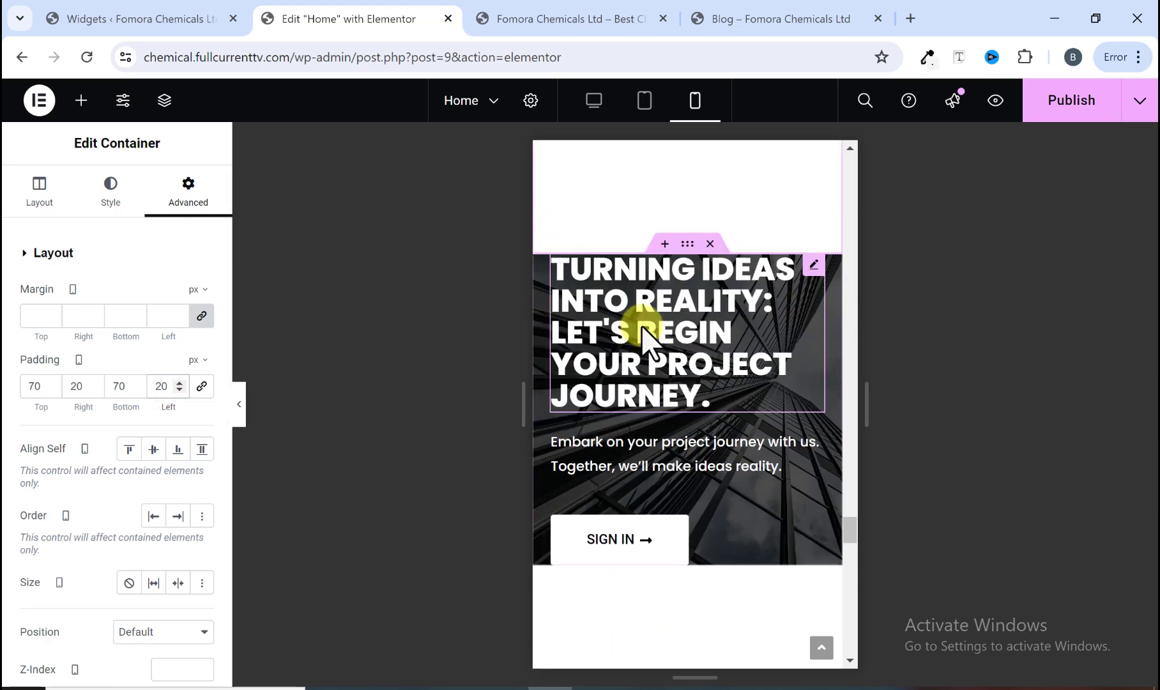
pyautogui.click(687, 246)
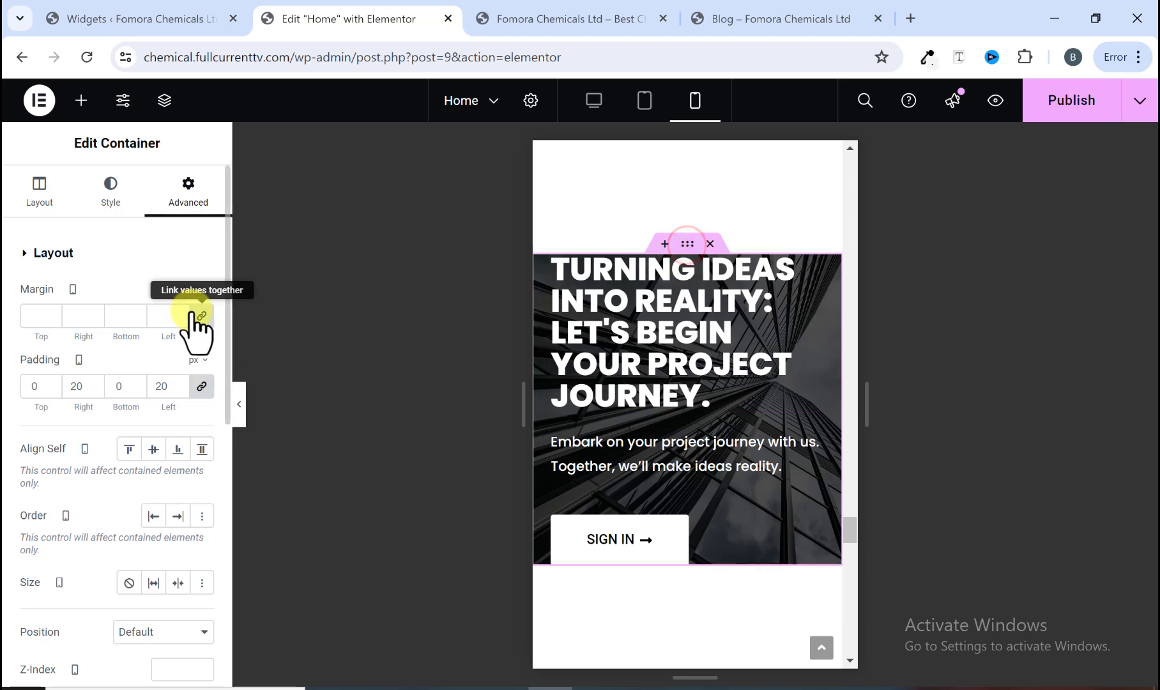
pyautogui.click(202, 385)
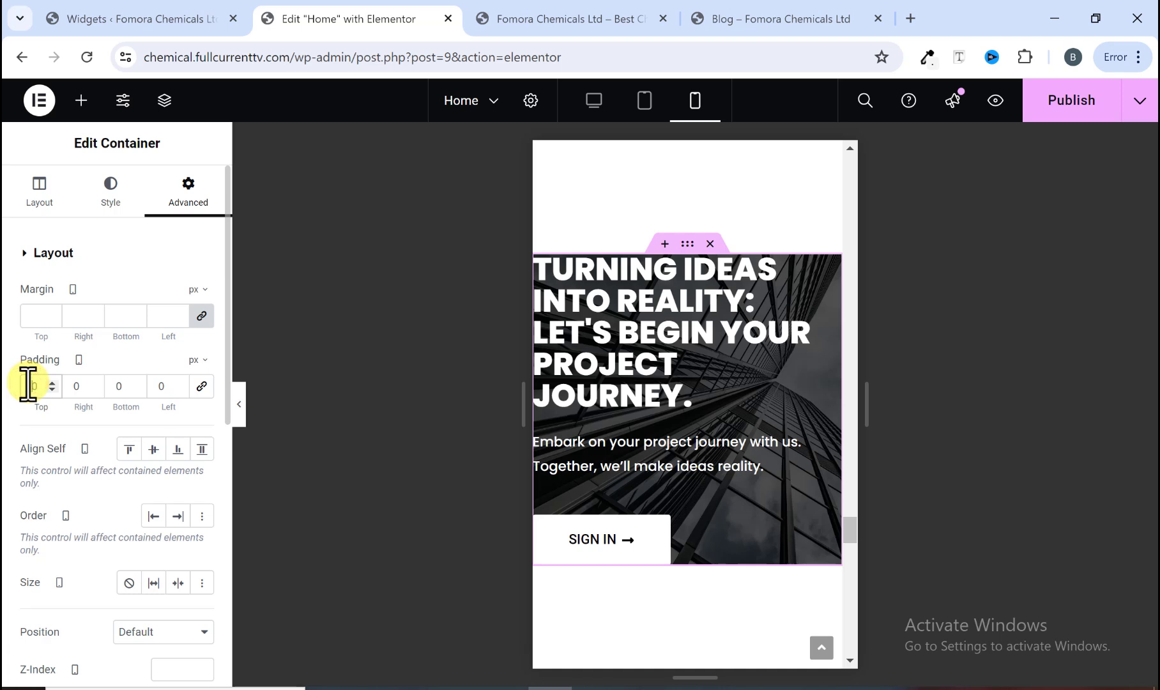
pyautogui.write('20')
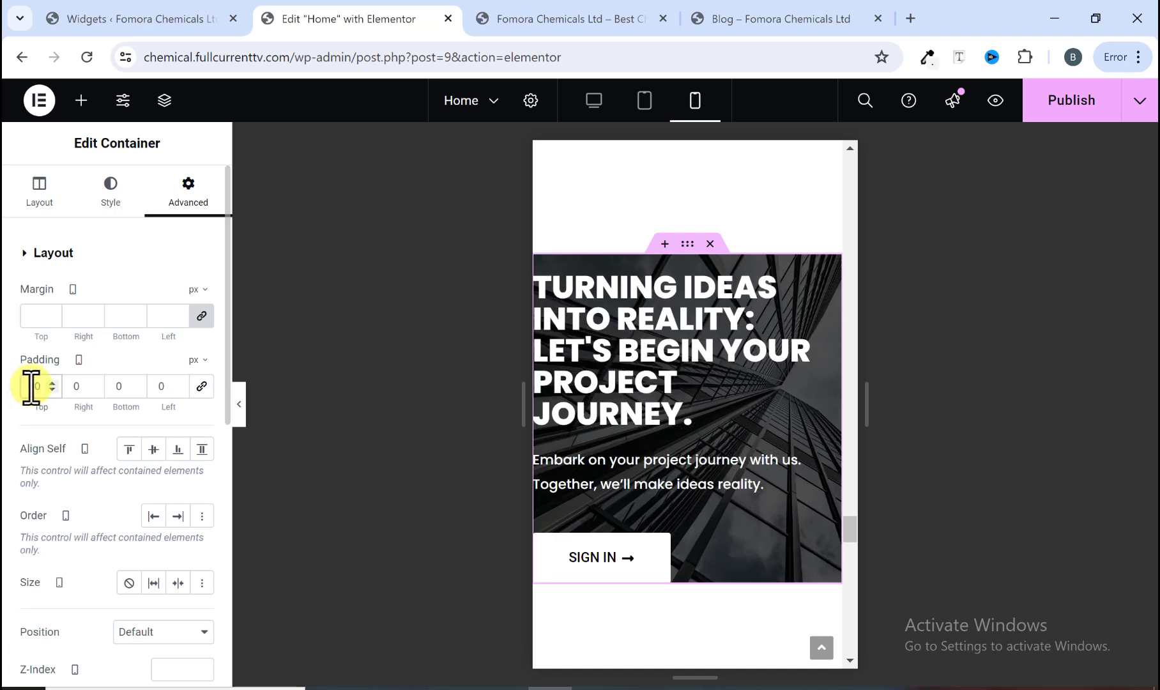
pyautogui.press('BackSpace')
pyautogui.write('5')
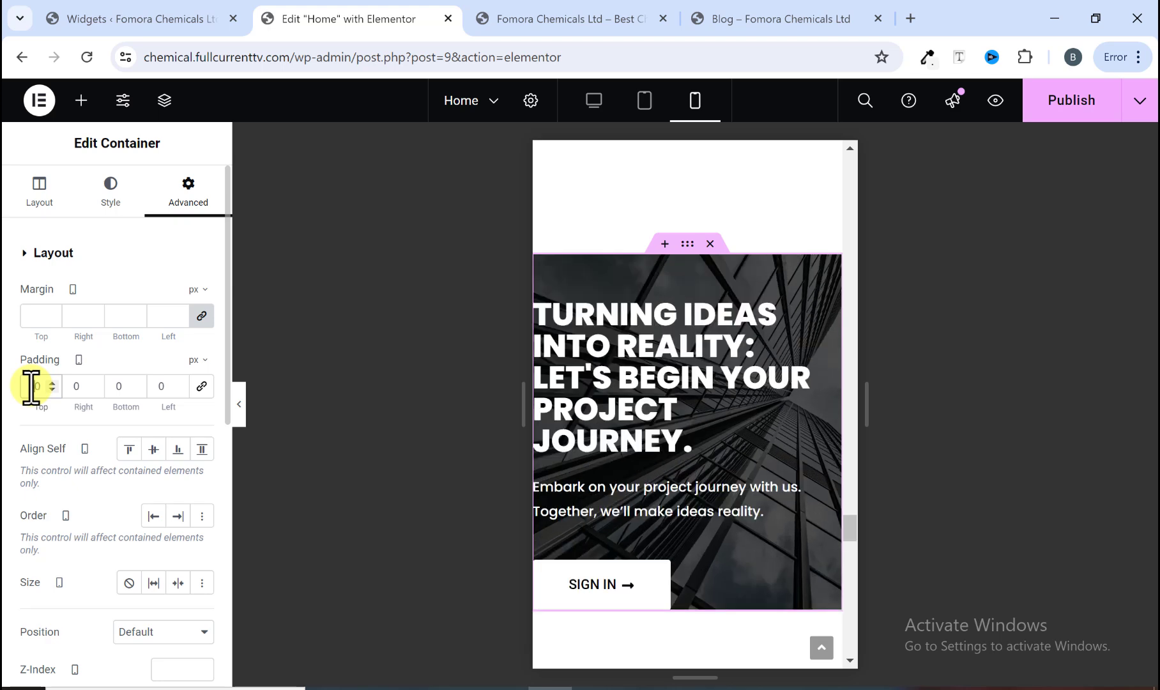
pyautogui.press('BackSpace')
pyautogui.write('7')
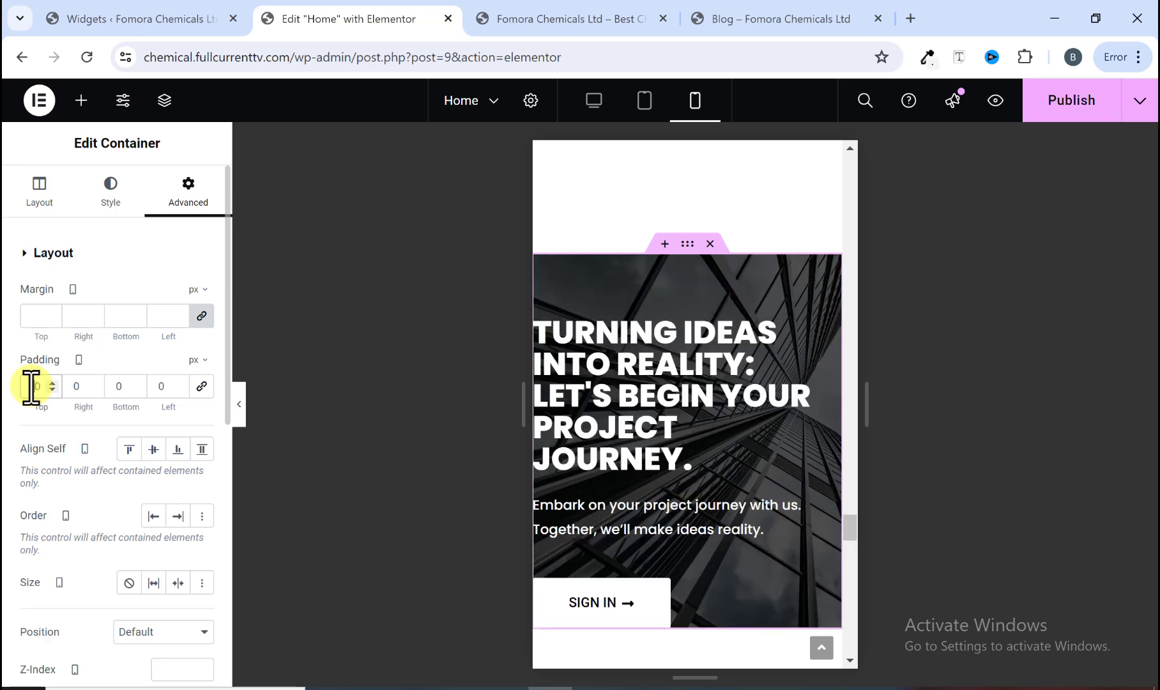
pyautogui.click(106, 387)
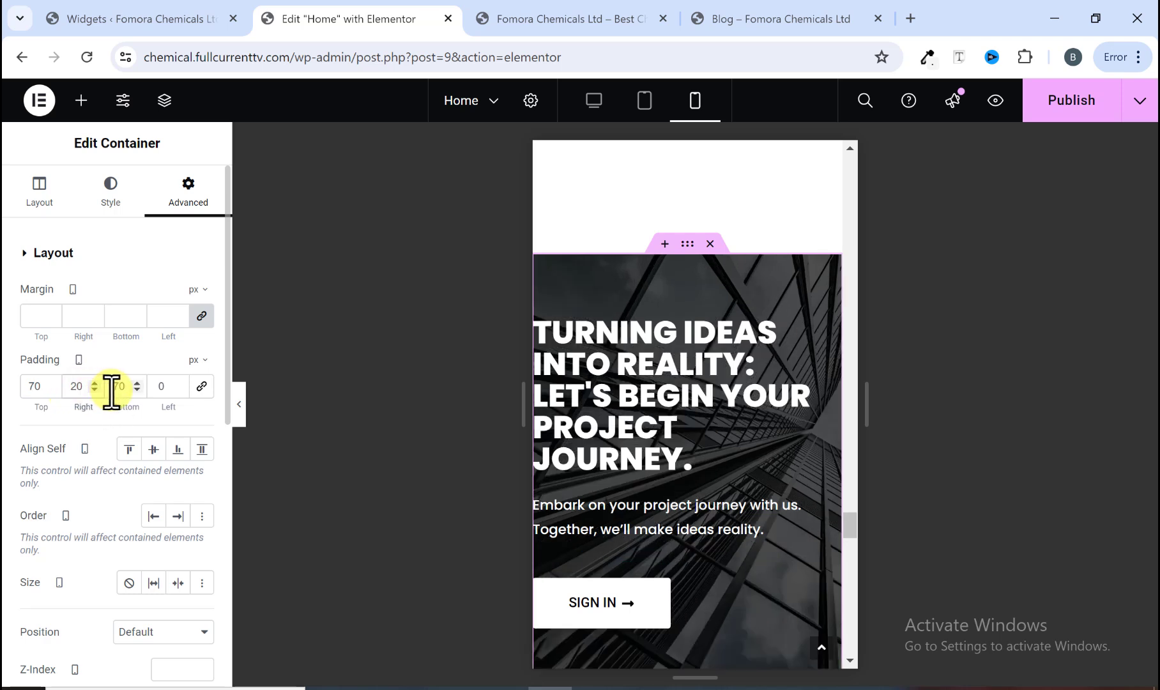
pyautogui.click(160, 386)
pyautogui.write('20')
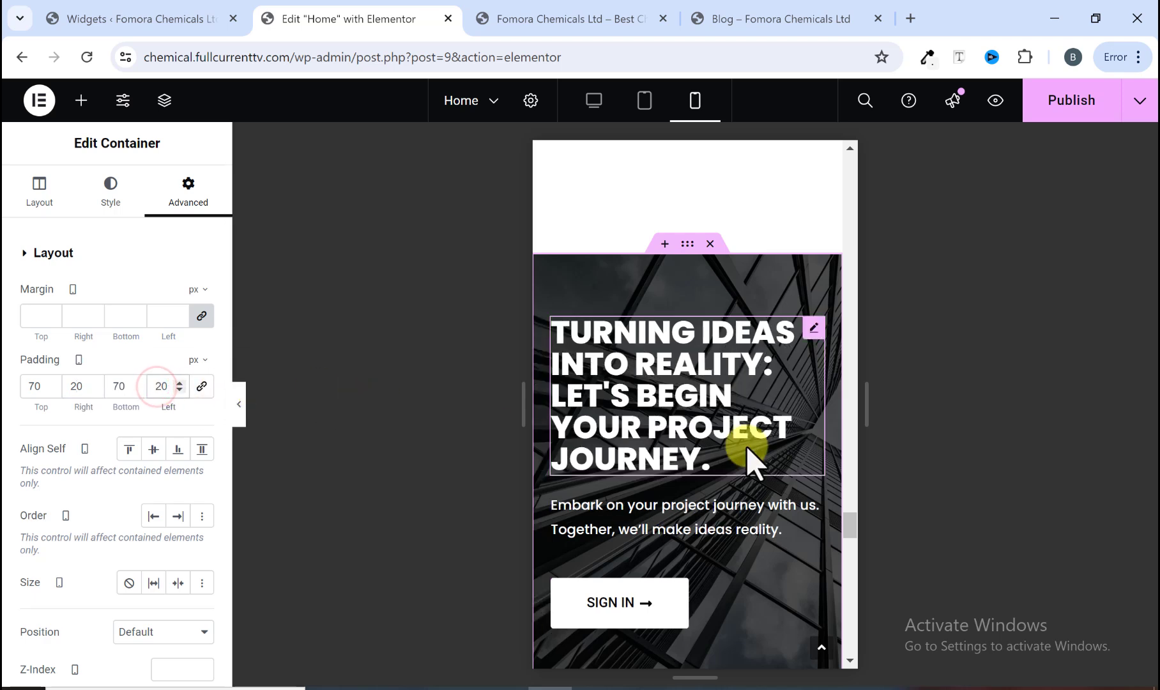
# Step: Scroll through the mobile preview of the Home page to review the remaining sections
pyautogui.scroll(-2, 721, 441)
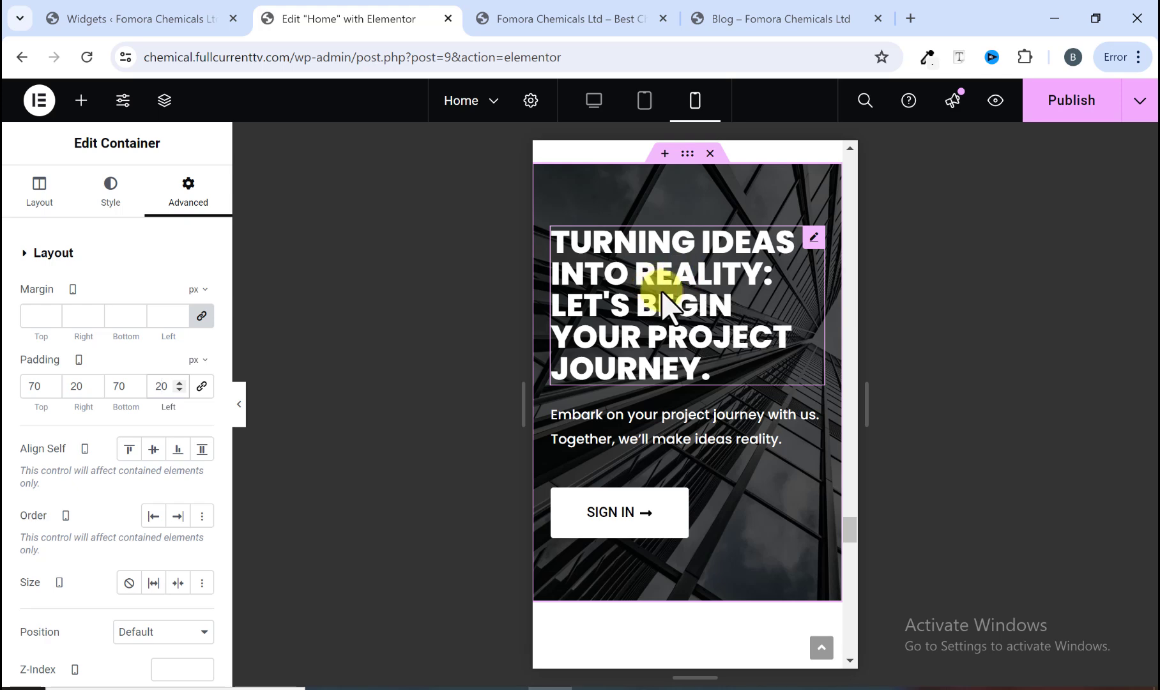
pyautogui.scroll(-10, 663, 292)
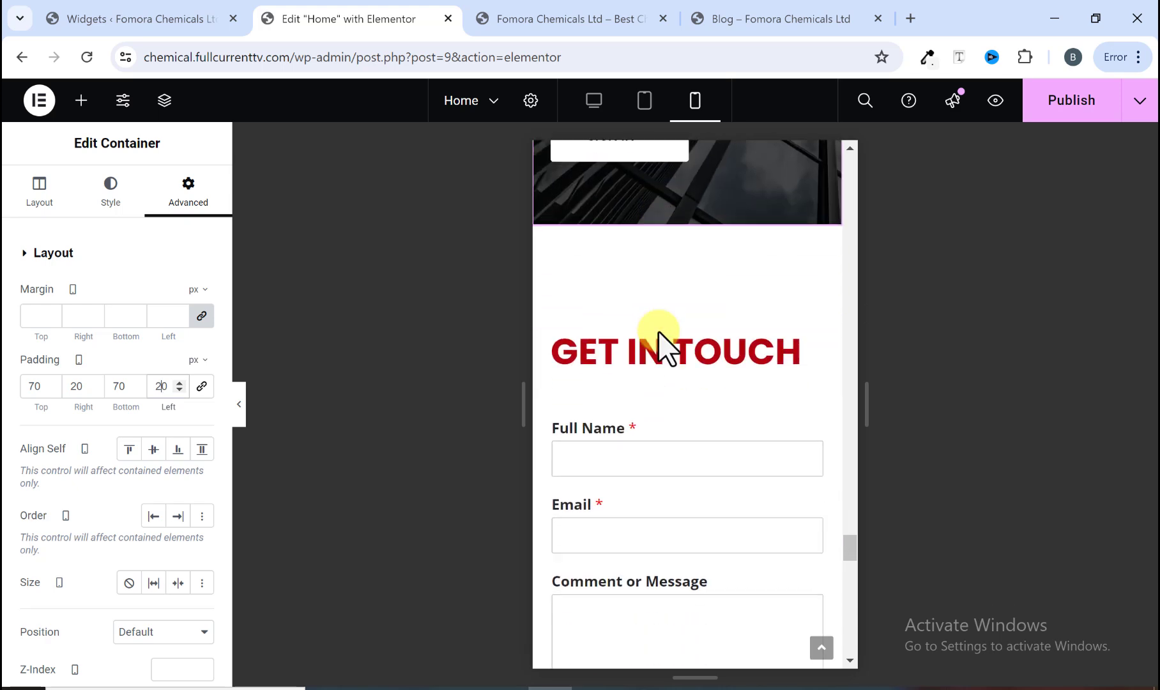
pyautogui.scroll(-10, 661, 392)
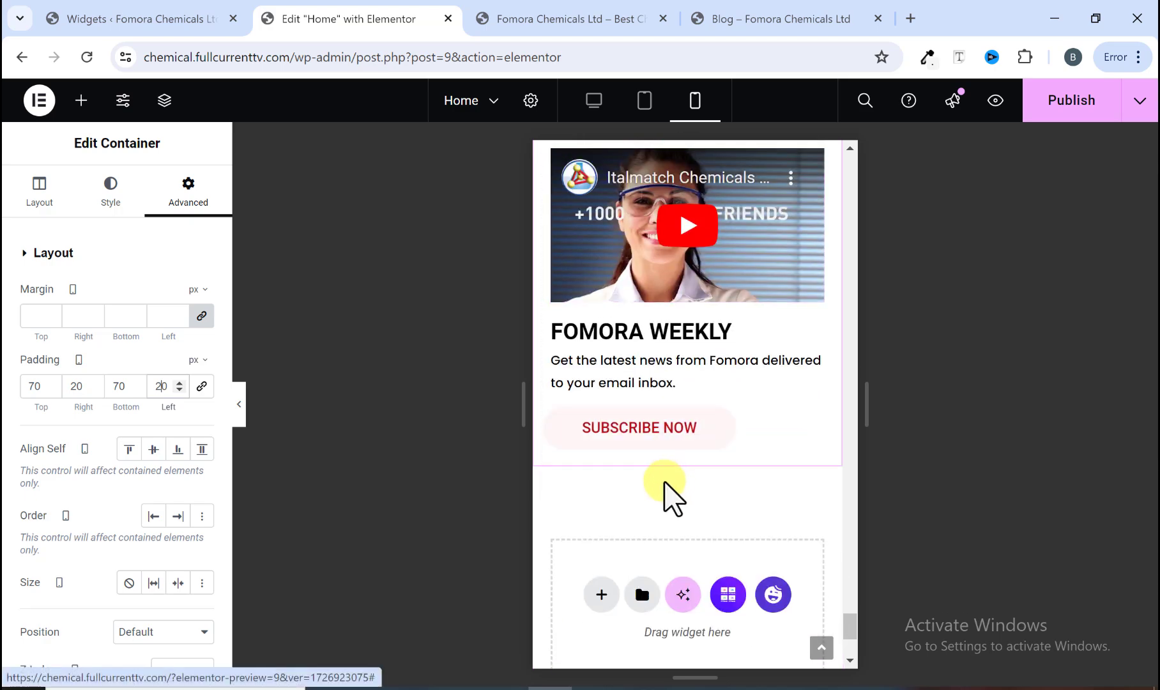
pyautogui.scroll(-4, 668, 492)
pyautogui.scroll(7, 664, 495)
pyautogui.scroll(10, 658, 495)
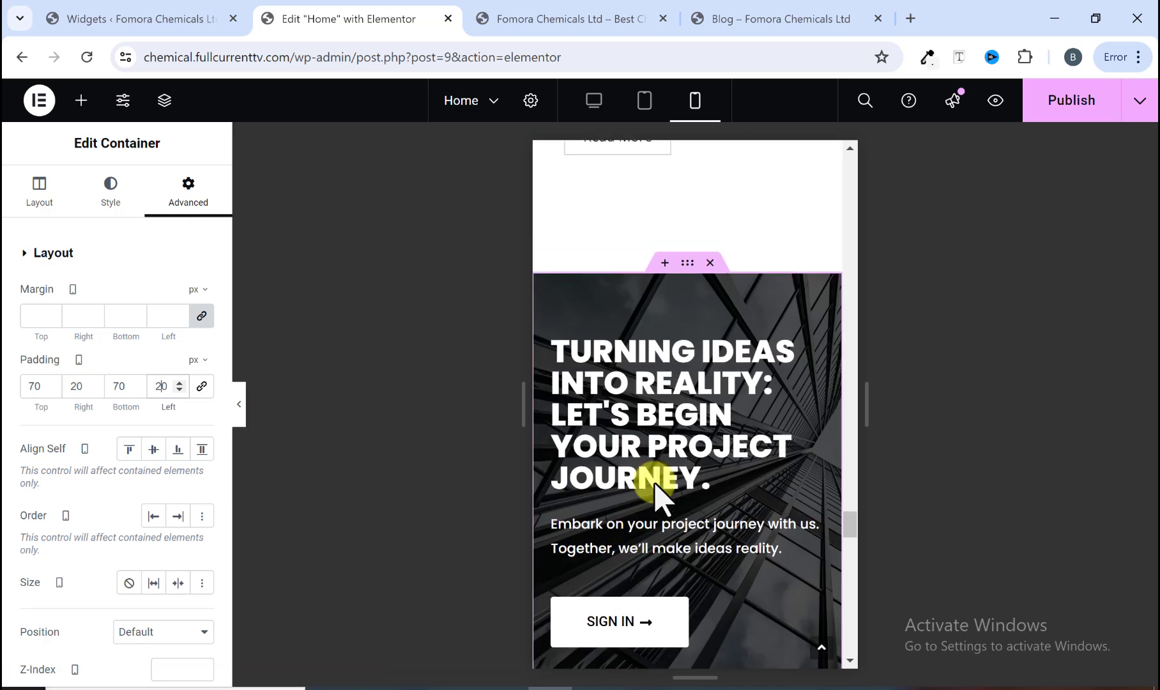
pyautogui.scroll(10, 654, 483)
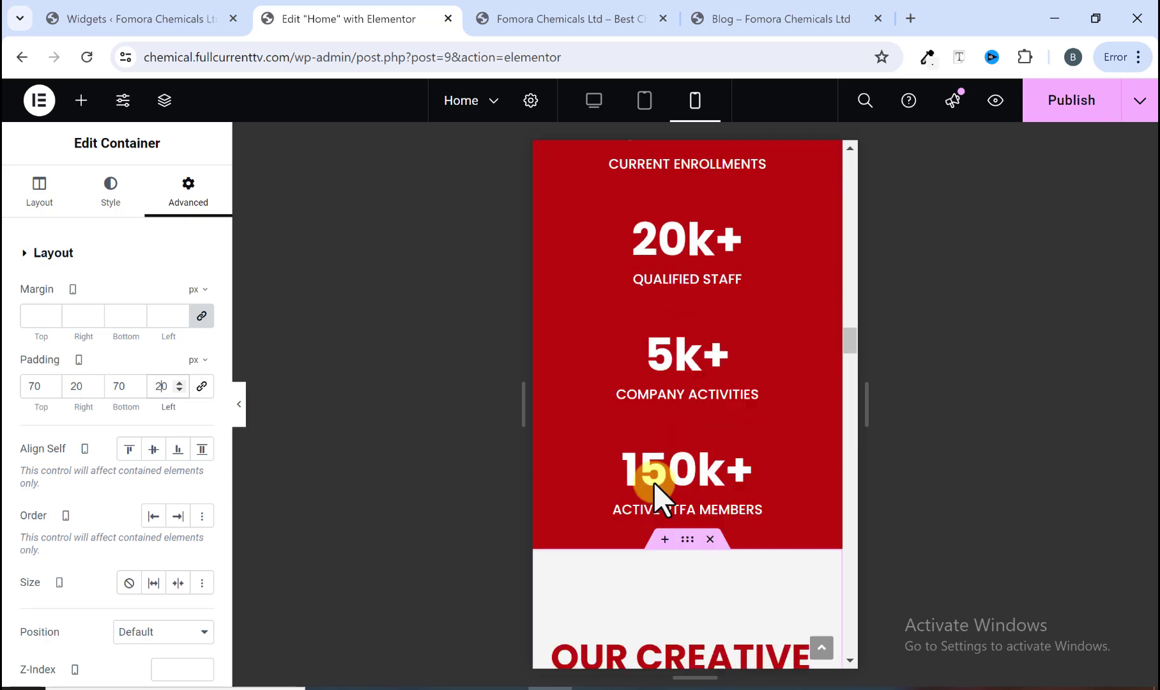
pyautogui.scroll(10, 653, 482)
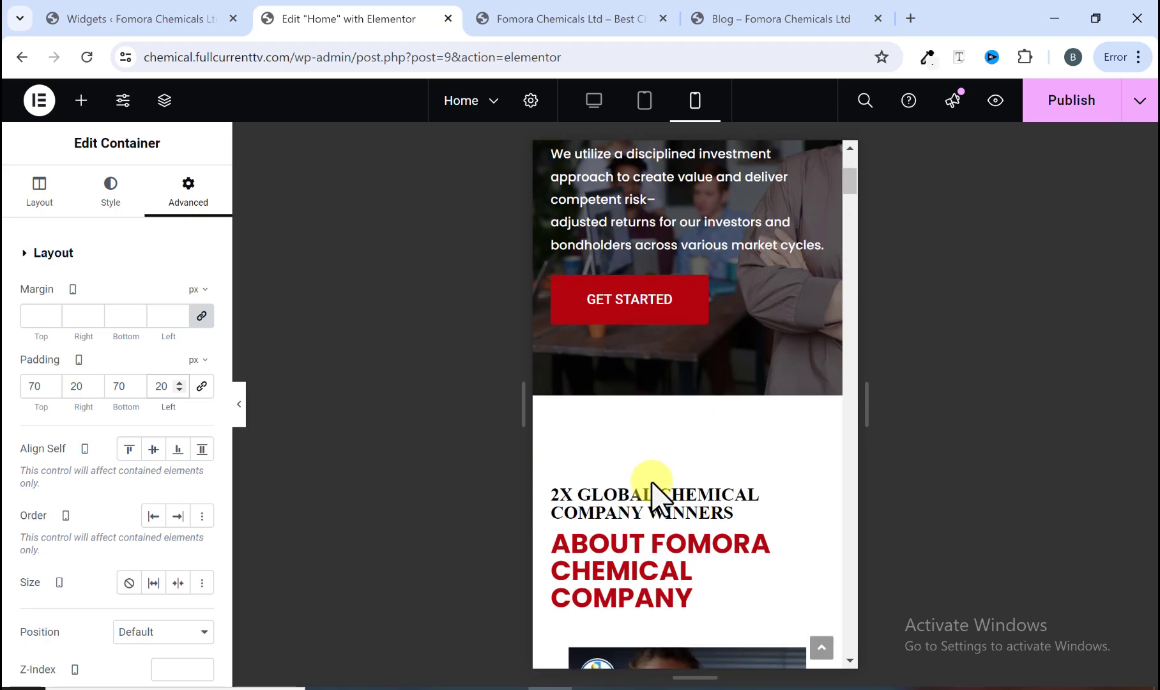
# Step: Review the Home page in the tablet and desktop previews and compare with the reference site's blog page
pyautogui.click(642, 101)
pyautogui.scroll(-20, 633, 274)
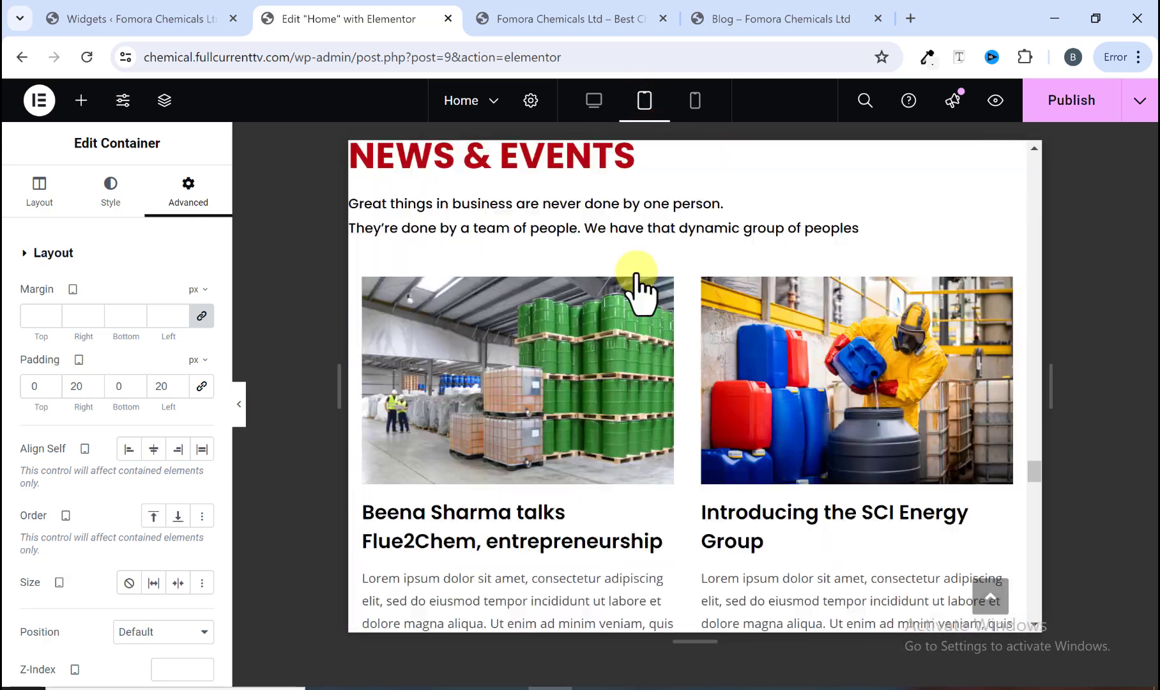
pyautogui.scroll(-3, 661, 355)
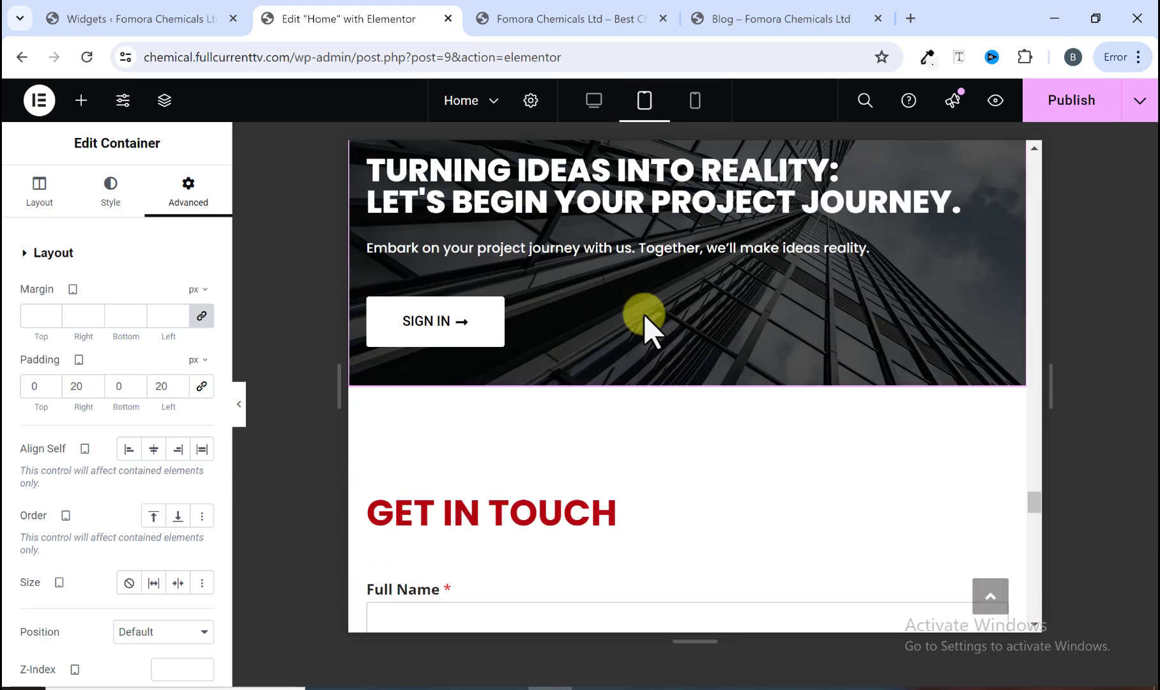
pyautogui.click(591, 101)
pyautogui.scroll(10, 569, 251)
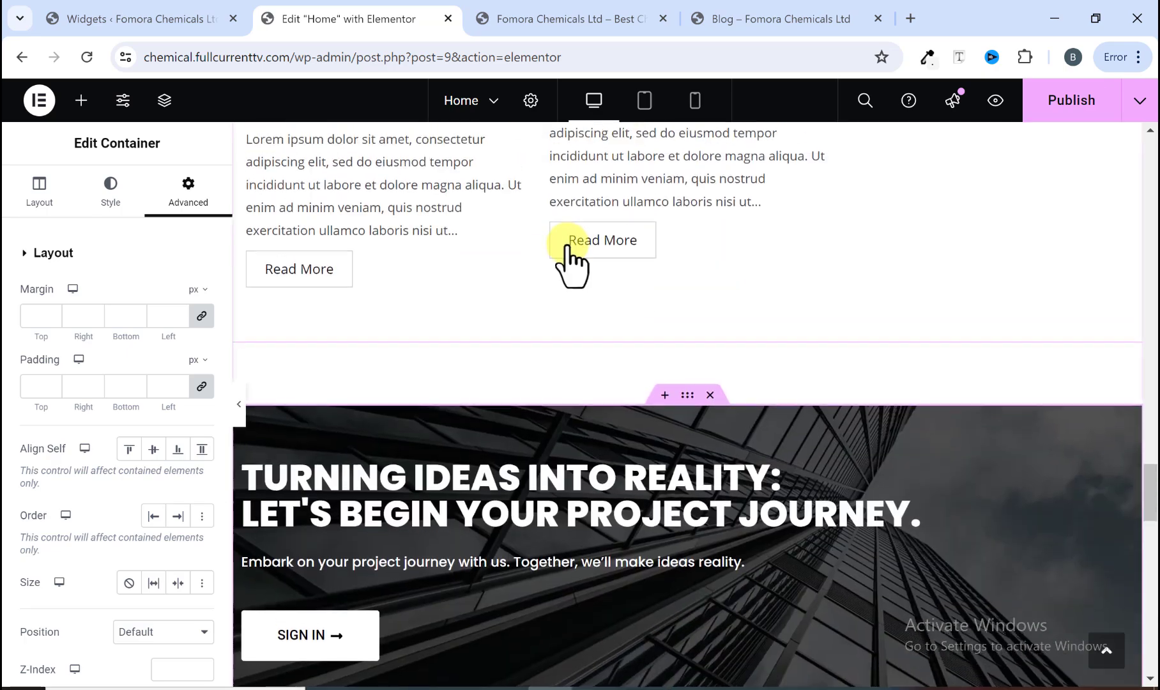
pyautogui.scroll(15, 569, 262)
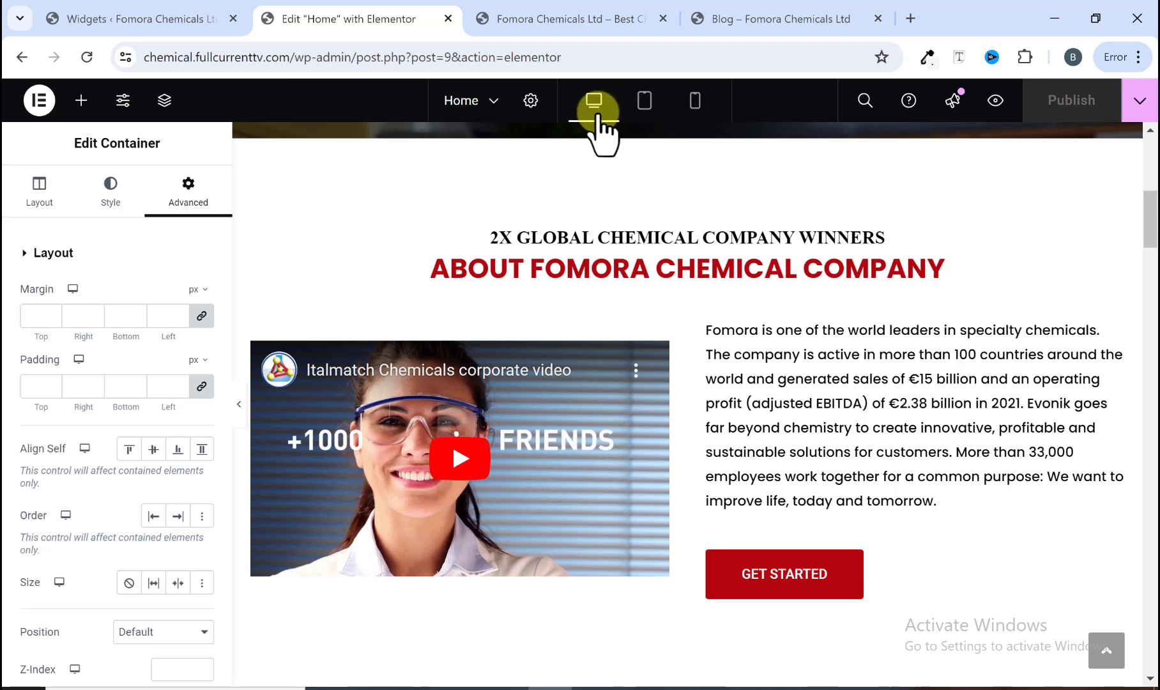
pyautogui.scroll(8, 551, 414)
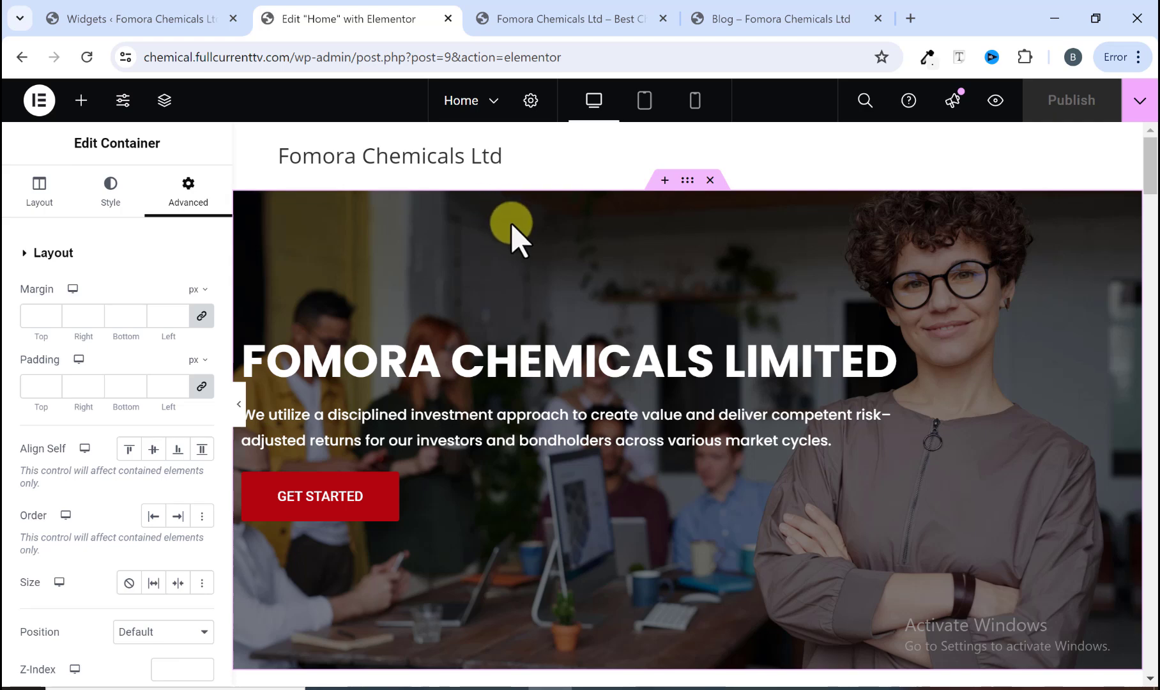
pyautogui.click(753, 14)
pyautogui.scroll(15, 405, 252)
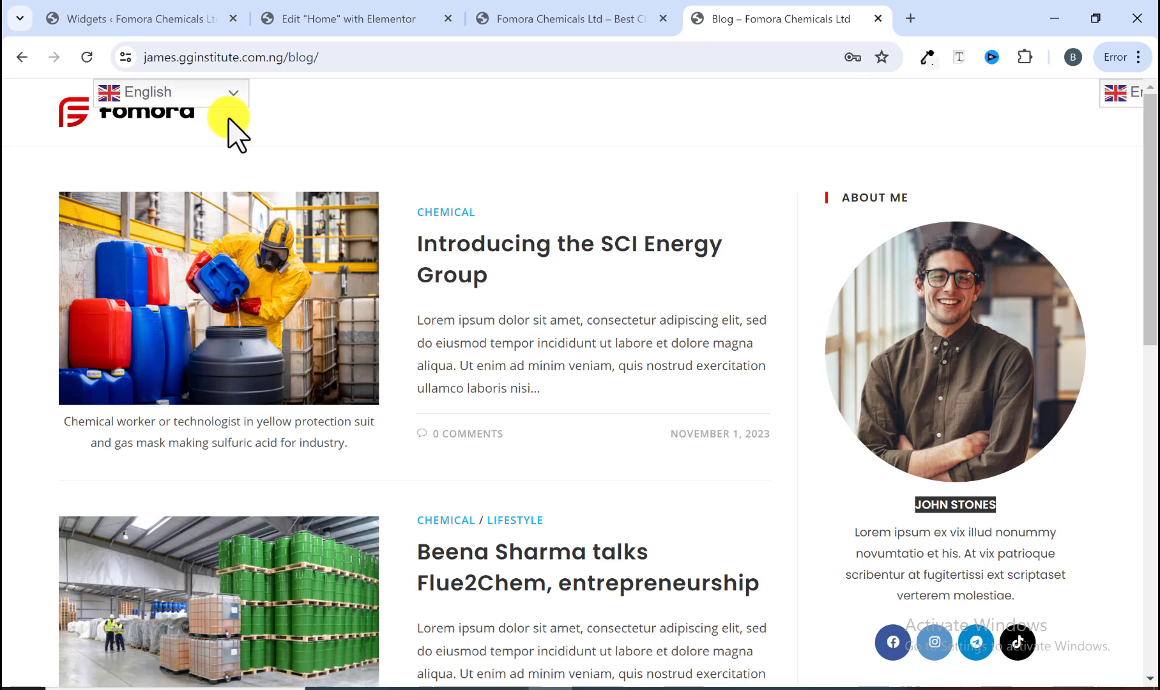
# Step: Go back to the WordPress dashboard tab and open the Installed Plugins page
pyautogui.click(163, 13)
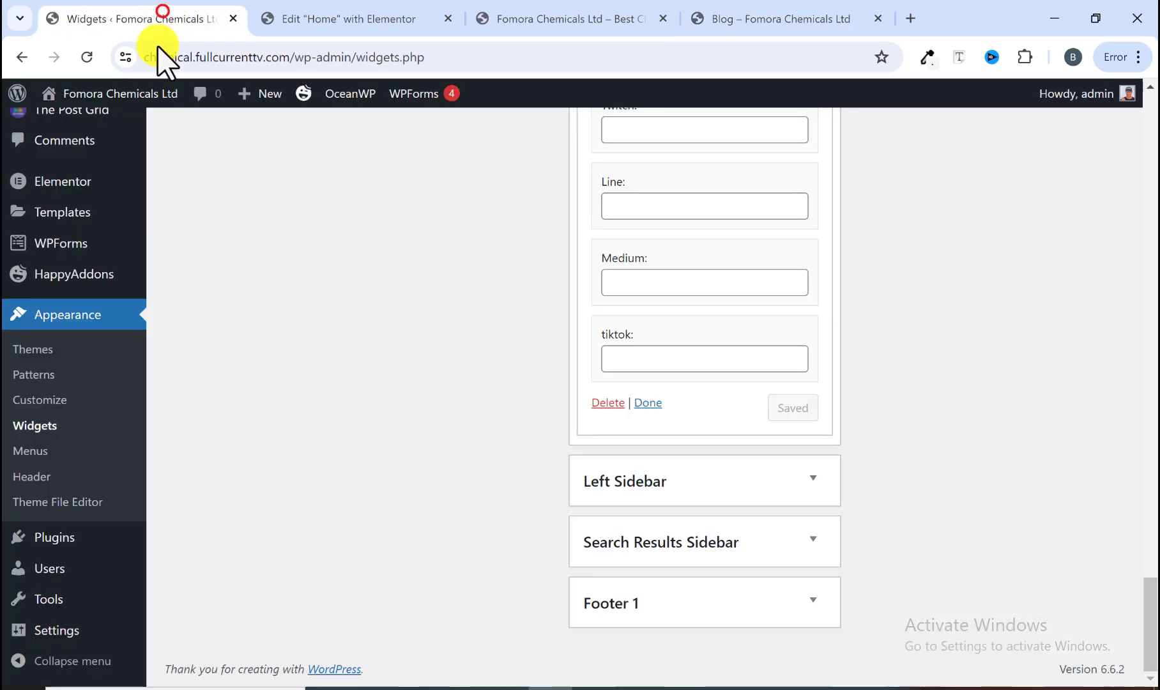
pyautogui.scroll(13, 233, 329)
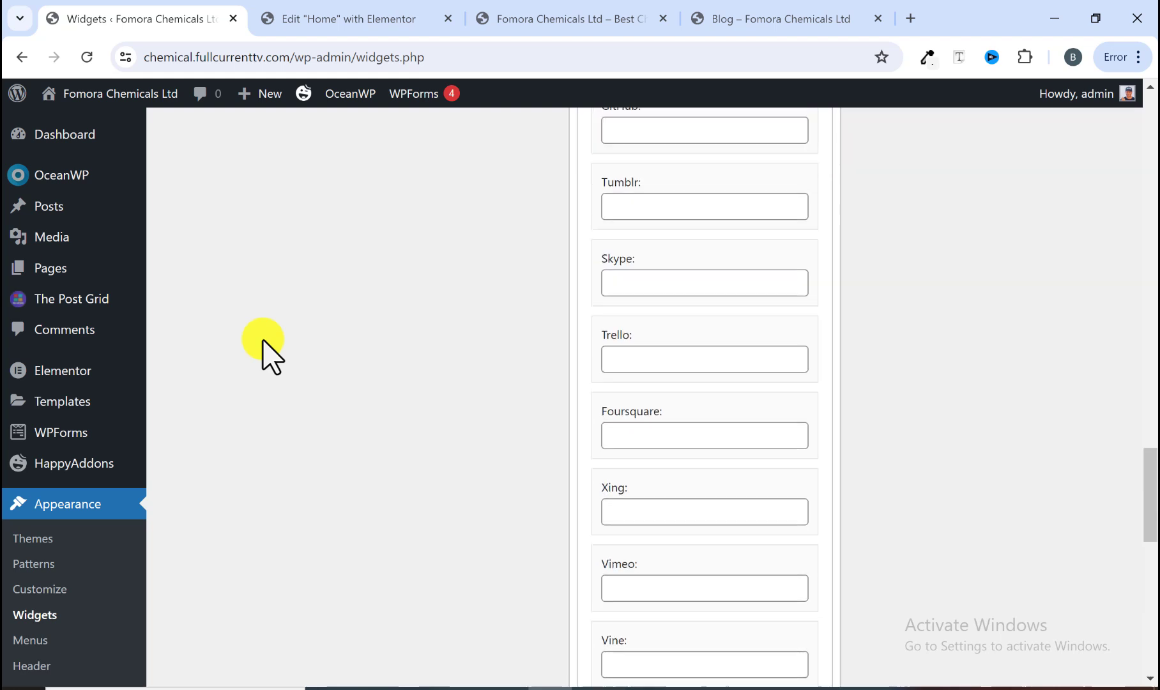
pyautogui.scroll(14, 262, 348)
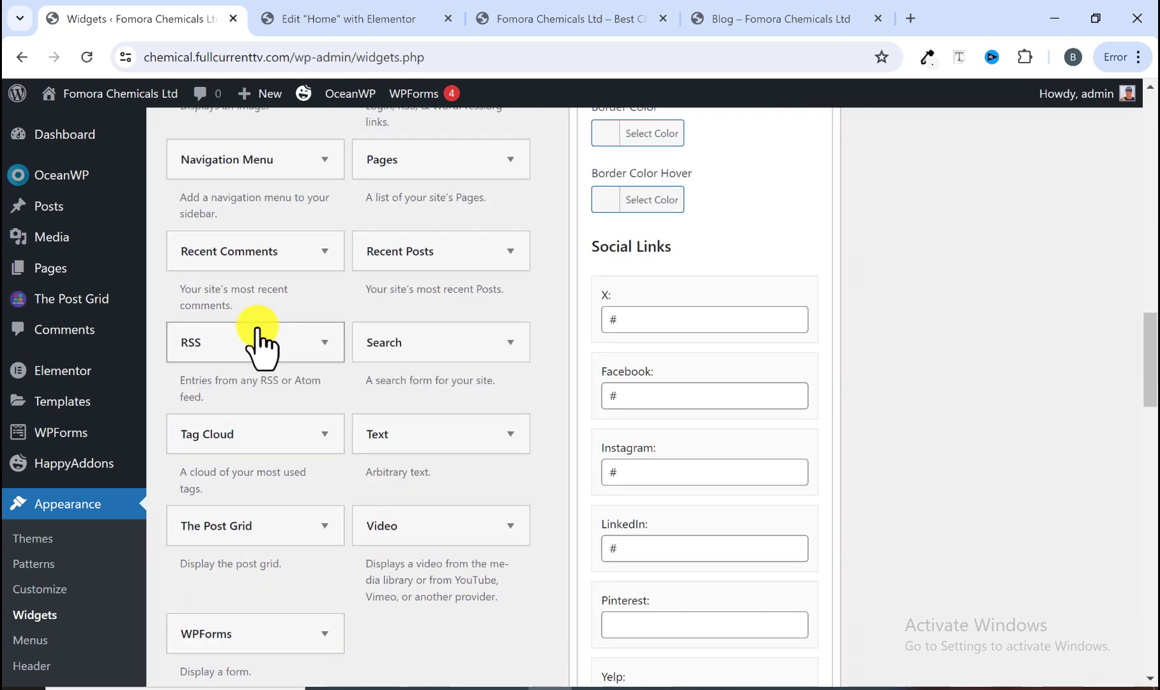
pyautogui.scroll(7, 77, 484)
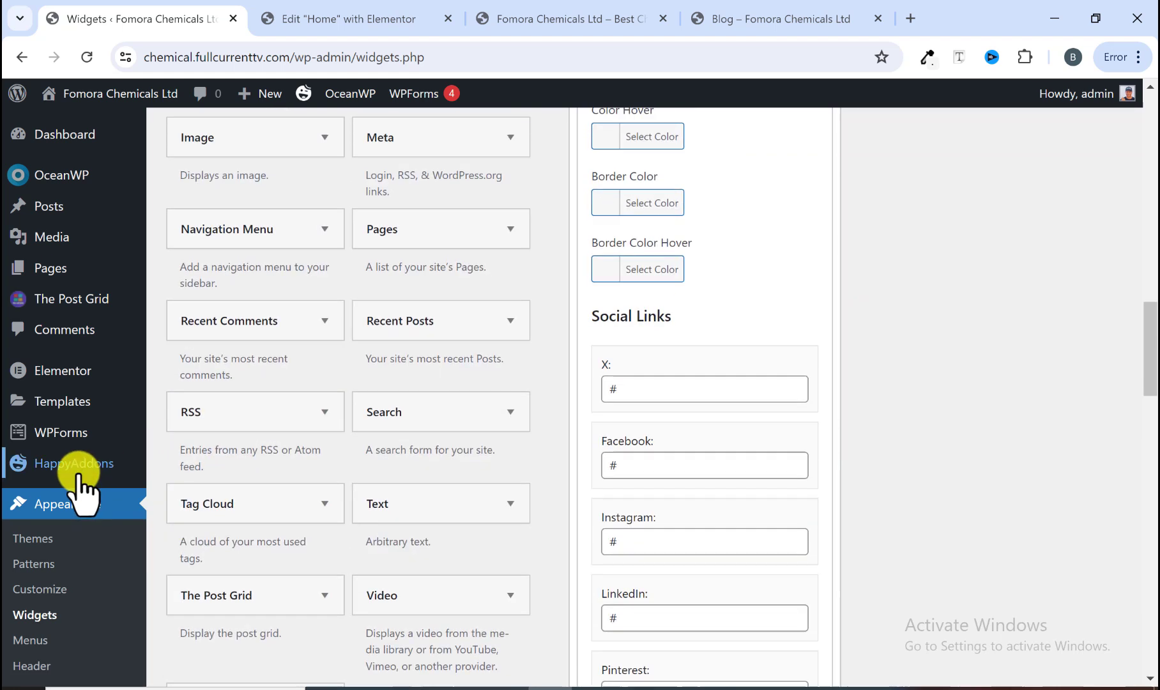
pyautogui.moveTo(59, 401)
pyautogui.scroll(15, 58, 402)
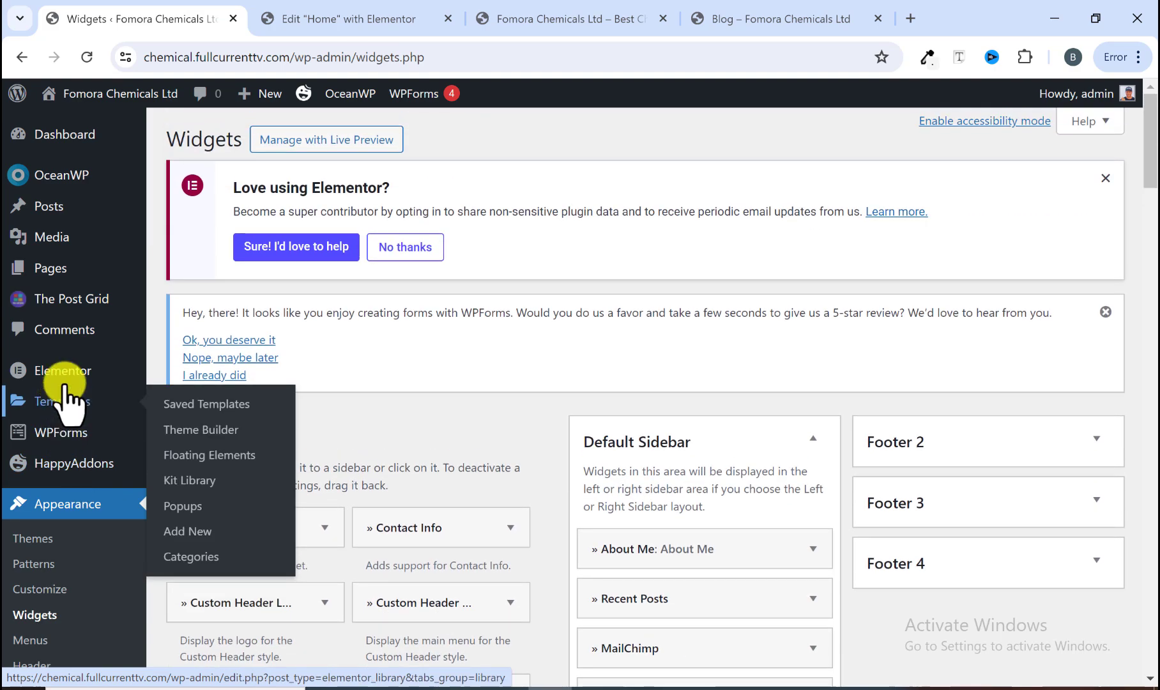
pyautogui.scroll(-6, 89, 357)
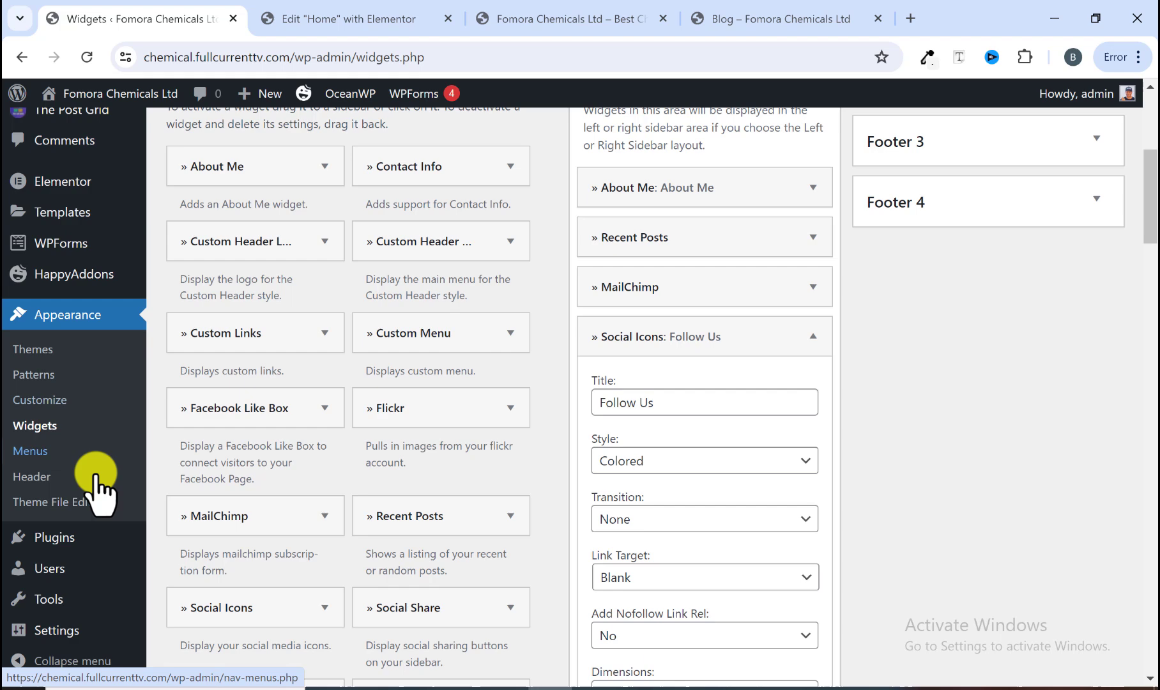
pyautogui.click(54, 538)
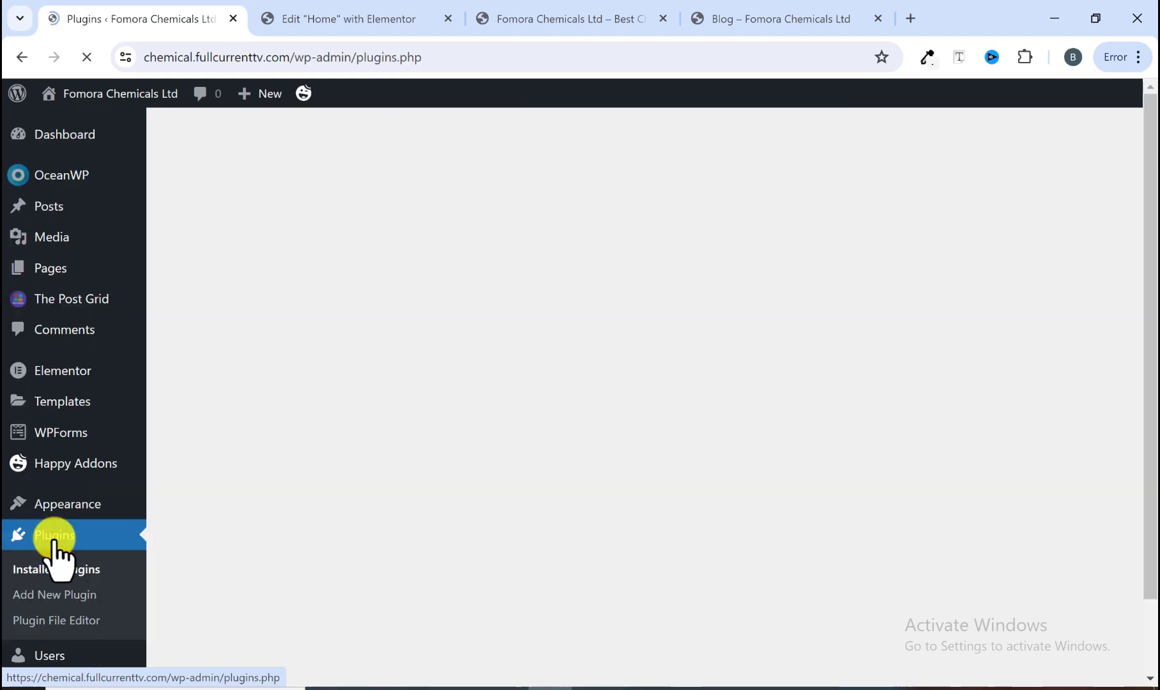
# Step: Search the plugin directory for GTRANSLATE and install and activate the Translate WordPress with GTranslate plugin
pyautogui.scroll(-4, 275, 562)
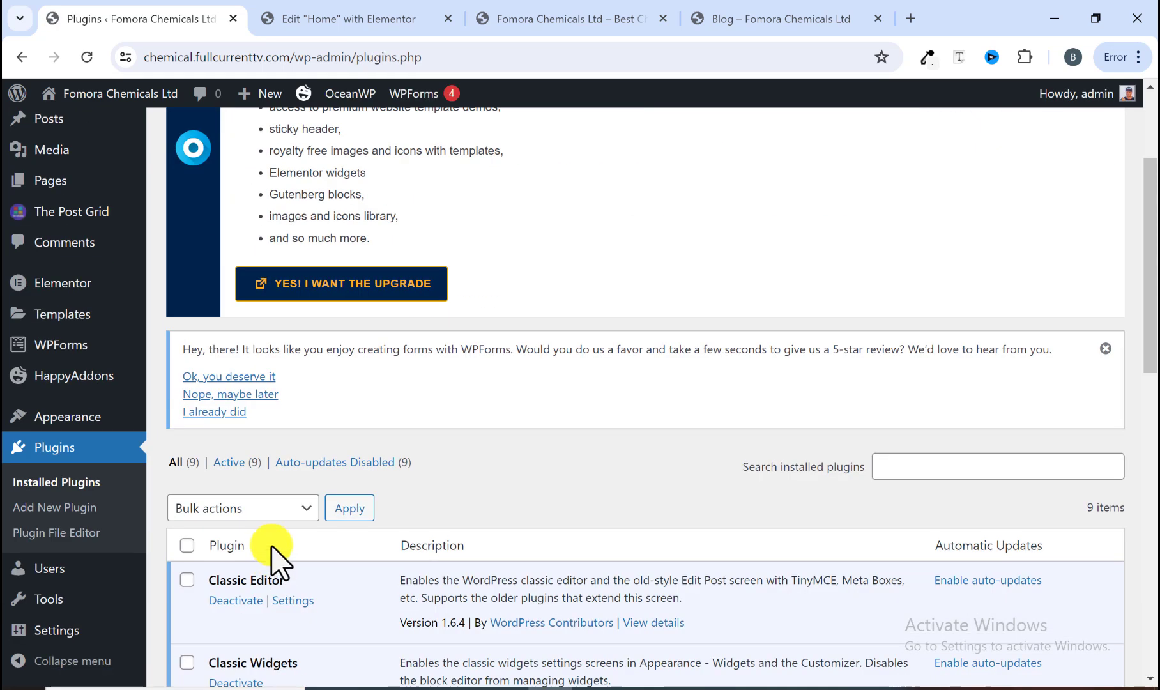
pyautogui.scroll(4, 275, 492)
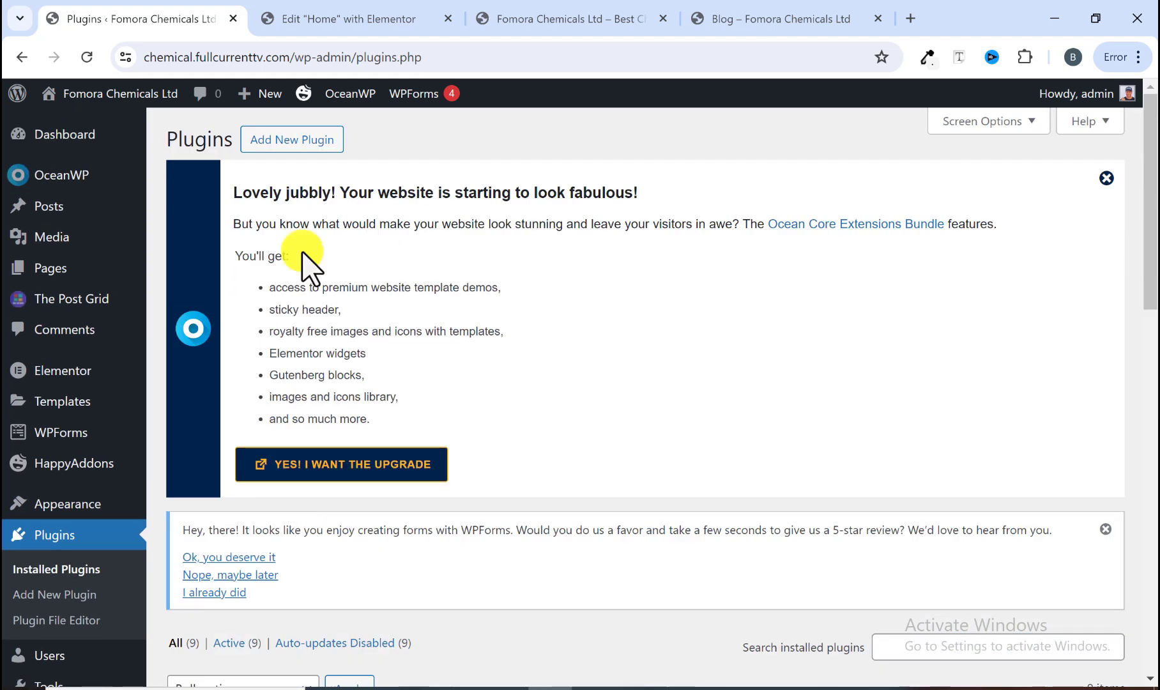
pyautogui.click(297, 140)
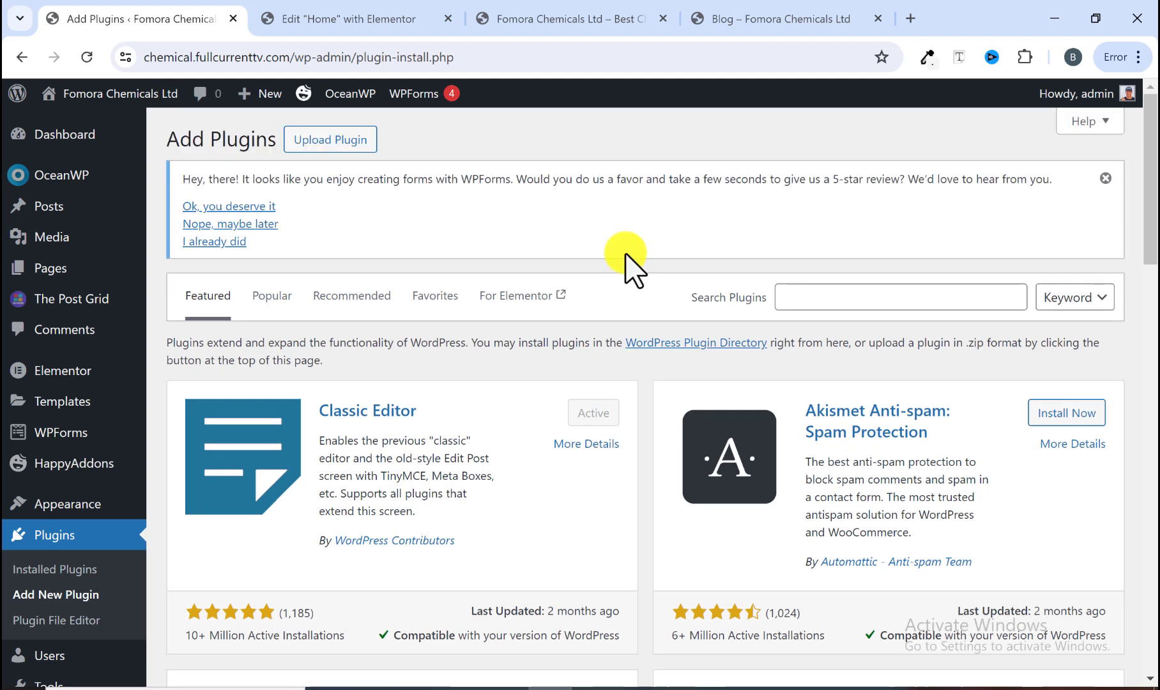
pyautogui.click(847, 295)
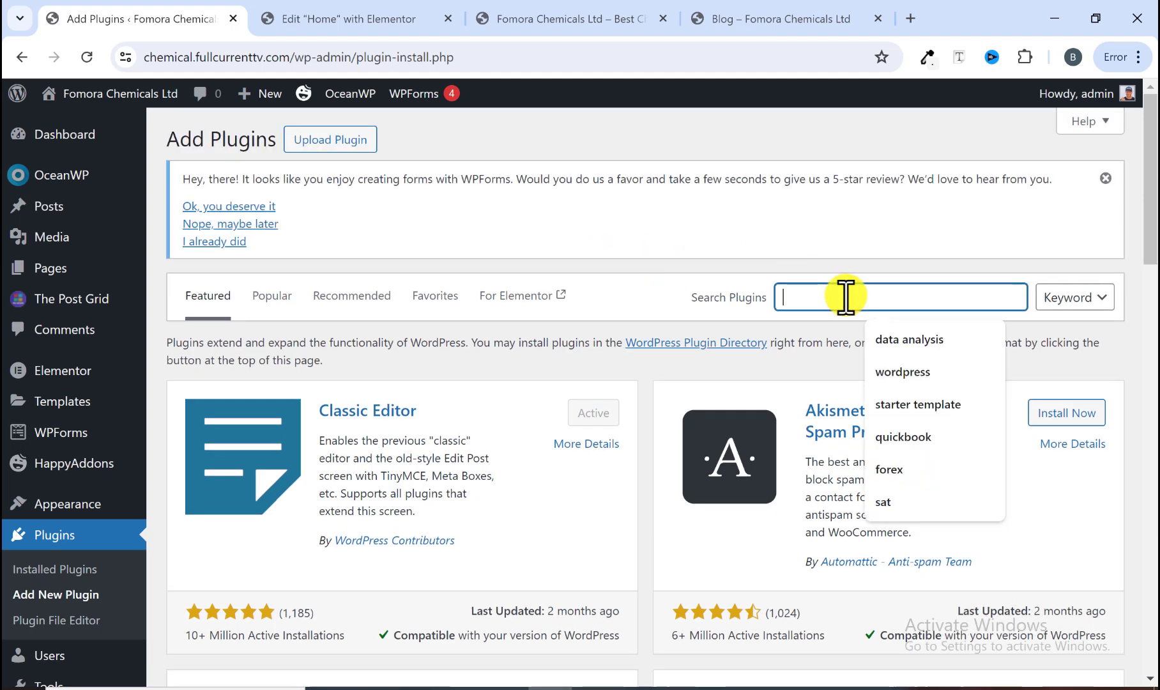
pyautogui.write('GTRANSLA')
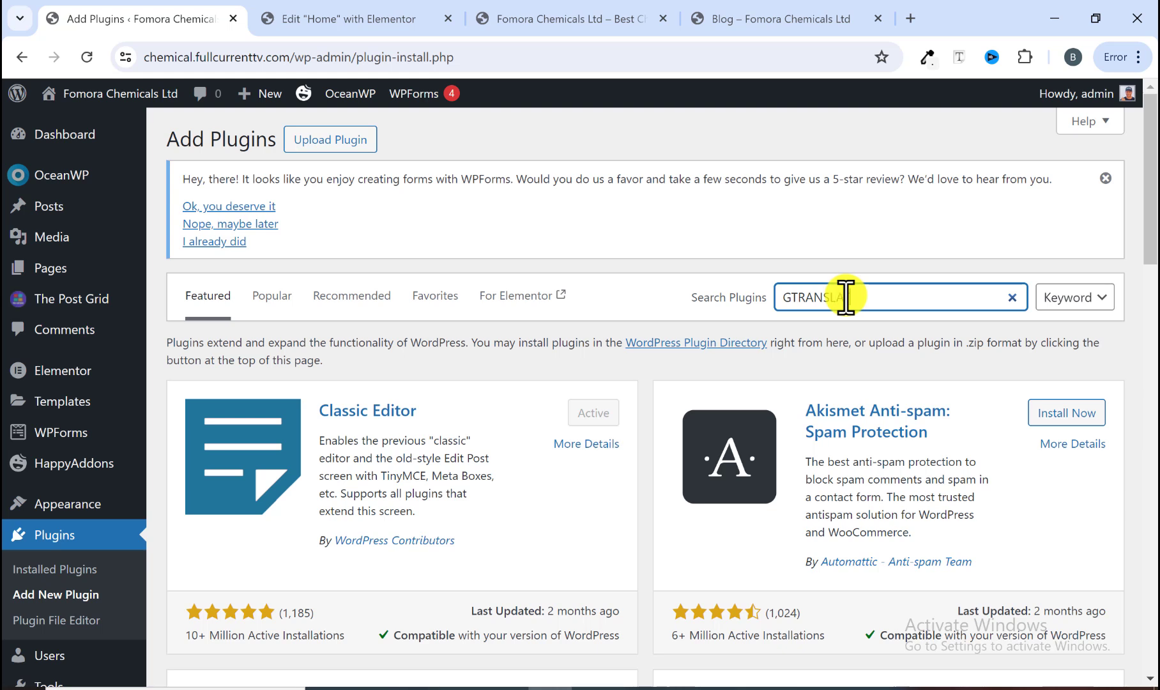
pyautogui.write('TE')
pyautogui.press('Return')
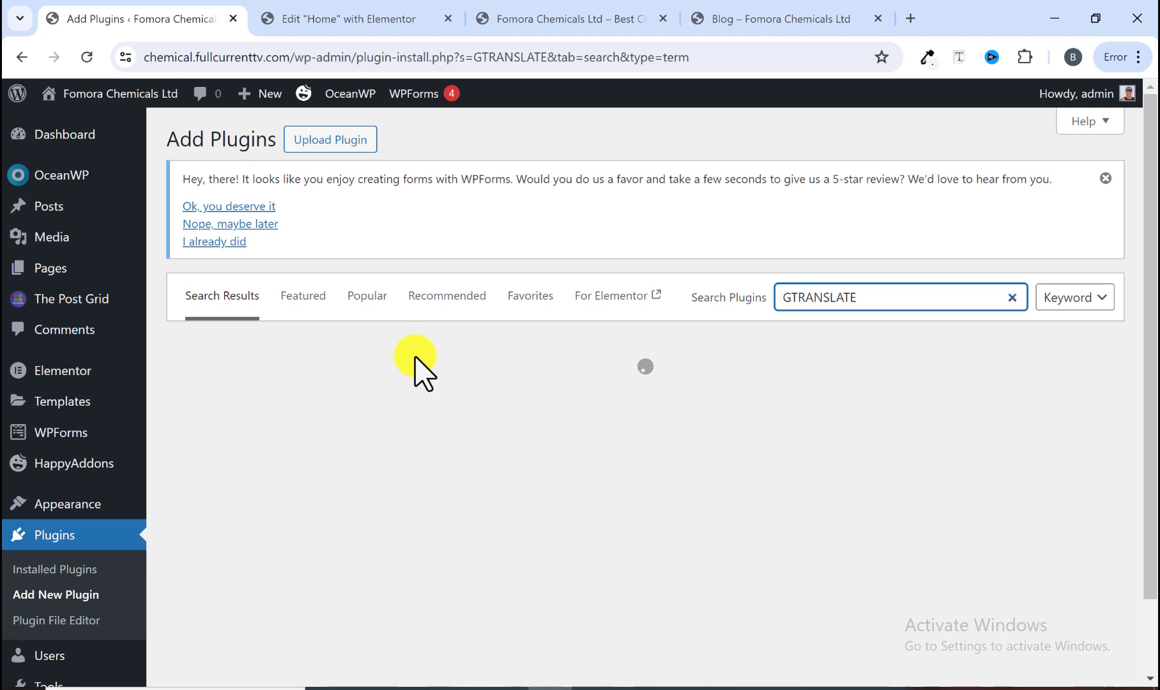
pyautogui.scroll(-1, 383, 409)
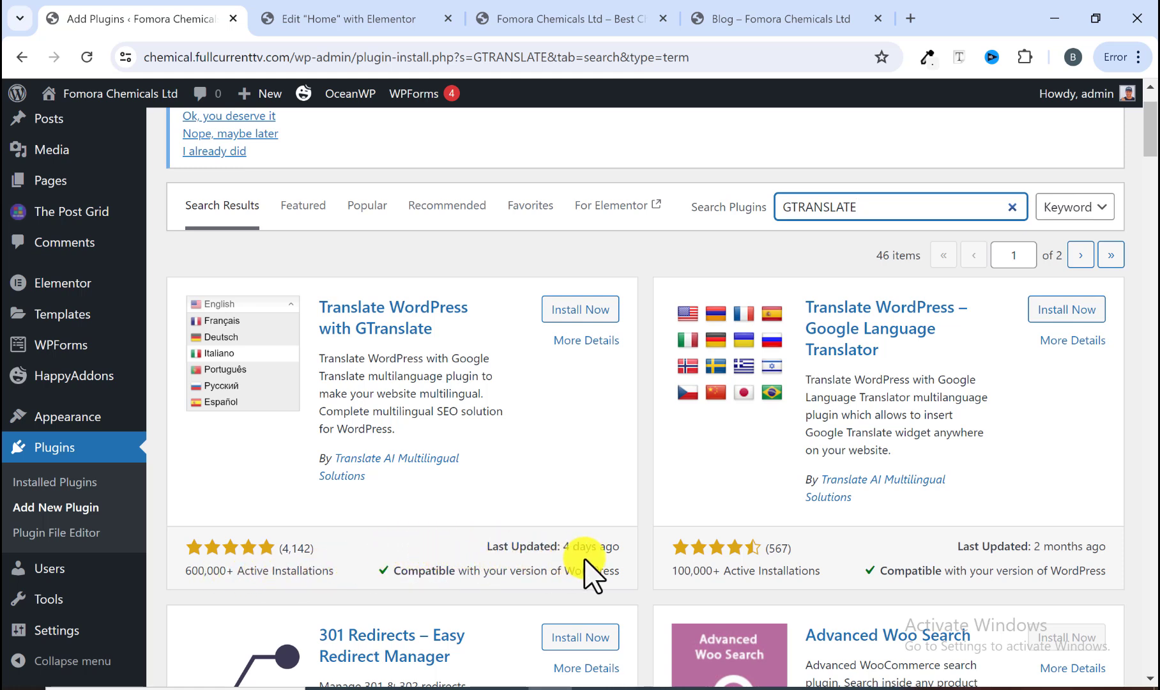
pyautogui.click(587, 308)
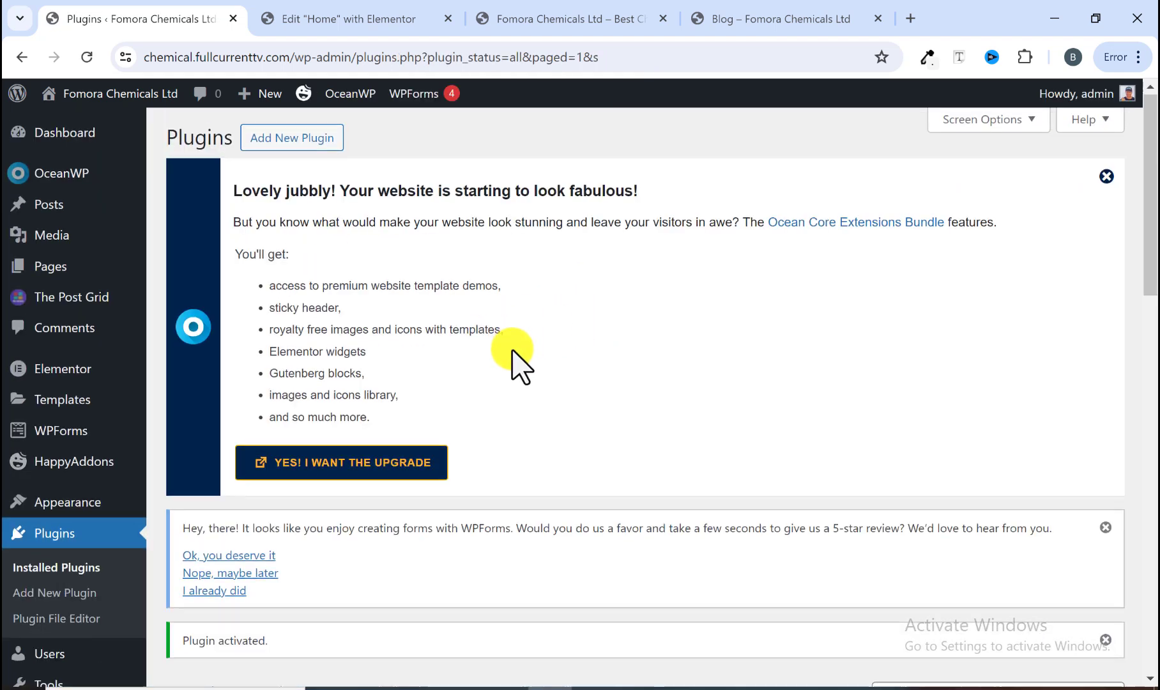
# Step: Open the GTranslate plugin settings and inspect the language list in the widget preview
pyautogui.scroll(-5, 510, 364)
pyautogui.scroll(-15, 460, 358)
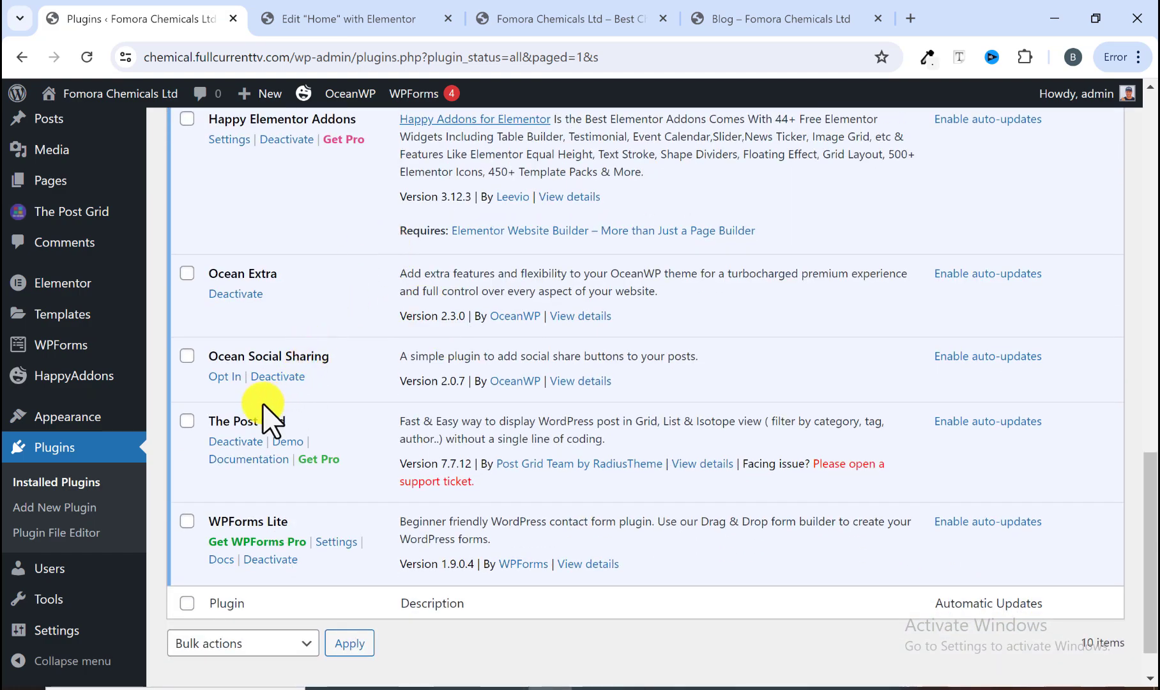
pyautogui.scroll(3, 260, 413)
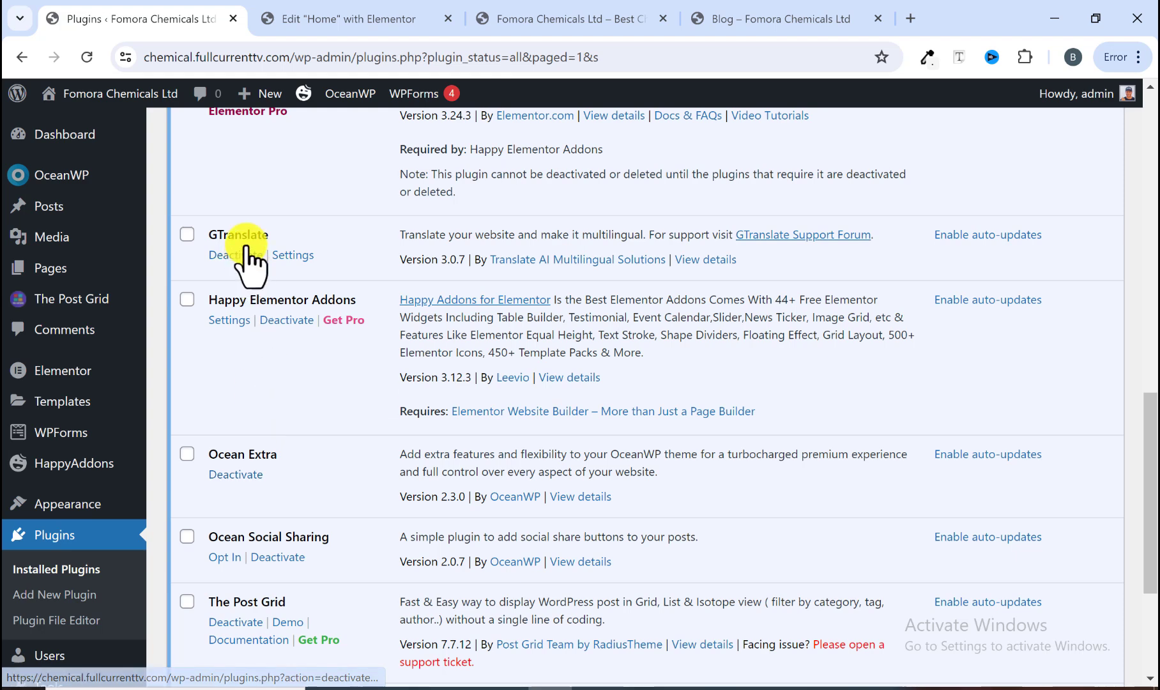
pyautogui.click(289, 256)
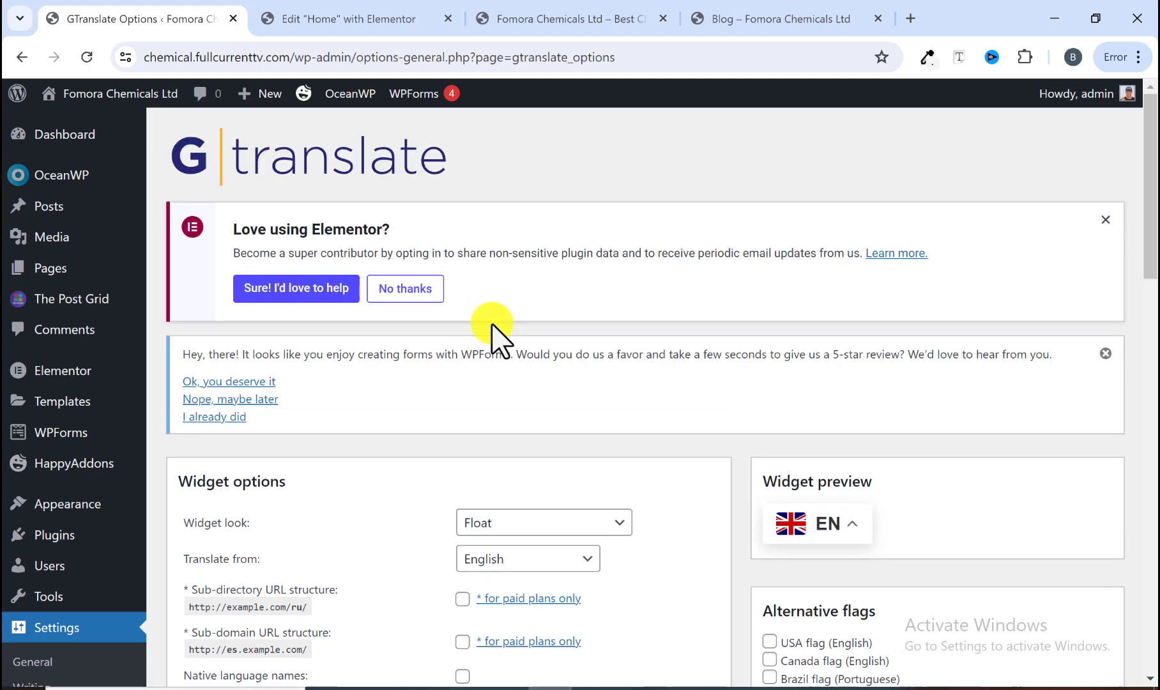
pyautogui.scroll(-2, 498, 339)
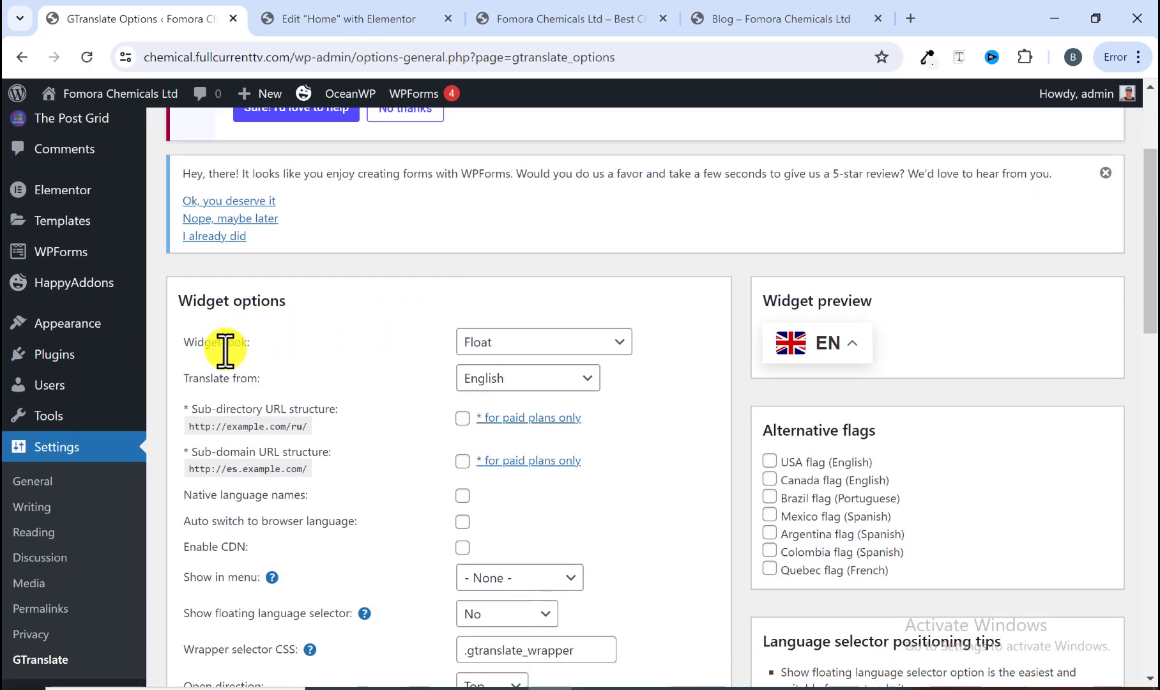
pyautogui.click(837, 357)
pyautogui.scroll(-1, 830, 440)
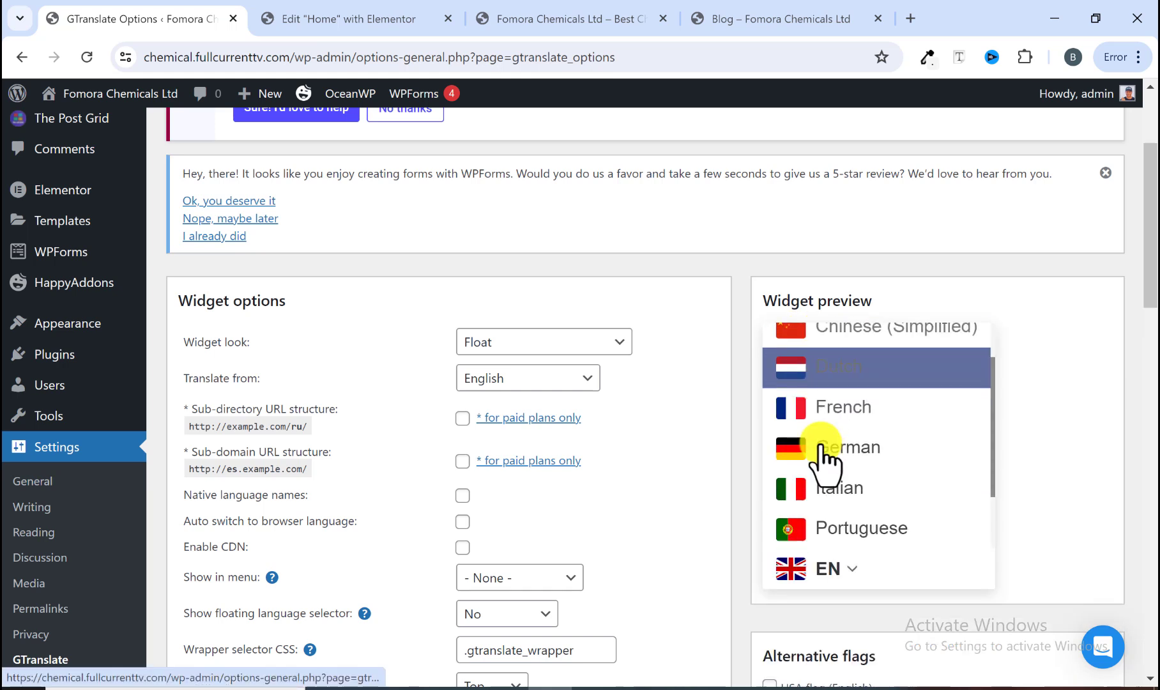
pyautogui.scroll(-2, 824, 450)
pyautogui.scroll(3, 984, 357)
pyautogui.click(1037, 316)
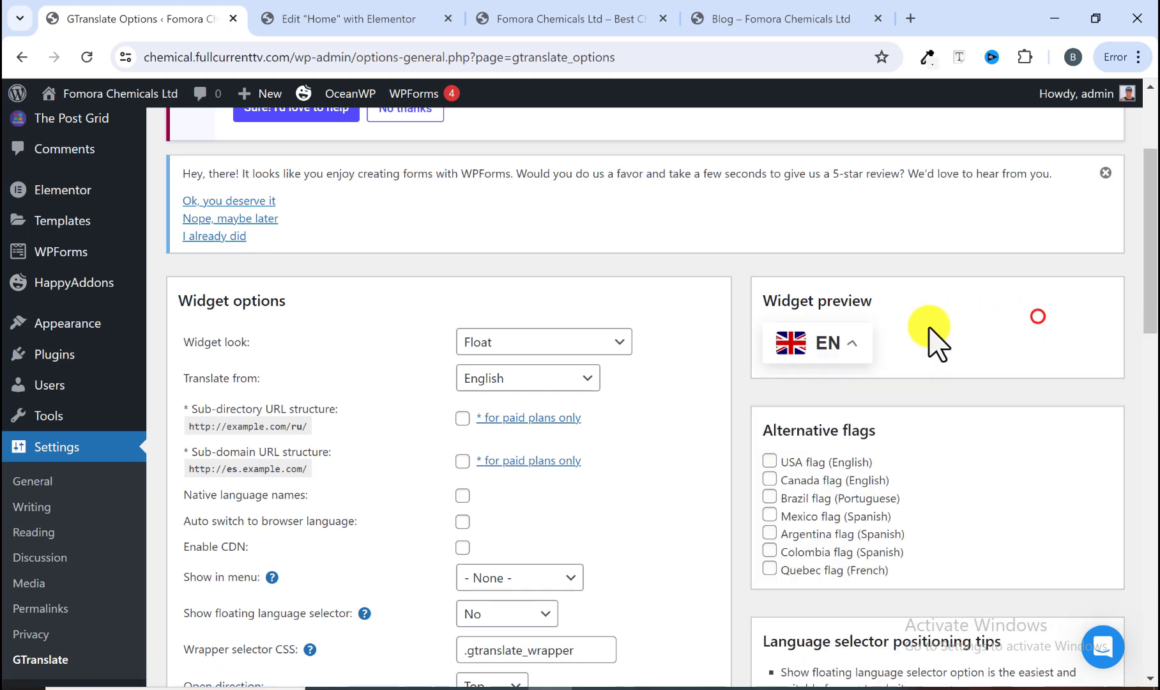
# Step: Set the GTranslate widget look to Nice dropdown with flags and check its language list in the preview
pyautogui.click(604, 341)
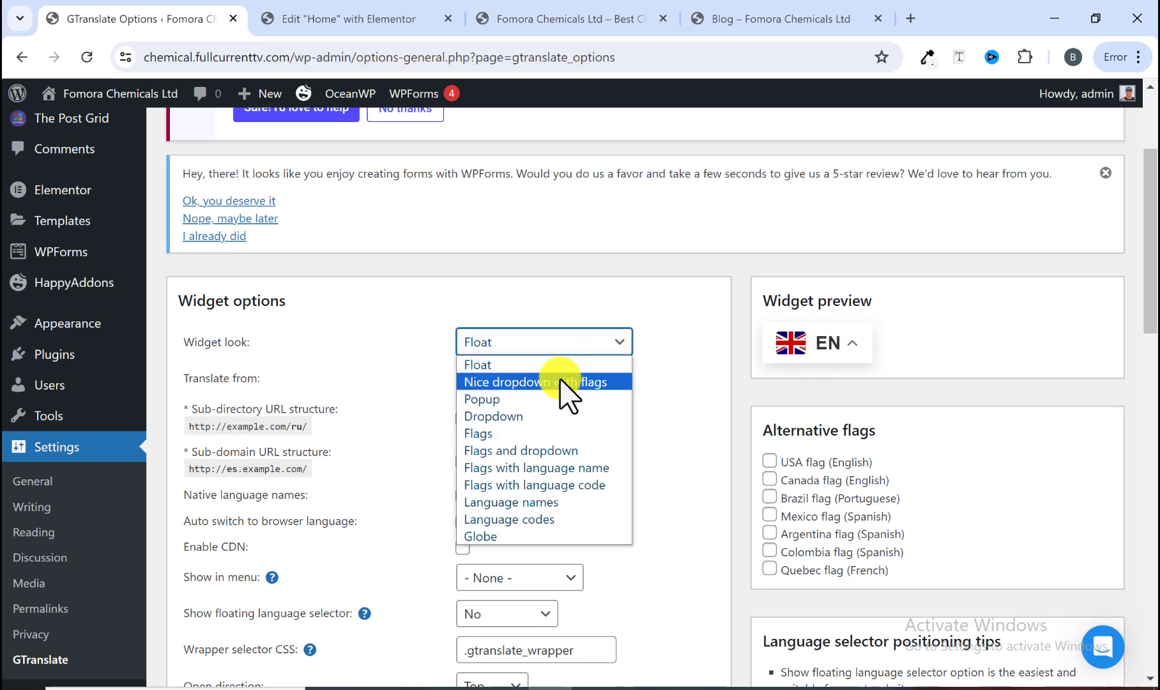
pyautogui.click(559, 382)
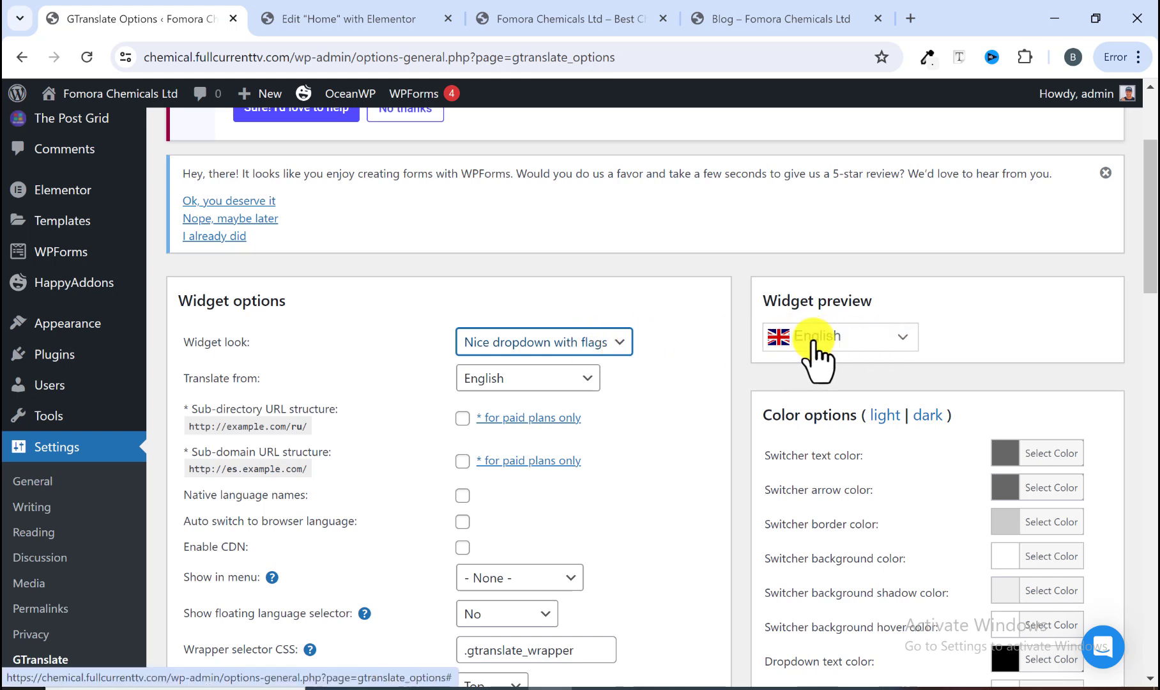
pyautogui.click(891, 339)
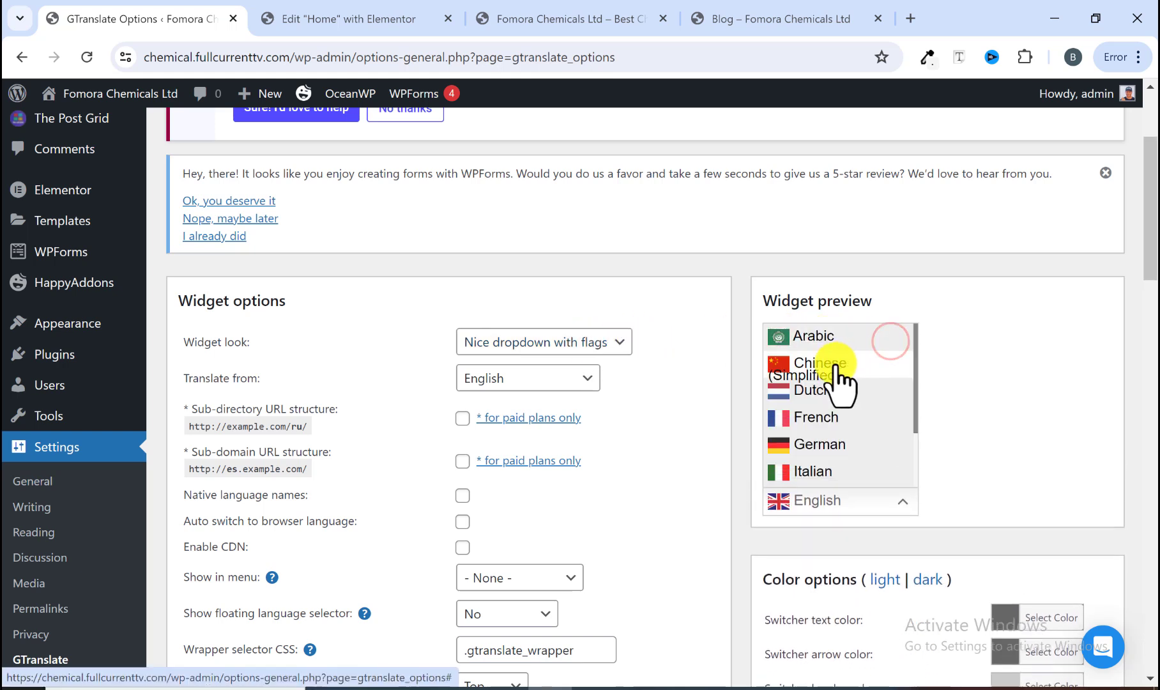
pyautogui.click(962, 328)
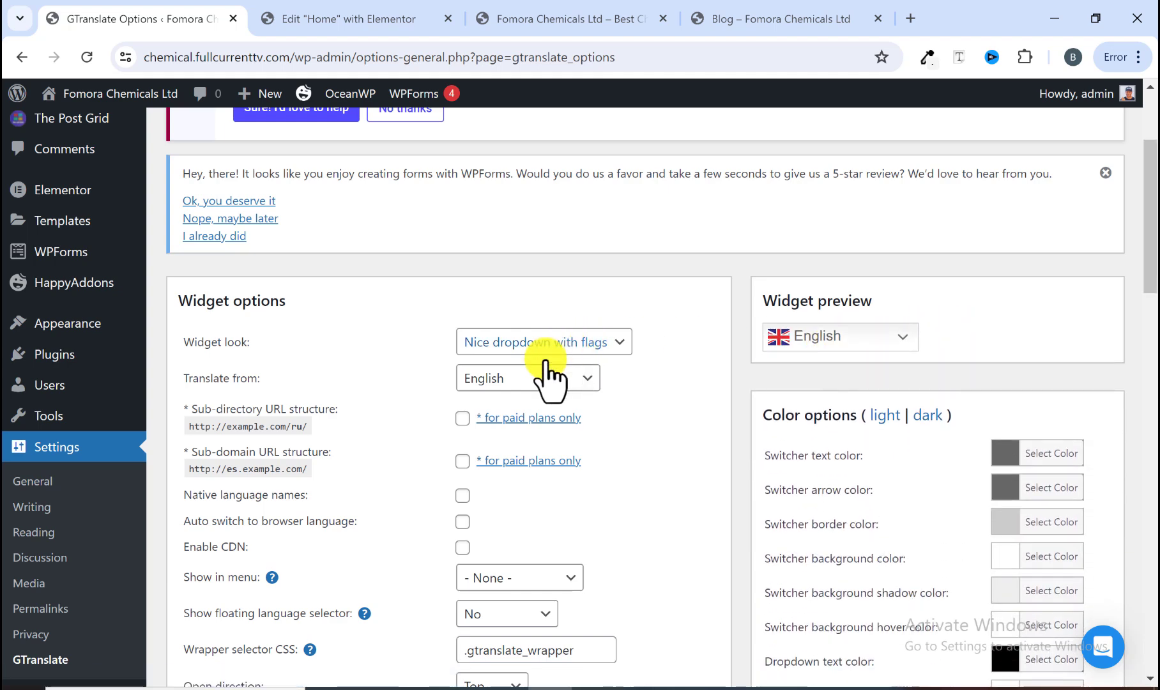
pyautogui.scroll(-3, 456, 377)
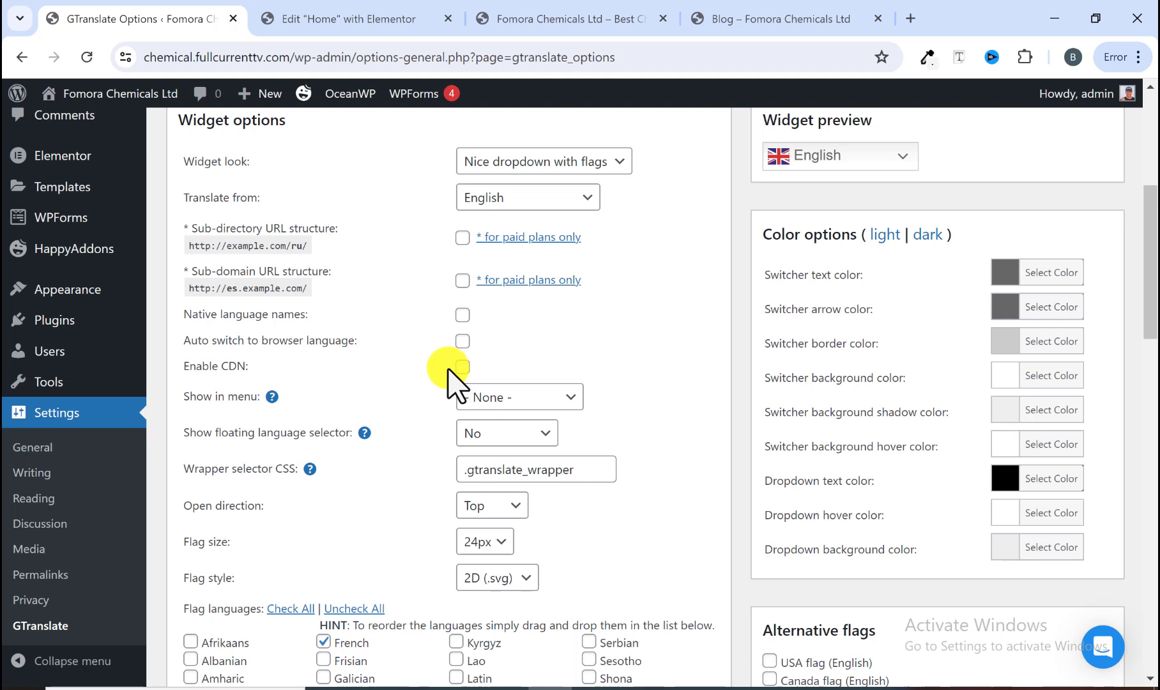
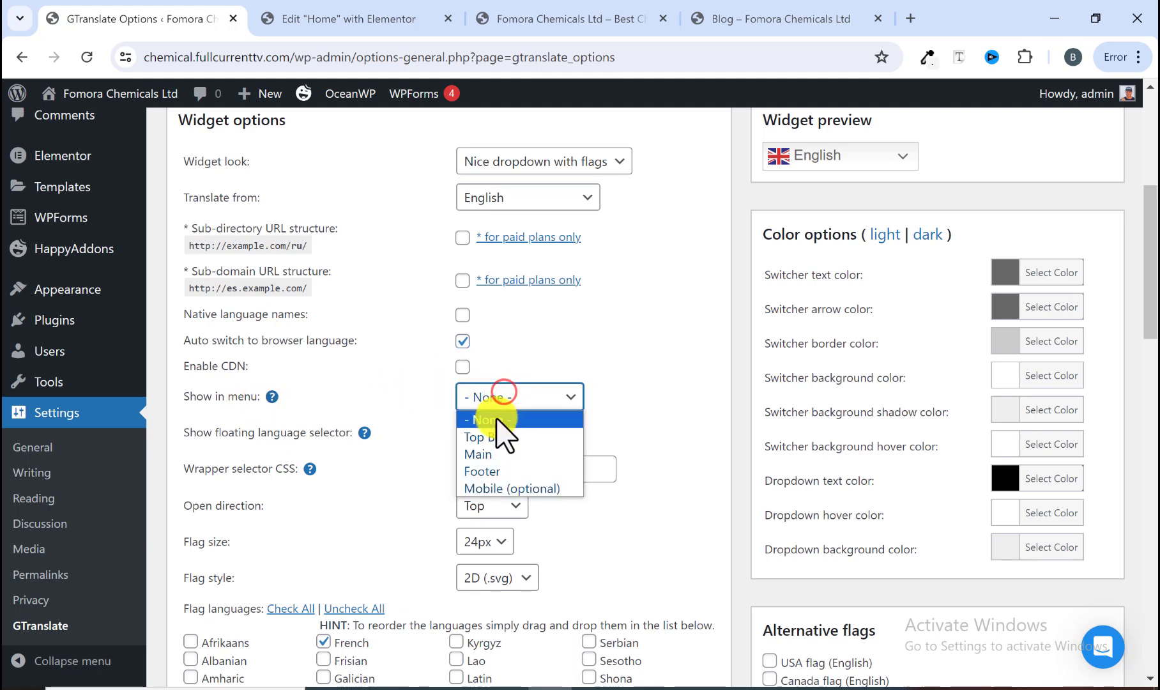
# Step: Set Show in menu to Main and place the floating language selector at Top left
pyautogui.click(485, 455)
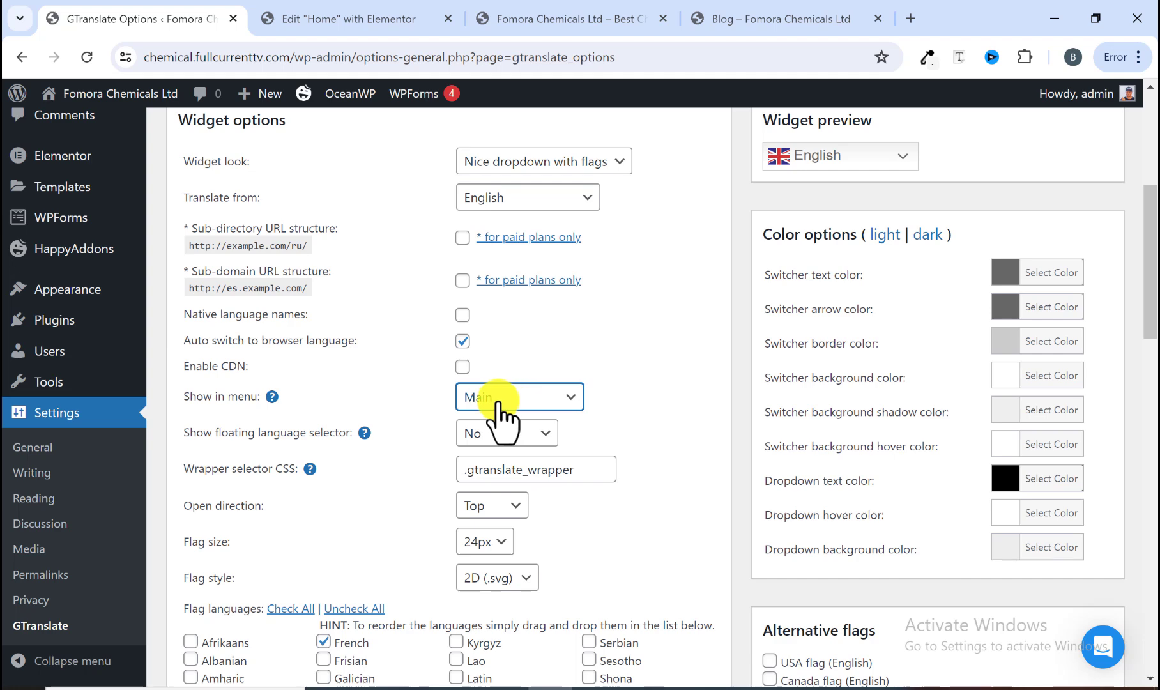
pyautogui.scroll(-1, 497, 403)
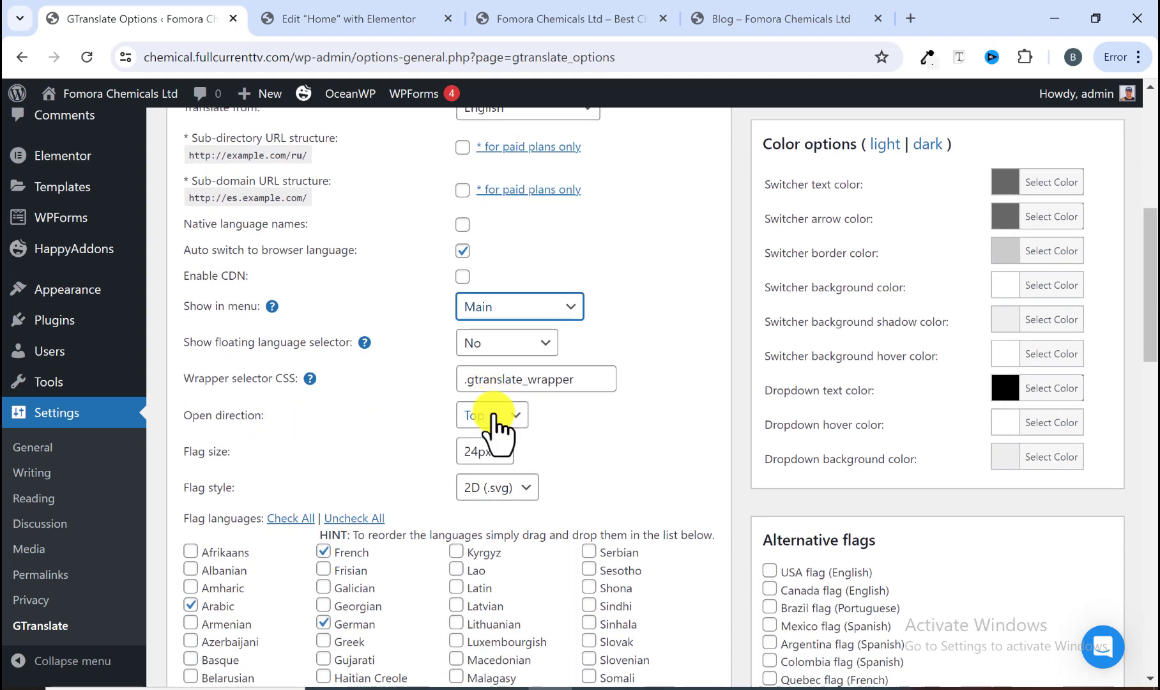
pyautogui.click(511, 414)
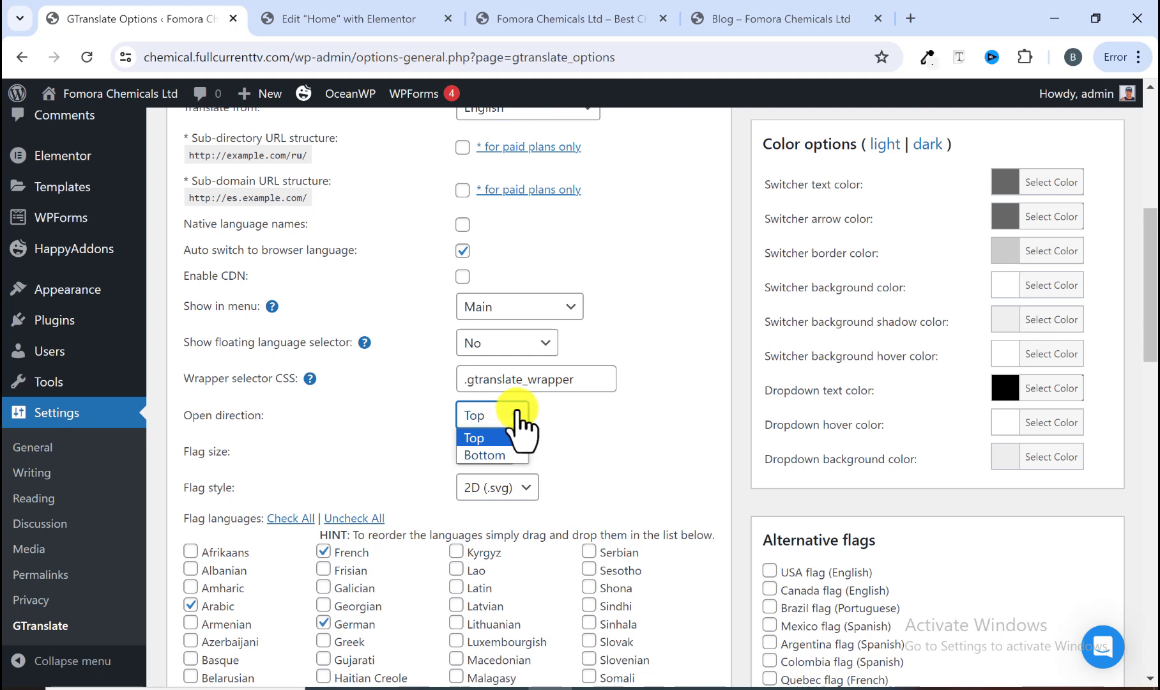
pyautogui.click(553, 419)
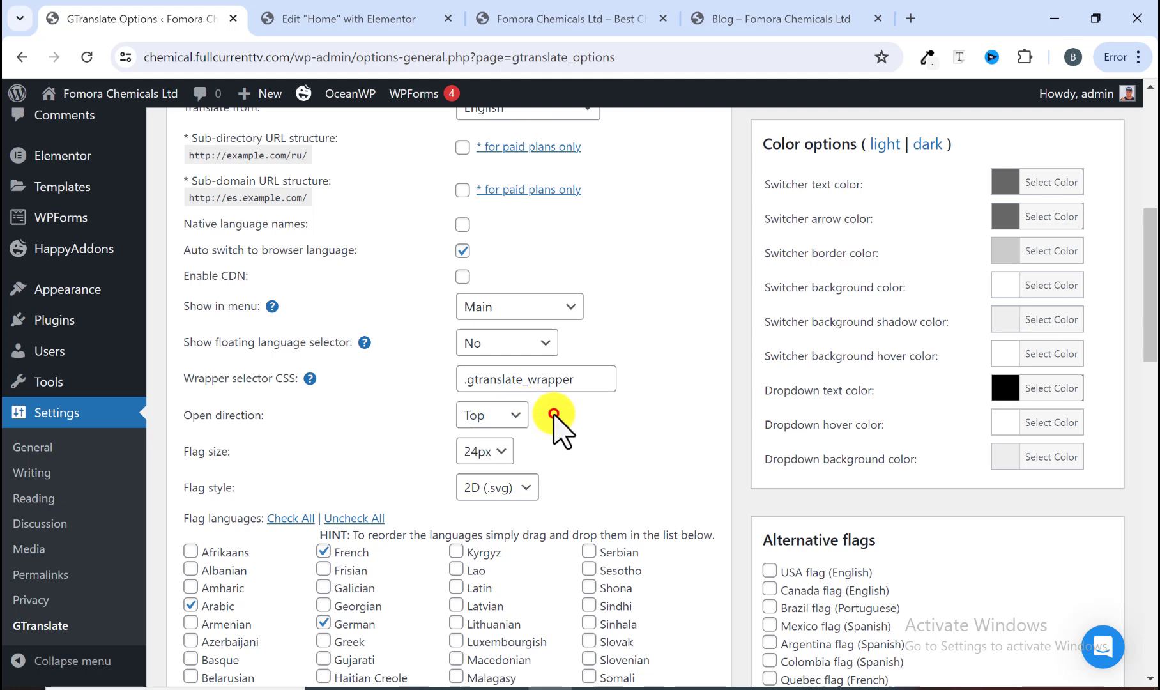
pyautogui.click(522, 348)
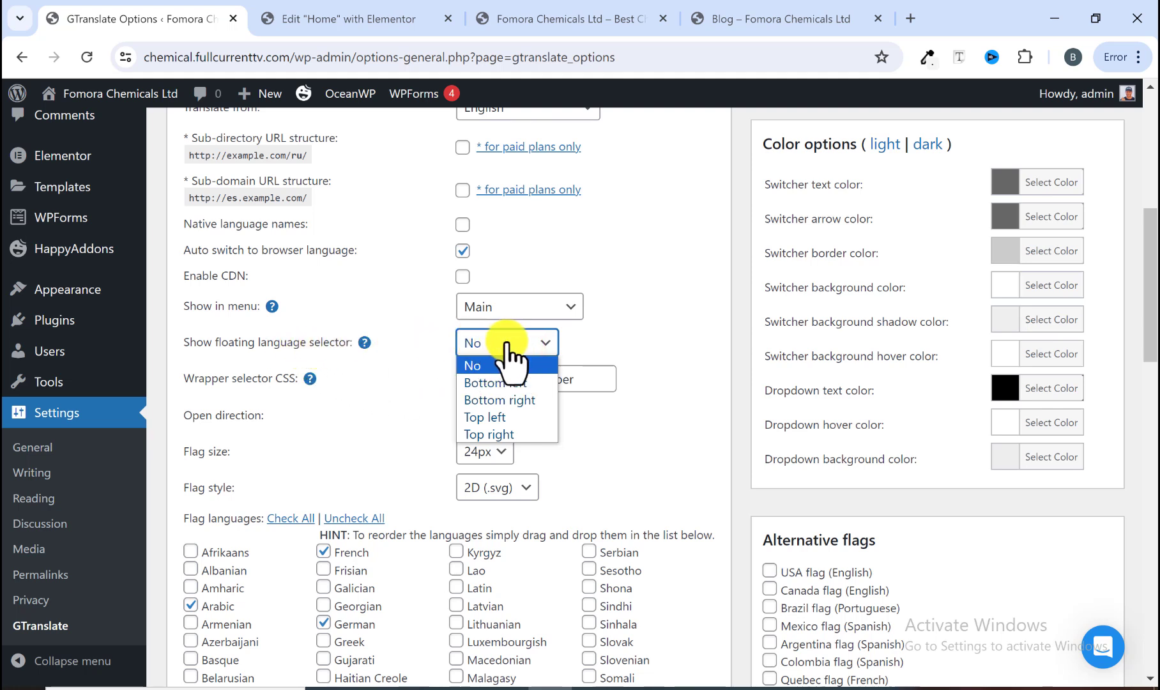
pyautogui.click(492, 417)
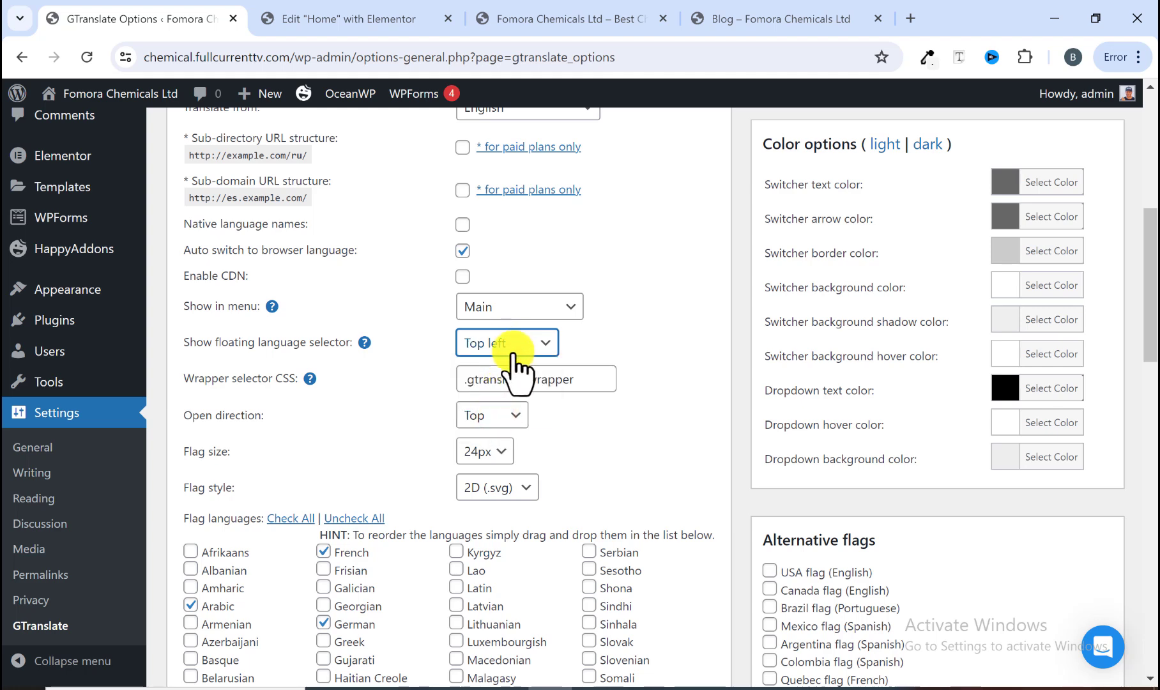
# Step: Review the selected flag languages and save the GTranslate widget settings
pyautogui.scroll(-4, 501, 365)
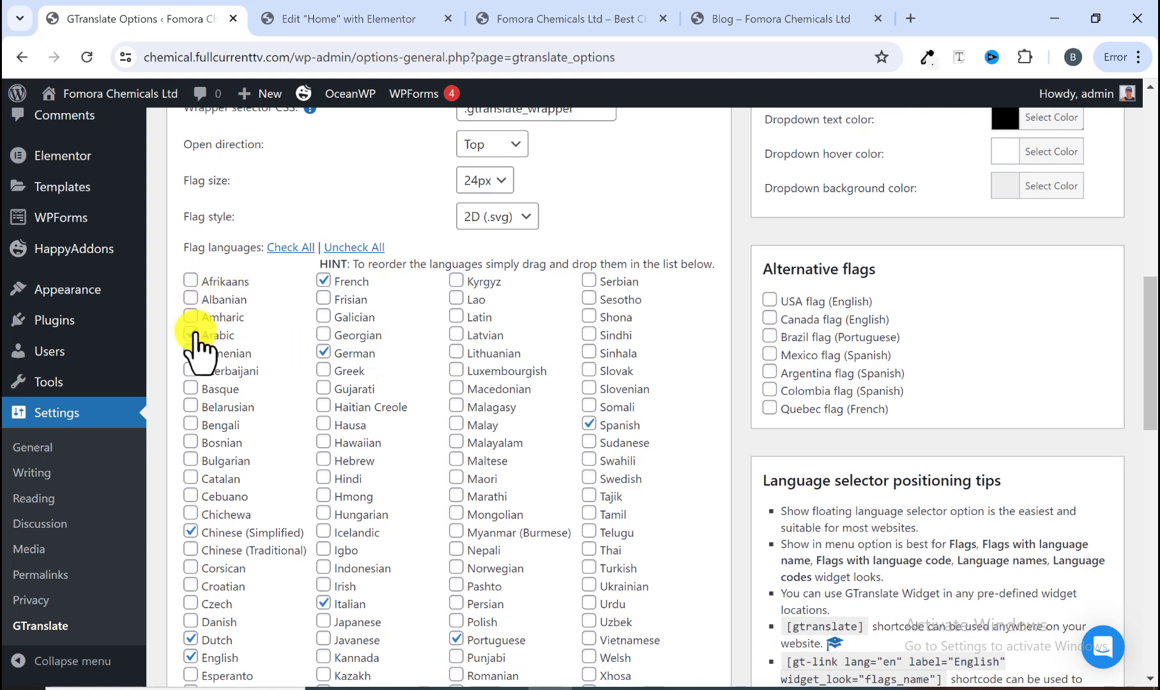
pyautogui.scroll(-1, 202, 337)
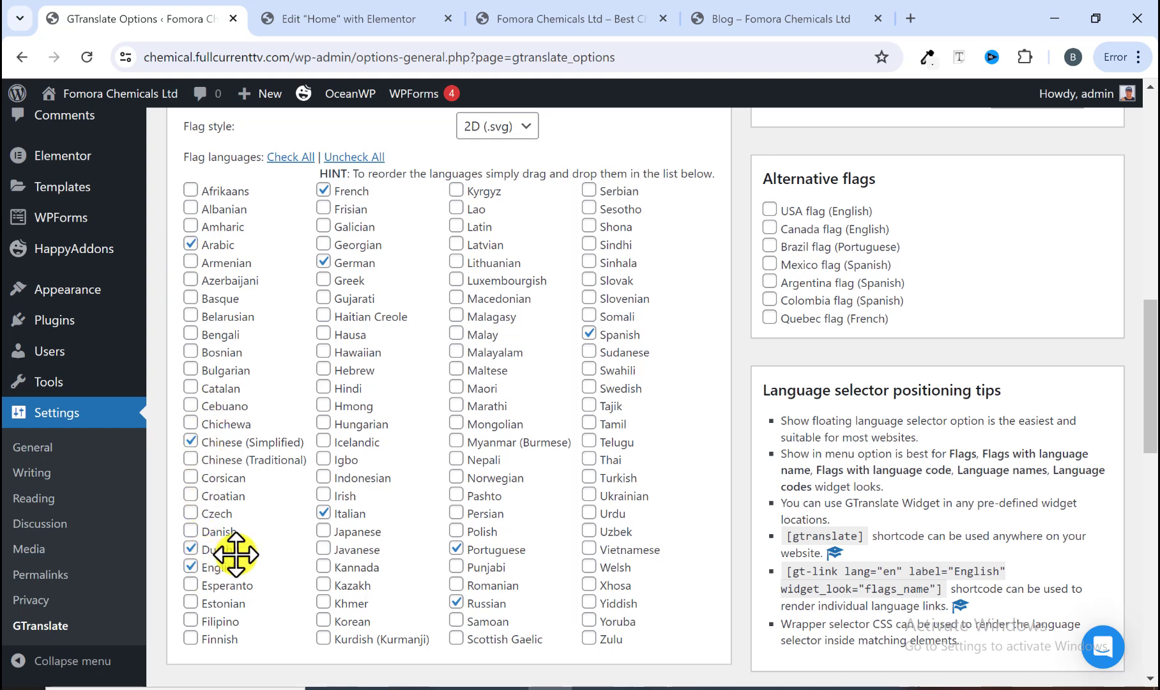
pyautogui.scroll(-1, 381, 508)
pyautogui.scroll(1, 363, 483)
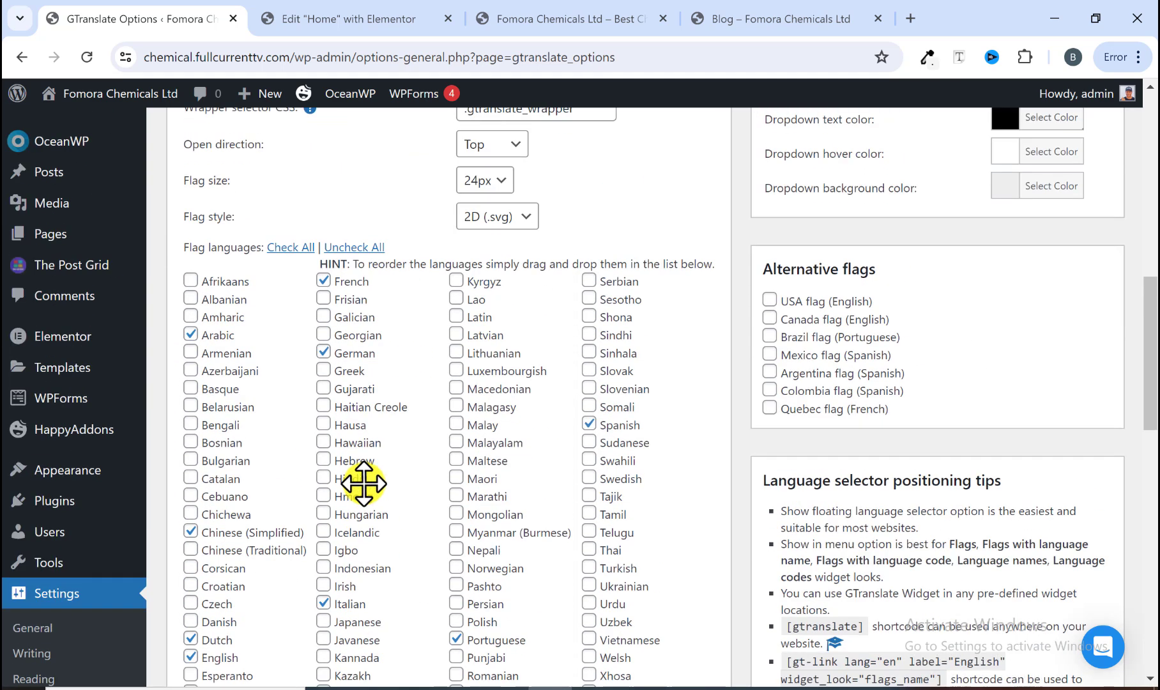
pyautogui.scroll(2, 260, 396)
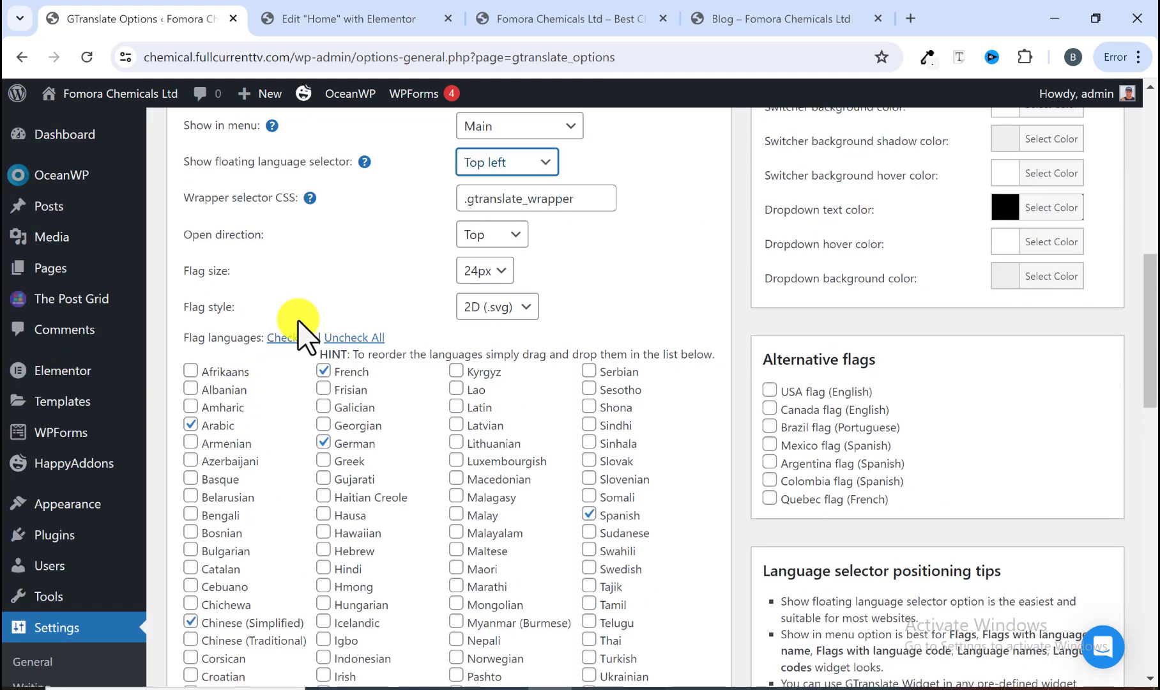
pyautogui.scroll(-1, 291, 348)
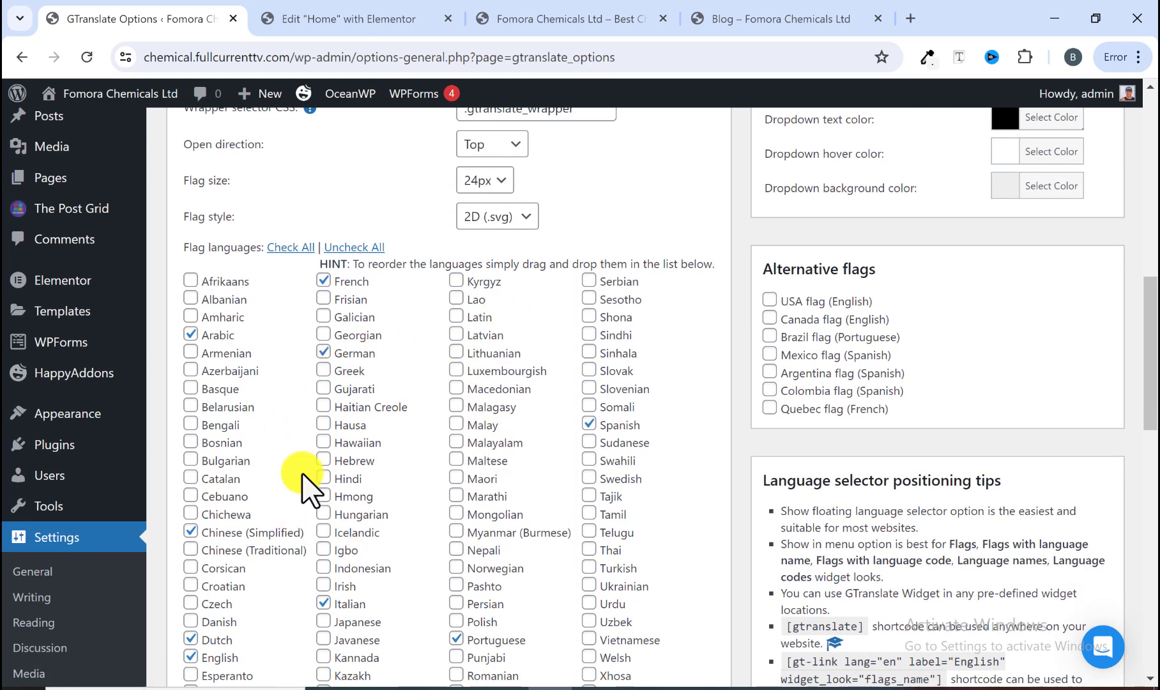
pyautogui.scroll(-2, 336, 383)
pyautogui.scroll(1, 319, 457)
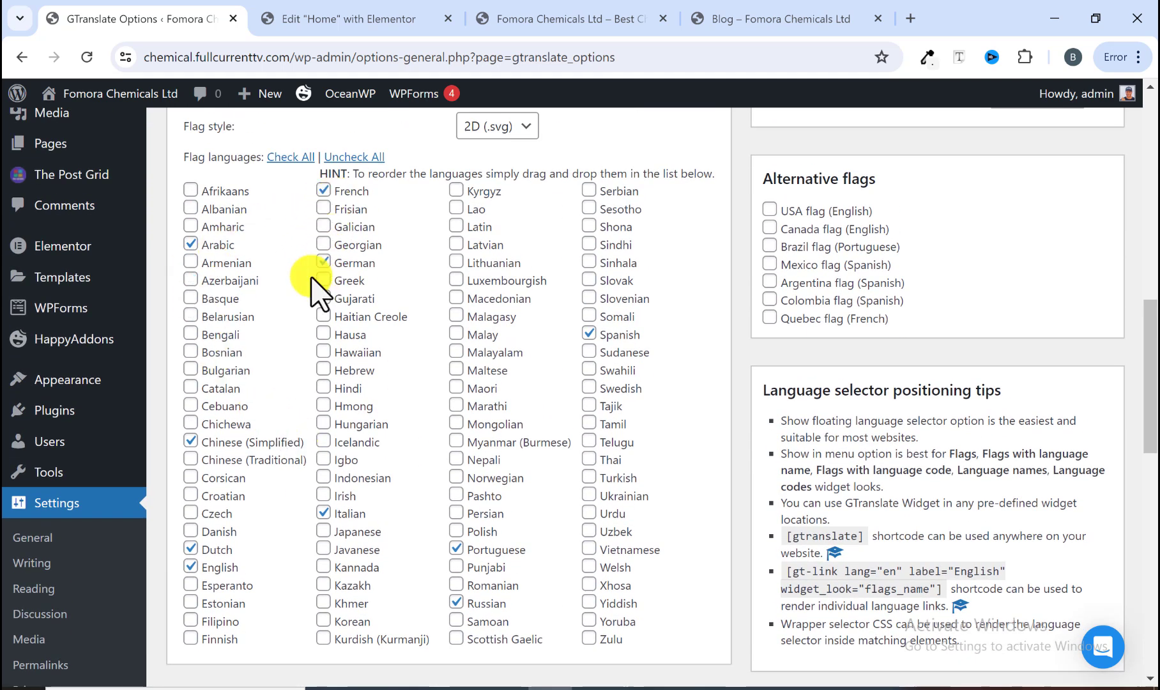
pyautogui.scroll(-1, 533, 473)
pyautogui.scroll(-5, 533, 473)
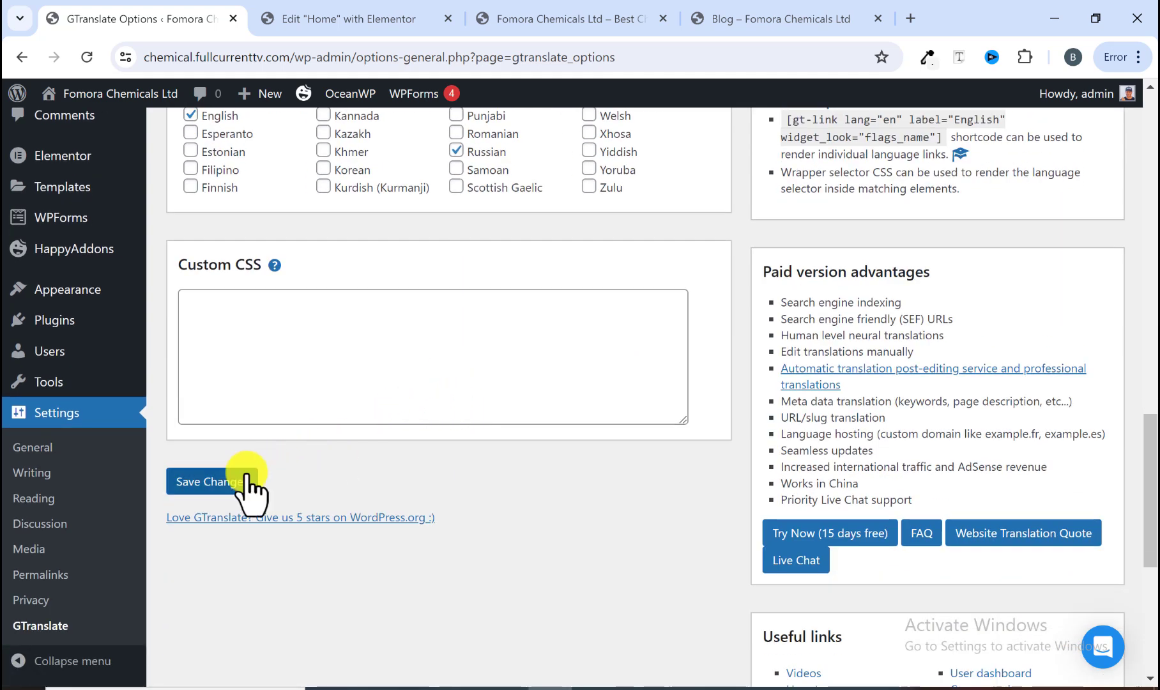
pyautogui.click(229, 480)
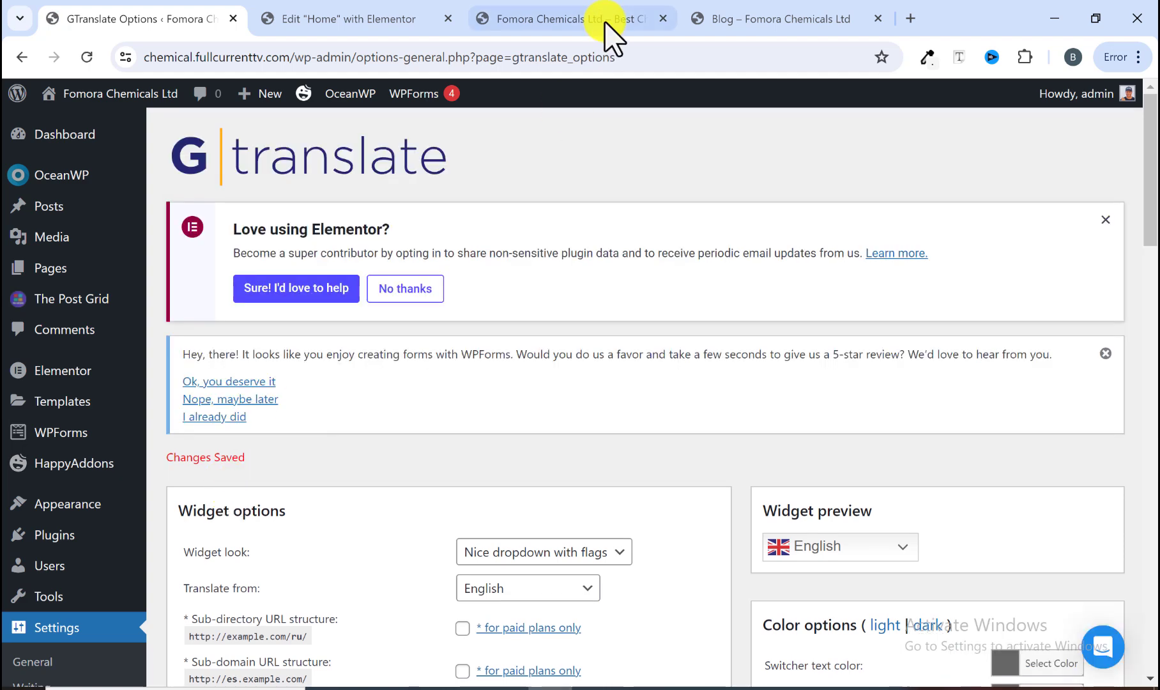
# Step: Open the site preview tab and switch the page language to Arabic with the language selector
pyautogui.click(578, 20)
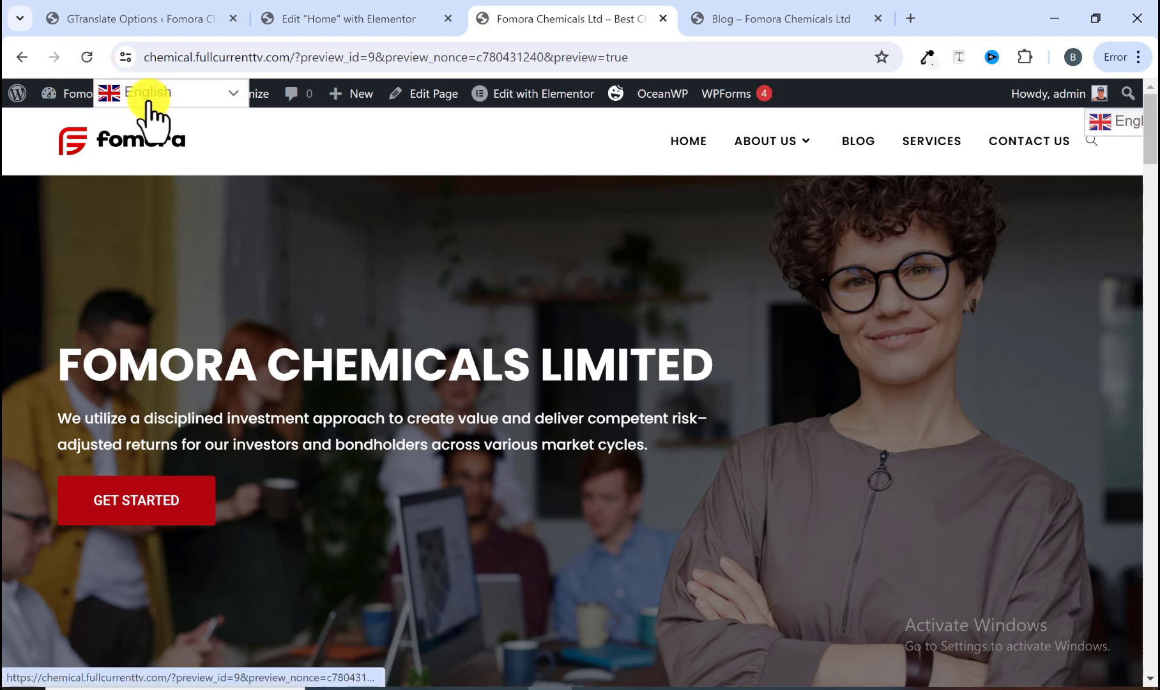
pyautogui.click(212, 97)
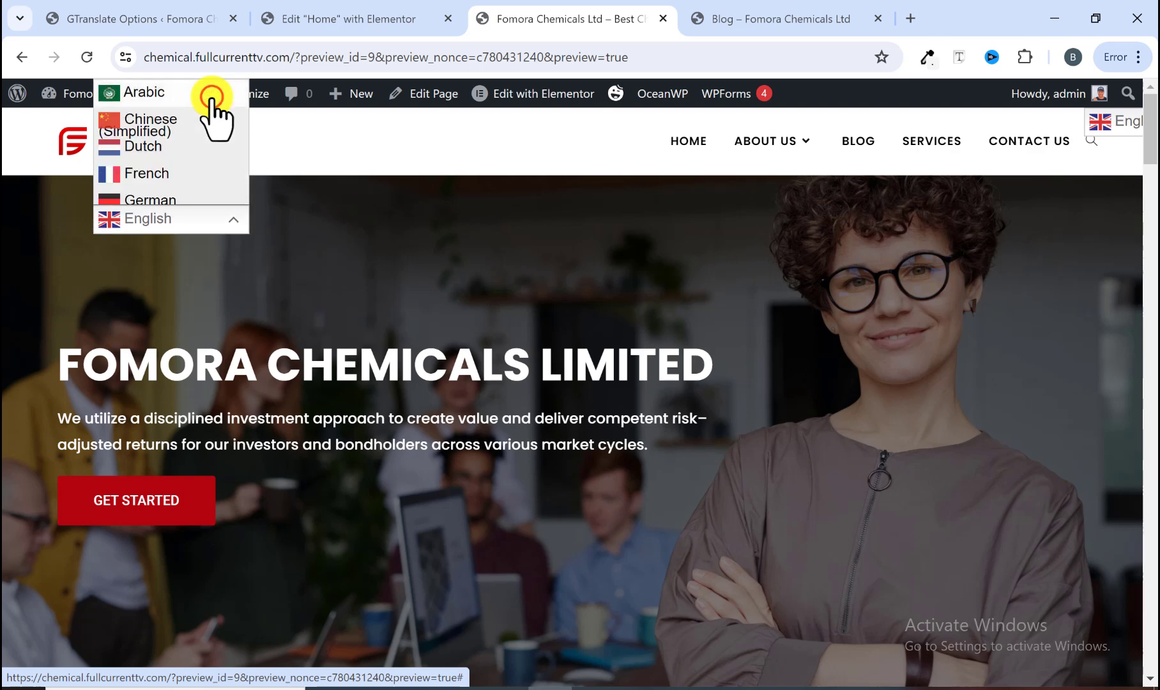
pyautogui.click(163, 93)
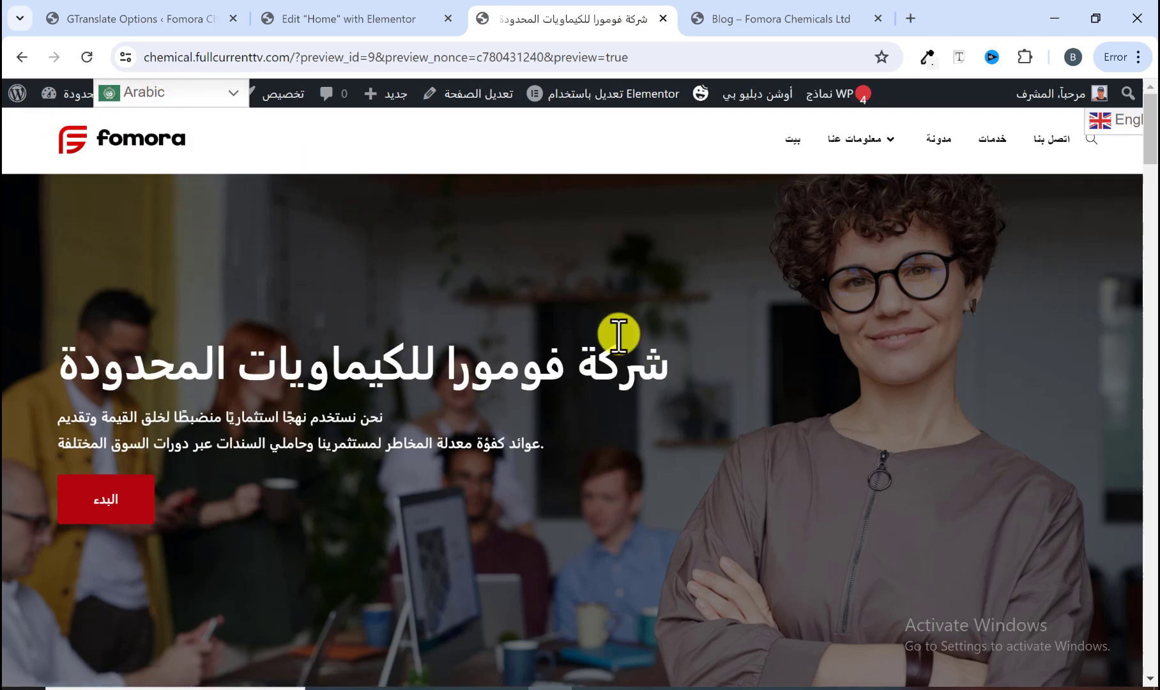
pyautogui.scroll(-10, 615, 335)
pyautogui.scroll(-10, 614, 345)
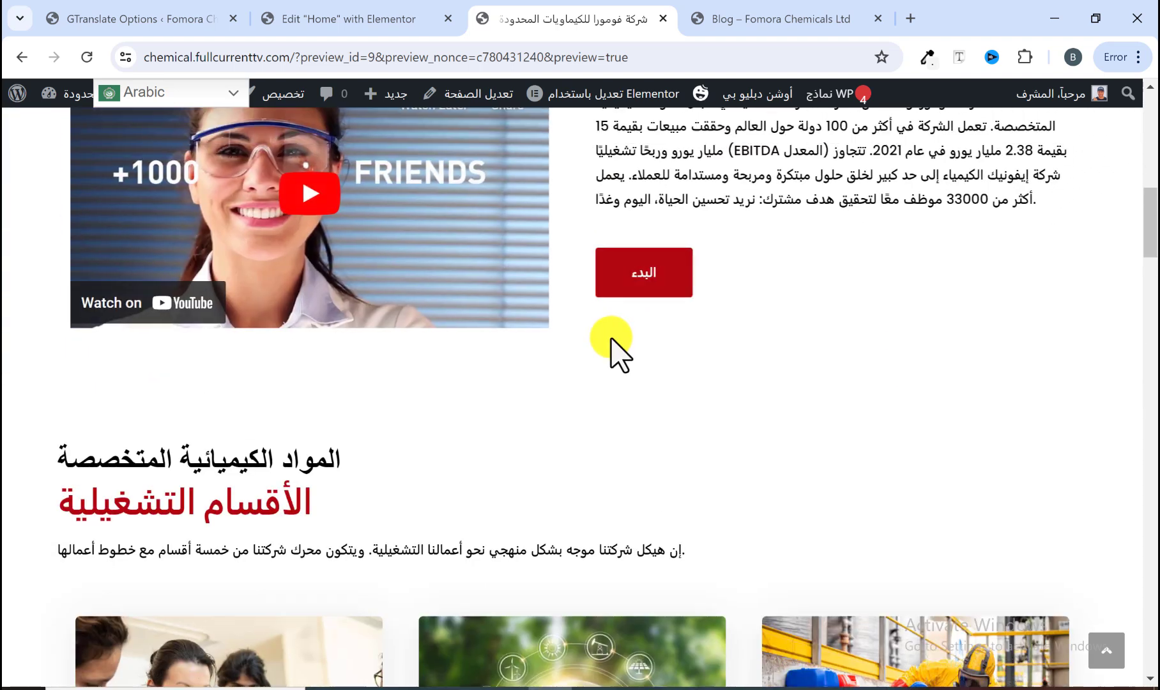
pyautogui.scroll(15, 610, 337)
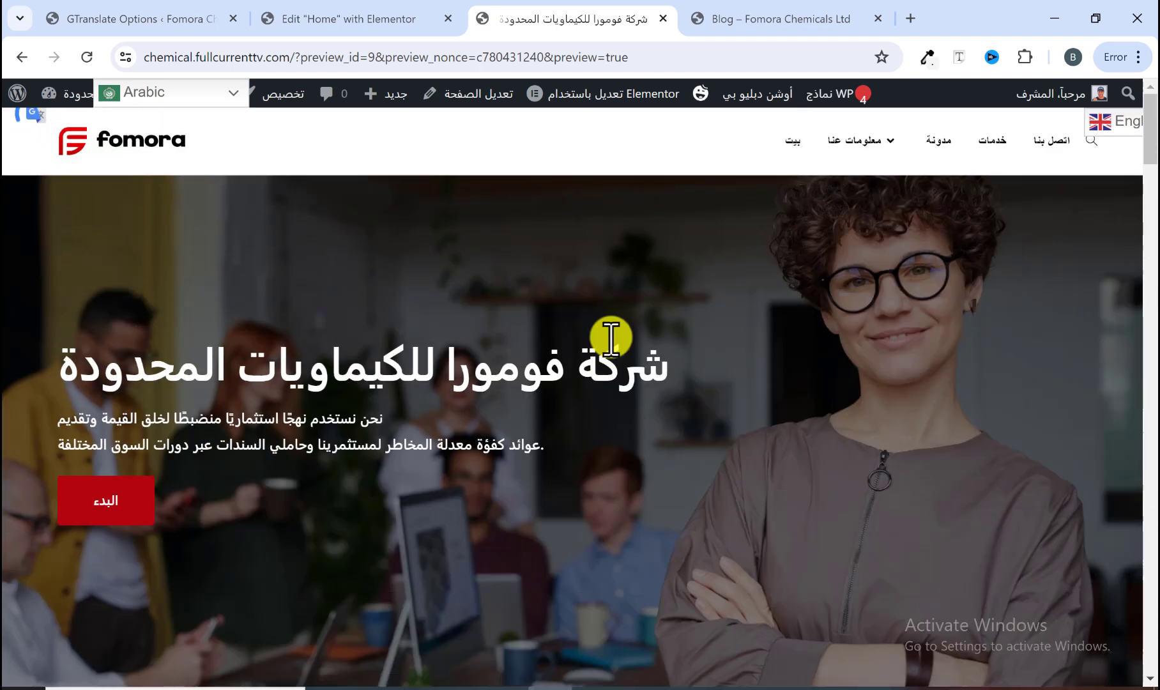
# Step: Switch the preview to Chinese (Simplified) and scroll through the translated page
pyautogui.click(224, 96)
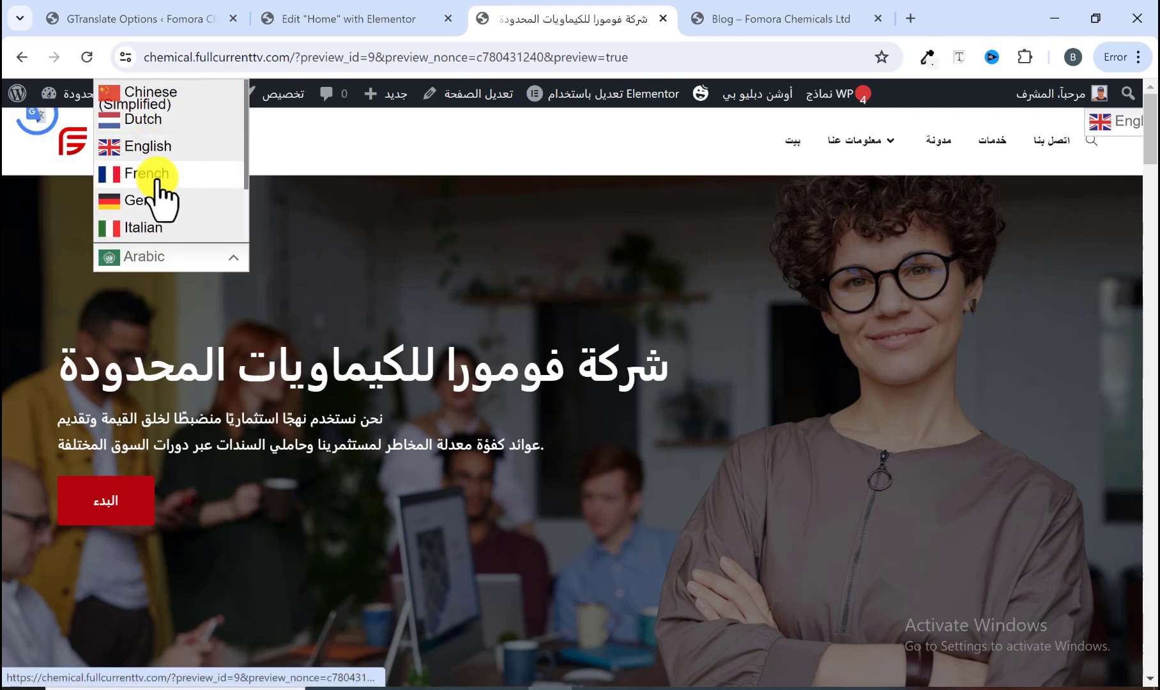
pyautogui.click(151, 97)
pyautogui.scroll(-20, 536, 370)
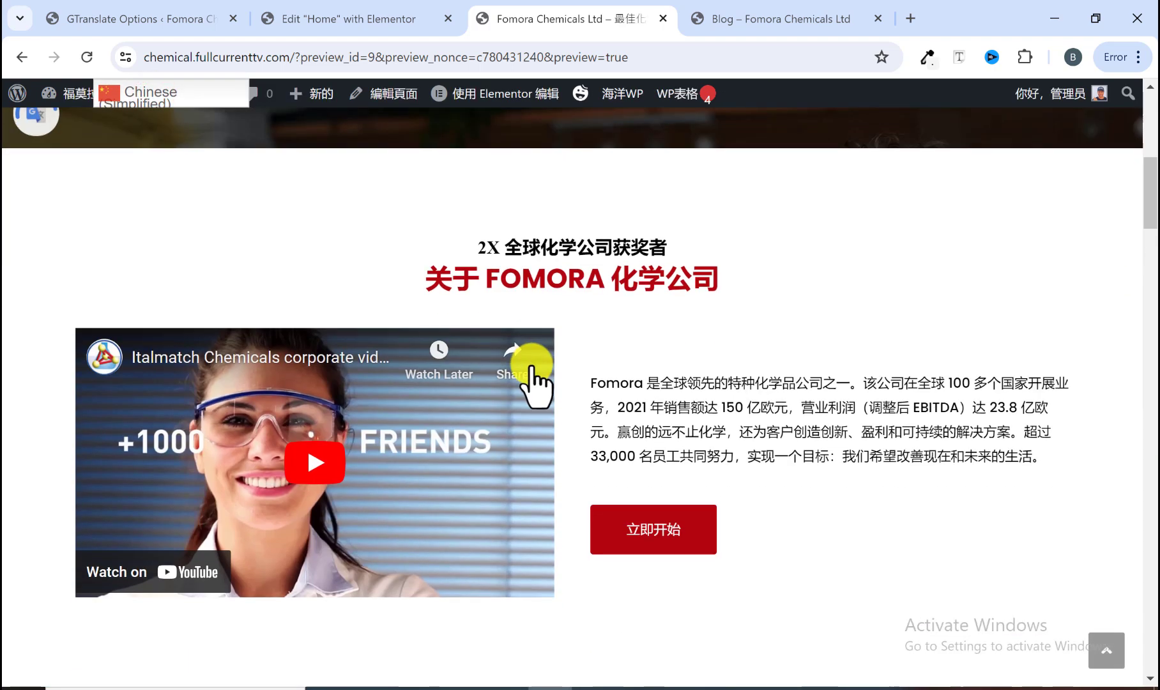
pyautogui.scroll(-7, 530, 367)
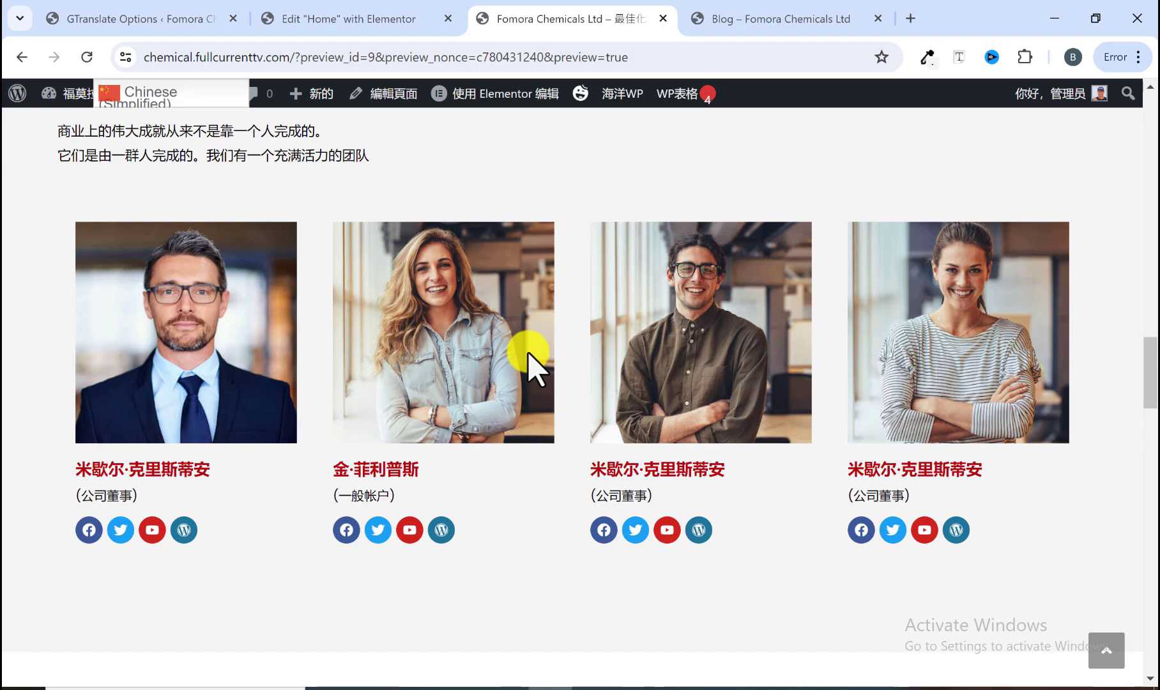
pyautogui.scroll(15, 529, 355)
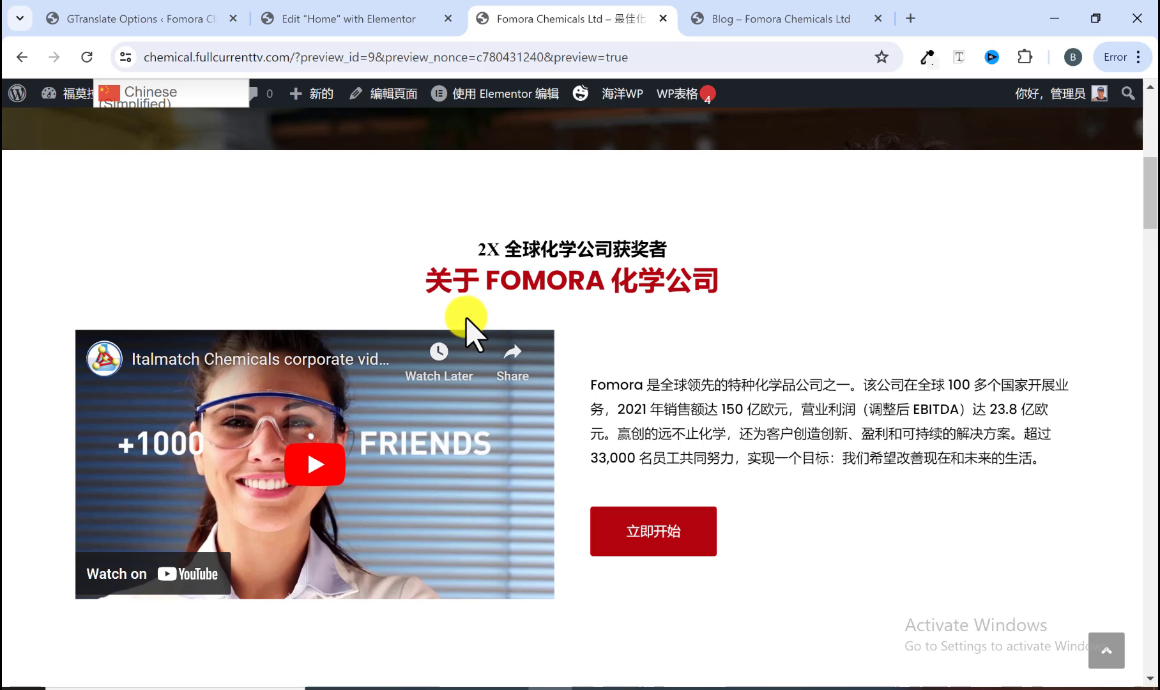
pyautogui.scroll(7, 406, 298)
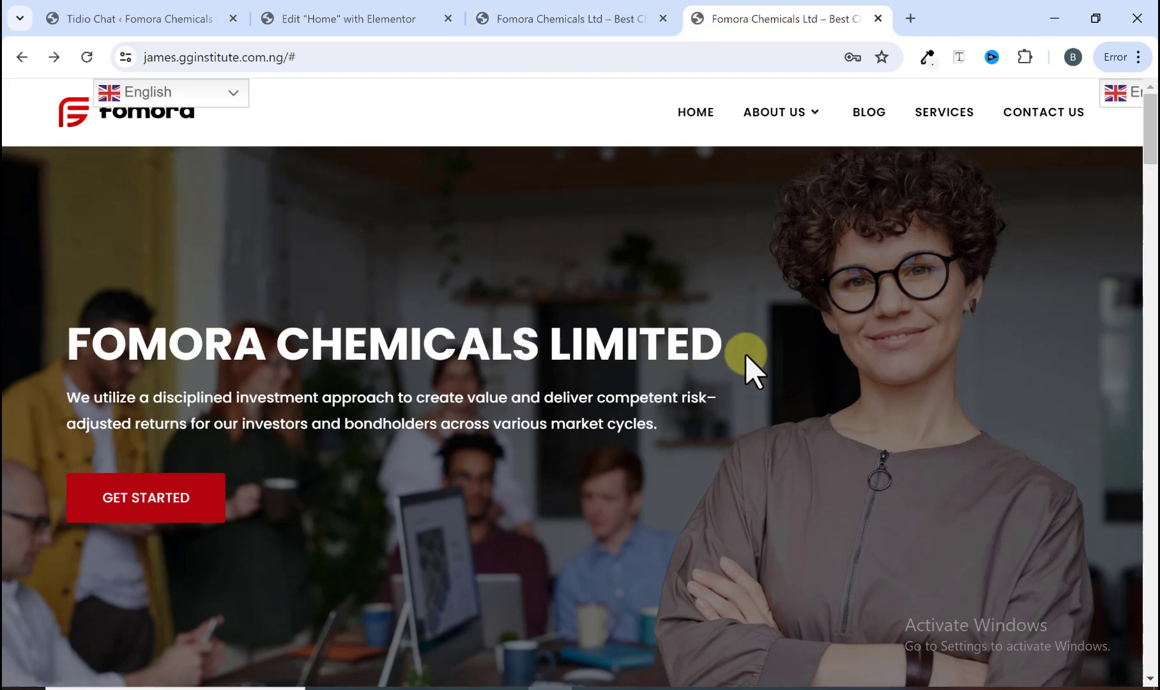
# Step: Return to the site preview tab and set its language back to English
pyautogui.scroll(-10, 746, 355)
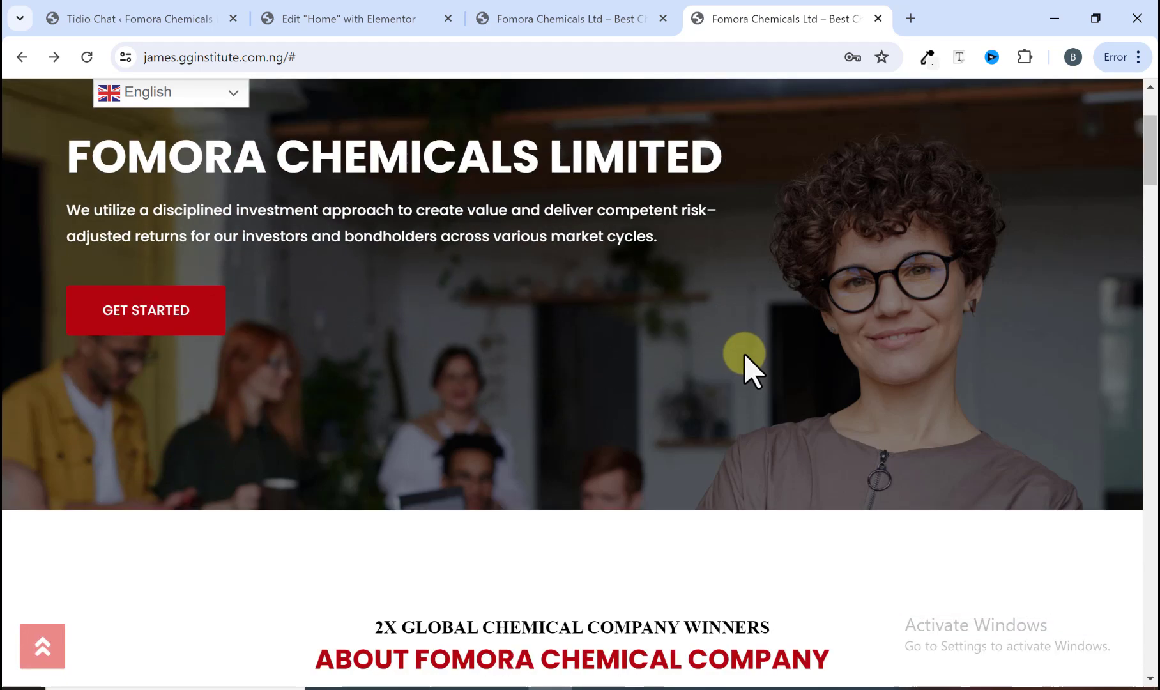
pyautogui.scroll(15, 746, 367)
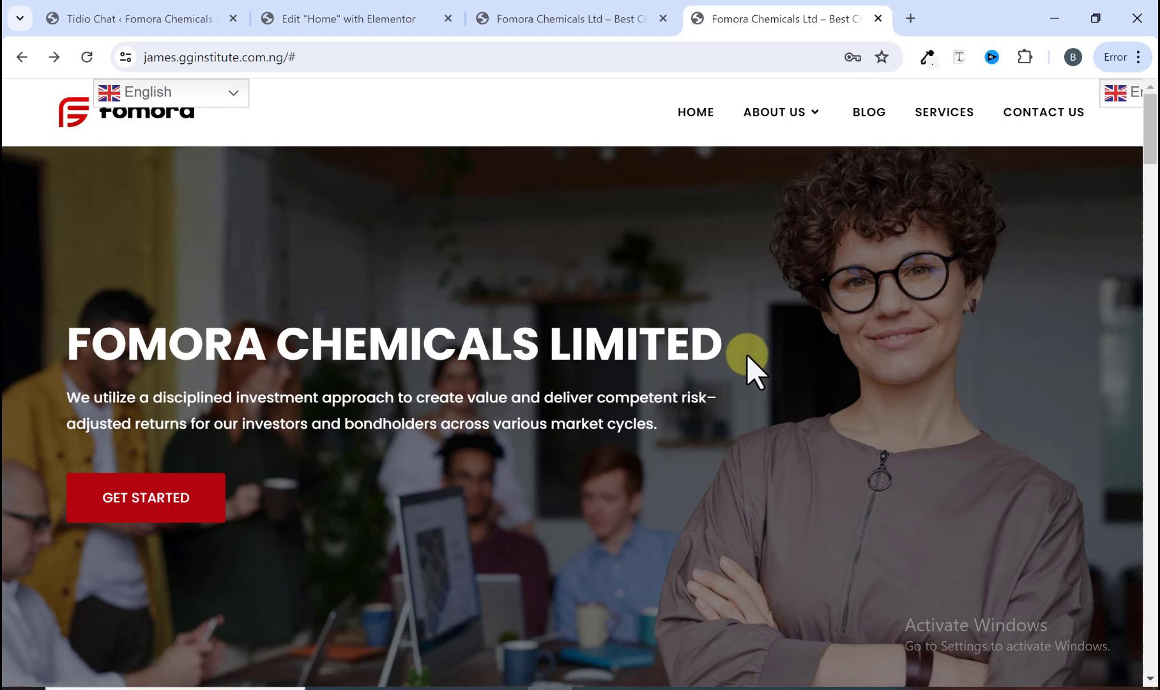
pyautogui.click(586, 8)
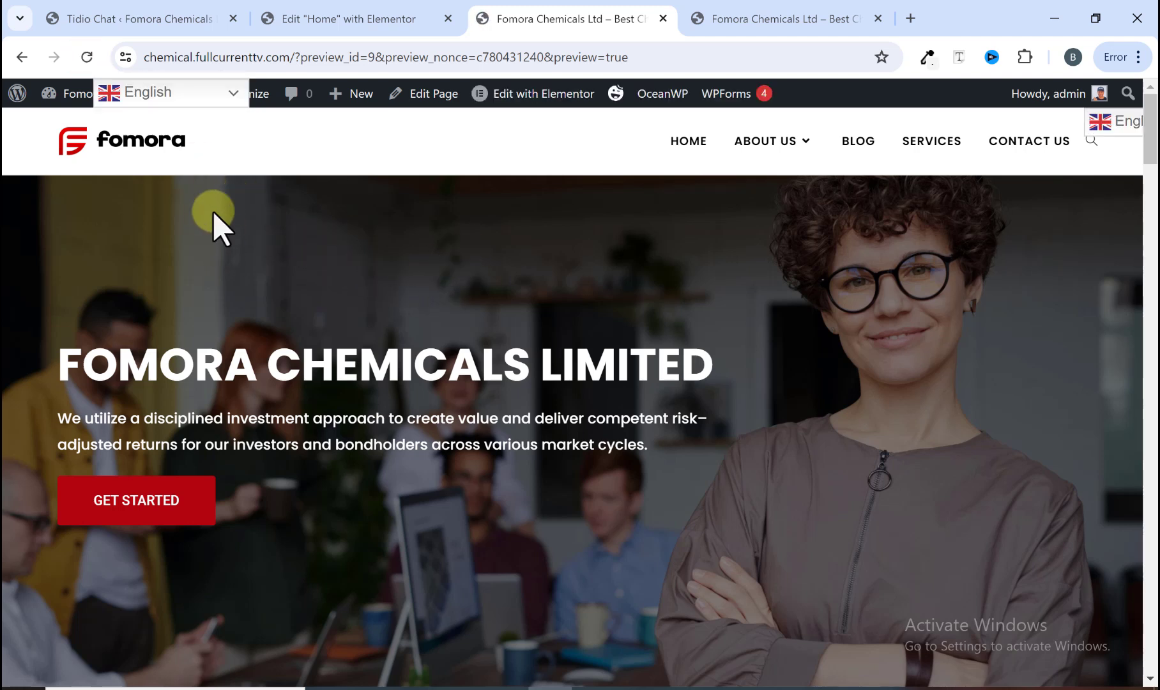
pyautogui.click(187, 95)
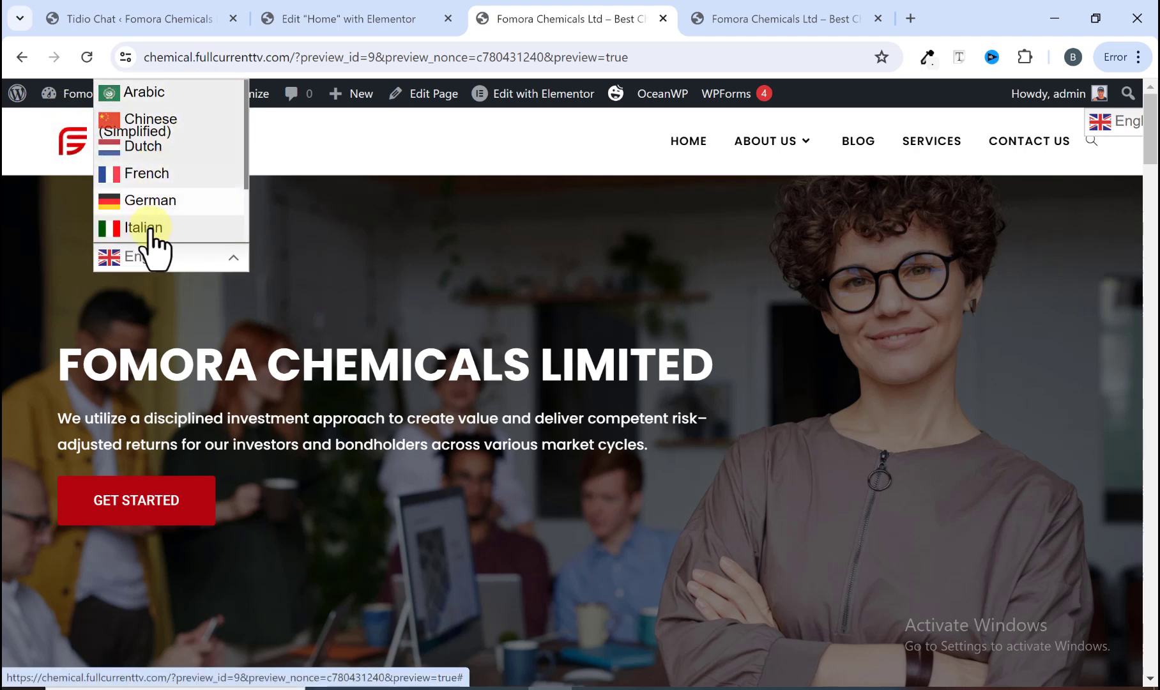
pyautogui.click(224, 256)
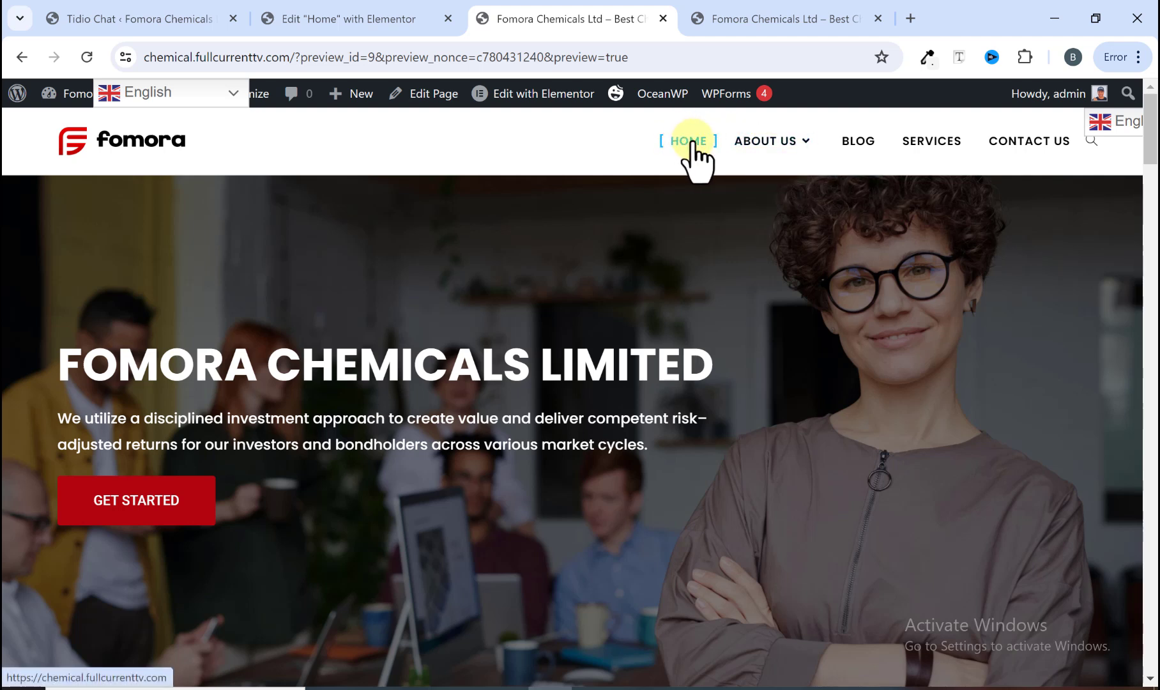
# Step: Scroll down through the English home page to examine its content
pyautogui.moveTo(760, 153)
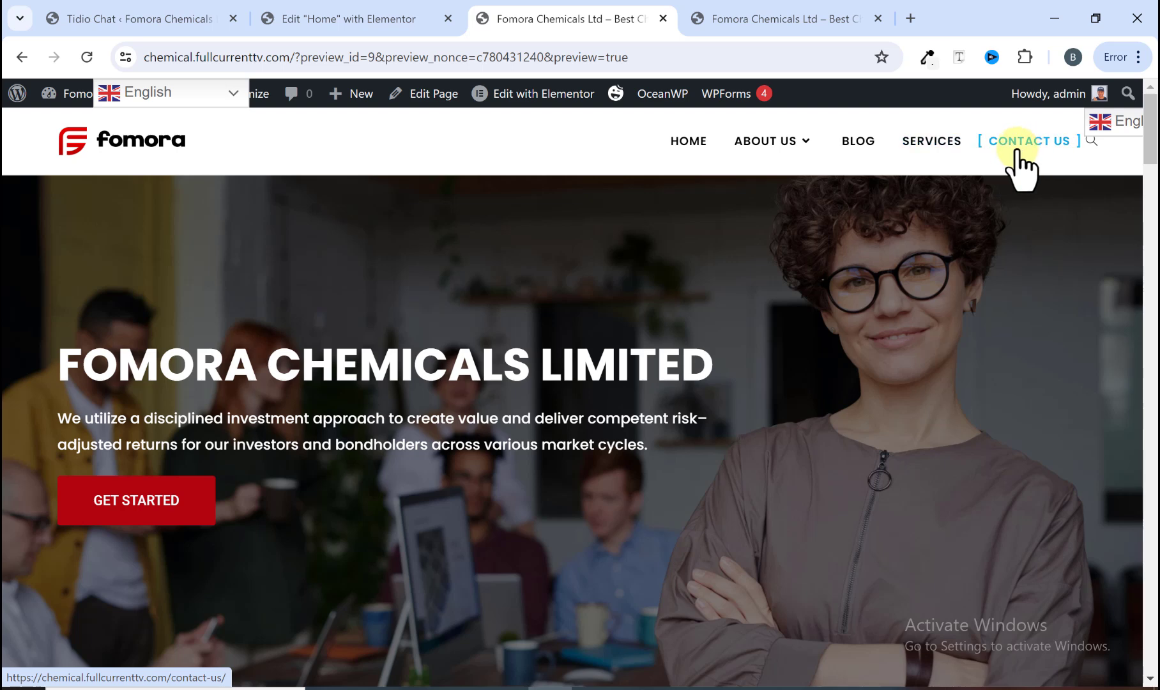
pyautogui.scroll(-1, 422, 237)
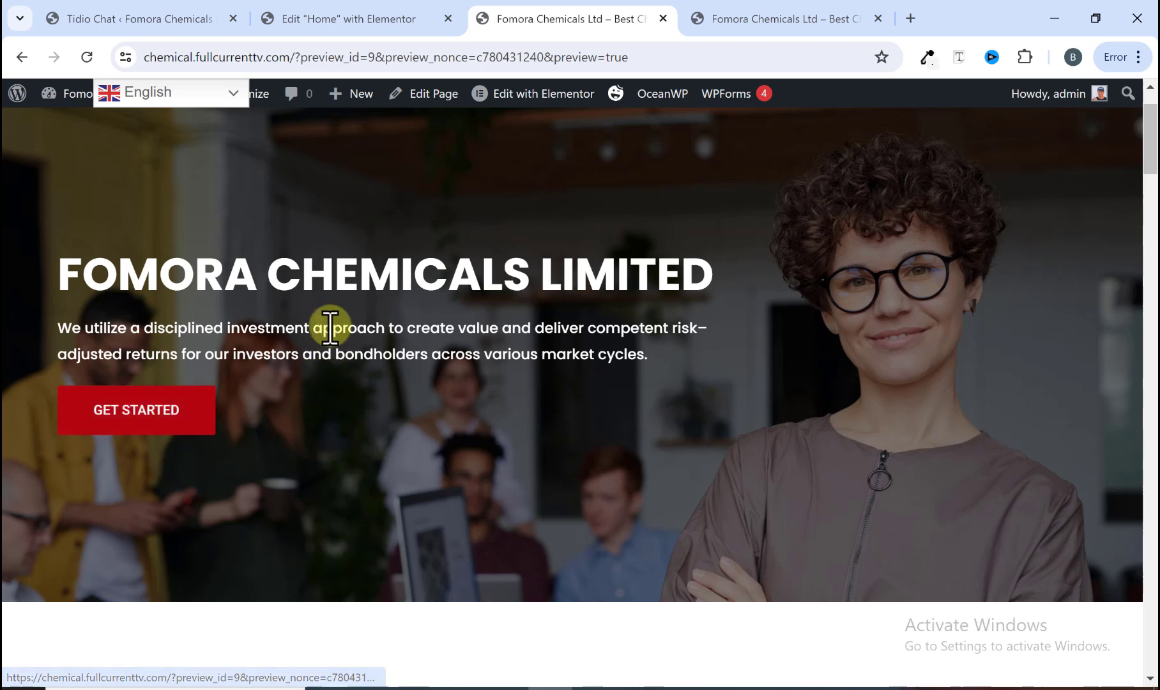
pyautogui.scroll(-1, 275, 320)
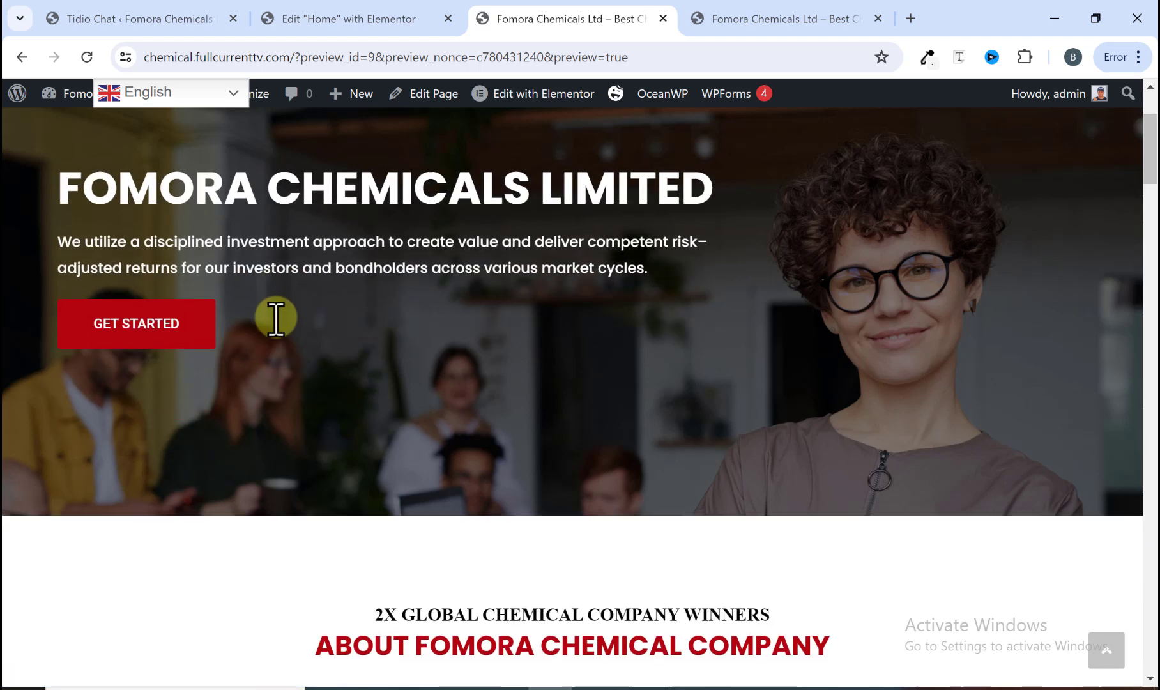
pyautogui.scroll(-3, 276, 319)
pyautogui.scroll(-1, 275, 319)
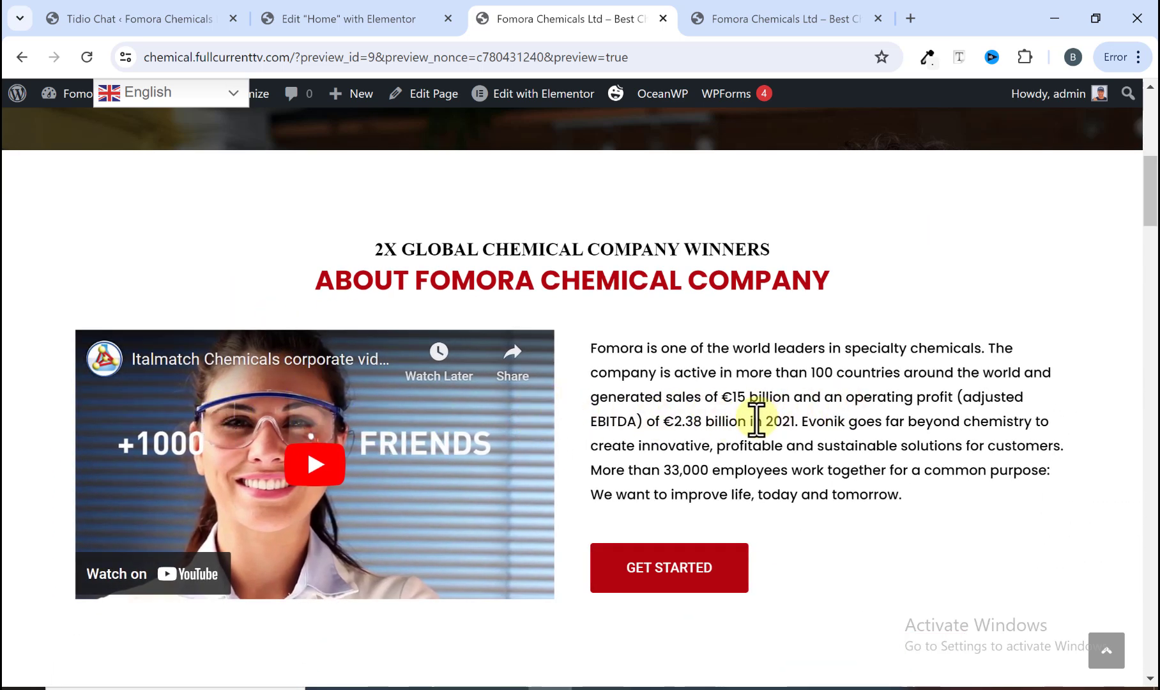
pyautogui.scroll(-1, 635, 448)
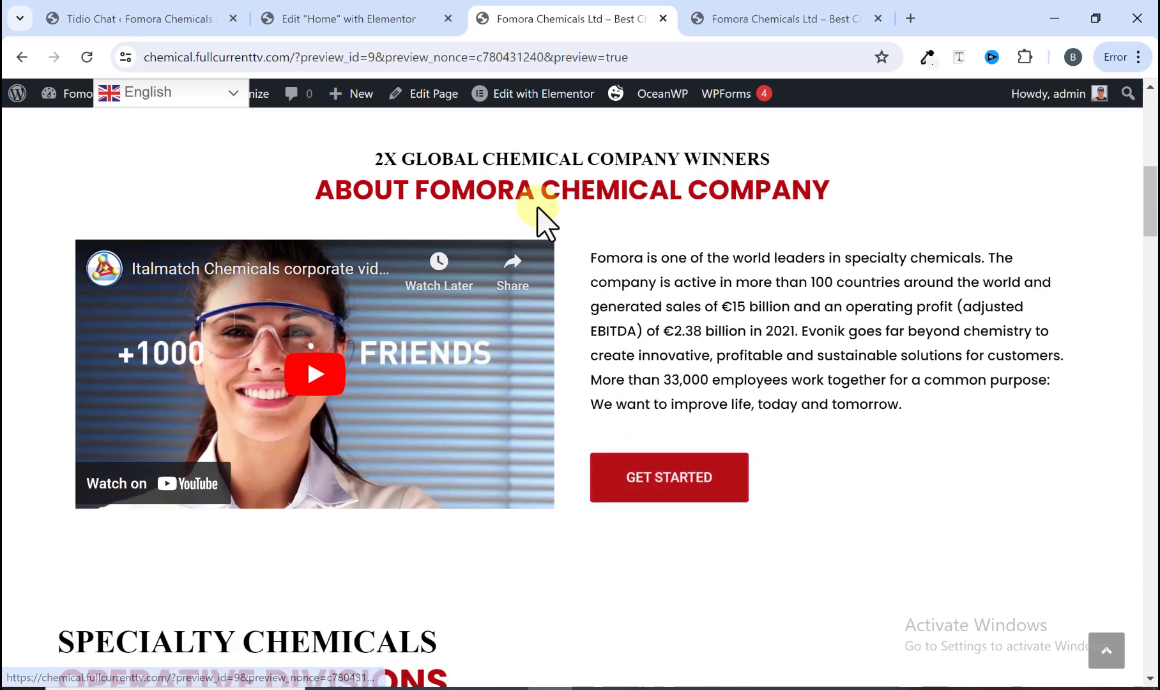
pyautogui.scroll(-1, 571, 454)
pyautogui.scroll(-3, 565, 439)
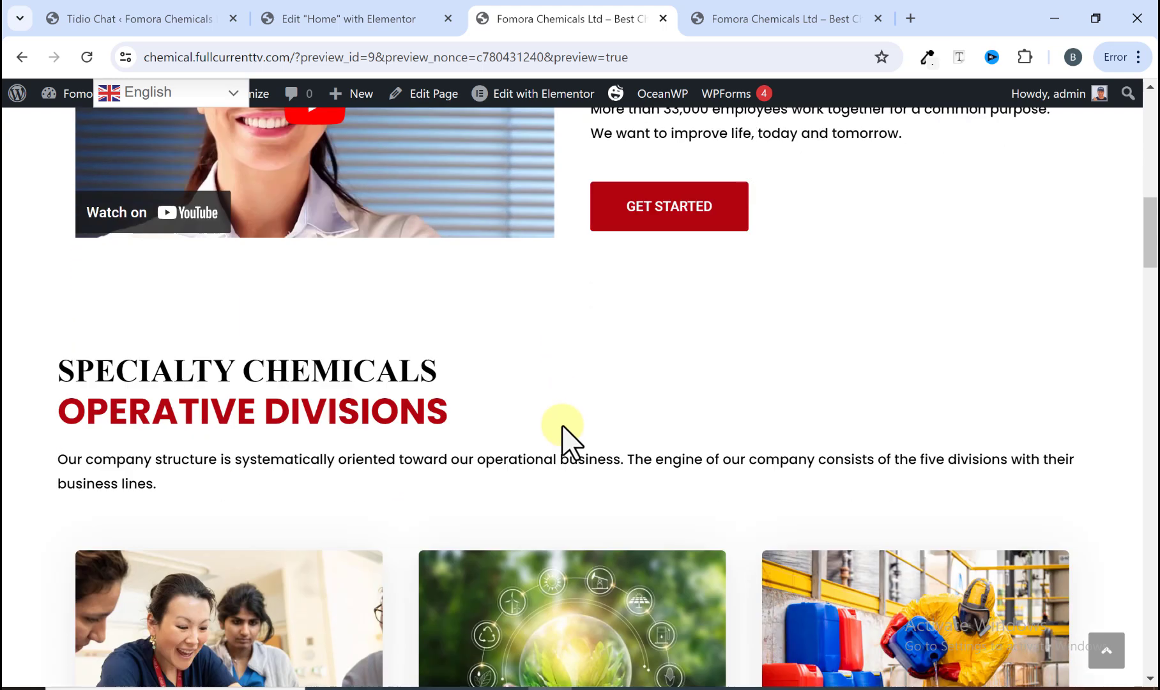
# Step: Scroll down the home page to examine the divisions, statistics, team and news sections
pyautogui.scroll(-3, 393, 363)
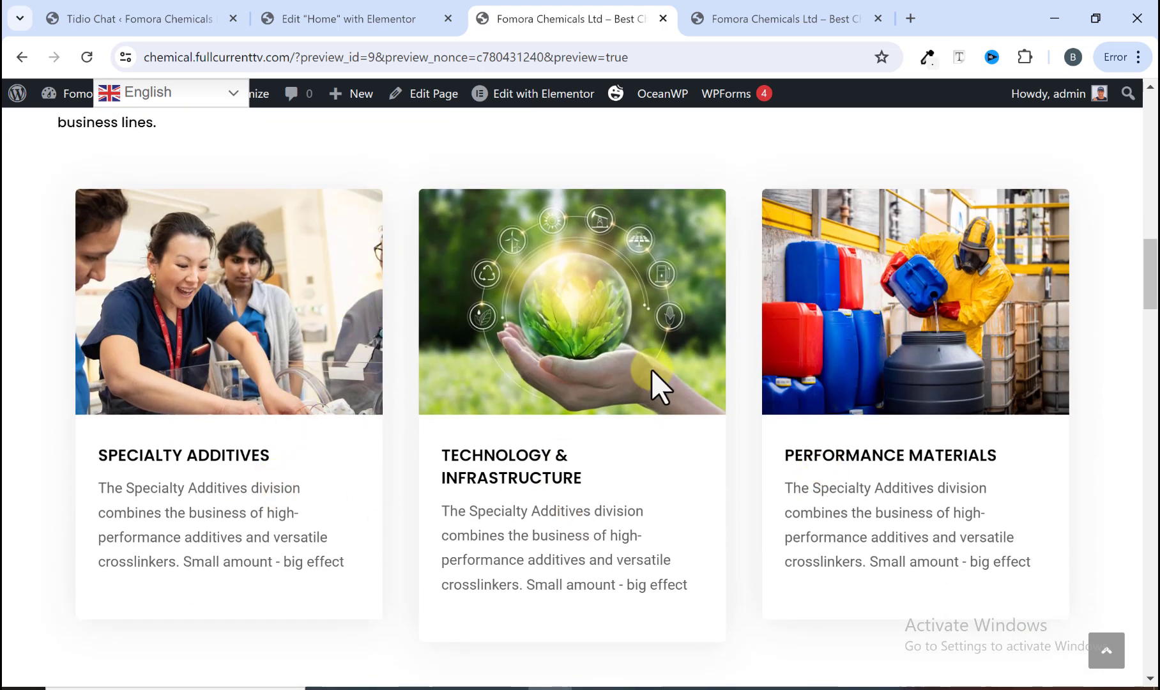
pyautogui.scroll(-3, 480, 514)
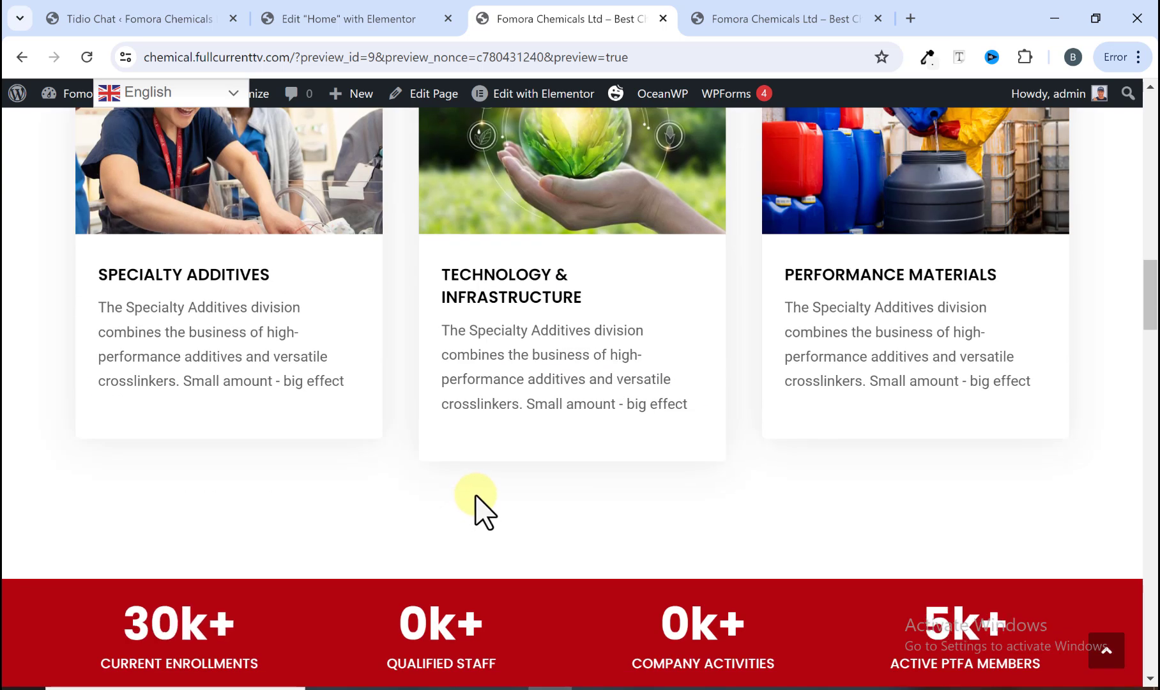
pyautogui.scroll(-2, 824, 542)
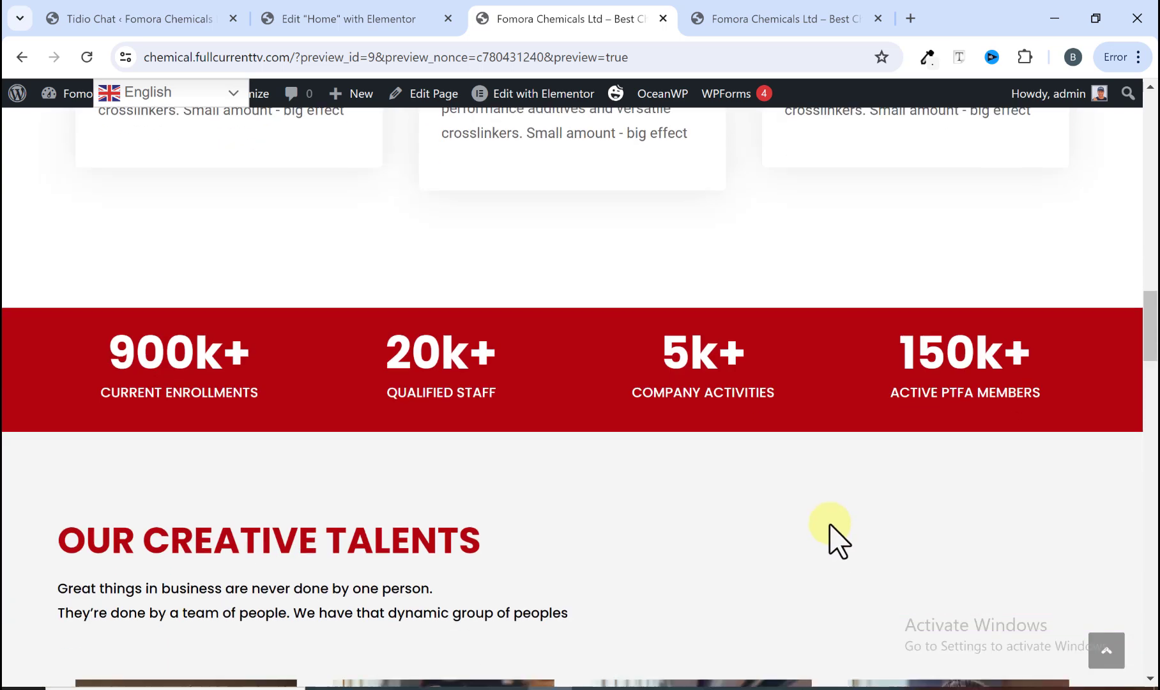
pyautogui.scroll(1, 349, 466)
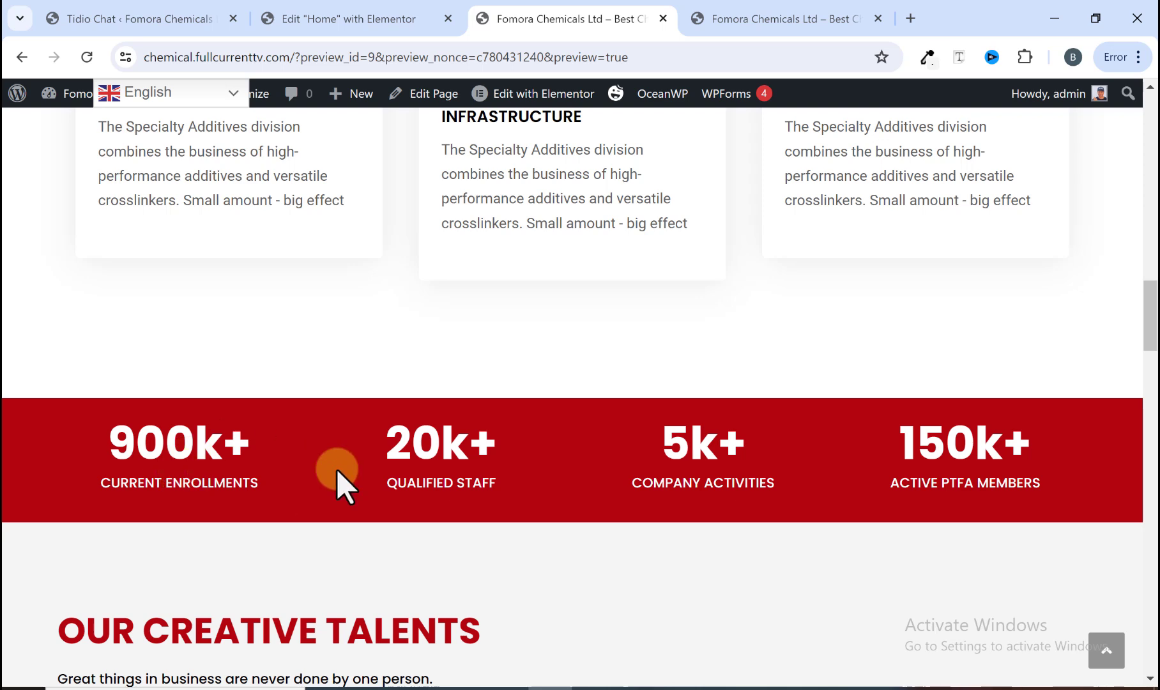
pyautogui.scroll(-5, 786, 460)
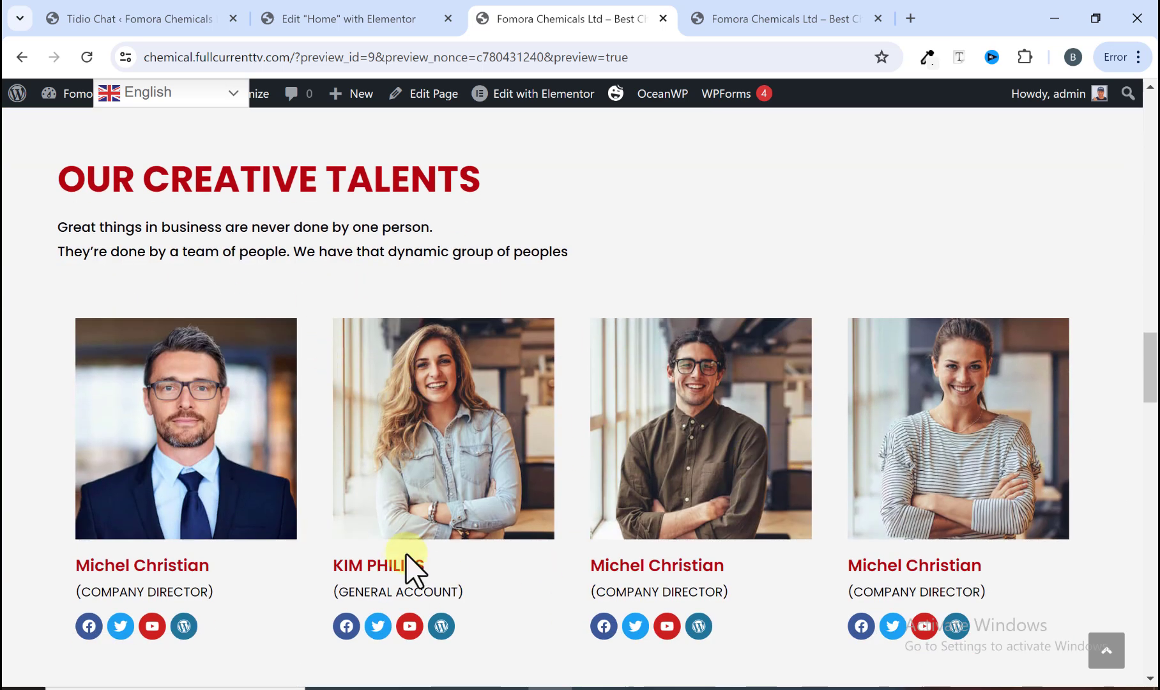
pyautogui.scroll(-3, 497, 447)
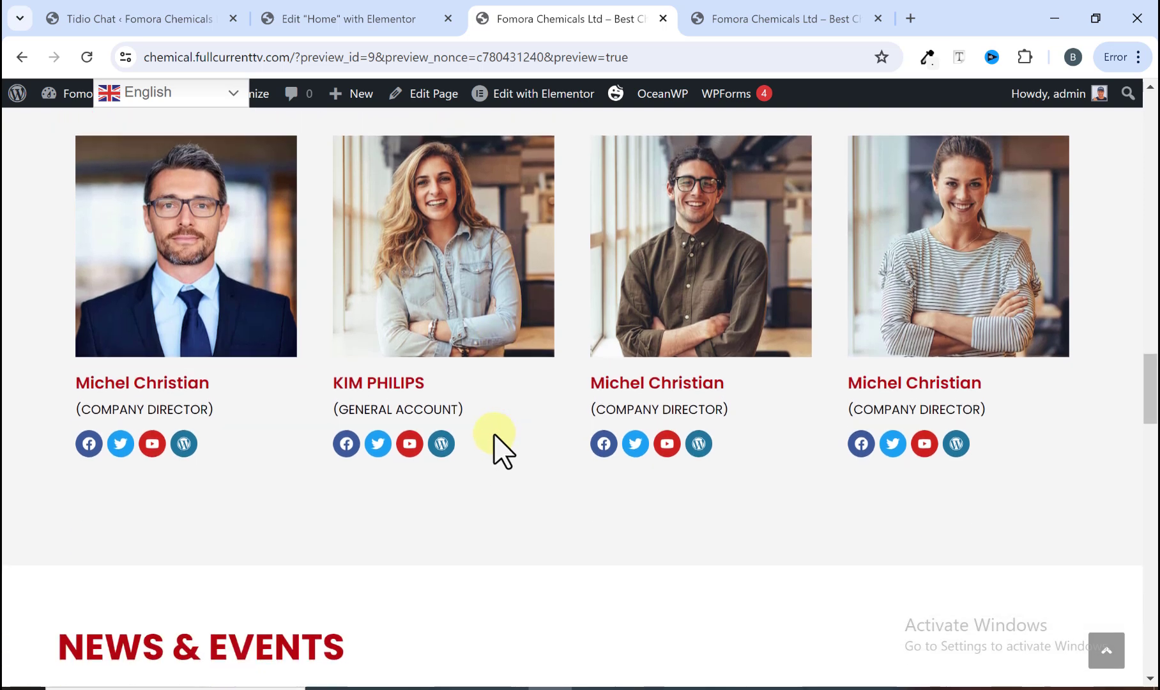
pyautogui.scroll(-5, 503, 450)
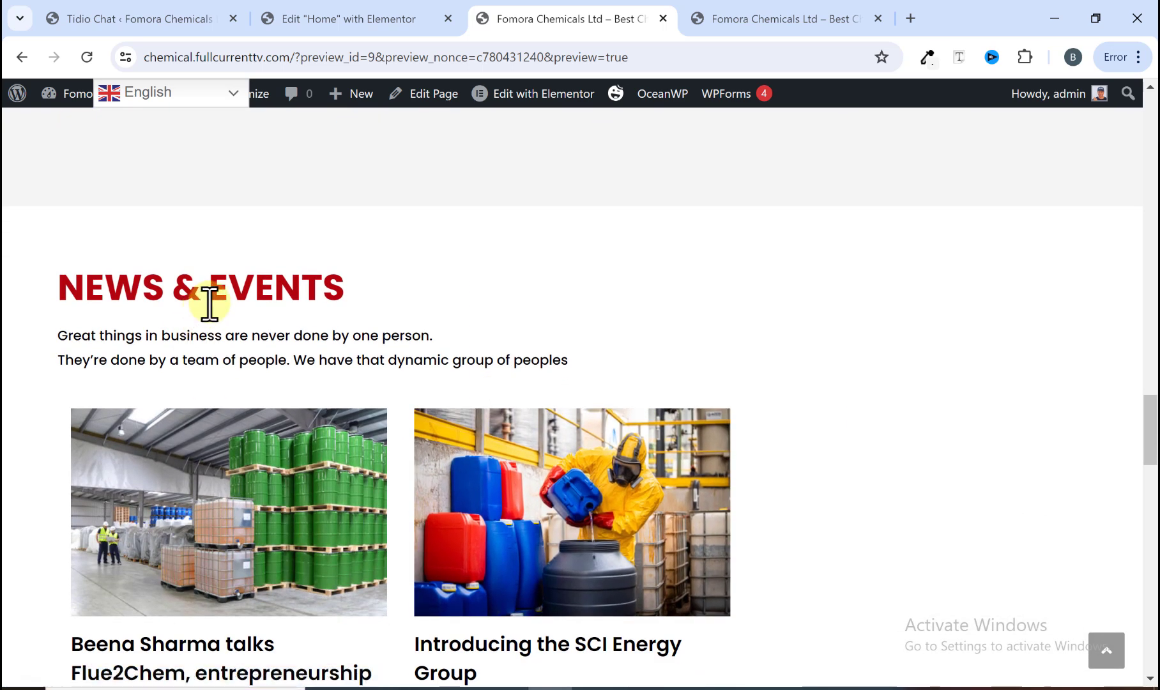
pyautogui.scroll(-4, 406, 401)
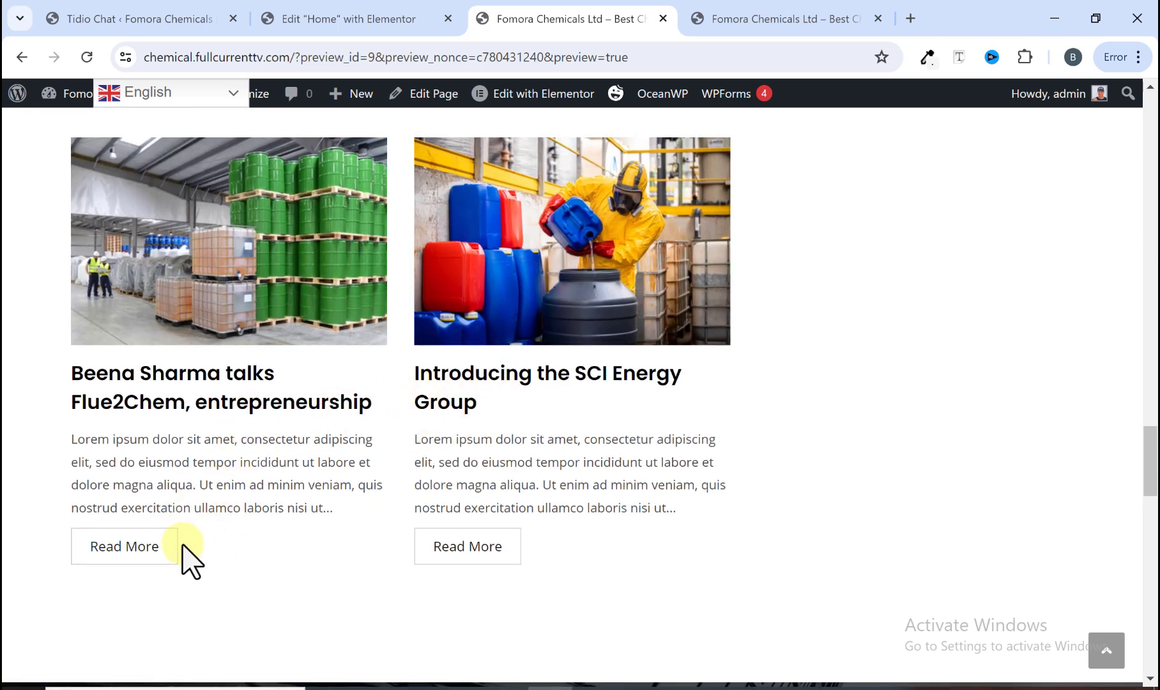
# Step: Open the first news post's Read More link in a new tab and switch to that tab
pyautogui.rightClick(154, 550)
pyautogui.click(222, 350)
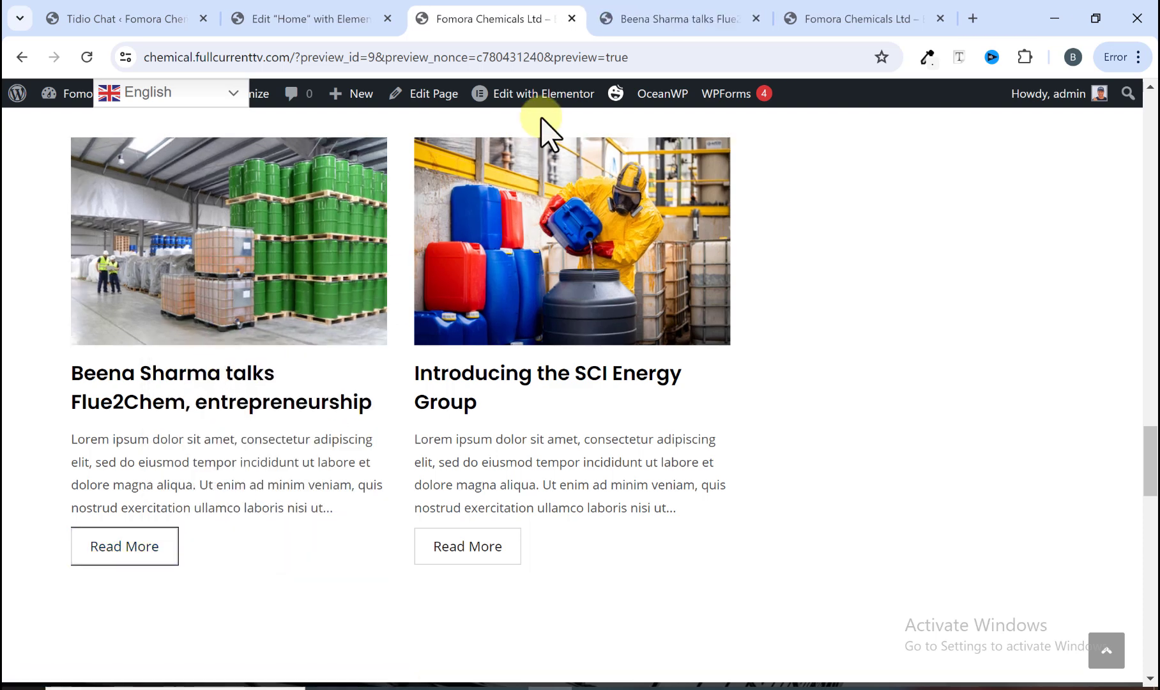
pyautogui.click(611, 10)
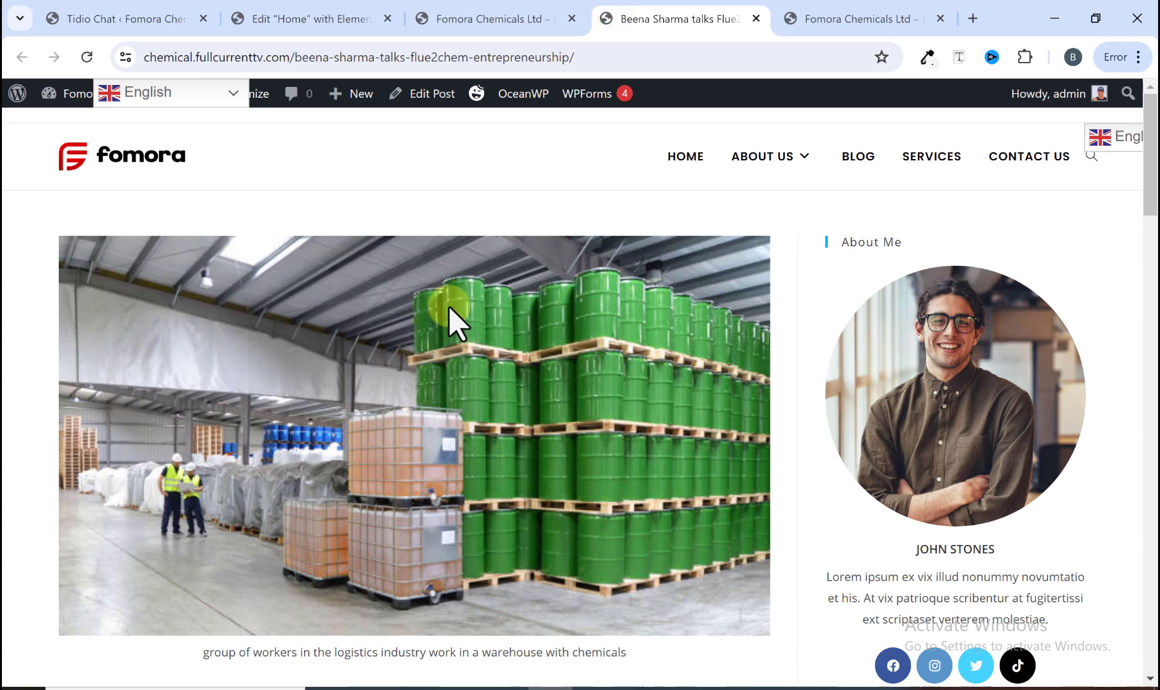
pyautogui.scroll(-5, 450, 307)
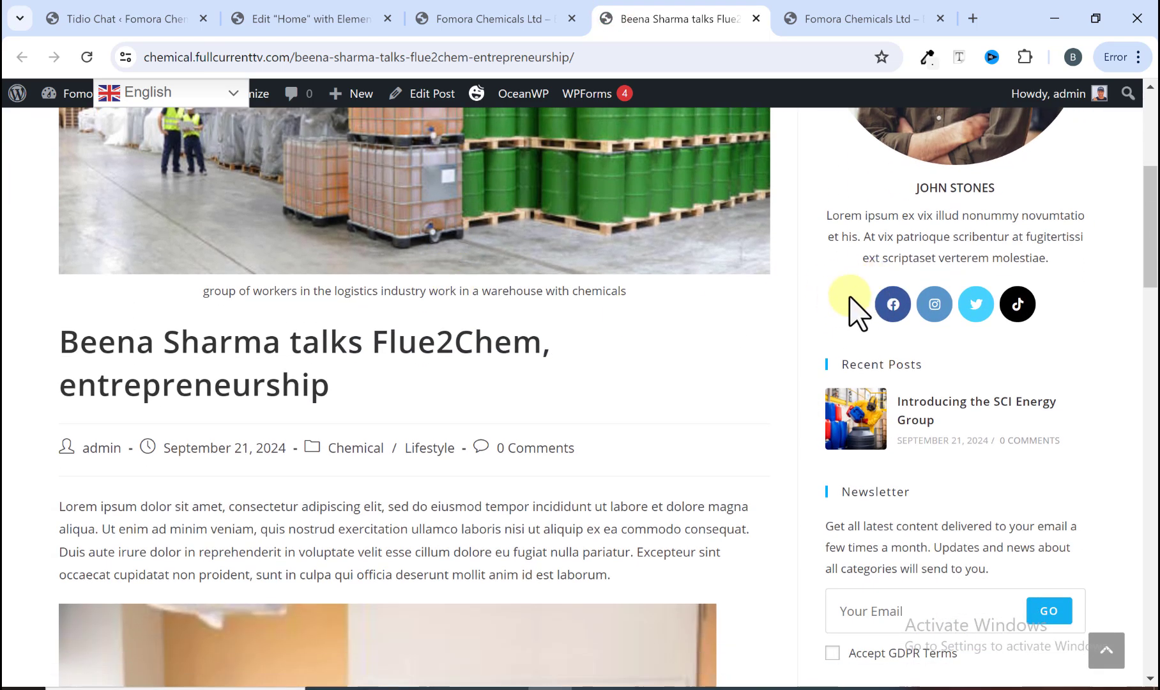
pyautogui.scroll(-9, 843, 311)
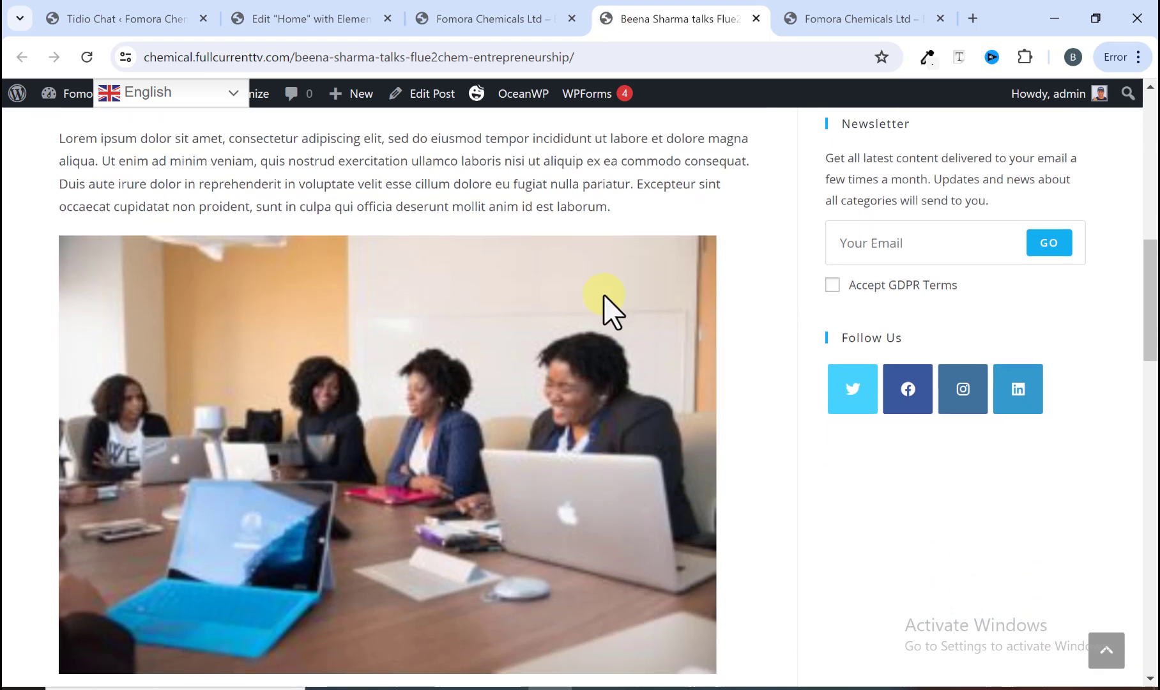
pyautogui.scroll(-3, 453, 500)
pyautogui.scroll(11, 452, 497)
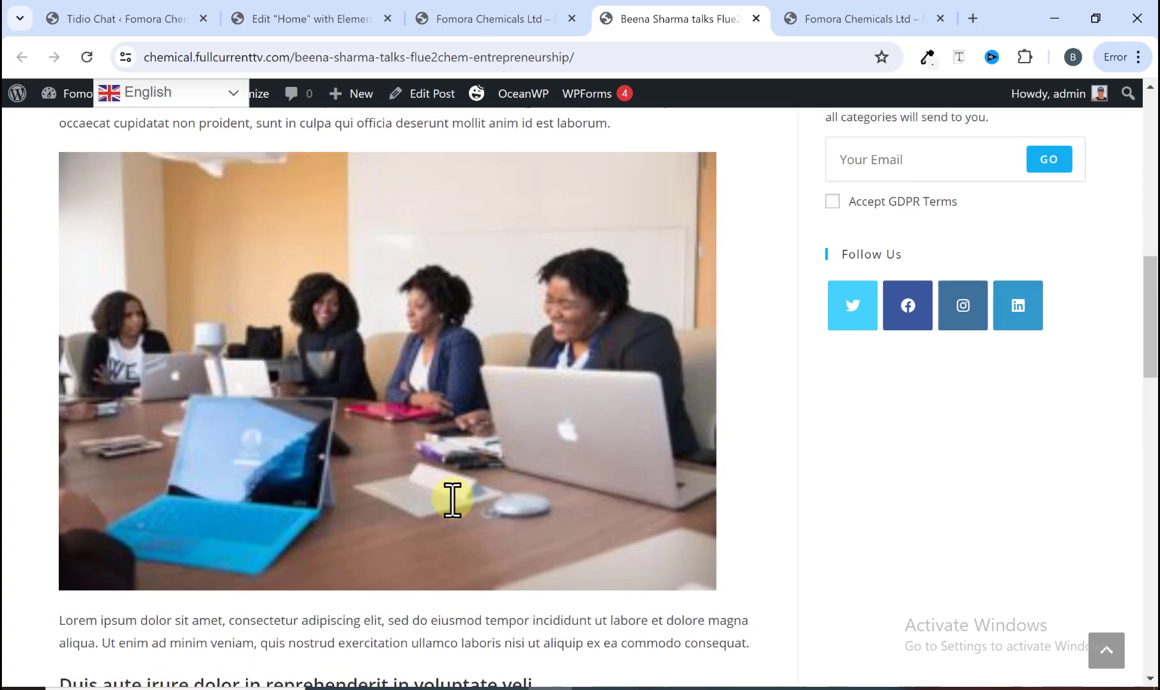
pyautogui.scroll(4, 450, 447)
pyautogui.scroll(-4, 451, 411)
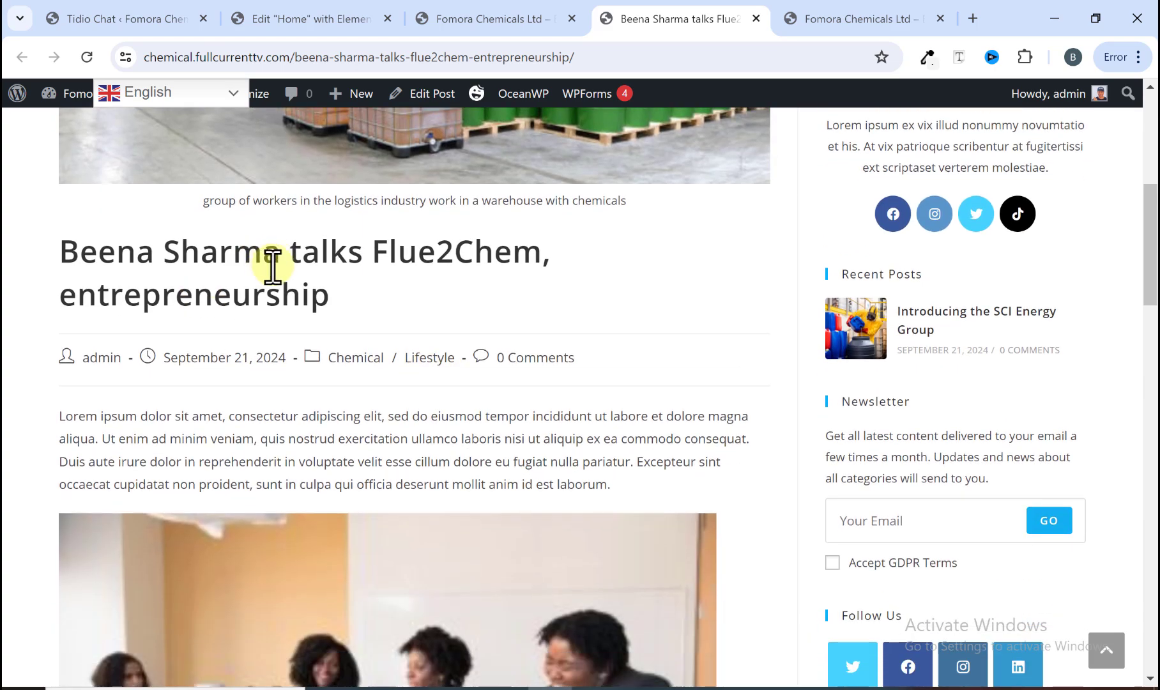
pyautogui.scroll(-5, 415, 371)
pyautogui.scroll(-15, 415, 368)
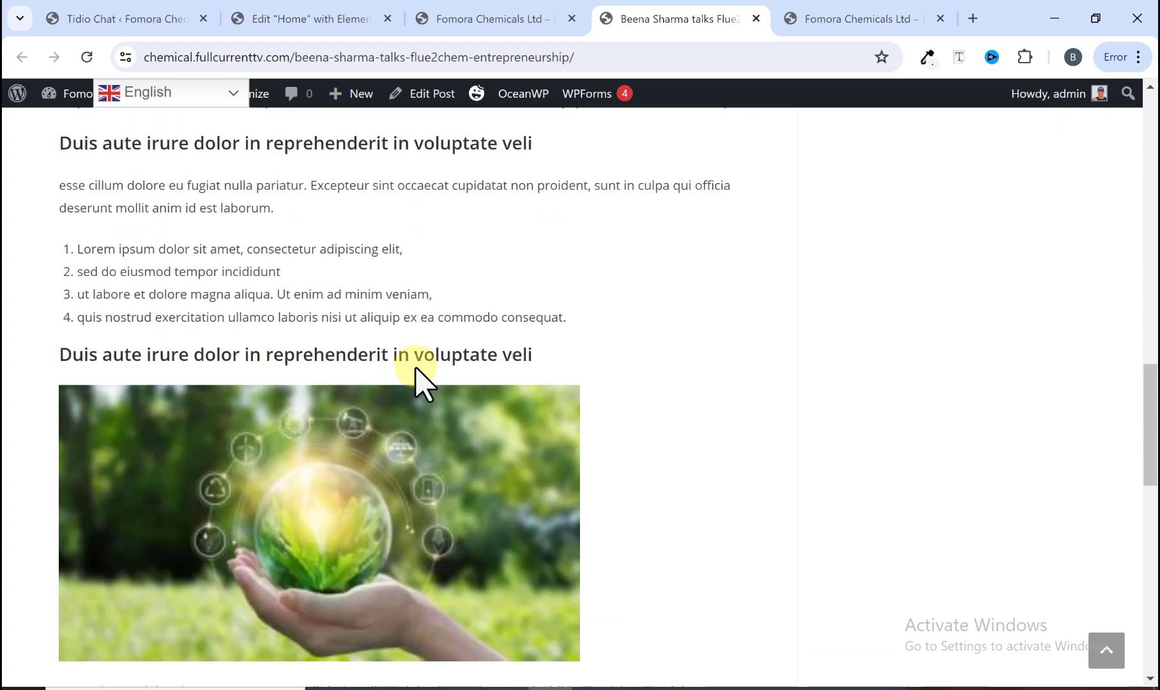
pyautogui.scroll(-4, 414, 383)
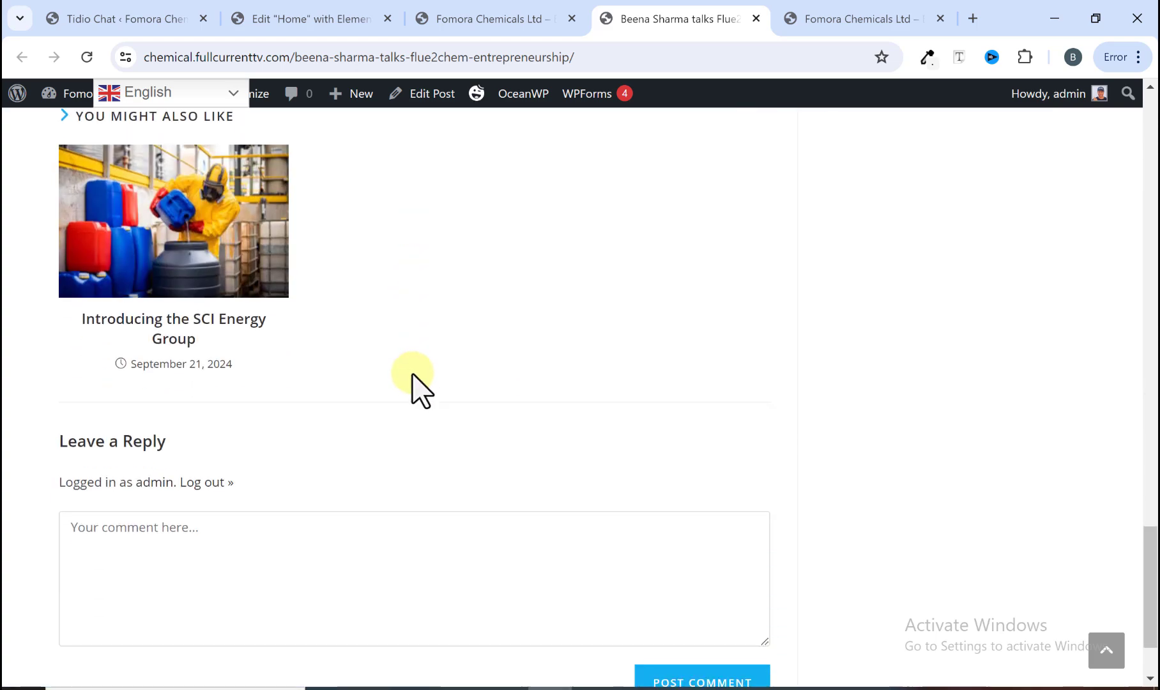
pyautogui.scroll(10, 414, 383)
pyautogui.scroll(-4, 411, 377)
pyautogui.scroll(-7, 411, 384)
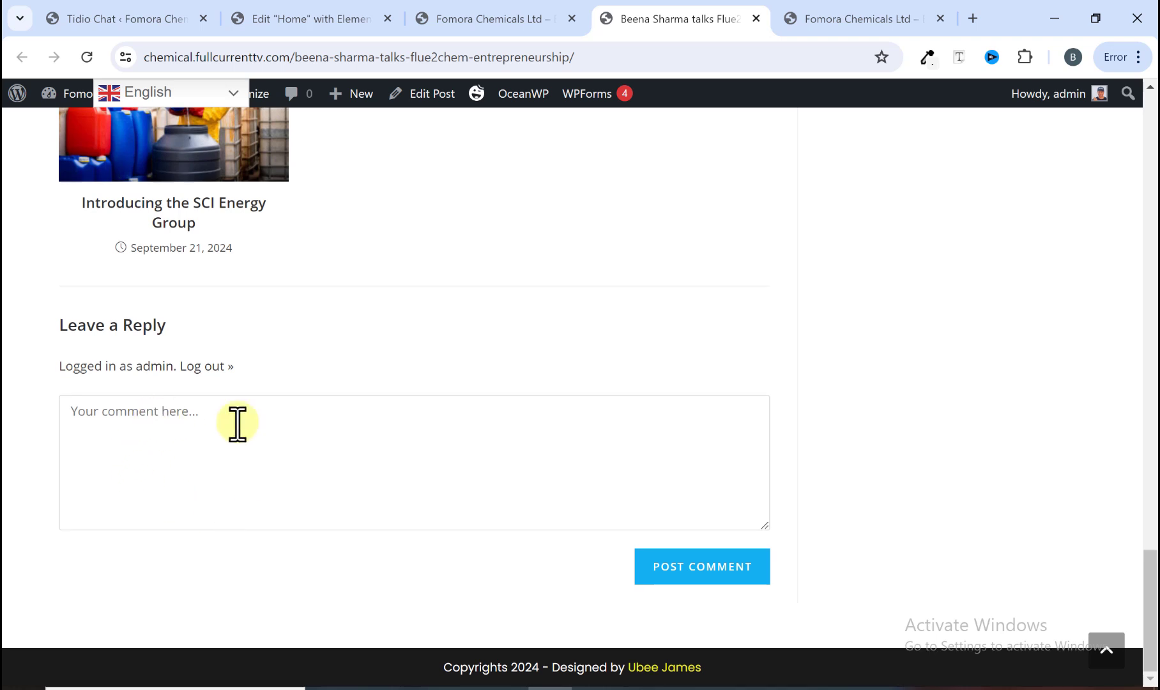
pyautogui.scroll(5, 493, 458)
pyautogui.scroll(7, 494, 458)
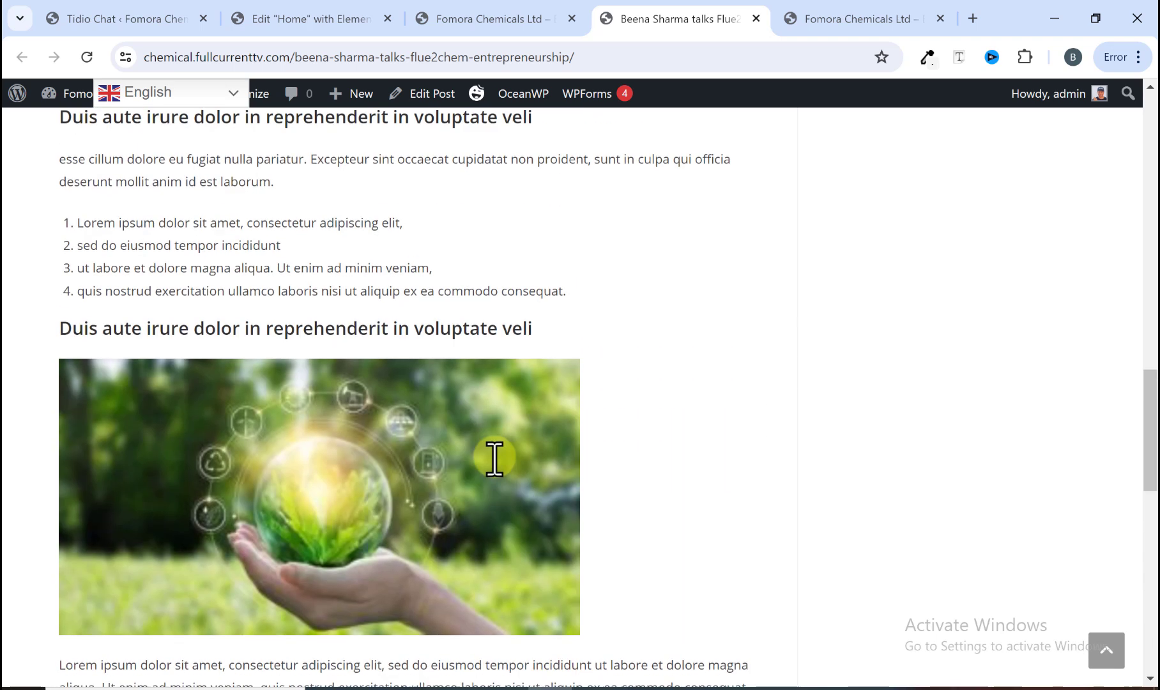
pyautogui.click(751, 20)
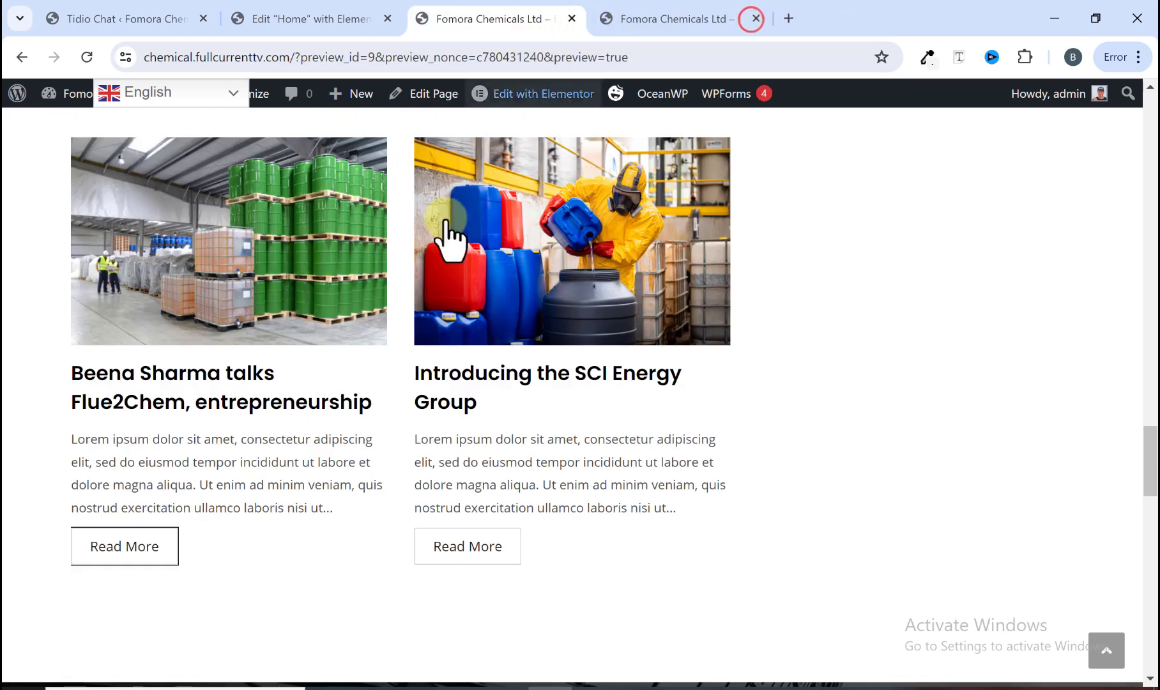
# Step: Scroll the home page down to the footer and return to the top of the page
pyautogui.scroll(-4, 422, 285)
pyautogui.scroll(-3, 422, 285)
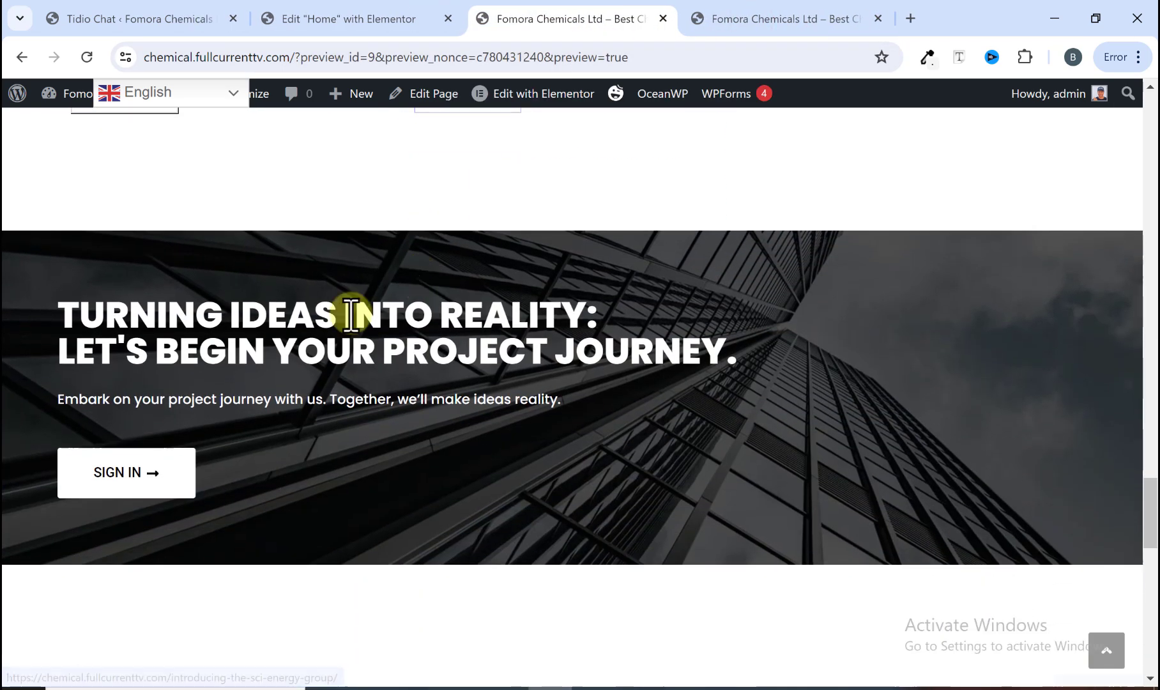
pyautogui.scroll(-6, 271, 345)
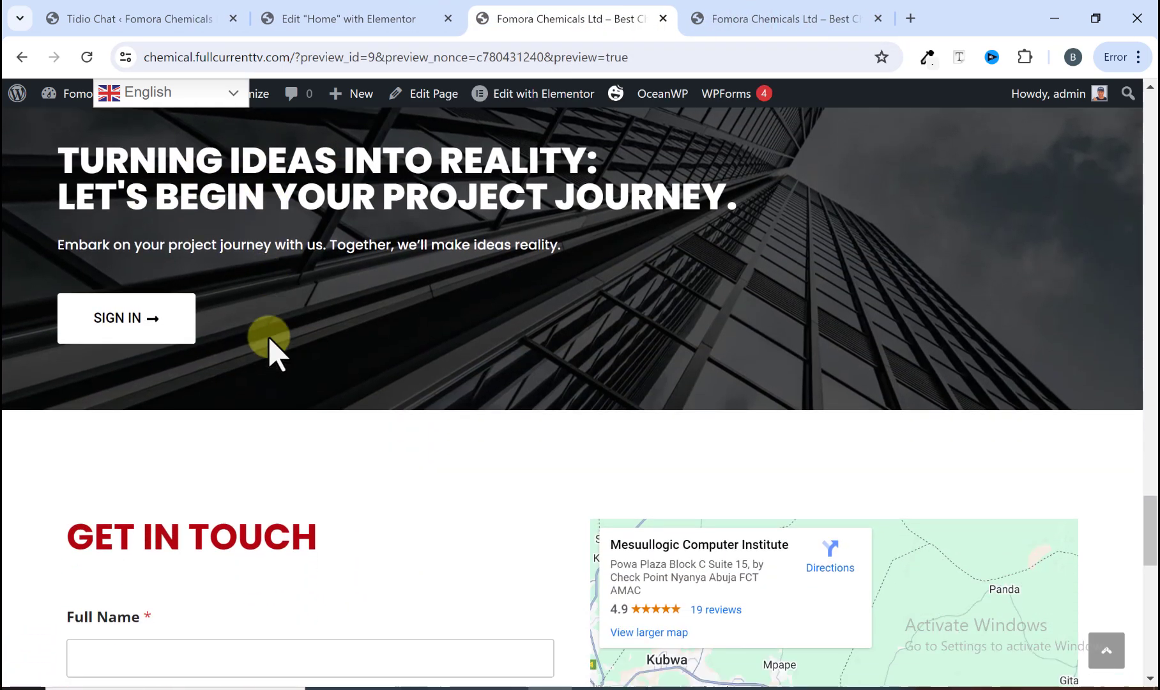
pyautogui.scroll(-2, 173, 339)
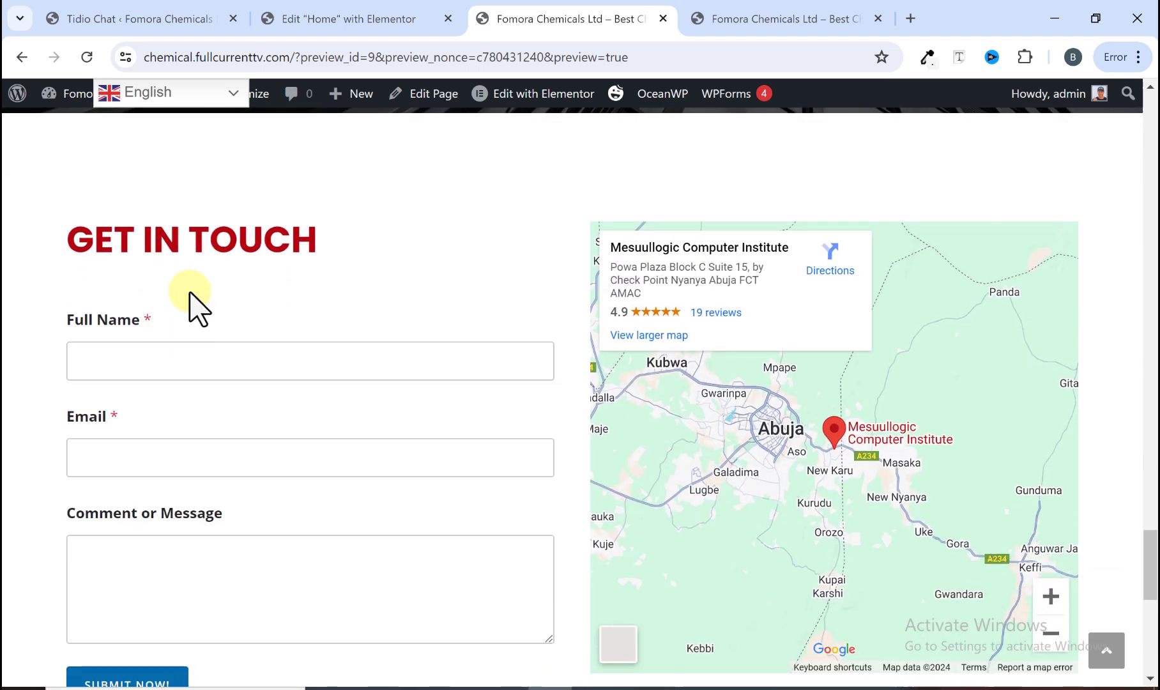
pyautogui.scroll(-2, 262, 297)
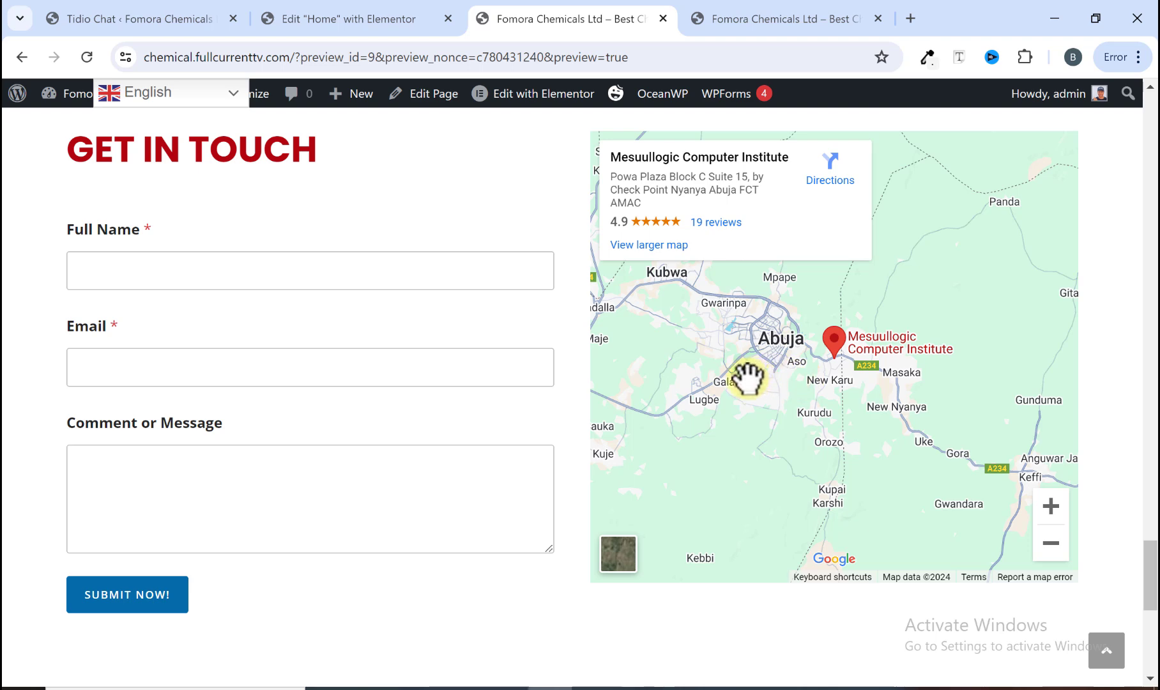
pyautogui.scroll(-8, 763, 378)
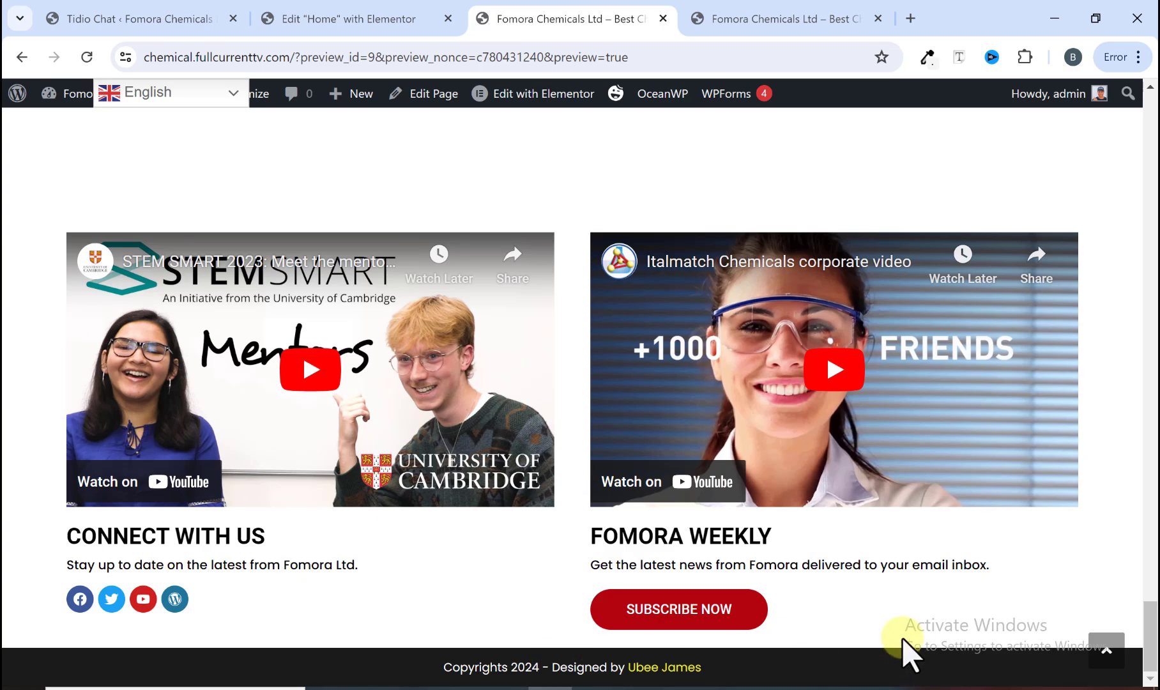
pyautogui.scroll(3, 1149, 626)
pyautogui.click(1107, 655)
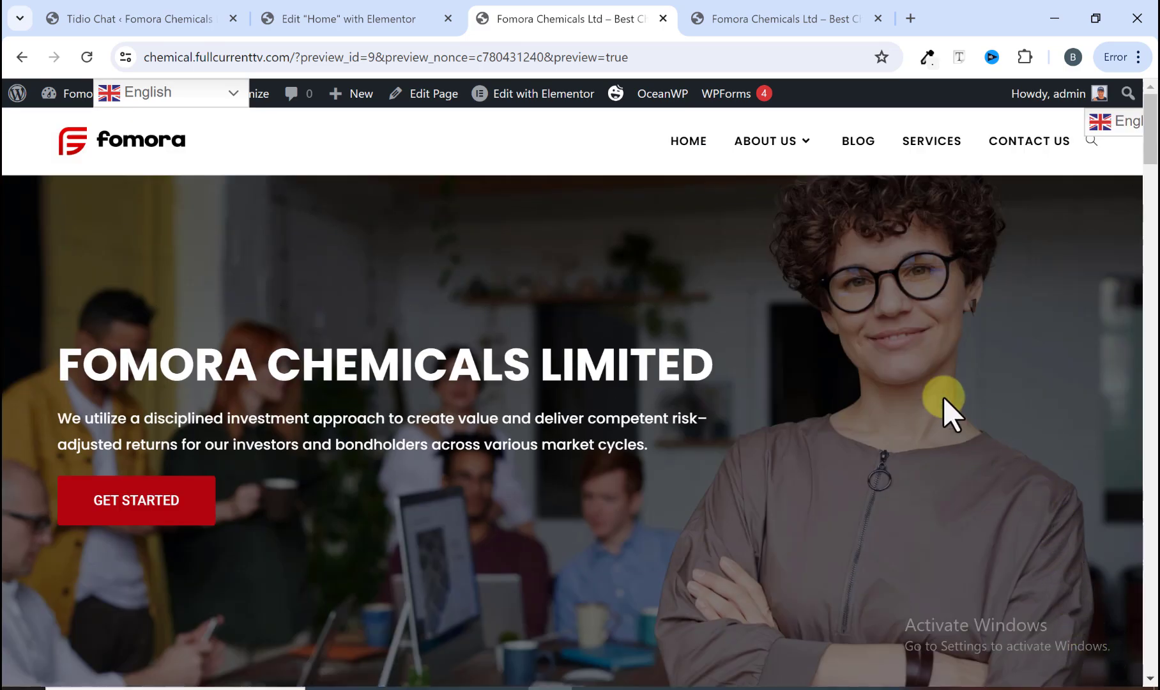
# Step: Open the About Us page from the site menu and examine its header section
pyautogui.moveTo(797, 156)
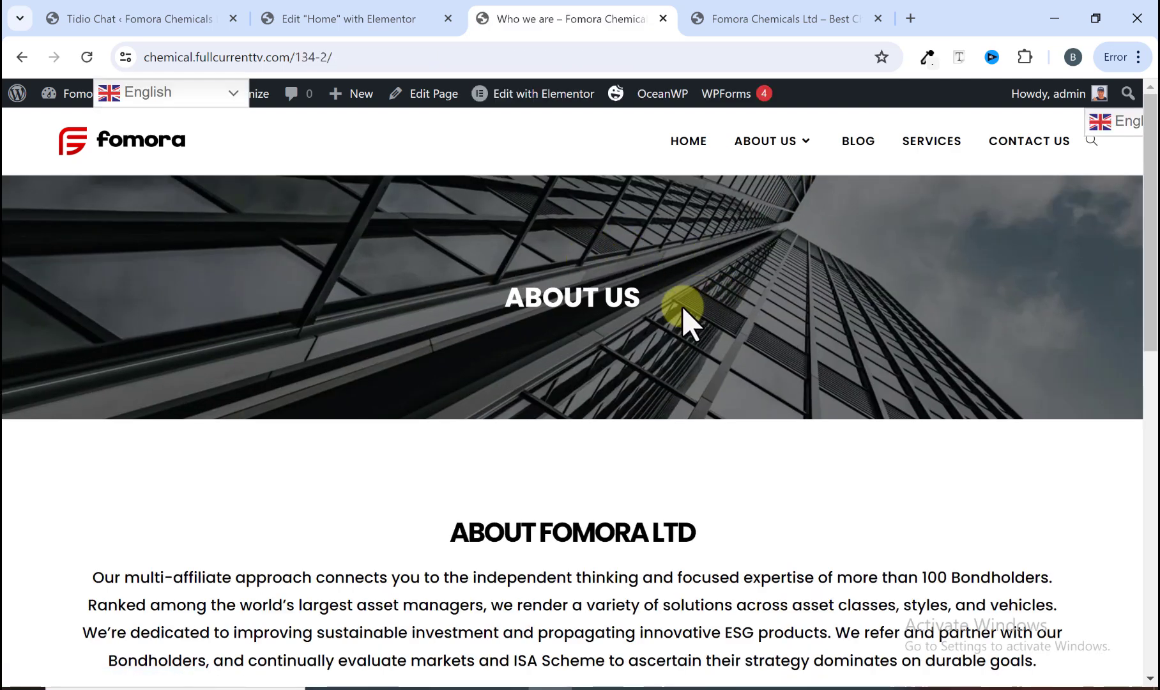
pyautogui.scroll(-3, 493, 436)
pyautogui.scroll(3, 493, 436)
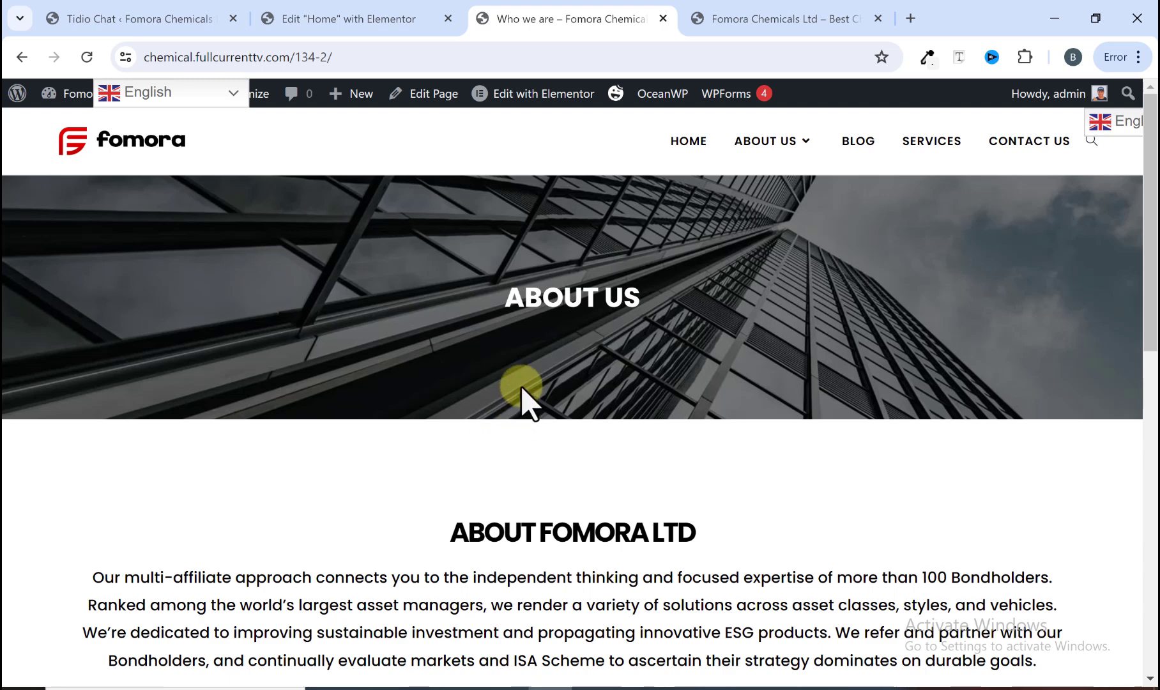
pyautogui.scroll(-2, 522, 390)
pyautogui.scroll(2, 522, 391)
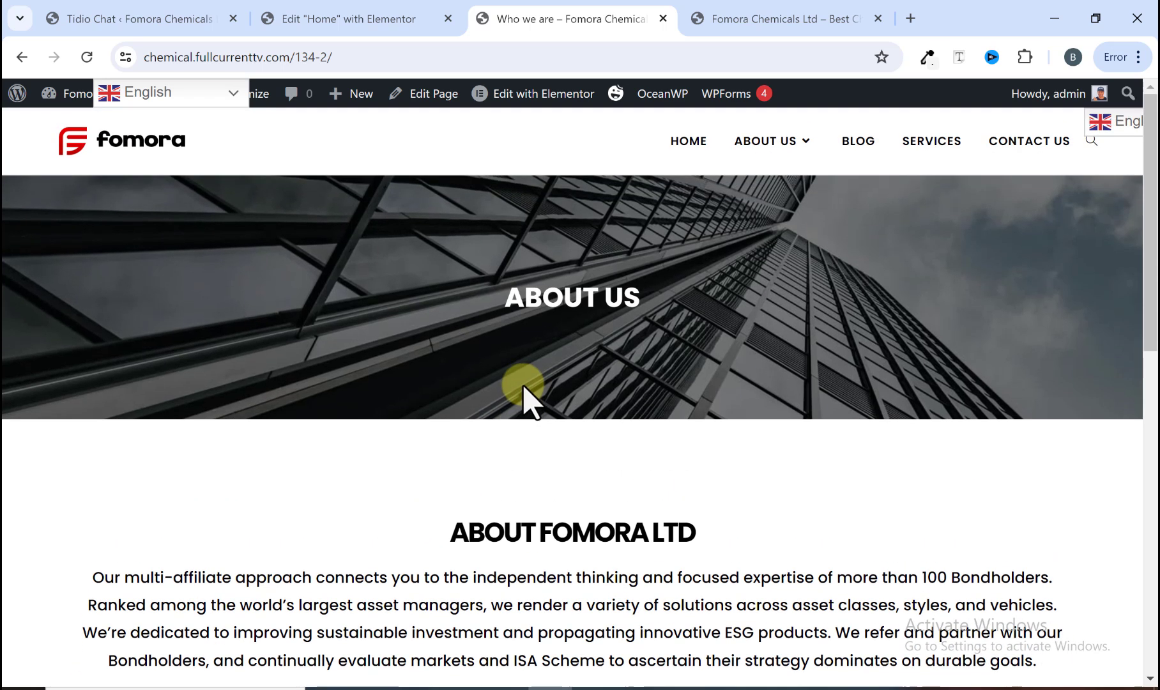